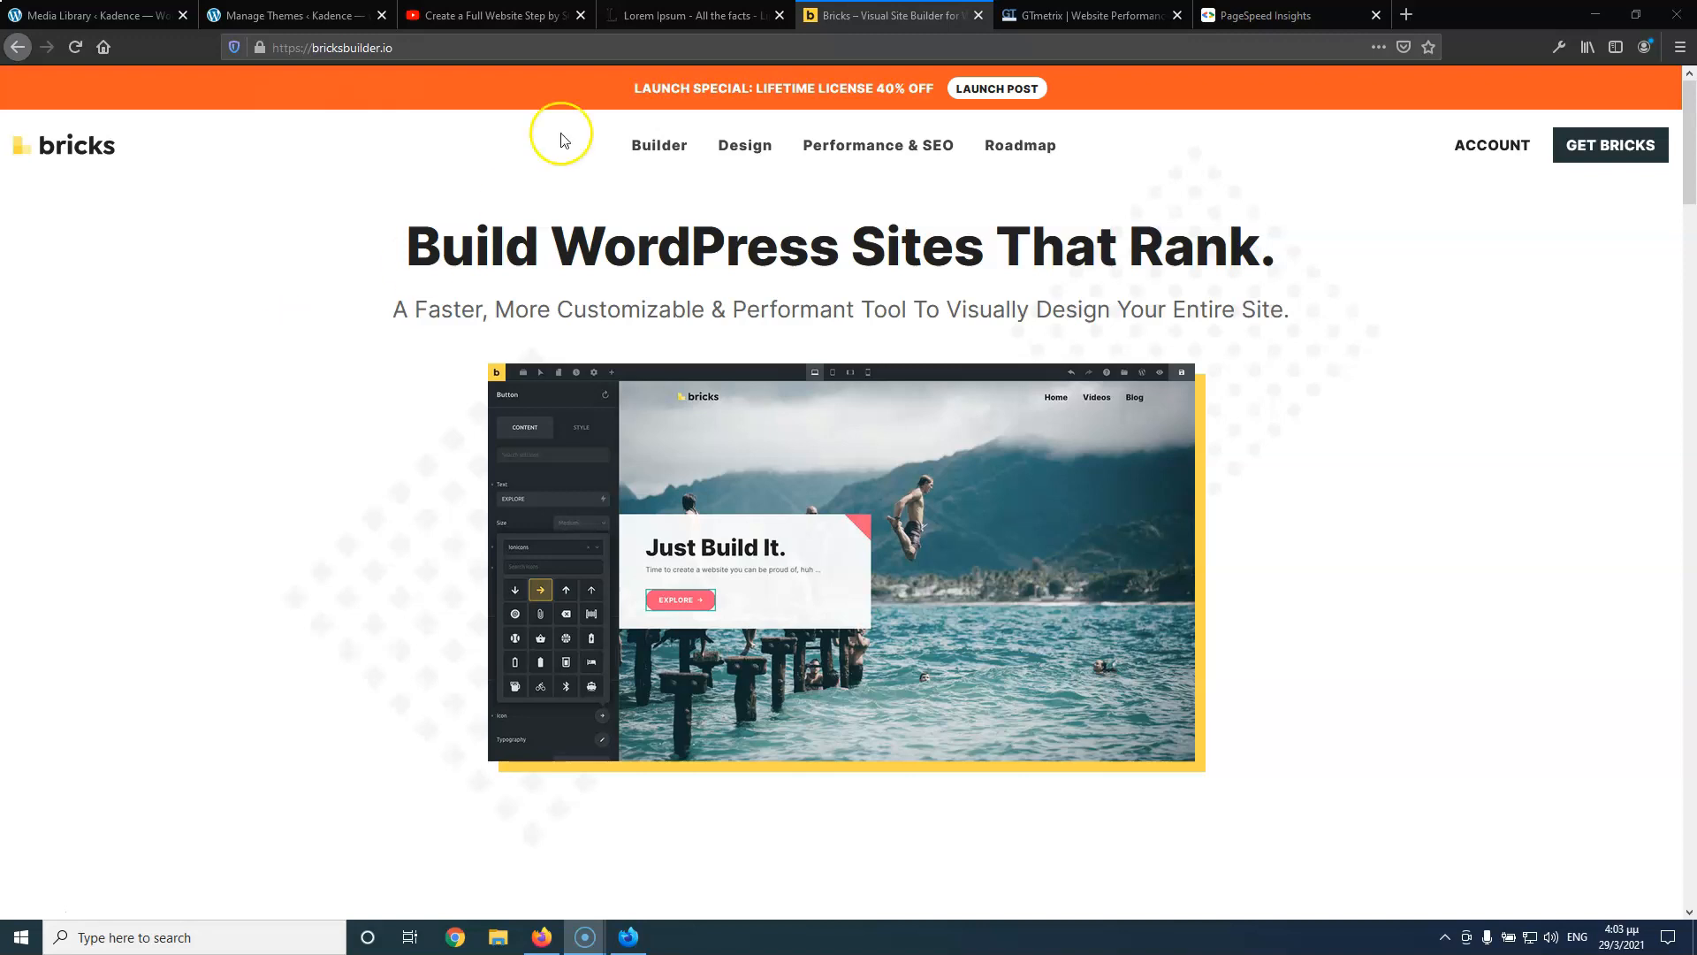
Switch to the YouTube tab with the Kadence full-website step-by-step tutorial
{"action": "left_click", "coordinate": [516, 18]}
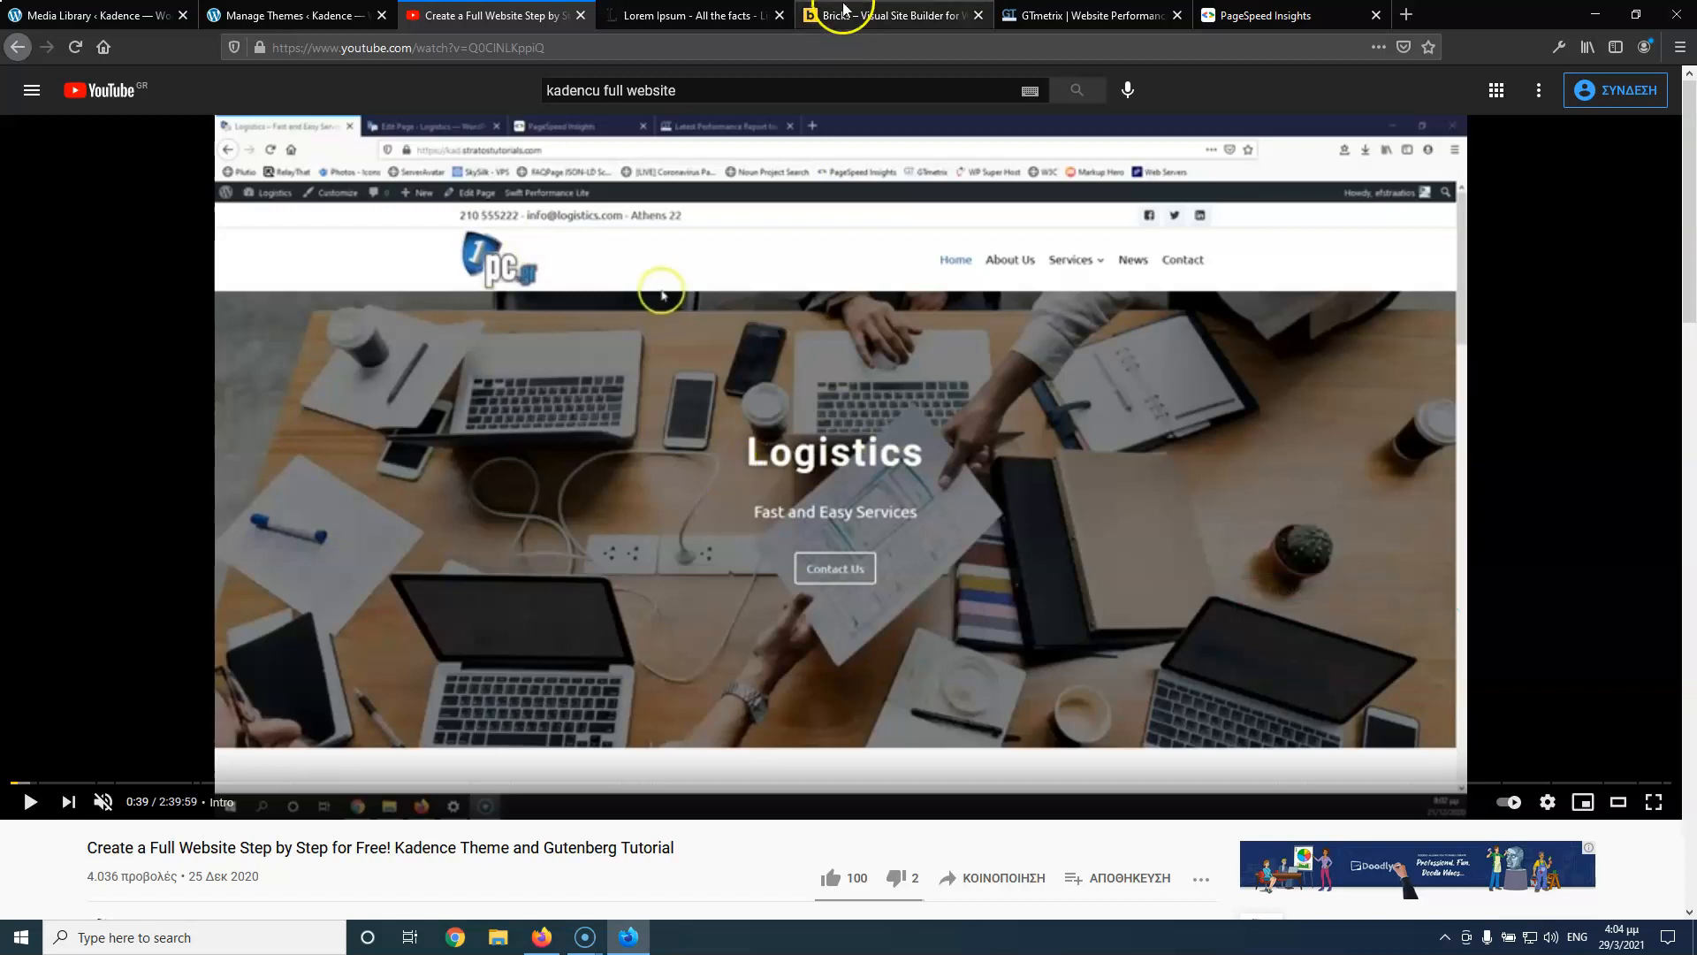
Go back to the 'Bricks – Visual Site Builder' tab on bricksbuilder.io
{"action": "left_click", "coordinate": [844, 14]}
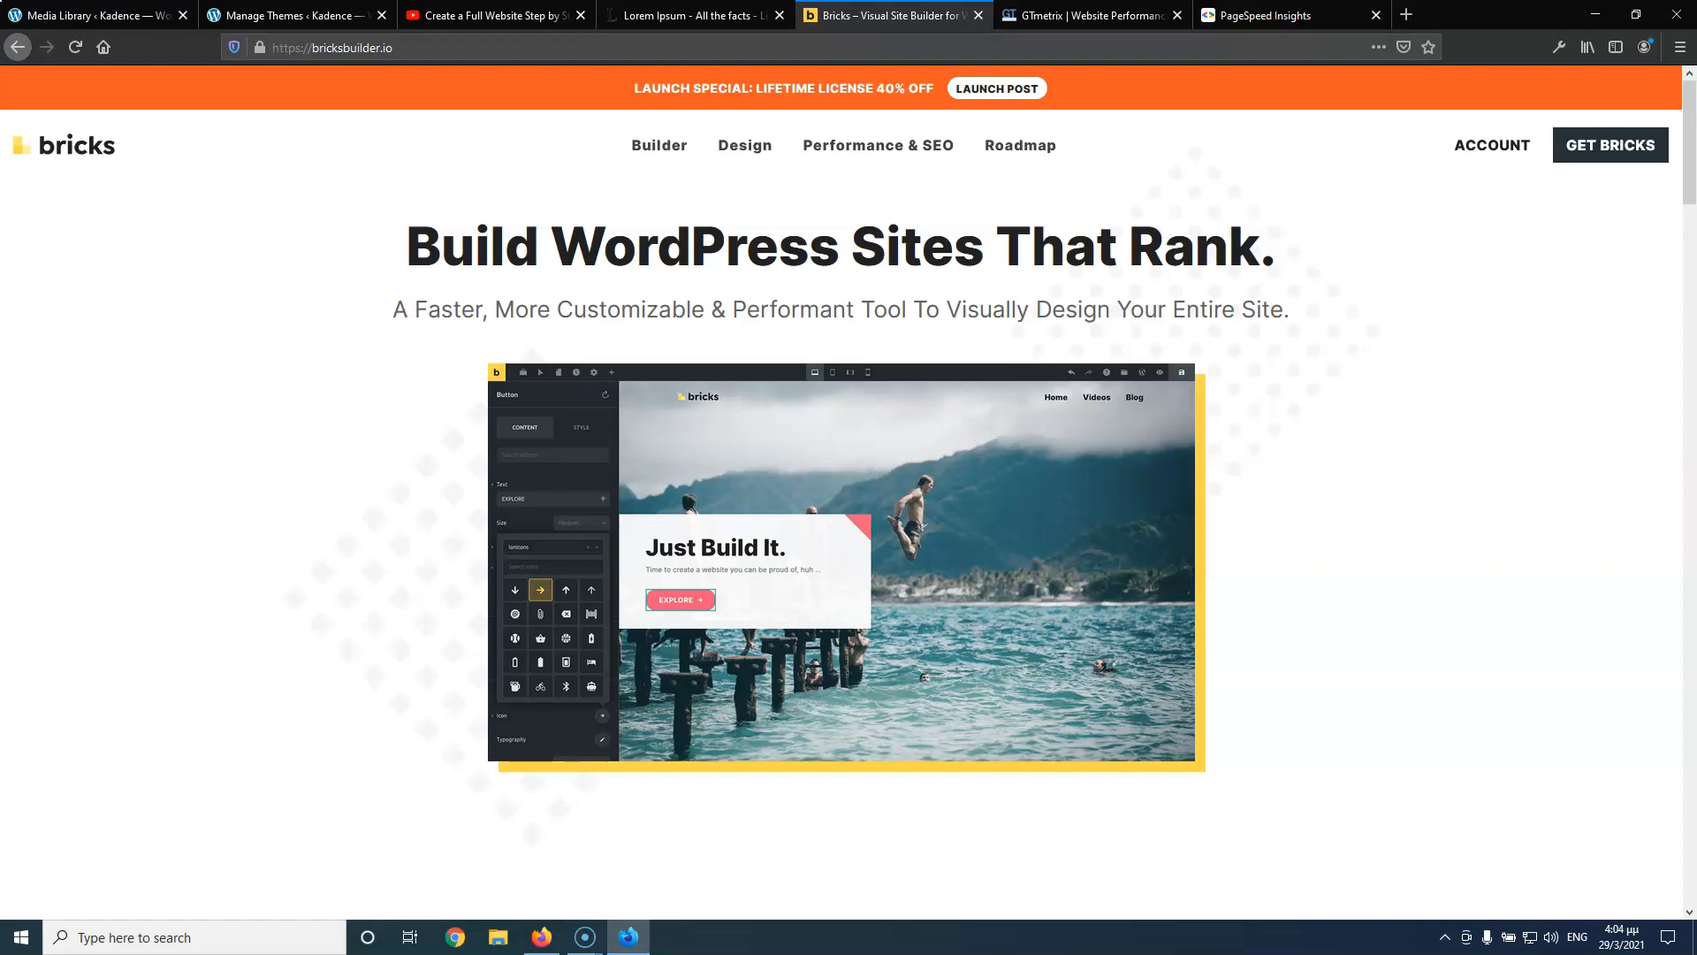
Review the Bricks theme details on the Themes page, confirming Bricks 1.0 is active
{"action": "left_click", "coordinate": [309, 15]}
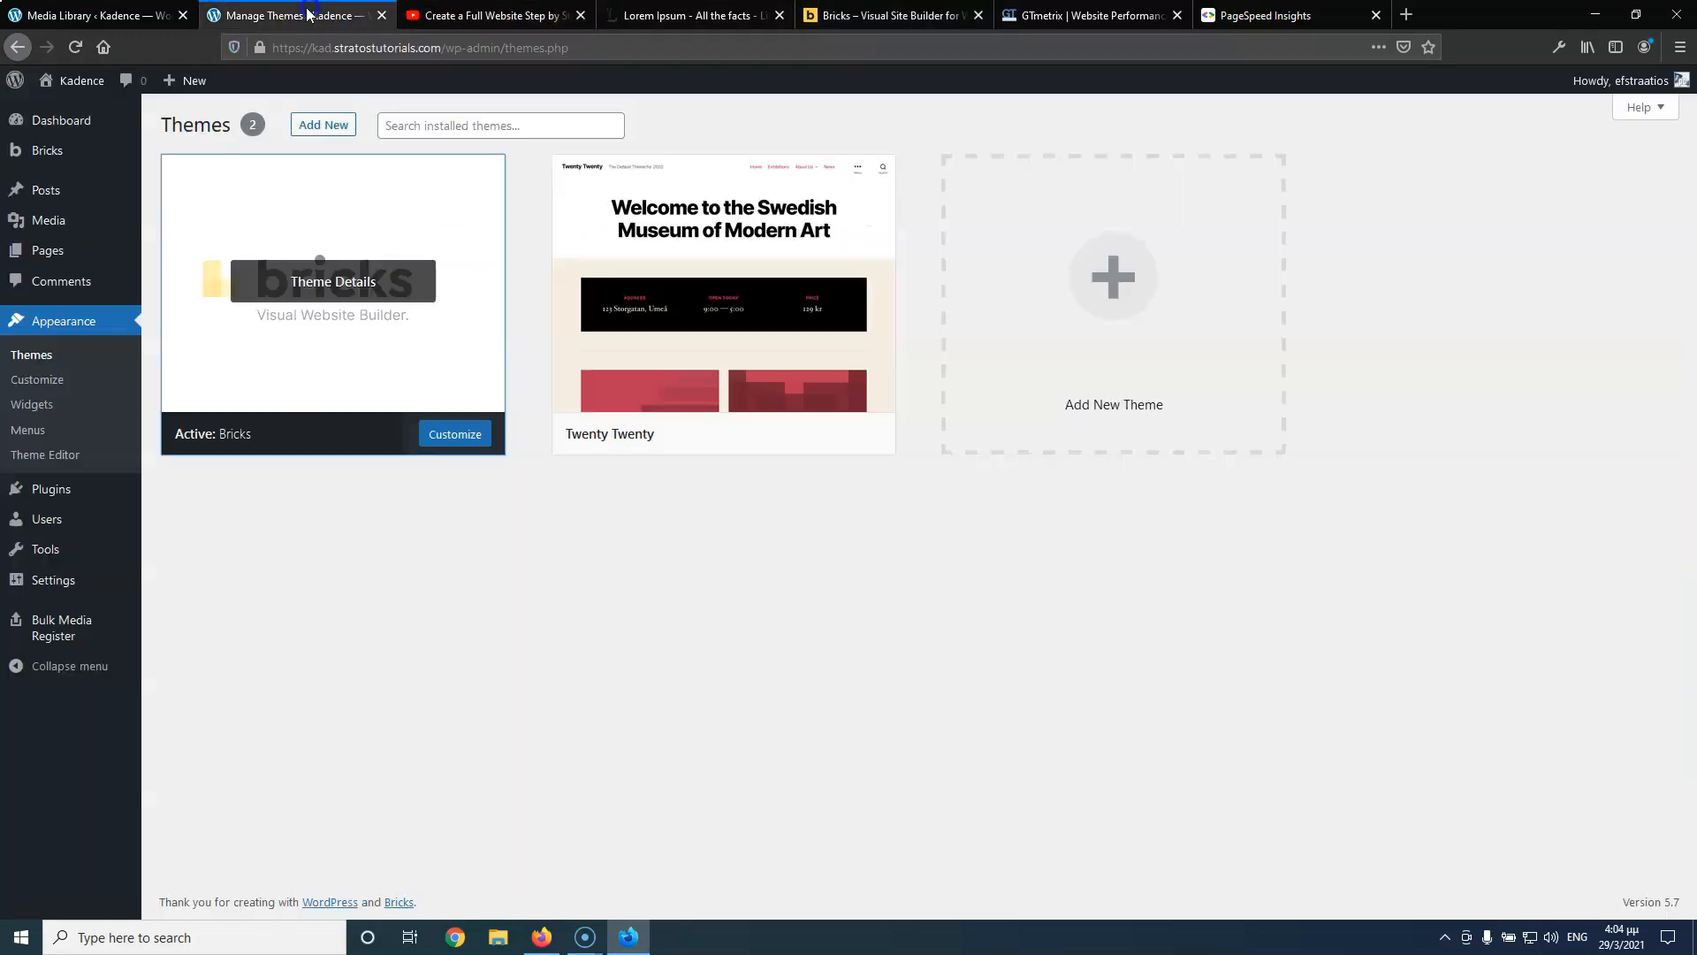
{"action": "left_click", "coordinate": [40, 365]}
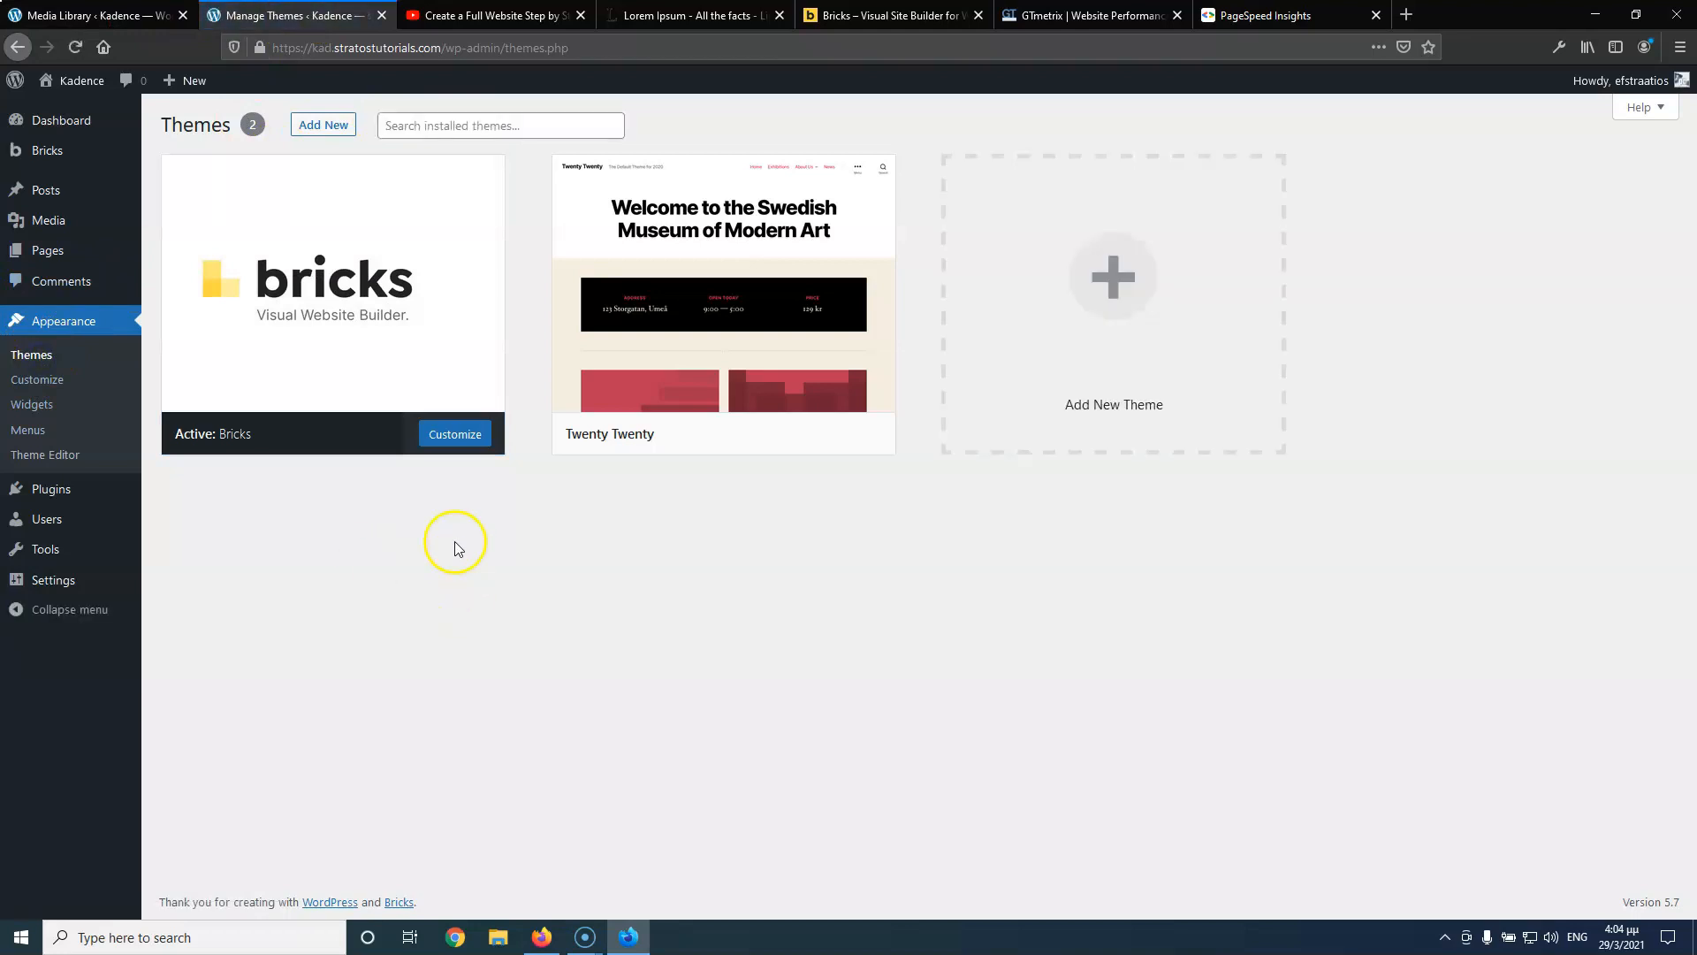
{"action": "mouse_move", "coordinate": [369, 290]}
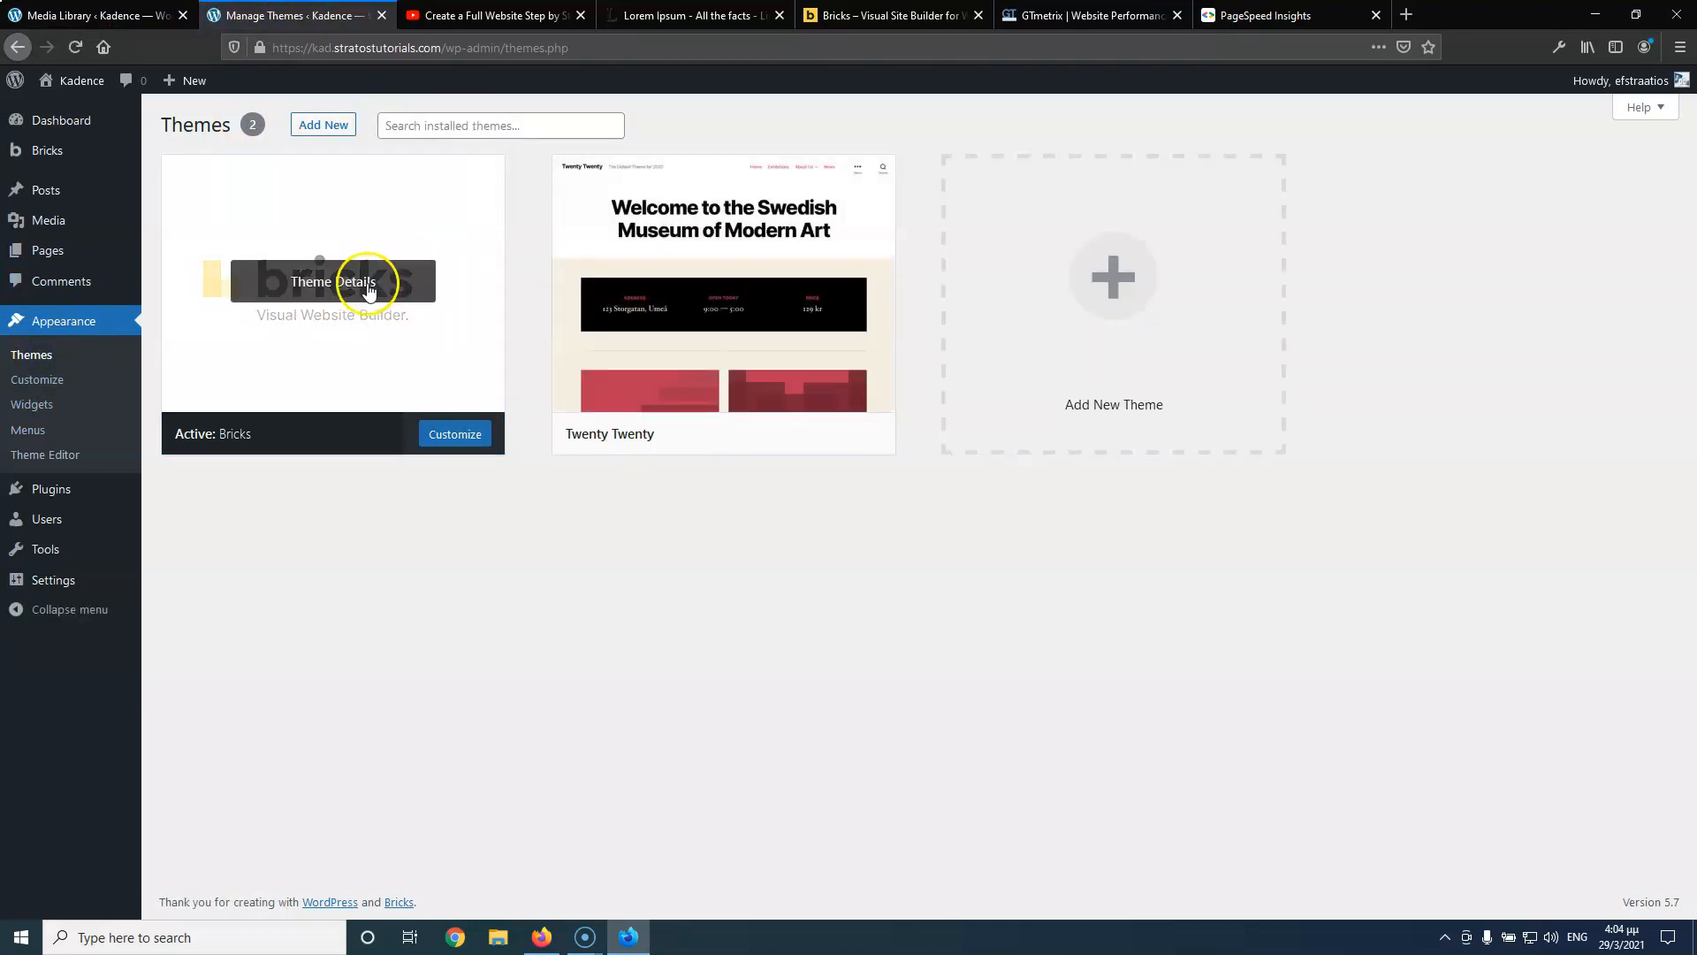
{"action": "left_click", "coordinate": [430, 281]}
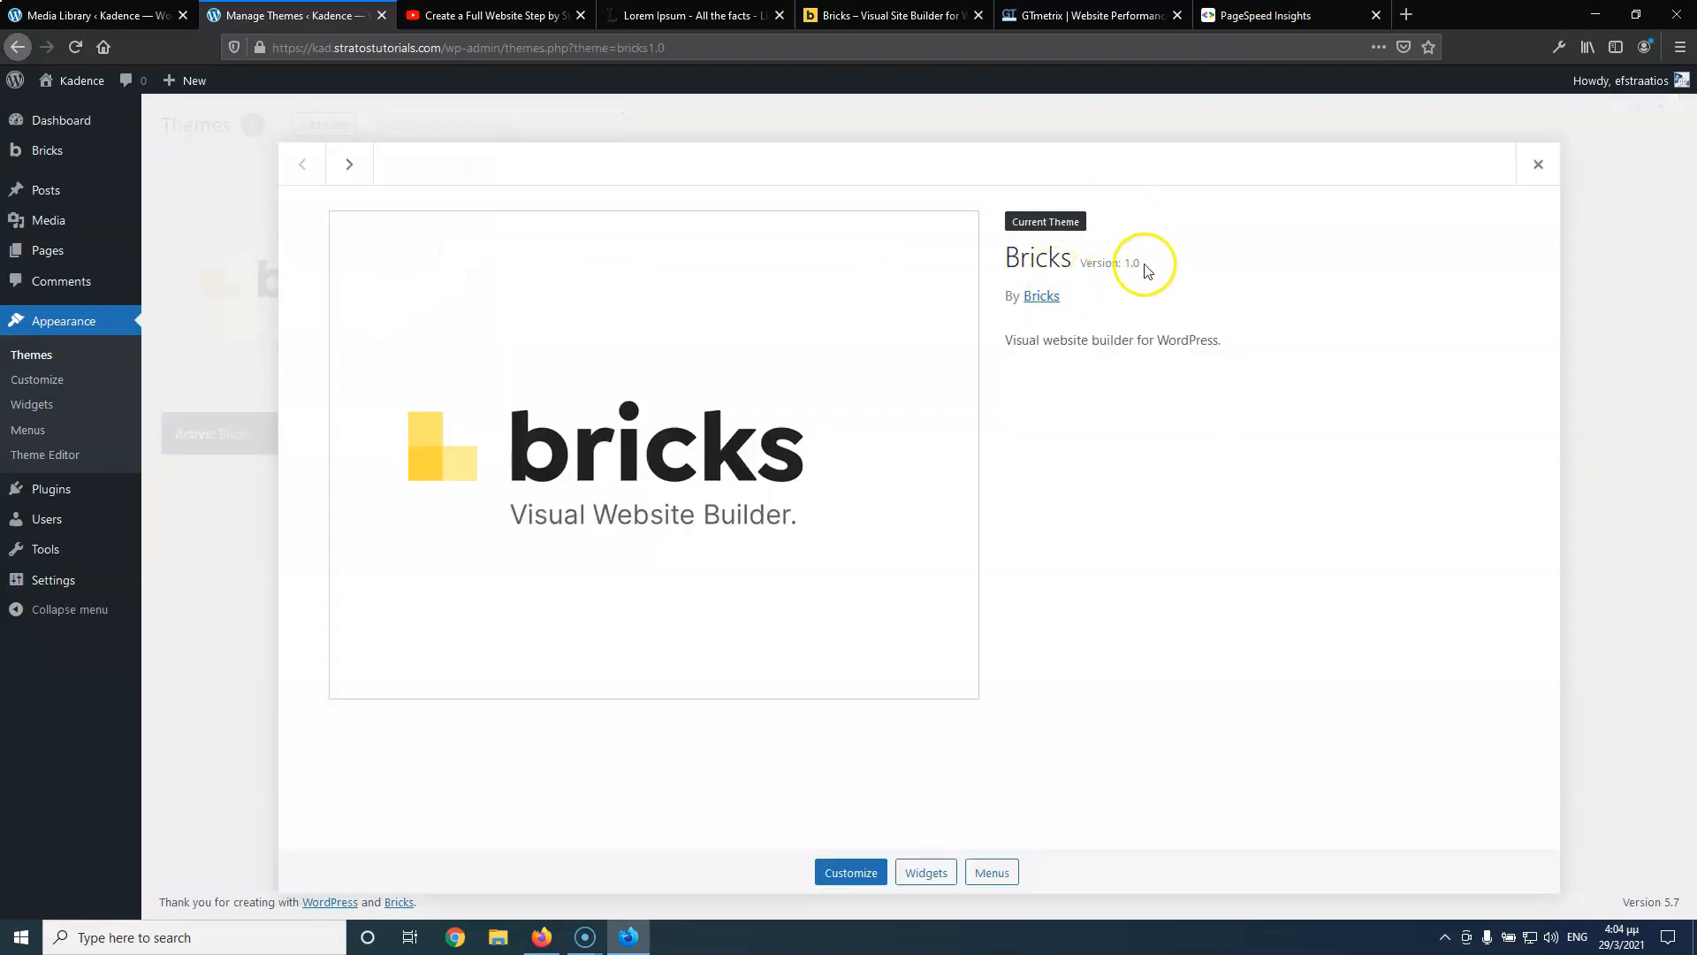
{"action": "left_click", "coordinate": [1538, 165]}
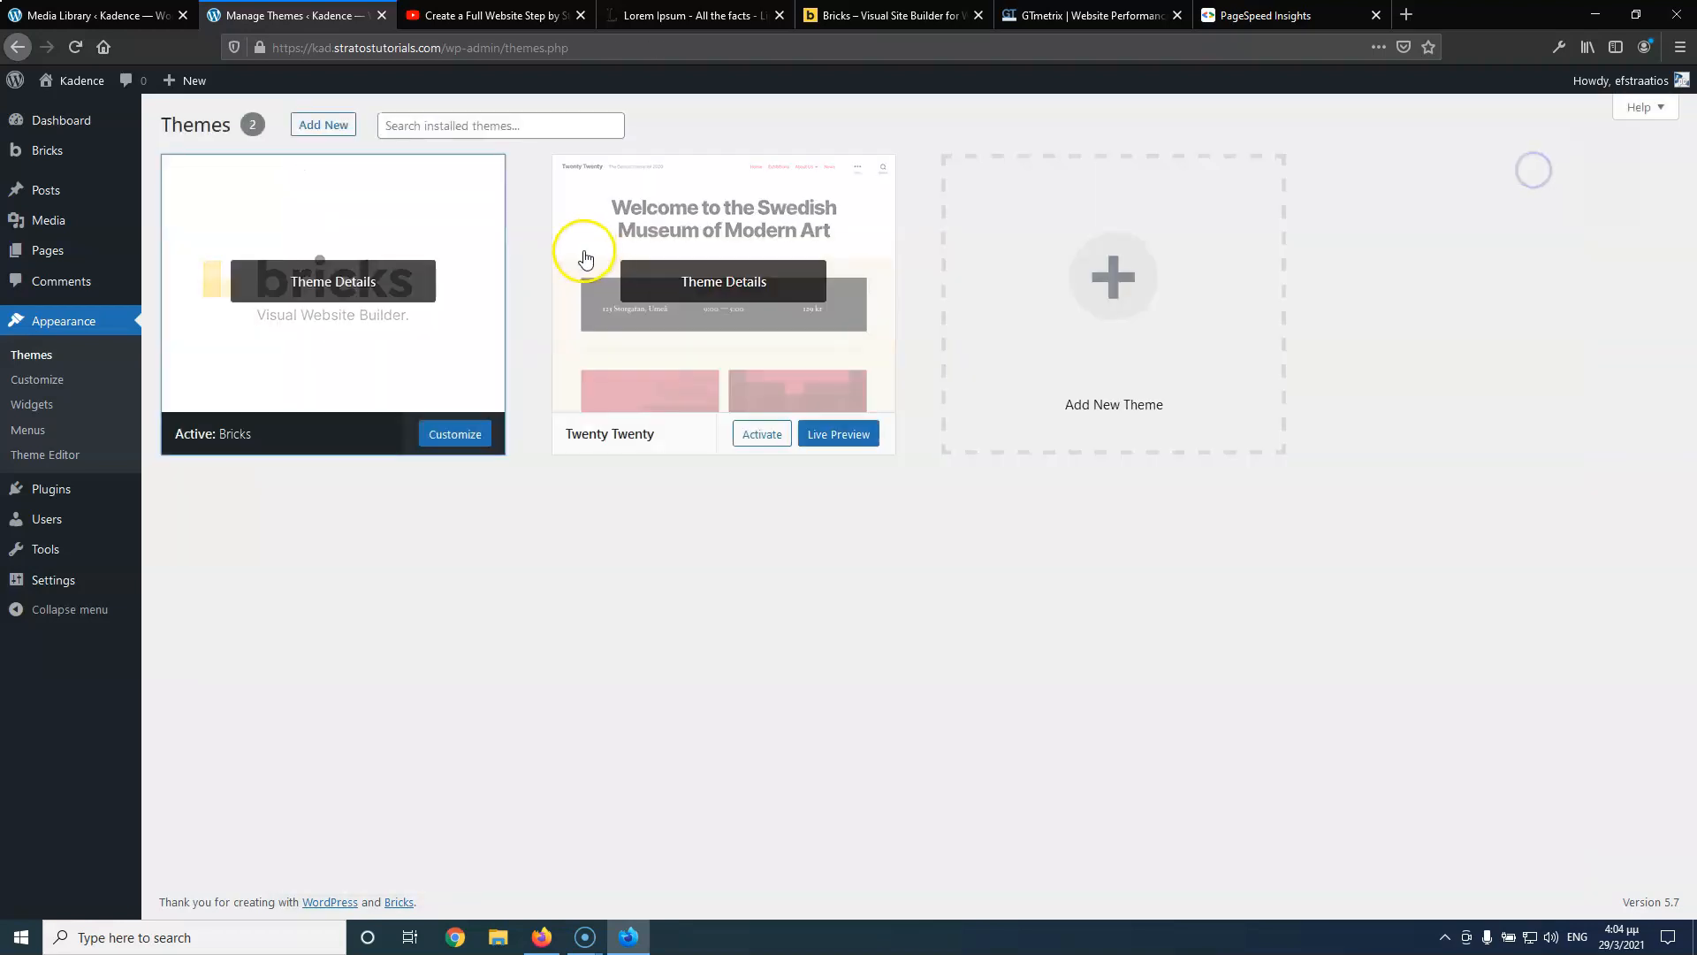
Open Plugins > Installed Plugins, which lists no plugins
{"action": "mouse_move", "coordinate": [98, 486]}
{"action": "left_click", "coordinate": [179, 497]}
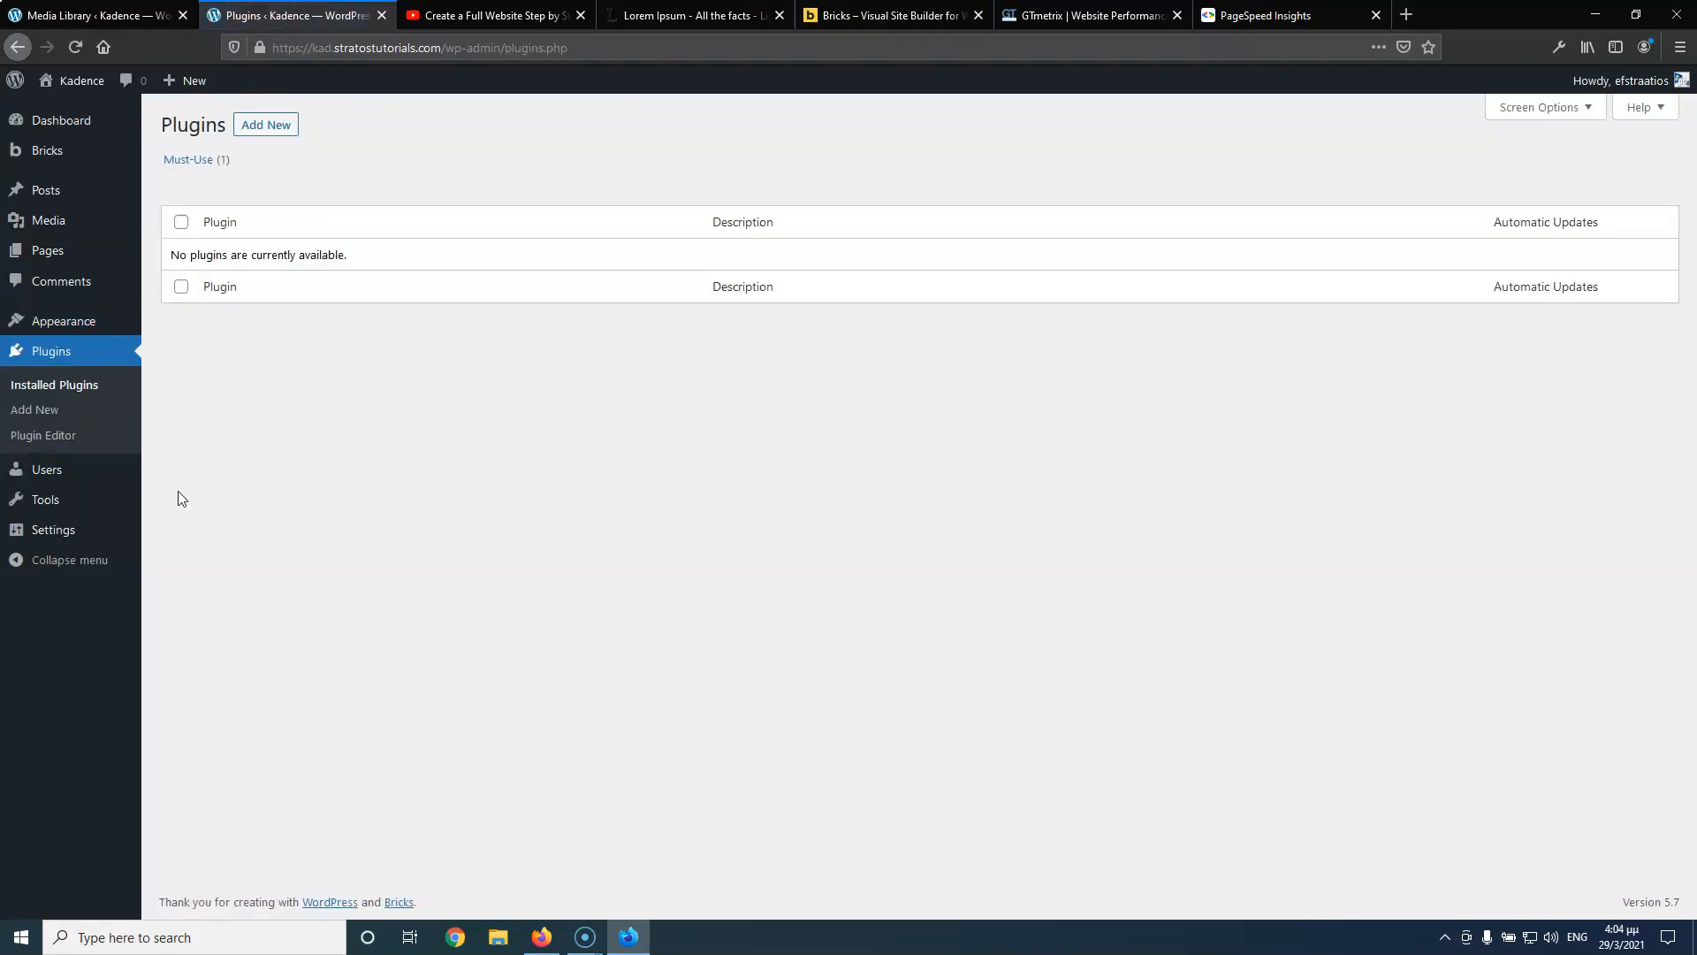
{"action": "mouse_move", "coordinate": [49, 157]}
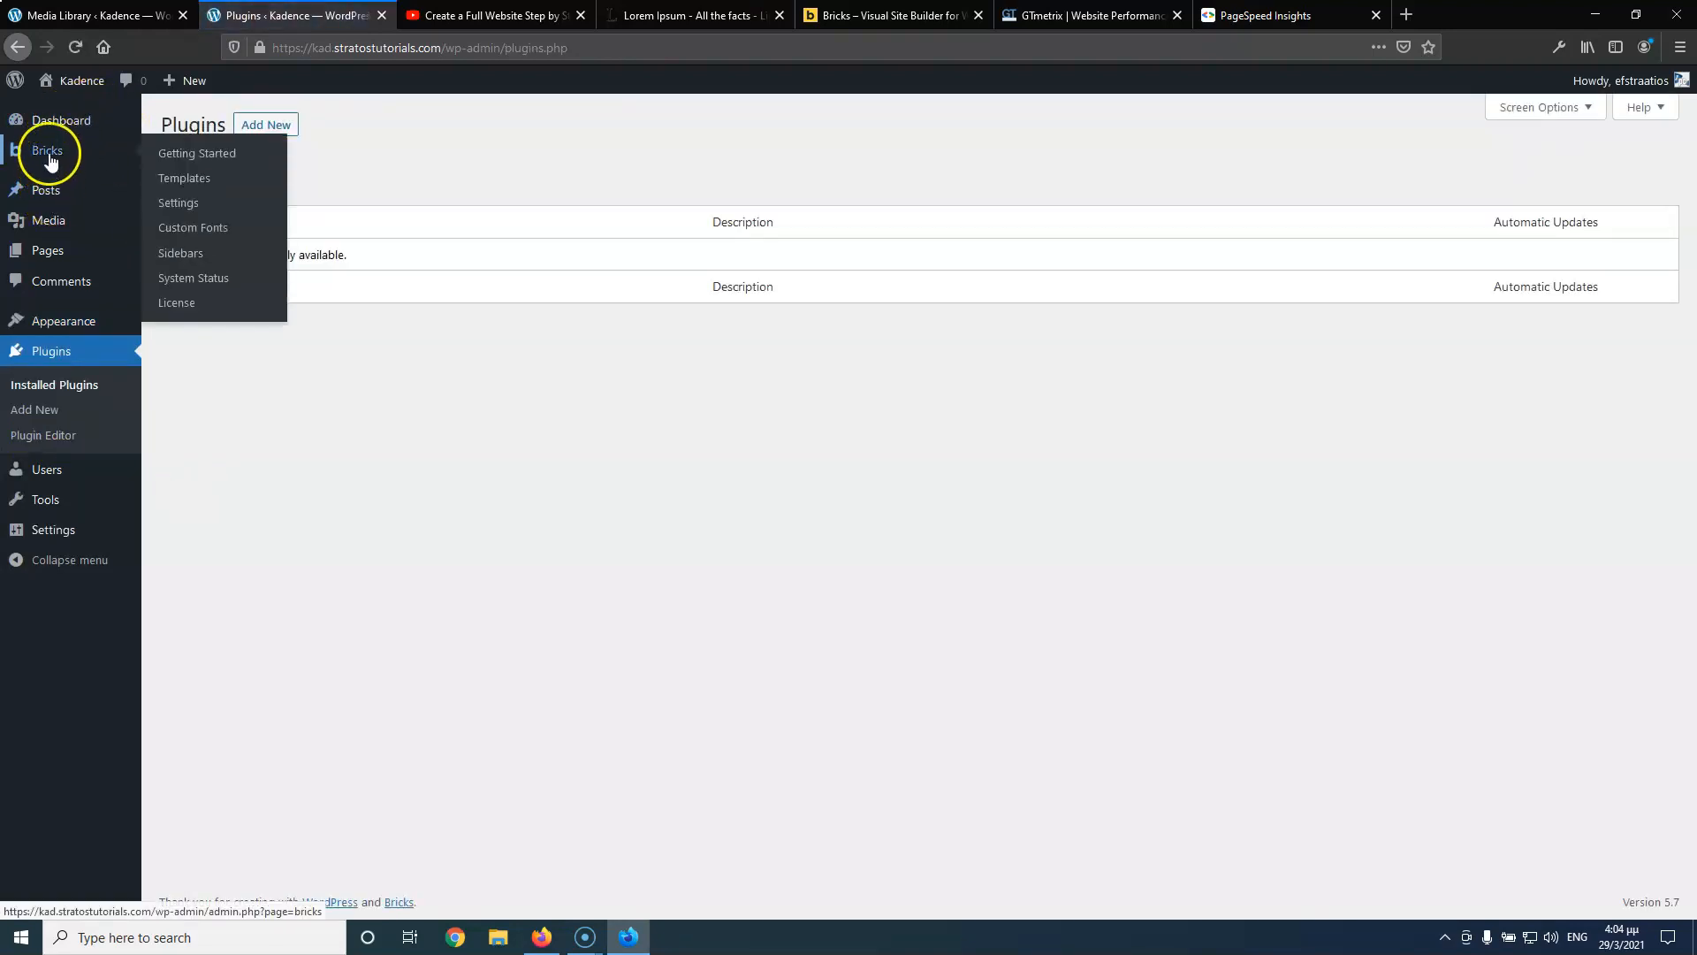
{"action": "mouse_move", "coordinate": [32, 535]}
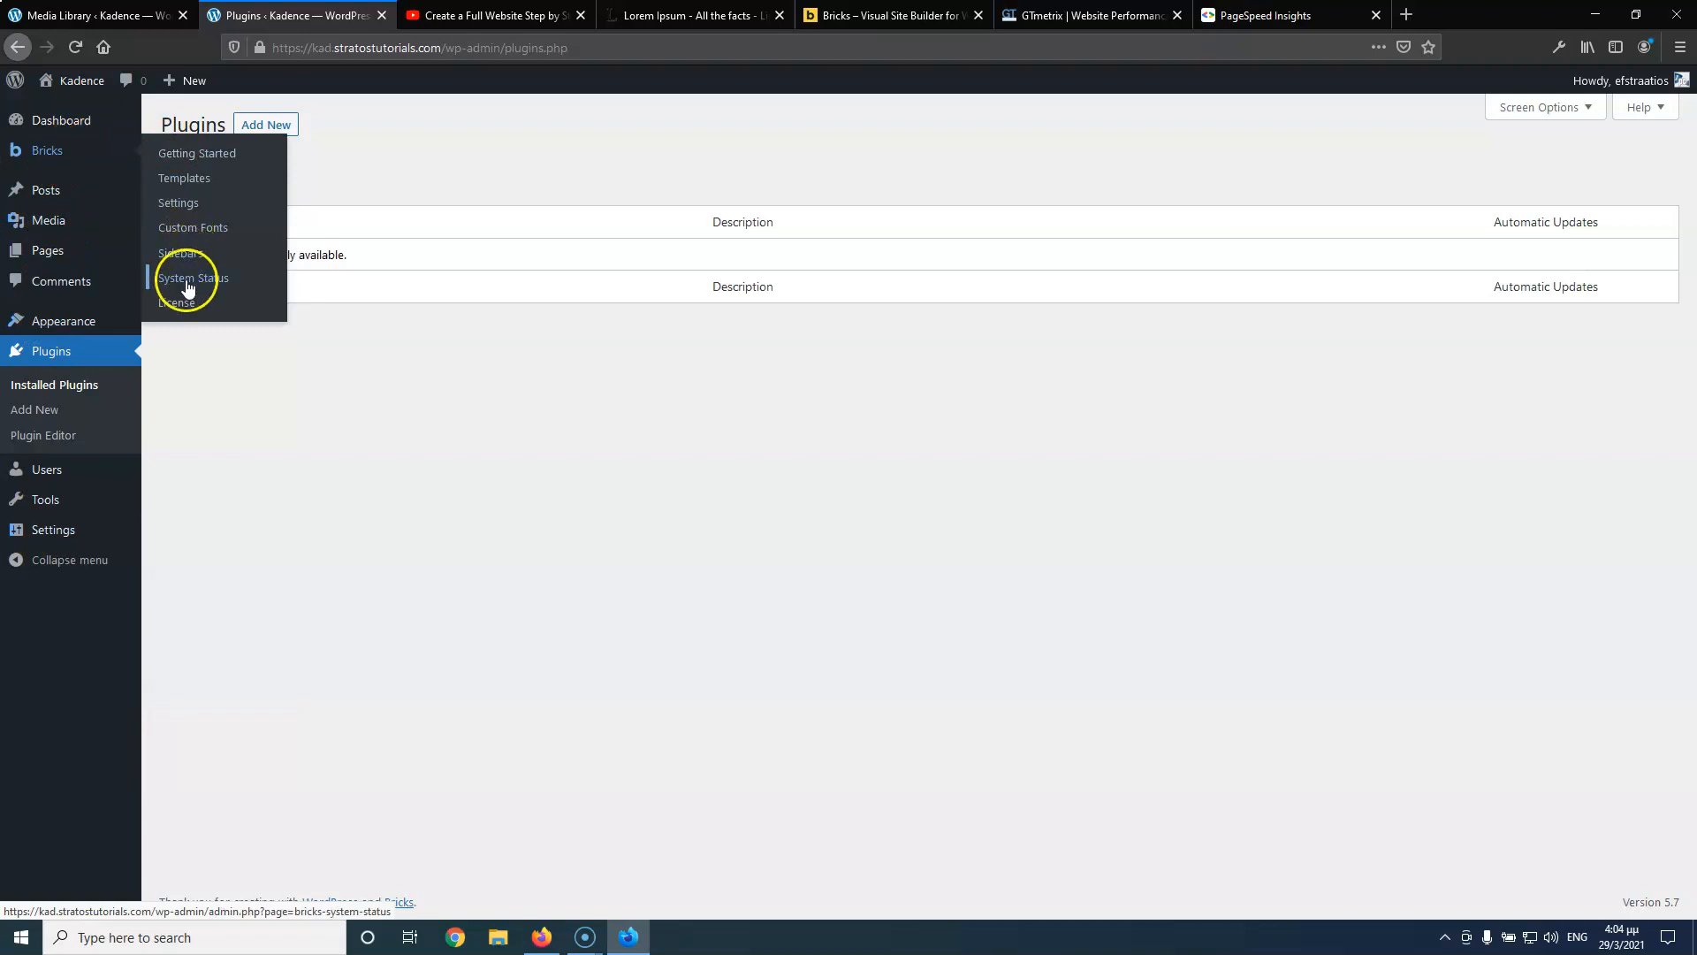
Turn on Disable Emojis, Disable Embed and Disable JQuery Migrate in Bricks Performance settings and save
{"action": "left_click", "coordinate": [184, 204]}
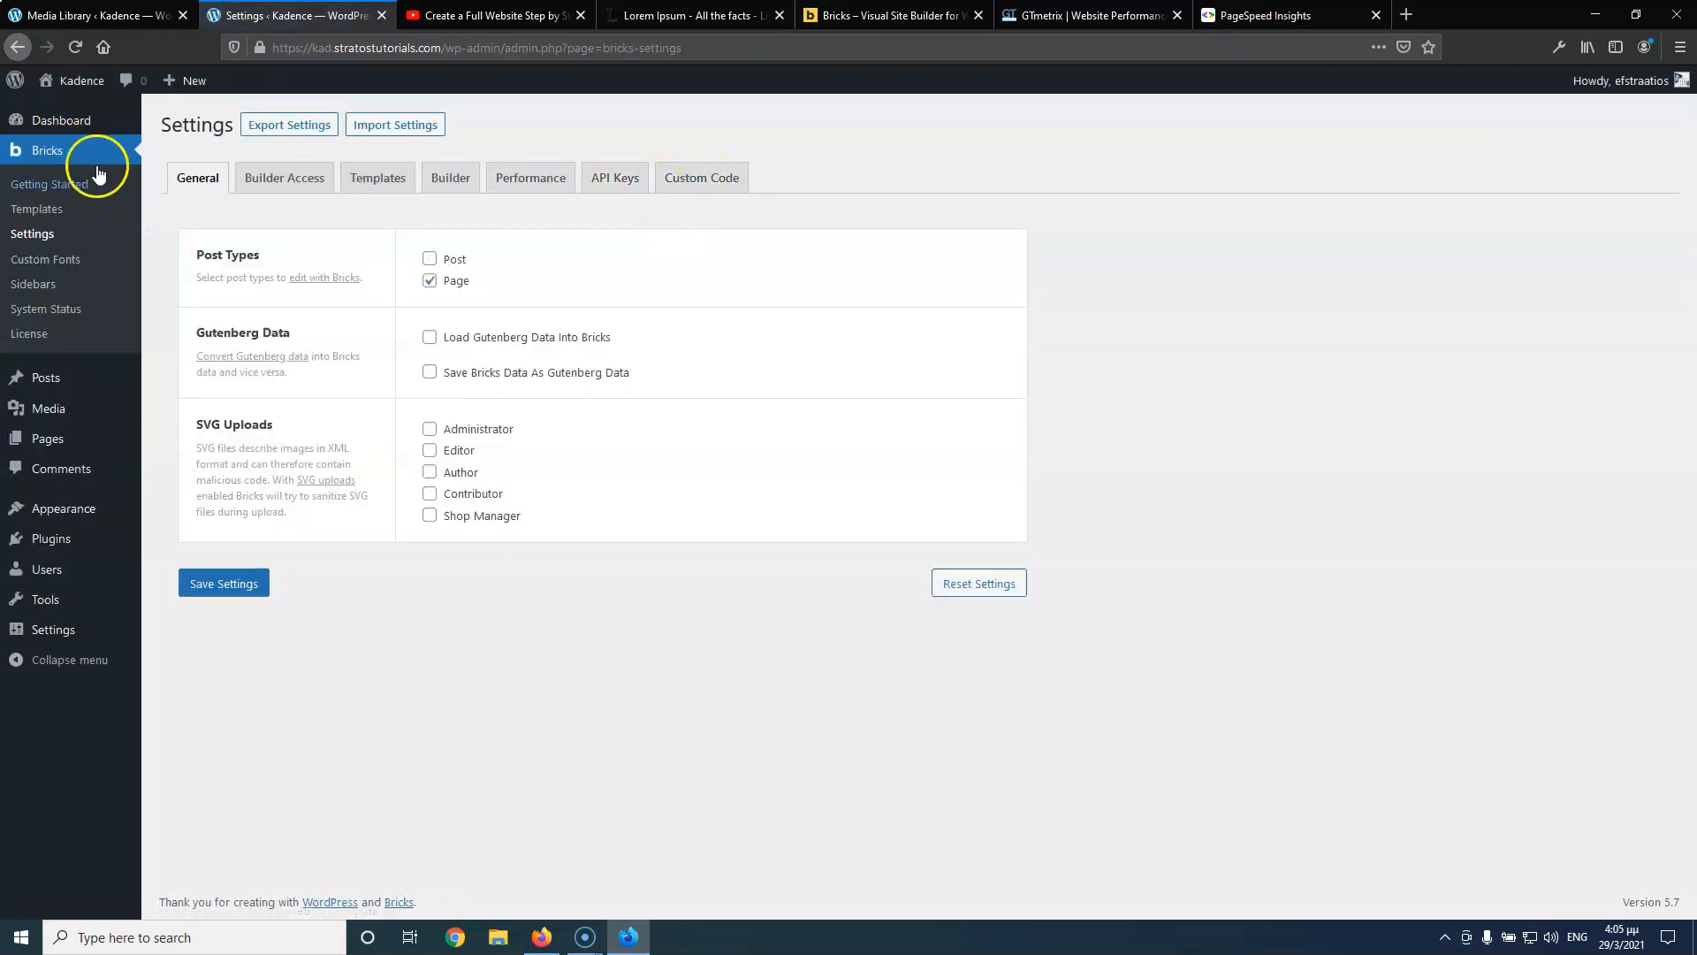
{"action": "mouse_move", "coordinate": [34, 380]}
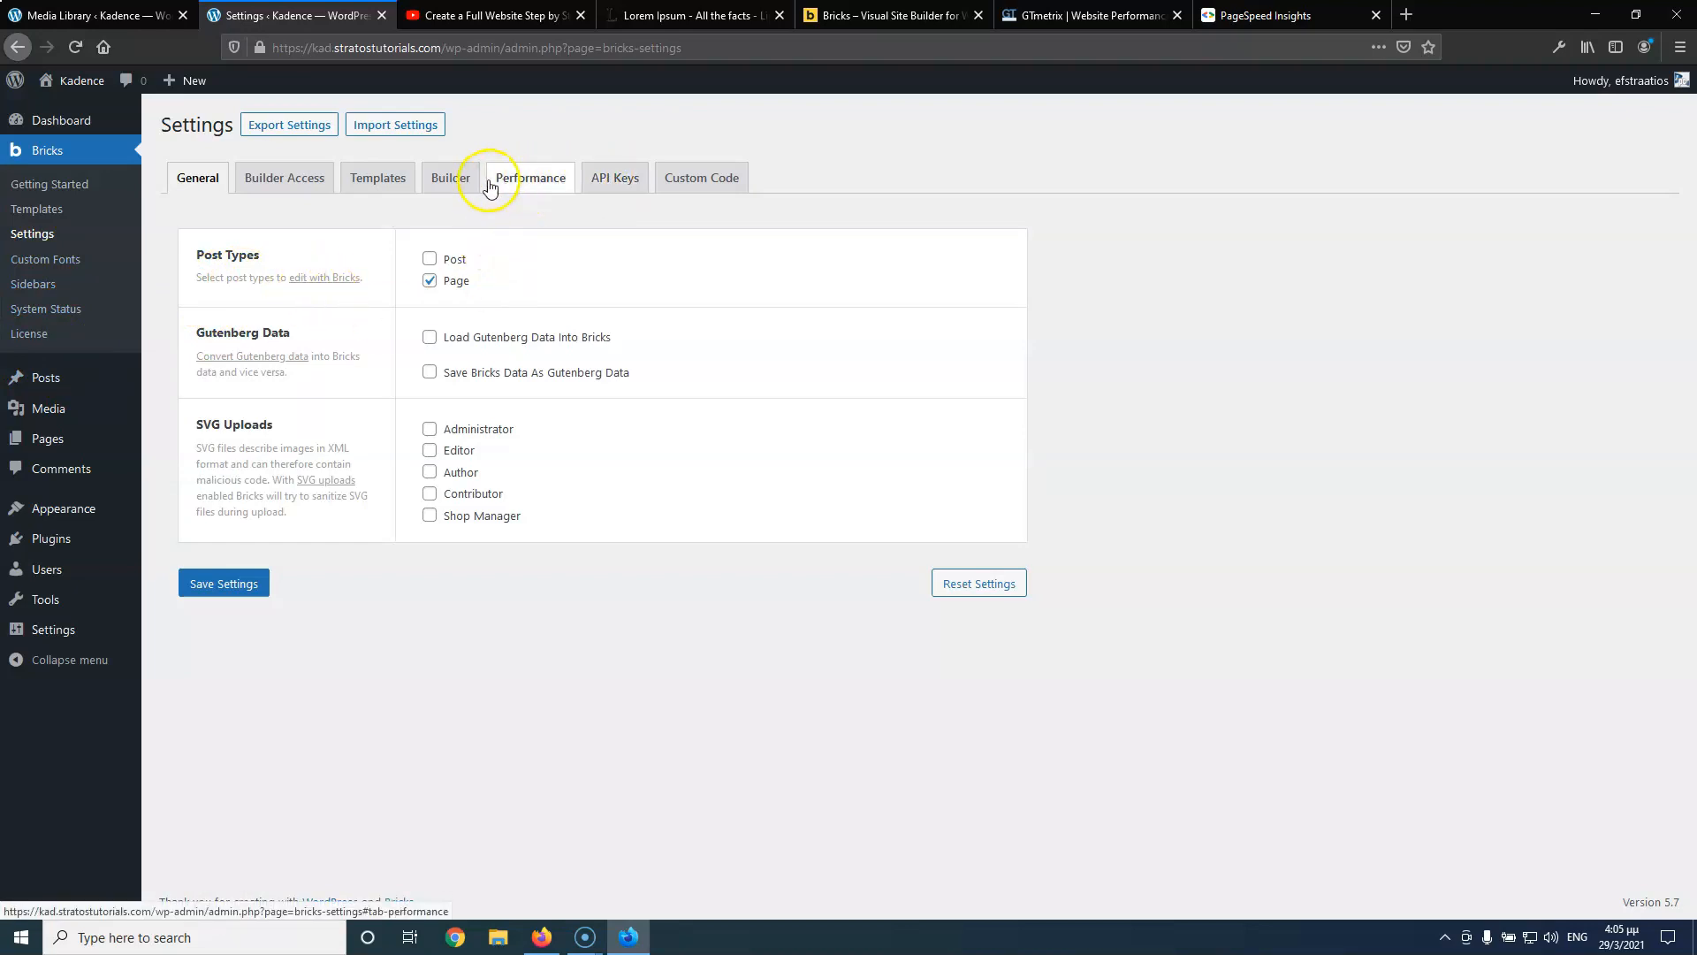
{"action": "left_click", "coordinate": [523, 177]}
{"action": "left_click", "coordinate": [430, 258]}
{"action": "left_click", "coordinate": [430, 338]}
{"action": "left_click", "coordinate": [430, 419]}
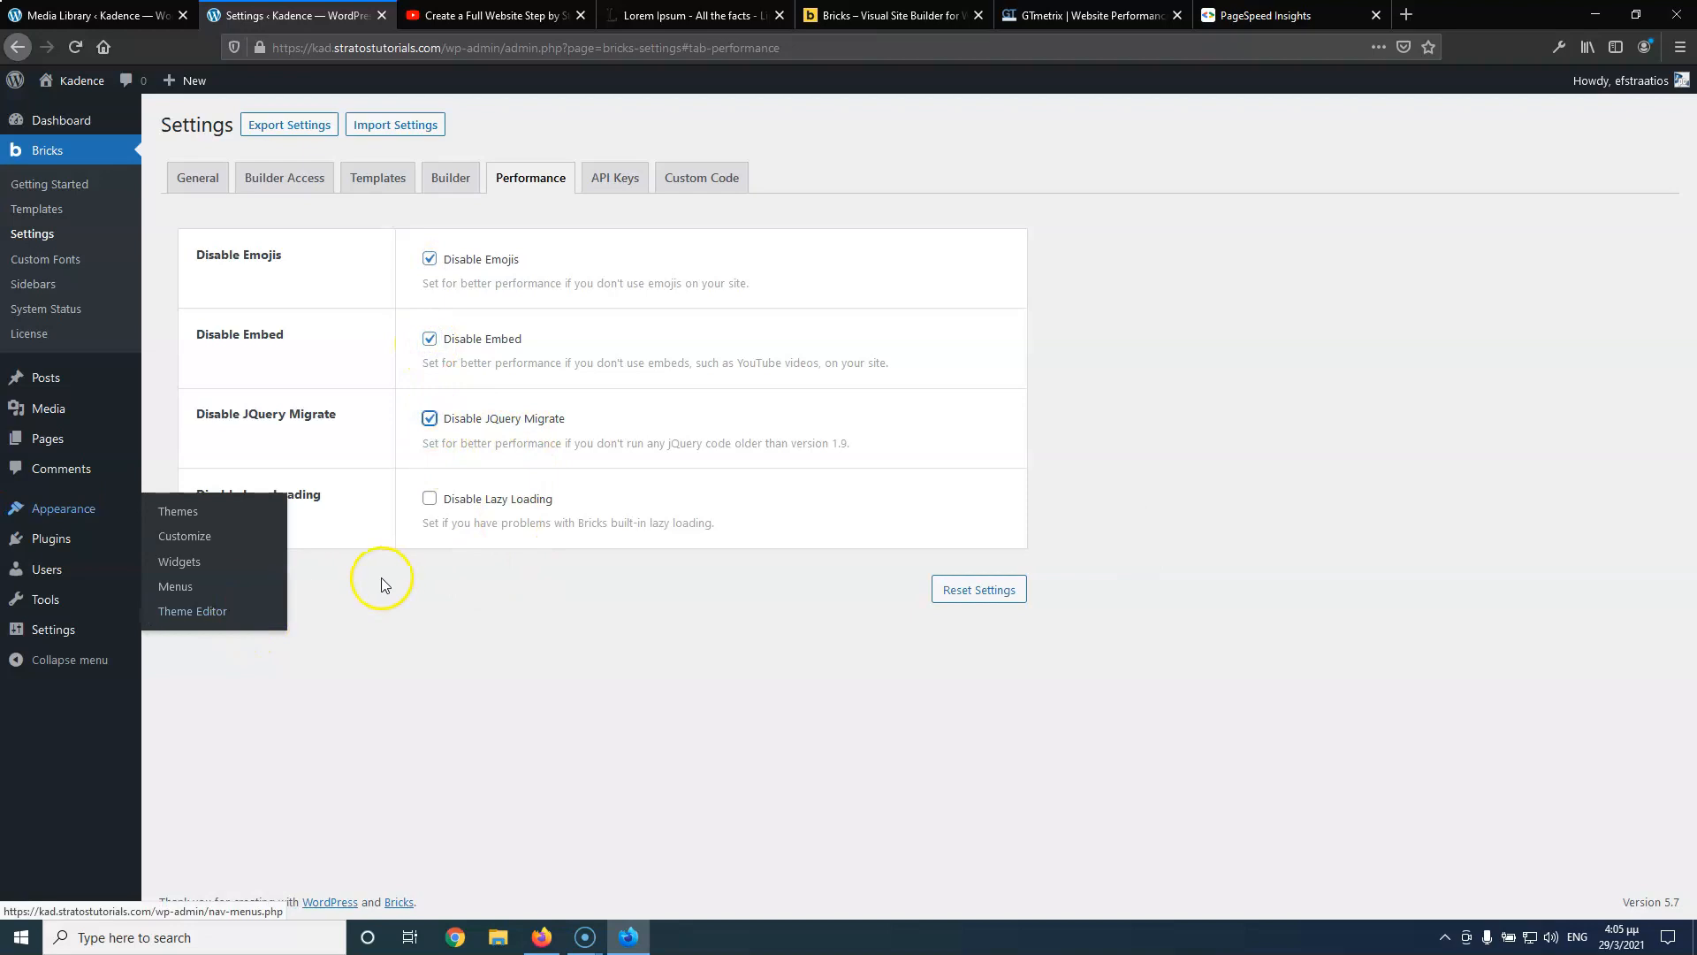
{"action": "left_click", "coordinate": [226, 591]}
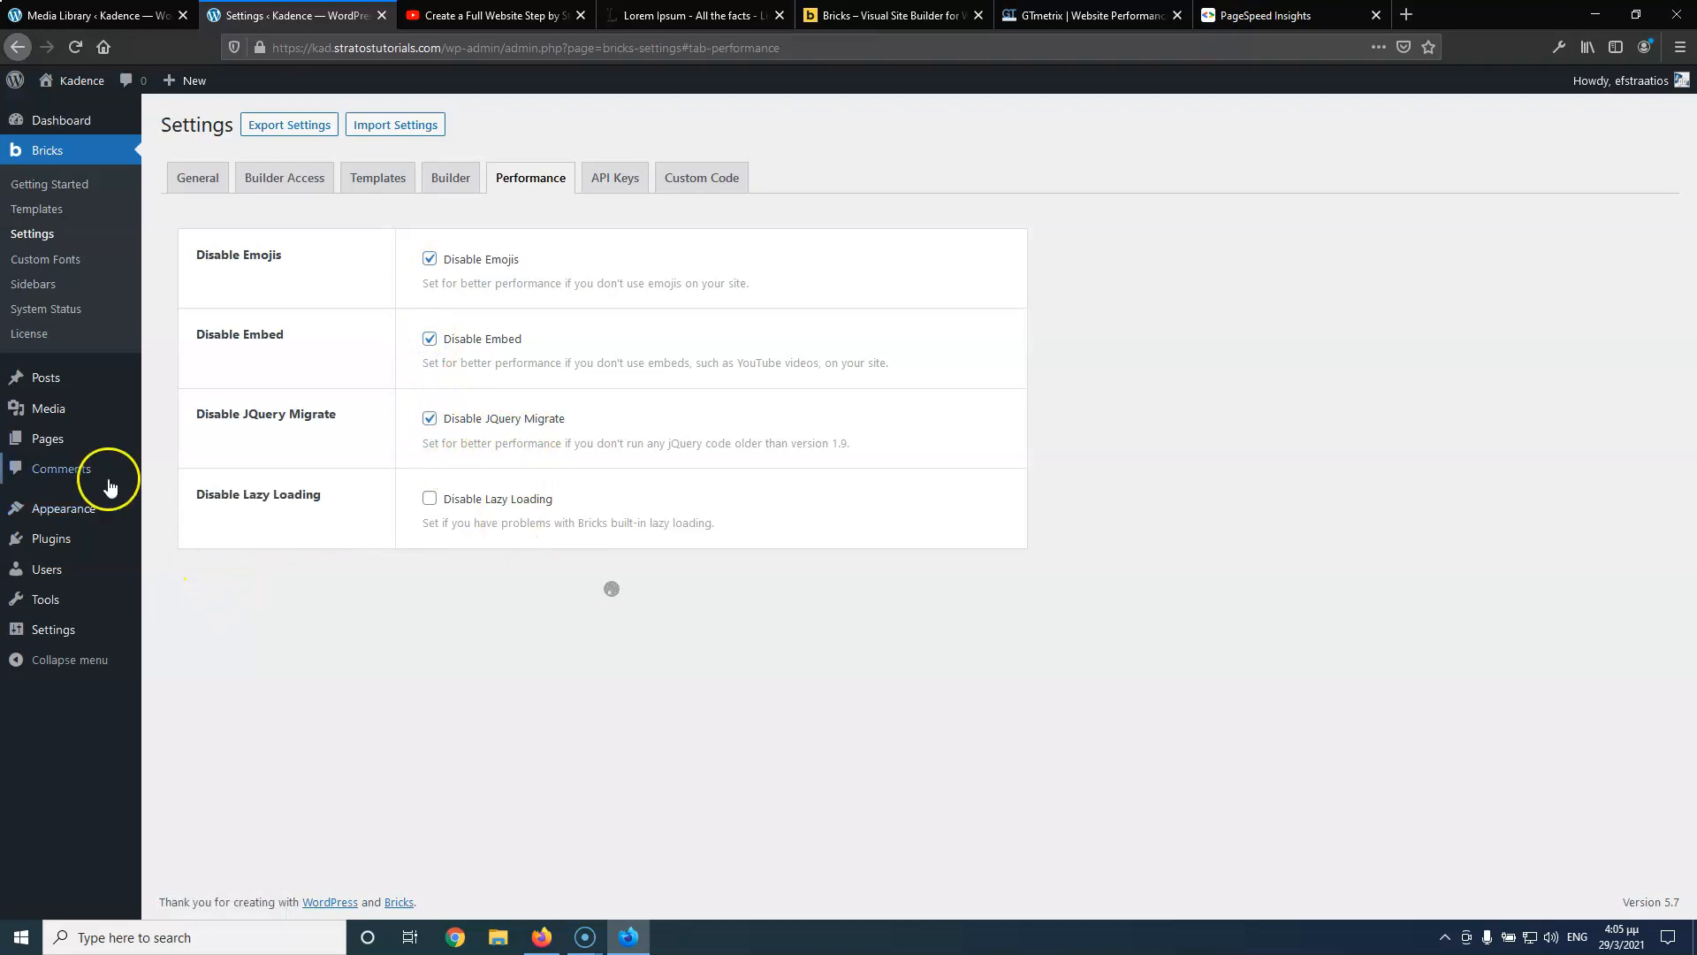
{"action": "left_click", "coordinate": [48, 449]}
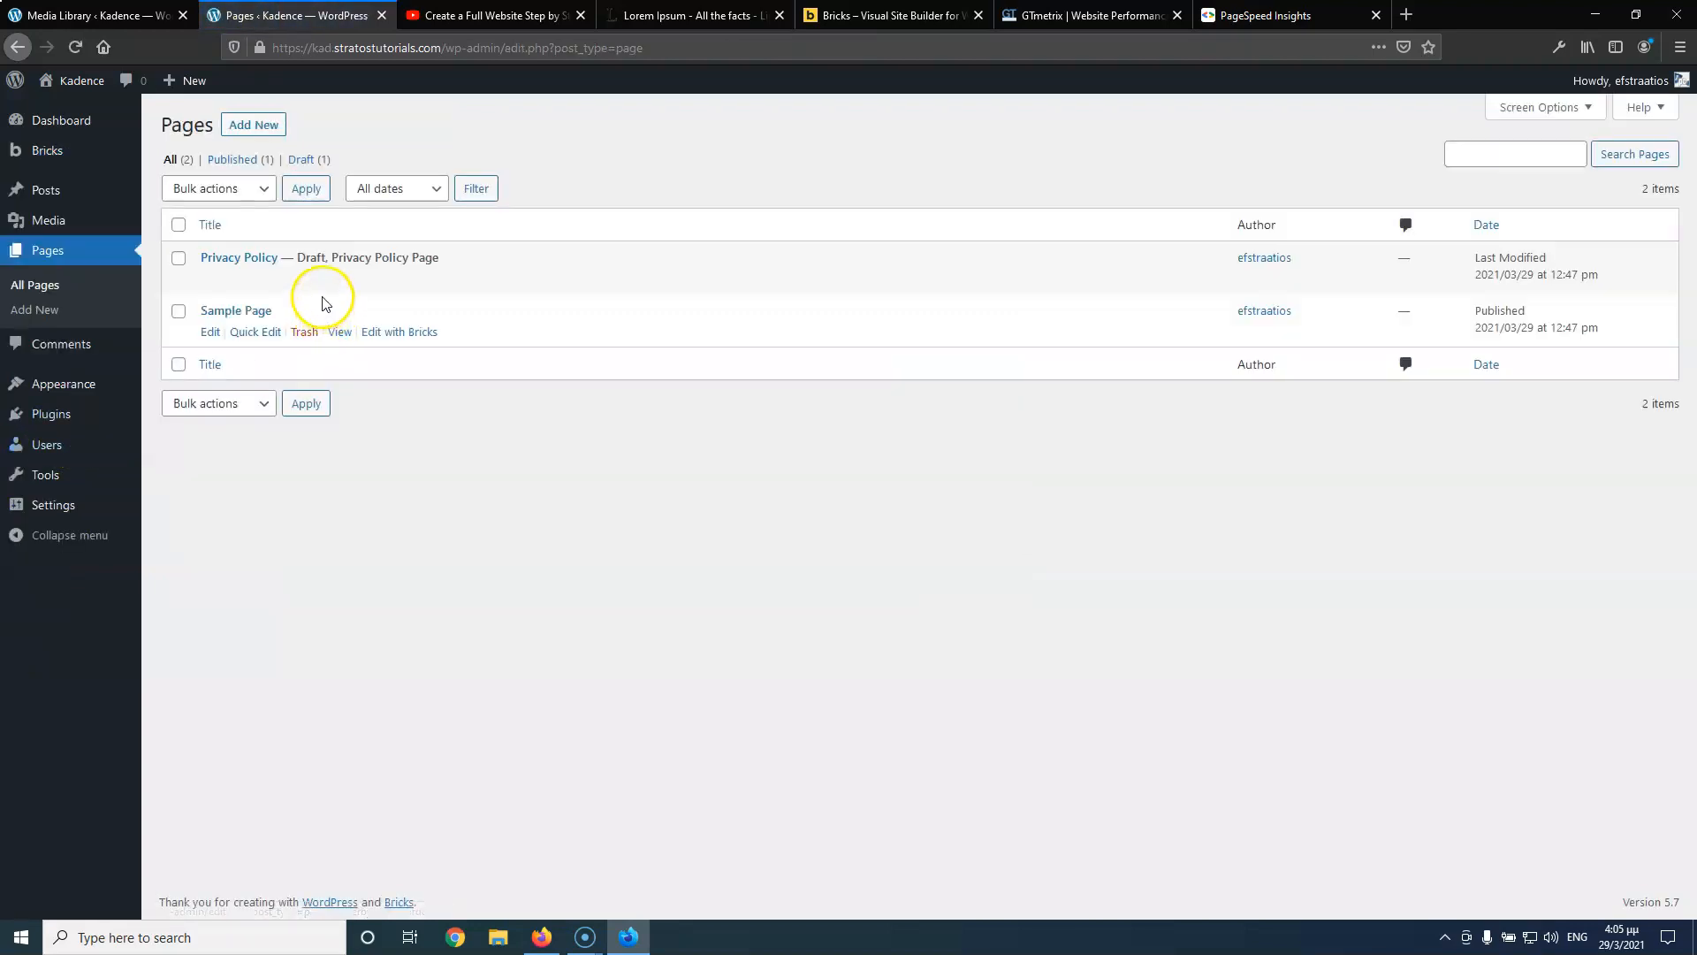
Move the Sample Page to the trash
{"action": "mouse_move", "coordinate": [173, 244]}
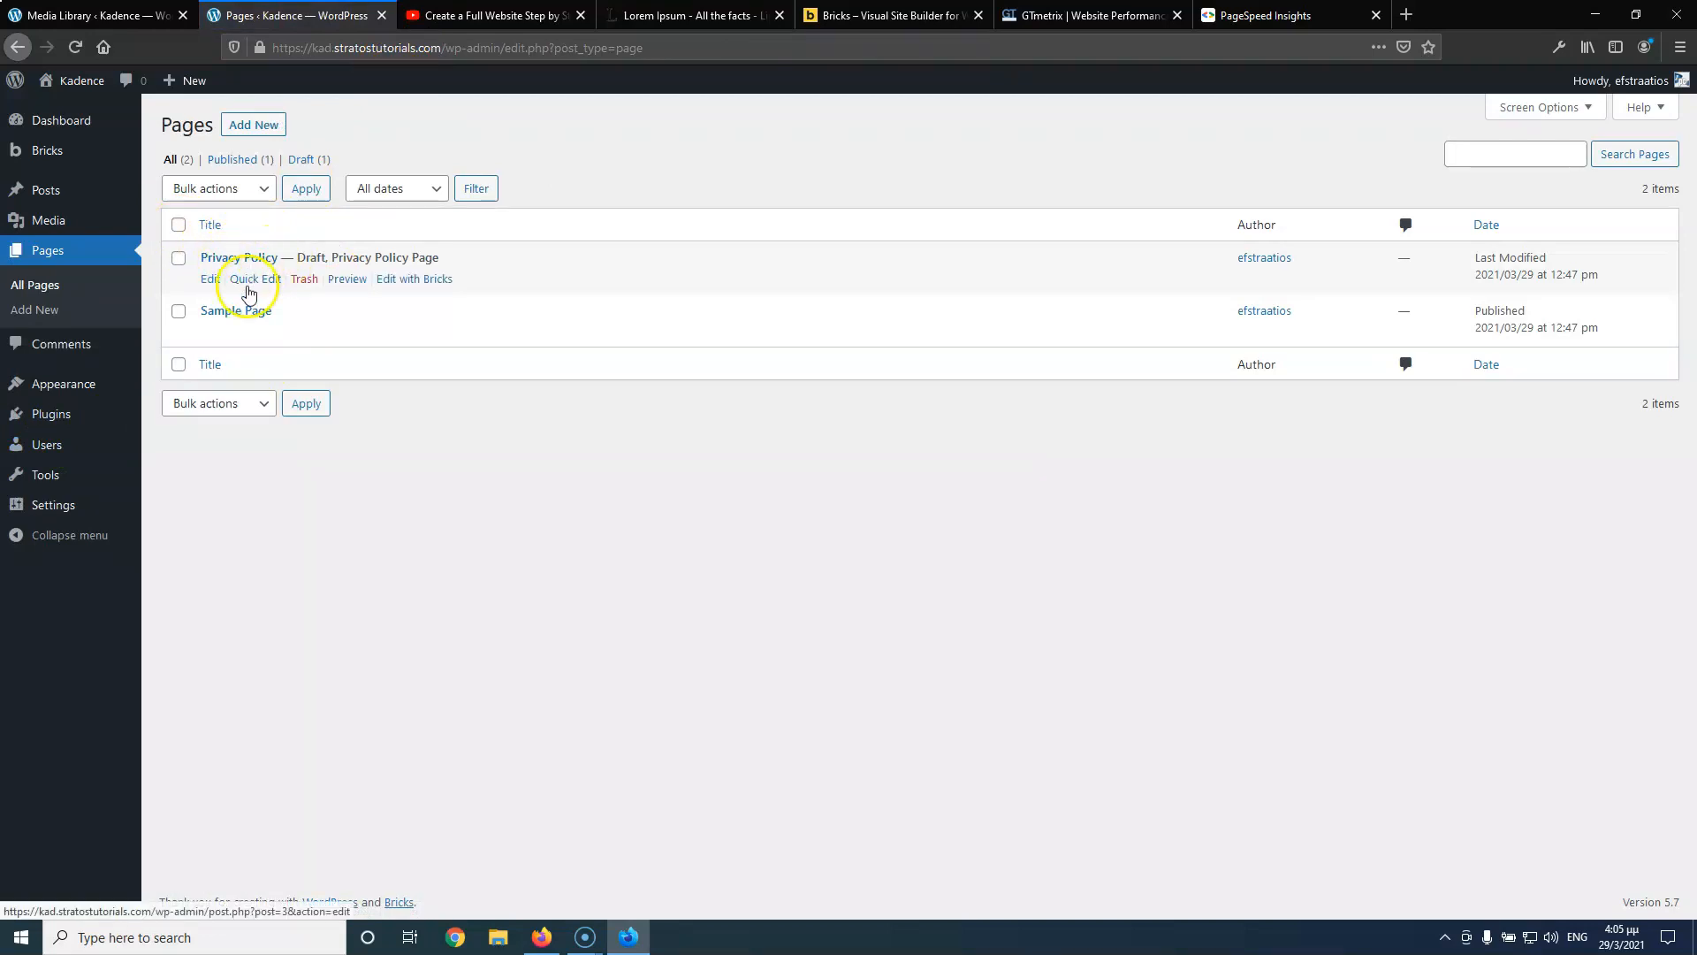
{"action": "mouse_move", "coordinate": [247, 312]}
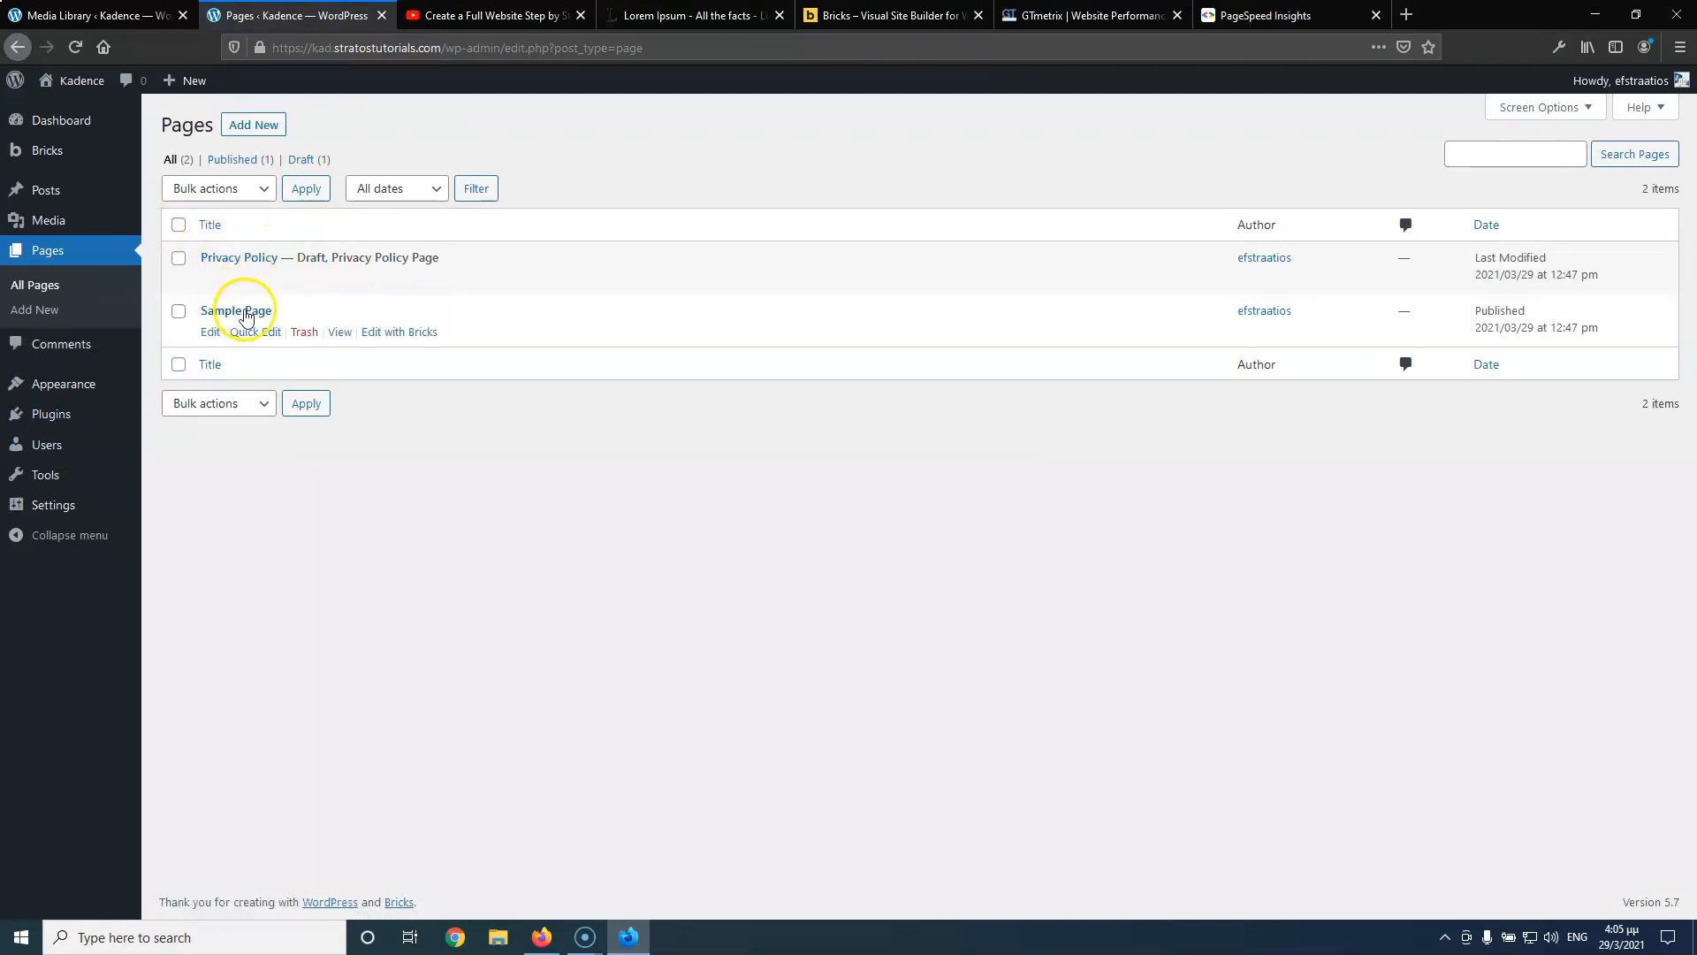
{"action": "left_click", "coordinate": [297, 334]}
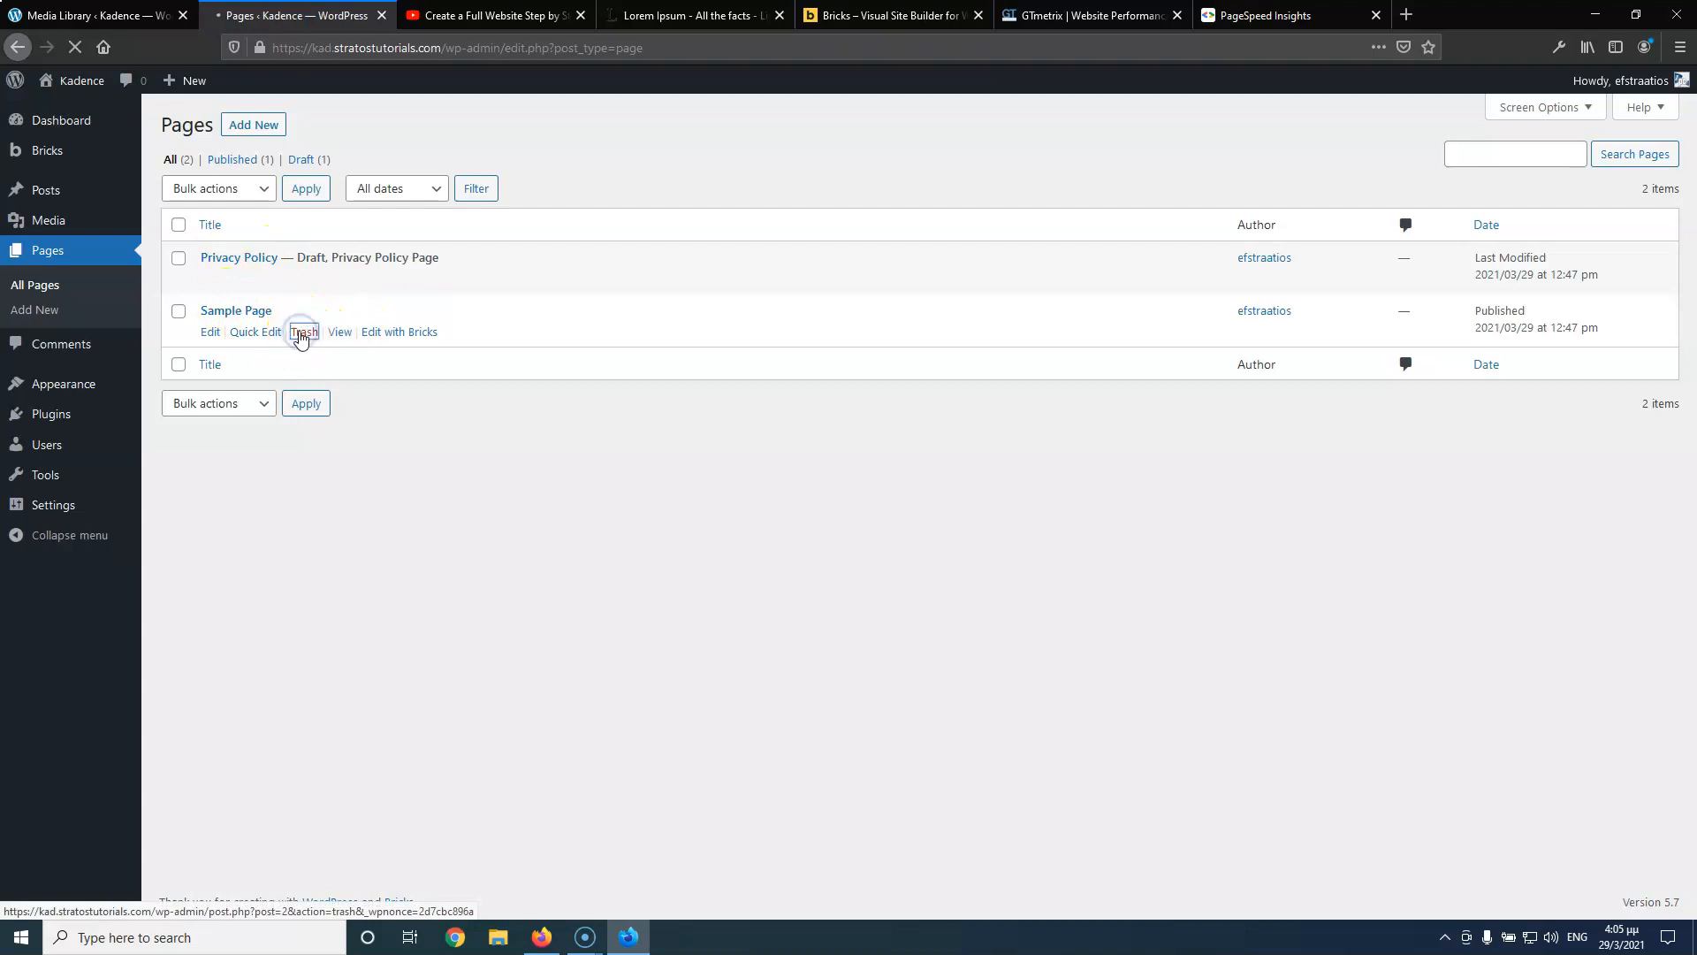
Open three new blank page editors in separate tabs
{"action": "middle_click", "coordinate": [246, 131]}
{"action": "middle_click", "coordinate": [246, 131]}
{"action": "middle_click", "coordinate": [246, 131]}
{"action": "middle_click", "coordinate": [246, 131]}
{"action": "middle_click", "coordinate": [246, 130]}
{"action": "middle_click", "coordinate": [246, 131]}
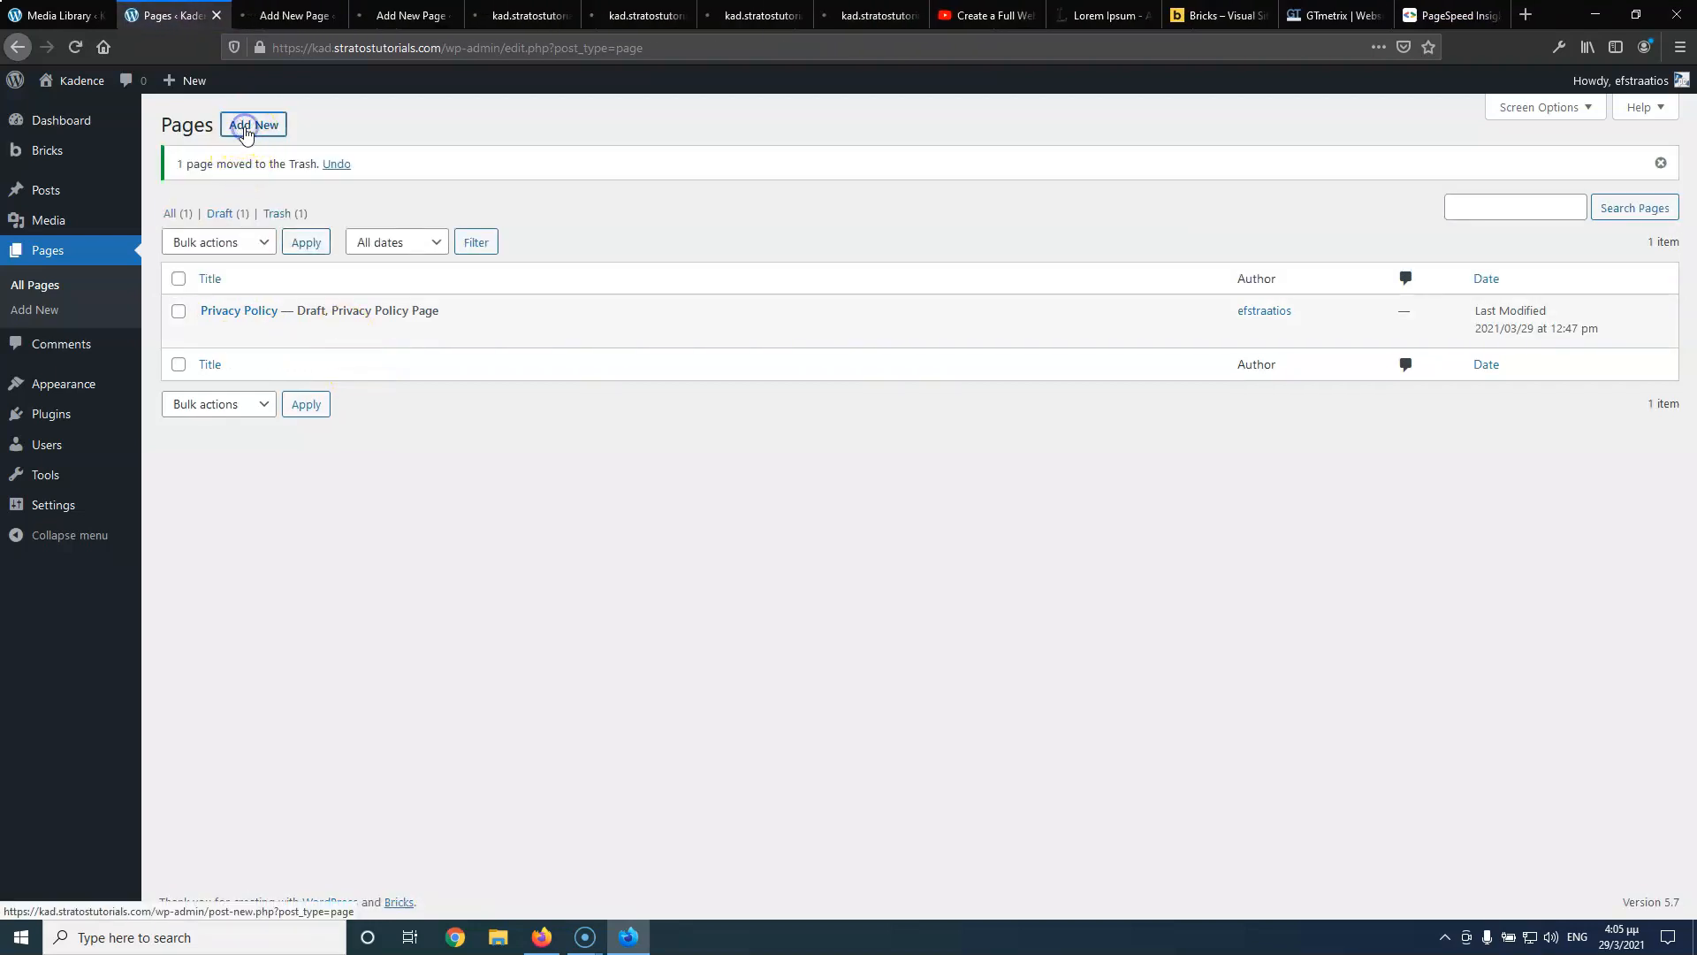
Publish a new page titled 'Home' and close its tab
{"action": "left_click", "coordinate": [290, 18]}
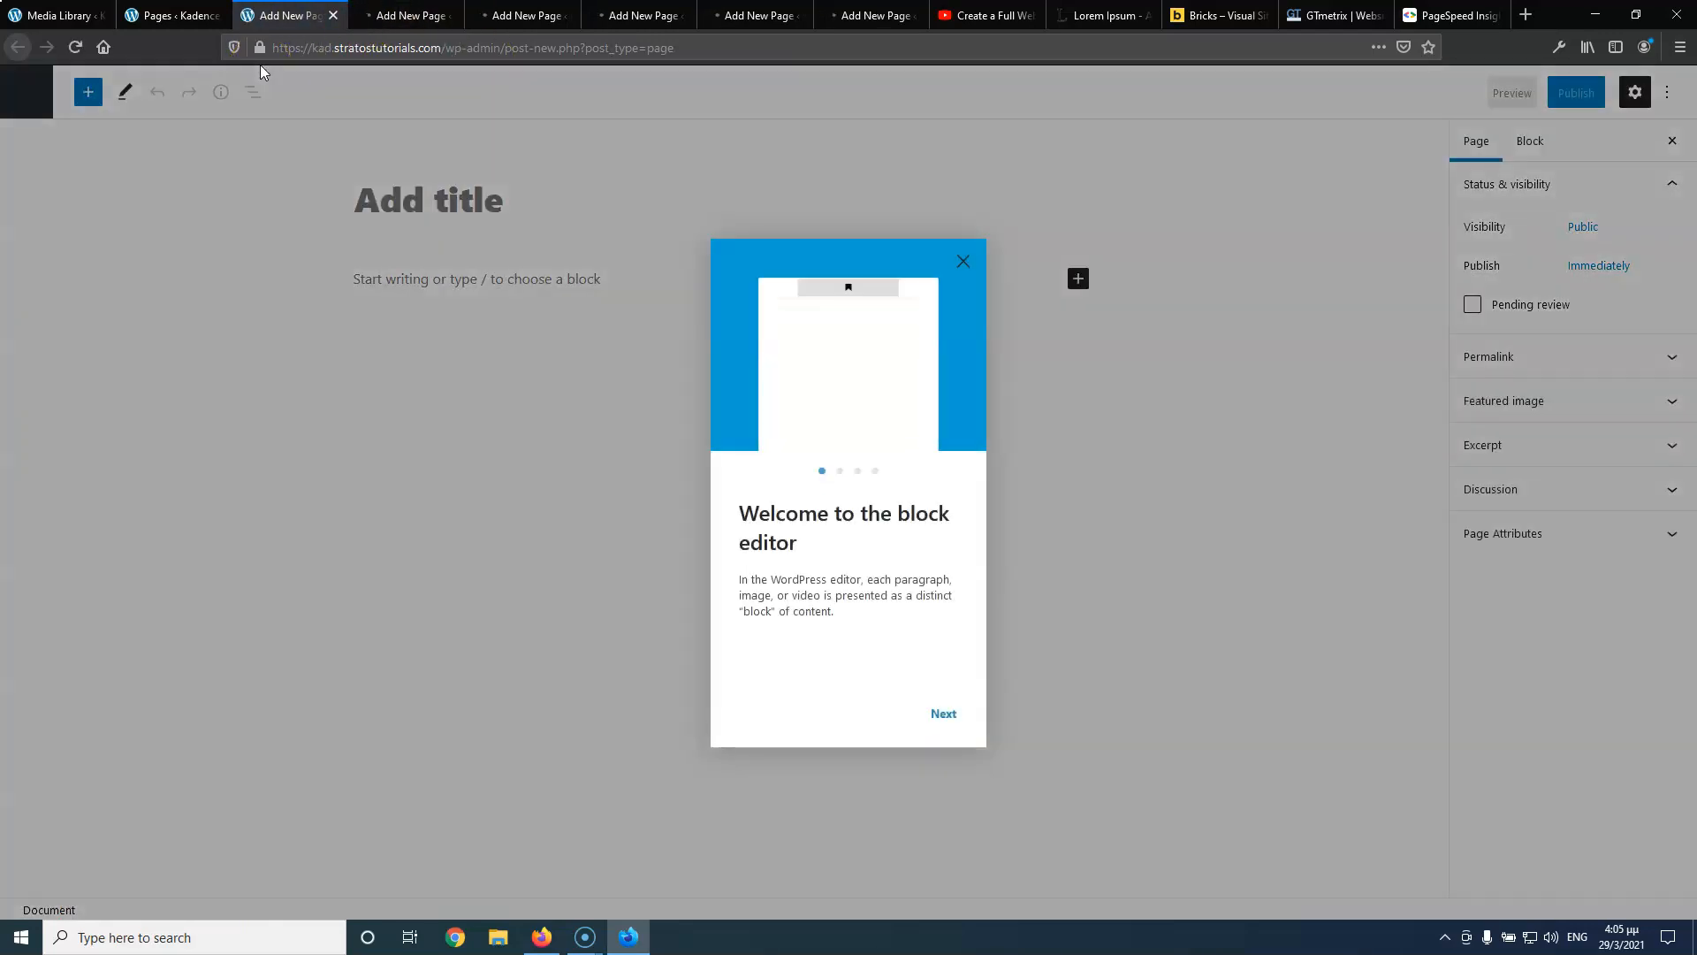
{"action": "left_click", "coordinate": [962, 262]}
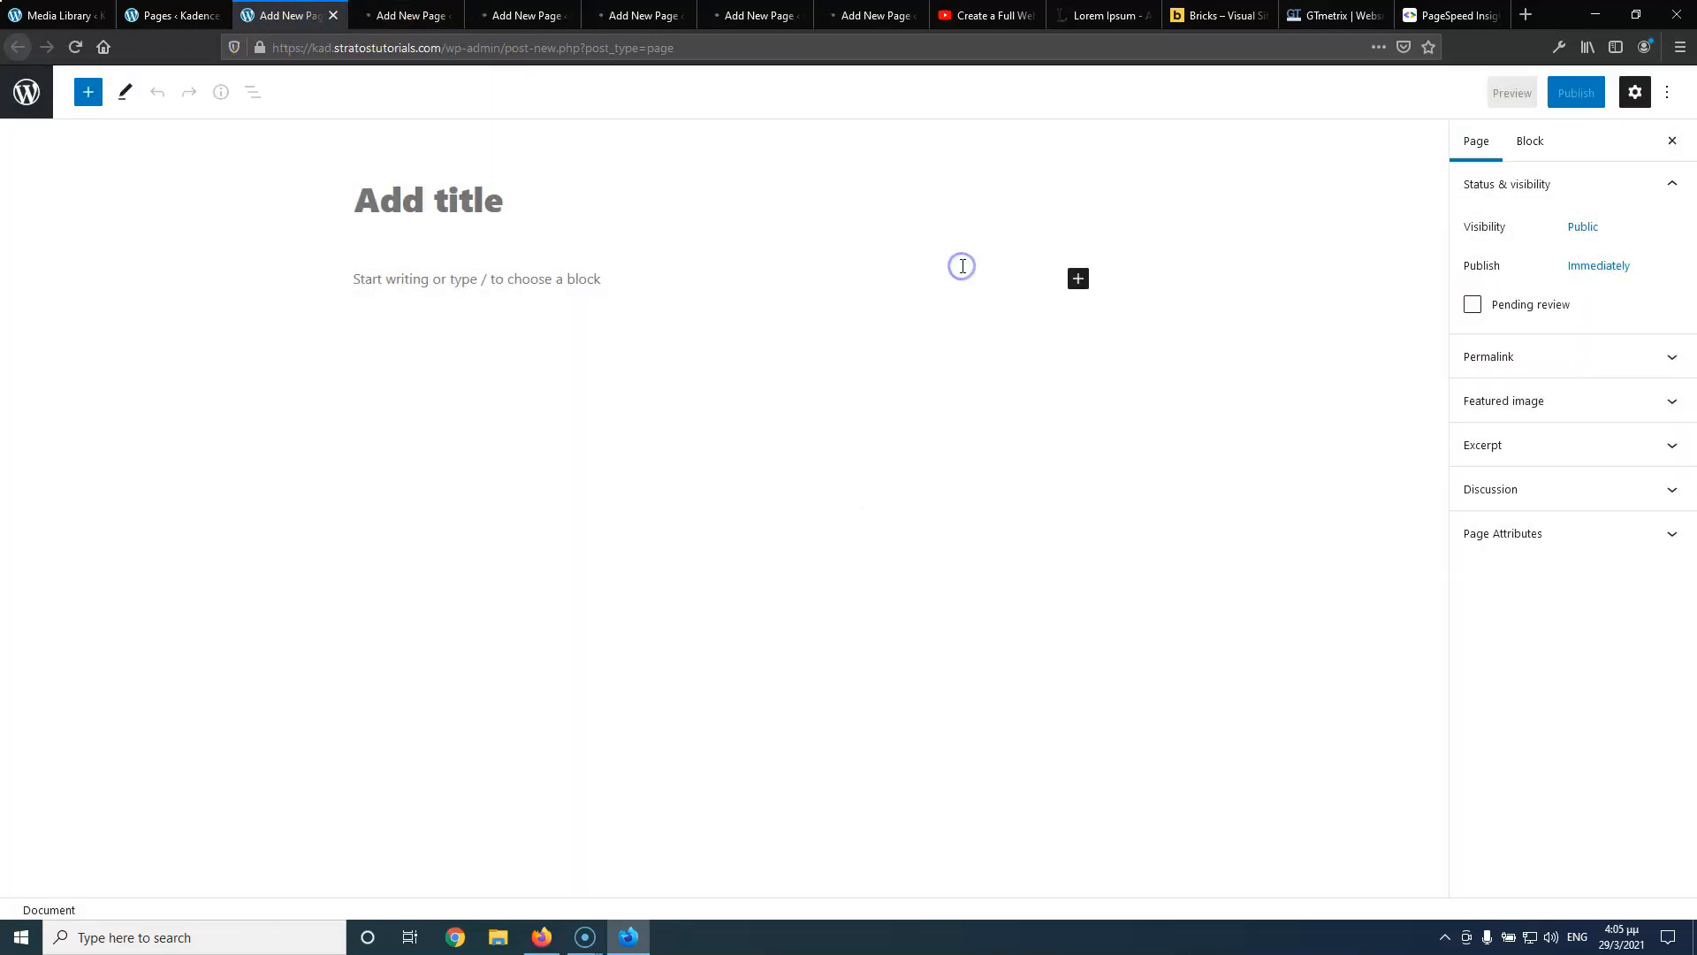
{"action": "left_click", "coordinate": [476, 208]}
{"action": "type", "text": "Home"}
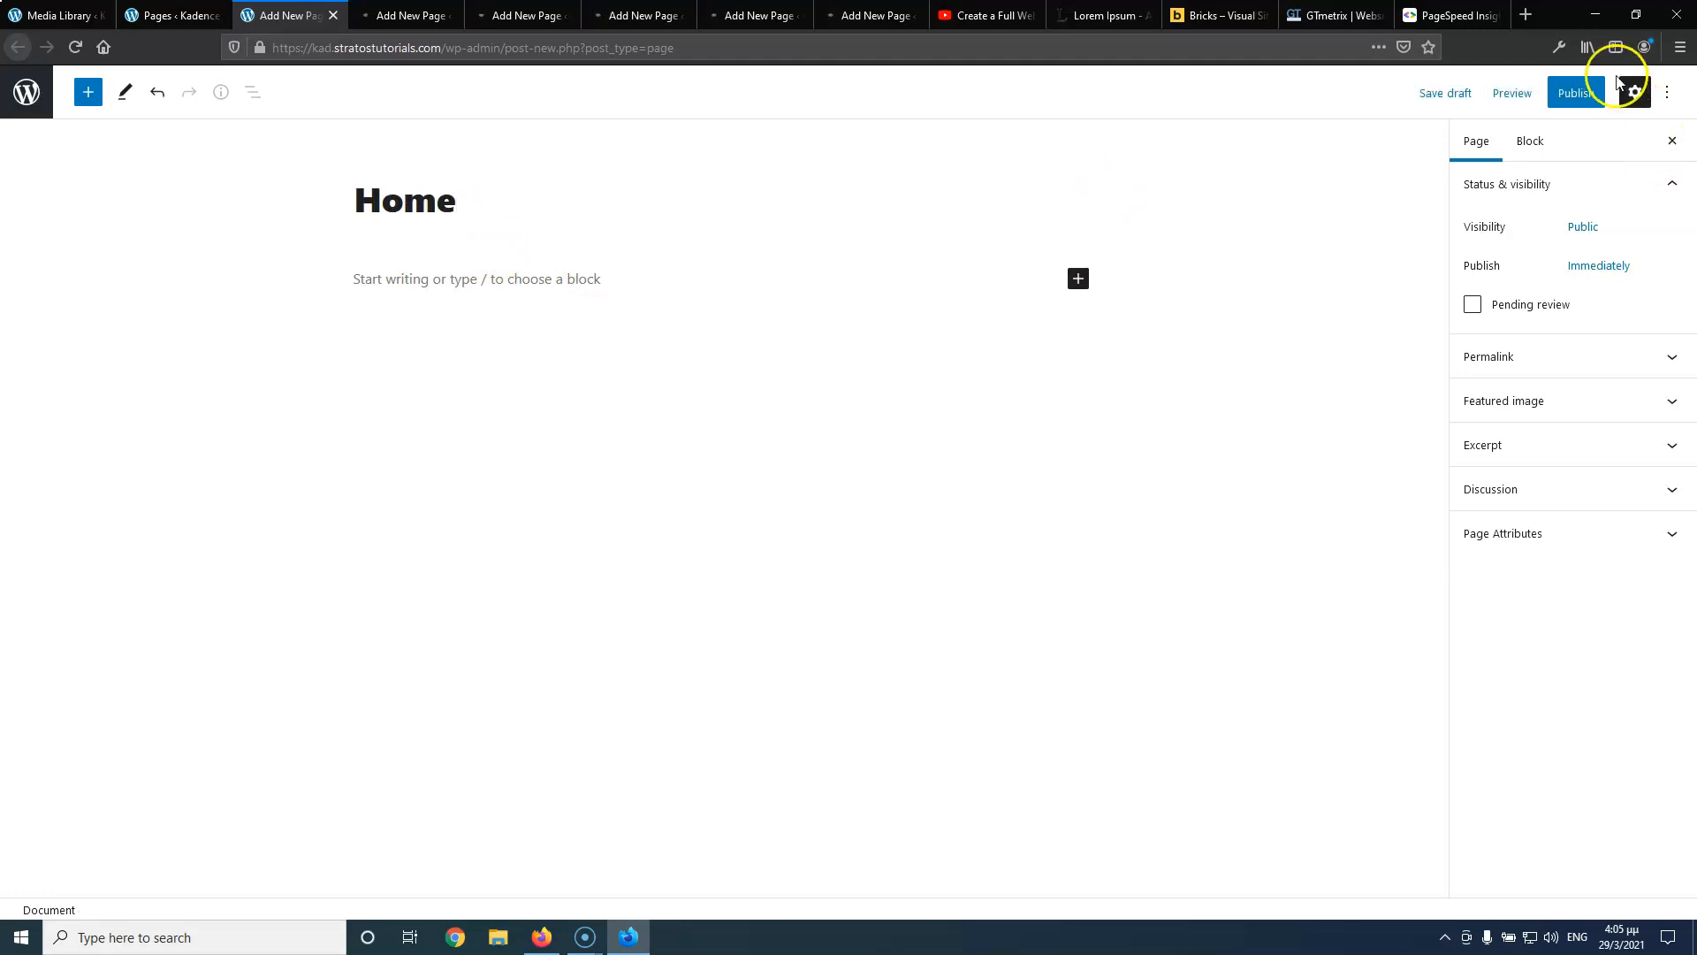
{"action": "left_click", "coordinate": [1568, 92]}
{"action": "left_click", "coordinate": [1561, 91]}
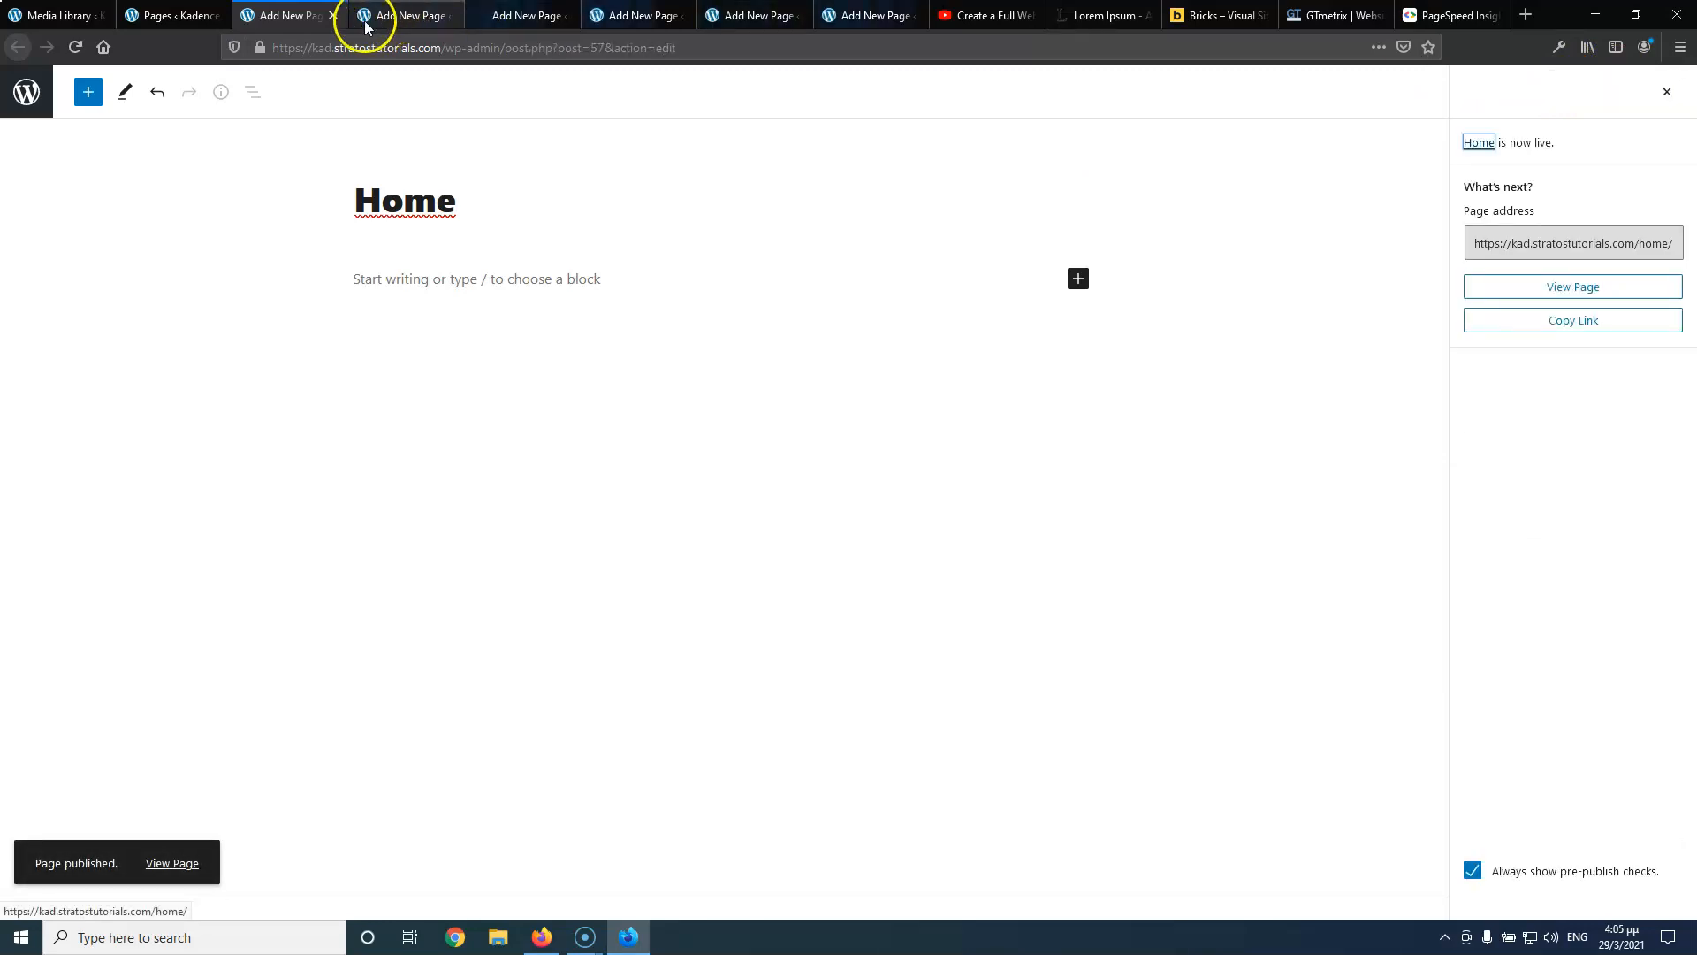
{"action": "left_click", "coordinate": [332, 15]}
Publish a new page titled 'About Us' and close its tab
{"action": "left_click", "coordinate": [375, 201]}
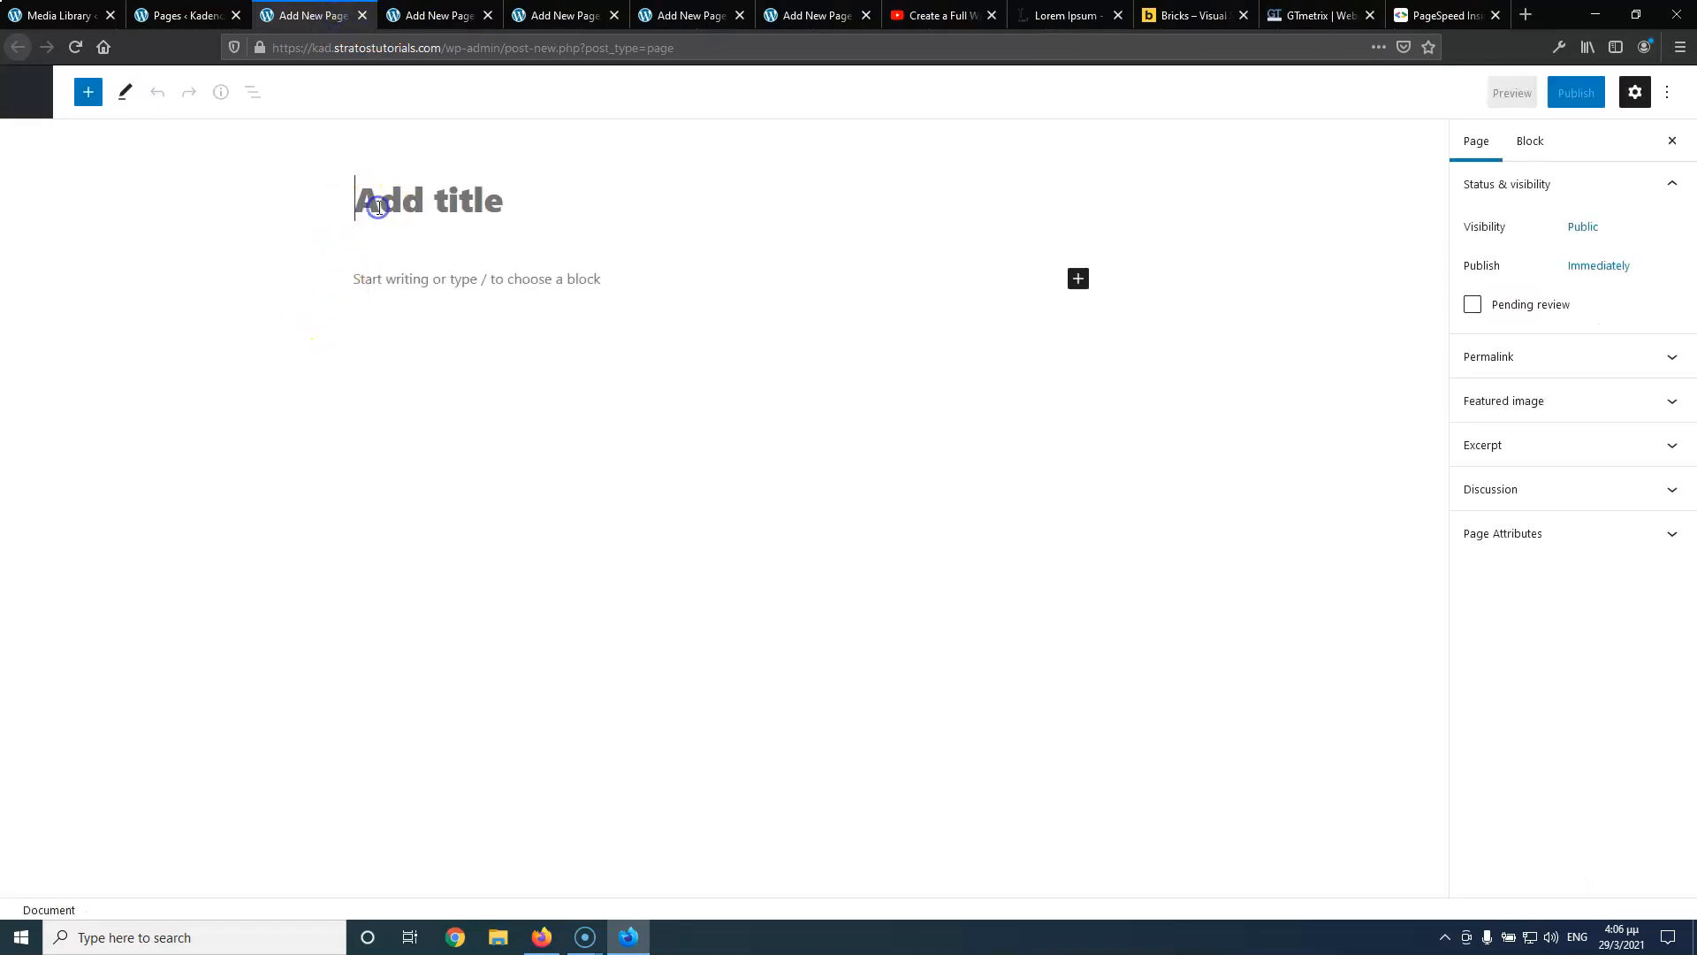
{"action": "type", "text": "About US"}
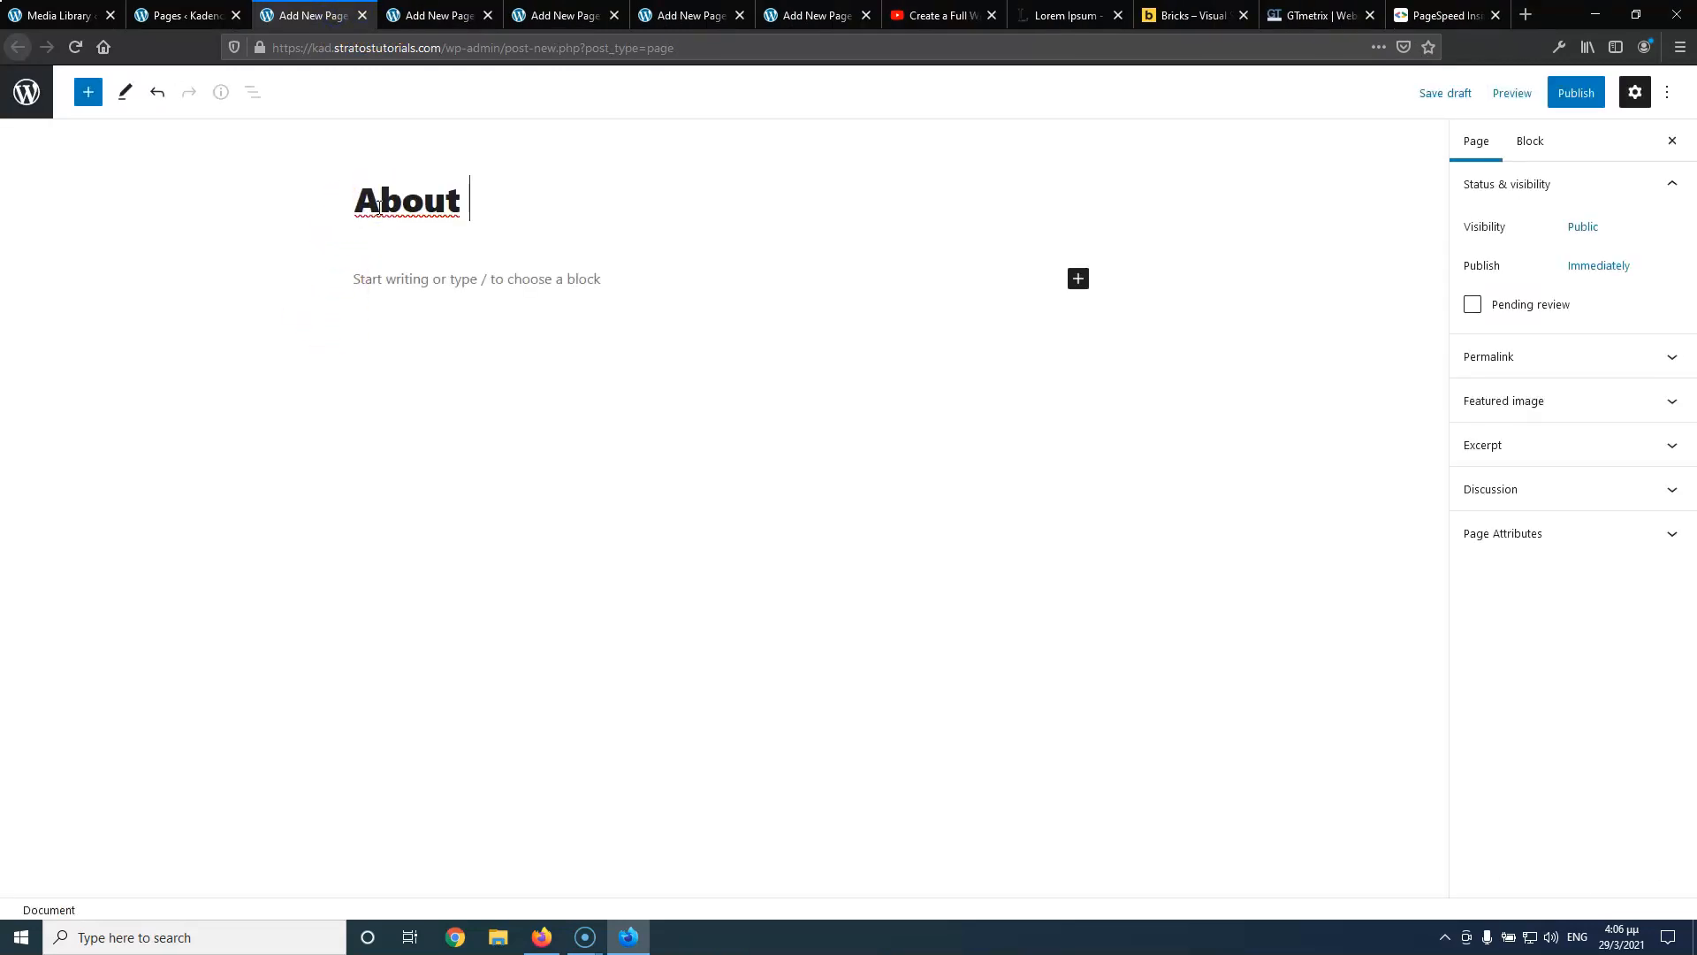
{"action": "key", "text": "BackSpace"}
{"action": "type", "text": "s"}
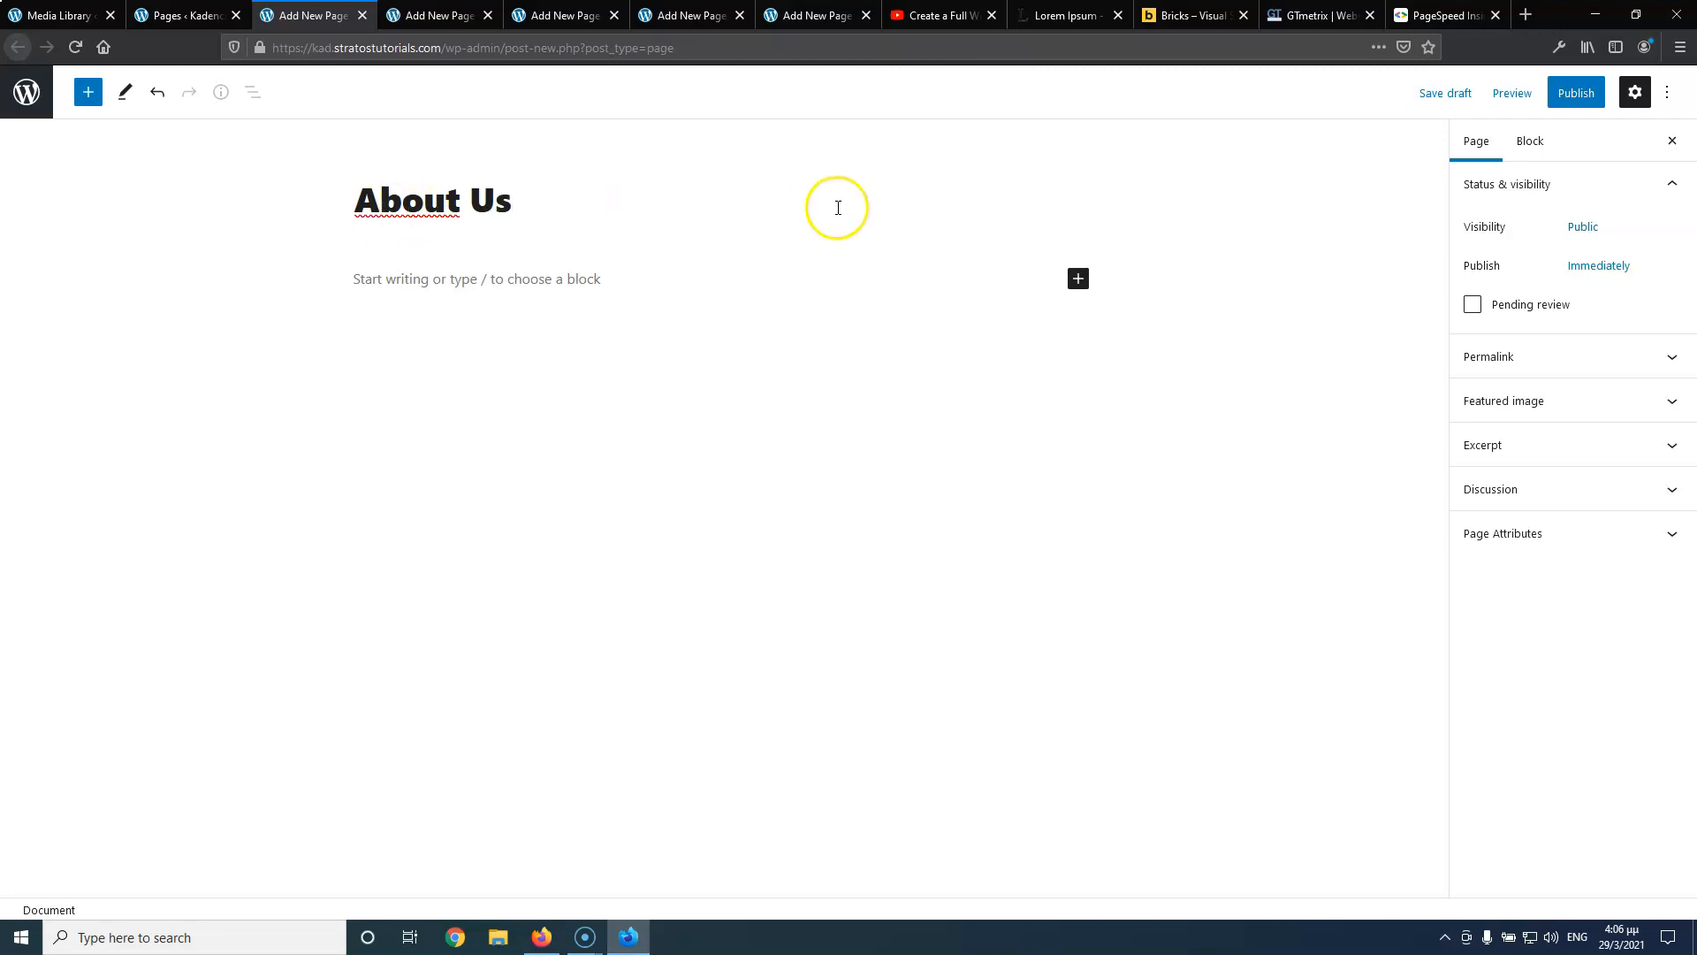
{"action": "left_click", "coordinate": [1563, 96]}
{"action": "left_click", "coordinate": [1559, 97]}
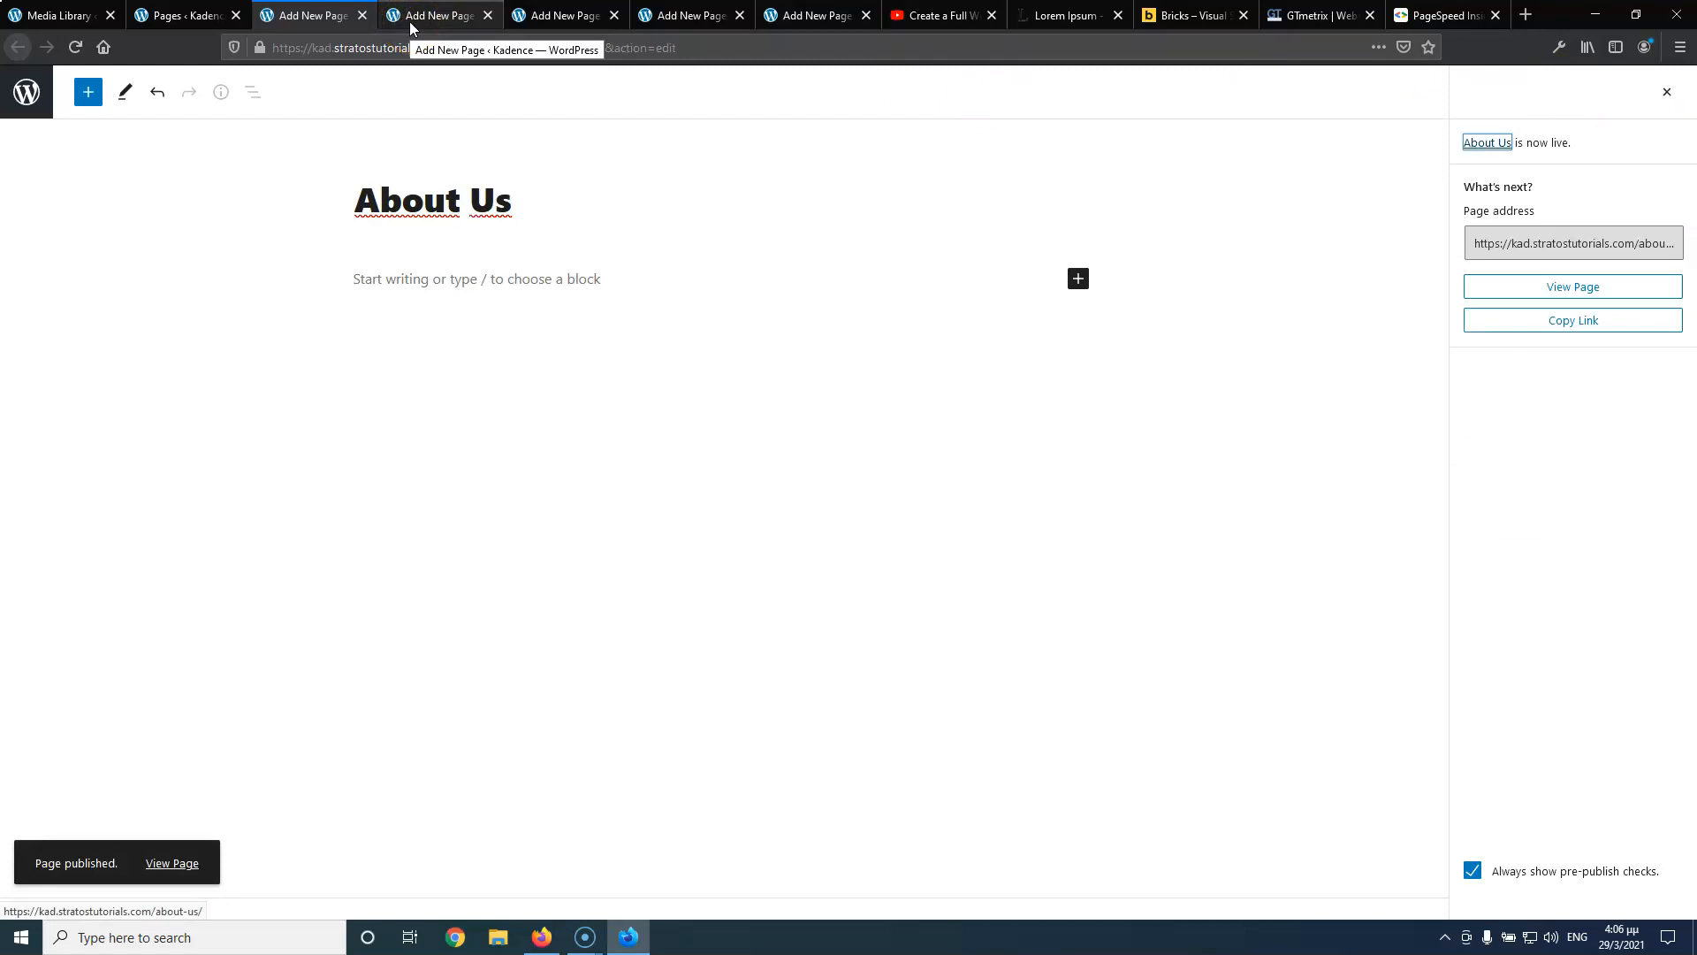
{"action": "left_click", "coordinate": [363, 15]}
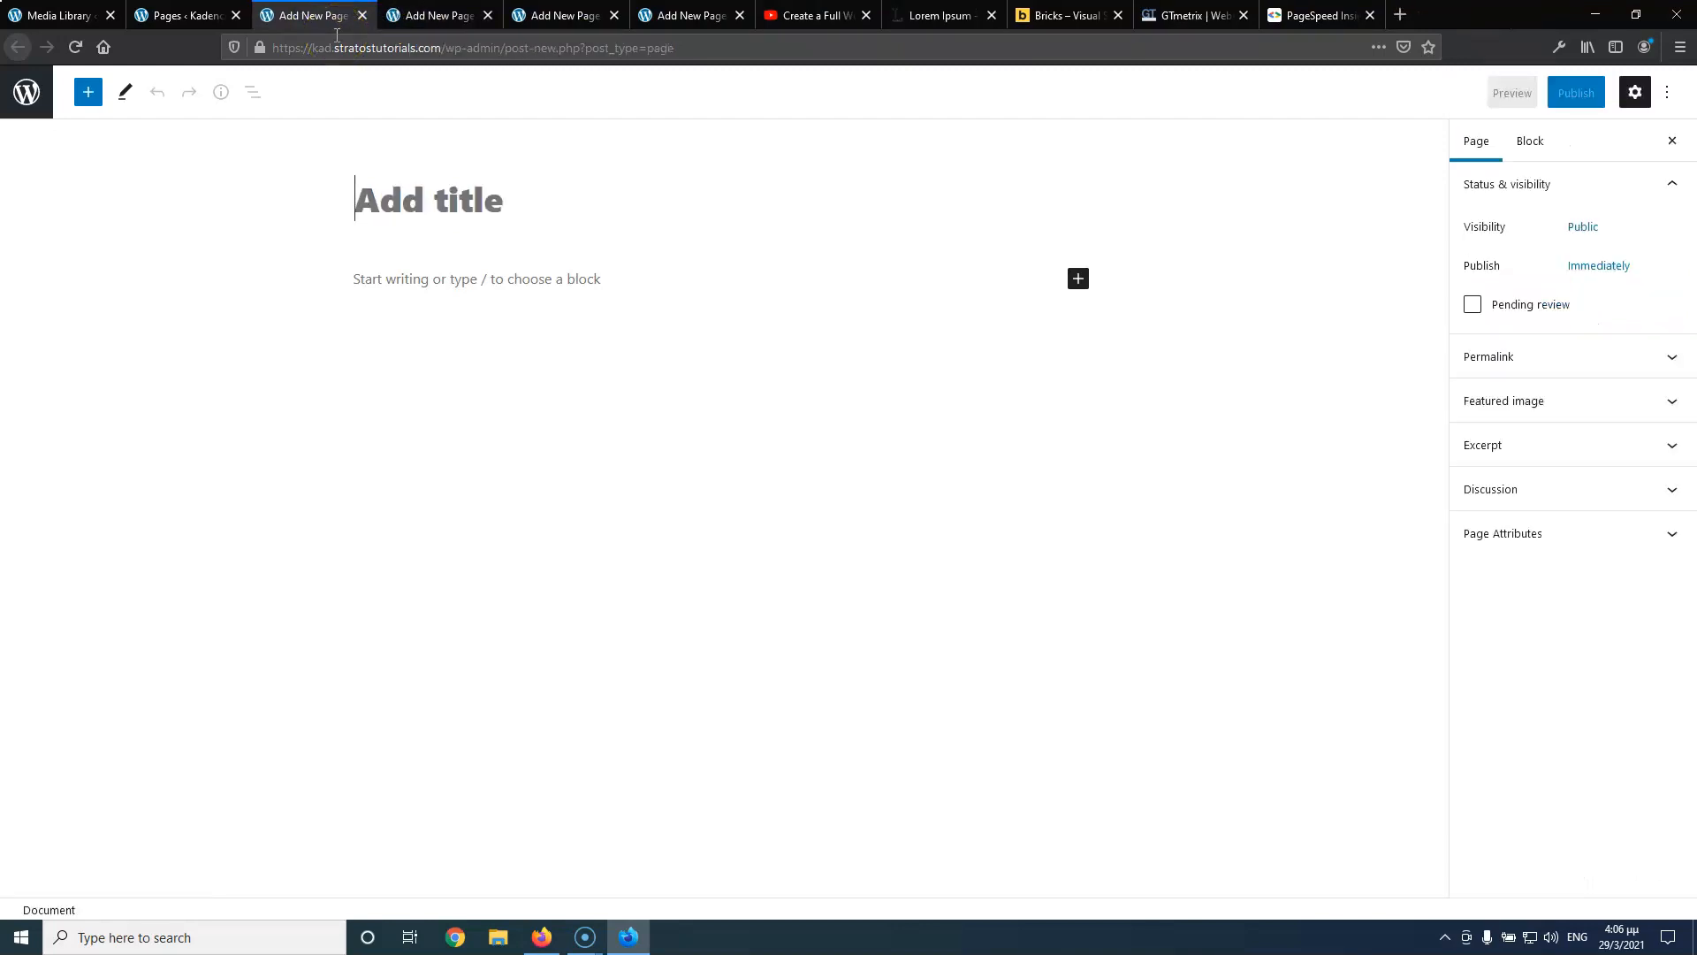
Publish a page titled 'Services' and copy the word 'Service' from its title
{"action": "left_click", "coordinate": [318, 104]}
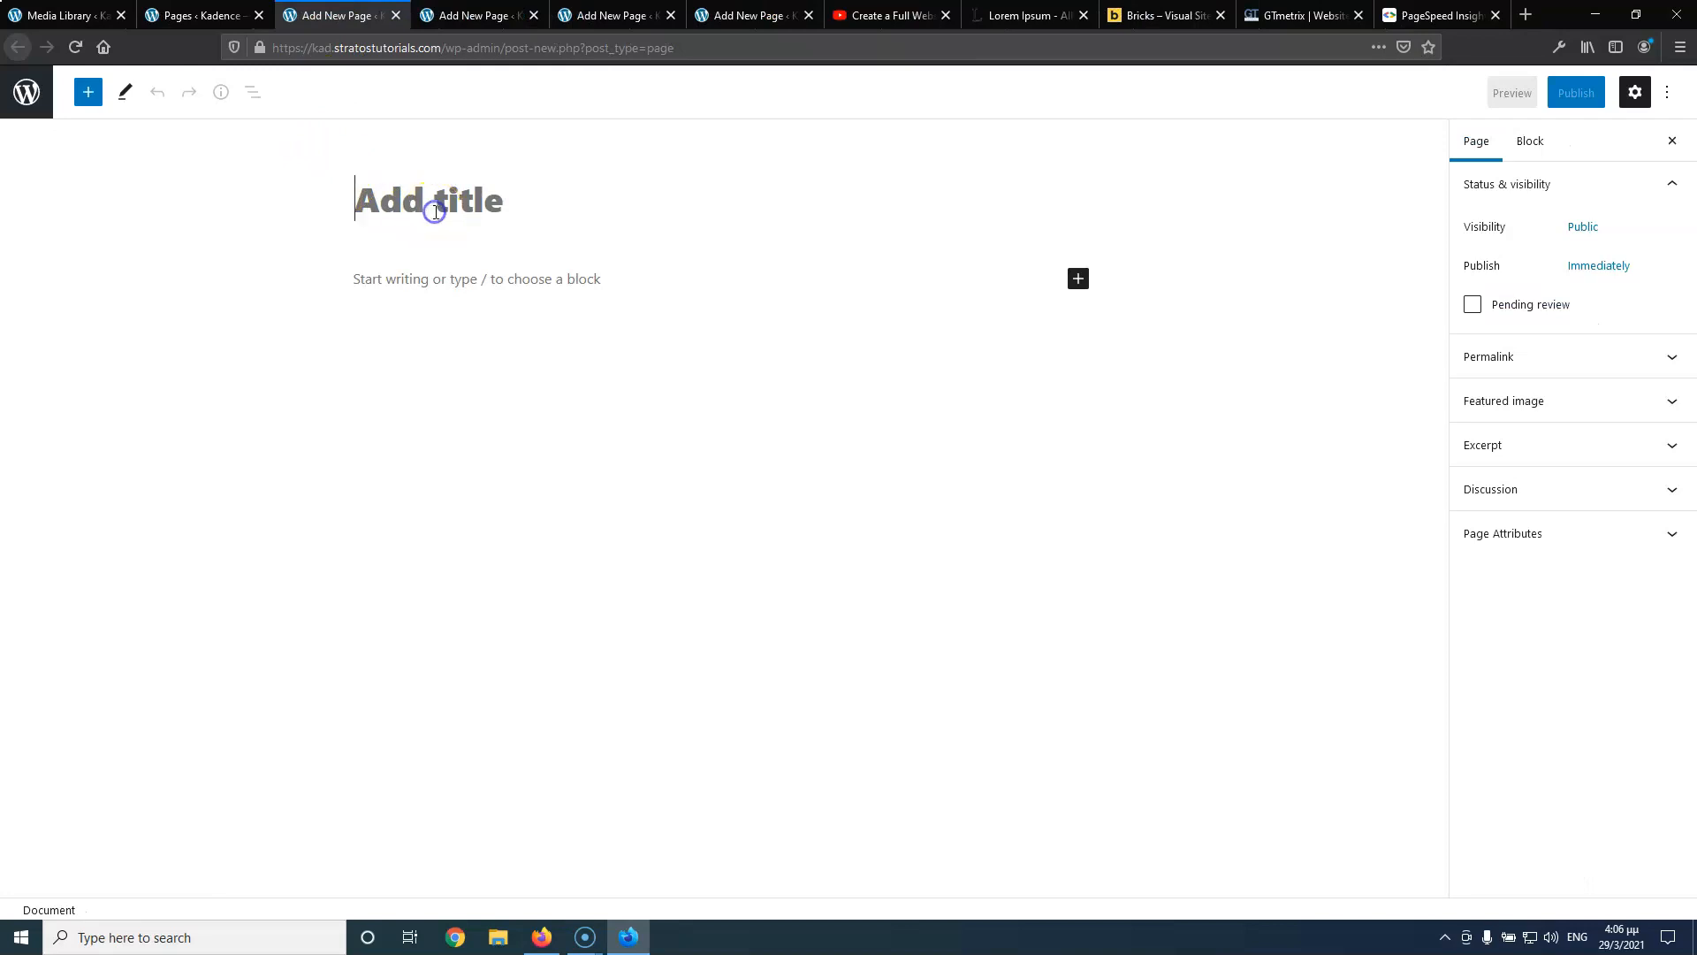
{"action": "type", "text": "Services"}
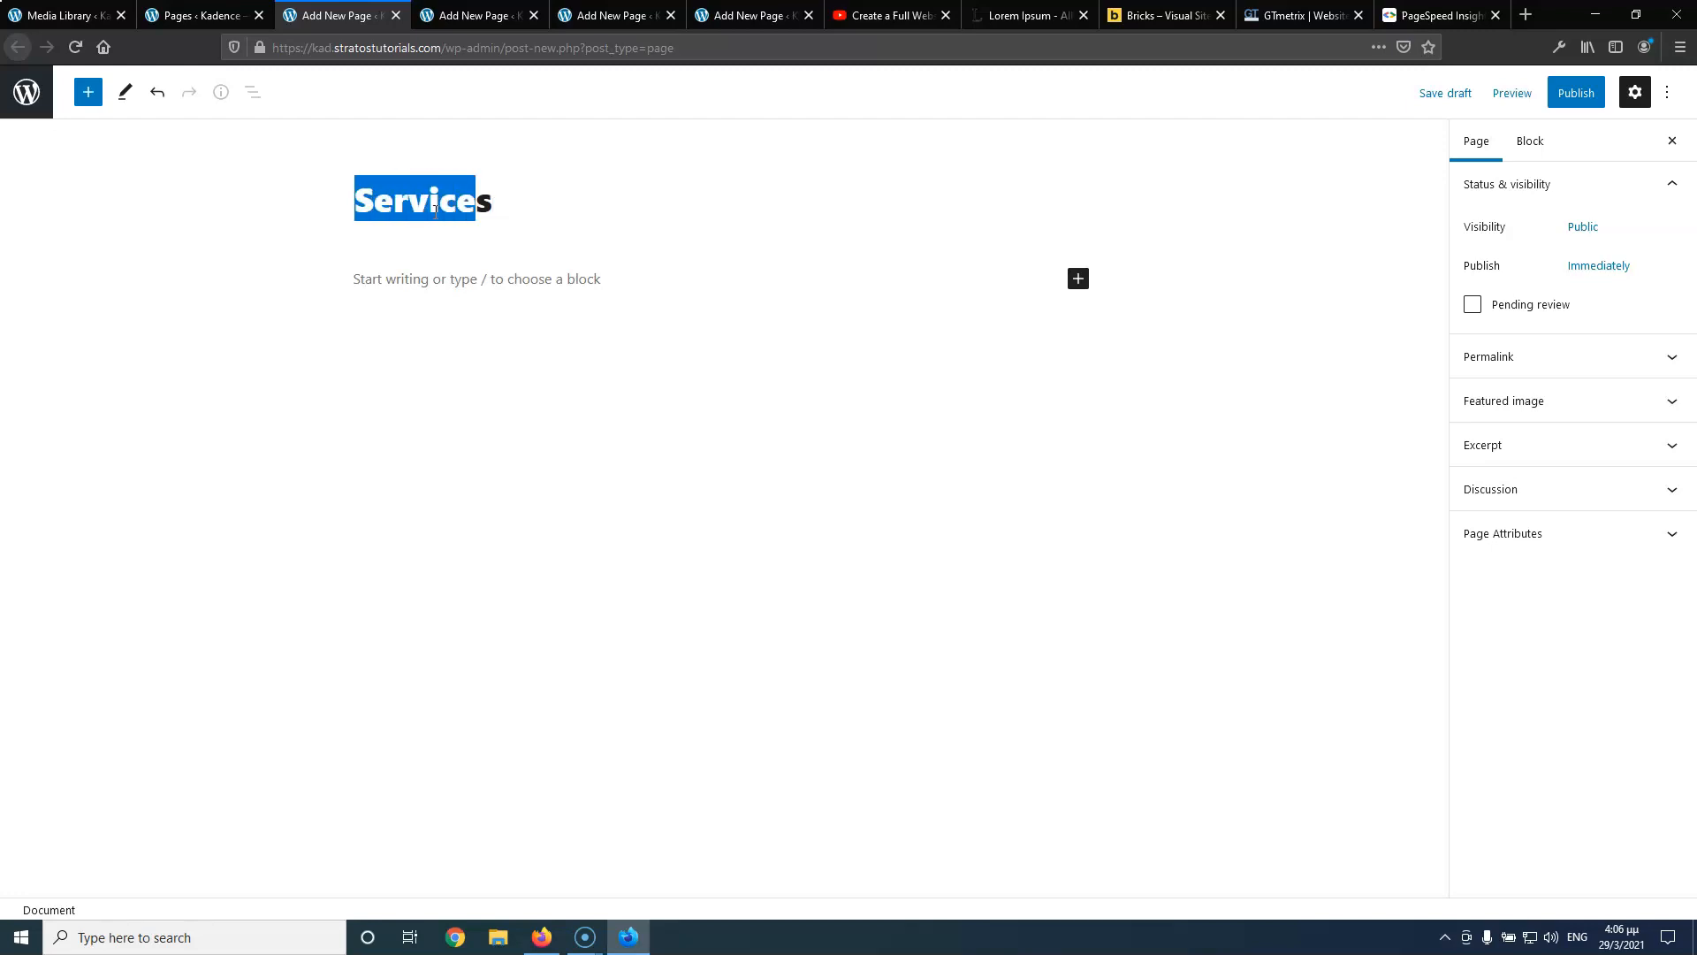
{"action": "left_click", "coordinate": [1577, 92]}
{"action": "left_click", "coordinate": [1544, 101]}
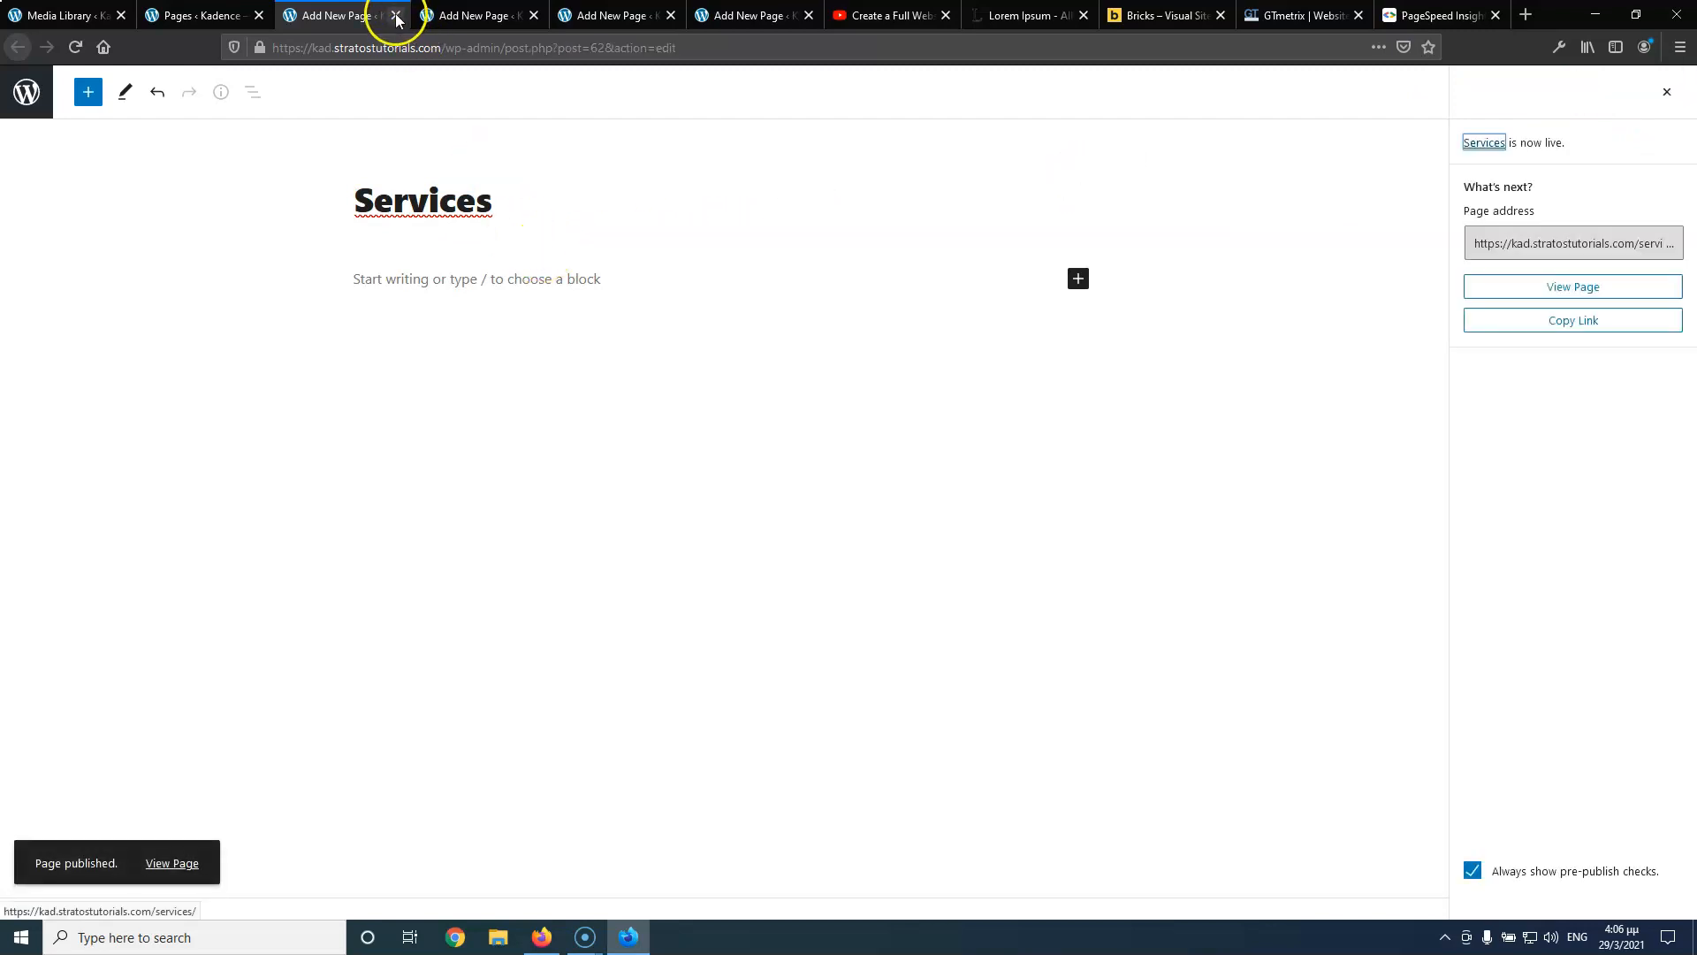
{"action": "left_click_drag", "start_coordinate": [354, 202], "coordinate": [475, 201]}
{"action": "right_click", "coordinate": [416, 215]}
{"action": "left_click", "coordinate": [391, 204]}
{"action": "left_click", "coordinate": [395, 204]}
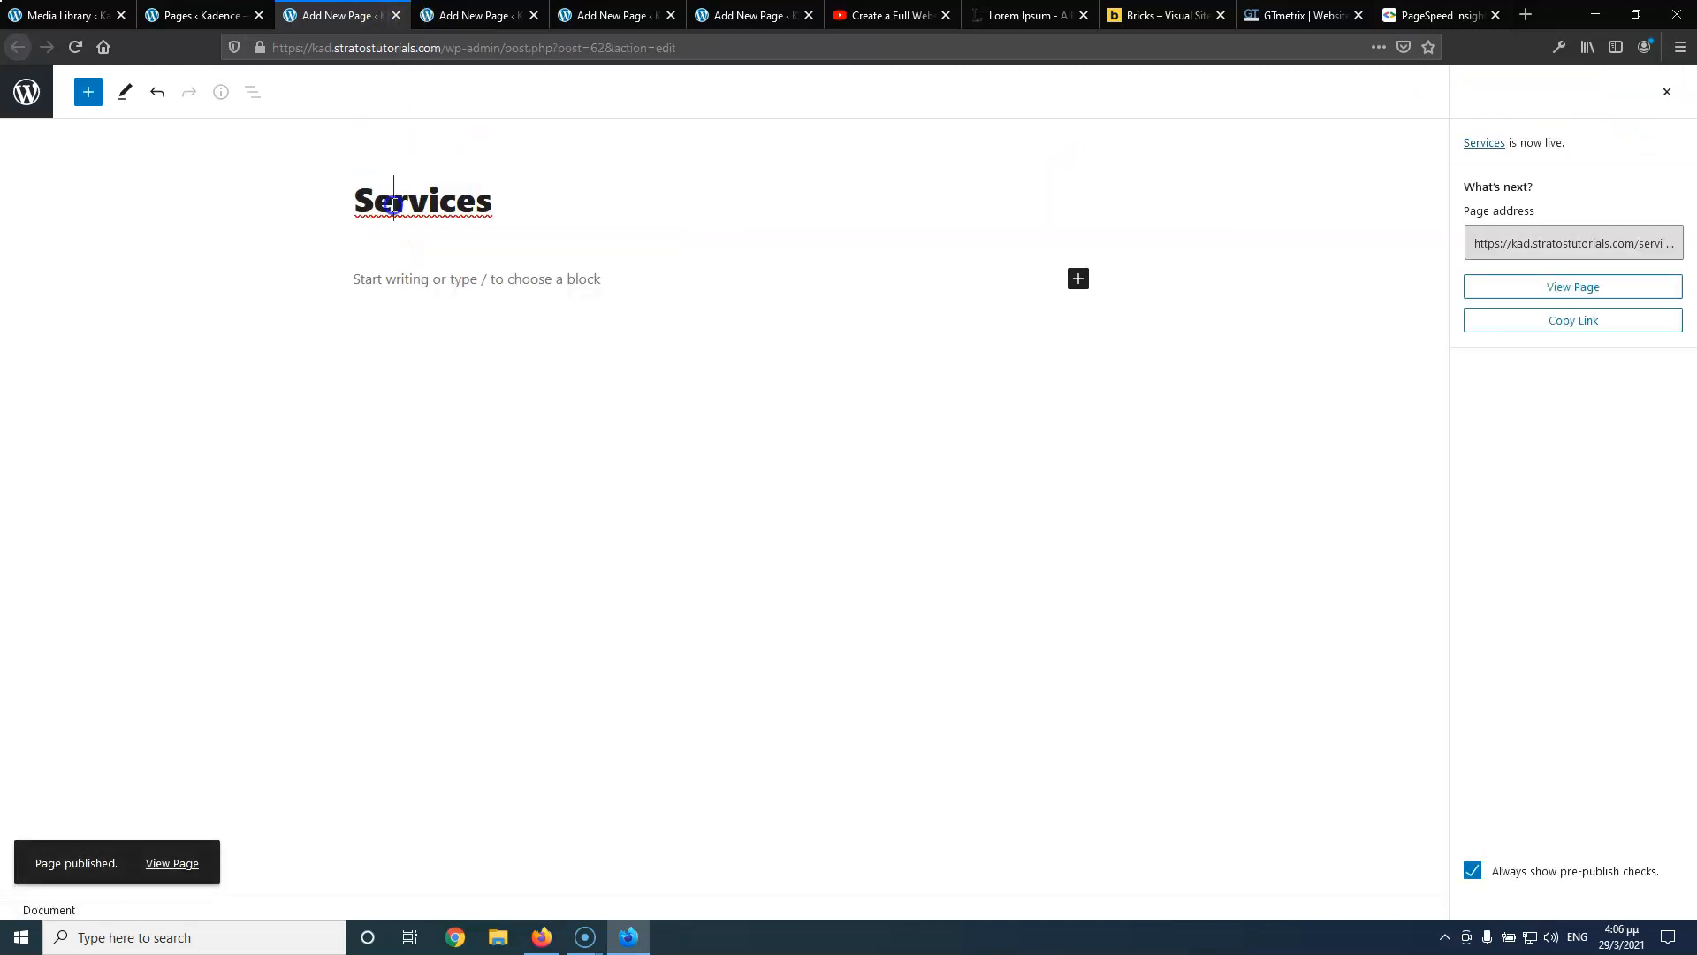
{"action": "right_click", "coordinate": [417, 202]}
{"action": "key", "text": "Escape"}
{"action": "left_click", "coordinate": [396, 16]}
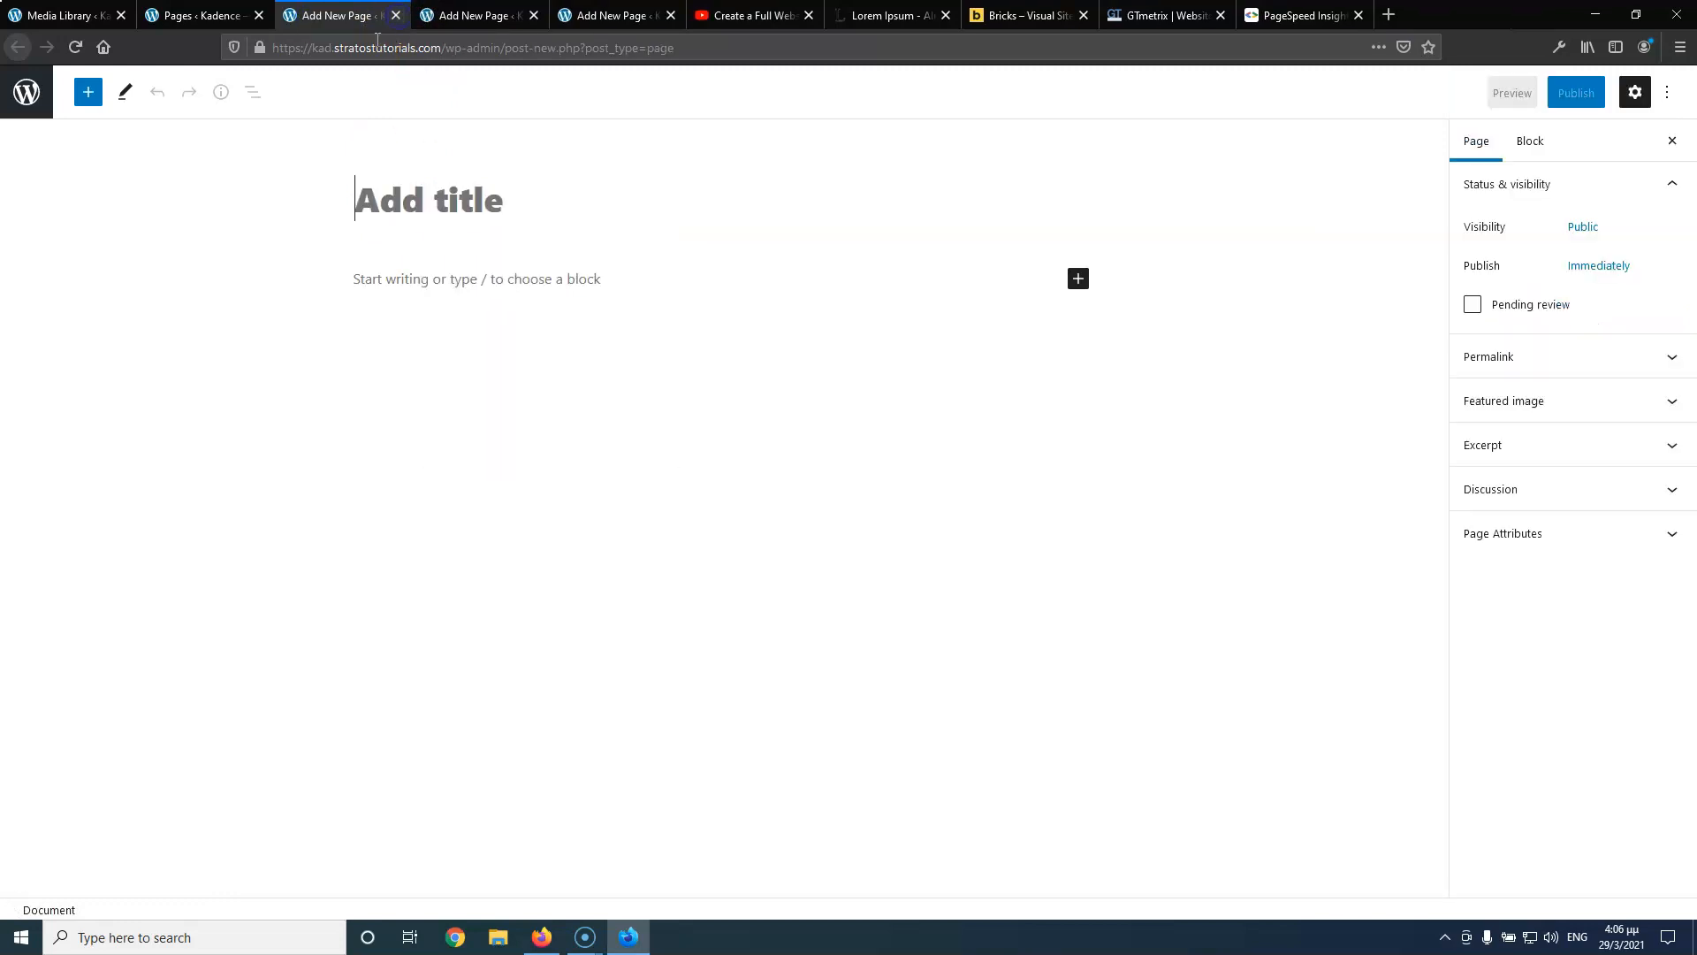
Publish pages titled 'Service 1' and 'Service 2'
{"action": "left_click", "coordinate": [473, 221]}
{"action": "key", "text": "ctrl+v"}
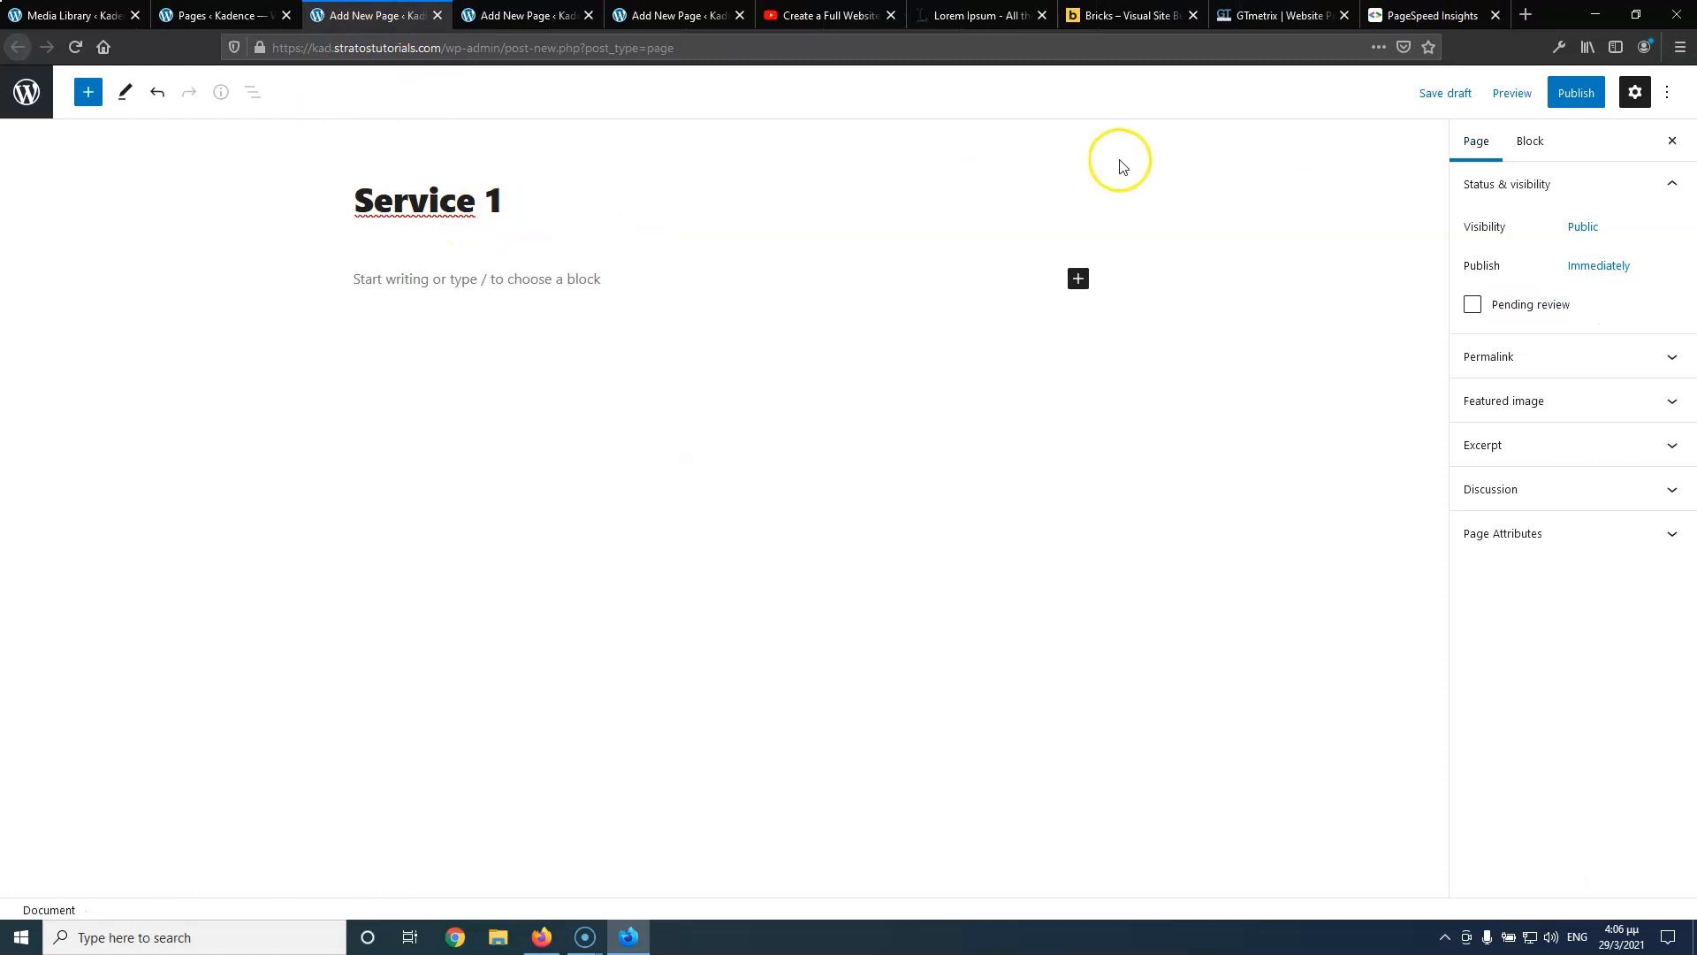
{"action": "left_click", "coordinate": [1577, 96]}
{"action": "left_click", "coordinate": [1536, 92]}
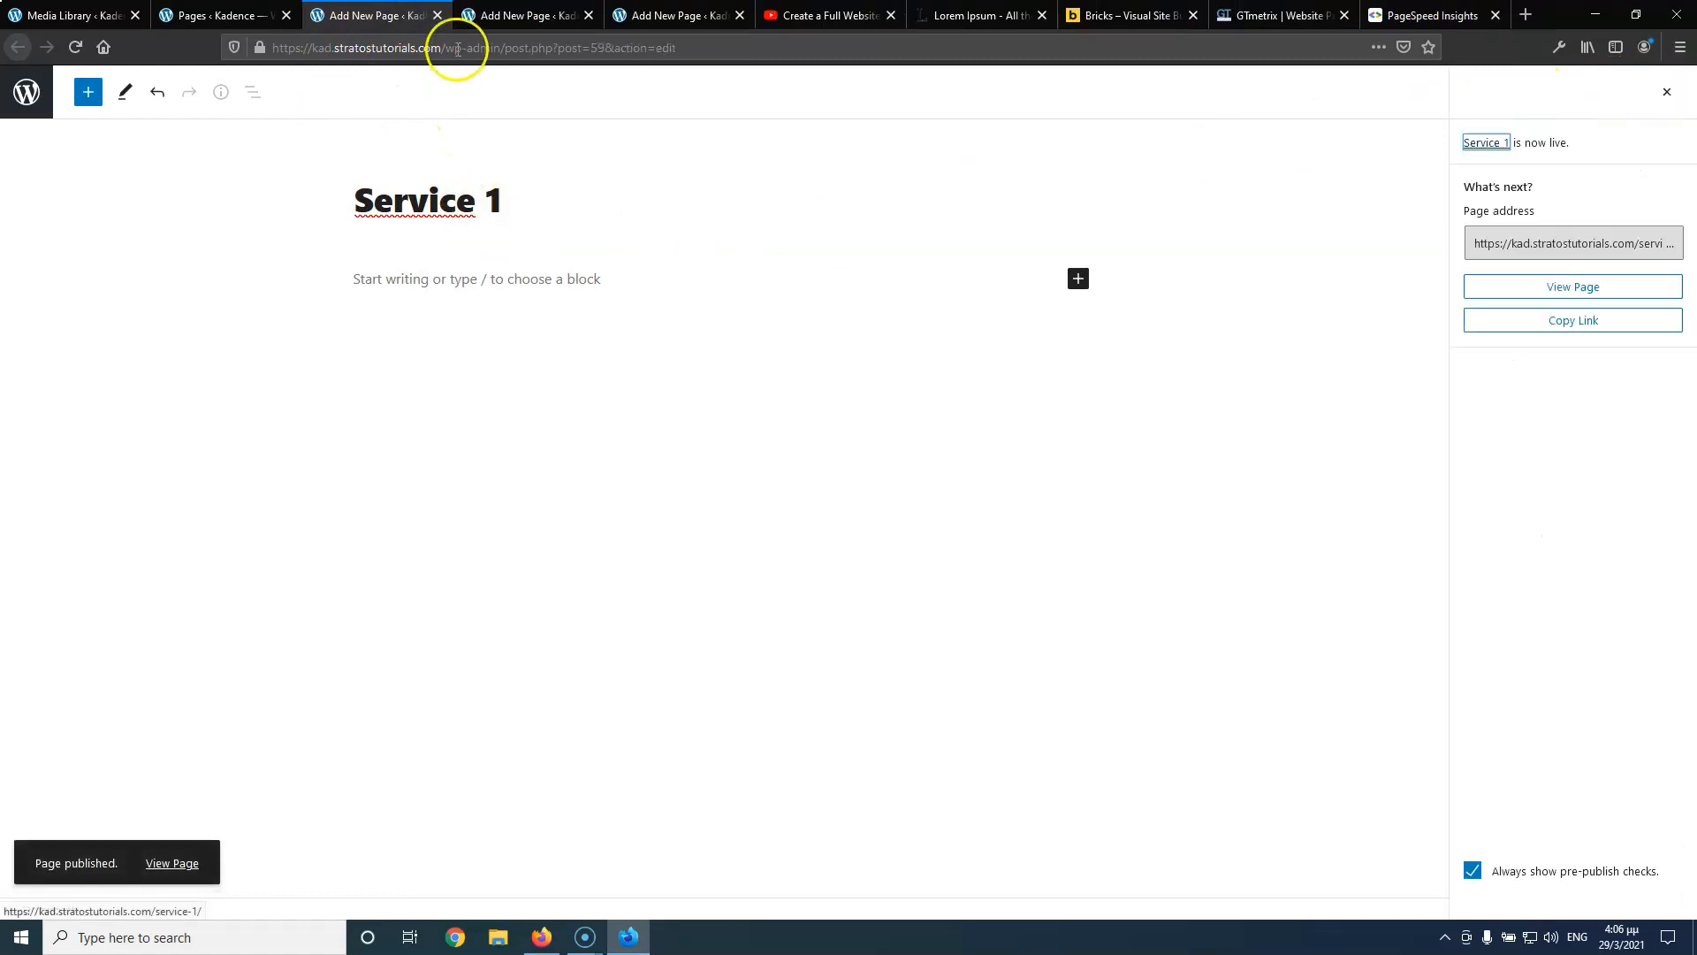
{"action": "left_click", "coordinate": [438, 16]}
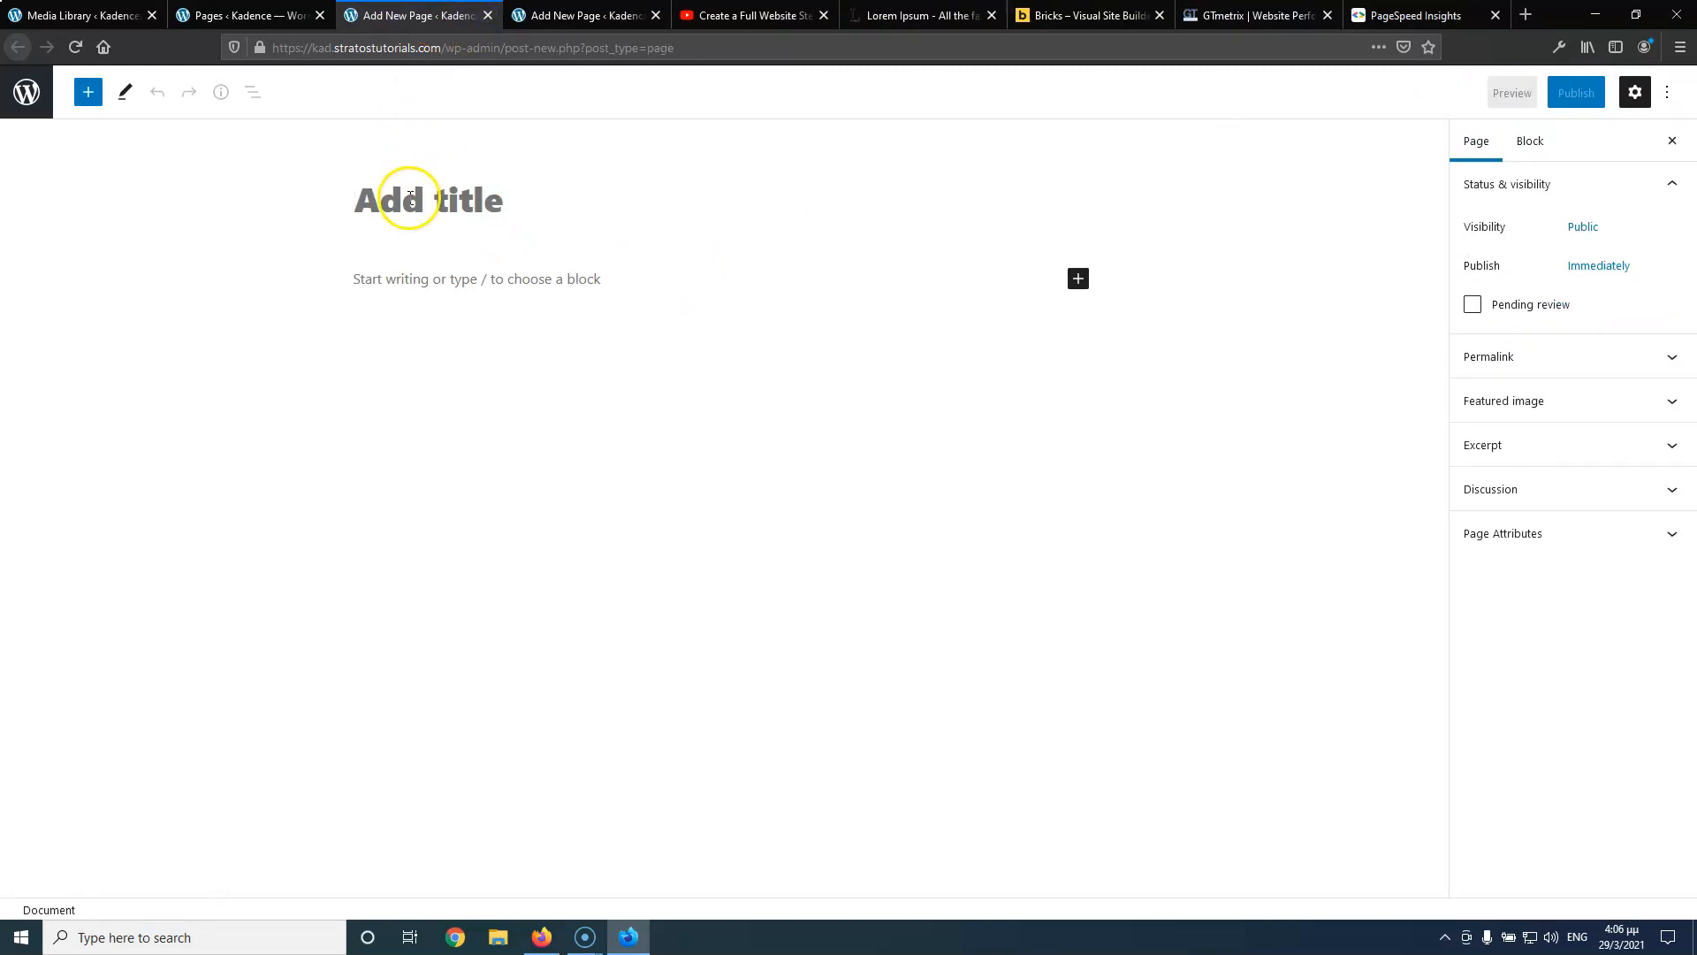
{"action": "key", "text": "ctrl+v"}
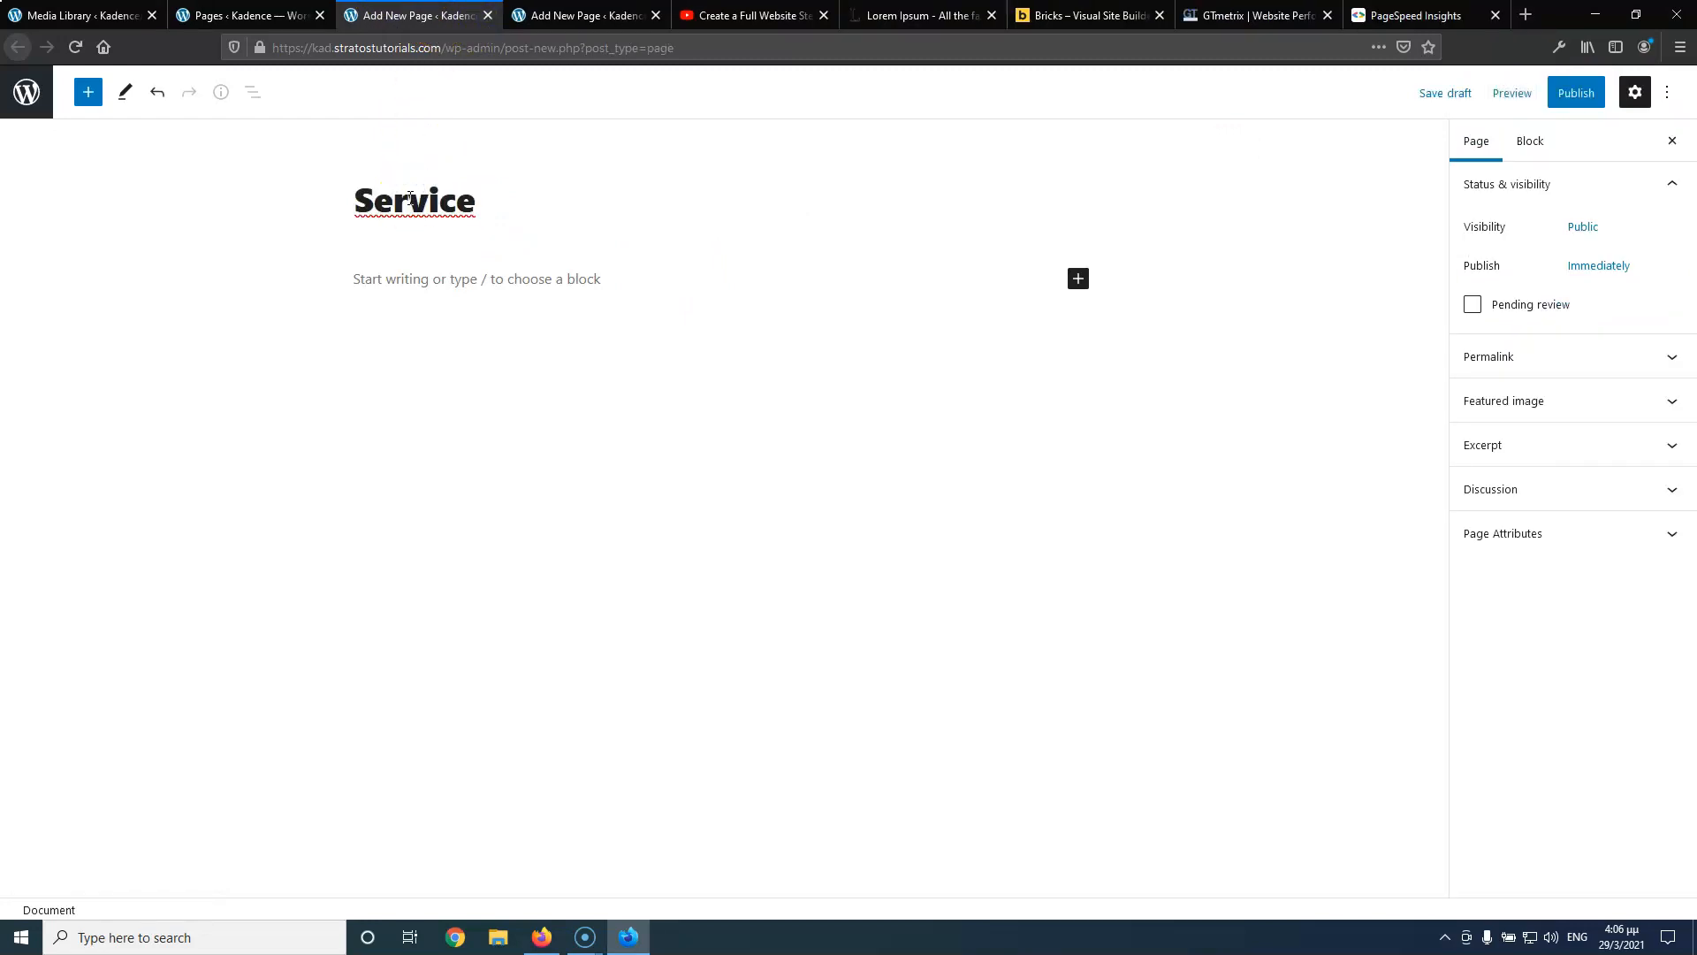
{"action": "left_click", "coordinate": [1579, 99]}
{"action": "left_click", "coordinate": [1543, 102]}
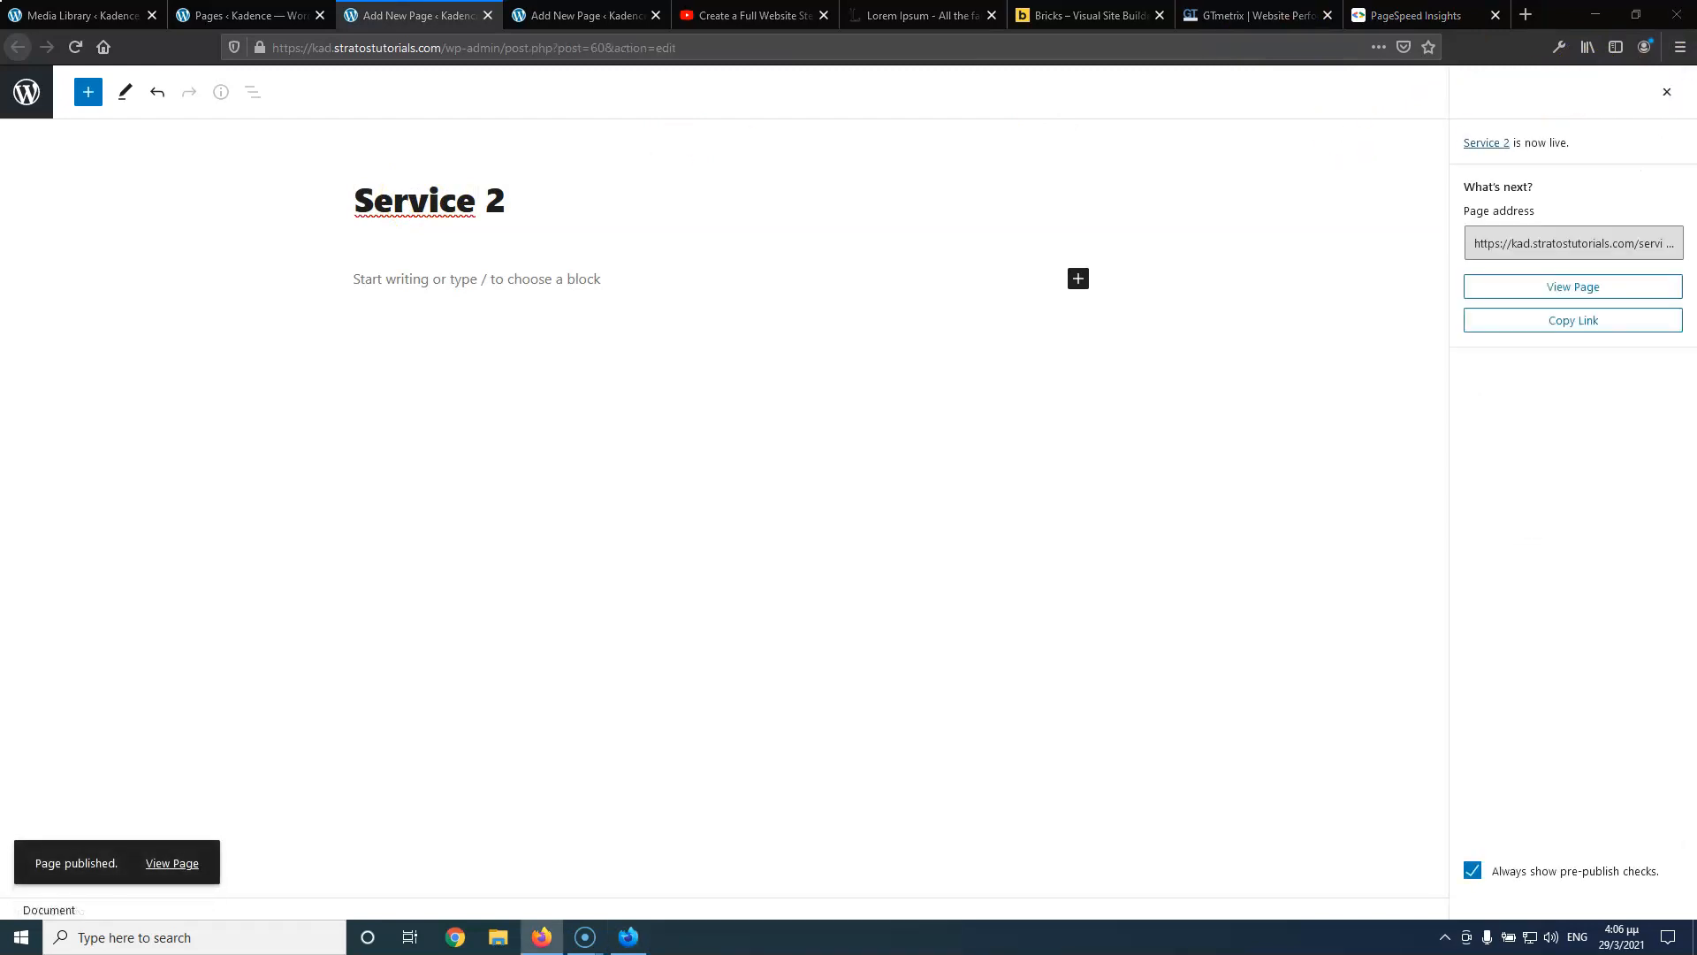
{"action": "left_click", "coordinate": [487, 16]}
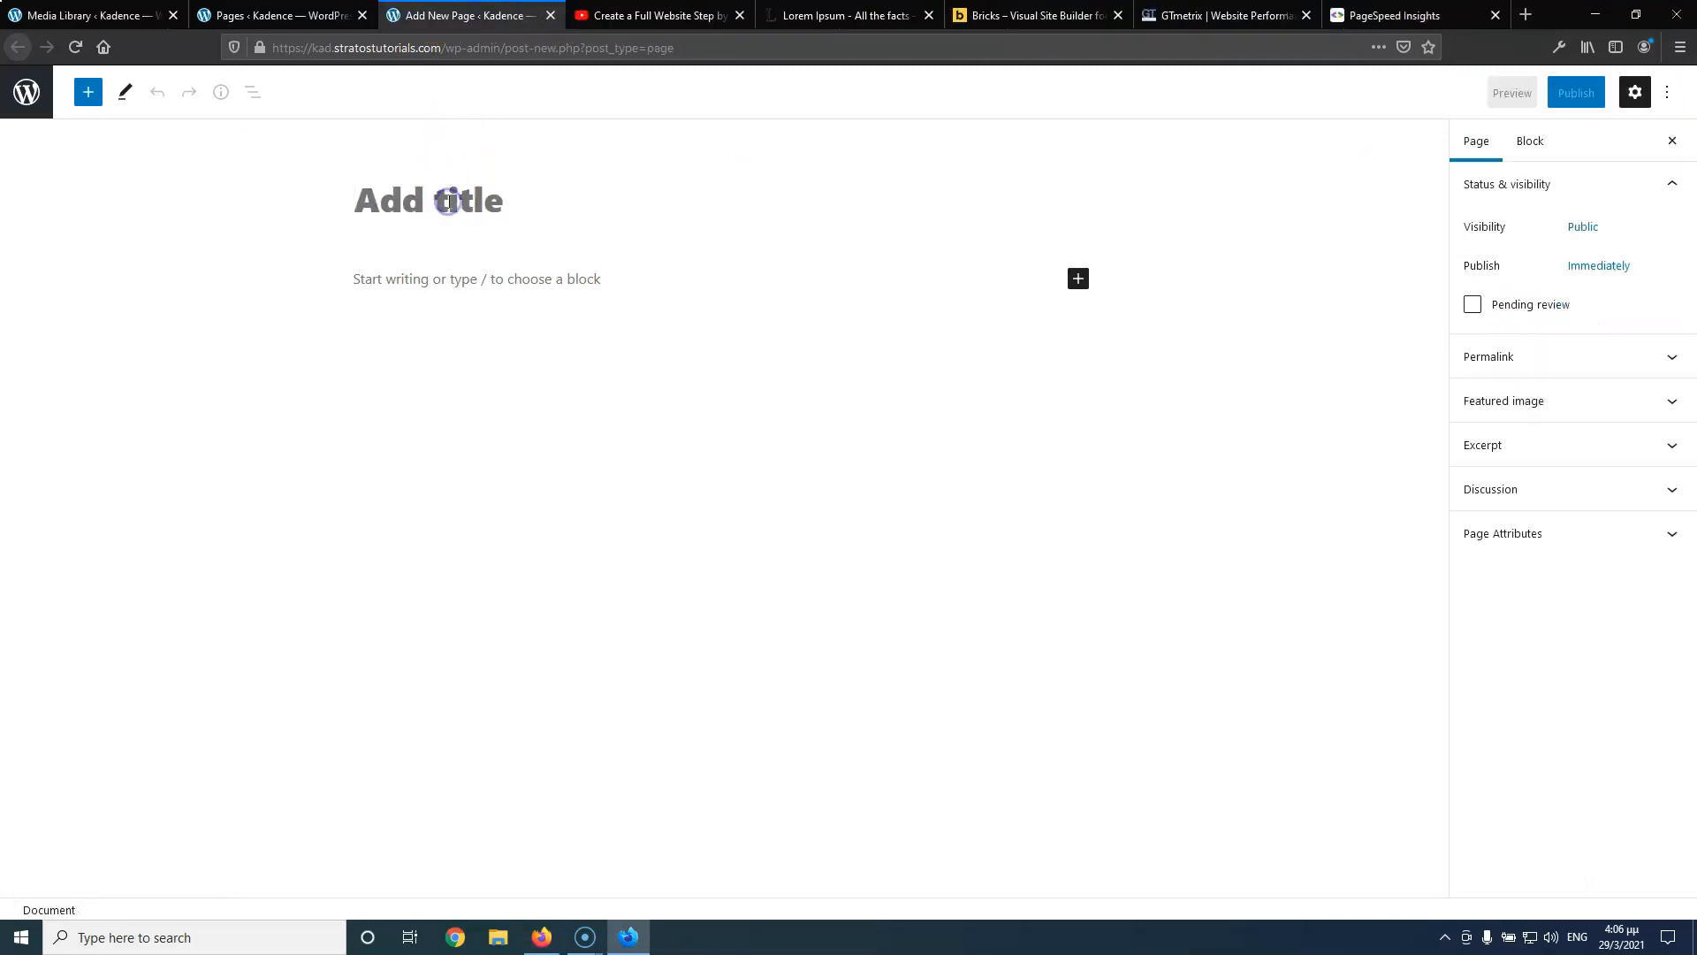
Publish a page titled 'Service 3'
{"action": "left_click", "coordinate": [448, 202]}
{"action": "type", "text": "Service 3"}
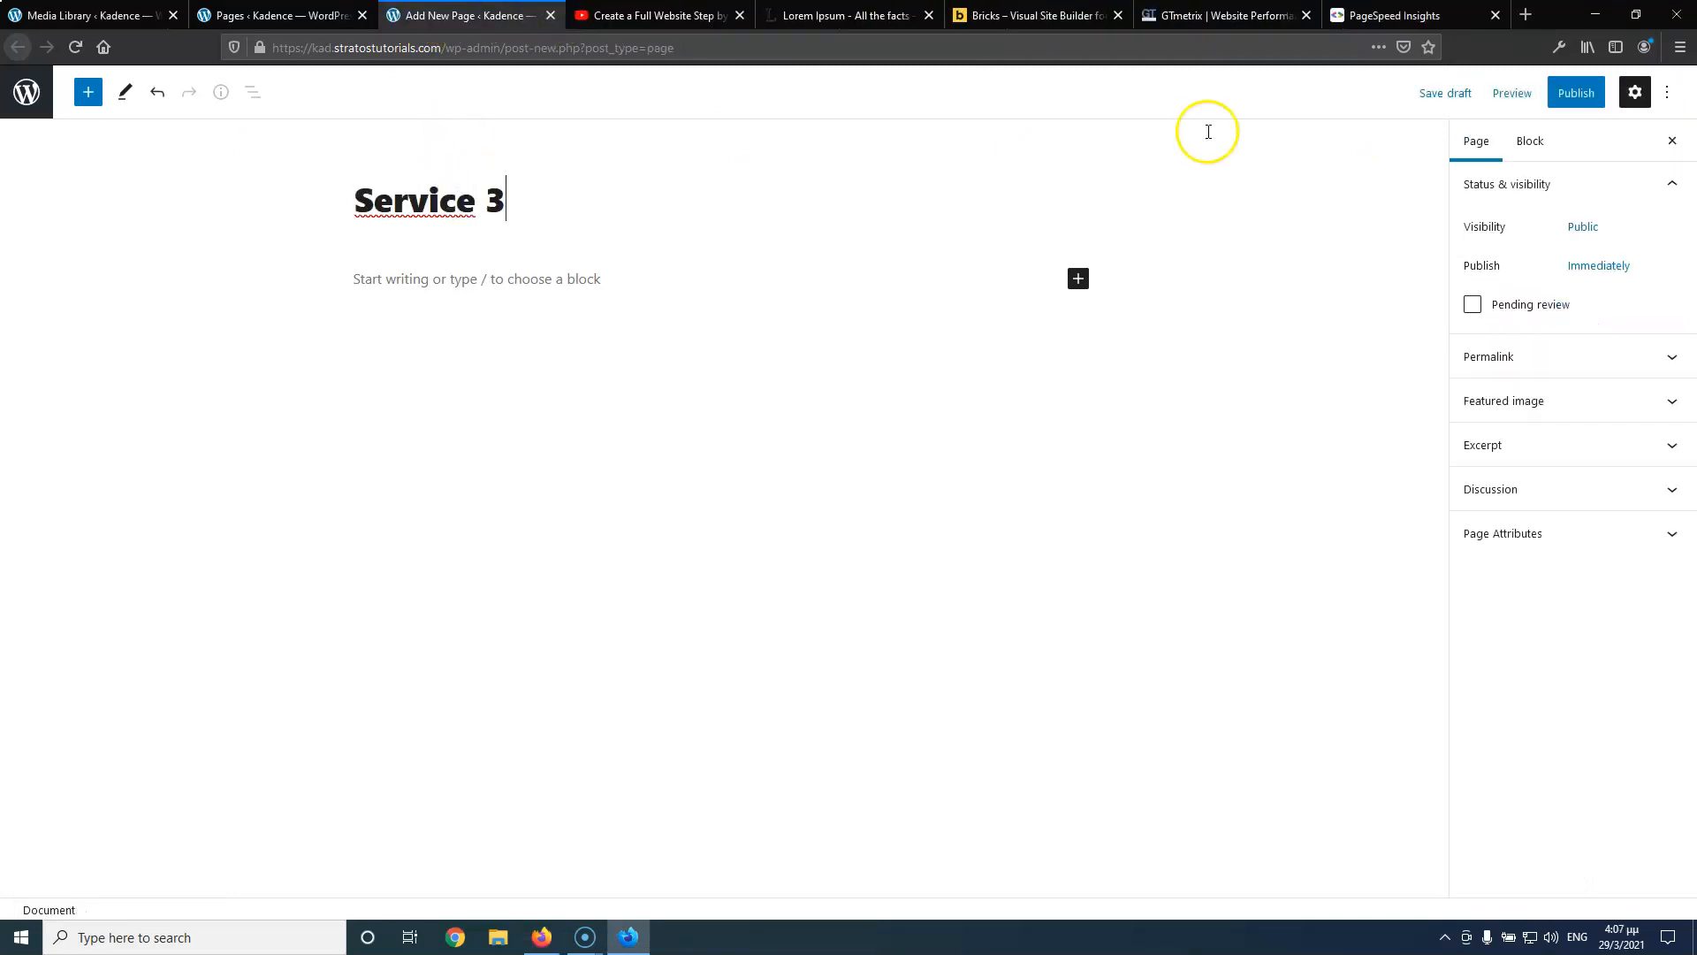
{"action": "left_click", "coordinate": [1576, 93]}
{"action": "left_click", "coordinate": [1522, 93]}
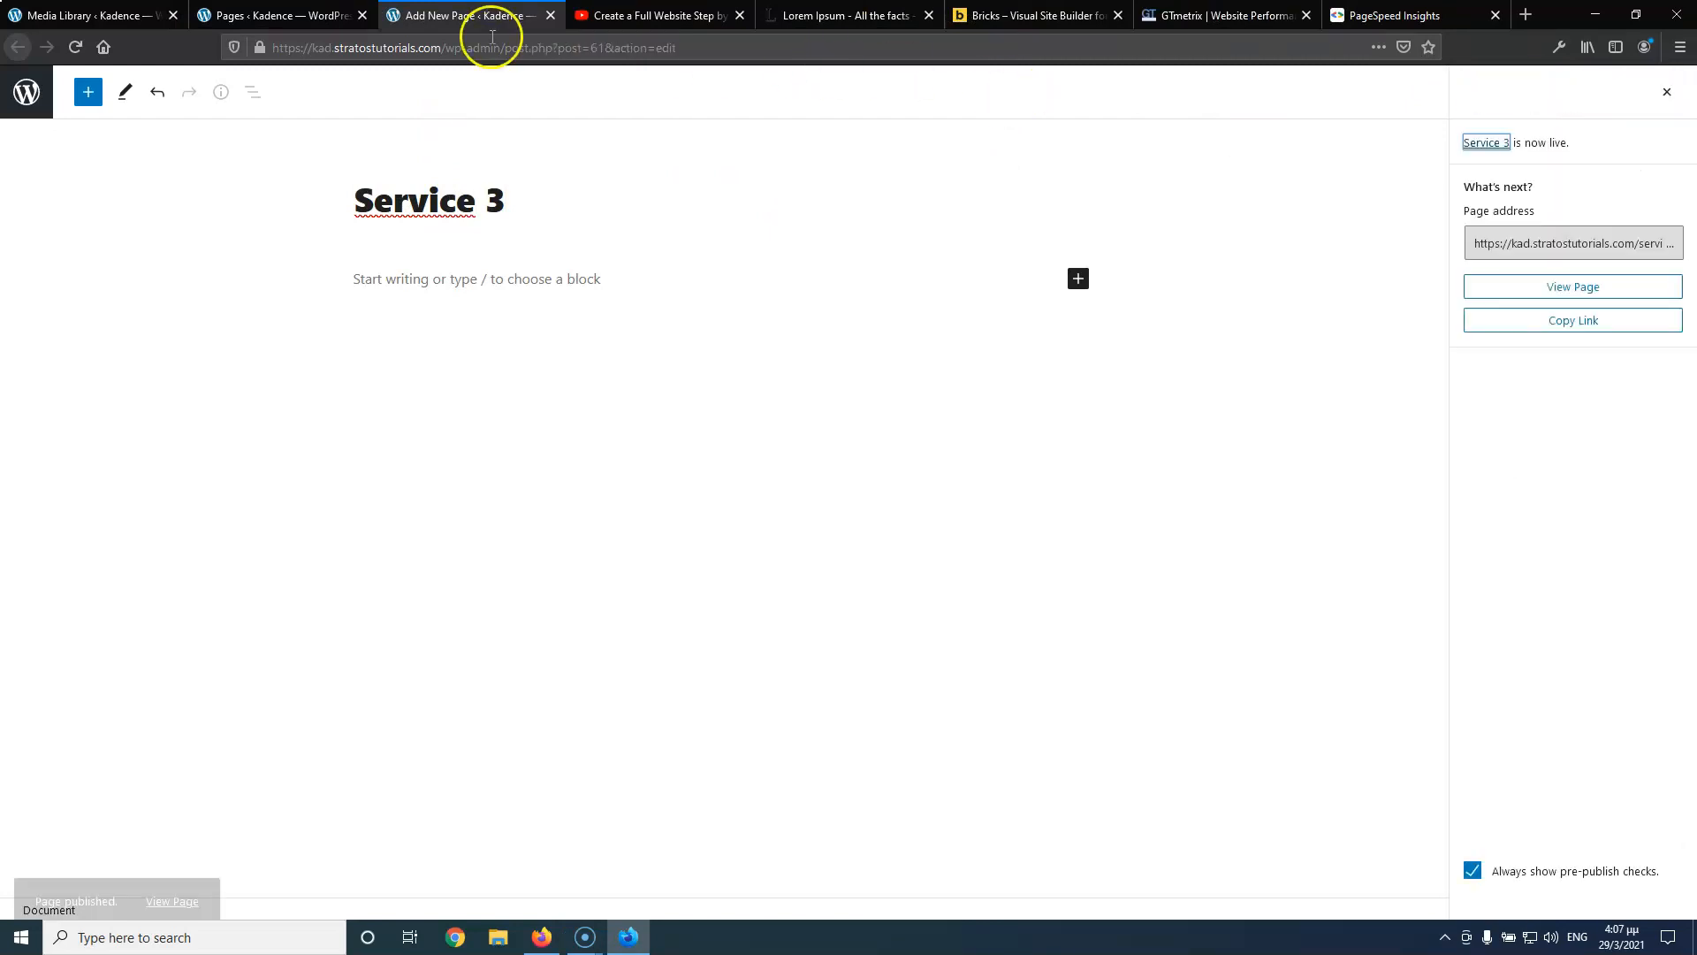
{"action": "left_click", "coordinate": [551, 15]}
Create a new page titled 'Contact' and publish it
{"action": "left_click", "coordinate": [252, 18]}
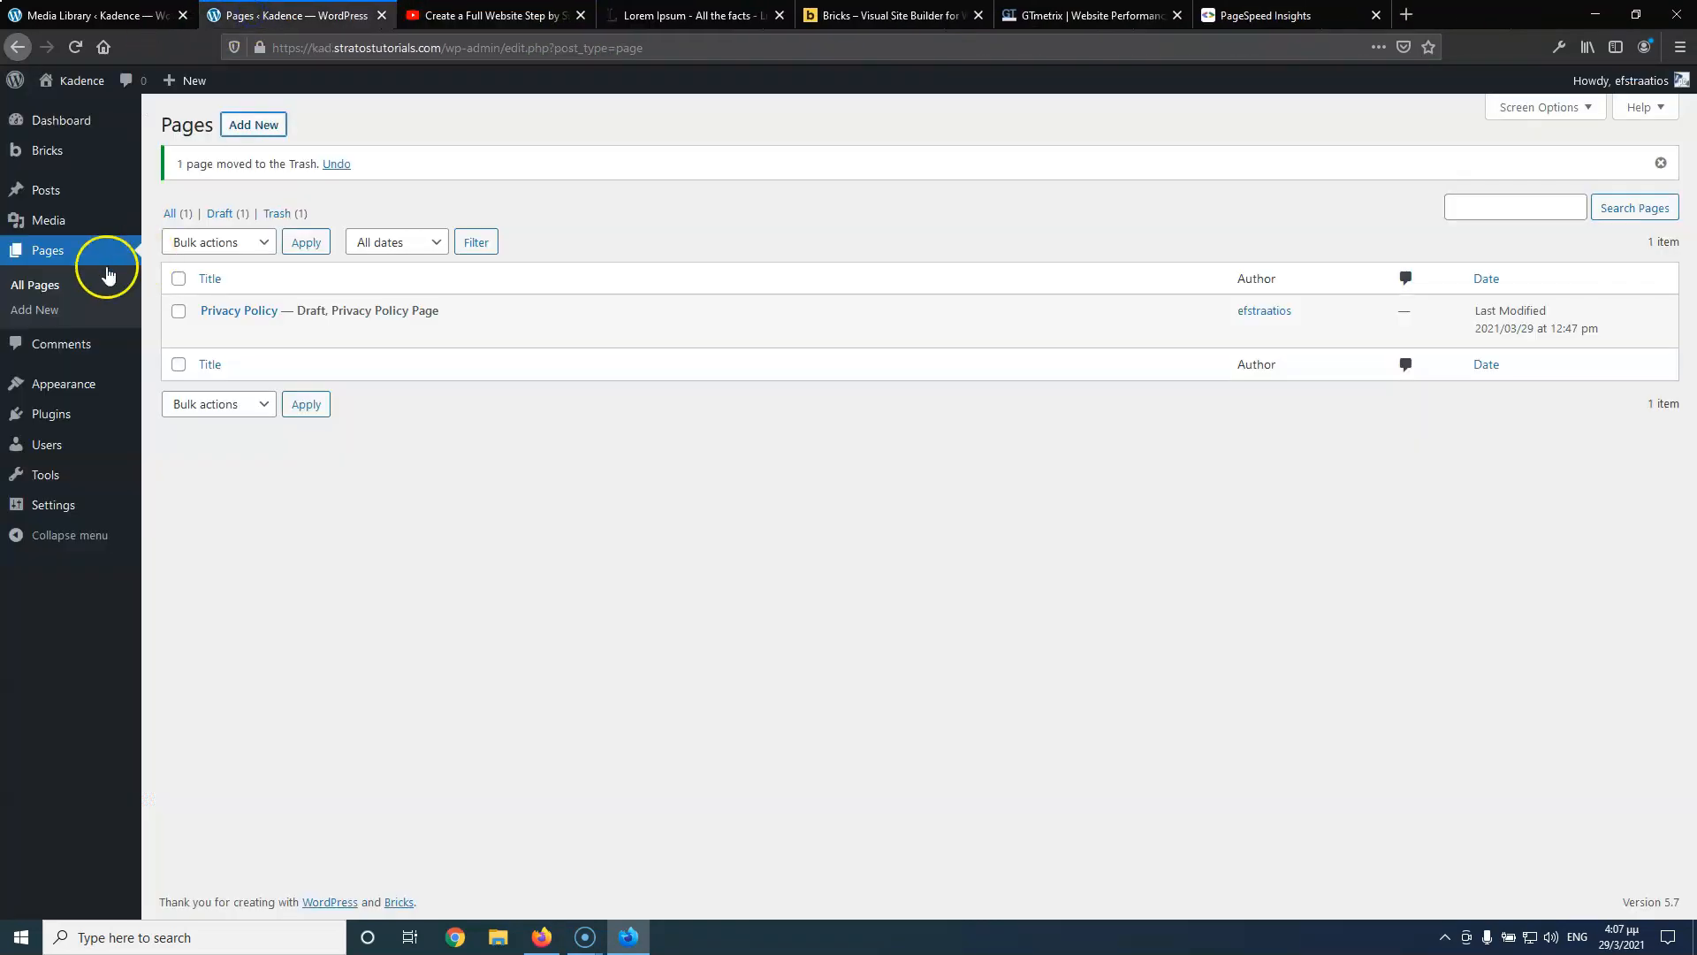
{"action": "middle_click", "coordinate": [42, 312]}
{"action": "left_click", "coordinate": [487, 15]}
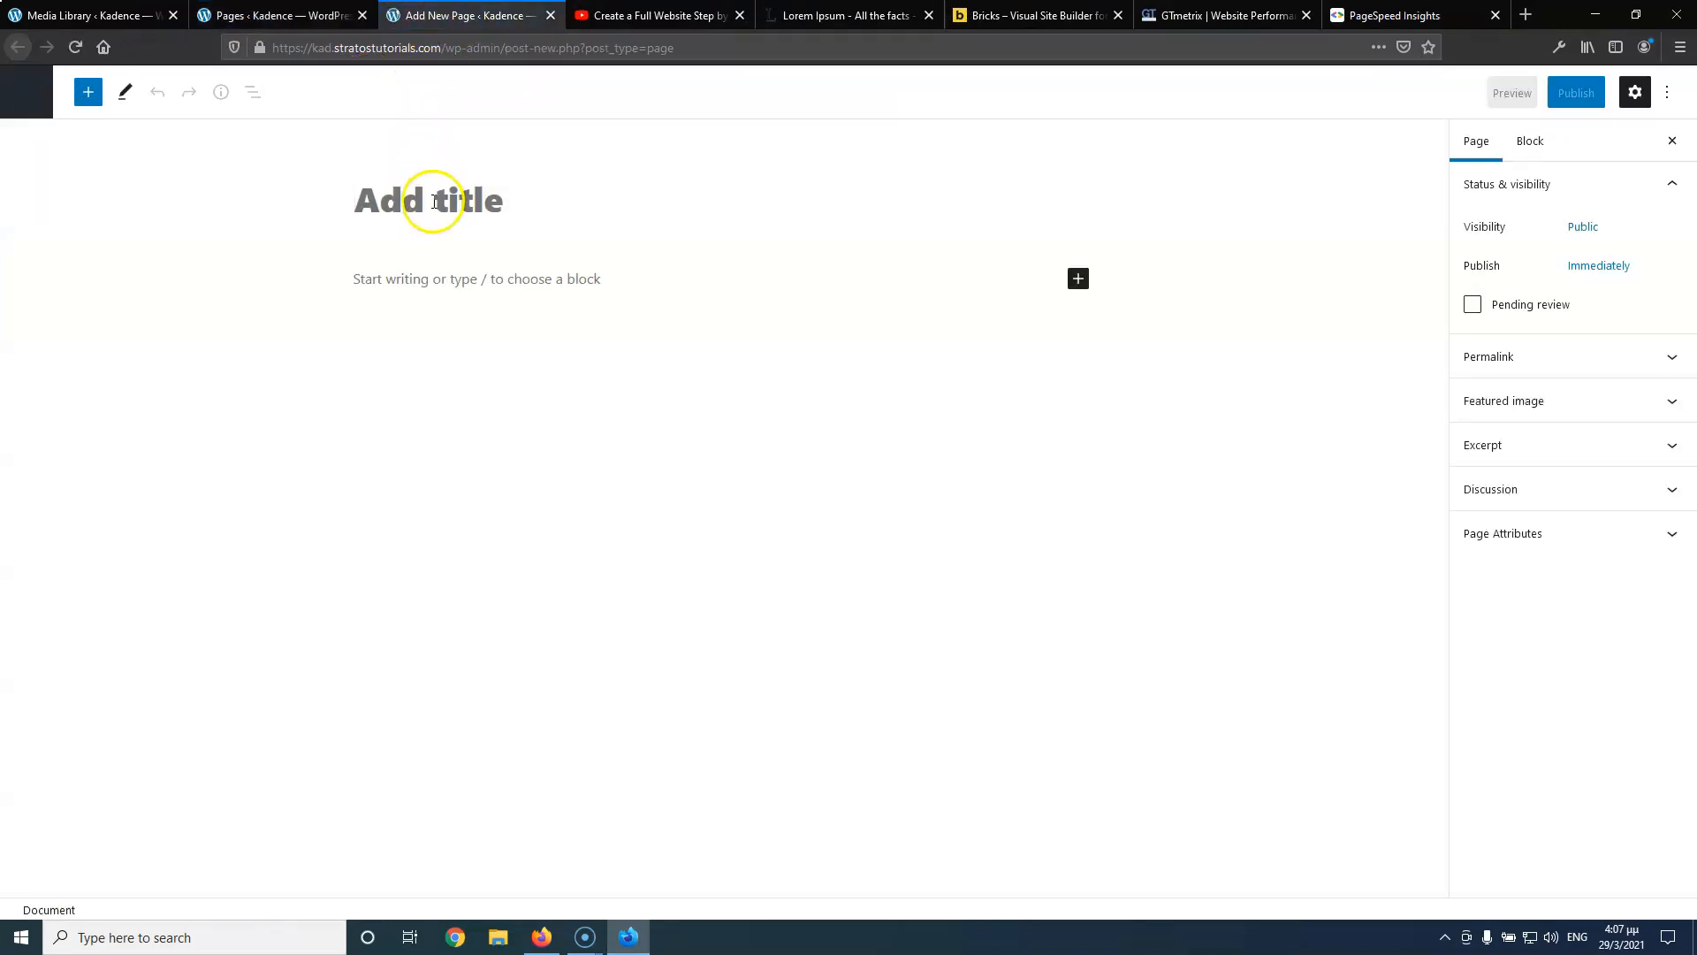
{"action": "type", "text": "Contact"}
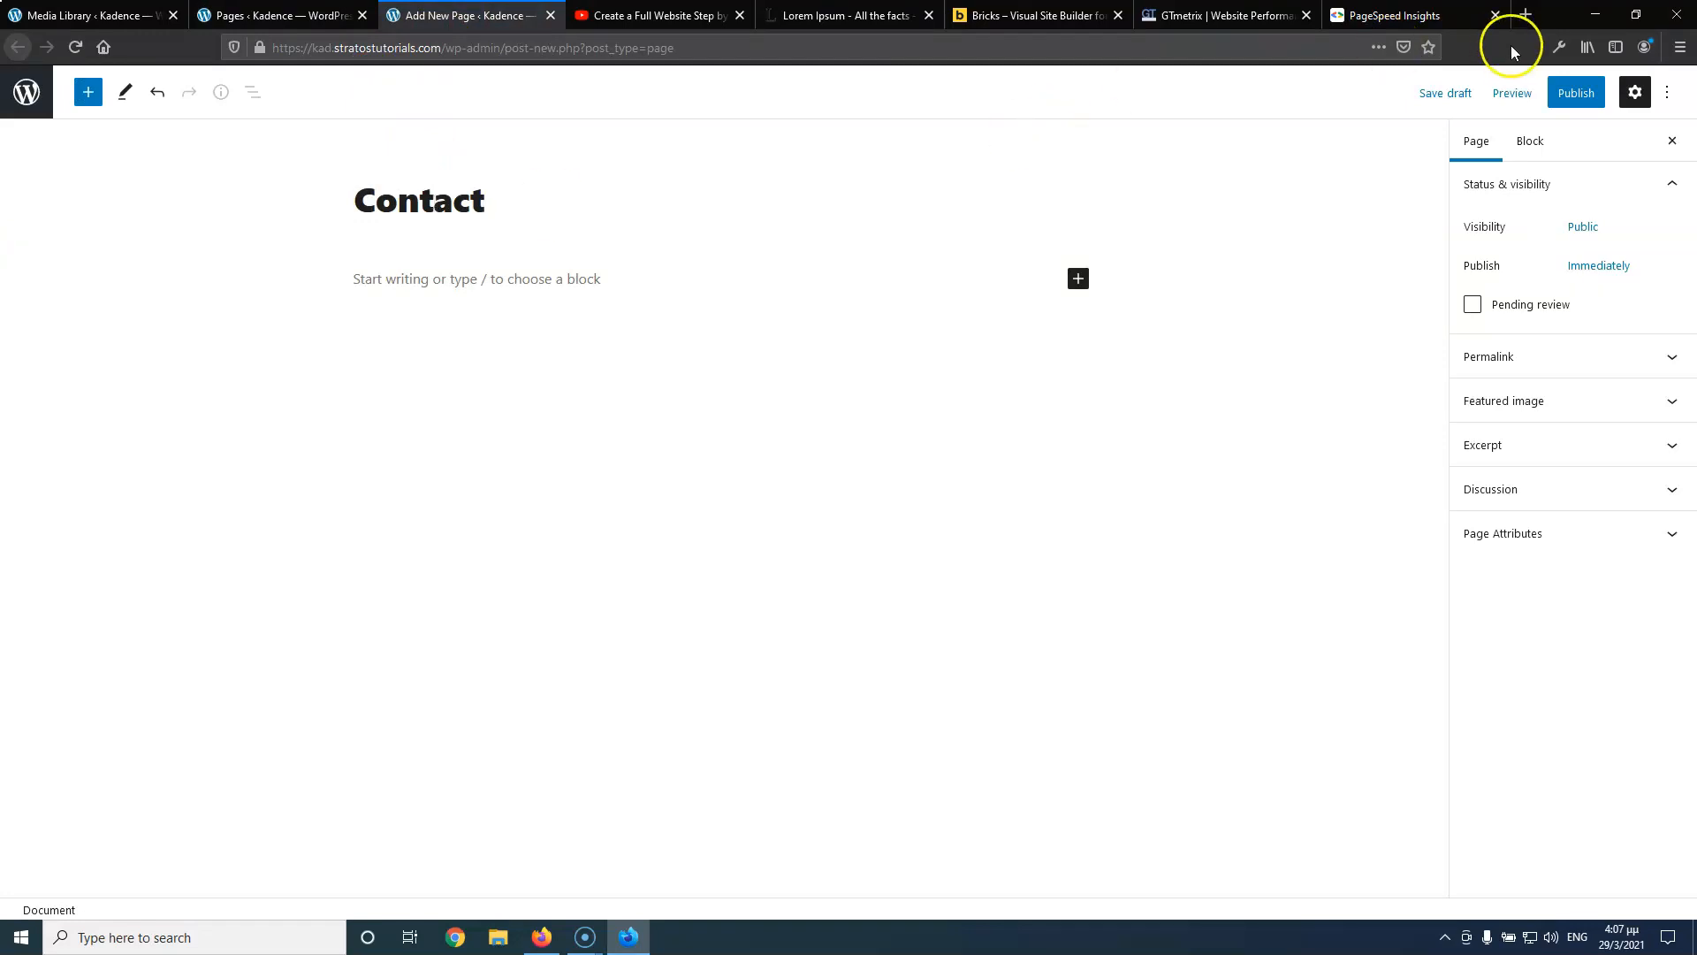
{"action": "left_click", "coordinate": [1576, 93]}
{"action": "left_click", "coordinate": [1517, 93]}
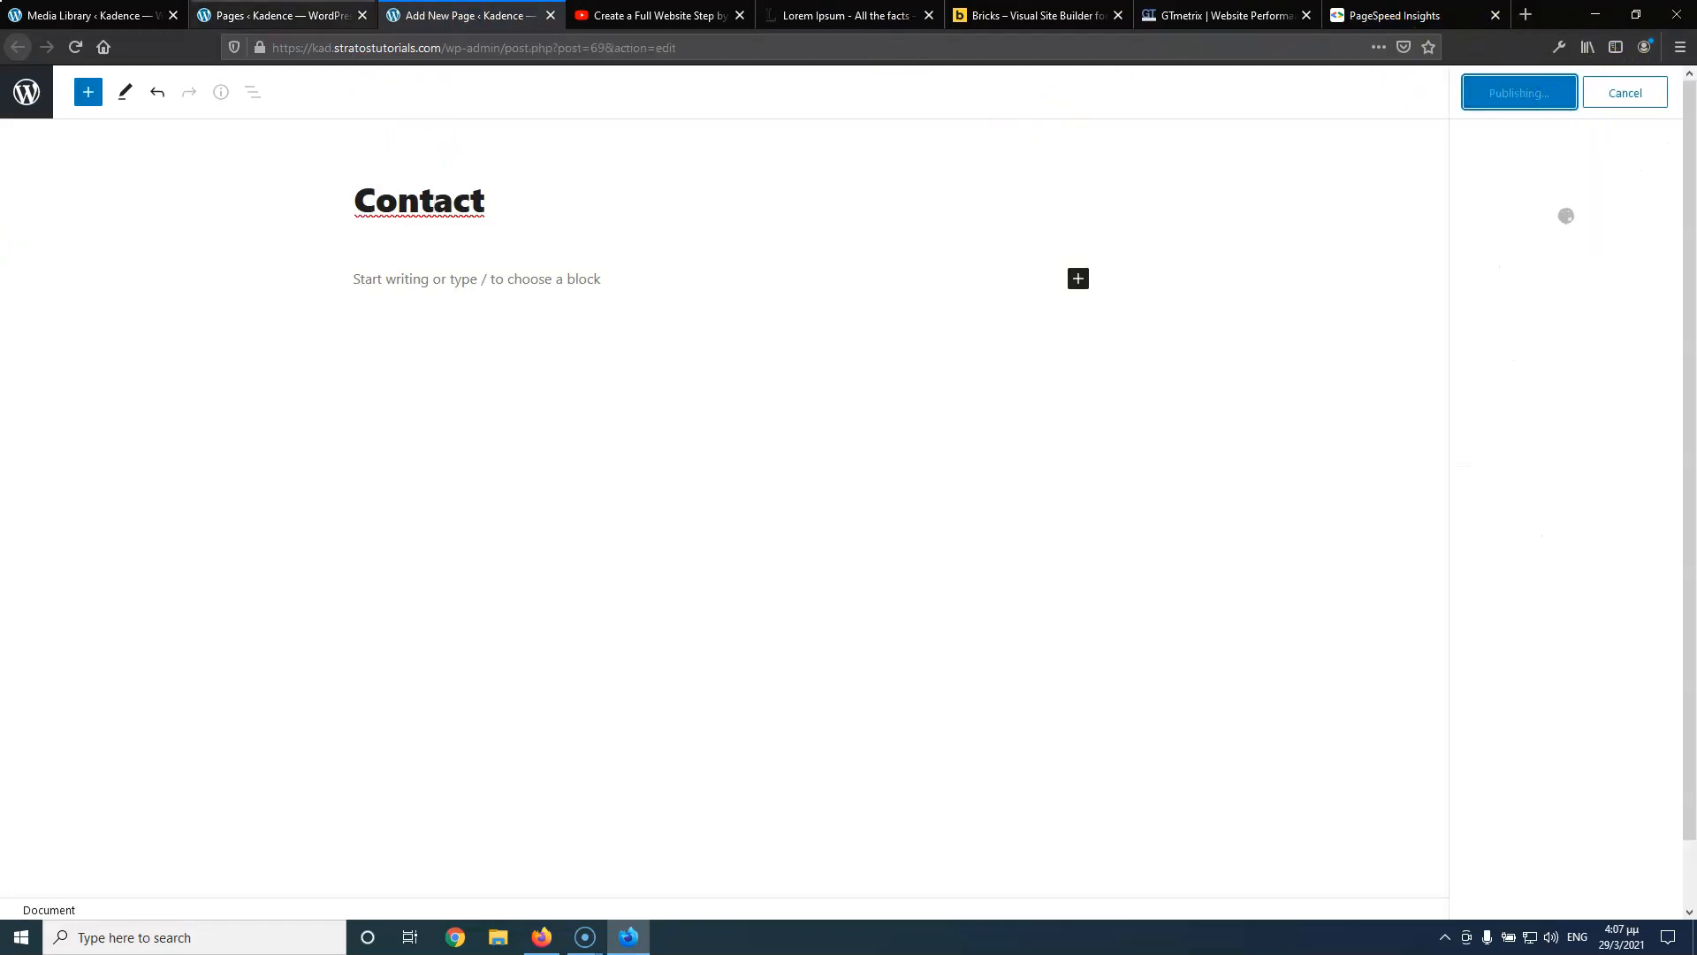
Add a post category named 'News'
{"action": "left_click", "coordinate": [274, 15]}
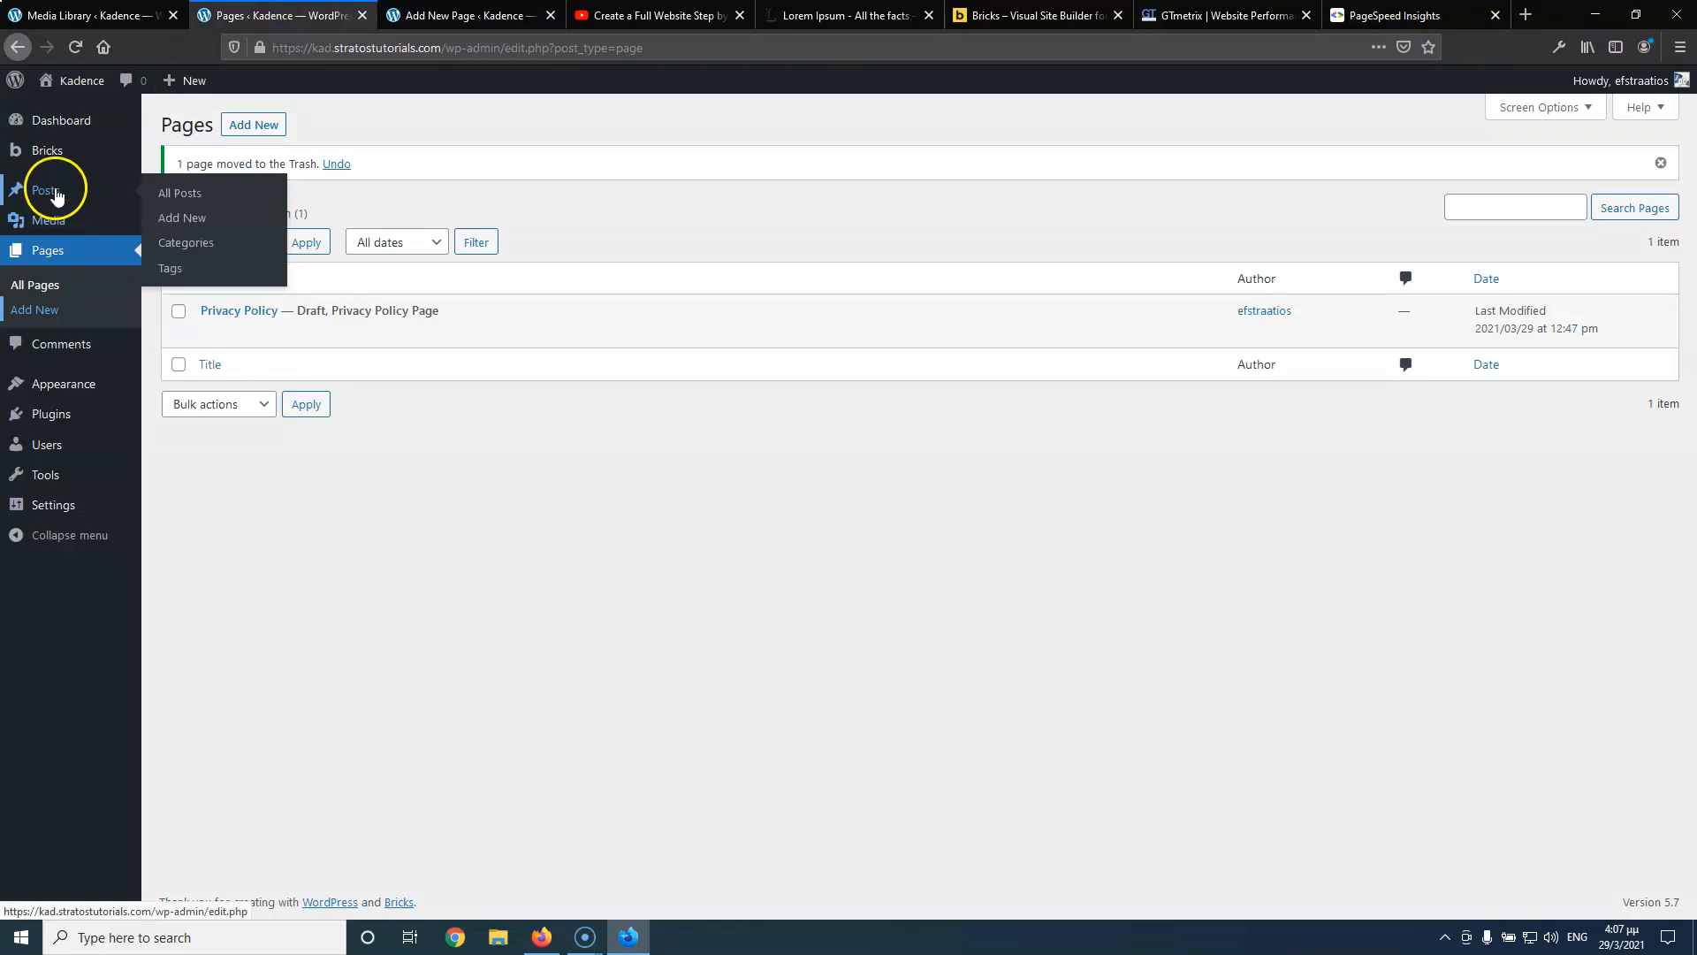
{"action": "middle_click", "coordinate": [178, 249]}
{"action": "left_click", "coordinate": [402, 16]}
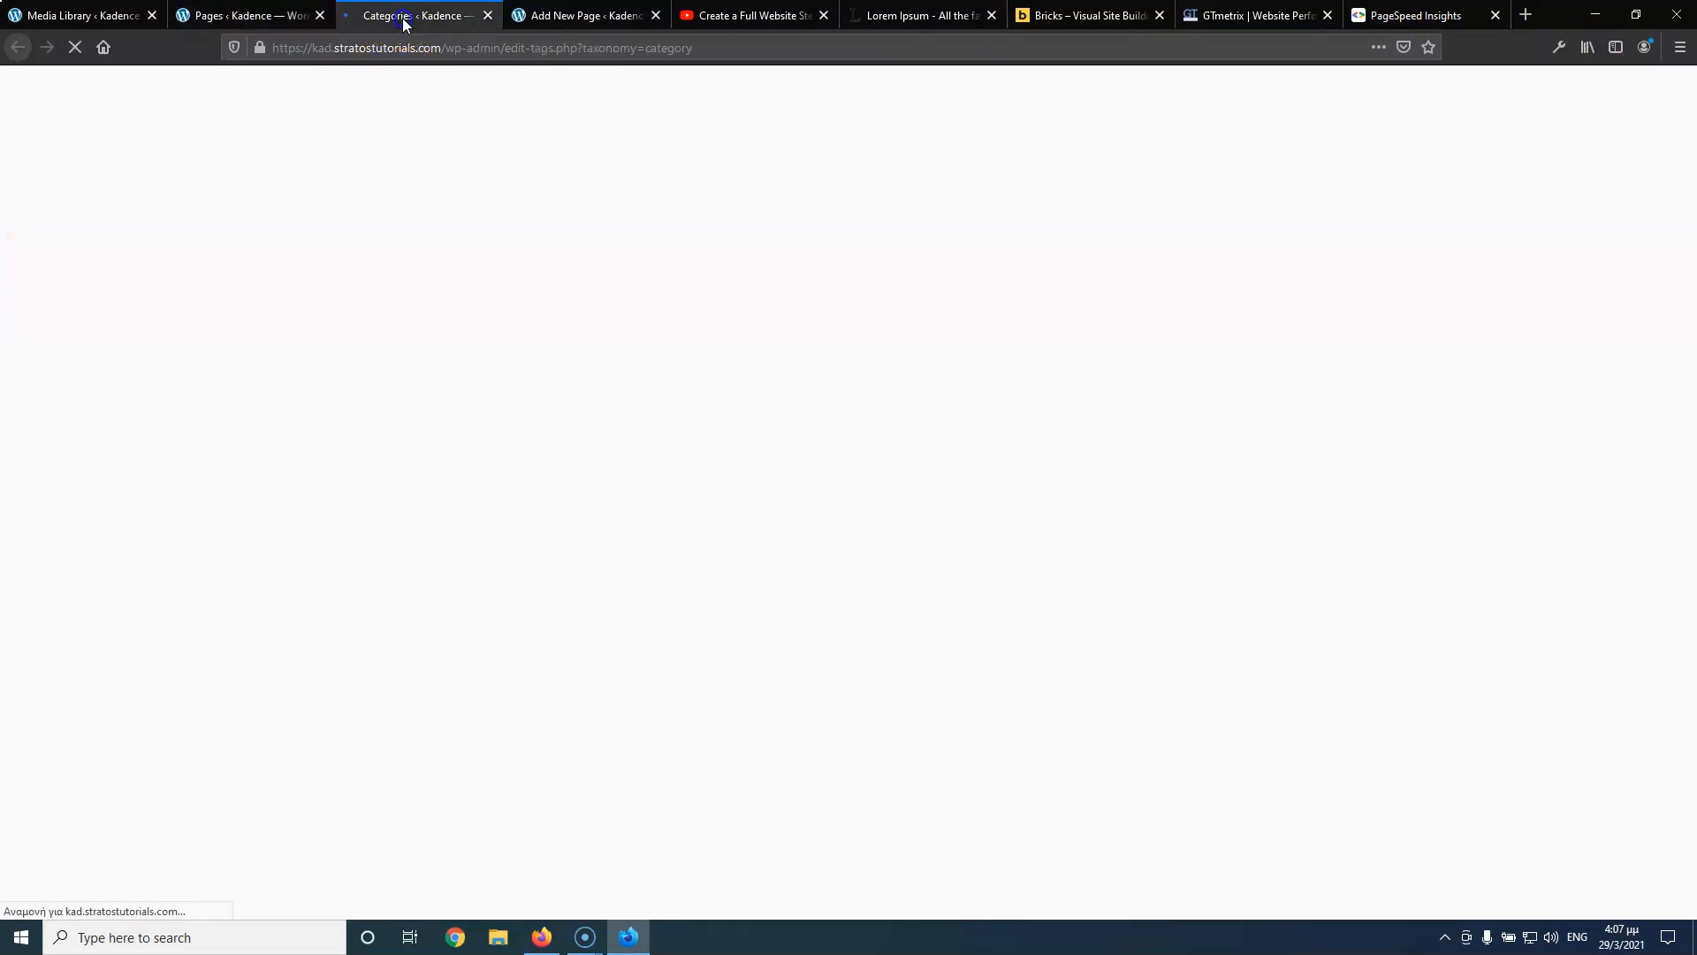
{"action": "left_click", "coordinate": [404, 234]}
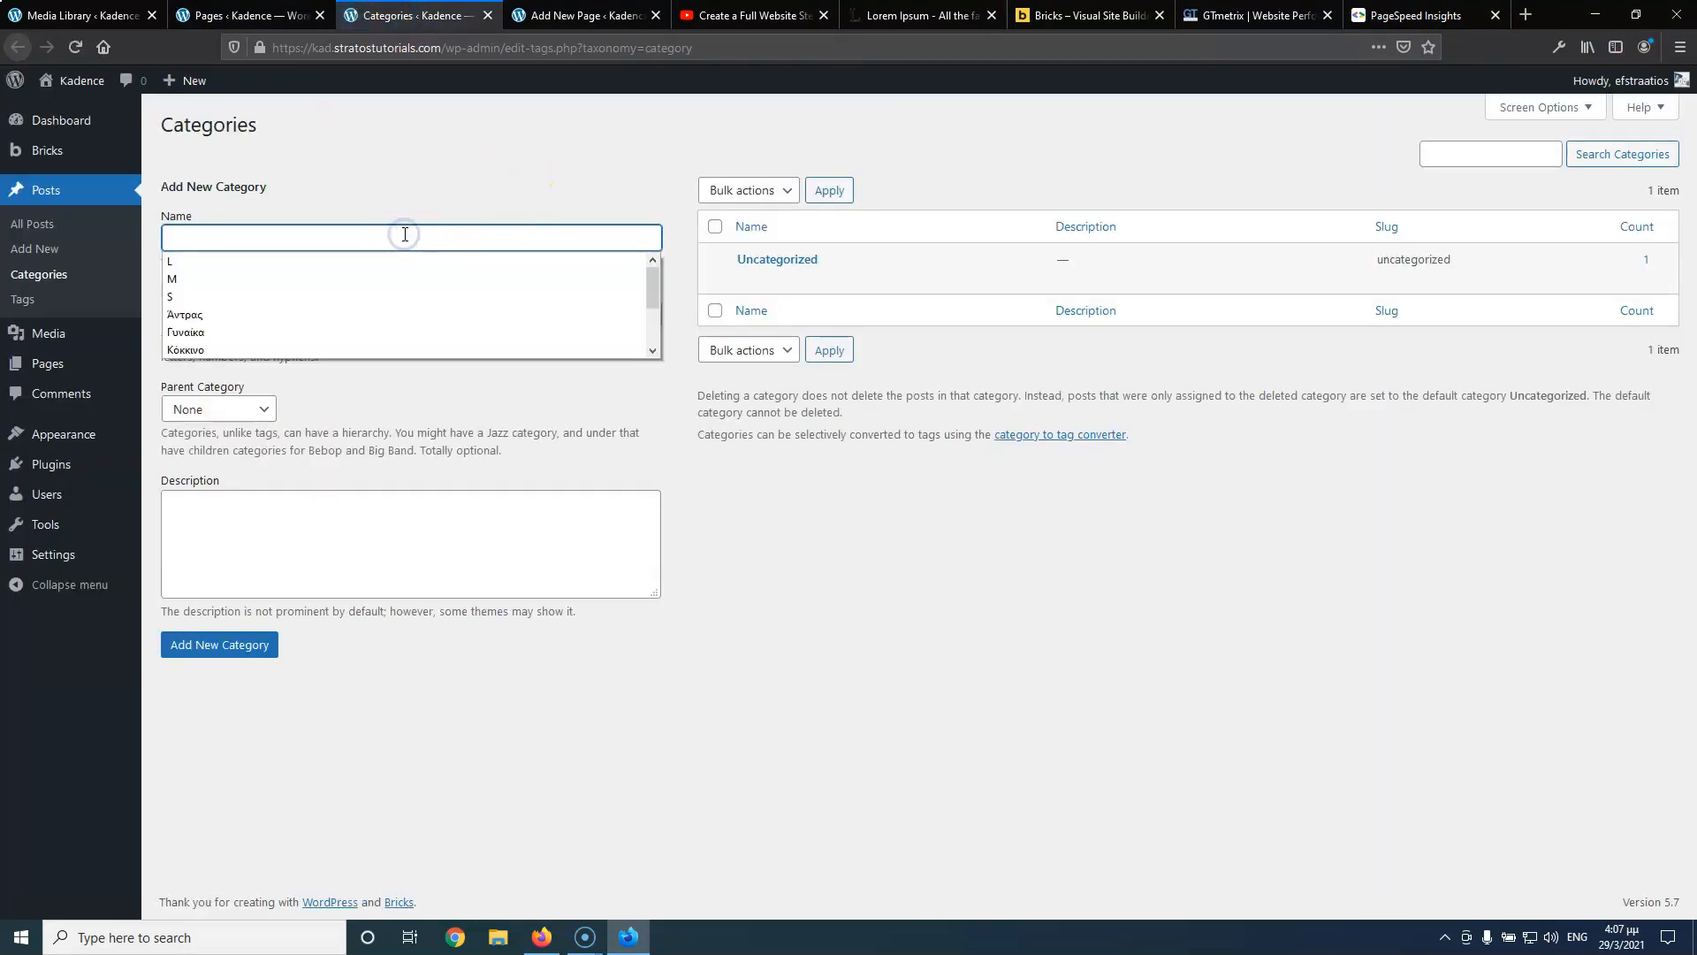
{"action": "type", "text": "News"}
{"action": "left_click", "coordinate": [217, 645]}
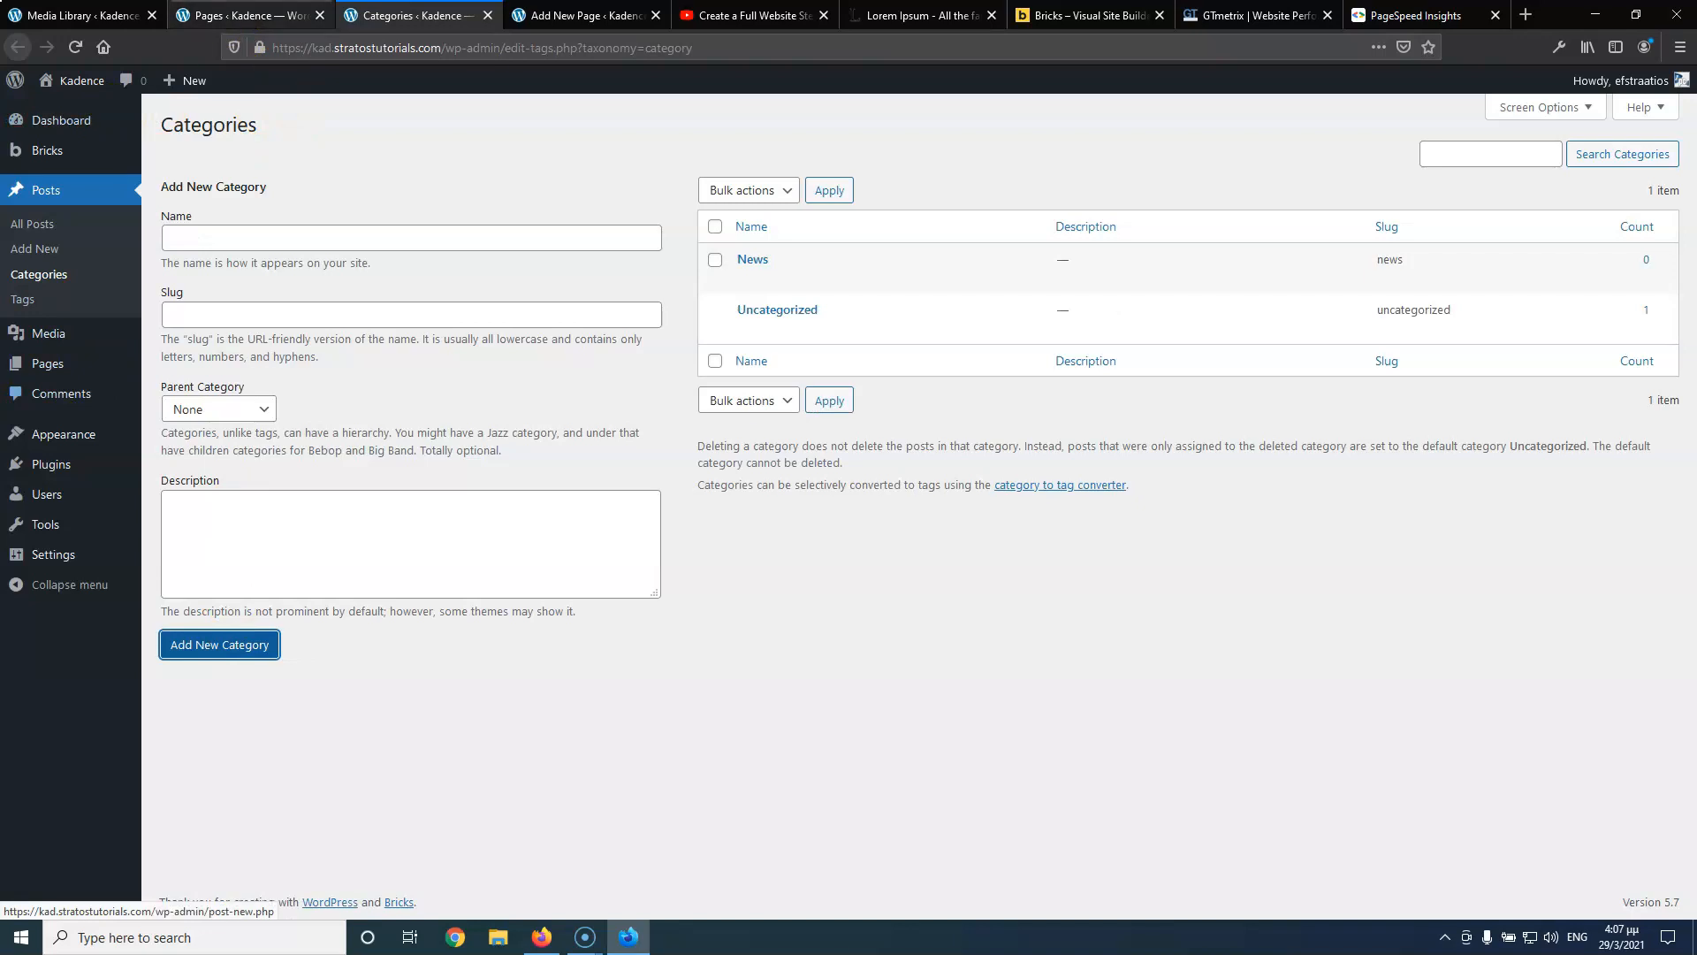
Publish a new page titled 'Cookies' and return to the Pages list
{"action": "left_click", "coordinate": [259, 18]}
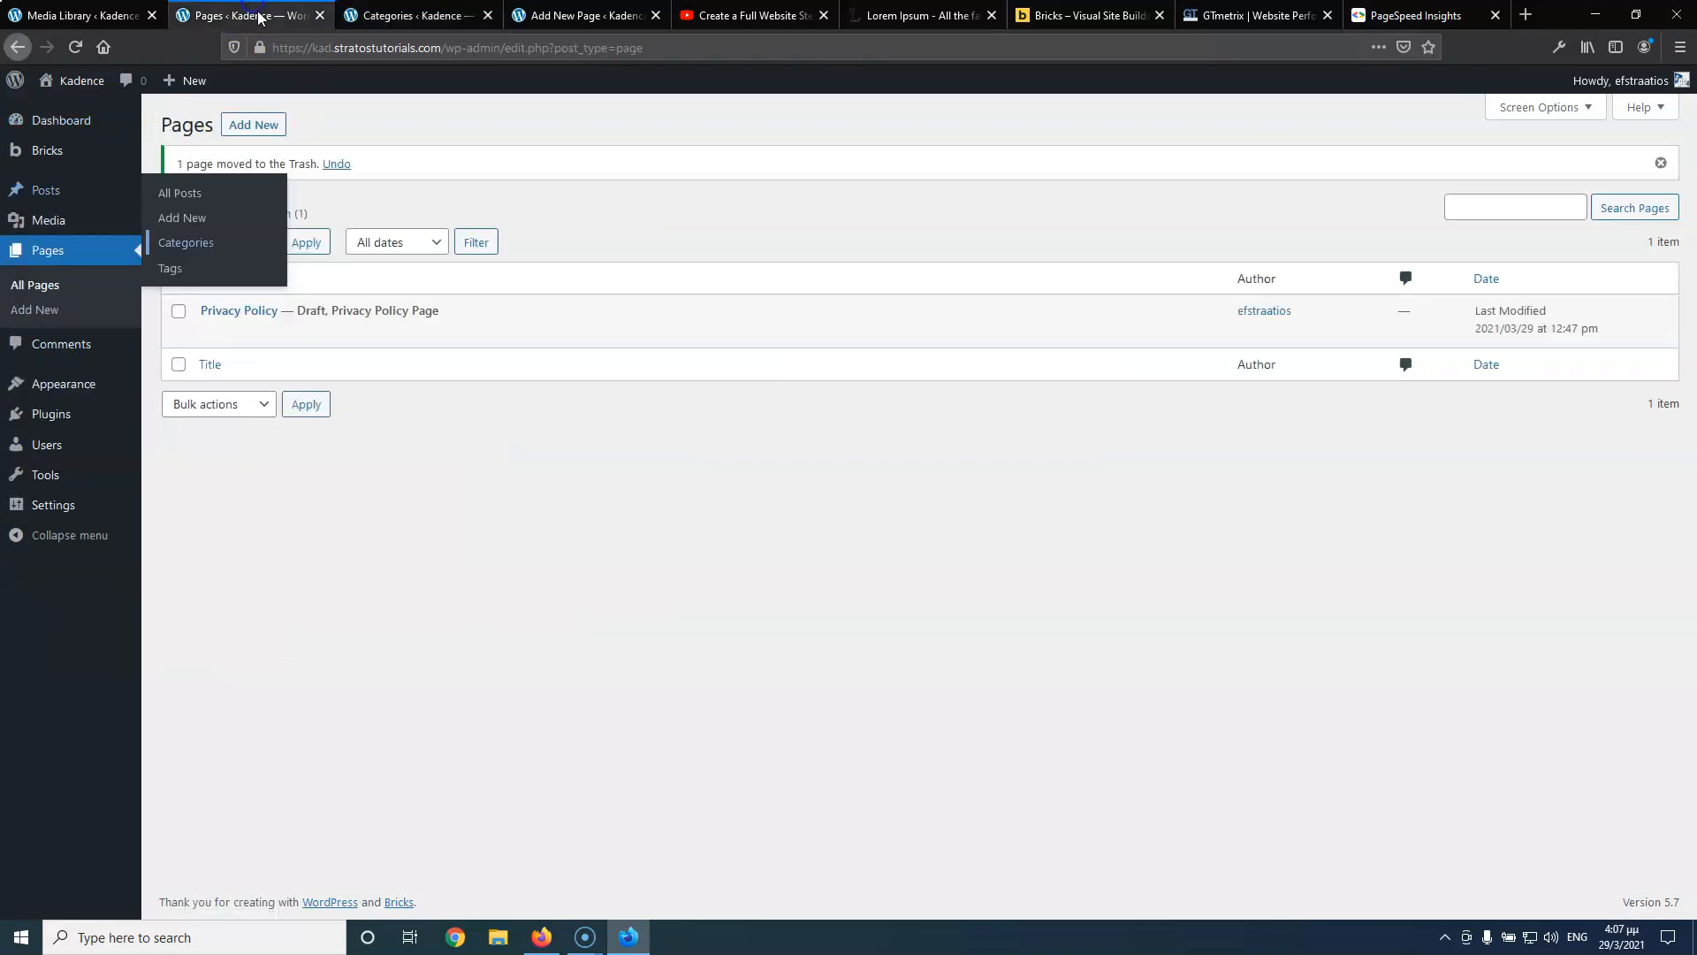
{"action": "left_click", "coordinate": [447, 592]}
{"action": "middle_click", "coordinate": [252, 128]}
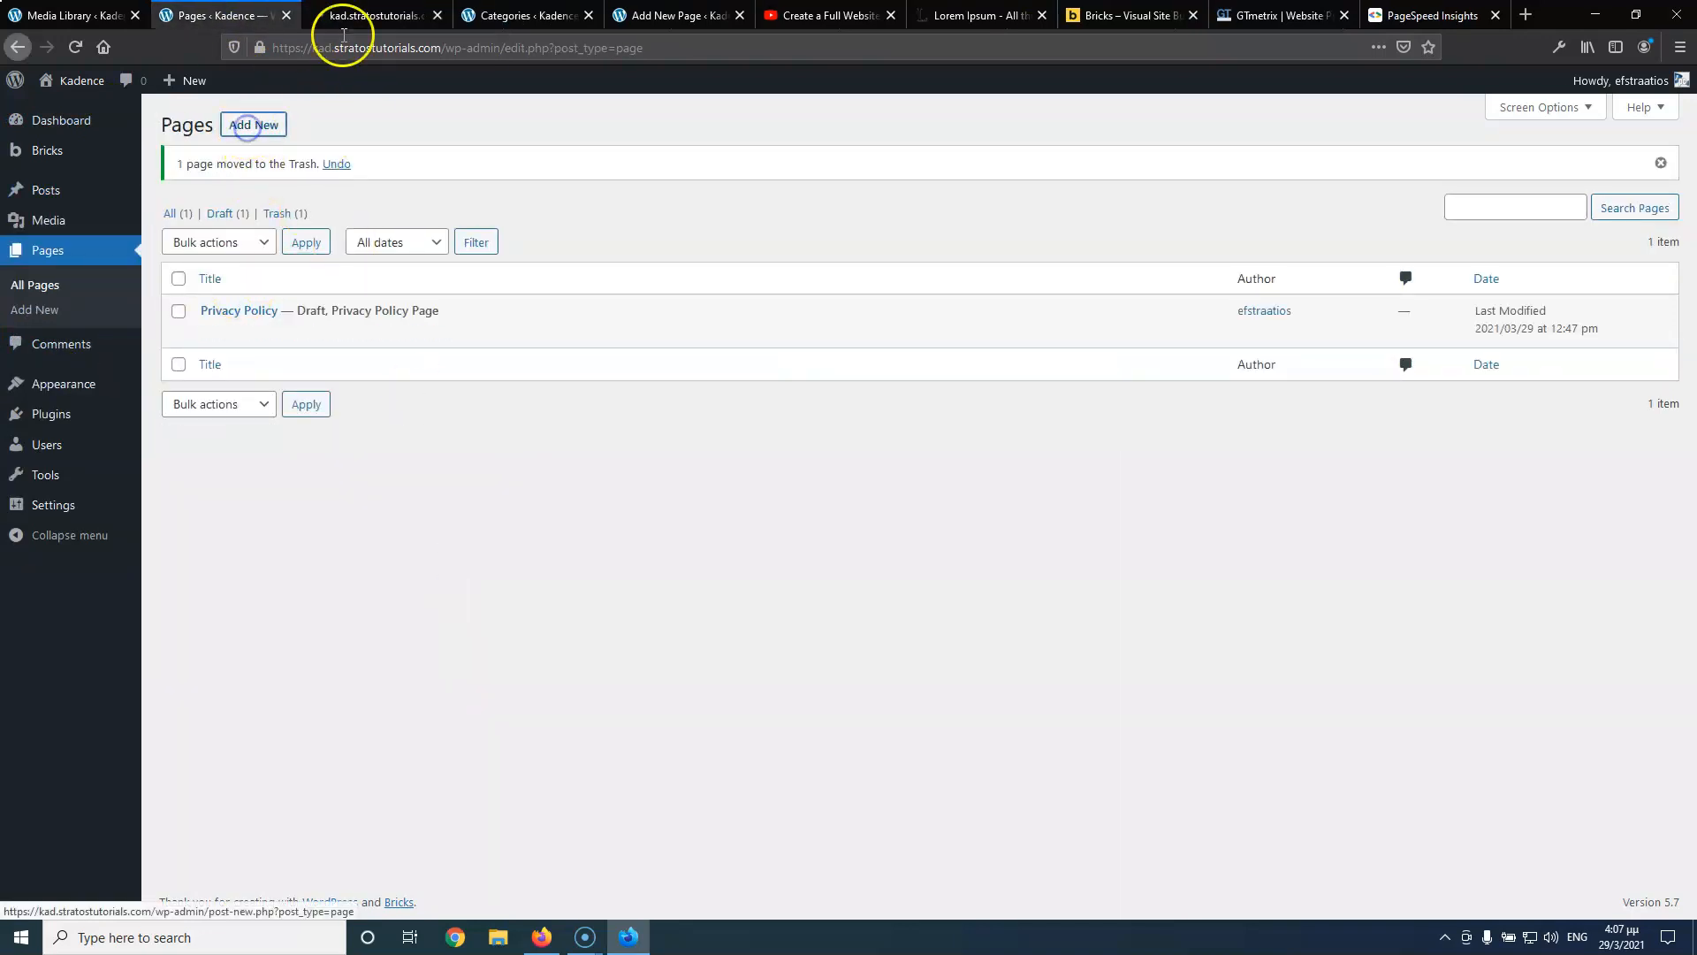
{"action": "left_click", "coordinate": [363, 18]}
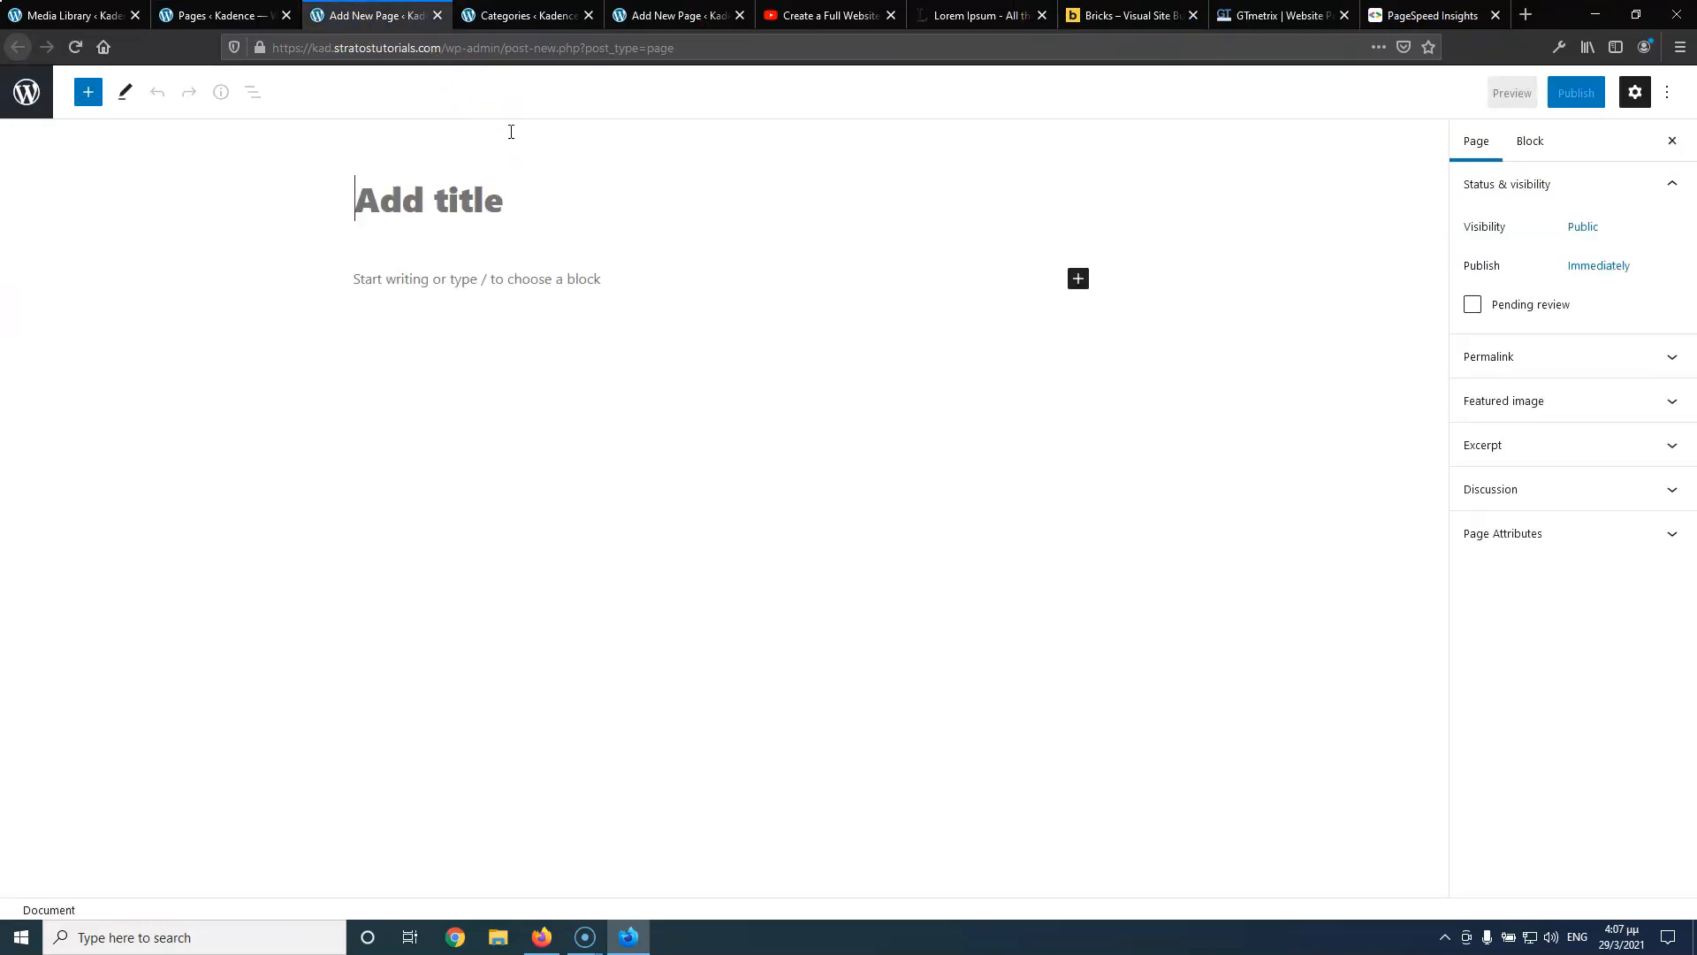
{"action": "type", "text": "Koo"}
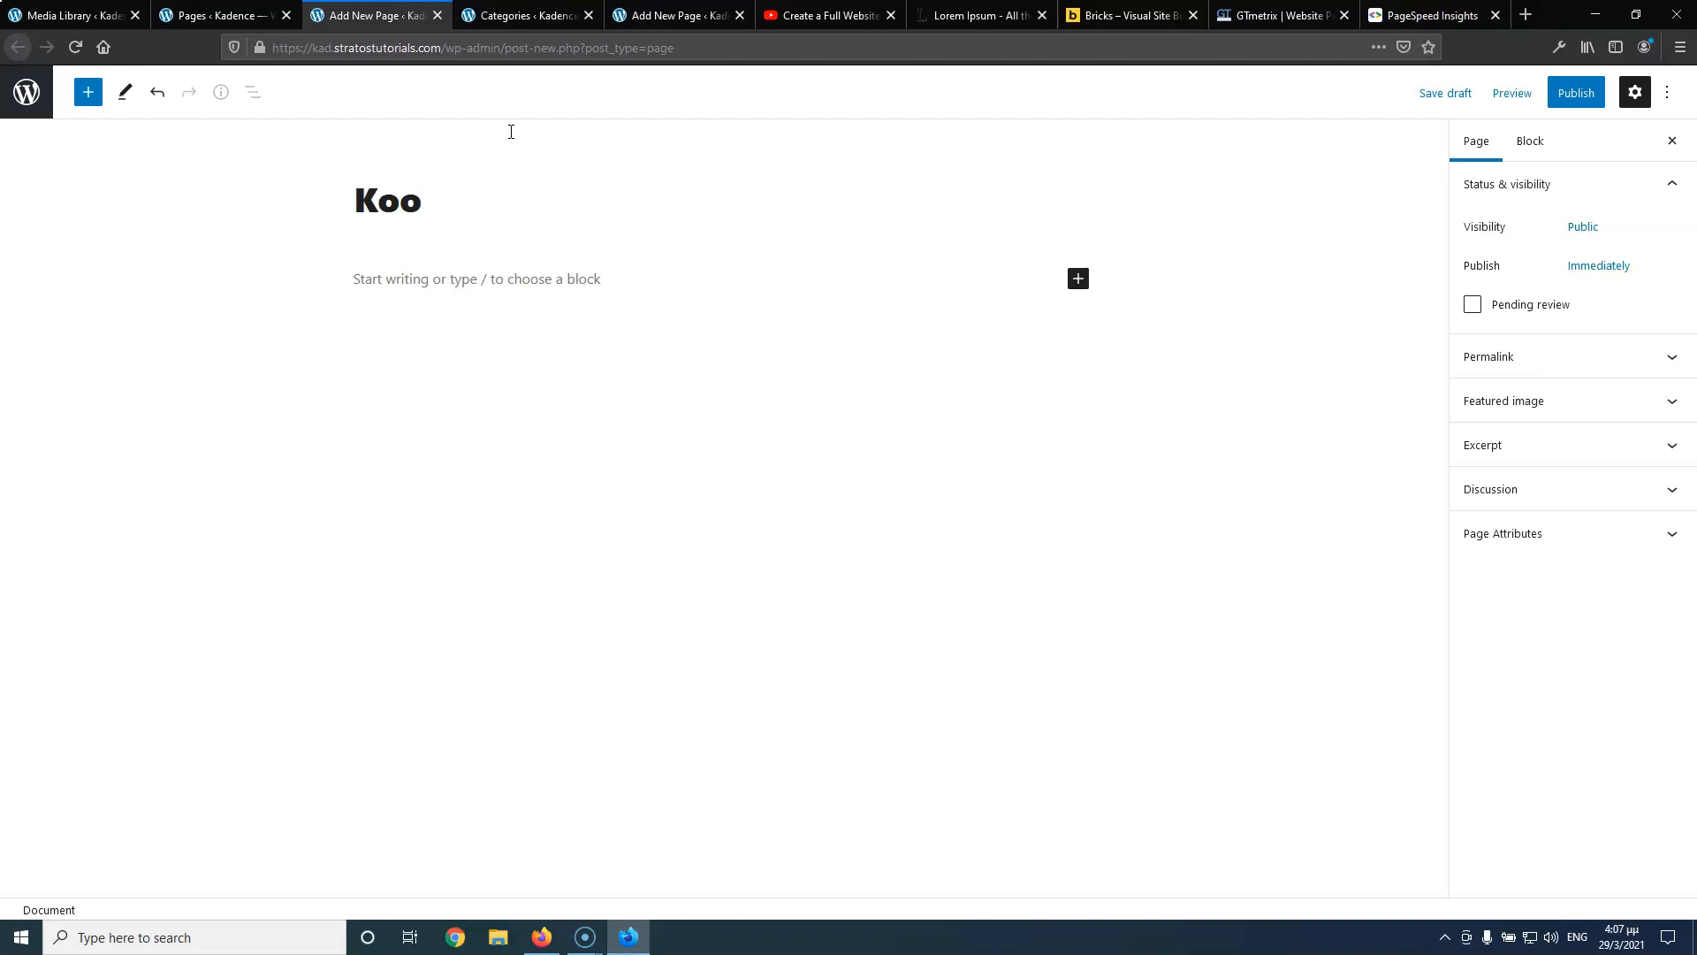
{"action": "key", "text": "BackSpace"}
{"action": "key", "text": "BackSpace"}
{"action": "key", "text": "BackSpace"}
{"action": "type", "text": "Cookies"}
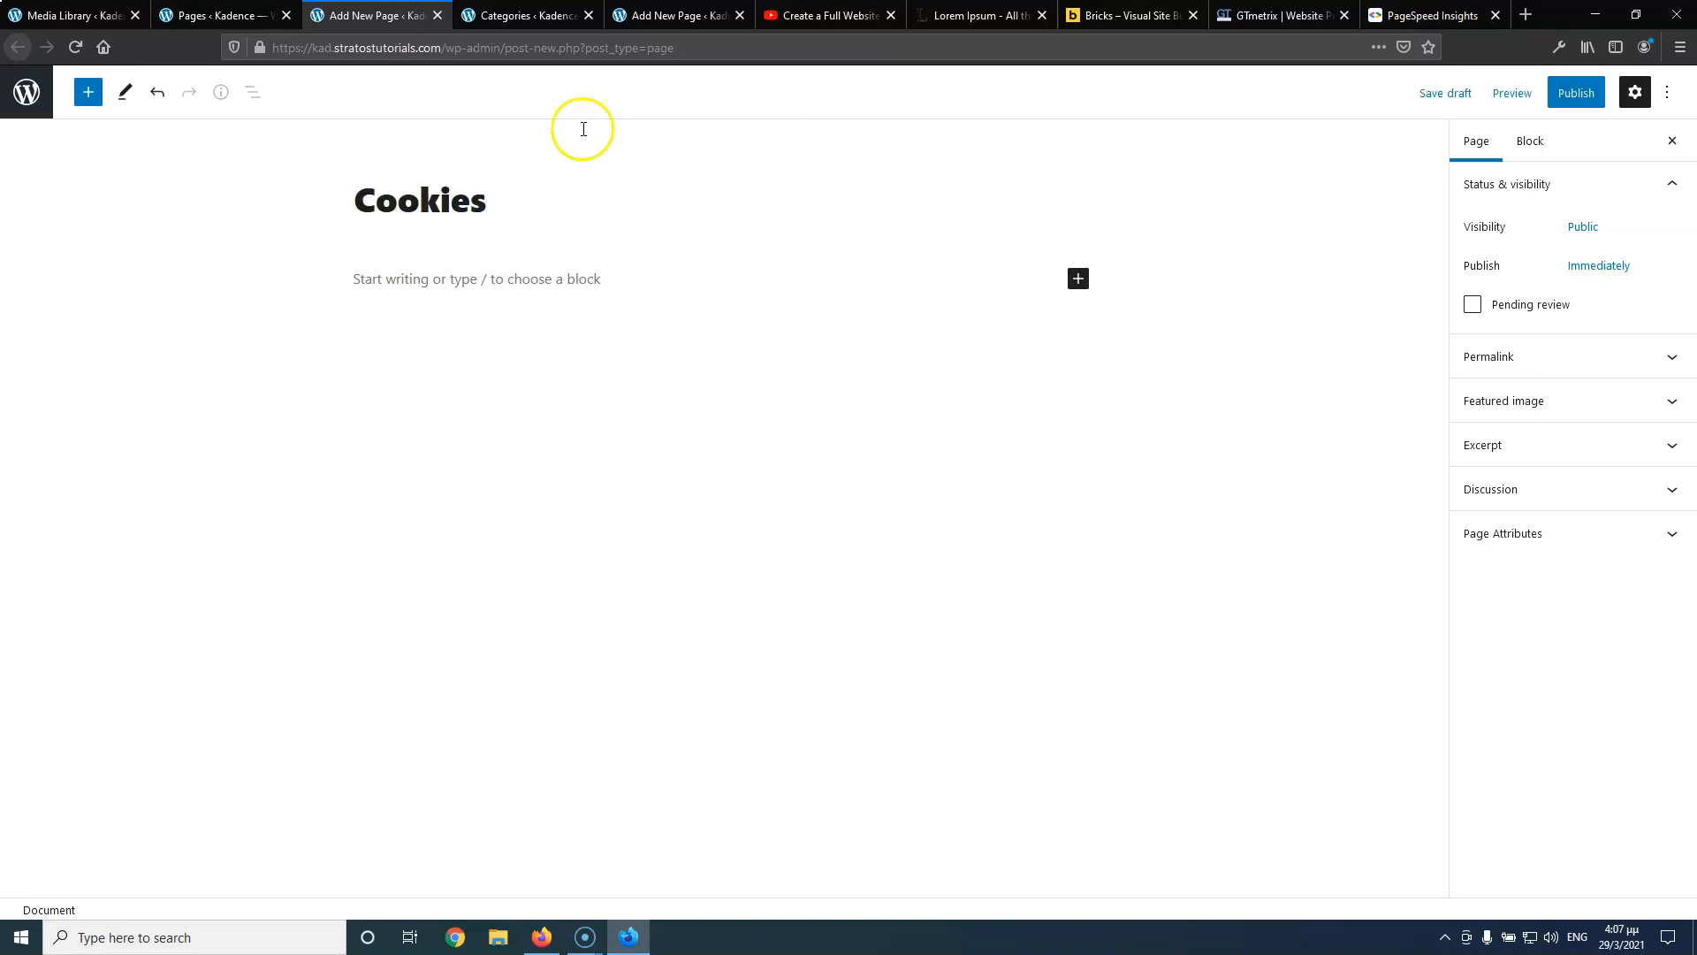
{"action": "left_click", "coordinate": [1576, 93]}
{"action": "left_click", "coordinate": [1574, 92]}
{"action": "left_click", "coordinate": [217, 15]}
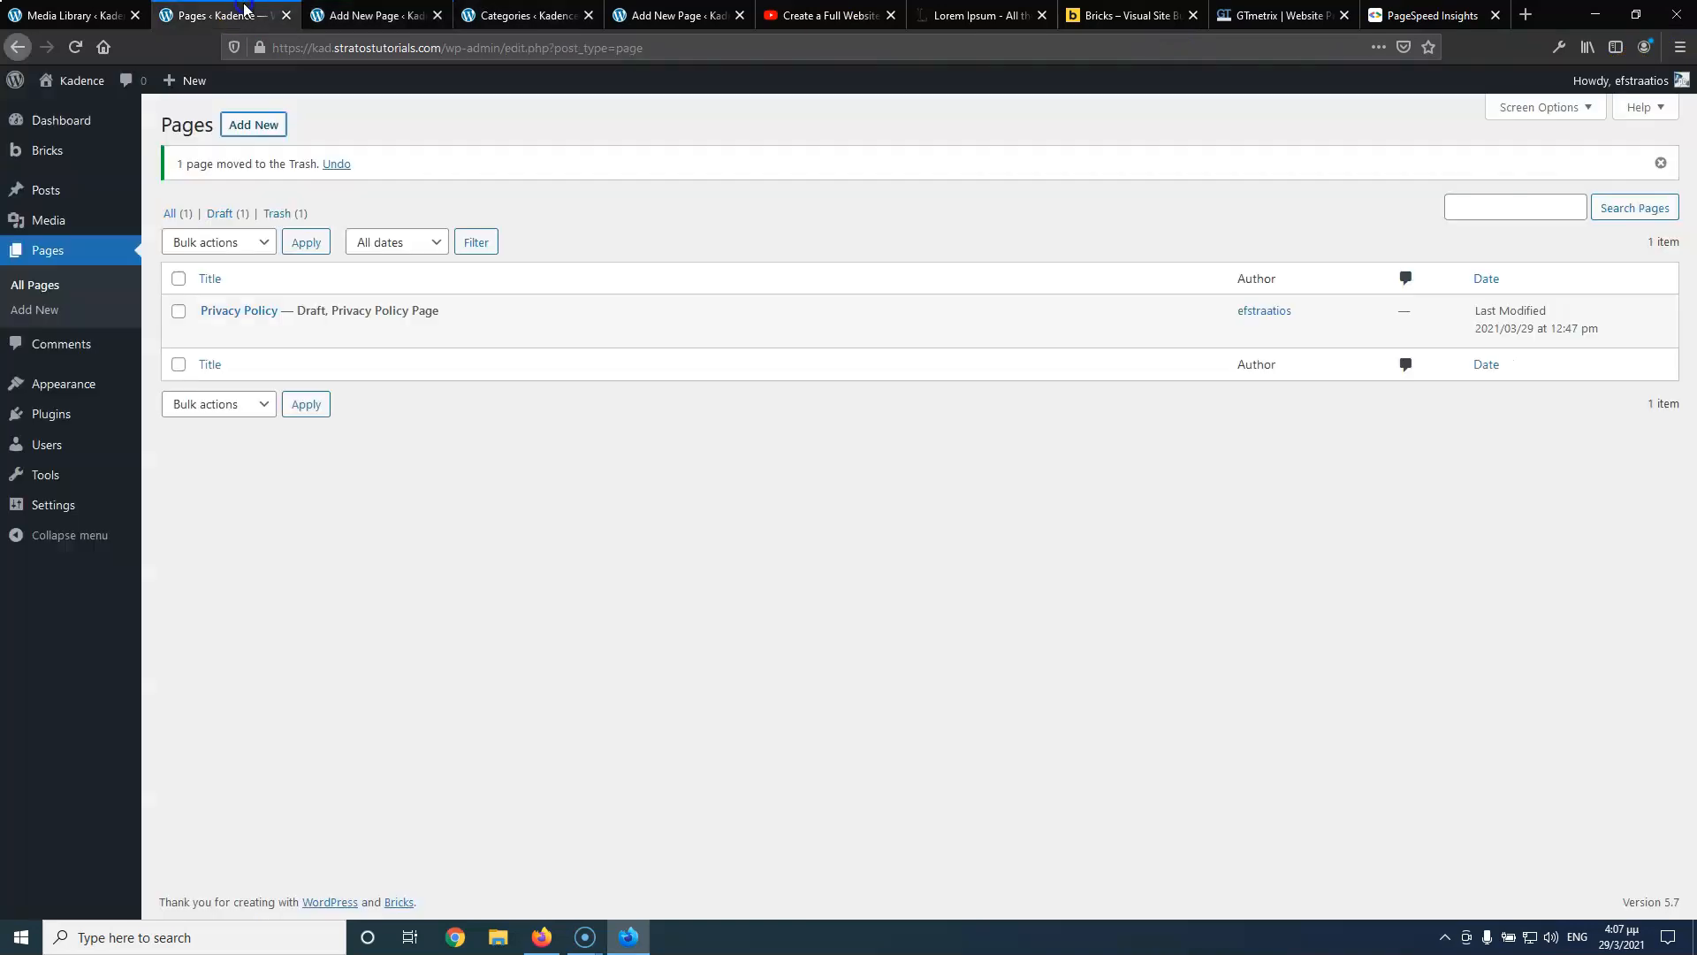
Create a menu named 'Main' and add every page except Cookies to it
{"action": "mouse_move", "coordinate": [69, 395]}
{"action": "left_click", "coordinate": [176, 463]}
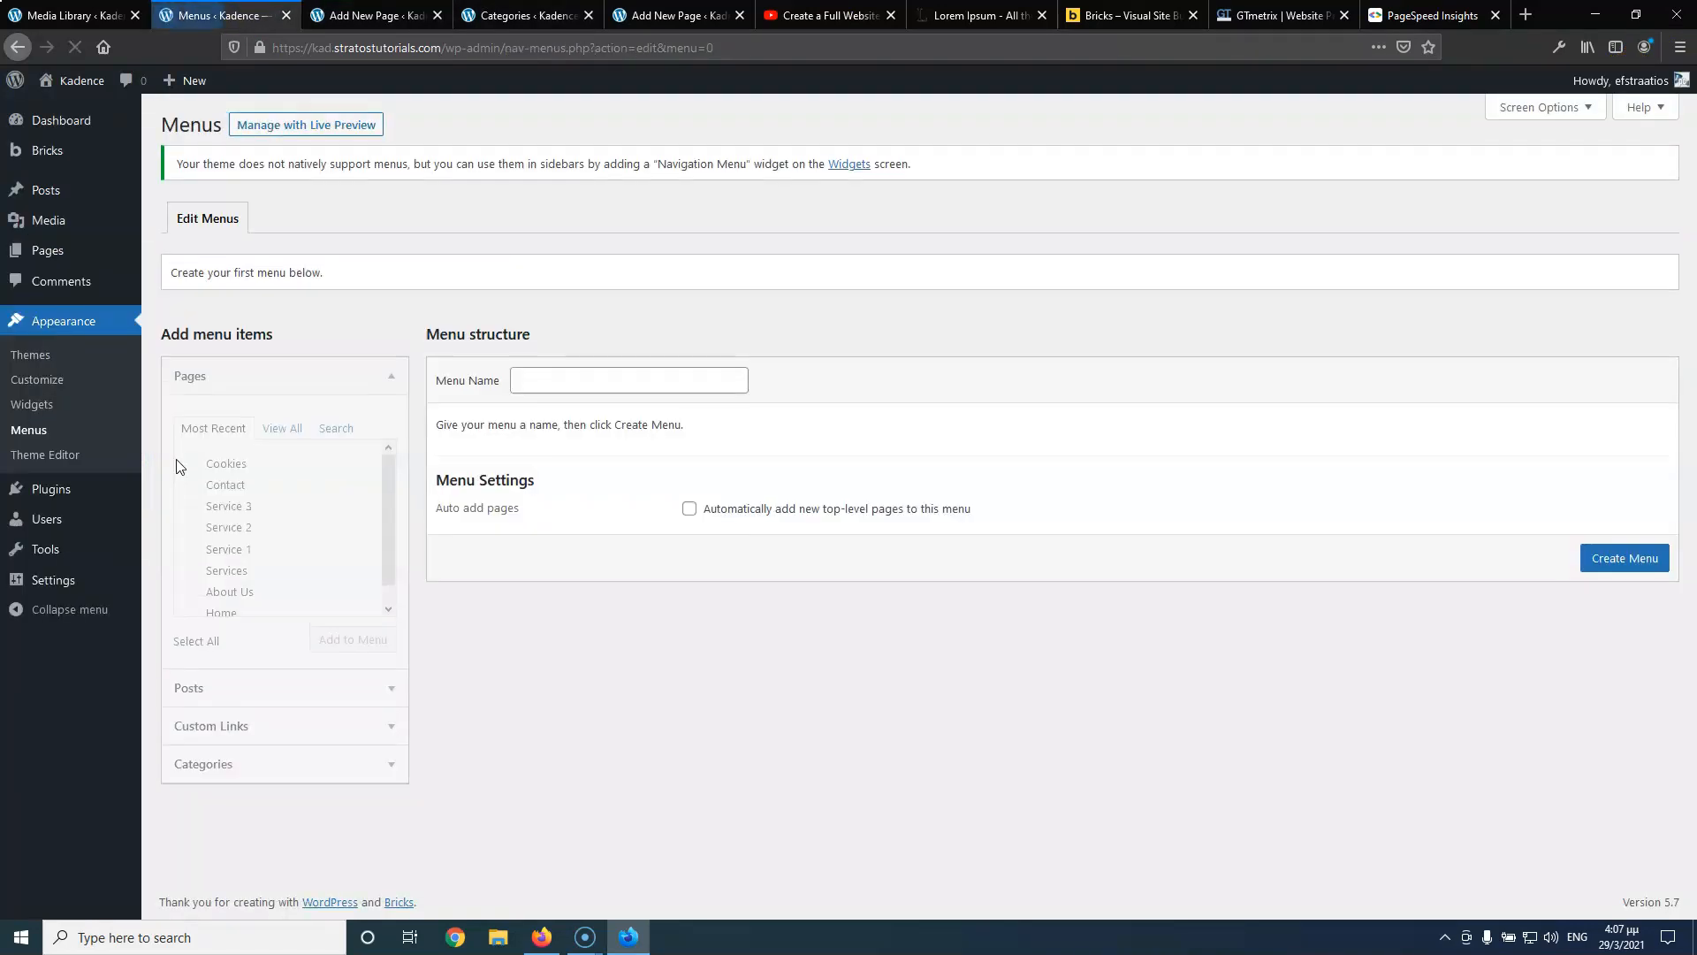
{"action": "left_click", "coordinate": [530, 387]}
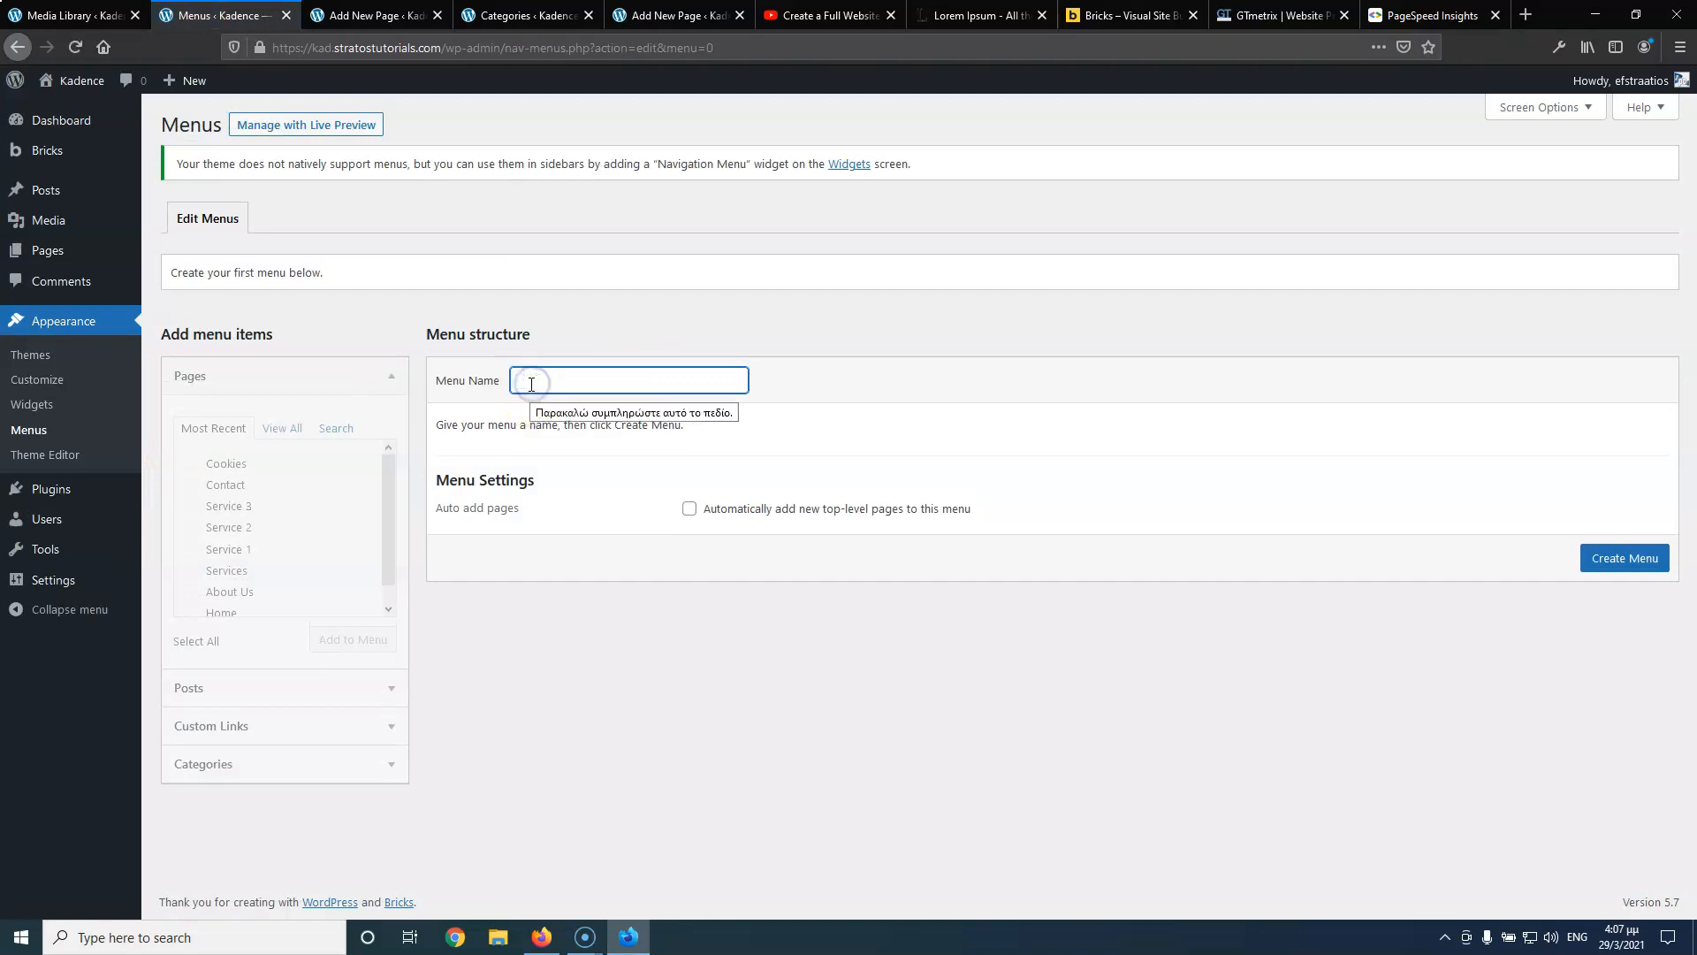
{"action": "type", "text": "Main"}
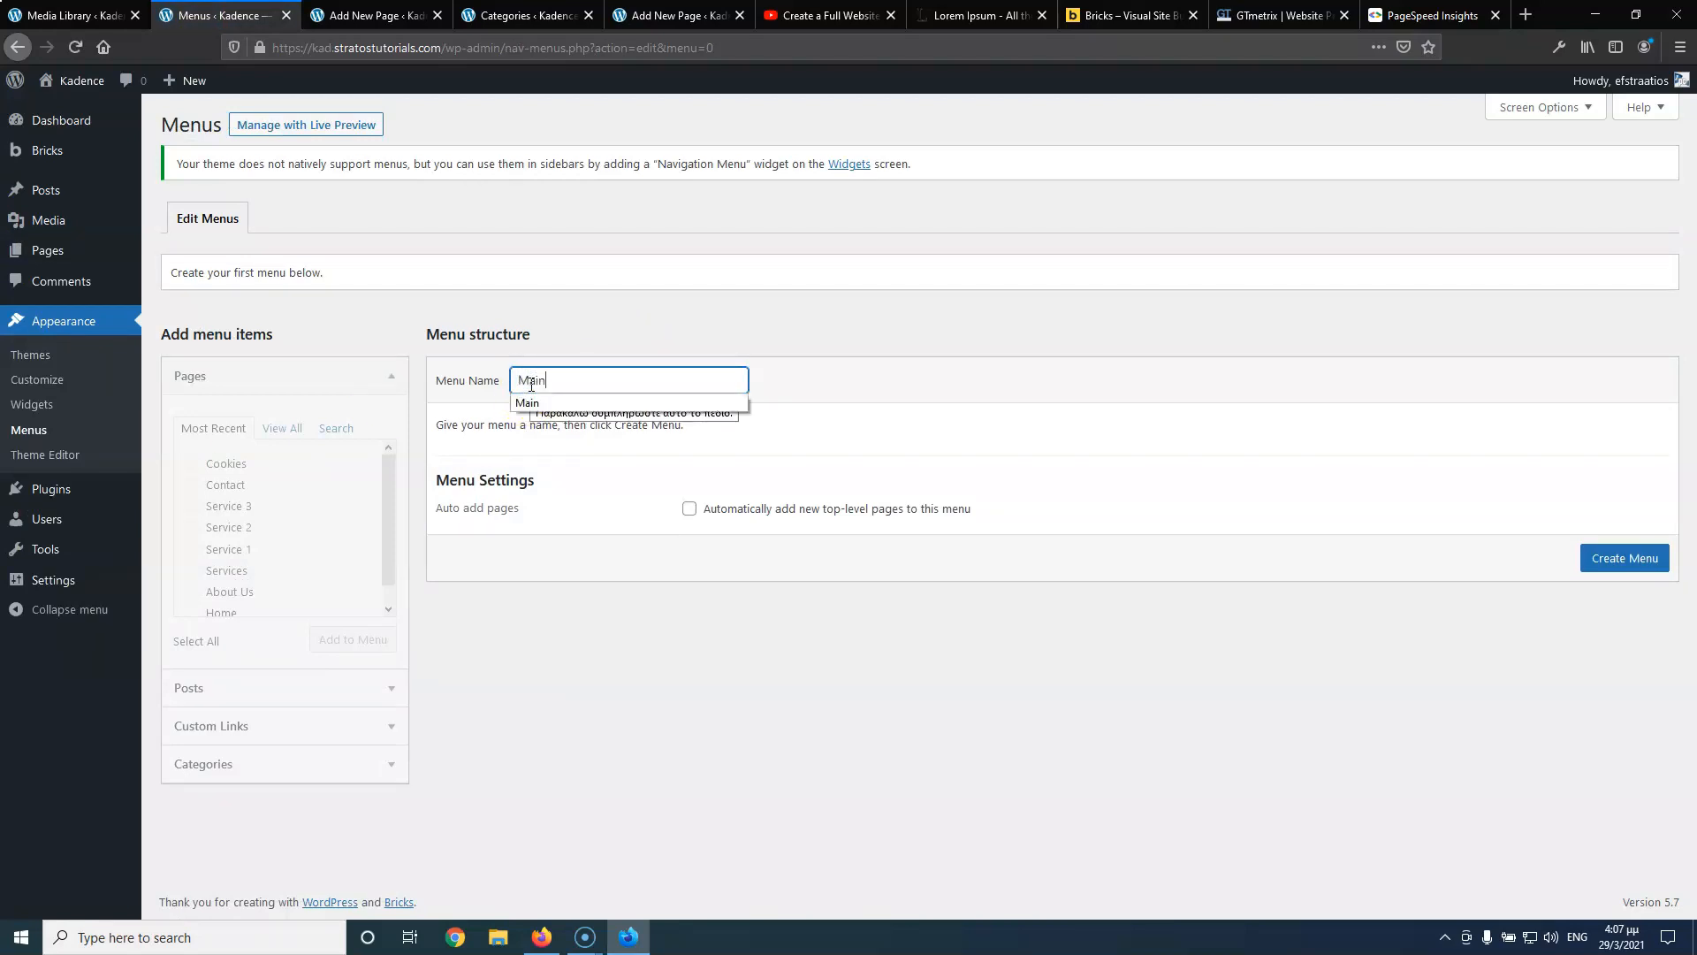
{"action": "left_click", "coordinate": [1614, 564]}
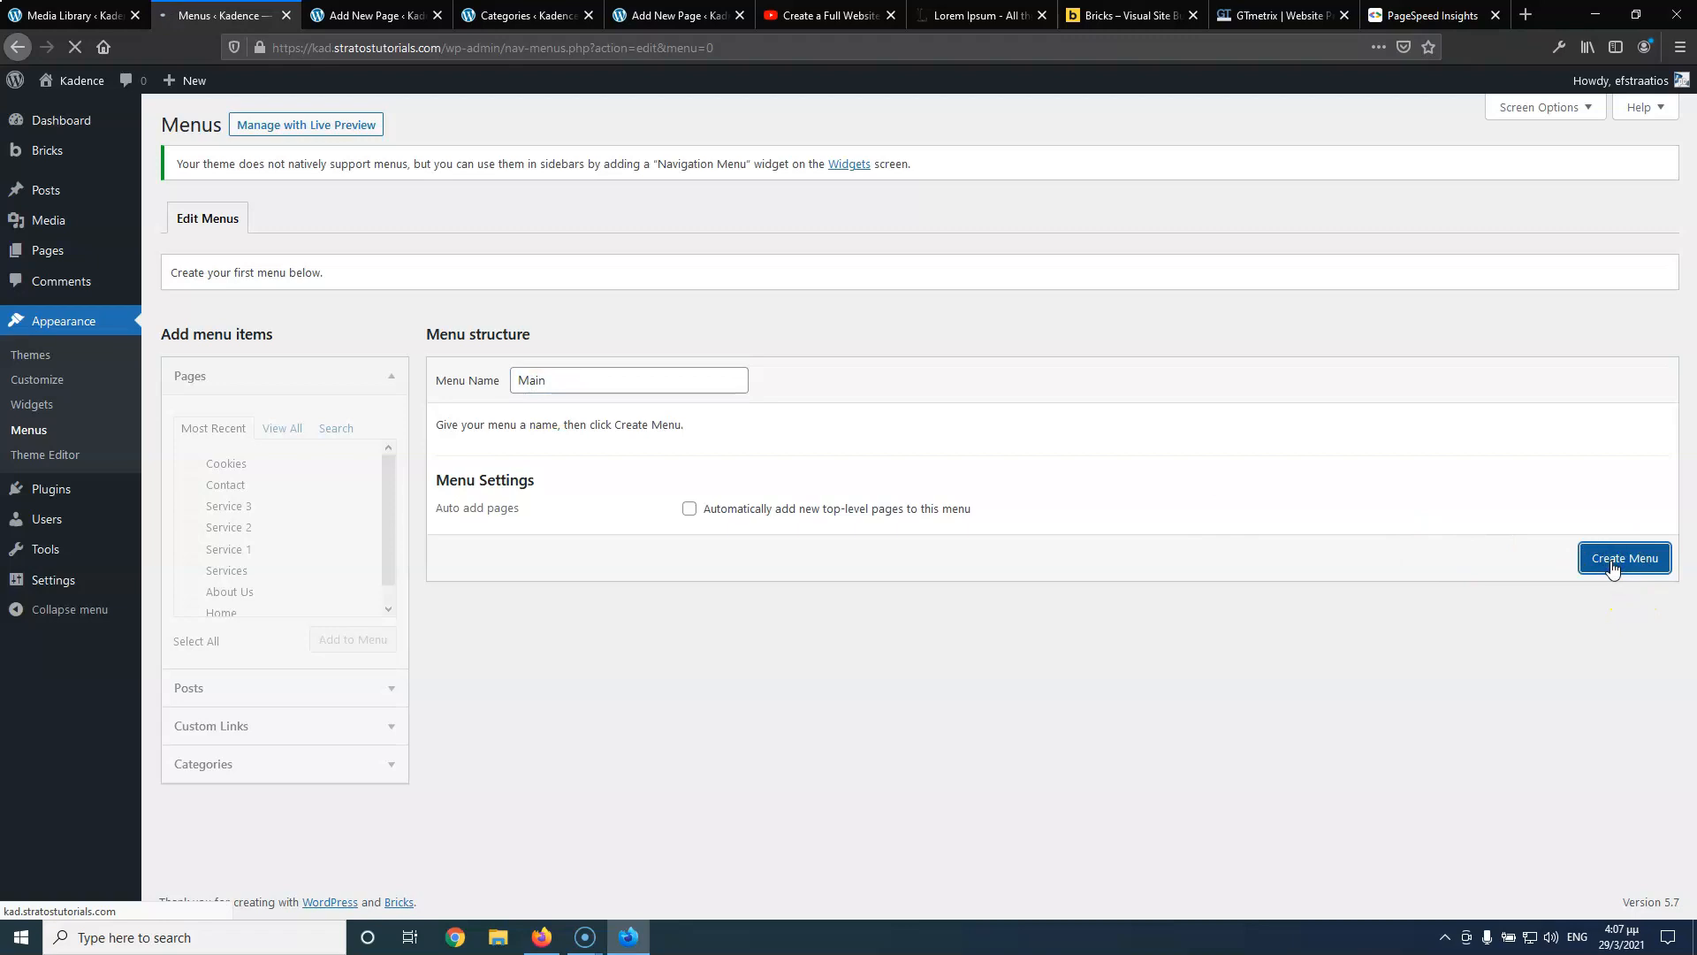
{"action": "left_click", "coordinate": [279, 430]}
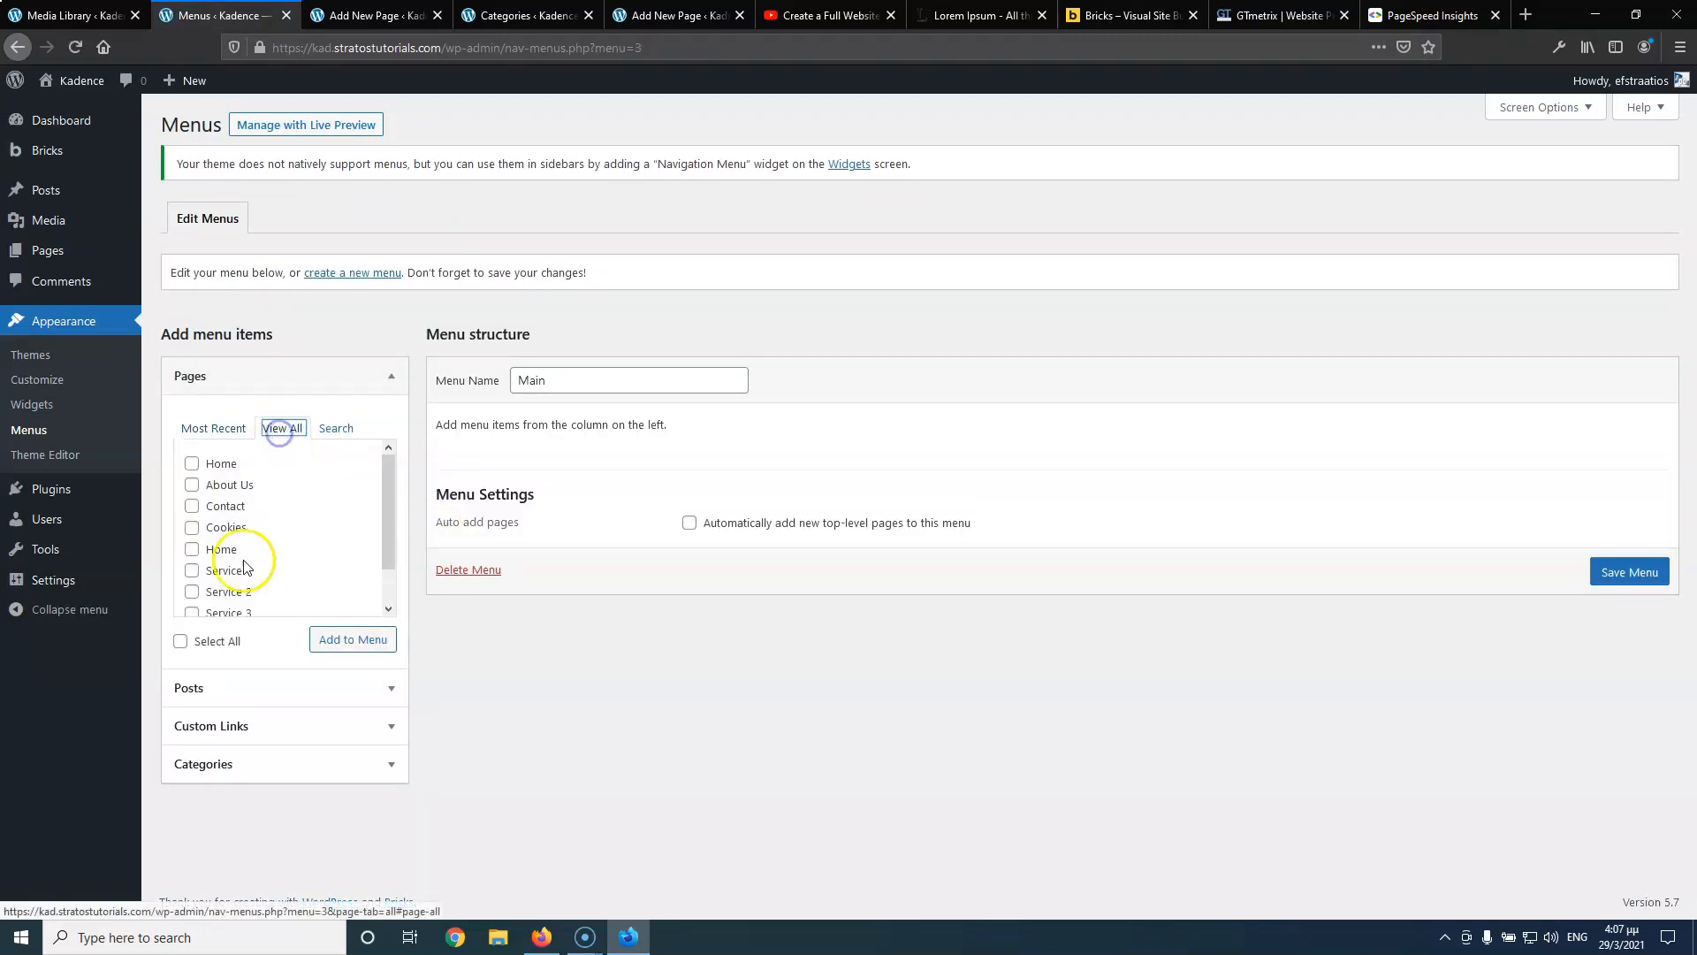
{"action": "left_click", "coordinate": [180, 642]}
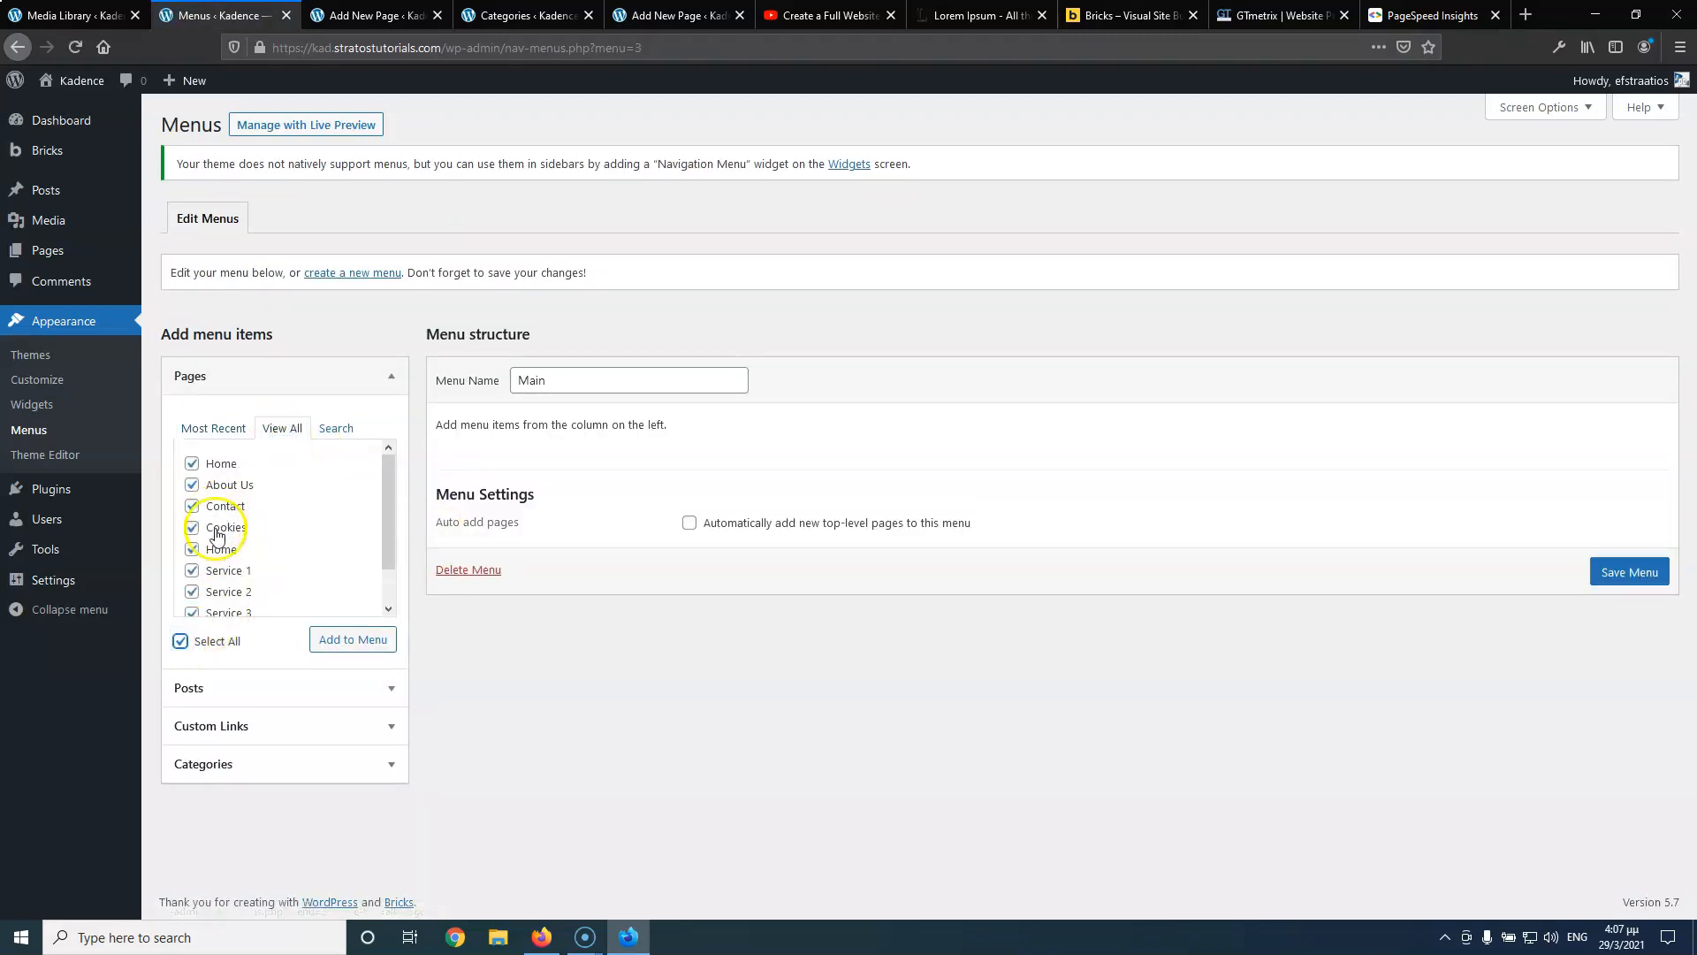
{"action": "left_click", "coordinate": [192, 529]}
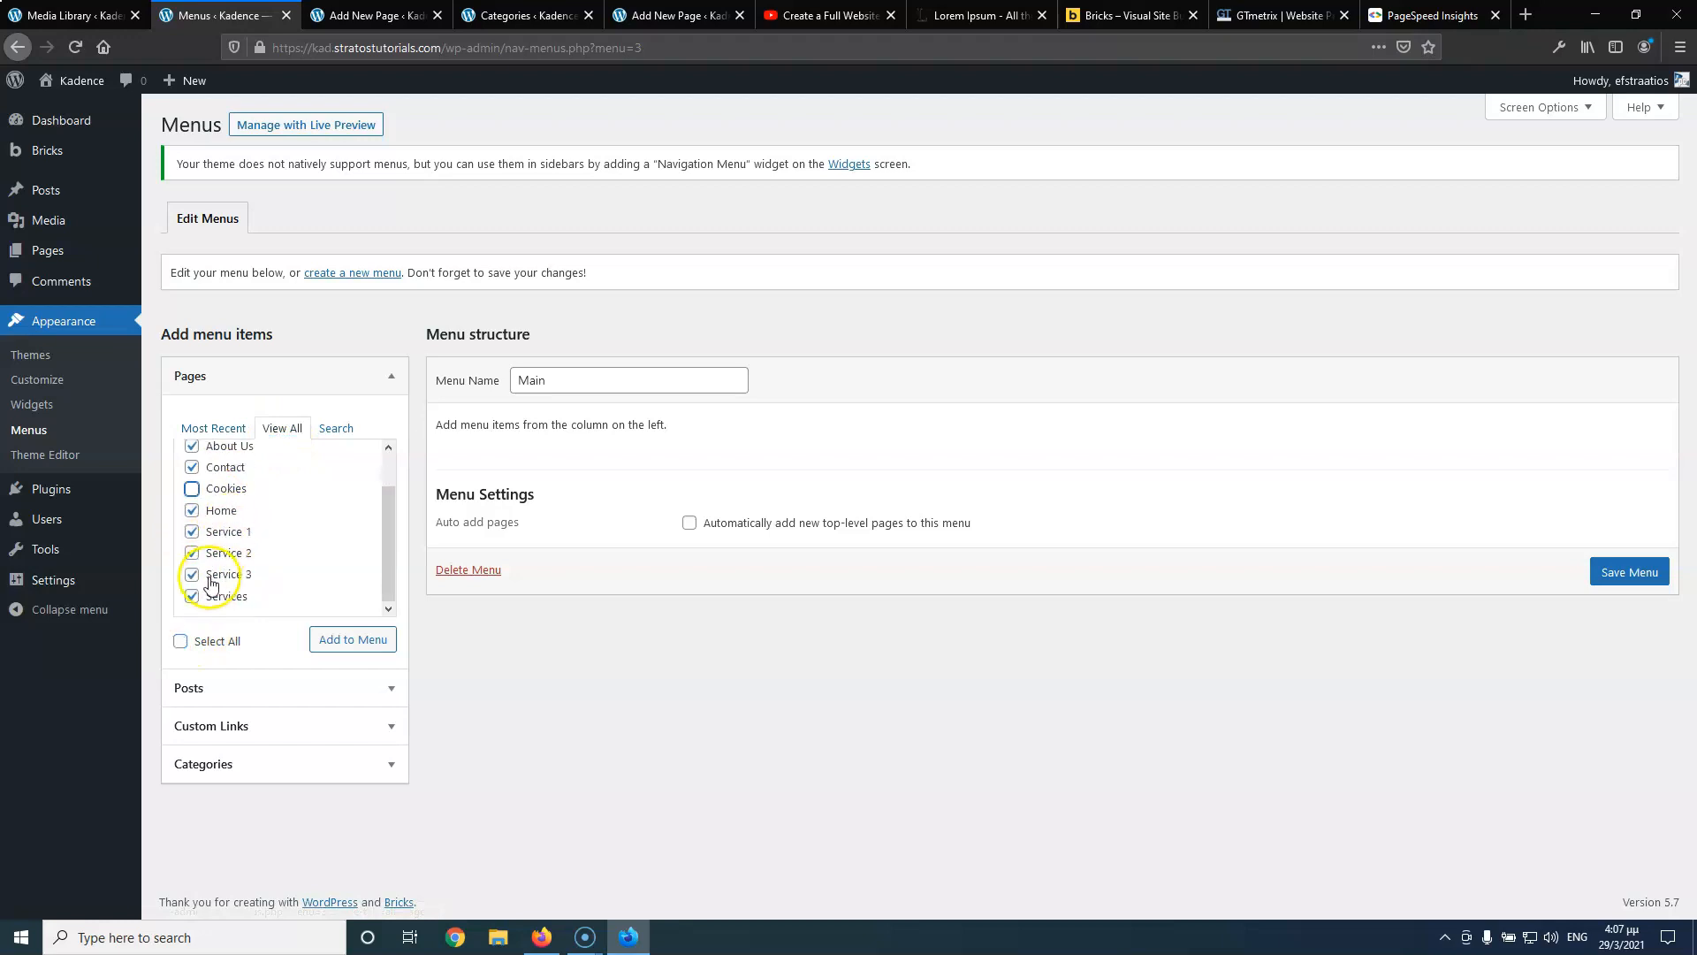
{"action": "scroll", "coordinate": [292, 513], "scroll_direction": "down", "scroll_amount": 2}
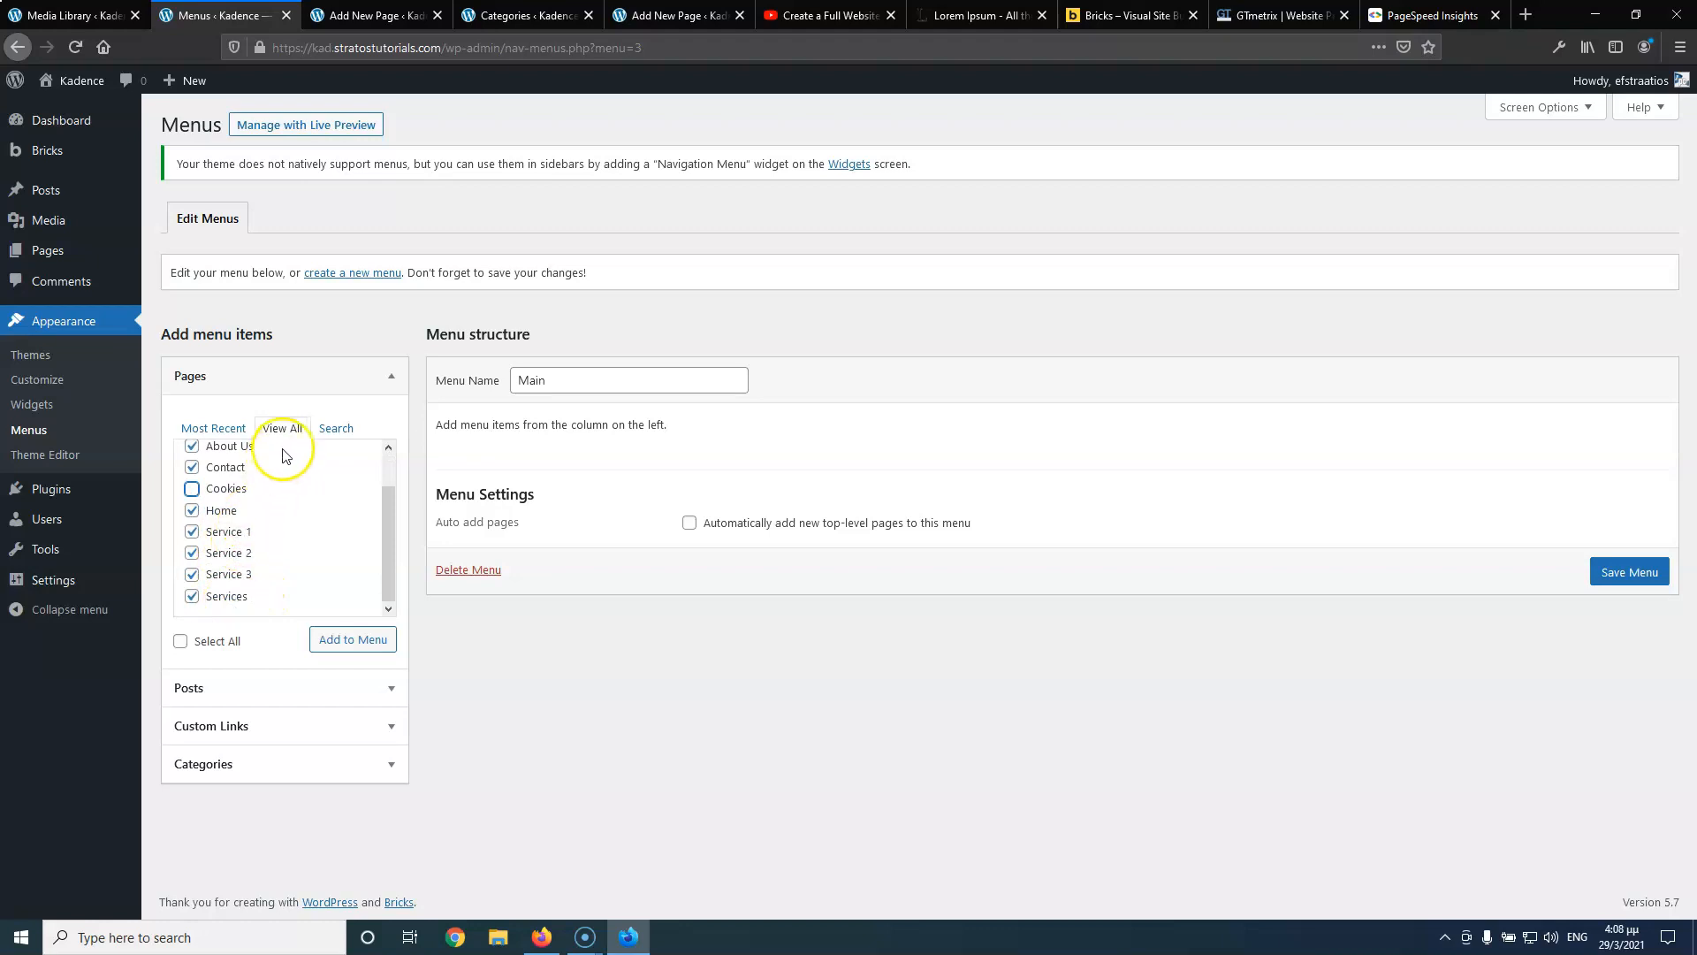
{"action": "scroll", "coordinate": [261, 504], "scroll_direction": "up", "scroll_amount": 2}
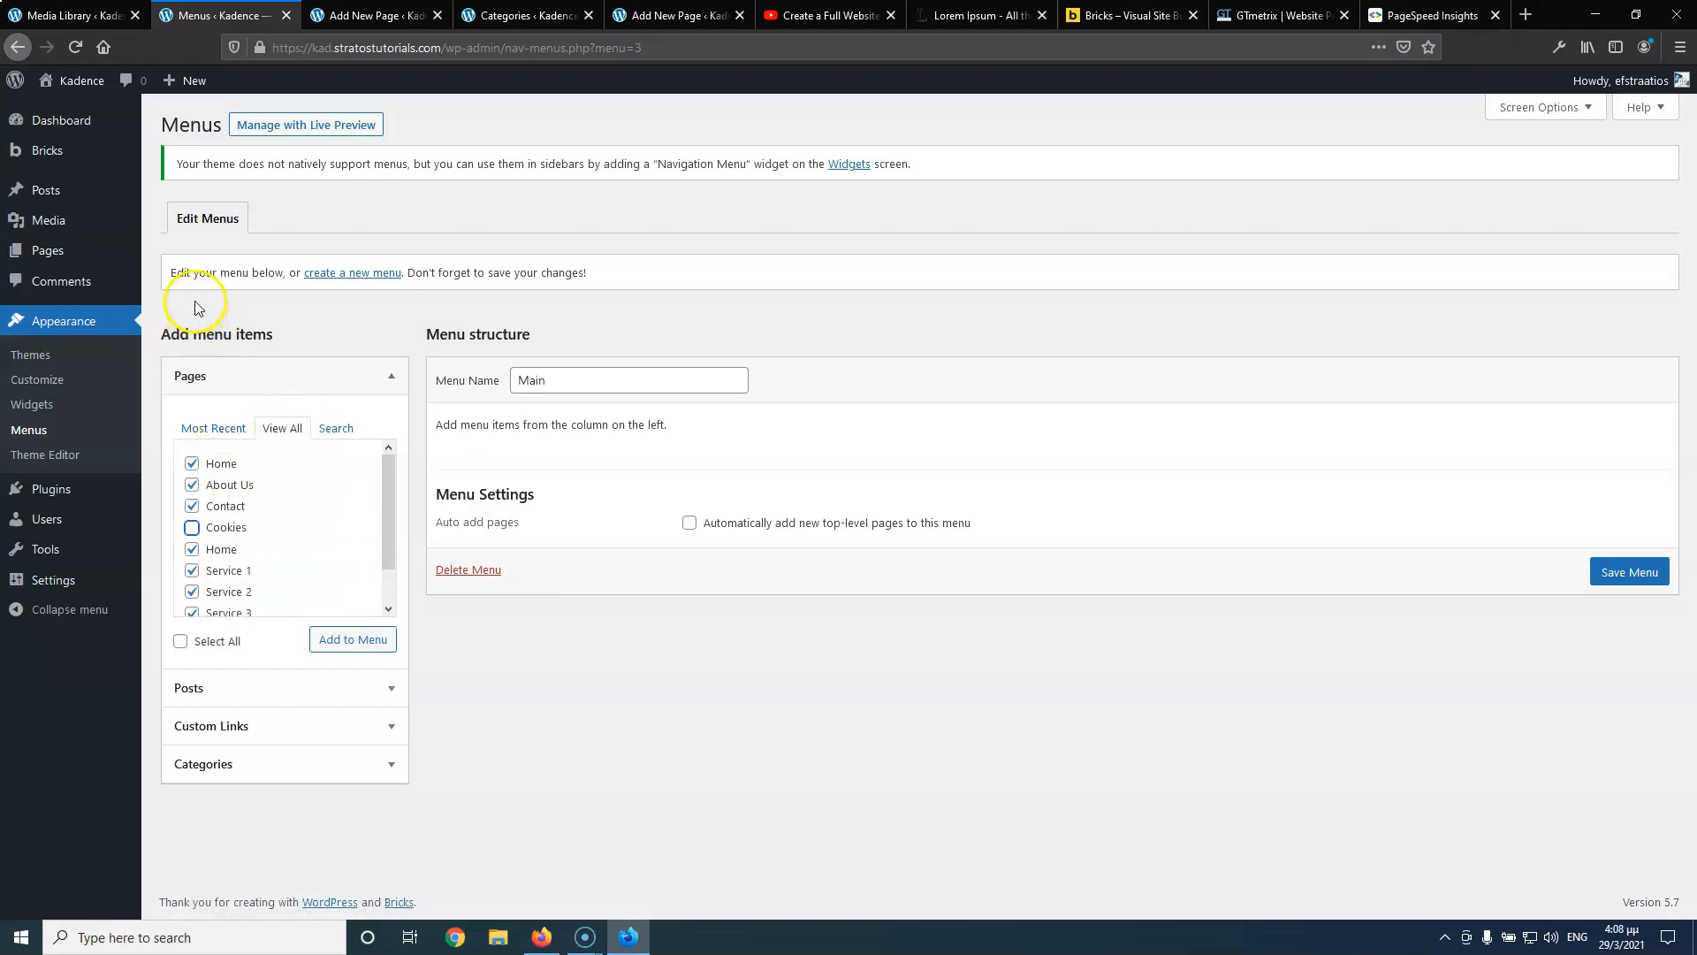
{"action": "scroll", "coordinate": [306, 570], "scroll_direction": "down", "scroll_amount": 2}
{"action": "scroll", "coordinate": [269, 532], "scroll_direction": "up", "scroll_amount": 2}
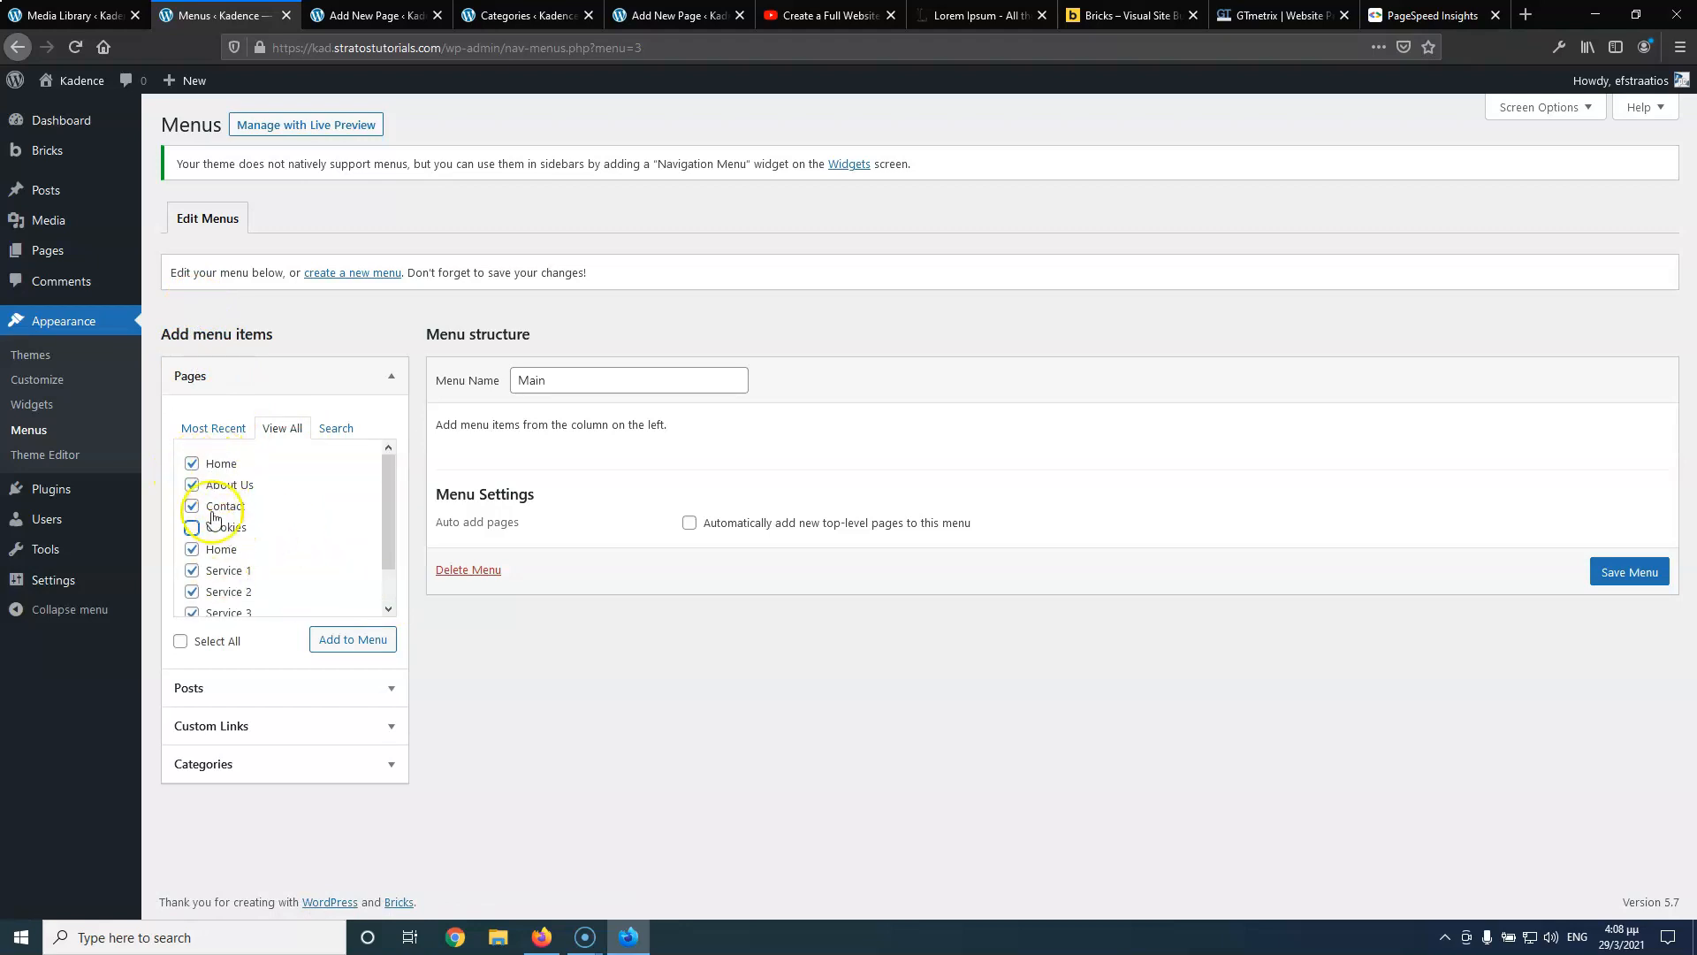
{"action": "left_click", "coordinate": [368, 640]}
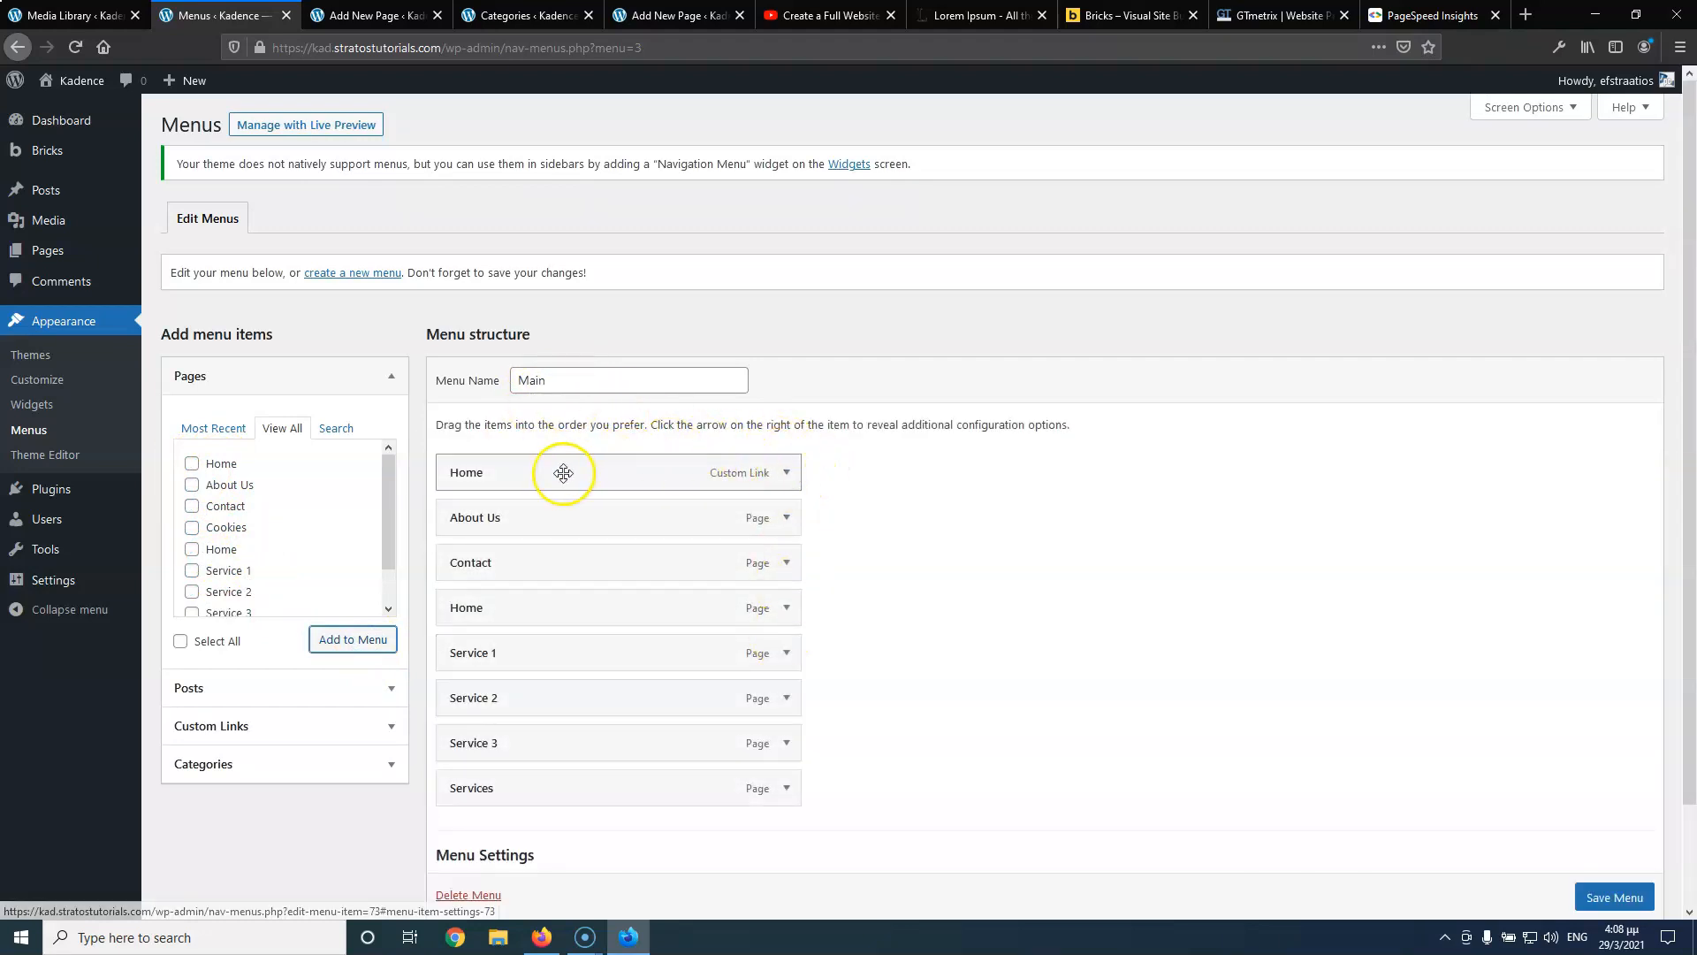
Remove the custom Home link, put Home first and Contact last, and nest Service 1–3 under Services
{"action": "left_click", "coordinate": [786, 472]}
{"action": "left_click", "coordinate": [466, 650]}
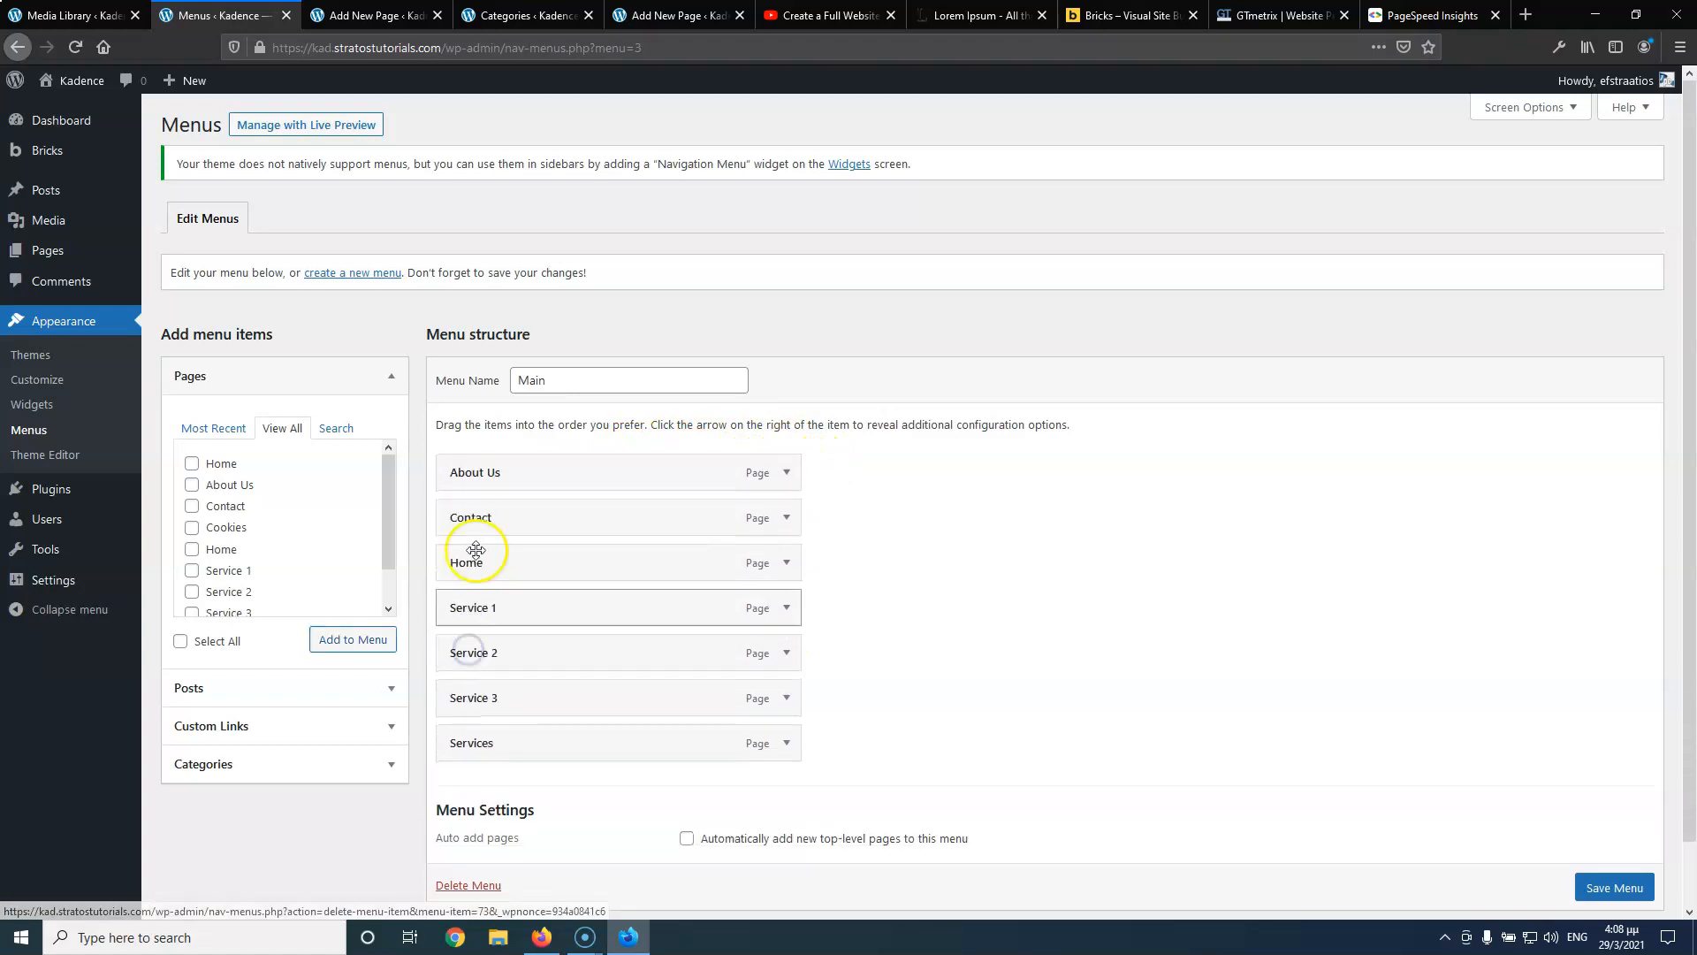
{"action": "left_click_drag", "start_coordinate": [486, 561], "coordinate": [492, 481]}
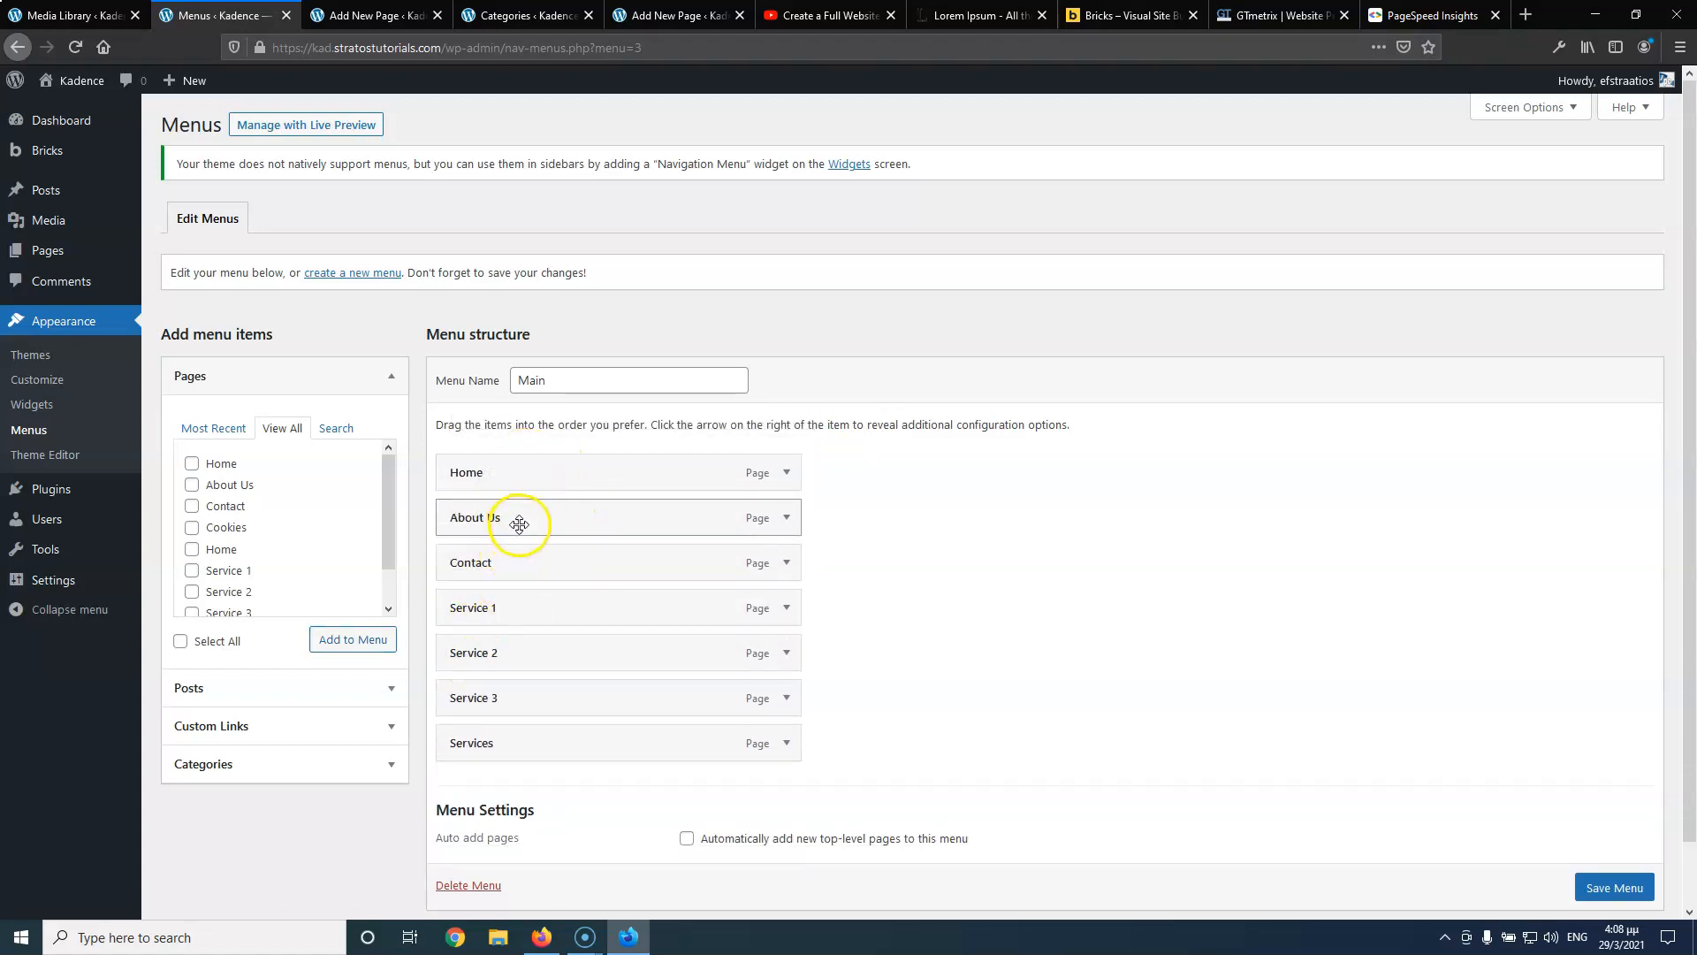
{"action": "left_click_drag", "start_coordinate": [508, 569], "coordinate": [530, 606]}
{"action": "left_click_drag", "start_coordinate": [528, 651], "coordinate": [558, 643]}
{"action": "left_click_drag", "start_coordinate": [543, 704], "coordinate": [576, 698]}
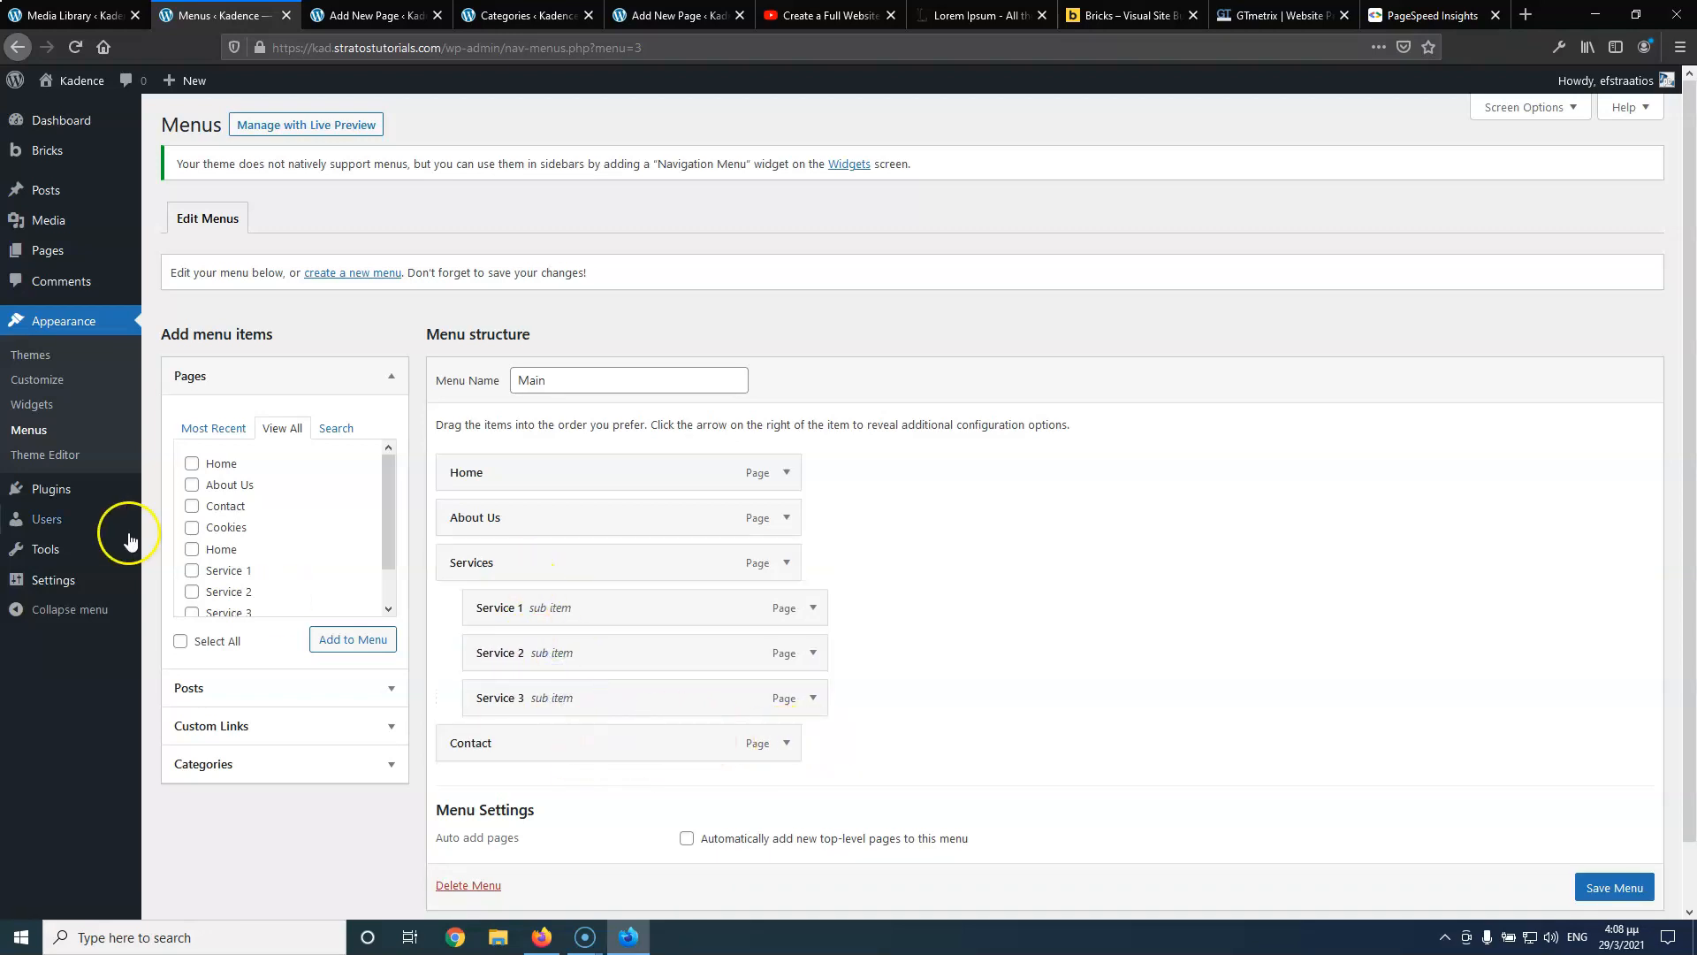
Add the News category between Service 3 and Contact, then save the menu
{"action": "left_click", "coordinate": [251, 755]}
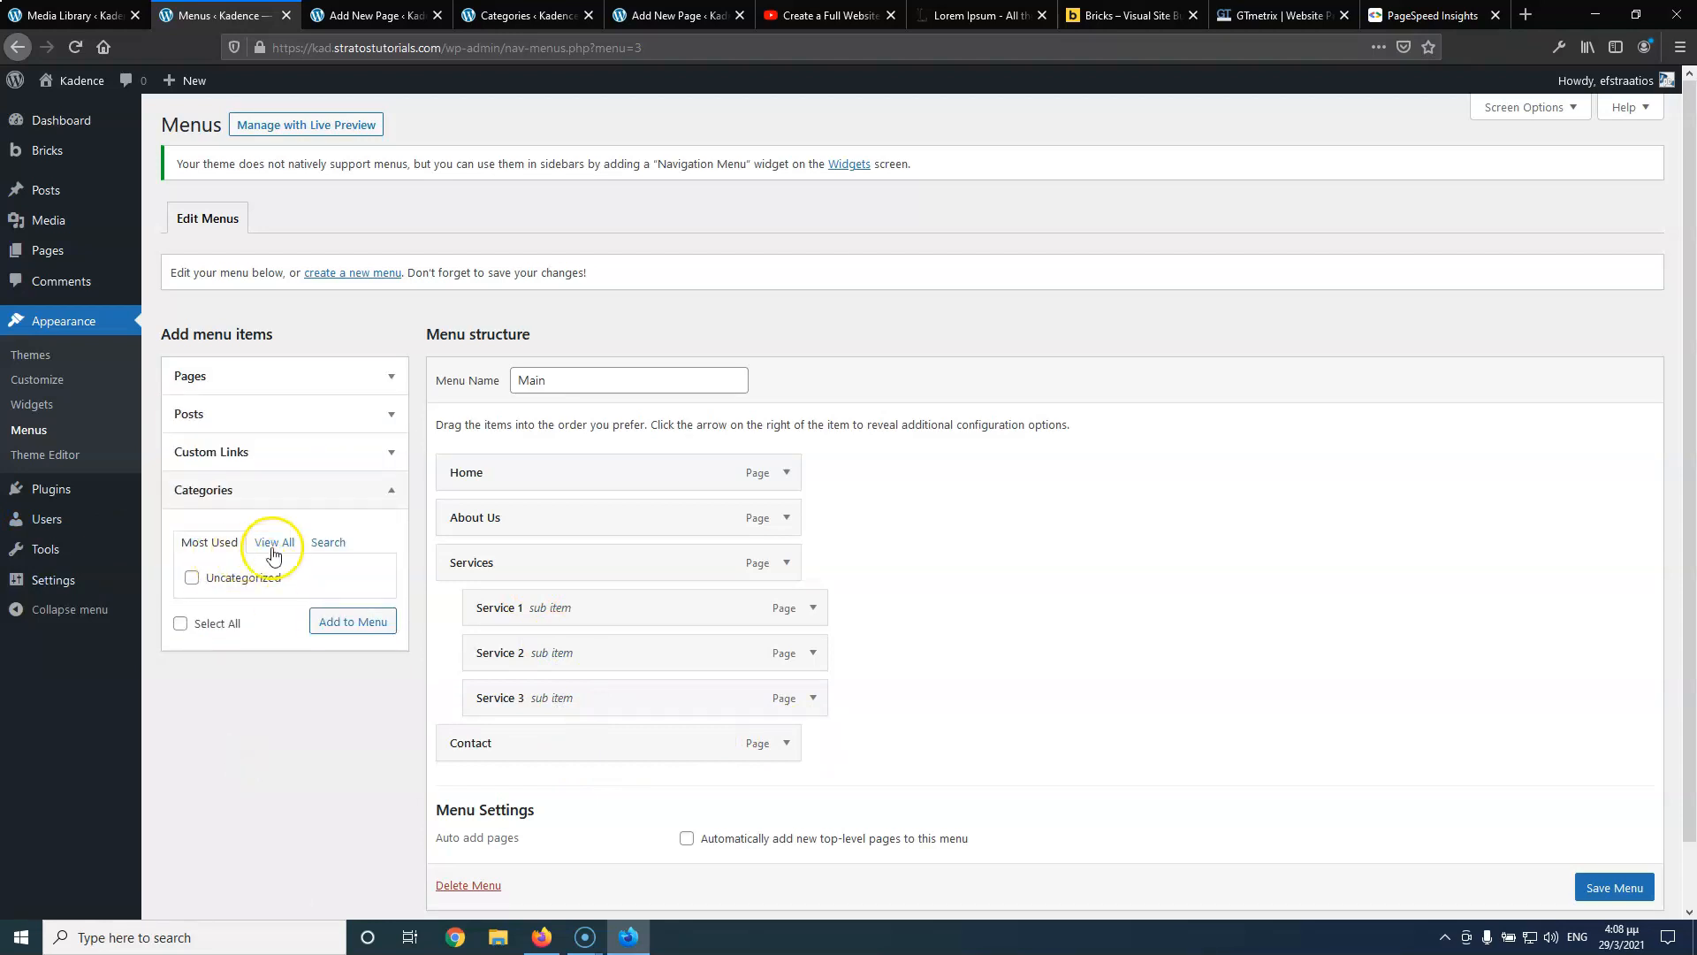
{"action": "left_click", "coordinate": [274, 548]}
{"action": "left_click", "coordinate": [191, 577]}
{"action": "left_click", "coordinate": [353, 643]}
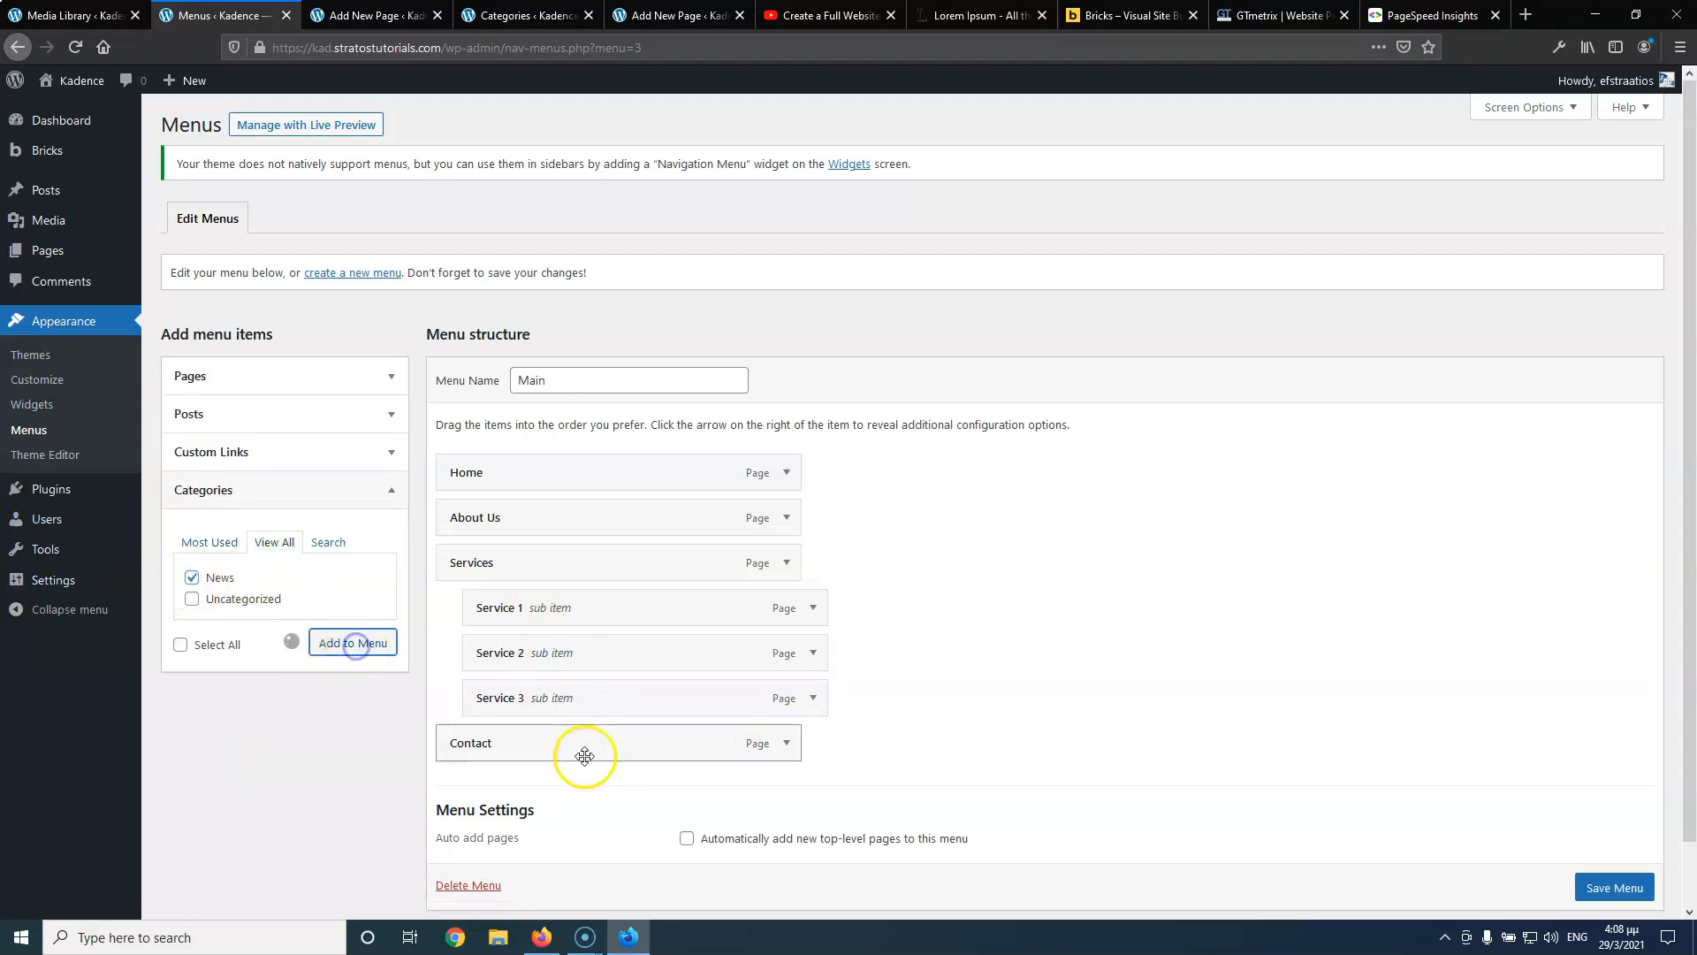
{"action": "left_click_drag", "start_coordinate": [557, 807], "coordinate": [563, 747]}
{"action": "scroll", "coordinate": [1626, 897], "scroll_direction": "down", "scroll_amount": 1}
{"action": "left_click", "coordinate": [1617, 880]}
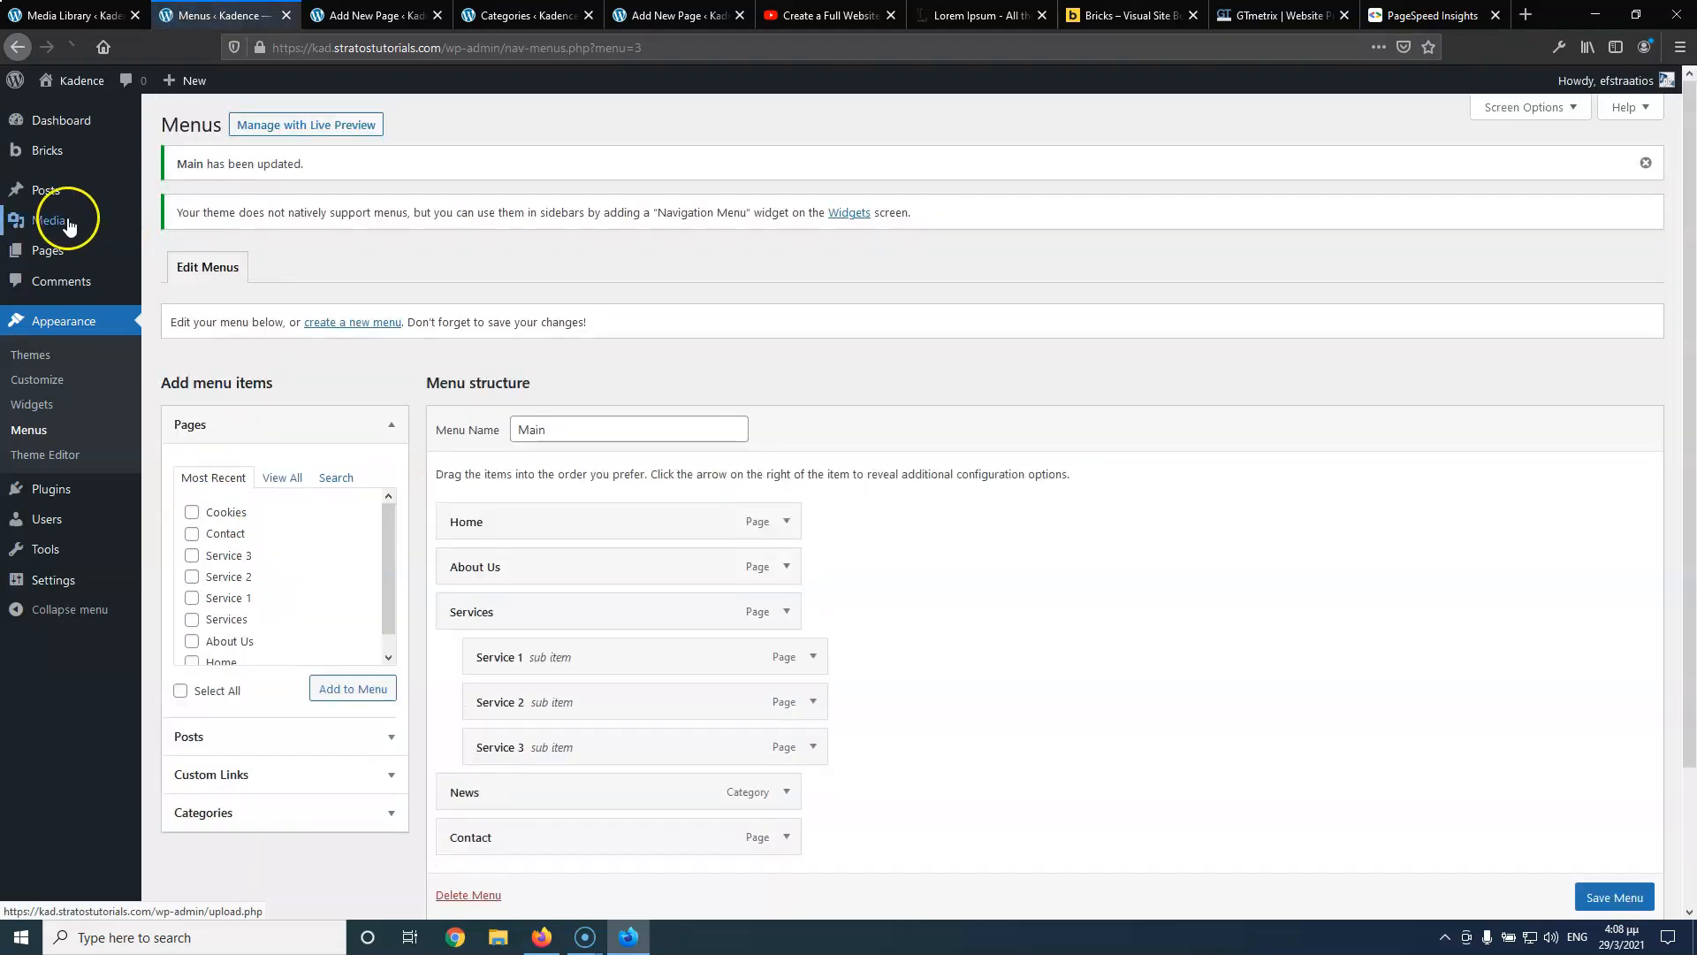
Set the Privacy Policy page's status to Published via Quick Edit
{"action": "mouse_move", "coordinate": [36, 250]}
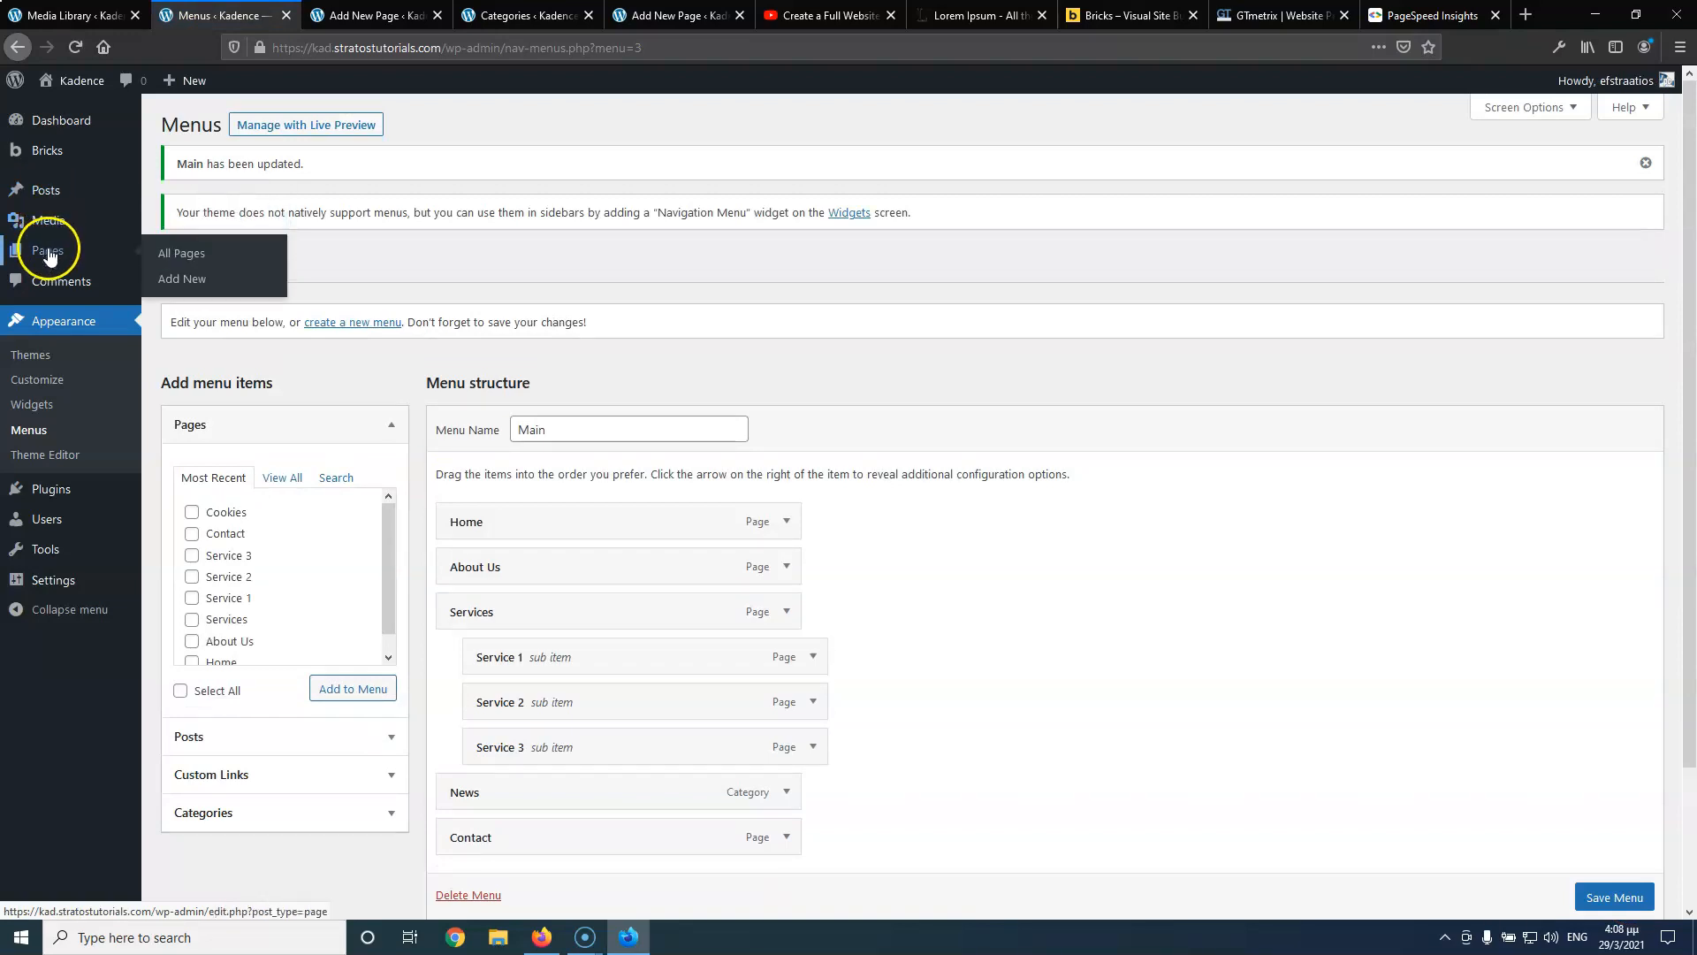
{"action": "middle_click", "coordinate": [161, 253]}
{"action": "left_click", "coordinate": [358, 17]}
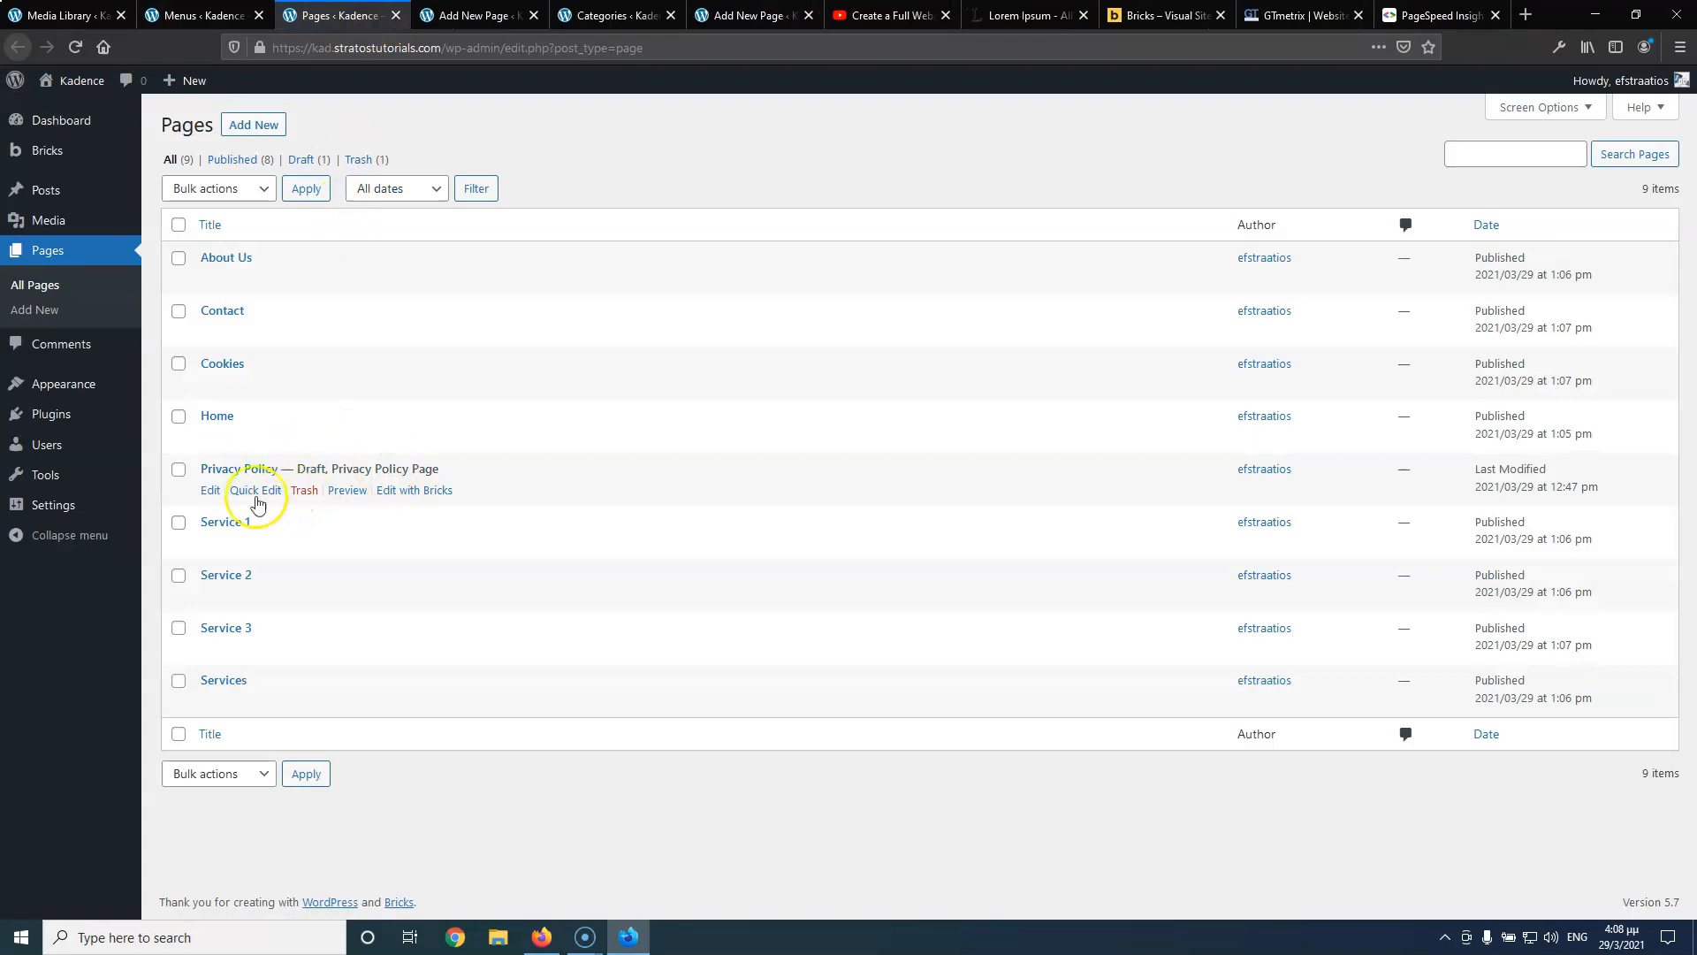
{"action": "left_click", "coordinate": [256, 495]}
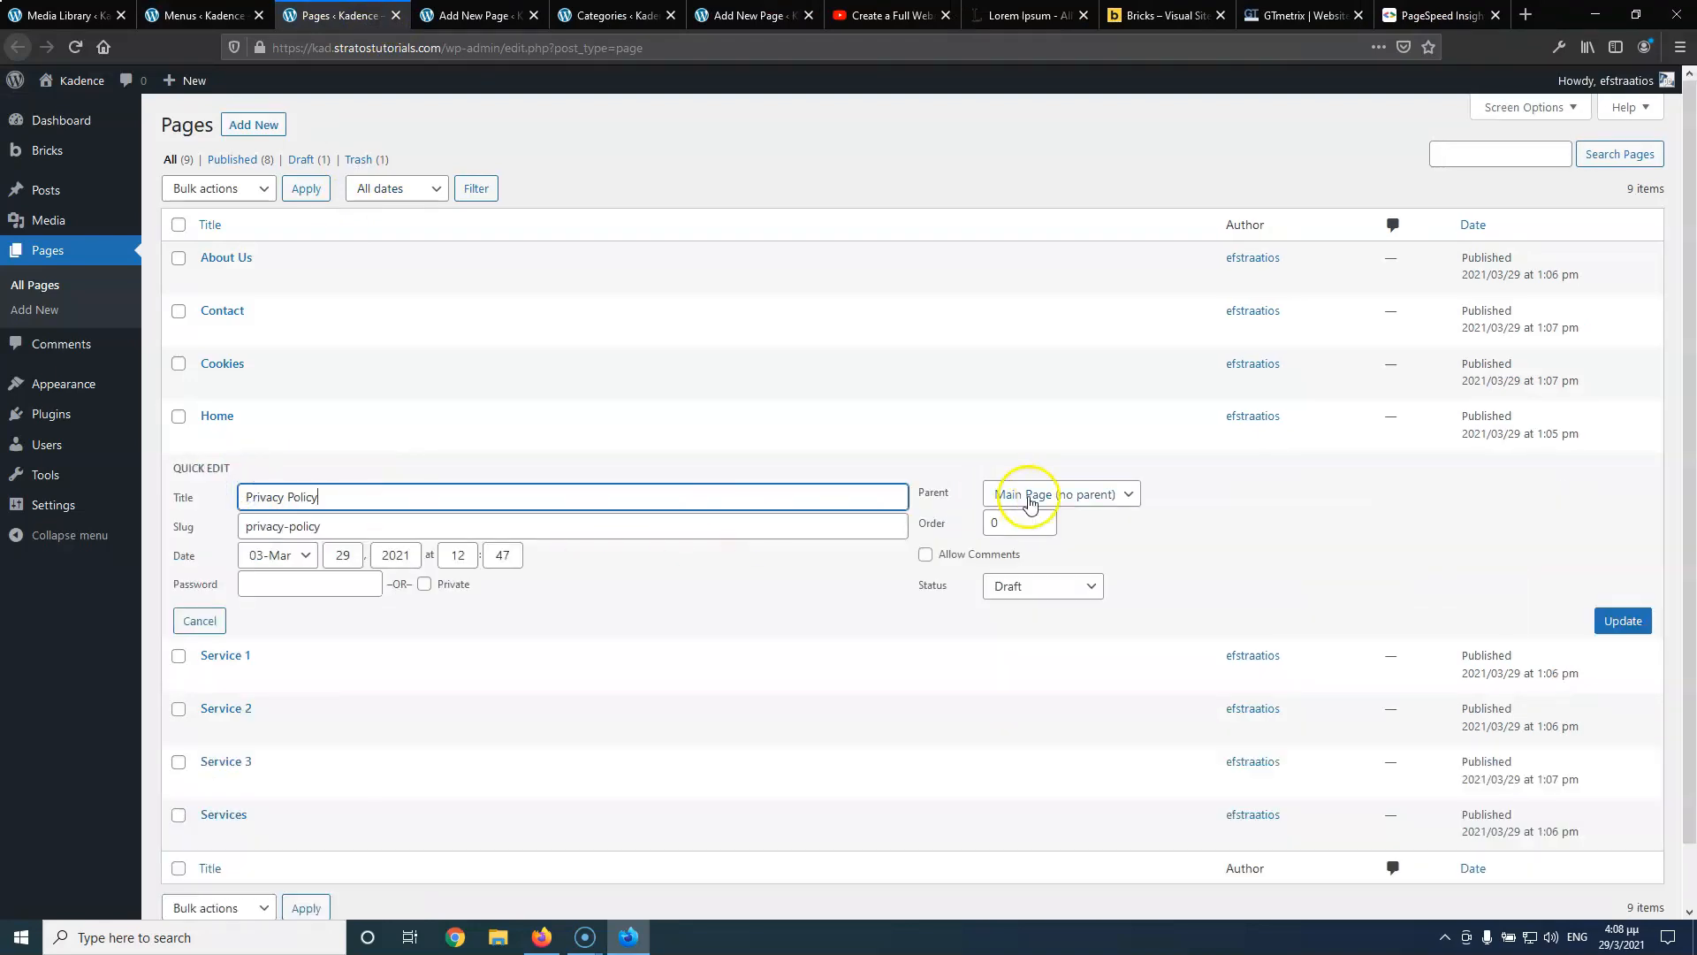
{"action": "left_click", "coordinate": [1044, 592]}
{"action": "left_click", "coordinate": [1016, 617]}
{"action": "left_click", "coordinate": [1621, 620]}
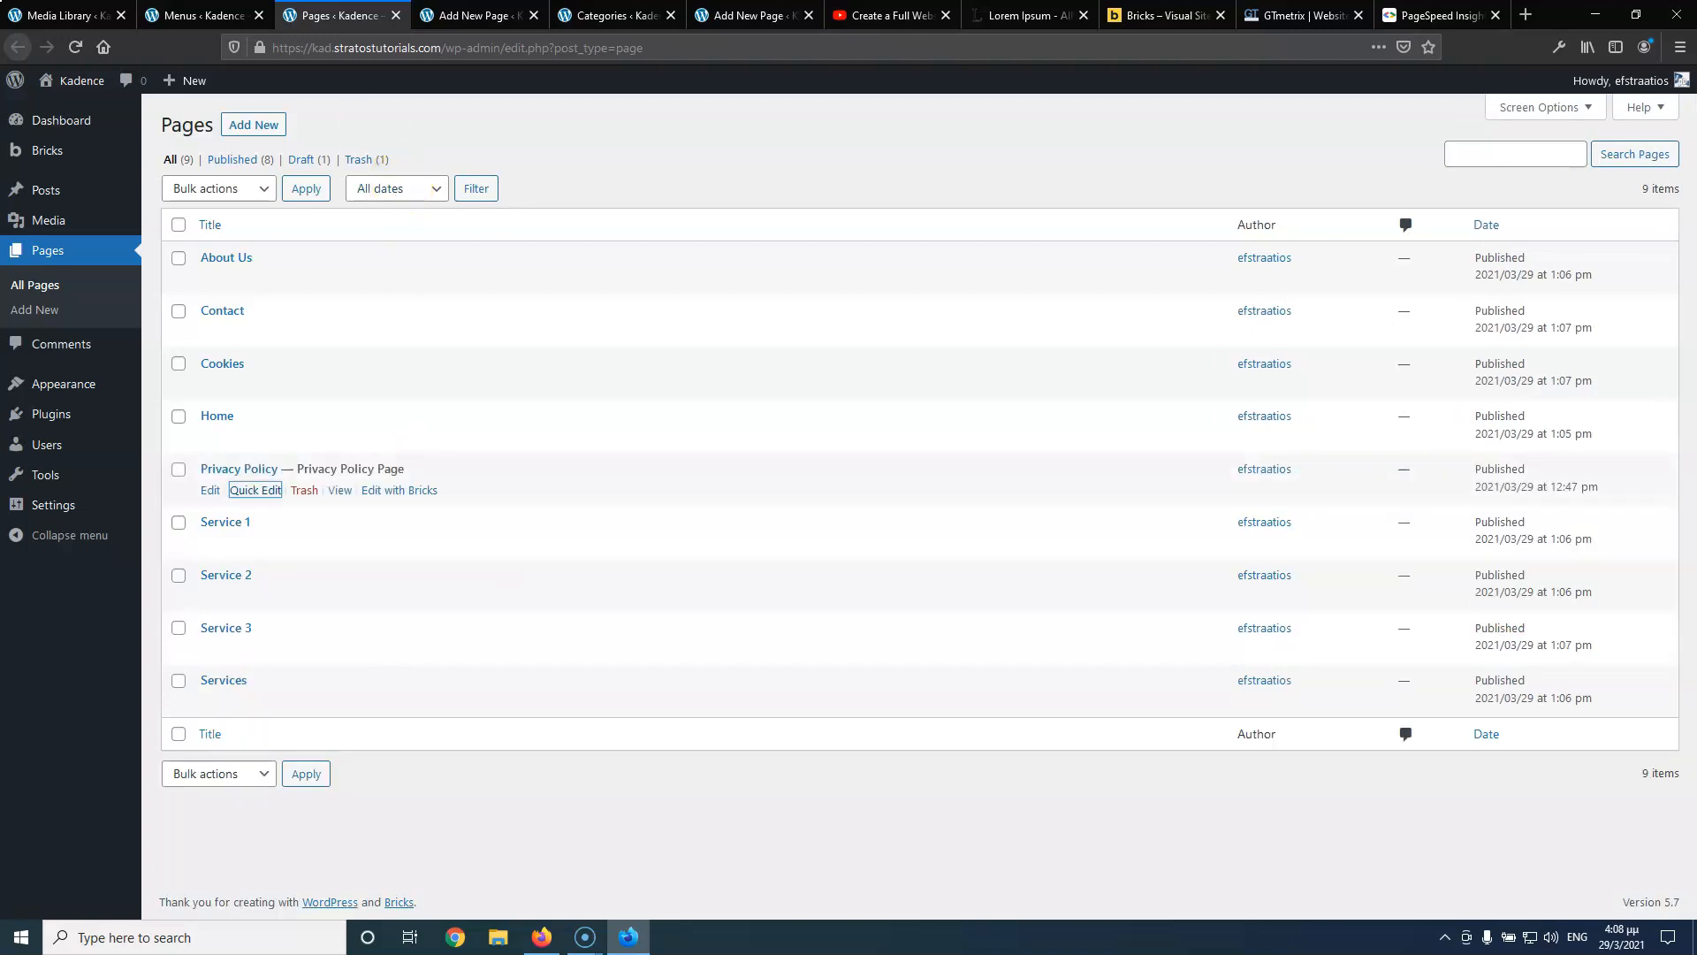
Create and save a 'Footer' menu containing Privacy Policy and Cookies
{"action": "left_click", "coordinate": [221, 15]}
{"action": "left_click", "coordinate": [361, 323]}
{"action": "left_click", "coordinate": [600, 381]}
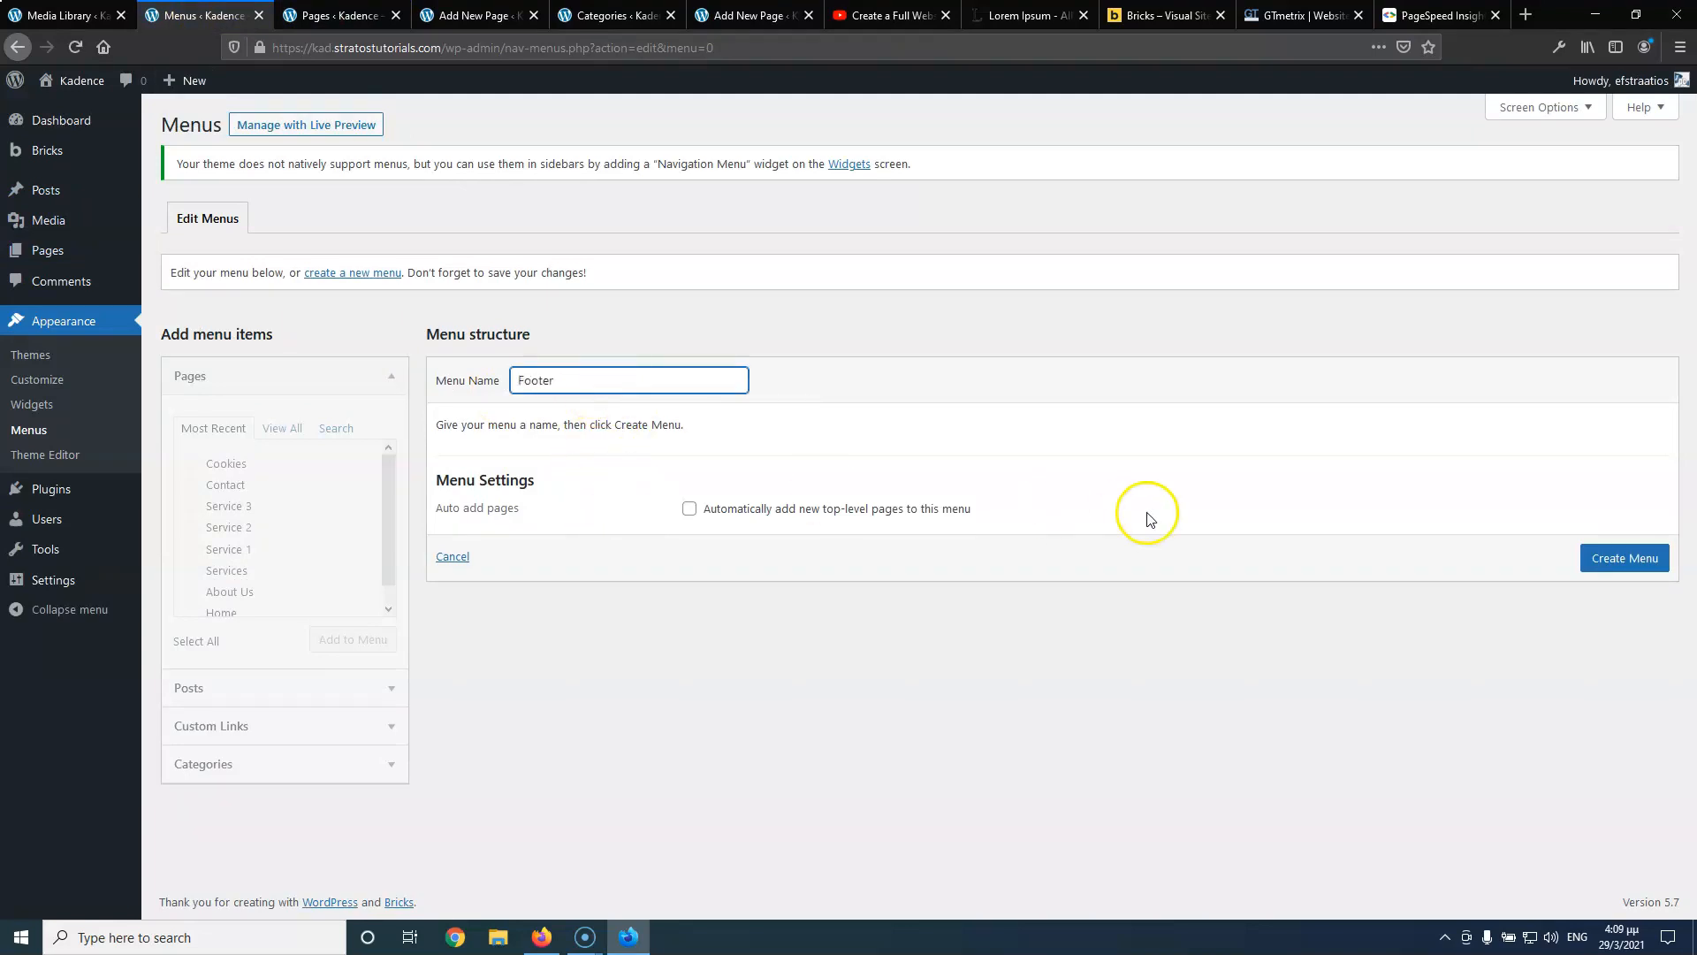
{"action": "left_click", "coordinate": [1610, 557]}
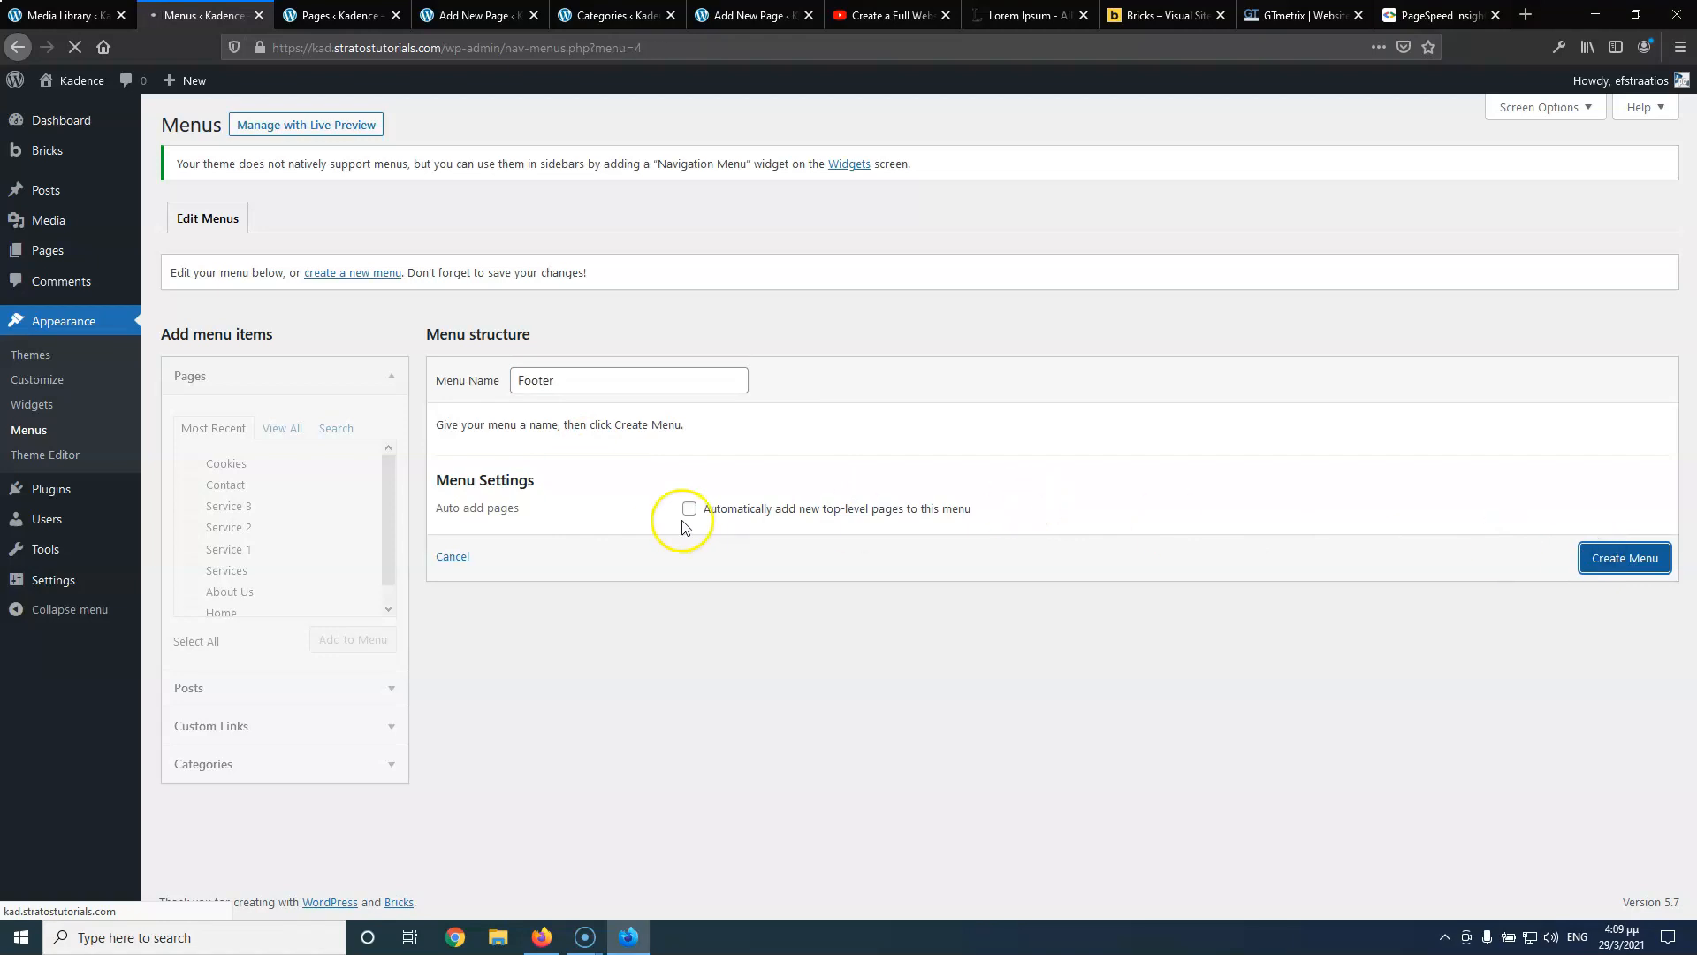
{"action": "left_click", "coordinate": [276, 438]}
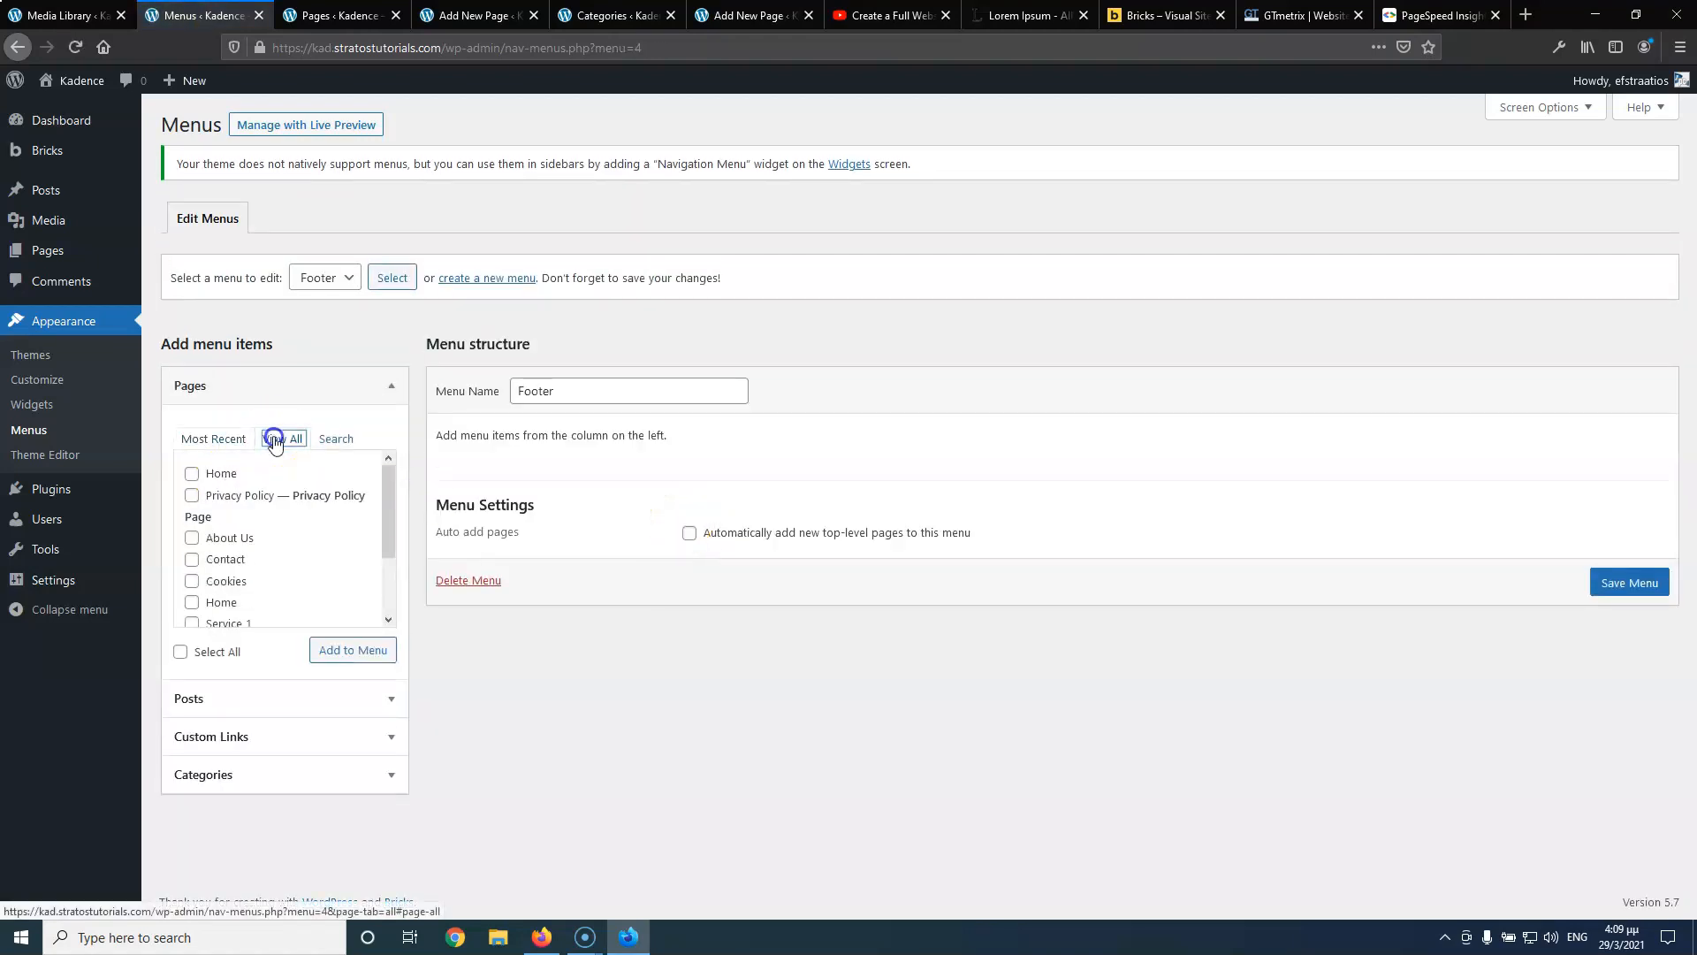
{"action": "left_click", "coordinate": [192, 582]}
{"action": "left_click", "coordinate": [352, 650]}
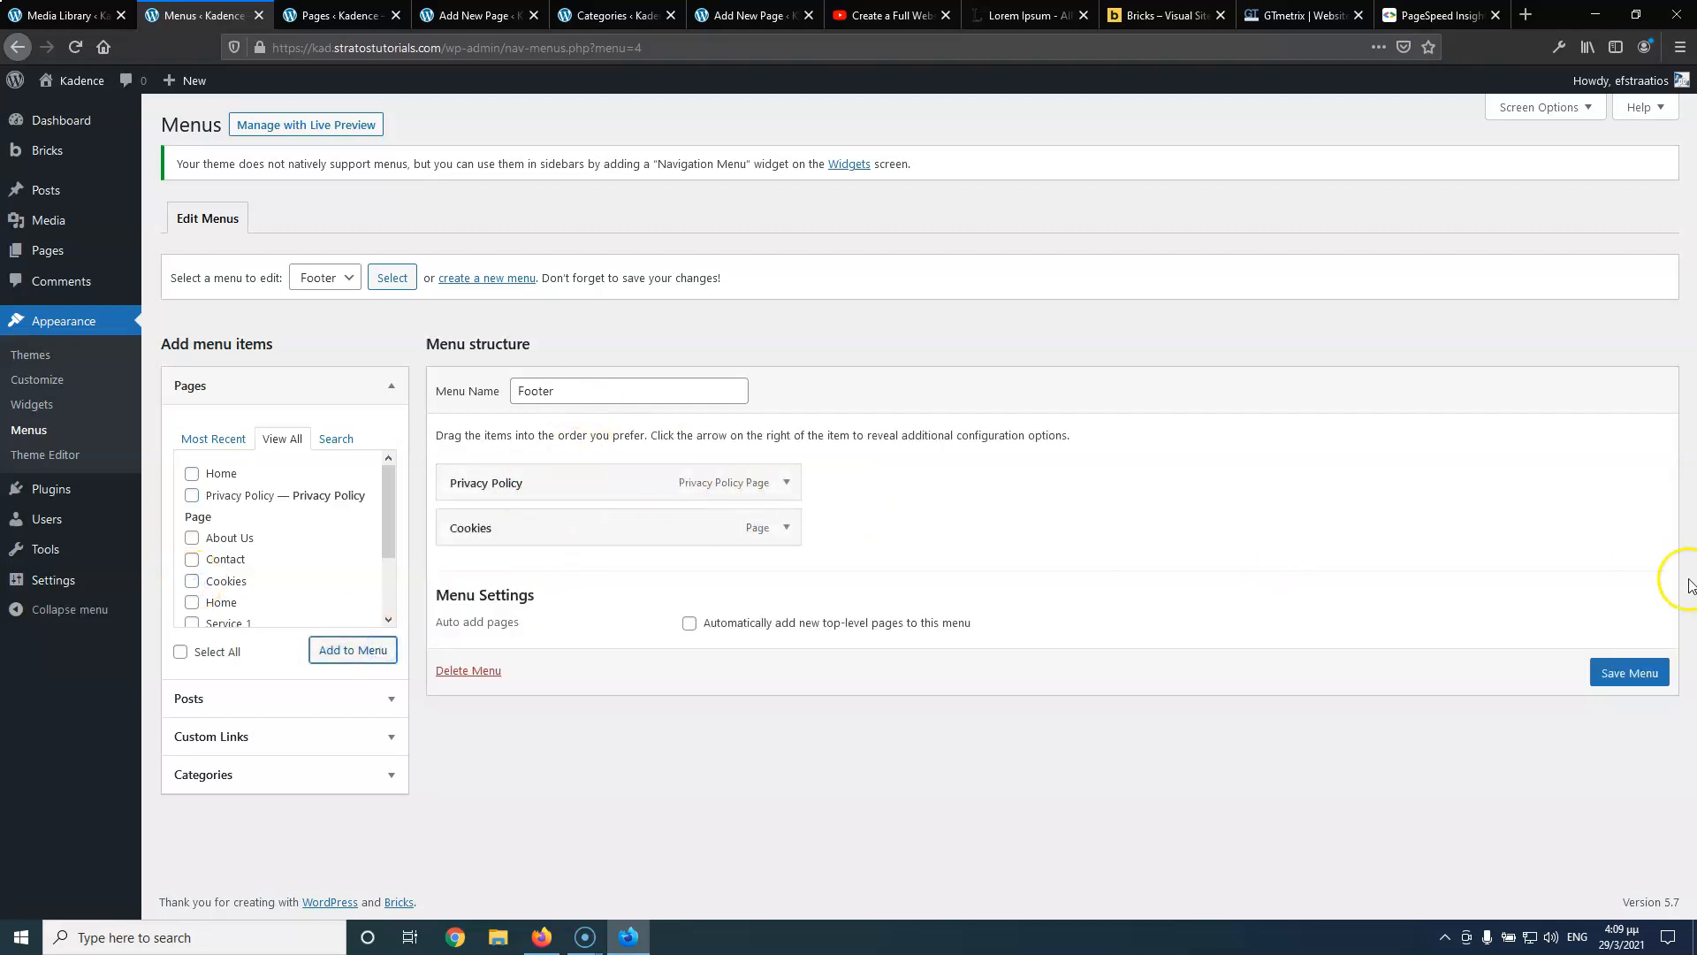
{"action": "left_click", "coordinate": [1631, 677]}
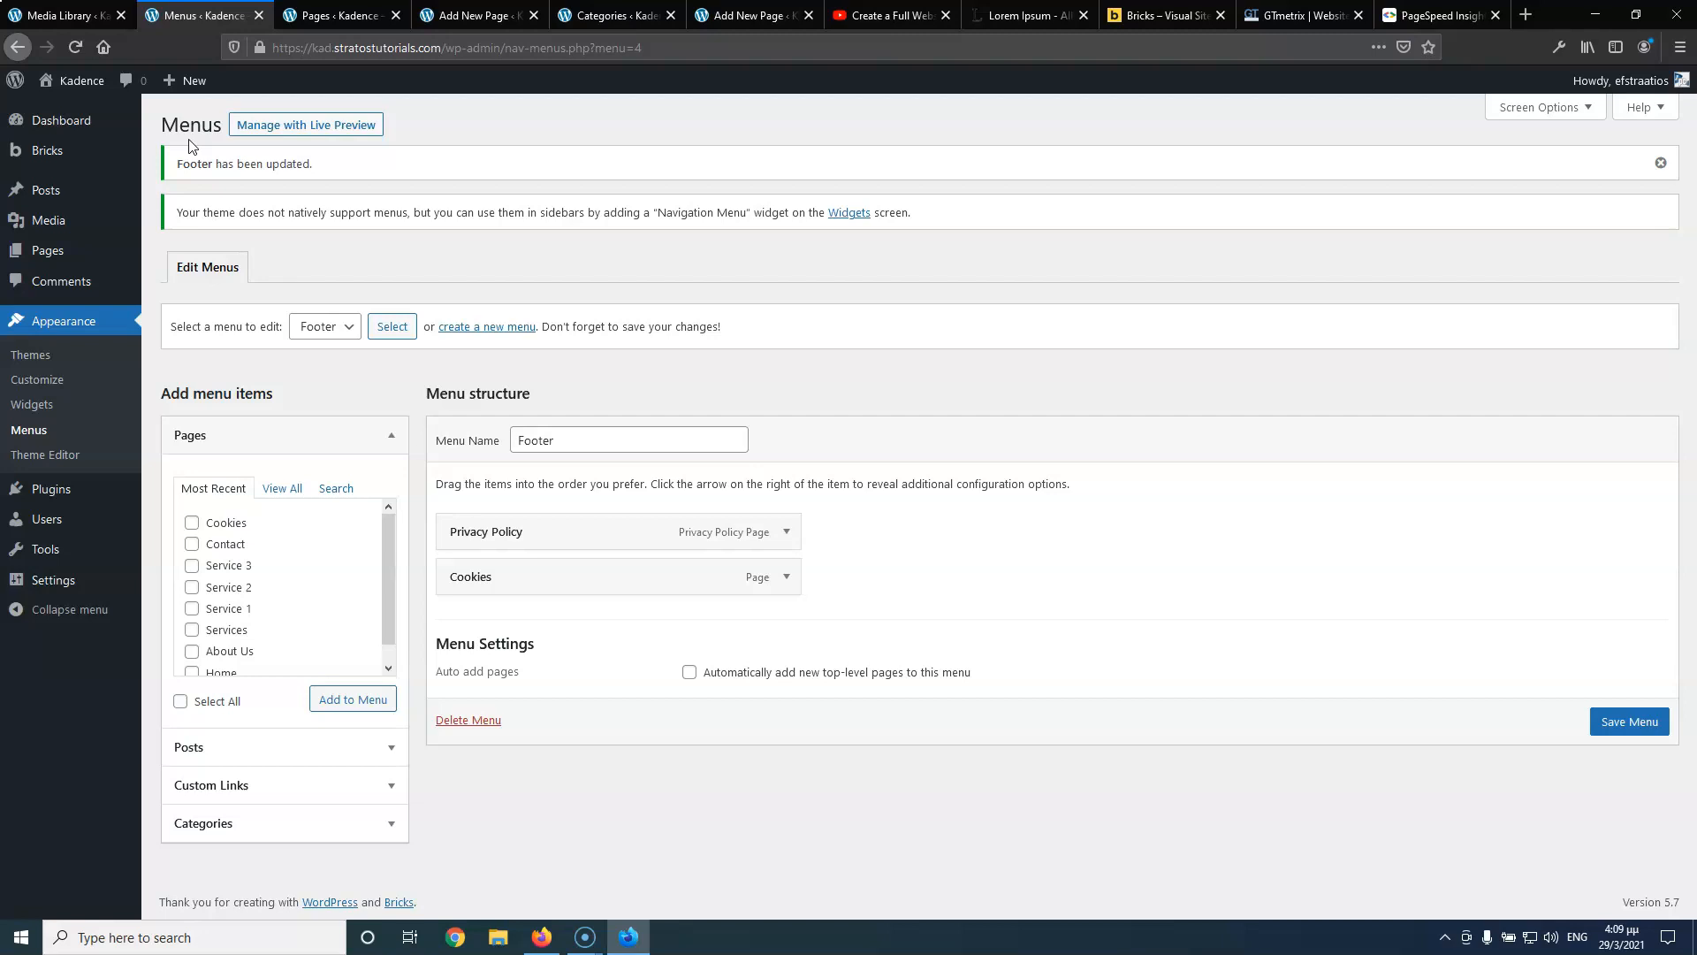
{"action": "mouse_move", "coordinate": [133, 250]}
{"action": "middle_click", "coordinate": [188, 264]}
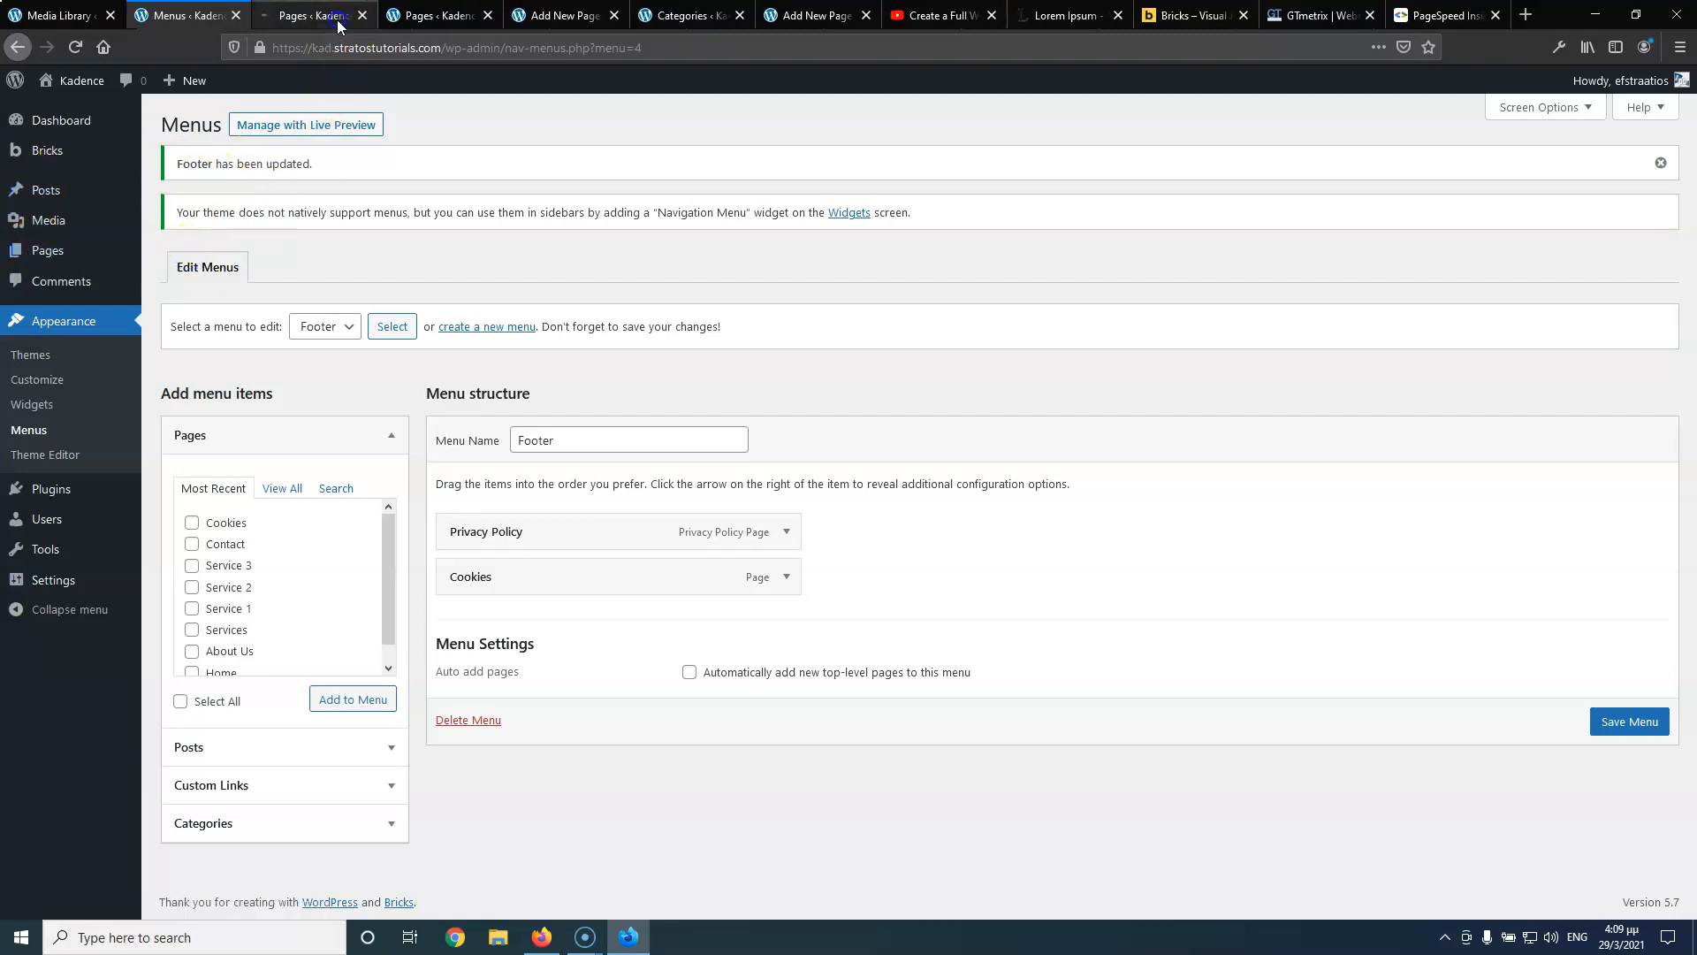
Open Home in Bricks in a new tab and close the leftover pages, Cookies, categories and Contact tabs
{"action": "left_click", "coordinate": [336, 18]}
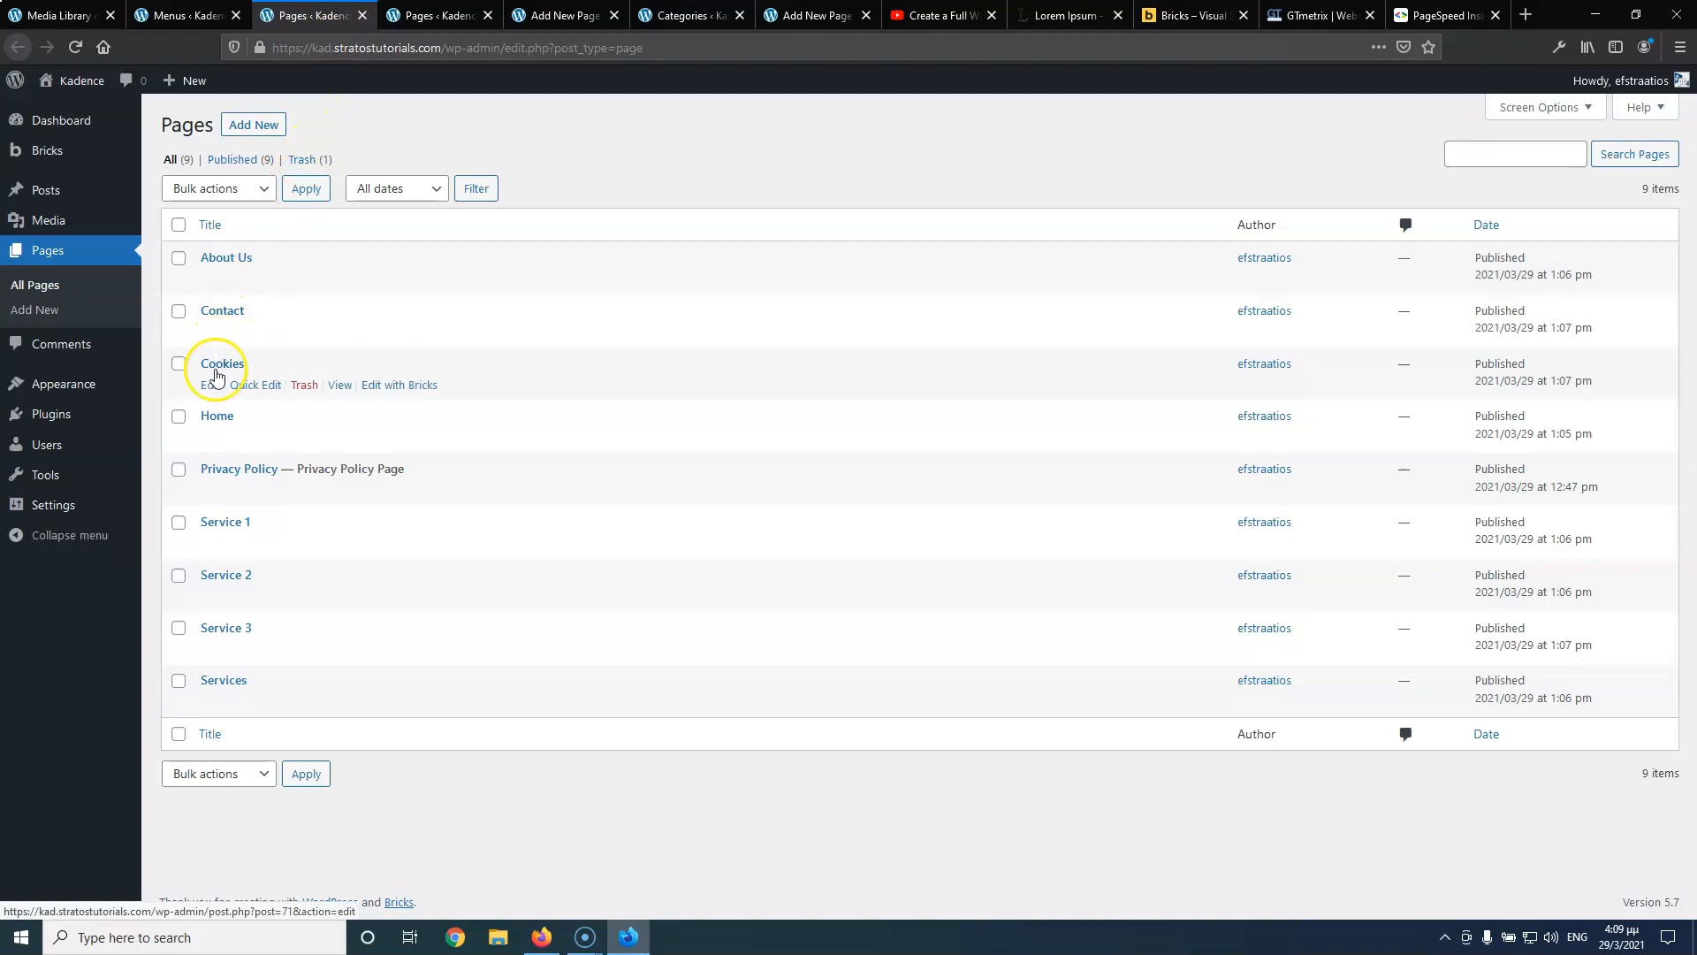
{"action": "middle_click", "coordinate": [389, 438]}
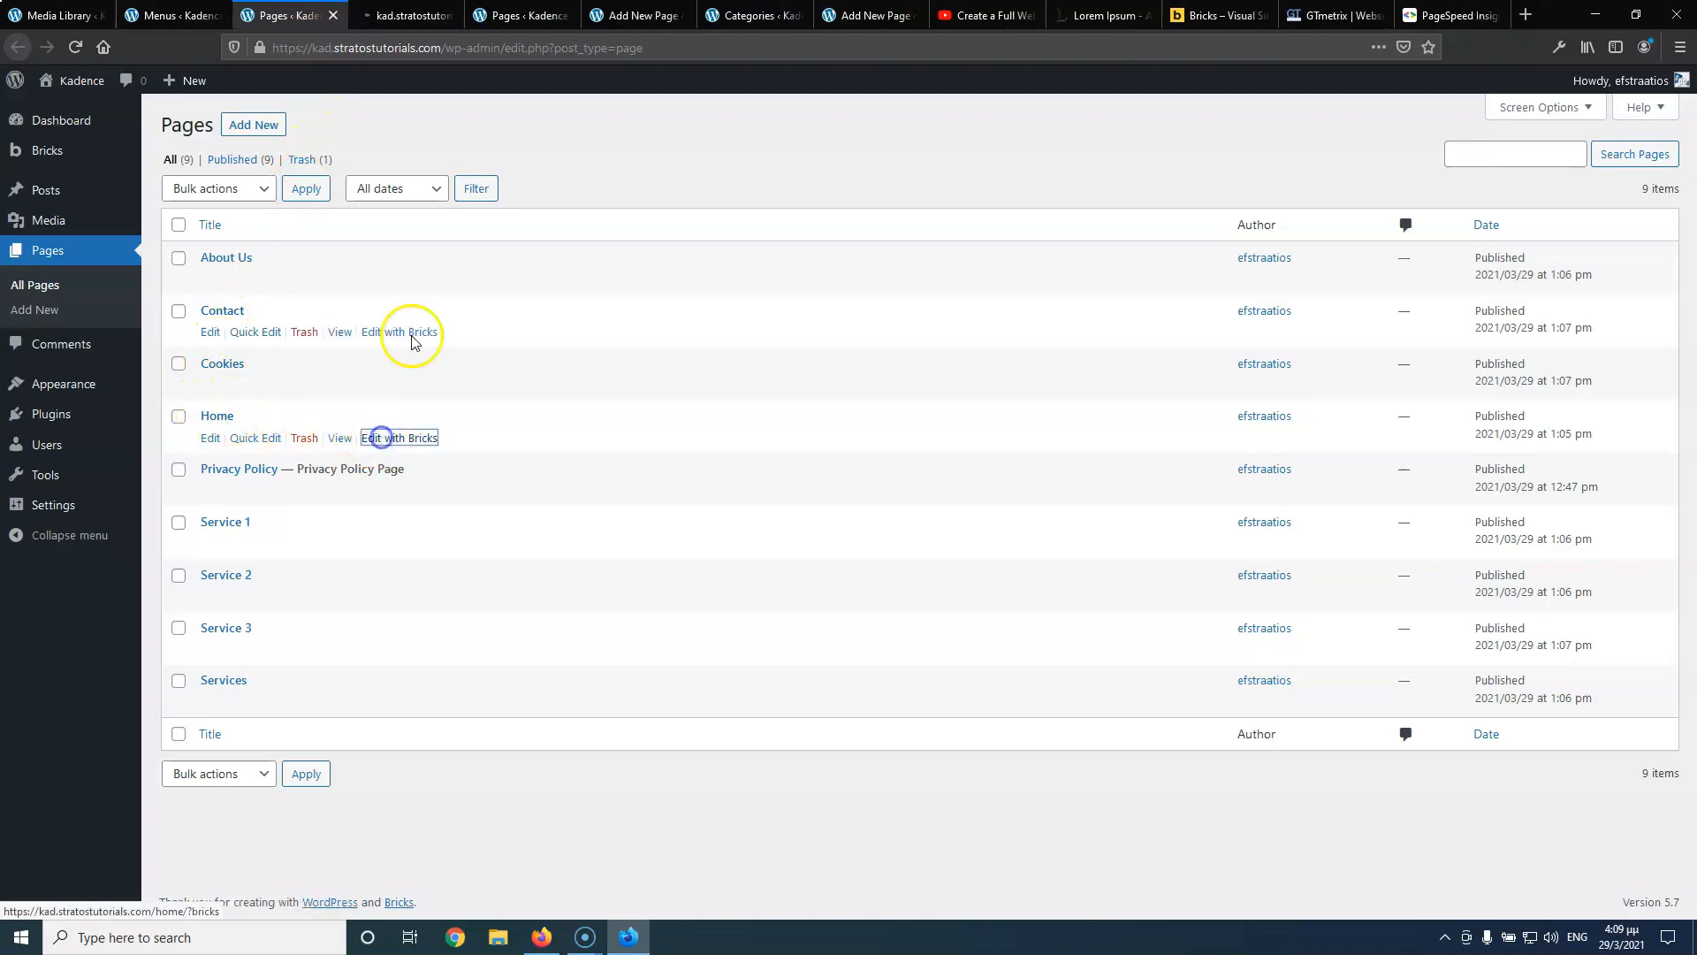
{"action": "left_click", "coordinate": [530, 26]}
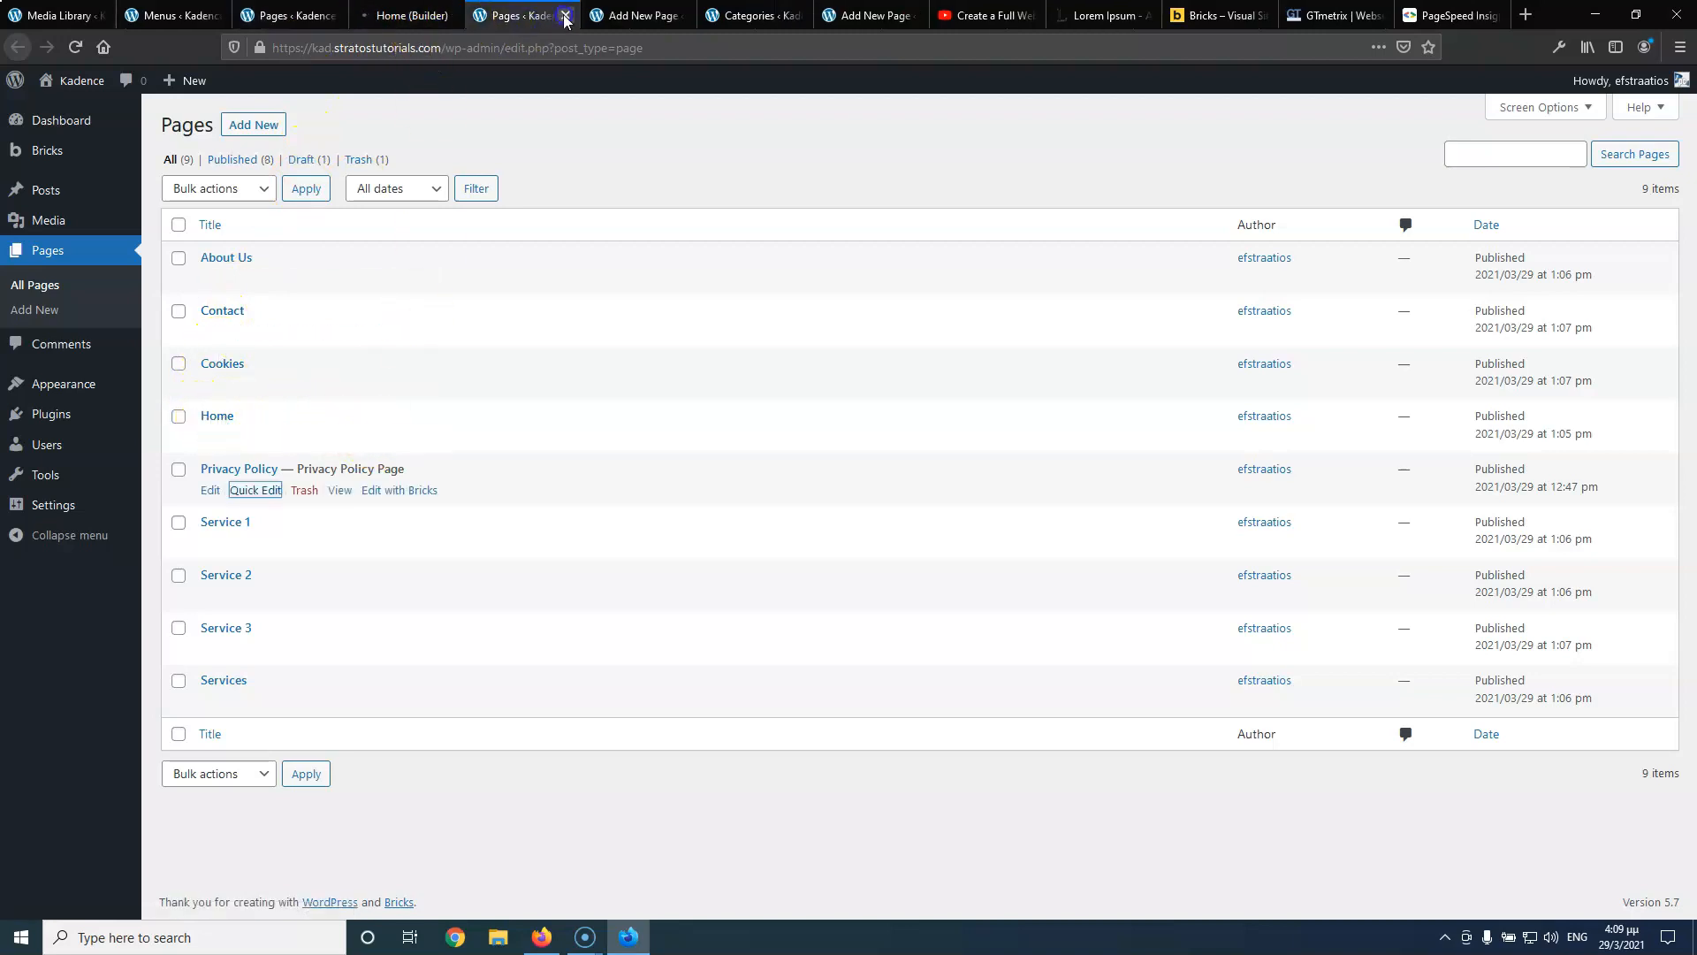
{"action": "left_click", "coordinate": [566, 15]}
{"action": "left_click", "coordinate": [566, 15]}
{"action": "left_click", "coordinate": [566, 16]}
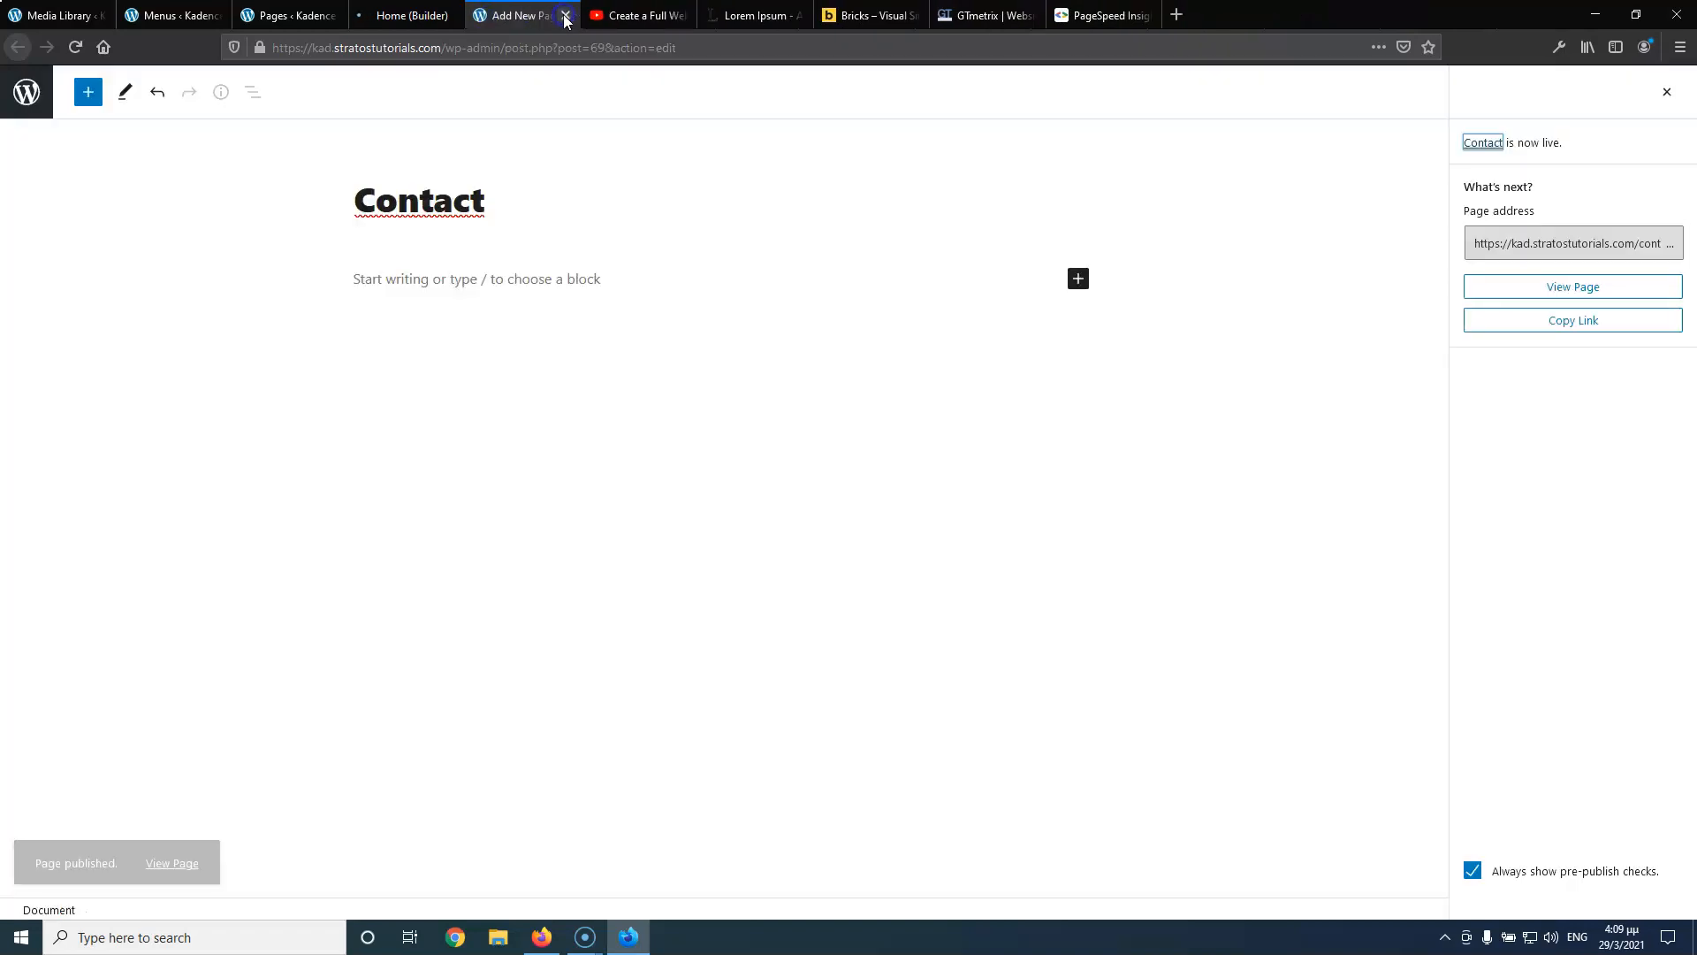
{"action": "left_click", "coordinate": [566, 16]}
{"action": "left_click", "coordinate": [392, 18]}
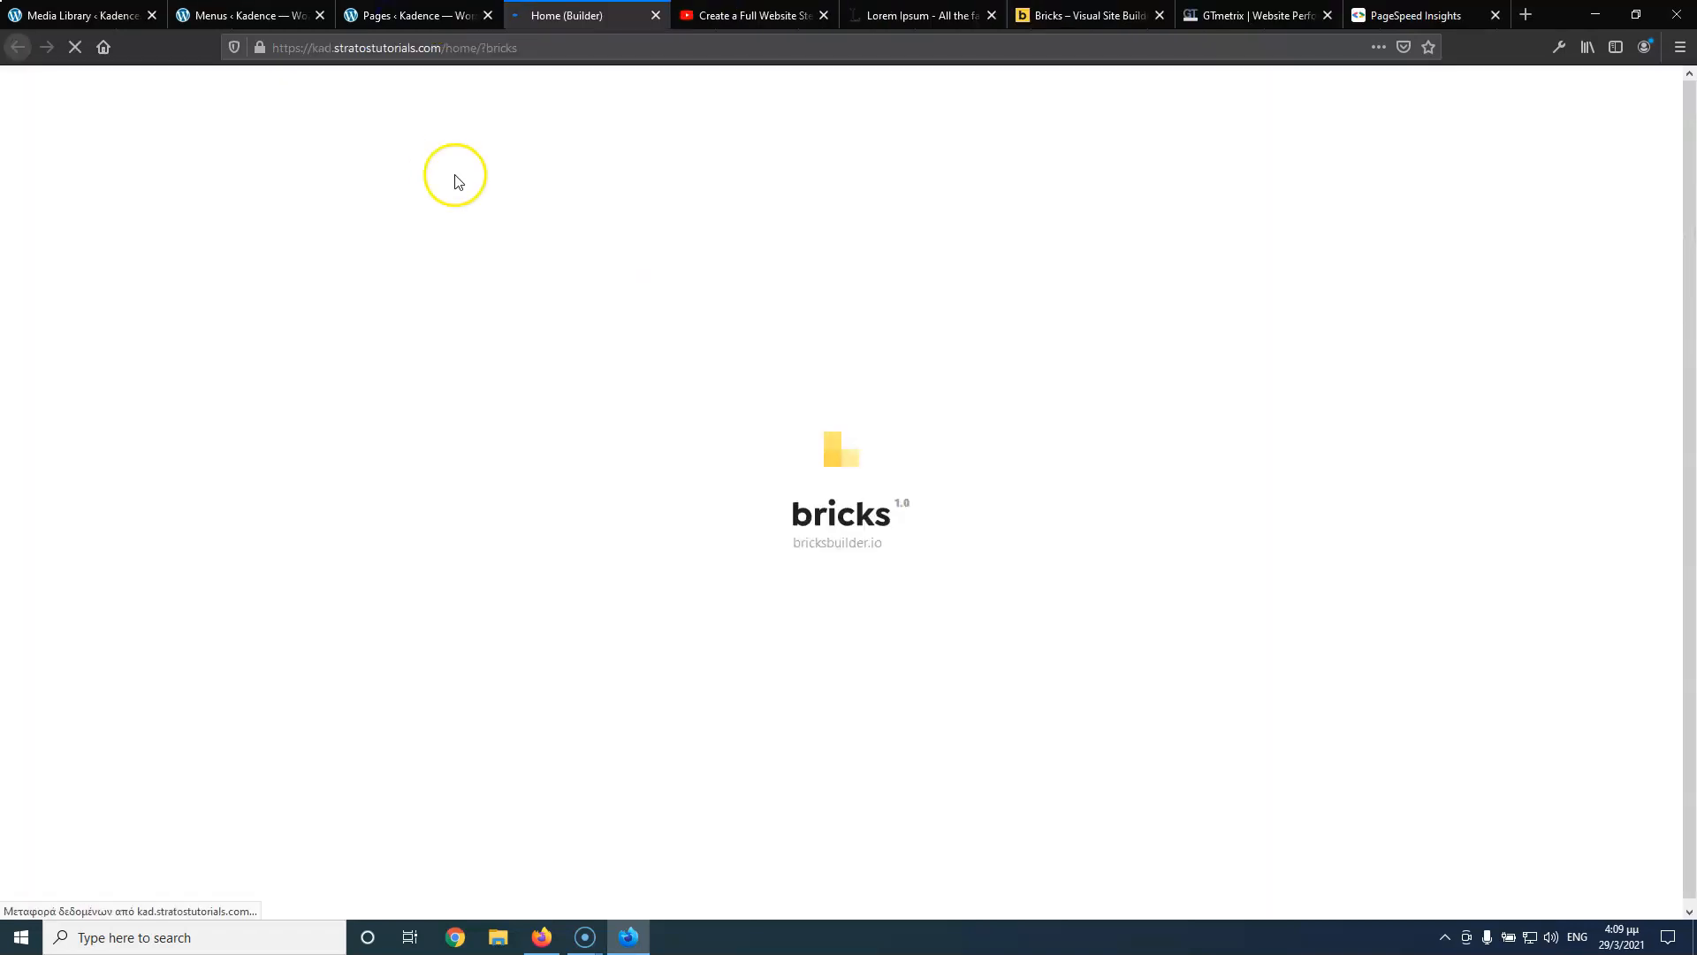
Insert one empty section on the Home page and open its Edit Section settings
{"action": "left_click", "coordinate": [765, 15]}
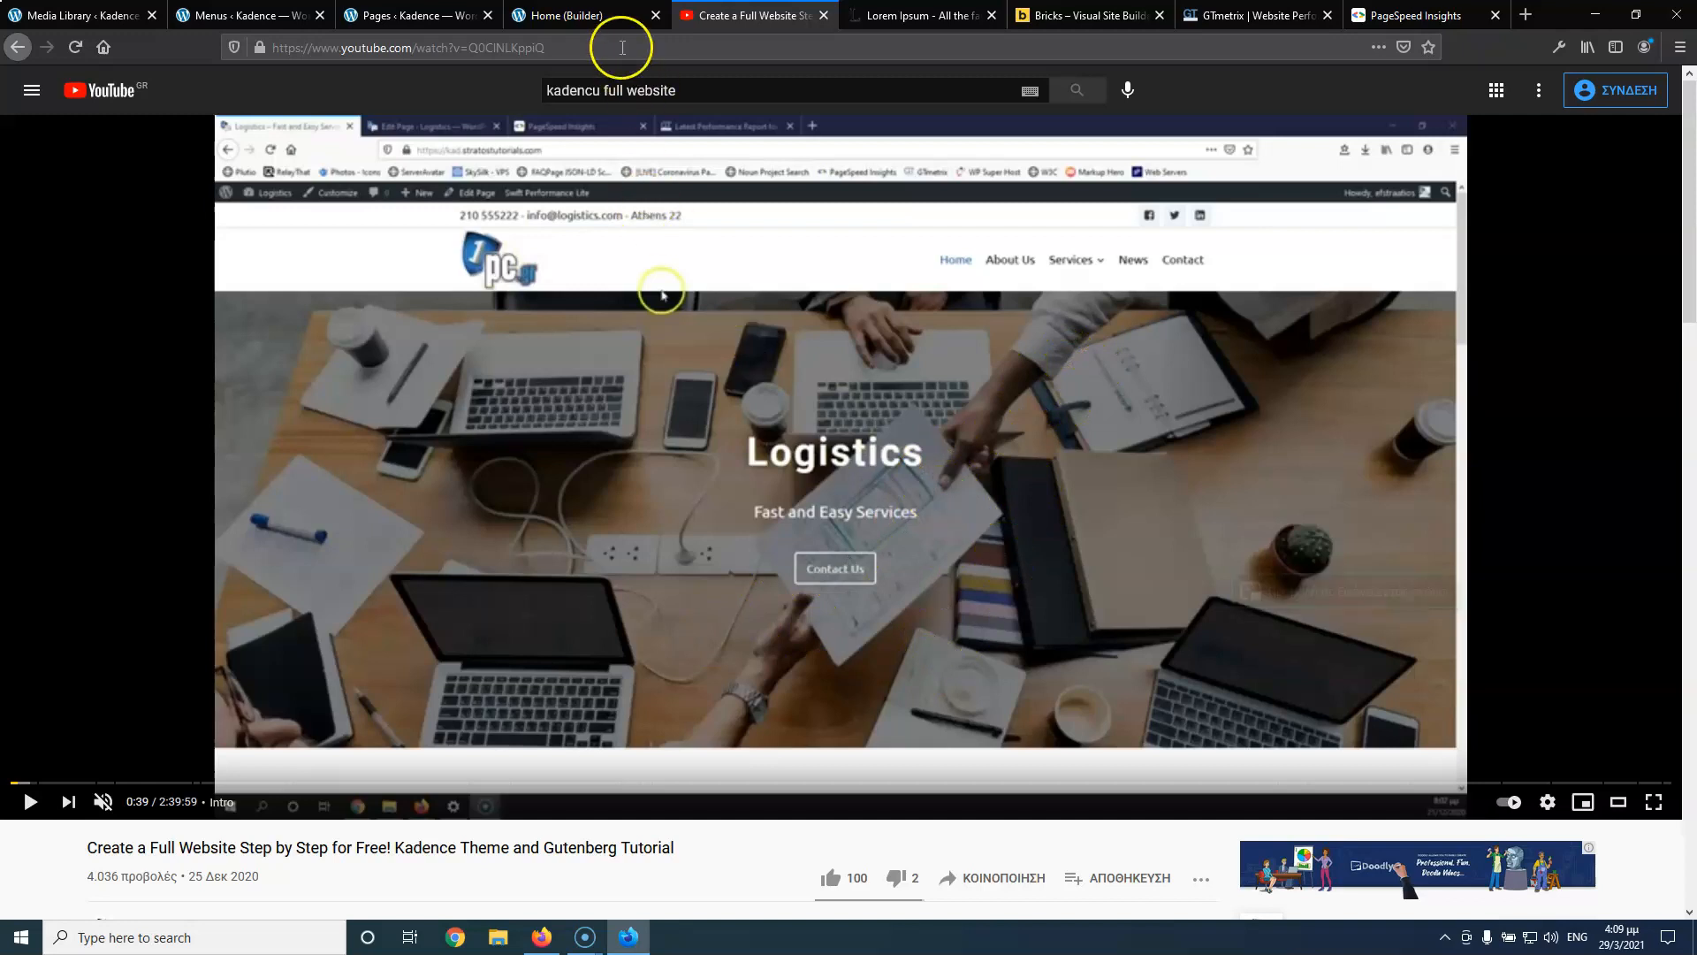
{"action": "left_click", "coordinate": [598, 21]}
{"action": "left_click", "coordinate": [939, 155]}
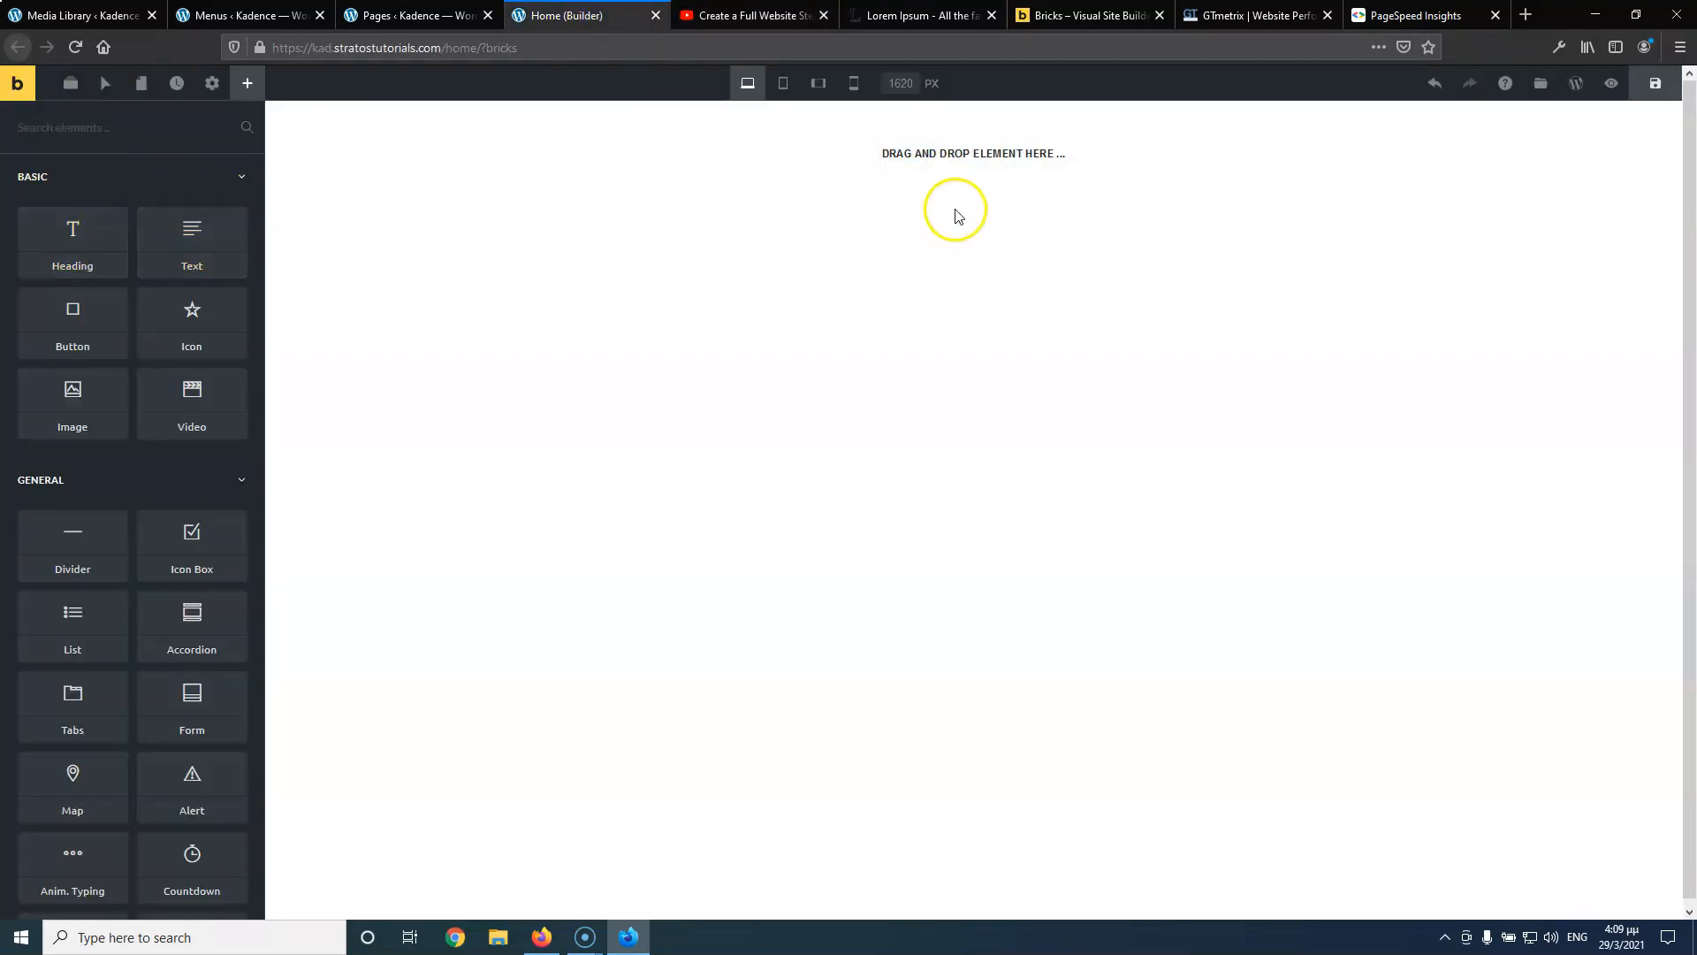
{"action": "left_click", "coordinate": [1446, 197]}
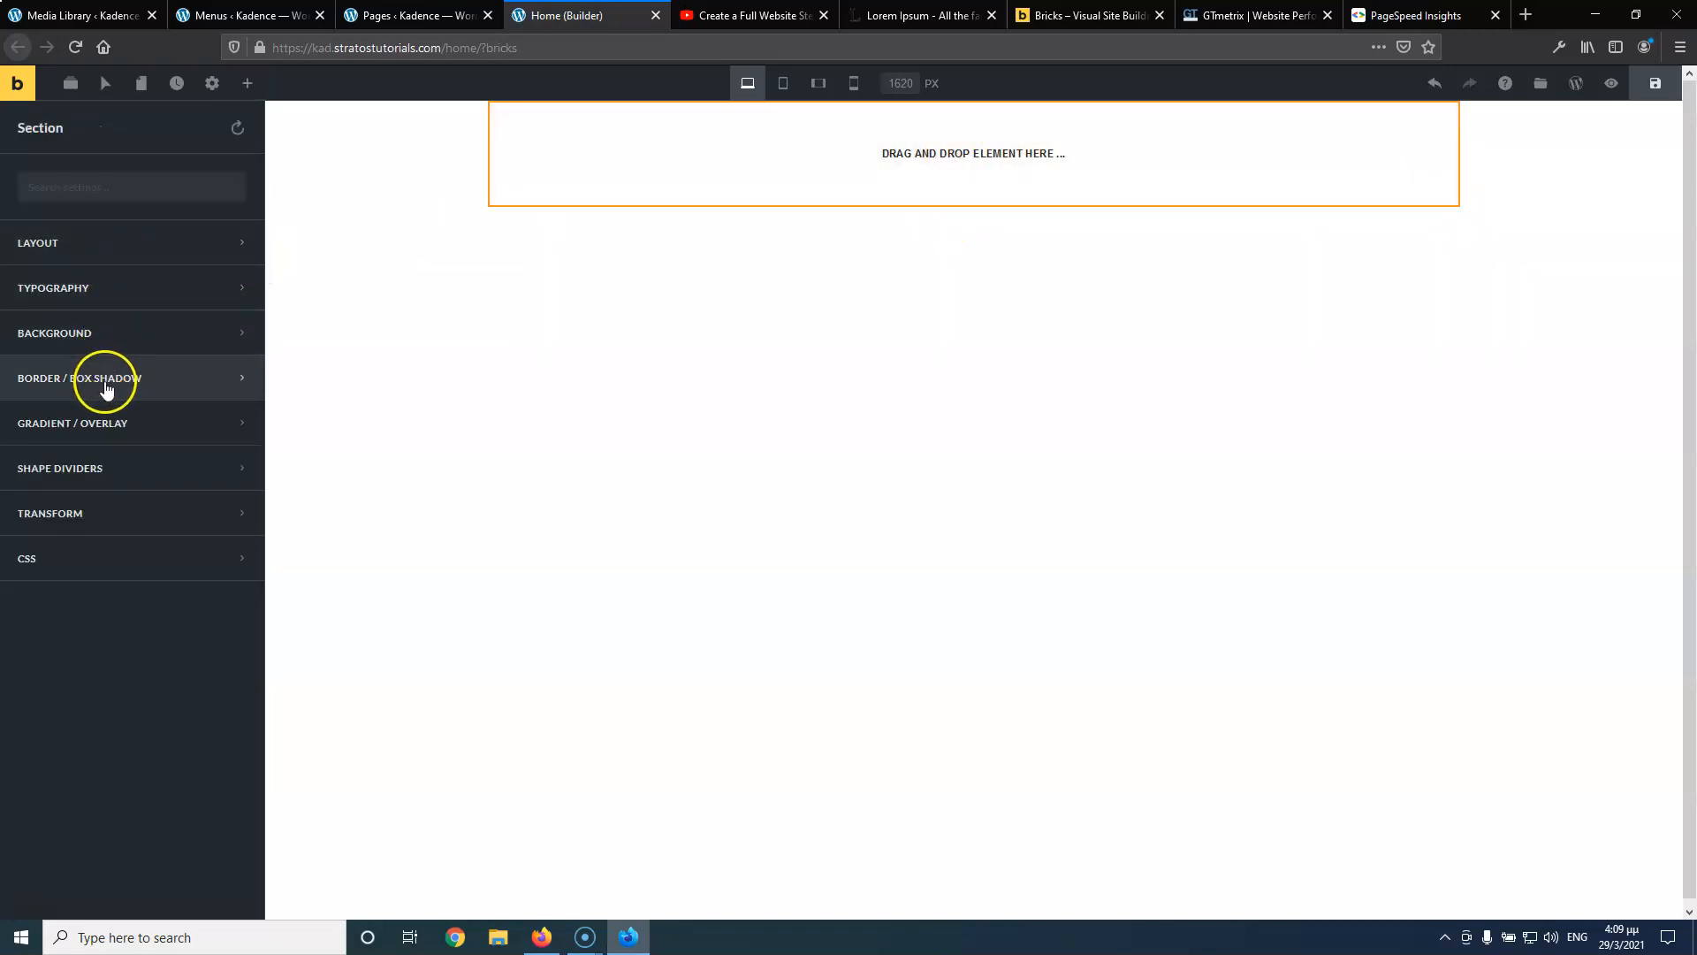
Set the section background to logistics-hero.jpg from the Media Library, with alt text 'logistics-hero'
{"action": "left_click", "coordinate": [113, 346]}
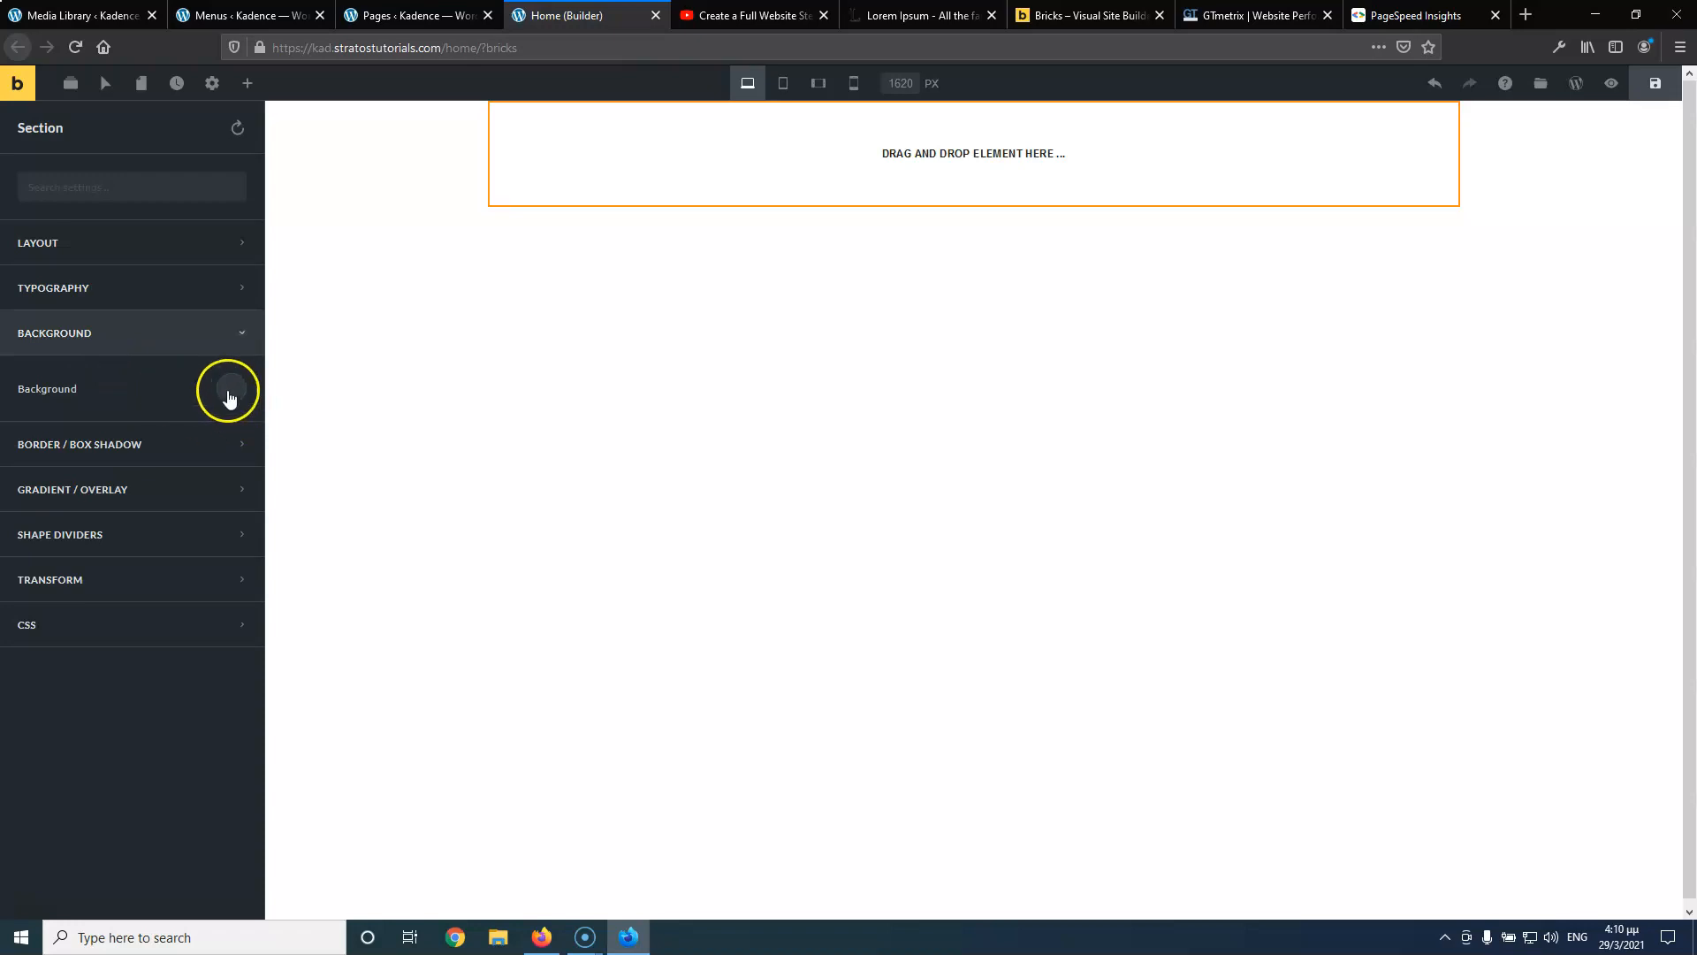
{"action": "left_click", "coordinate": [229, 391]}
{"action": "left_click", "coordinate": [177, 504]}
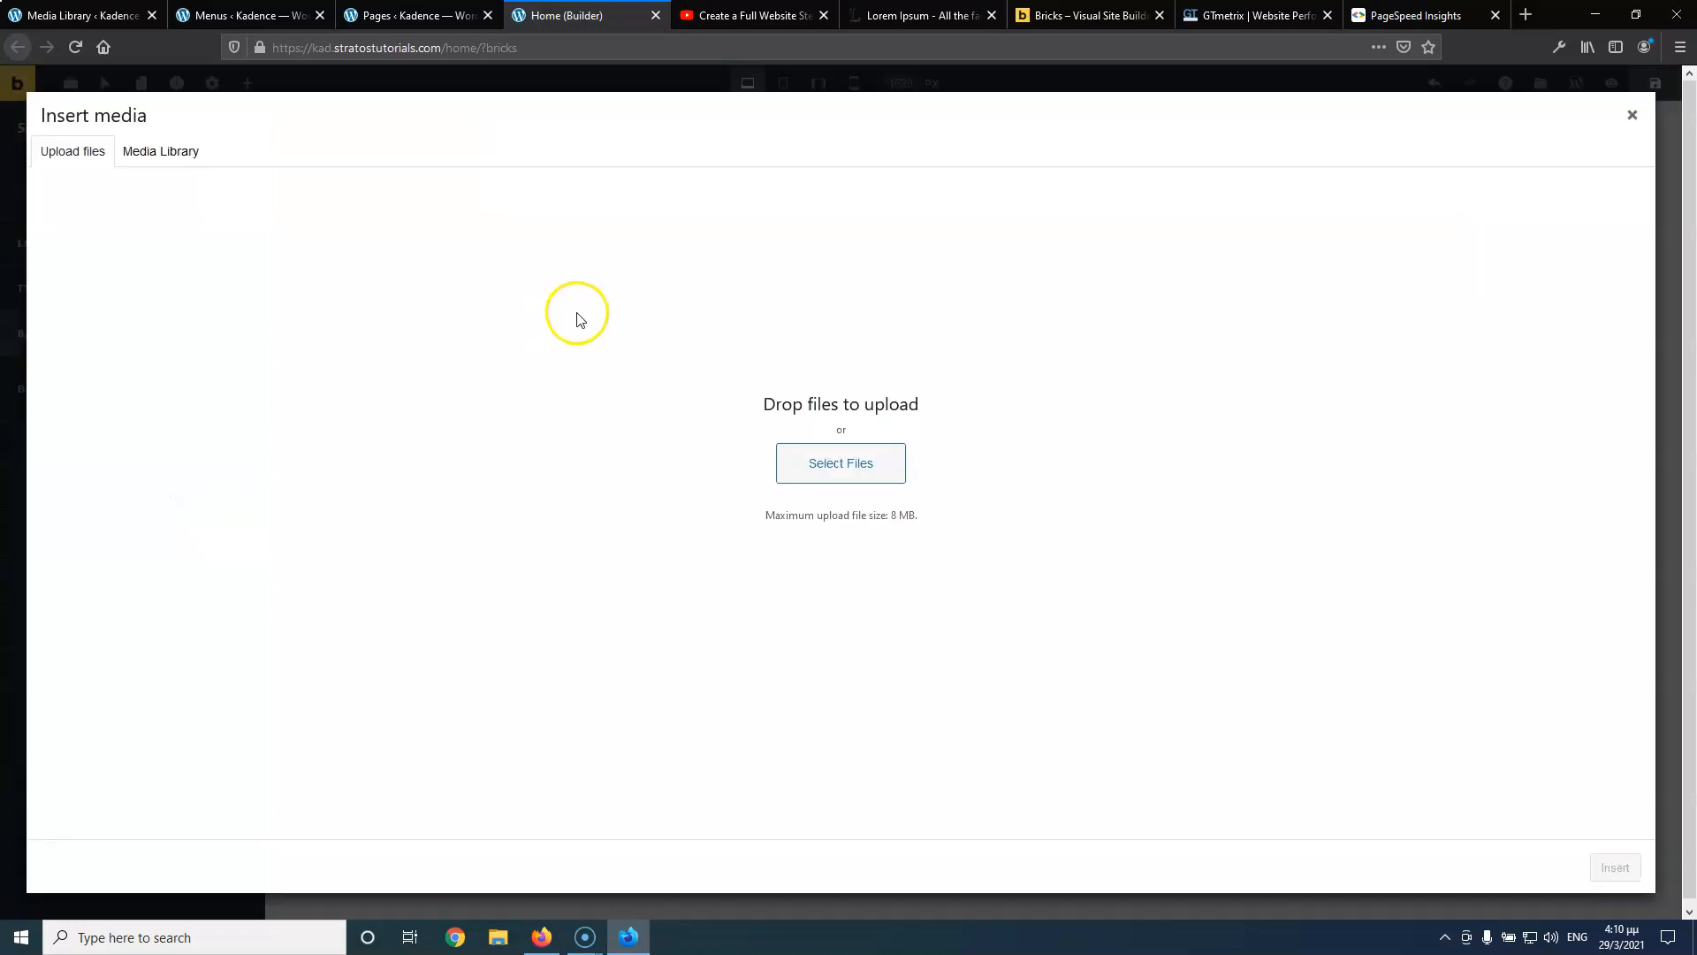
{"action": "left_click", "coordinate": [158, 151]}
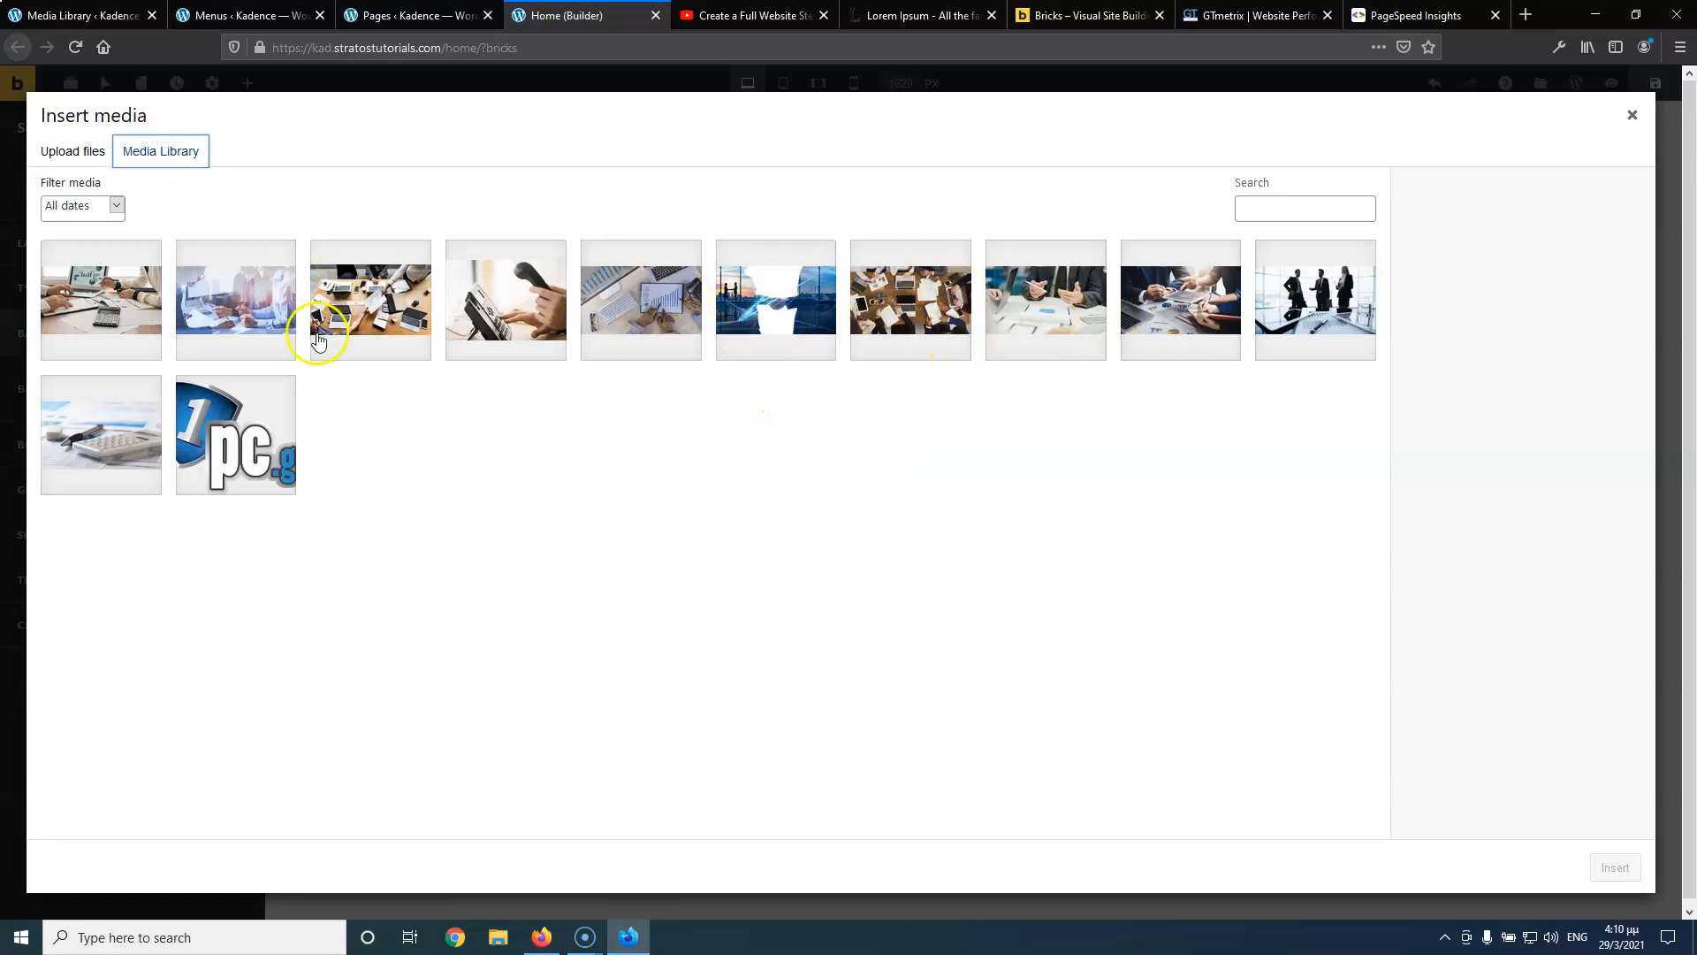
{"action": "left_click", "coordinate": [379, 316]}
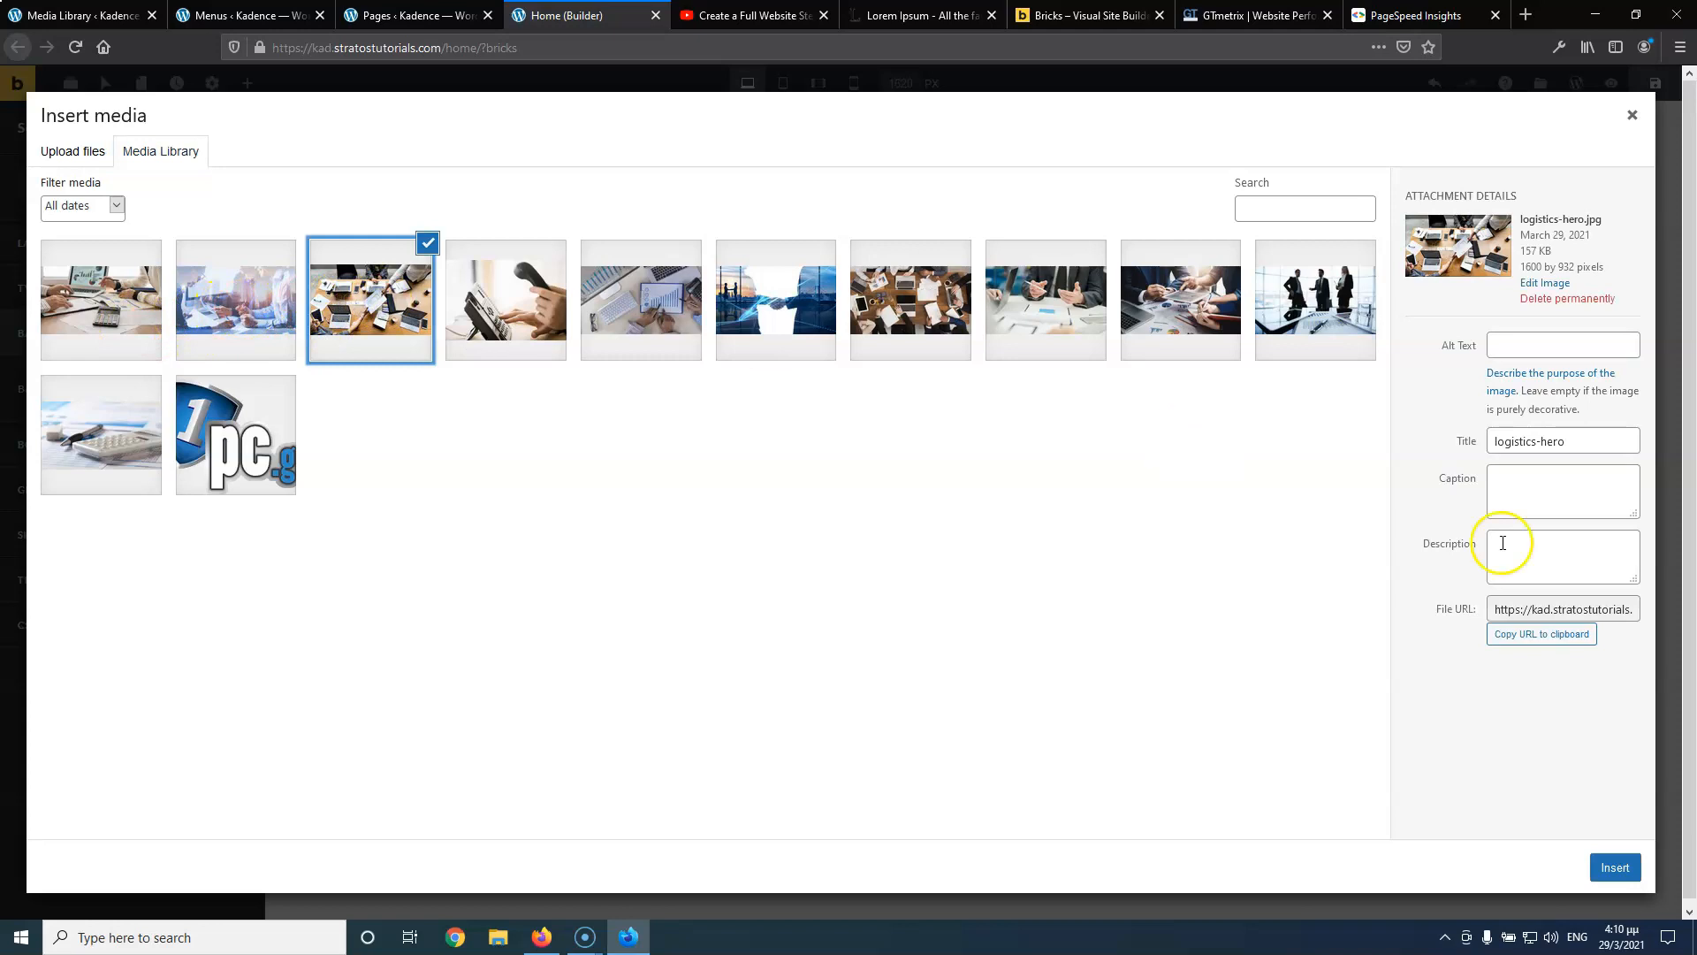
{"action": "left_click_drag", "start_coordinate": [1603, 438], "coordinate": [1397, 444]}
{"action": "key", "text": "ctrl+c"}
{"action": "left_click", "coordinate": [1546, 338]}
{"action": "key", "text": "ctrl+v"}
{"action": "left_click", "coordinate": [1615, 867]}
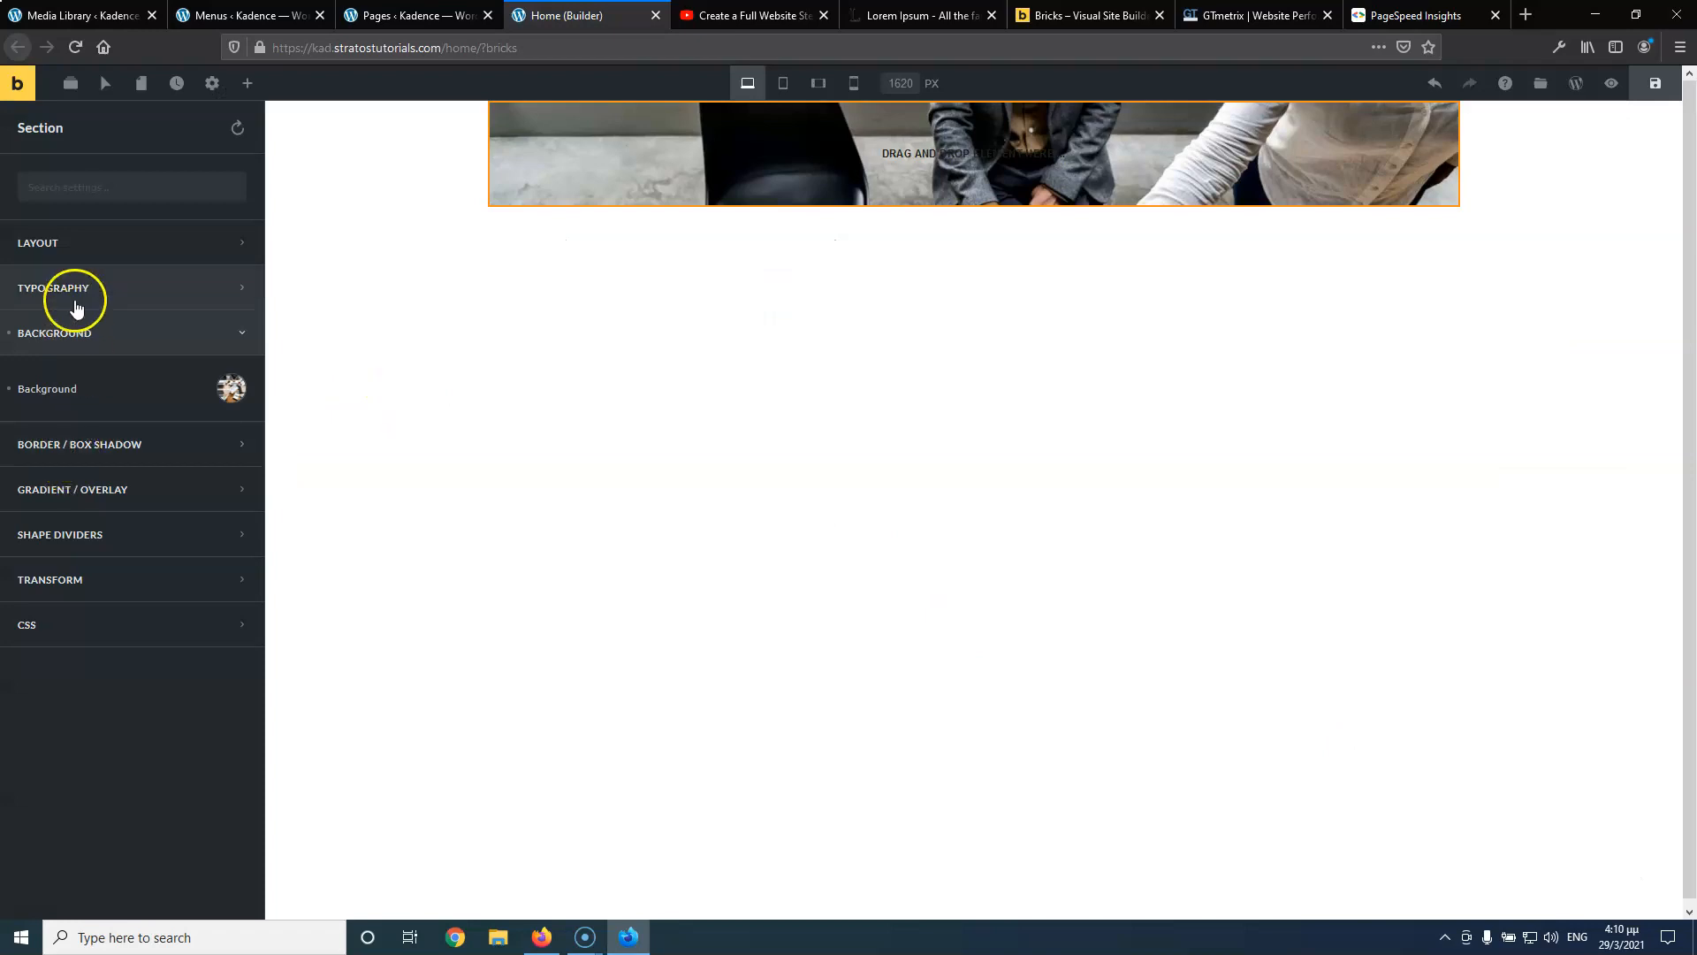
Make the section full width with a height of 80 VH
{"action": "left_click", "coordinate": [111, 252]}
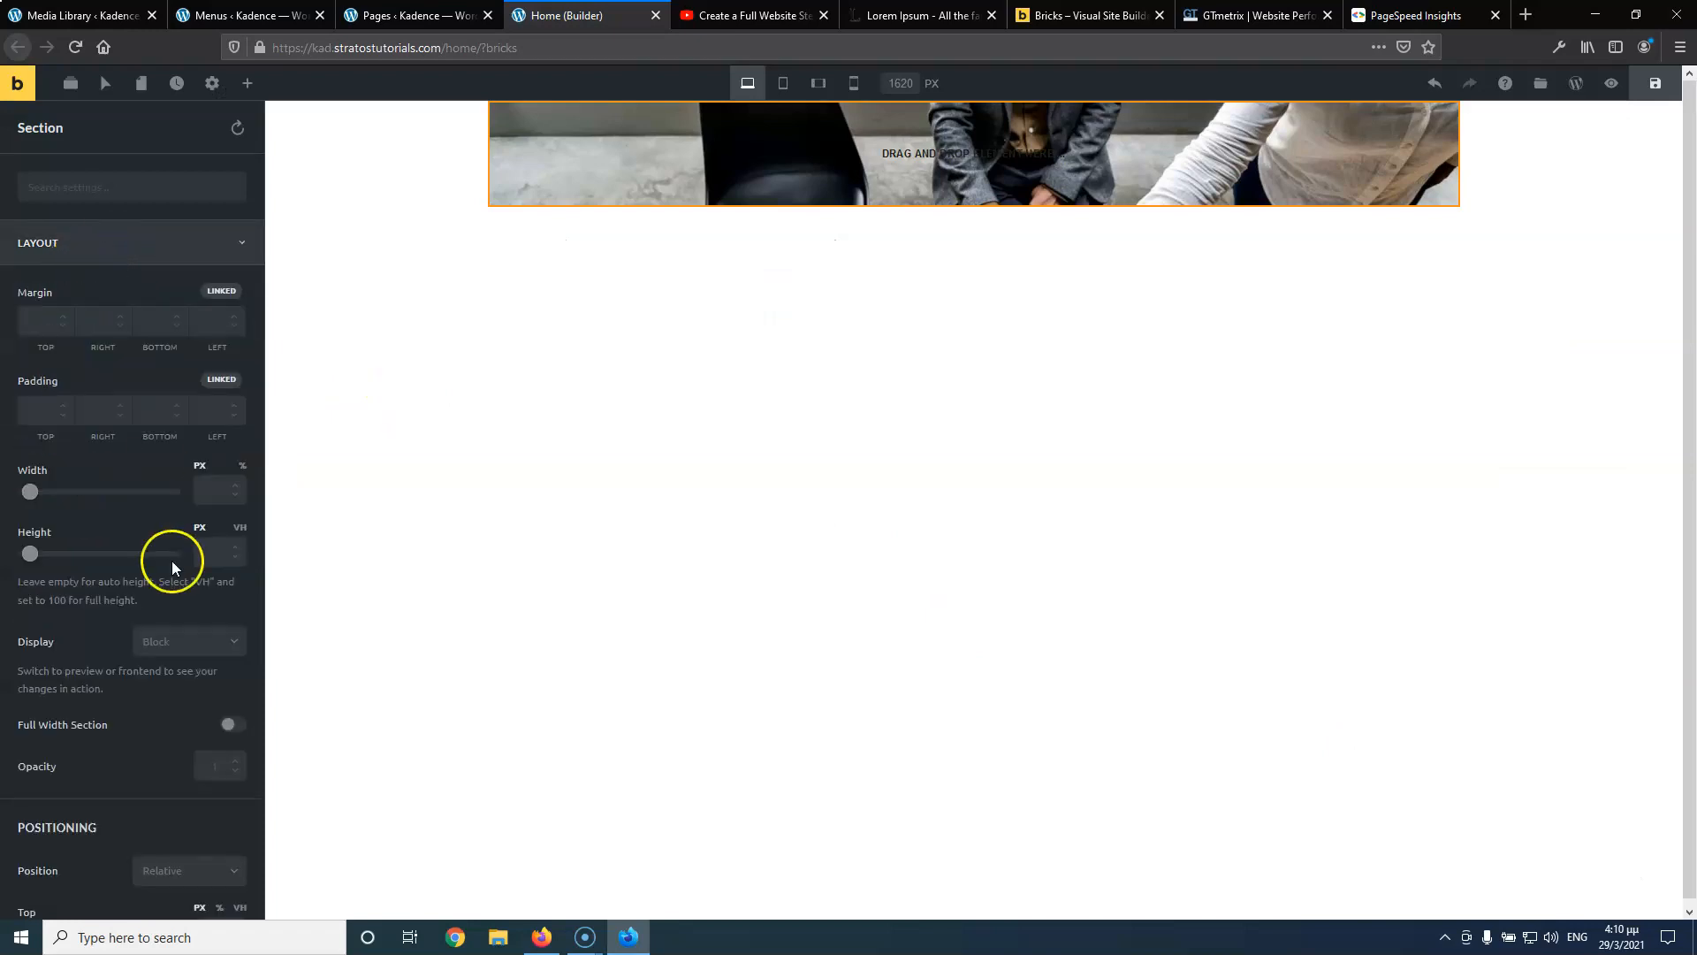
{"action": "left_click", "coordinate": [232, 724]}
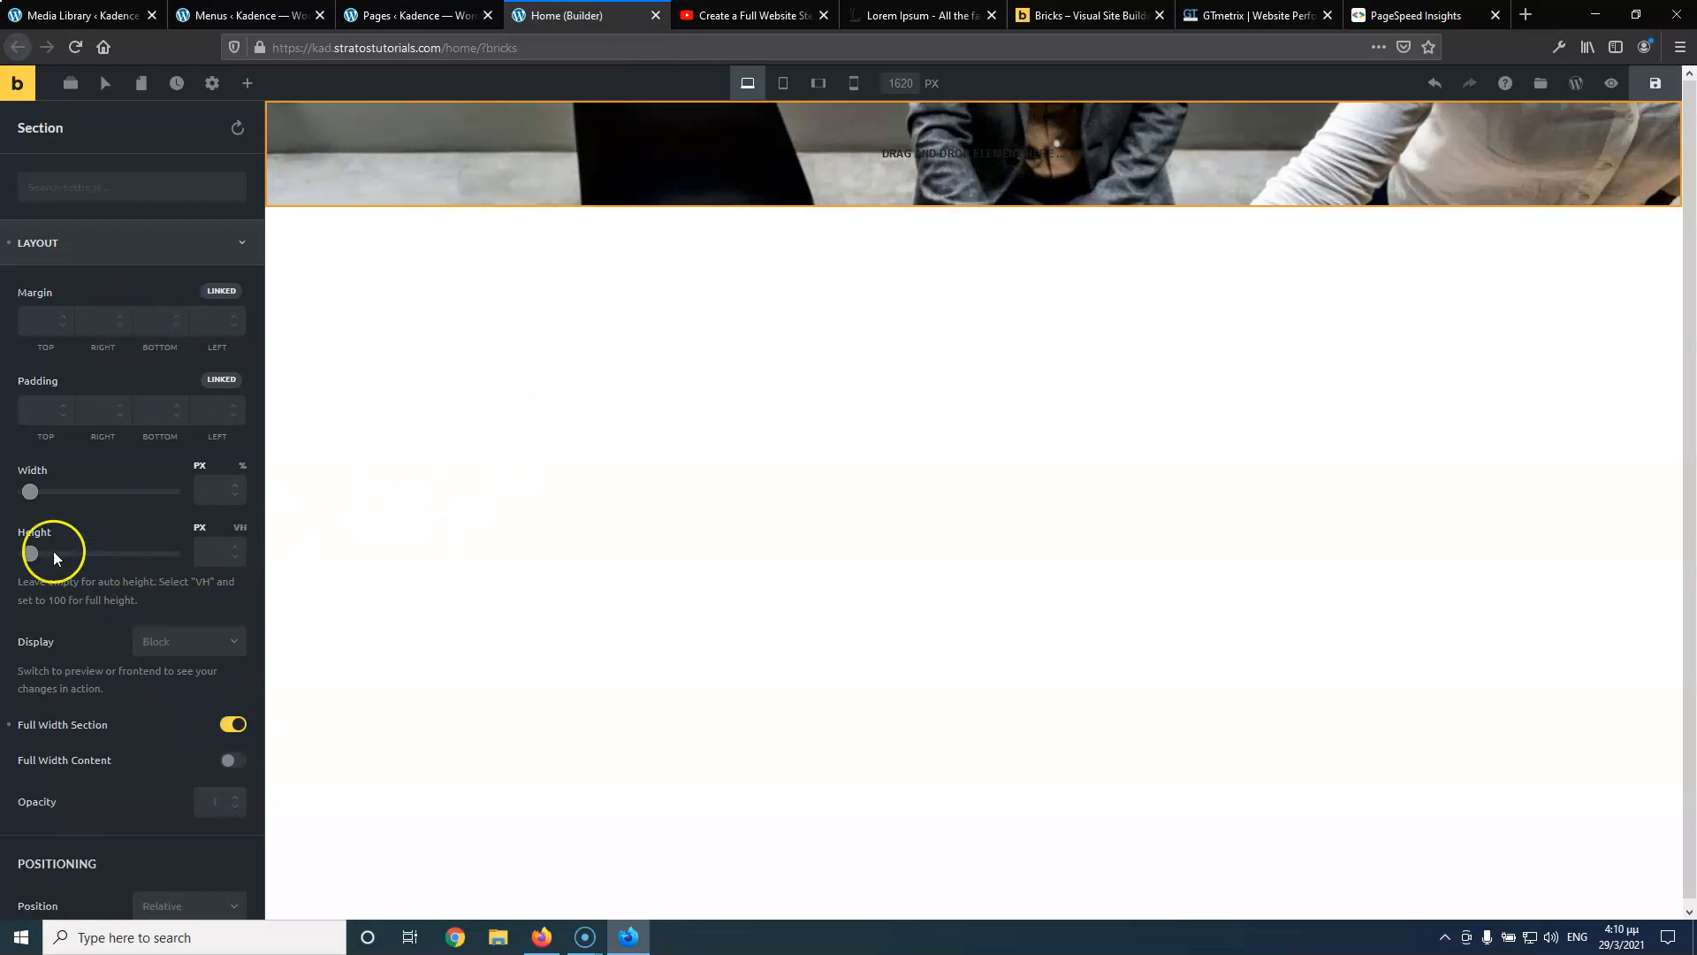
{"action": "left_click", "coordinate": [203, 553]}
{"action": "left_click", "coordinate": [204, 552]}
{"action": "type", "text": "8"}
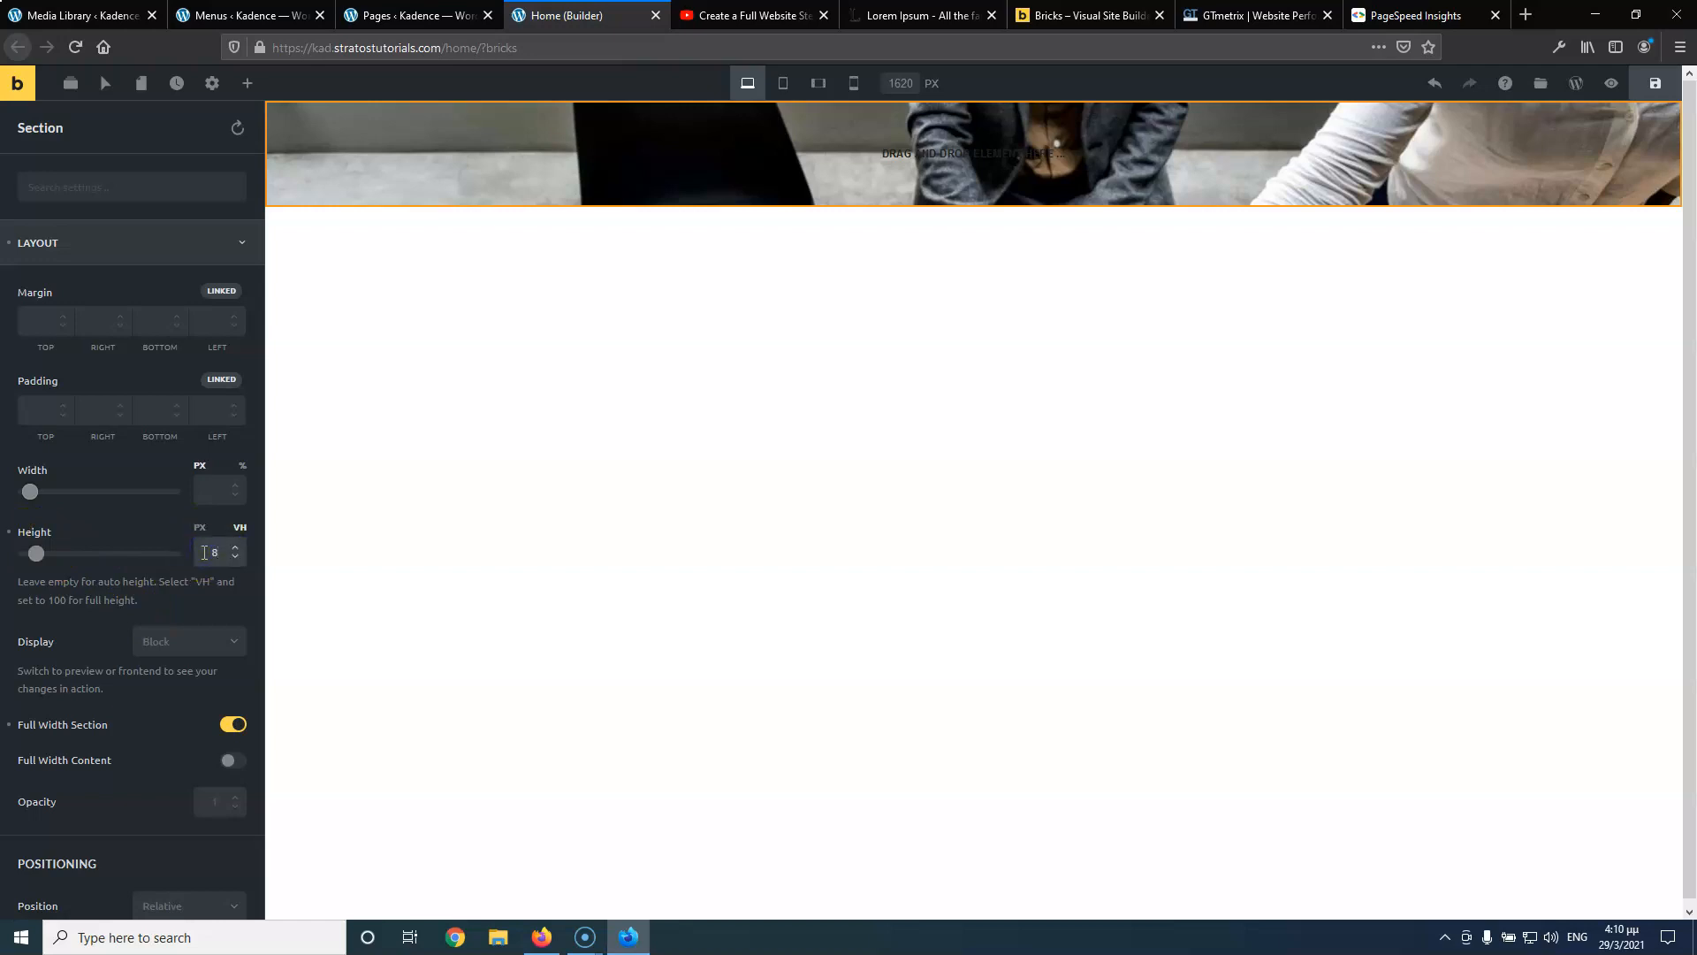
{"action": "type", "text": "0"}
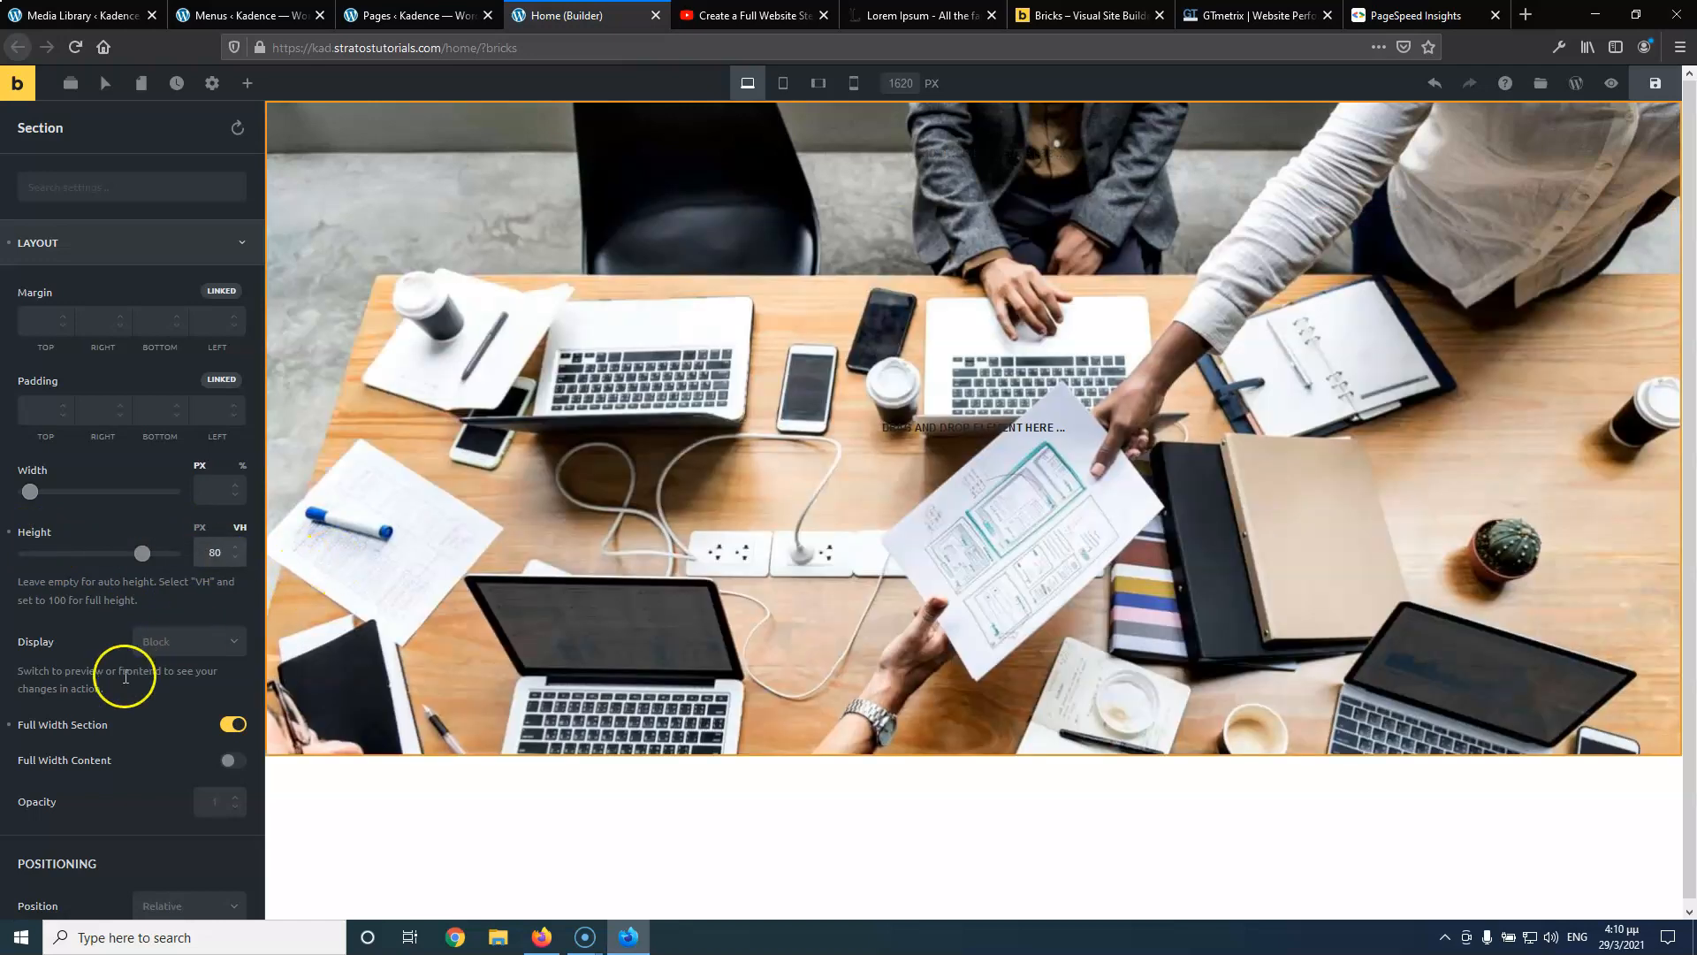
Set the section's background image position to Center Center
{"action": "scroll", "coordinate": [140, 751], "scroll_direction": "down", "scroll_amount": 10}
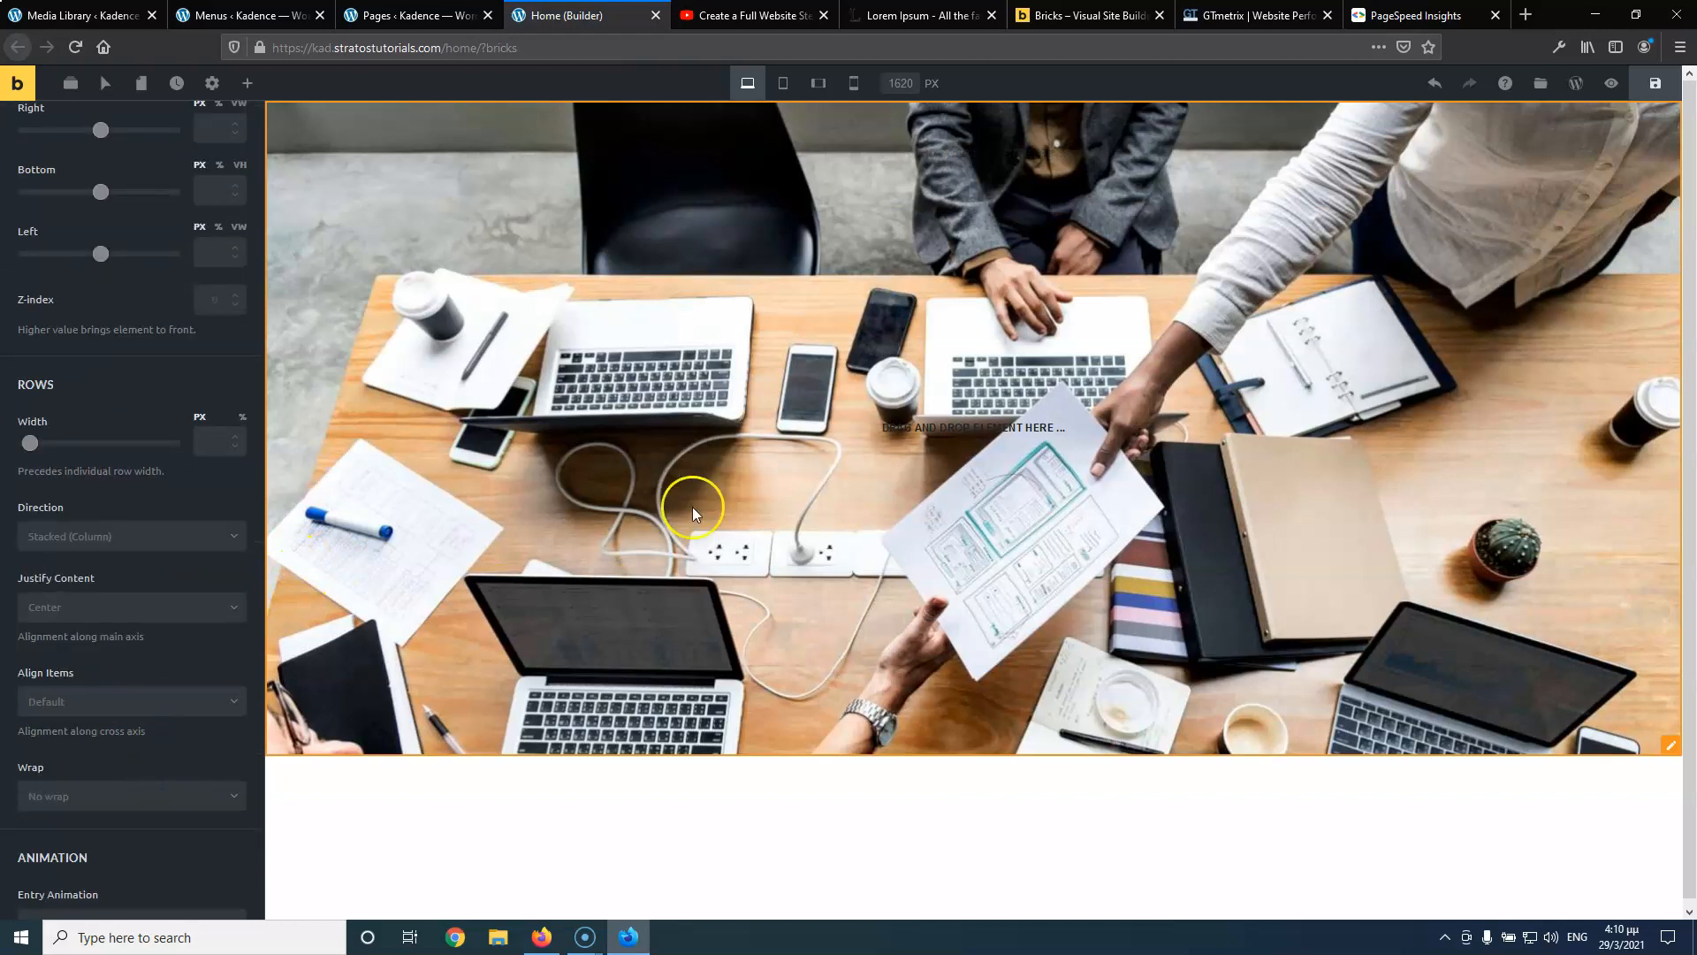
{"action": "scroll", "coordinate": [176, 636], "scroll_direction": "down", "scroll_amount": 4}
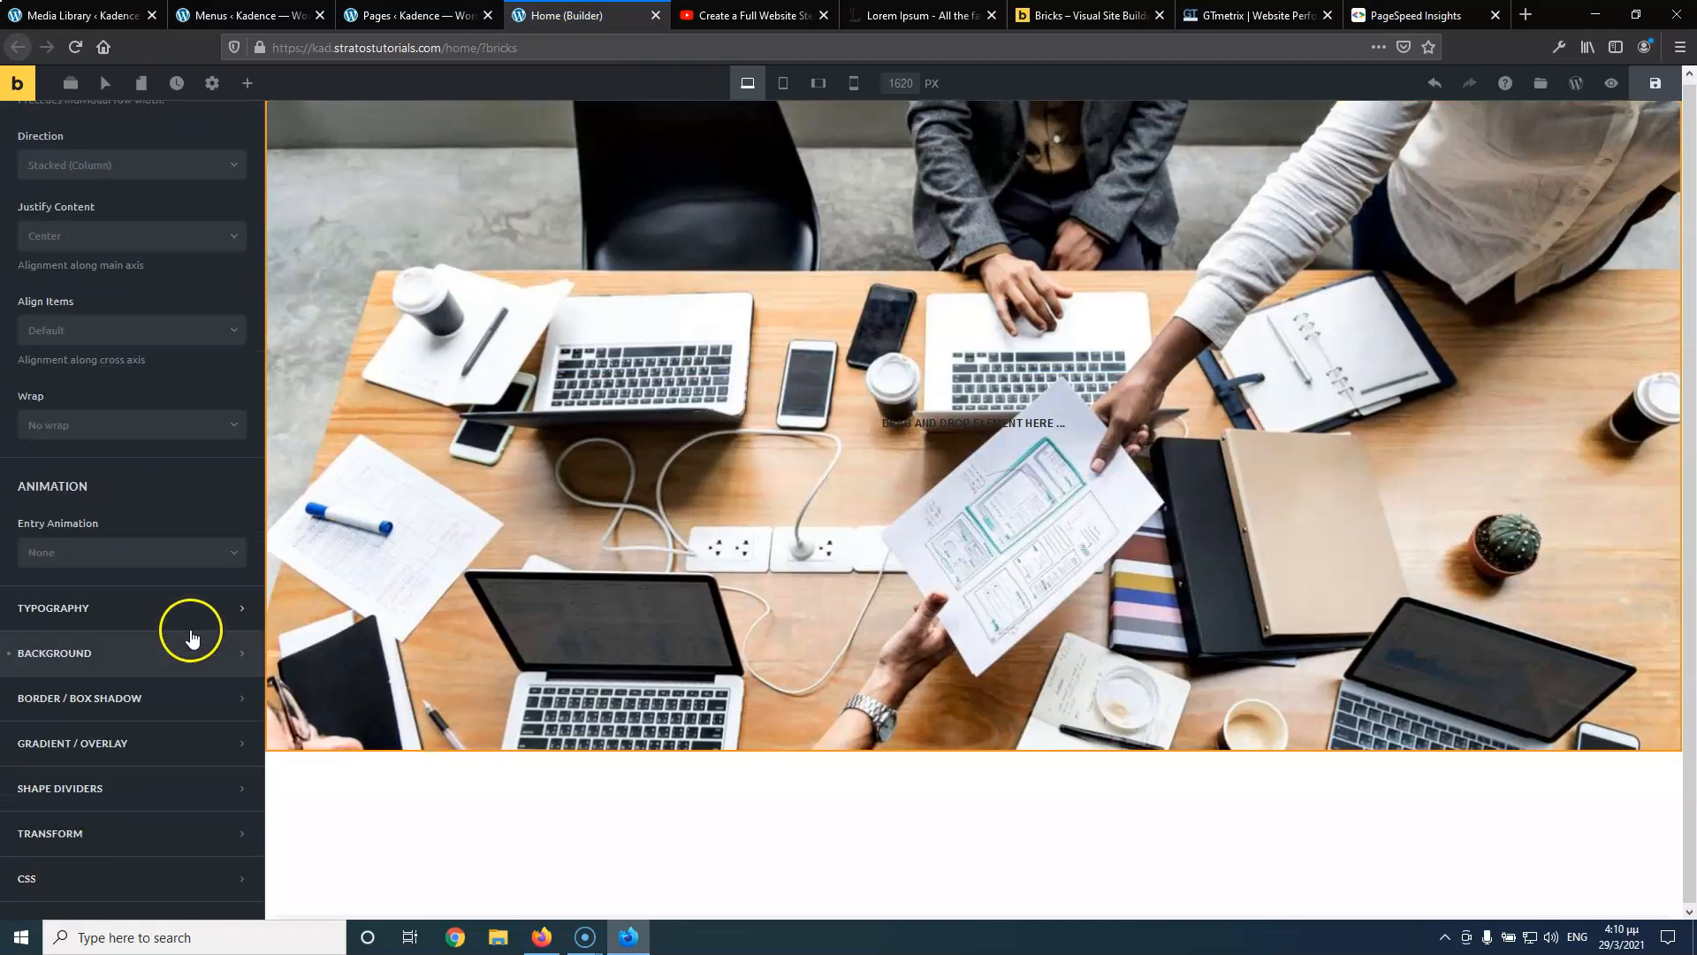
{"action": "left_click", "coordinate": [75, 656]}
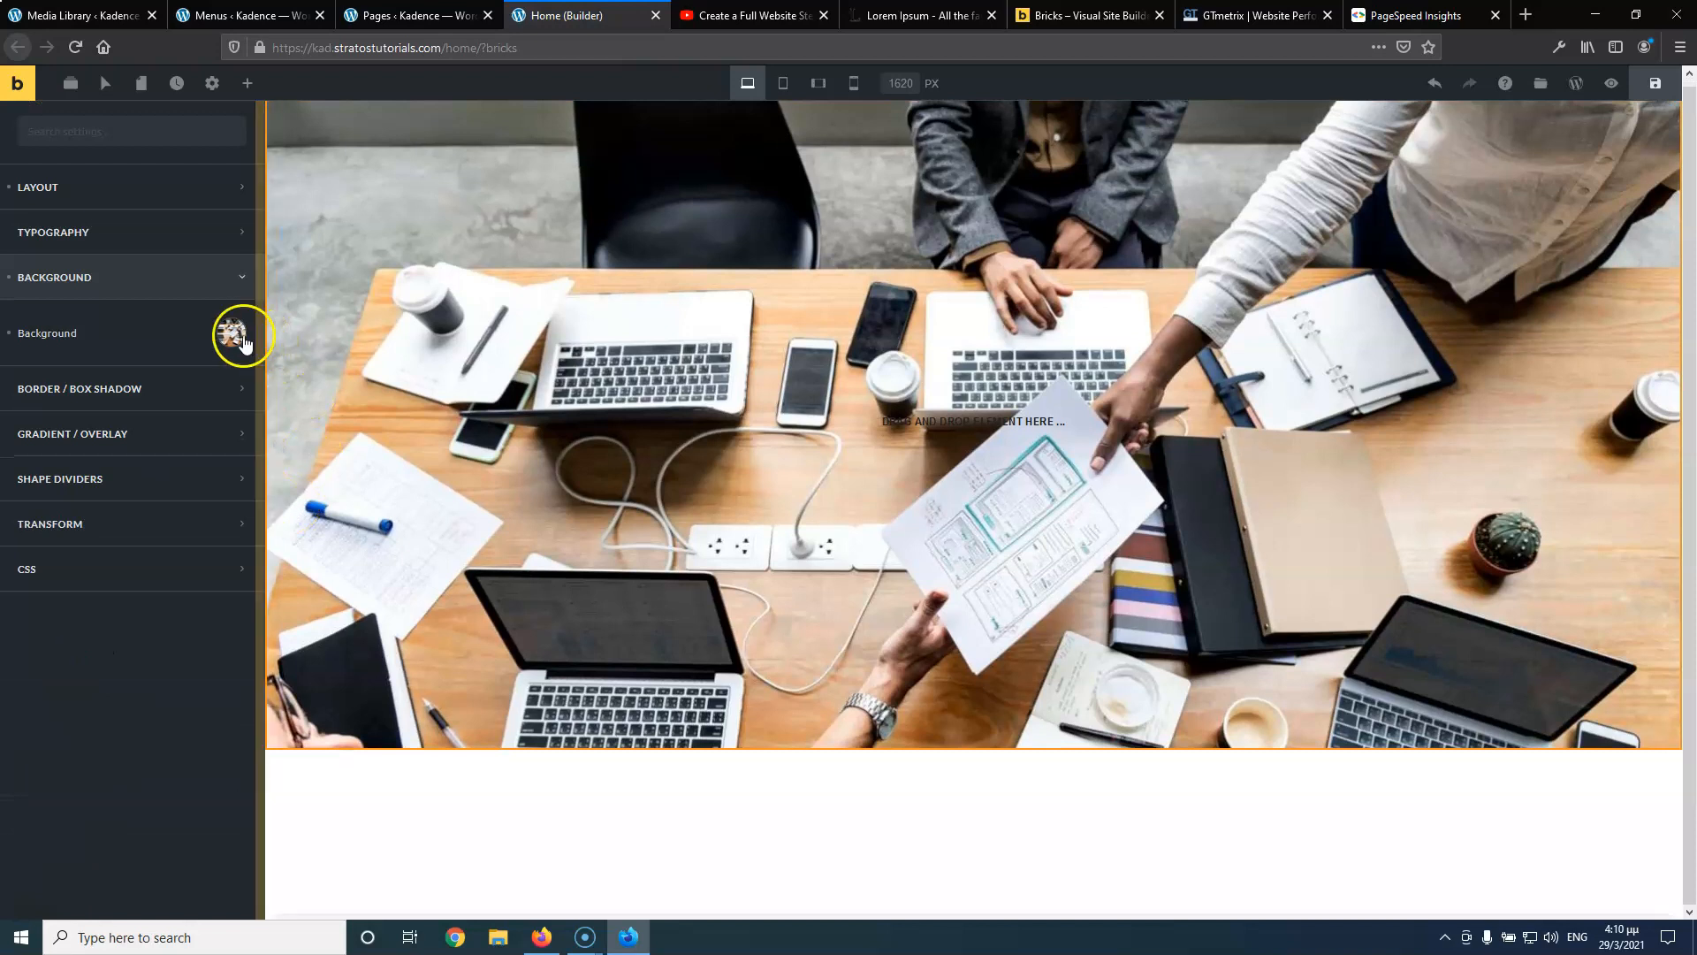
{"action": "left_click", "coordinate": [244, 343]}
{"action": "scroll", "coordinate": [100, 638], "scroll_direction": "down", "scroll_amount": 1}
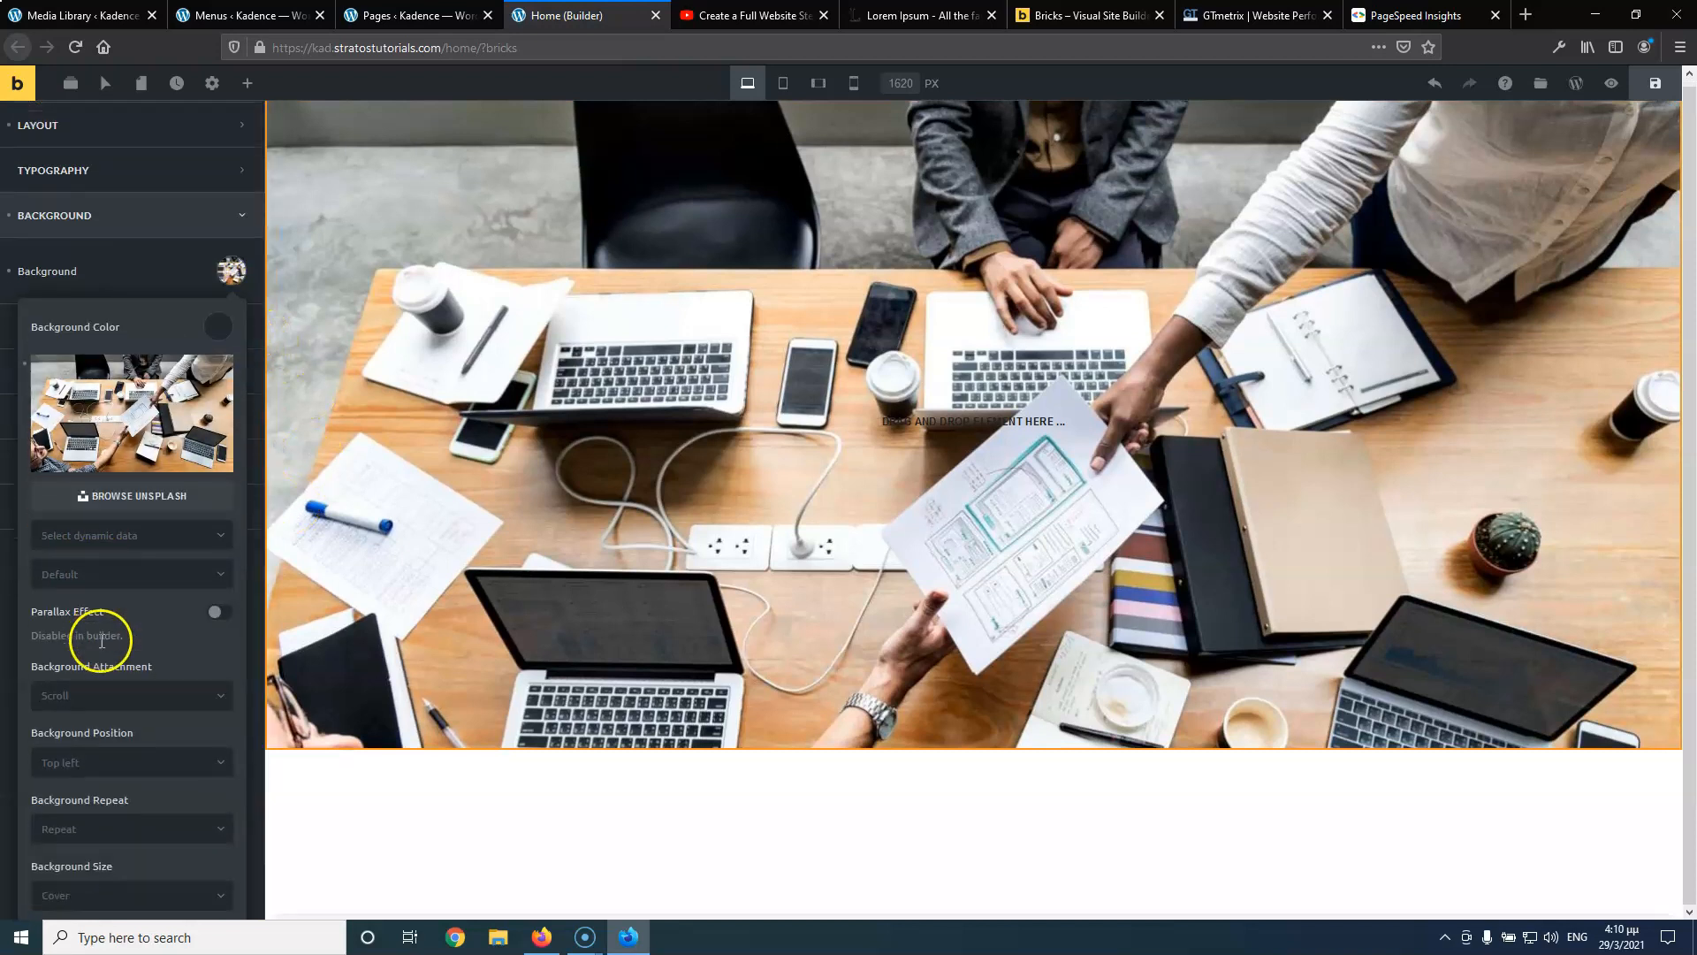
{"action": "left_click", "coordinate": [91, 760]}
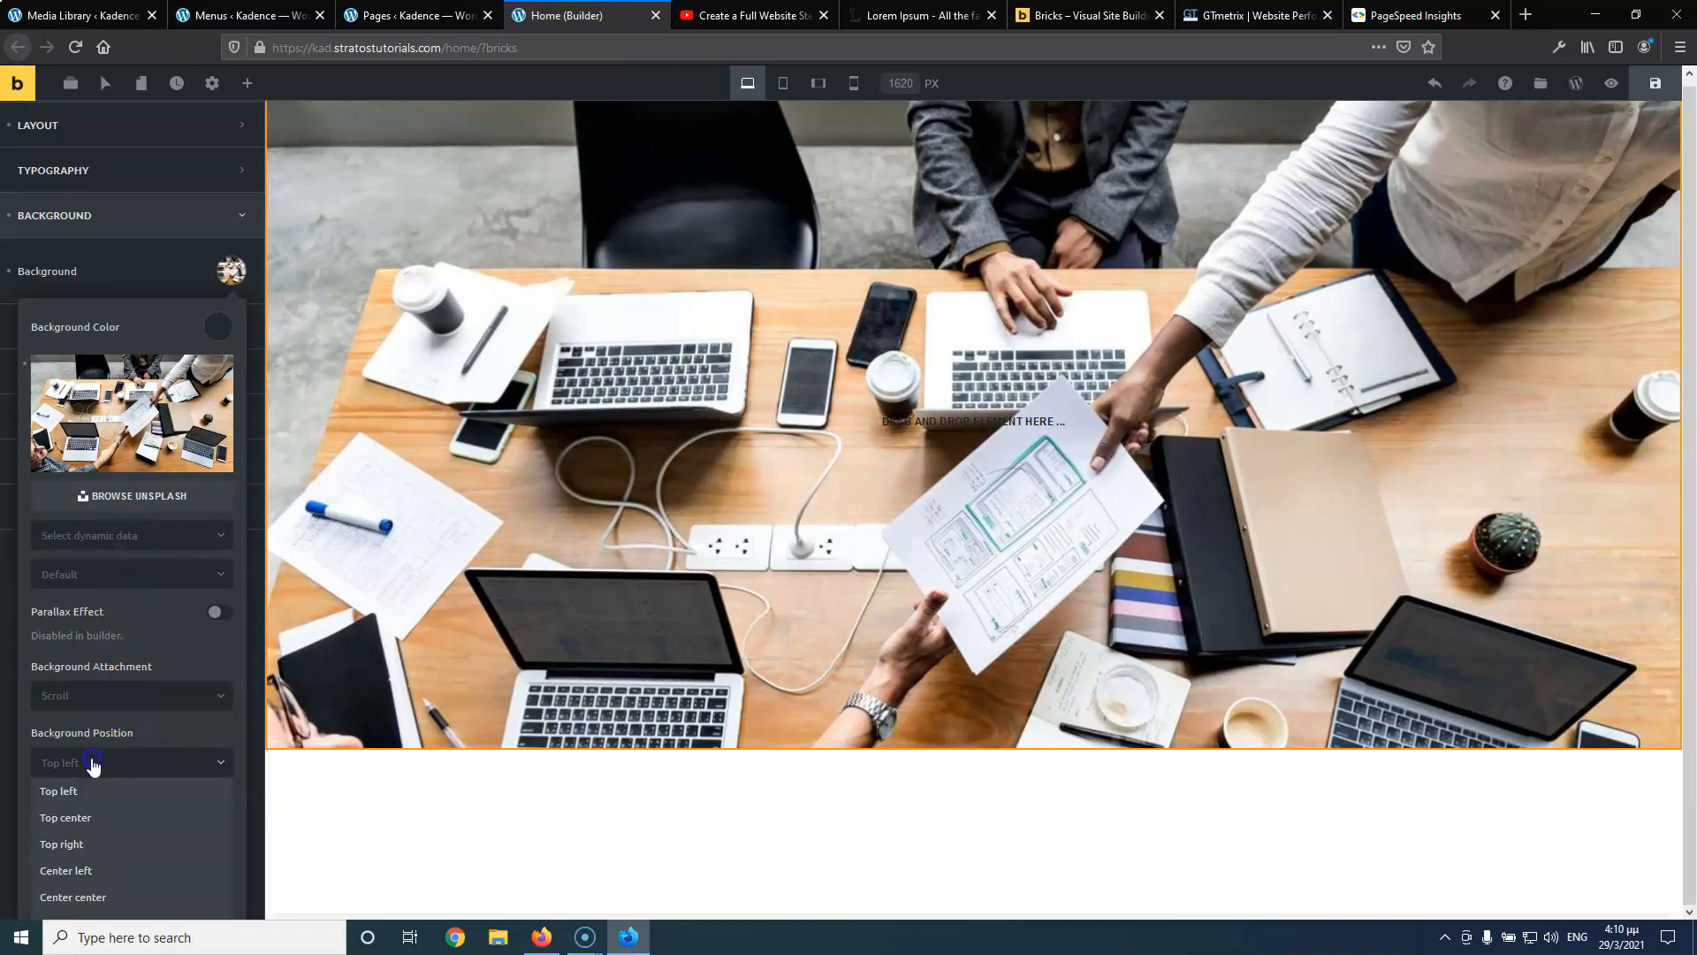
{"action": "scroll", "coordinate": [89, 795], "scroll_direction": "down", "scroll_amount": 1}
{"action": "left_click", "coordinate": [104, 838]}
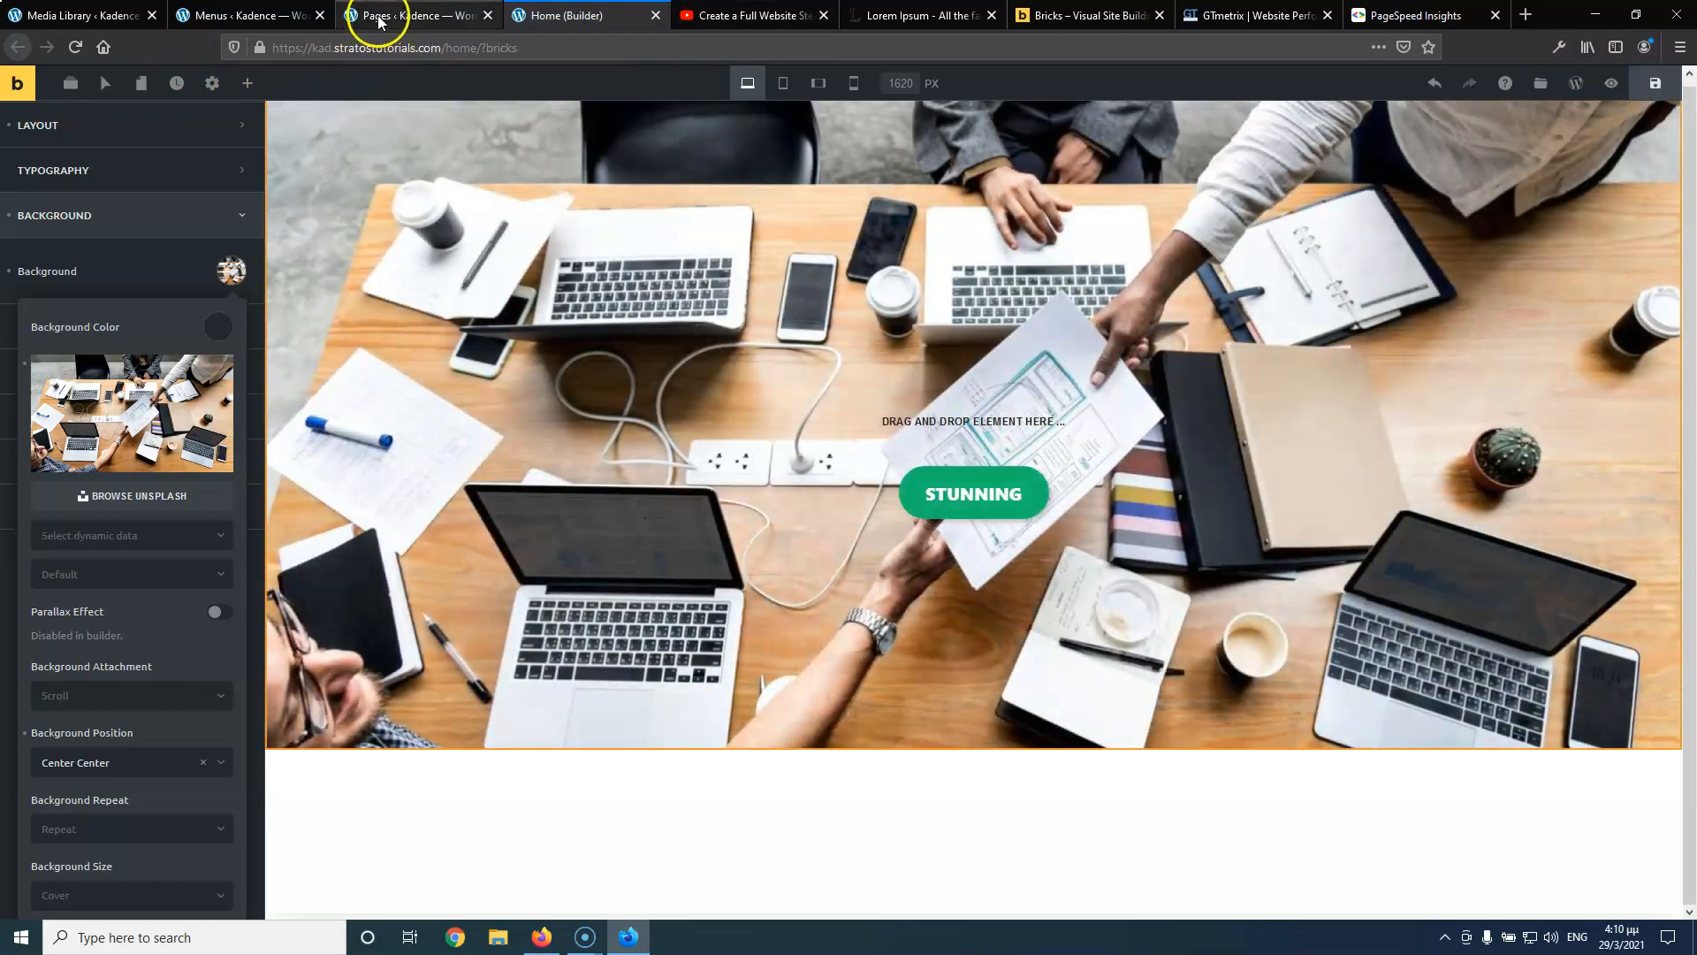
{"action": "left_click", "coordinate": [377, 20]}
In Reading settings, make the homepage a static page showing Home
{"action": "mouse_move", "coordinate": [68, 503]}
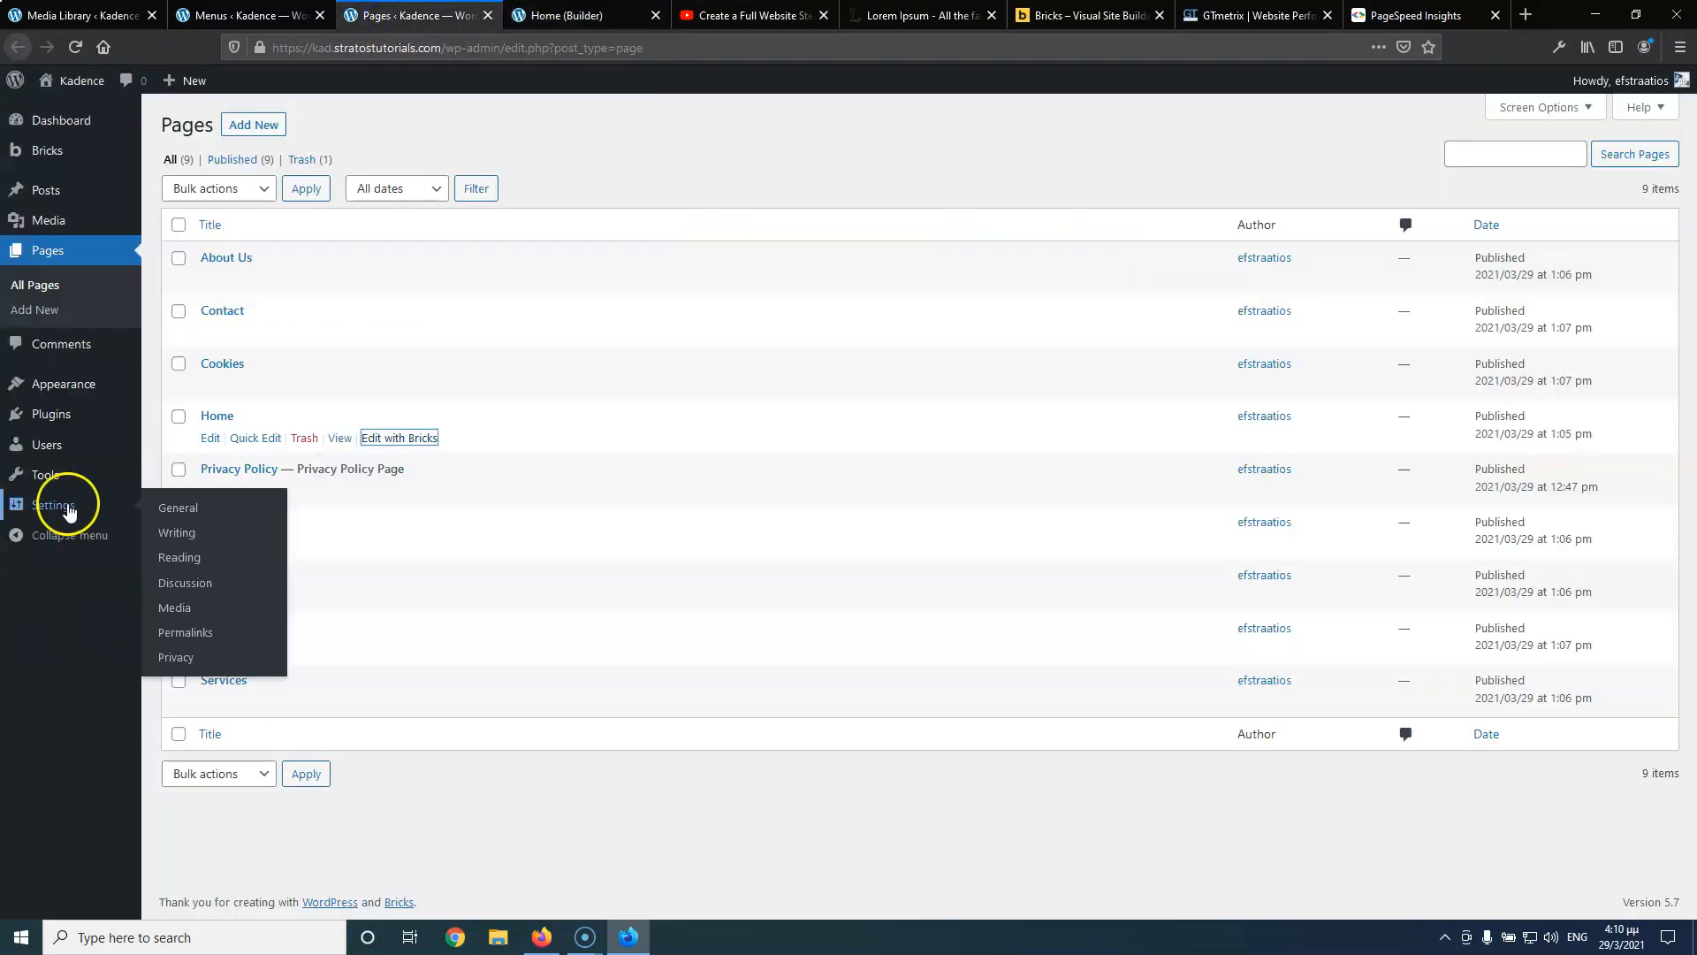
{"action": "left_click", "coordinate": [181, 557]}
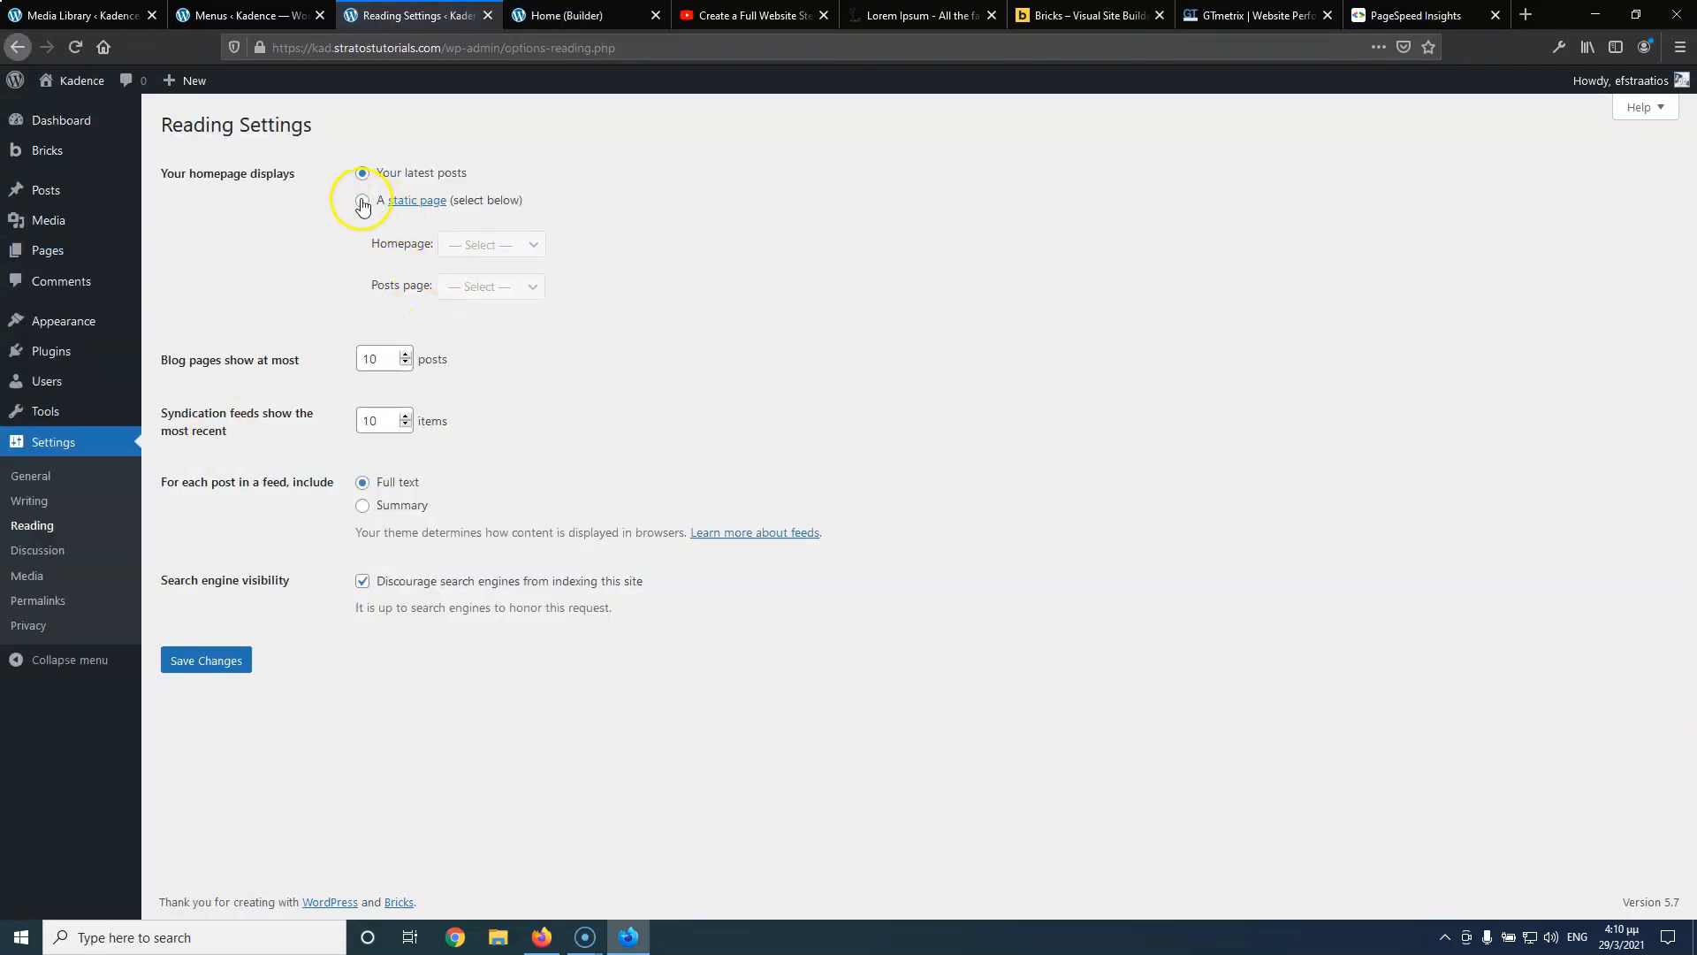
{"action": "left_click", "coordinate": [363, 203]}
{"action": "left_click", "coordinate": [493, 245]}
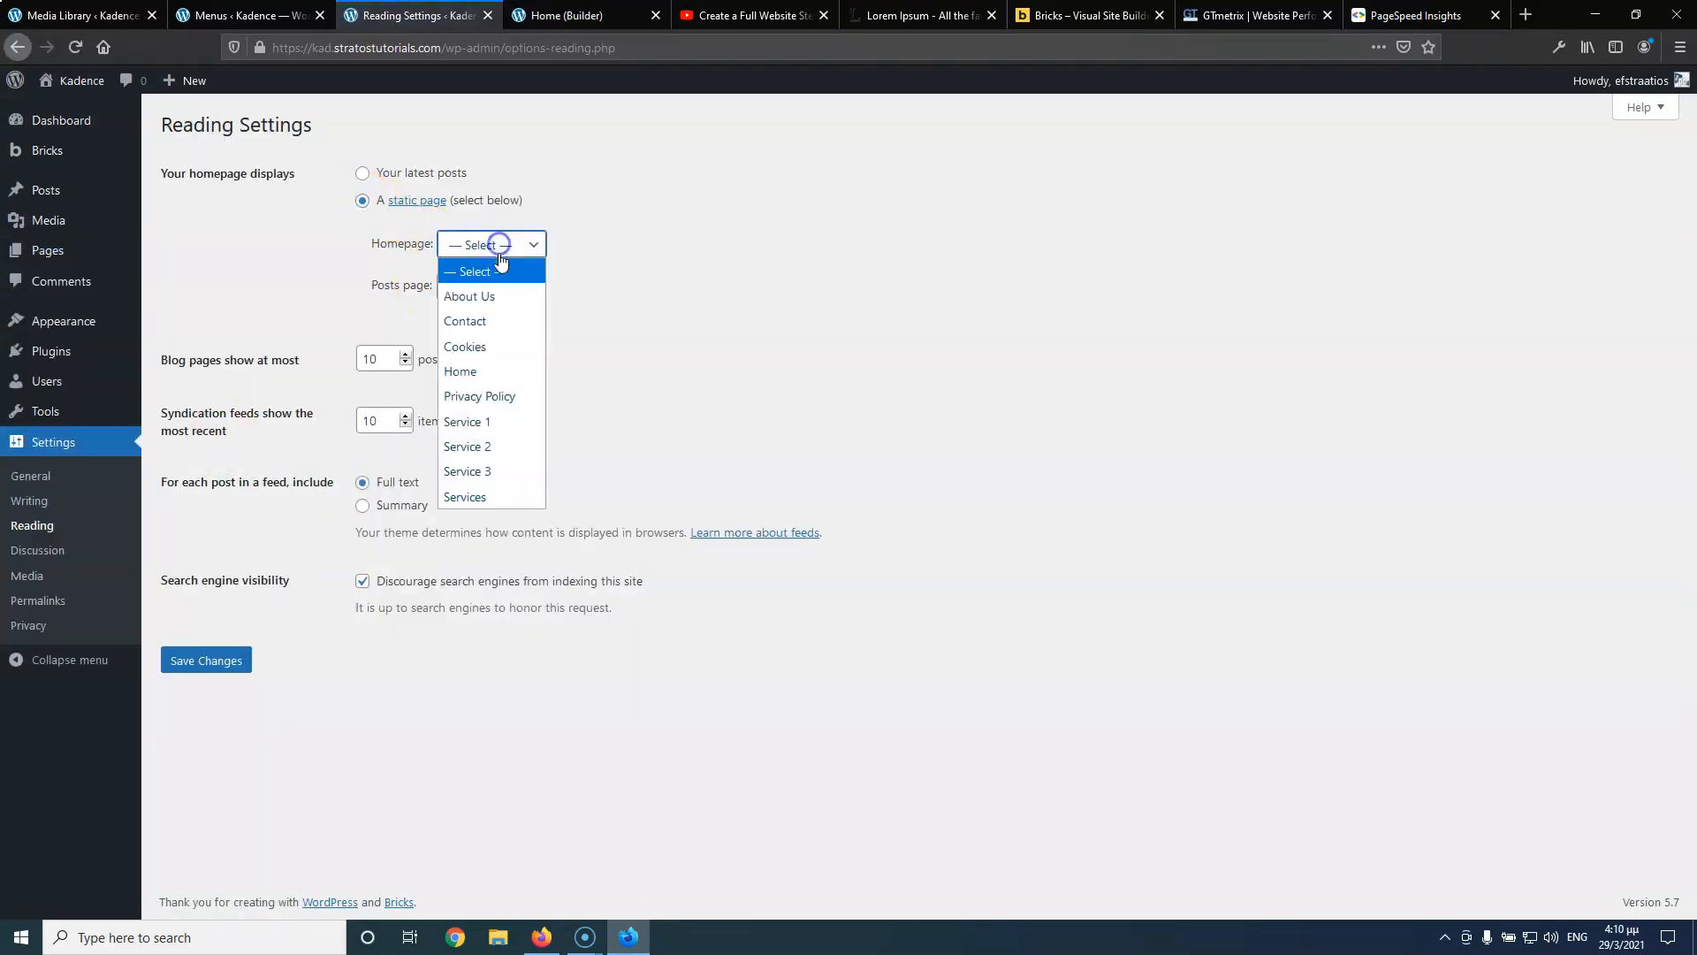
{"action": "left_click", "coordinate": [493, 371]}
Show 20 blog posts per page and 20 feed items as summaries, then save
{"action": "left_click_drag", "start_coordinate": [382, 360], "coordinate": [277, 350]}
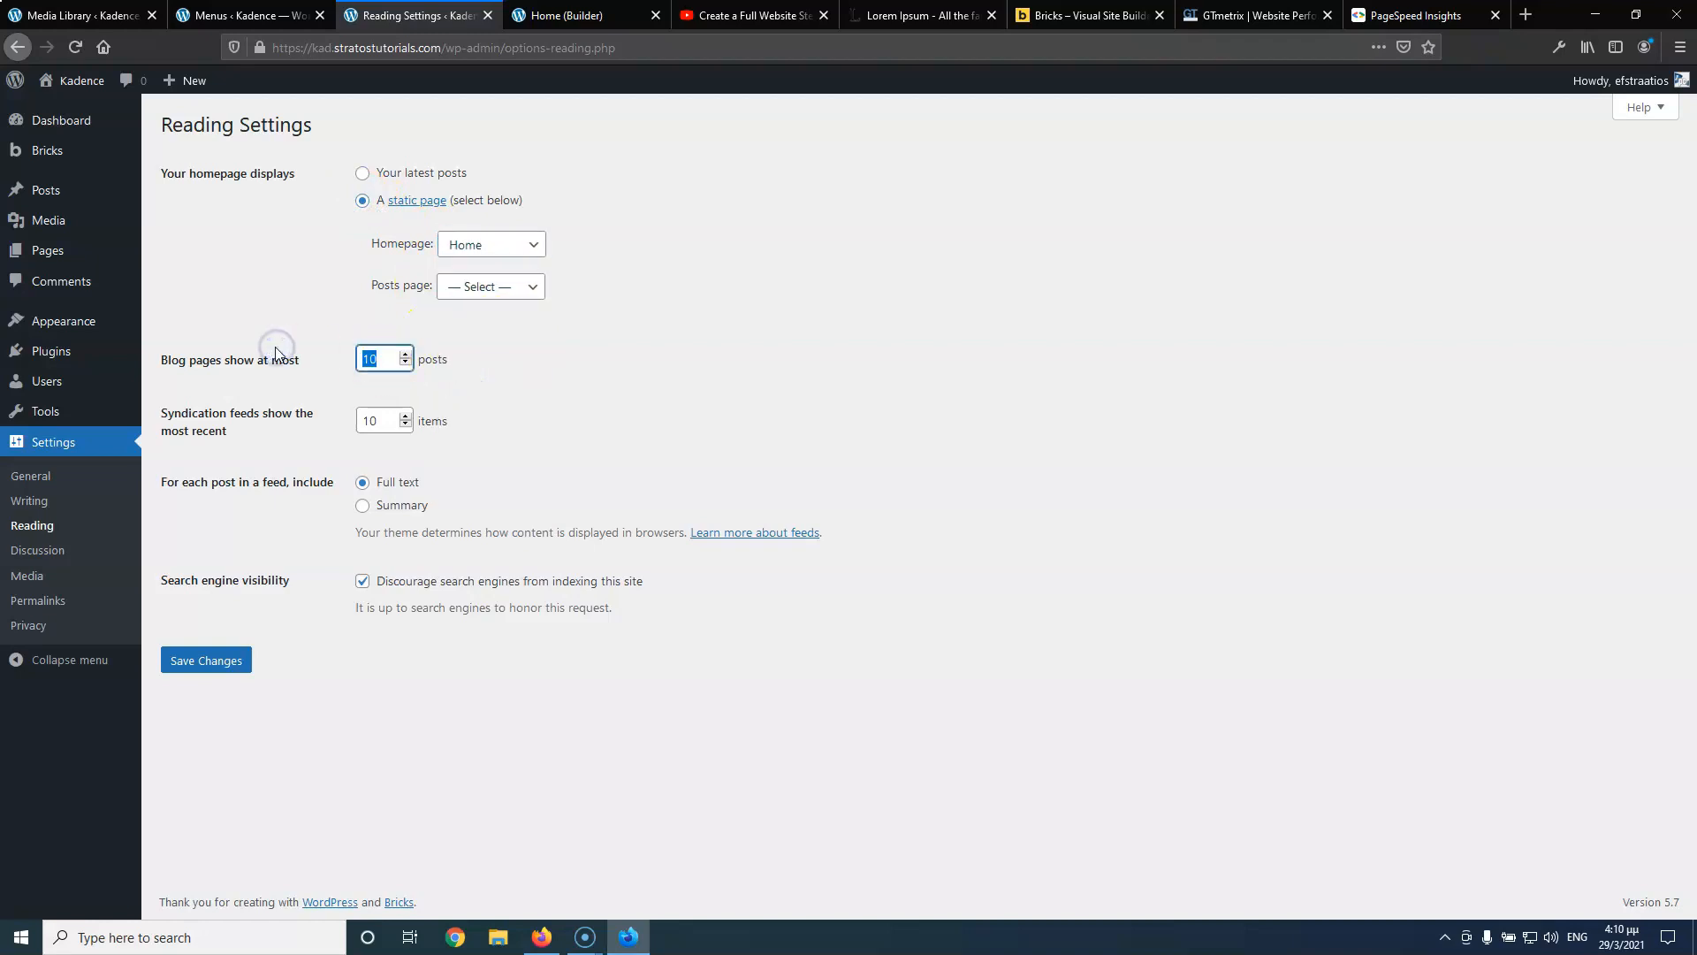
{"action": "left_click_drag", "start_coordinate": [380, 422], "coordinate": [311, 423]}
{"action": "type", "text": "02"}
{"action": "left_click", "coordinate": [362, 506]}
{"action": "left_click_drag", "start_coordinate": [392, 421], "coordinate": [322, 425]}
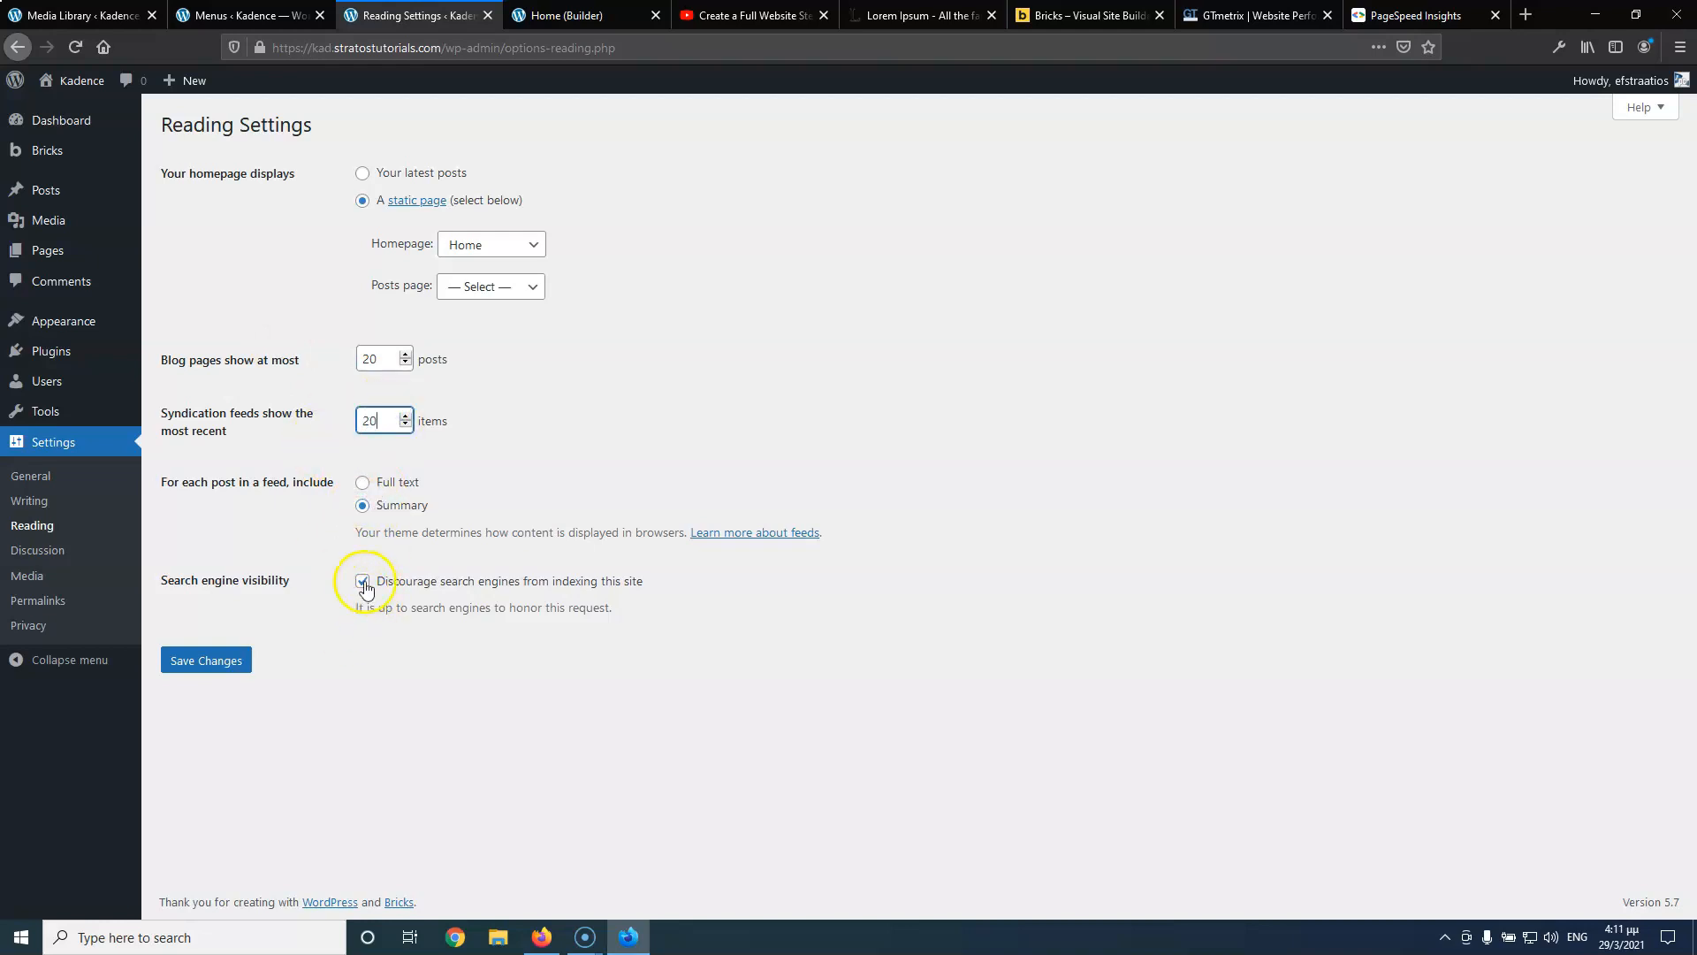
{"action": "left_click", "coordinate": [428, 683]}
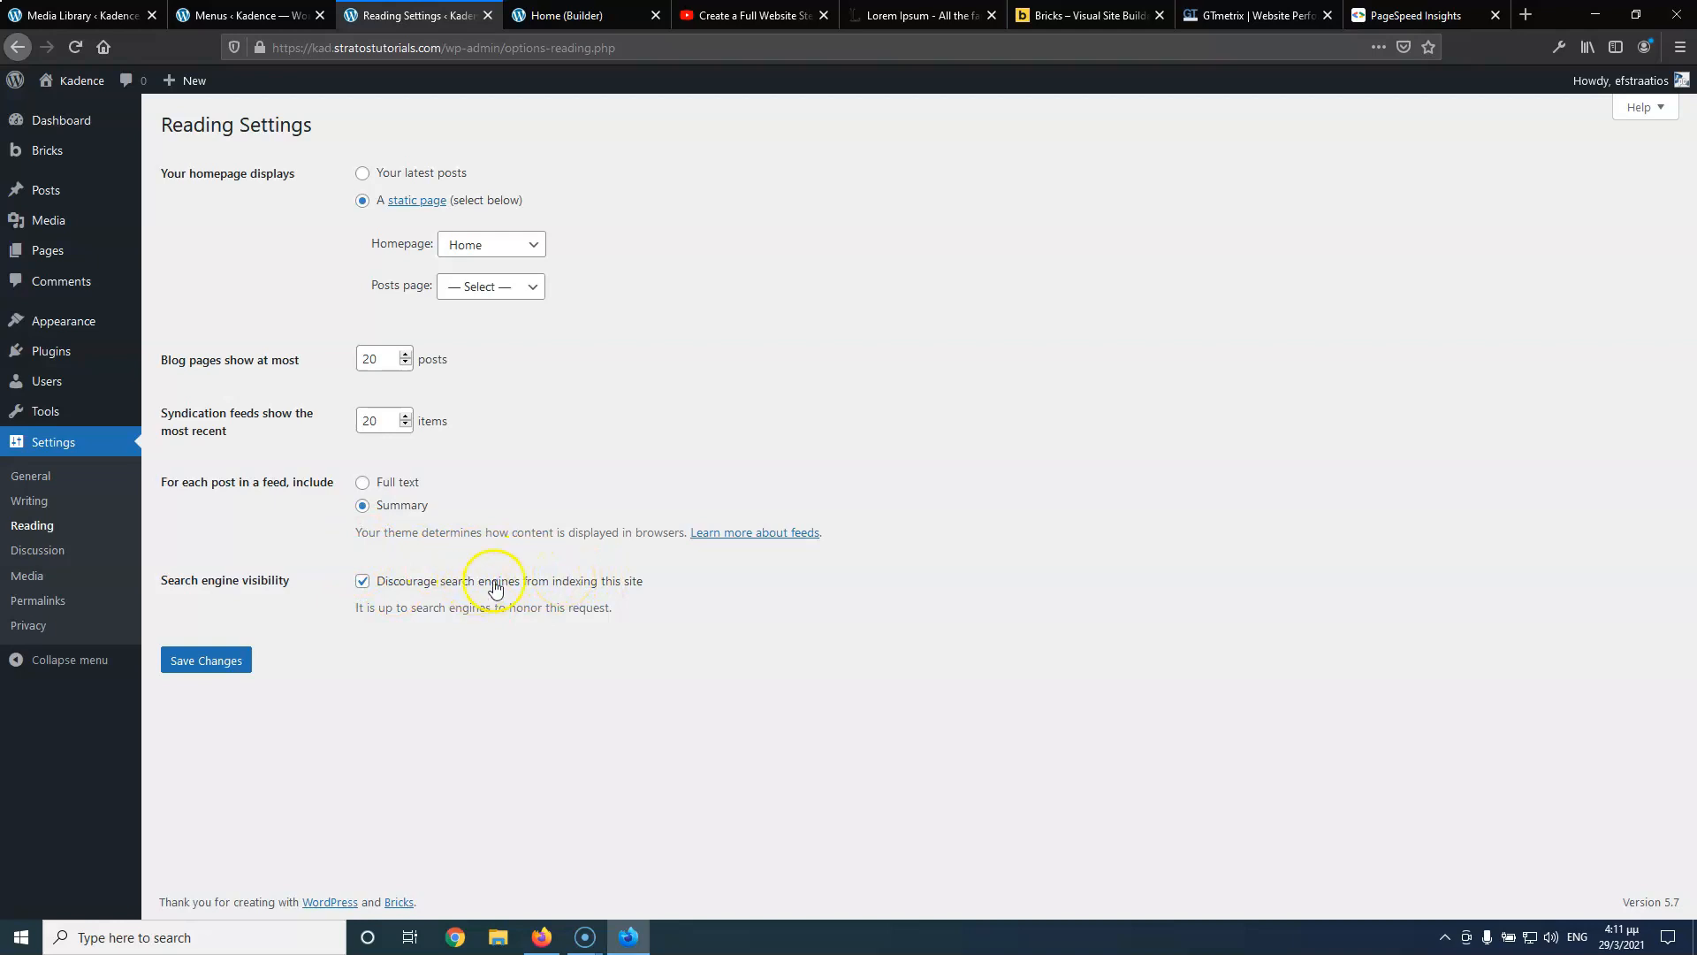
{"action": "left_click", "coordinate": [219, 663]}
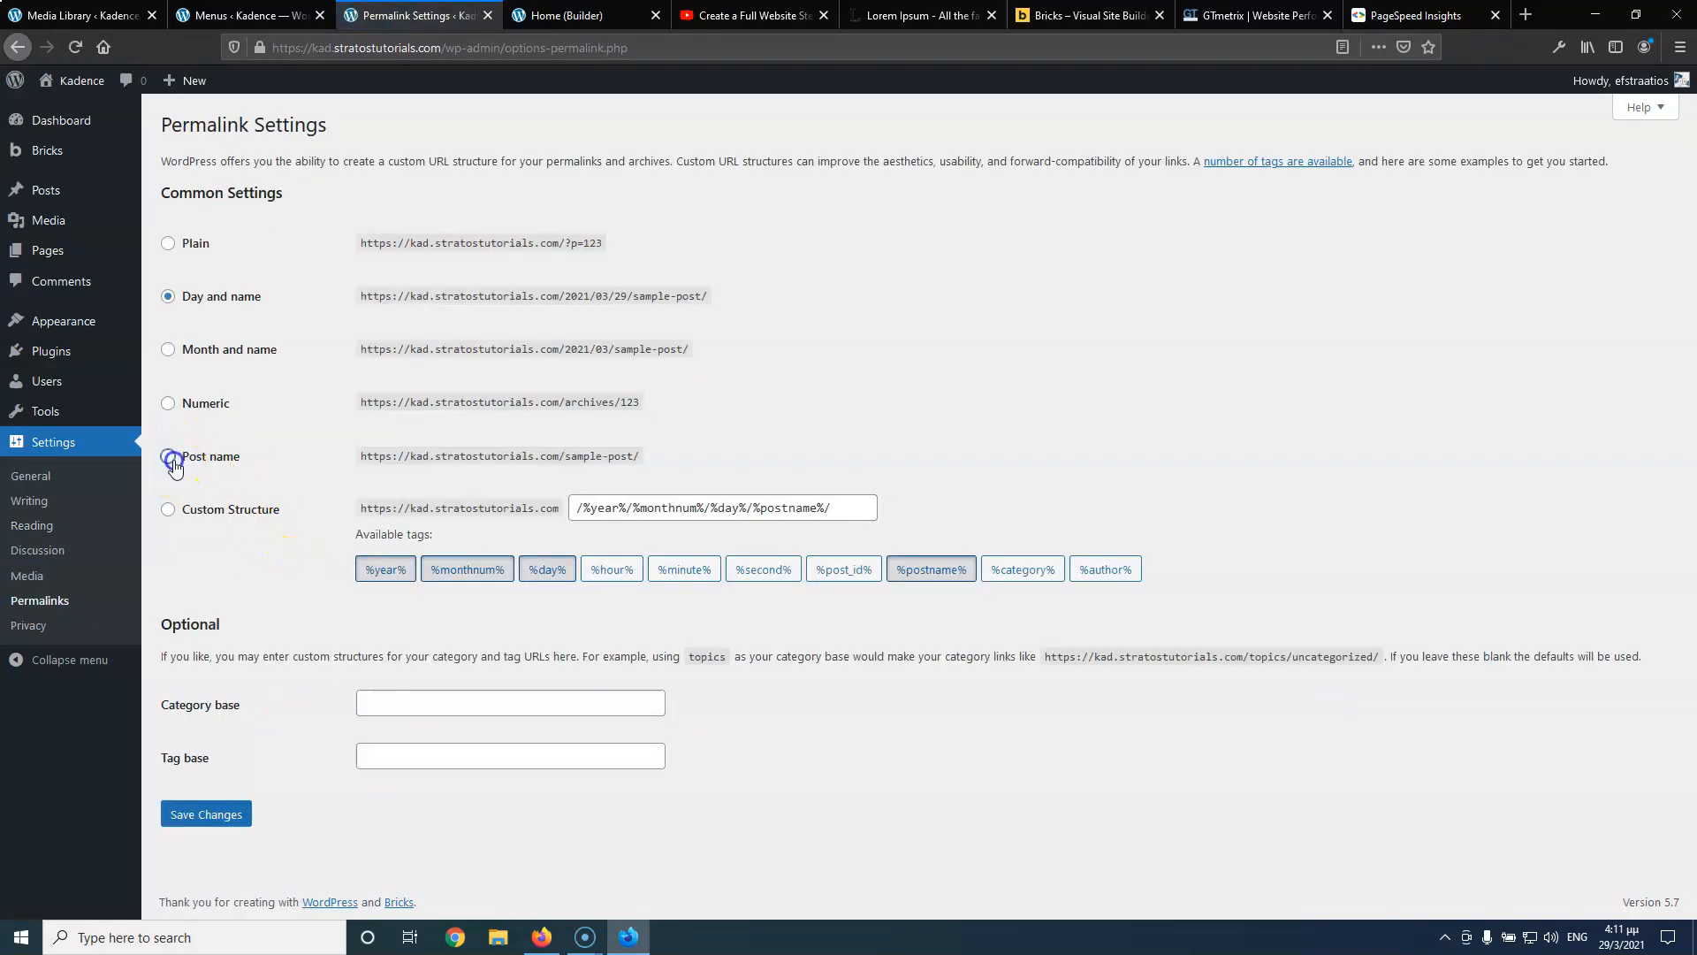
Select the Post name permalink structure (/%postname%/) and save the change
{"action": "left_click", "coordinate": [174, 466]}
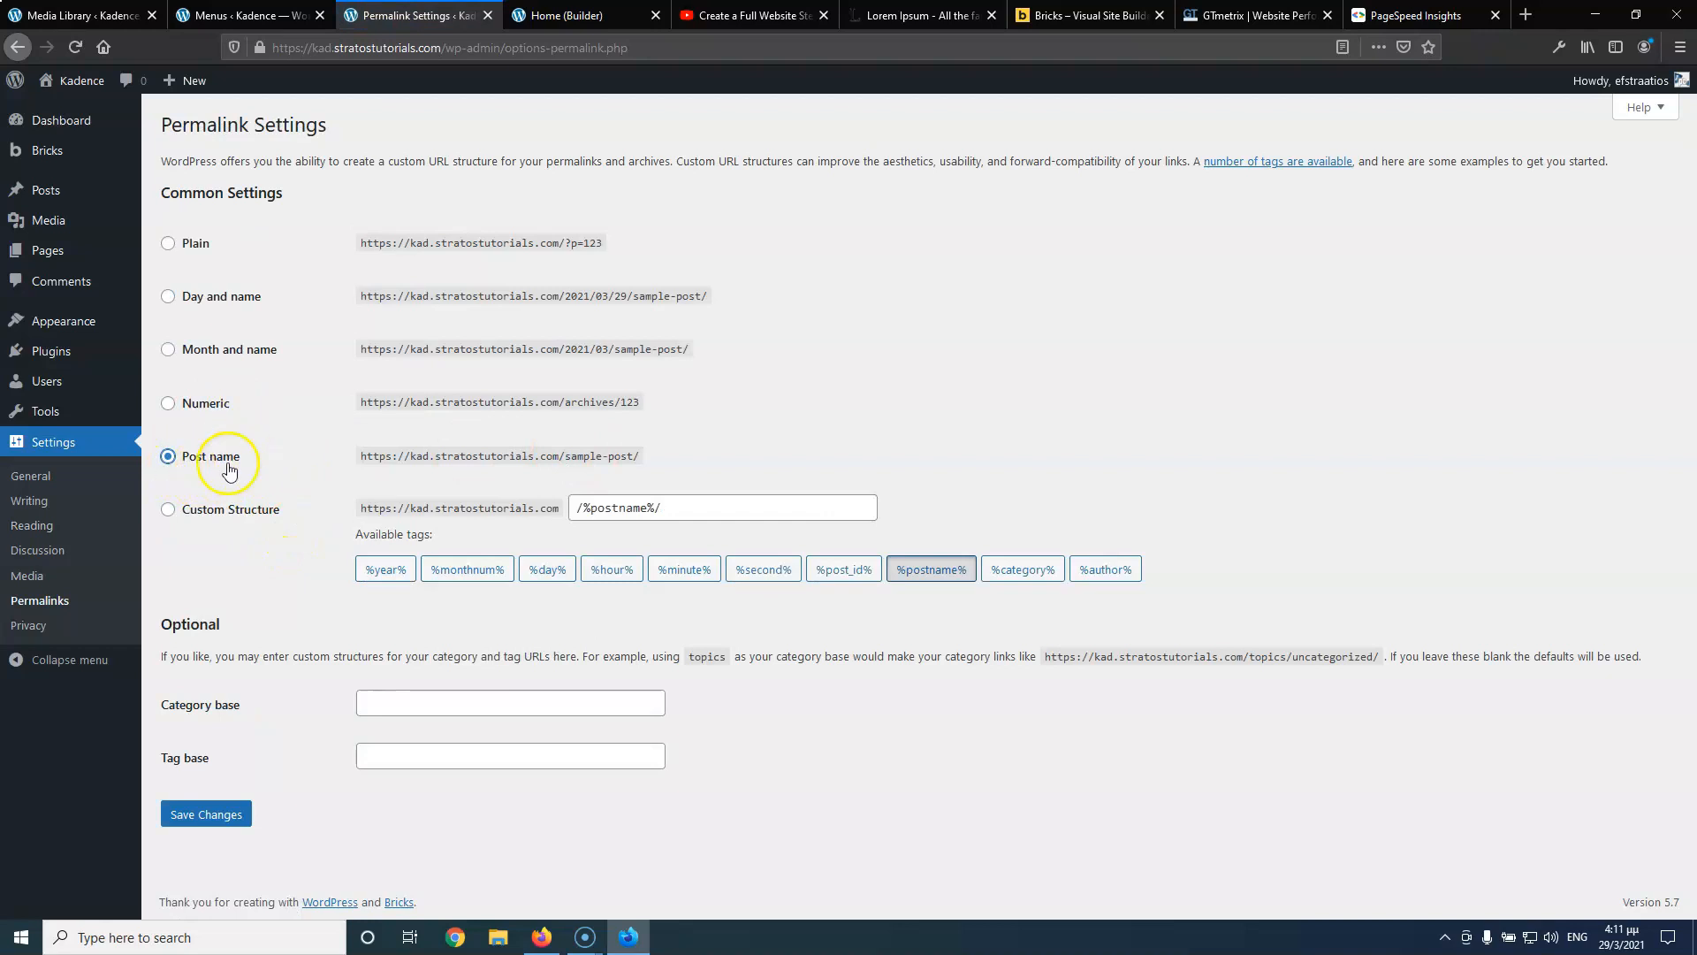
{"action": "left_click", "coordinate": [219, 814]}
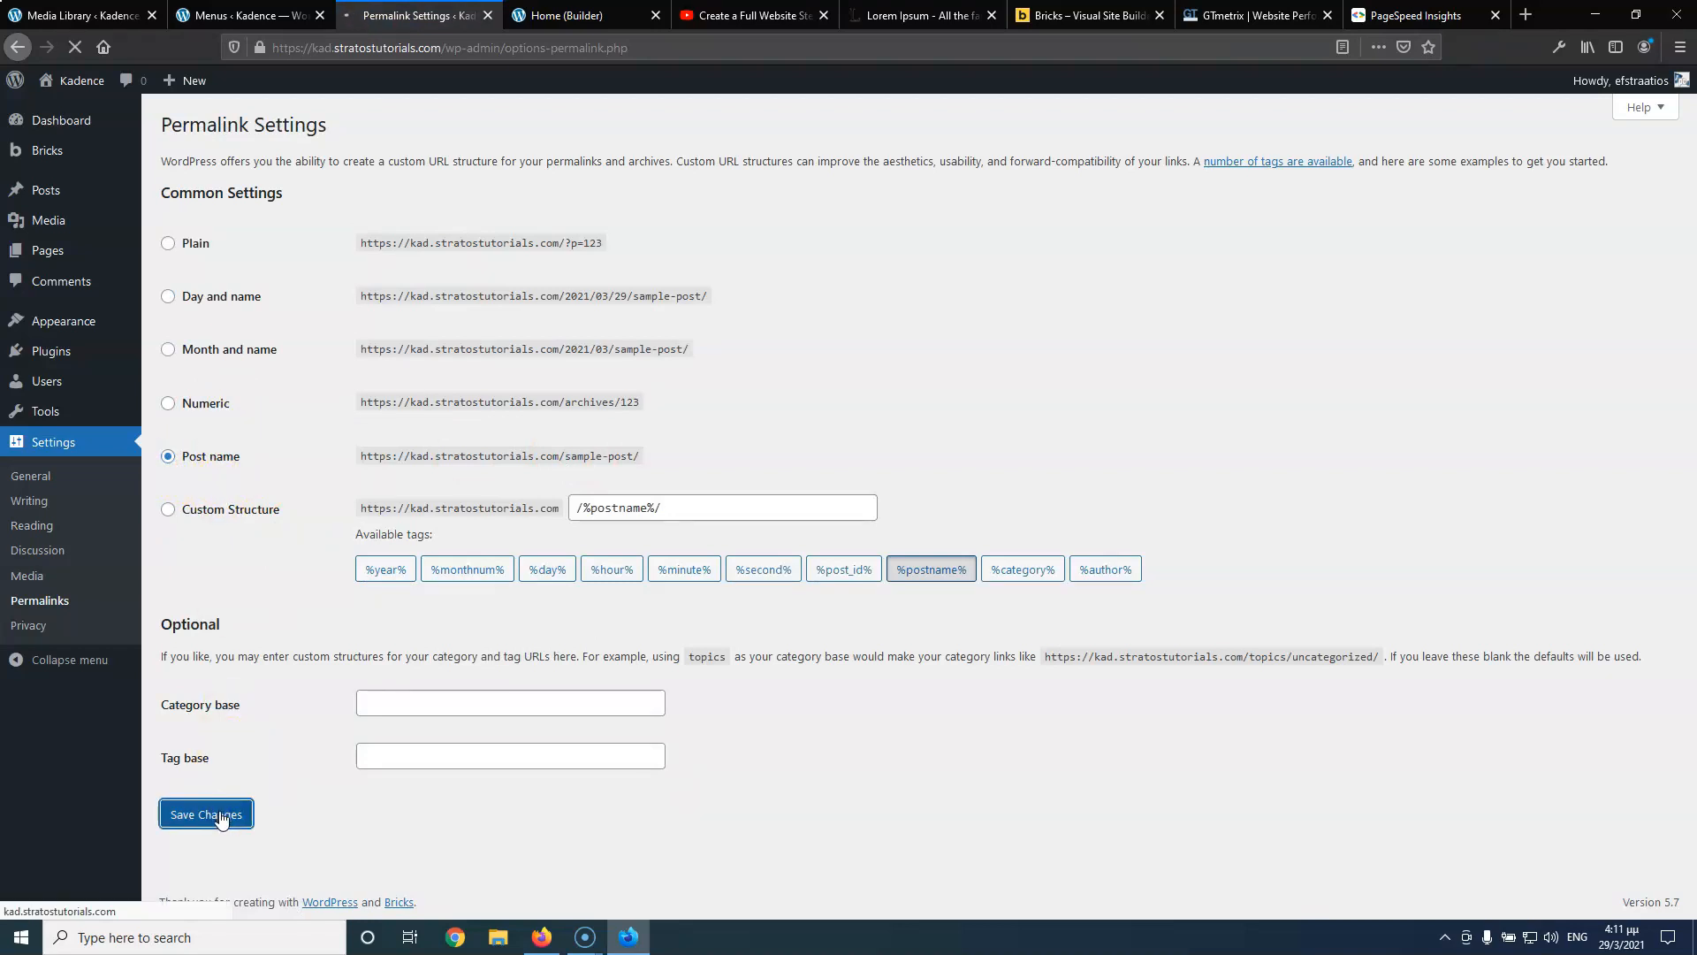
{"action": "mouse_move", "coordinate": [61, 151]}
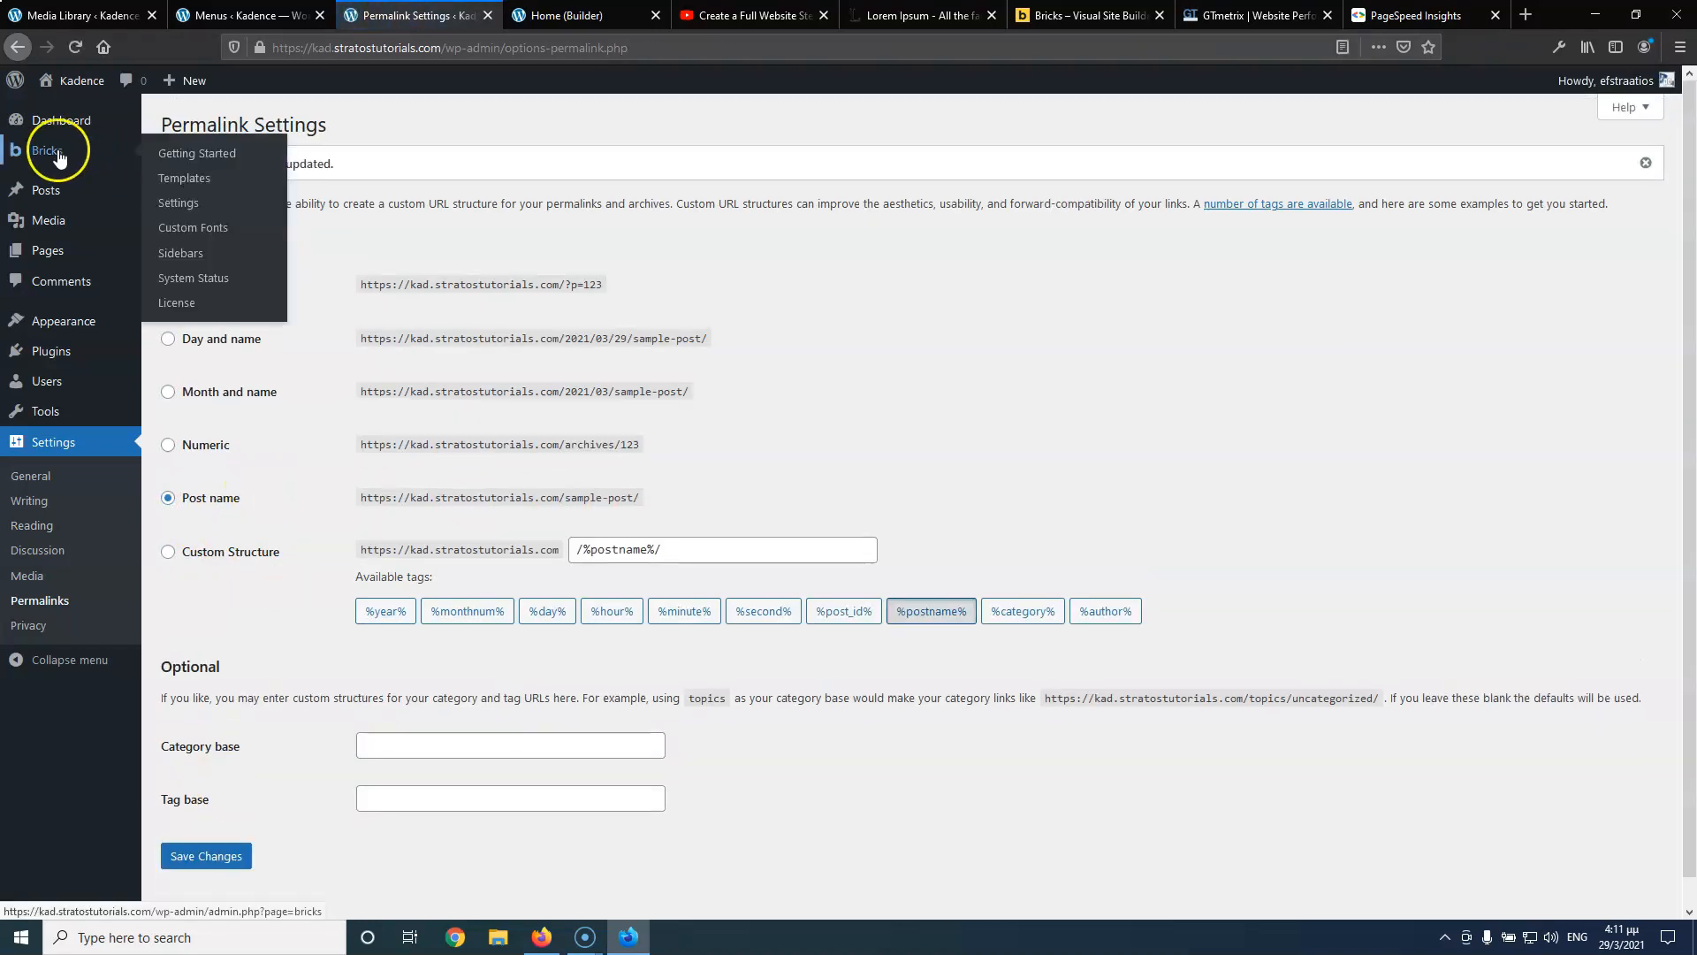
Start a new Bricks template from the Templates list in a separate tab
{"action": "left_click", "coordinate": [186, 180]}
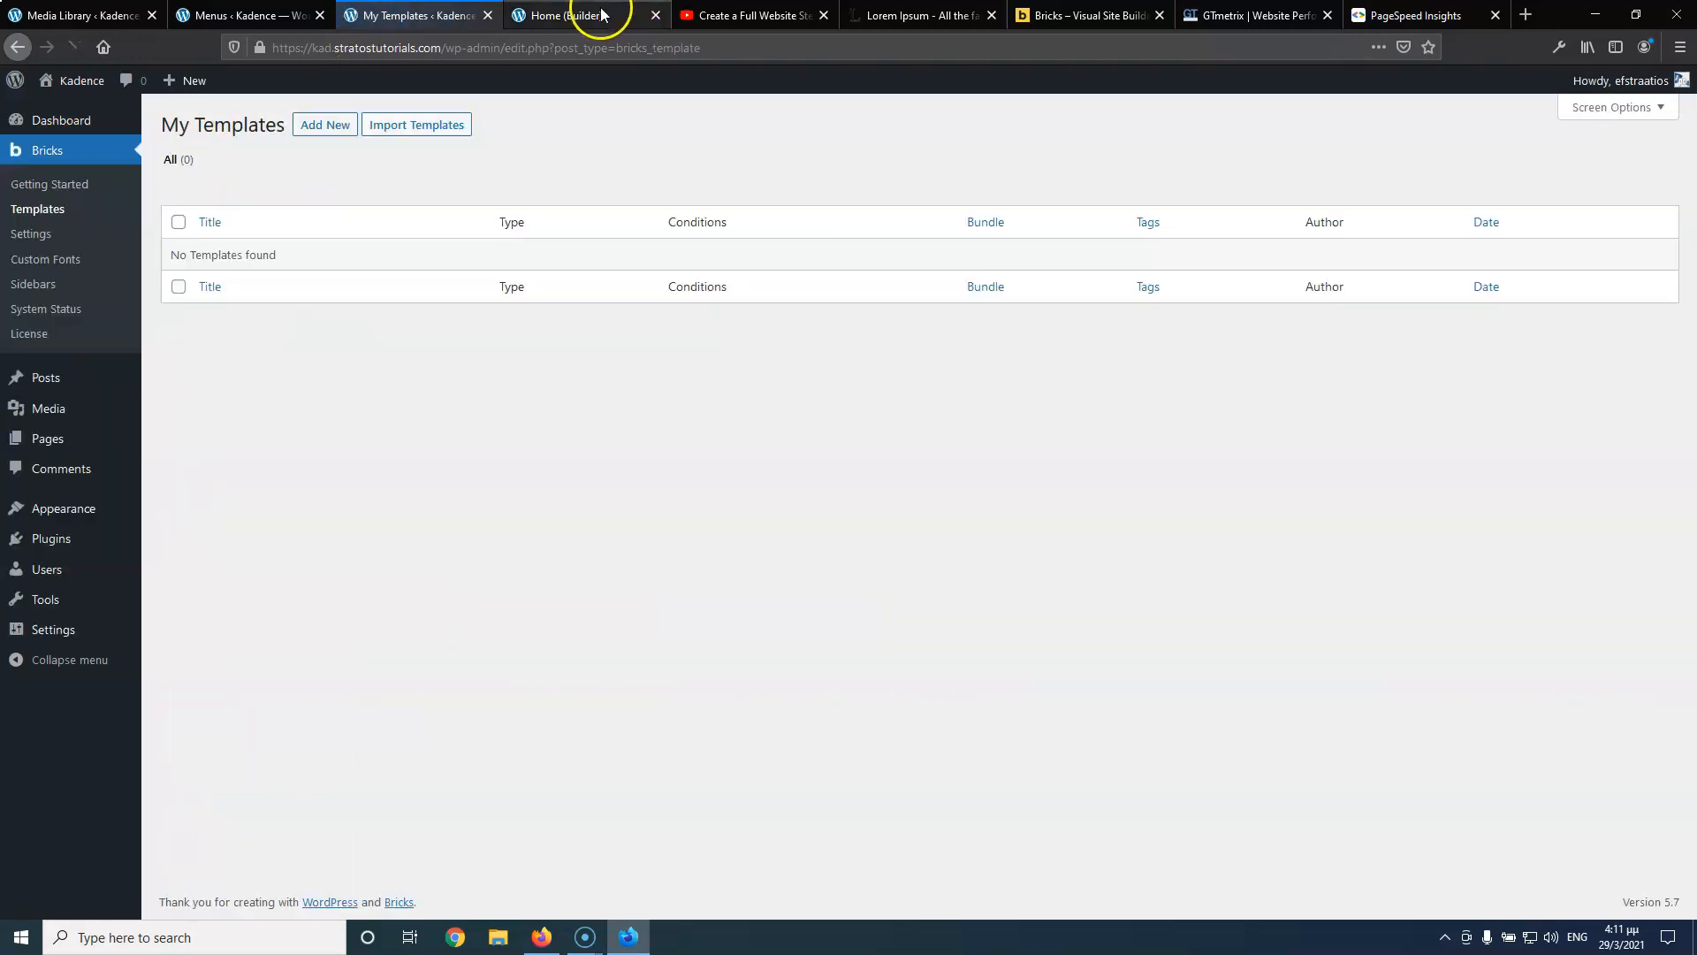
{"action": "middle_click", "coordinate": [330, 130]}
{"action": "left_click", "coordinate": [527, 13]}
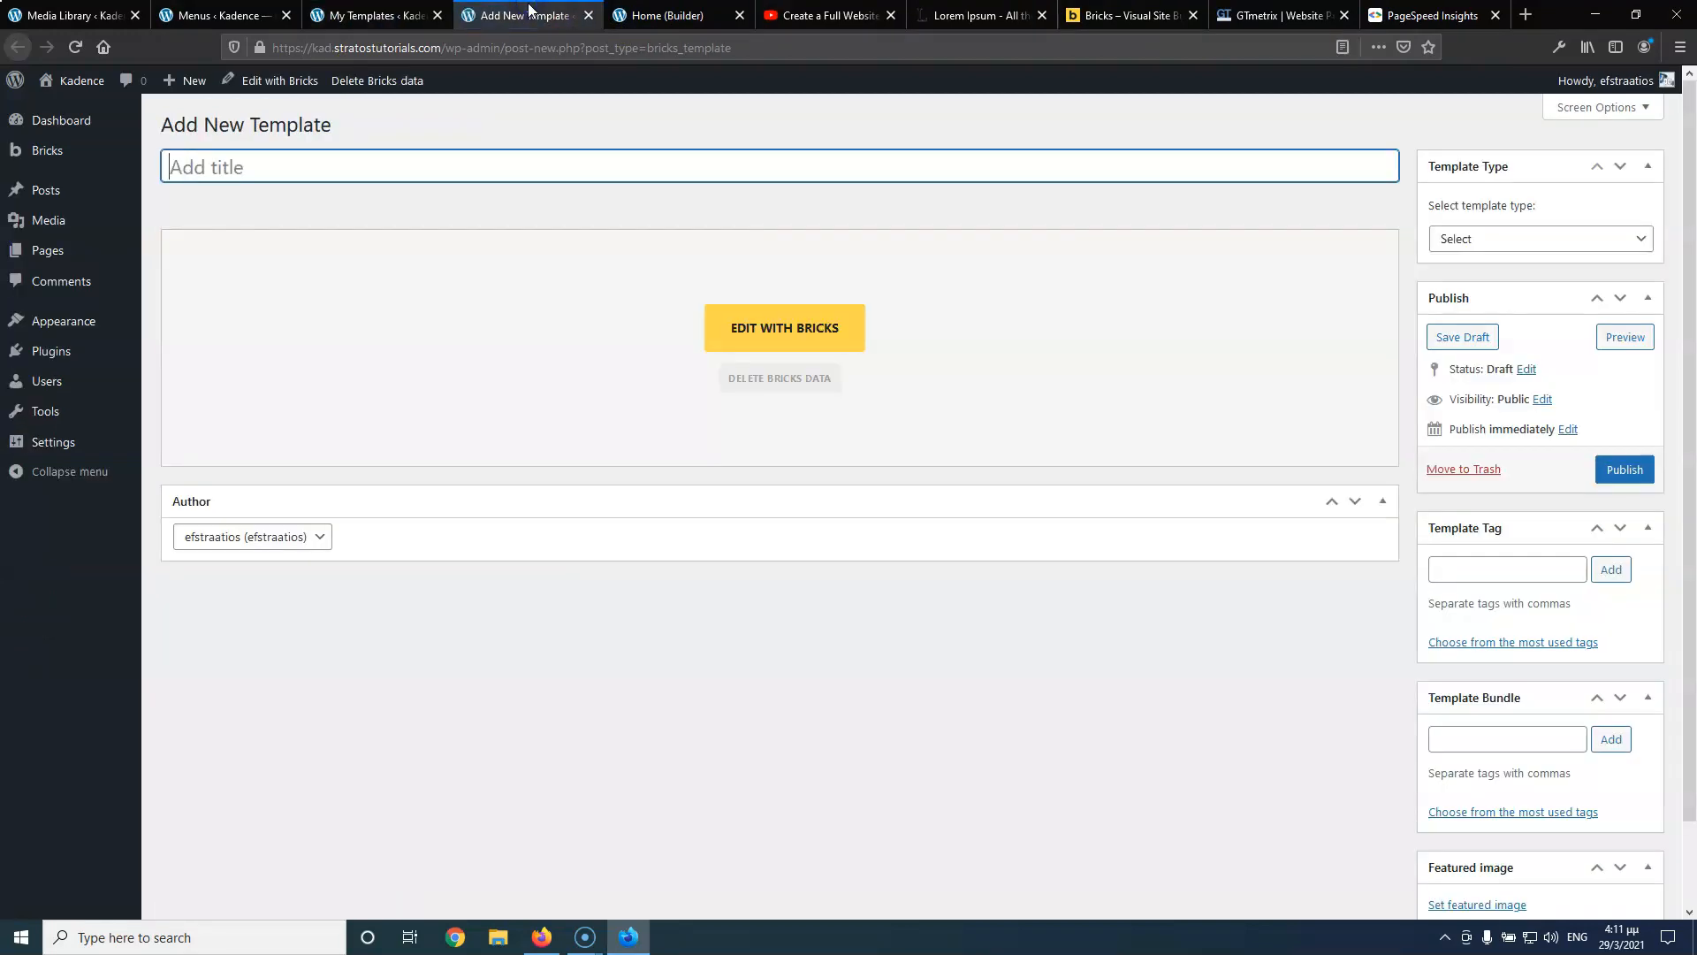
Title the template Header, set its type to Header, publish it, and edit with Bricks
{"action": "left_click", "coordinate": [399, 161]}
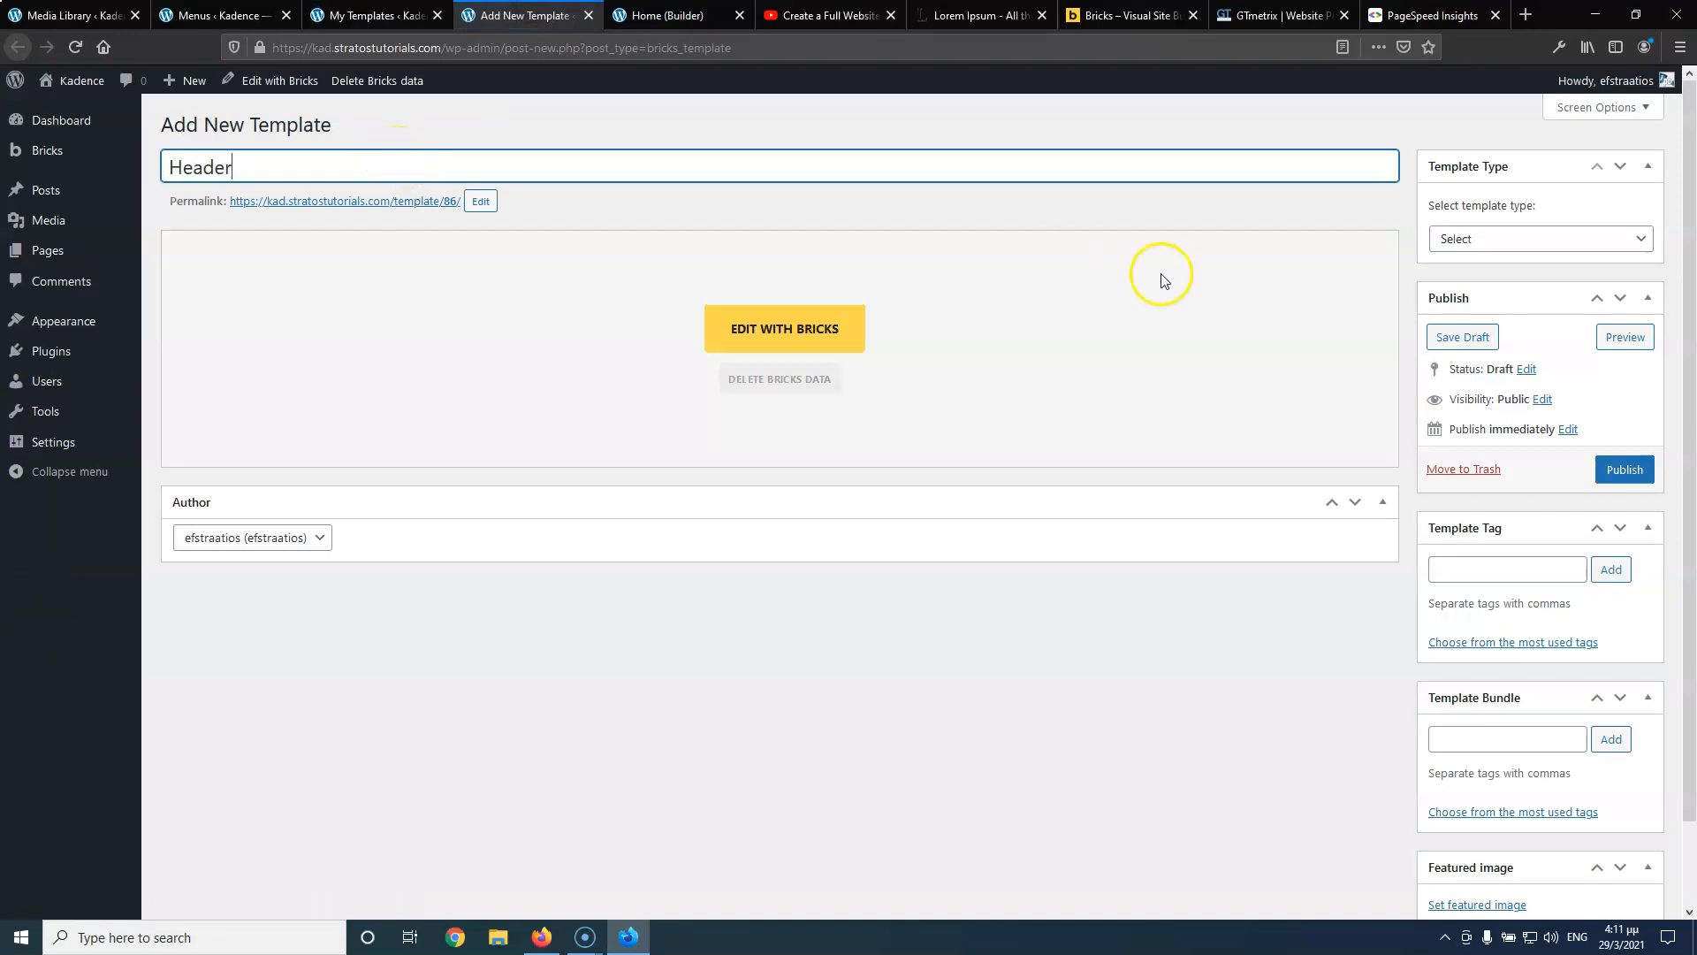
{"action": "left_click", "coordinate": [1495, 238]}
{"action": "left_click", "coordinate": [1488, 289]}
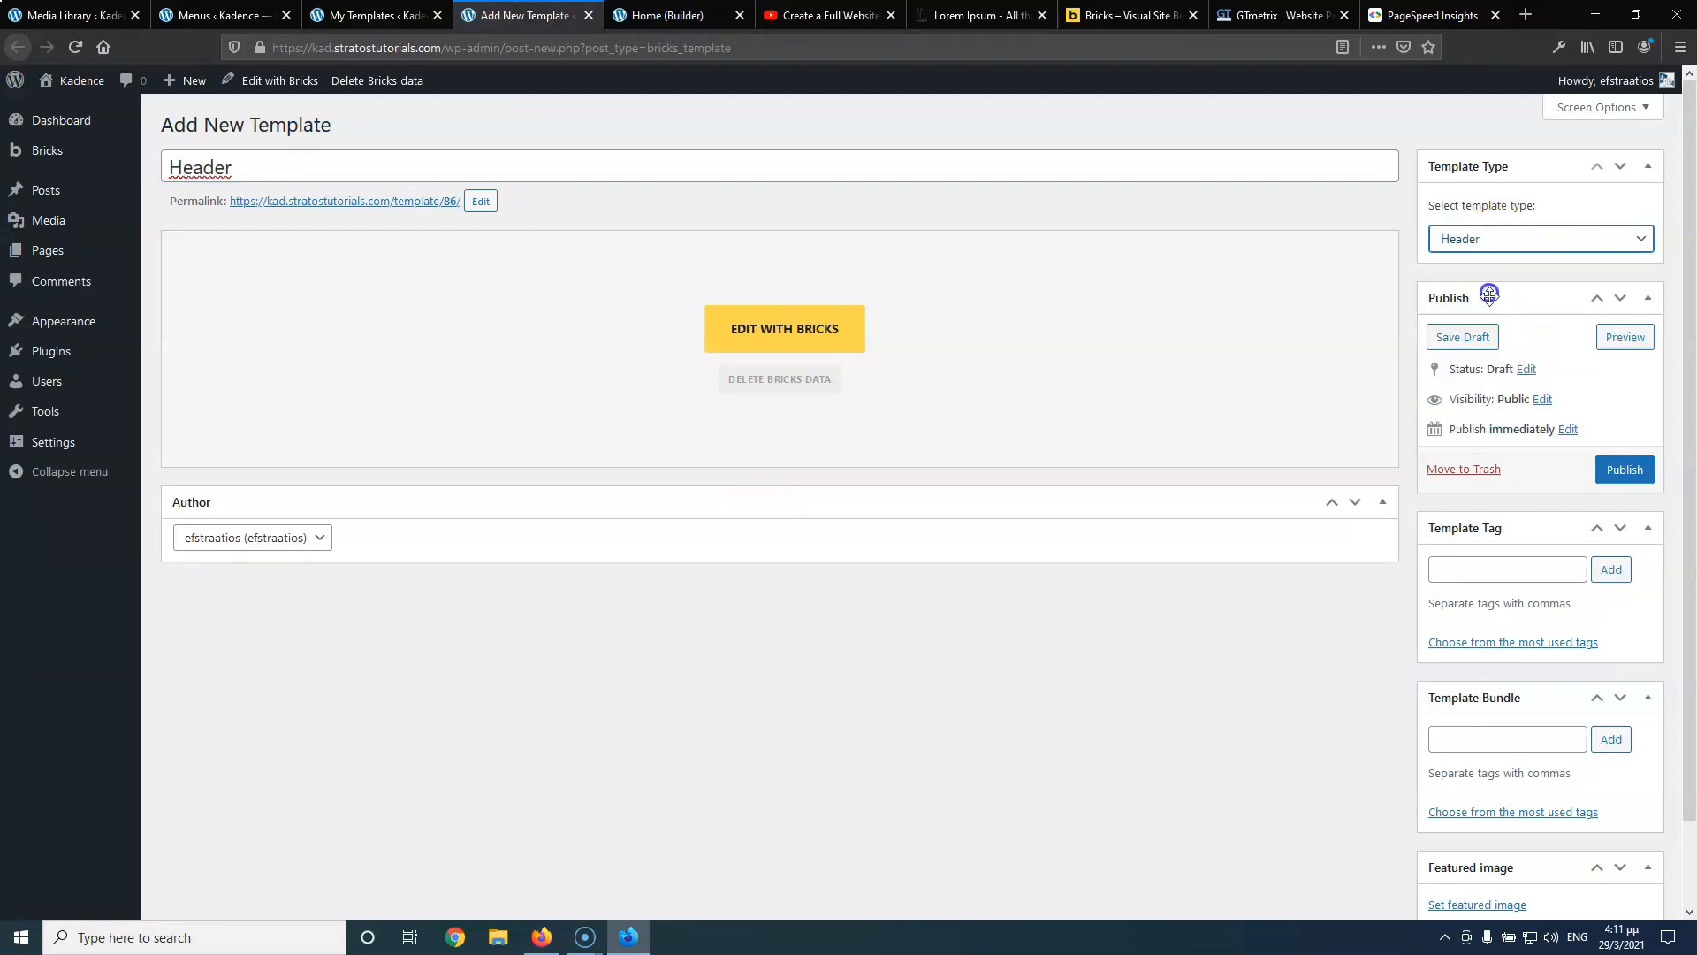
{"action": "left_click", "coordinate": [1611, 470]}
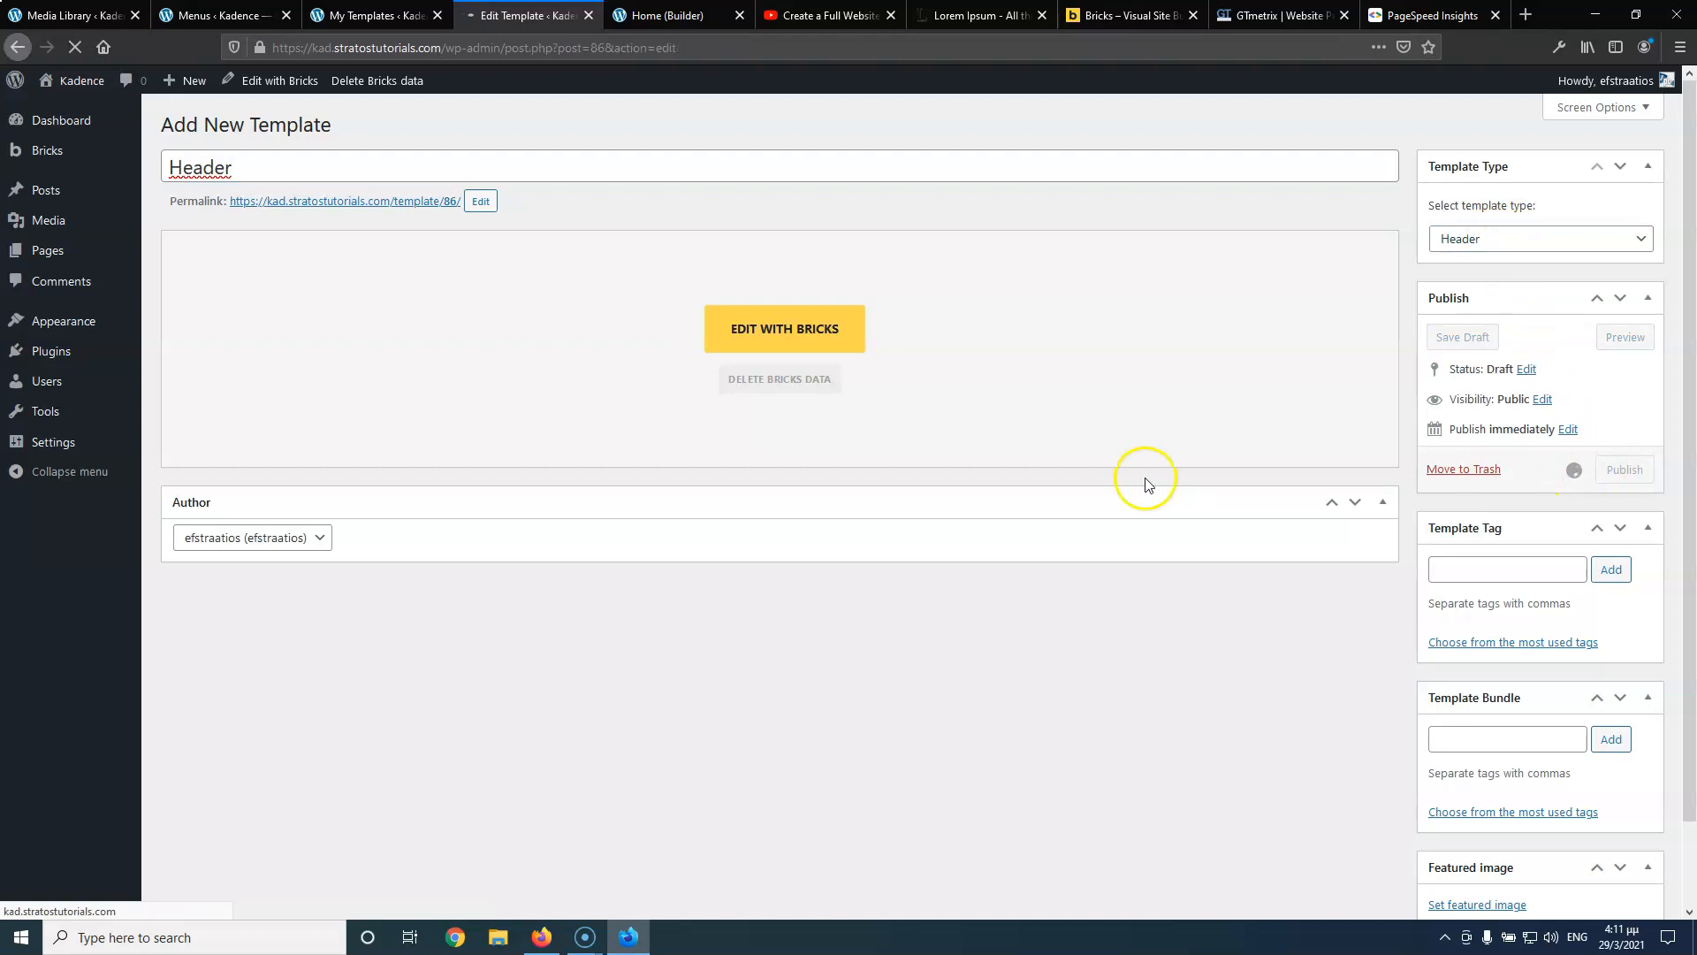
{"action": "left_click", "coordinate": [765, 394]}
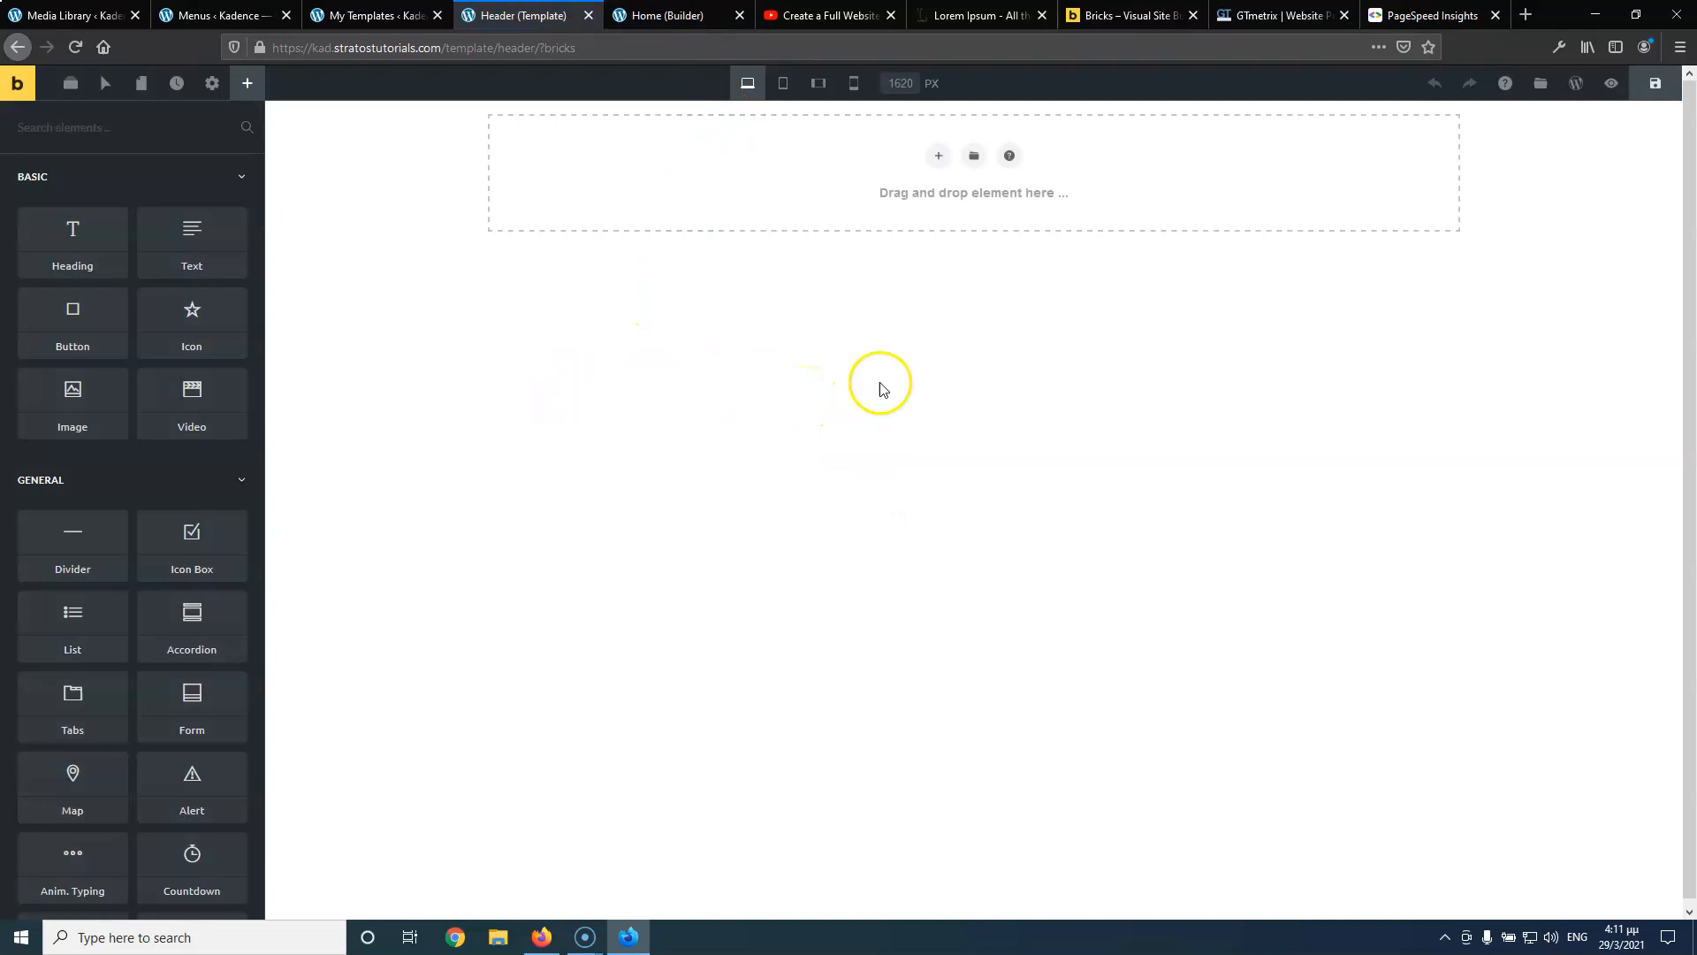
Set Populate Content to Single Post/page with Home (Page) and apply the preview
{"action": "left_click", "coordinate": [211, 84]}
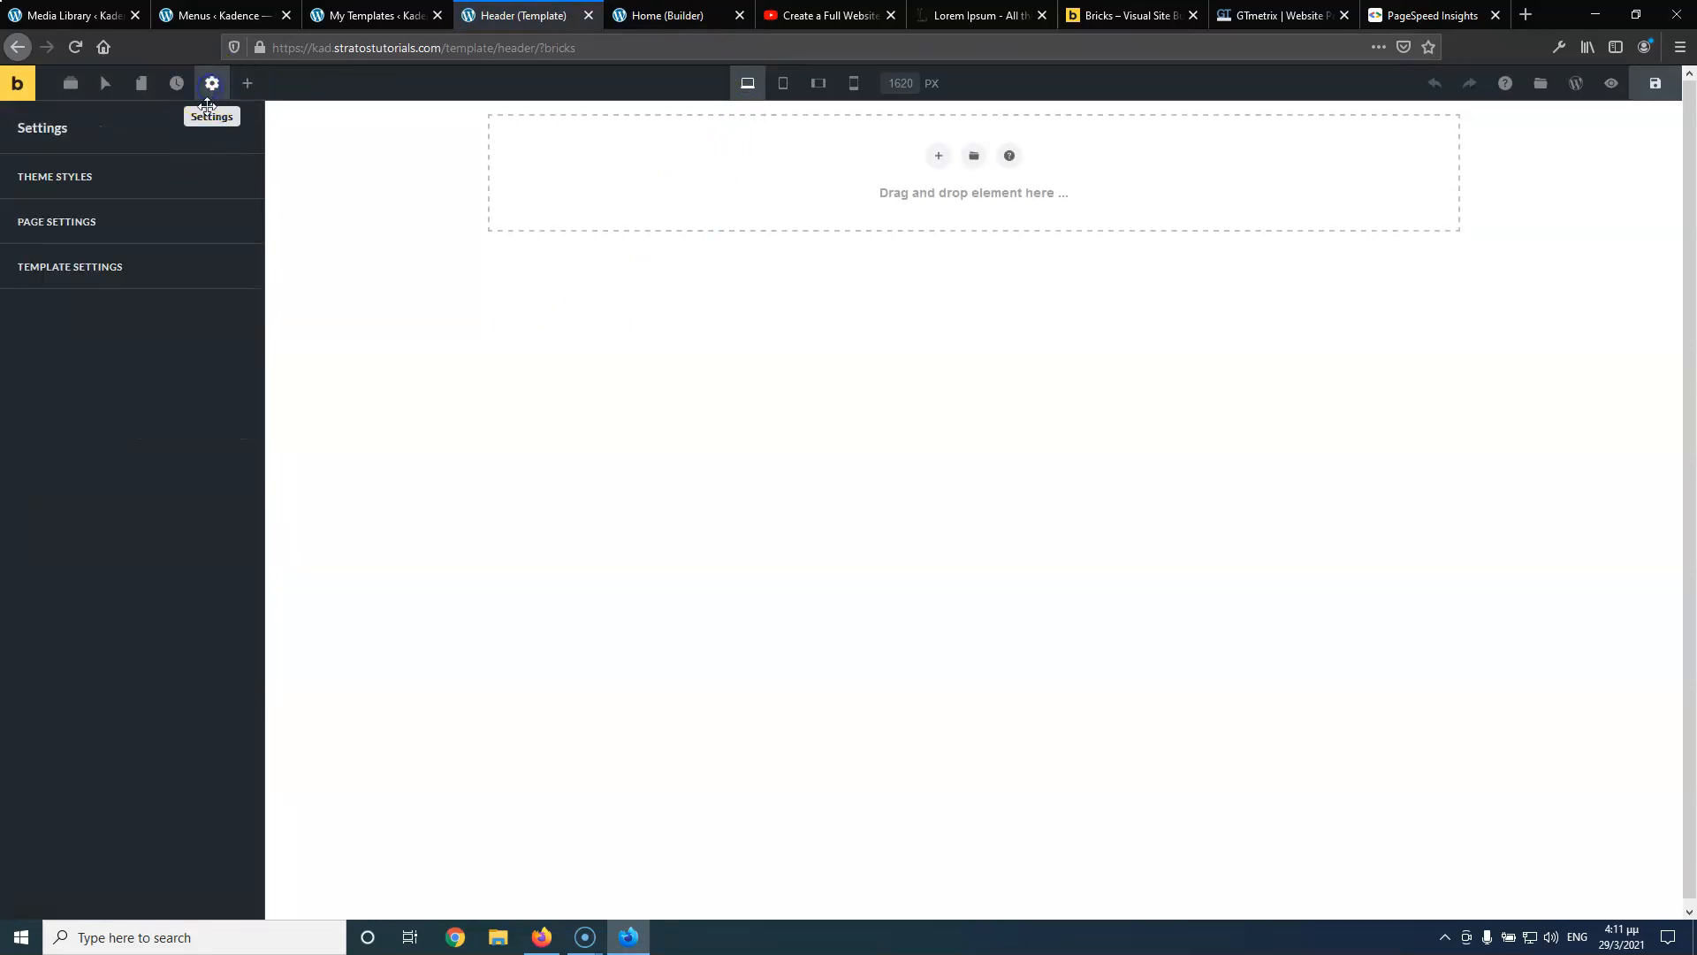
{"action": "left_click", "coordinate": [106, 267]}
{"action": "left_click", "coordinate": [92, 421]}
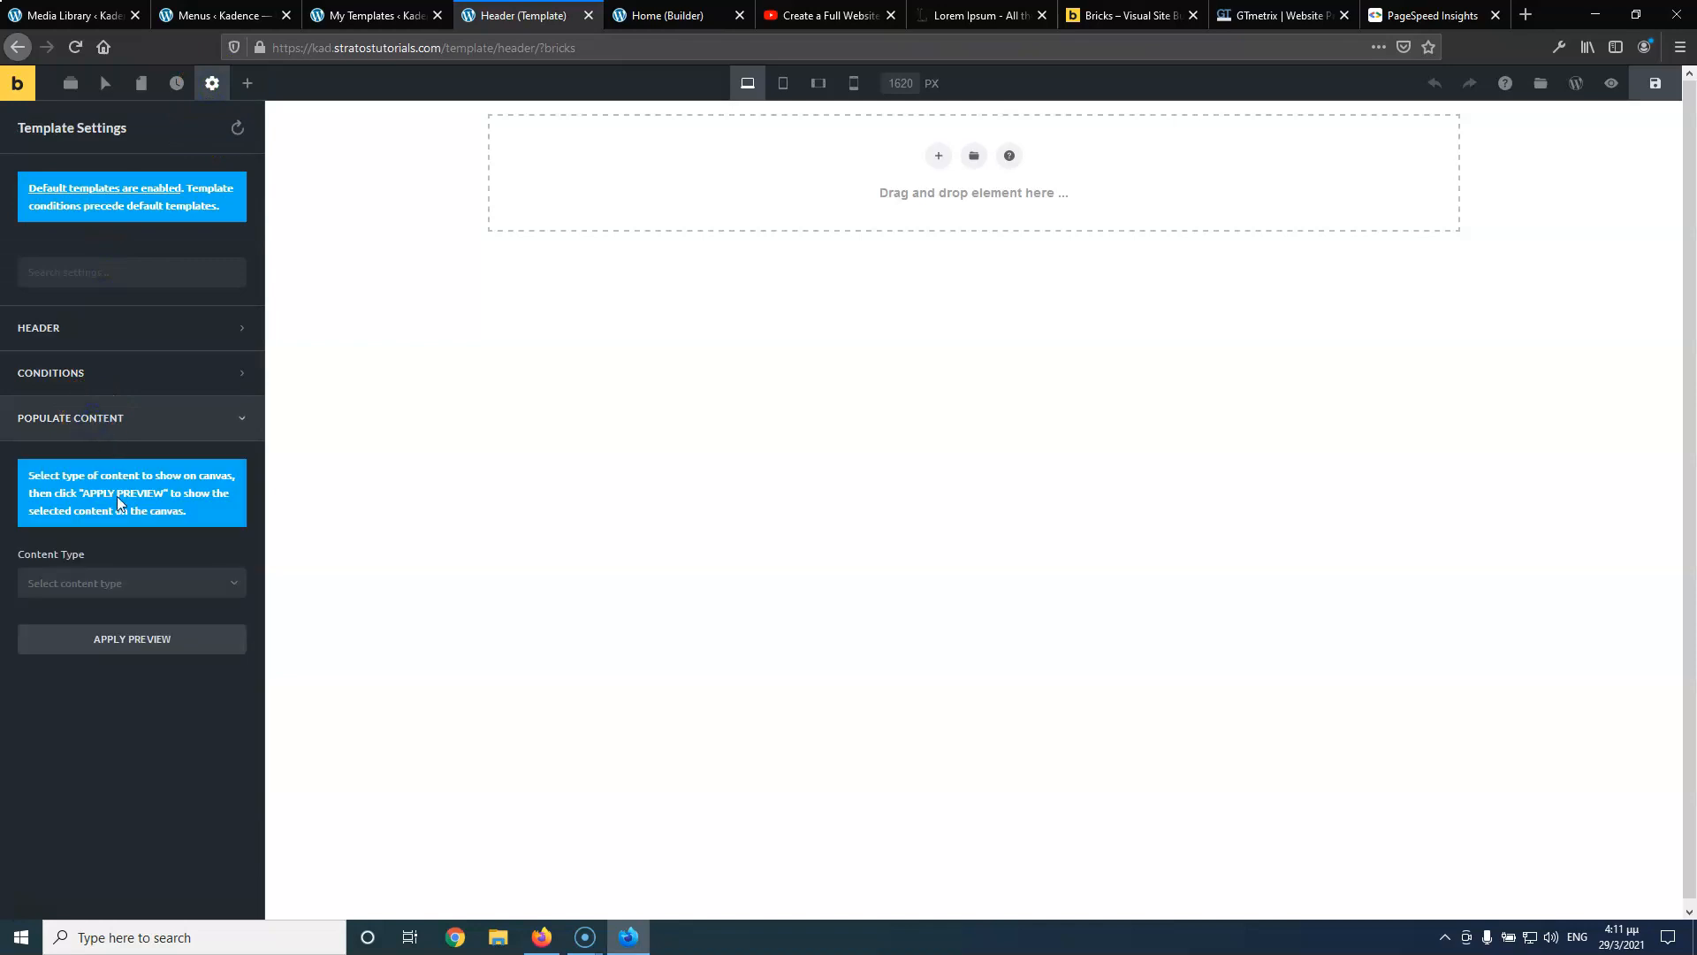
{"action": "left_click", "coordinate": [86, 591]}
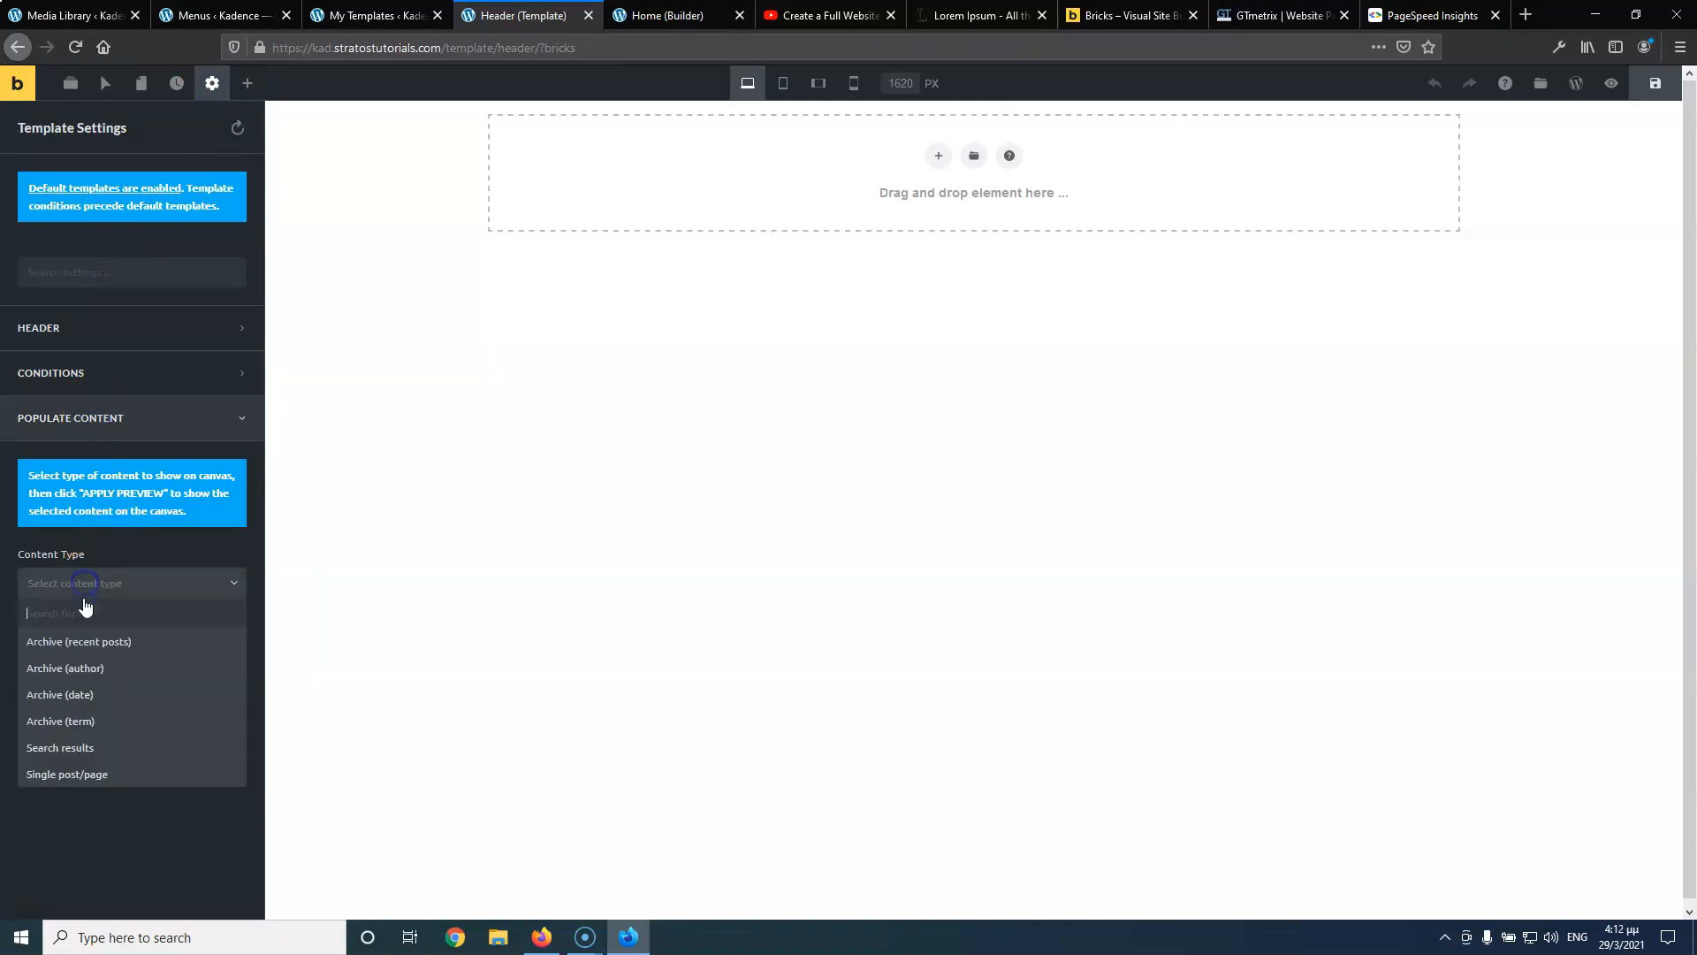
{"action": "left_click", "coordinate": [86, 770]}
{"action": "left_click", "coordinate": [114, 653]}
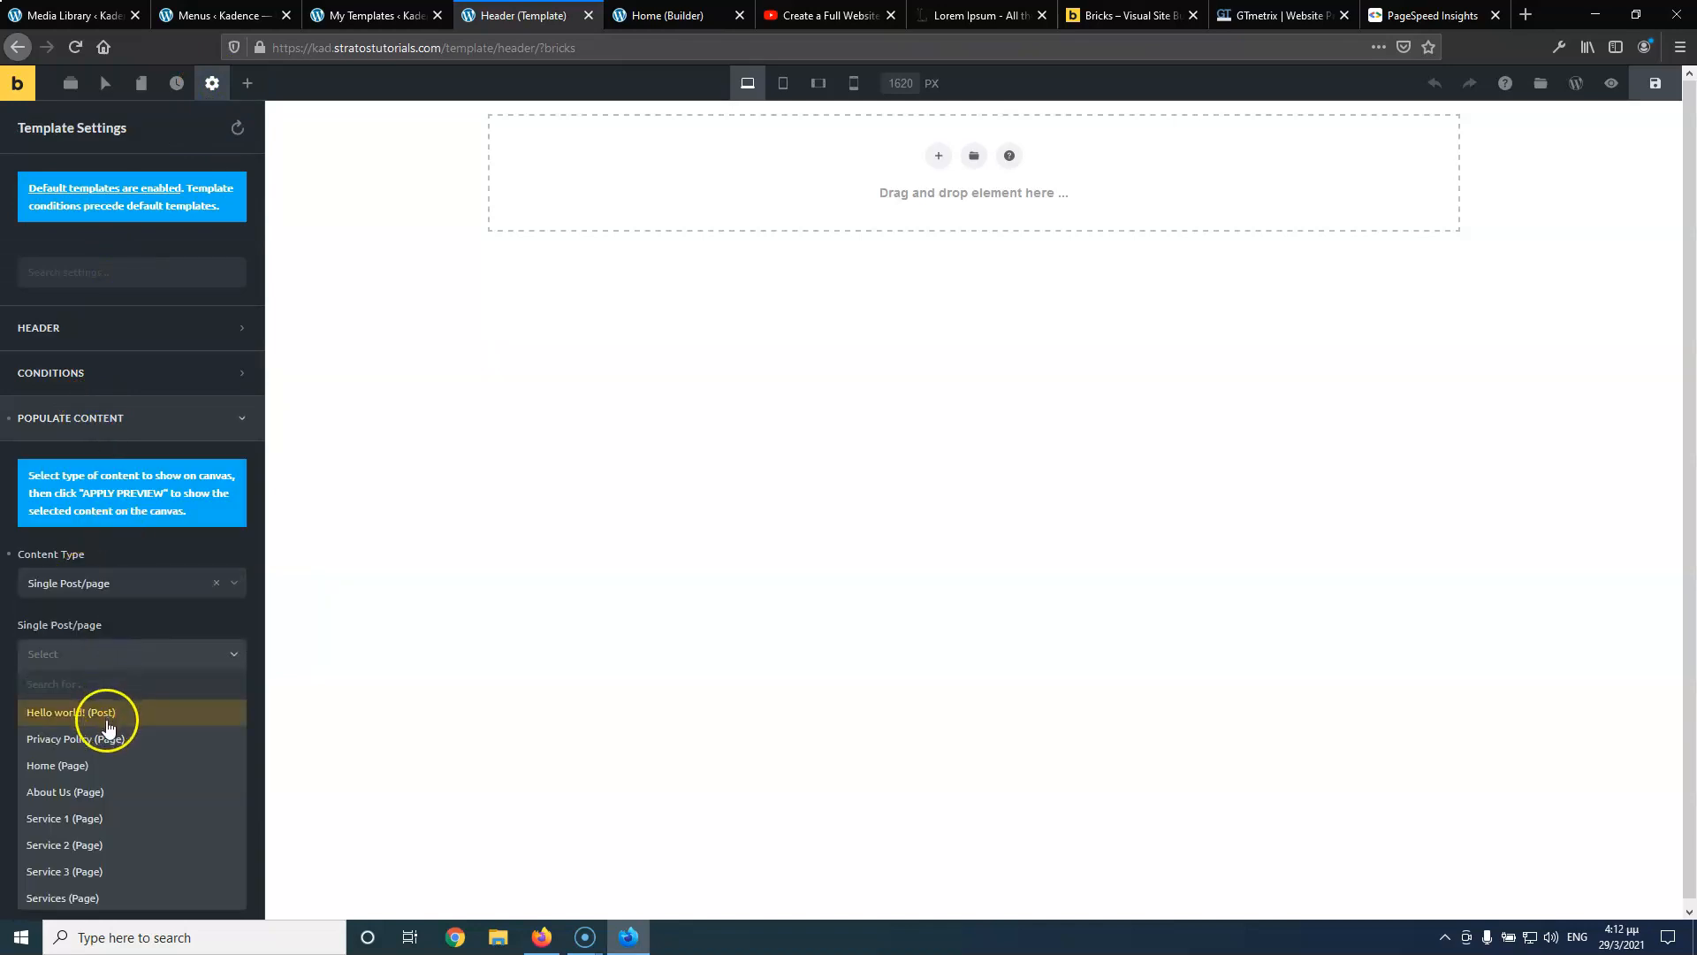
{"action": "left_click", "coordinate": [103, 768]}
{"action": "left_click", "coordinate": [133, 714]}
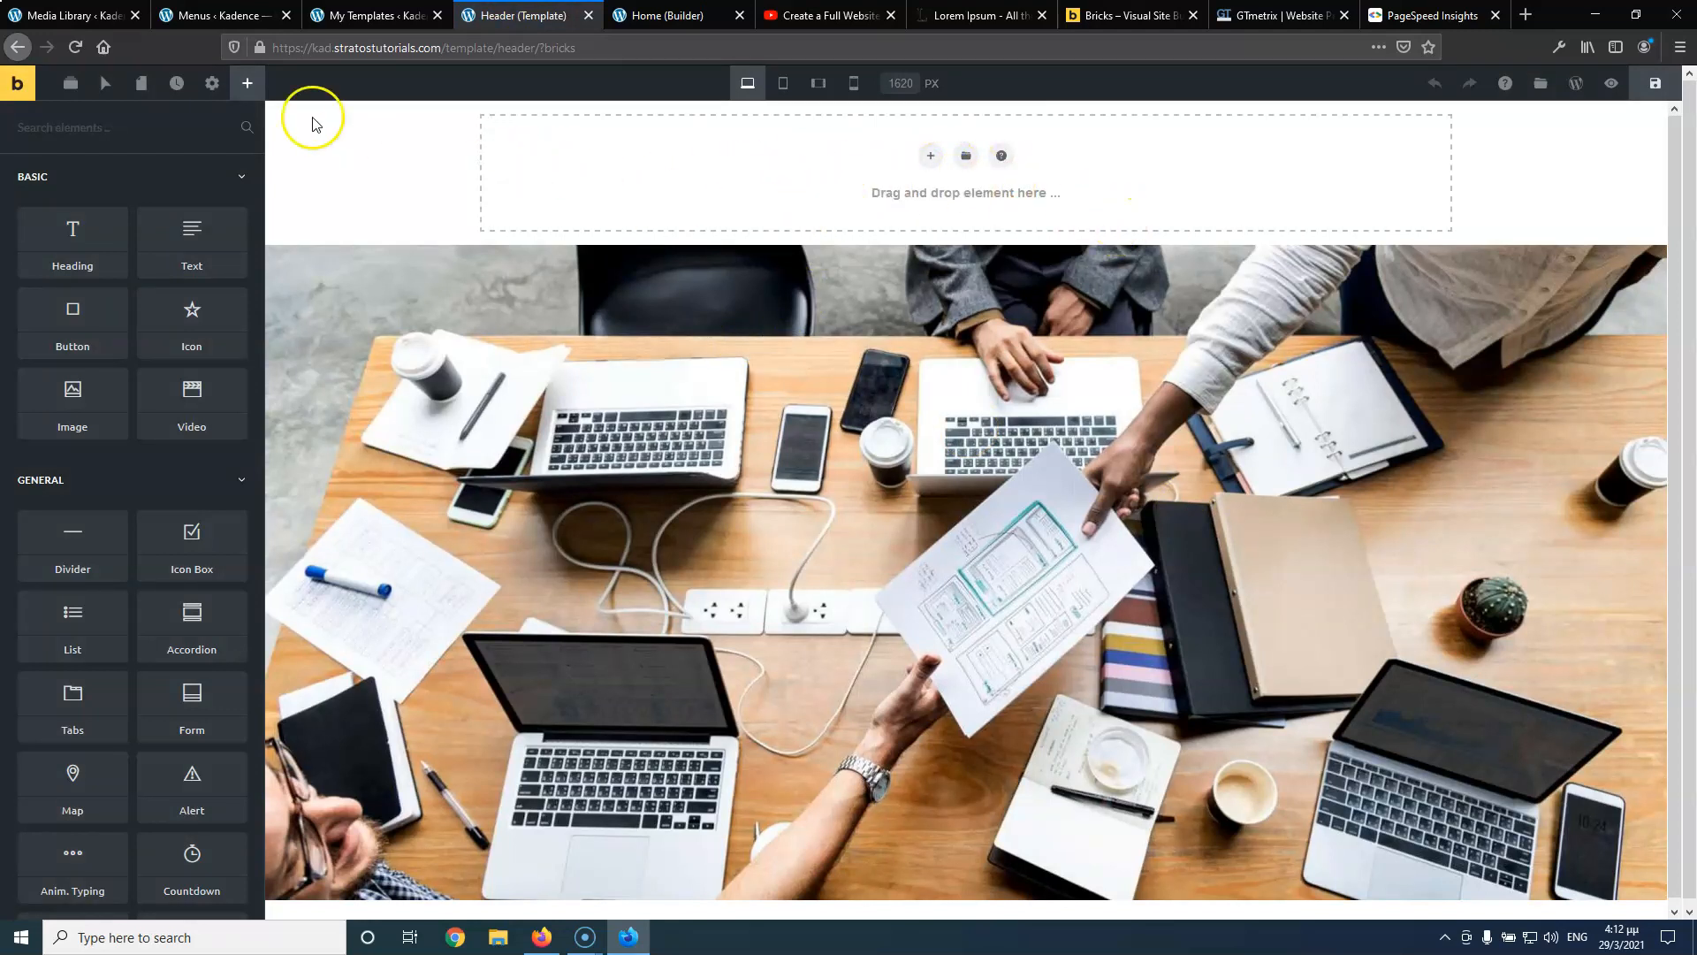
{"action": "left_click", "coordinate": [213, 87]}
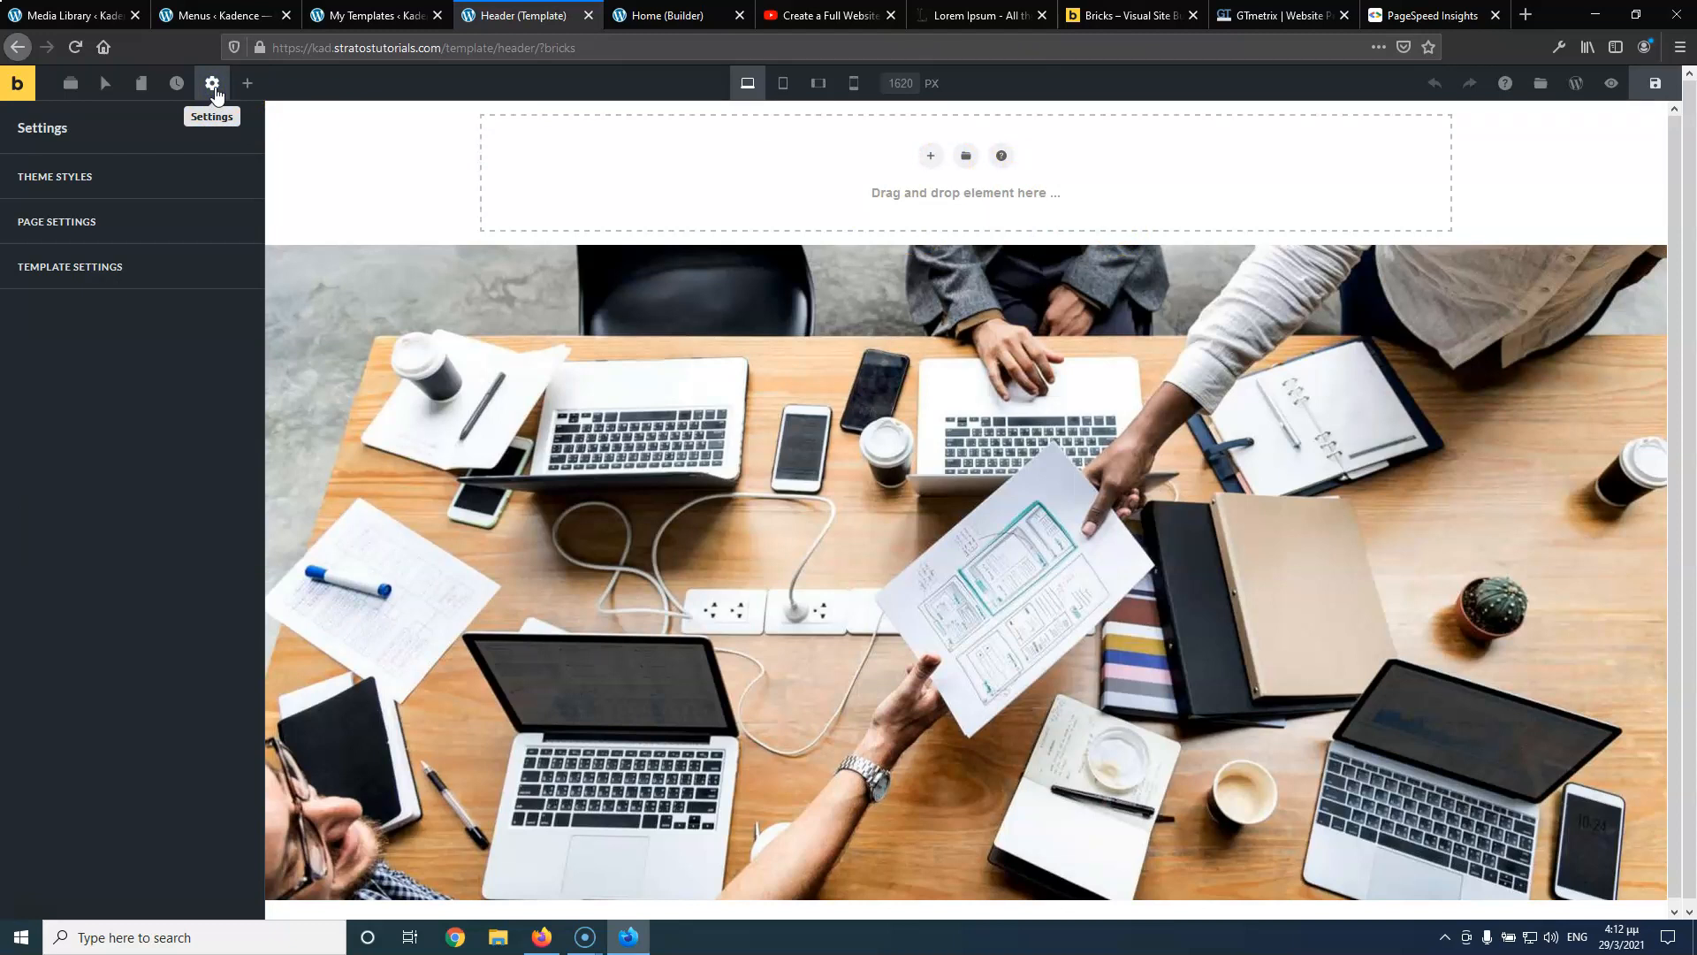
Create a new theme style named Stratos
{"action": "left_click", "coordinate": [85, 181]}
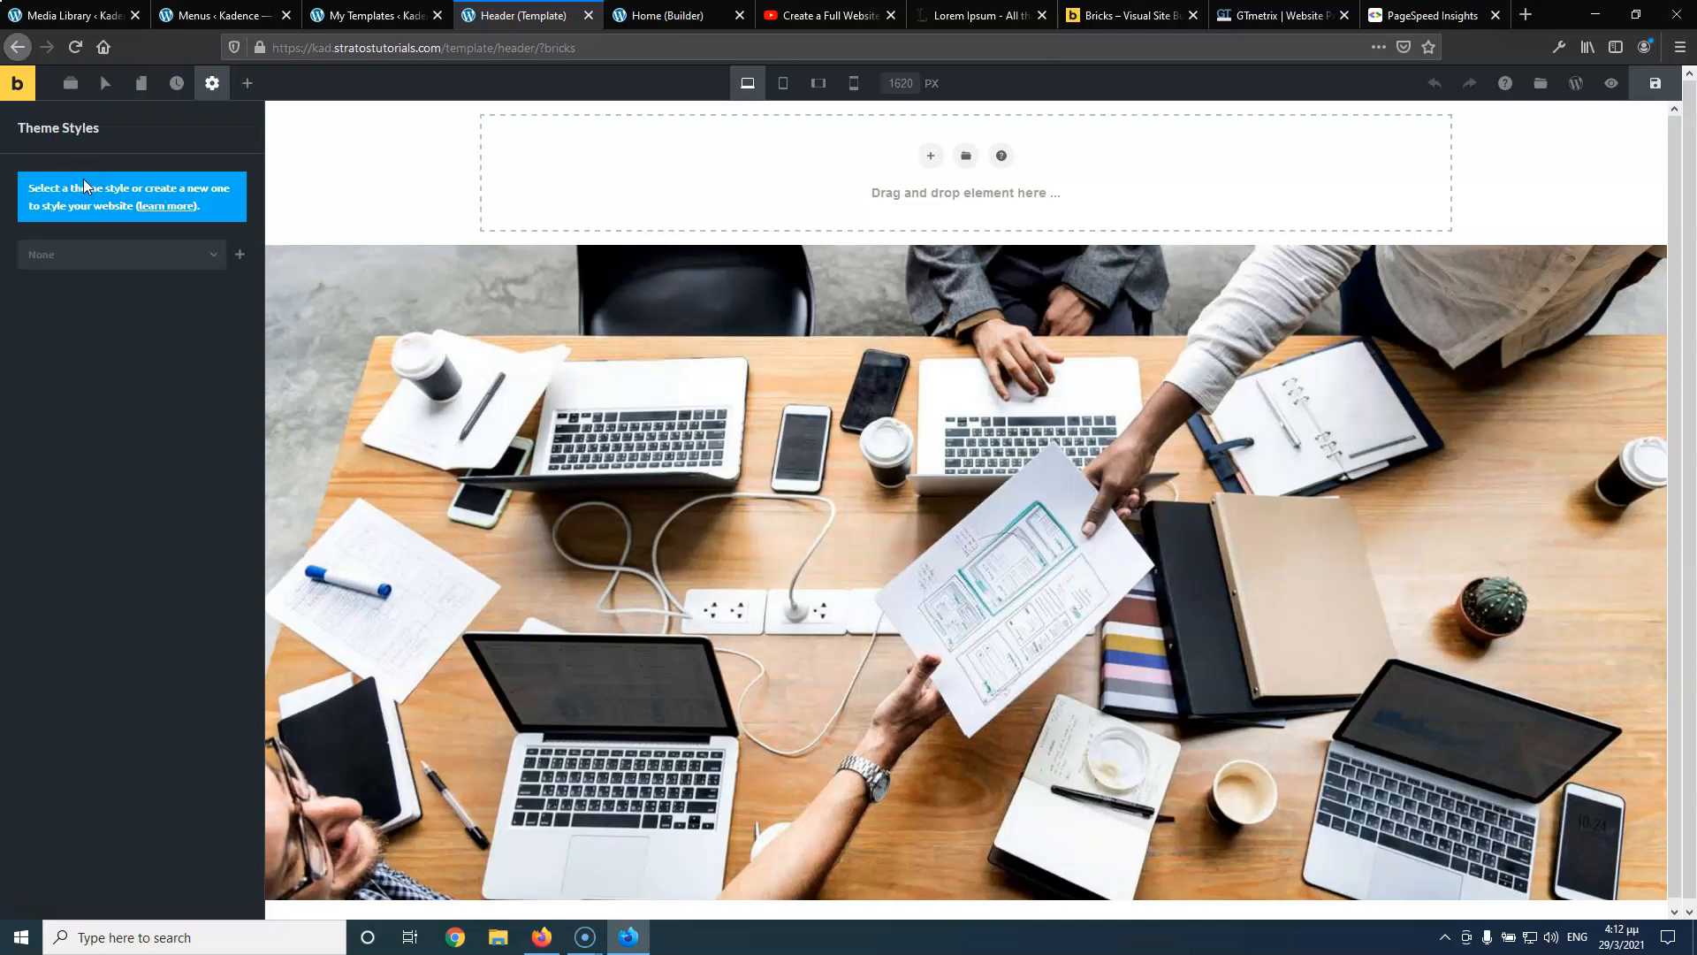
{"action": "left_click", "coordinate": [95, 255]}
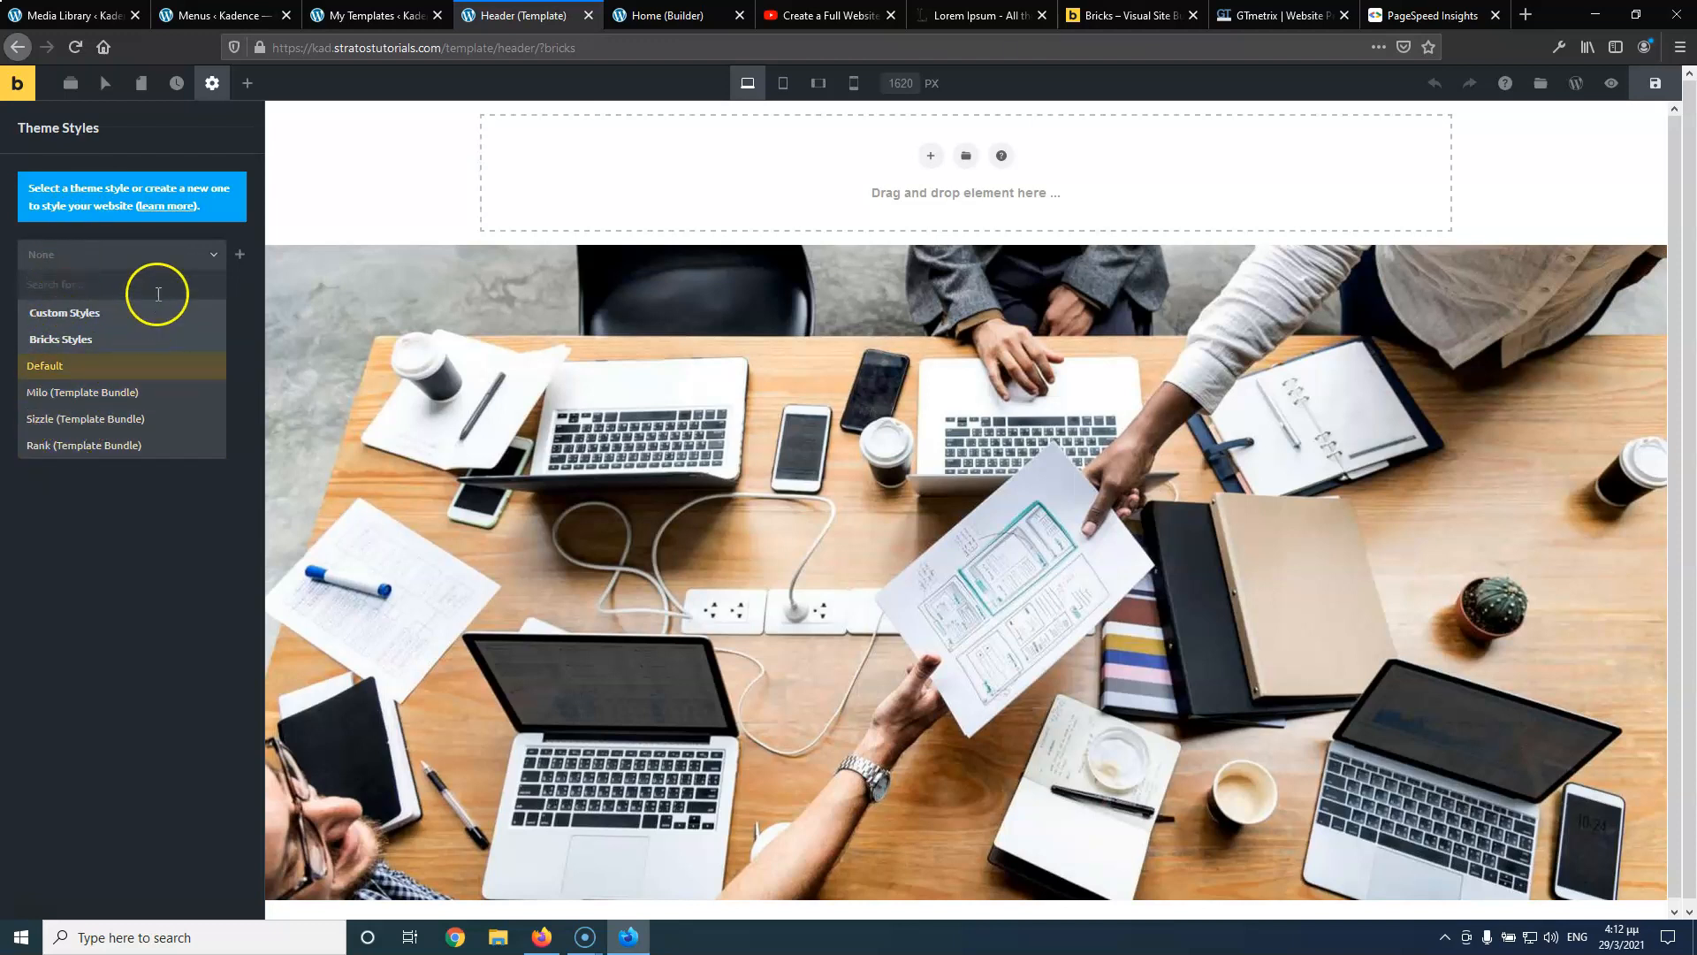
{"action": "left_click", "coordinate": [239, 256]}
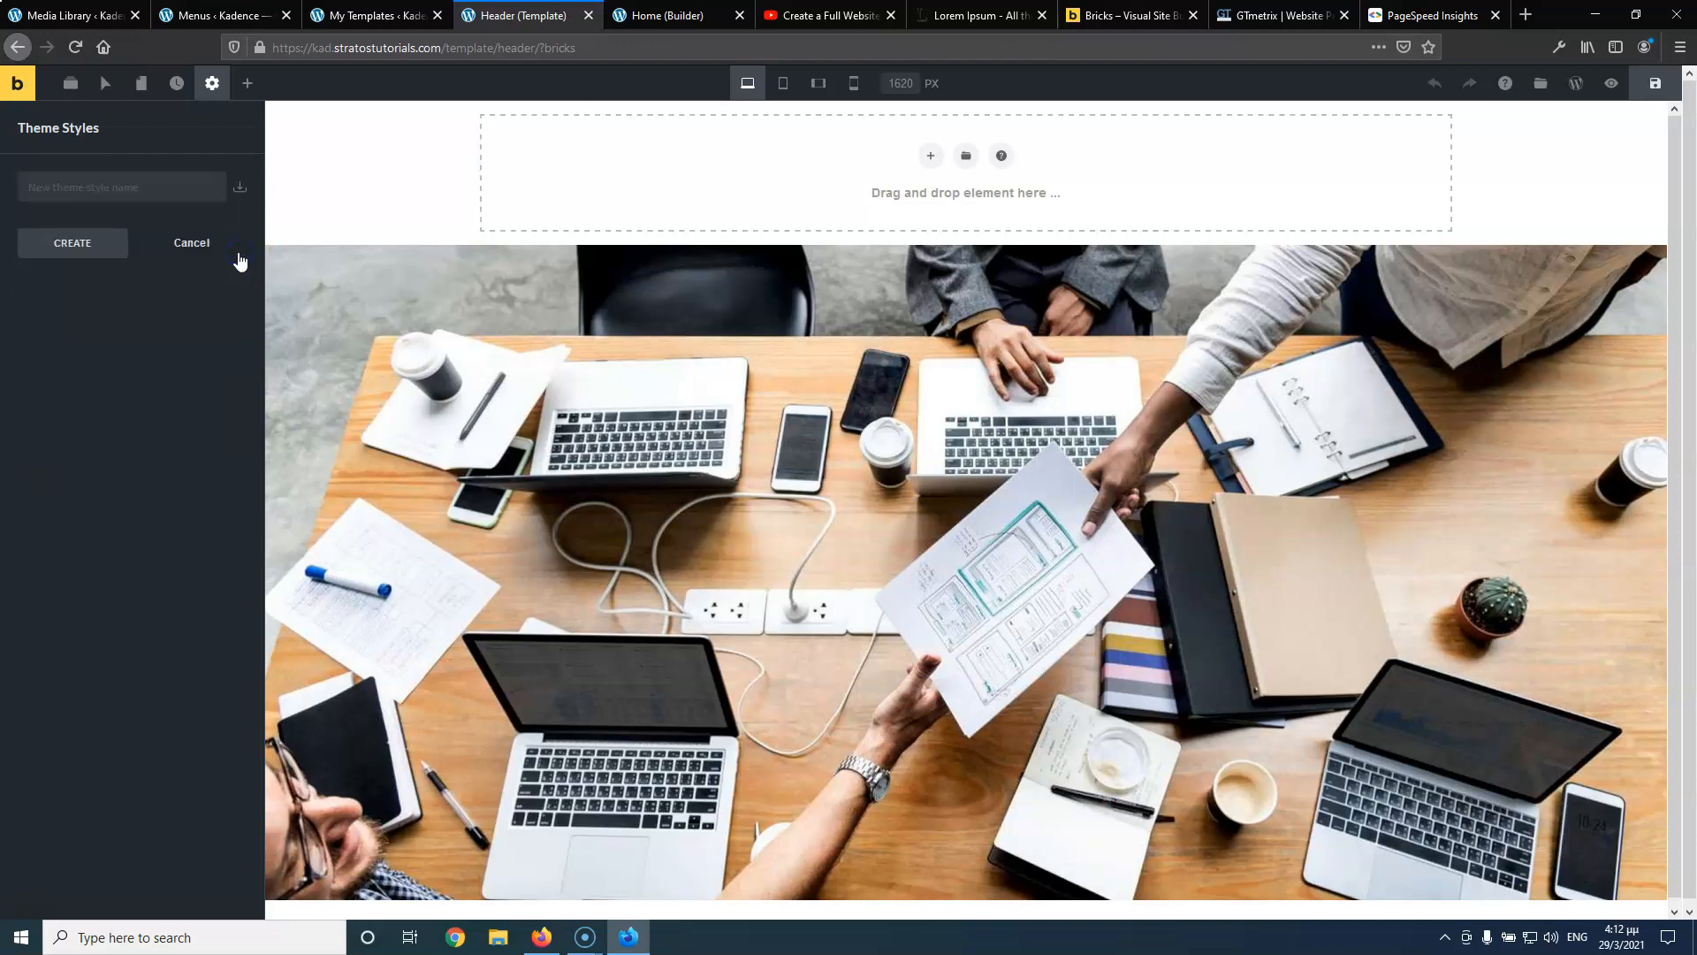
{"action": "left_click", "coordinate": [135, 187]}
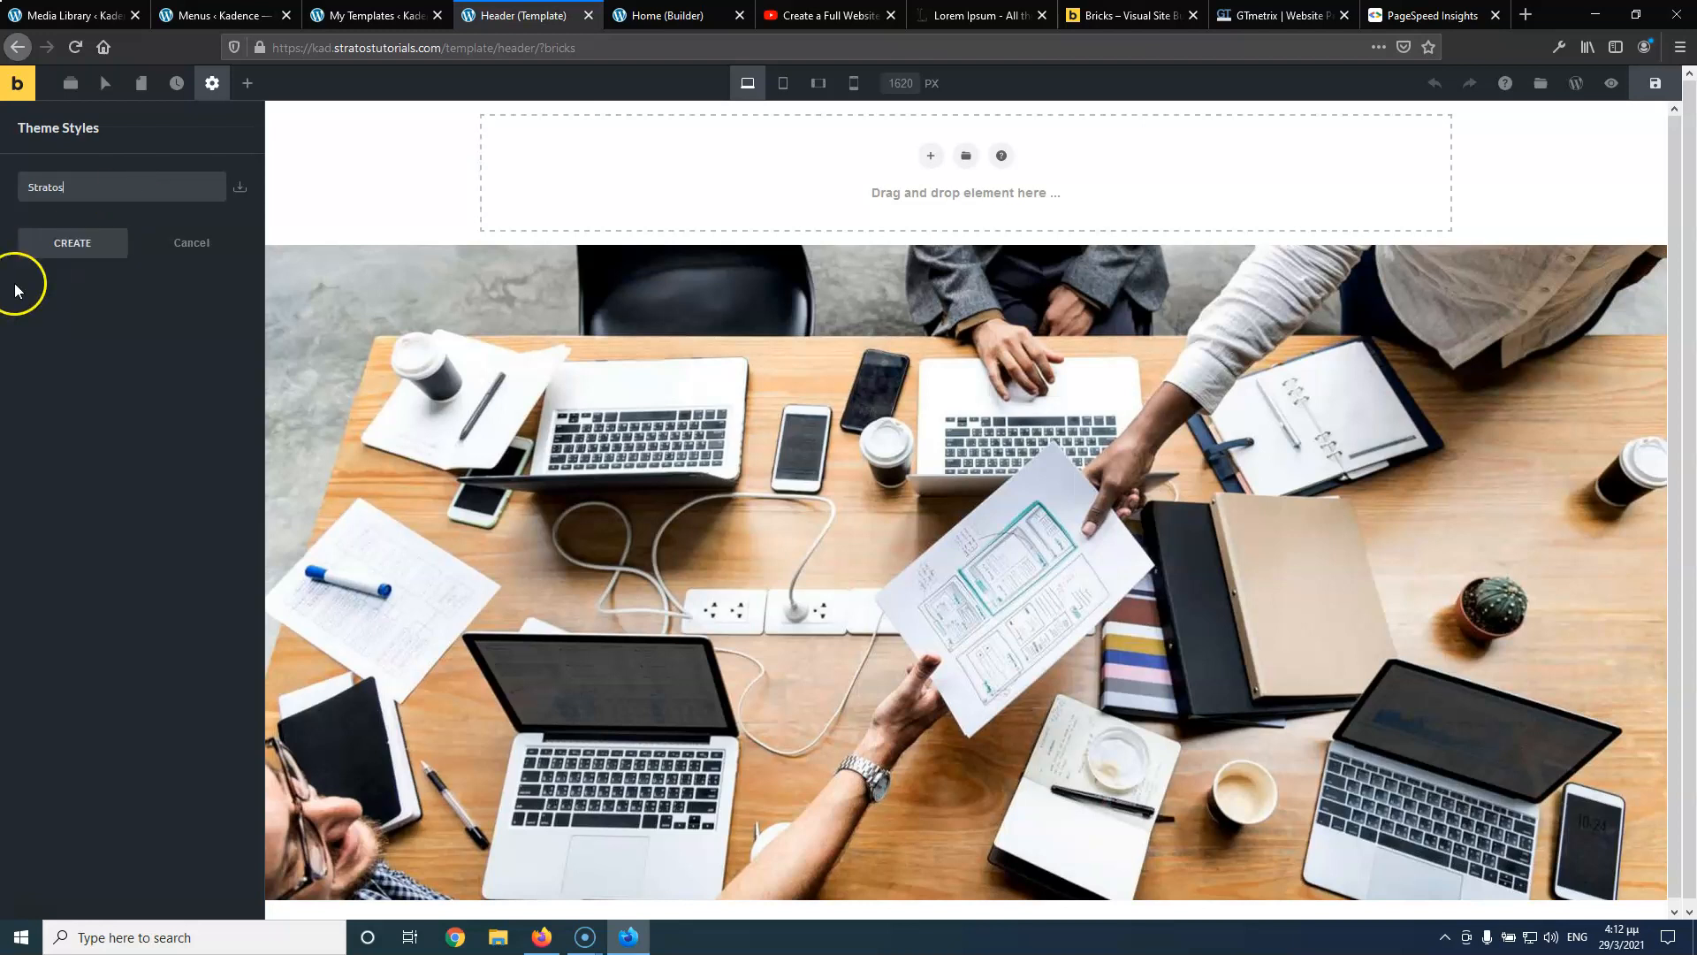
{"action": "left_click", "coordinate": [77, 248]}
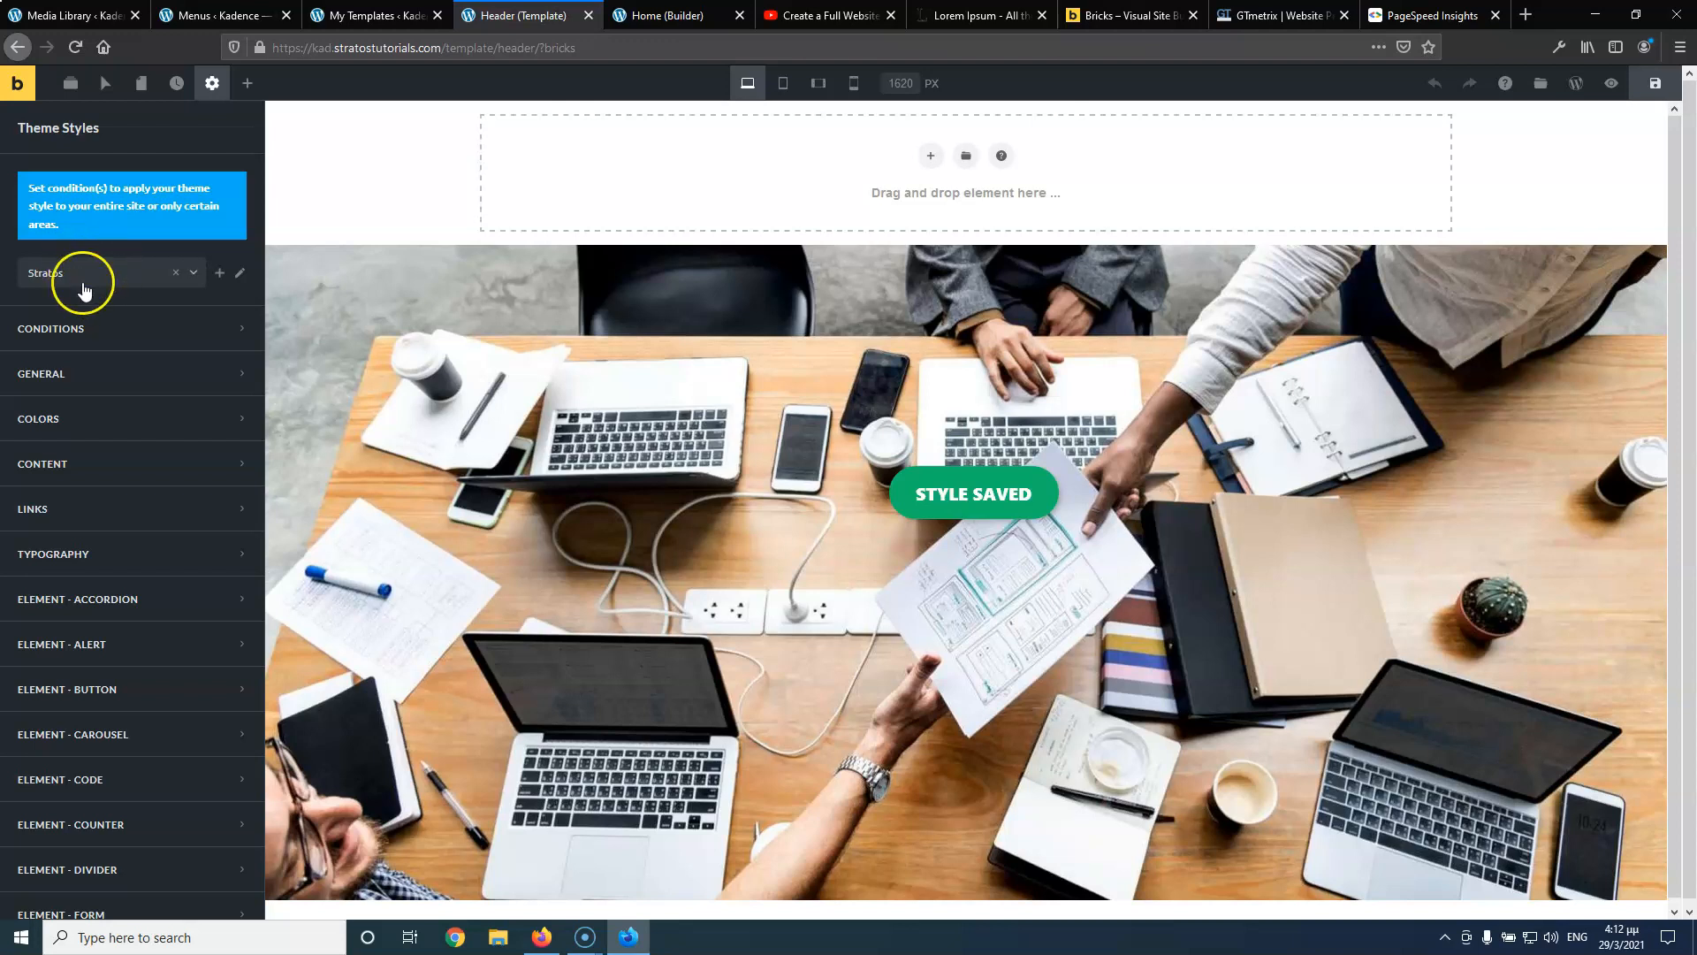
Add a condition applying the Stratos style to the entire website
{"action": "left_click", "coordinate": [111, 330]}
{"action": "left_click", "coordinate": [132, 382]}
{"action": "left_click", "coordinate": [124, 439]}
{"action": "left_click", "coordinate": [120, 468]}
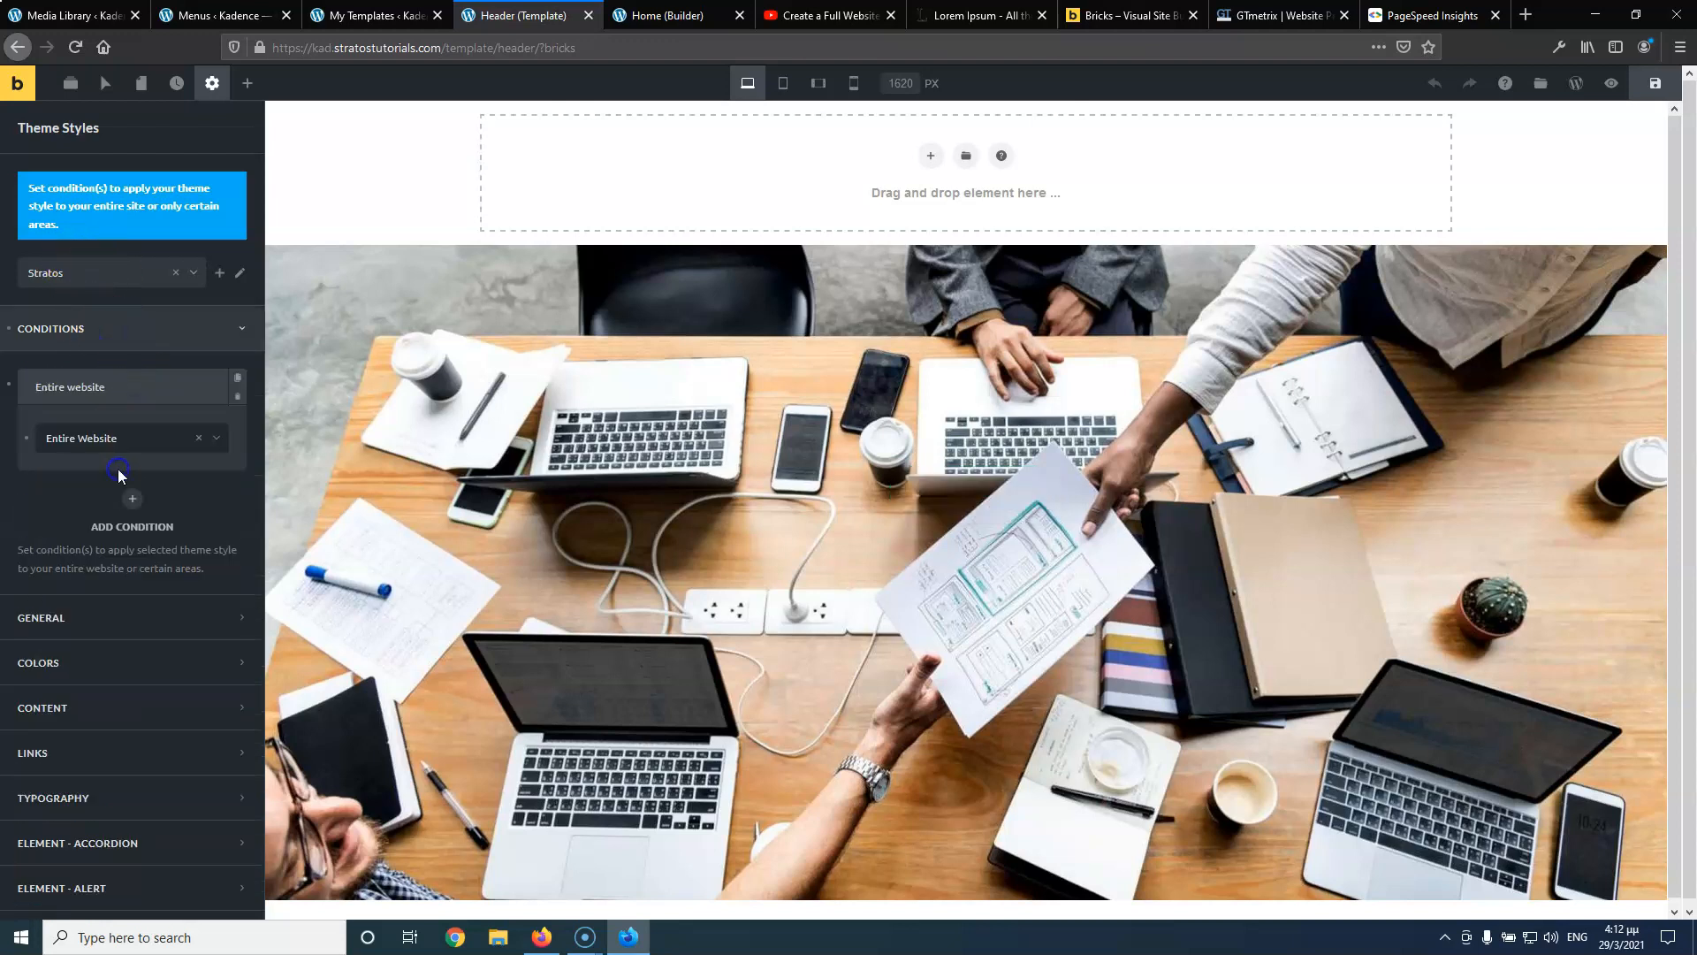
In the style's General settings, keep the site layout at Wide
{"action": "left_click", "coordinate": [122, 623]}
{"action": "scroll", "coordinate": [83, 445], "scroll_direction": "down", "scroll_amount": 1}
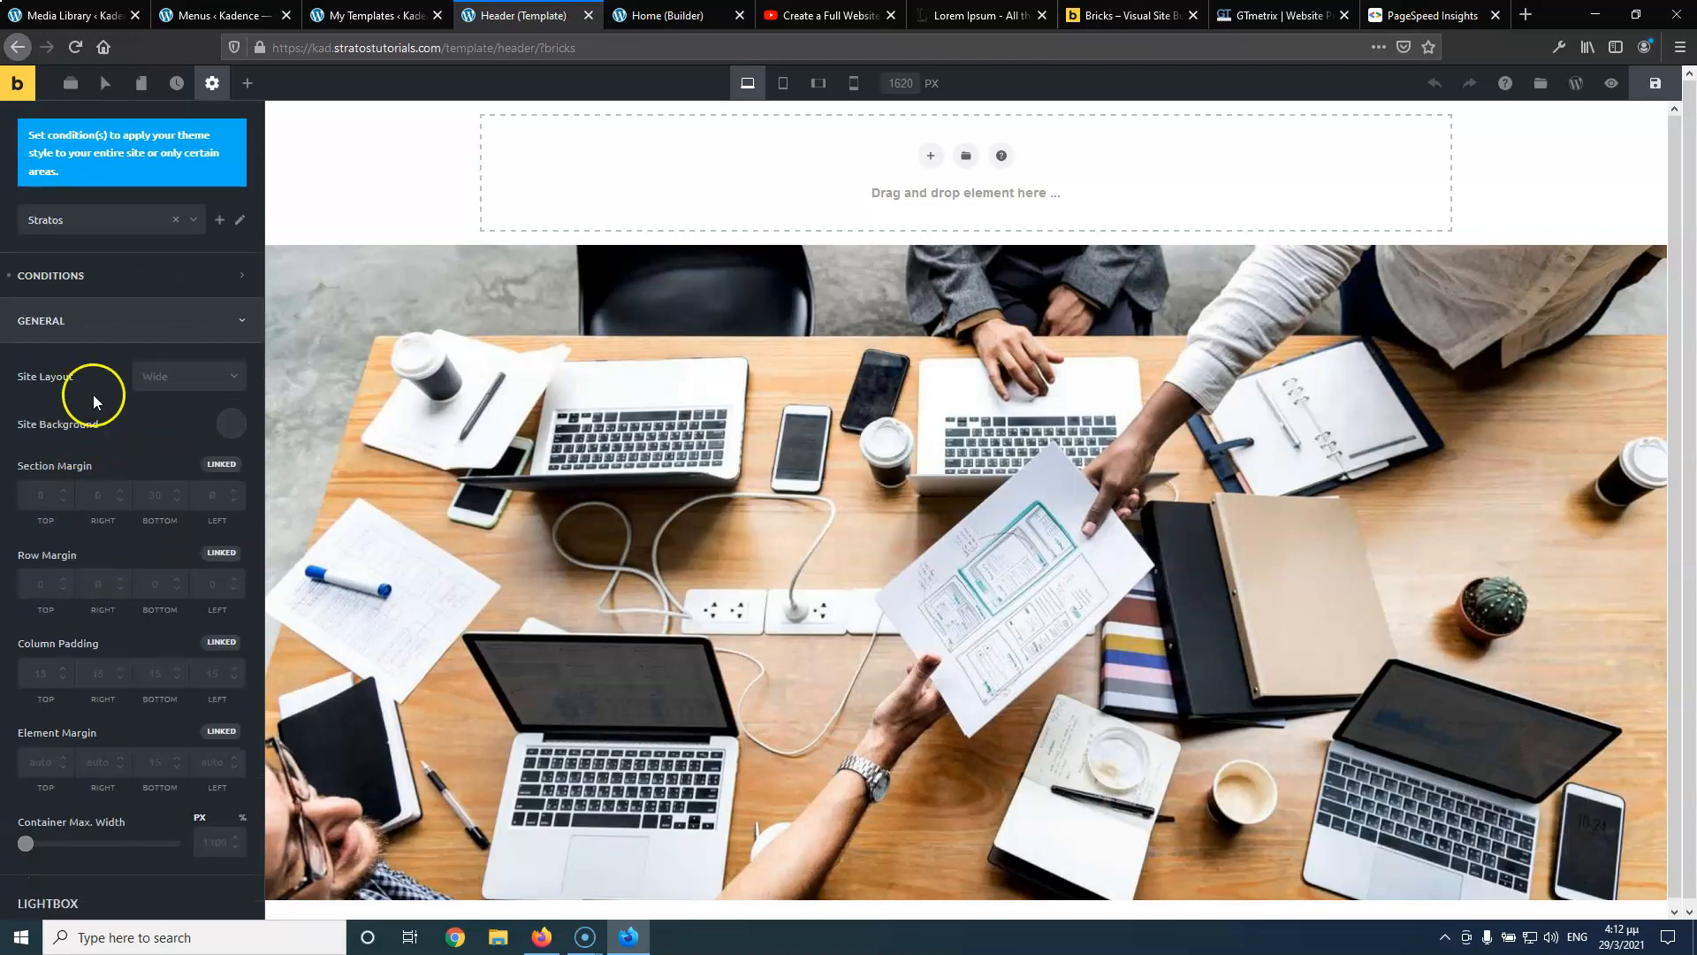
{"action": "left_click", "coordinate": [189, 375]}
{"action": "left_click", "coordinate": [167, 395]}
{"action": "left_click", "coordinate": [175, 392]}
{"action": "scroll", "coordinate": [151, 395], "scroll_direction": "down", "scroll_amount": 2}
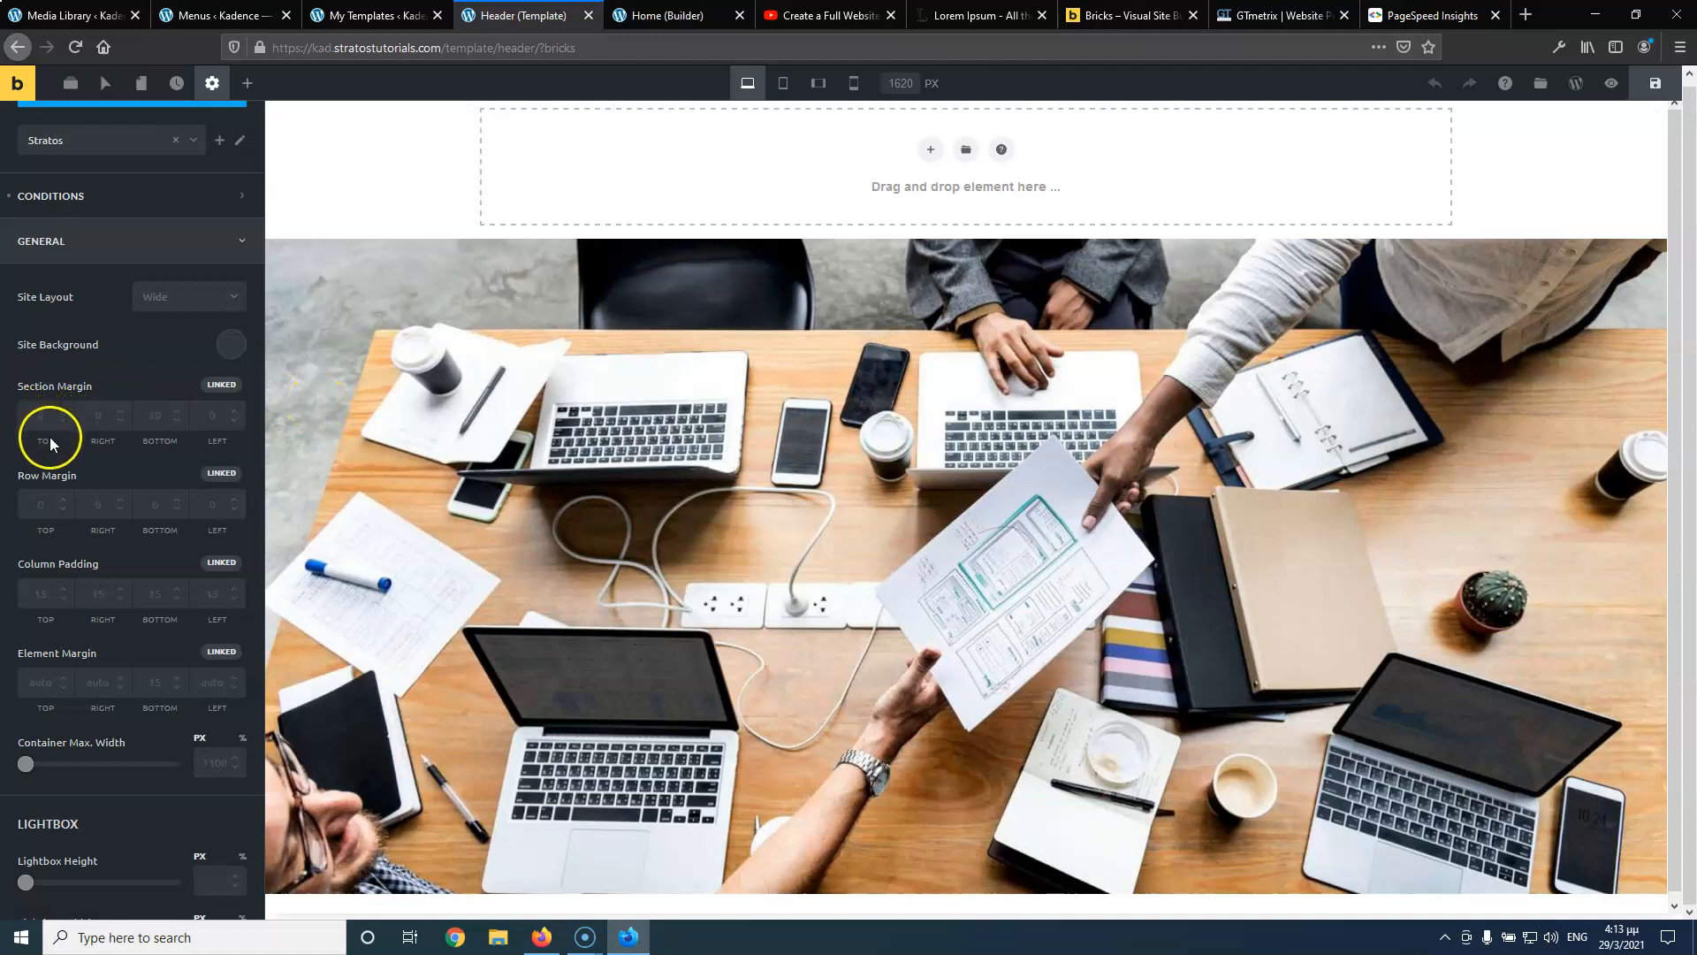
Clear the Section Margin bottom value and set Container Max. Width to 1200
{"action": "double_click", "coordinate": [152, 415]}
{"action": "key", "text": "BackSpace"}
{"action": "scroll", "coordinate": [159, 471], "scroll_direction": "down", "scroll_amount": 2}
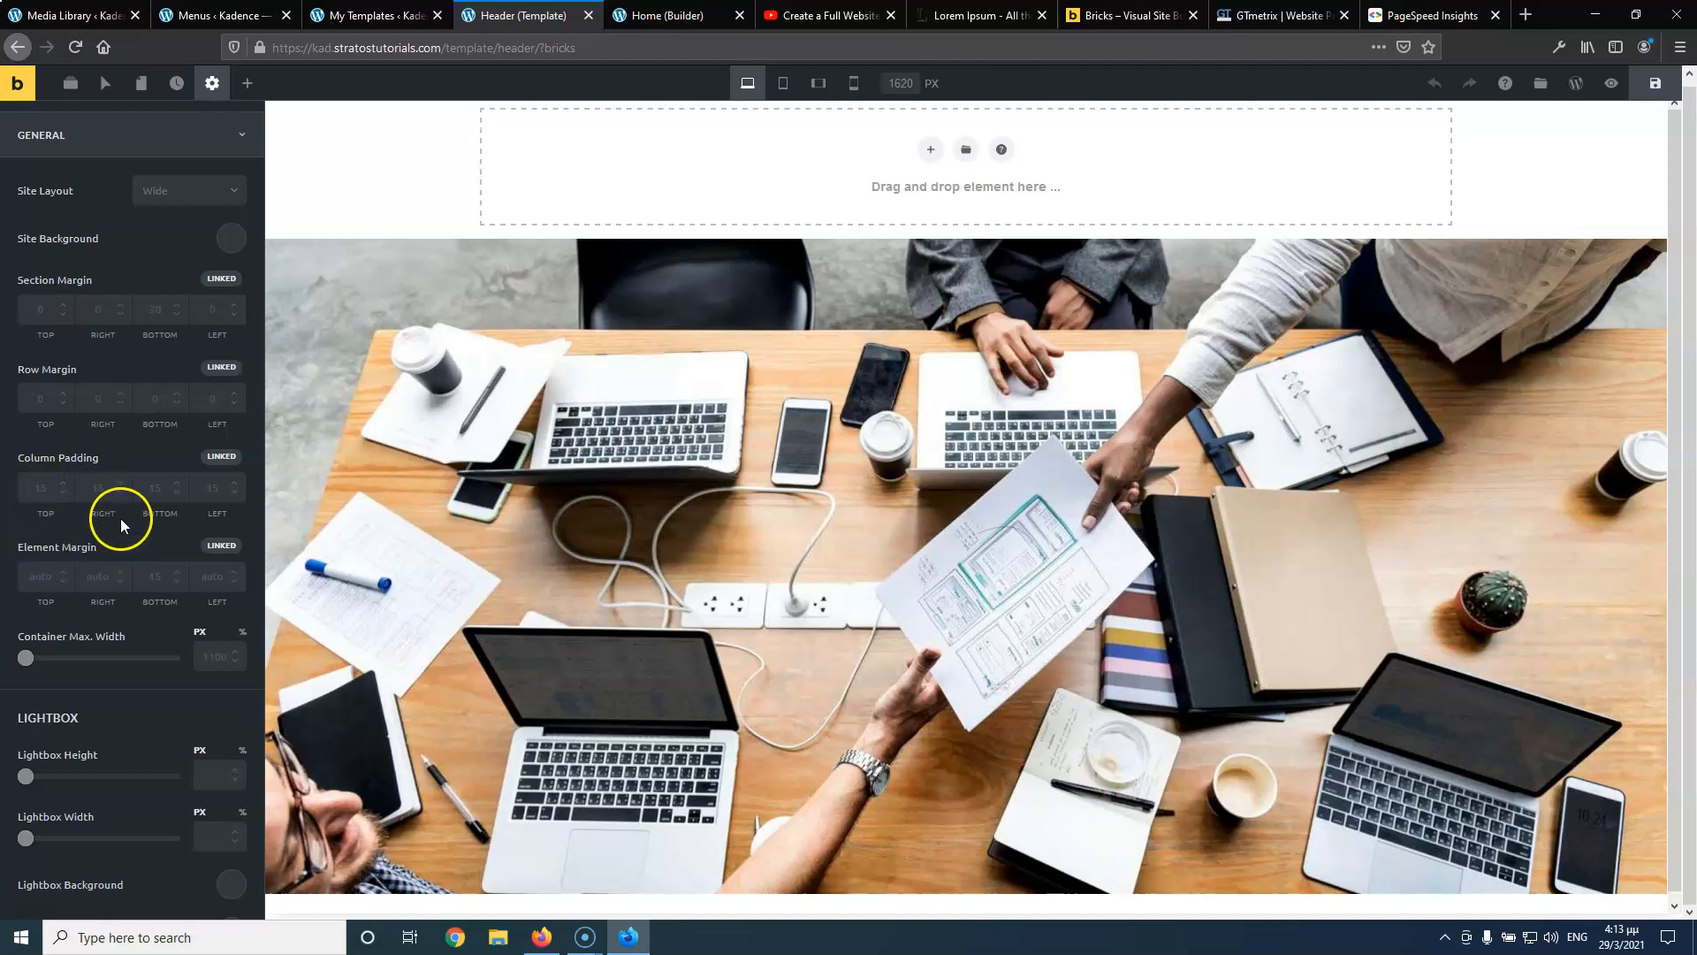
{"action": "scroll", "coordinate": [121, 518], "scroll_direction": "down", "scroll_amount": 2}
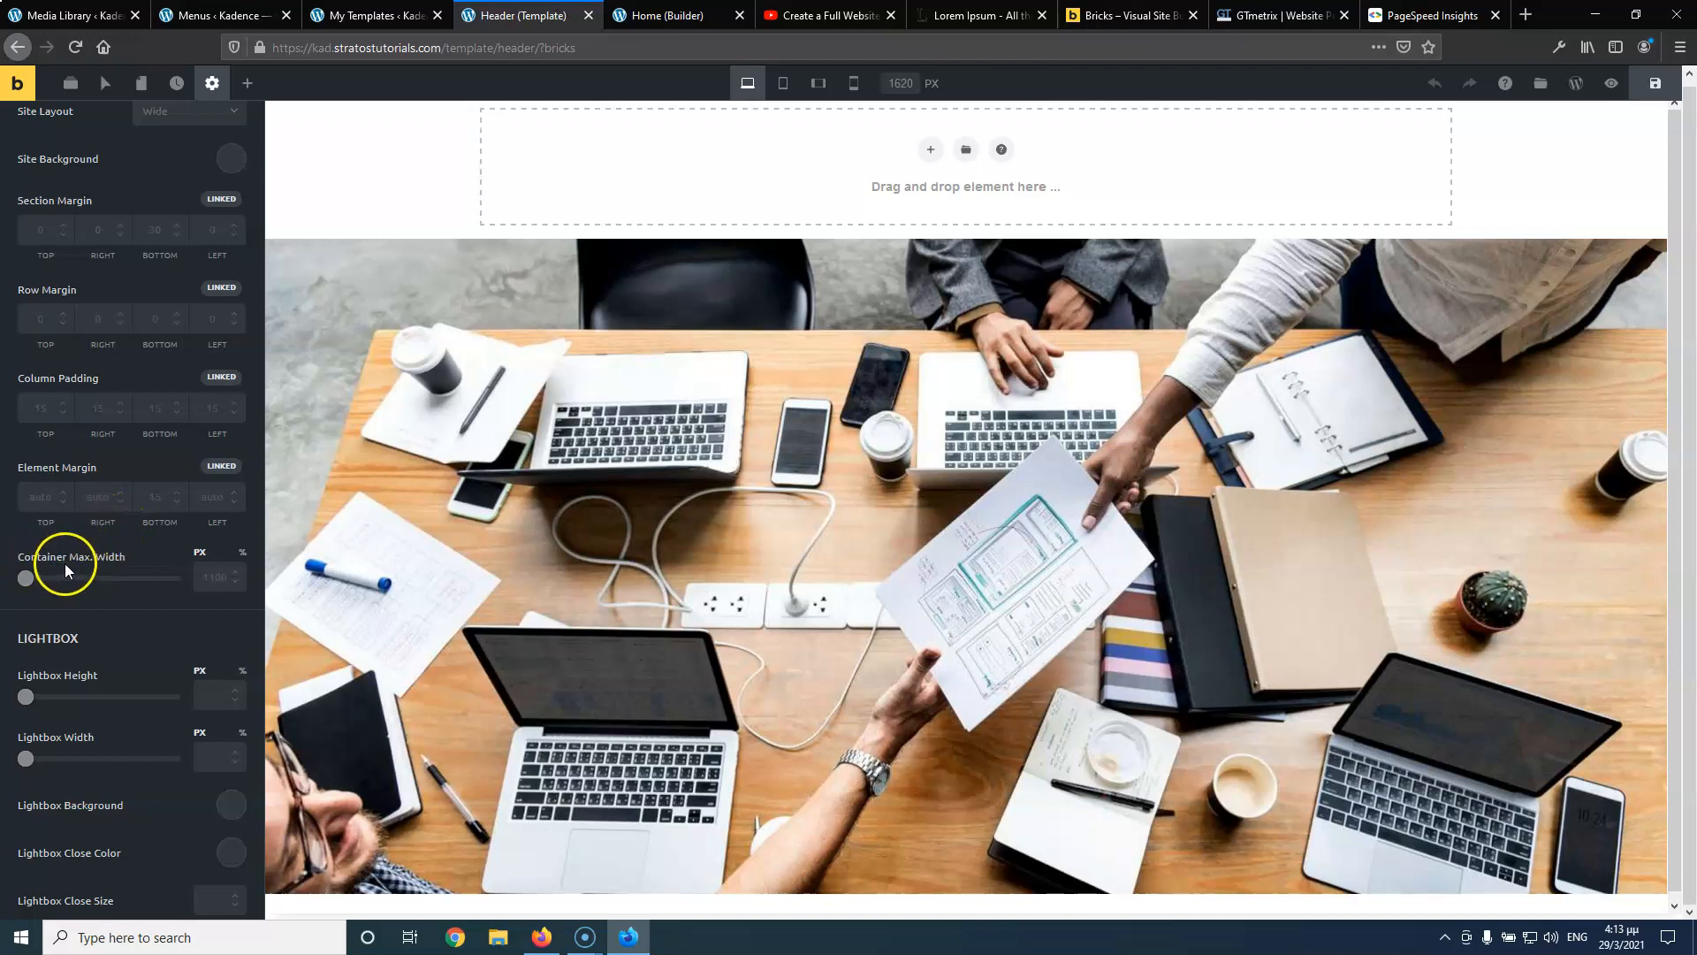
{"action": "left_click", "coordinate": [205, 577]}
{"action": "type", "text": "1200"}
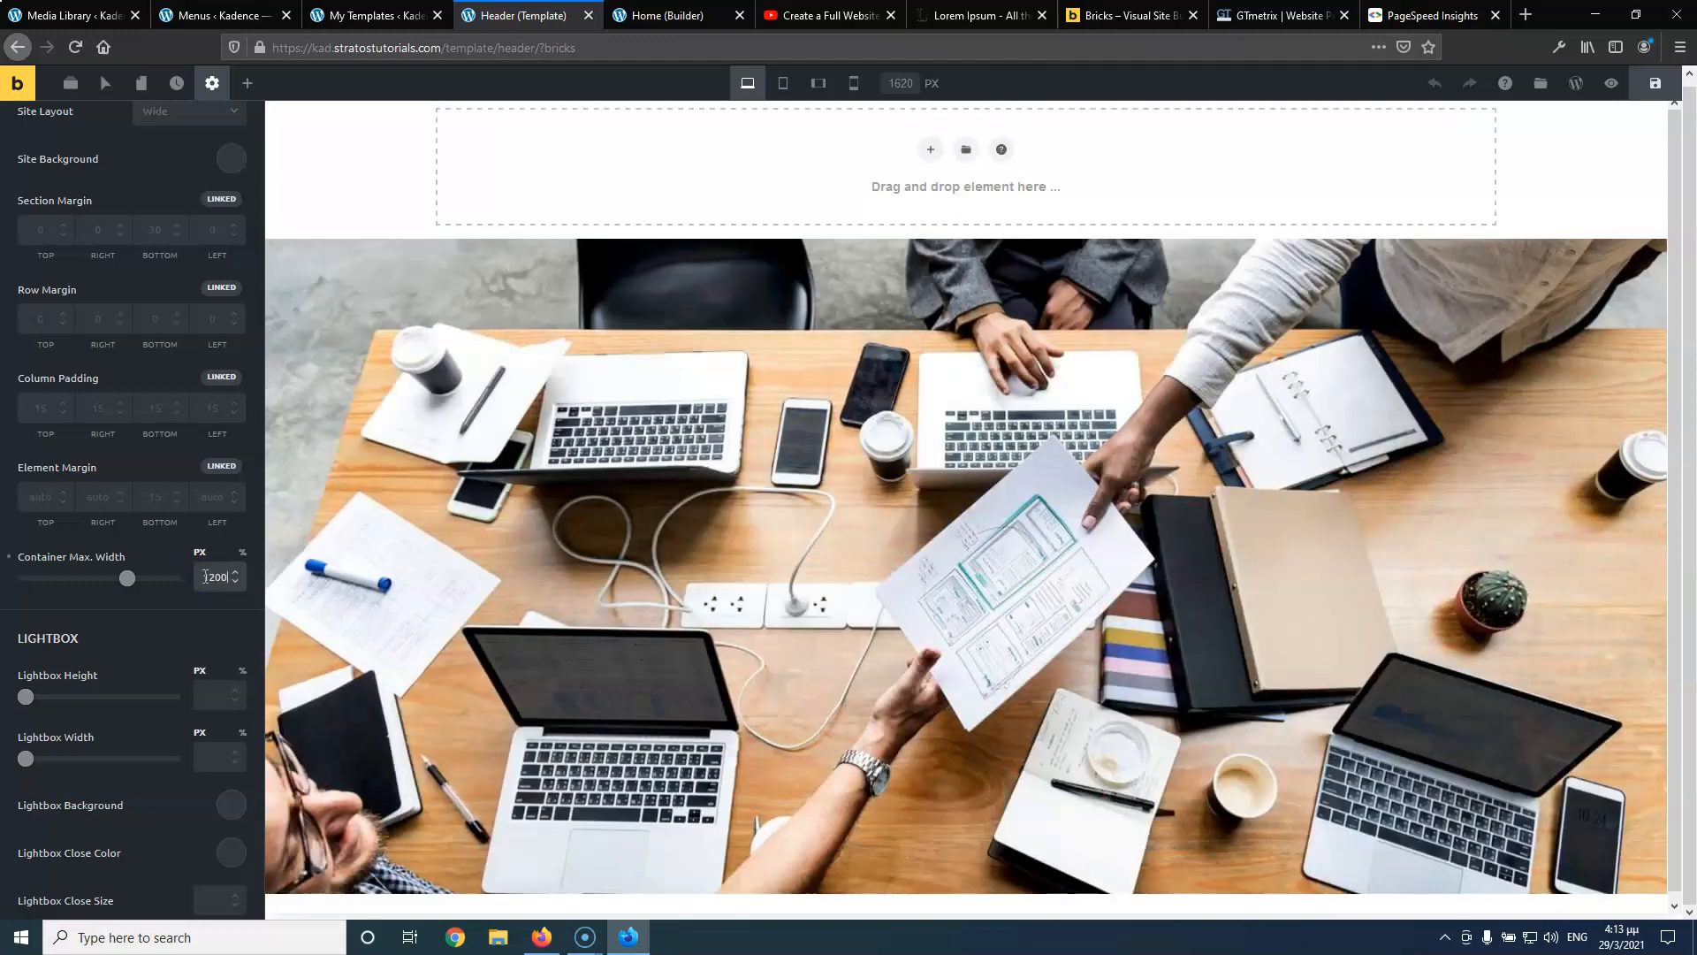
Expand the Colors section of the Stratos style
{"action": "scroll", "coordinate": [124, 624], "scroll_direction": "down", "scroll_amount": 4}
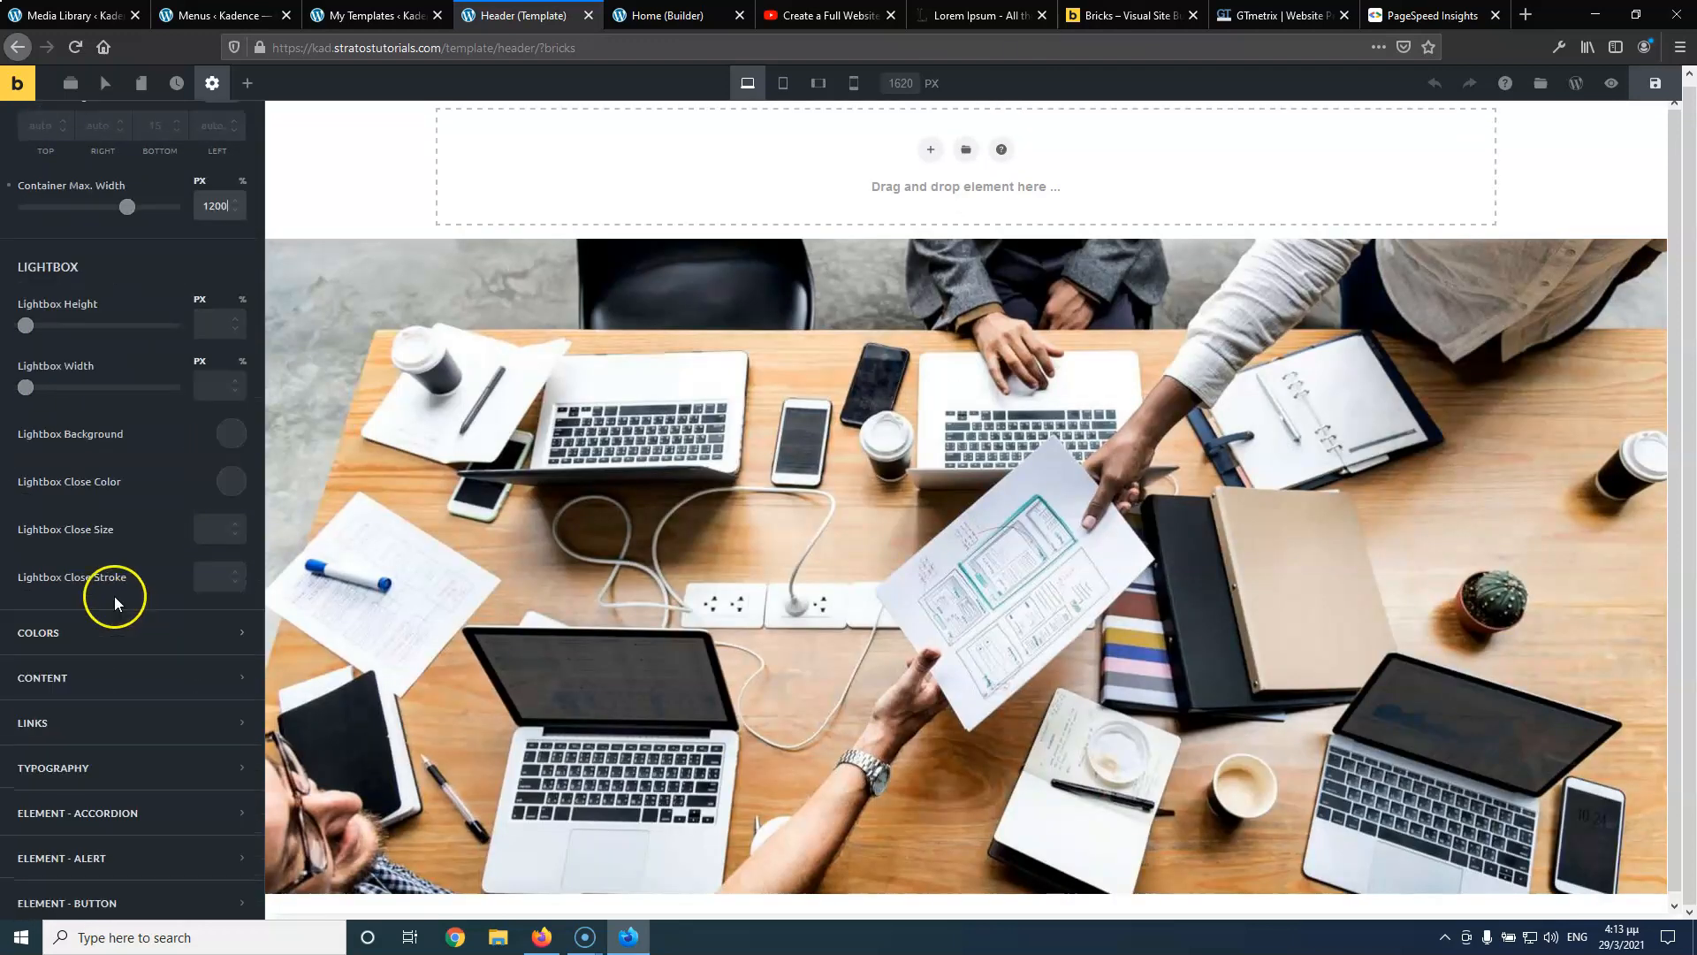
{"action": "scroll", "coordinate": [107, 482], "scroll_direction": "down", "scroll_amount": 1}
{"action": "left_click", "coordinate": [87, 540]}
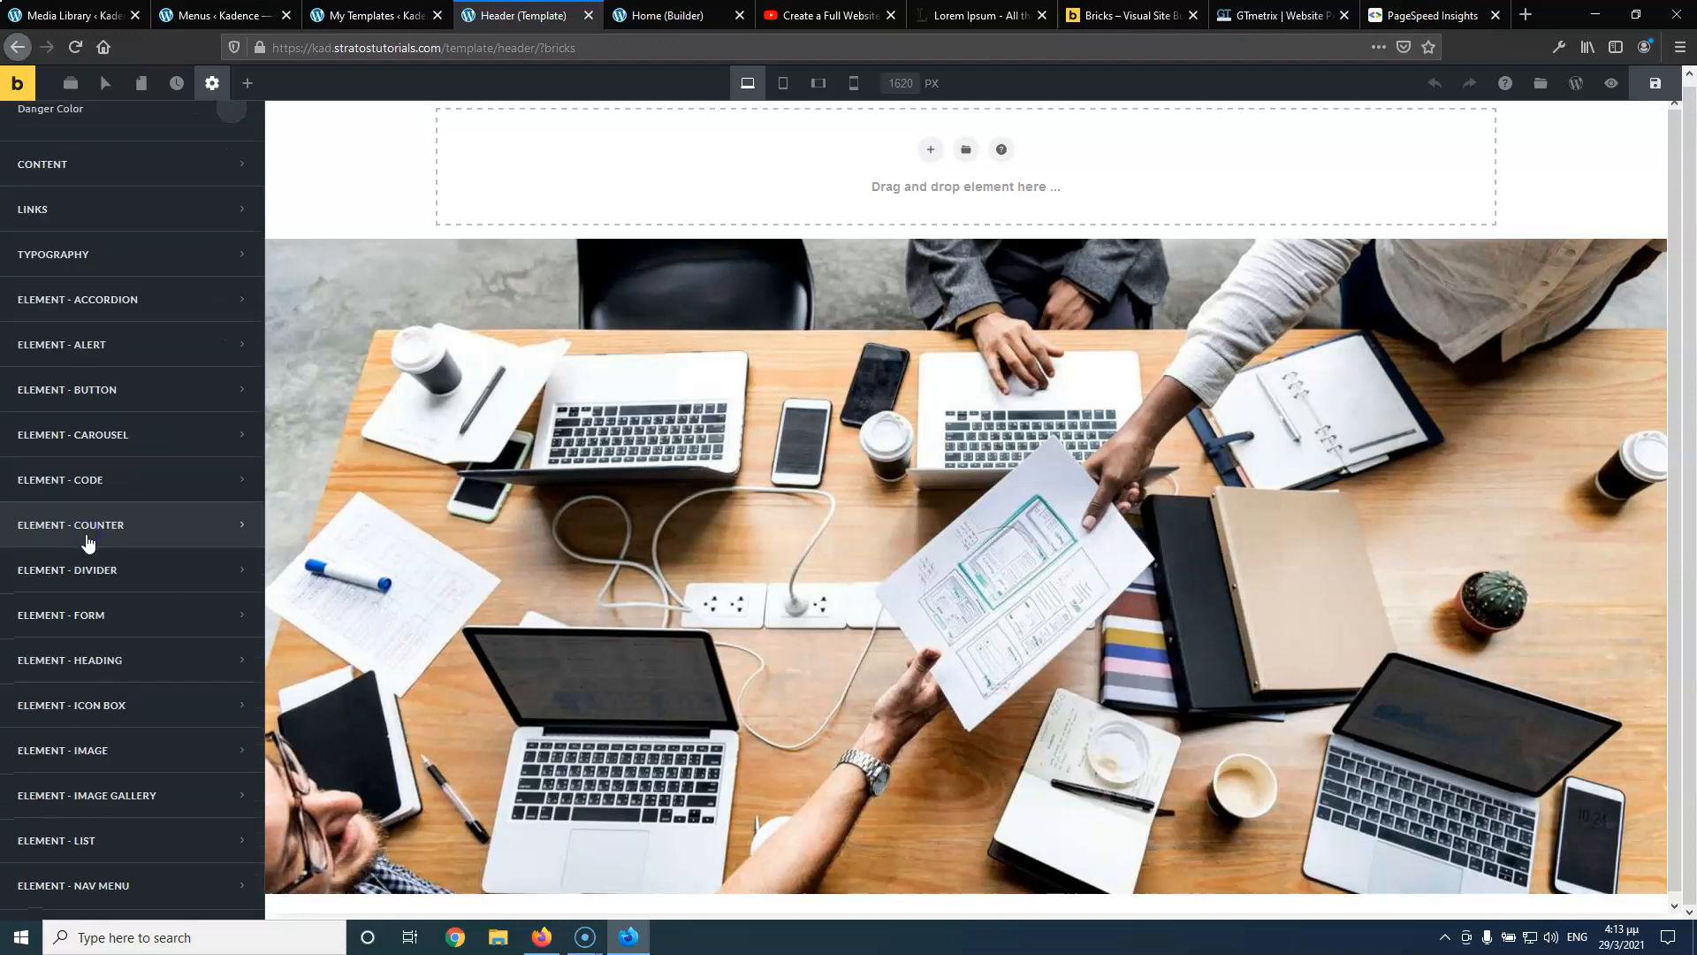
{"action": "scroll", "coordinate": [102, 385], "scroll_direction": "up", "scroll_amount": 6}
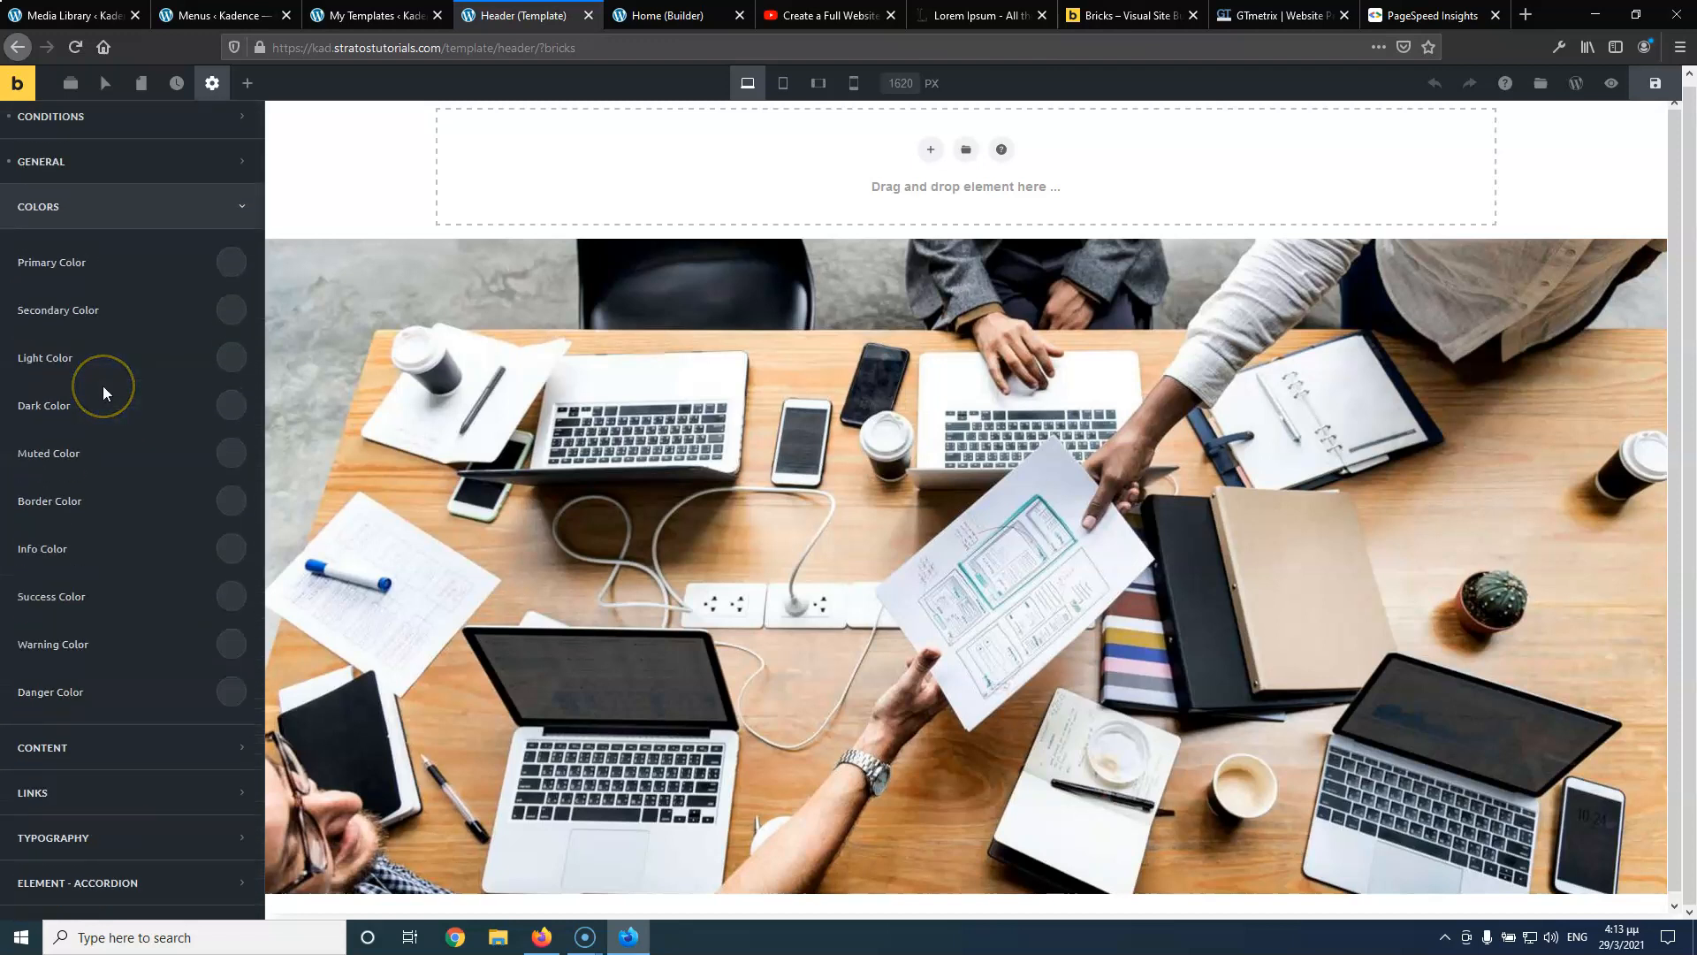
Delete the old Default colour palette and create a new palette named 'Default'
{"action": "scroll", "coordinate": [103, 386], "scroll_direction": "up", "scroll_amount": 1}
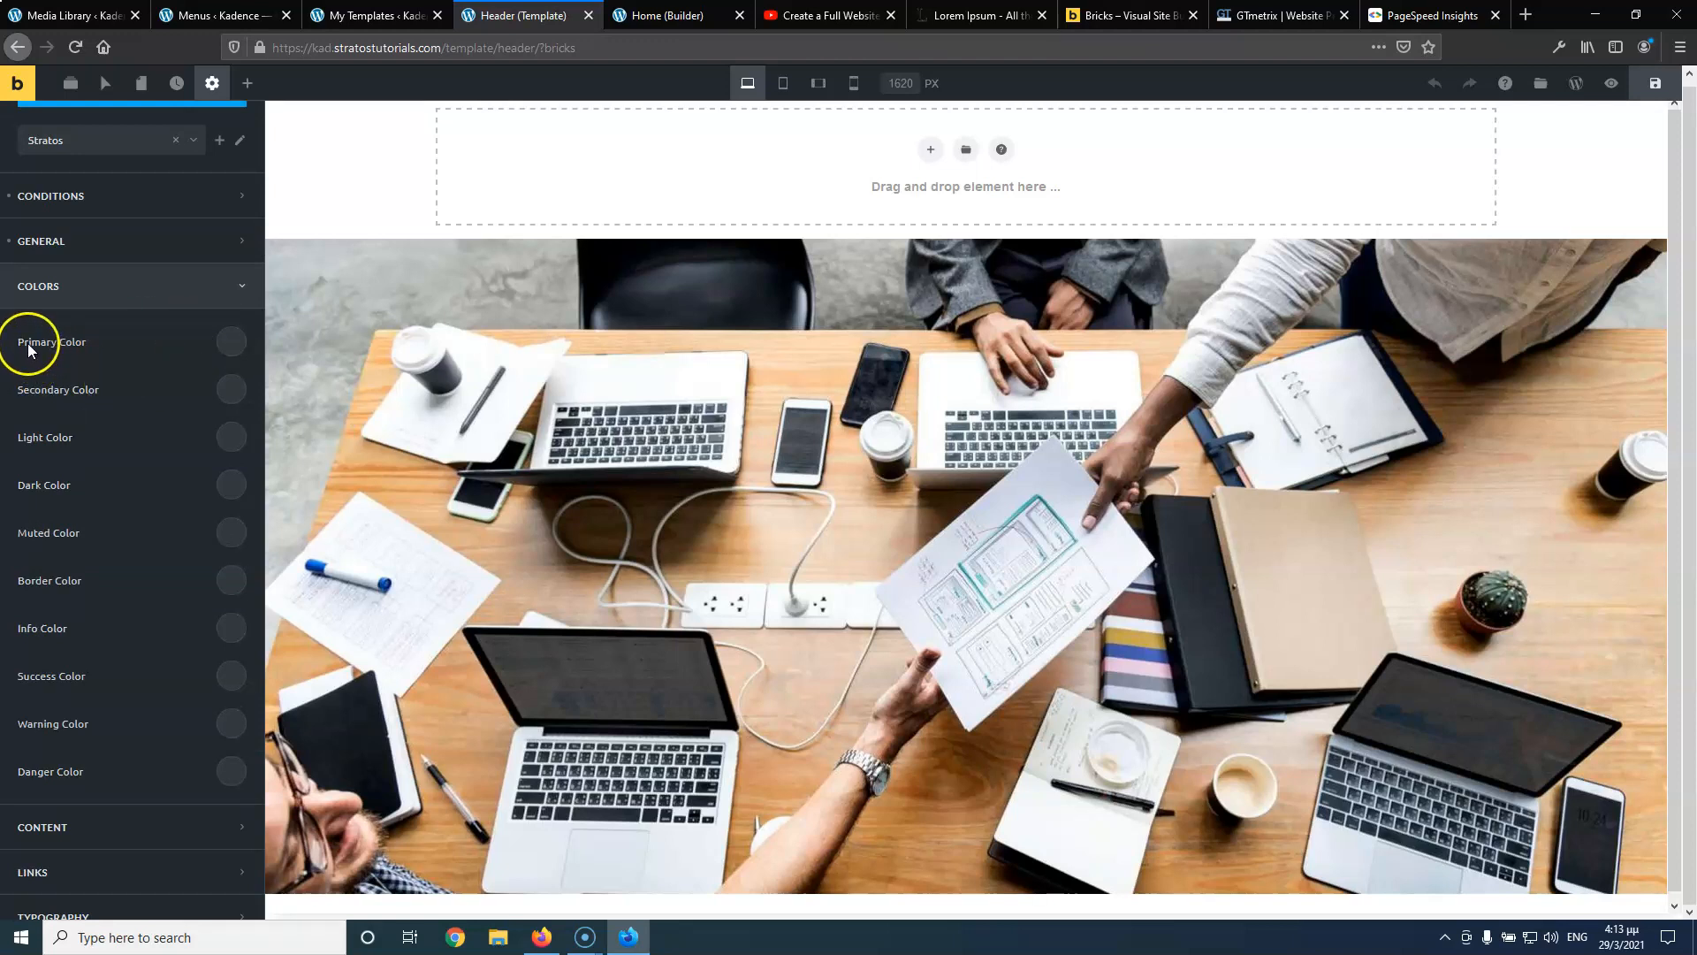
{"action": "left_click", "coordinate": [238, 345]}
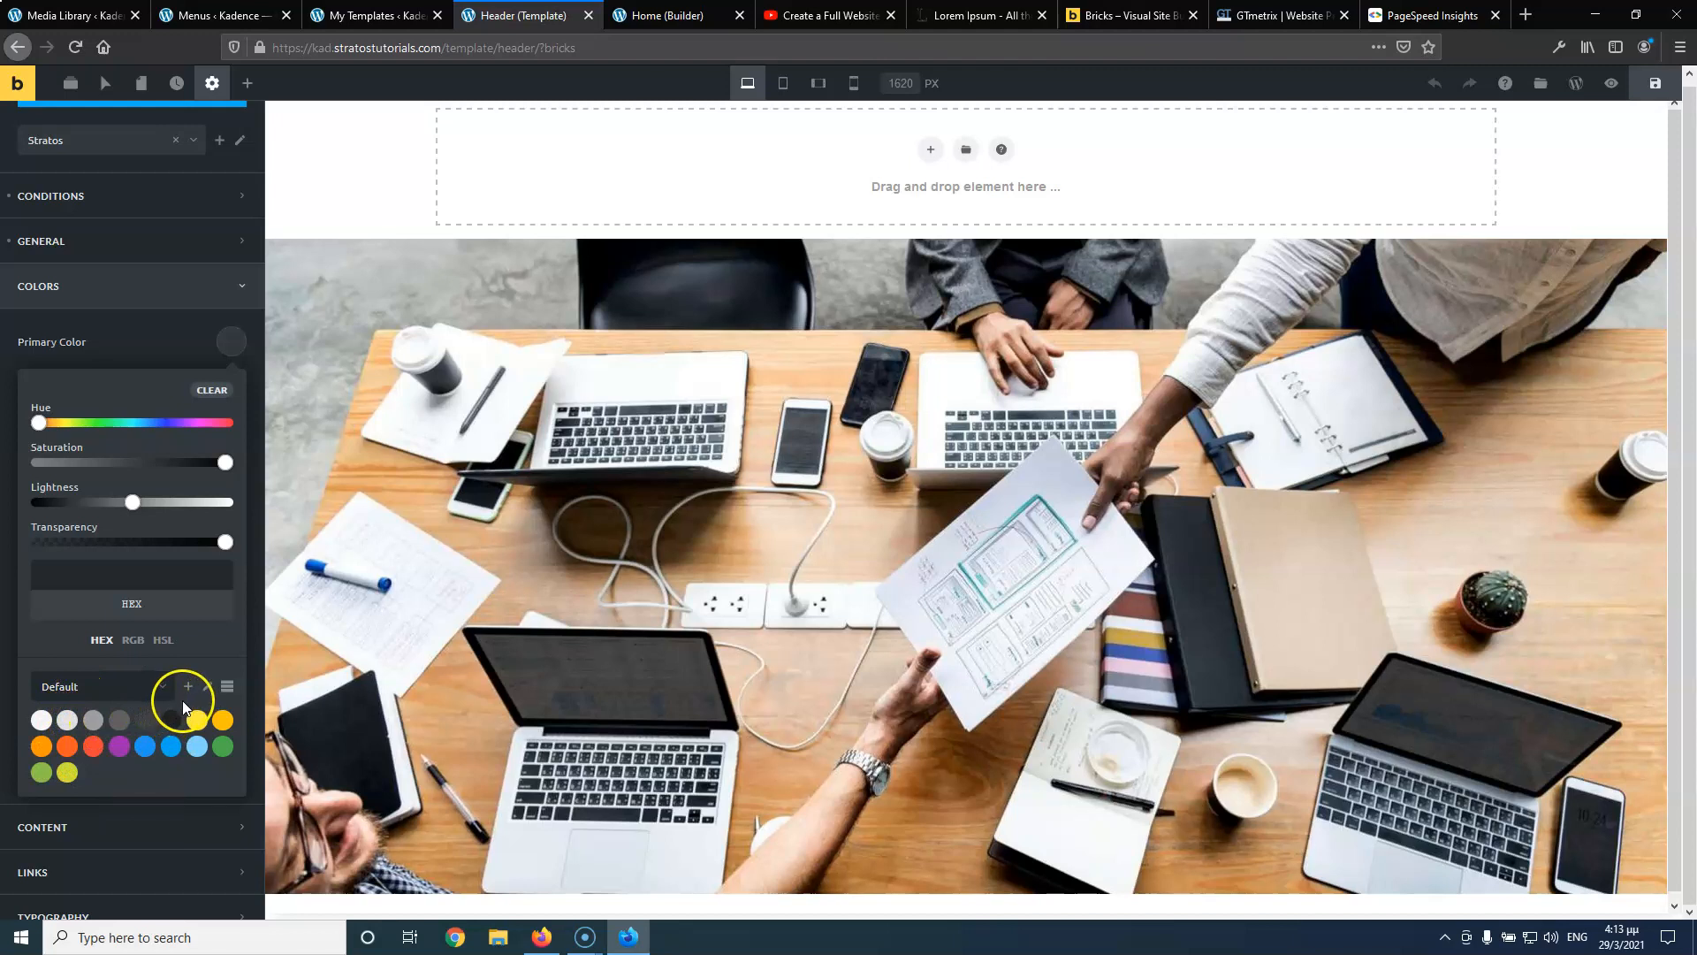
{"action": "left_click", "coordinate": [207, 686]}
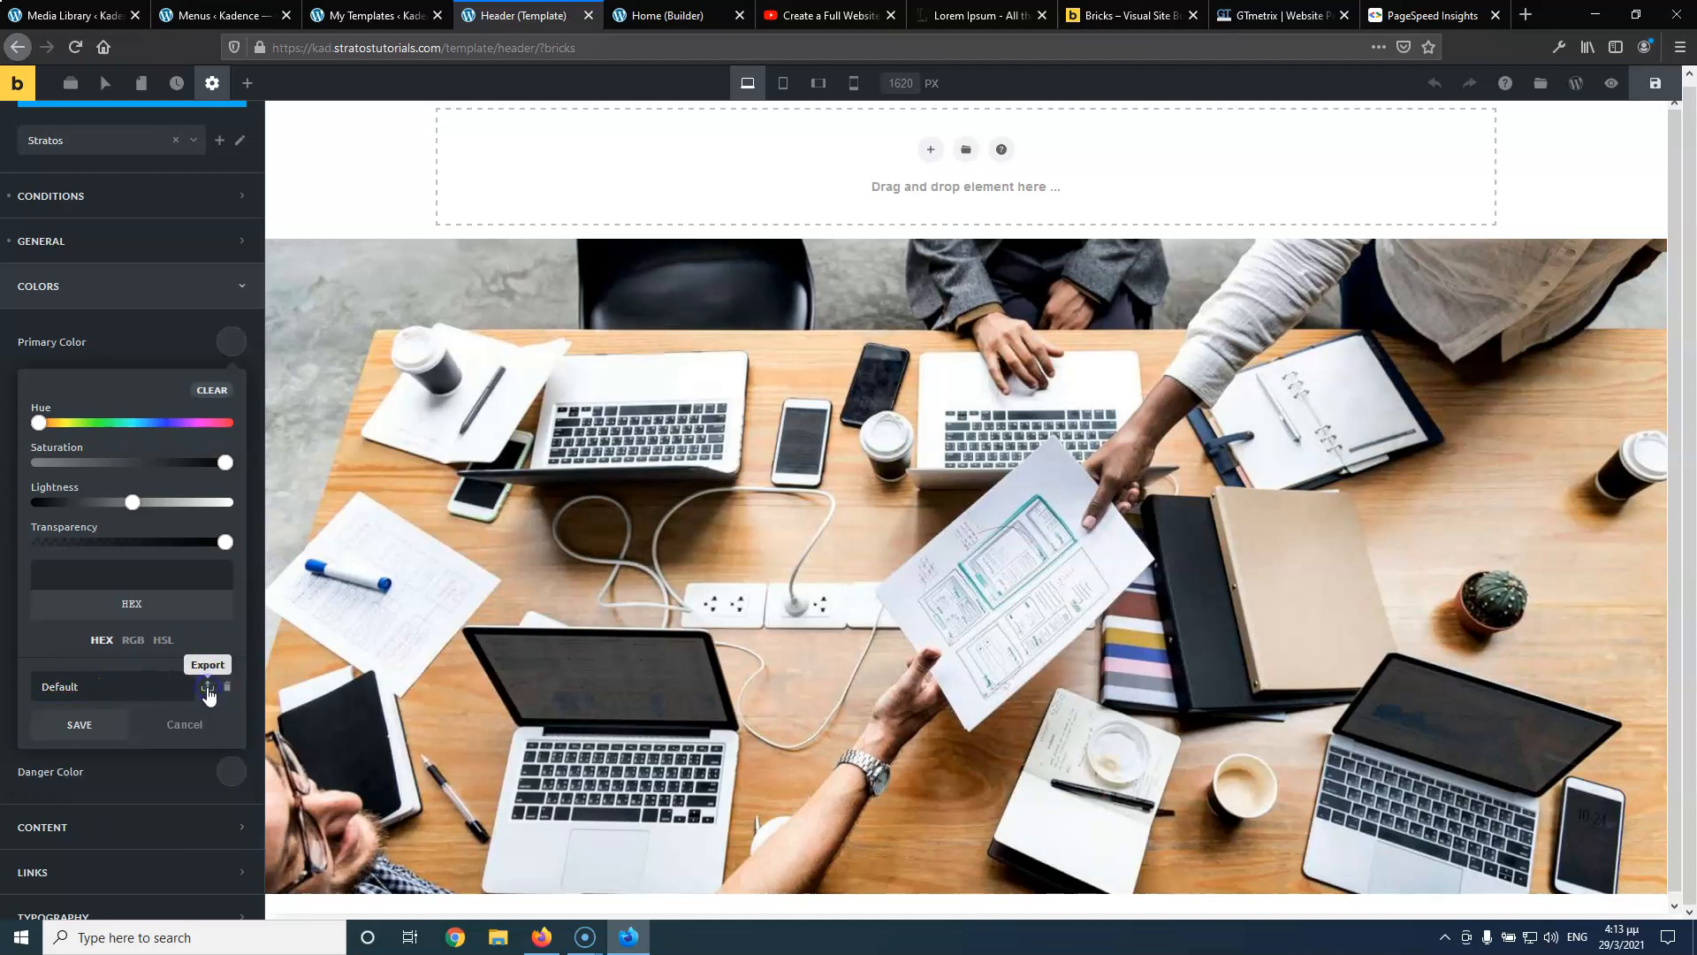
{"action": "left_click", "coordinate": [228, 689]}
{"action": "left_click", "coordinate": [228, 687]}
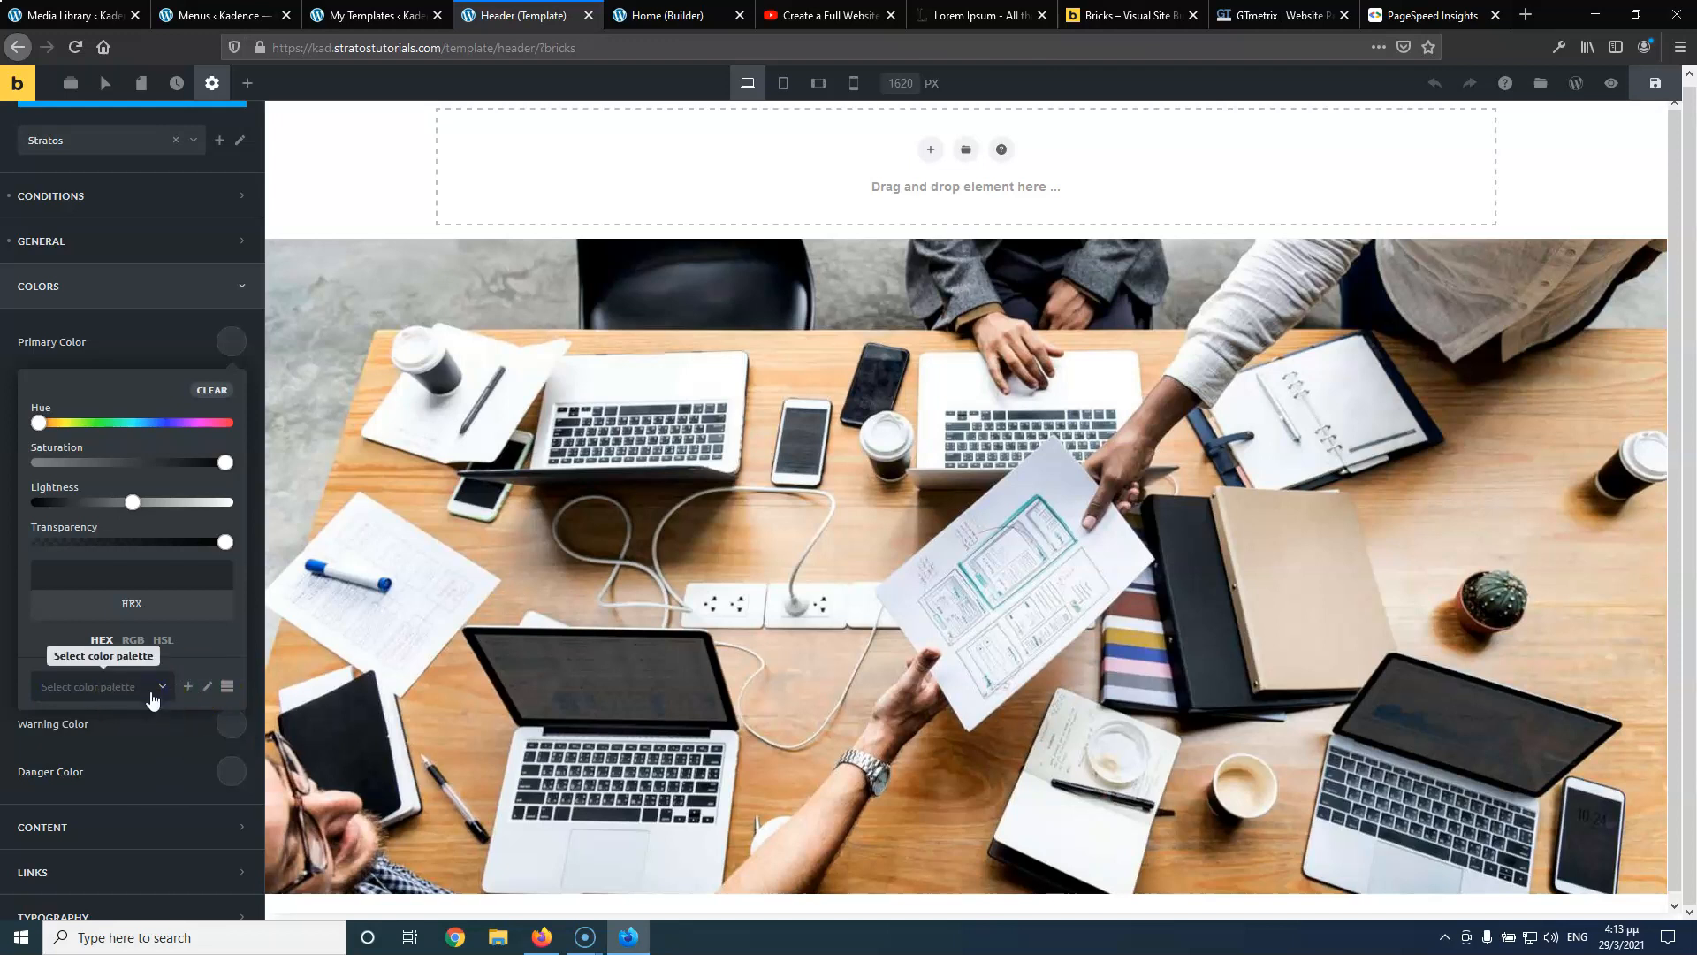
{"action": "left_click", "coordinate": [188, 688]}
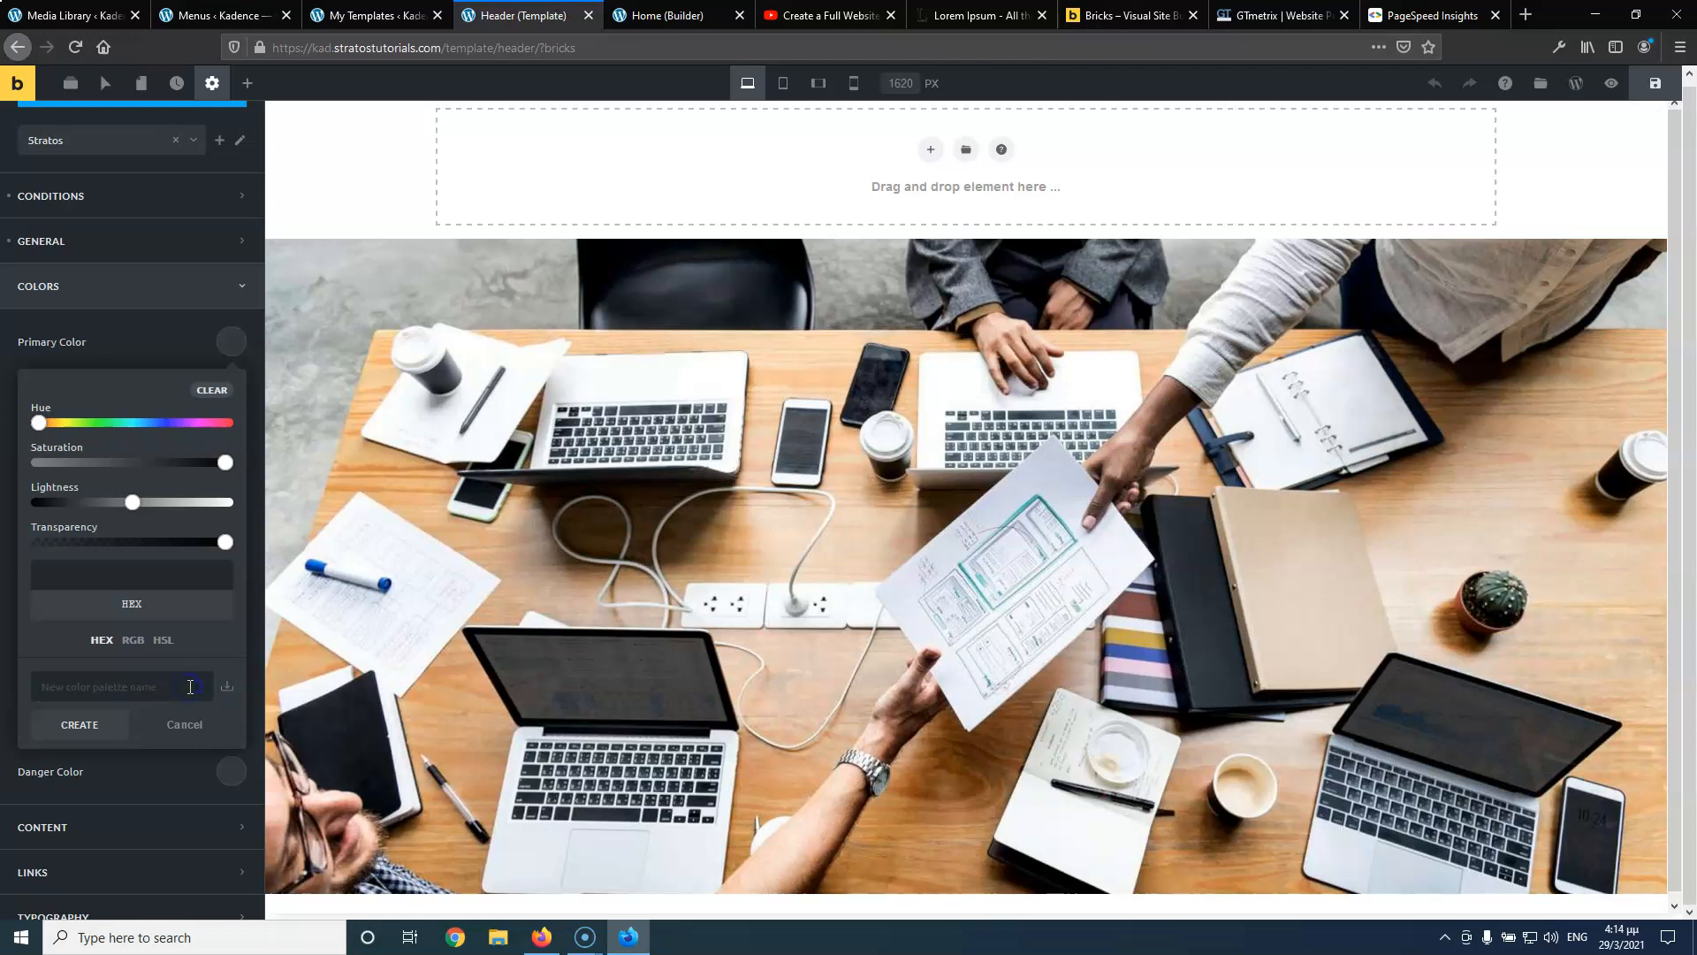
{"action": "type", "text": "Default"}
{"action": "left_click", "coordinate": [93, 725]}
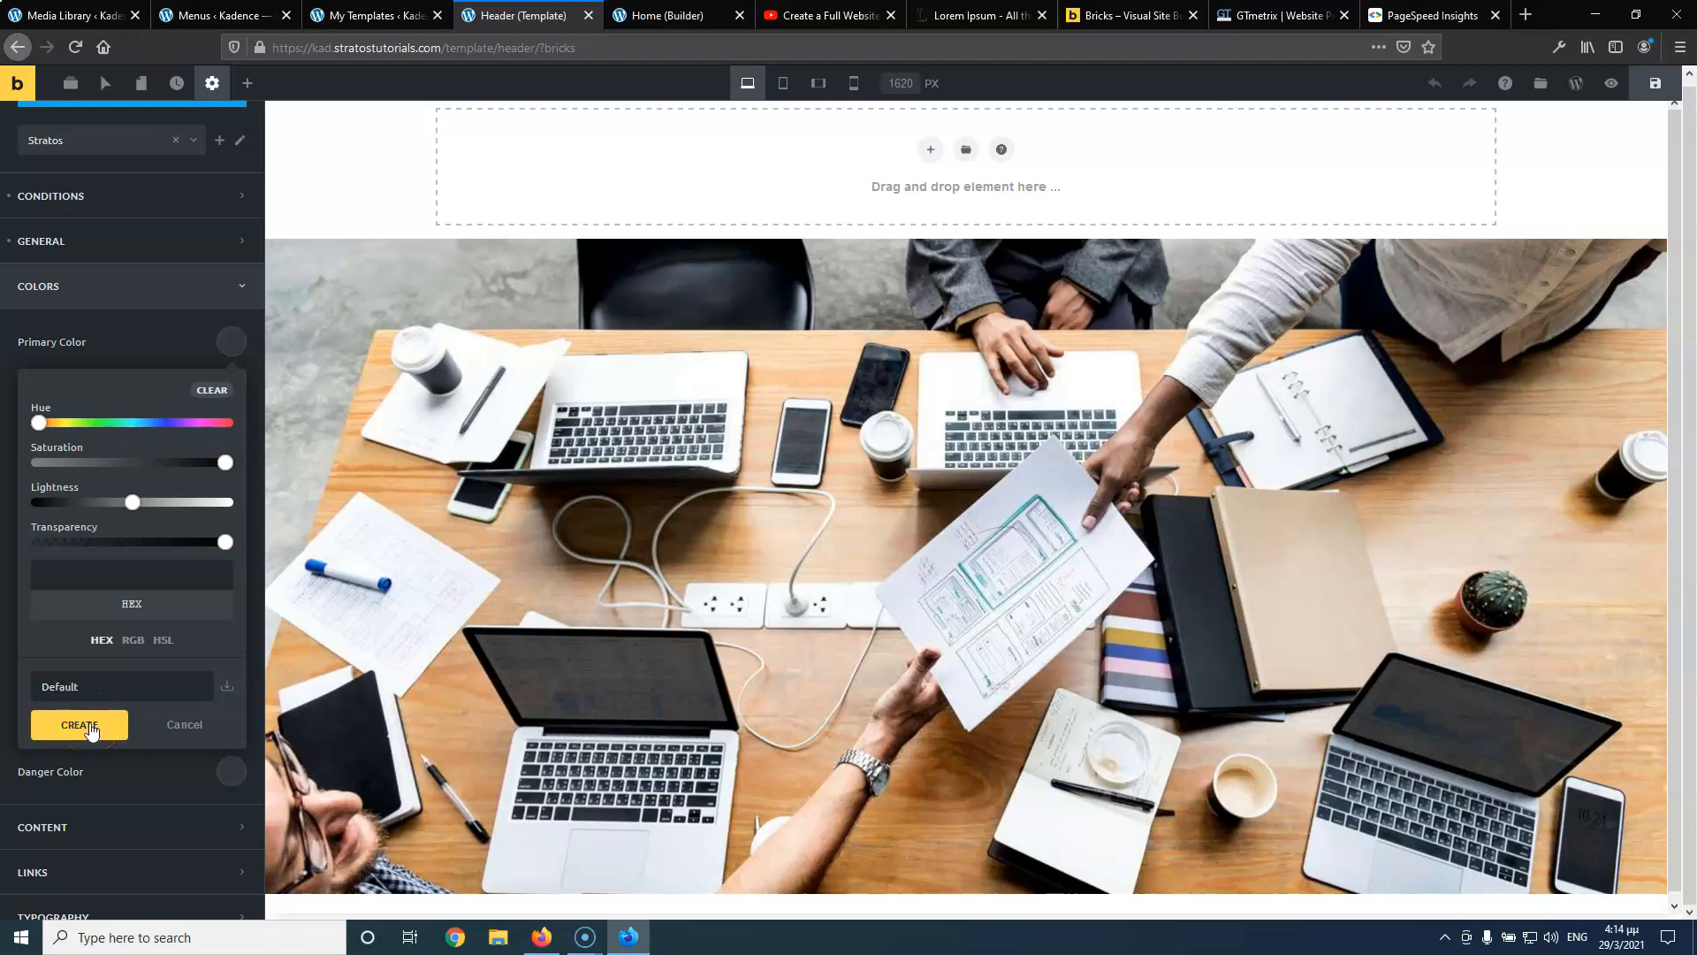
{"action": "key", "text": "ctrl+s"}
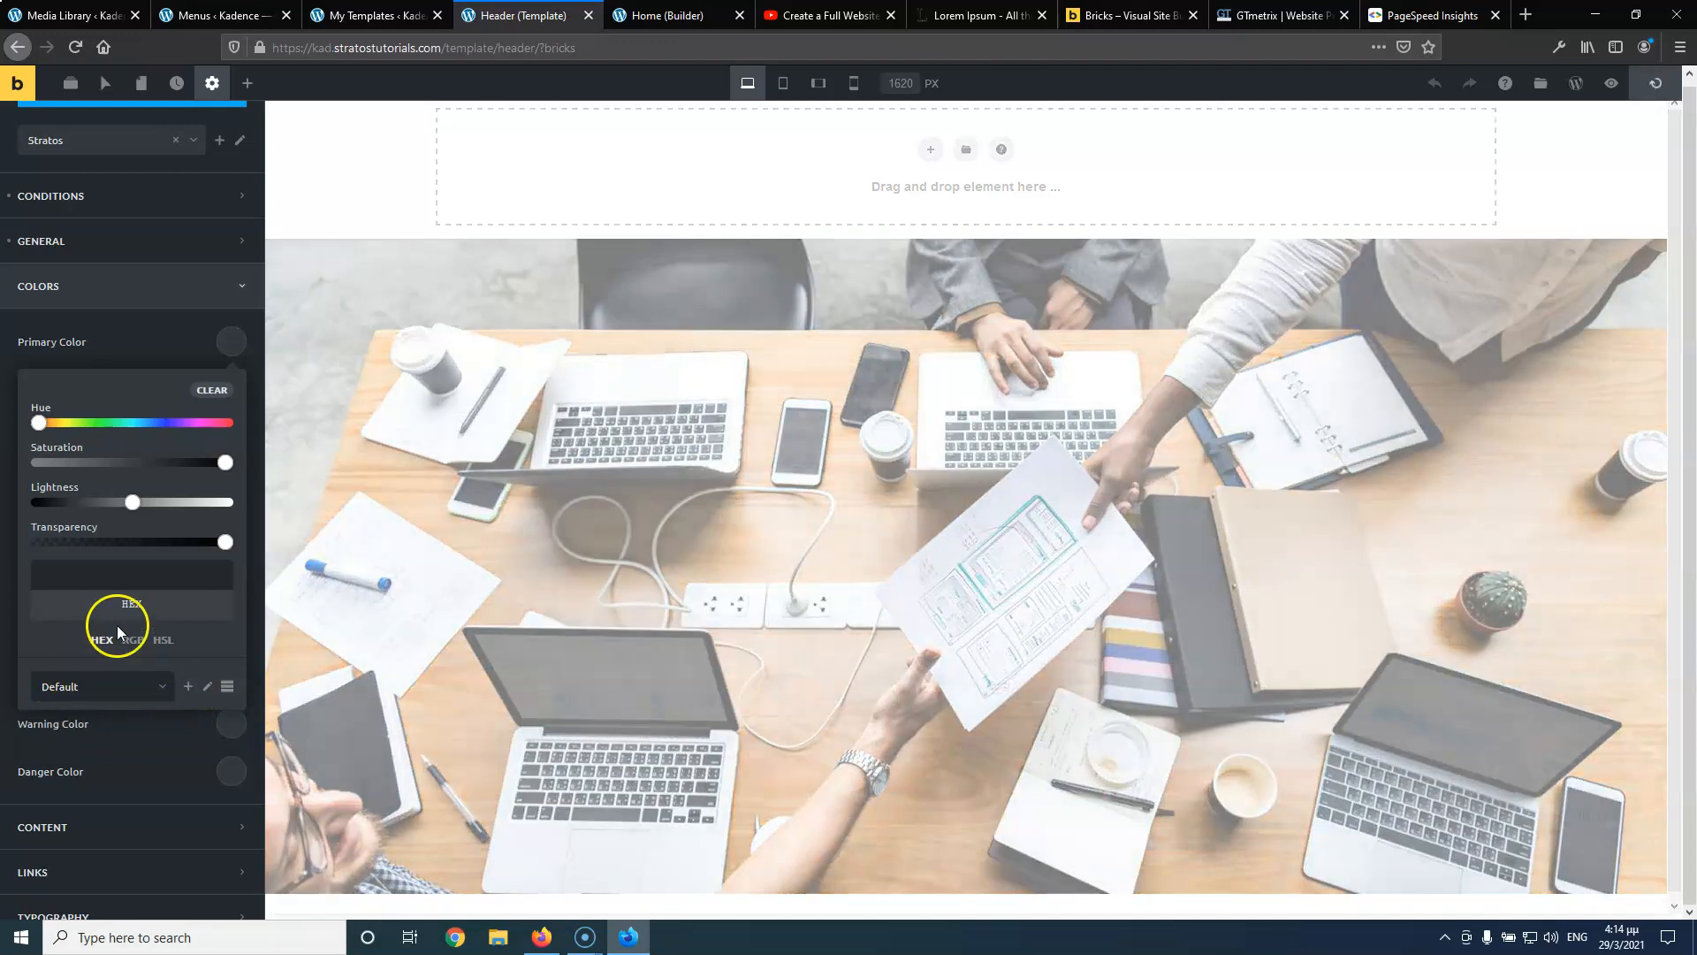
Adjust the primary colour's hue and lightness to blue #3d24ff and save it into the palette
{"action": "left_click_drag", "start_coordinate": [39, 421], "coordinate": [168, 423]}
{"action": "left_click", "coordinate": [135, 505]}
{"action": "left_click_drag", "start_coordinate": [134, 506], "coordinate": [158, 498]}
{"action": "left_click", "coordinate": [231, 345]}
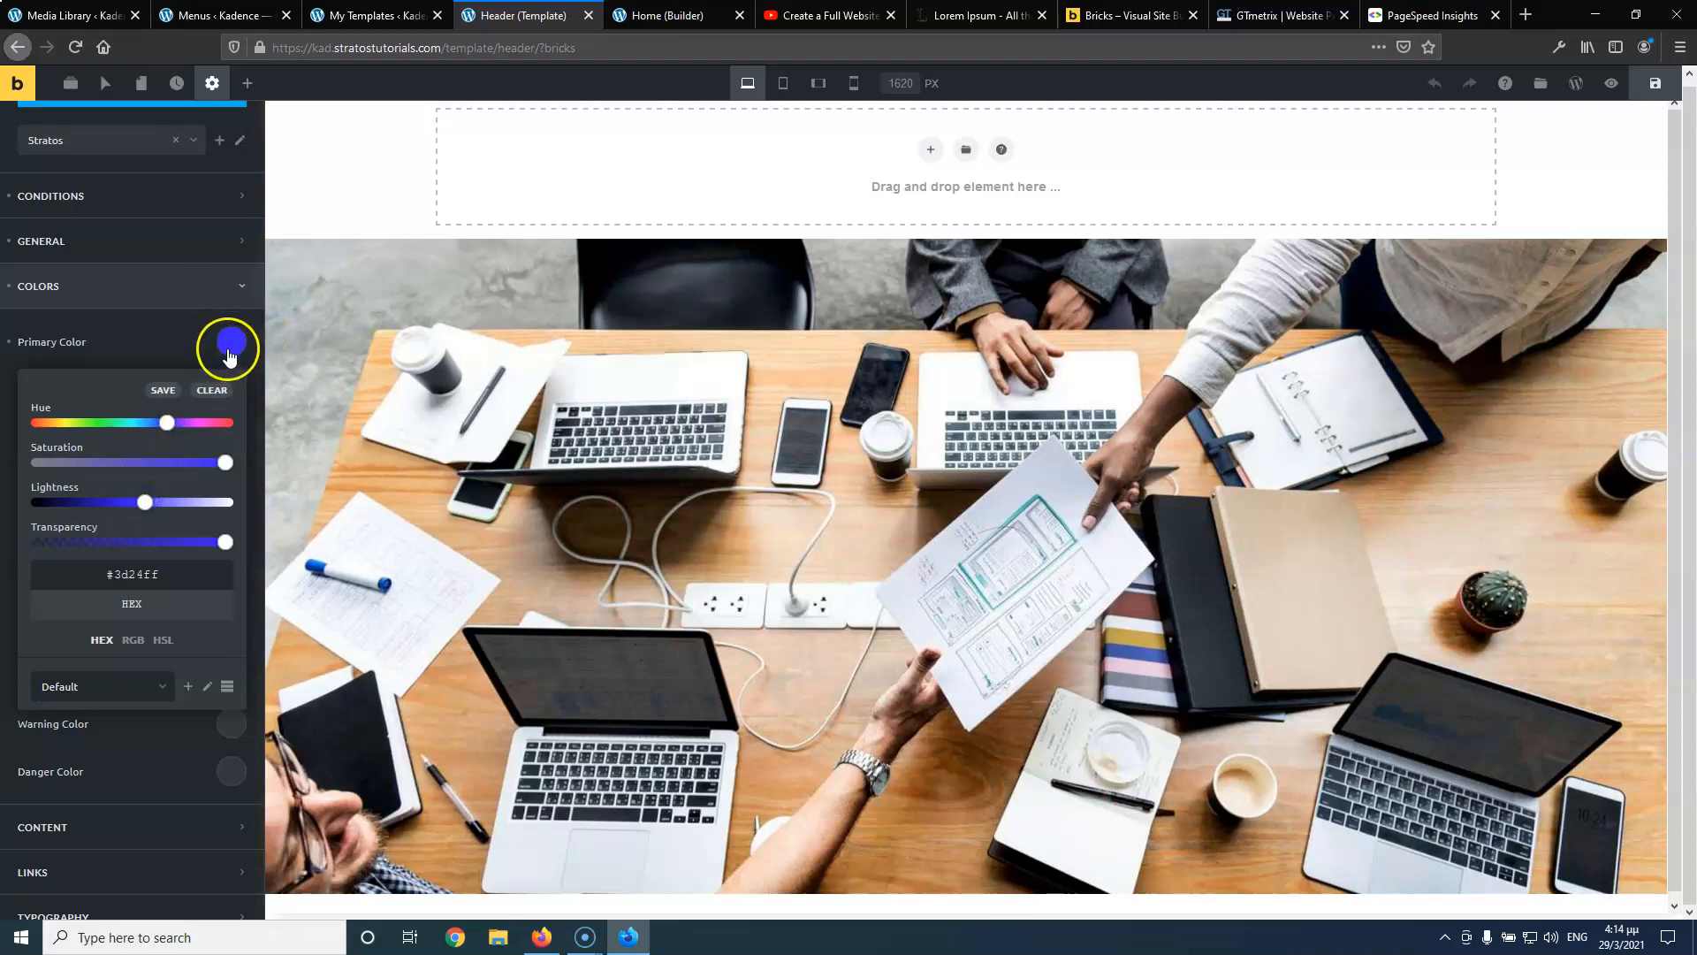
{"action": "left_click", "coordinate": [162, 391]}
{"action": "left_click", "coordinate": [40, 726]}
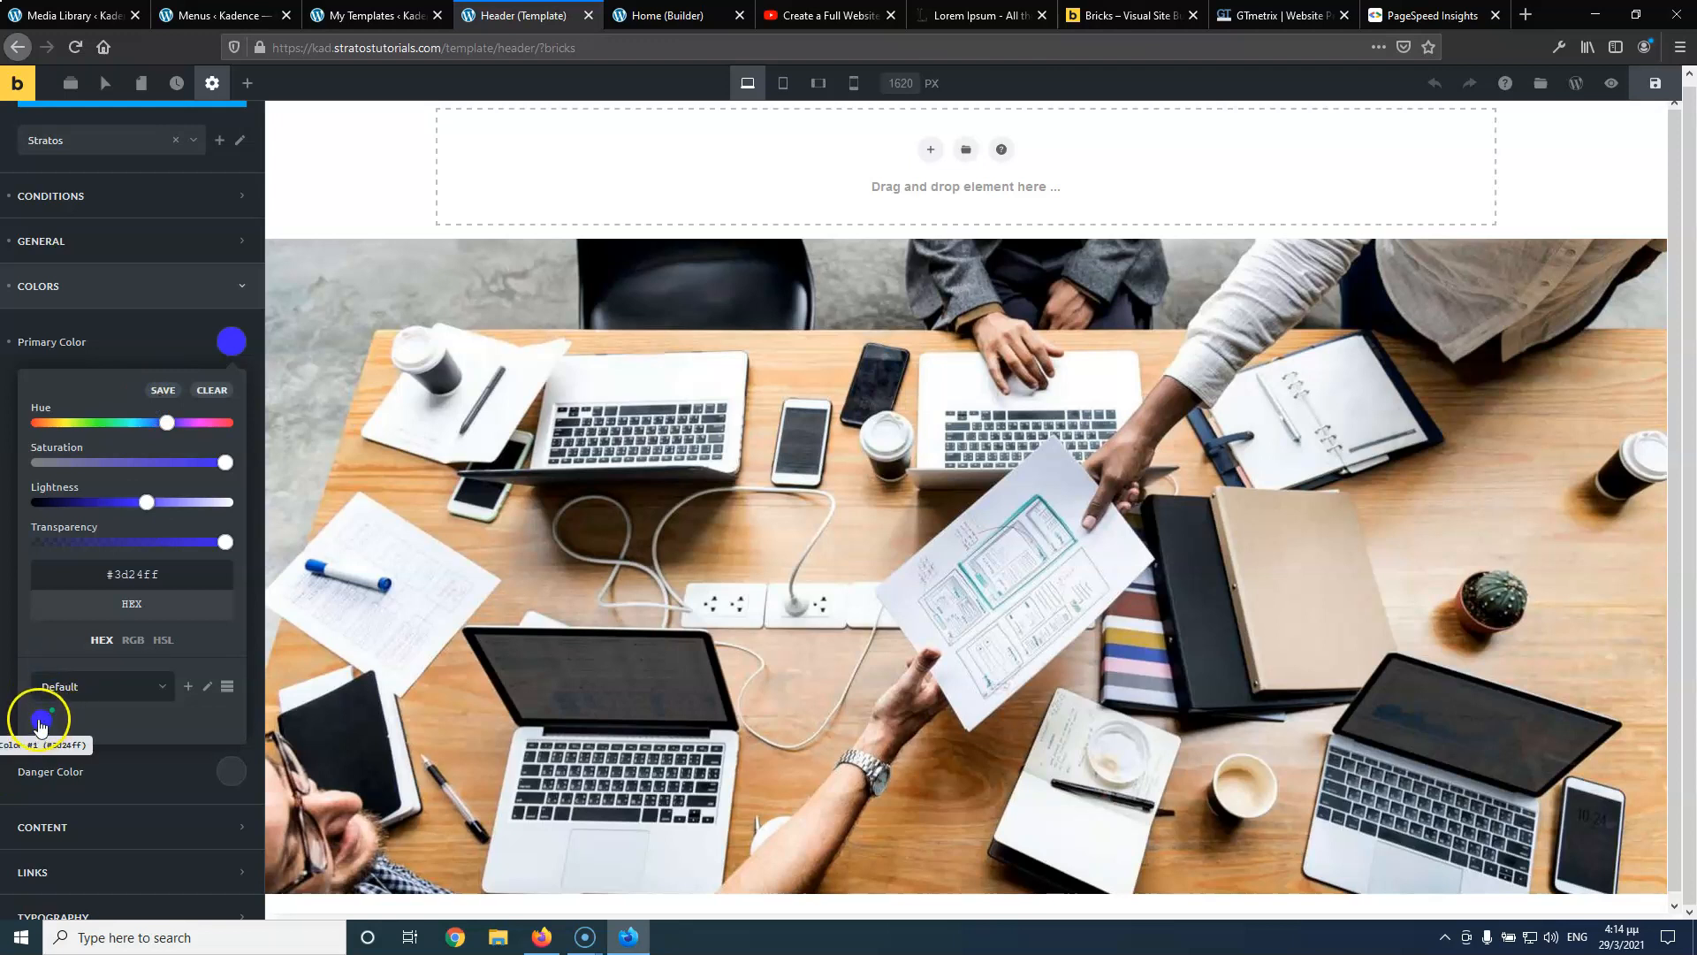
Copy the primary #3d24ff into the secondary colour and darken it to #1700c7
{"action": "left_click", "coordinate": [193, 346]}
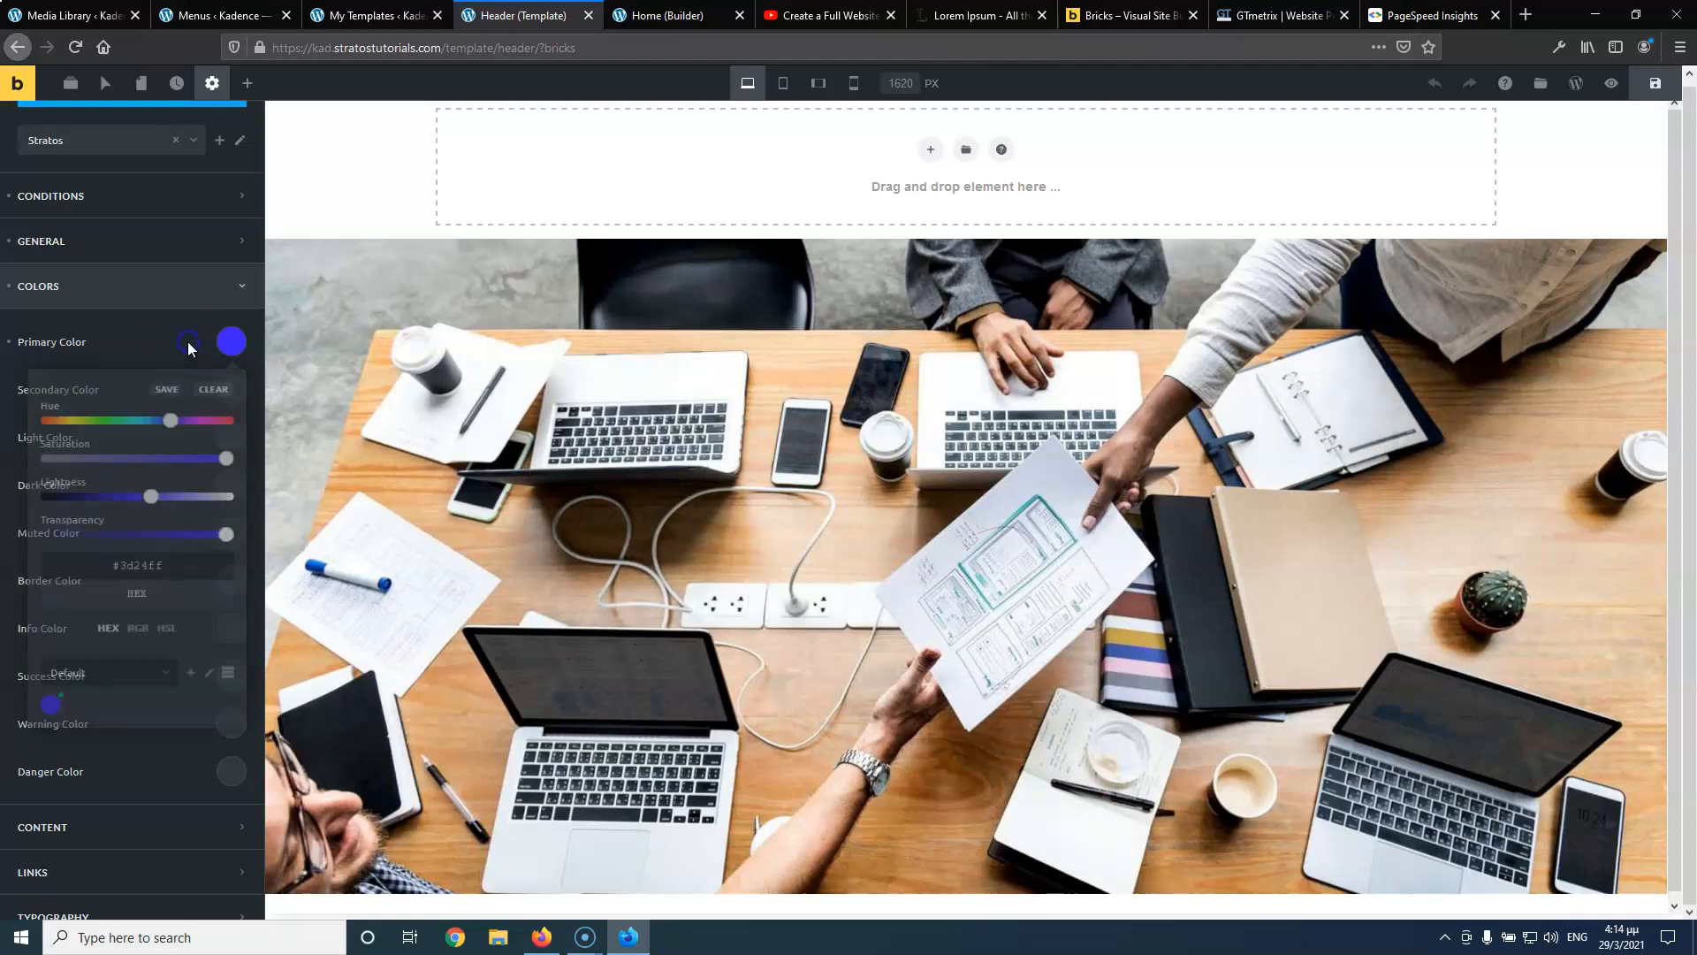
{"action": "left_click", "coordinate": [227, 346]}
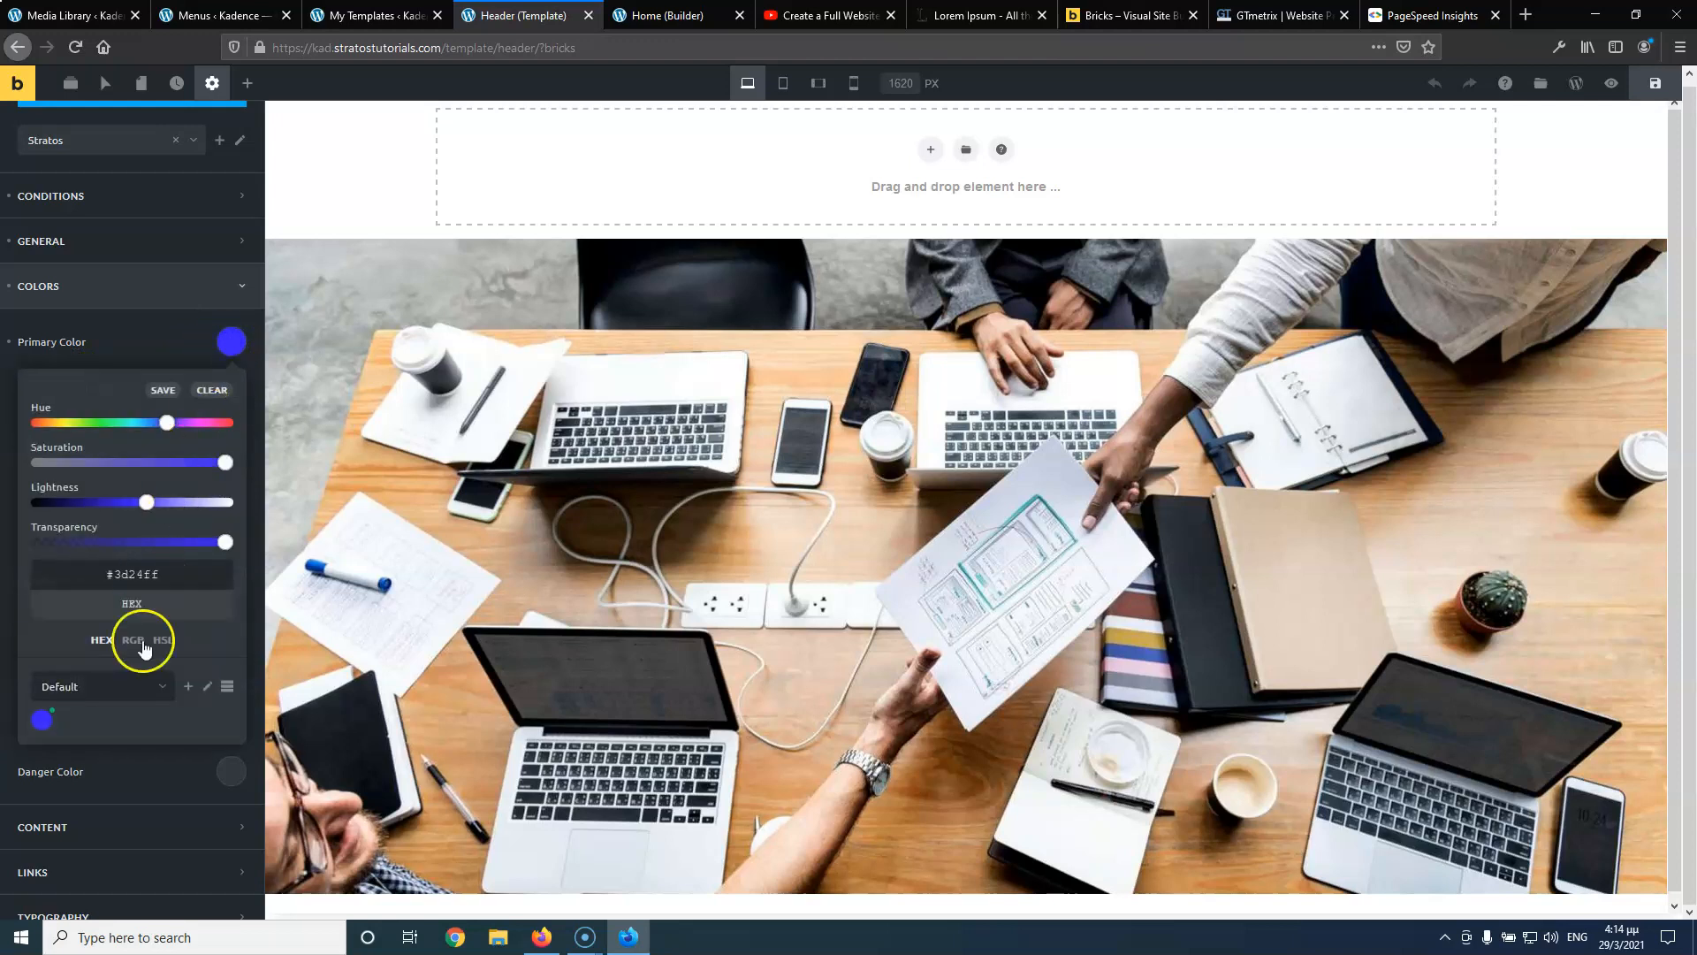
{"action": "left_click_drag", "start_coordinate": [167, 576], "coordinate": [76, 579]}
{"action": "key", "text": "ctrl+c"}
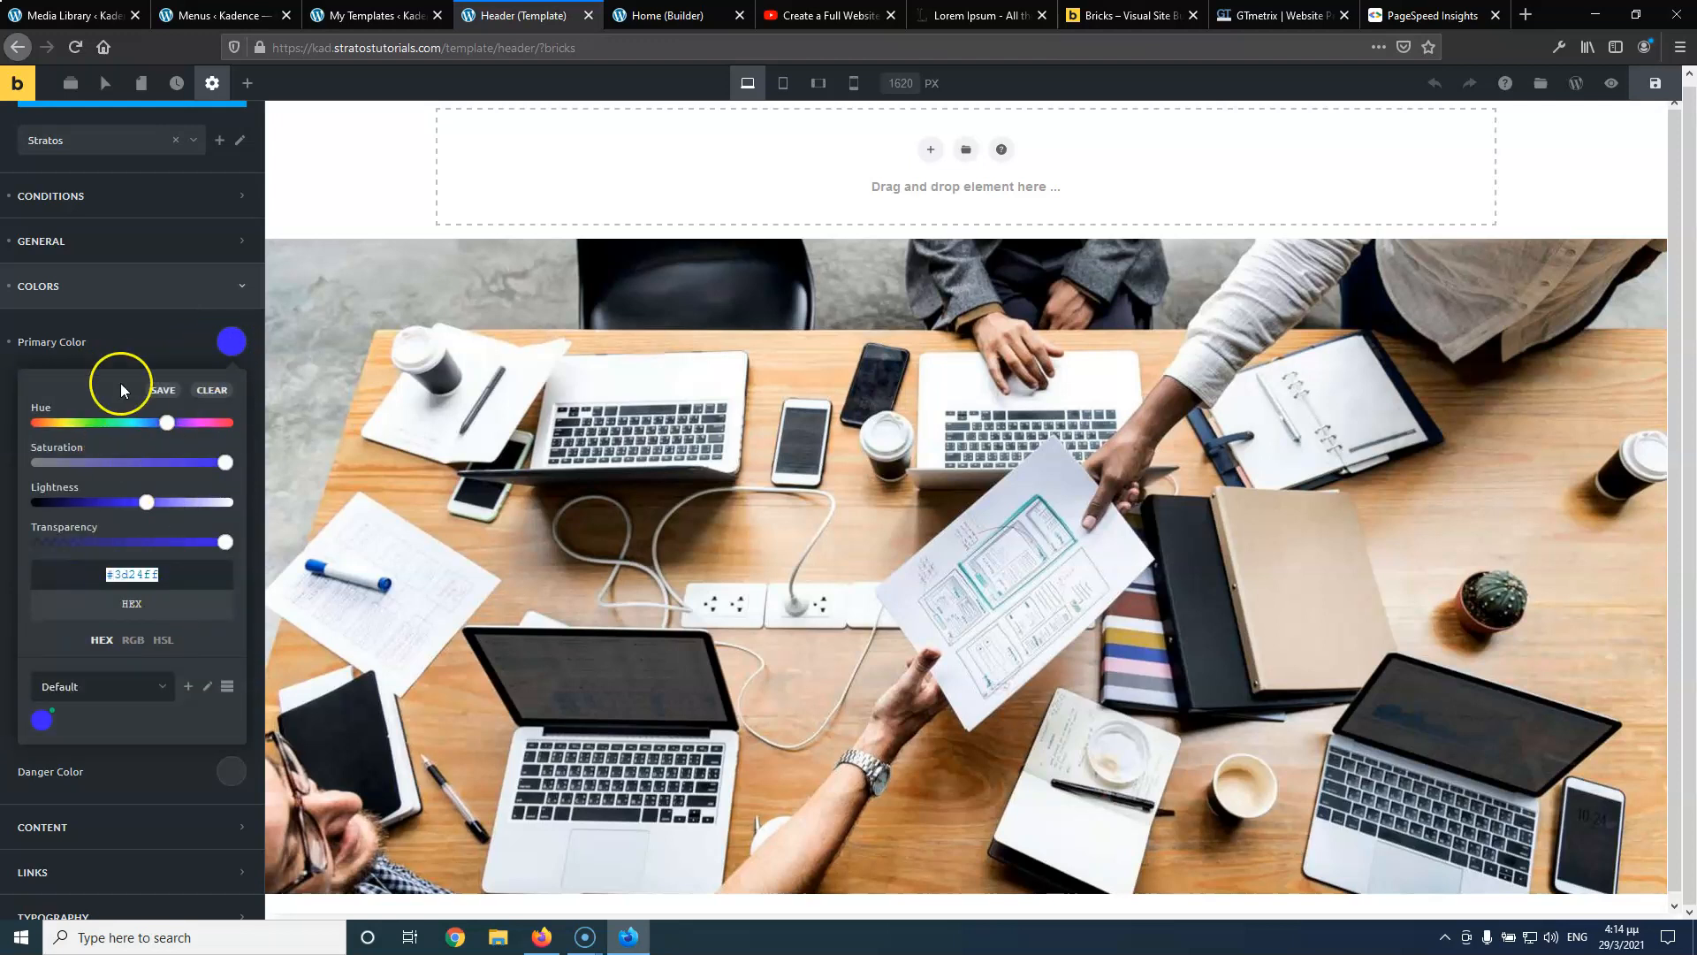
{"action": "left_click", "coordinate": [132, 343]}
{"action": "left_click", "coordinate": [228, 389]}
{"action": "left_click", "coordinate": [133, 619]}
{"action": "key", "text": "ctrl+v"}
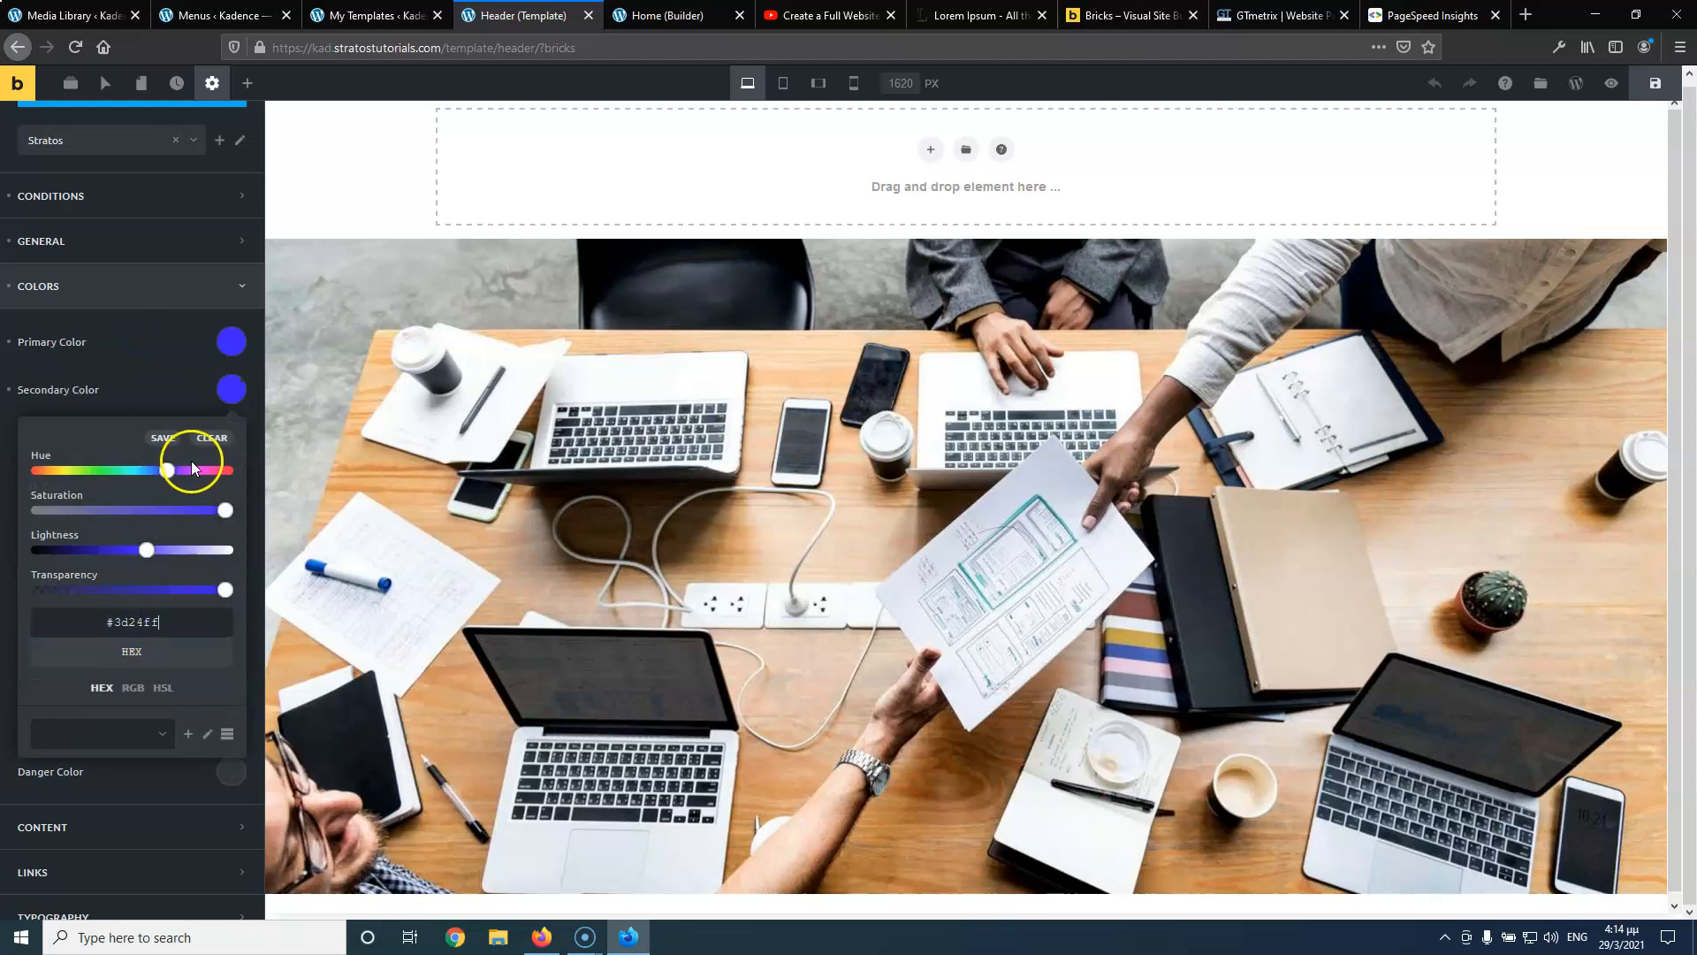
{"action": "left_click_drag", "start_coordinate": [147, 552], "coordinate": [114, 555]}
{"action": "left_click", "coordinate": [177, 352]}
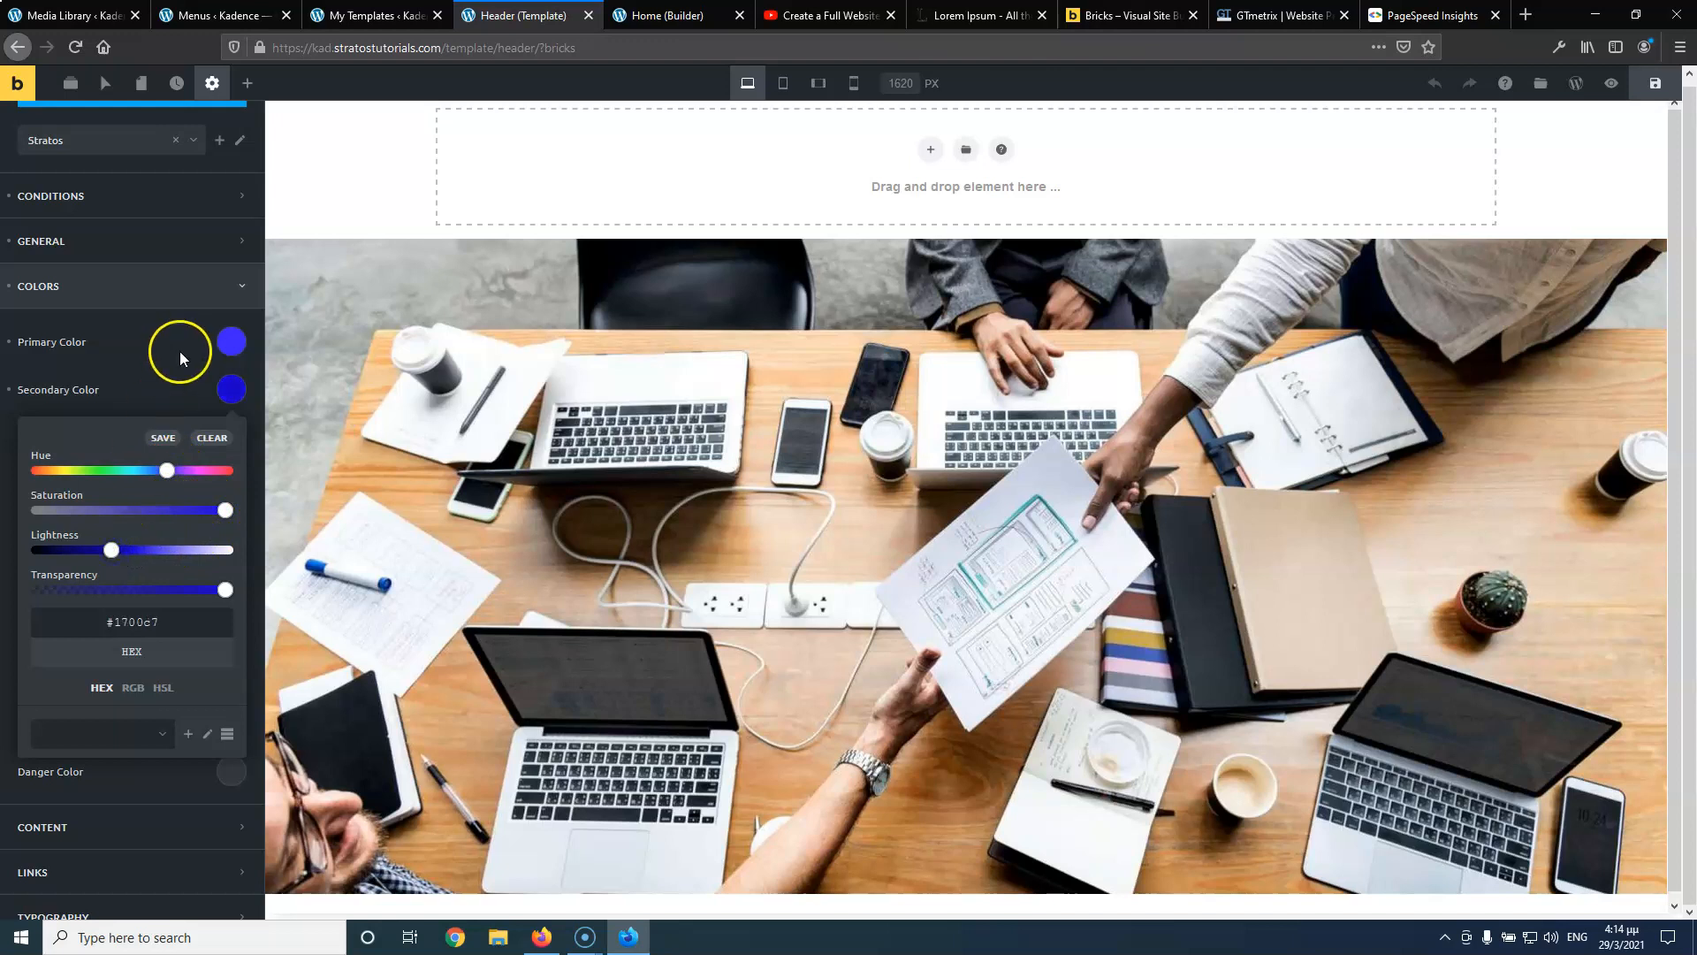
Check the secondary colour's palette selection and save the header template
{"action": "left_click", "coordinate": [232, 390]}
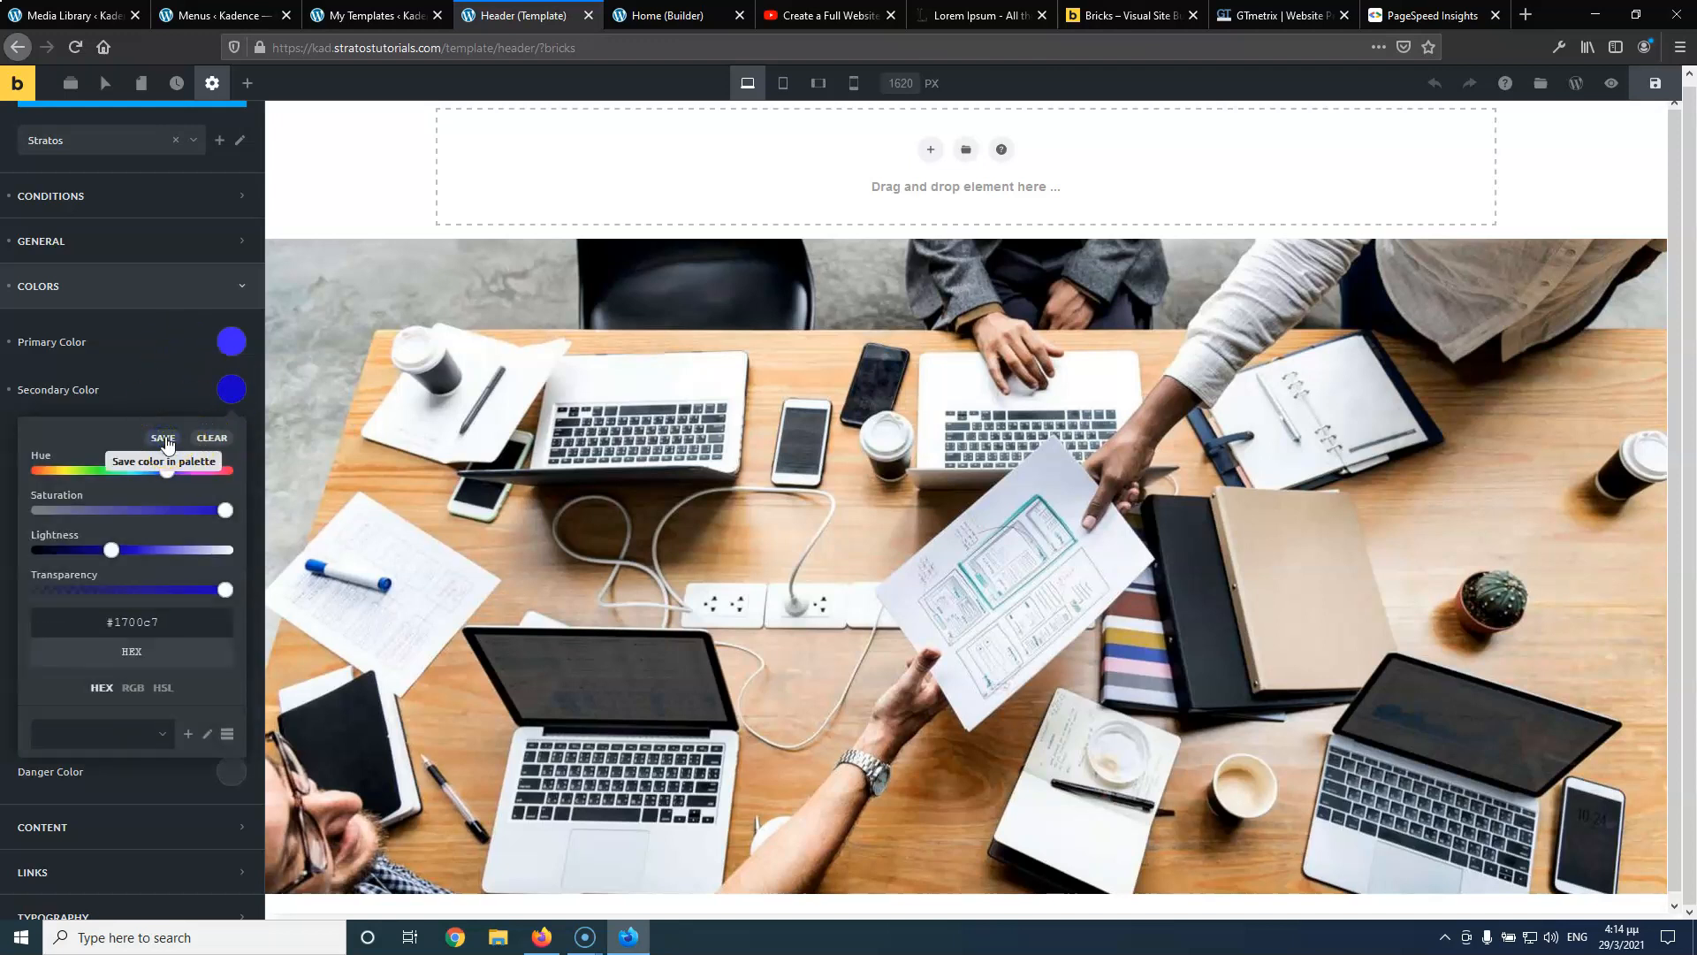
{"action": "left_click", "coordinate": [93, 745]}
{"action": "left_click", "coordinate": [115, 738]}
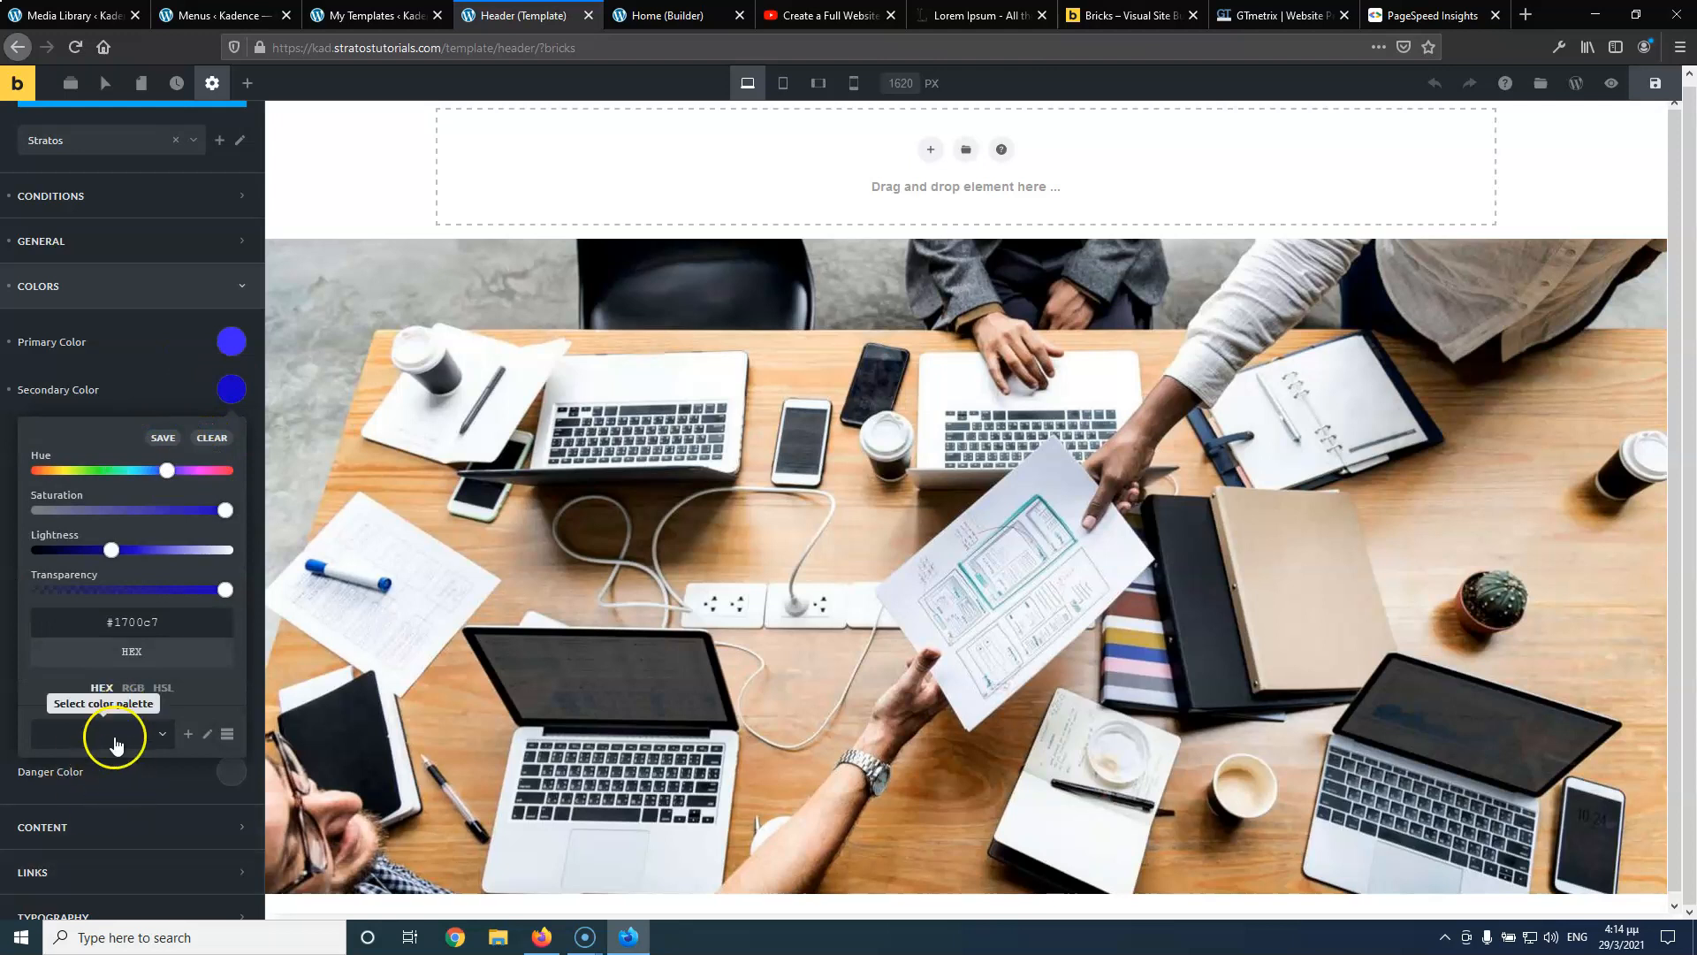
{"action": "left_click", "coordinate": [178, 381]}
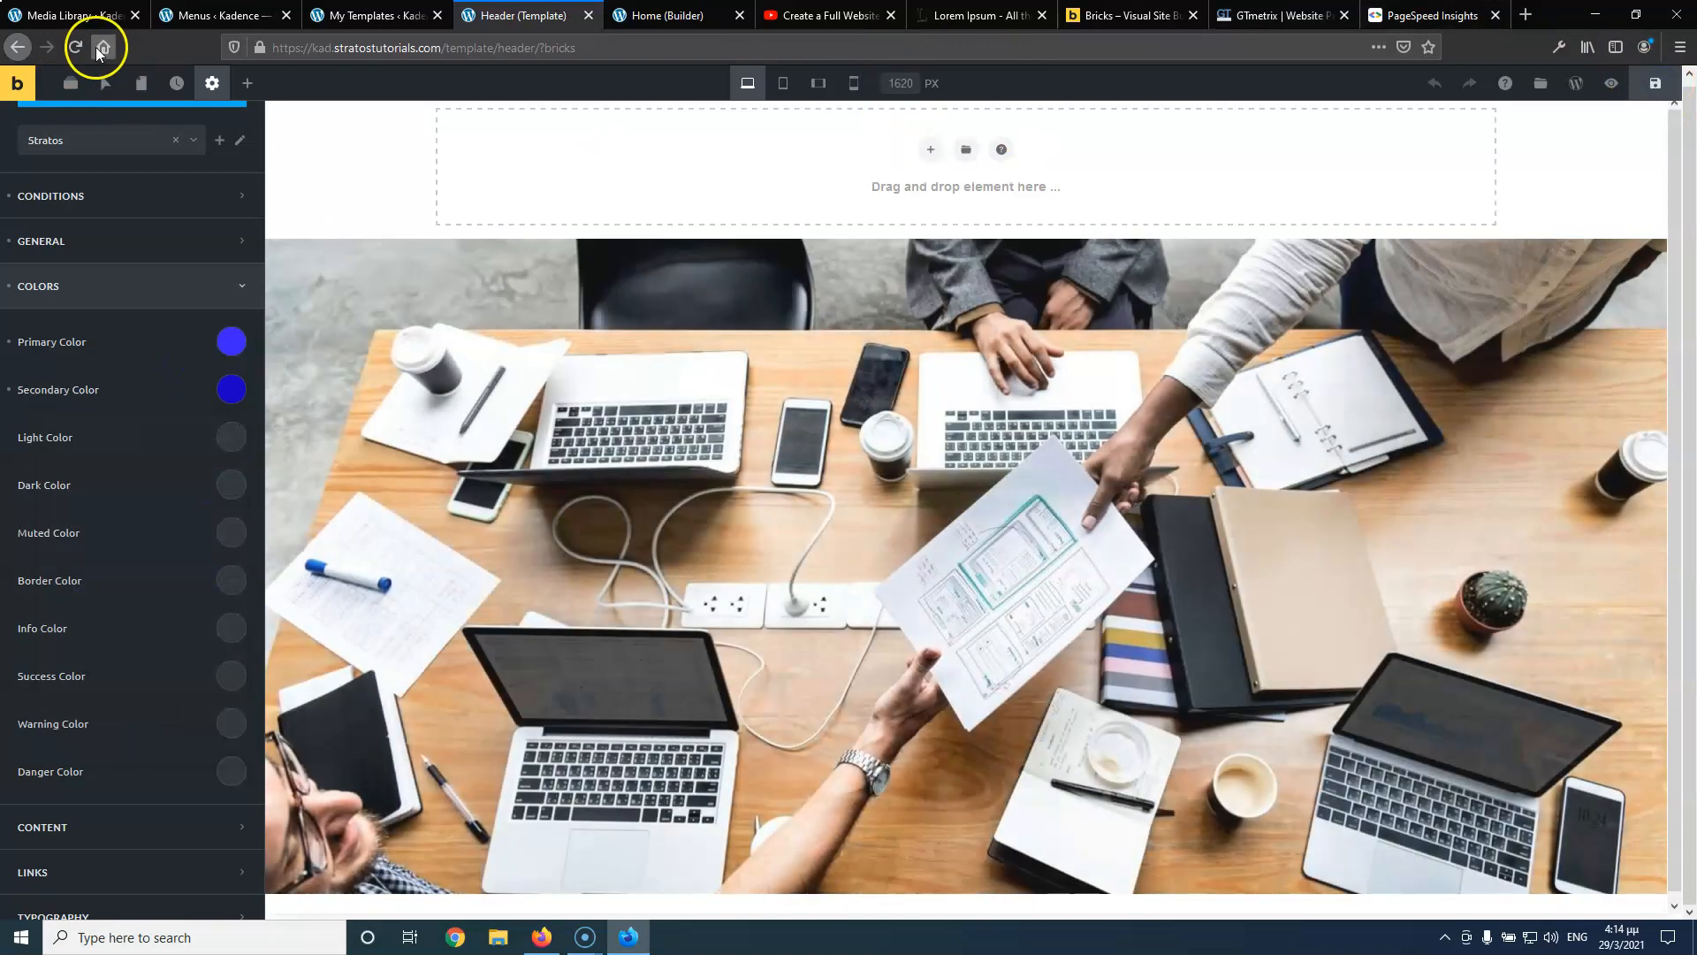
{"action": "left_click", "coordinate": [75, 47]}
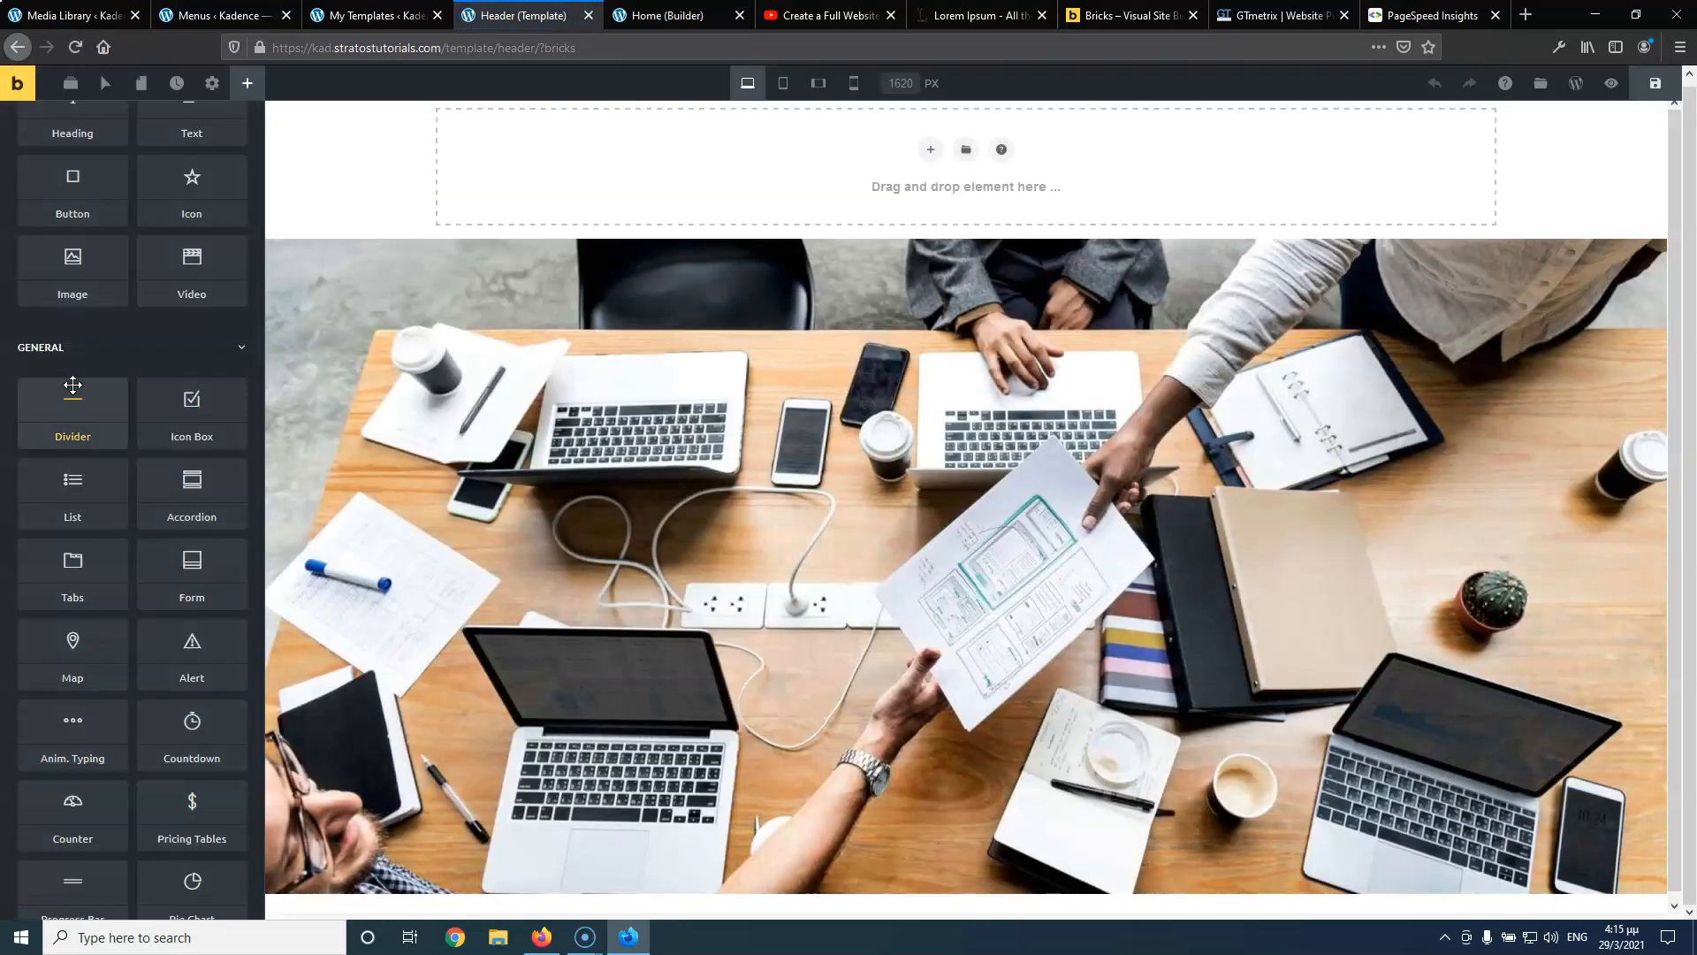
In Theme Styles colours, save the secondary blue #1700c7 into the Default palette
{"action": "scroll", "coordinate": [106, 368], "scroll_direction": "up", "scroll_amount": 2}
{"action": "left_click", "coordinate": [214, 86]}
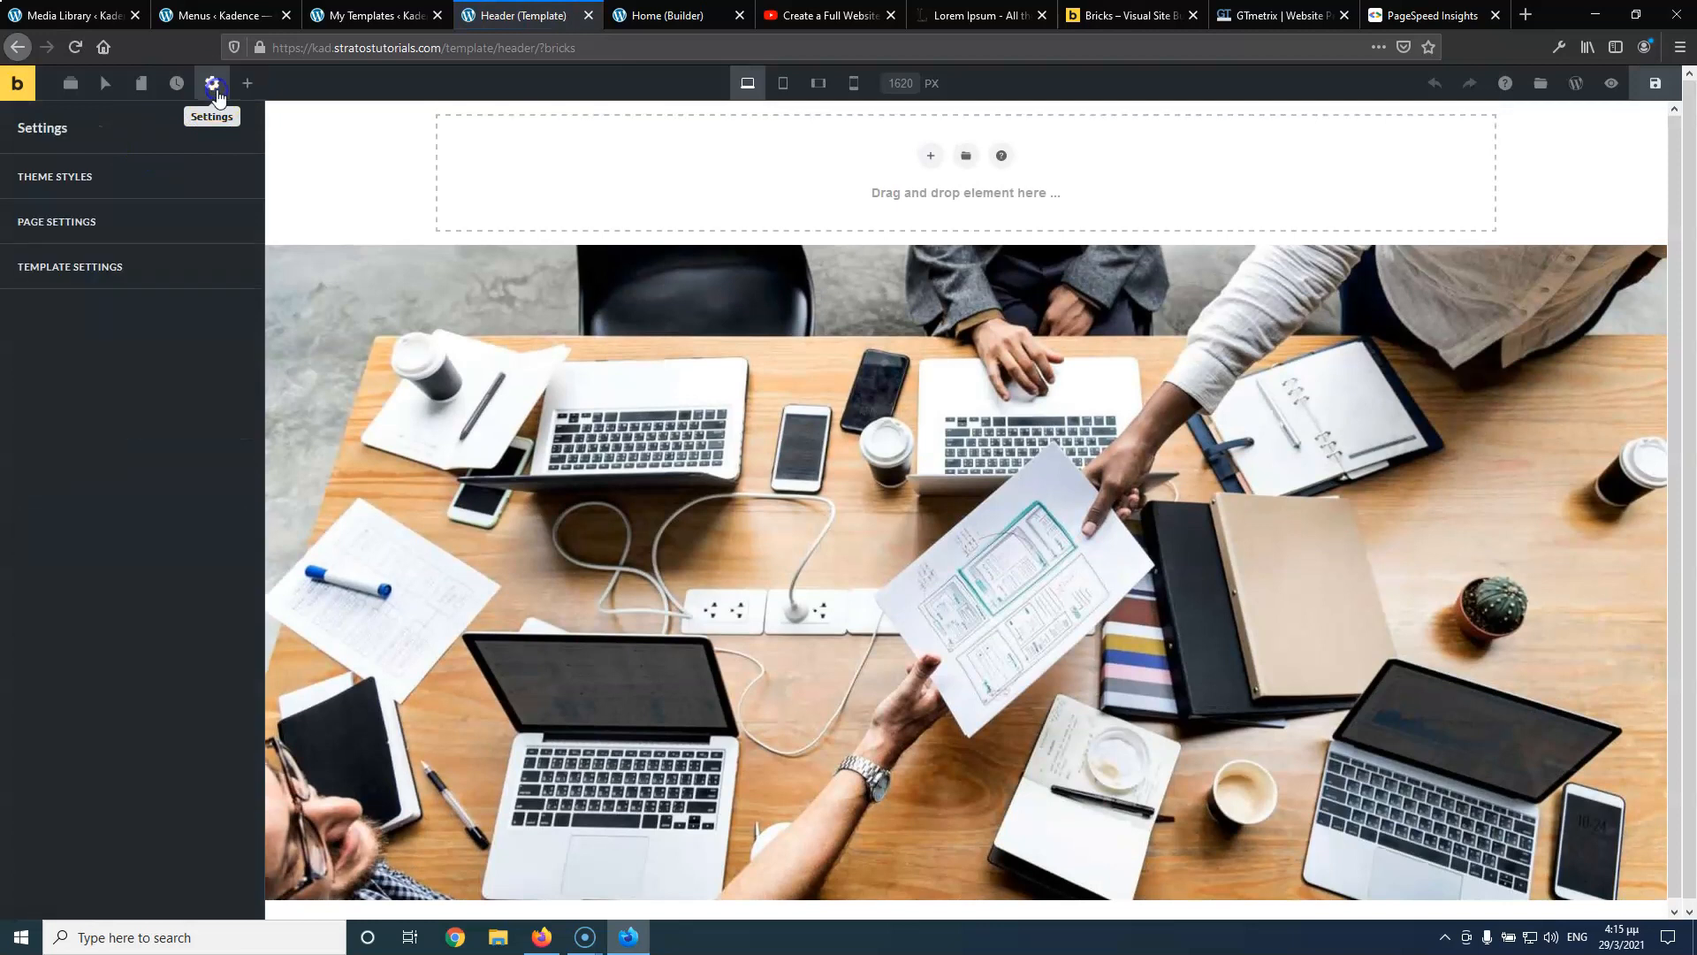
{"action": "left_click", "coordinate": [119, 187]}
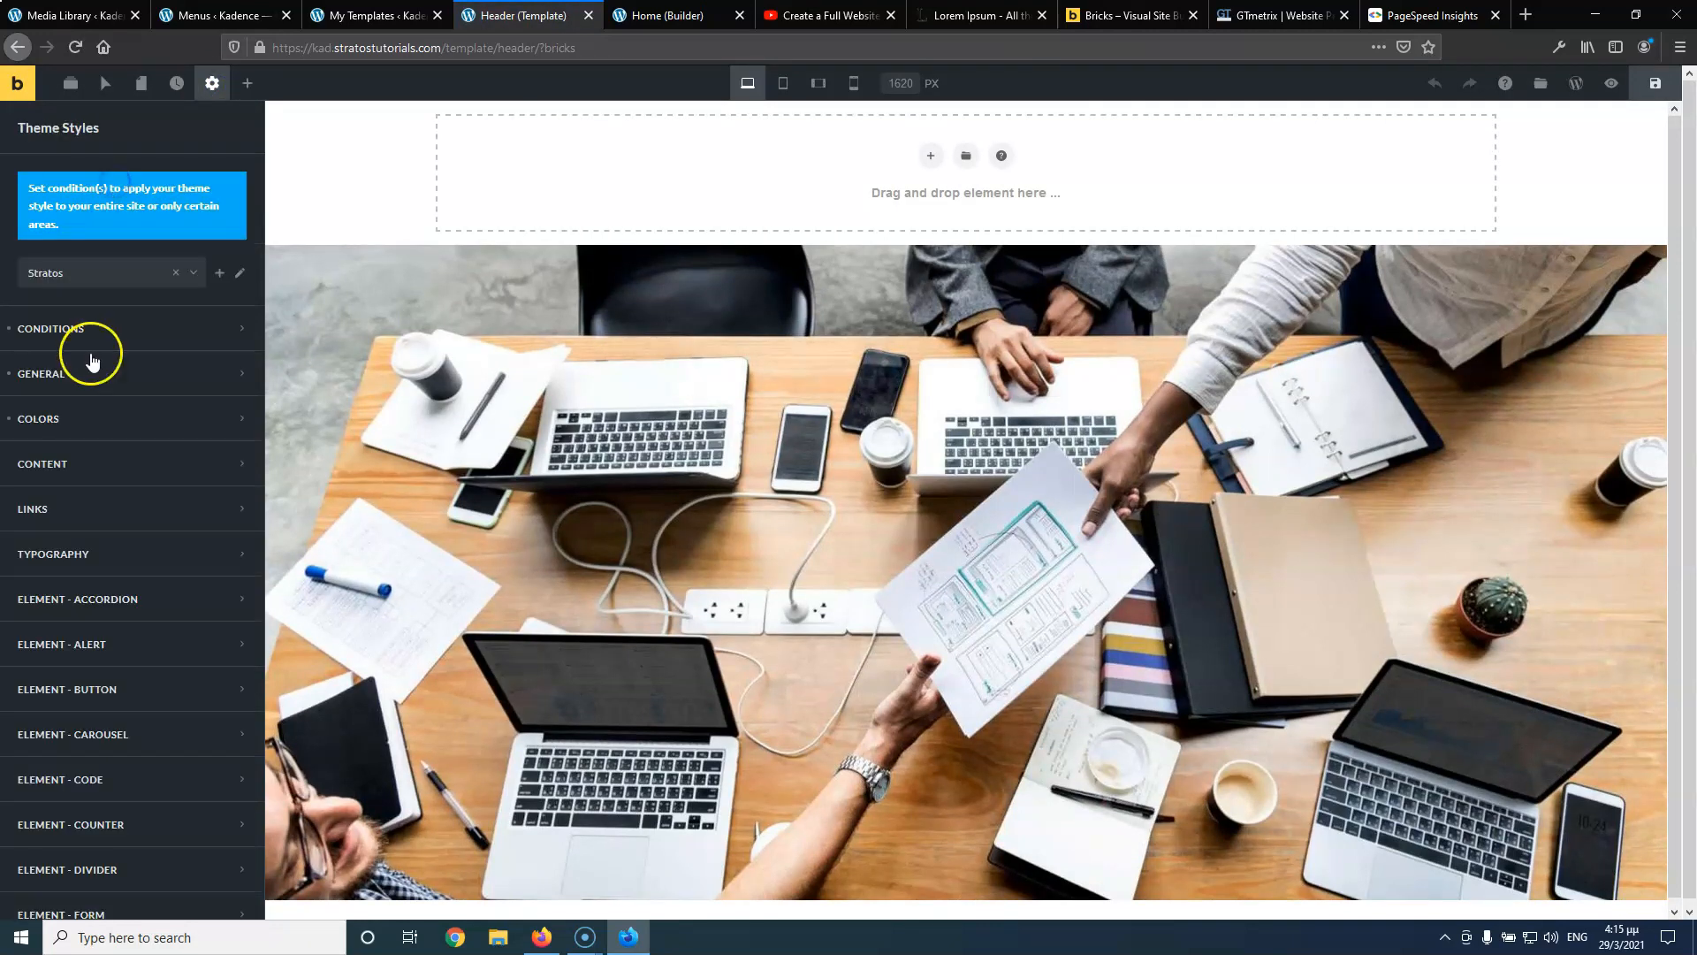
{"action": "left_click", "coordinate": [93, 421]}
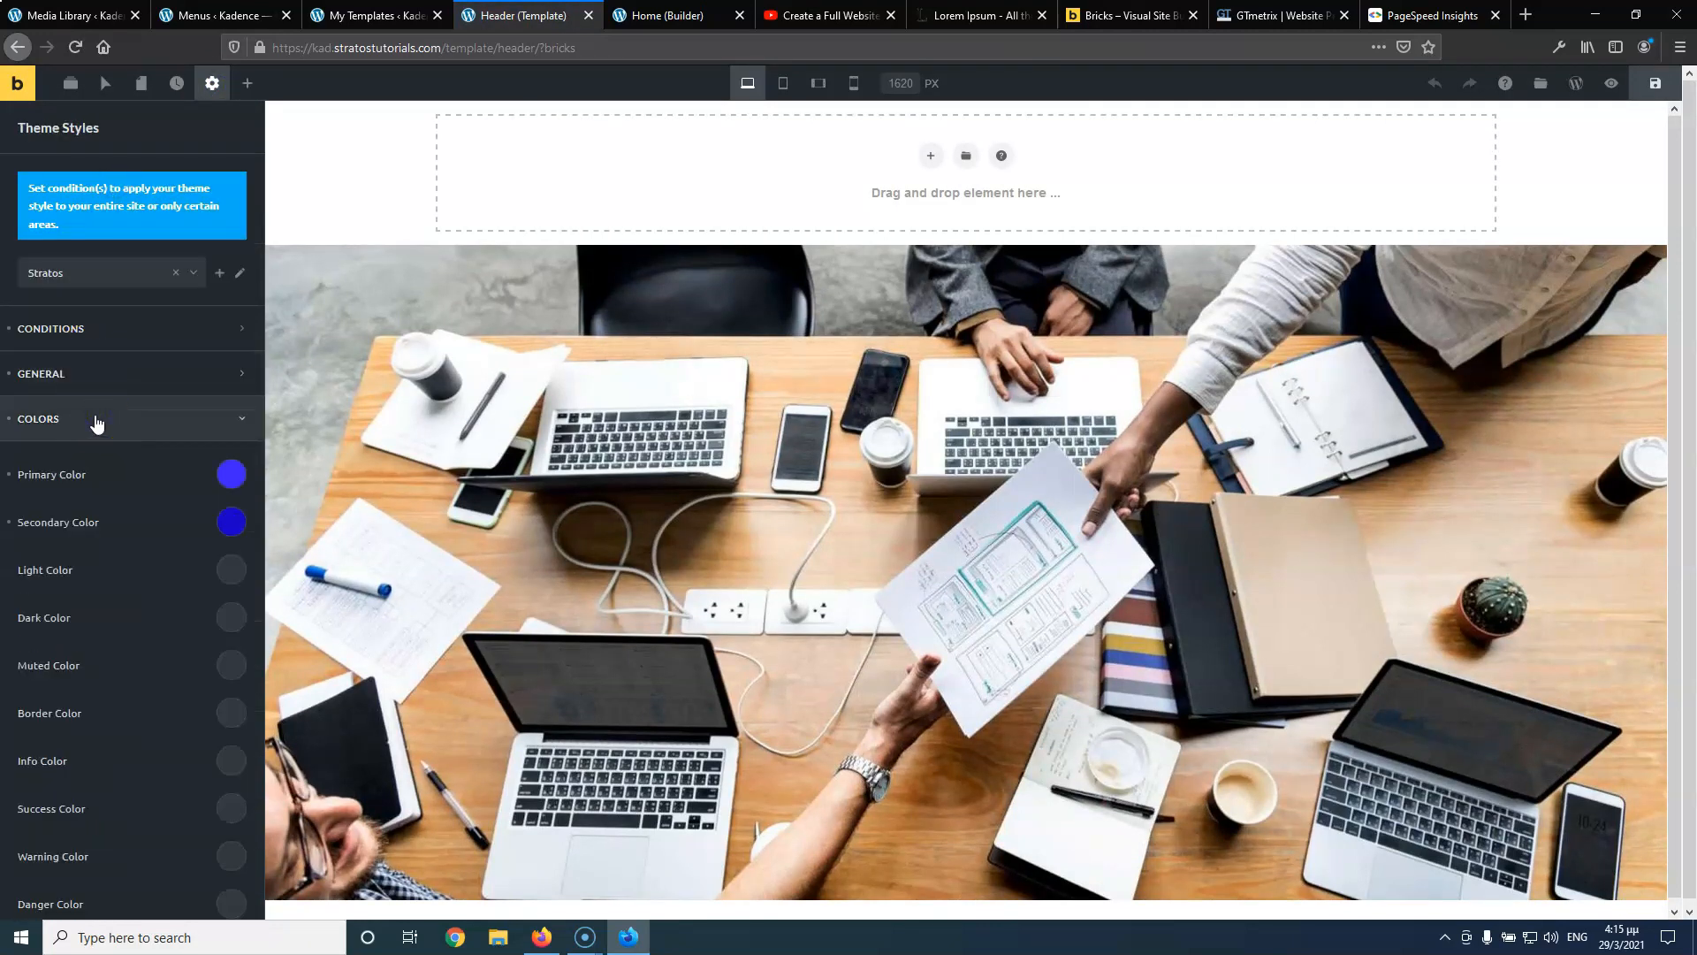
{"action": "left_click", "coordinate": [228, 526]}
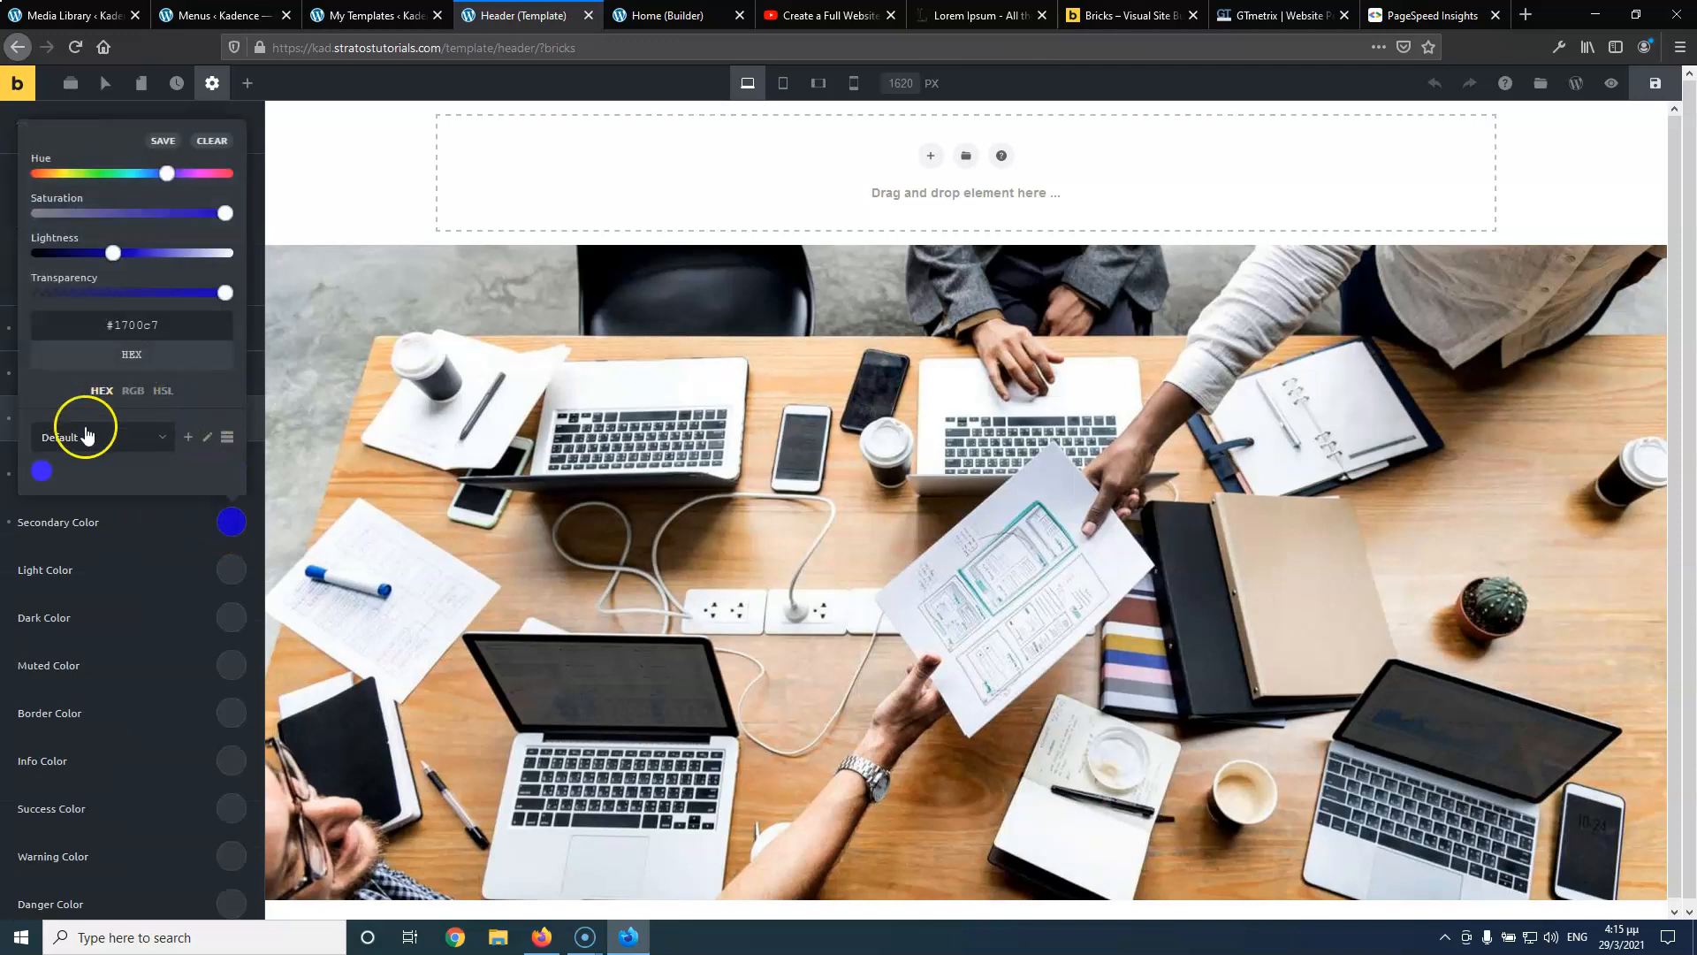
{"action": "left_click", "coordinate": [89, 437]}
{"action": "left_click", "coordinate": [199, 468]}
{"action": "left_click", "coordinate": [159, 146]}
{"action": "left_click", "coordinate": [146, 538]}
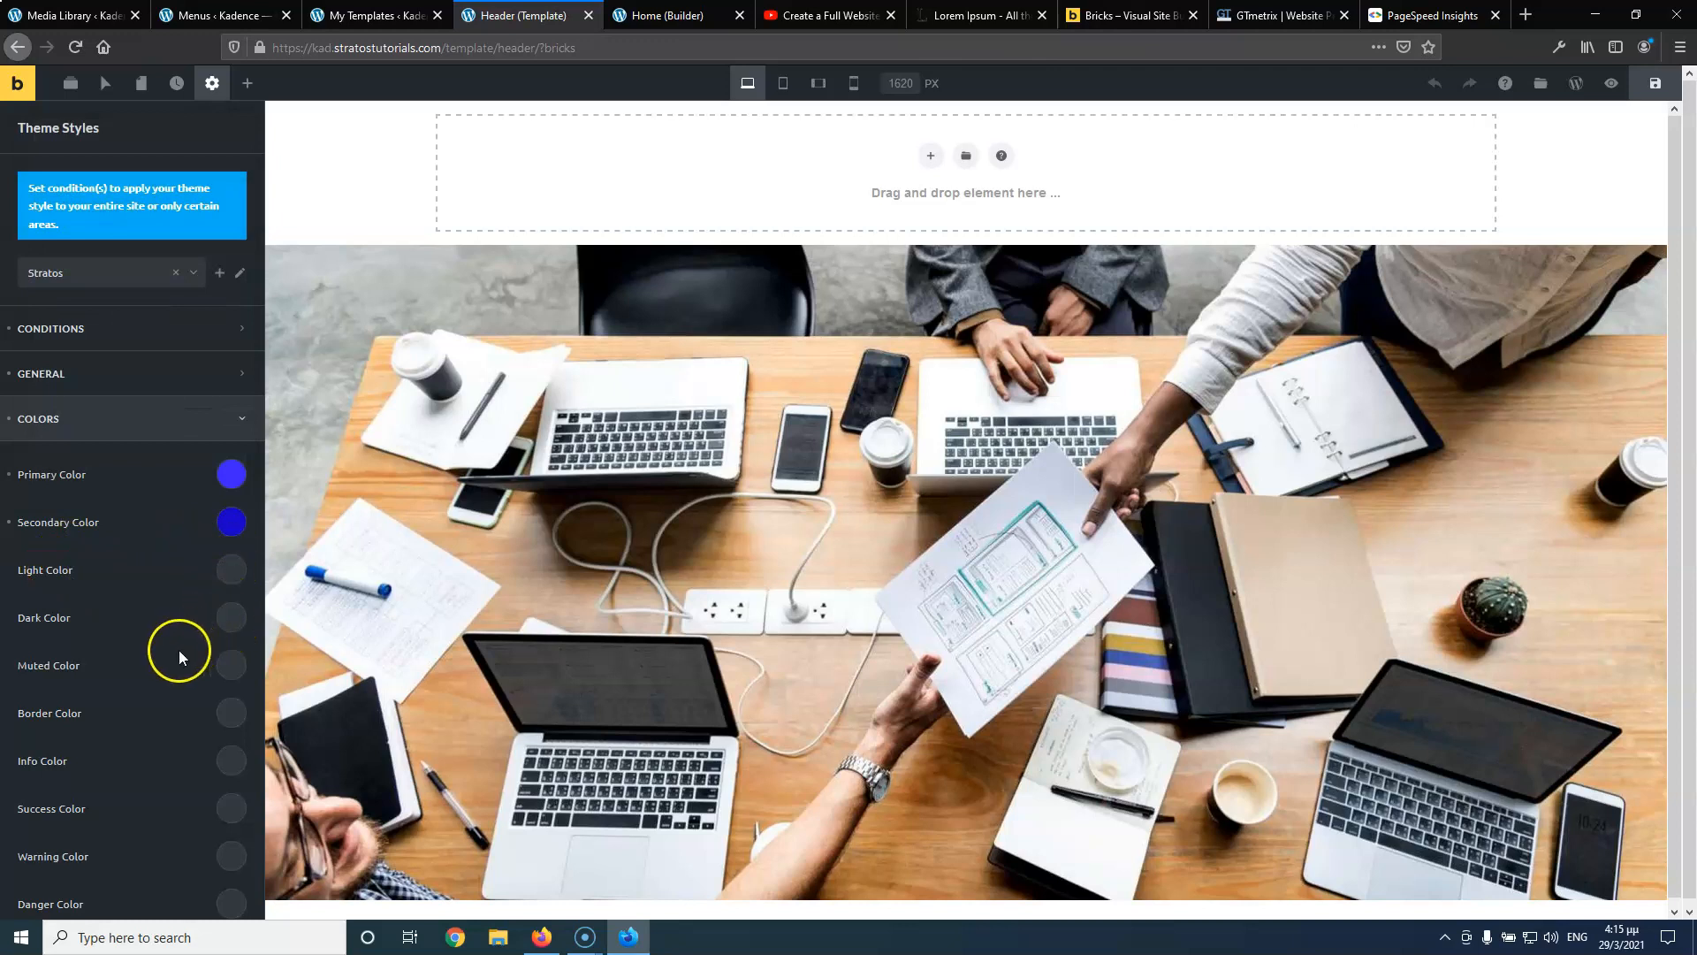
Expand the Stratos style's Content layout settings
{"action": "scroll", "coordinate": [173, 649], "scroll_direction": "down", "scroll_amount": 1}
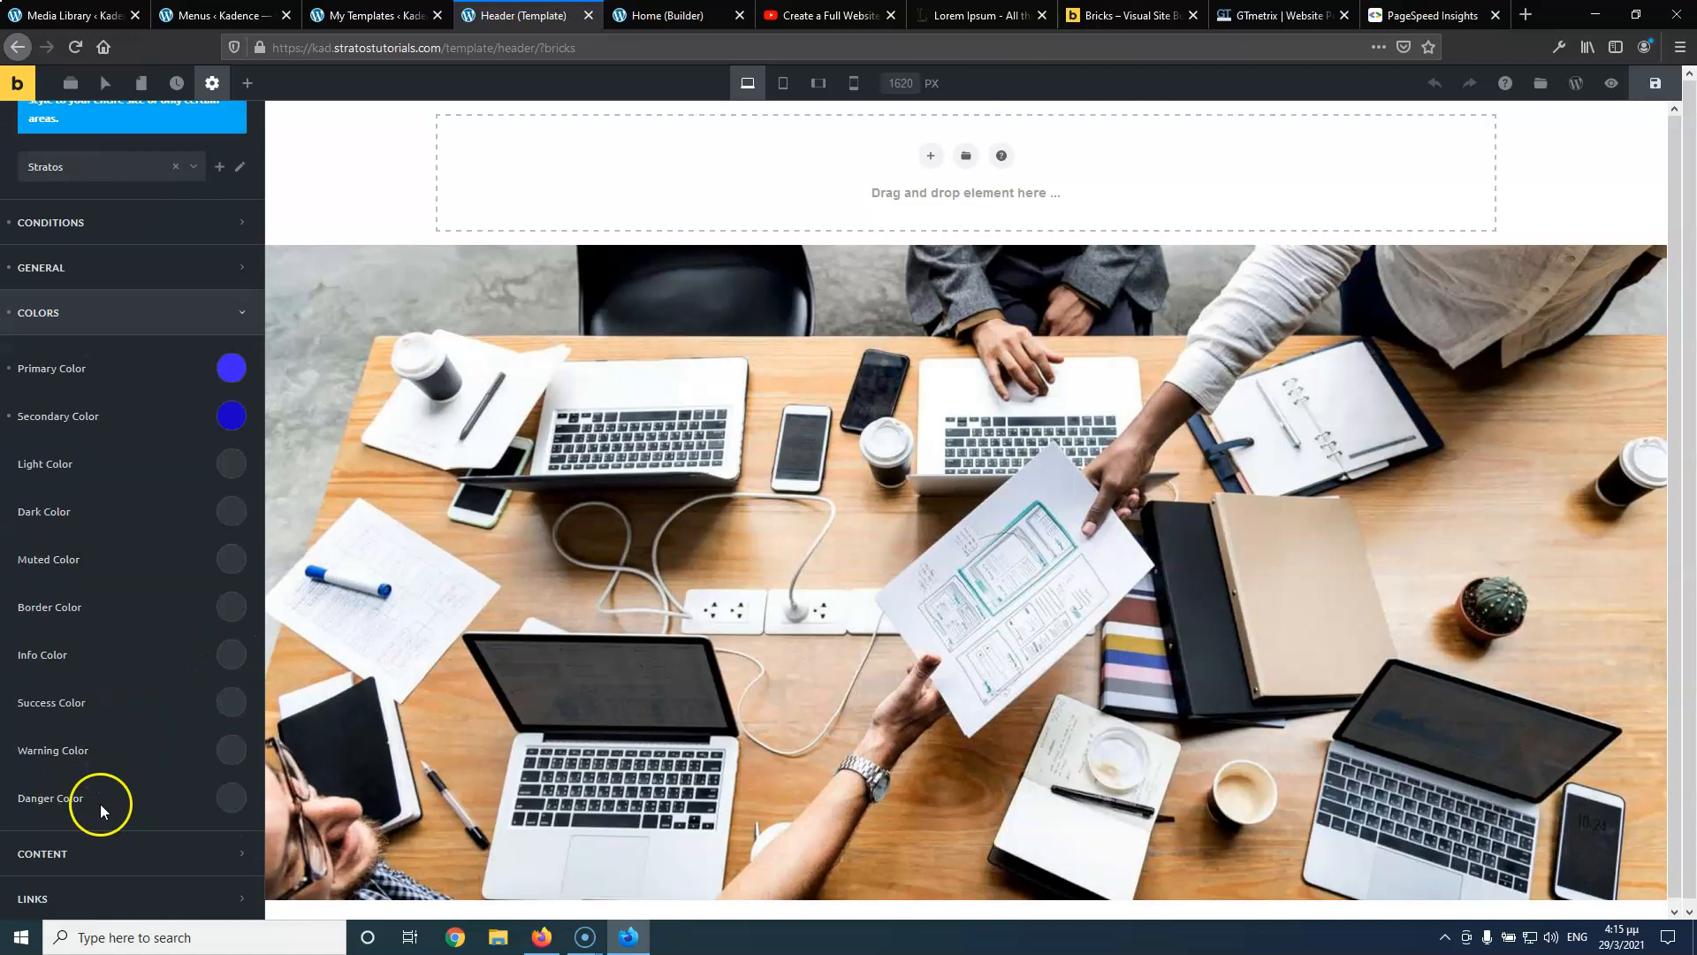
{"action": "scroll", "coordinate": [131, 720], "scroll_direction": "down", "scroll_amount": 4}
{"action": "left_click", "coordinate": [132, 724]}
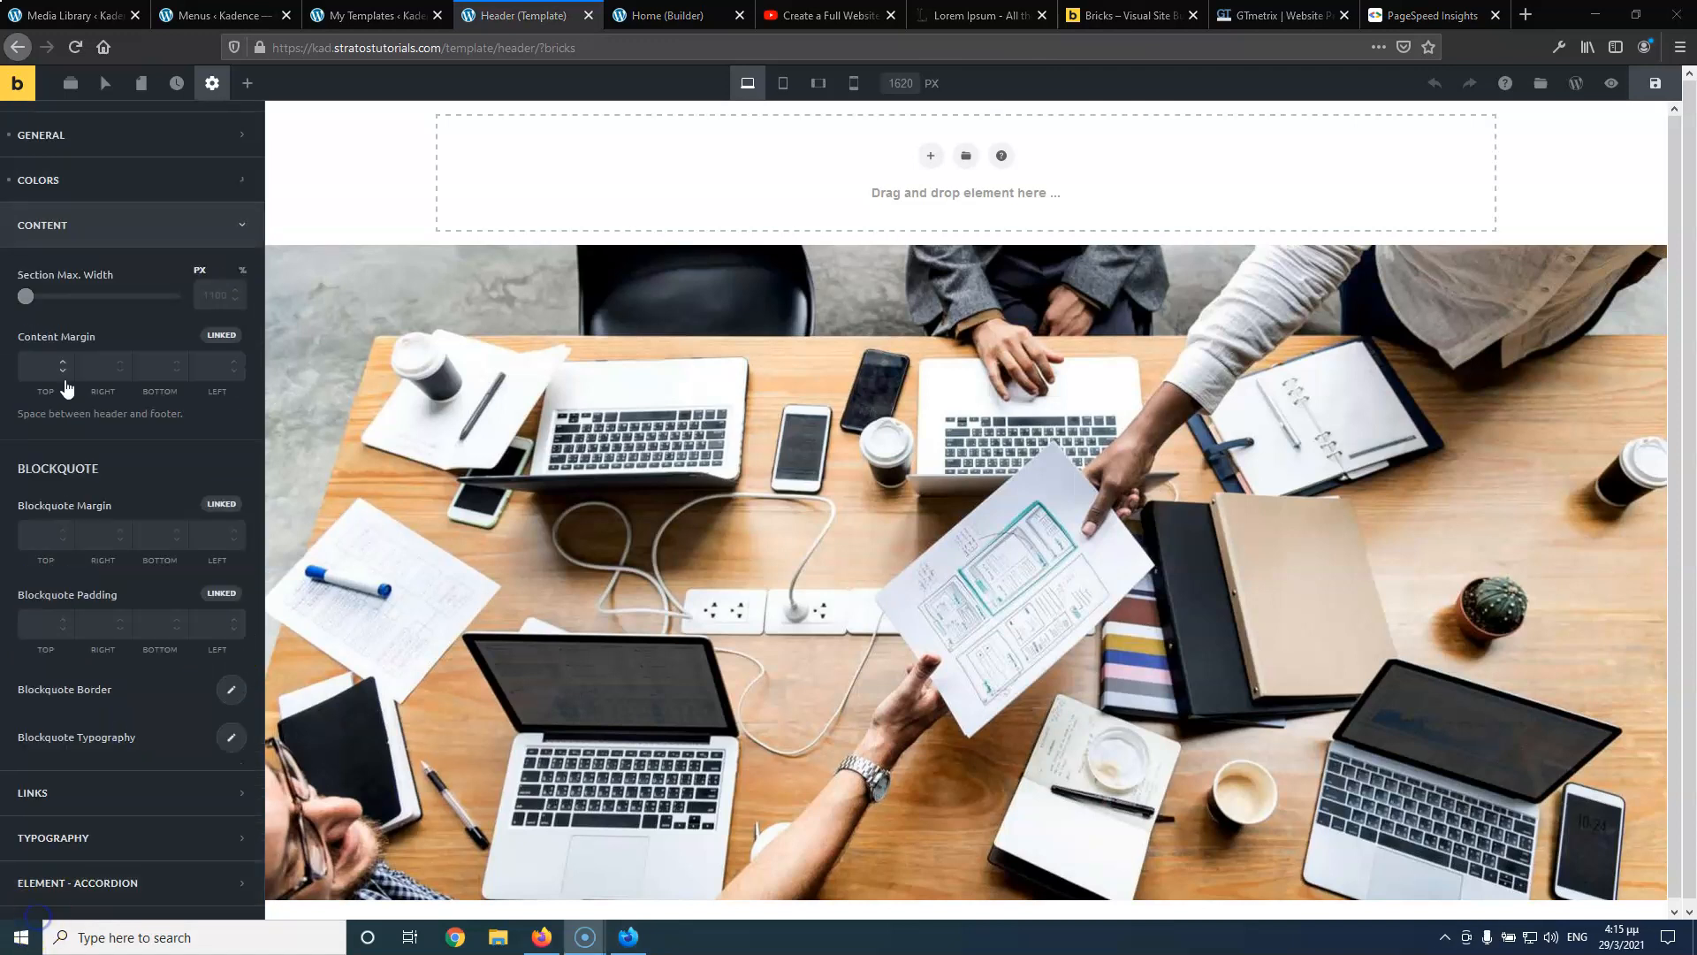
Set the section max width to 1200 px
{"action": "left_click", "coordinate": [216, 292]}
{"action": "type", "text": "1200"}
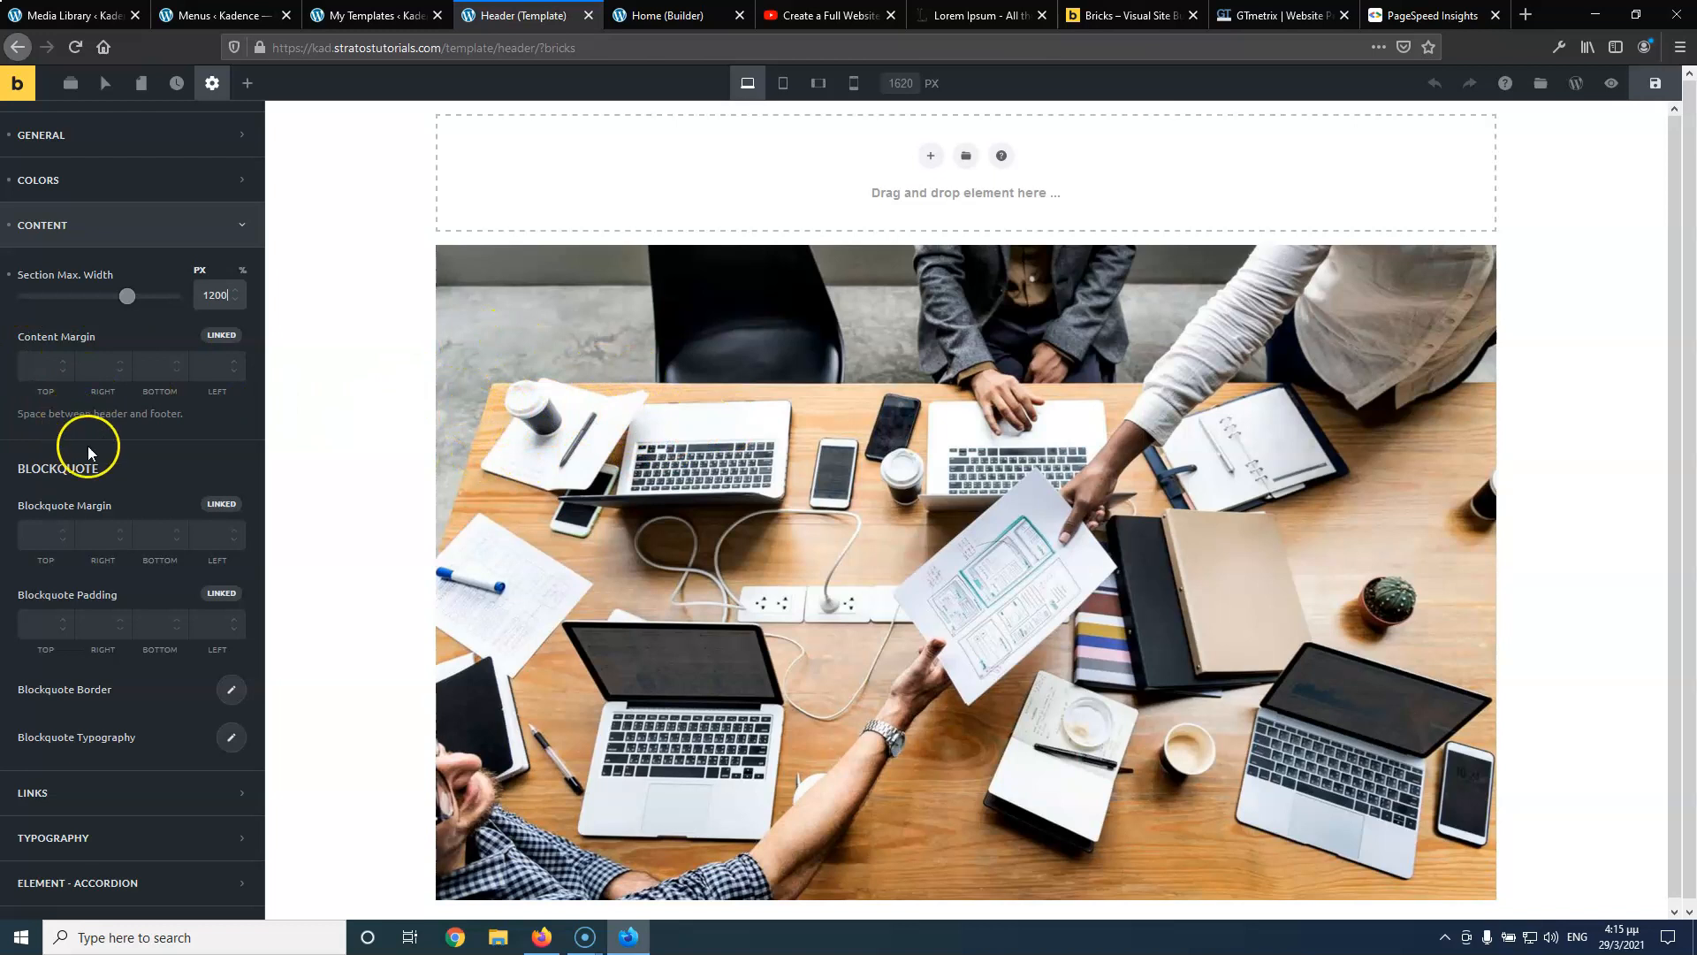
{"action": "scroll", "coordinate": [88, 460], "scroll_direction": "down", "scroll_amount": 1}
{"action": "scroll", "coordinate": [201, 363], "scroll_direction": "down", "scroll_amount": 2}
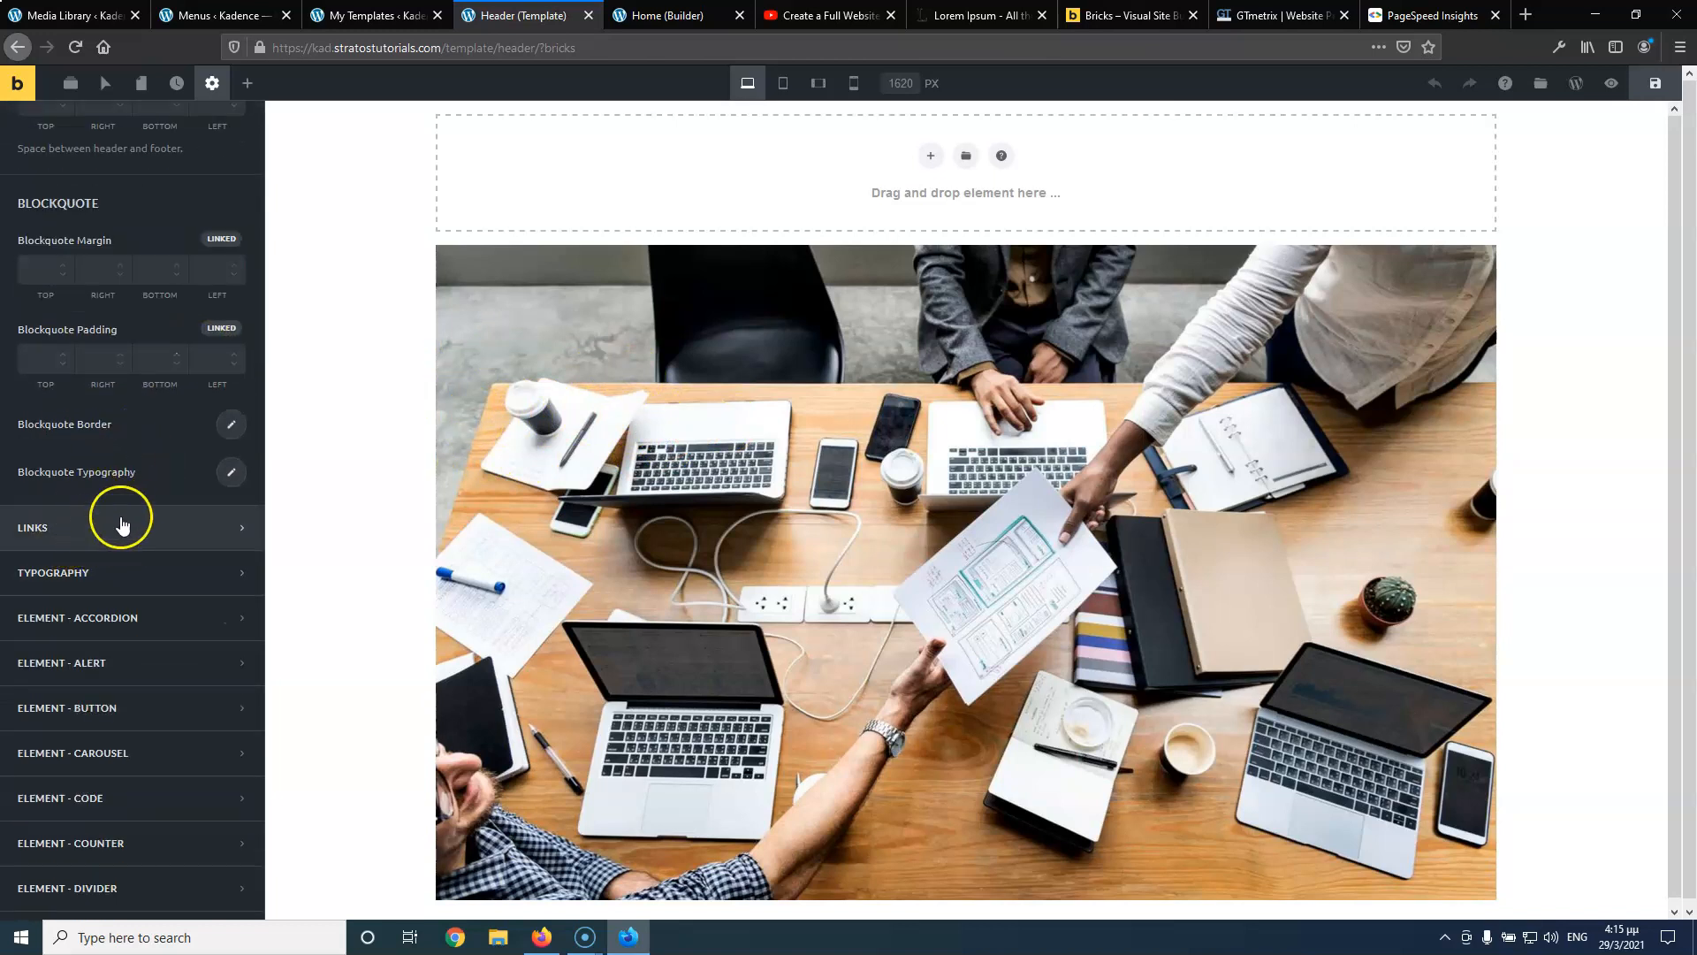
{"action": "scroll", "coordinate": [121, 519], "scroll_direction": "down", "scroll_amount": 1}
Expand the Links settings and scroll to the Typography section
{"action": "left_click", "coordinate": [137, 478]}
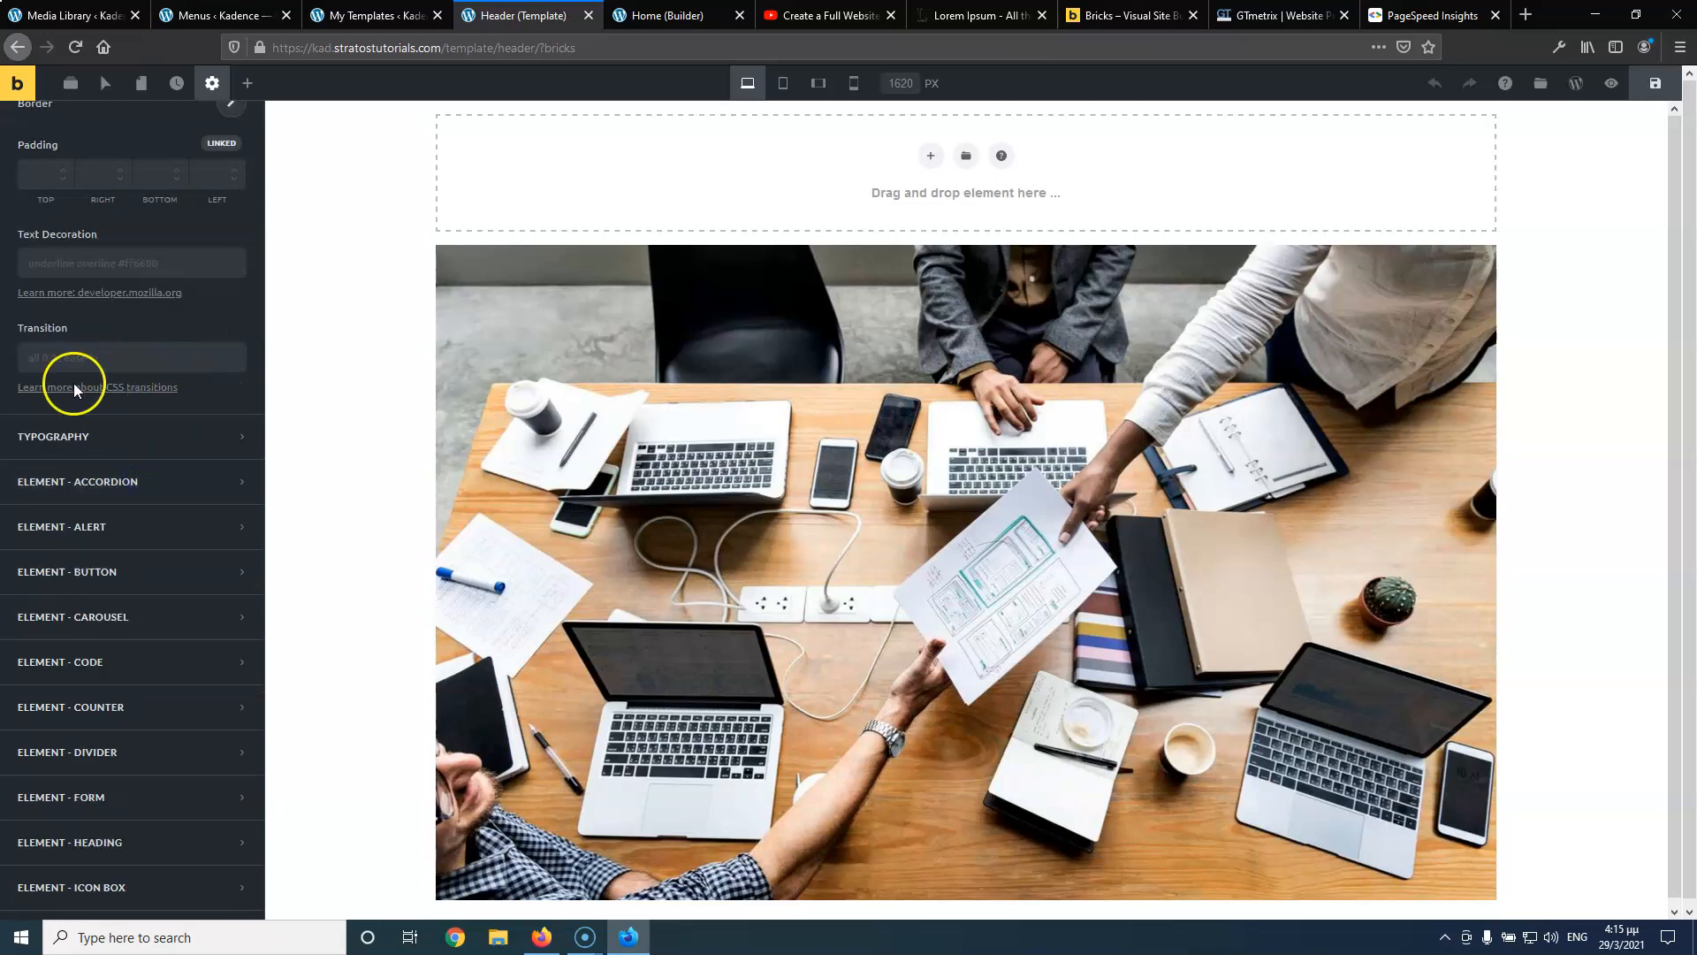
{"action": "scroll", "coordinate": [82, 390], "scroll_direction": "up", "scroll_amount": 3}
{"action": "scroll", "coordinate": [135, 349], "scroll_direction": "down", "scroll_amount": 2}
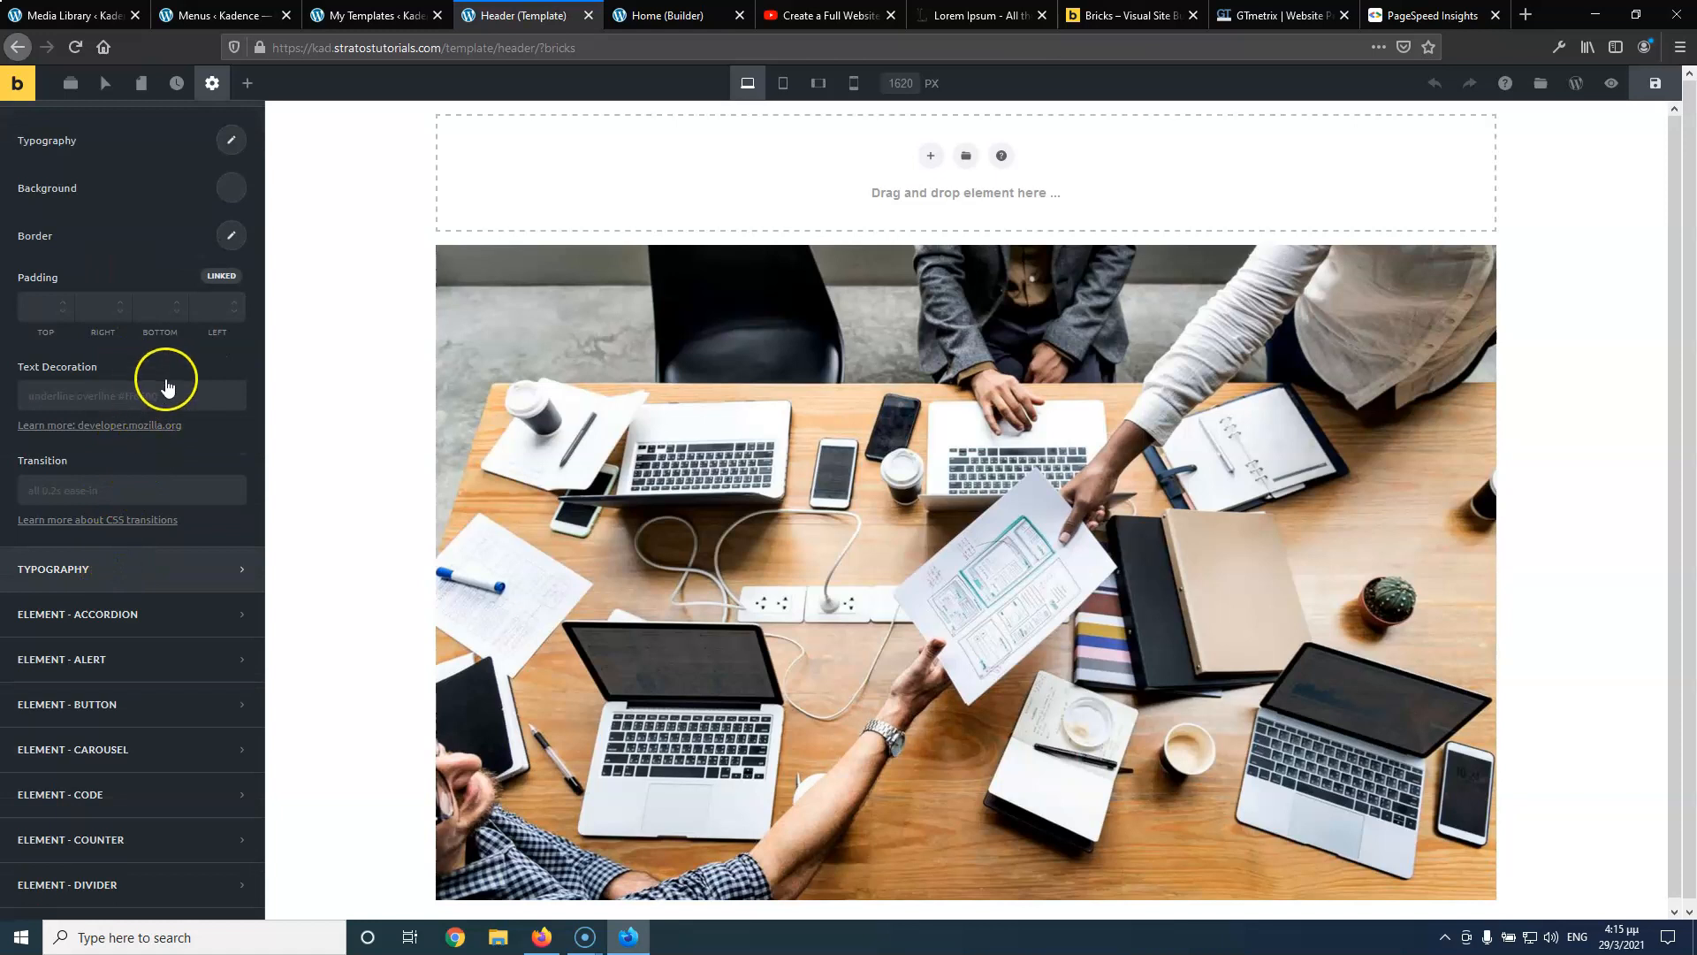
{"action": "scroll", "coordinate": [166, 380], "scroll_direction": "up", "scroll_amount": 2}
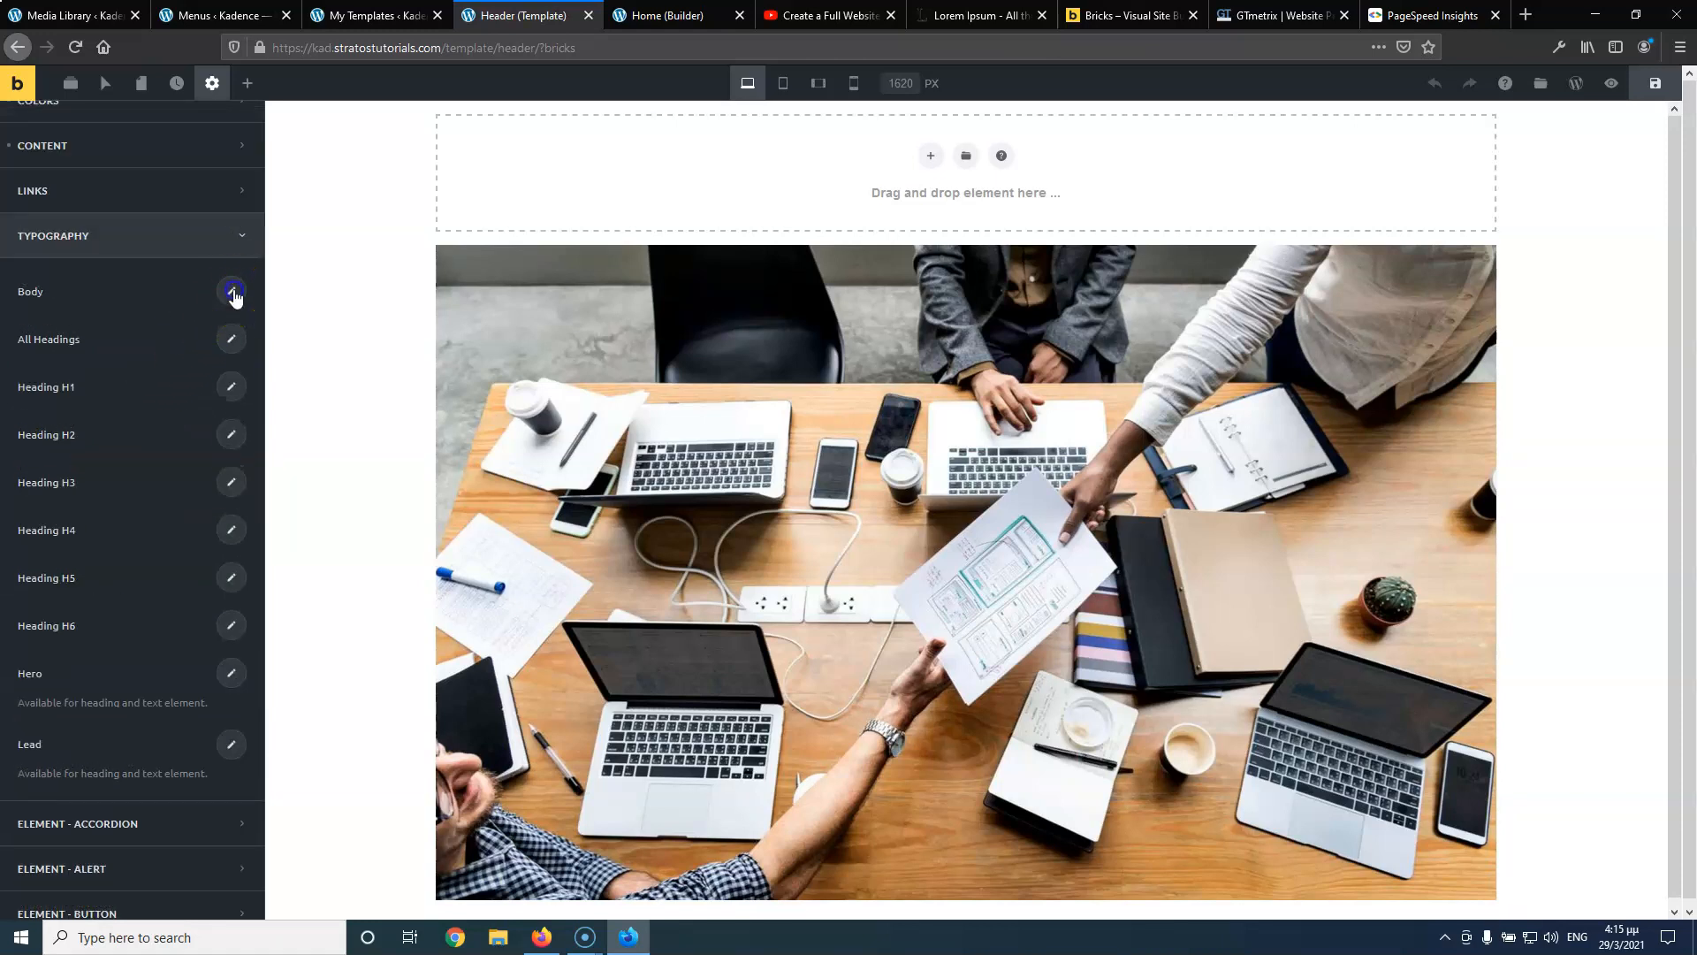
Set the body typography to the Ubuntu font at 17 px
{"action": "left_click", "coordinate": [231, 290]}
{"action": "left_click", "coordinate": [161, 348]}
{"action": "left_click", "coordinate": [142, 378]}
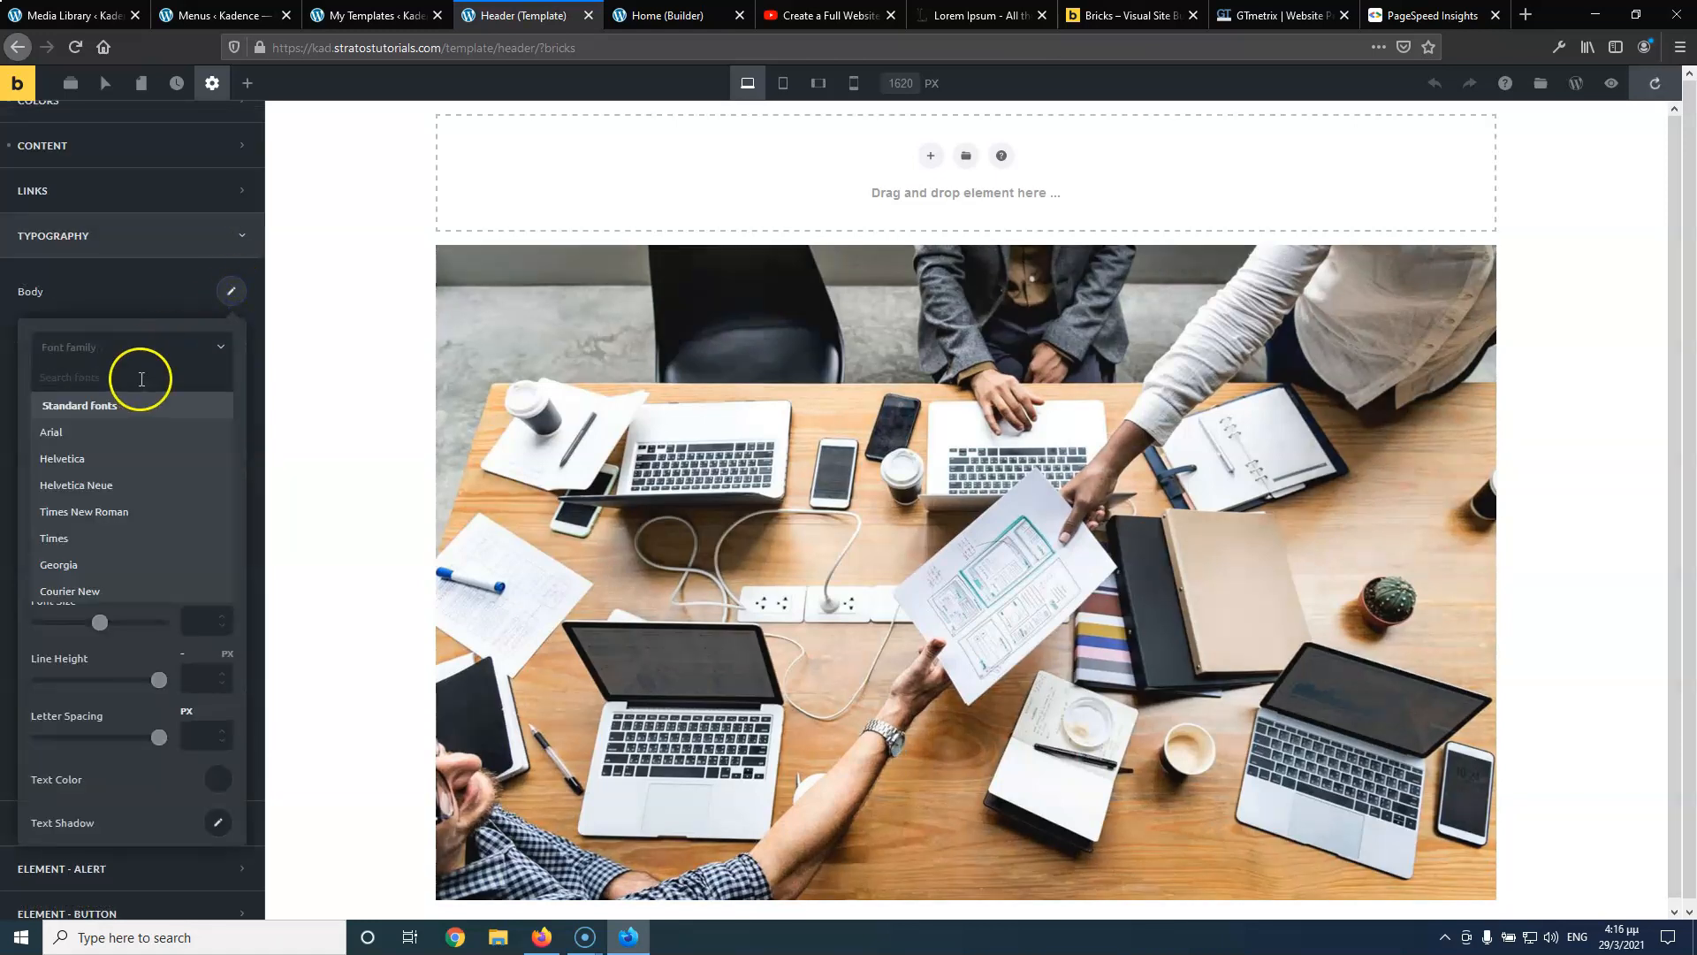
{"action": "type", "text": "ubun"}
{"action": "left_click", "coordinate": [113, 406]}
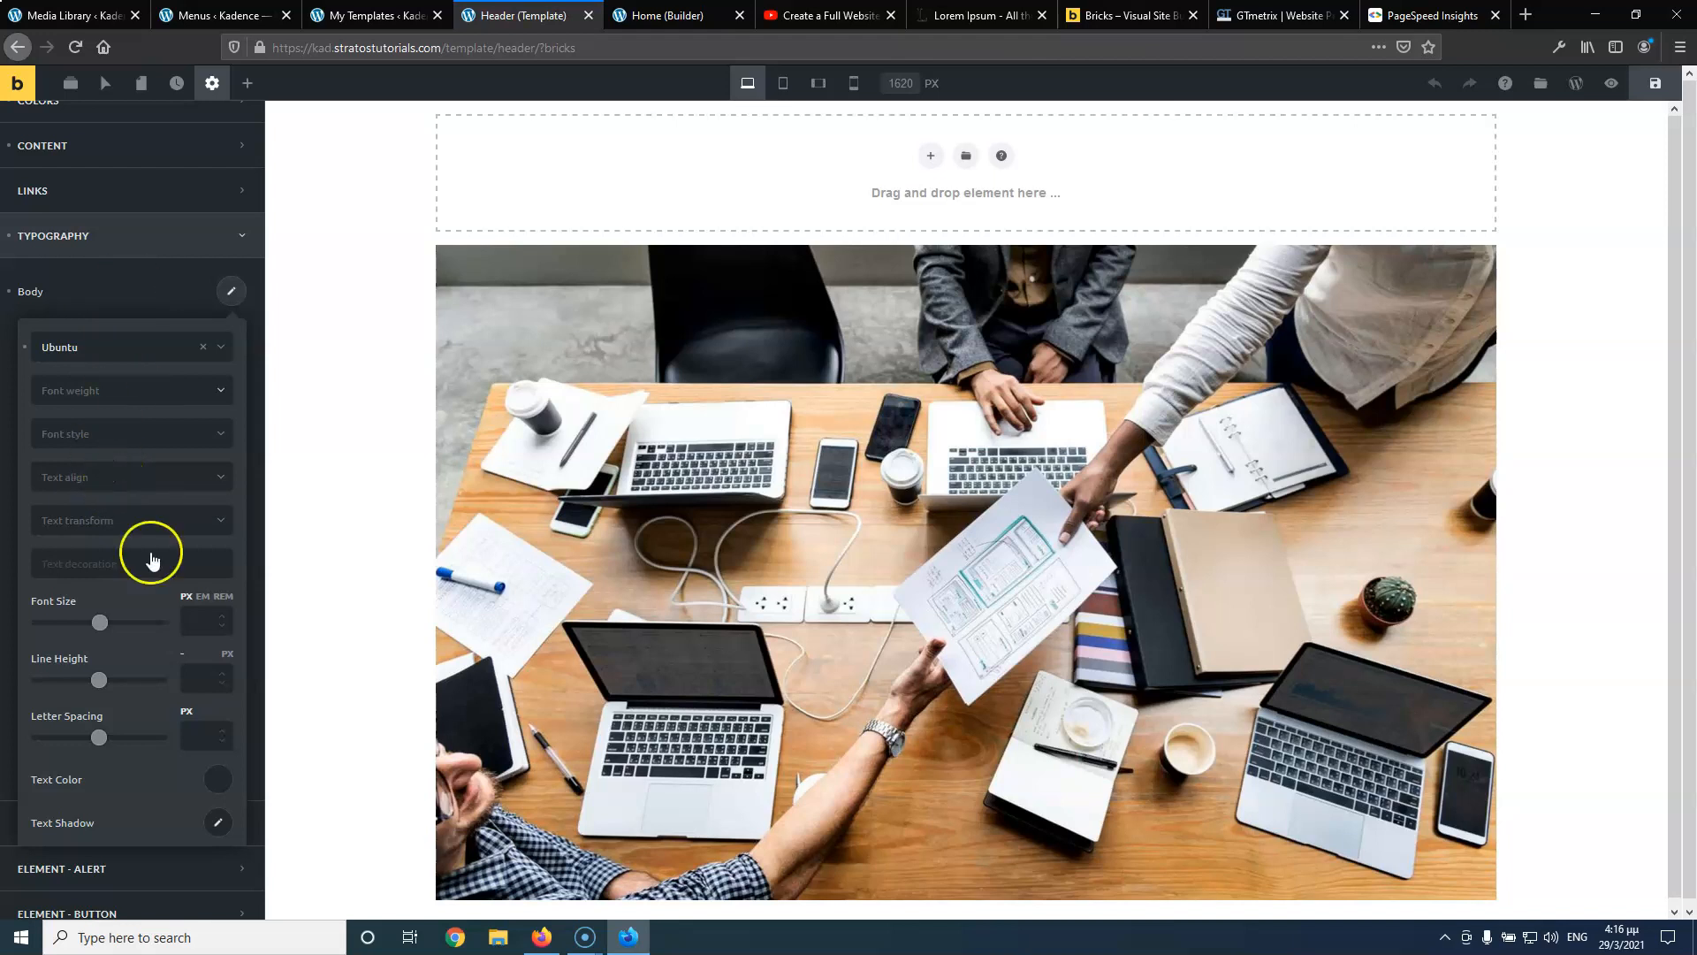
{"action": "left_click", "coordinate": [199, 621]}
{"action": "type", "text": "17"}
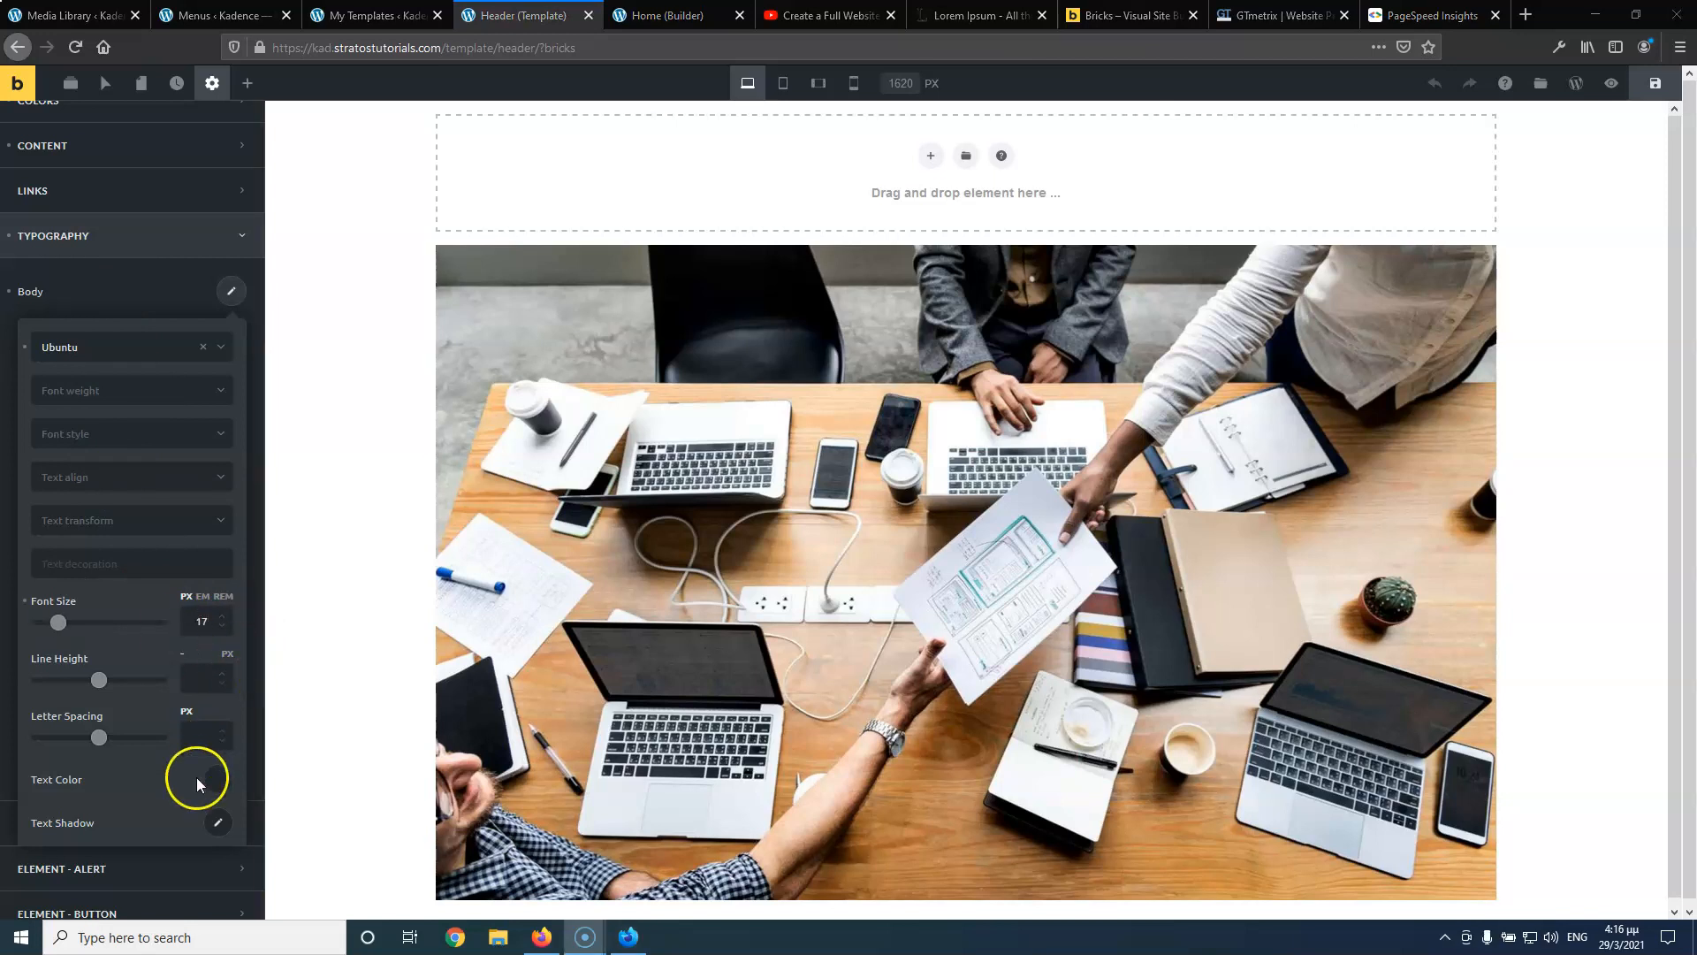
Make the body text colour black #000000, saving that black into the palette
{"action": "left_click", "coordinate": [219, 780]}
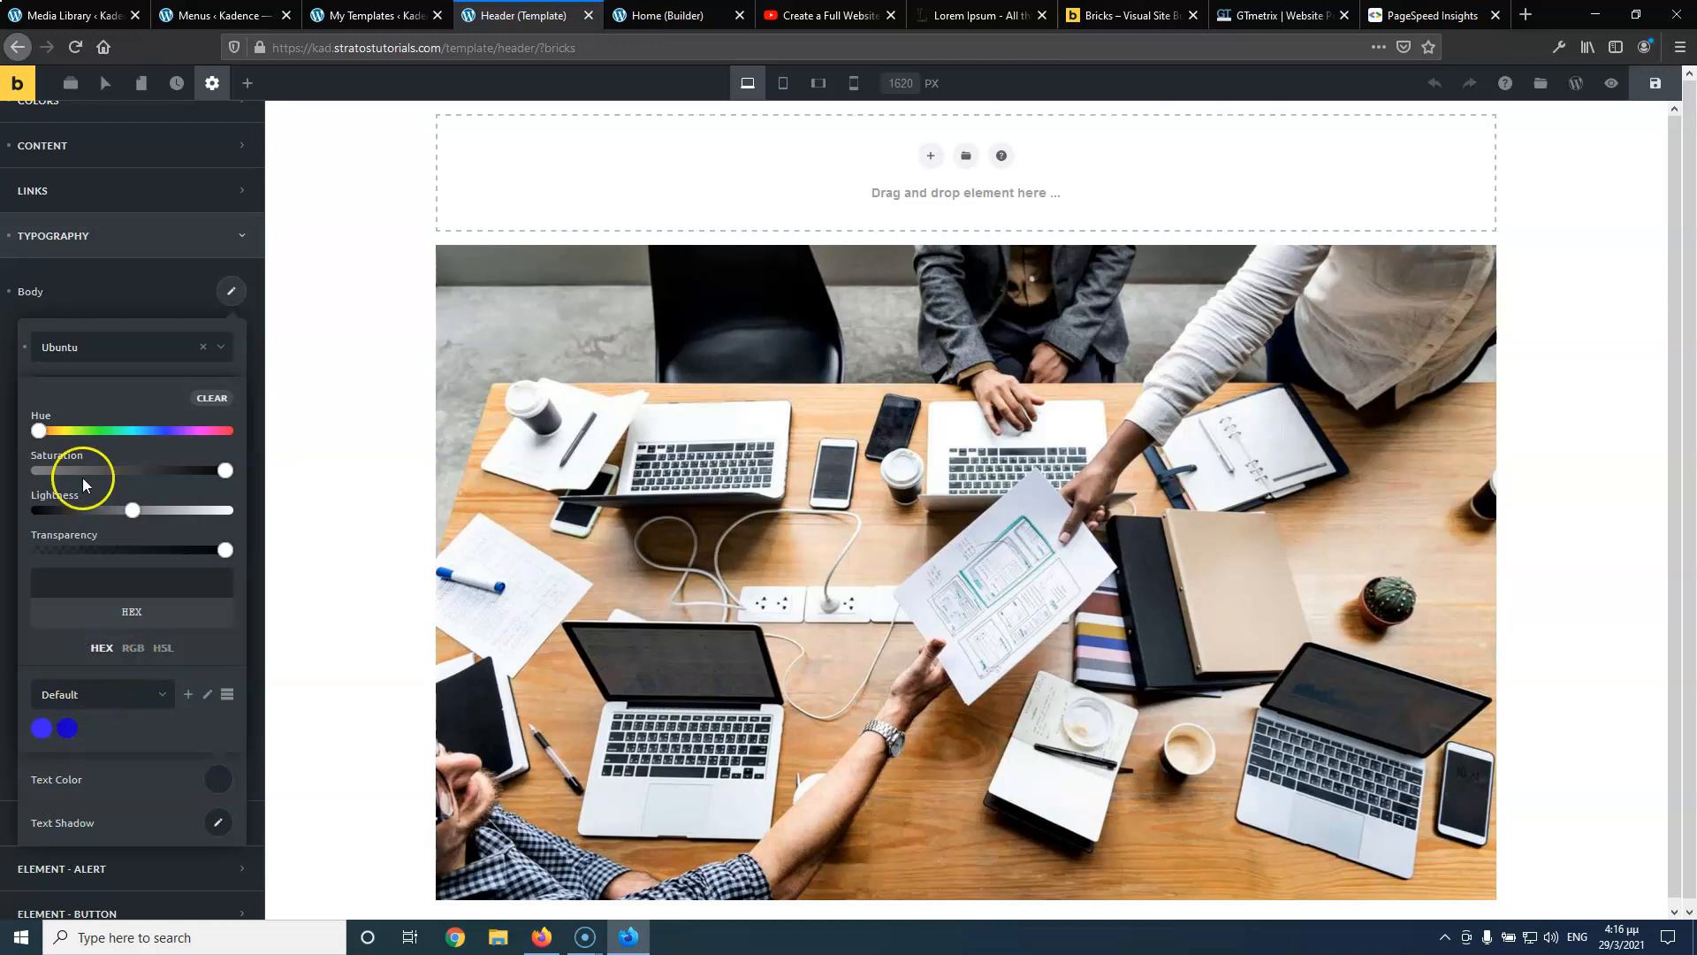
{"action": "left_click", "coordinate": [124, 580]}
{"action": "type", "text": "fff"}
{"action": "left_click_drag", "start_coordinate": [157, 579], "coordinate": [69, 575]}
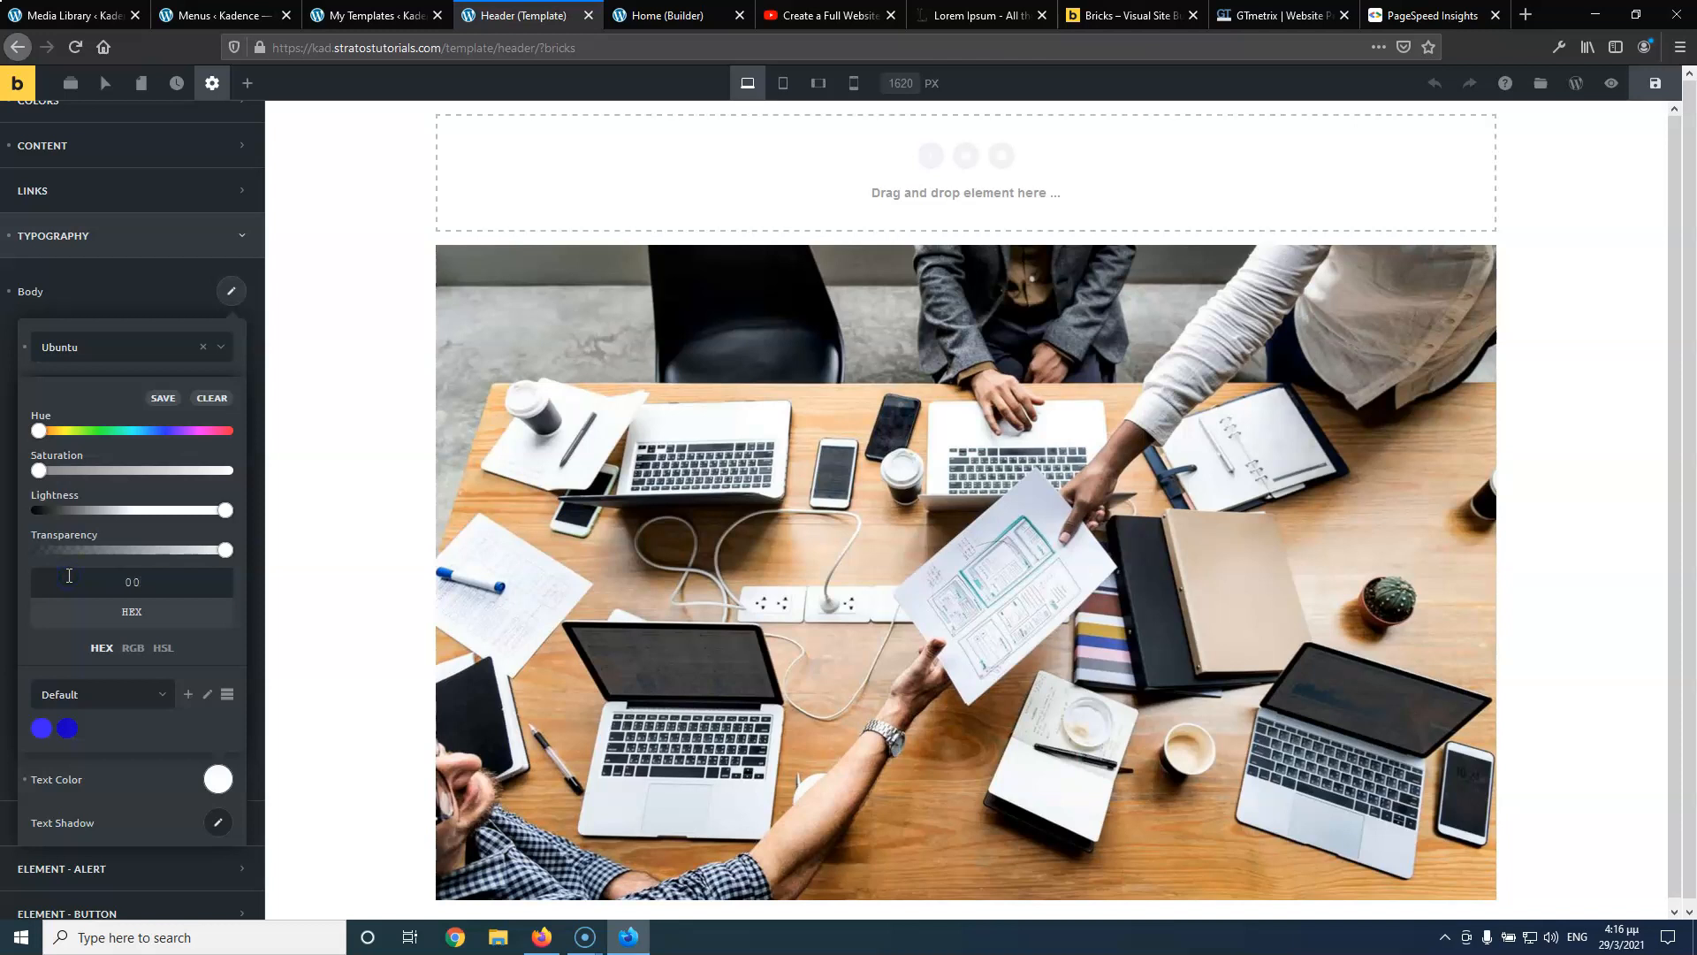
{"action": "type", "text": "0"}
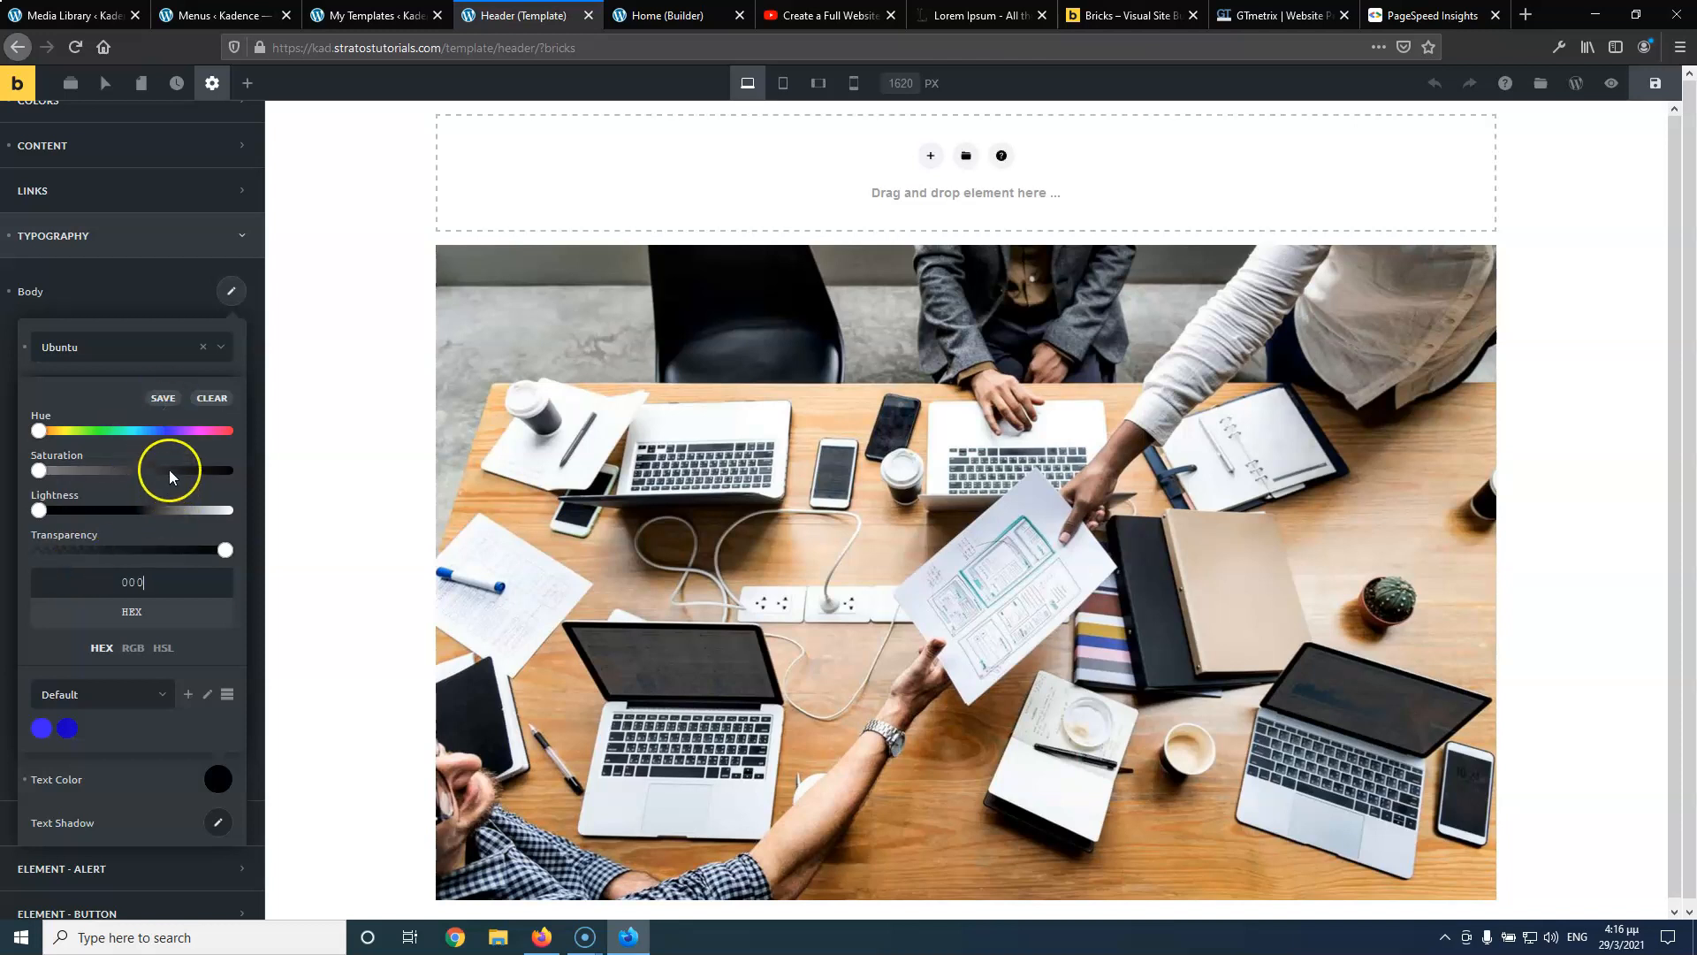
{"action": "left_click", "coordinate": [162, 399]}
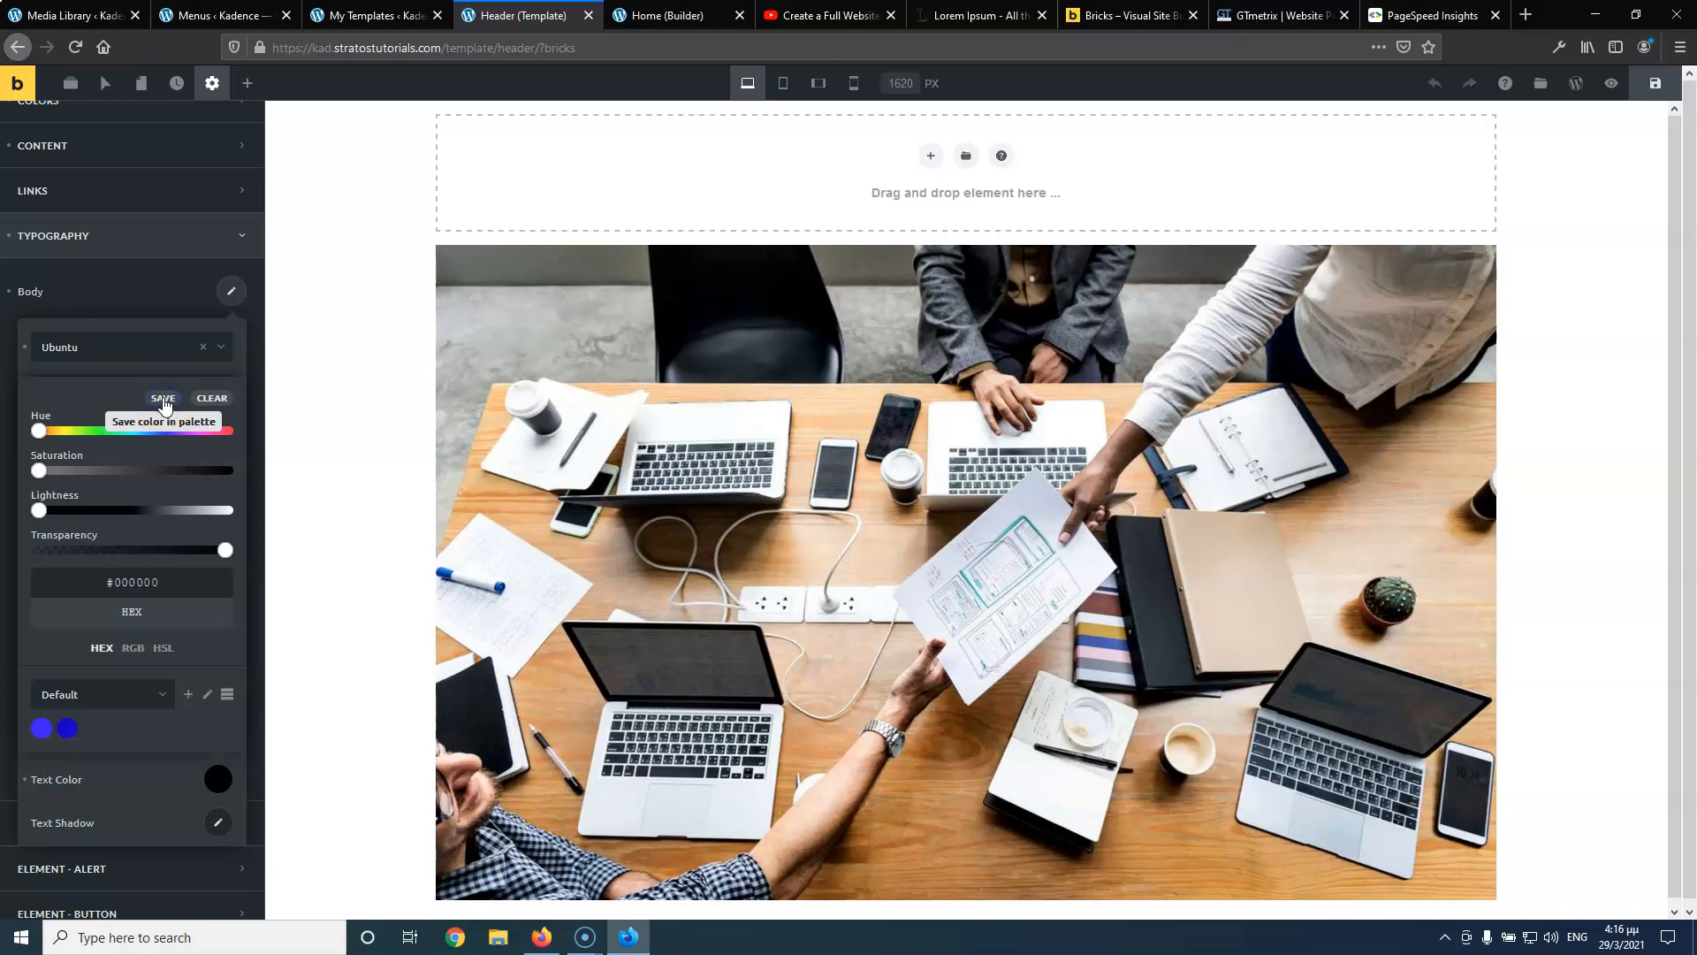
{"action": "left_click", "coordinate": [92, 727]}
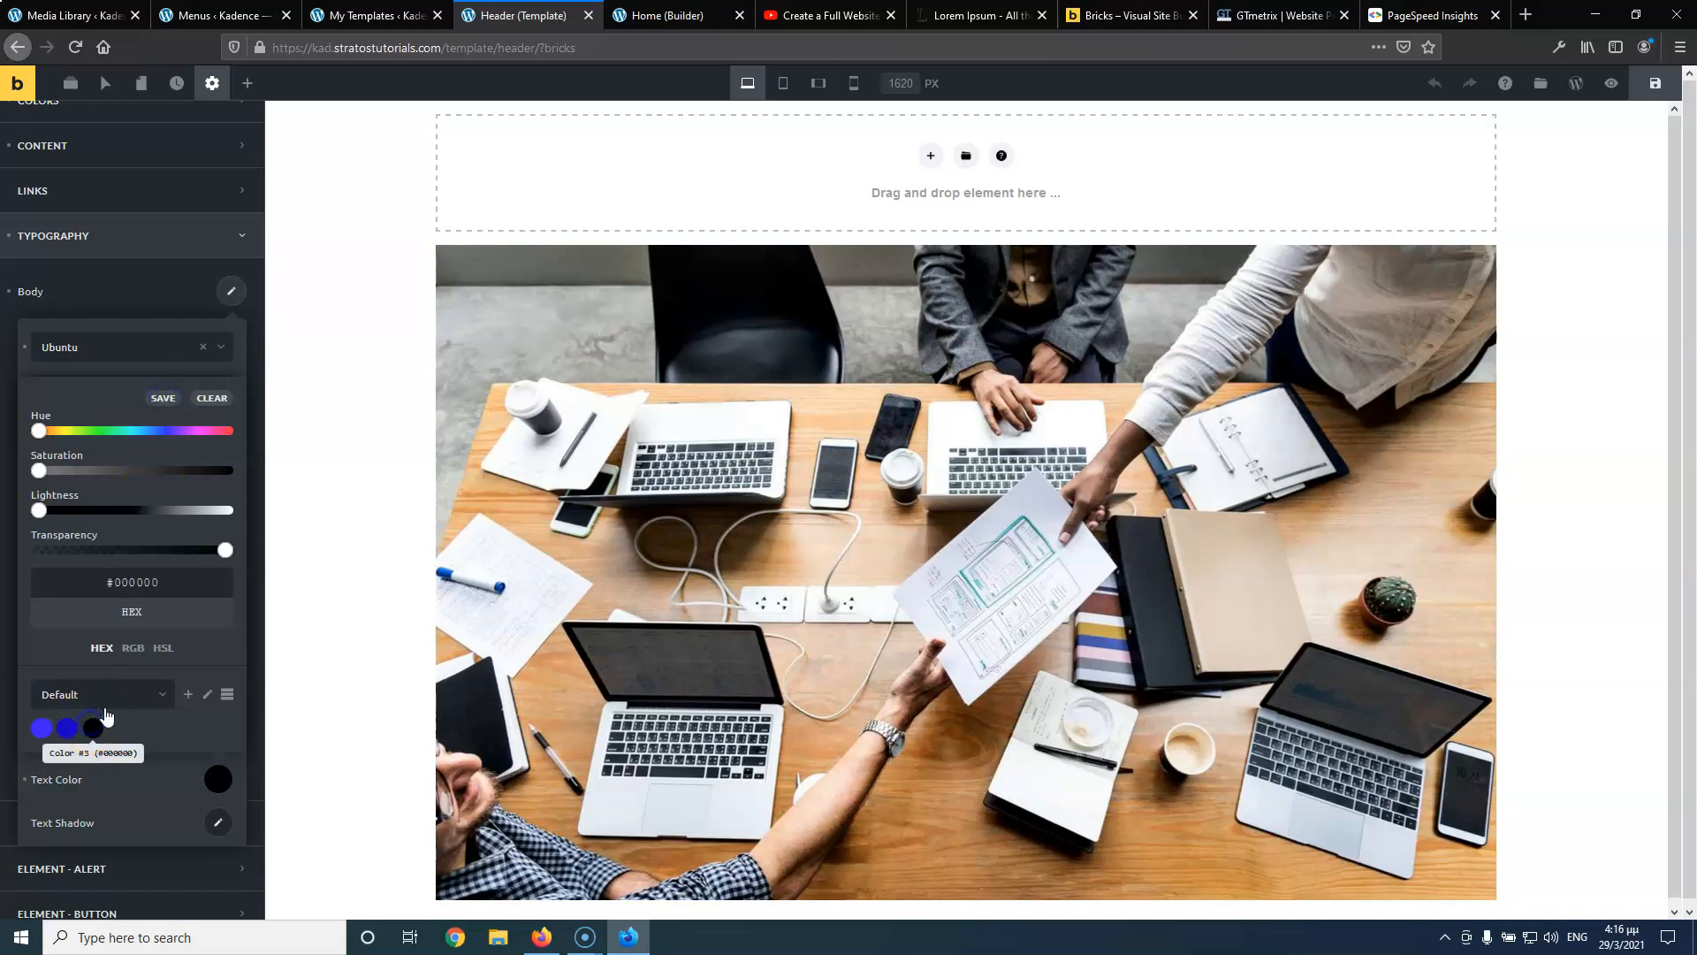
{"action": "left_click", "coordinate": [198, 284]}
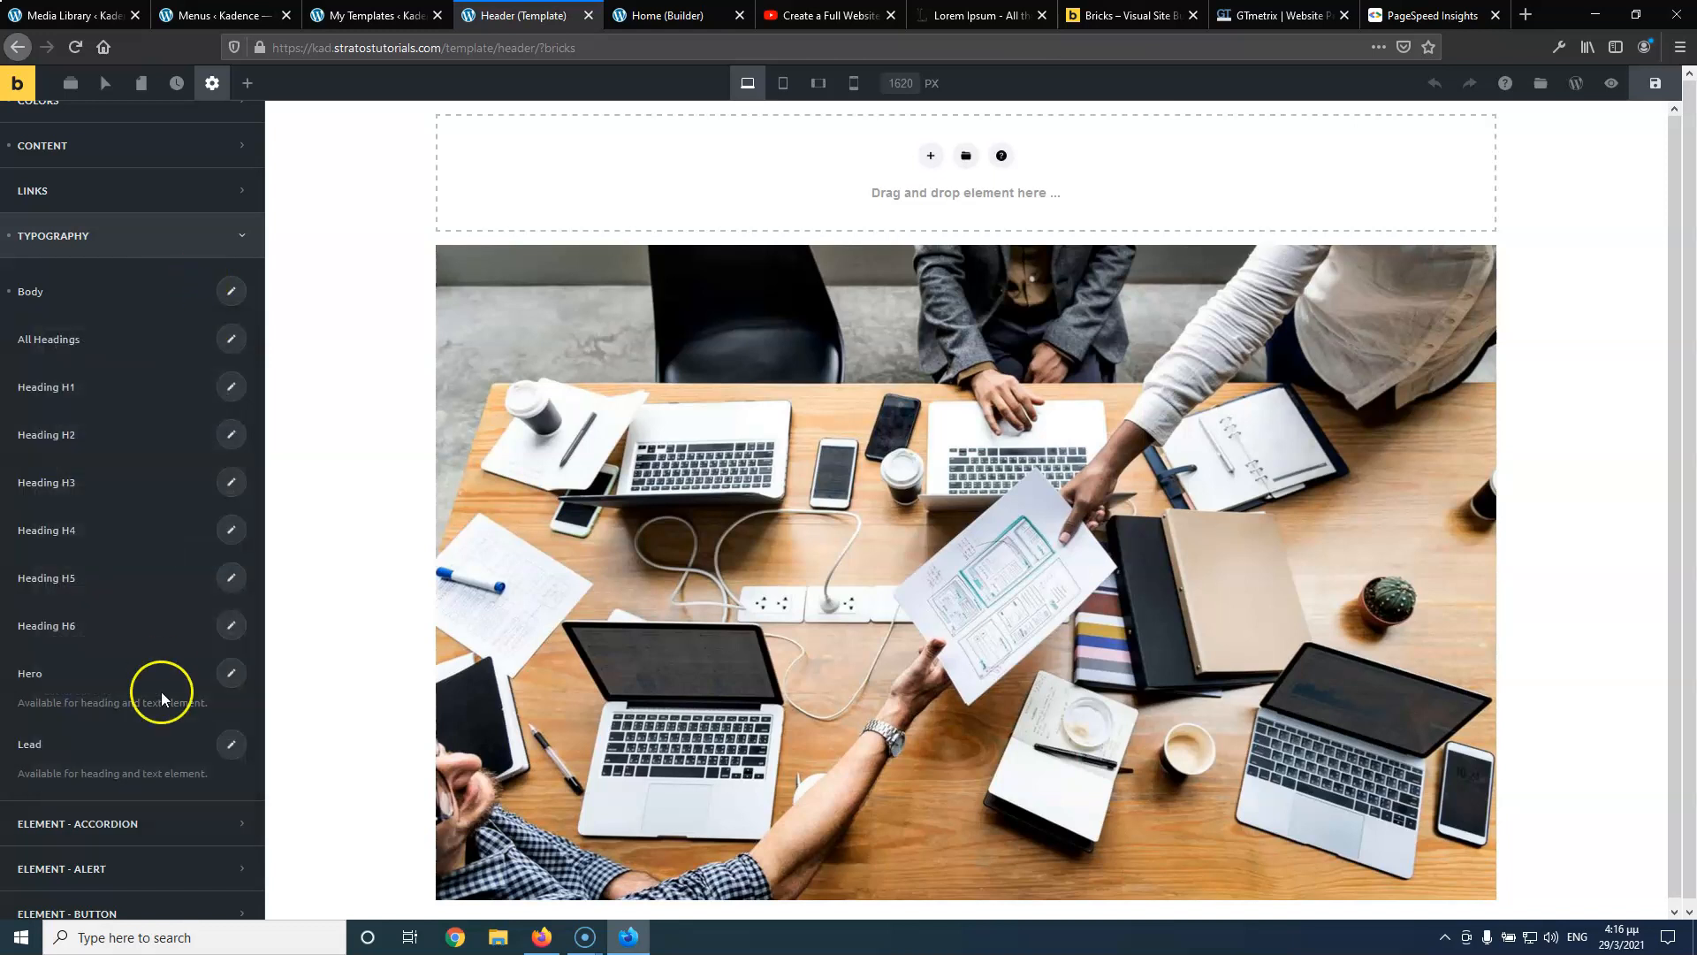
Search 'rob' and choose Roboto Mono as the All Headings font
{"action": "left_click", "coordinate": [231, 291]}
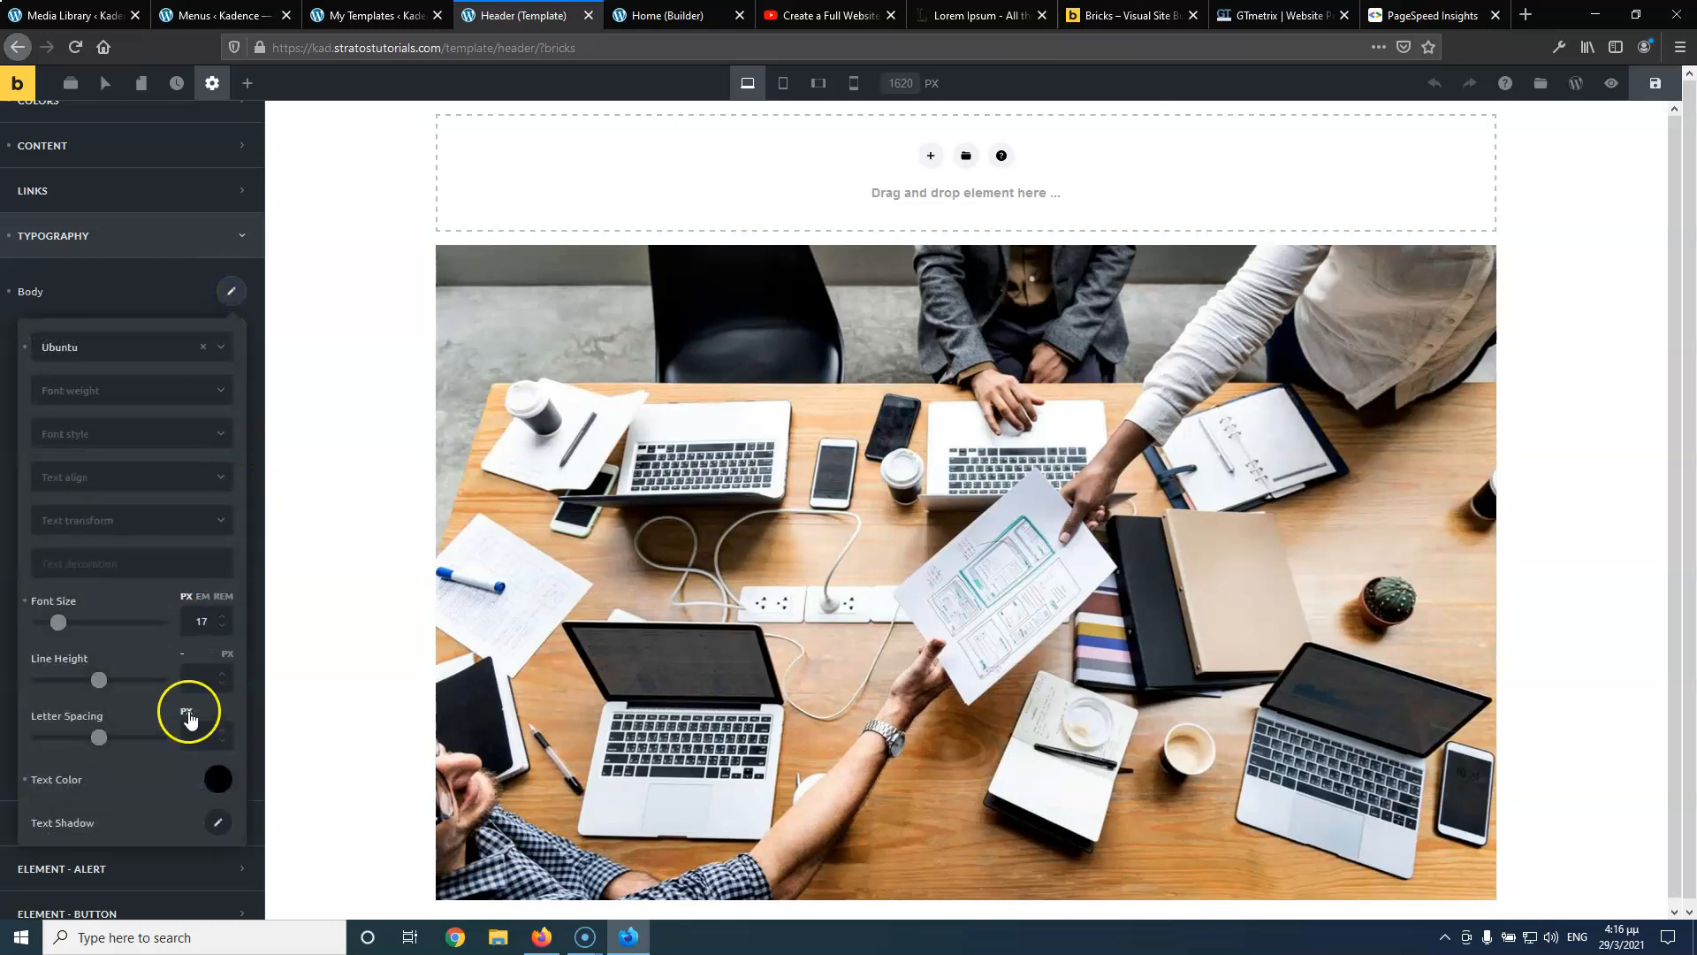
{"action": "left_click", "coordinate": [143, 300]}
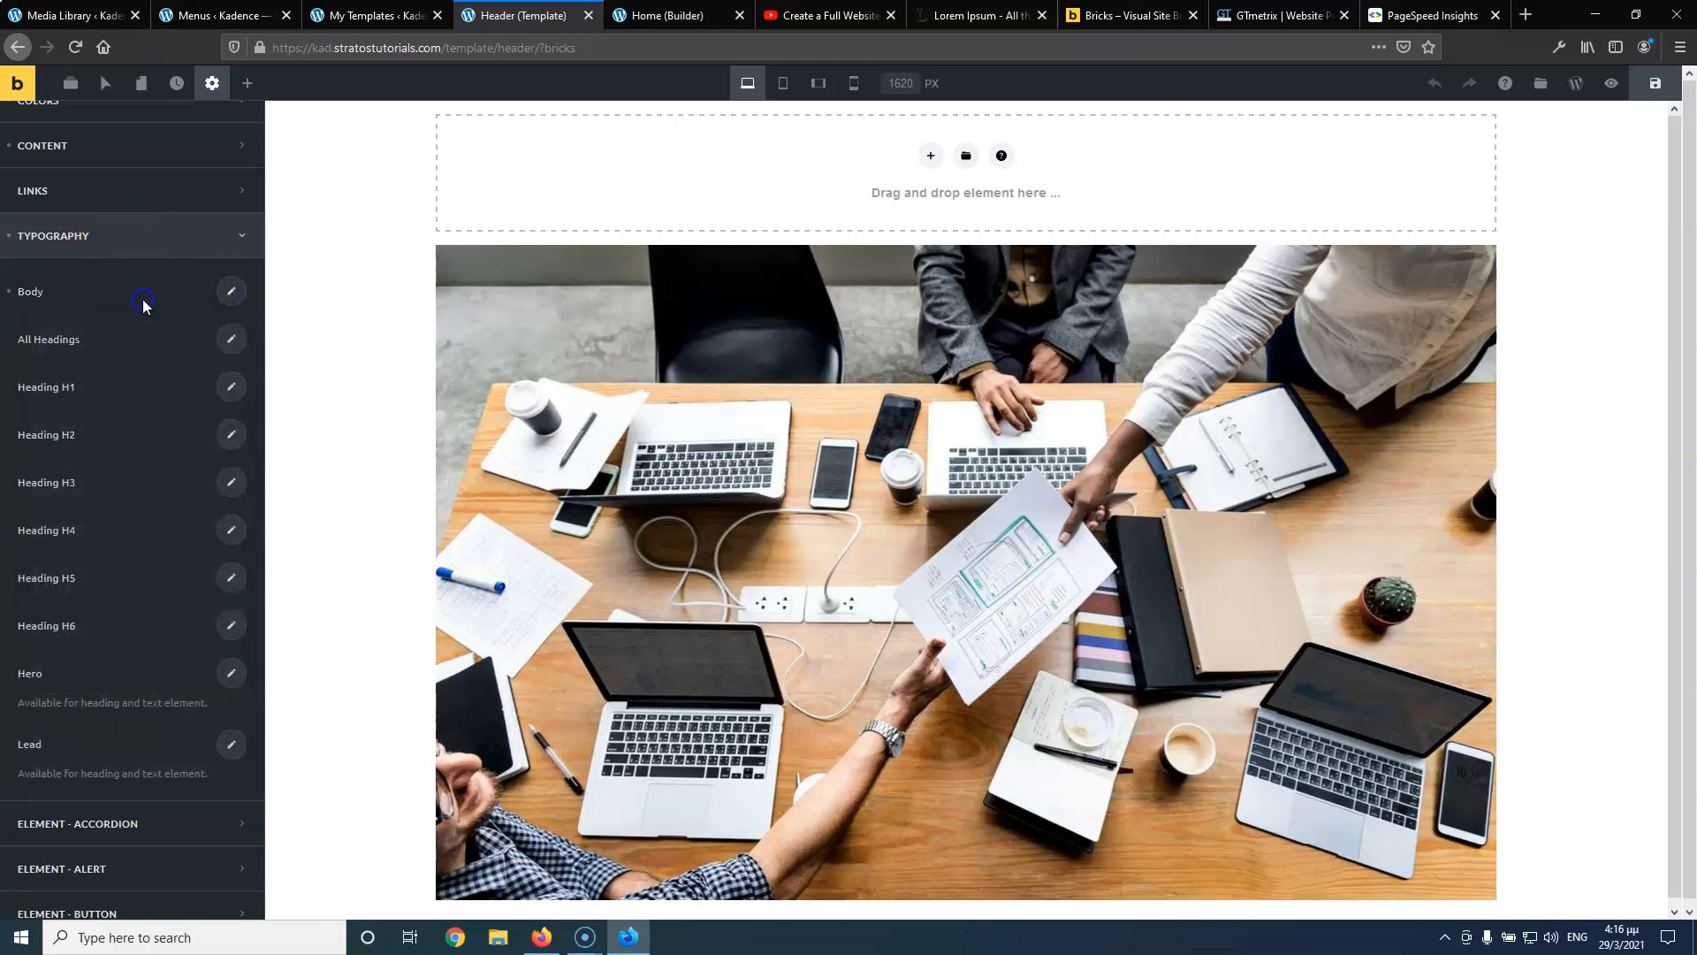
{"action": "left_click", "coordinate": [229, 344]}
{"action": "left_click", "coordinate": [149, 398]}
{"action": "type", "text": "rob"}
{"action": "left_click", "coordinate": [101, 507]}
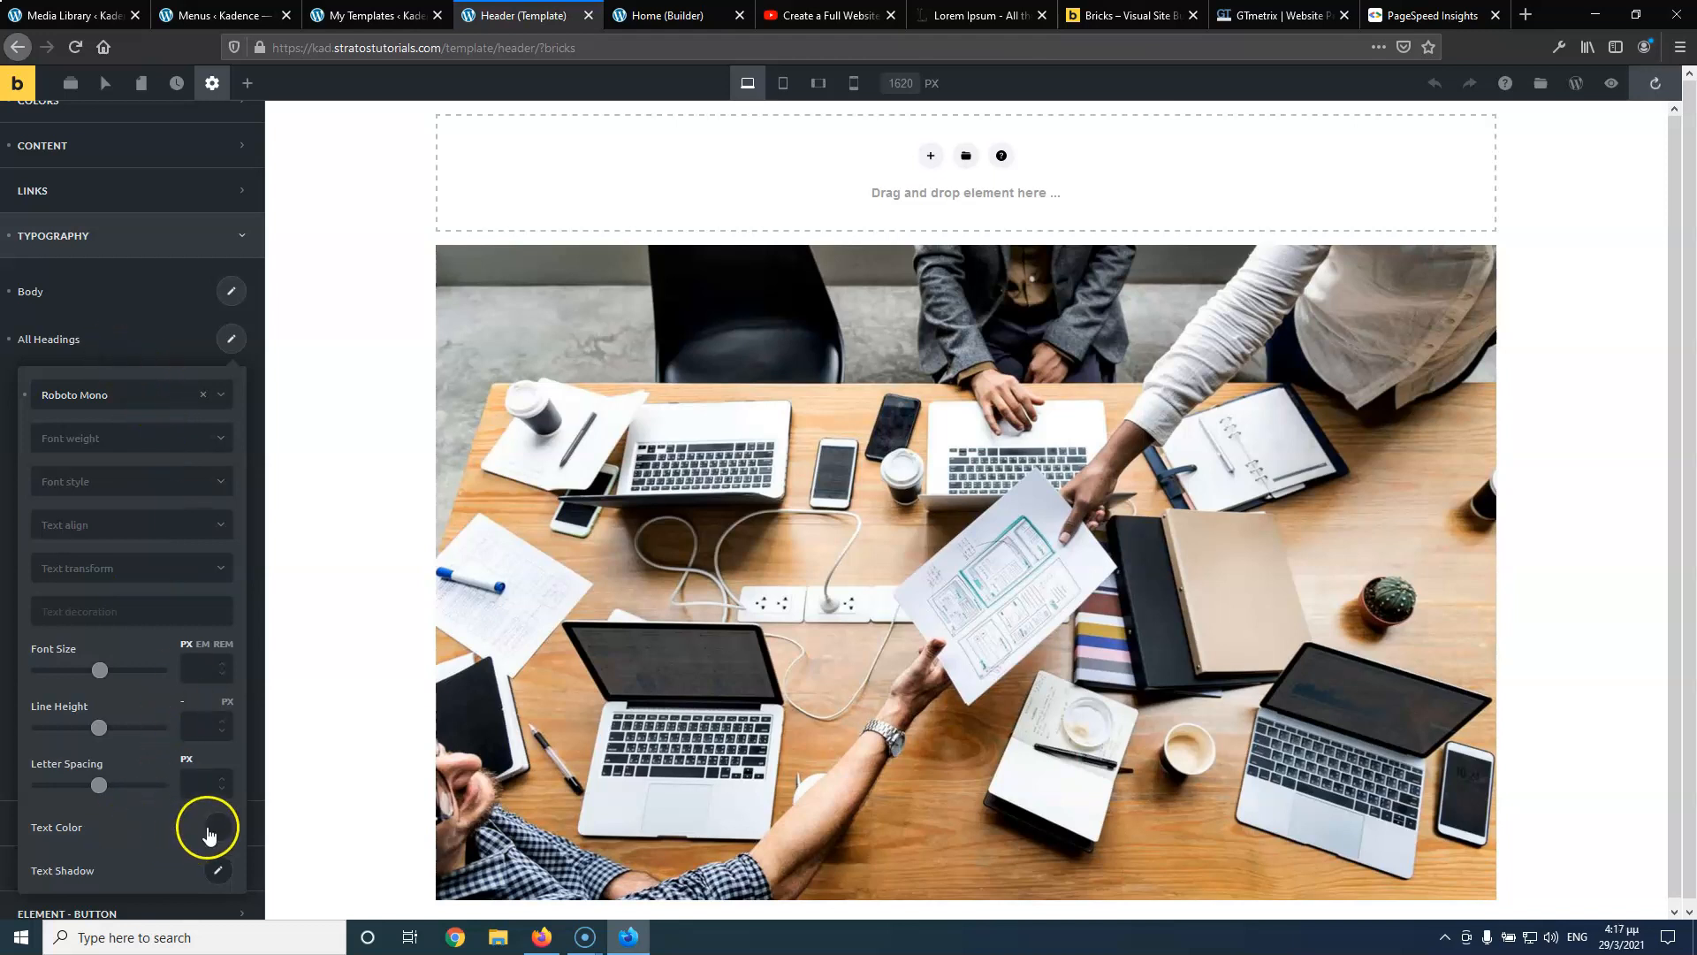
{"action": "left_click", "coordinate": [216, 827]}
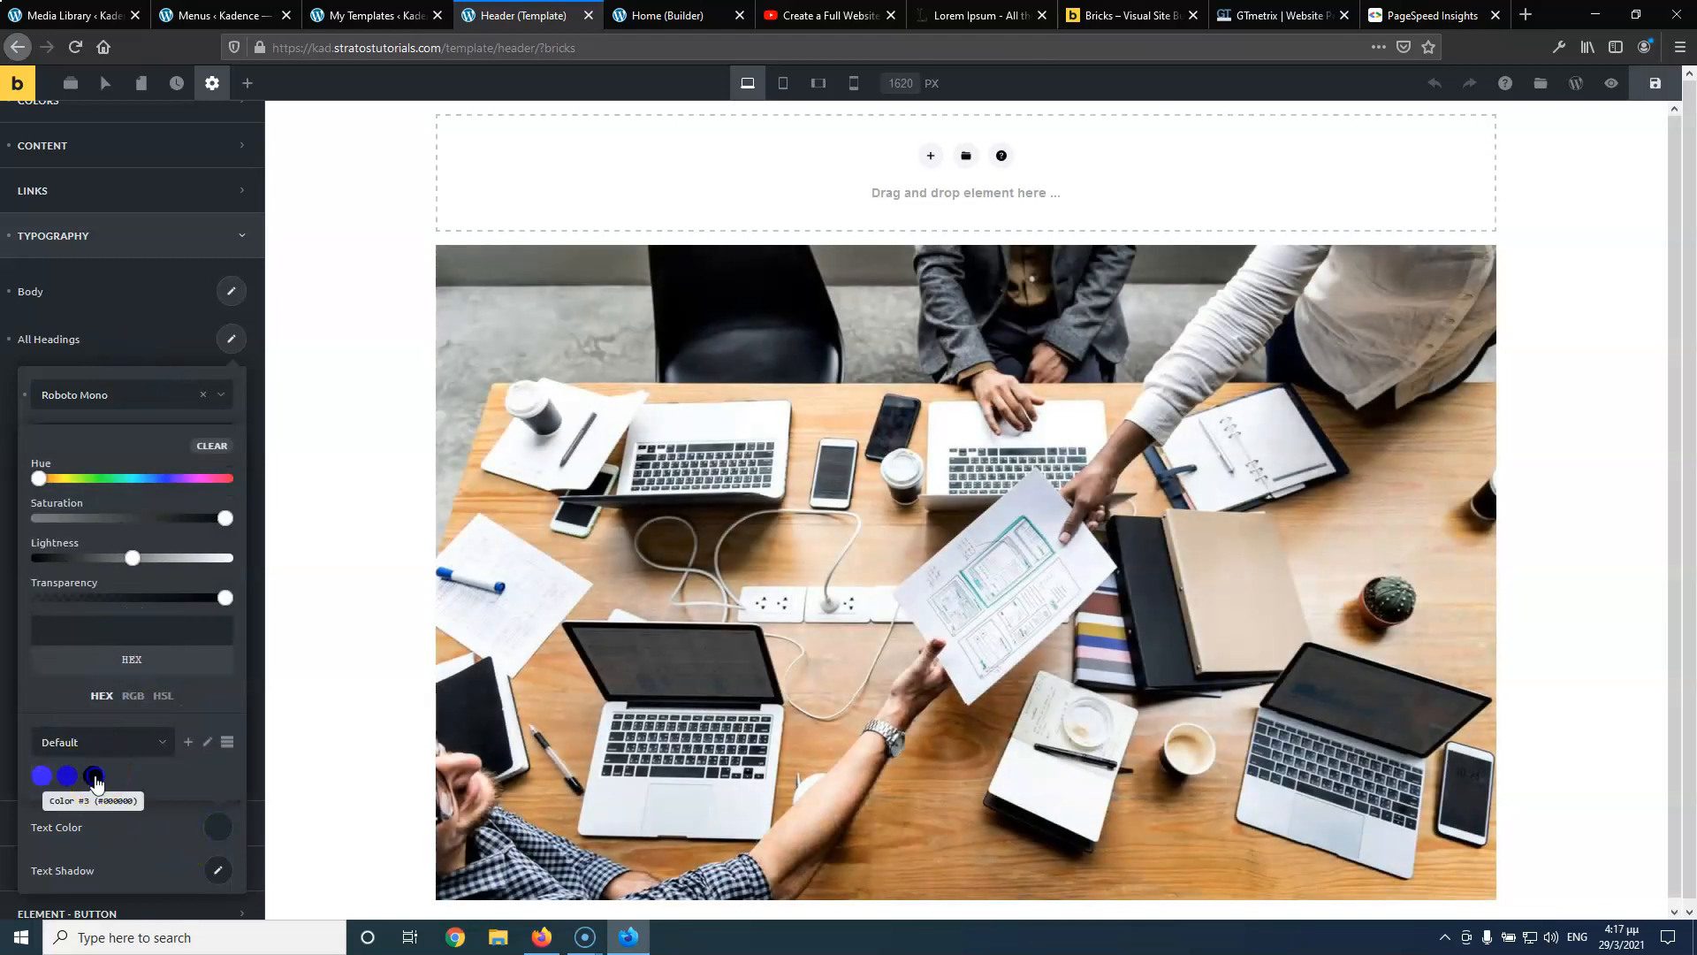
{"action": "left_click", "coordinate": [178, 339]}
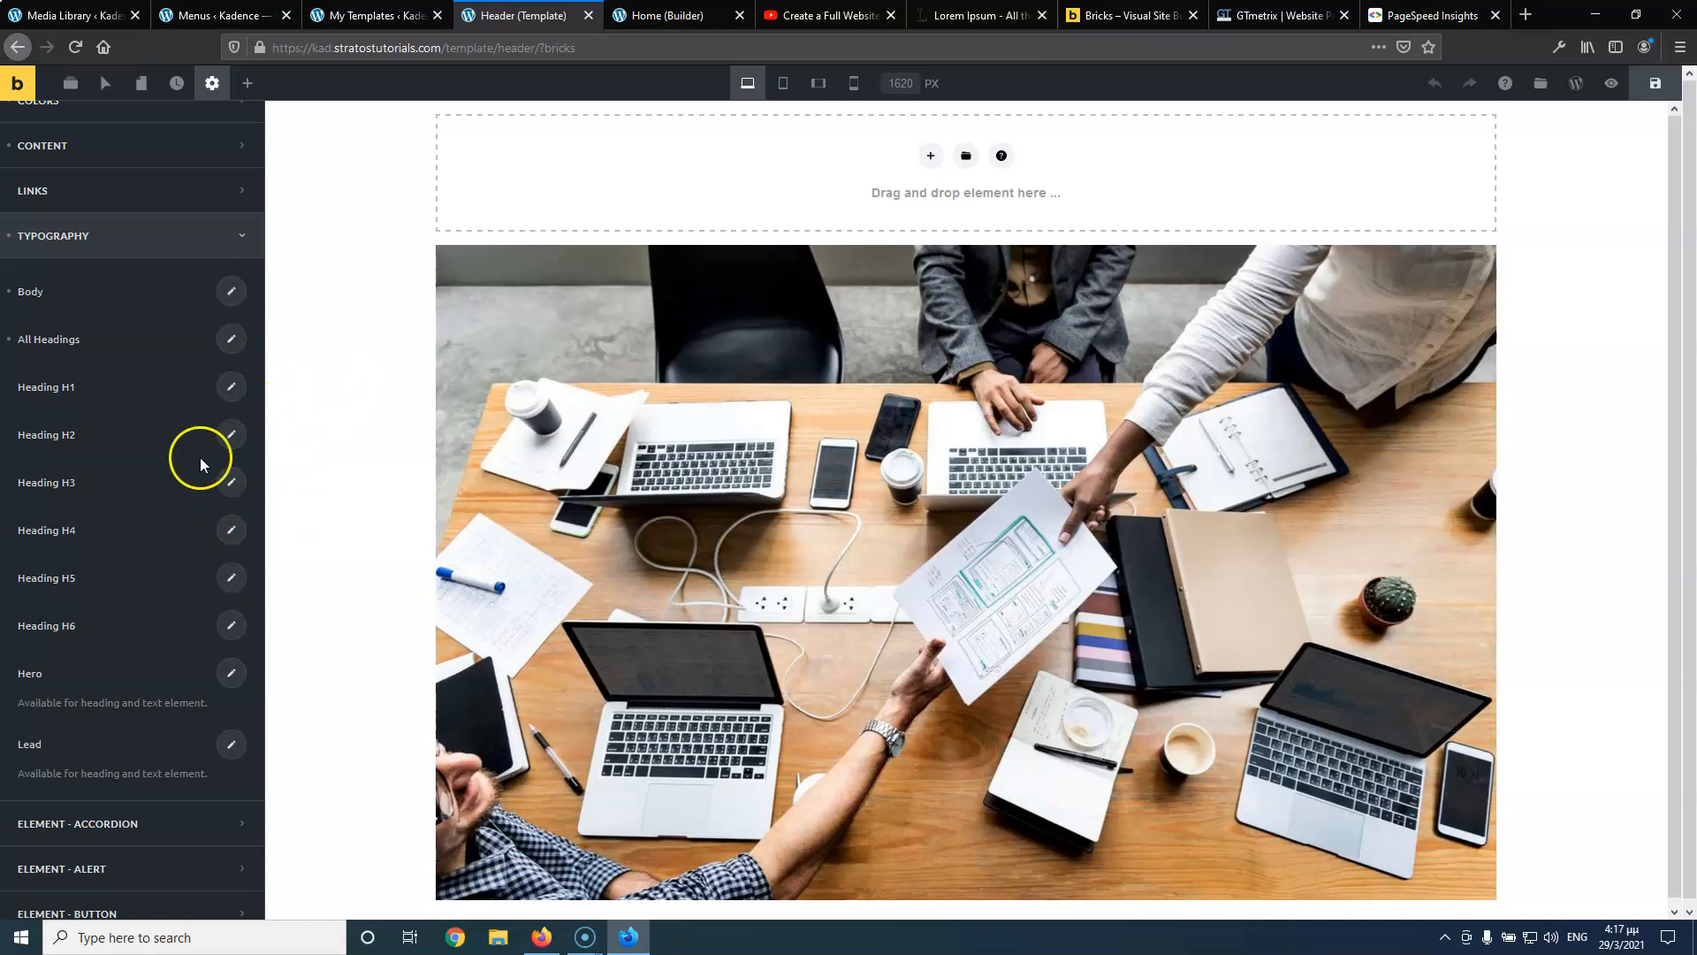
{"action": "scroll", "coordinate": [194, 589], "scroll_direction": "down", "scroll_amount": 2}
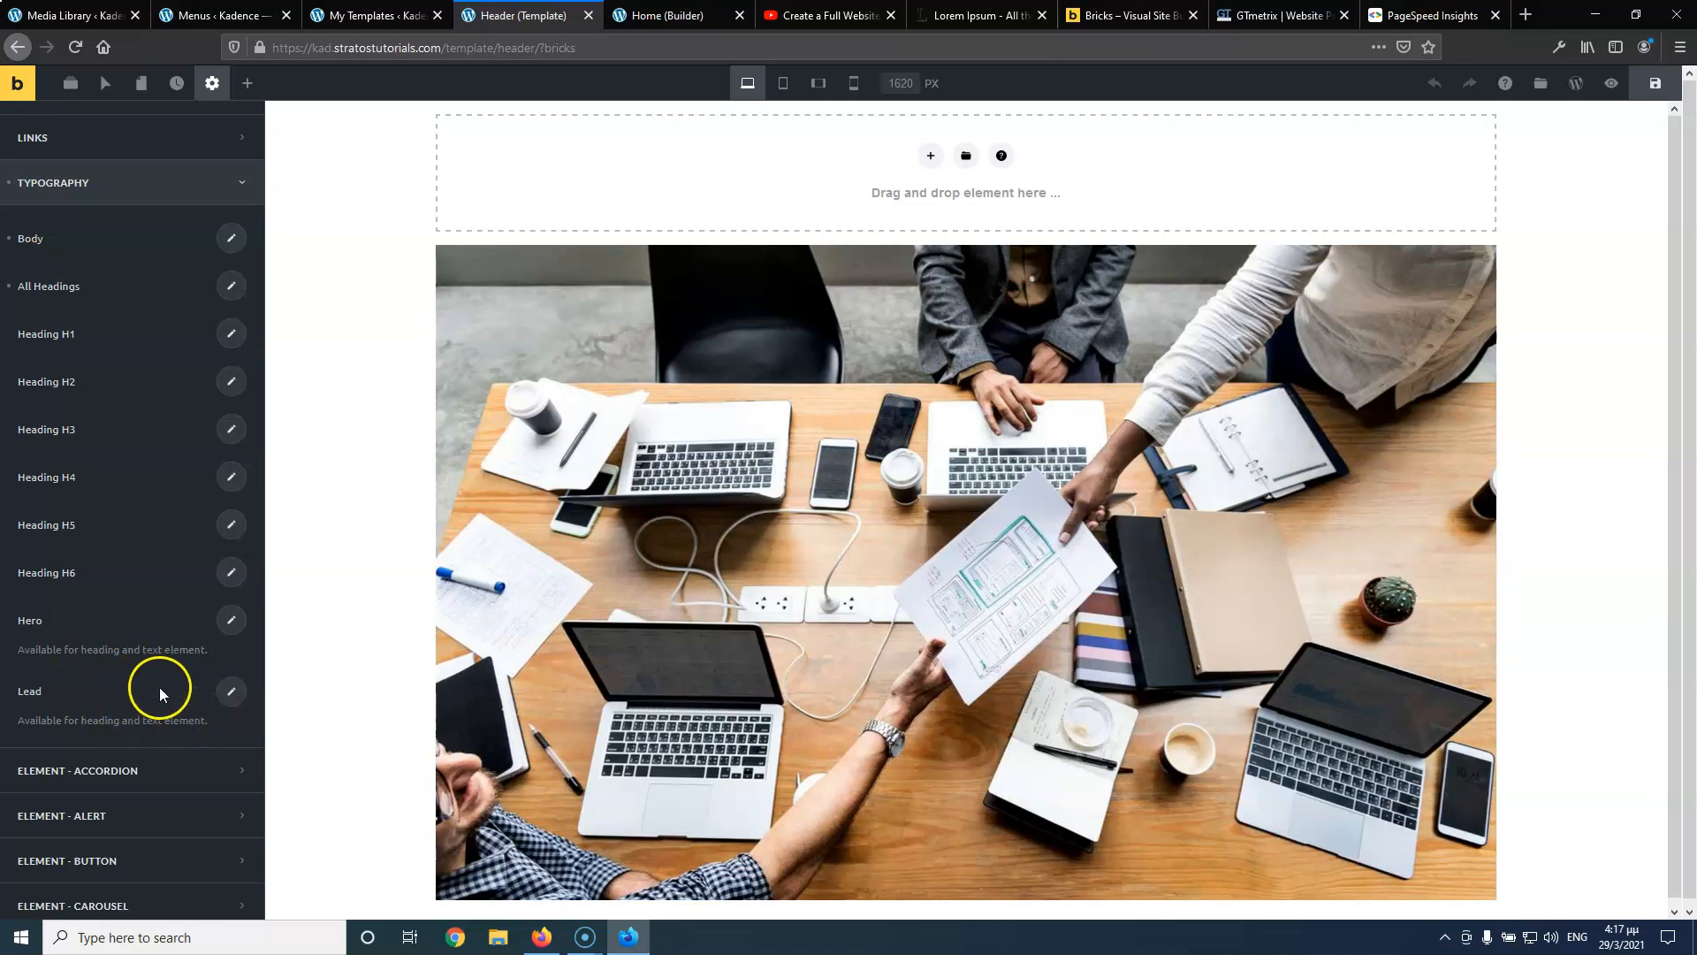
{"action": "scroll", "coordinate": [159, 687], "scroll_direction": "down", "scroll_amount": 2}
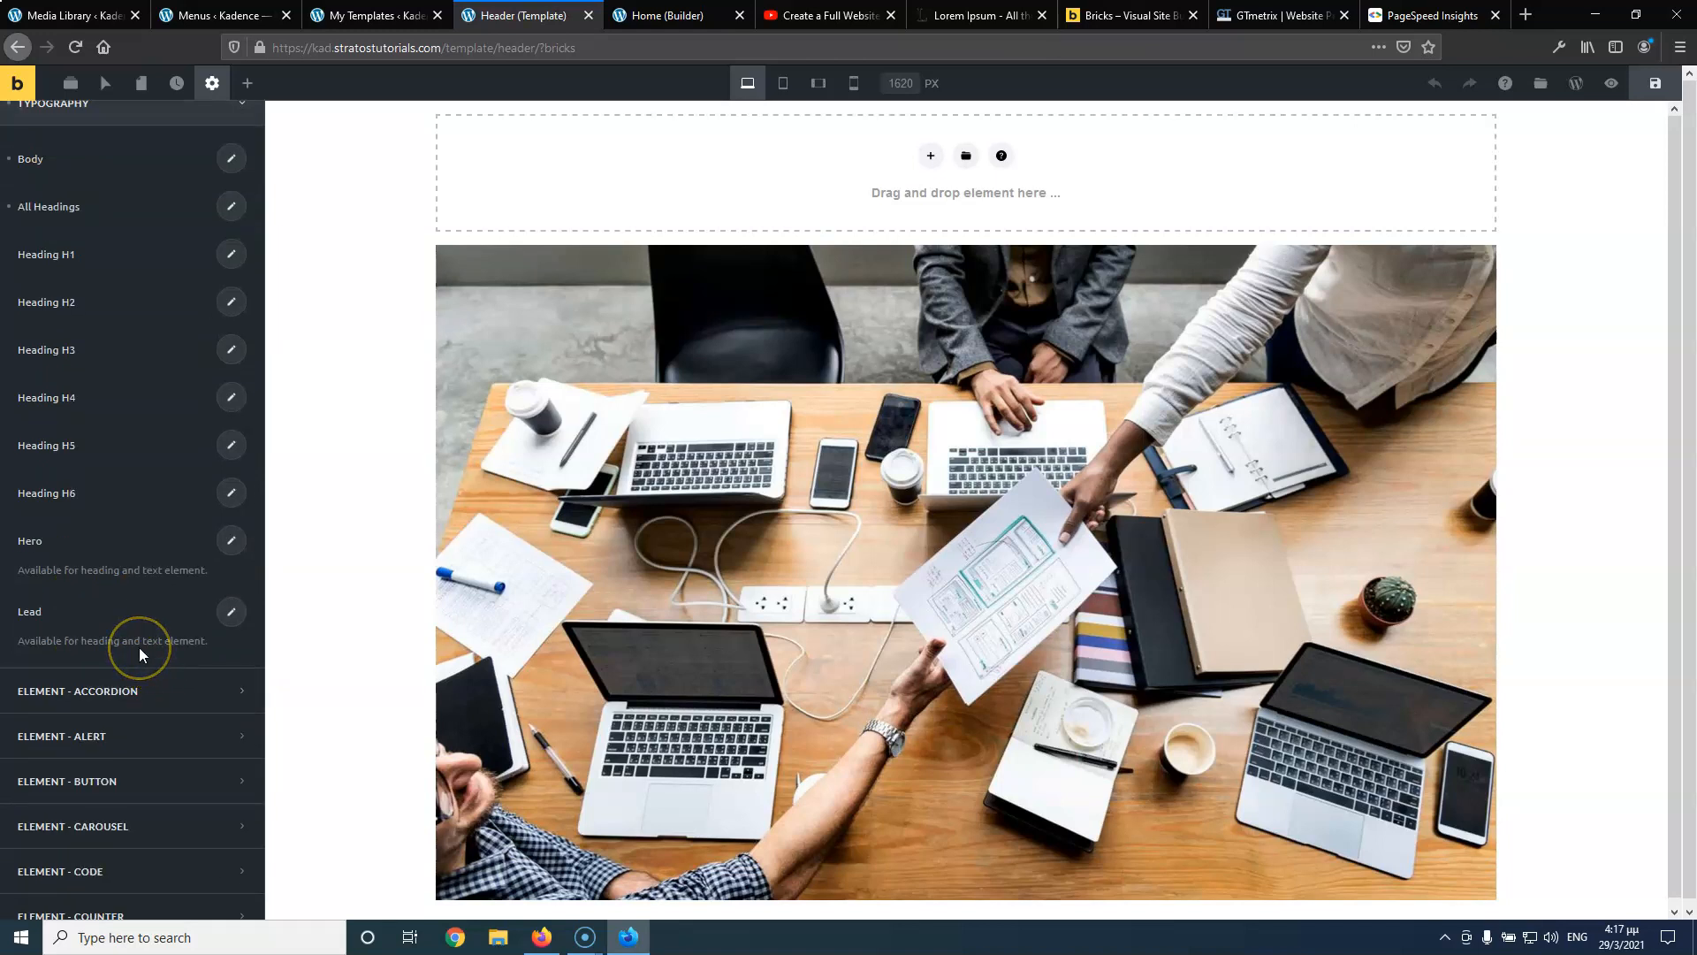
{"action": "scroll", "coordinate": [139, 649], "scroll_direction": "down", "scroll_amount": 4}
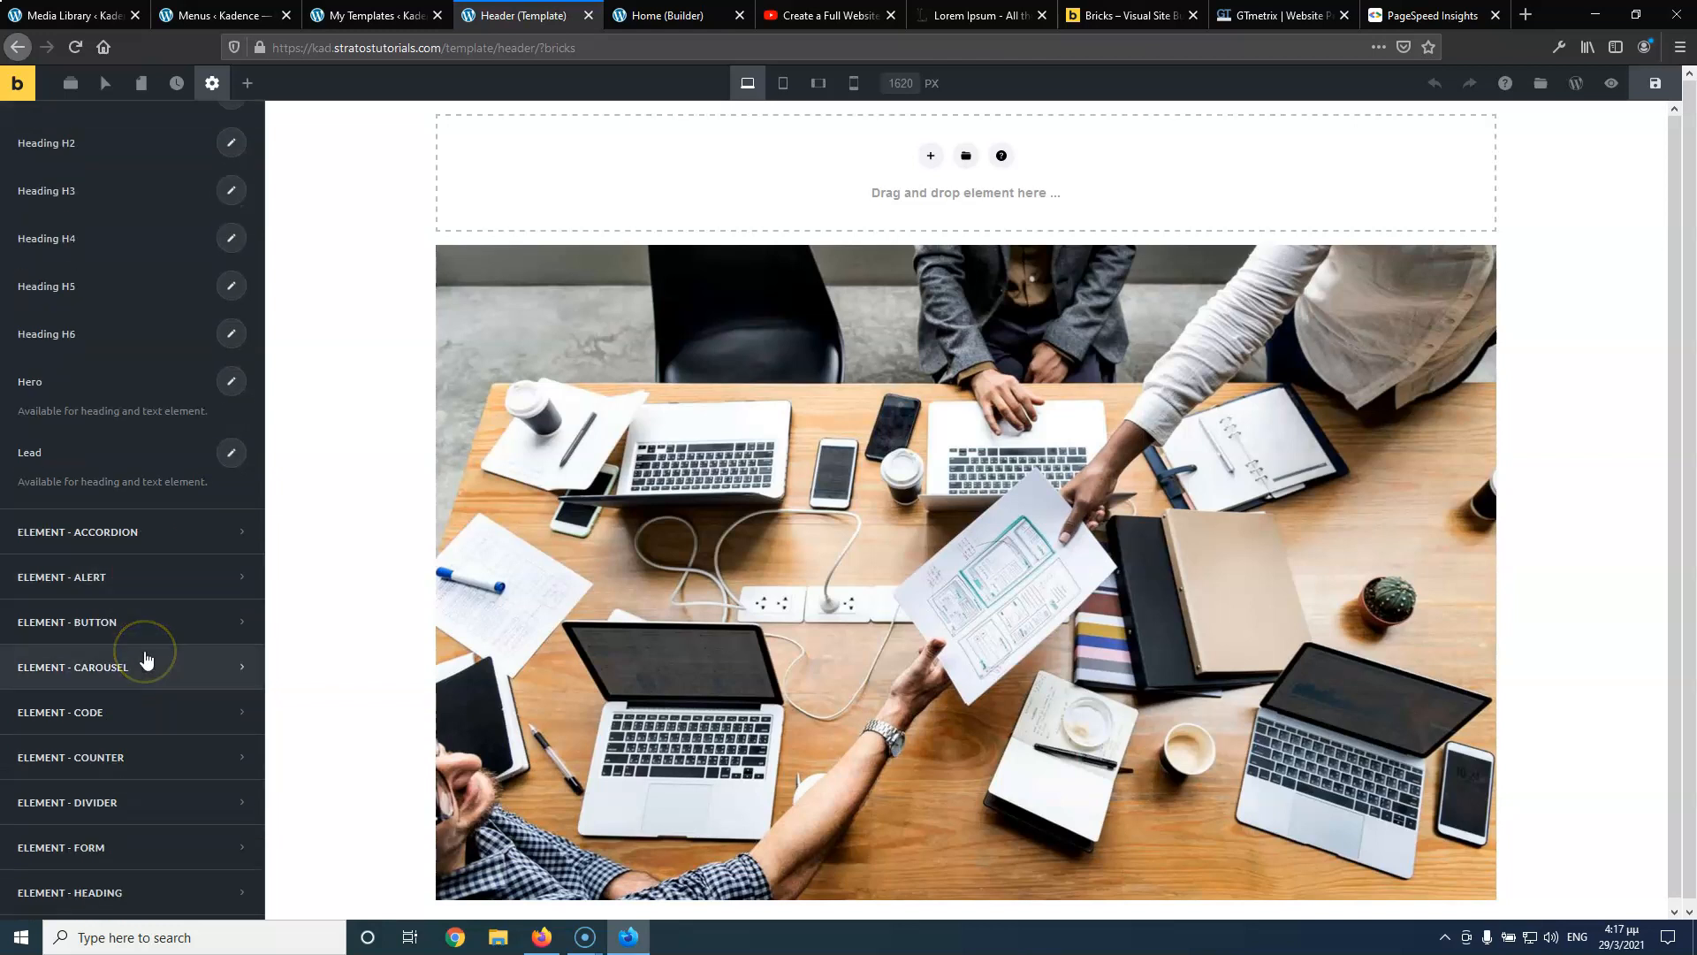
{"action": "scroll", "coordinate": [149, 663], "scroll_direction": "down", "scroll_amount": 5}
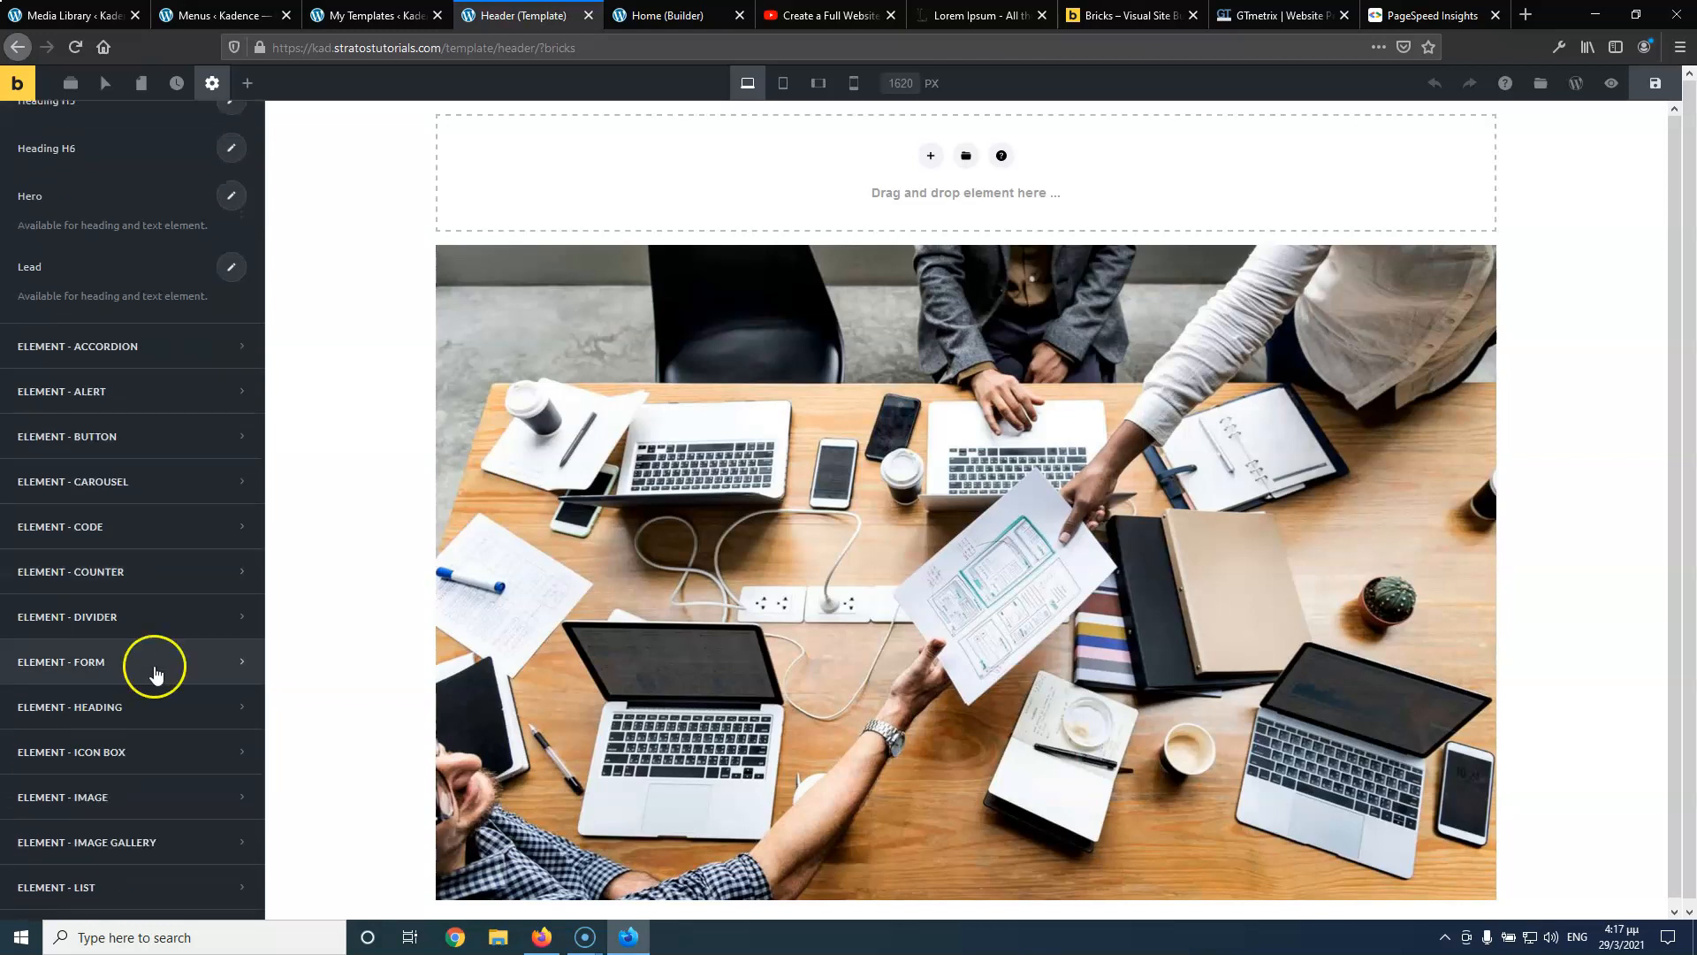
{"action": "left_click", "coordinate": [142, 706]}
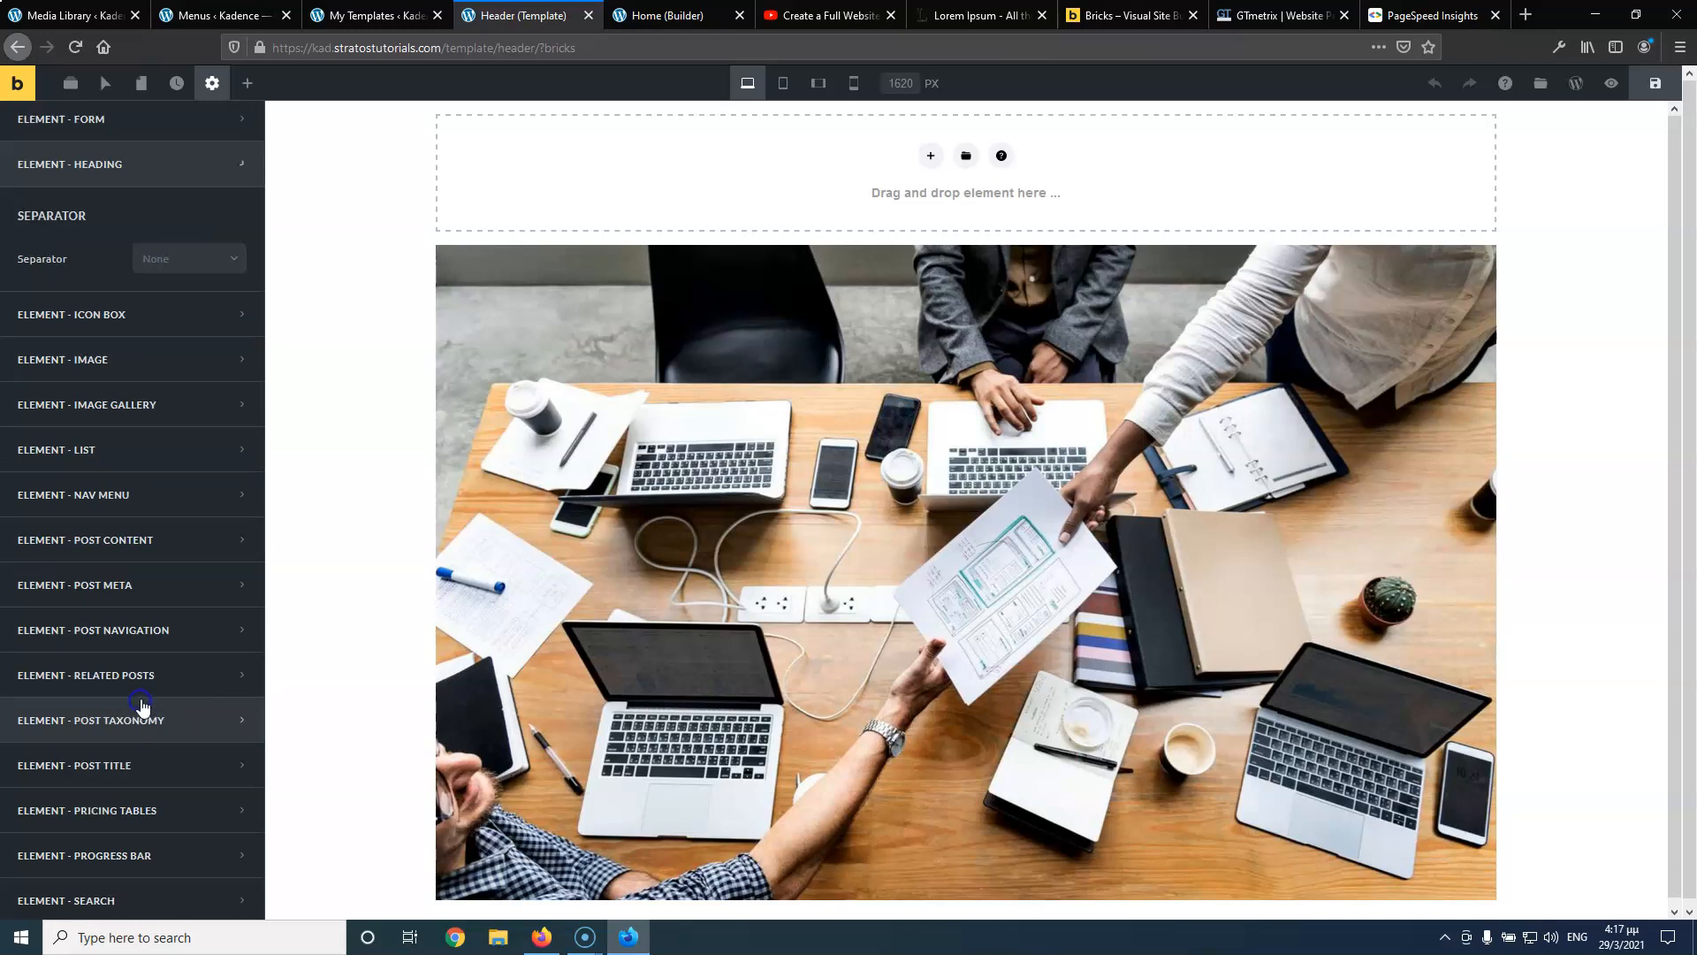
{"action": "scroll", "coordinate": [173, 389], "scroll_direction": "up", "scroll_amount": 6}
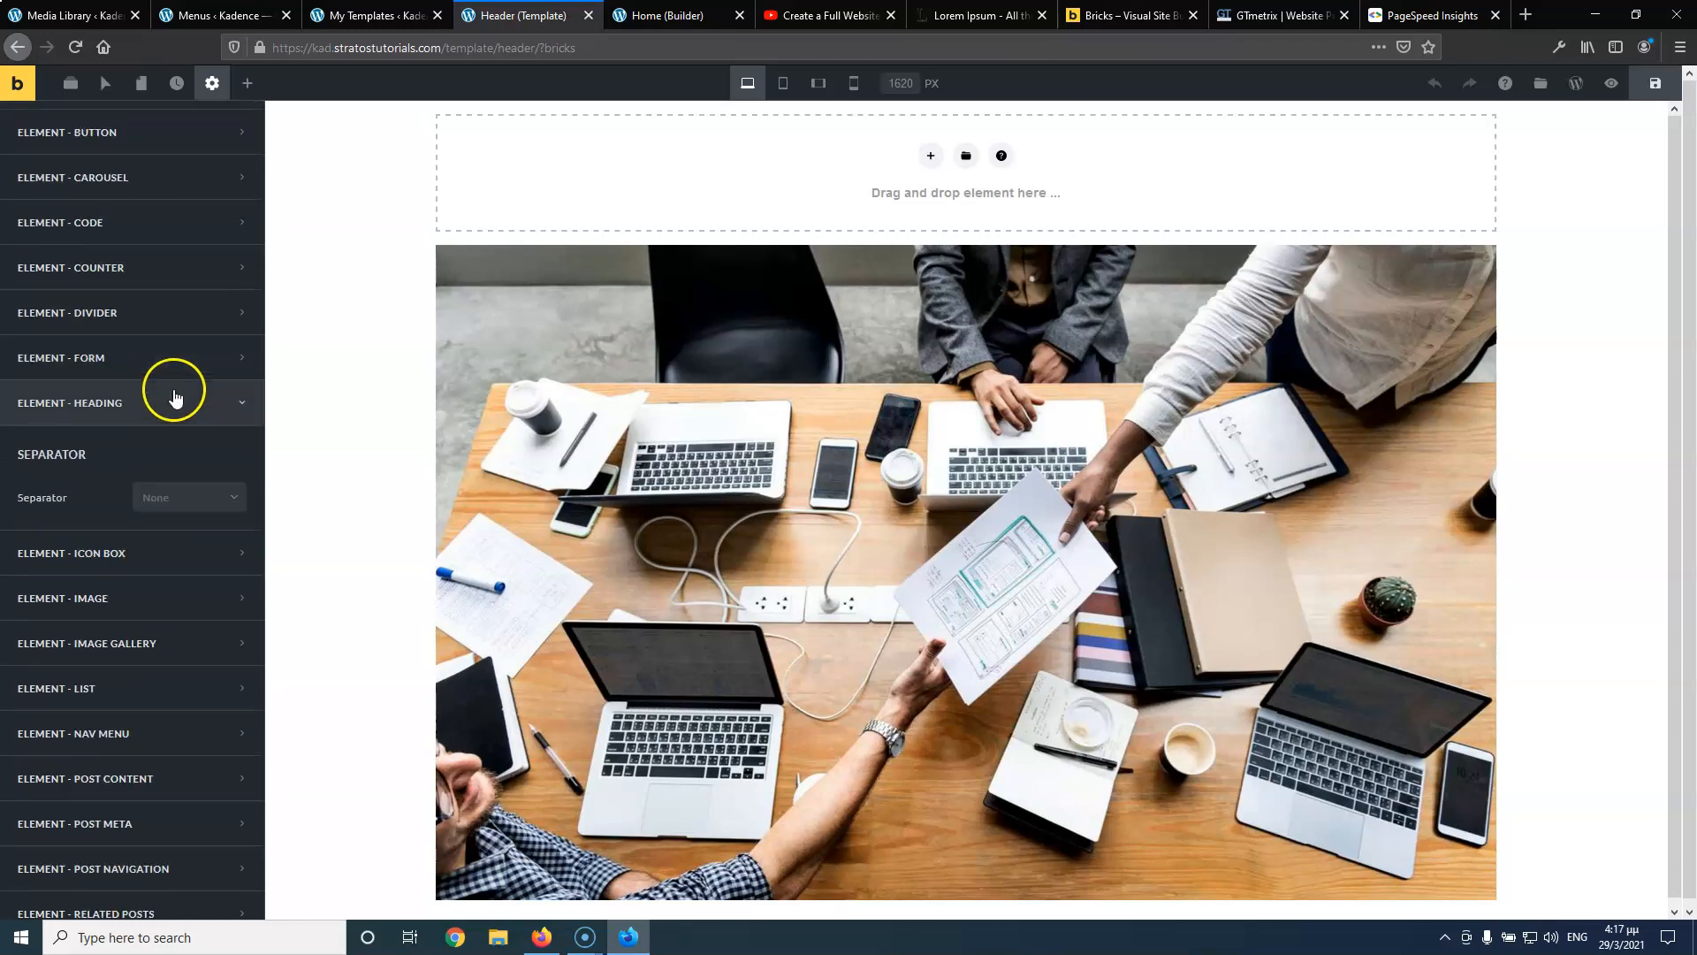
{"action": "left_click", "coordinate": [182, 504]}
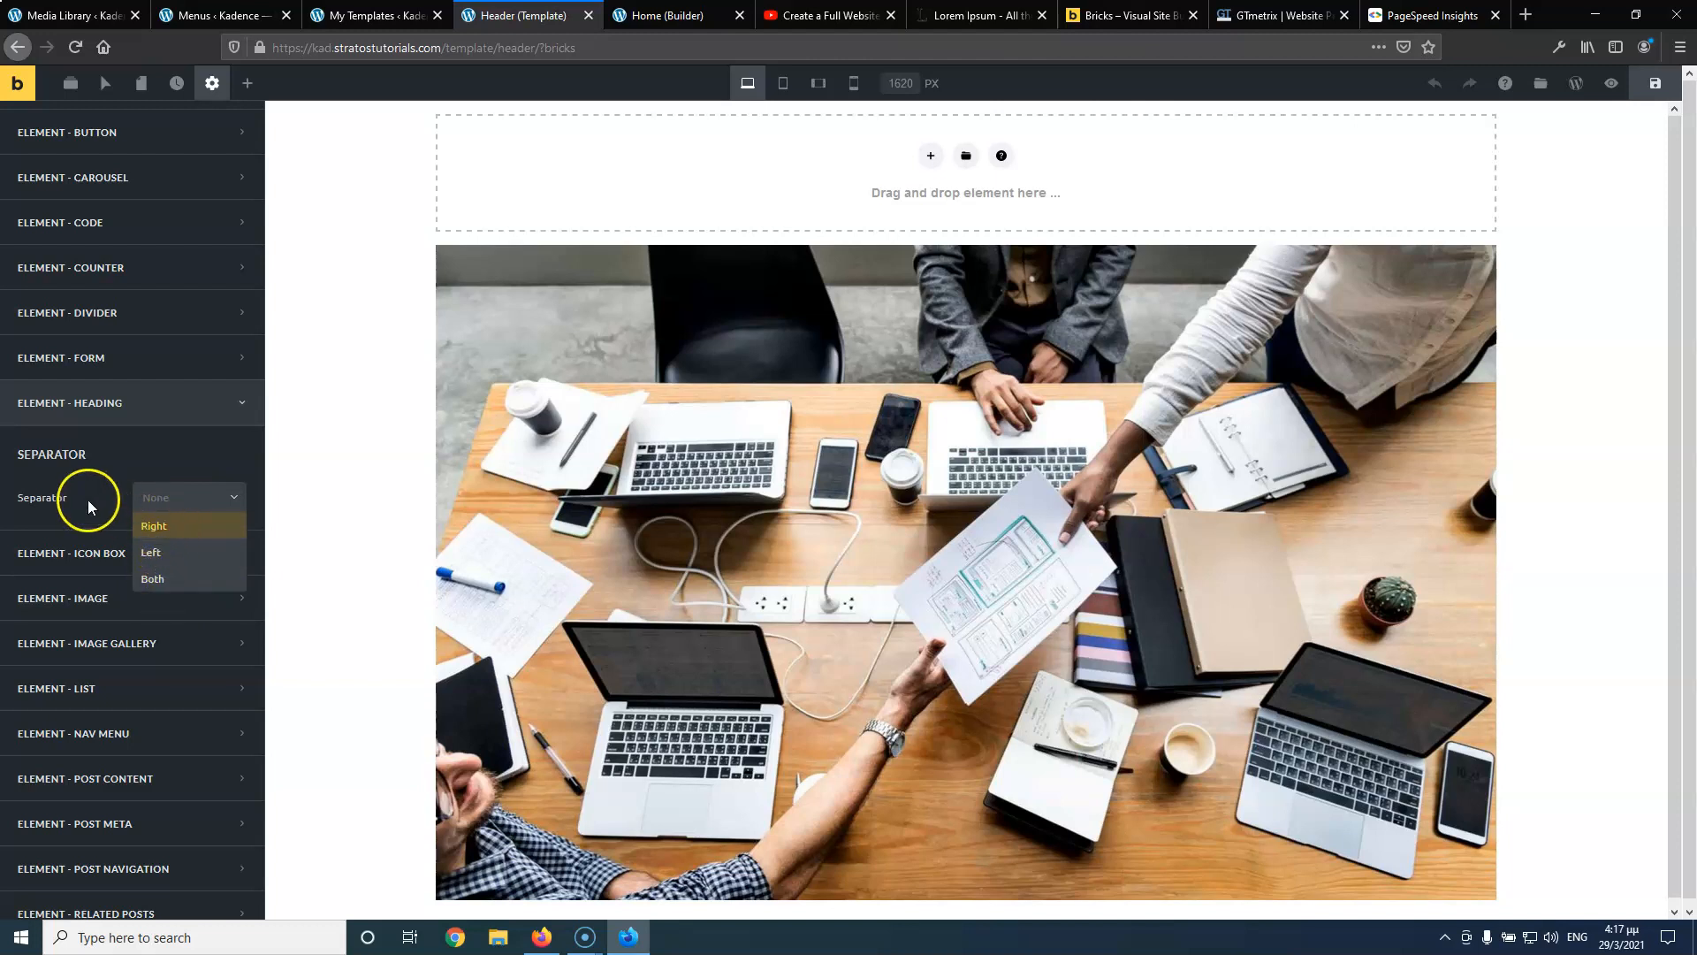
{"action": "left_click", "coordinate": [88, 500]}
{"action": "left_click", "coordinate": [141, 599]}
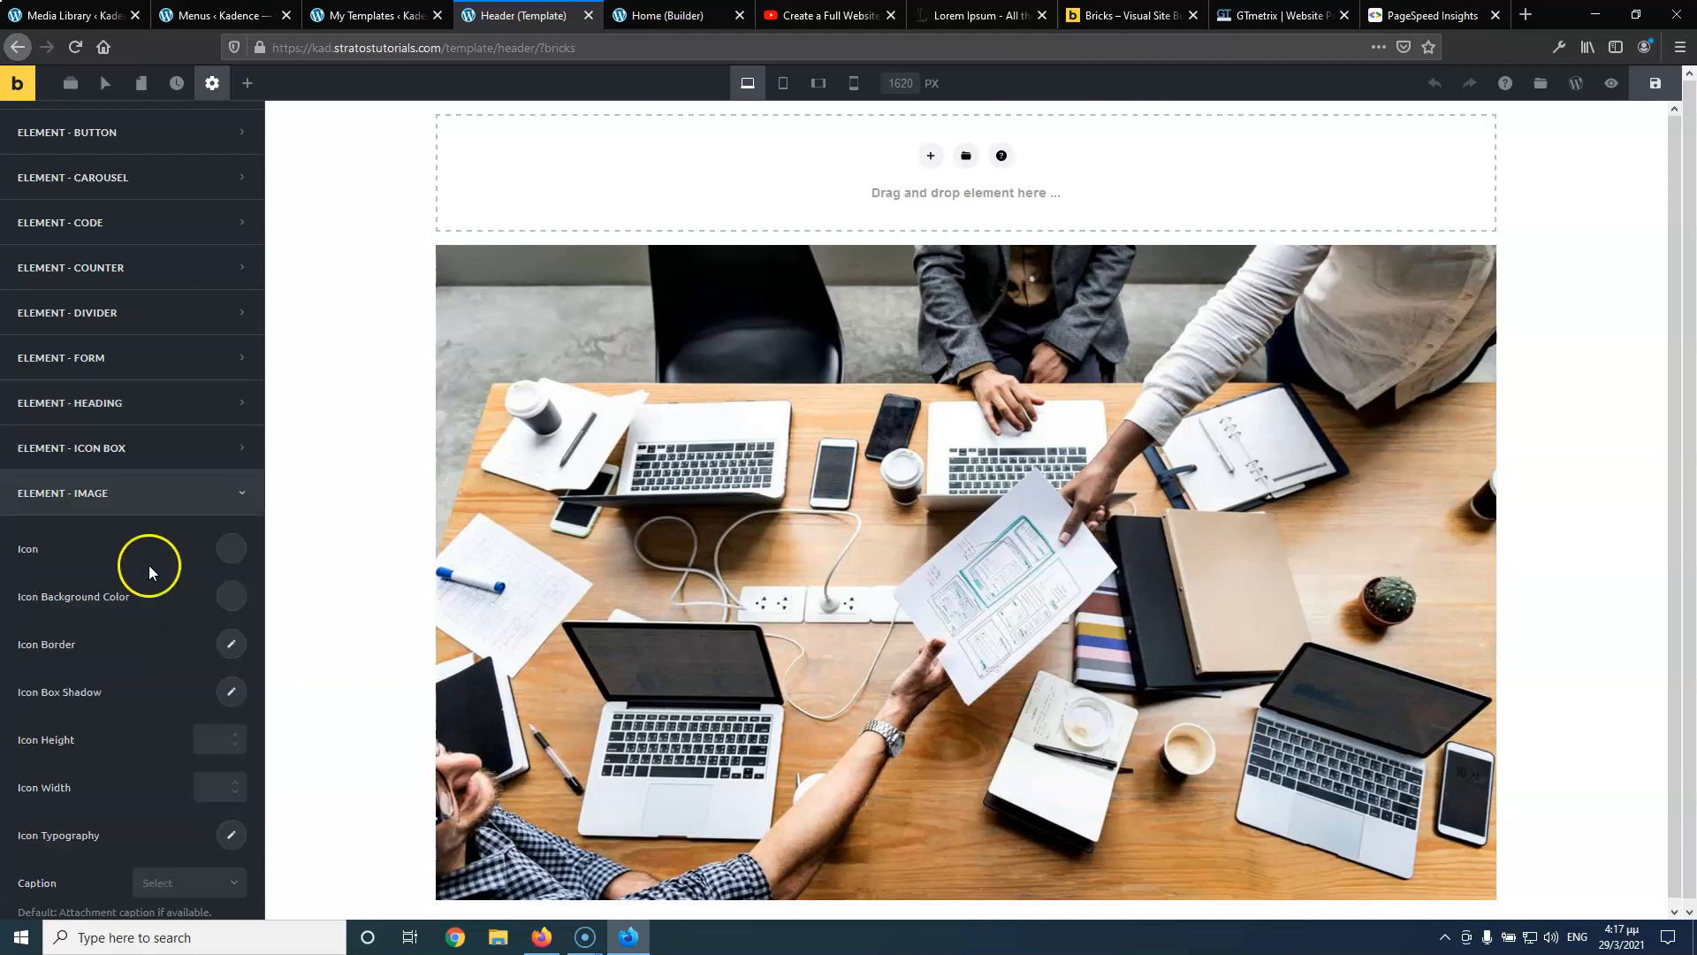
{"action": "scroll", "coordinate": [154, 532], "scroll_direction": "down", "scroll_amount": 1}
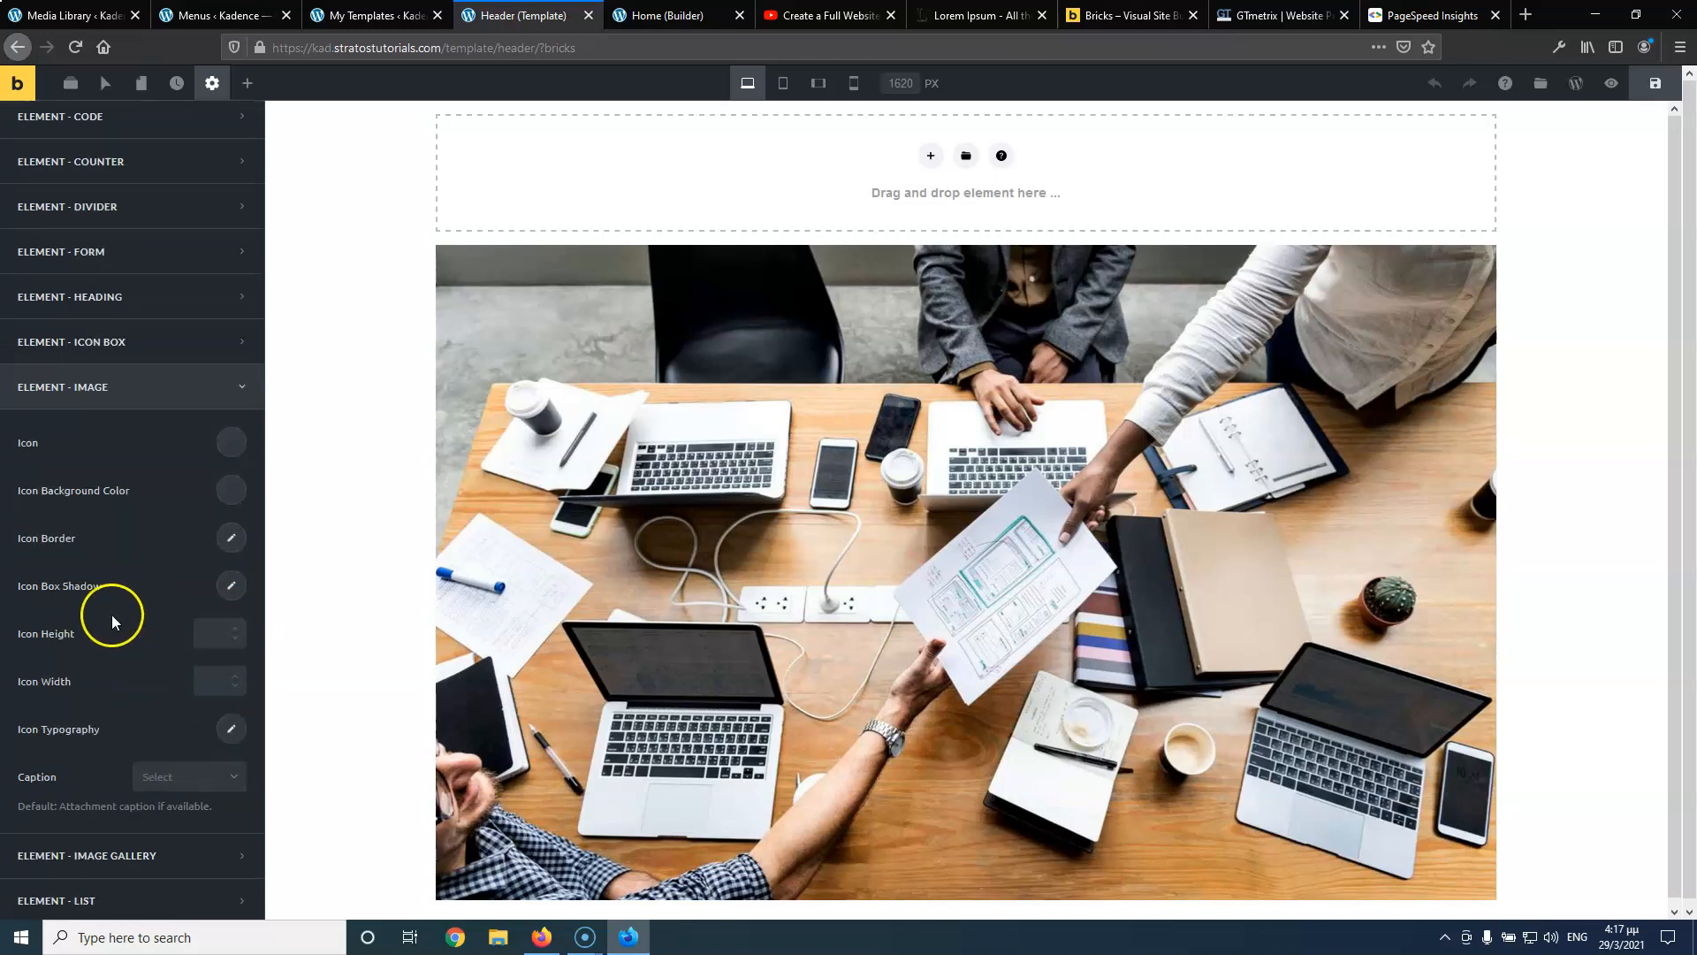
{"action": "scroll", "coordinate": [114, 612], "scroll_direction": "down", "scroll_amount": 5}
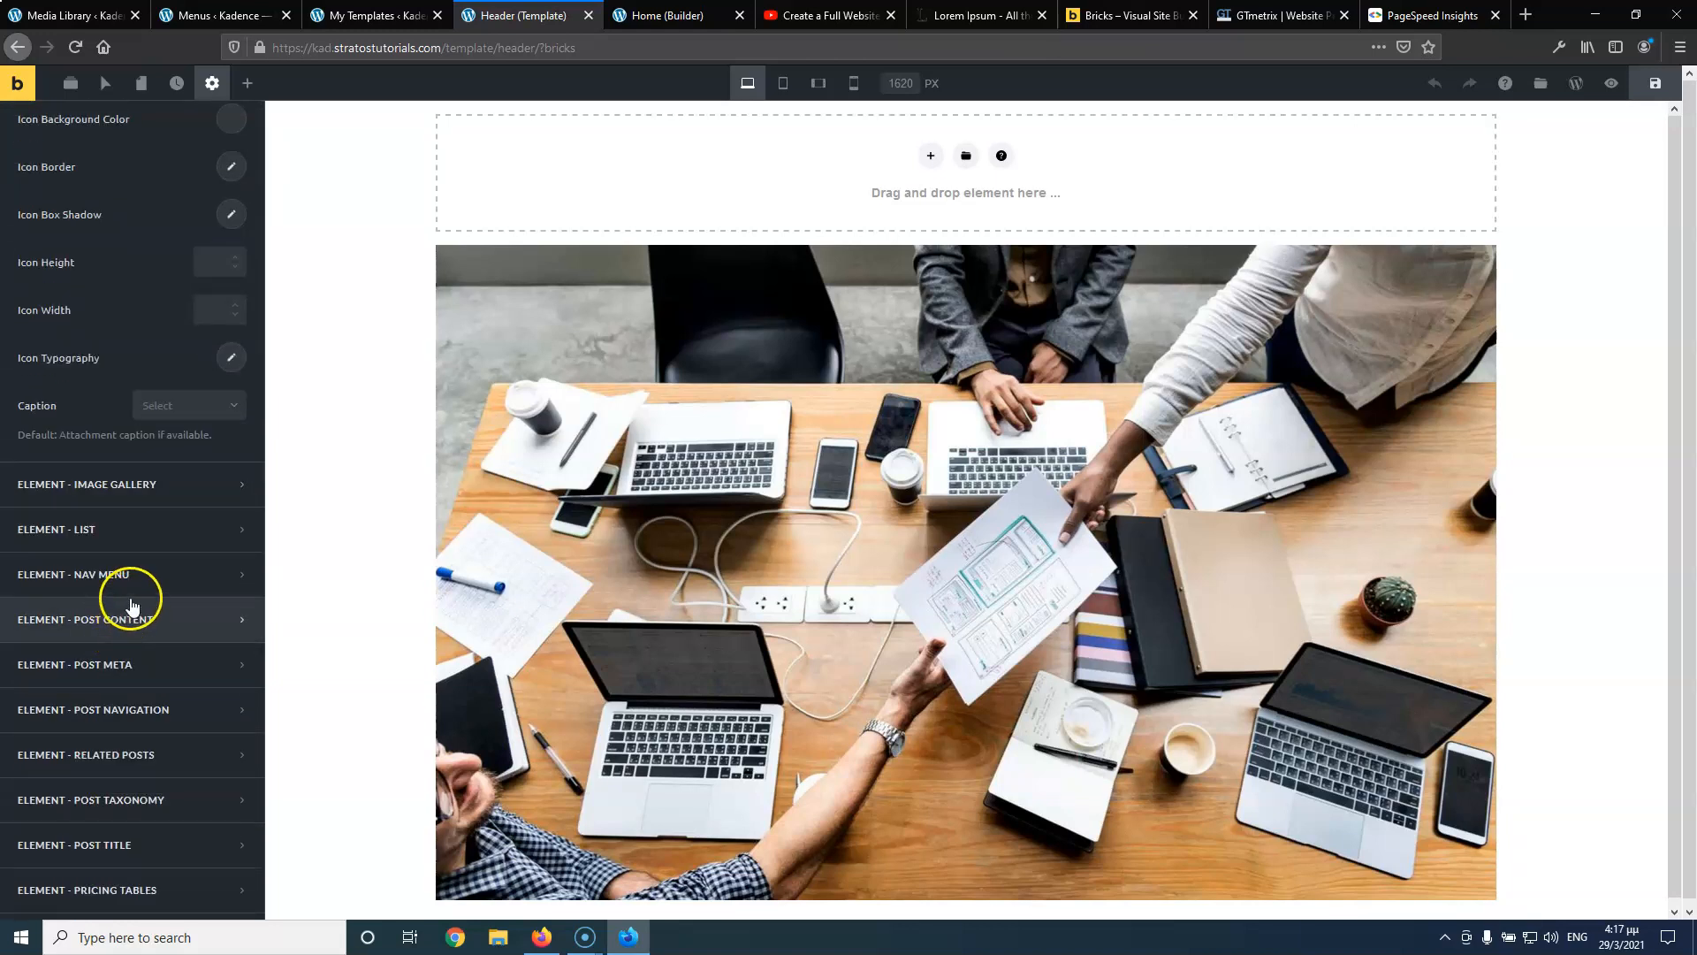
{"action": "scroll", "coordinate": [133, 588], "scroll_direction": "down", "scroll_amount": 2}
{"action": "scroll", "coordinate": [137, 585], "scroll_direction": "down", "scroll_amount": 4}
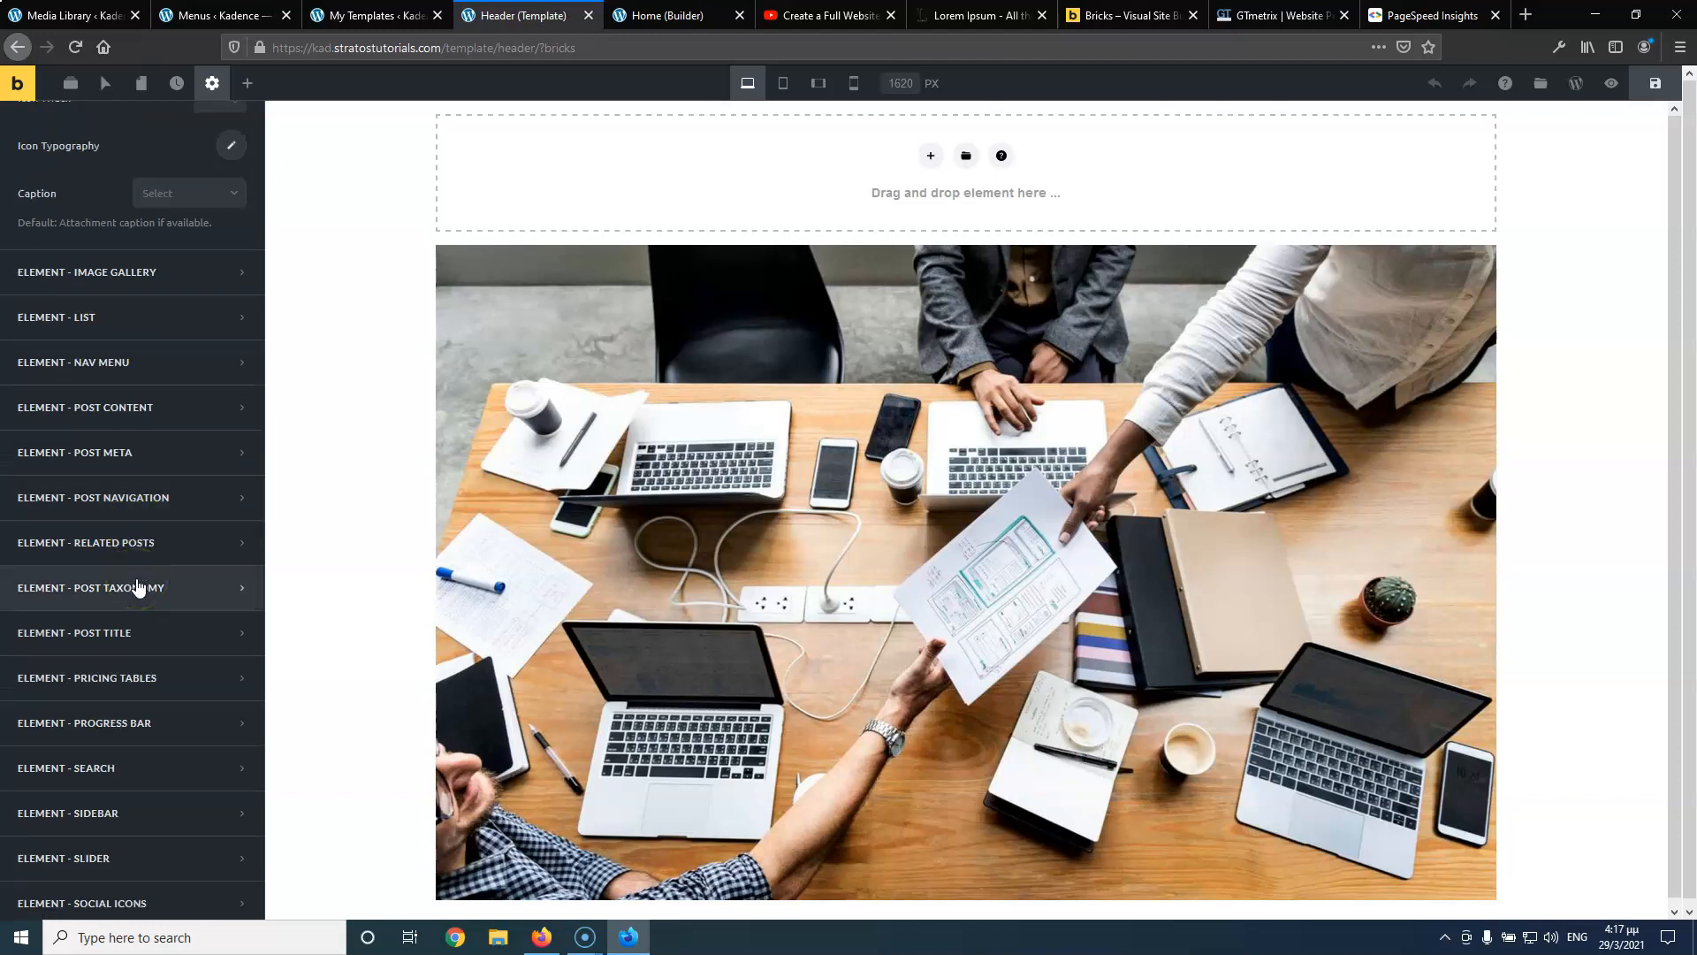
{"action": "scroll", "coordinate": [137, 585], "scroll_direction": "down", "scroll_amount": 2}
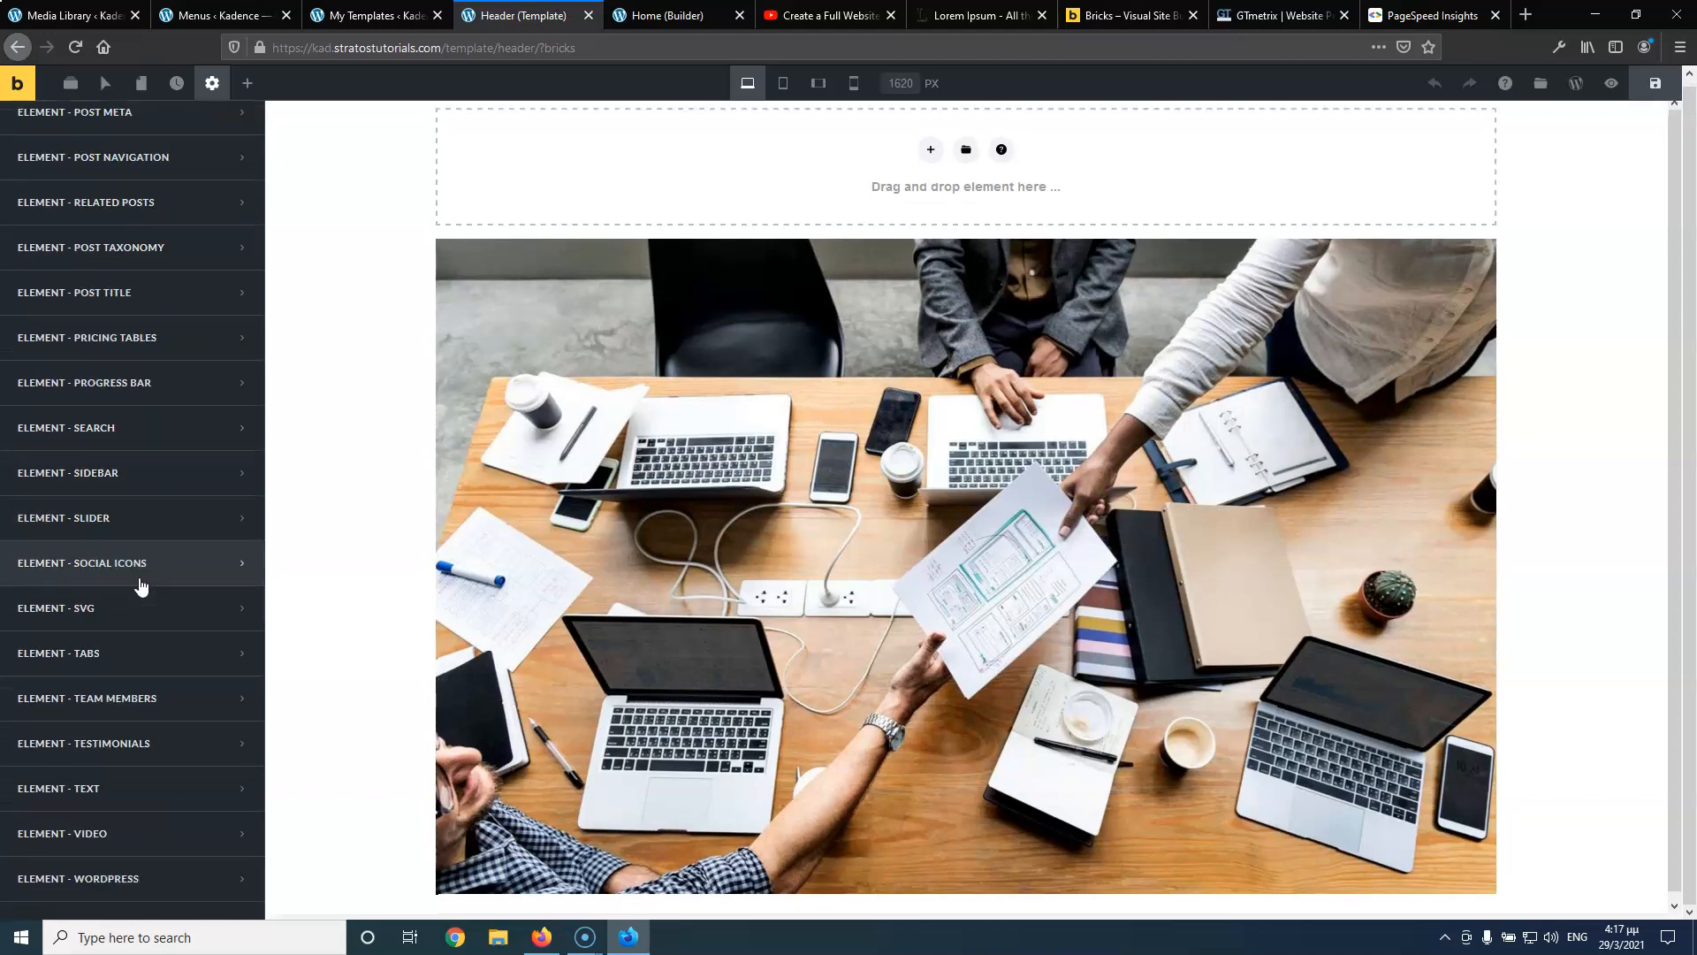
{"action": "scroll", "coordinate": [170, 826], "scroll_direction": "up", "scroll_amount": 10}
{"action": "scroll", "coordinate": [199, 822], "scroll_direction": "up", "scroll_amount": 12}
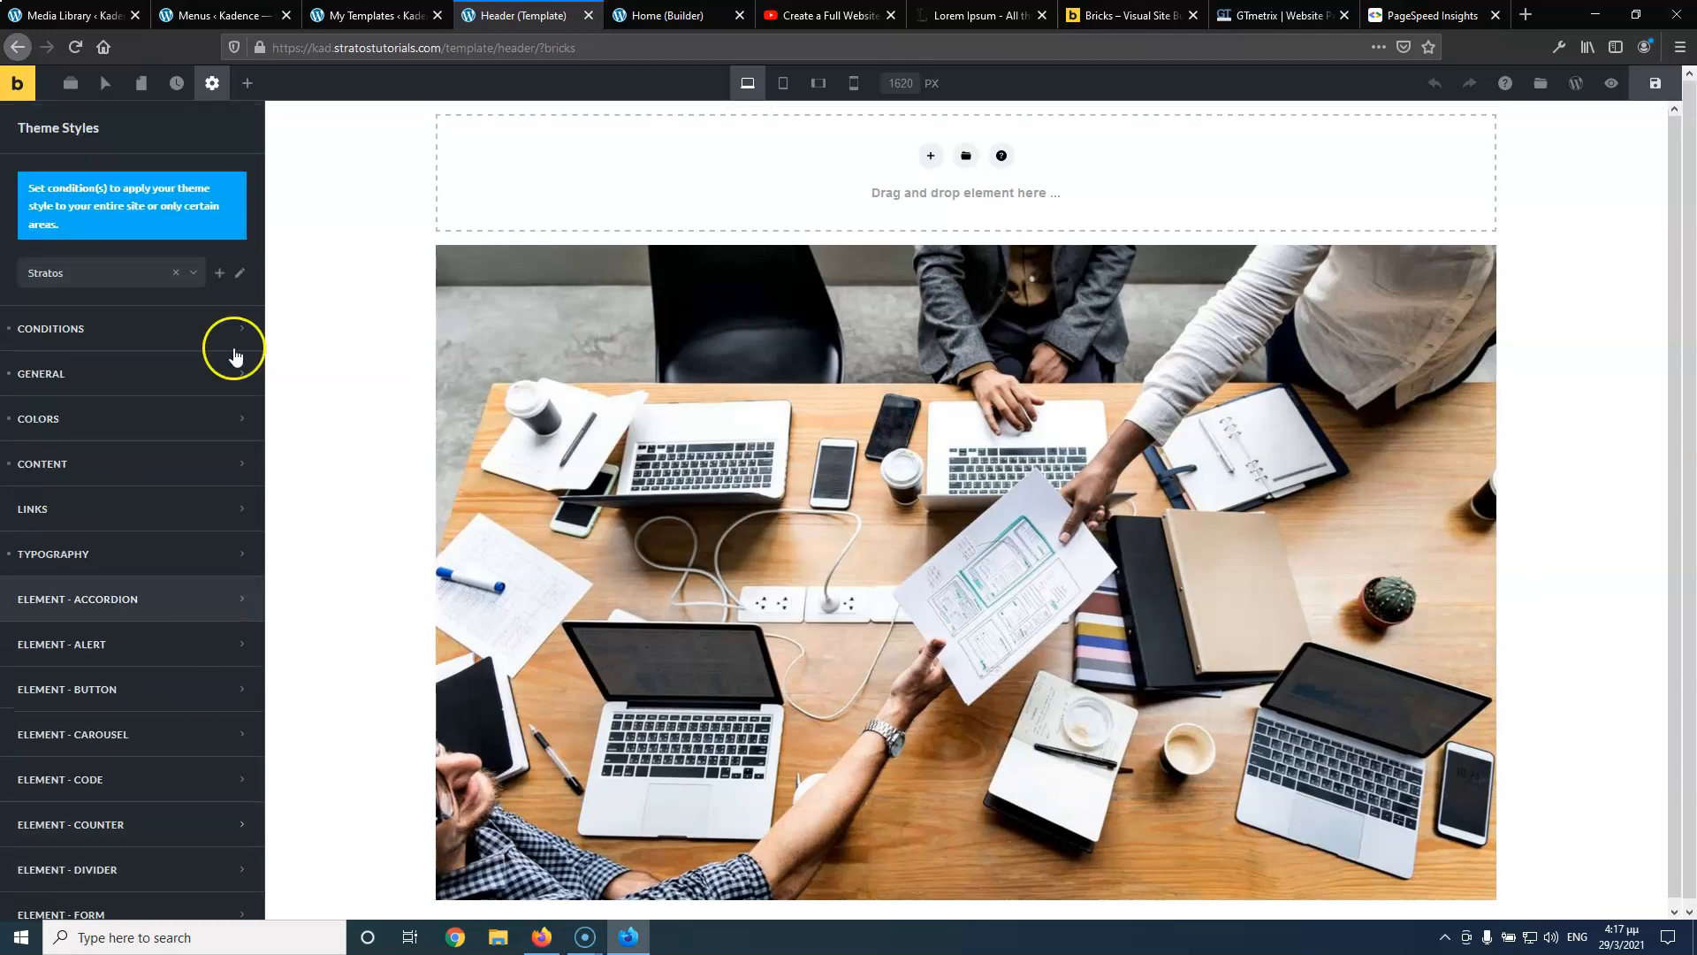
From Page Settings, select the empty header section and clone its column into two
{"action": "left_click", "coordinate": [212, 83]}
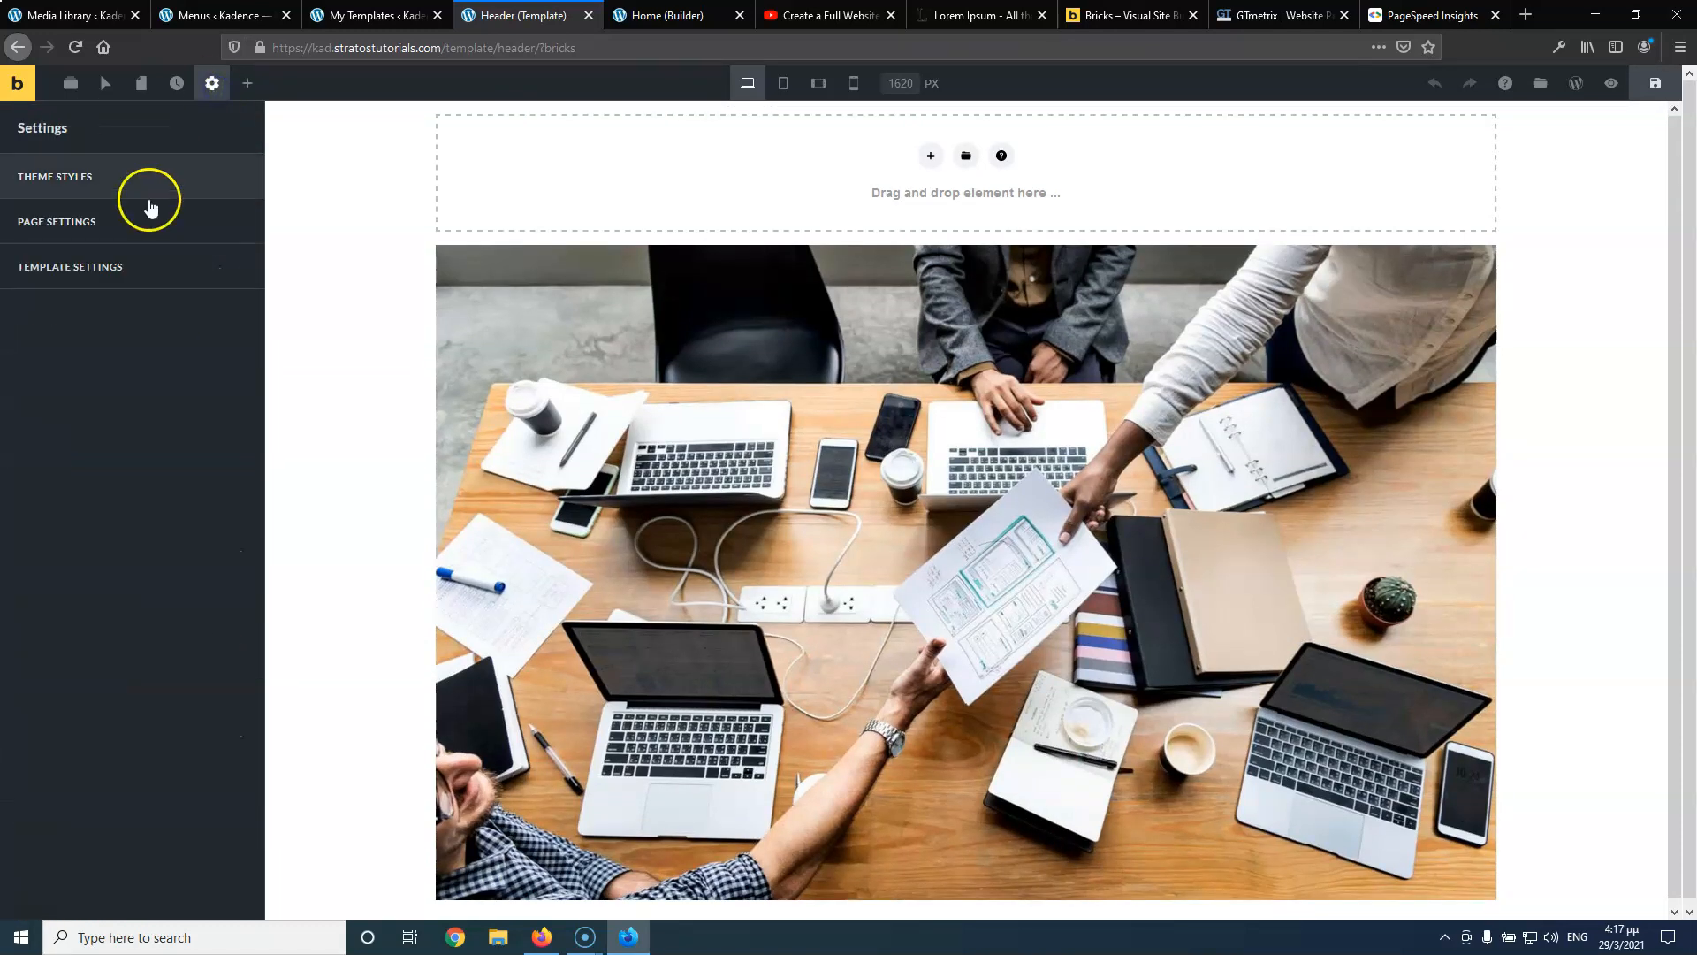
{"action": "left_click", "coordinate": [119, 232]}
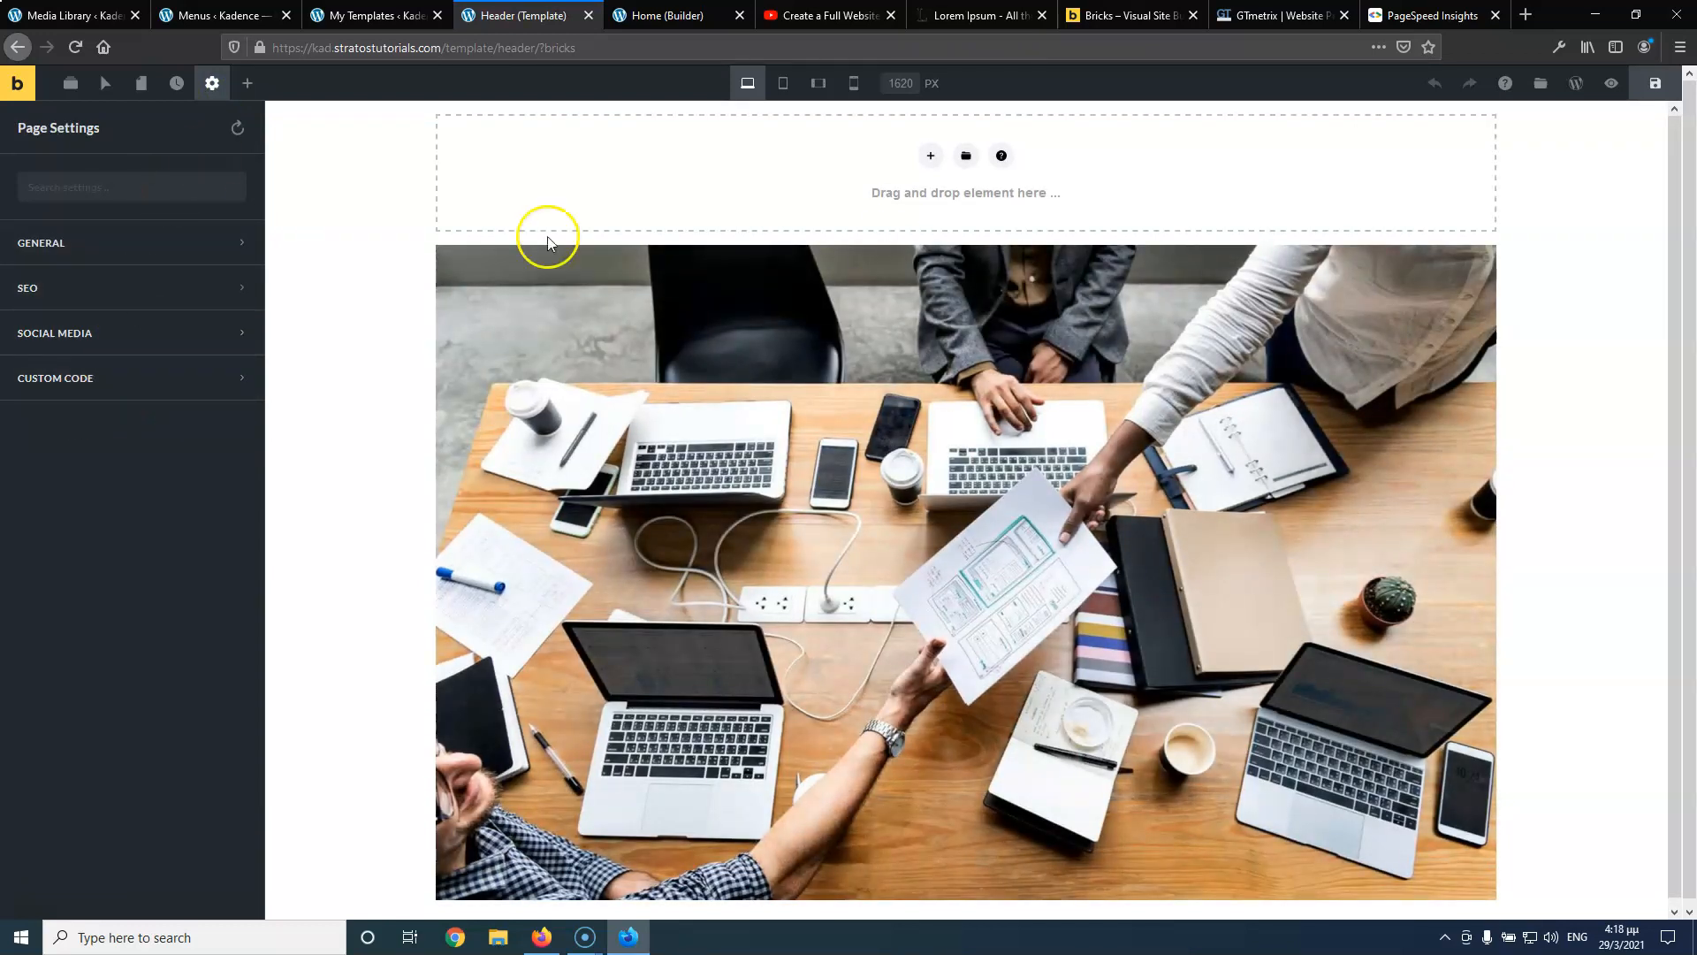
{"action": "left_click", "coordinate": [925, 156]}
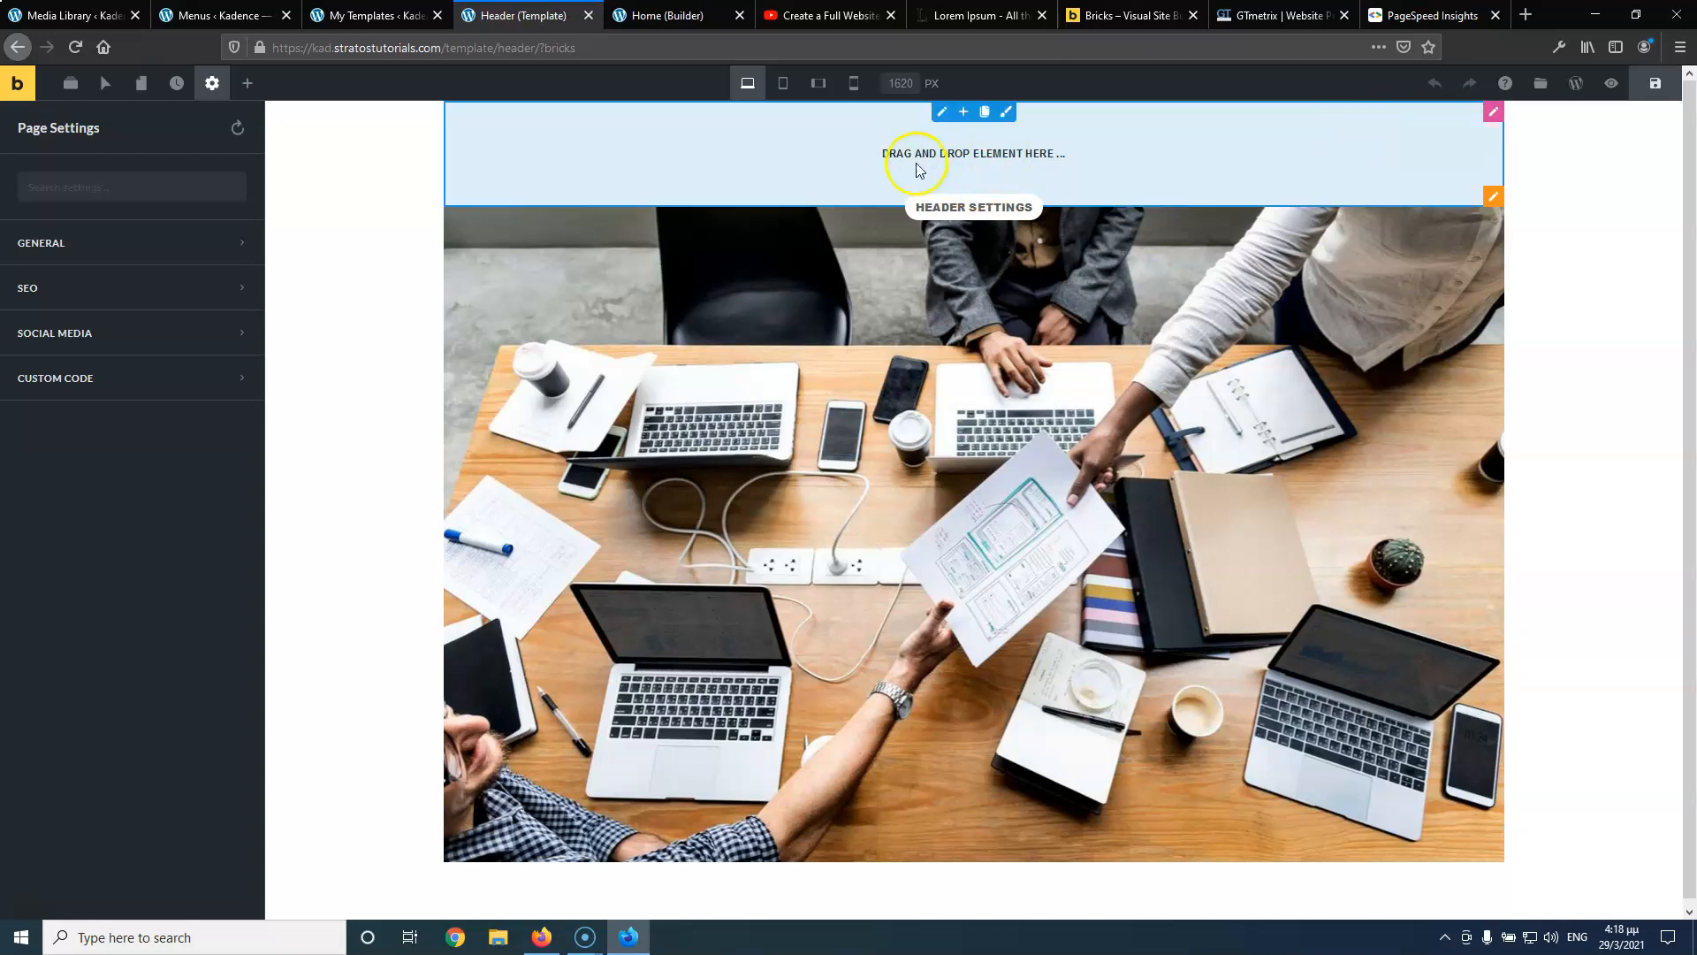
{"action": "left_click", "coordinate": [973, 121]}
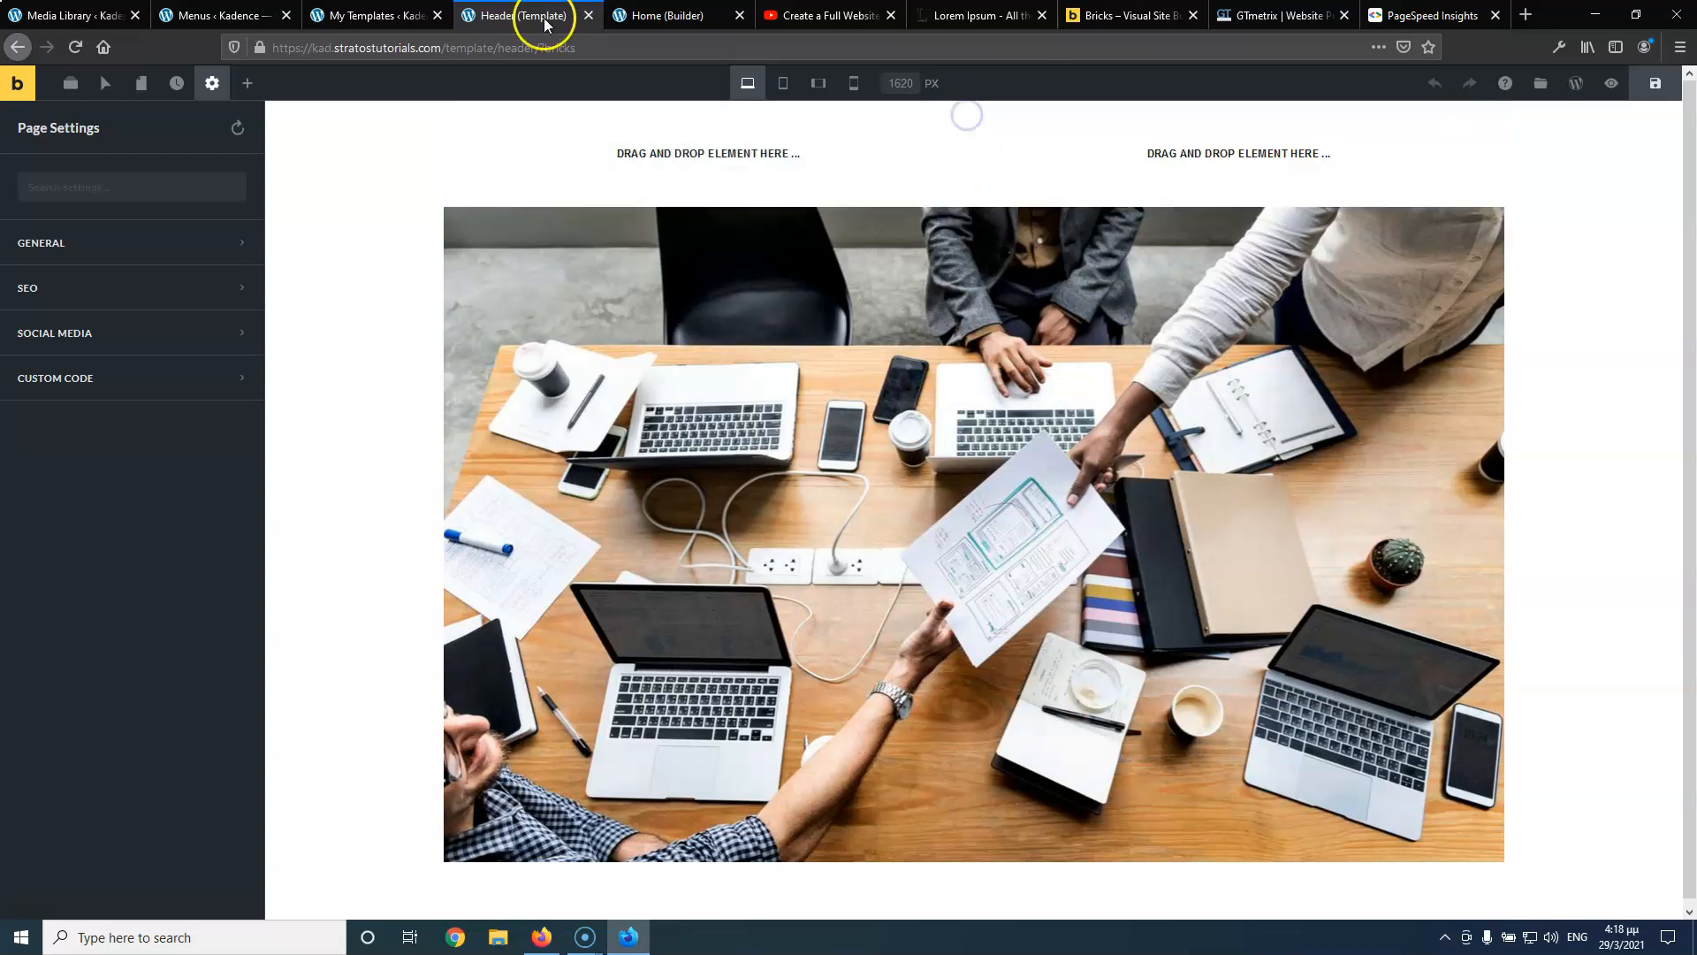
{"action": "left_click", "coordinate": [774, 23]}
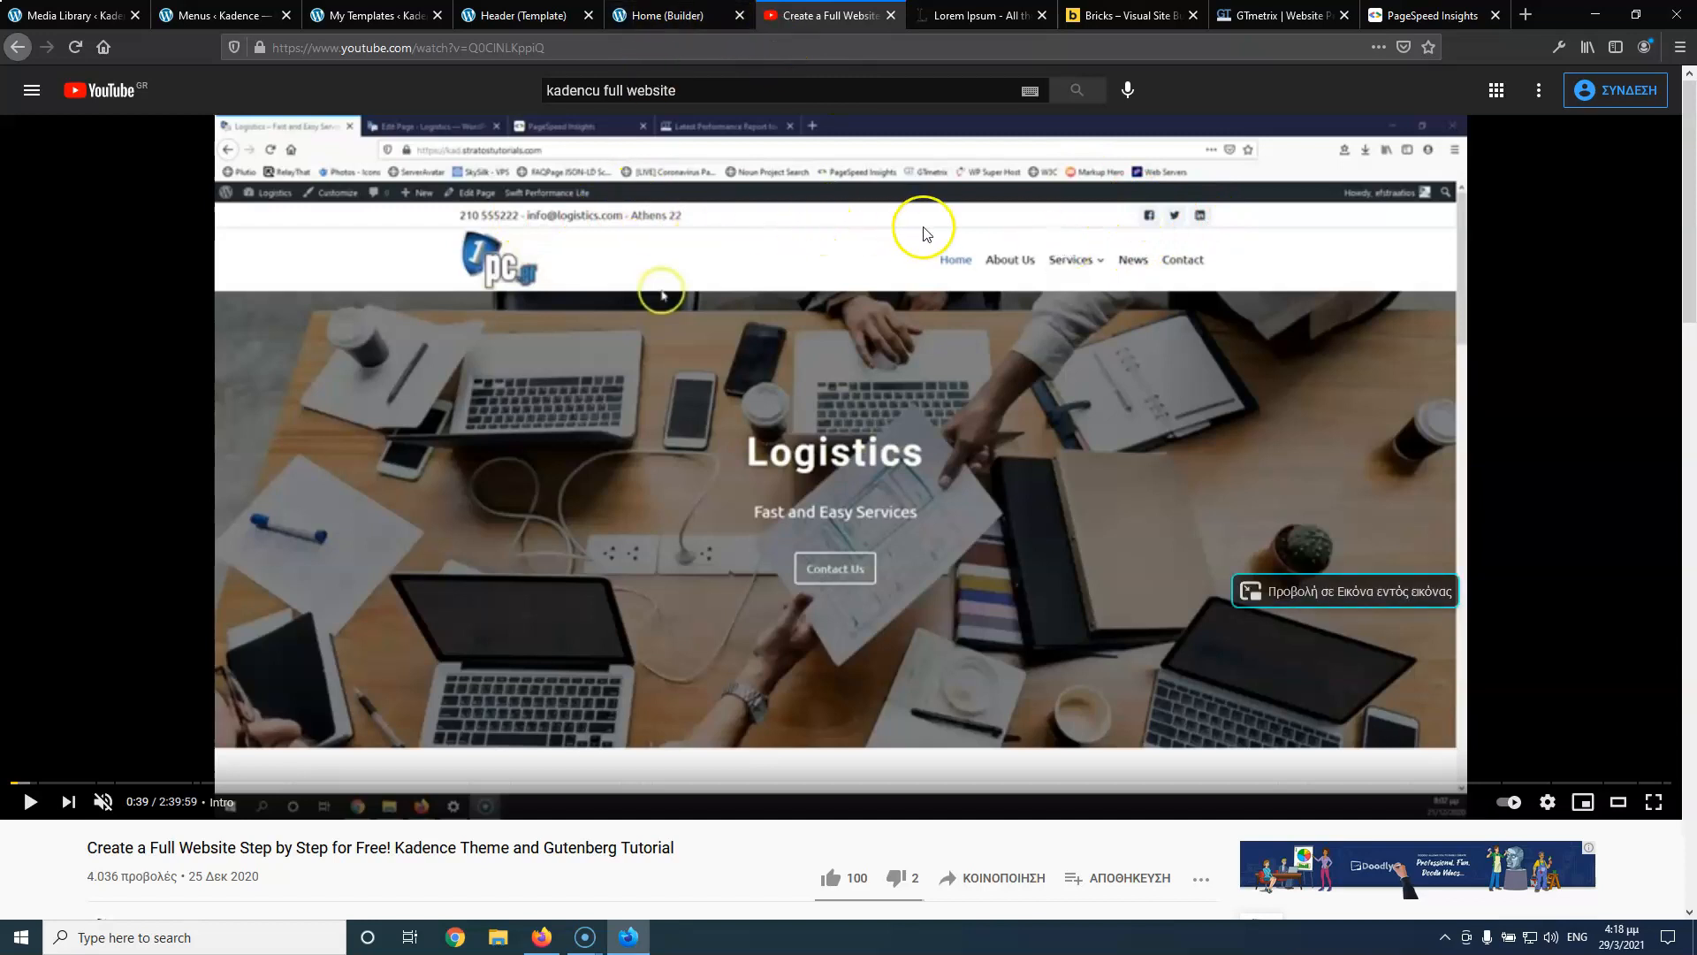
Return from the tutorial to the Home builder and then the Header template tab
{"action": "left_click", "coordinate": [660, 15]}
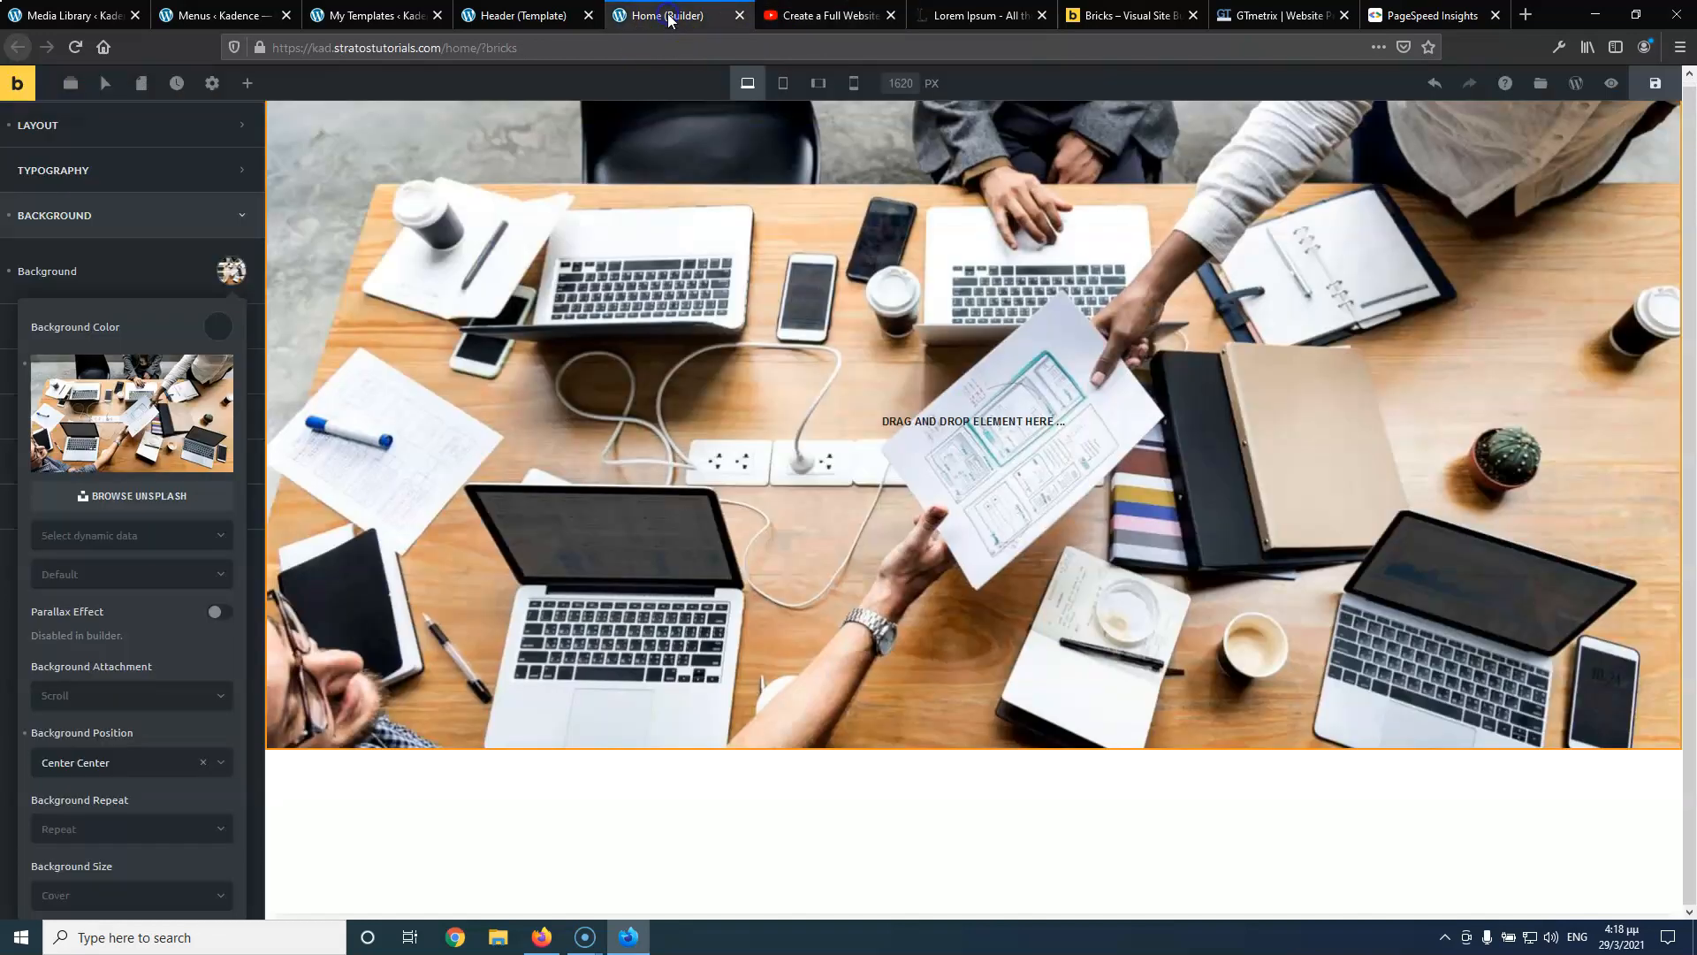
{"action": "left_click", "coordinate": [530, 15]}
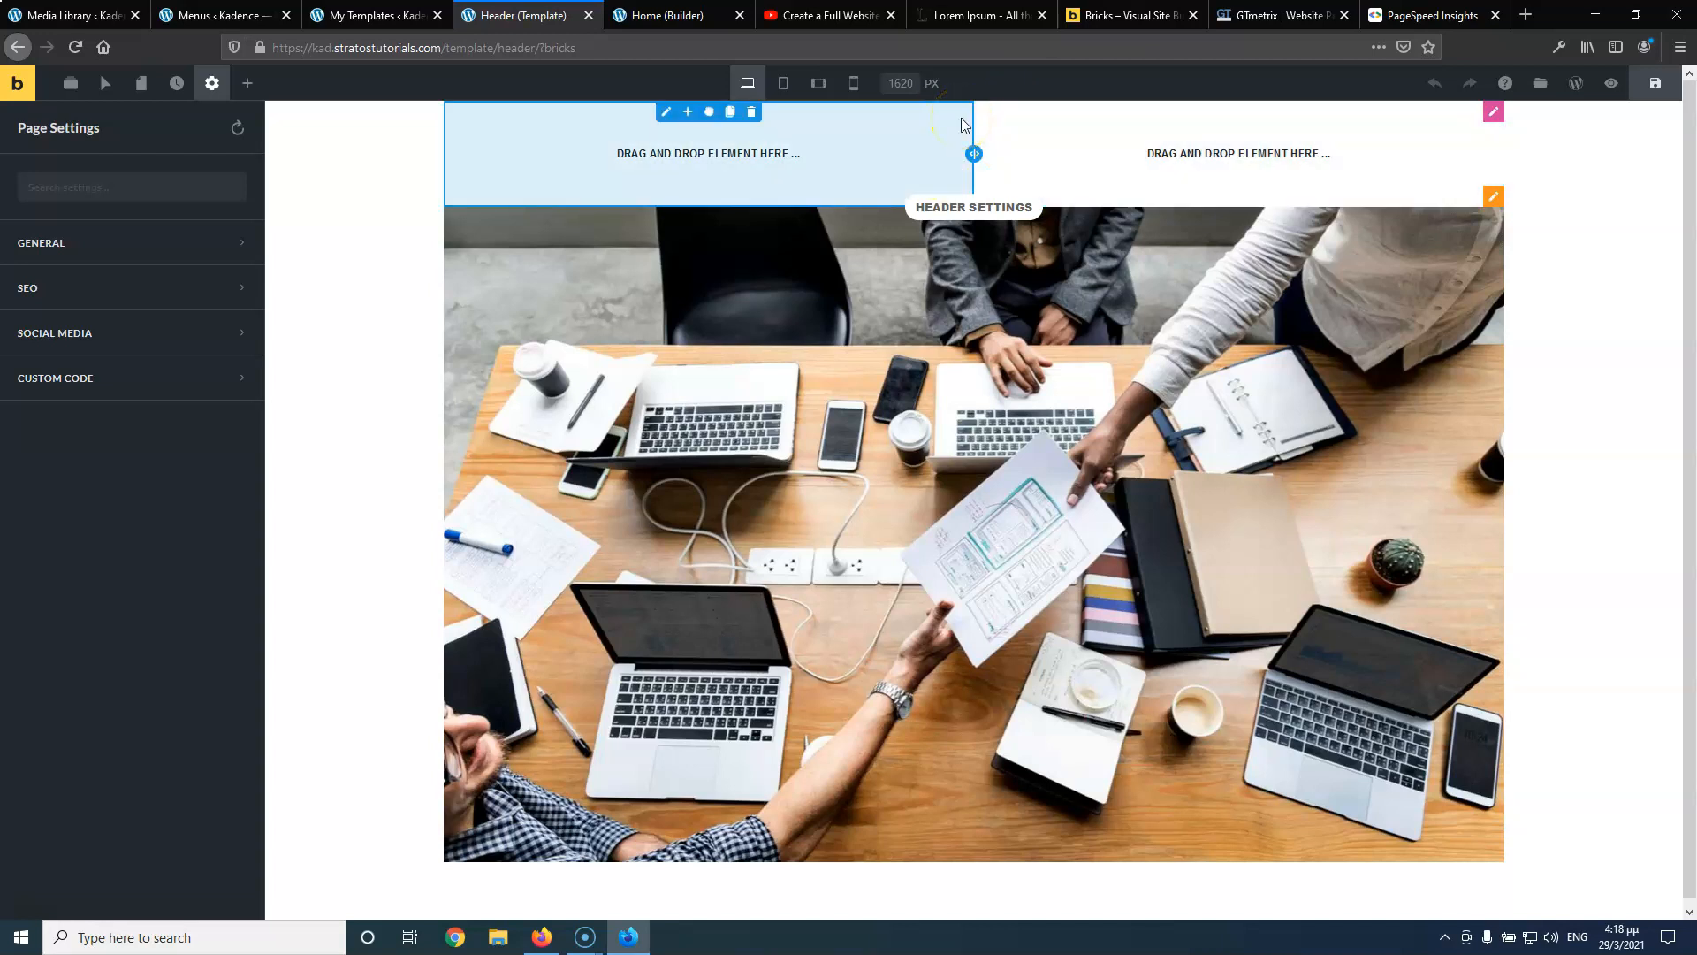
Drop a Text element into the header's left column and delete the empty right column
{"action": "left_click", "coordinate": [246, 86]}
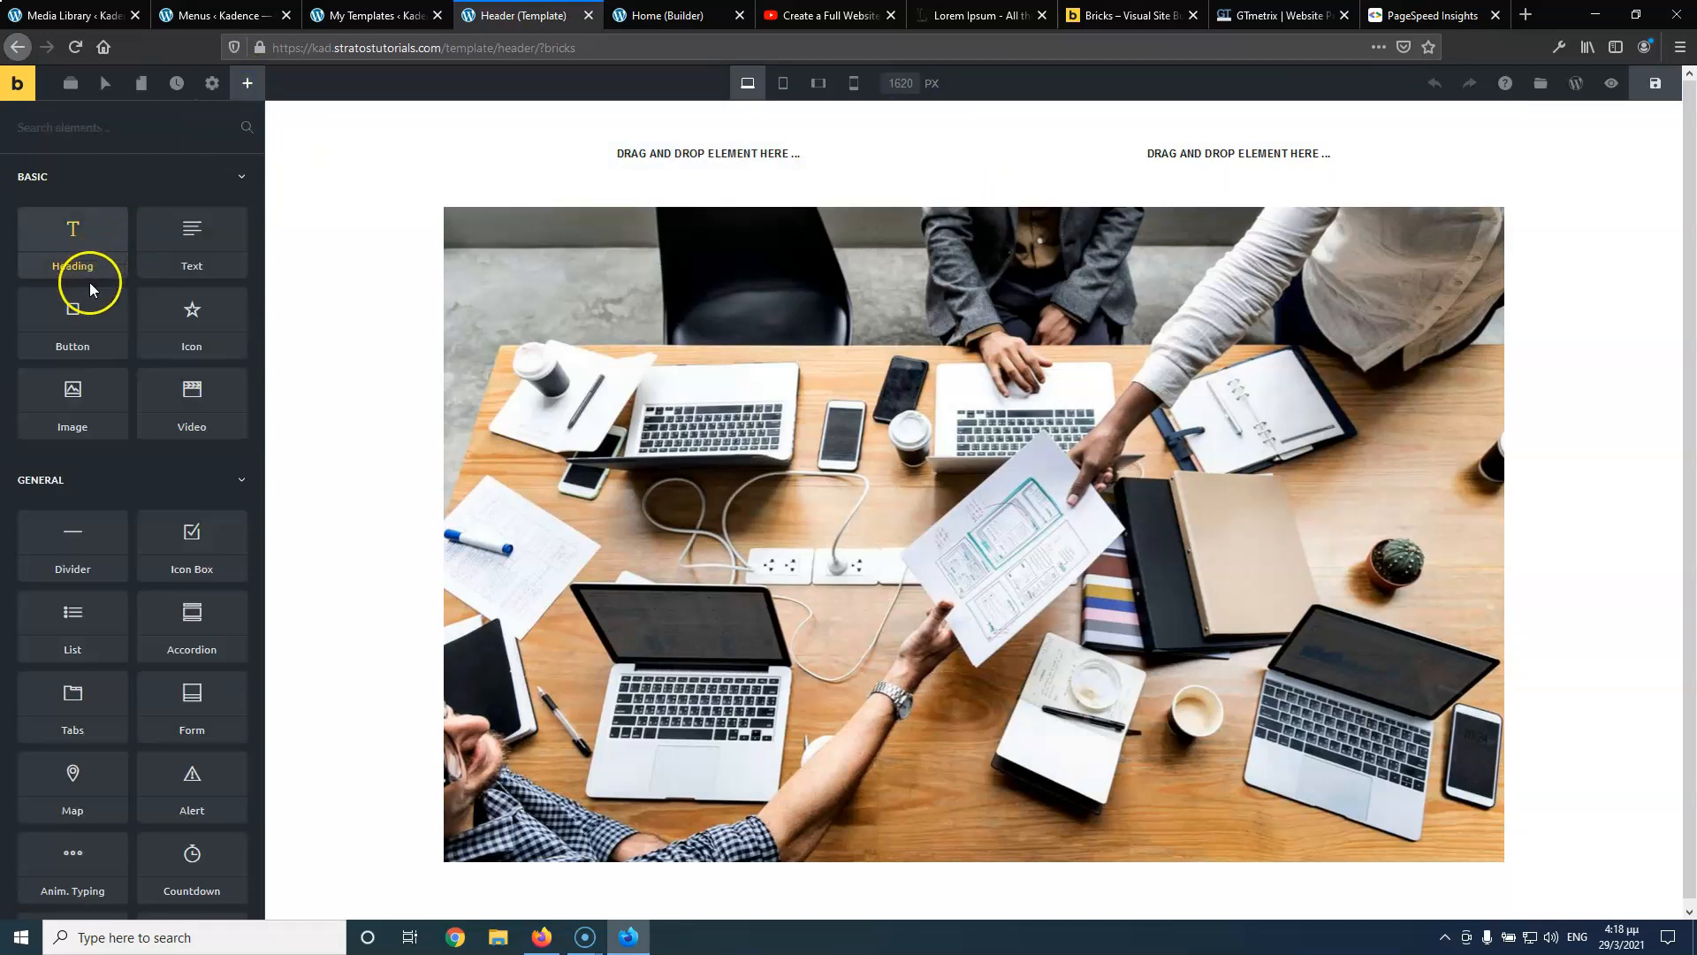
{"action": "left_click_drag", "start_coordinate": [190, 235], "coordinate": [633, 135]}
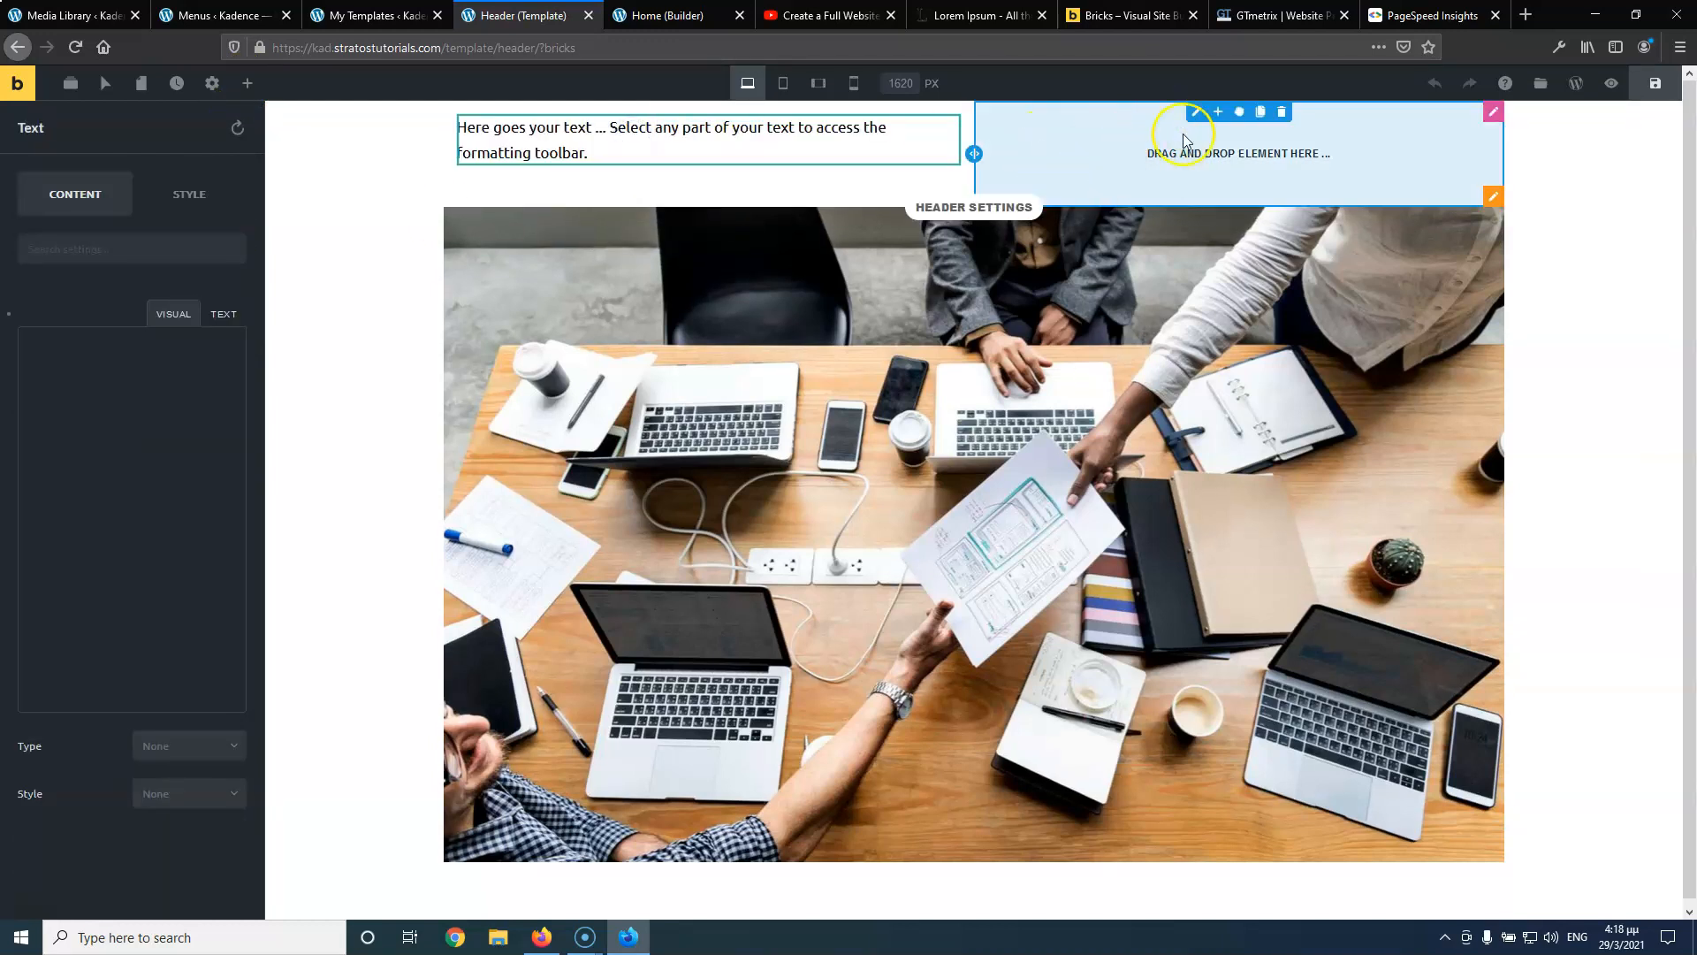
{"action": "left_click", "coordinate": [1281, 113]}
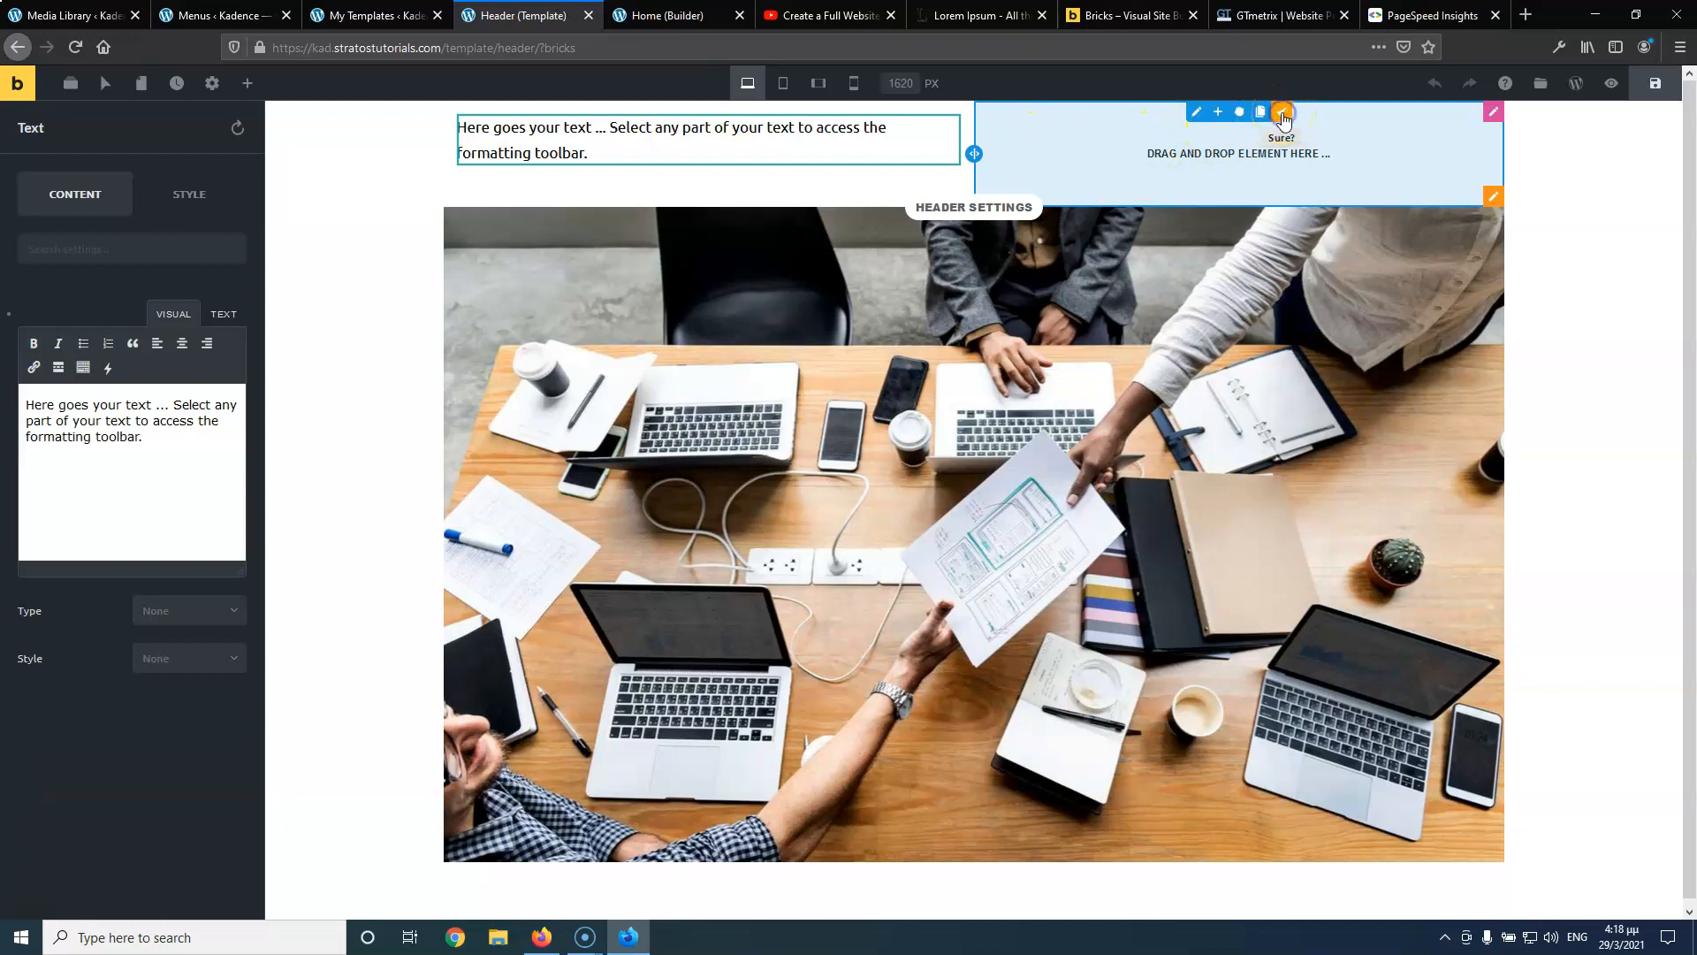
{"action": "left_click", "coordinate": [1281, 113]}
{"action": "left_click", "coordinate": [826, 131]}
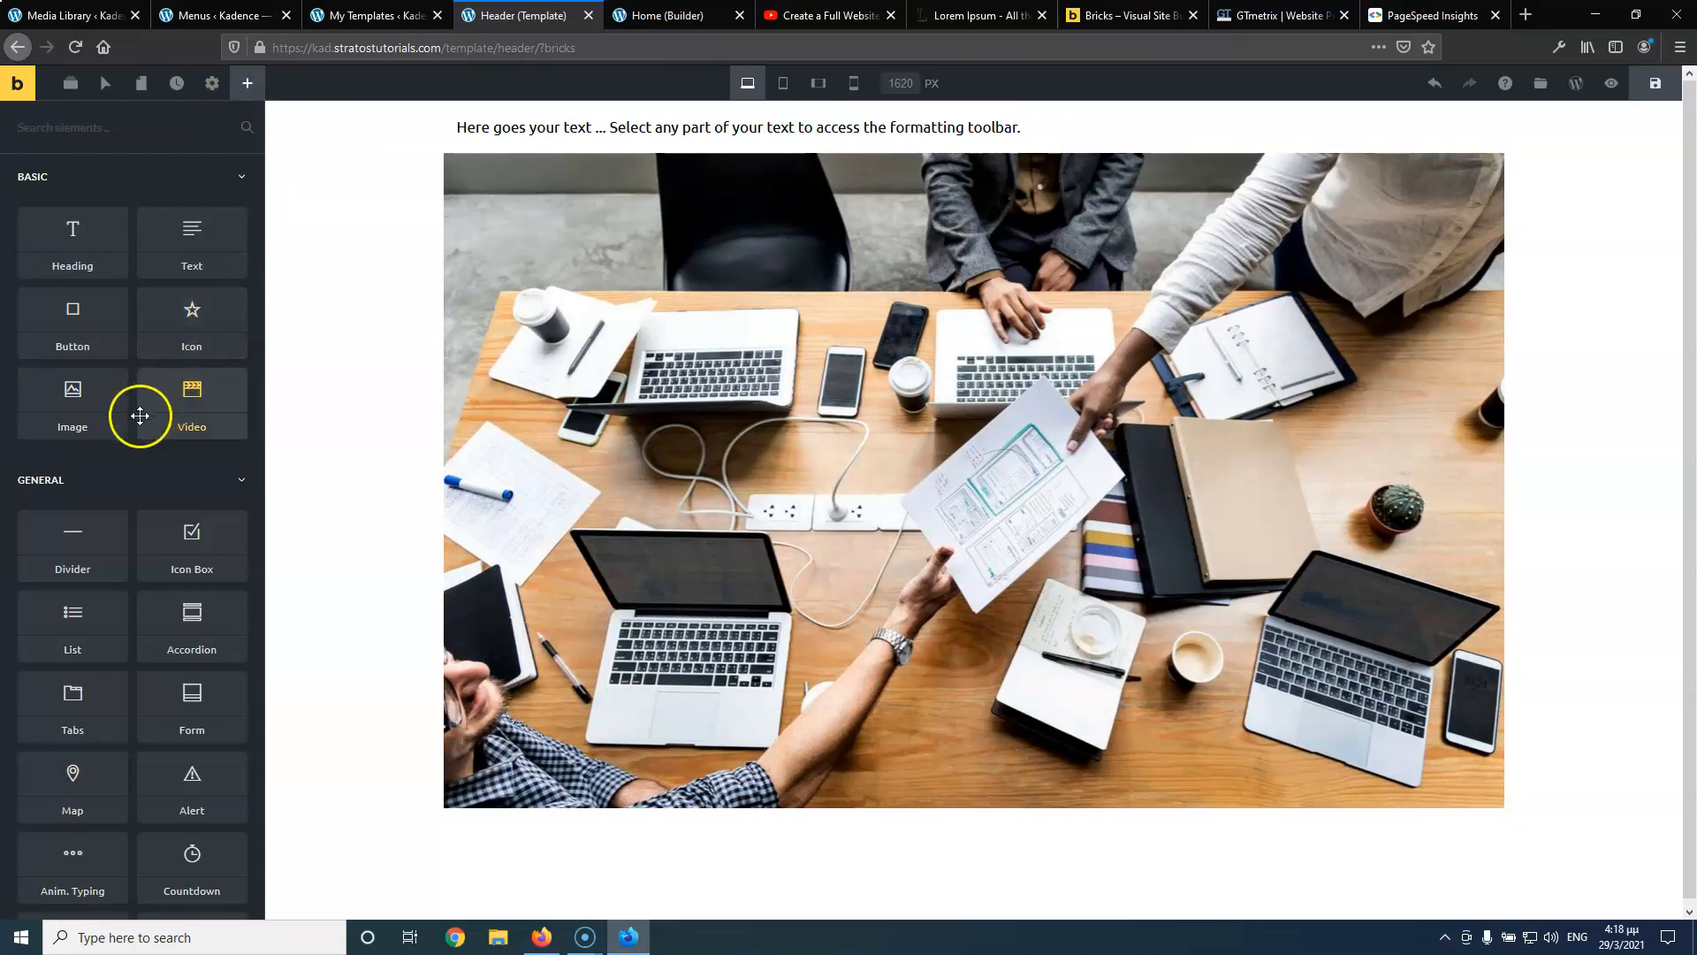
{"action": "left_click", "coordinate": [160, 129]}
Search 'so' and place the Social Icons element below the header text
{"action": "type", "text": "so"}
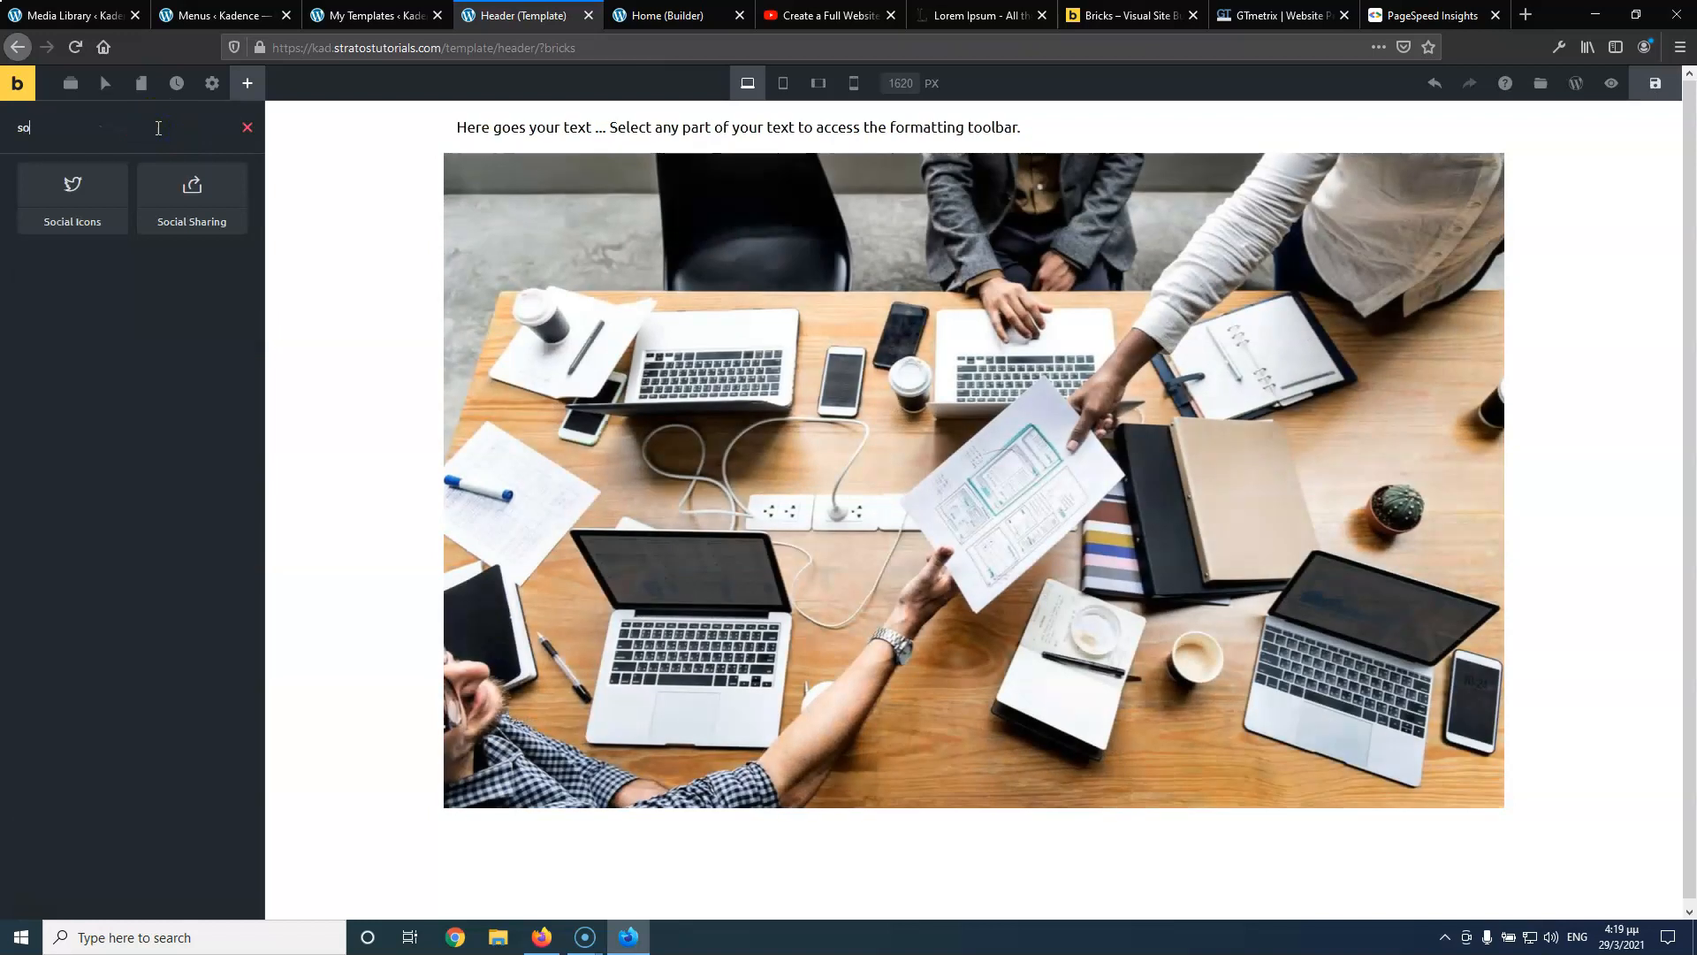
{"action": "left_click_drag", "start_coordinate": [83, 189], "coordinate": [543, 134]}
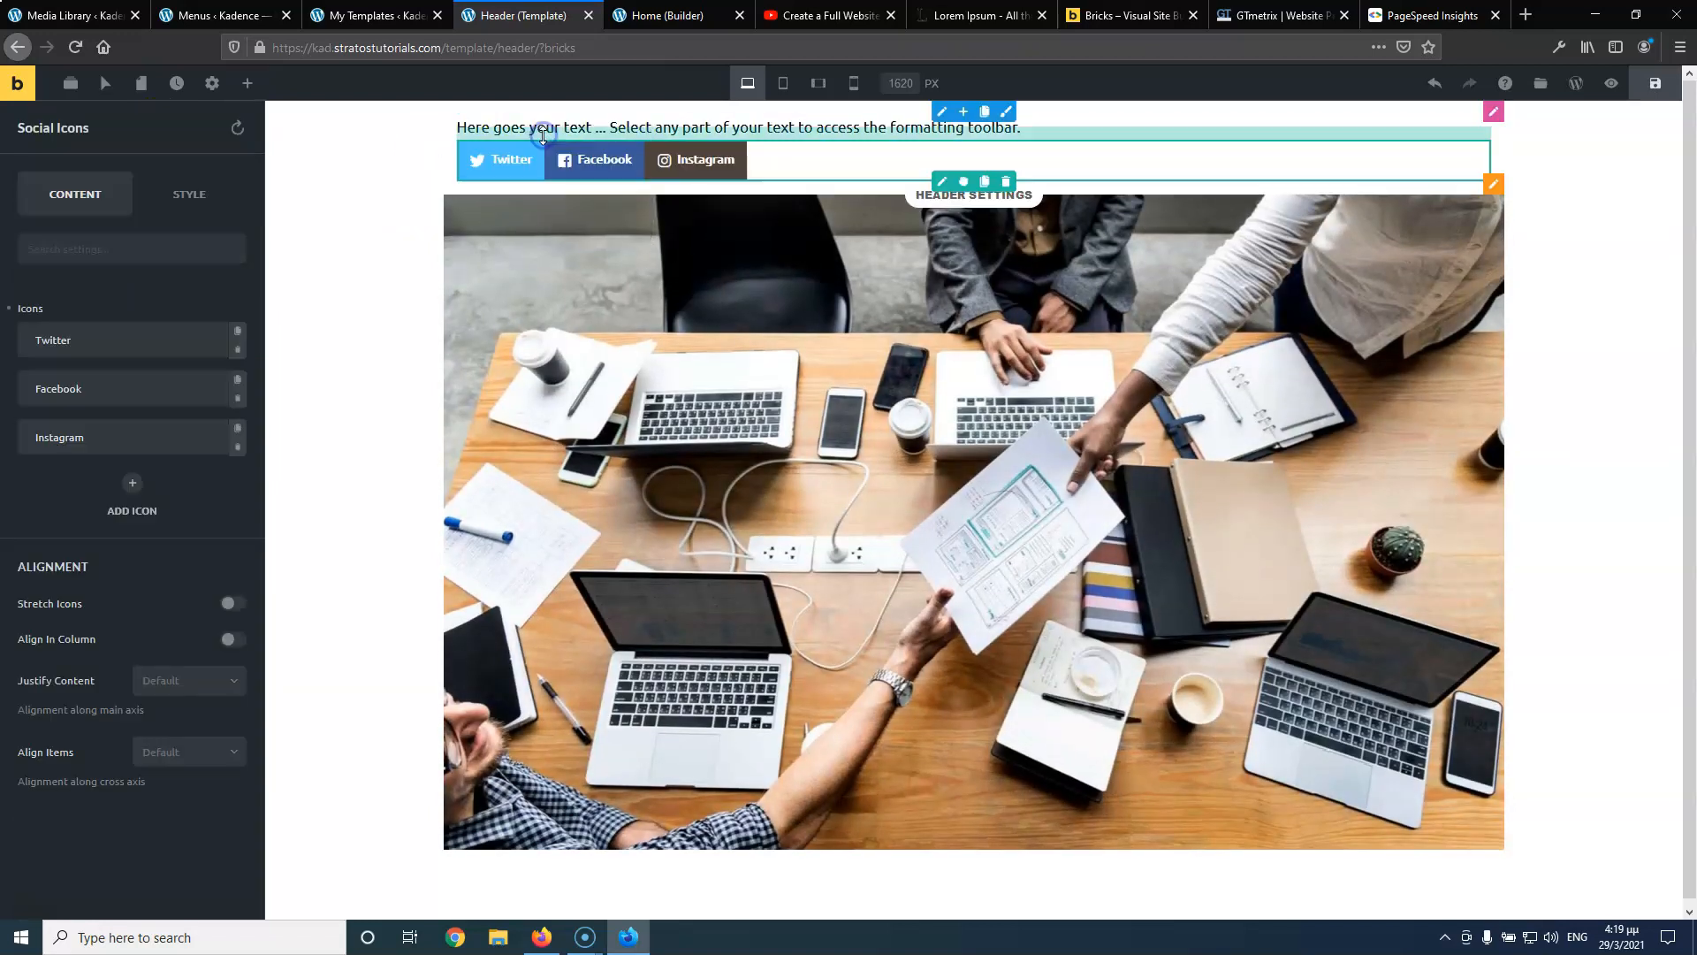
{"action": "left_click", "coordinate": [658, 124]}
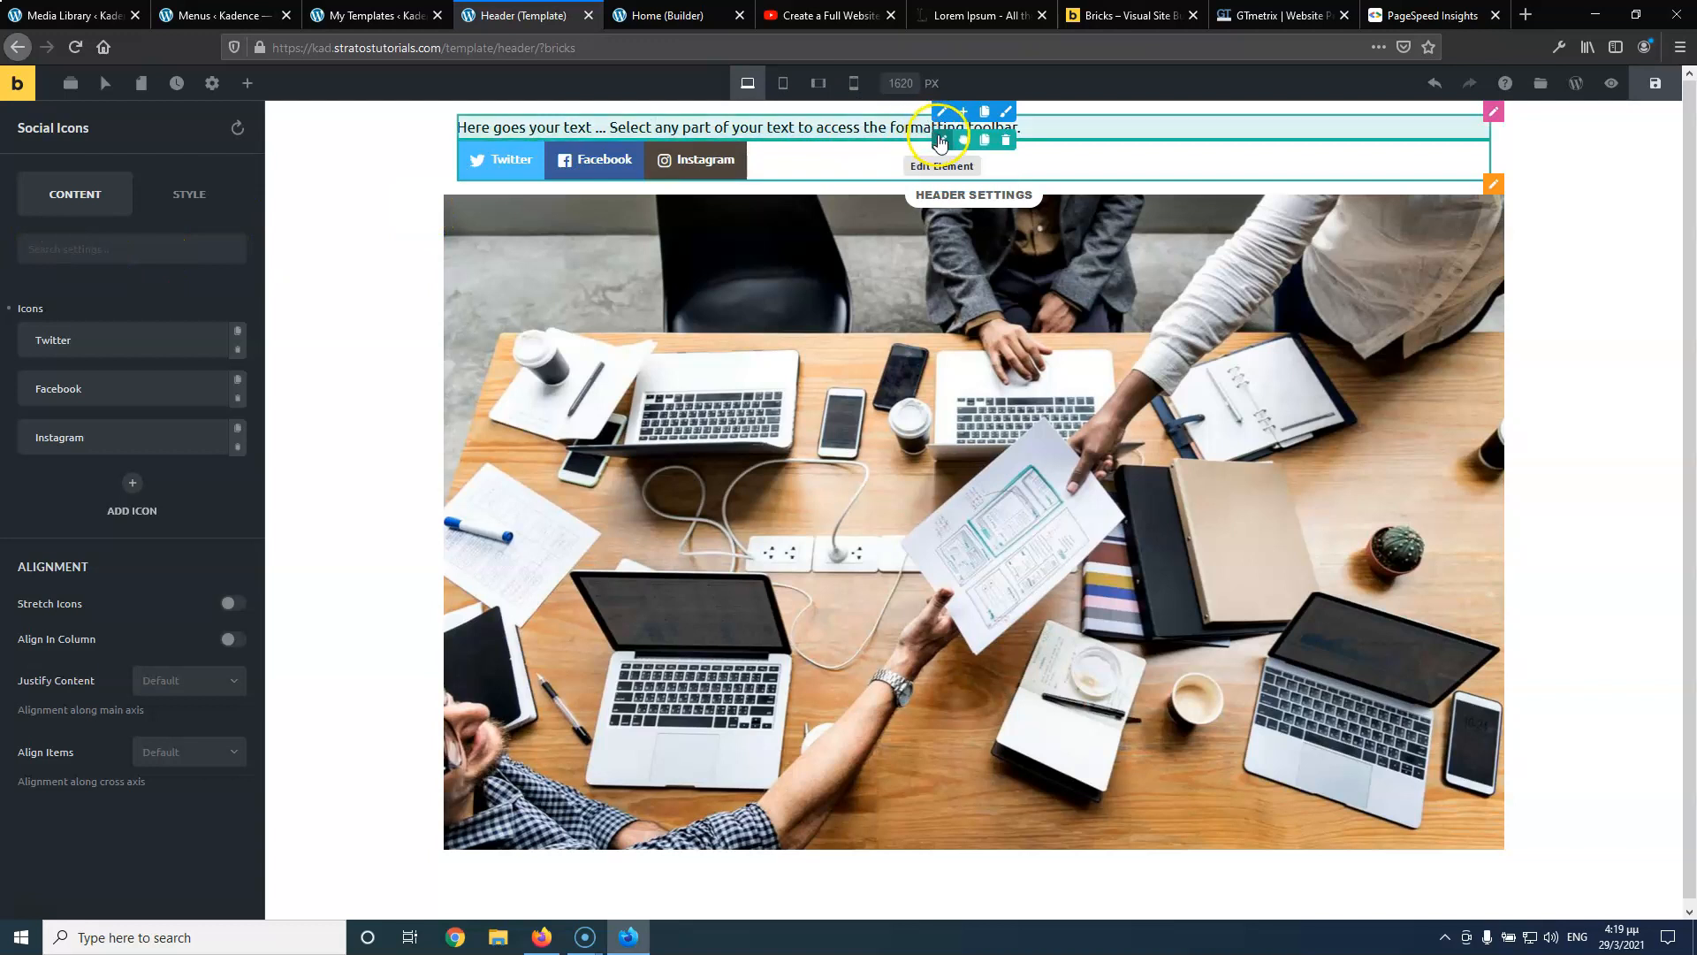
{"action": "left_click", "coordinate": [940, 141]}
Overwrite the header's placeholder paragraph with contact lines: phone number, e-mail address and Athens street address
{"action": "triple_click", "coordinate": [170, 439]}
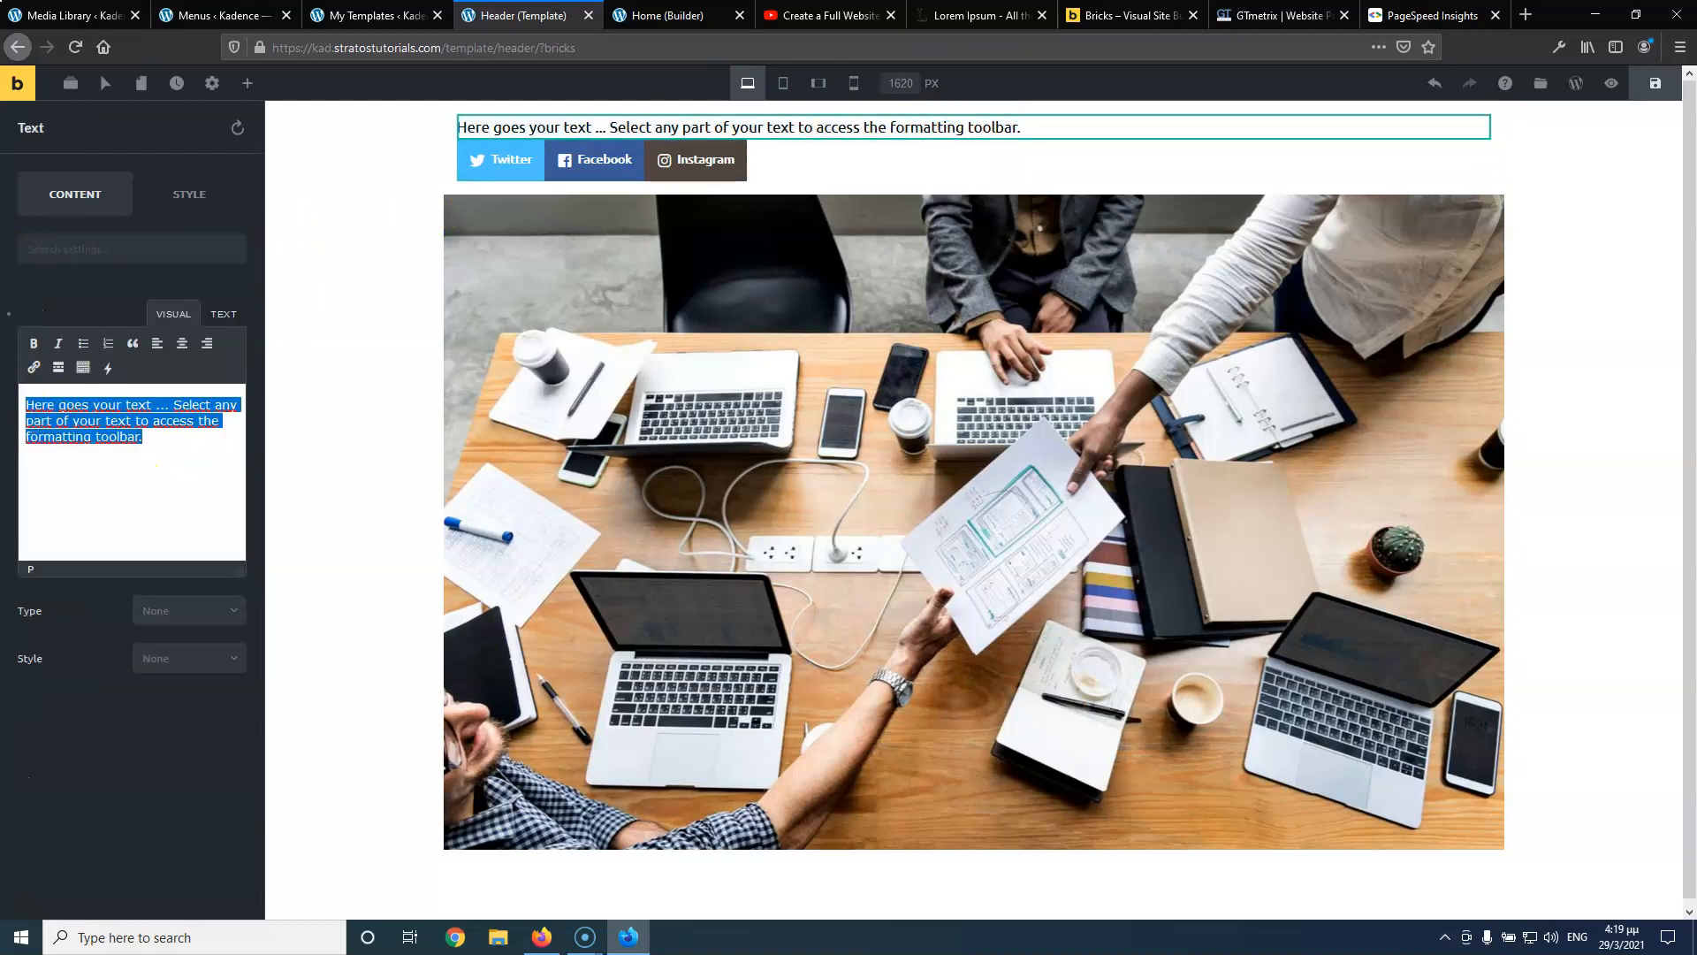
{"action": "type", "text": "210210210210 test@test.gr"}
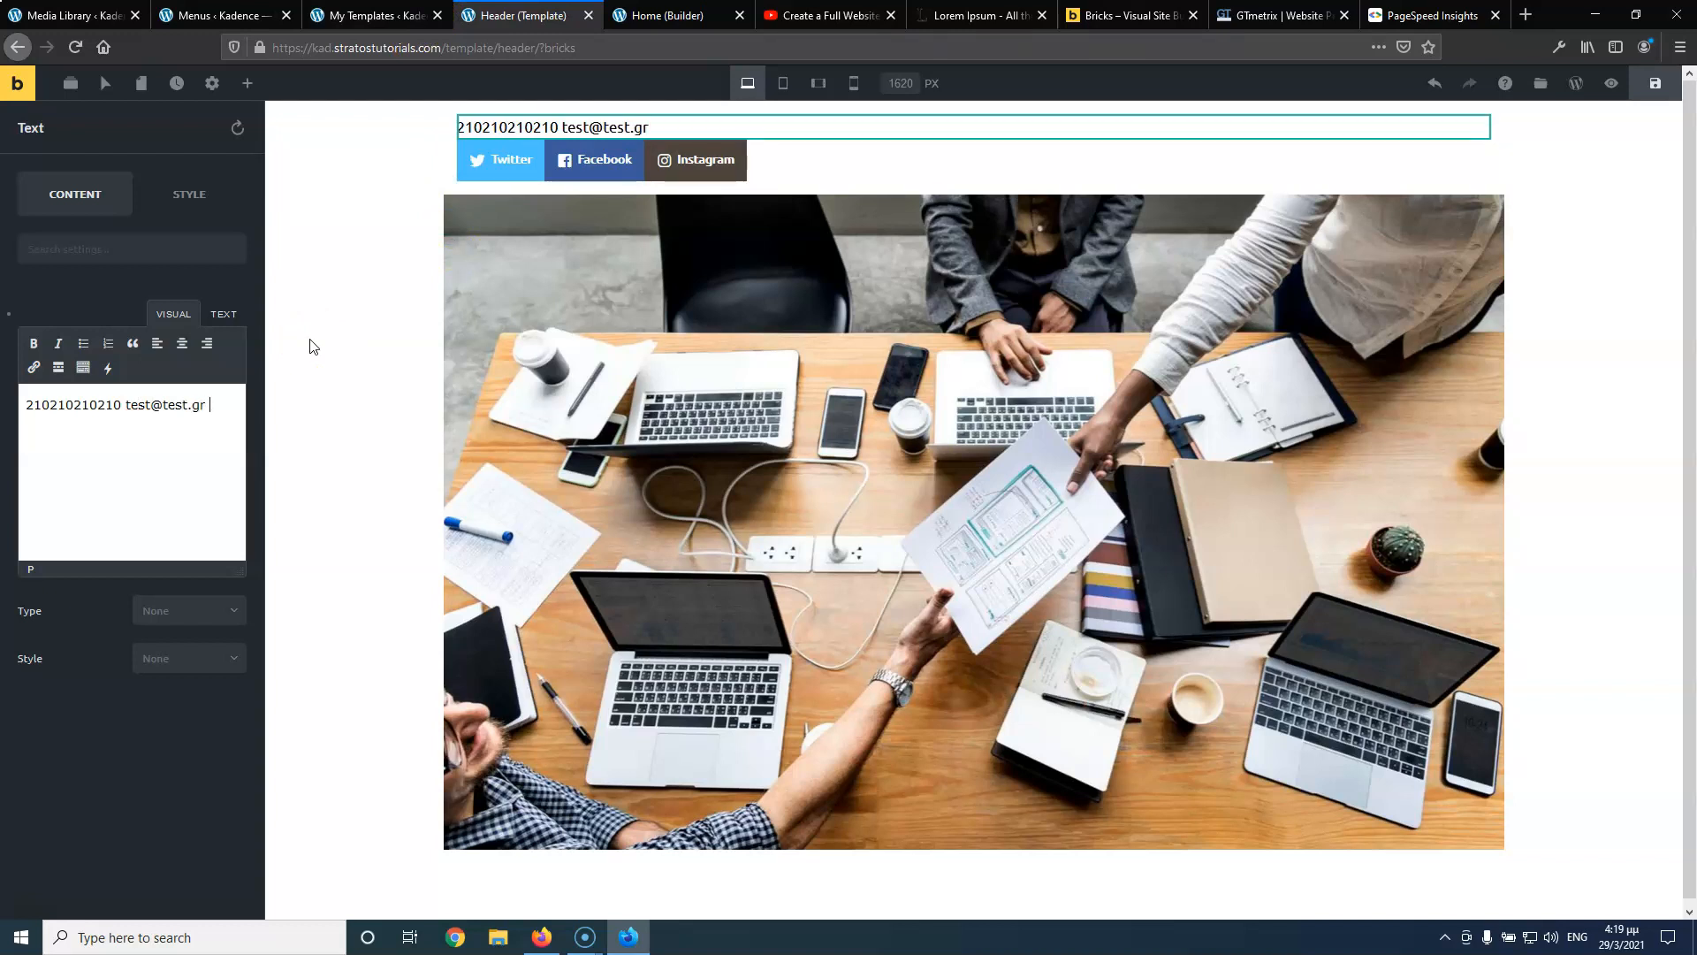
{"action": "type", "text": "en 13"}
{"action": "left_click", "coordinate": [62, 424]}
{"action": "type", "text": "s 13"}
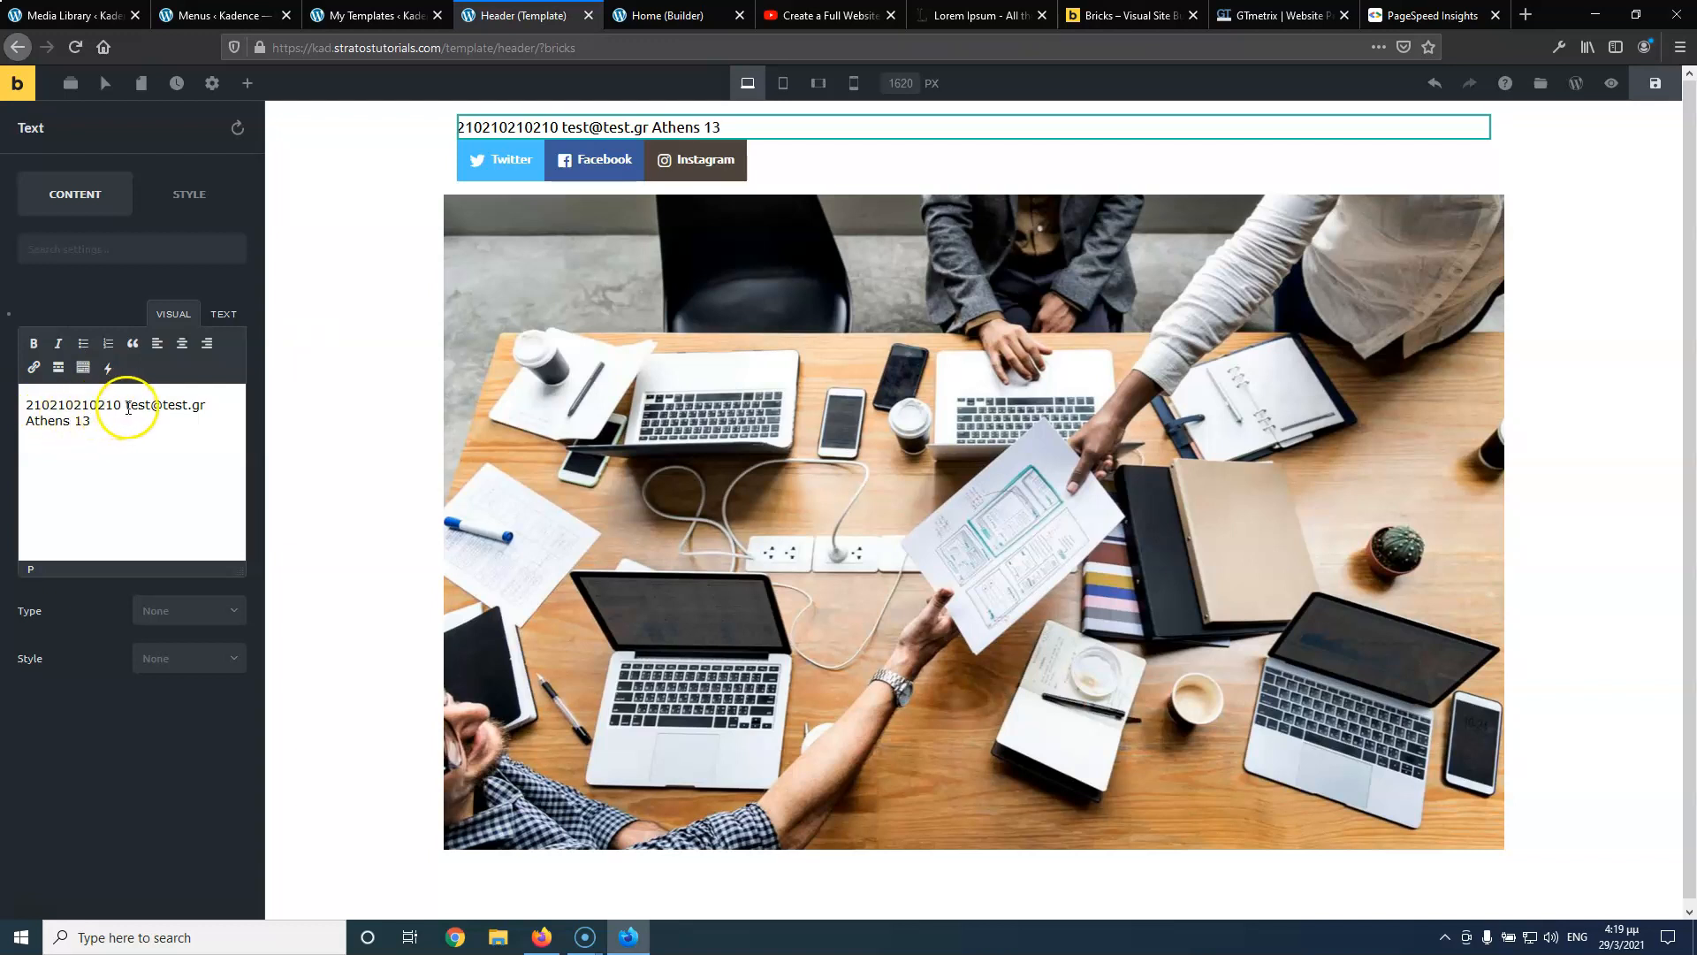
{"action": "left_click_drag", "start_coordinate": [118, 404], "coordinate": [14, 404]}
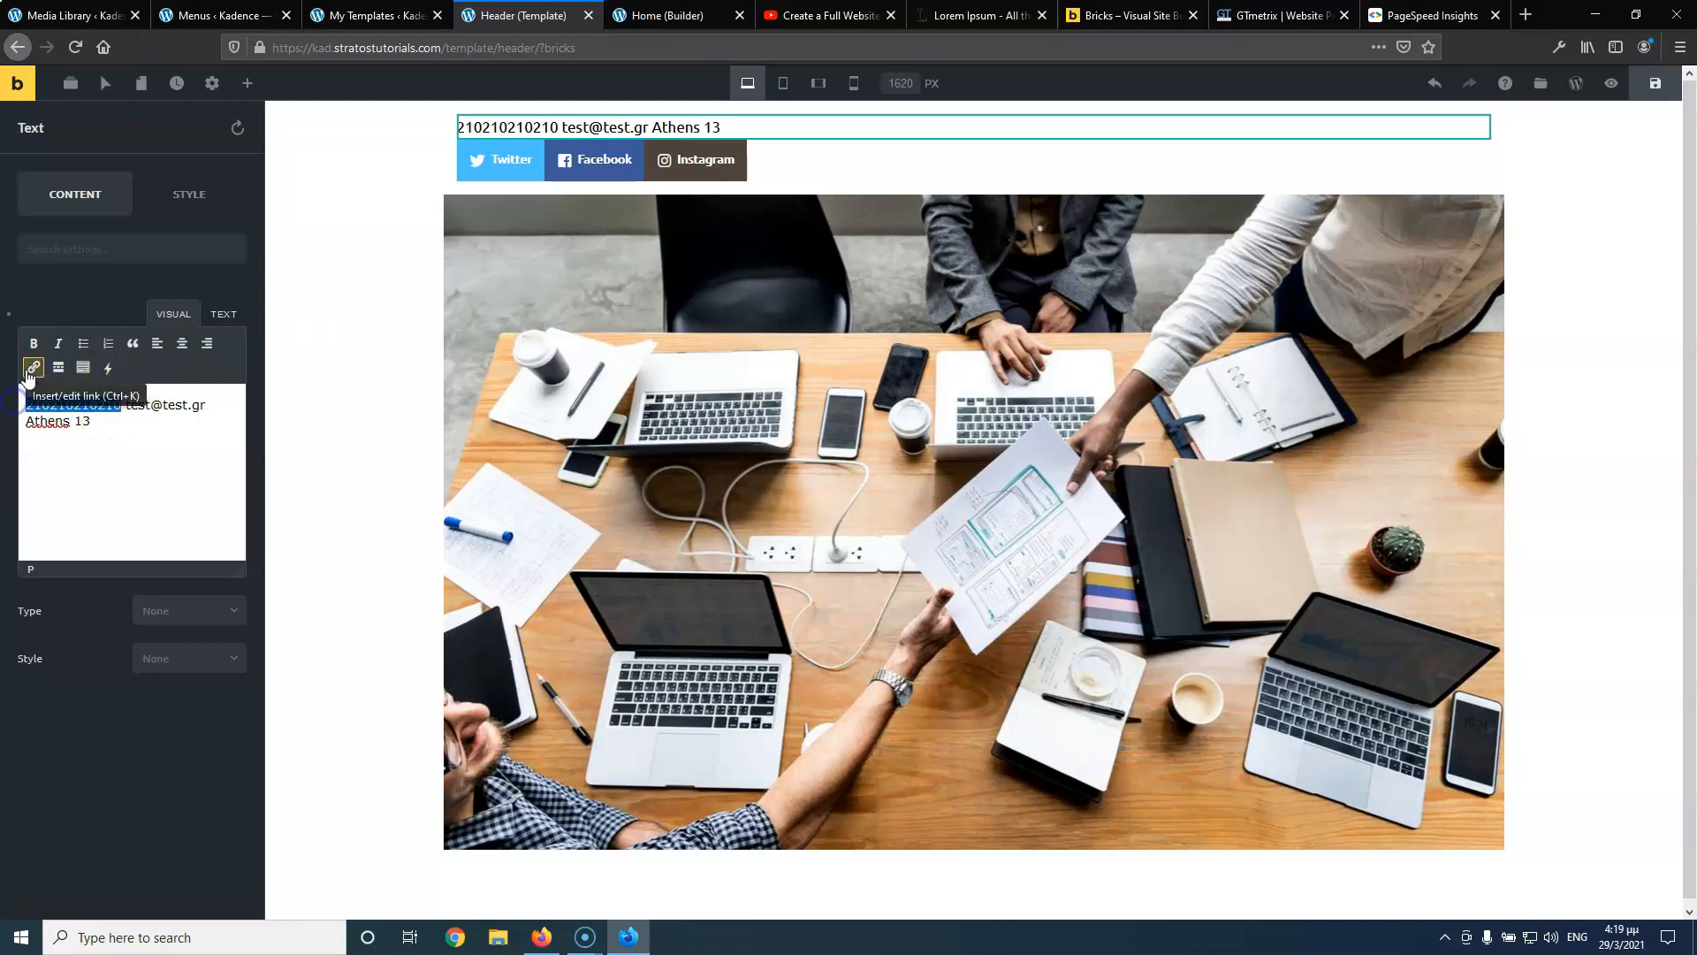
Link the header's phone number with a tel: URL
{"action": "left_click", "coordinate": [31, 369]}
{"action": "left_click", "coordinate": [103, 432]}
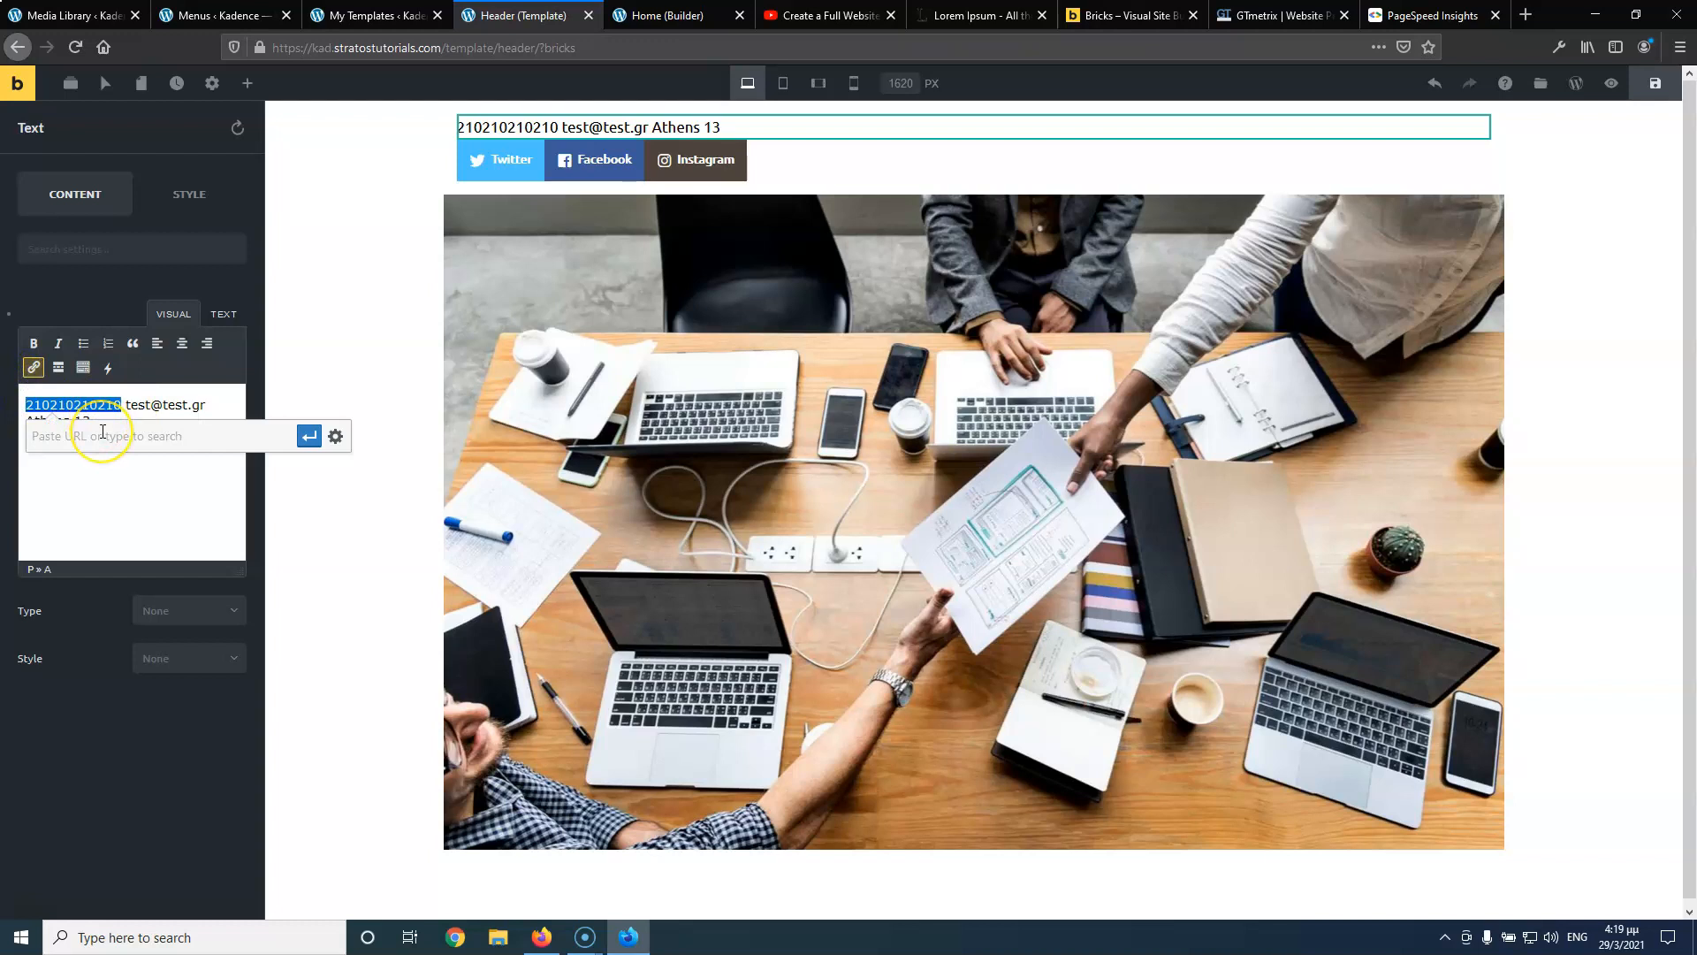
{"action": "type", "text": "tel:+30210210210210"}
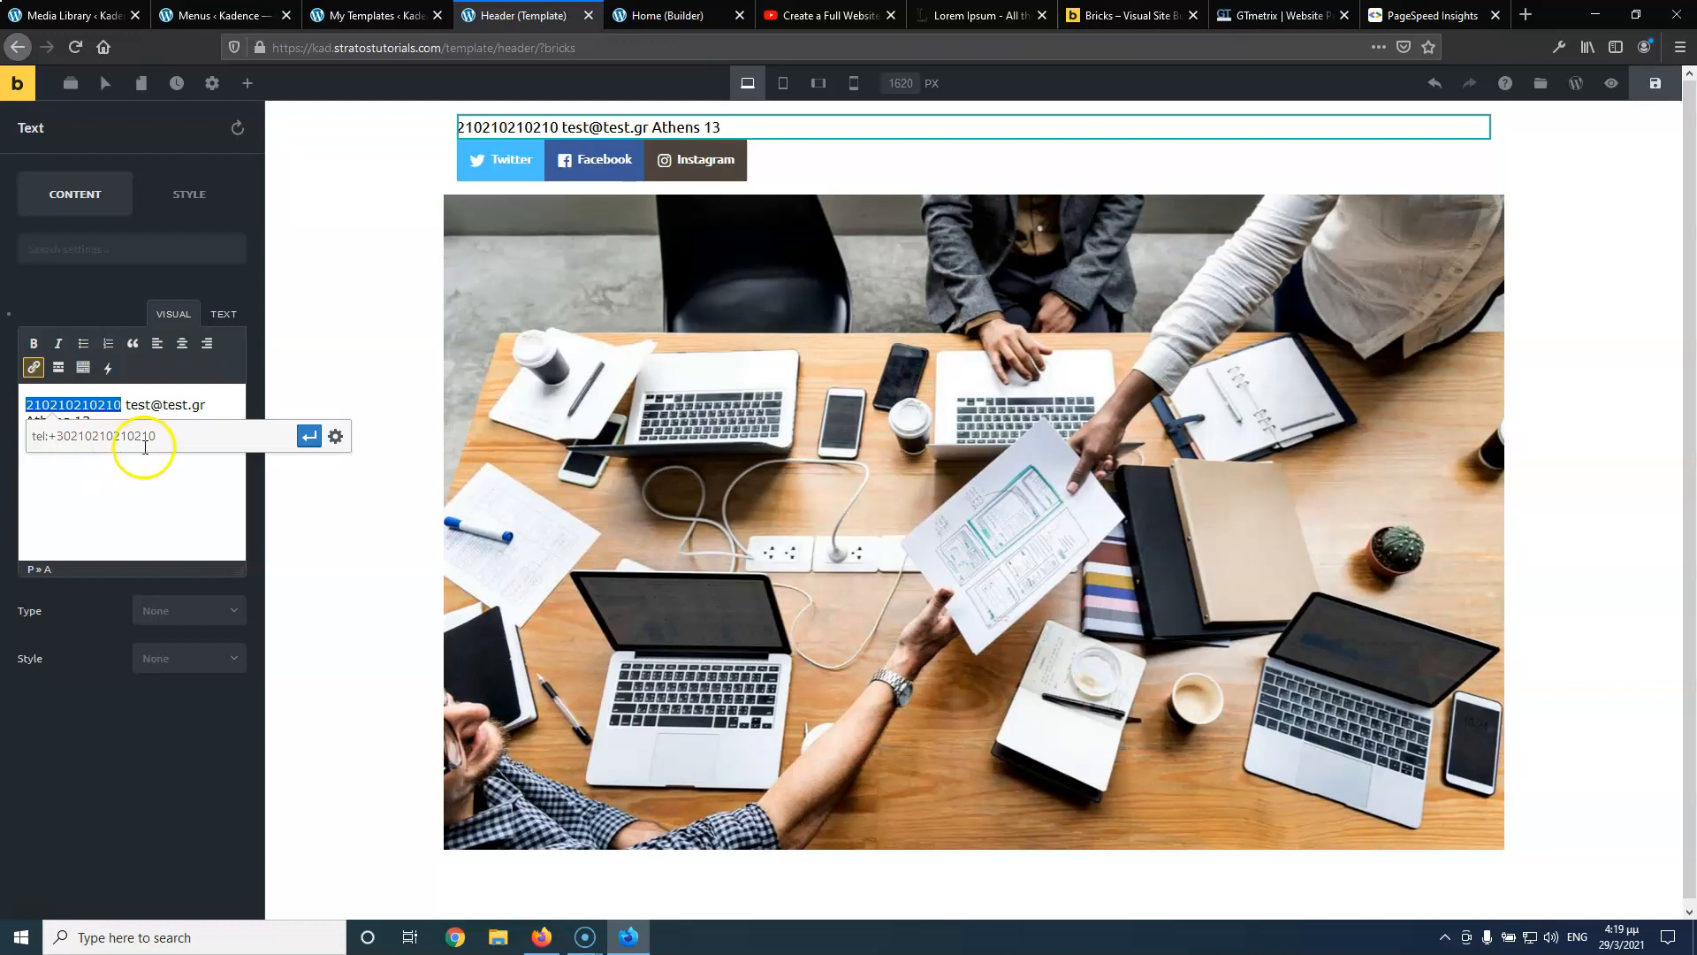
{"action": "left_click", "coordinate": [309, 436]}
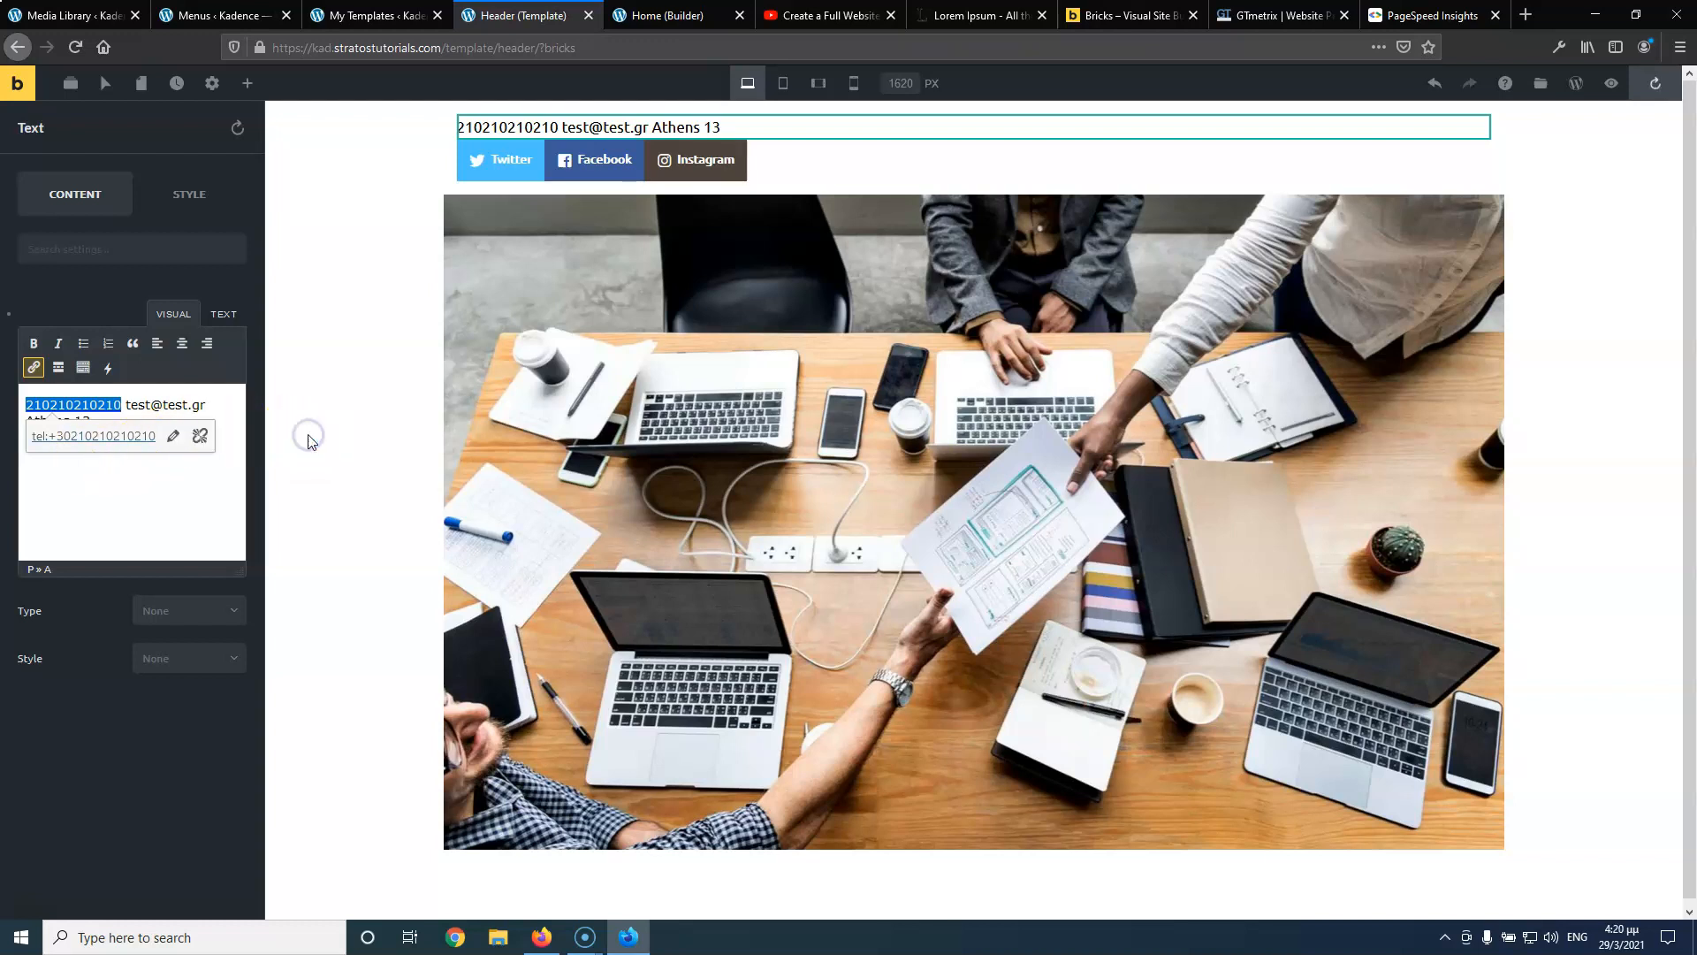
Link the header's e-mail address with a mailto: URL
{"action": "left_click_drag", "start_coordinate": [126, 405], "coordinate": [161, 406]}
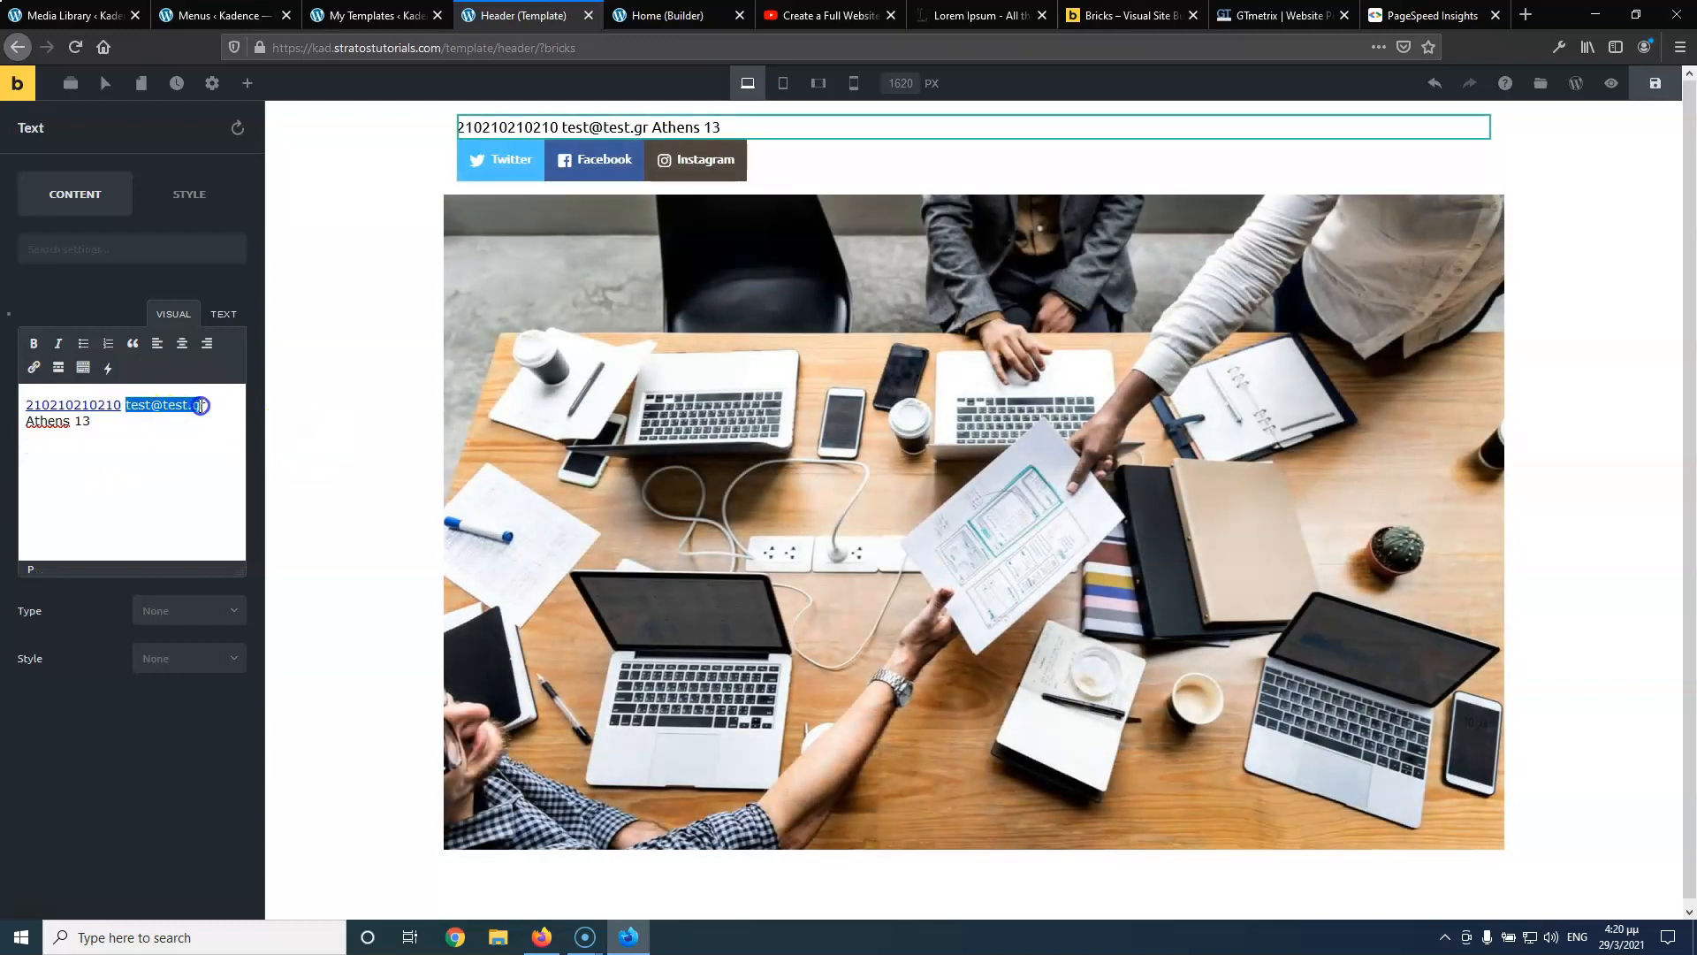
{"action": "left_click", "coordinate": [124, 405]}
{"action": "left_click", "coordinate": [34, 368]}
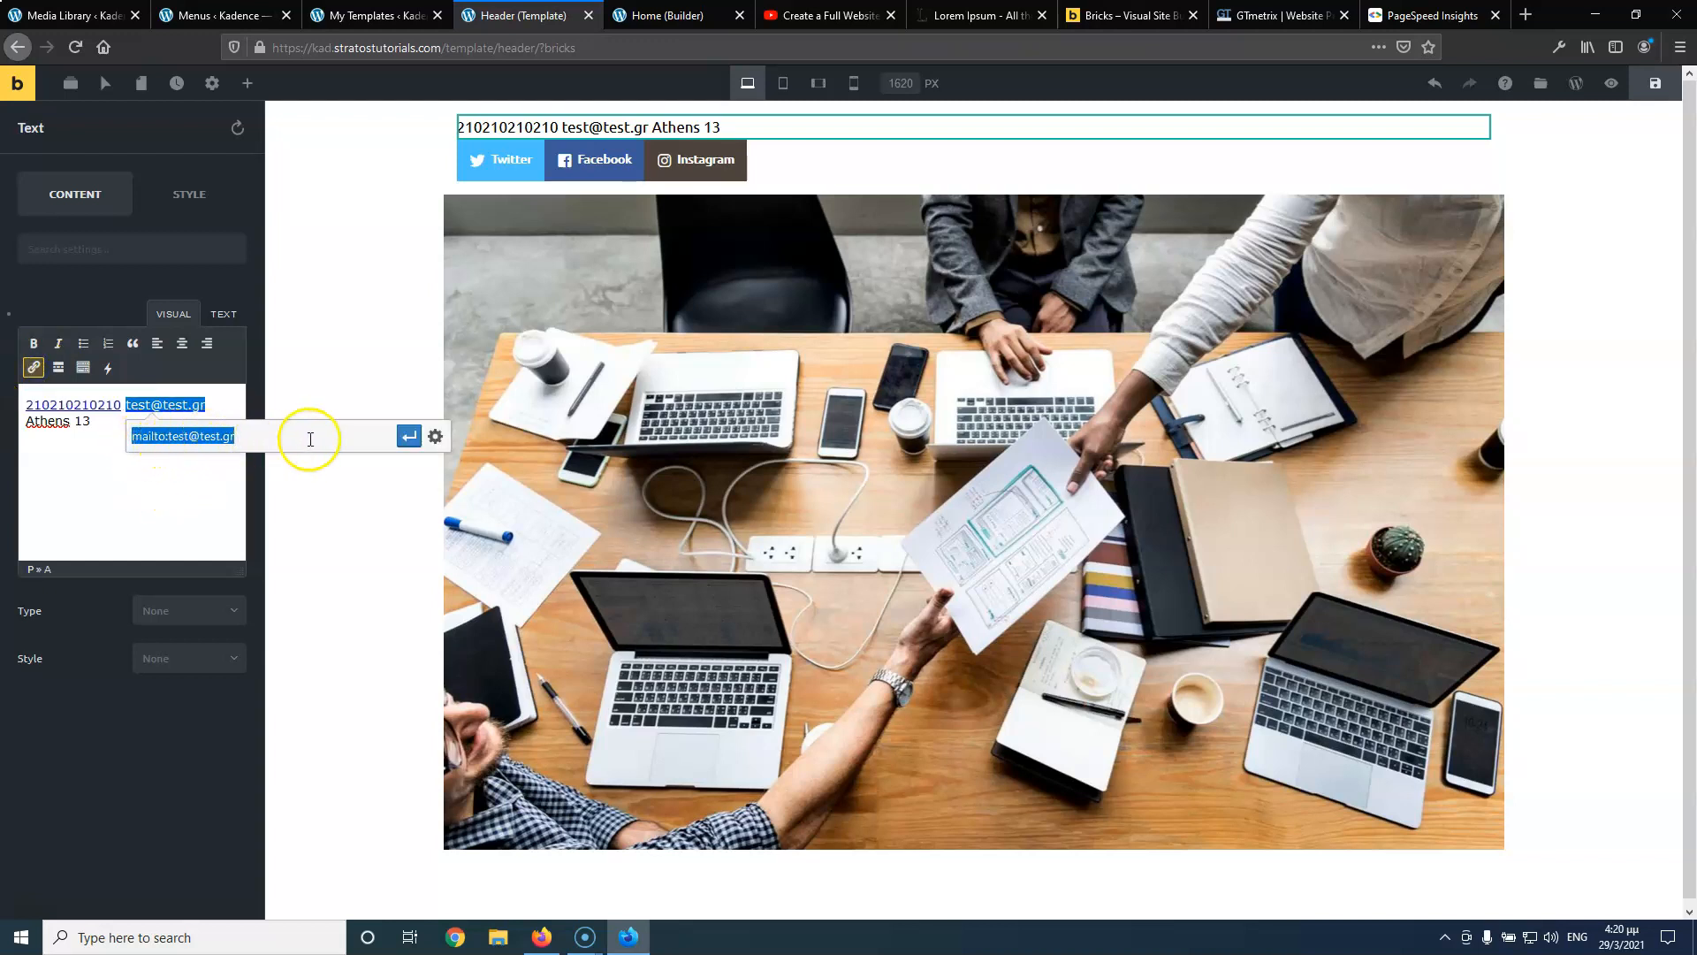
{"action": "left_click", "coordinate": [409, 436]}
{"action": "left_click", "coordinate": [189, 495]}
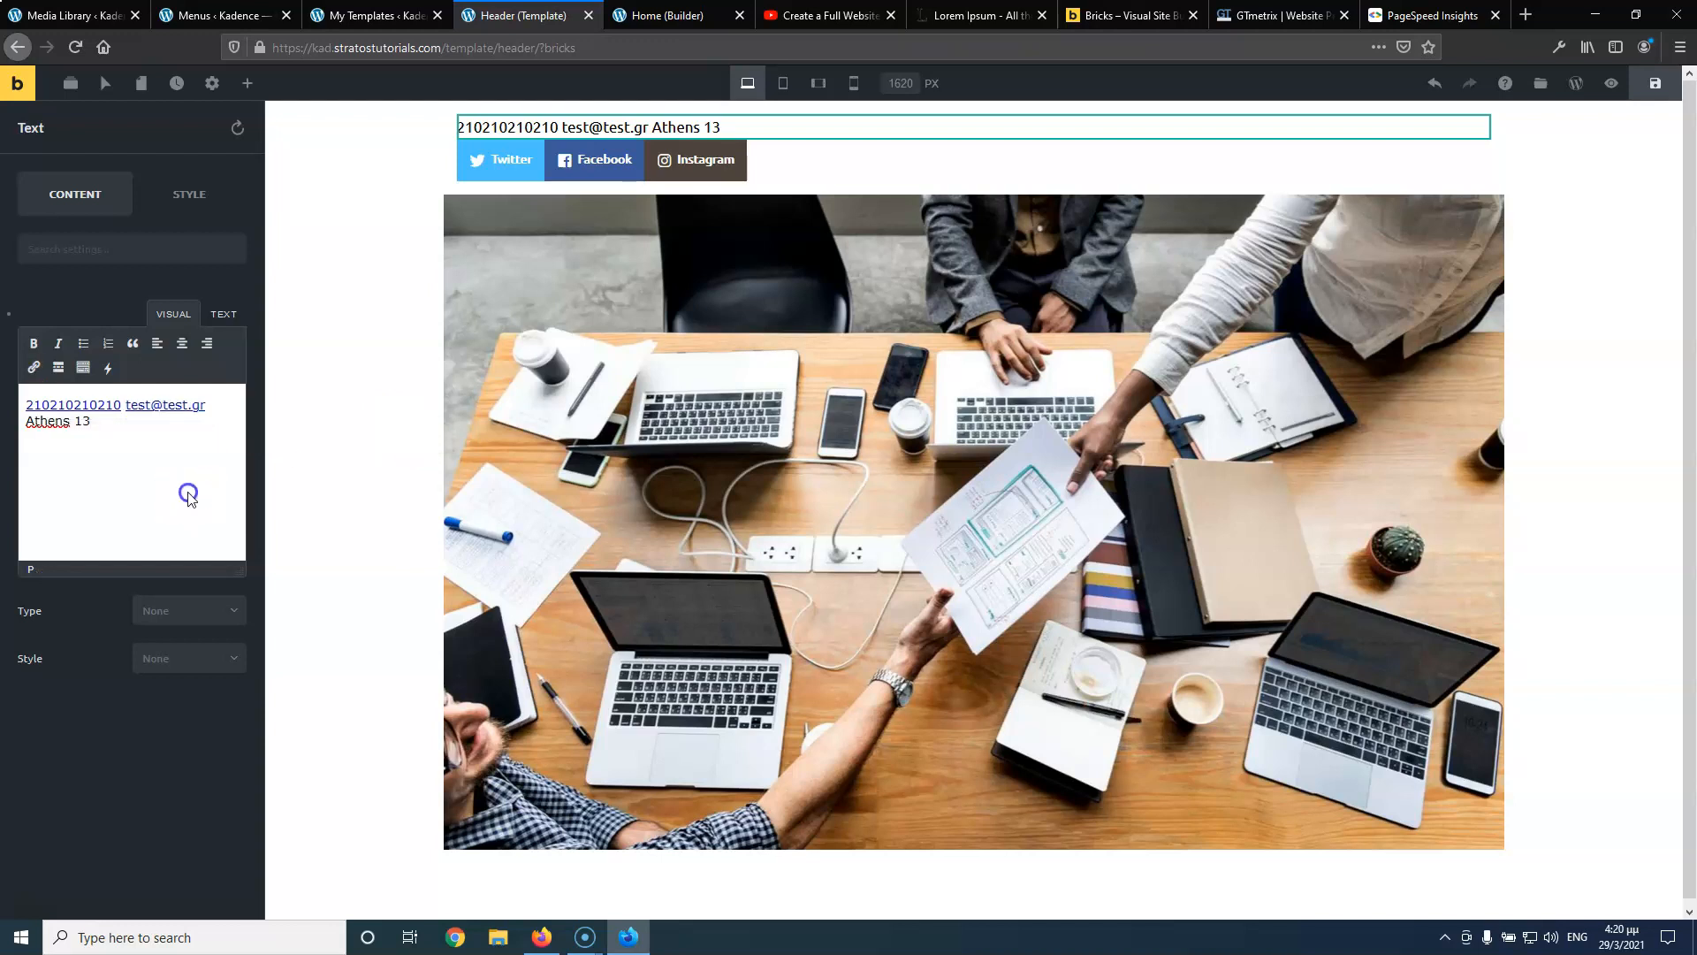
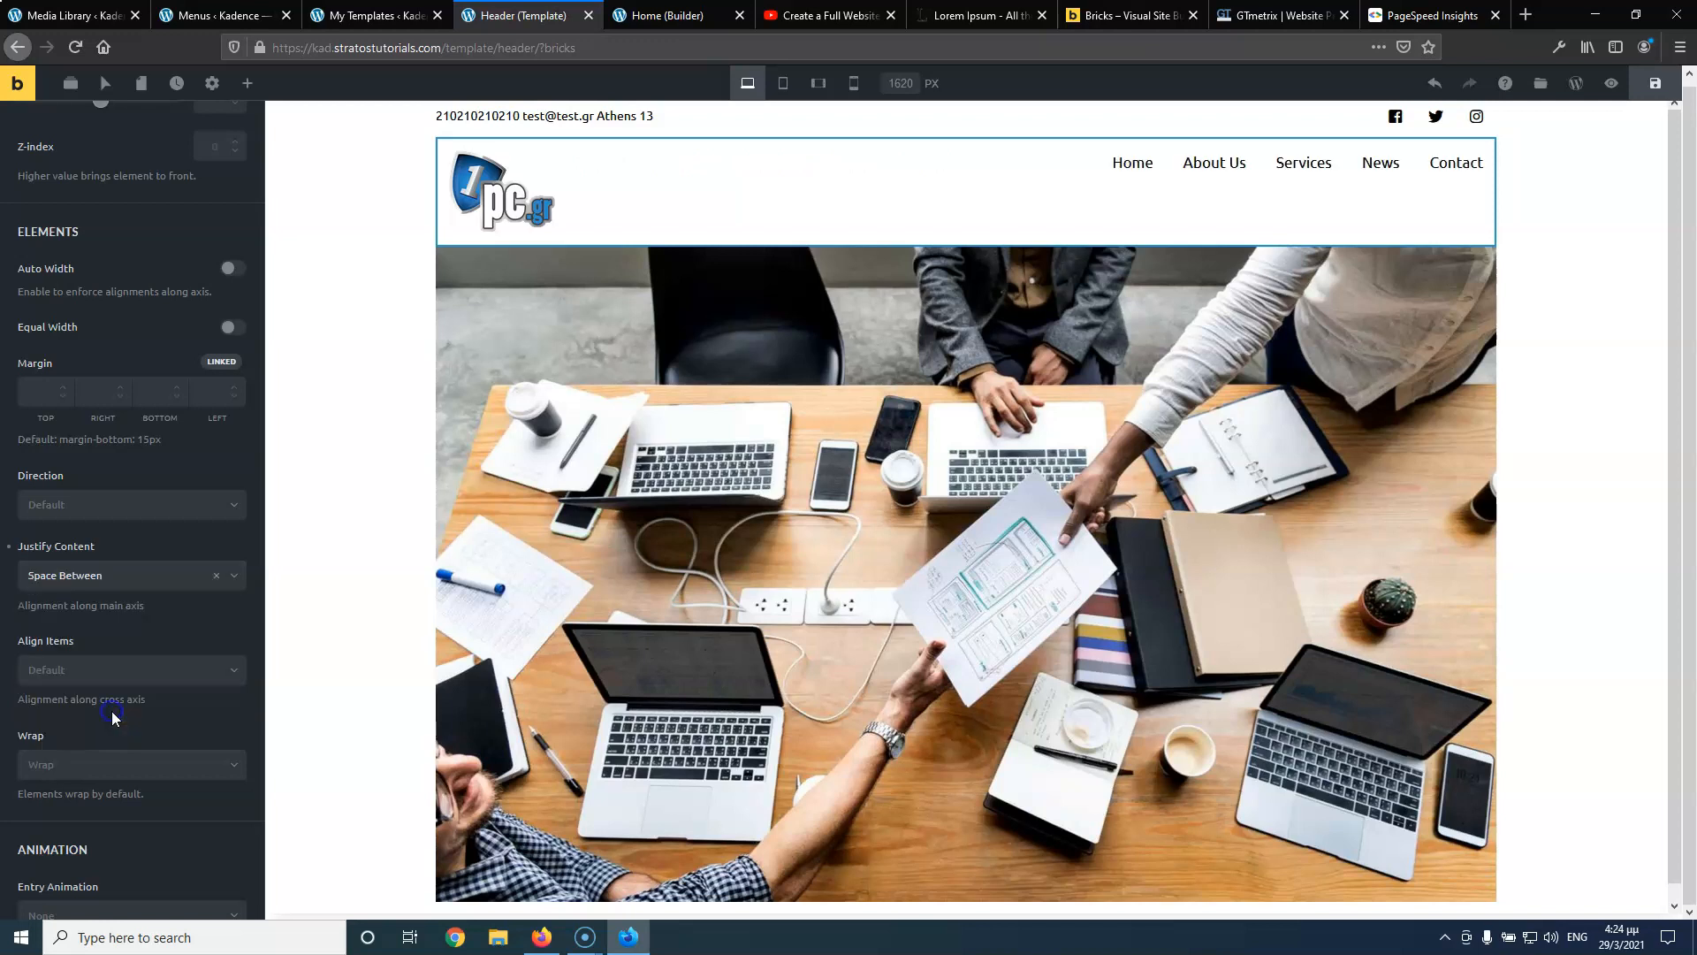
Set the header row's Align Items to Center so the logo and Home–Contact menu line up vertically
{"action": "left_click", "coordinate": [98, 670]}
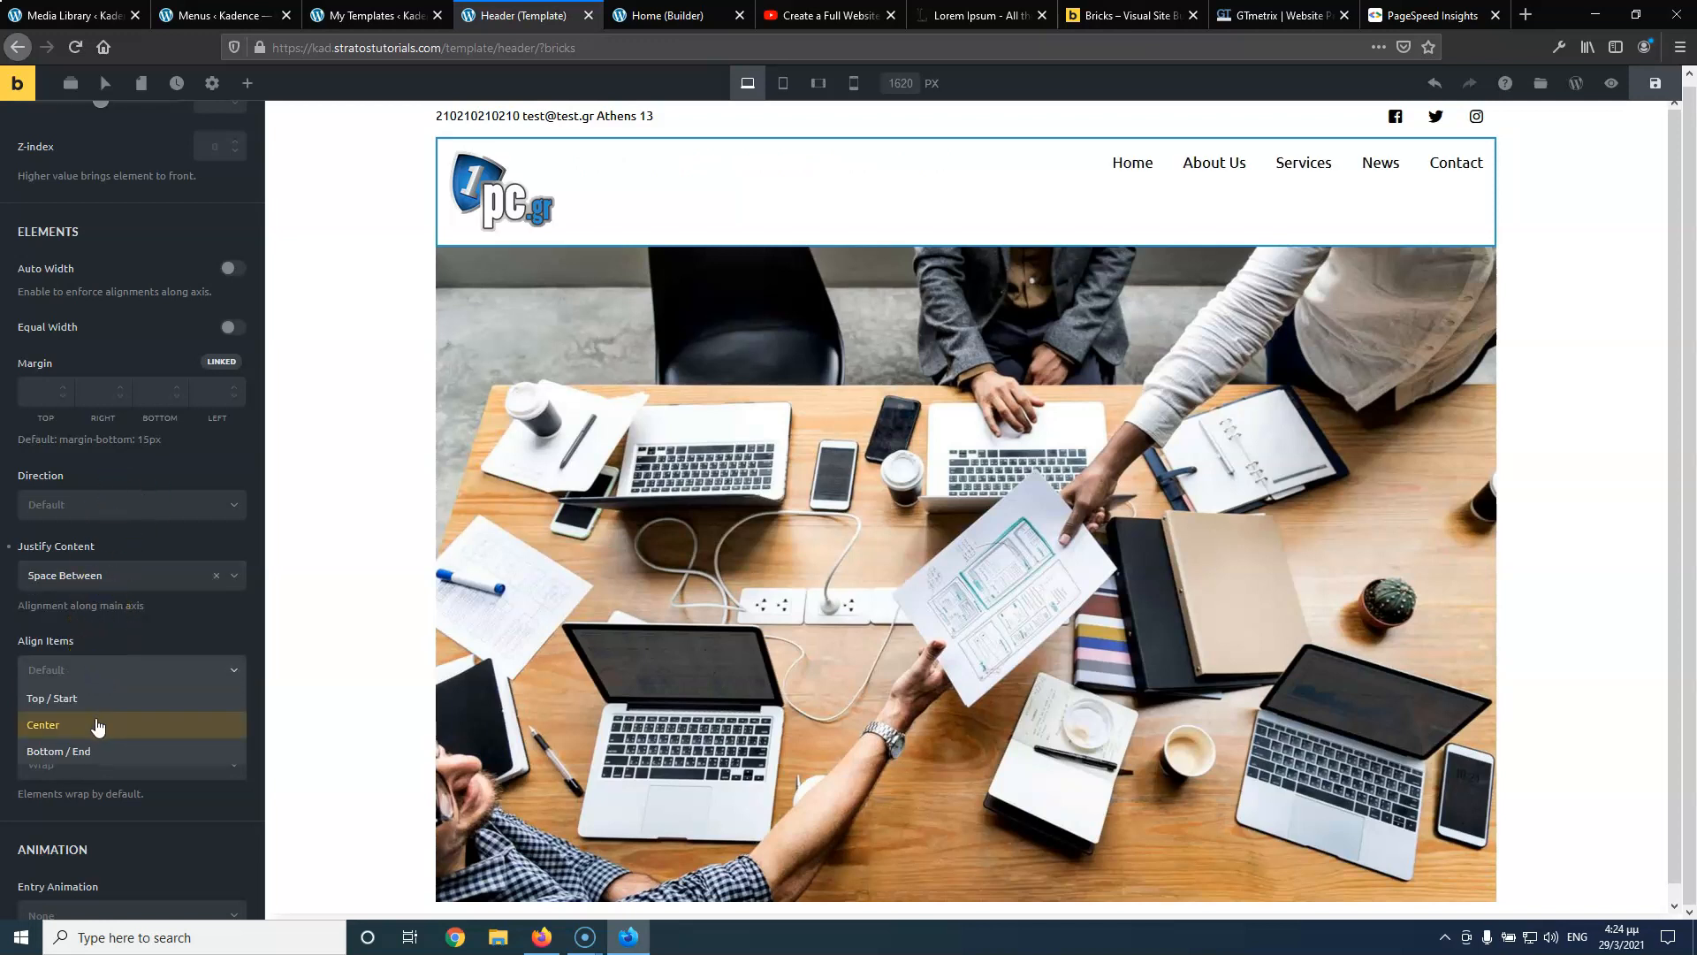
{"action": "left_click", "coordinate": [97, 725]}
{"action": "left_click", "coordinate": [322, 214]}
Save the header template and compare its live front-end page against the reference tutorial video
{"action": "left_click", "coordinate": [1229, 199]}
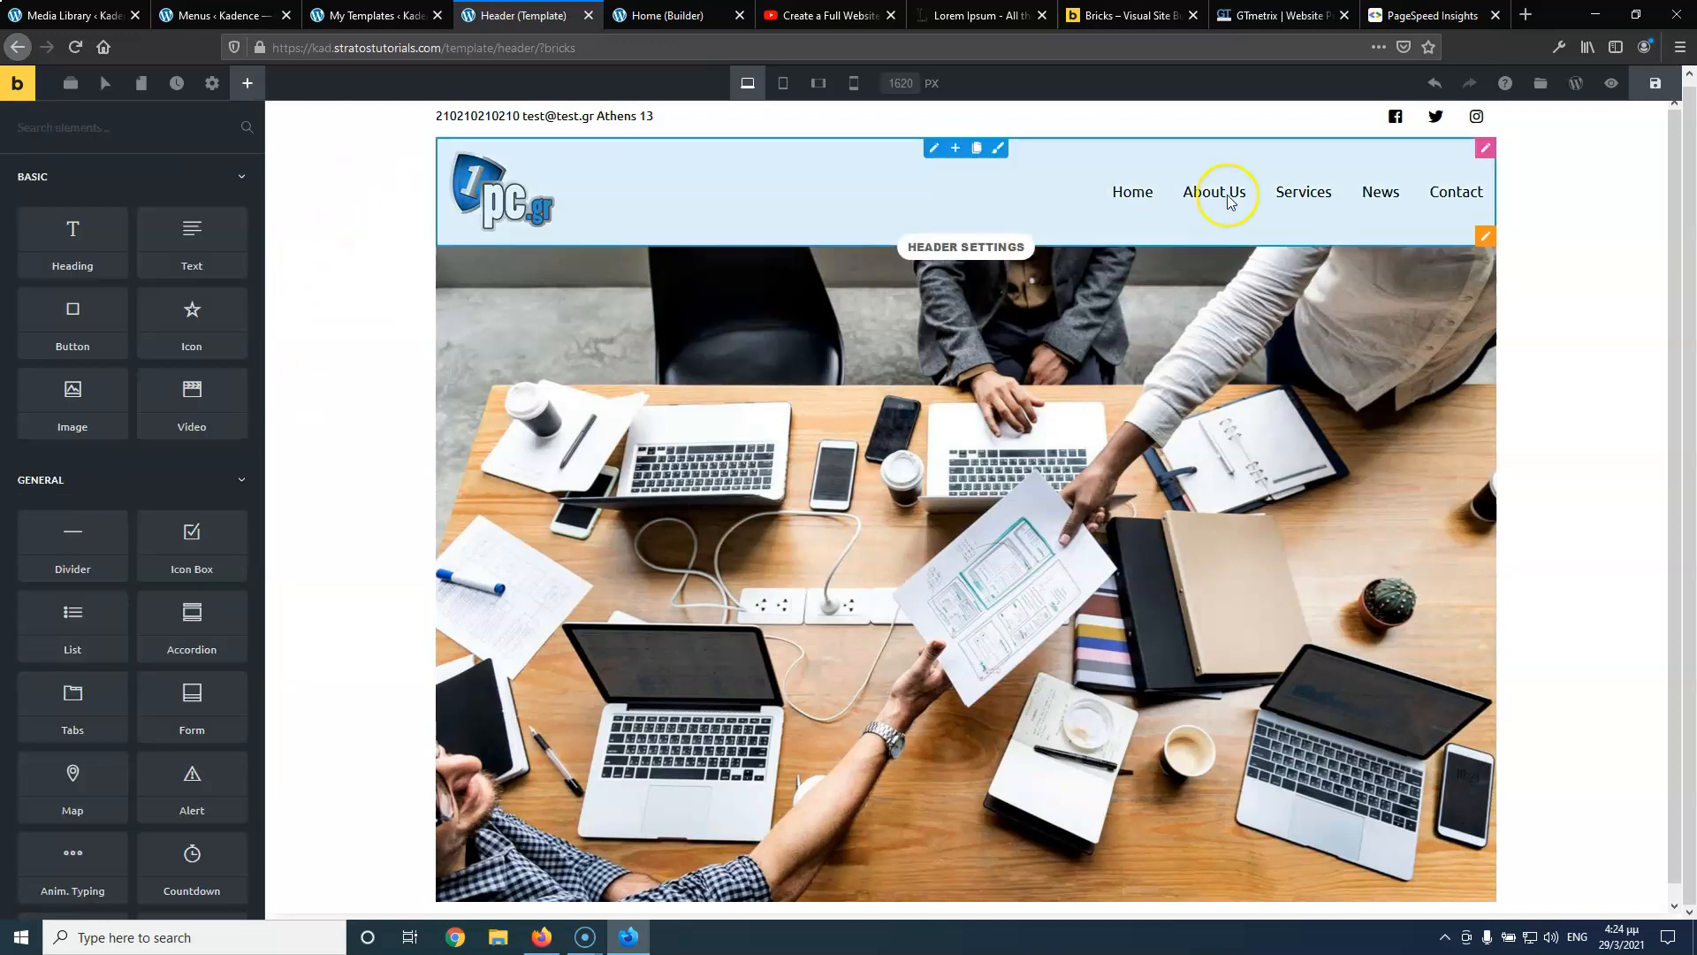
{"action": "left_click", "coordinate": [1658, 85]}
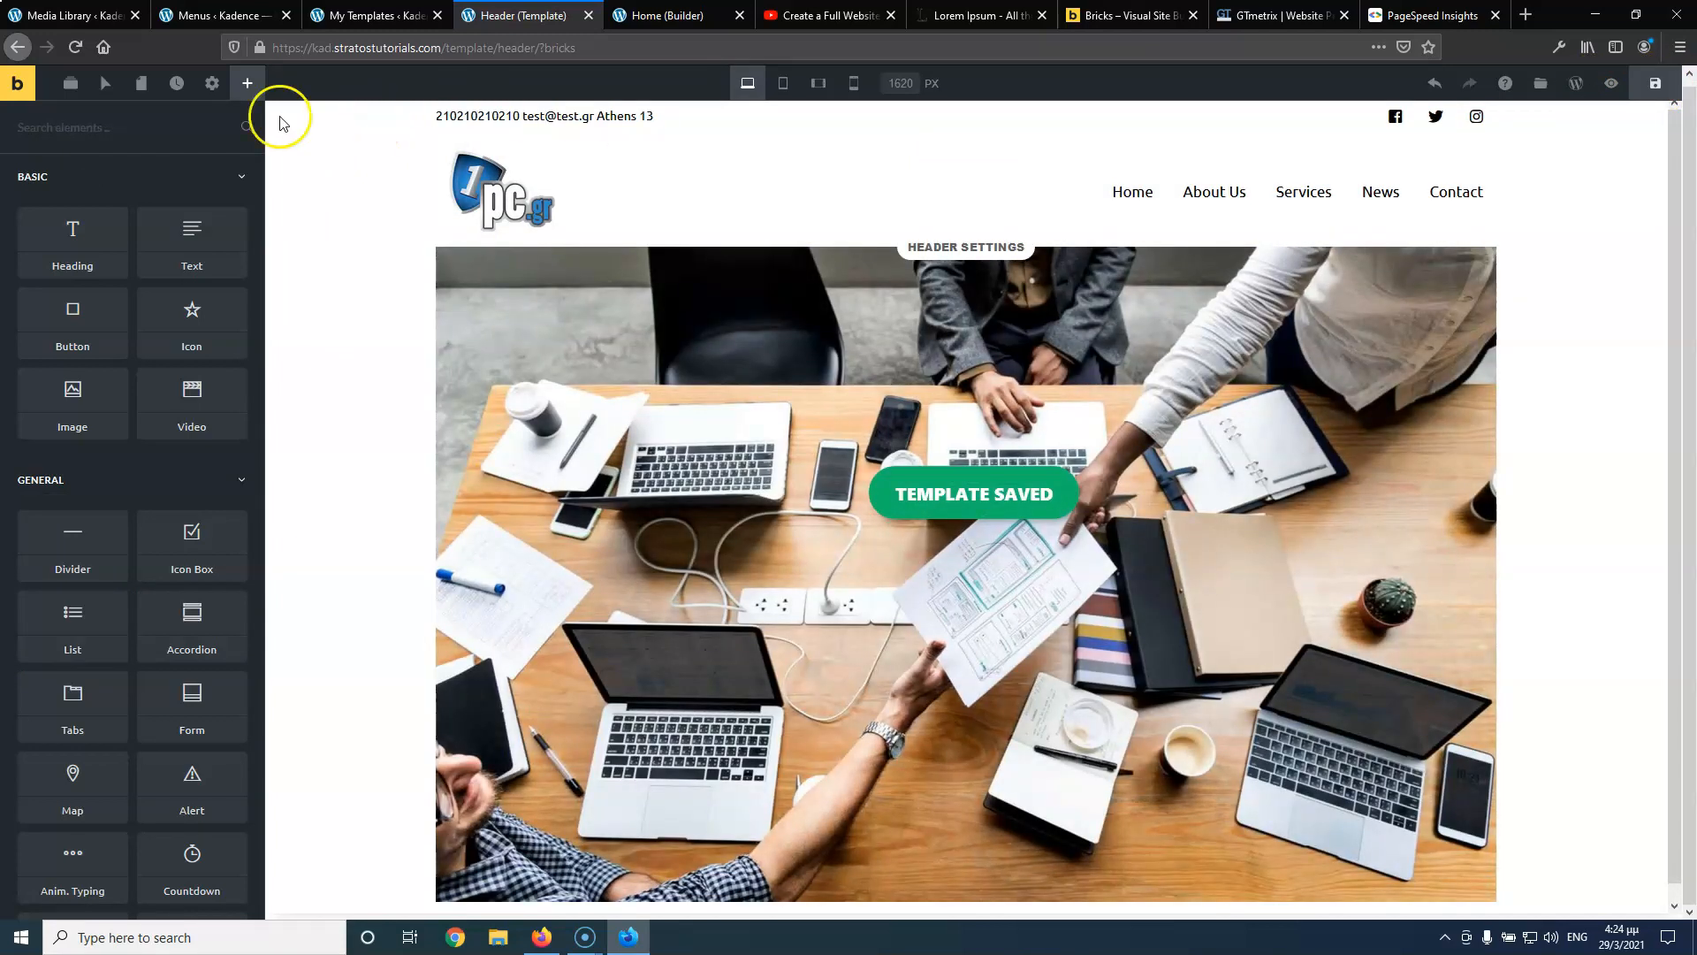
{"action": "left_click", "coordinate": [17, 88]}
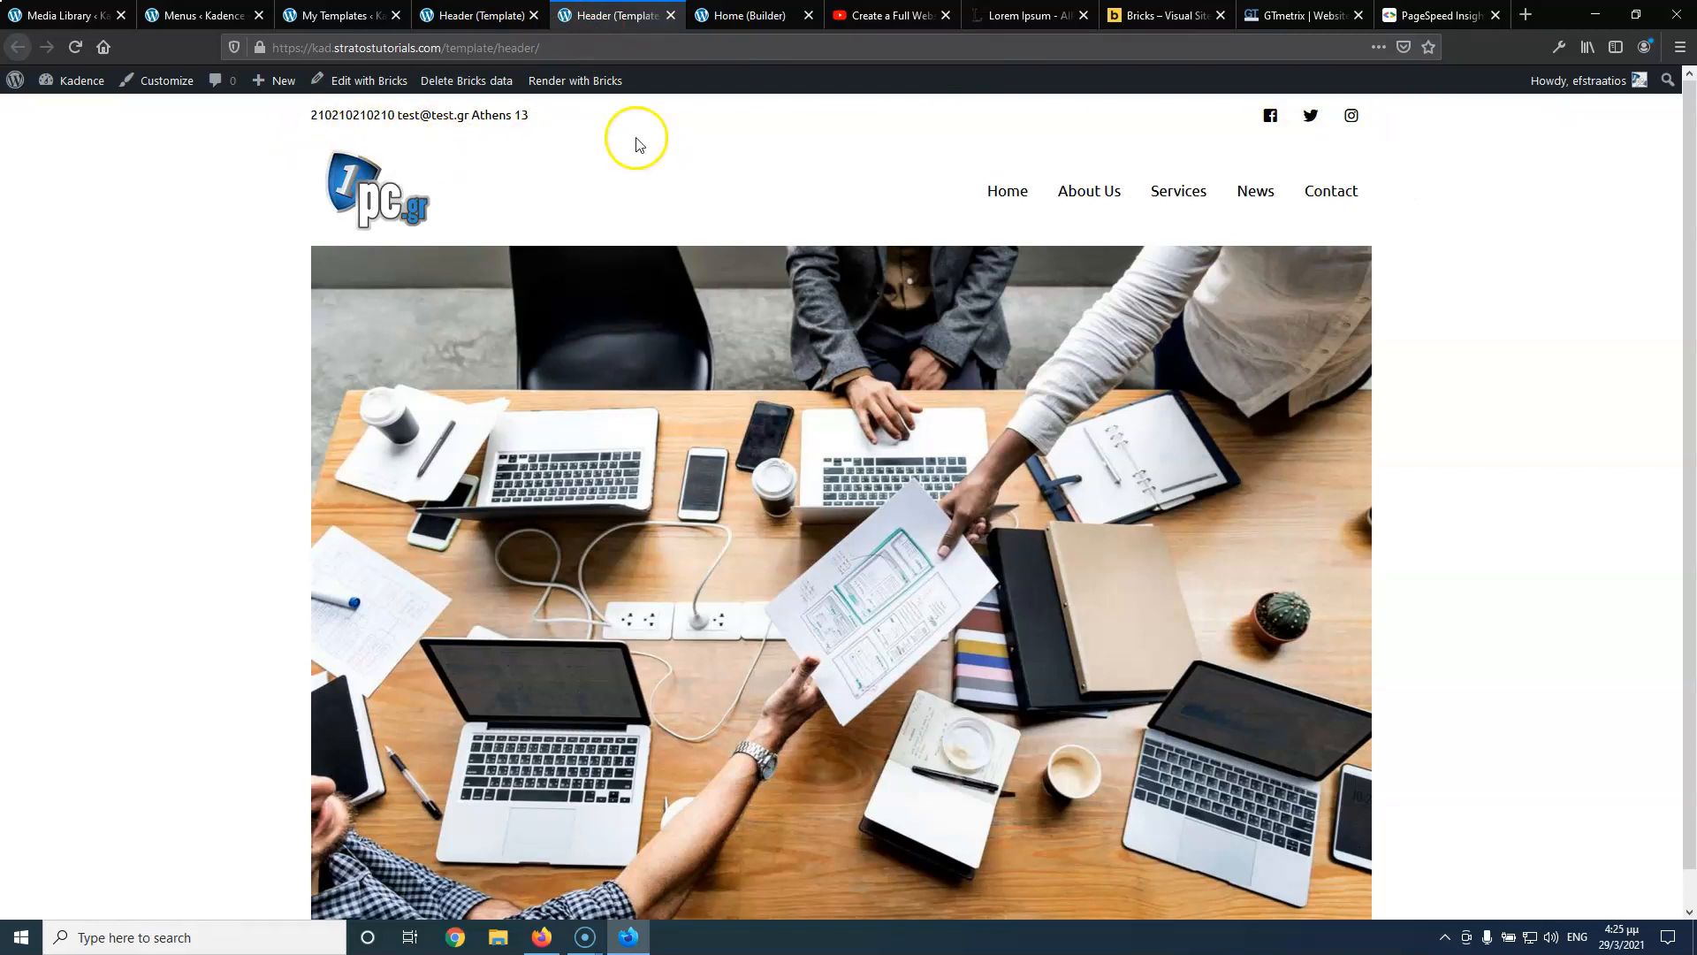
{"action": "left_click", "coordinate": [856, 15]}
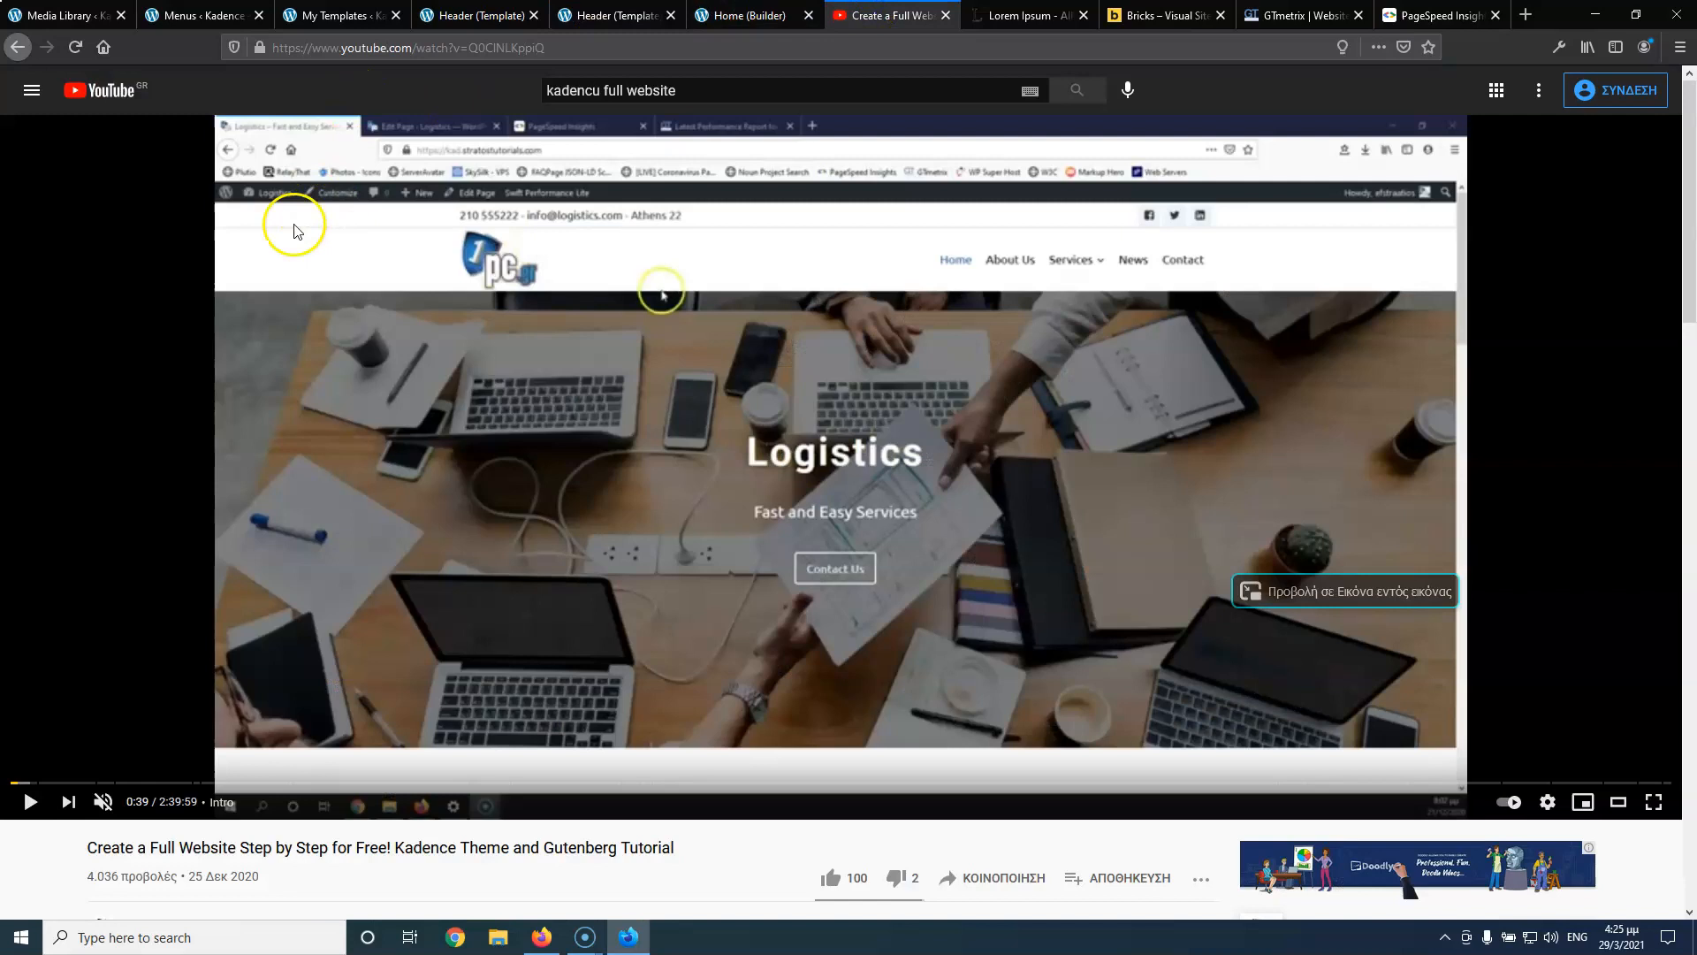
{"action": "left_click", "coordinate": [745, 20]}
{"action": "left_click", "coordinate": [618, 18]}
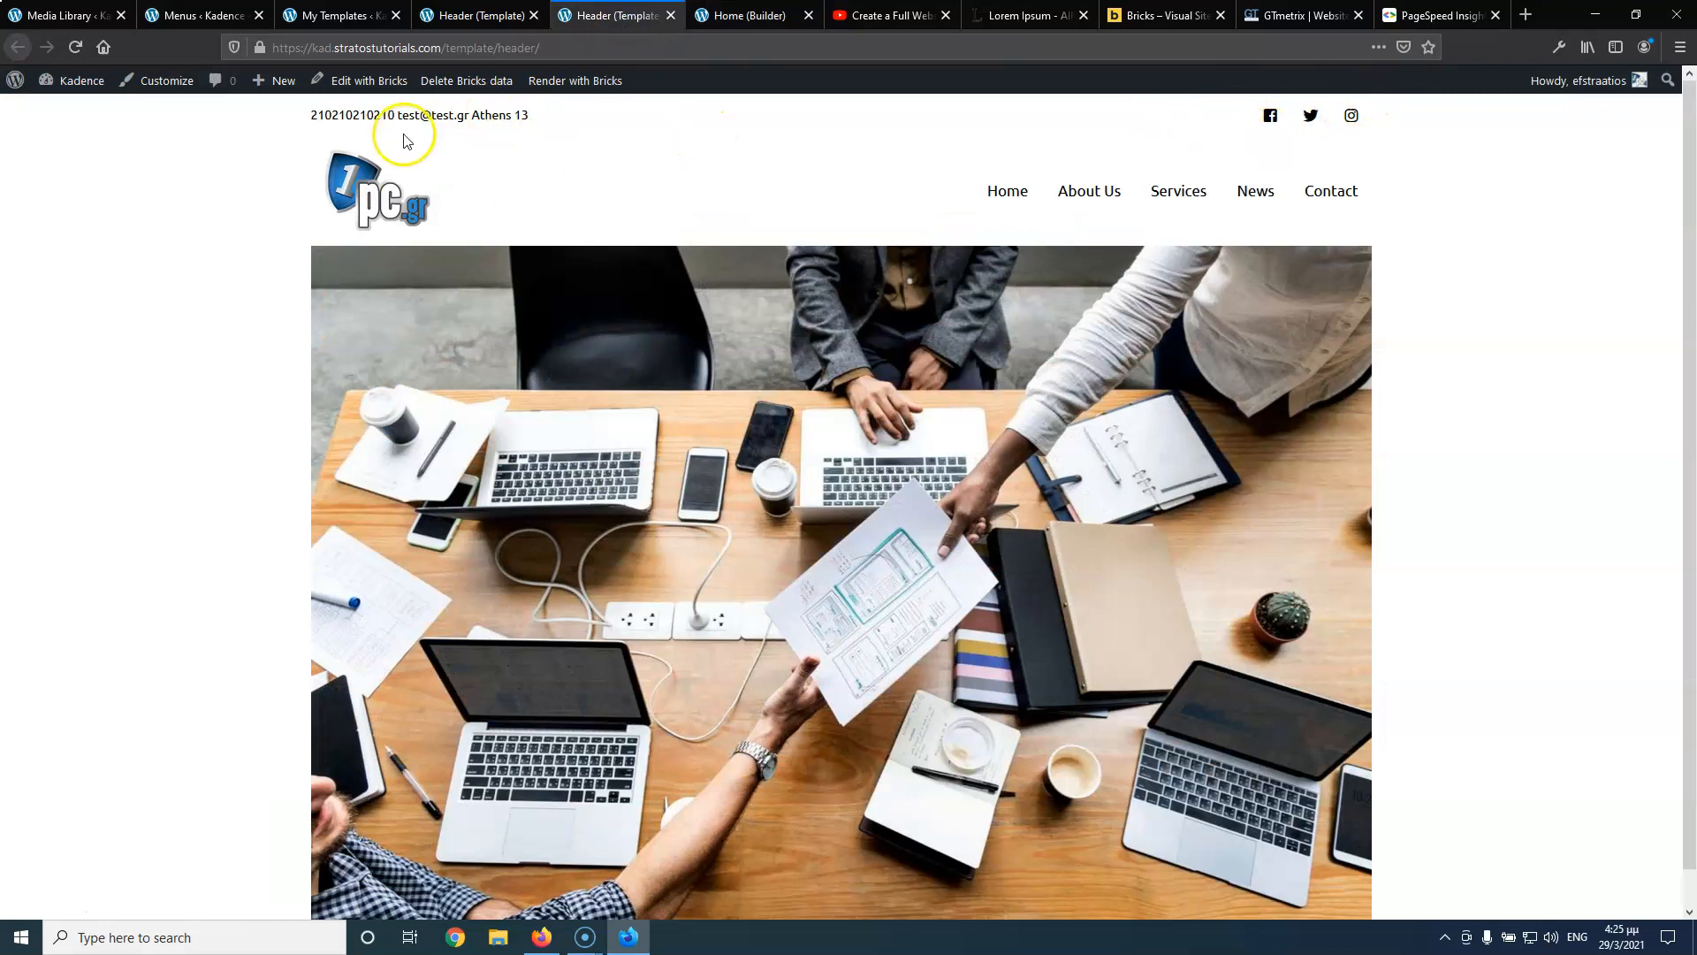
{"action": "left_click", "coordinate": [464, 15]}
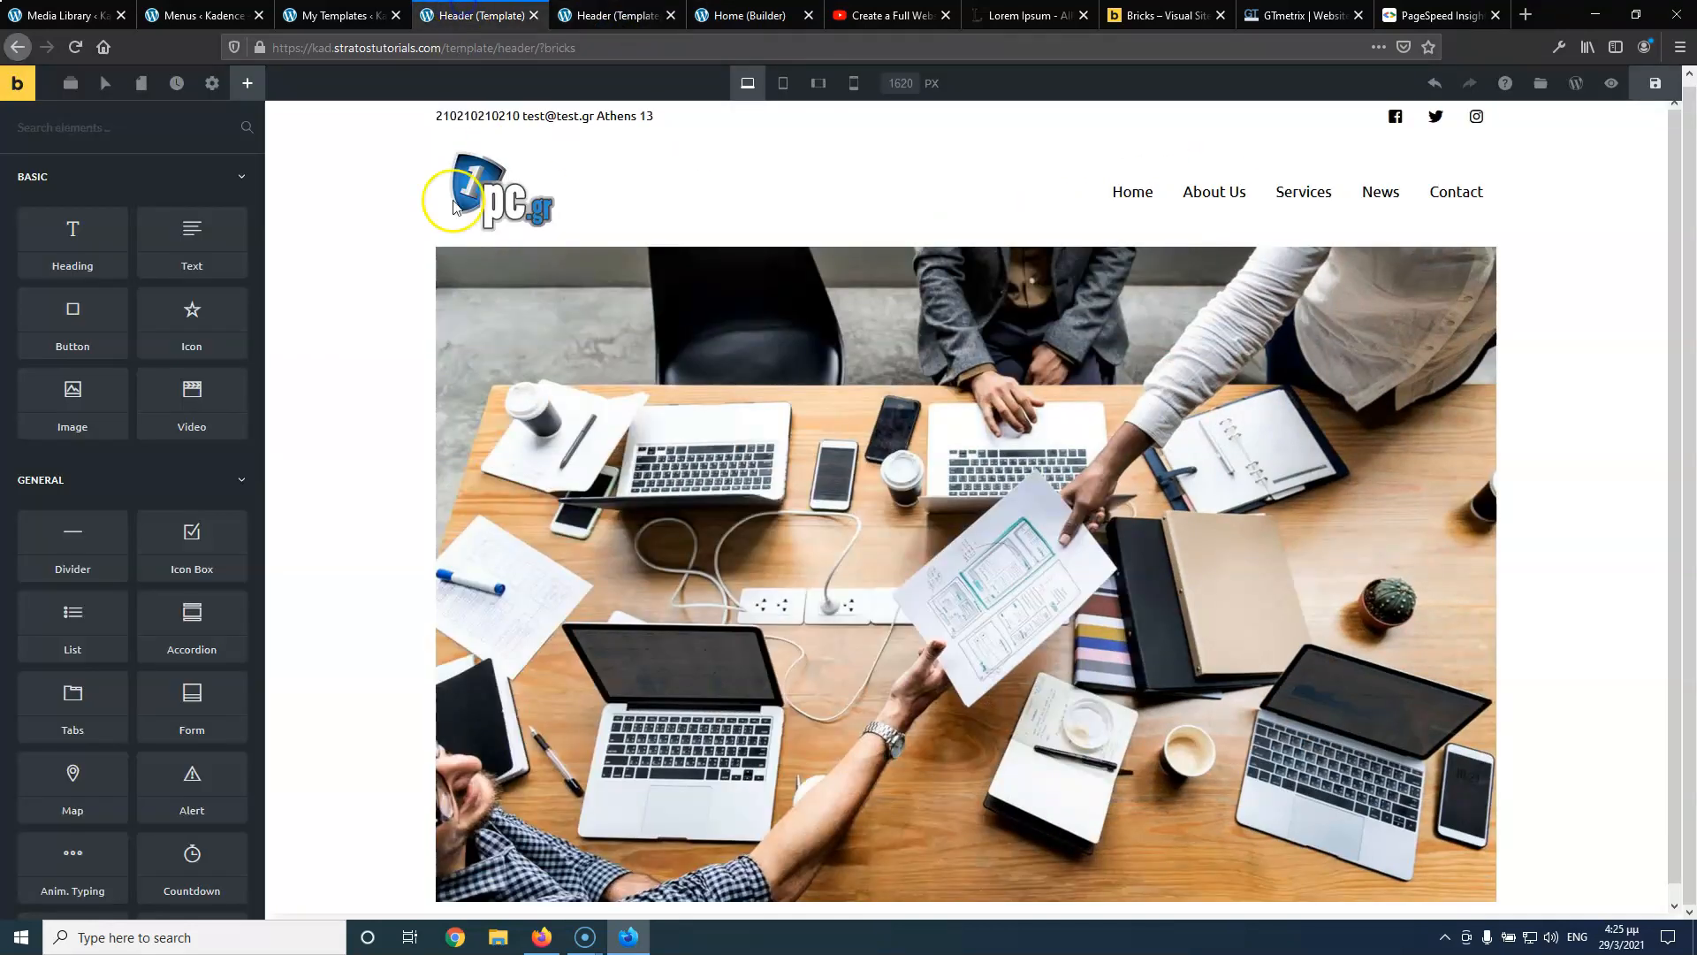
Set the logo column's padding to 0 on all linked sides
{"action": "left_click", "coordinate": [933, 148]}
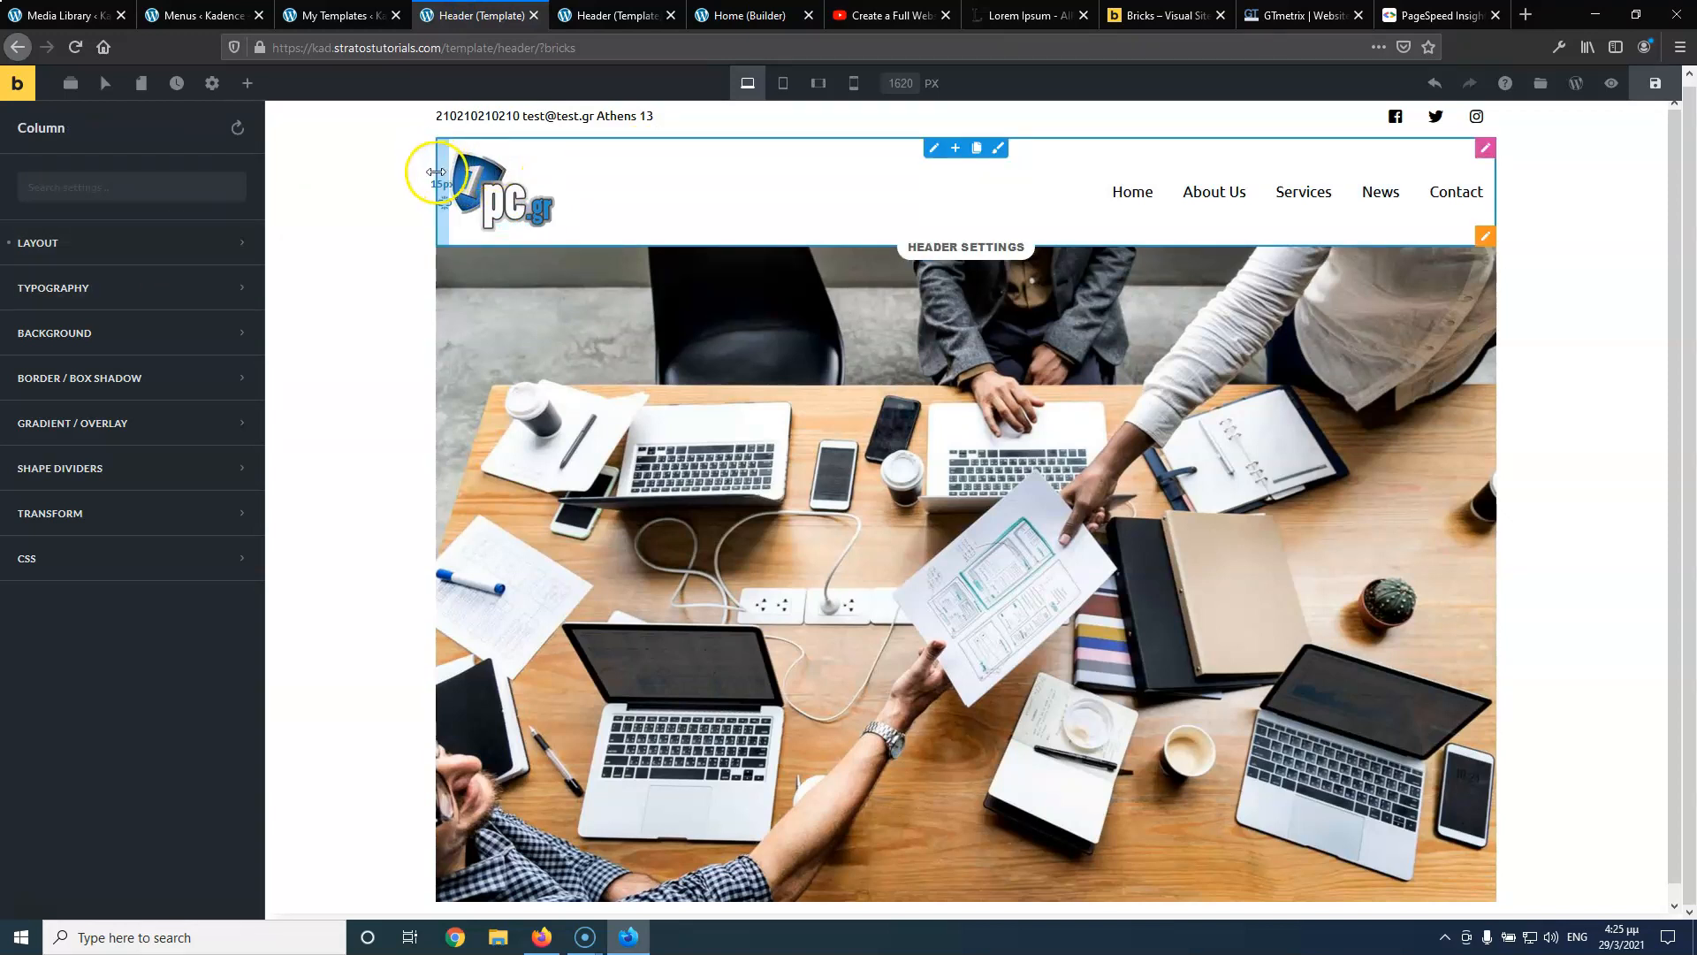
{"action": "left_click", "coordinate": [106, 245]}
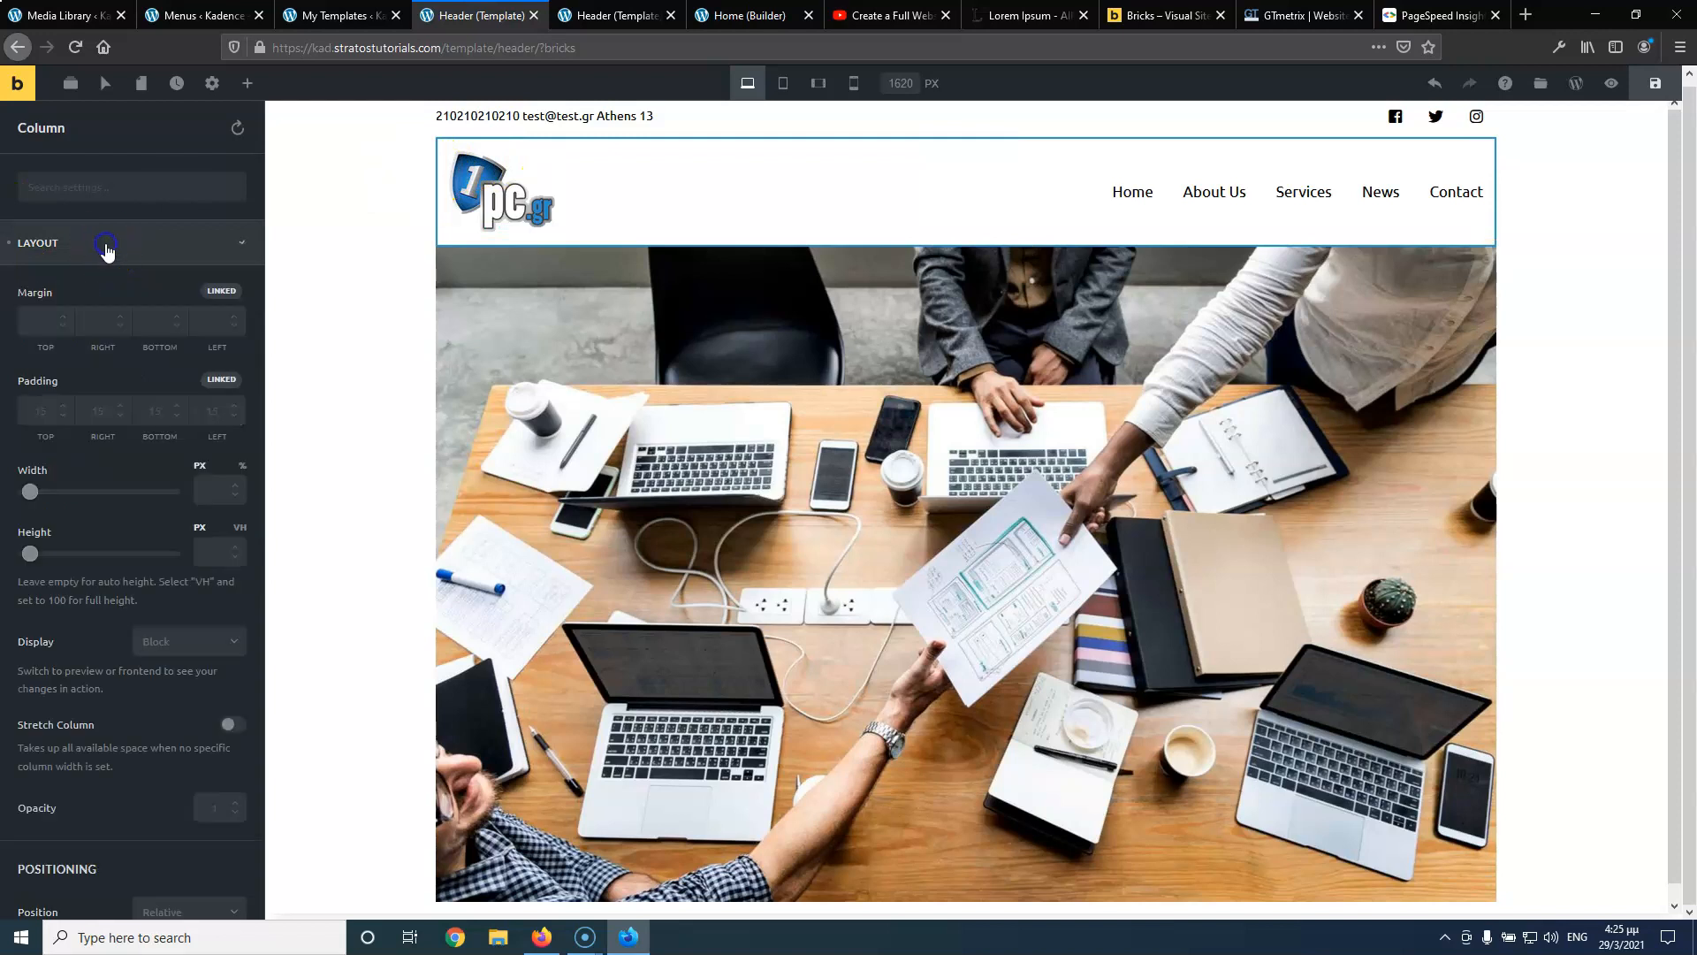
{"action": "type", "text": "0"}
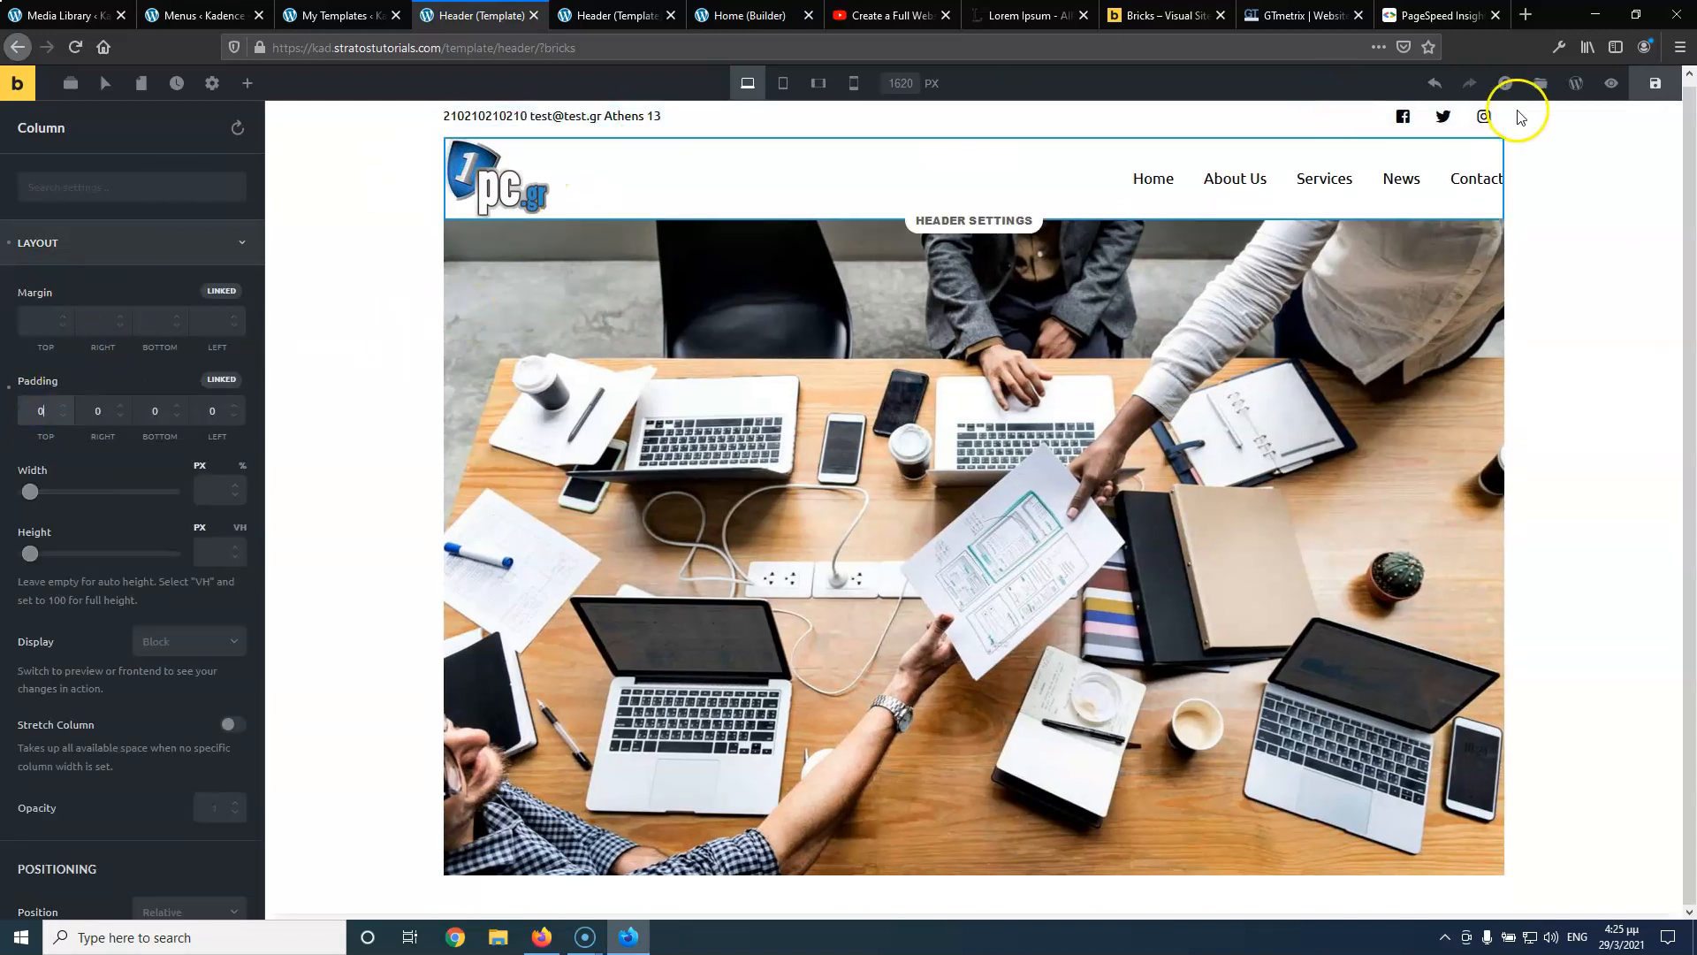
{"action": "left_click", "coordinate": [1482, 121]}
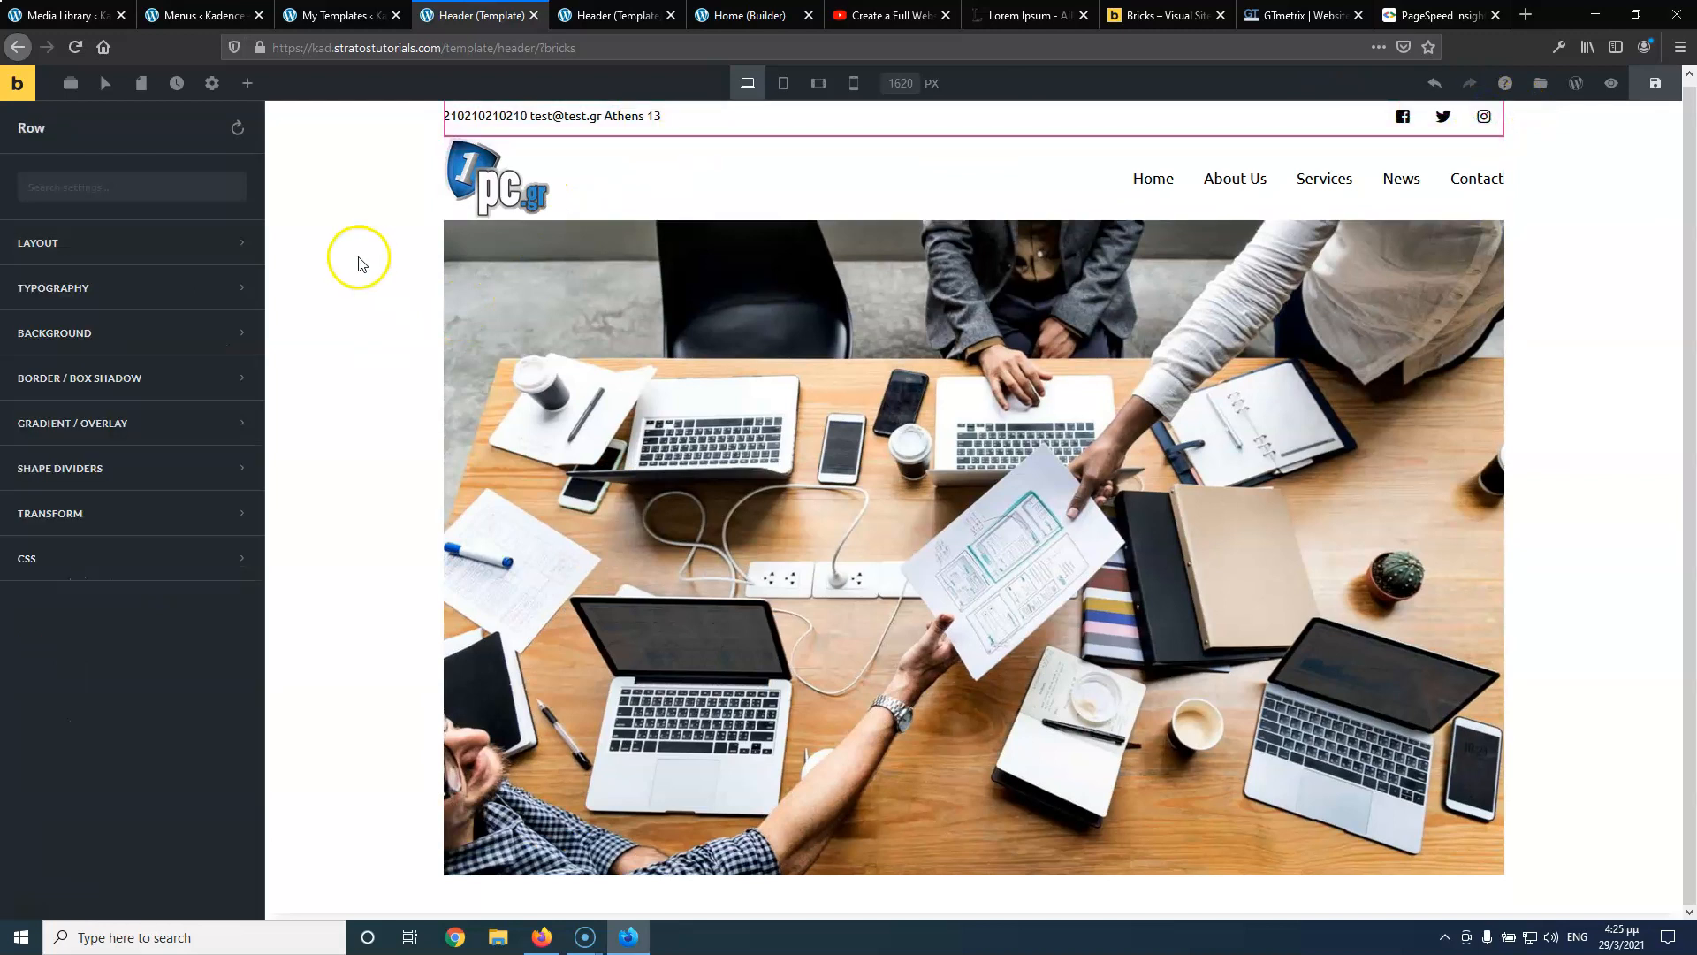
Give the top contact bar row a 1 px solid, semi-transparent black border
{"action": "left_click", "coordinate": [111, 380]}
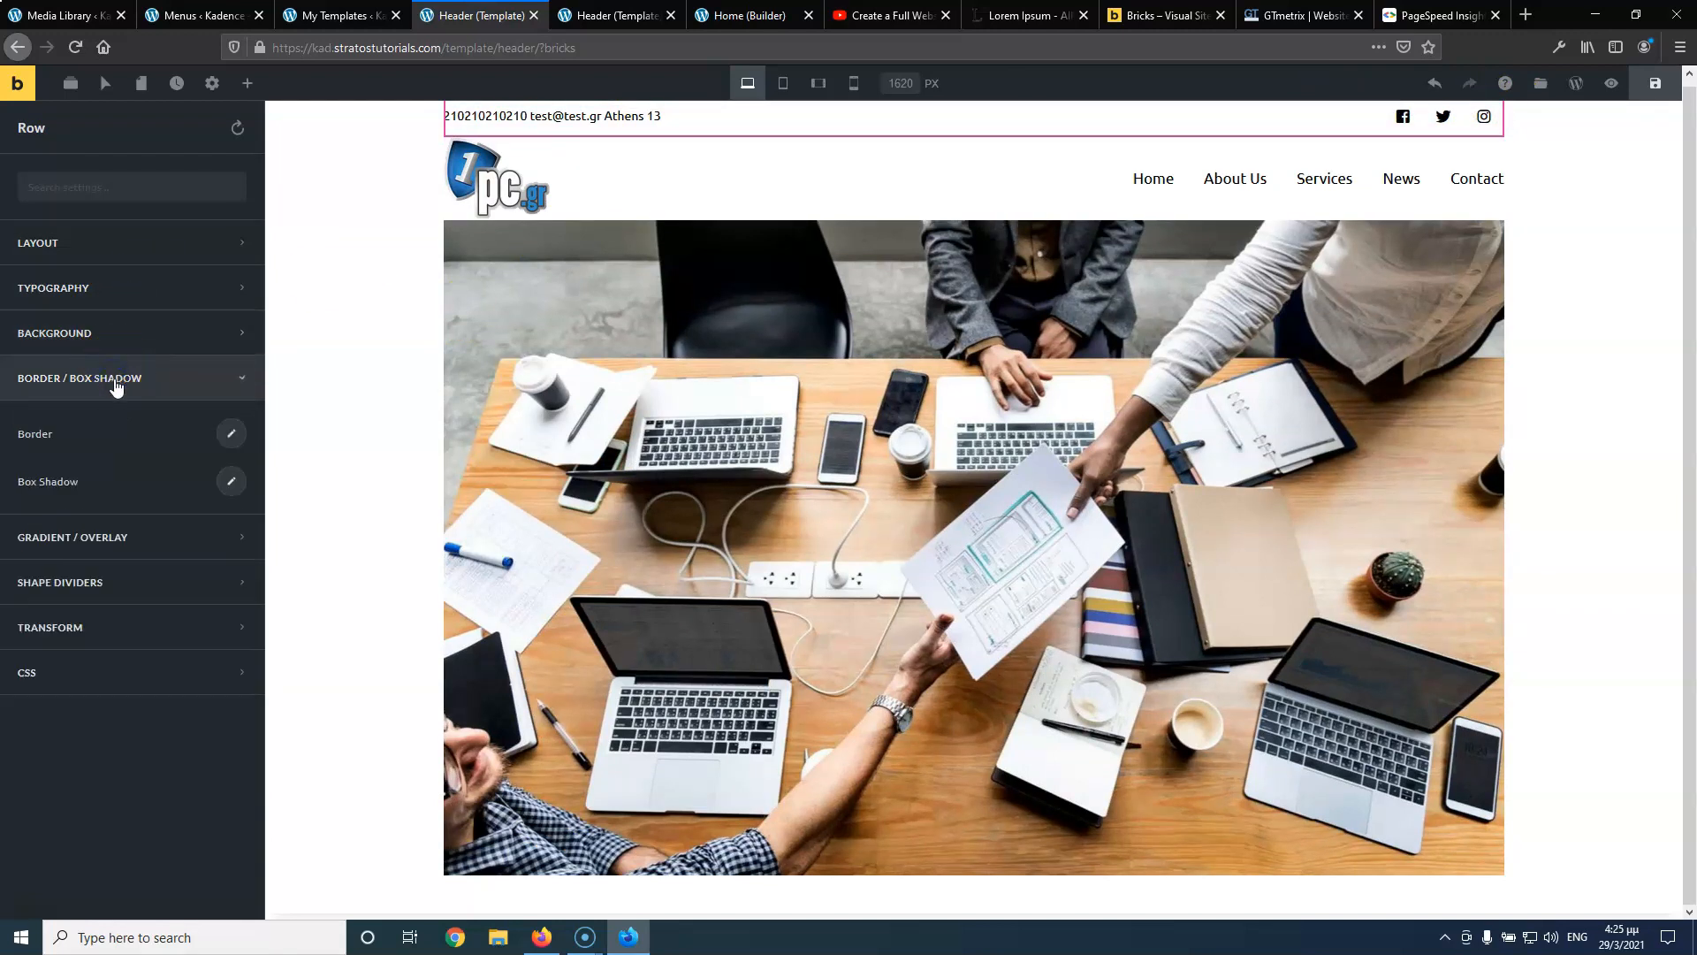
{"action": "left_click", "coordinate": [226, 439]}
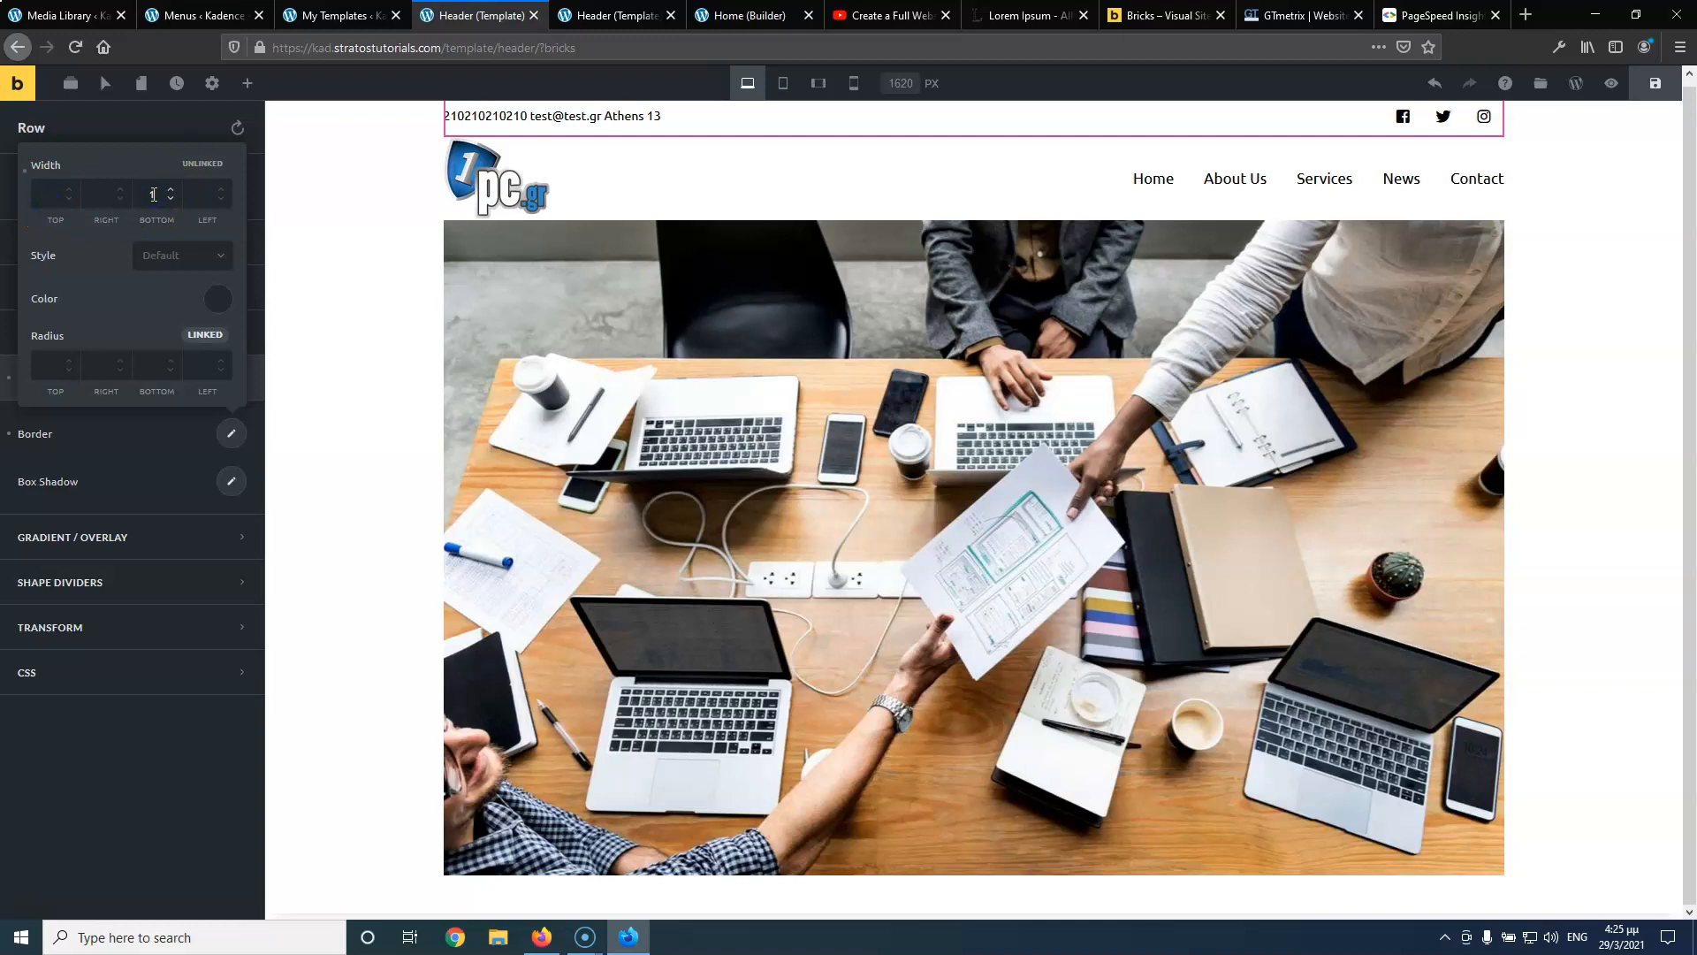
{"action": "left_click", "coordinate": [170, 257]}
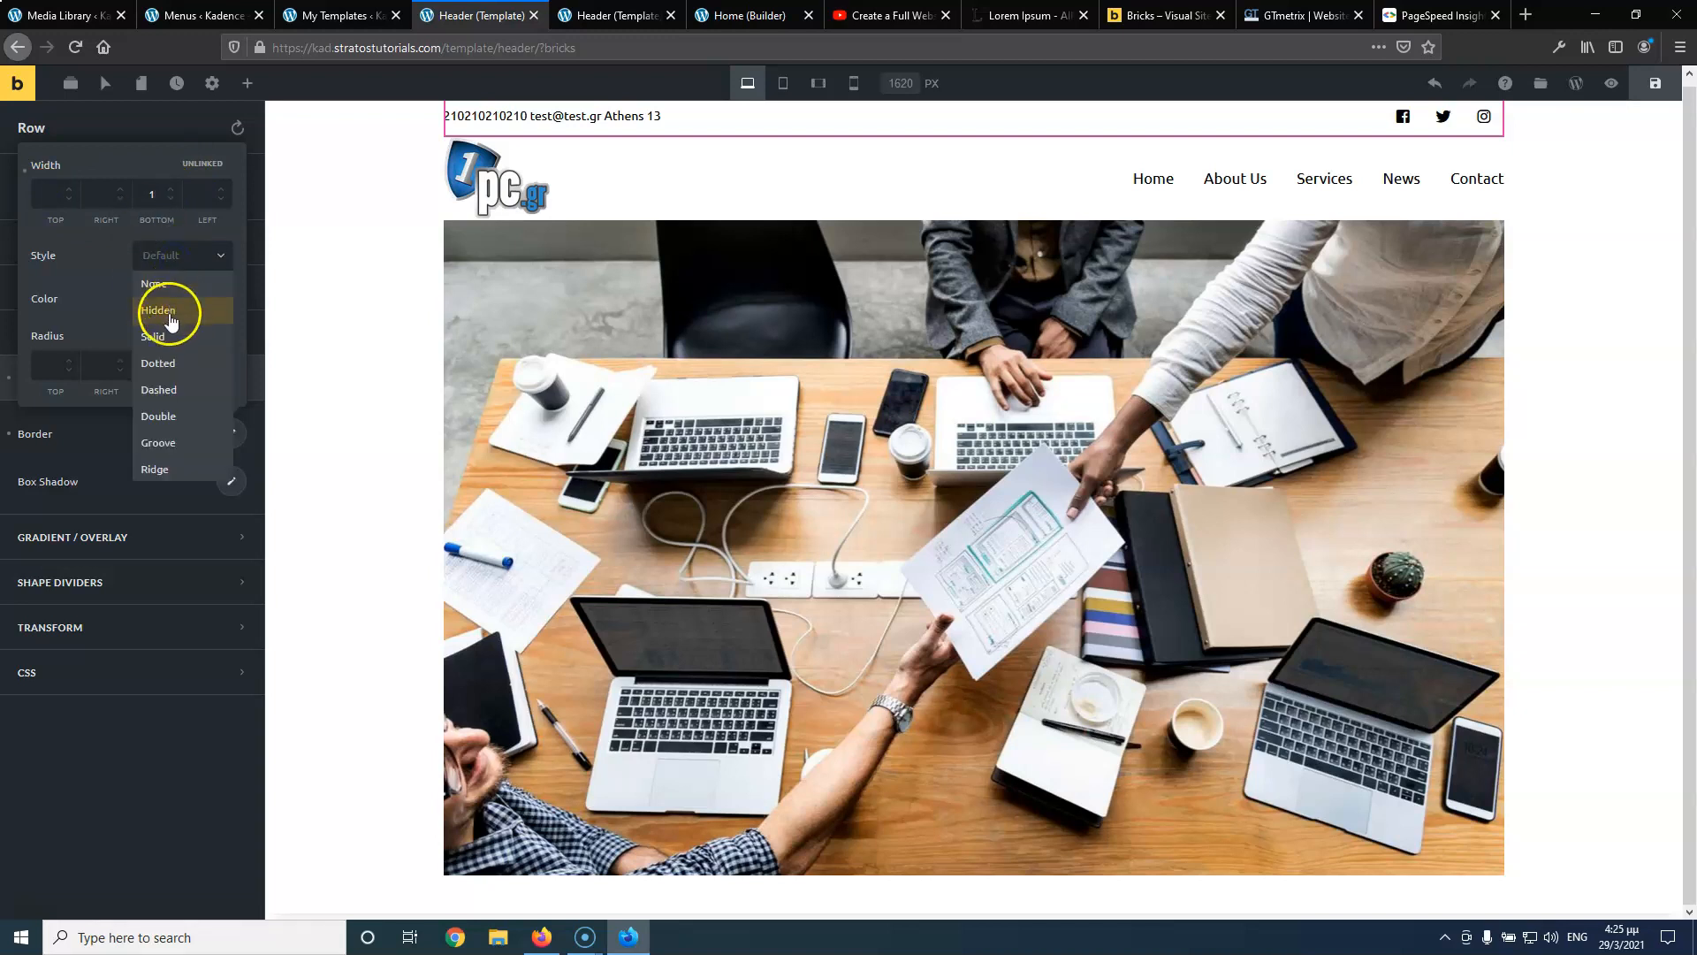
{"action": "left_click", "coordinate": [159, 335]}
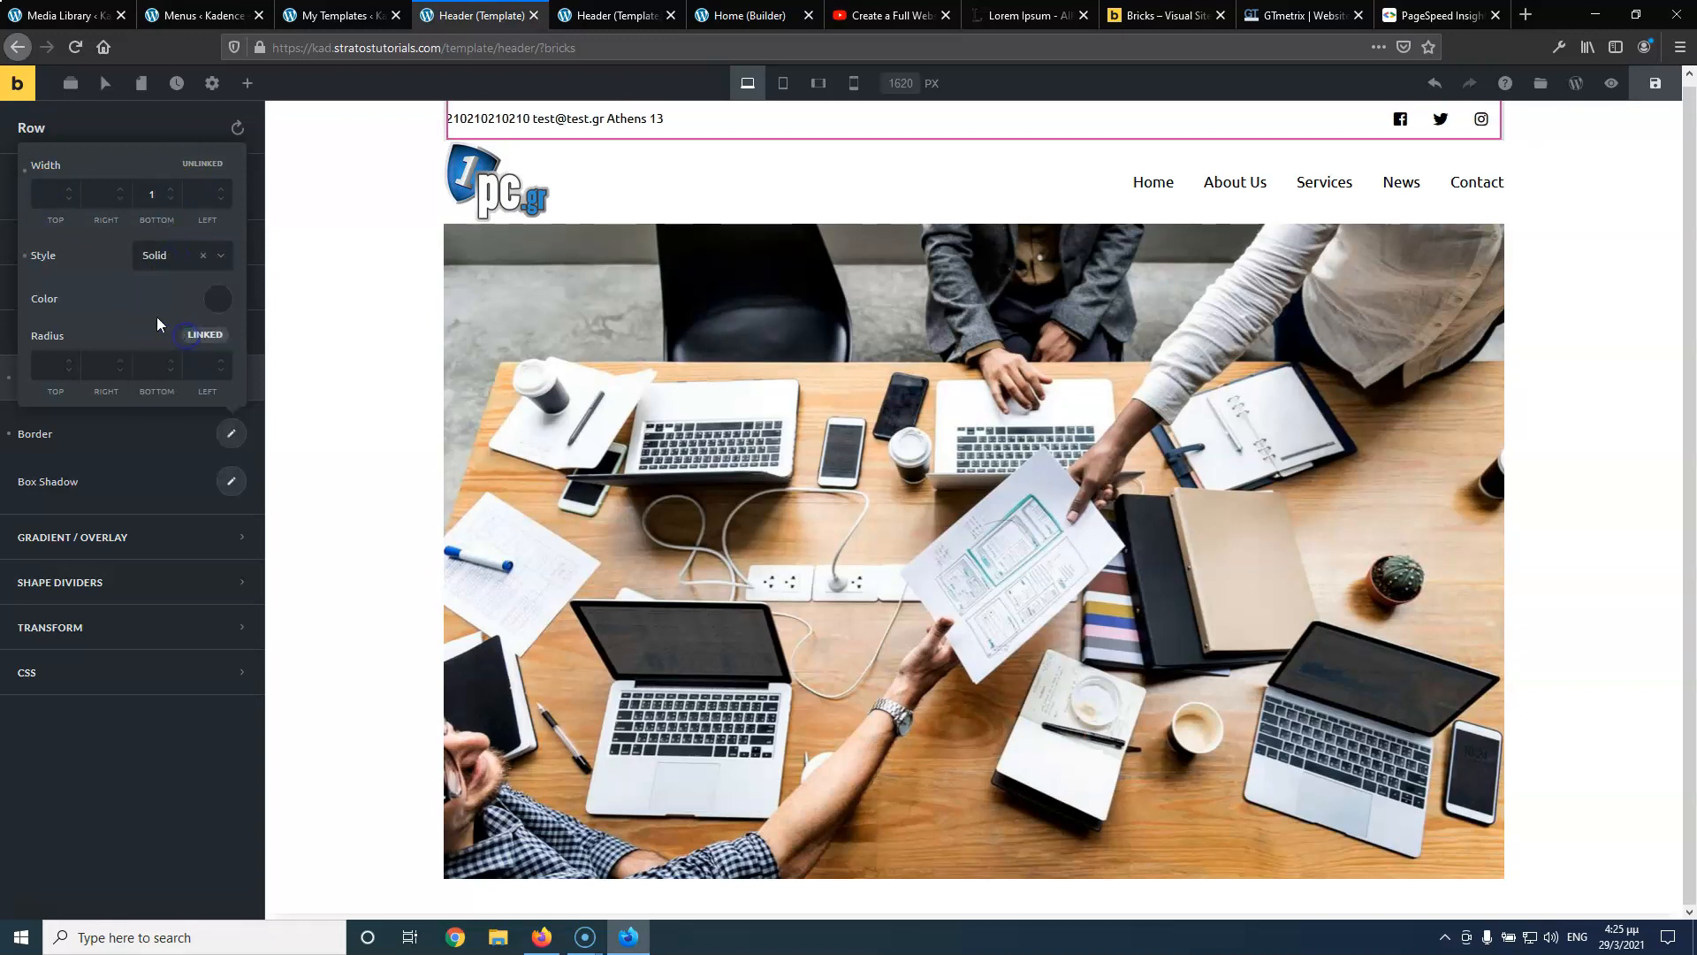
{"action": "left_click", "coordinate": [218, 304]}
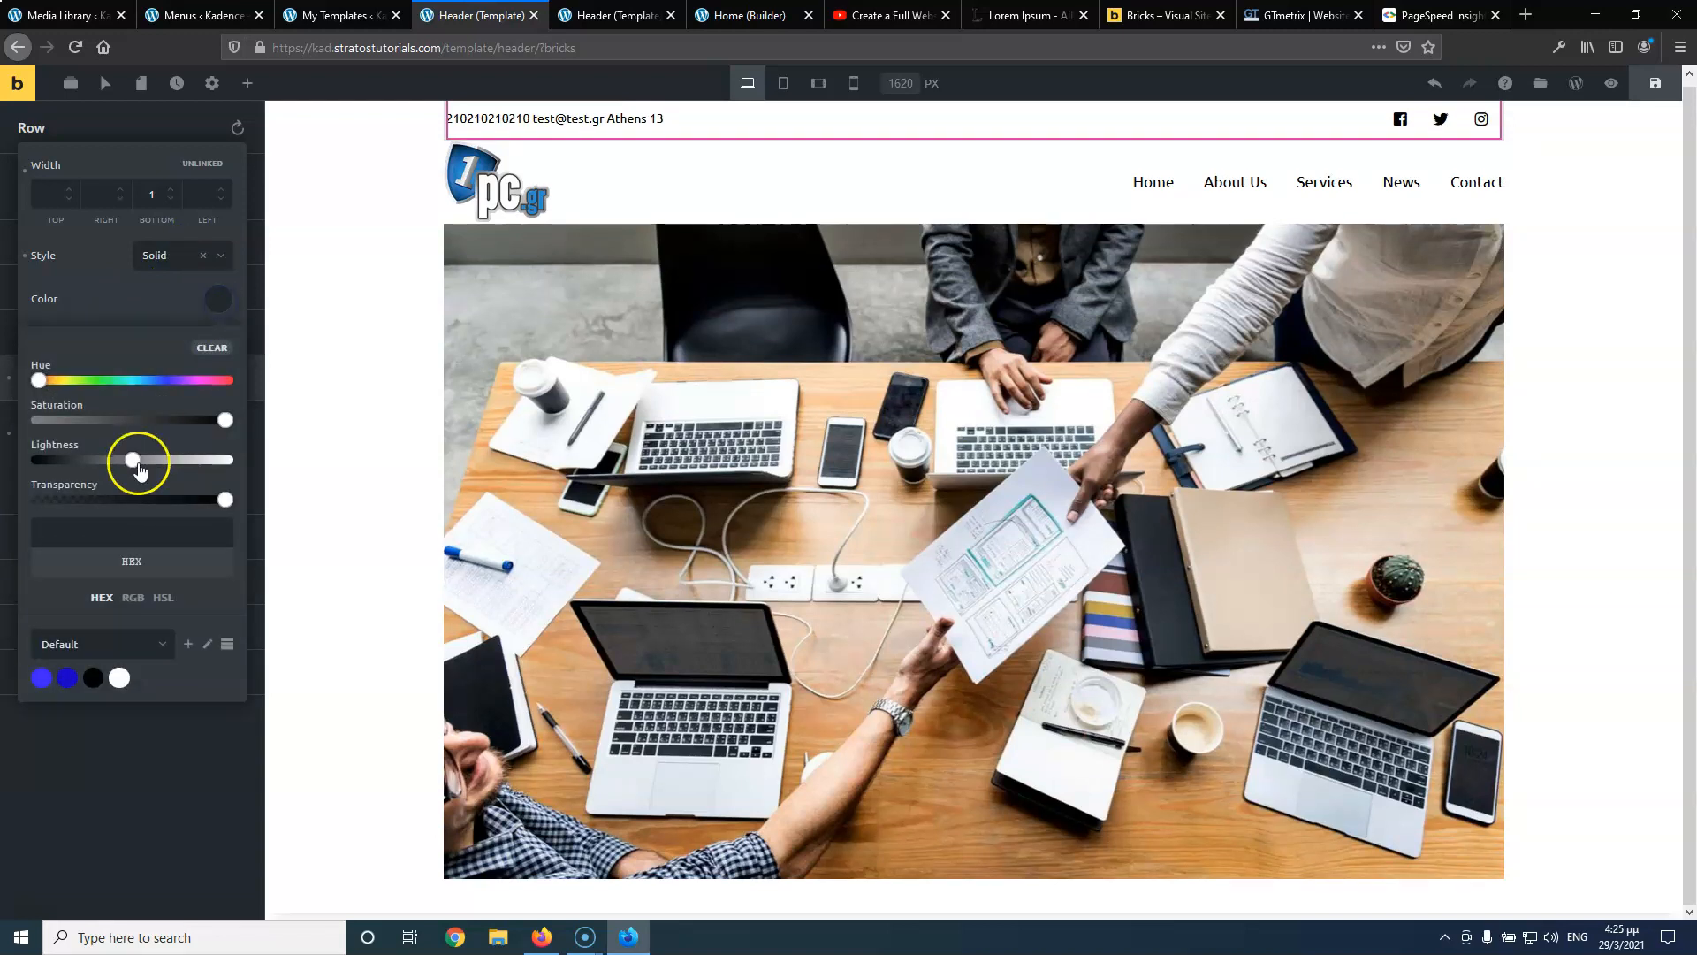
{"action": "left_click", "coordinate": [92, 678]}
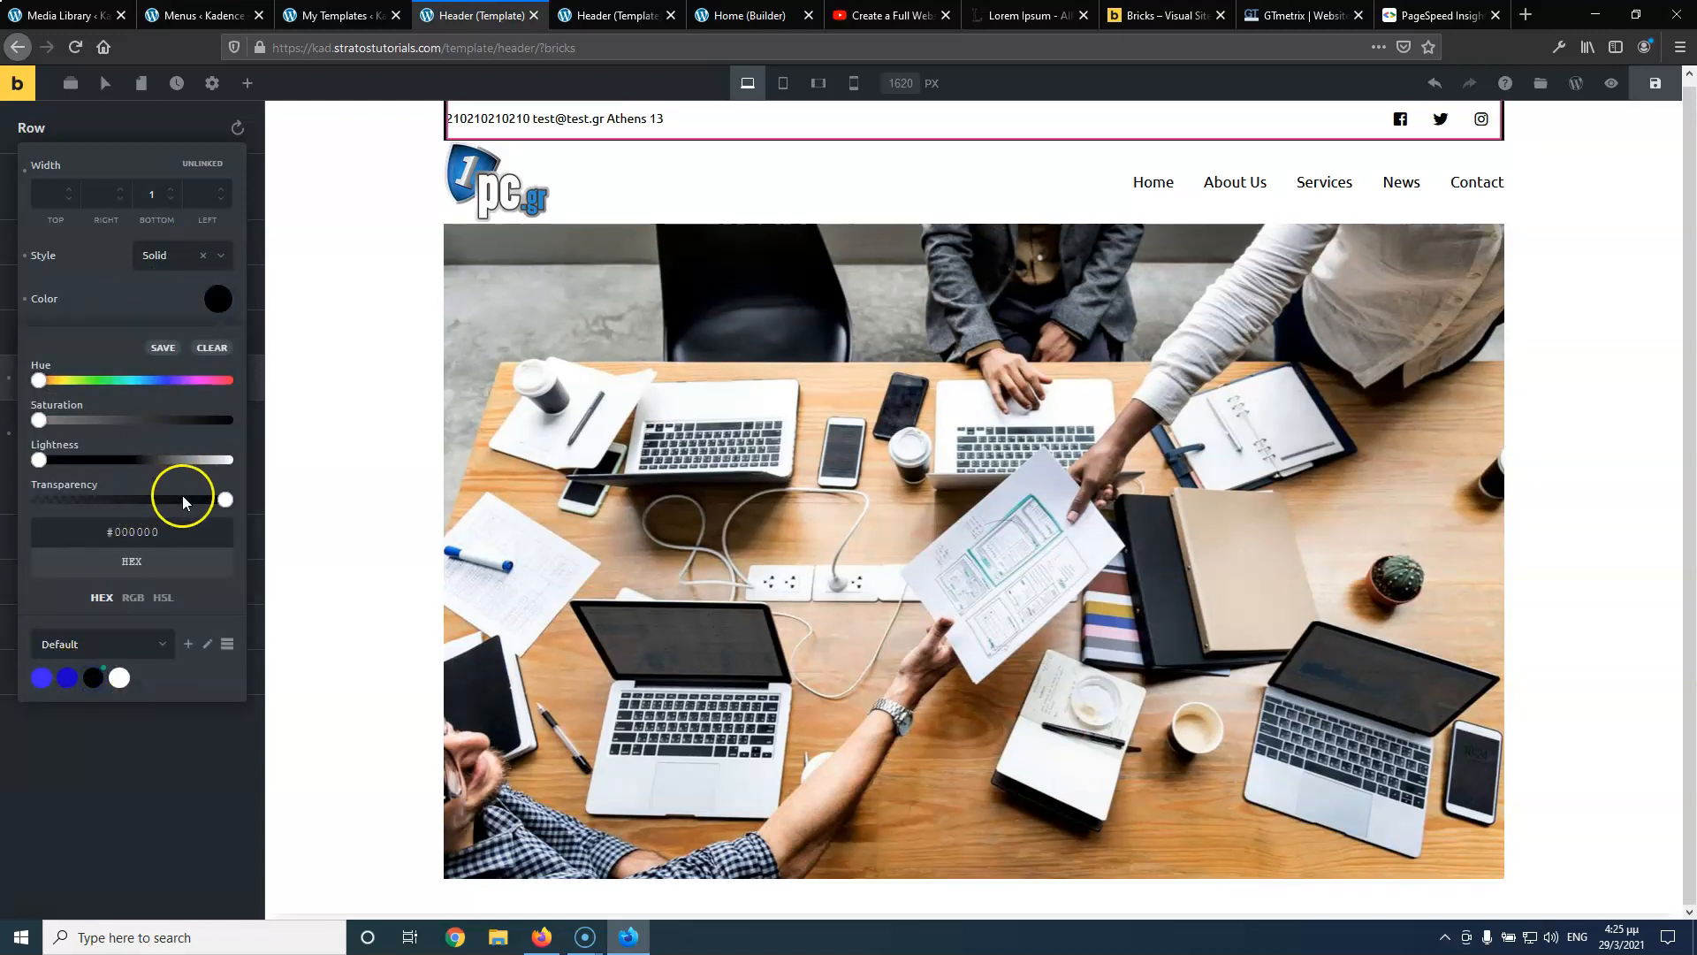
{"action": "left_click_drag", "start_coordinate": [224, 505], "coordinate": [100, 506]}
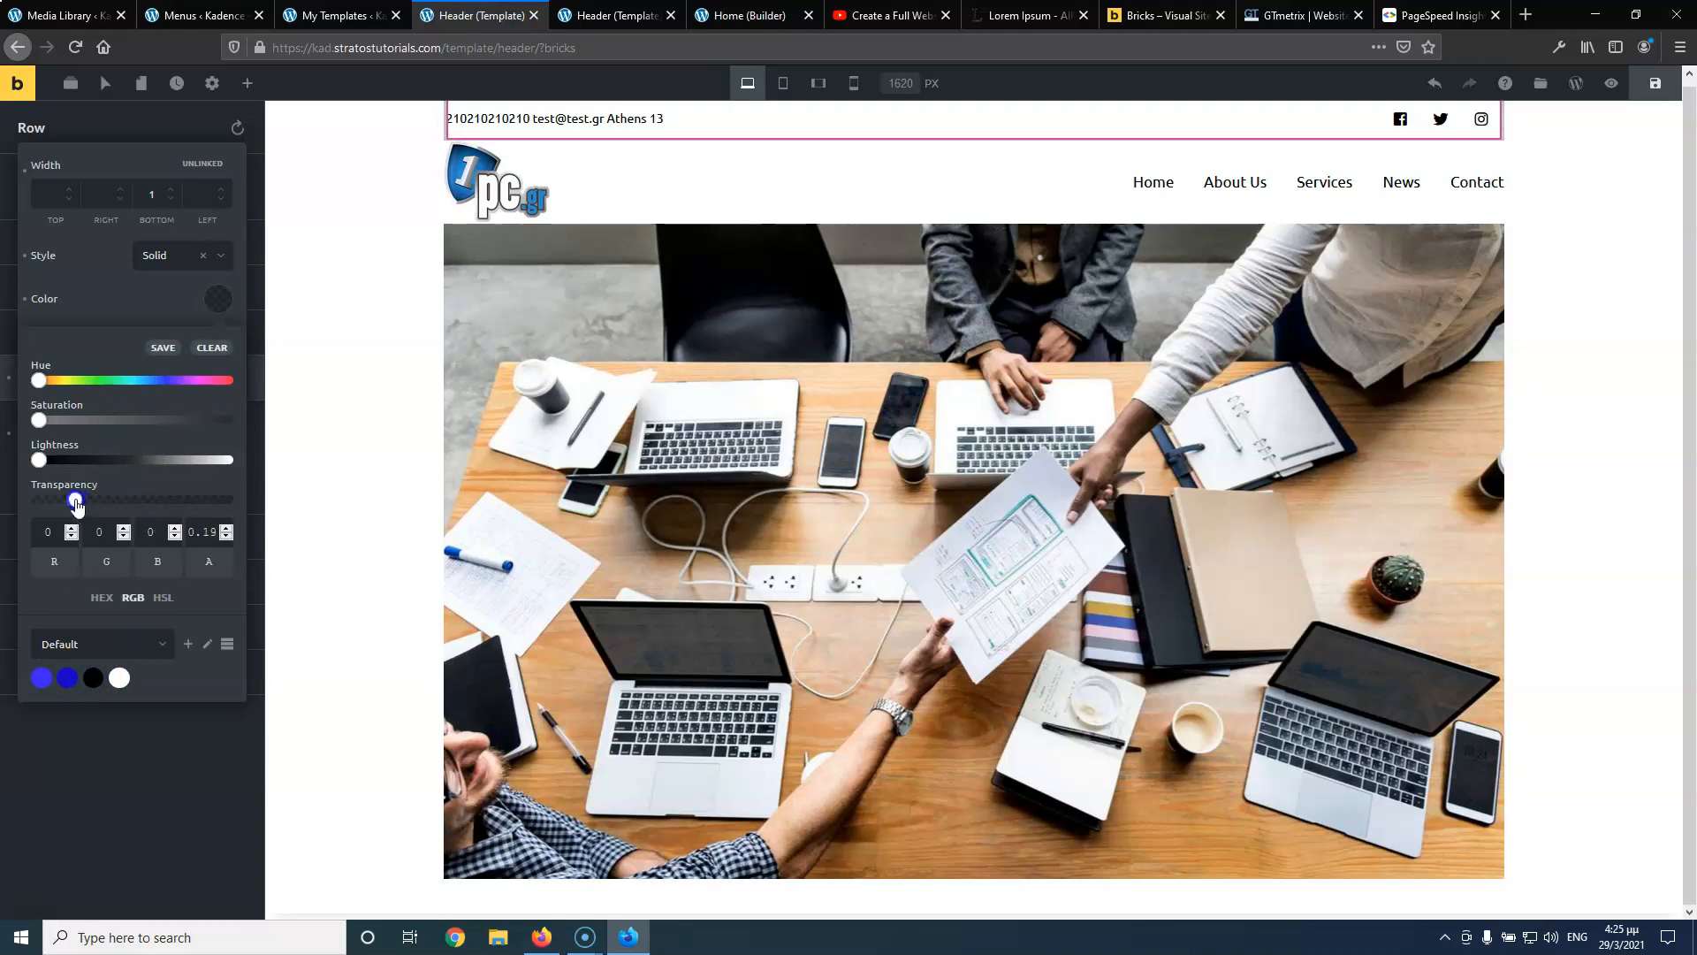
{"action": "left_click", "coordinate": [181, 810]}
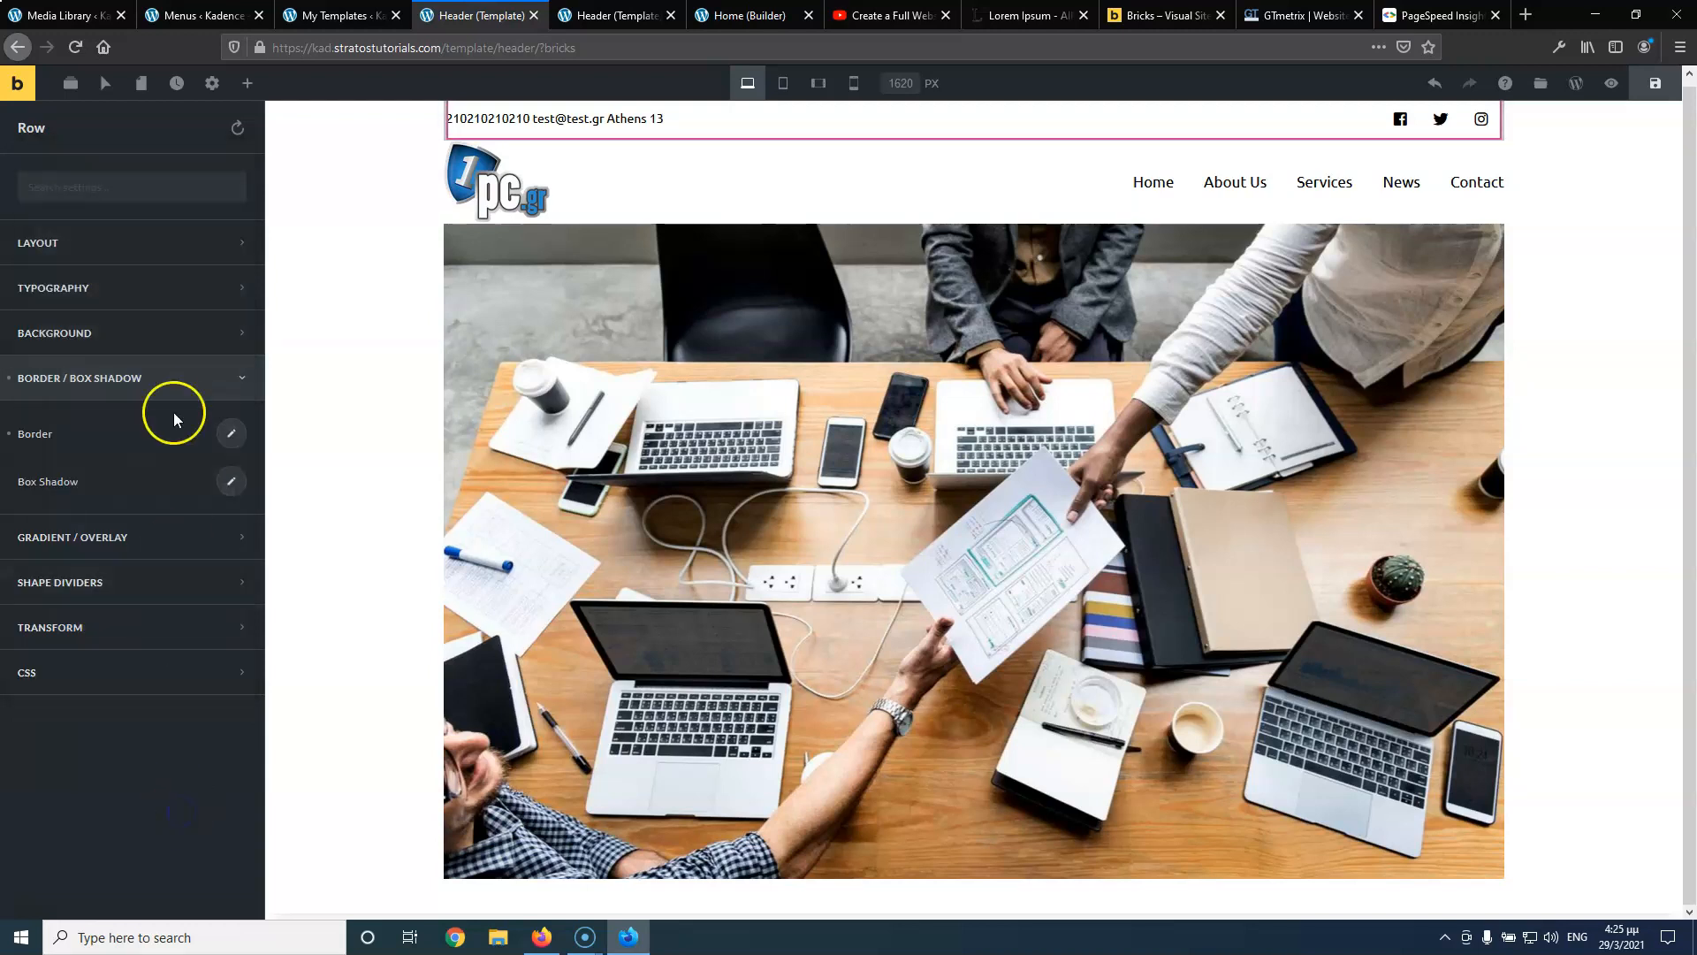
{"action": "left_click", "coordinate": [227, 435]}
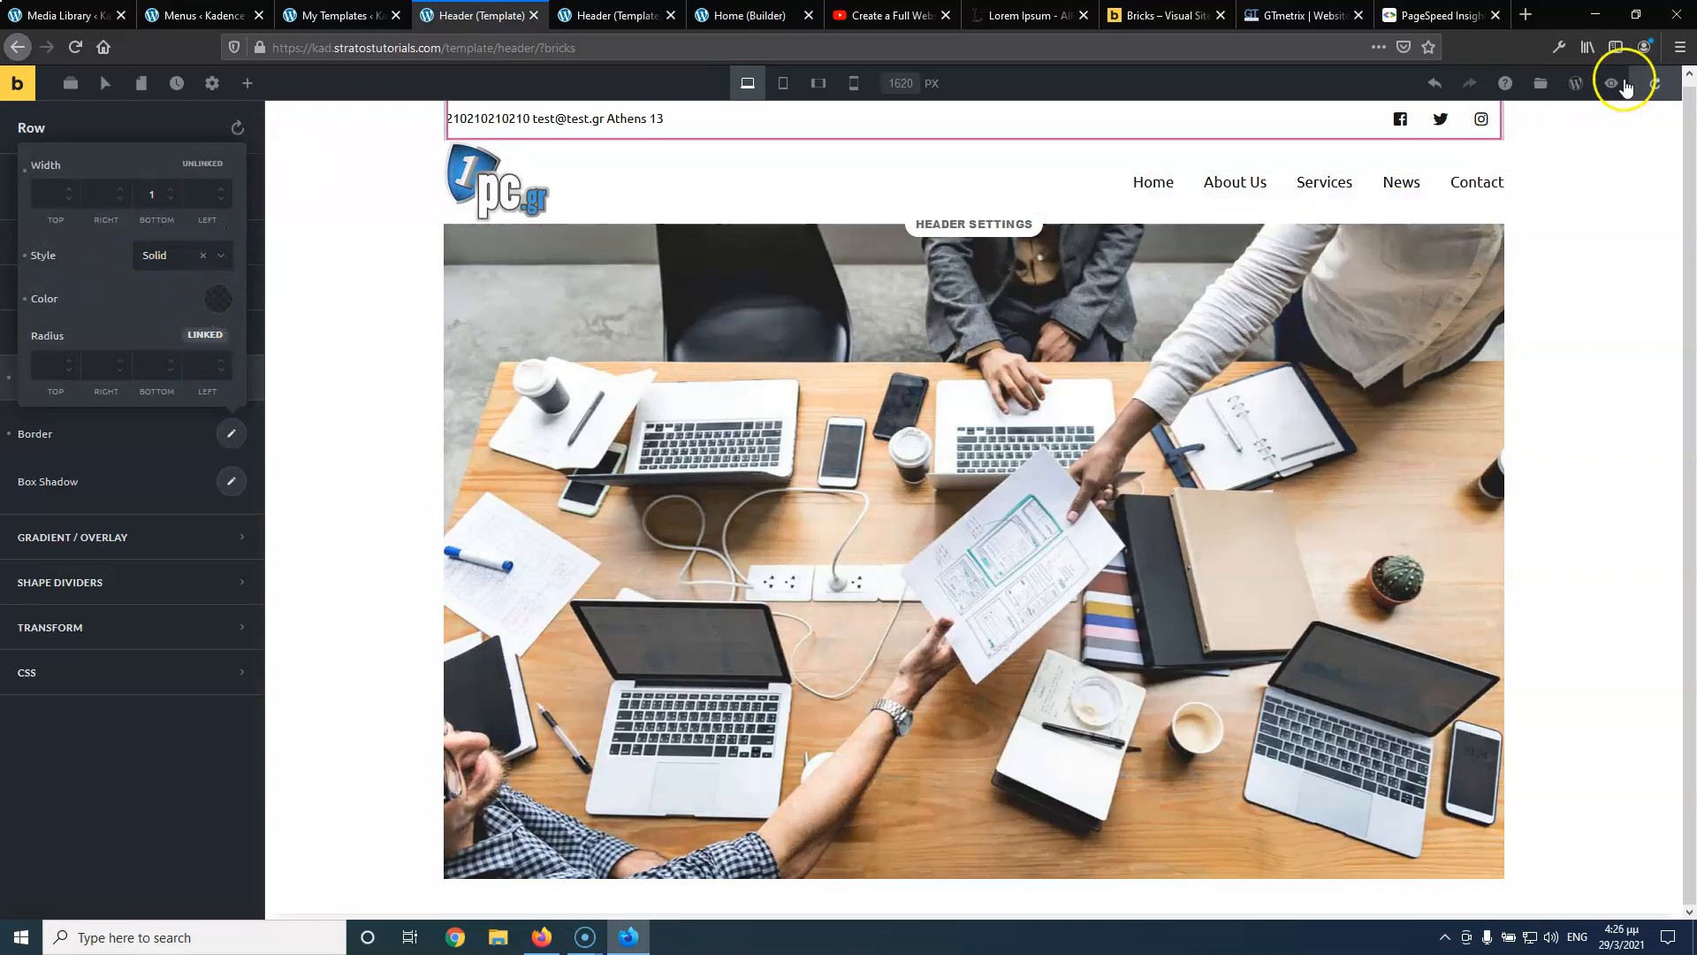
Save the template and check the new border on the front-end header page
{"action": "left_click", "coordinate": [1655, 82]}
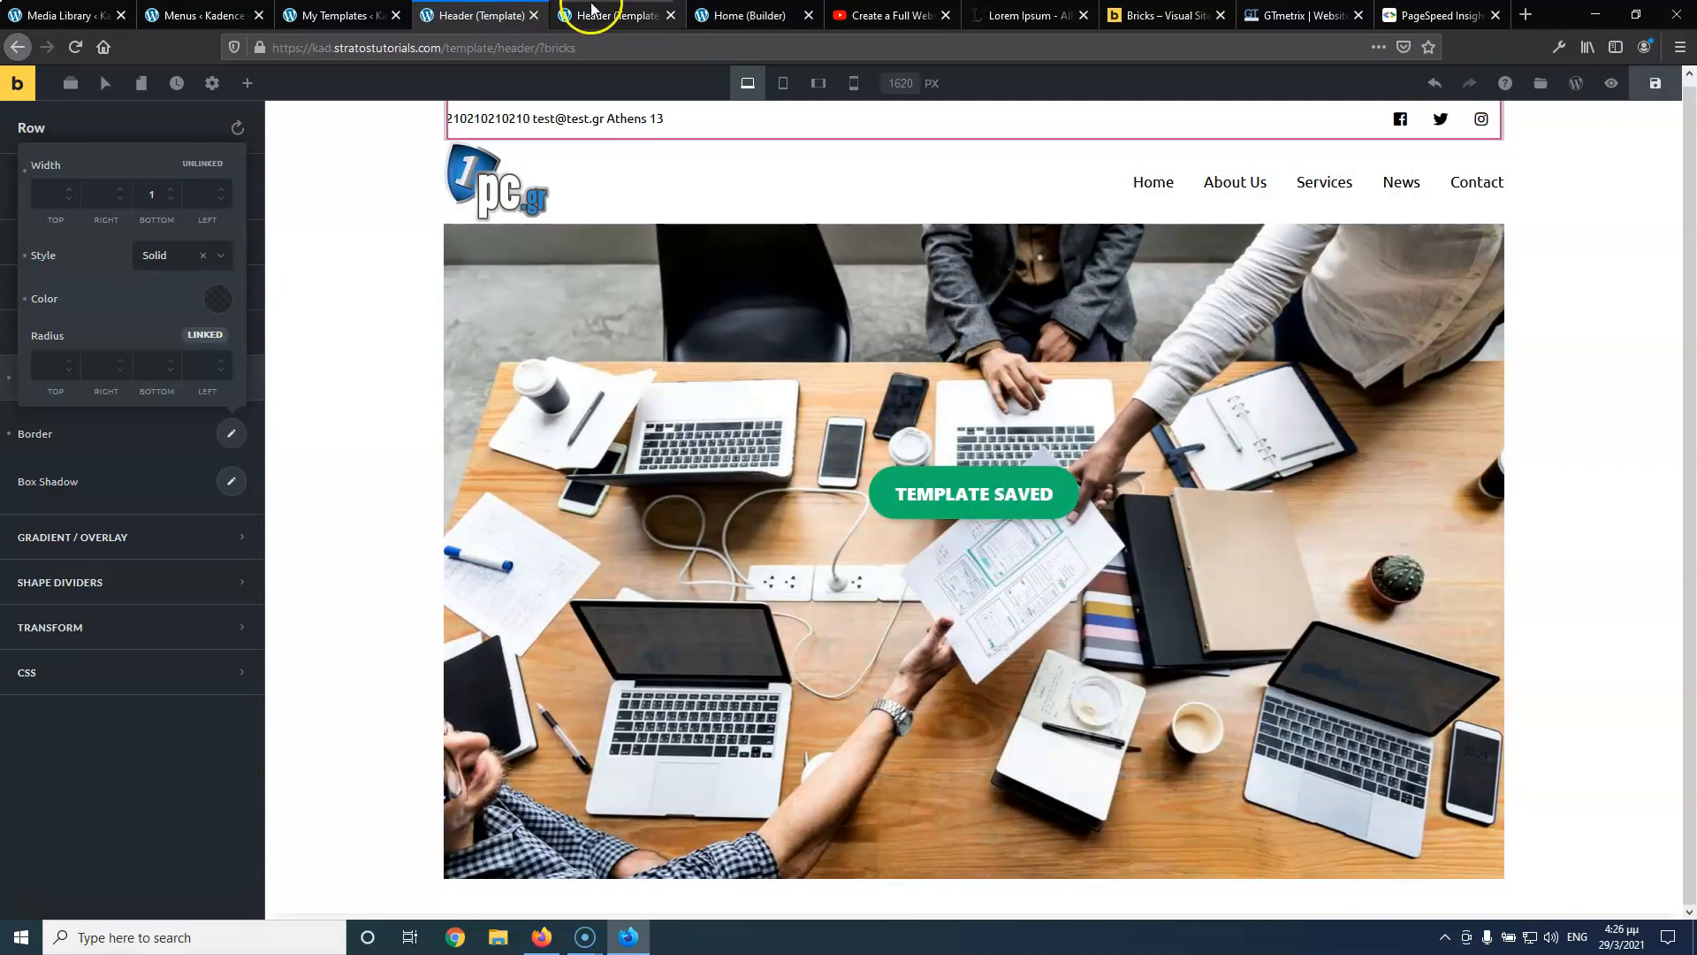
{"action": "left_click", "coordinate": [585, 14]}
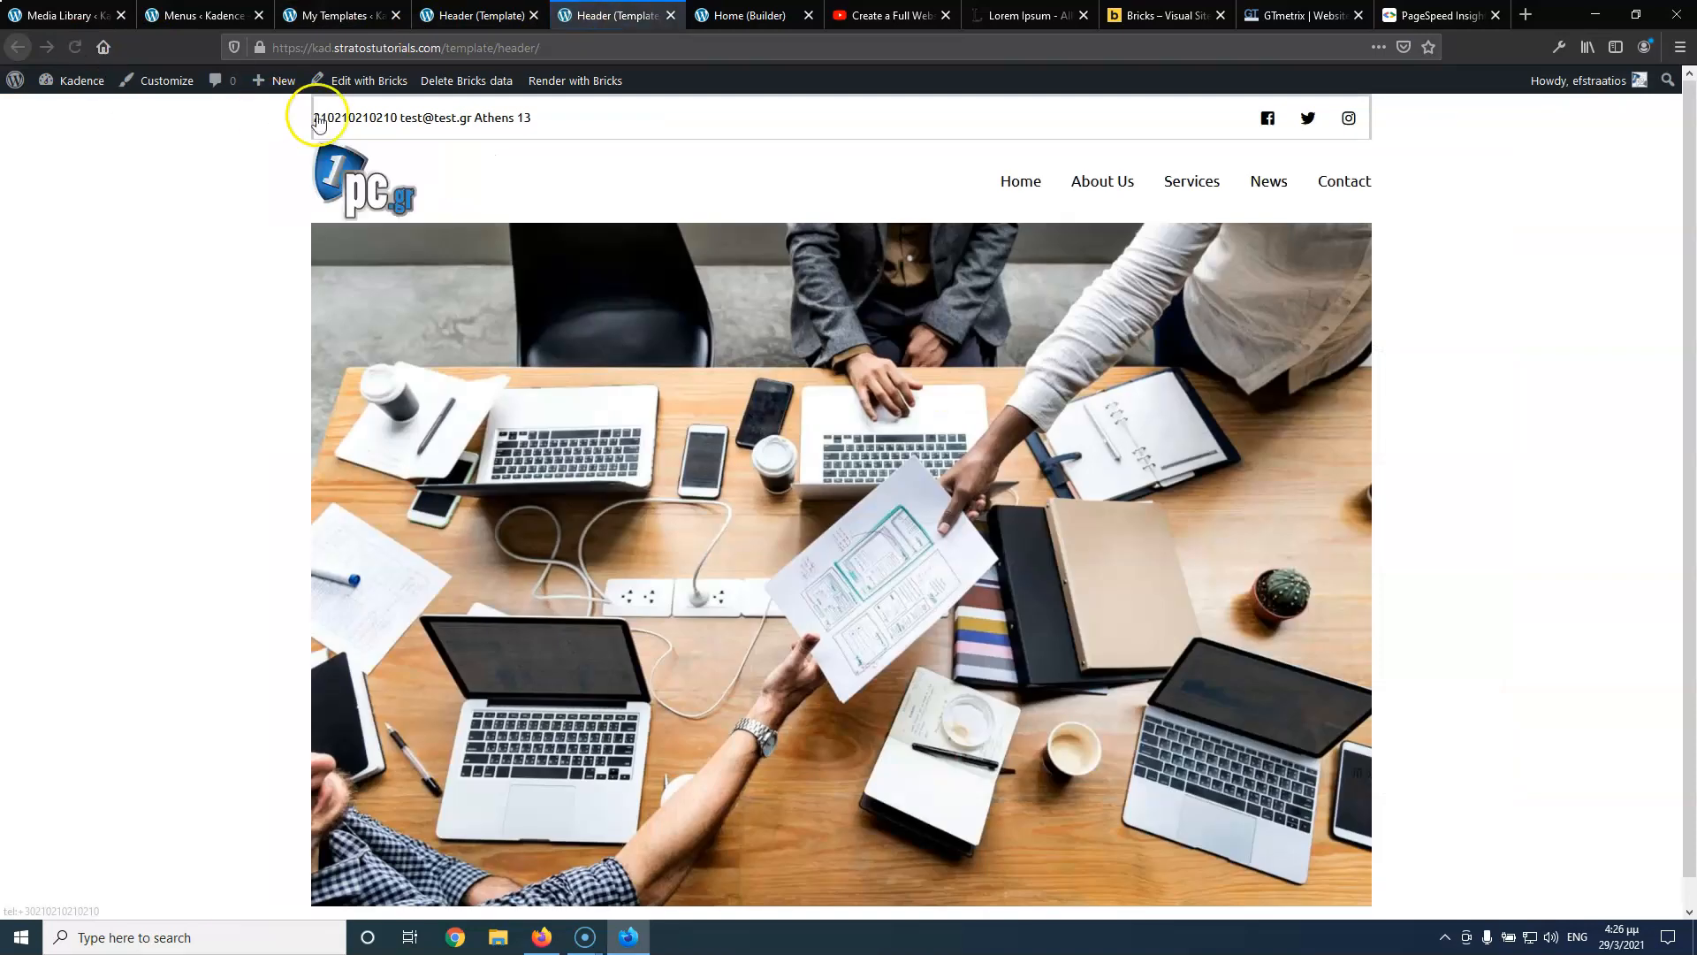
{"action": "left_click", "coordinate": [447, 15]}
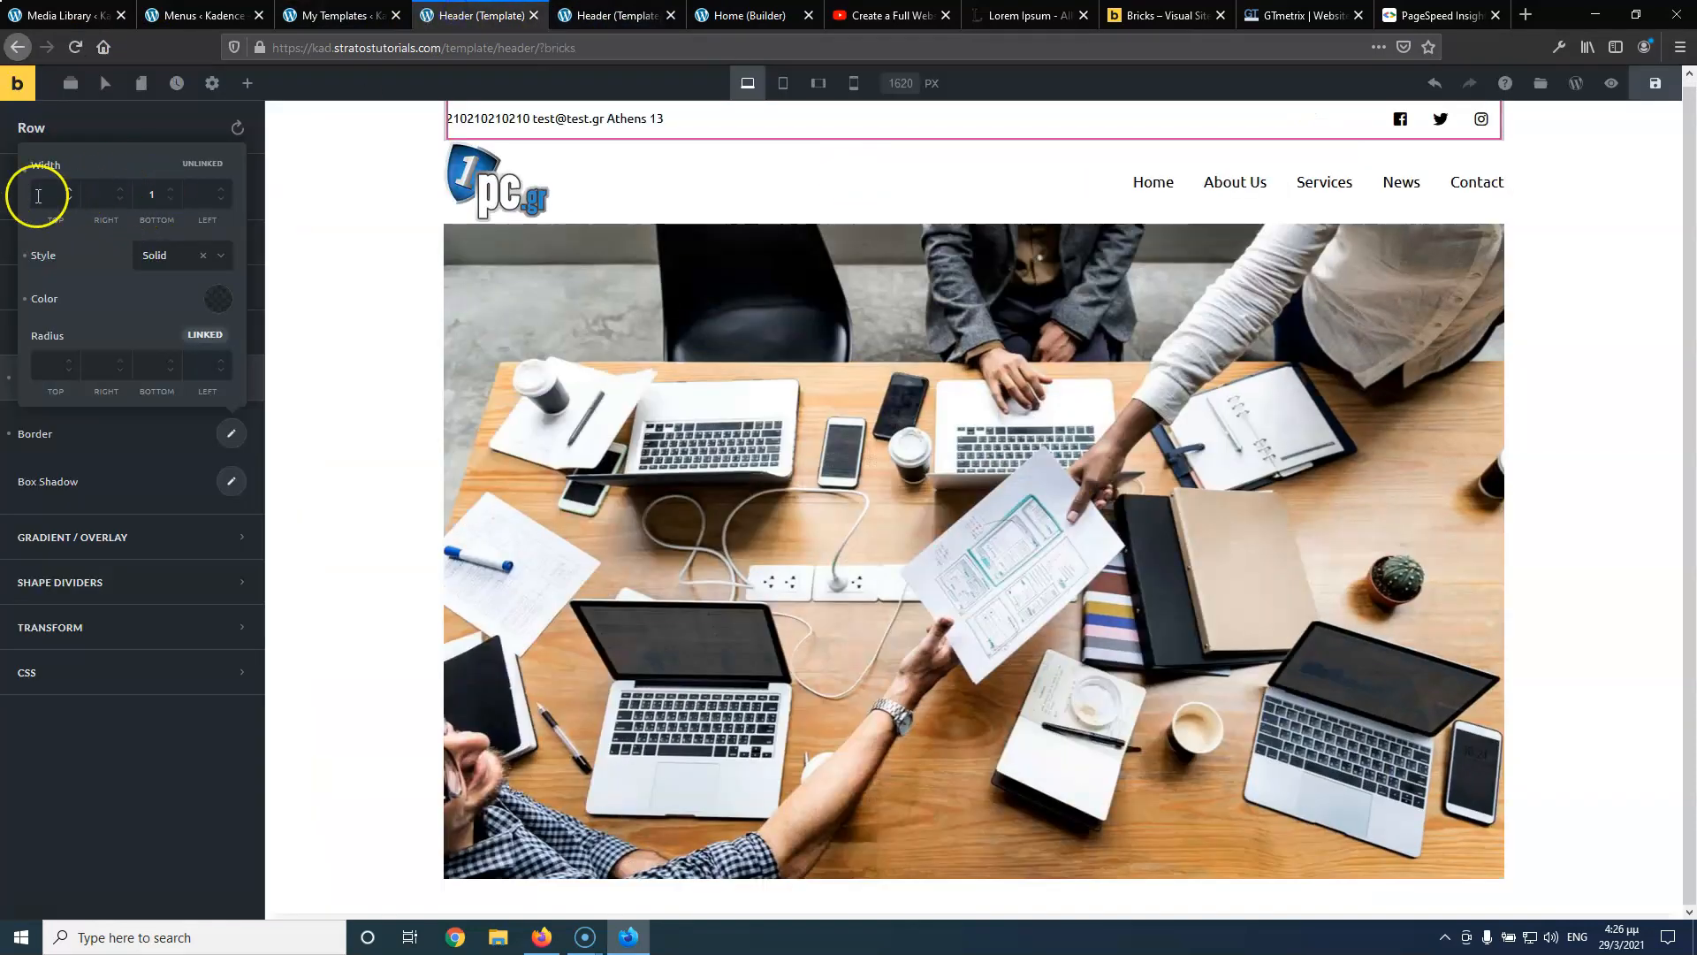
Set the contact bar's top, right and left border widths to 0, save, and check the front-end
{"action": "left_click", "coordinate": [70, 198]}
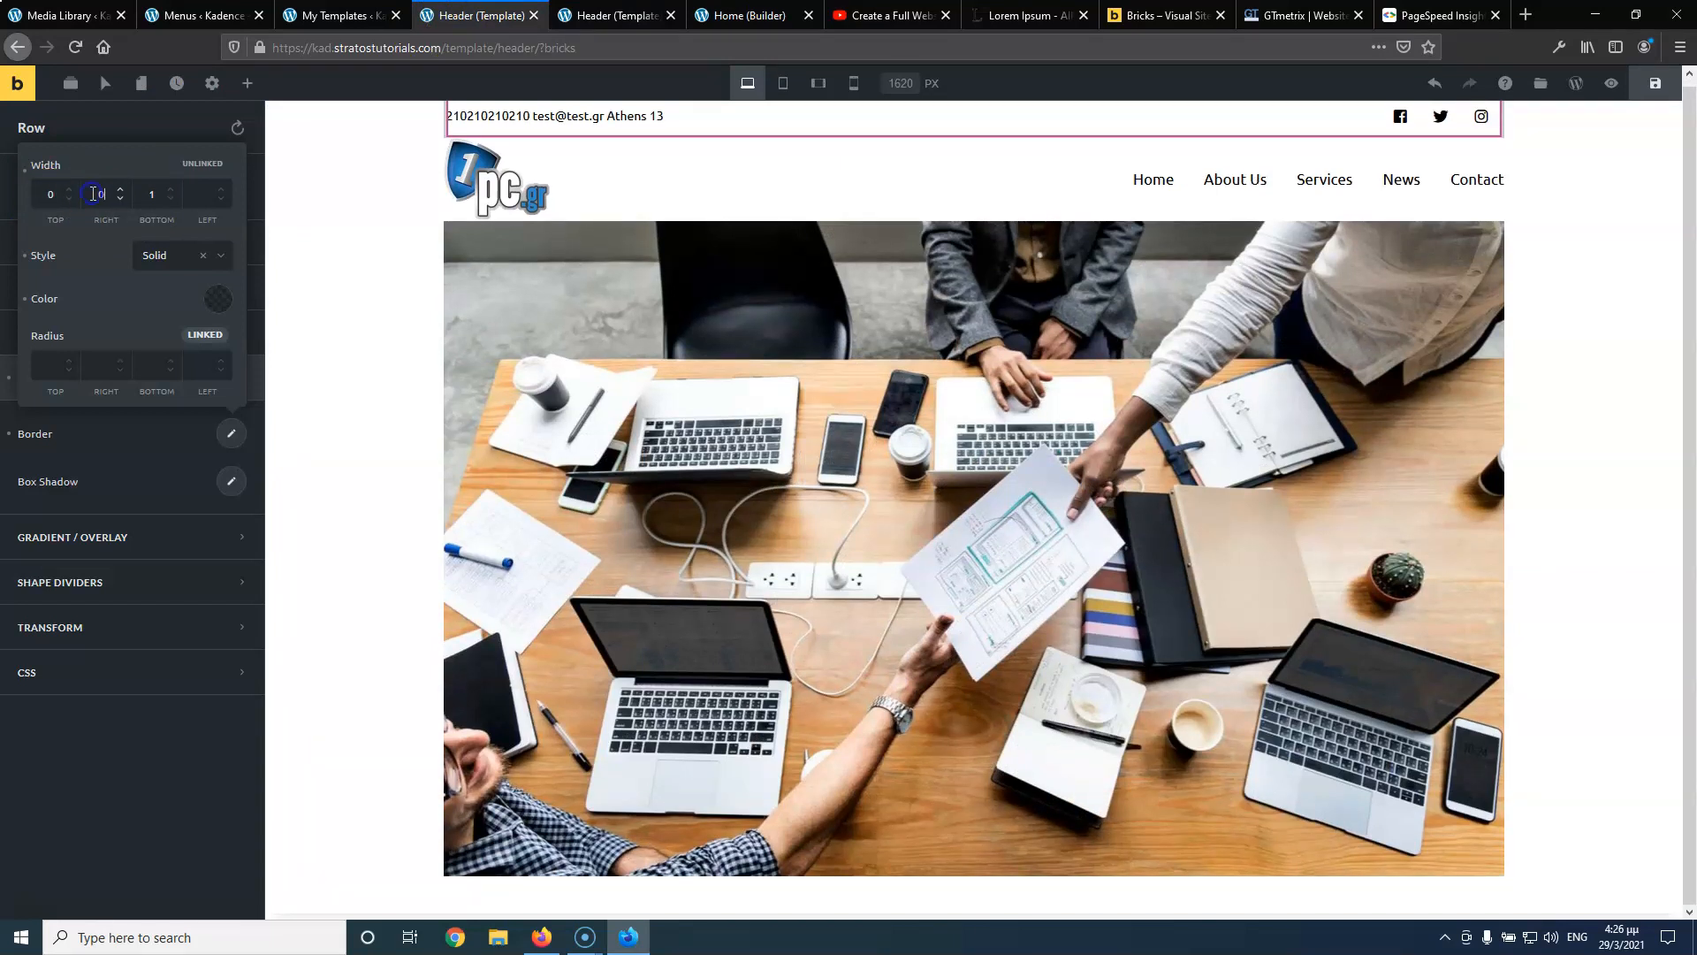
{"action": "type", "text": "0"}
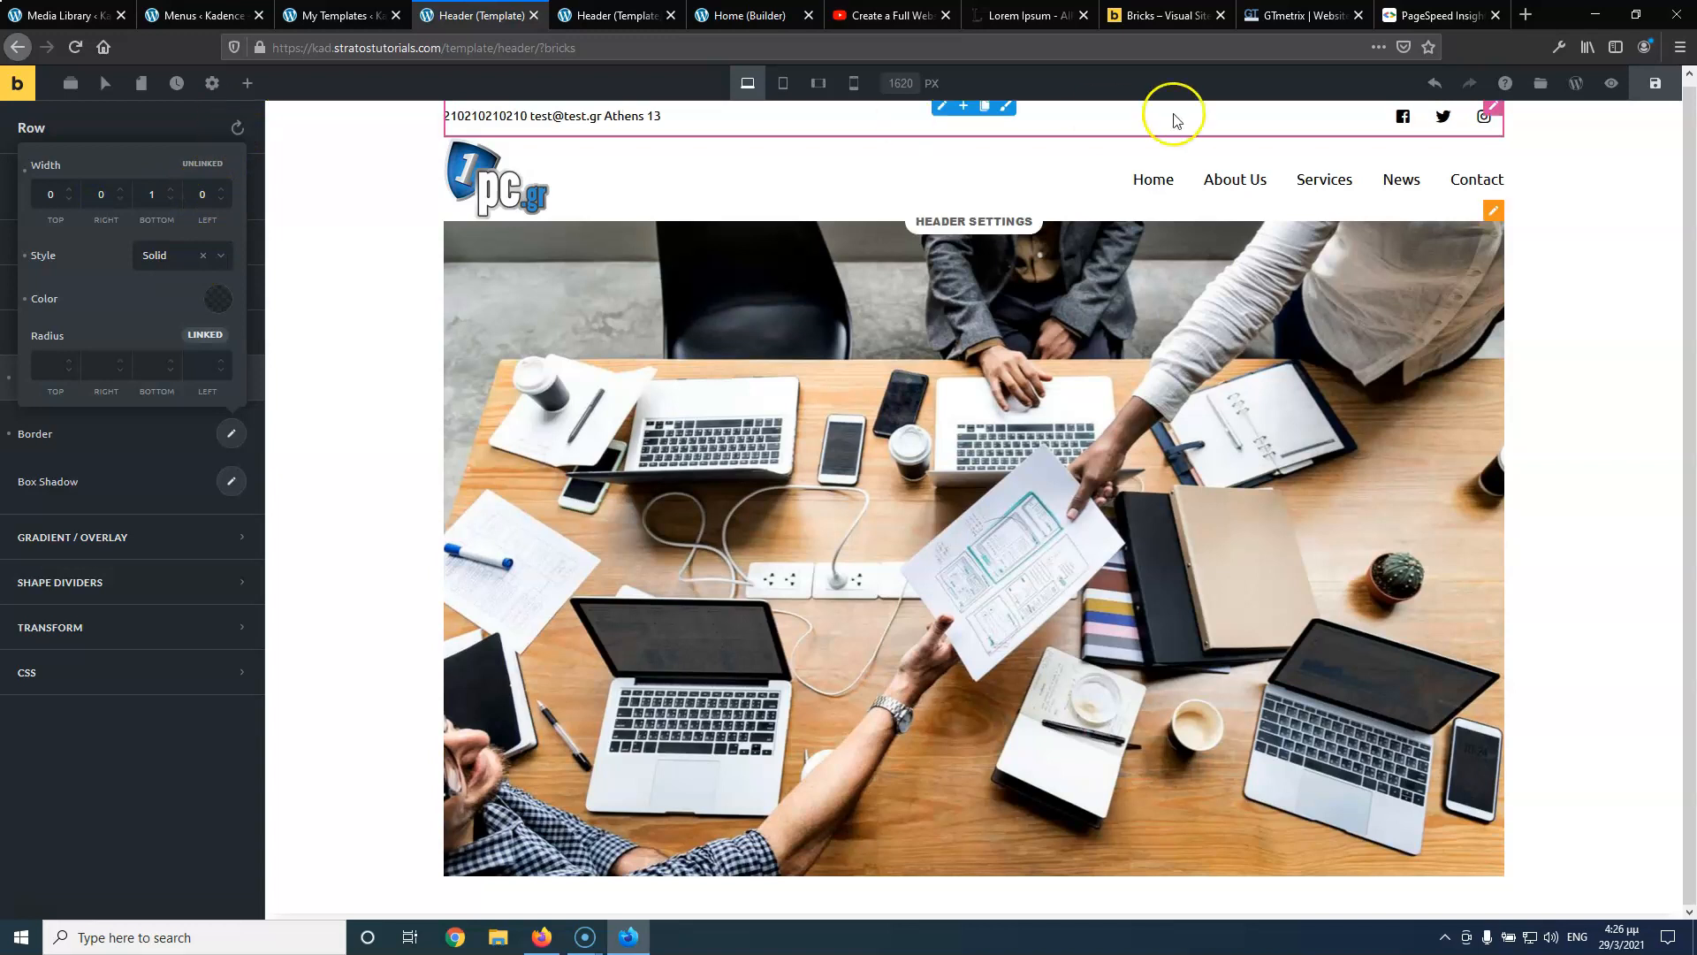
{"action": "left_click", "coordinate": [1647, 84]}
{"action": "left_click", "coordinate": [588, 12]}
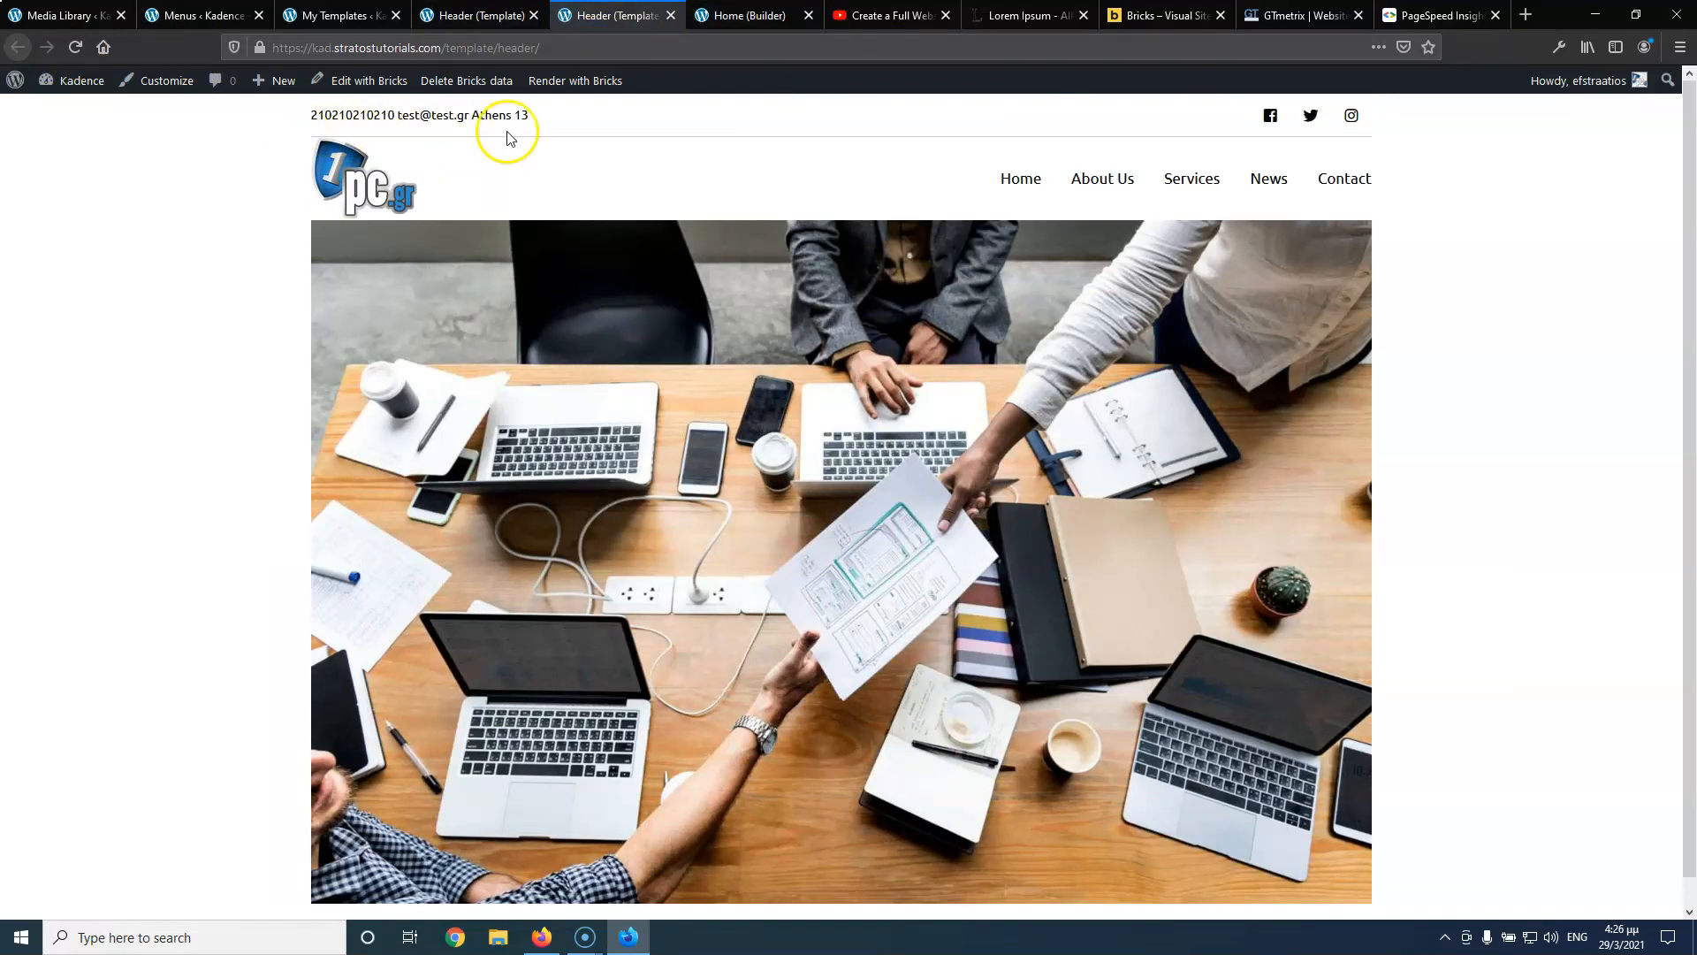
{"action": "left_click", "coordinate": [469, 16]}
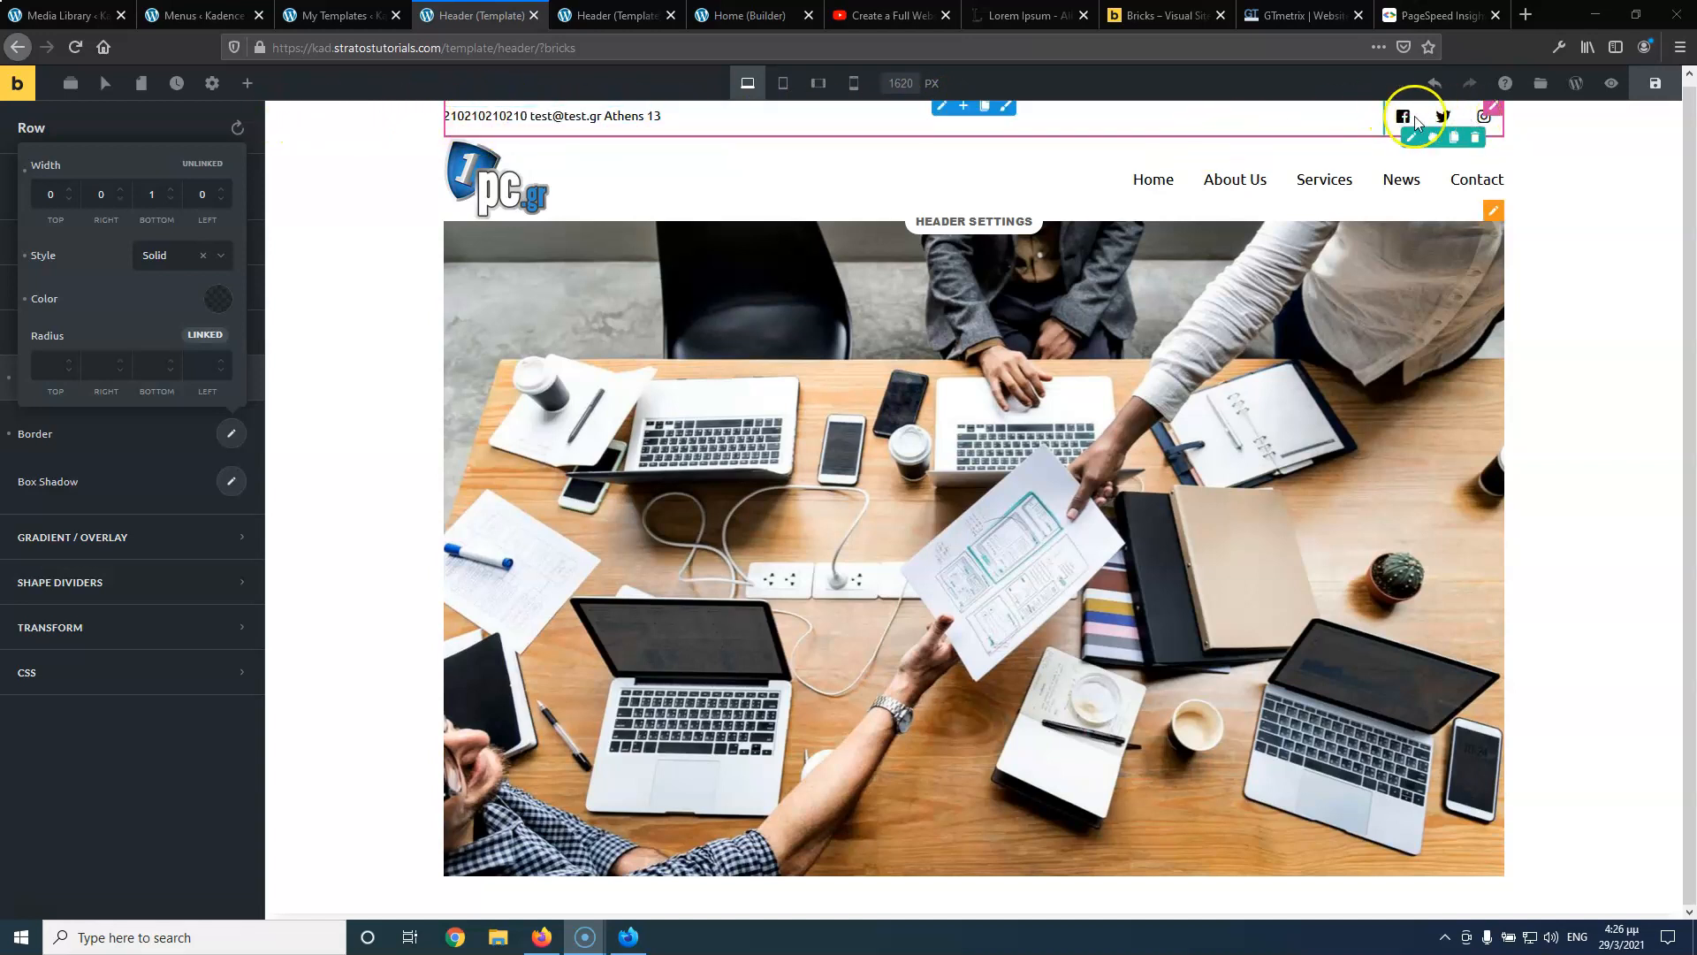
Review the top bar column's width setting, then insert a new empty section below the header row
{"action": "left_click", "coordinate": [943, 109]}
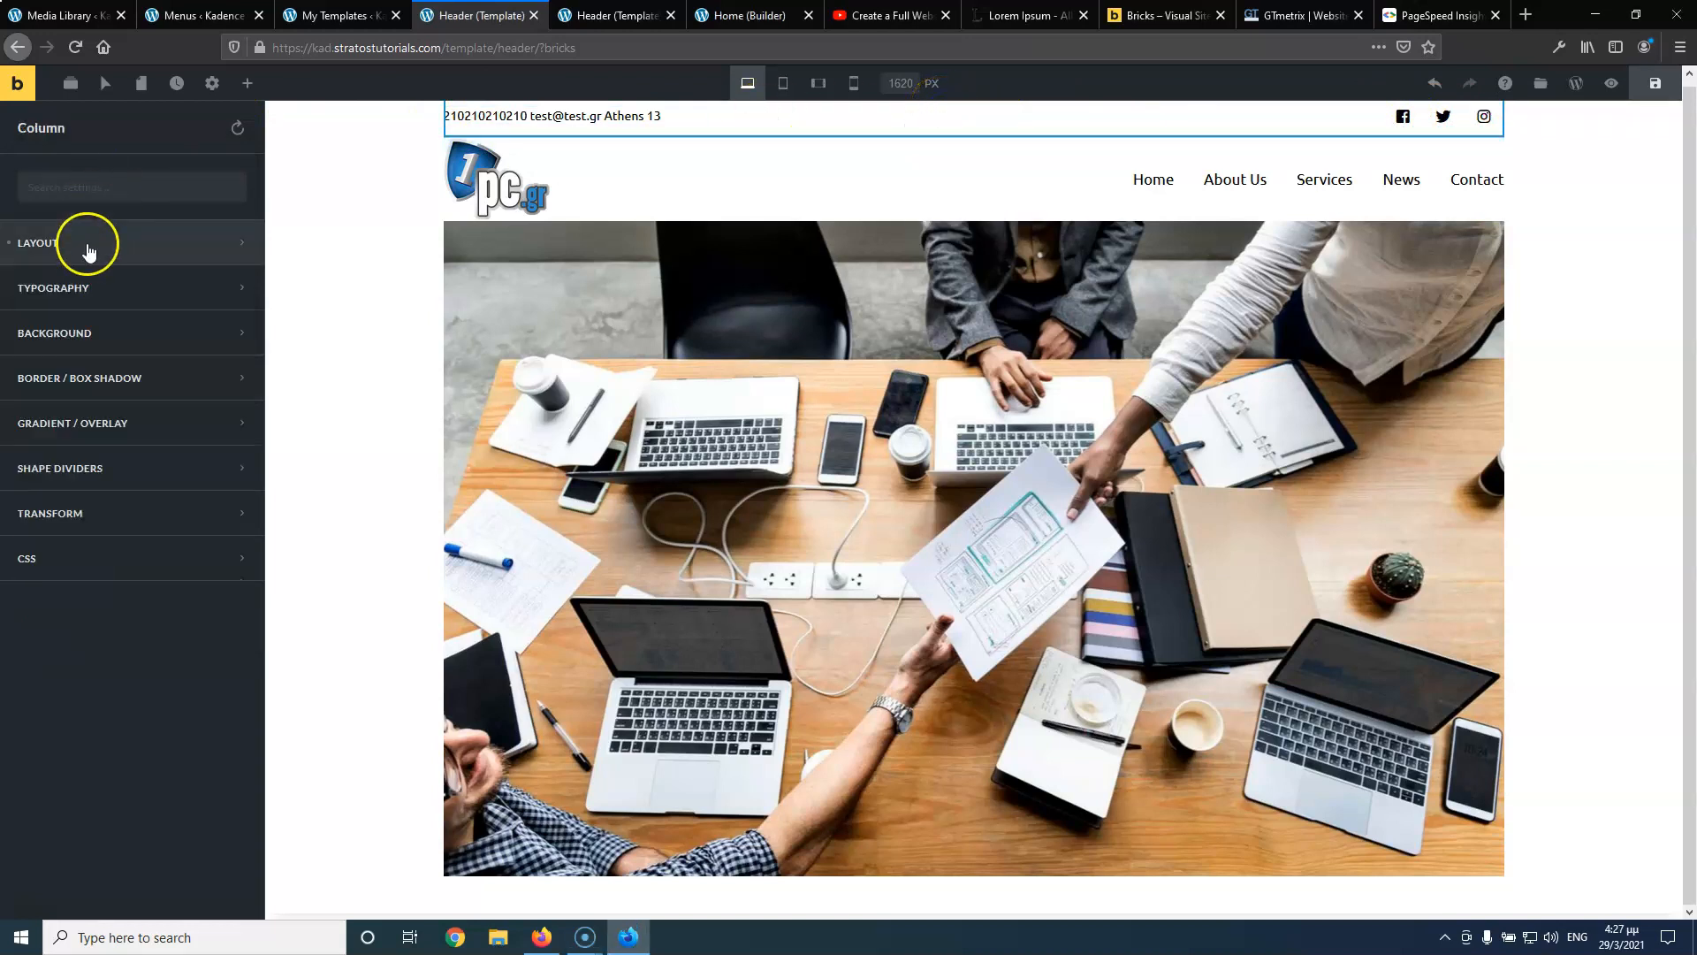
{"action": "left_click", "coordinate": [85, 245]}
{"action": "scroll", "coordinate": [111, 522], "scroll_direction": "down", "scroll_amount": 1}
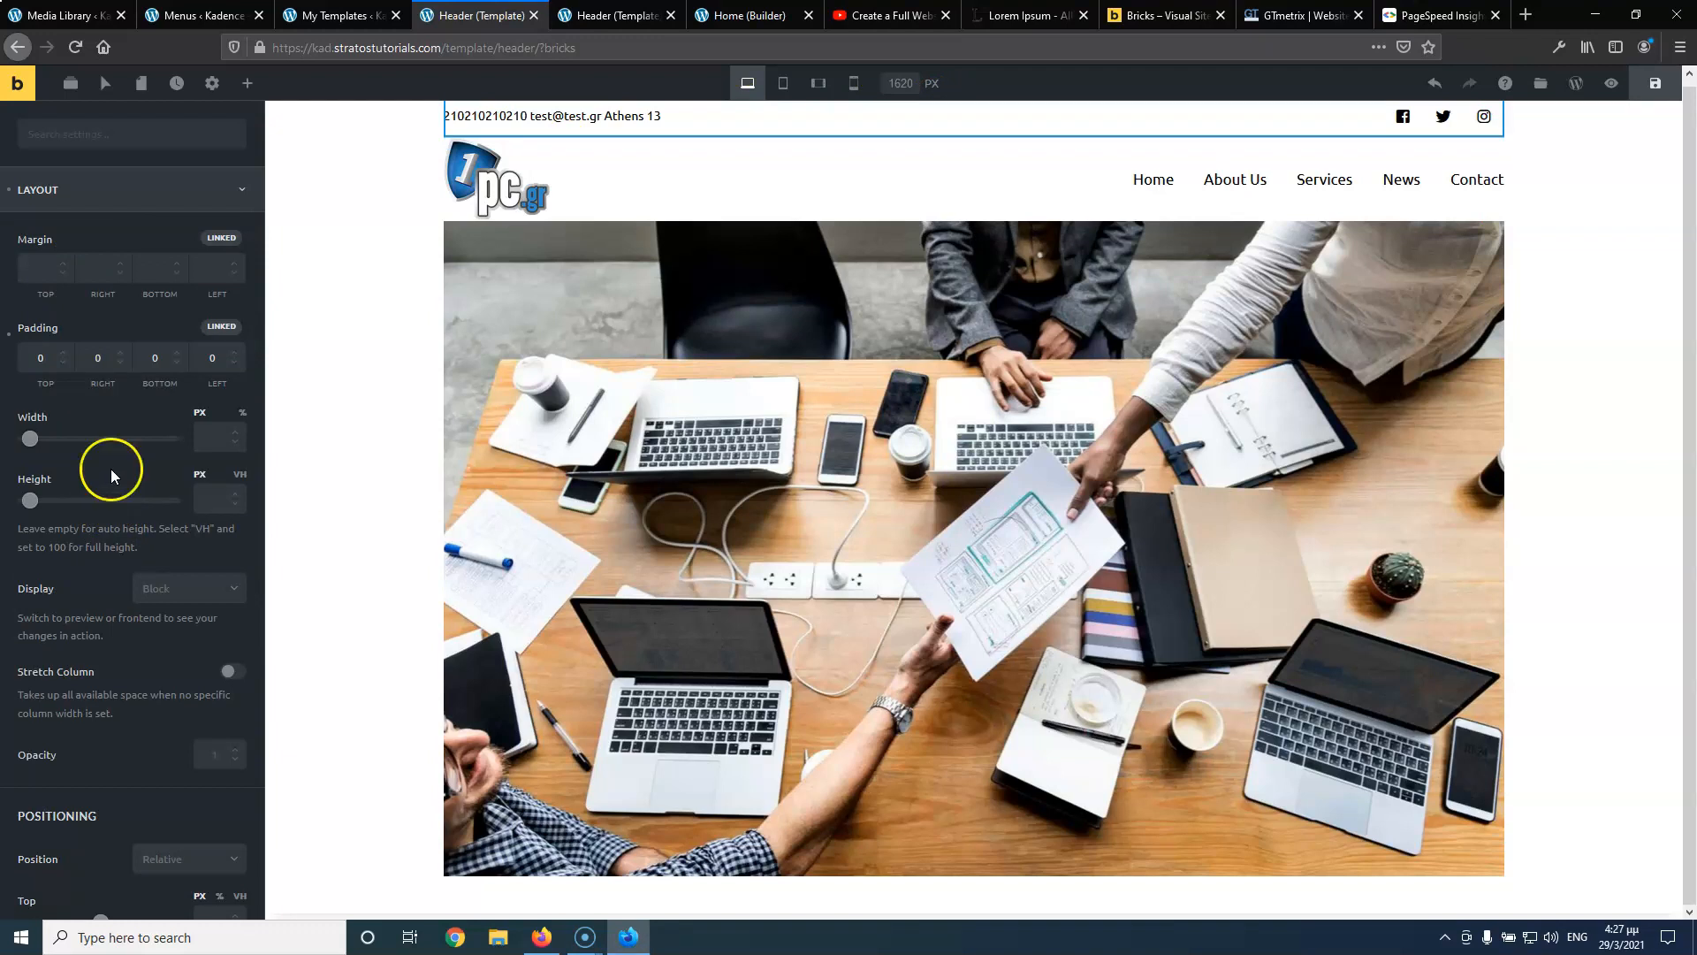
{"action": "left_click", "coordinate": [213, 437]}
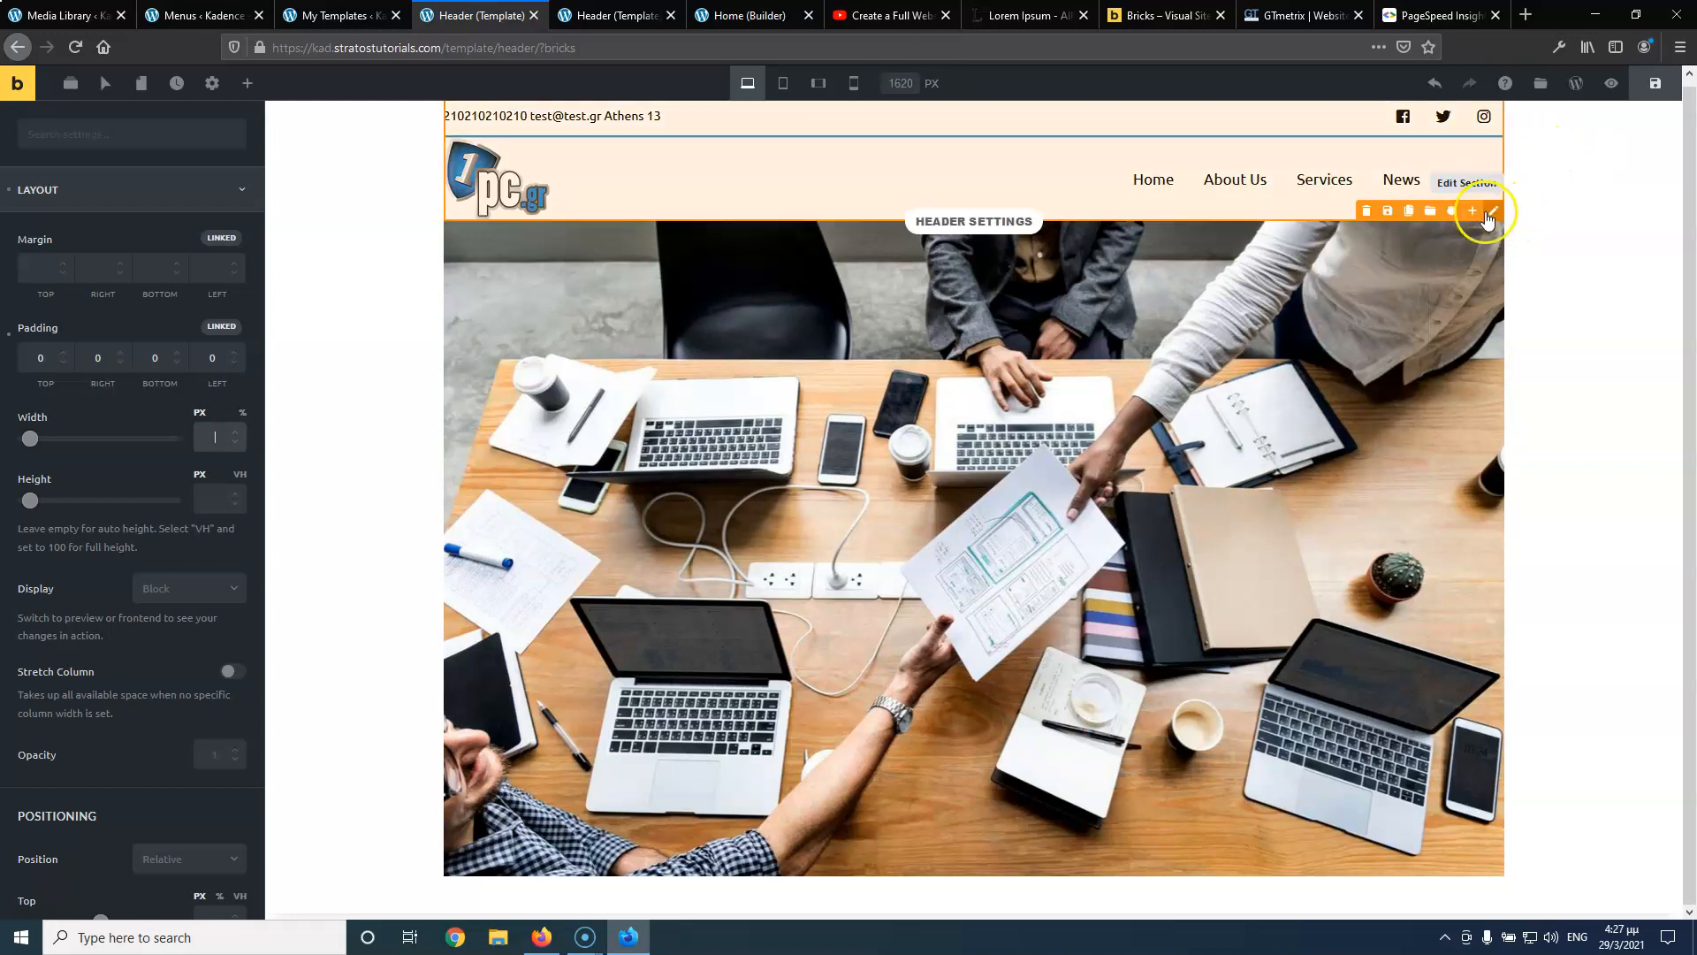
{"action": "left_click", "coordinate": [1492, 214]}
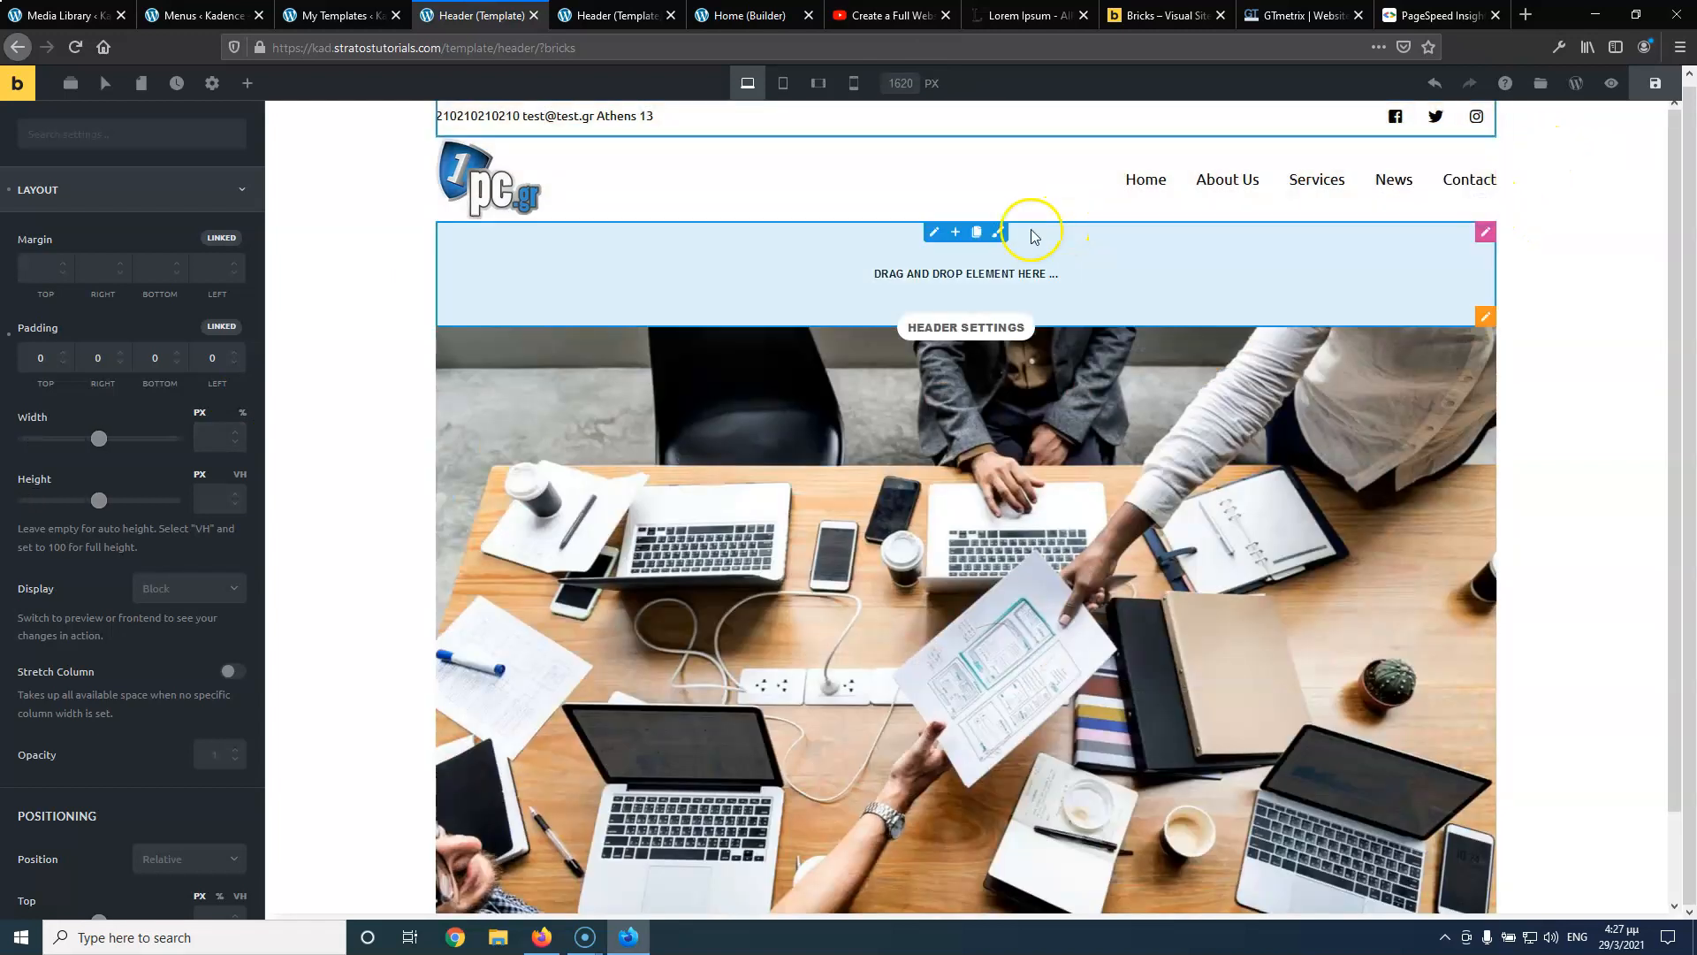
Move the empty section above the header content and enable Full Width Section
{"action": "mouse_move", "coordinate": [1472, 316]}
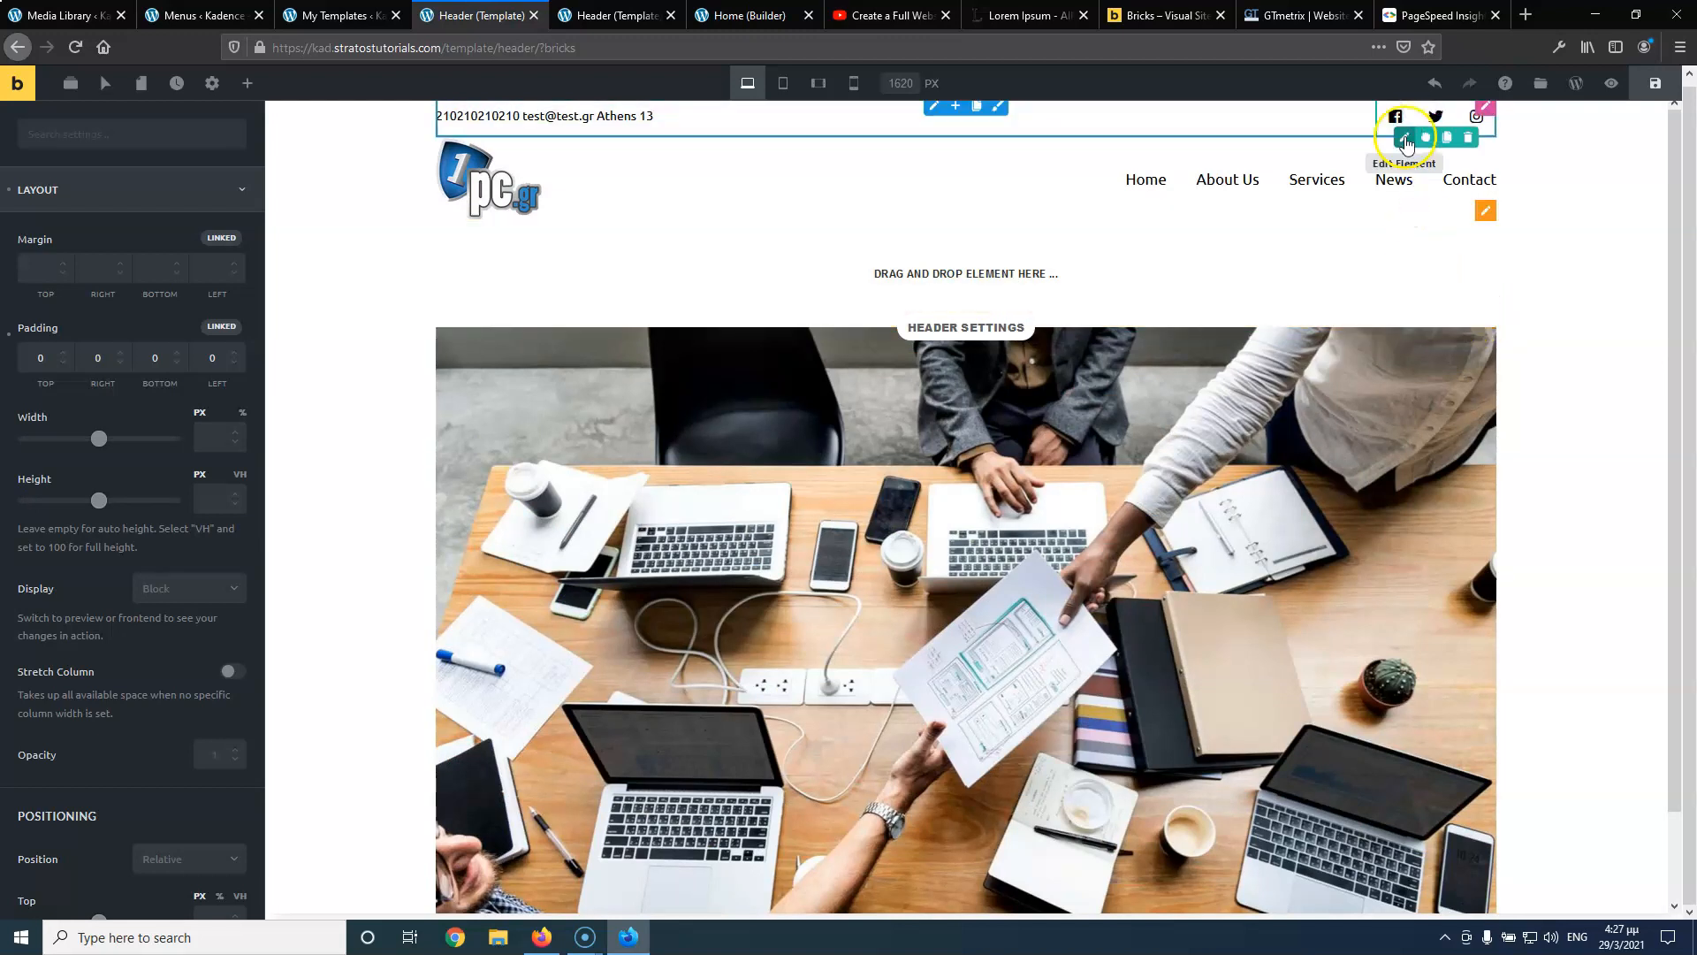
{"action": "mouse_move", "coordinate": [1481, 223]}
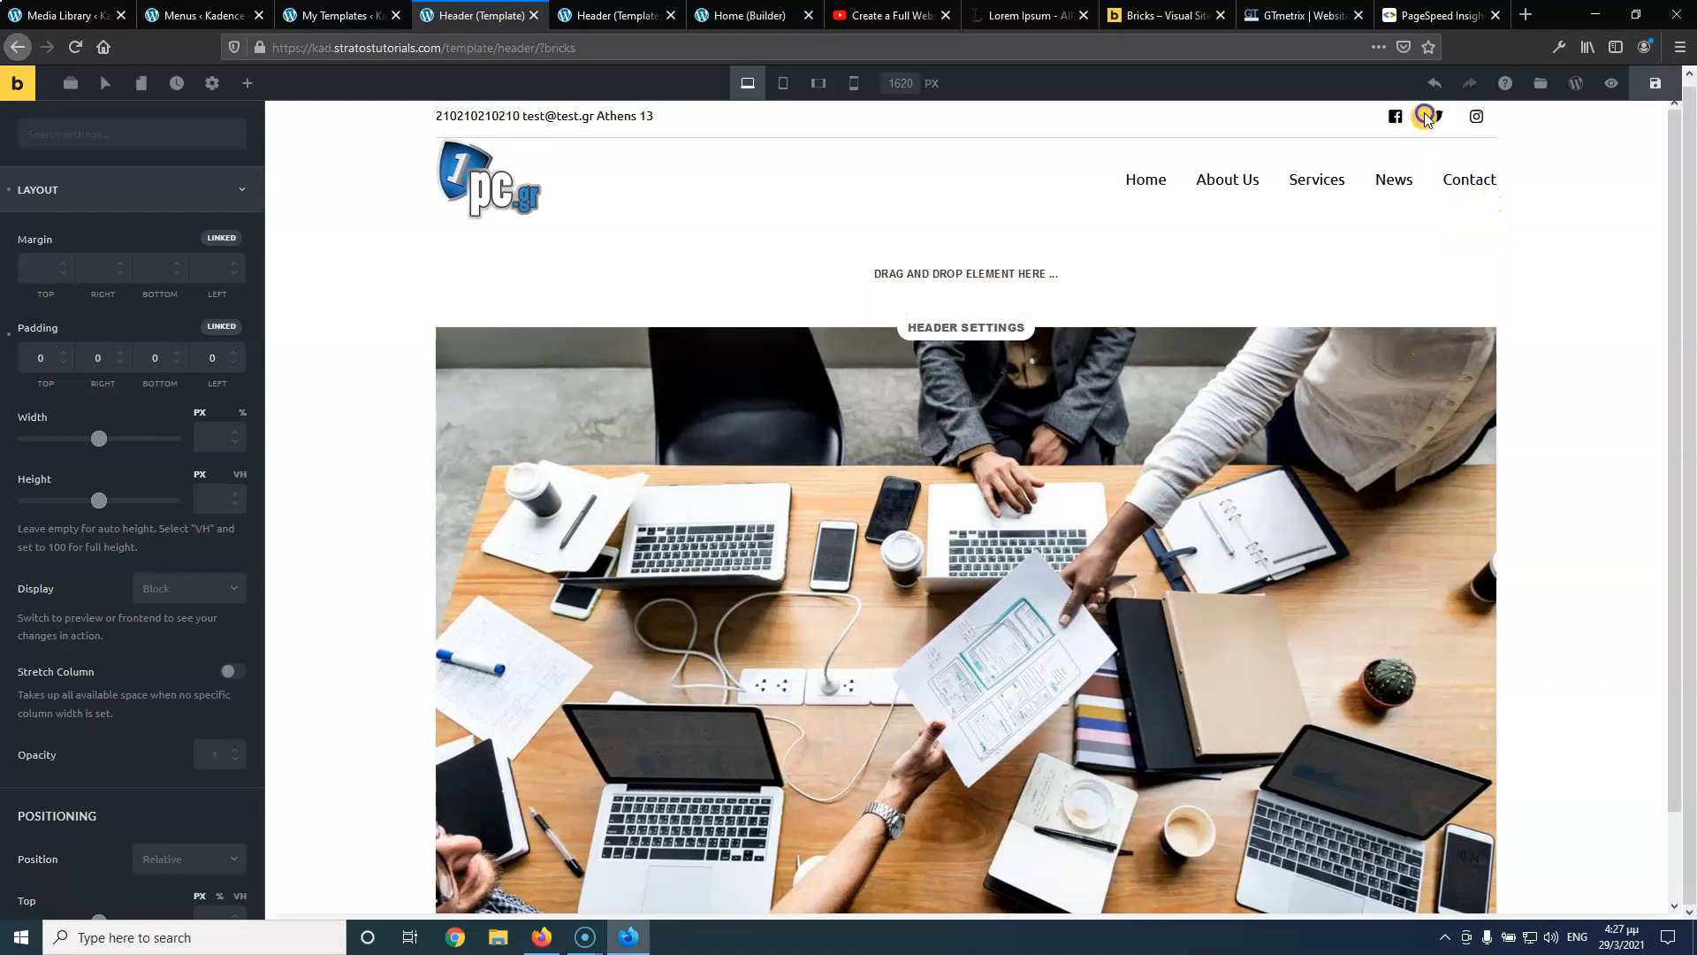
{"action": "mouse_move", "coordinate": [1425, 115]}
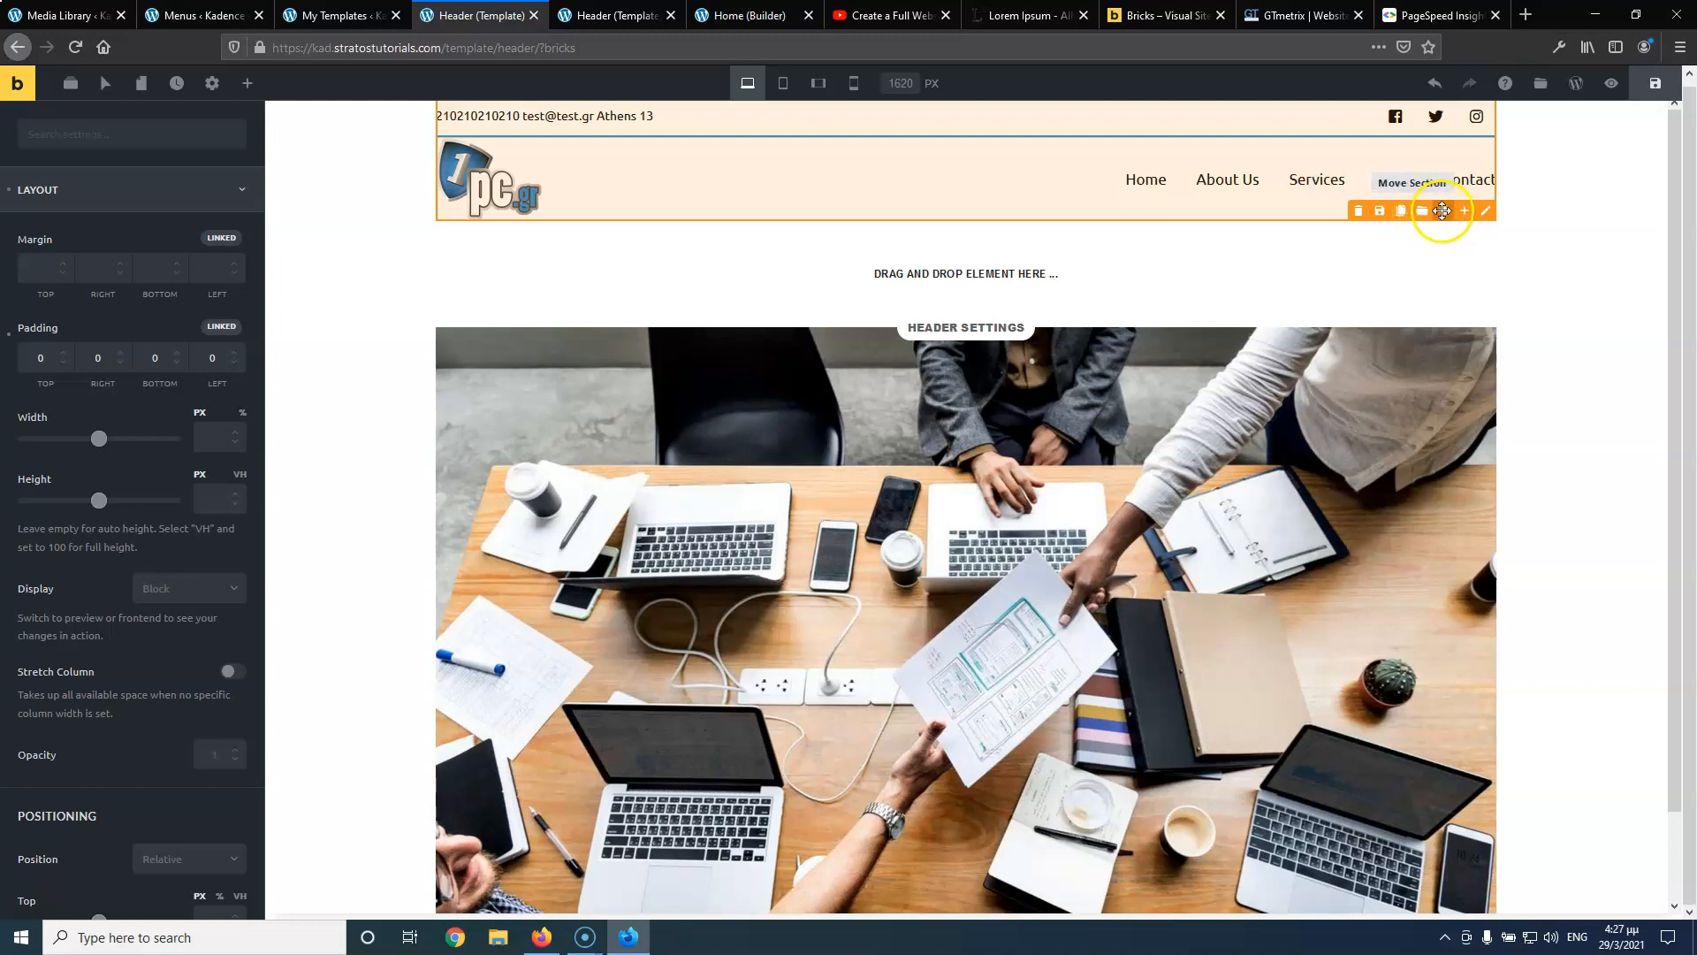
{"action": "left_click", "coordinate": [1443, 210]}
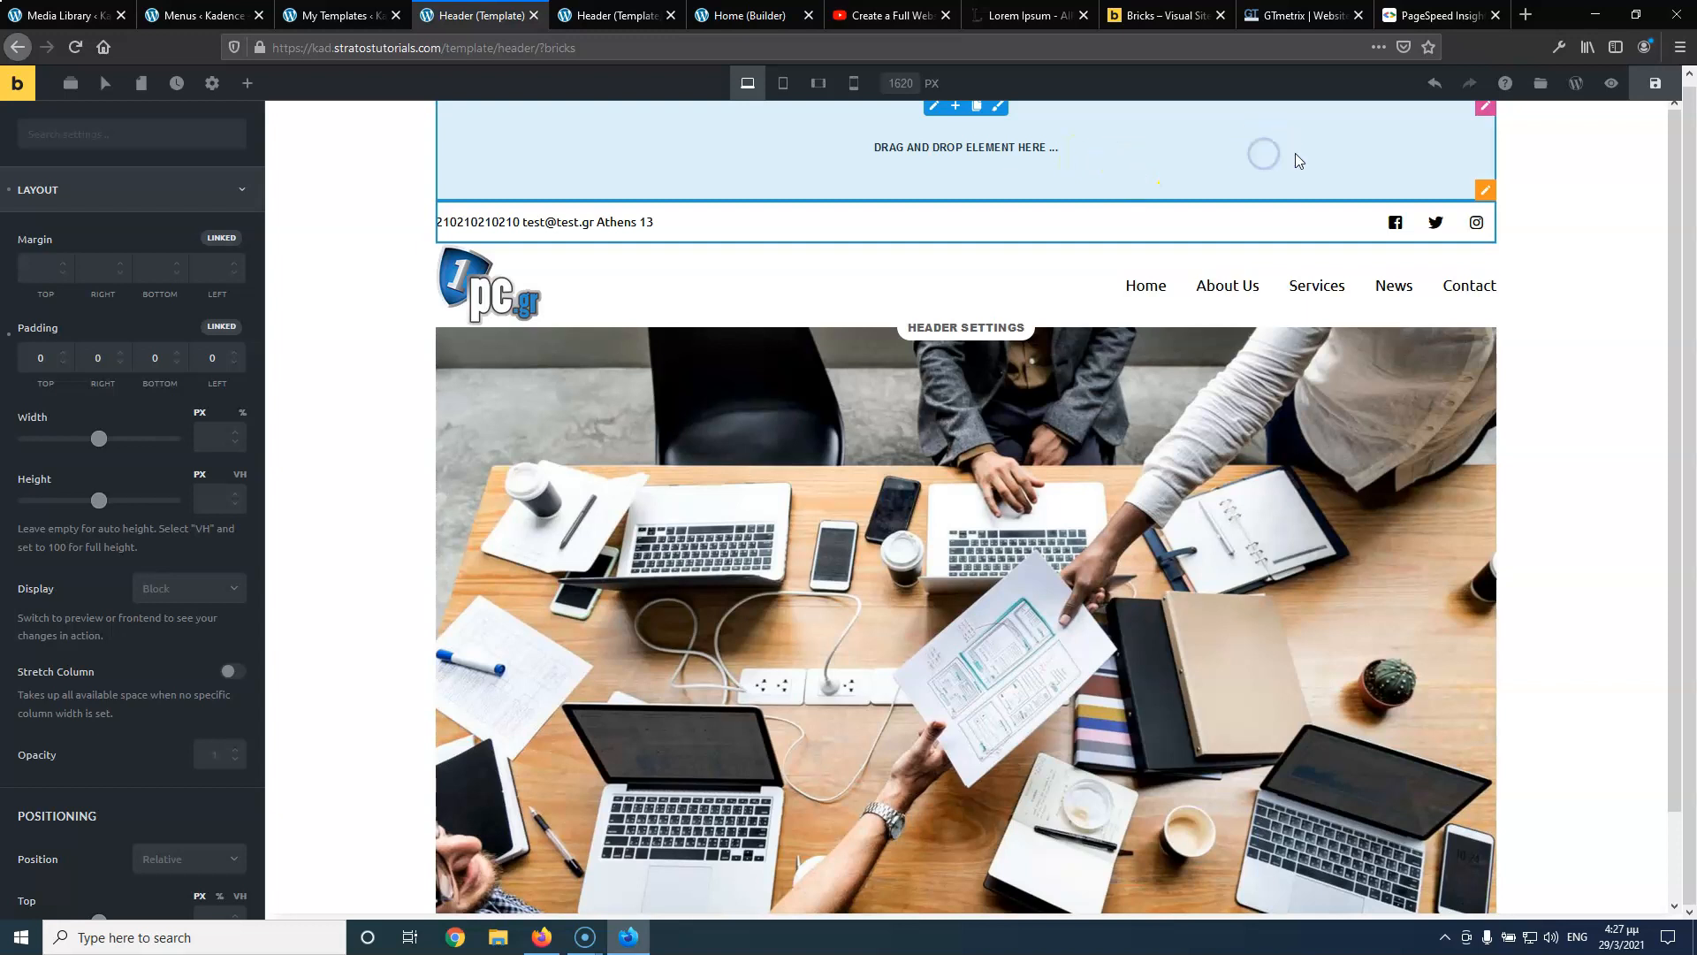
{"action": "left_click", "coordinate": [1491, 190]}
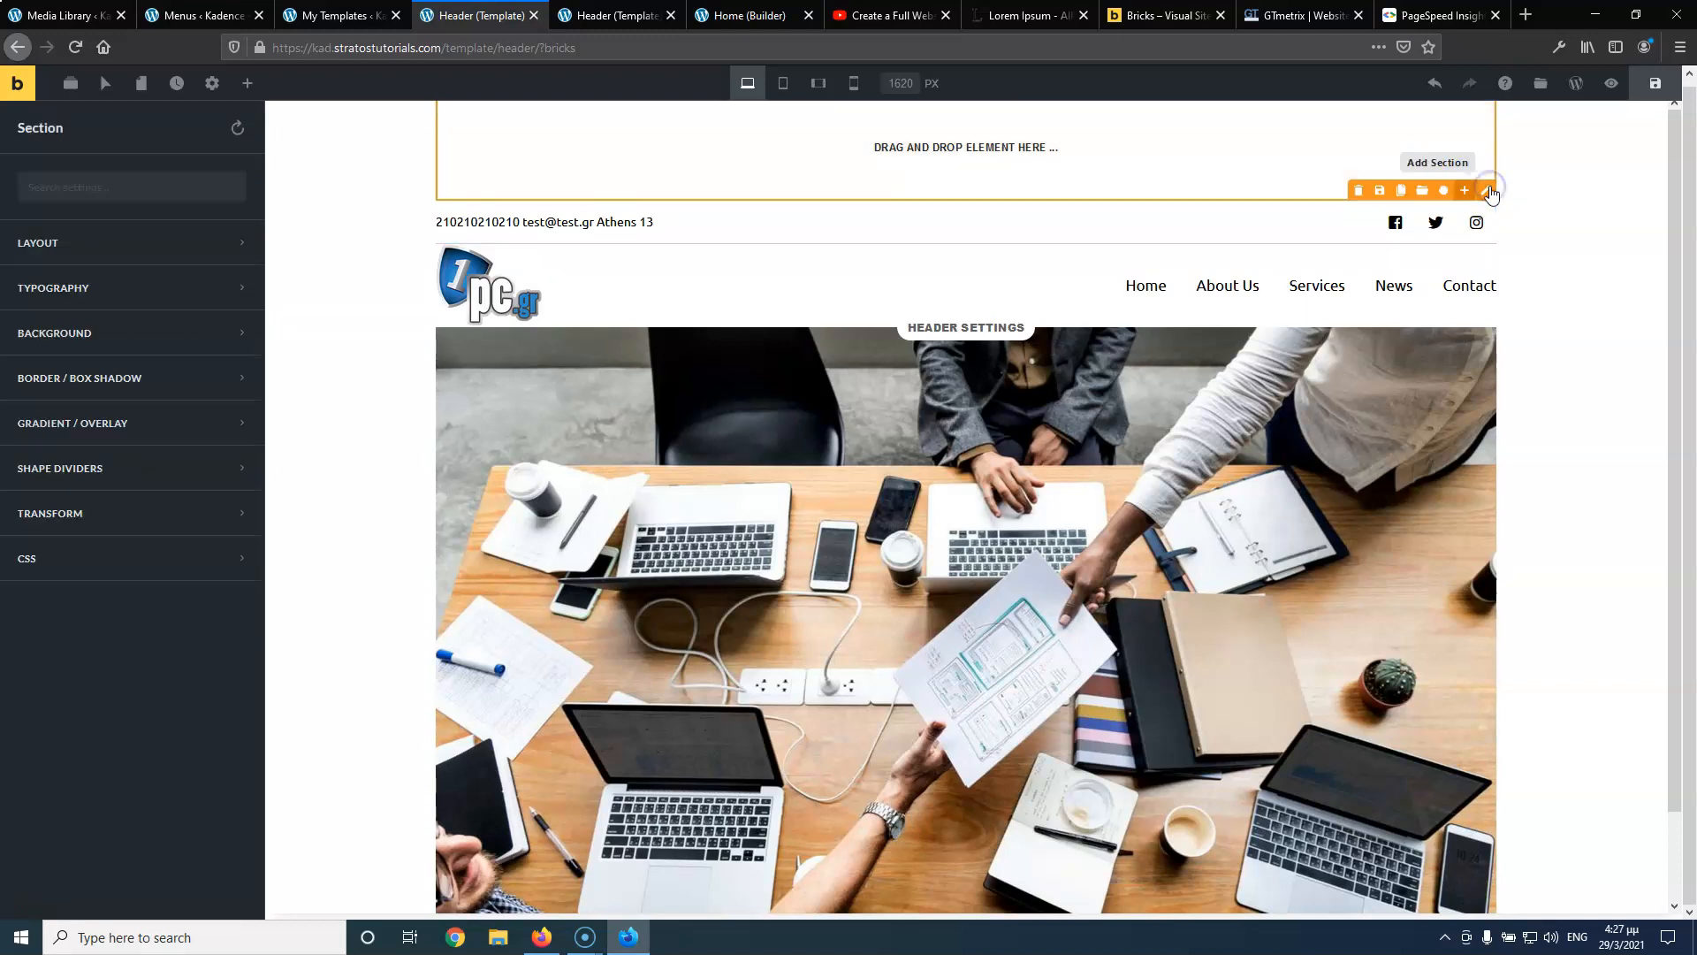
{"action": "left_click", "coordinate": [137, 247]}
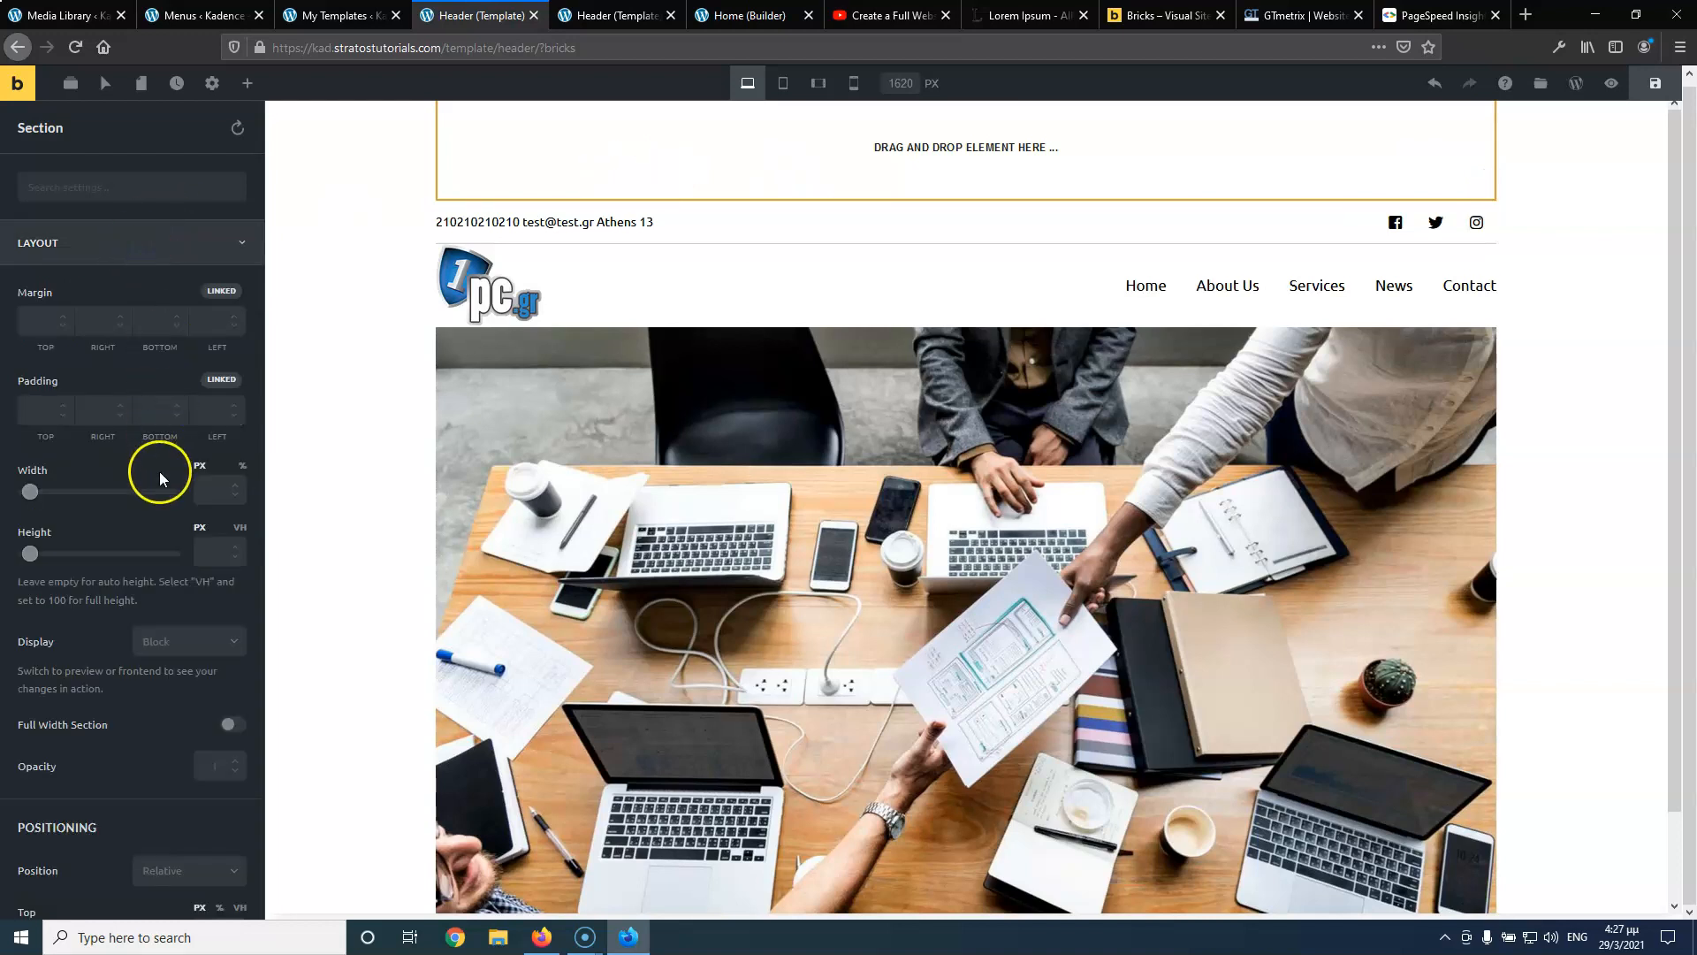
{"action": "left_click", "coordinate": [235, 727]}
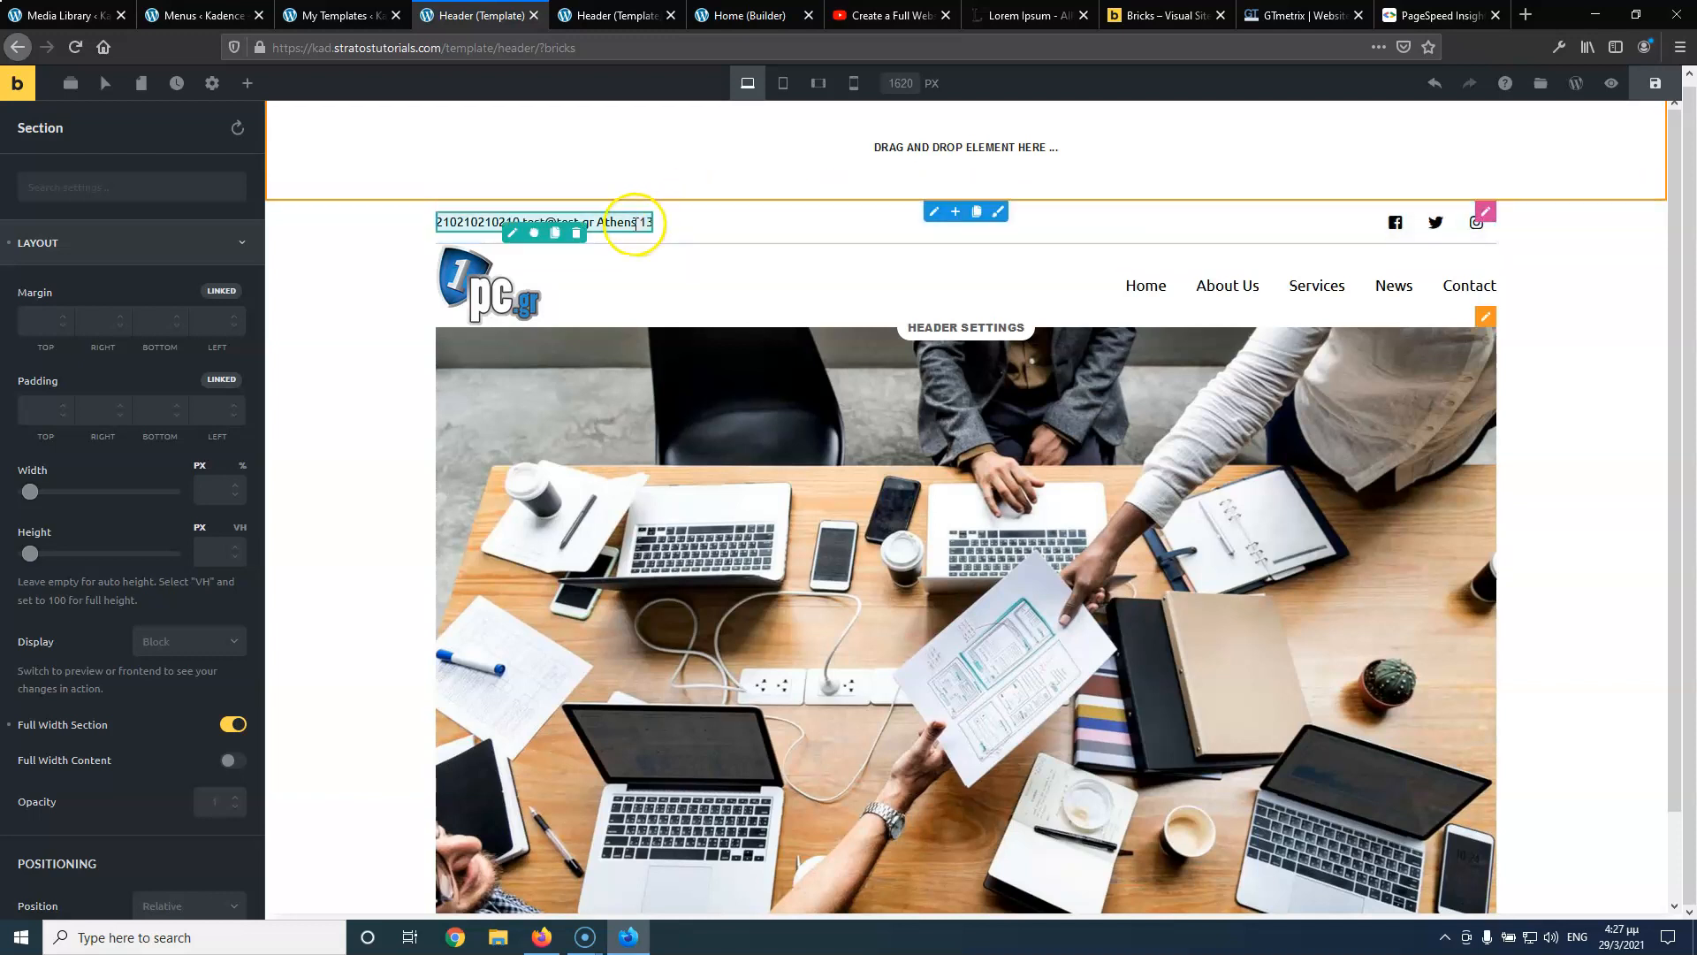
Drag the contact text and social icons into the top section and delete the leftover empty section
{"action": "left_click_drag", "start_coordinate": [534, 233], "coordinate": [793, 157]}
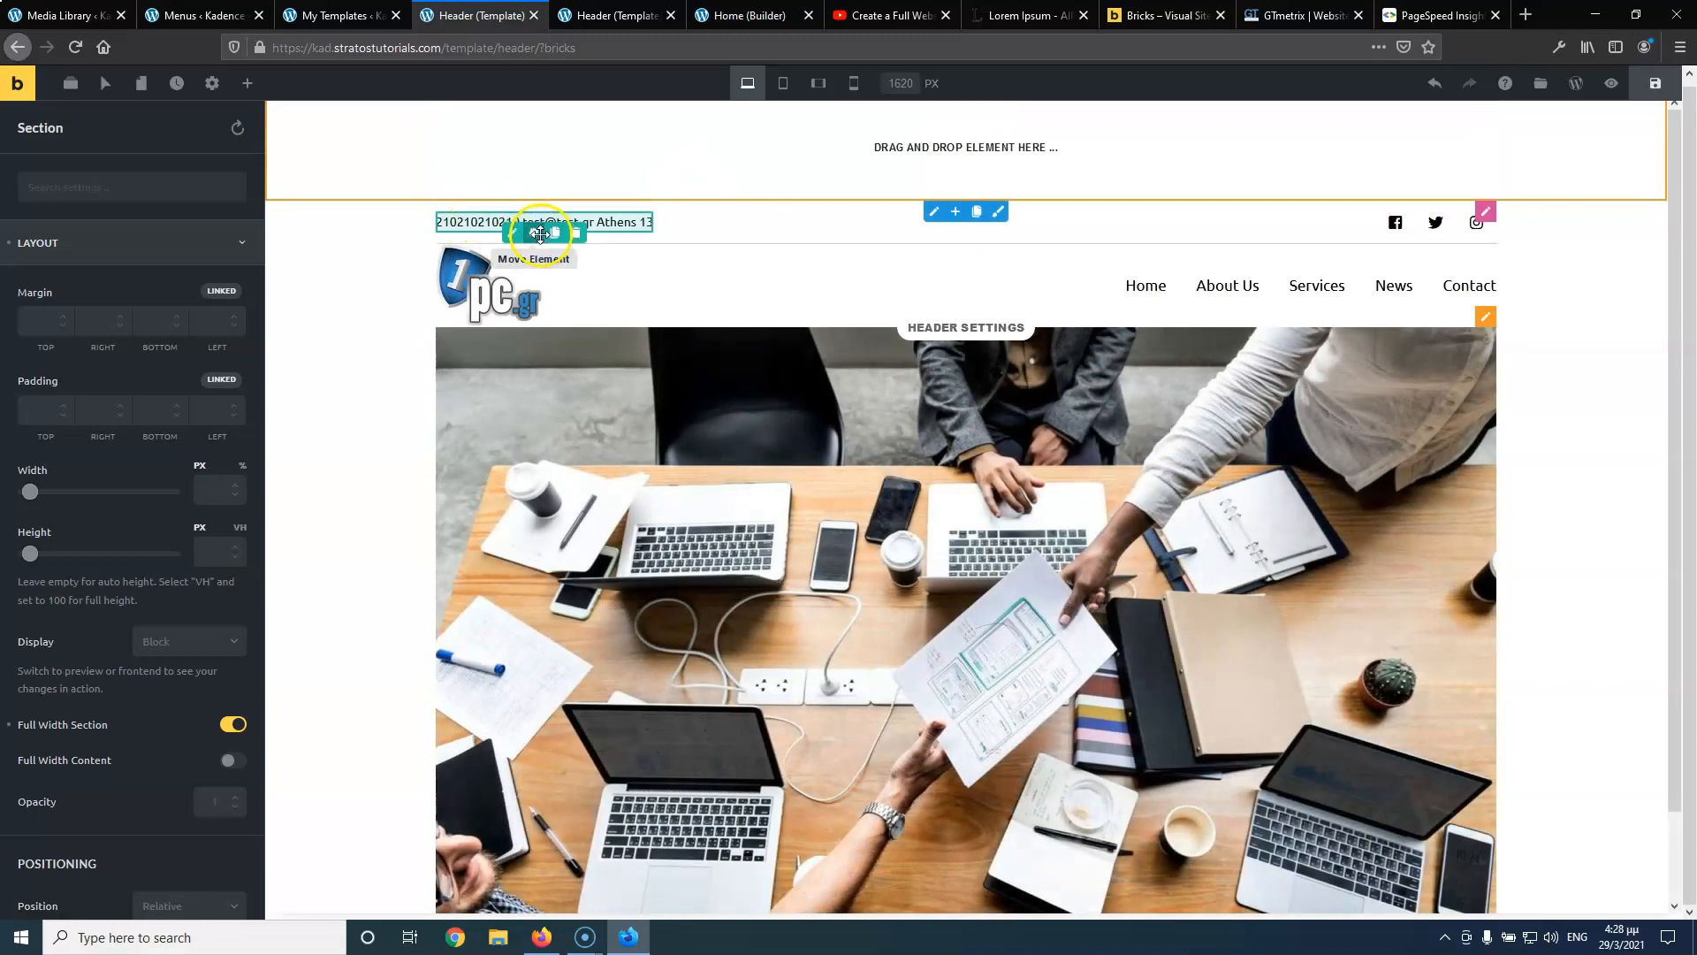
{"action": "left_click_drag", "start_coordinate": [540, 233], "coordinate": [653, 144]}
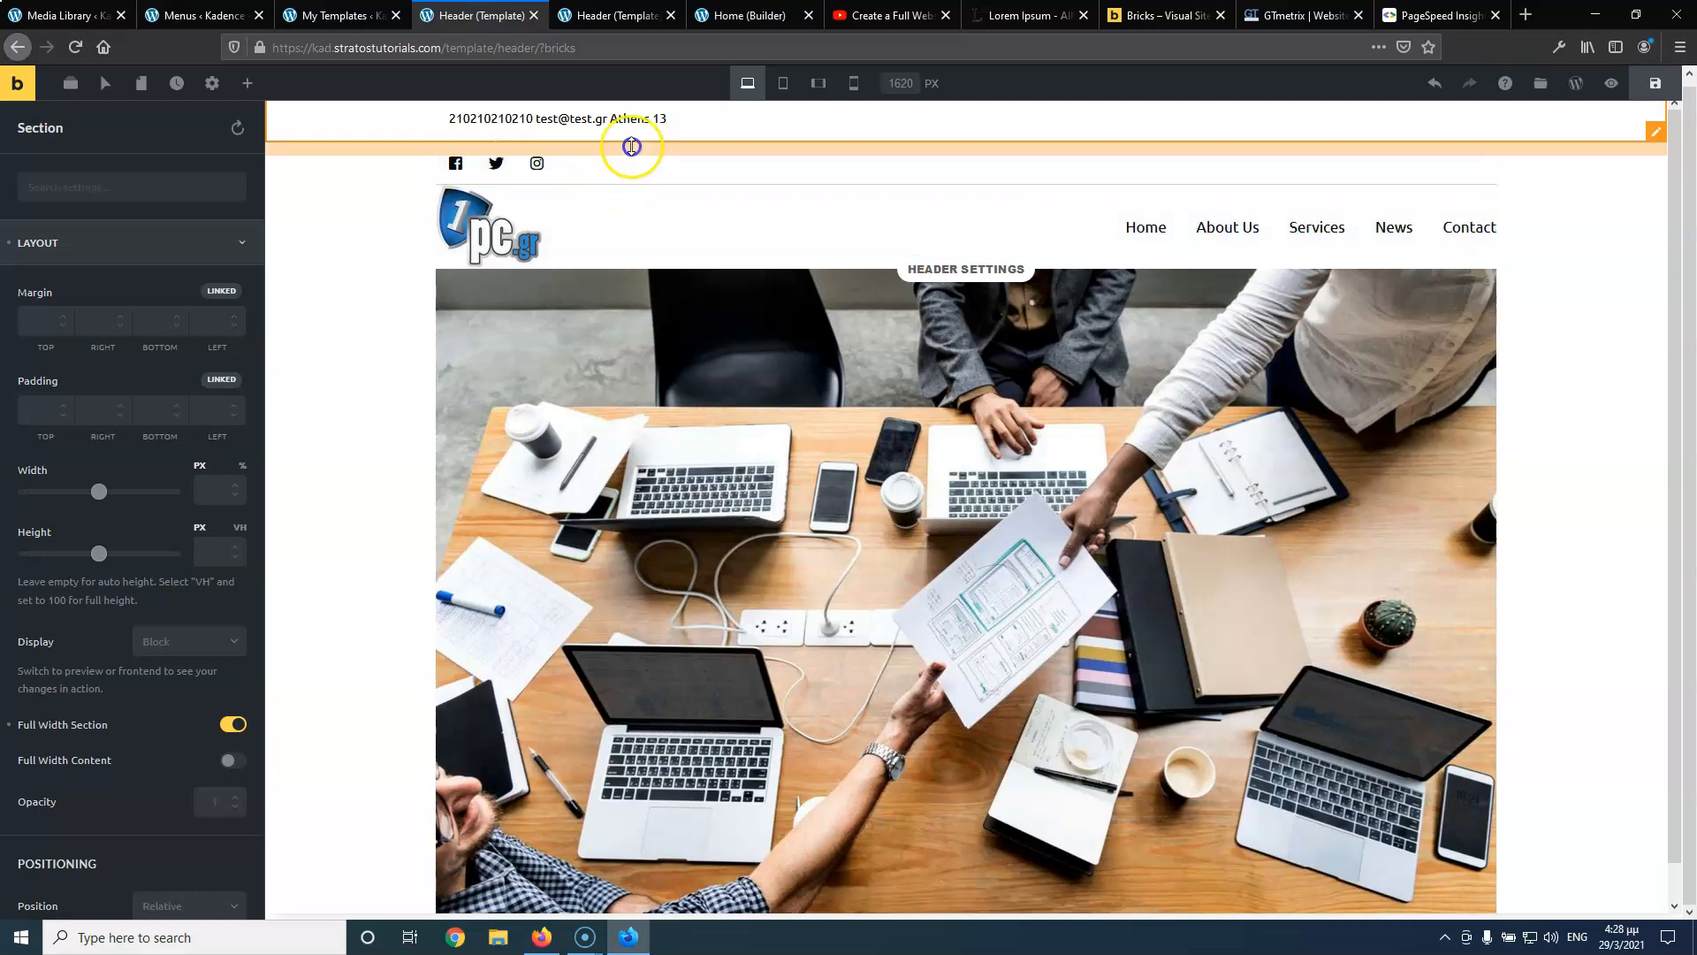
{"action": "left_click_drag", "start_coordinate": [463, 175], "coordinate": [720, 115]}
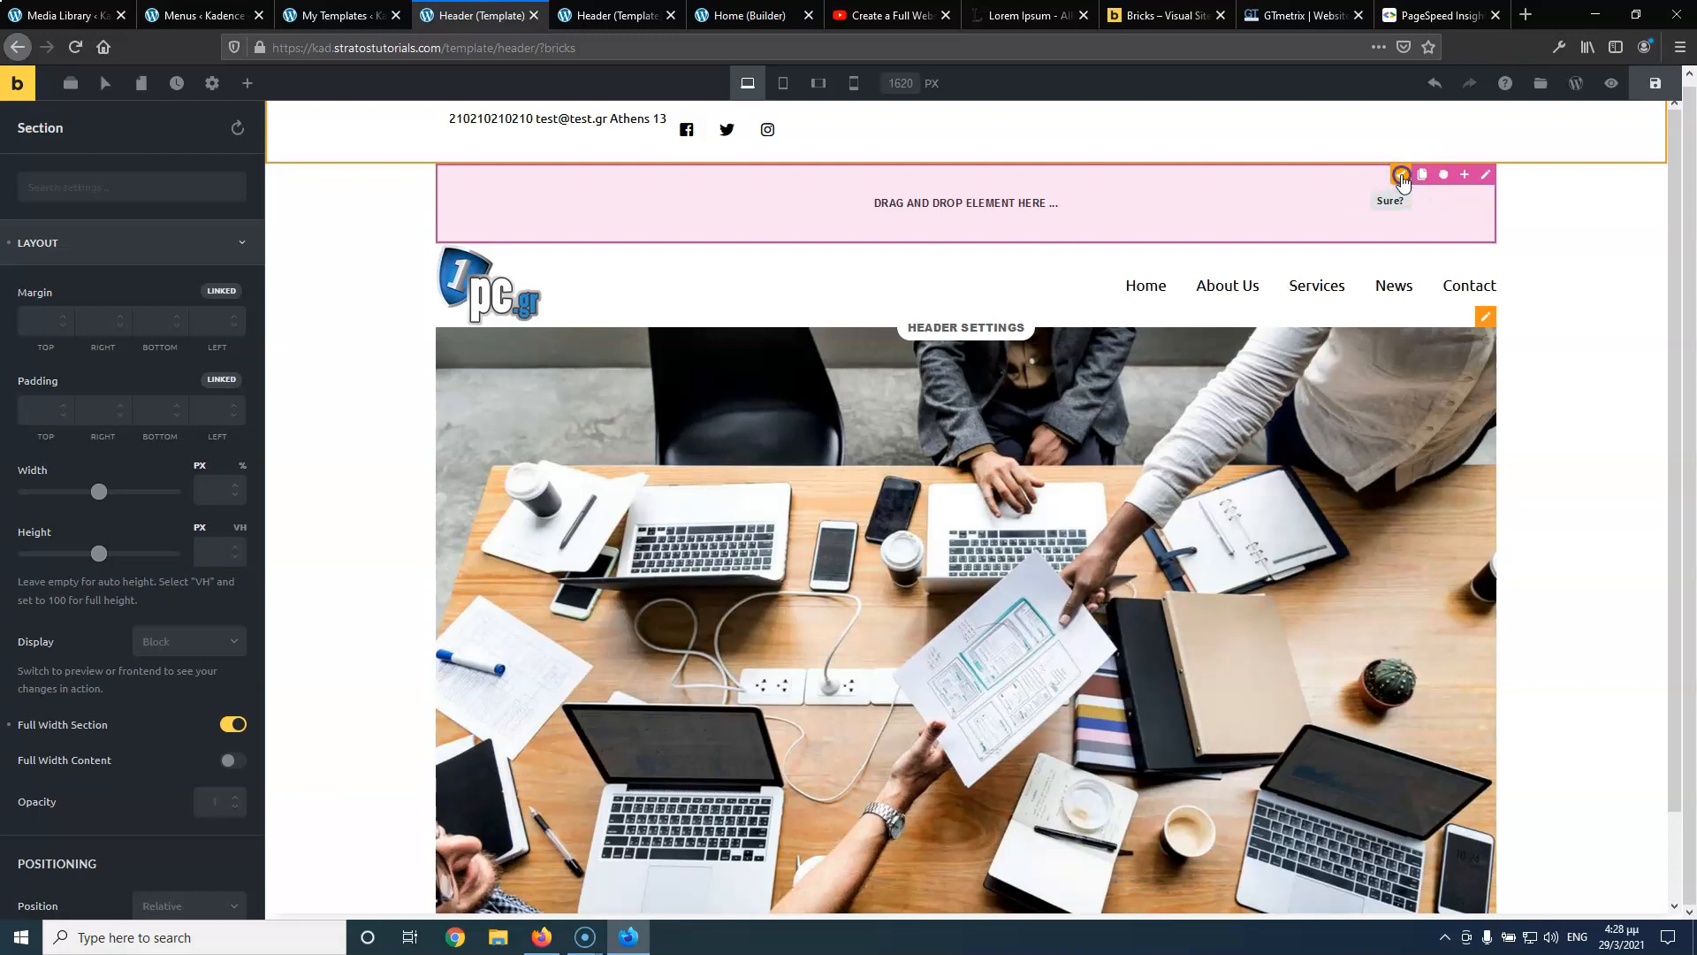
{"action": "left_click", "coordinate": [1401, 176]}
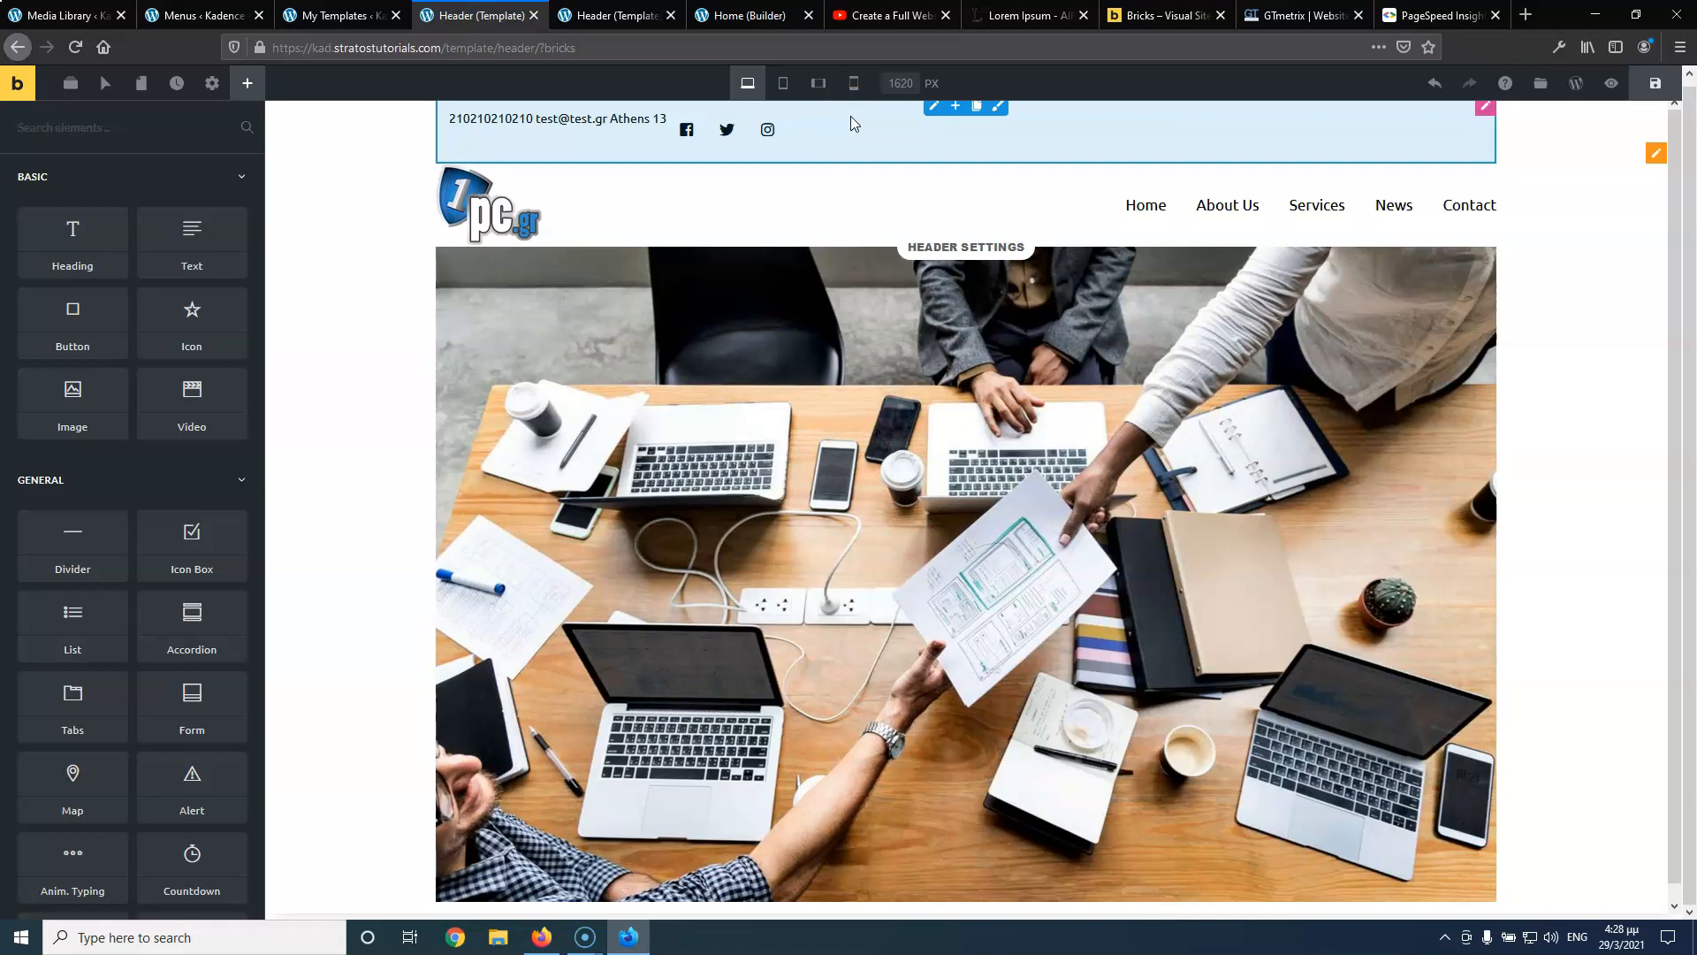
Set the top bar column's padding to 0
{"action": "left_click", "coordinate": [967, 122]}
{"action": "left_click", "coordinate": [953, 113]}
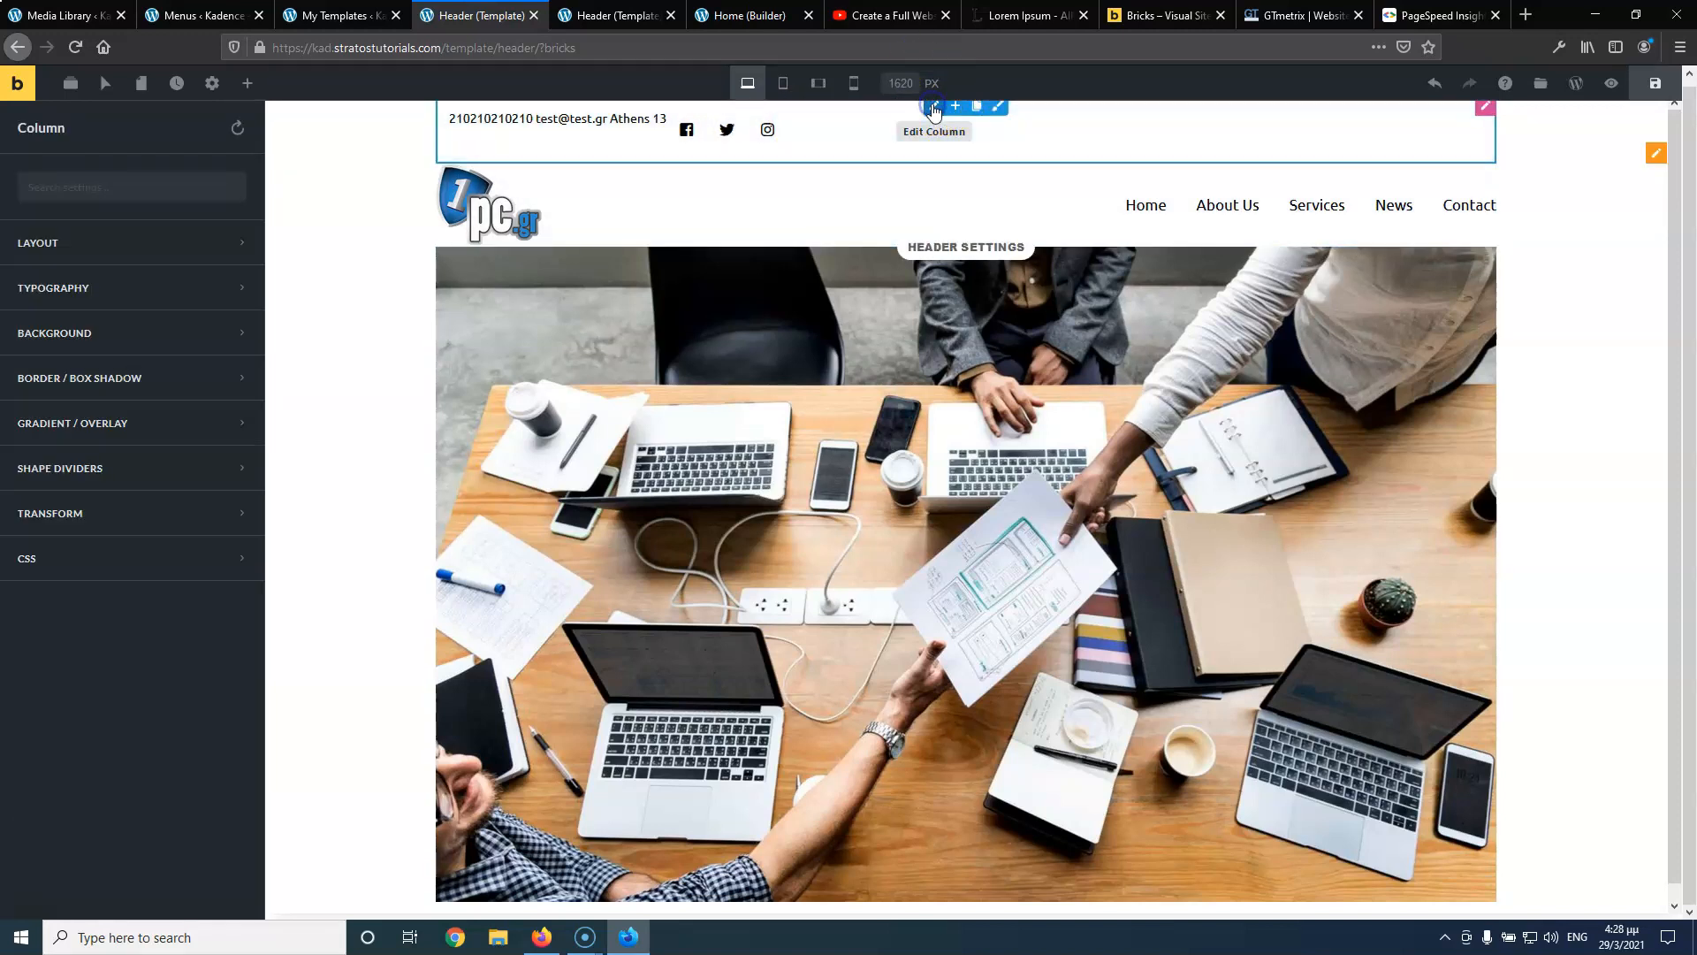
{"action": "left_click", "coordinate": [83, 256]}
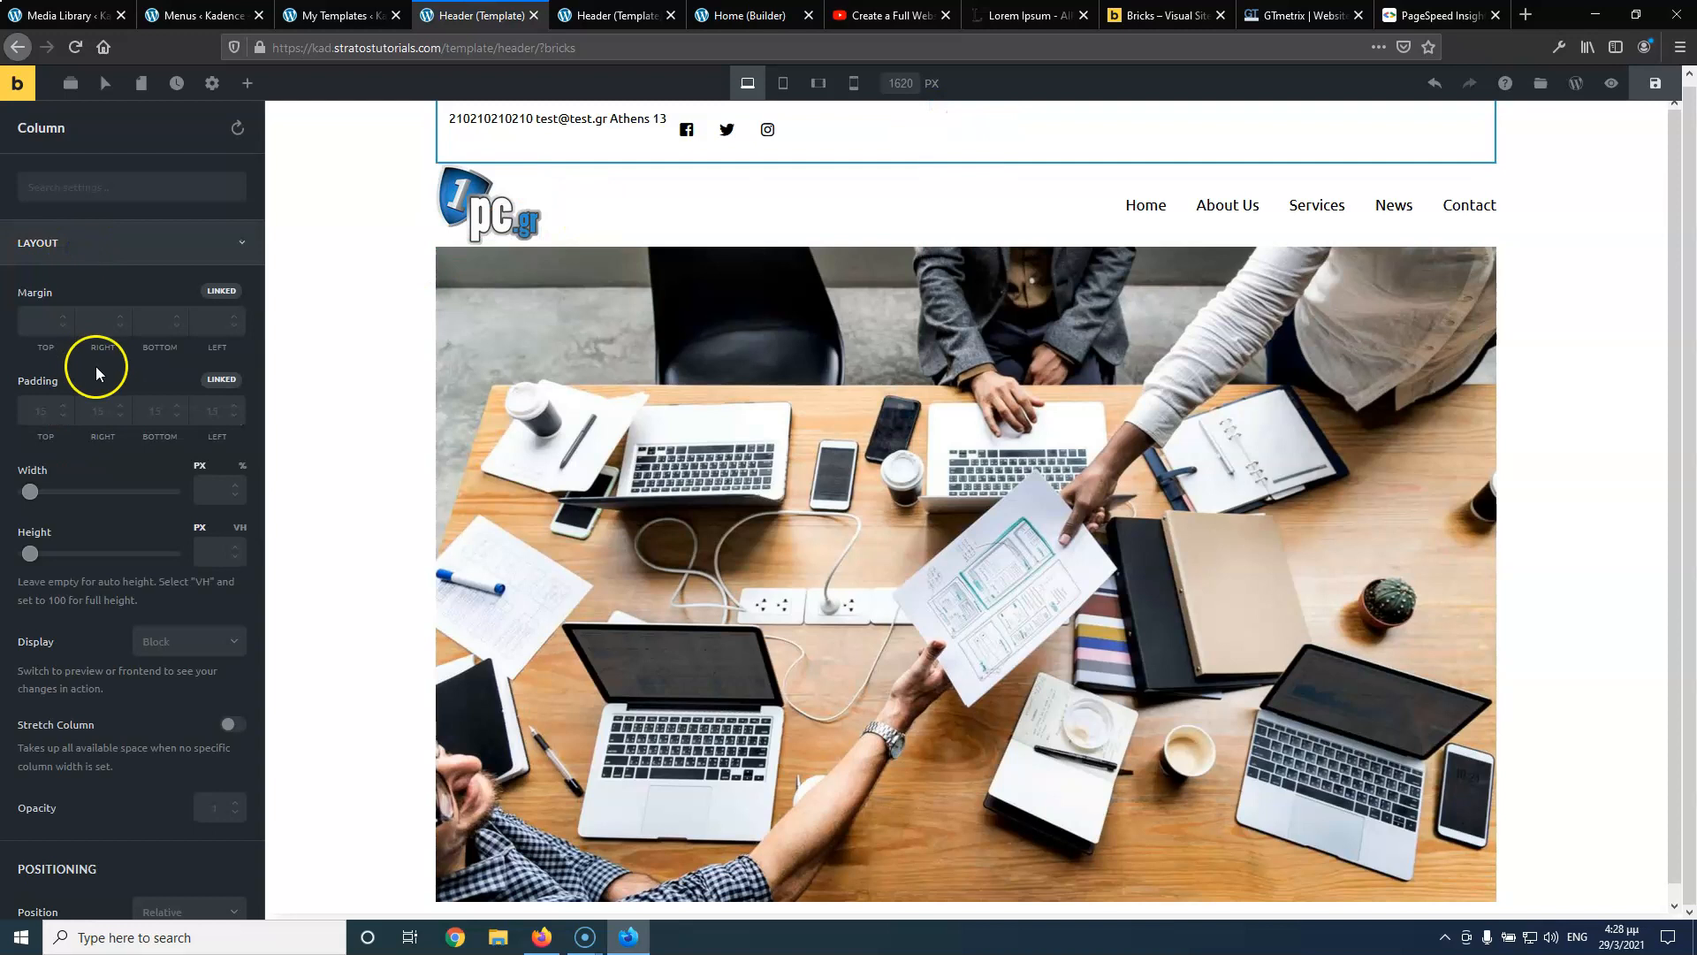
{"action": "left_click", "coordinate": [45, 411]}
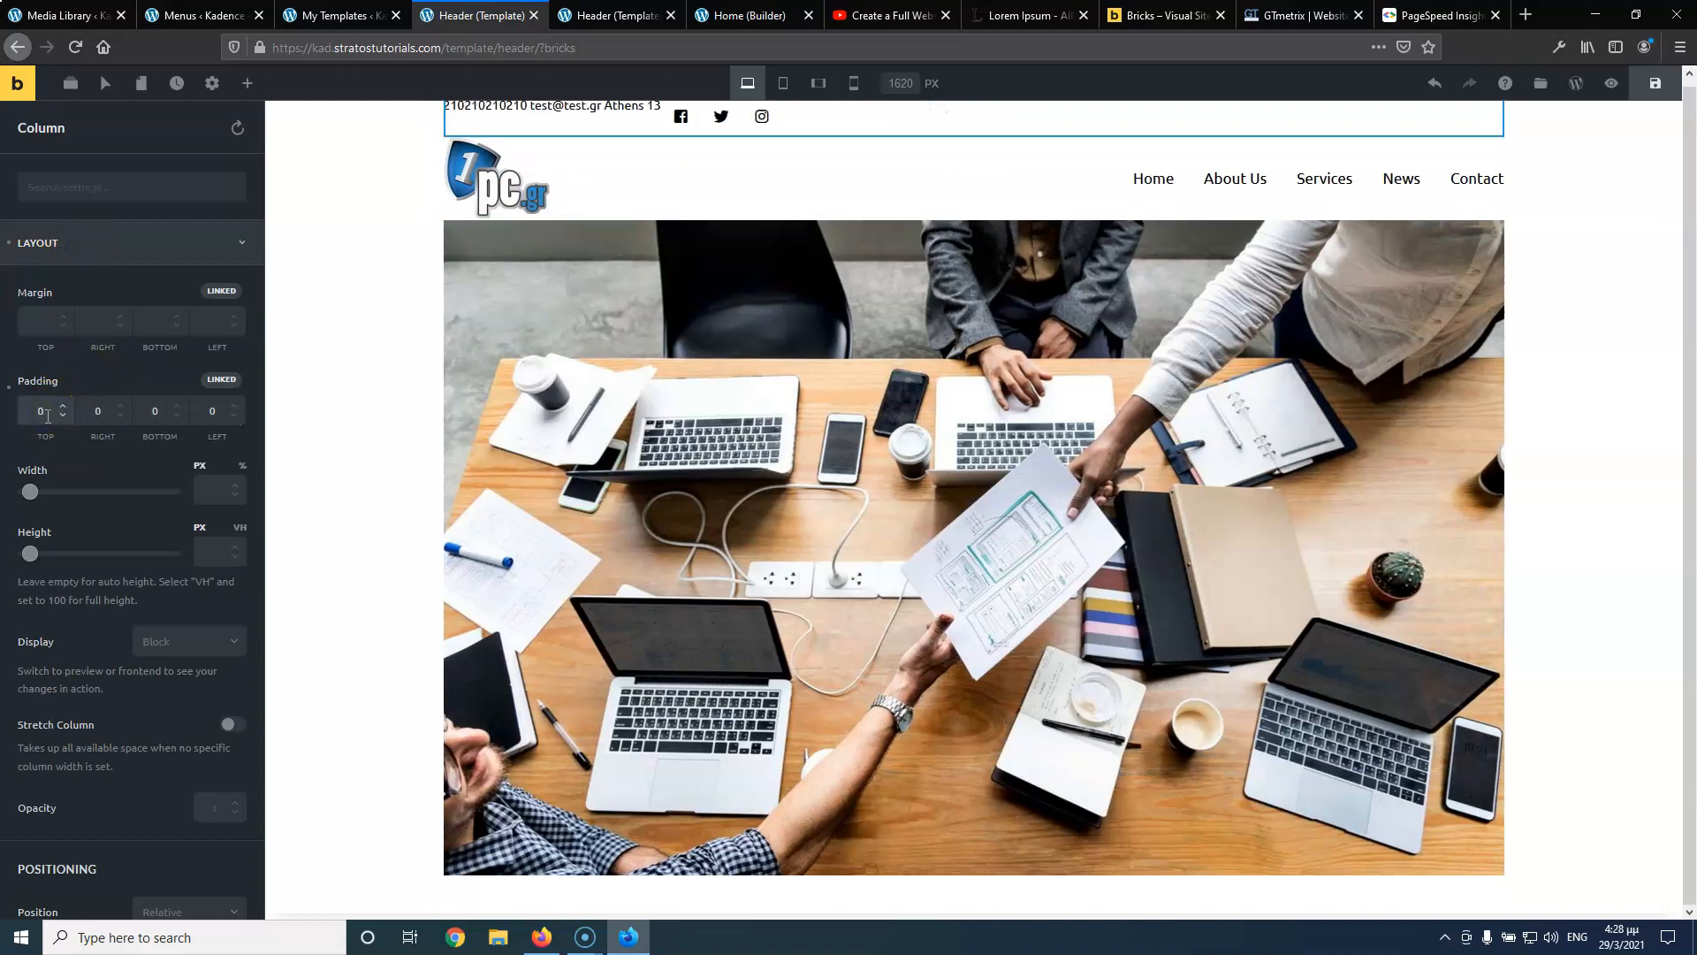
{"action": "scroll", "coordinate": [76, 481], "scroll_direction": "down", "scroll_amount": 5}
{"action": "scroll", "coordinate": [113, 558], "scroll_direction": "down", "scroll_amount": 7}
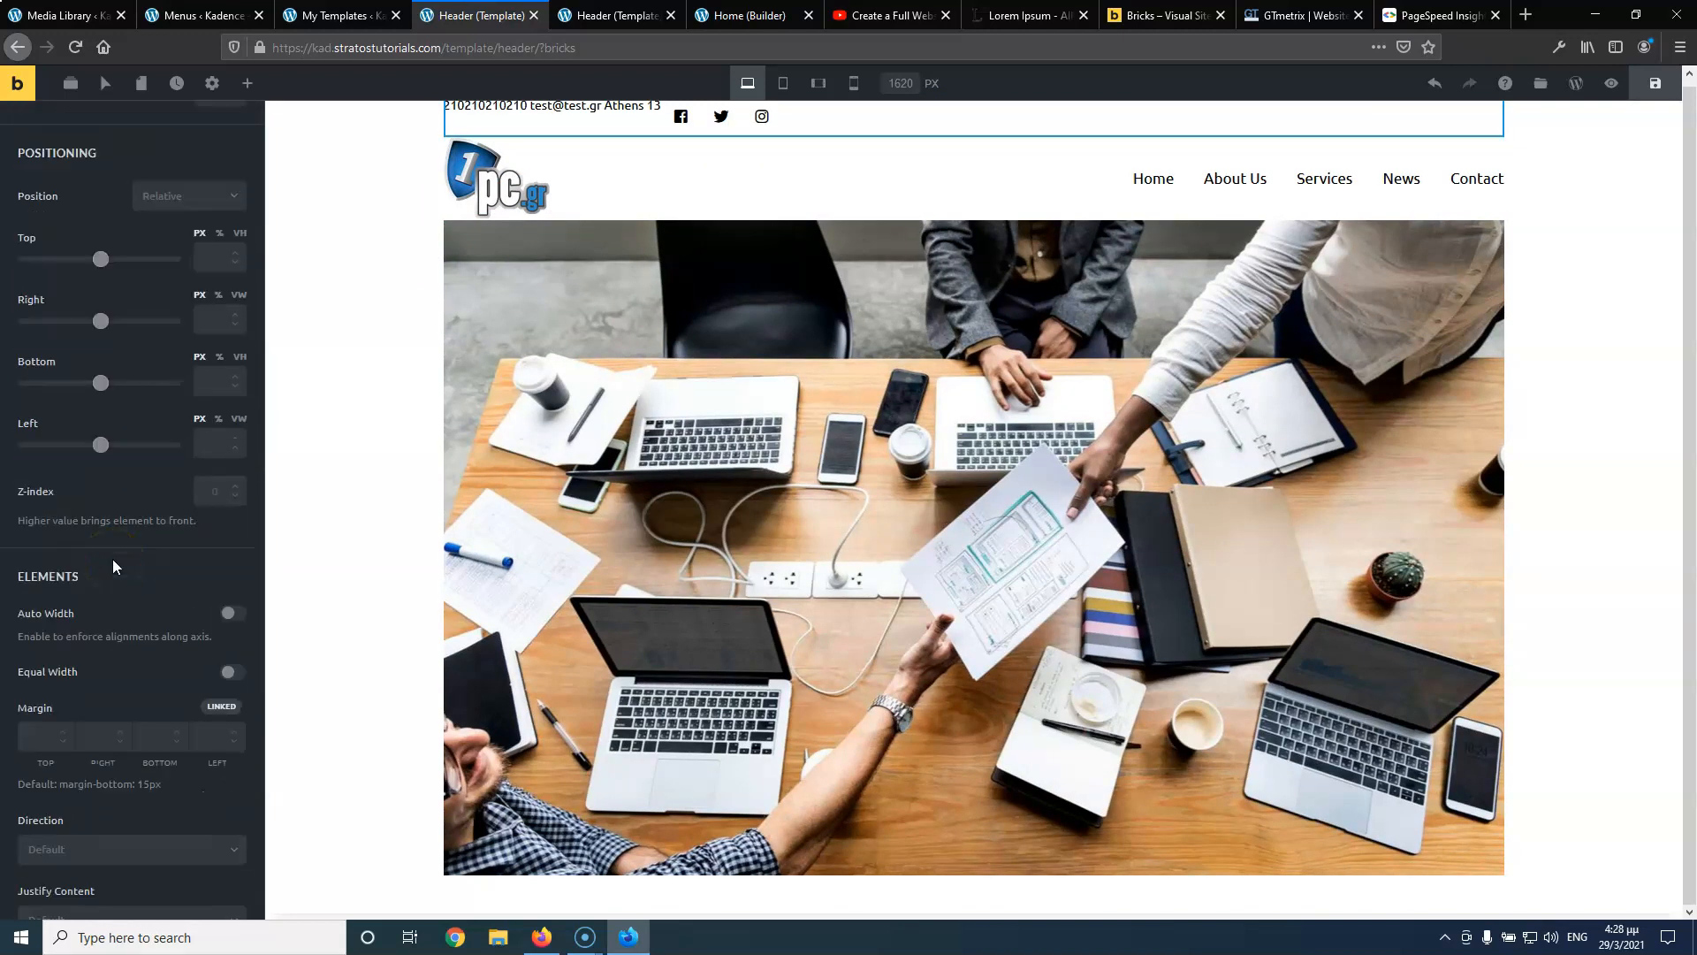
Set the top bar's Justify Content to Space Between and Align Items to Center
{"action": "left_click", "coordinate": [110, 604]}
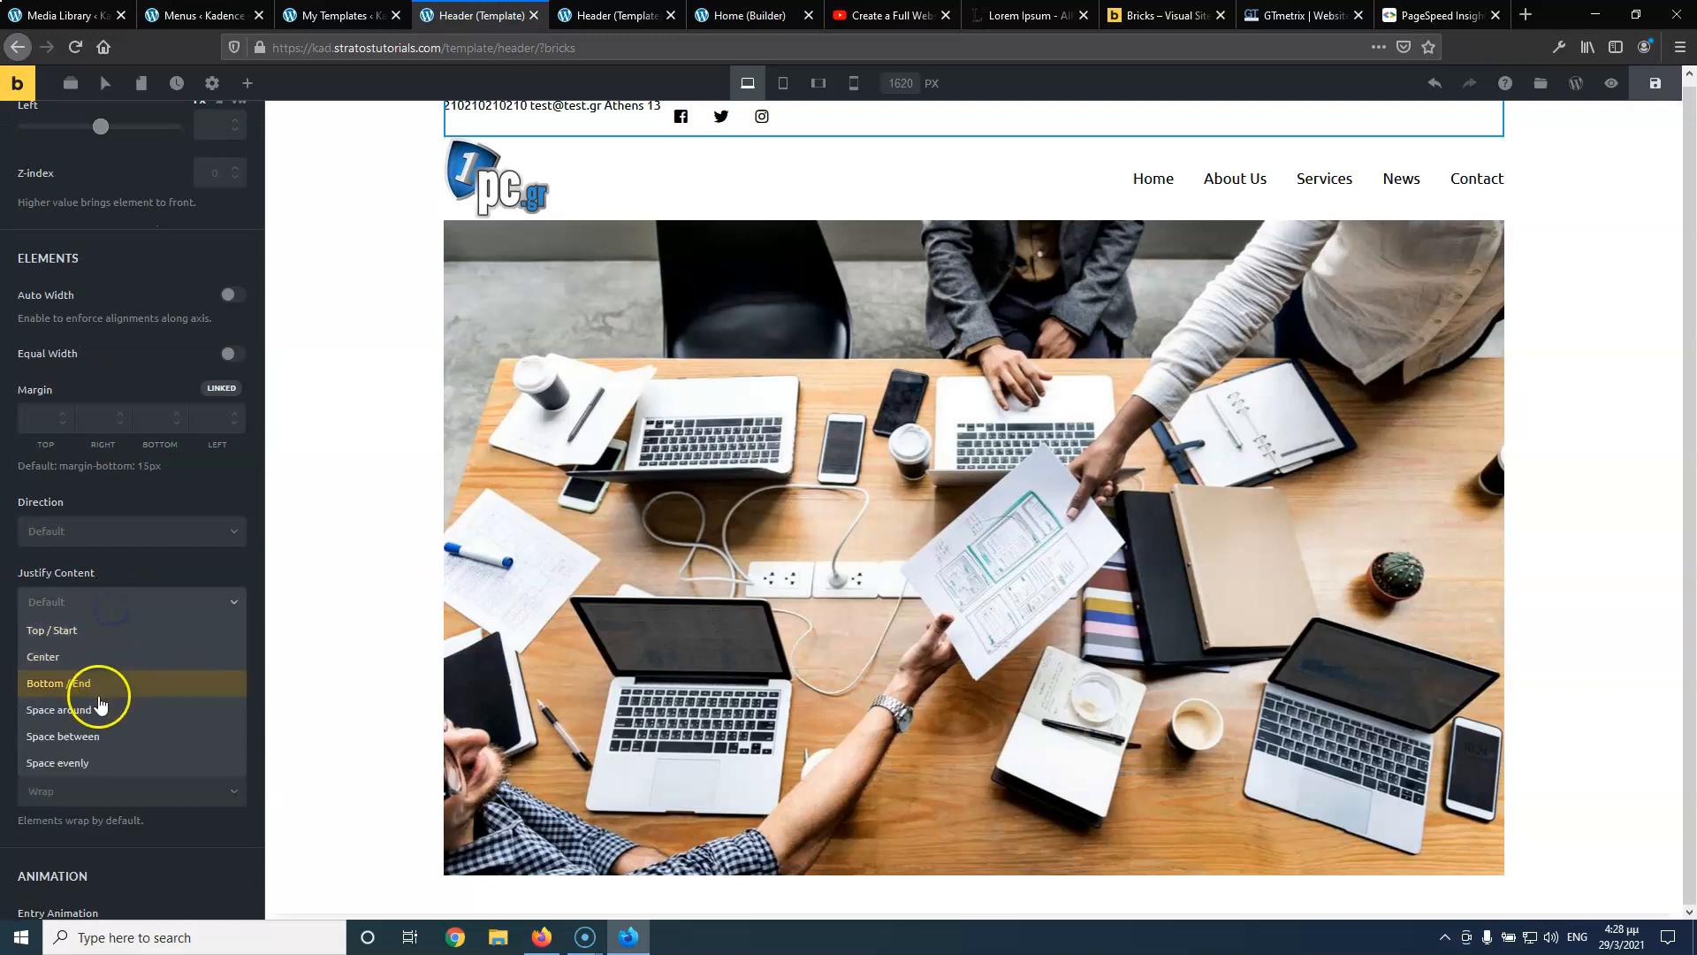
{"action": "left_click", "coordinate": [98, 709]}
{"action": "left_click", "coordinate": [101, 698]}
{"action": "left_click", "coordinate": [98, 751]}
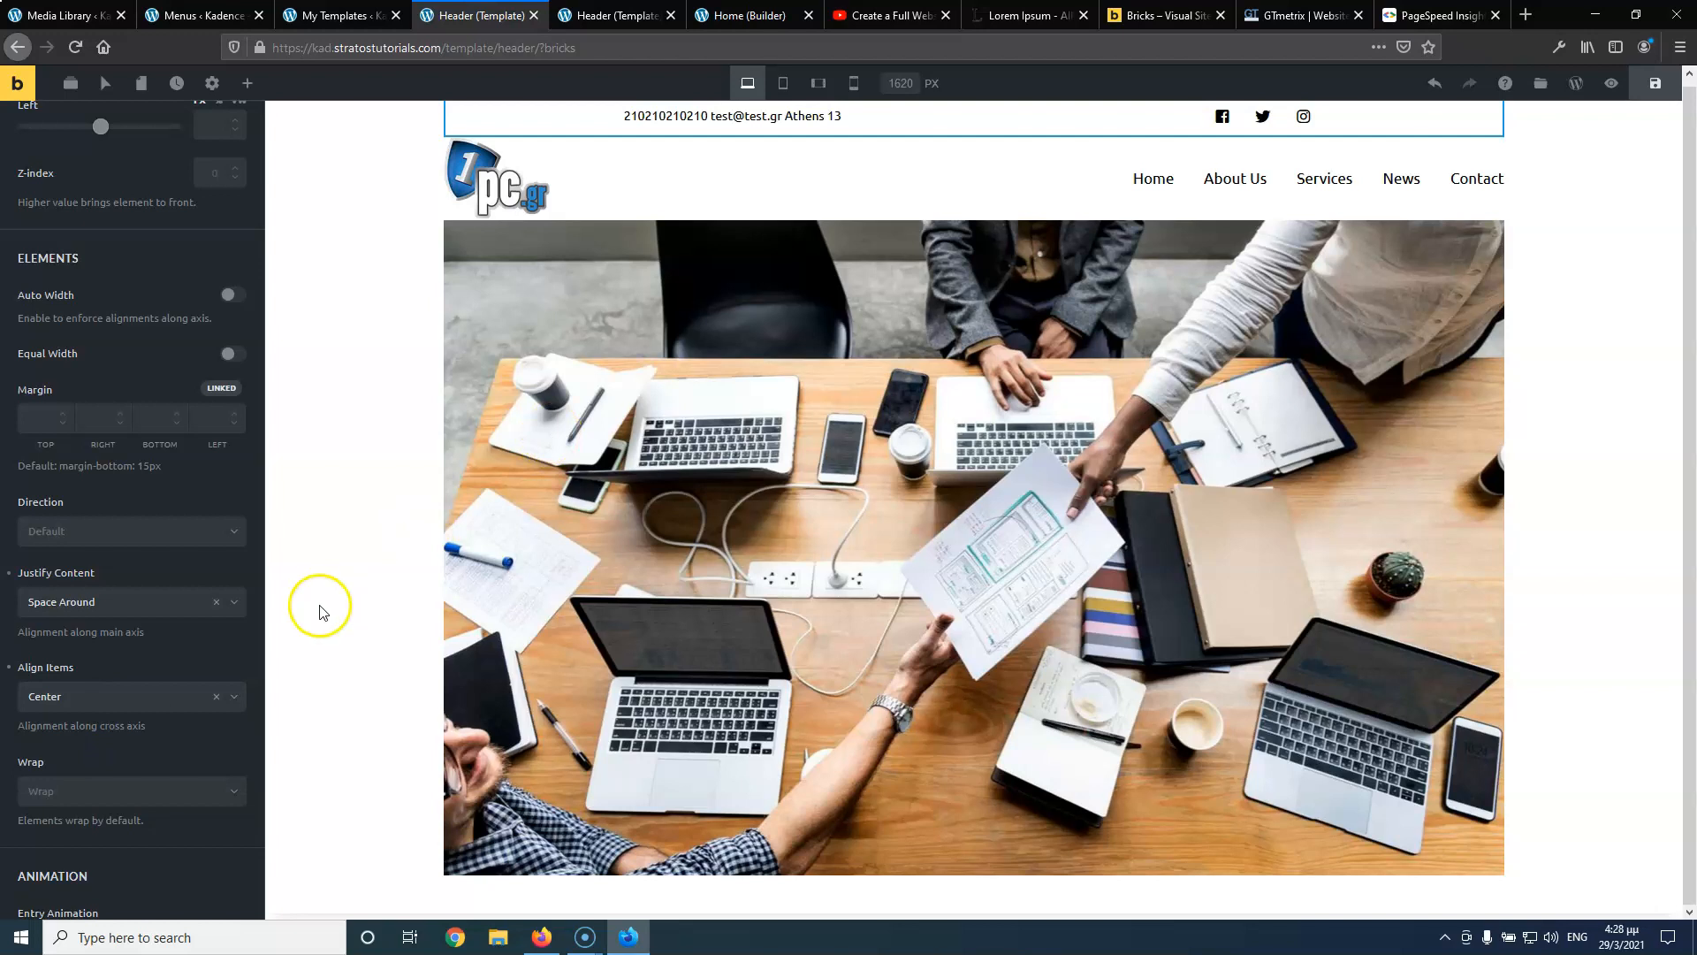
{"action": "left_click", "coordinate": [102, 711]}
{"action": "left_click", "coordinate": [109, 605]}
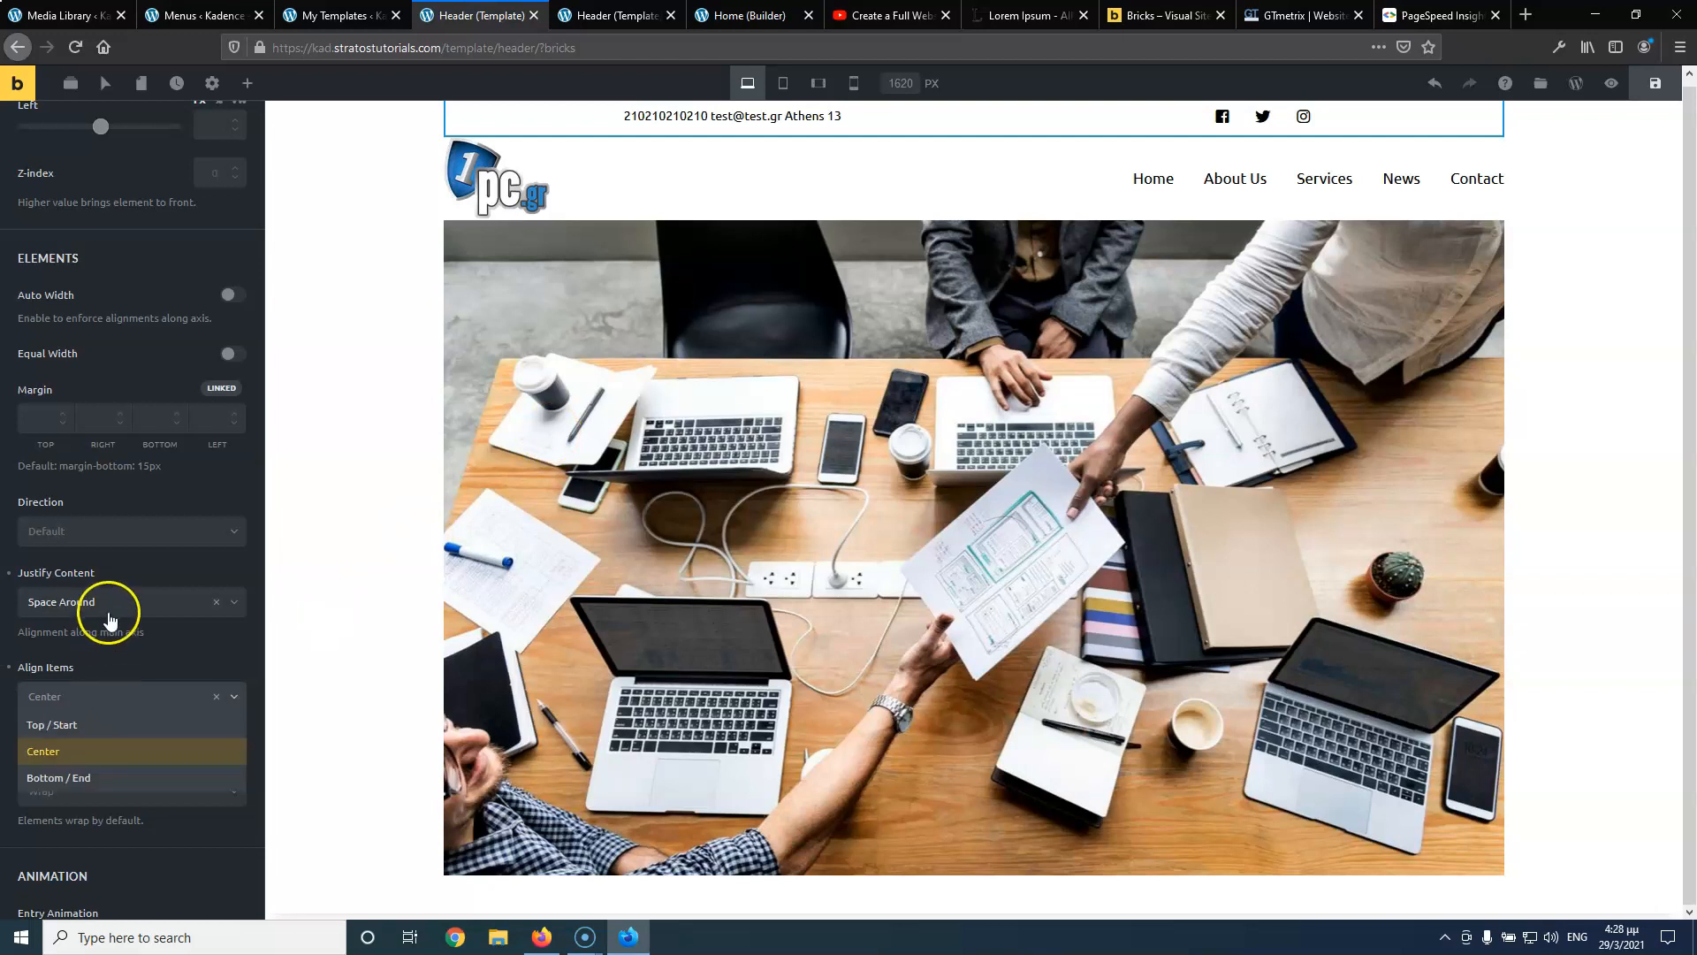
{"action": "left_click", "coordinate": [98, 738]}
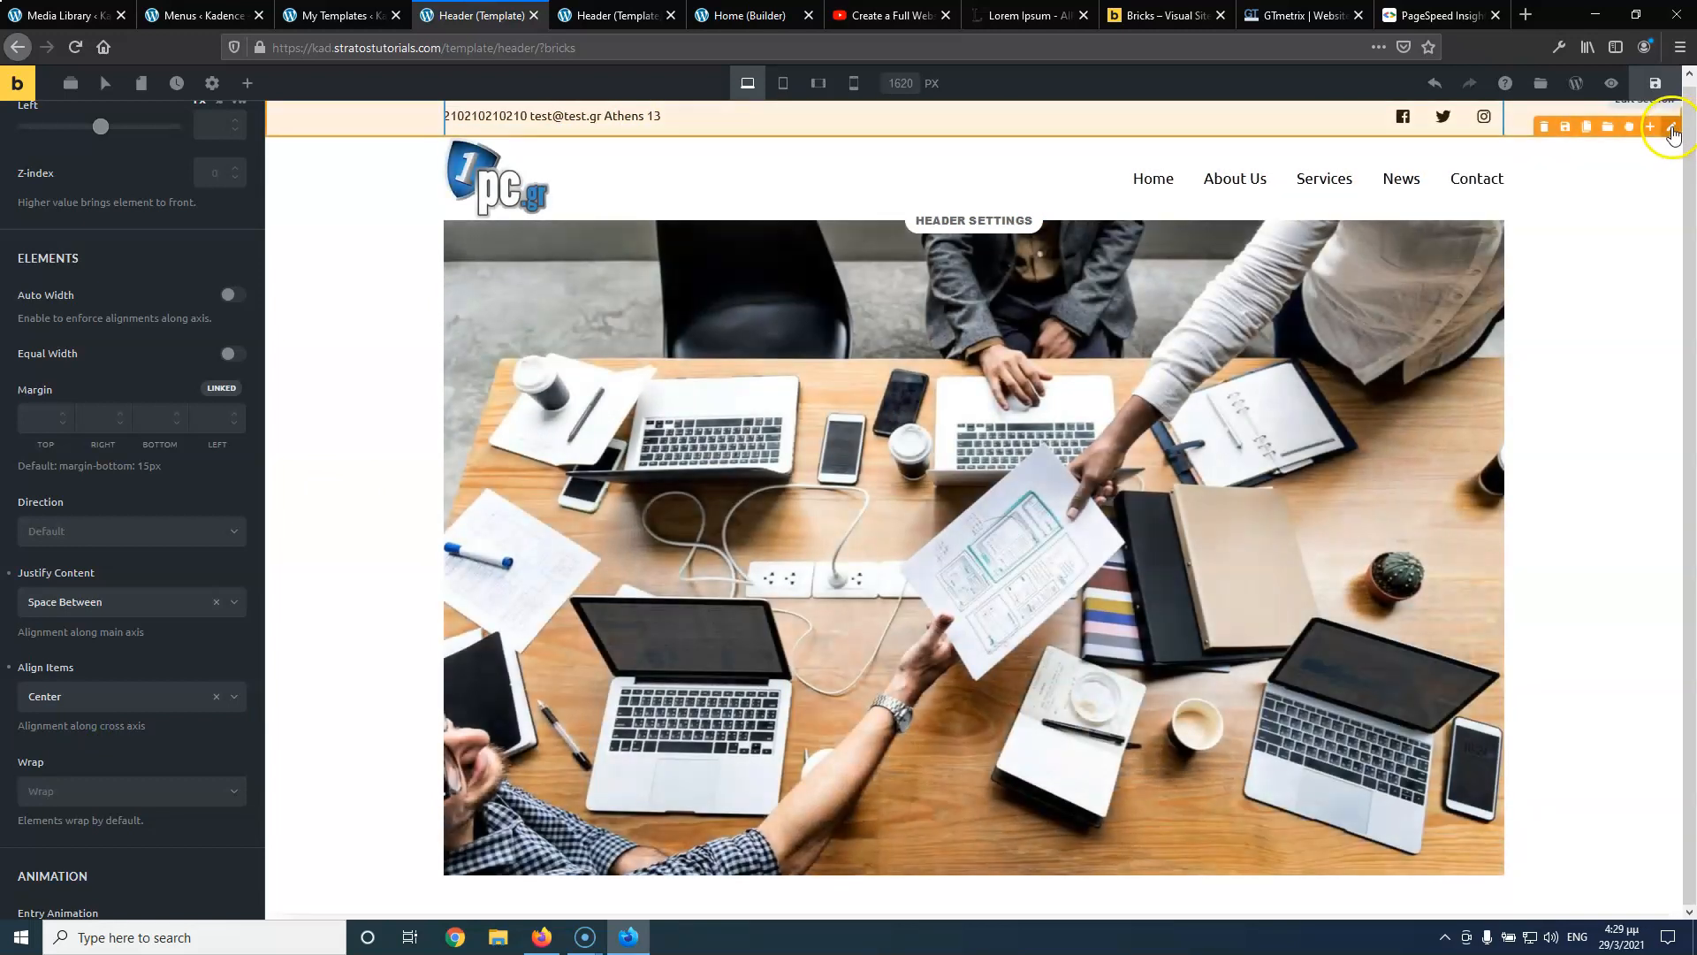
Give the full-width top section an unlinked 1 px solid, semi-transparent black bottom-only border
{"action": "left_click", "coordinate": [1672, 128]}
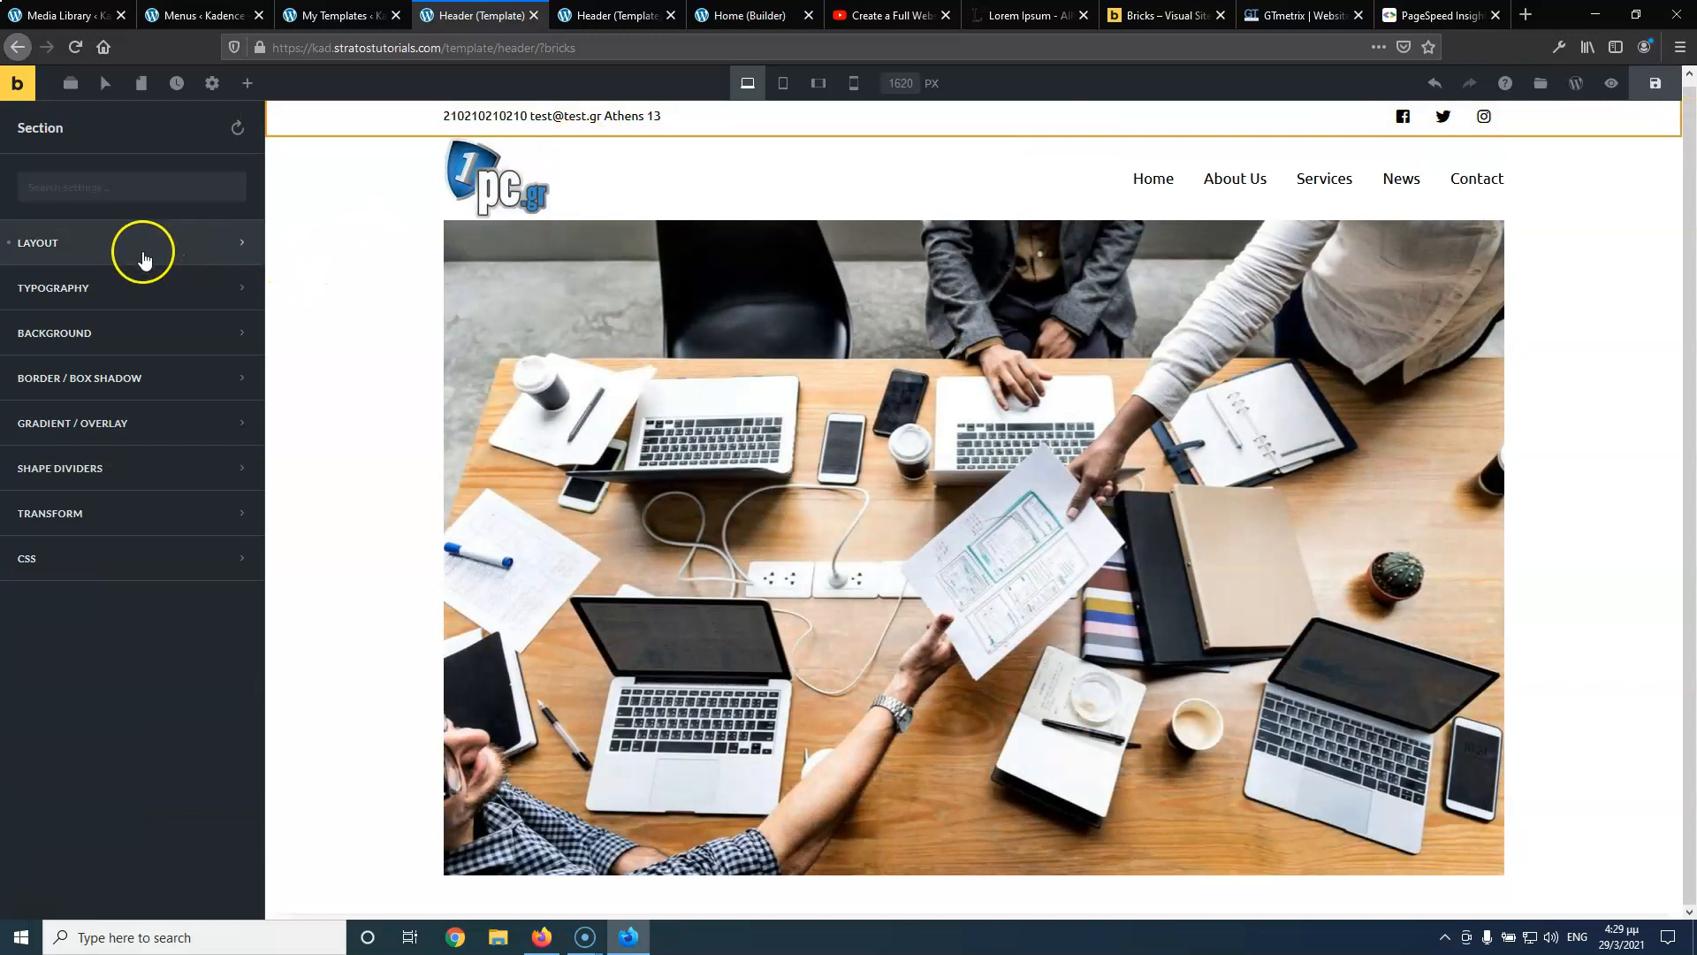
{"action": "left_click", "coordinate": [134, 380]}
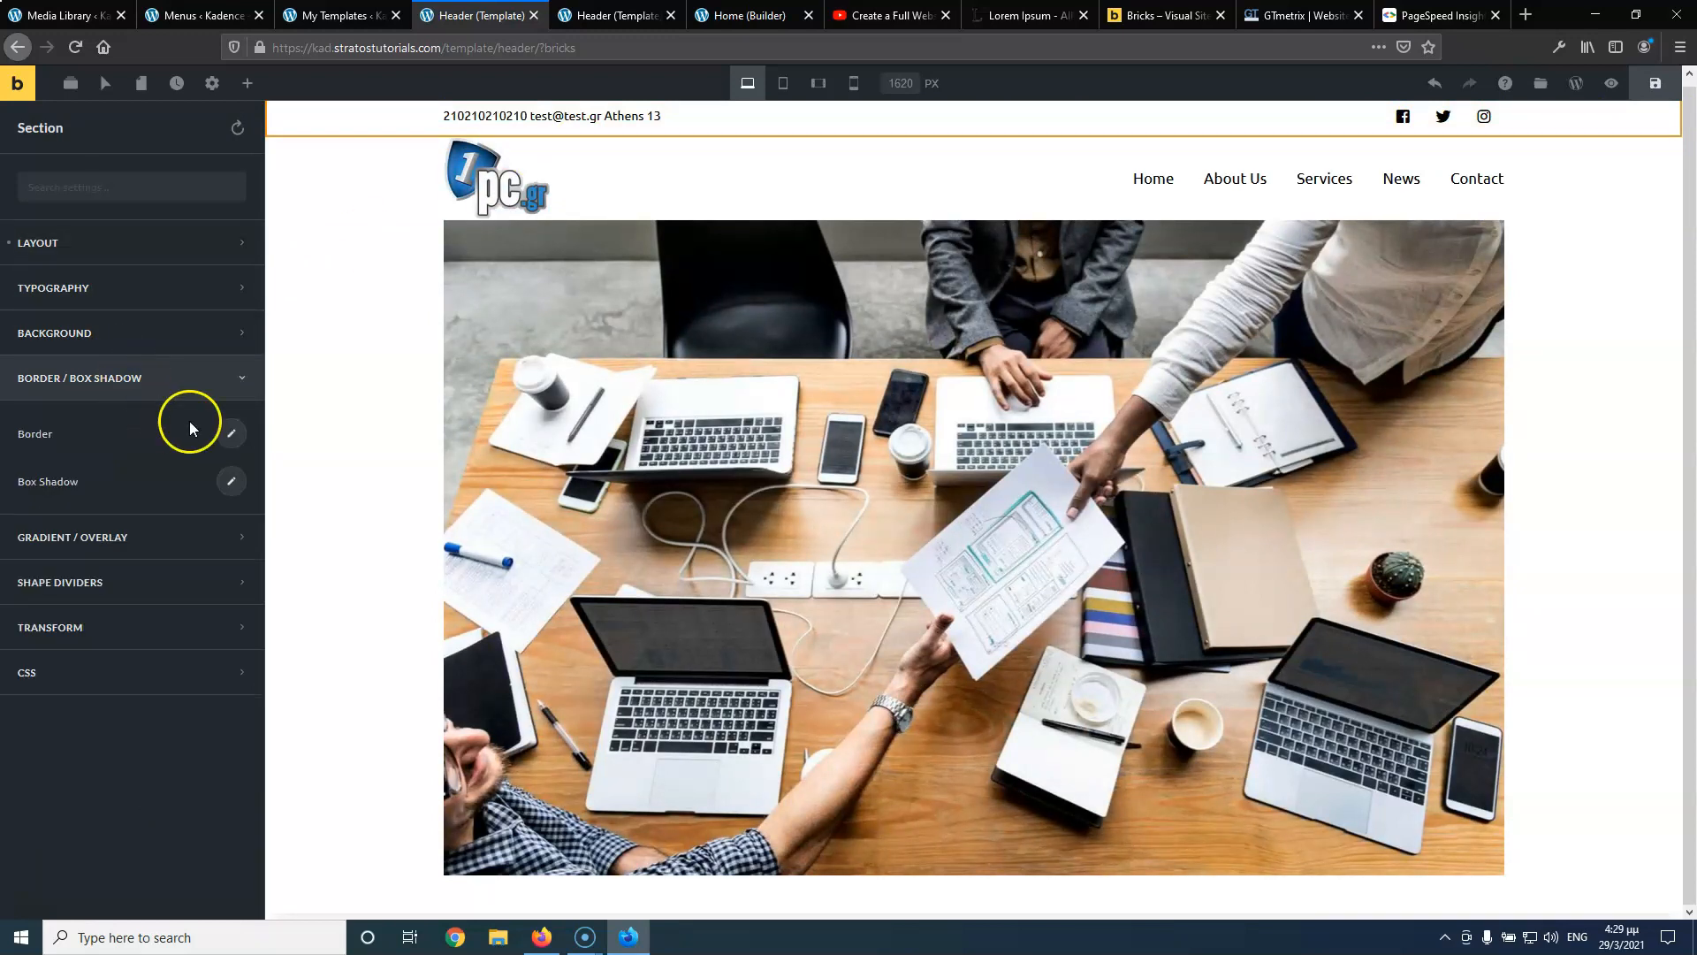
{"action": "left_click", "coordinate": [230, 433]}
{"action": "left_click", "coordinate": [203, 168]}
{"action": "left_click", "coordinate": [106, 196]}
{"action": "left_click", "coordinate": [154, 197]}
{"action": "left_click", "coordinate": [170, 257]}
{"action": "left_click", "coordinate": [164, 335]}
{"action": "left_click", "coordinate": [219, 300]}
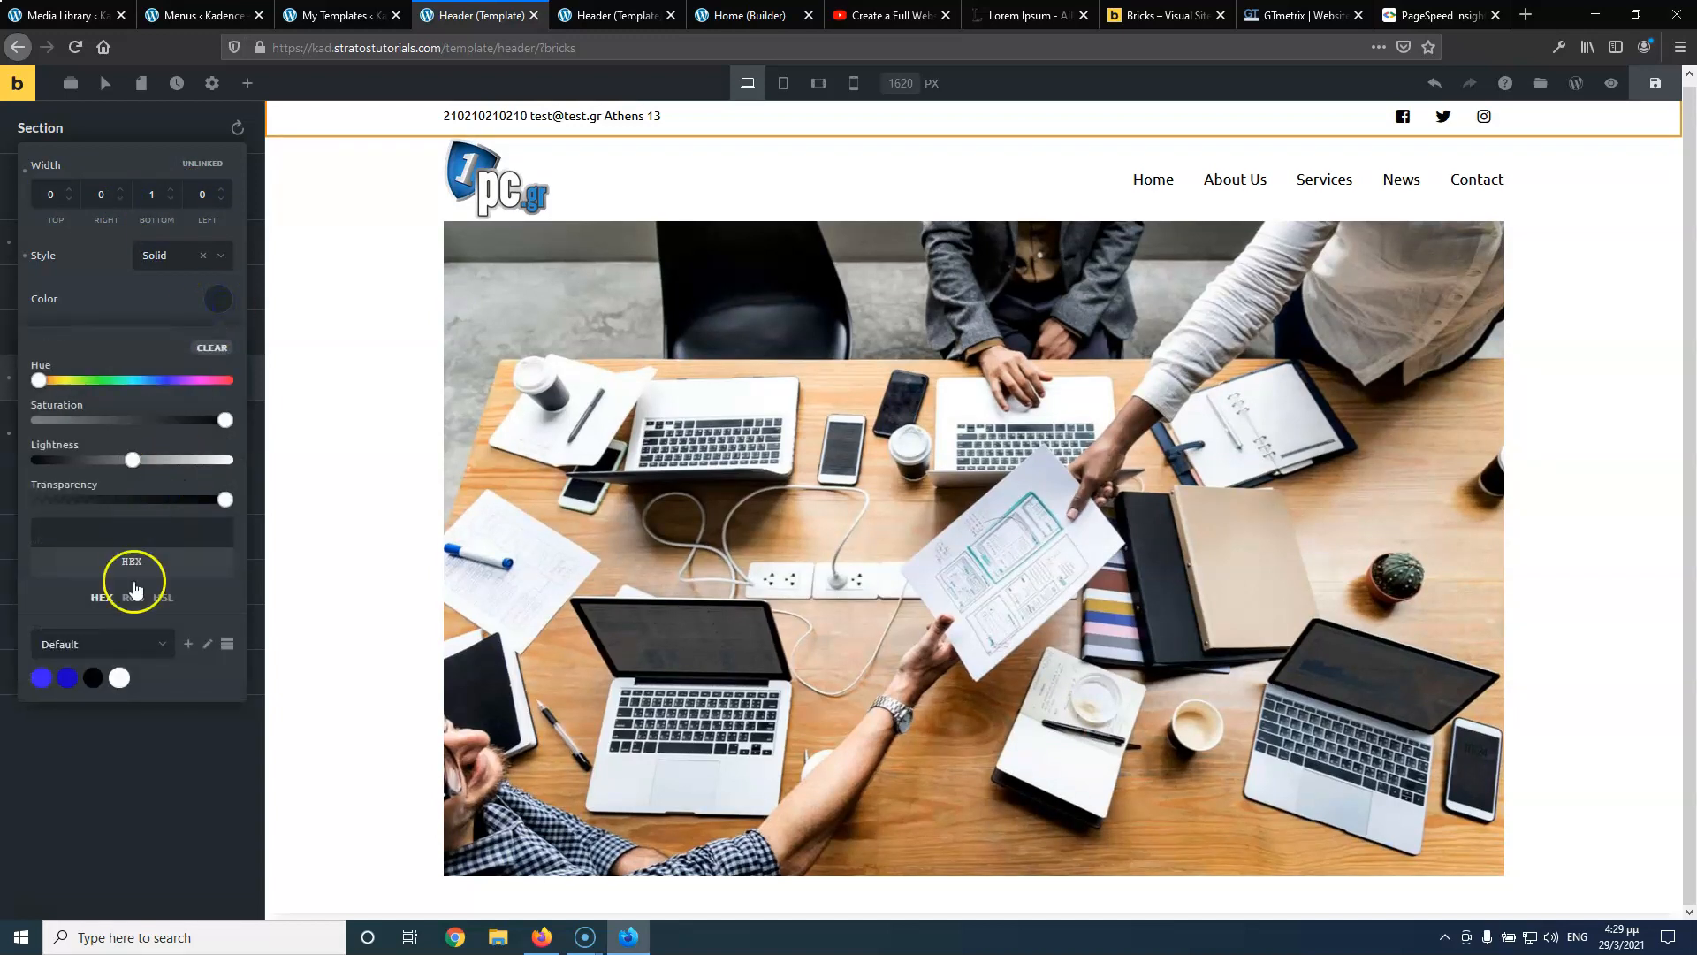
{"action": "left_click", "coordinate": [94, 676]}
{"action": "left_click_drag", "start_coordinate": [225, 501], "coordinate": [95, 502]}
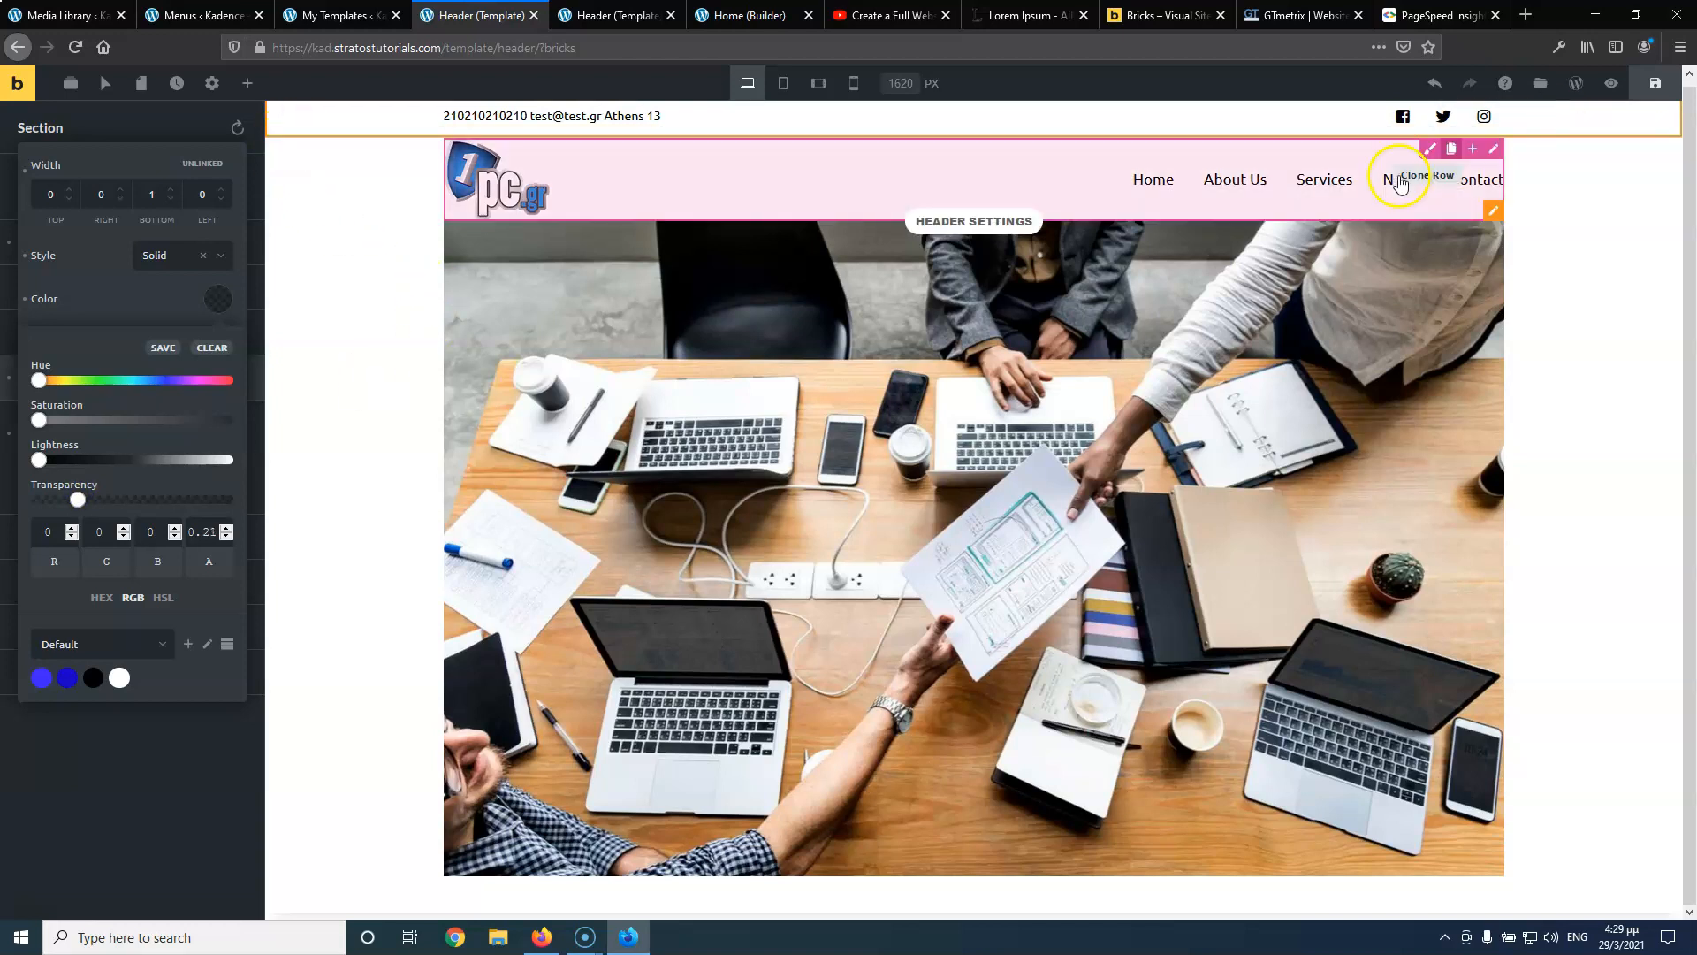
Save the header template and reload the live header page
{"action": "left_click", "coordinate": [1655, 84]}
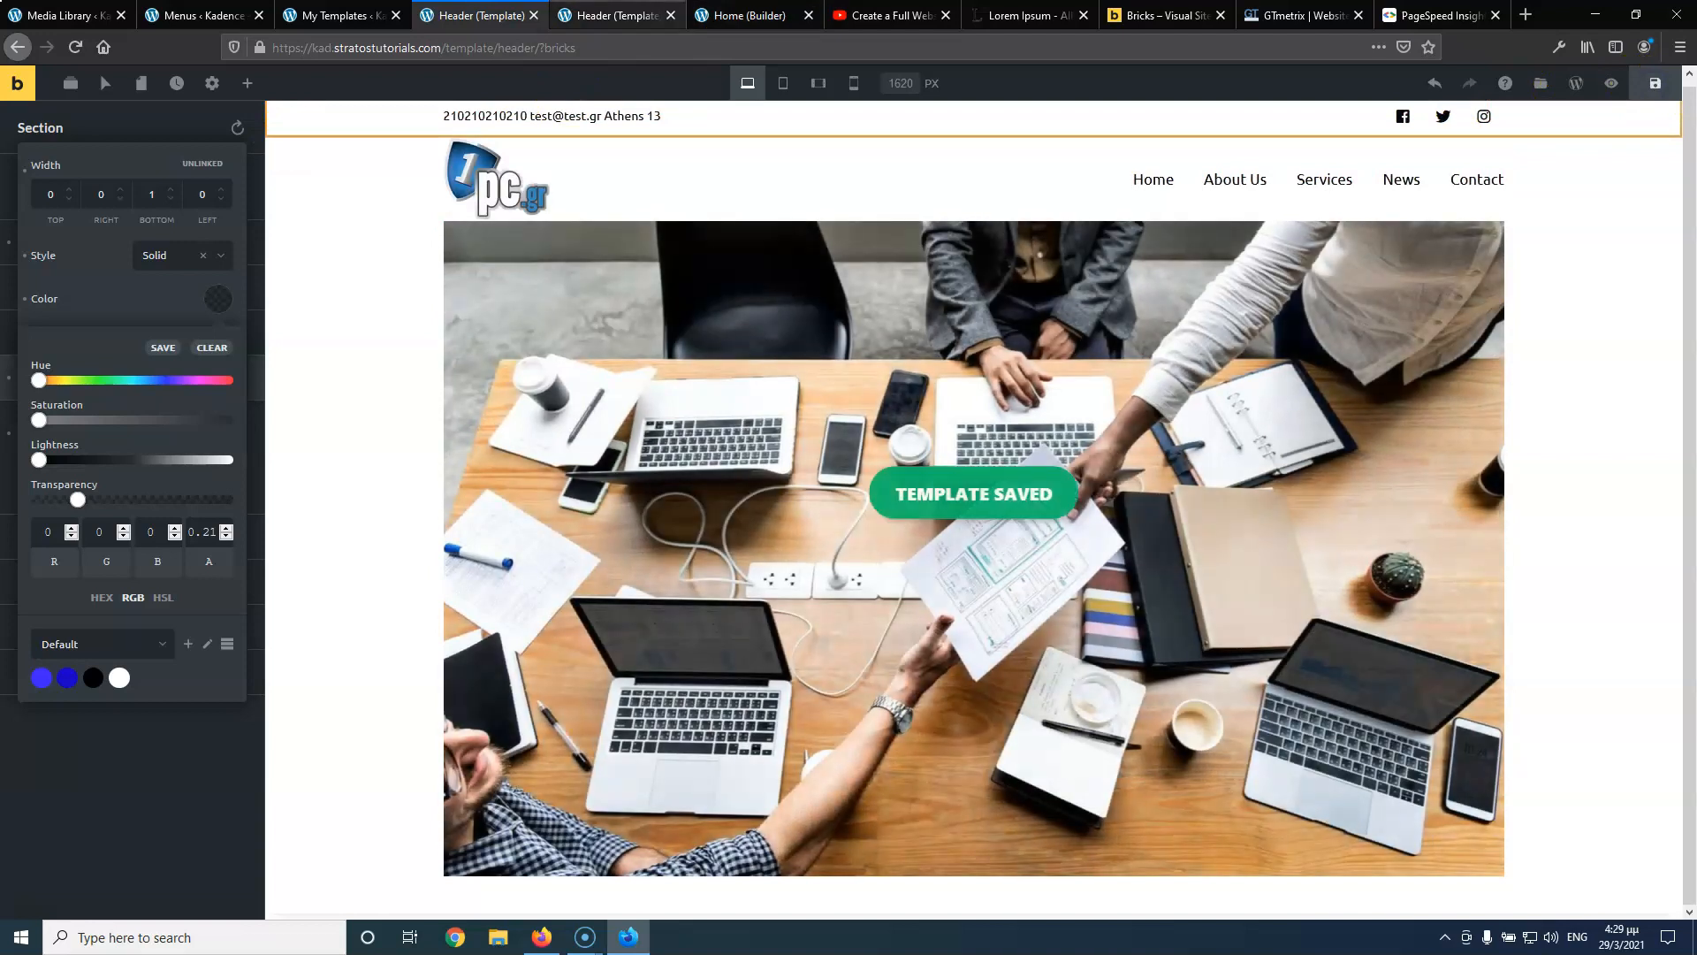
{"action": "left_click", "coordinate": [611, 15]}
{"action": "left_click", "coordinate": [70, 48]}
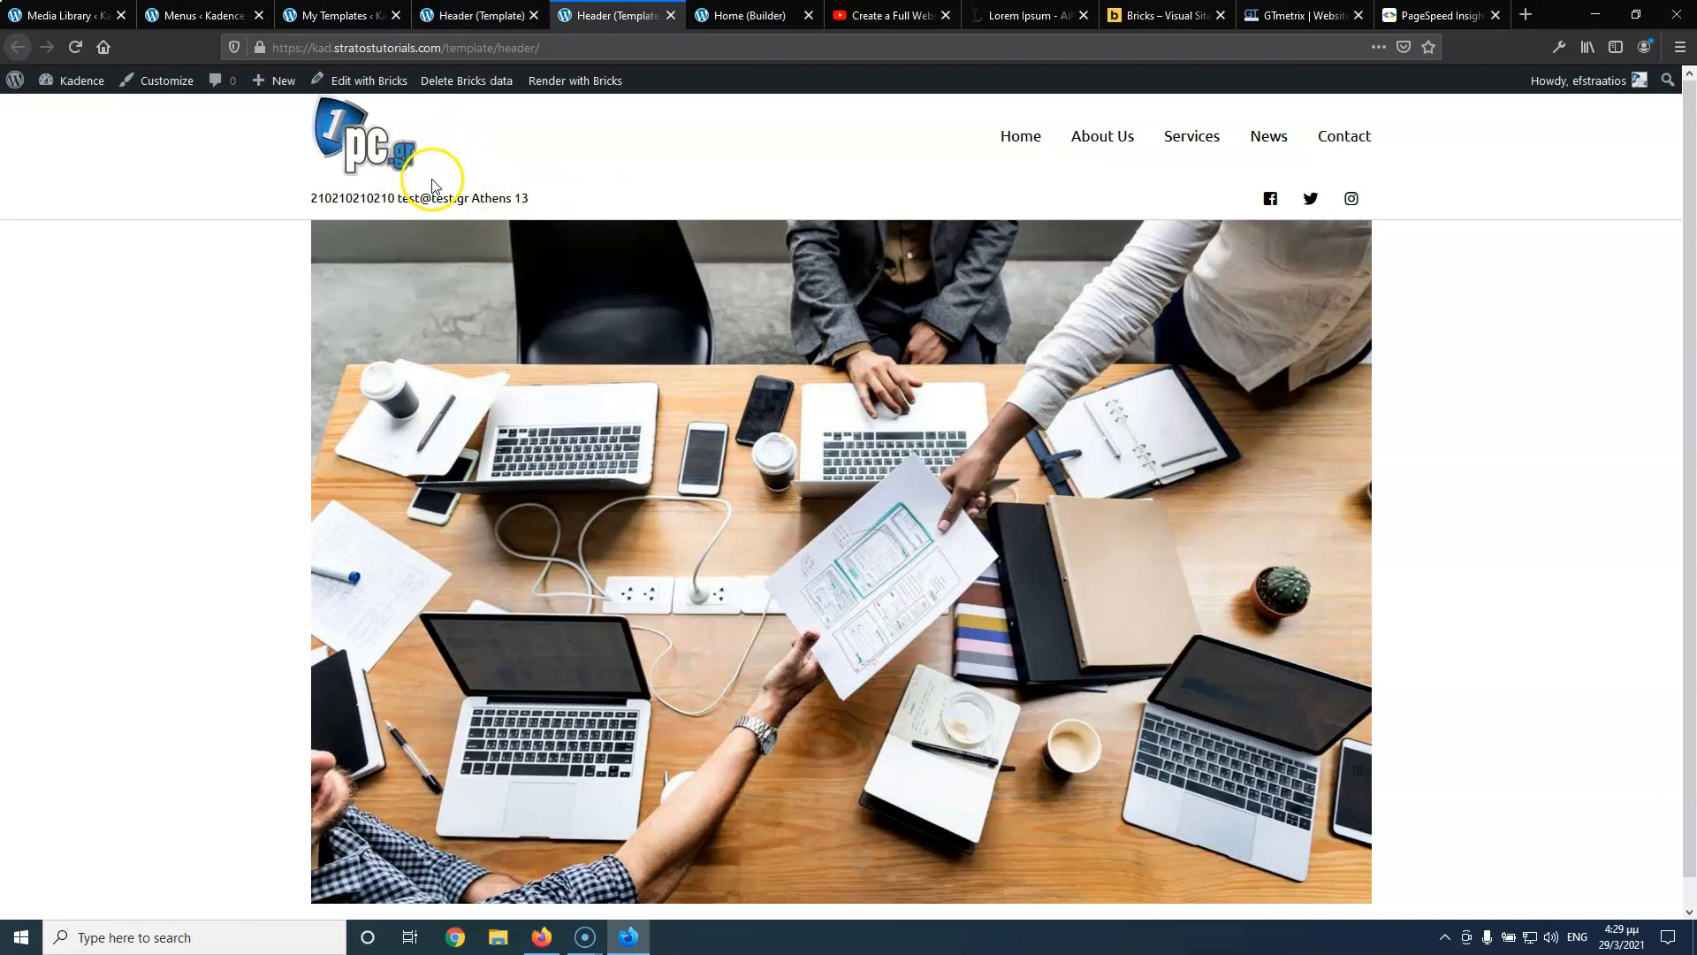
Review the saved header on the live page, closing and reopening the front-end tab
{"action": "key", "text": "ctrl+Page_Up"}
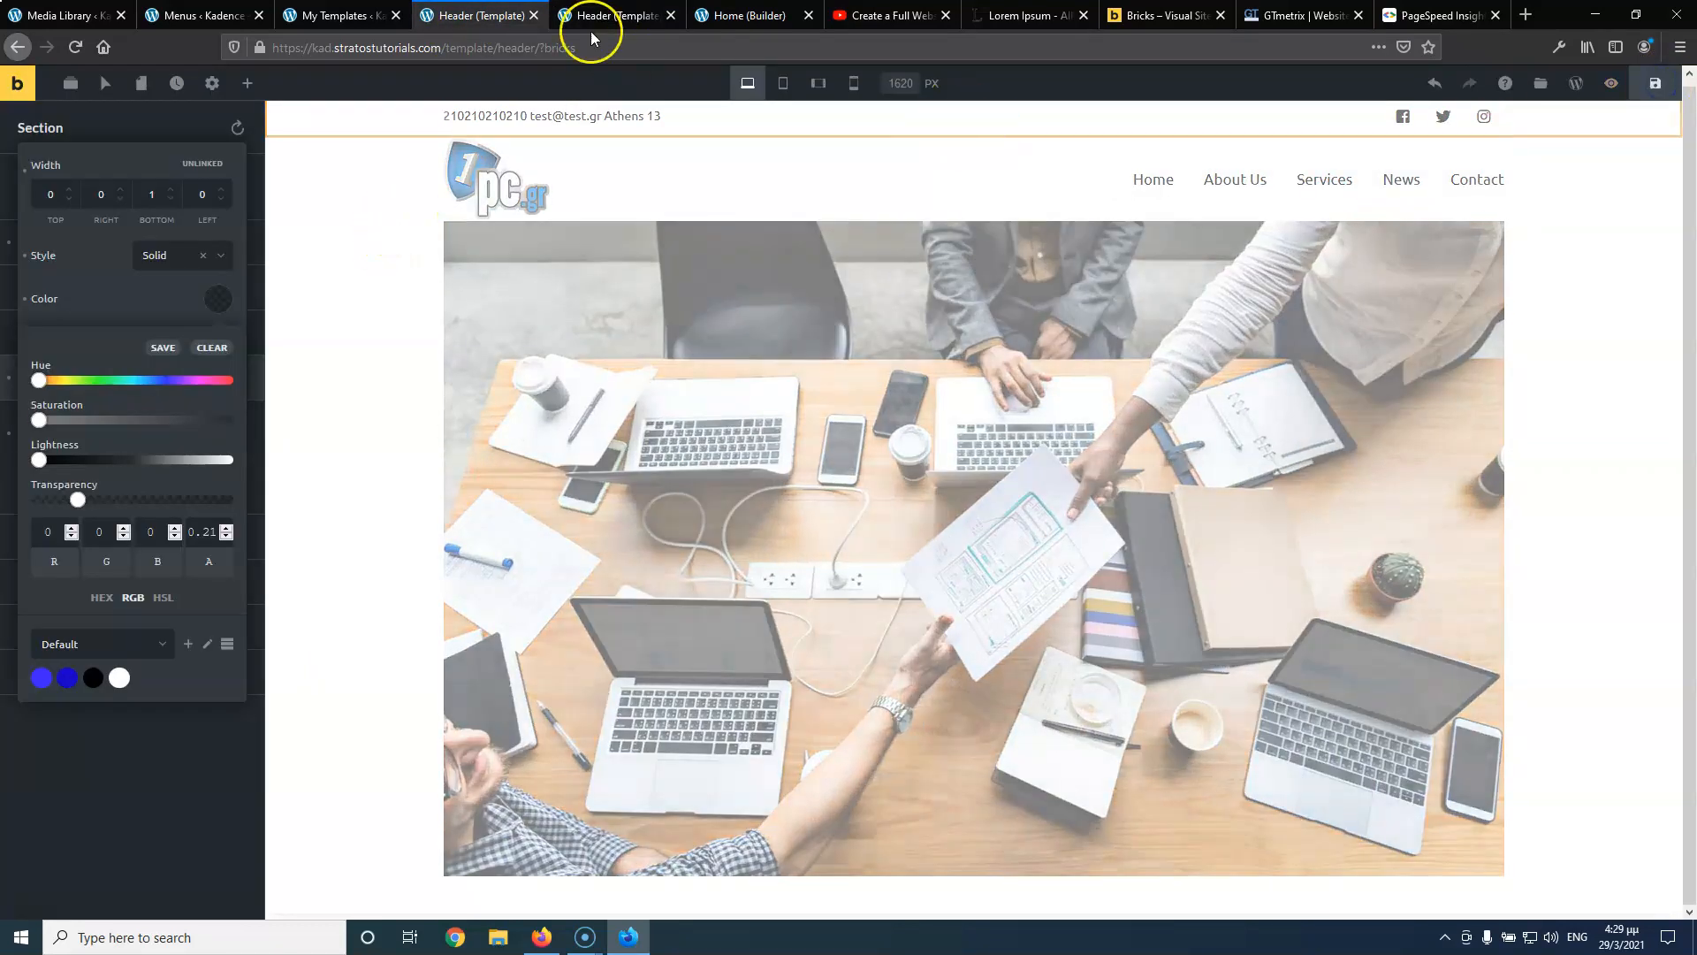
{"action": "left_click", "coordinate": [595, 17]}
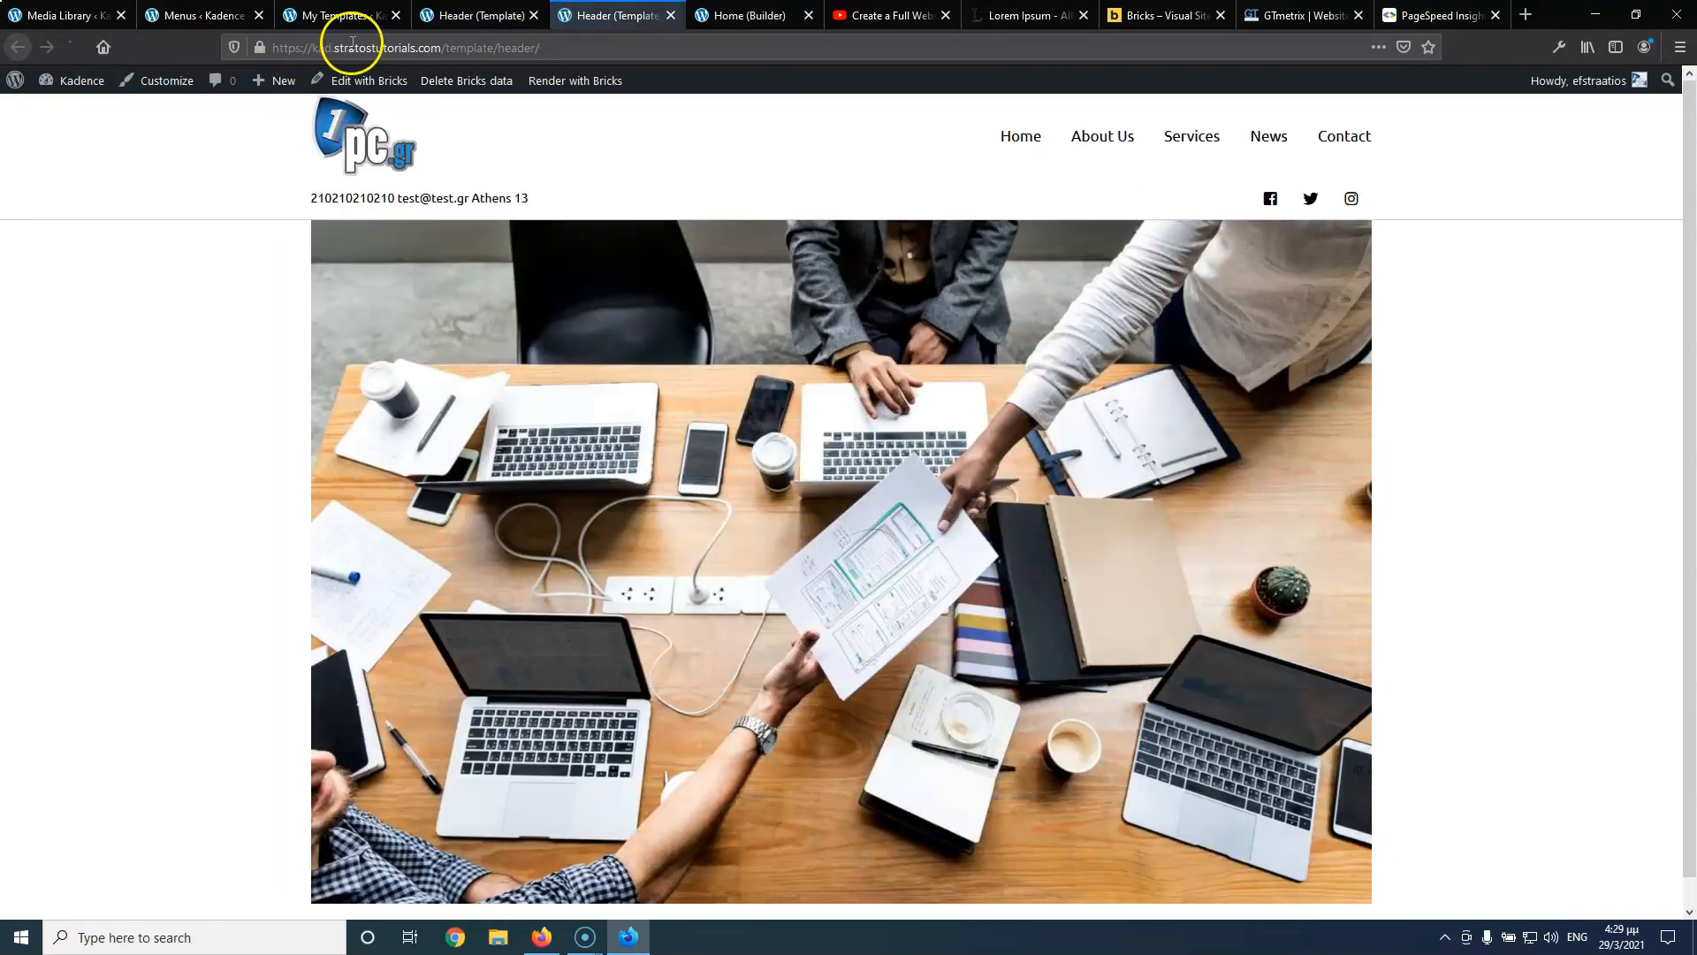
{"action": "left_click", "coordinate": [443, 17]}
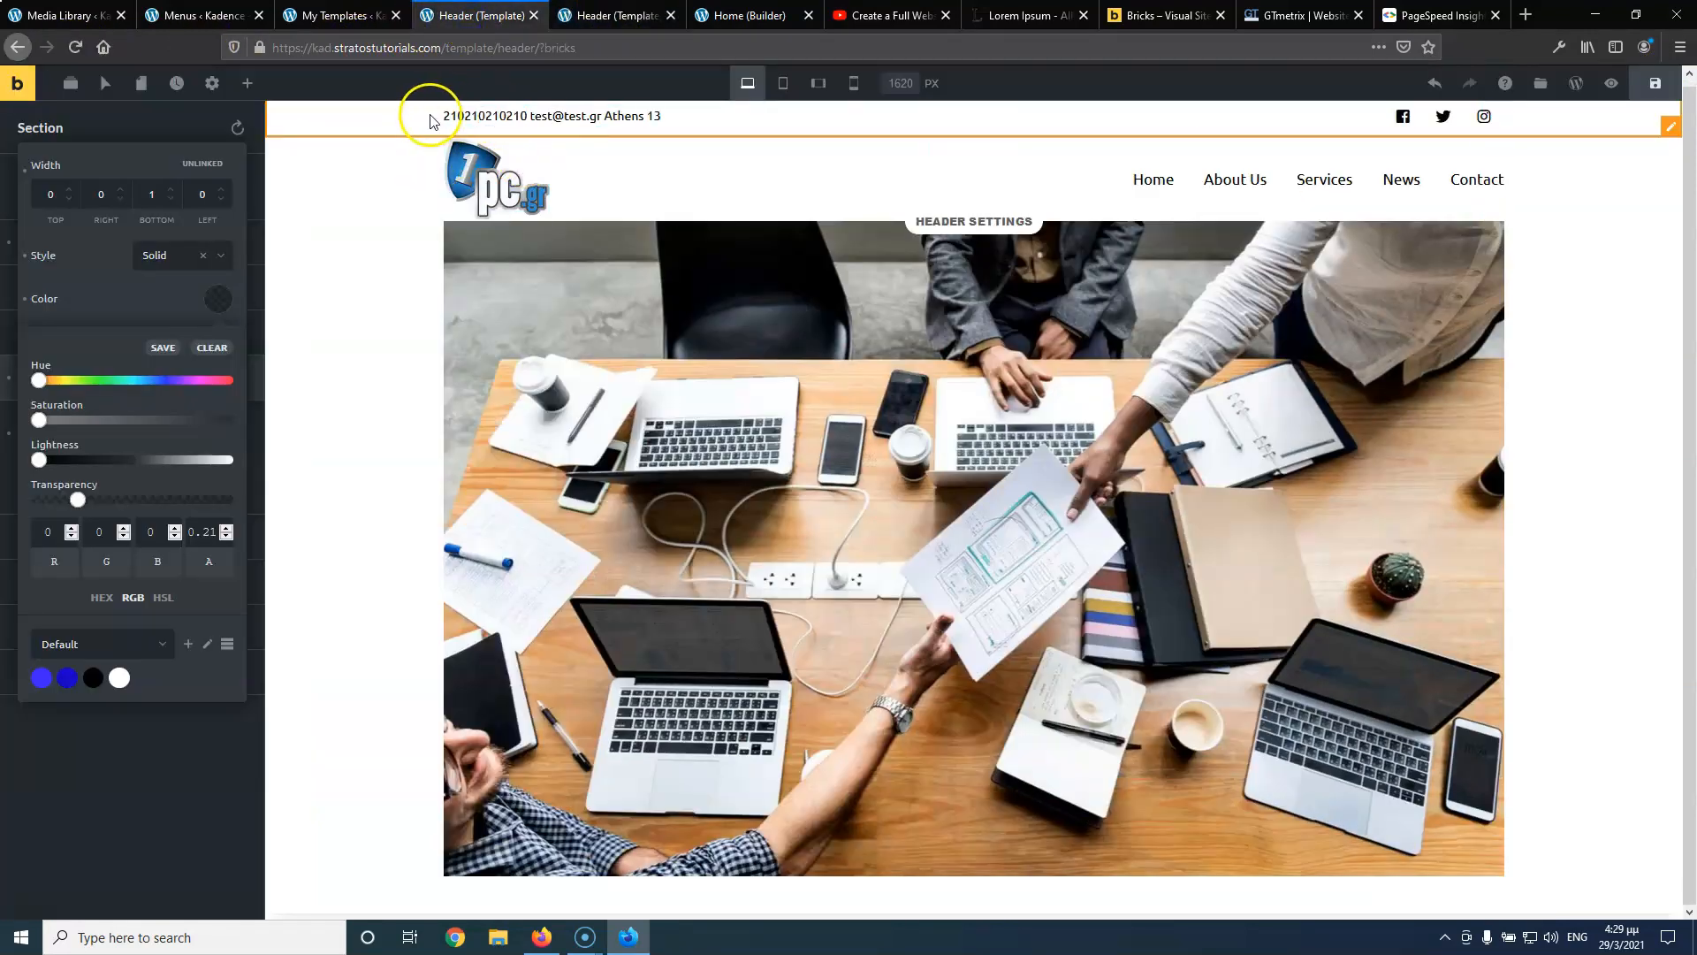
{"action": "left_click", "coordinate": [622, 16]}
{"action": "left_click", "coordinate": [671, 15]}
{"action": "left_click", "coordinate": [477, 15]}
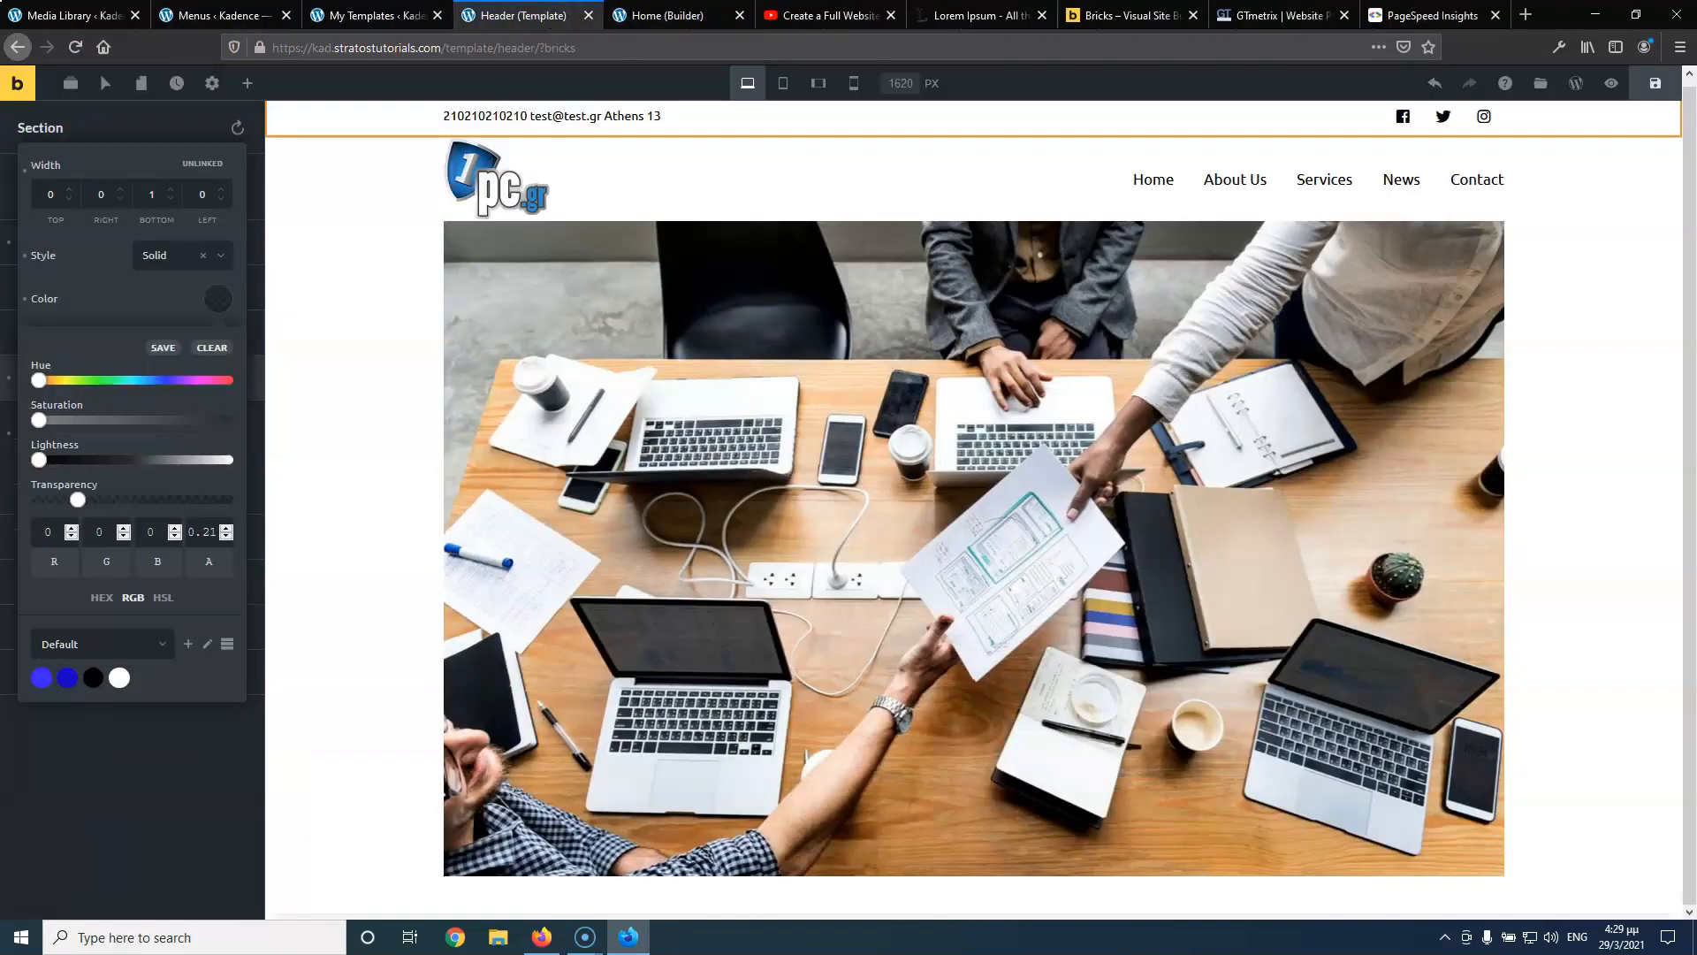
{"action": "left_click", "coordinate": [11, 89]}
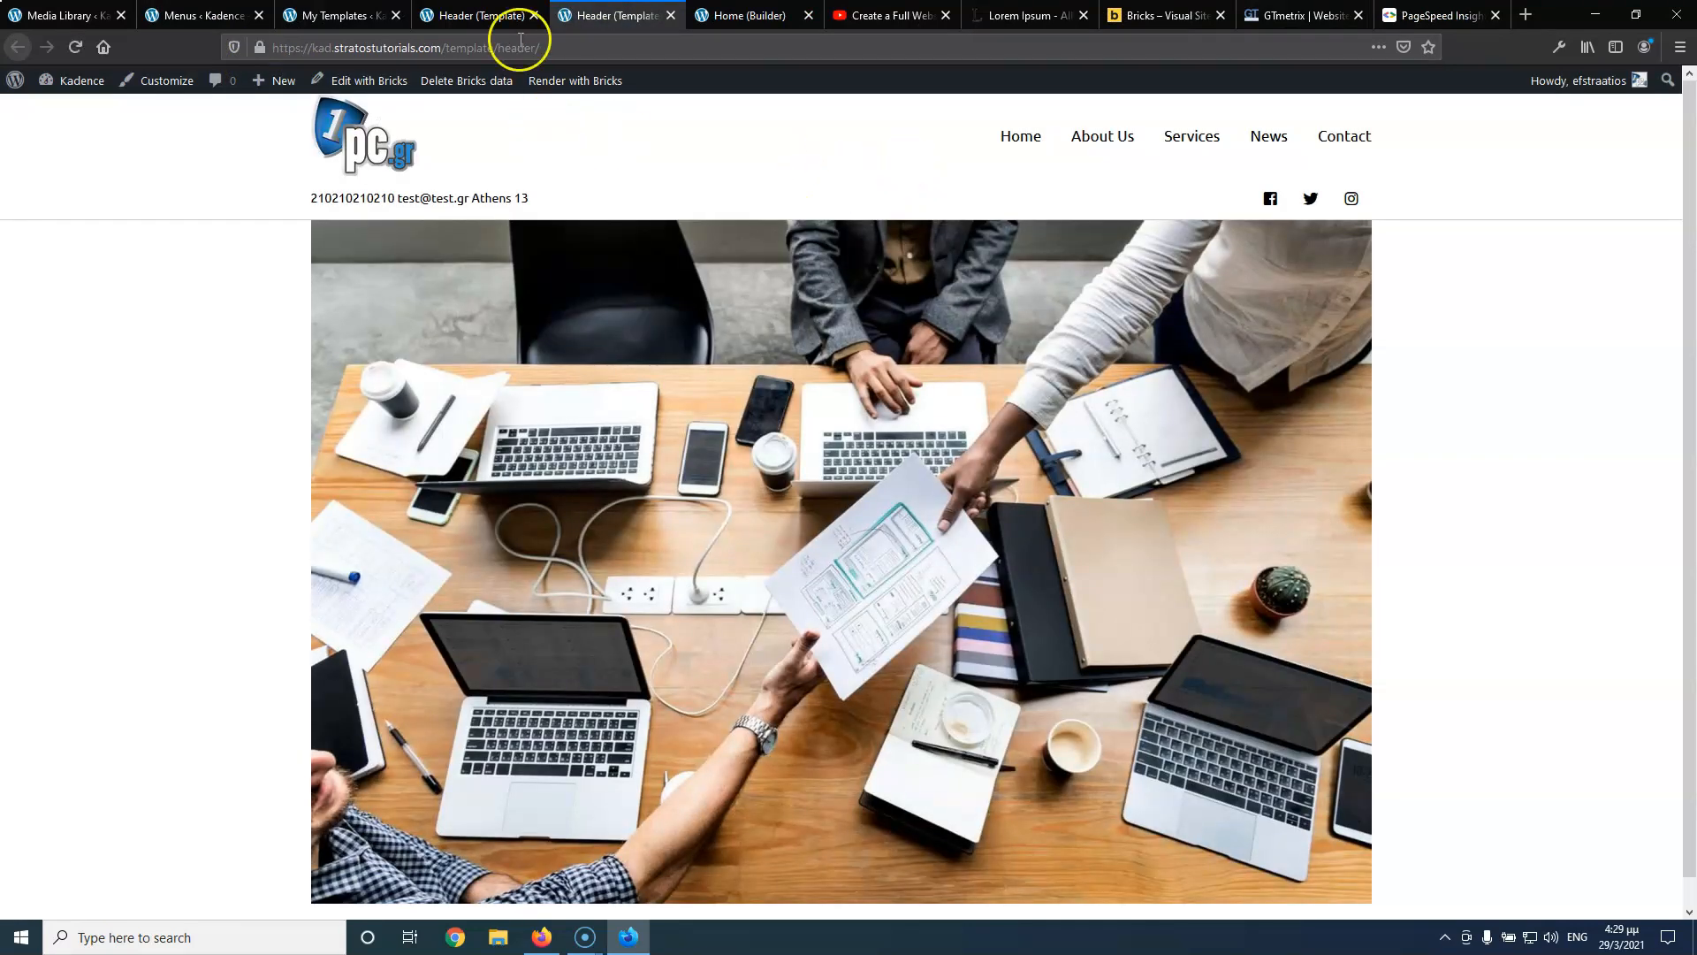
{"action": "left_click", "coordinate": [502, 15]}
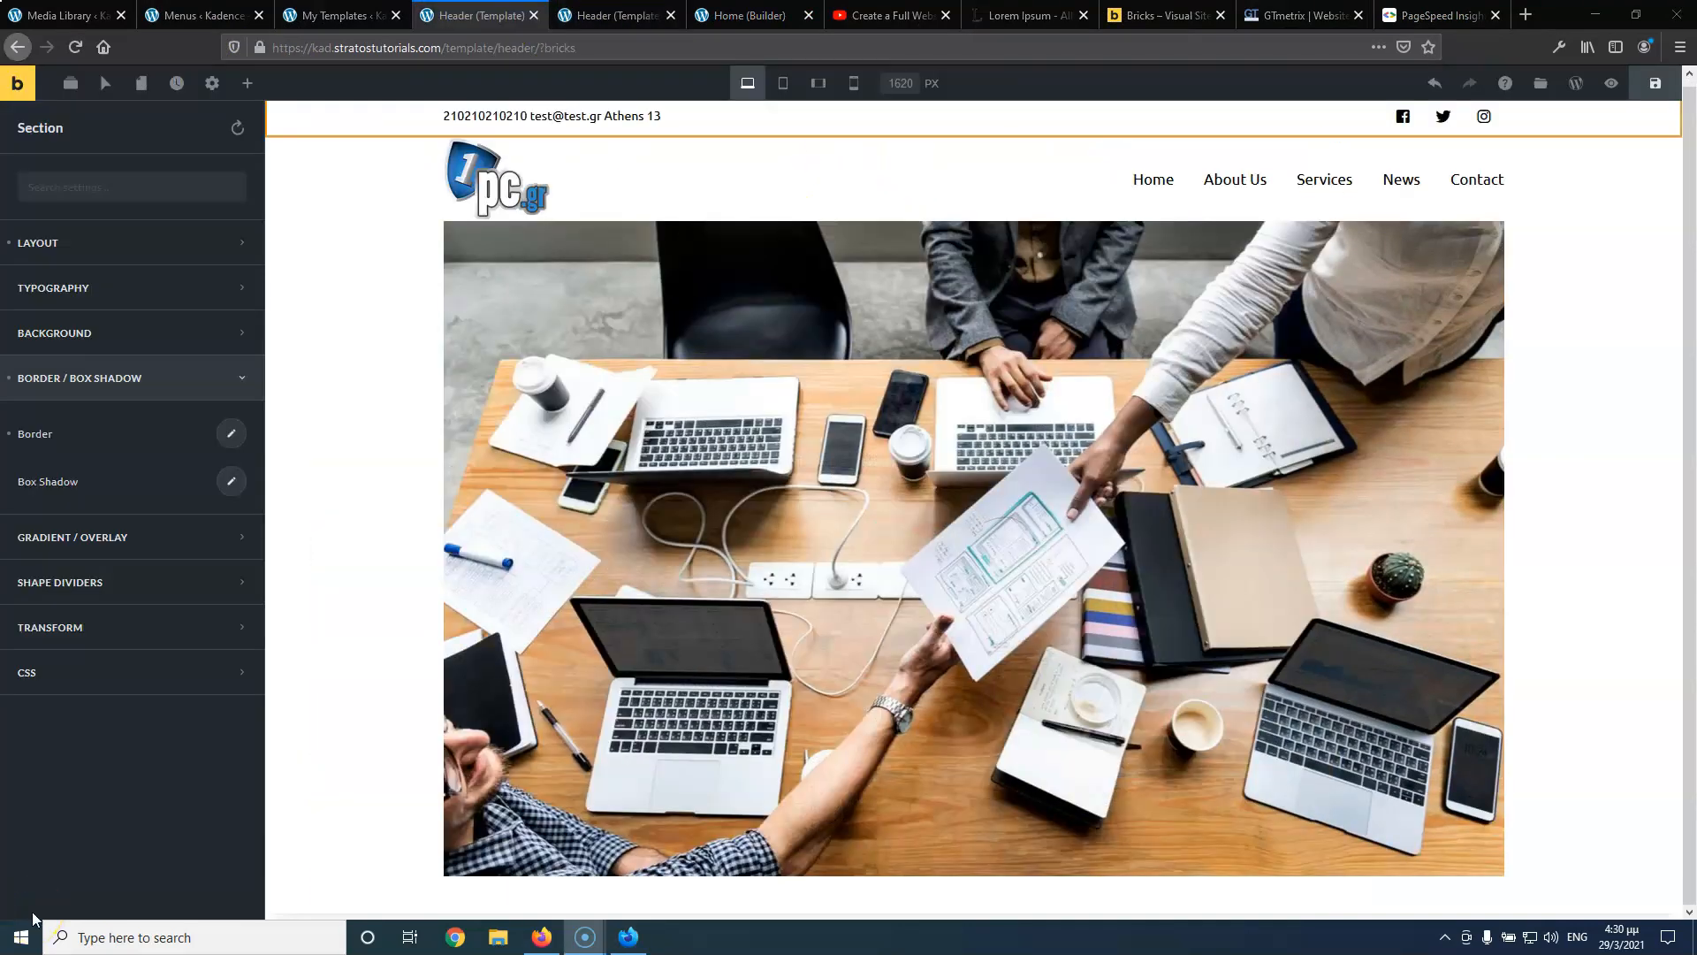
Save the header template again and reload the builder to confirm the layout
{"action": "left_click", "coordinate": [1655, 83]}
{"action": "left_click", "coordinate": [75, 47]}
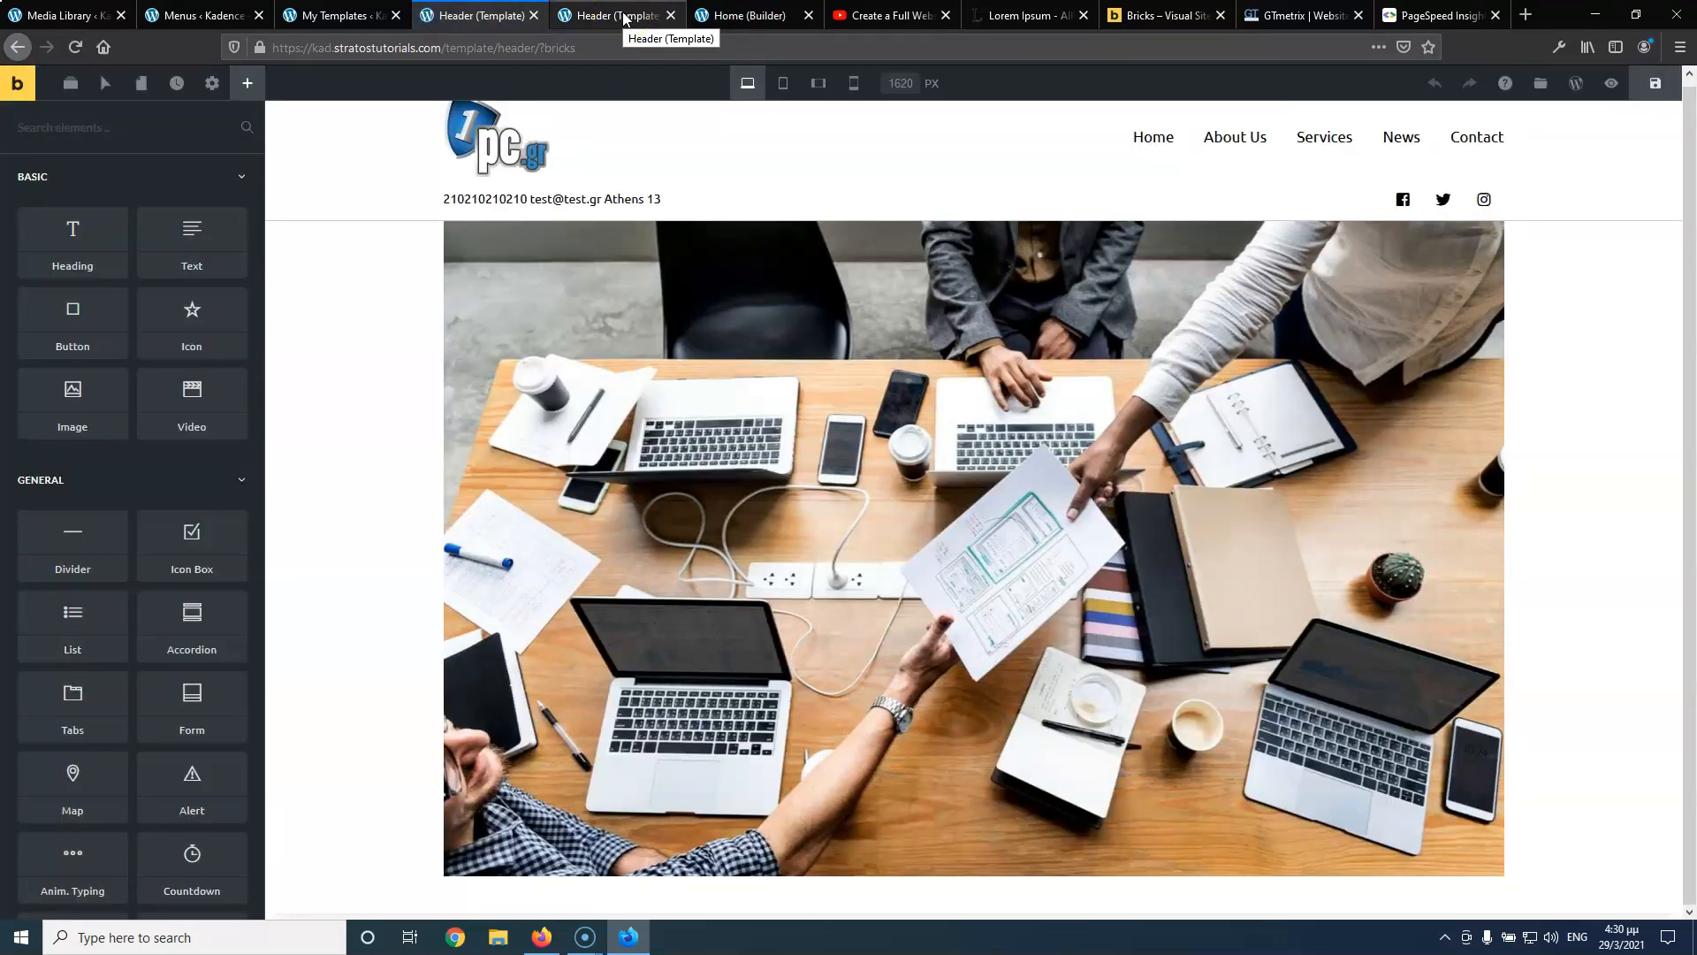
{"action": "left_click", "coordinate": [548, 169]}
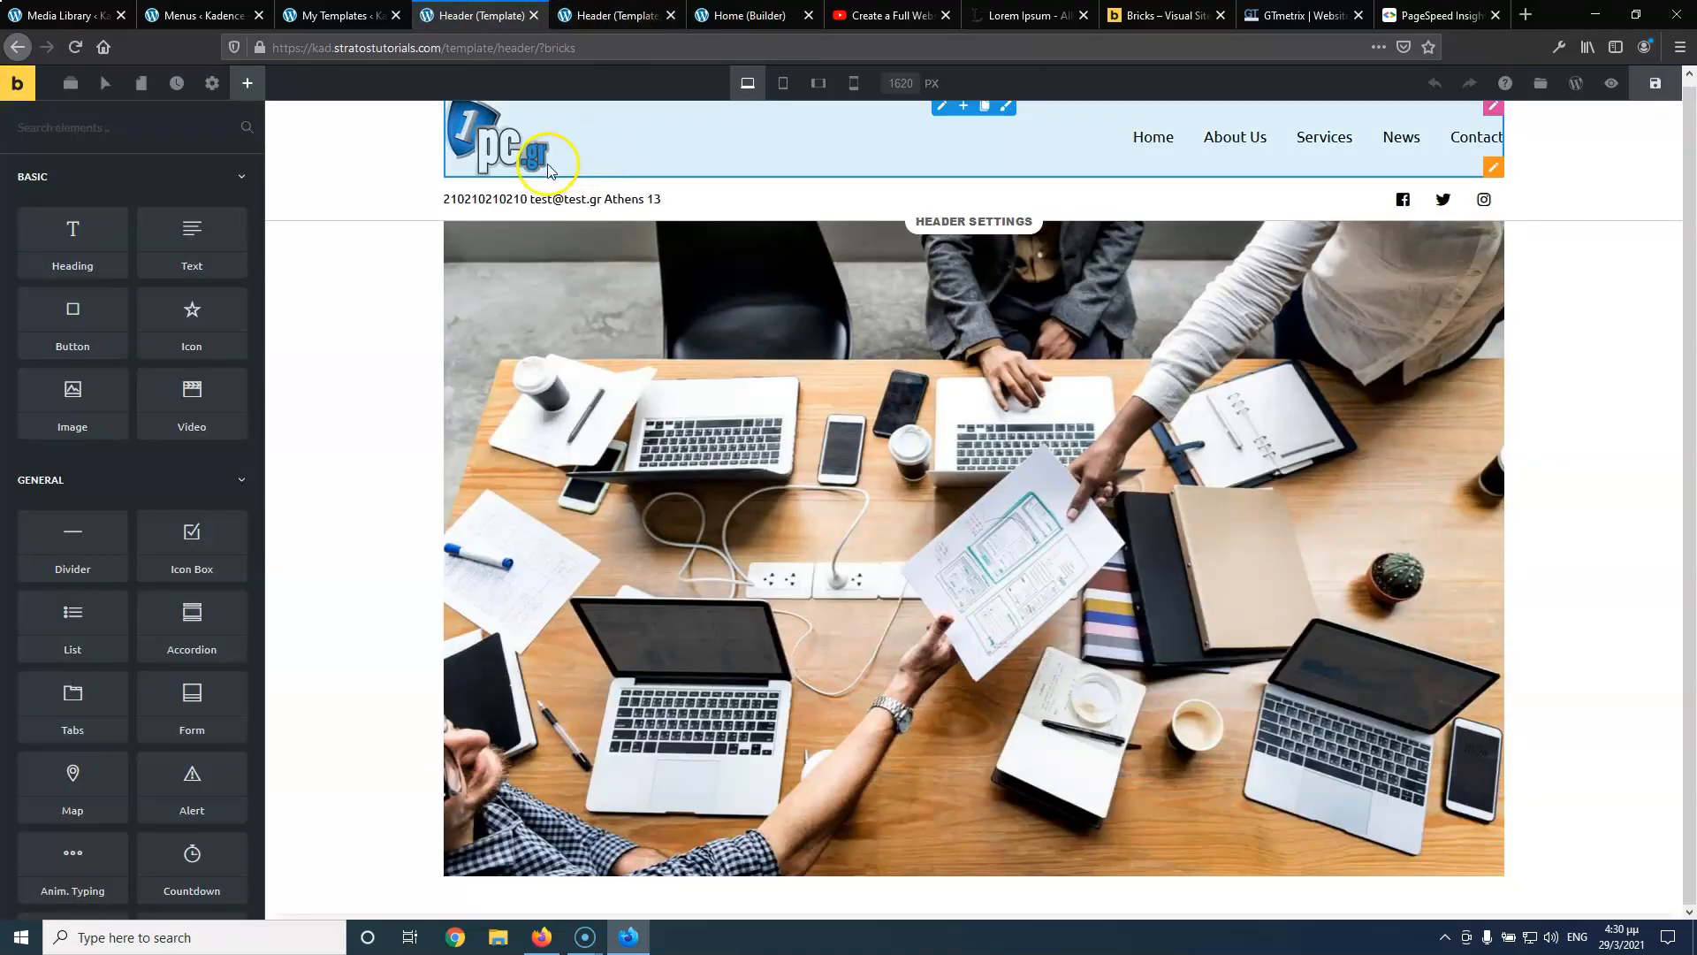
Drag the logo-and-menu section below the contact and social-icons row
{"action": "left_click", "coordinate": [1507, 204]}
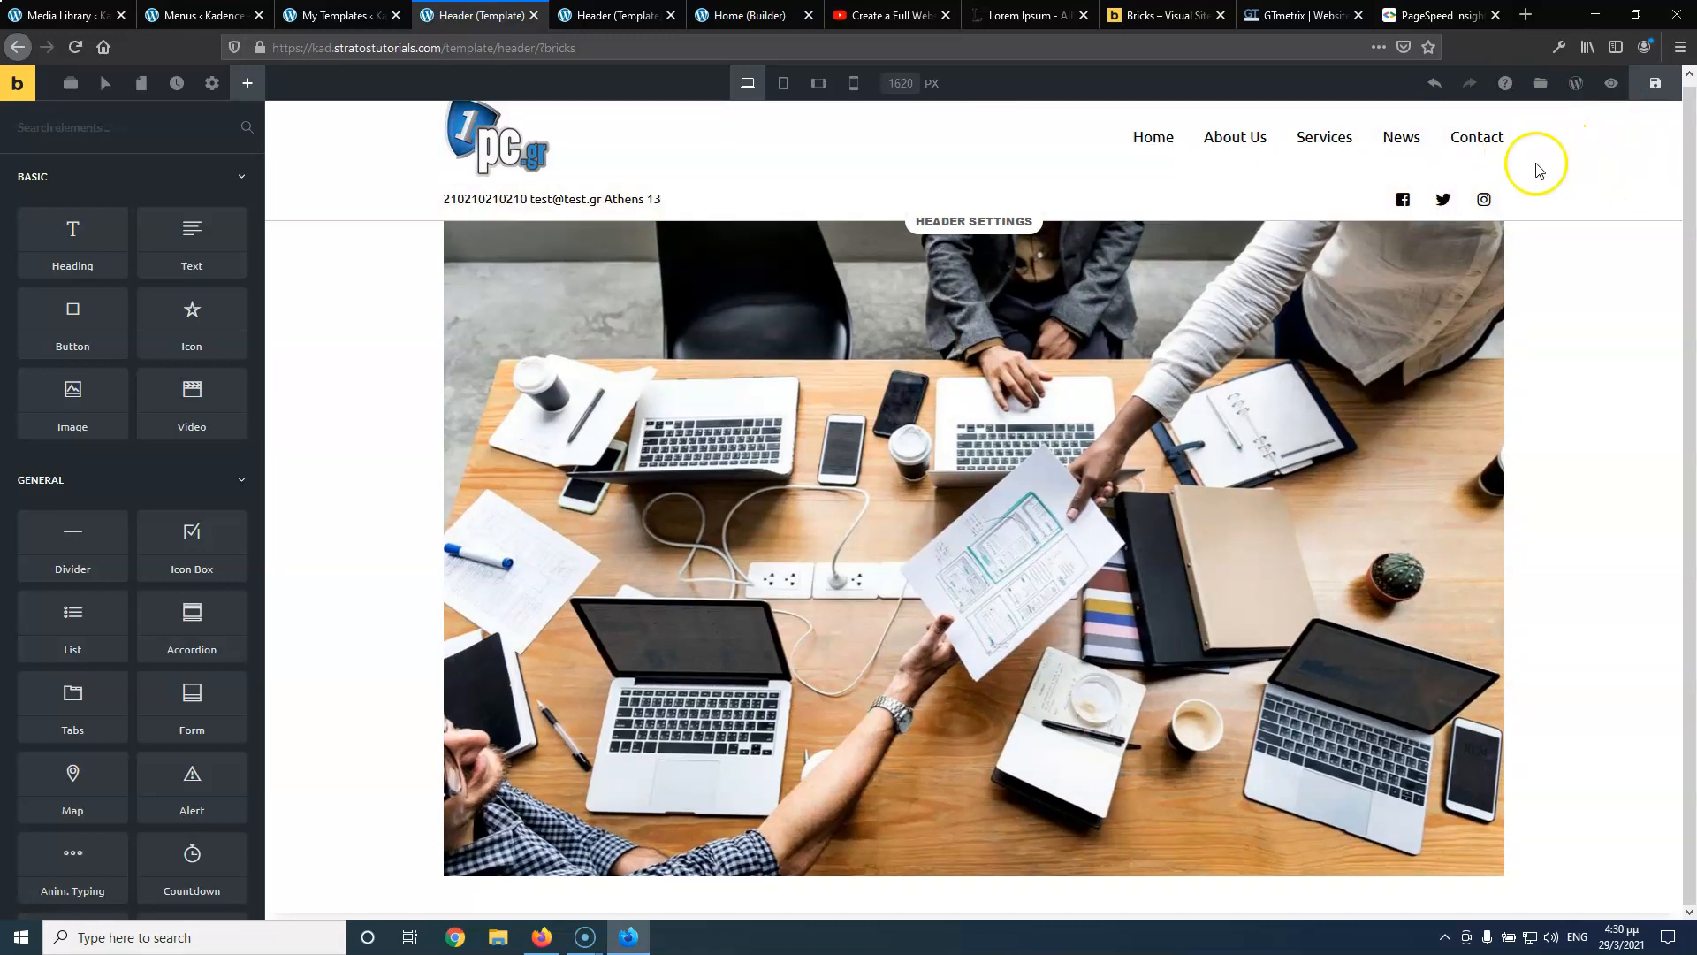
{"action": "left_click", "coordinate": [1493, 167]}
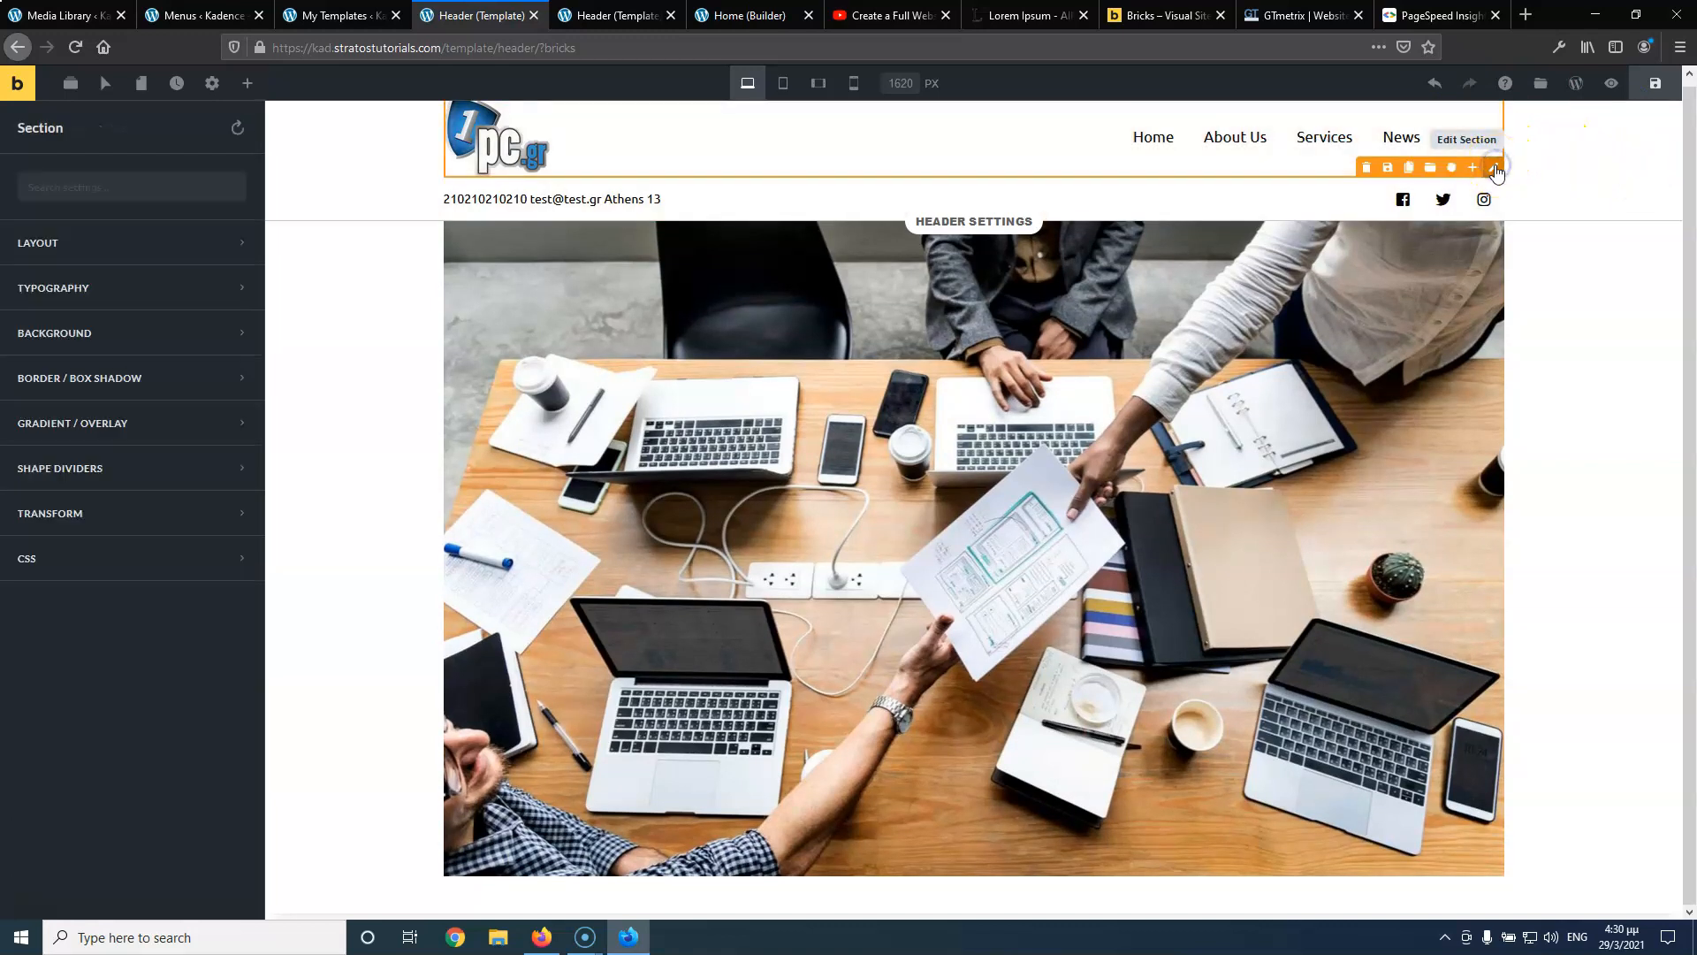
{"action": "left_click", "coordinate": [1429, 170]}
{"action": "left_click_drag", "start_coordinate": [1451, 167], "coordinate": [1454, 202]}
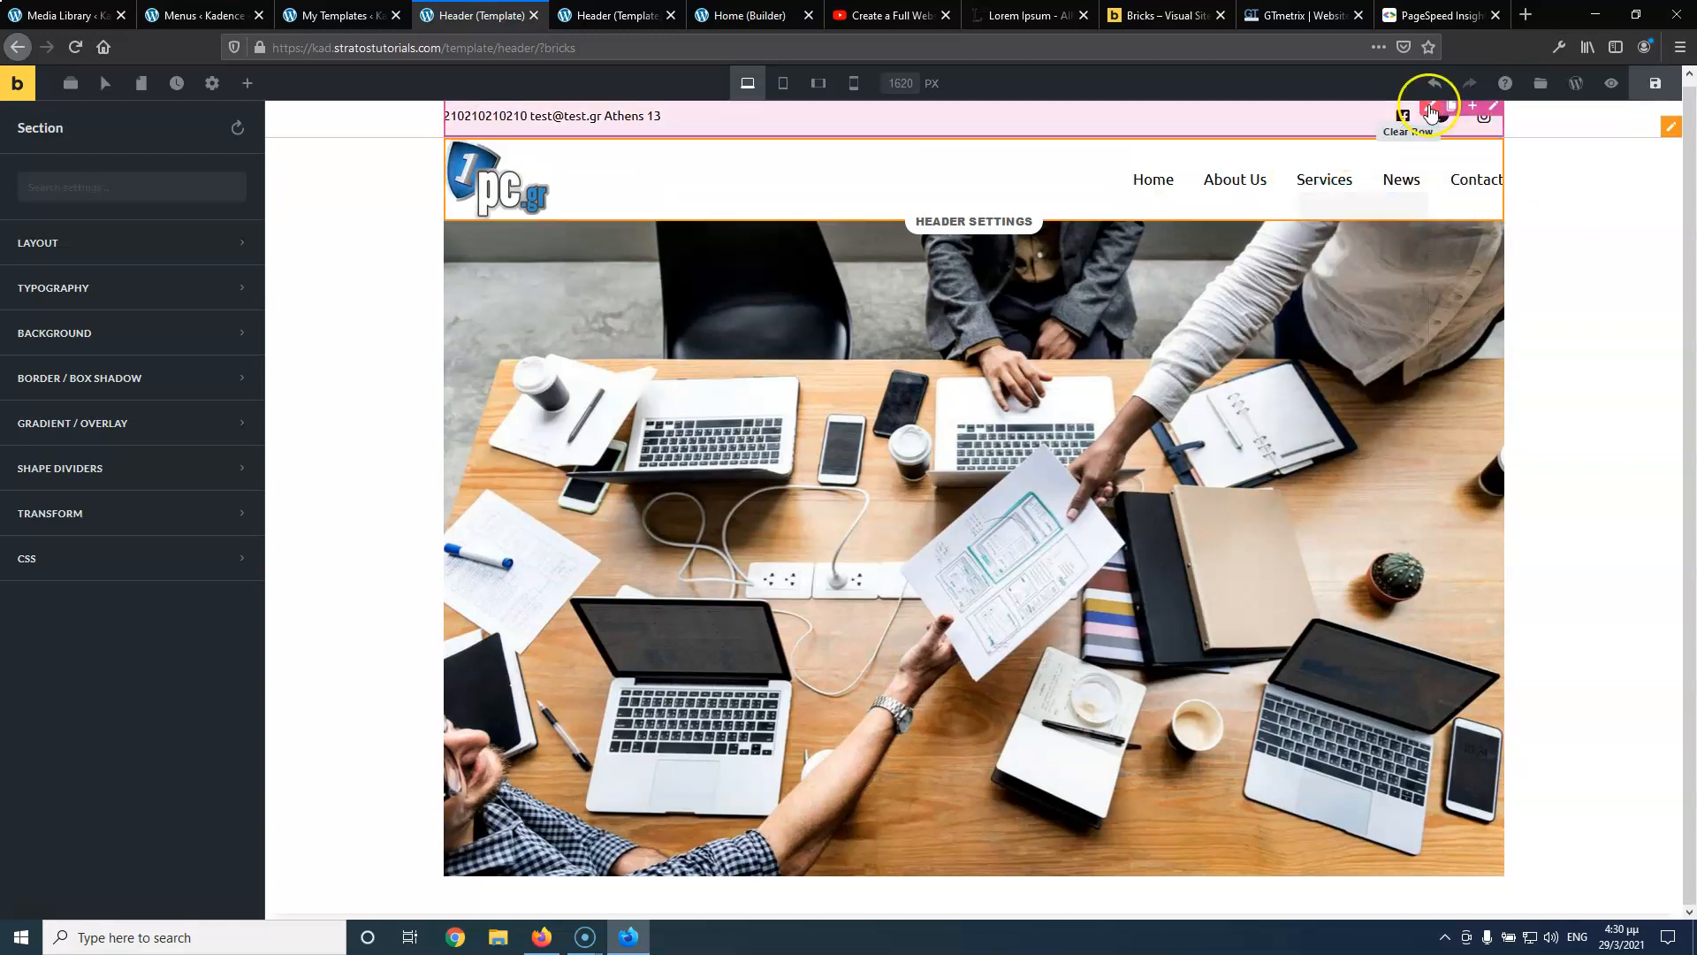
Save the header template and reload the live page to confirm the new order
{"action": "left_click", "coordinate": [1650, 85]}
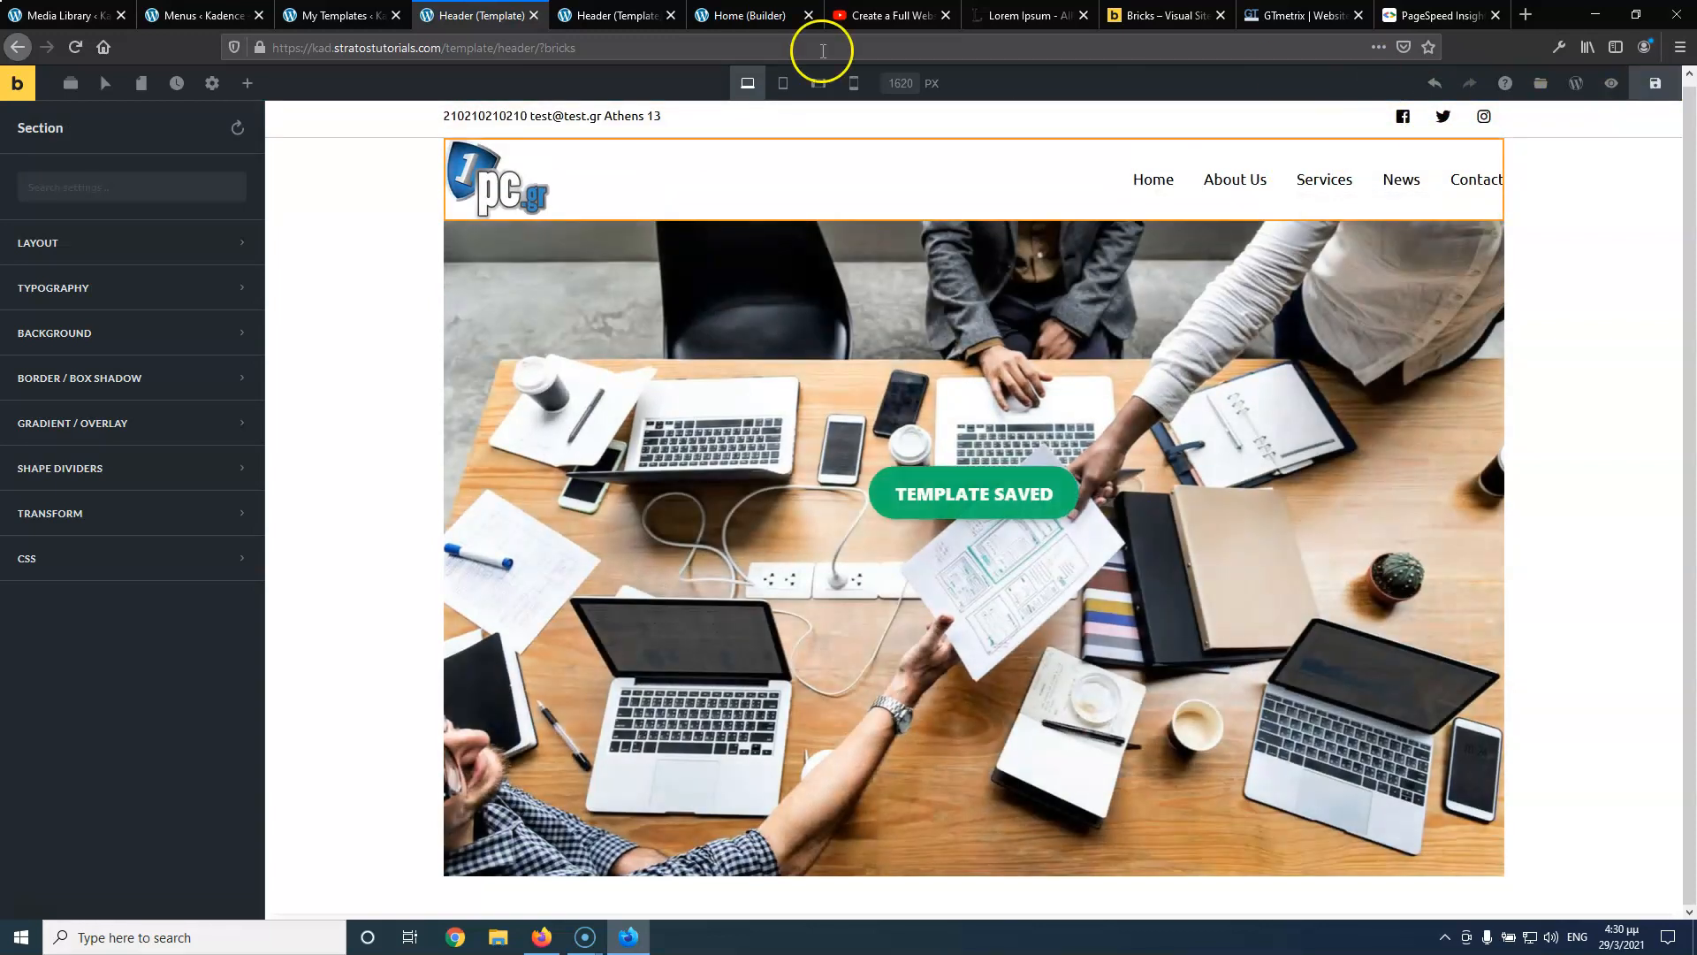
{"action": "left_click", "coordinate": [610, 15]}
{"action": "left_click", "coordinate": [74, 47]}
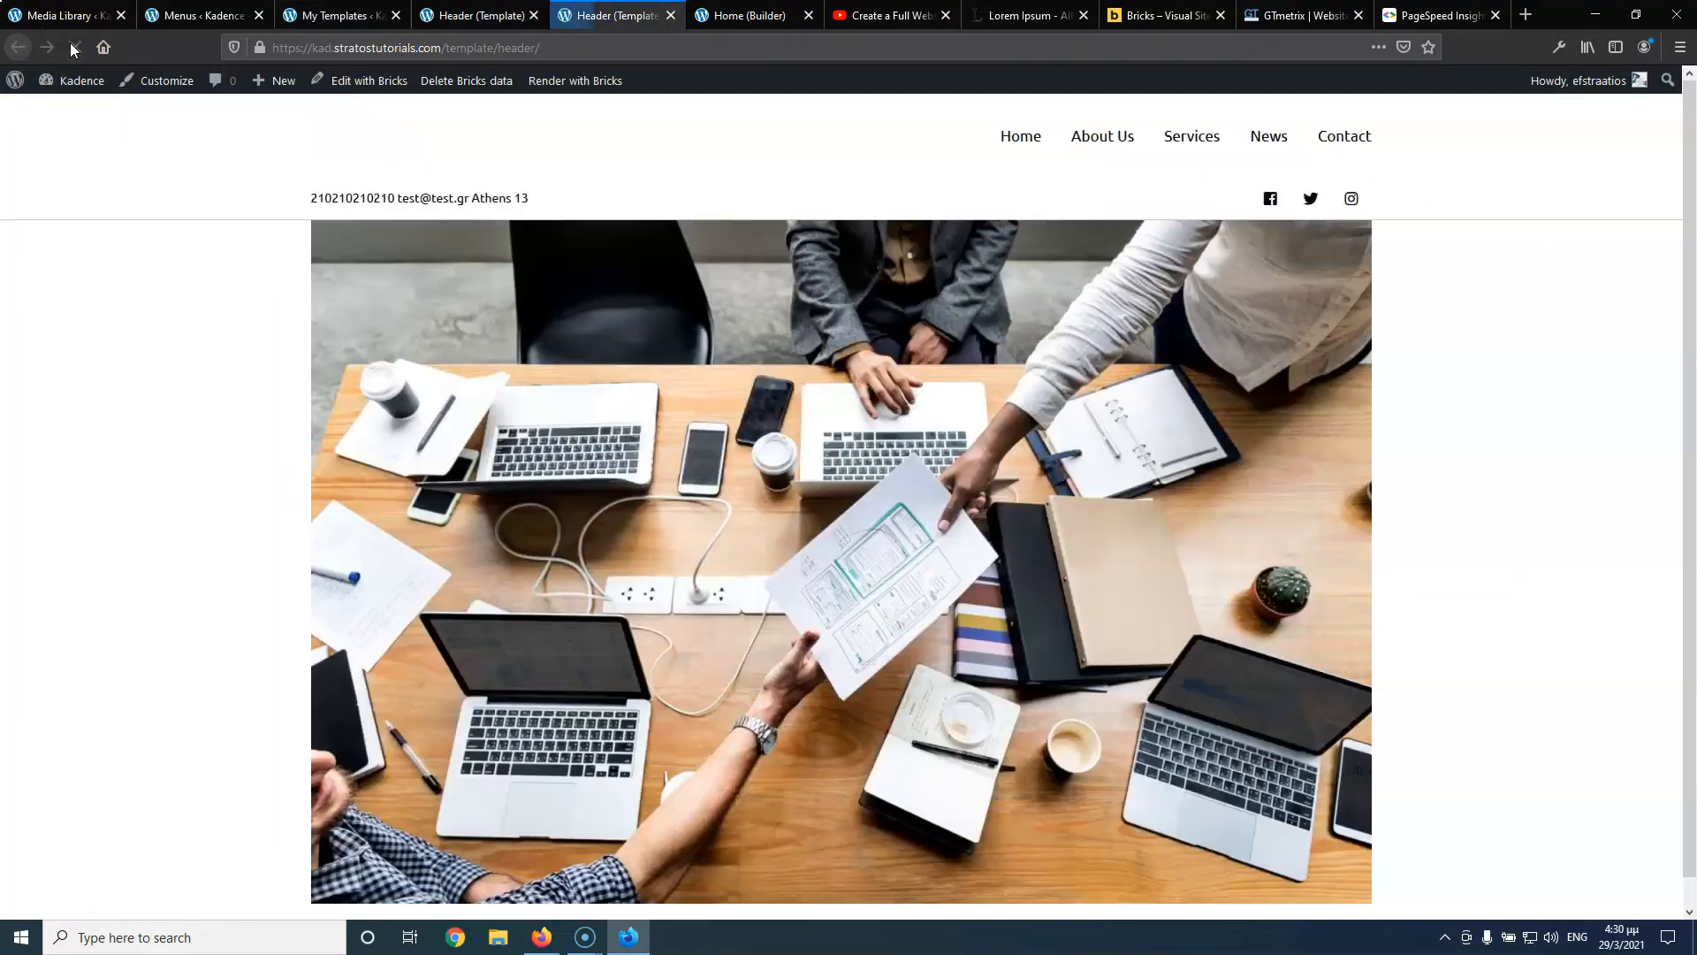
{"action": "left_click", "coordinate": [475, 16]}
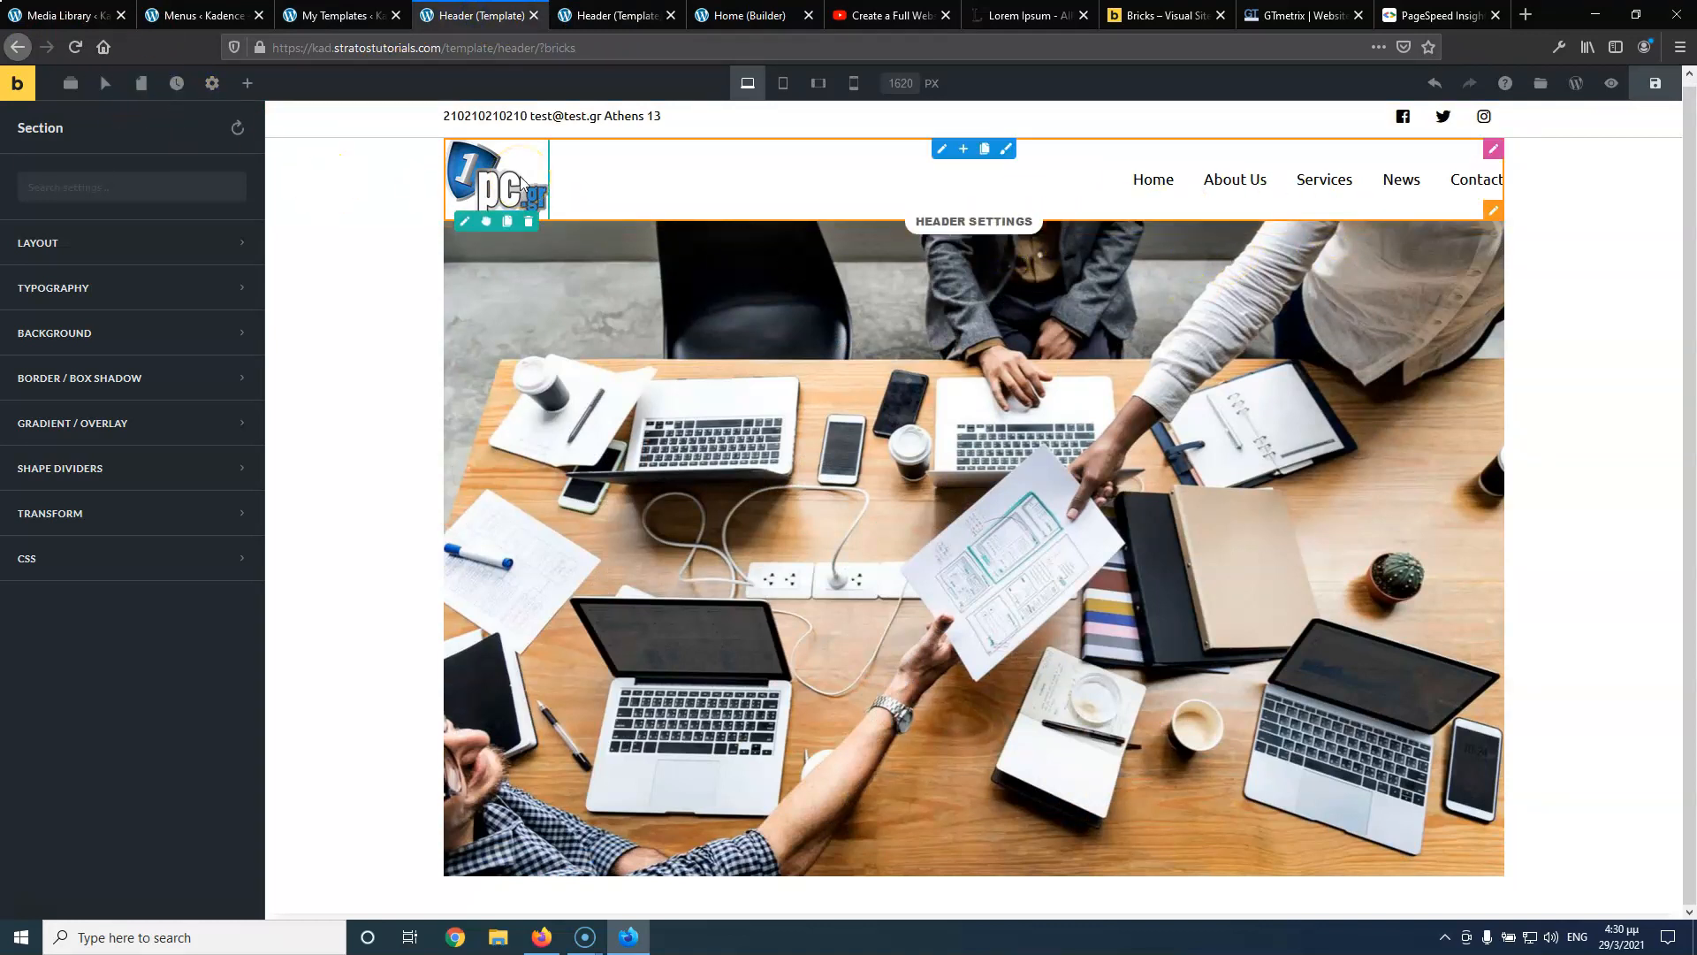
Delete the logo-and-menu section, leaving only the contact row
{"action": "left_click", "coordinate": [707, 117]}
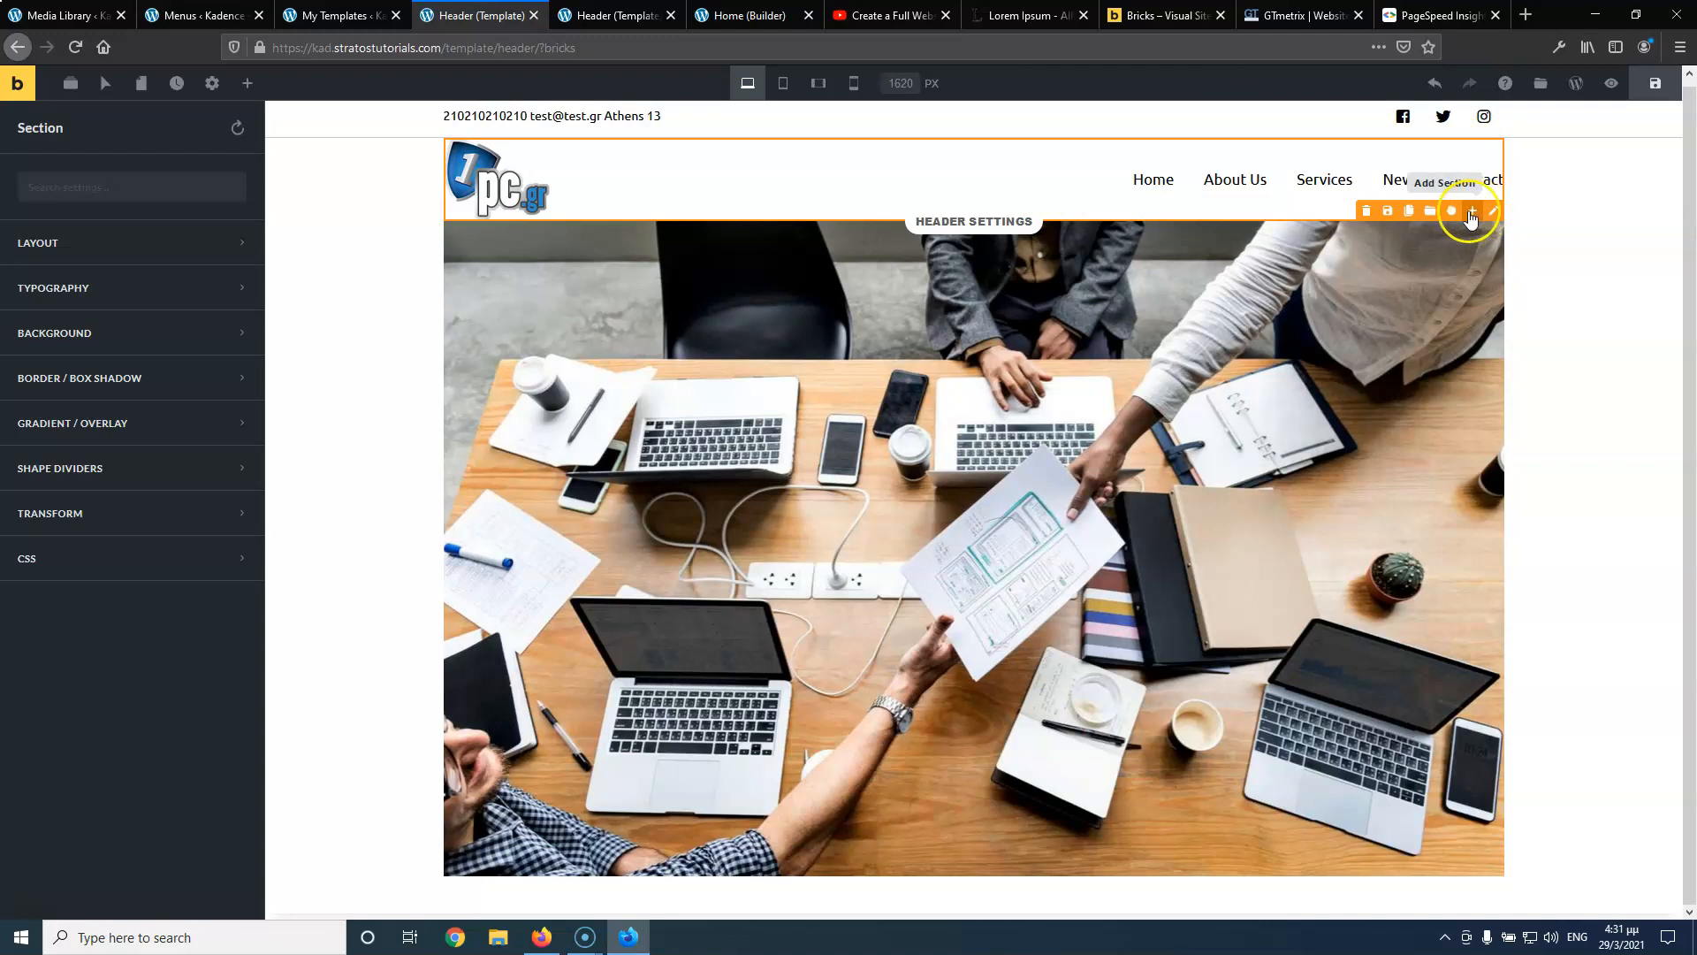
{"action": "left_click", "coordinate": [1367, 212]}
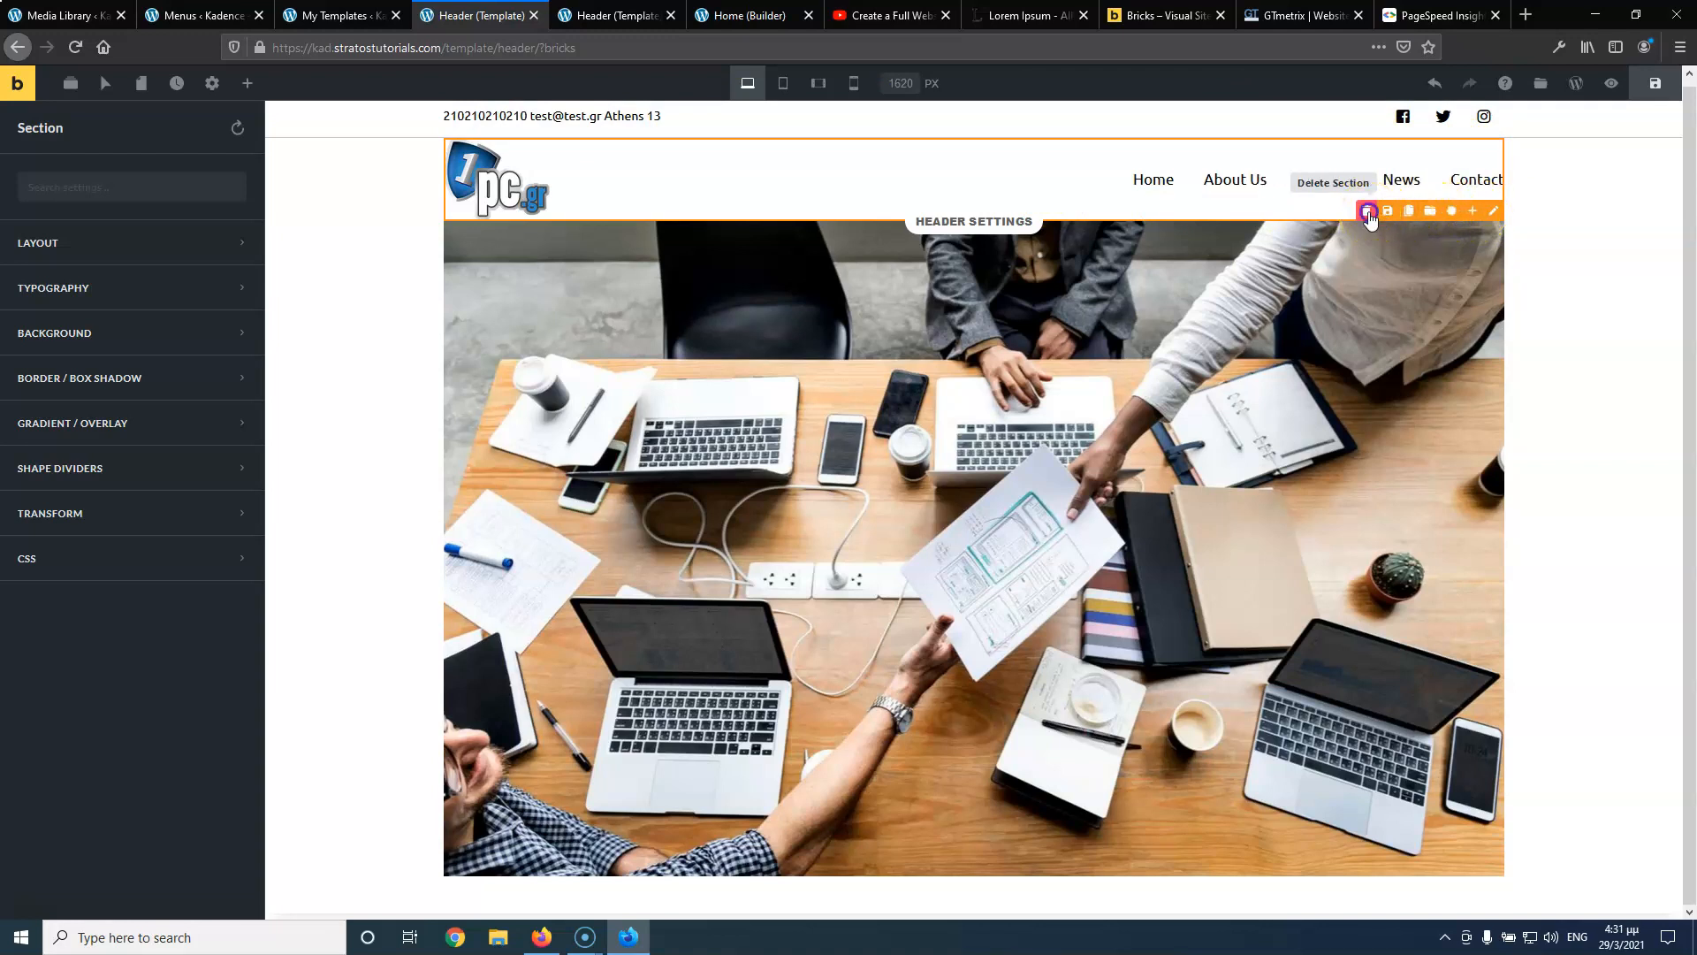
{"action": "left_click", "coordinate": [1368, 212]}
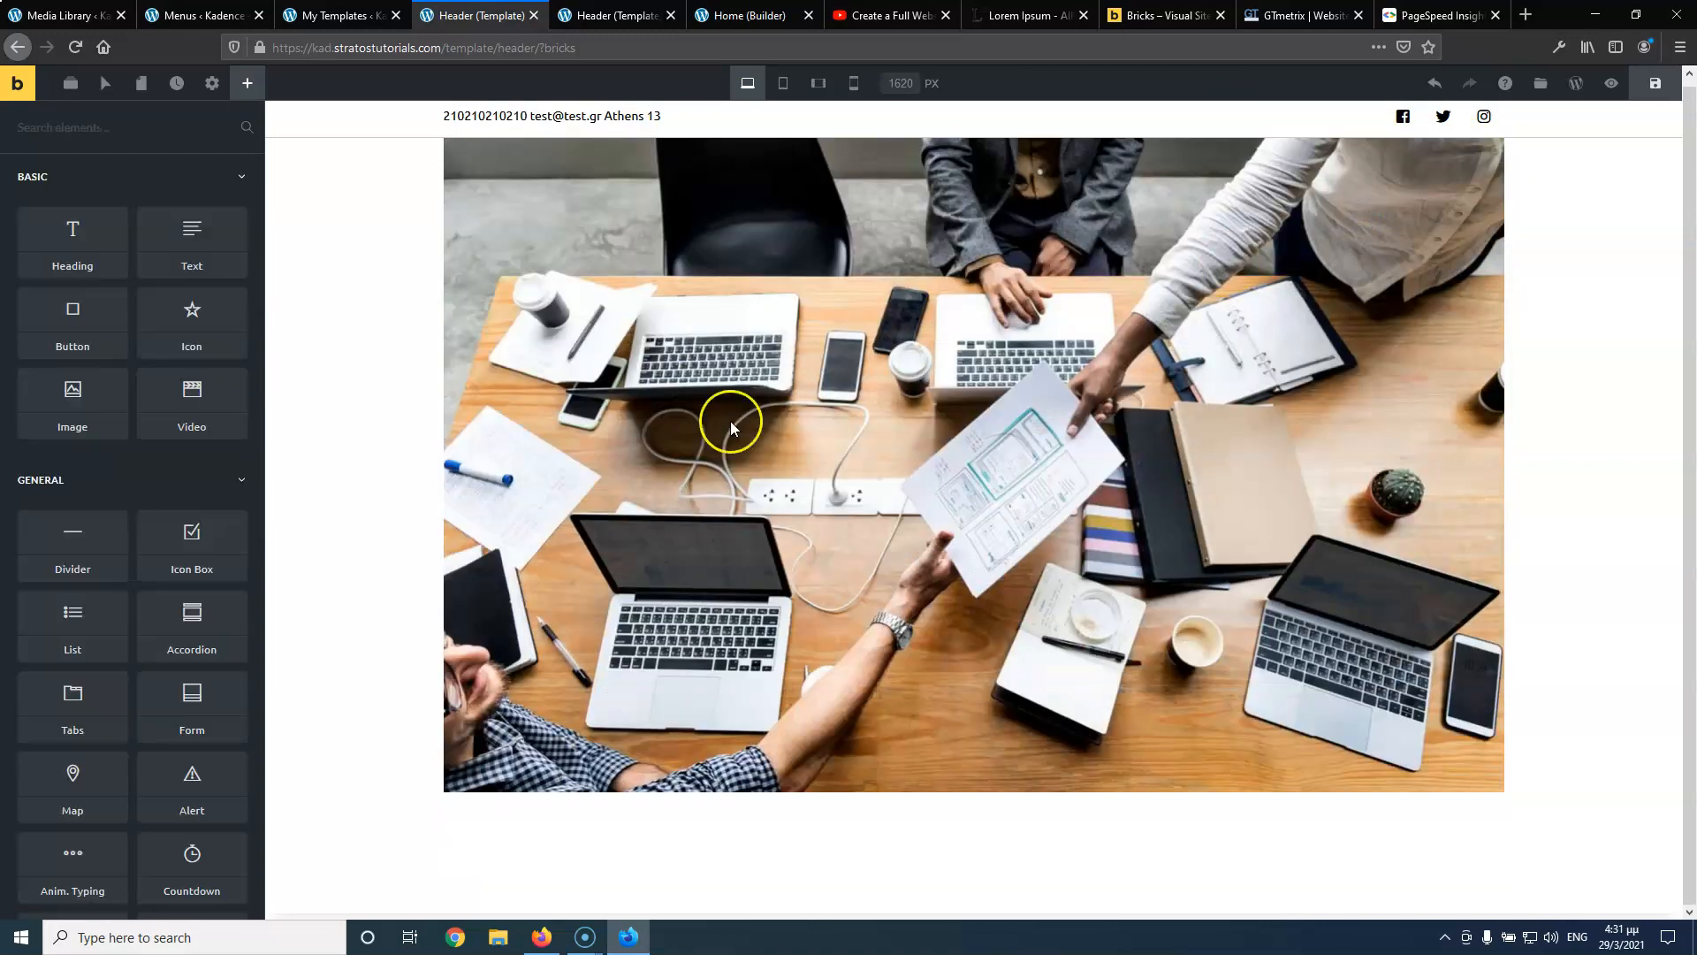
Save the header template and check it on the live page
{"action": "left_click", "coordinate": [1655, 83]}
{"action": "key", "text": "ctrl+Tab"}
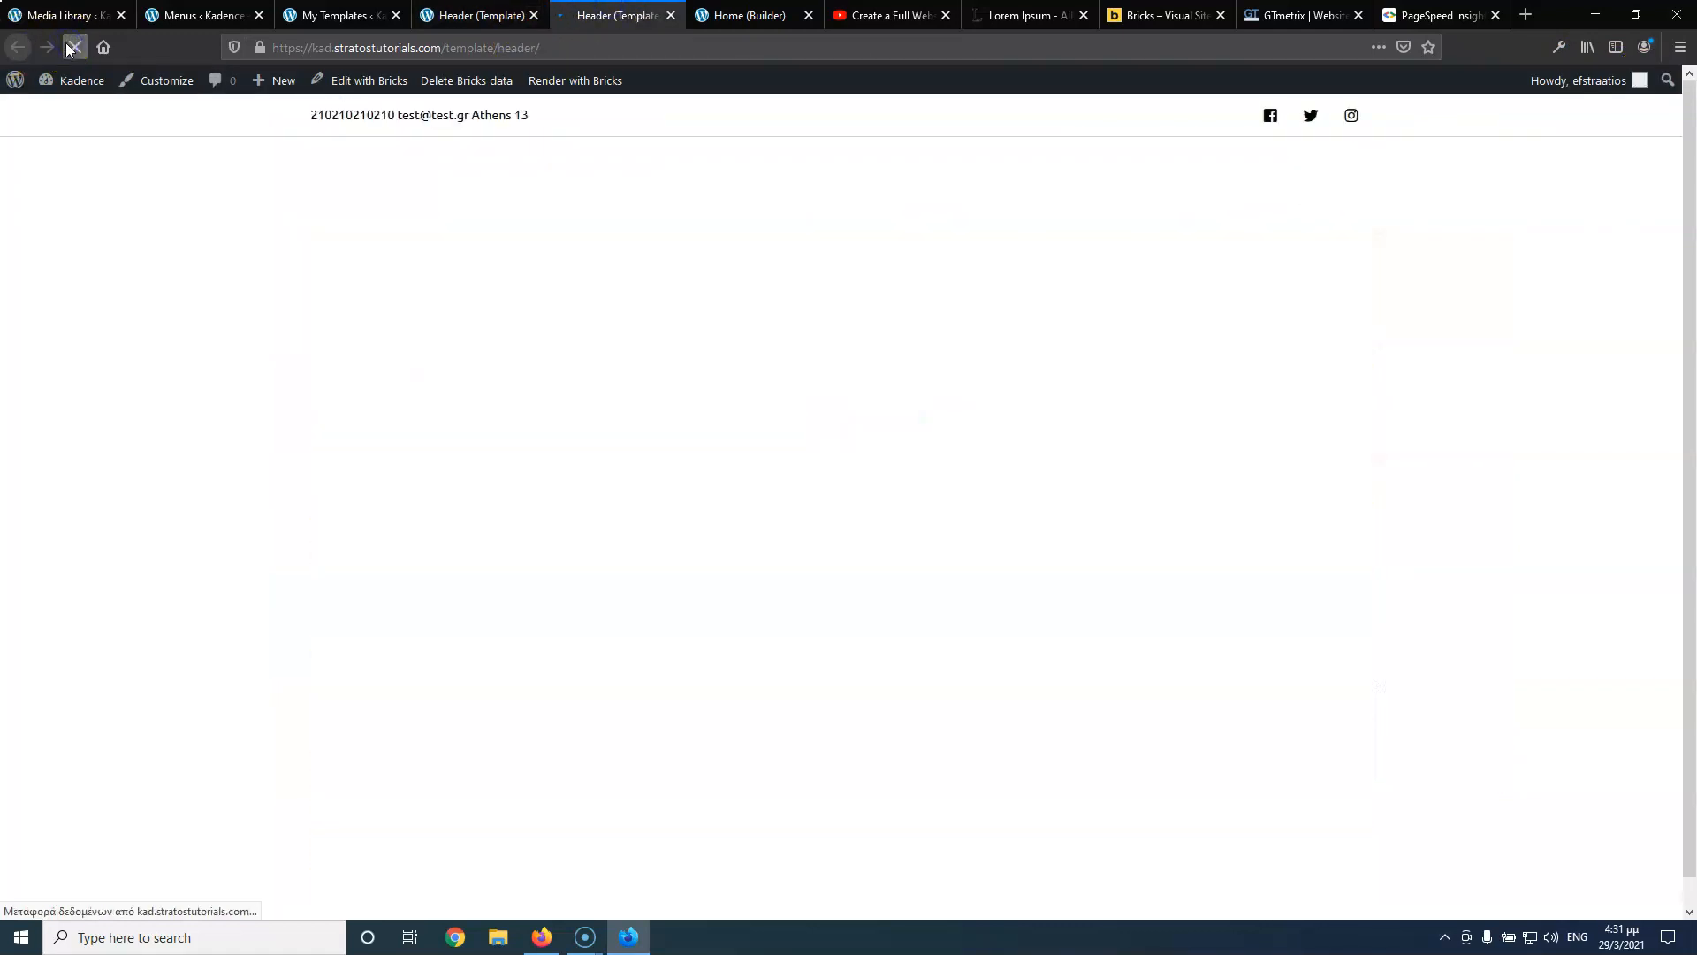
{"action": "left_click", "coordinate": [484, 16]}
Add a new header section and place a Logo element in it
{"action": "mouse_move", "coordinate": [1644, 134]}
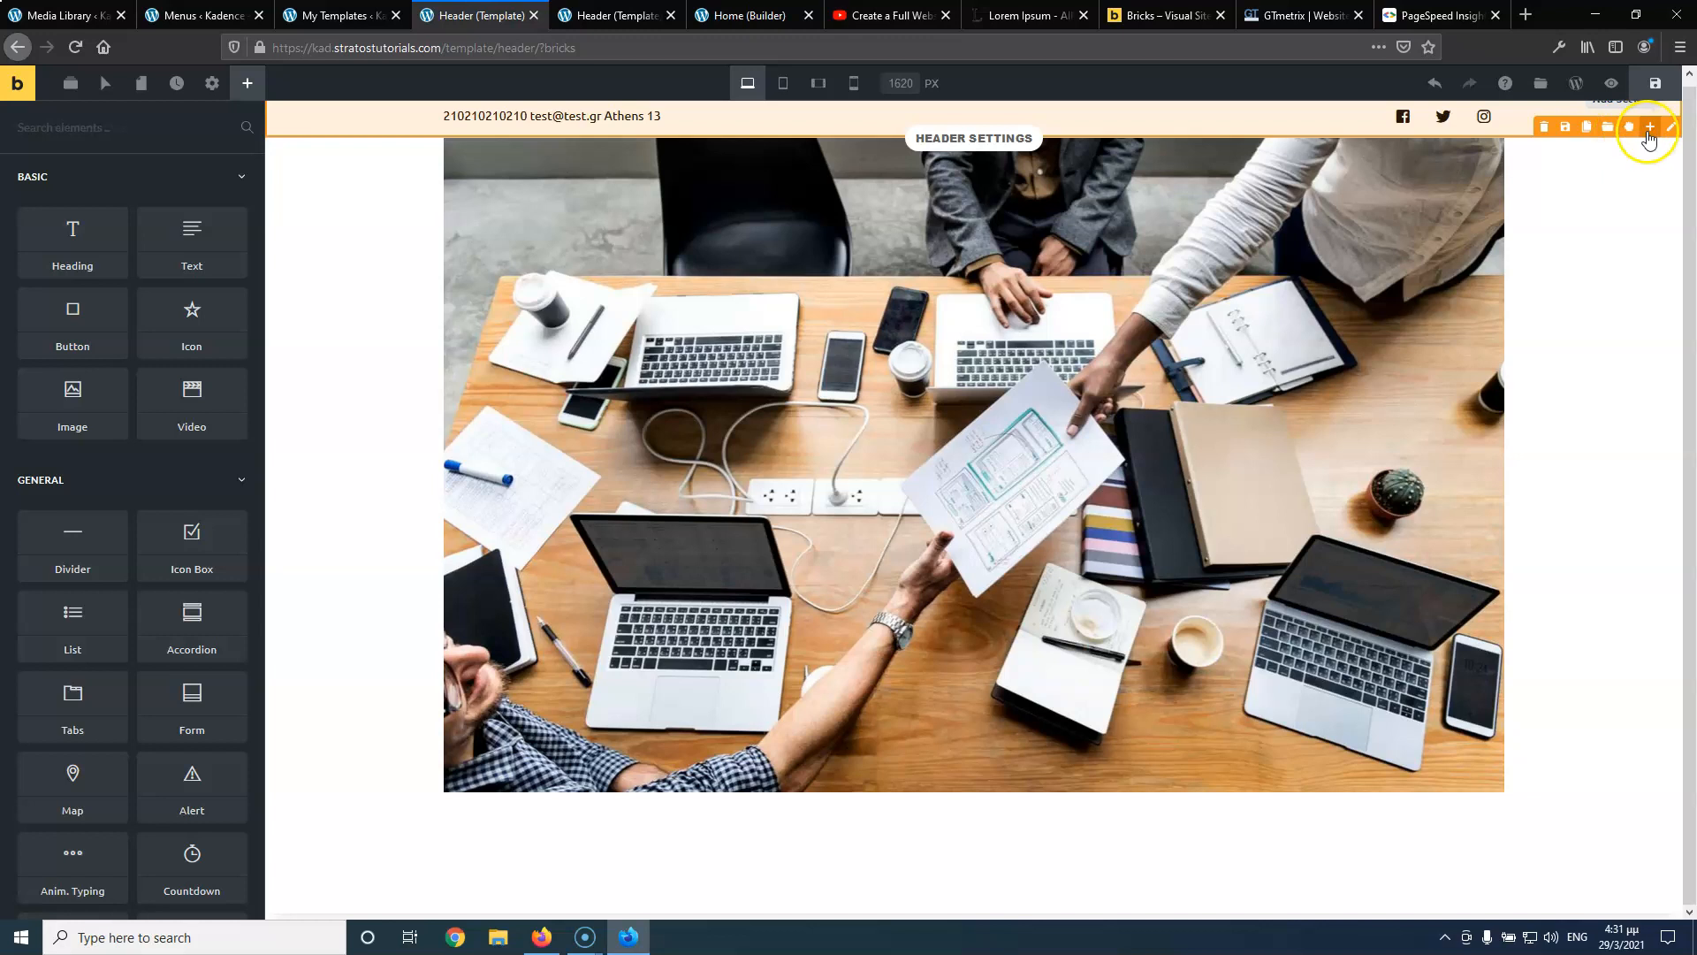
{"action": "left_click", "coordinate": [1651, 126]}
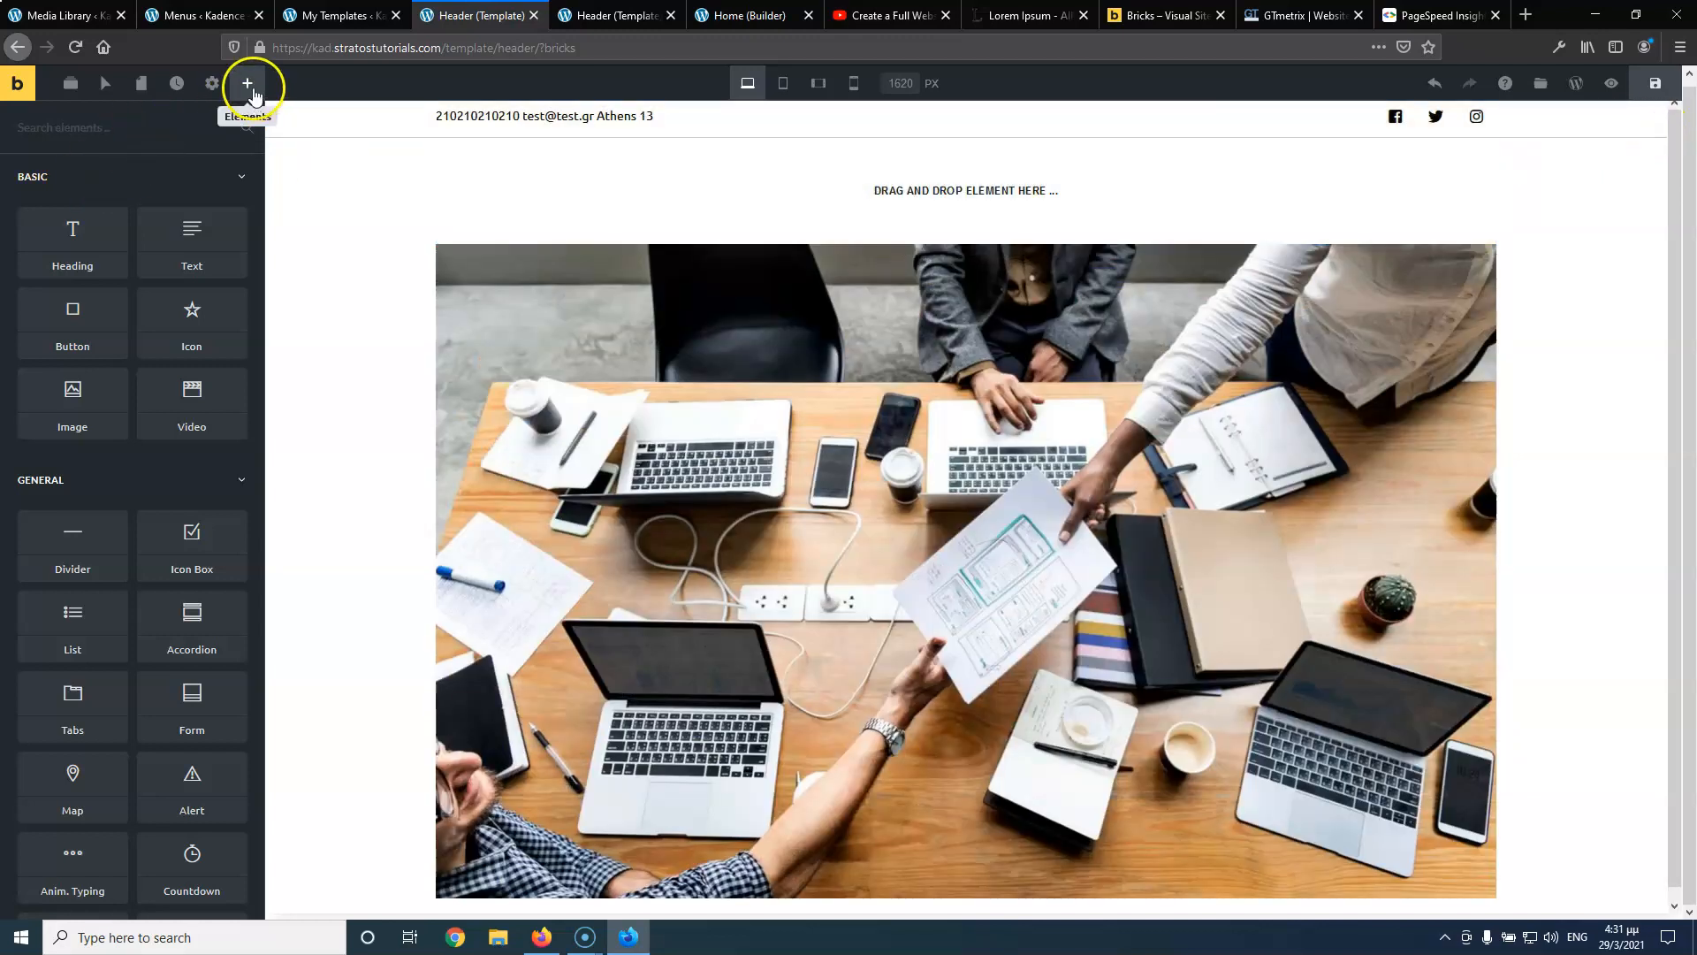
{"action": "left_click", "coordinate": [128, 127]}
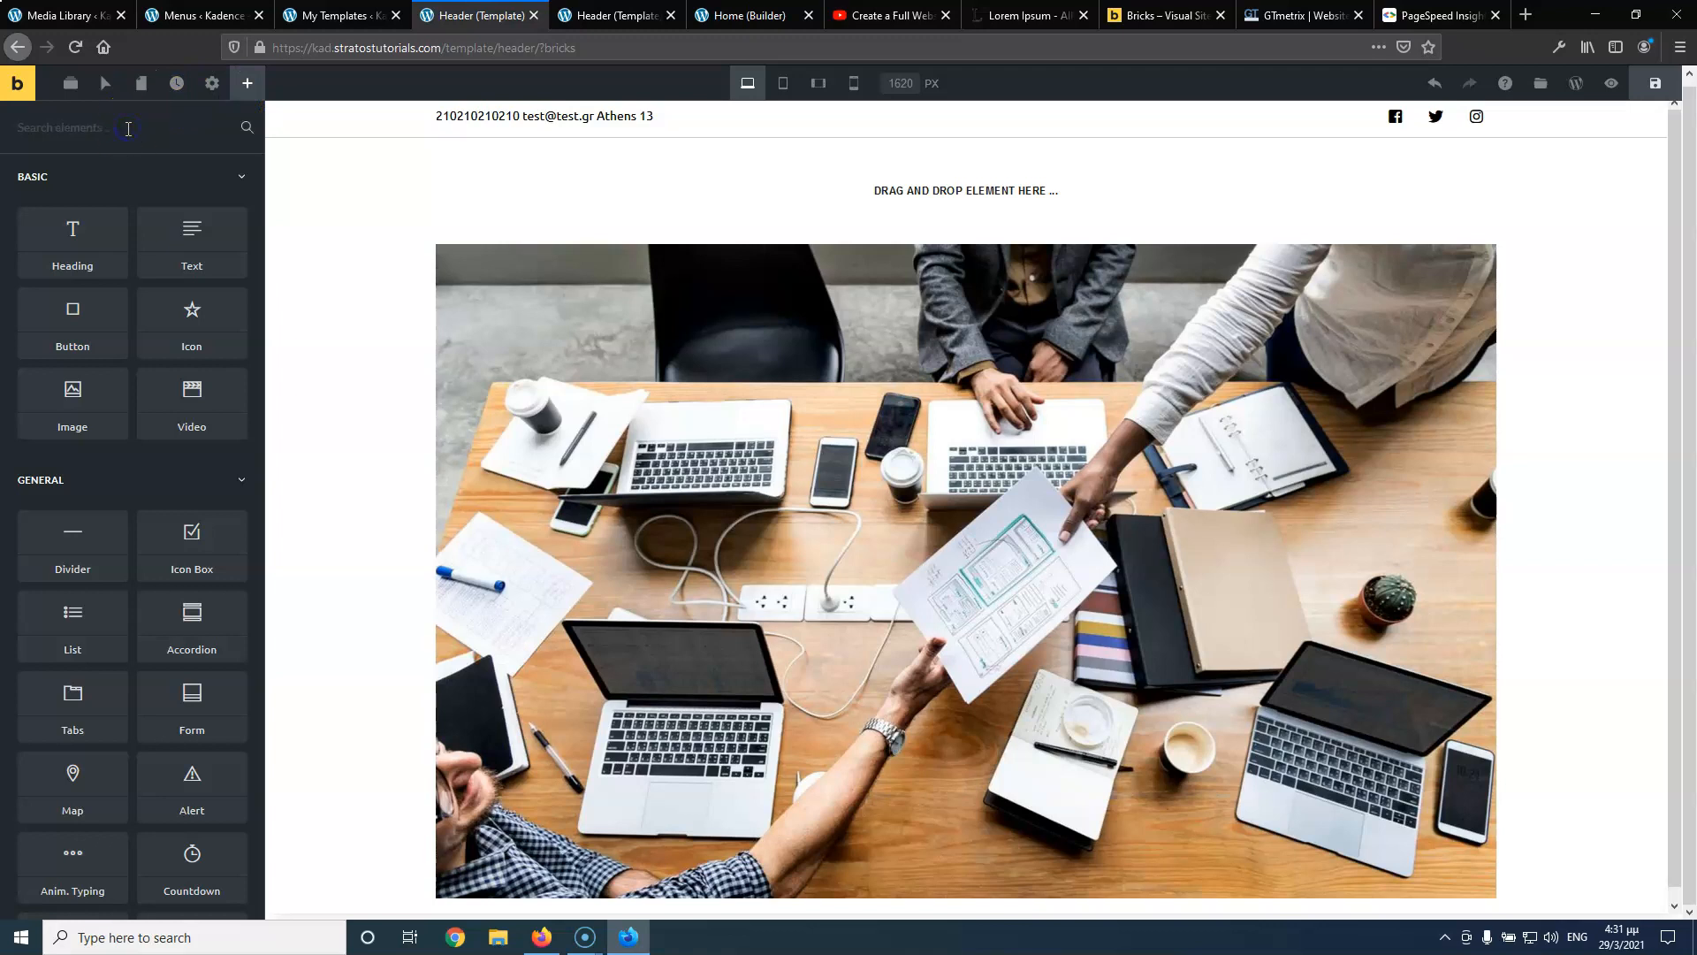
{"action": "type", "text": "logo"}
{"action": "left_click_drag", "start_coordinate": [102, 163], "coordinate": [589, 177]}
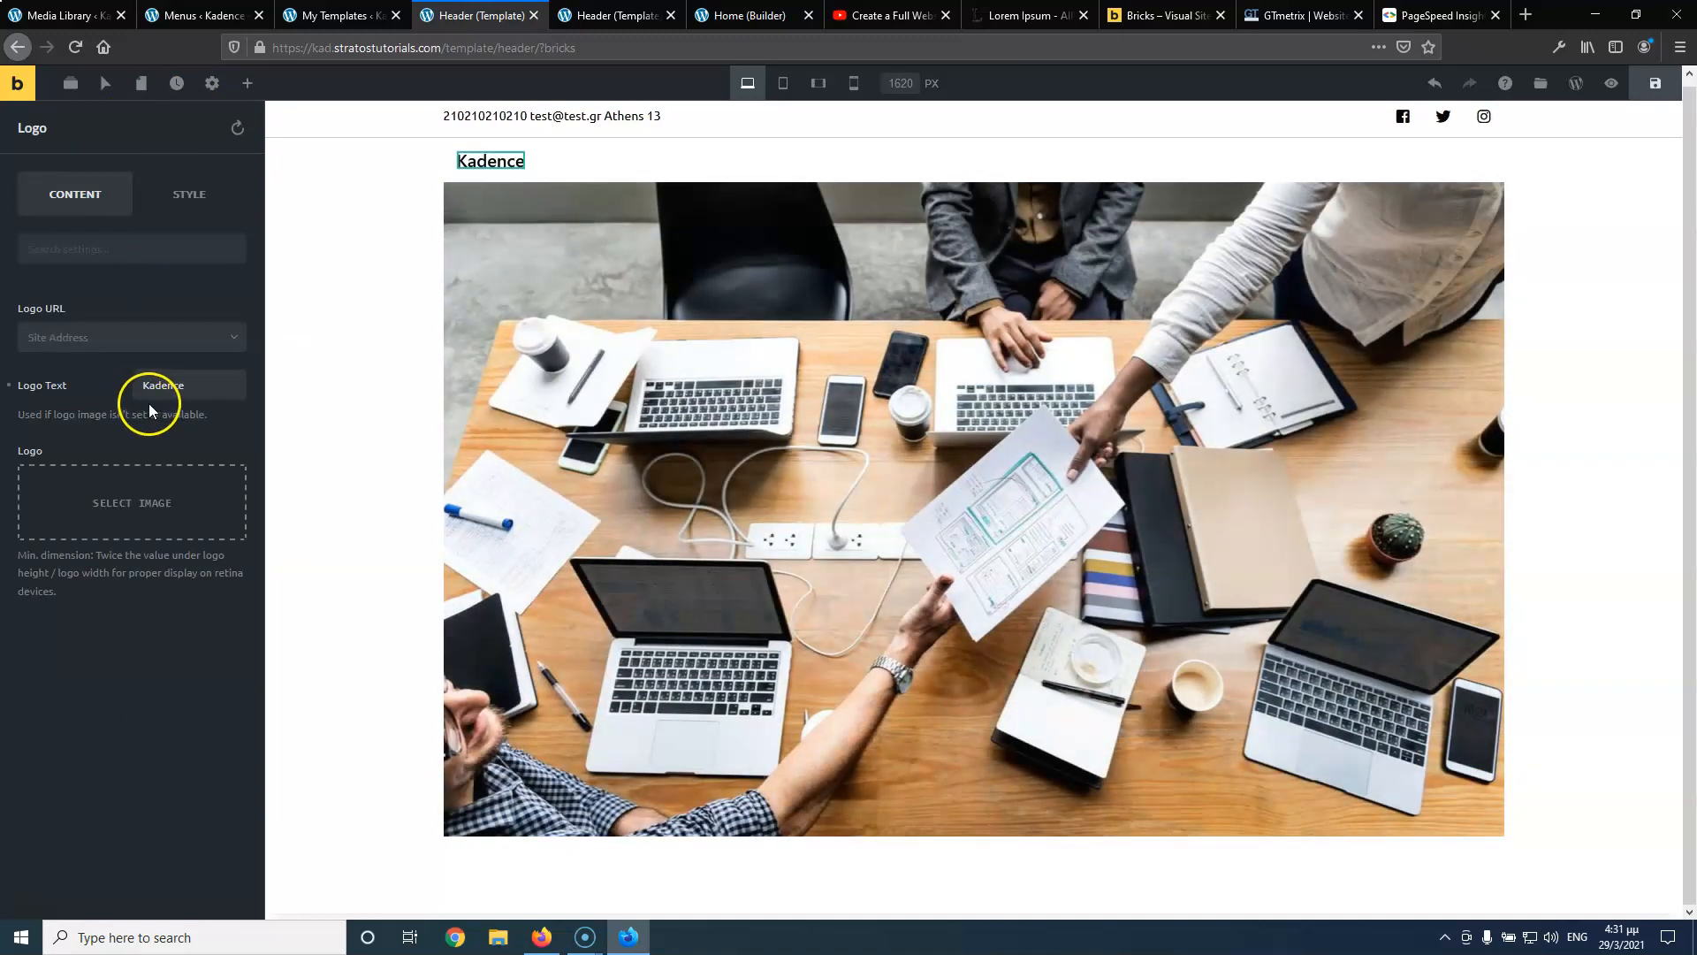
Set the logo image to logo.png at 120 px wide
{"action": "left_click", "coordinate": [133, 527]}
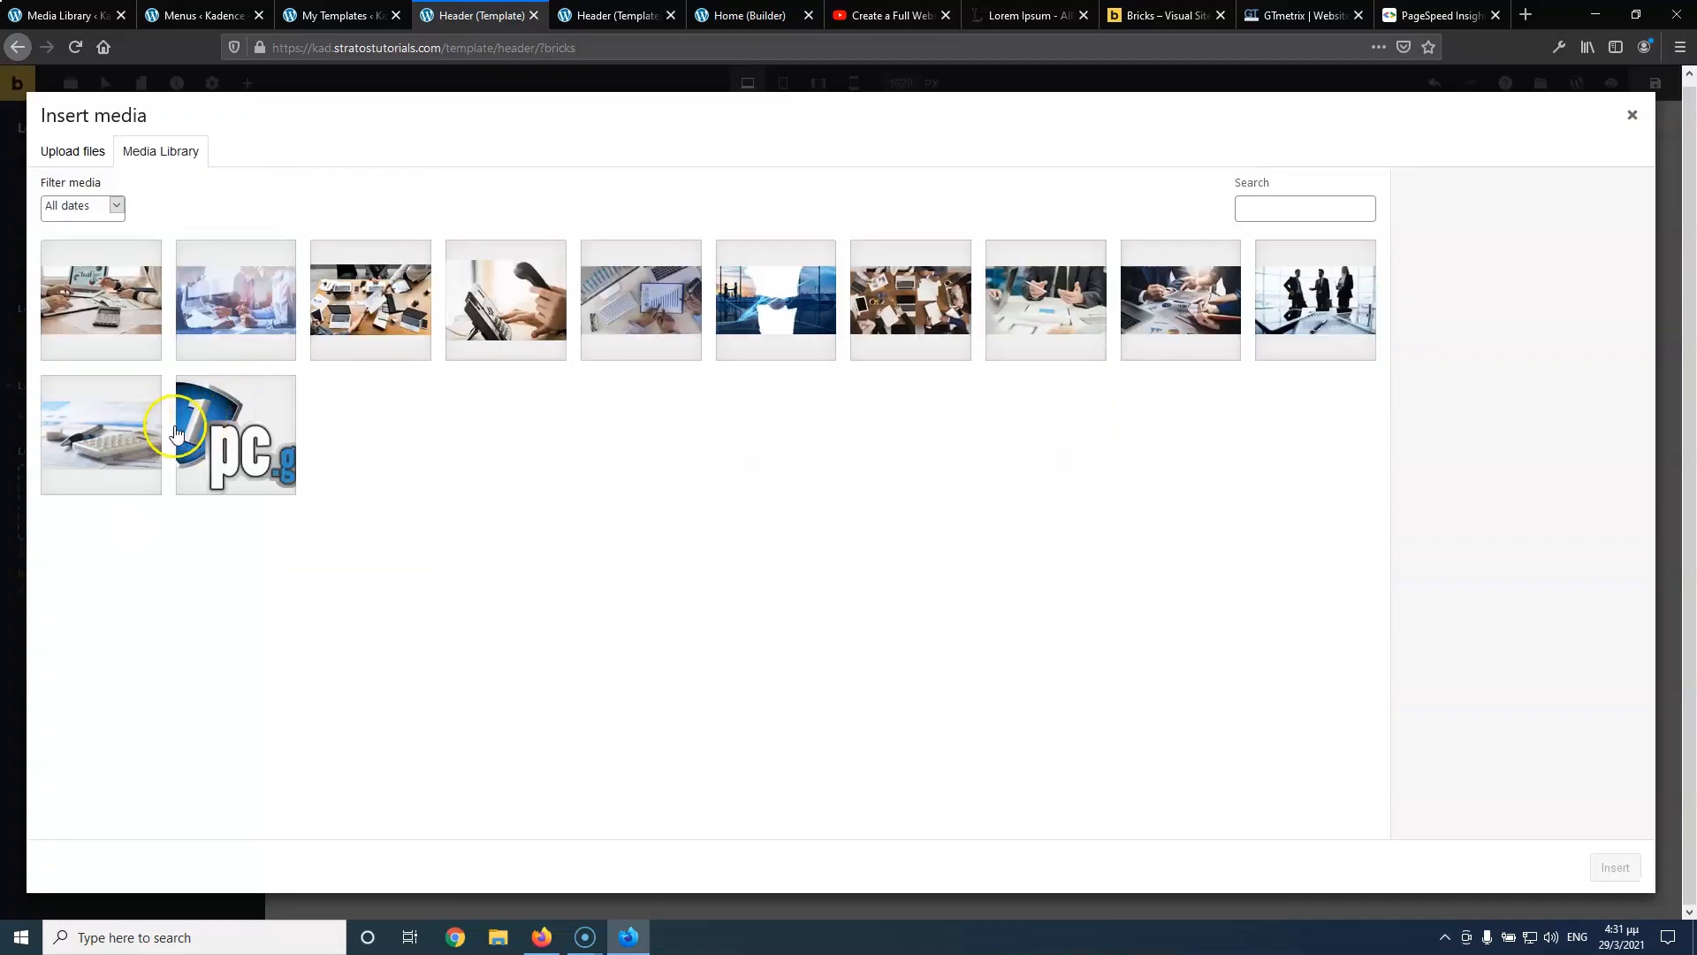
{"action": "left_click", "coordinate": [235, 432]}
{"action": "left_click", "coordinate": [1615, 866]}
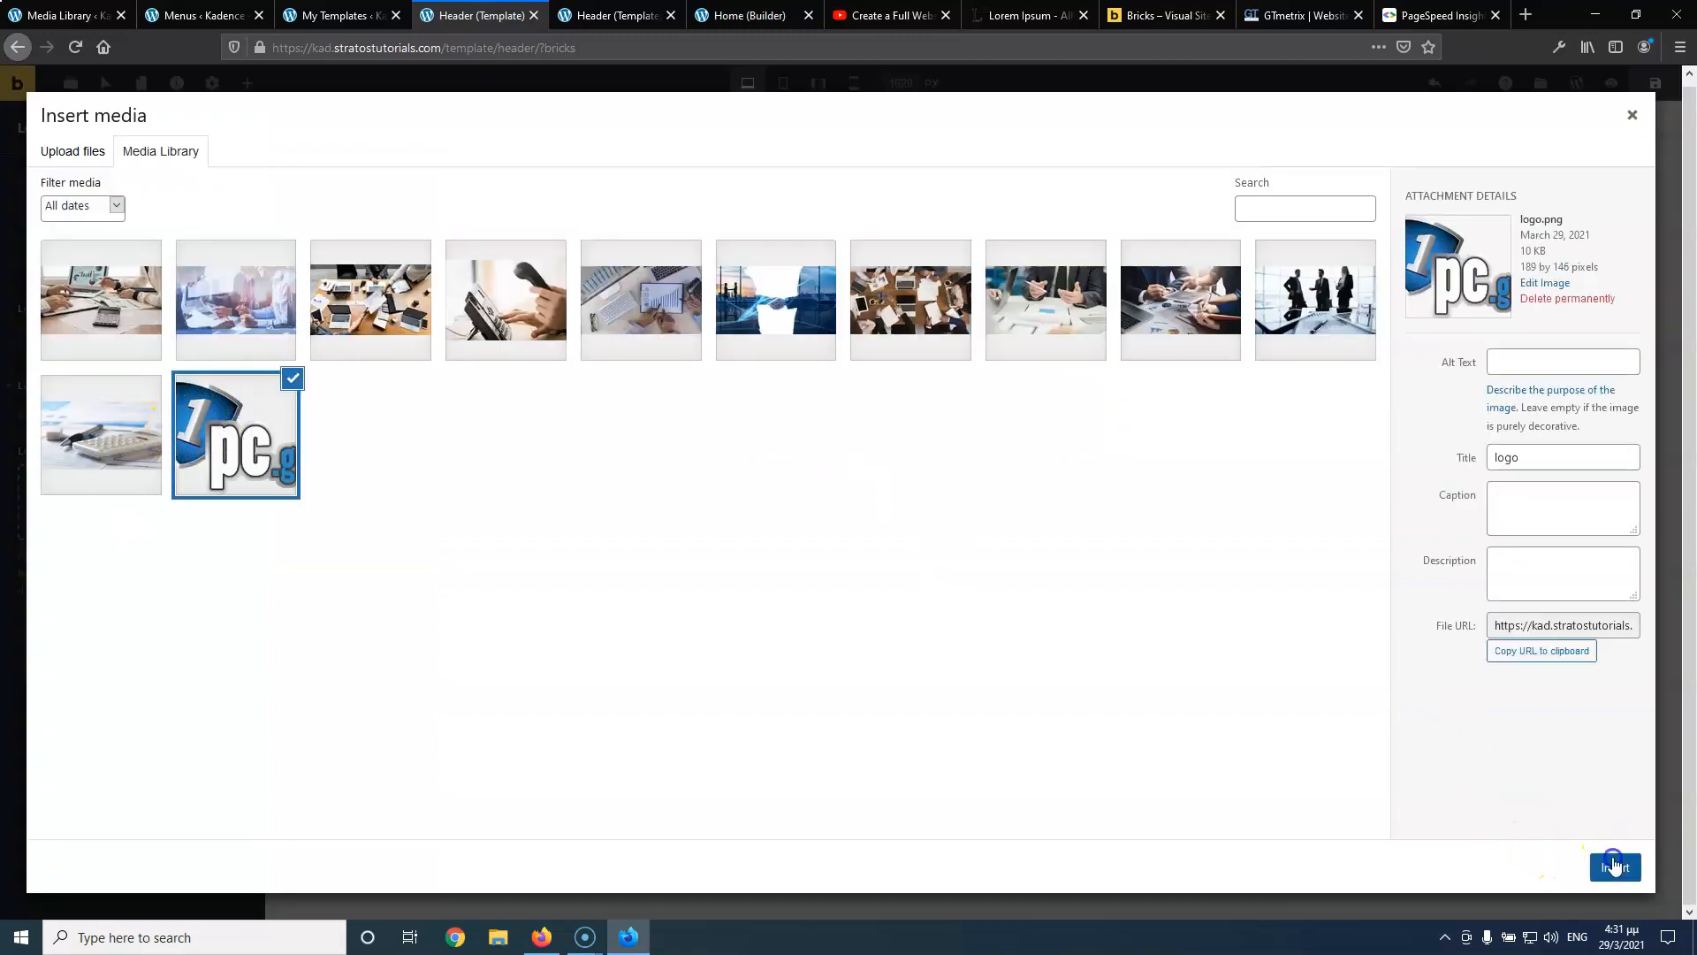
{"action": "scroll", "coordinate": [221, 862], "scroll_direction": "down", "scroll_amount": 1}
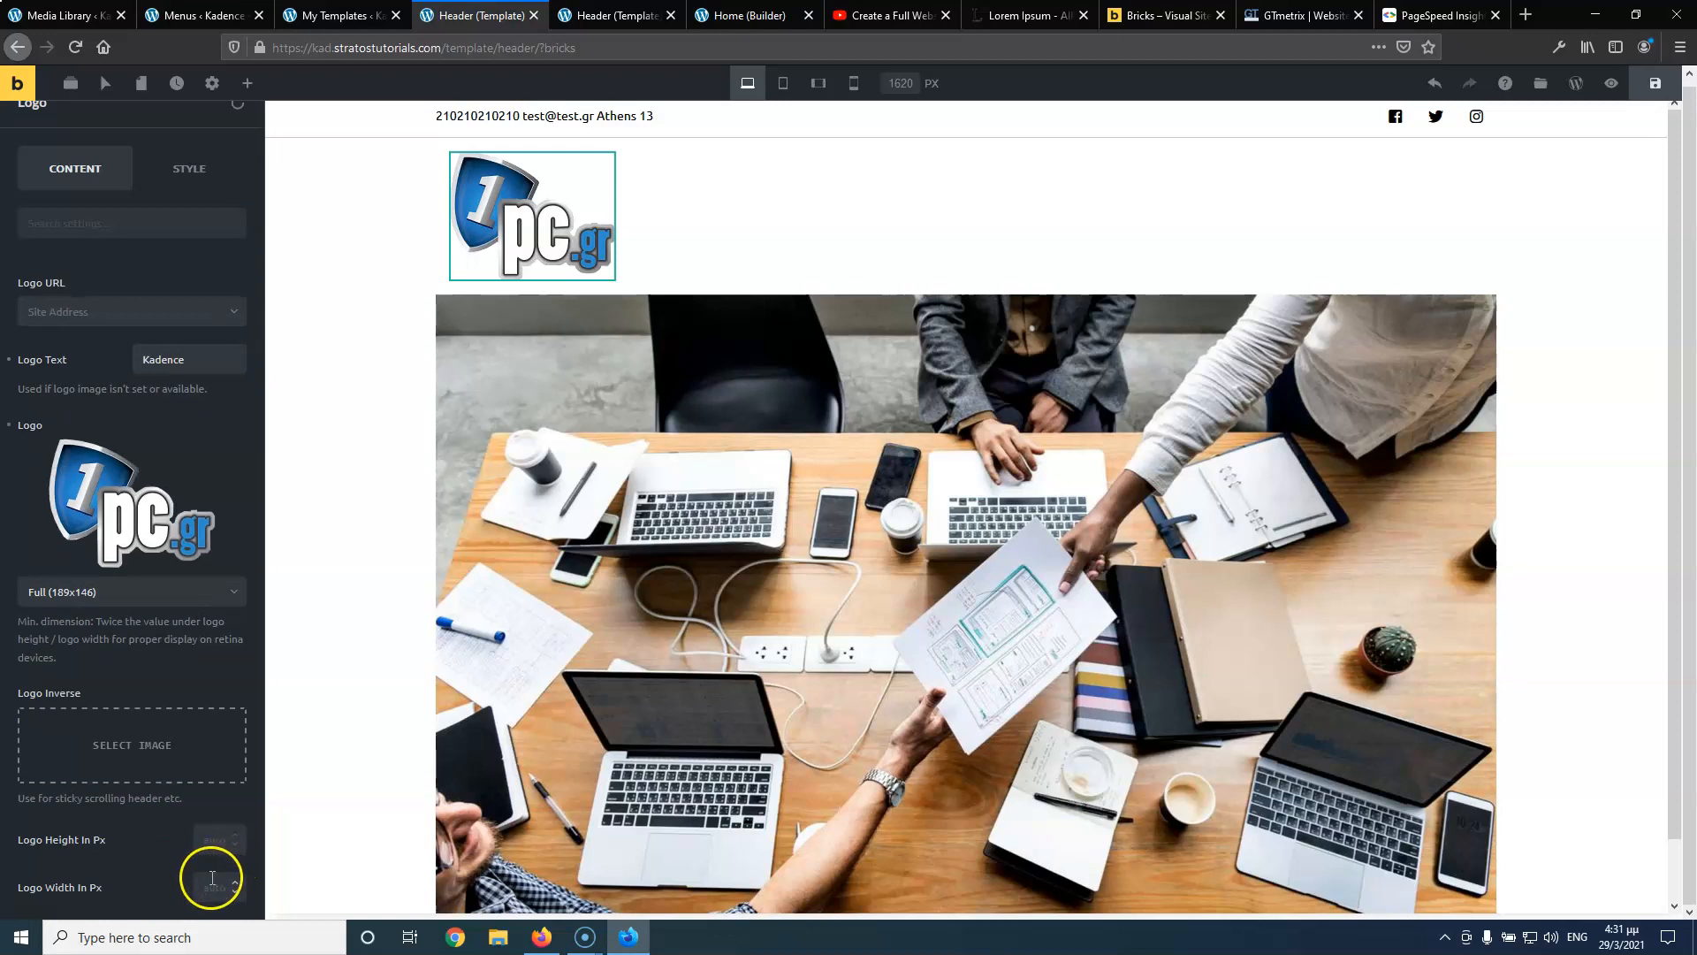
{"action": "type", "text": "12"}
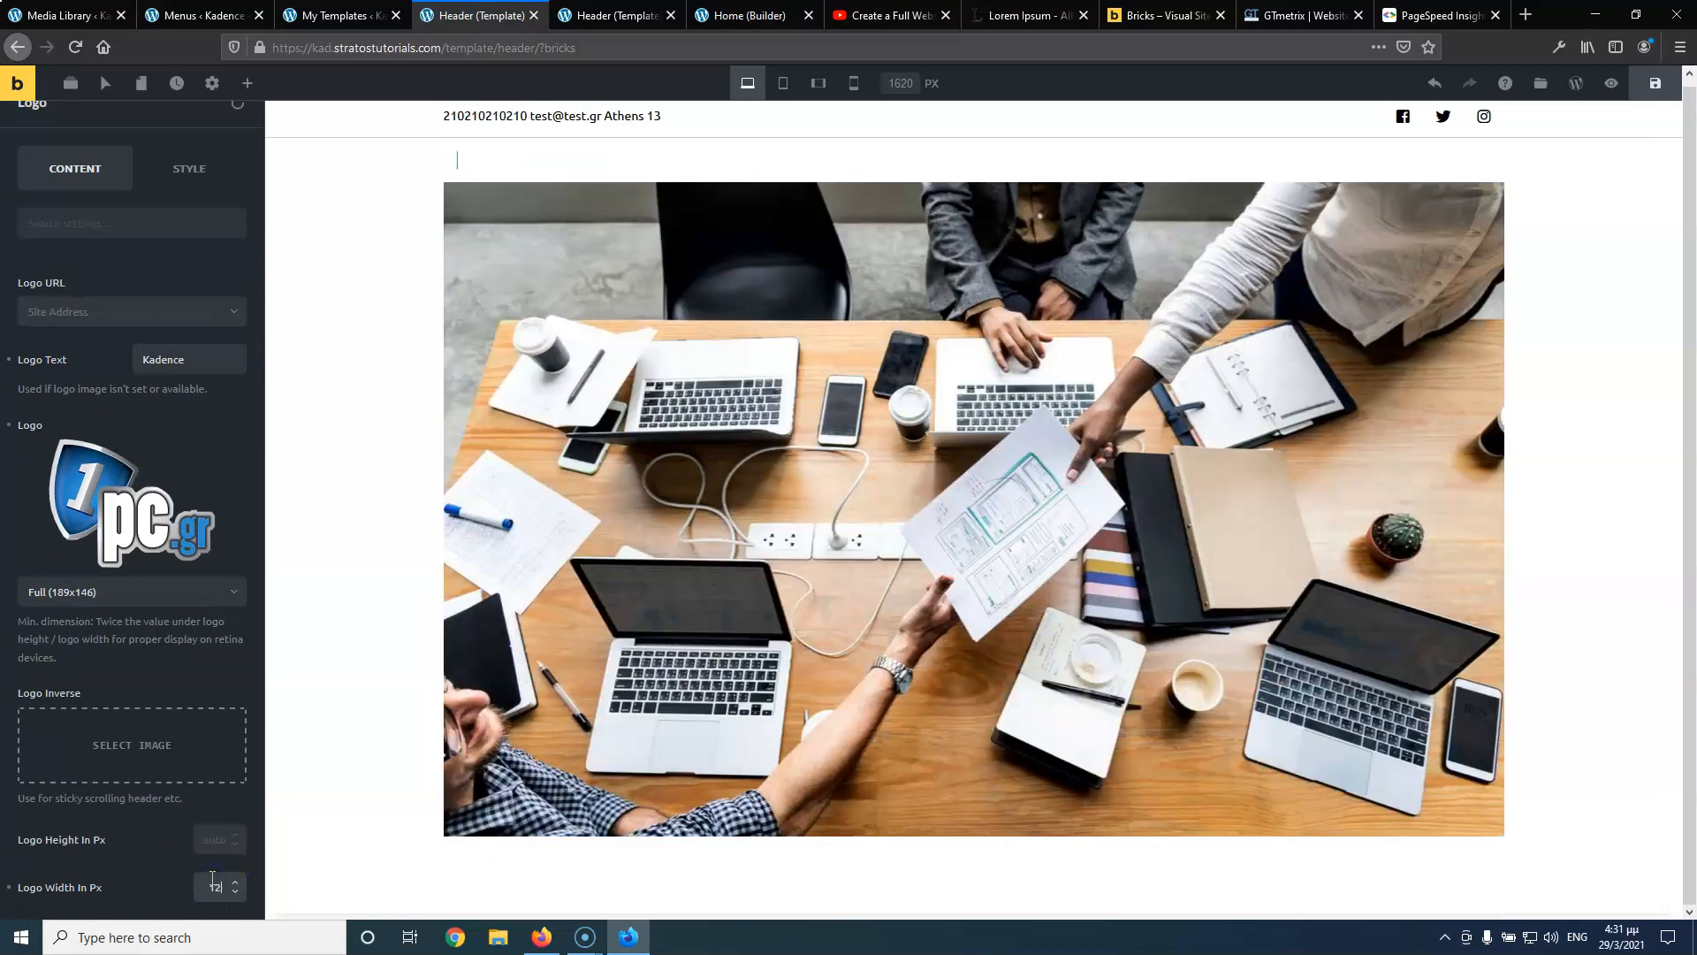
{"action": "type", "text": "0"}
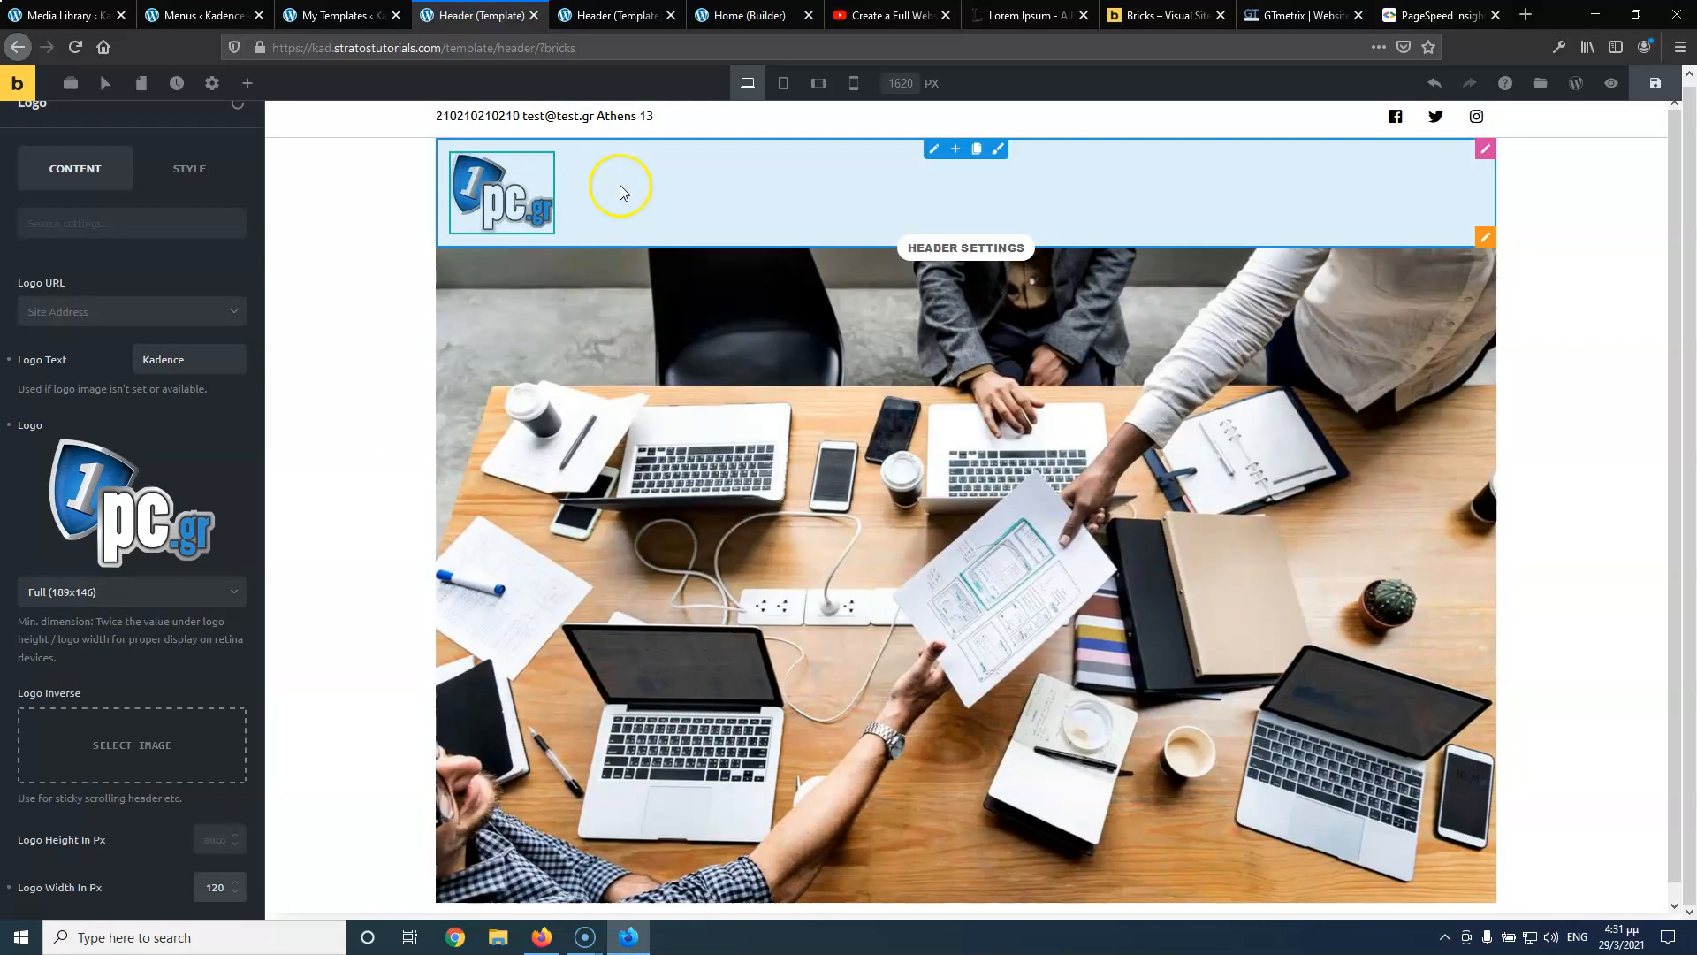
{"action": "left_click", "coordinate": [247, 84]}
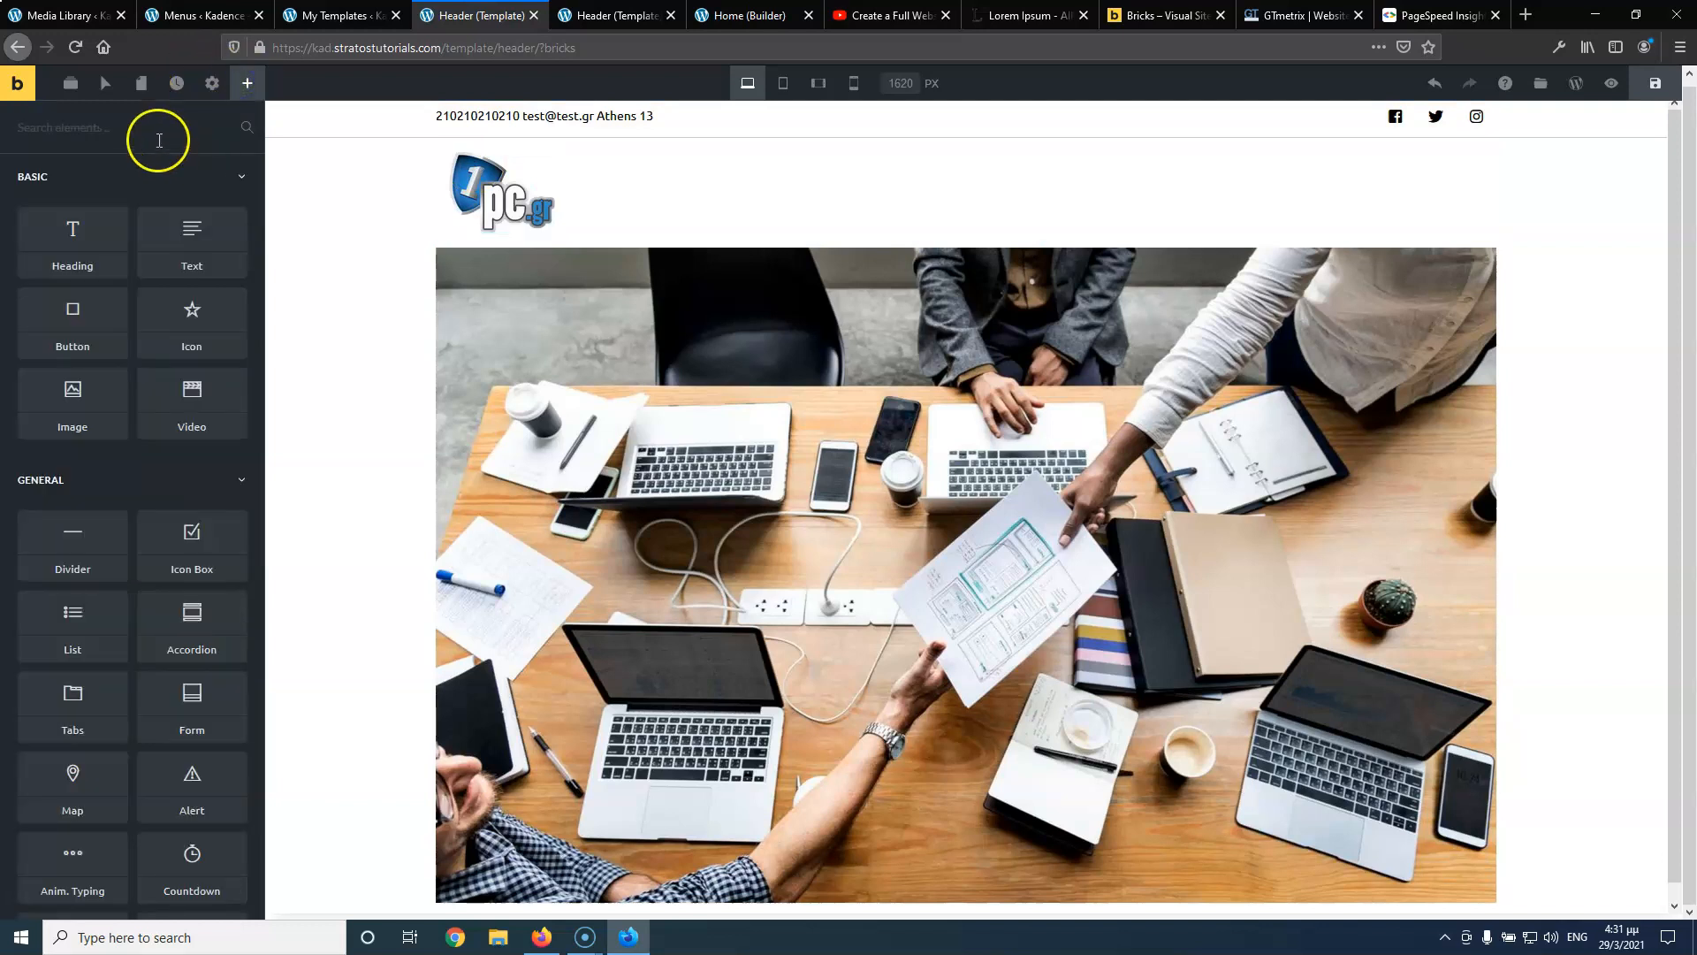
Place a Nav Menu beside the logo showing the Main menu
{"action": "type", "text": "na"}
{"action": "left_click_drag", "start_coordinate": [68, 167], "coordinate": [581, 204]}
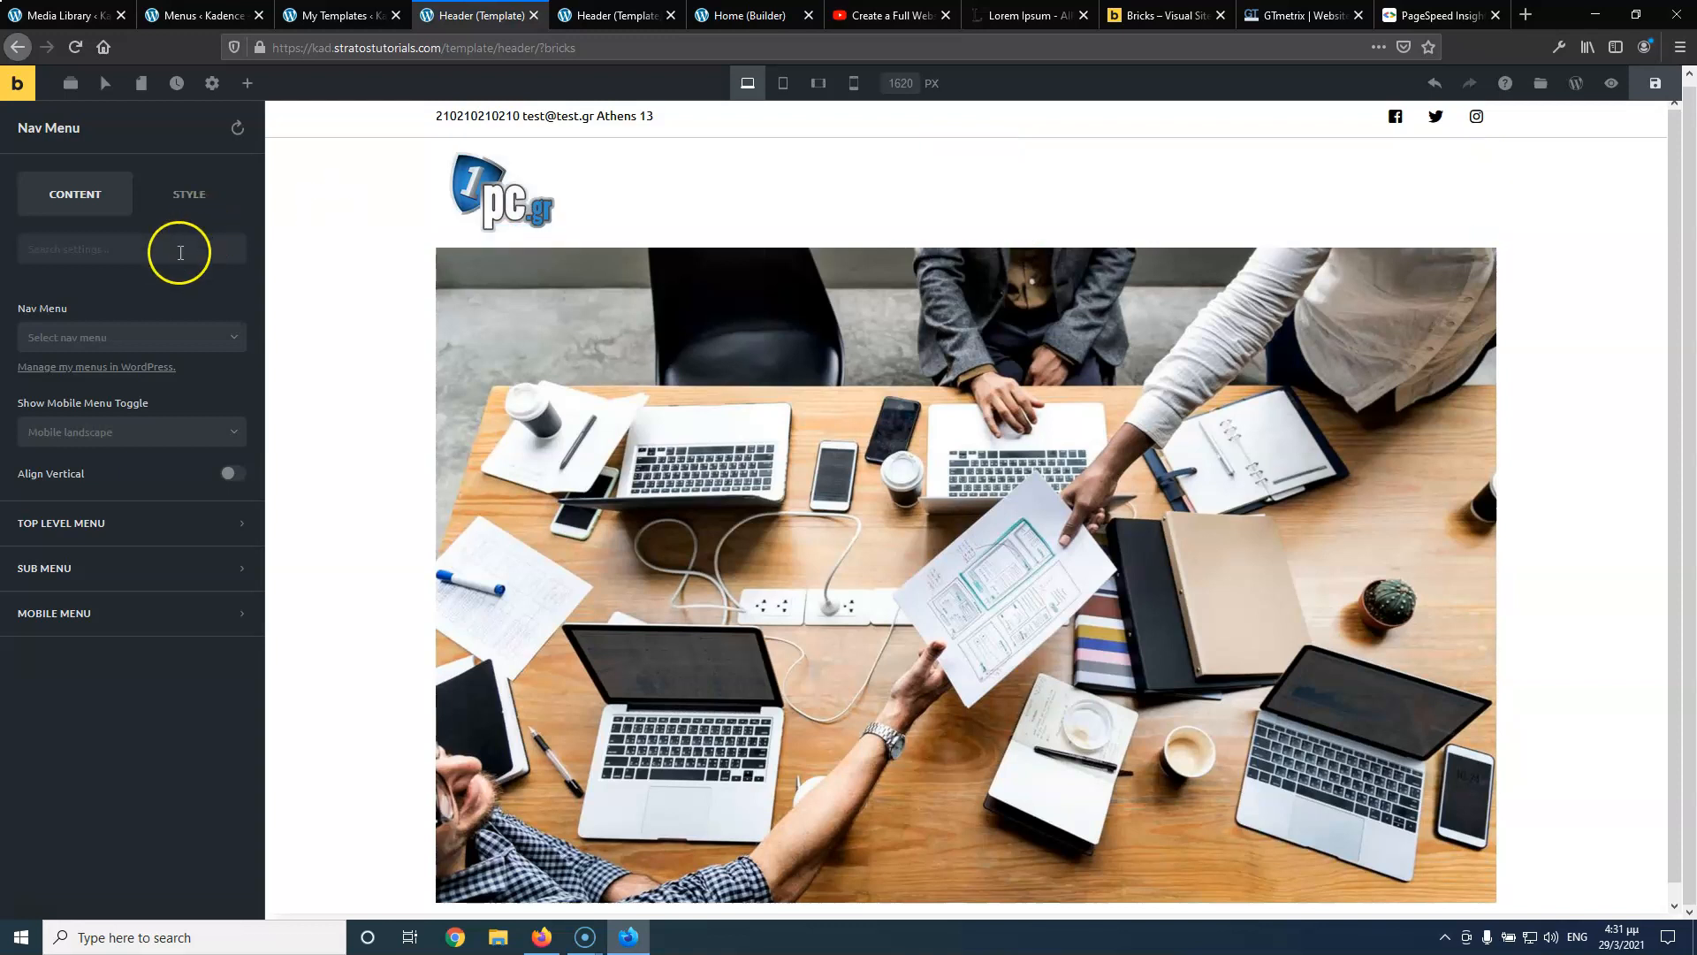
{"action": "left_click", "coordinate": [83, 341]}
{"action": "left_click", "coordinate": [84, 373]}
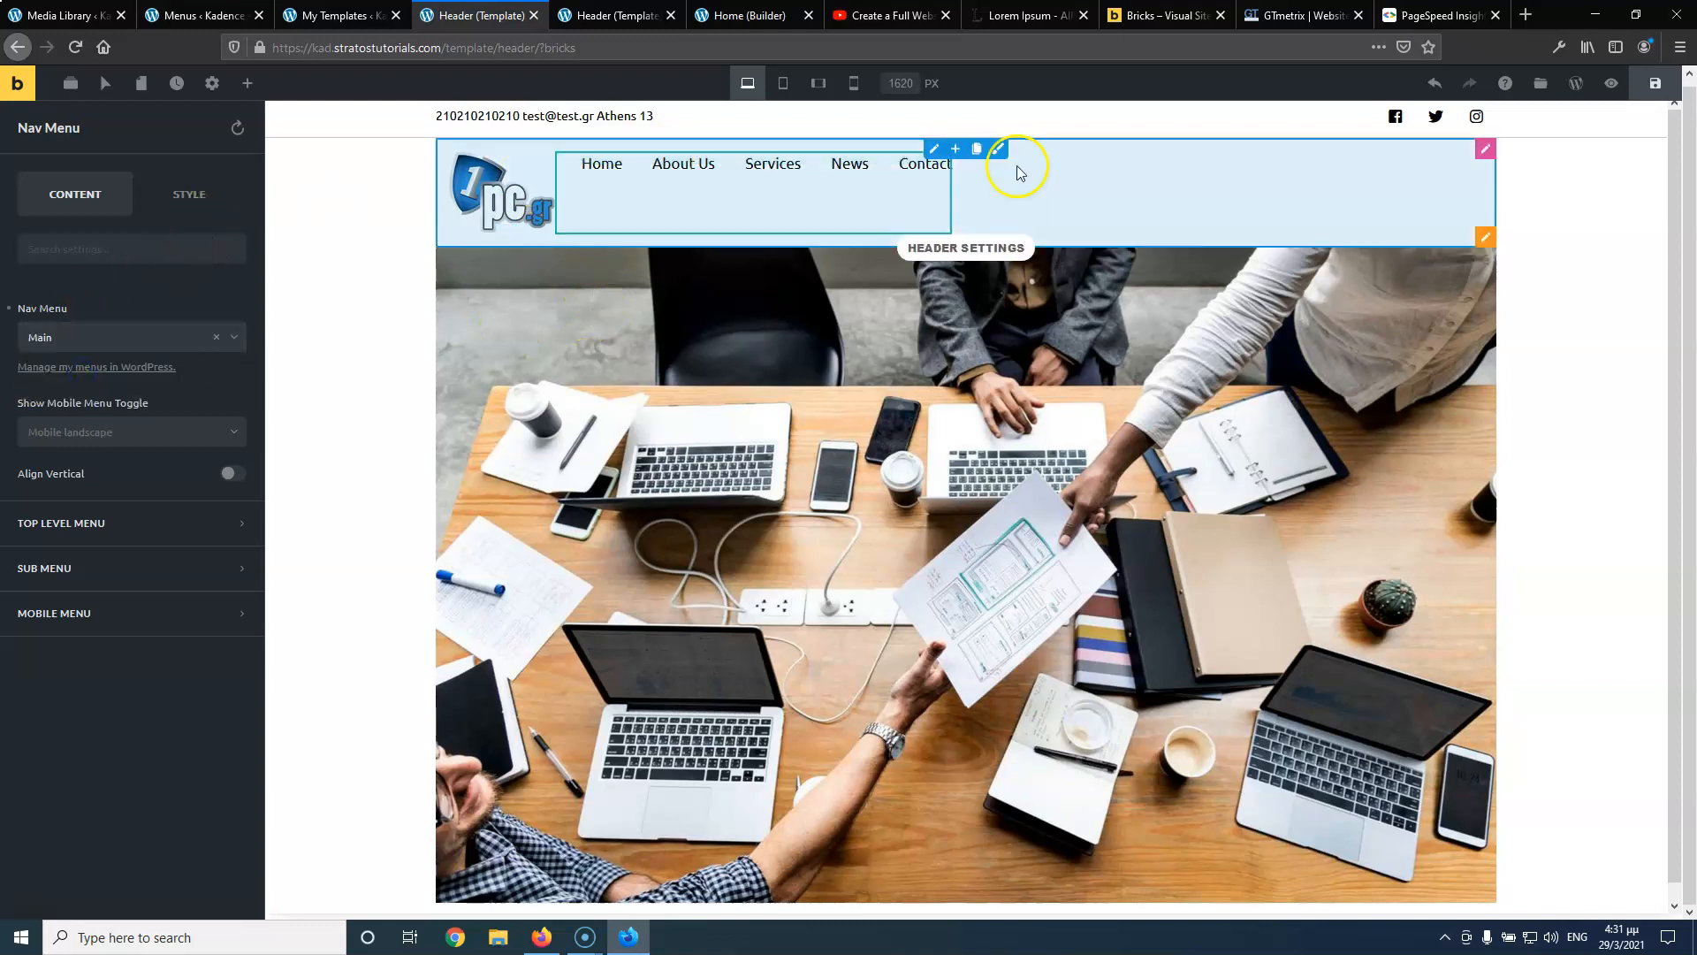
Give the header column padding 0, Justify Content Space Between and Align Items Center
{"action": "left_click", "coordinate": [934, 148]}
{"action": "left_click", "coordinate": [96, 246]}
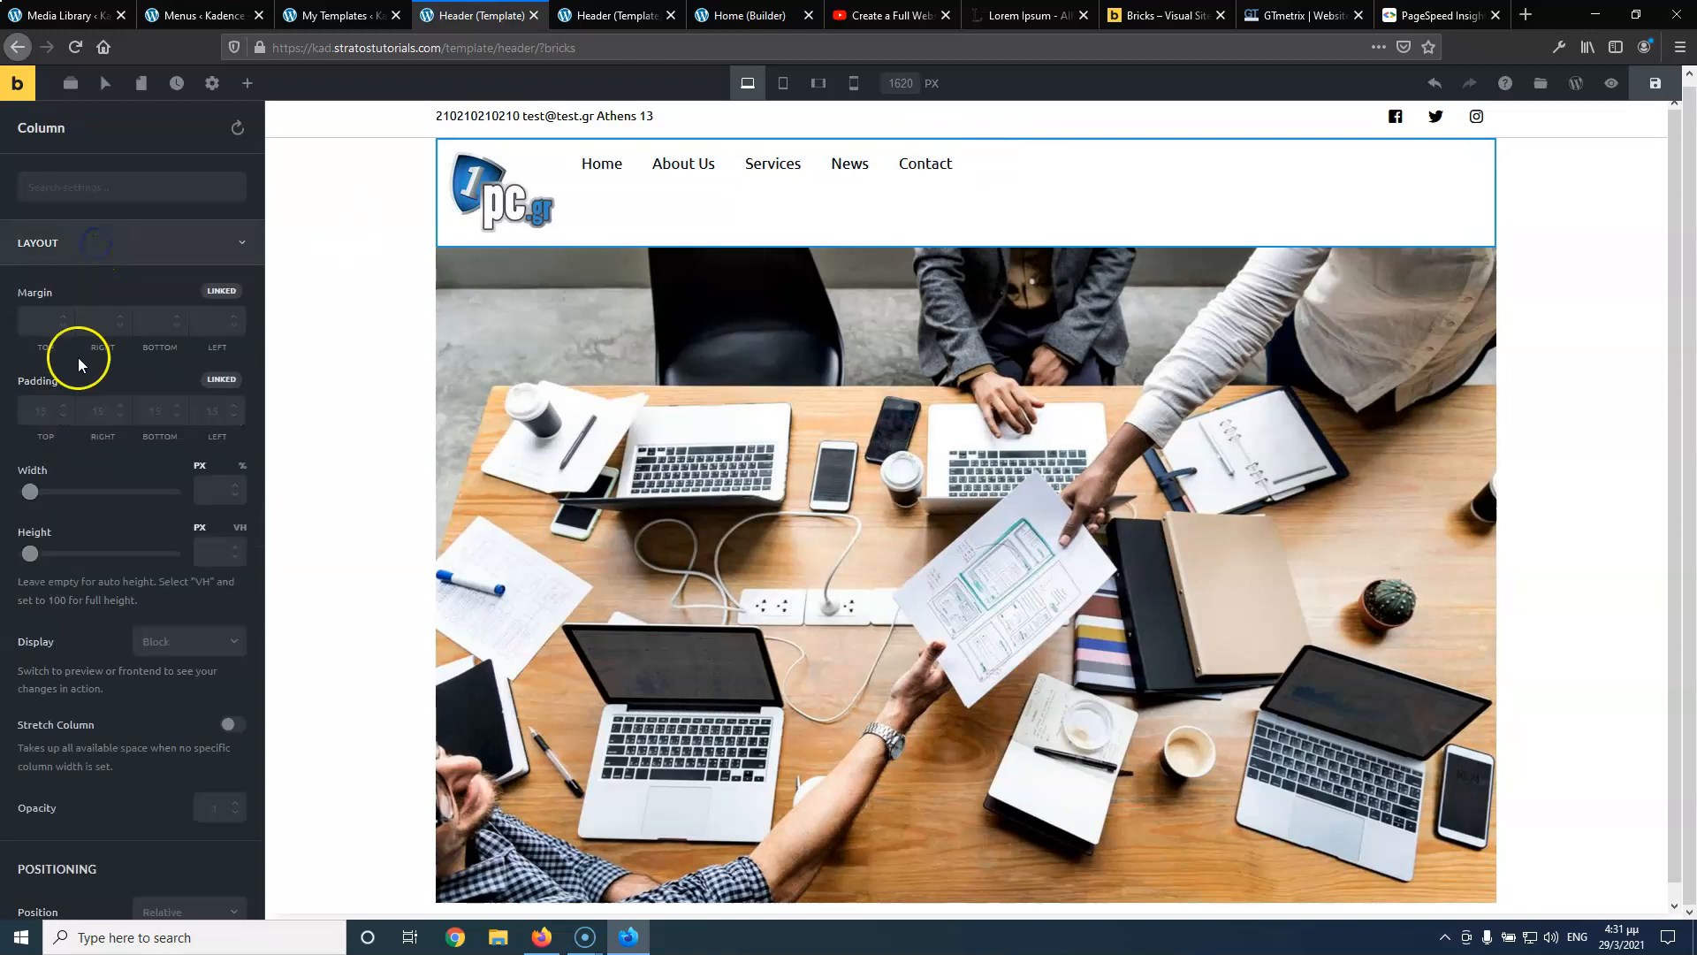
{"action": "type", "text": "0"}
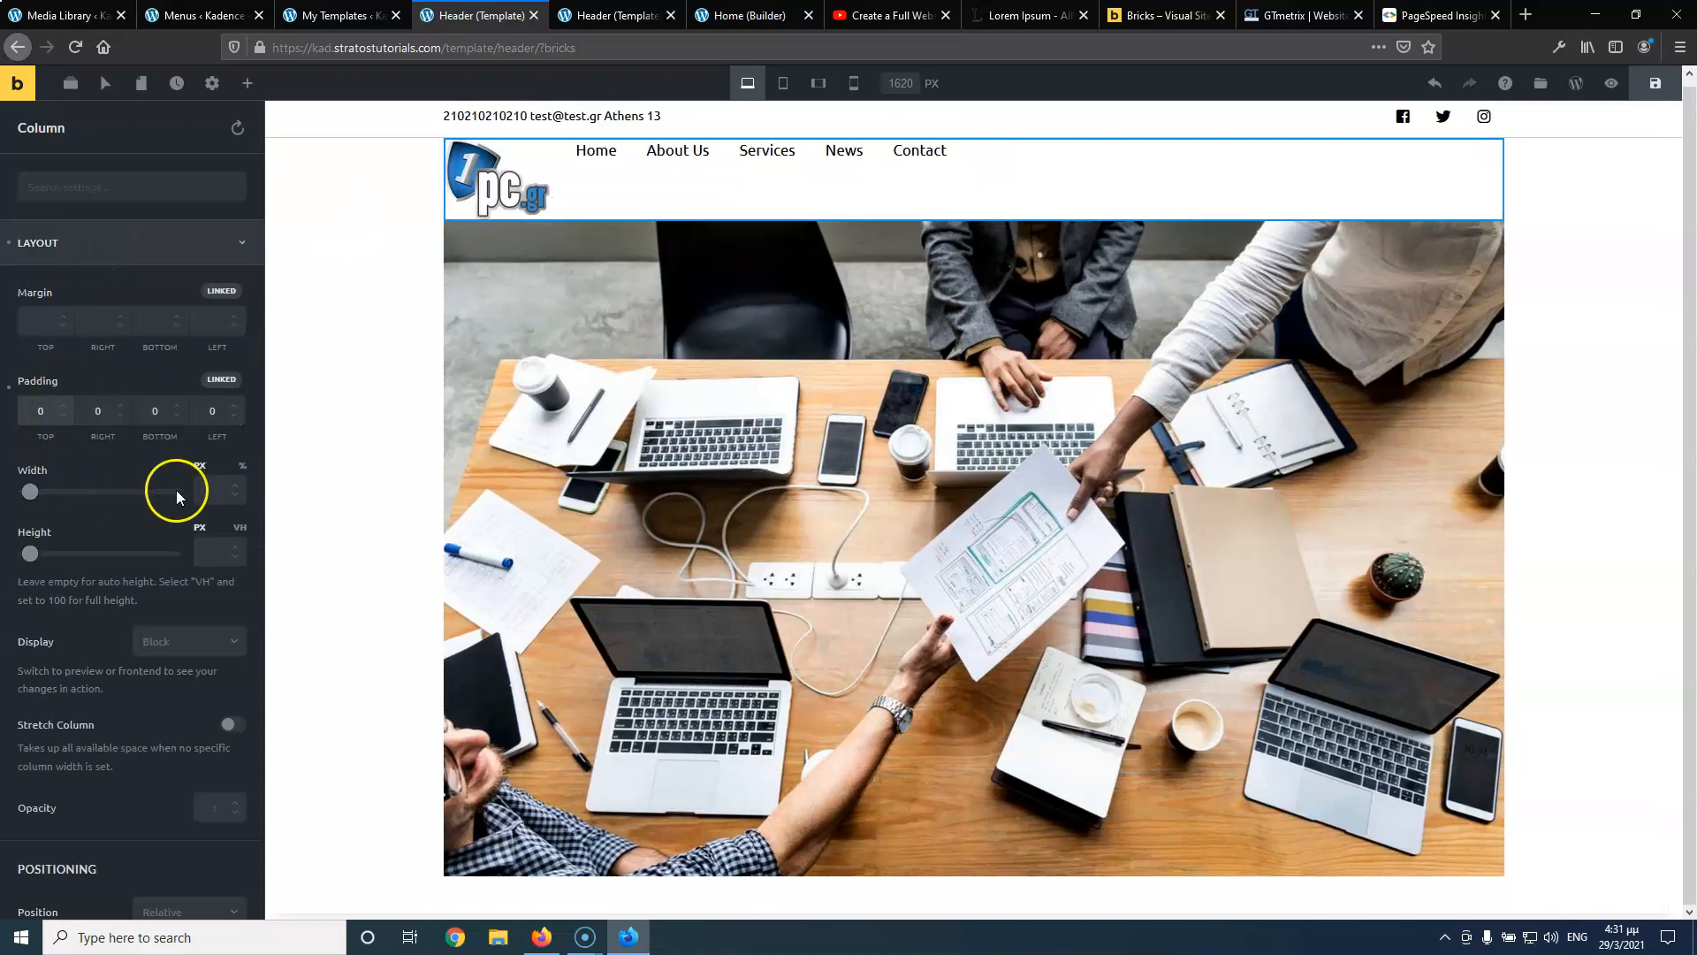
{"action": "scroll", "coordinate": [182, 607], "scroll_direction": "down", "scroll_amount": 9}
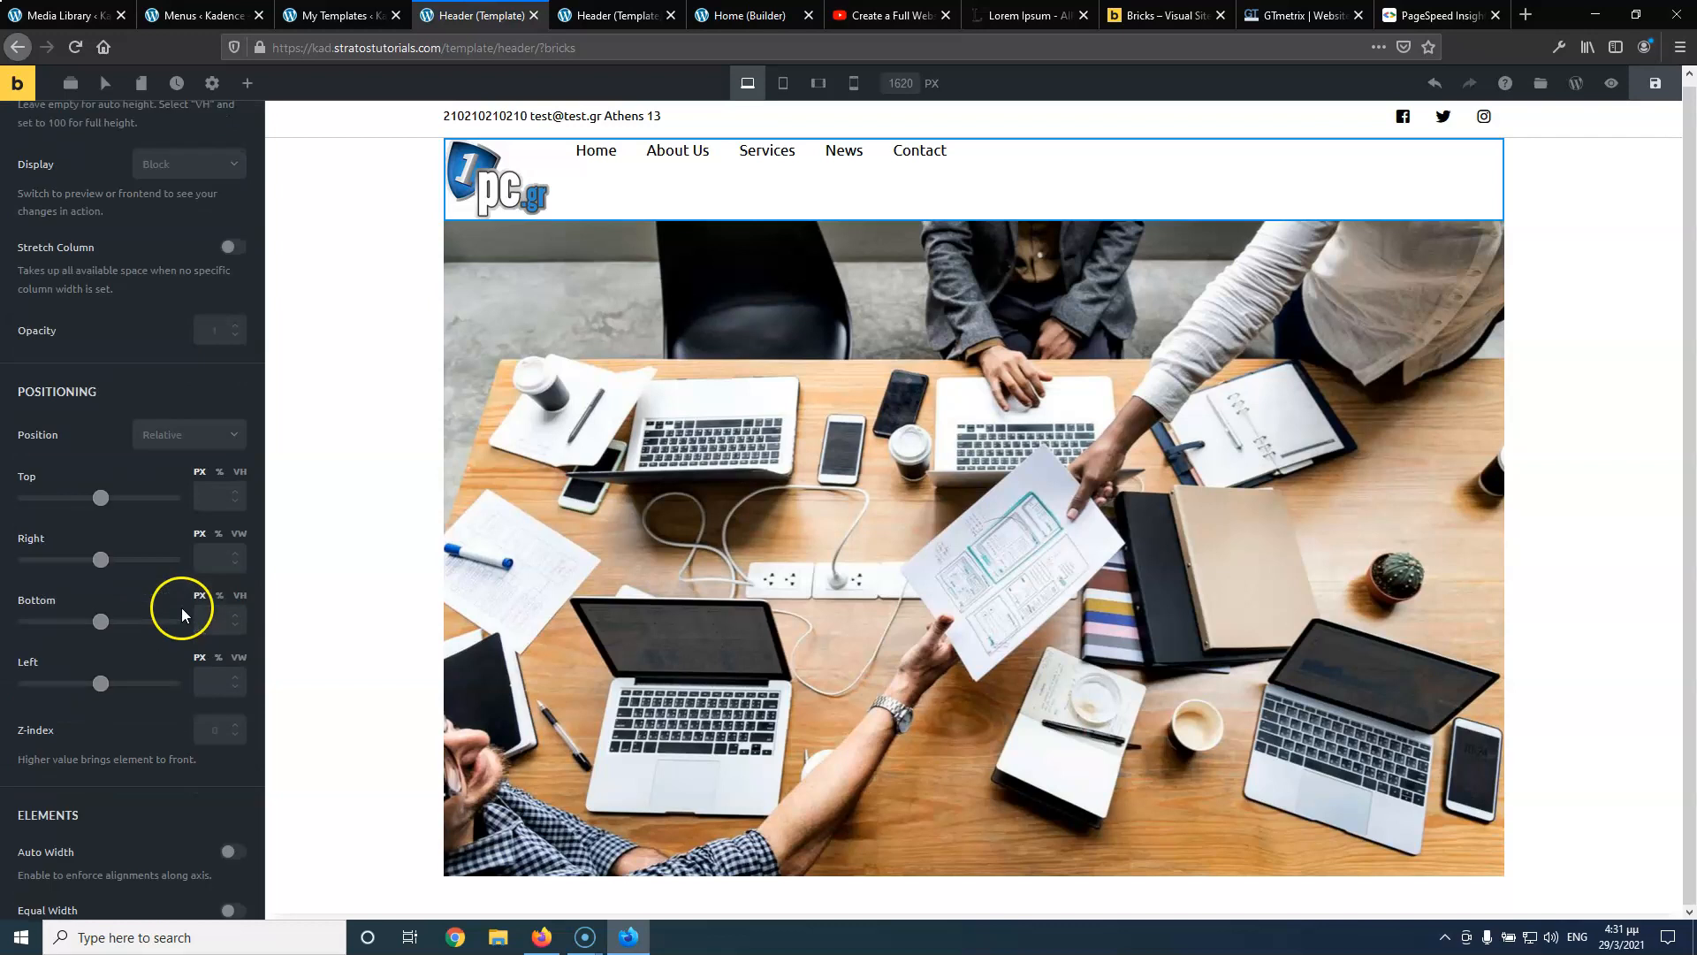
{"action": "scroll", "coordinate": [183, 606], "scroll_direction": "down", "scroll_amount": 4}
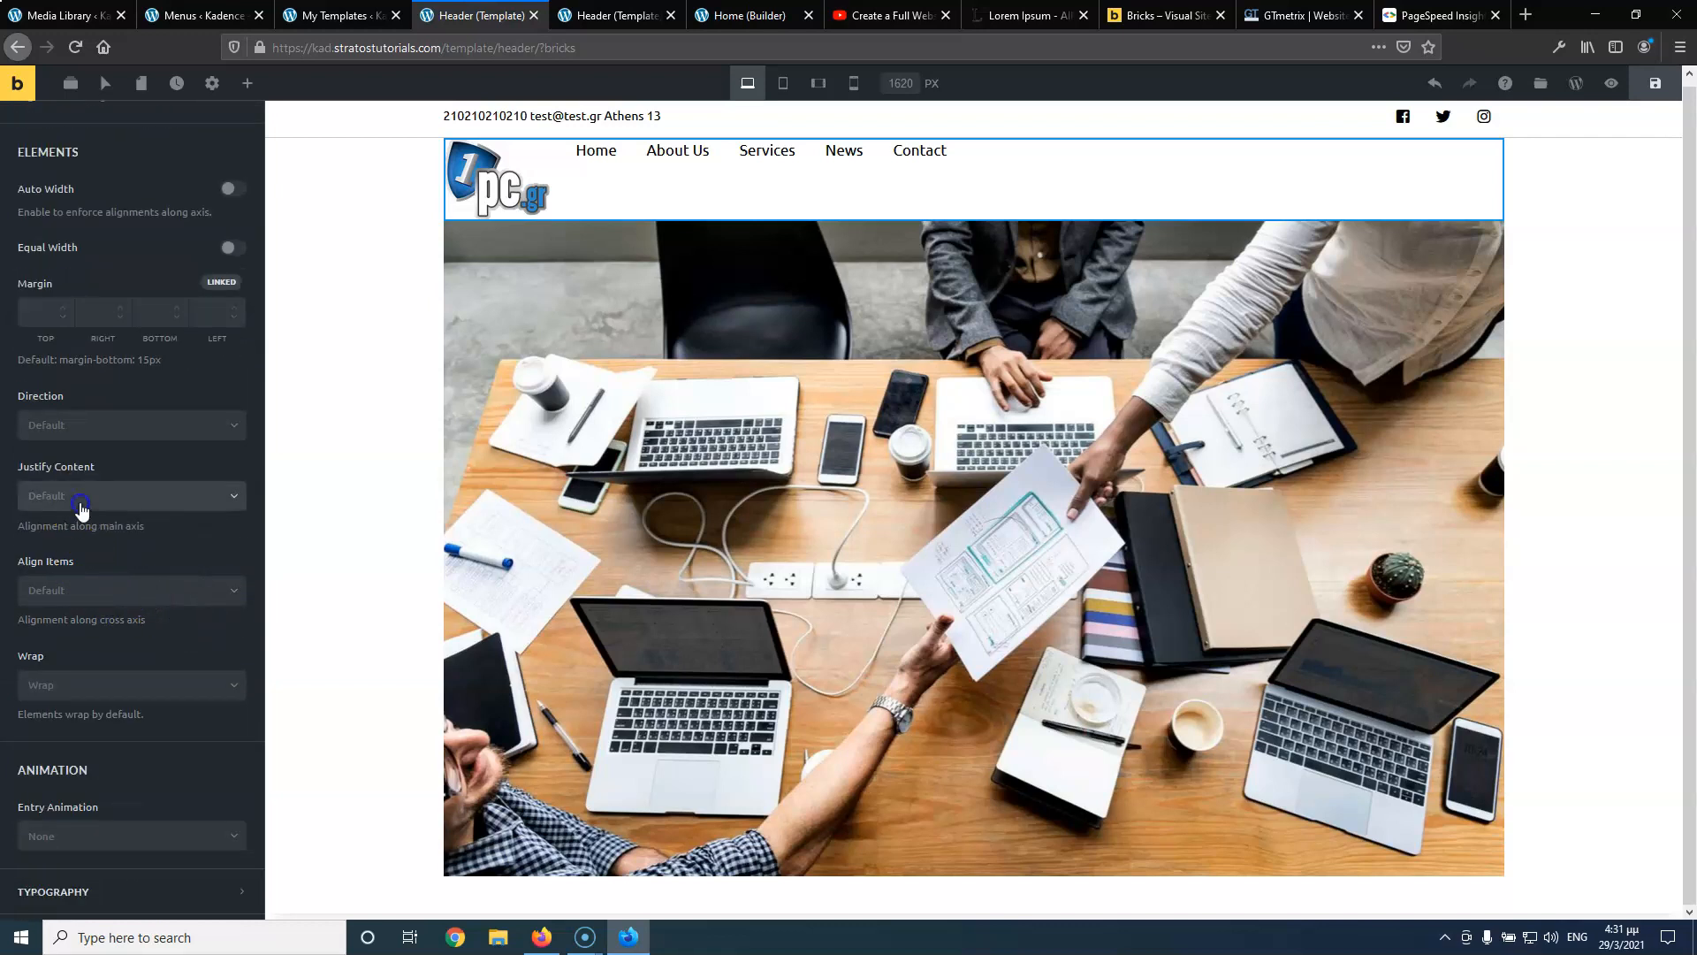
{"action": "left_click", "coordinate": [80, 500]}
{"action": "left_click", "coordinate": [93, 629]}
{"action": "left_click", "coordinate": [99, 591]}
{"action": "left_click", "coordinate": [99, 648]}
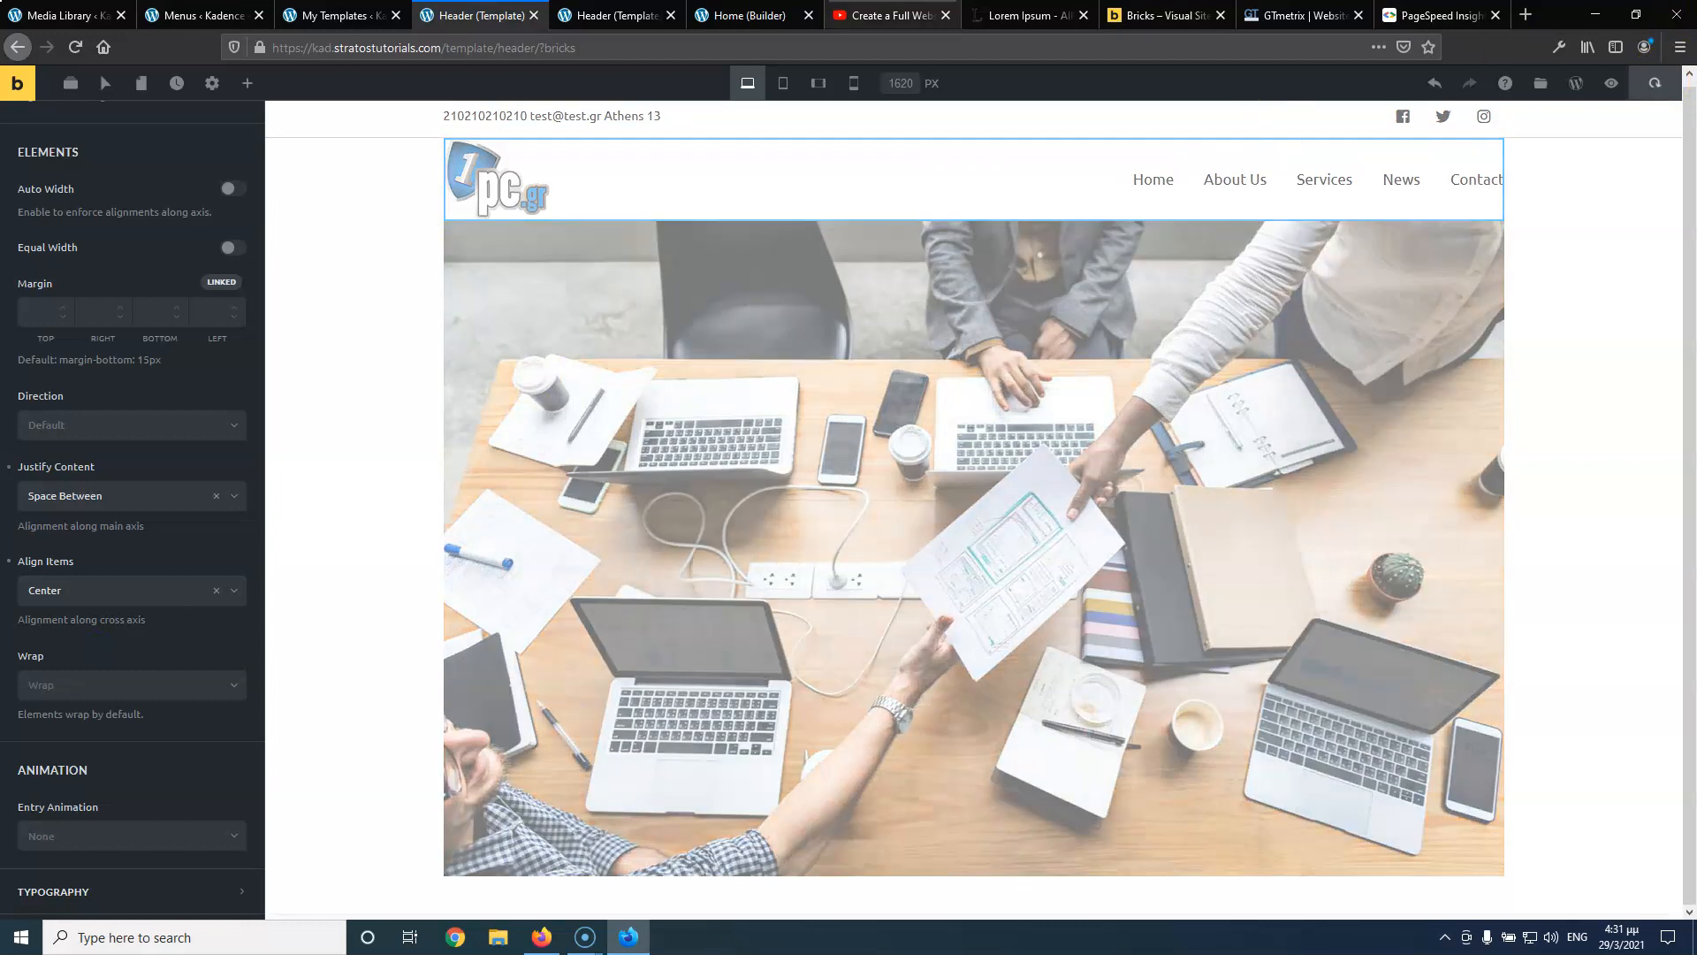
{"action": "left_click", "coordinate": [608, 15]}
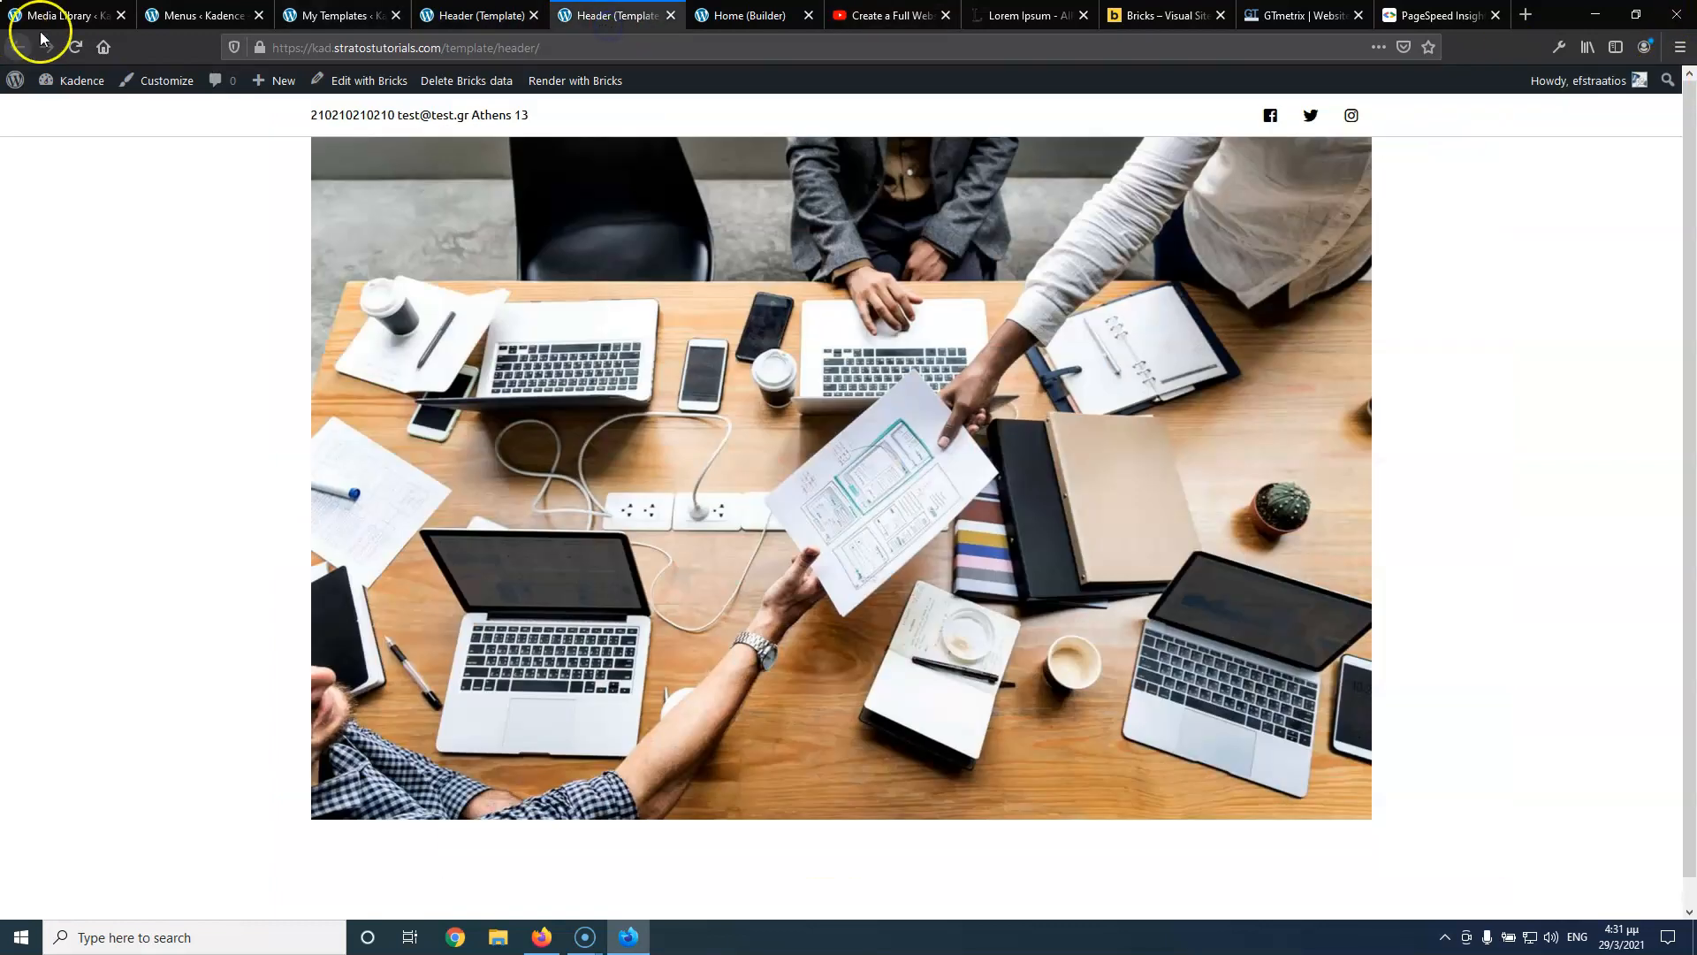
Reload the live header page and save the Home page in its builder
{"action": "left_click", "coordinate": [67, 48]}
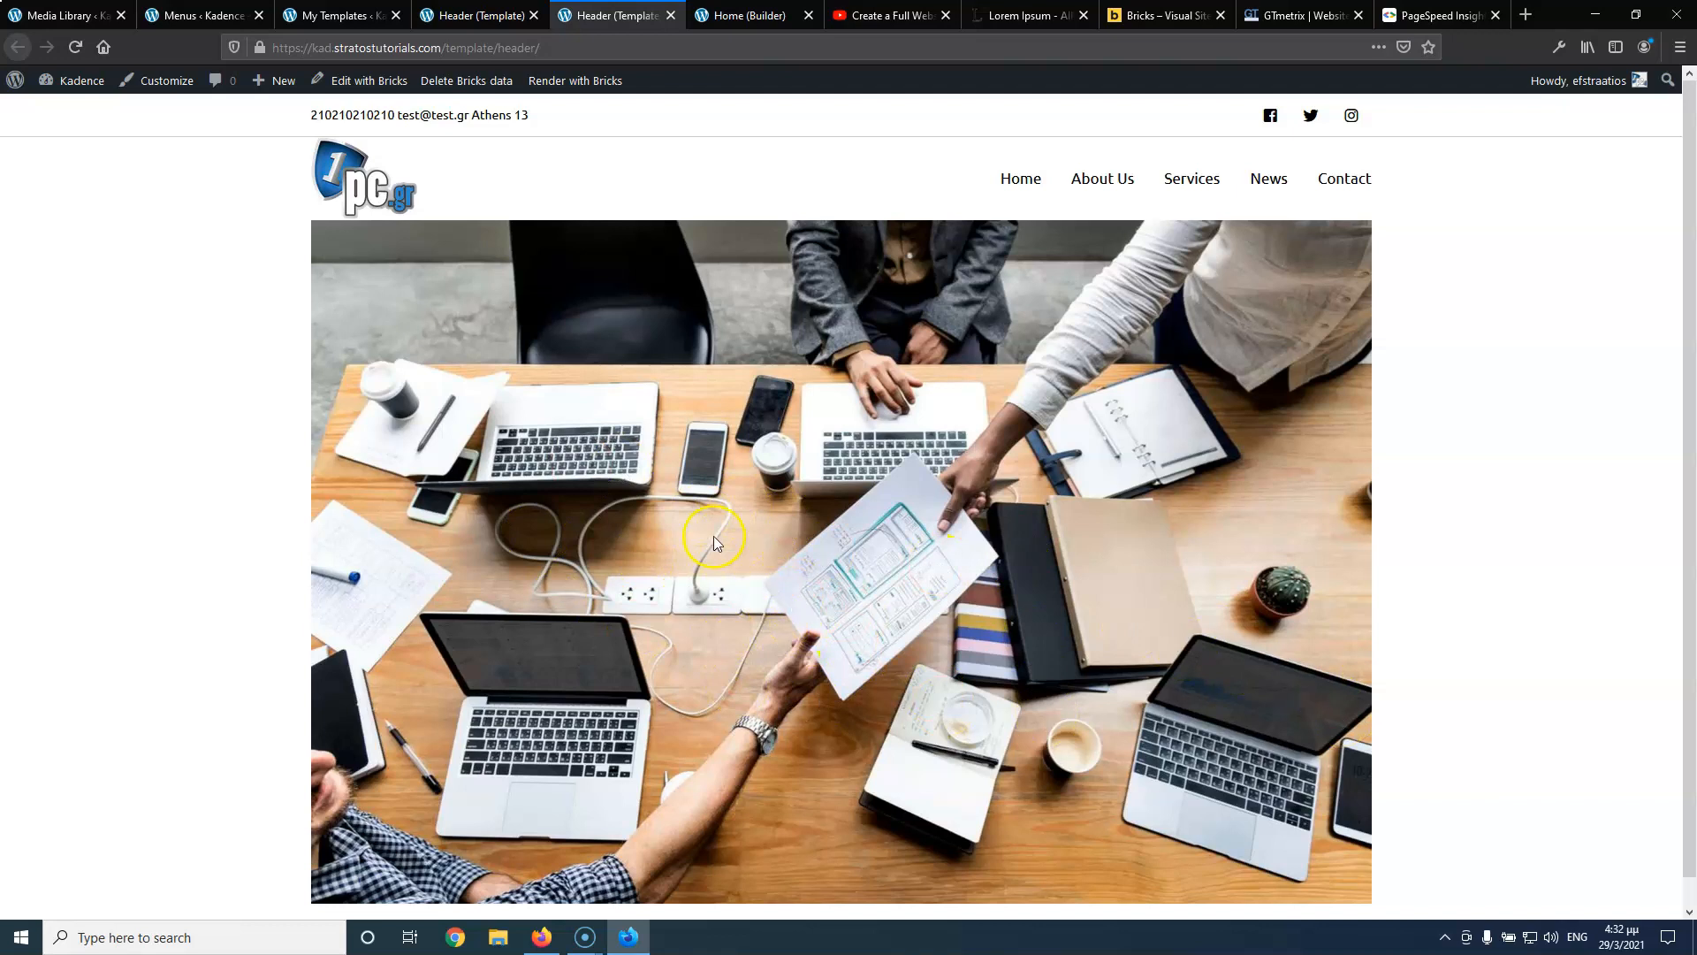
{"action": "left_click", "coordinate": [762, 15]}
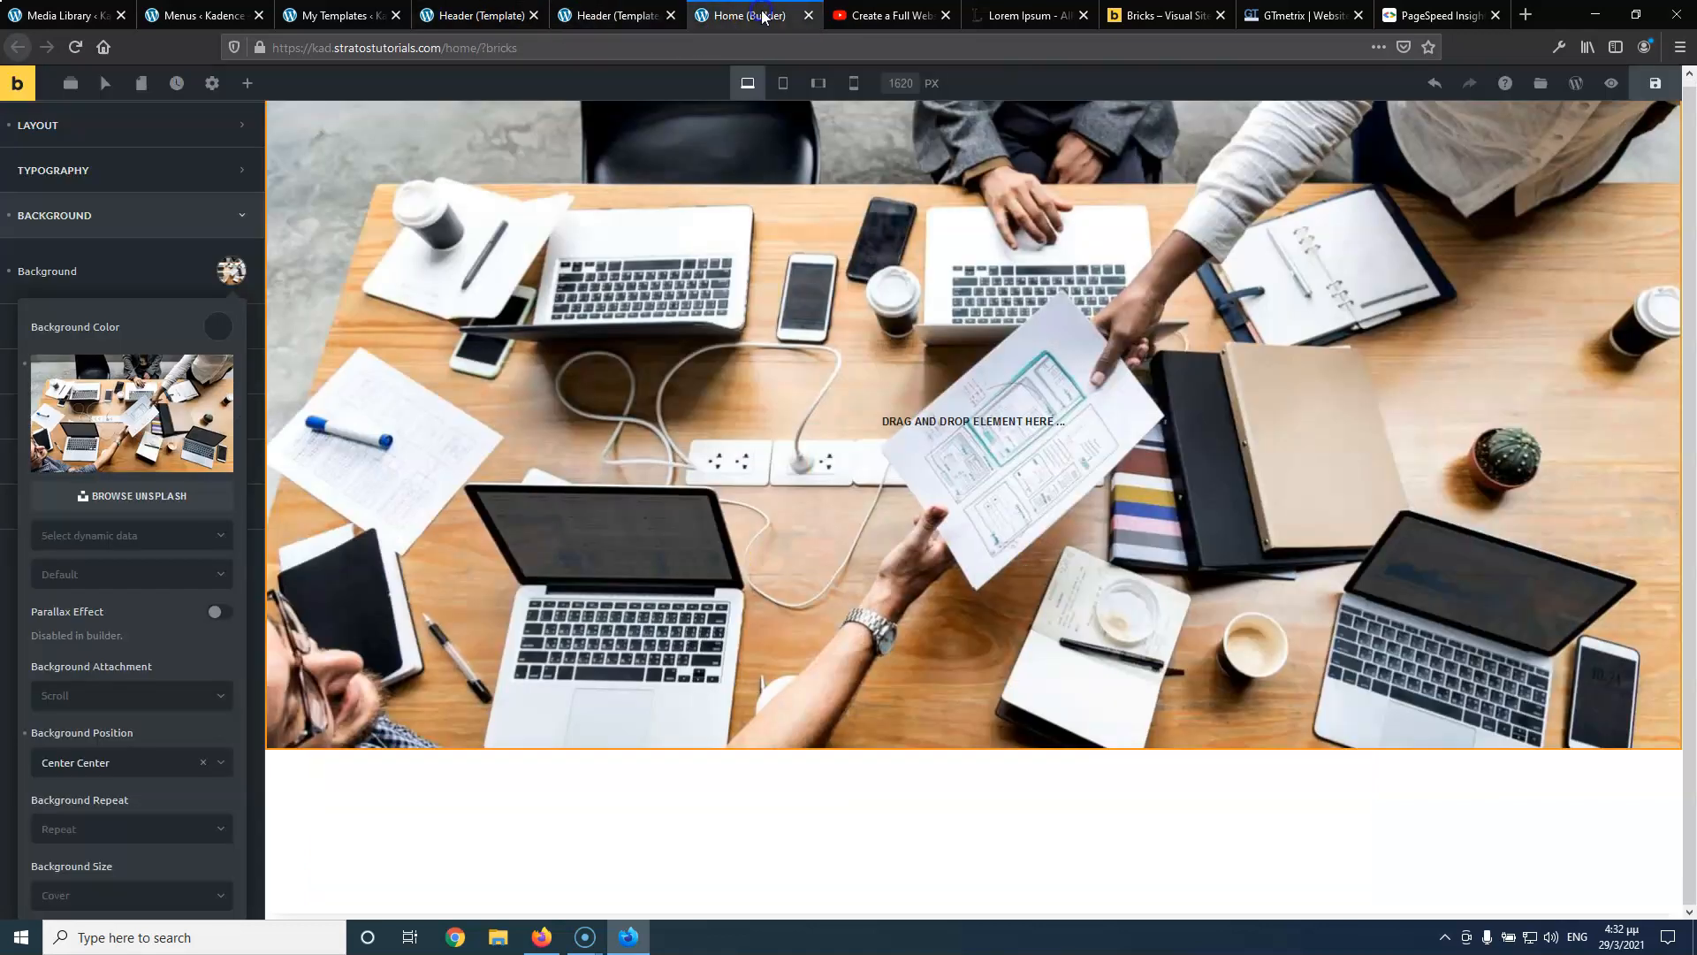
{"action": "left_click", "coordinate": [1655, 83]}
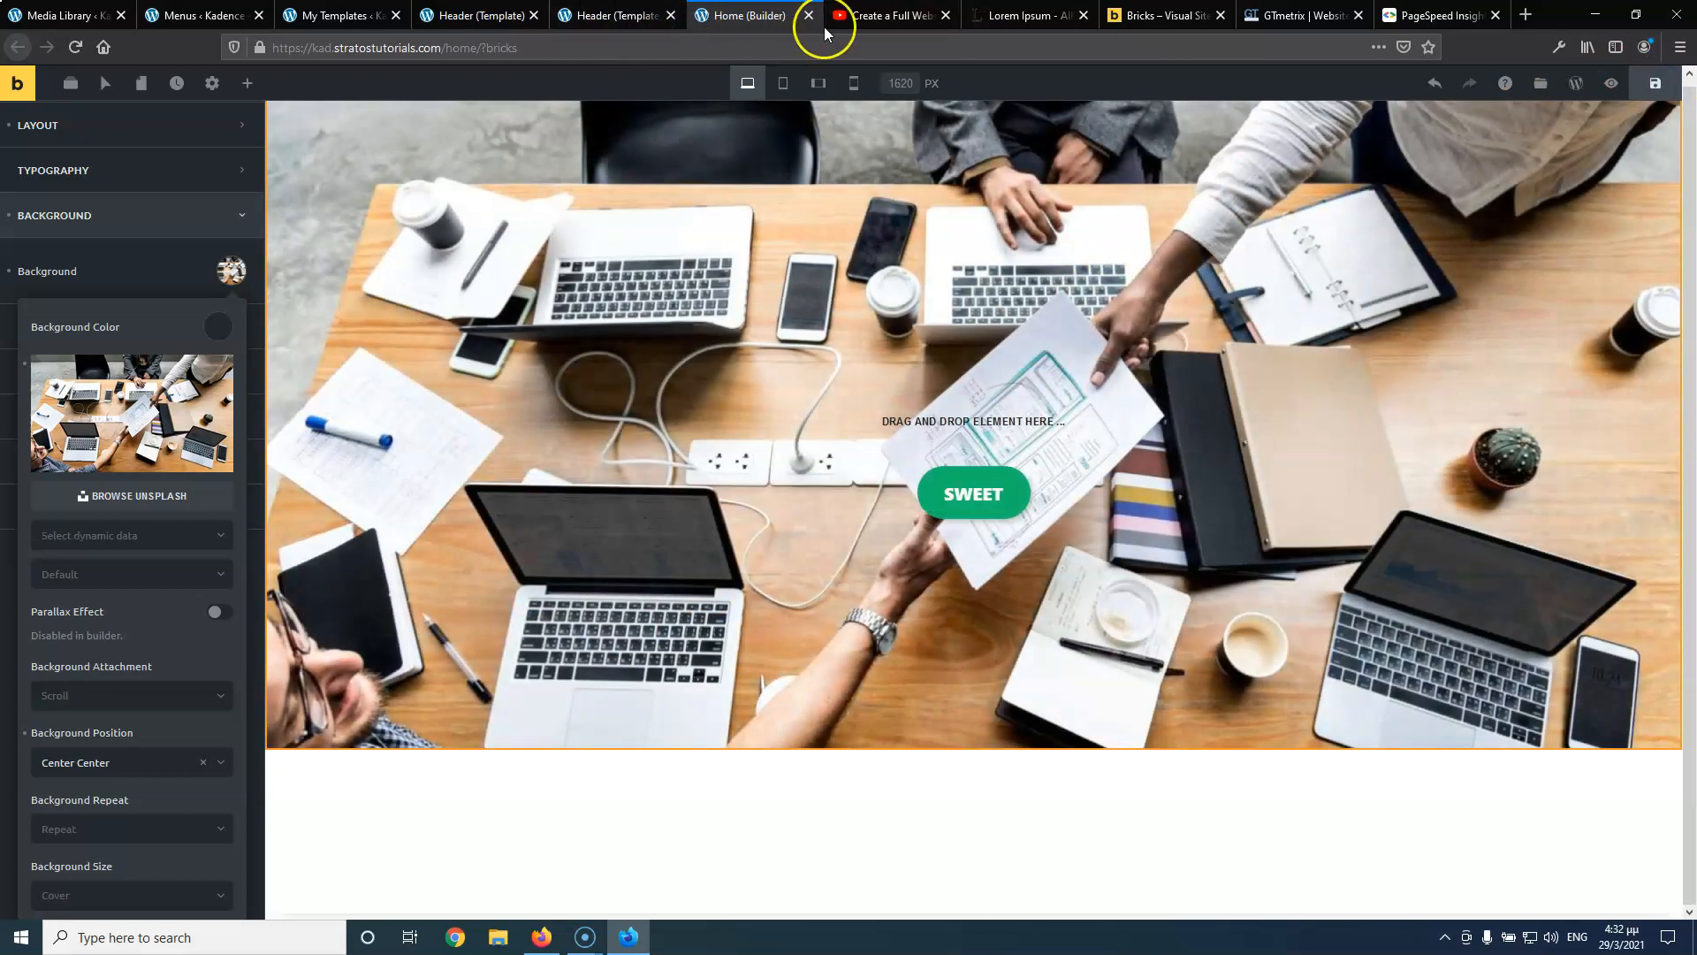
{"action": "left_click", "coordinate": [616, 16]}
{"action": "left_click", "coordinate": [76, 46]}
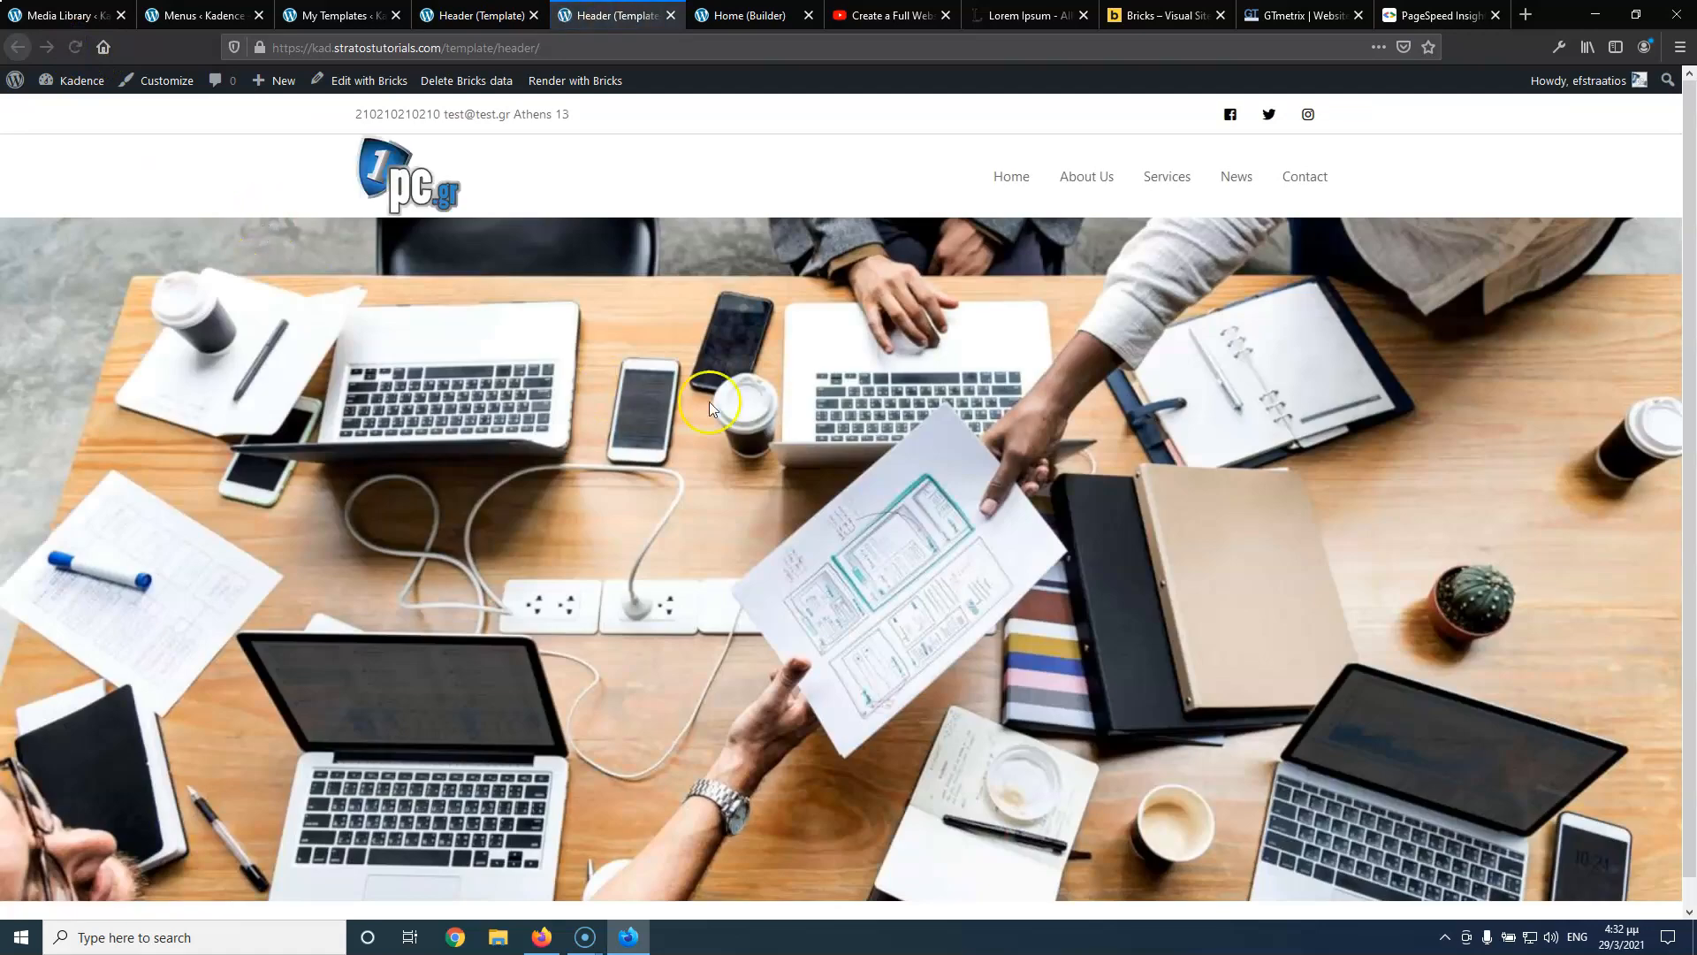
Reload the header template builder and return to editing it
{"action": "left_click", "coordinate": [473, 16]}
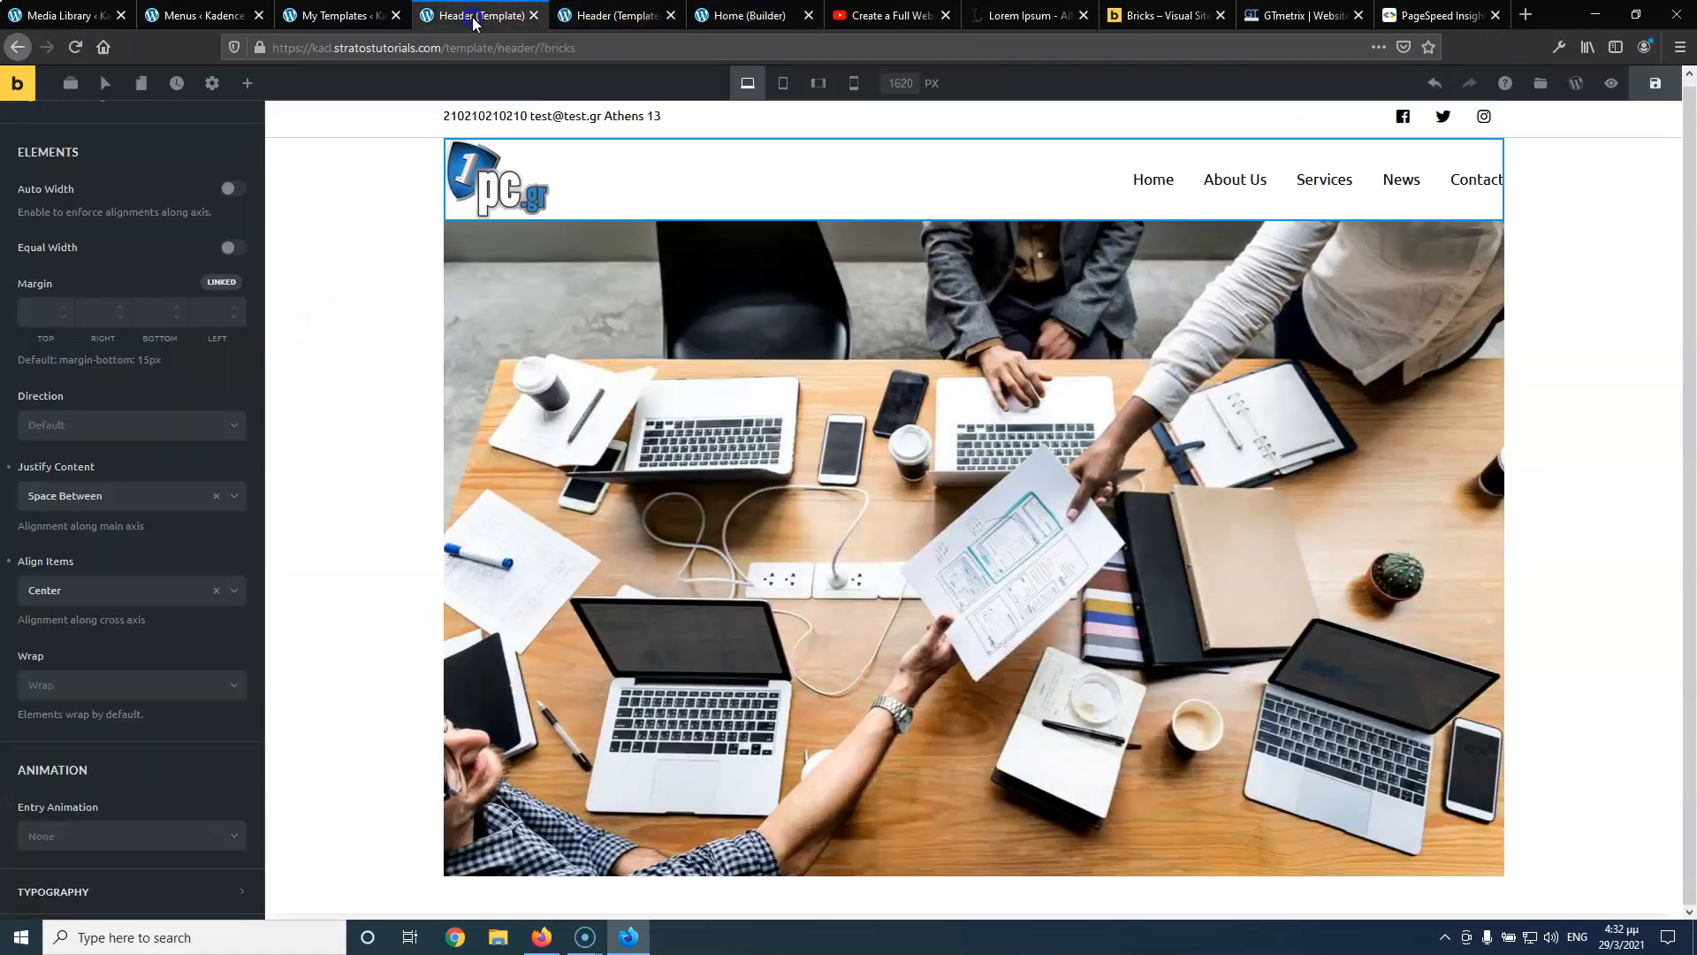
{"action": "left_click", "coordinate": [707, 18]}
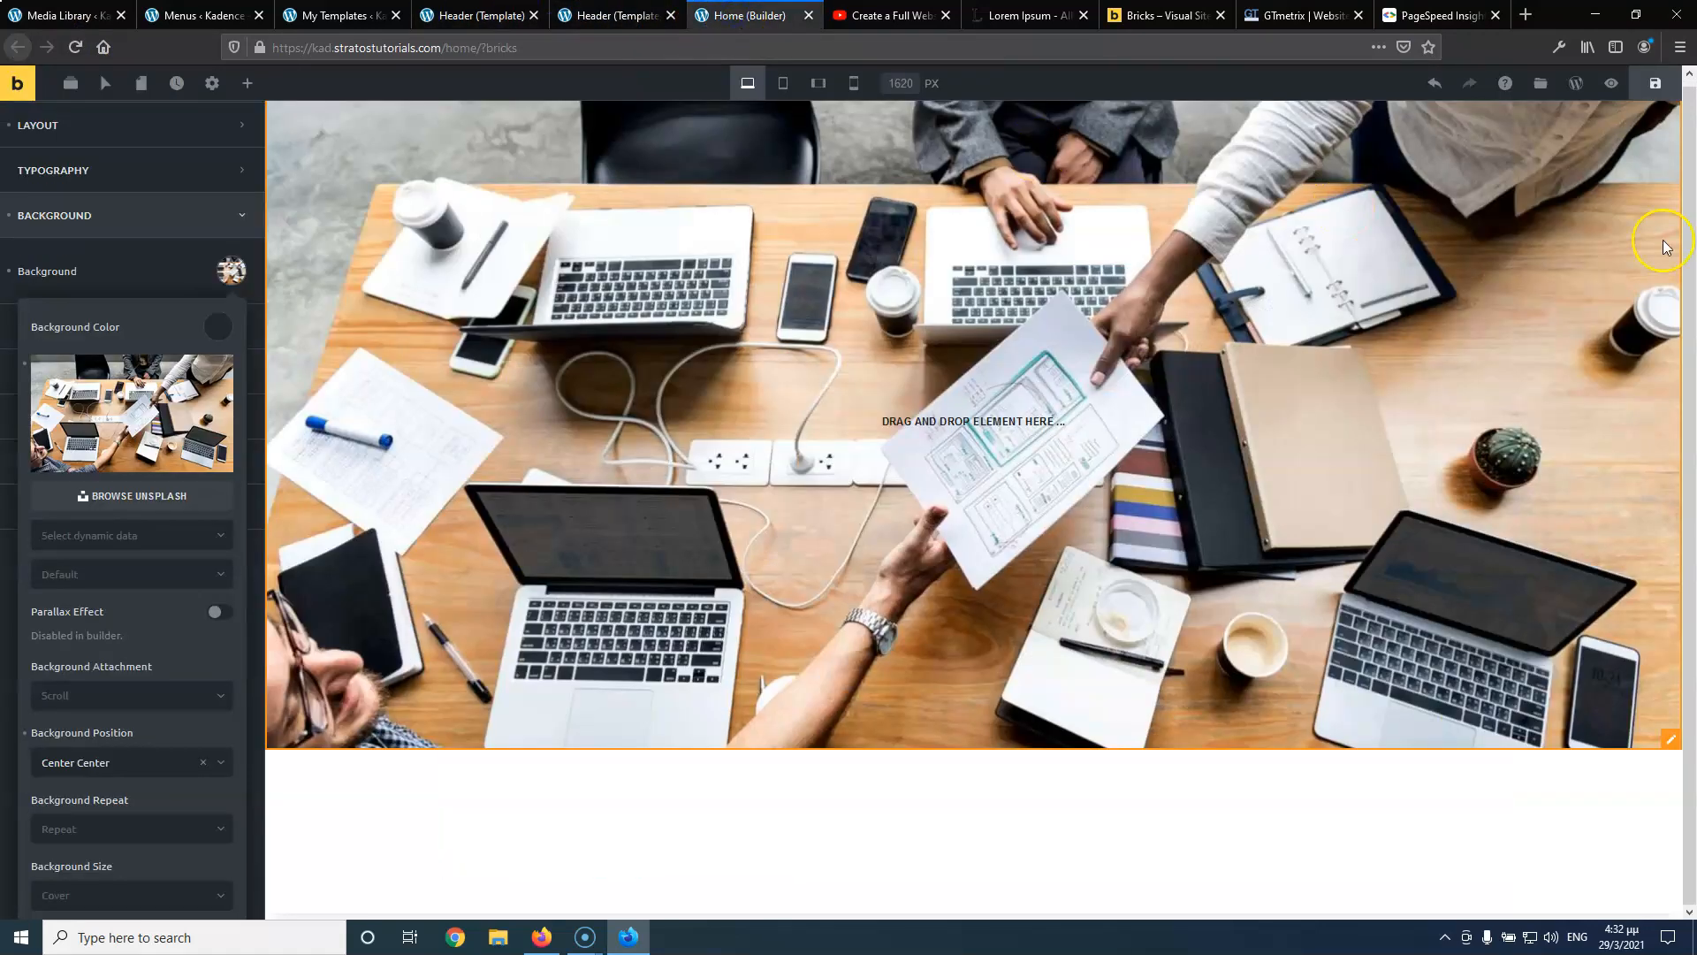
{"action": "left_click", "coordinate": [638, 15]}
{"action": "left_click", "coordinate": [471, 16]}
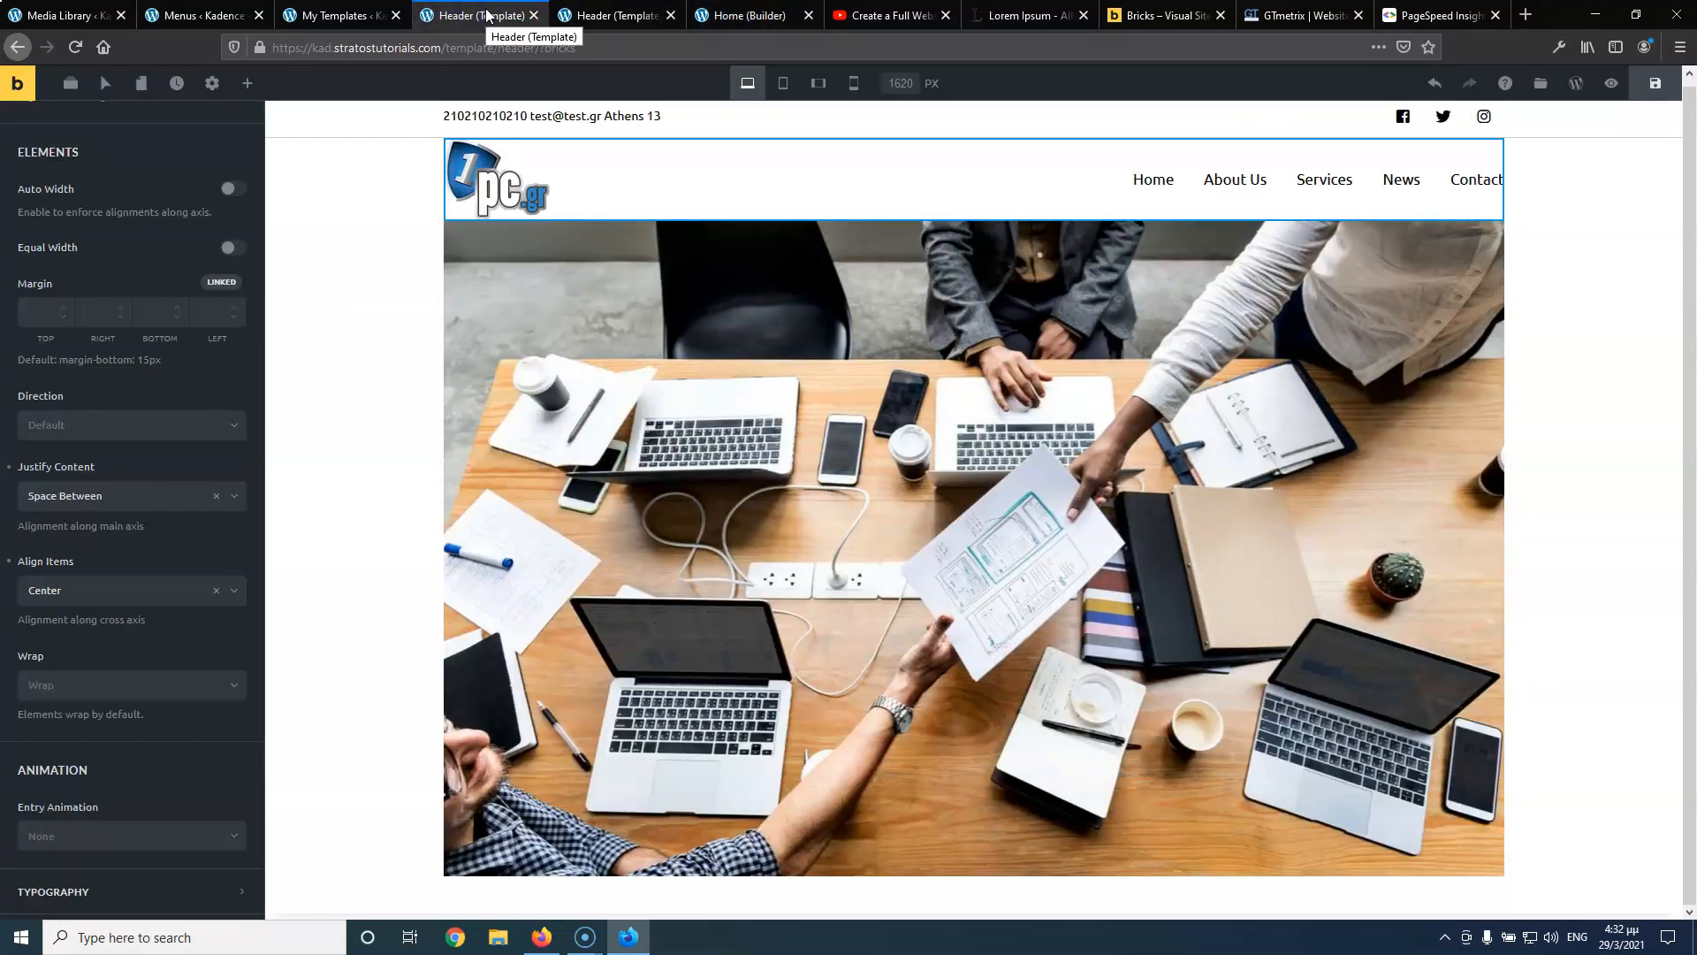
{"action": "left_click", "coordinate": [75, 47]}
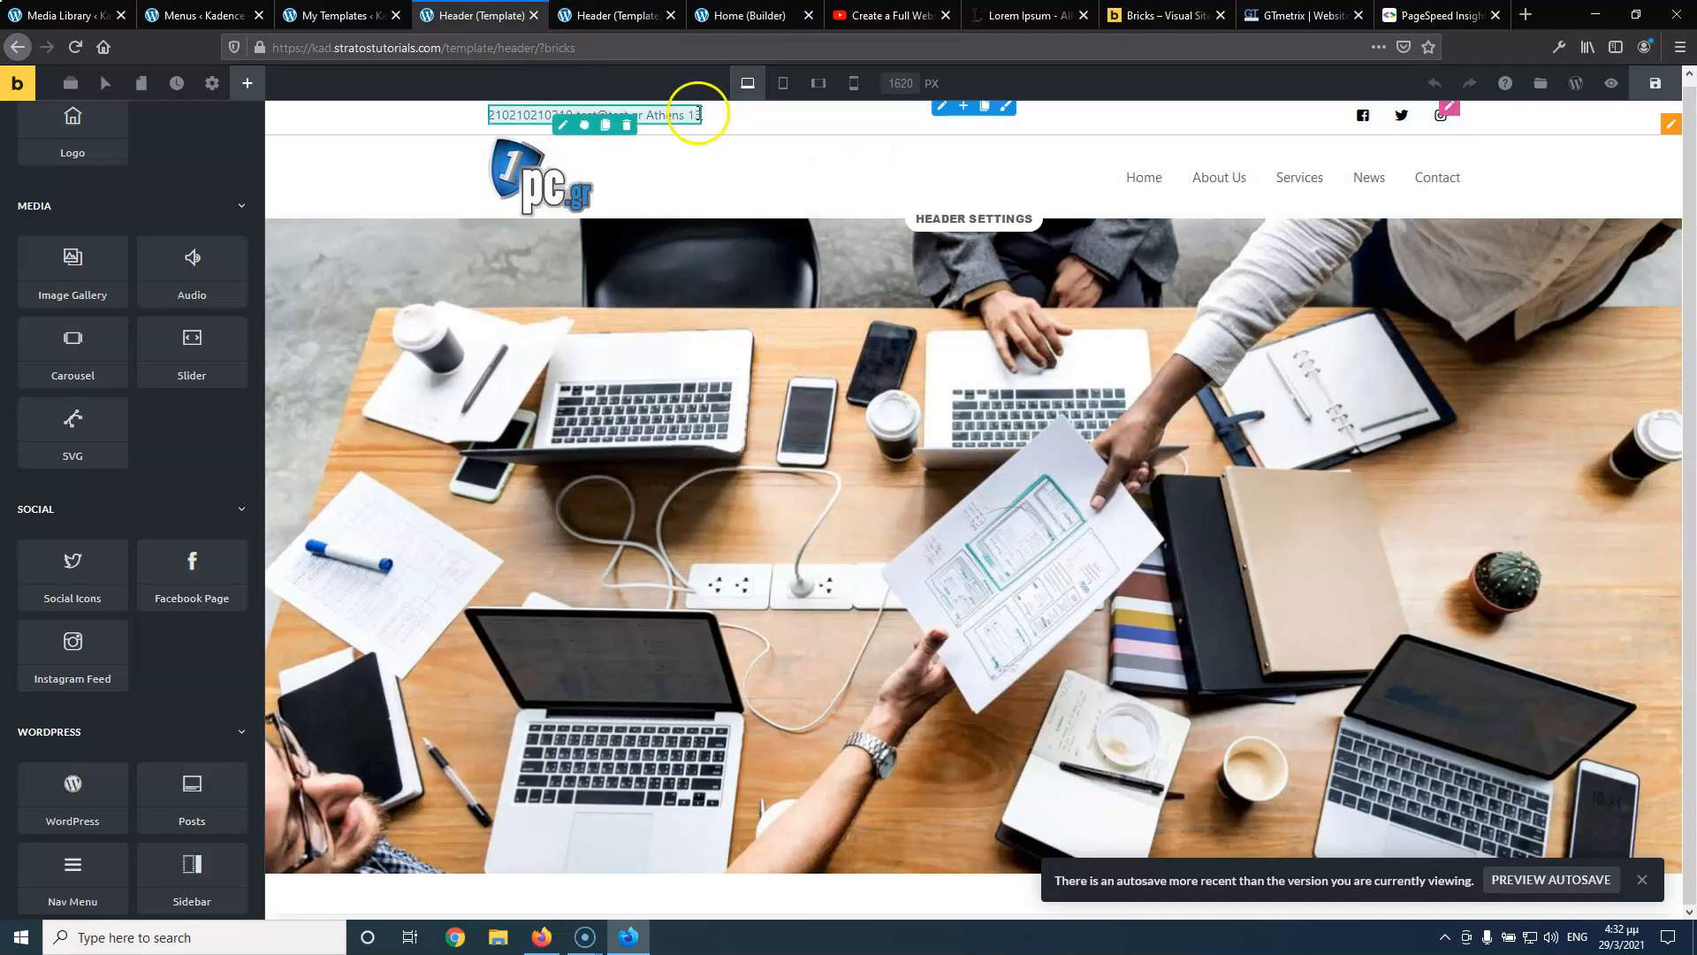
{"action": "left_click", "coordinate": [584, 16]}
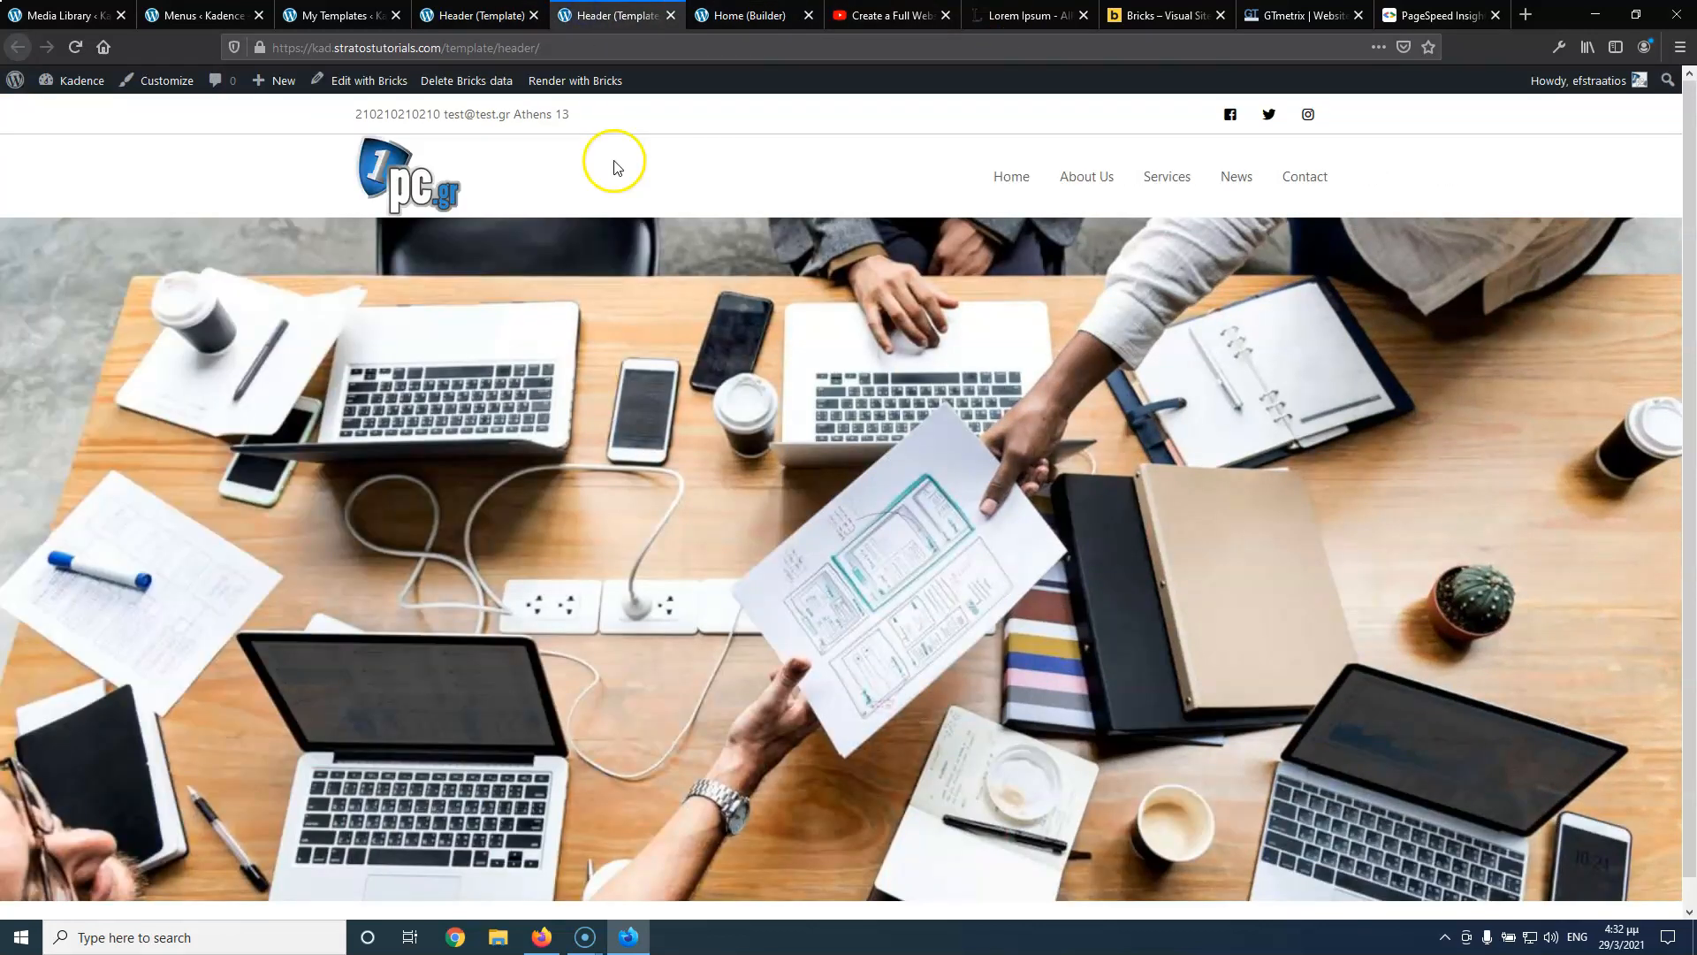
{"action": "left_click", "coordinate": [495, 16]}
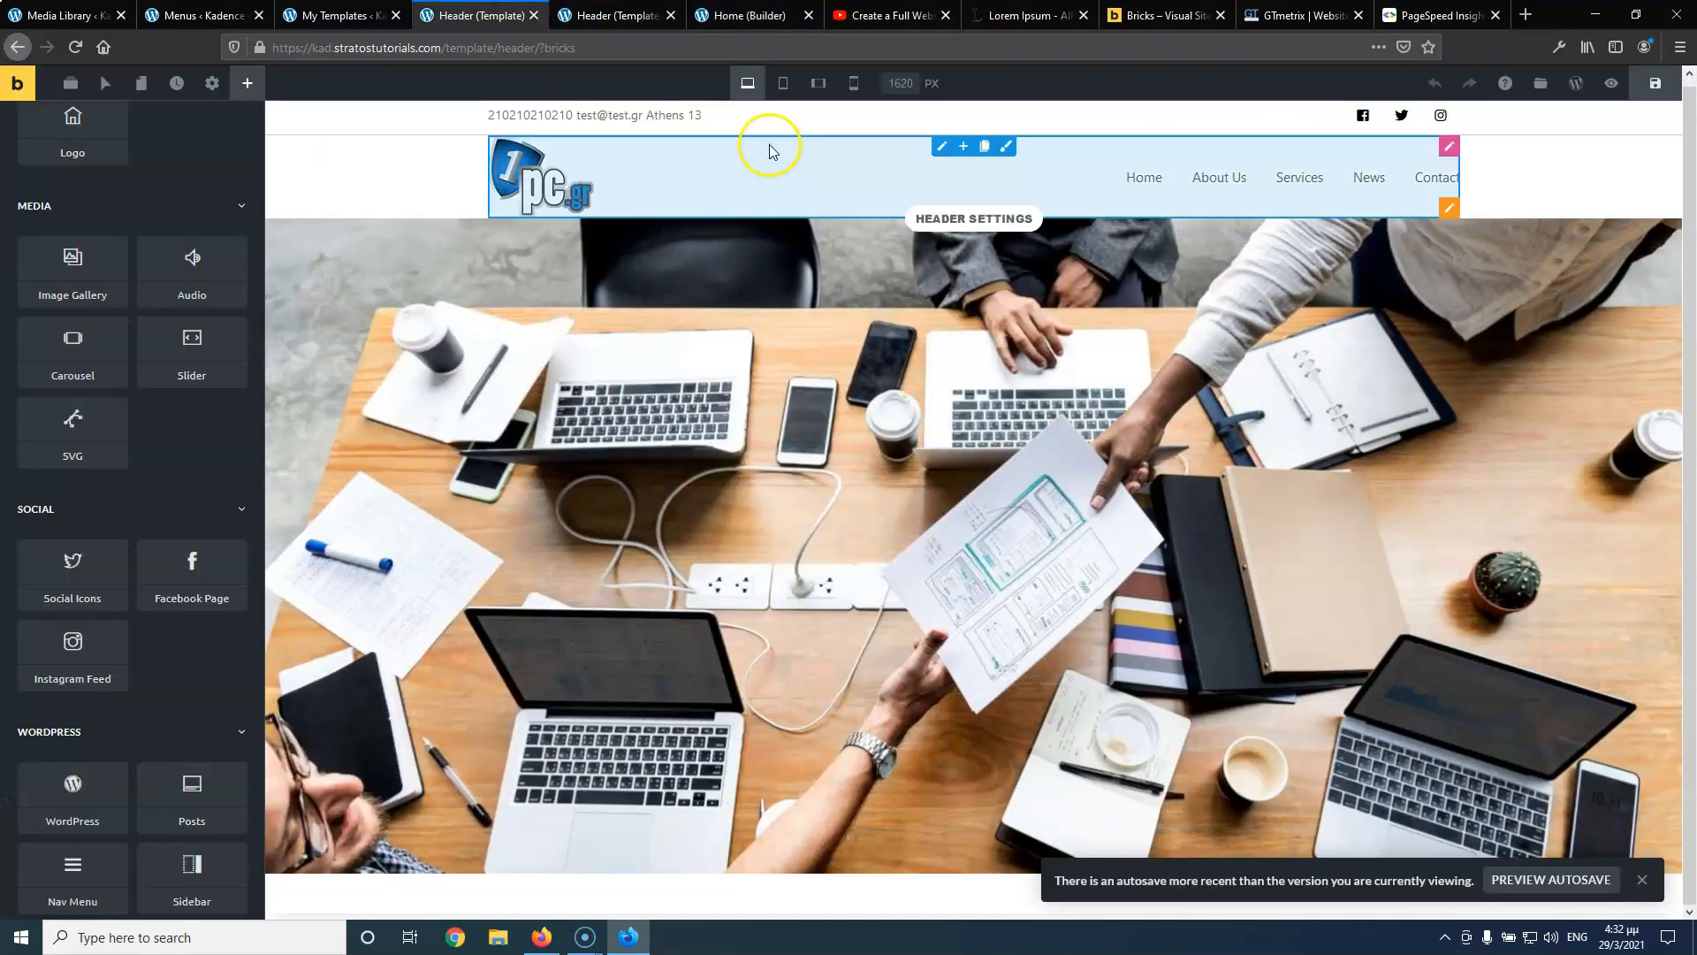
Set the Nav Menu's top-level item text colour to black
{"action": "left_click", "coordinate": [1138, 177]}
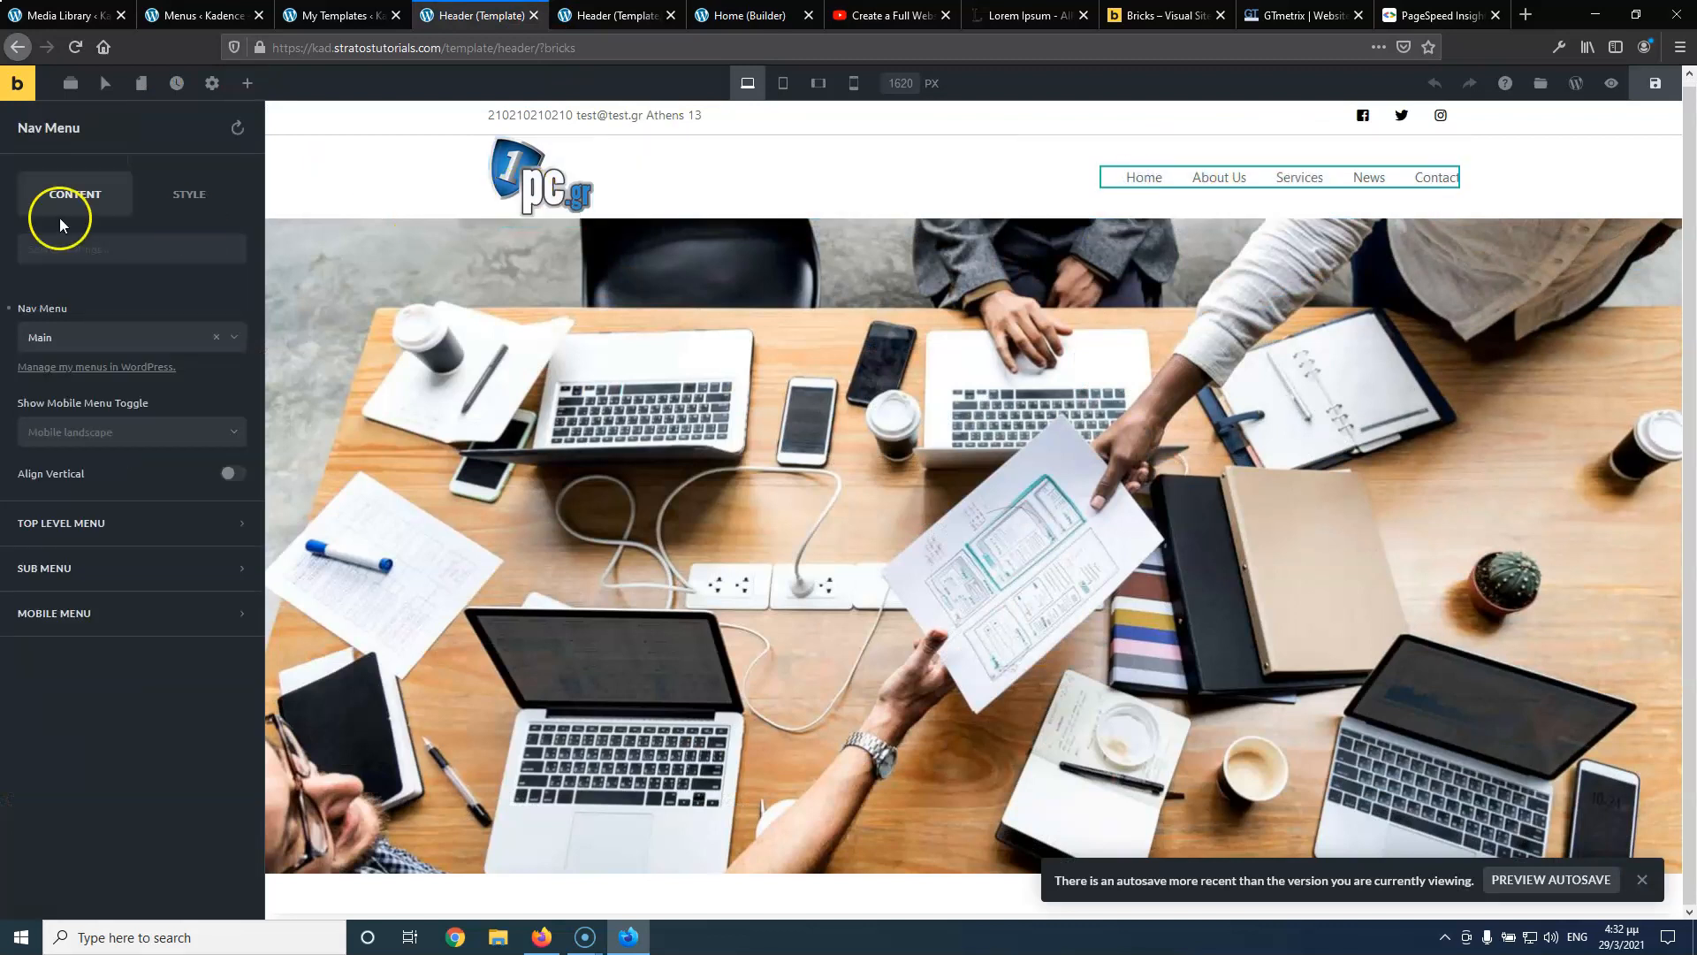
{"action": "left_click", "coordinate": [108, 547]}
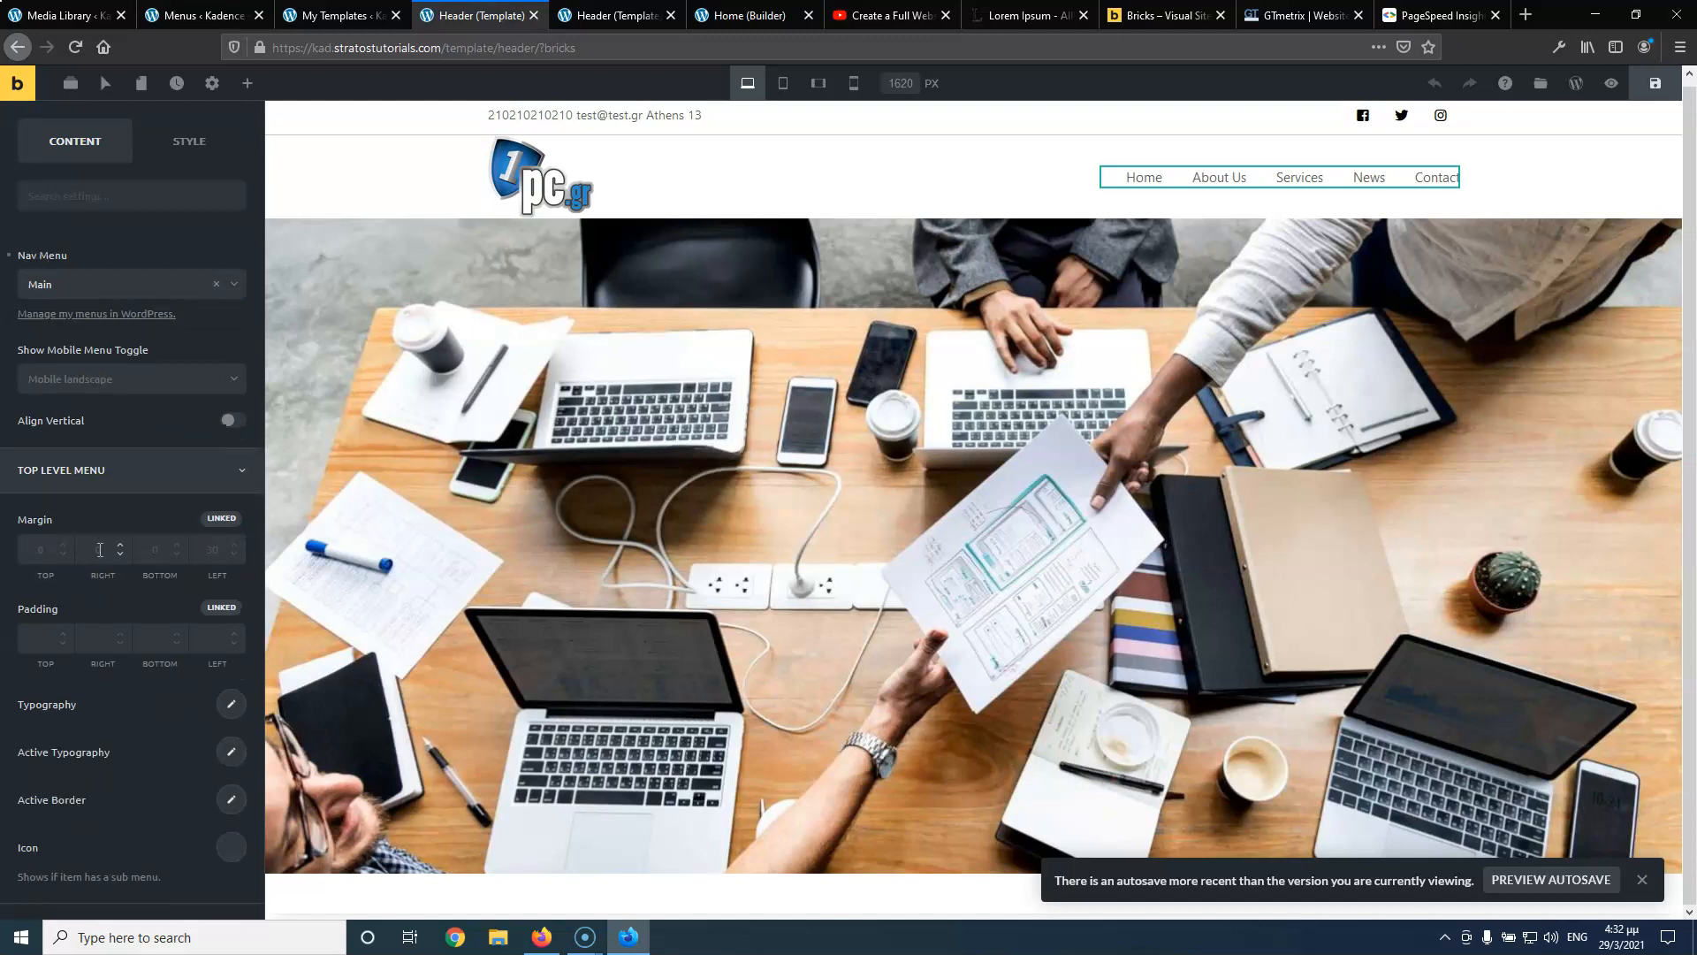
{"action": "scroll", "coordinate": [98, 549], "scroll_direction": "down", "scroll_amount": 3}
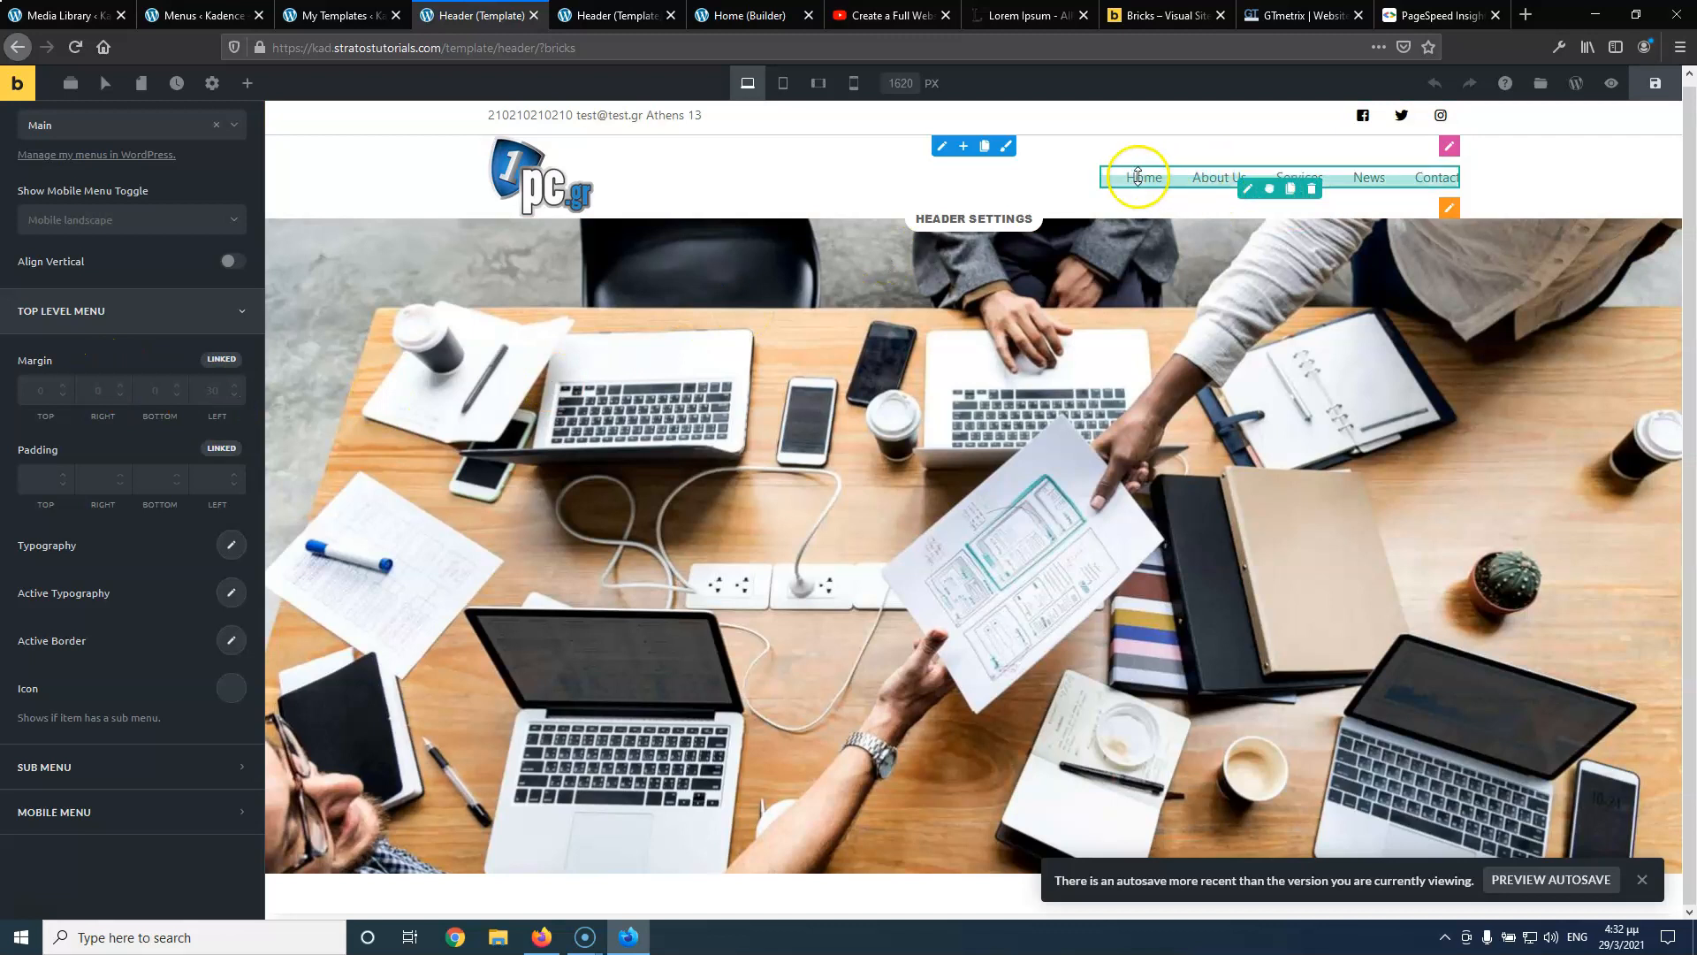
{"action": "left_click", "coordinate": [231, 548]}
{"action": "scroll", "coordinate": [212, 580], "scroll_direction": "down", "scroll_amount": 5}
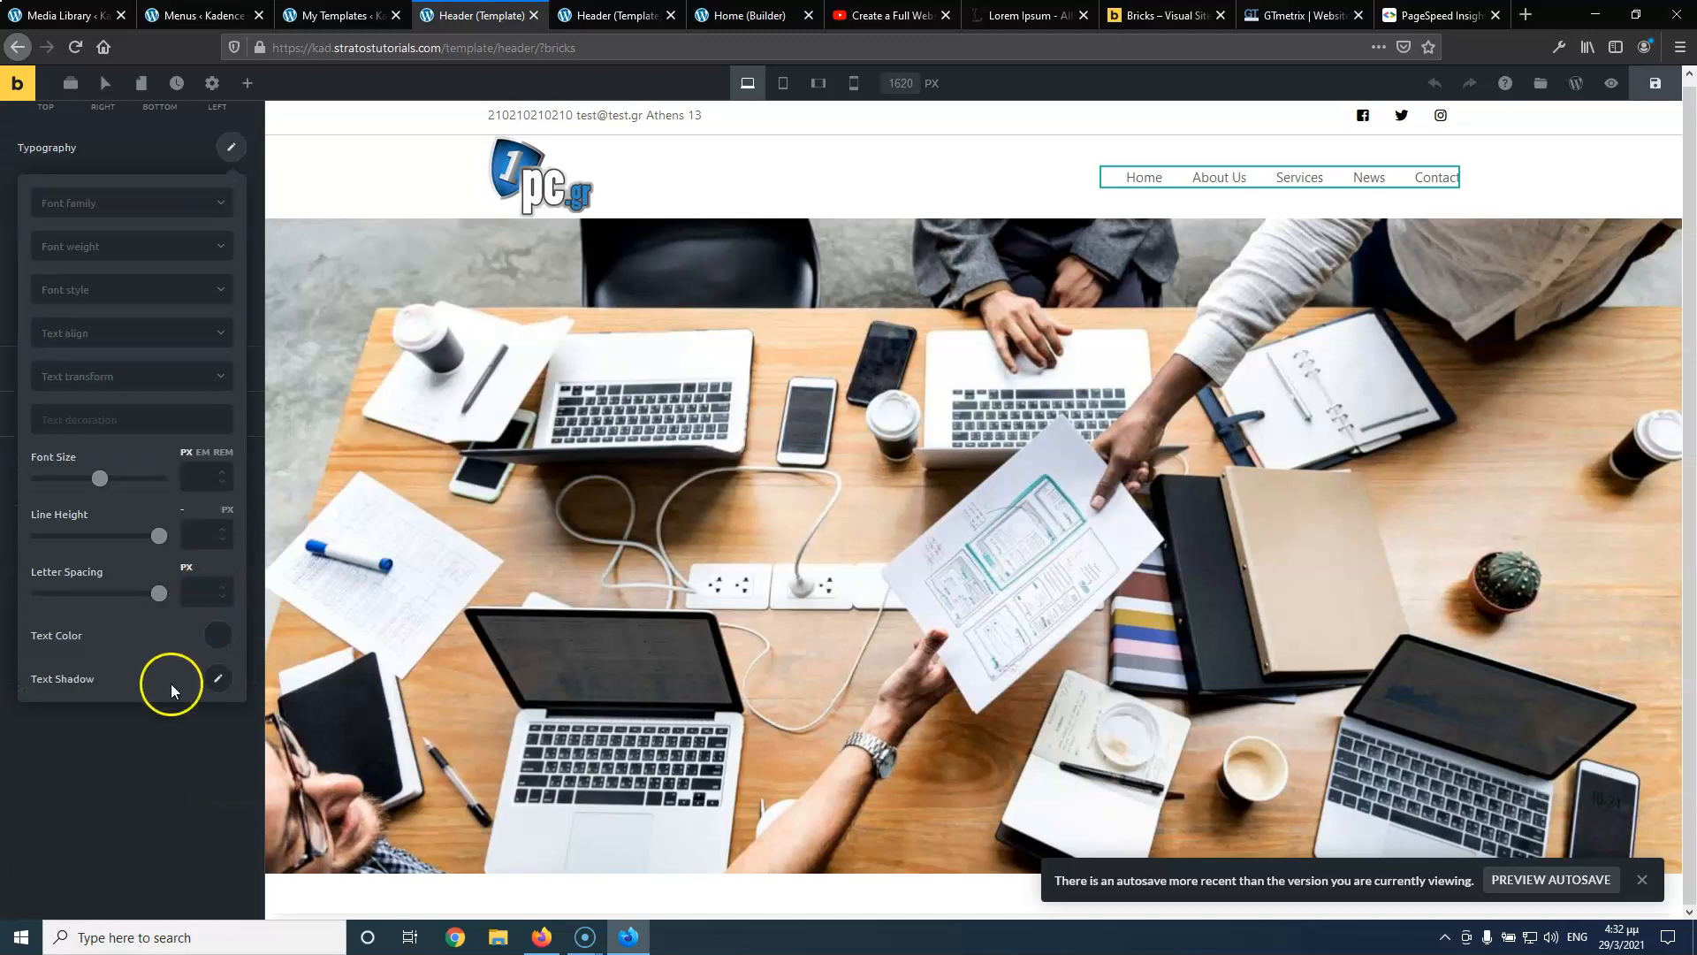
{"action": "left_click", "coordinate": [212, 638]}
{"action": "left_click", "coordinate": [92, 583]}
{"action": "left_click", "coordinate": [172, 729]}
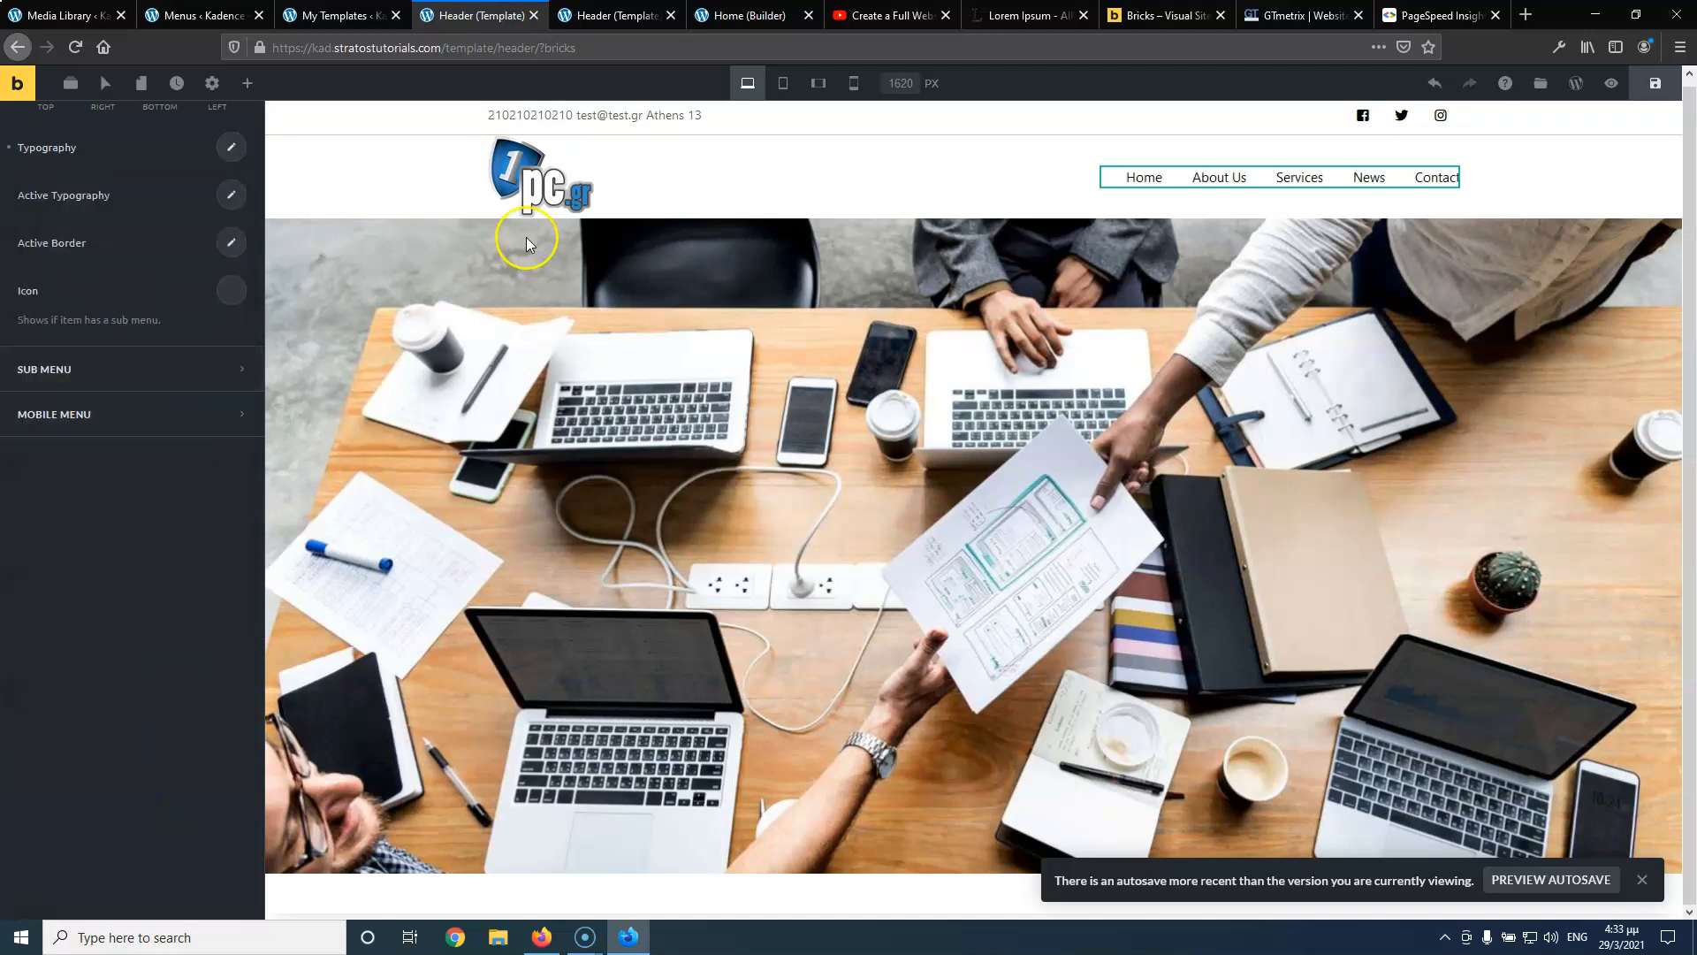
Set the top-level menu font size to 18 px
{"action": "scroll", "coordinate": [113, 385], "scroll_direction": "up", "scroll_amount": 2}
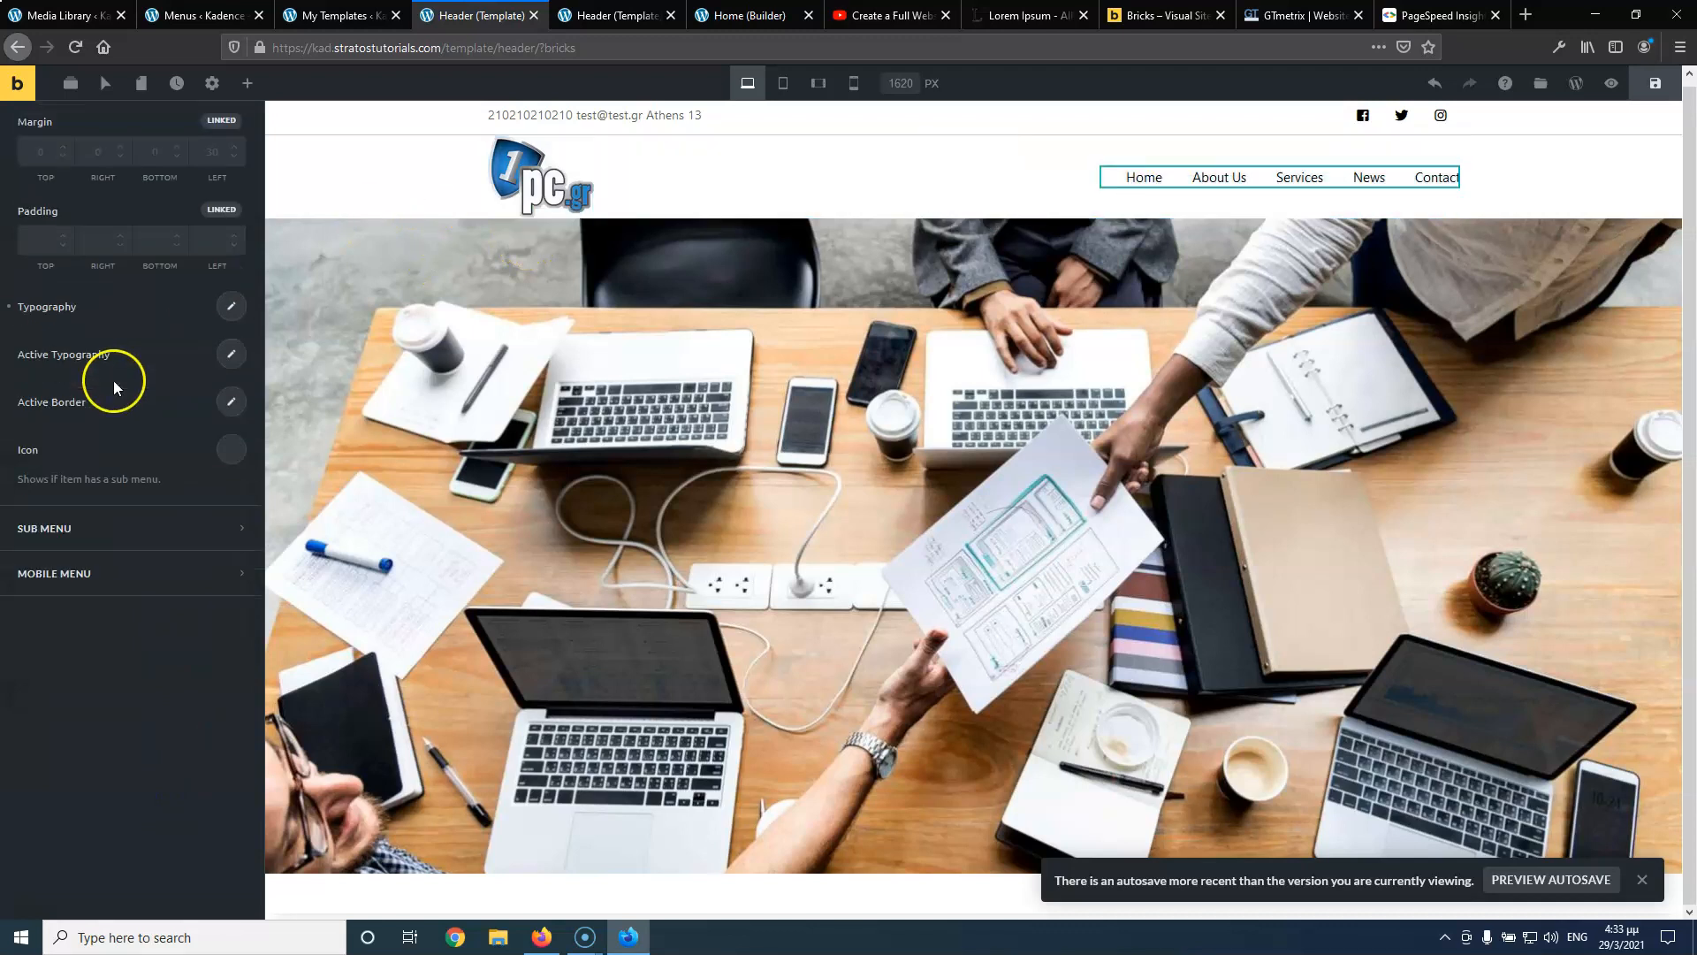
{"action": "scroll", "coordinate": [113, 380], "scroll_direction": "up", "scroll_amount": 1}
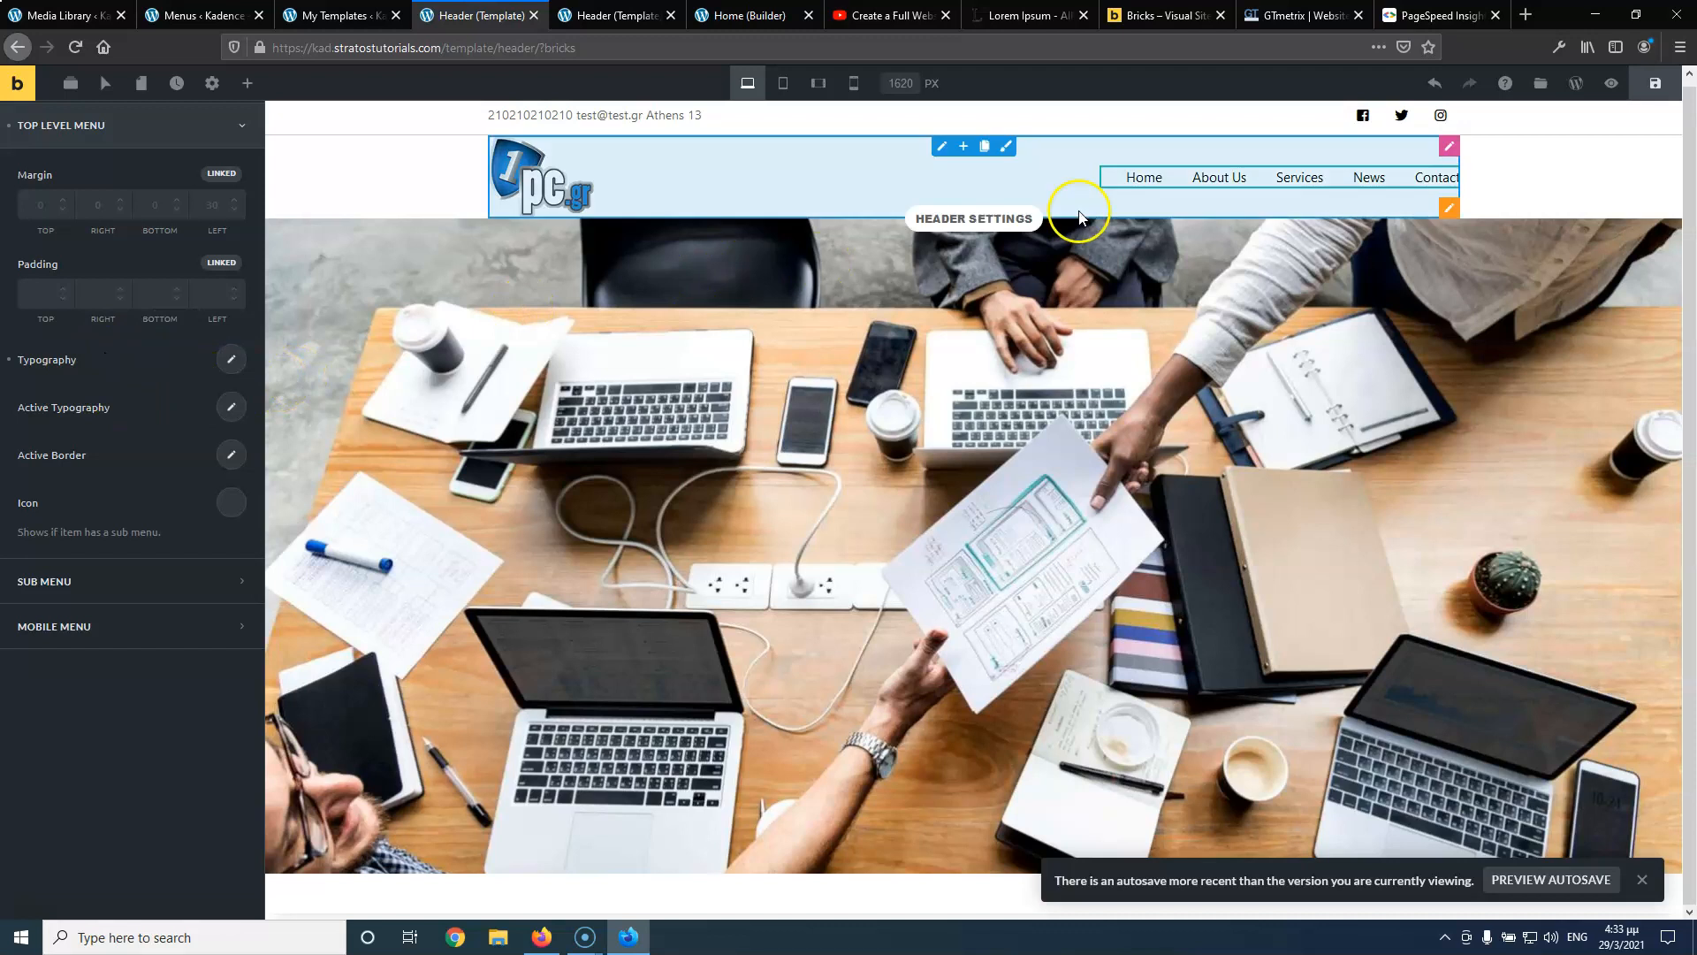
{"action": "left_click", "coordinate": [235, 356]}
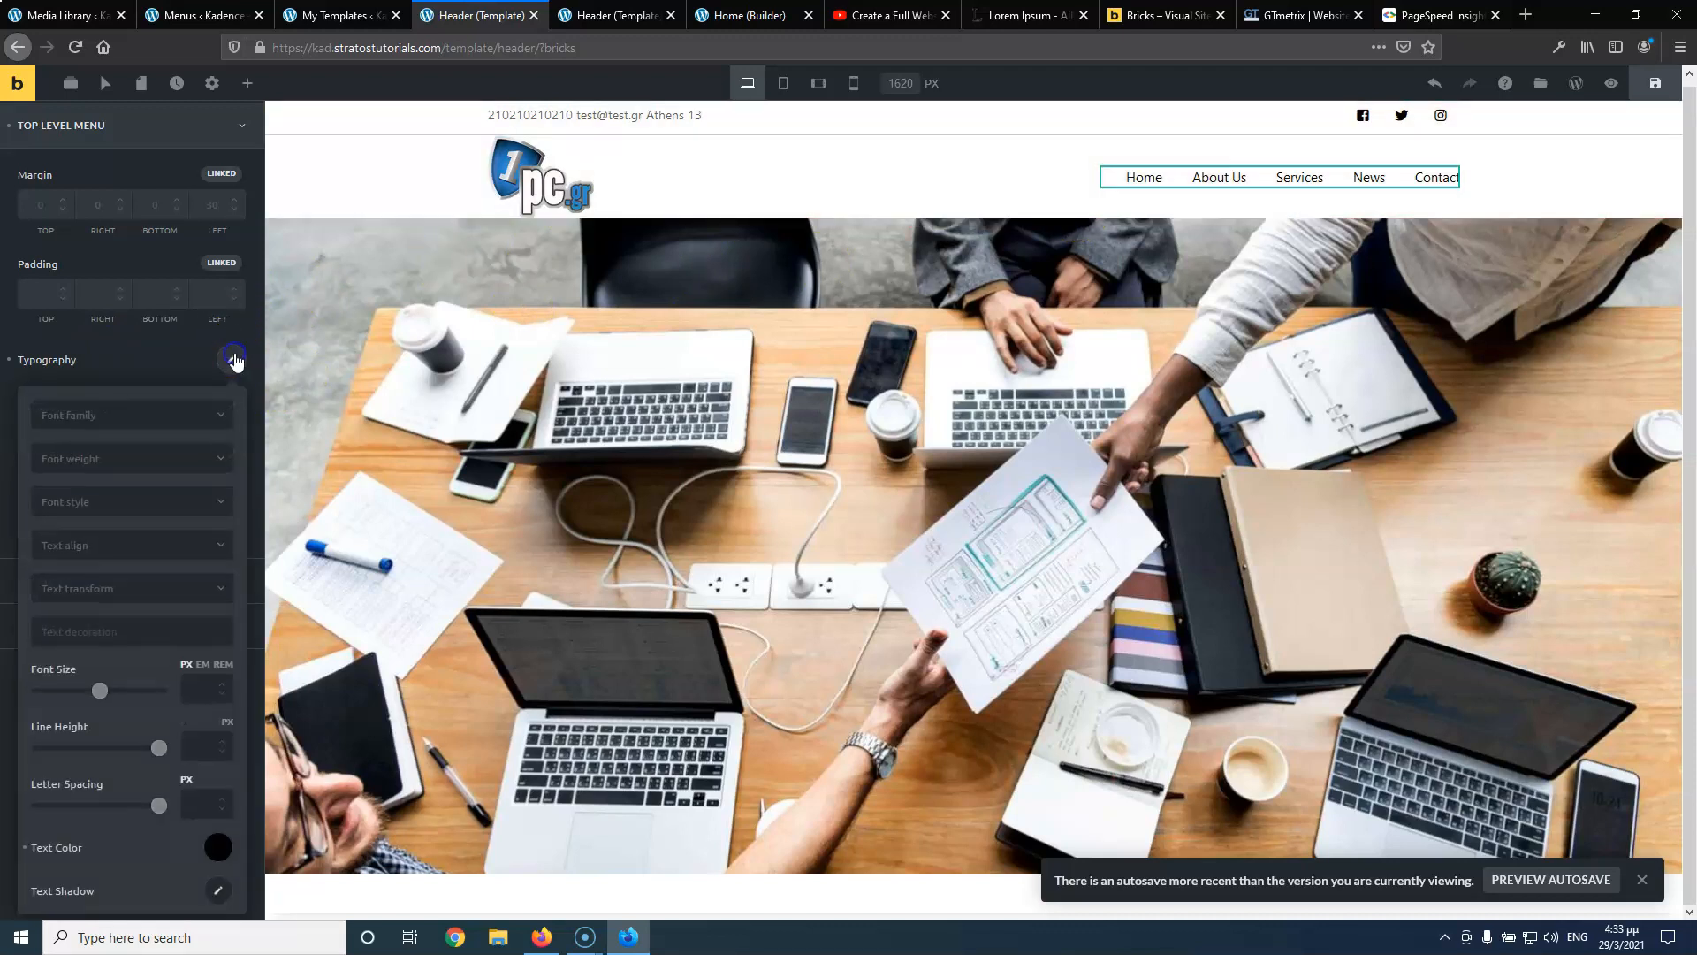
{"action": "scroll", "coordinate": [106, 437], "scroll_direction": "down", "scroll_amount": 4}
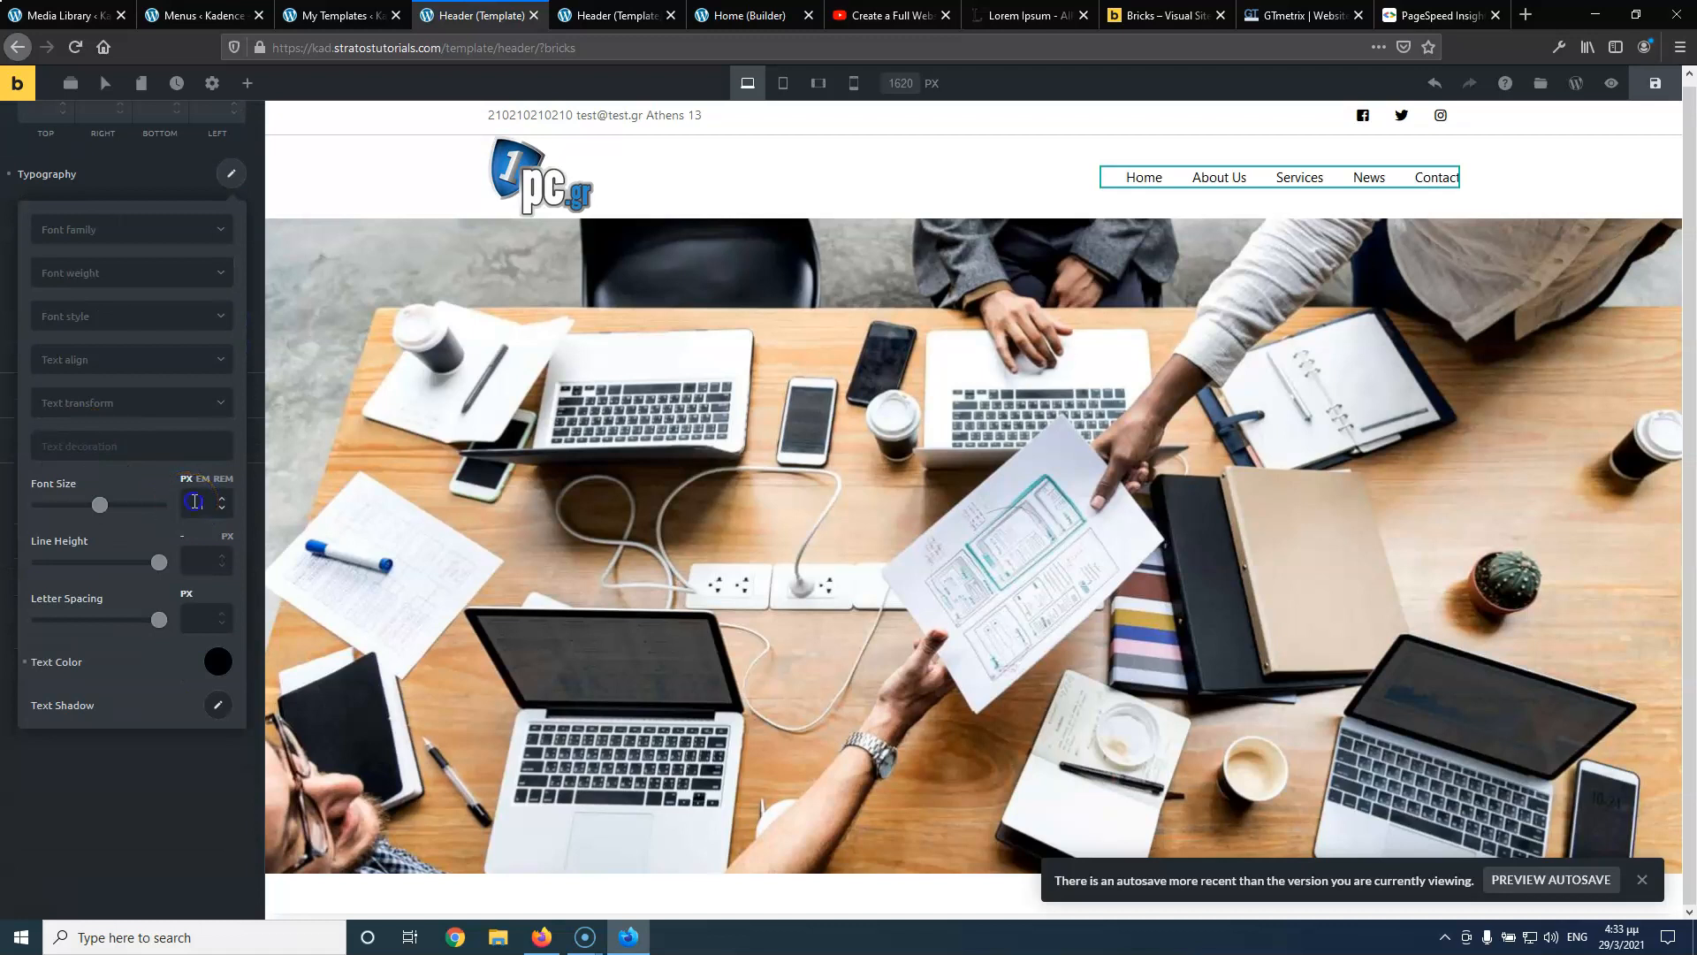
{"action": "left_click", "coordinate": [194, 501]}
{"action": "type", "text": "18"}
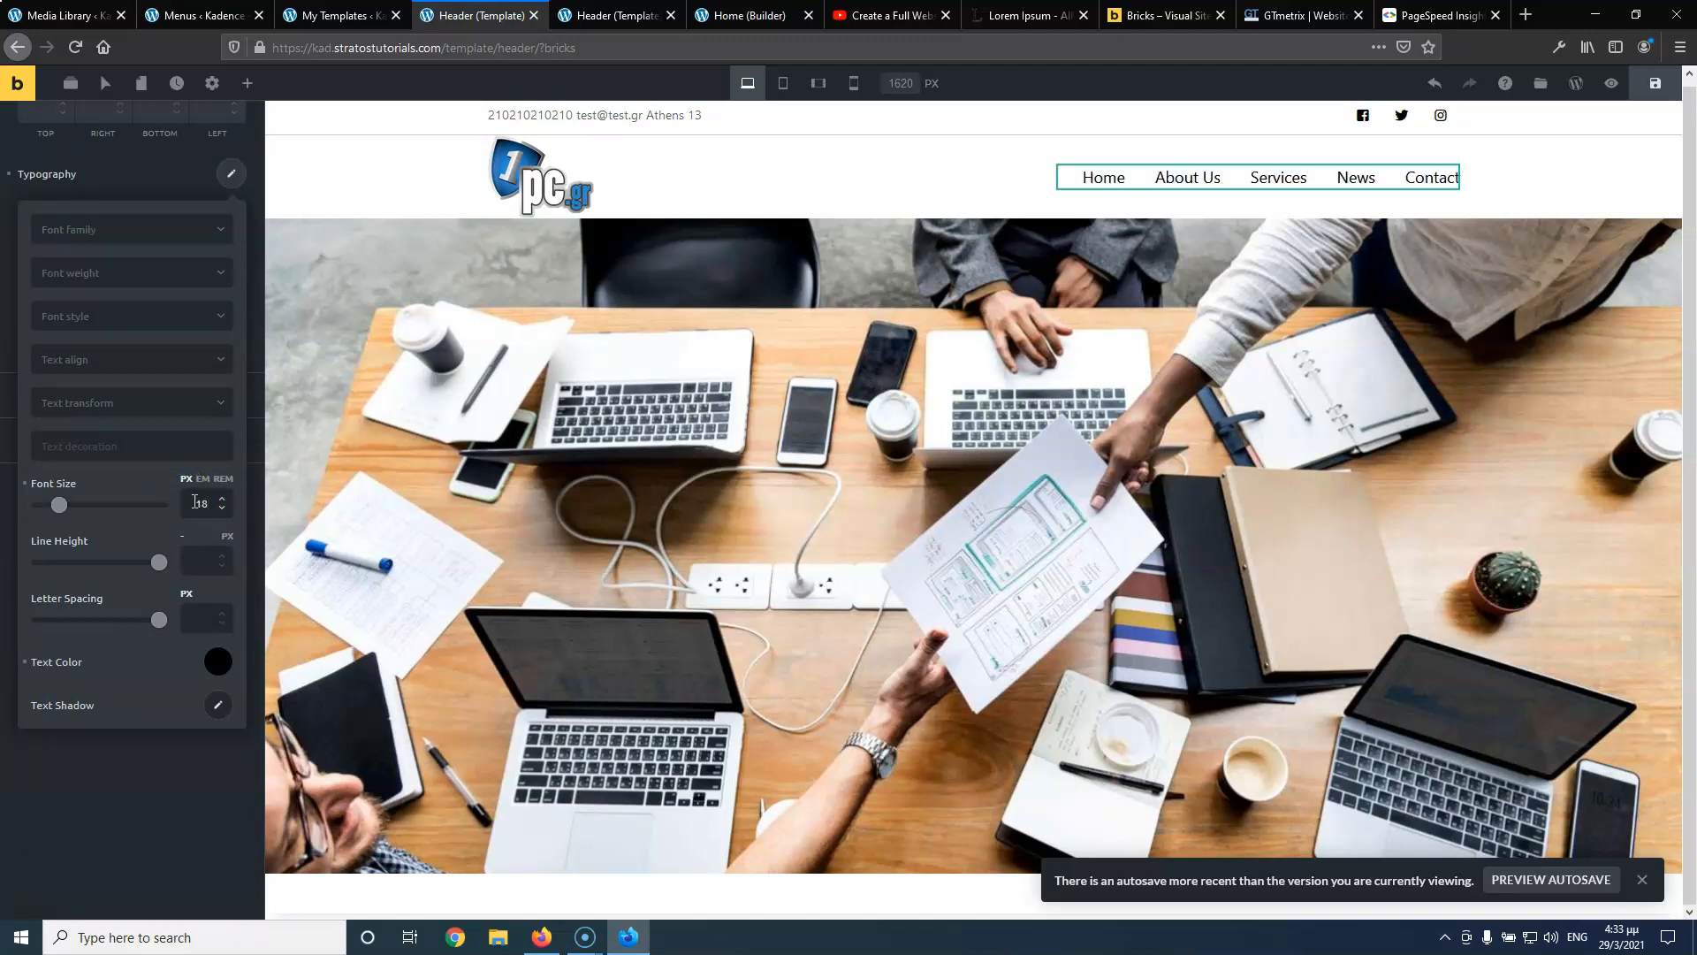
{"action": "left_click", "coordinate": [179, 818]}
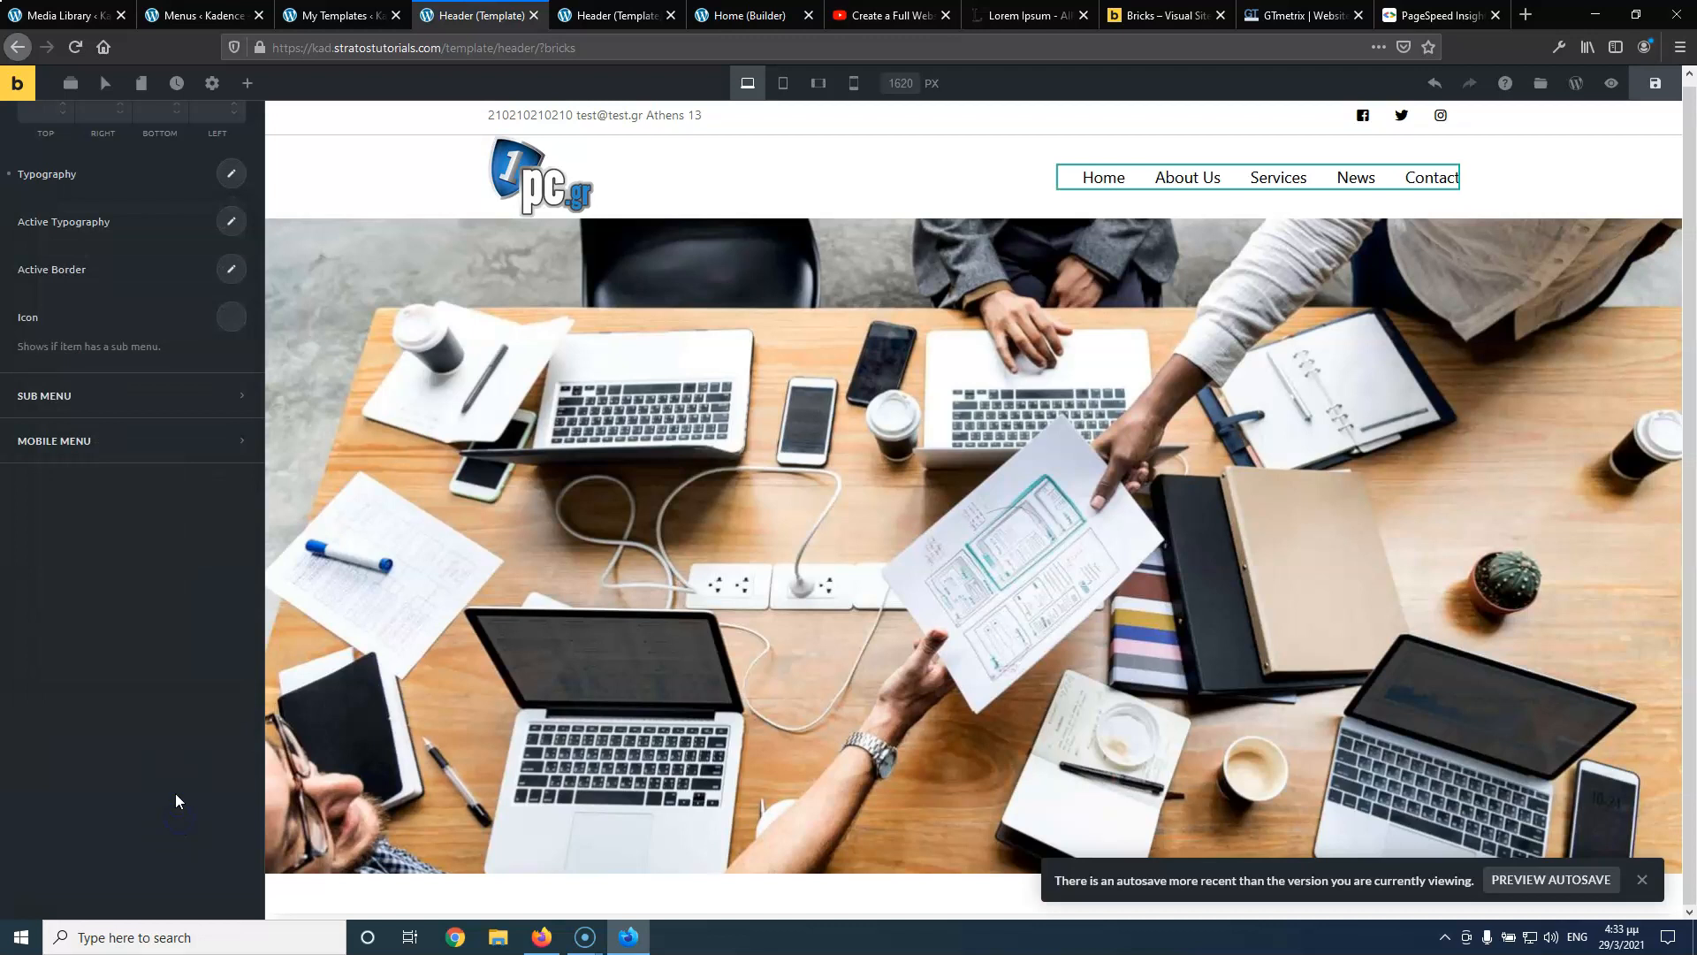
{"action": "scroll", "coordinate": [176, 408], "scroll_direction": "up", "scroll_amount": 4}
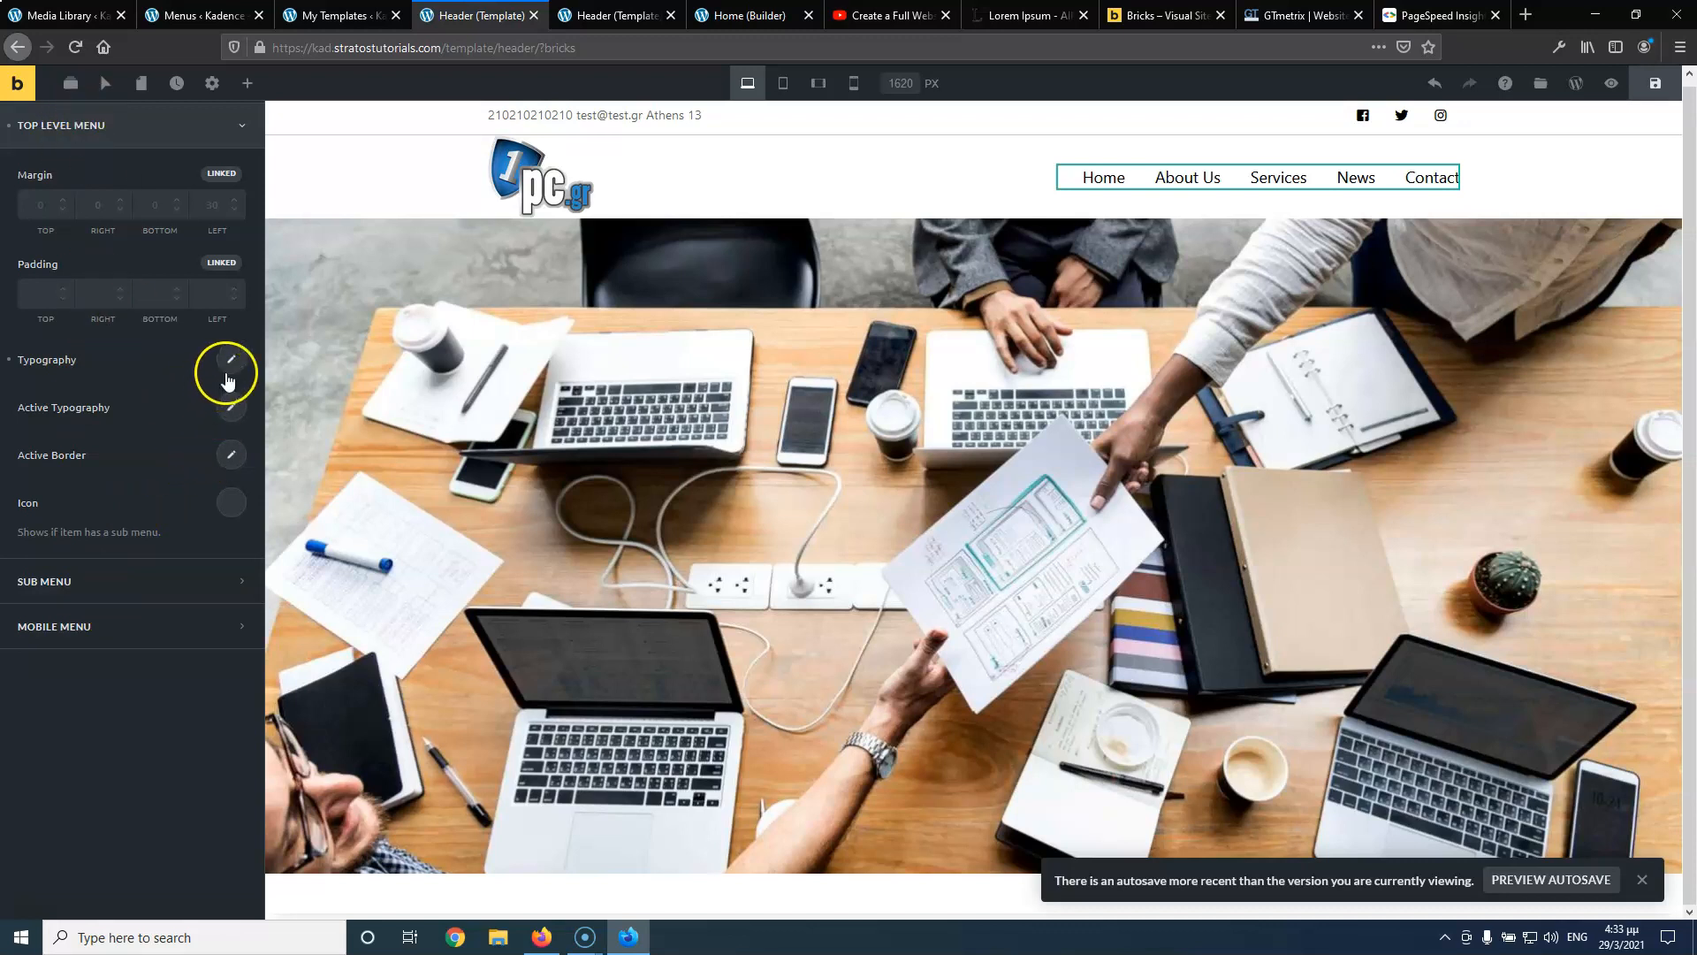
{"action": "left_click", "coordinate": [232, 409]}
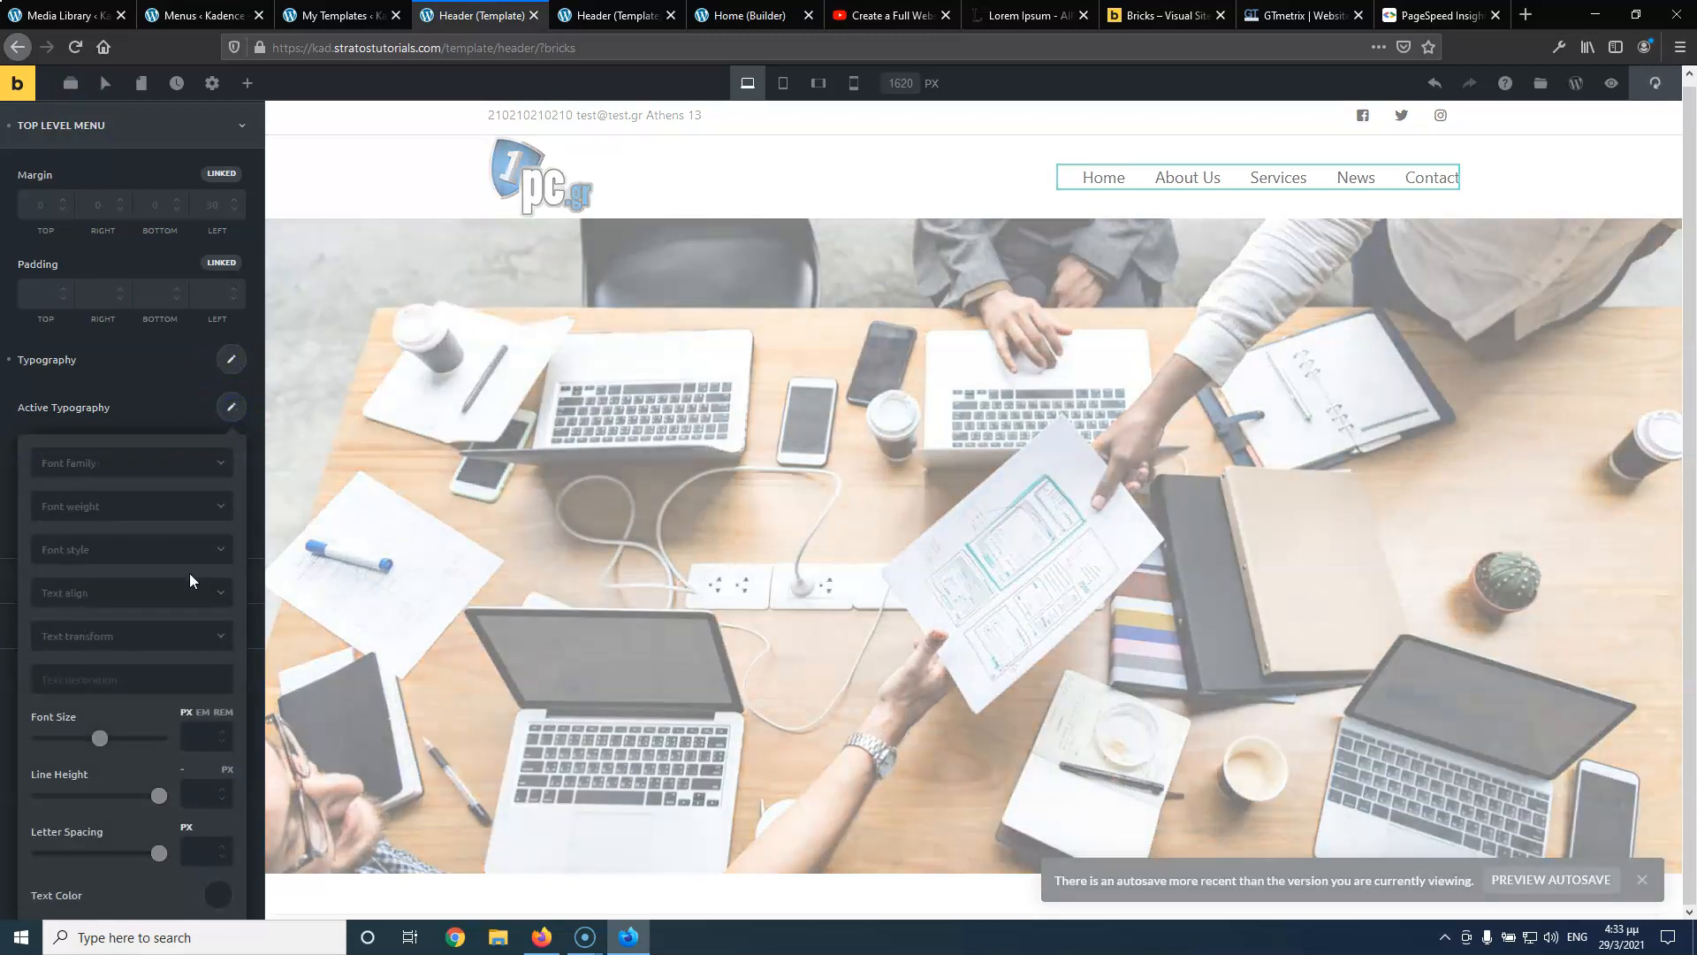
Give the active menu item #3d24ff text colour
{"action": "scroll", "coordinate": [195, 690], "scroll_direction": "down", "scroll_amount": 2}
{"action": "left_click", "coordinate": [220, 791]}
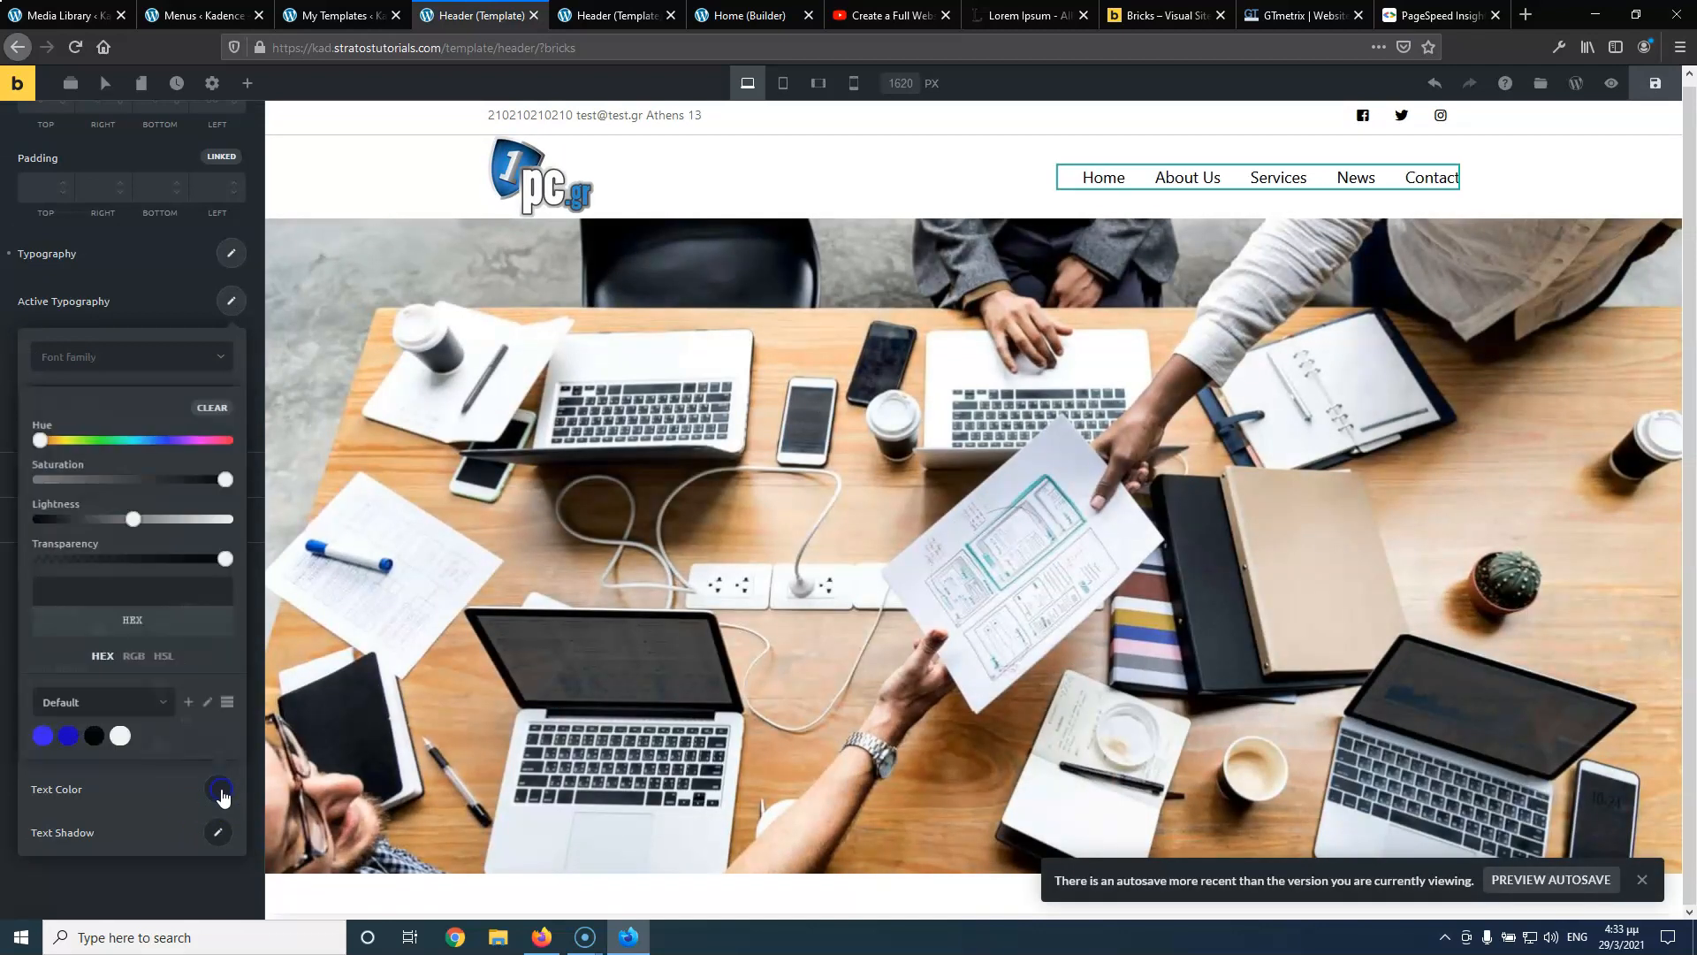
{"action": "left_click", "coordinate": [41, 739]}
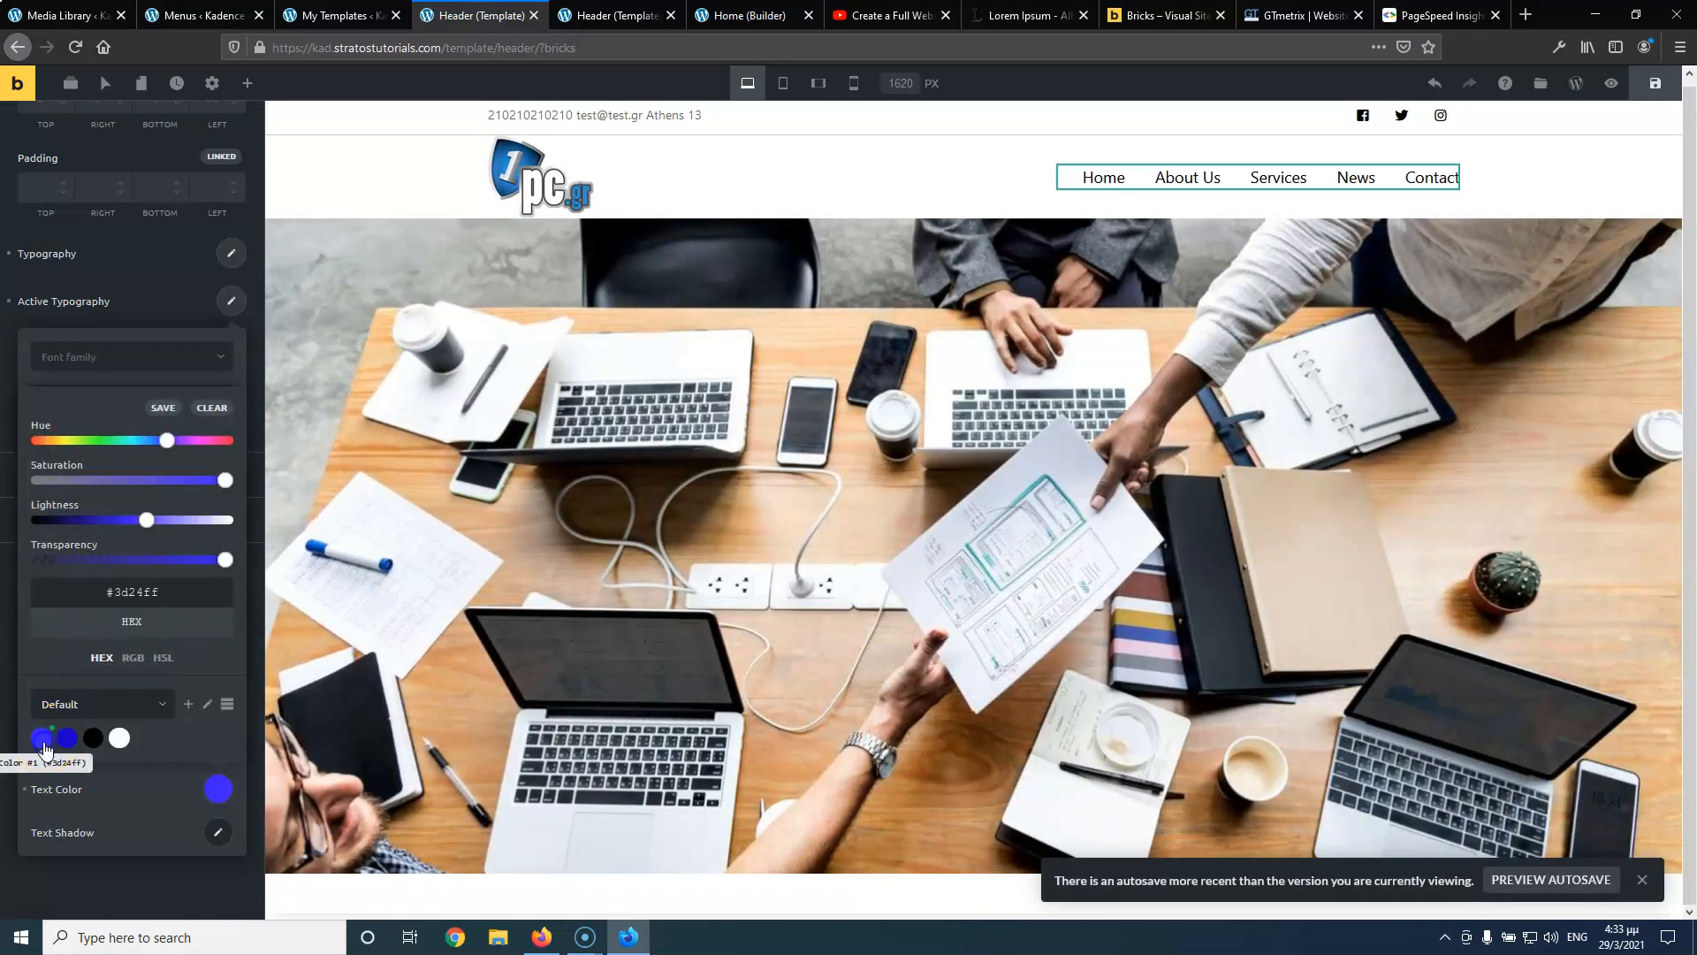
{"action": "left_click", "coordinate": [113, 893]}
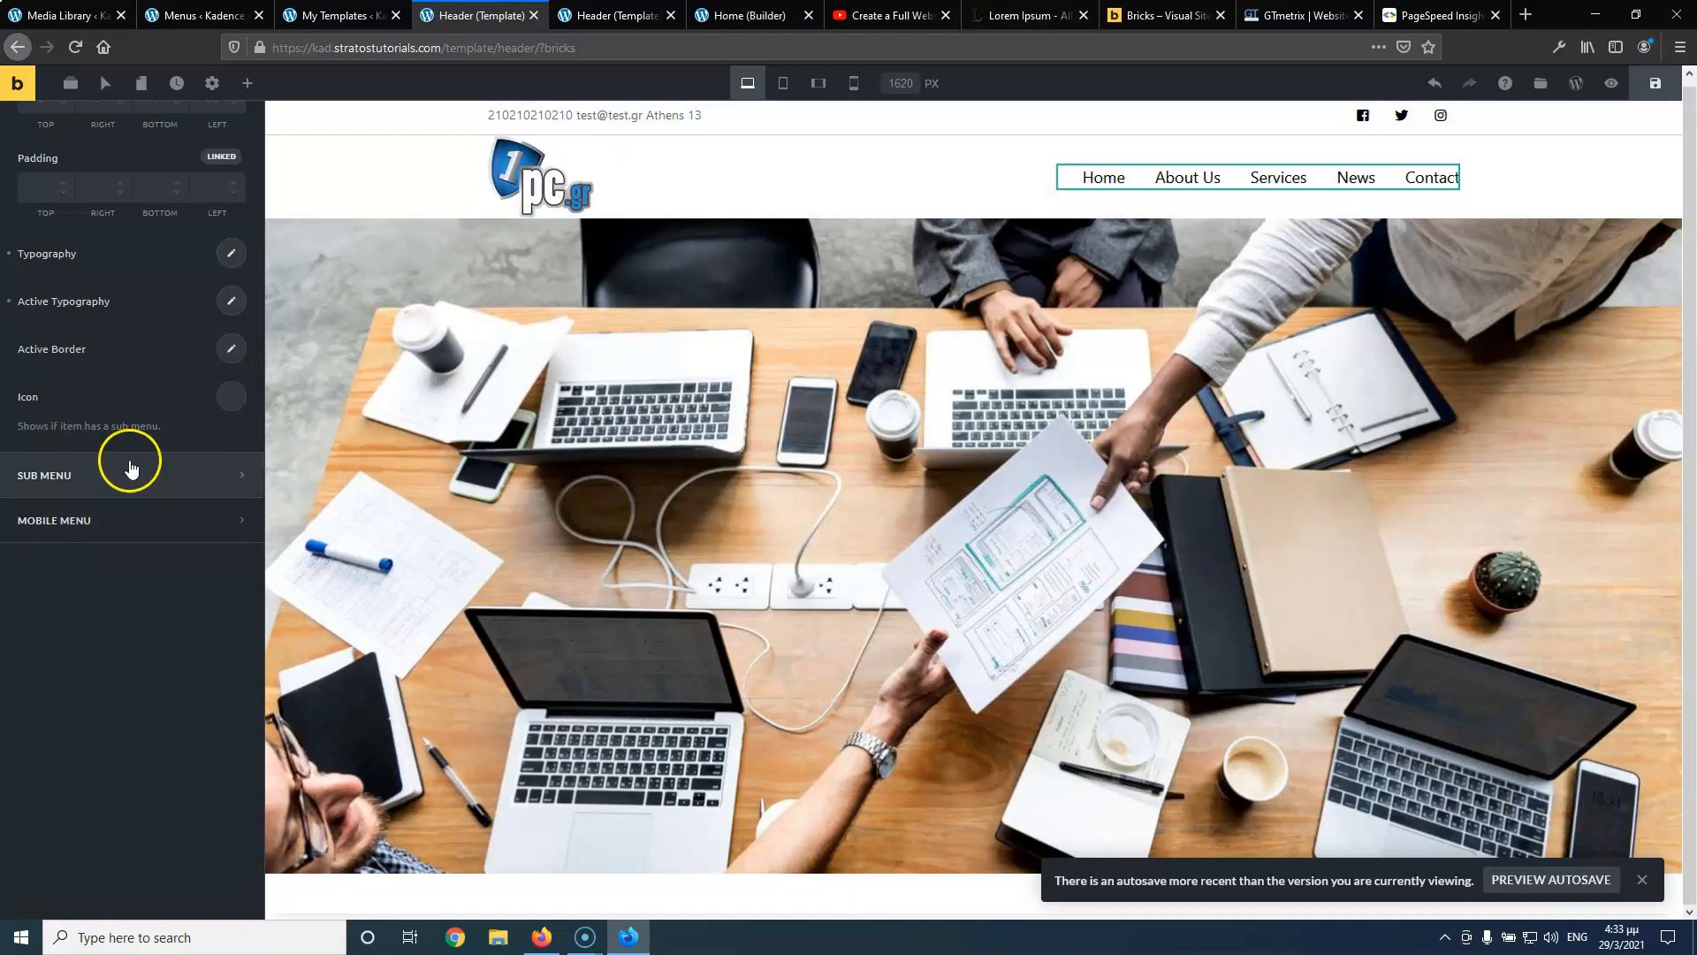
{"action": "scroll", "coordinate": [157, 380], "scroll_direction": "up", "scroll_amount": 3}
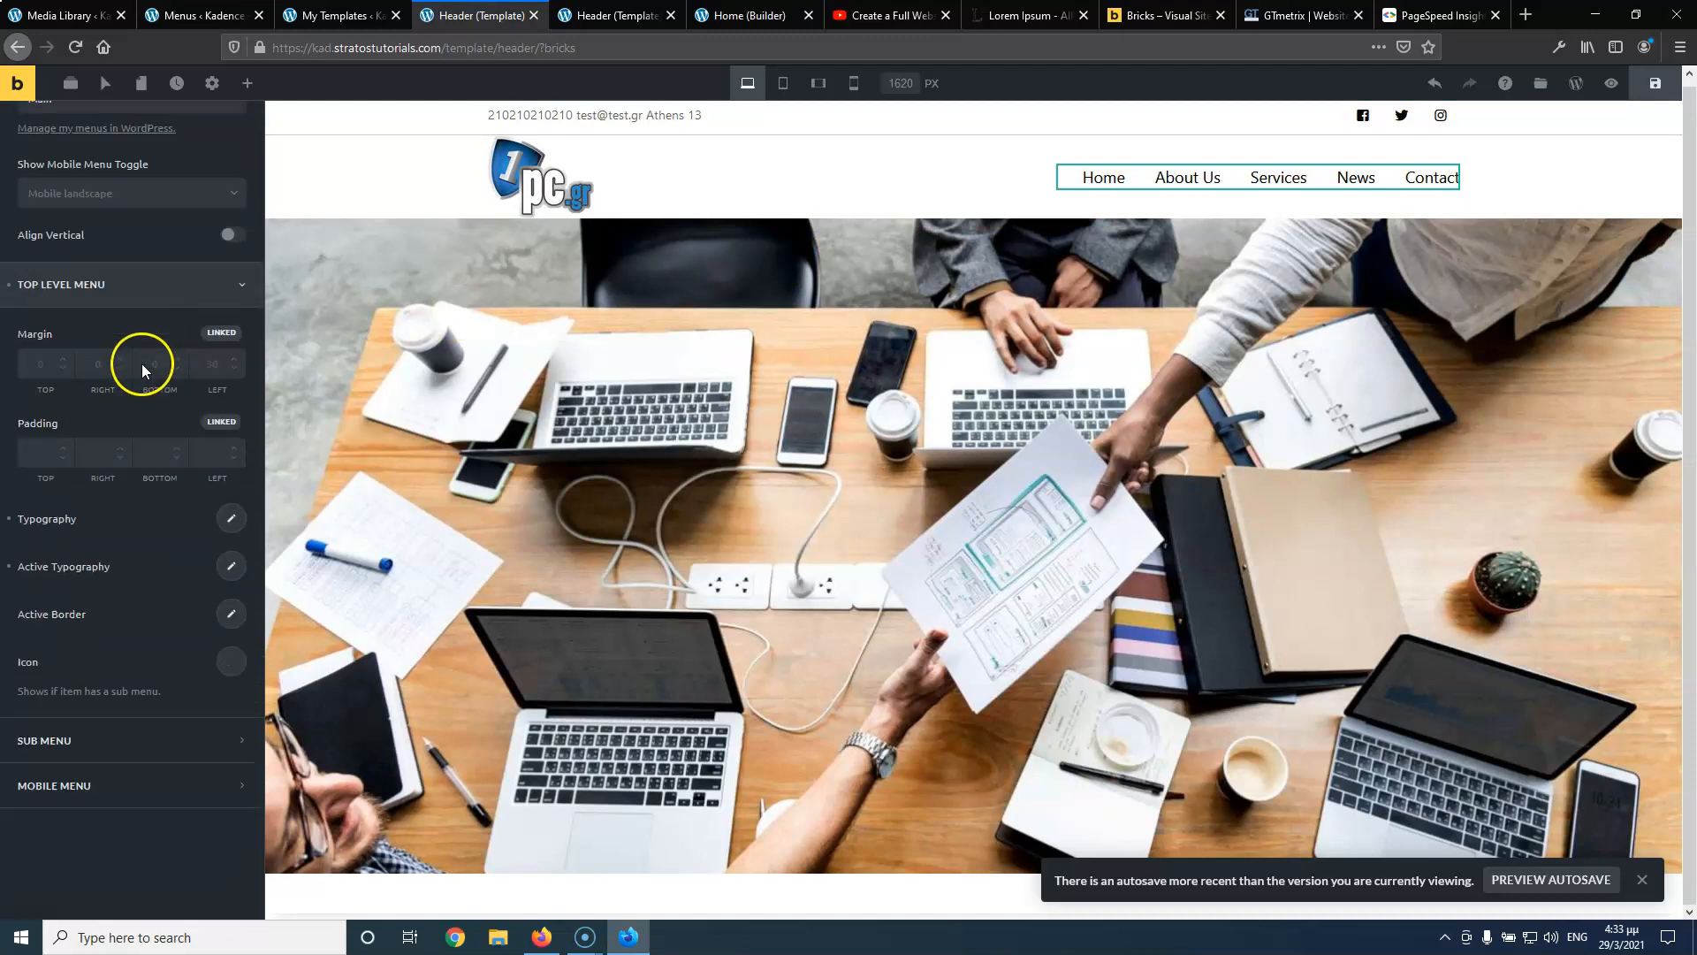
{"action": "scroll", "coordinate": [141, 363], "scroll_direction": "down", "scroll_amount": 1}
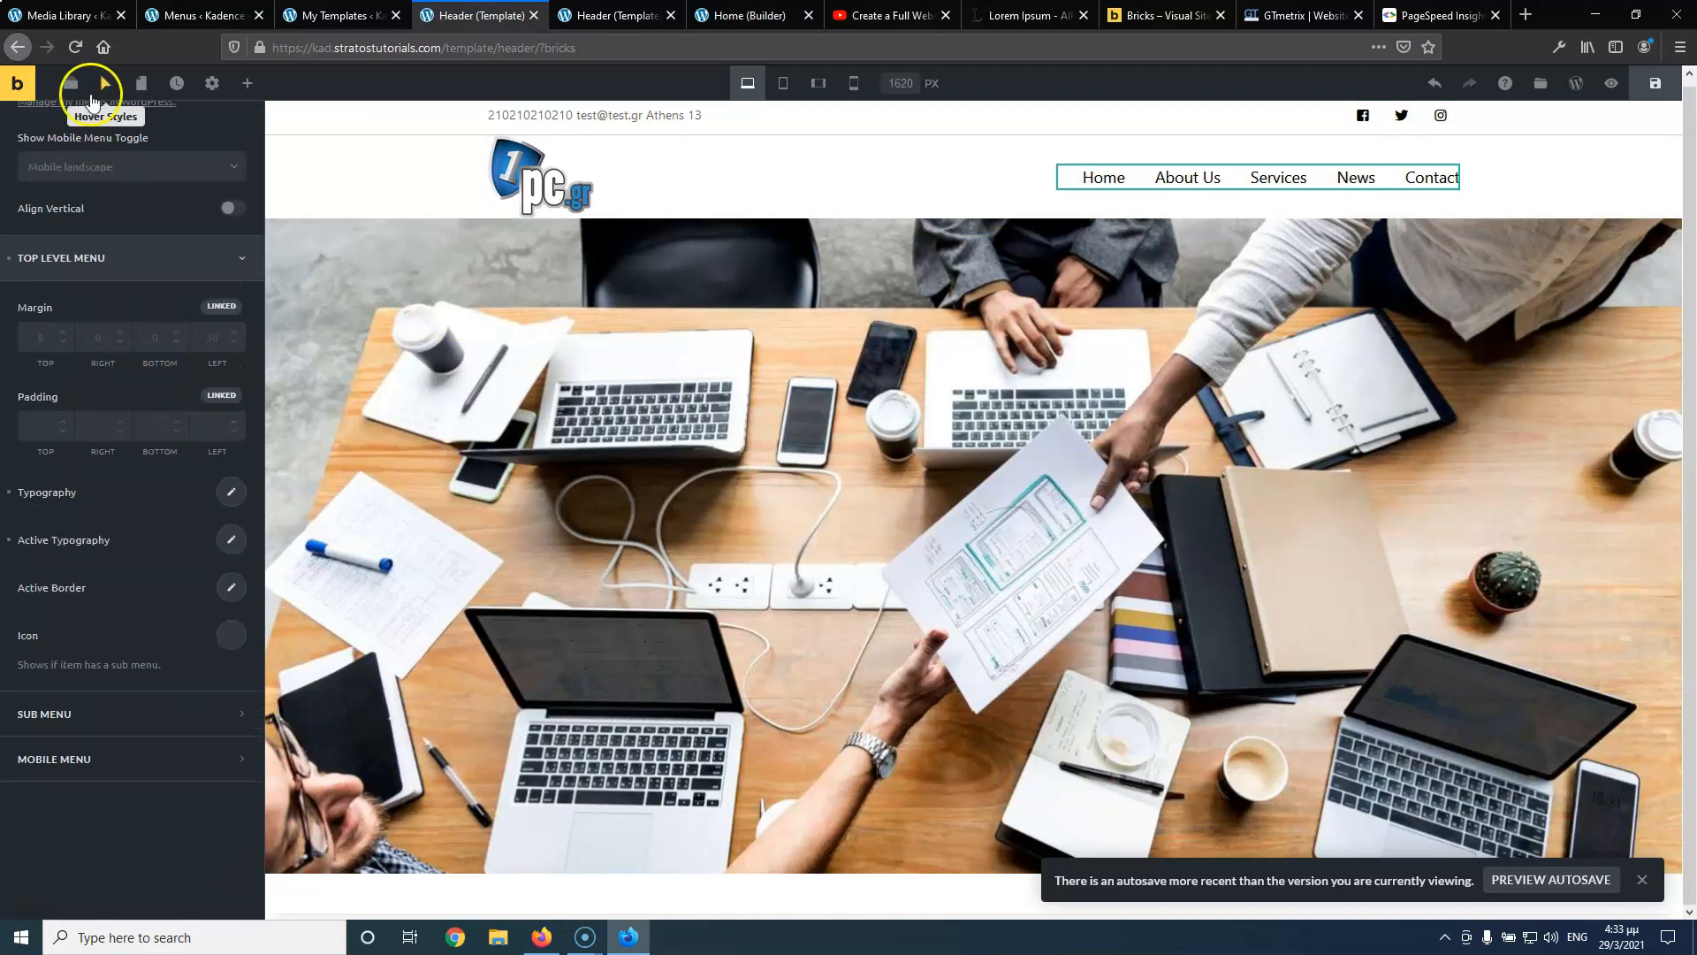
Set hovered menu text to #1700c7, then save and reload the live page
{"action": "left_click", "coordinate": [106, 86]}
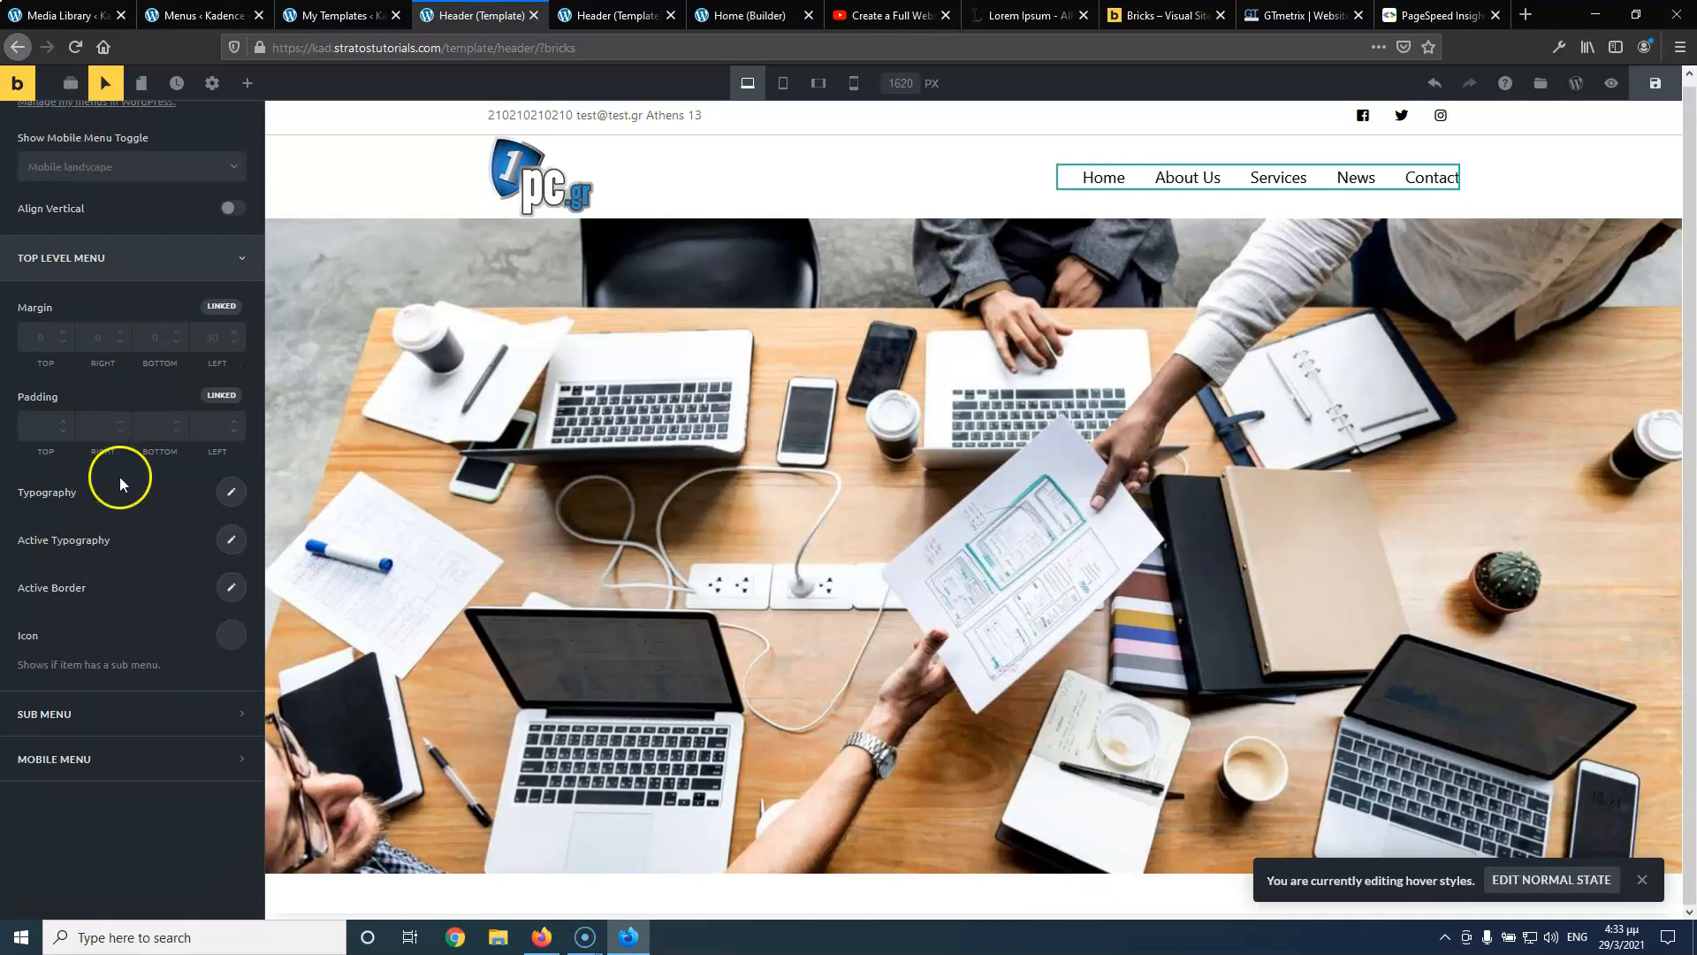
{"action": "left_click", "coordinate": [227, 492]}
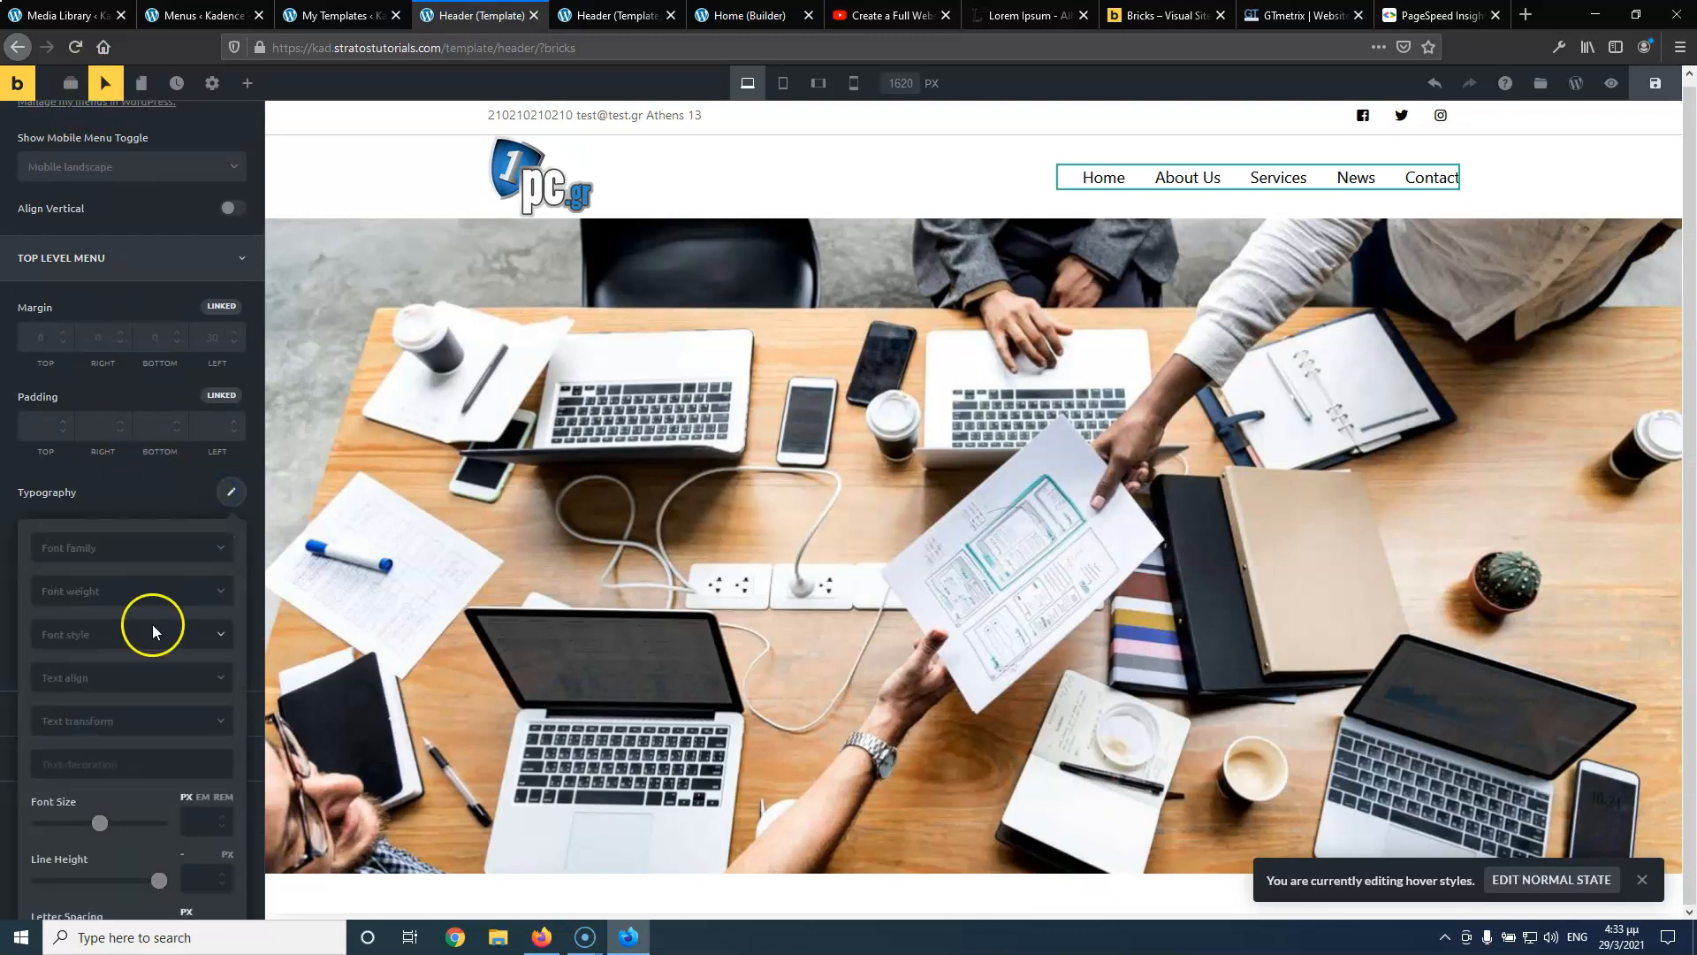
{"action": "scroll", "coordinate": [153, 630], "scroll_direction": "down", "scroll_amount": 3}
{"action": "left_click", "coordinate": [214, 770]}
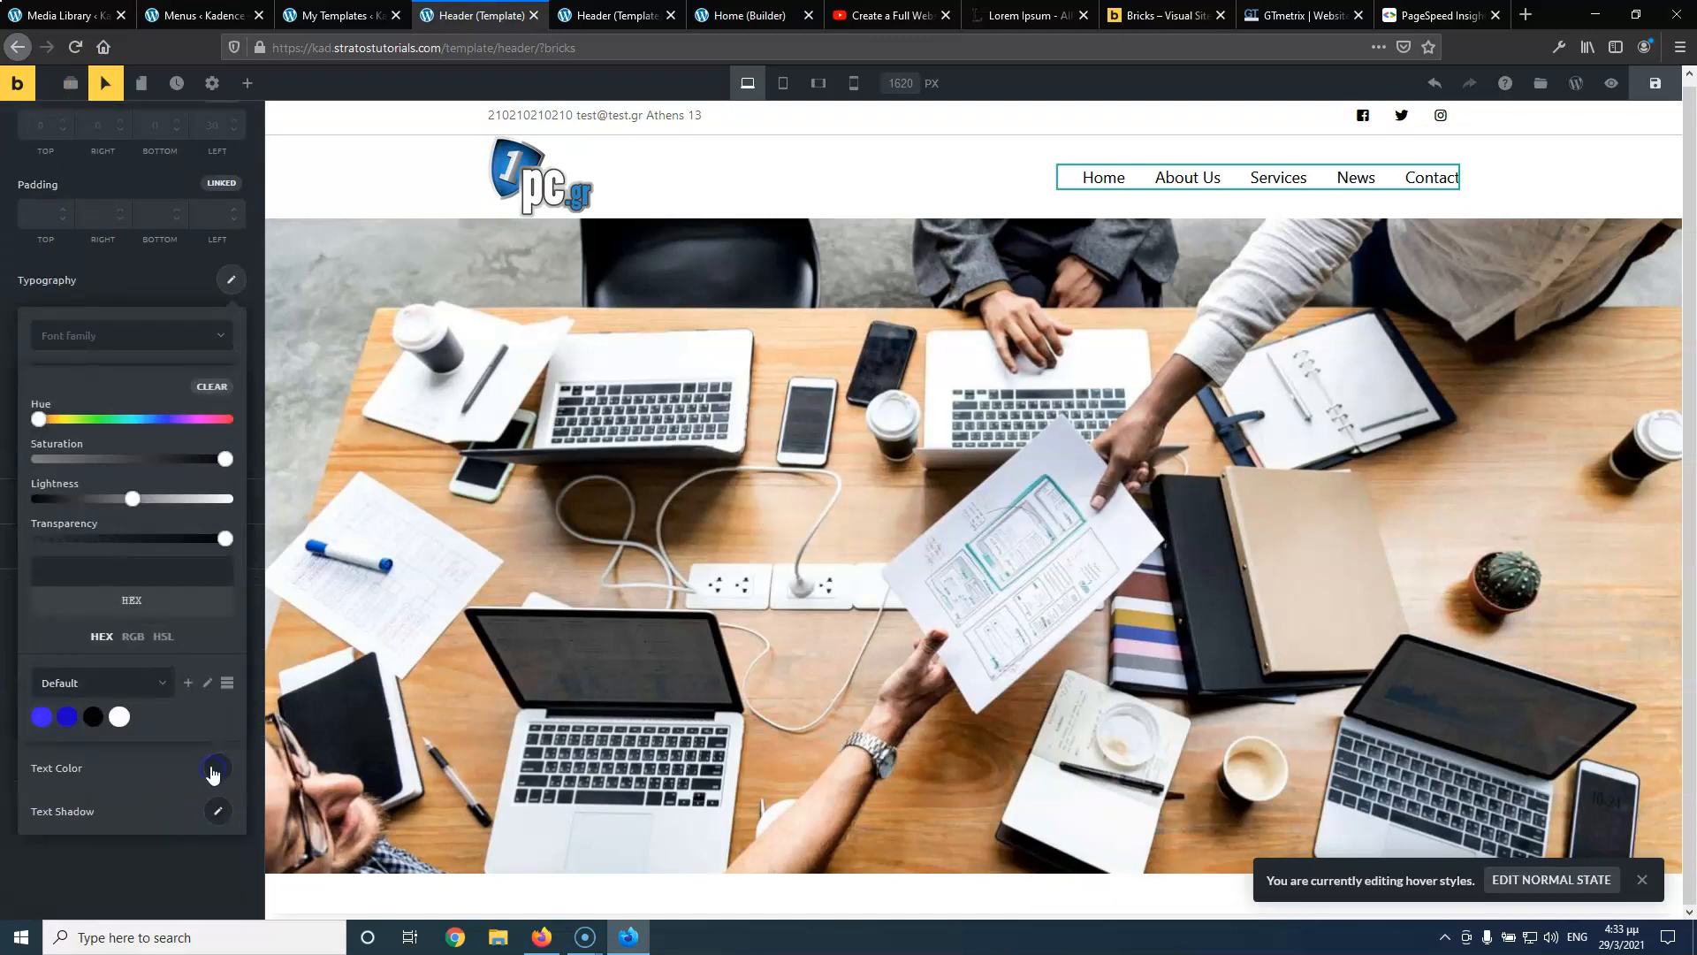
{"action": "left_click", "coordinate": [69, 718]}
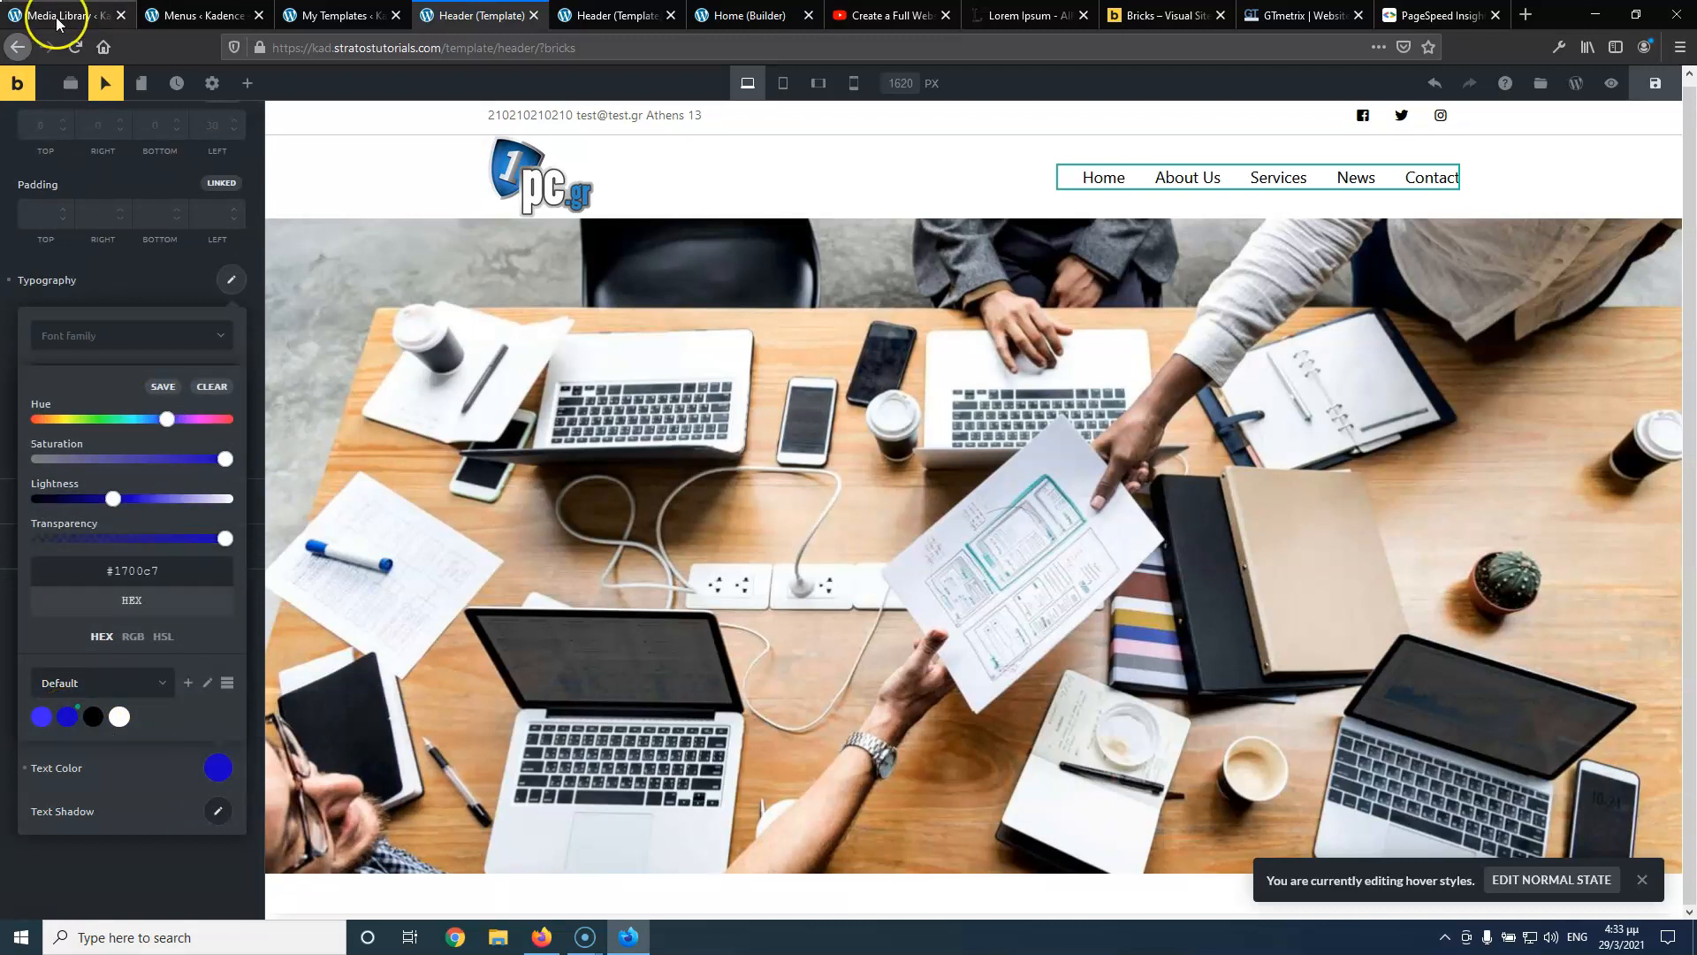
{"action": "left_click", "coordinate": [112, 85]}
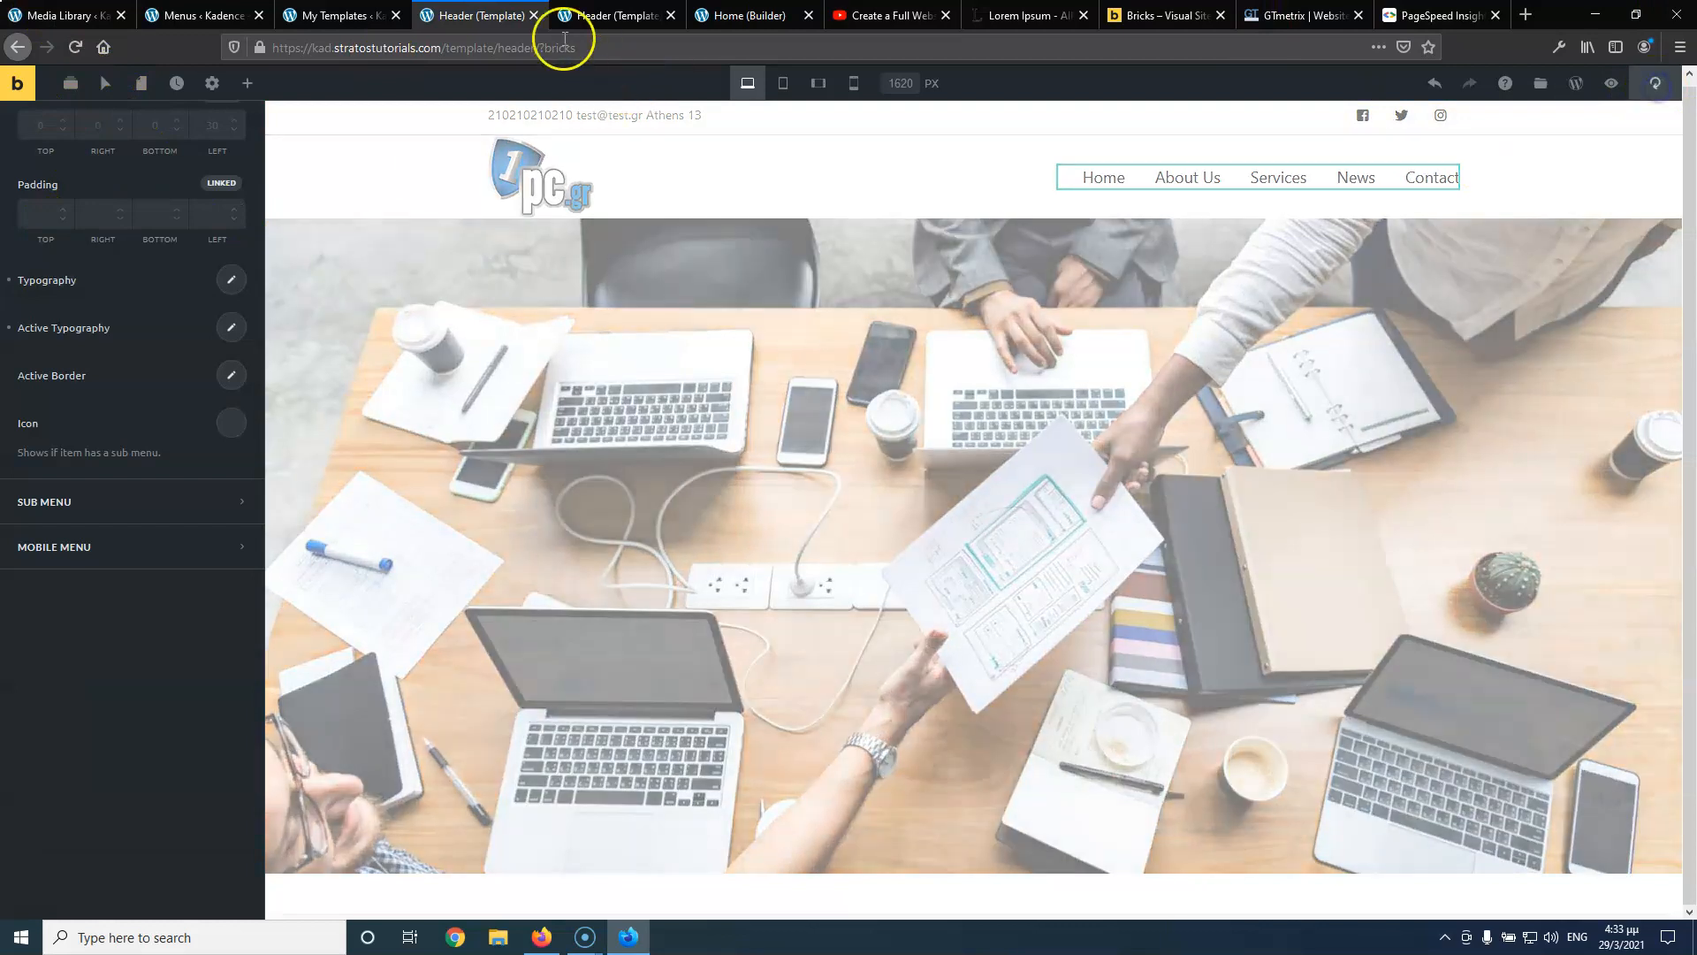
{"action": "left_click", "coordinate": [592, 18]}
{"action": "left_click", "coordinate": [75, 49]}
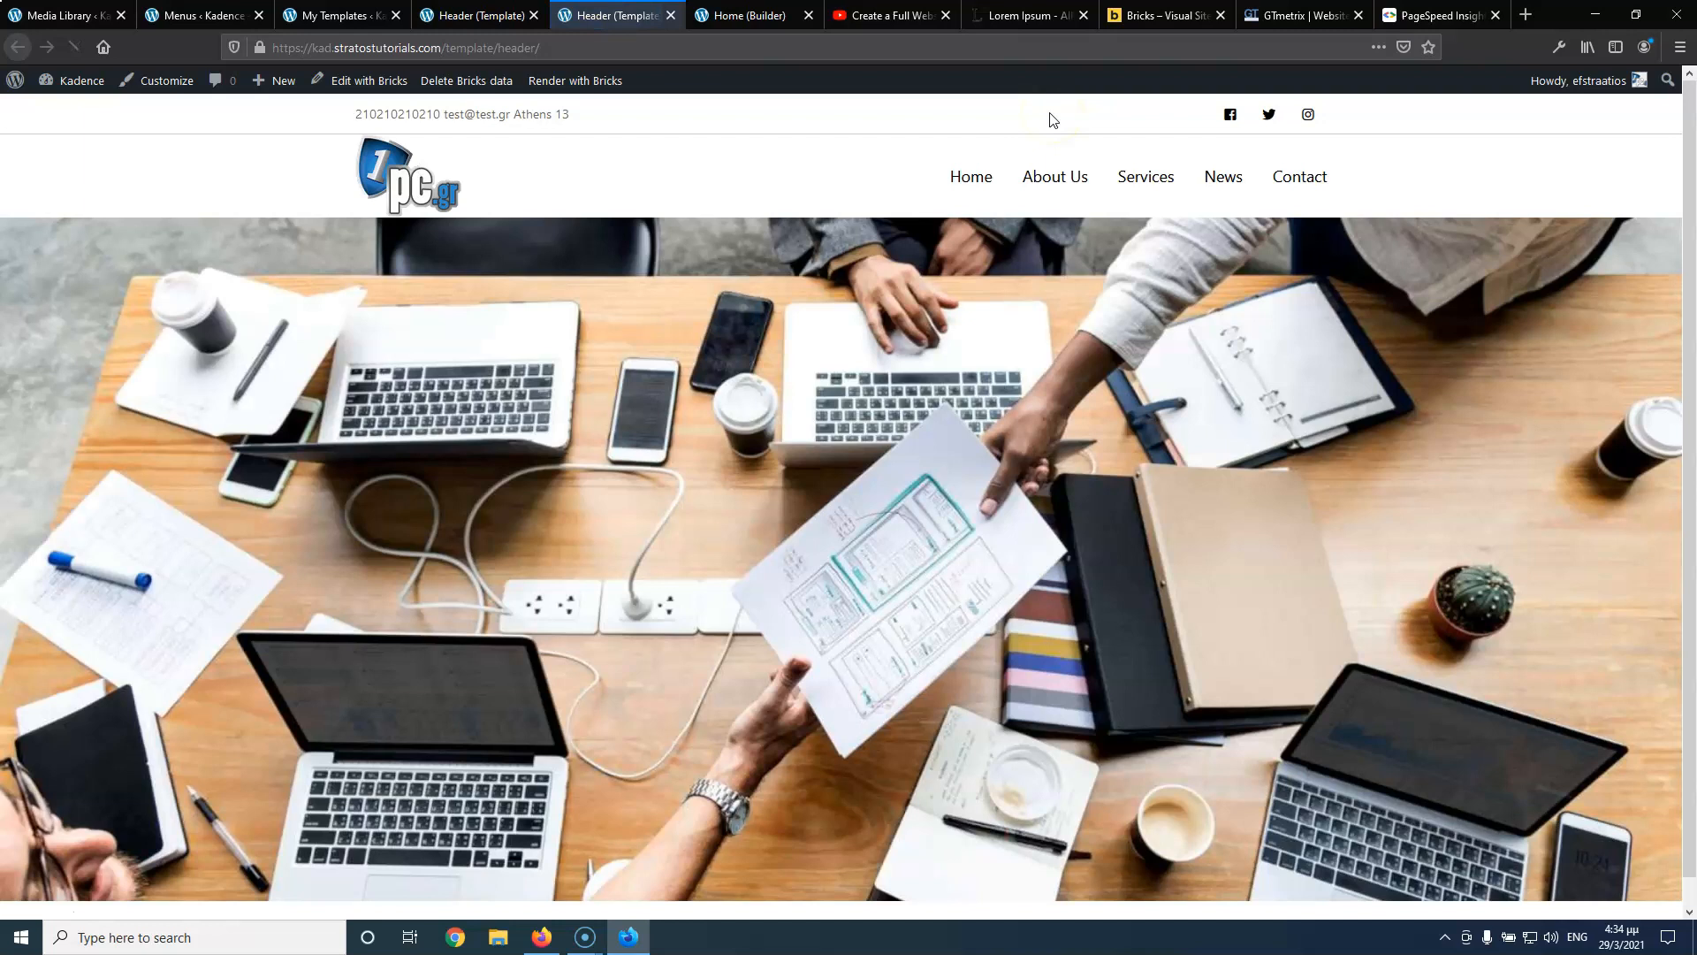
Check the blue hover colour on the live menu, then return to the header builder
{"action": "mouse_move", "coordinate": [1149, 179]}
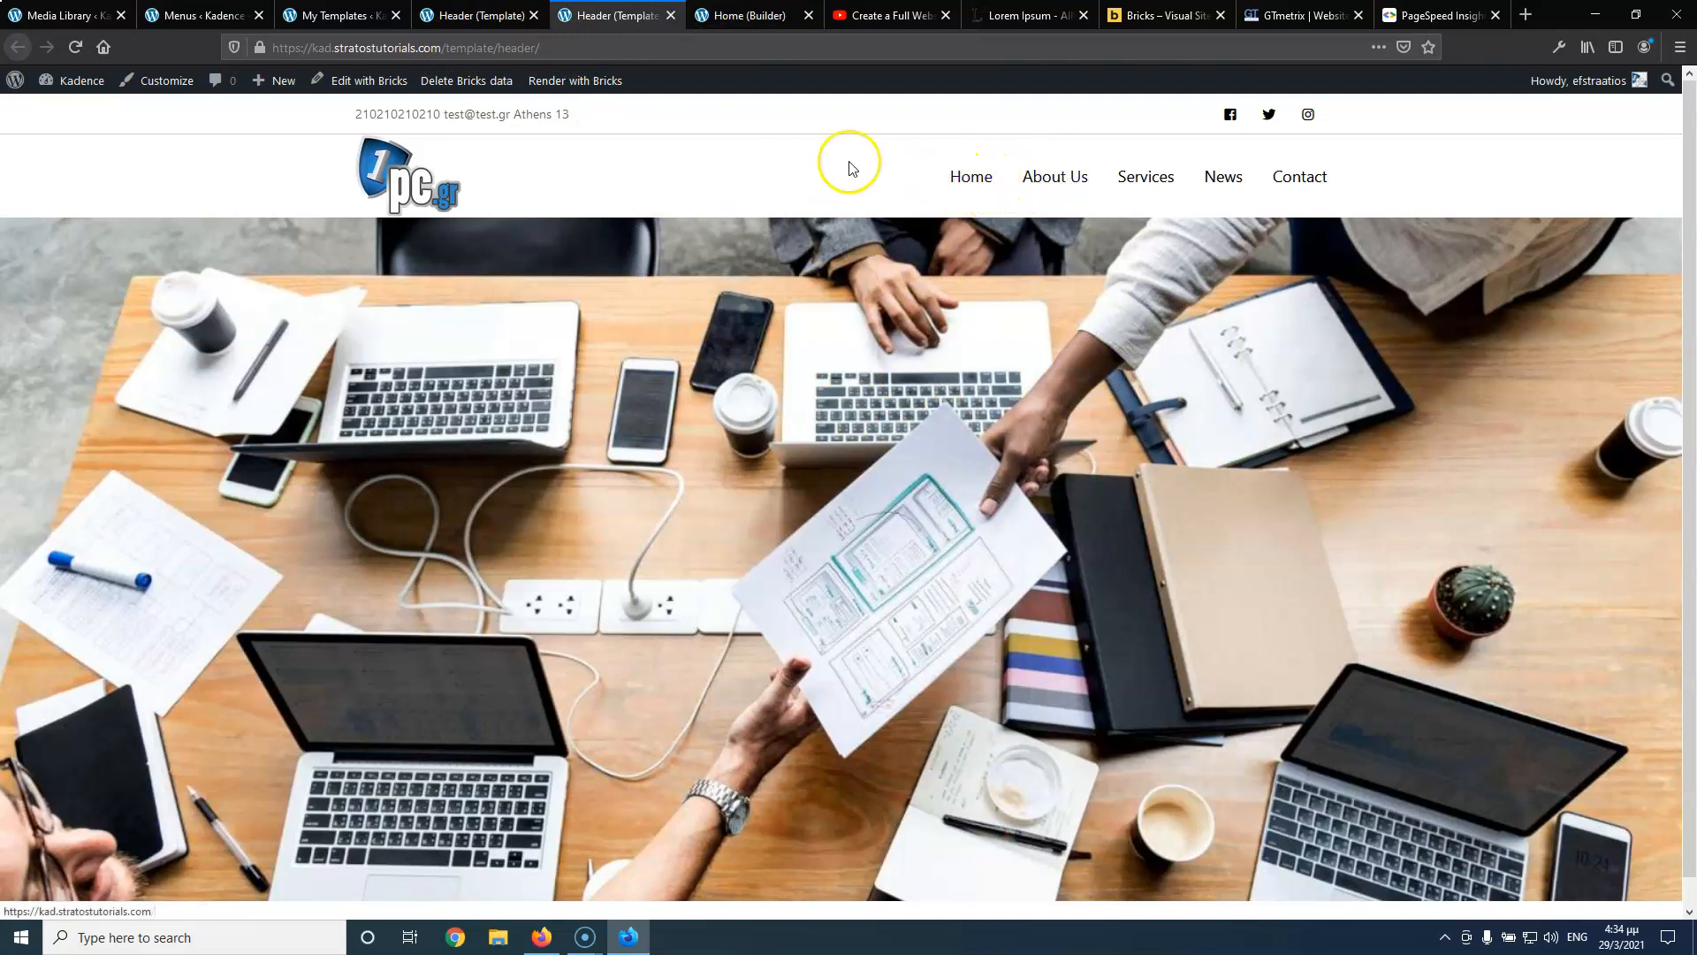
{"action": "left_click", "coordinate": [616, 15]}
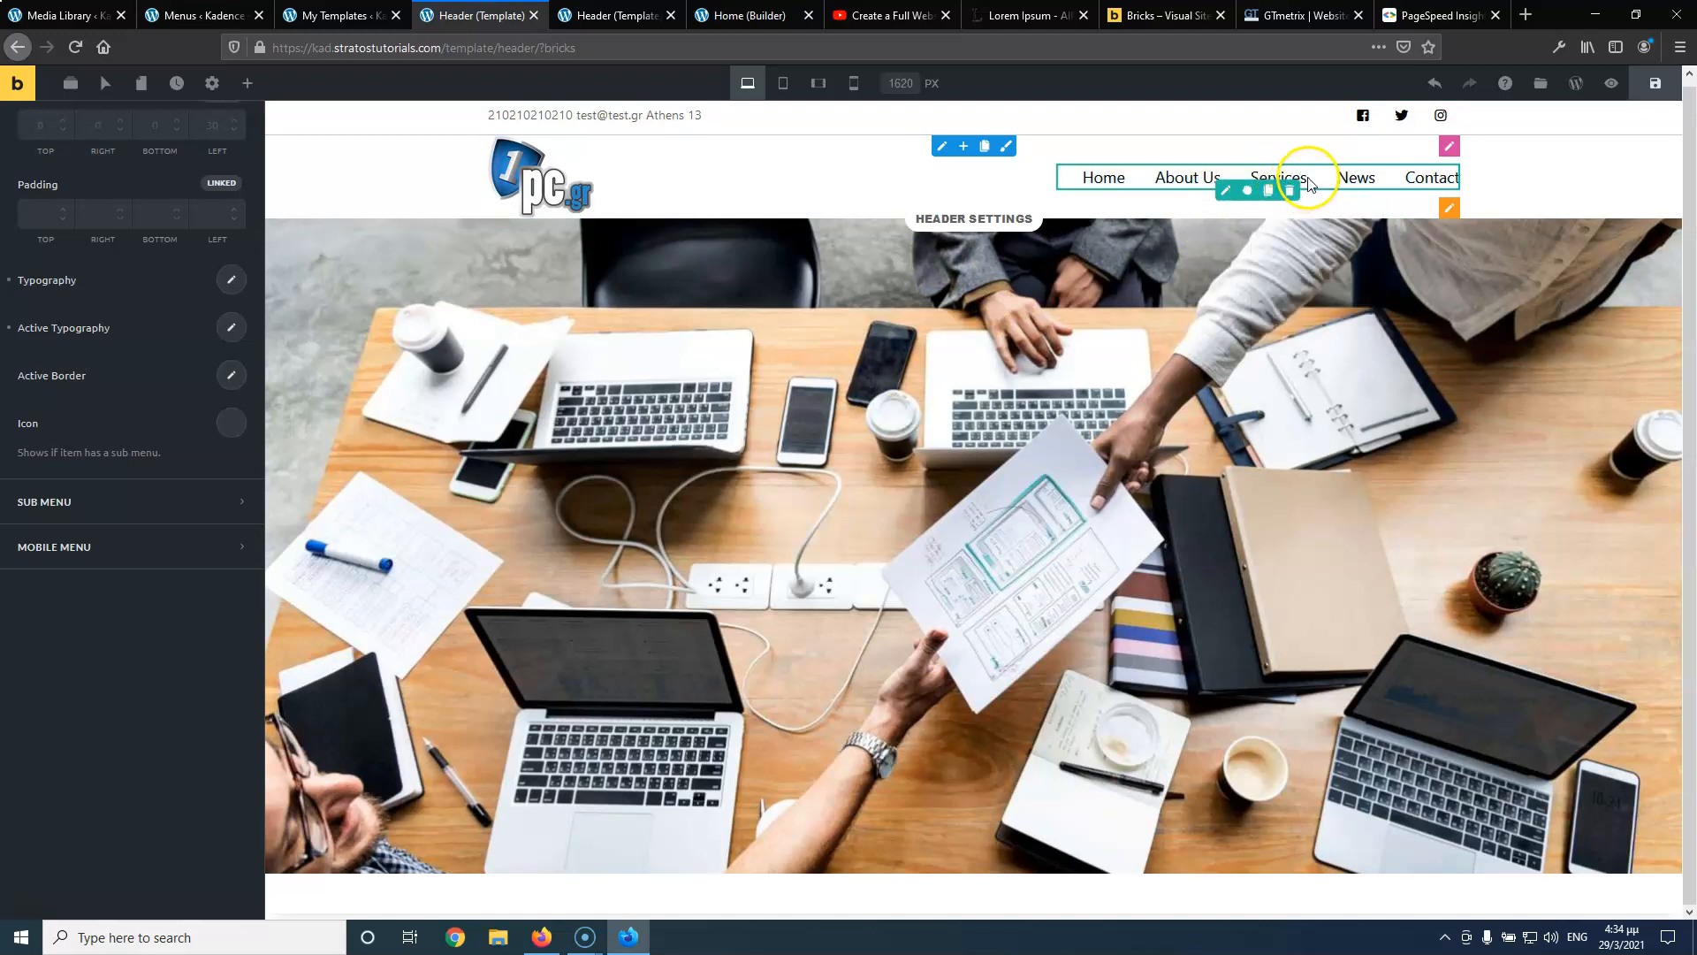
{"action": "mouse_move", "coordinate": [1295, 183]}
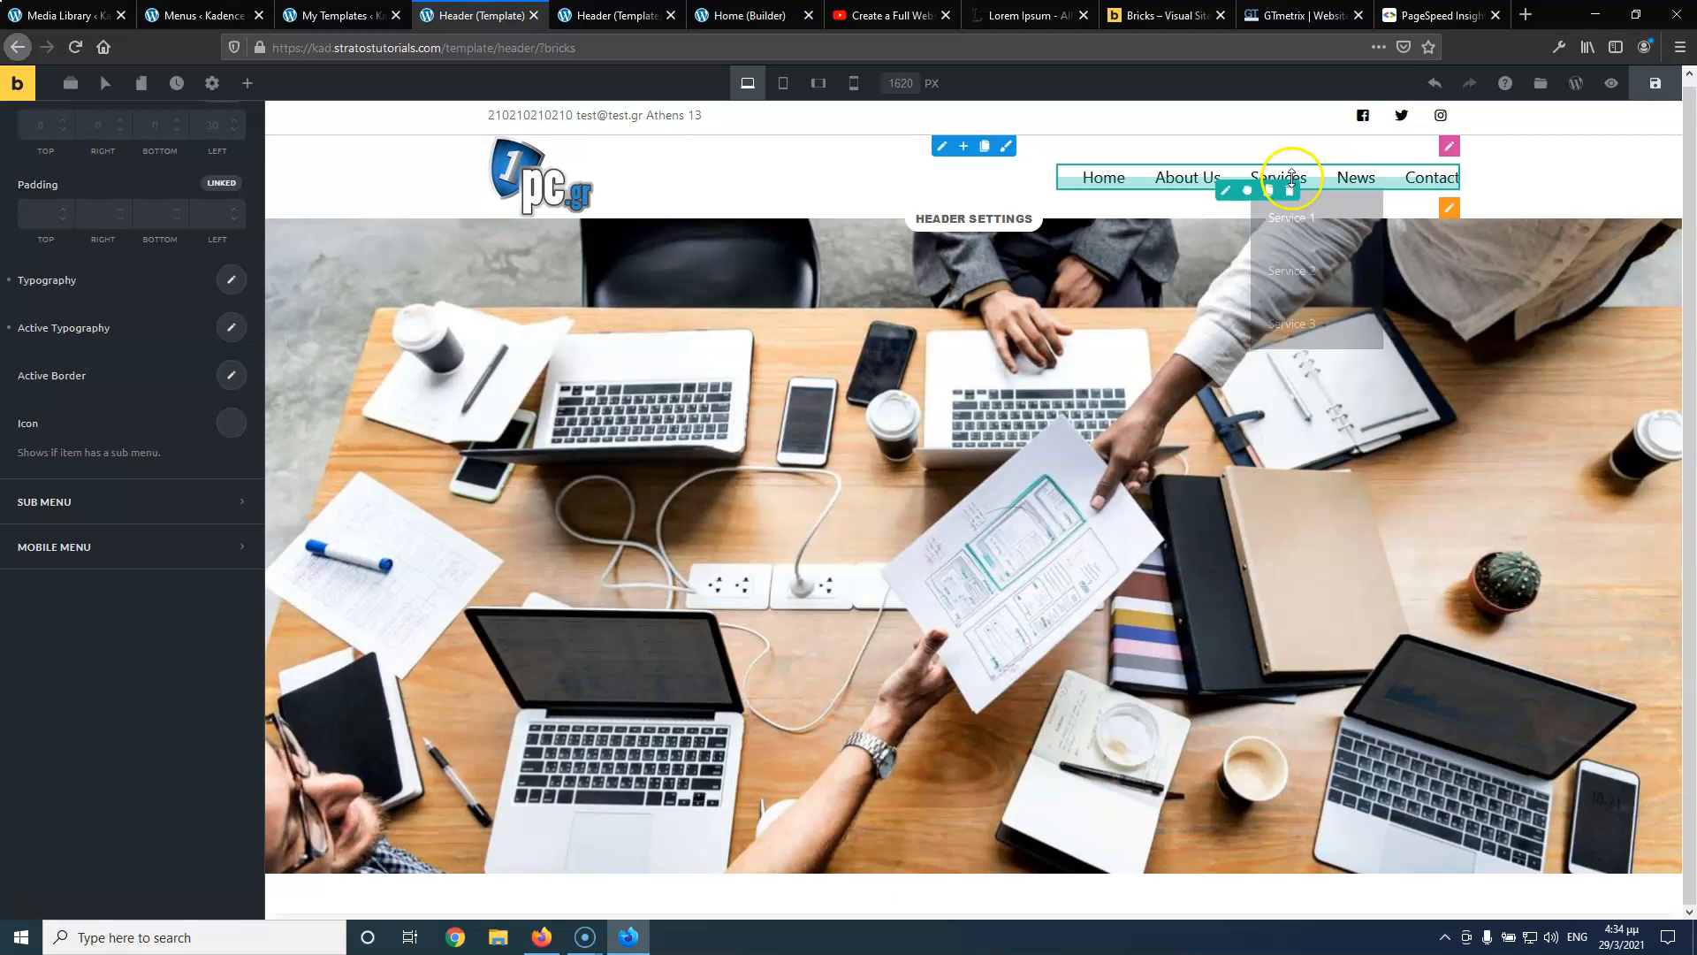
{"action": "left_click", "coordinate": [1279, 173]}
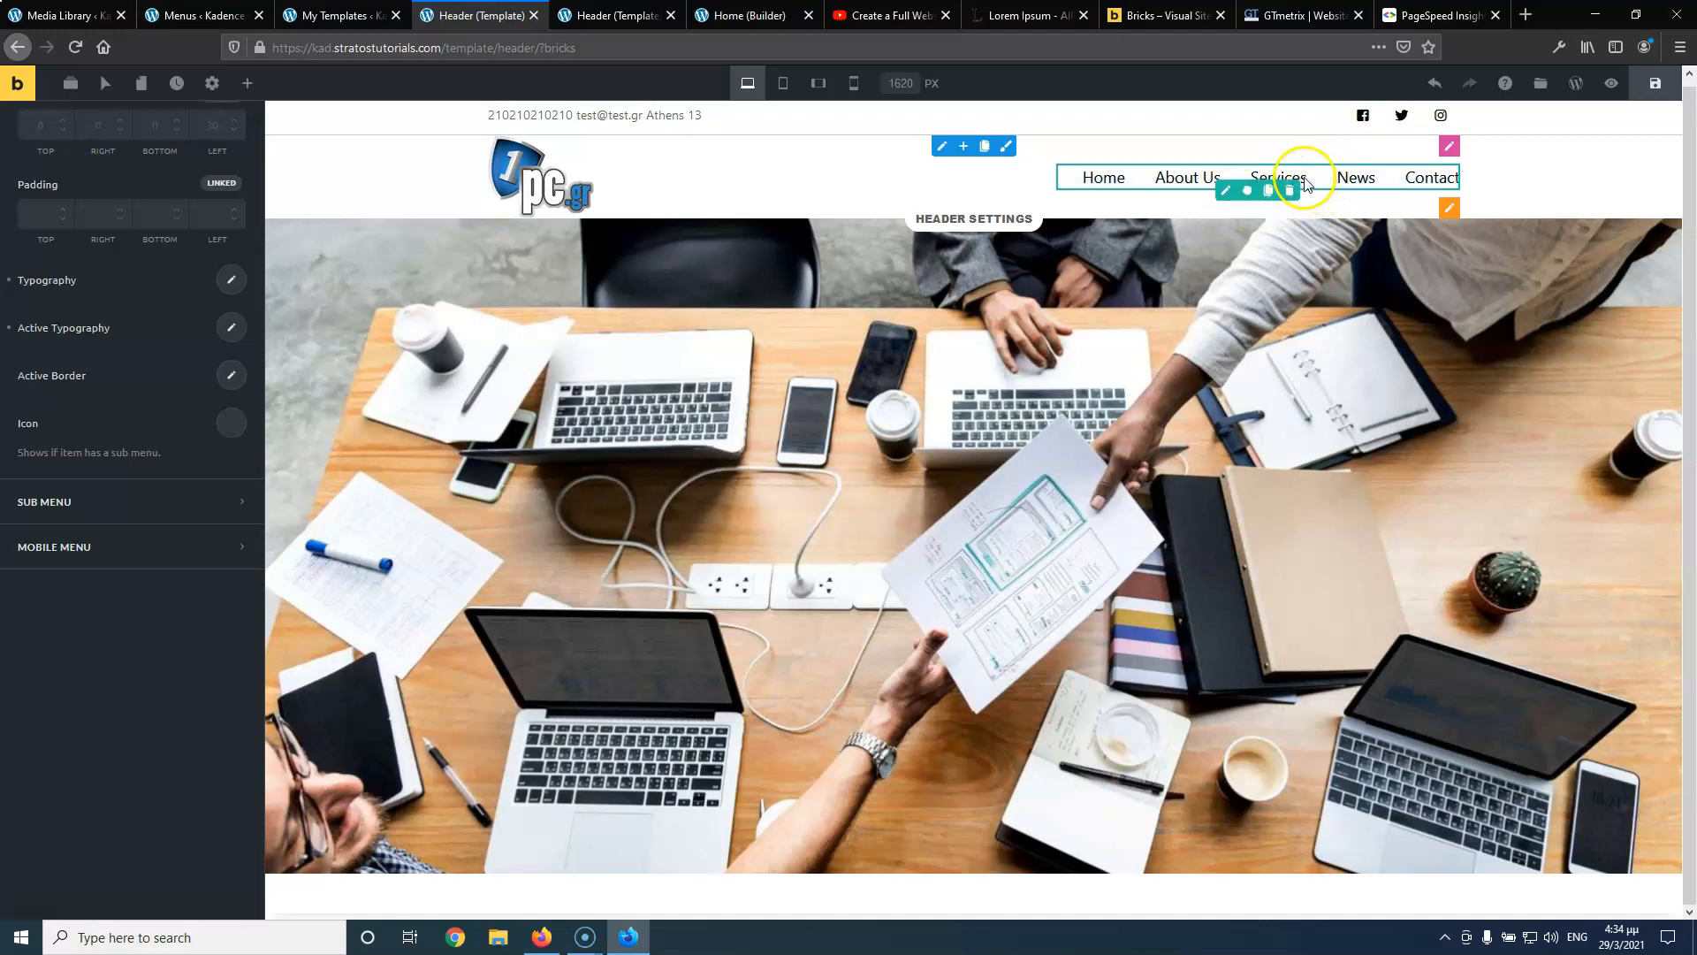
{"action": "left_click", "coordinate": [584, 15]}
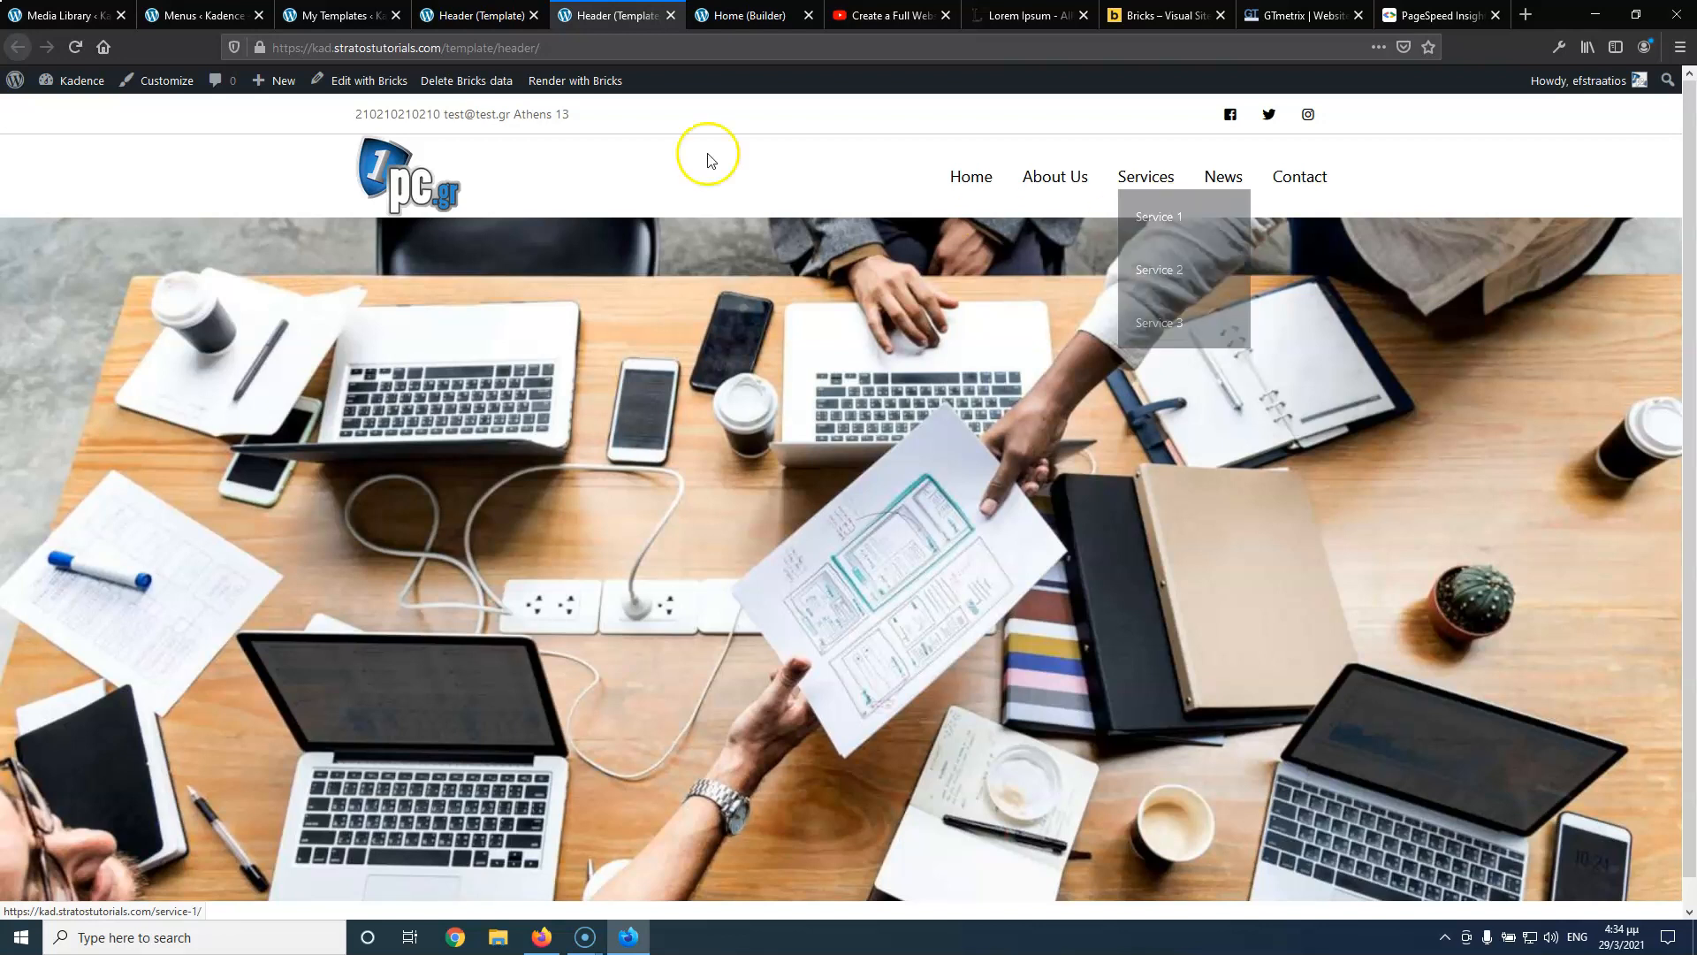
{"action": "left_click", "coordinate": [468, 16]}
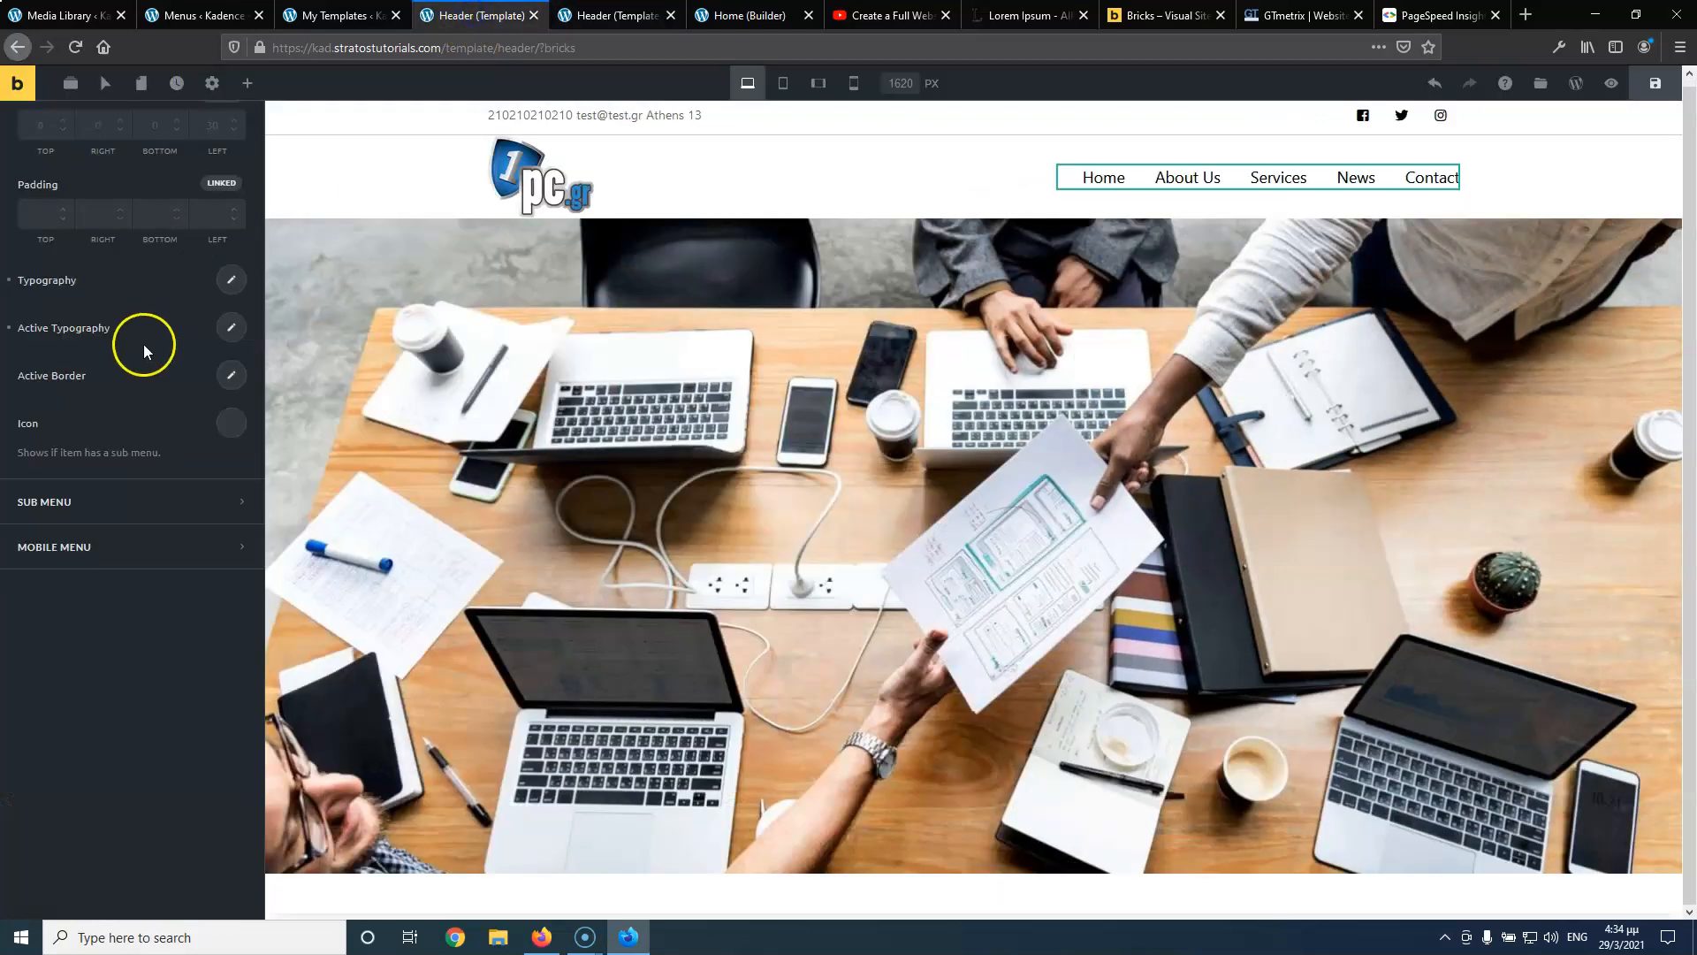
{"action": "left_click", "coordinate": [95, 501]}
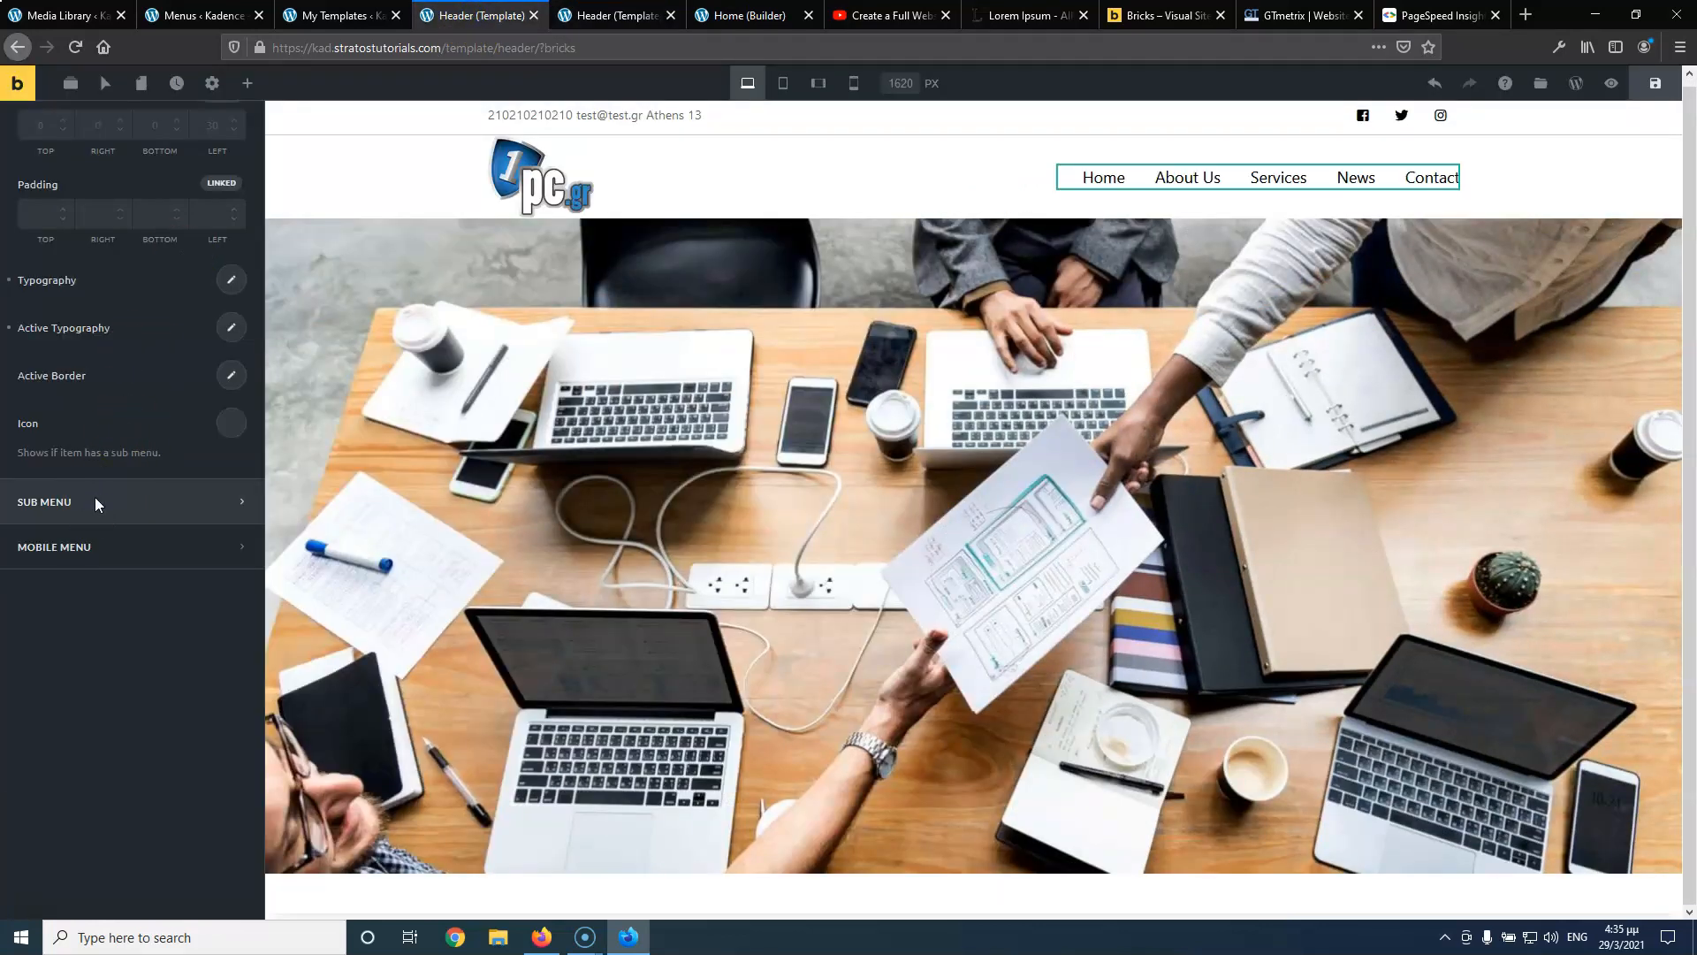
Set the sub menu background colour to fff
{"action": "scroll", "coordinate": [136, 260], "scroll_direction": "up", "scroll_amount": 1}
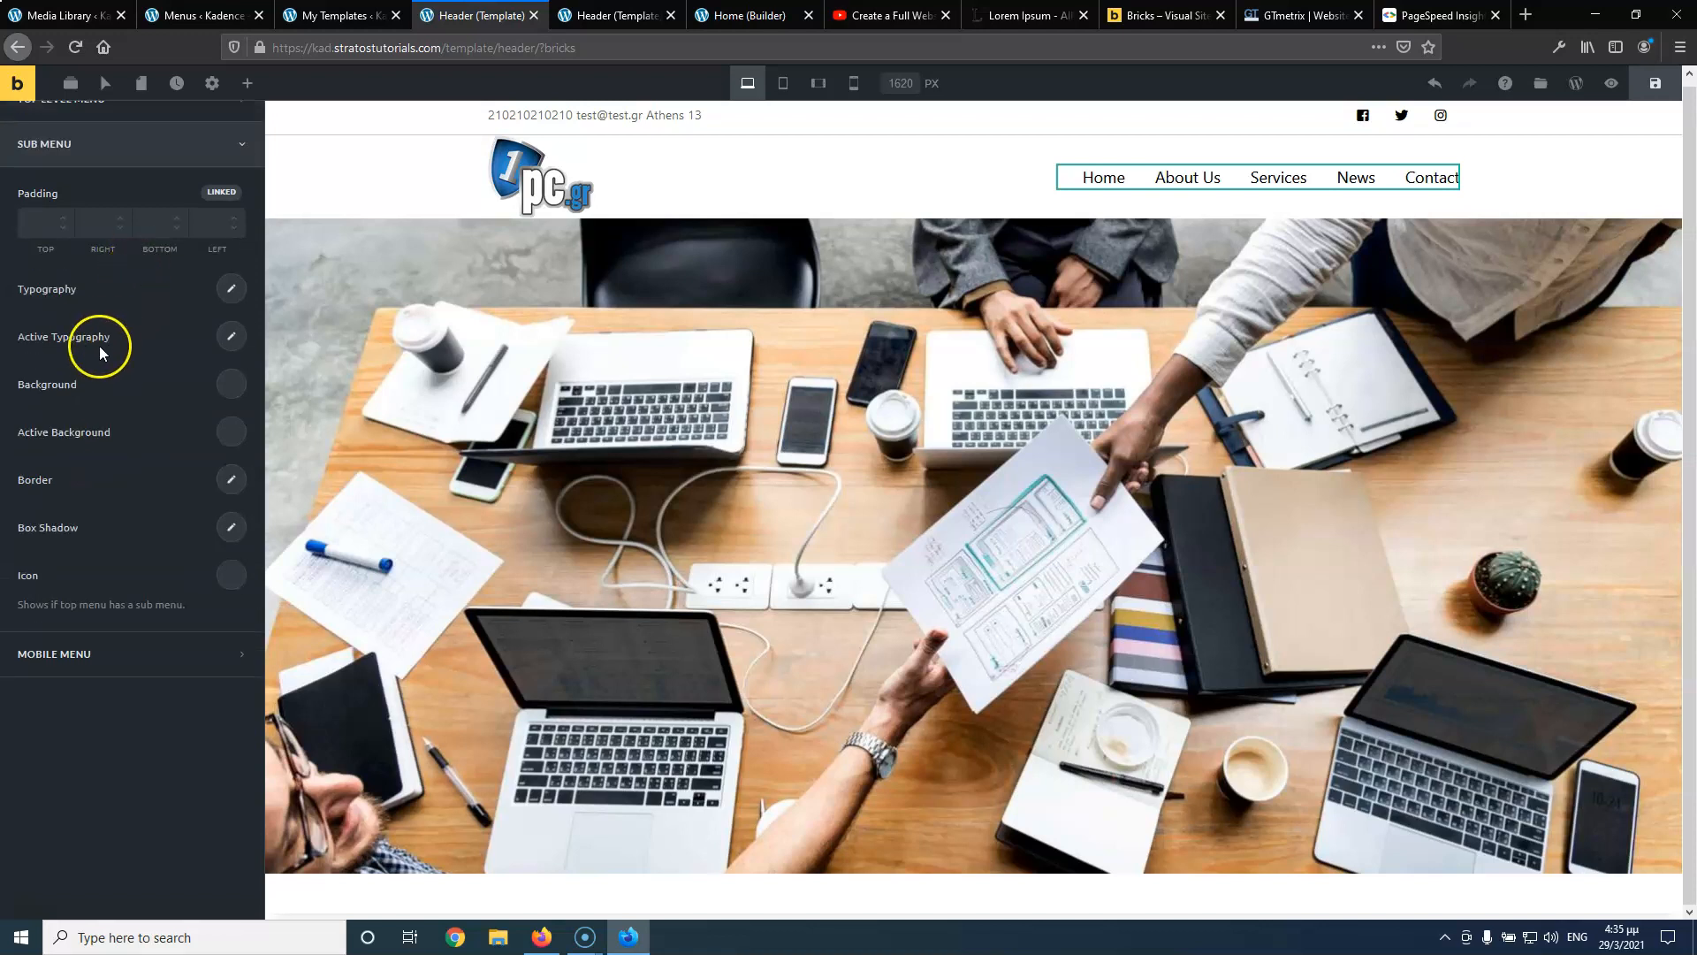
{"action": "left_click", "coordinate": [212, 395]}
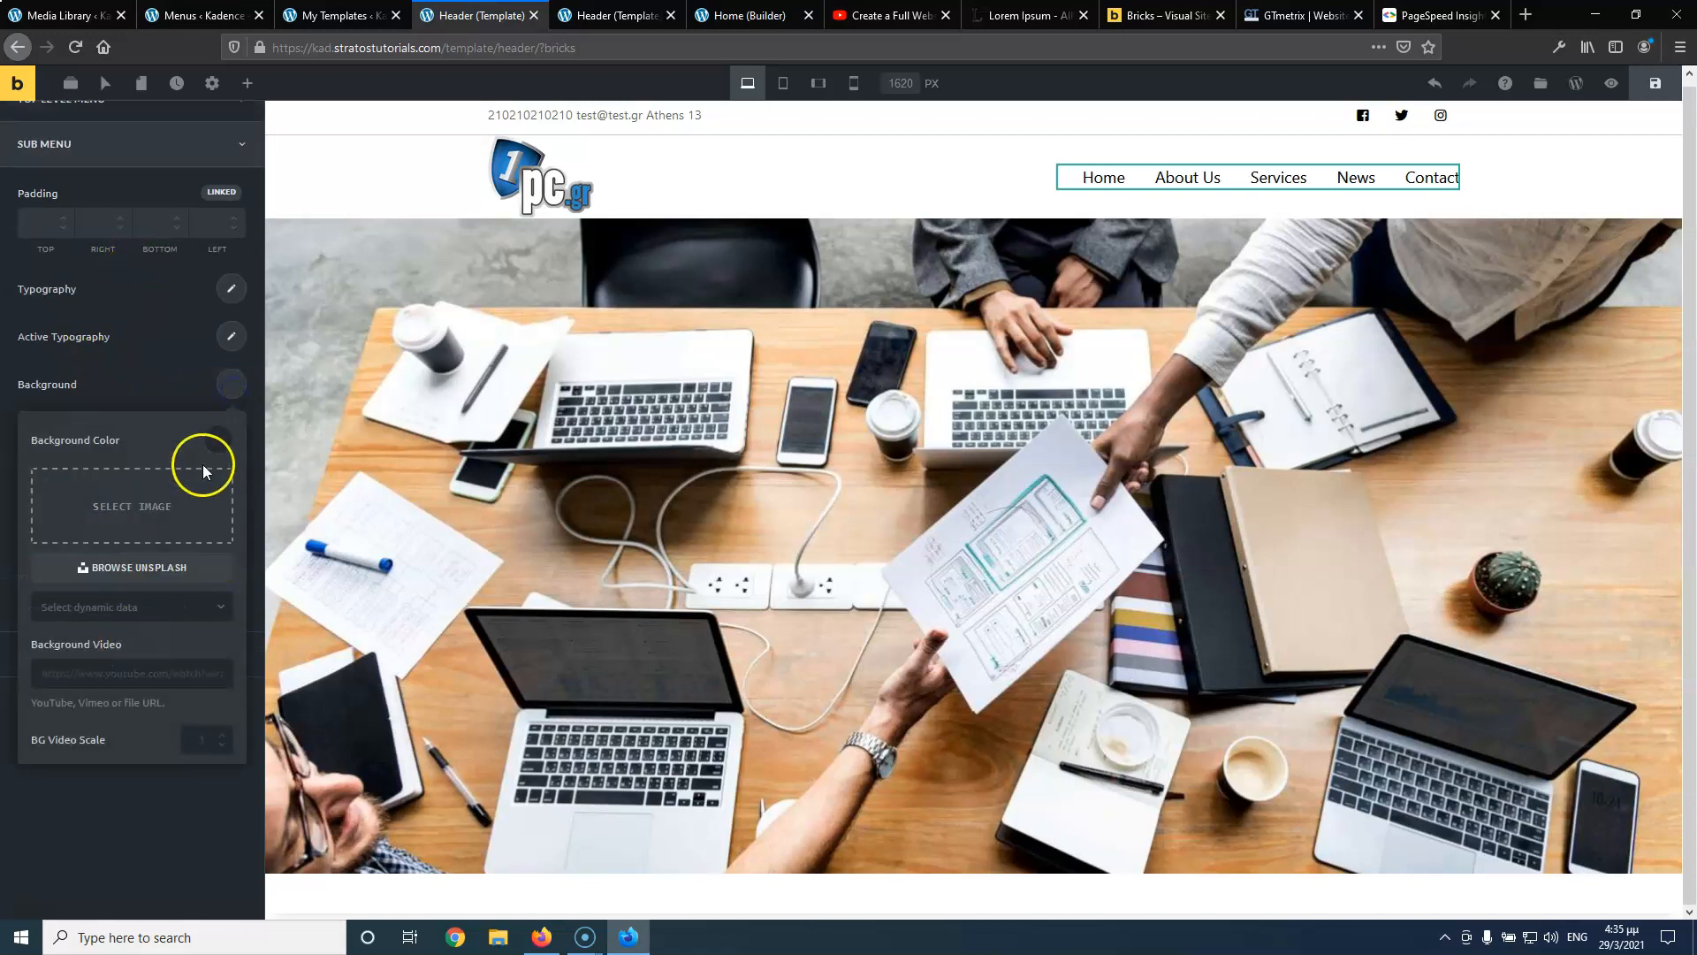
{"action": "left_click", "coordinate": [217, 440]}
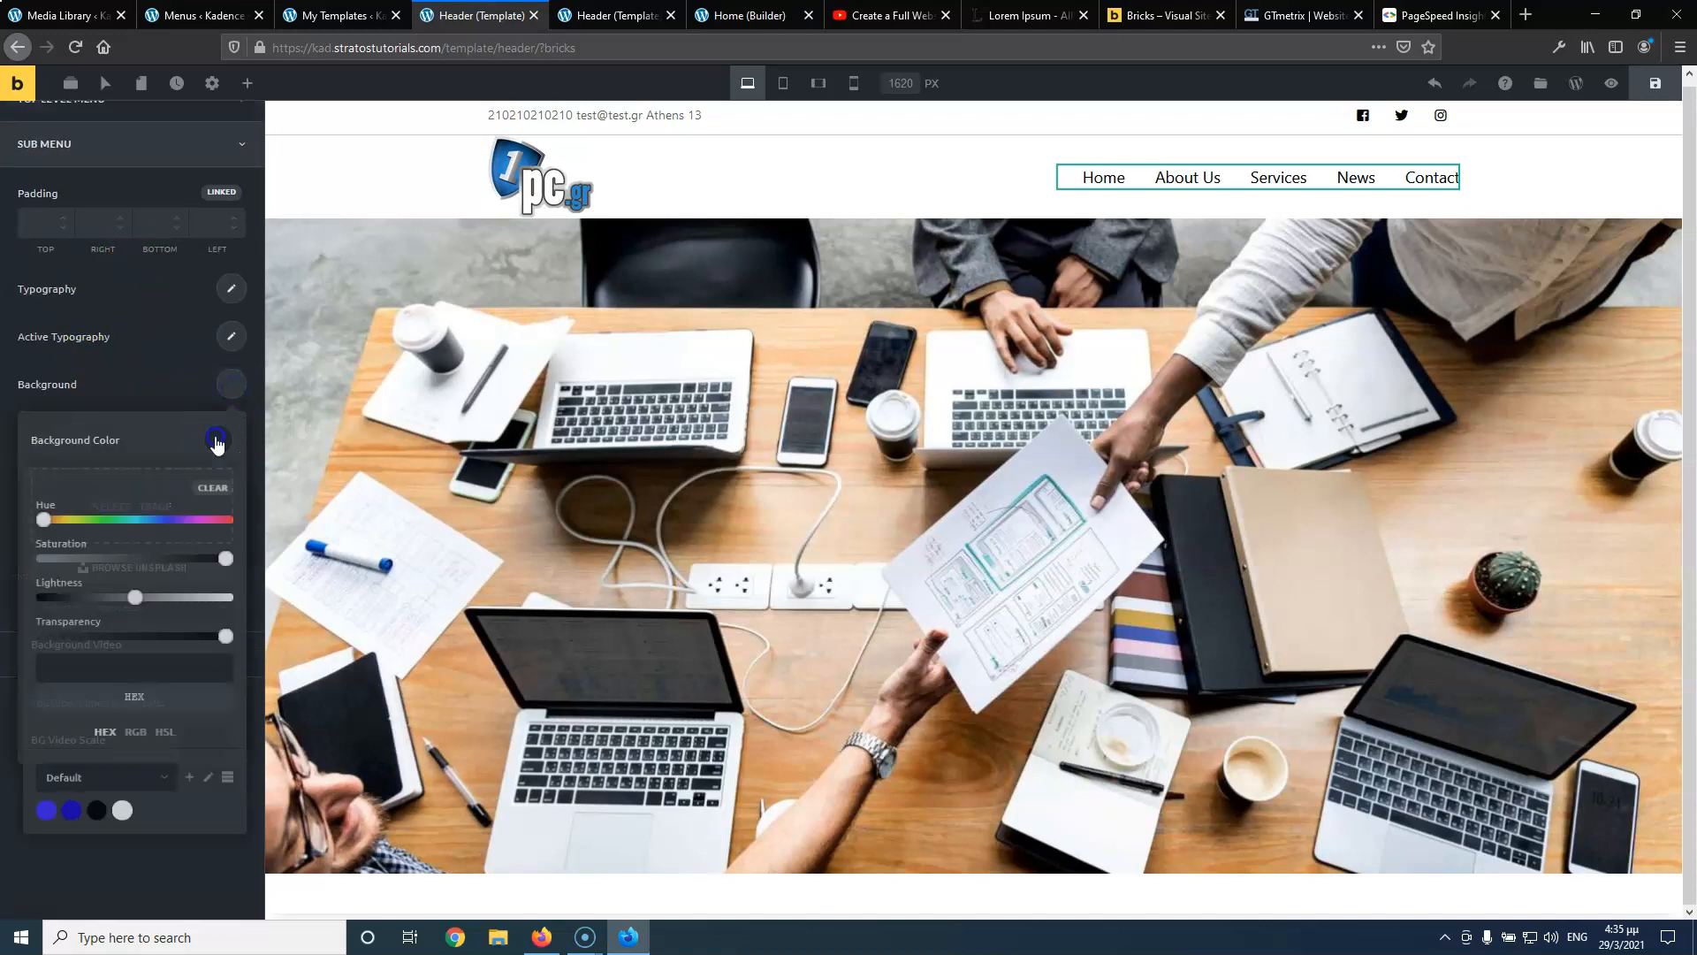
{"action": "left_click", "coordinate": [140, 679]}
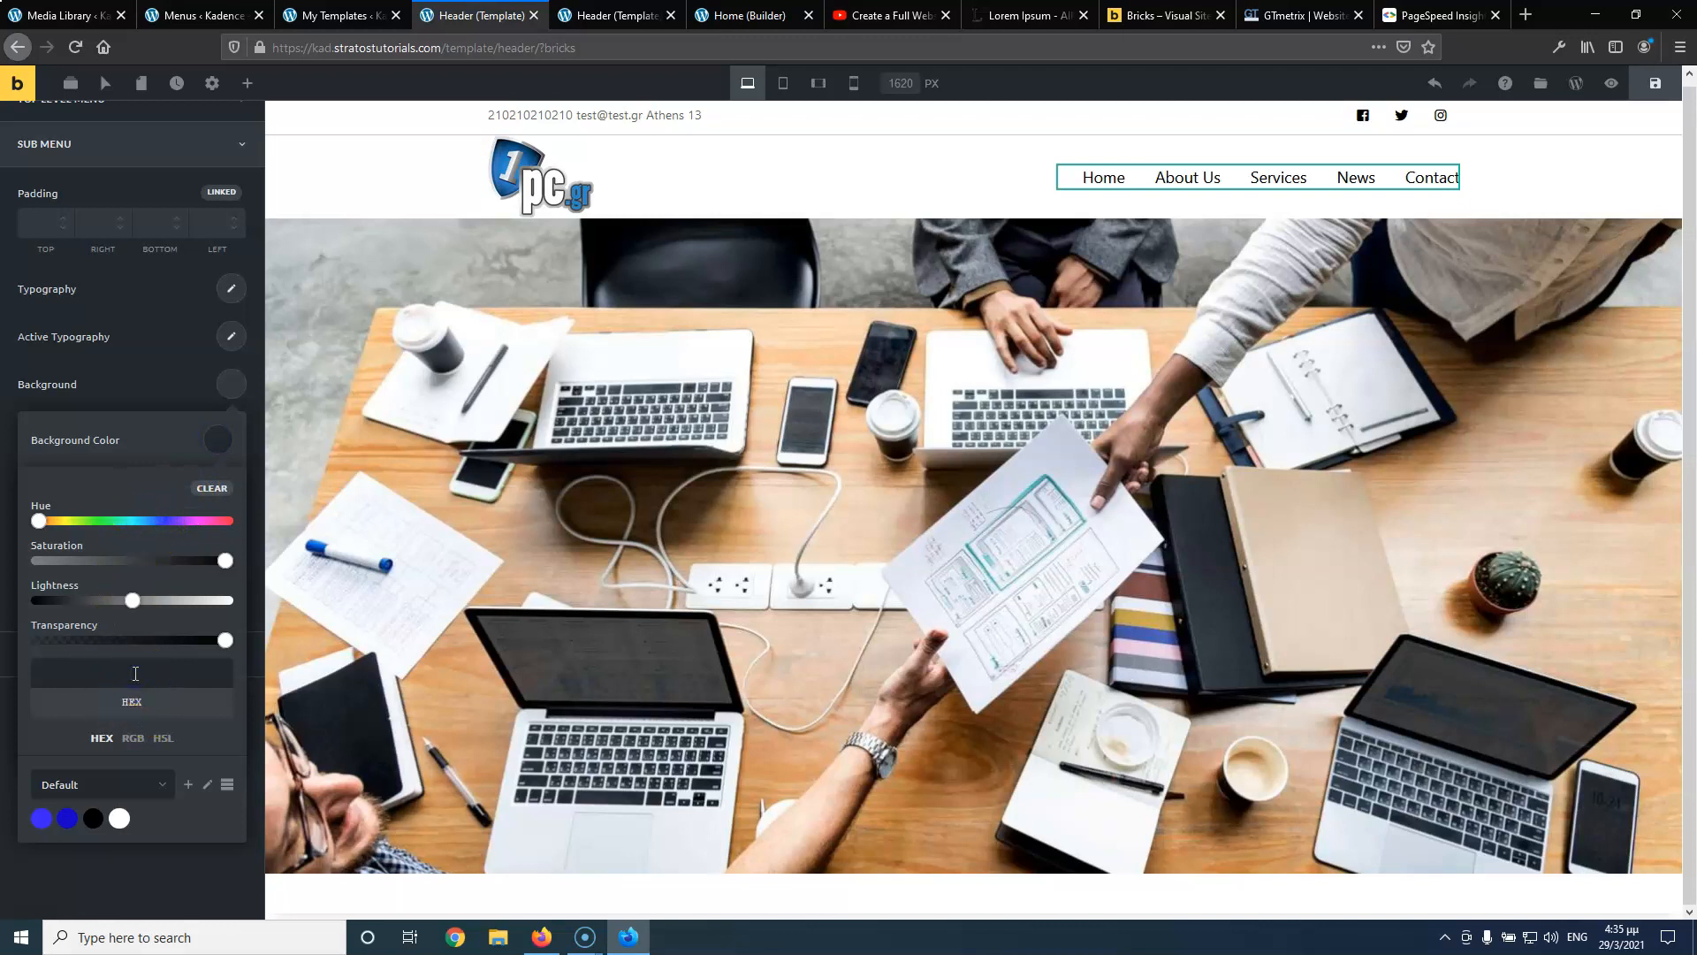
{"action": "type", "text": "fff"}
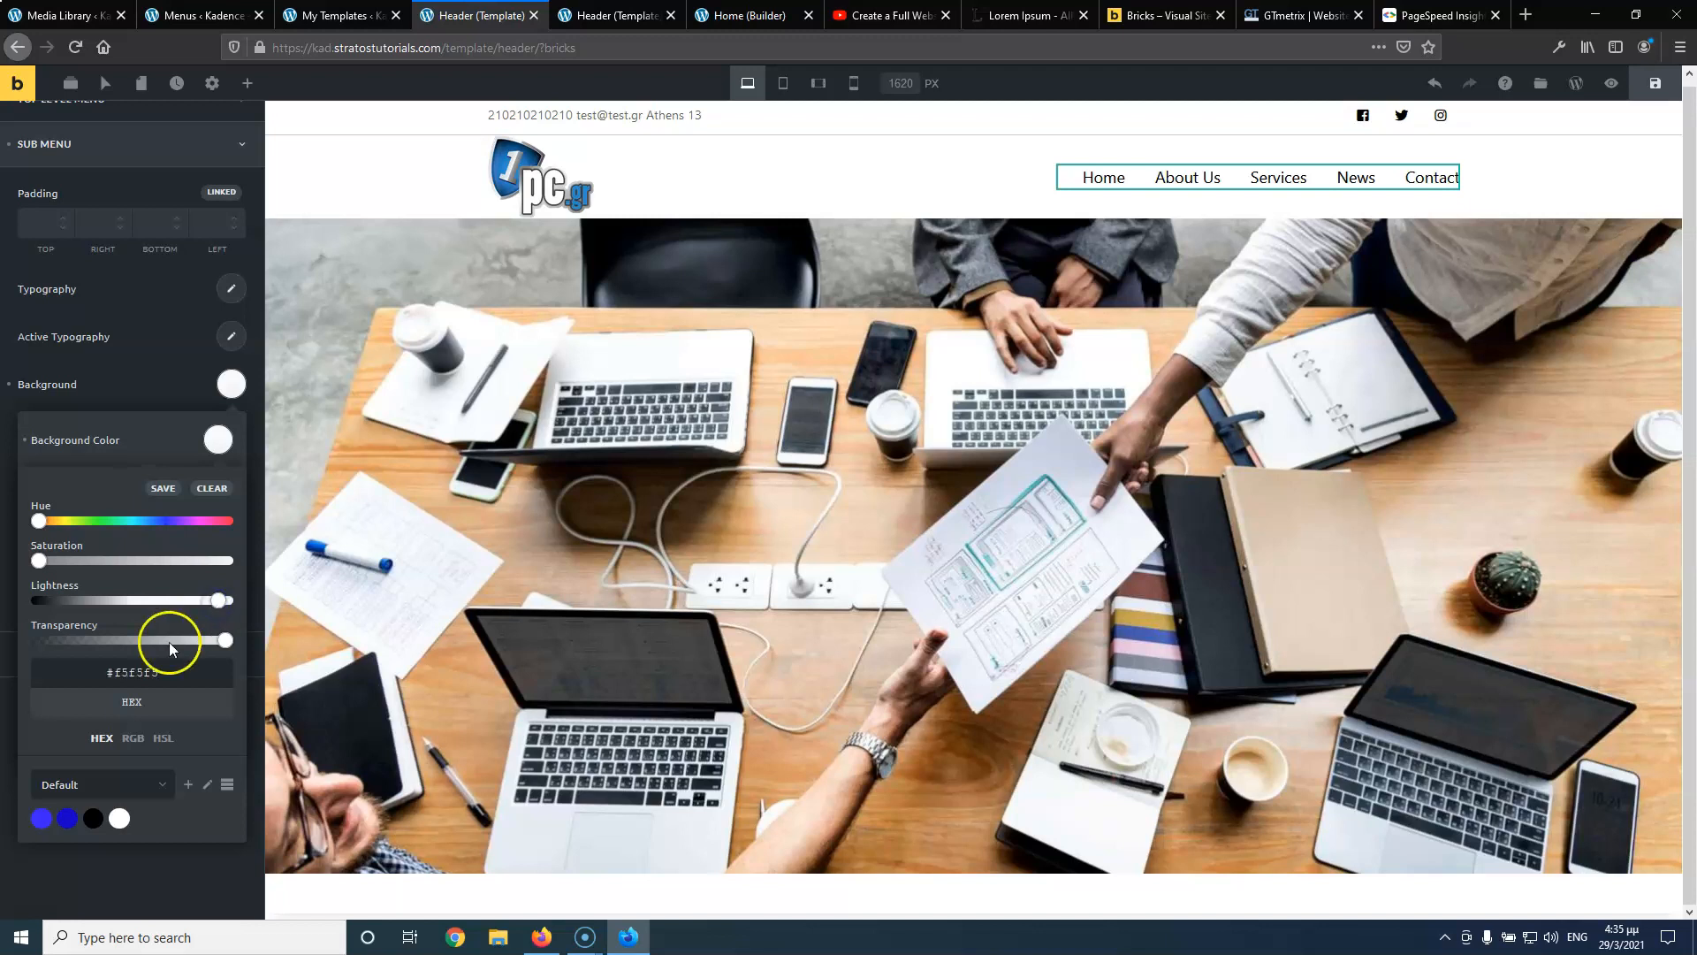
{"action": "left_click", "coordinate": [218, 442]}
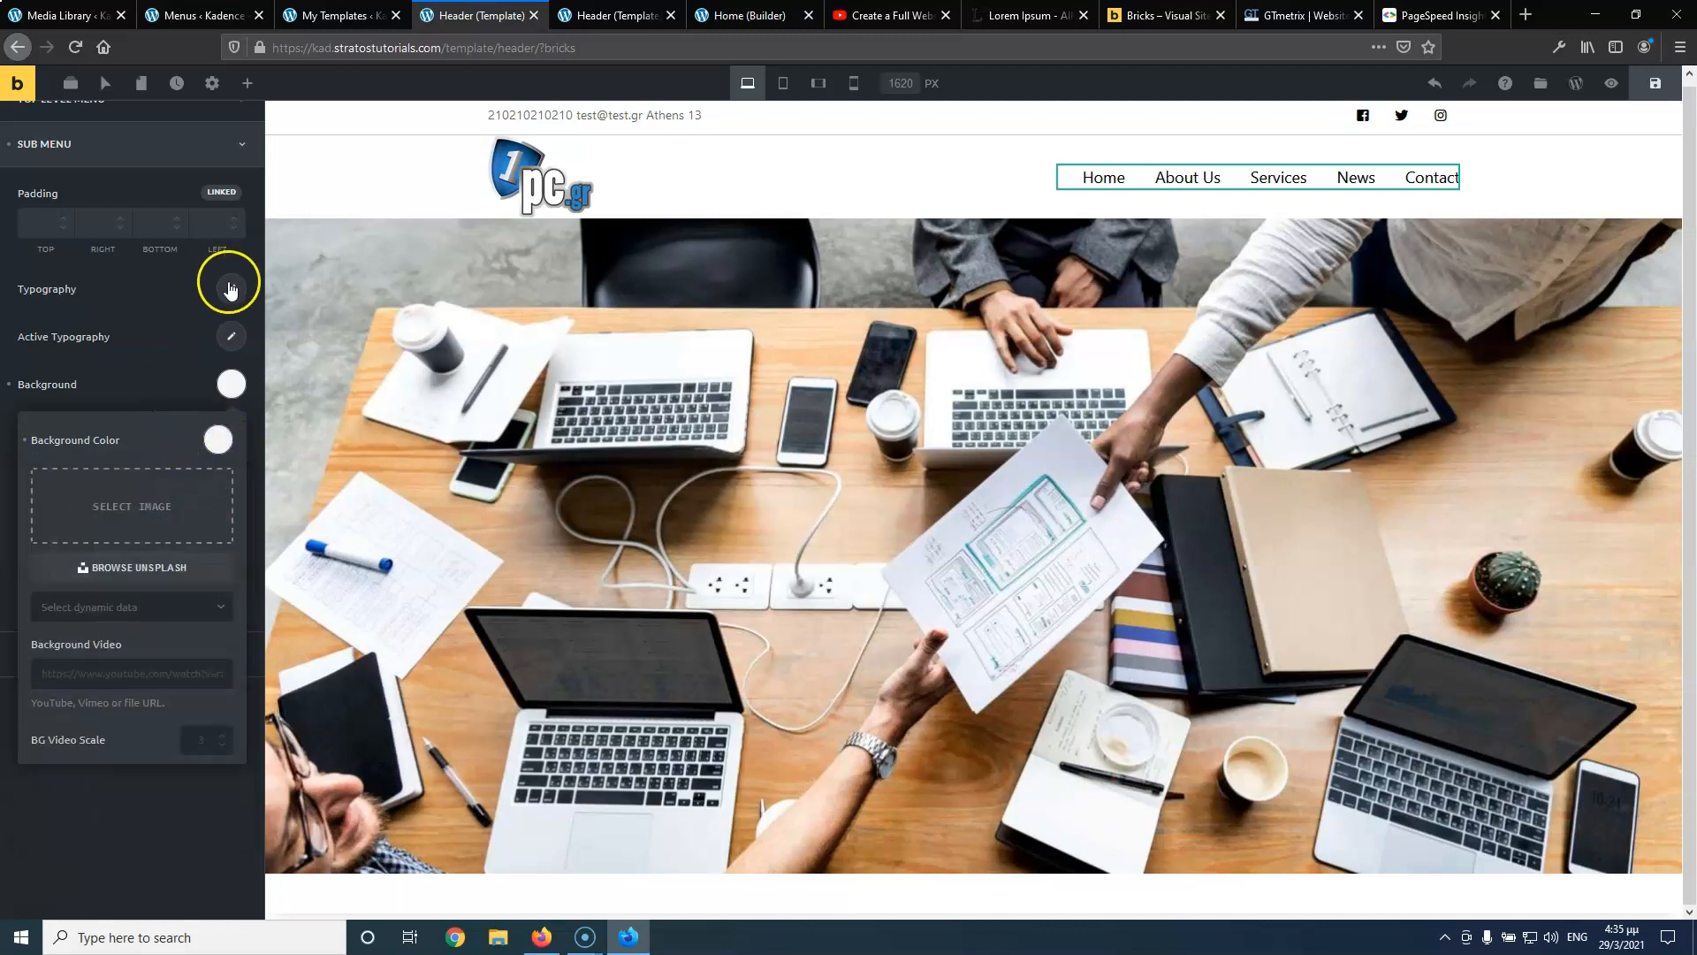
Make the sub menu dropdown text black
{"action": "left_click", "coordinate": [230, 289]}
{"action": "left_click", "coordinate": [212, 441]}
{"action": "left_click", "coordinate": [215, 439]}
{"action": "left_click", "coordinate": [147, 289]}
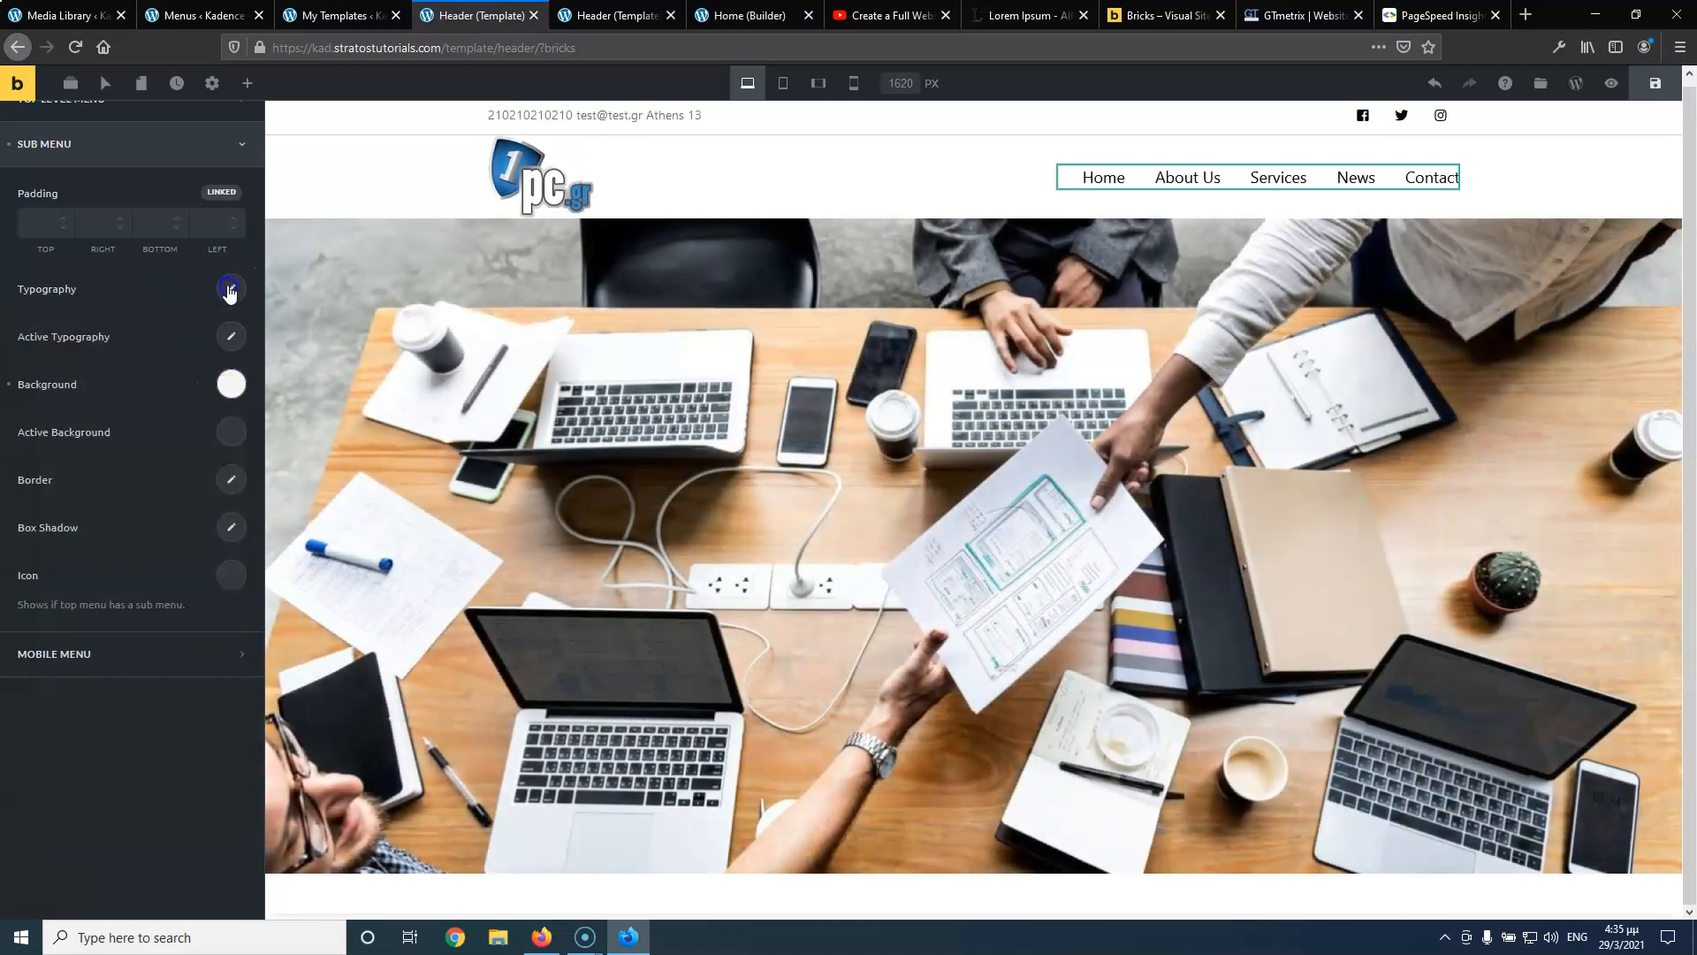
{"action": "left_click", "coordinate": [229, 292]}
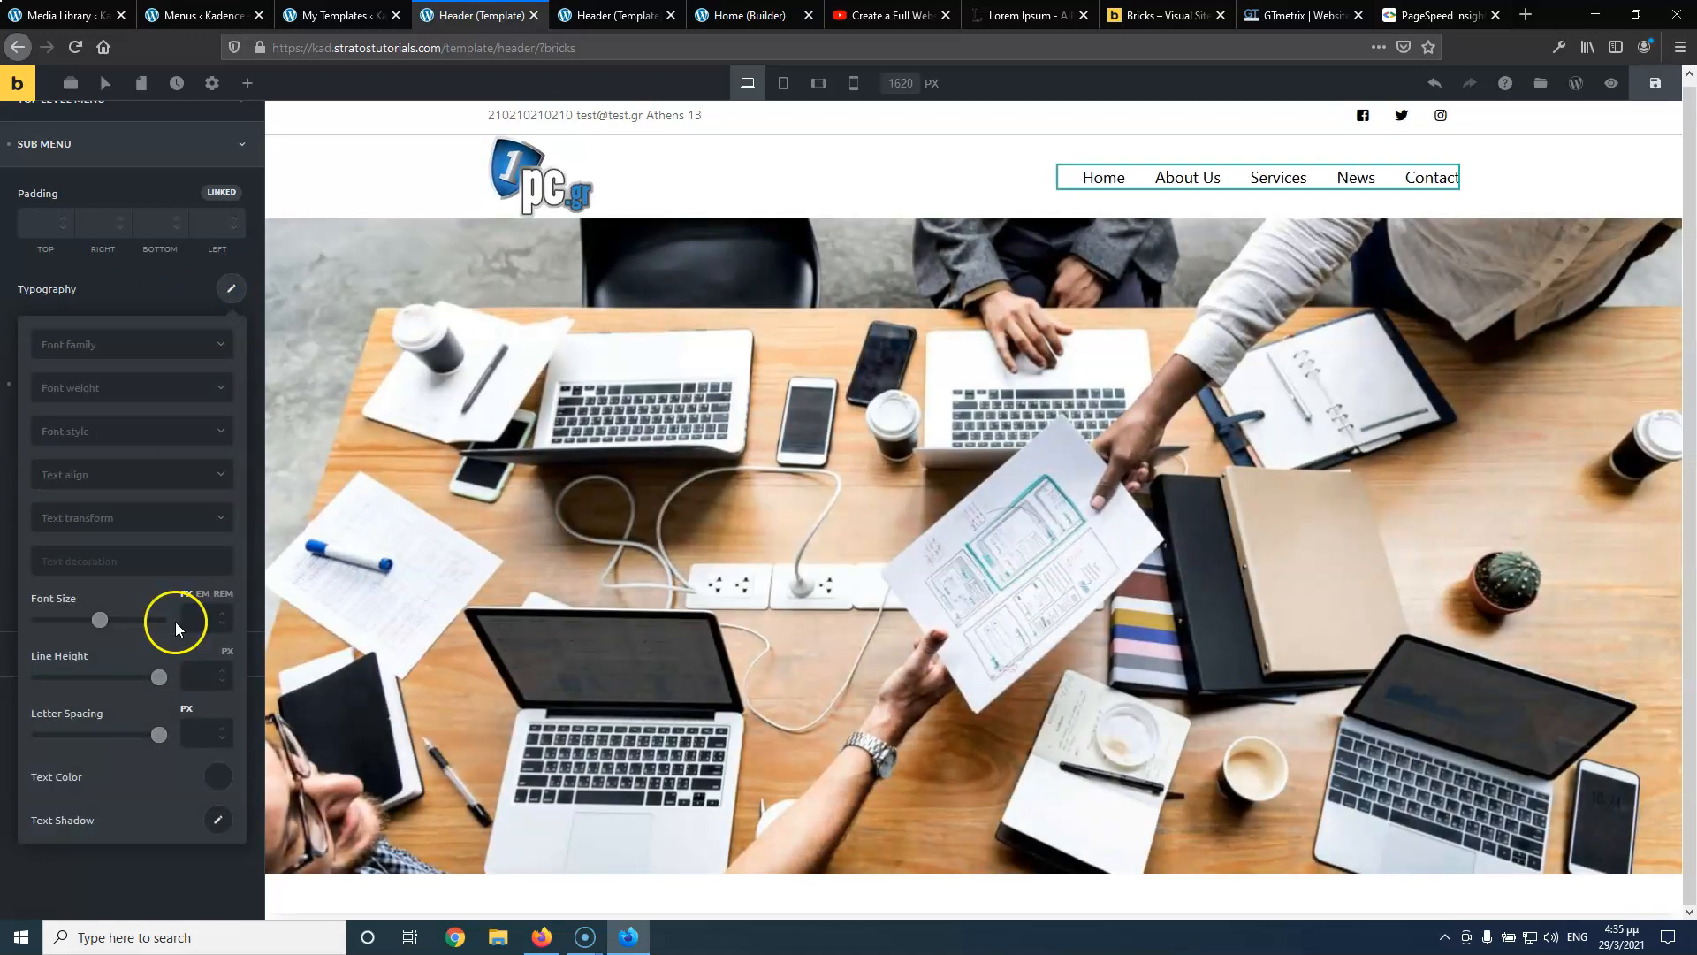
{"action": "left_click", "coordinate": [216, 777]}
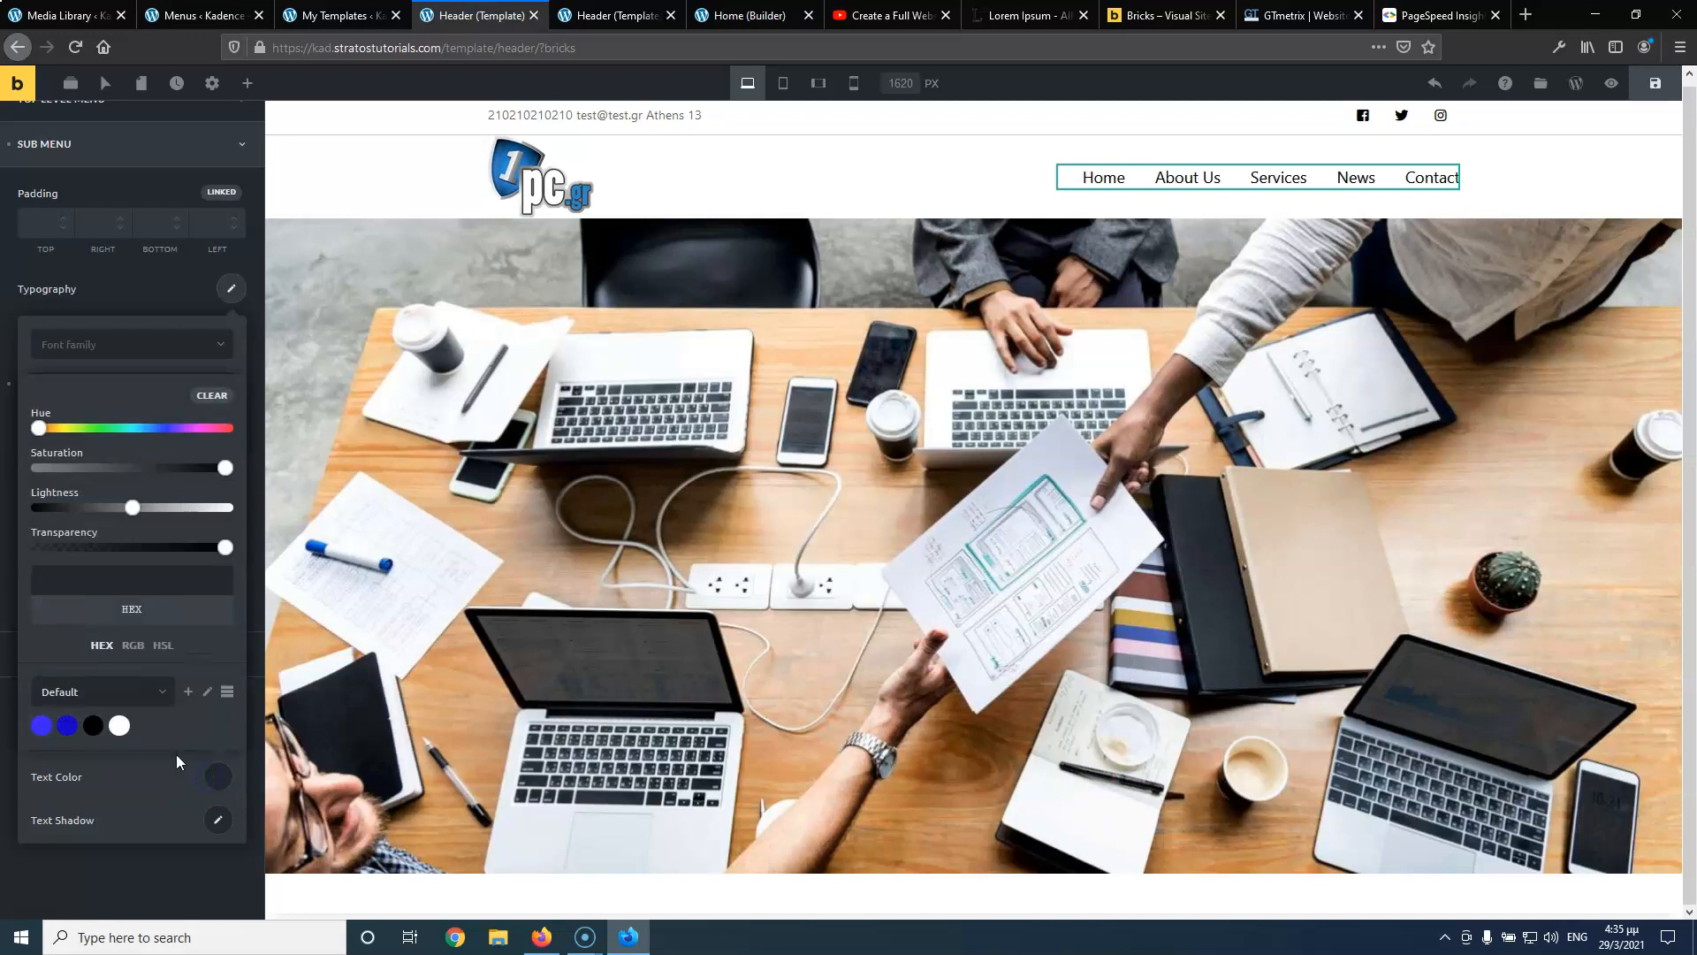
{"action": "left_click", "coordinate": [94, 726]}
{"action": "left_click", "coordinate": [177, 293]}
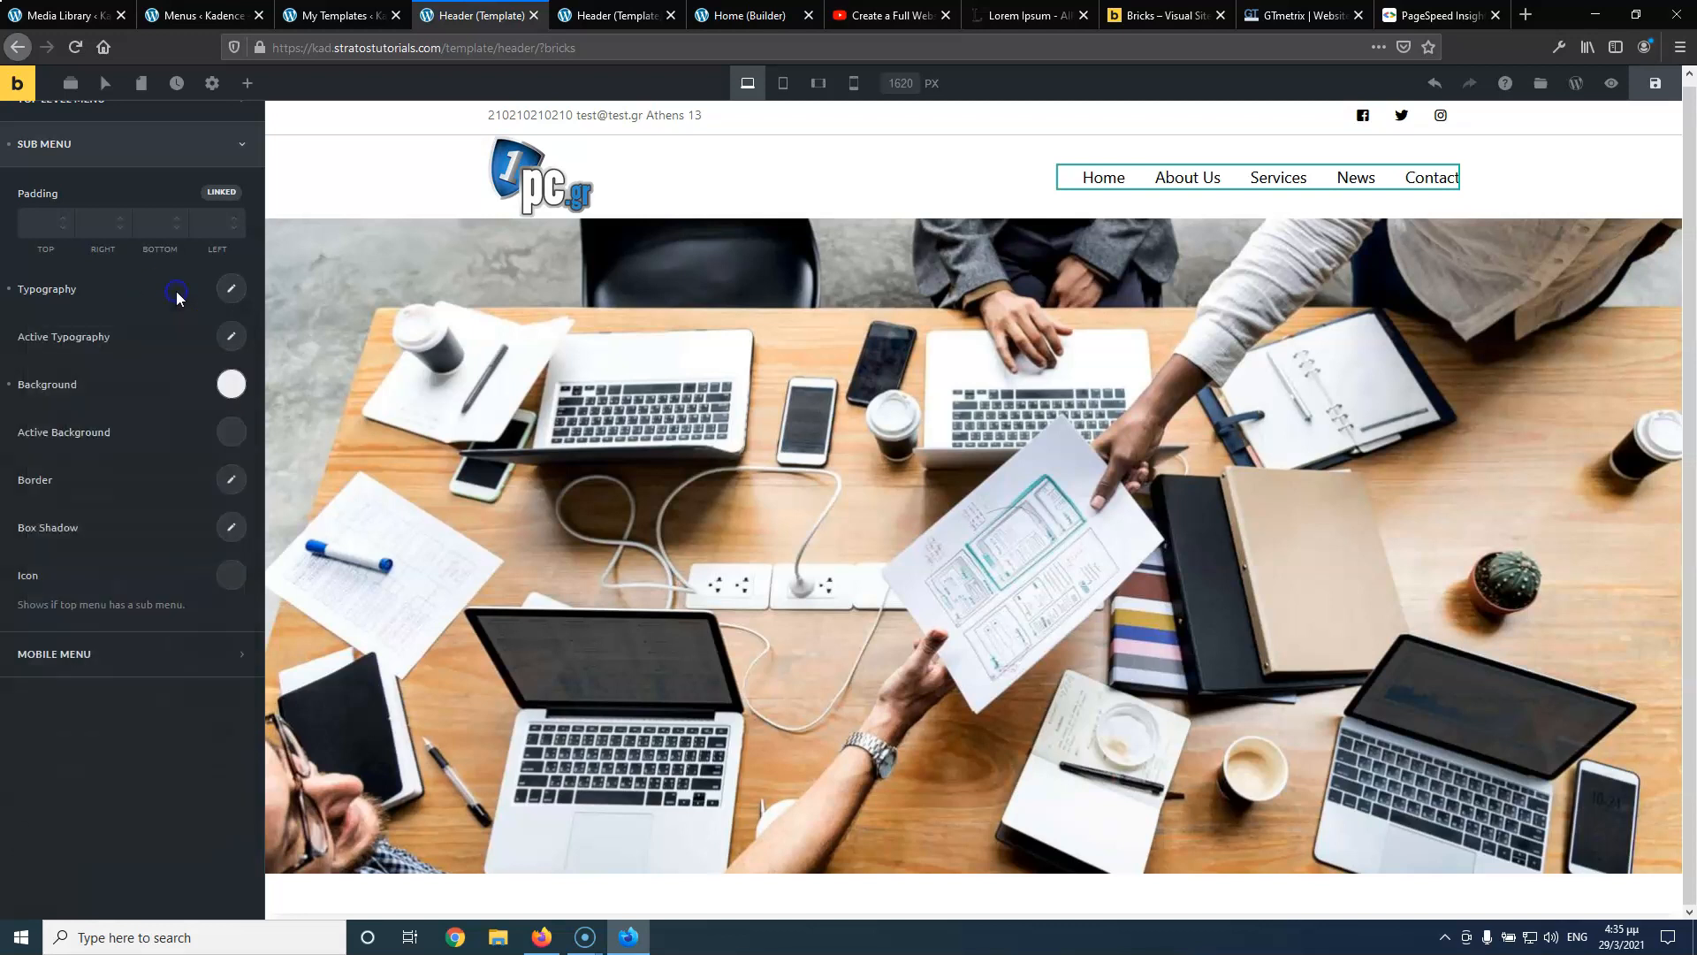
Save the header and check the Services dropdown on the reloaded live page
{"action": "left_click", "coordinate": [1655, 85]}
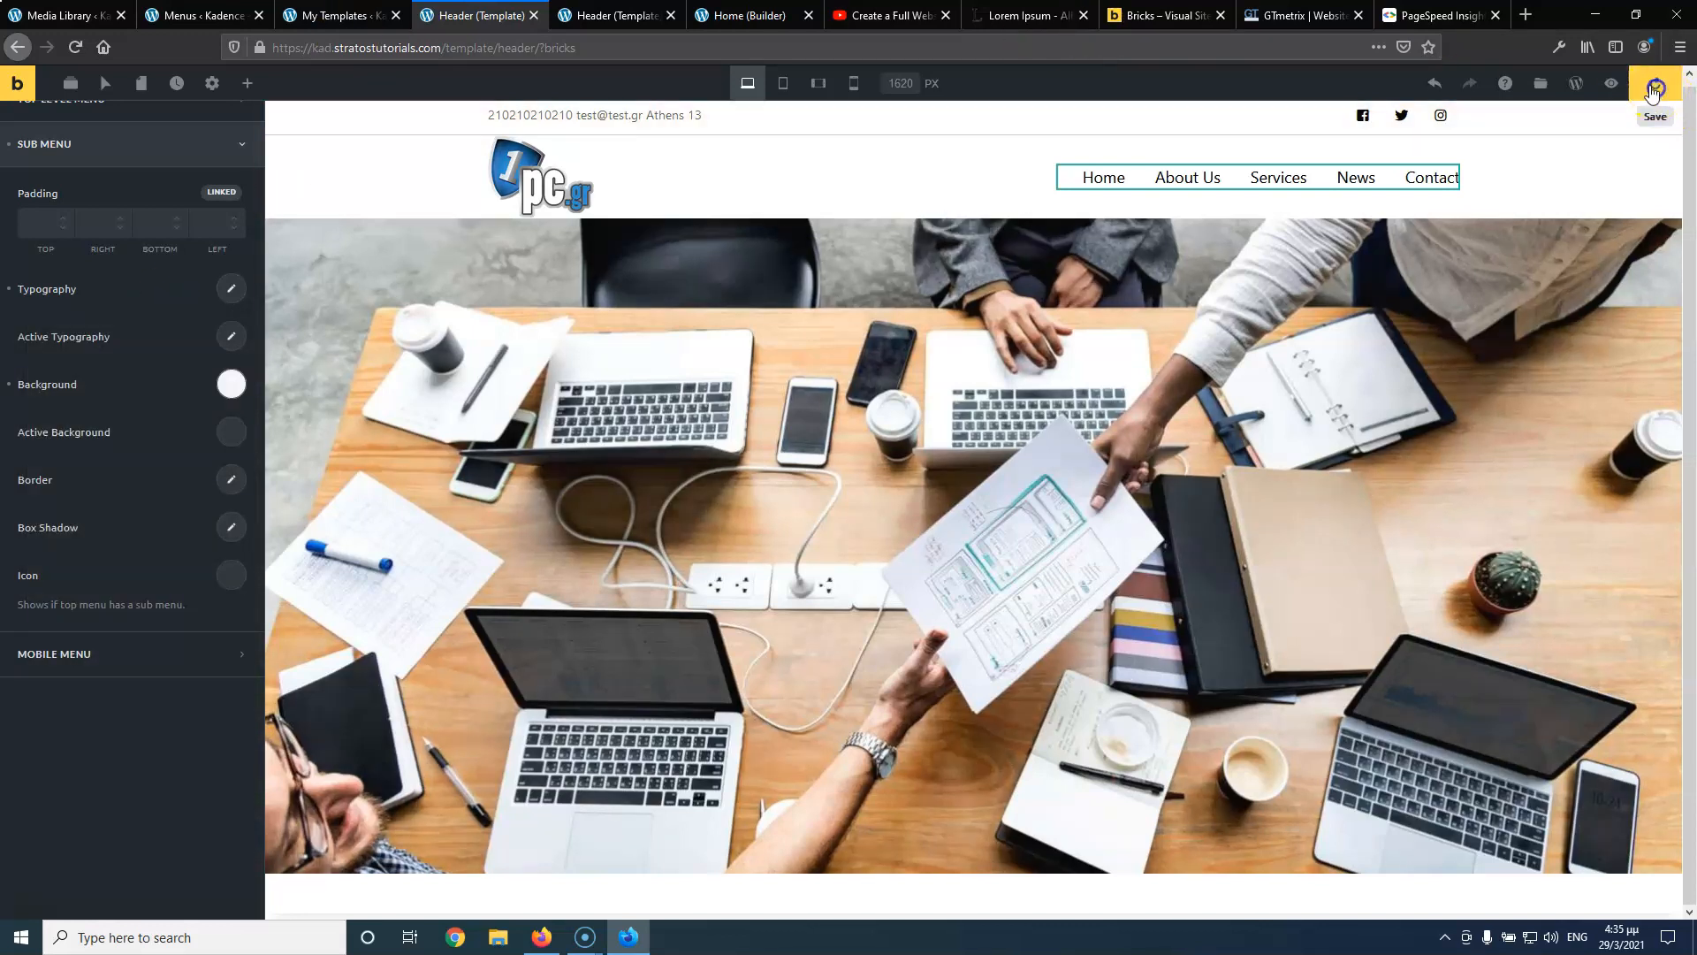
{"action": "left_click", "coordinate": [601, 16]}
{"action": "left_click", "coordinate": [78, 47]}
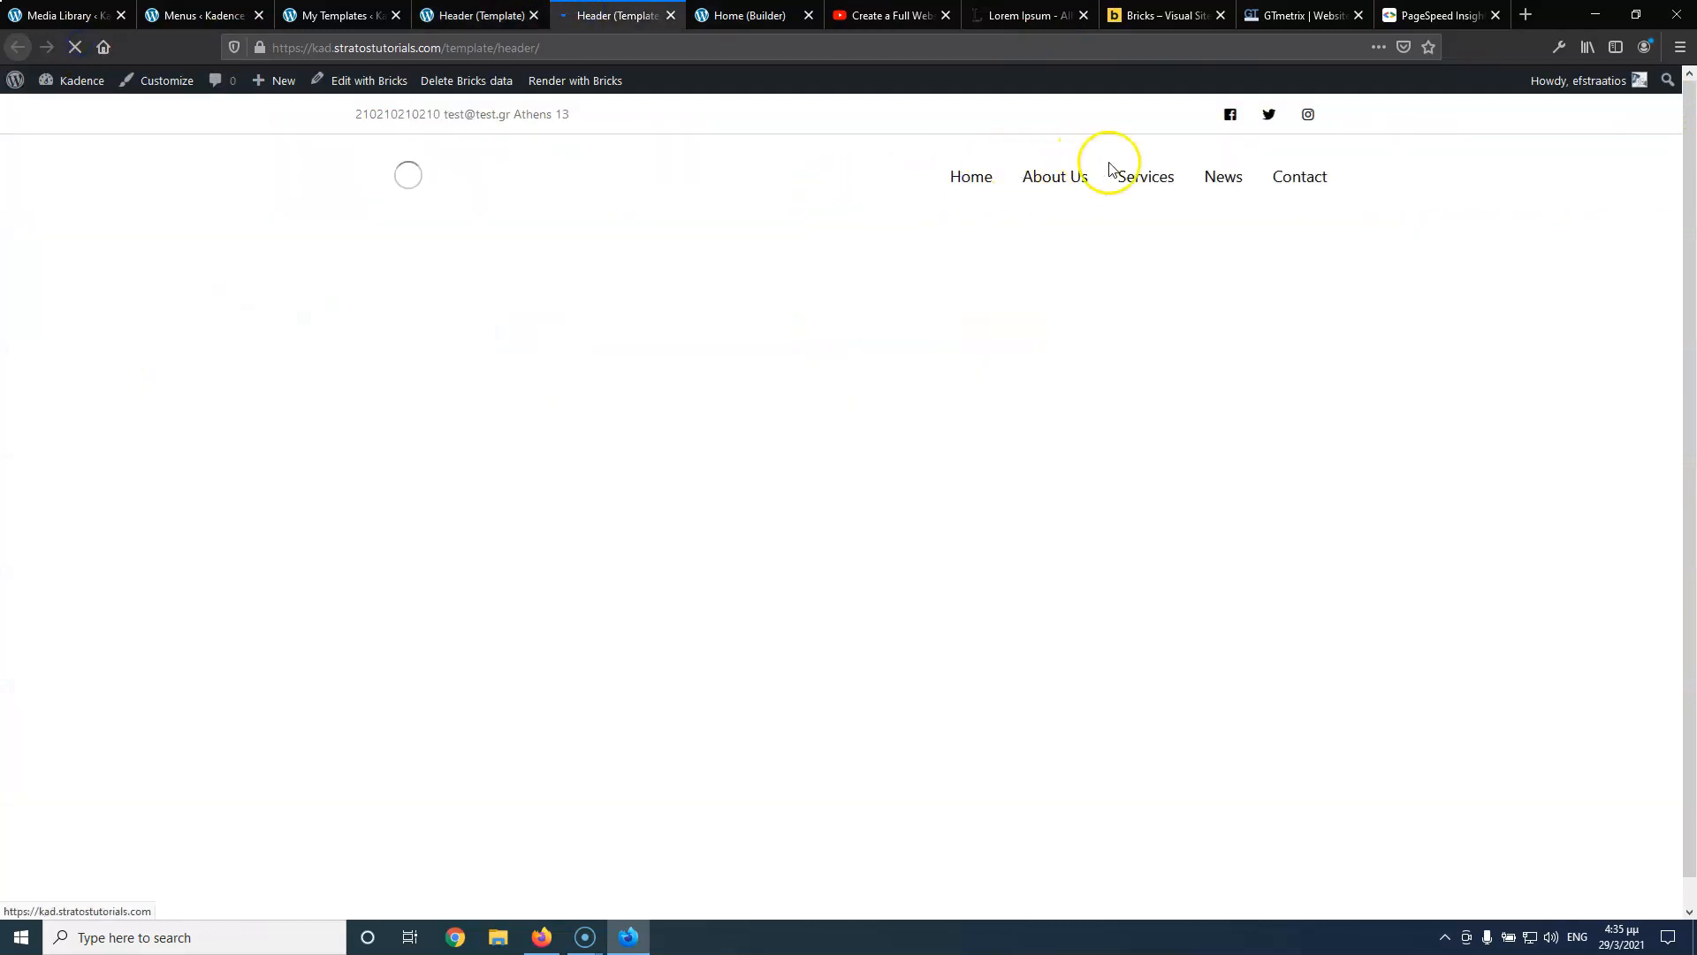
{"action": "mouse_move", "coordinate": [1139, 172]}
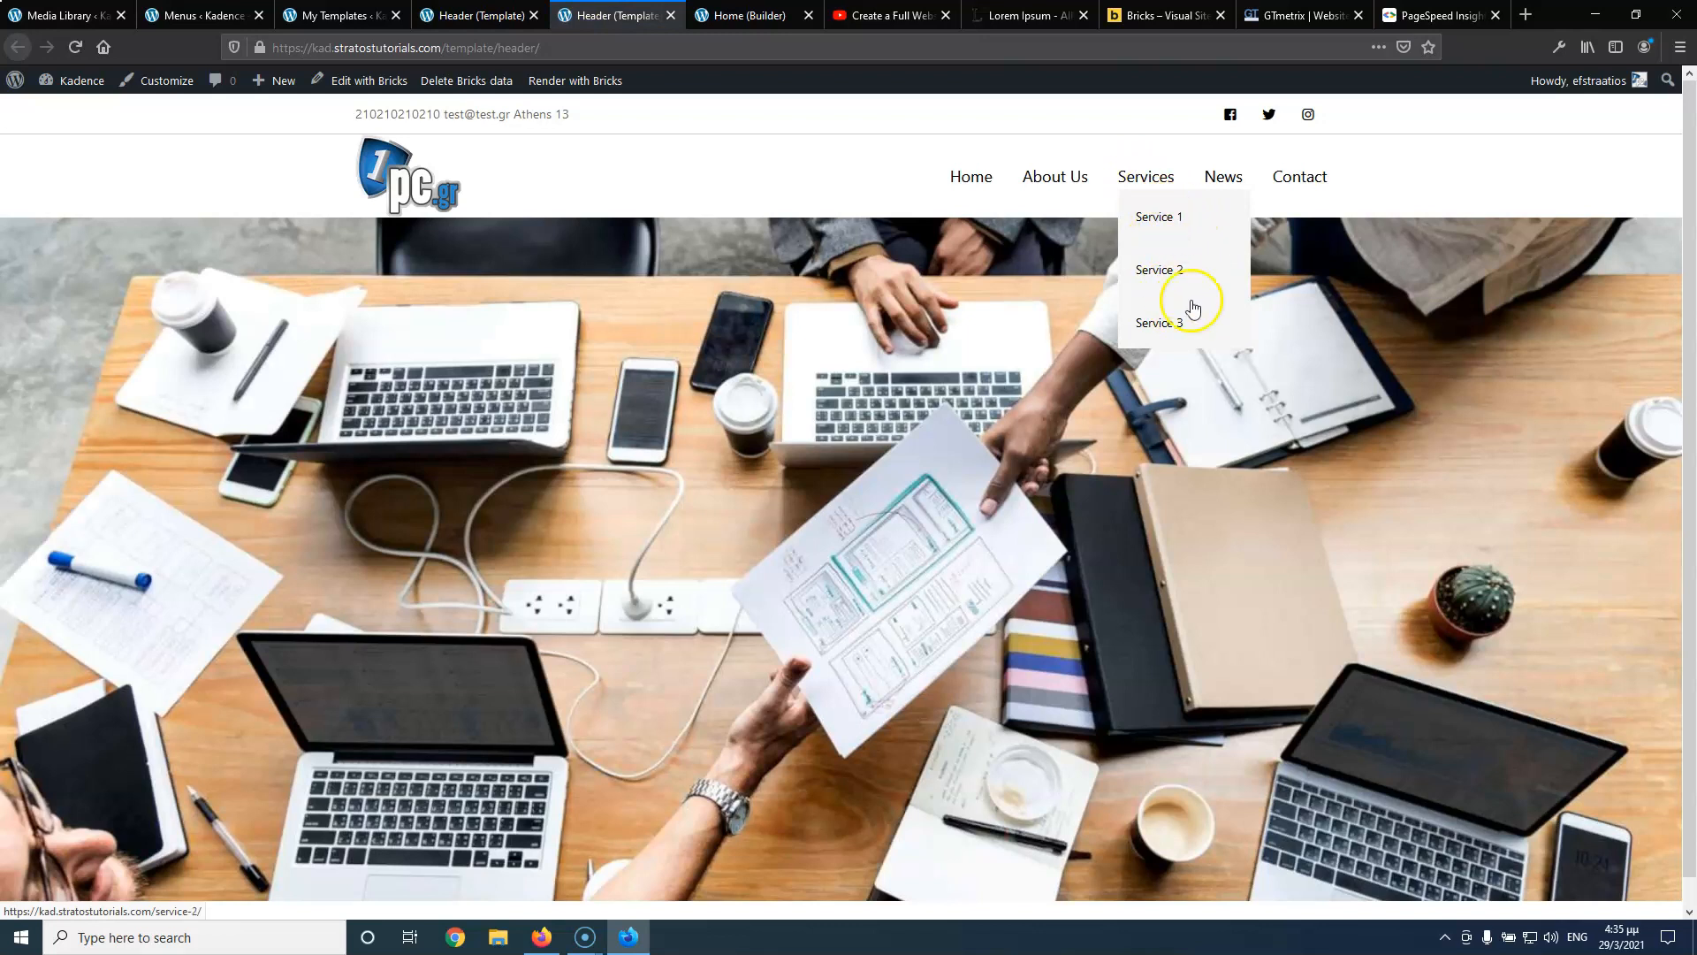
{"action": "left_click", "coordinate": [477, 15]}
Lighten the dropdown background to #F7F7F7 and add it to the colour palette
{"action": "left_click", "coordinate": [231, 386]}
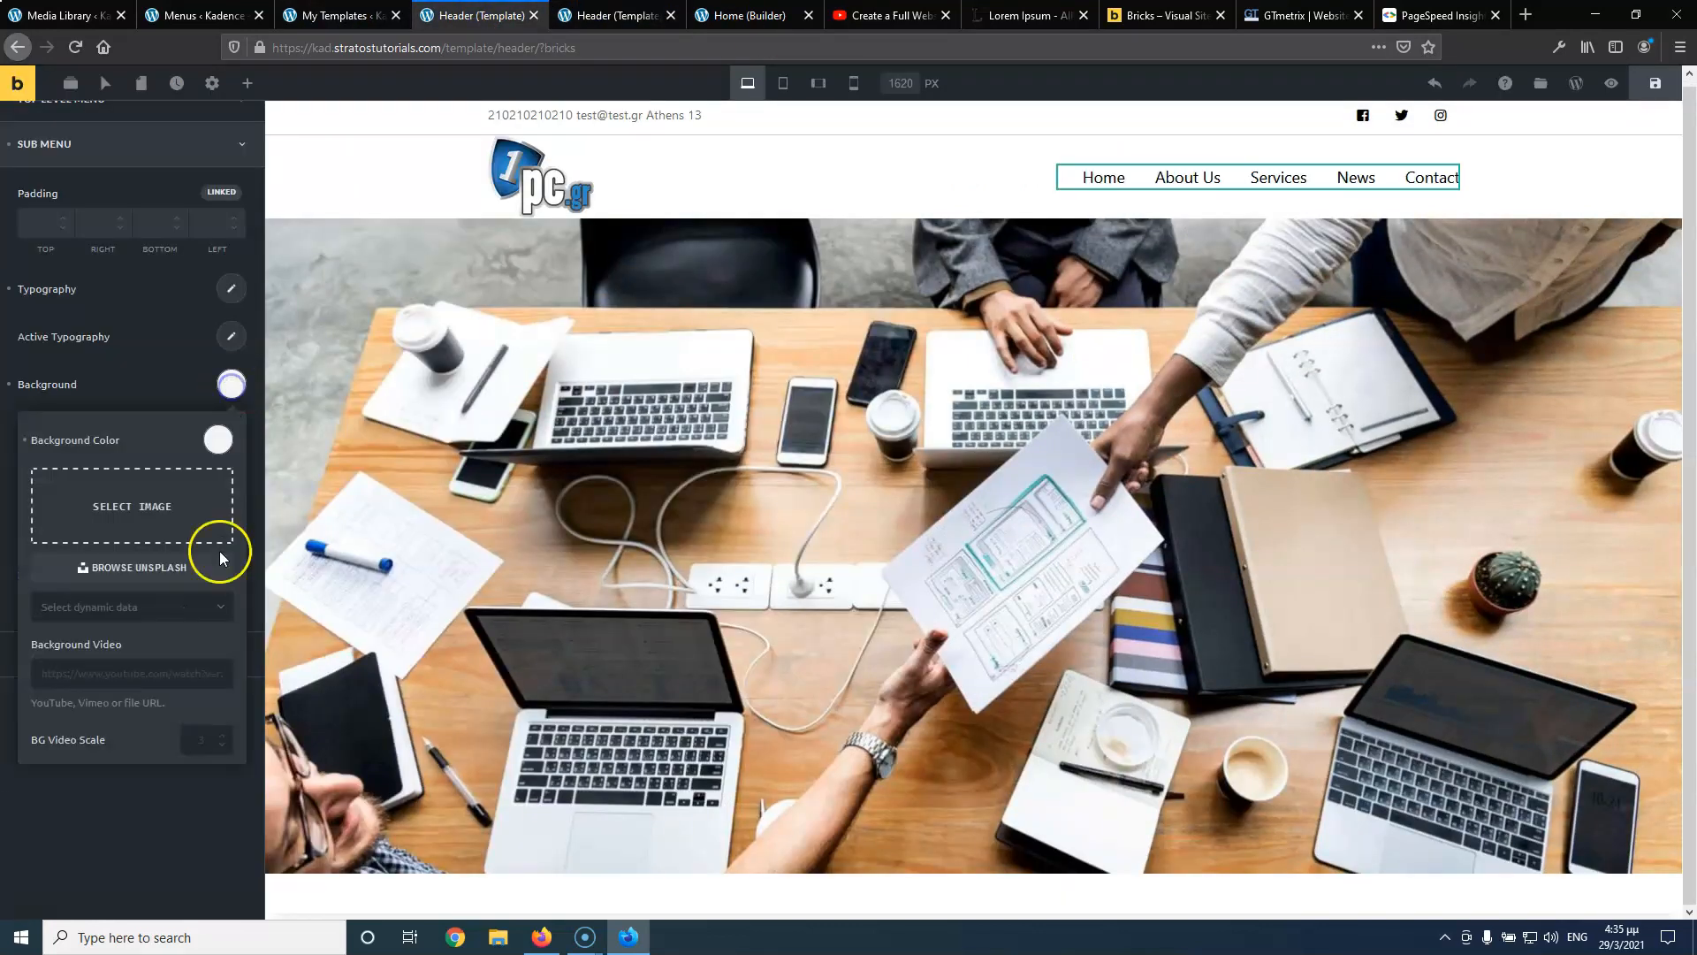
{"action": "left_click", "coordinate": [217, 439]}
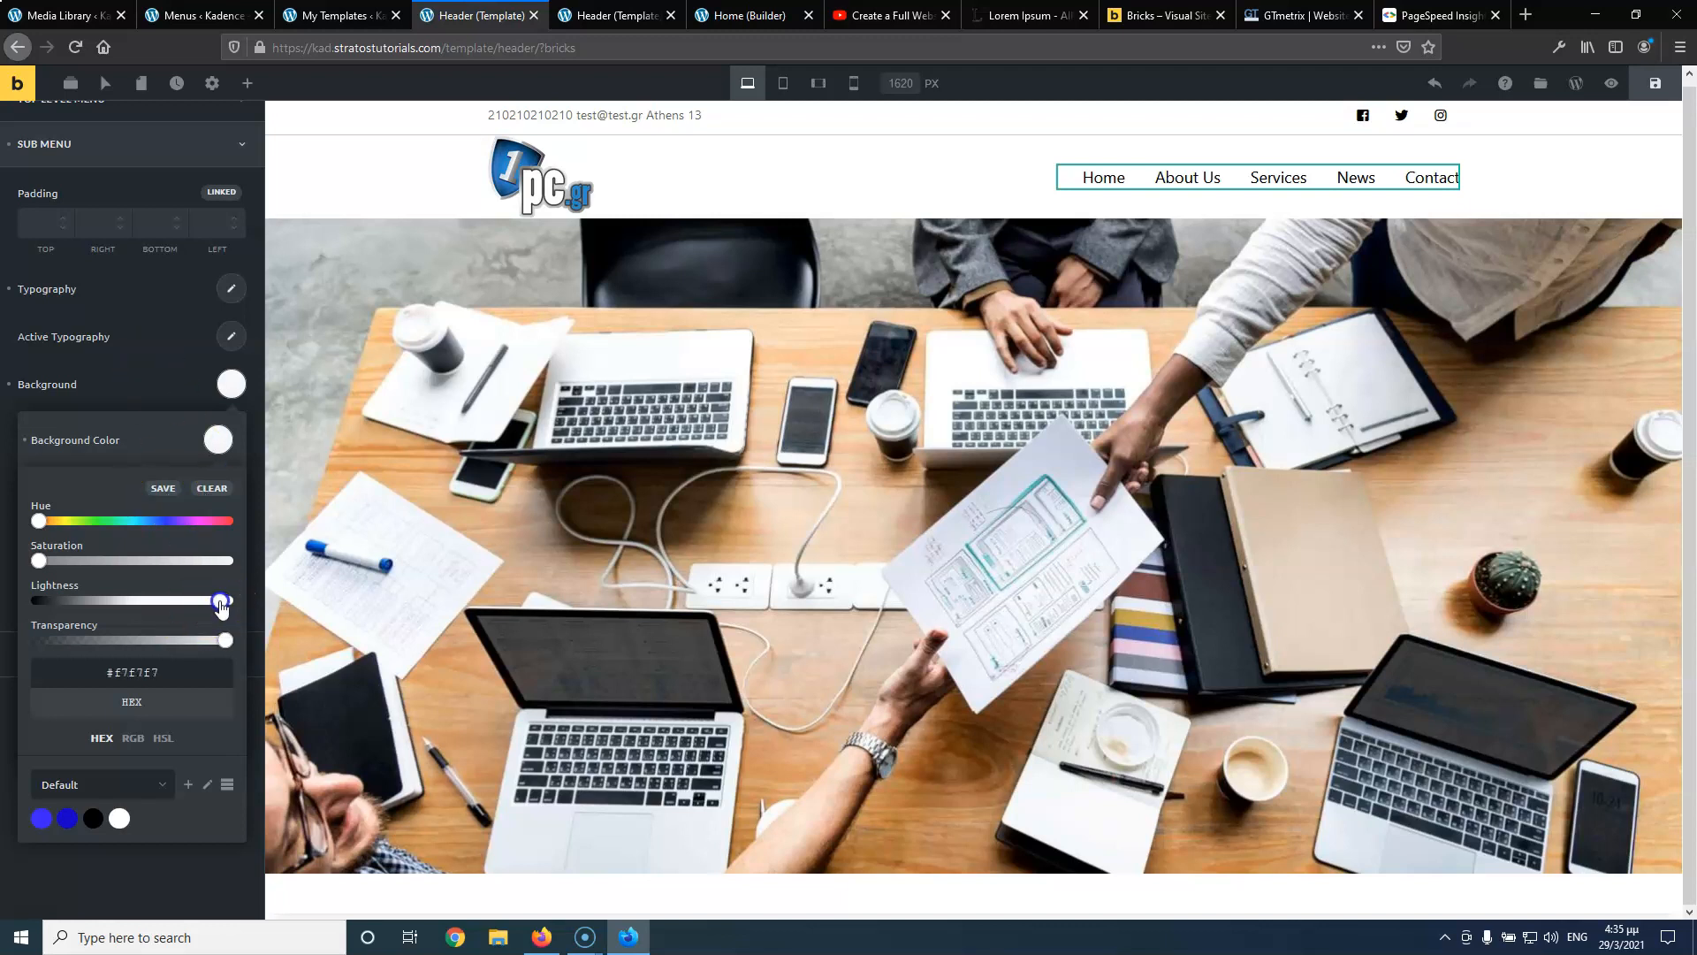
{"action": "left_click", "coordinate": [133, 382]}
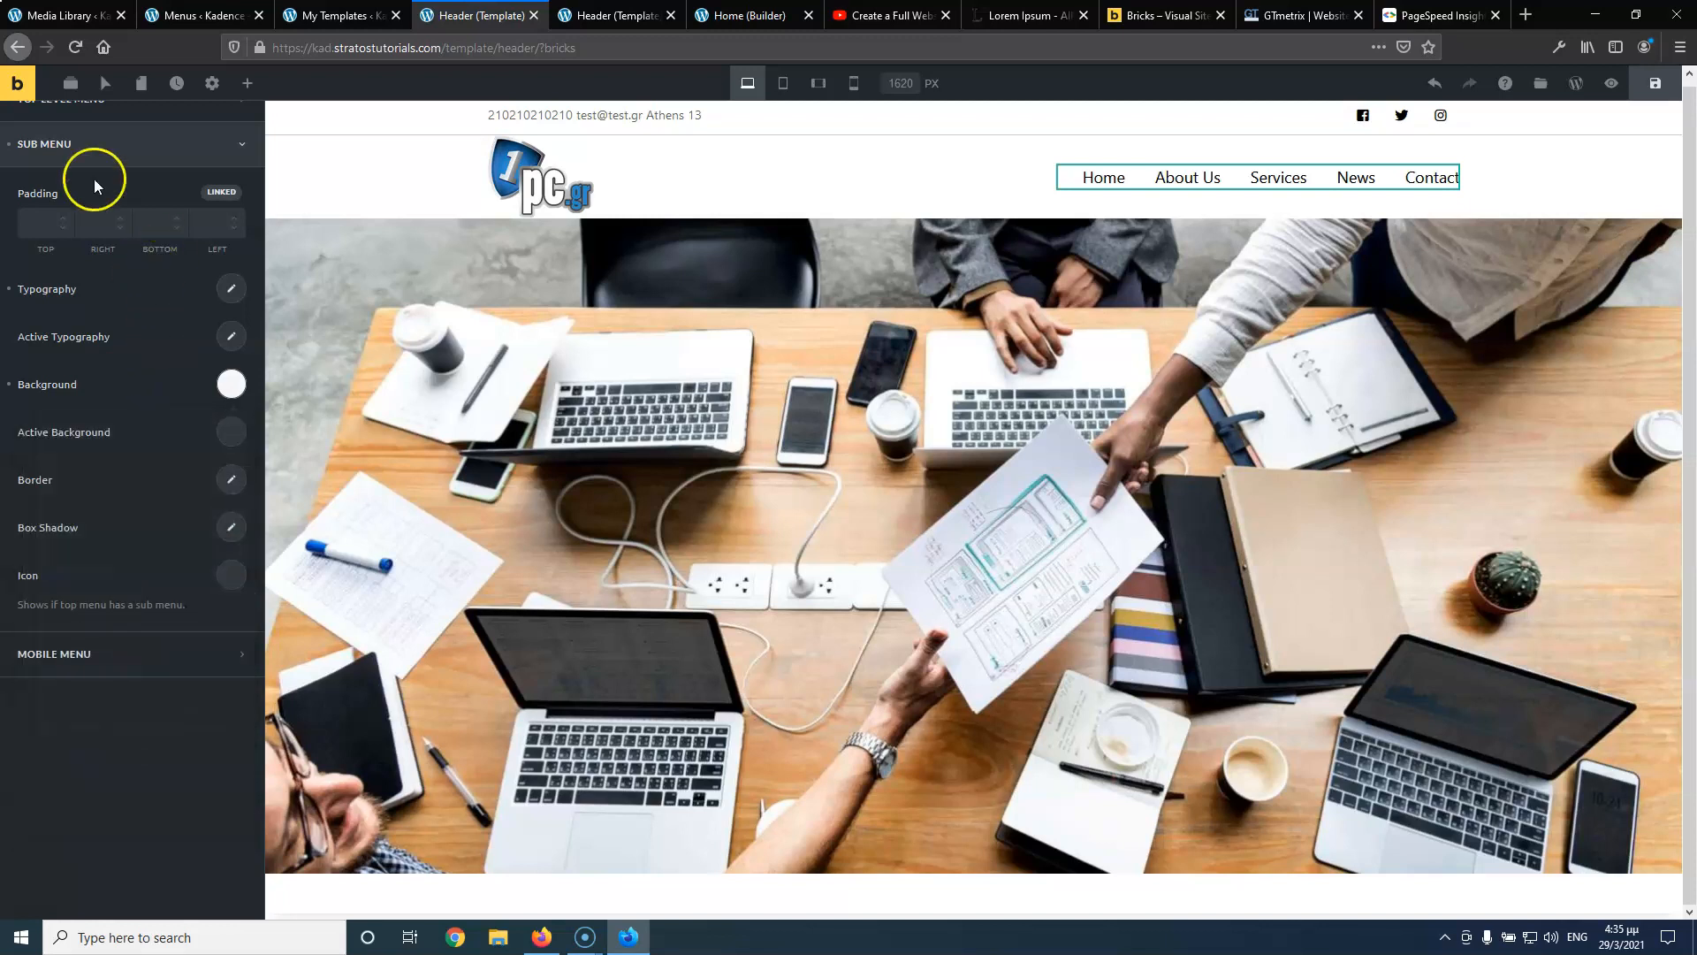
{"action": "scroll", "coordinate": [195, 265], "scroll_direction": "up", "scroll_amount": 2}
{"action": "left_click", "coordinate": [226, 463]}
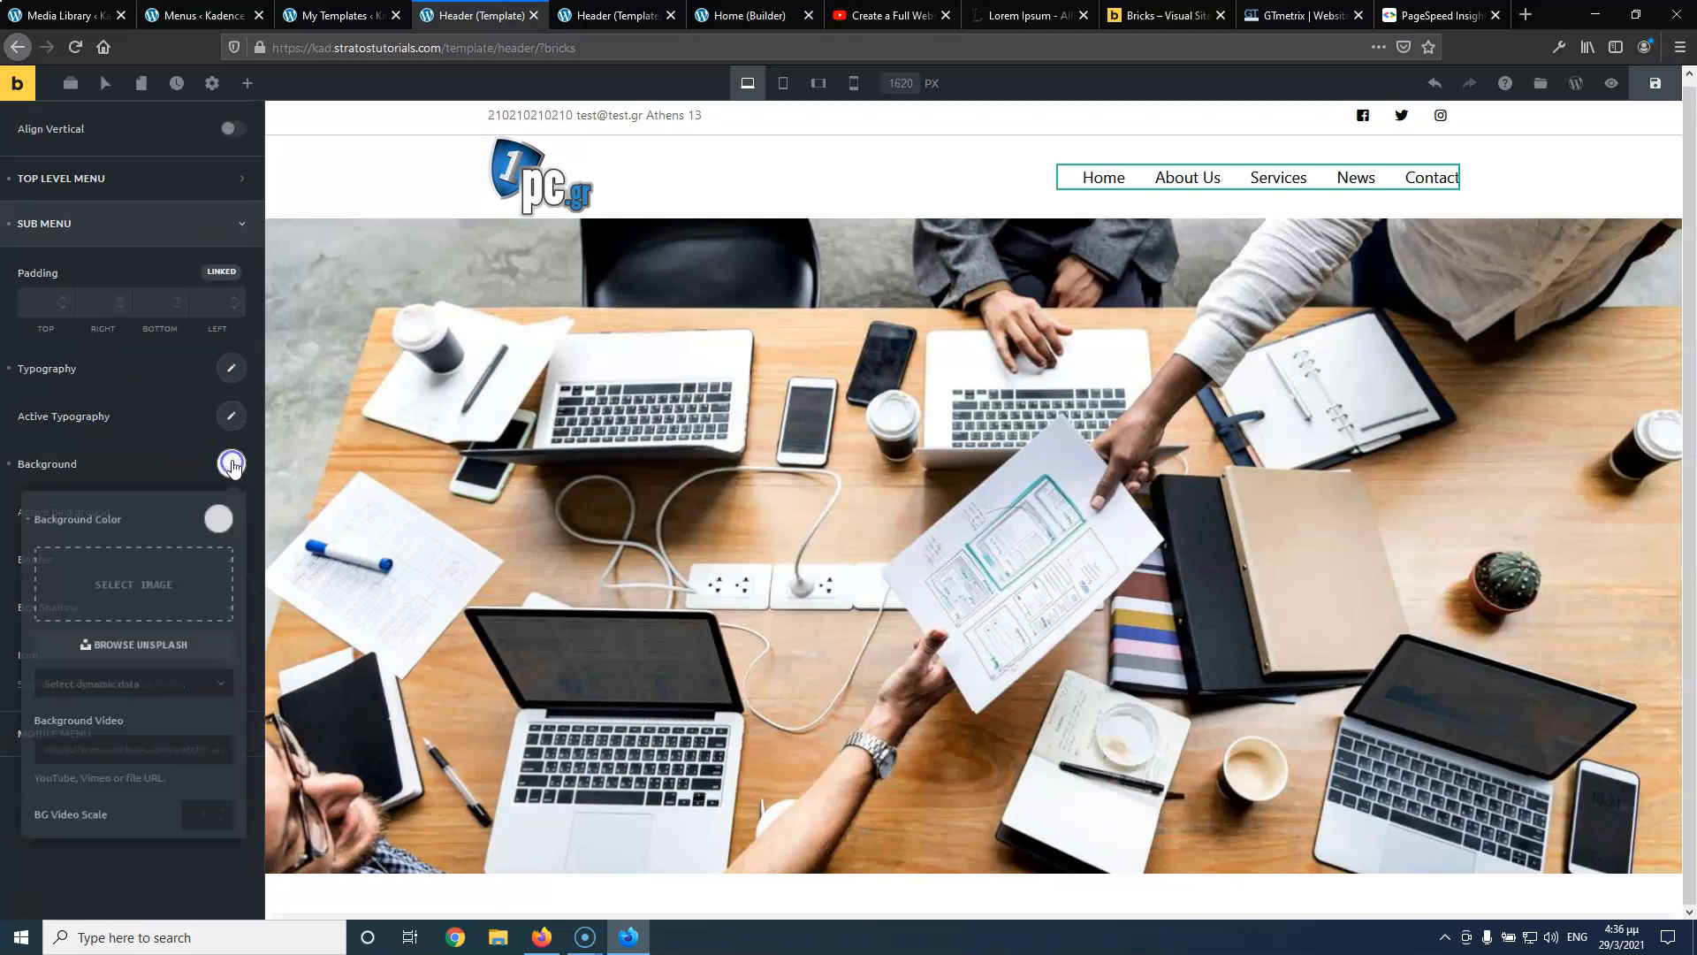
{"action": "left_click", "coordinate": [219, 520]}
{"action": "left_click", "coordinate": [169, 138]}
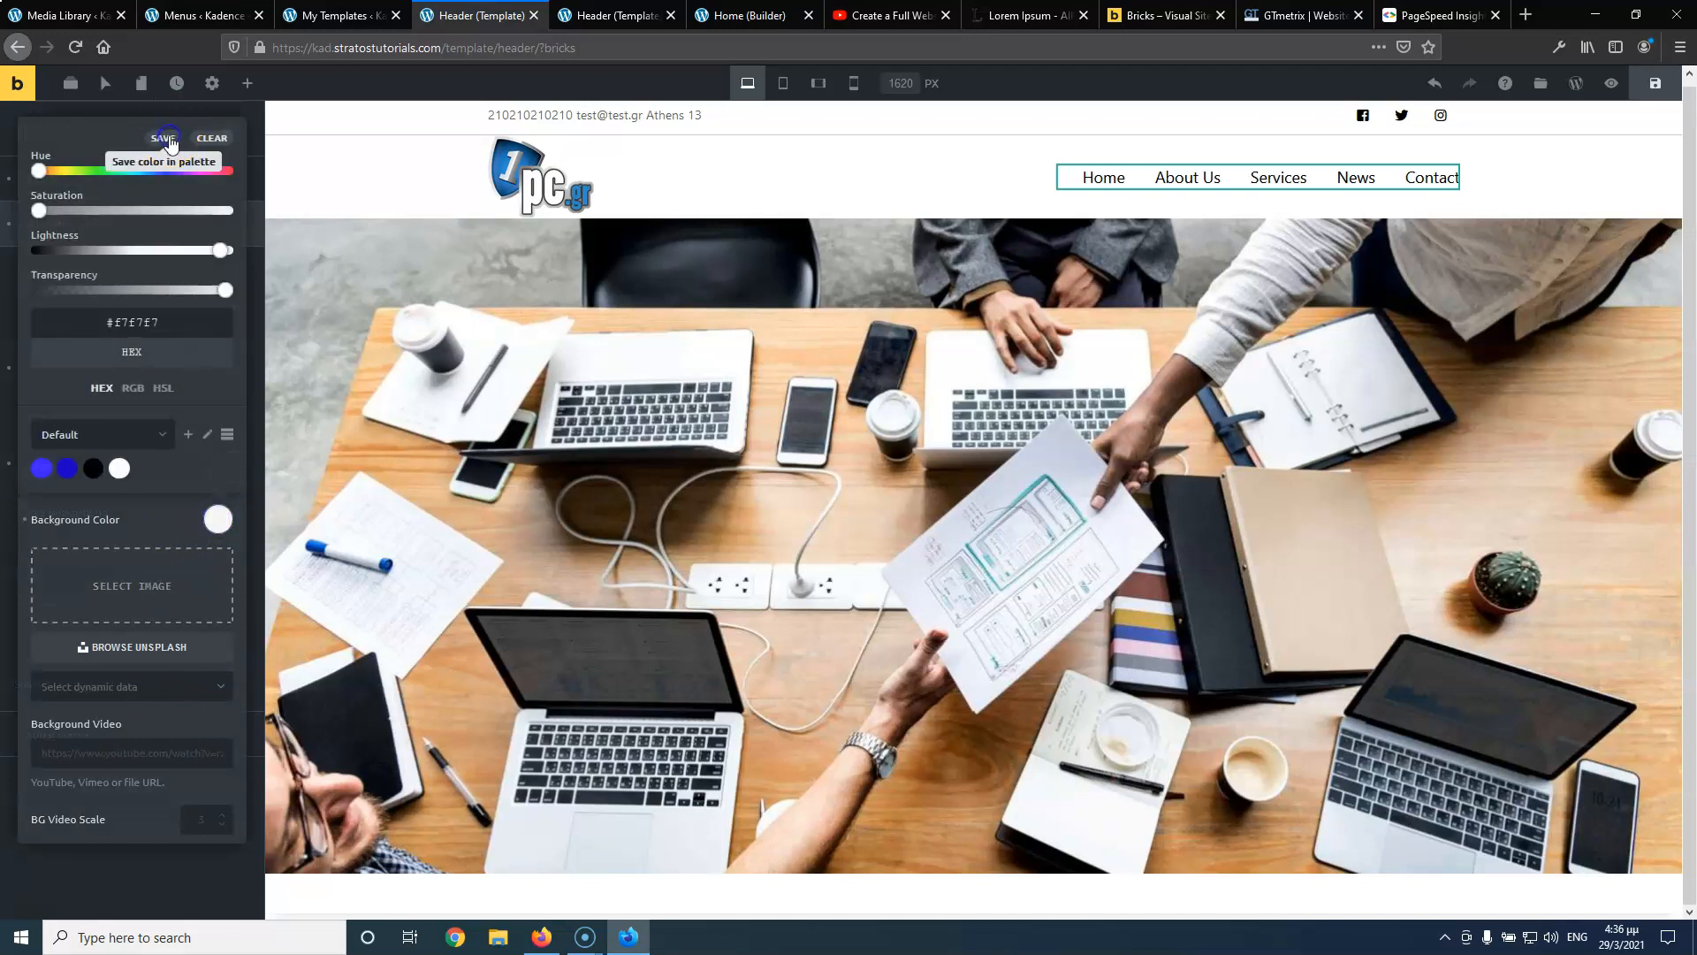
{"action": "left_click", "coordinate": [145, 471]}
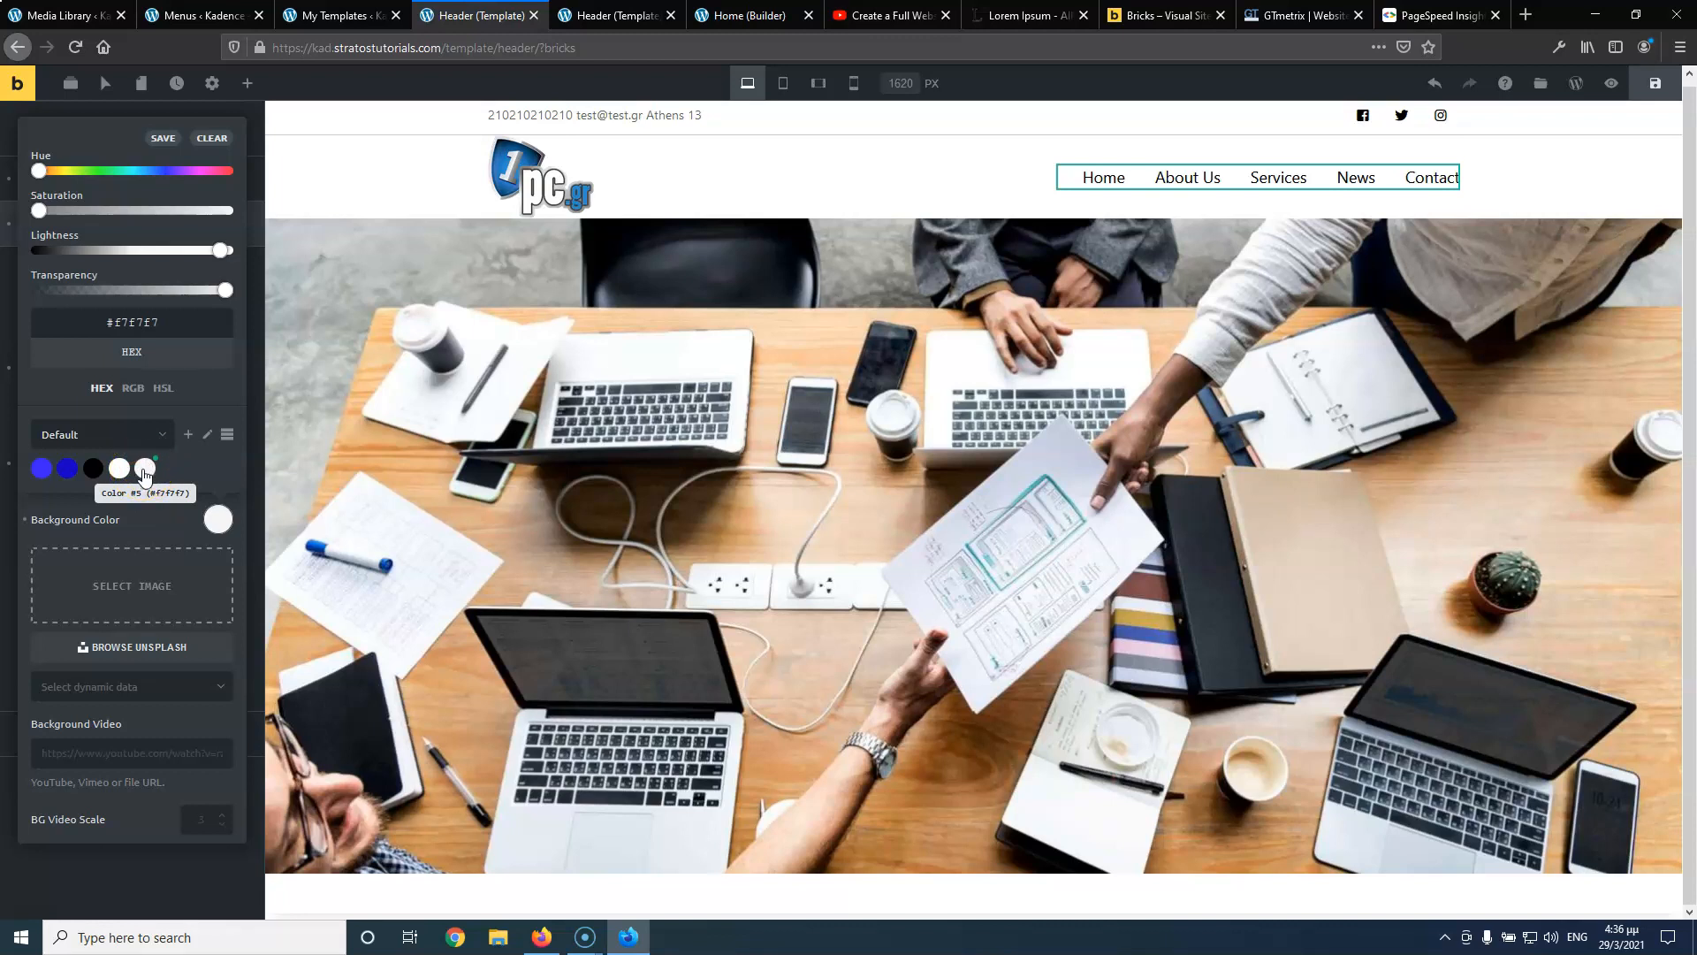
{"action": "left_click", "coordinate": [208, 435]}
{"action": "left_click", "coordinate": [130, 436]}
{"action": "left_click", "coordinate": [168, 467]}
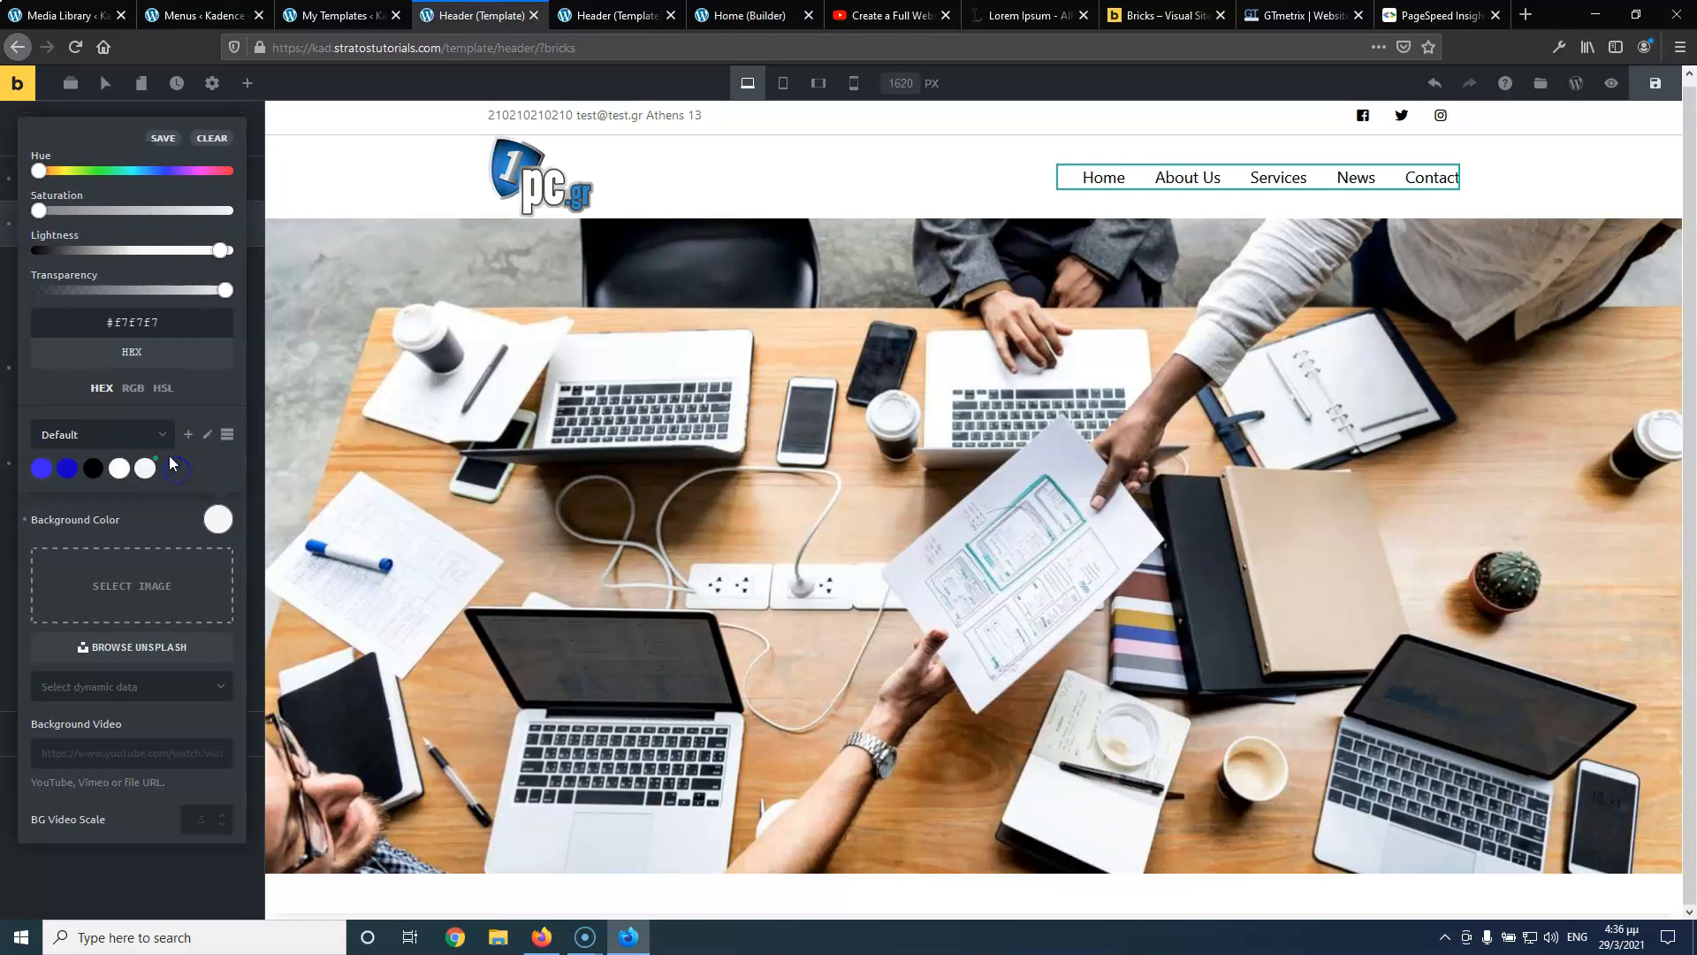
{"action": "left_click", "coordinate": [147, 491]}
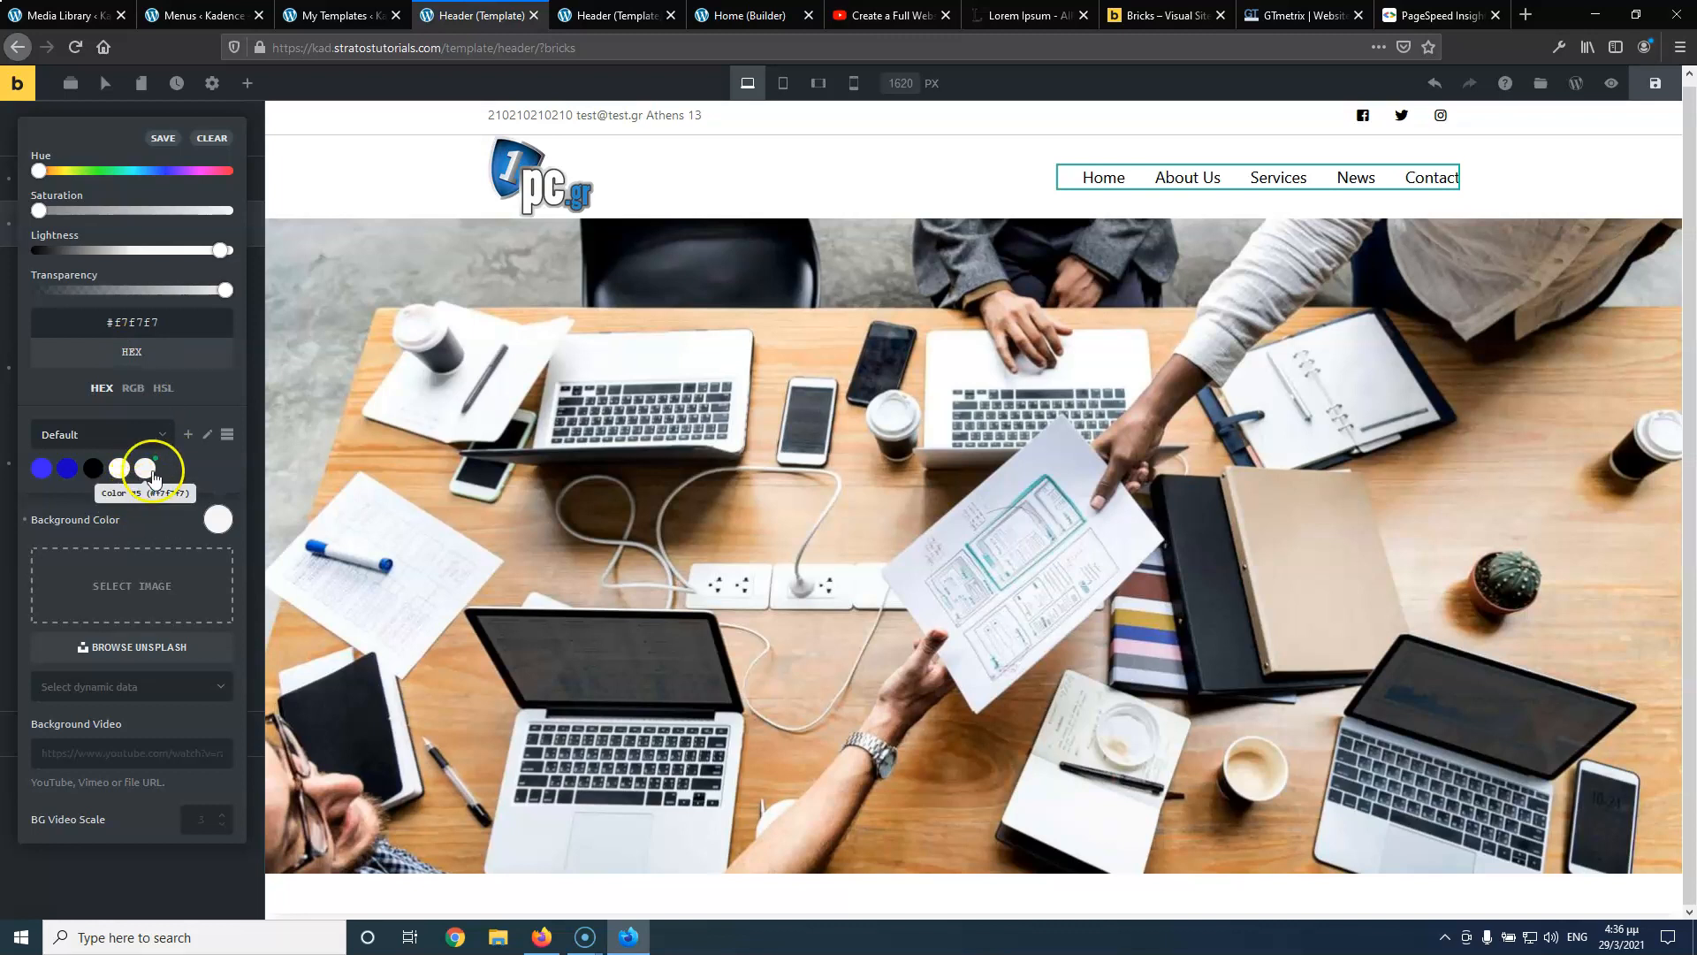
Save the header and recheck the Services dropdown on the reloaded live page
{"action": "left_click", "coordinate": [164, 137]}
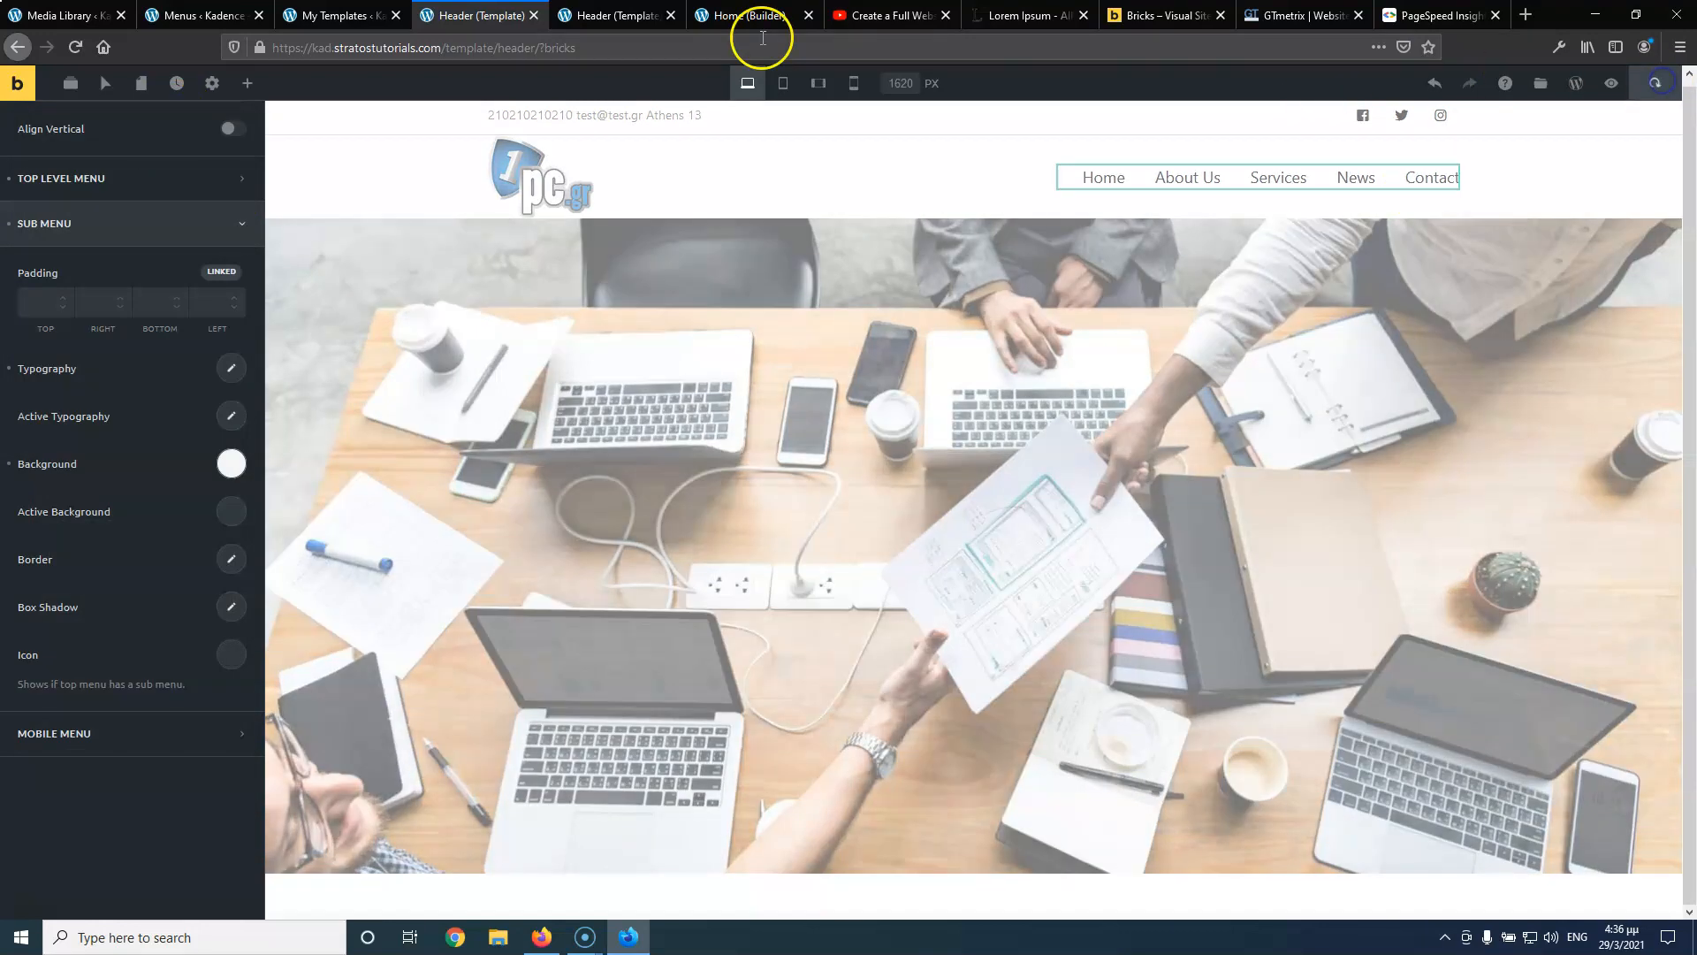
{"action": "left_click", "coordinate": [619, 15]}
{"action": "left_click", "coordinate": [76, 47]}
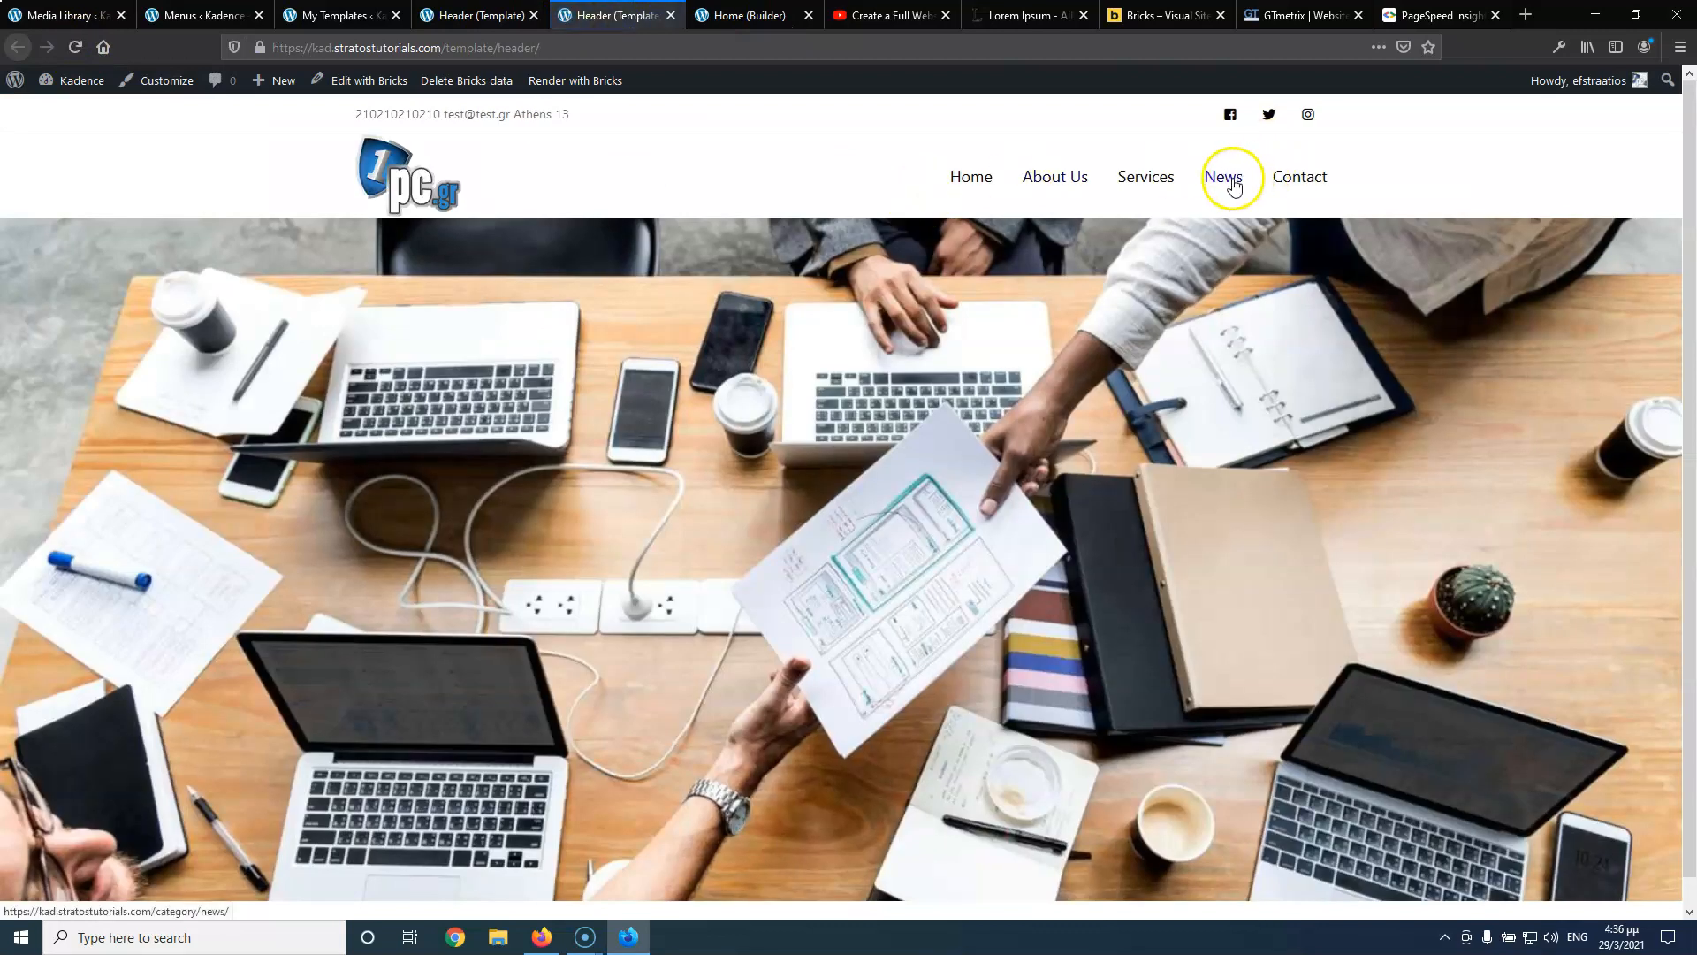
{"action": "mouse_move", "coordinate": [1149, 176]}
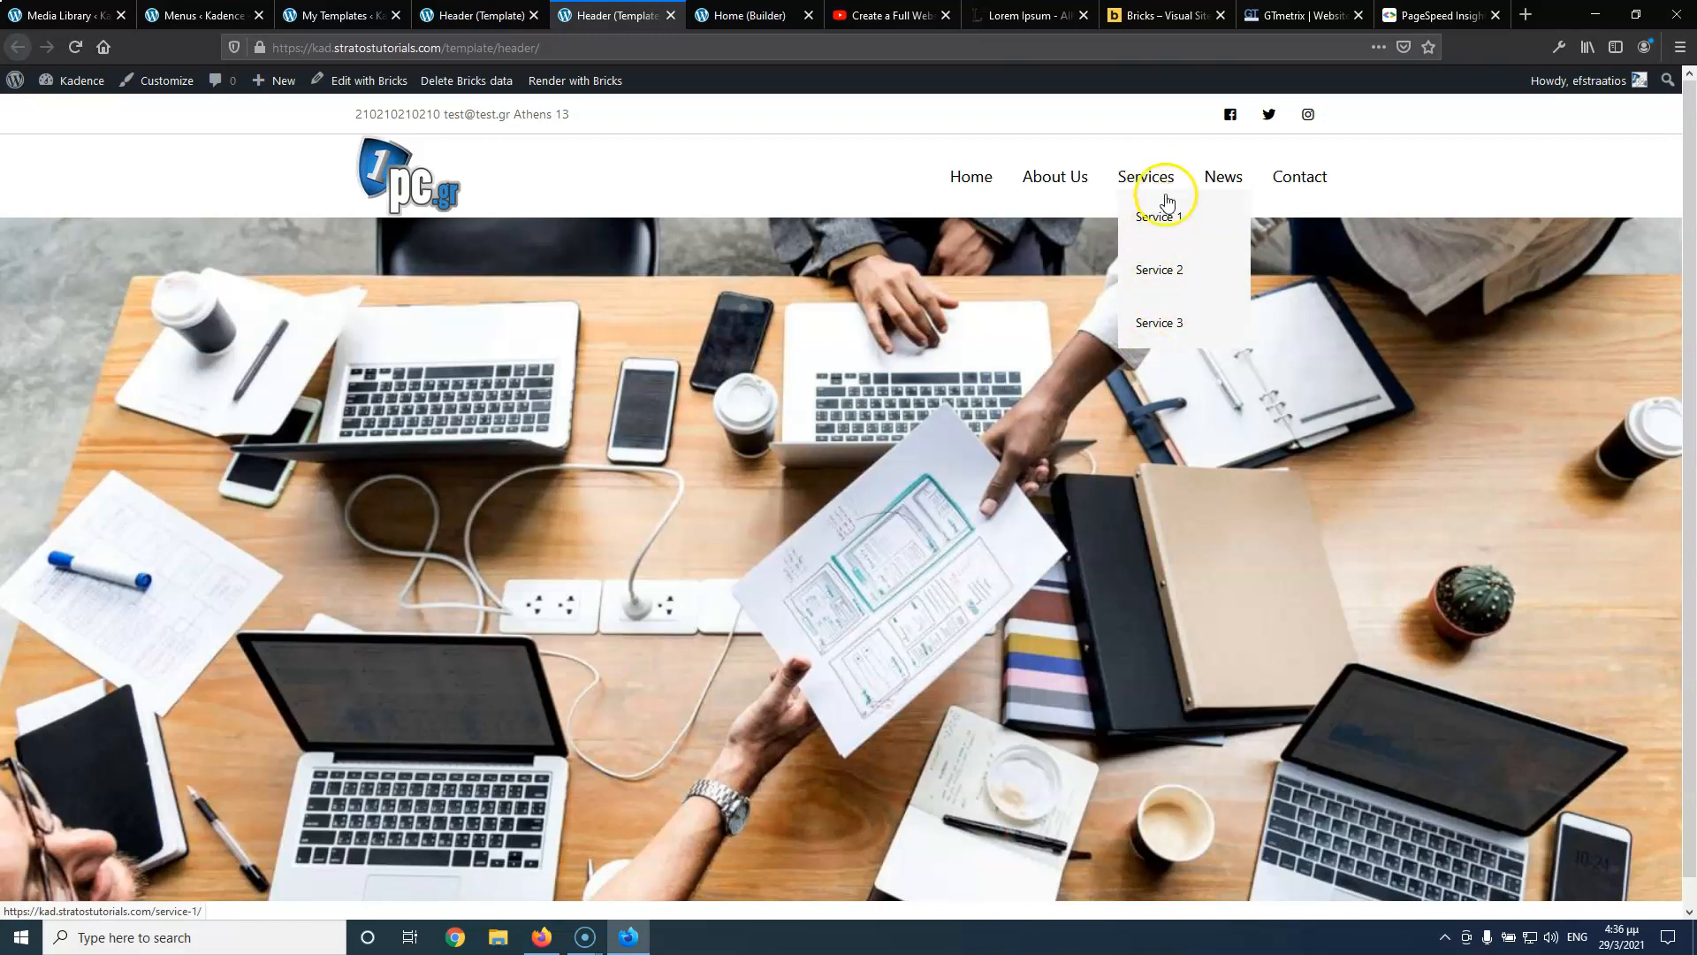
{"action": "left_click", "coordinate": [455, 15]}
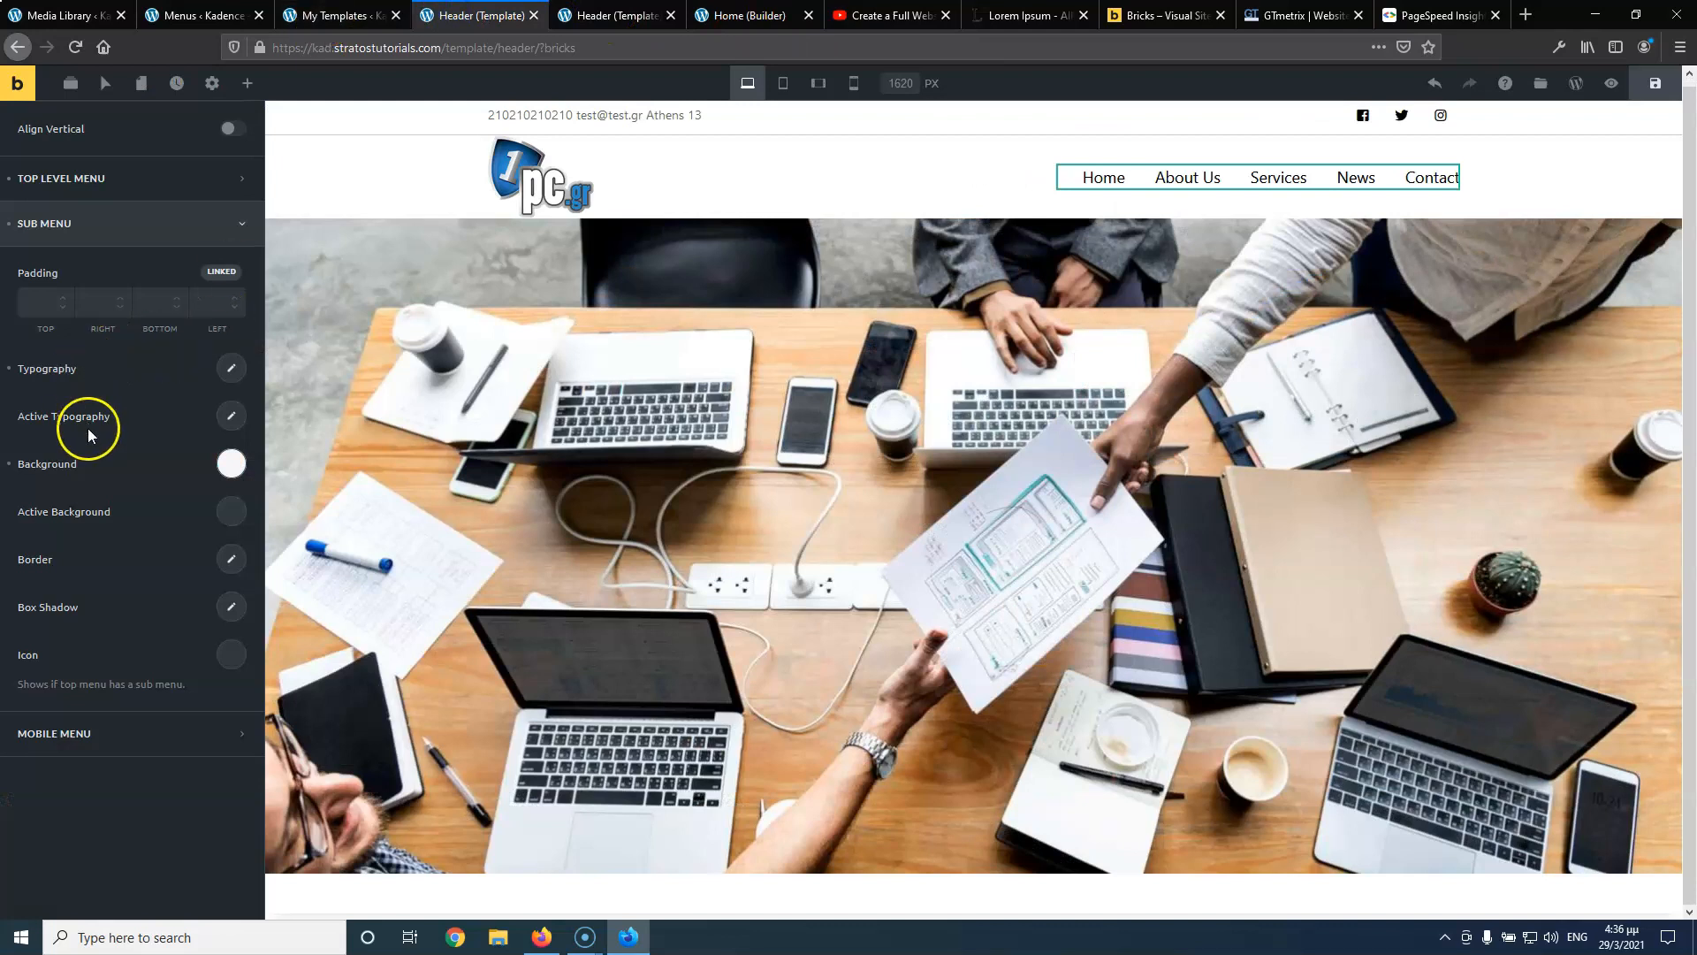
{"action": "scroll", "coordinate": [89, 433], "scroll_direction": "up", "scroll_amount": 2}
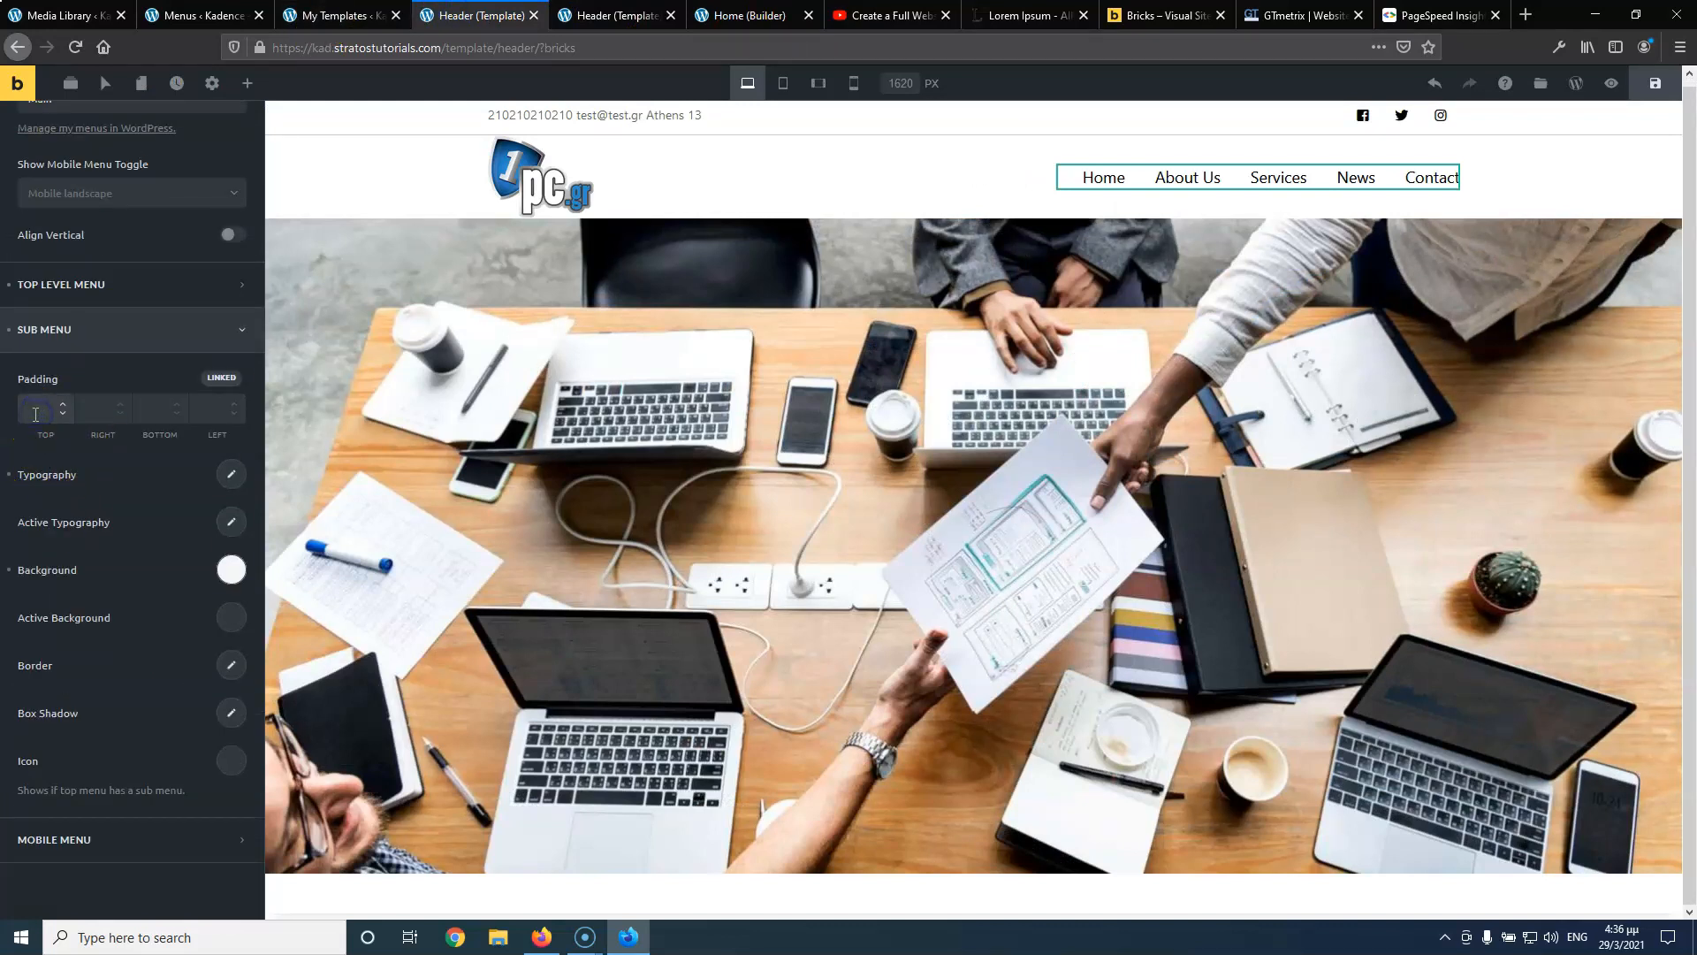
Unlink the four sub menu padding sides and clear the left padding value
{"action": "type", "text": "0"}
{"action": "left_click", "coordinate": [216, 377]}
{"action": "left_click", "coordinate": [99, 409]}
{"action": "left_click", "coordinate": [212, 409]}
{"action": "key", "text": "BackSpace"}
{"action": "key", "text": "BackSpace"}
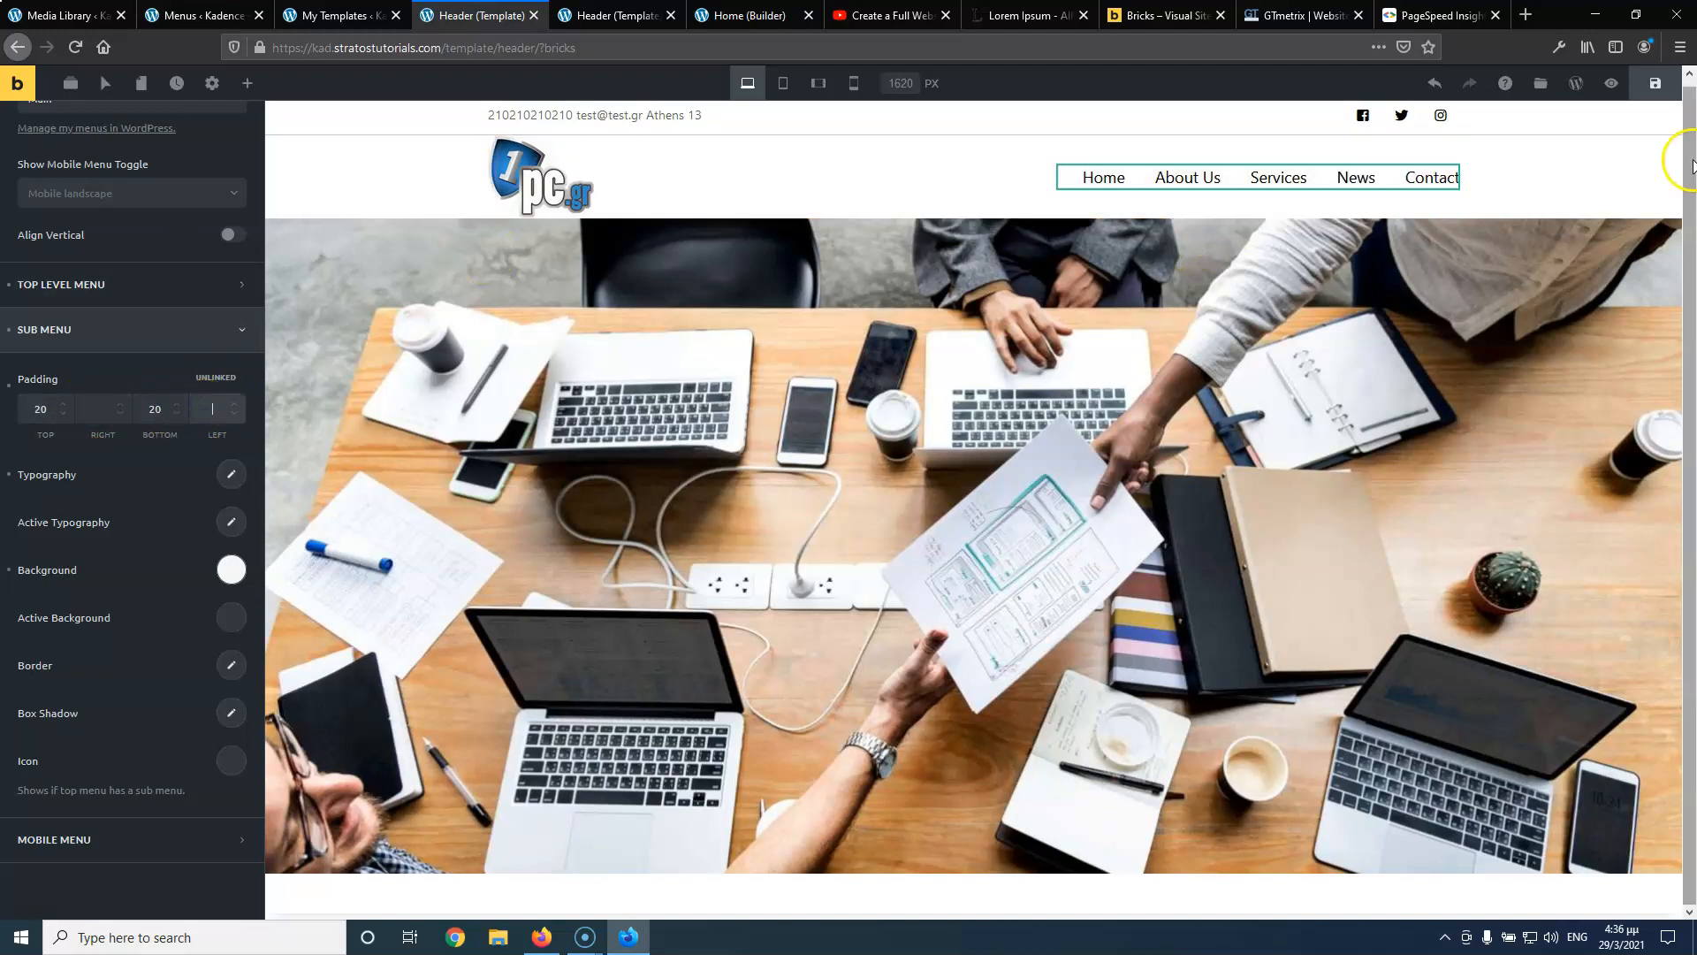
Save the header template and check the Services dropdown on the reloaded live page
{"action": "left_click", "coordinate": [1654, 83]}
{"action": "left_click", "coordinate": [608, 14]}
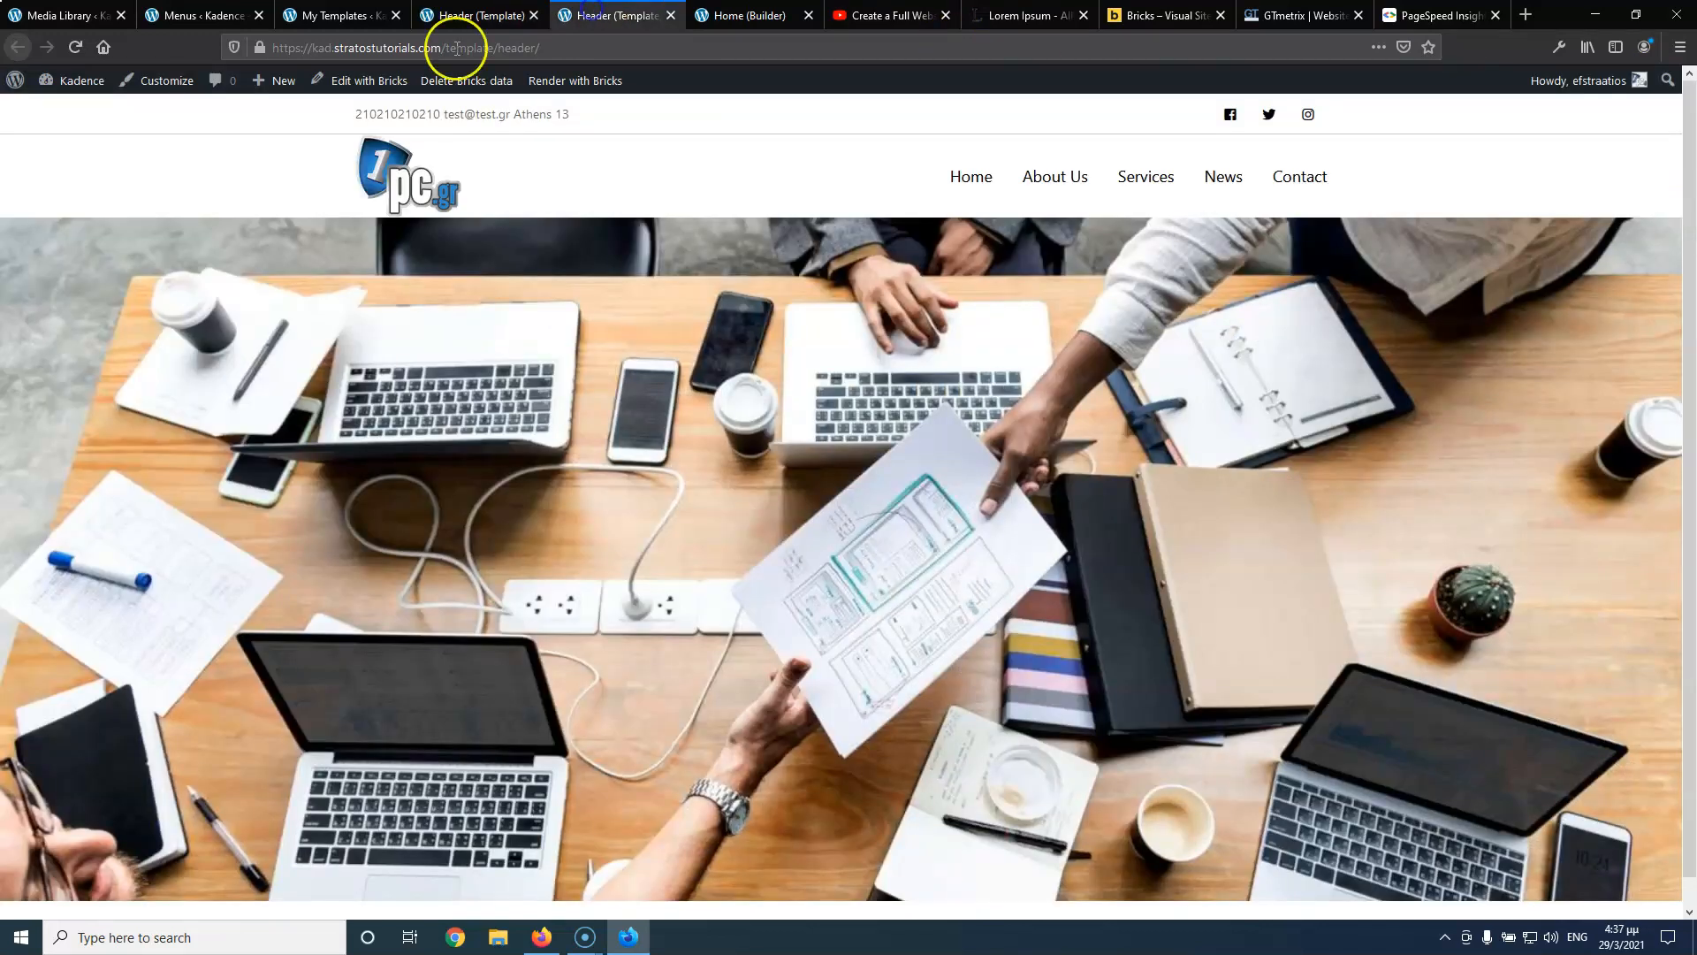
{"action": "left_click", "coordinate": [75, 47]}
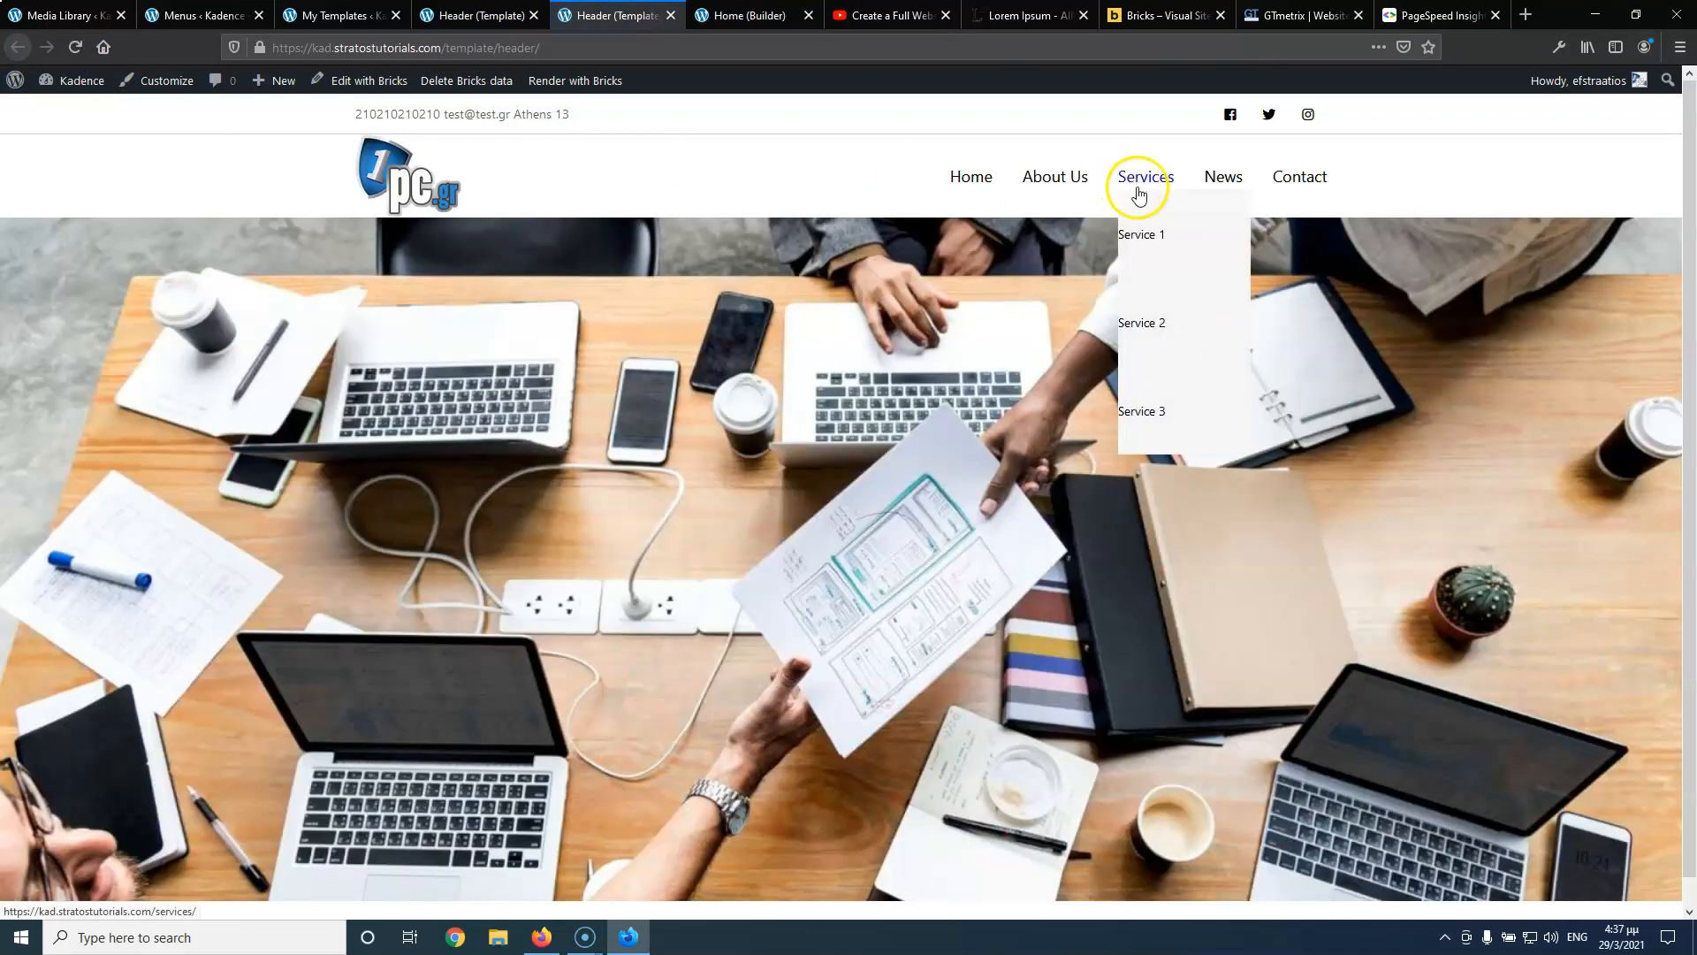
{"action": "left_click", "coordinate": [484, 16]}
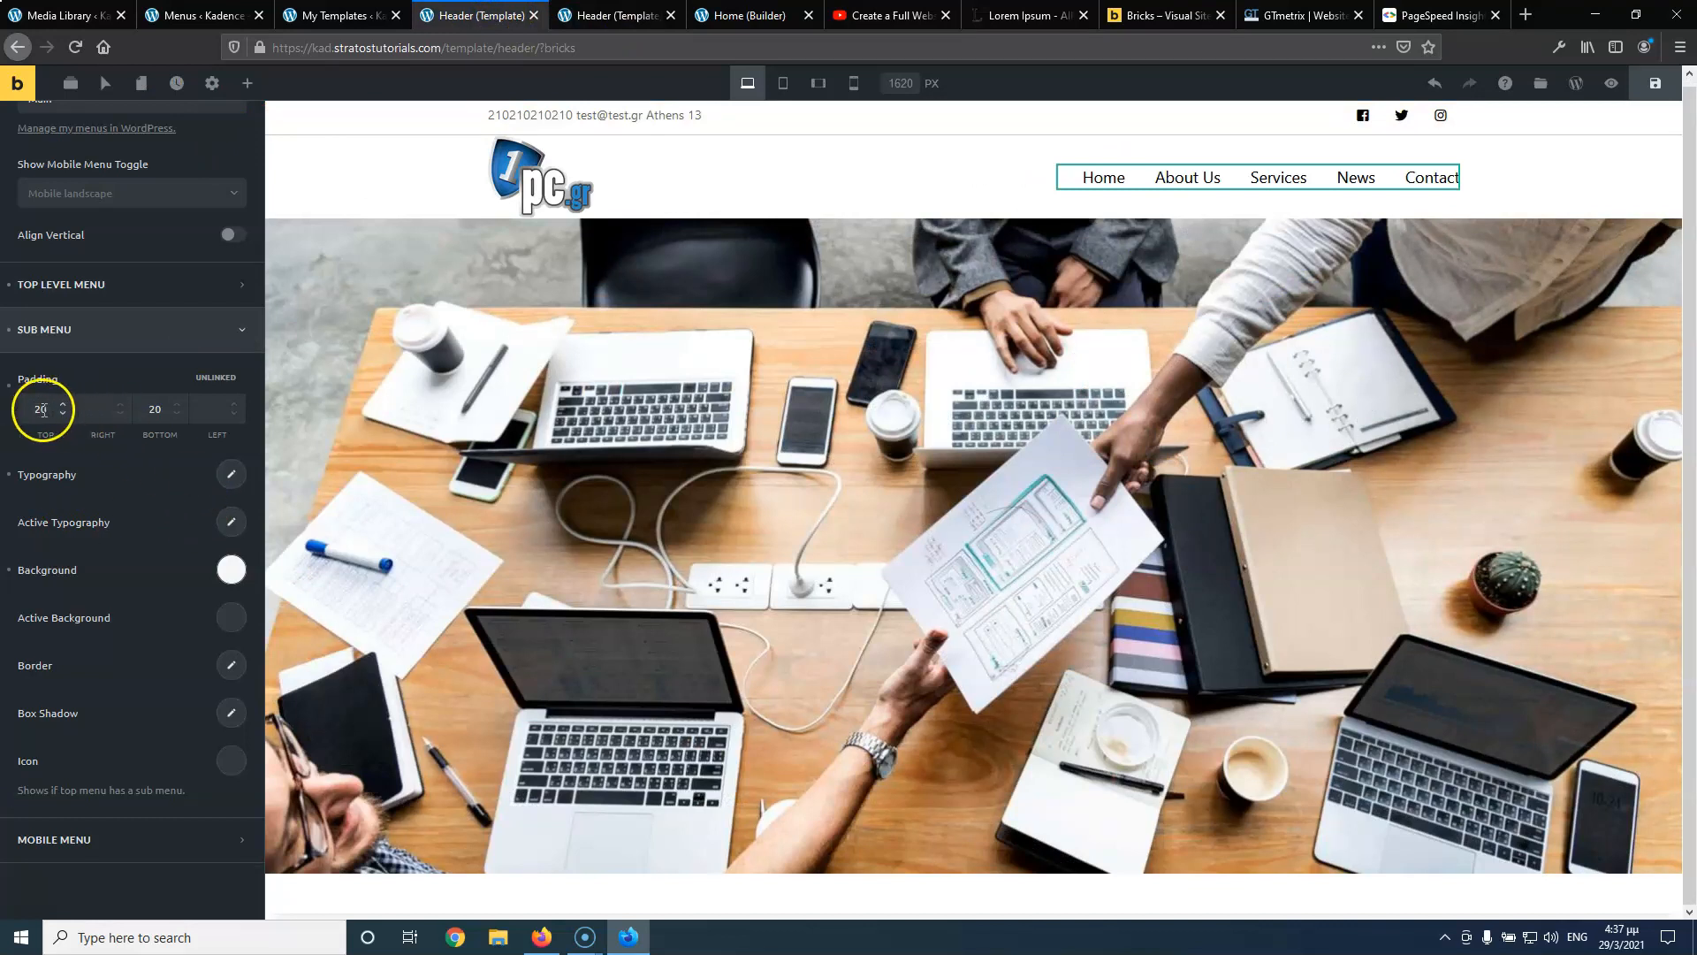
Restore the accidentally deleted Nav Menu with Undo
{"action": "key", "text": "Delete"}
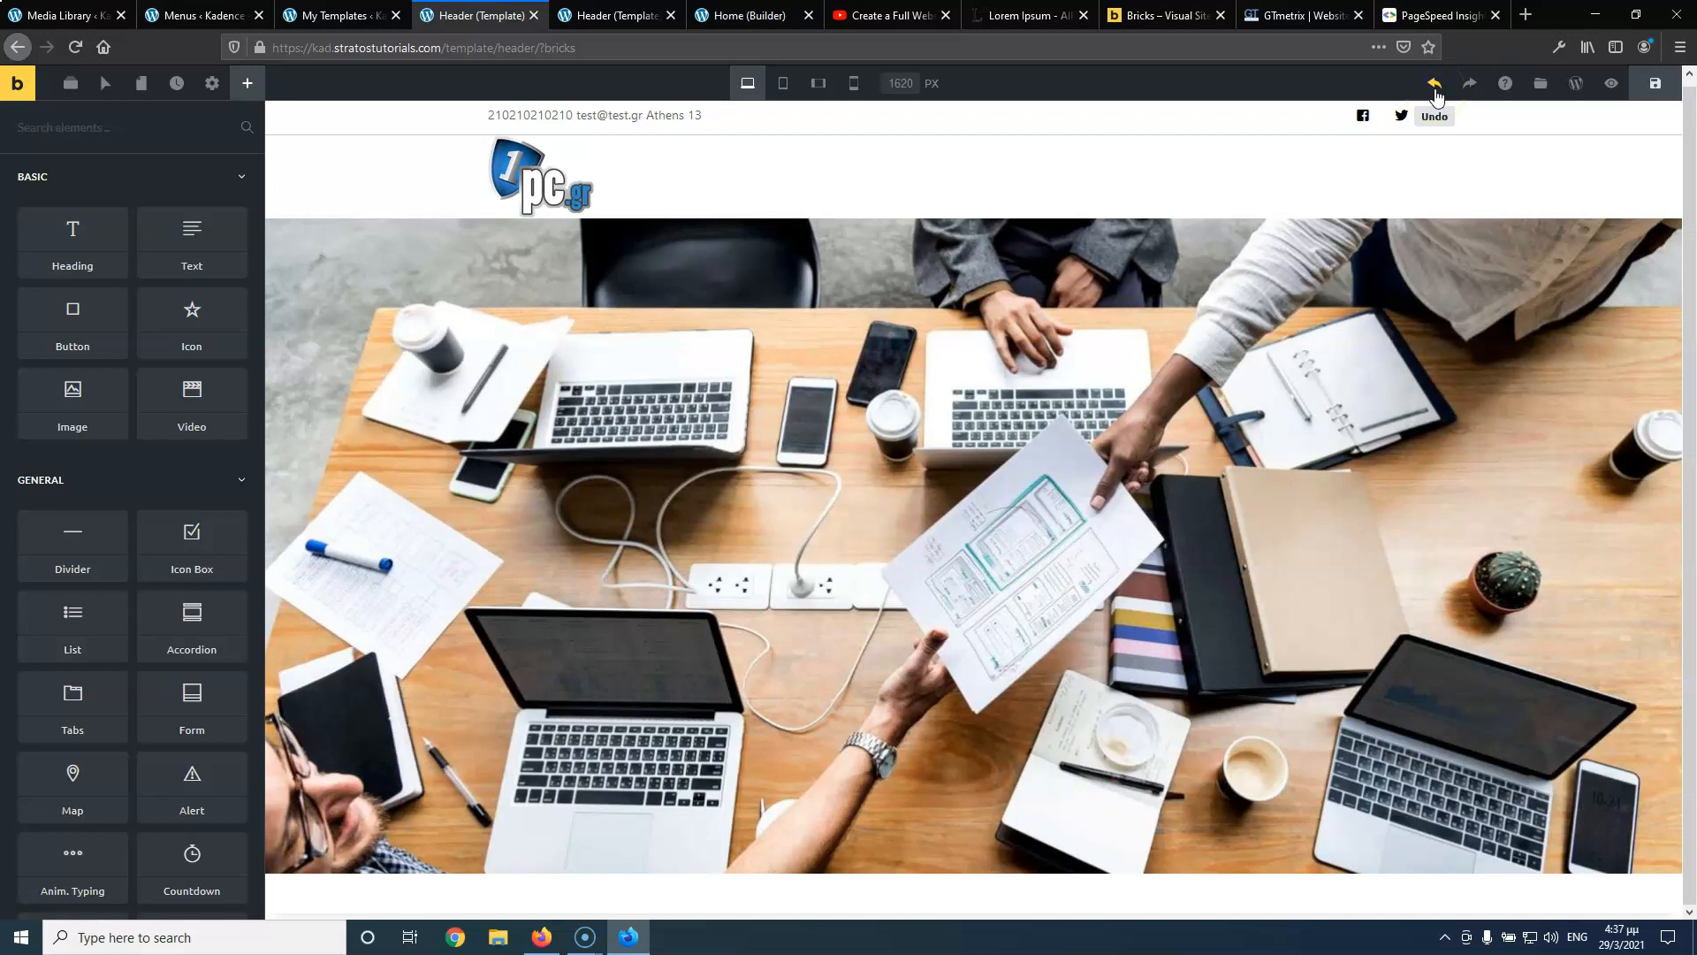
{"action": "left_click", "coordinate": [1433, 85]}
{"action": "left_click", "coordinate": [1436, 85]}
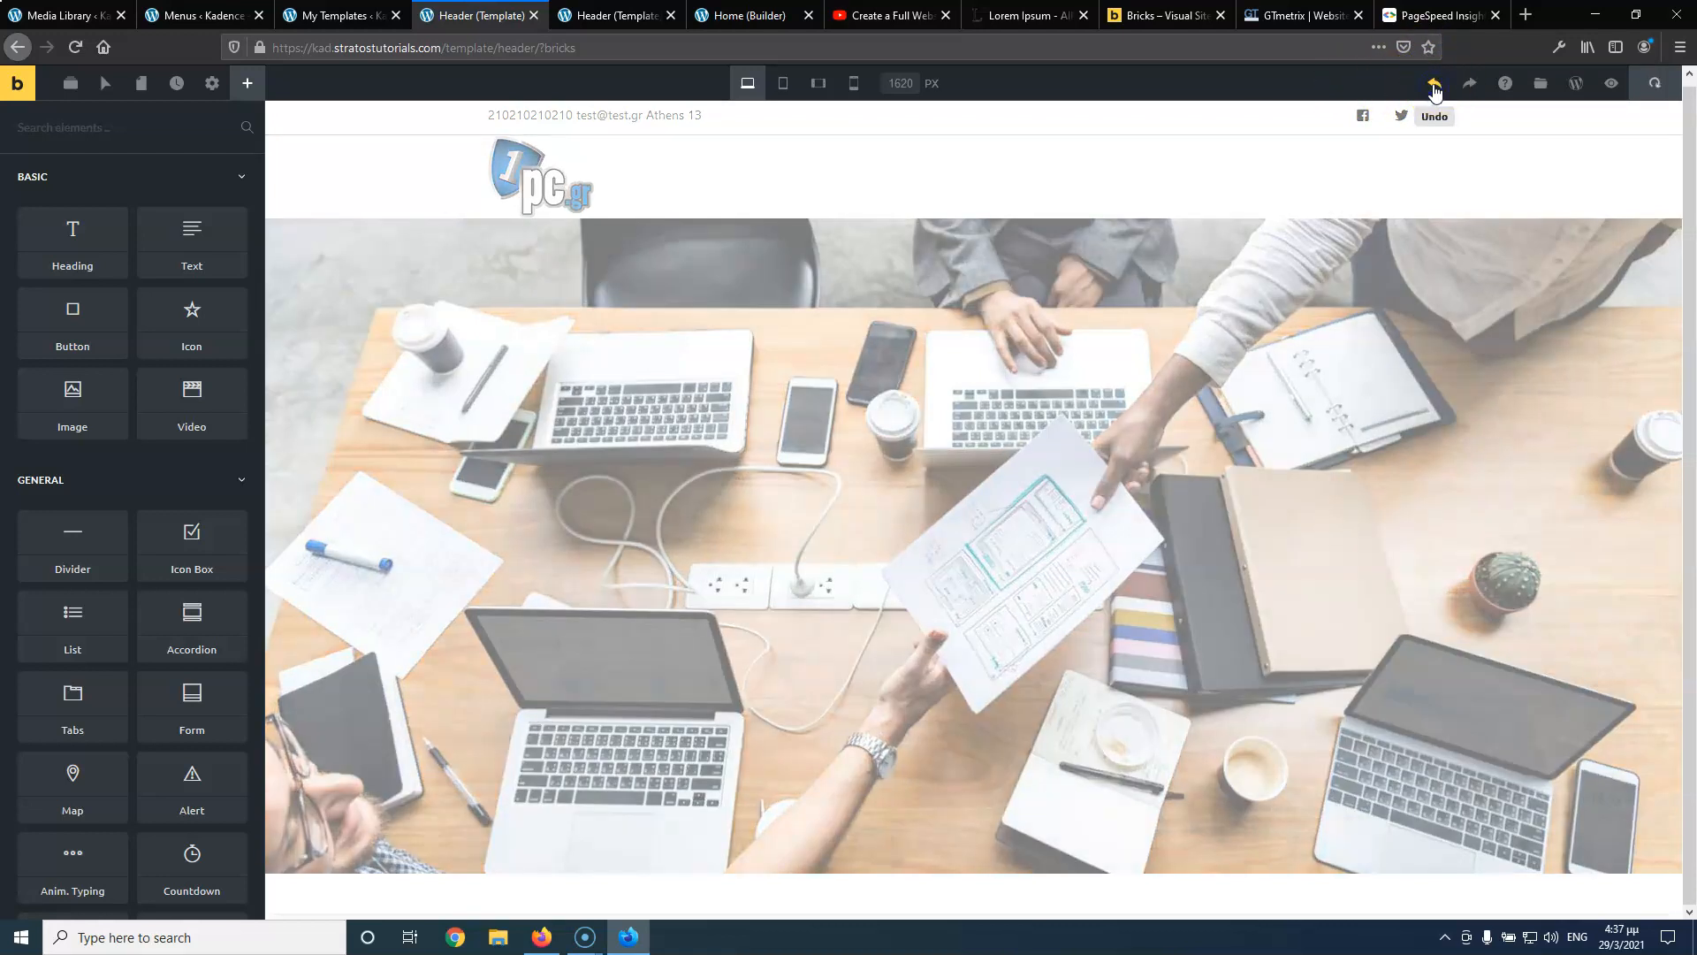
Select the Nav Menu, expand its Top Level Menu settings, and save the header
{"action": "left_click", "coordinate": [1116, 179]}
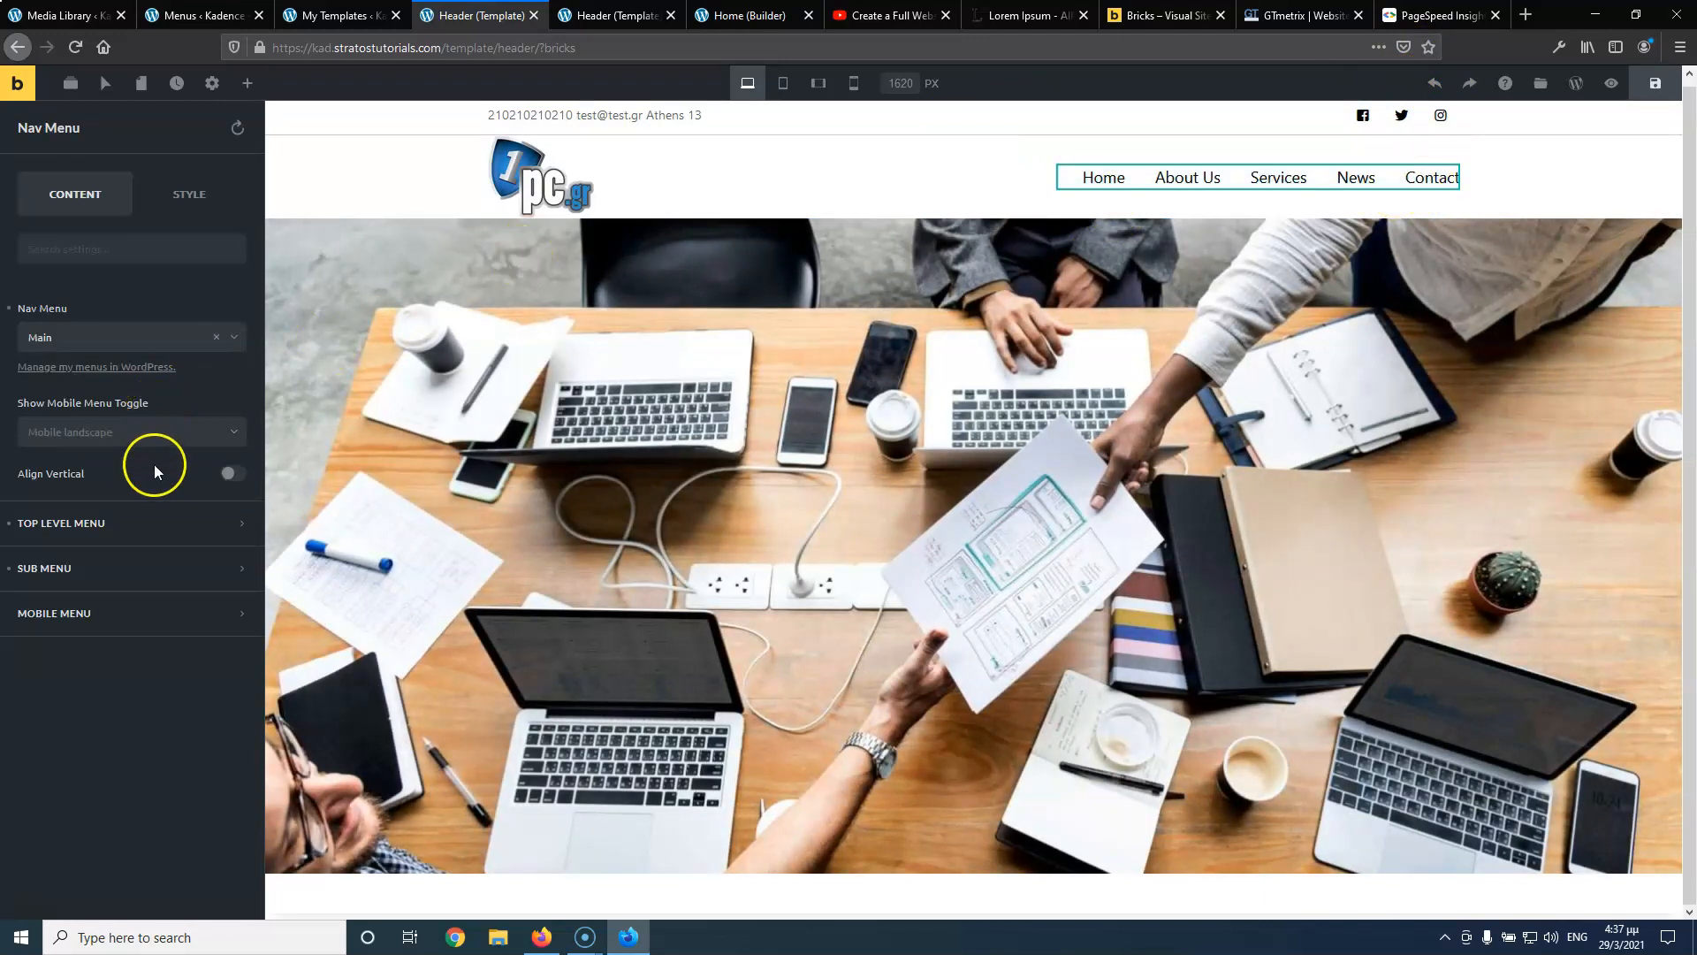
{"action": "left_click", "coordinate": [133, 534]}
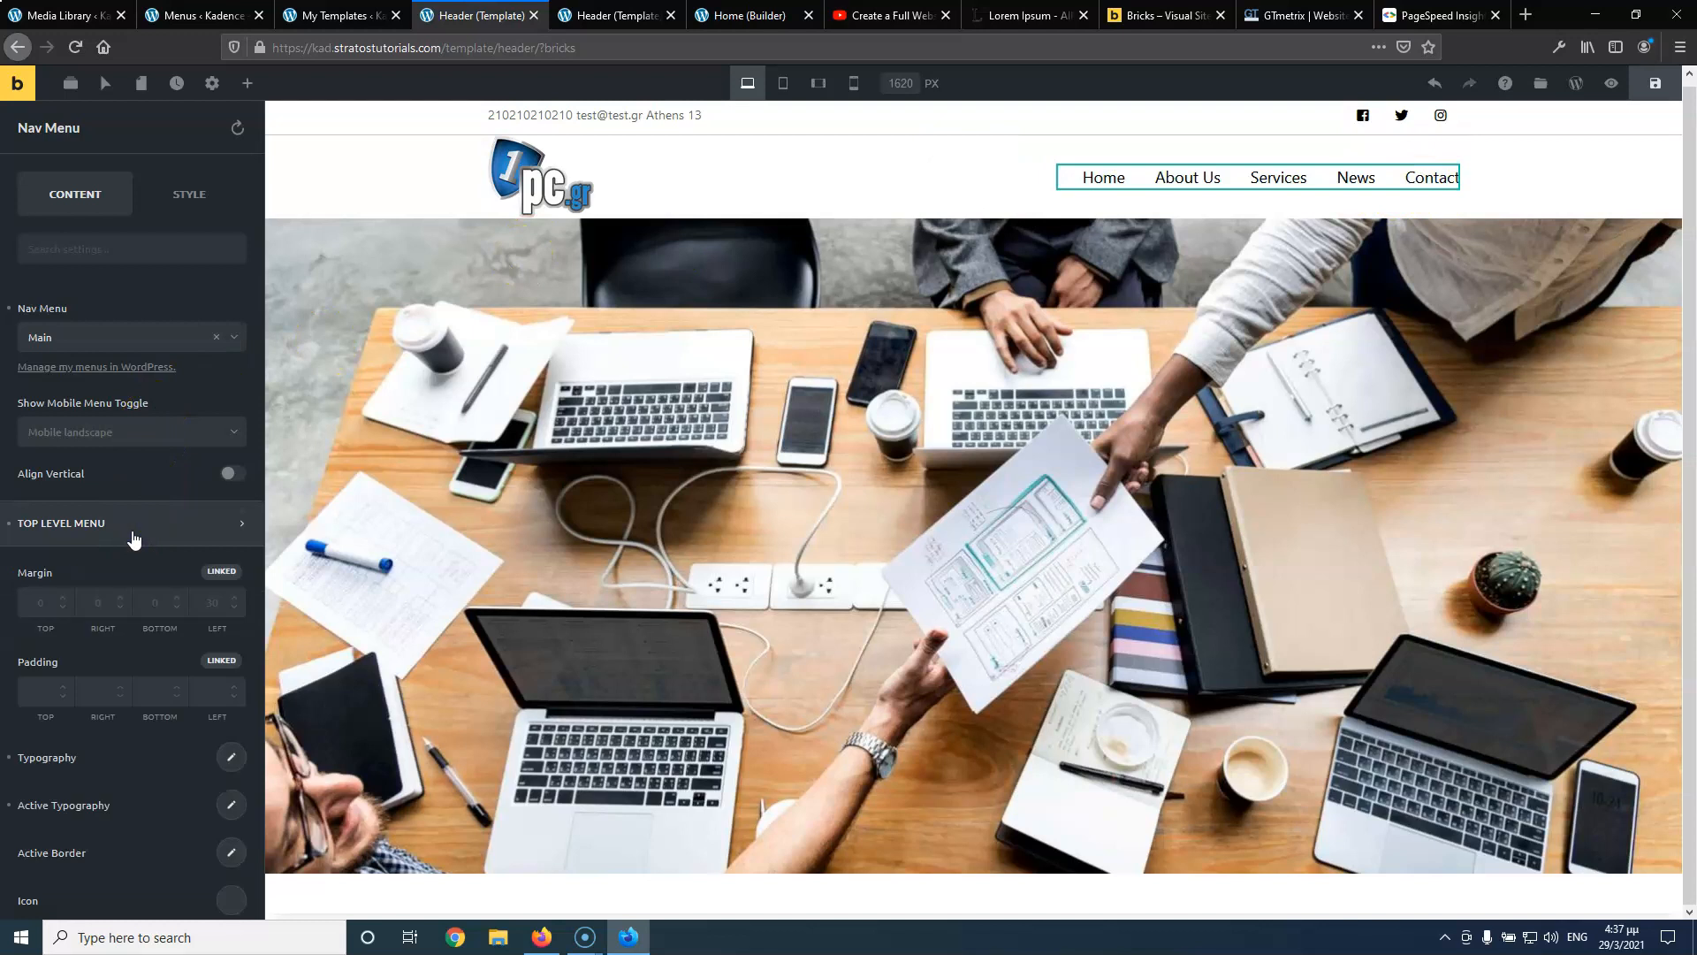
{"action": "scroll", "coordinate": [168, 500], "scroll_direction": "down", "scroll_amount": 3}
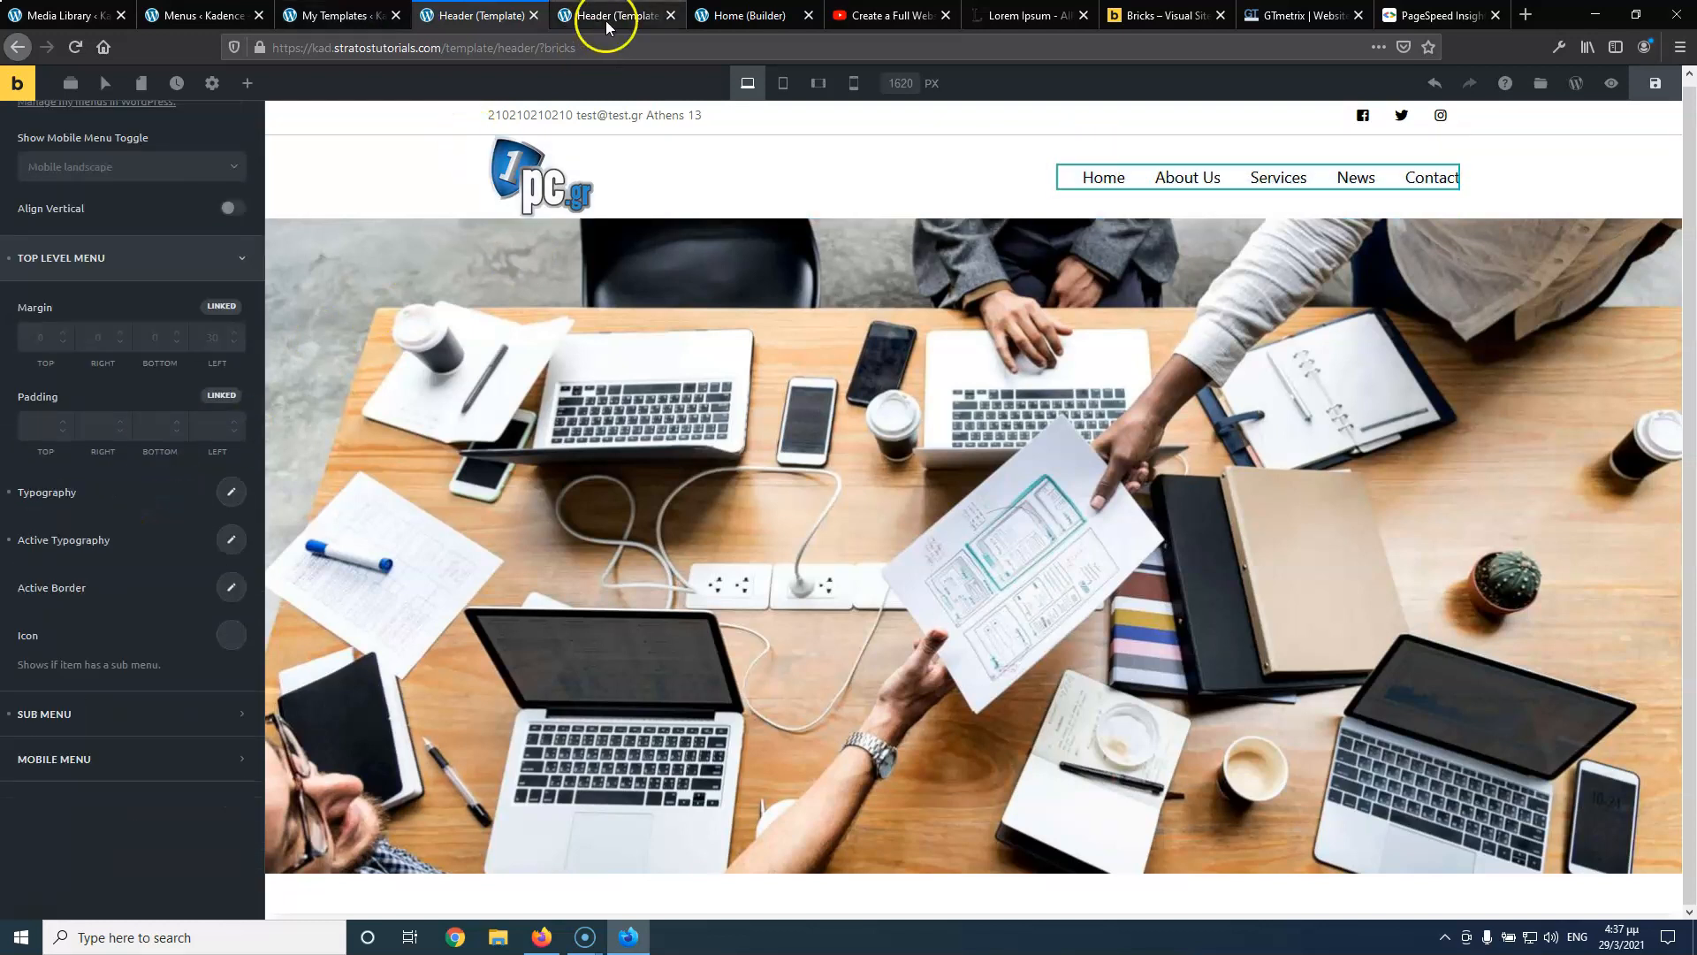
{"action": "left_click", "coordinate": [1656, 83]}
{"action": "left_click", "coordinate": [617, 19]}
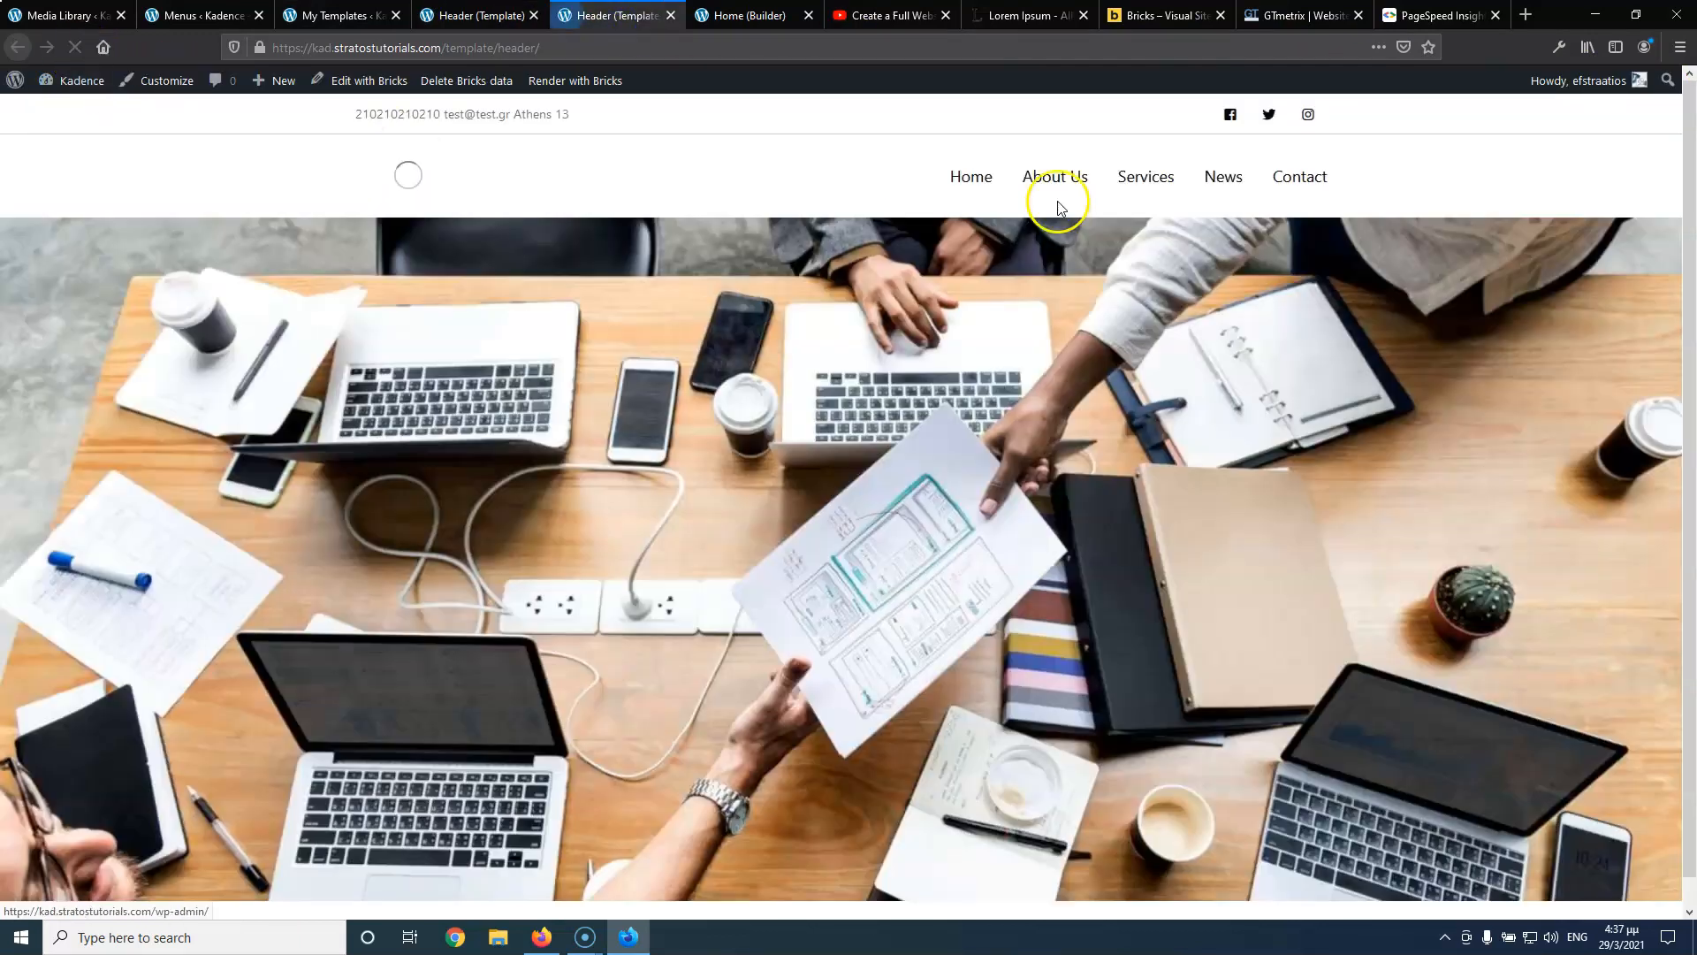
Clear the top and bottom values in the Sub Menu padding fields
{"action": "mouse_move", "coordinate": [1137, 187]}
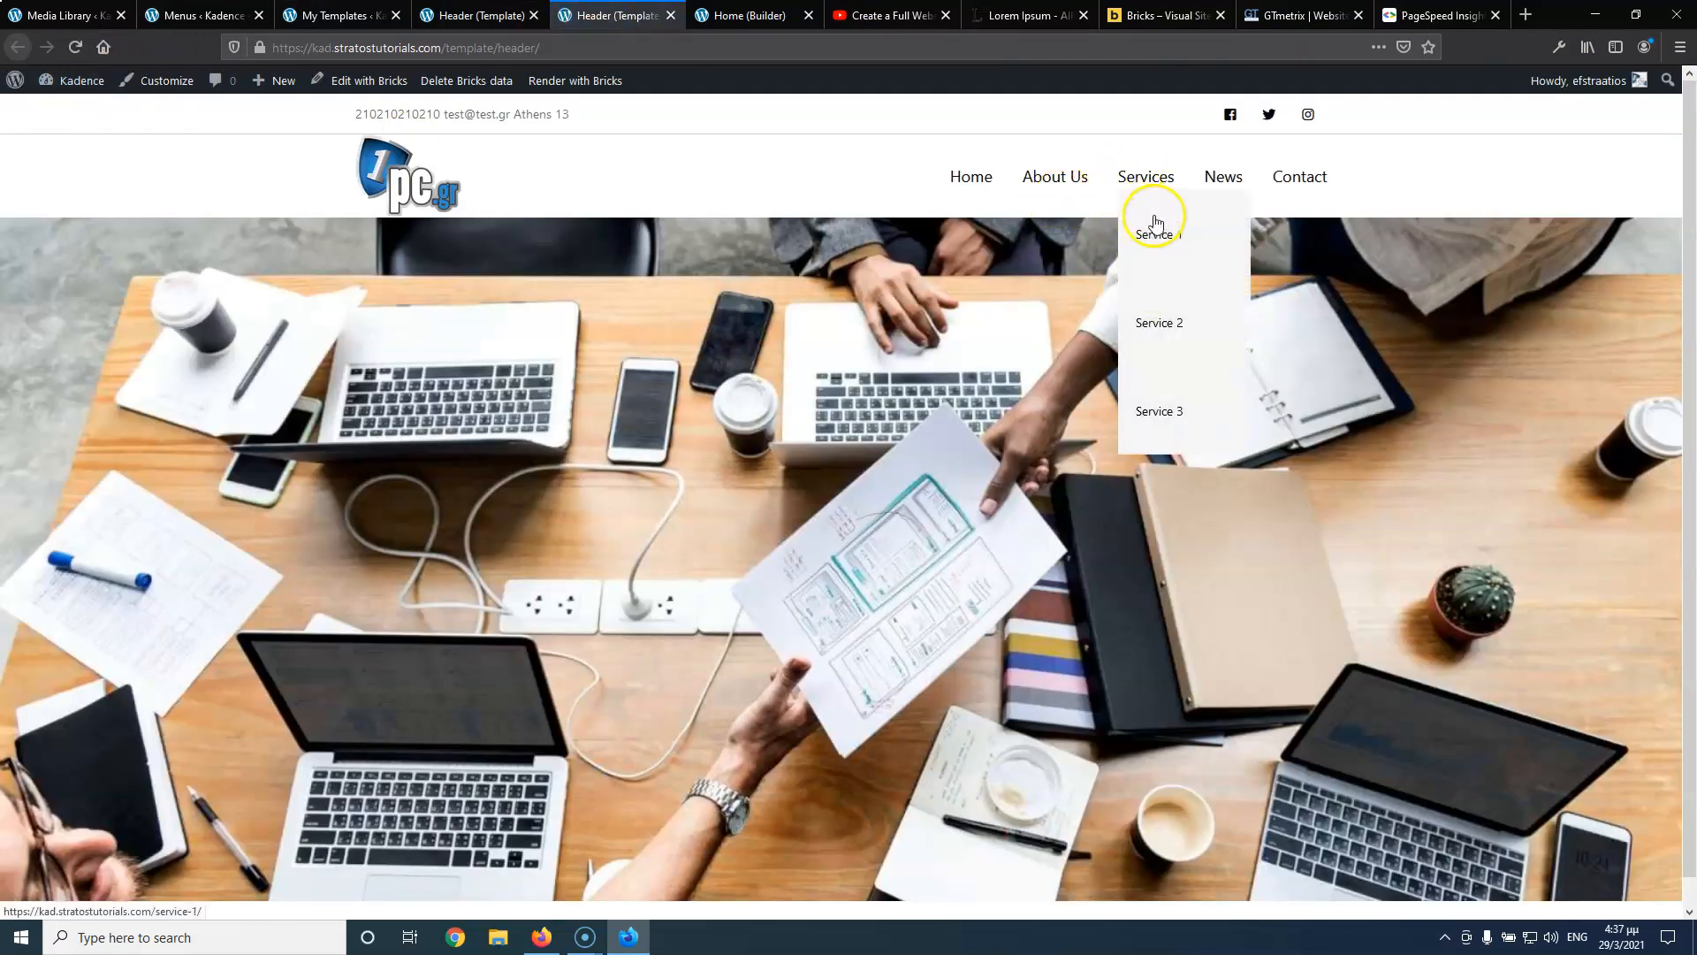
{"action": "left_click", "coordinate": [467, 28]}
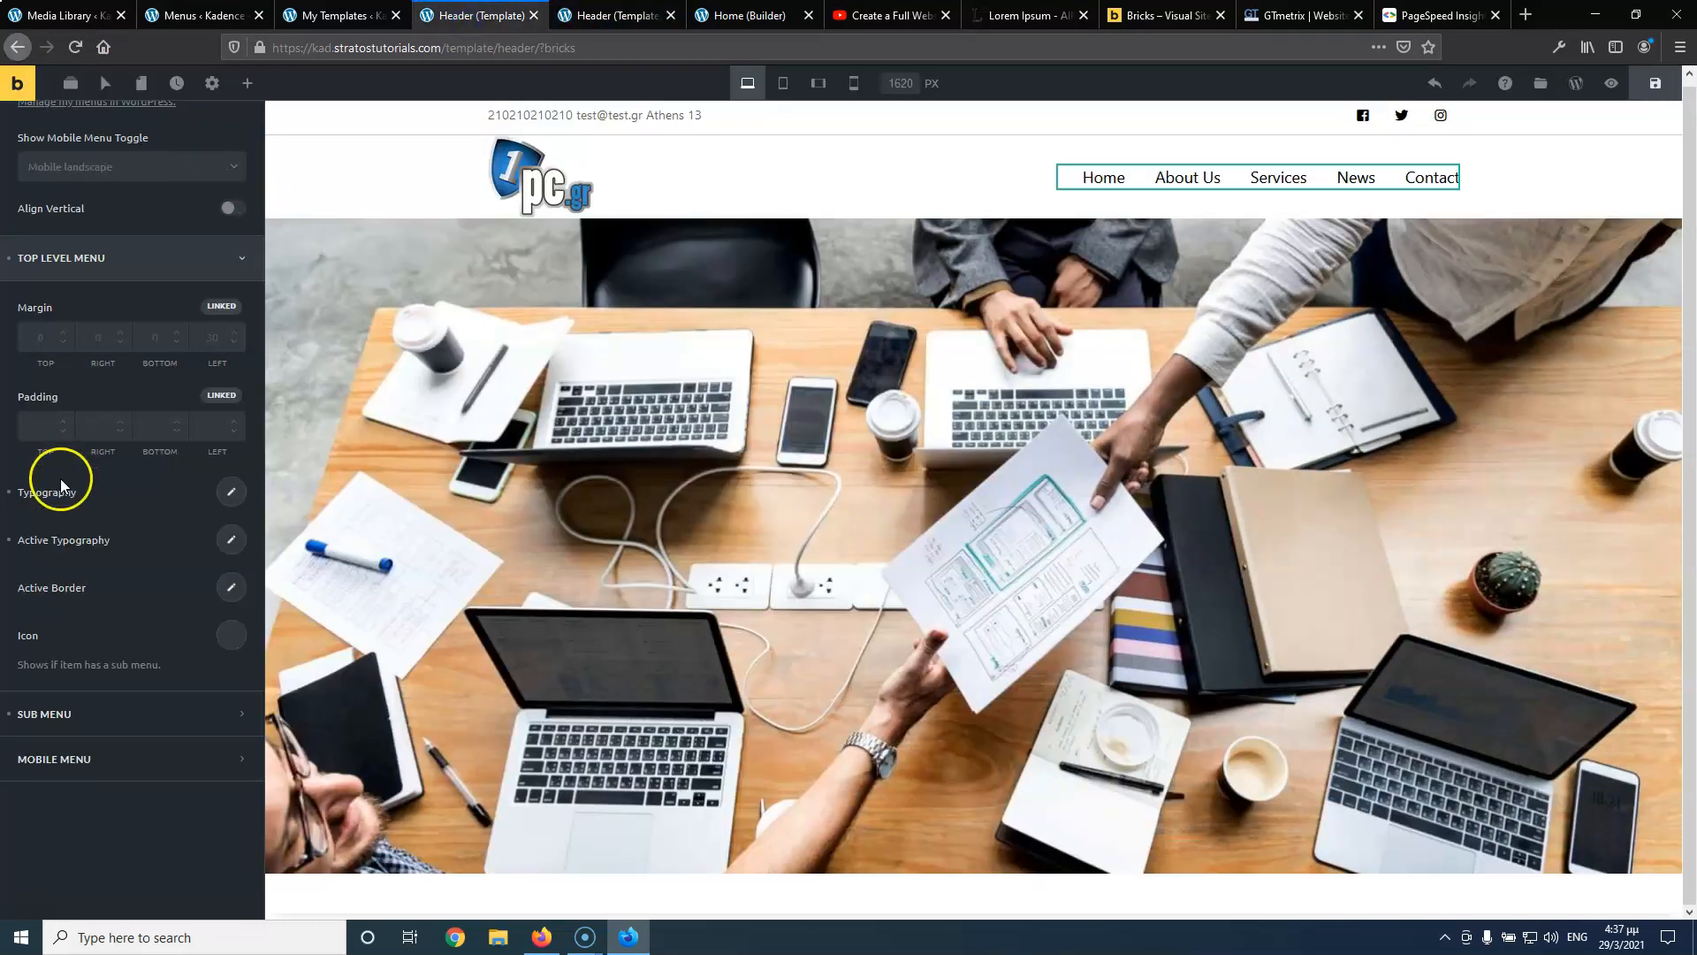
{"action": "left_click", "coordinate": [101, 725]}
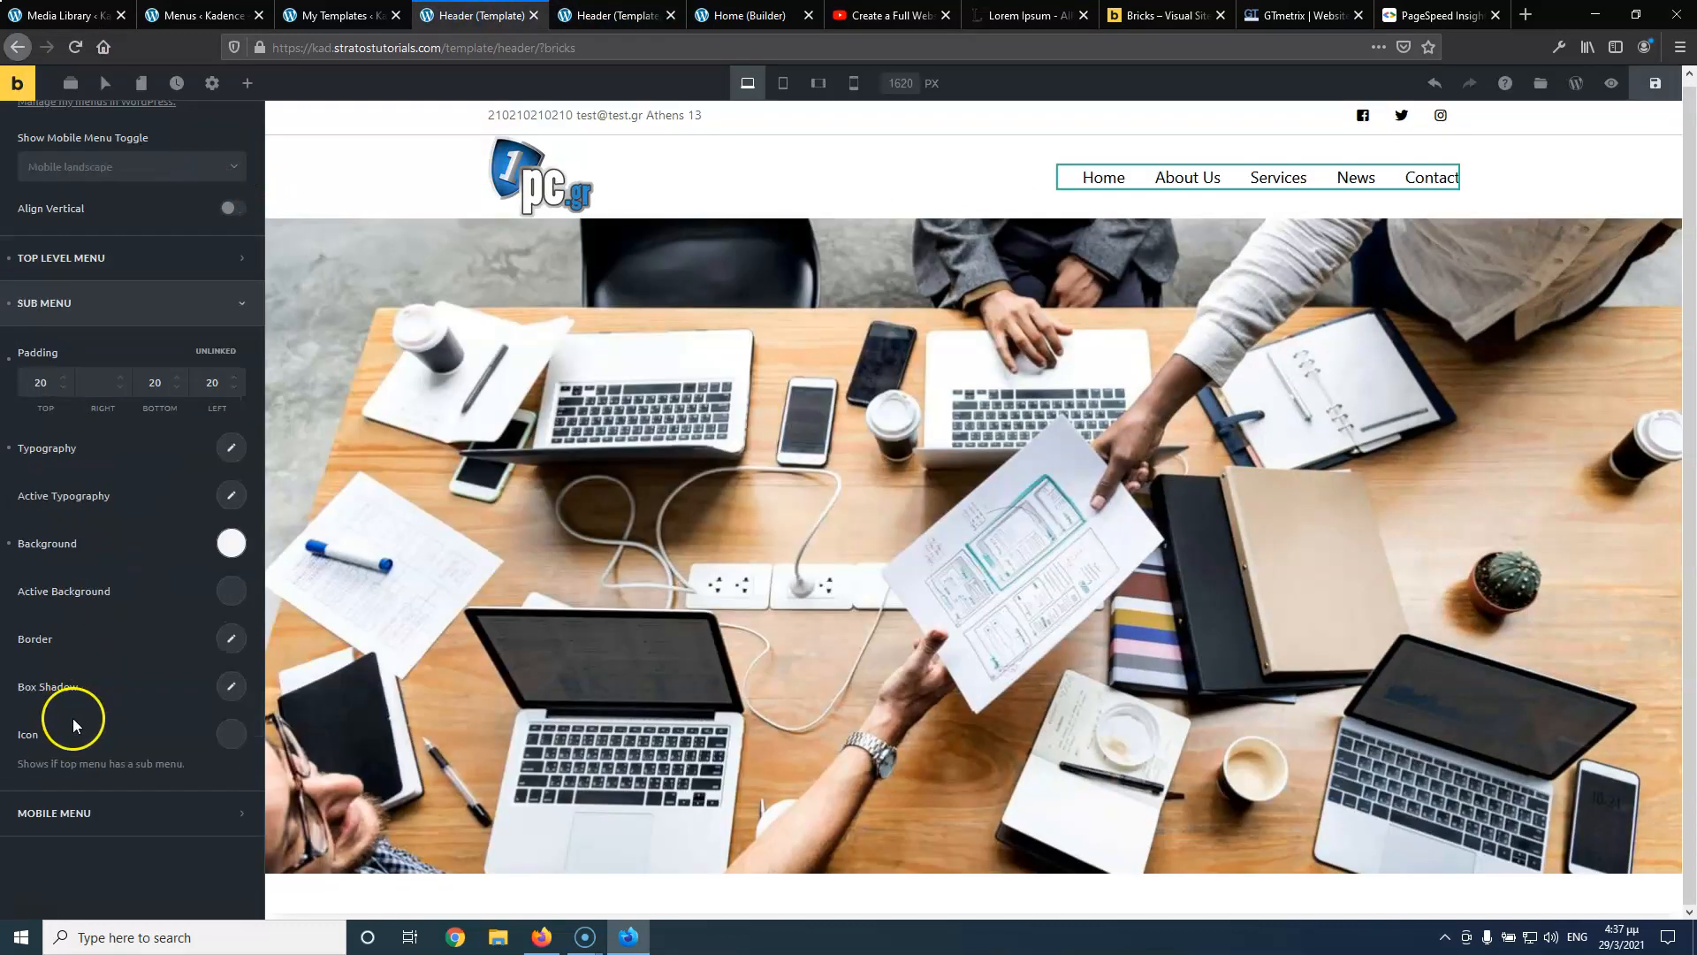
{"action": "double_click", "coordinate": [40, 382]}
{"action": "key", "text": "BackSpace"}
{"action": "double_click", "coordinate": [144, 383]}
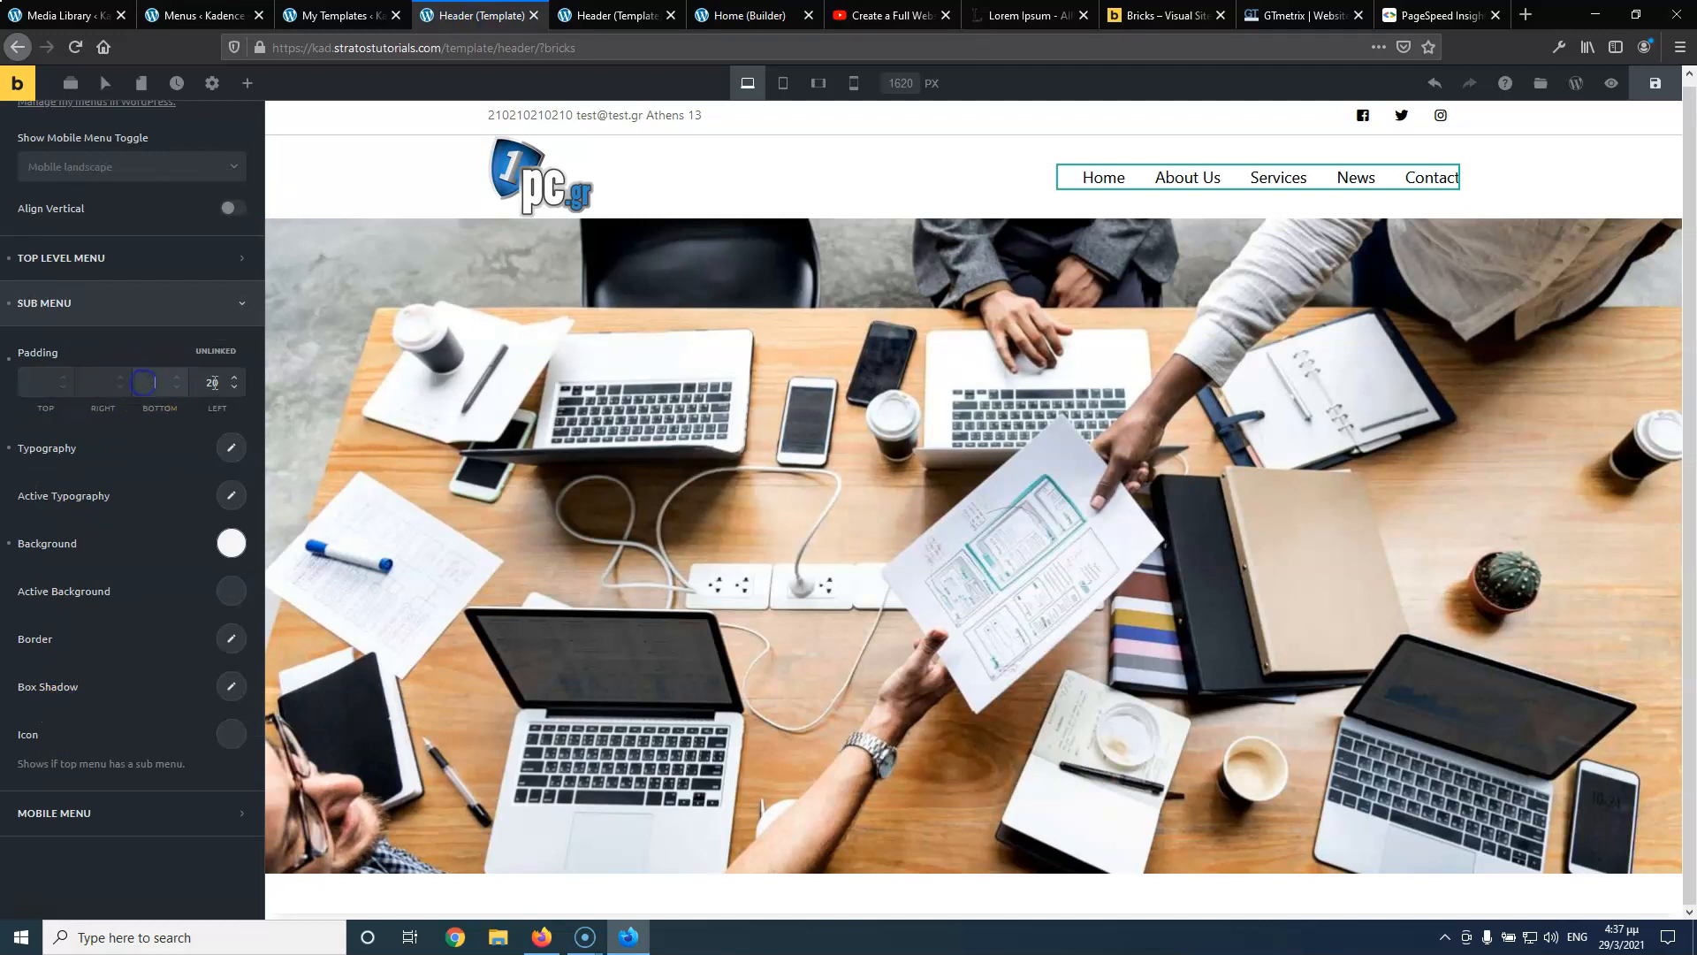
{"action": "key", "text": "BackSpace"}
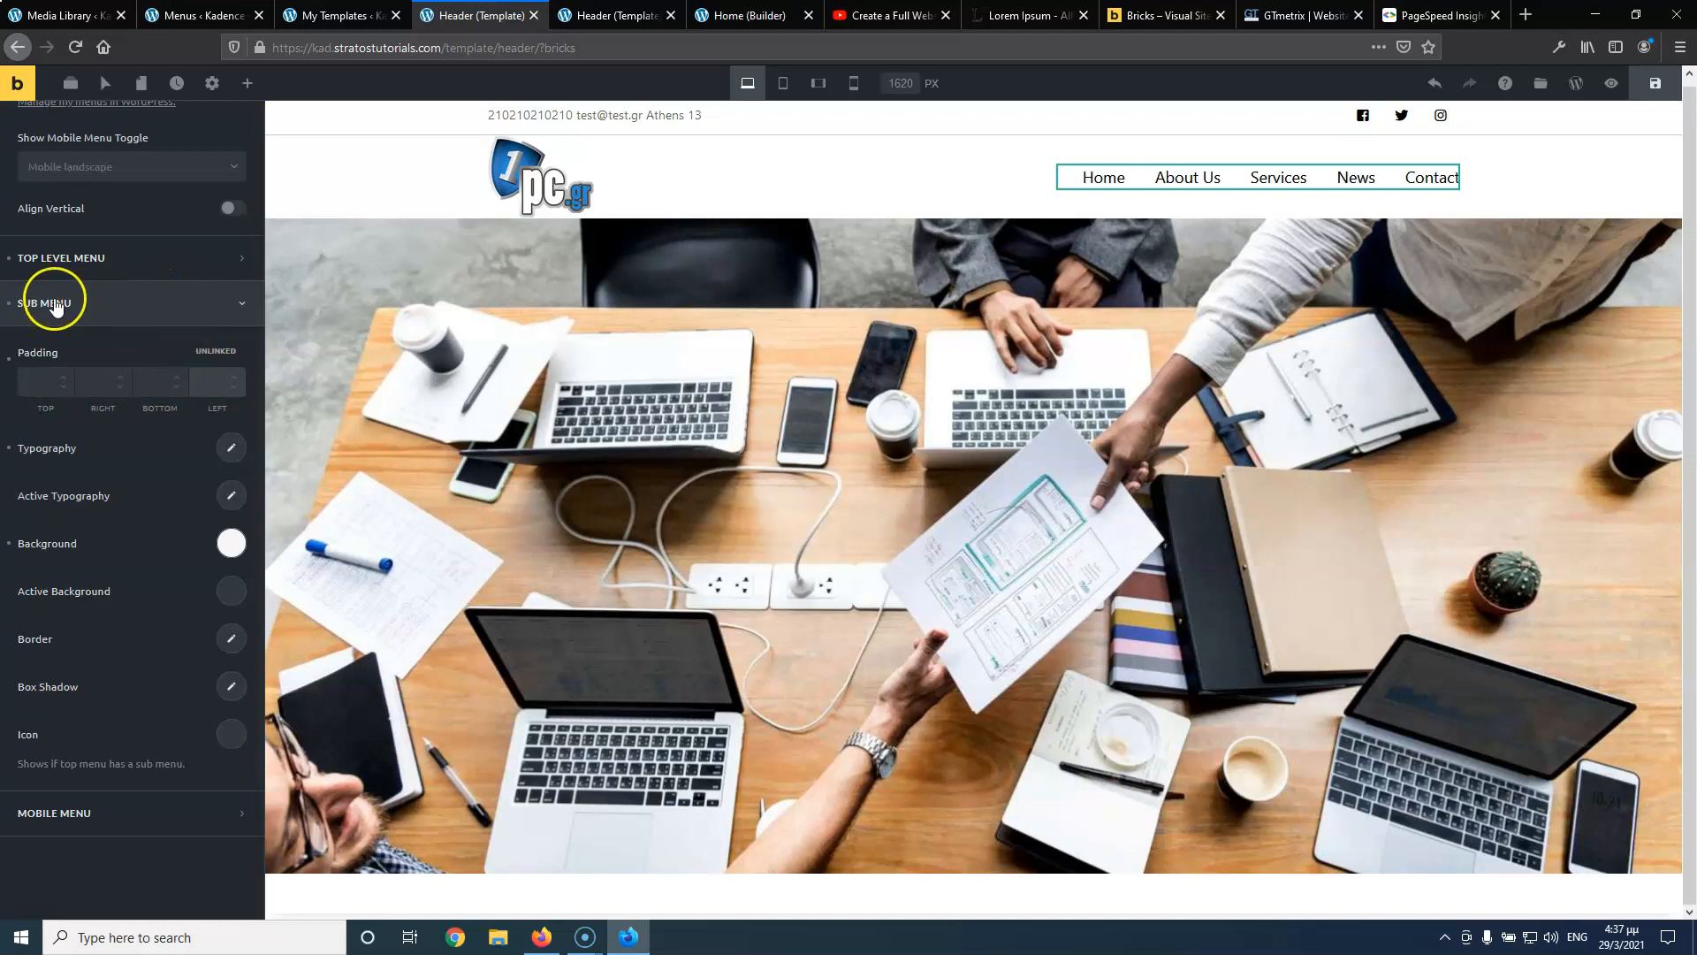
Unlink the Top Level Menu padding and set top and bottom to 20
{"action": "left_click", "coordinate": [44, 258]}
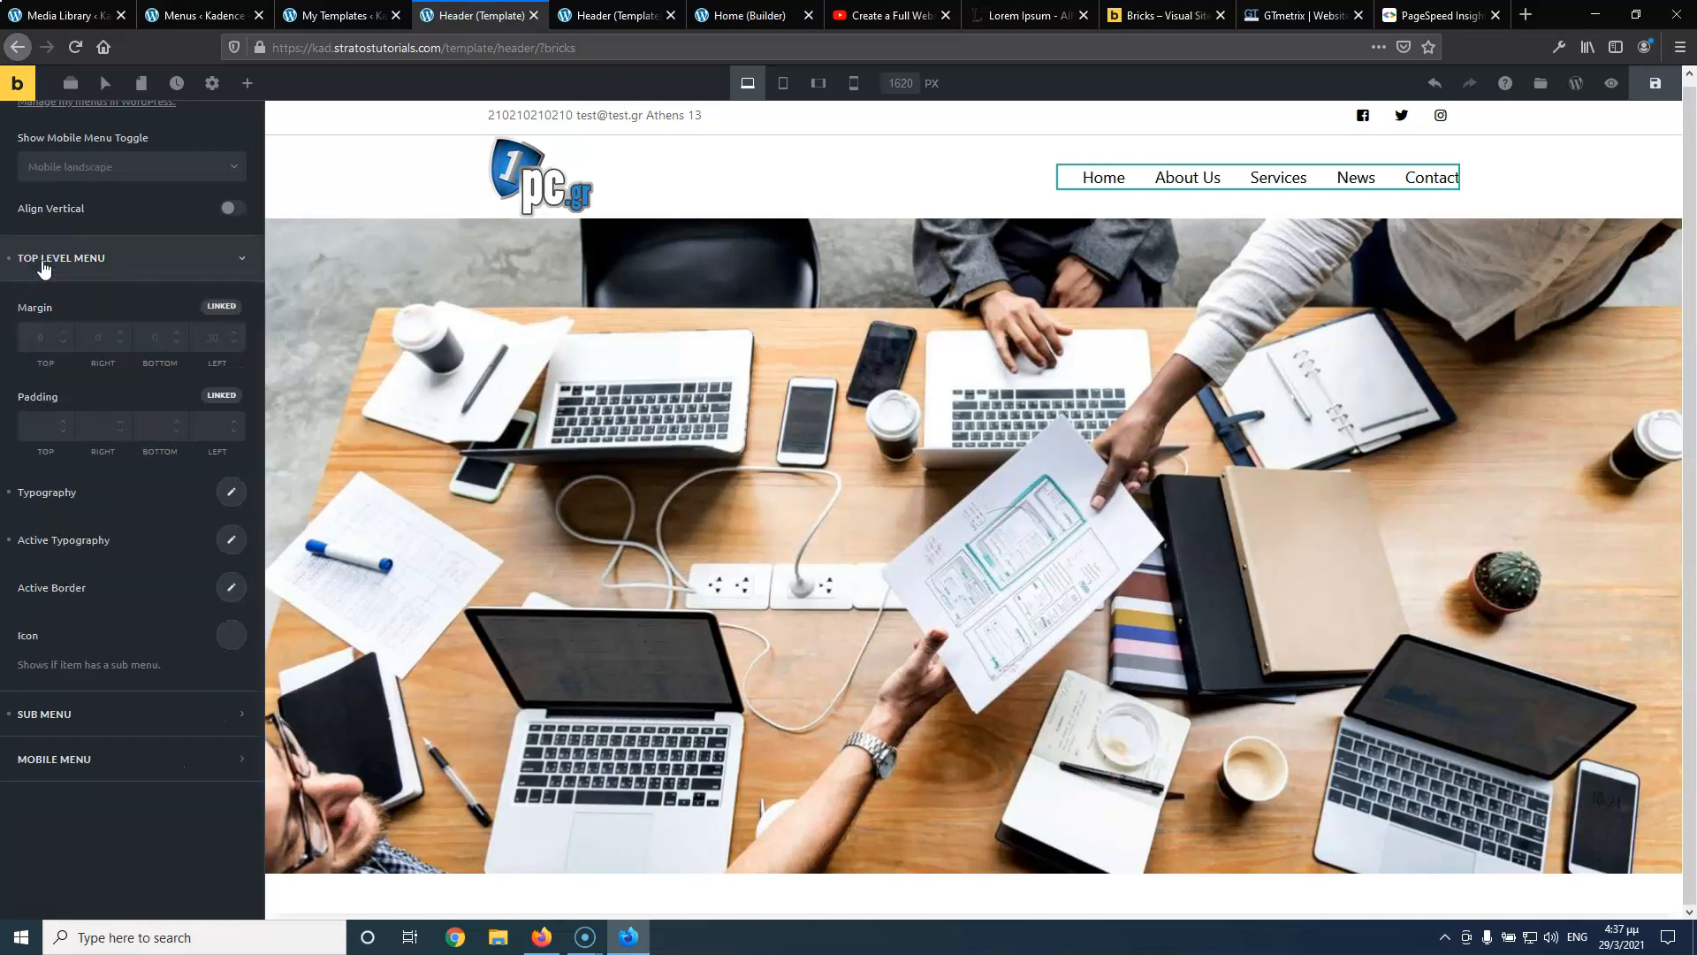
{"action": "left_click", "coordinate": [221, 395]}
{"action": "left_click", "coordinate": [41, 428]}
{"action": "type", "text": "20"}
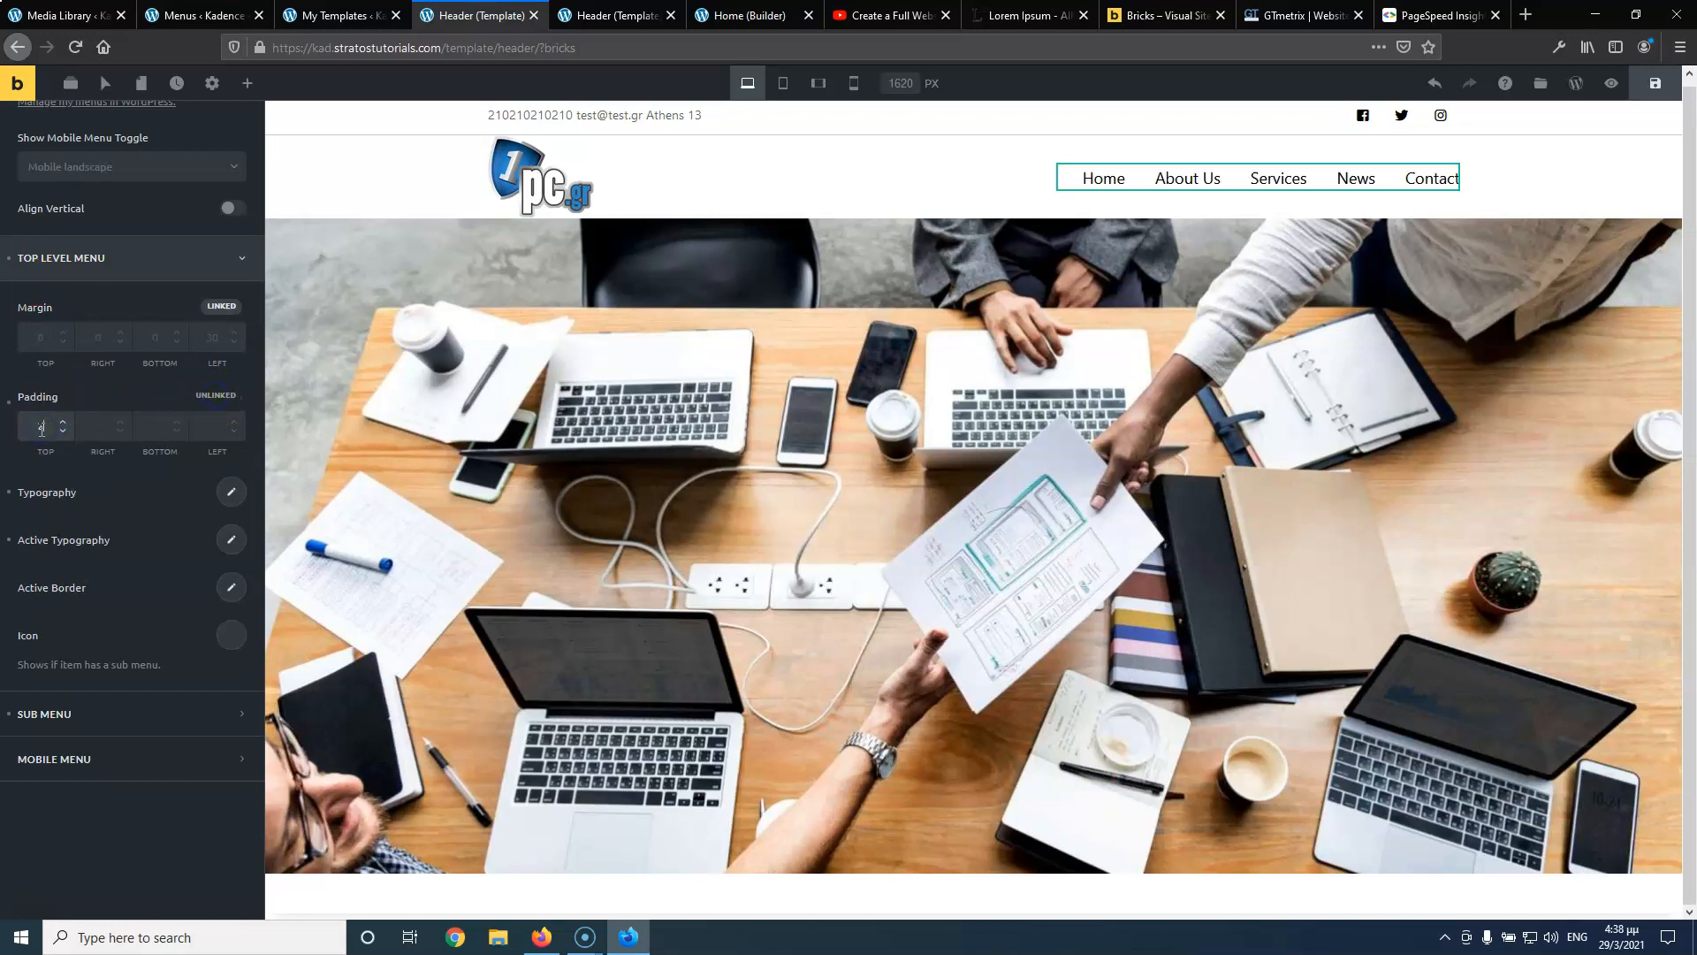
{"action": "left_click", "coordinate": [159, 428]}
{"action": "type", "text": "20"}
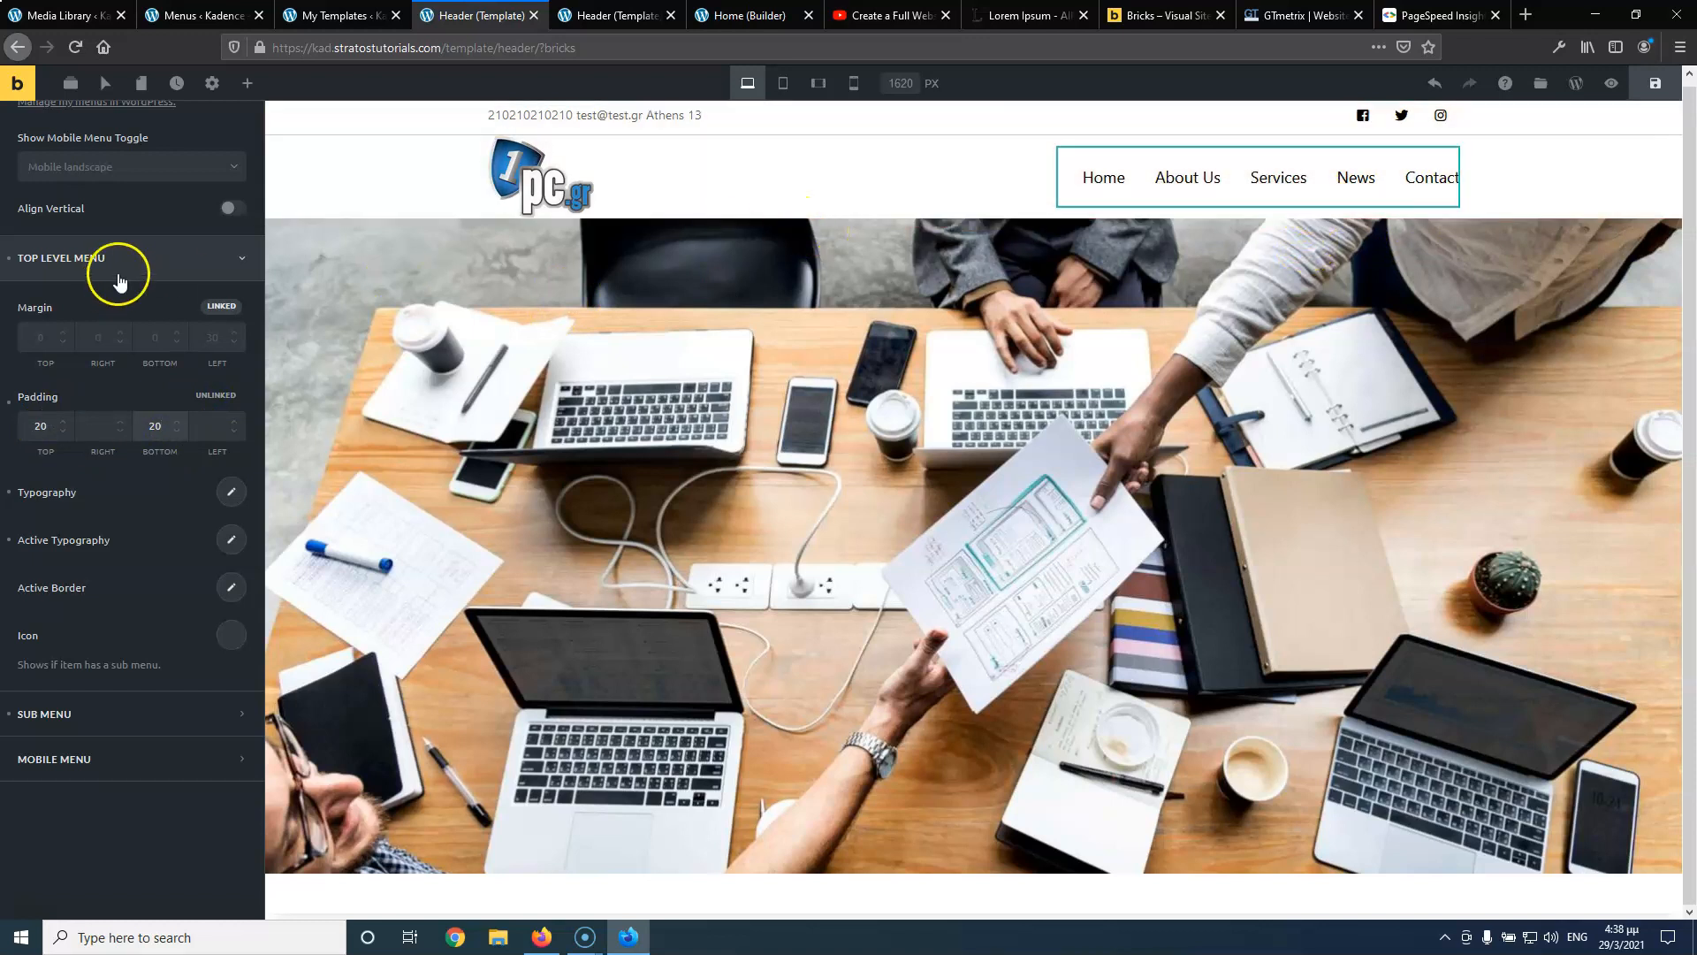
Save the header and check the Services dropdown with Service 1–3 on the live page
{"action": "left_click", "coordinate": [1655, 83]}
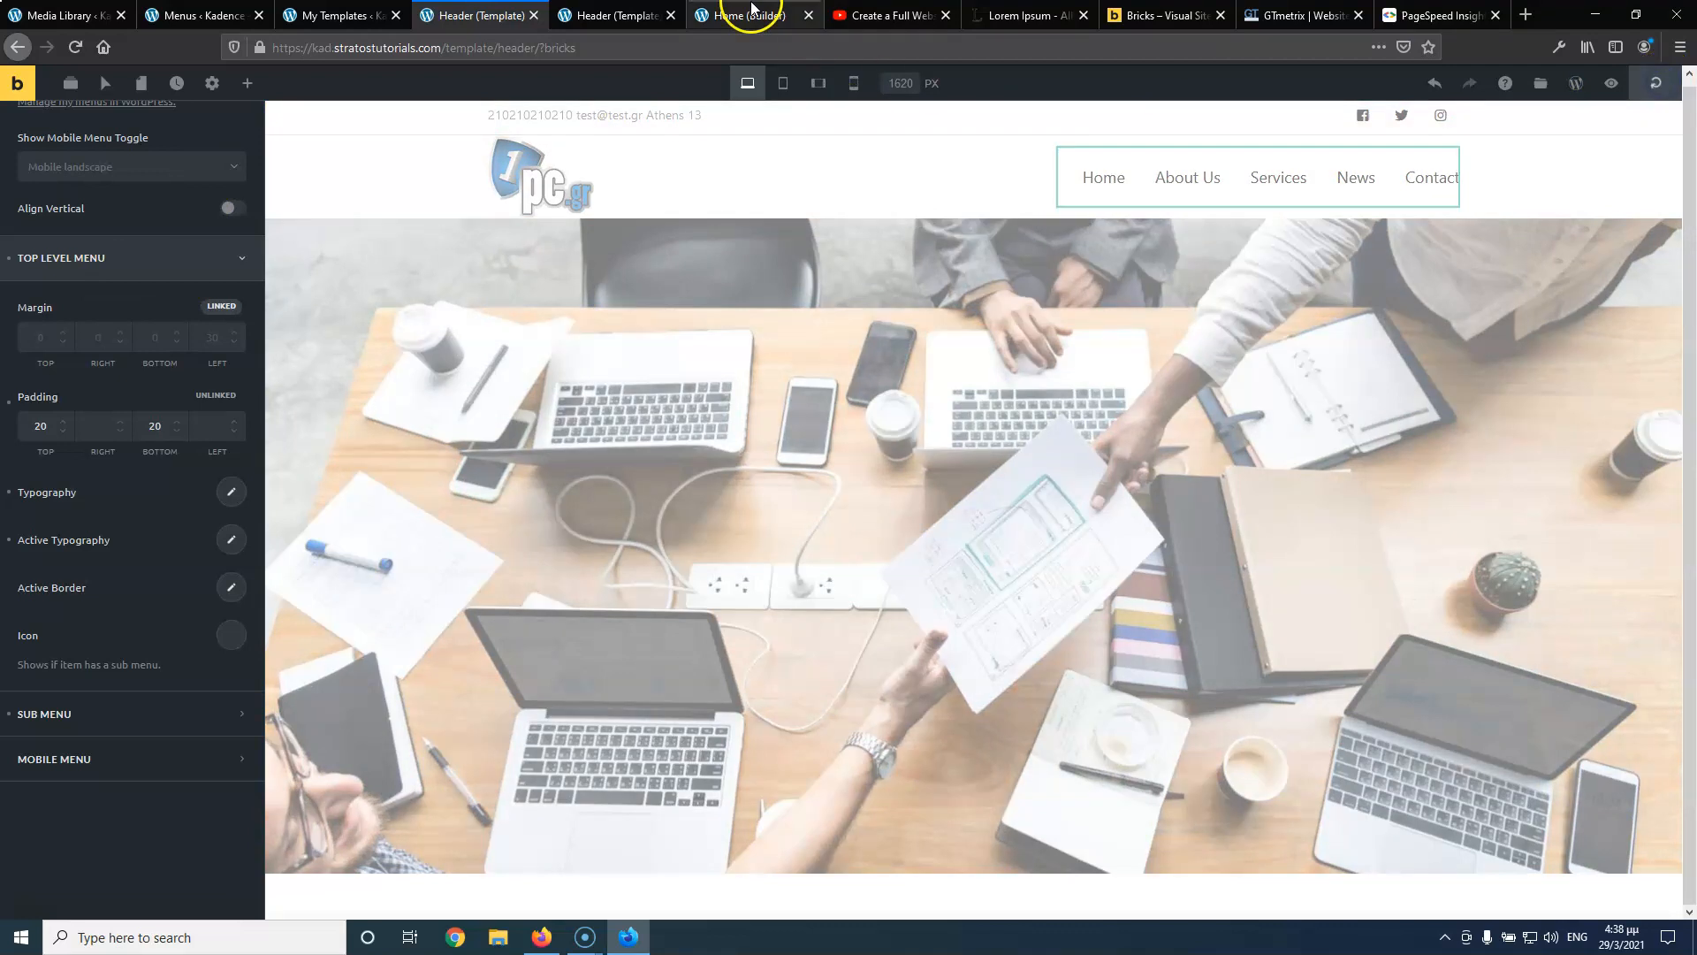
{"action": "left_click", "coordinate": [614, 15]}
{"action": "left_click", "coordinate": [75, 47]}
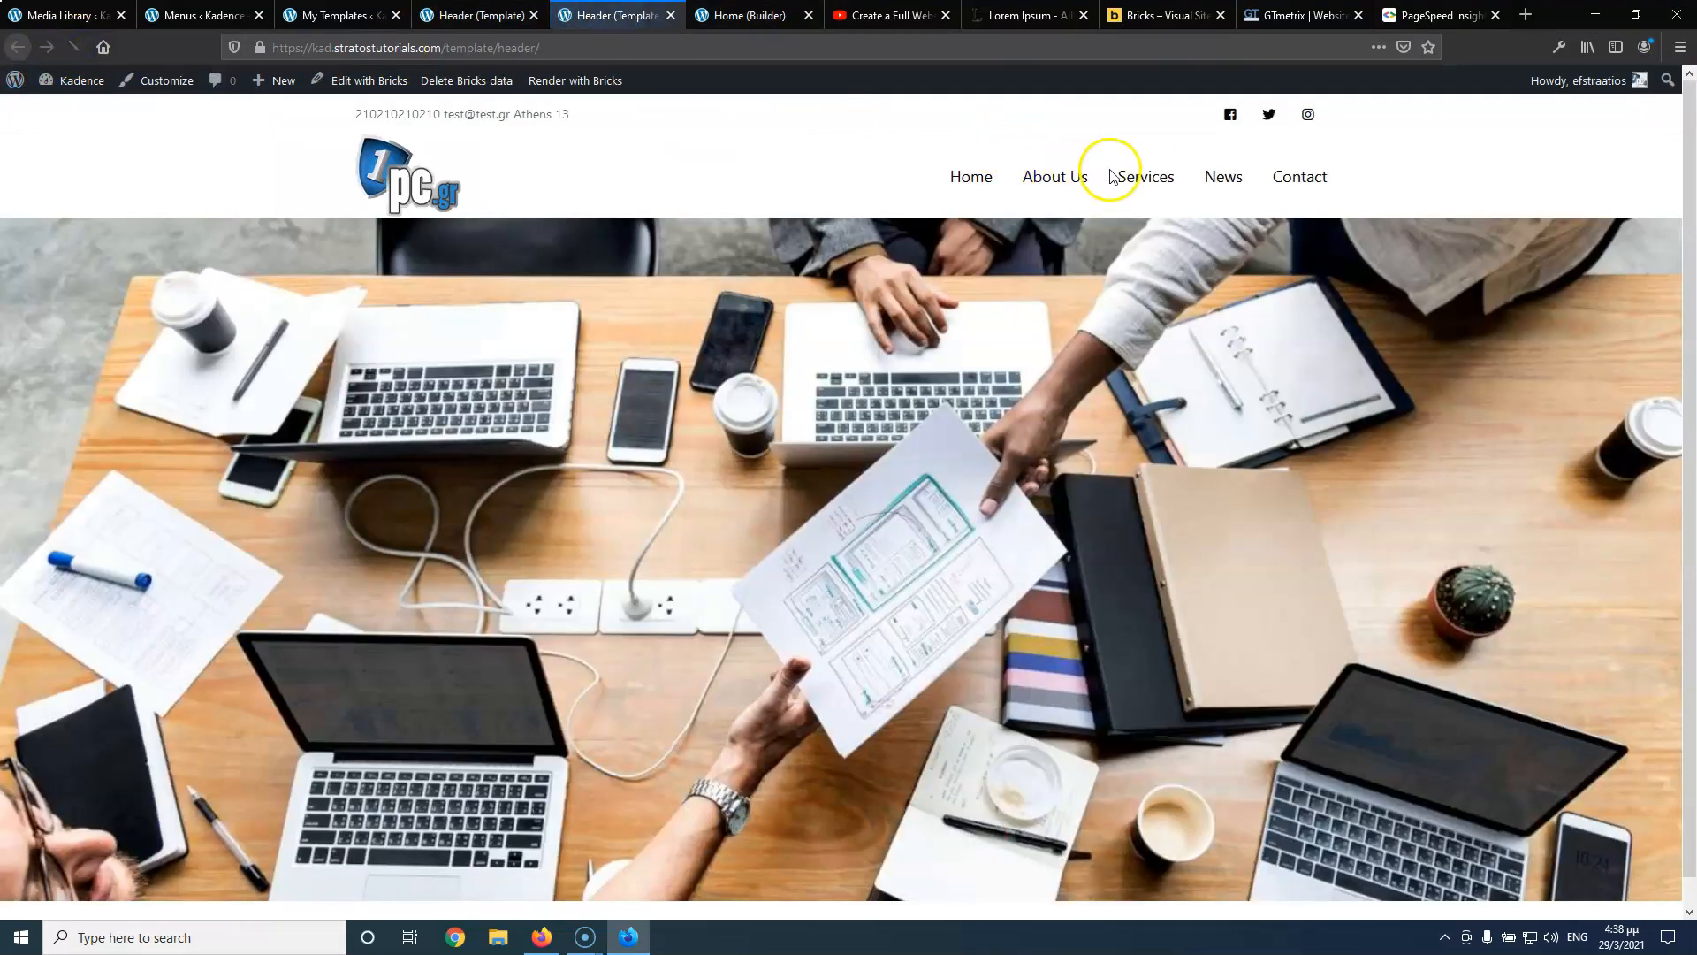
{"action": "mouse_move", "coordinate": [1142, 179]}
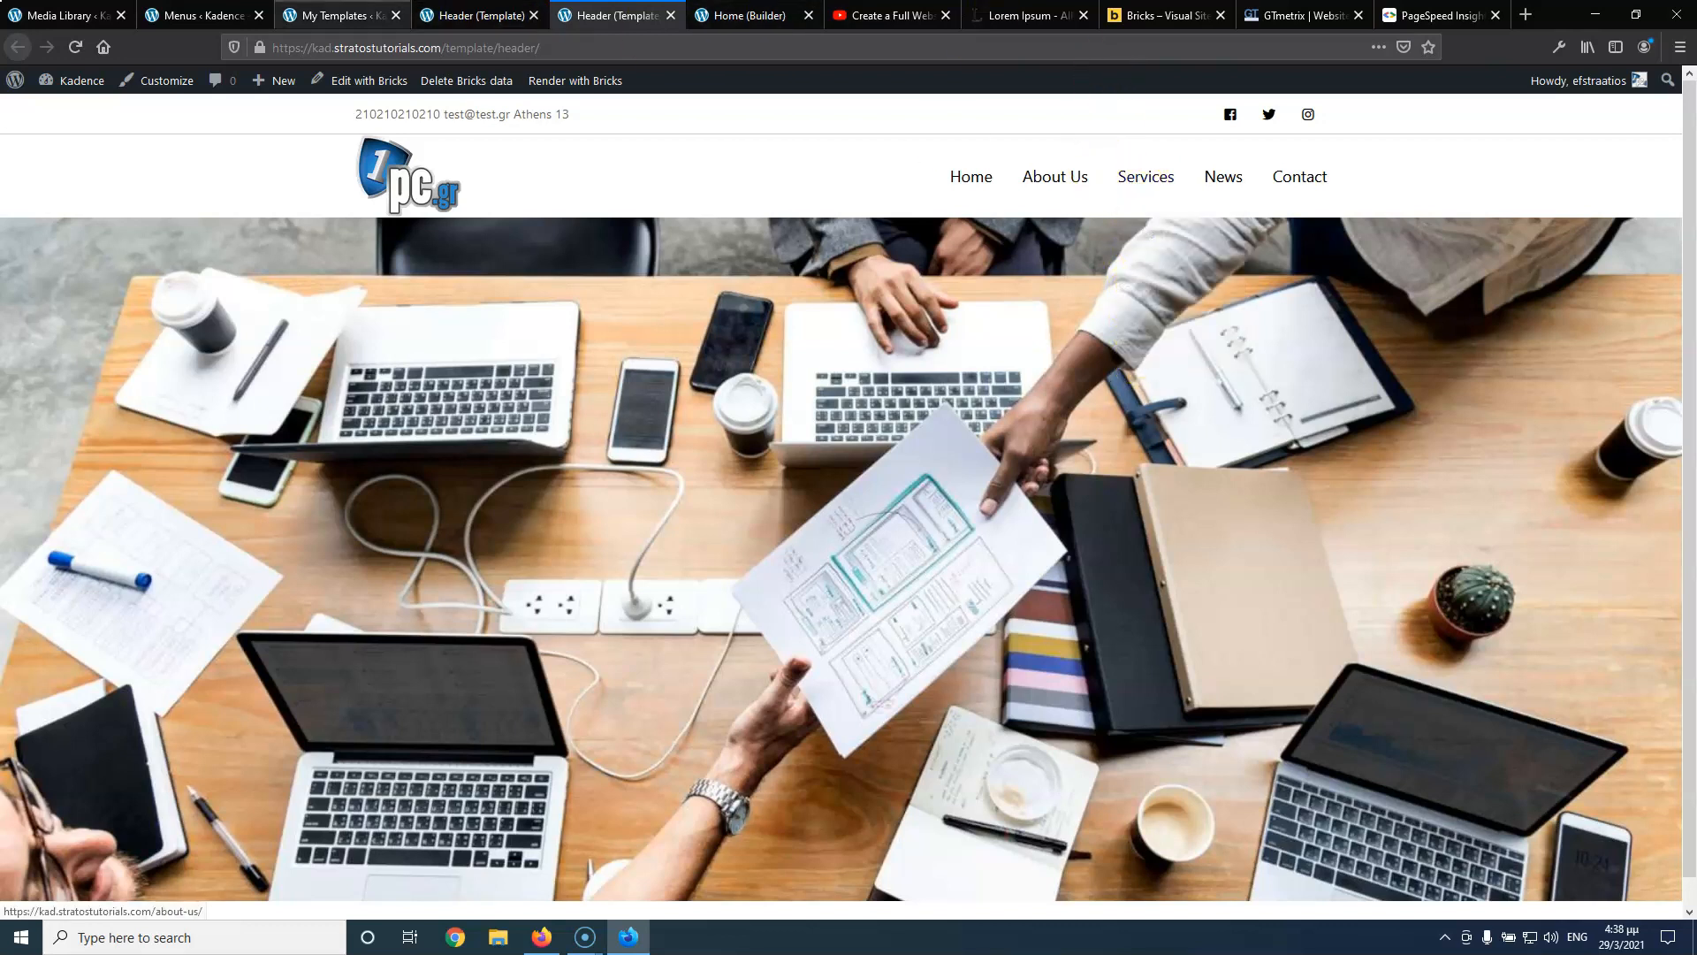
{"action": "left_click", "coordinate": [473, 15]}
{"action": "left_click", "coordinate": [84, 718]}
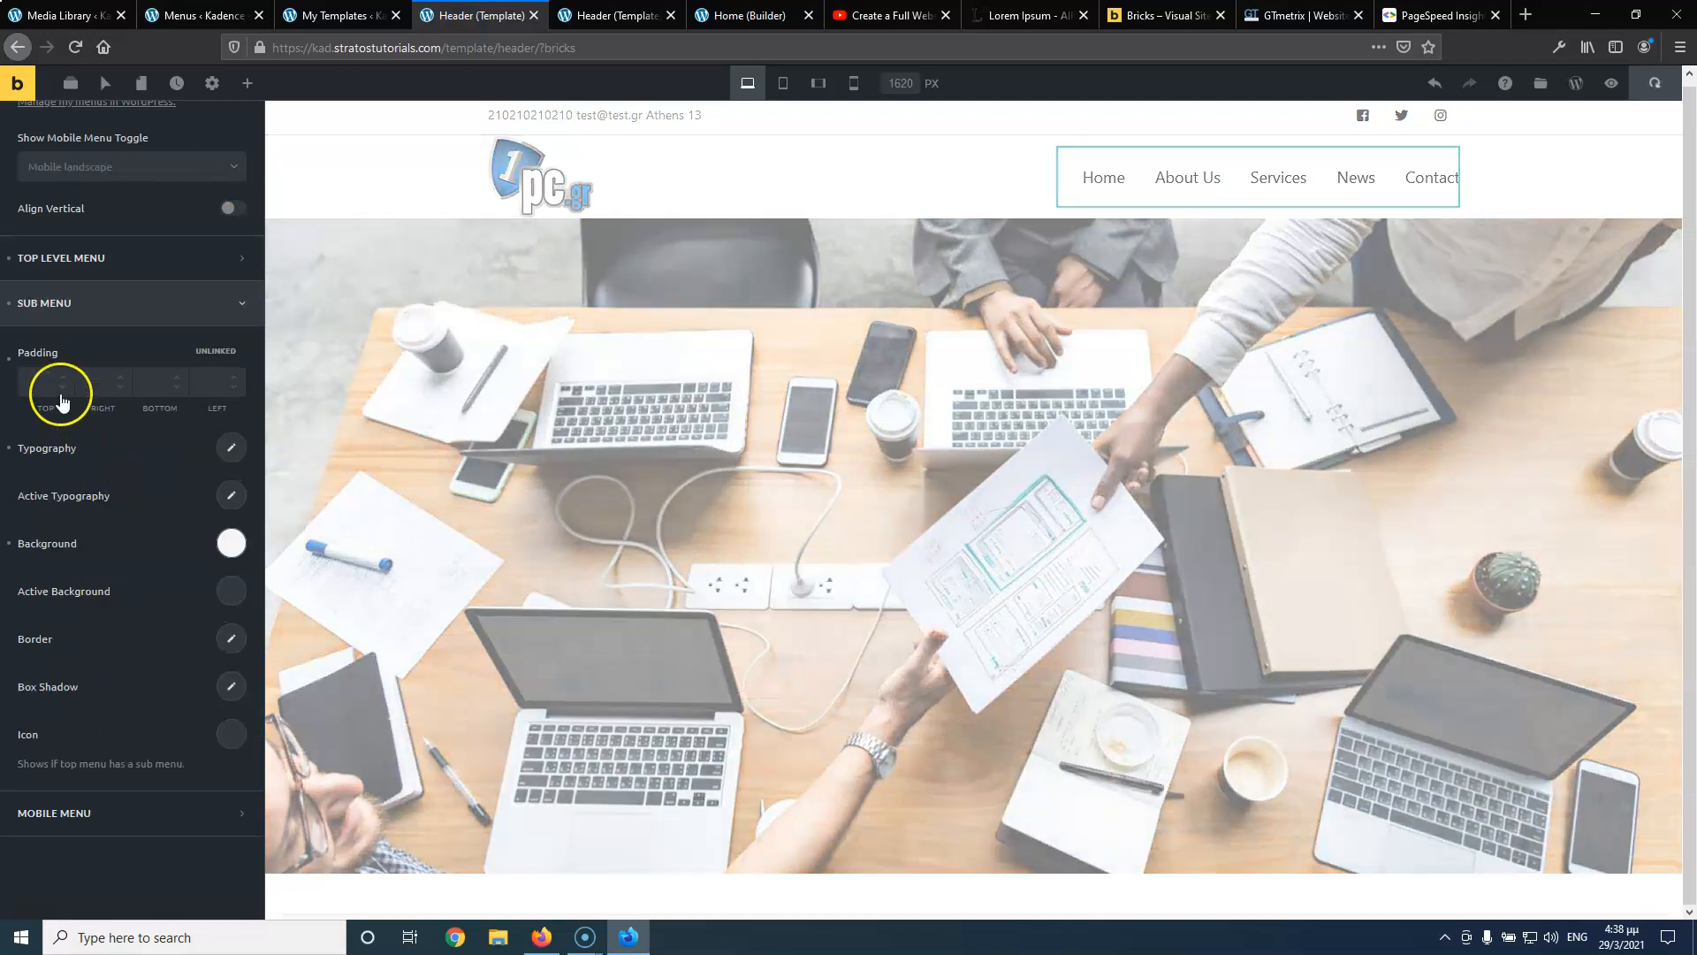
Link all four Sub Menu paddings at 5 and reload the live page to check the dropdown
{"action": "left_click", "coordinate": [34, 383]}
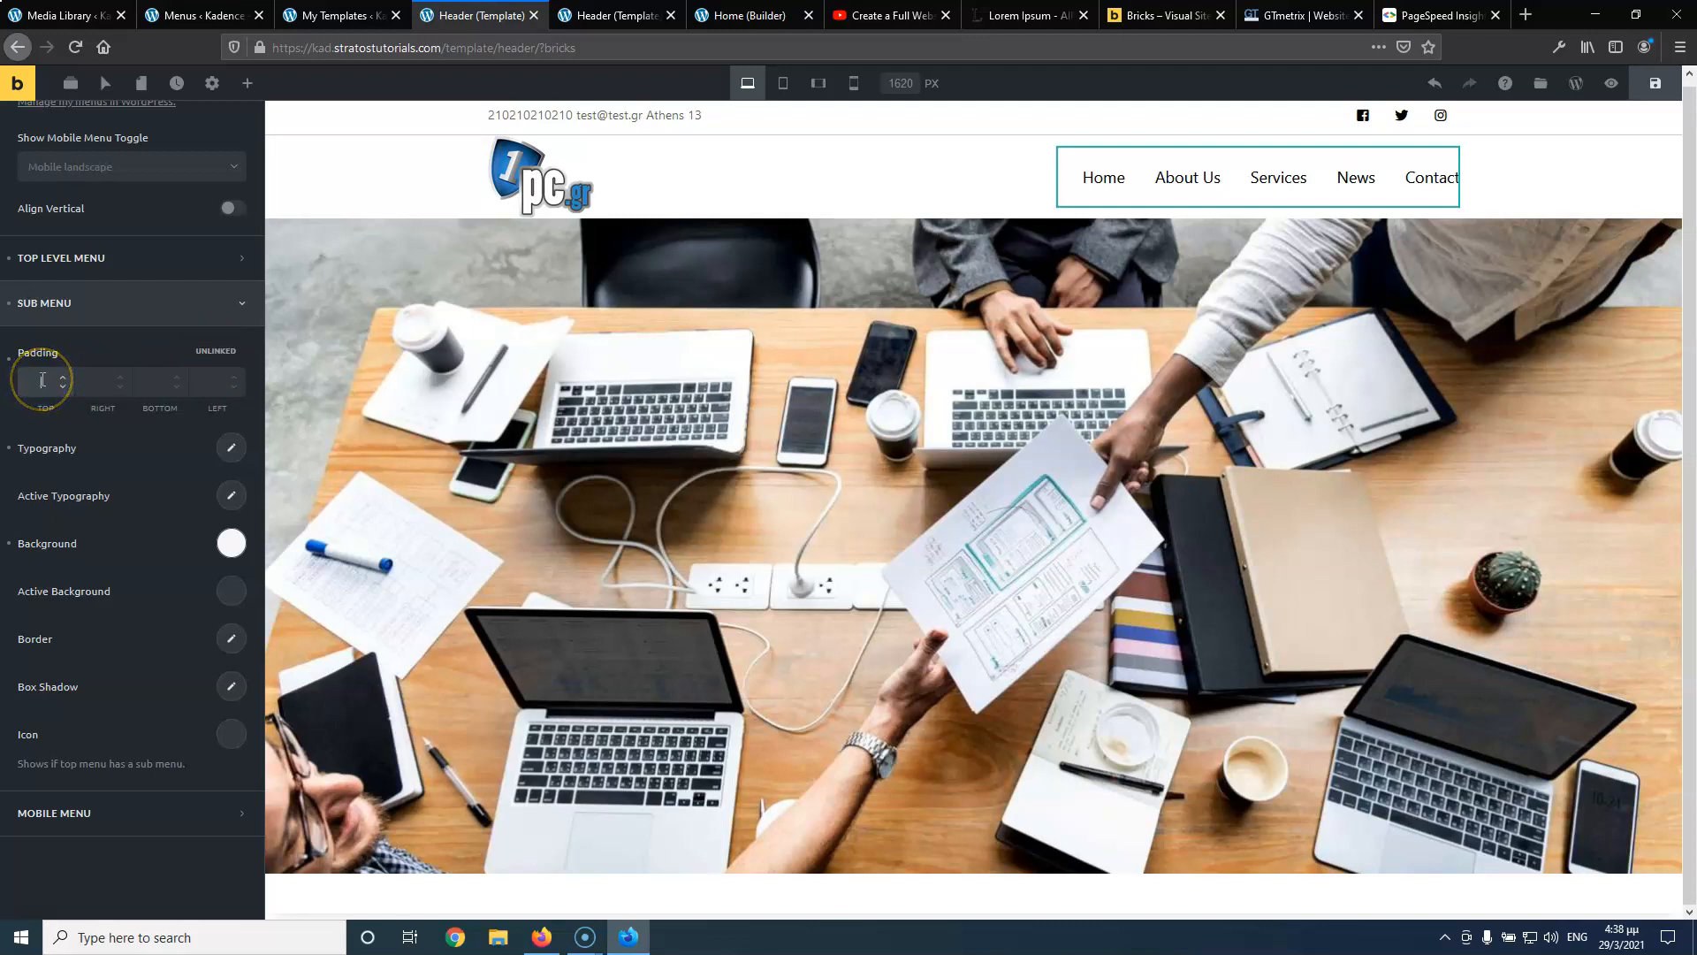
{"action": "left_click", "coordinate": [217, 351]}
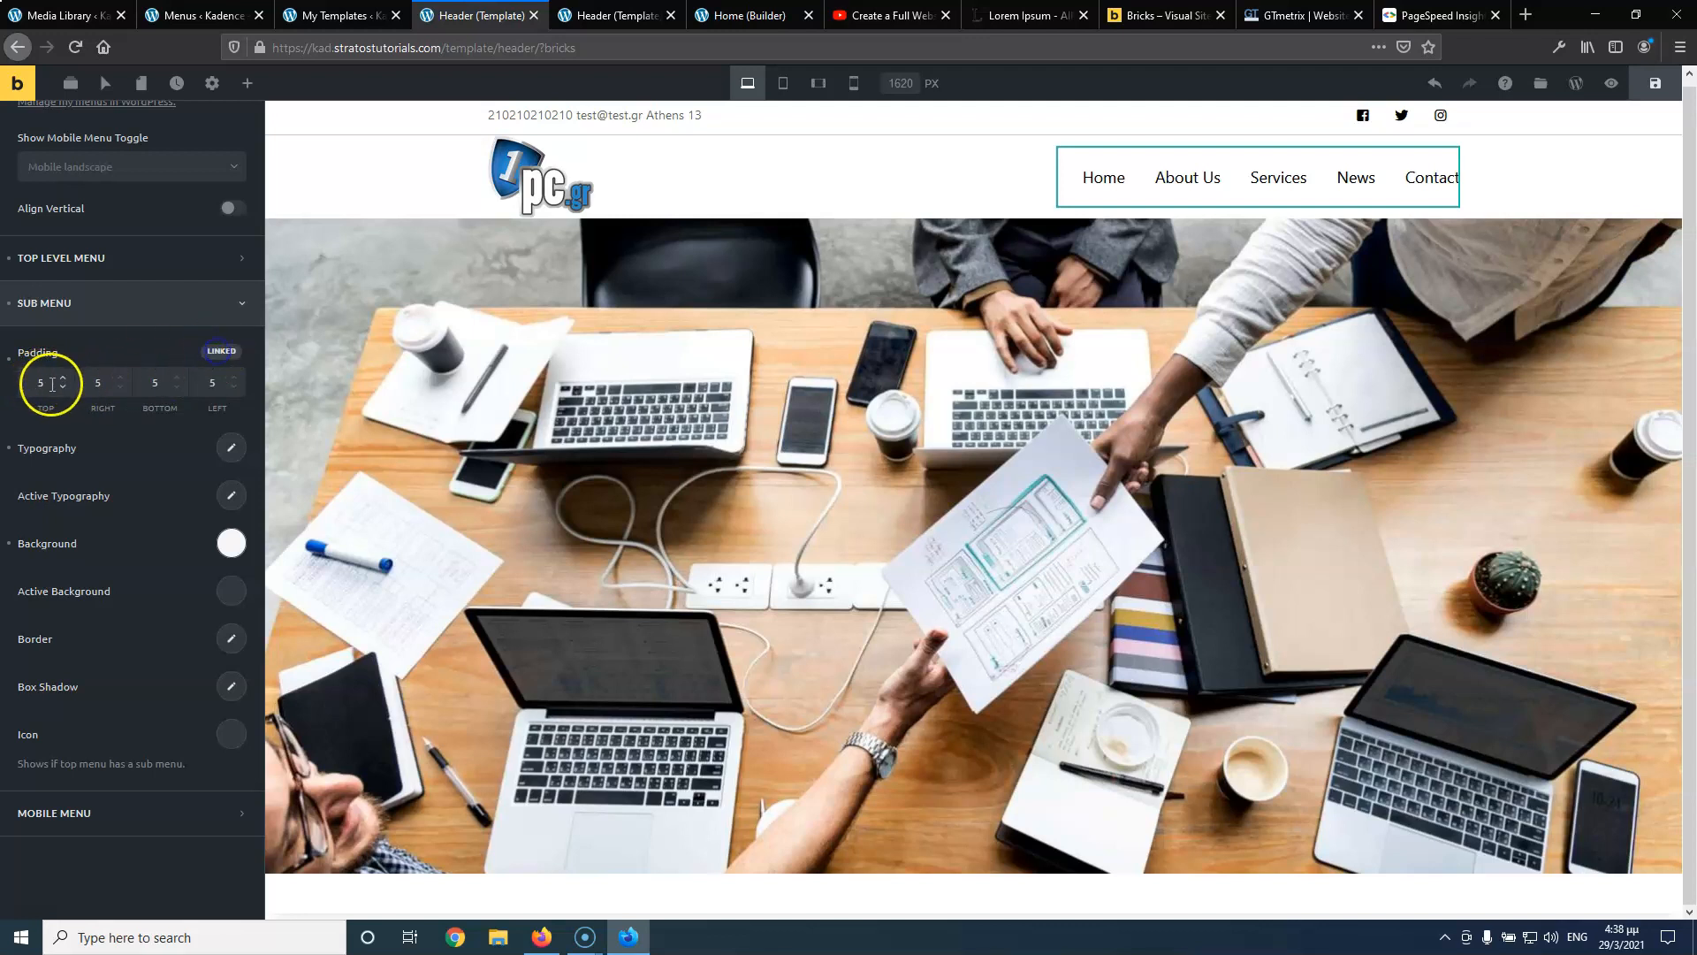
{"action": "mouse_move", "coordinate": [1281, 182]}
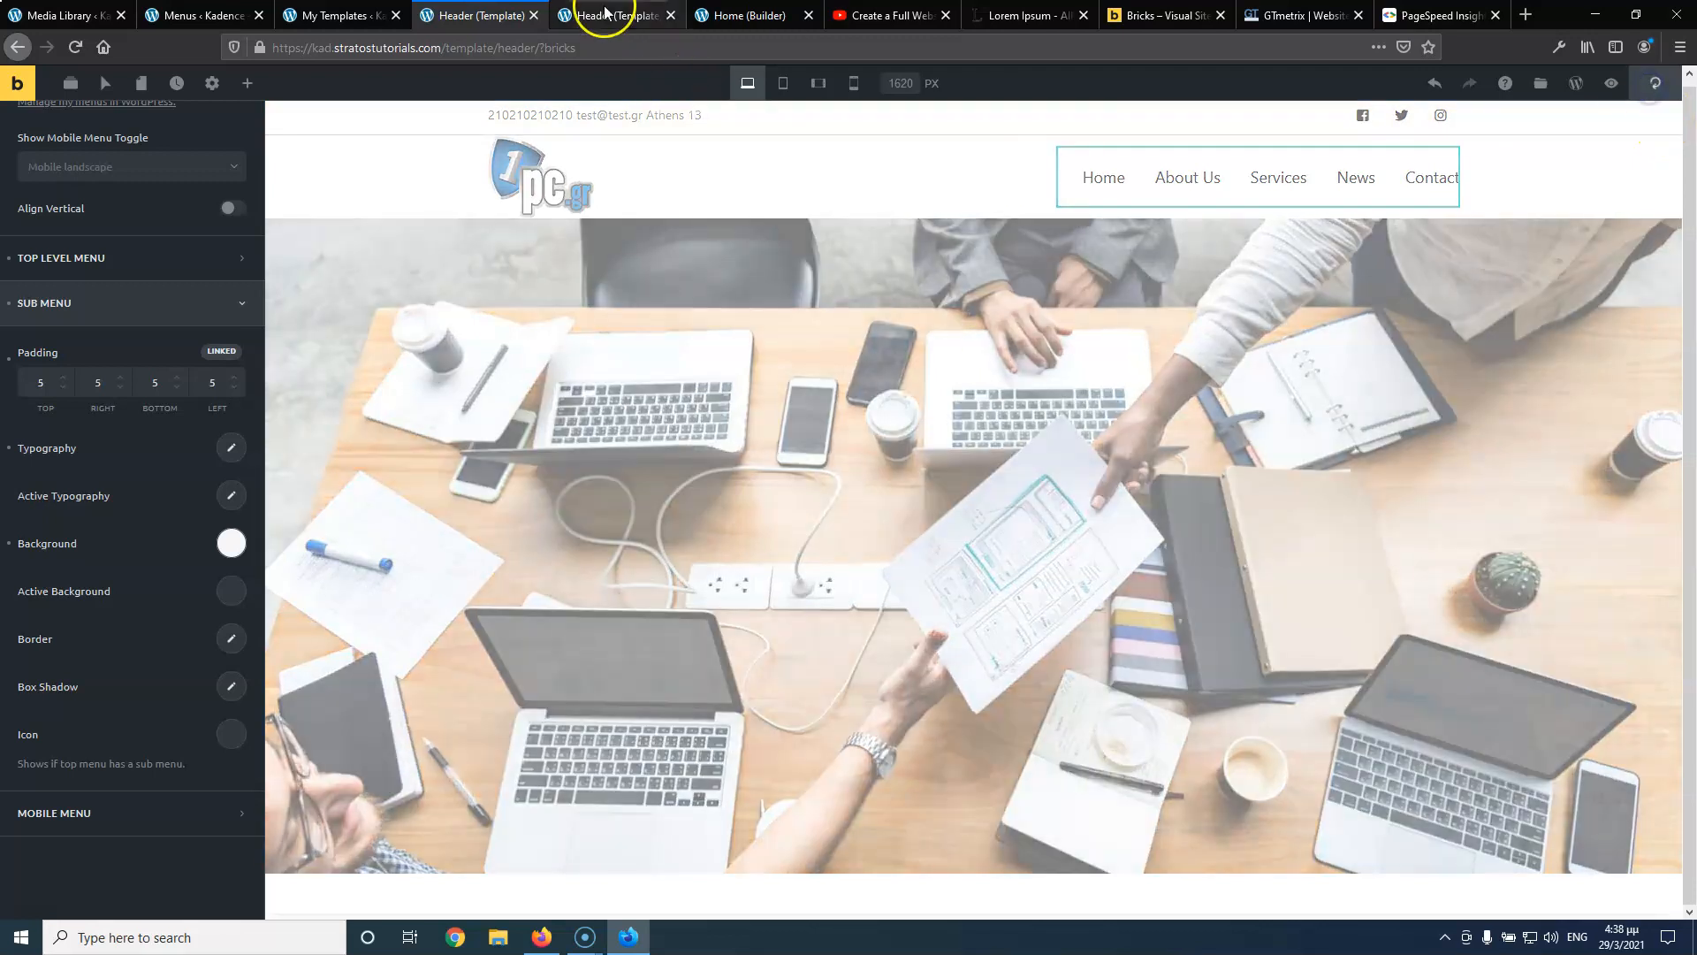
{"action": "left_click", "coordinate": [609, 15]}
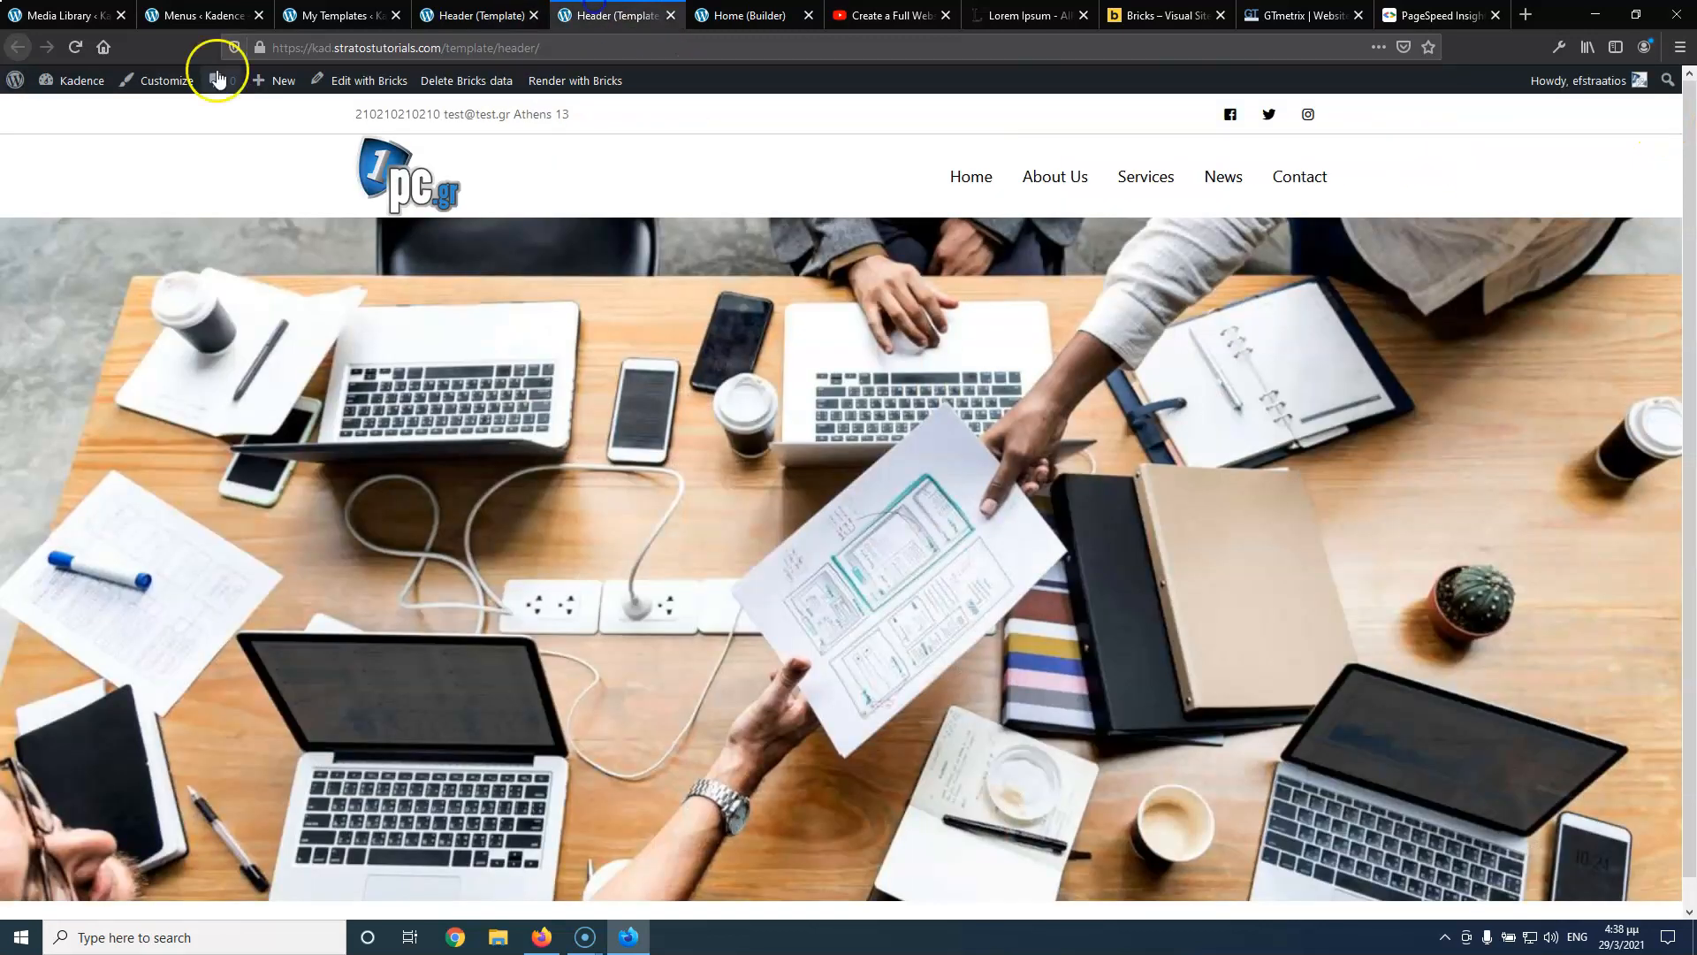
{"action": "left_click", "coordinate": [73, 46]}
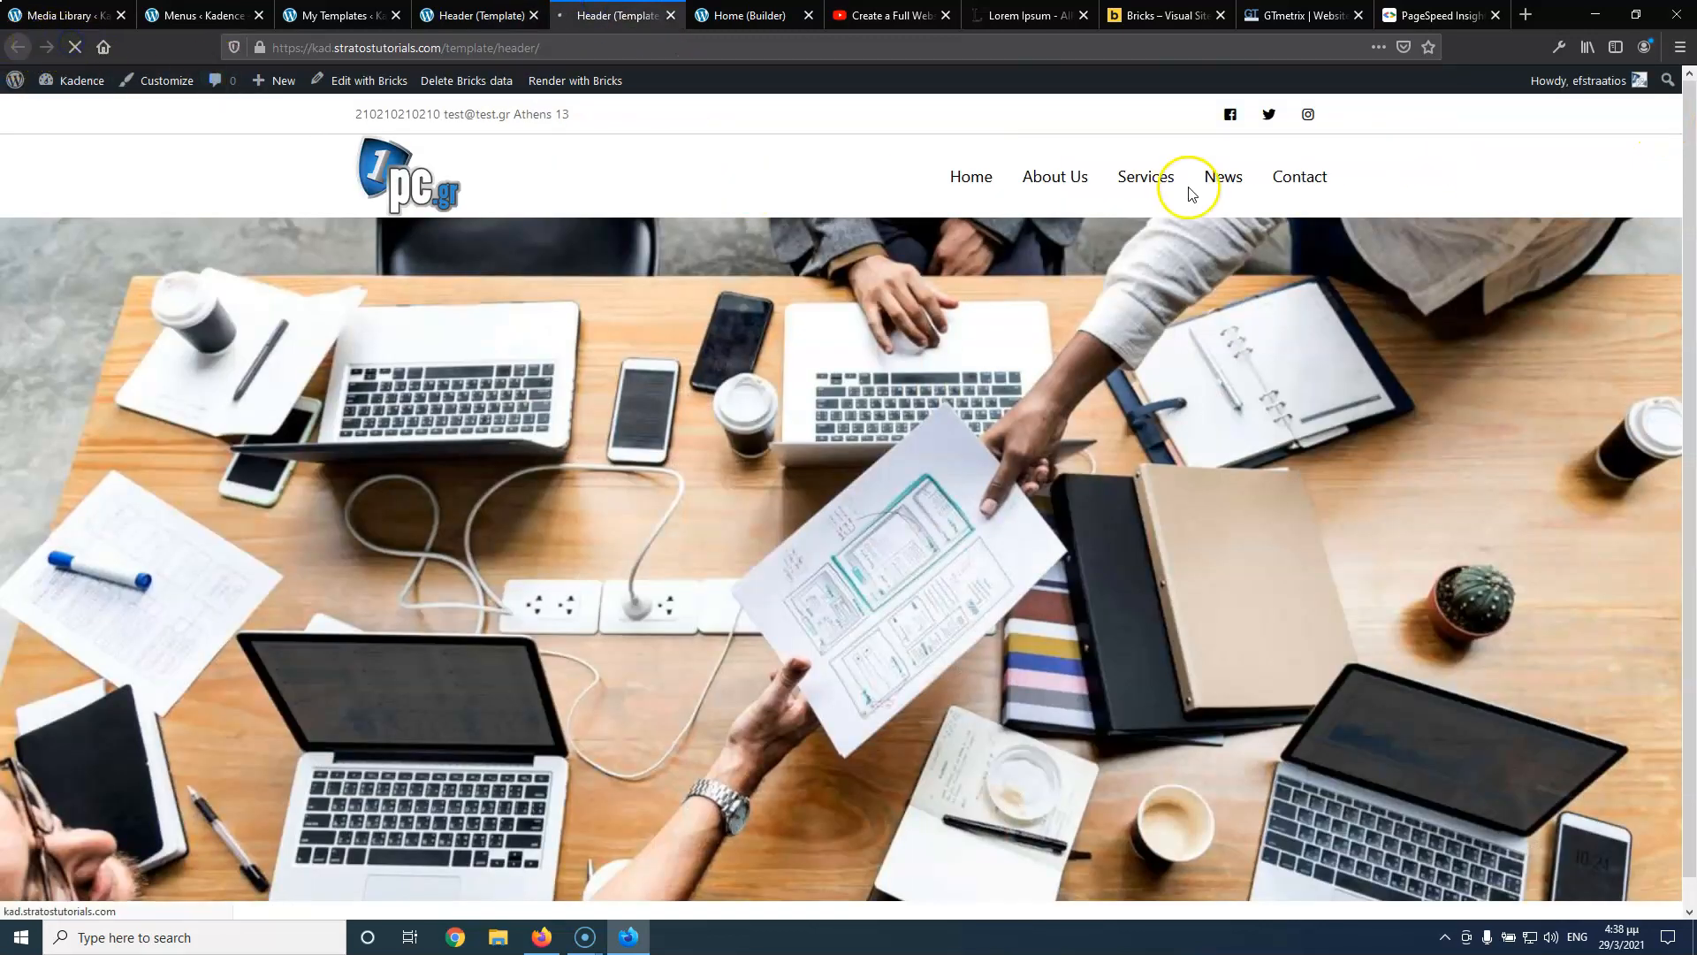
Unlink the Sub Menu padding sides, then undo an accidental Nav Menu deletion
{"action": "mouse_move", "coordinate": [1154, 176]}
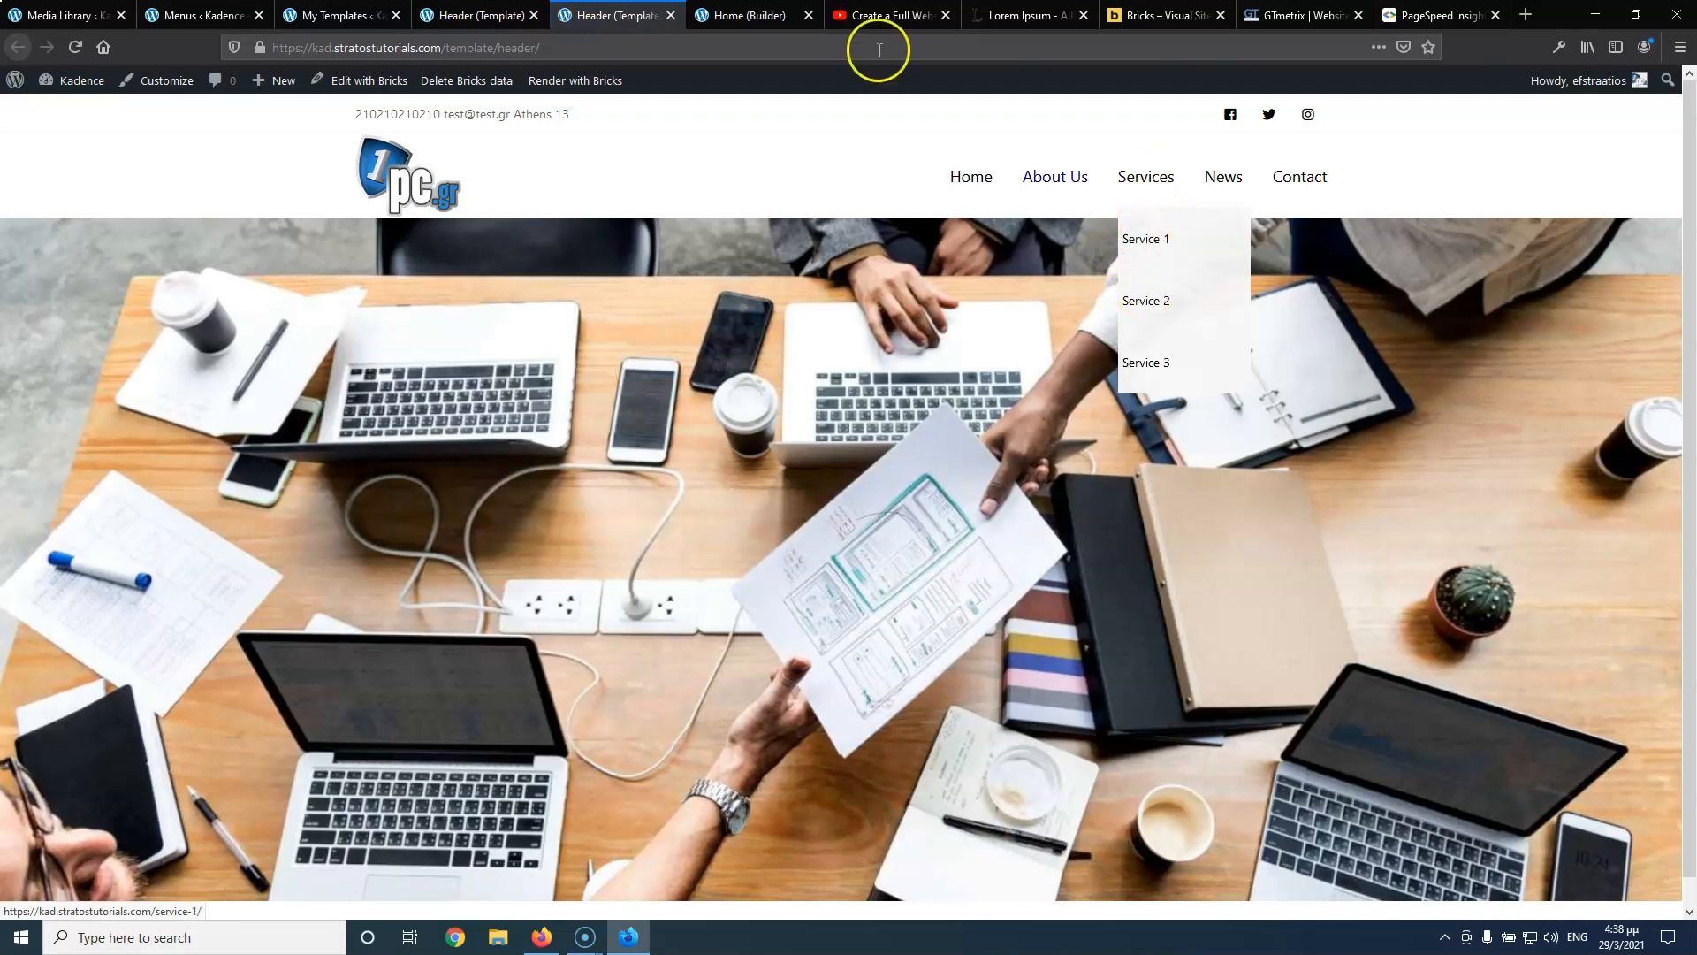
{"action": "left_click", "coordinate": [484, 17]}
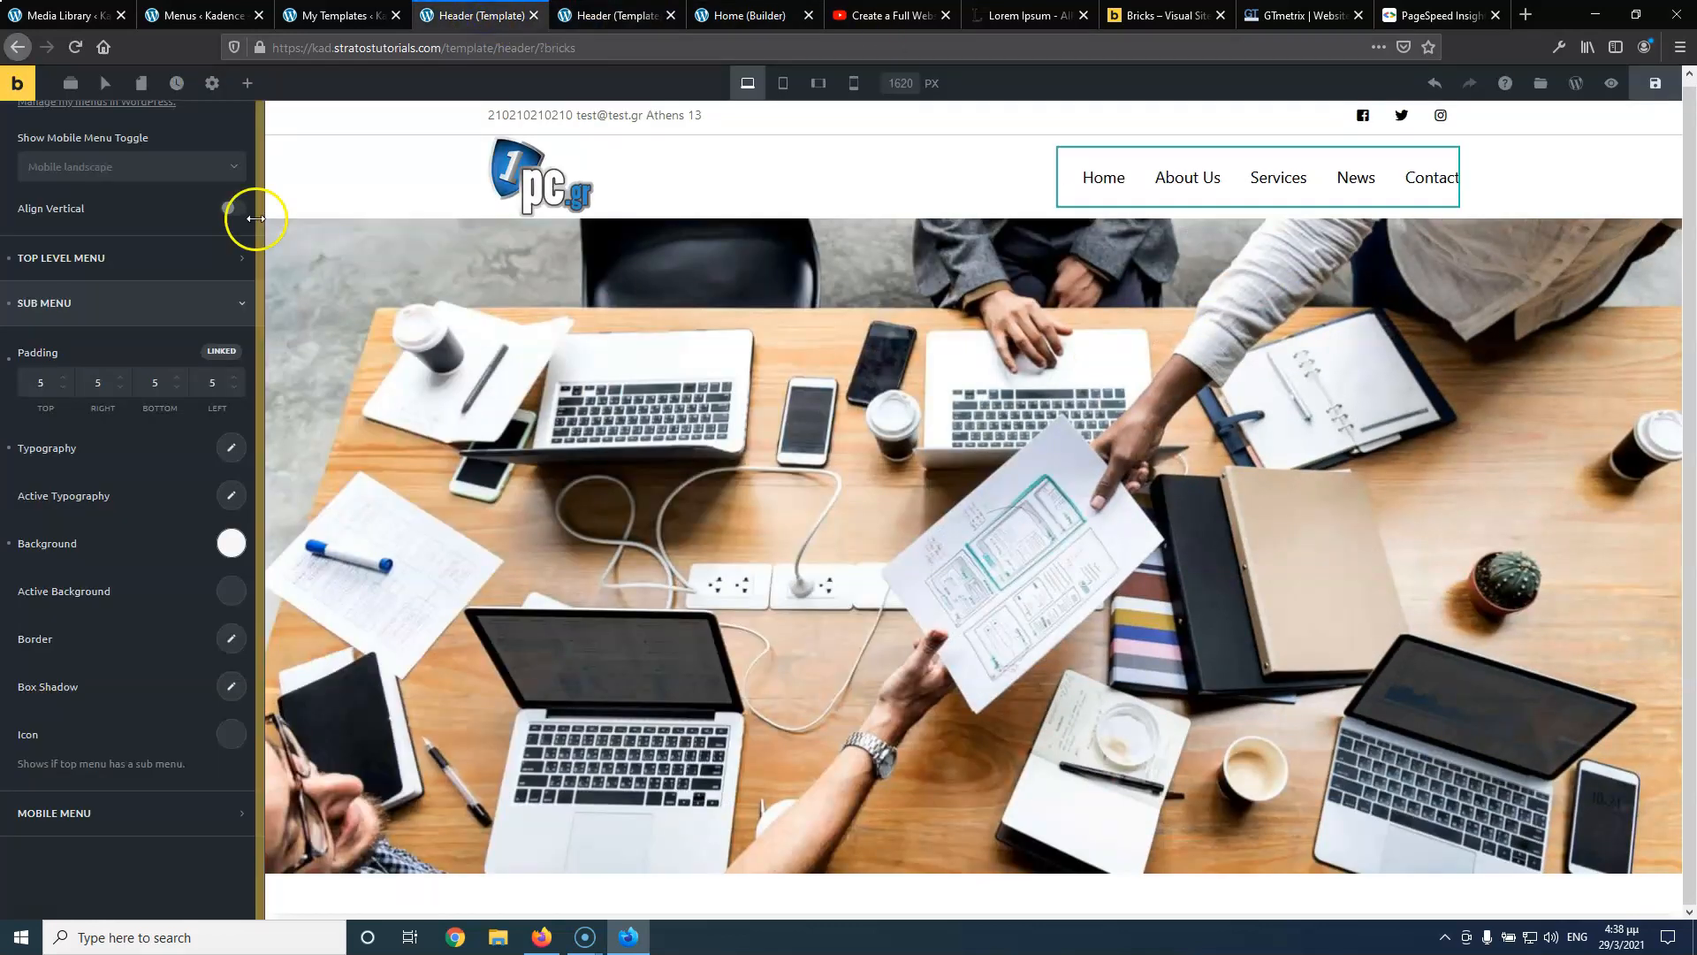
{"action": "left_click", "coordinate": [221, 354]}
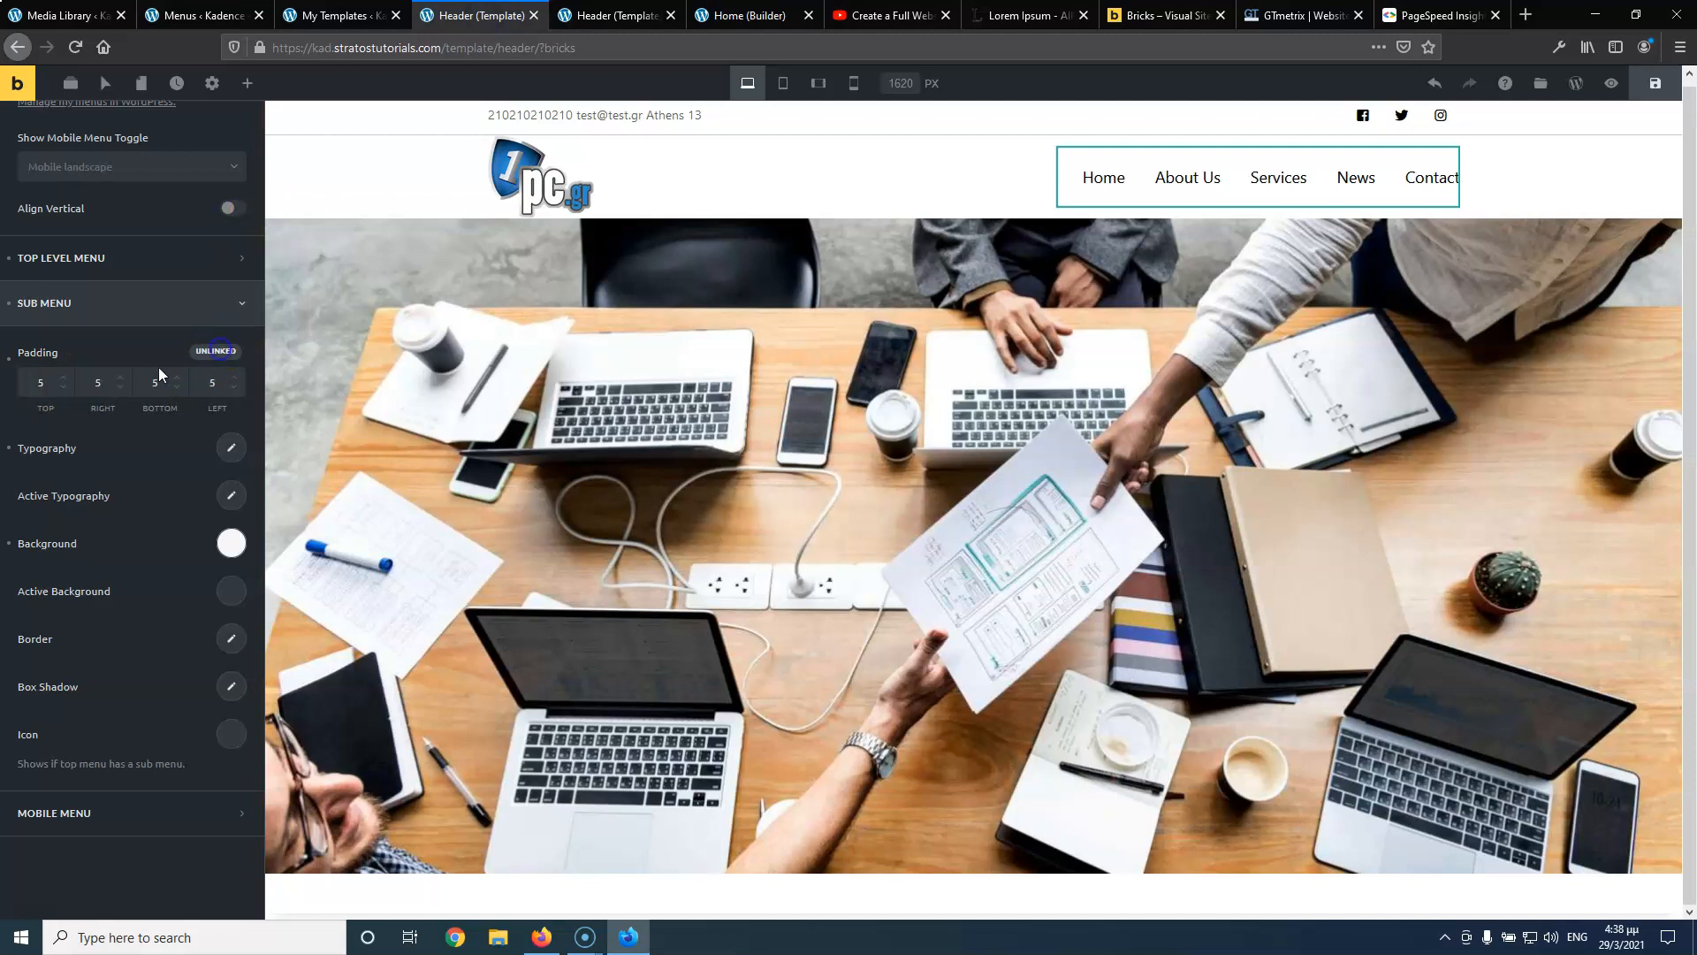
{"action": "left_click", "coordinate": [65, 388]}
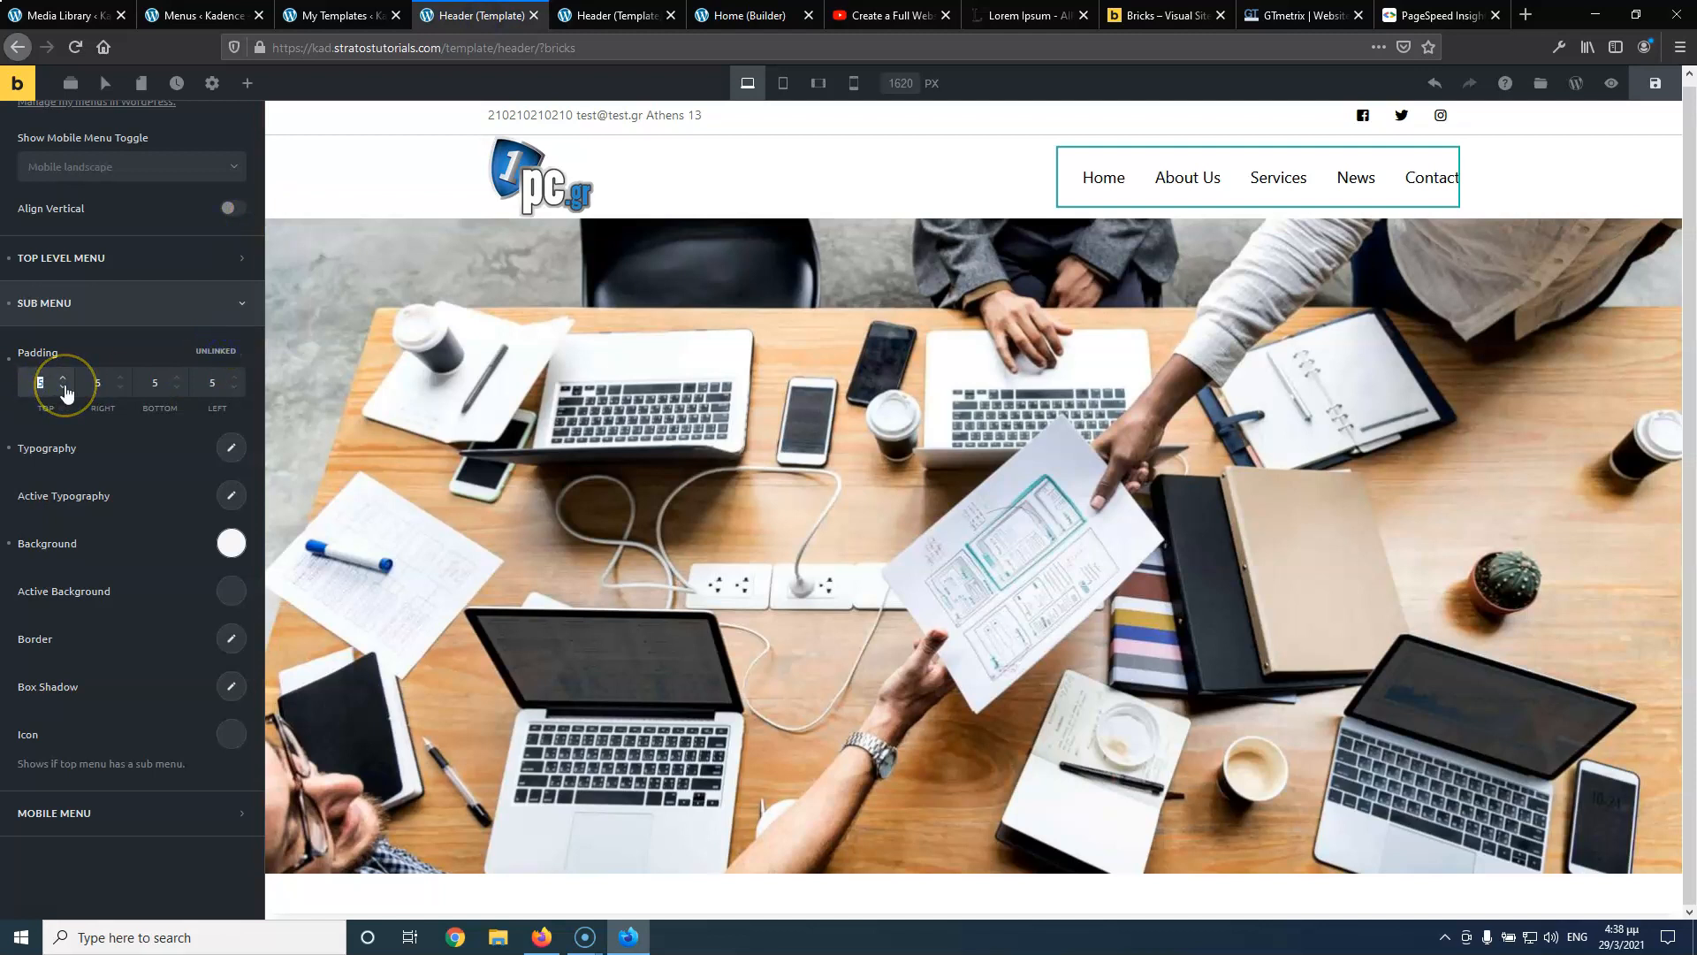
{"action": "key", "text": "Delete"}
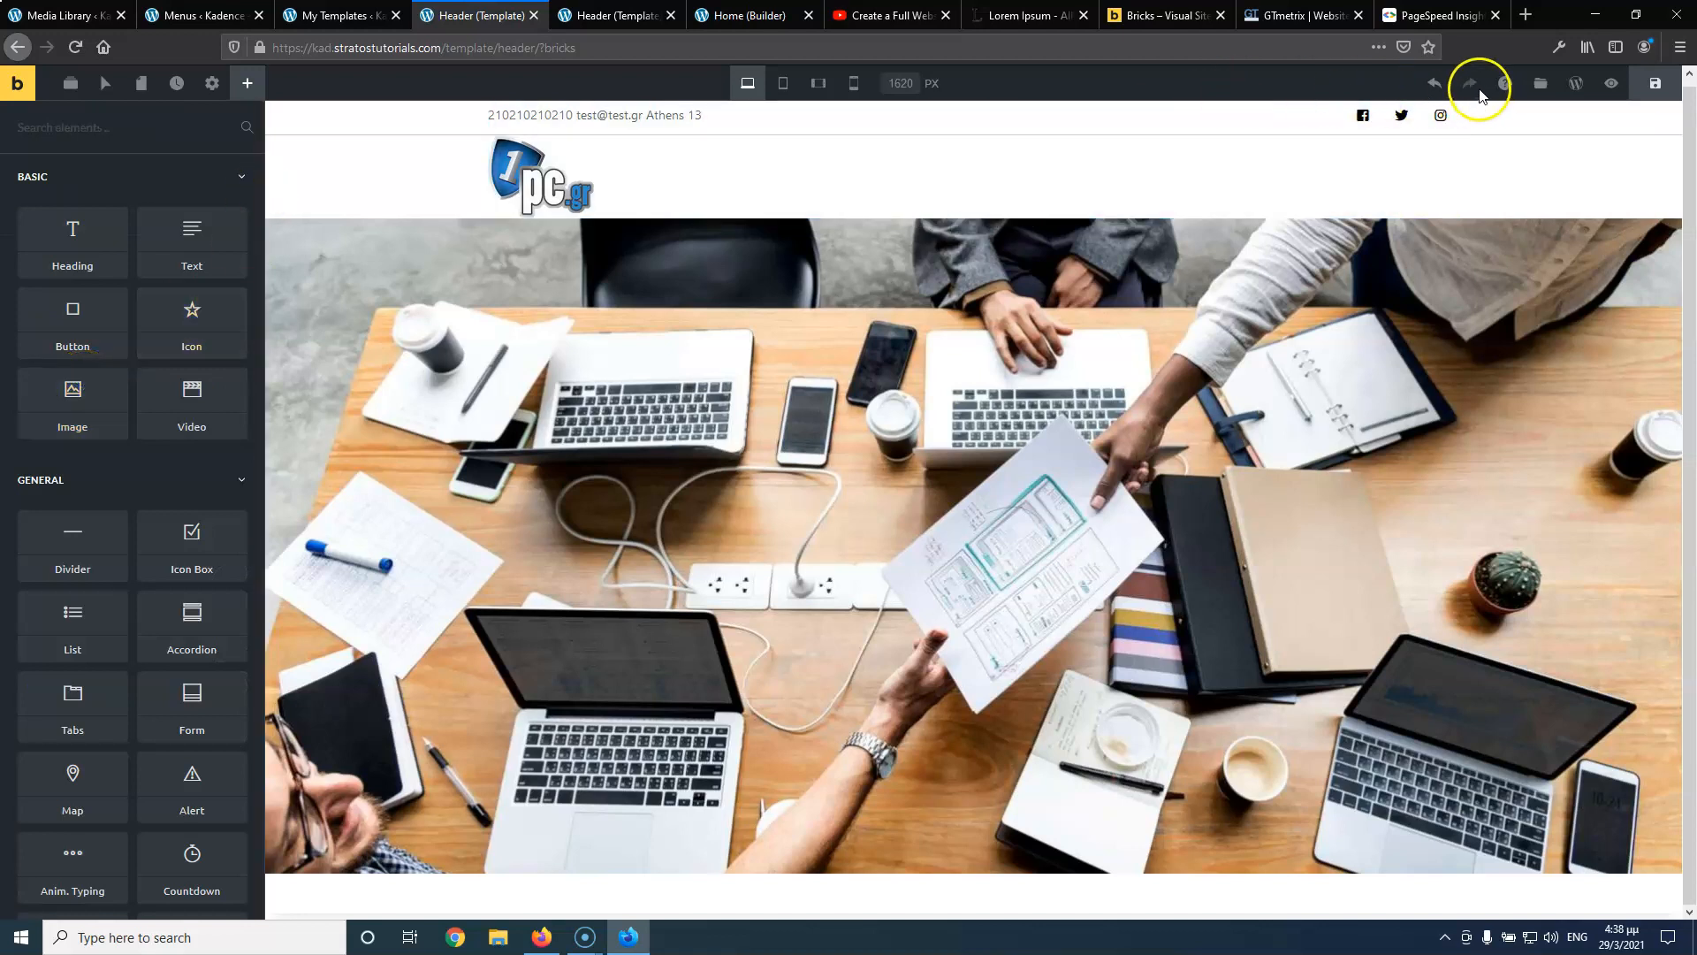
{"action": "left_click", "coordinate": [1434, 91]}
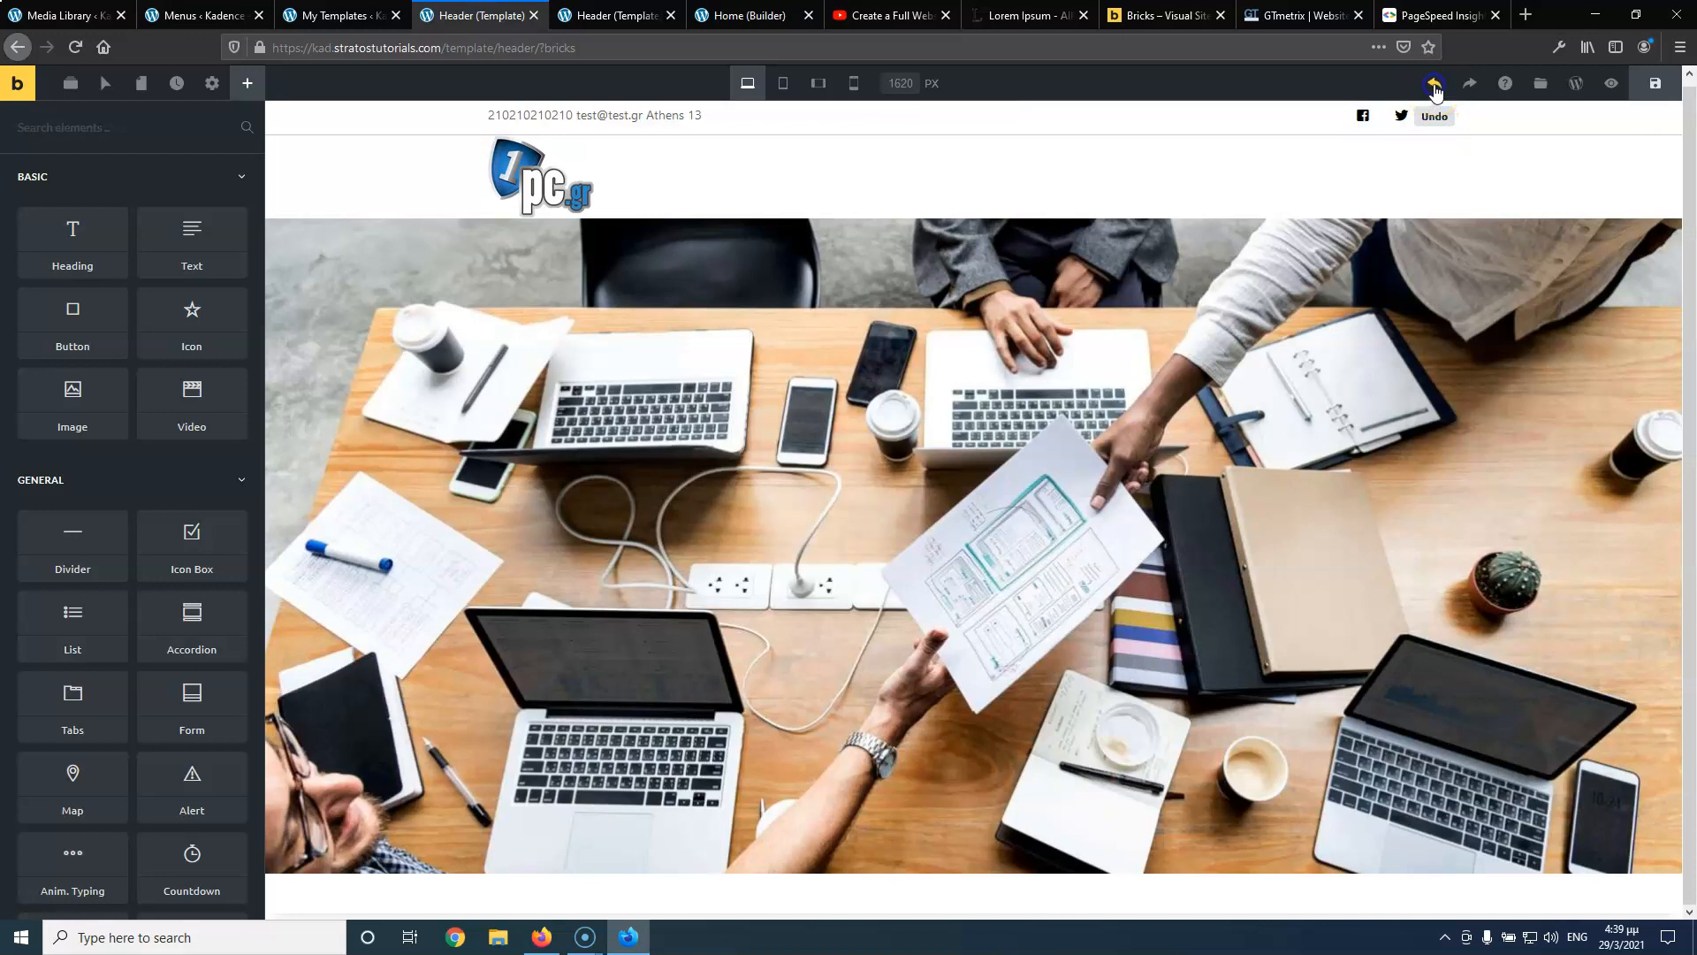
Restore the Nav Menu with Undo and open its Sub Menu settings
{"action": "left_click", "coordinate": [1435, 91]}
{"action": "left_click", "coordinate": [1249, 177]}
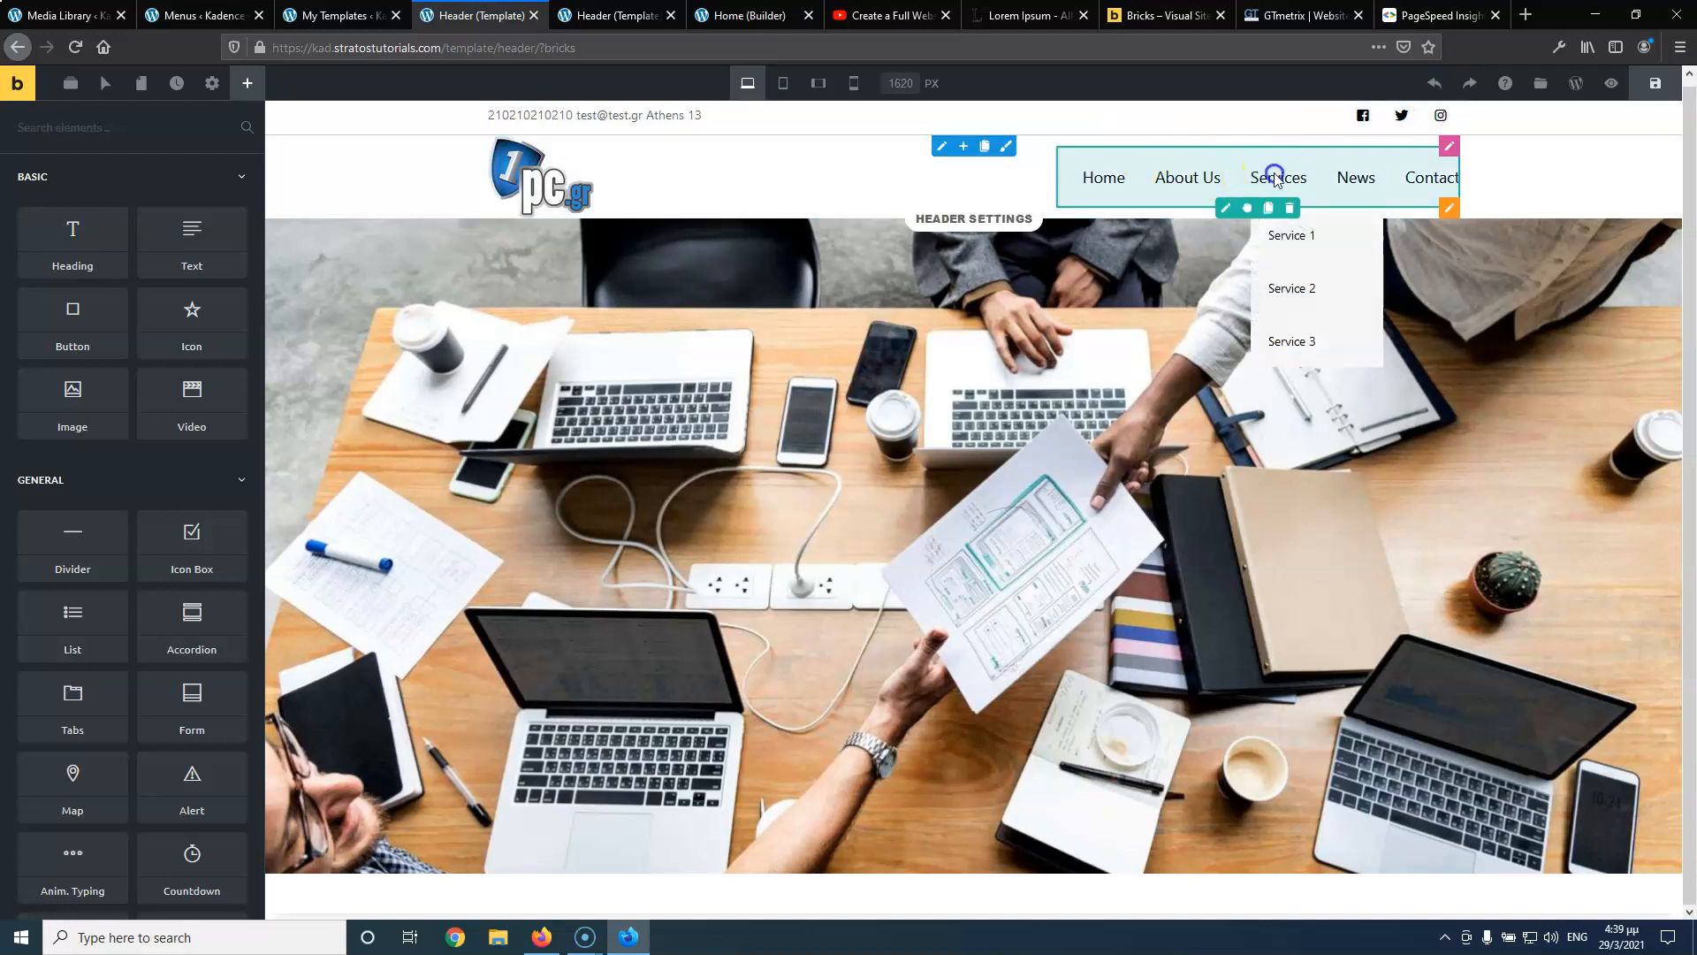
{"action": "left_click", "coordinate": [51, 568]}
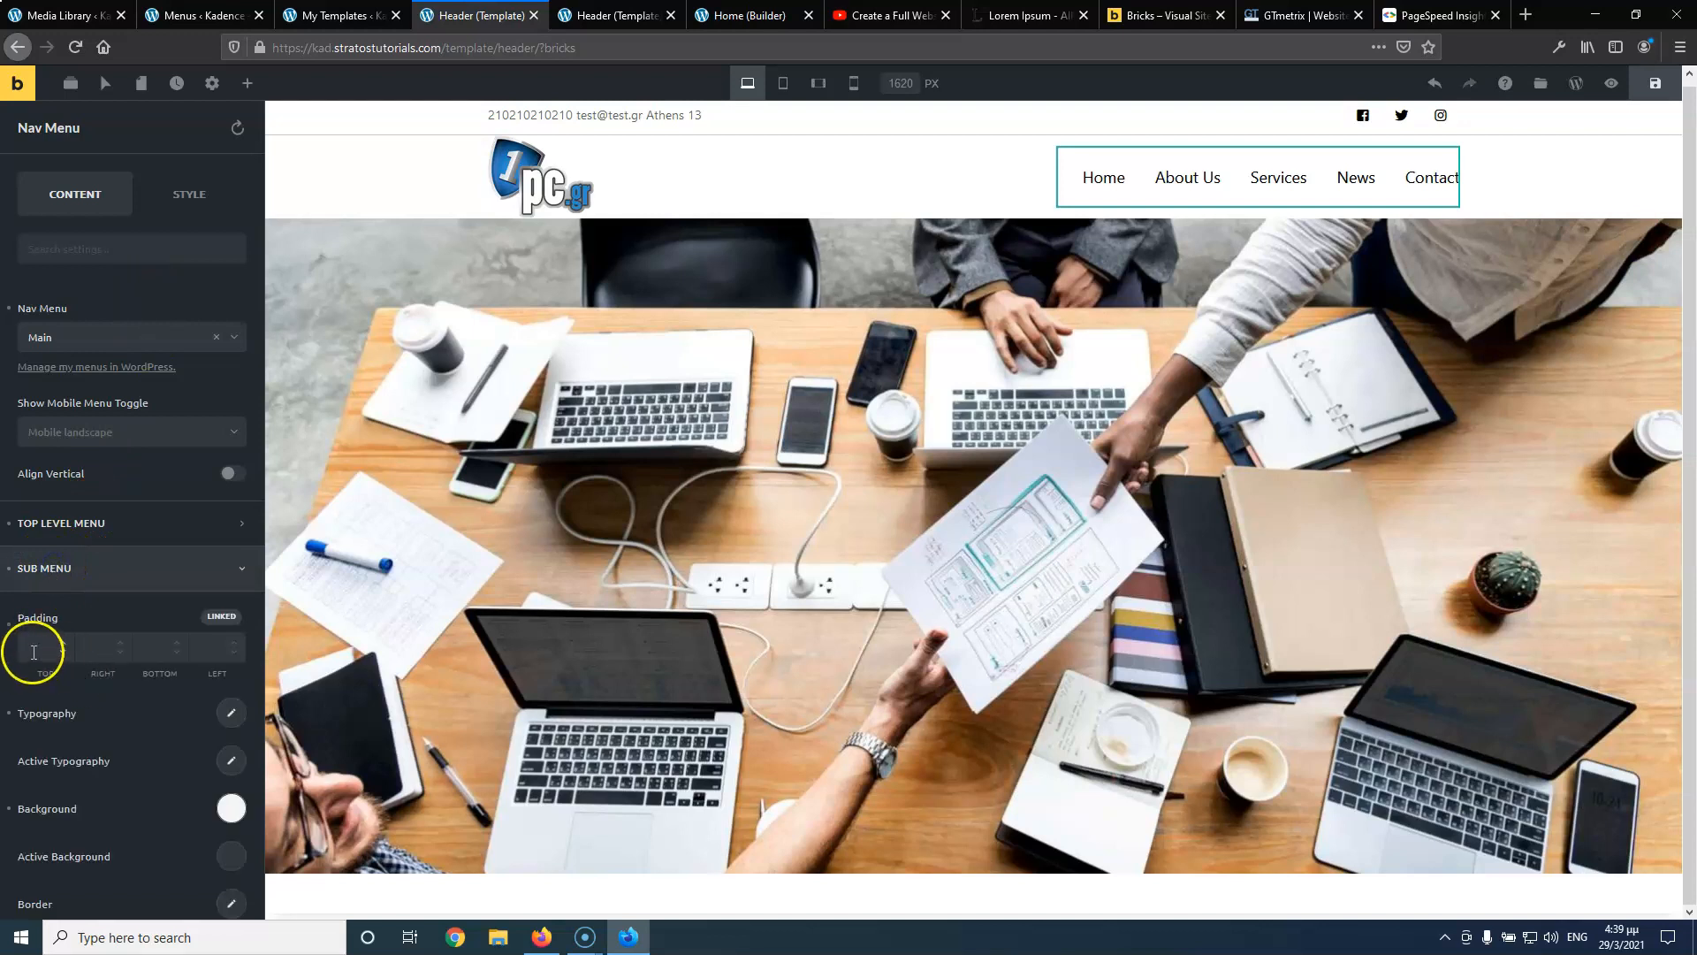
{"action": "scroll", "coordinate": [114, 549], "scroll_direction": "down", "scroll_amount": 2}
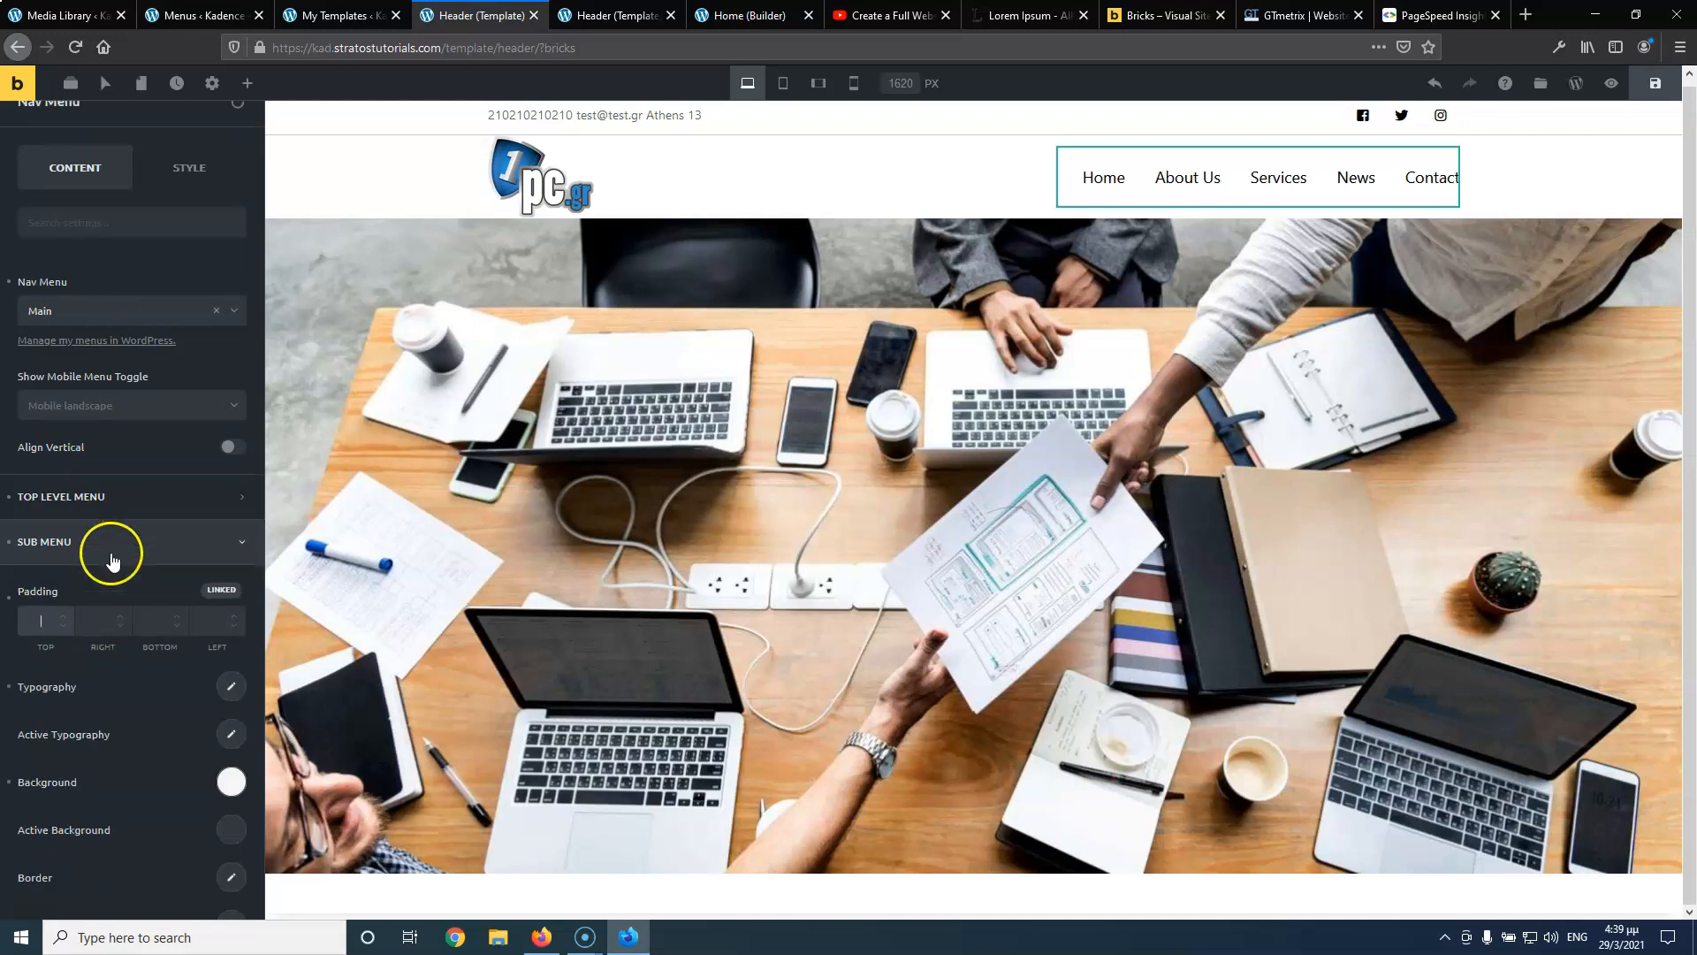
Unlink Sub Menu padding and enter 0, 10, 0, 0 for top, right, bottom, left
{"action": "left_click", "coordinate": [221, 438]}
{"action": "left_click", "coordinate": [42, 465]}
{"action": "type", "text": "0"}
{"action": "left_click", "coordinate": [96, 463]}
{"action": "type", "text": "10"}
{"action": "left_click", "coordinate": [164, 460]}
{"action": "type", "text": "0"}
{"action": "left_click", "coordinate": [204, 459]}
{"action": "type", "text": "0"}
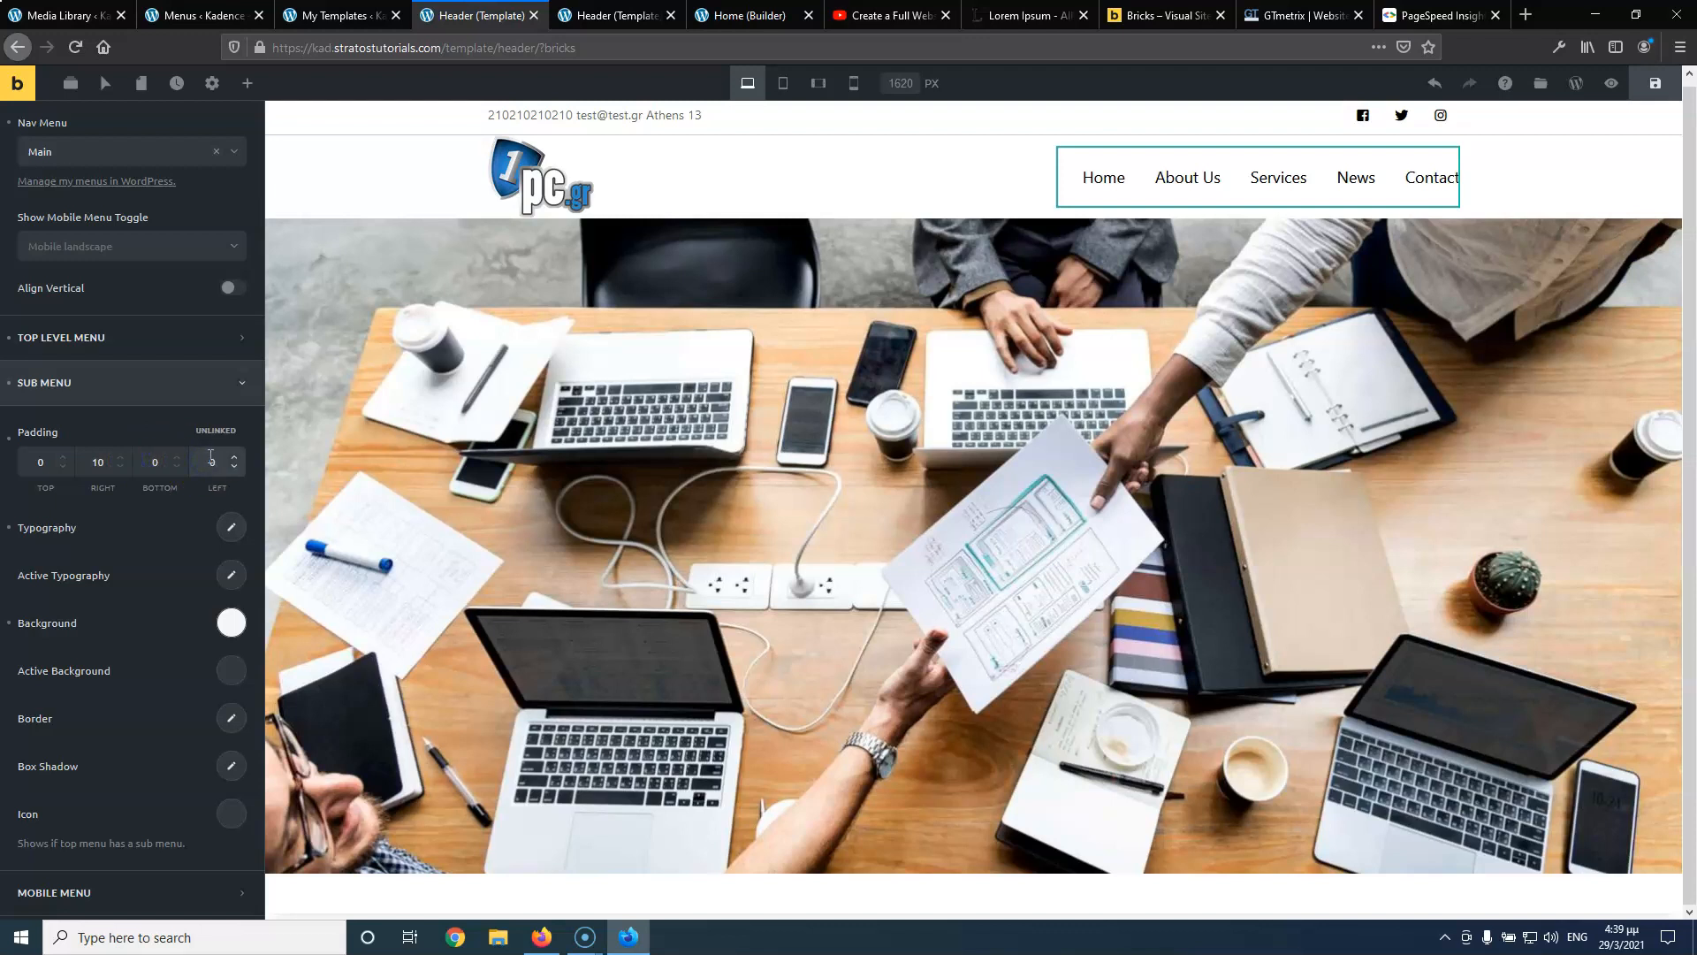
Save the header and check the Services dropdown on the reloaded live page
{"action": "left_click", "coordinate": [1058, 106]}
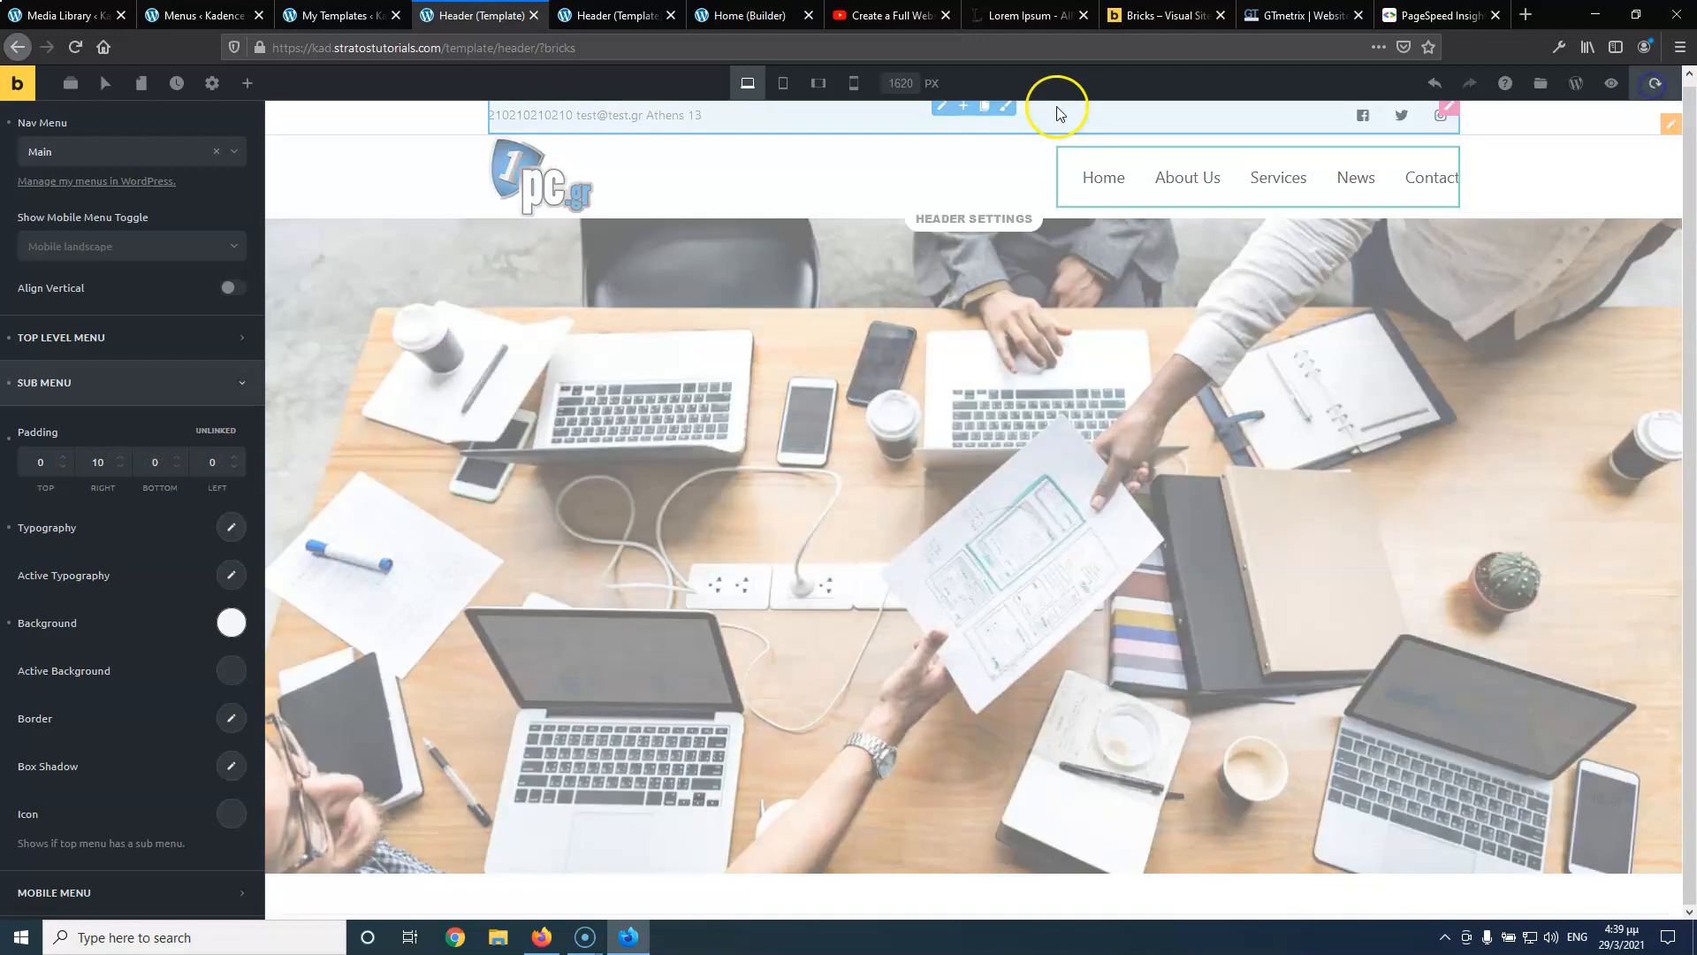
{"action": "left_click", "coordinate": [614, 15]}
{"action": "left_click", "coordinate": [76, 49]}
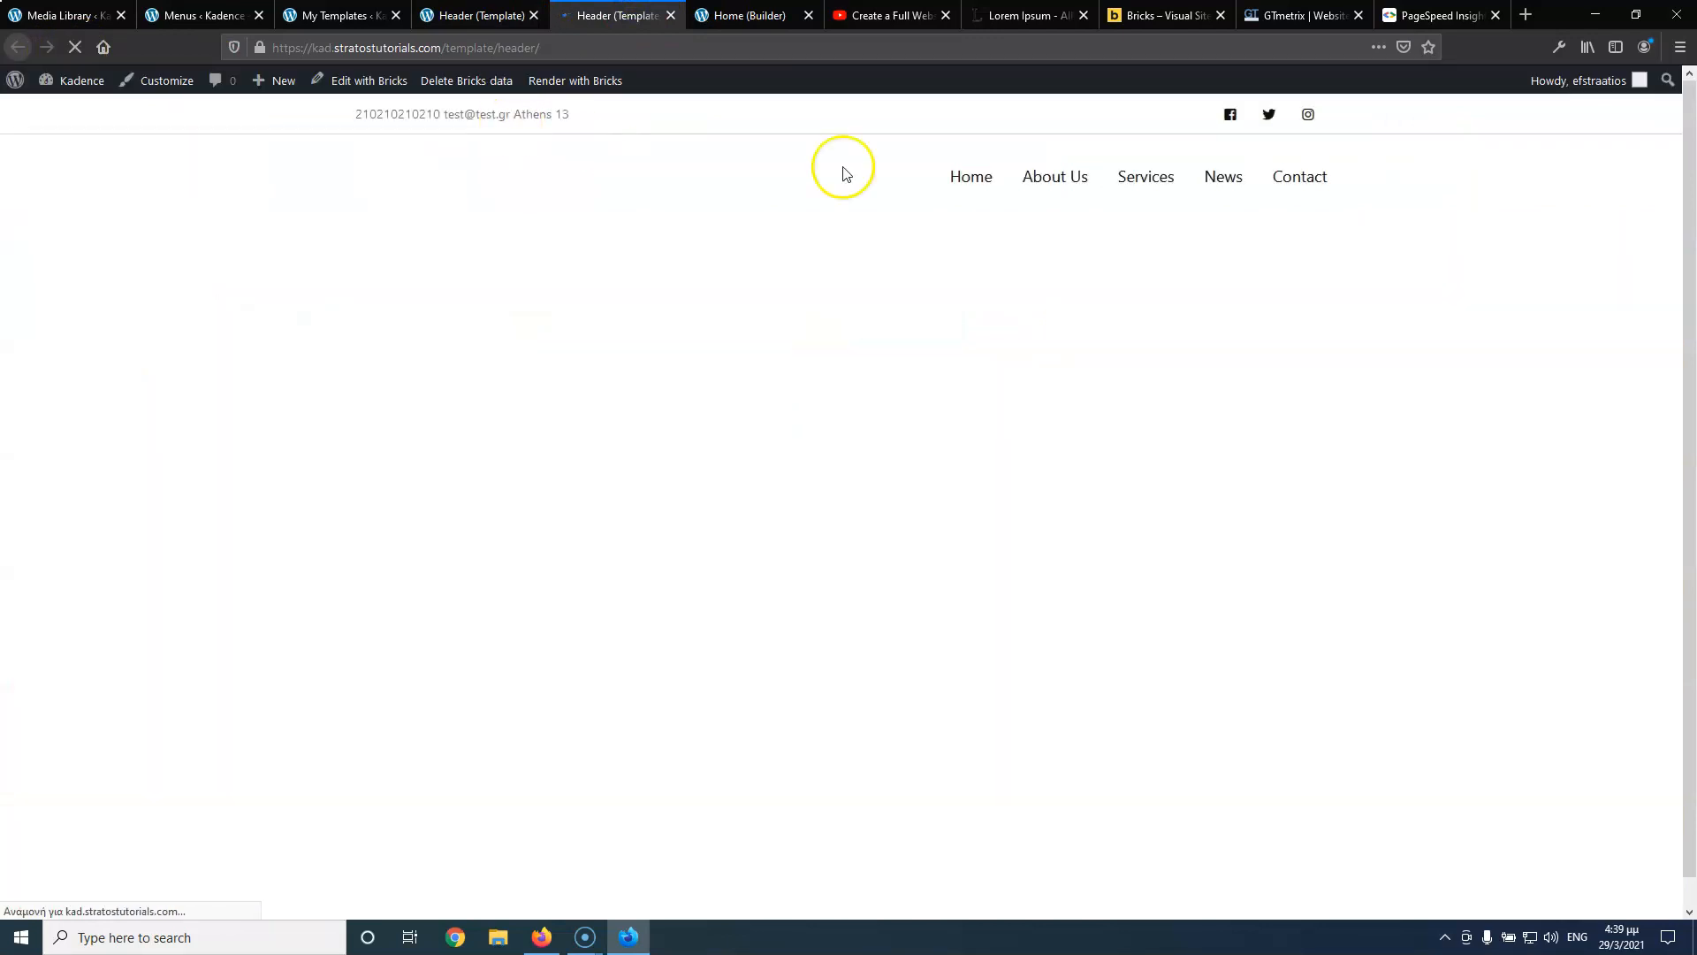
{"action": "mouse_move", "coordinate": [1154, 182]}
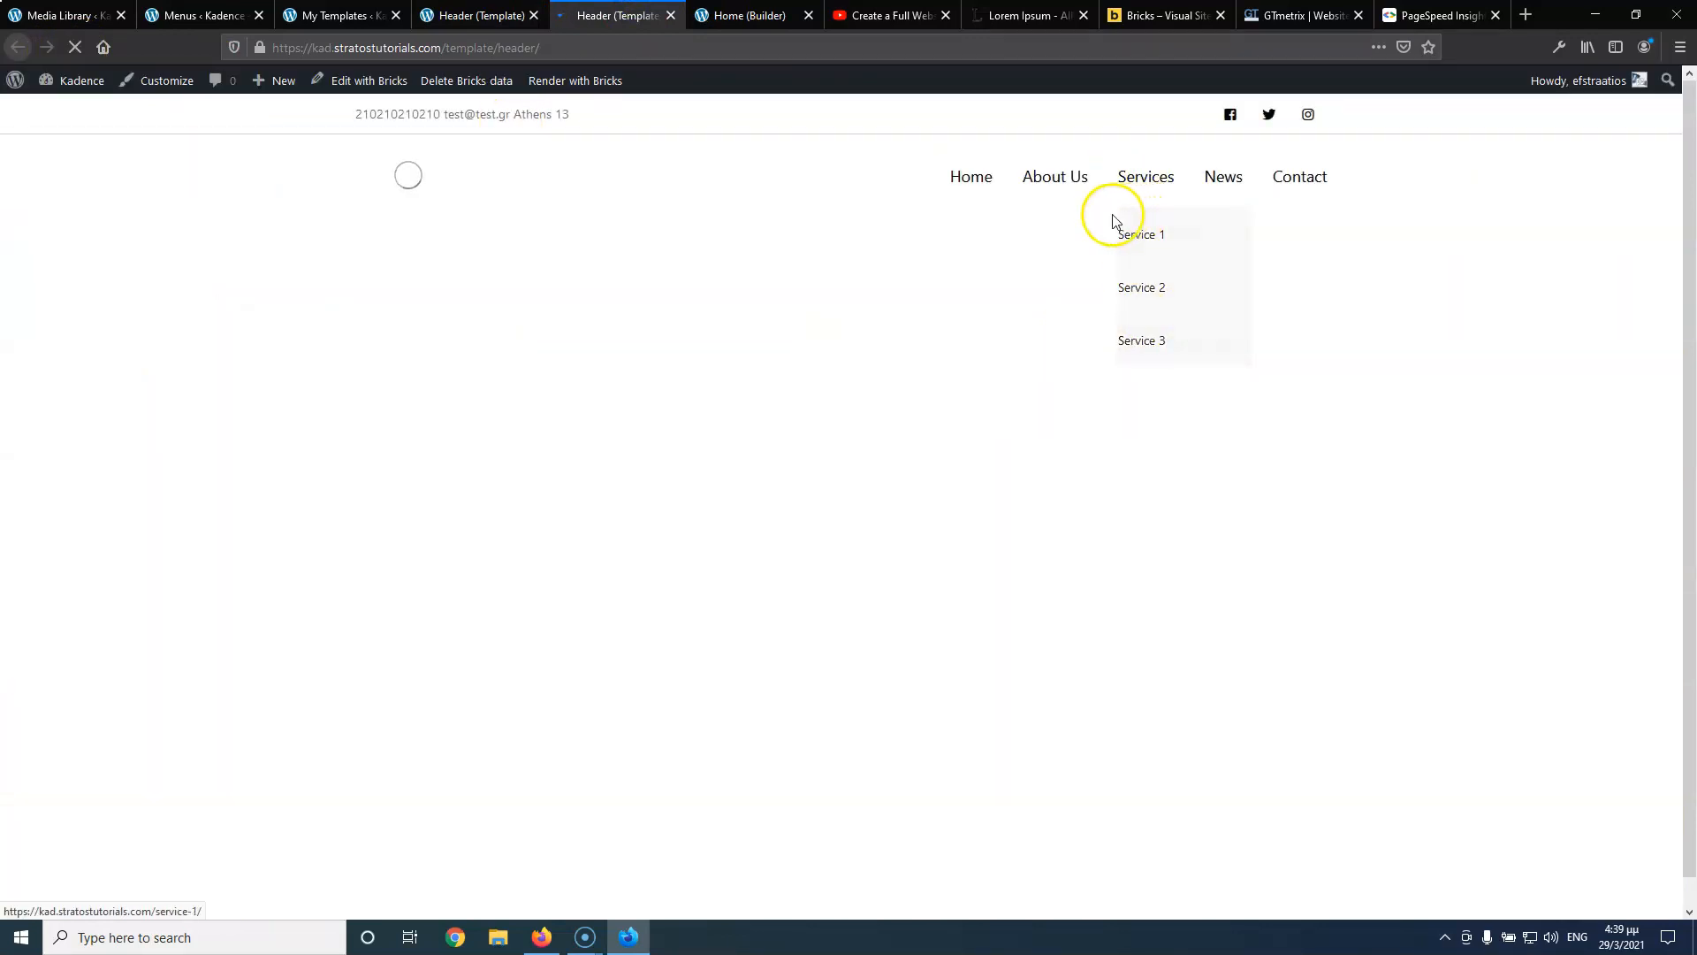
{"action": "left_click", "coordinate": [450, 16]}
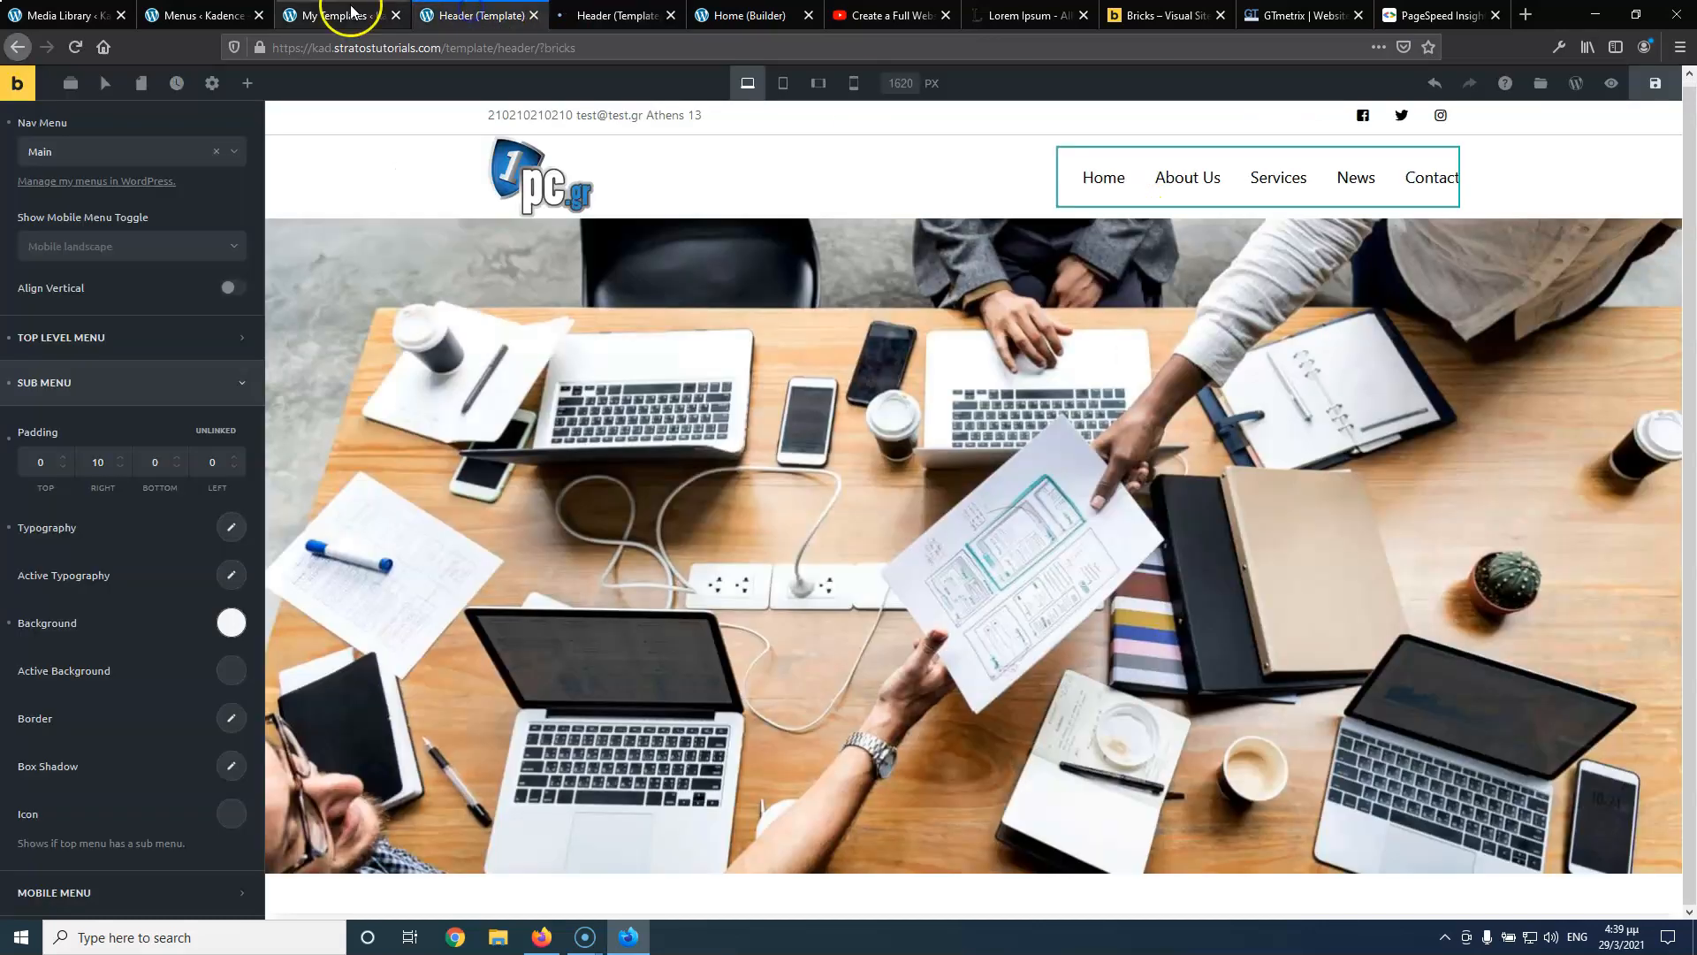
Correct the Sub Menu padding to 10 on the left and 0 on the right
{"action": "double_click", "coordinate": [212, 461]}
{"action": "type", "text": "1"}
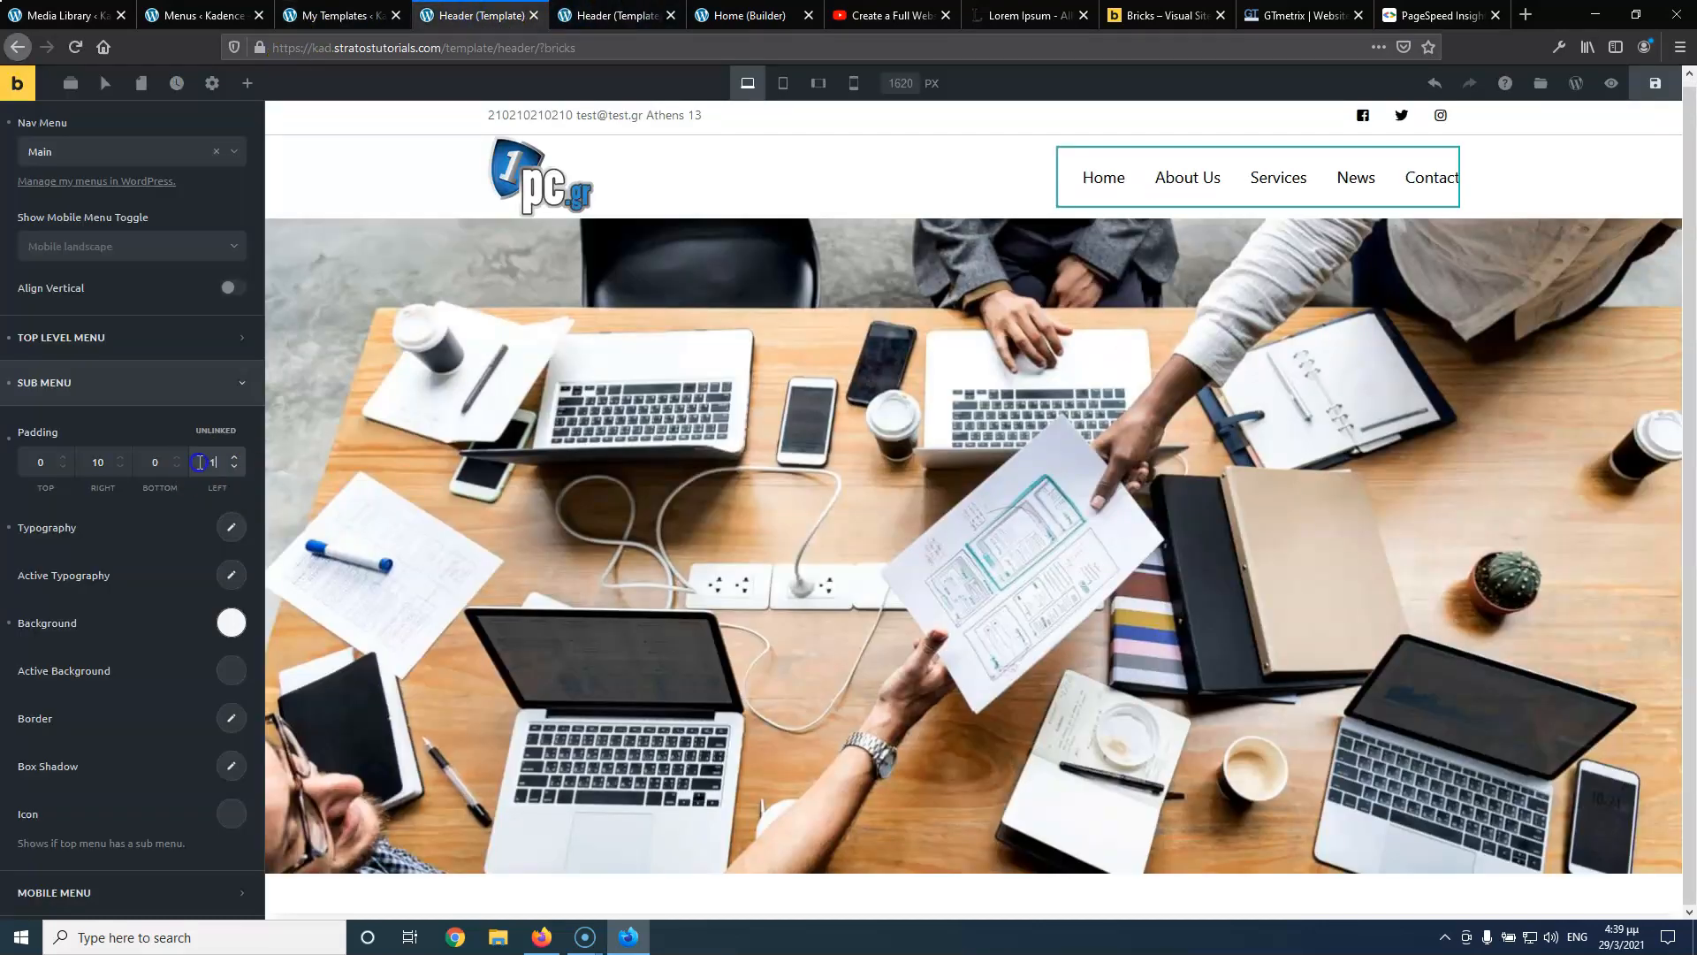
{"action": "type", "text": "10"}
{"action": "left_click_drag", "start_coordinate": [103, 462], "coordinate": [81, 463]}
{"action": "type", "text": "0"}
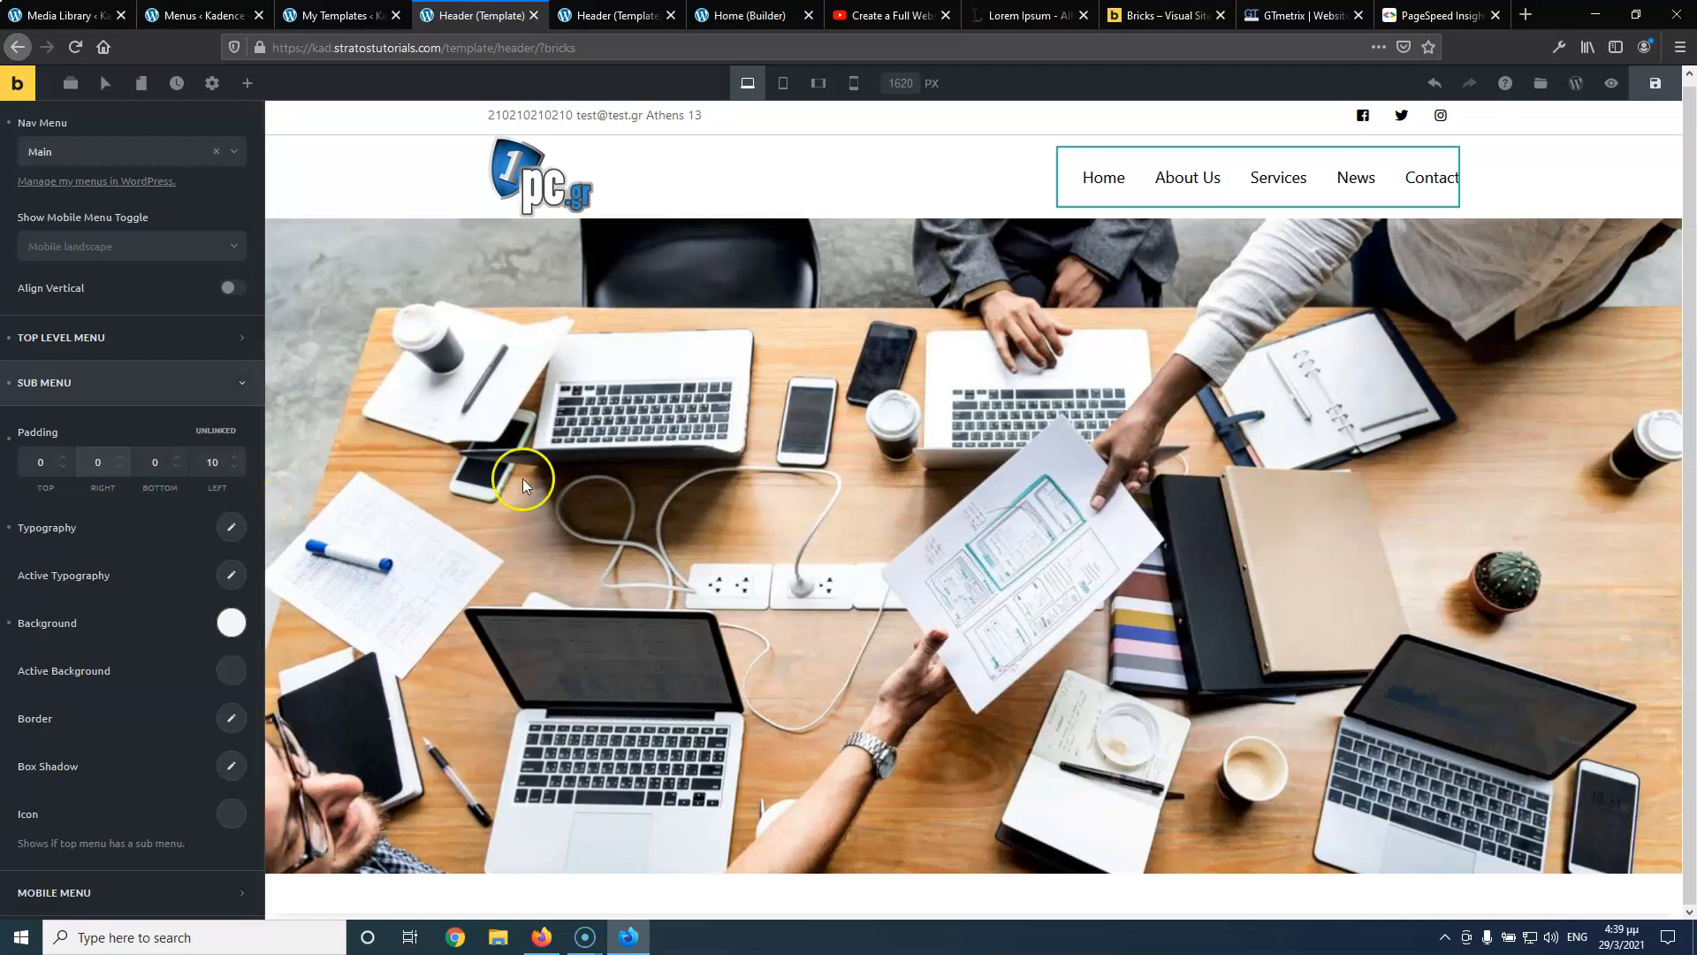
Save again and recheck the live Services dropdown spacing
{"action": "left_click", "coordinate": [1655, 83]}
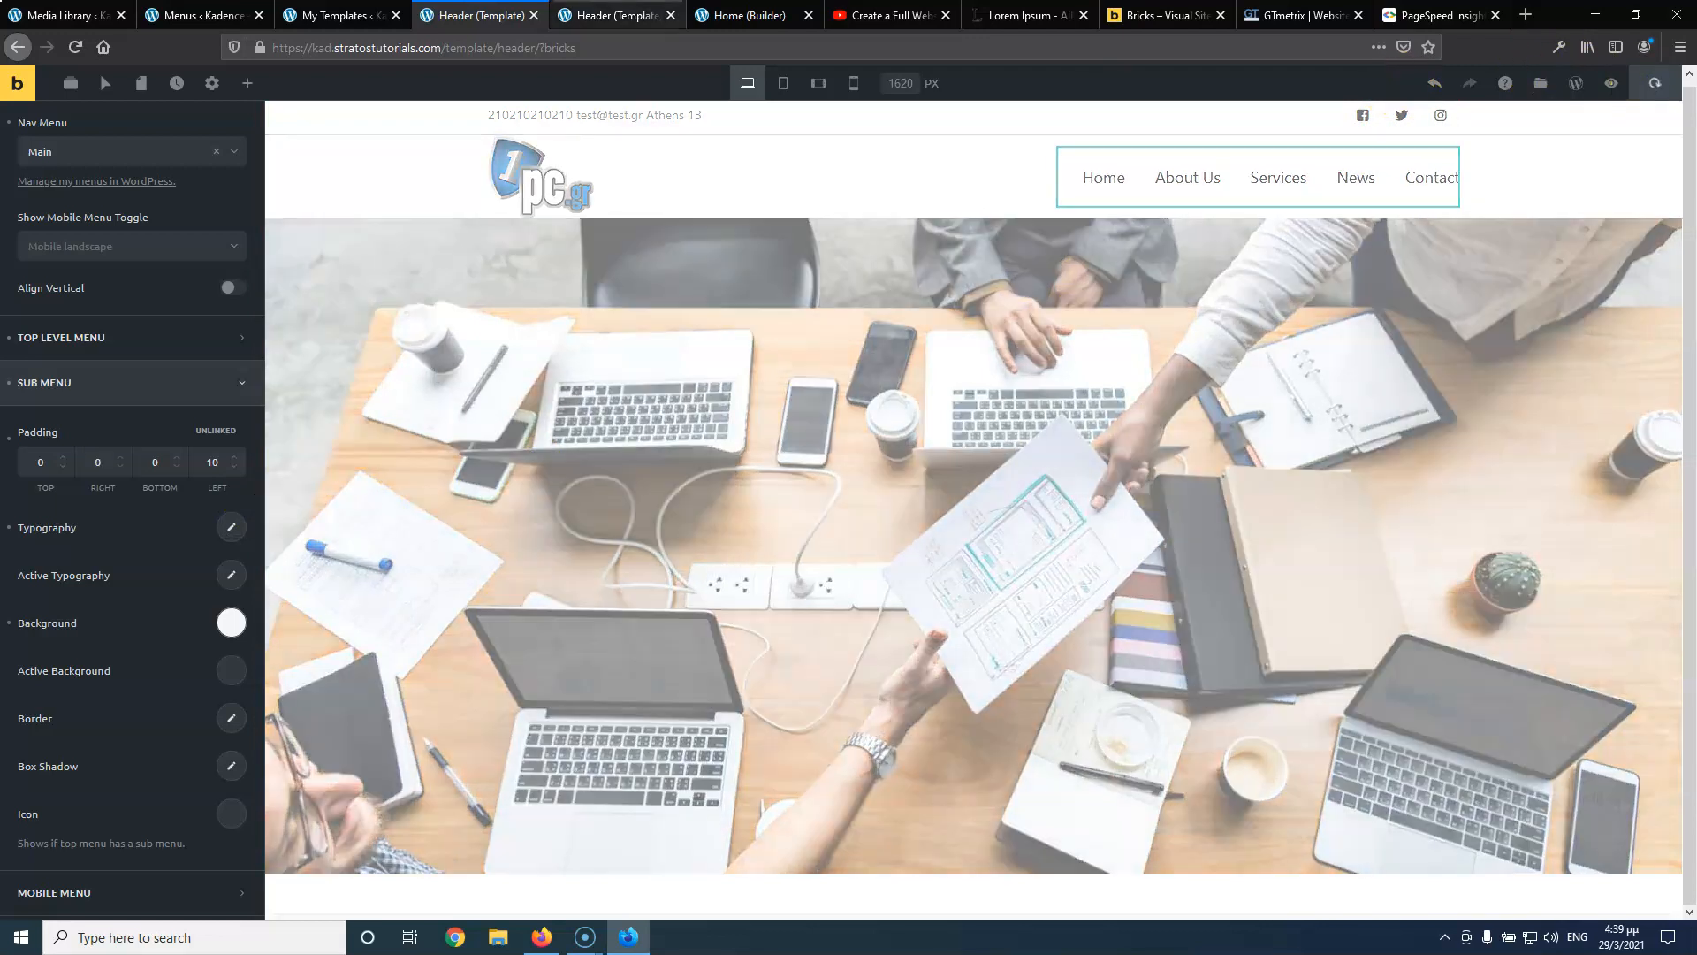
{"action": "left_click", "coordinate": [586, 13]}
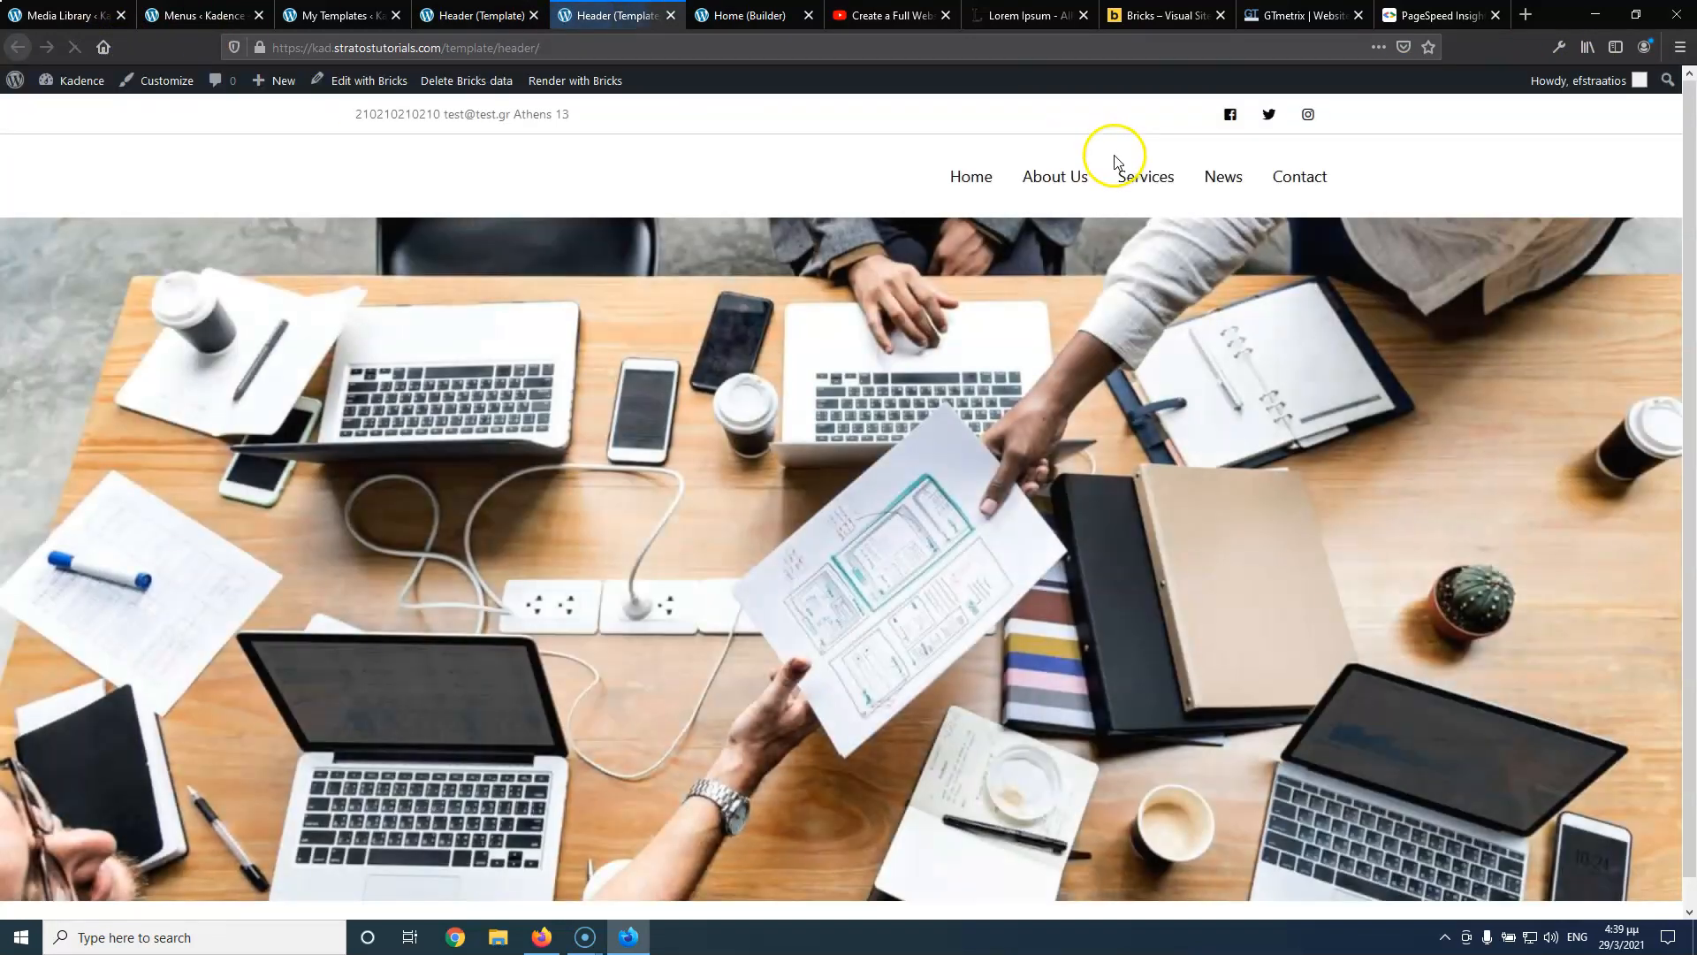
{"action": "mouse_move", "coordinate": [1158, 192]}
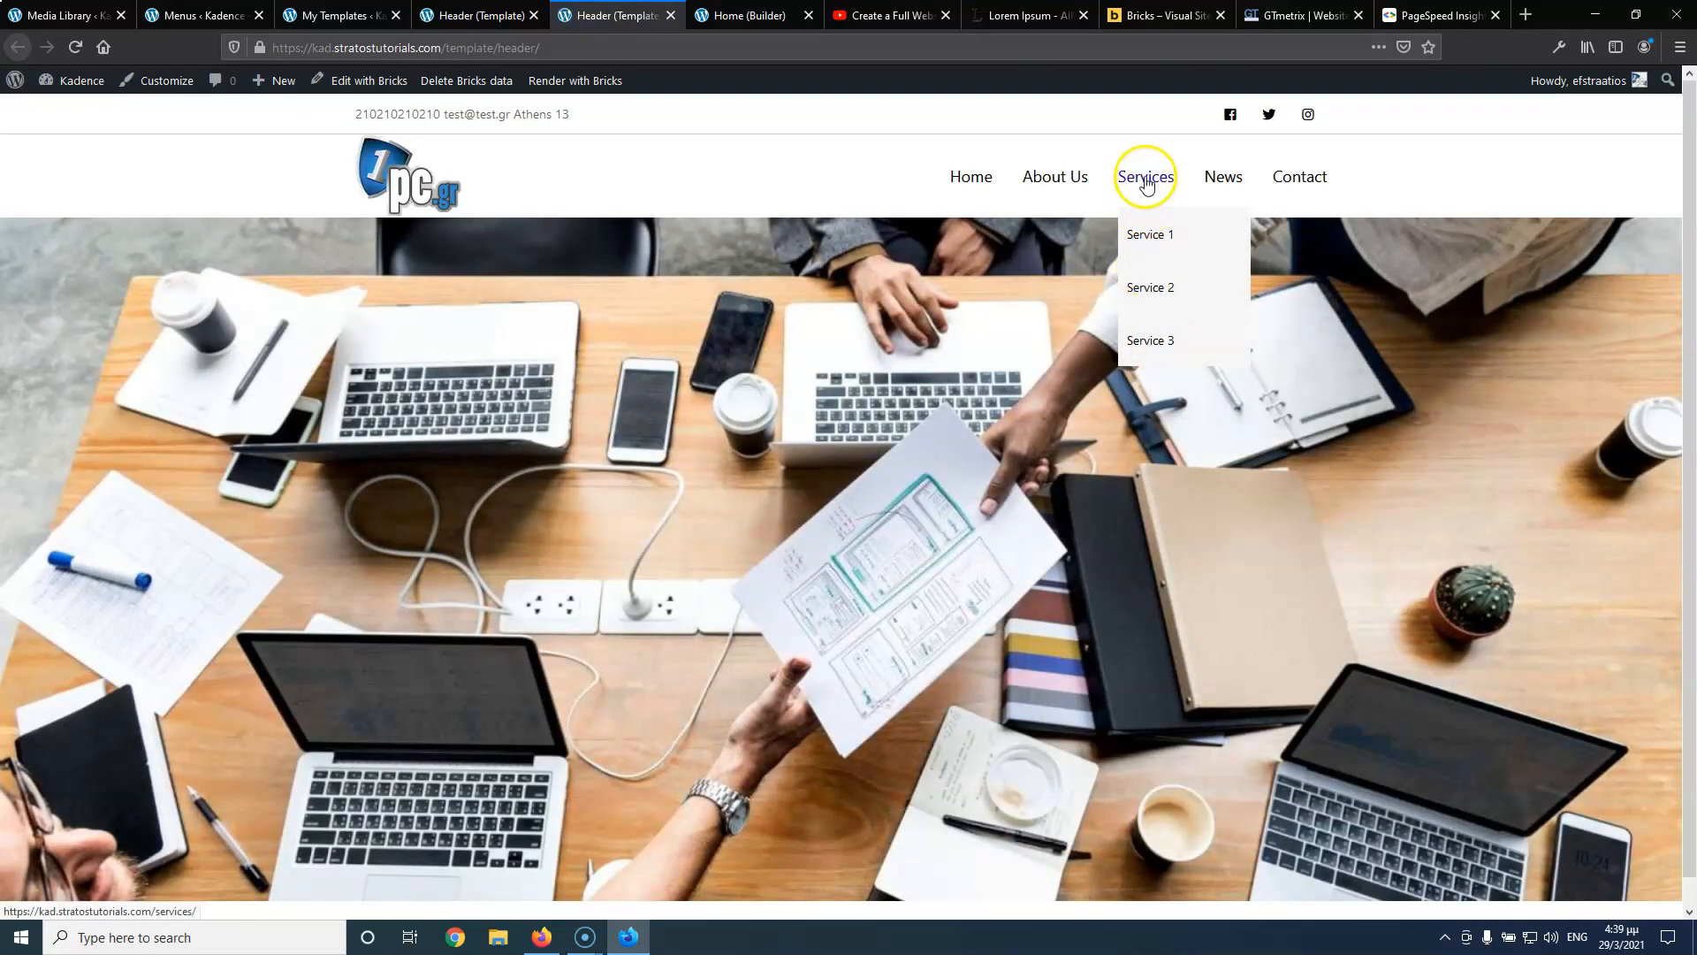
{"action": "left_click", "coordinate": [478, 11]}
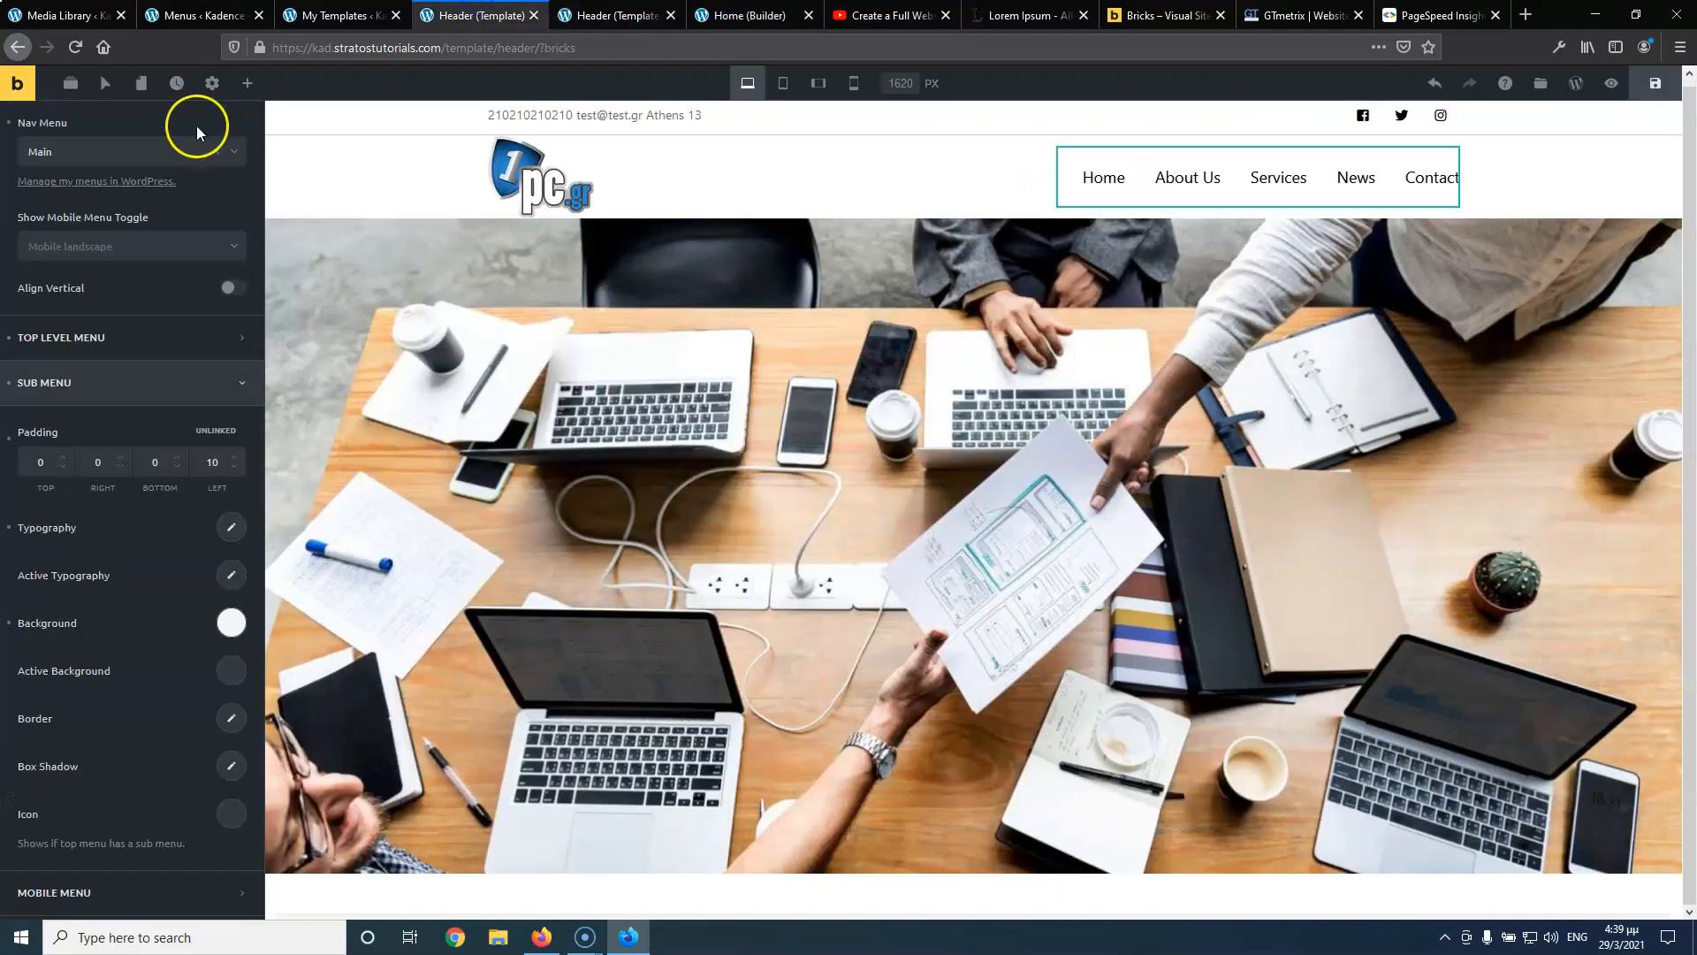
{"action": "scroll", "coordinate": [36, 528], "scroll_direction": "down", "scroll_amount": 1}
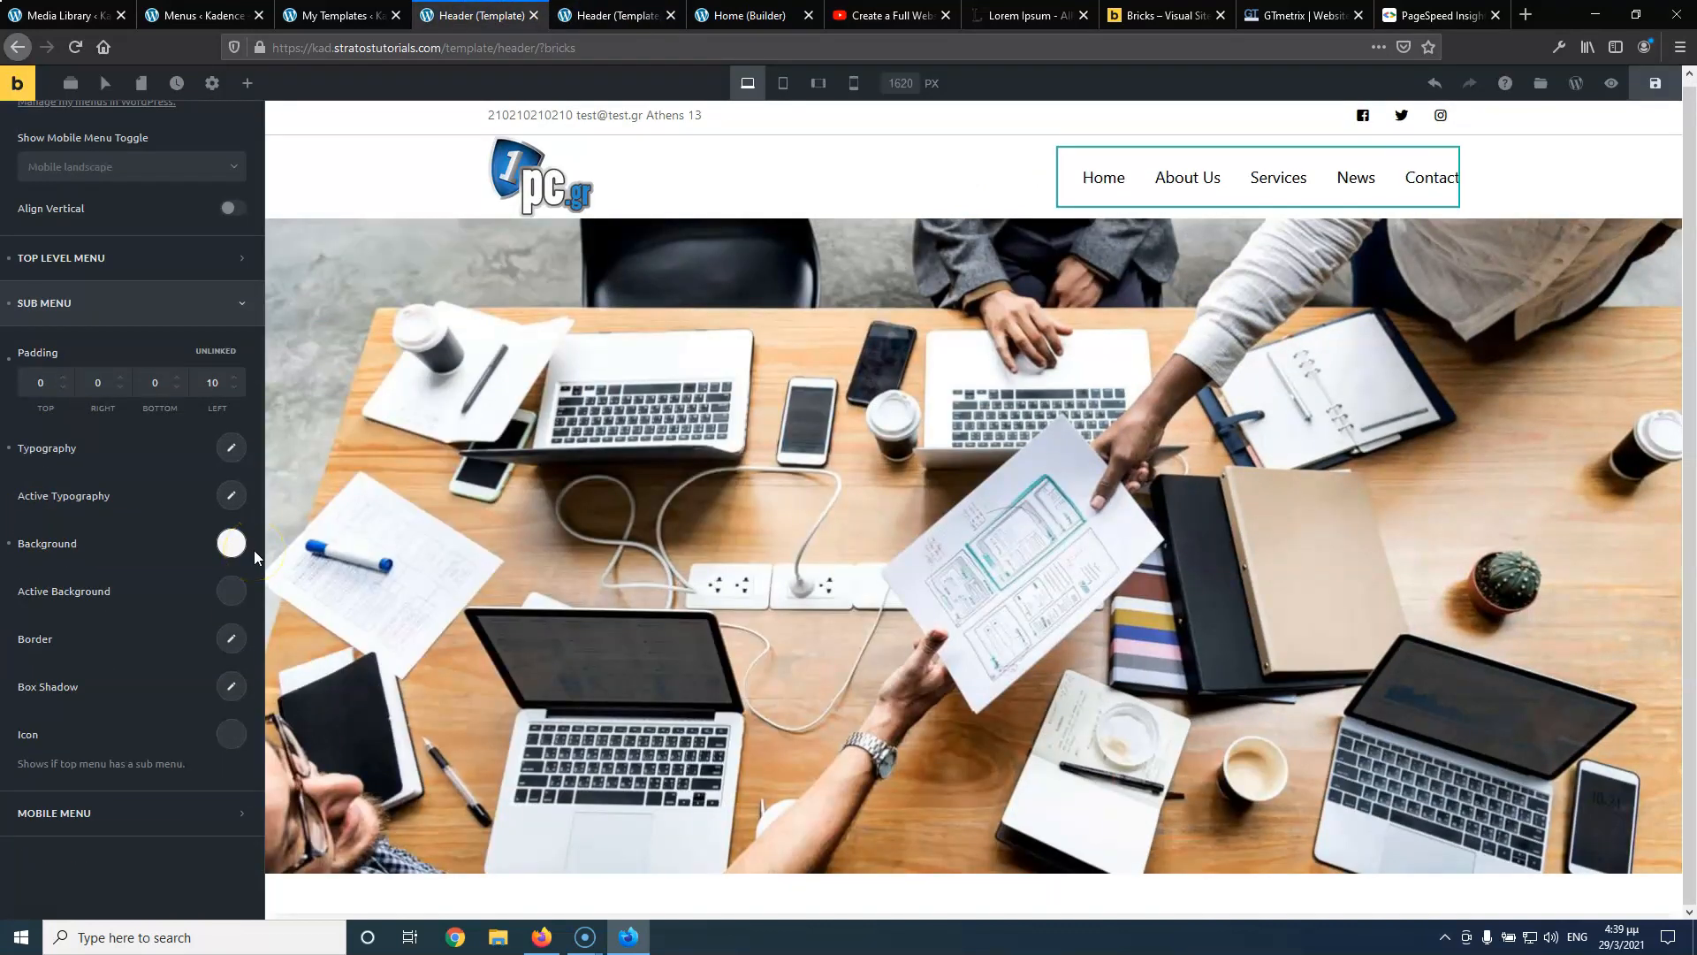
Set the mobile menu to position Right, alignment Center, and width 200 px
{"action": "left_click", "coordinate": [95, 800]}
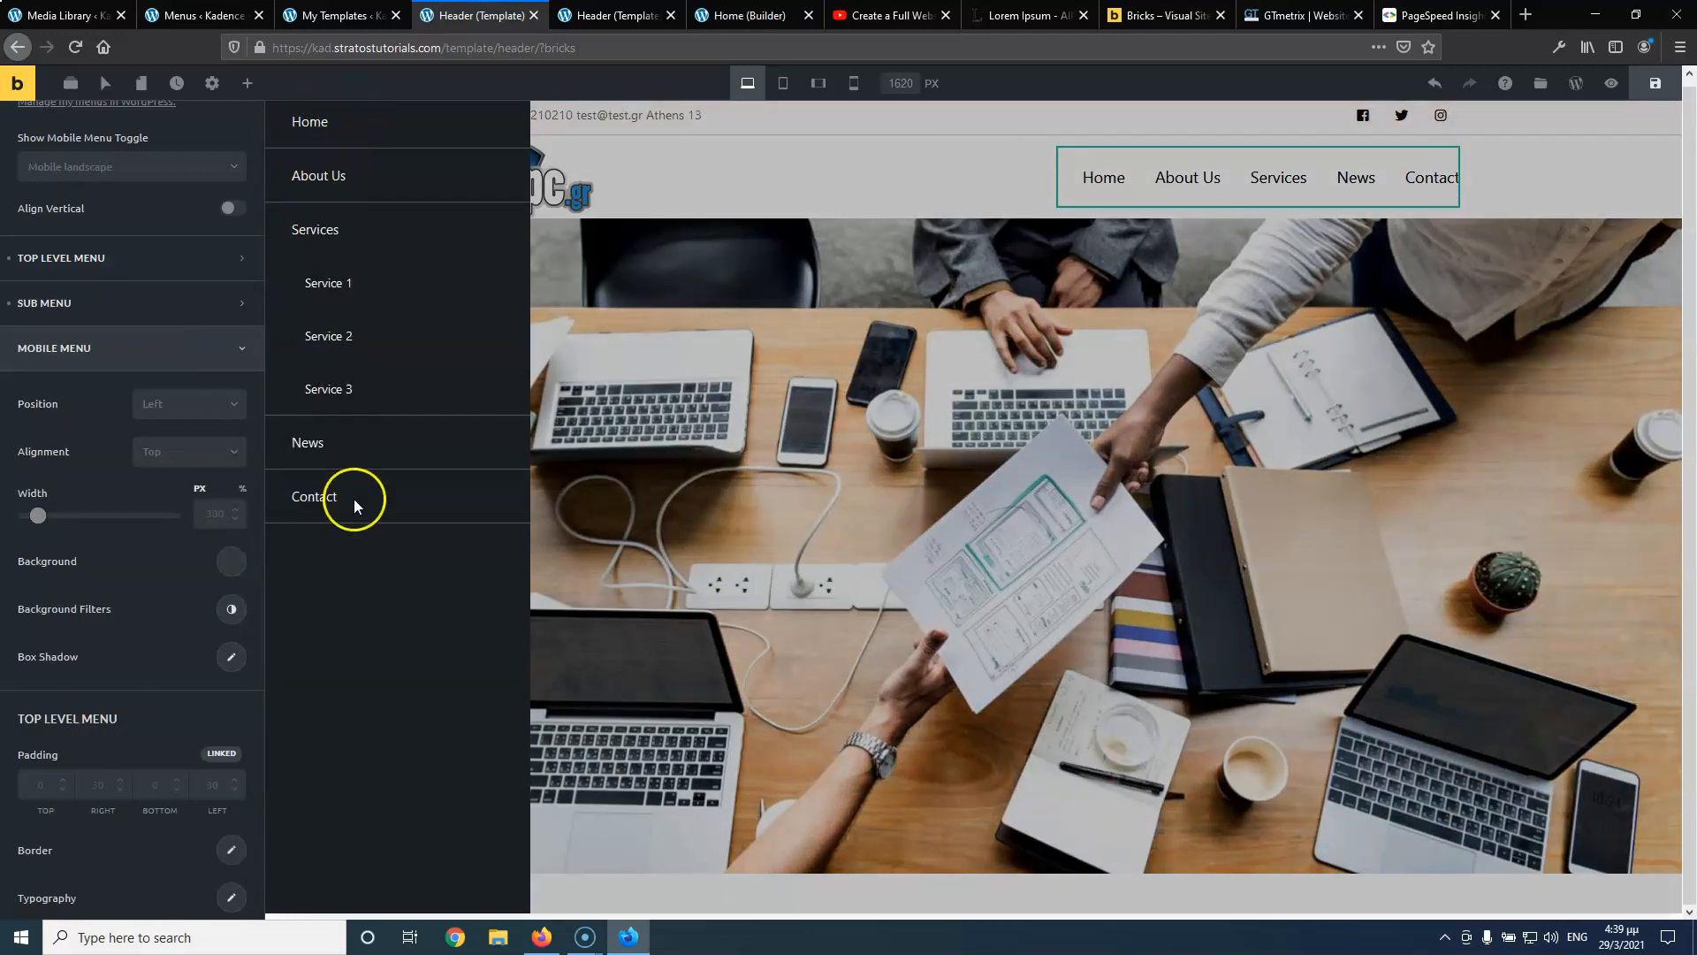
{"action": "left_click", "coordinate": [174, 405]}
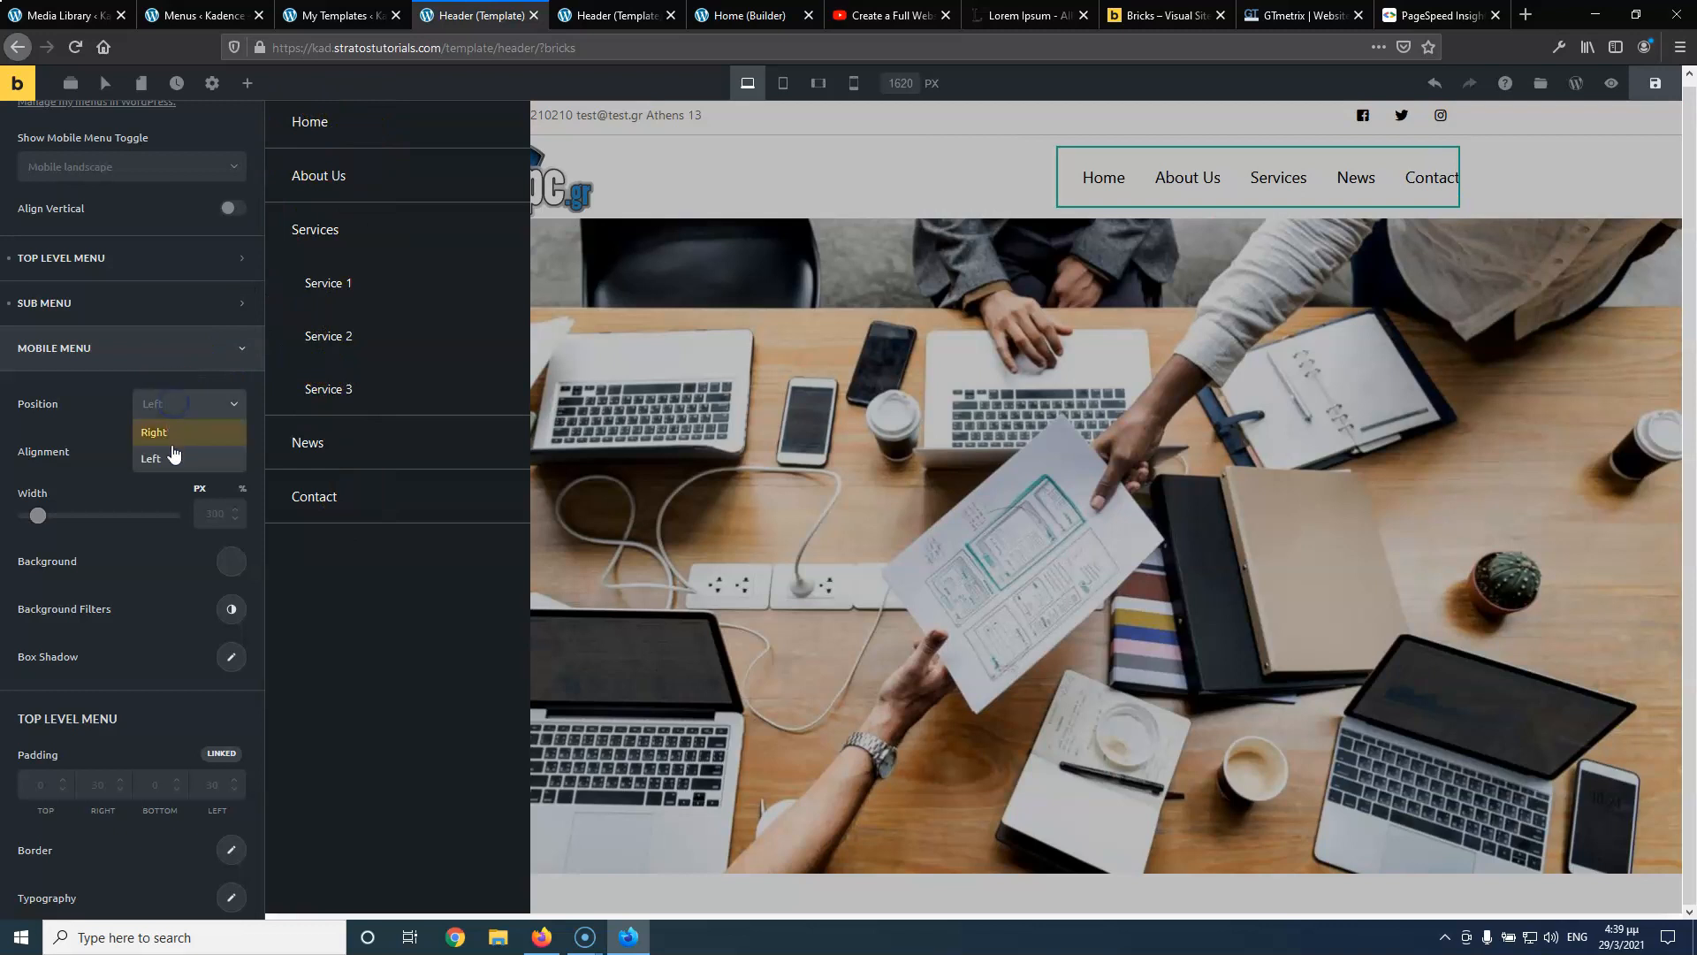
{"action": "left_click", "coordinate": [168, 437]}
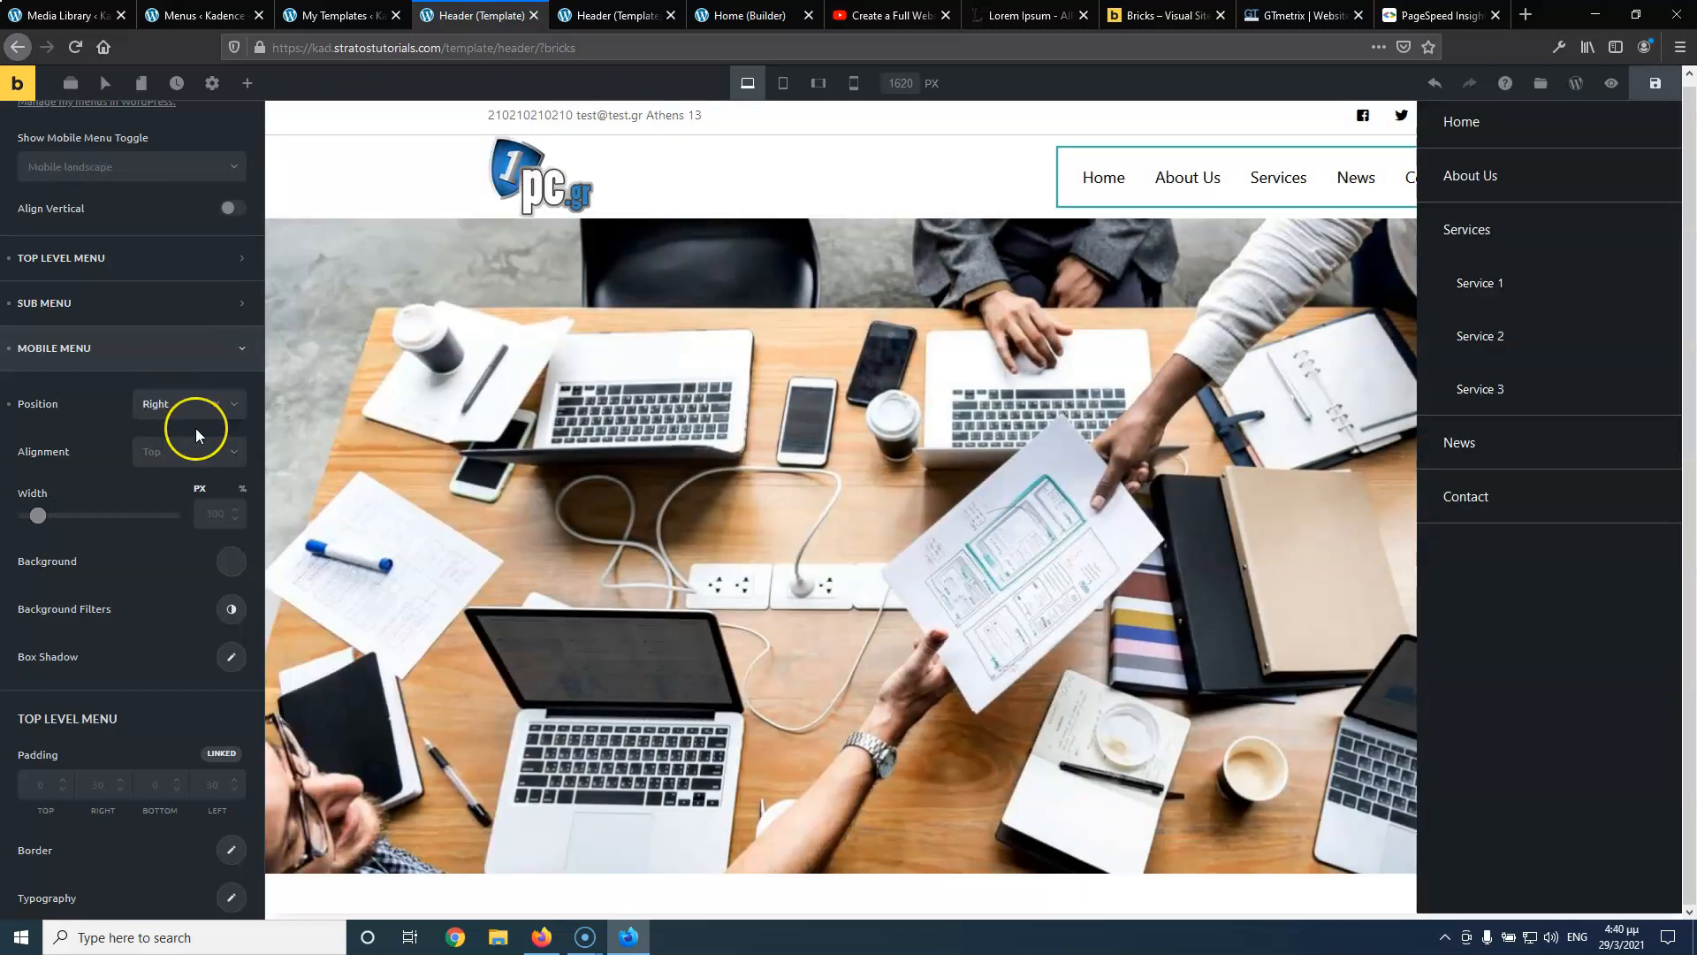
{"action": "left_click", "coordinate": [189, 453]}
{"action": "left_click", "coordinate": [185, 499]}
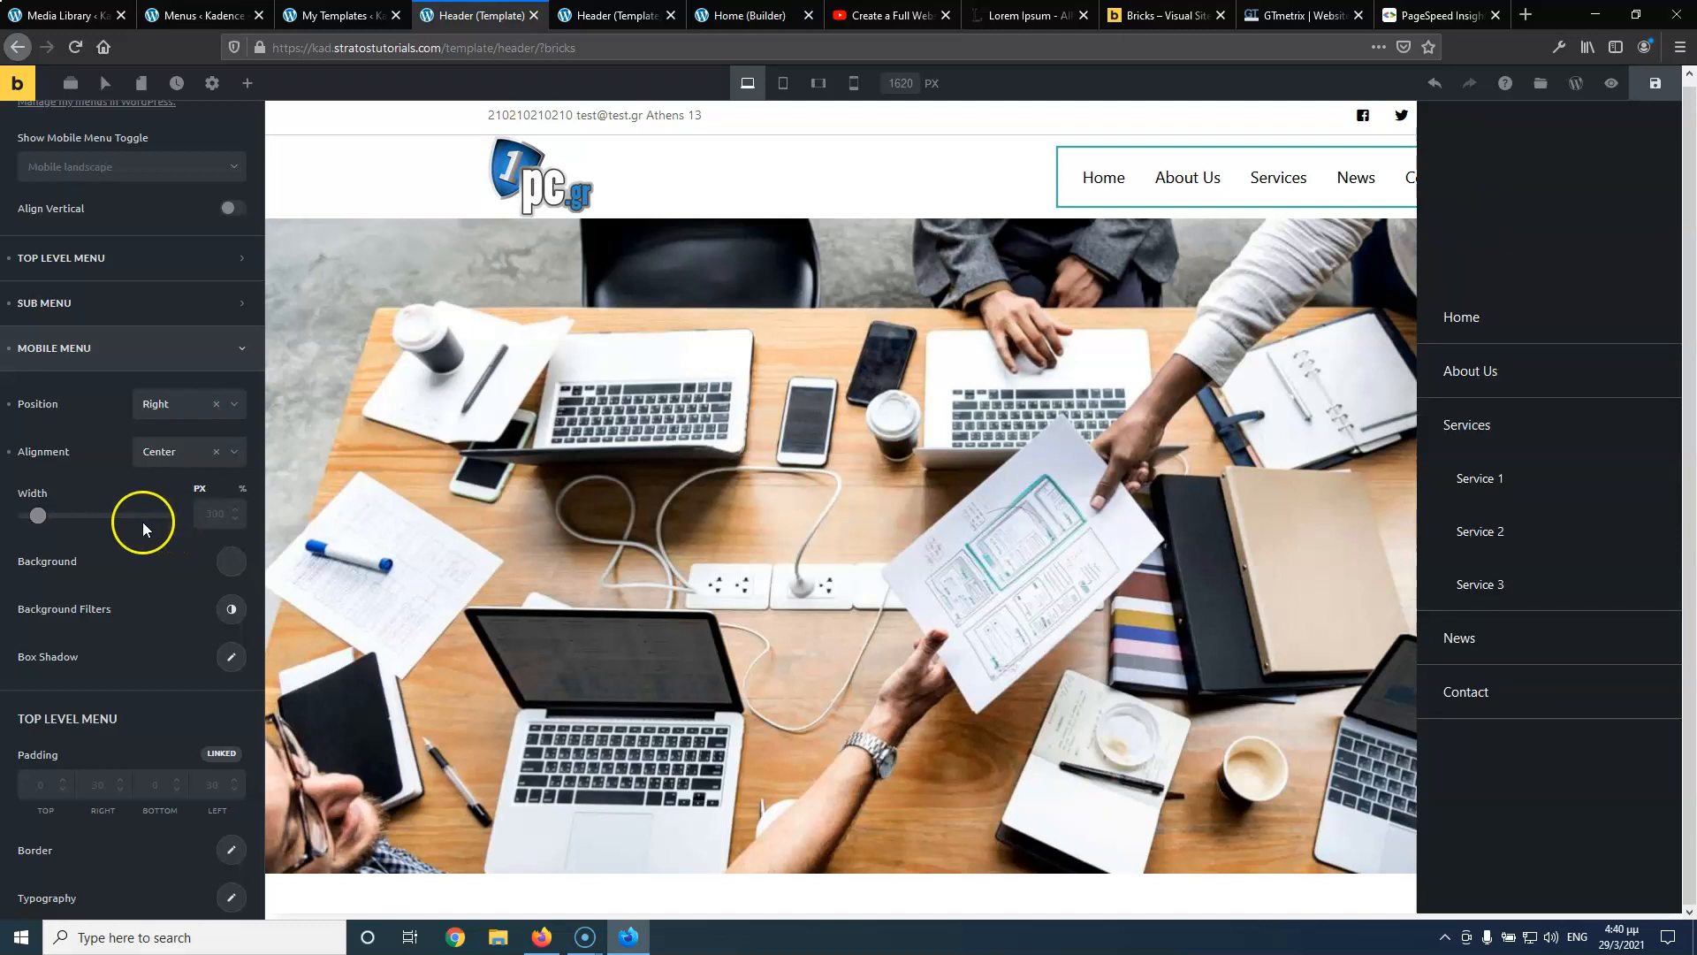
{"action": "left_click", "coordinate": [209, 512]}
{"action": "type", "text": "200"}
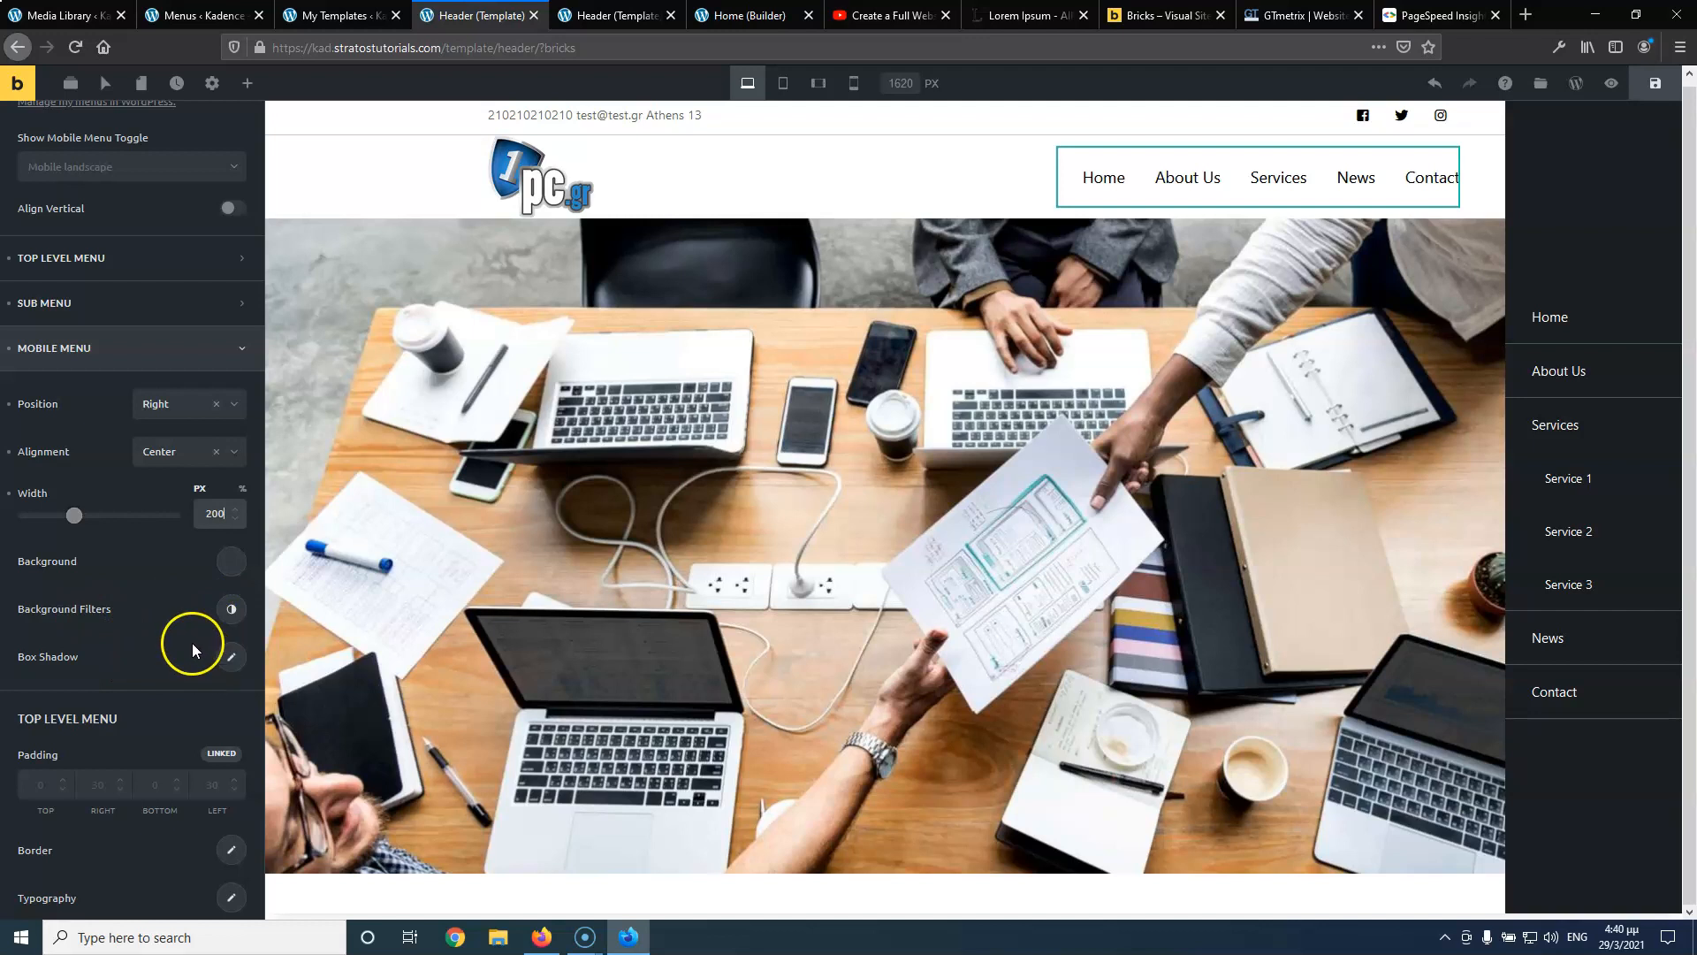
Set the Top Level Menu typography font size to 15
{"action": "scroll", "coordinate": [182, 614], "scroll_direction": "down", "scroll_amount": 3}
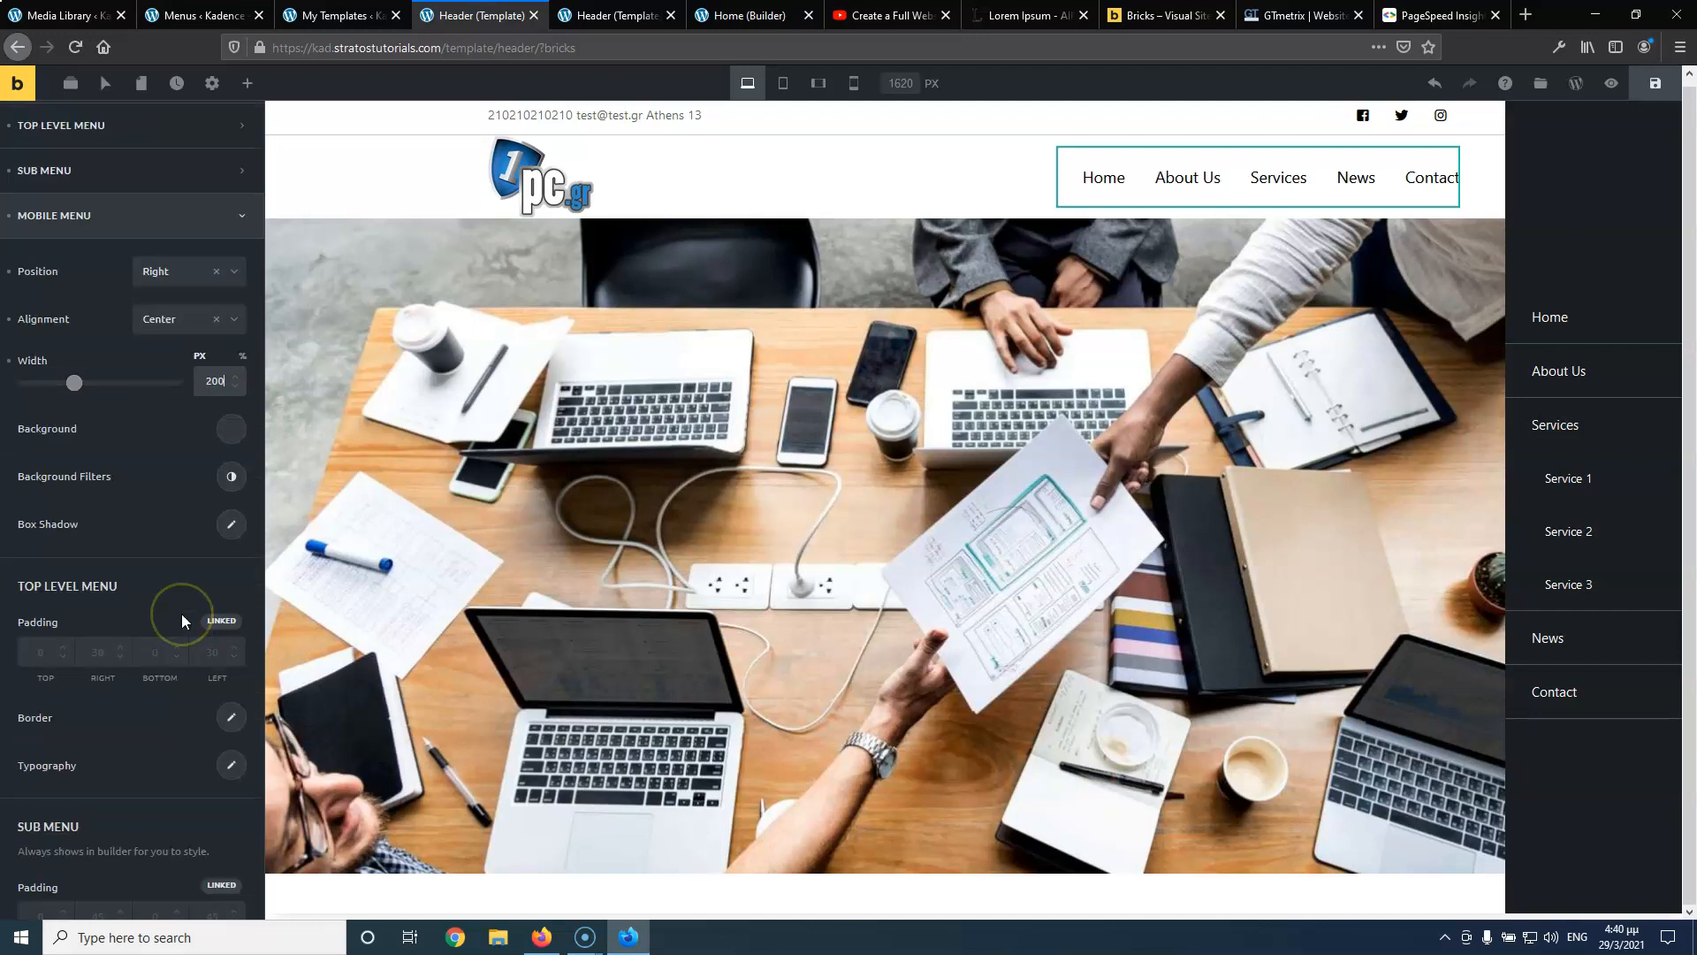
{"action": "scroll", "coordinate": [182, 614], "scroll_direction": "down", "scroll_amount": 2}
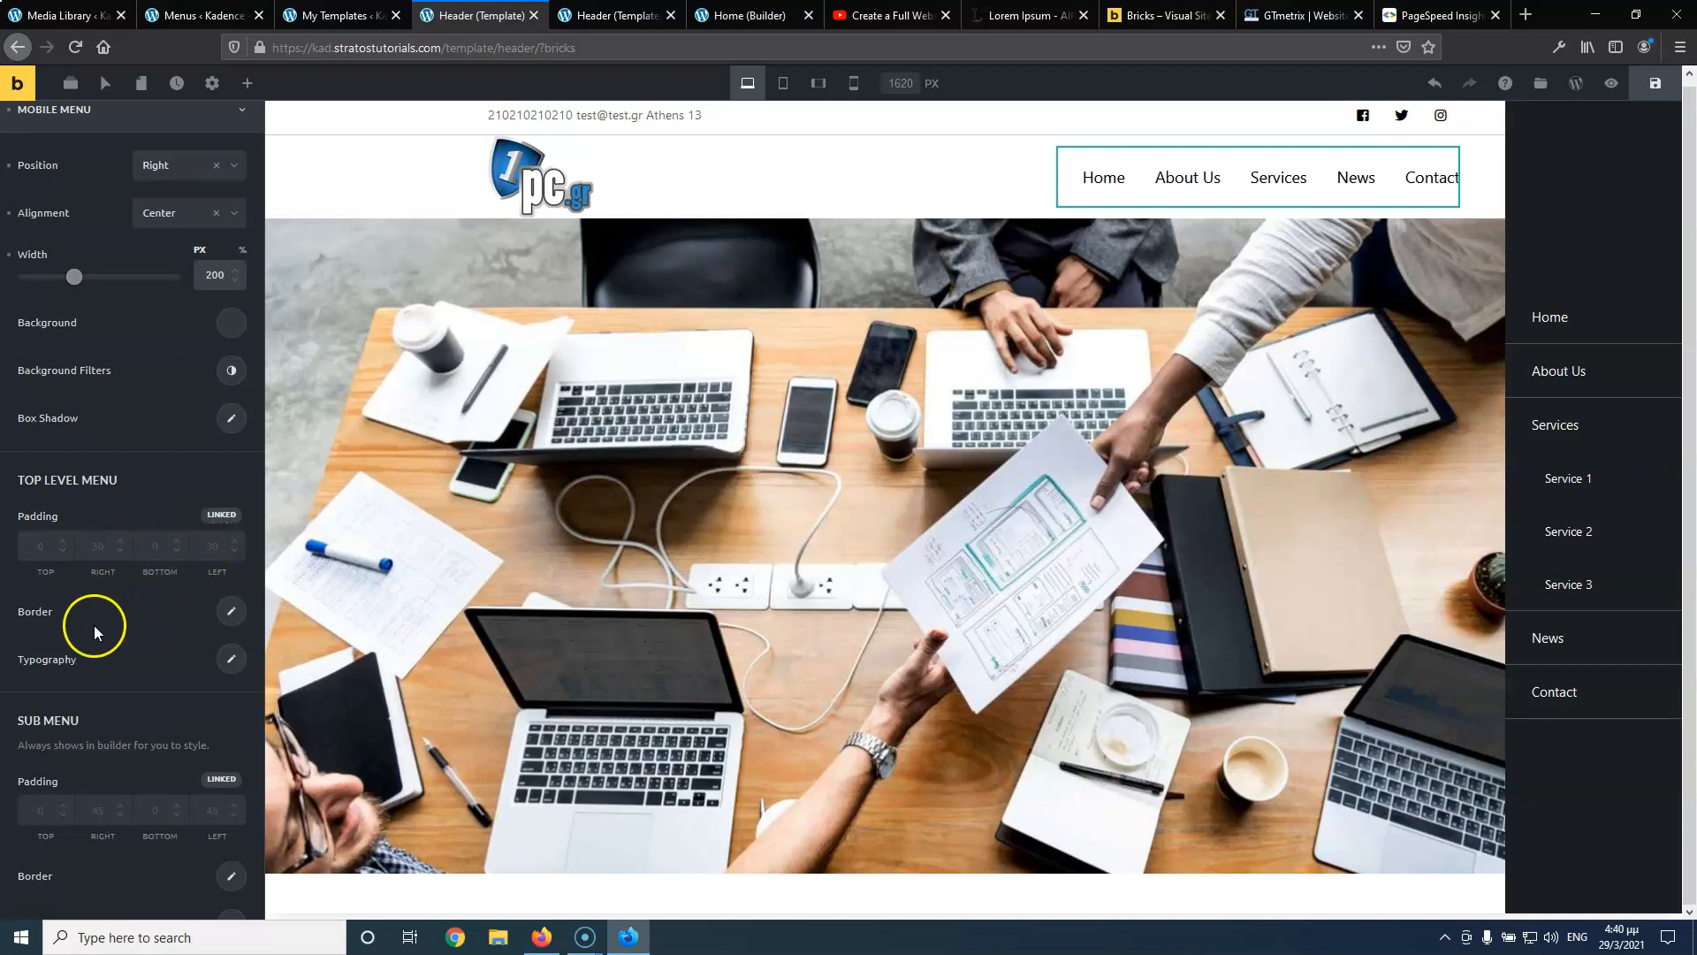
{"action": "scroll", "coordinate": [213, 644], "scroll_direction": "down", "scroll_amount": 4}
{"action": "left_click", "coordinate": [178, 596]}
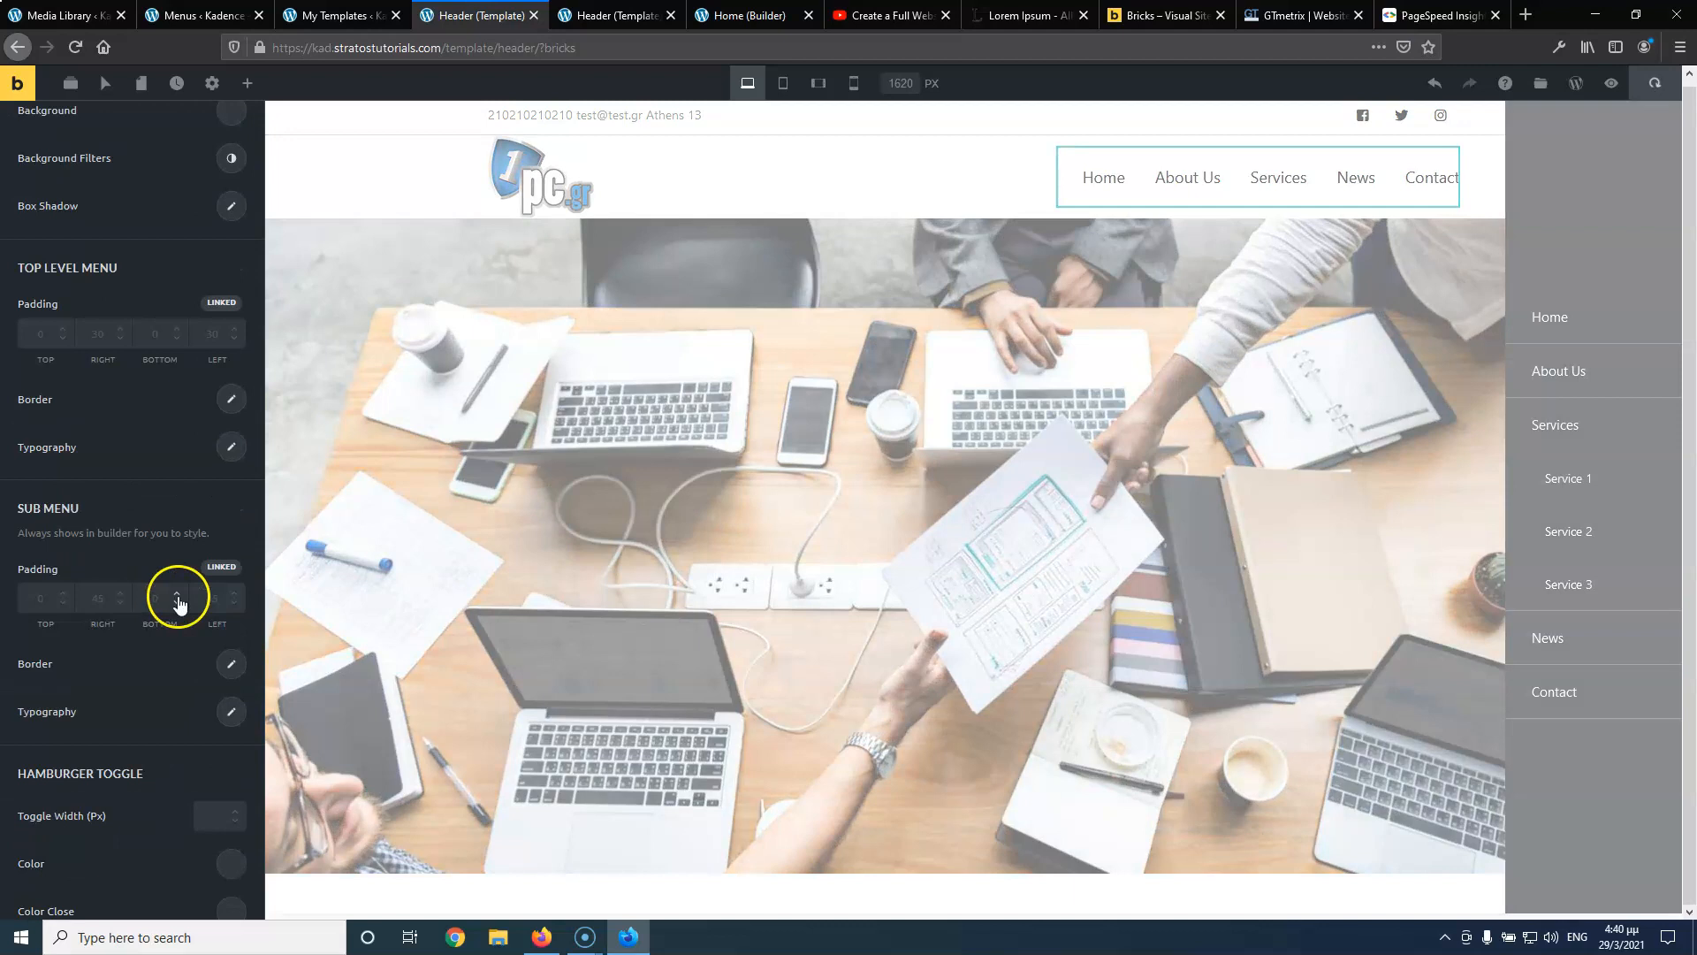
{"action": "scroll", "coordinate": [146, 475], "scroll_direction": "up", "scroll_amount": 1}
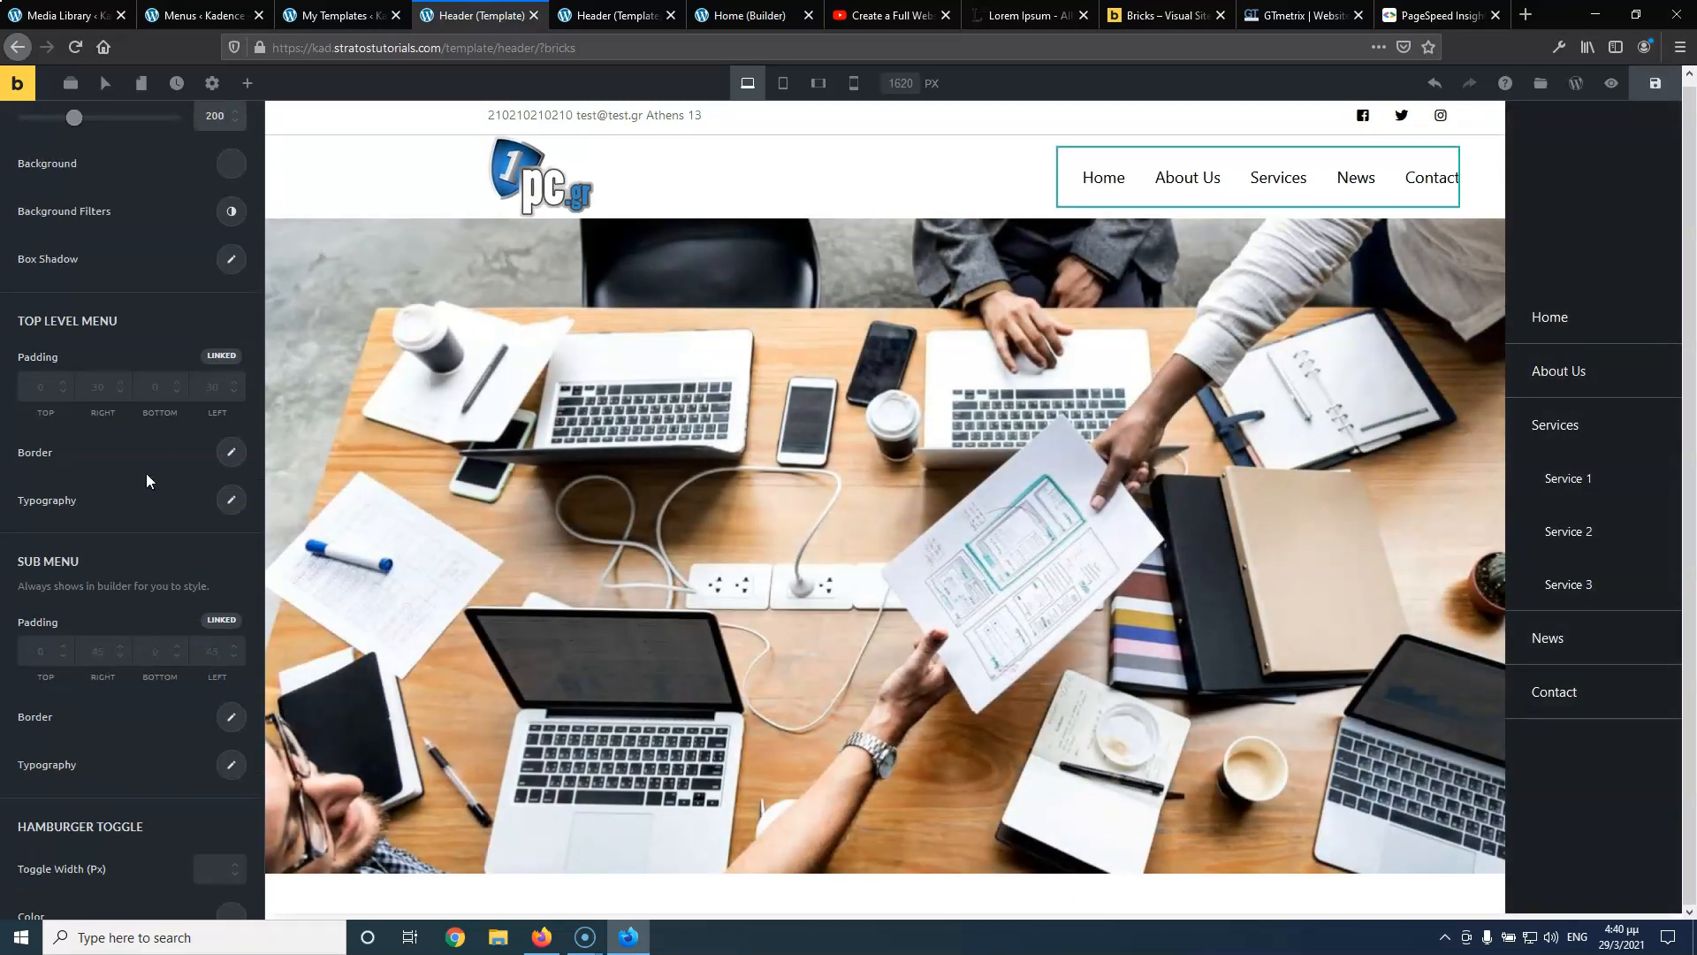
{"action": "scroll", "coordinate": [146, 480], "scroll_direction": "up", "scroll_amount": 1}
{"action": "left_click", "coordinate": [230, 553]}
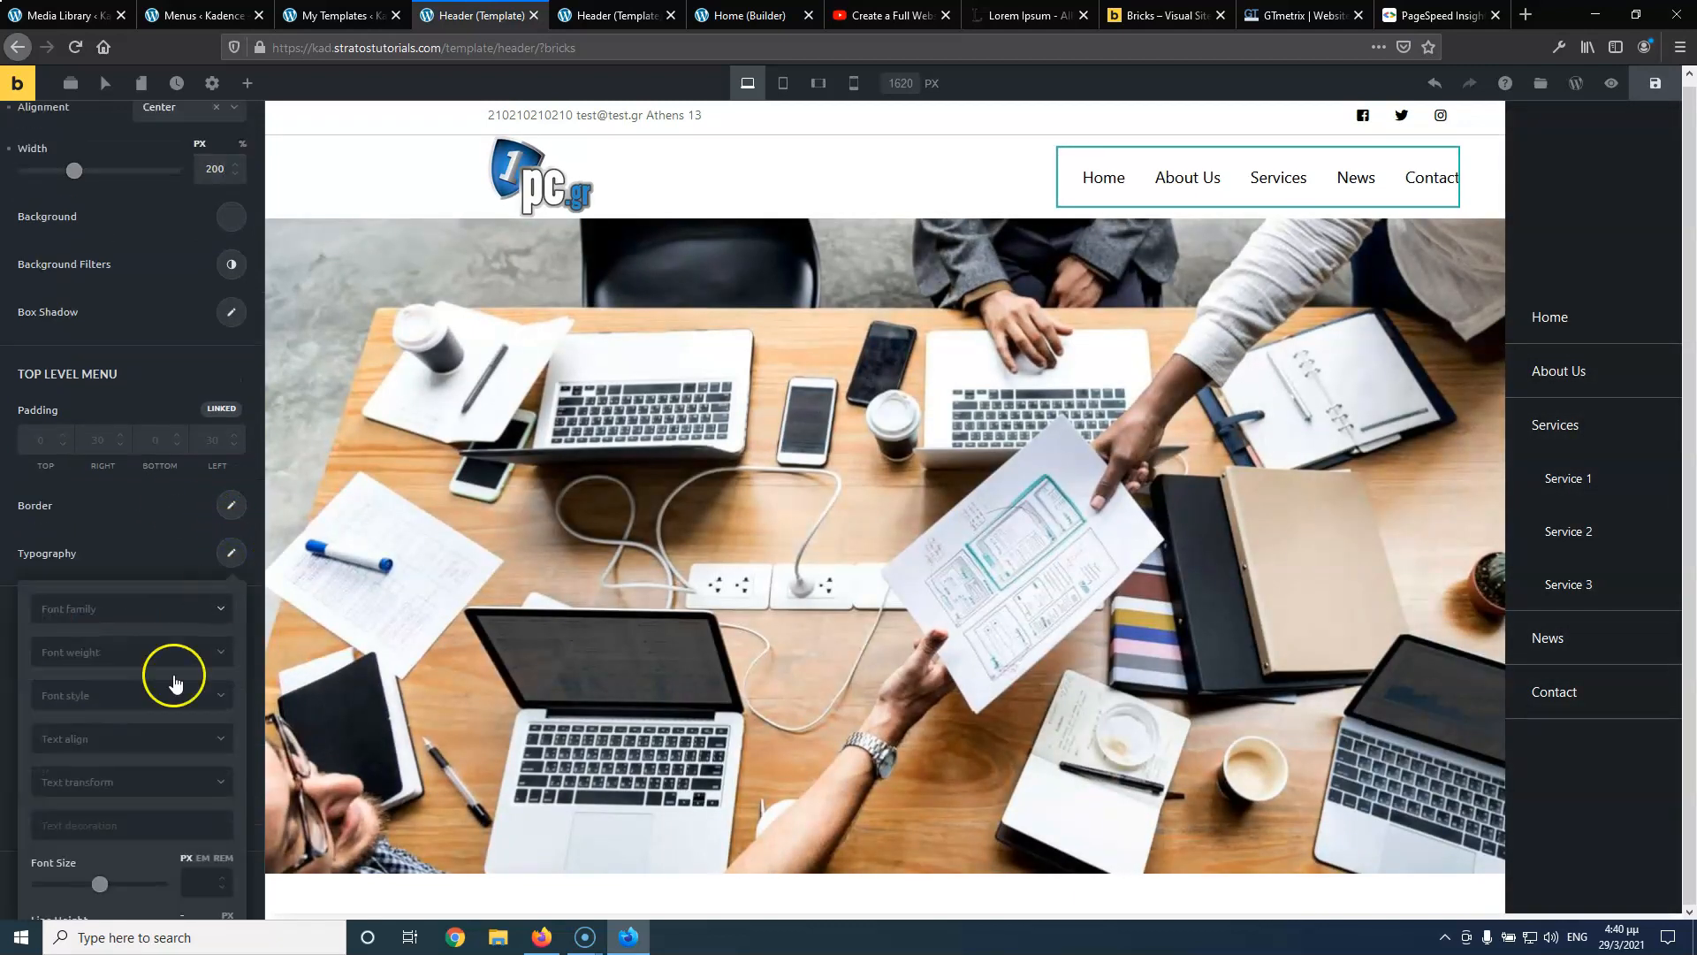
{"action": "scroll", "coordinate": [163, 689], "scroll_direction": "down", "scroll_amount": 4}
{"action": "left_click", "coordinate": [200, 675]}
{"action": "type", "text": "15"}
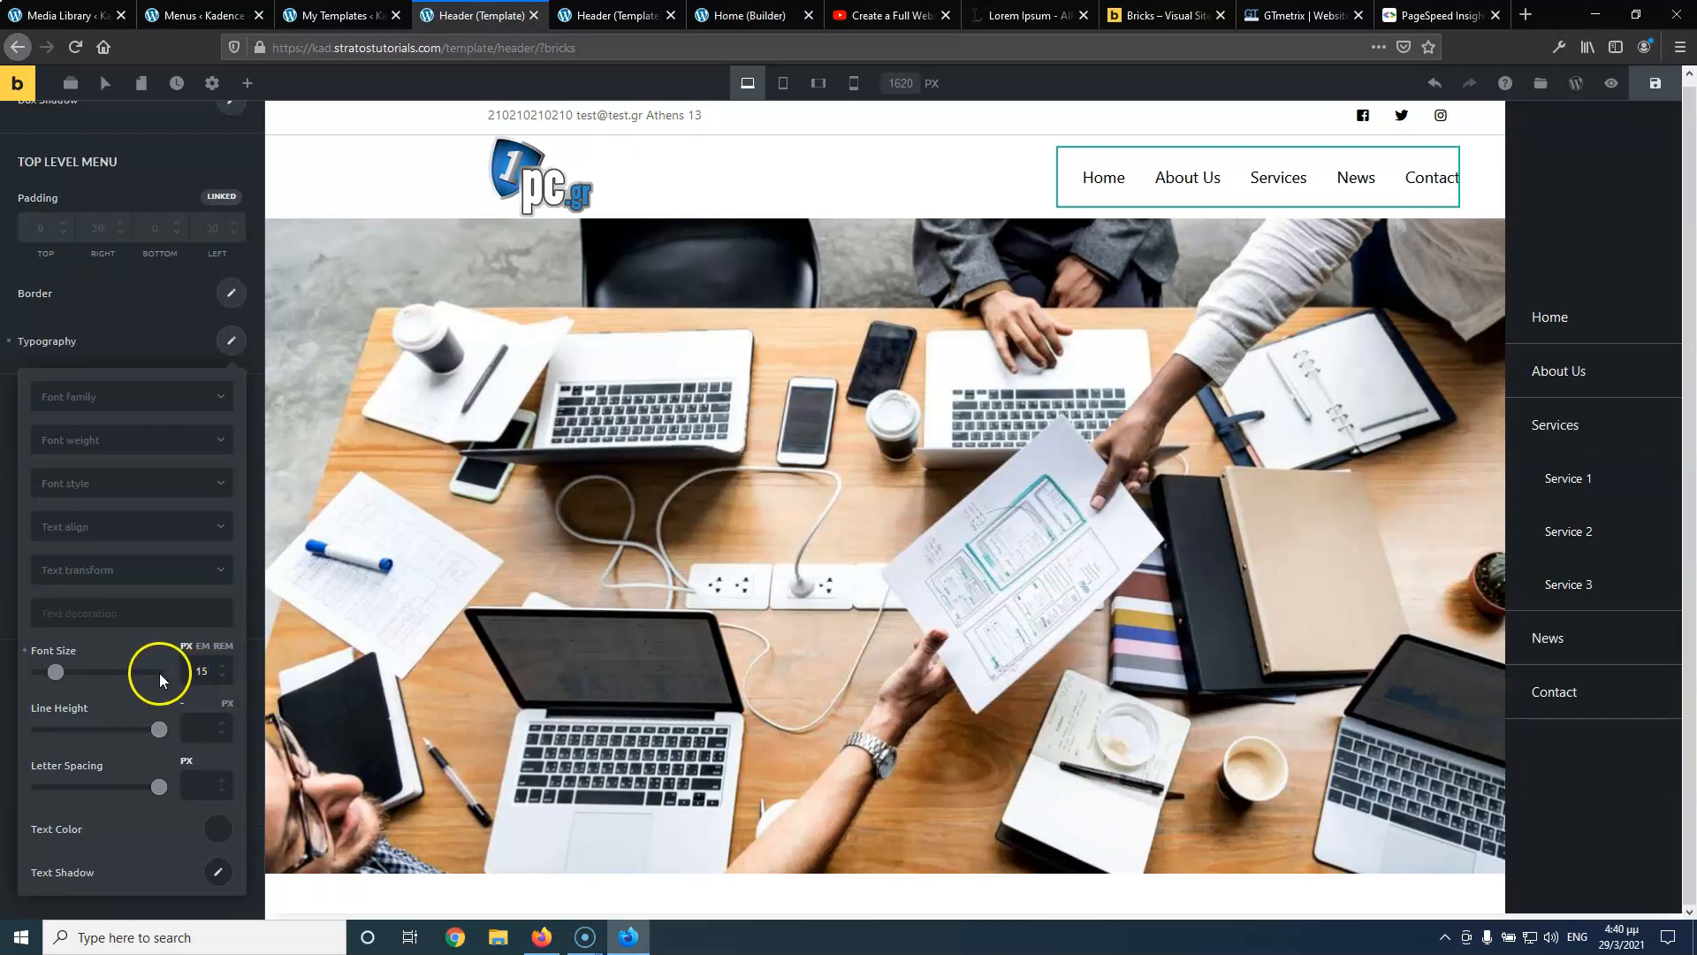
{"action": "scroll", "coordinate": [159, 671], "scroll_direction": "down", "scroll_amount": 2}
{"action": "left_click", "coordinate": [231, 263]}
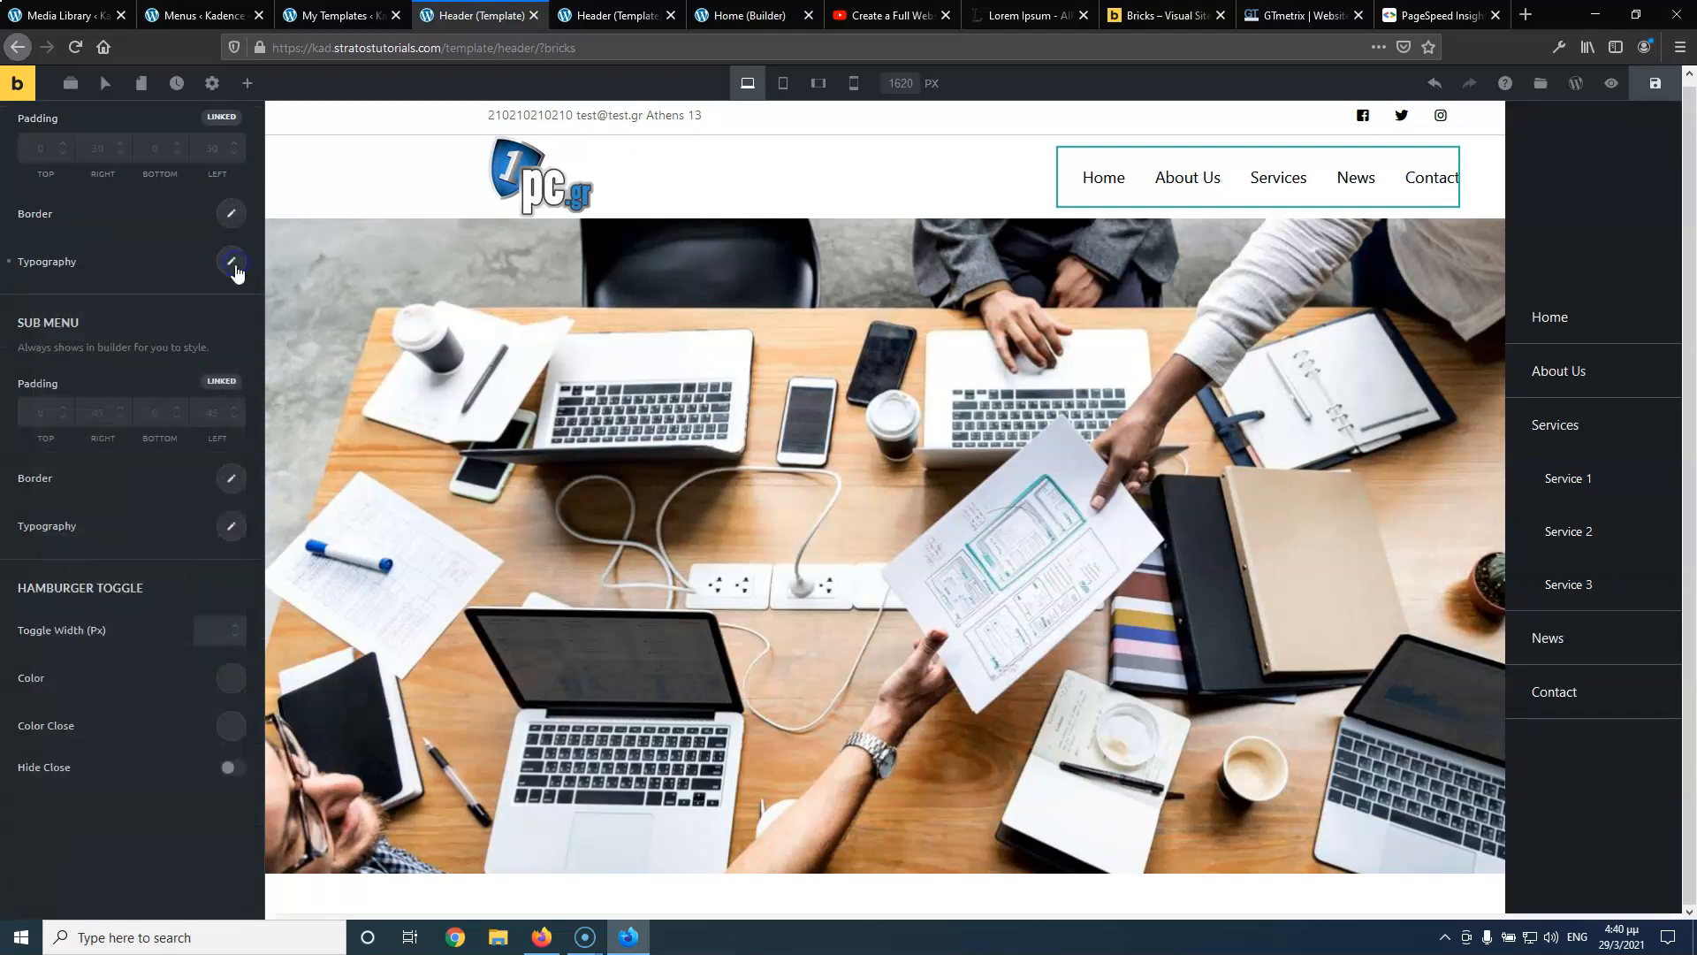
Set the Sub Menu typography font size to 14 and save the header
{"action": "left_click", "coordinate": [232, 528]}
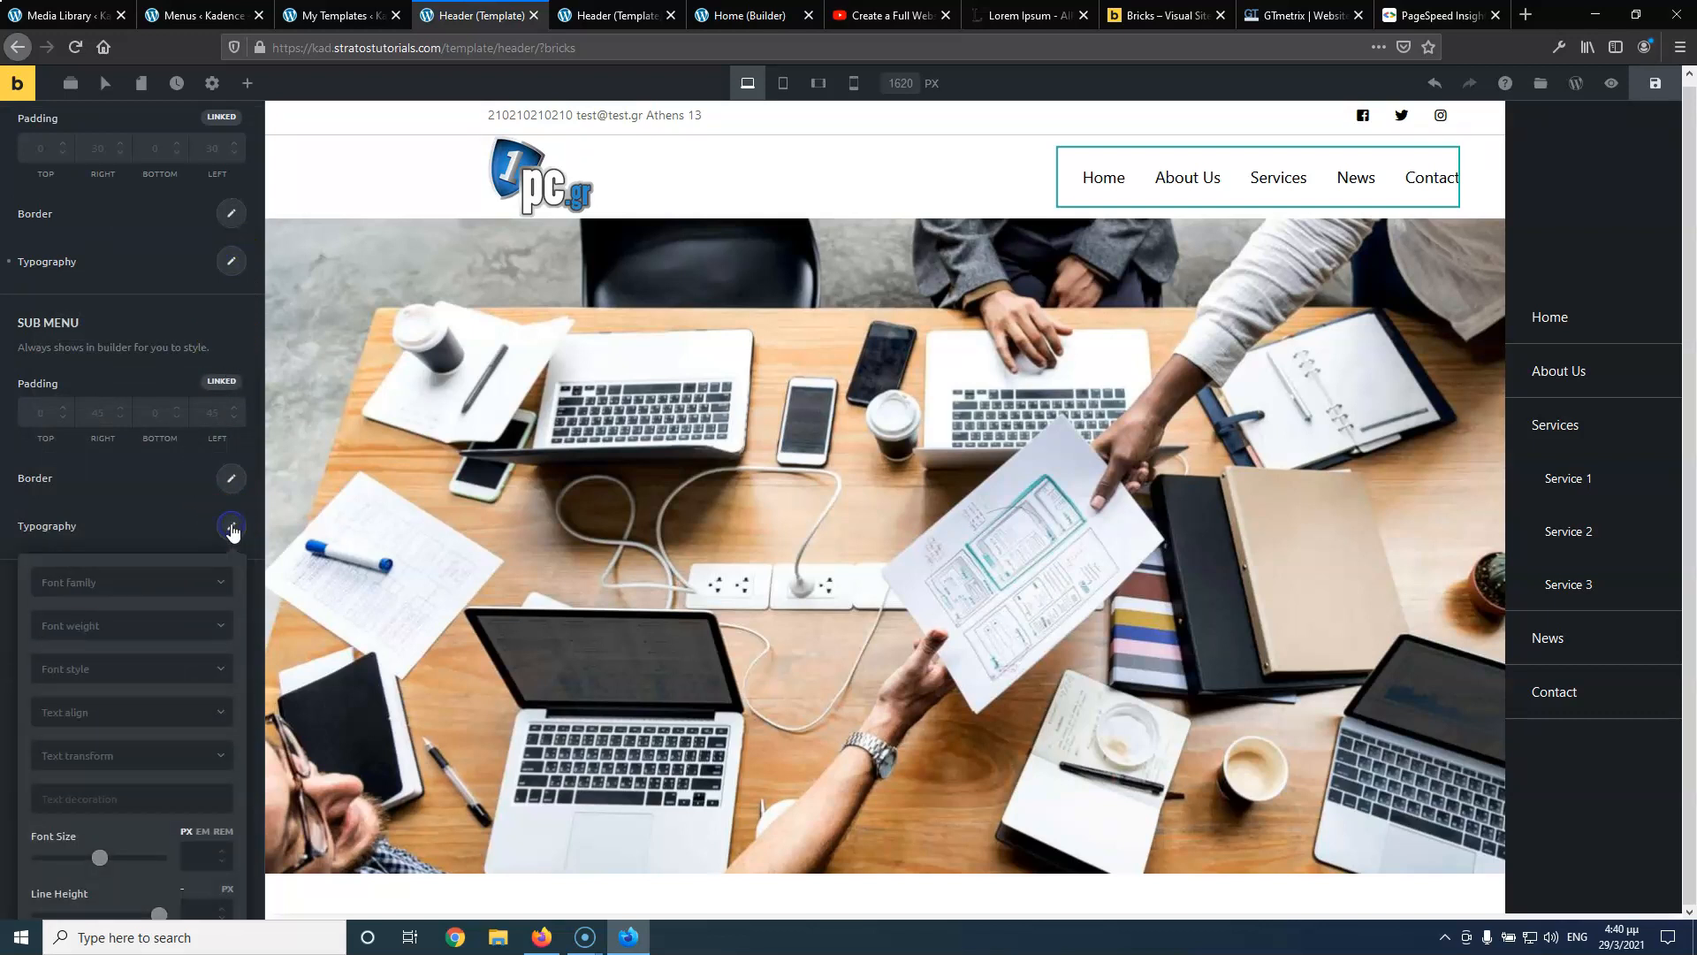
{"action": "scroll", "coordinate": [177, 733], "scroll_direction": "down", "scroll_amount": 2}
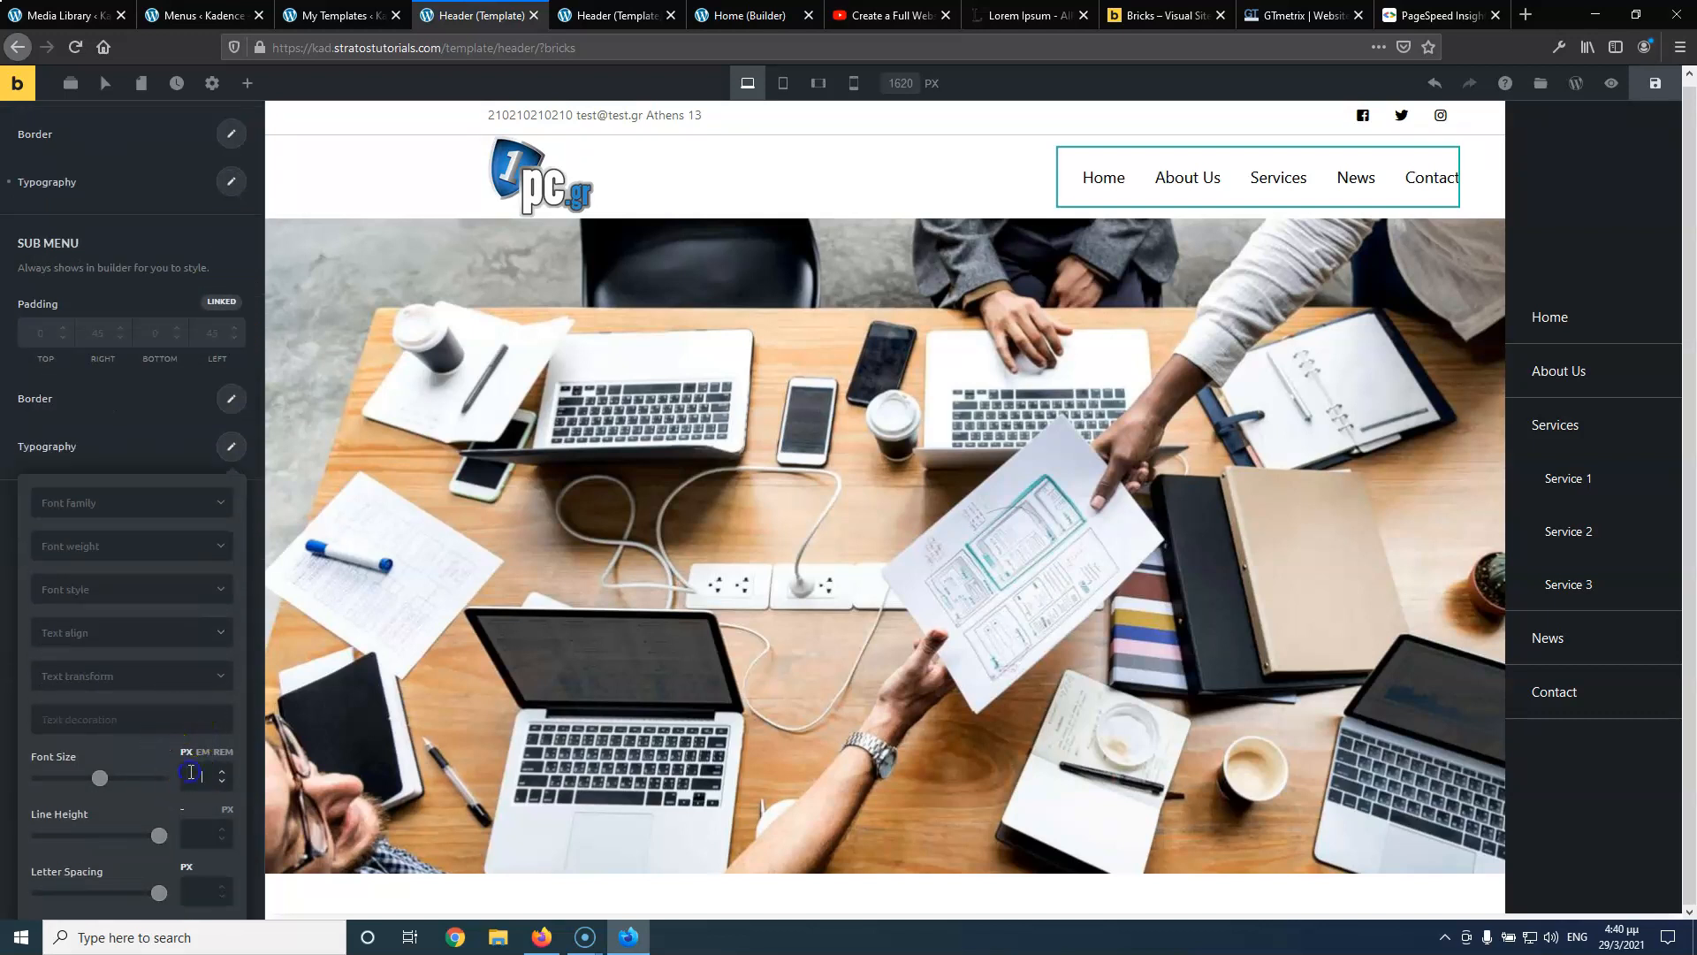
{"action": "left_click", "coordinate": [191, 772]}
{"action": "type", "text": "14"}
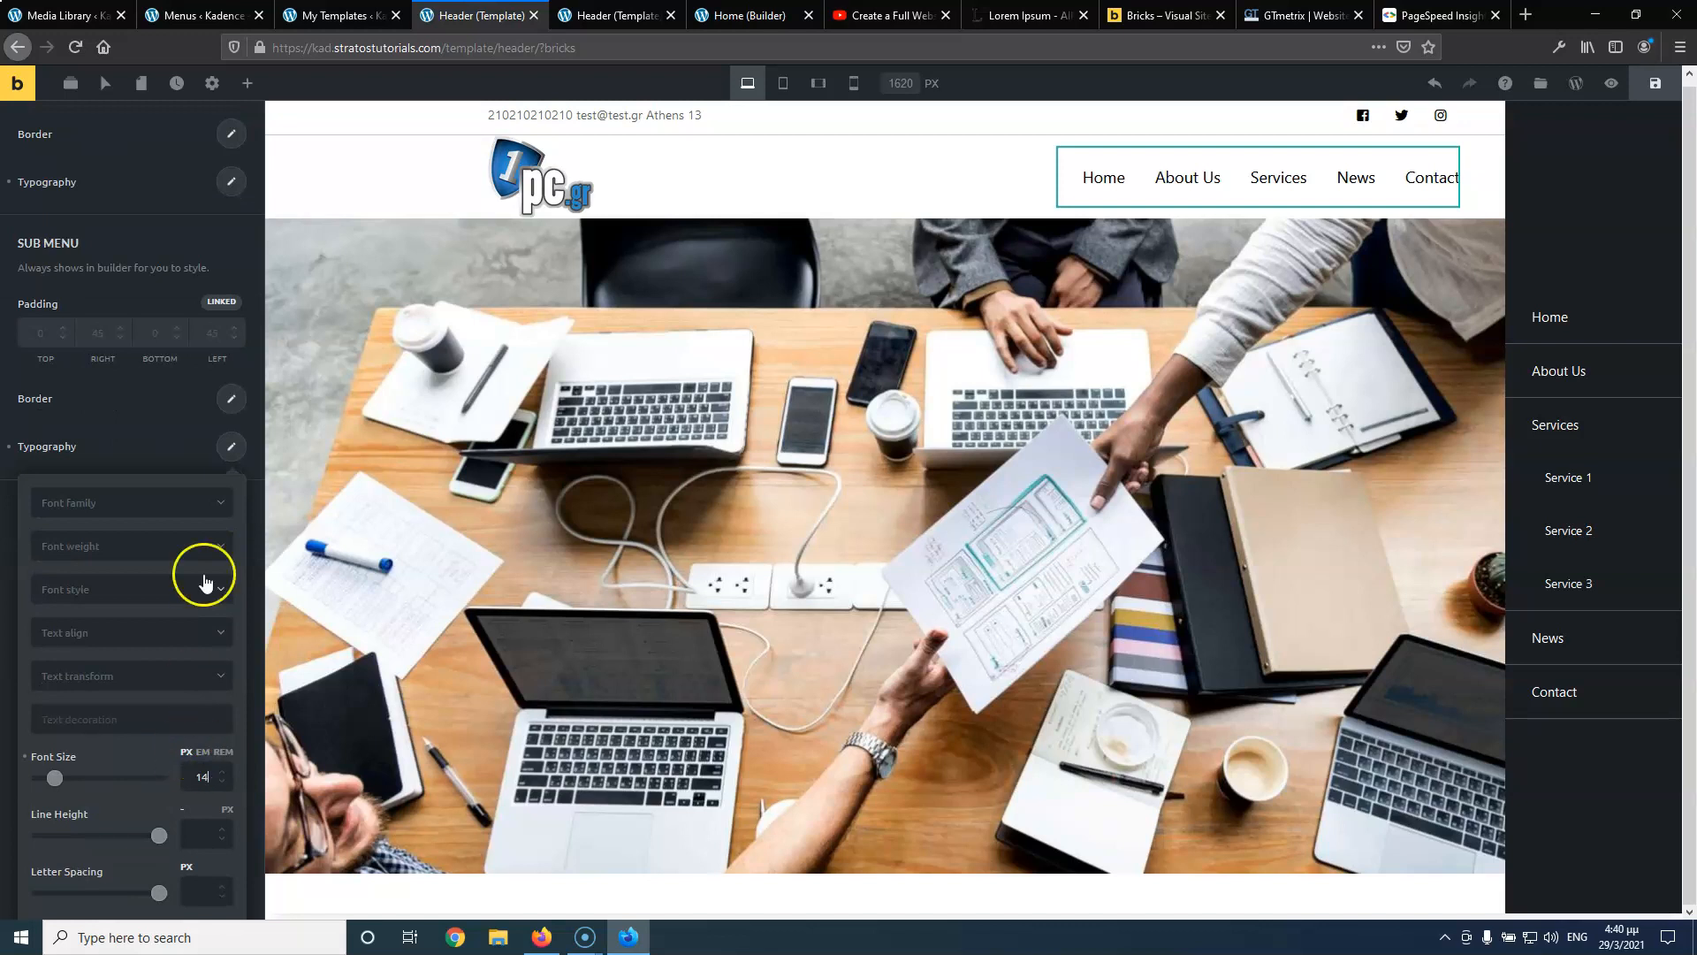
{"action": "left_click", "coordinate": [177, 445]}
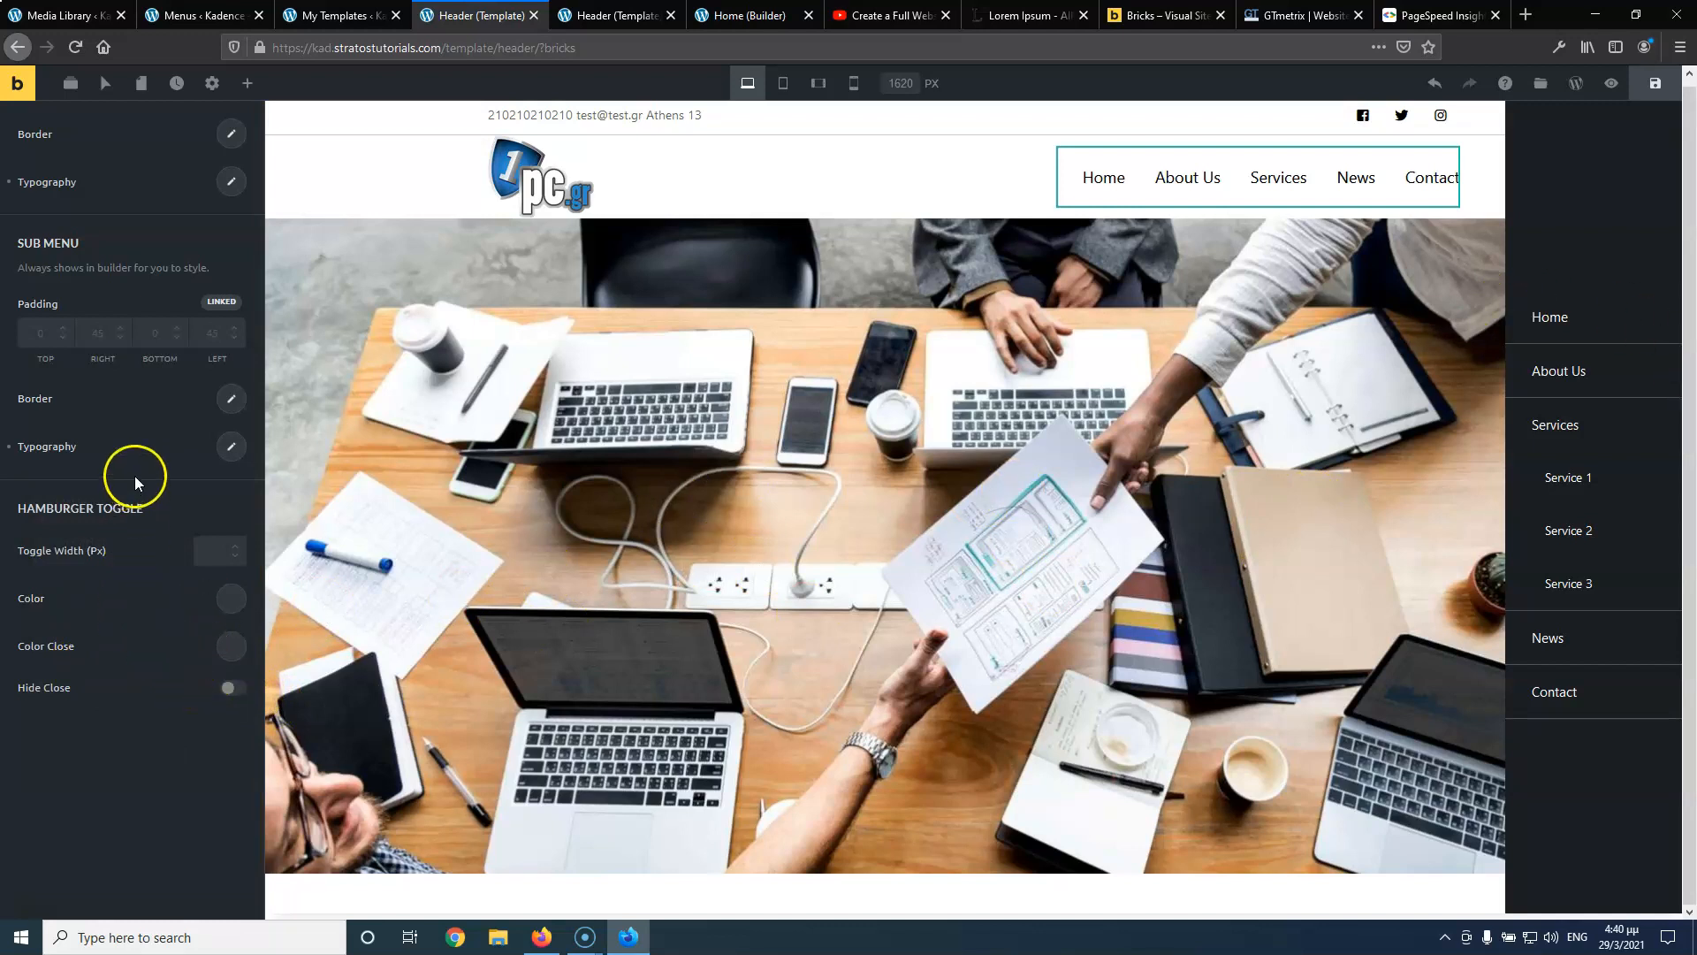
{"action": "scroll", "coordinate": [132, 474], "scroll_direction": "up", "scroll_amount": 3}
{"action": "scroll", "coordinate": [132, 471], "scroll_direction": "up", "scroll_amount": 6}
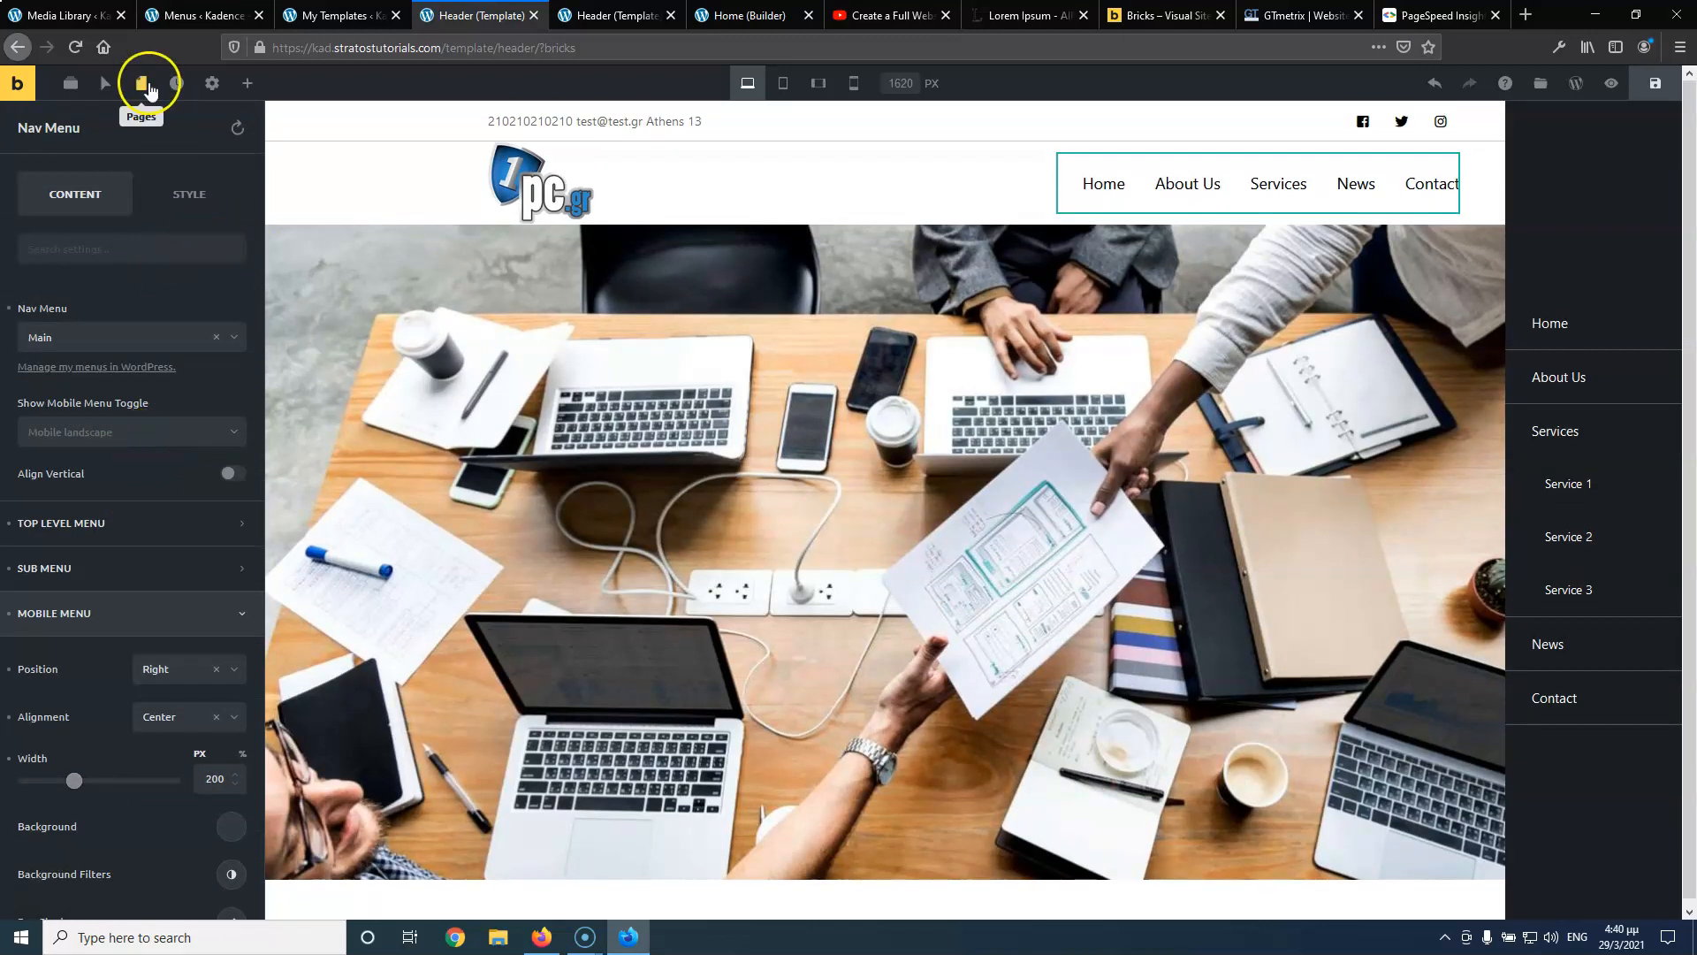
{"action": "left_click", "coordinate": [1654, 83]}
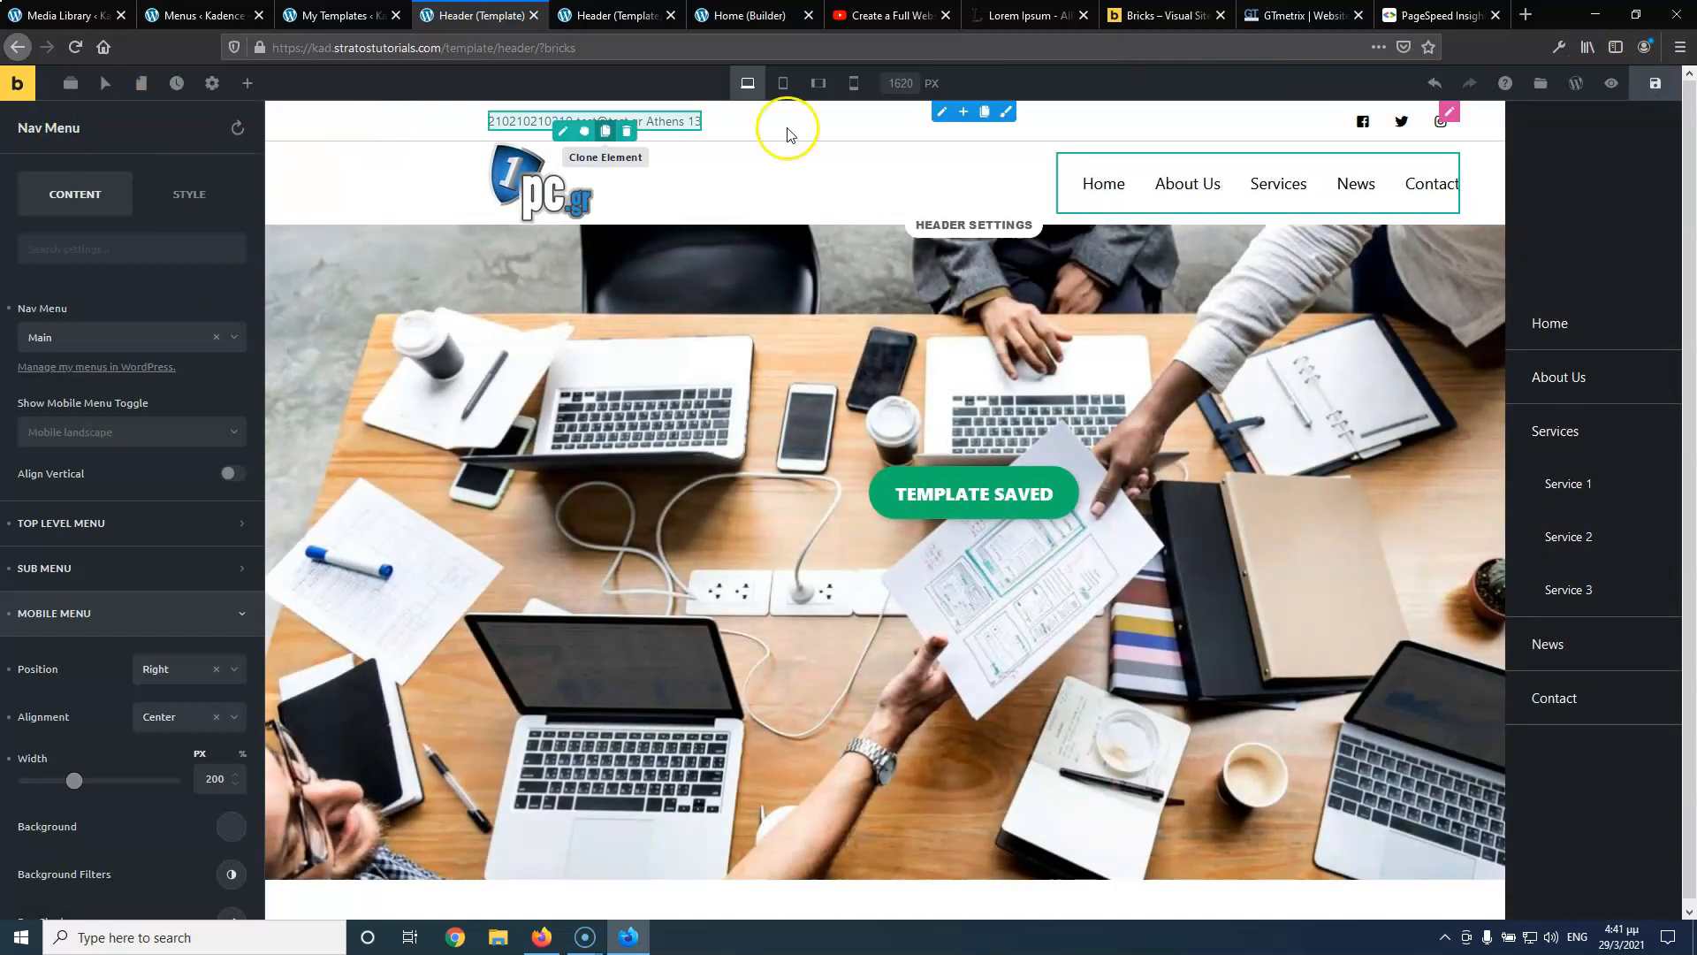
Preview at tablet portrait width and unlink the top bar column's Layout padding
{"action": "left_click", "coordinate": [783, 84]}
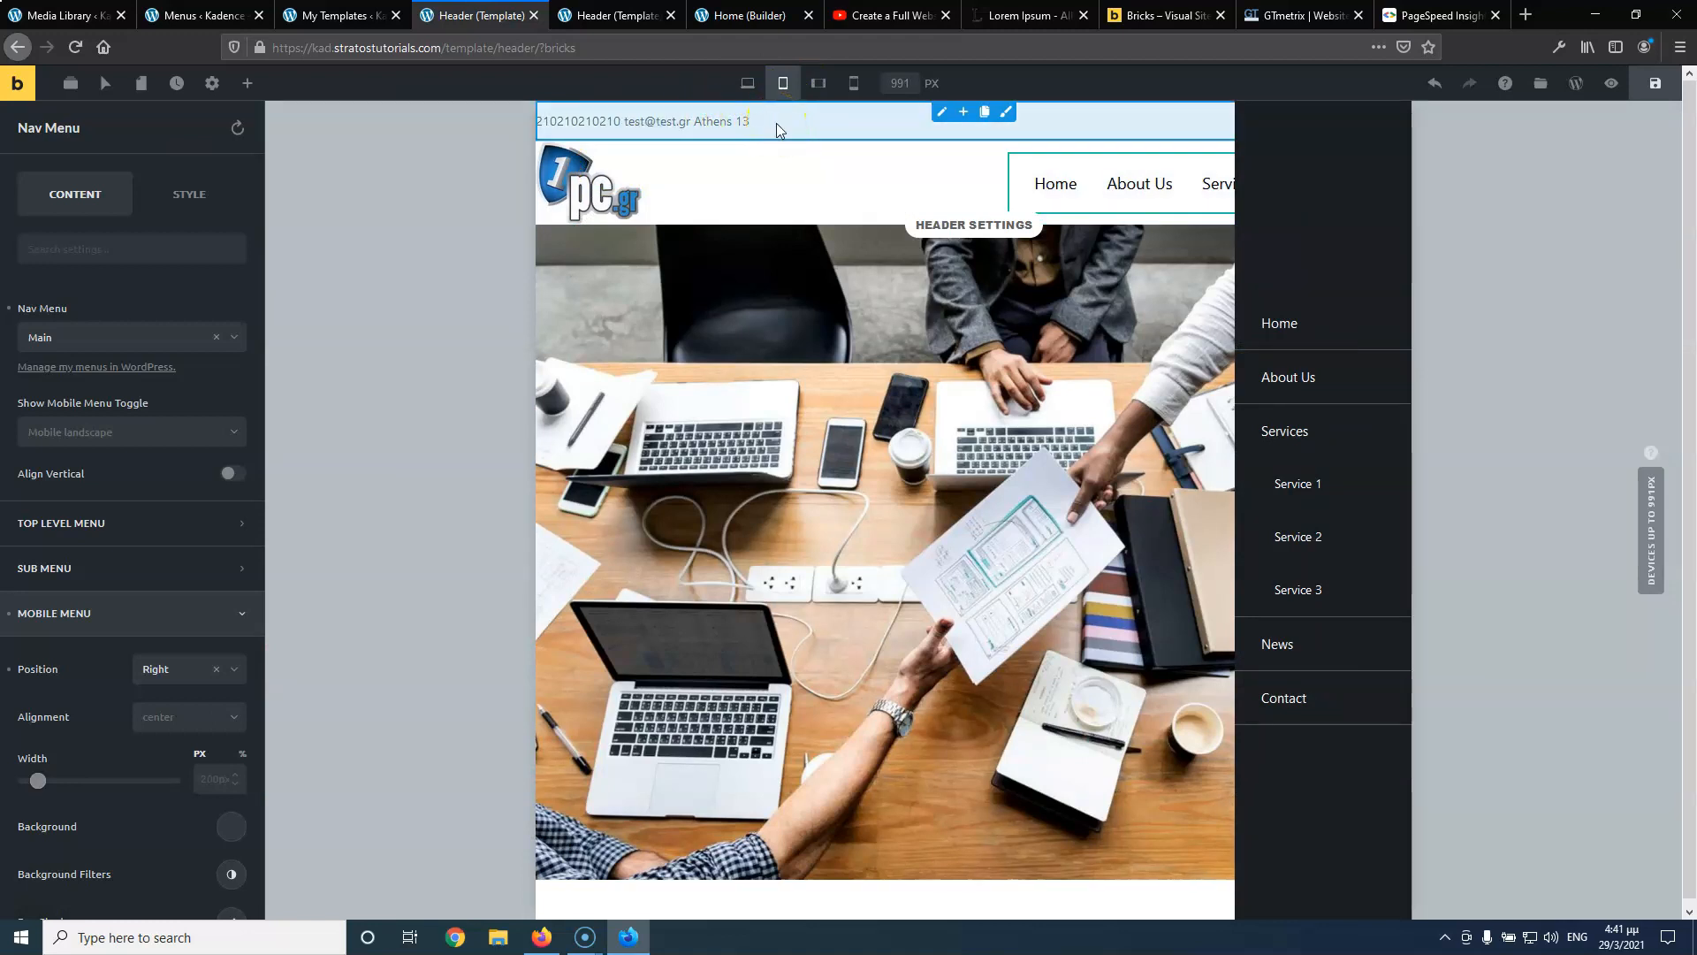
{"action": "left_click", "coordinate": [943, 114]}
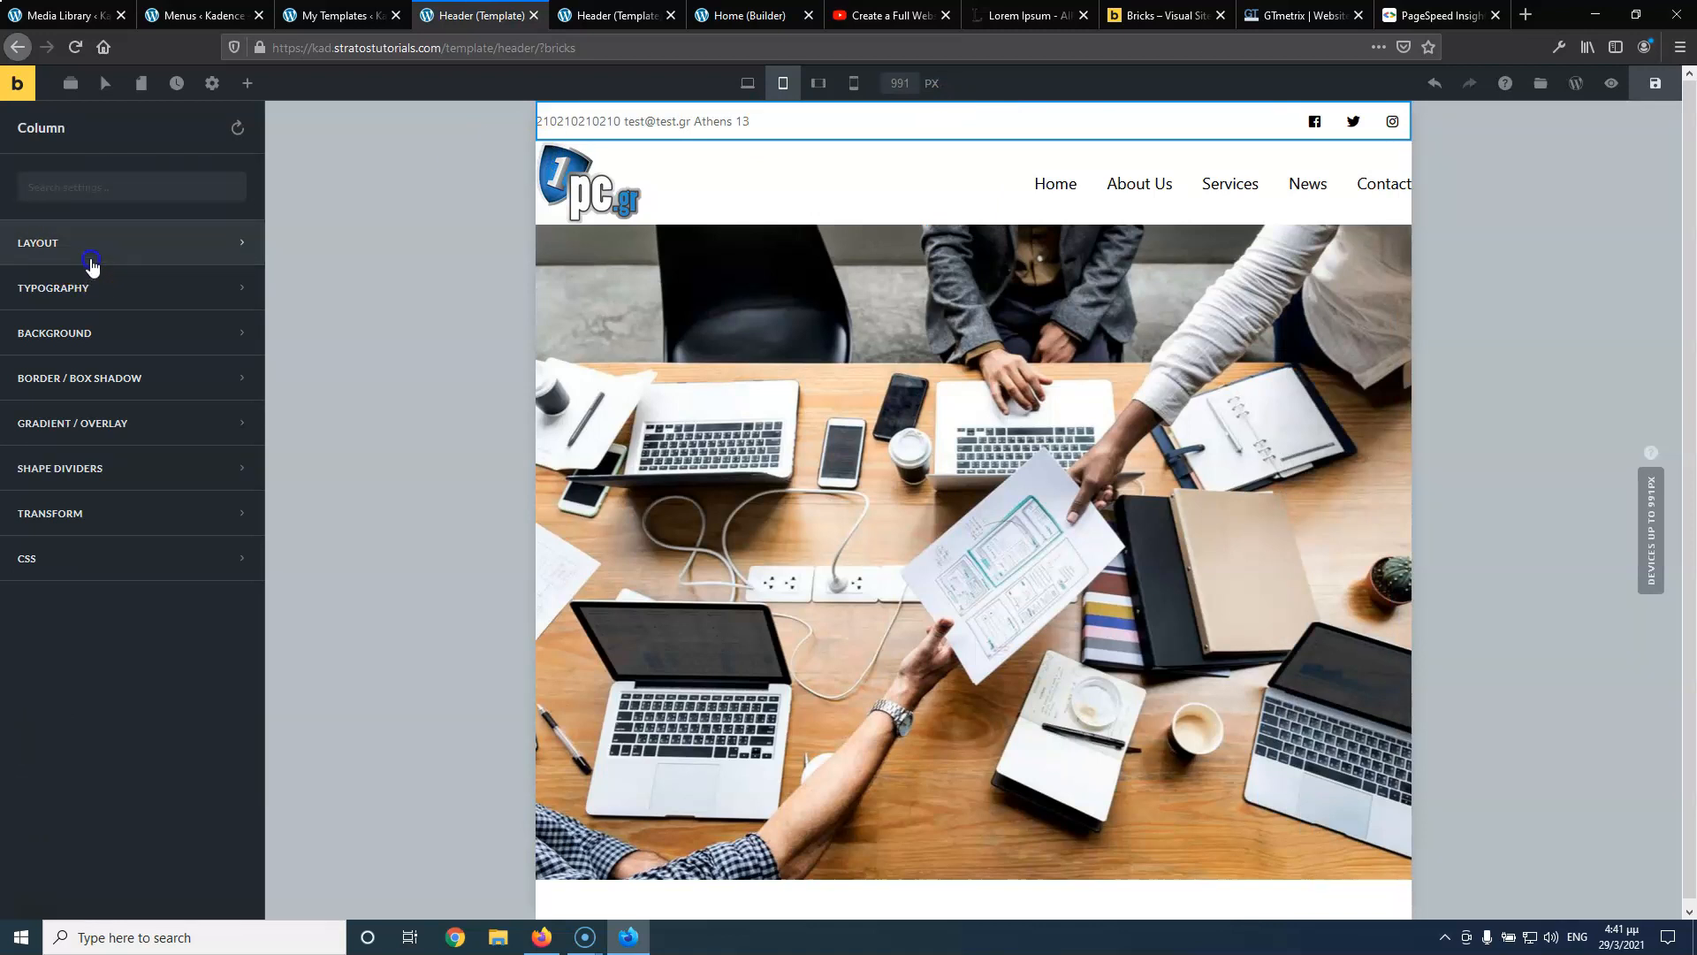
{"action": "left_click", "coordinate": [90, 258]}
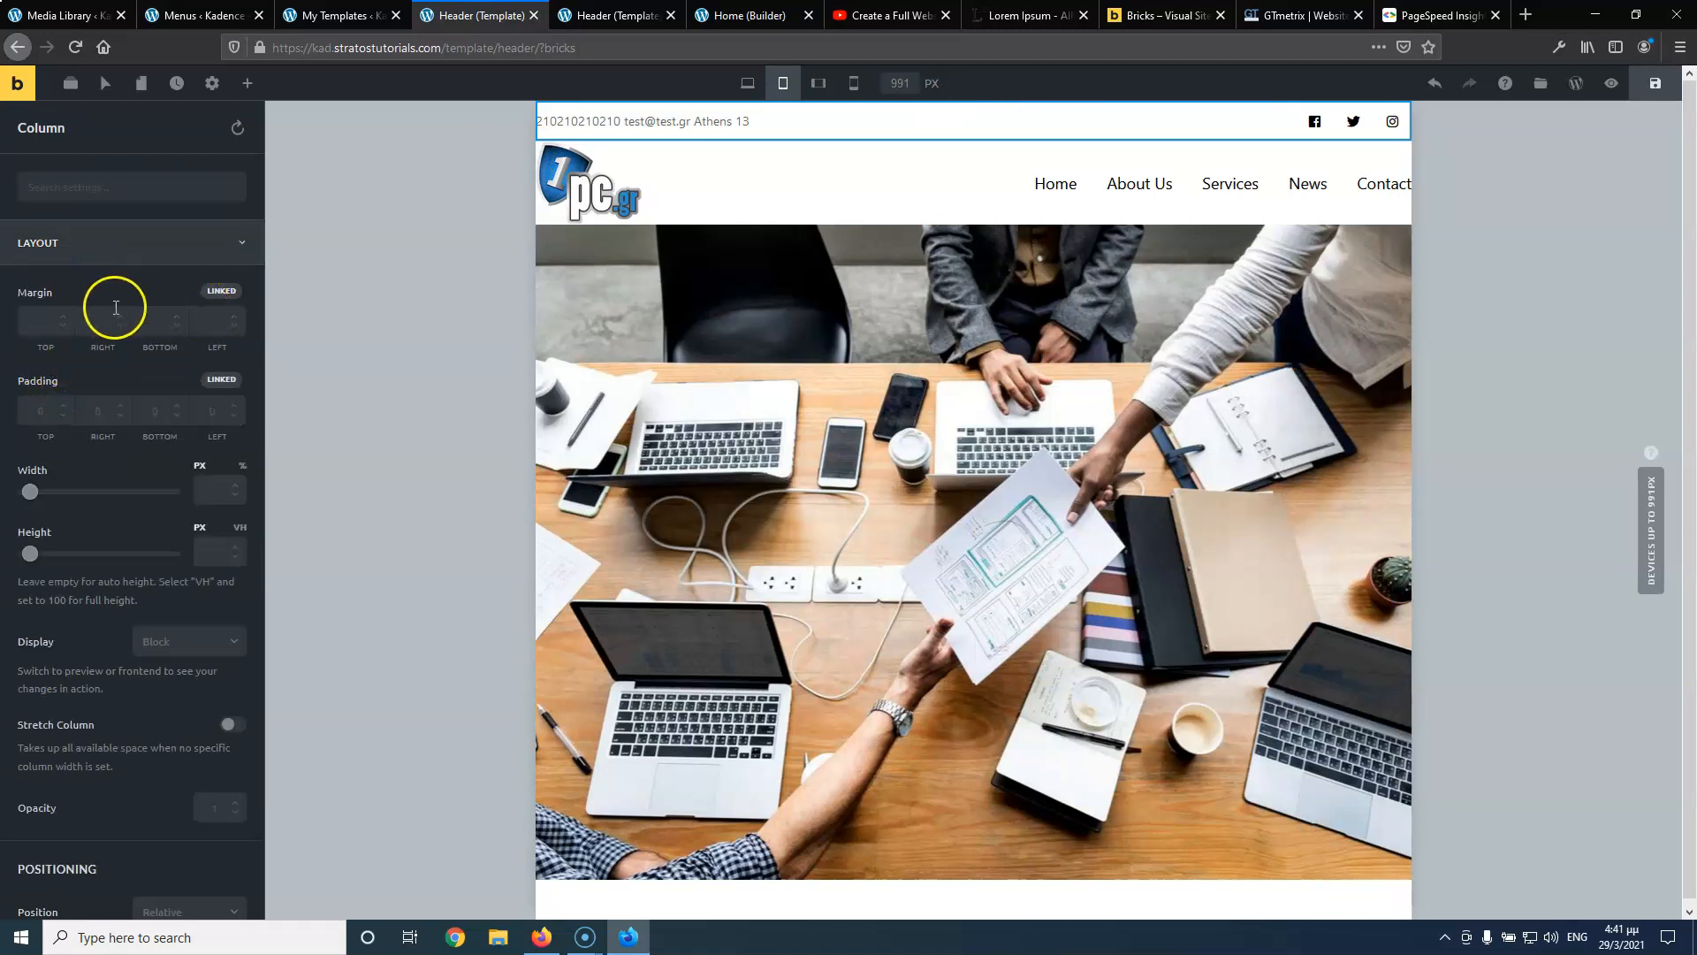
{"action": "left_click", "coordinate": [209, 293]}
{"action": "left_click", "coordinate": [220, 379]}
{"action": "left_click", "coordinate": [47, 412]}
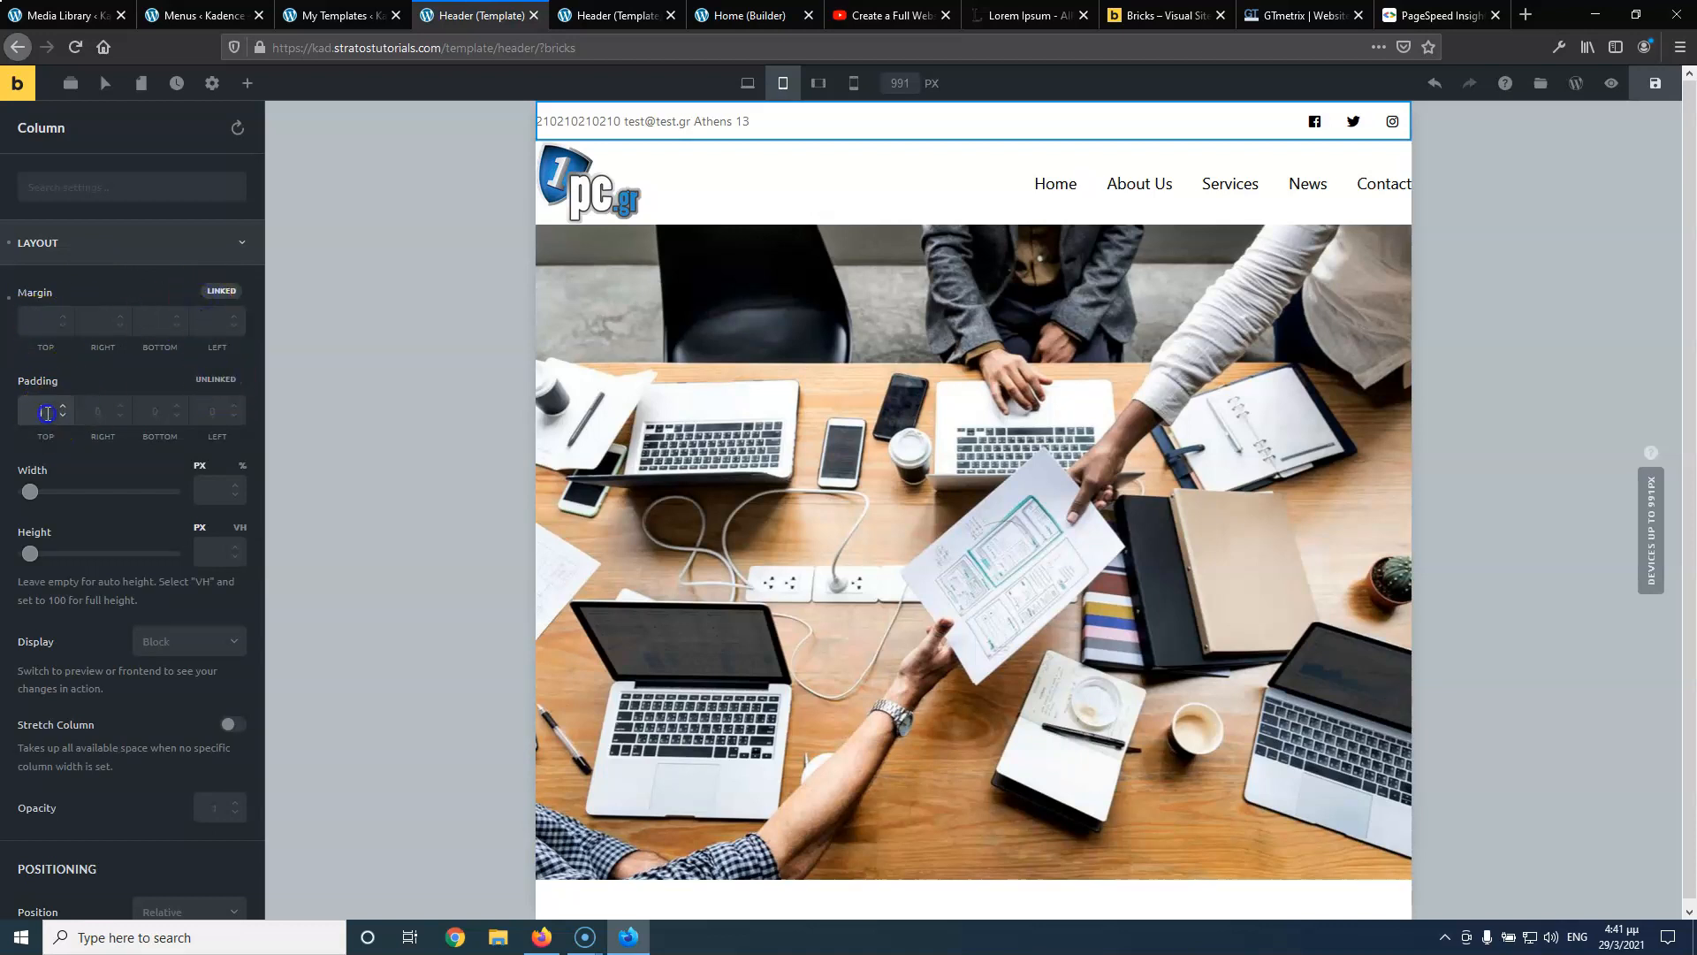
{"action": "type", "text": "1"}
Set the top bar column padding to 0 top with 20 left and right
{"action": "left_click", "coordinate": [106, 409]}
{"action": "double_click", "coordinate": [49, 410]}
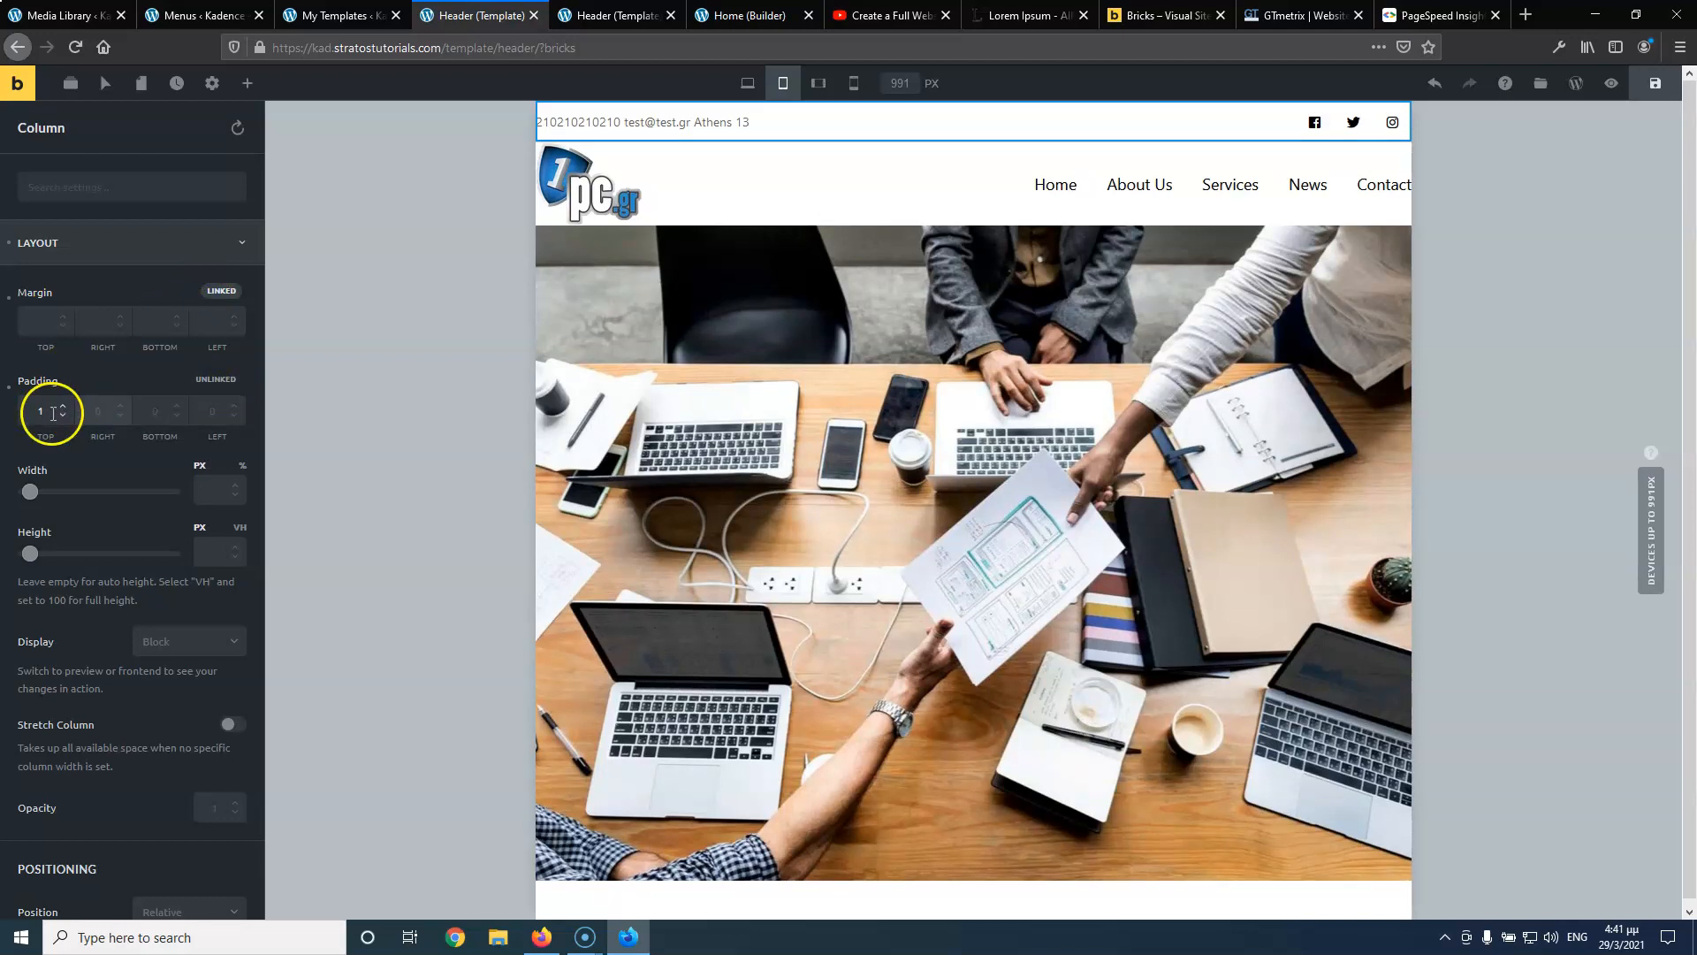
{"action": "left_click", "coordinate": [41, 410]}
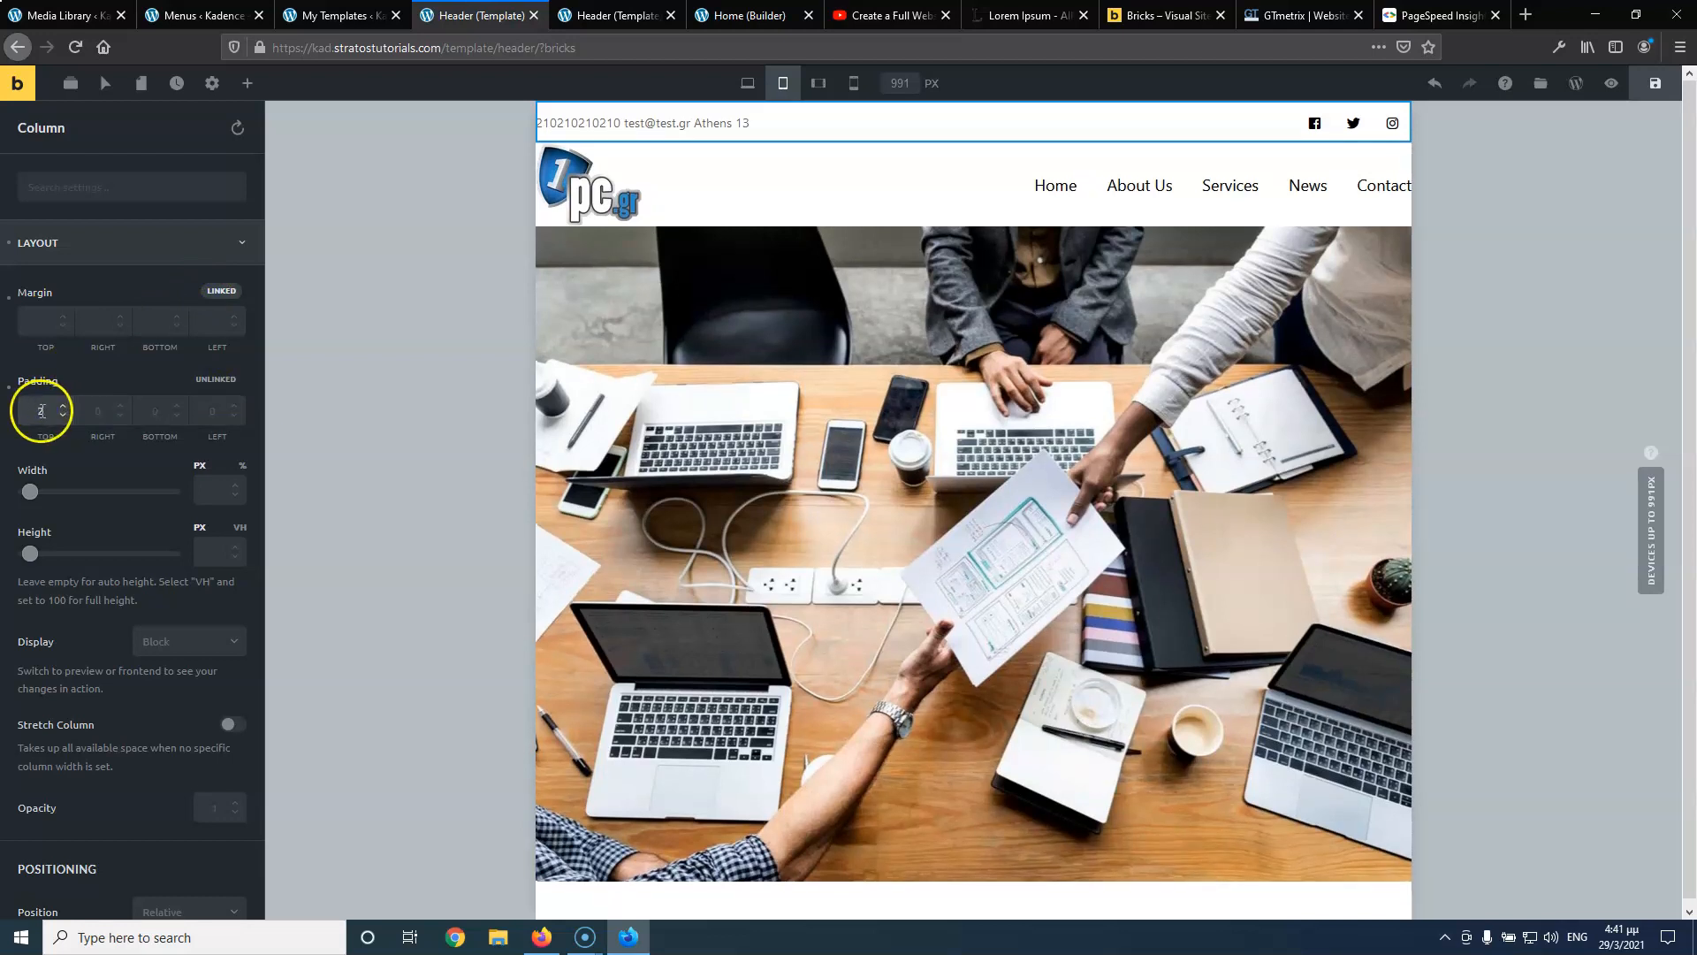
{"action": "type", "text": "0"}
{"action": "left_click", "coordinate": [106, 409]}
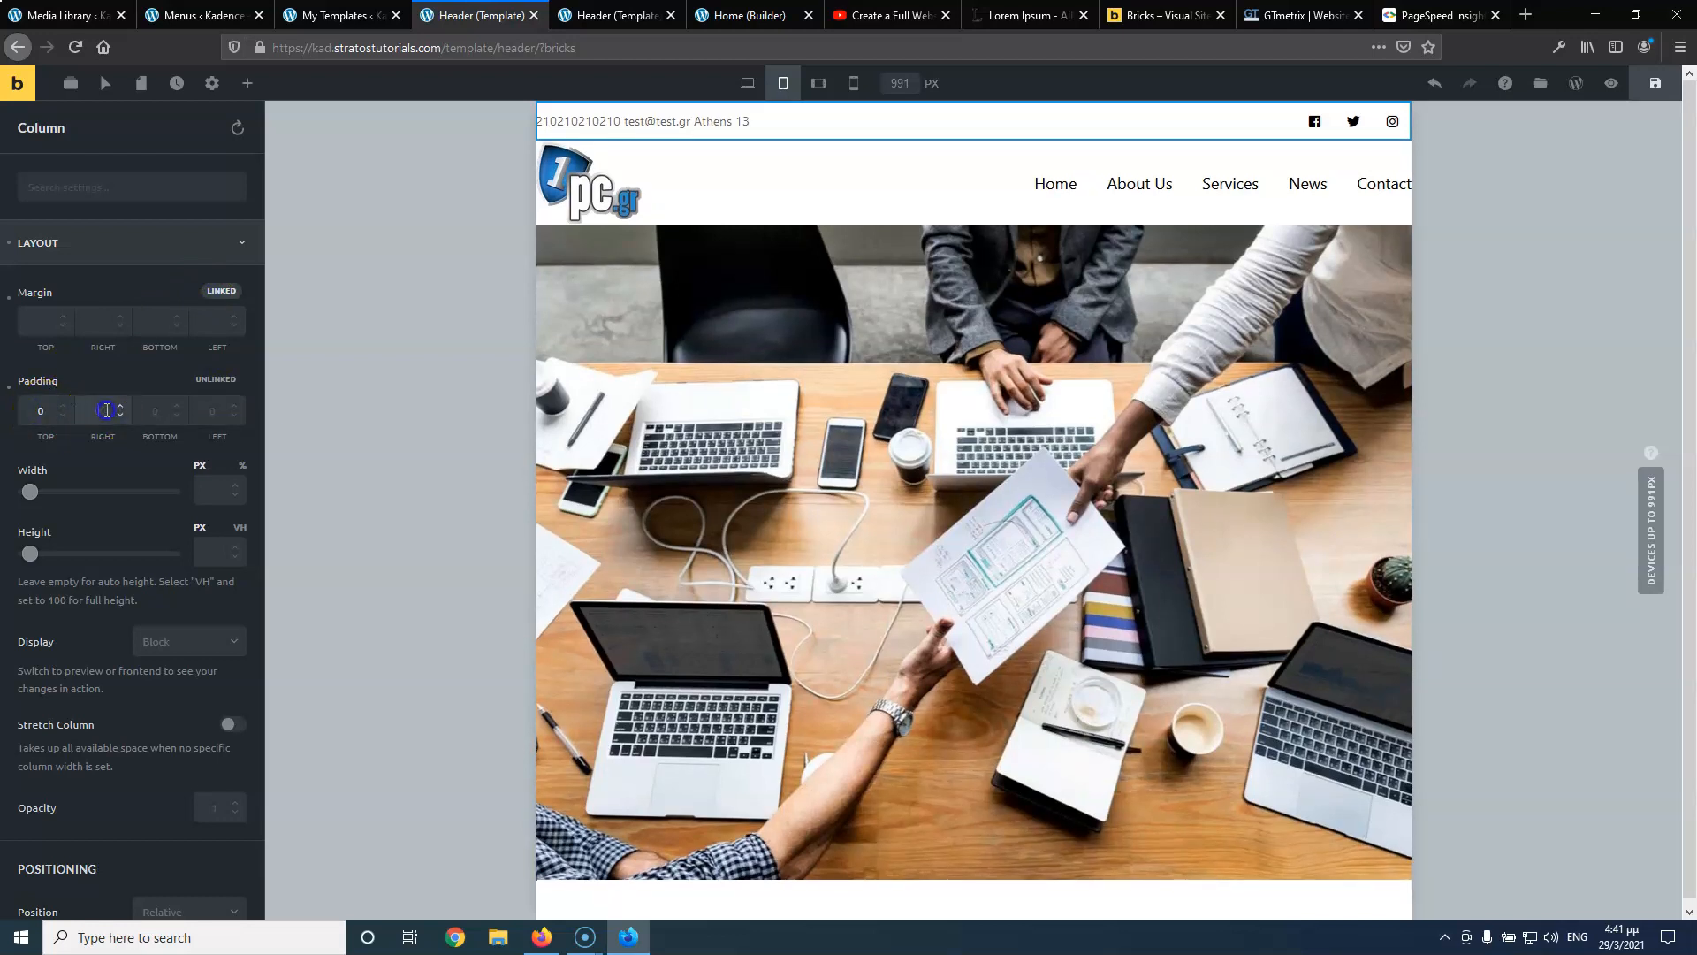
{"action": "left_click", "coordinate": [216, 409]}
{"action": "type", "text": "10"}
{"action": "key", "text": "ctrl+s"}
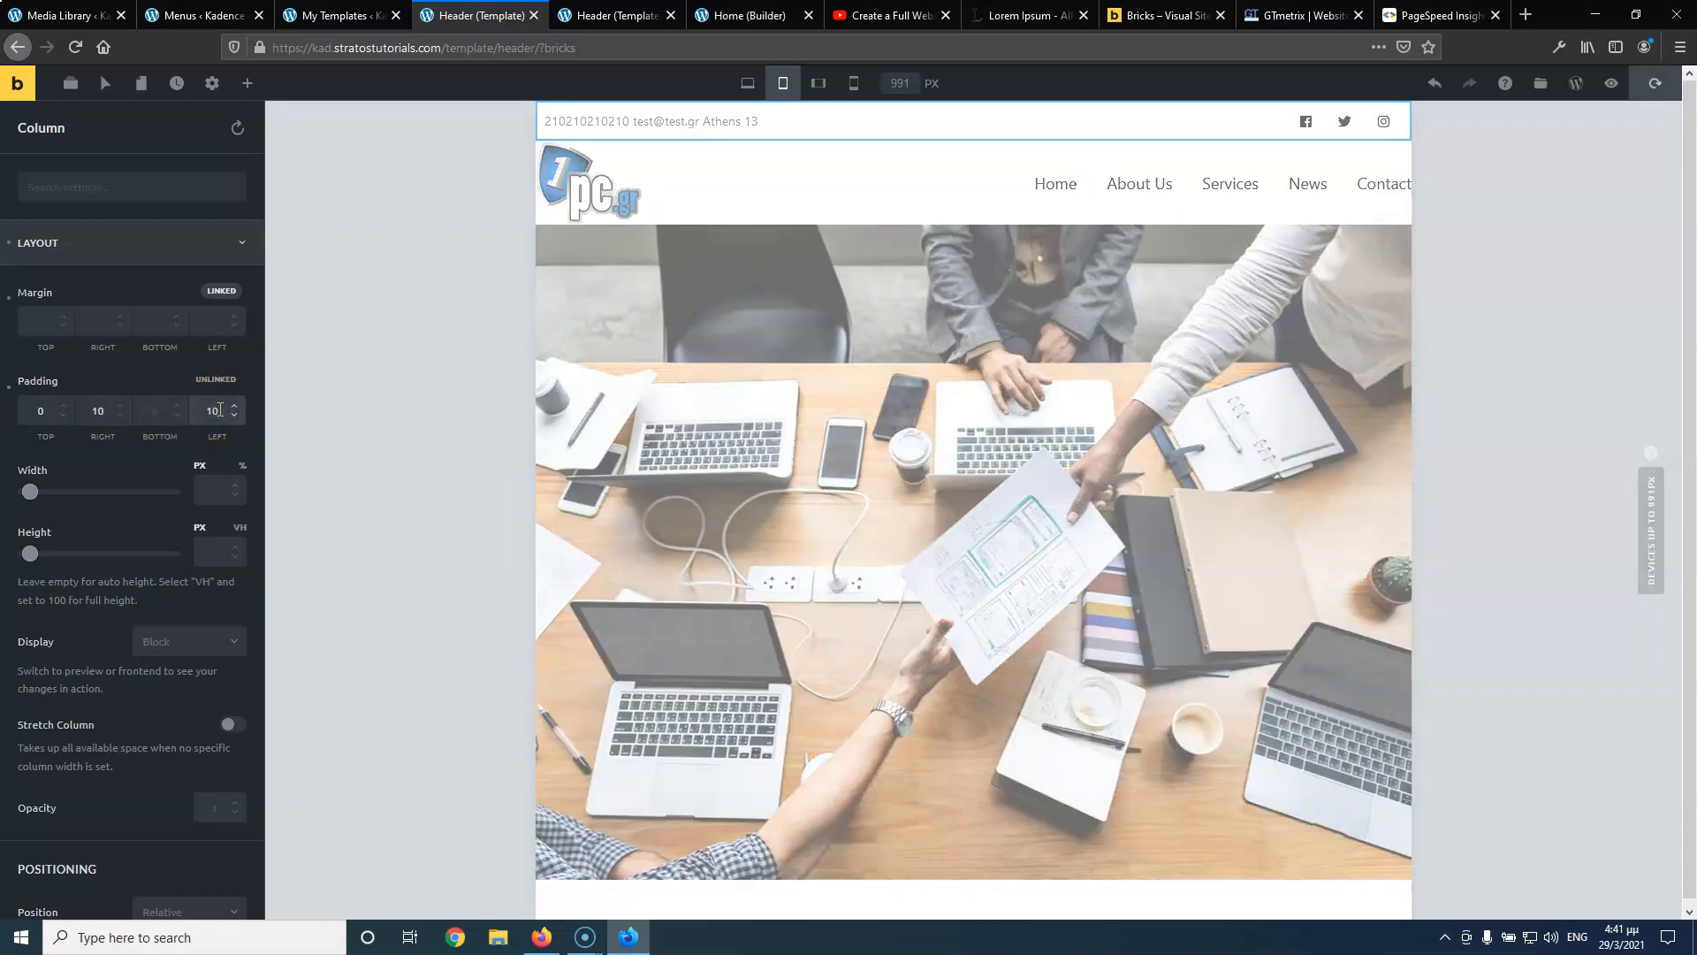
{"action": "type", "text": "20"}
{"action": "left_click", "coordinate": [113, 410]}
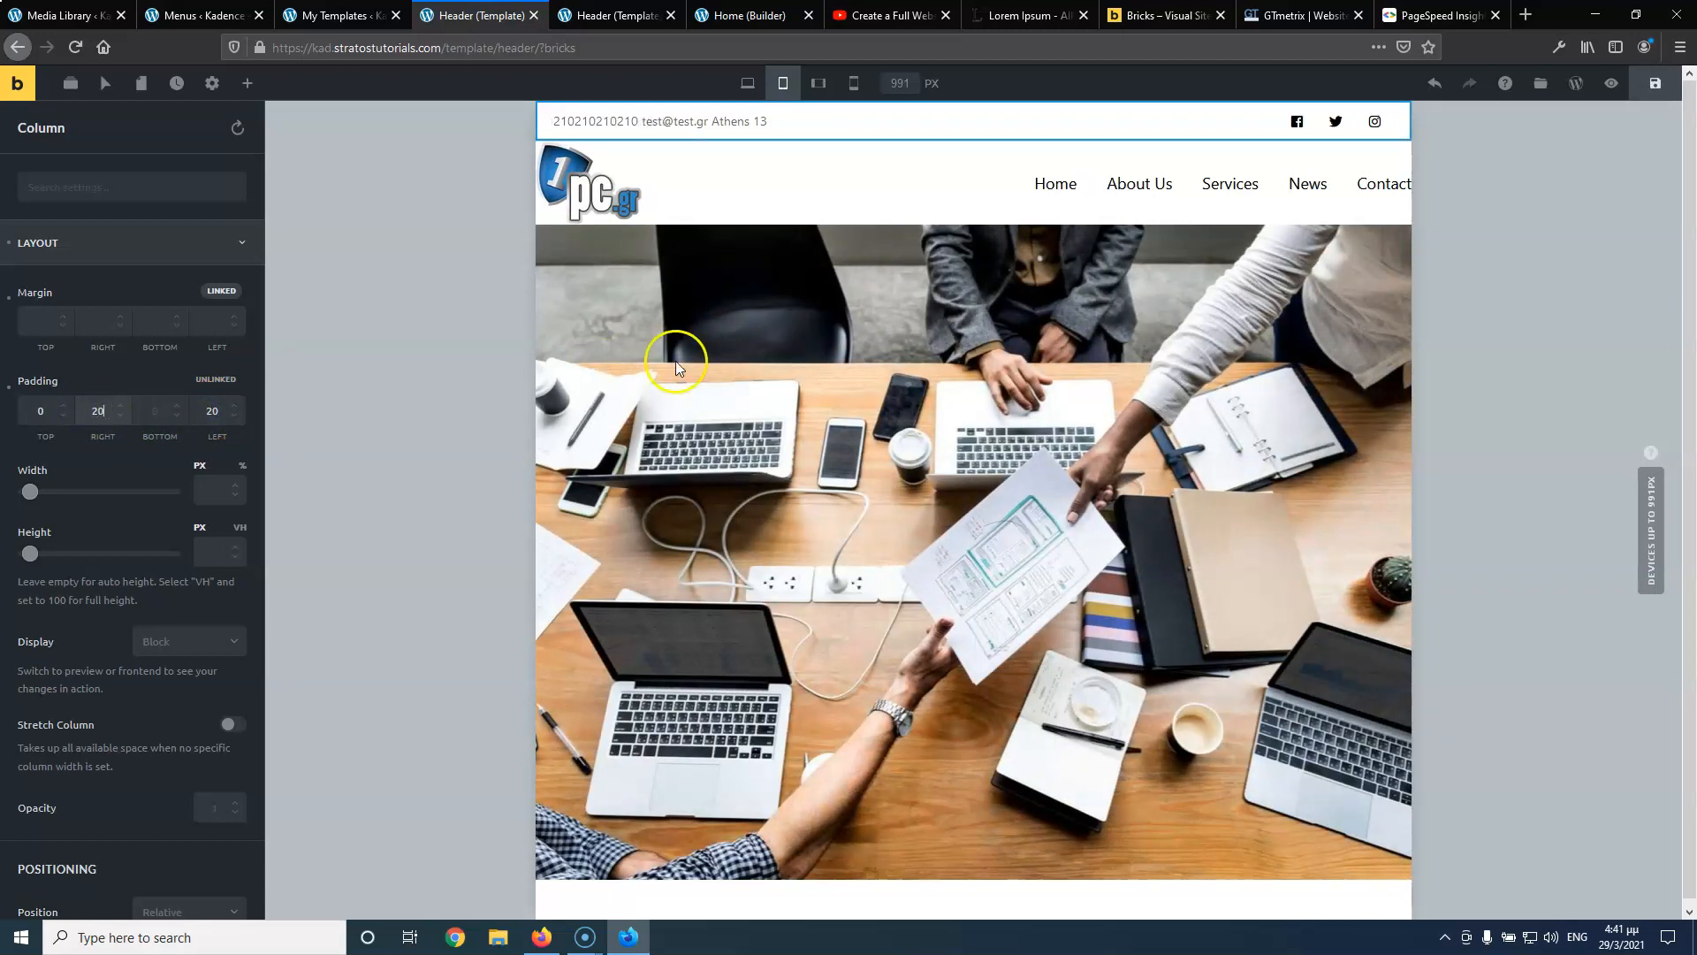
Give the logo-and-menu column 20 px left and right padding, then preview at mobile landscape
{"action": "left_click", "coordinate": [949, 159]}
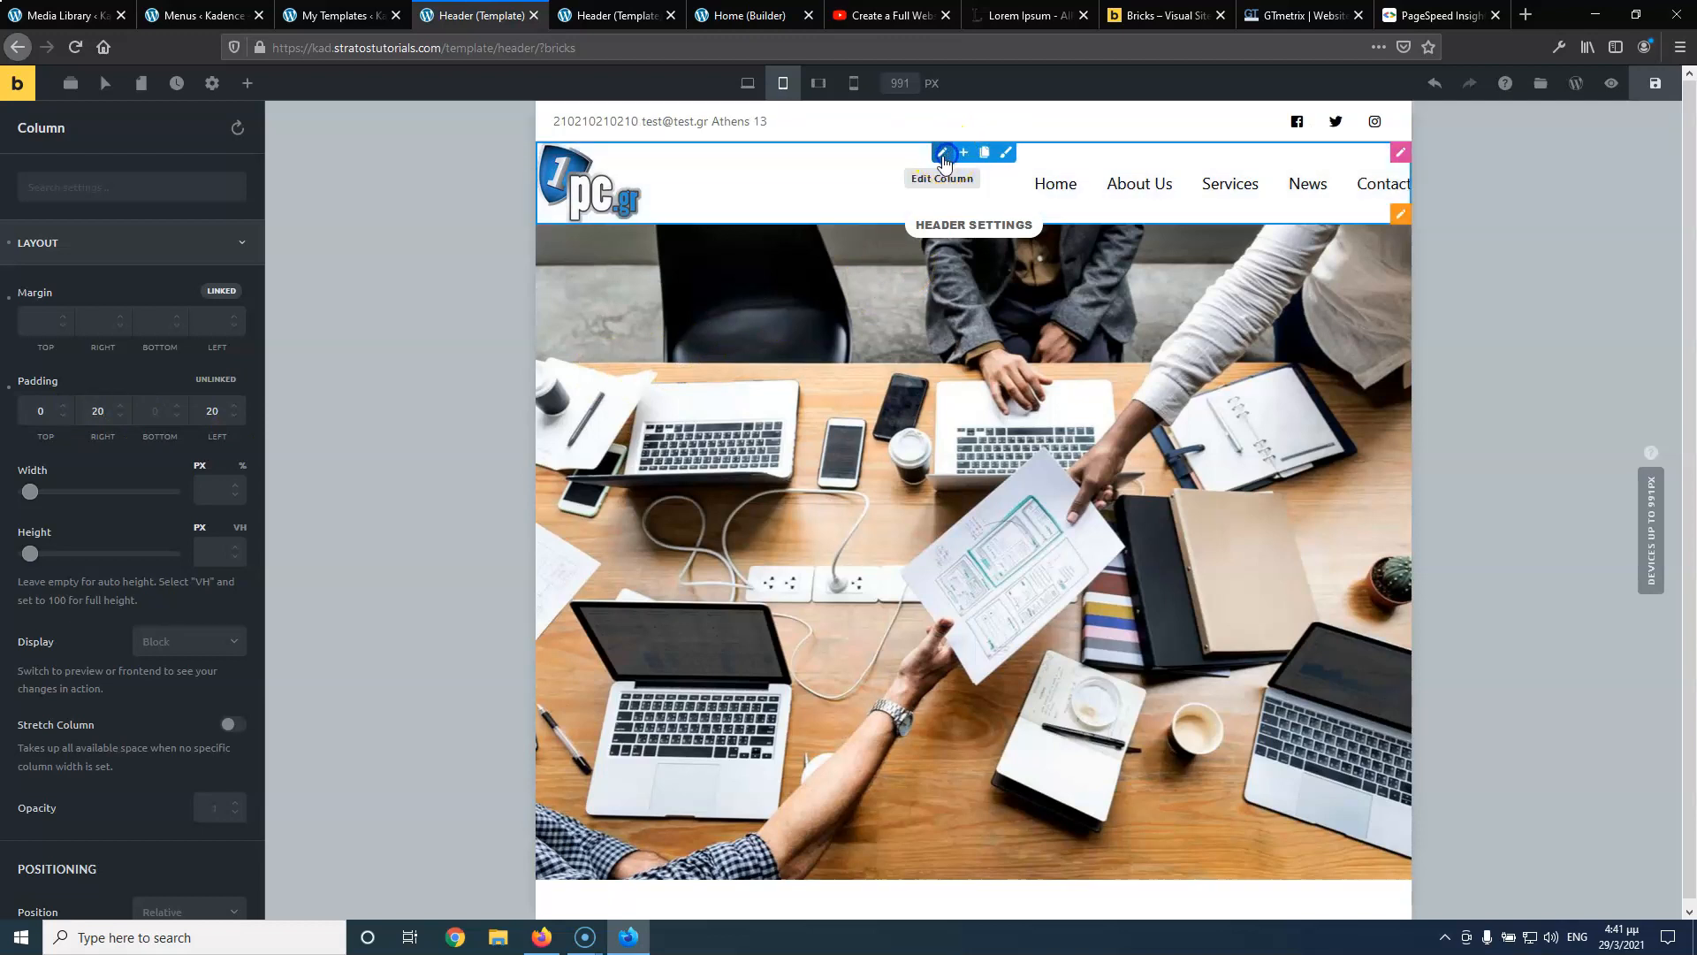
{"action": "left_click", "coordinate": [176, 249]}
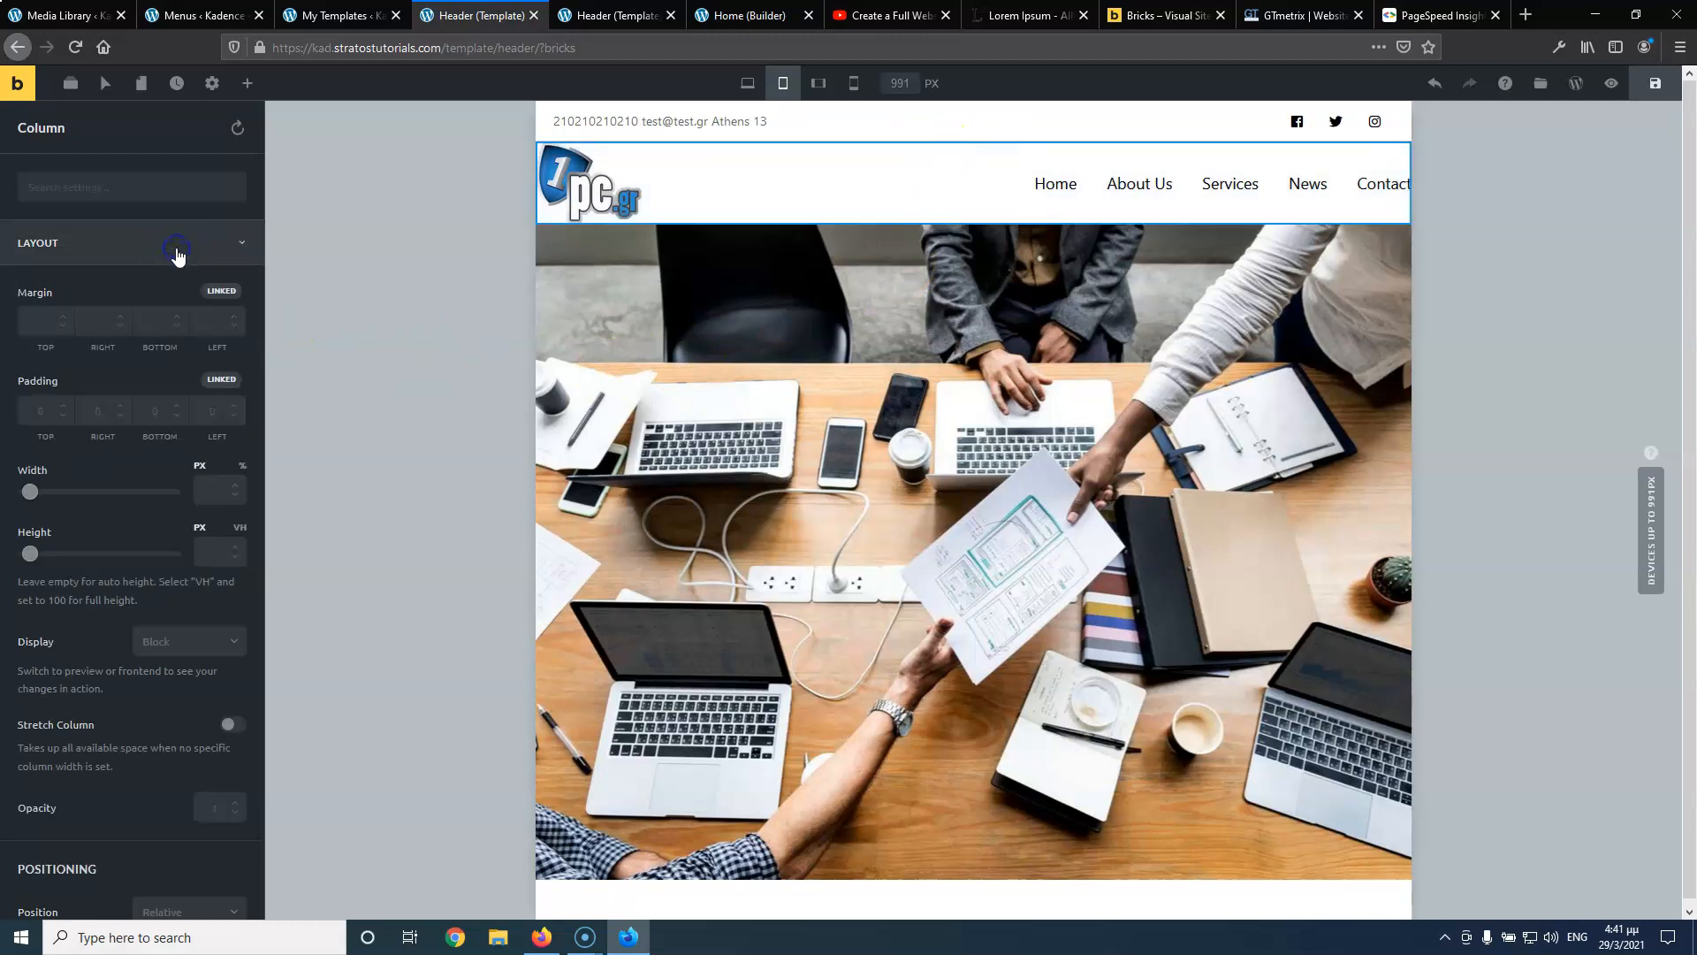
{"action": "left_click", "coordinate": [221, 379]}
{"action": "left_click", "coordinate": [99, 415]}
{"action": "type", "text": "1"}
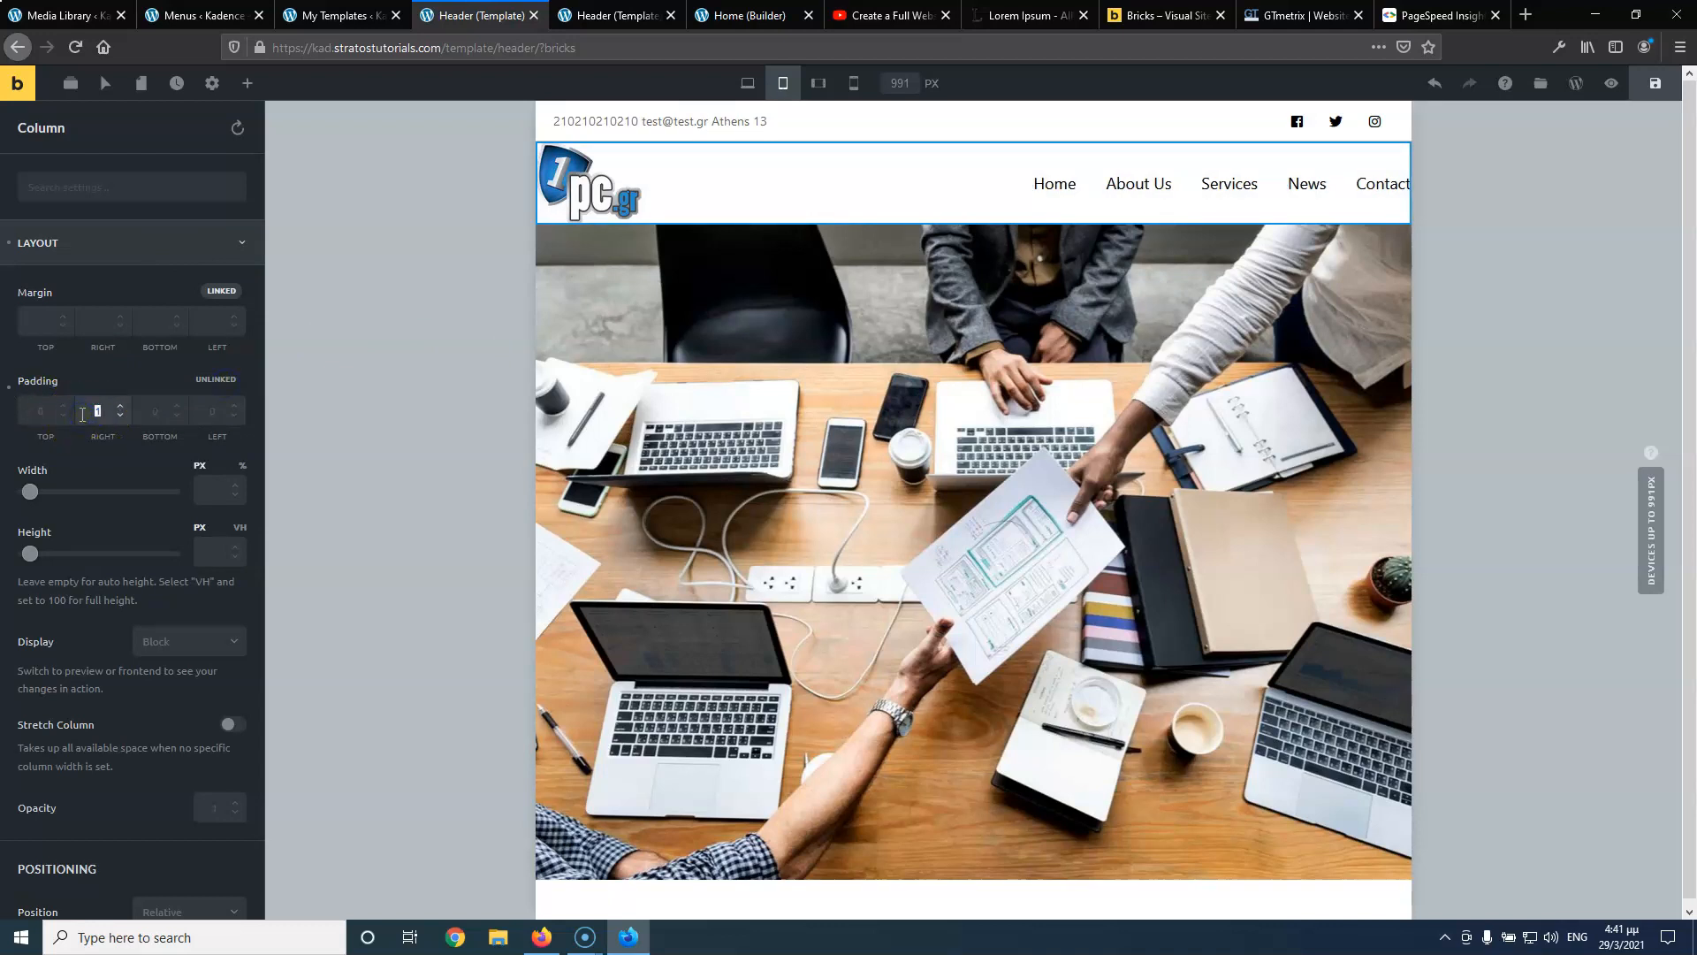
{"action": "type", "text": "0"}
{"action": "left_click", "coordinate": [212, 410]}
{"action": "type", "text": "20"}
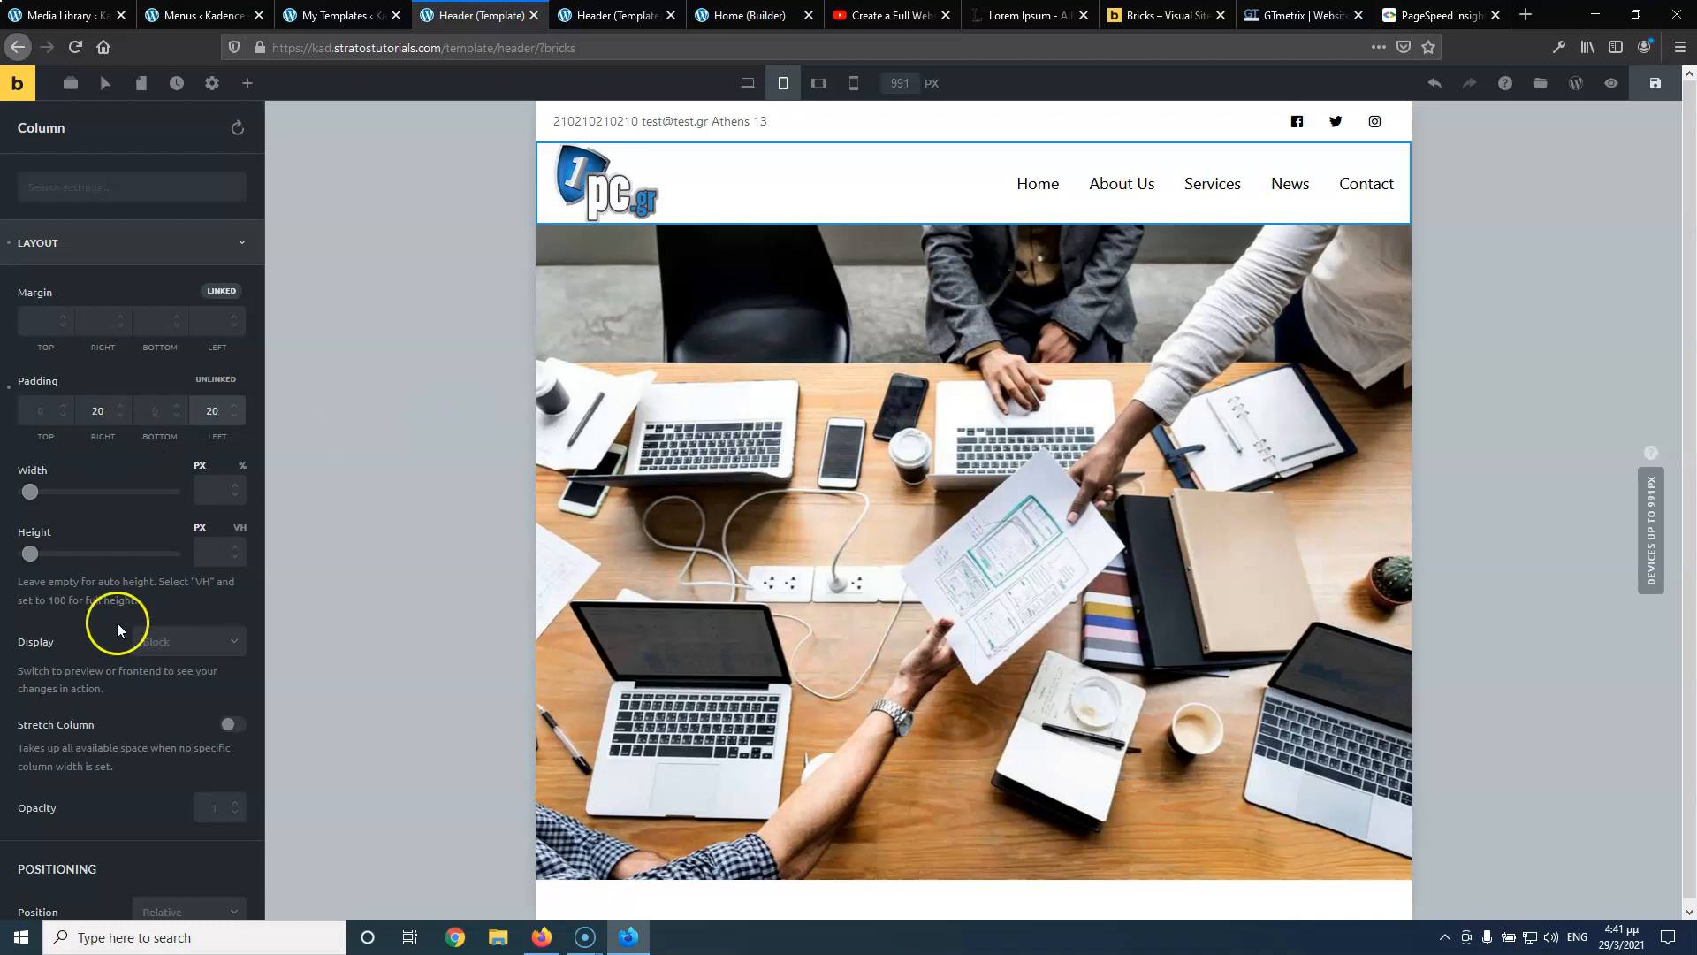
{"action": "left_click", "coordinate": [820, 86]}
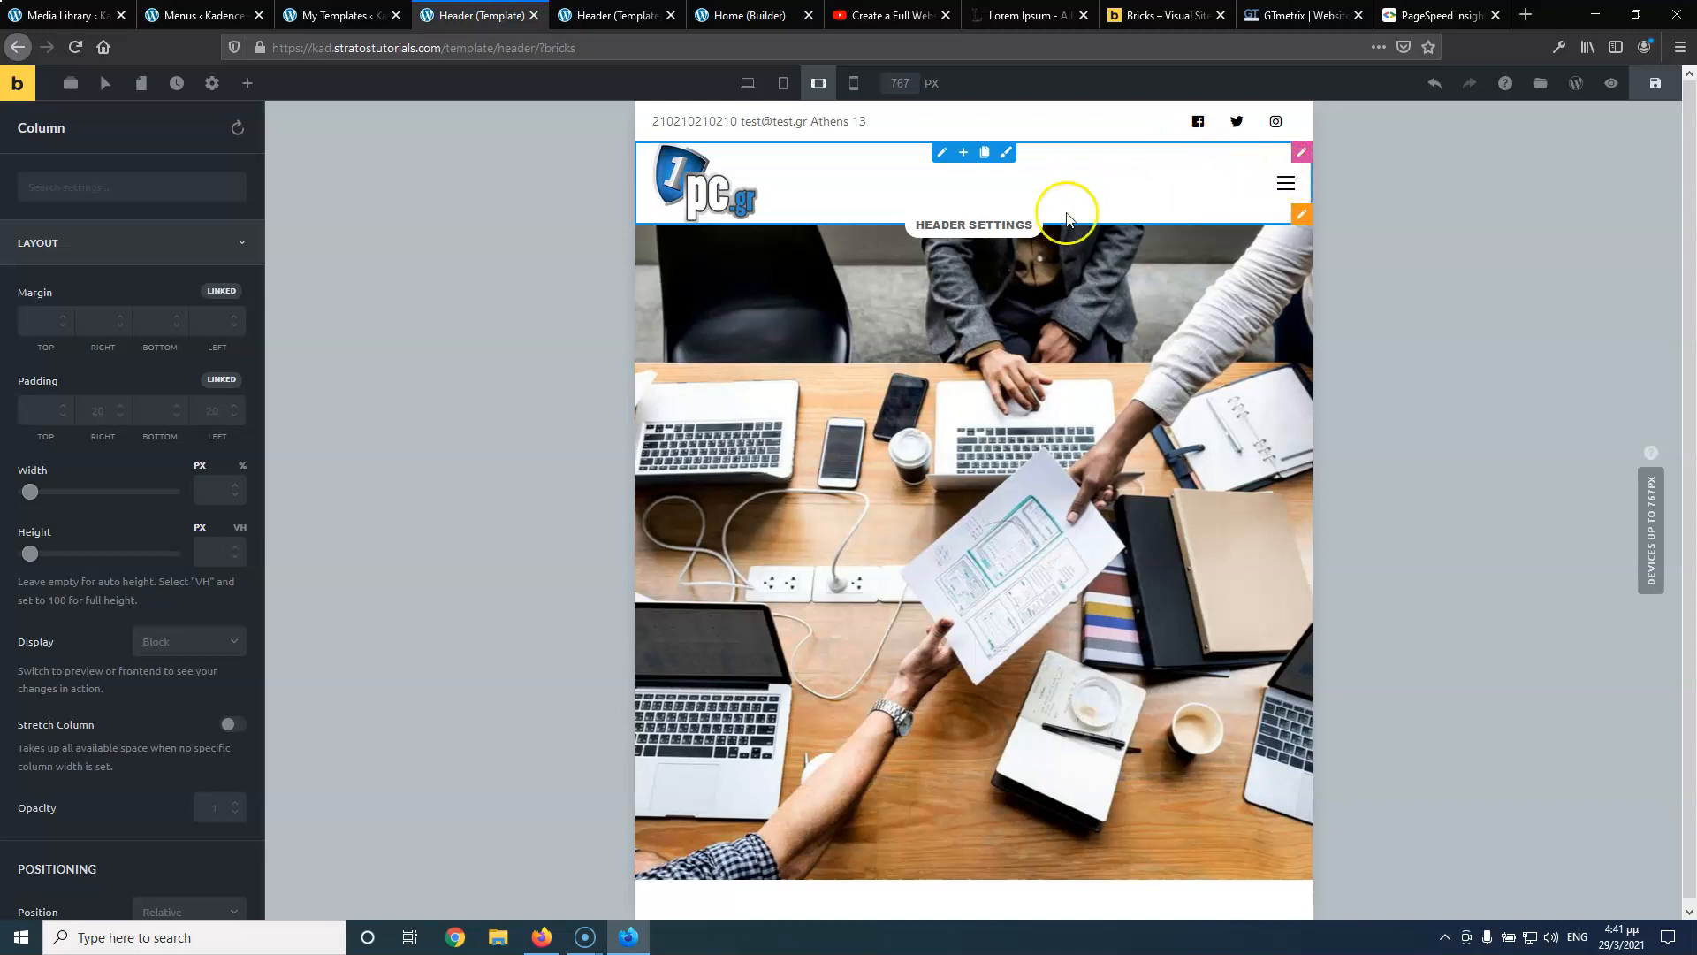
Preview at mobile portrait, review Template Settings display conditions, then close the builder and preview tabs
{"action": "left_click", "coordinate": [855, 83]}
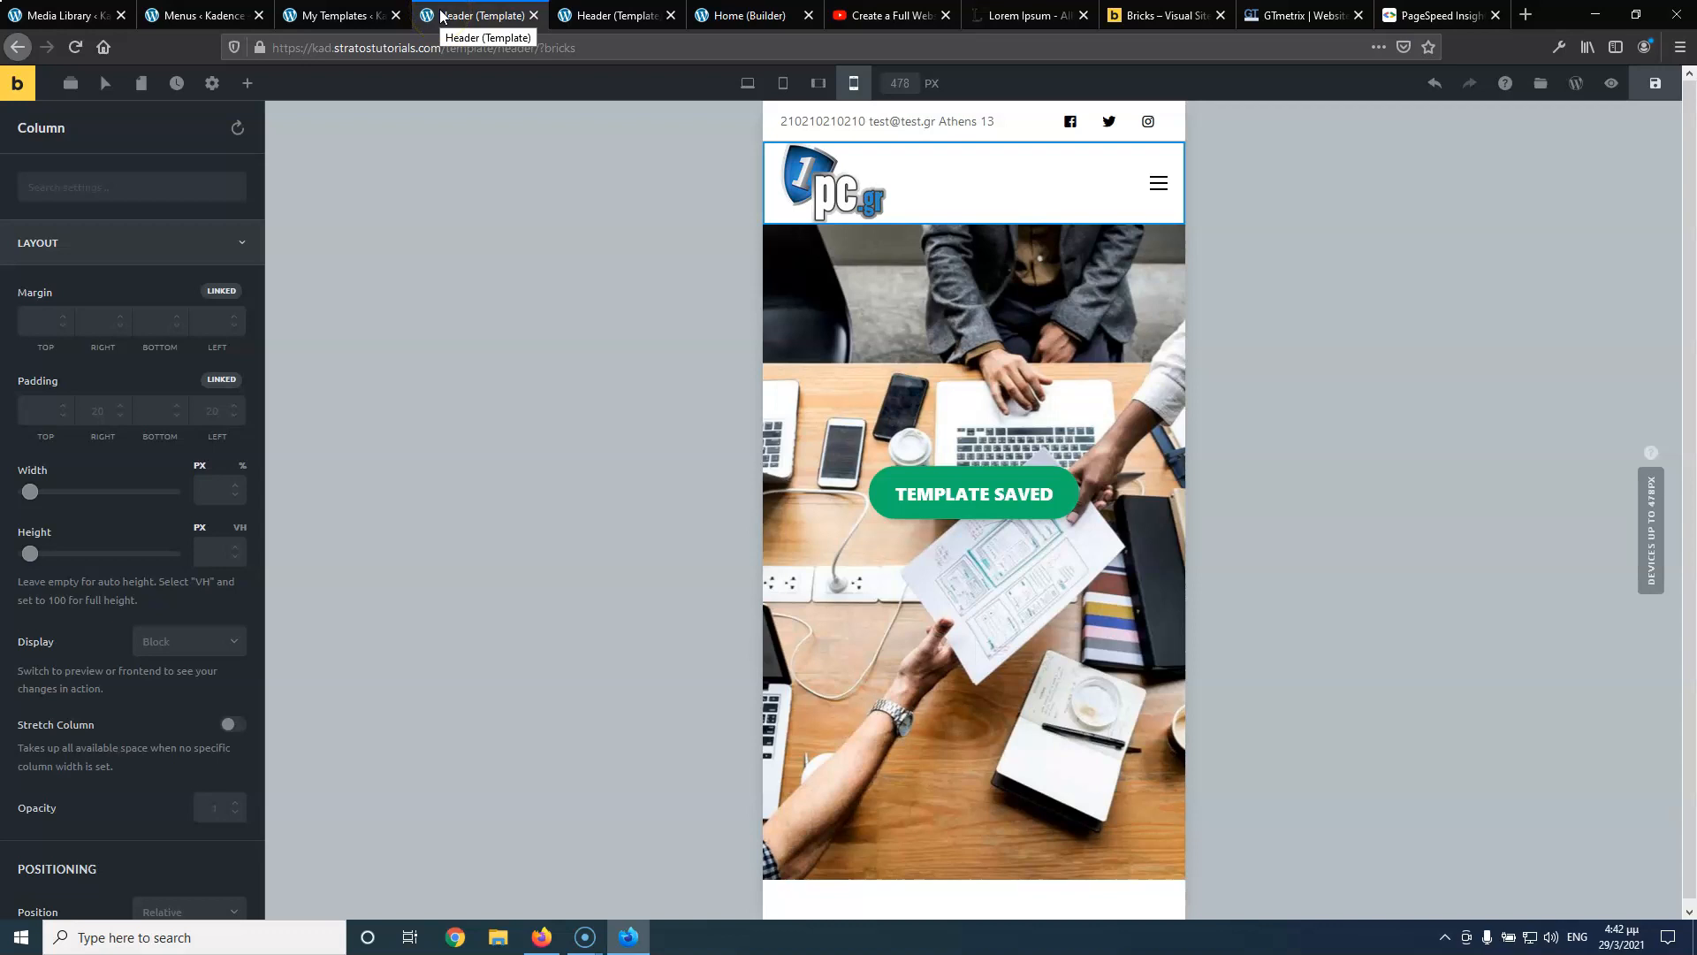
{"action": "left_click", "coordinate": [497, 16]}
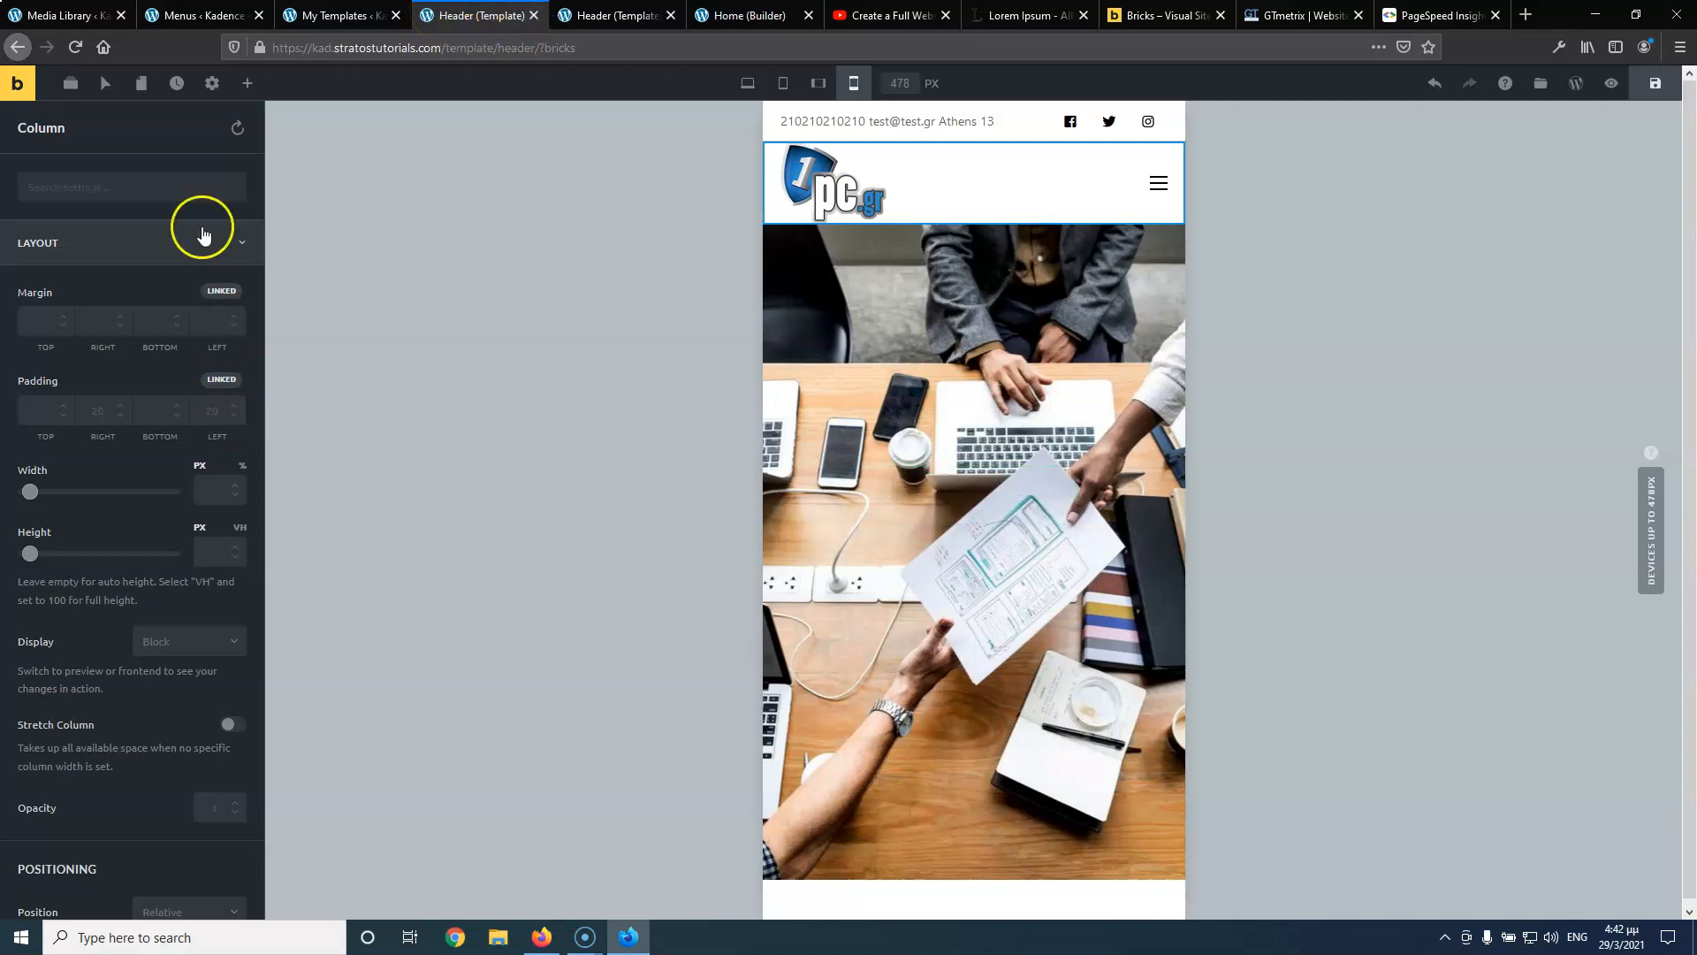
{"action": "left_click", "coordinate": [214, 85]}
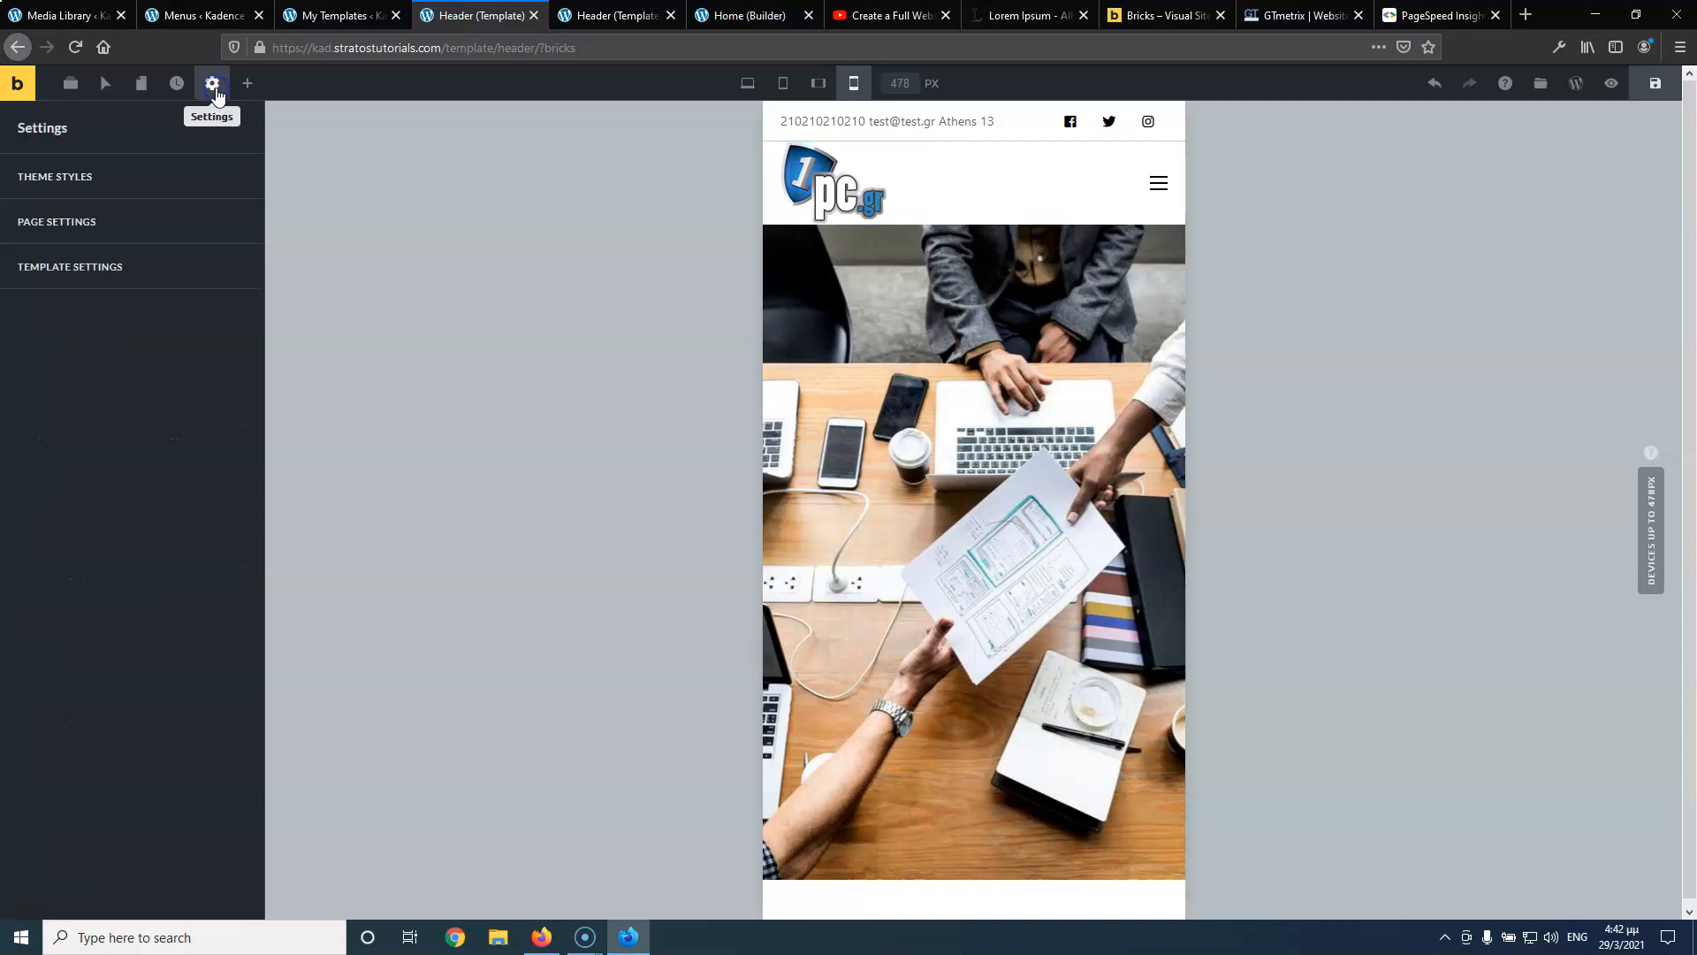
{"action": "left_click", "coordinate": [120, 276]}
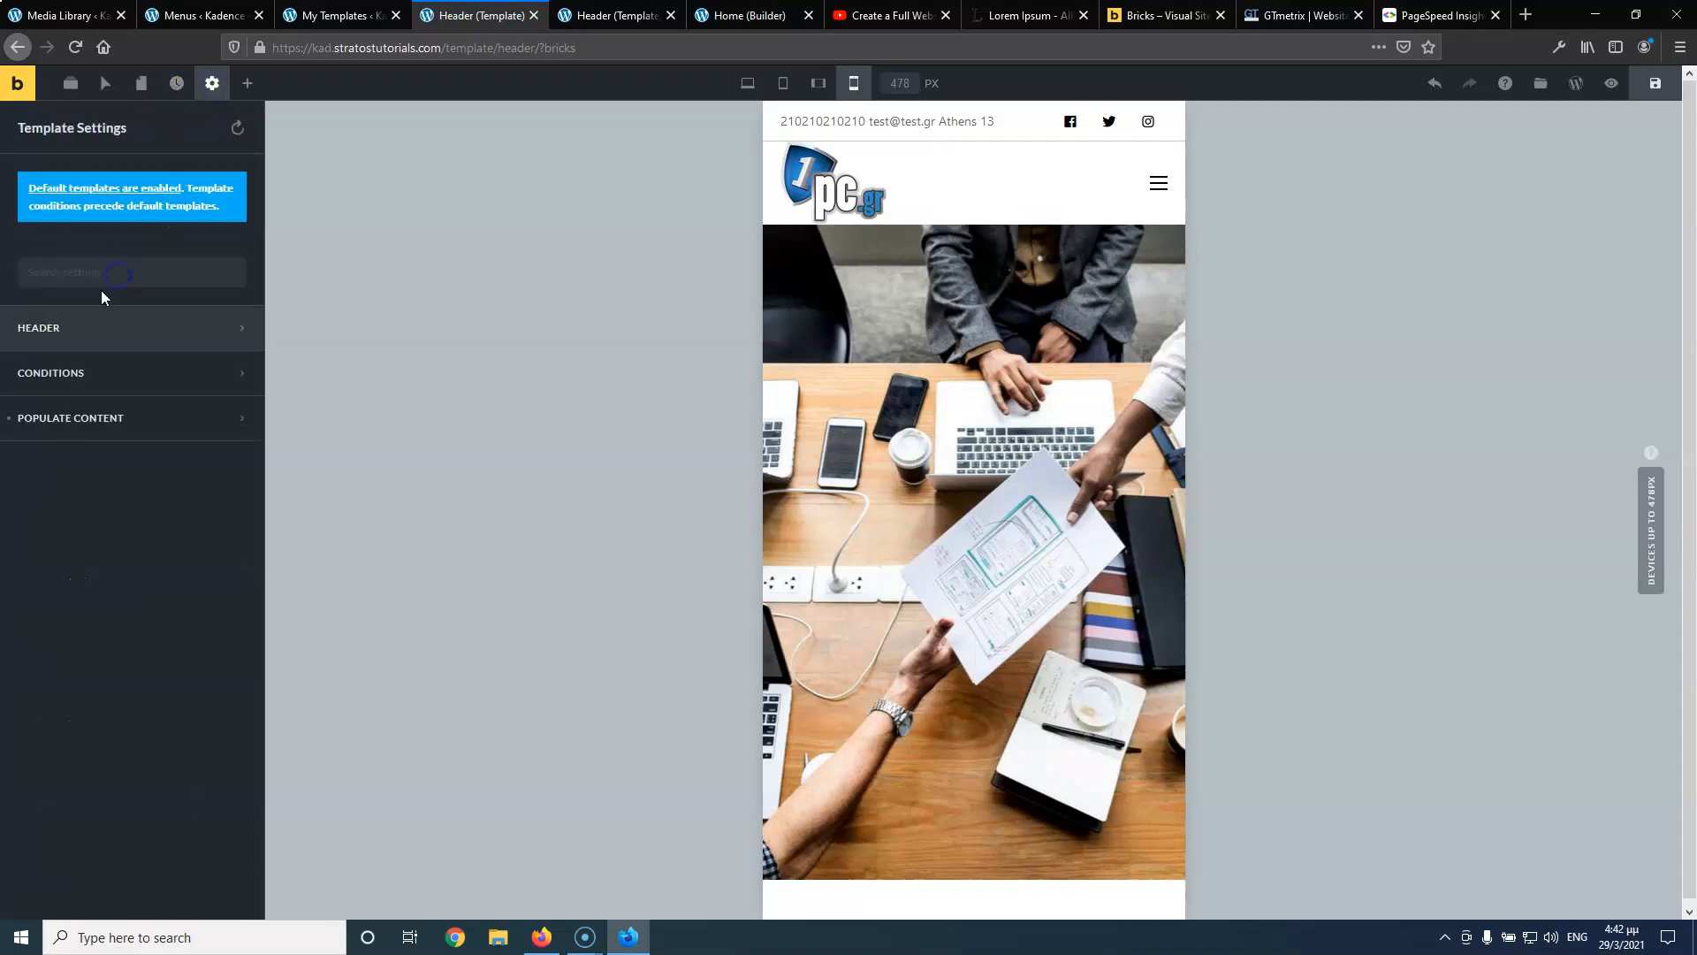
{"action": "left_click", "coordinate": [86, 367]}
{"action": "left_click", "coordinate": [93, 492]}
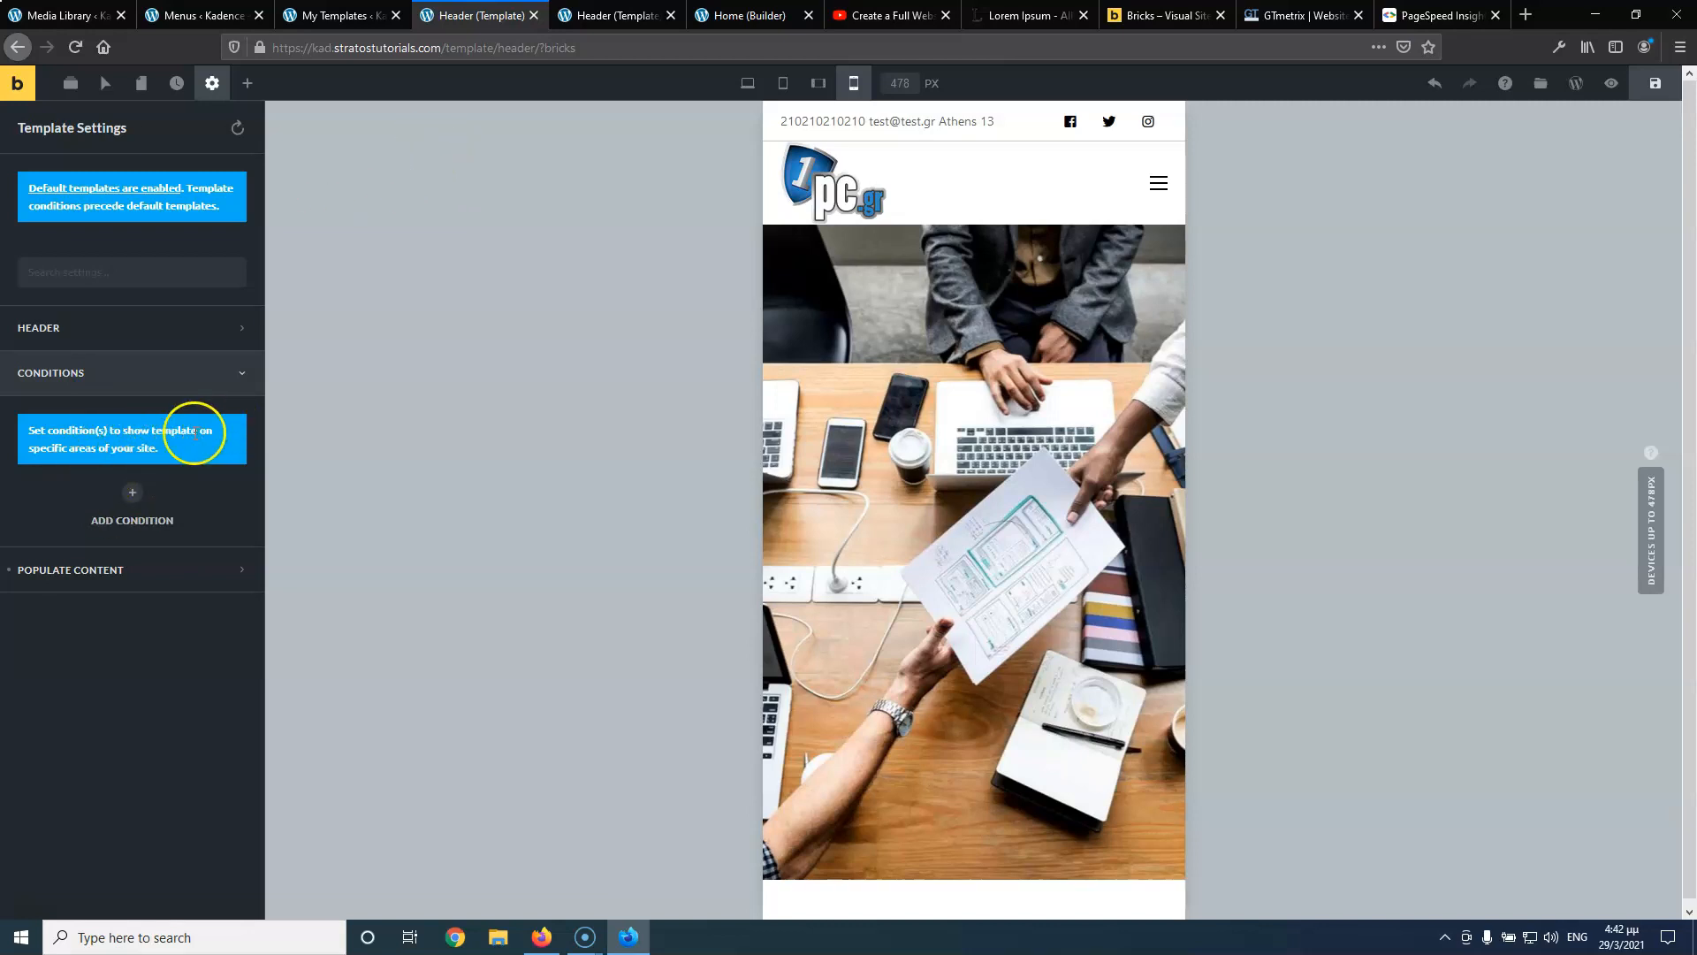
{"action": "left_click", "coordinate": [537, 15]}
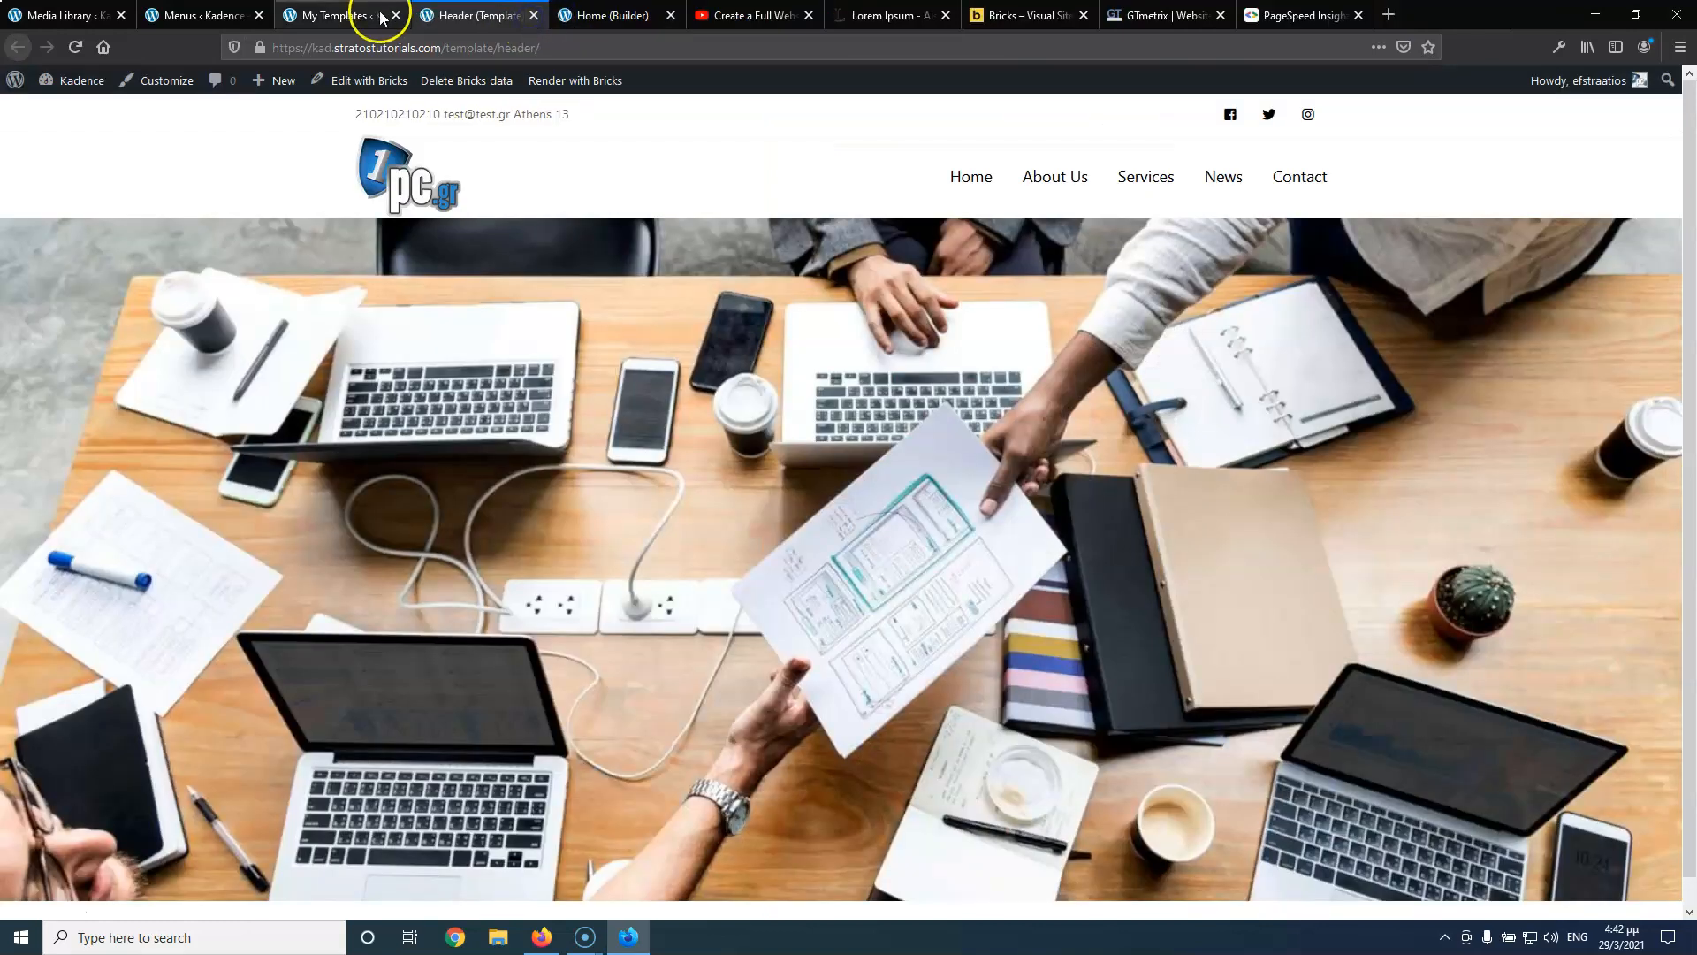
{"action": "left_click", "coordinate": [533, 15]}
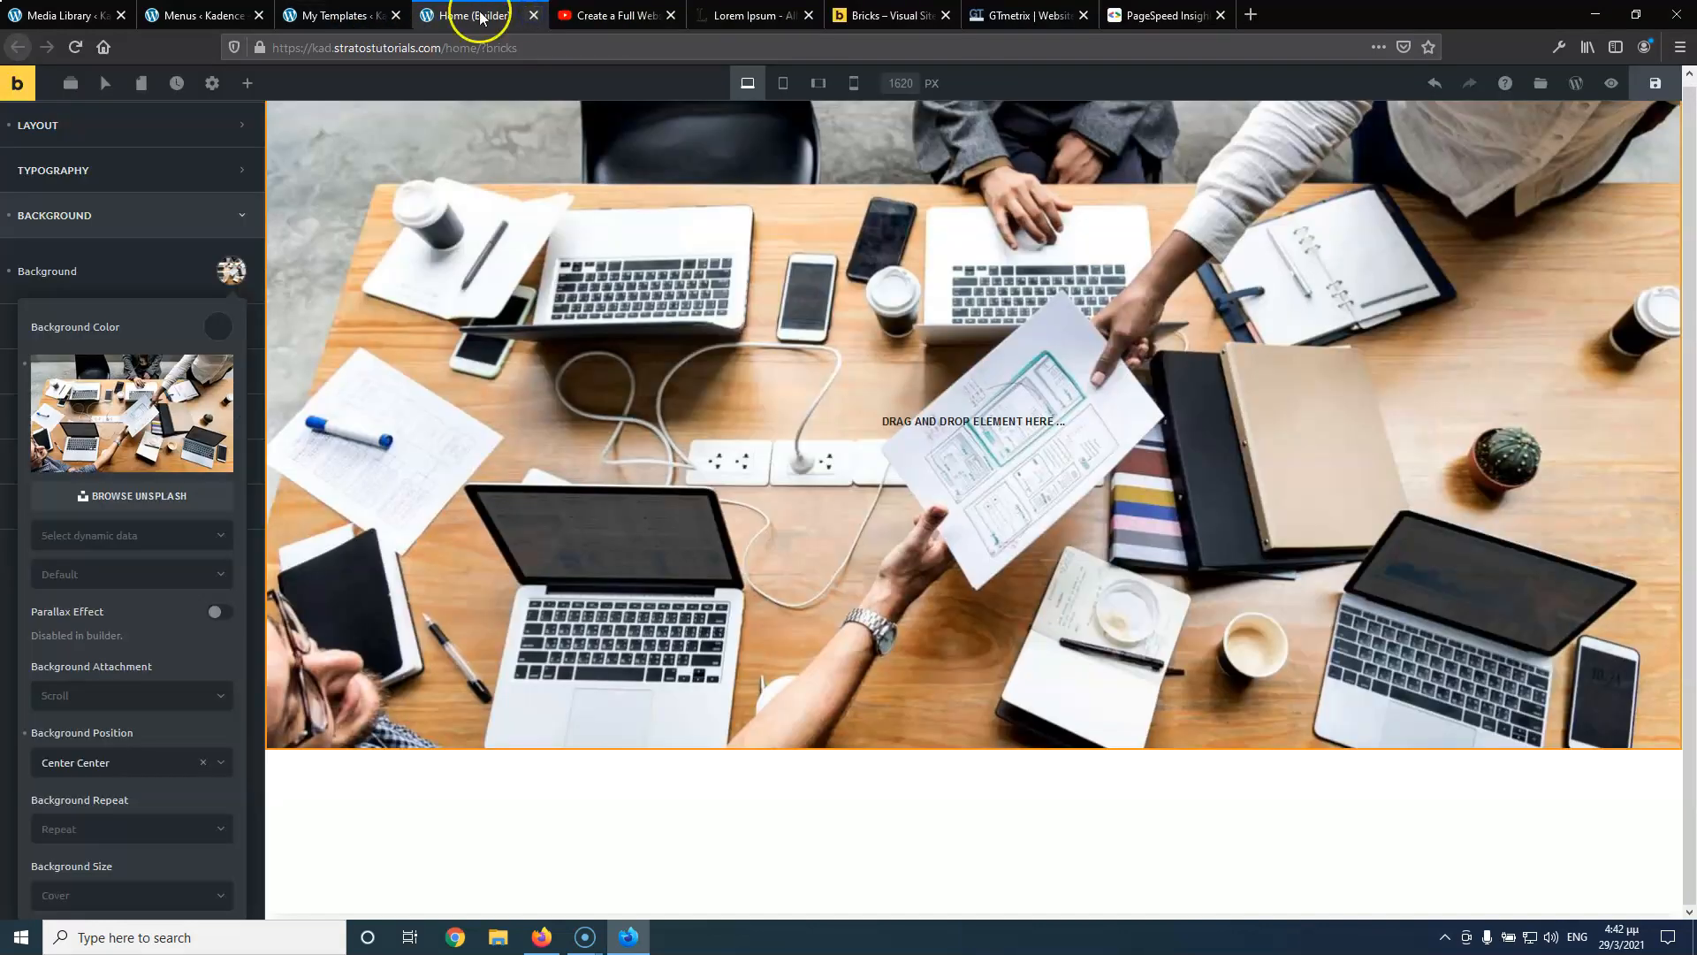
Close the home page builder tab and start a new template from the Bricks Templates list
{"action": "left_click", "coordinate": [533, 15]}
{"action": "left_click", "coordinate": [336, 15]}
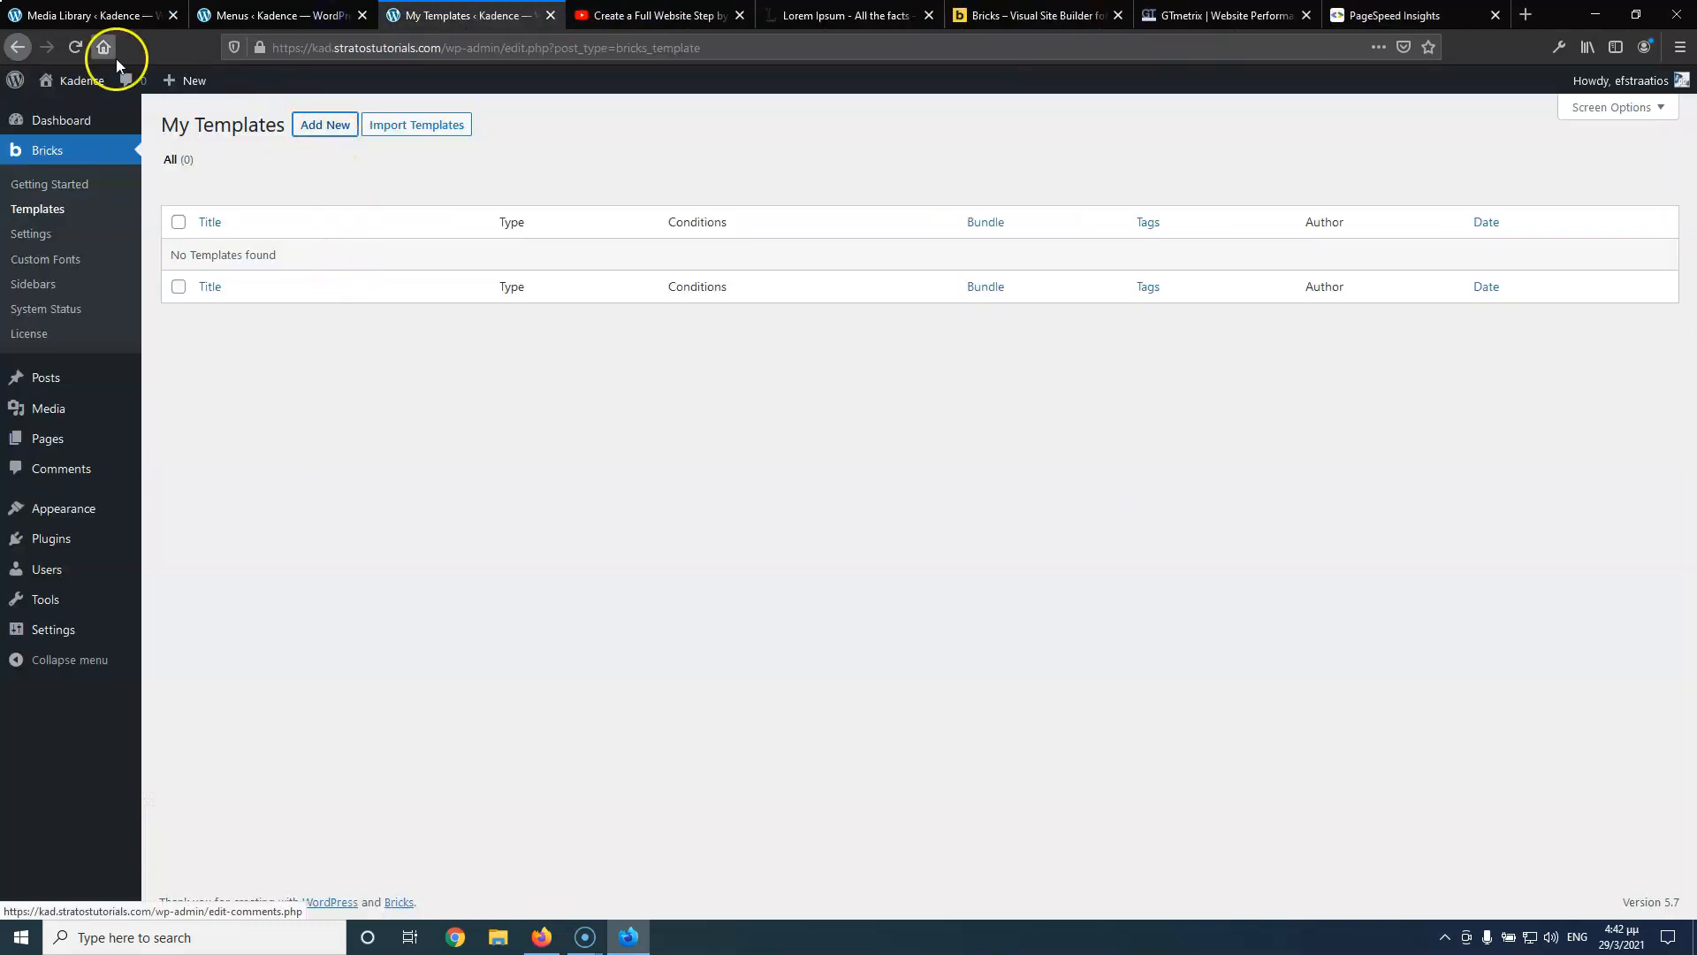
{"action": "left_click", "coordinate": [329, 125]}
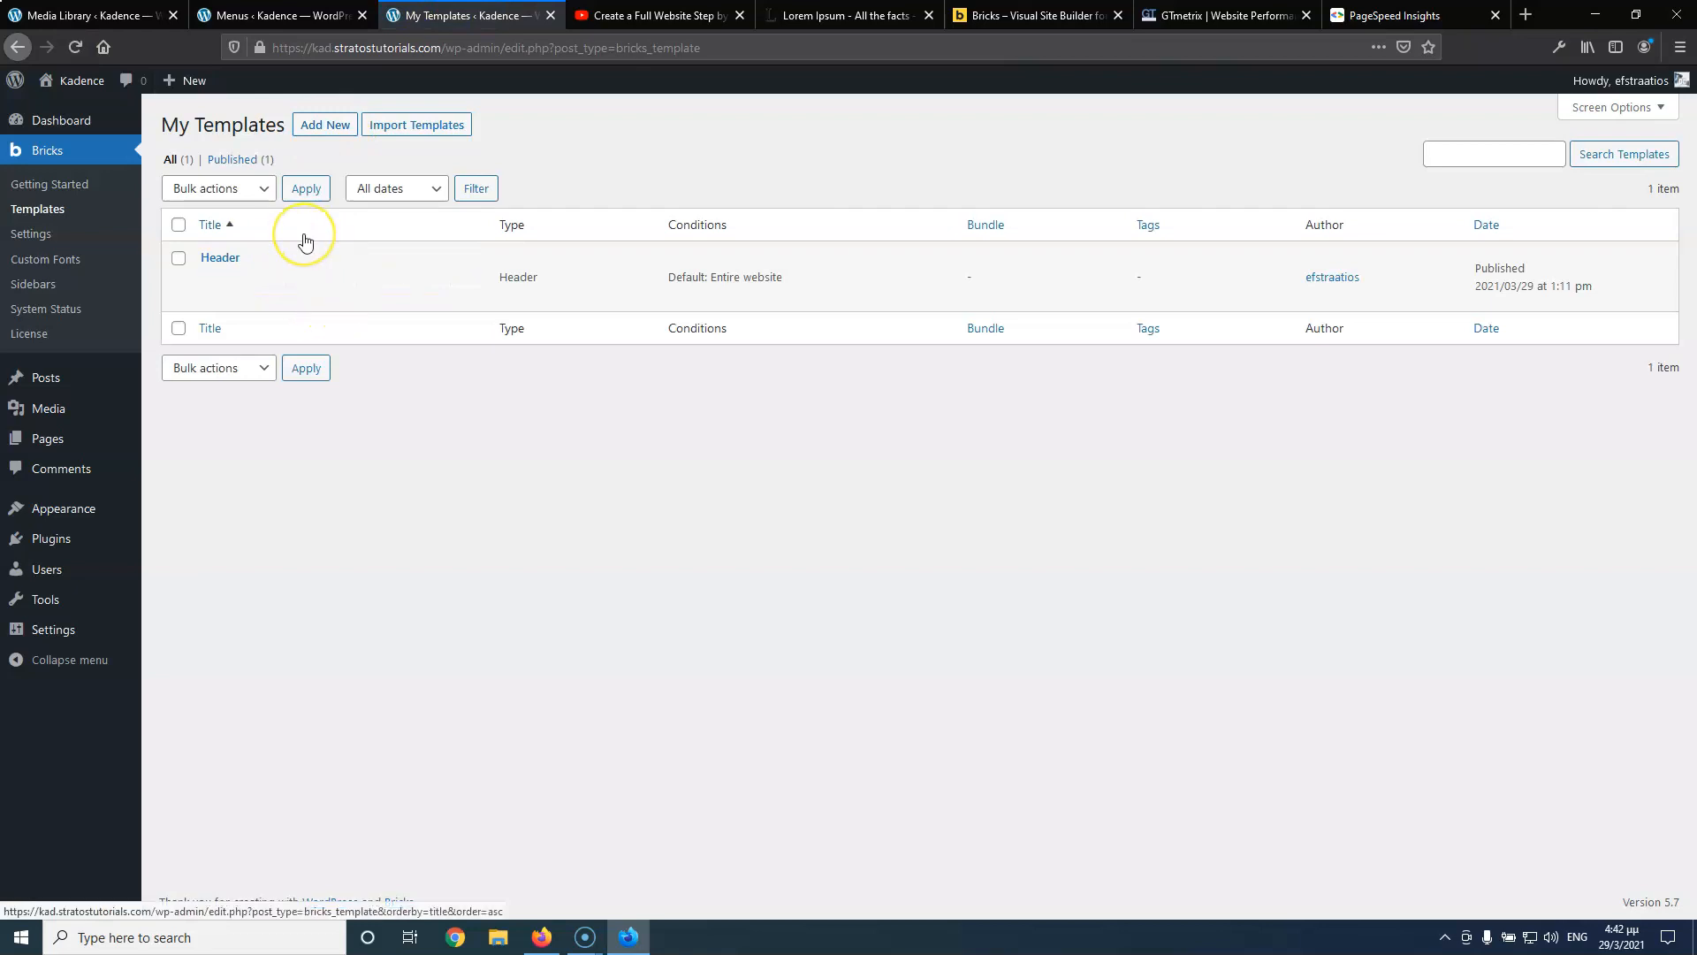
{"action": "left_click", "coordinate": [352, 127]}
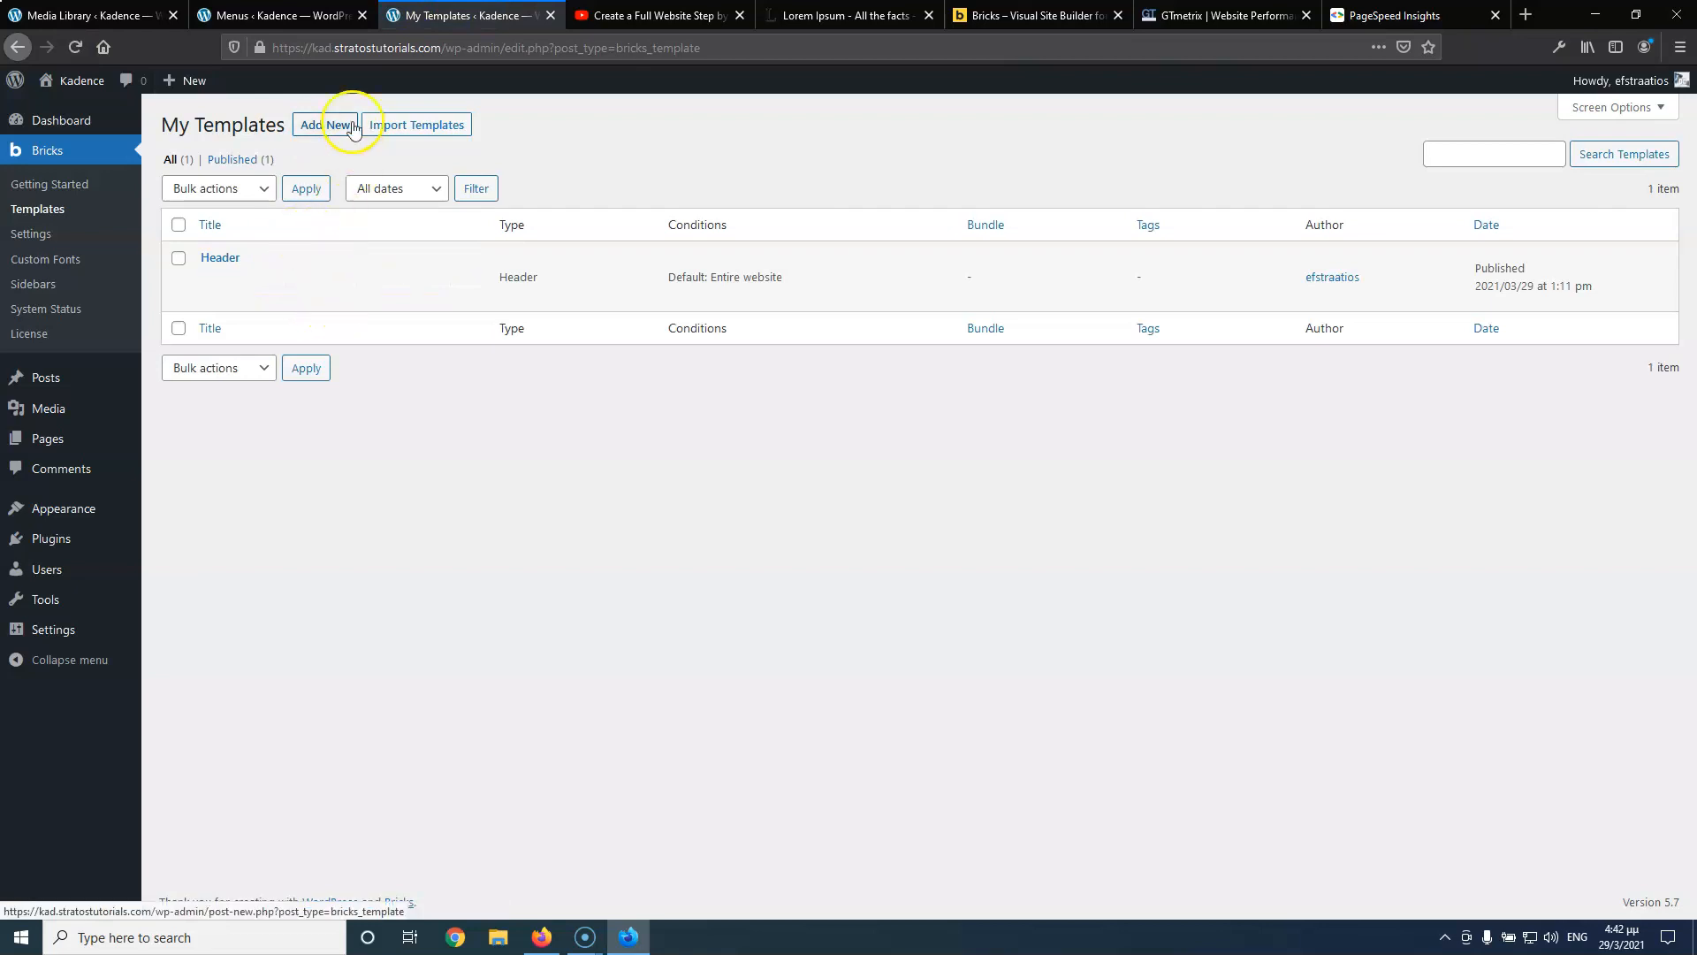
{"action": "middle_click", "coordinate": [333, 125]}
{"action": "left_click", "coordinate": [567, 16]}
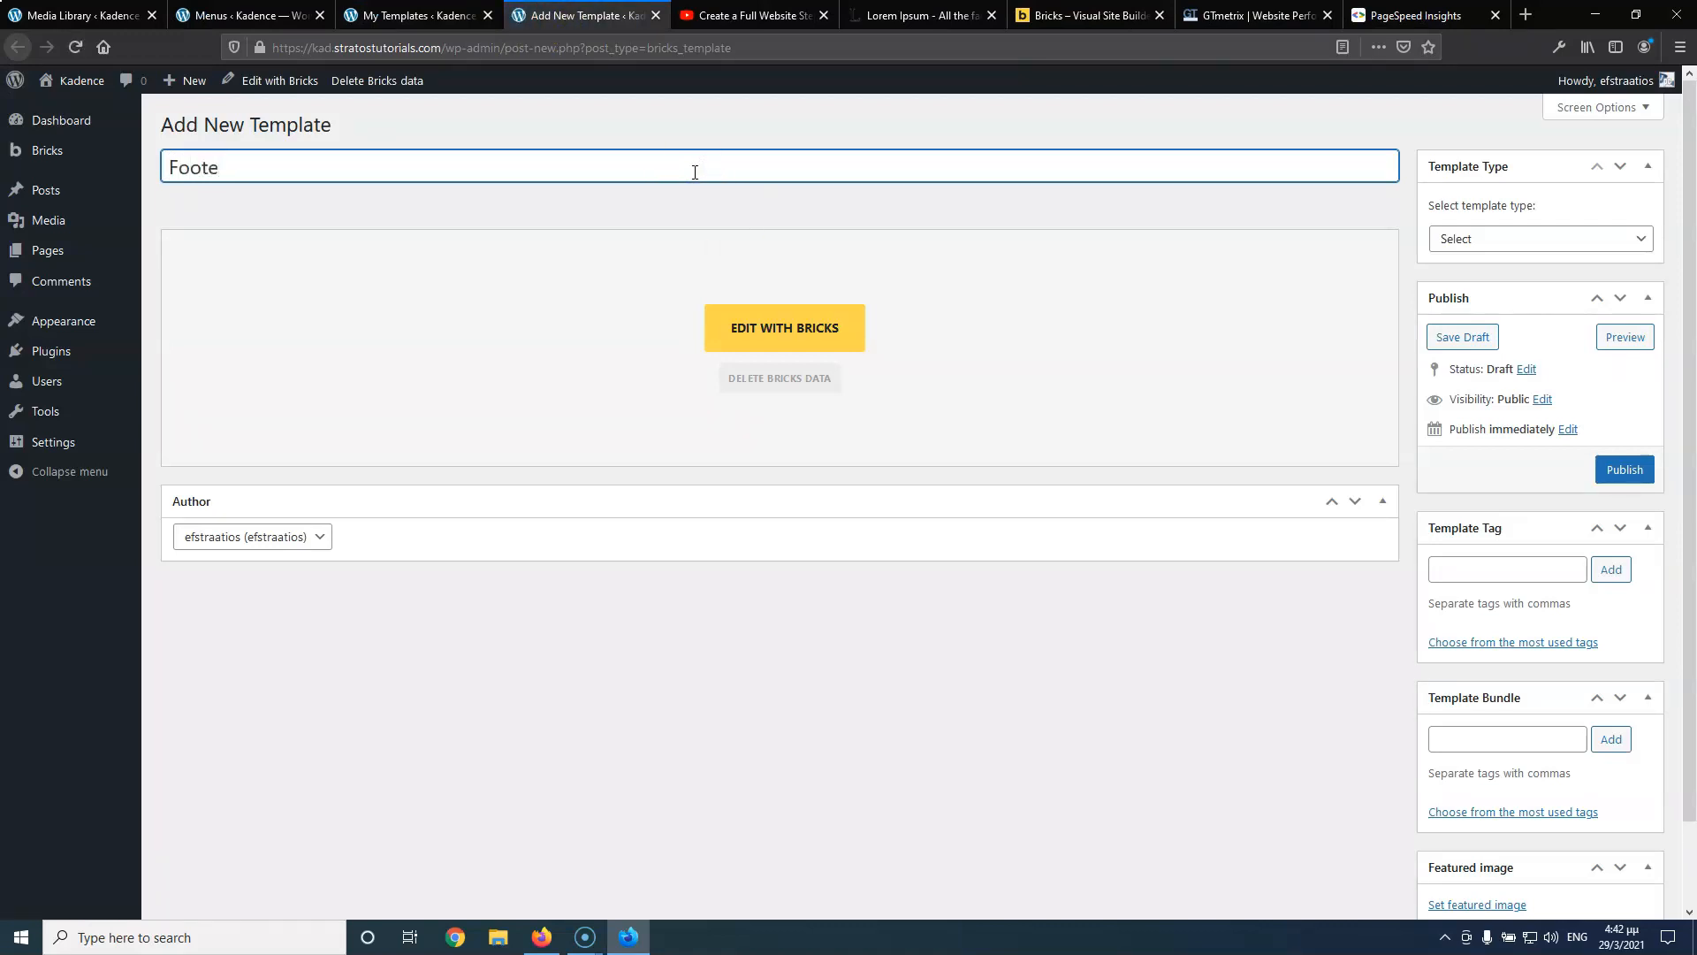
Set the template type to Footer and publish the new template
{"action": "left_click", "coordinate": [1553, 241]}
{"action": "left_click", "coordinate": [1518, 308]}
{"action": "left_click", "coordinate": [1624, 471]}
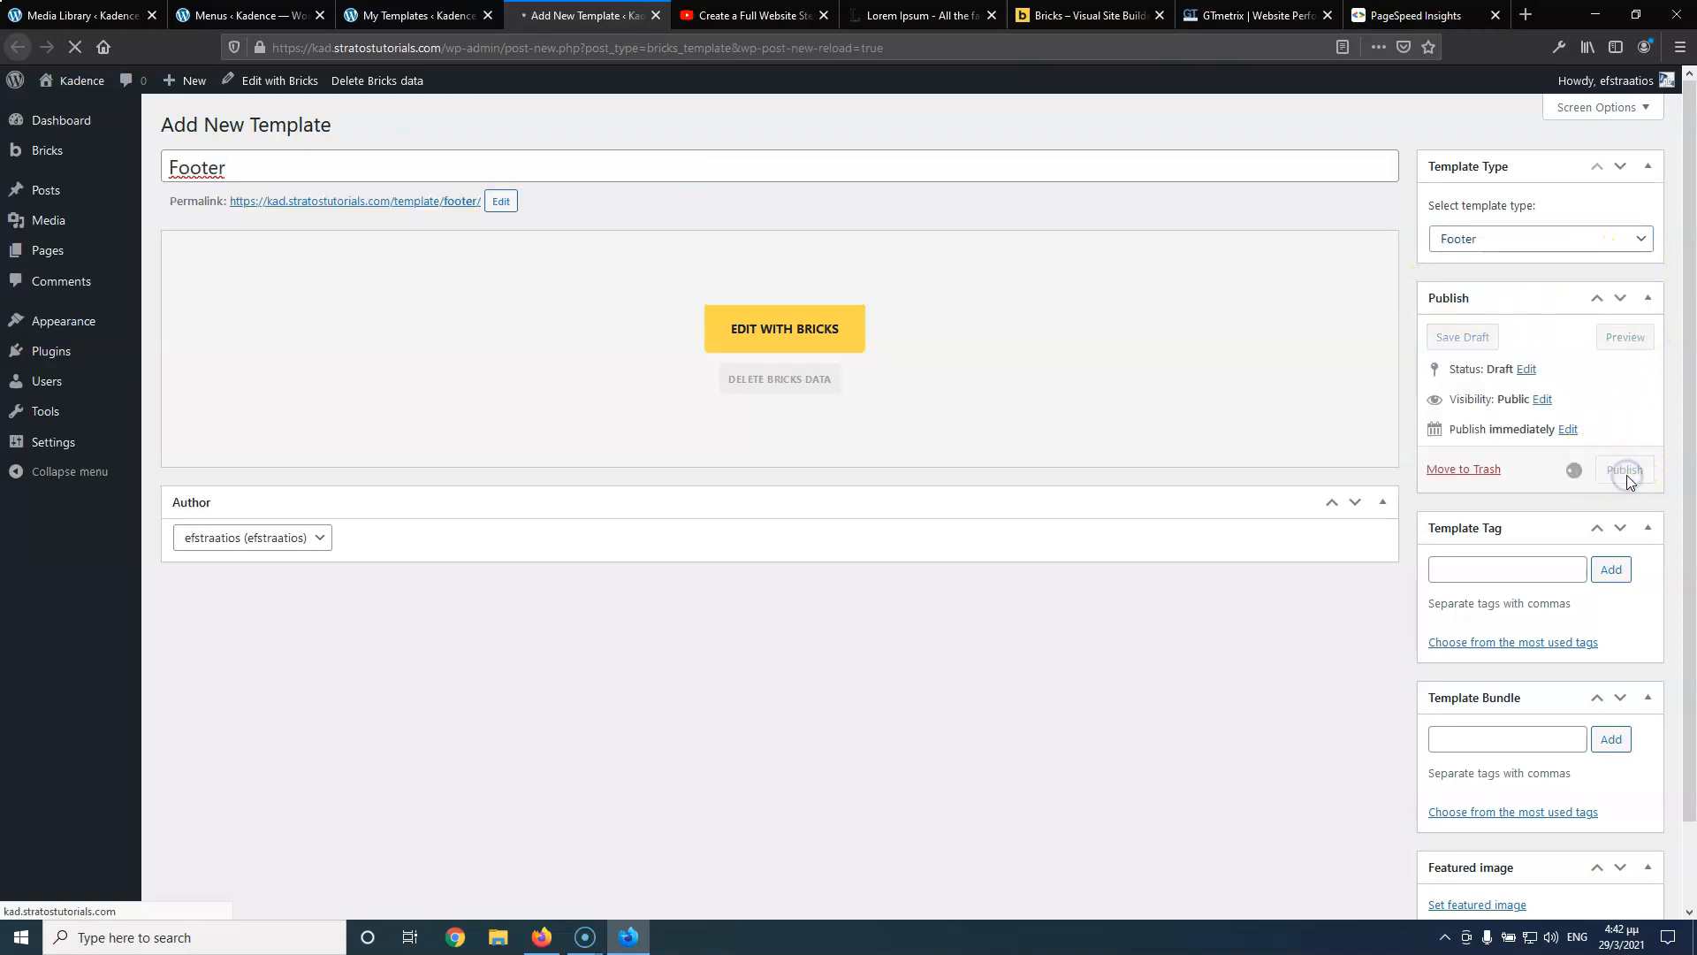
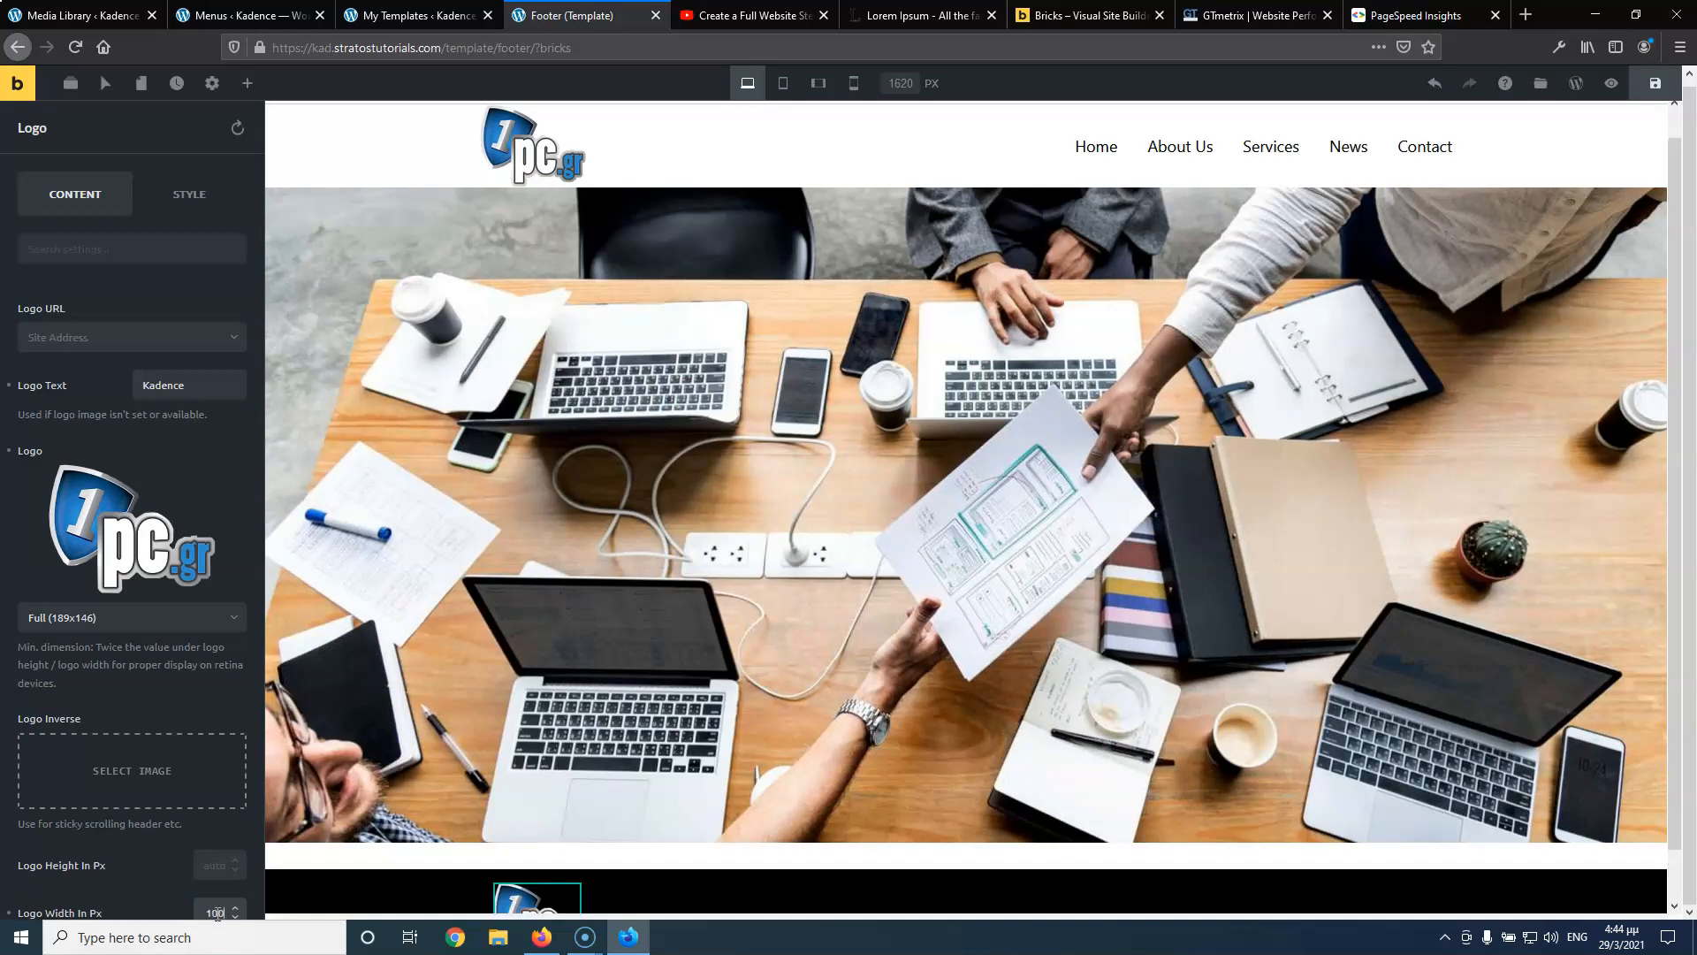
Drop a Nav Menu element into the footer, show the Footer menu, and enable Align Vertical
{"action": "scroll", "coordinate": [448, 712], "scroll_direction": "down", "scroll_amount": 1}
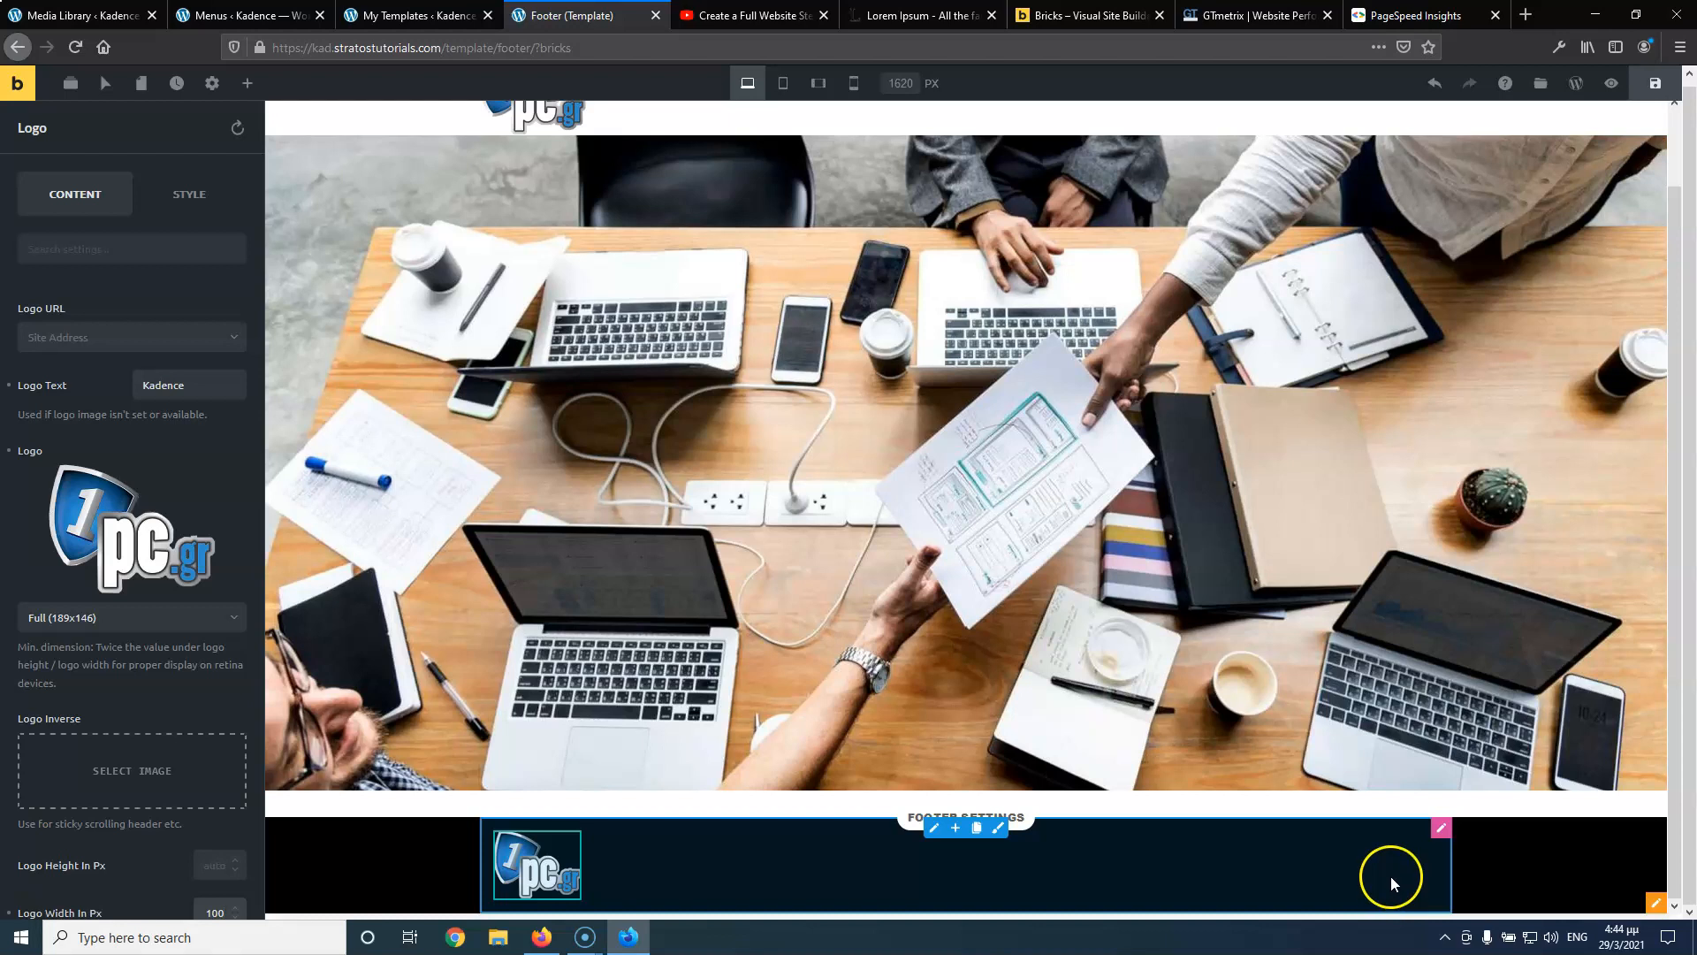
{"action": "left_click", "coordinate": [258, 85]}
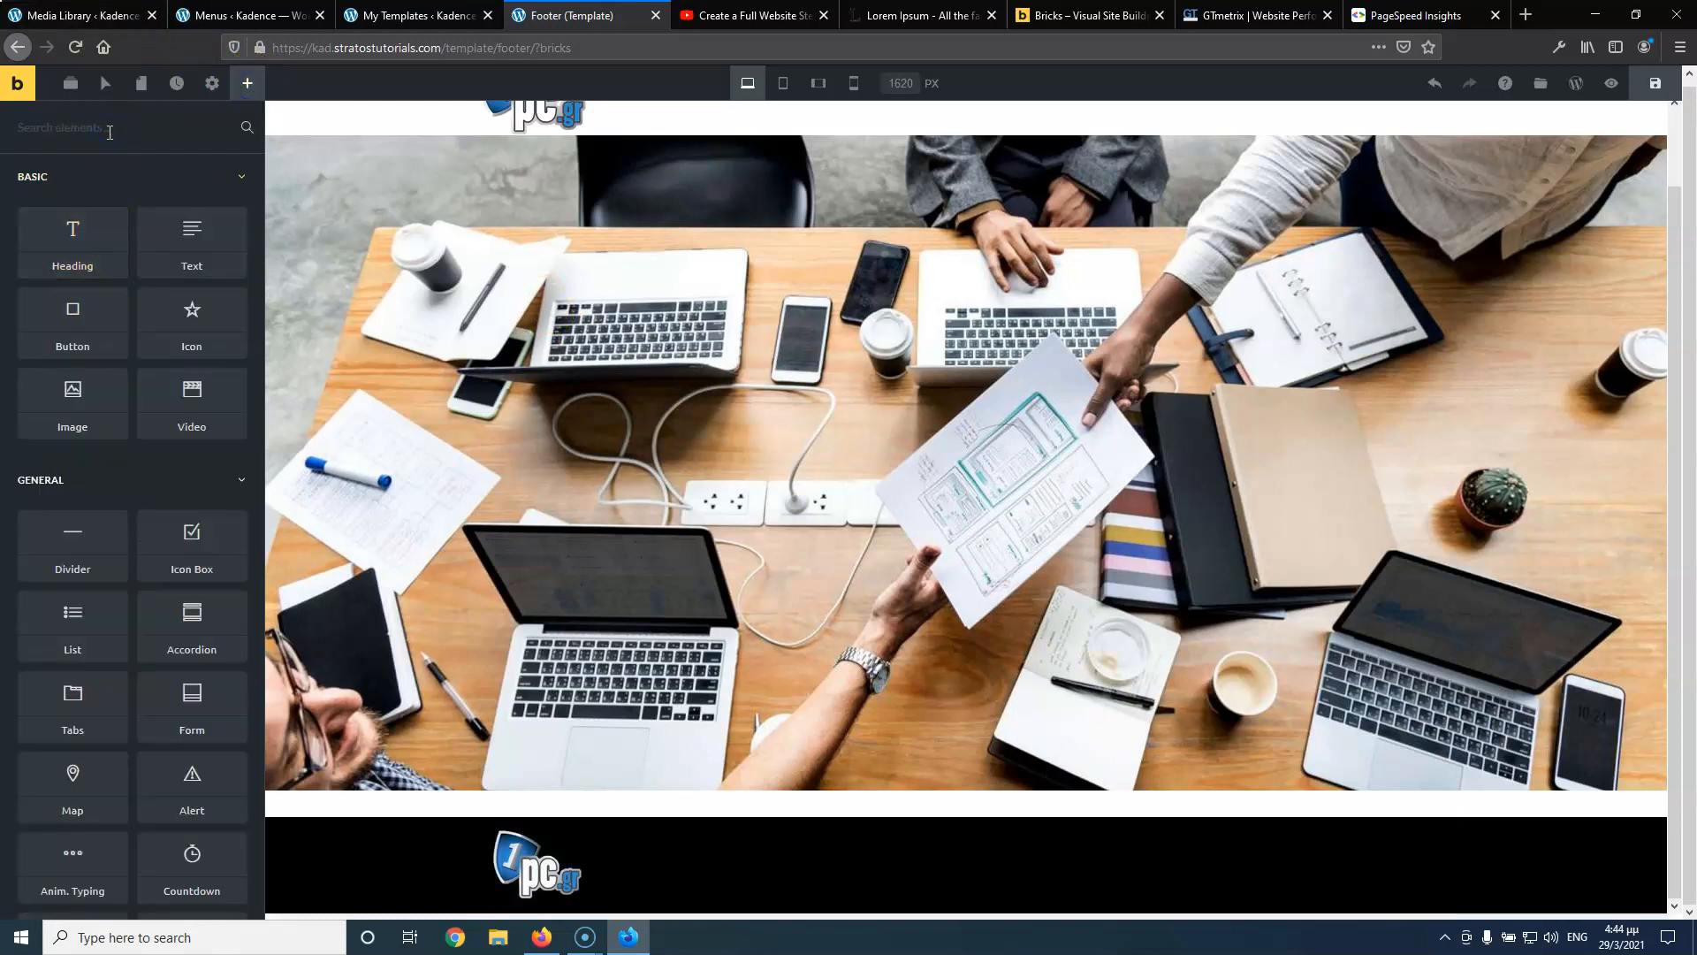
{"action": "type", "text": "na"}
{"action": "left_click_drag", "start_coordinate": [108, 159], "coordinate": [529, 873]}
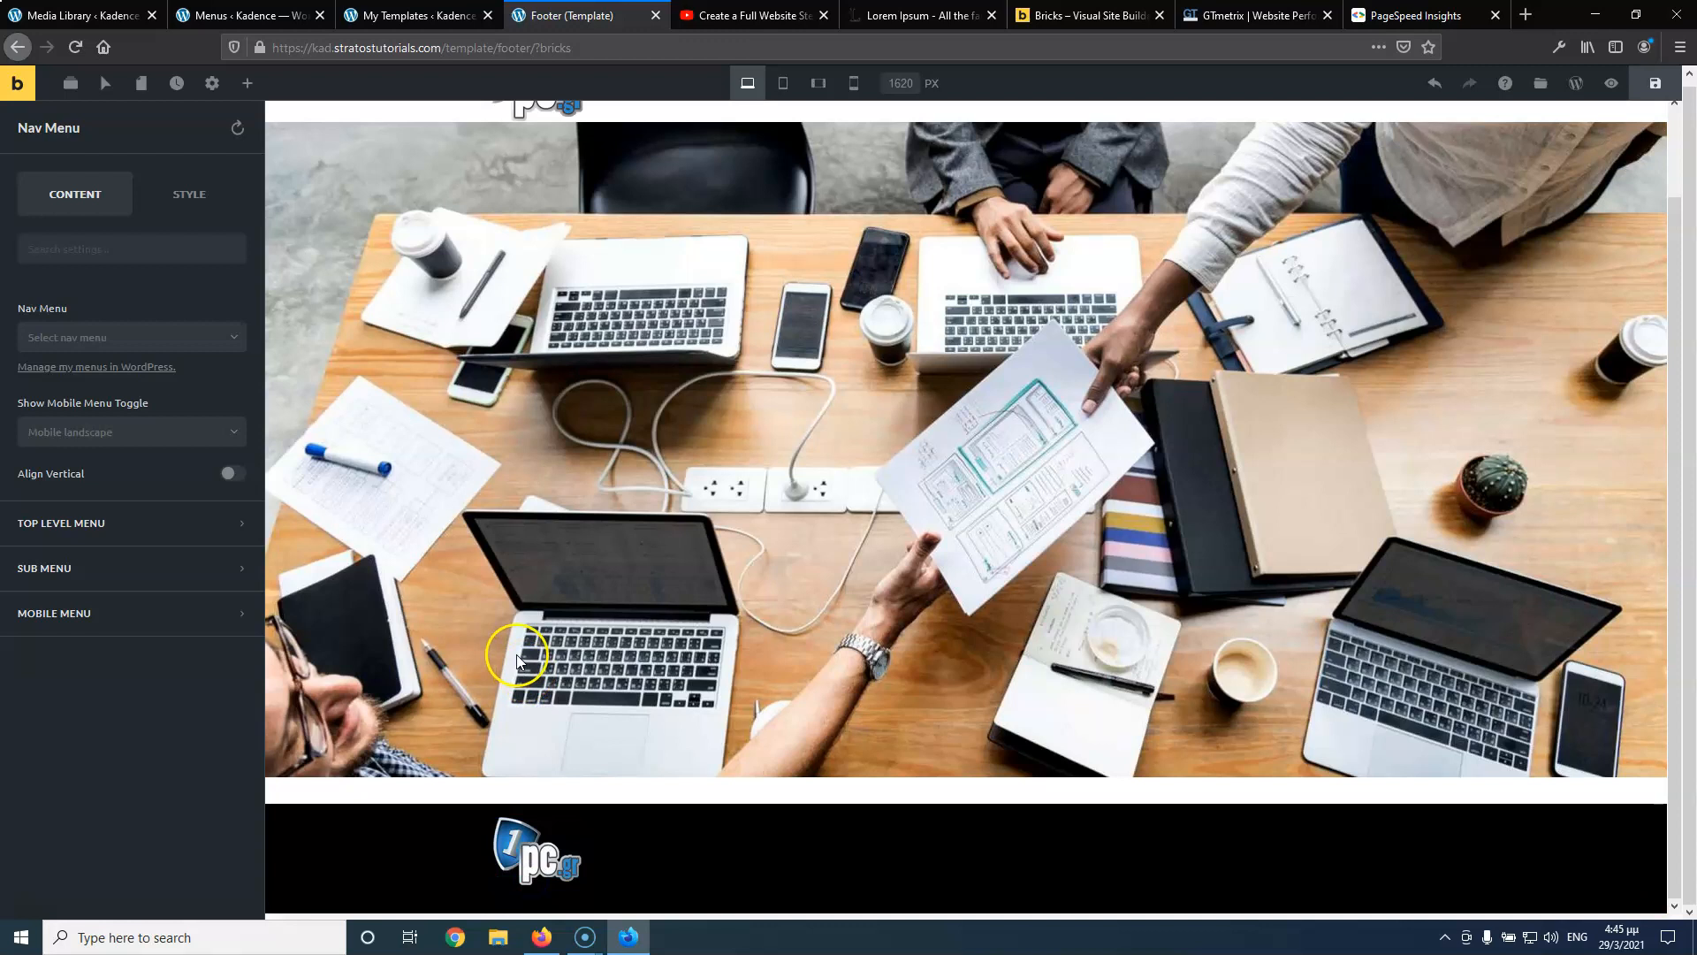
{"action": "left_click", "coordinate": [137, 343]}
{"action": "left_click", "coordinate": [95, 390]}
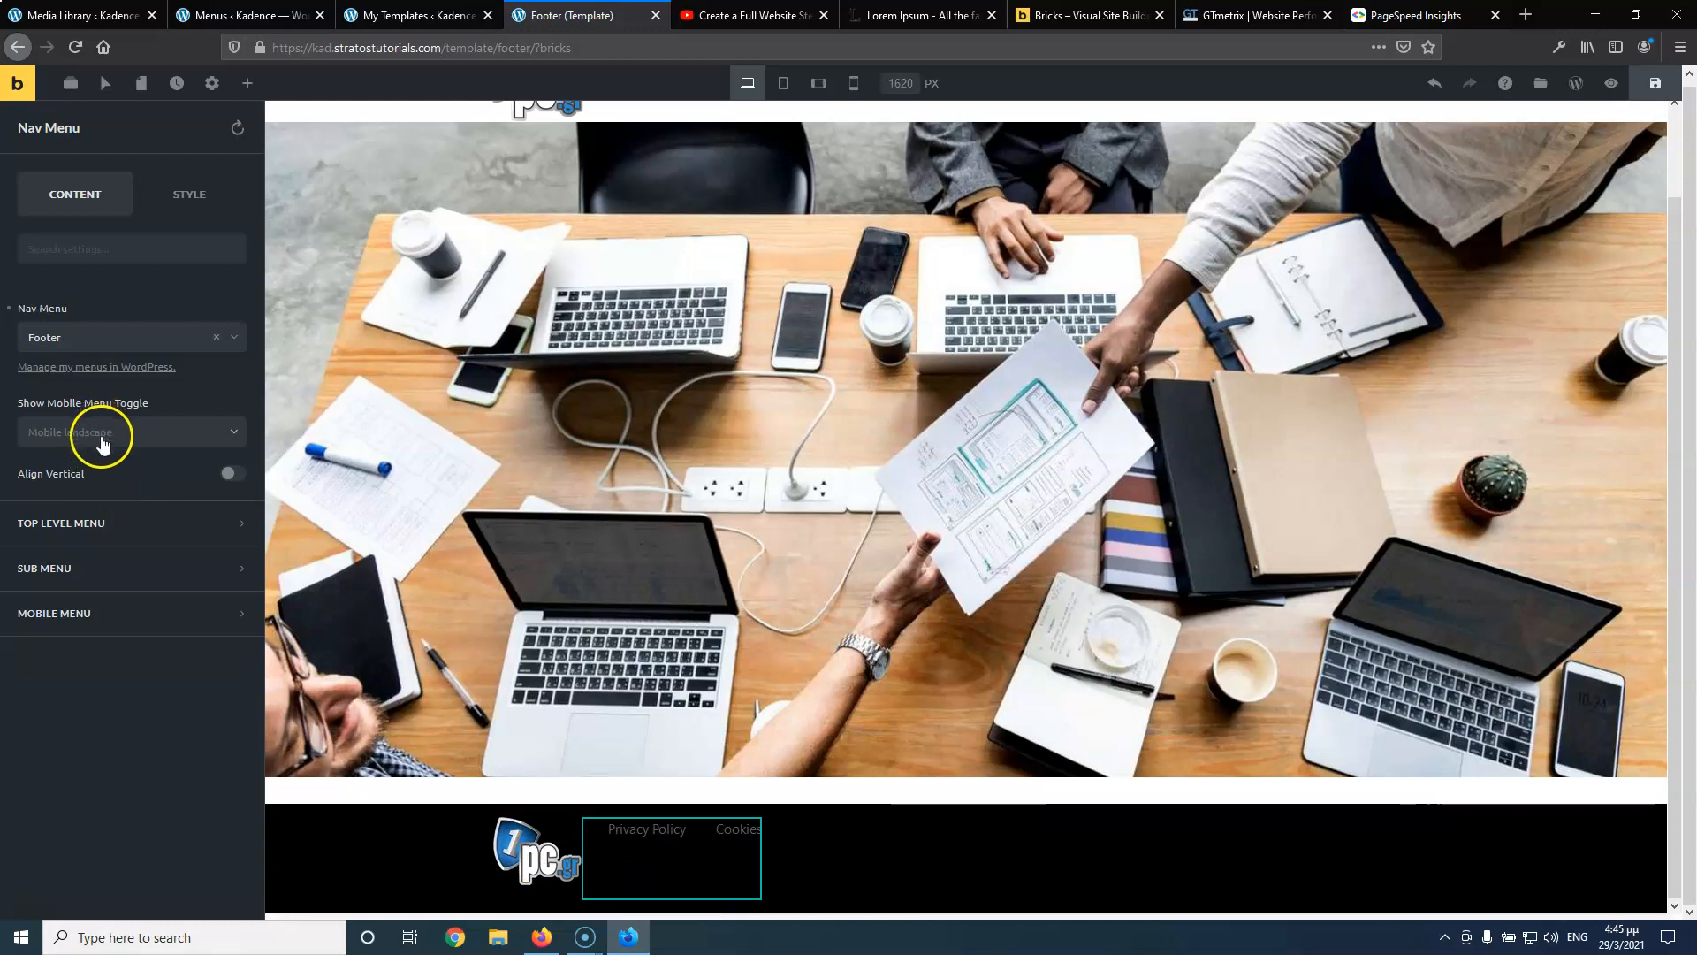
{"action": "left_click", "coordinate": [232, 475]}
Set the Top Level Menu typography colour to white (#ffffff)
{"action": "left_click", "coordinate": [98, 528]}
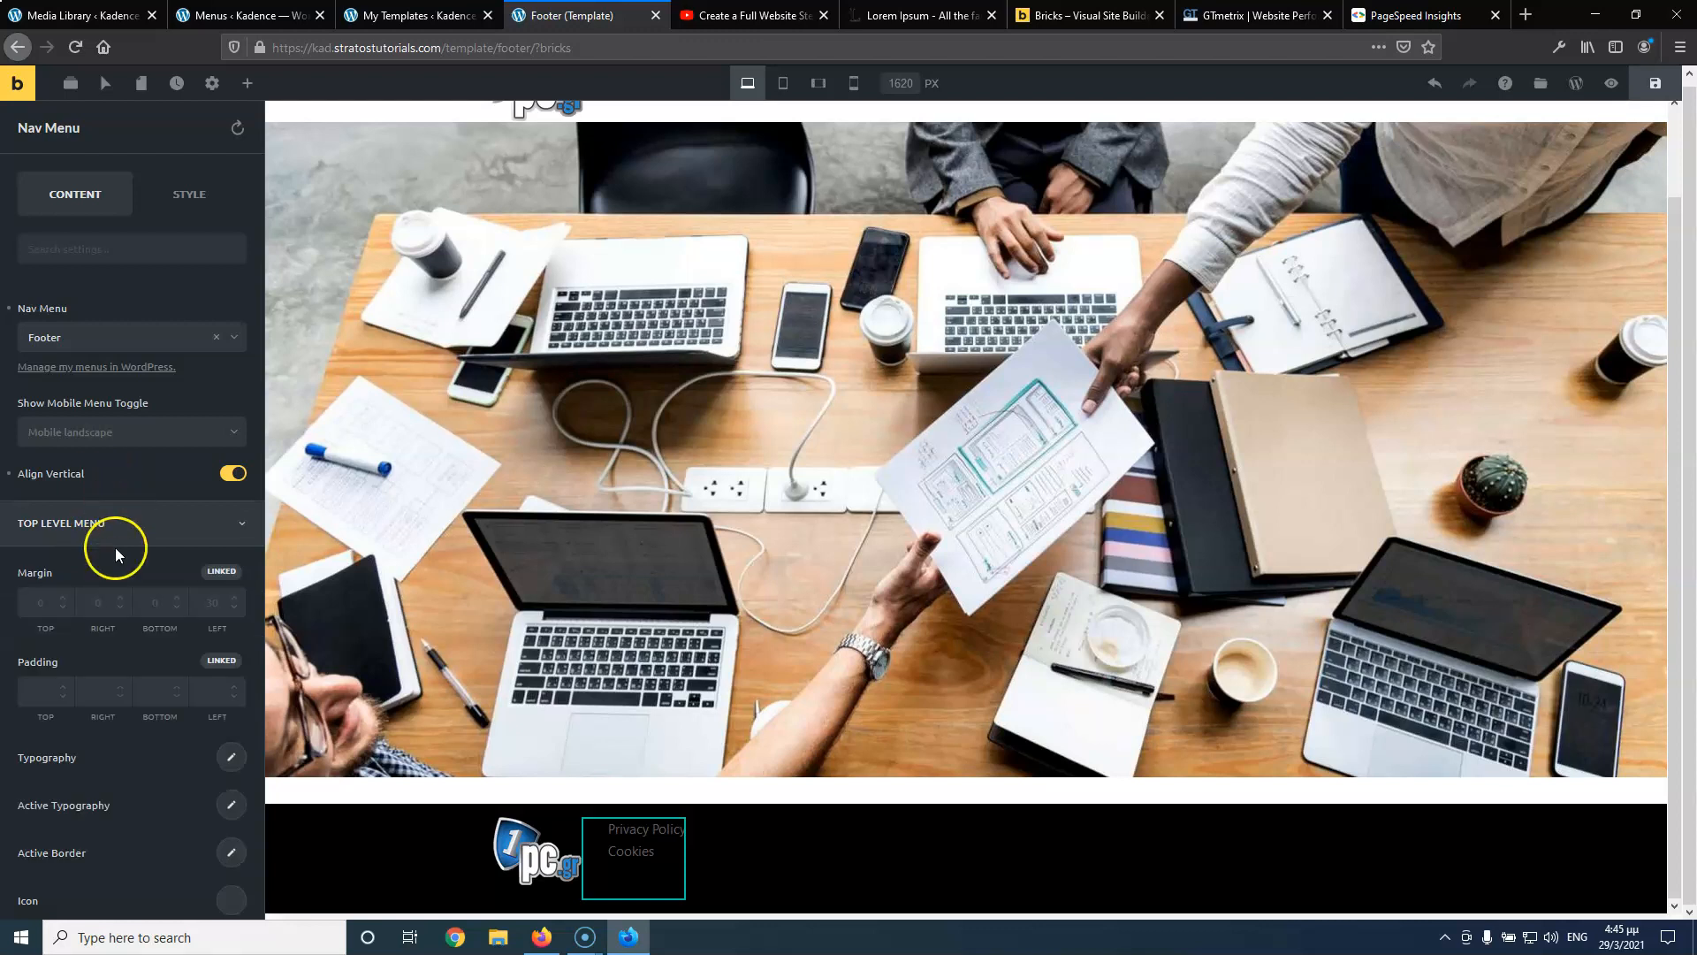
{"action": "scroll", "coordinate": [168, 672], "scroll_direction": "down", "scroll_amount": 1}
{"action": "left_click", "coordinate": [231, 678]}
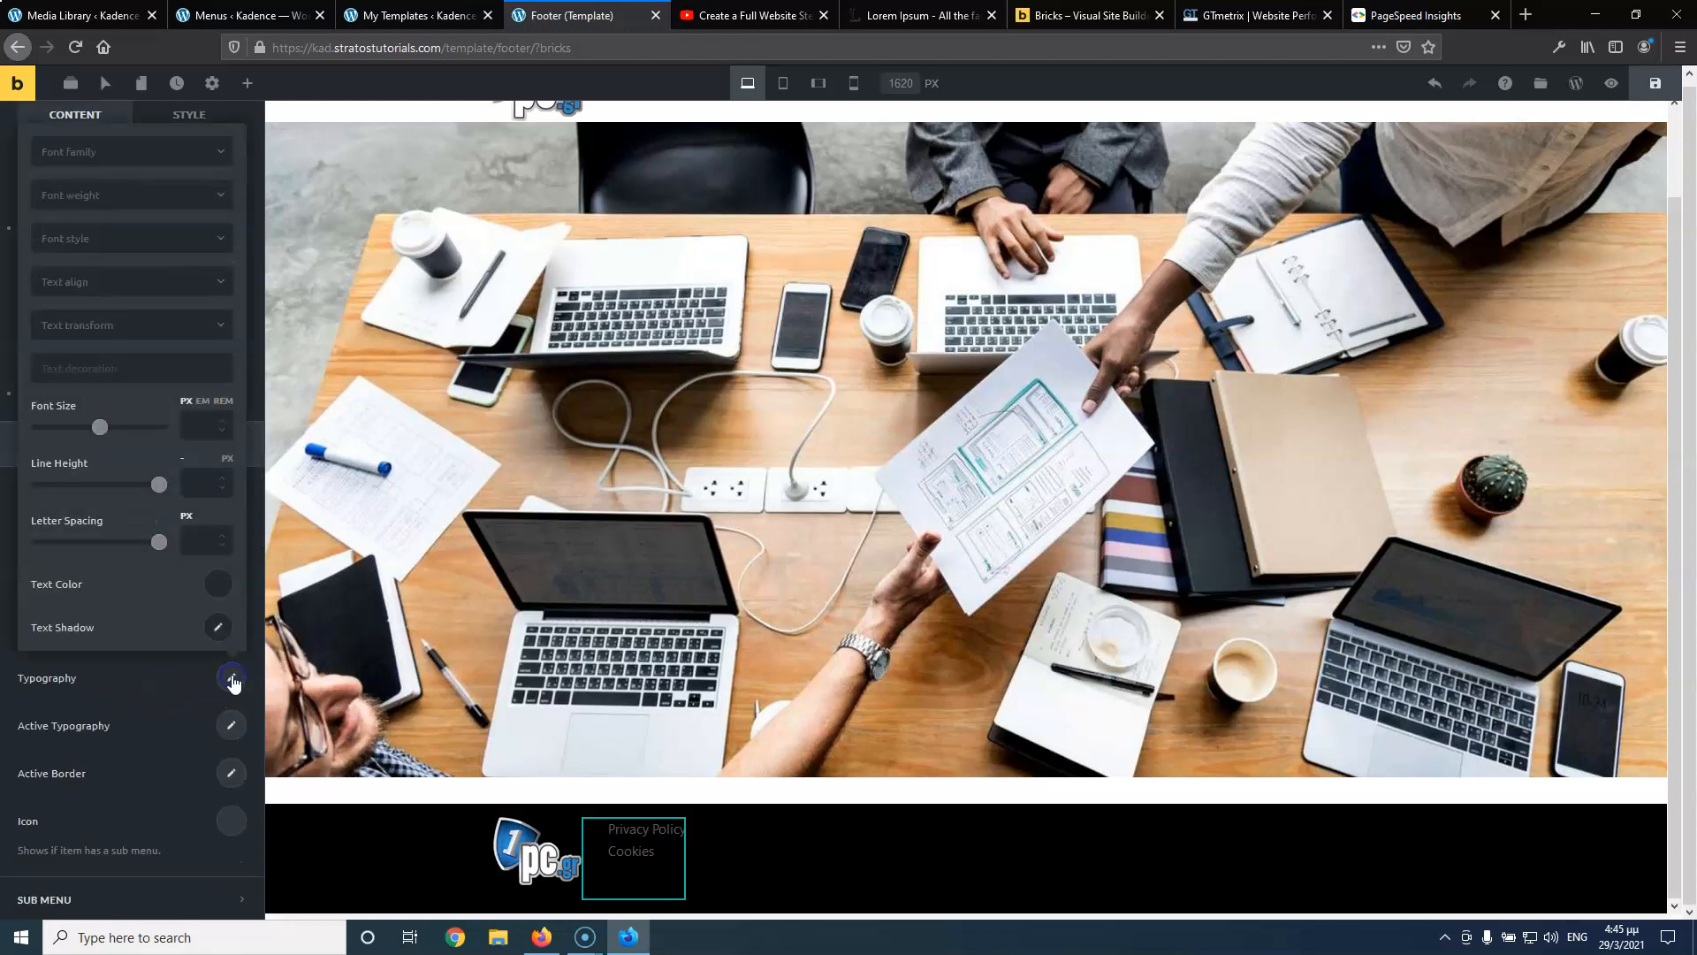
{"action": "left_click", "coordinate": [214, 585]}
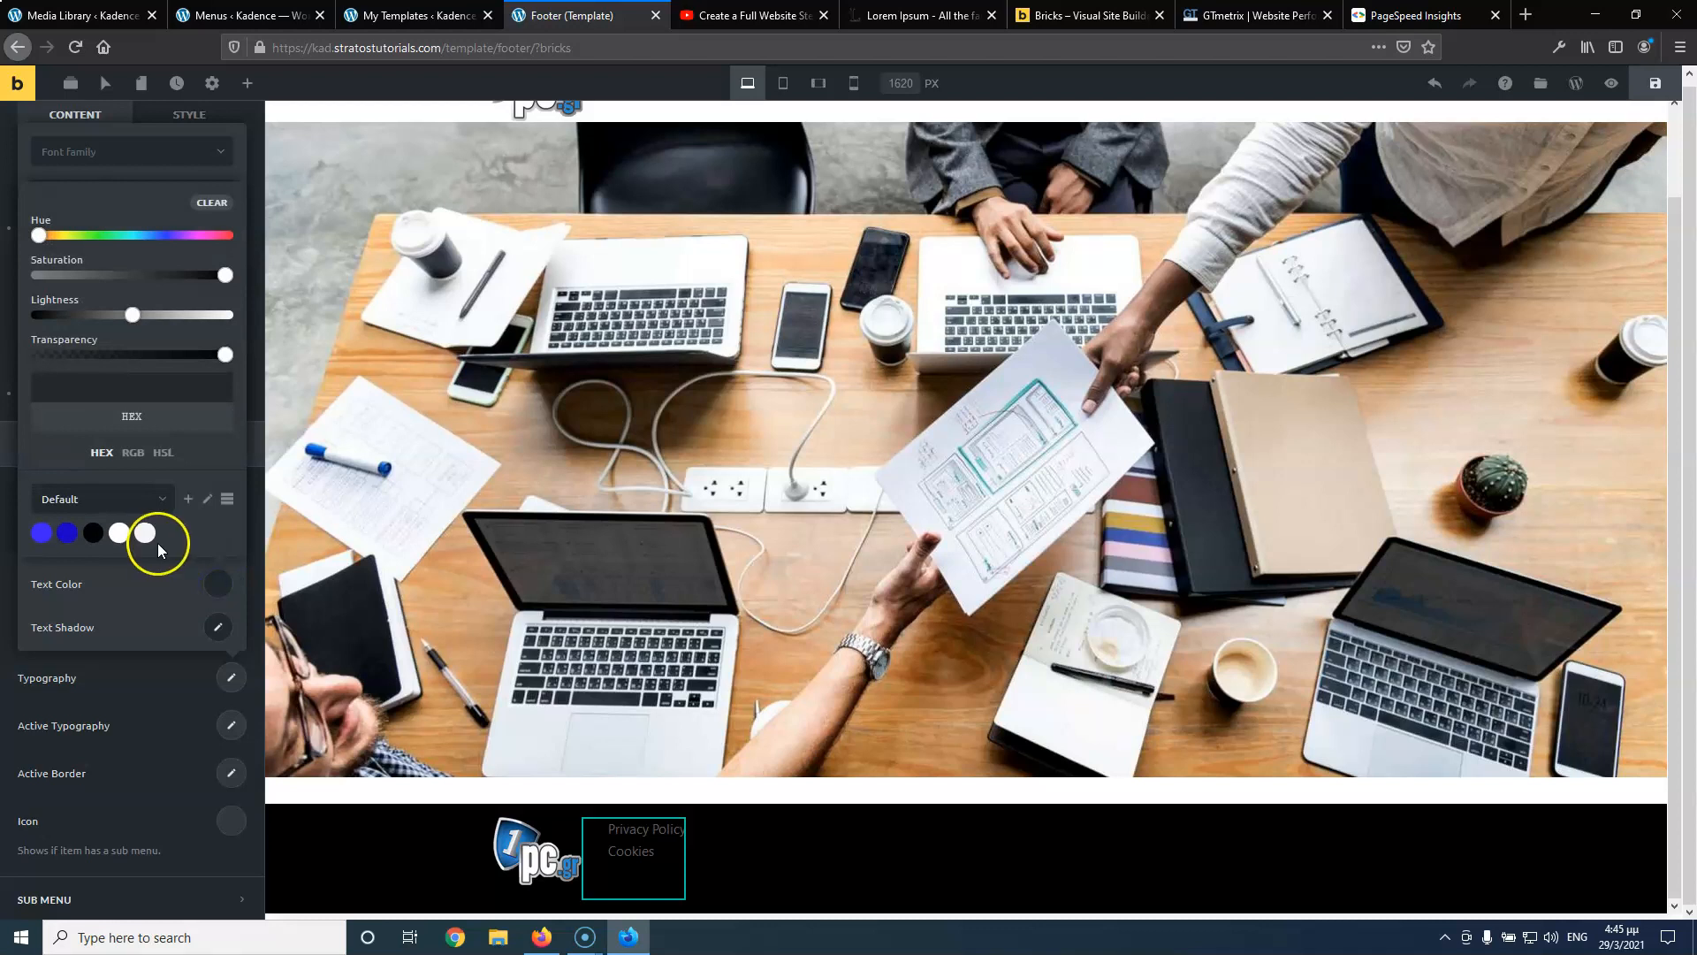
{"action": "left_click", "coordinate": [122, 532]}
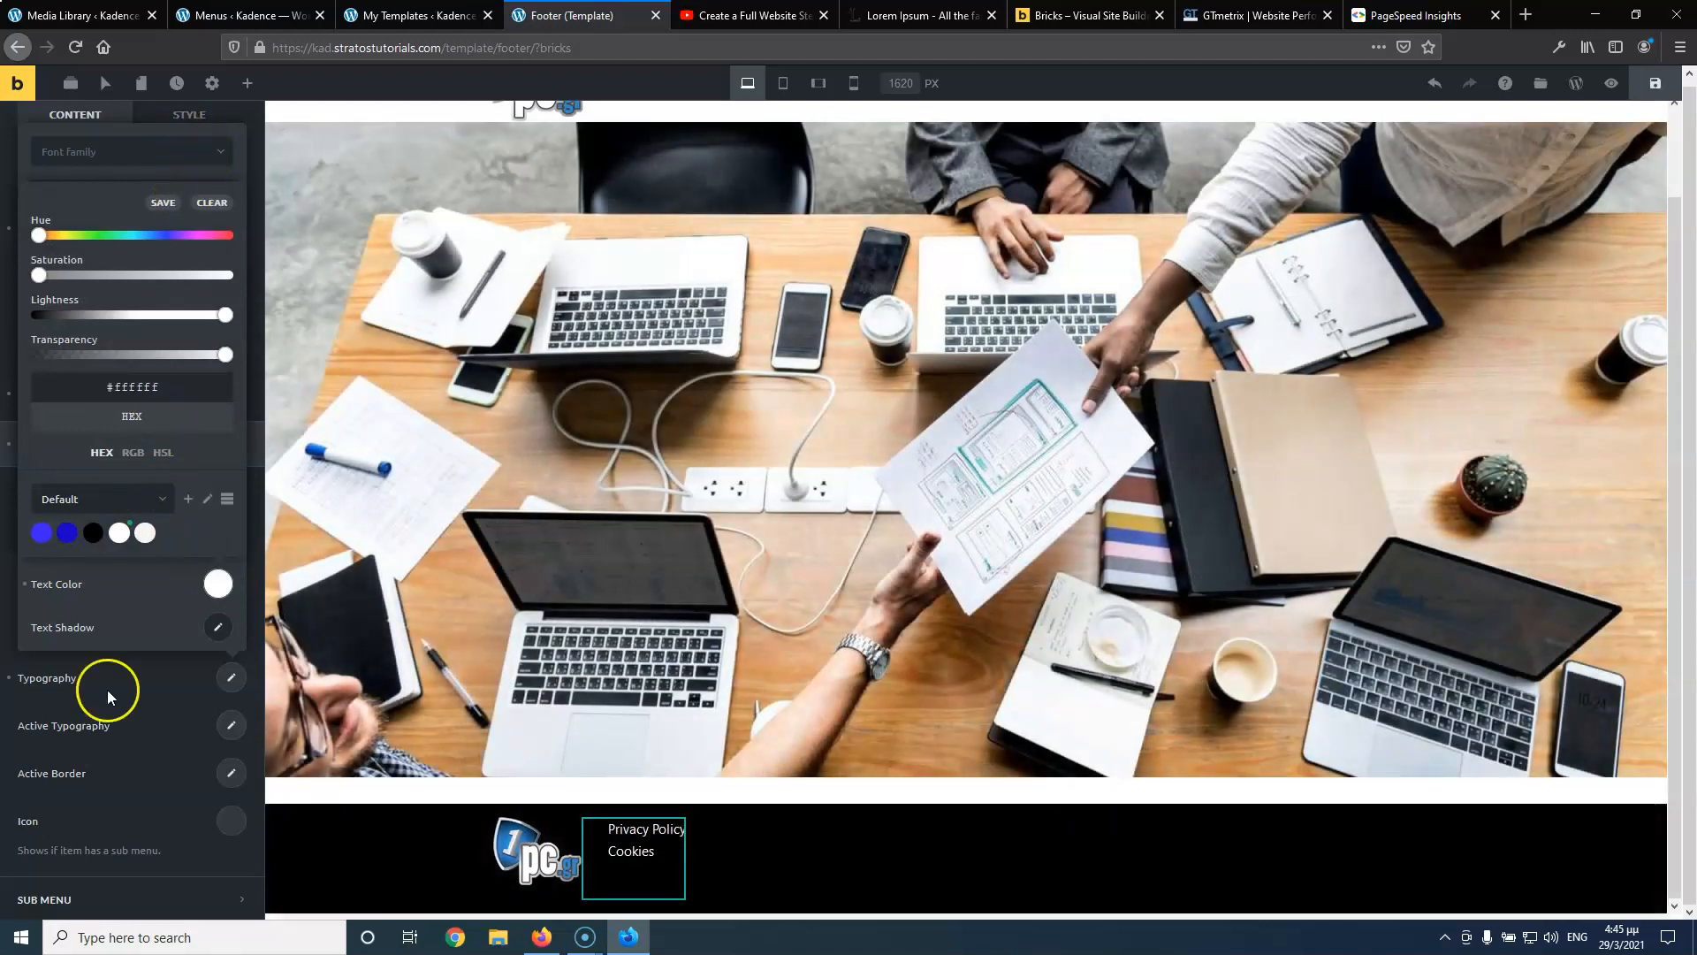
{"action": "left_click", "coordinate": [115, 688]}
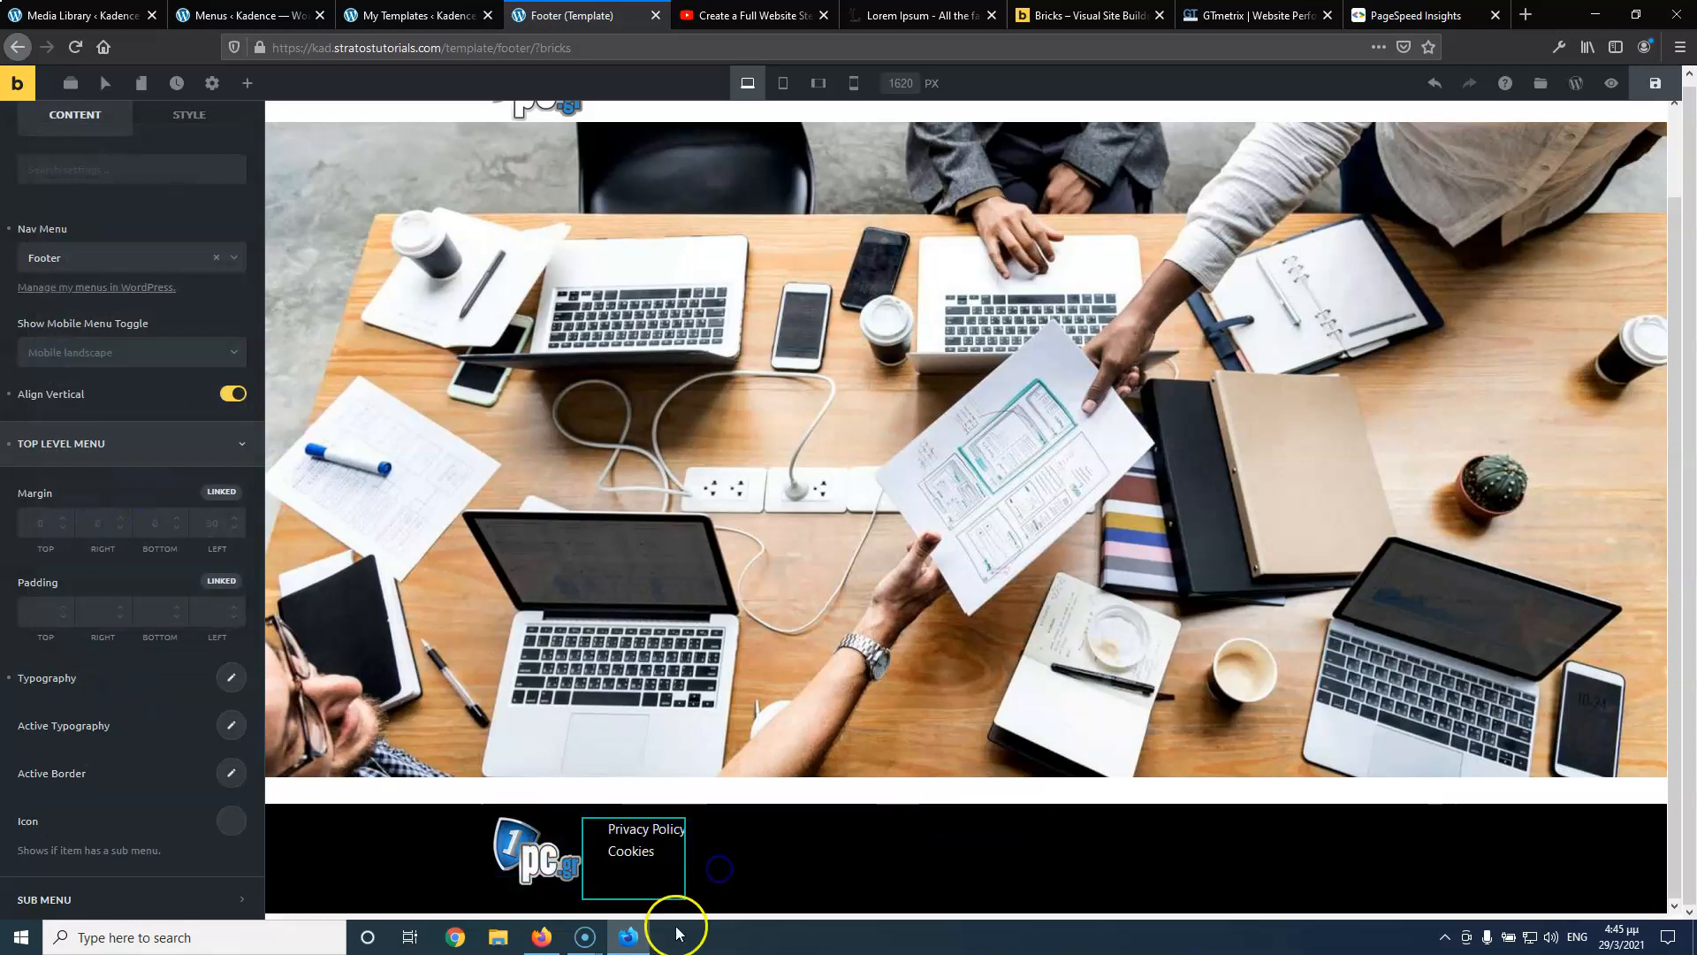
{"action": "left_click", "coordinate": [248, 83]}
Search 'so' and drag Social Icons (Twitter, Facebook, Instagram) into the footer column below the links
{"action": "type", "text": "soc"}
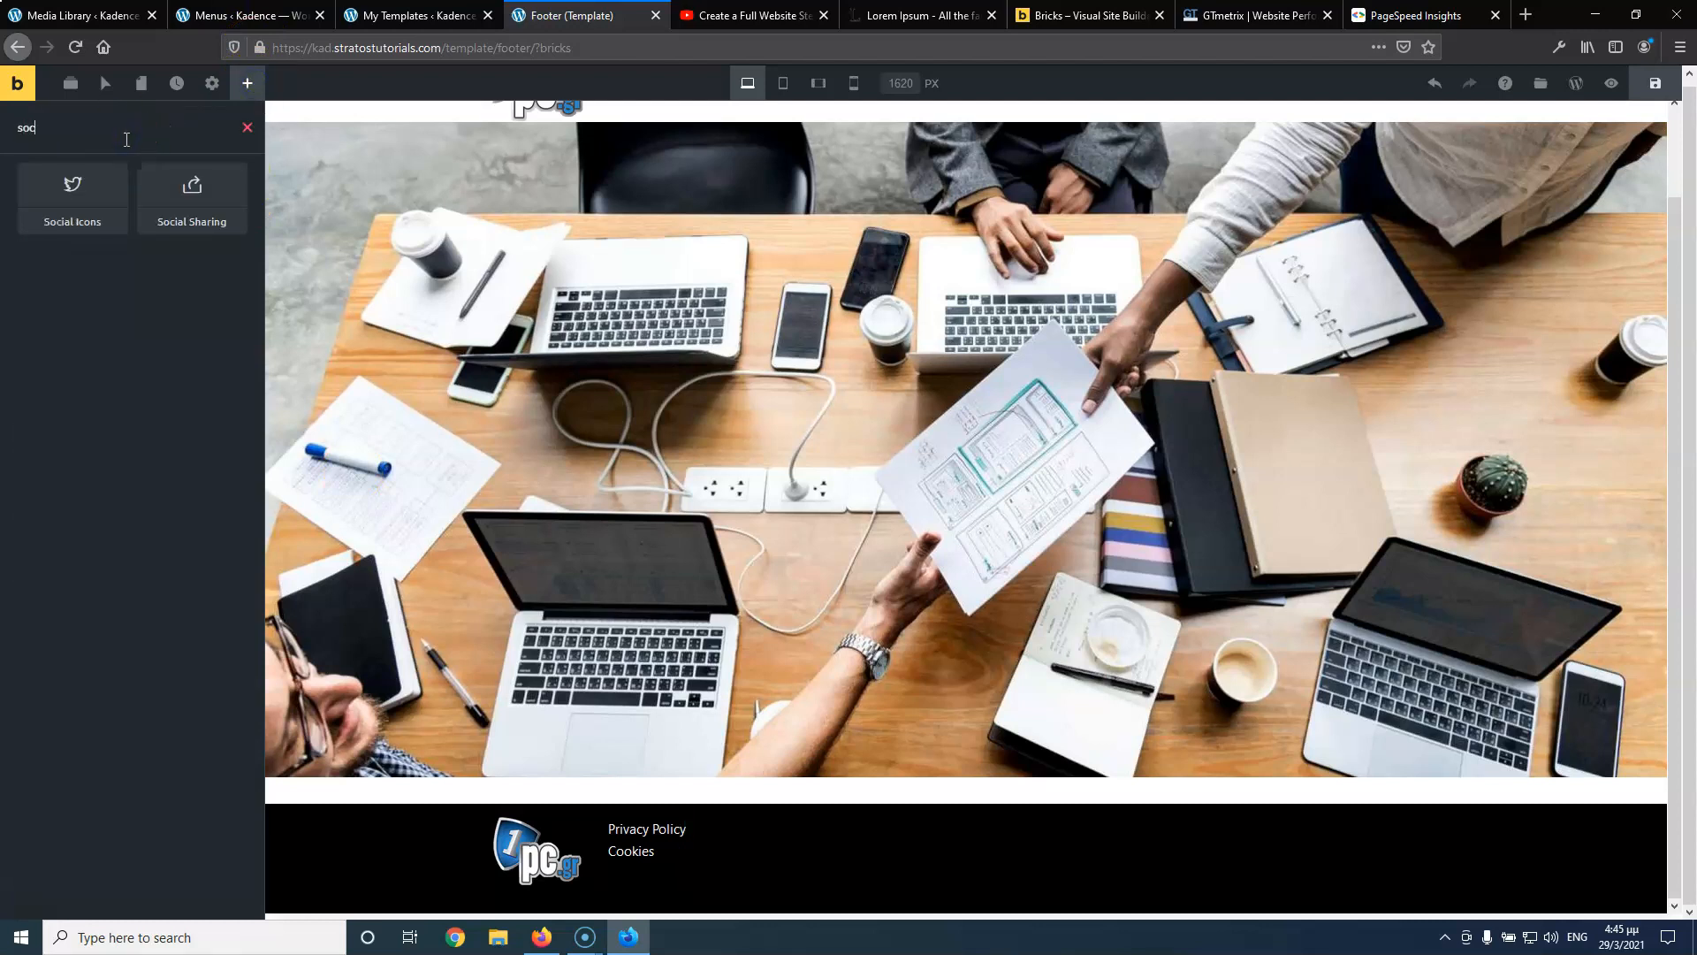
{"action": "left_click_drag", "start_coordinate": [91, 177], "coordinate": [675, 872]}
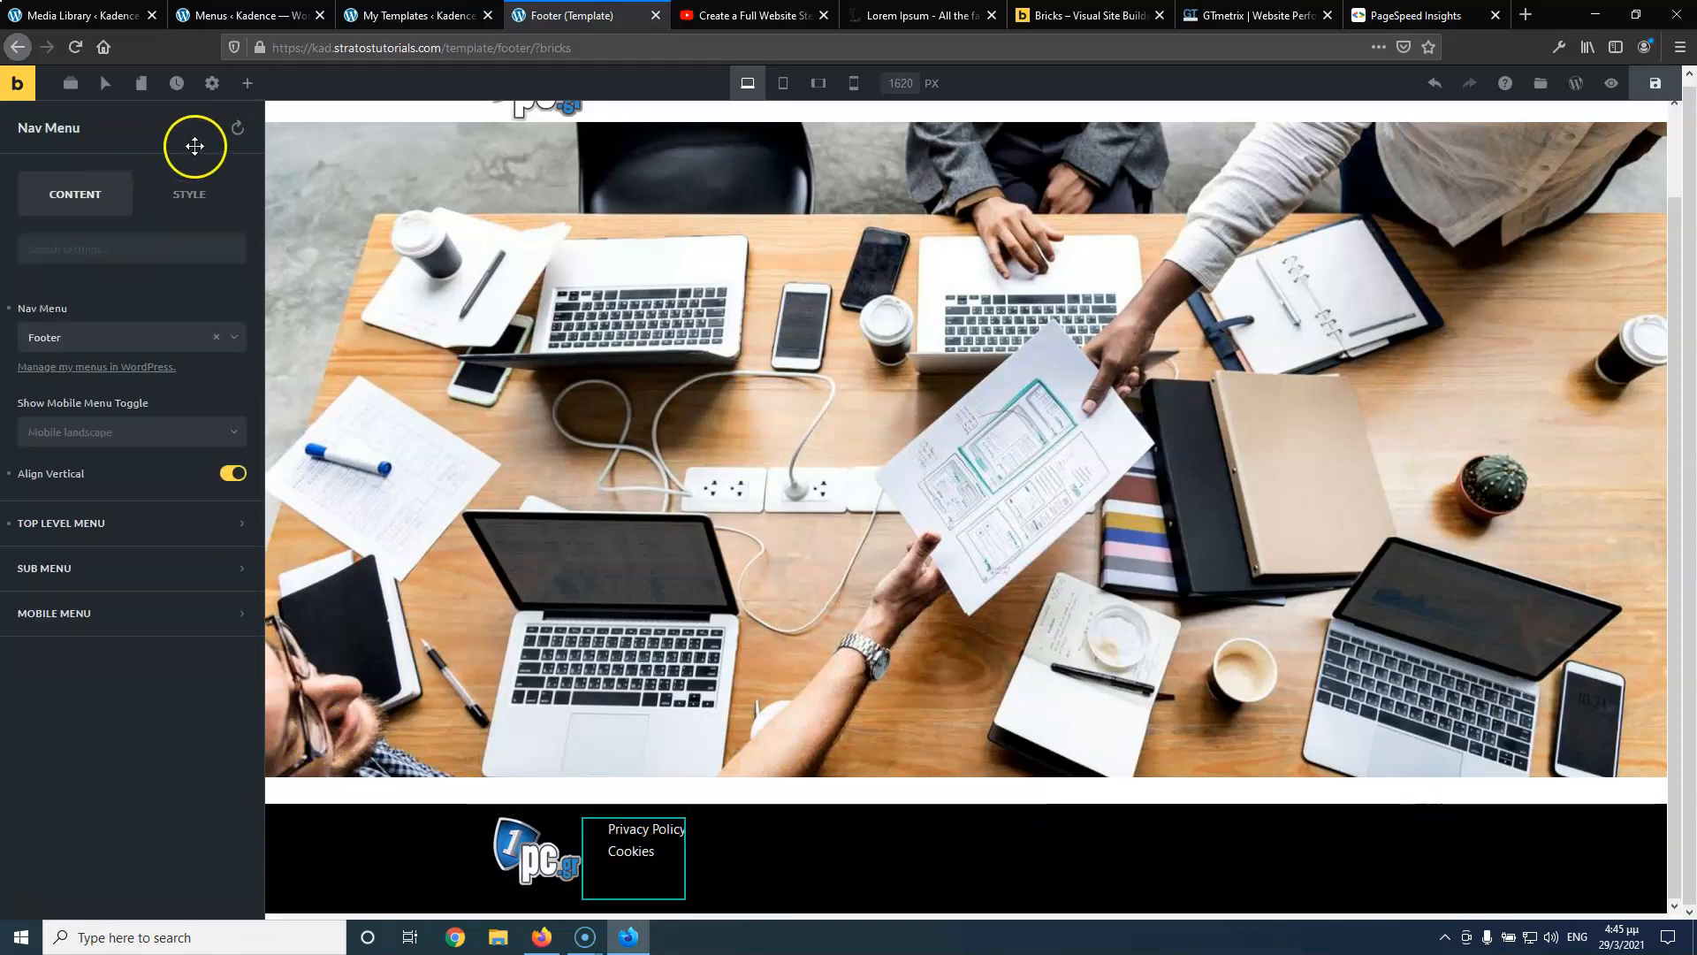
{"action": "left_click", "coordinate": [247, 83]}
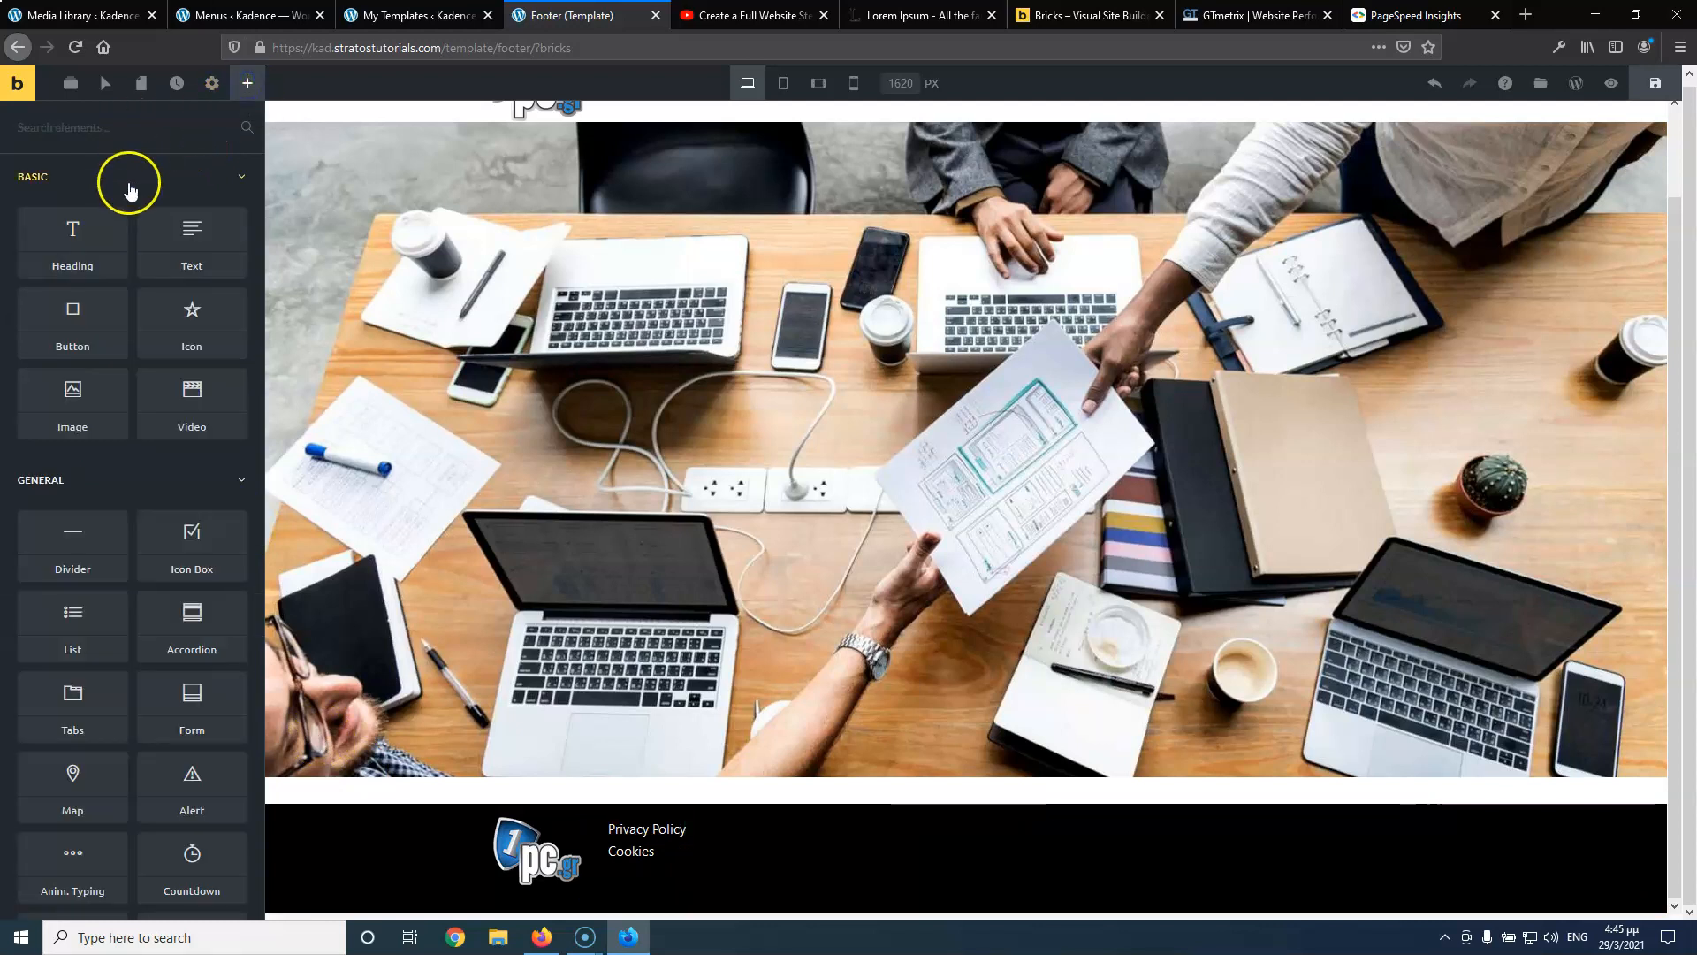
{"action": "left_click", "coordinate": [153, 129]}
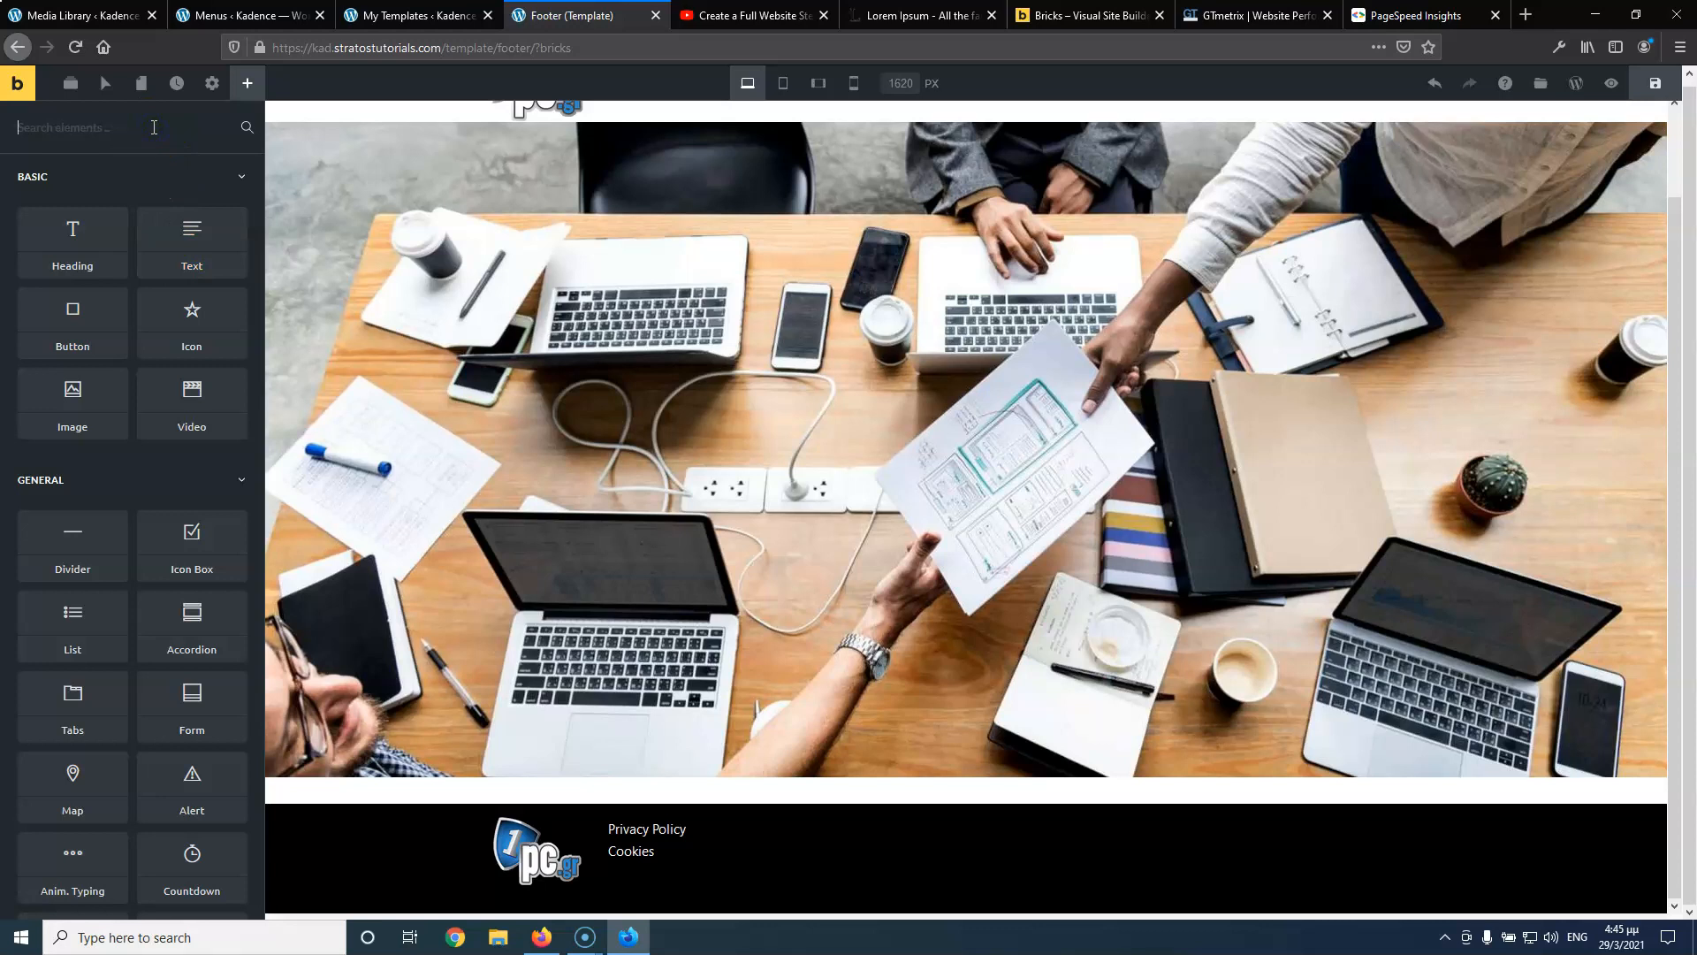
{"action": "type", "text": "so"}
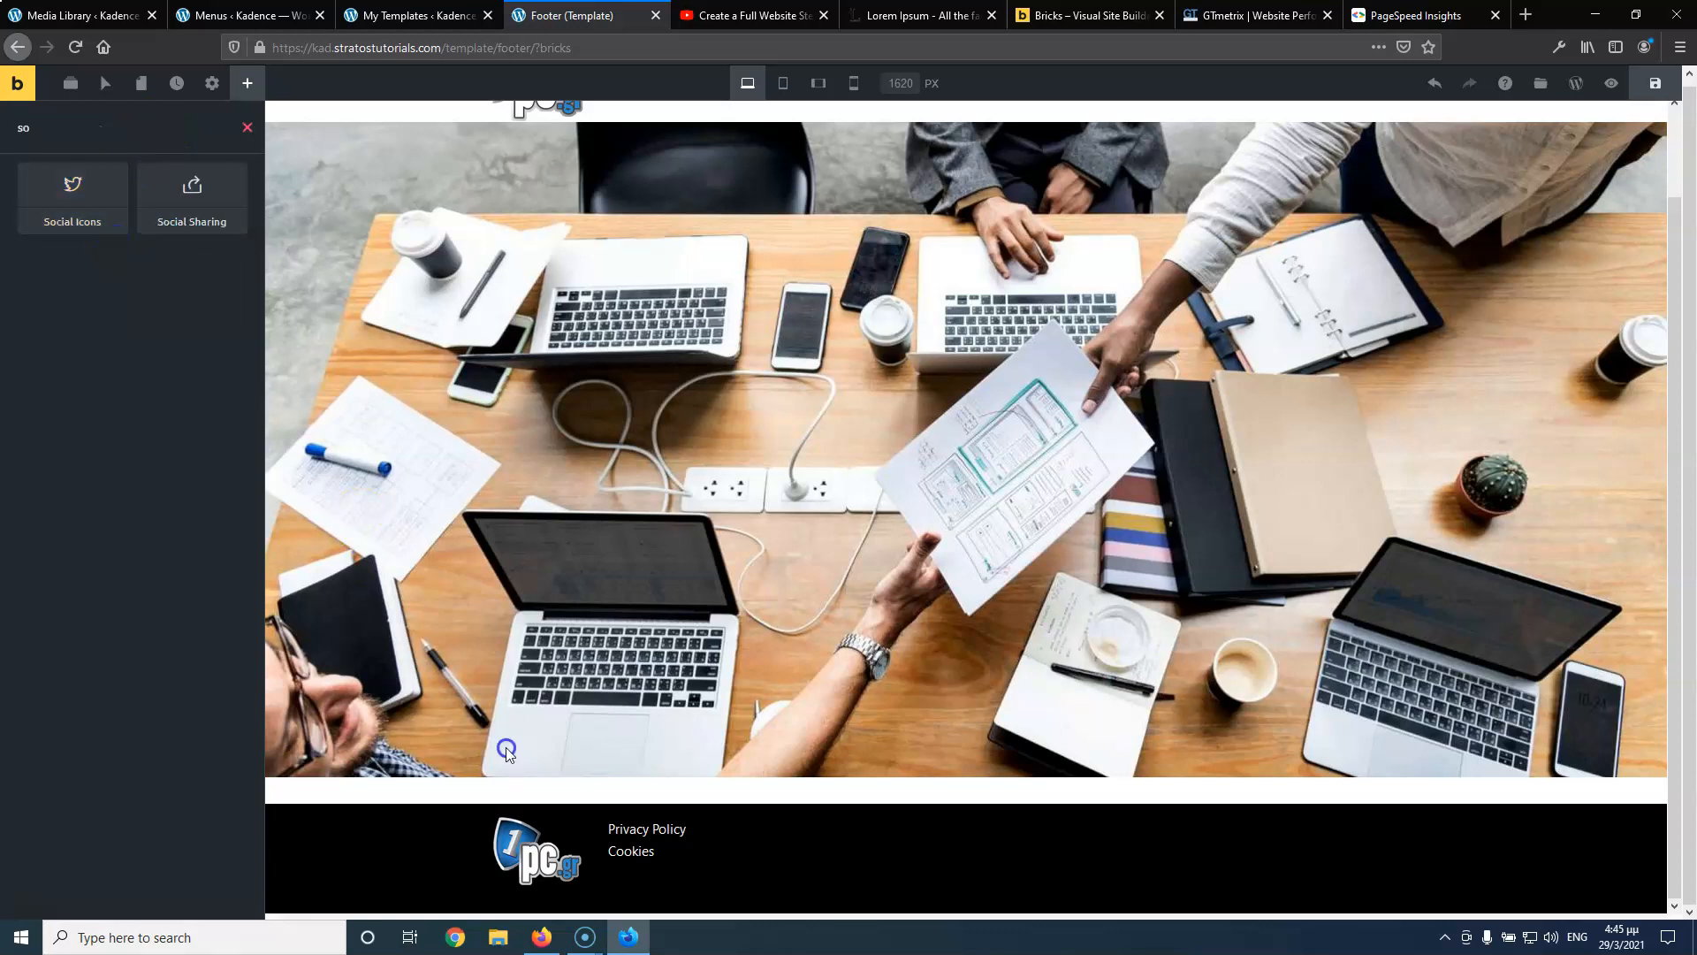
{"action": "left_click_drag", "start_coordinate": [83, 178], "coordinate": [600, 885]}
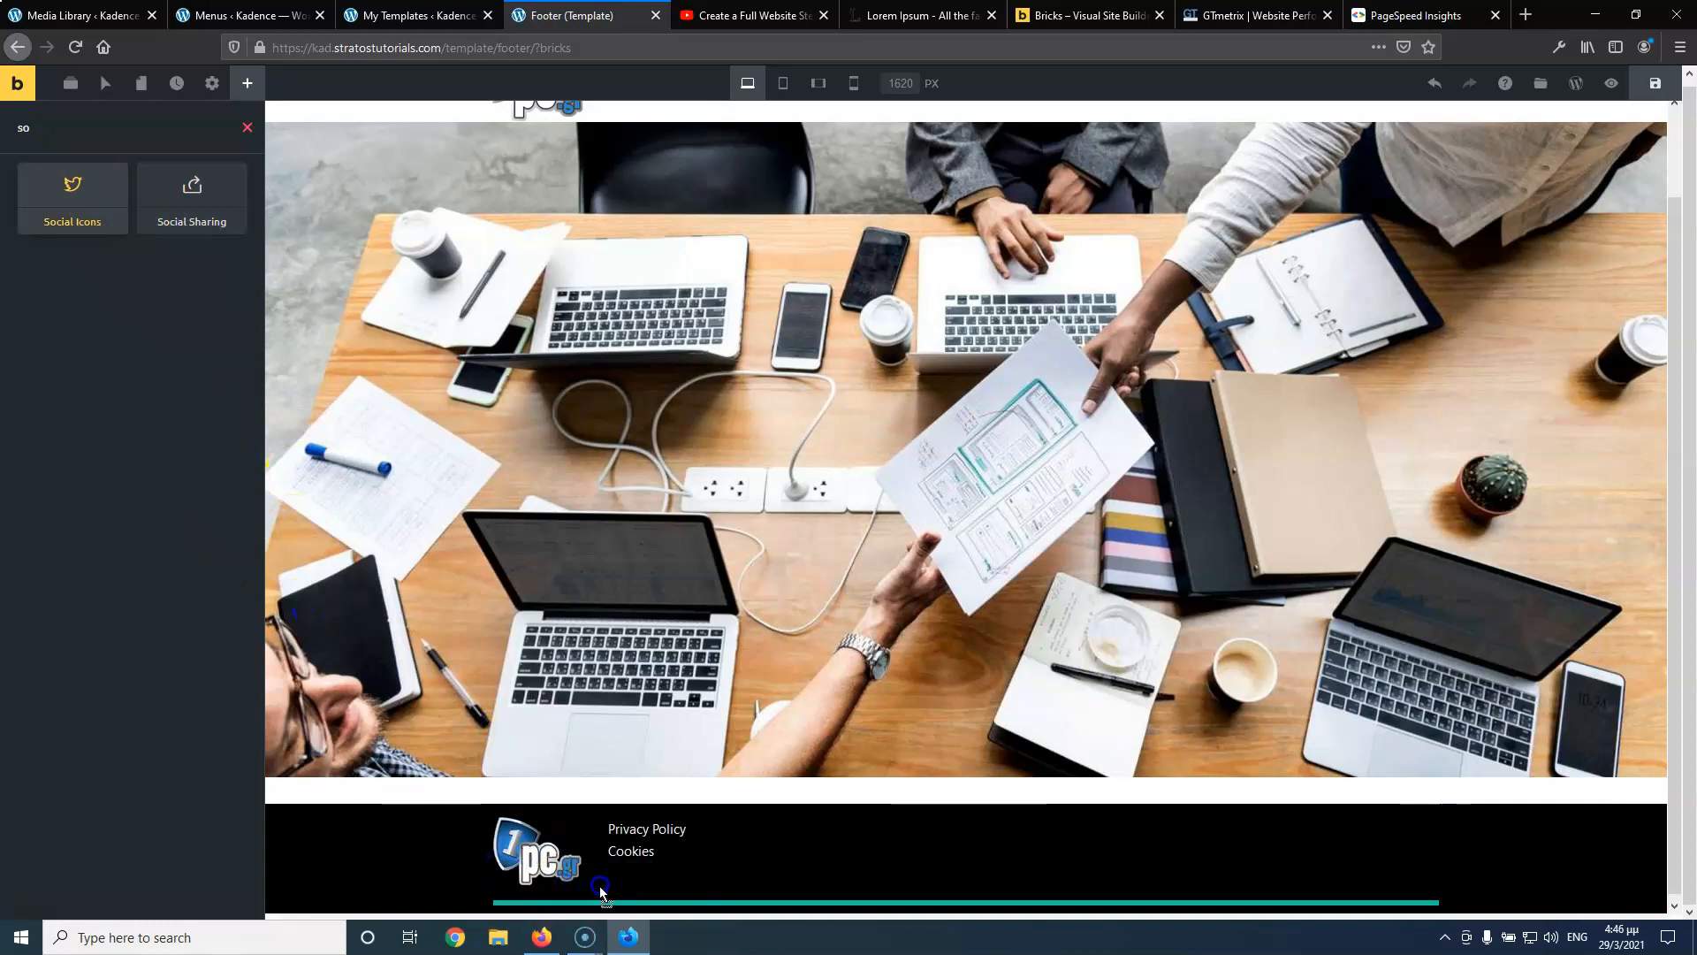
{"action": "scroll", "coordinate": [751, 822], "scroll_direction": "down", "scroll_amount": 1}
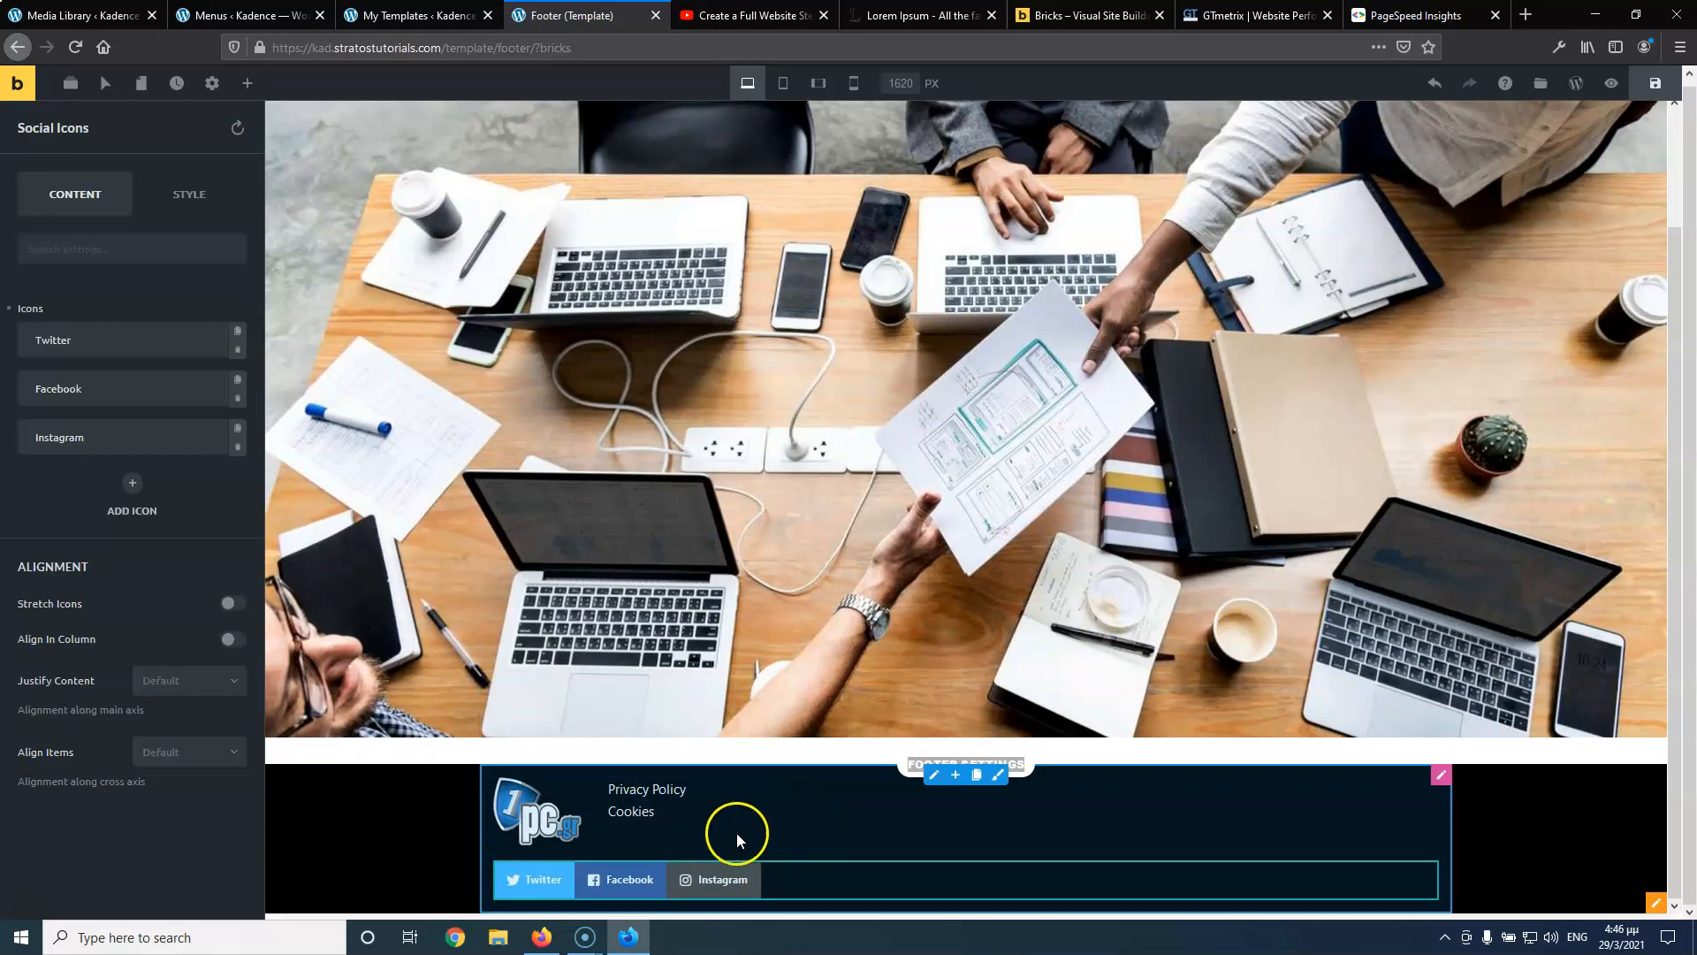
{"action": "left_click", "coordinate": [71, 83]}
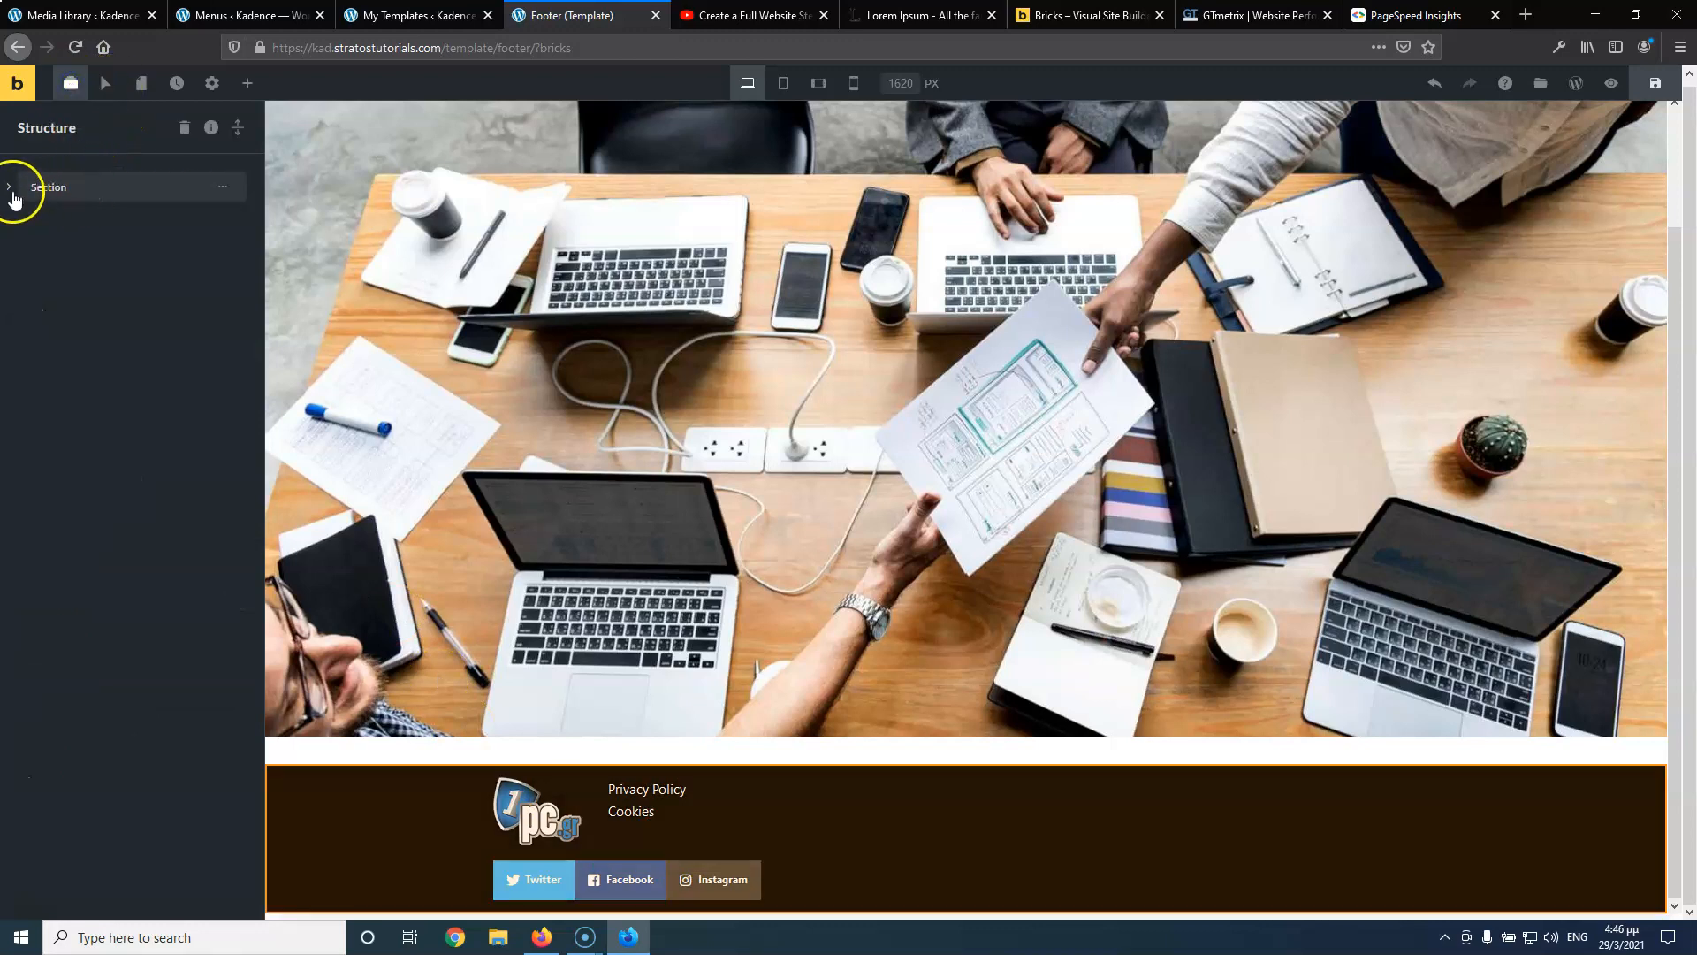
Expand Section, Row and Column in the structure tree and open the footer column's Layout settings
{"action": "left_click", "coordinate": [11, 190]}
{"action": "left_click", "coordinate": [27, 228]}
{"action": "left_click", "coordinate": [44, 266]}
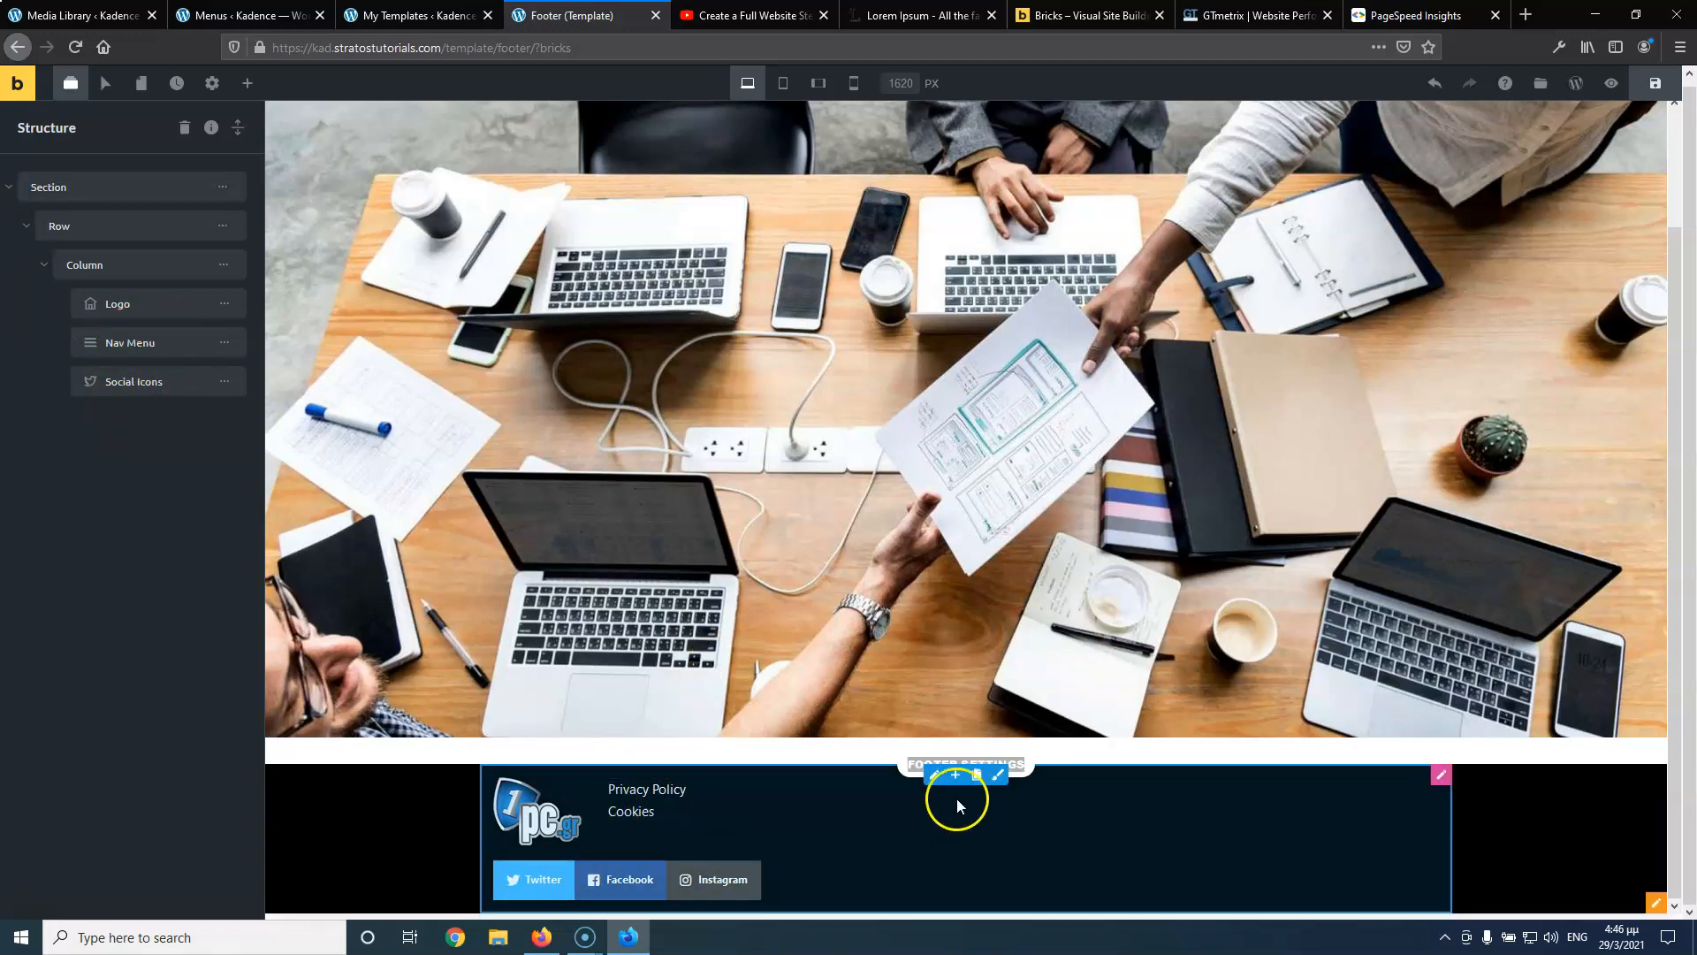
{"action": "left_click", "coordinate": [934, 776]}
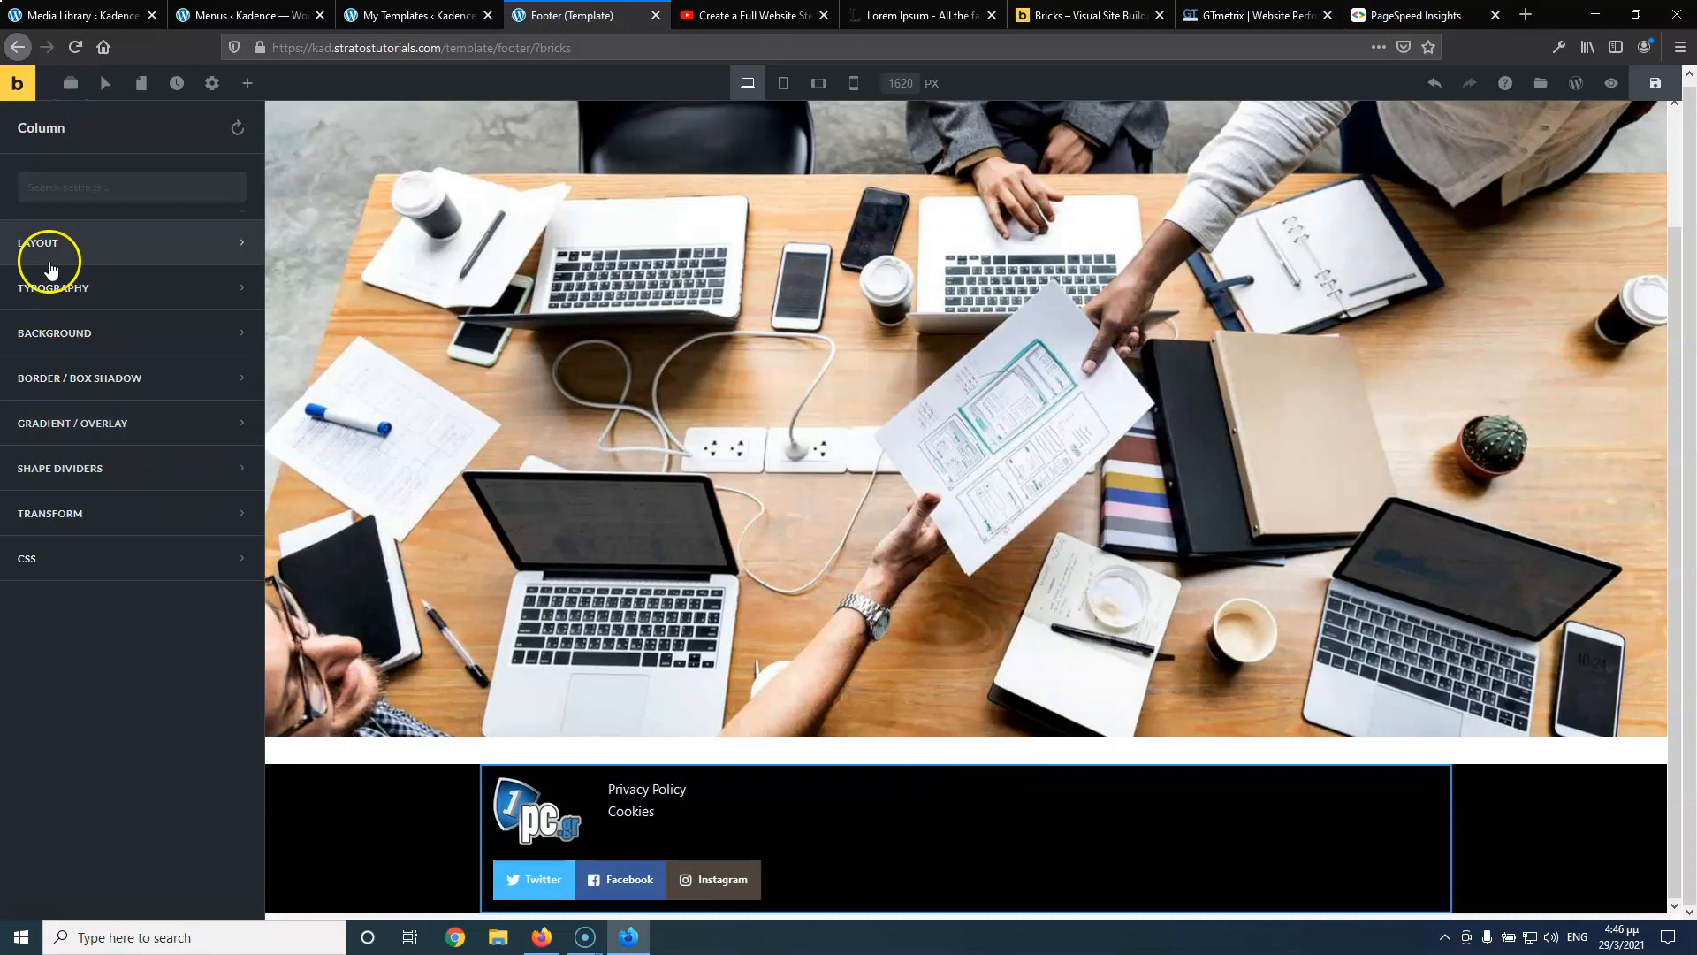
{"action": "left_click", "coordinate": [88, 257]}
{"action": "scroll", "coordinate": [85, 528], "scroll_direction": "down", "scroll_amount": 5}
{"action": "scroll", "coordinate": [83, 533], "scroll_direction": "down", "scroll_amount": 7}
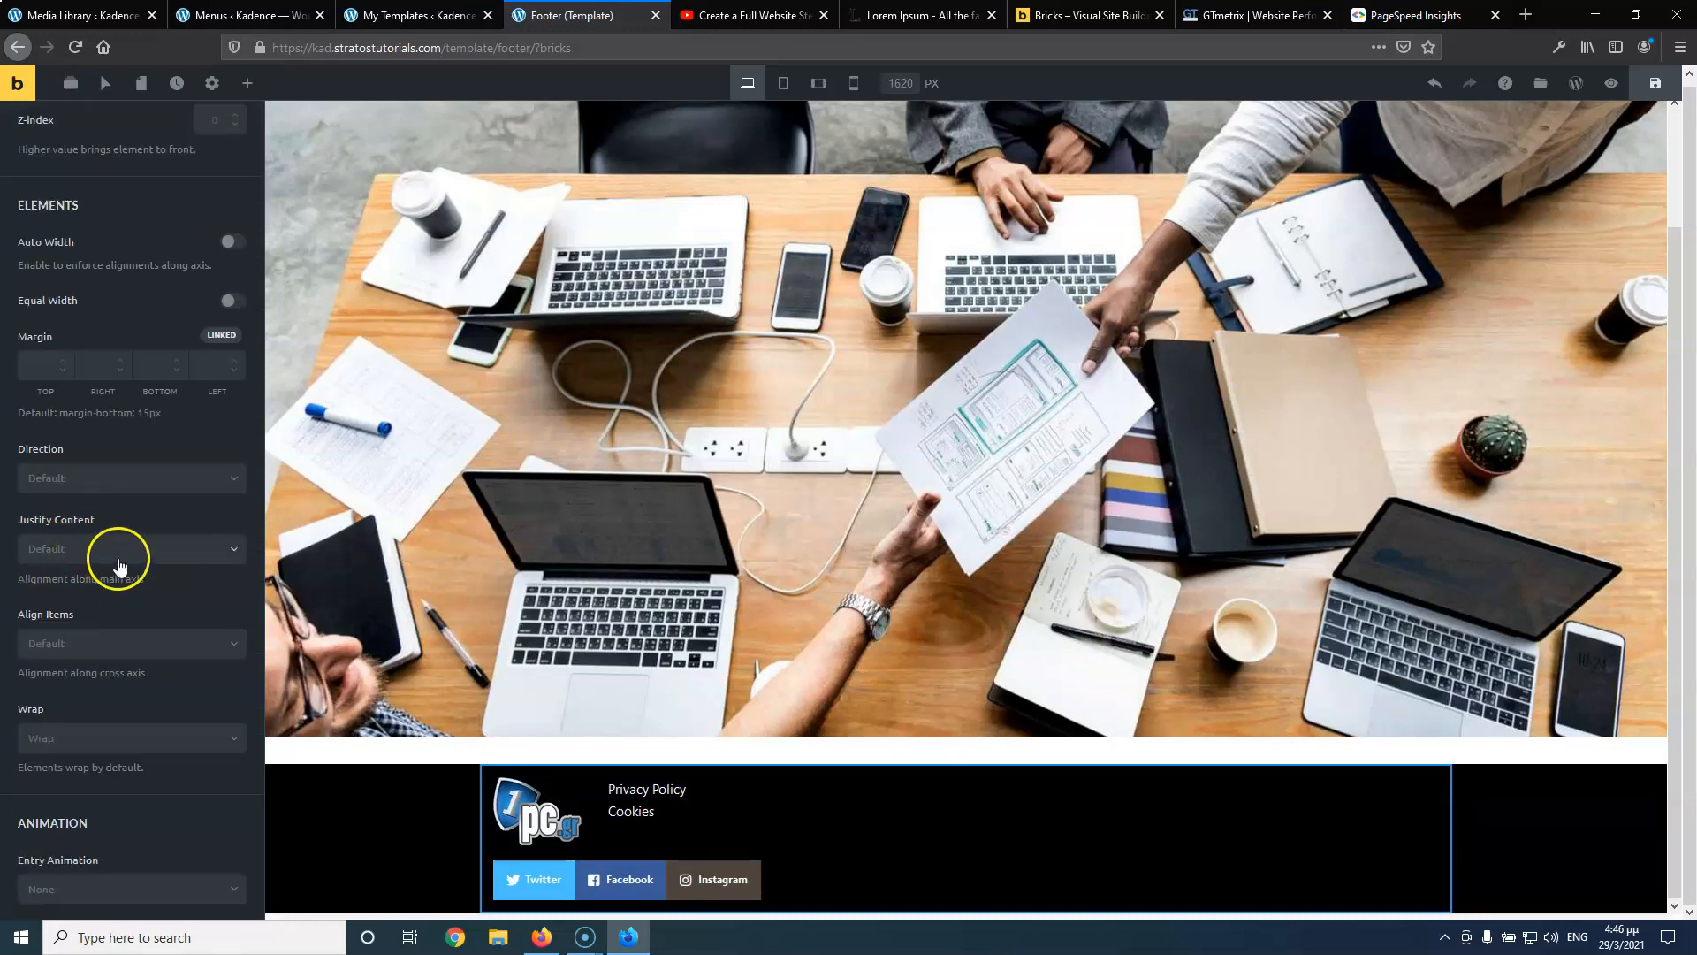
Set the column's Justify Content to Space Between, after briefly trying Space Around
{"action": "left_click", "coordinate": [121, 555]}
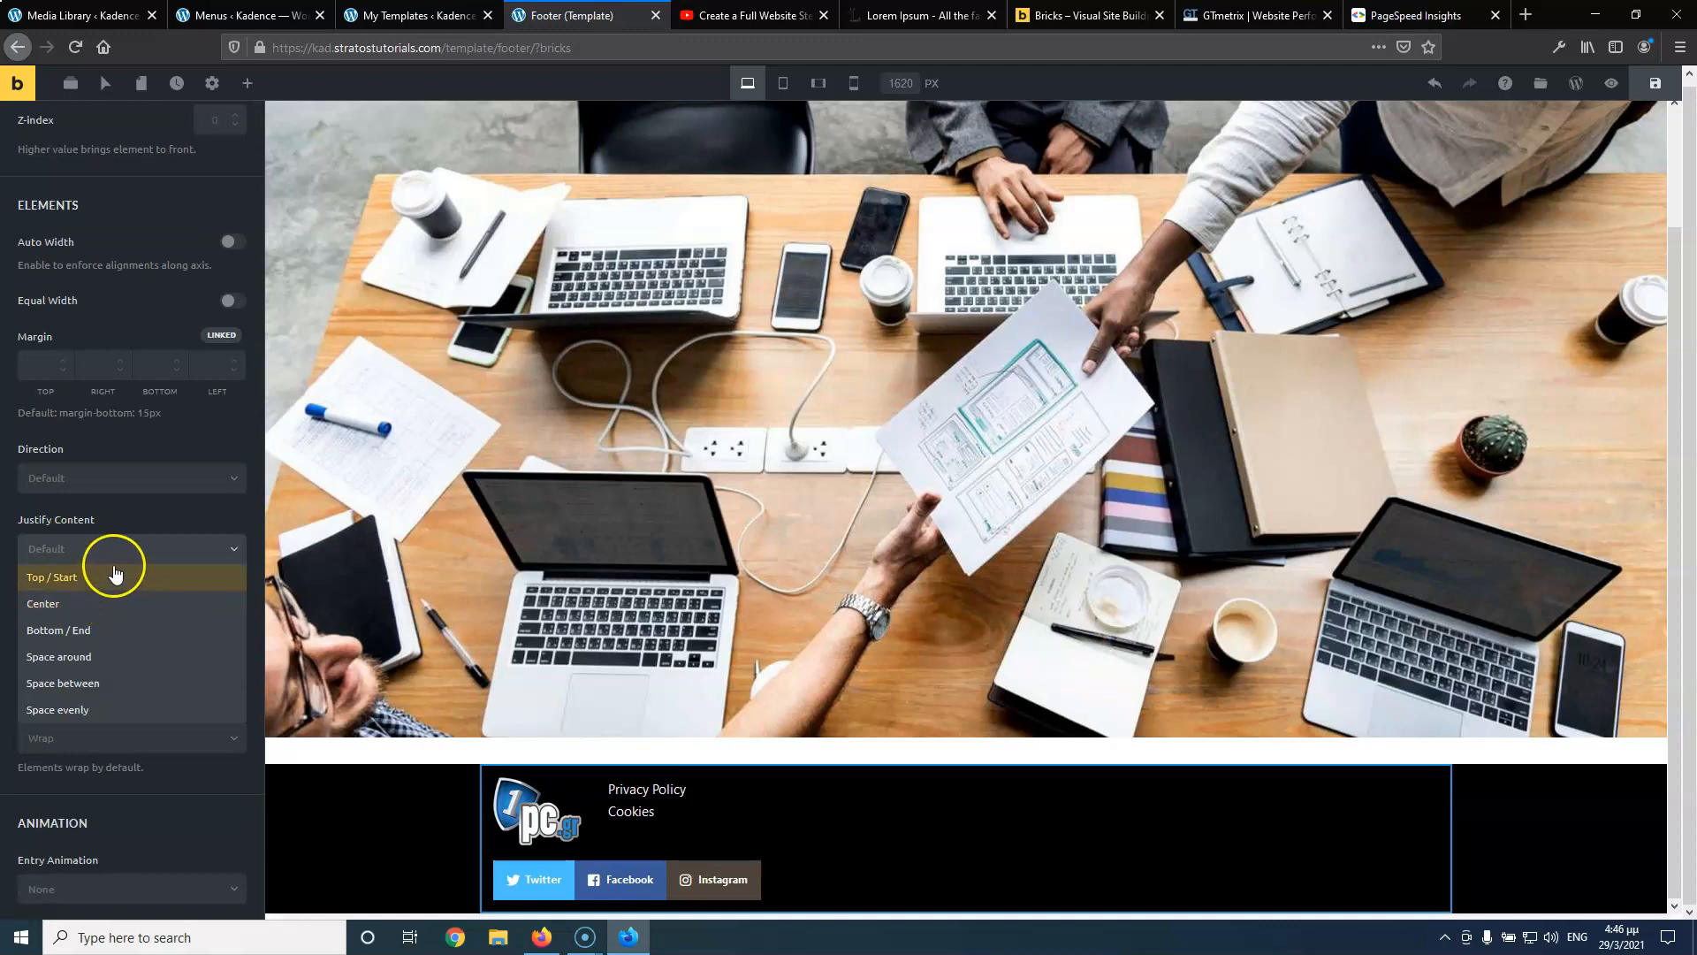
{"action": "left_click", "coordinate": [108, 689]}
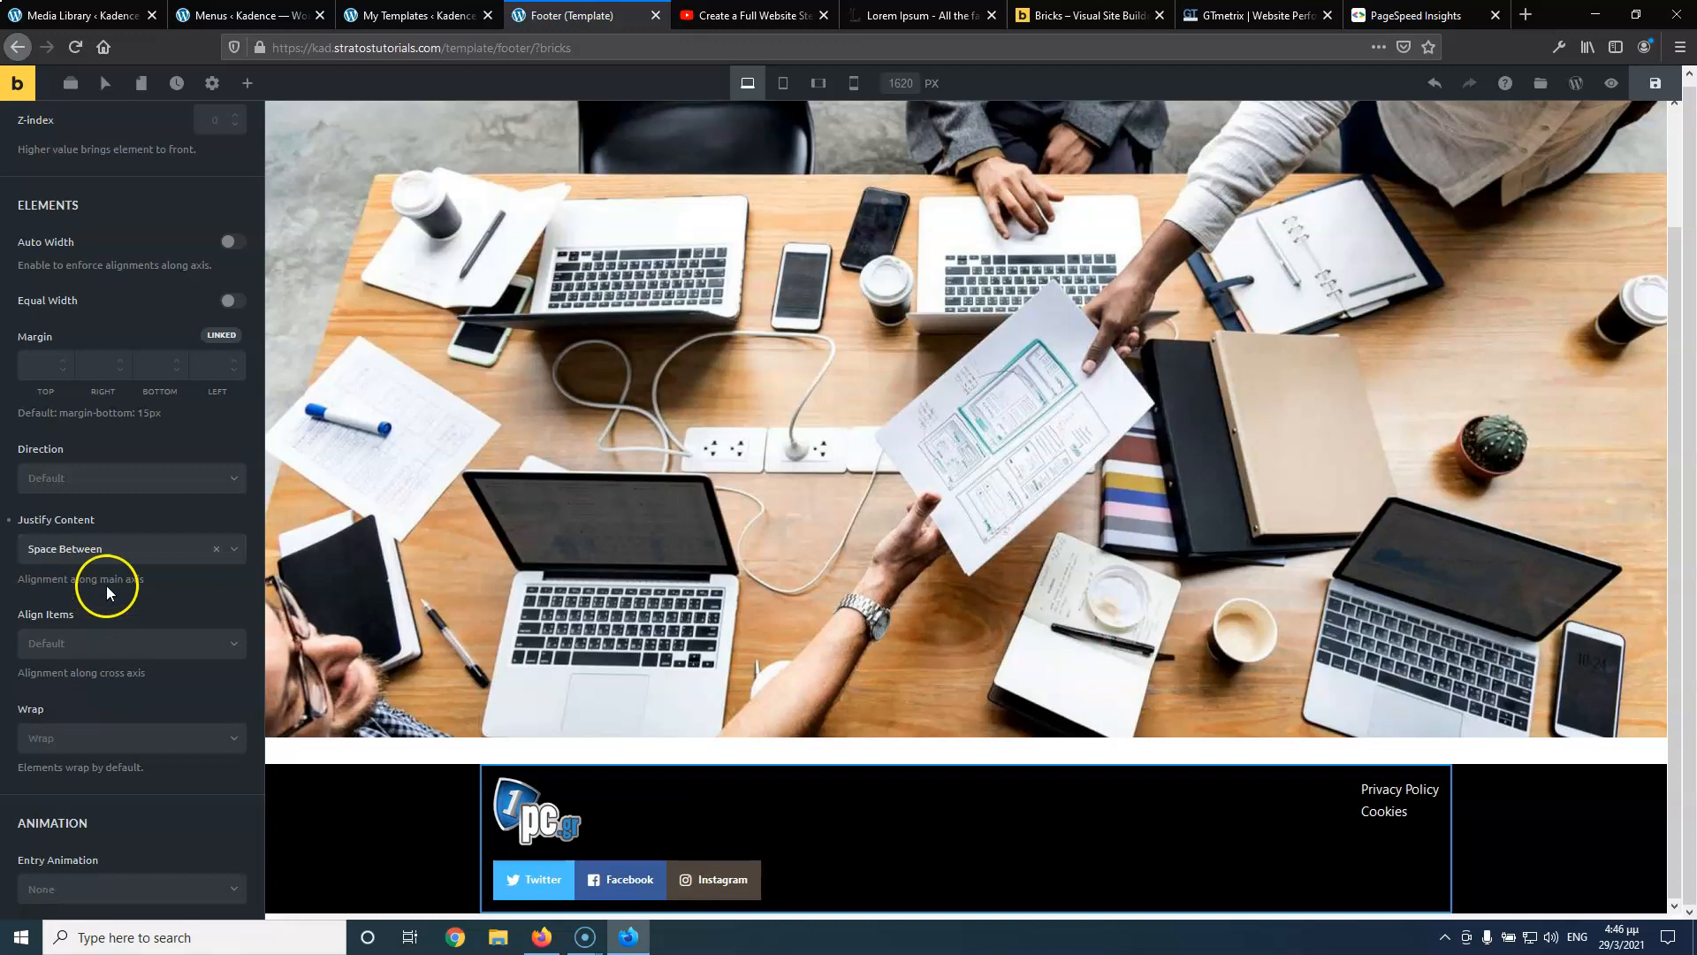
{"action": "left_click", "coordinate": [106, 551]}
{"action": "left_click", "coordinate": [96, 665]}
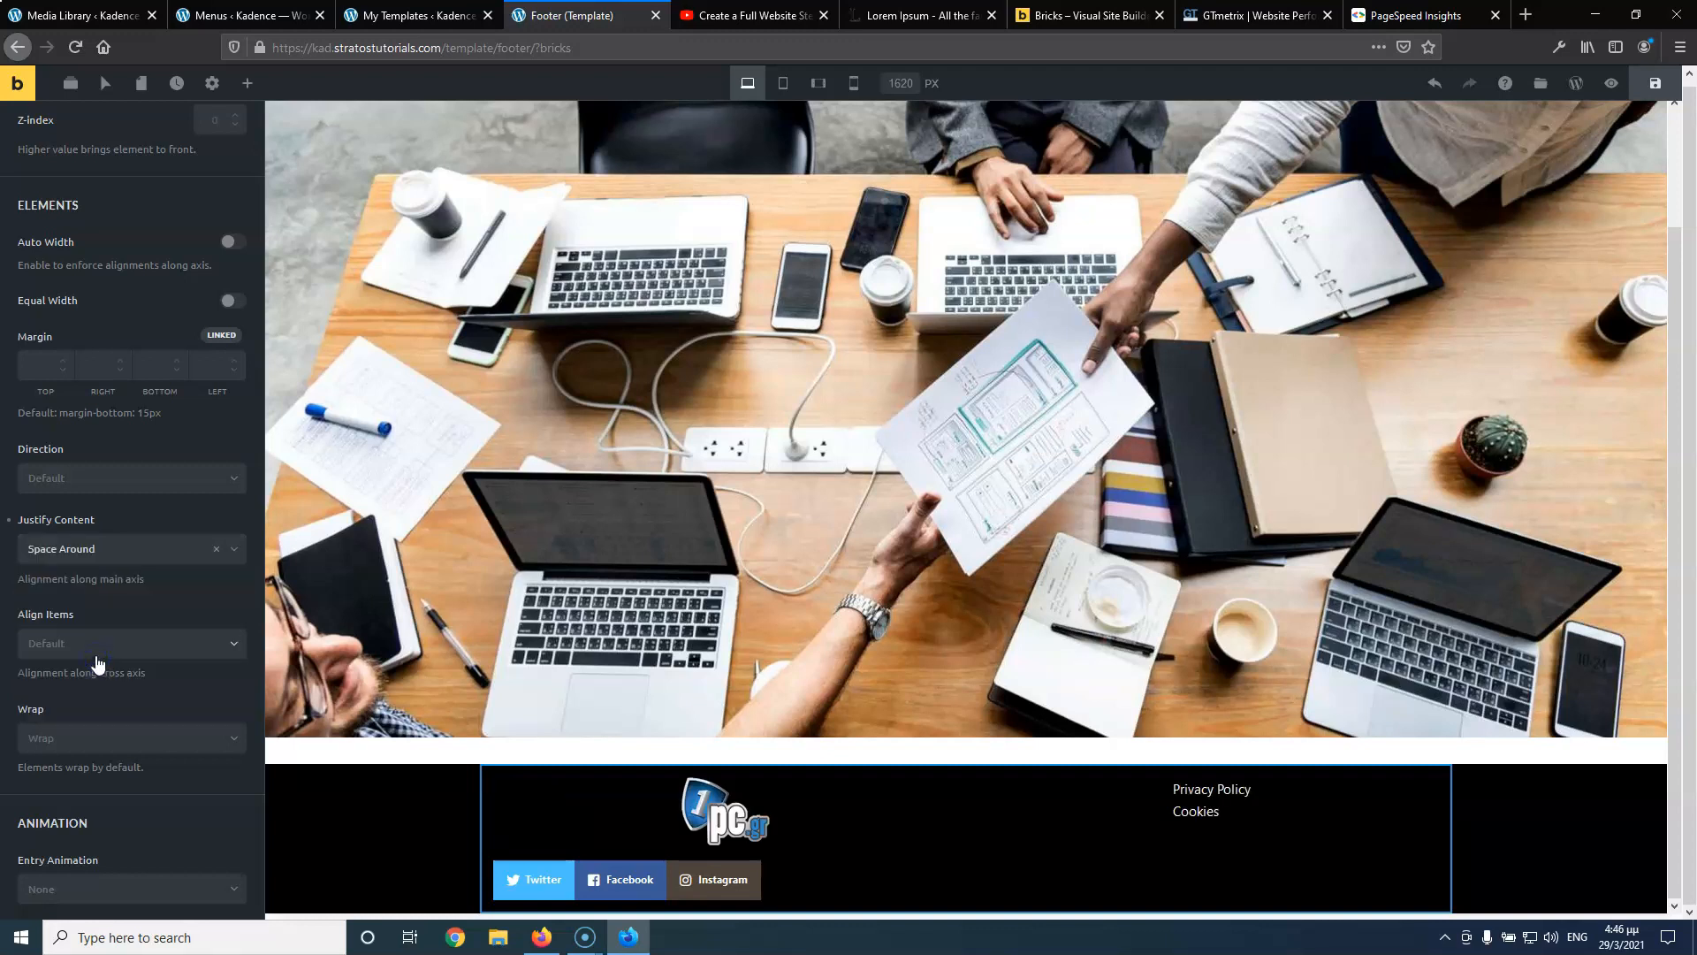
{"action": "left_click", "coordinate": [109, 560]}
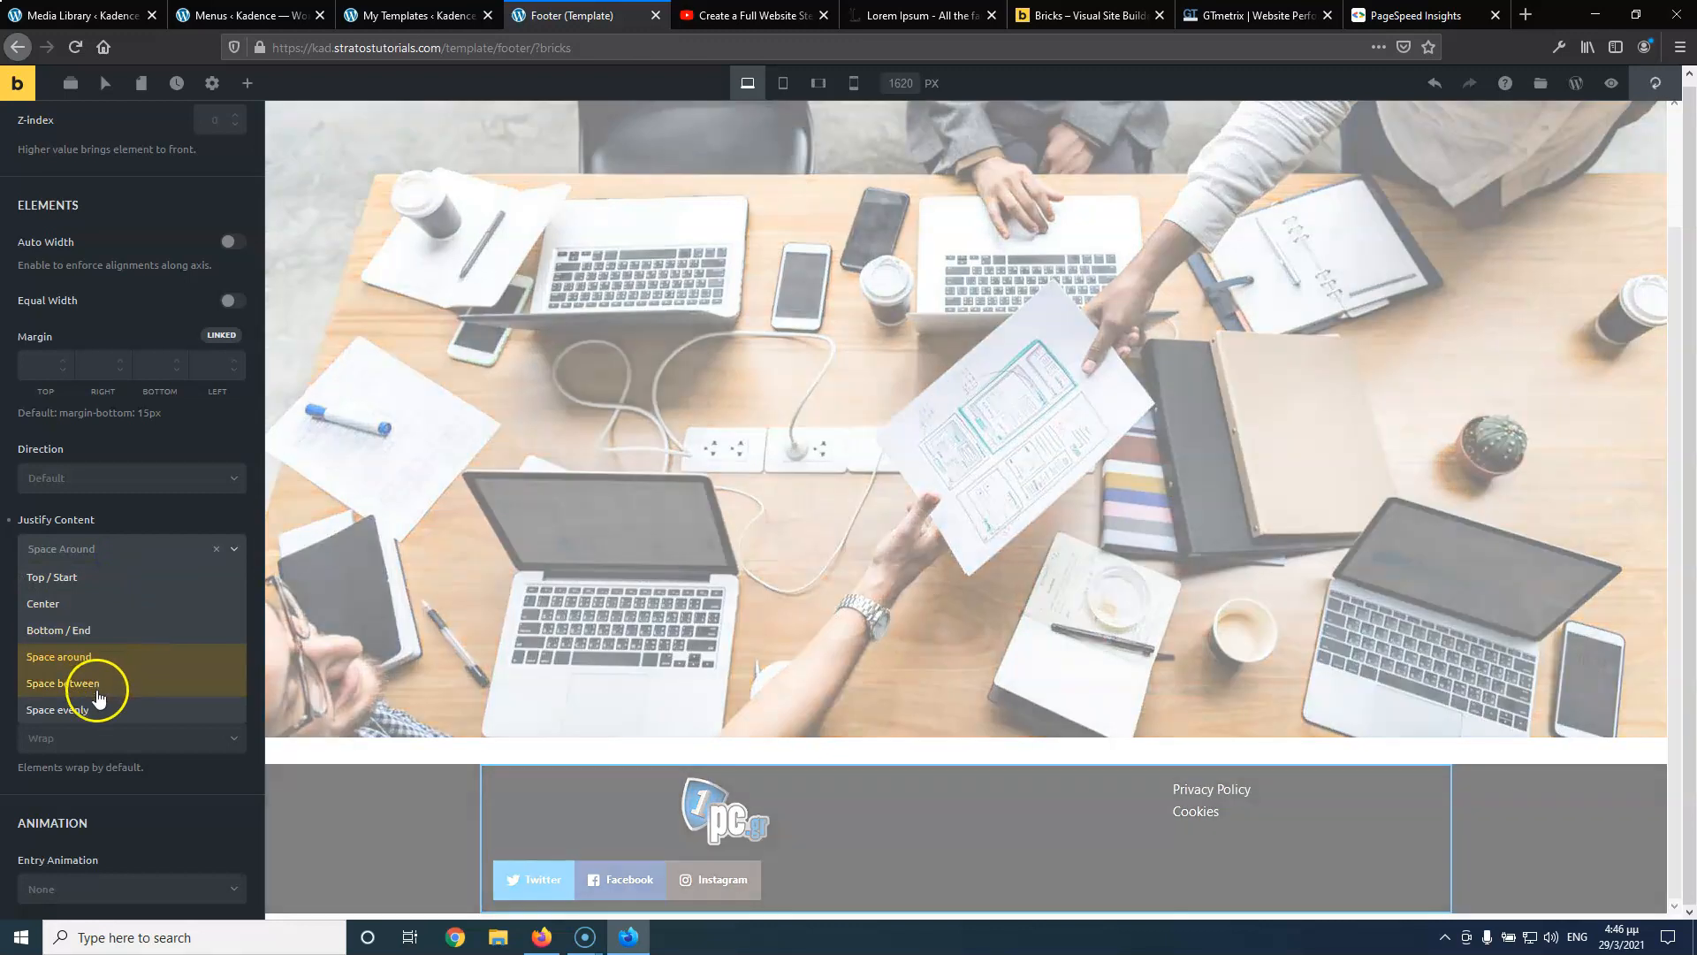
{"action": "left_click", "coordinate": [97, 685]}
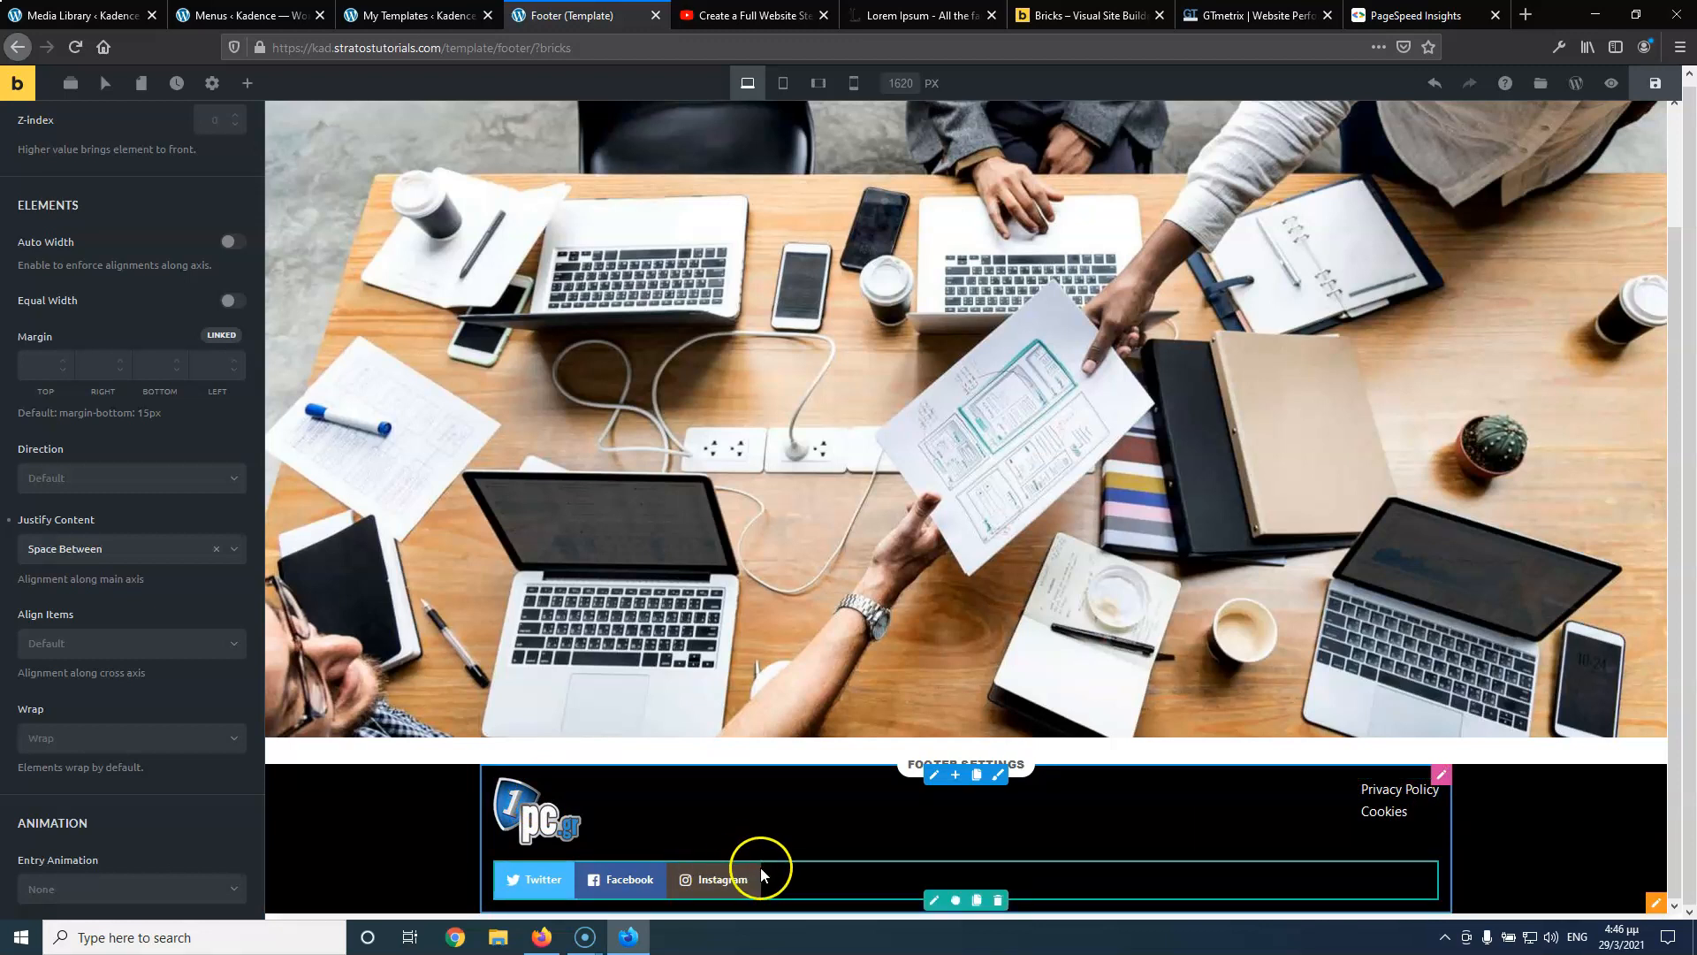
{"action": "left_click", "coordinate": [934, 898]}
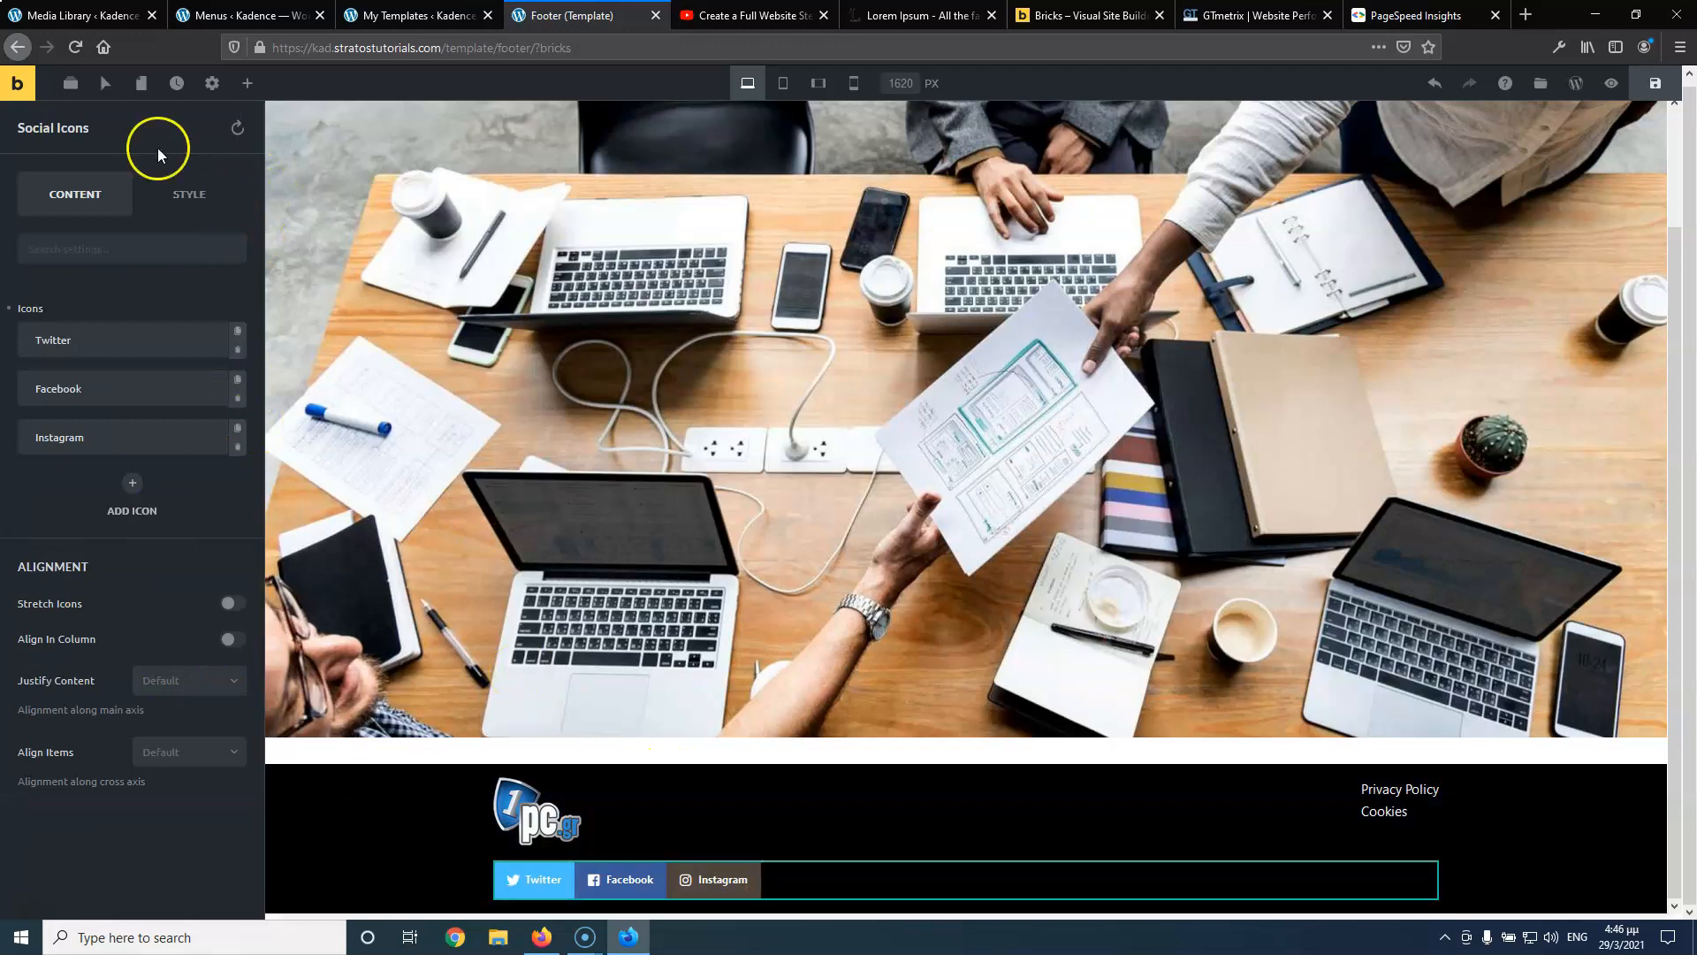
Justify the social icons to the right end and enable Auto Width in their Style > Layout
{"action": "left_click", "coordinate": [175, 199]}
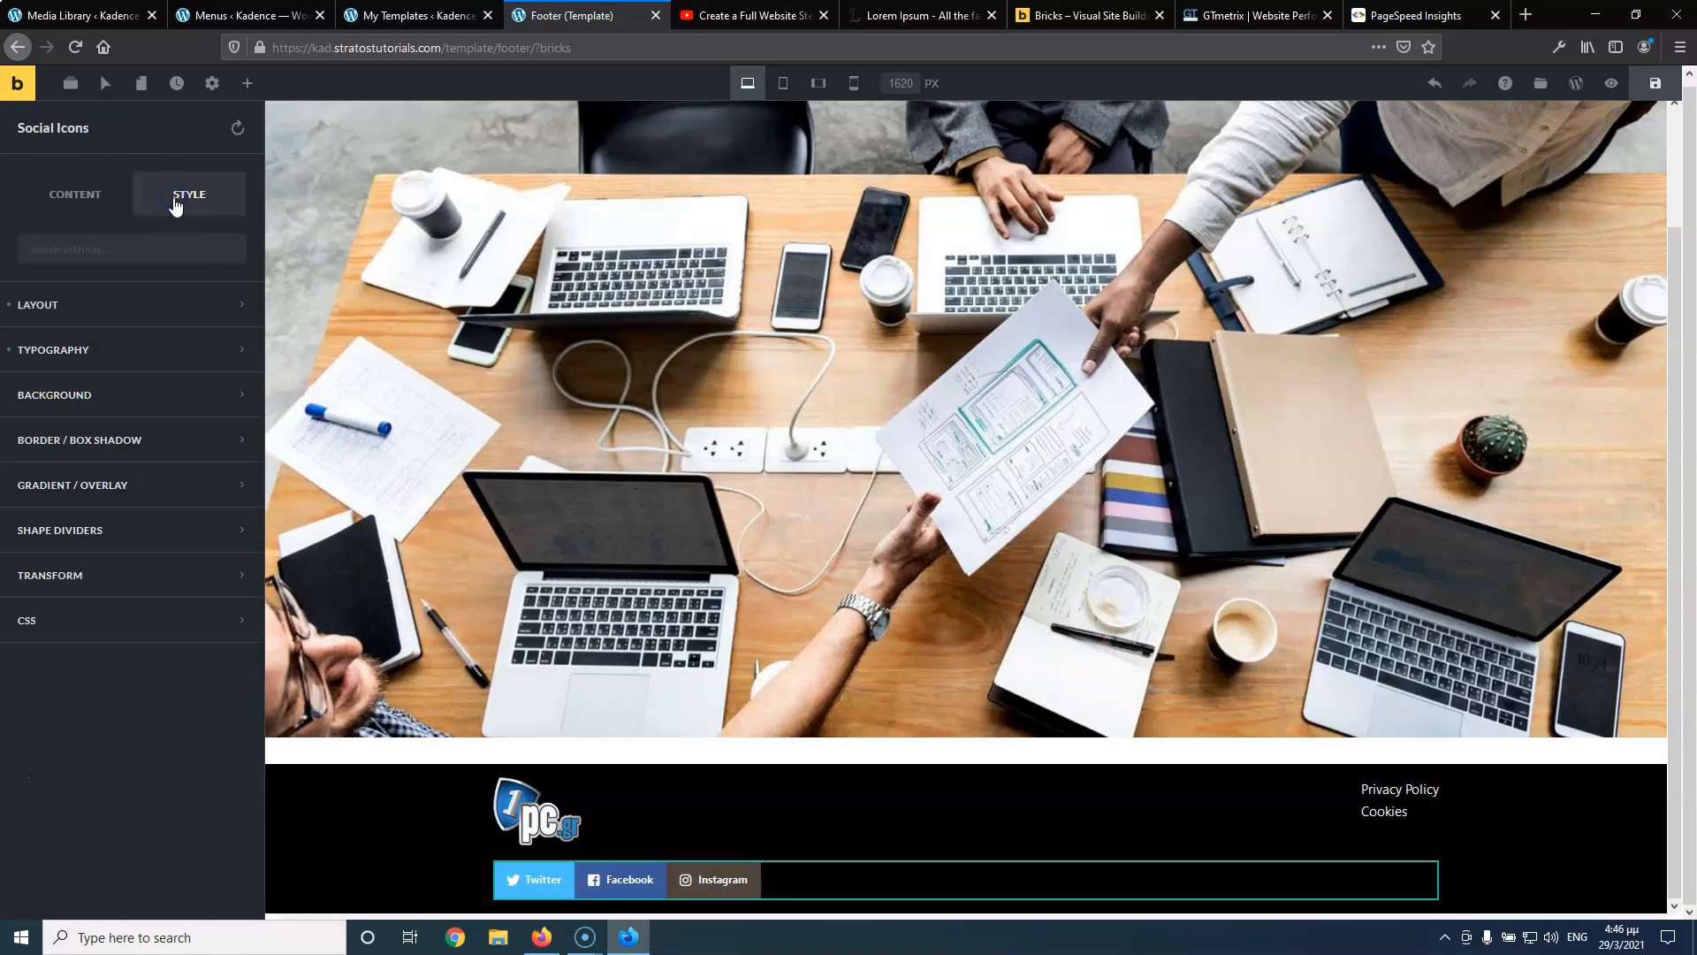
{"action": "left_click", "coordinate": [83, 196]}
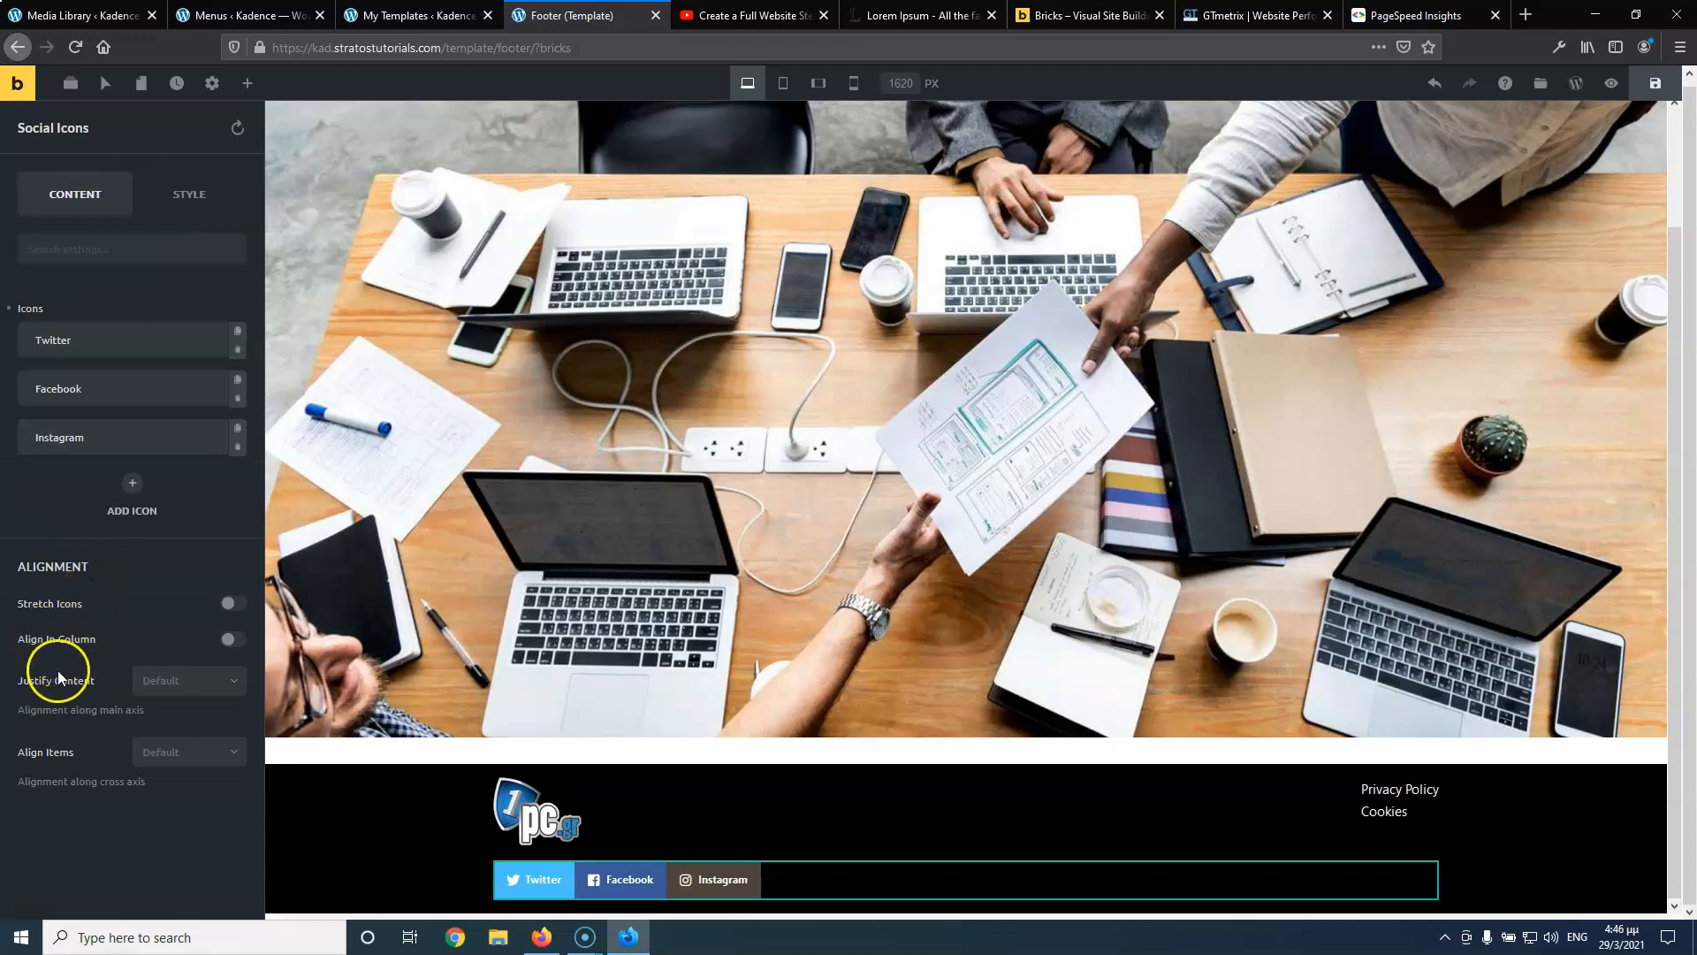
{"action": "left_click", "coordinate": [164, 681]}
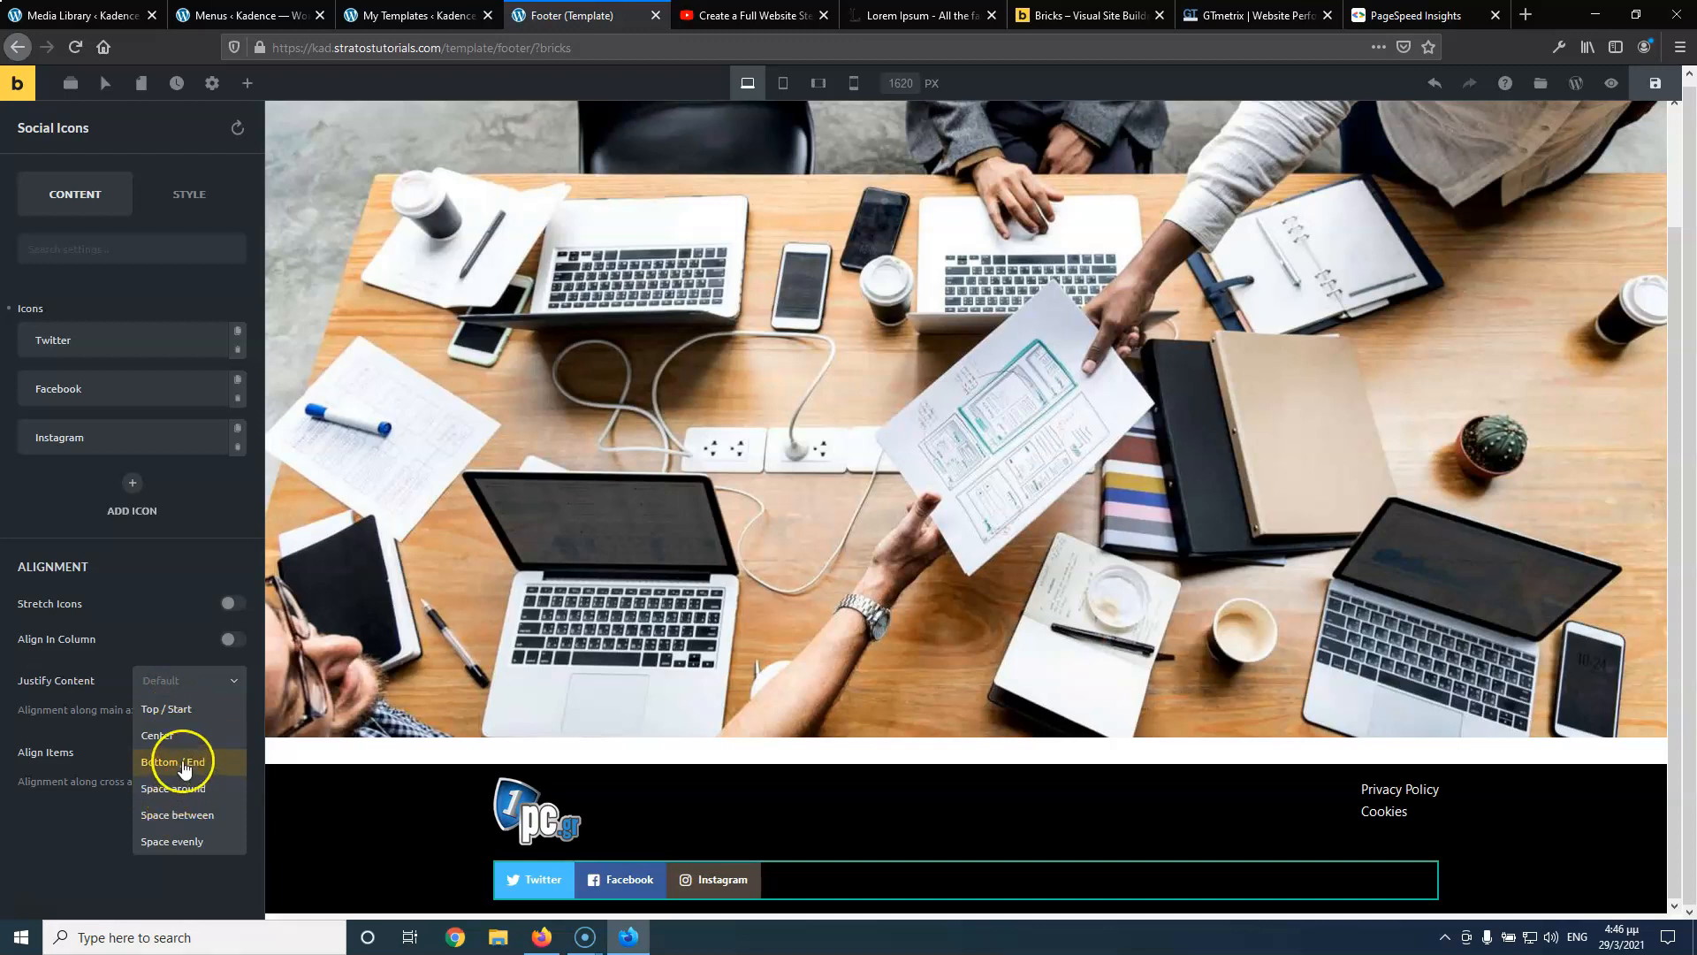
{"action": "left_click", "coordinate": [177, 761]}
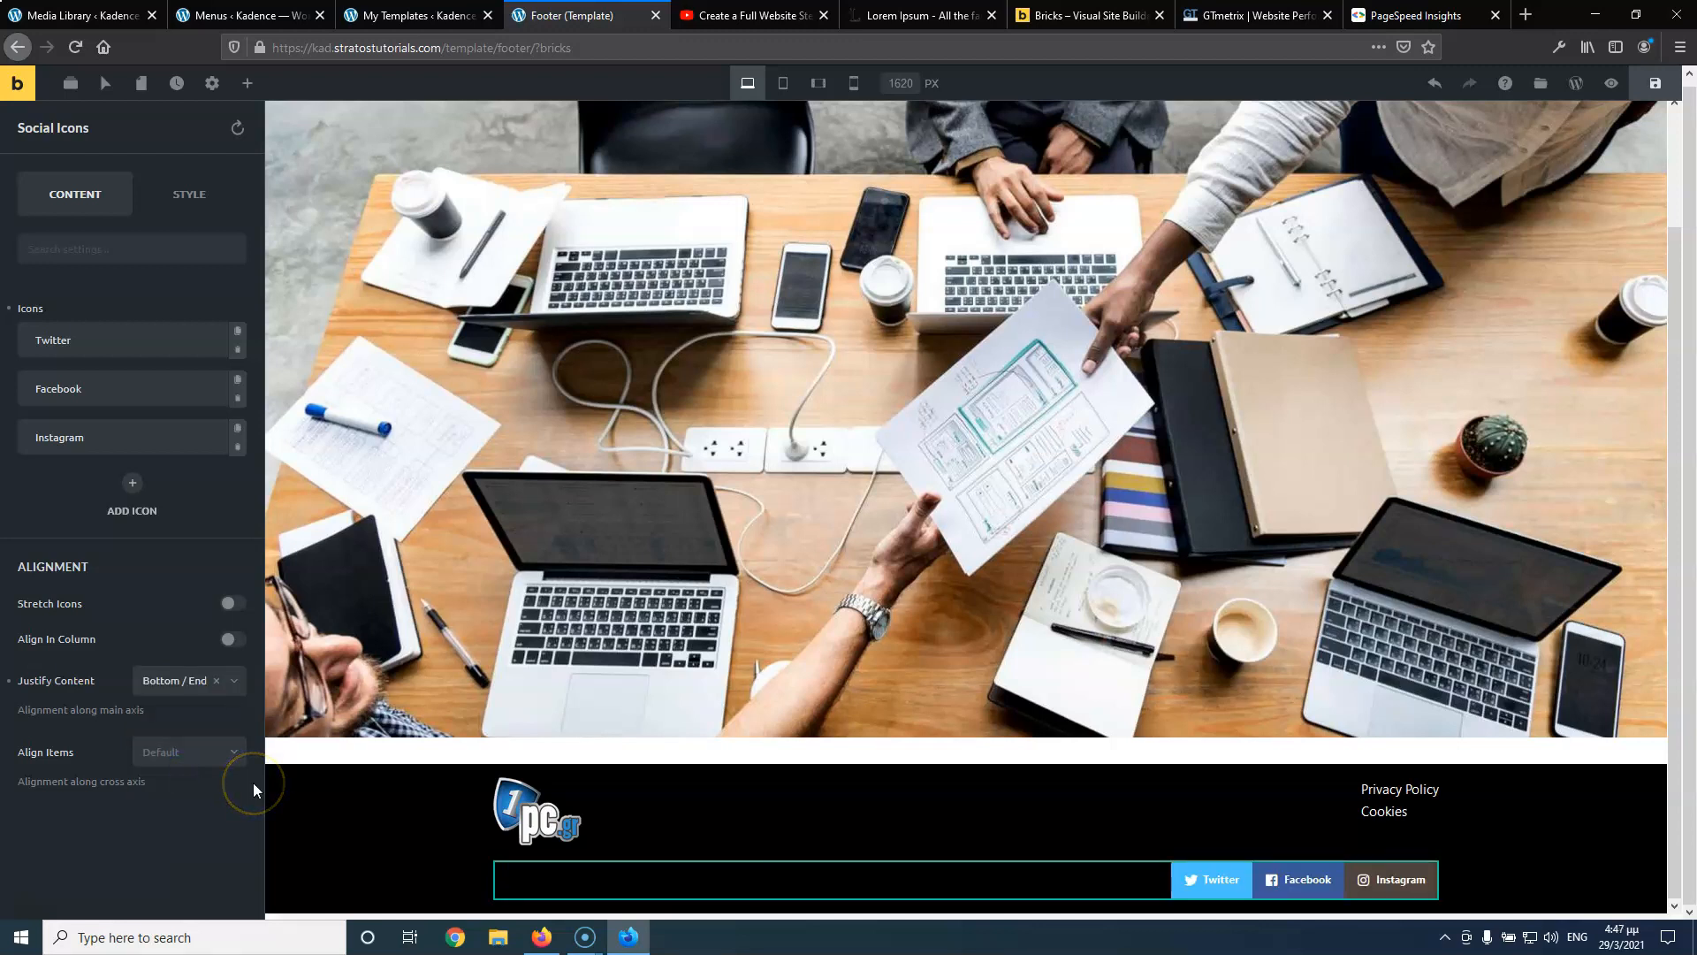
{"action": "left_click", "coordinate": [37, 911]}
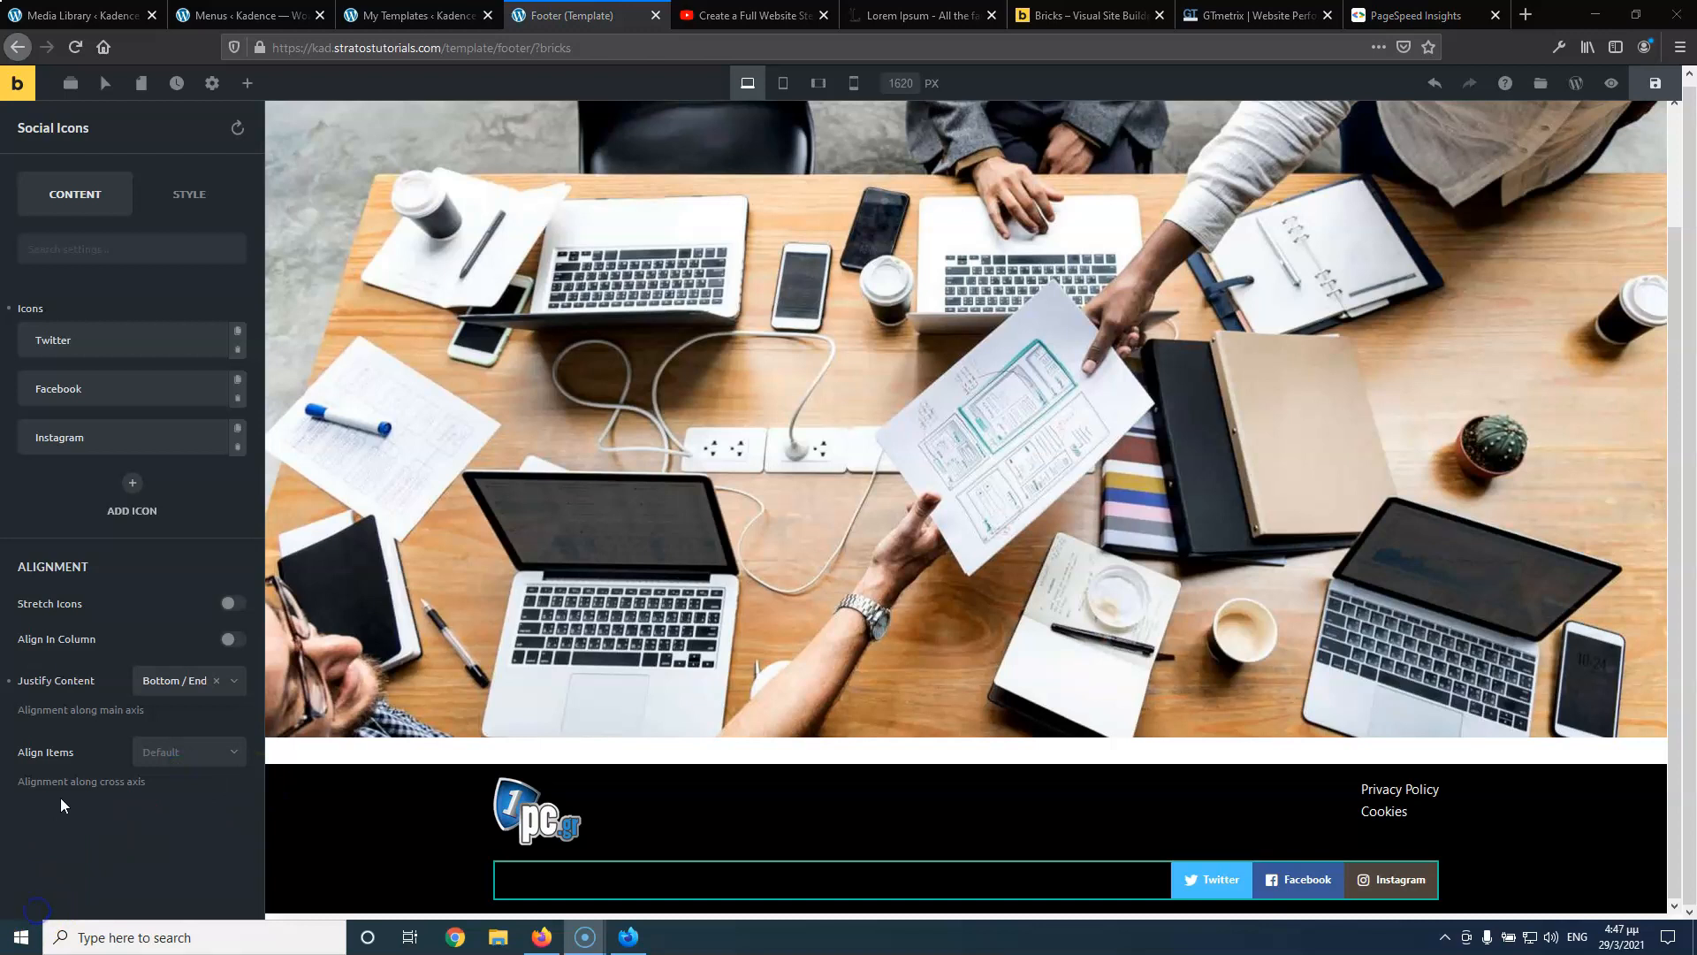
{"action": "left_click", "coordinate": [177, 195]}
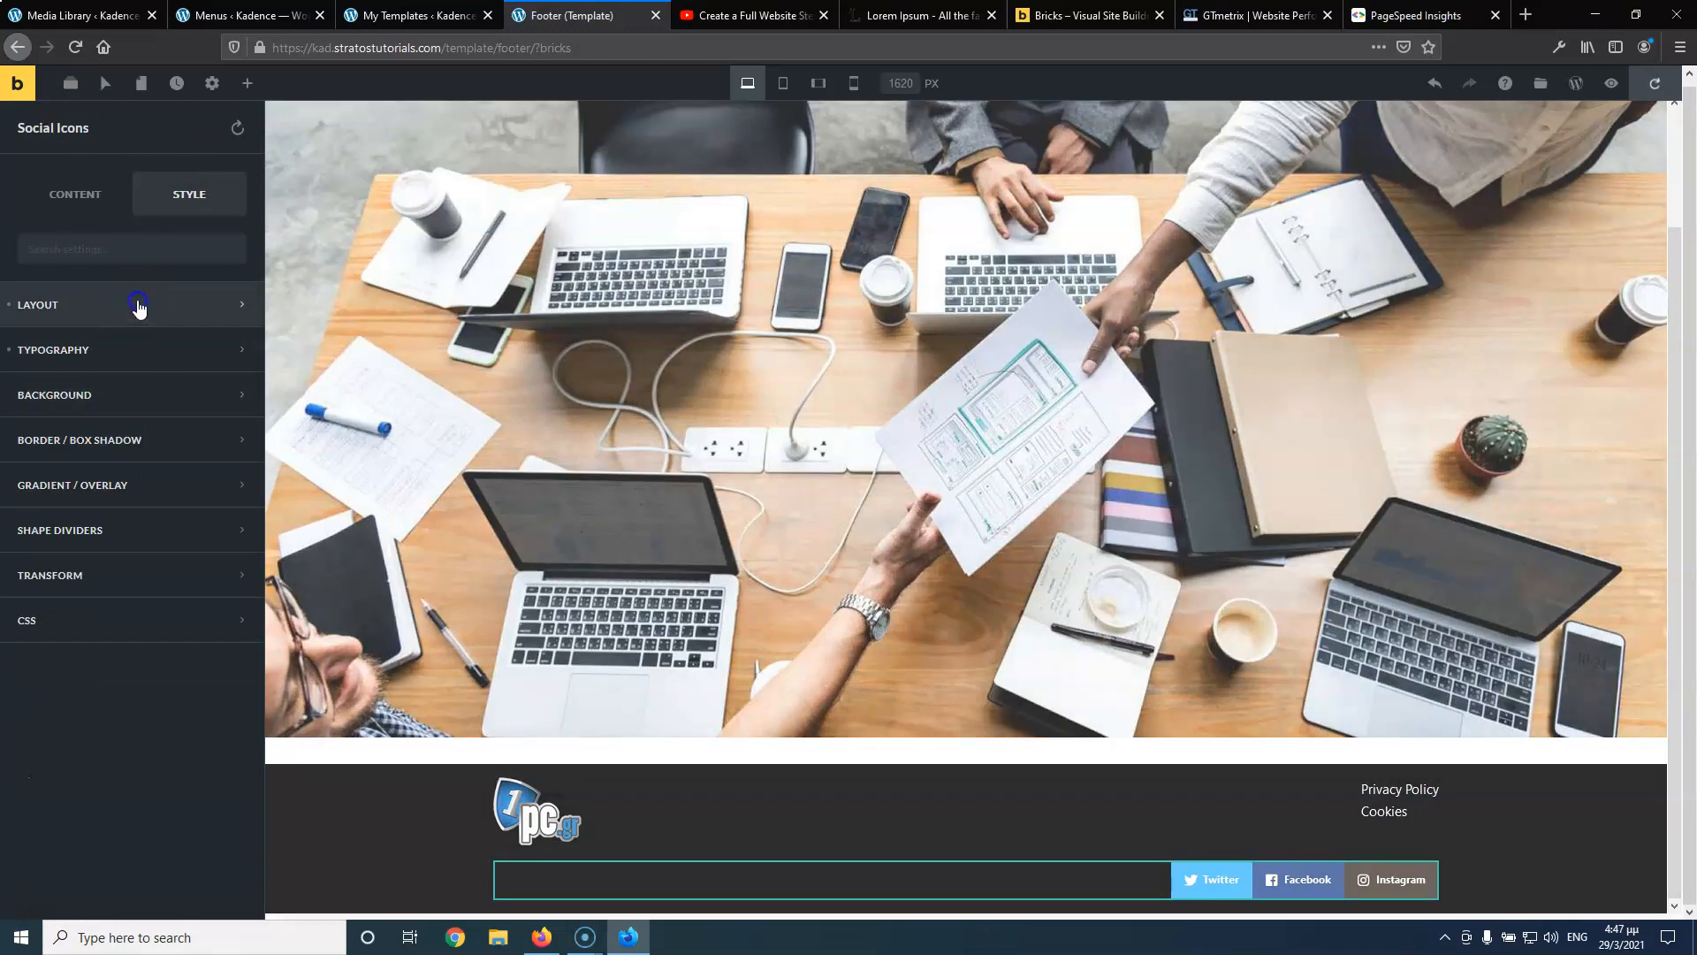
{"action": "left_click", "coordinate": [138, 305]}
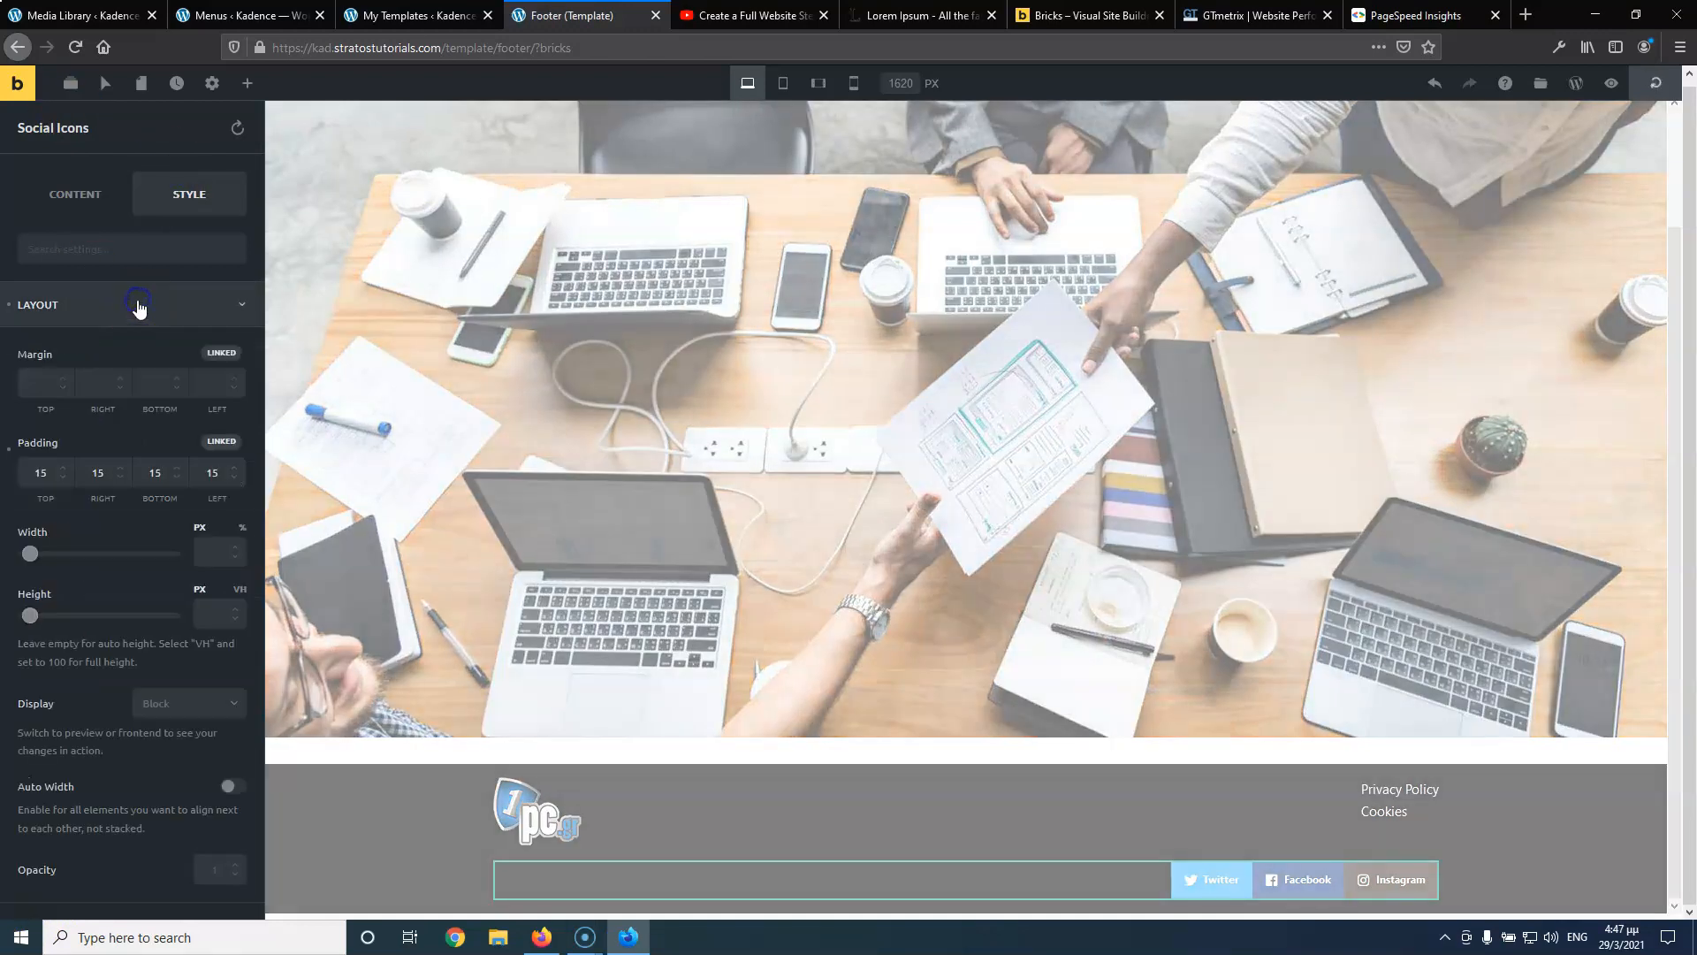
{"action": "left_click", "coordinate": [229, 786]}
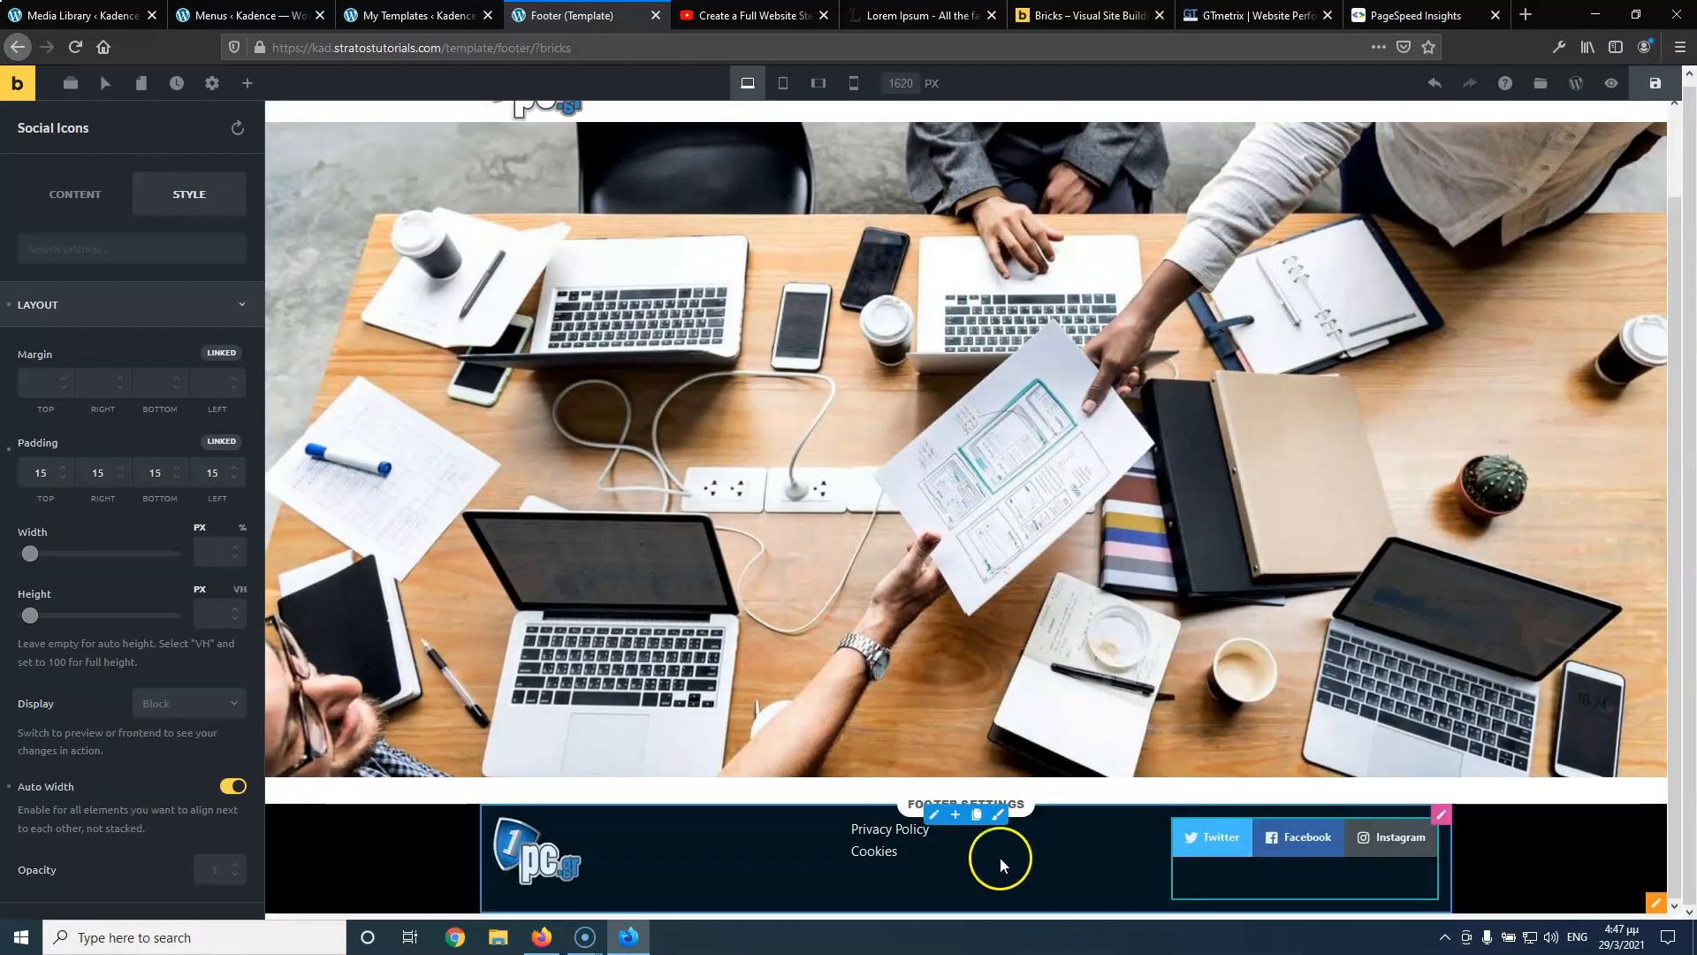
Set the footer column's Align Items to Center
{"action": "left_click", "coordinate": [939, 822]}
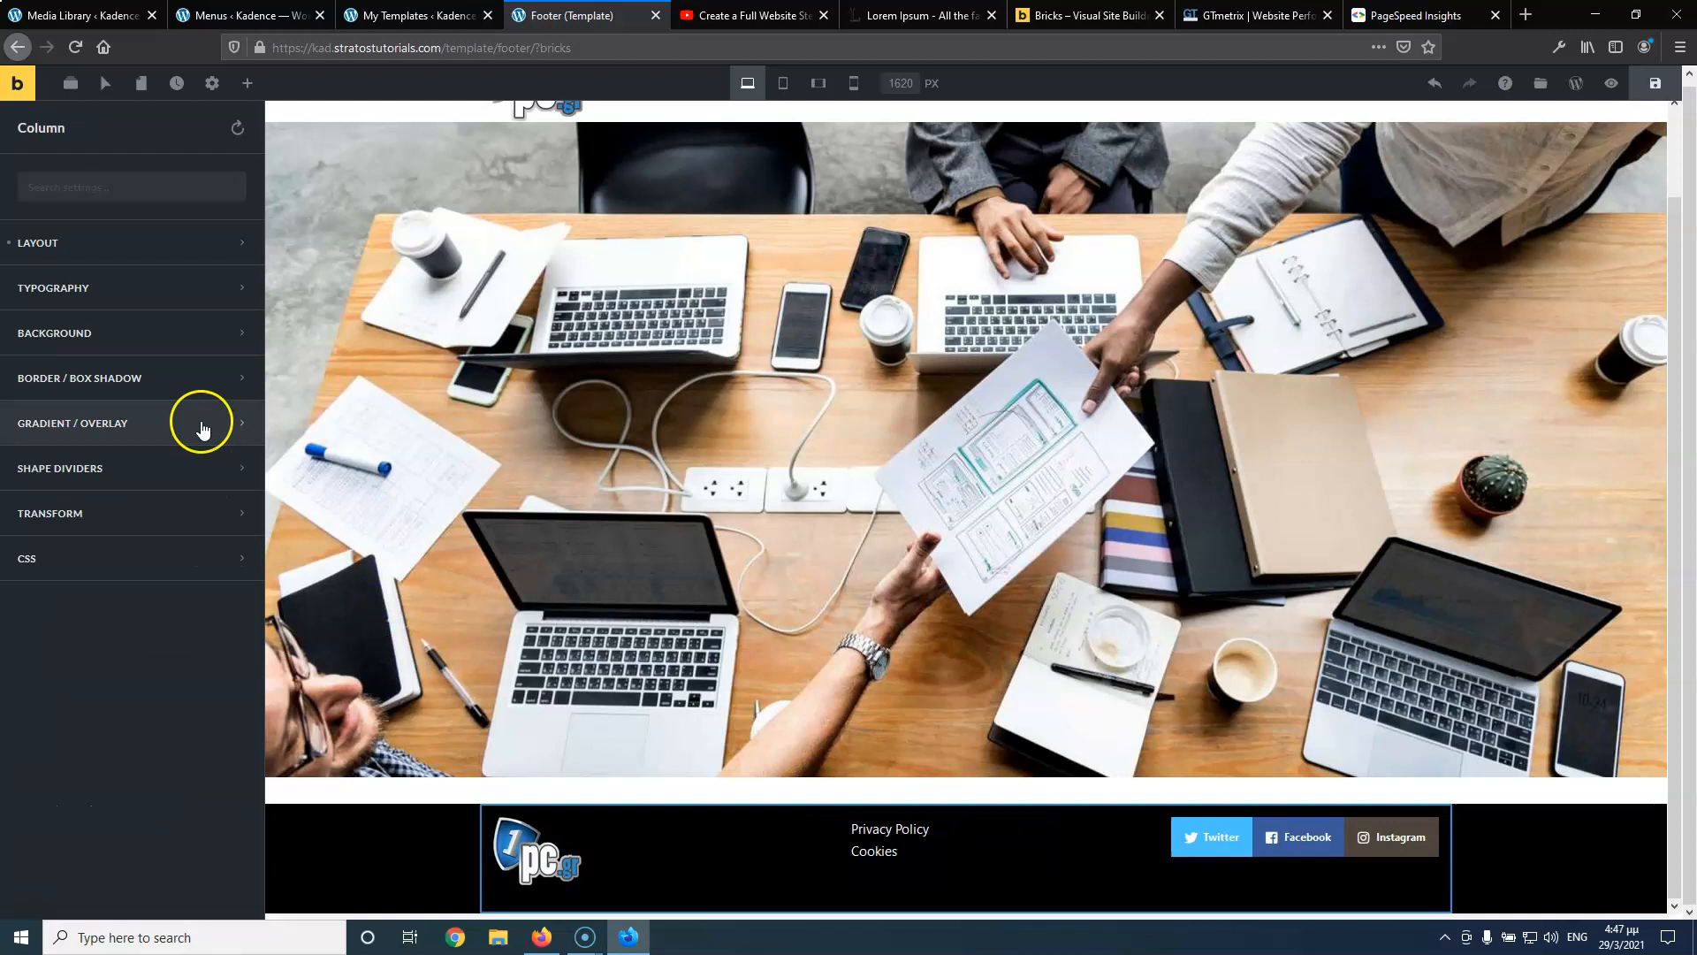
{"action": "left_click", "coordinate": [150, 243]}
{"action": "scroll", "coordinate": [159, 673], "scroll_direction": "down", "scroll_amount": 10}
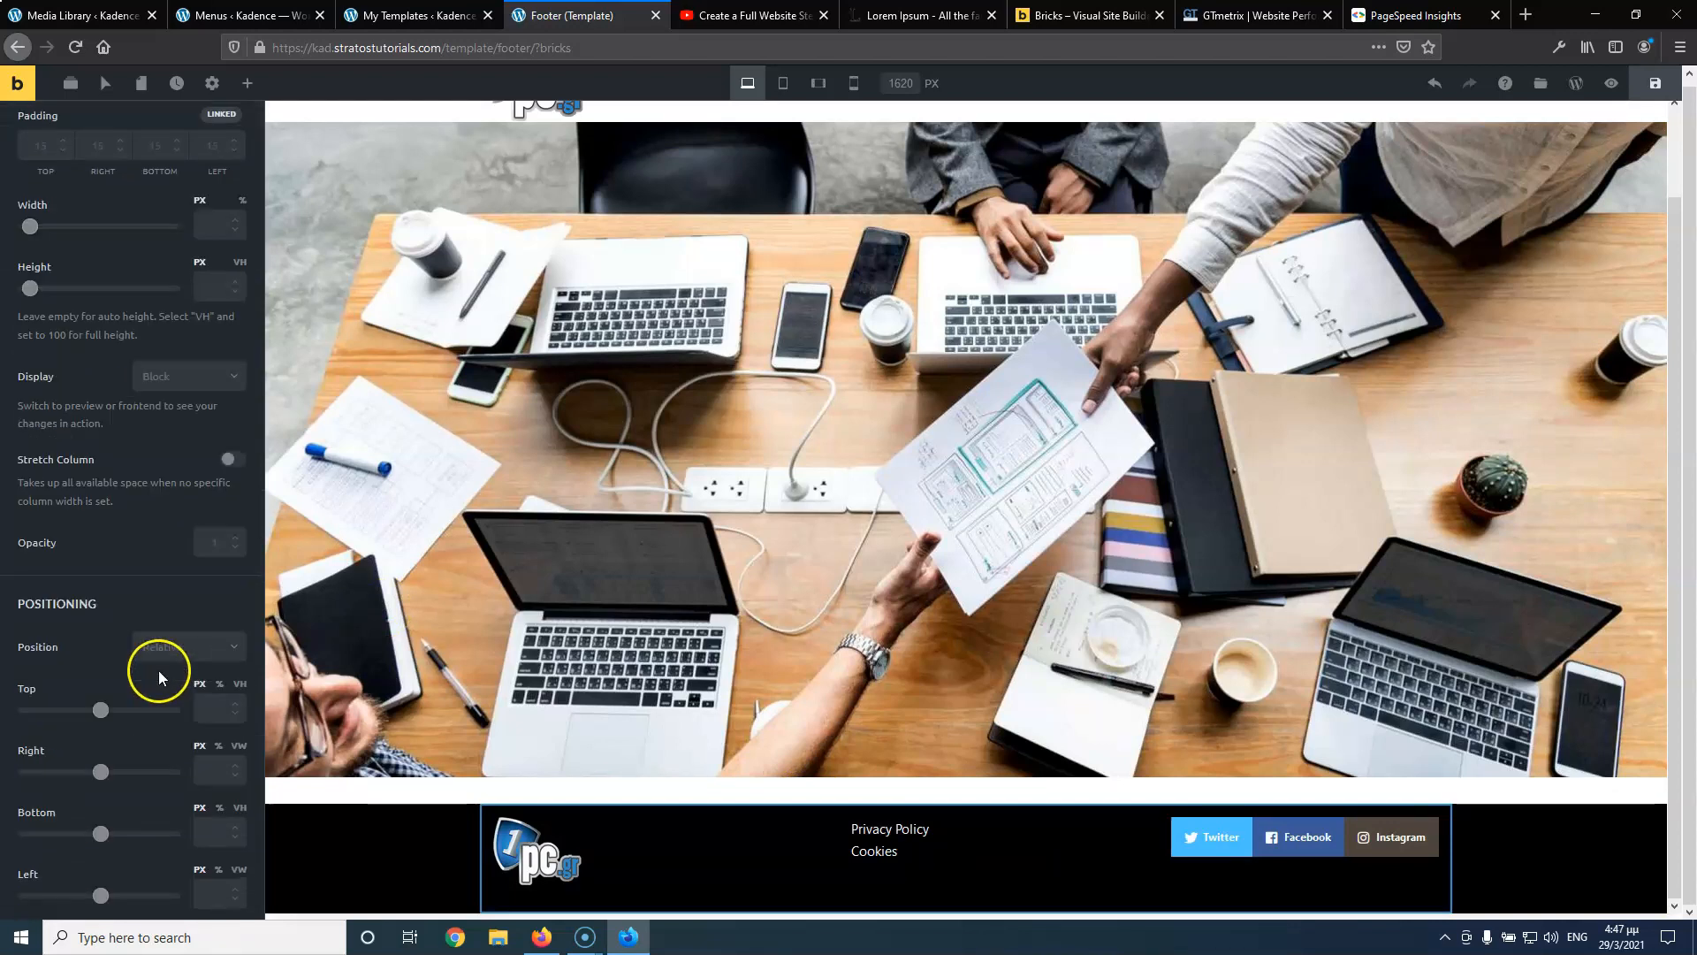
{"action": "scroll", "coordinate": [160, 686], "scroll_direction": "down", "scroll_amount": 2}
{"action": "left_click", "coordinate": [106, 696]}
{"action": "left_click", "coordinate": [104, 750]}
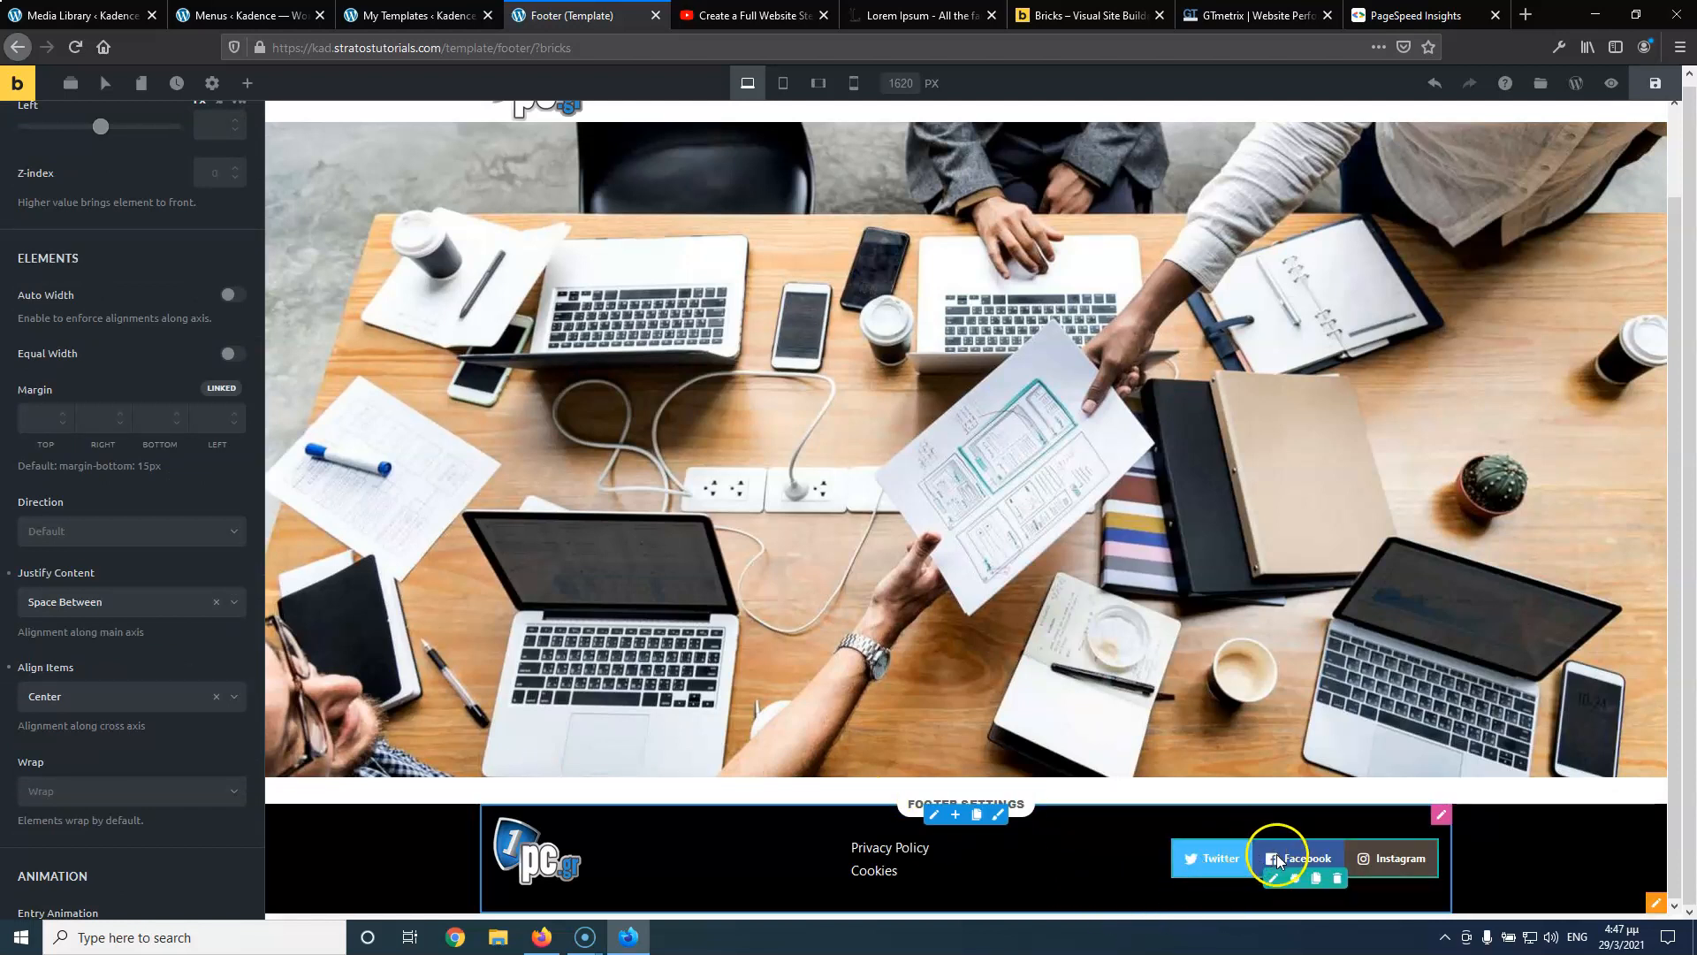
{"action": "left_click", "coordinate": [1276, 878]}
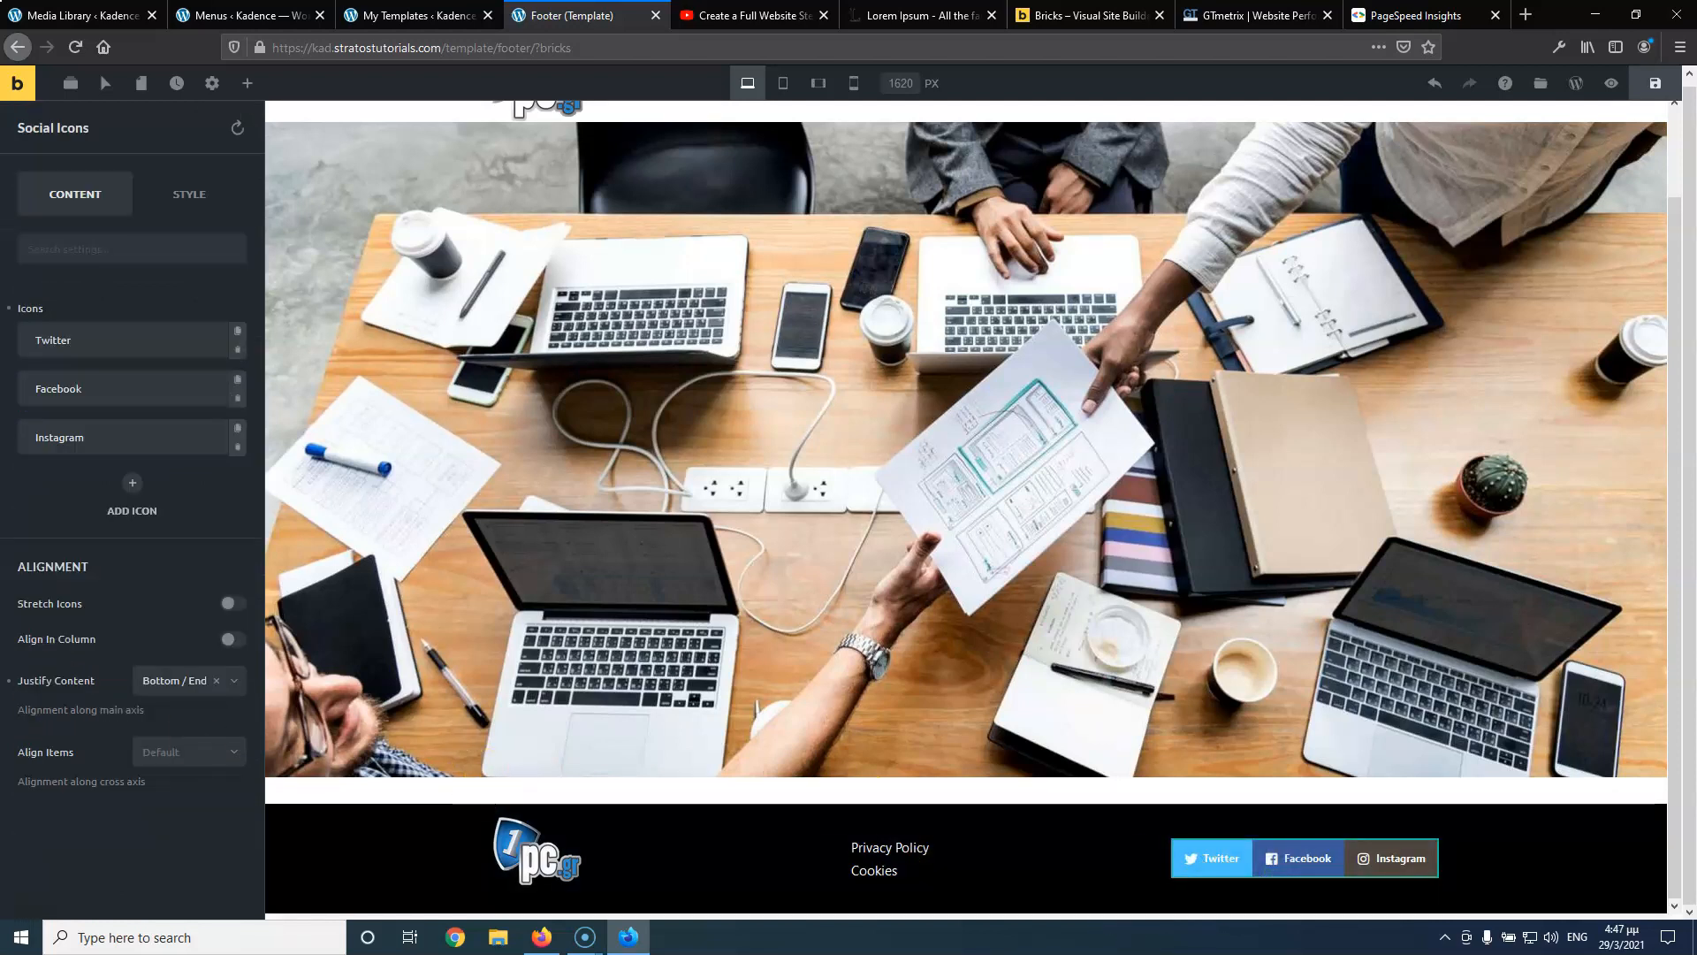
Clear the Label fields of the Twitter and Facebook icon items
{"action": "left_click", "coordinate": [110, 339]}
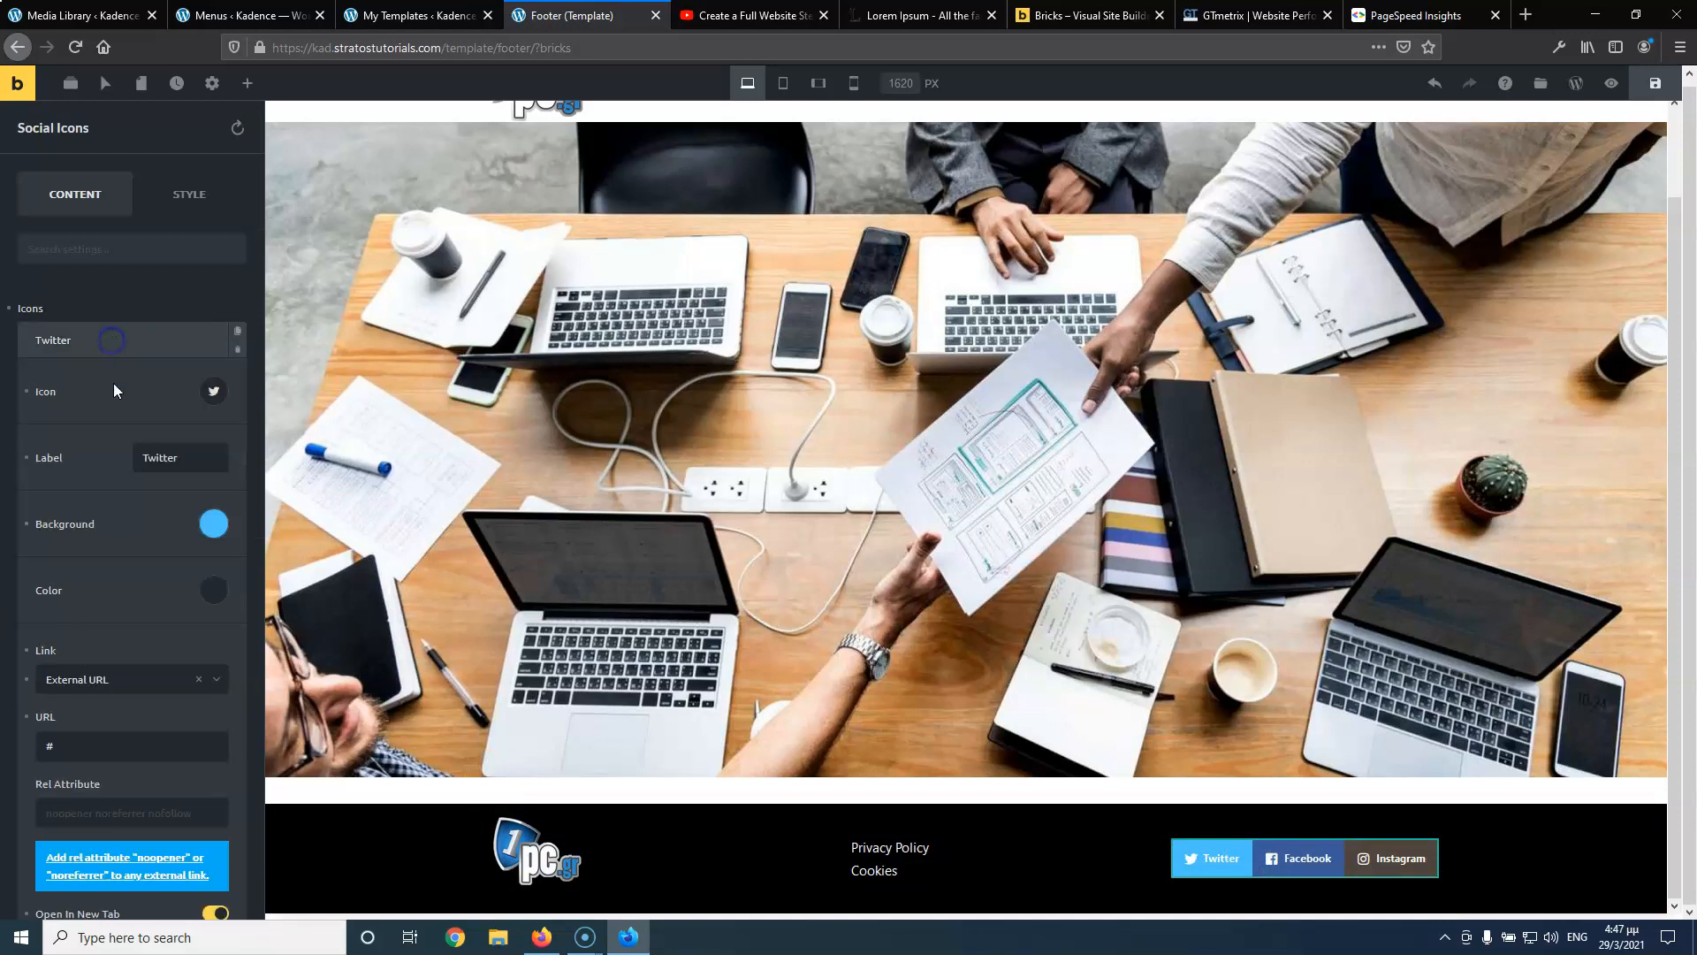
{"action": "key", "text": "BackSpace"}
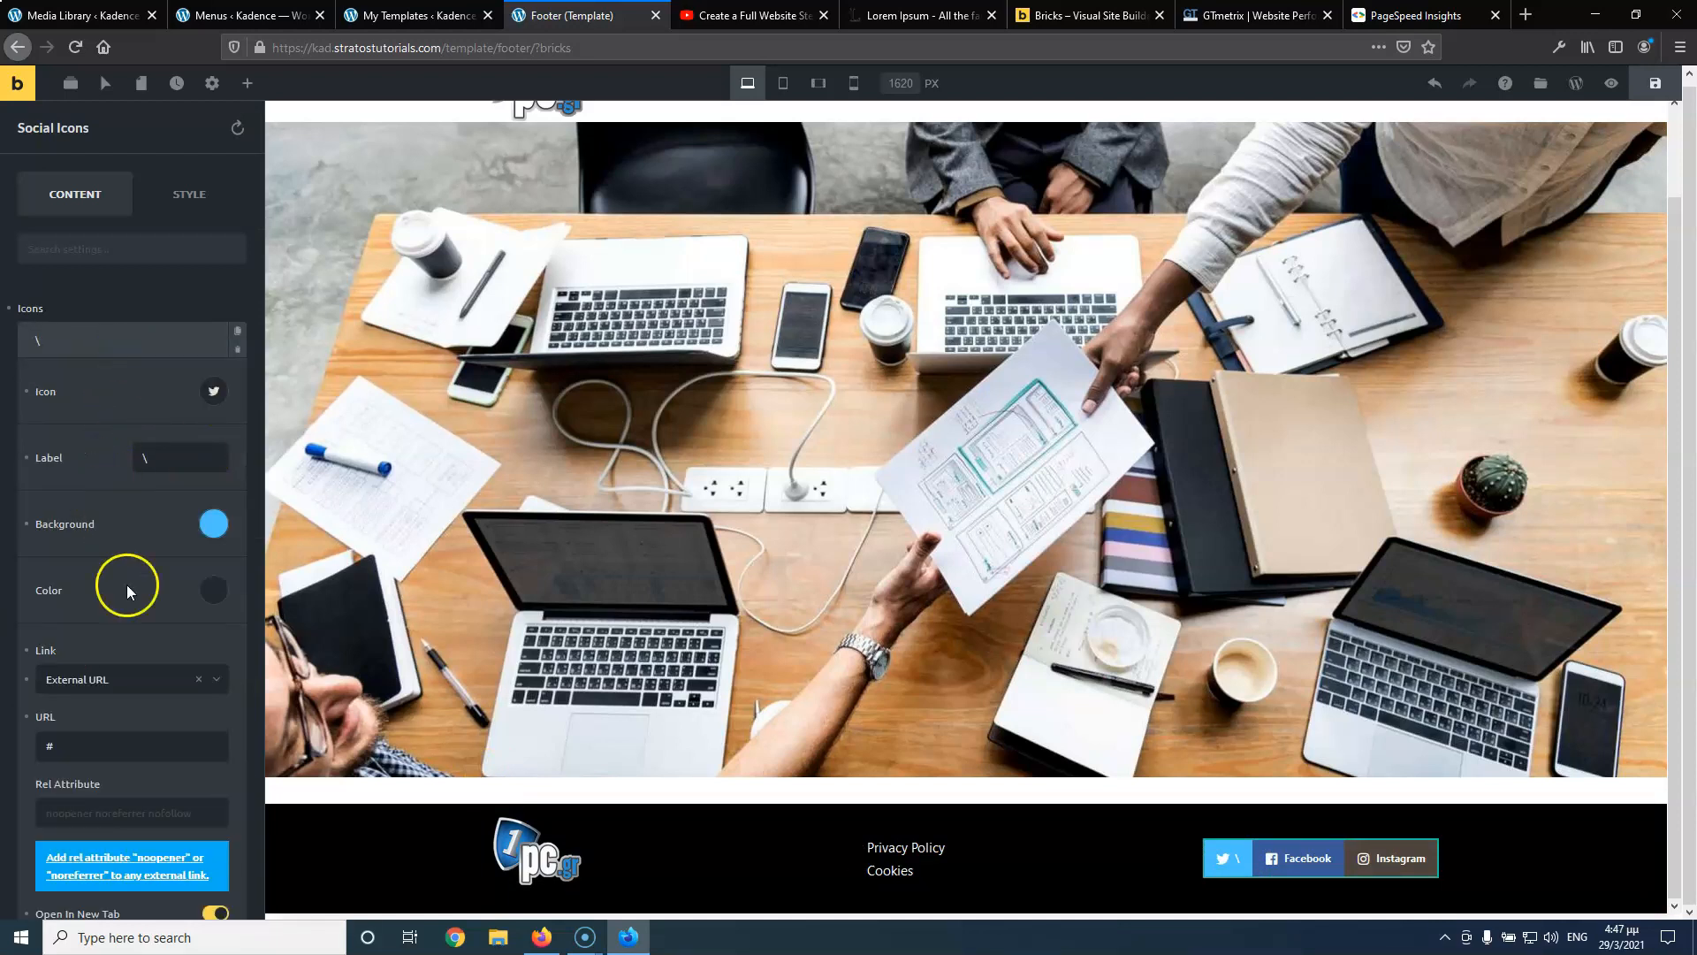
{"action": "scroll", "coordinate": [132, 575], "scroll_direction": "down", "scroll_amount": 1}
{"action": "scroll", "coordinate": [115, 530], "scroll_direction": "up", "scroll_amount": 2}
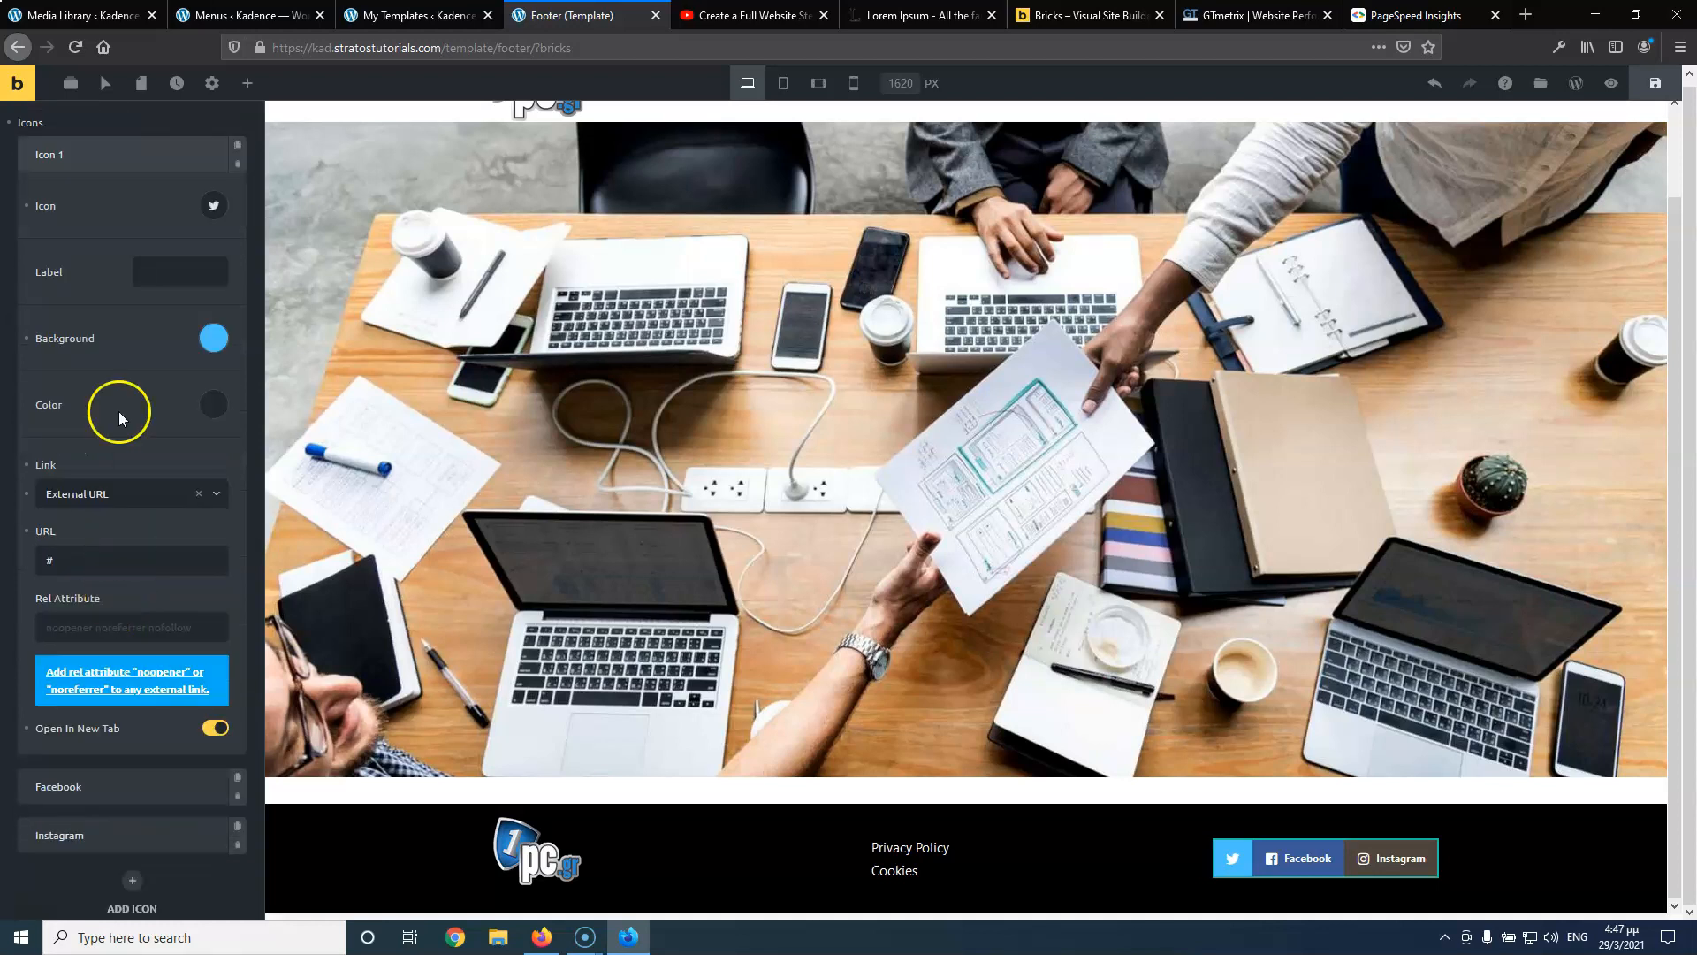
{"action": "left_click", "coordinate": [102, 256]}
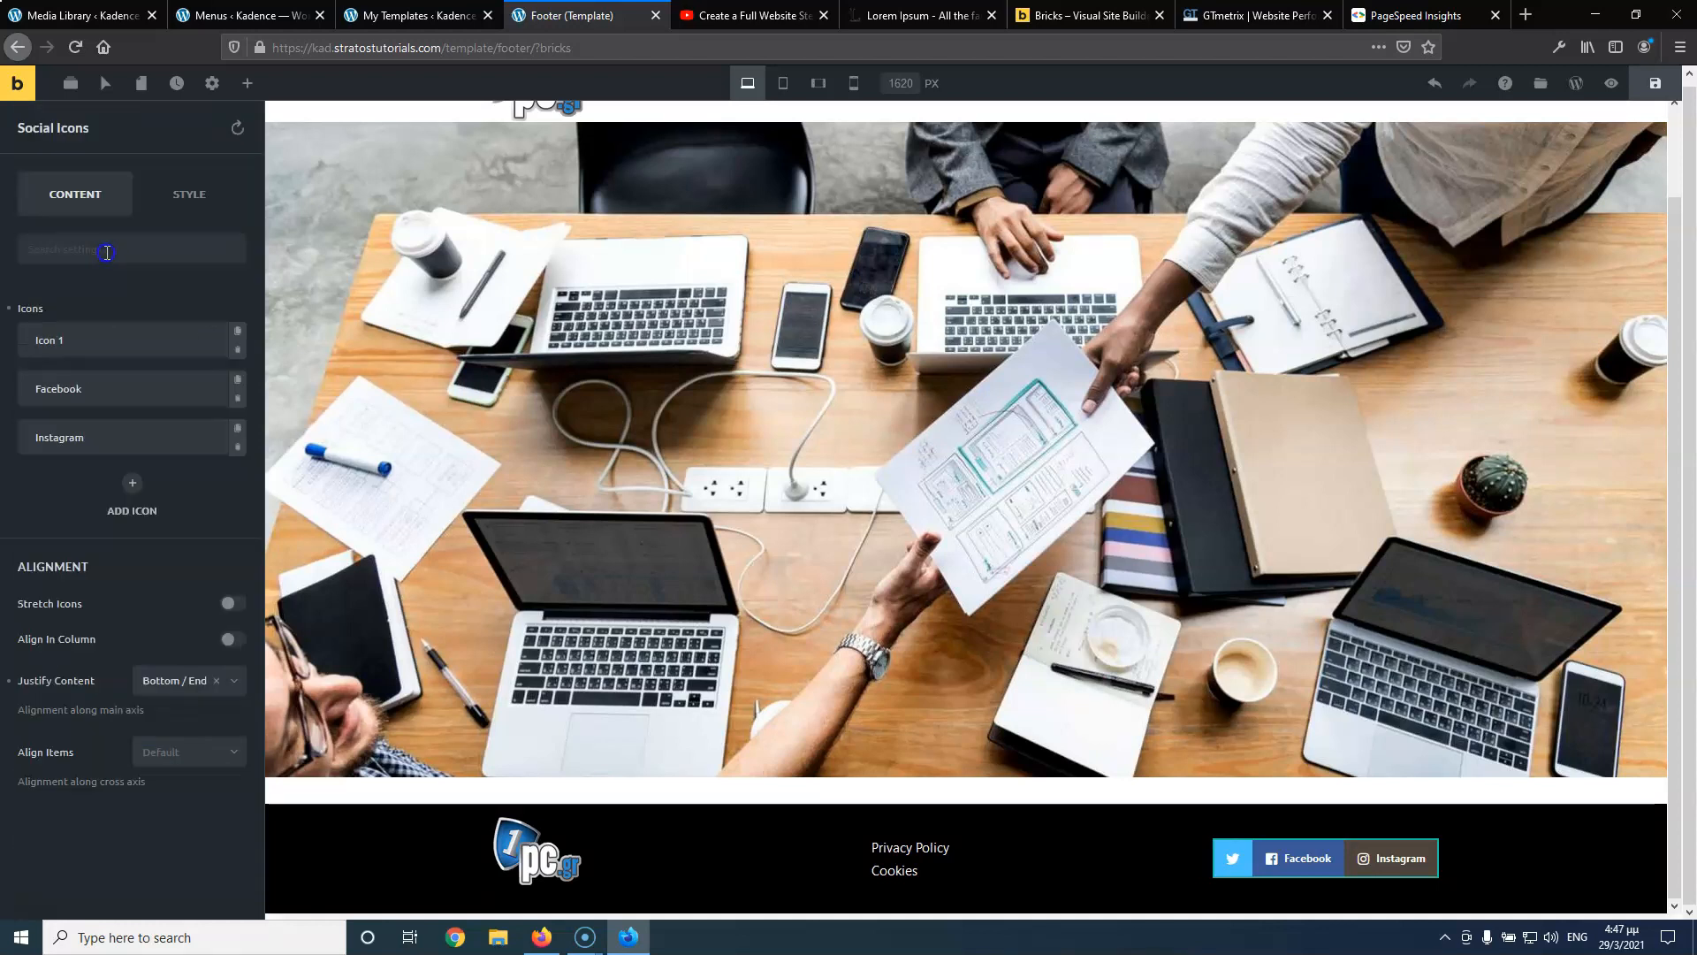
{"action": "left_click", "coordinate": [90, 388]}
{"action": "left_click_drag", "start_coordinate": [199, 510], "coordinate": [99, 501]}
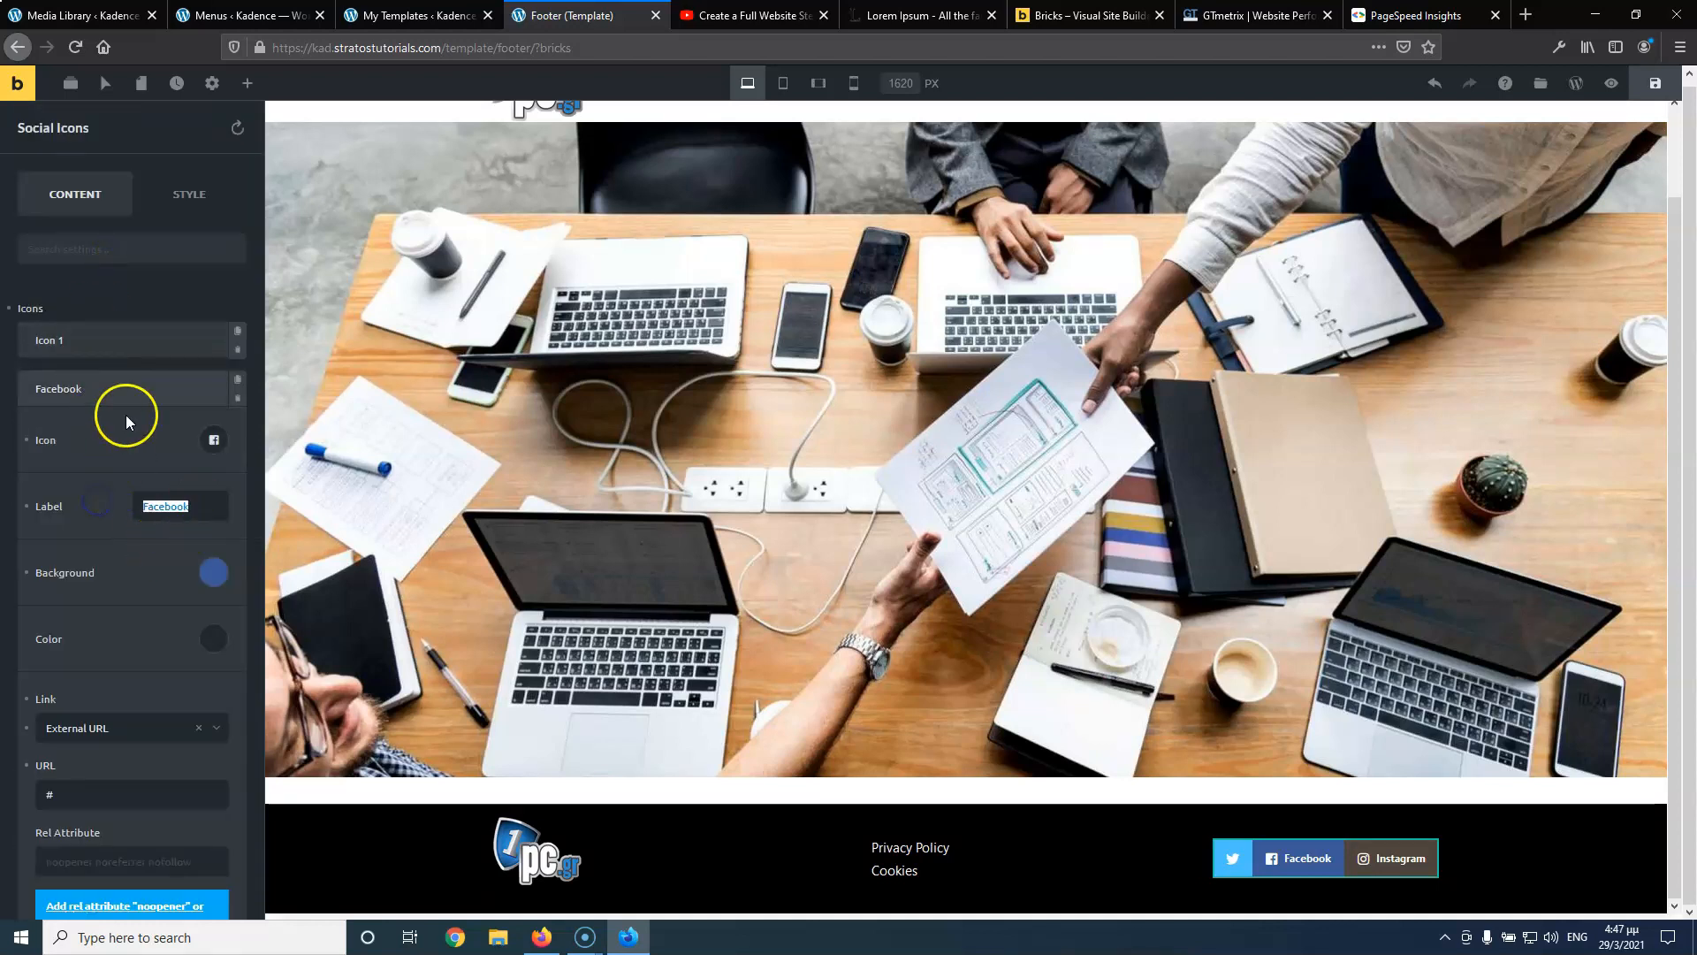
{"action": "scroll", "coordinate": [126, 491], "scroll_direction": "down", "scroll_amount": 2}
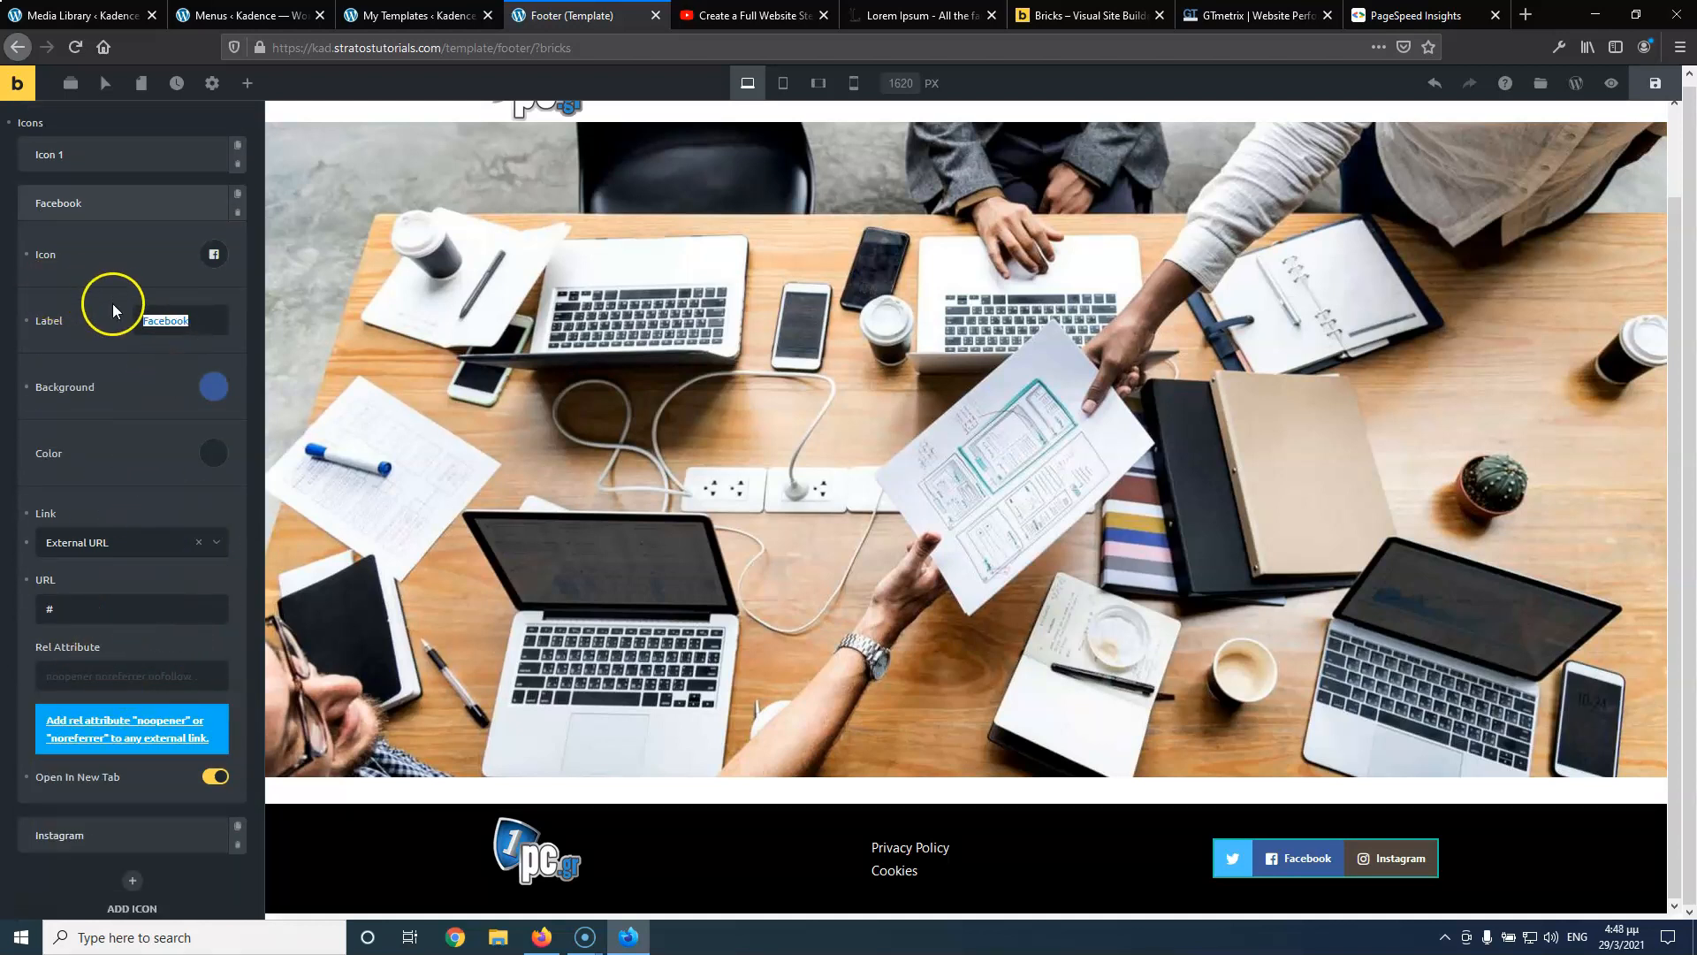
{"action": "scroll", "coordinate": [151, 505], "scroll_direction": "down", "scroll_amount": 3}
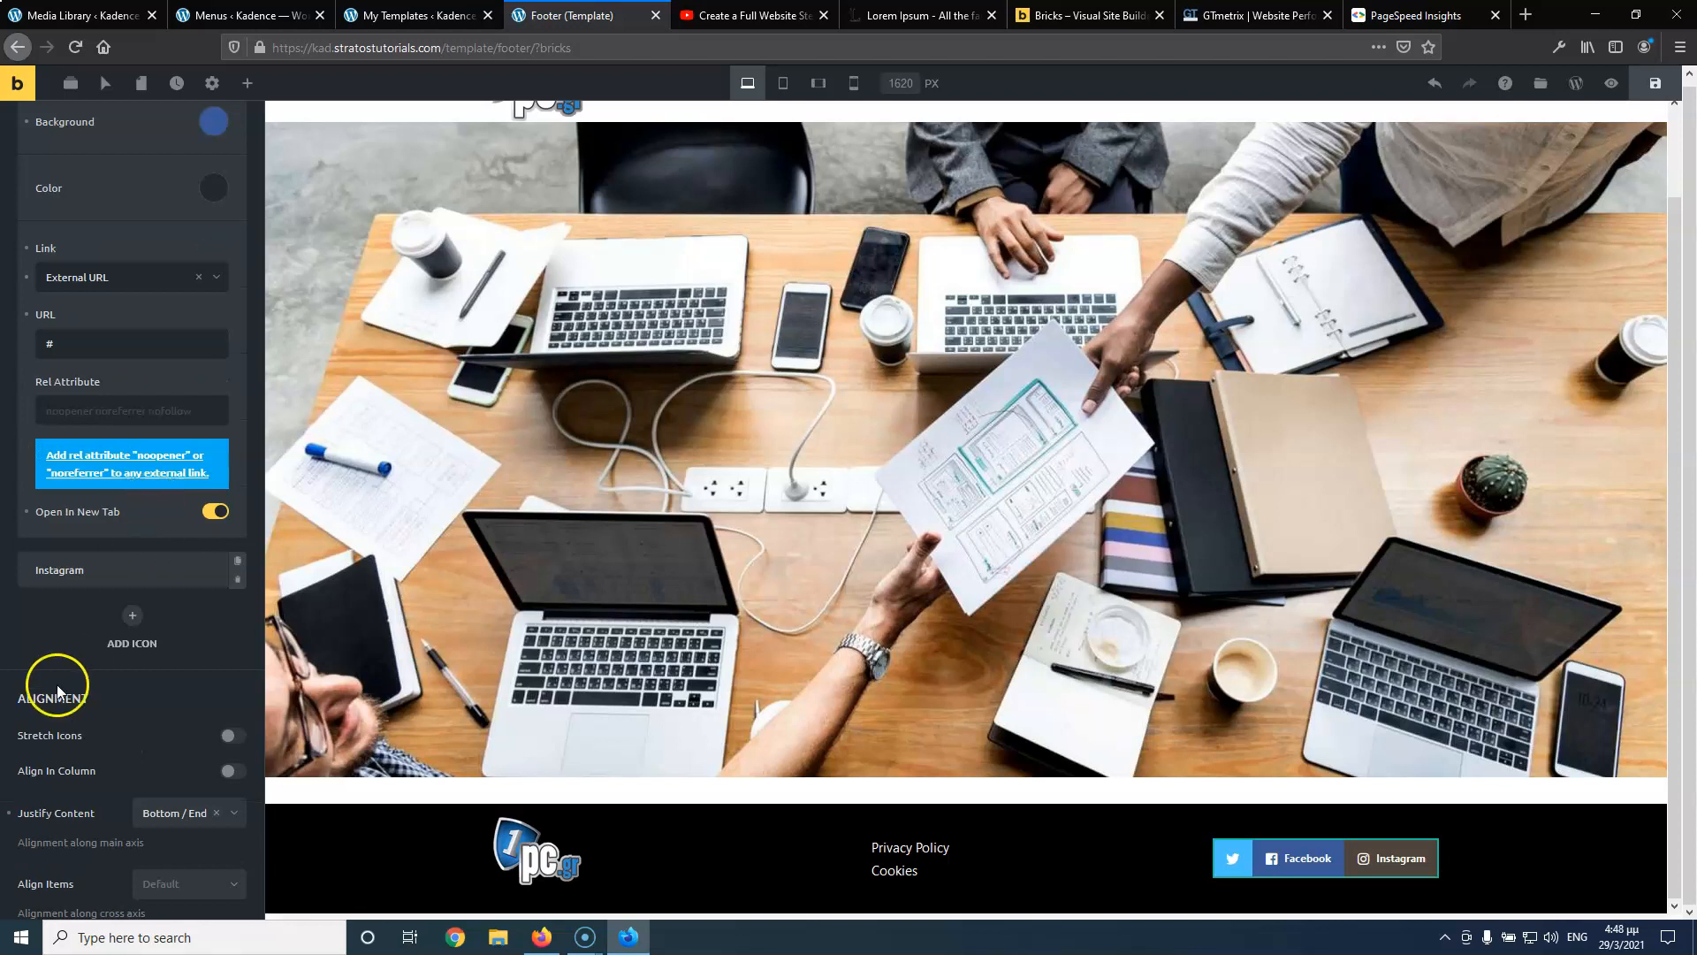
{"action": "scroll", "coordinate": [124, 714], "scroll_direction": "down", "scroll_amount": 1}
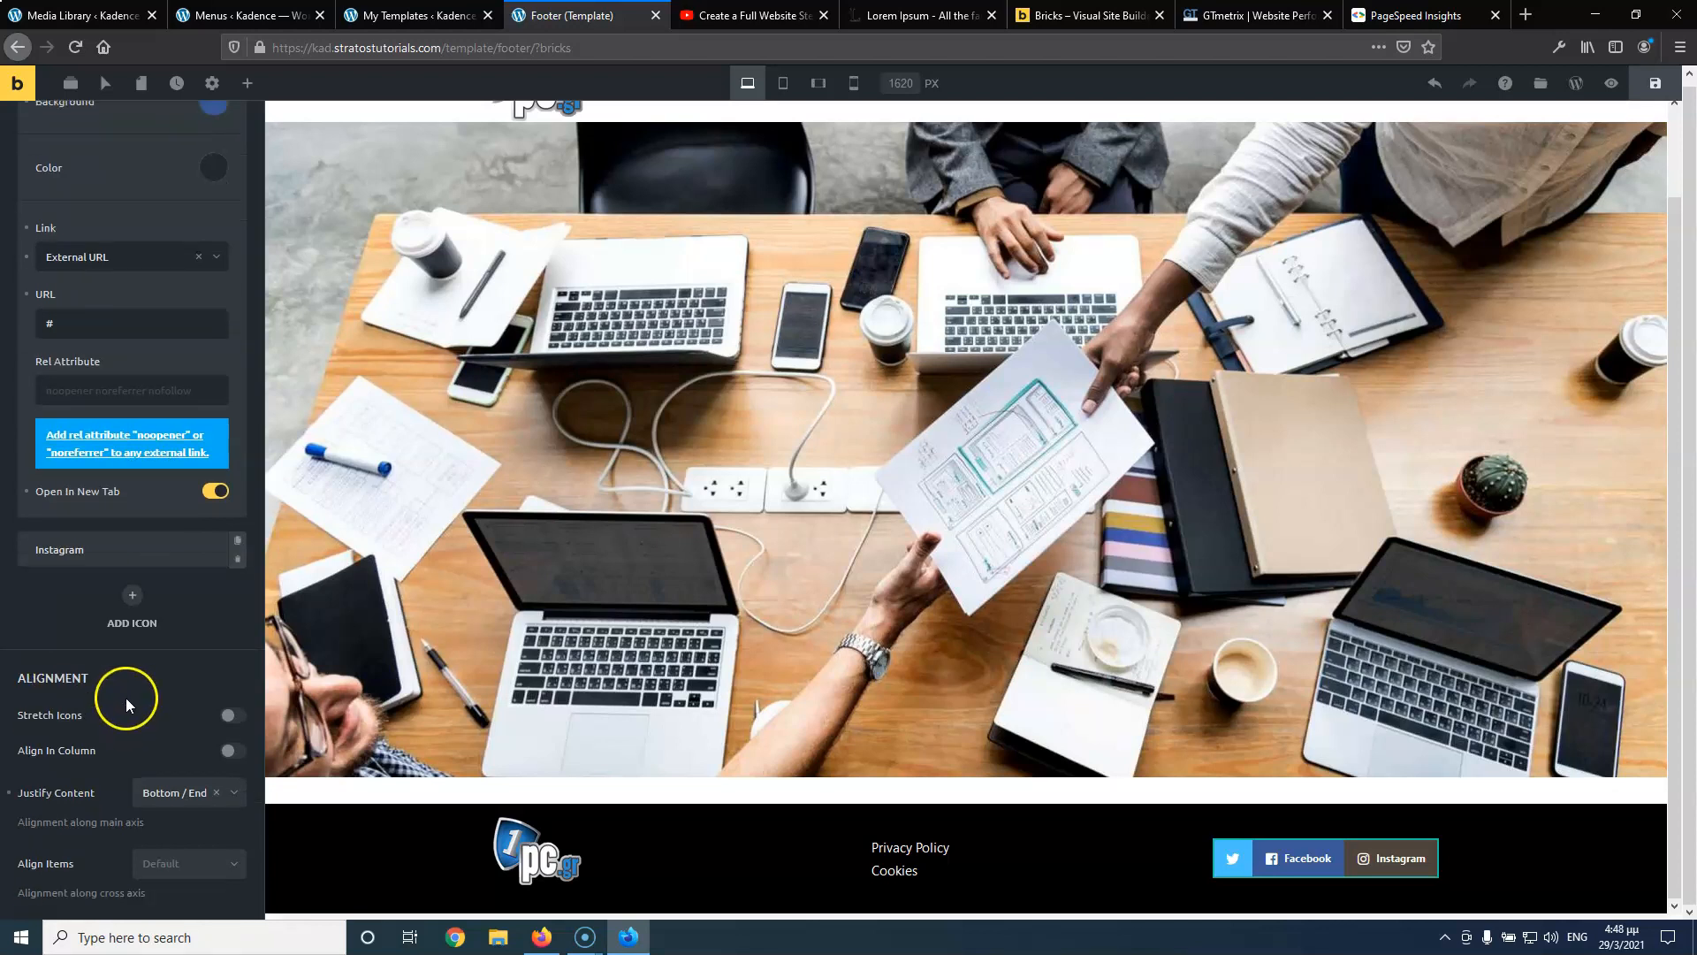
{"action": "scroll", "coordinate": [125, 315], "scroll_direction": "up", "scroll_amount": 3}
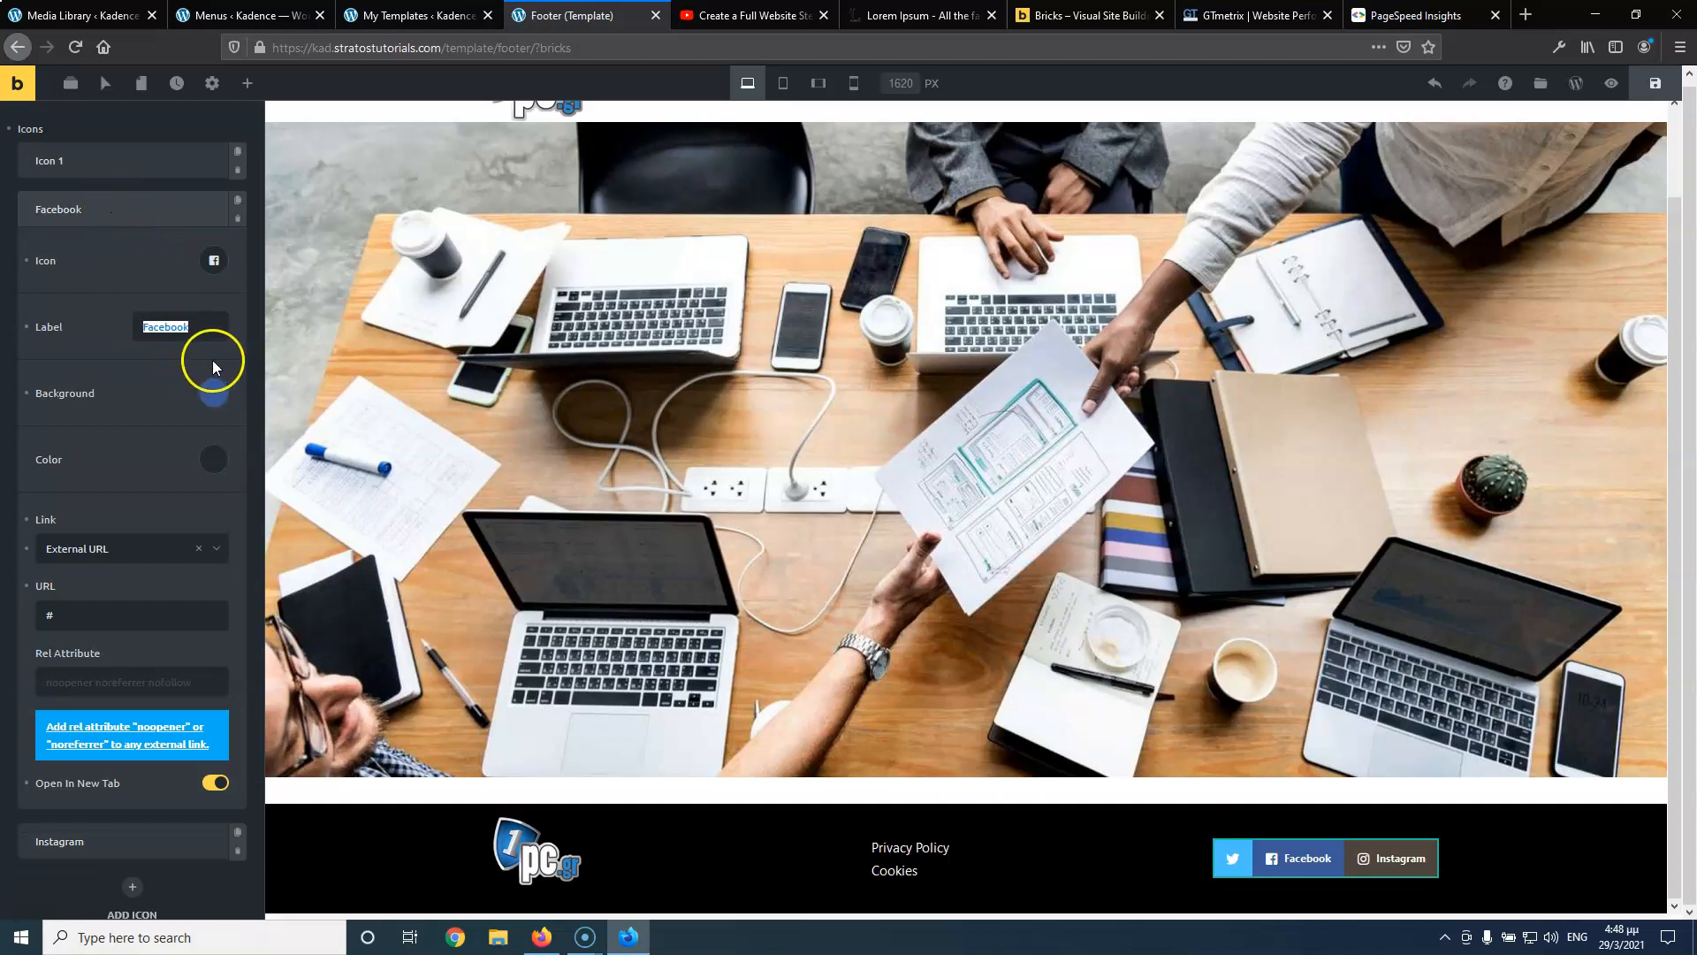
{"action": "key", "text": "BackSpace"}
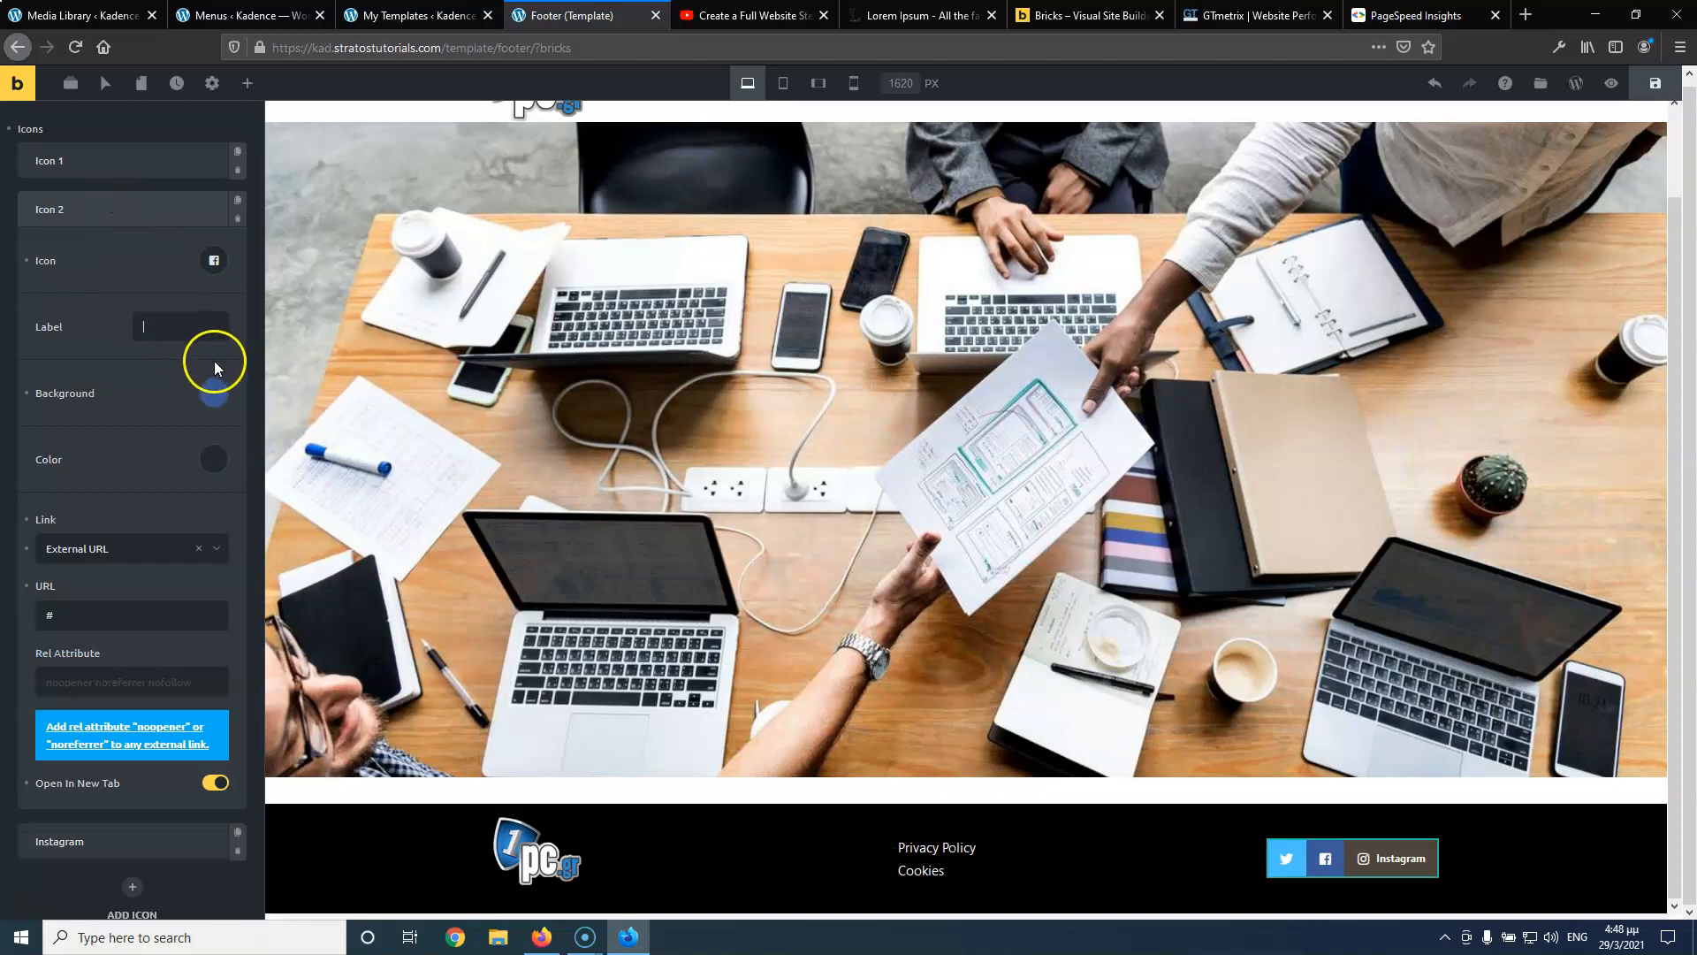
{"action": "left_click", "coordinate": [69, 212]}
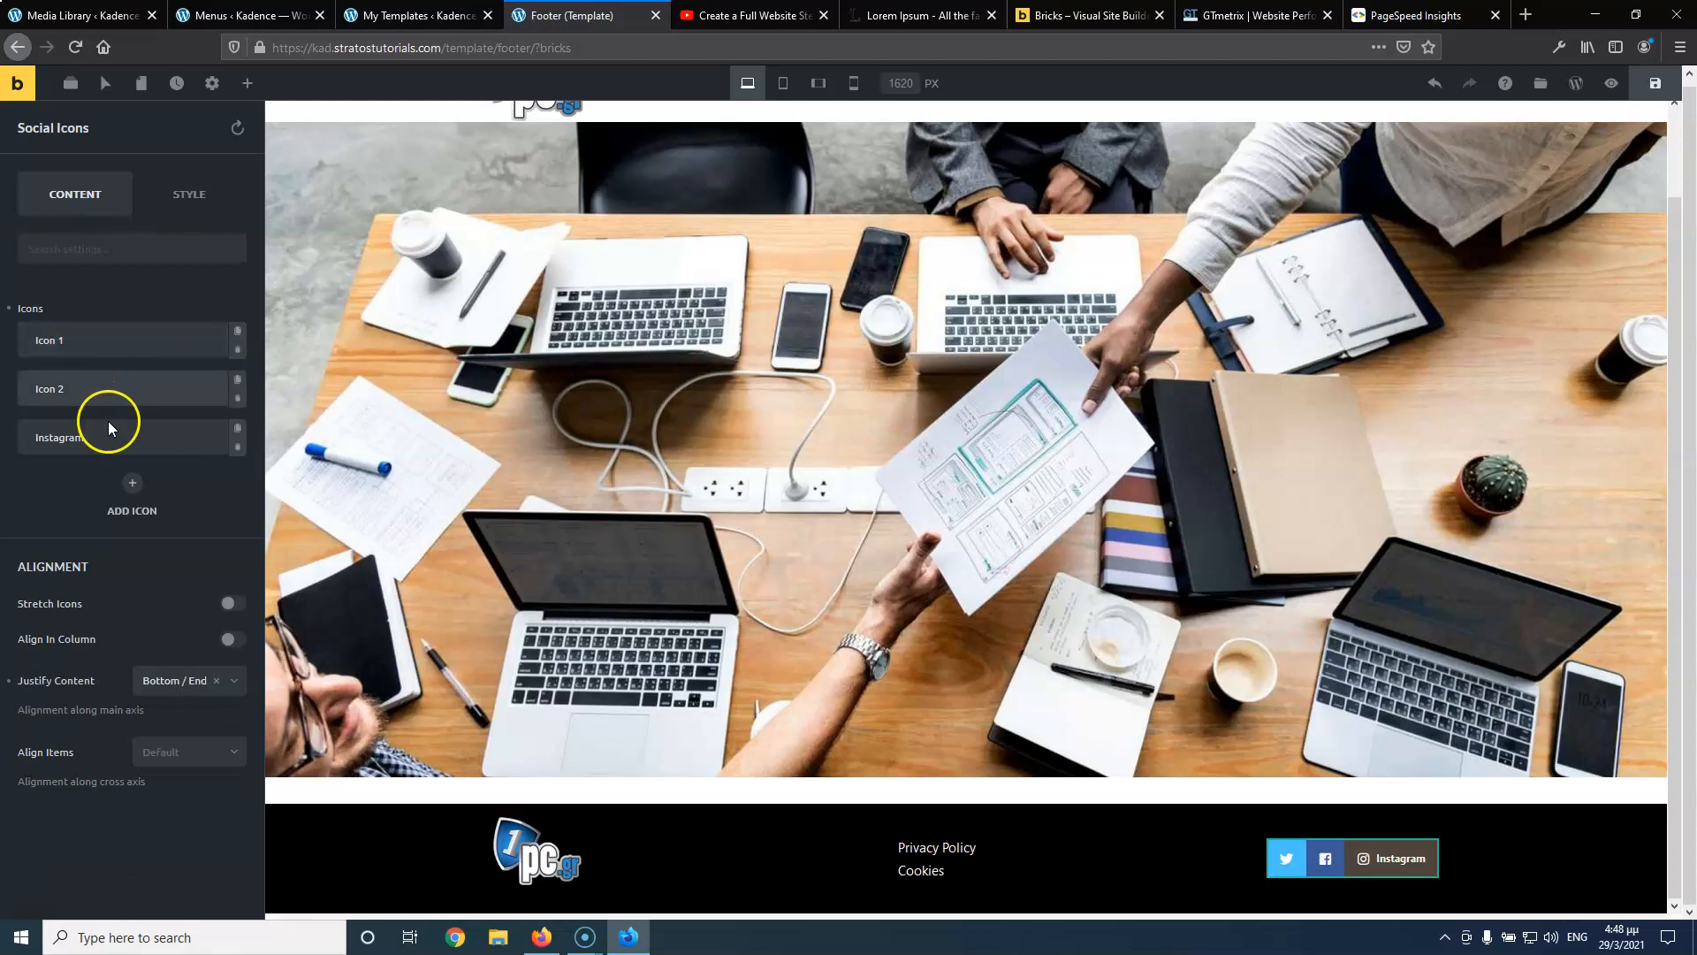
Clear the Instagram icon item's Label field and collapse it
{"action": "left_click", "coordinate": [116, 432]}
{"action": "double_click", "coordinate": [193, 571]}
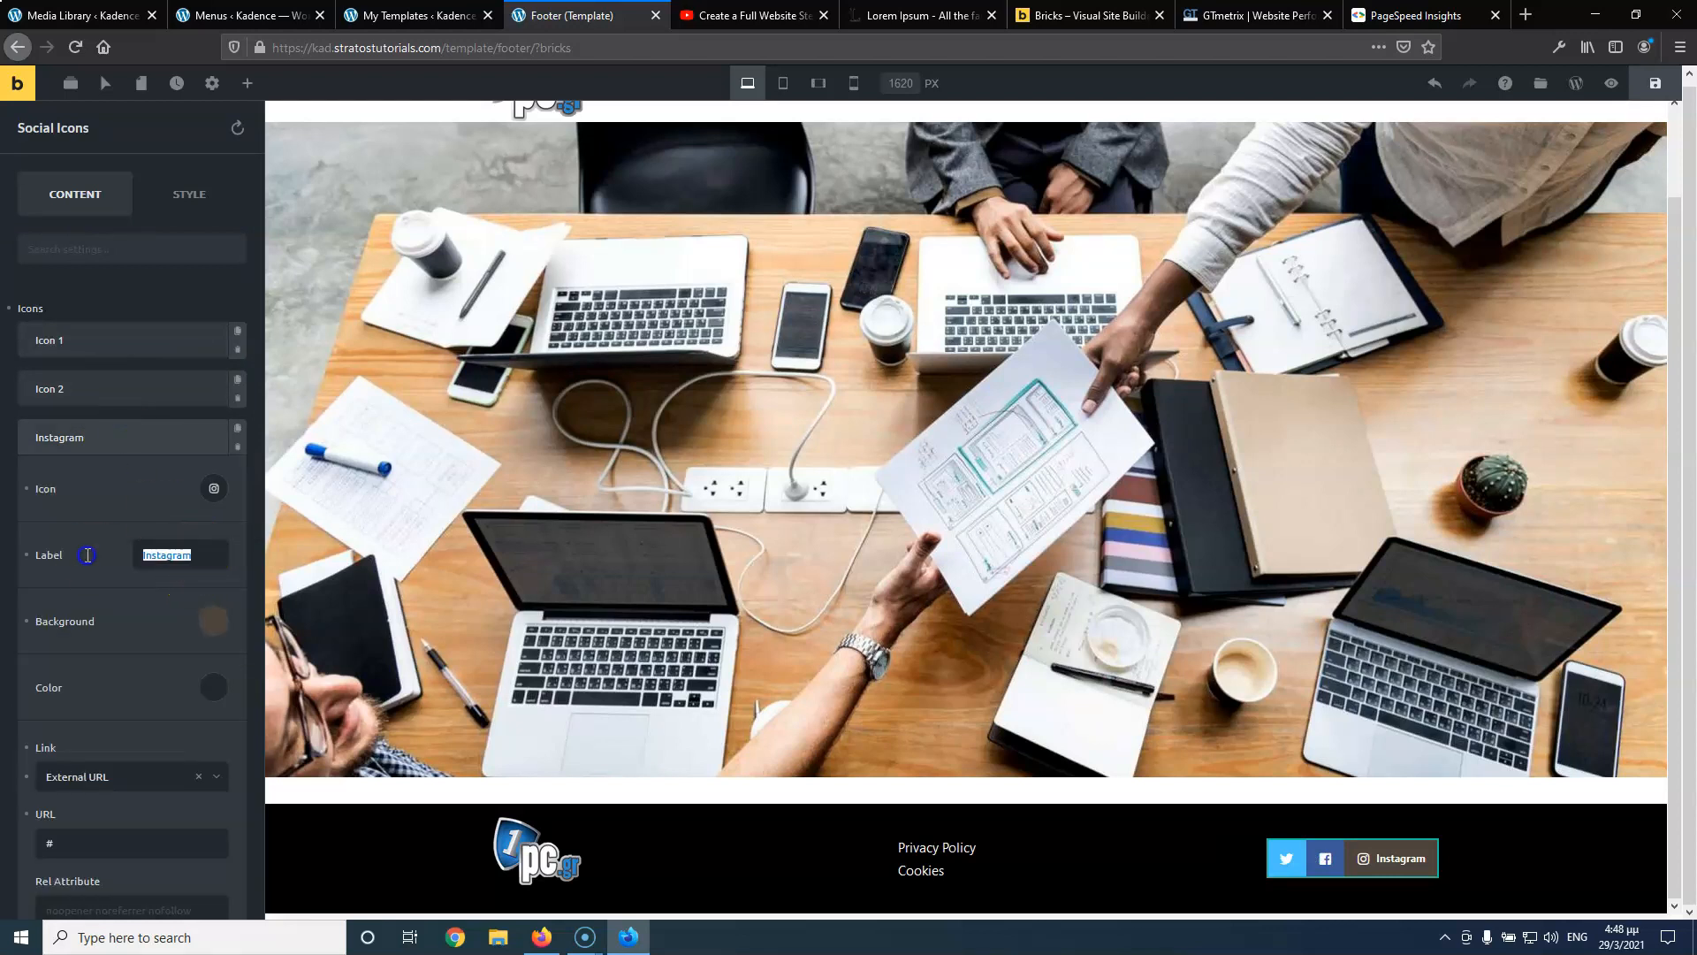
{"action": "key", "text": "BackSpace"}
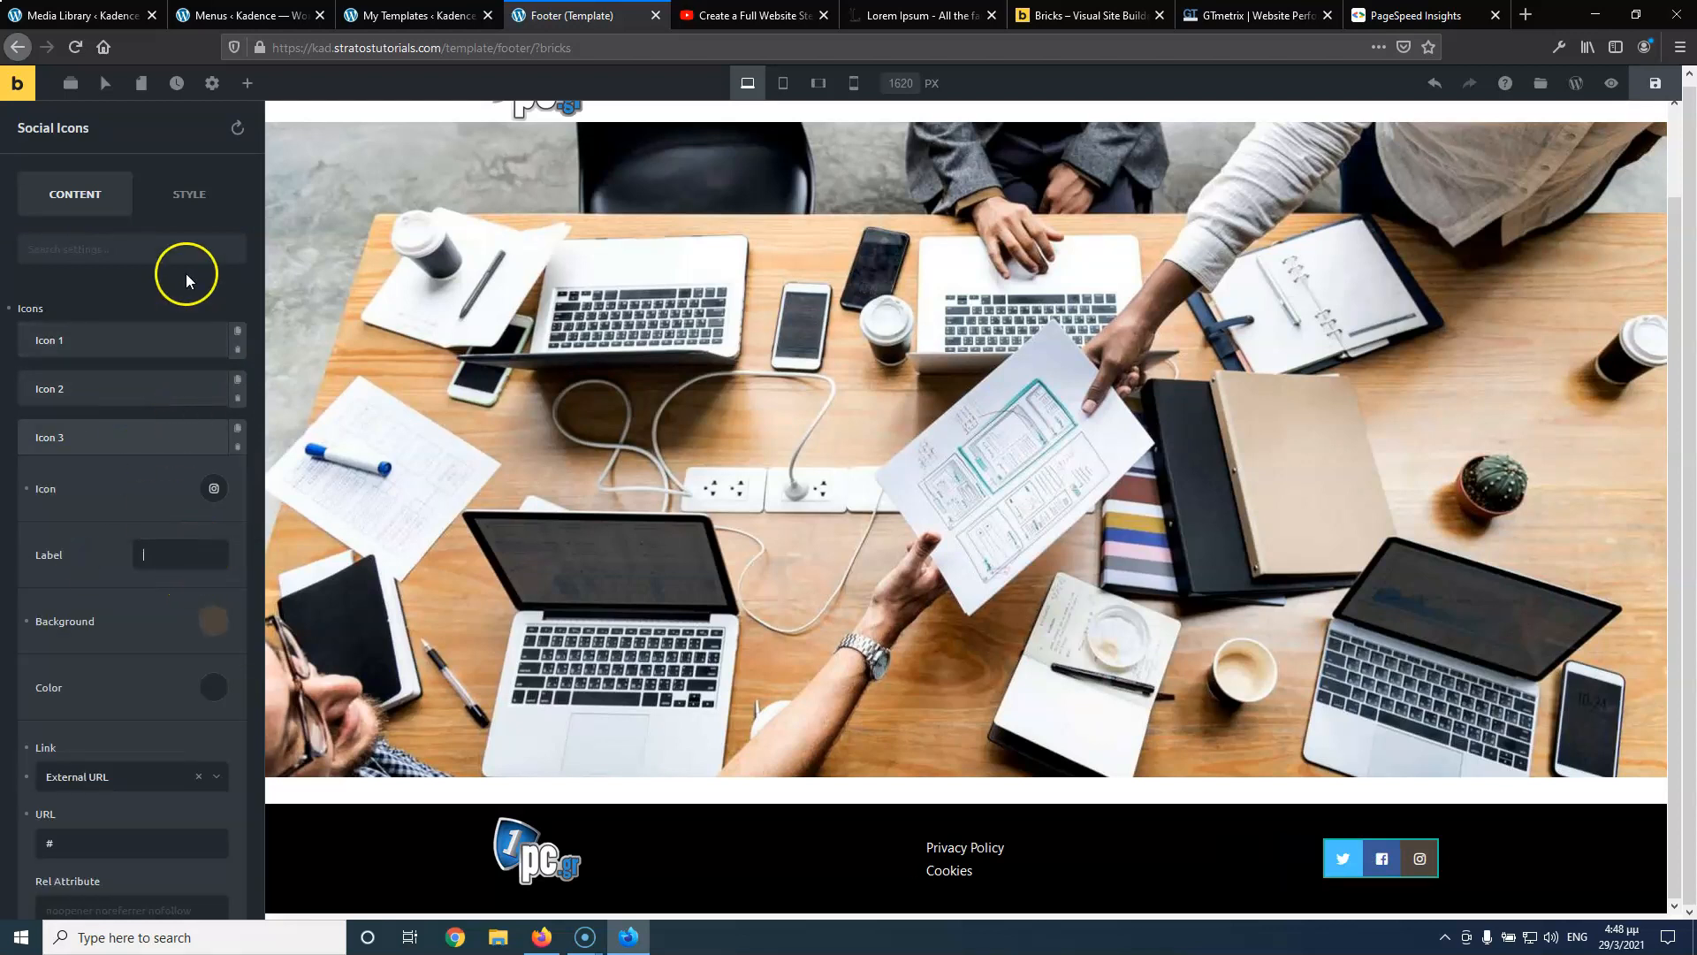
{"action": "left_click", "coordinate": [125, 436]}
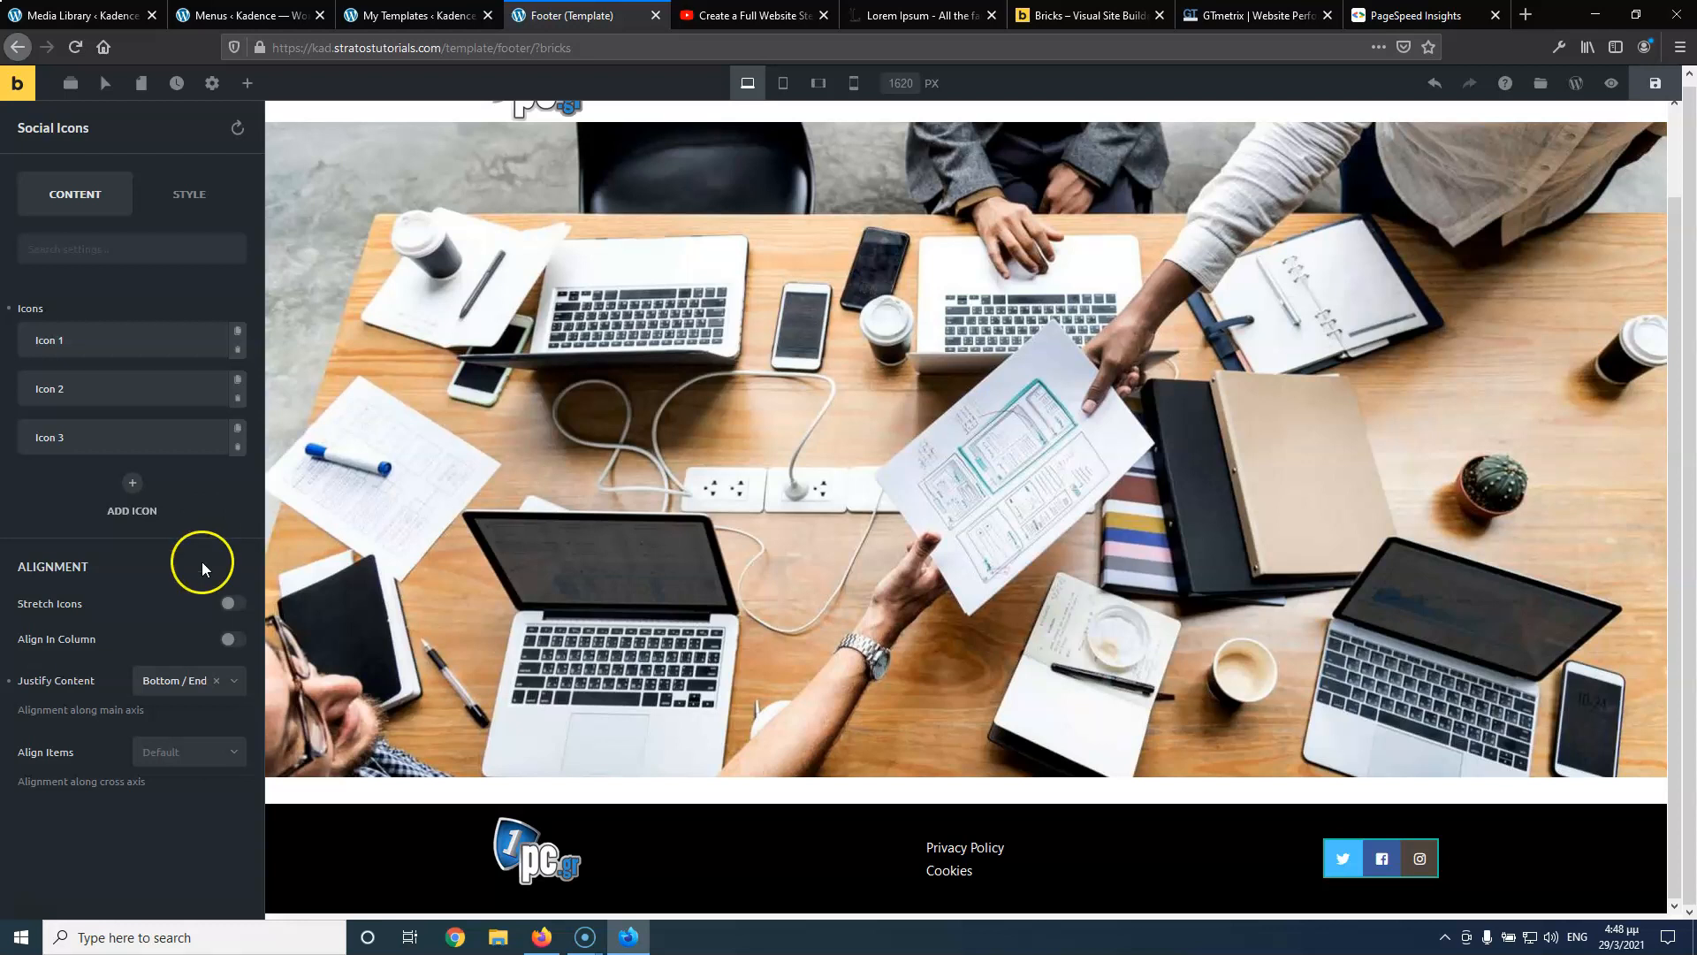
{"action": "left_click", "coordinate": [181, 202]}
Give the social icons a black (#000000) background
{"action": "left_click", "coordinate": [144, 400]}
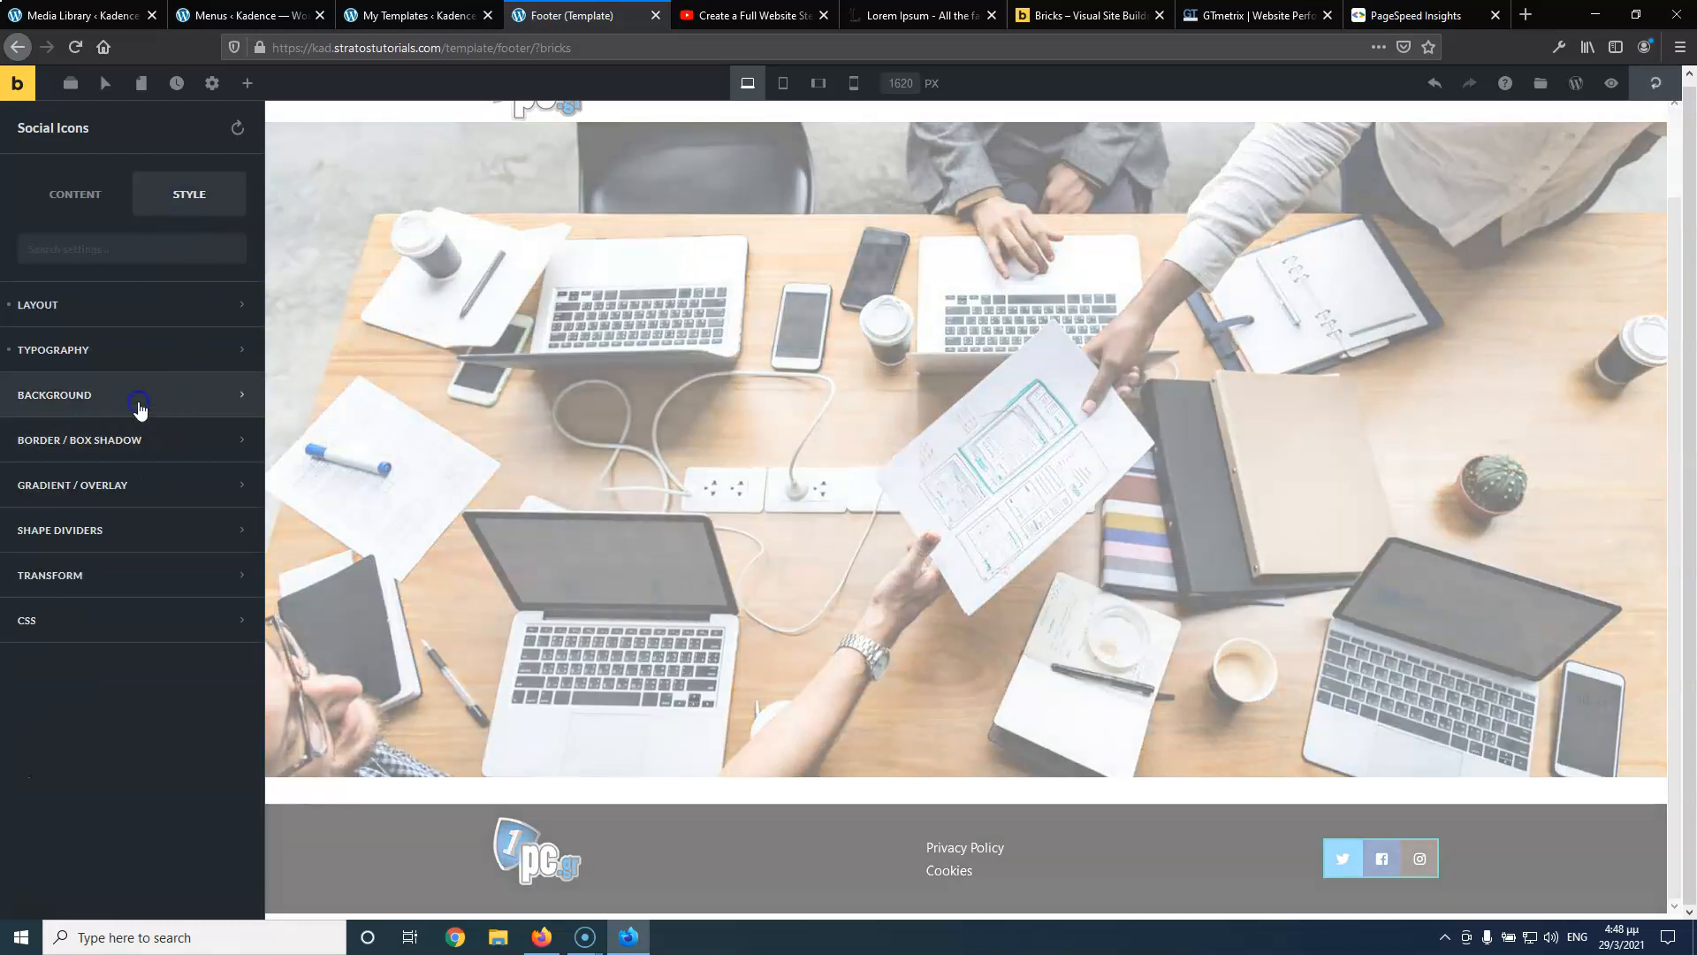
{"action": "left_click", "coordinate": [230, 450]}
{"action": "left_click", "coordinate": [146, 190]}
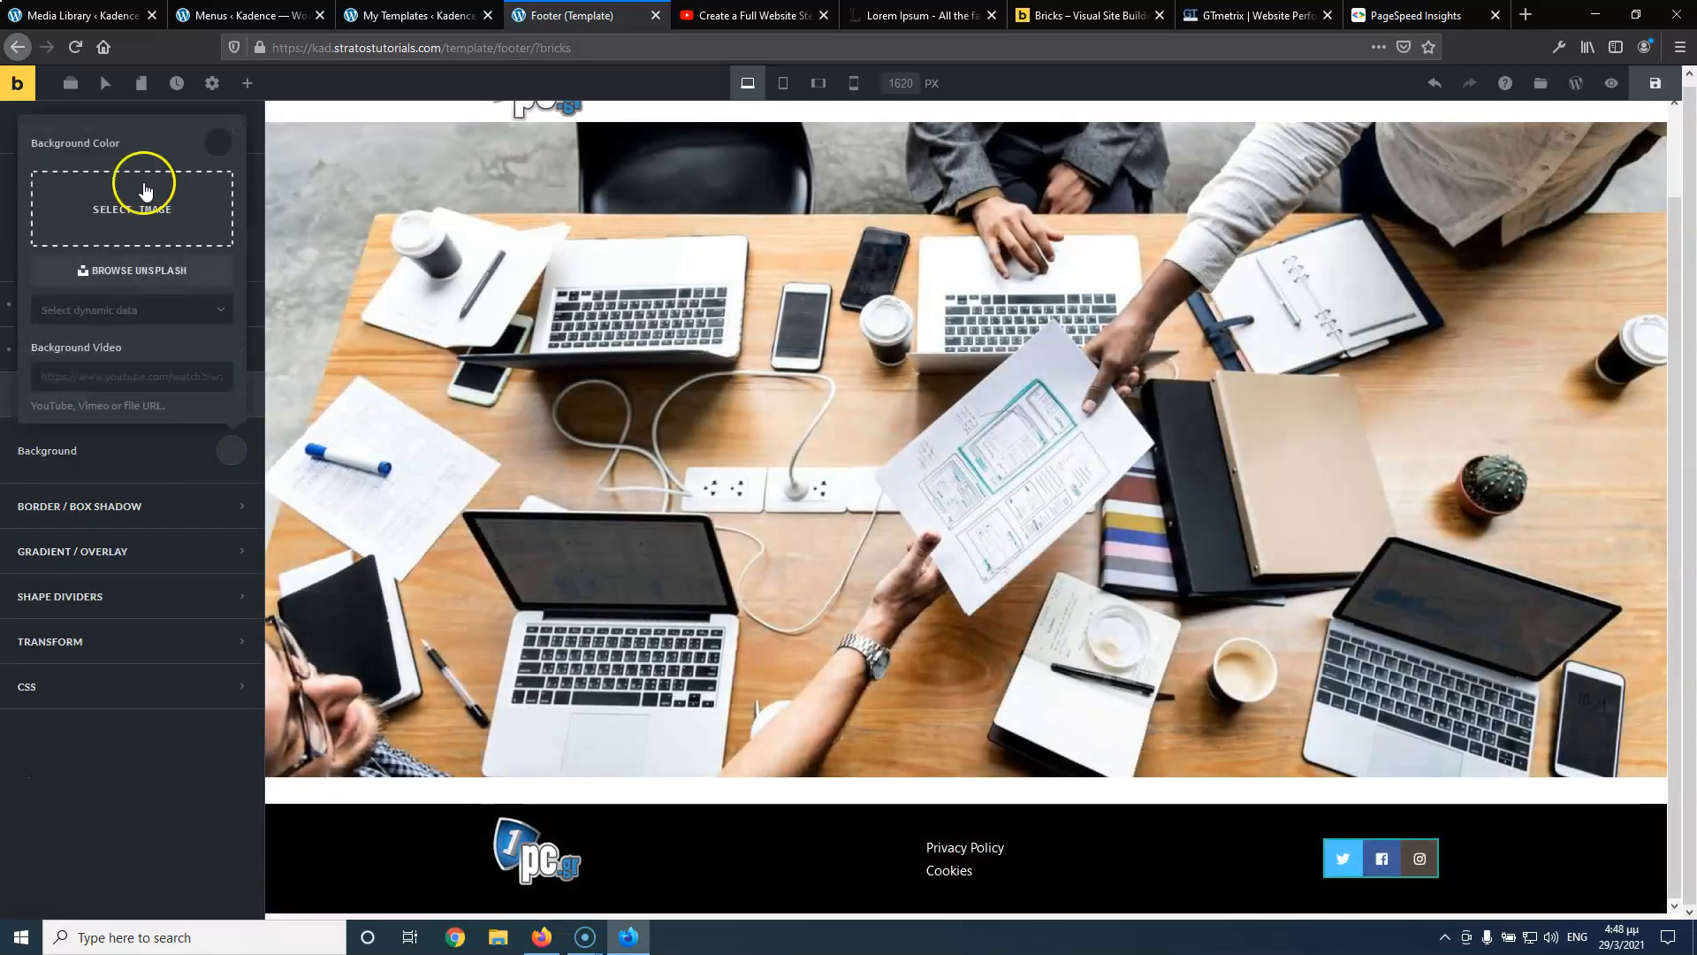
{"action": "left_click", "coordinate": [215, 153]}
{"action": "left_click", "coordinate": [93, 521]}
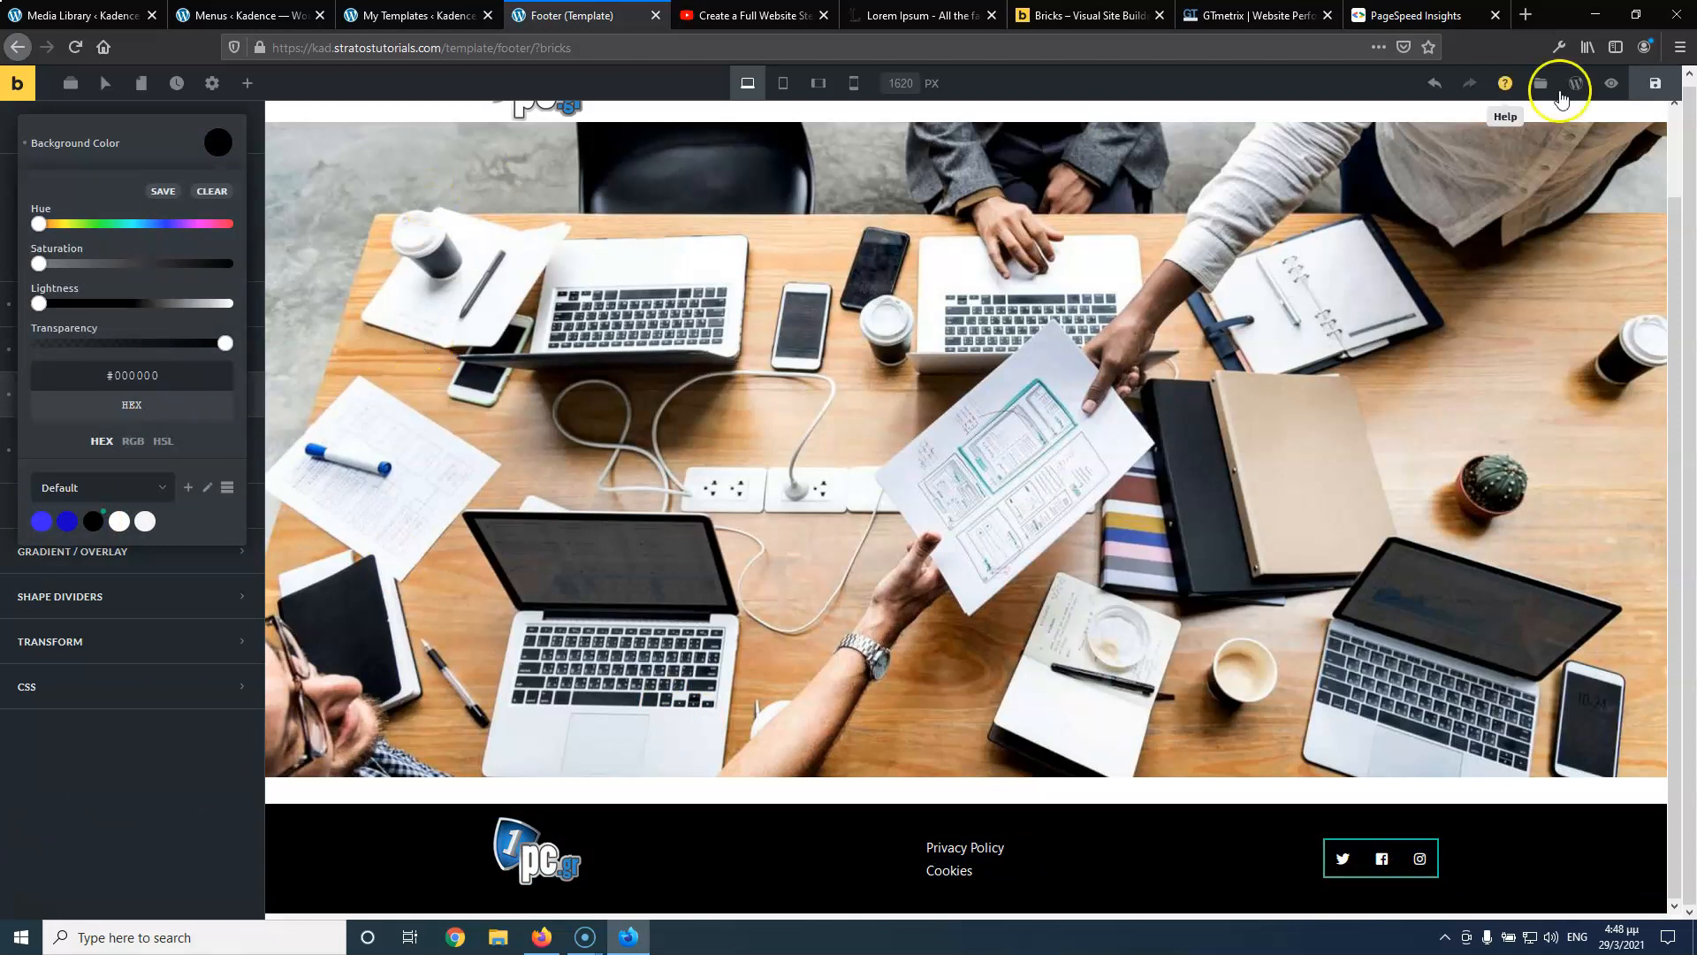
Save the footer template and preview it at Tablet Portrait and Mobile Landscape, then Desktop
{"action": "left_click", "coordinate": [1655, 83]}
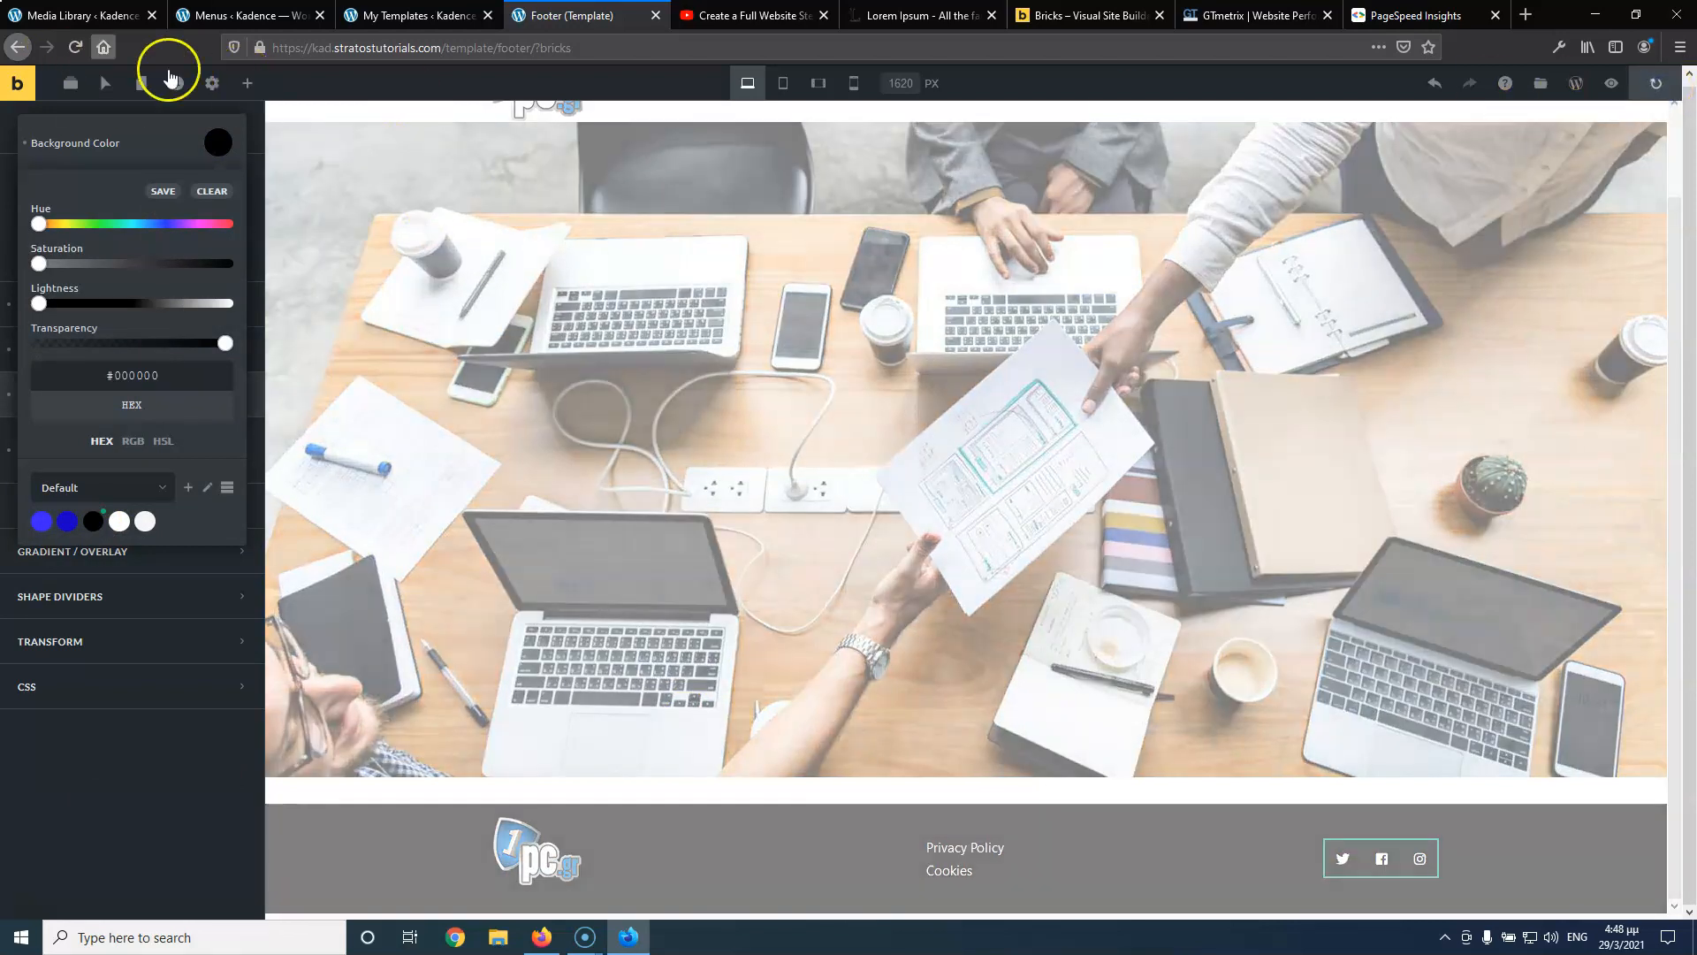
{"action": "left_click", "coordinate": [782, 83]}
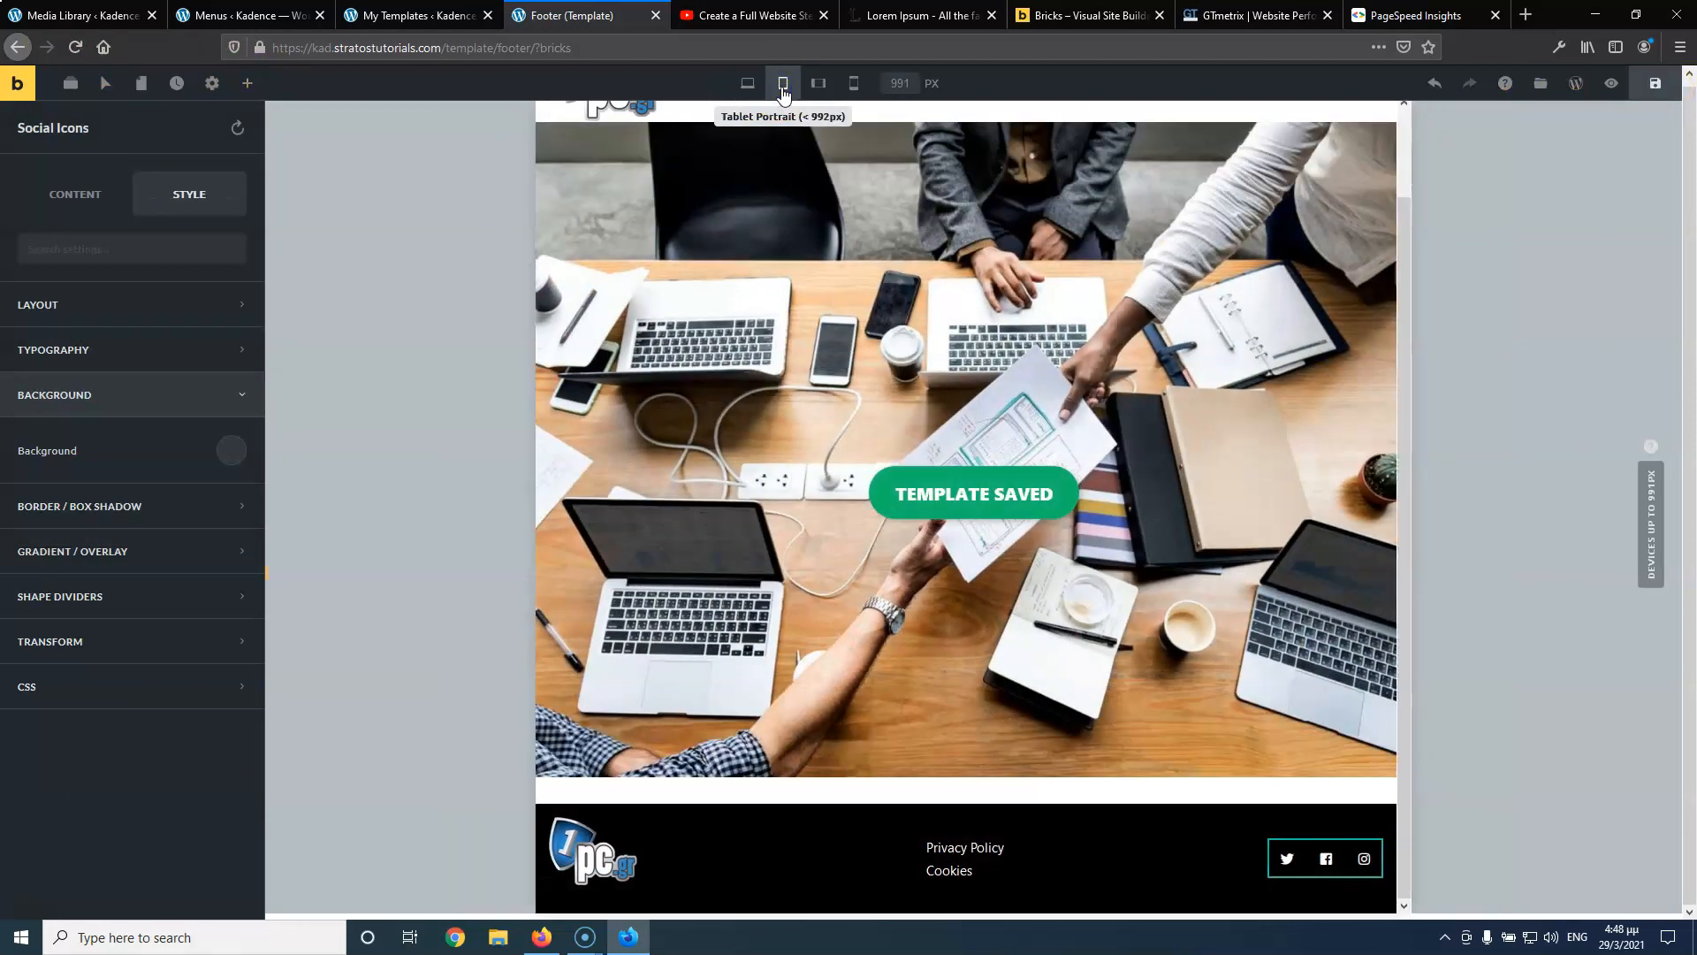
{"action": "left_click", "coordinate": [818, 85]}
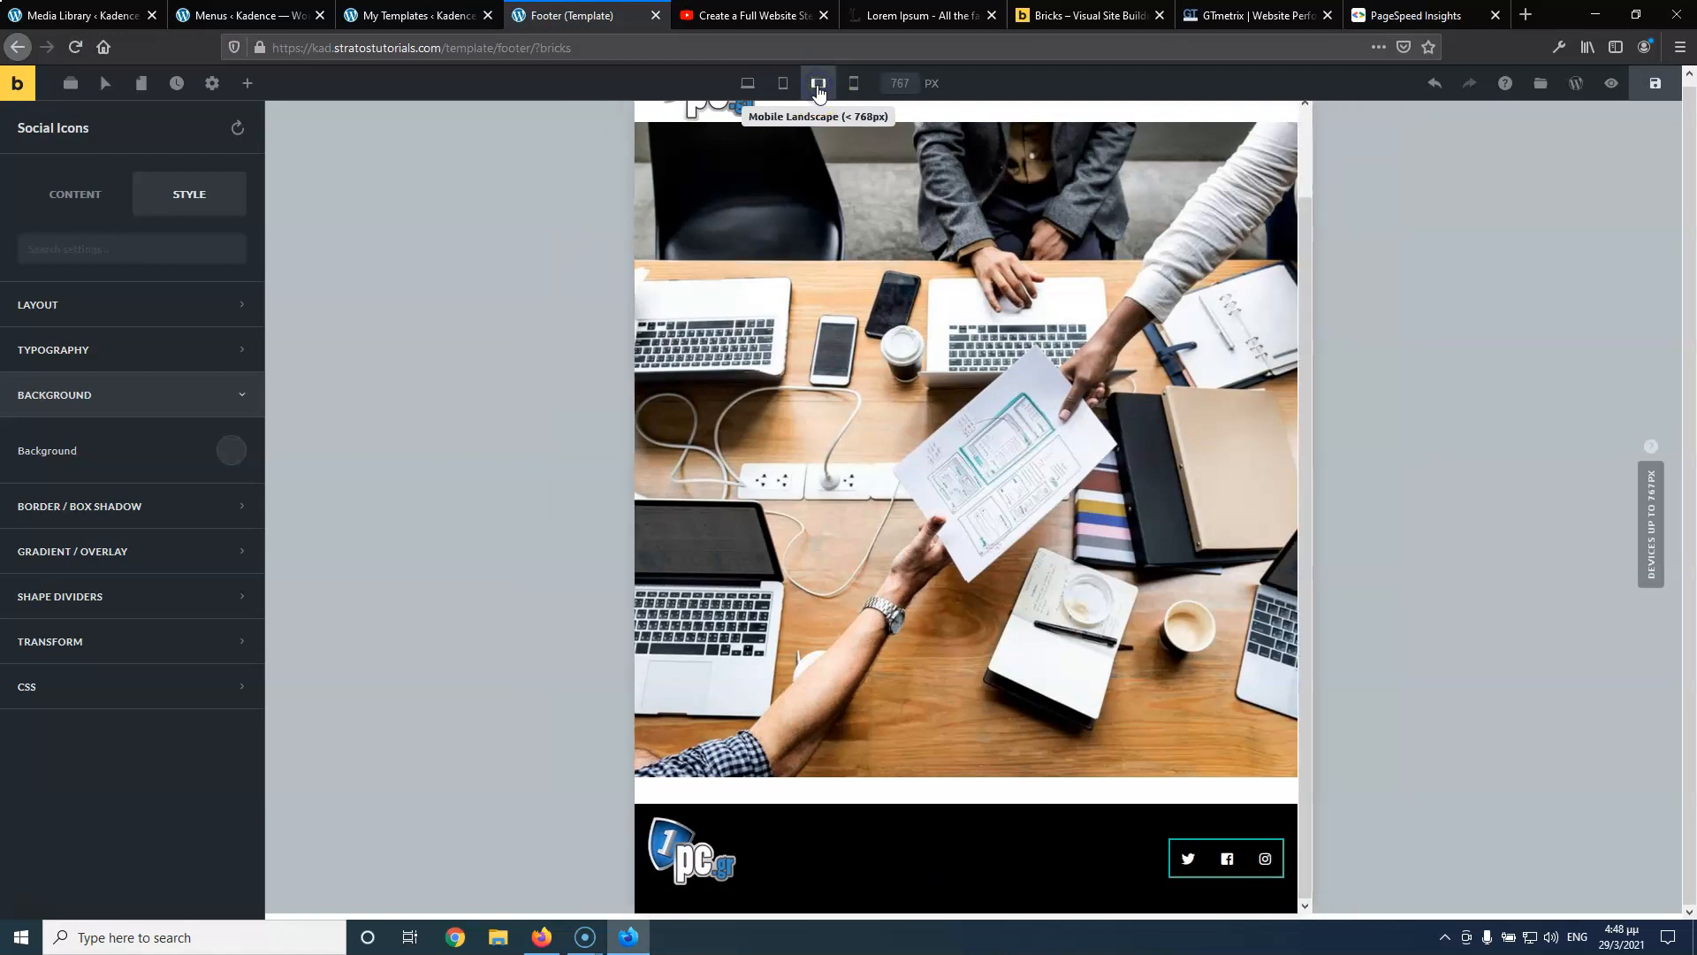
{"action": "left_click", "coordinate": [748, 85]}
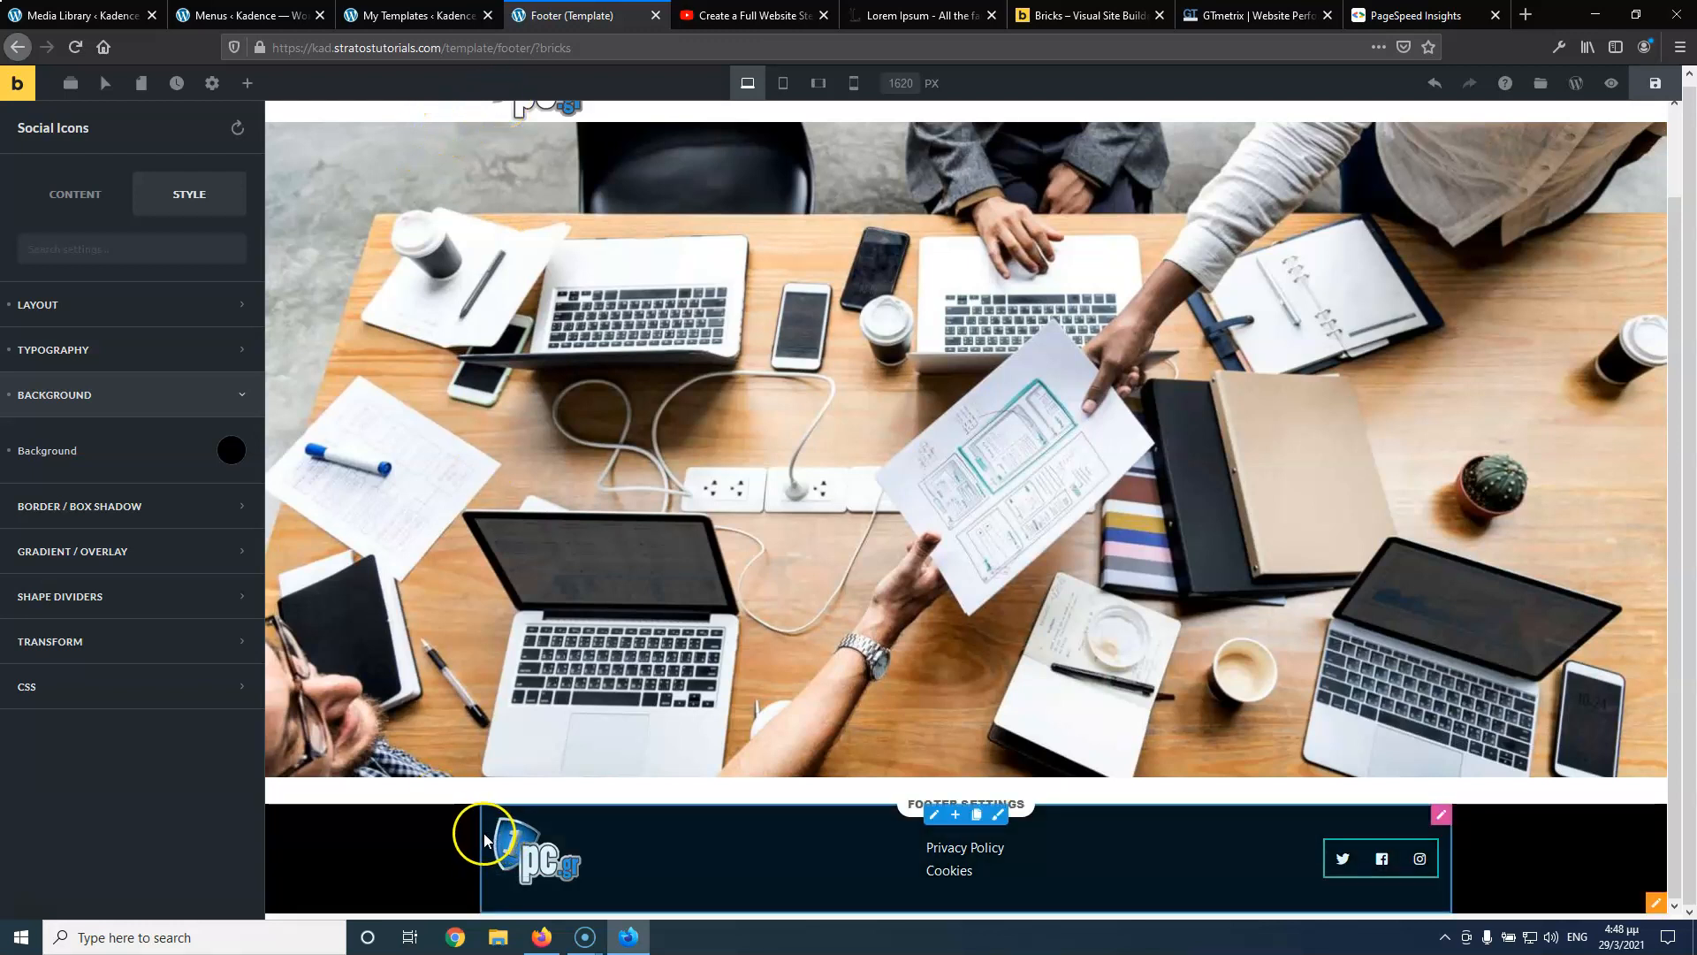
{"action": "left_click", "coordinate": [940, 824]}
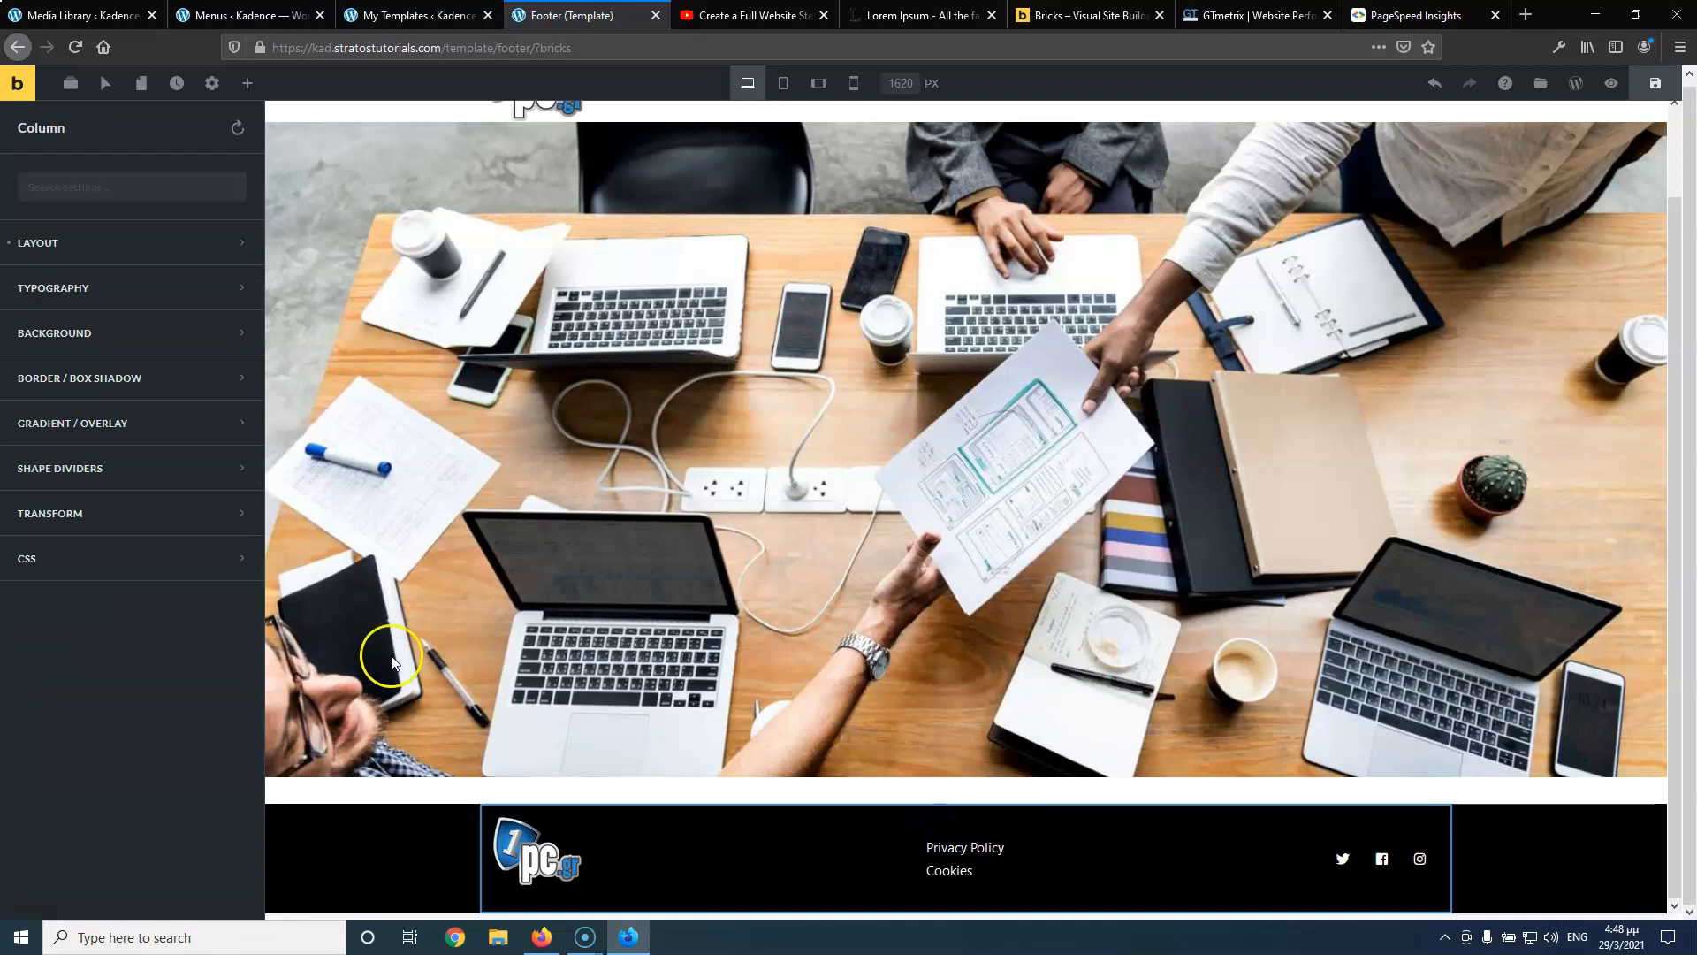
At the Tablet Portrait breakpoint, set the footer column's right and left padding to 20 px, then check Mobile Landscape
{"action": "left_click", "coordinate": [153, 255]}
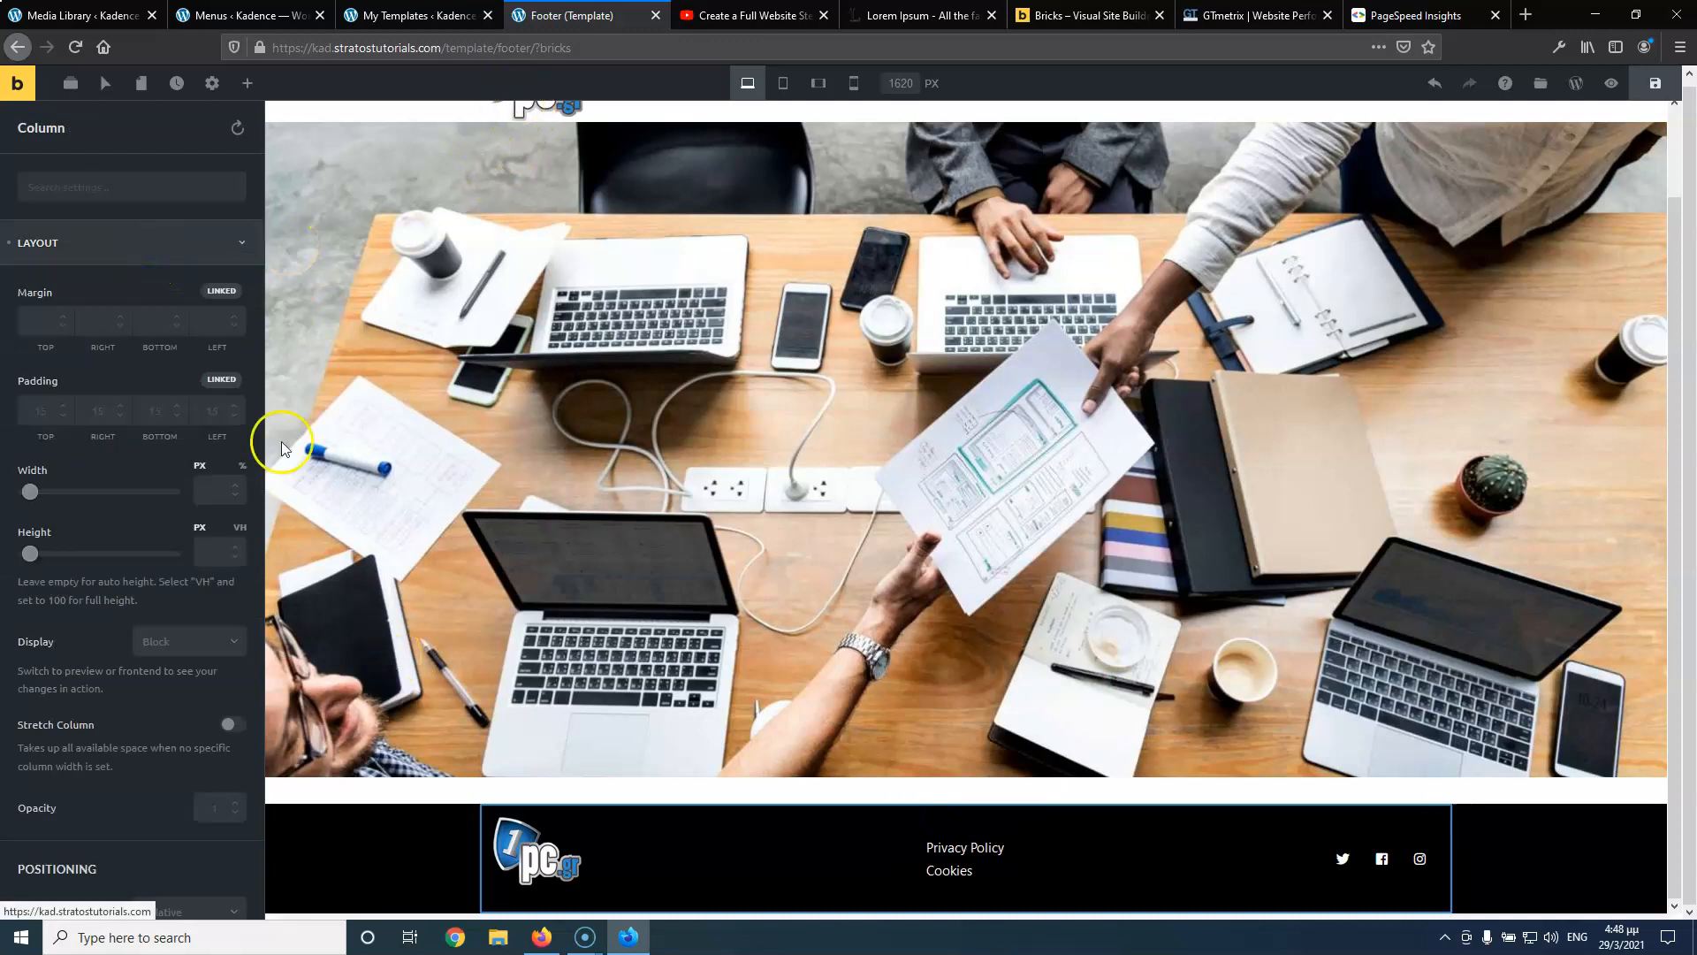
{"action": "type", "text": "0"}
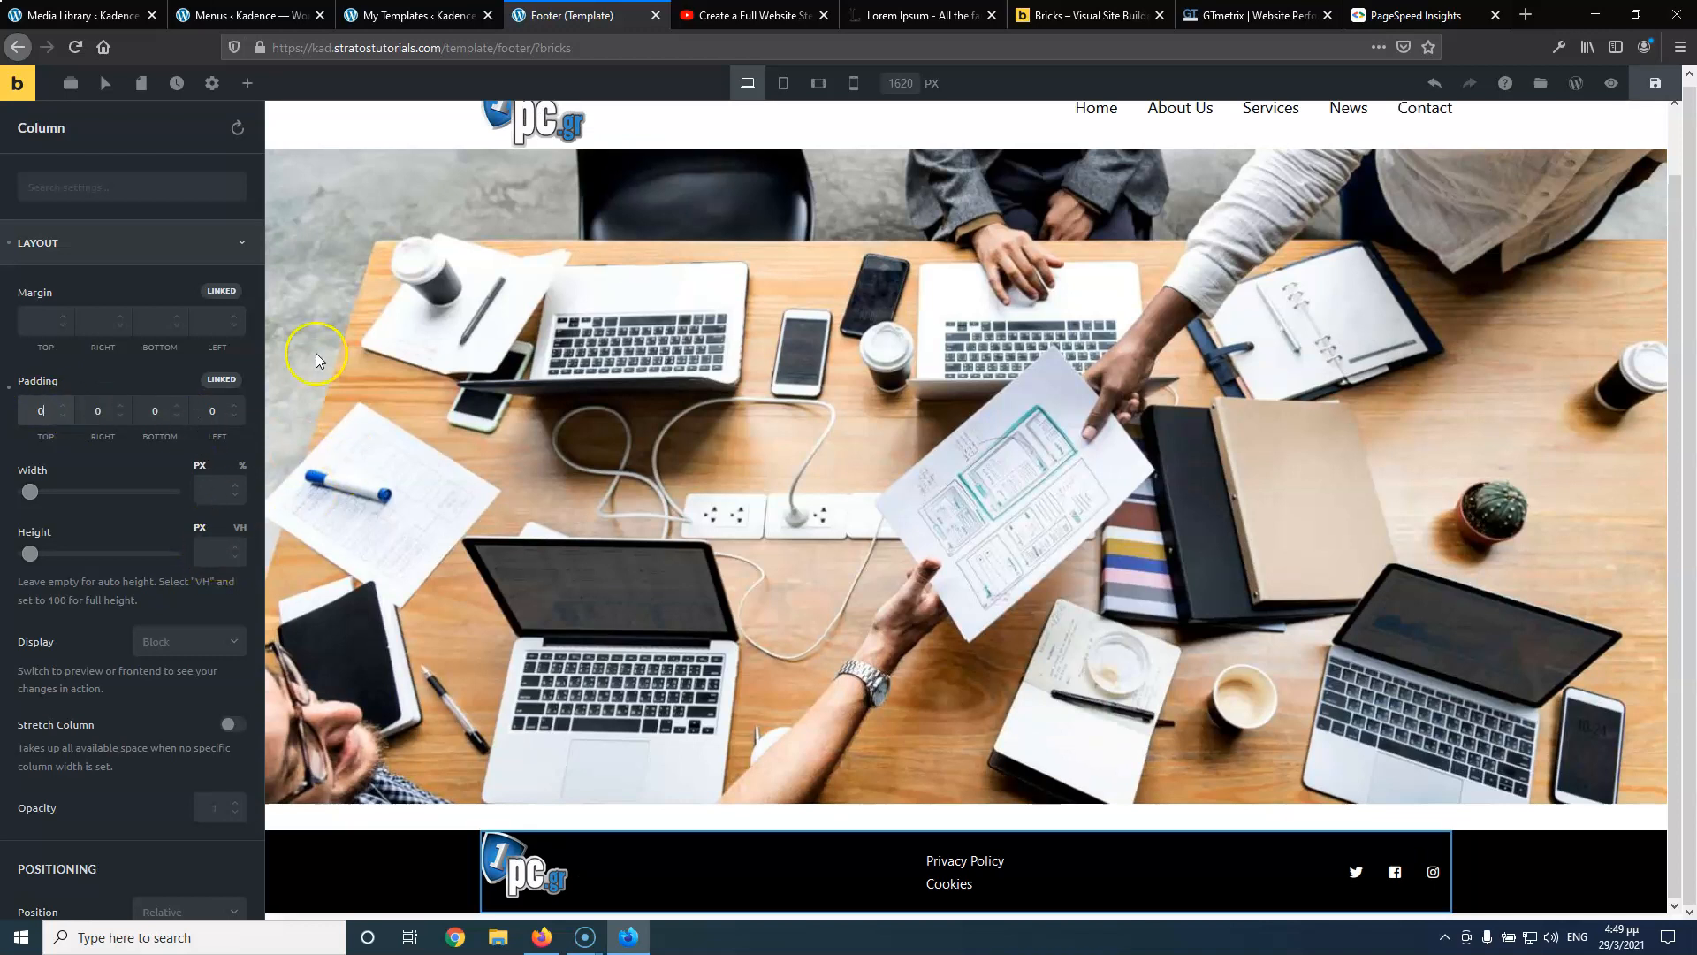
{"action": "left_click", "coordinate": [778, 87]}
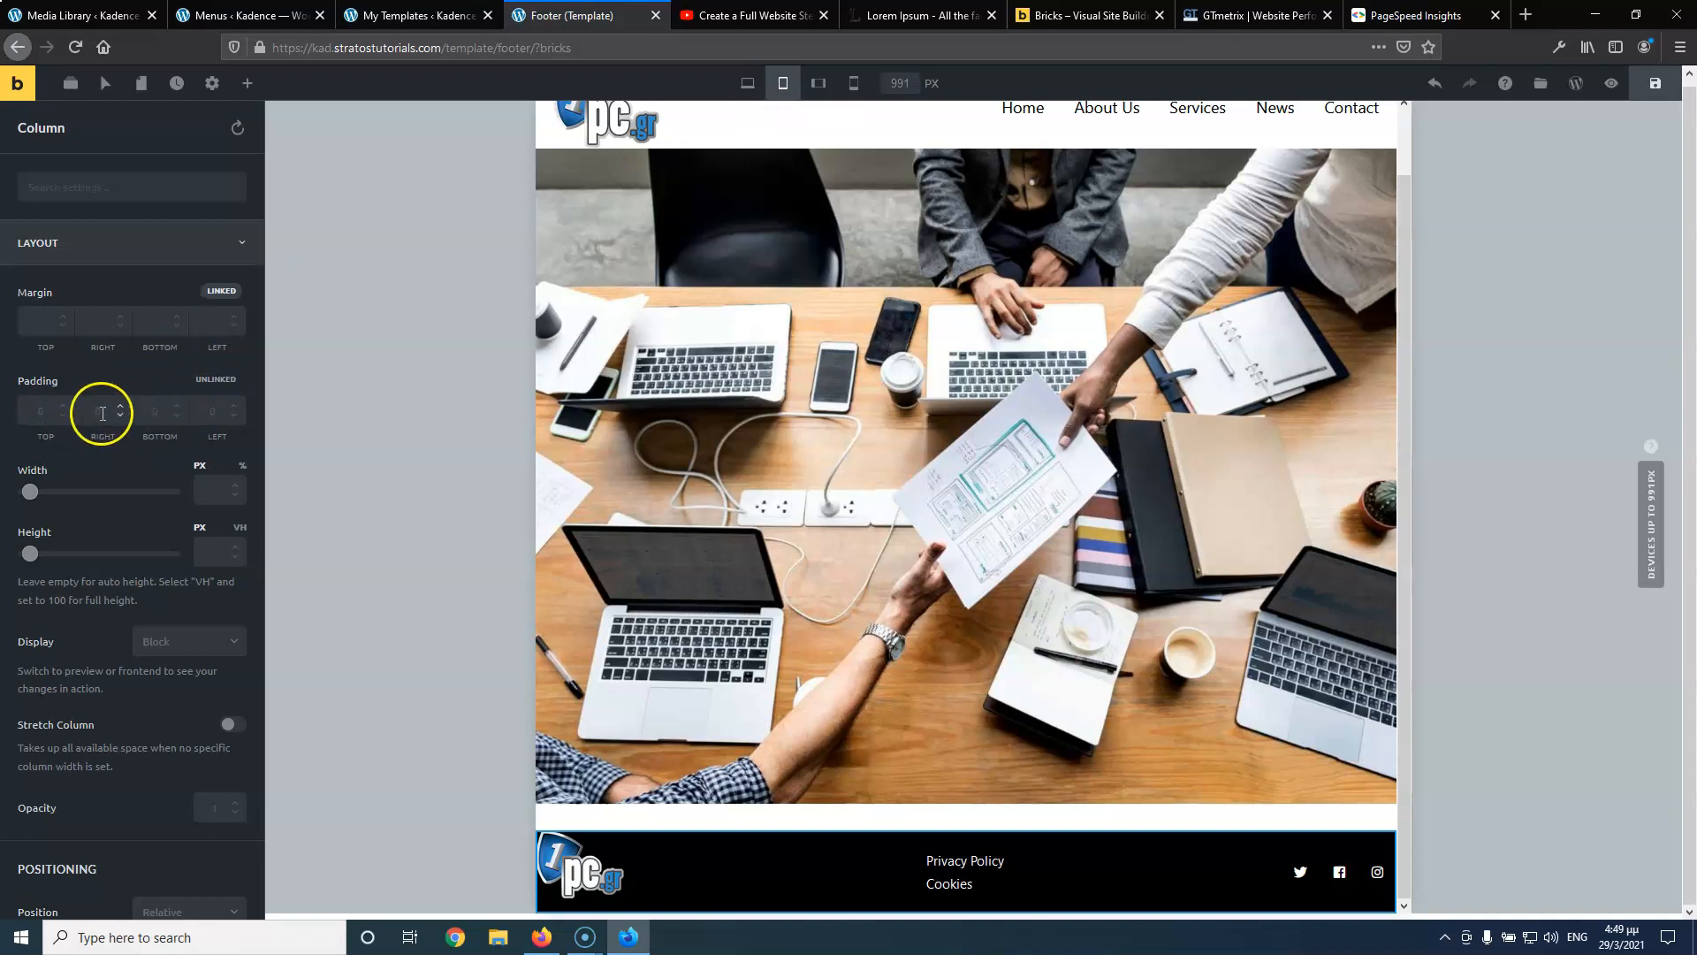
{"action": "left_click", "coordinate": [108, 411]}
{"action": "type", "text": "20"}
{"action": "left_click", "coordinate": [211, 410]}
{"action": "type", "text": "20"}
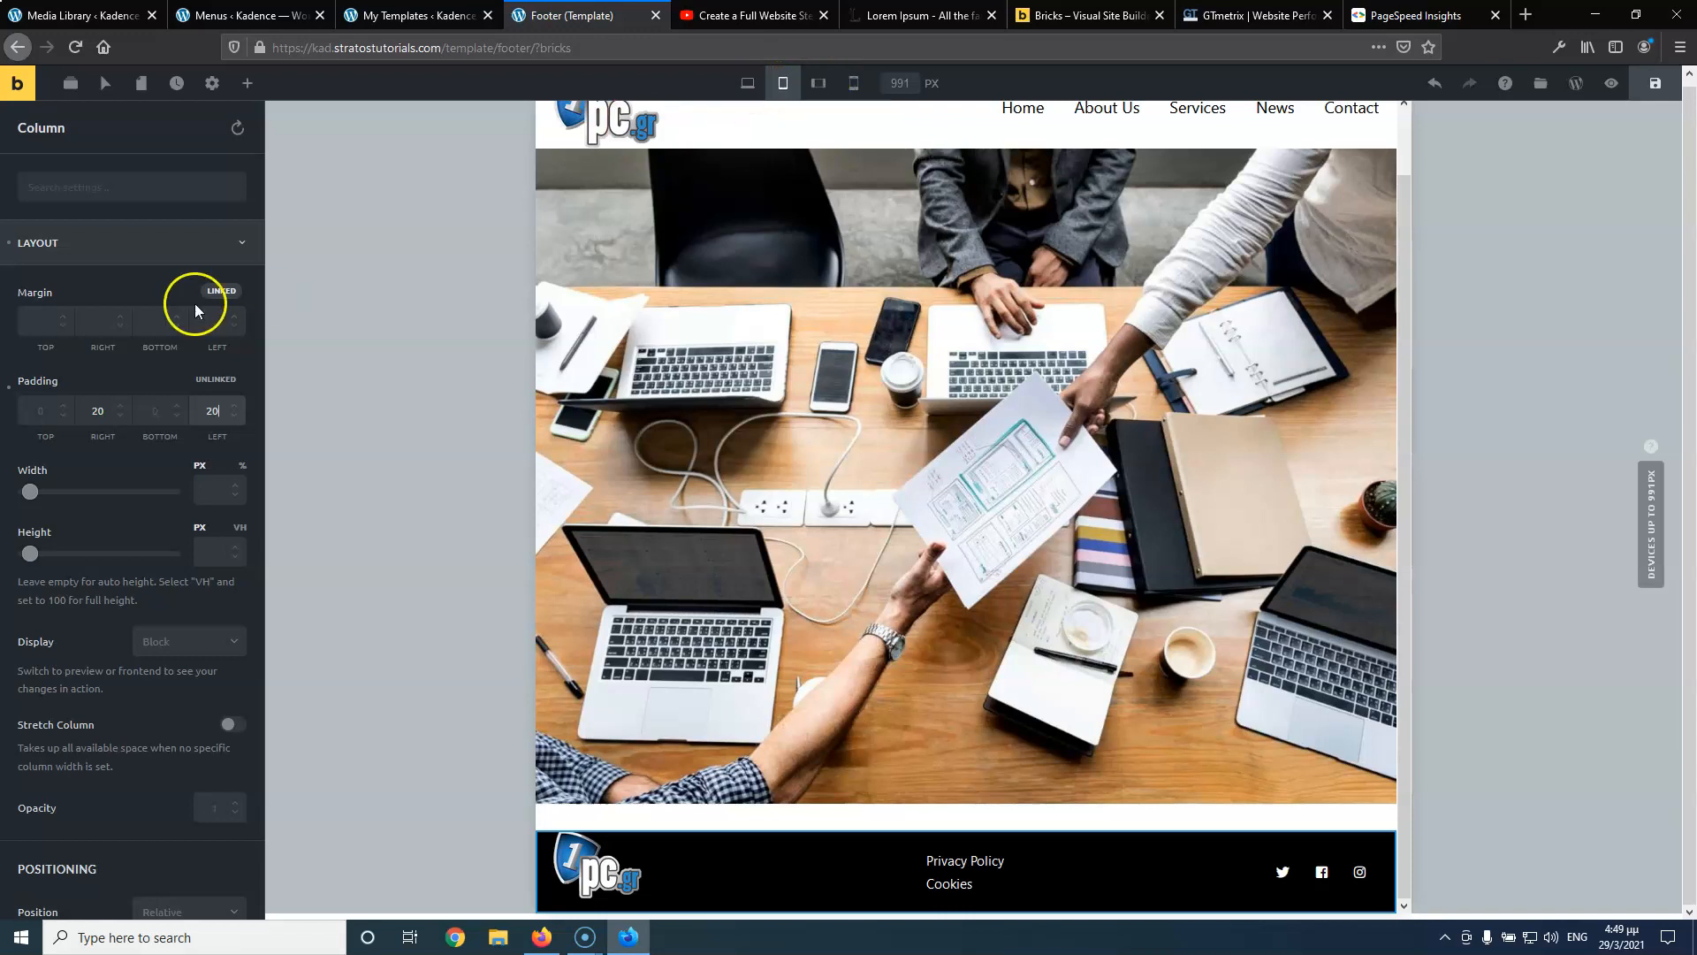
{"action": "left_click", "coordinate": [814, 90]}
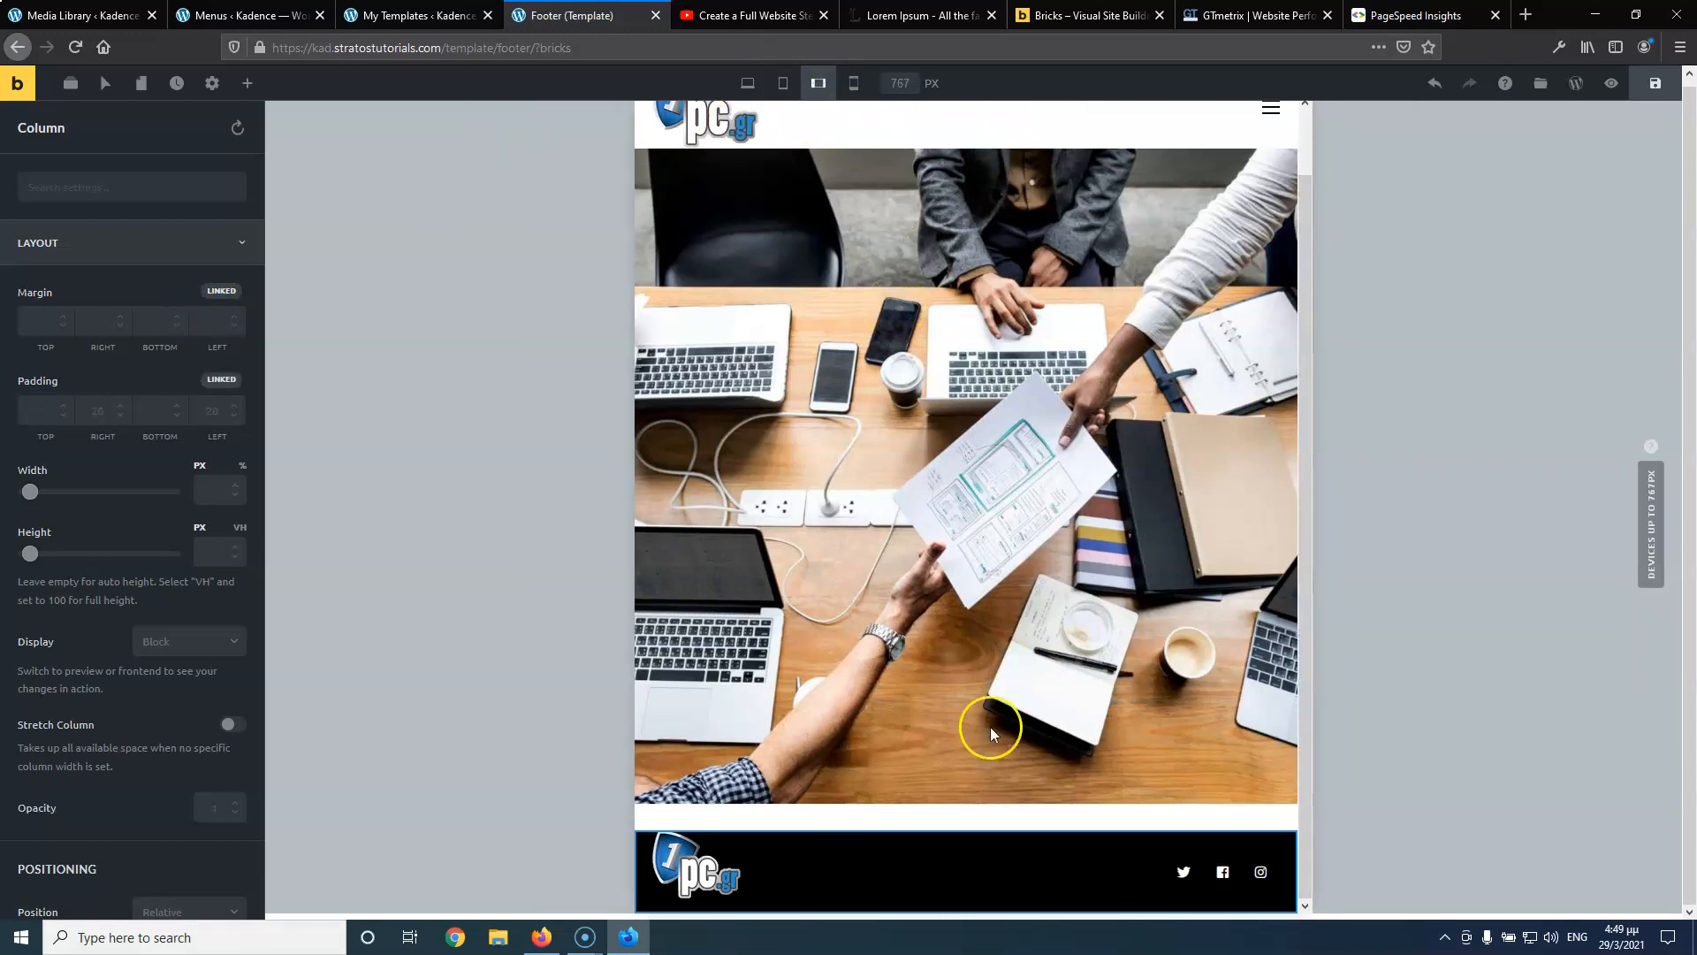
{"action": "mouse_move", "coordinate": [940, 884]}
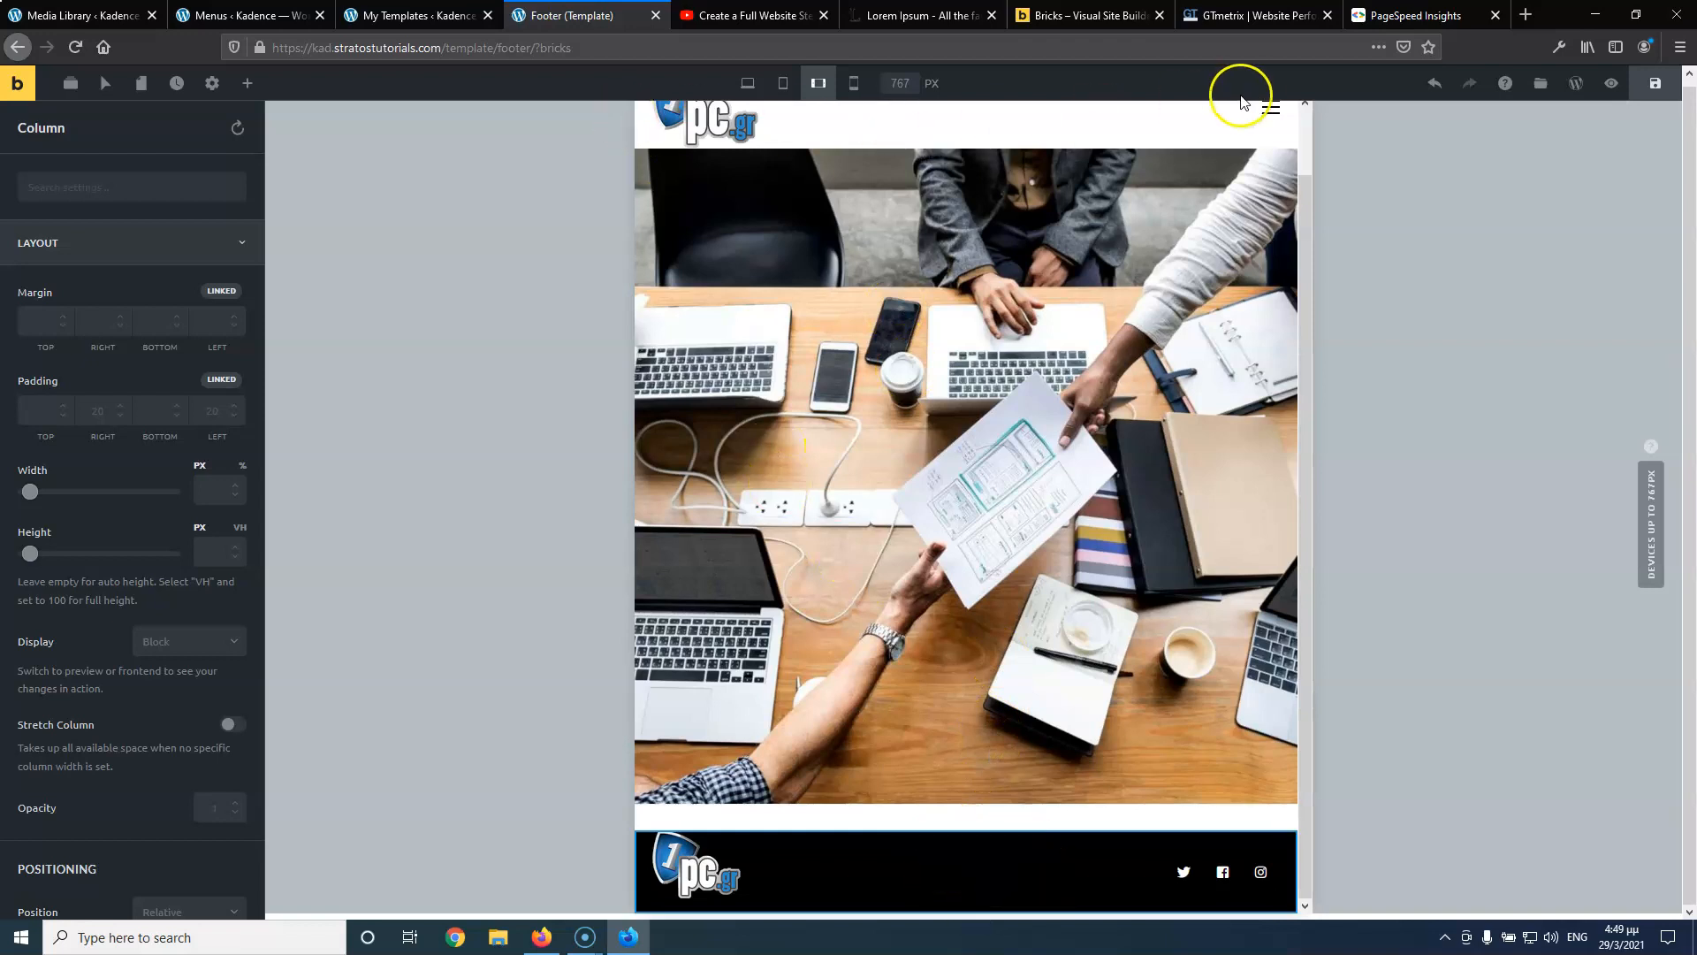
{"action": "left_click", "coordinate": [748, 86]}
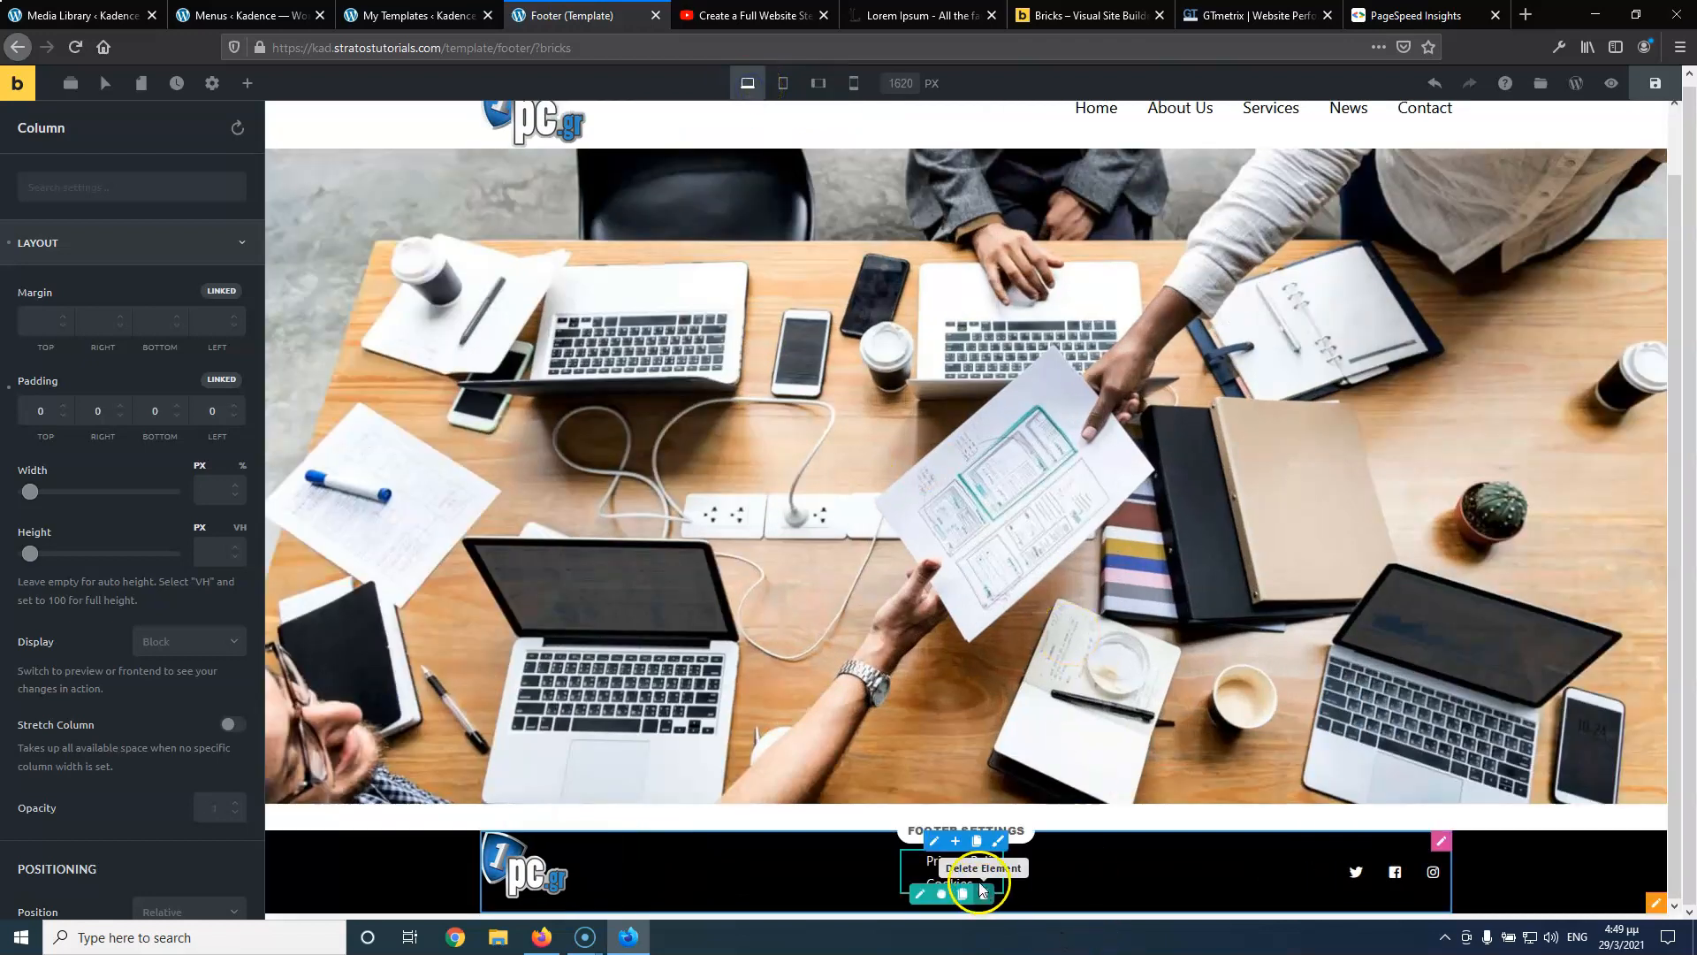
Set the footer Nav Menu's Show Mobile Menu Toggle to Never
{"action": "left_click", "coordinate": [921, 895]}
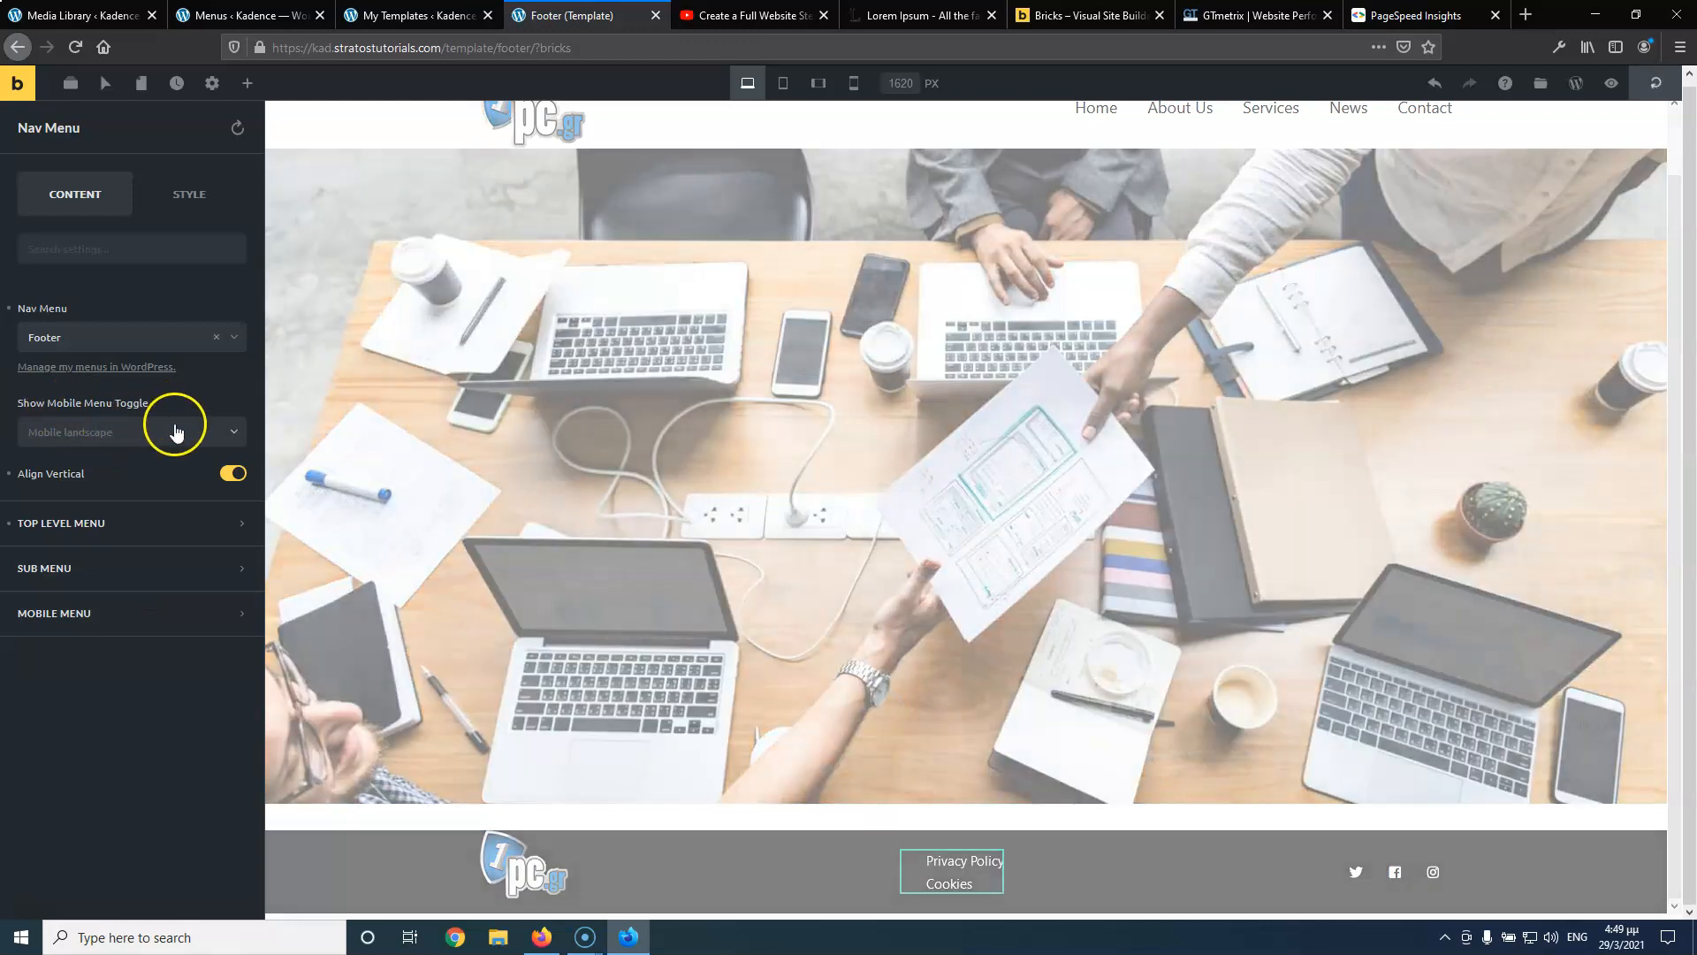
{"action": "left_click", "coordinate": [168, 431]}
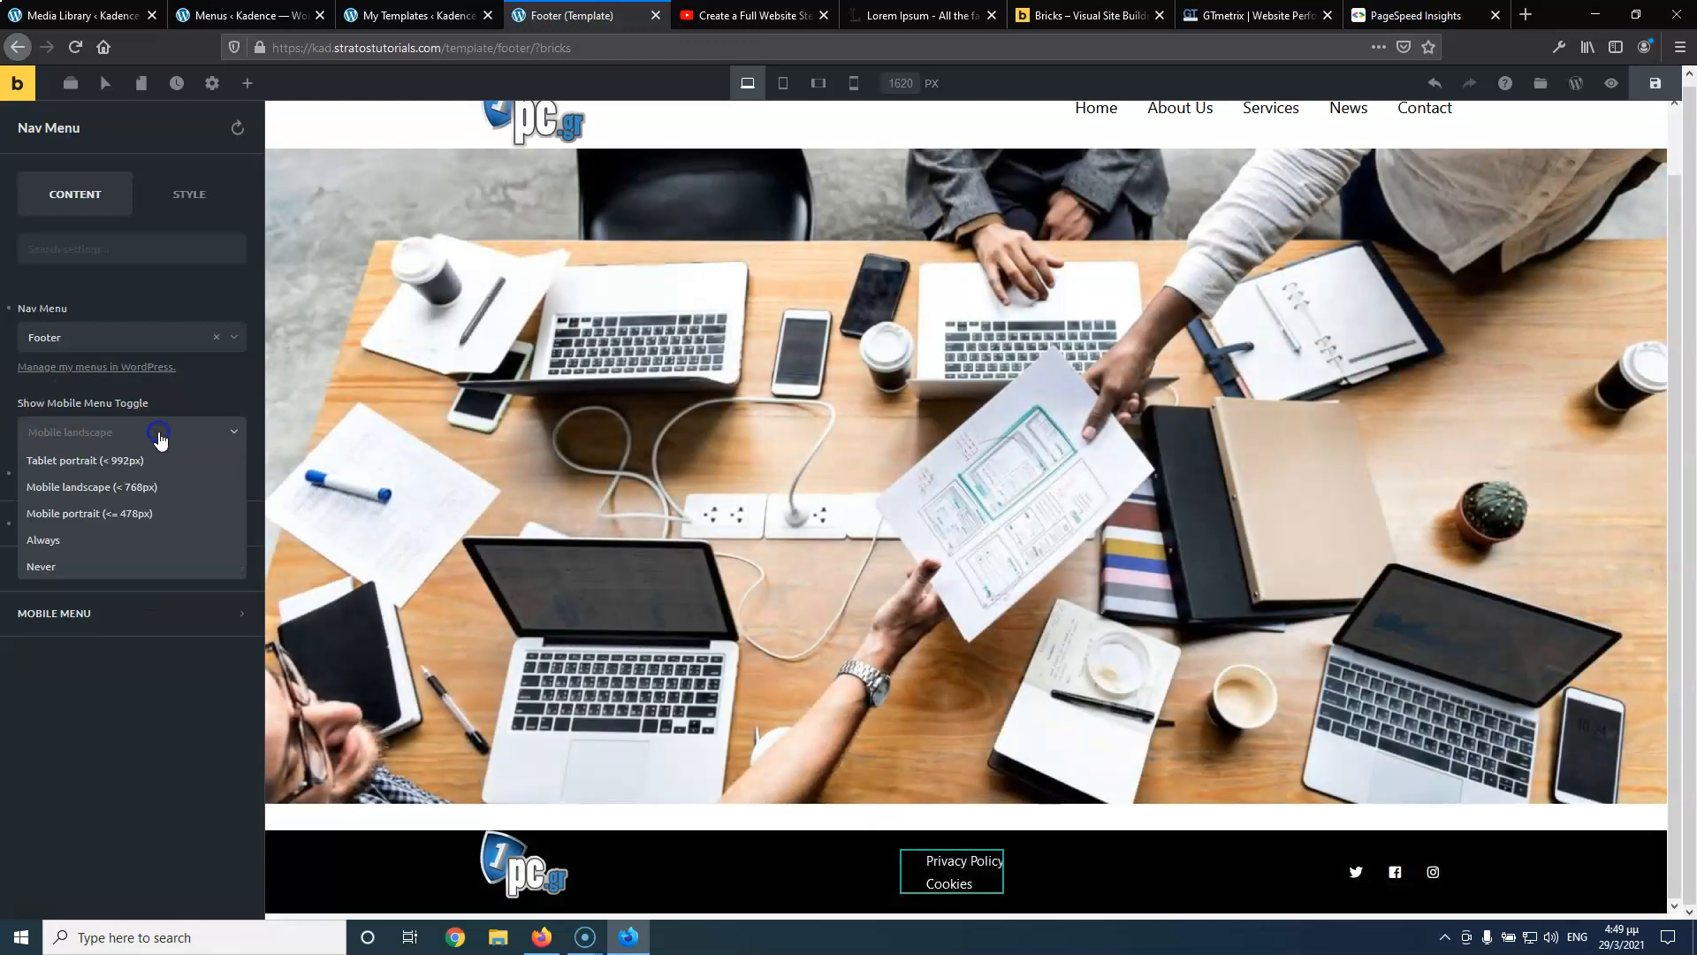
{"action": "left_click", "coordinate": [103, 564]}
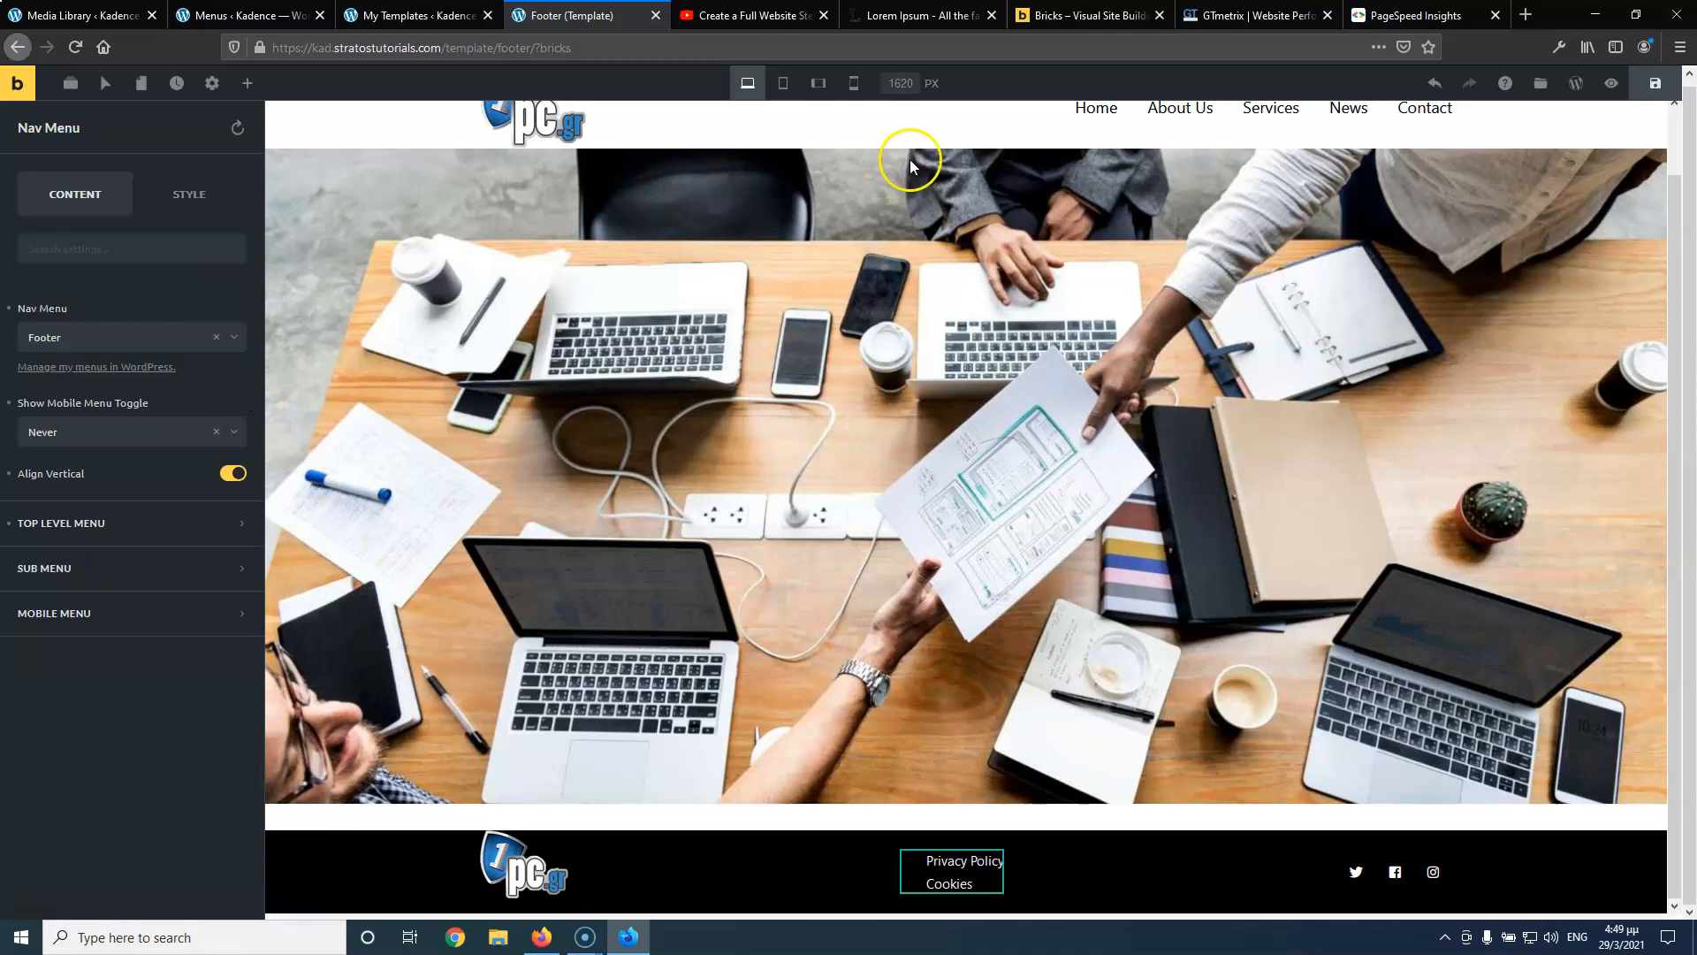
Check the footer at mobile landscape and portrait, return to Desktop, and save the template
{"action": "left_click", "coordinate": [818, 83]}
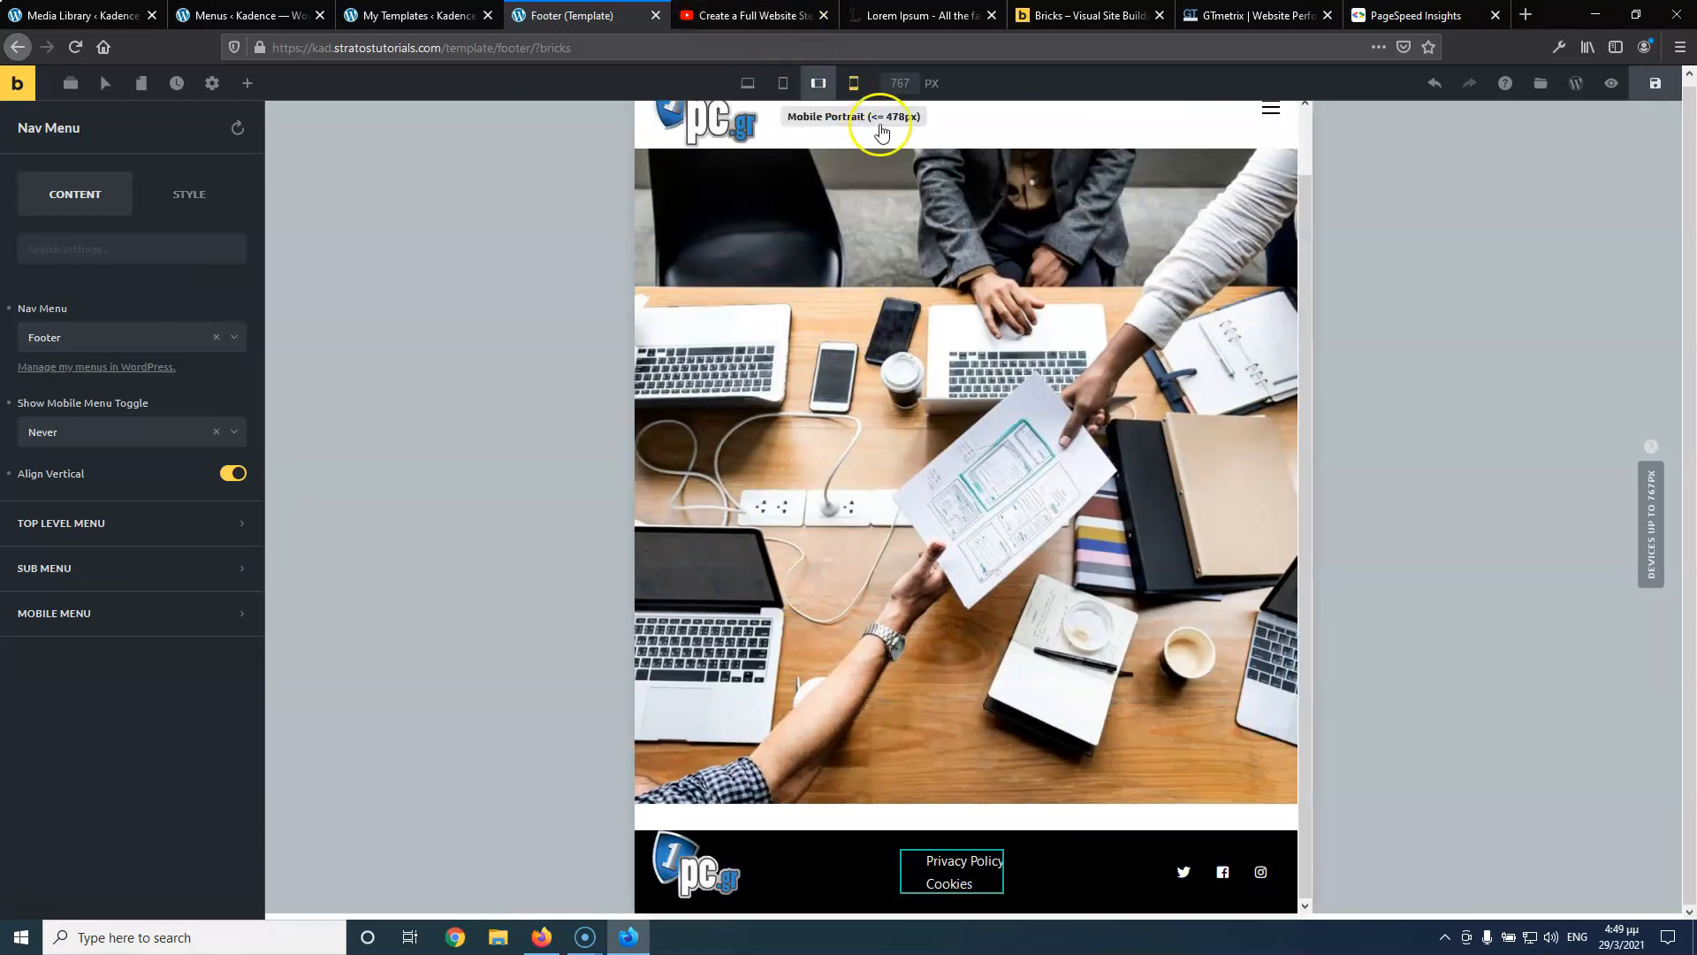
{"action": "left_click", "coordinate": [853, 84]}
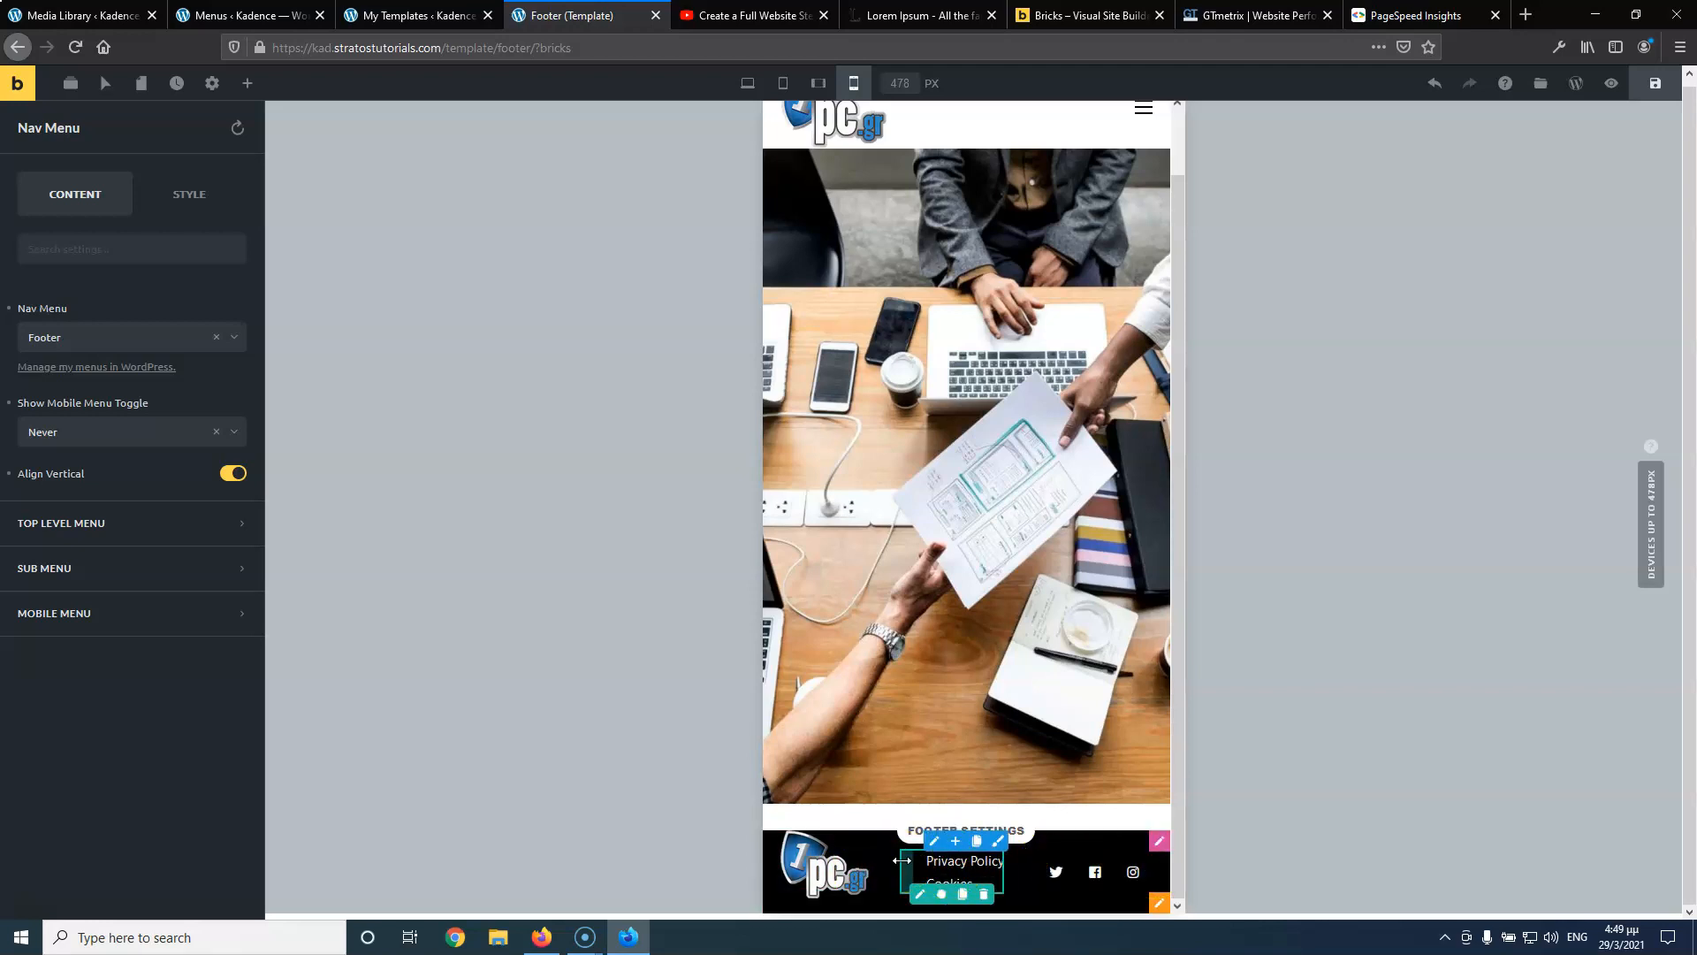
{"action": "left_click", "coordinate": [1017, 880]}
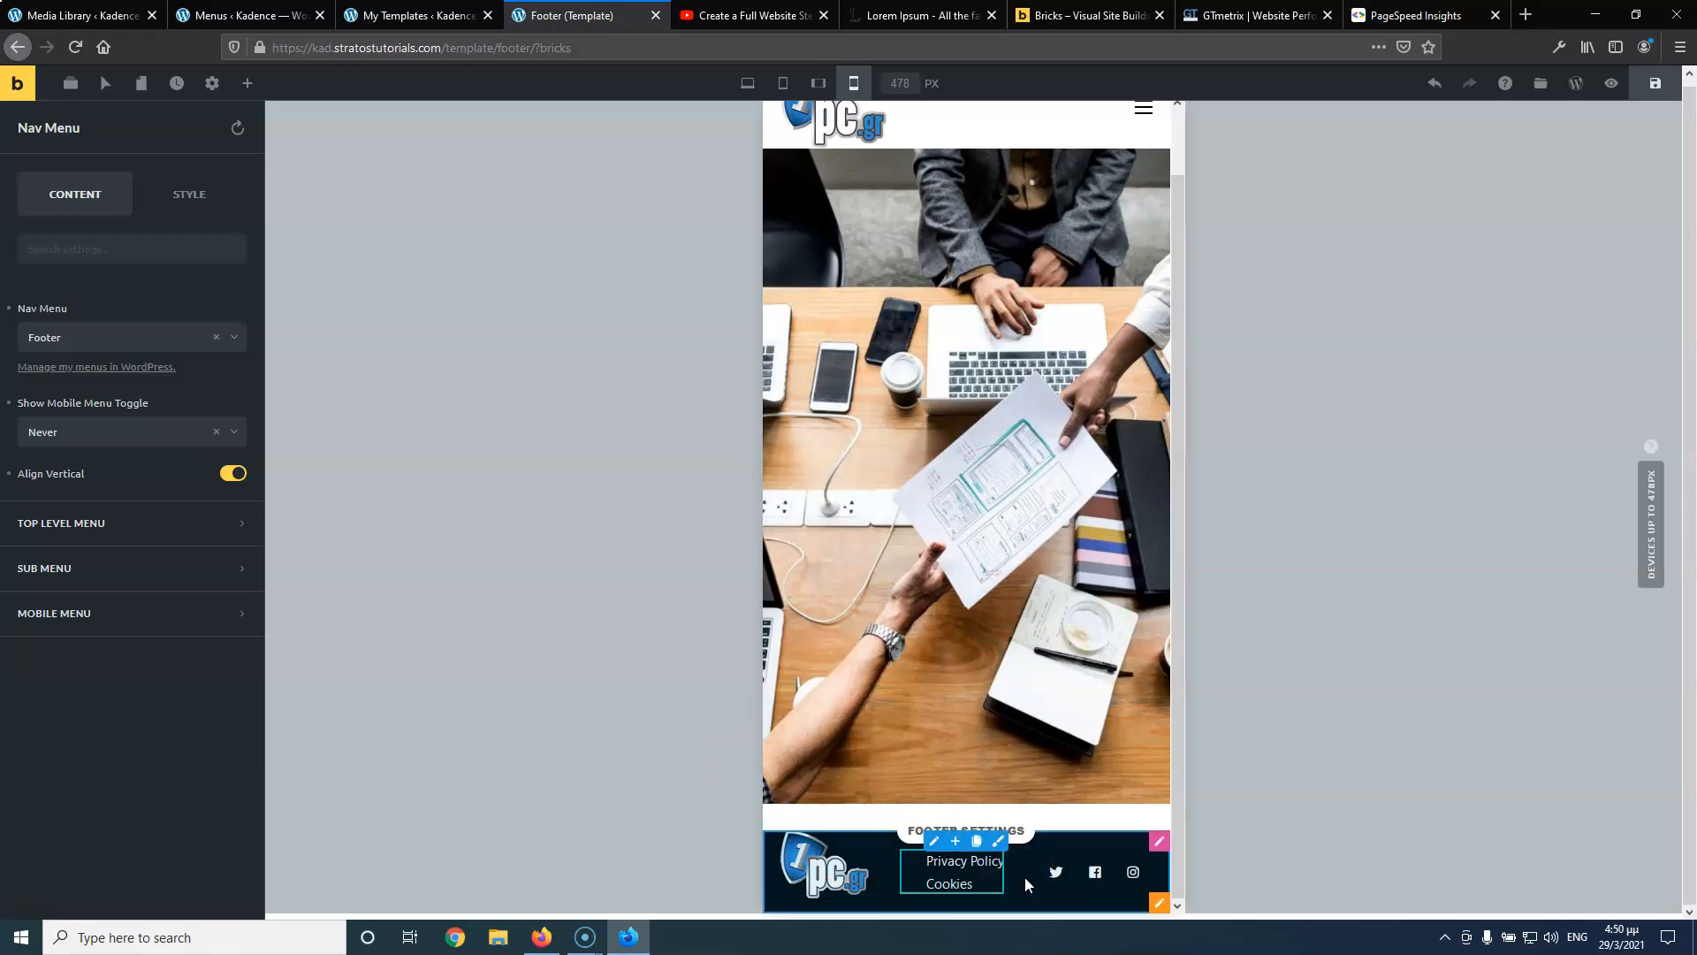
{"action": "left_click", "coordinate": [806, 325]}
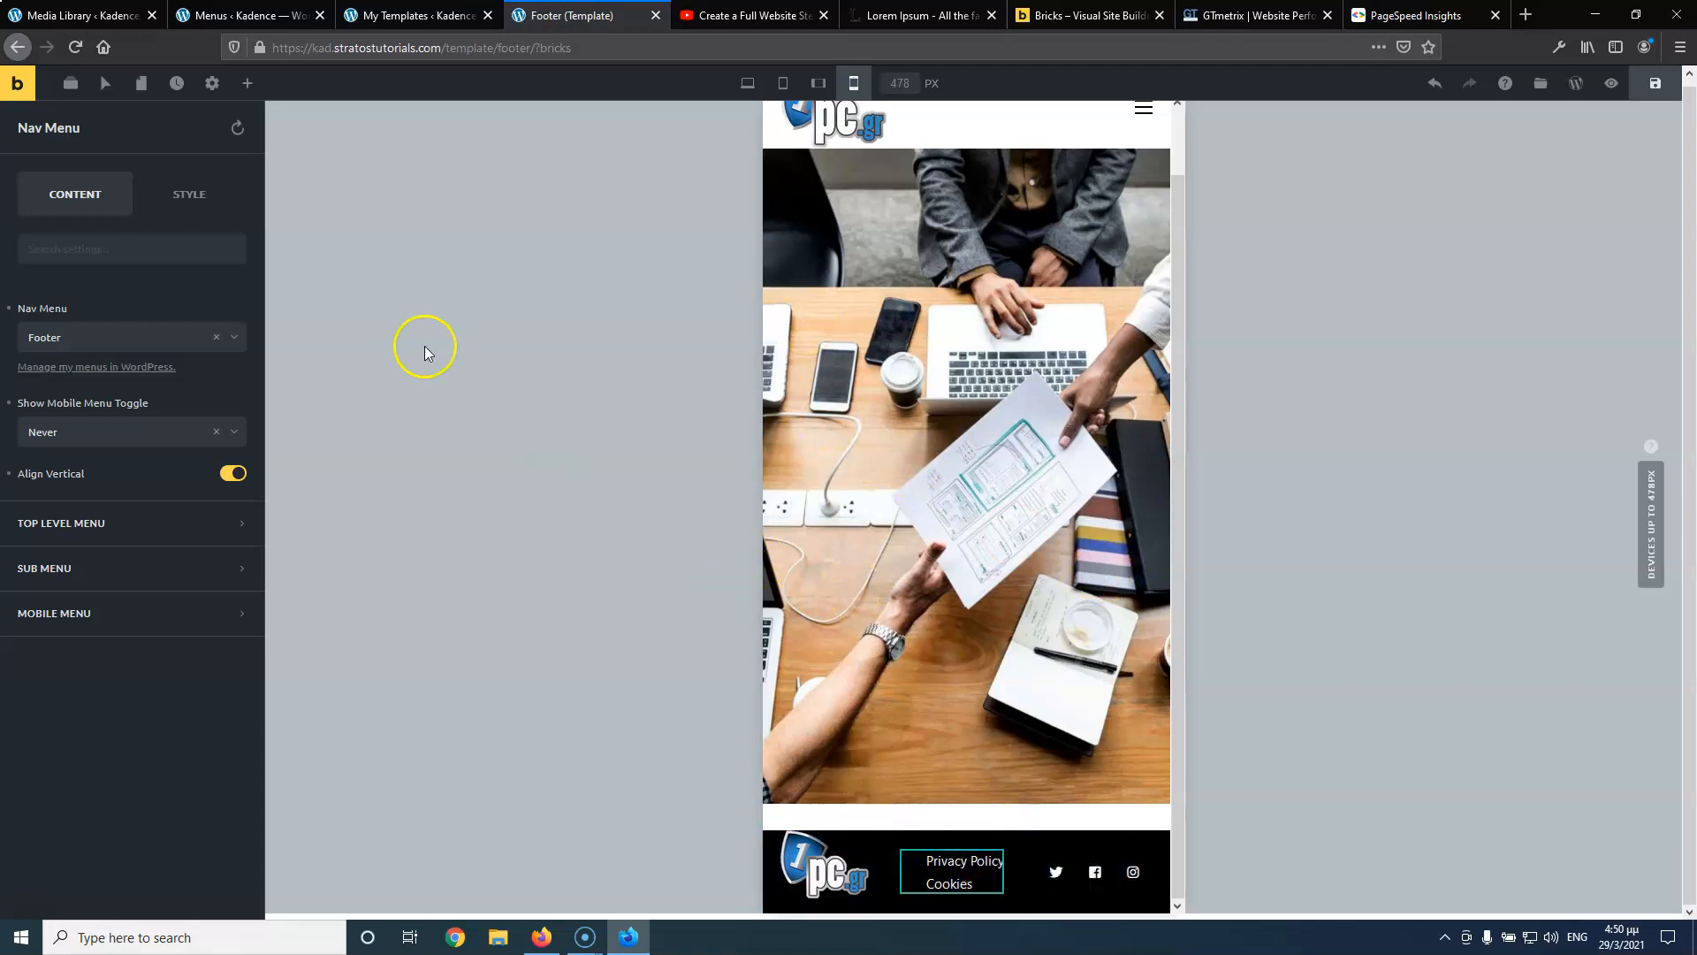
{"action": "left_click", "coordinate": [748, 83]}
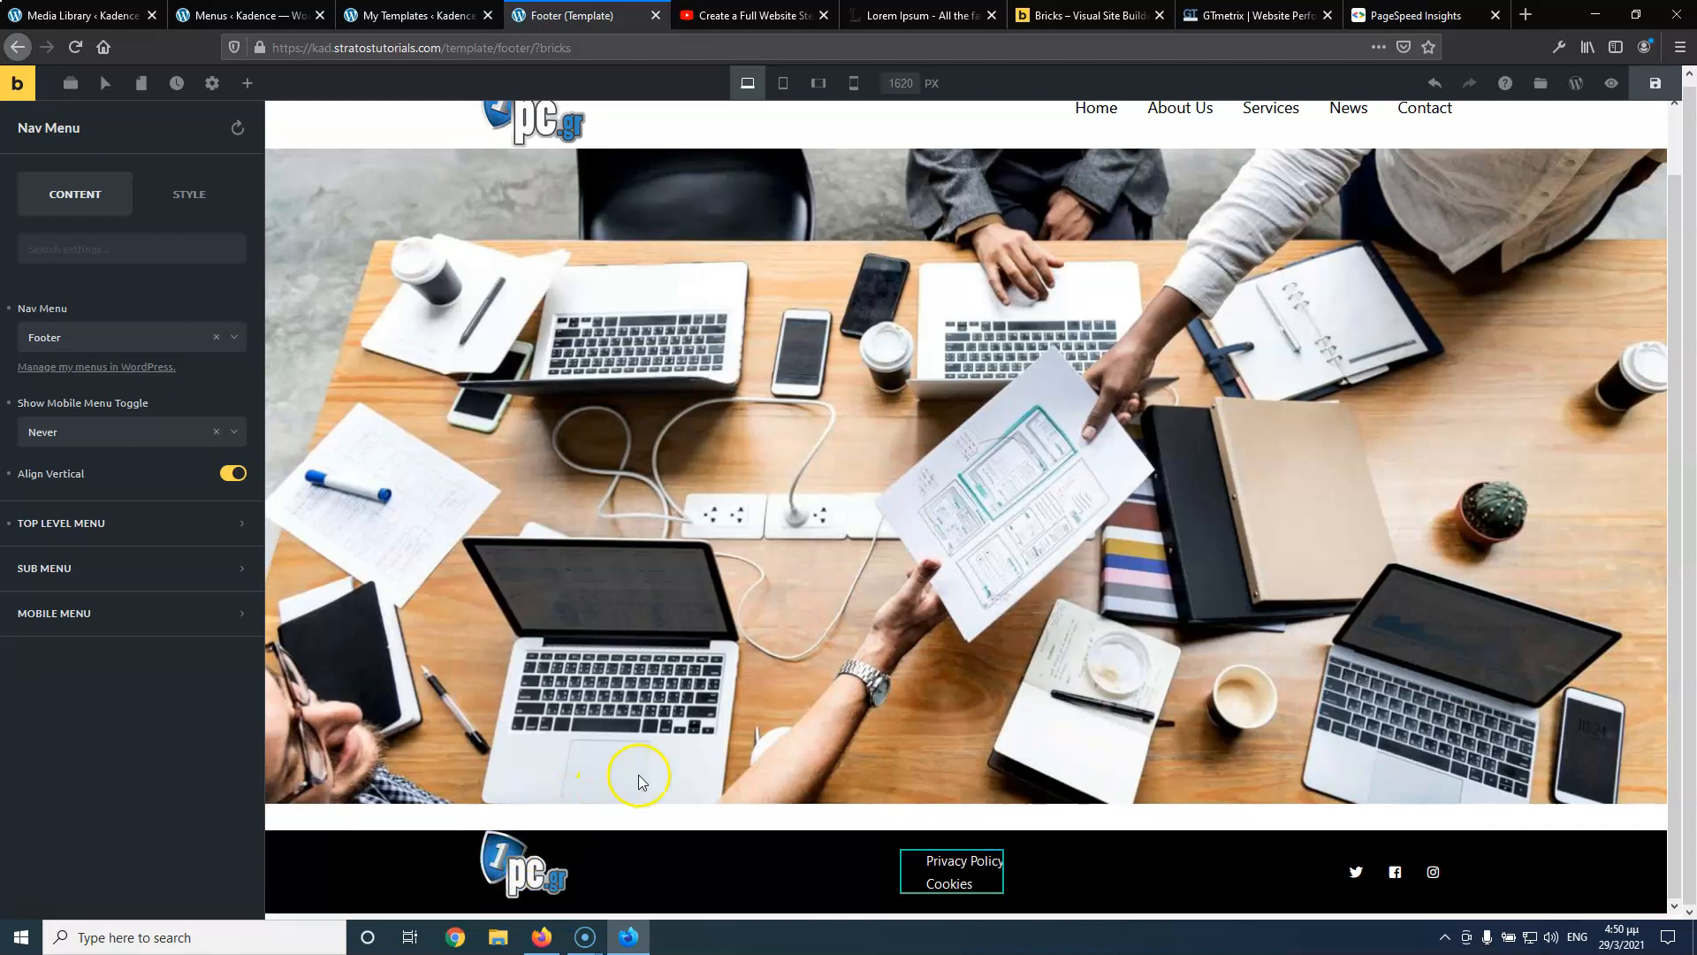
{"action": "left_click", "coordinate": [1655, 83]}
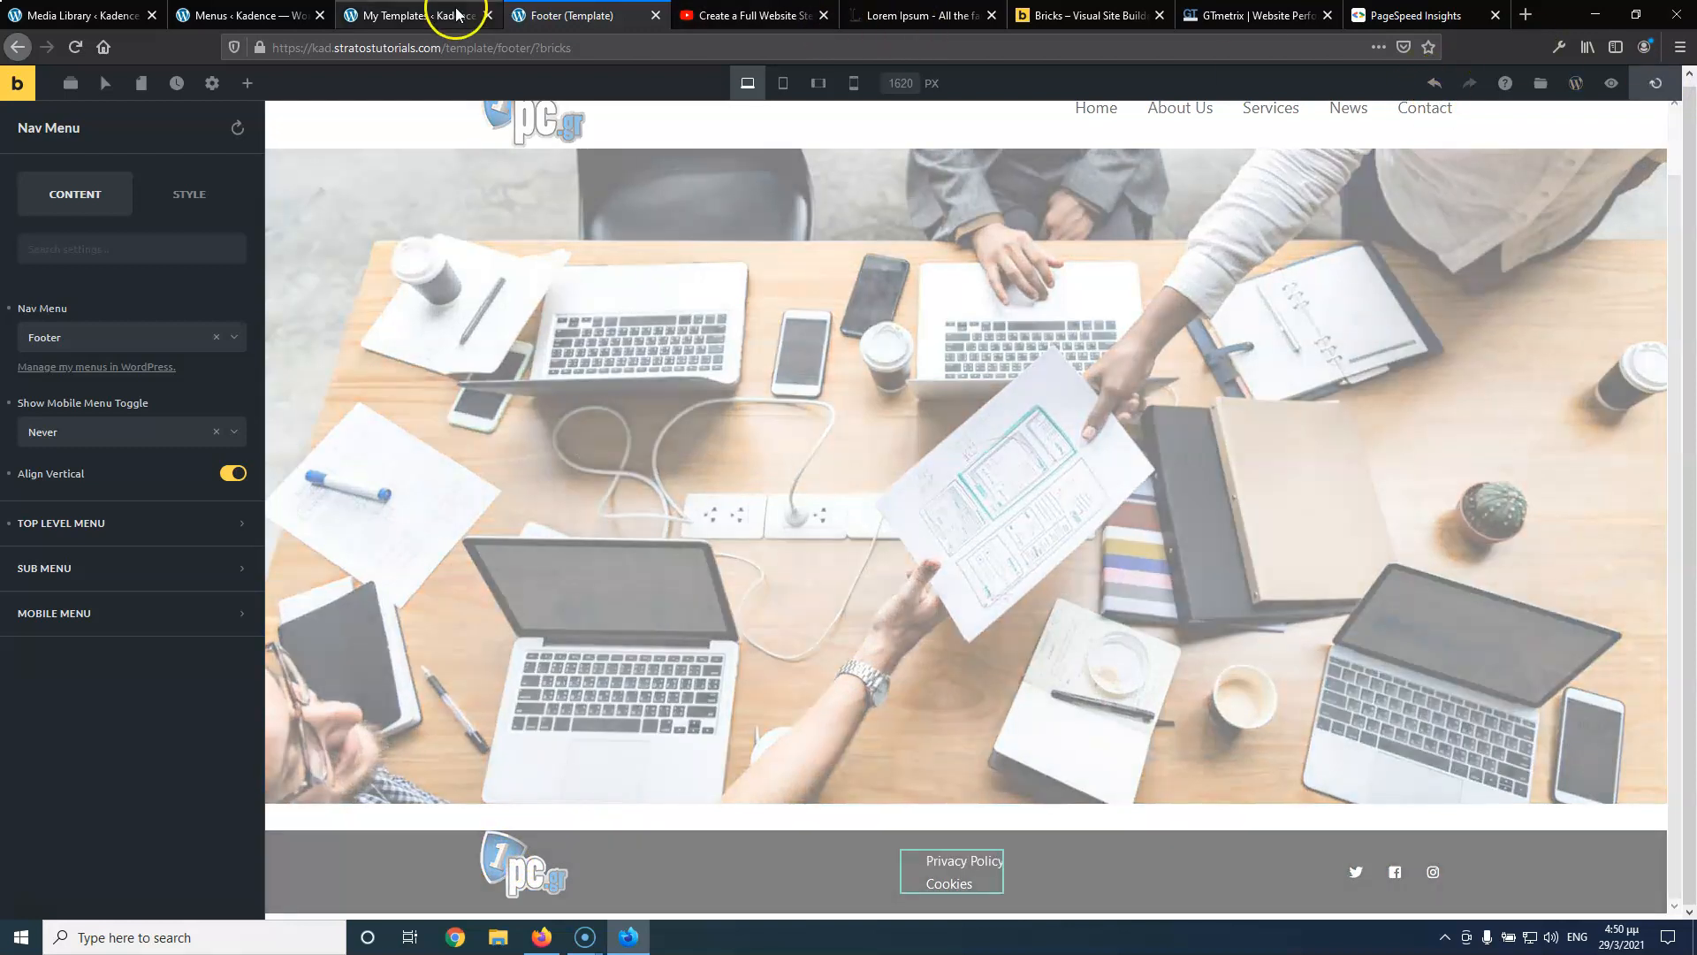
Open Visit Site from My Templates in a new tab, view the footer, then return to the Footer (Template) tab
{"action": "left_click", "coordinate": [453, 15]}
{"action": "mouse_move", "coordinate": [53, 78]}
{"action": "right_click", "coordinate": [68, 117]}
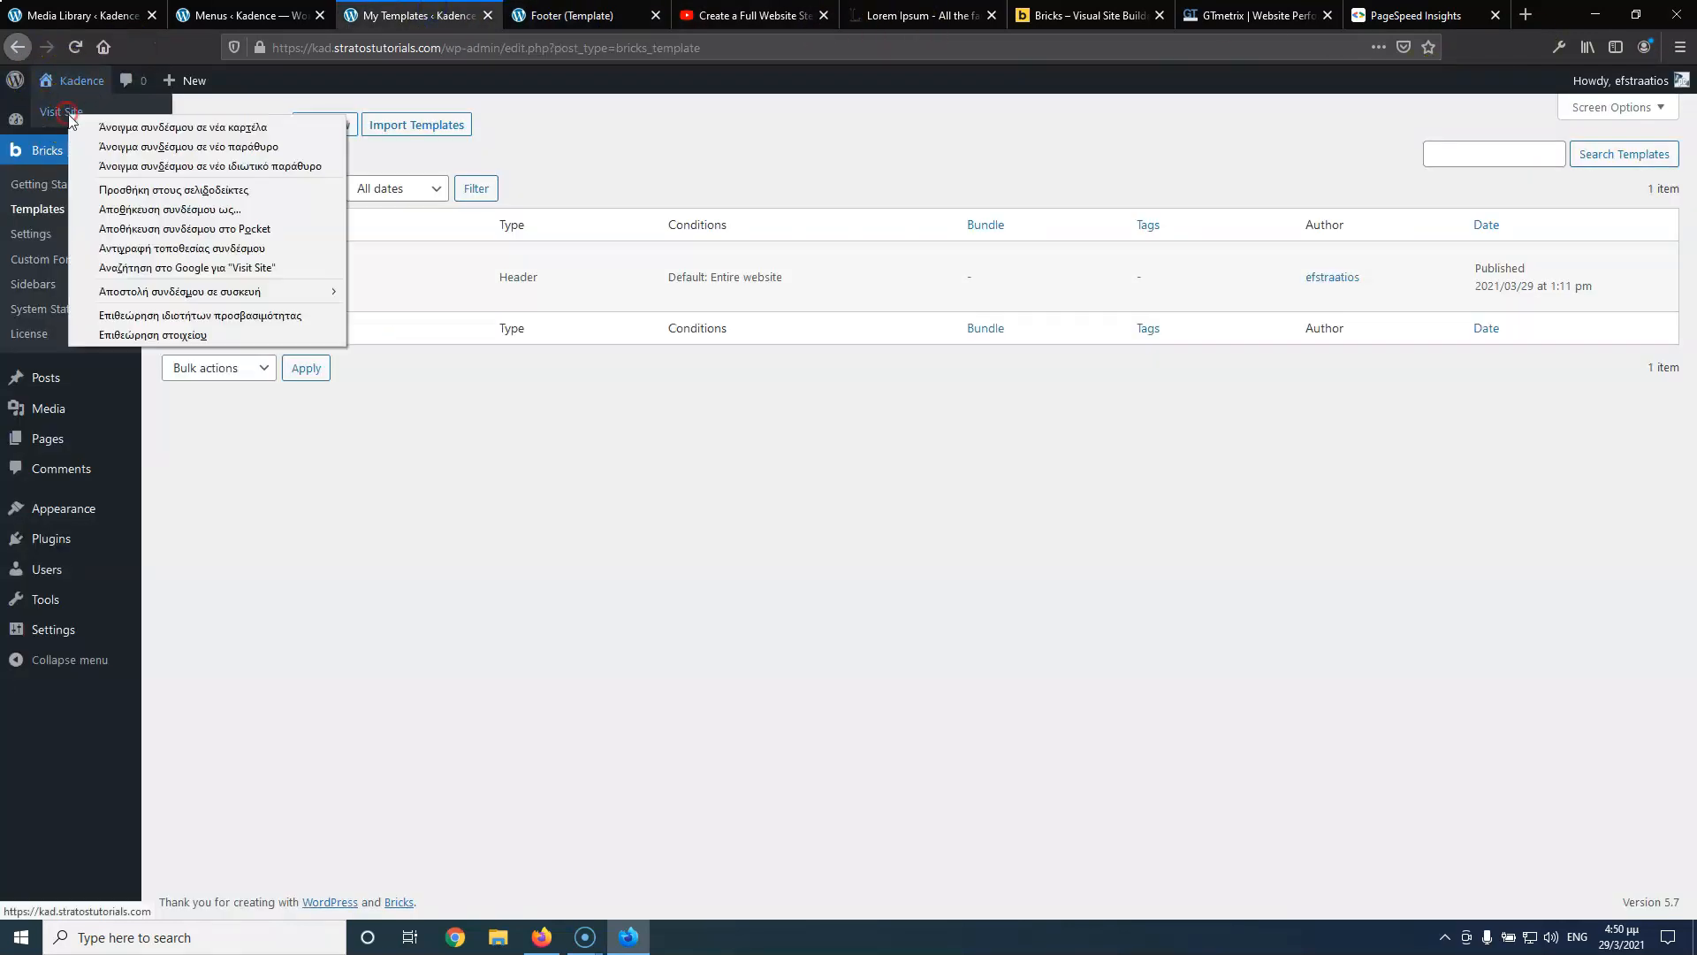
{"action": "left_click", "coordinate": [132, 126]}
{"action": "left_click", "coordinate": [511, 22]}
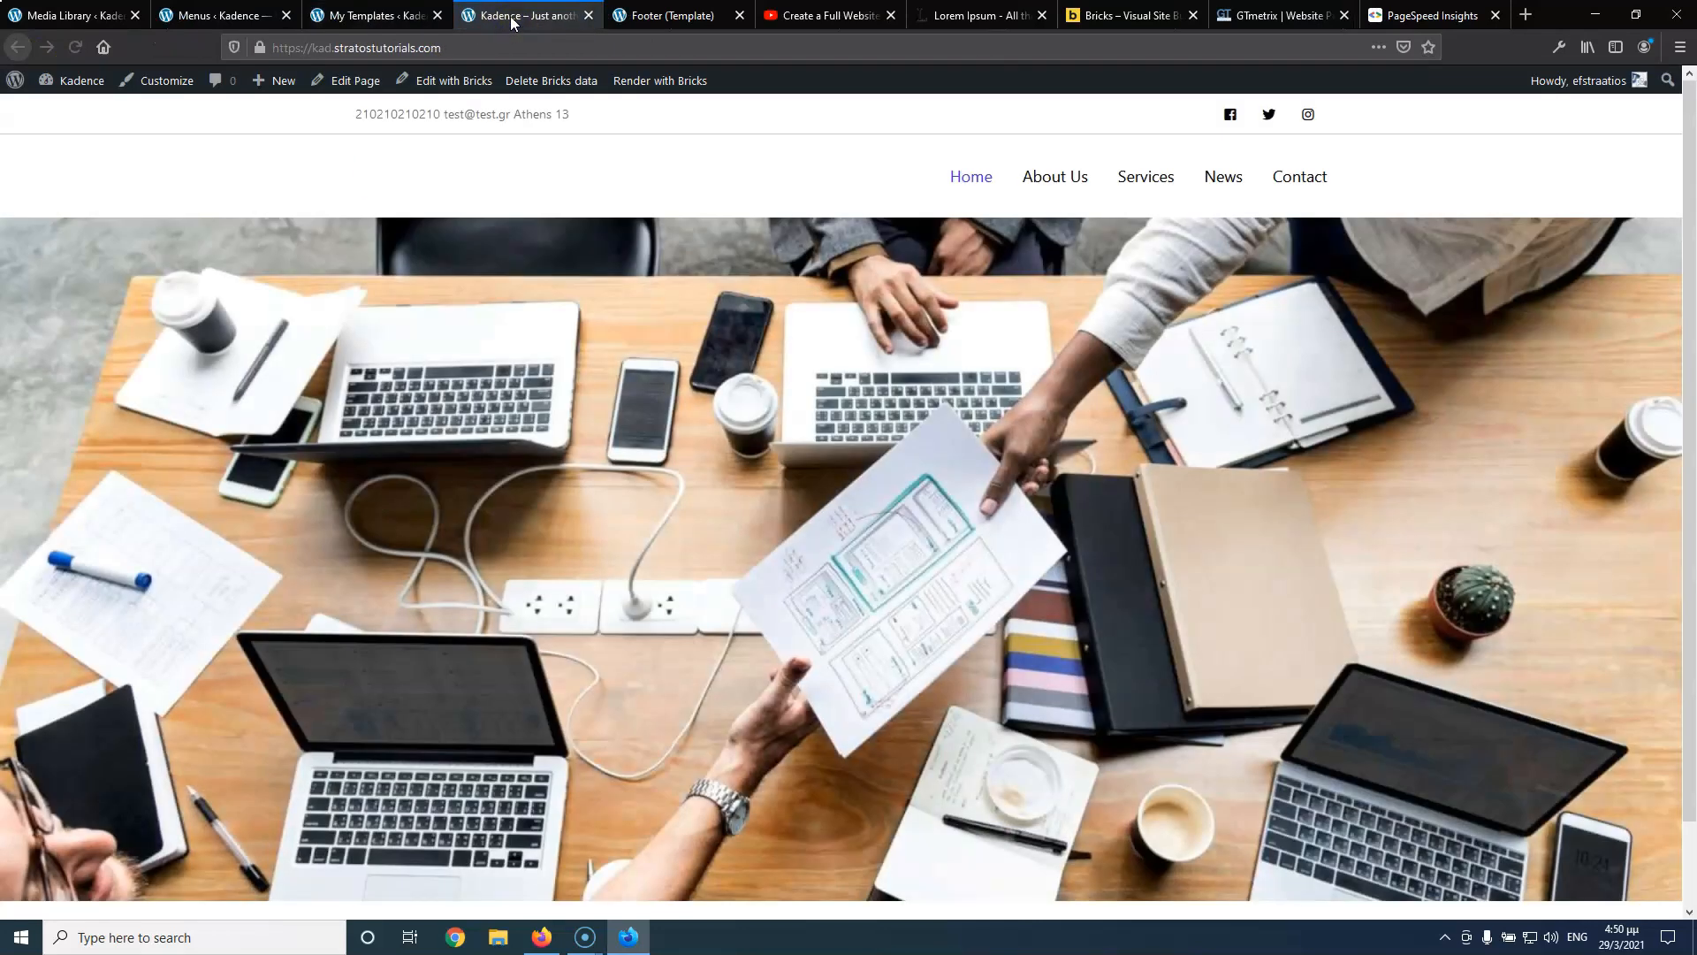
{"action": "scroll", "coordinate": [553, 292], "scroll_direction": "down", "scroll_amount": 2}
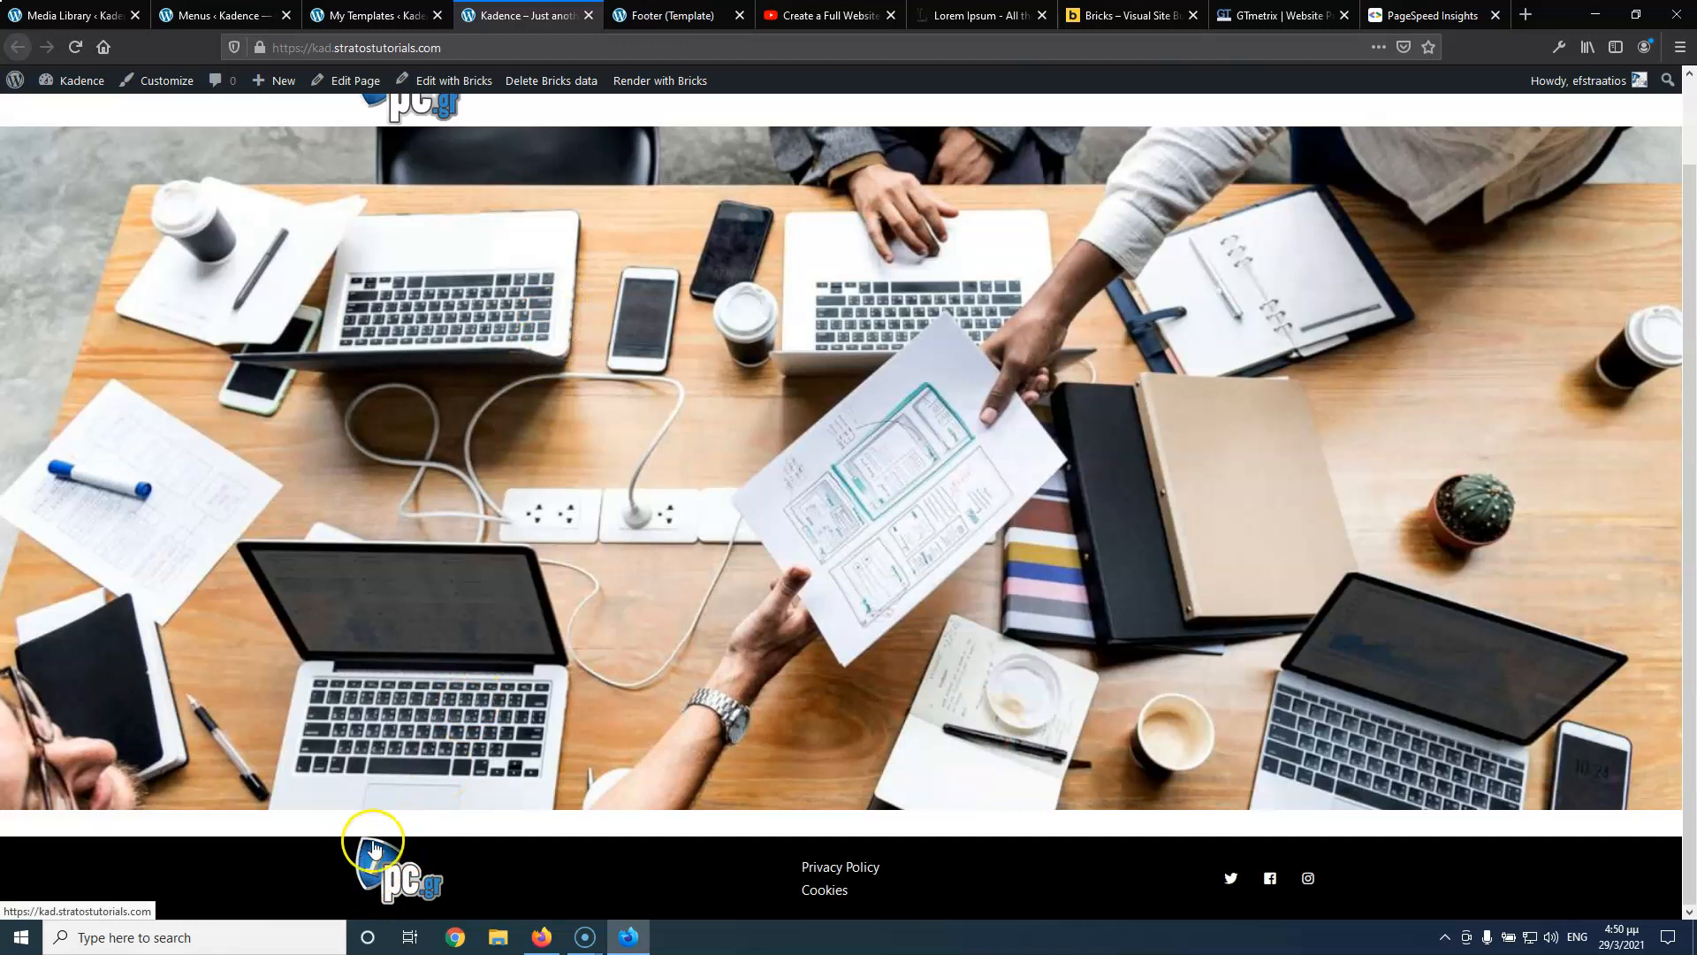
{"action": "left_click", "coordinate": [671, 15]}
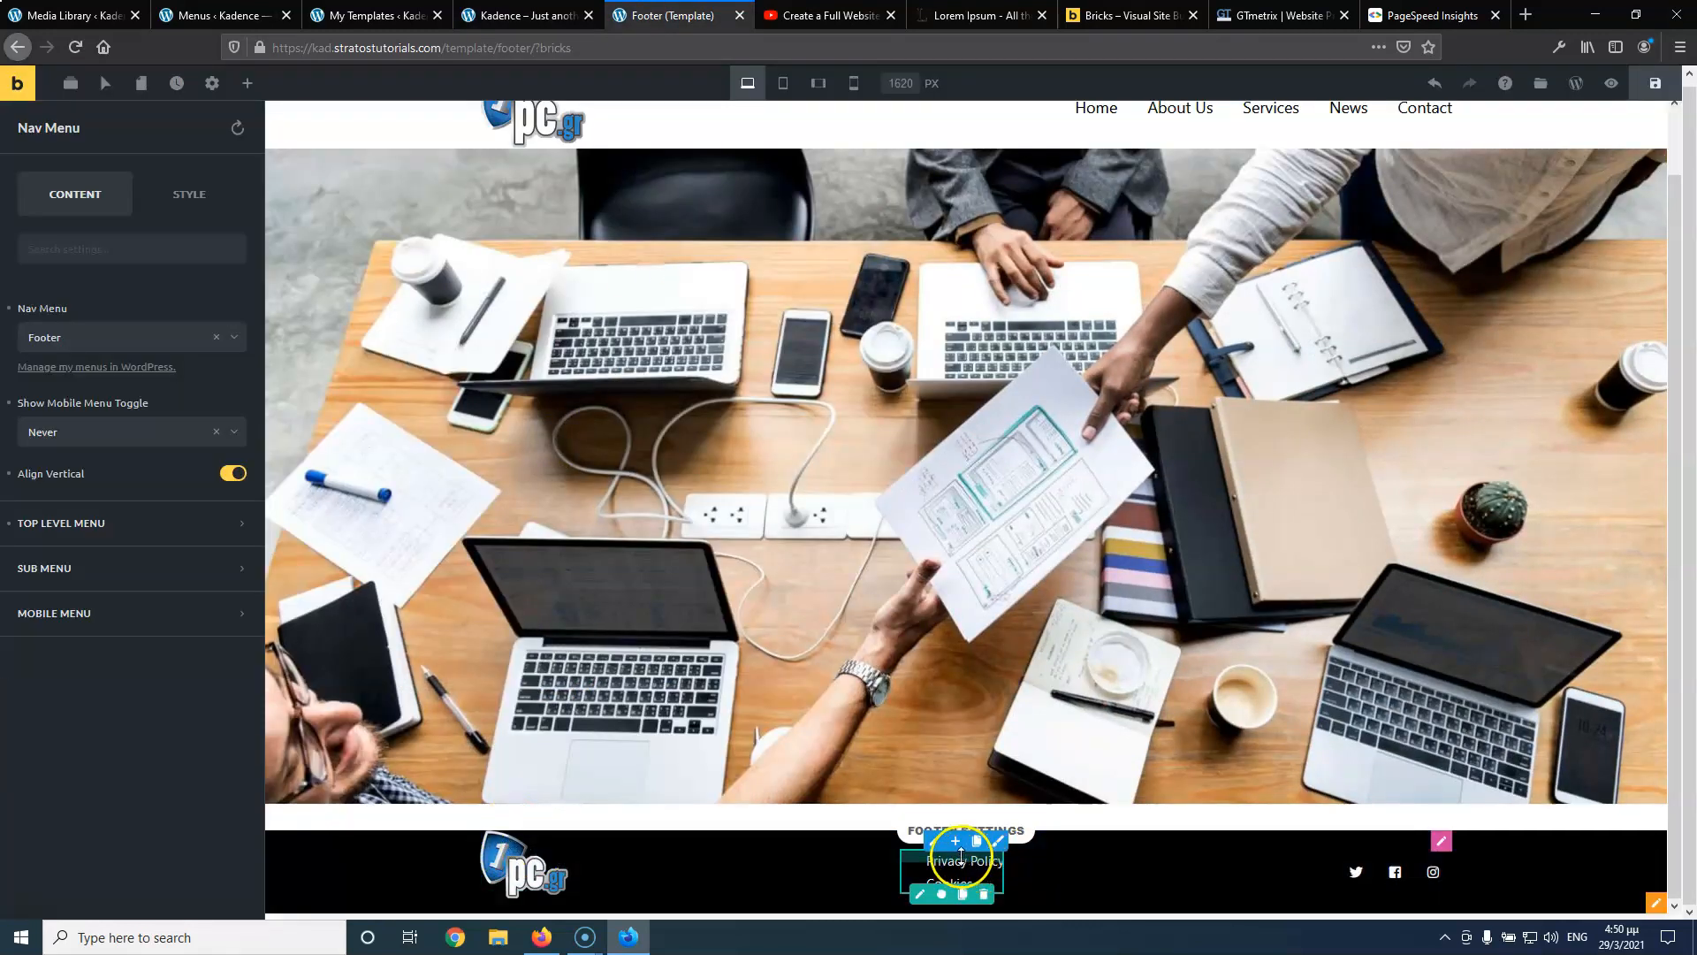
Set the footer column's top padding to 10 and save the template
{"action": "left_click", "coordinate": [934, 841]}
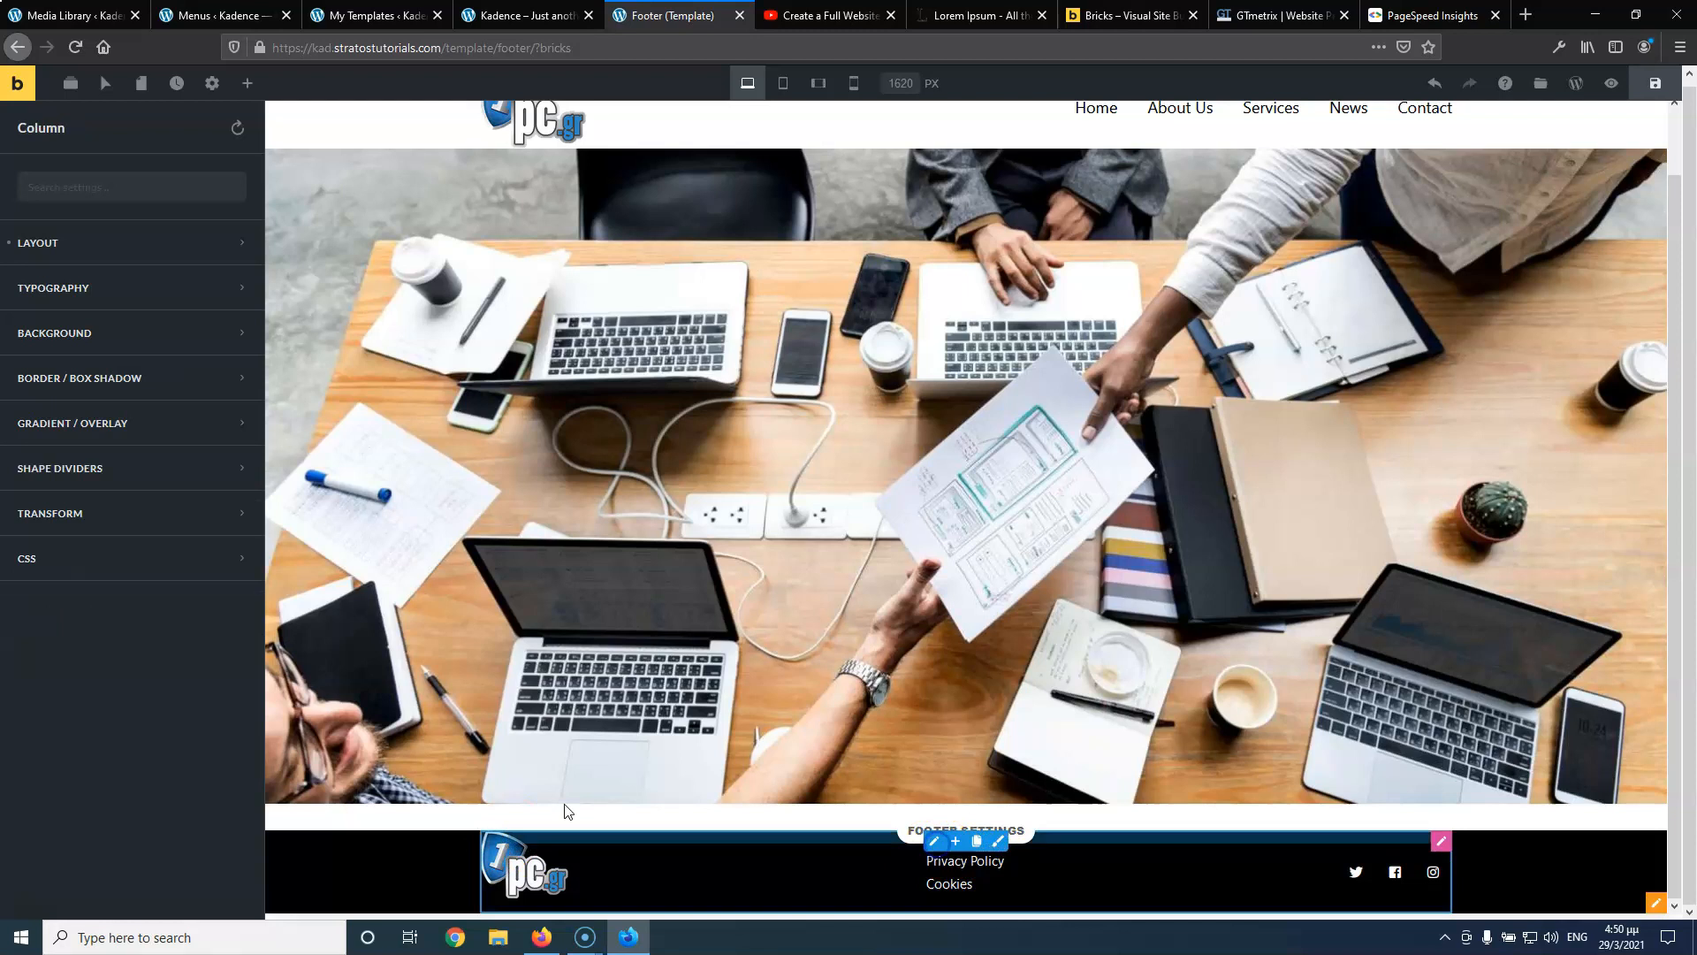
{"action": "left_click", "coordinate": [103, 247]}
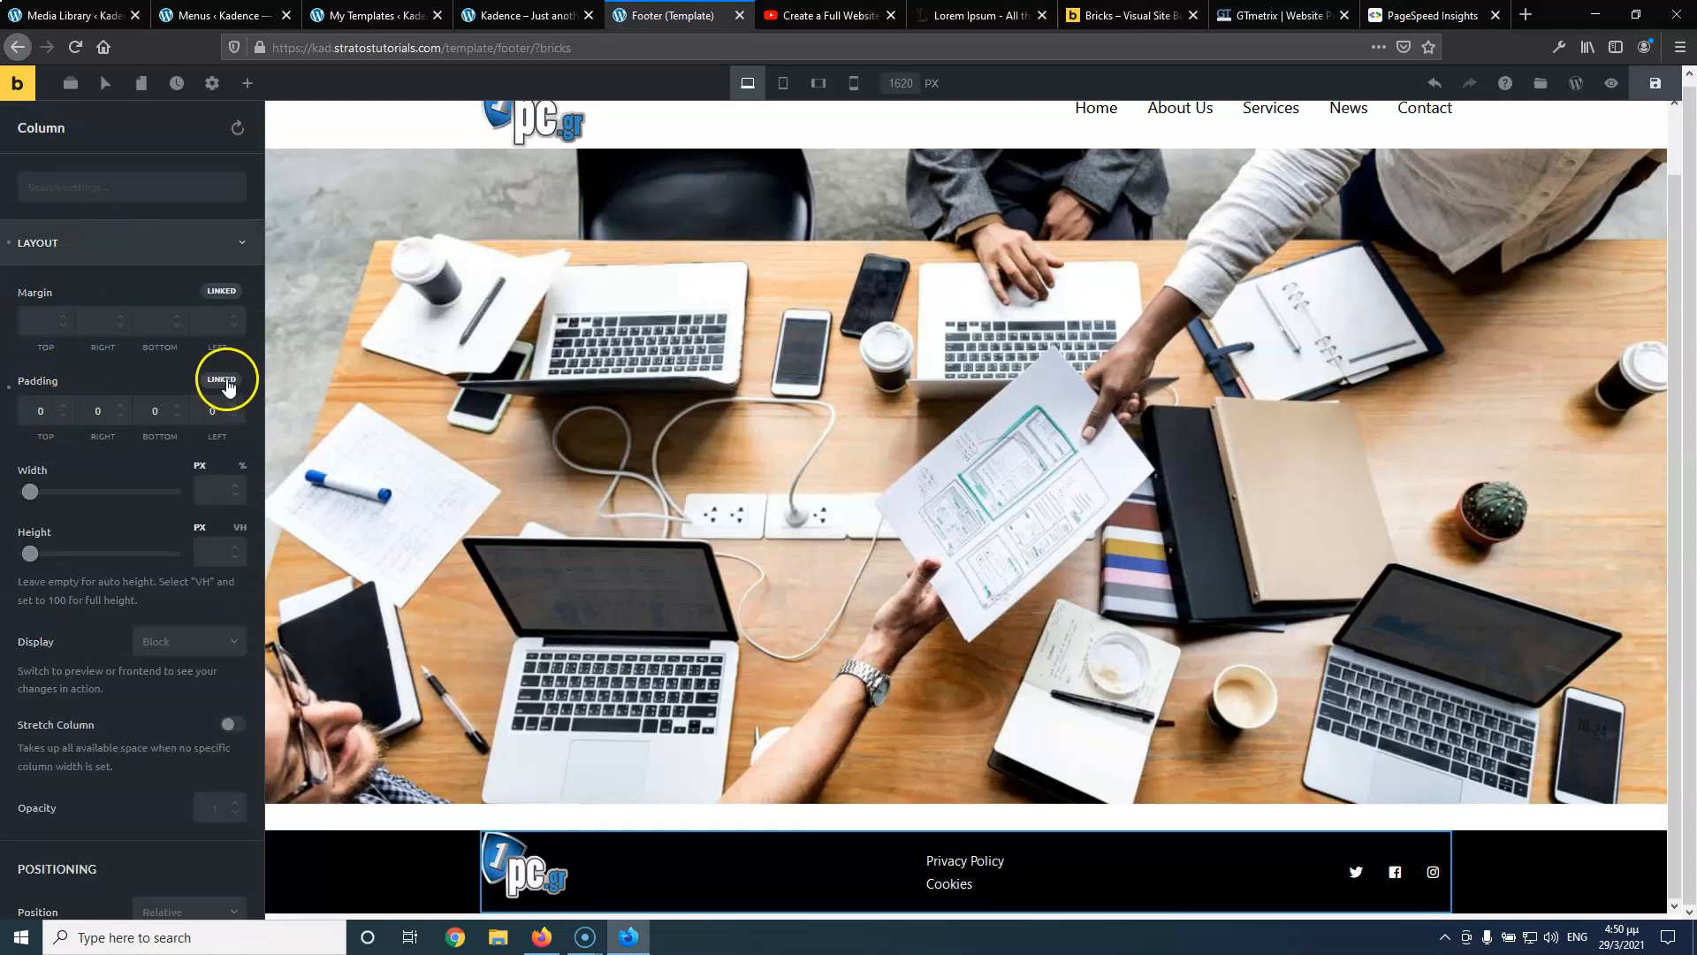
{"action": "left_click", "coordinate": [41, 411]}
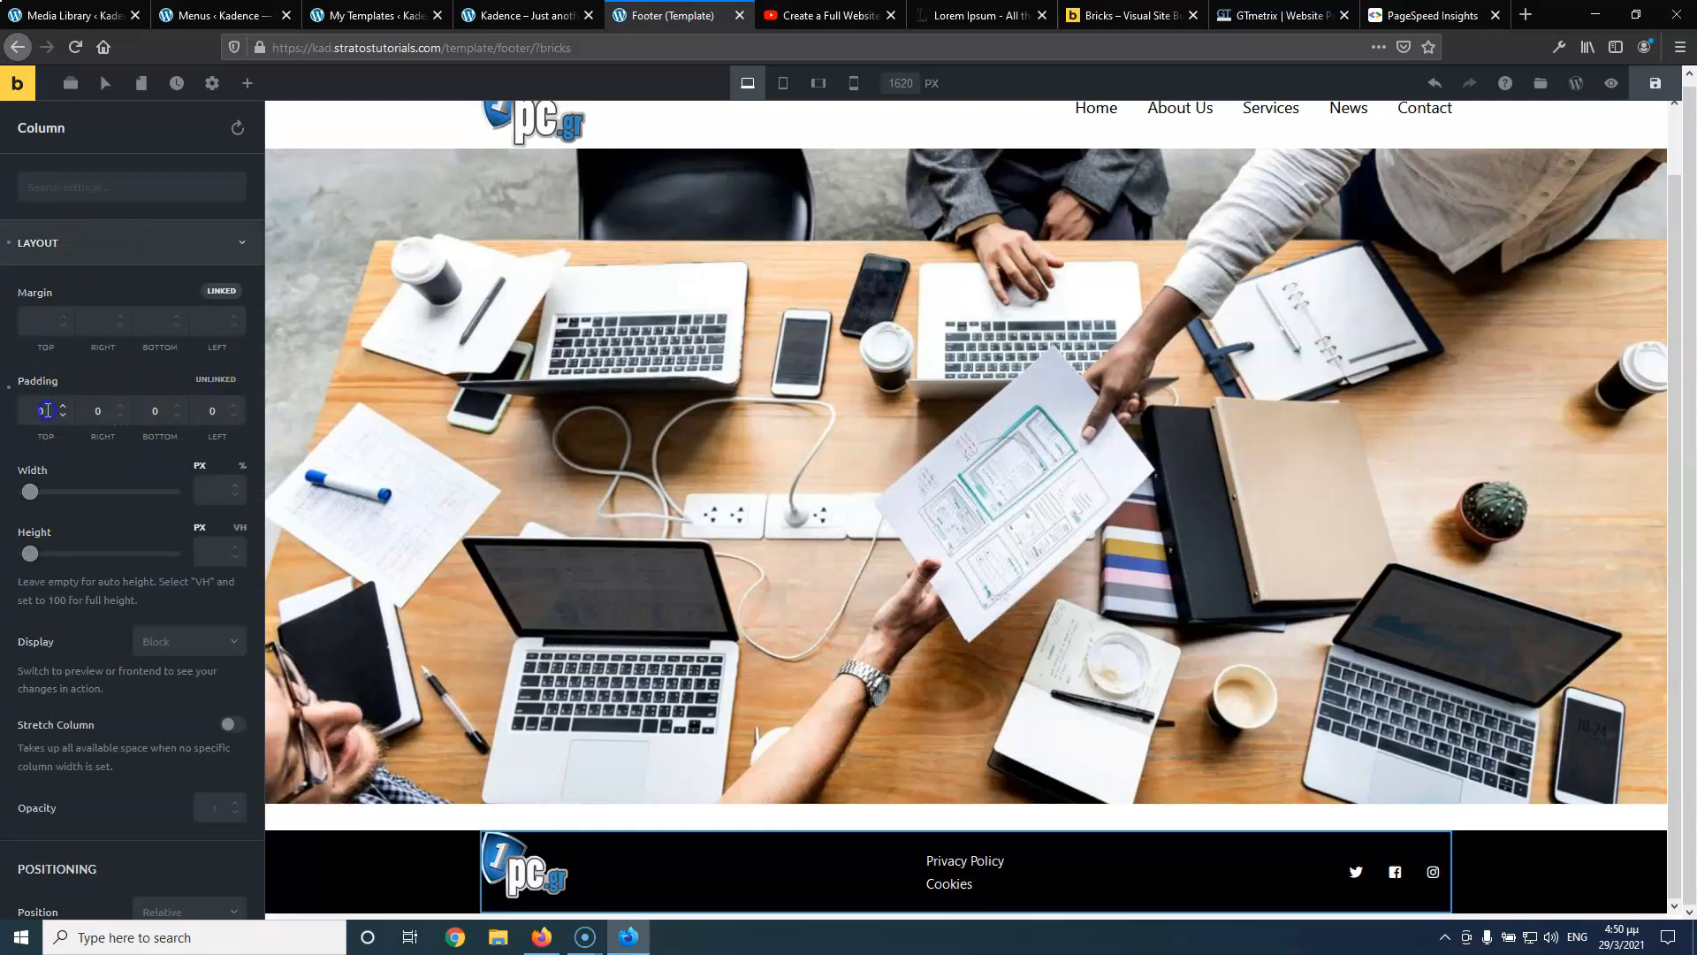
{"action": "type", "text": "10"}
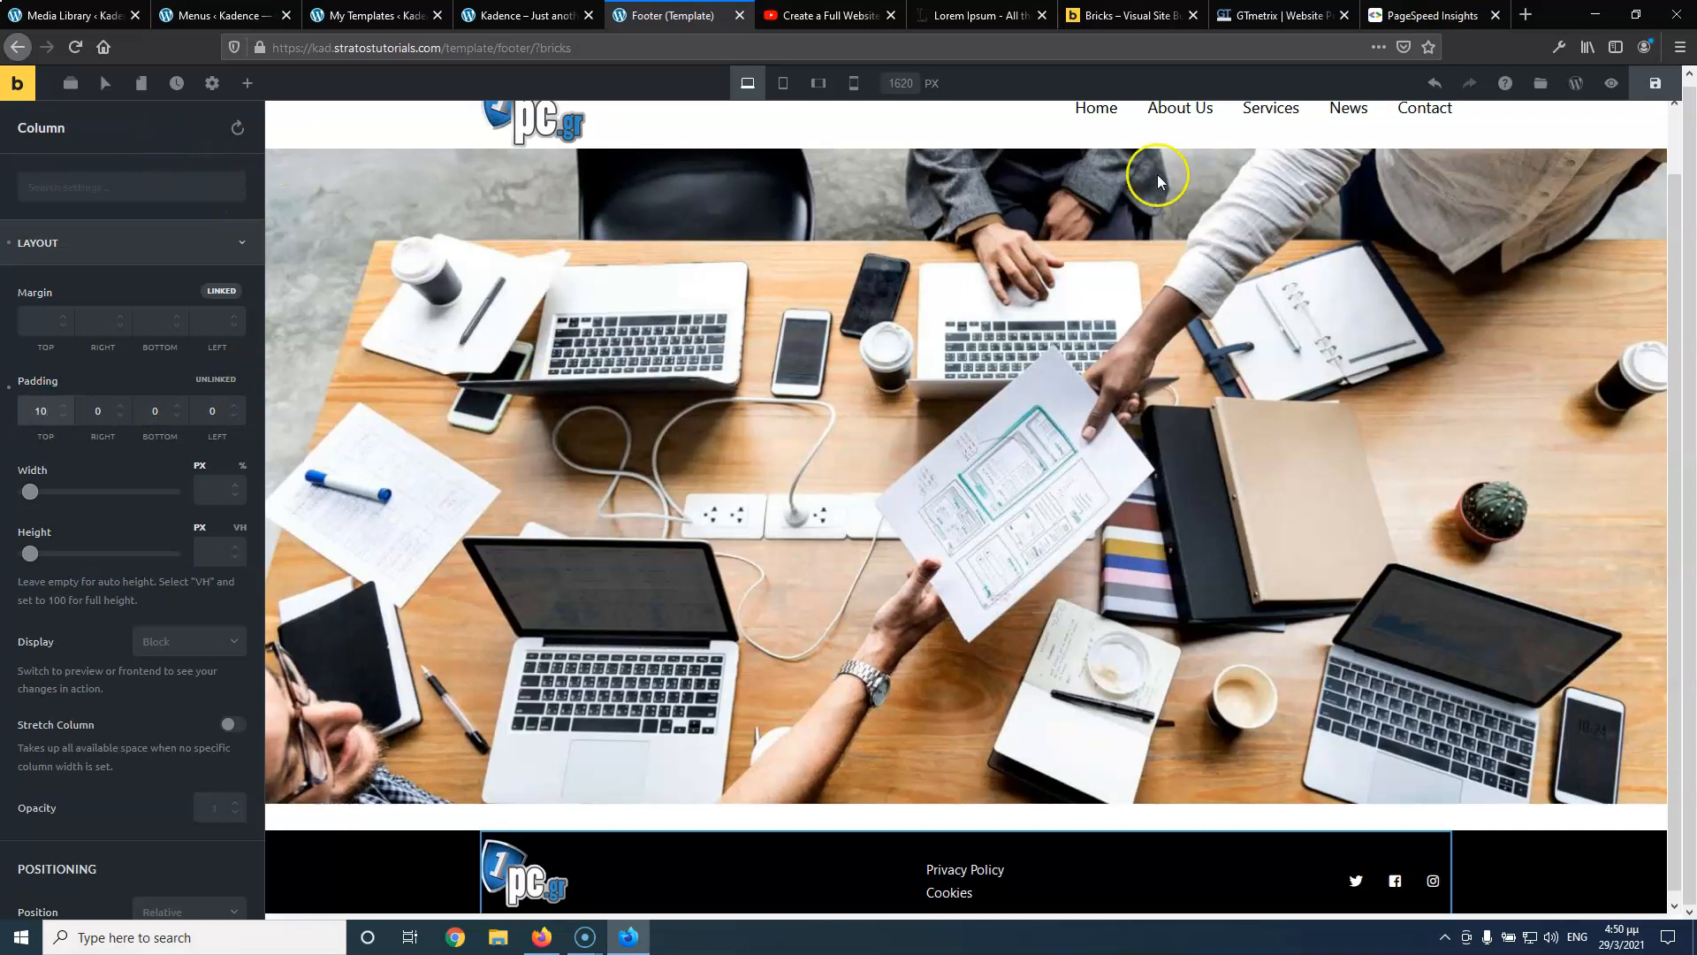
{"action": "left_click", "coordinate": [1665, 83]}
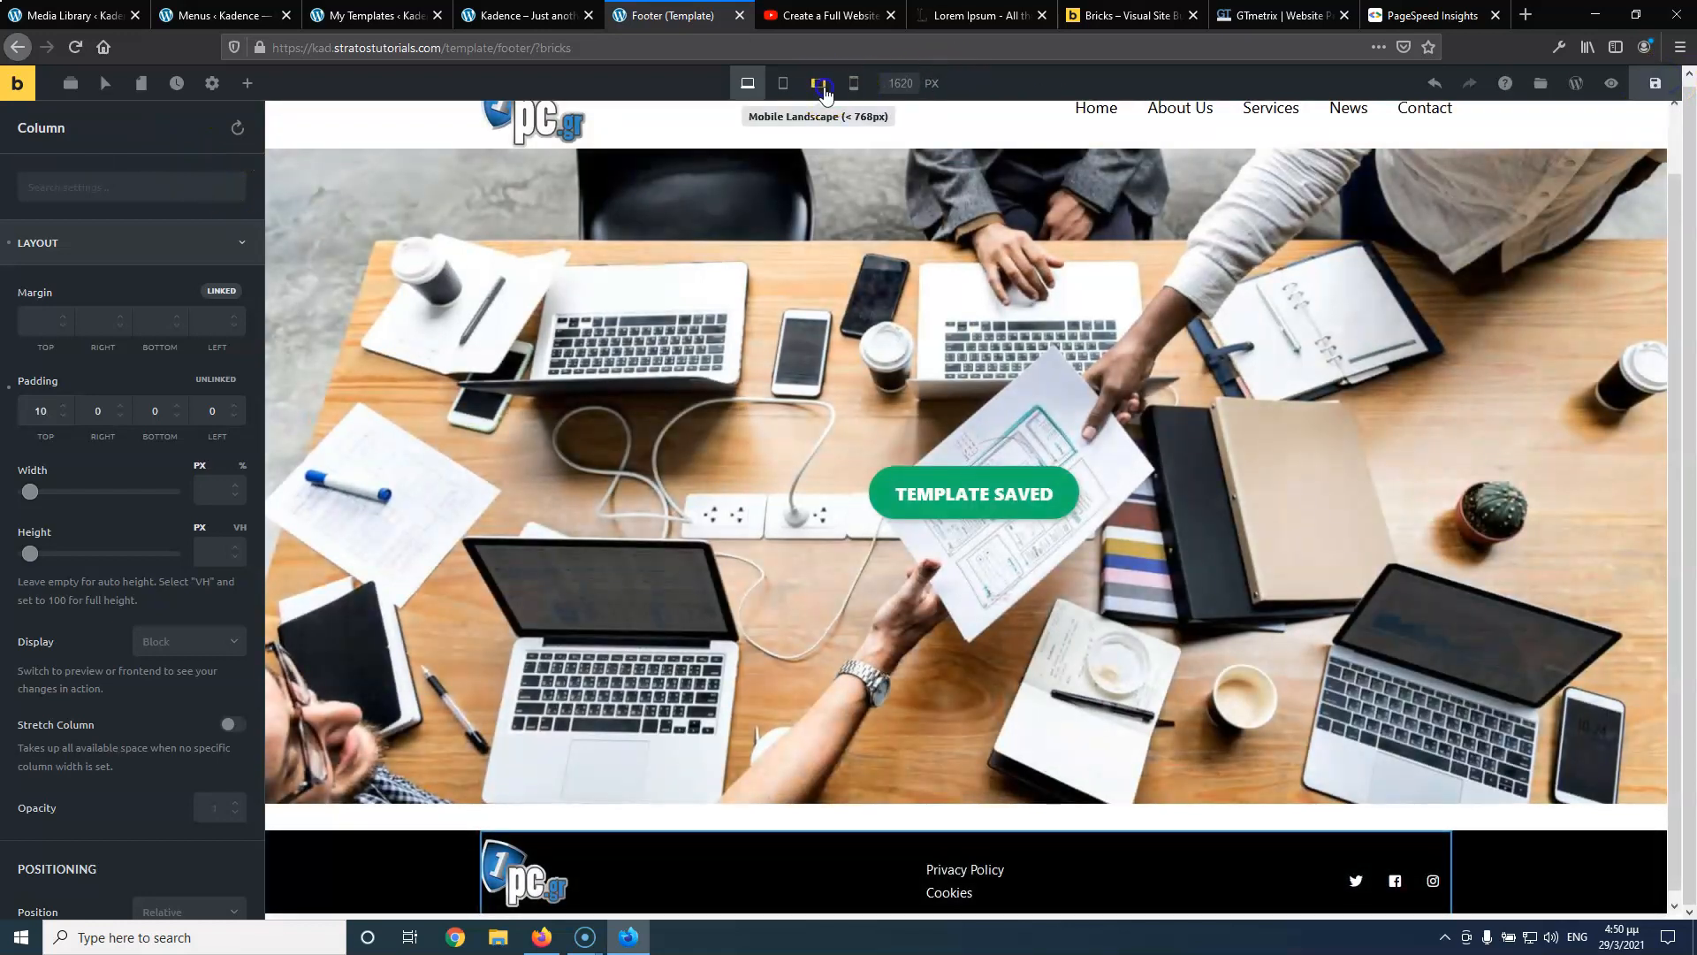
On tablet portrait, unlink the padding sides and set right and left padding to 20
{"action": "left_click", "coordinate": [821, 84]}
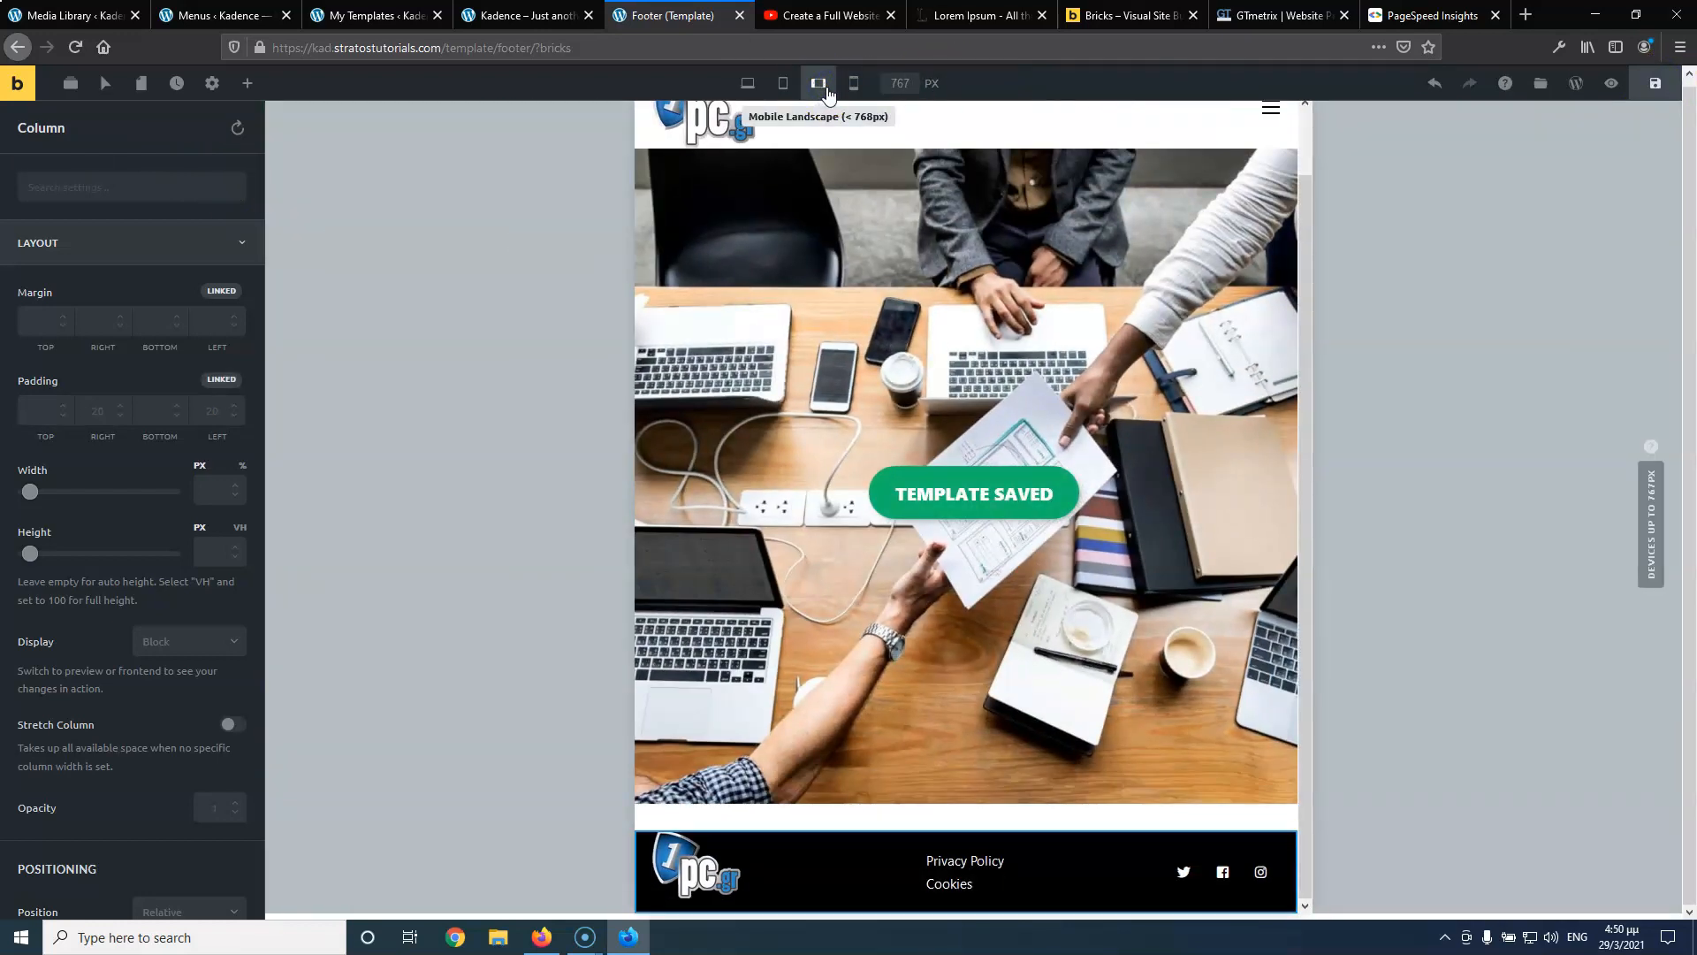
{"action": "left_click", "coordinate": [784, 85]}
{"action": "left_click", "coordinate": [747, 83]}
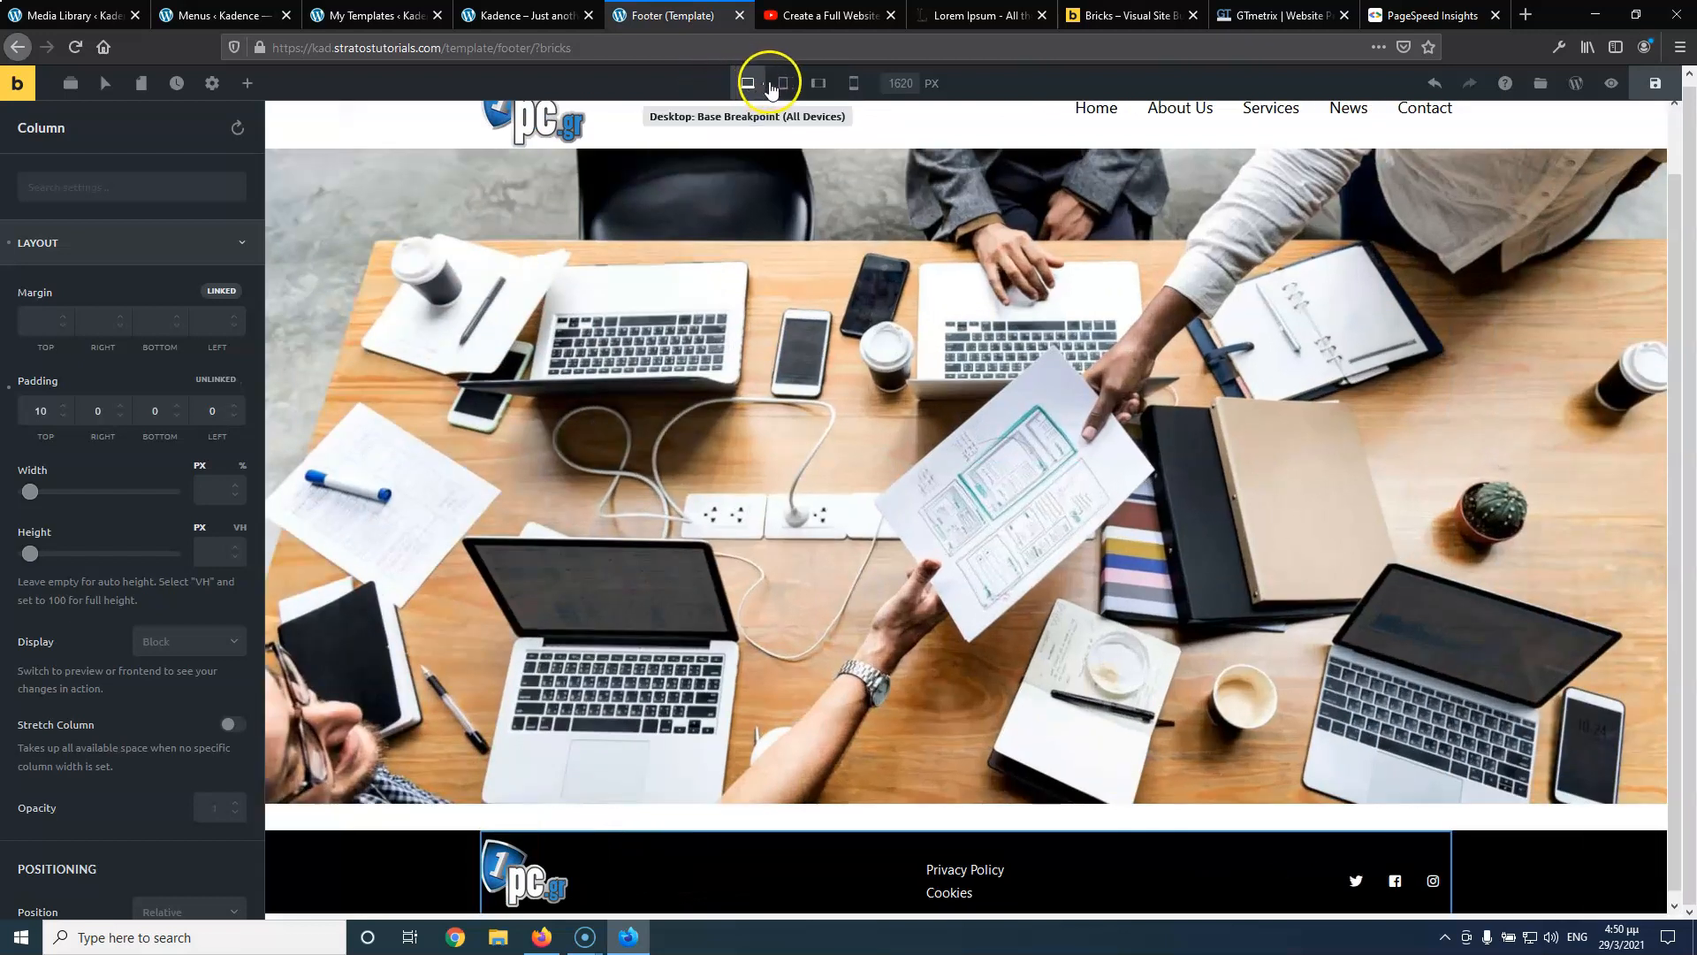
{"action": "left_click", "coordinate": [780, 85]}
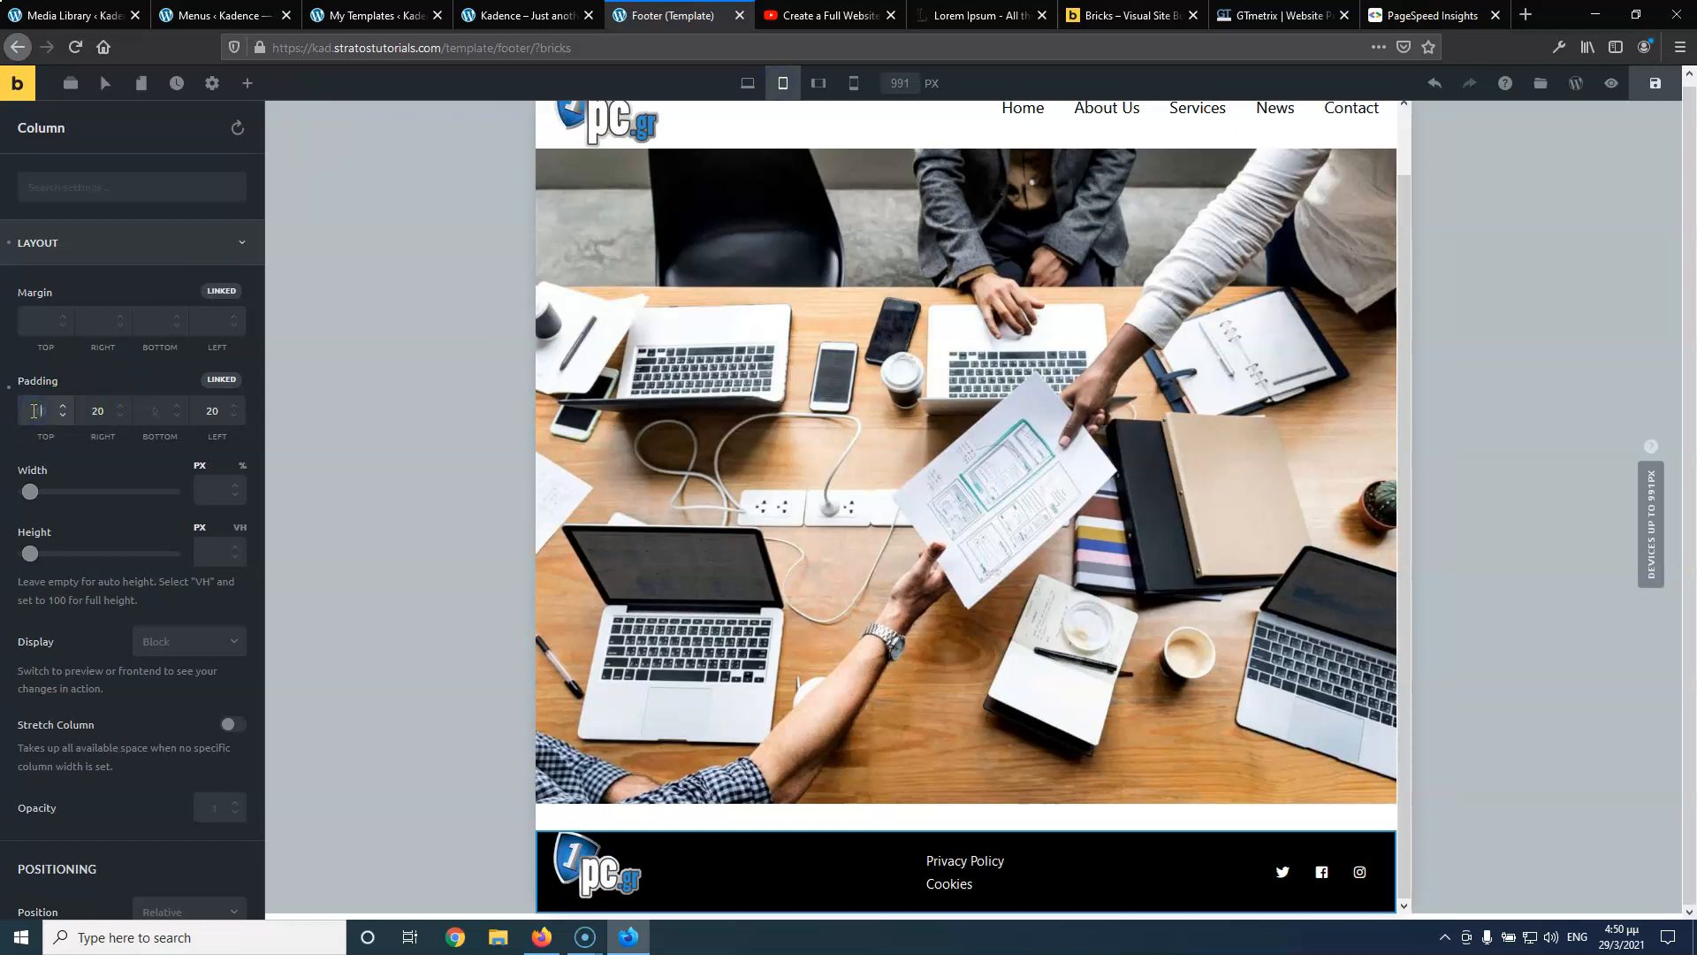
{"action": "type", "text": "0"}
{"action": "key", "text": "BackSpace"}
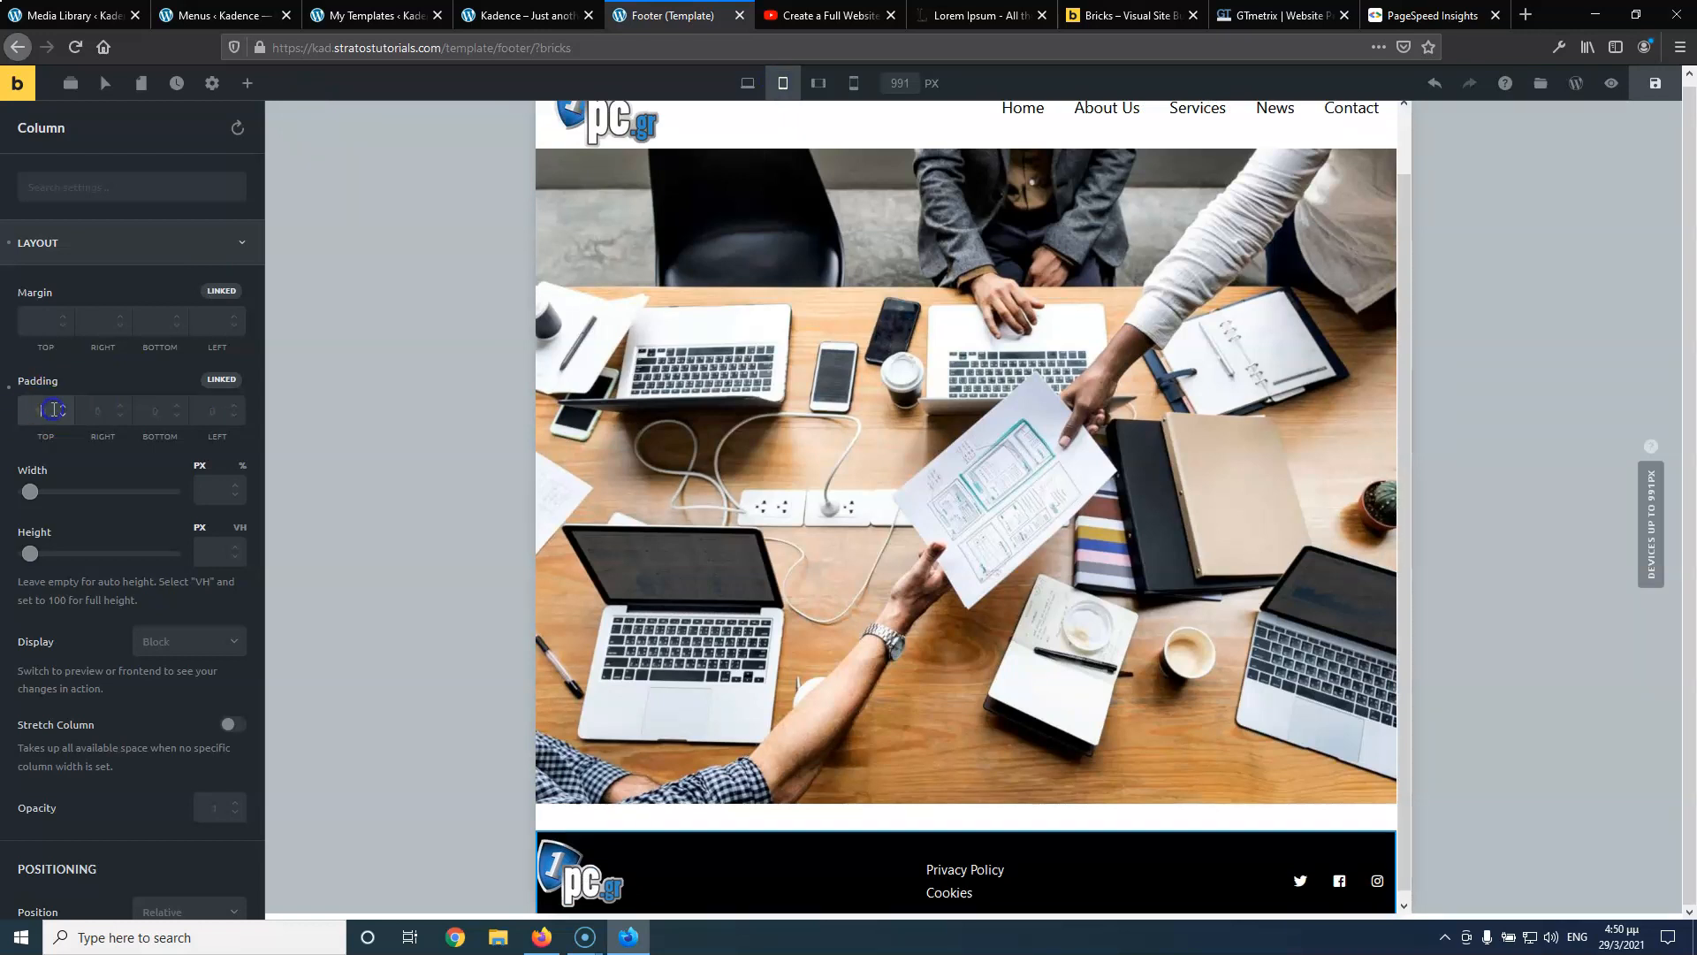
{"action": "left_click", "coordinate": [217, 386]}
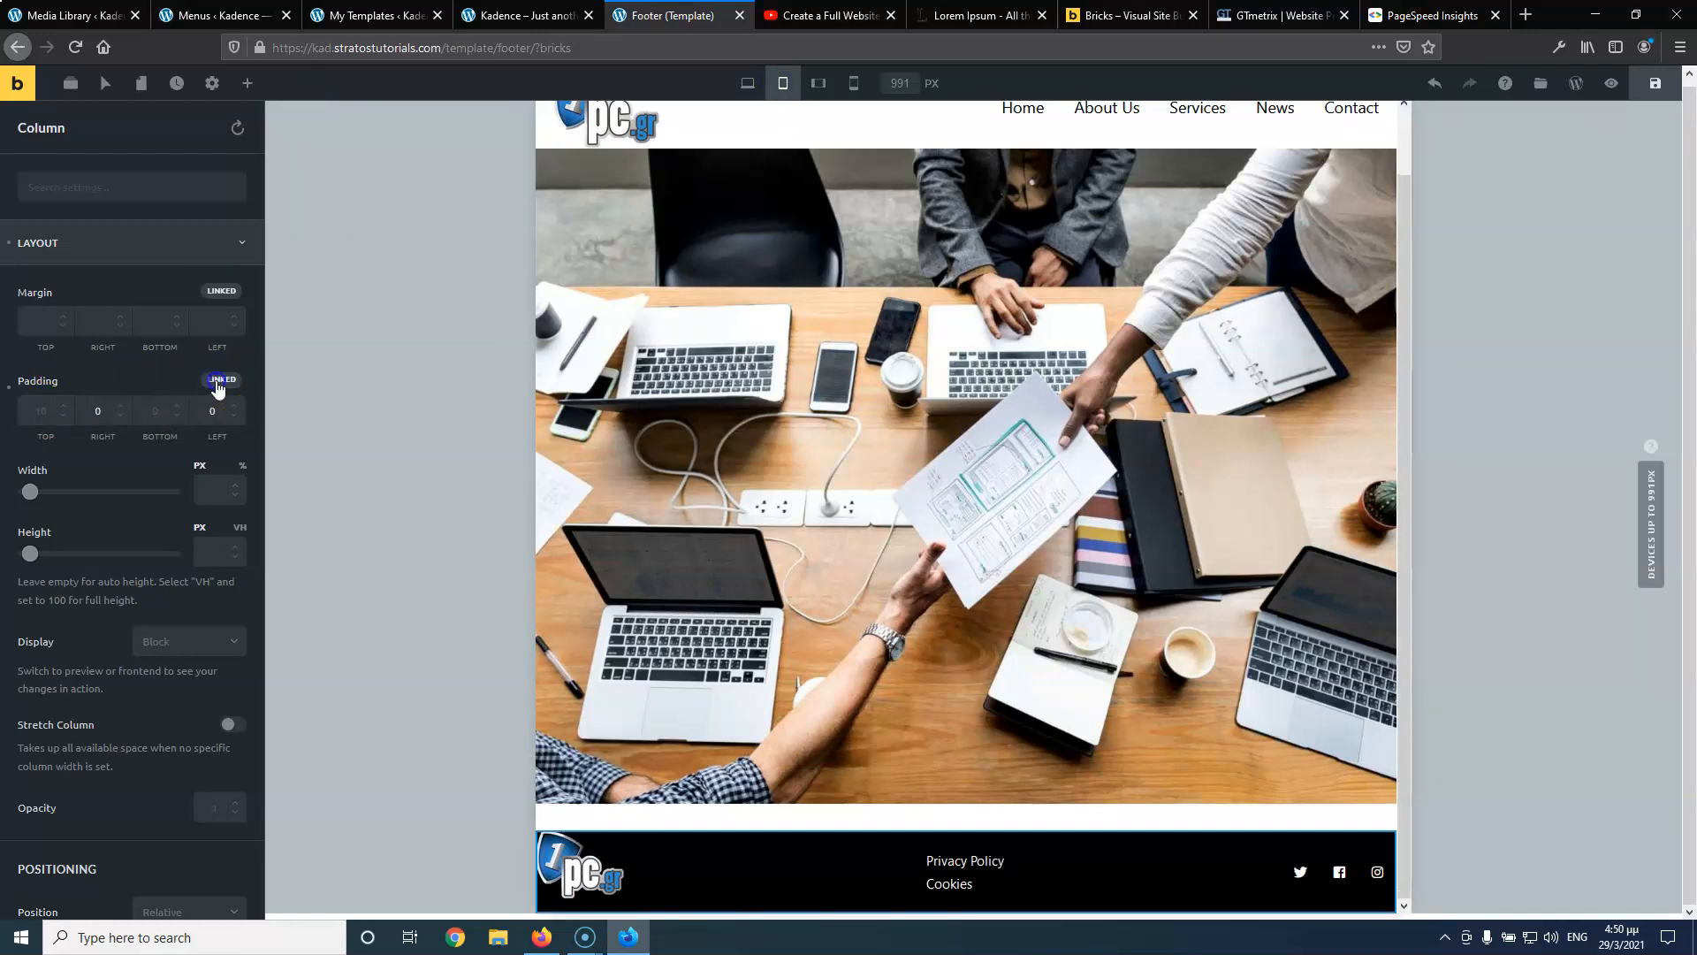
{"action": "left_click", "coordinate": [103, 412]}
{"action": "type", "text": "20"}
{"action": "left_click", "coordinate": [213, 411]}
{"action": "type", "text": "20"}
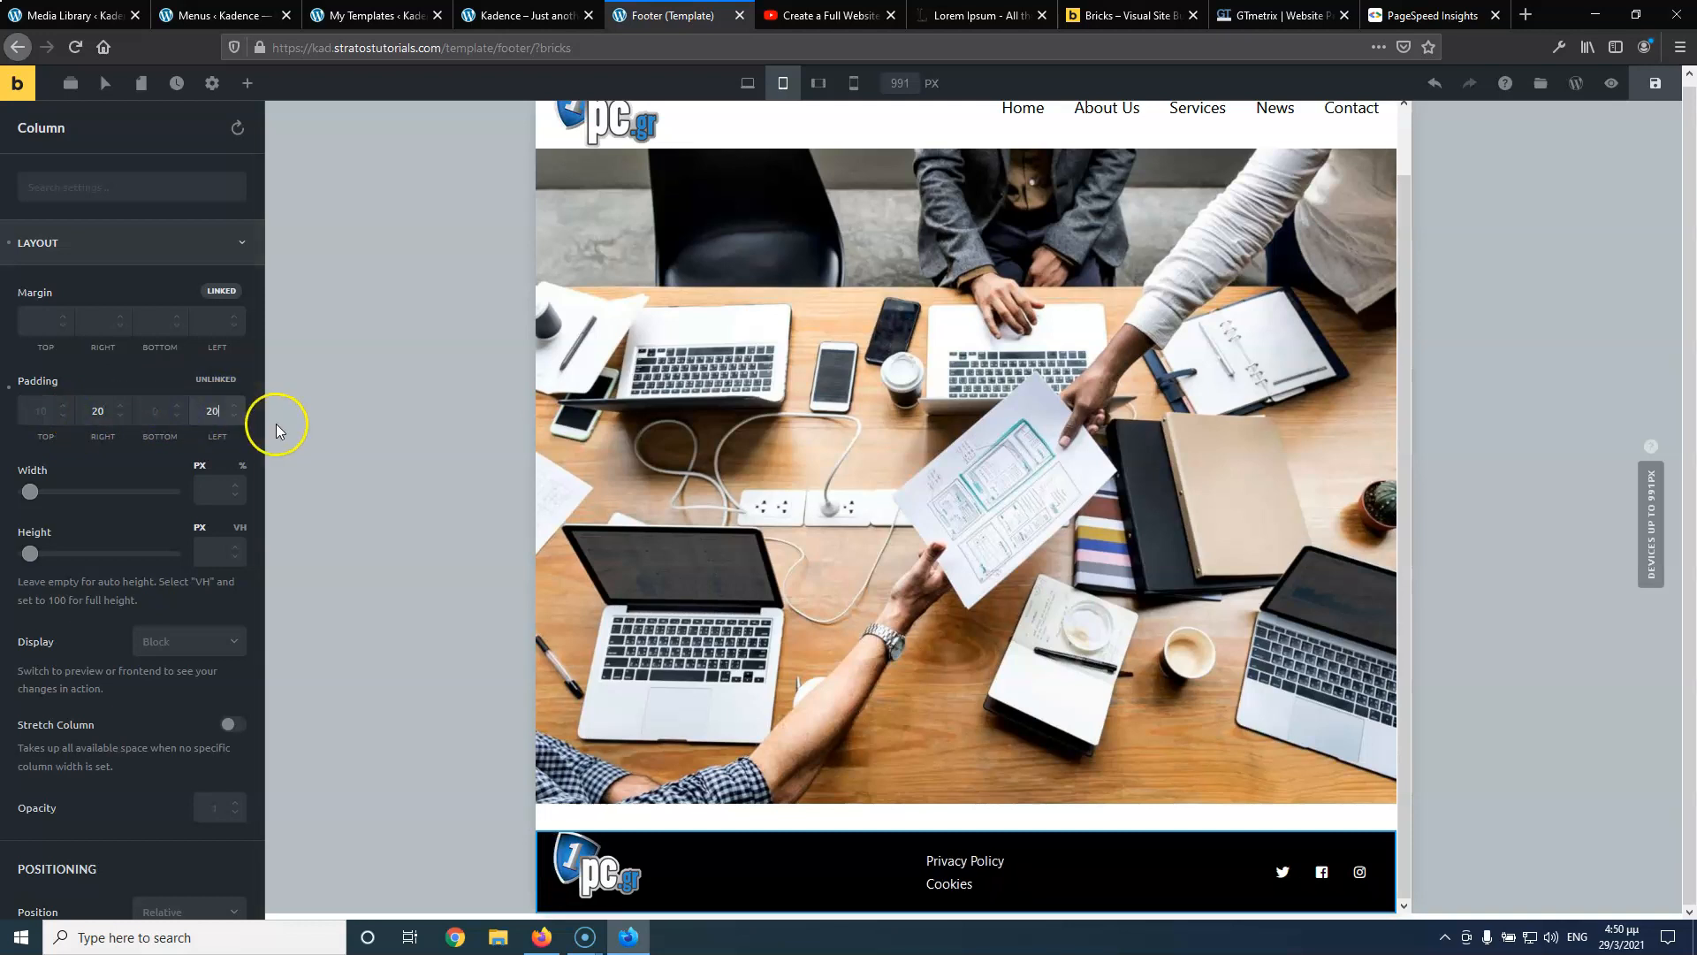
Preview the footer at mobile and tablet widths, then reopen the column's tablet padding
{"action": "left_click", "coordinate": [857, 89]}
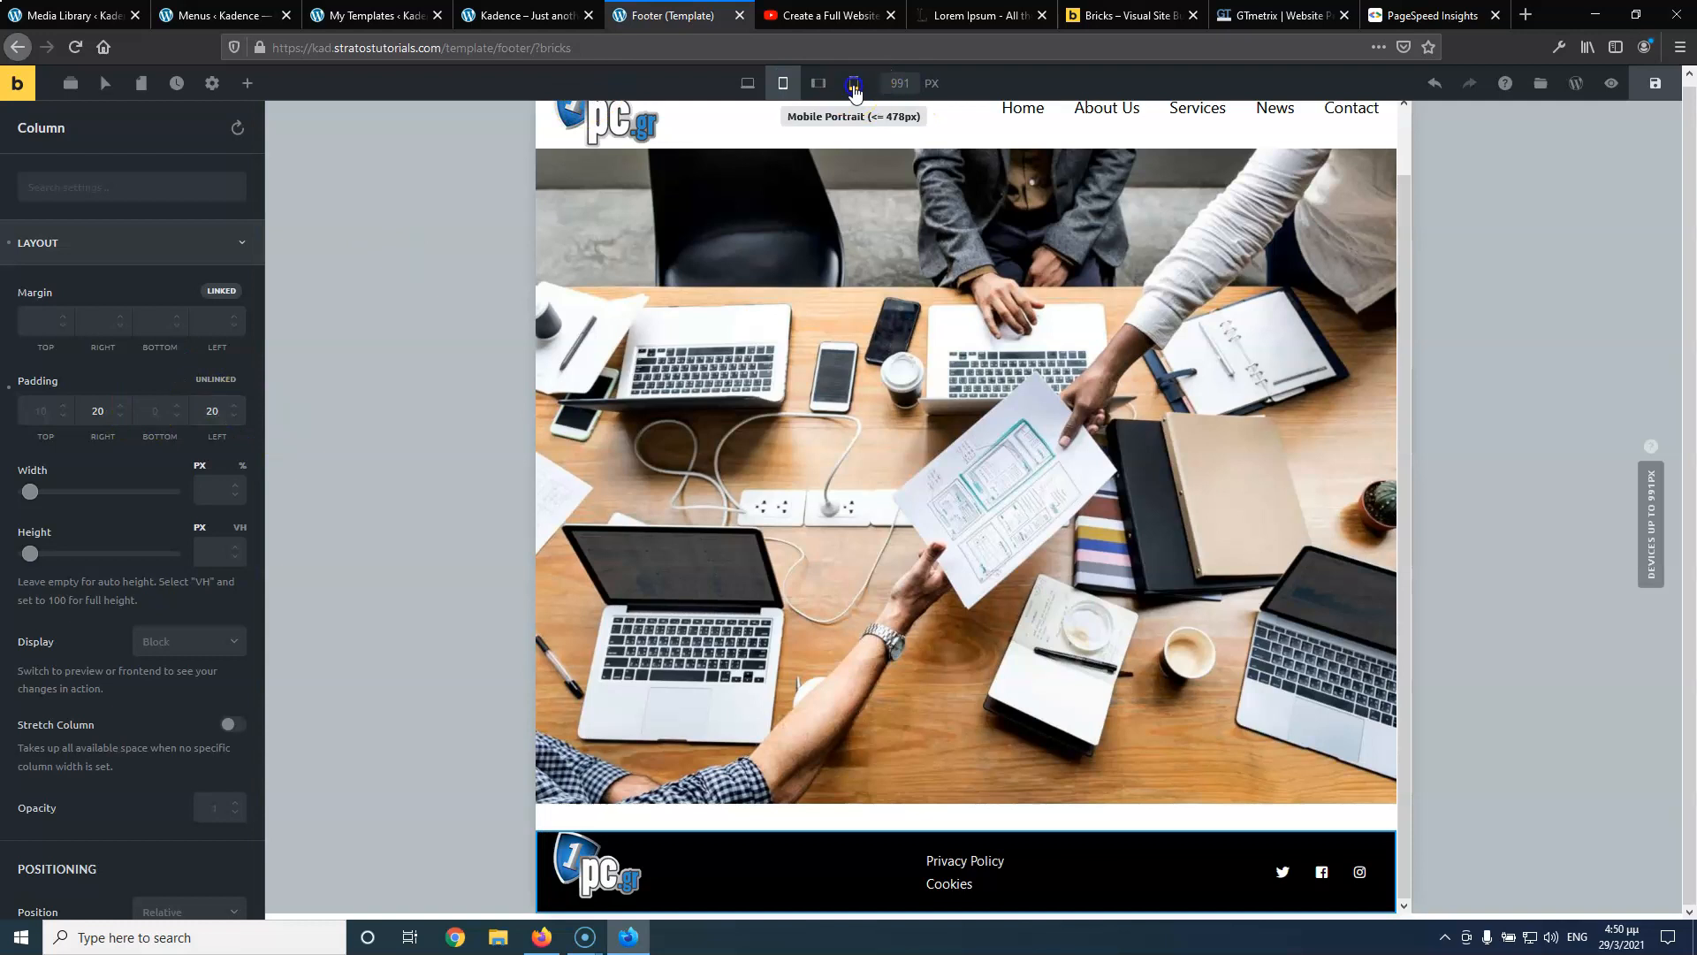
{"action": "left_click", "coordinate": [822, 86]}
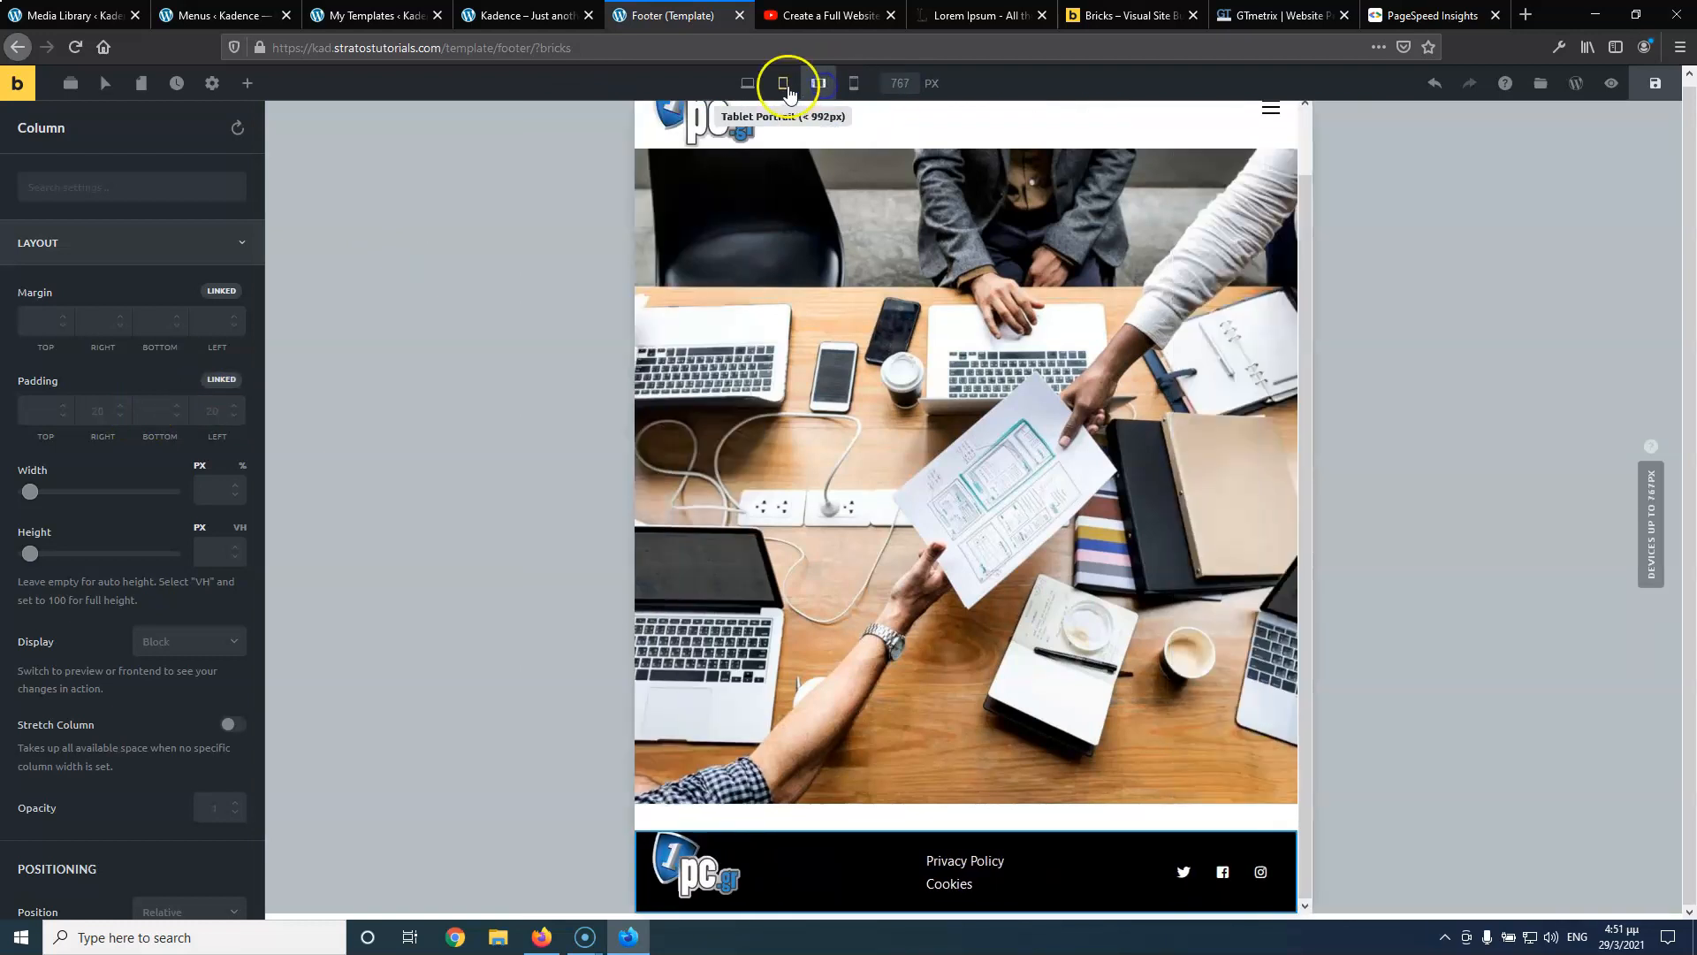
{"action": "left_click", "coordinate": [782, 86]}
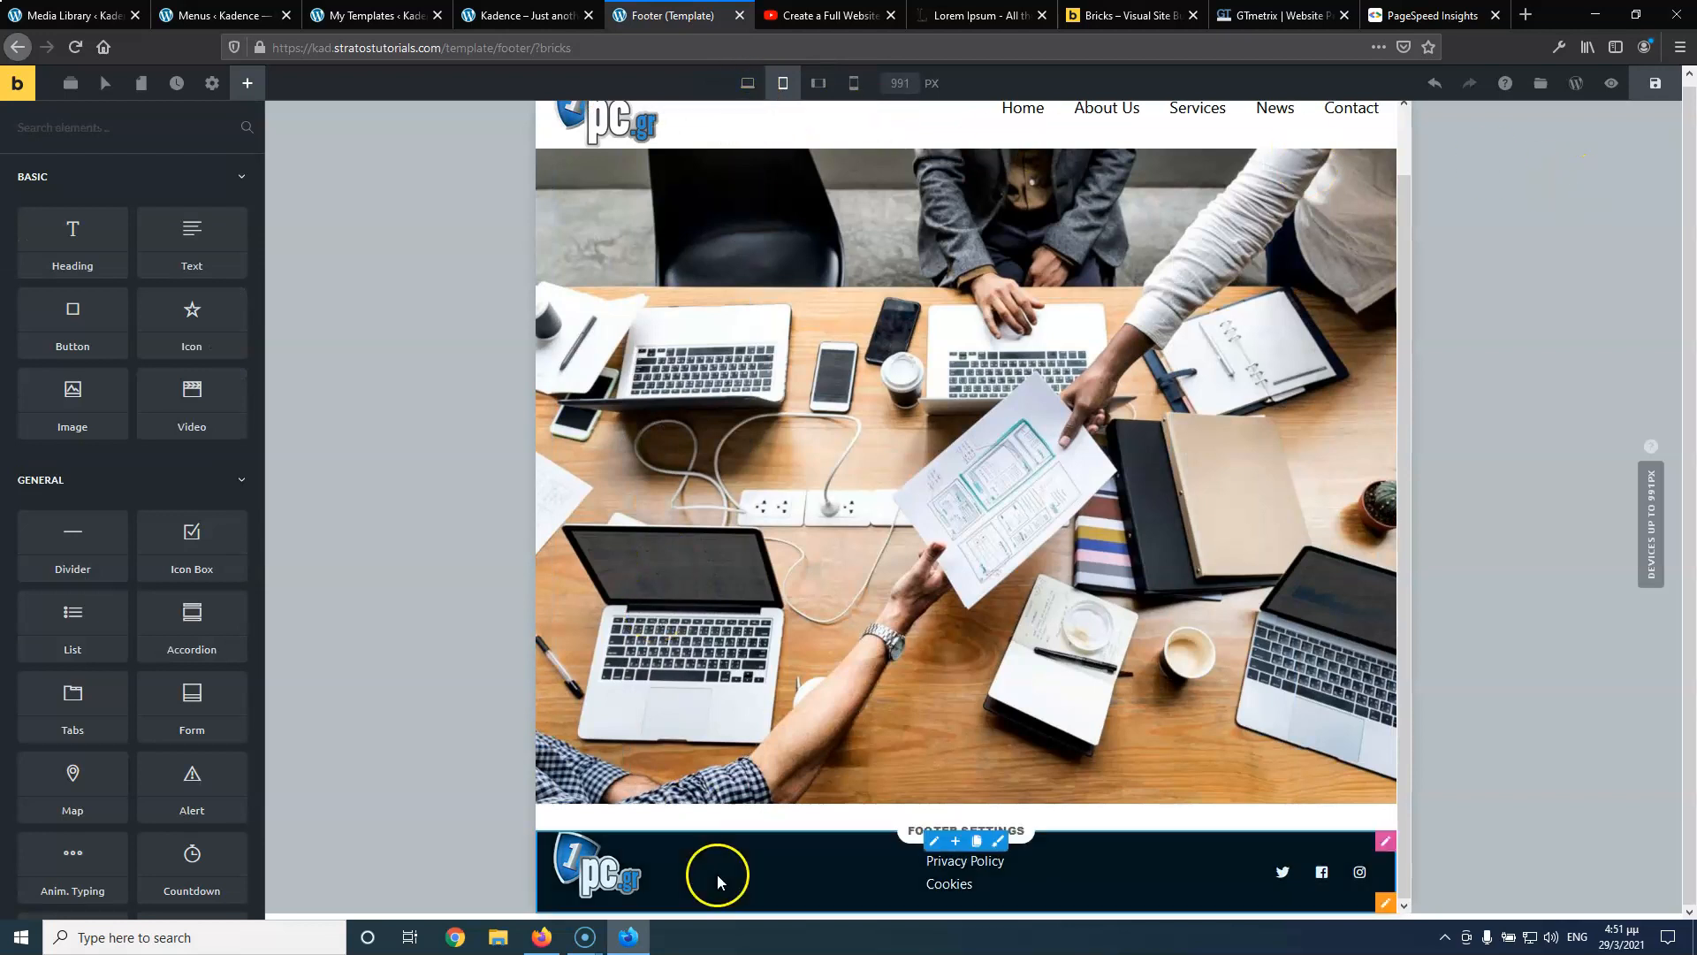
{"action": "left_click", "coordinate": [934, 843]}
{"action": "left_click", "coordinate": [159, 248]}
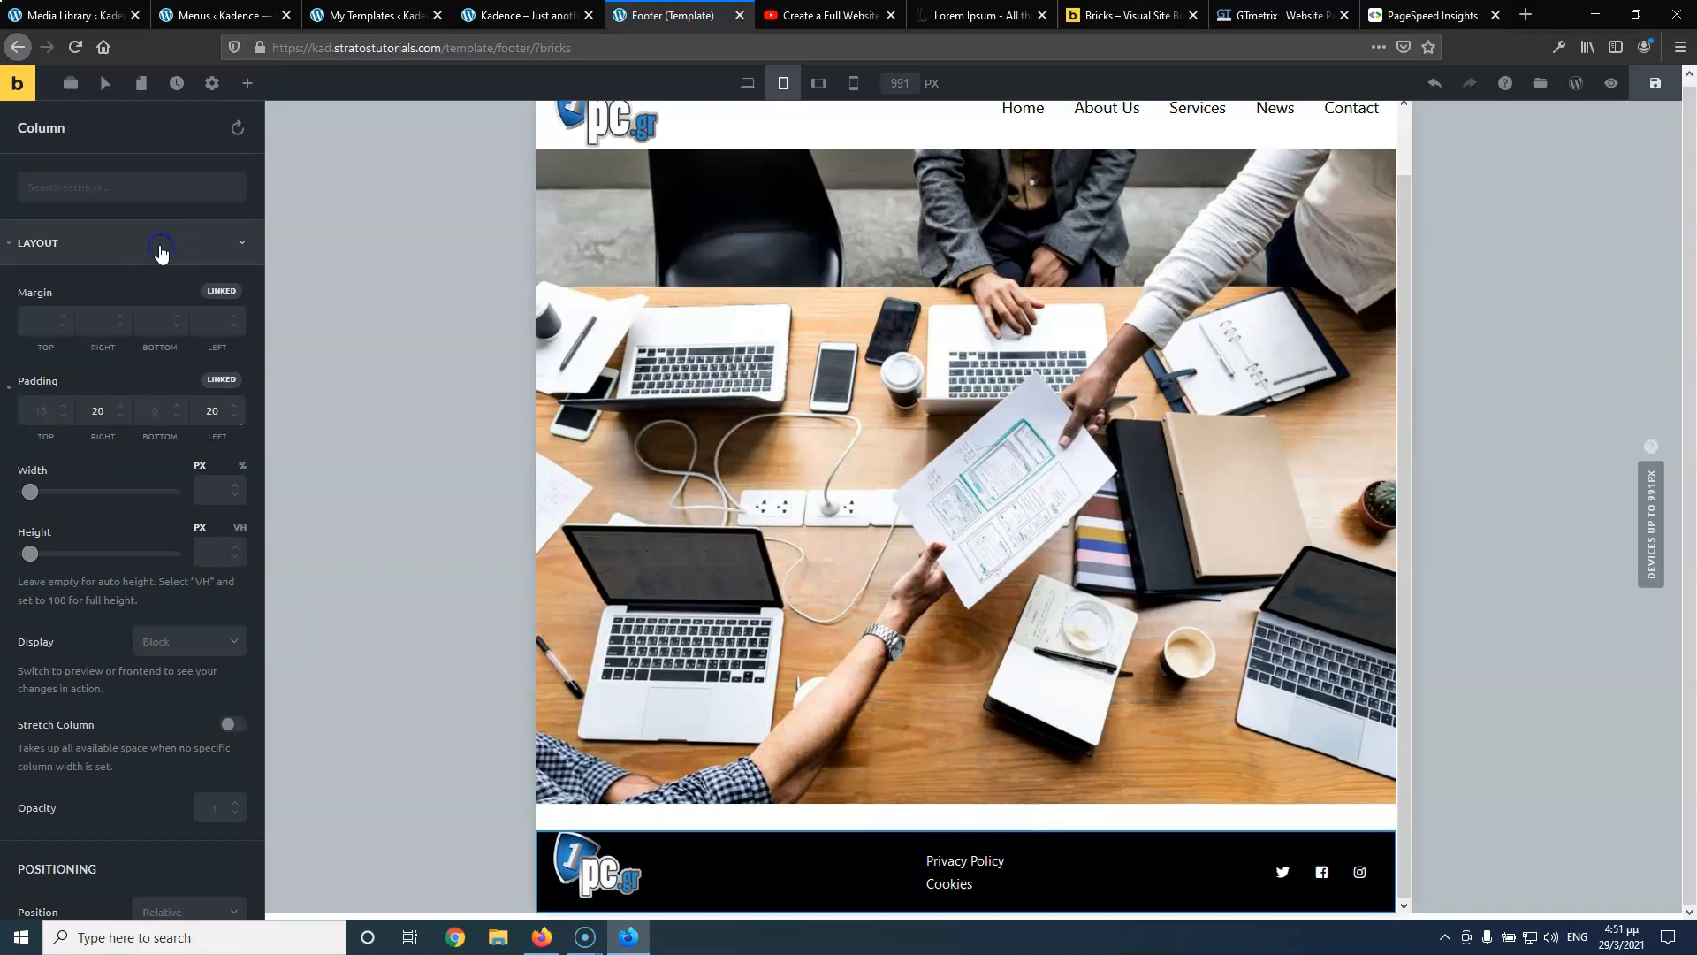
{"action": "left_click", "coordinate": [42, 411]}
{"action": "type", "text": "0"}
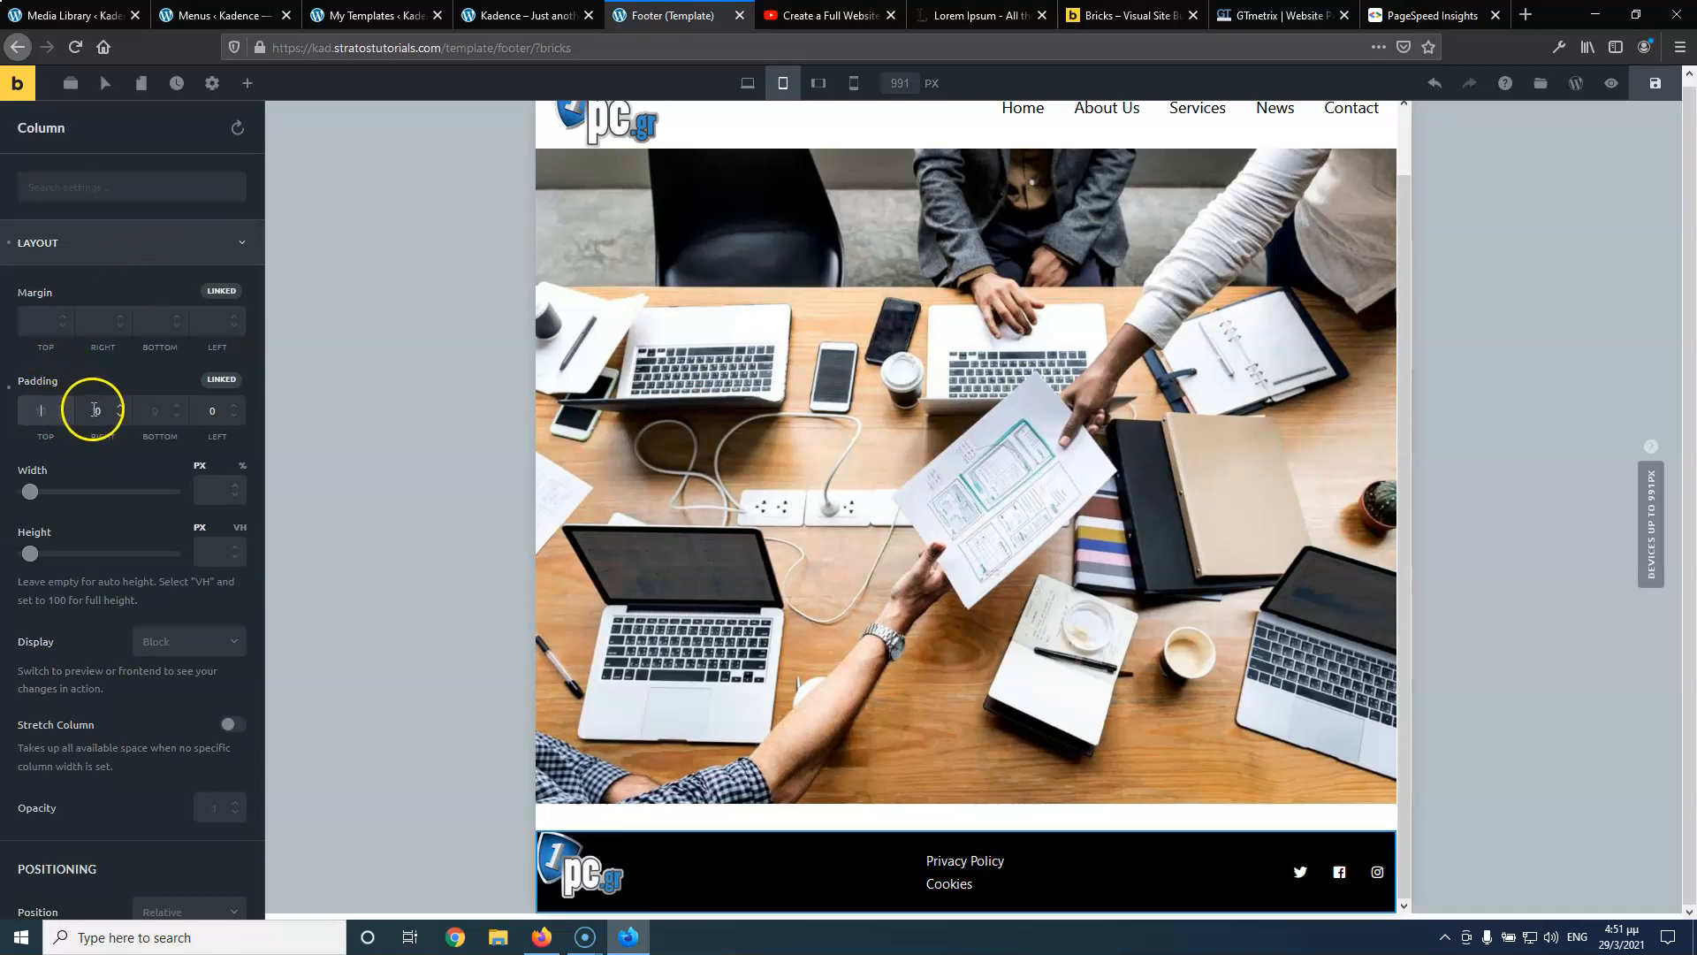
{"action": "left_click_drag", "start_coordinate": [100, 408], "coordinate": [85, 408]}
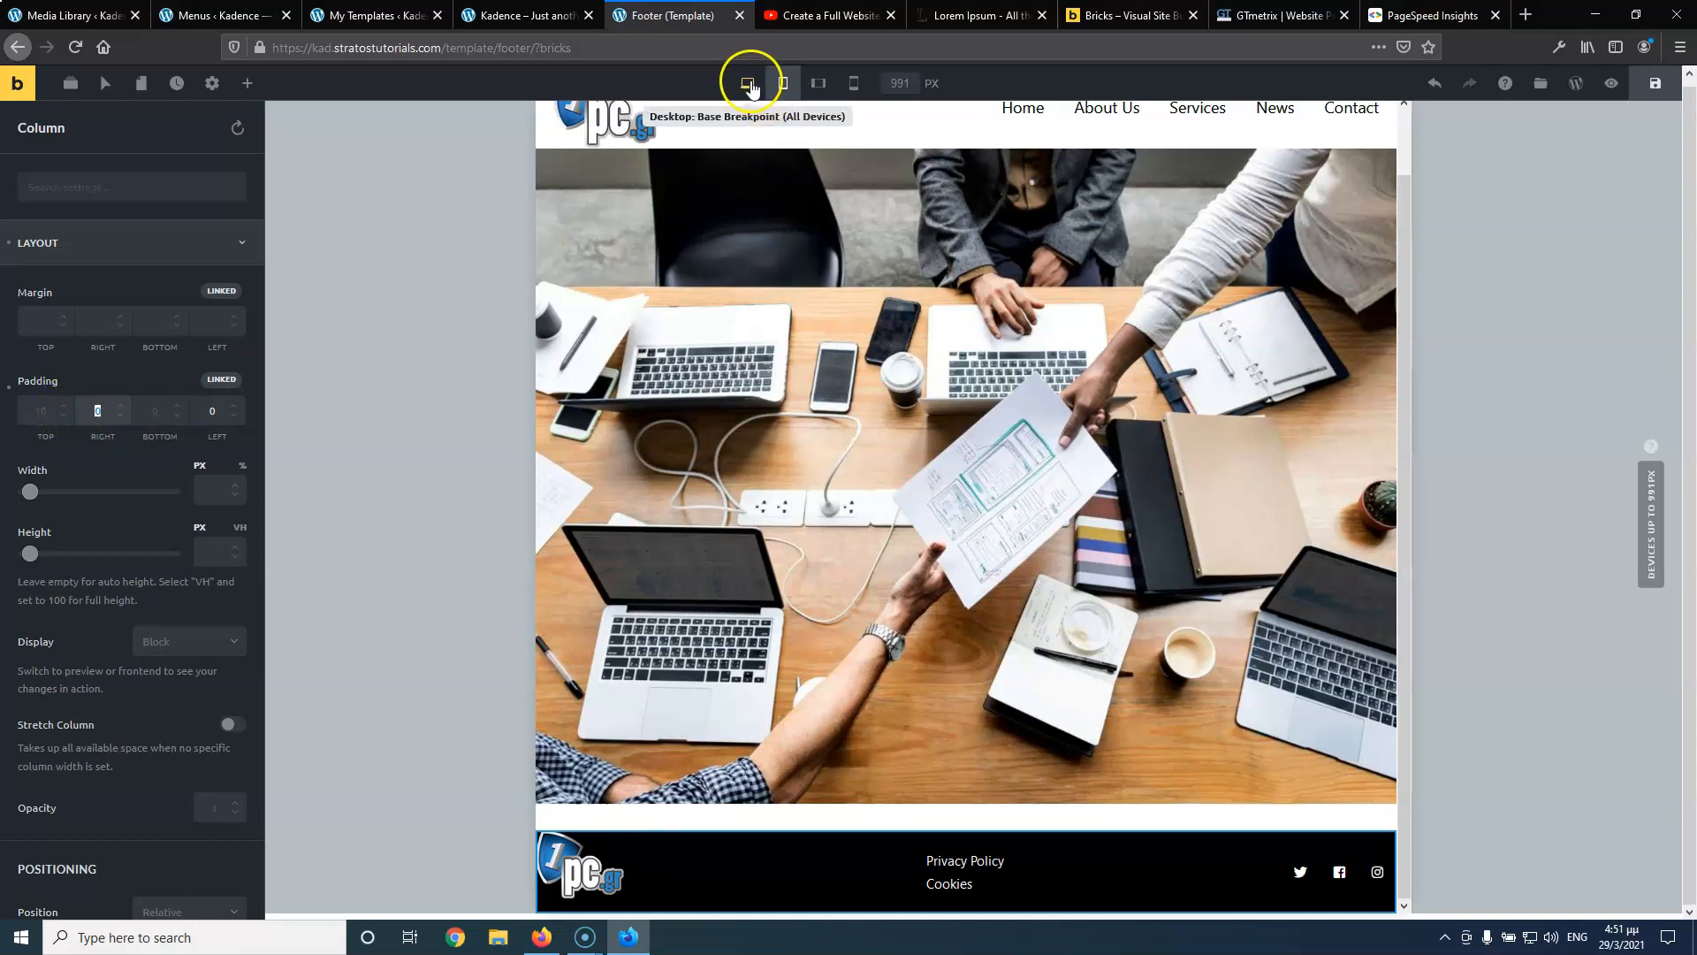
{"action": "type", "text": "2"}
Unlink the padding and re-enter tablet padding: top 10, sides 20
{"action": "left_click", "coordinate": [217, 381]}
{"action": "left_click_drag", "start_coordinate": [106, 407], "coordinate": [66, 410]}
{"action": "type", "text": "0"}
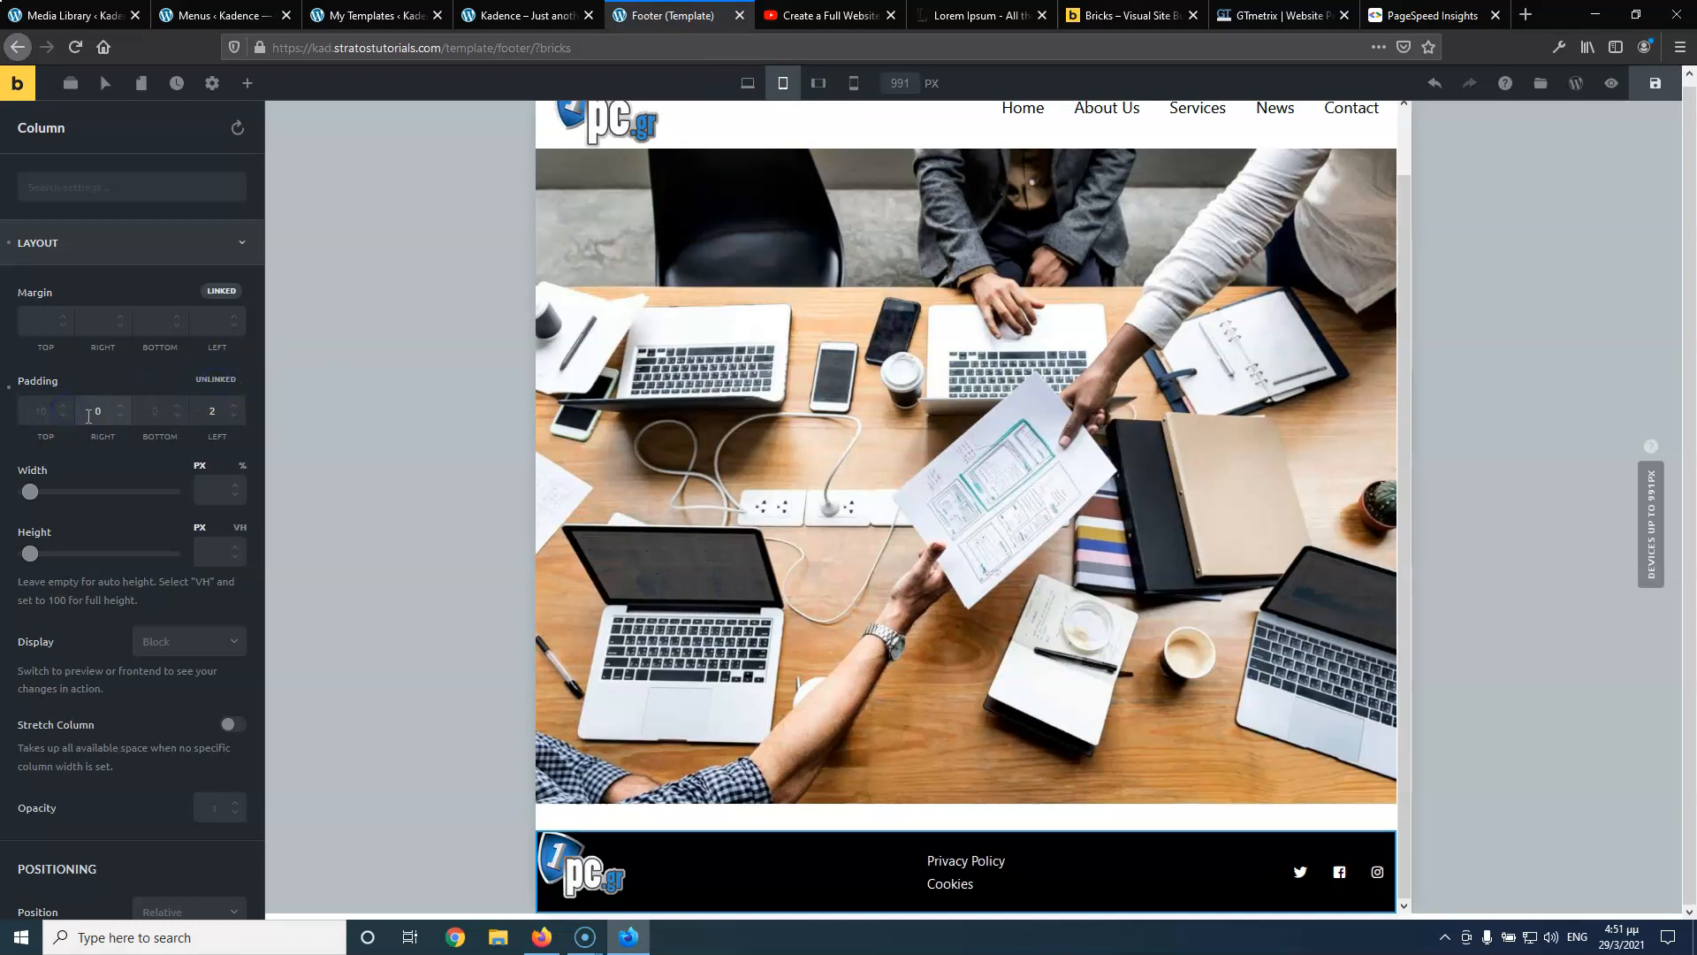
{"action": "left_click", "coordinate": [199, 414]}
{"action": "type", "text": "0"}
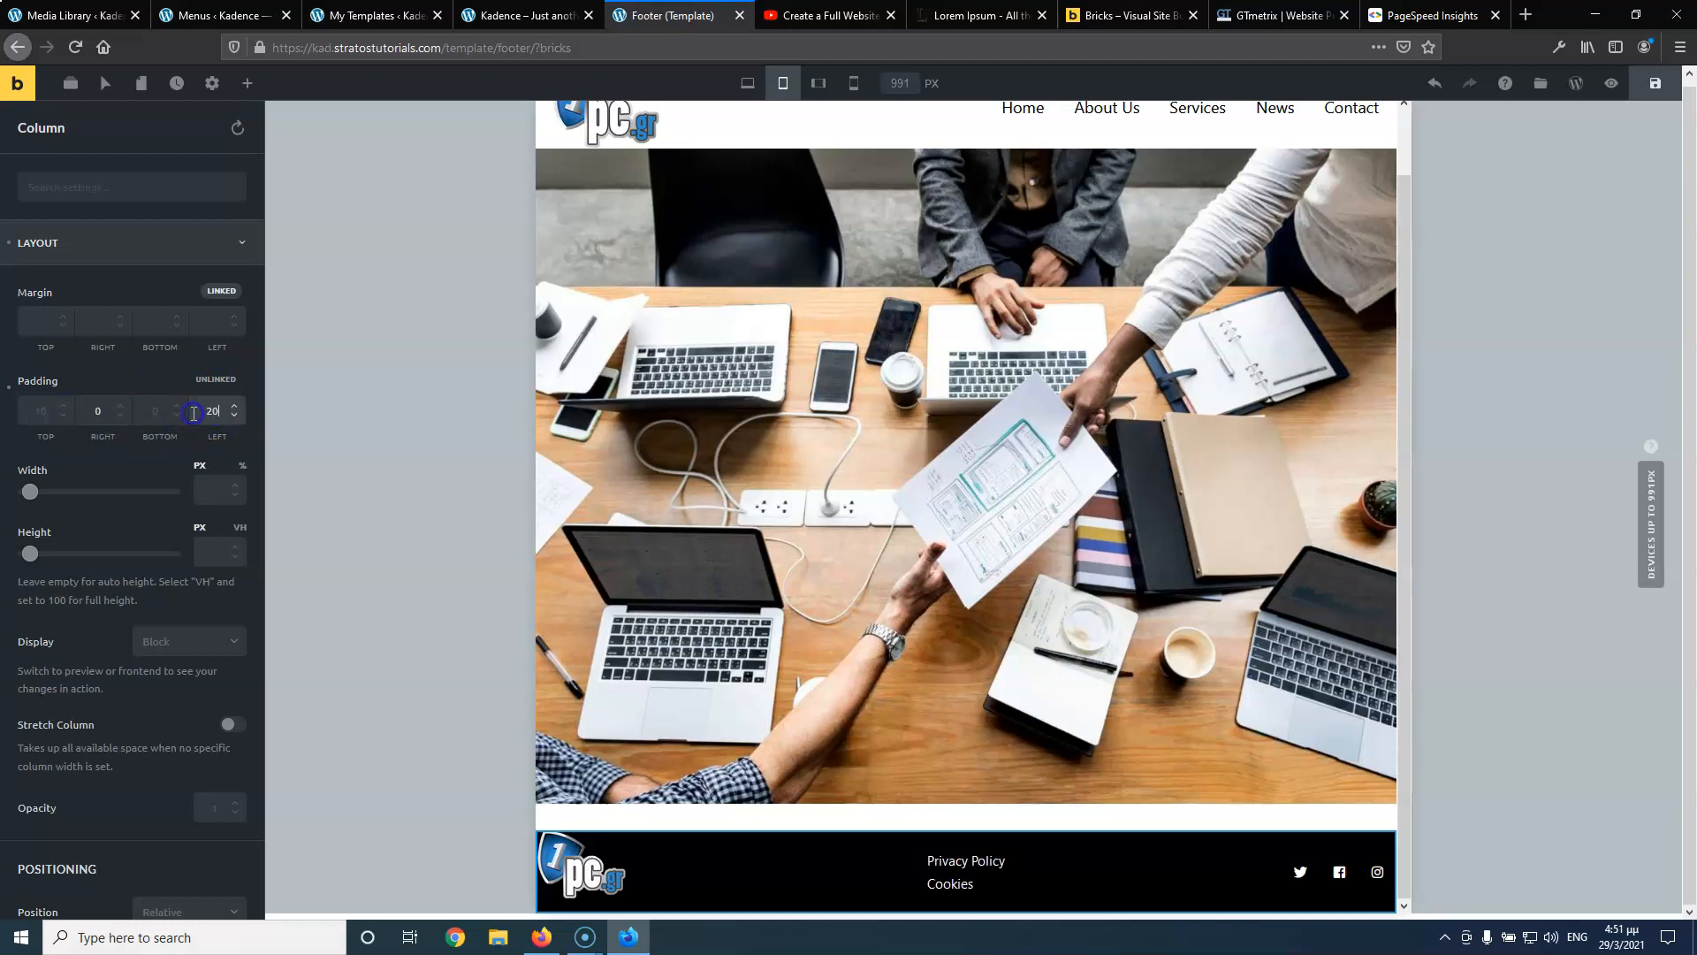
{"action": "double_click", "coordinate": [98, 412]}
{"action": "type", "text": "20"}
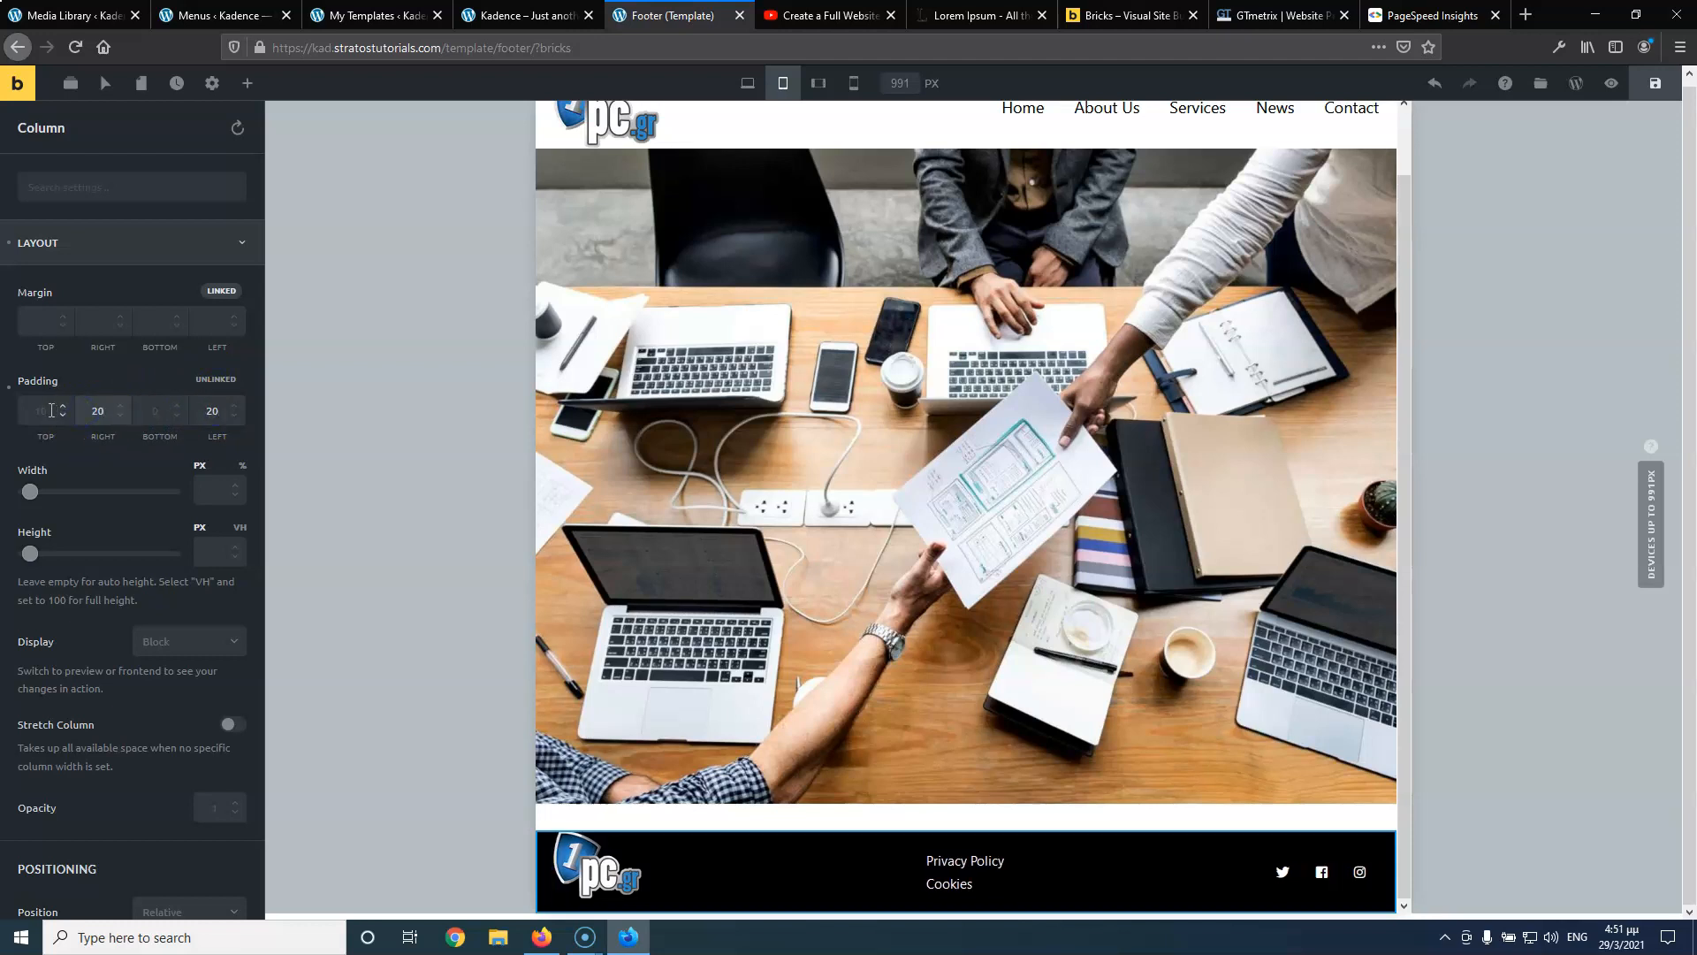
{"action": "left_click", "coordinate": [52, 410]}
{"action": "type", "text": "10"}
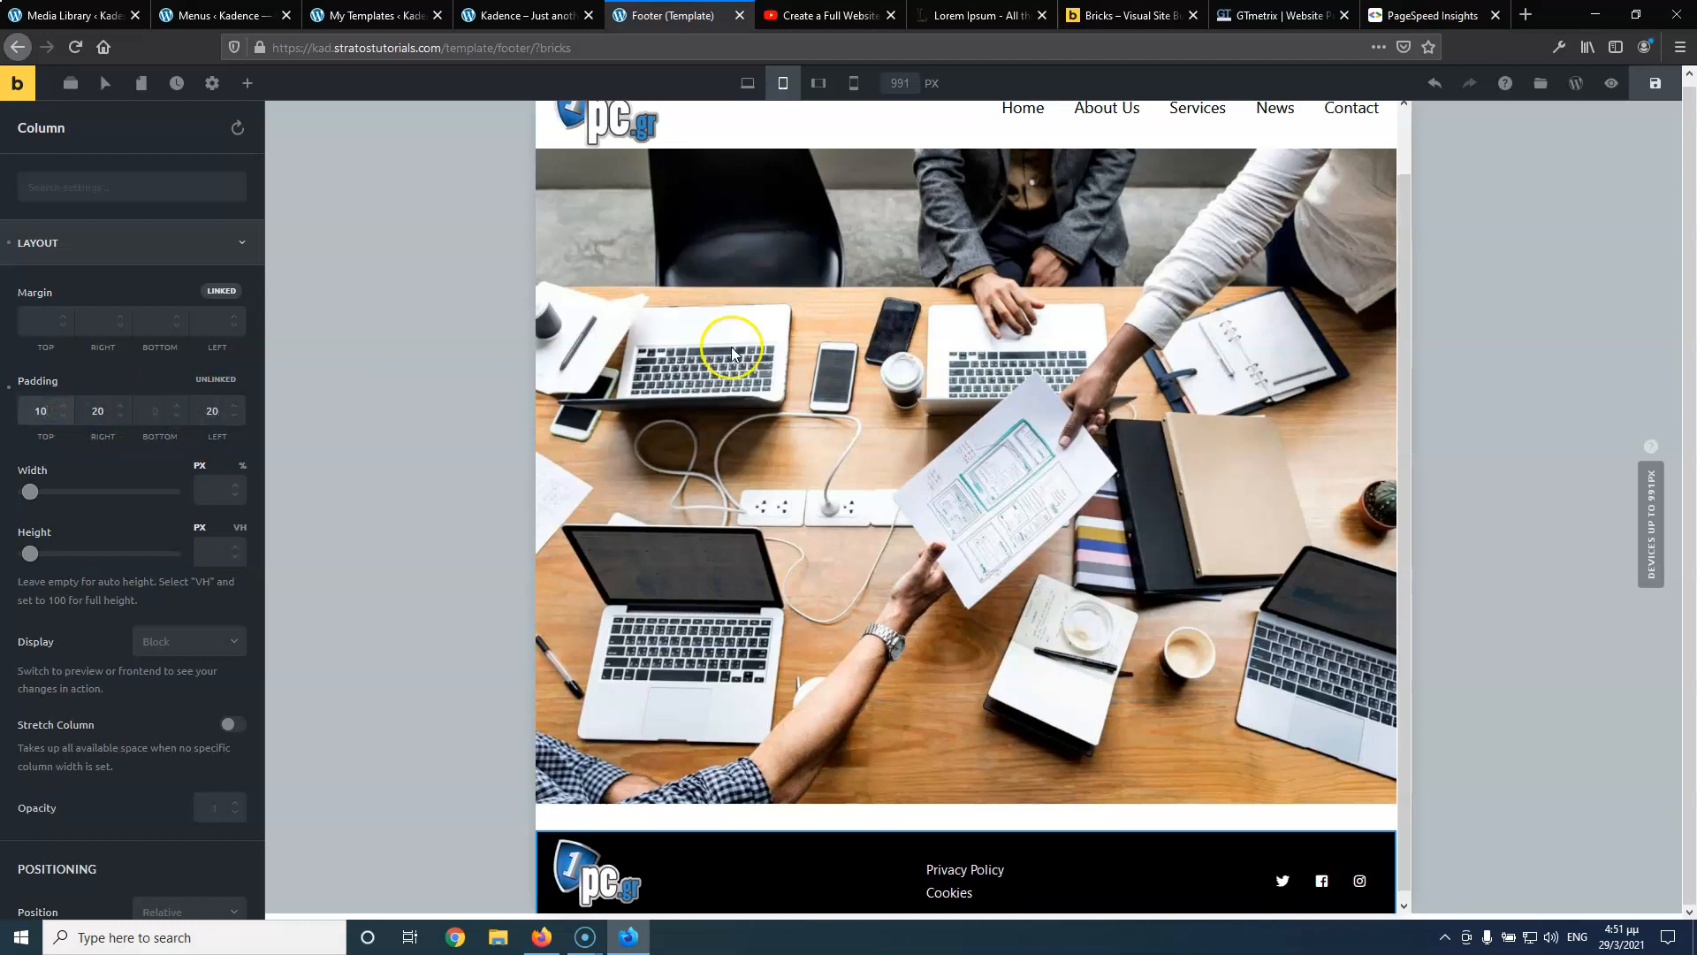
Save the footer template, return to Desktop view and close its tab
{"action": "left_click", "coordinate": [1655, 83]}
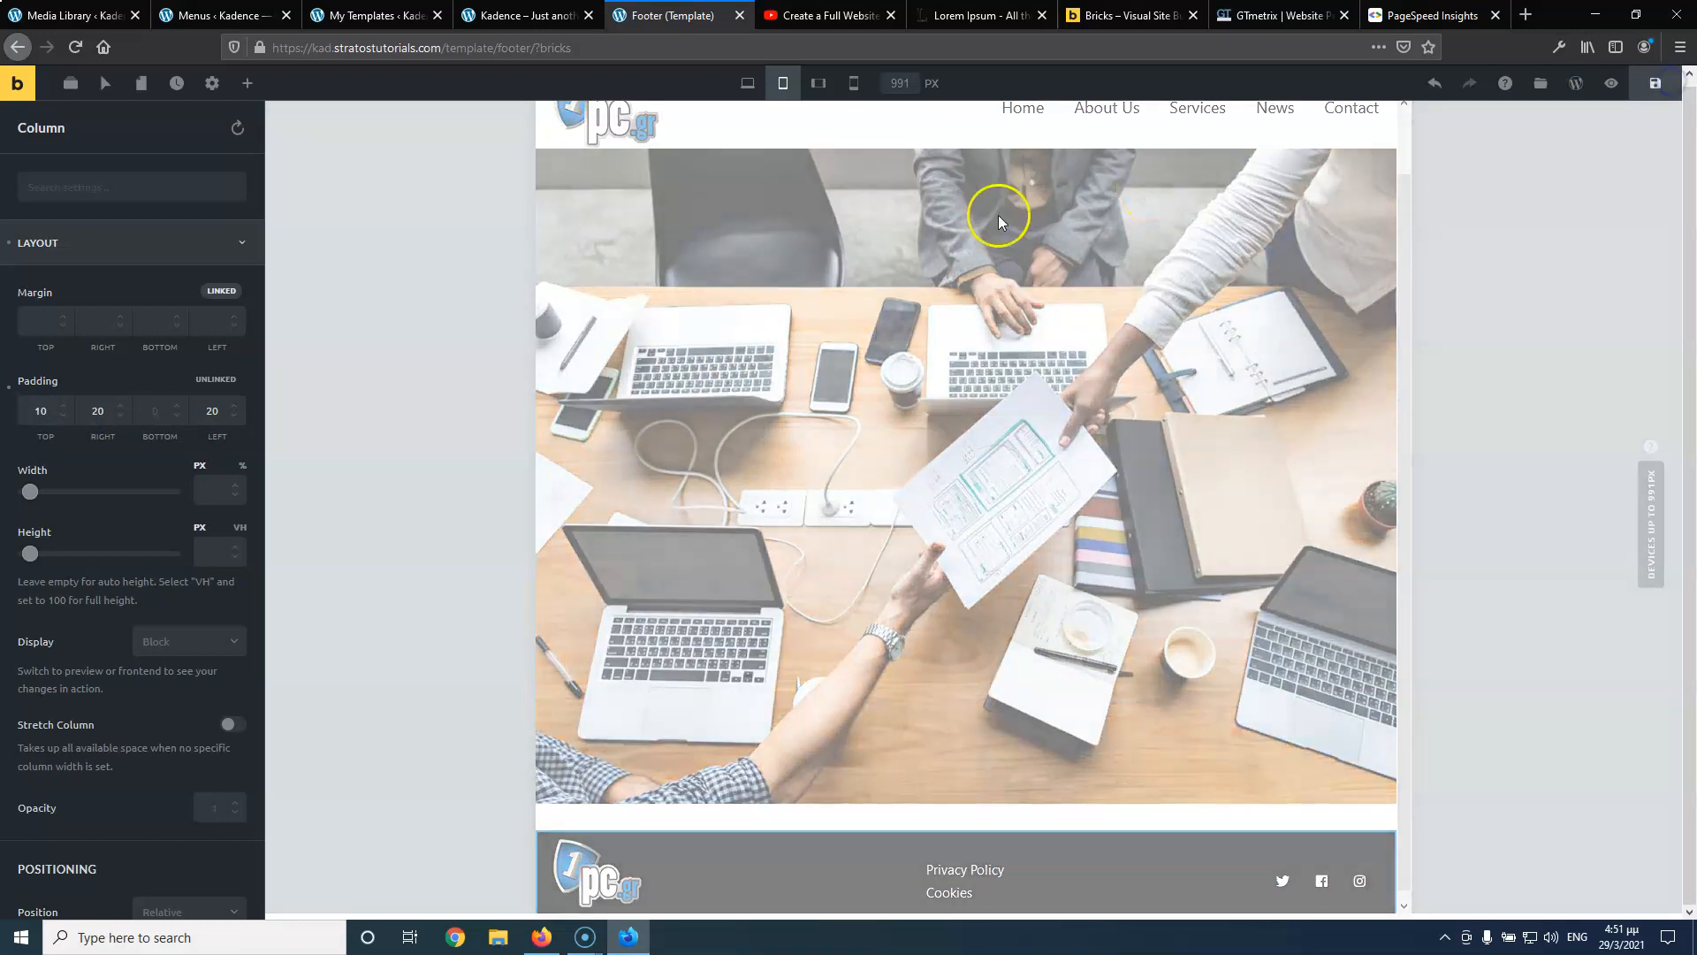
{"action": "left_click", "coordinate": [747, 82]}
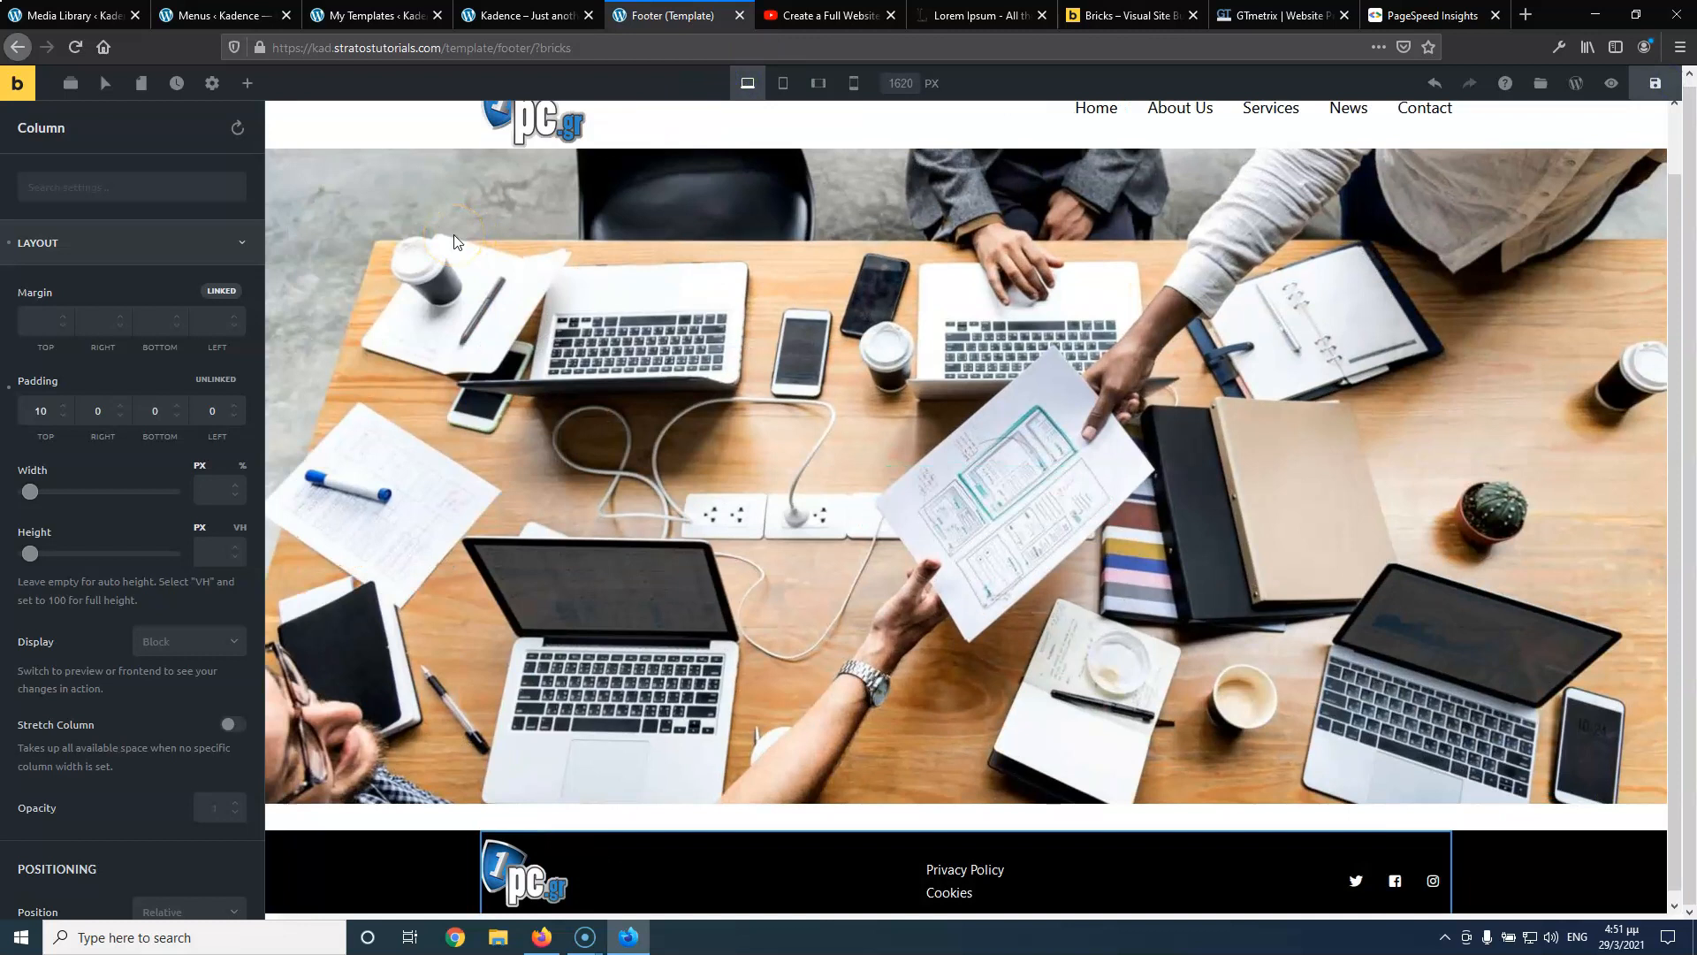
{"action": "left_click", "coordinate": [738, 15]}
From Pages > All Pages, open Home with Bricks in a new tab and switch to it
{"action": "left_click", "coordinate": [536, 17]}
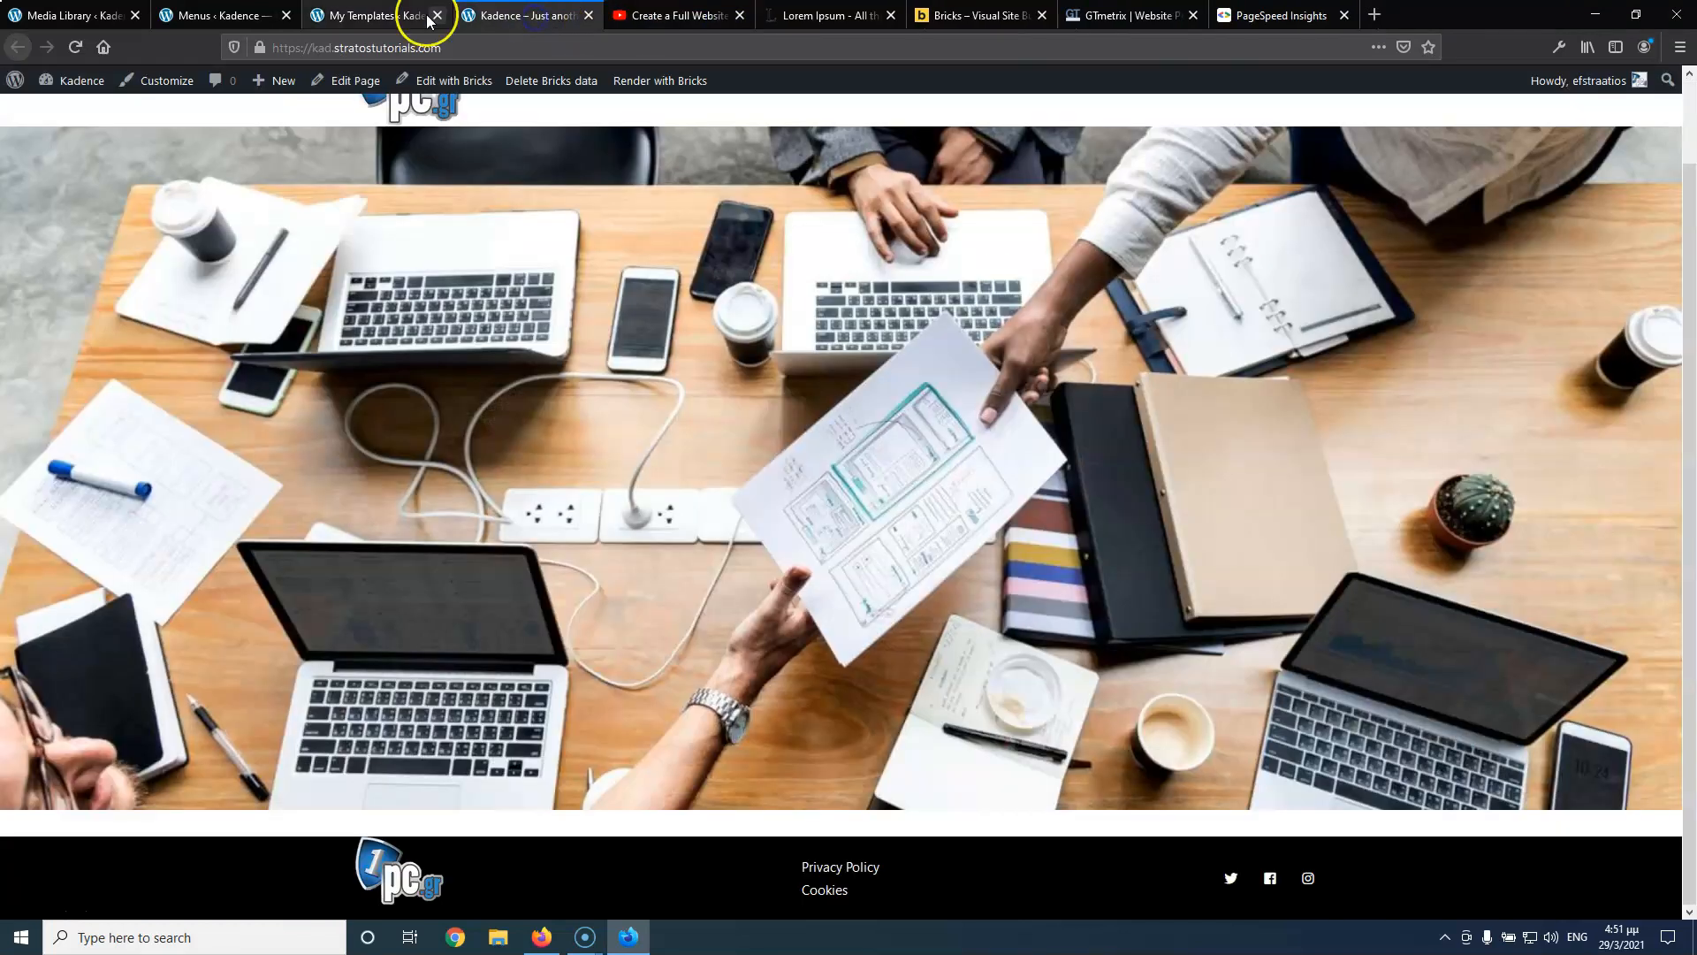
{"action": "left_click", "coordinate": [398, 15]}
{"action": "left_click", "coordinate": [75, 46]}
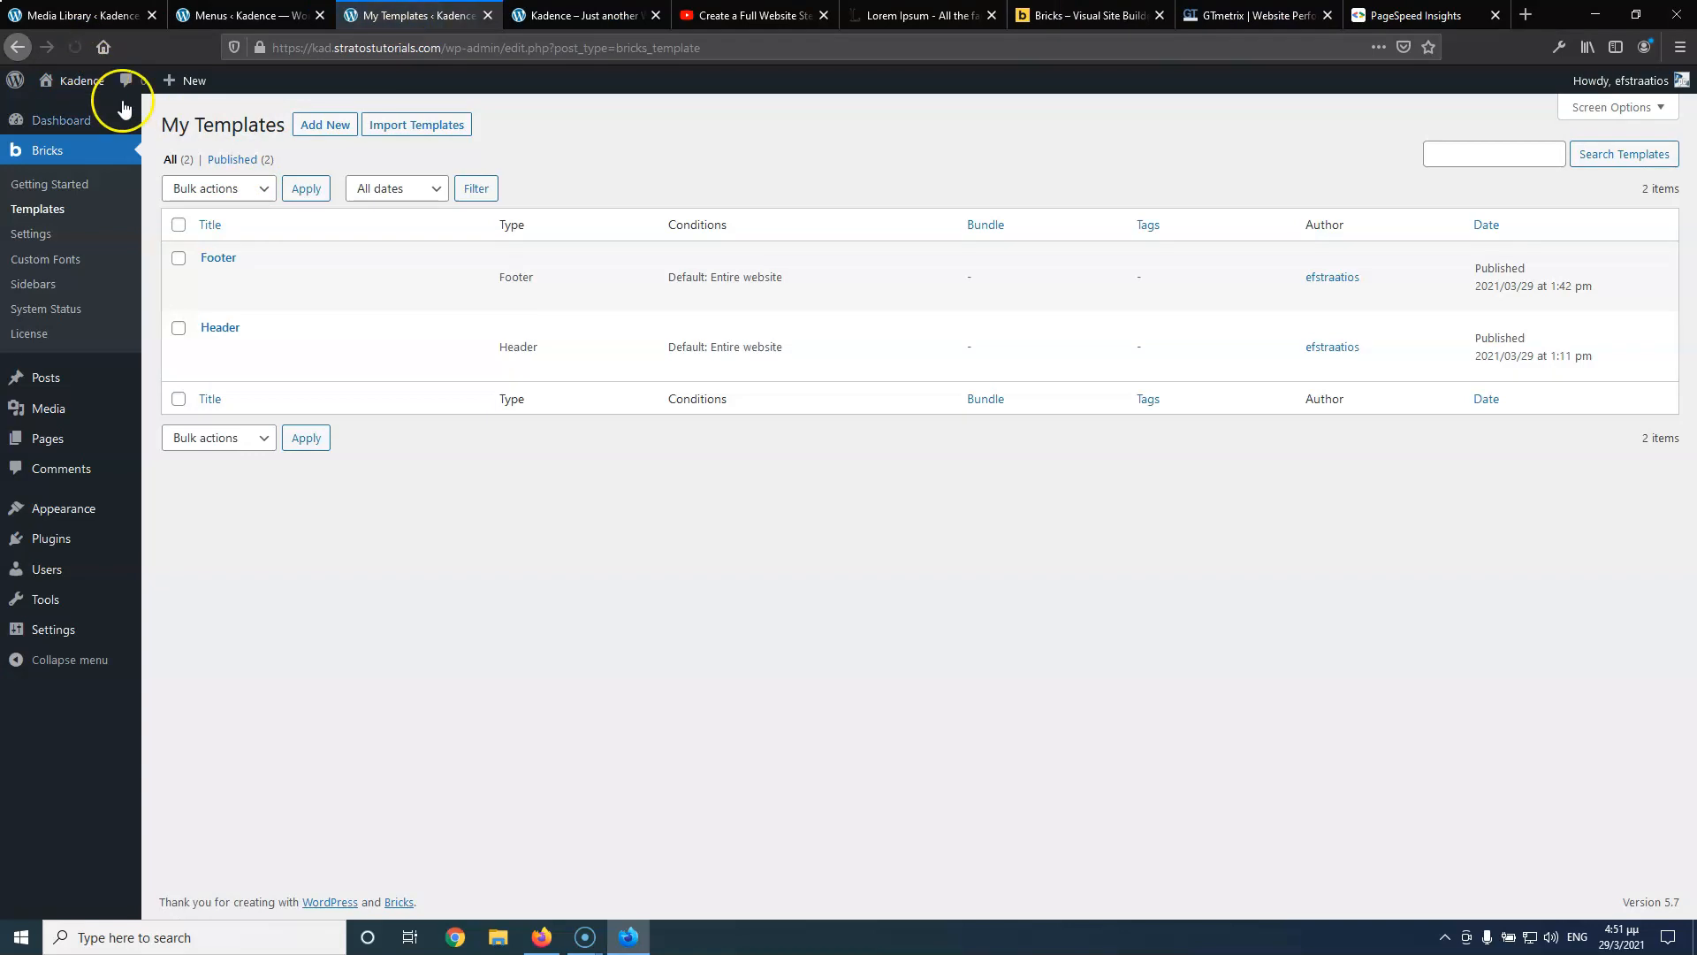
{"action": "mouse_move", "coordinate": [44, 440]}
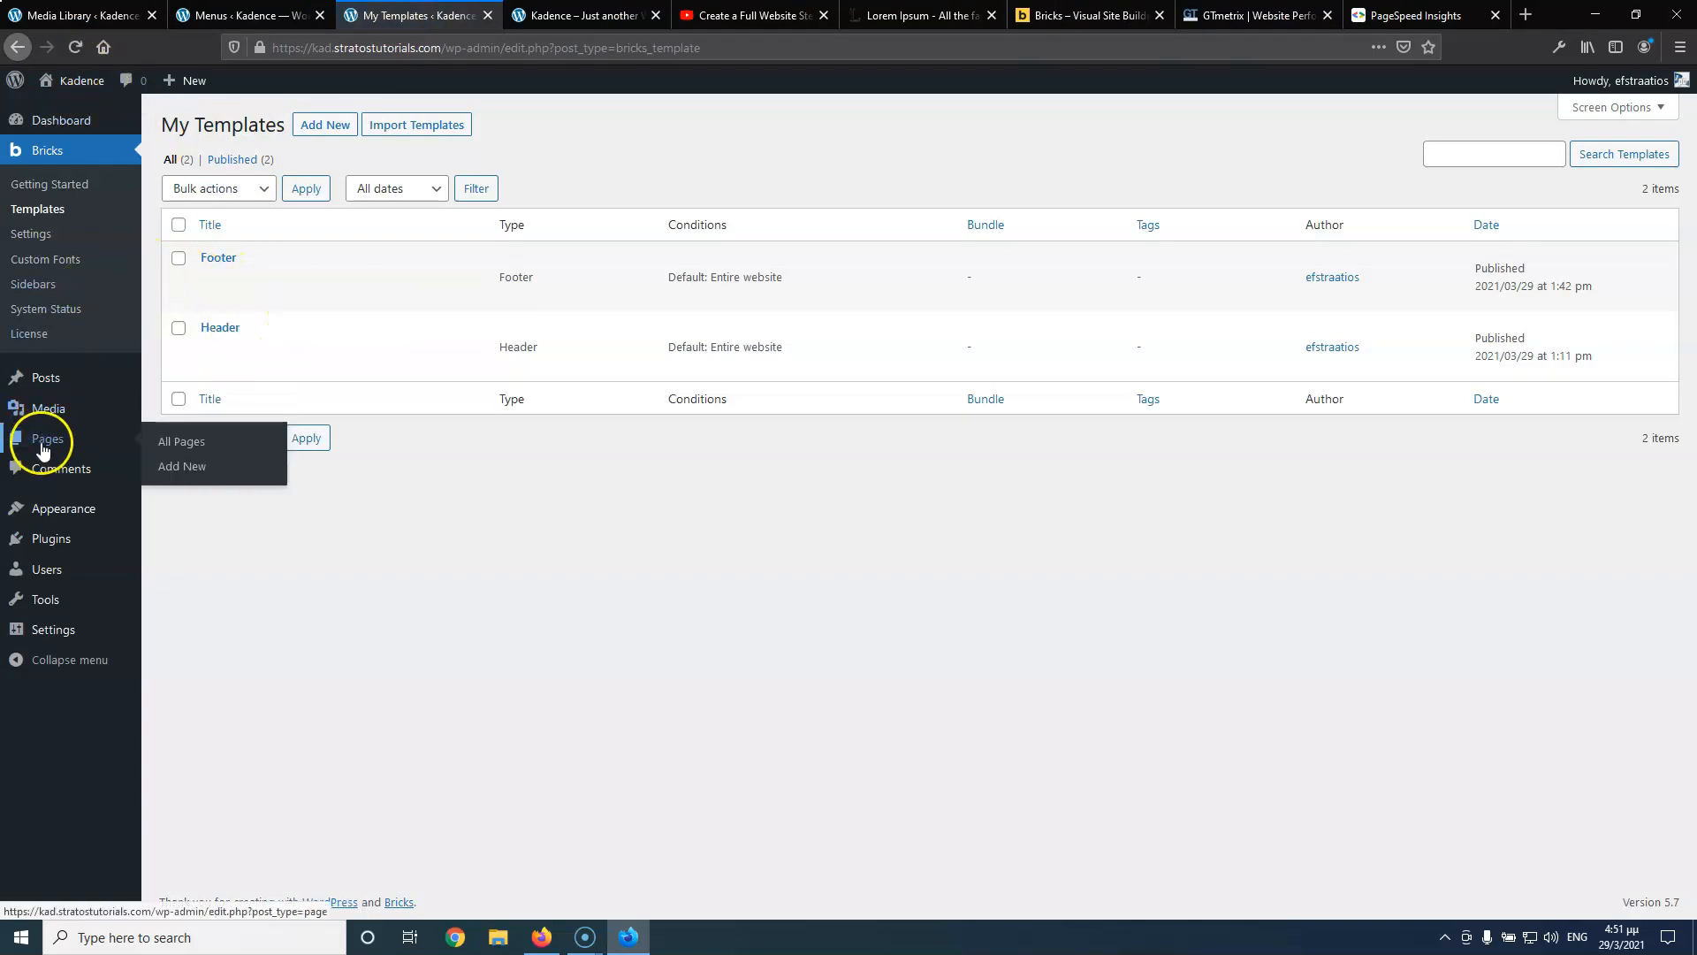
{"action": "left_click", "coordinate": [173, 441]}
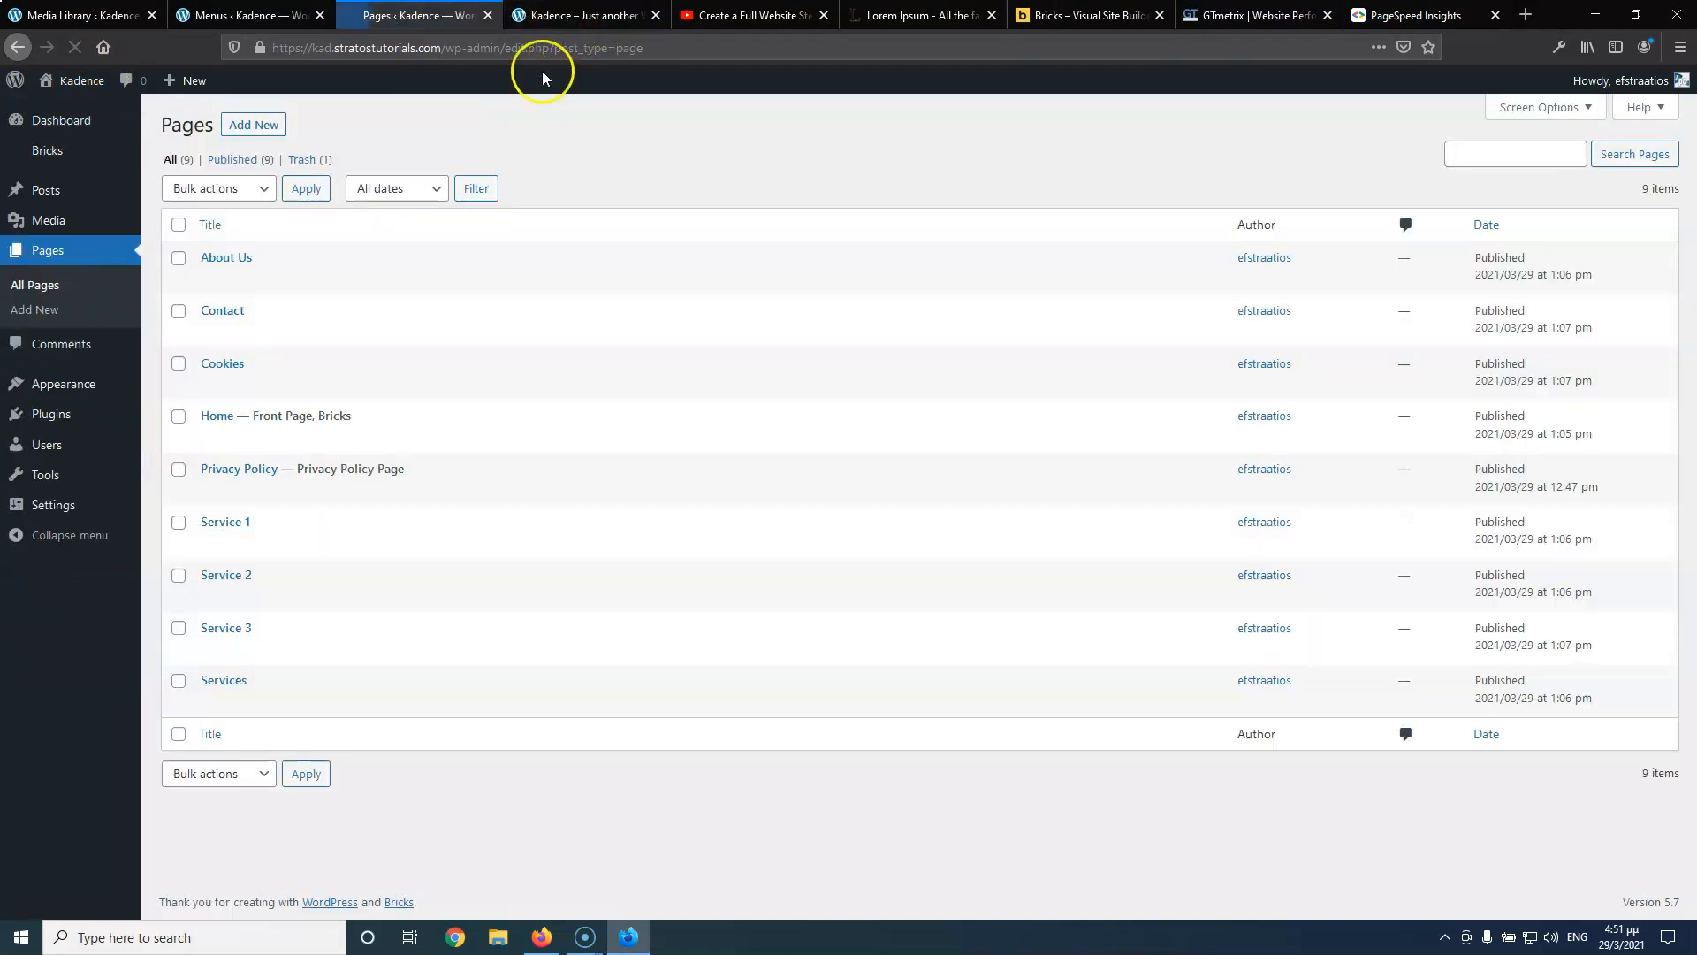
{"action": "middle_click", "coordinate": [371, 438]}
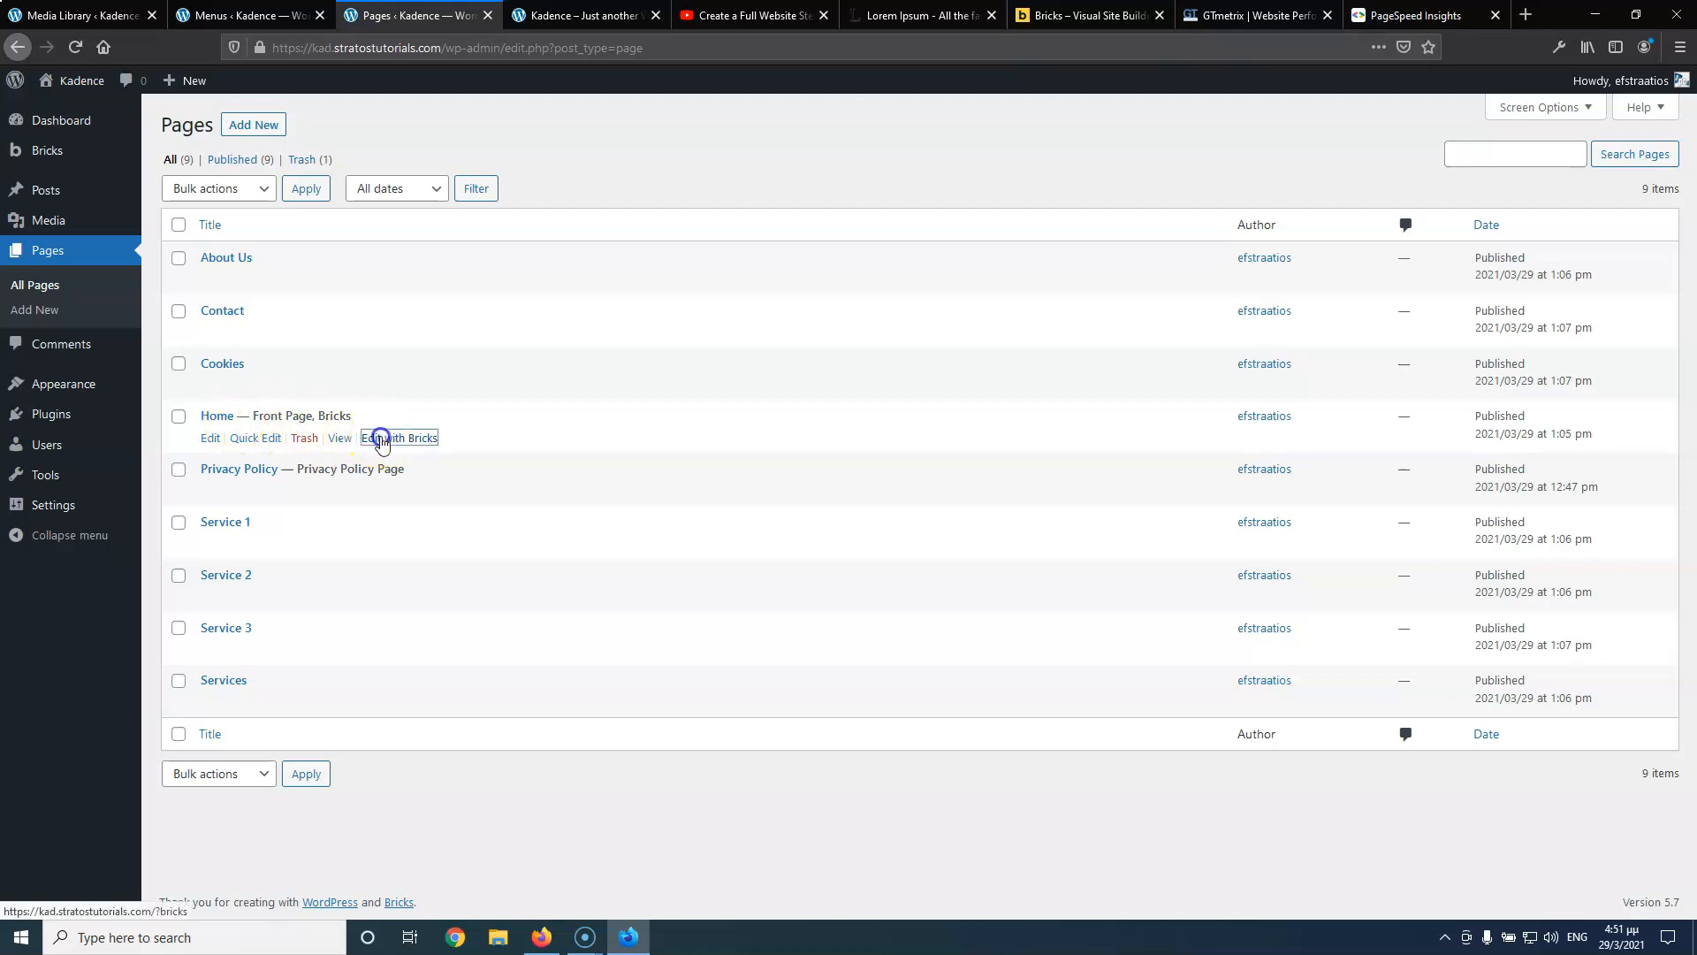
{"action": "left_click", "coordinate": [512, 15]}
{"action": "left_click", "coordinate": [827, 15]}
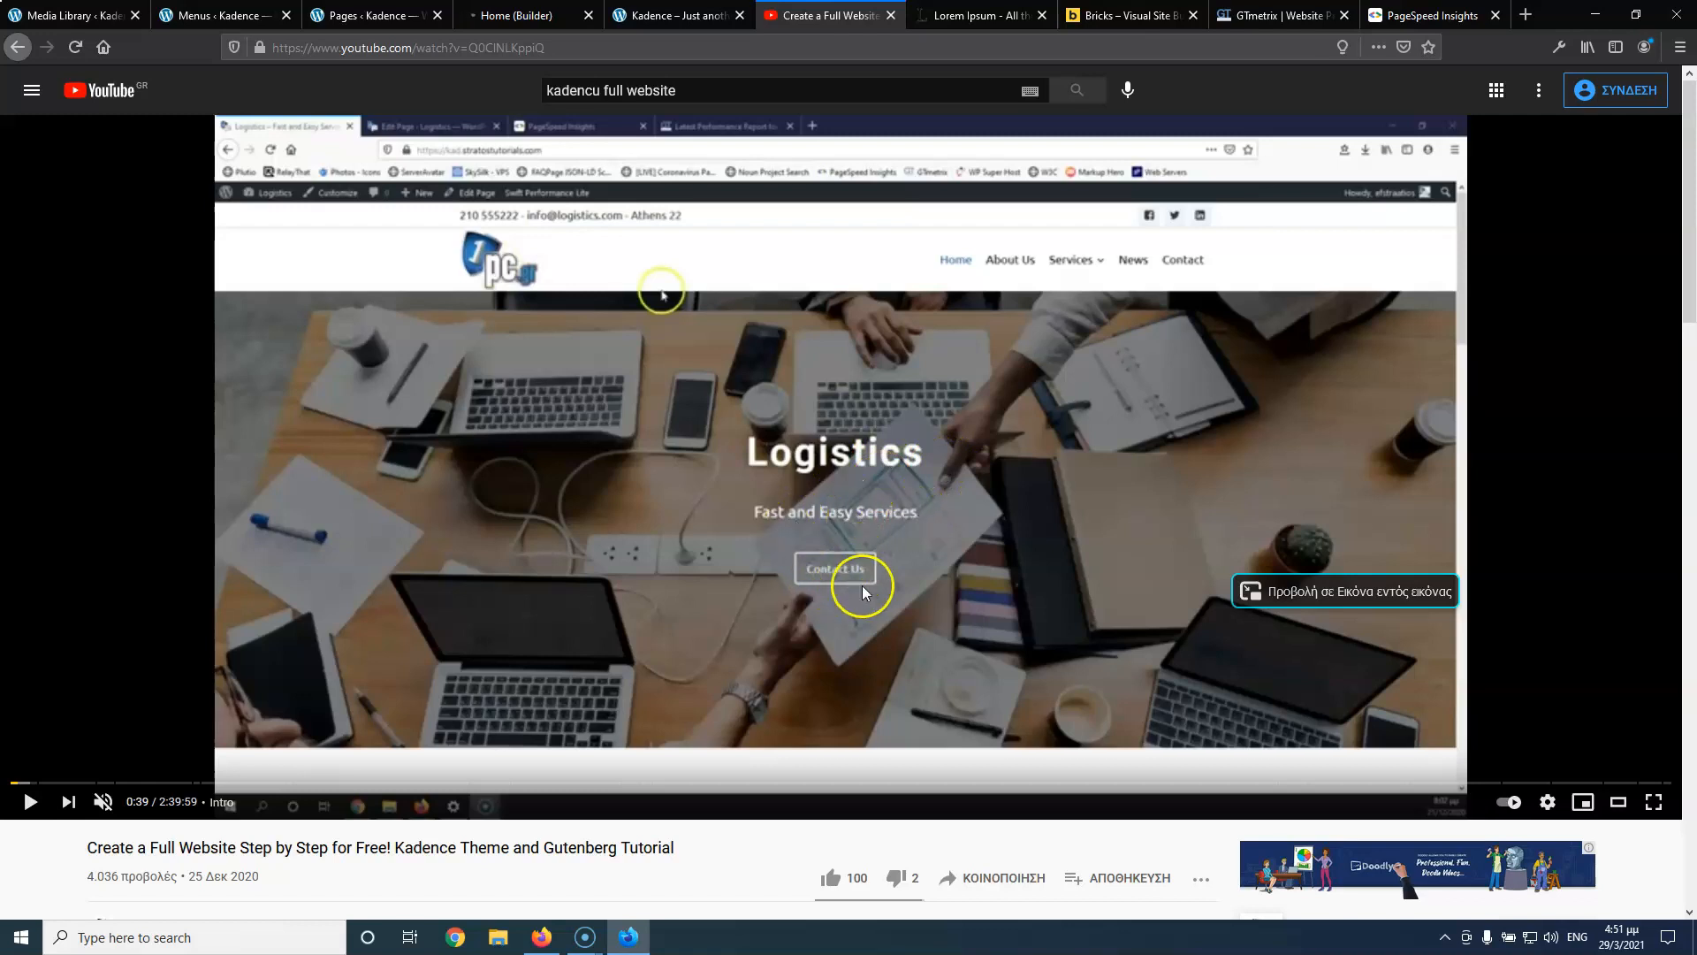
{"action": "left_click", "coordinate": [513, 15]}
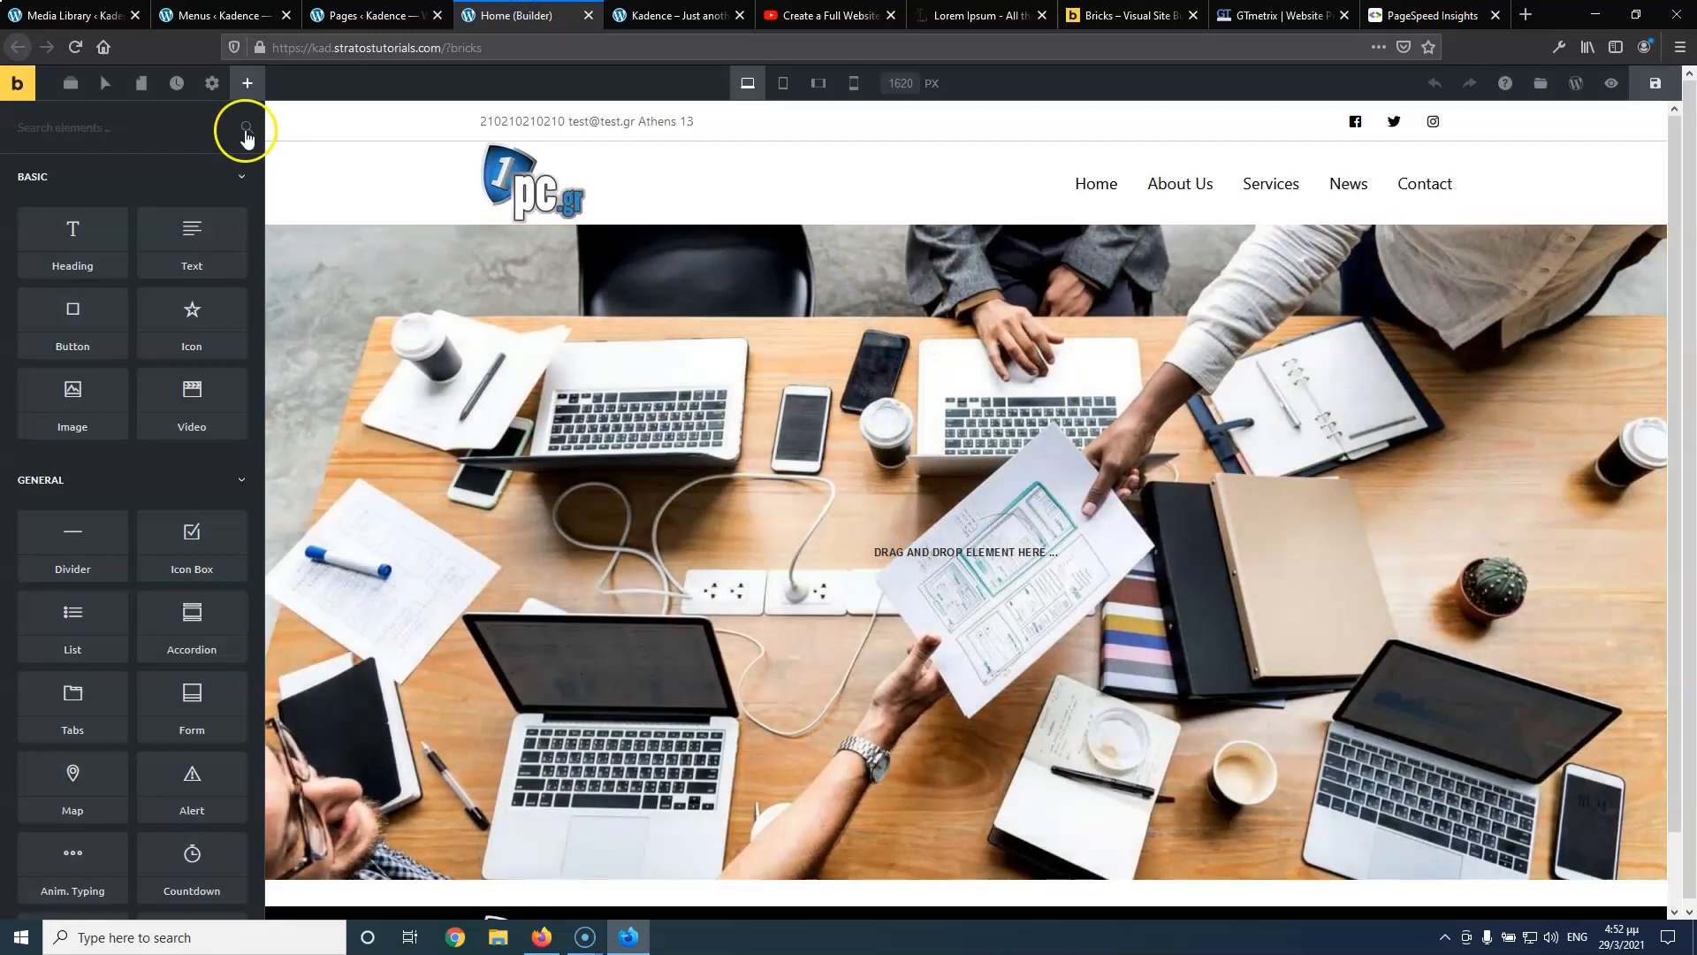
Drop a Heading into the middle of the hero and change its text to 'Logistics'
{"action": "left_click_drag", "start_coordinate": [121, 266], "coordinate": [908, 543]}
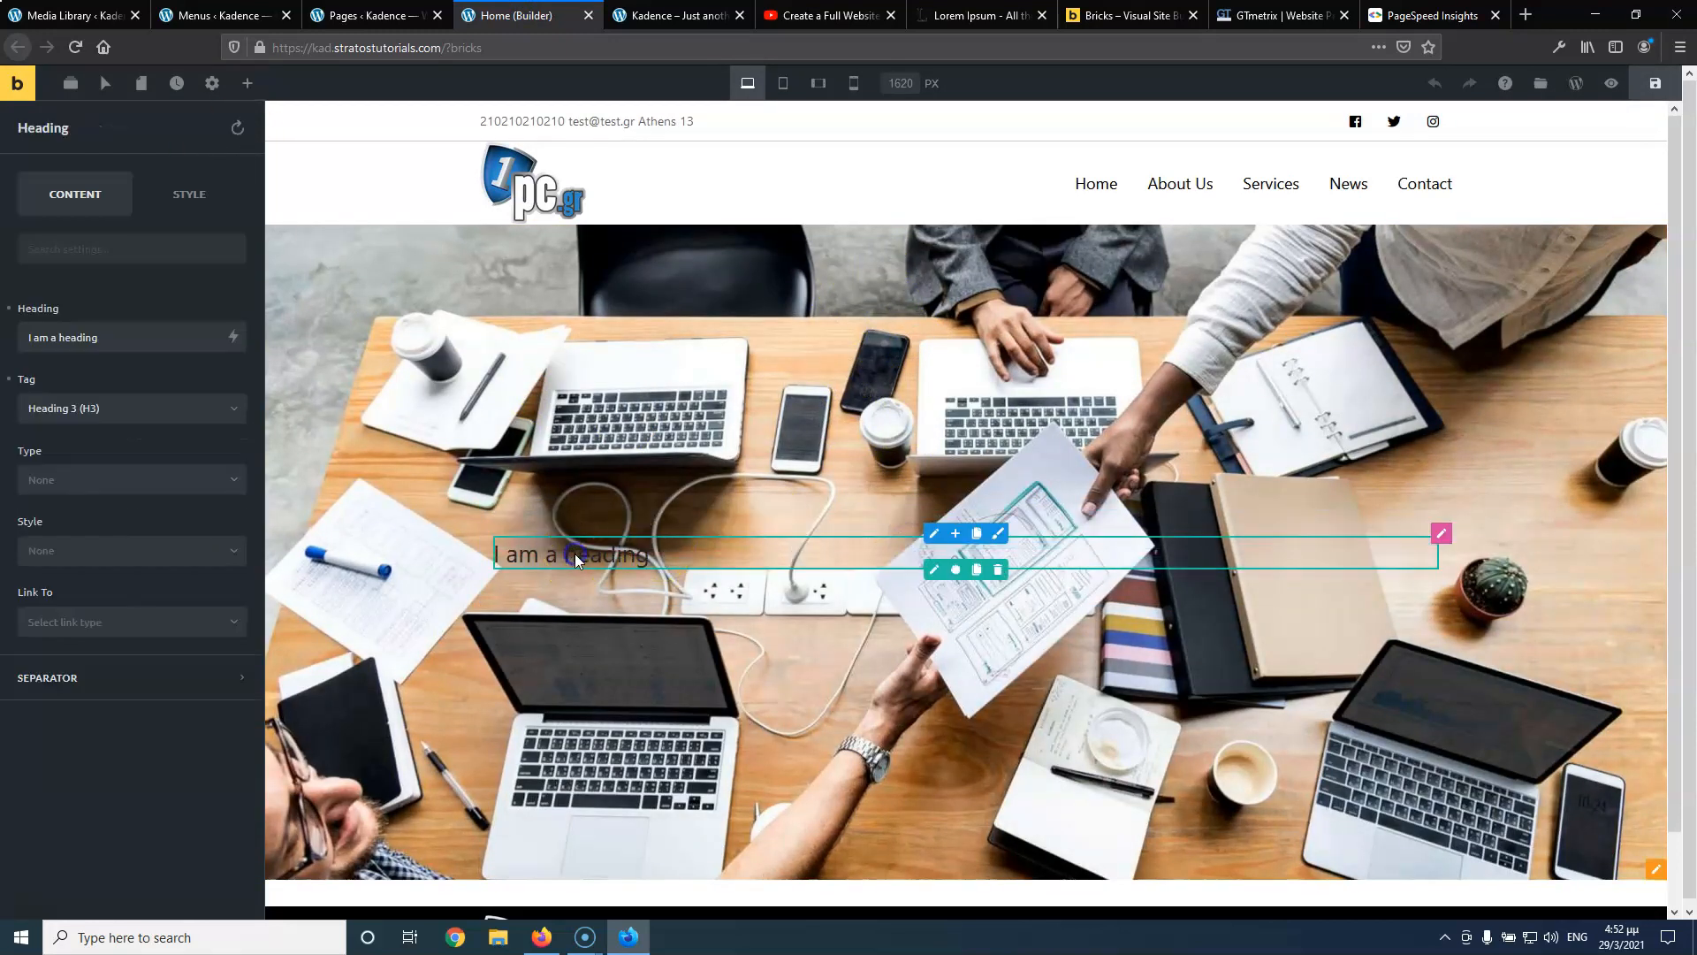
{"action": "triple_click", "coordinate": [125, 336]}
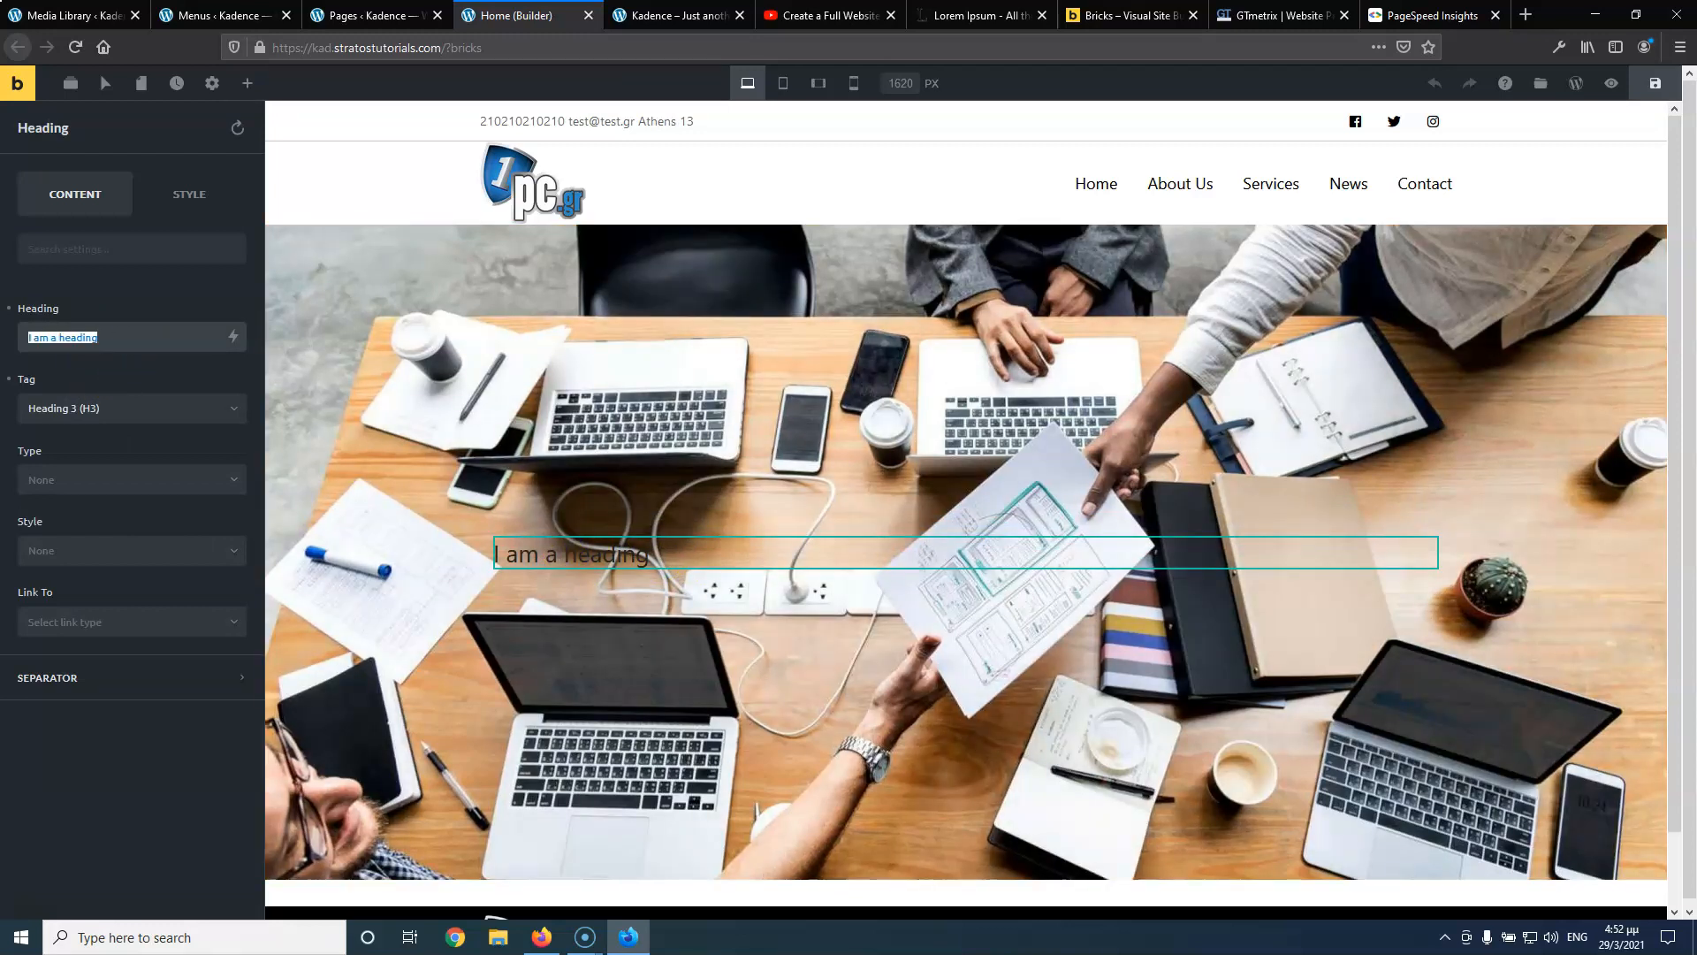
{"action": "type", "text": "Logistics"}
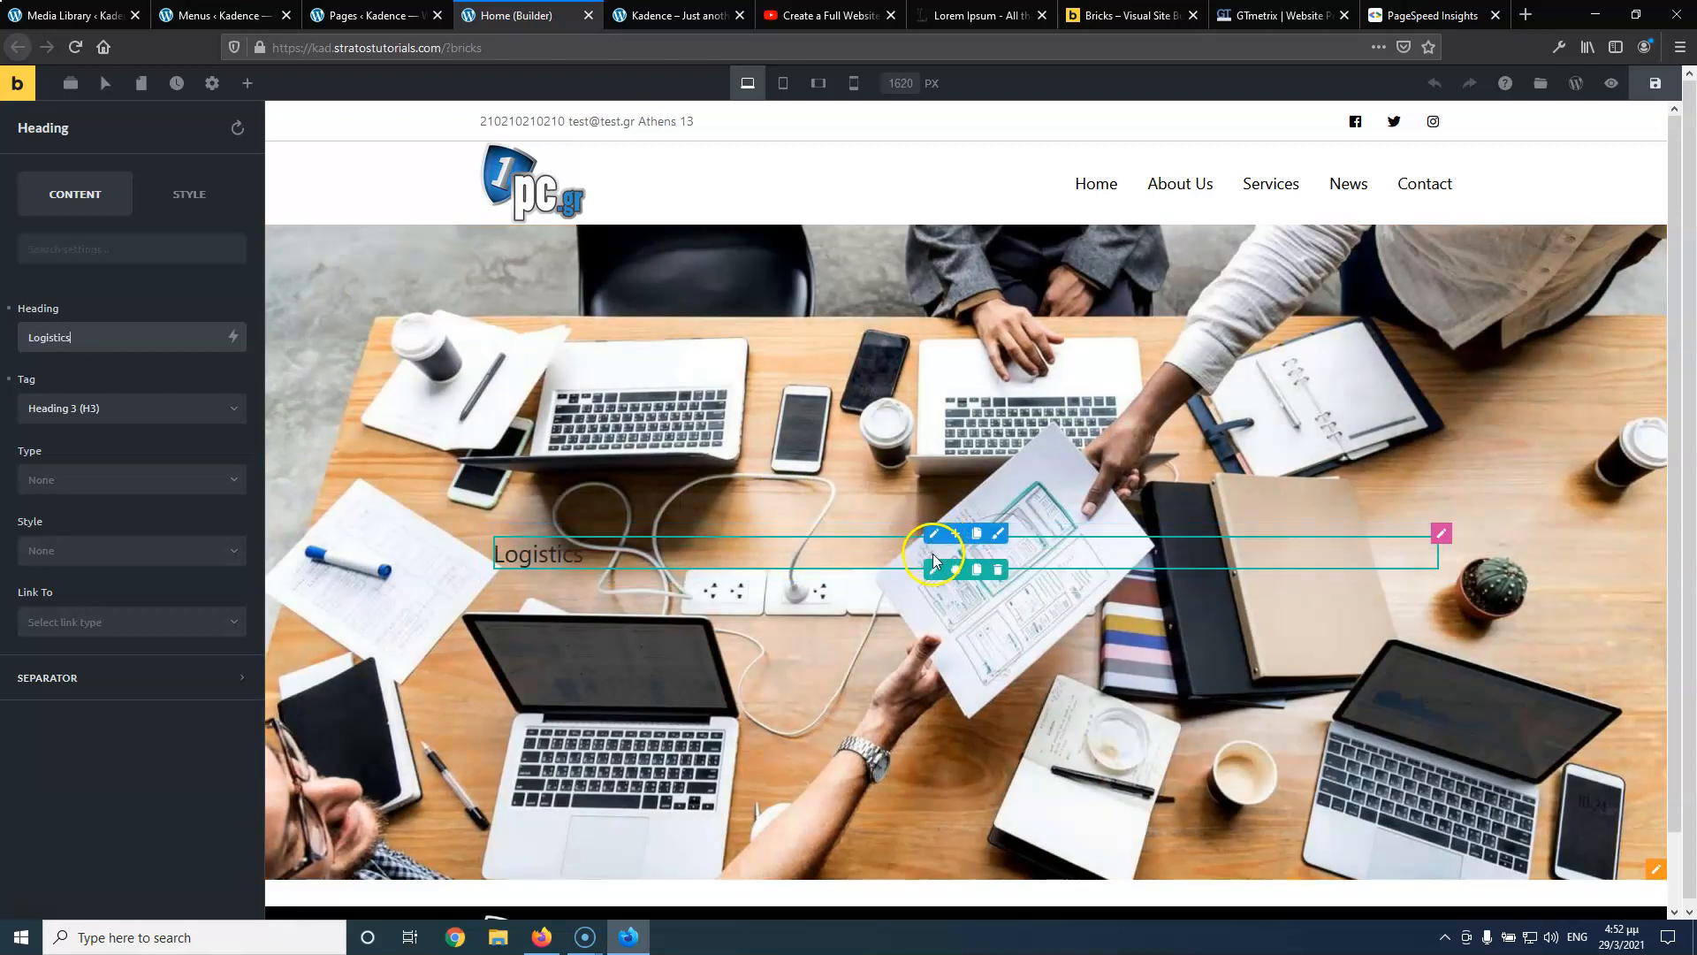
{"action": "left_click", "coordinate": [934, 576]}
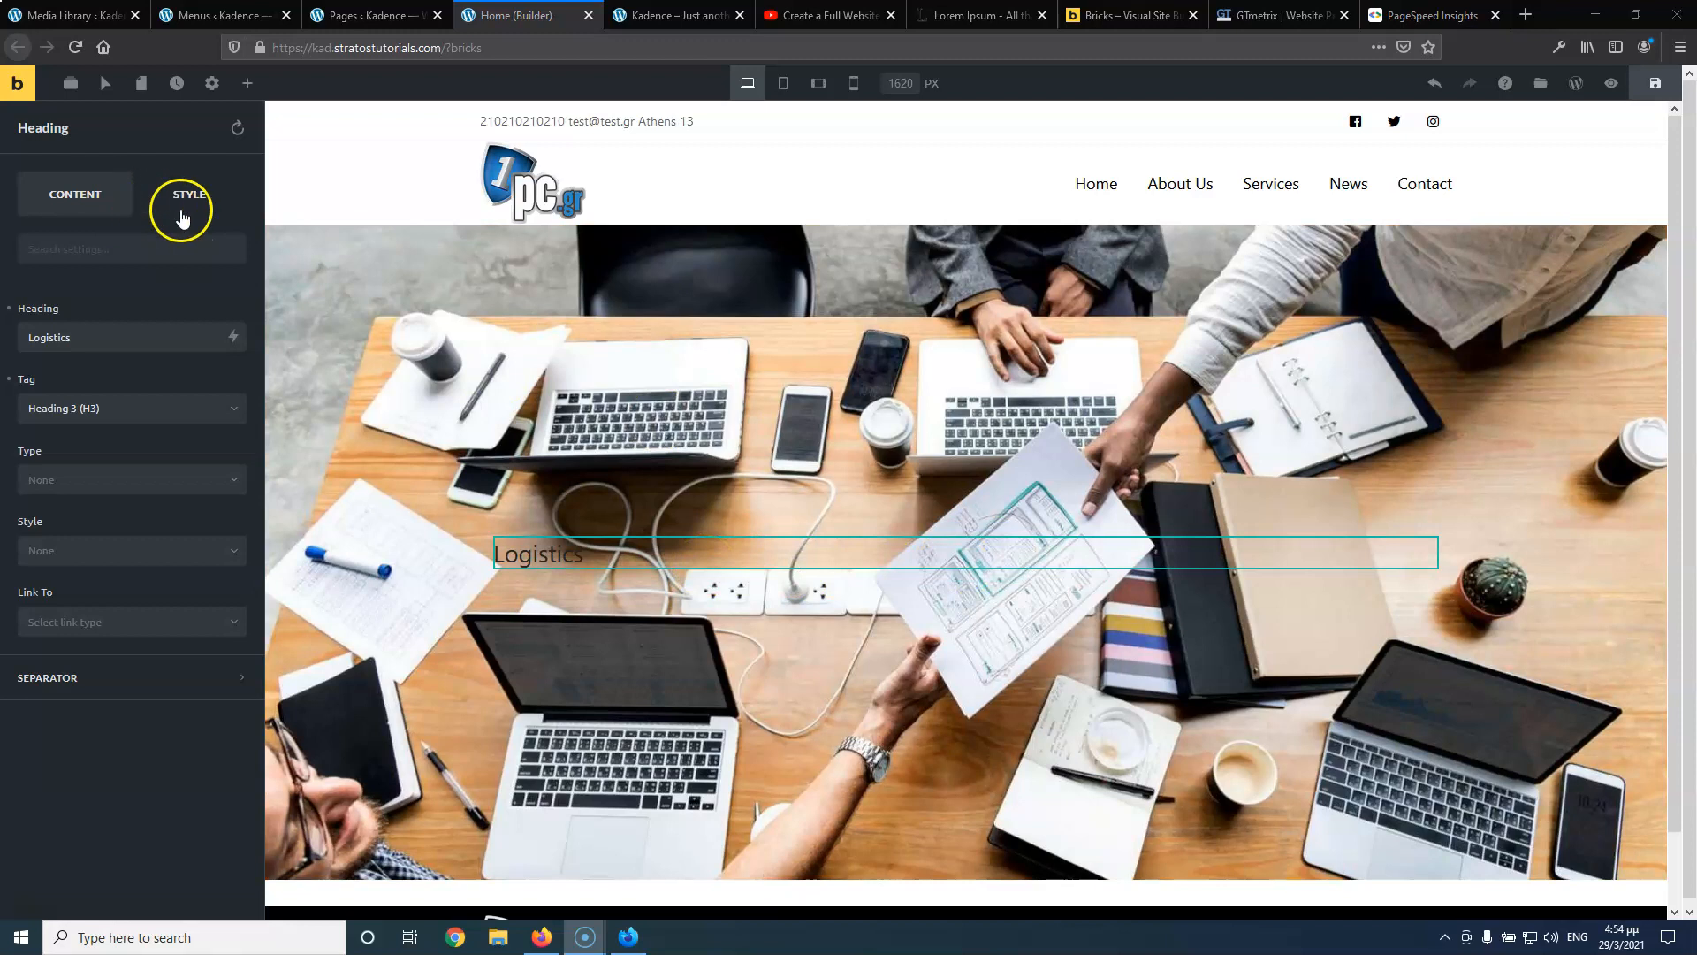
Open the heading's Typography styles and adjust the spacing below the Logistics heading
{"action": "left_click", "coordinate": [194, 196]}
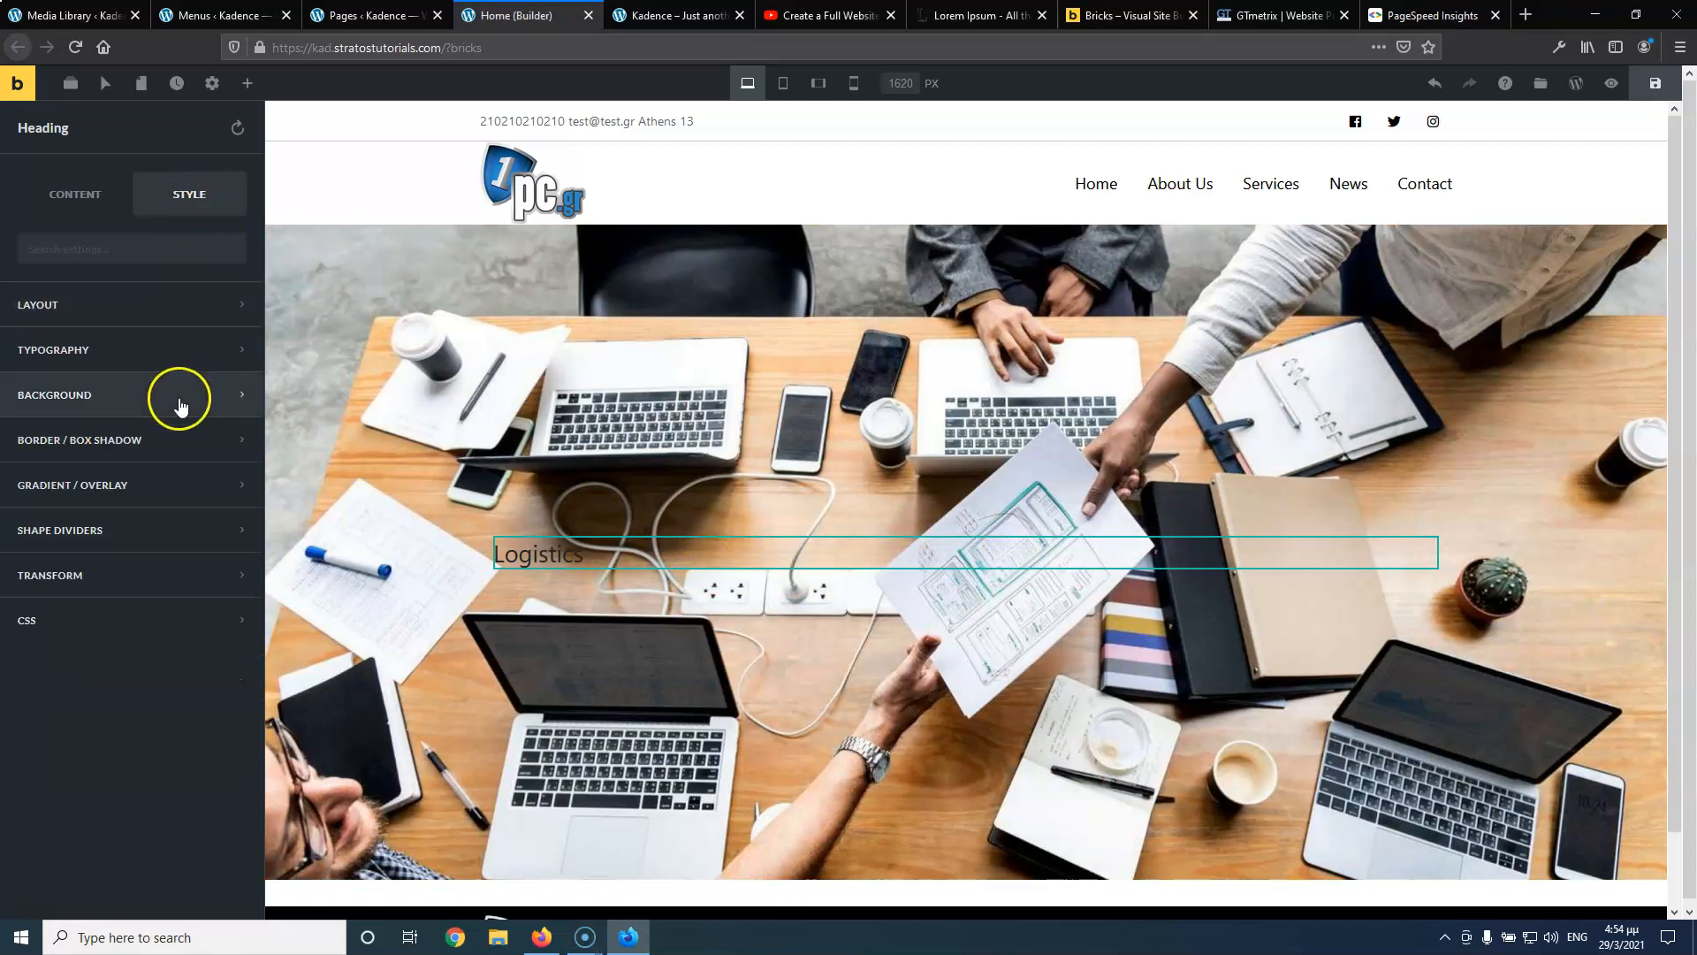
{"action": "left_click", "coordinate": [145, 352]}
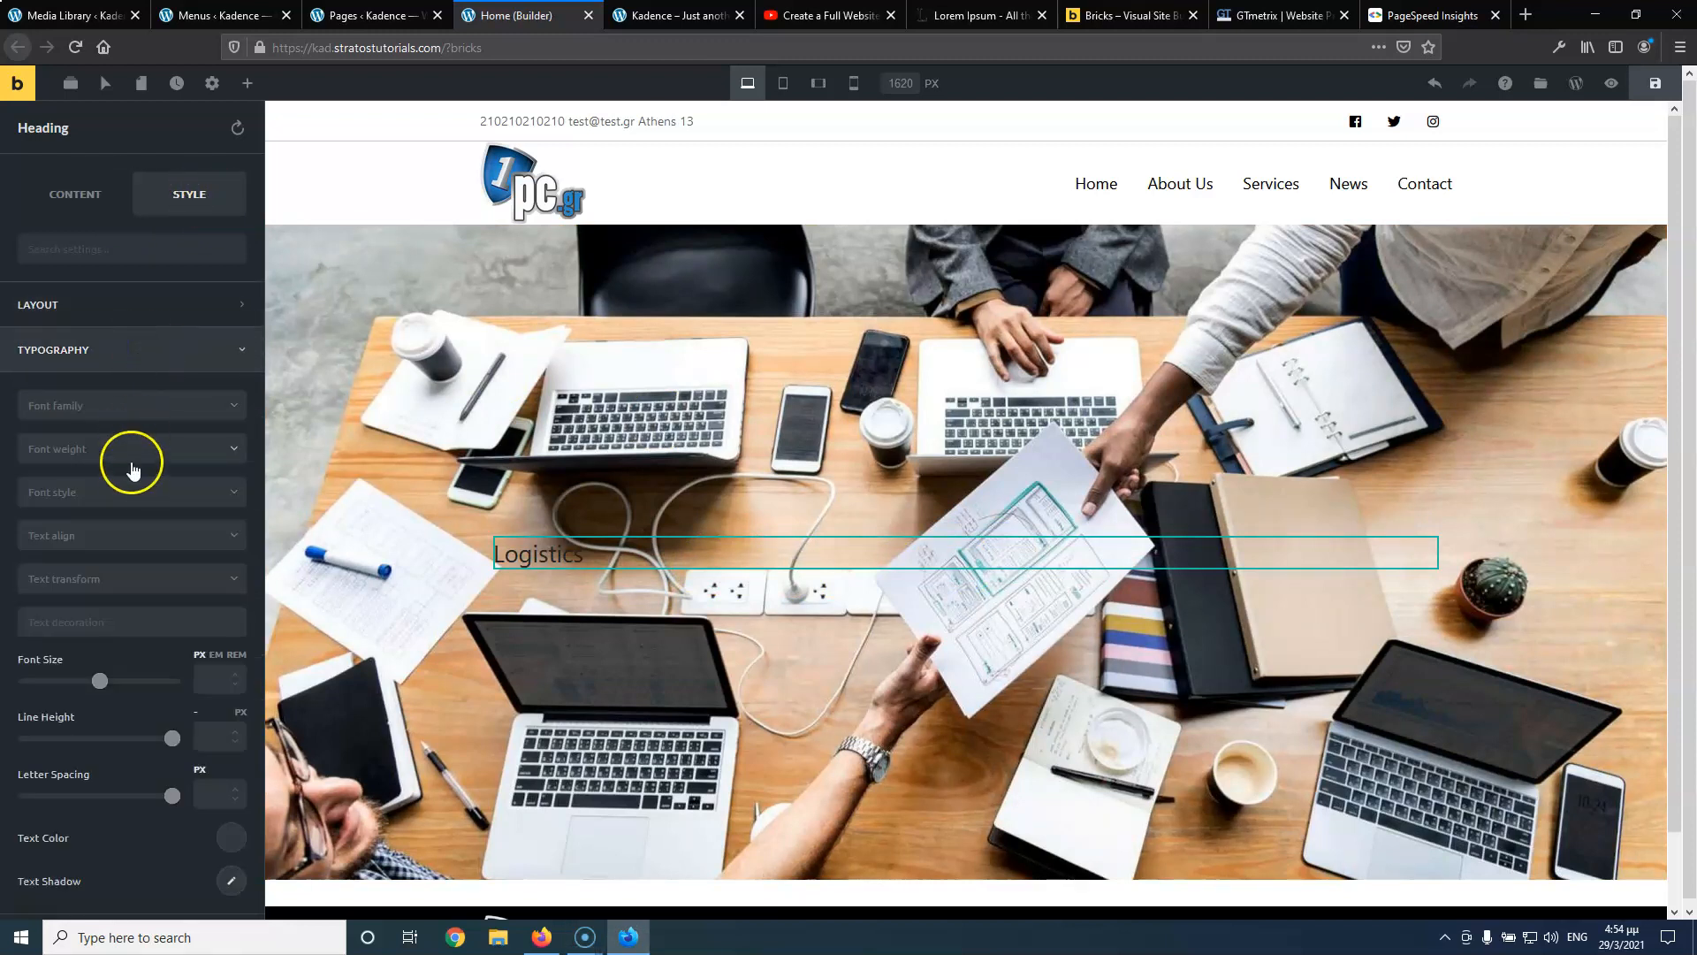
{"action": "left_click", "coordinate": [115, 539]}
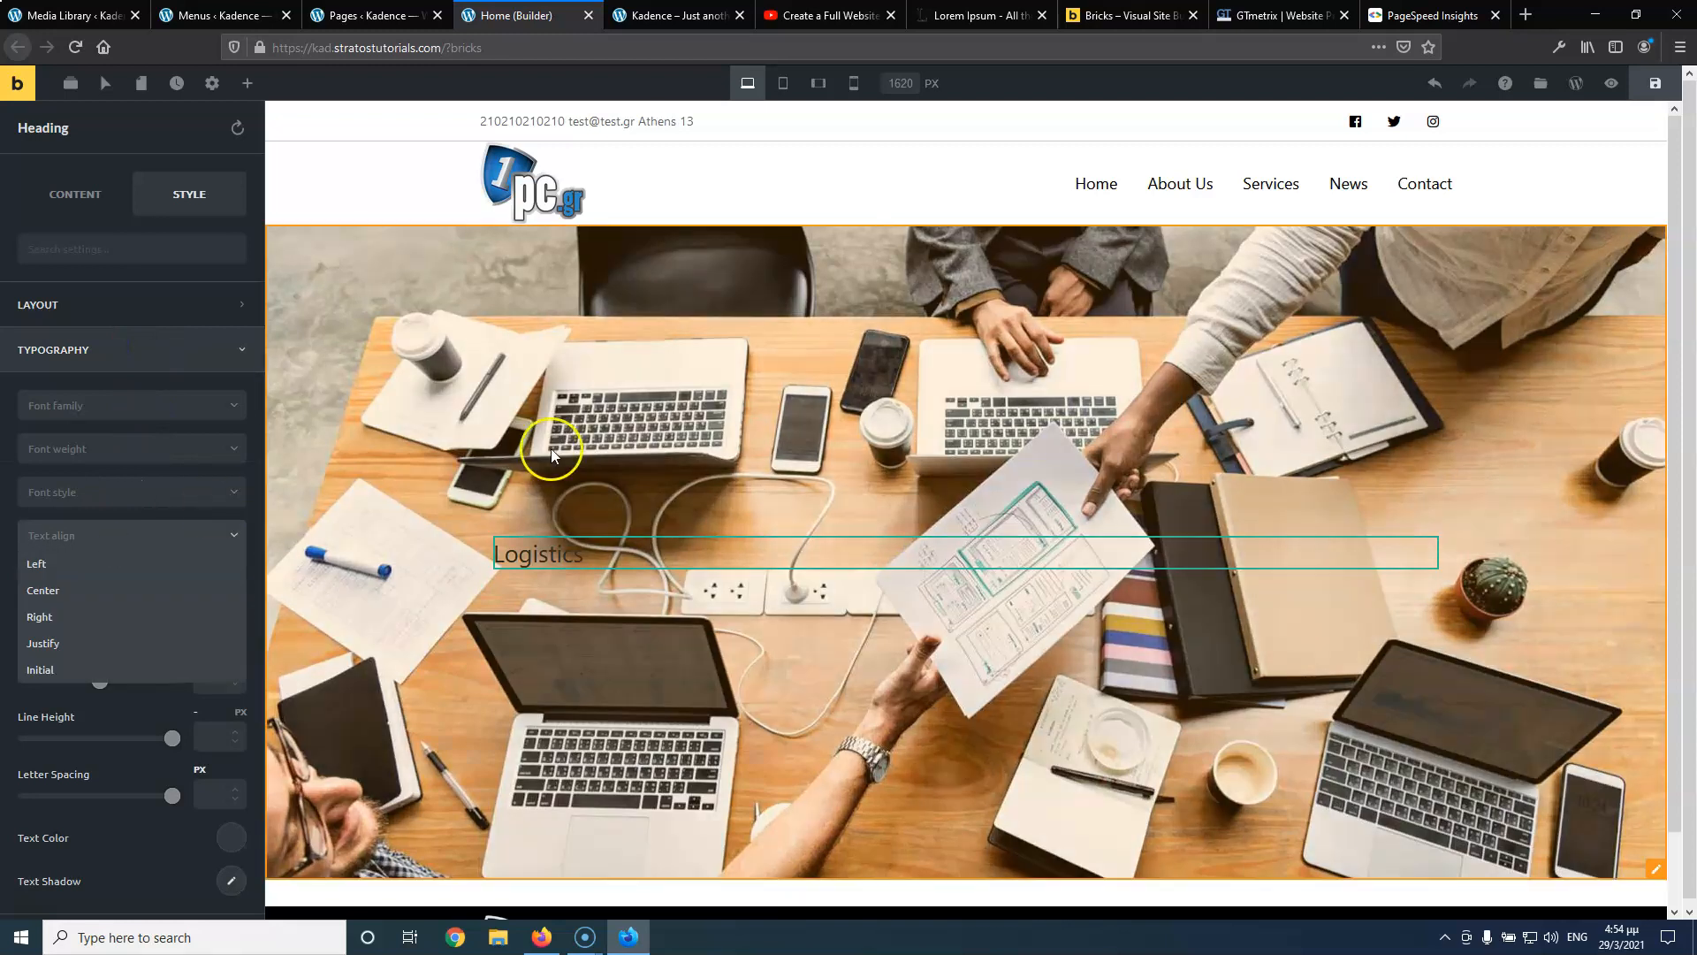
{"action": "left_click", "coordinate": [539, 554]}
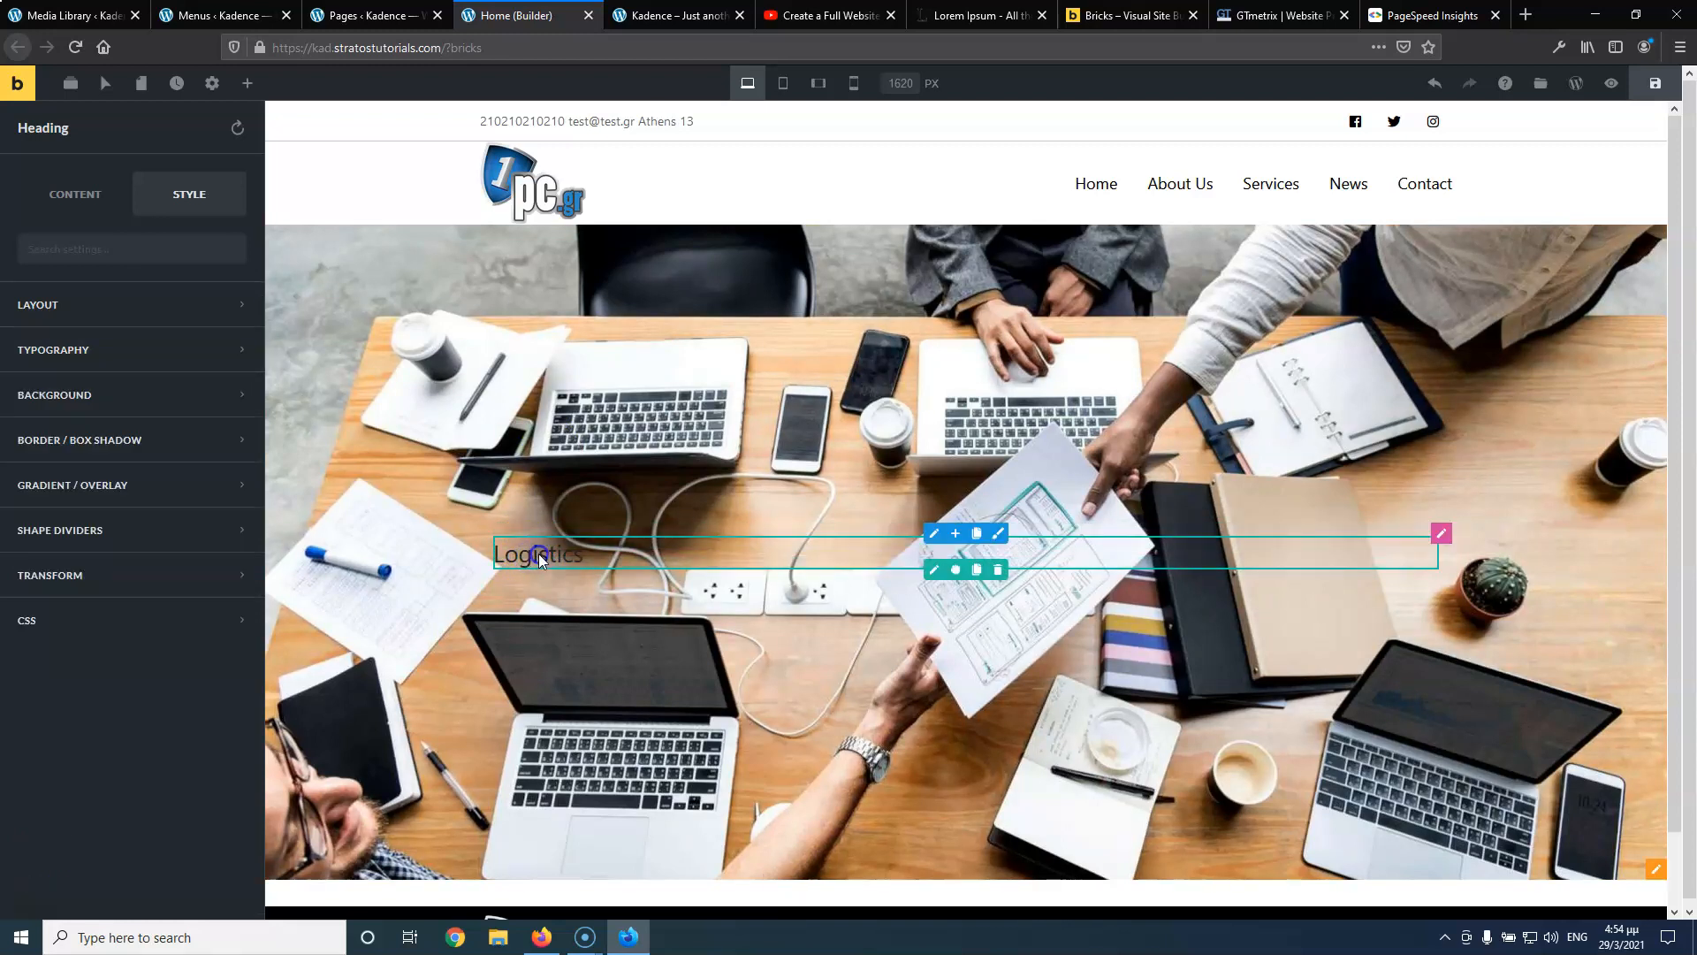
{"action": "left_click", "coordinate": [560, 556]}
{"action": "left_click", "coordinate": [558, 550]}
{"action": "left_click_drag", "start_coordinate": [769, 559], "coordinate": [766, 592]}
{"action": "mouse_move", "coordinate": [768, 523]}
{"action": "left_mouse_down"}
{"action": "mouse_move", "coordinate": [772, 487]}
{"action": "mouse_move", "coordinate": [765, 545]}
{"action": "left_mouse_up"}
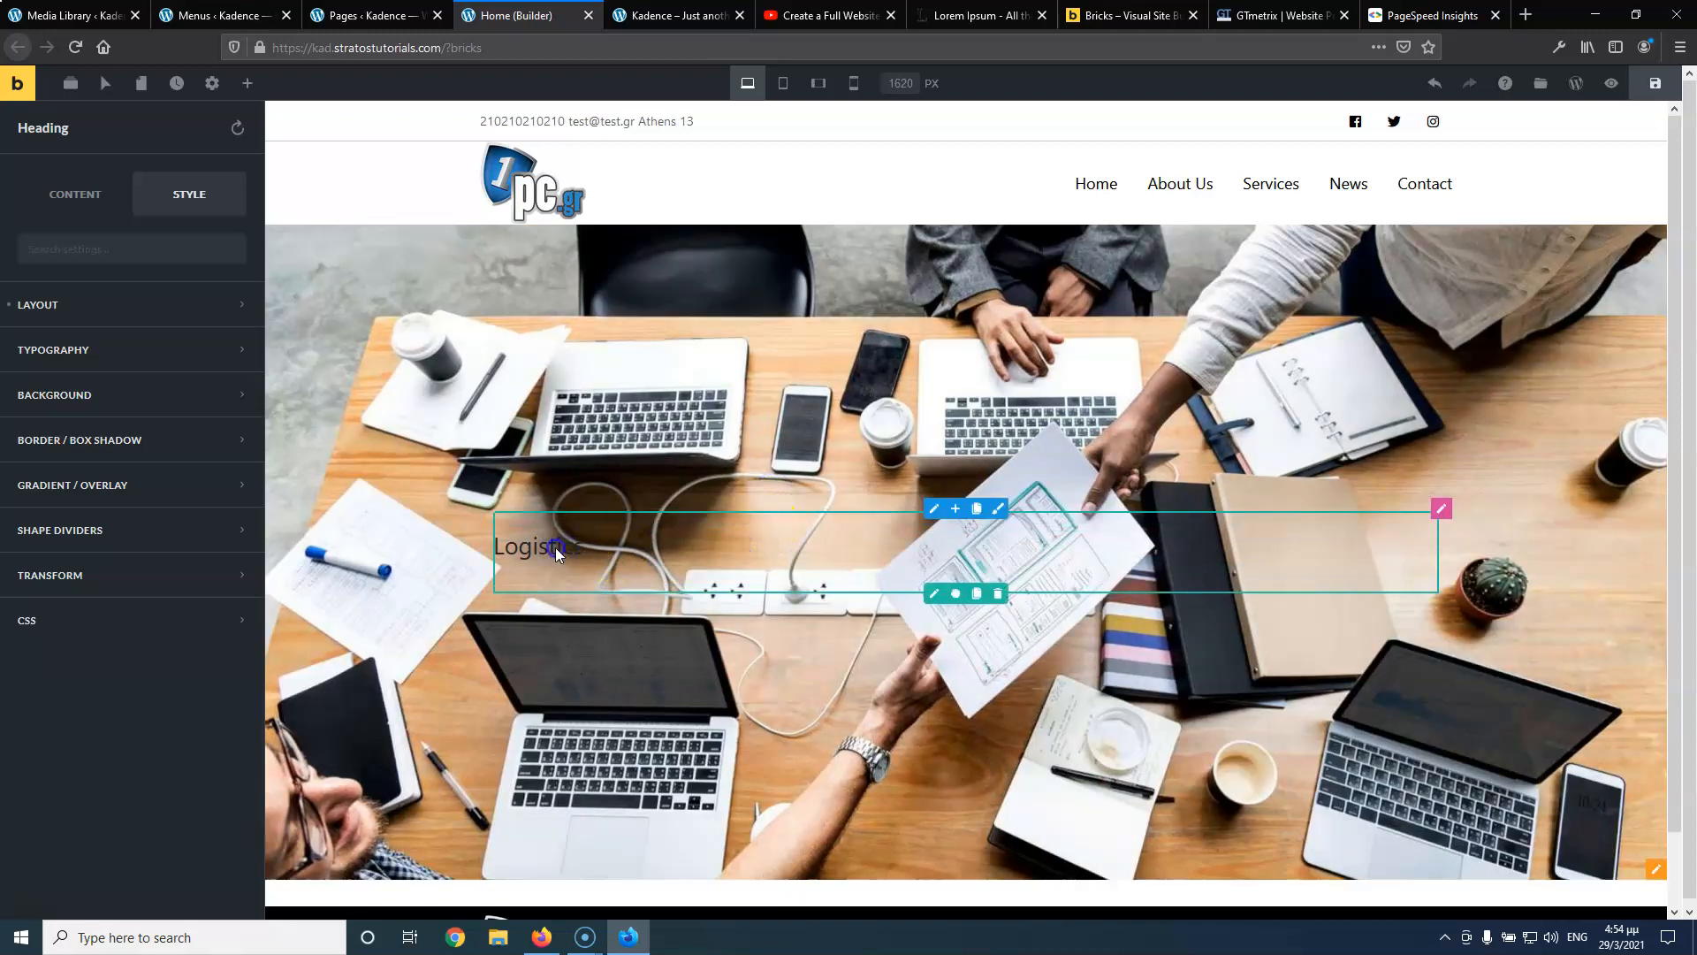
Change the Logistics heading's level to H1
{"action": "left_click", "coordinate": [76, 193]}
{"action": "left_click", "coordinate": [53, 338]}
{"action": "double_click", "coordinate": [53, 338]}
{"action": "left_click", "coordinate": [545, 548]}
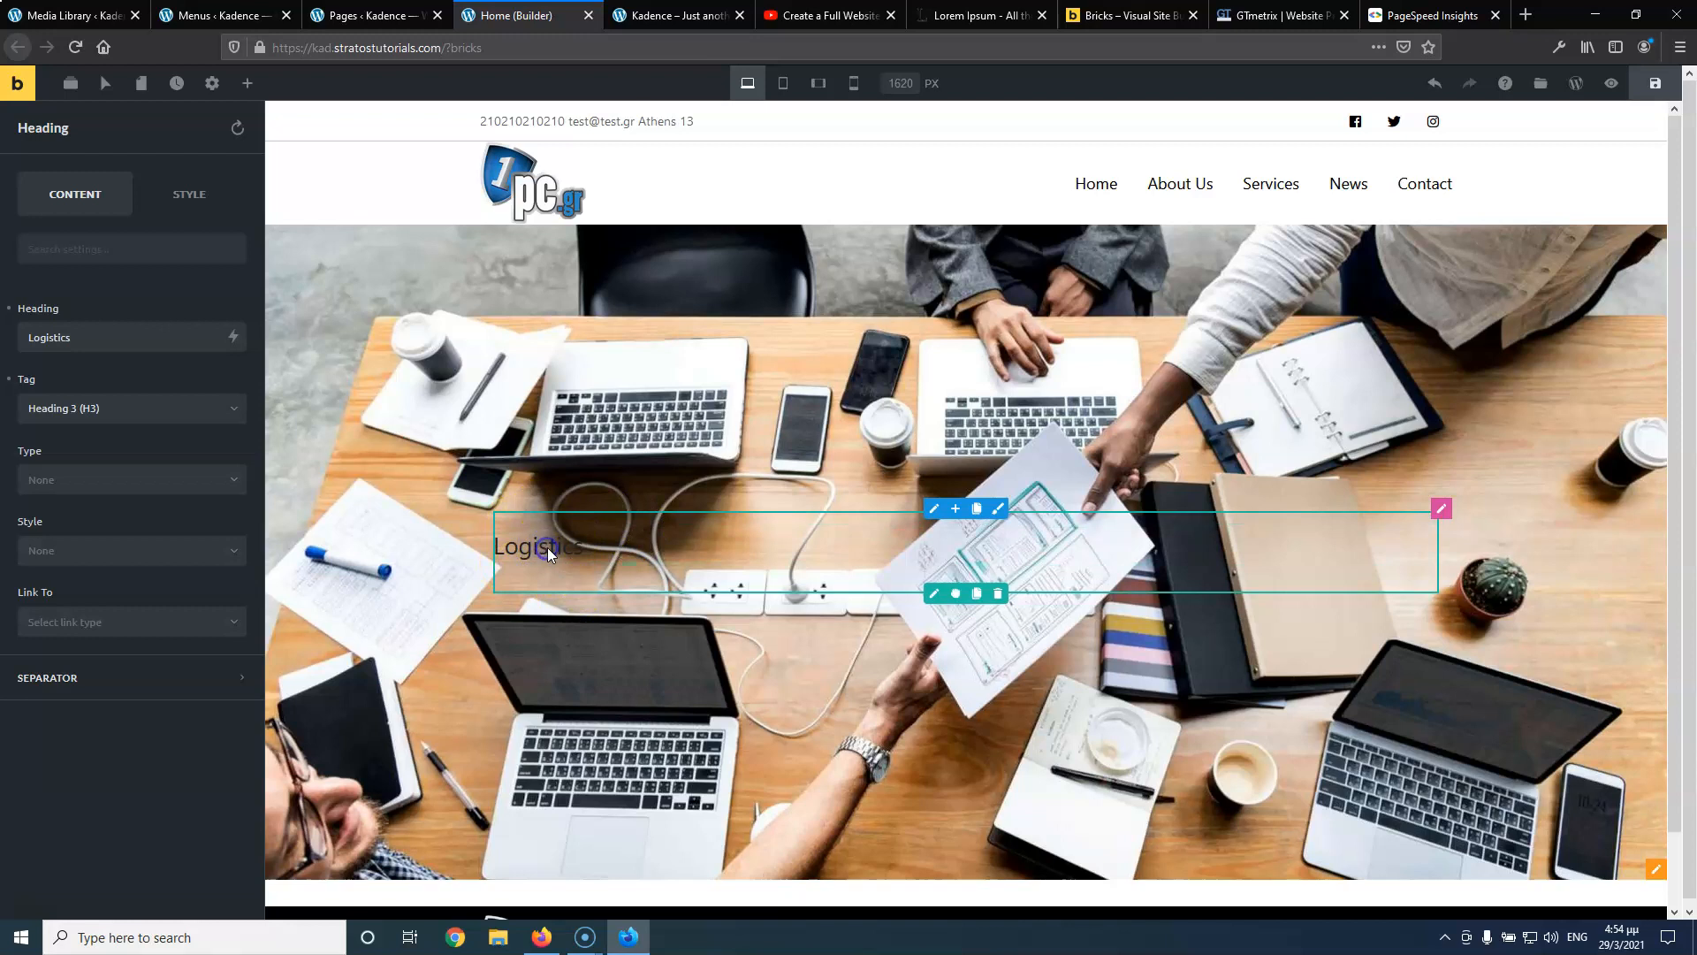
{"action": "left_click", "coordinate": [102, 410]}
{"action": "left_click", "coordinate": [101, 448]}
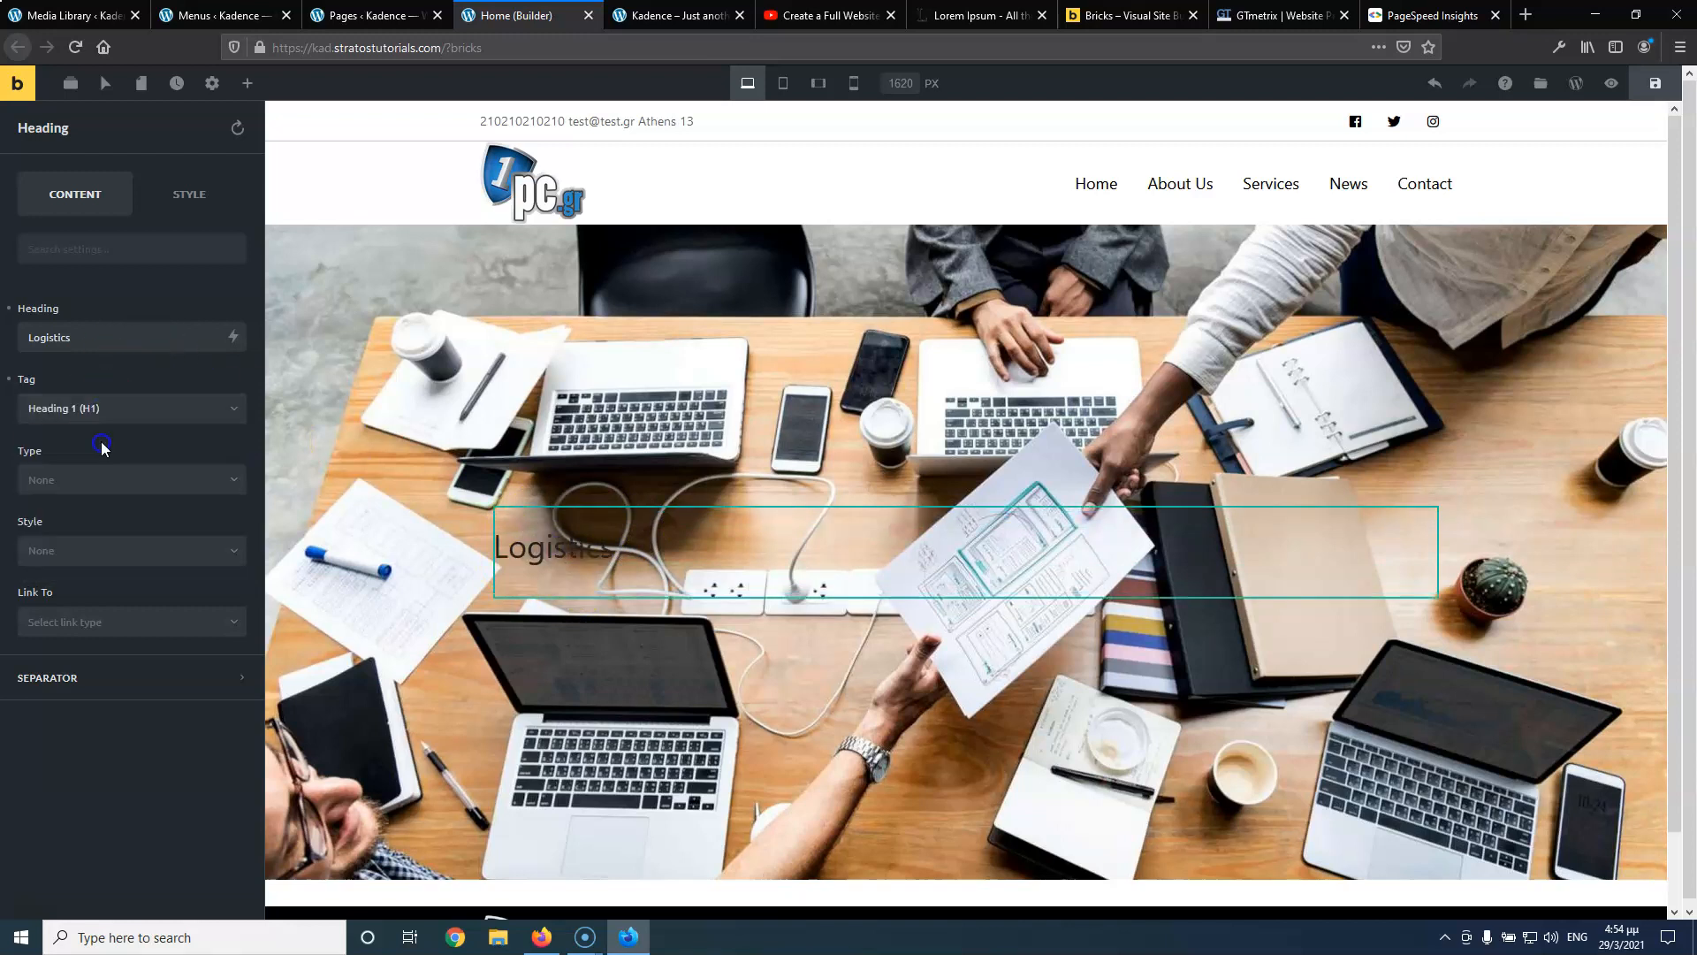
Set the heading's Typography text alignment to Center
{"action": "left_click", "coordinate": [189, 193]}
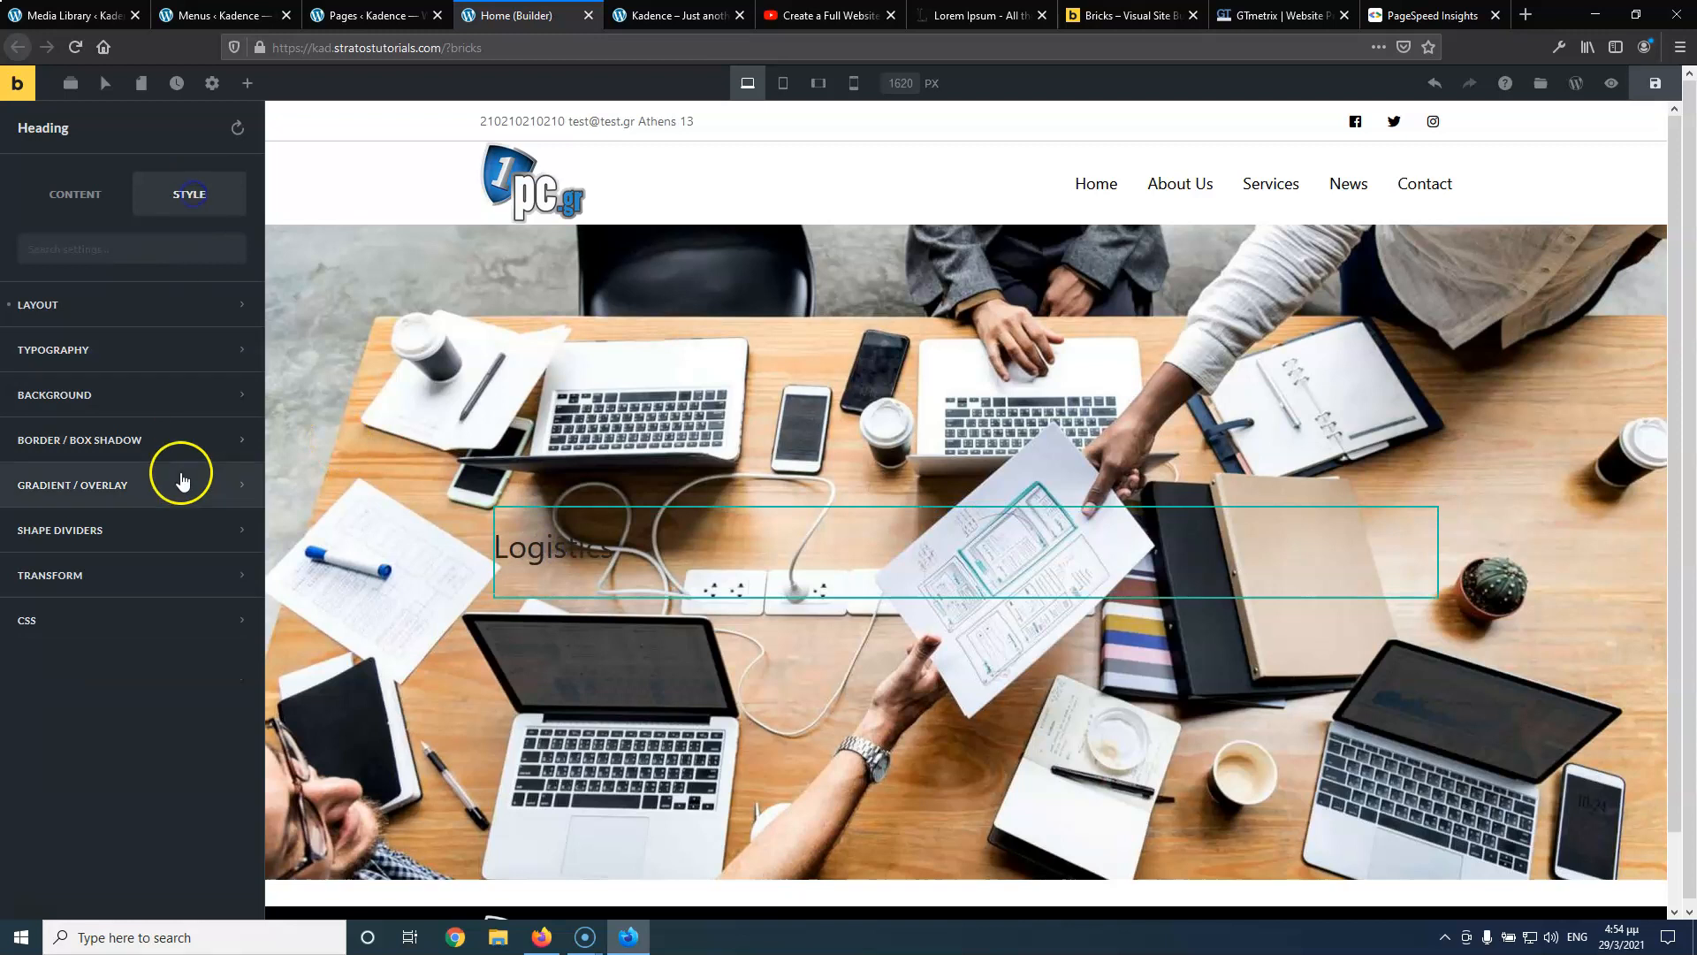
{"action": "left_click", "coordinate": [151, 356]}
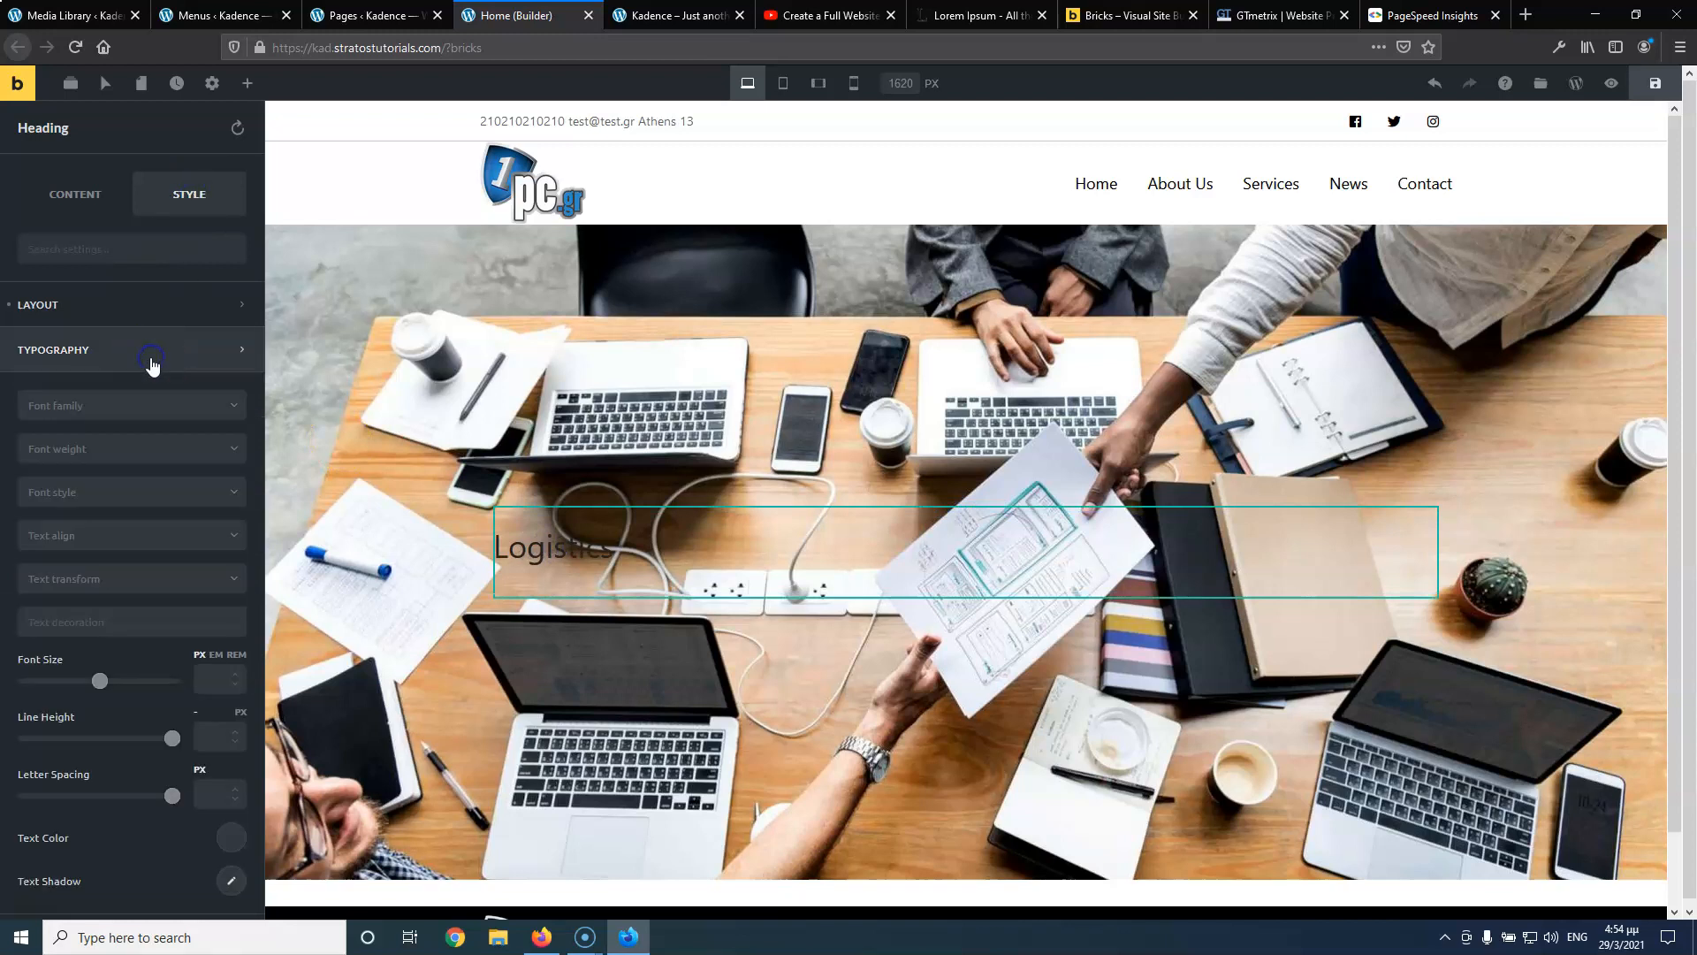
{"action": "left_click", "coordinate": [114, 500]}
{"action": "left_click", "coordinate": [113, 500]}
{"action": "left_click", "coordinate": [98, 535]}
{"action": "left_click", "coordinate": [89, 592]}
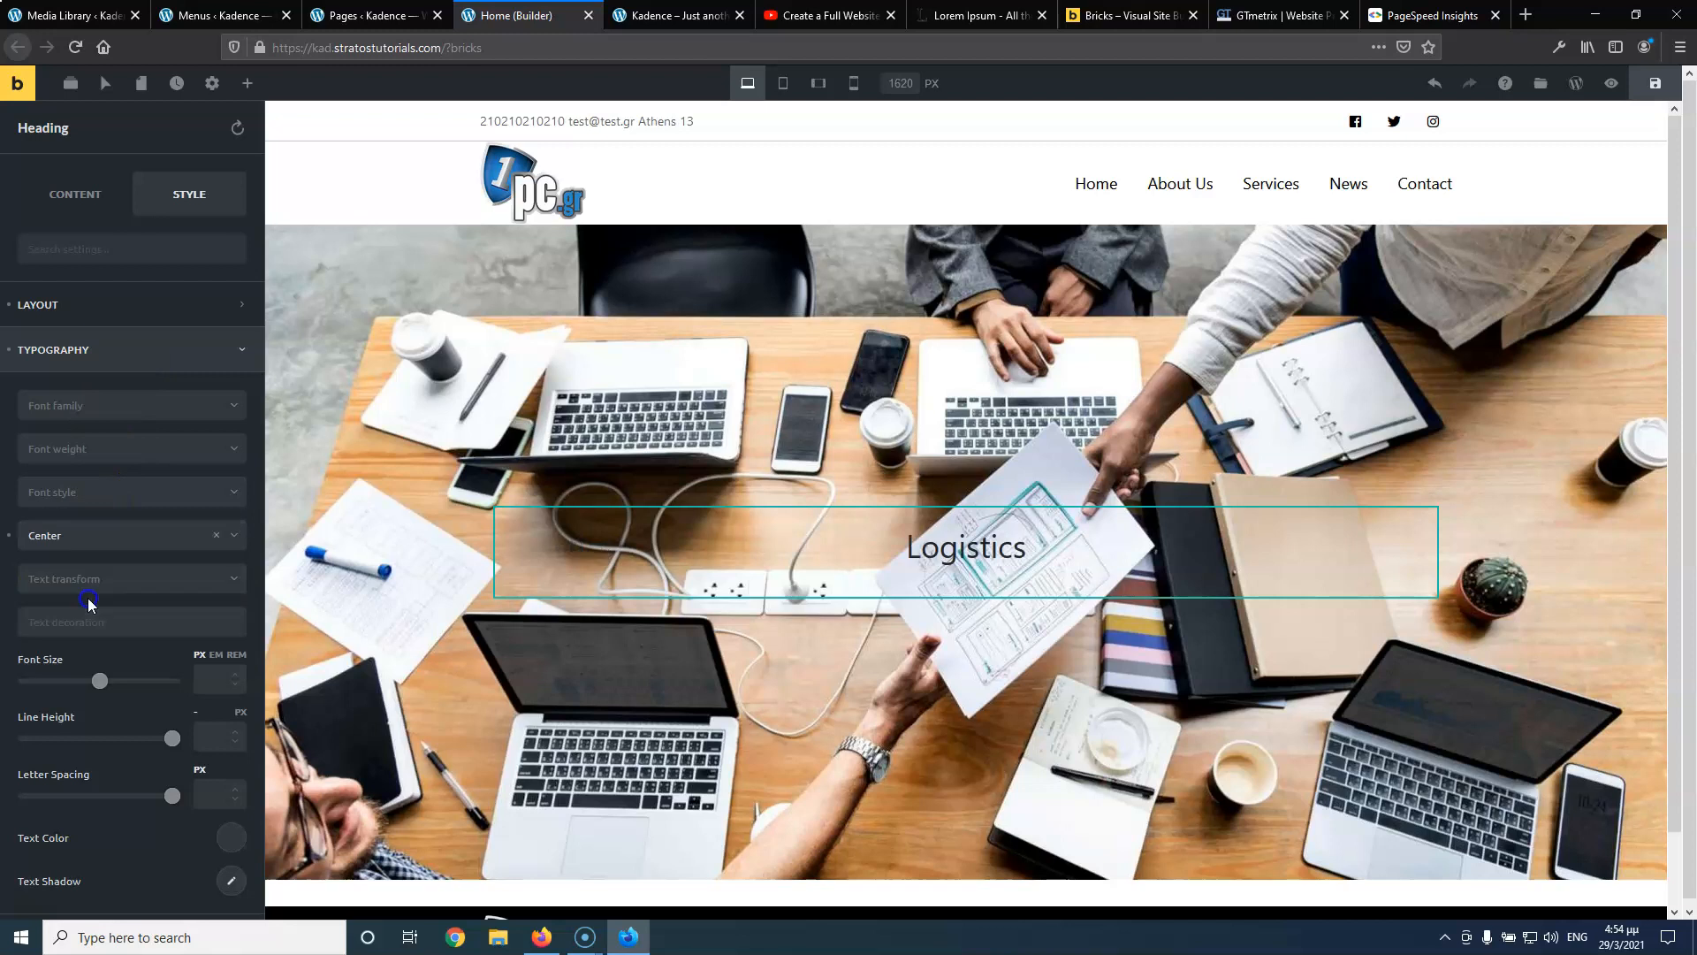
{"action": "left_click", "coordinate": [975, 550]}
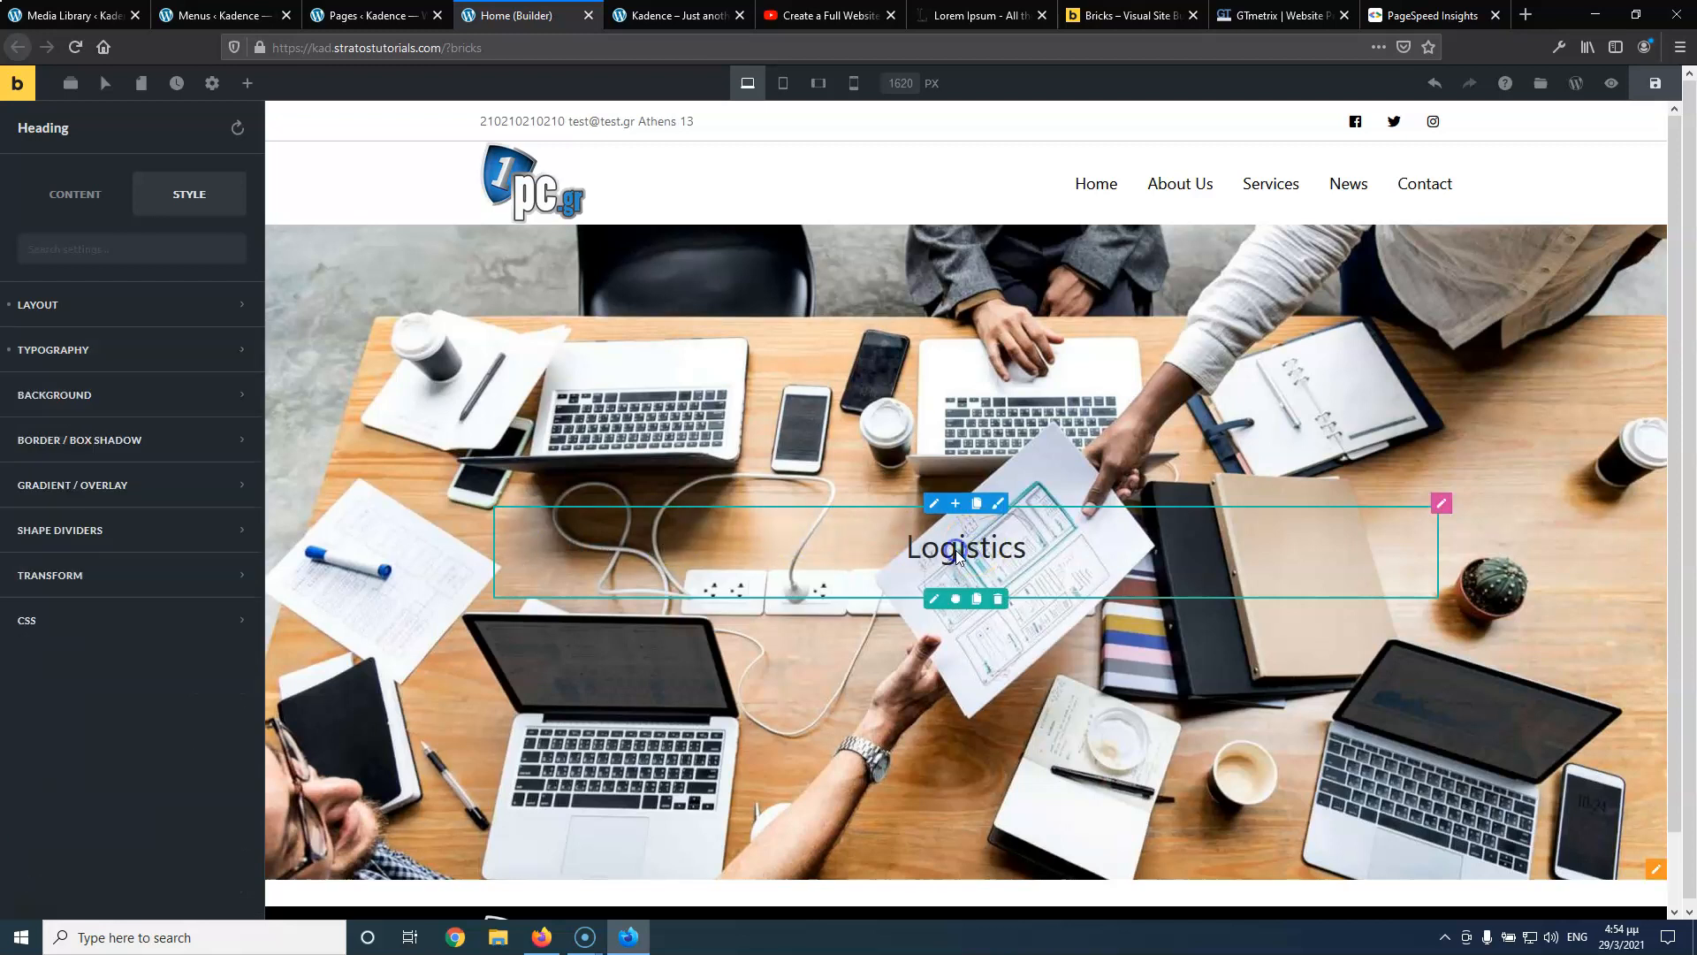
{"action": "right_click", "coordinate": [961, 554]}
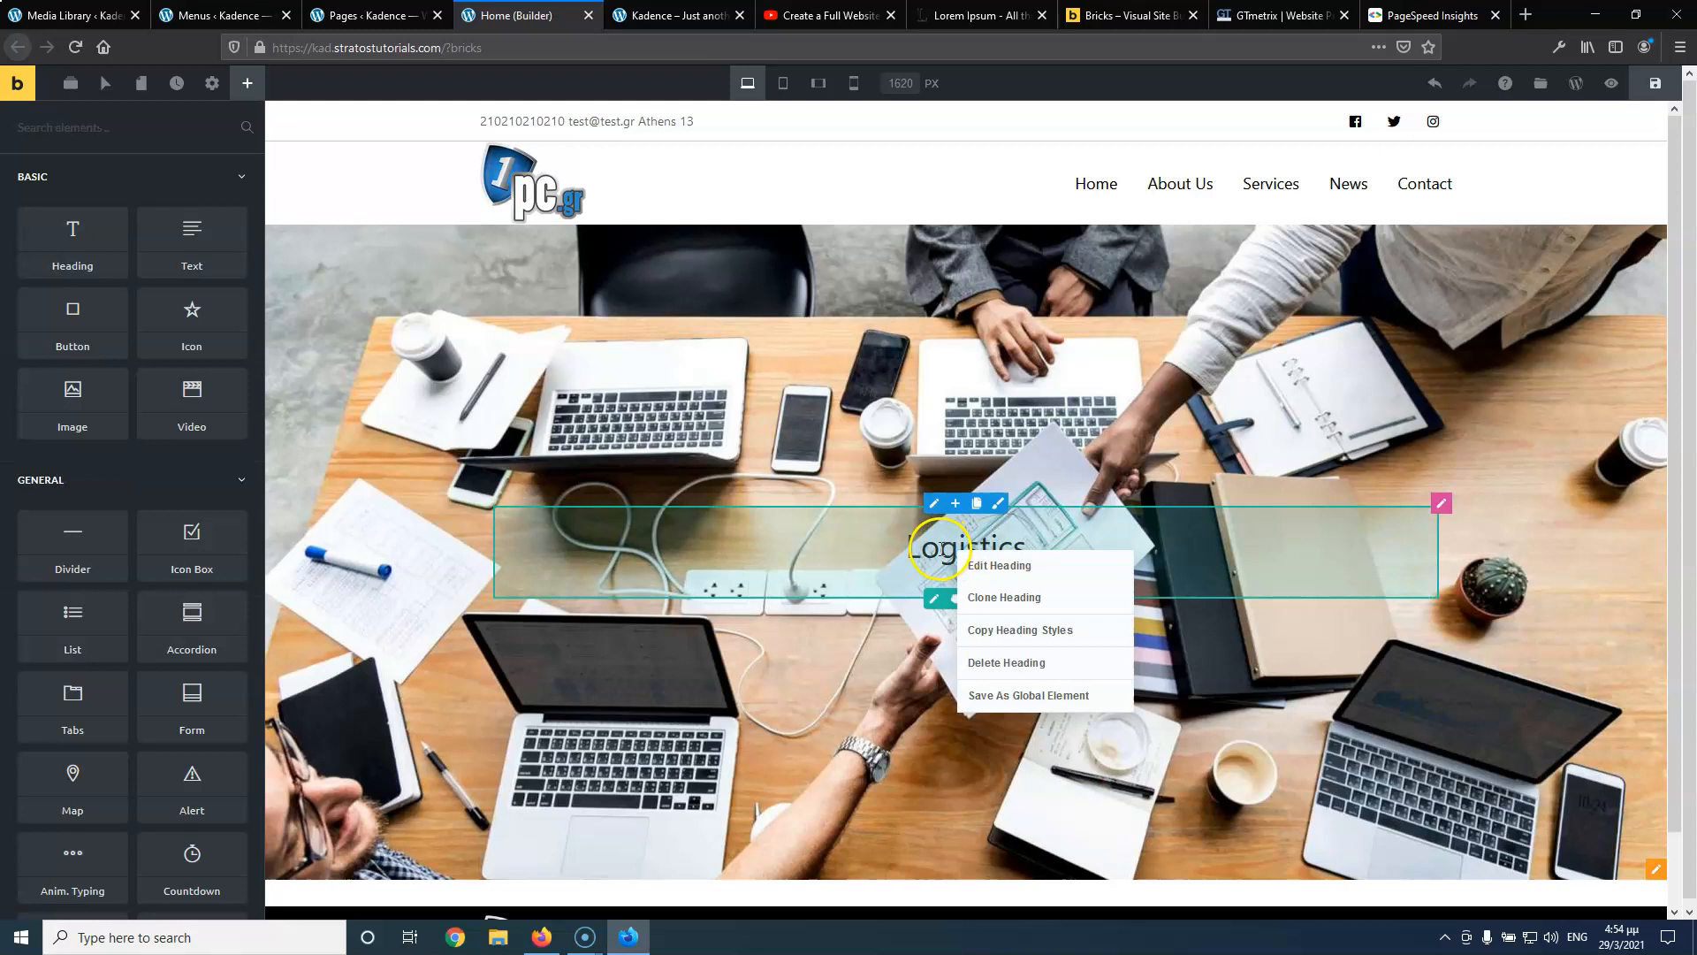
Select the Logistics text inline, try its alignment toolbar, and open the containing row's settings
{"action": "right_click", "coordinate": [941, 550]}
{"action": "right_click", "coordinate": [941, 549]}
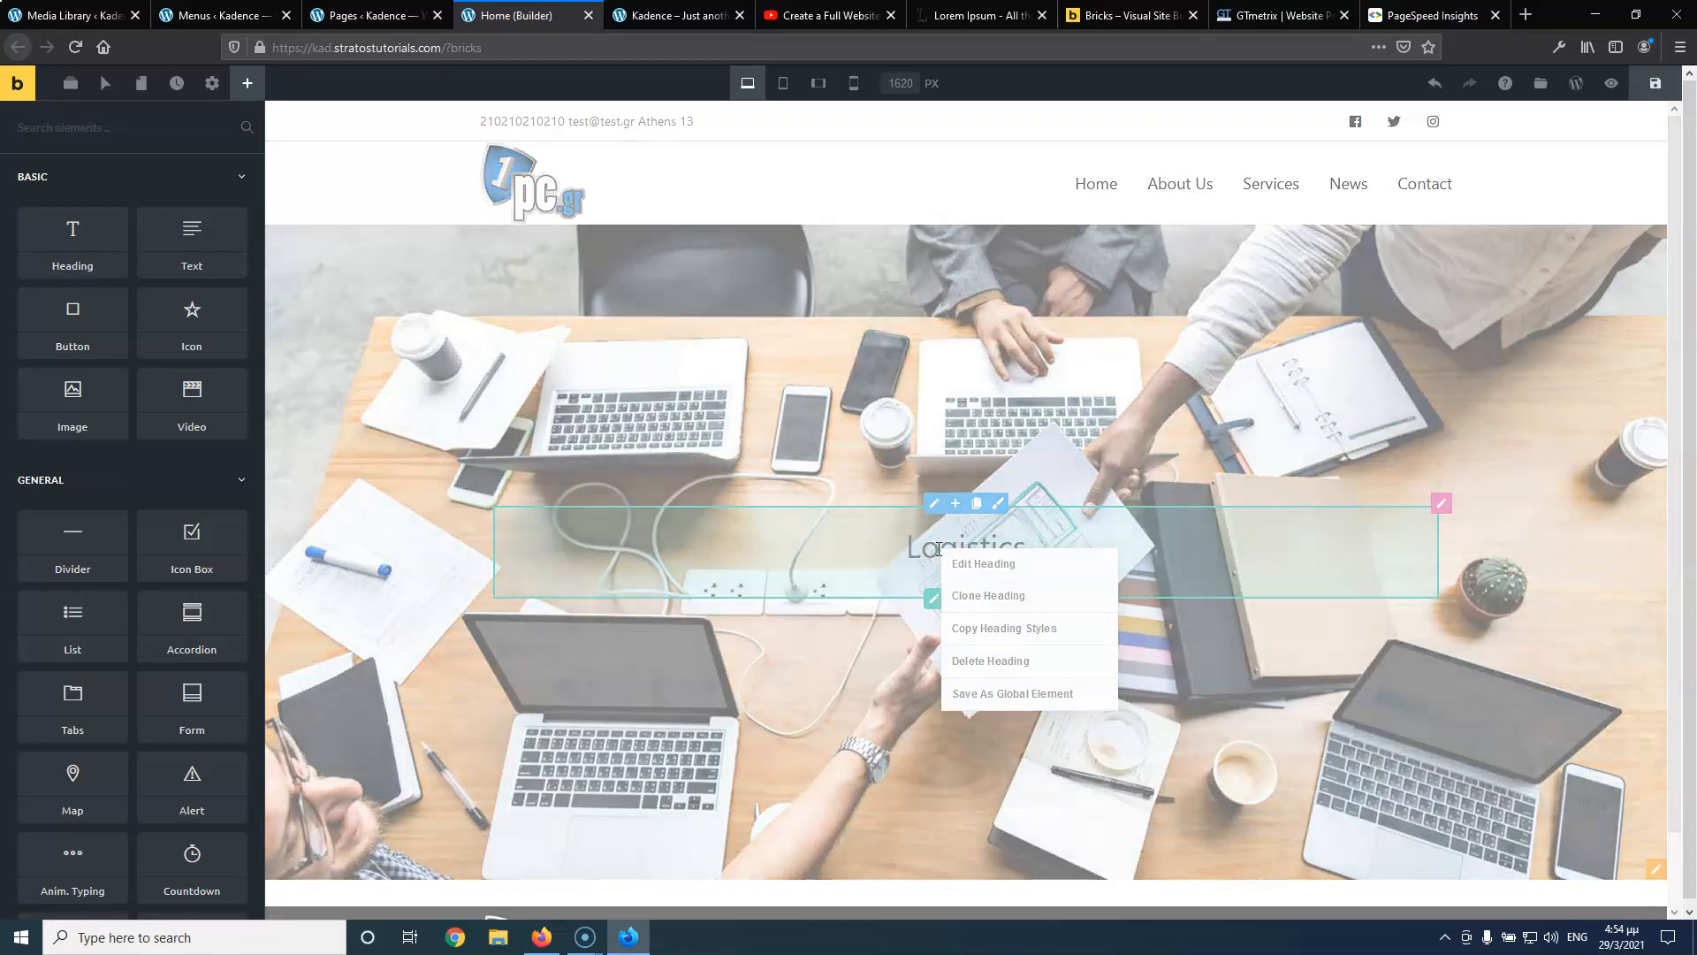
{"action": "right_click", "coordinate": [939, 549]}
{"action": "double_click", "coordinate": [938, 549]}
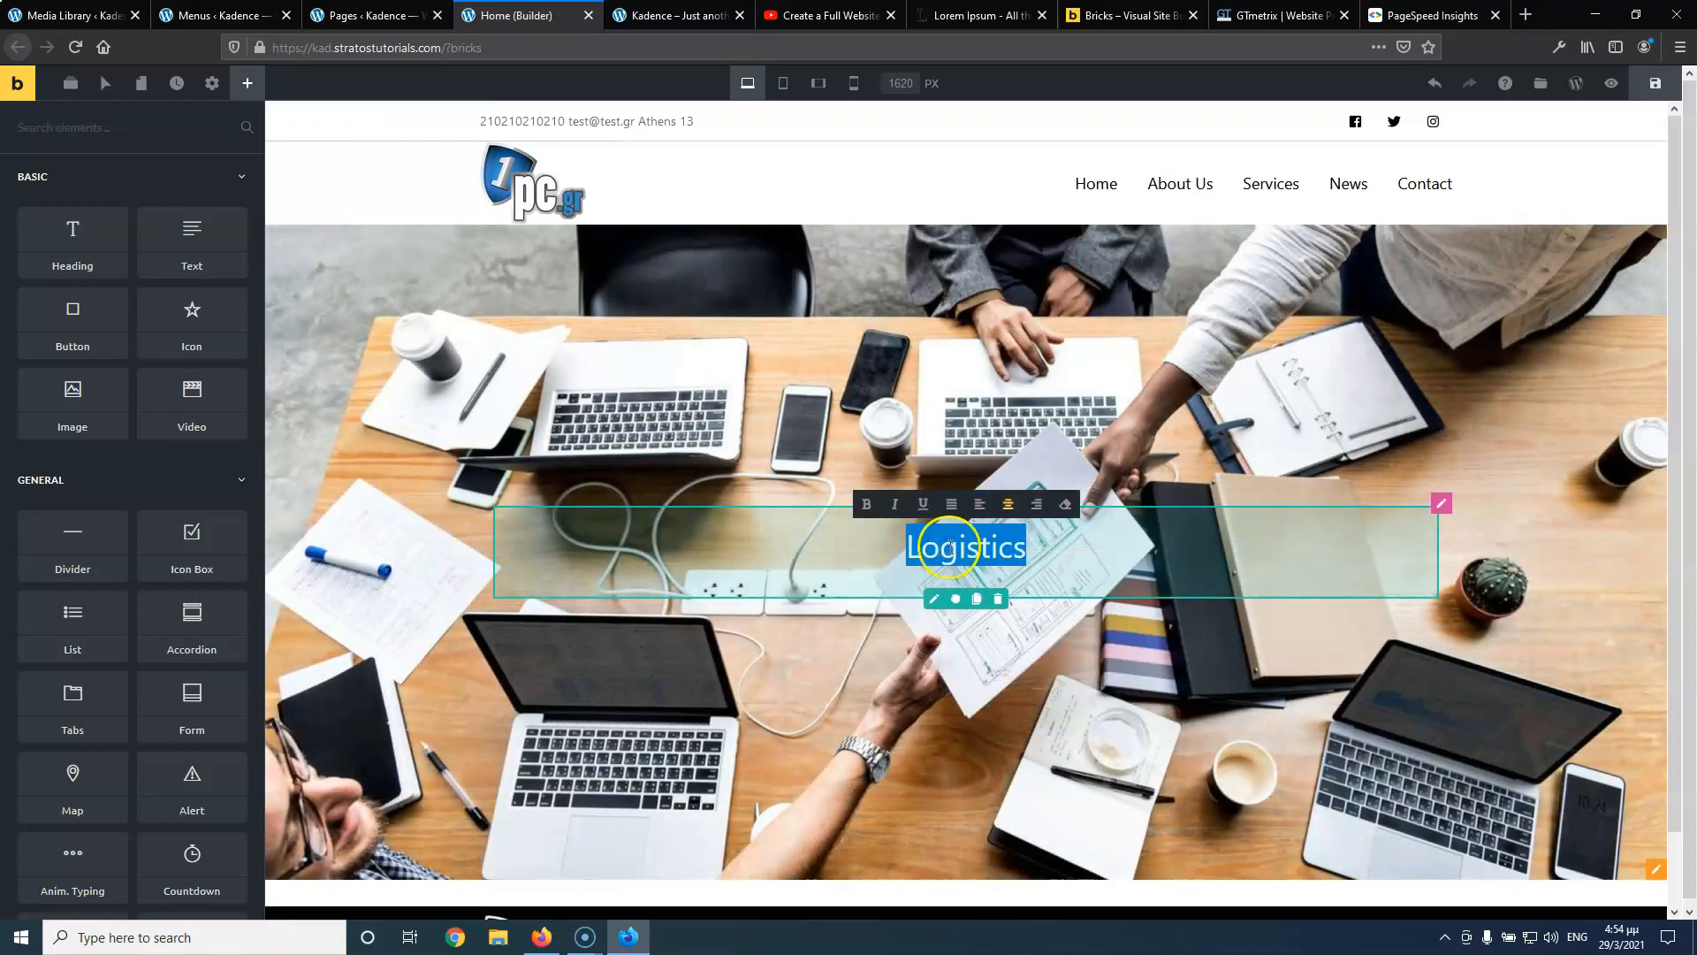
{"action": "left_click", "coordinate": [887, 552]}
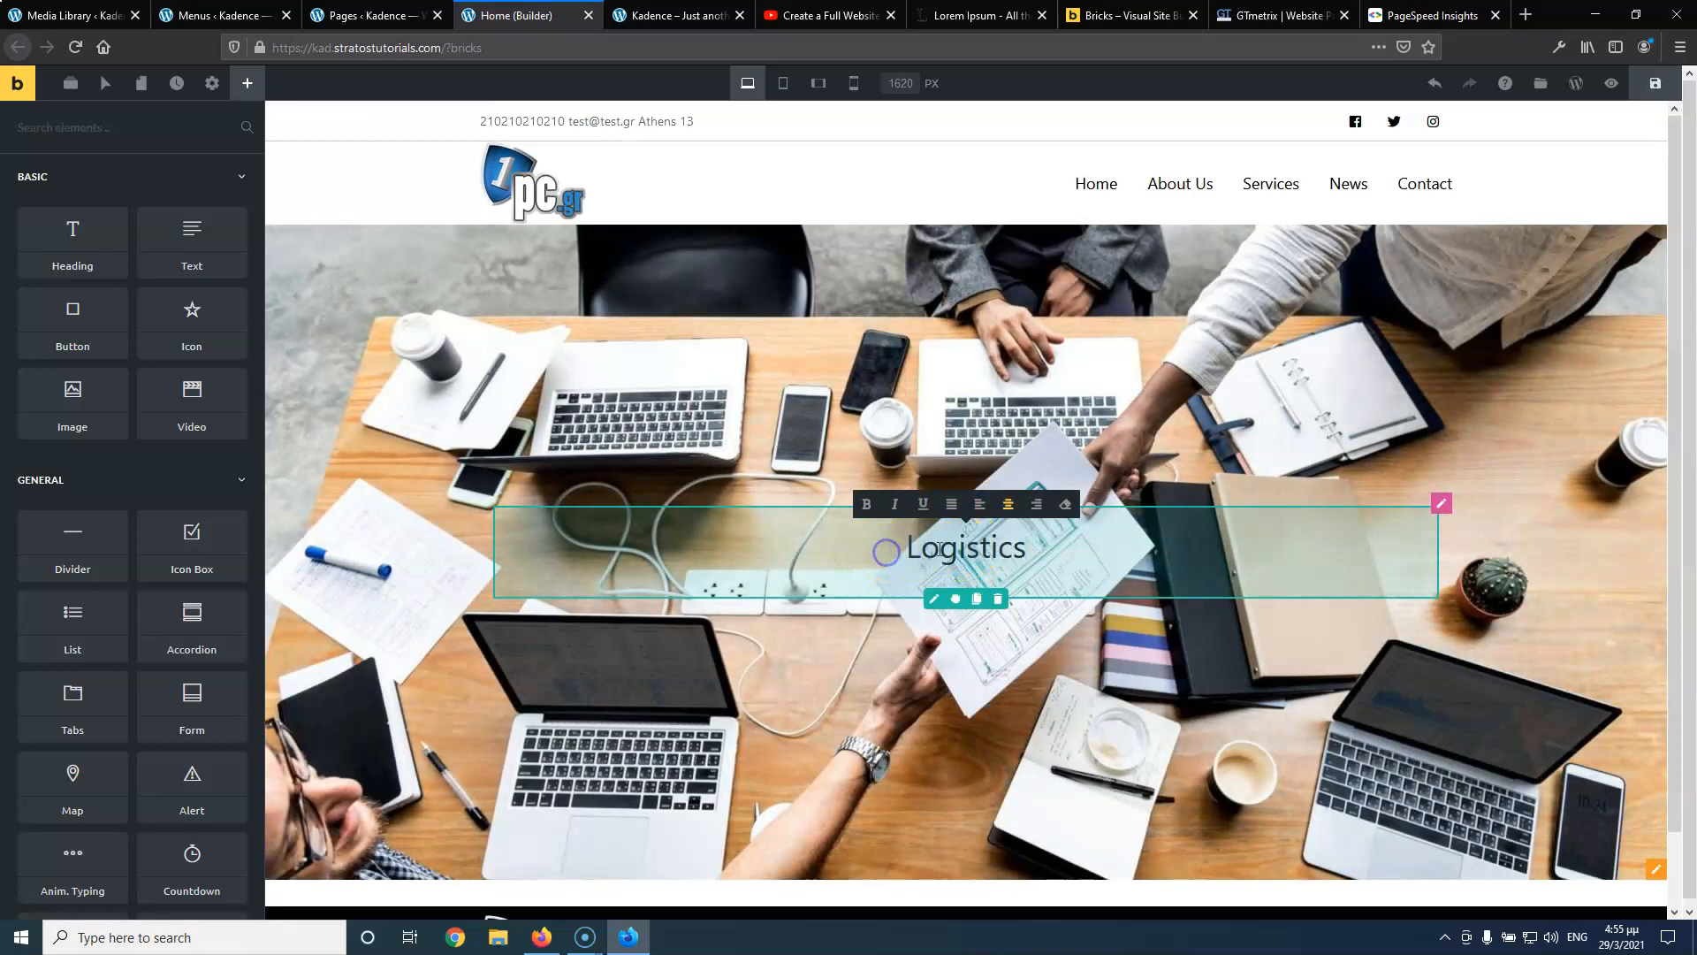
{"action": "double_click", "coordinate": [1109, 539]}
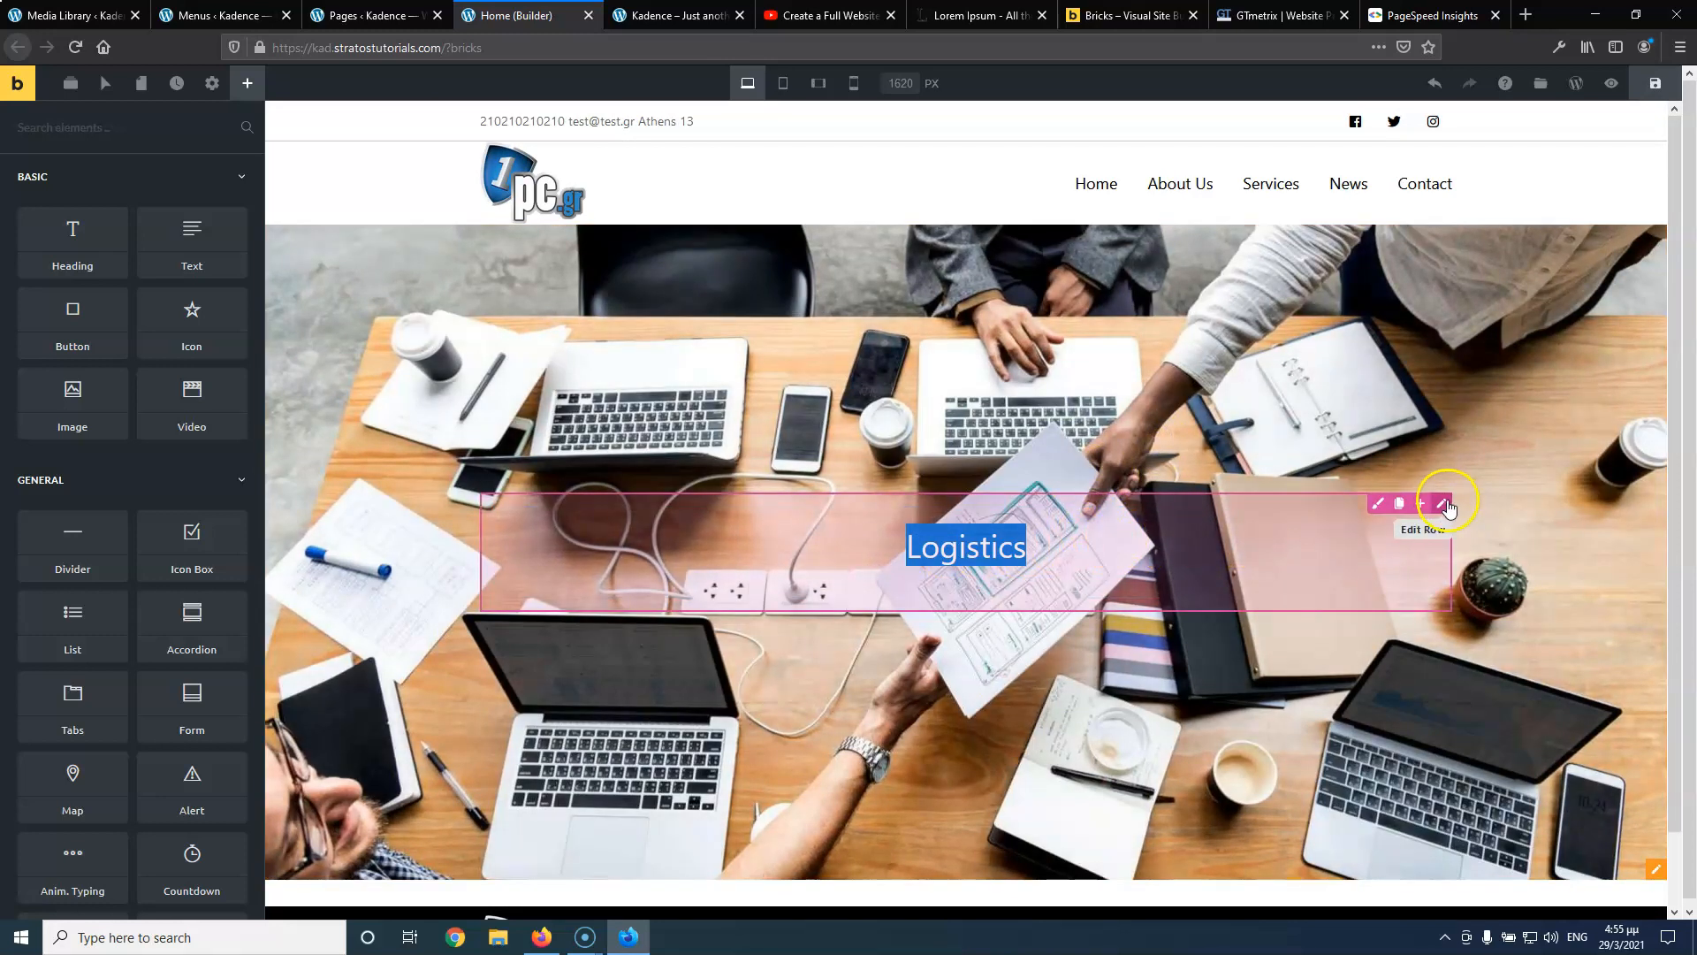
{"action": "left_click", "coordinate": [1441, 503]}
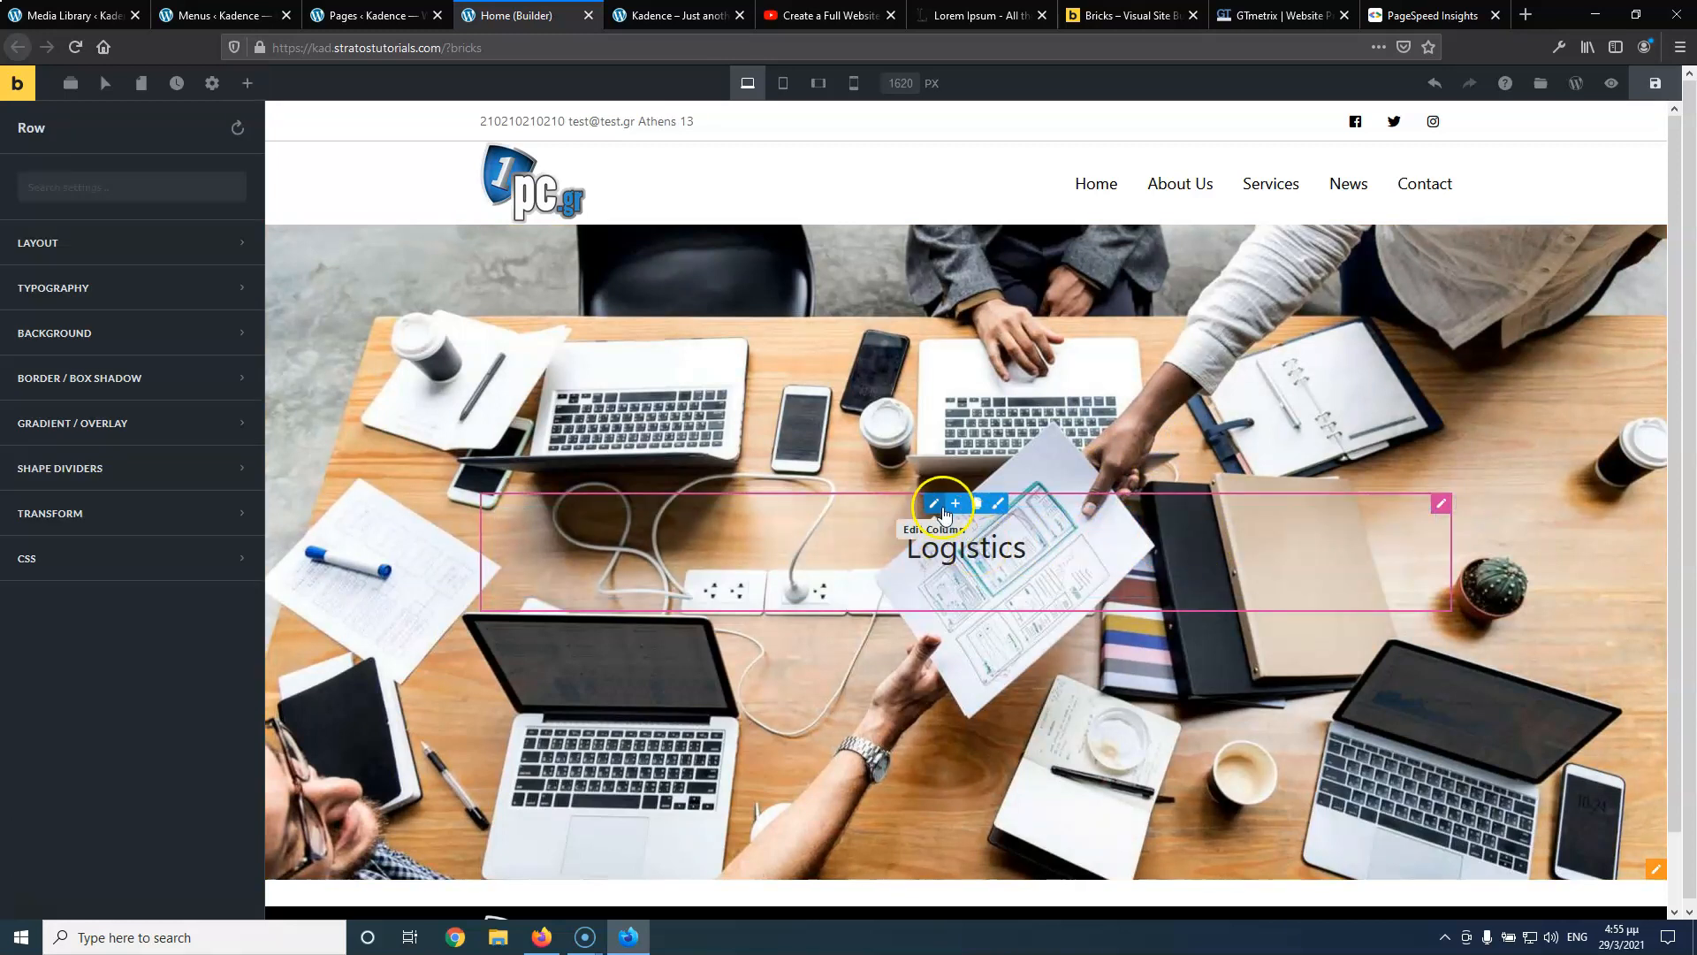
{"action": "double_click", "coordinate": [966, 550]}
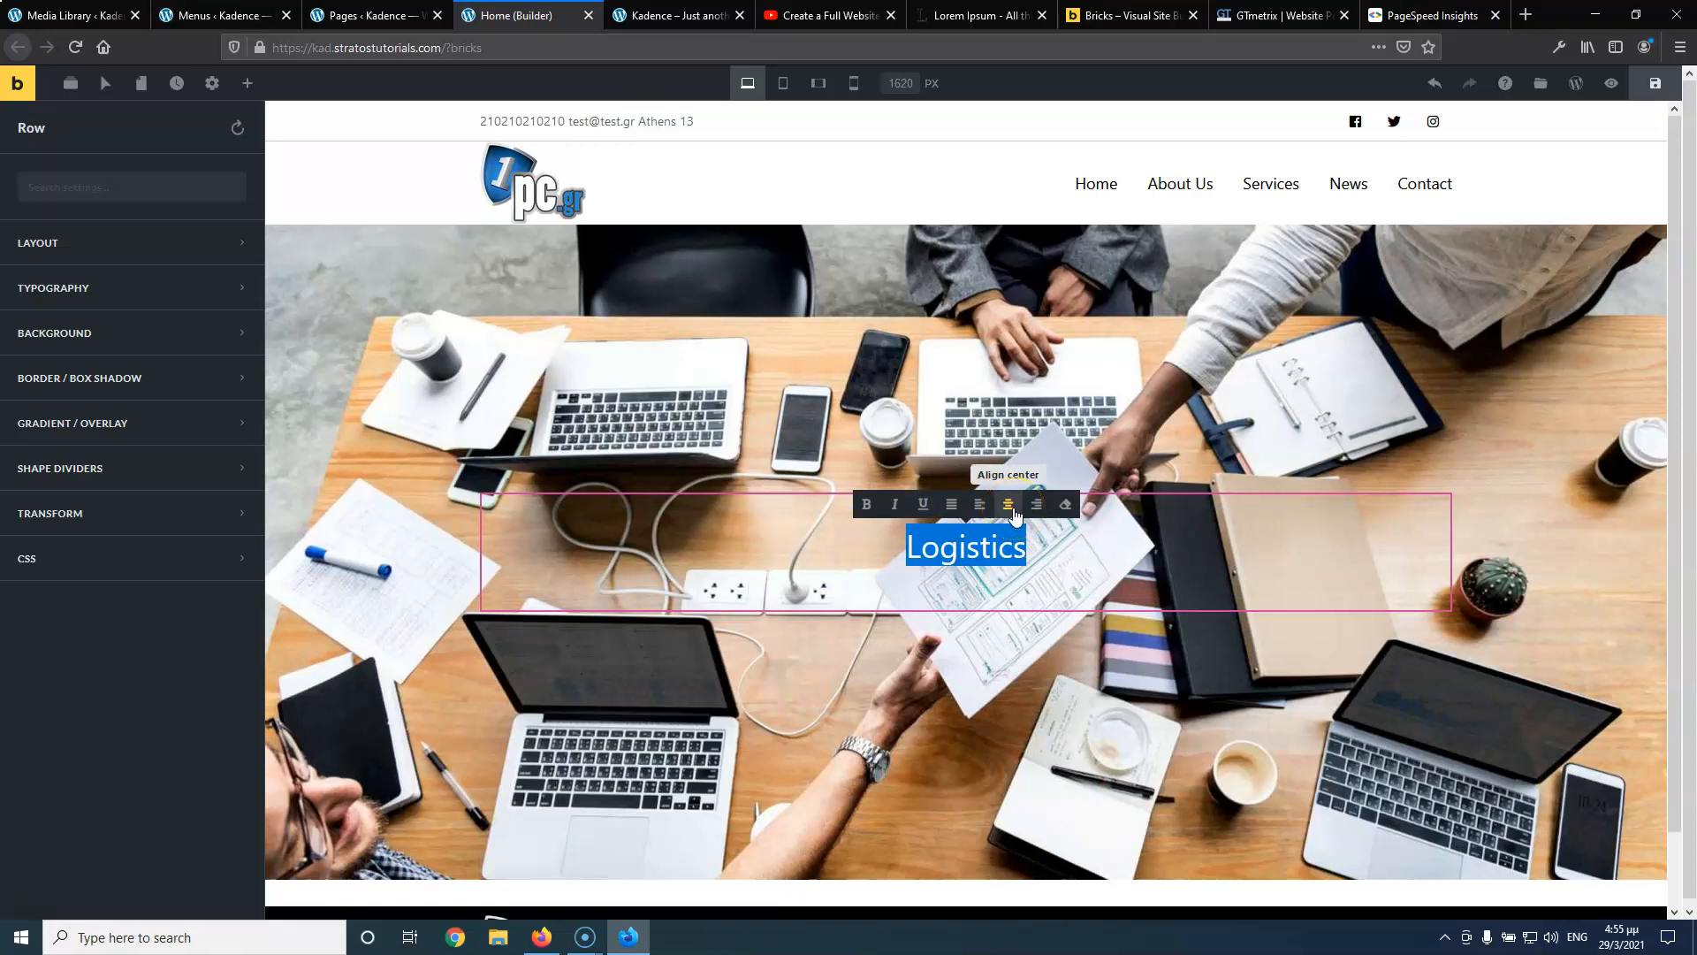
{"action": "left_click", "coordinate": [1036, 504]}
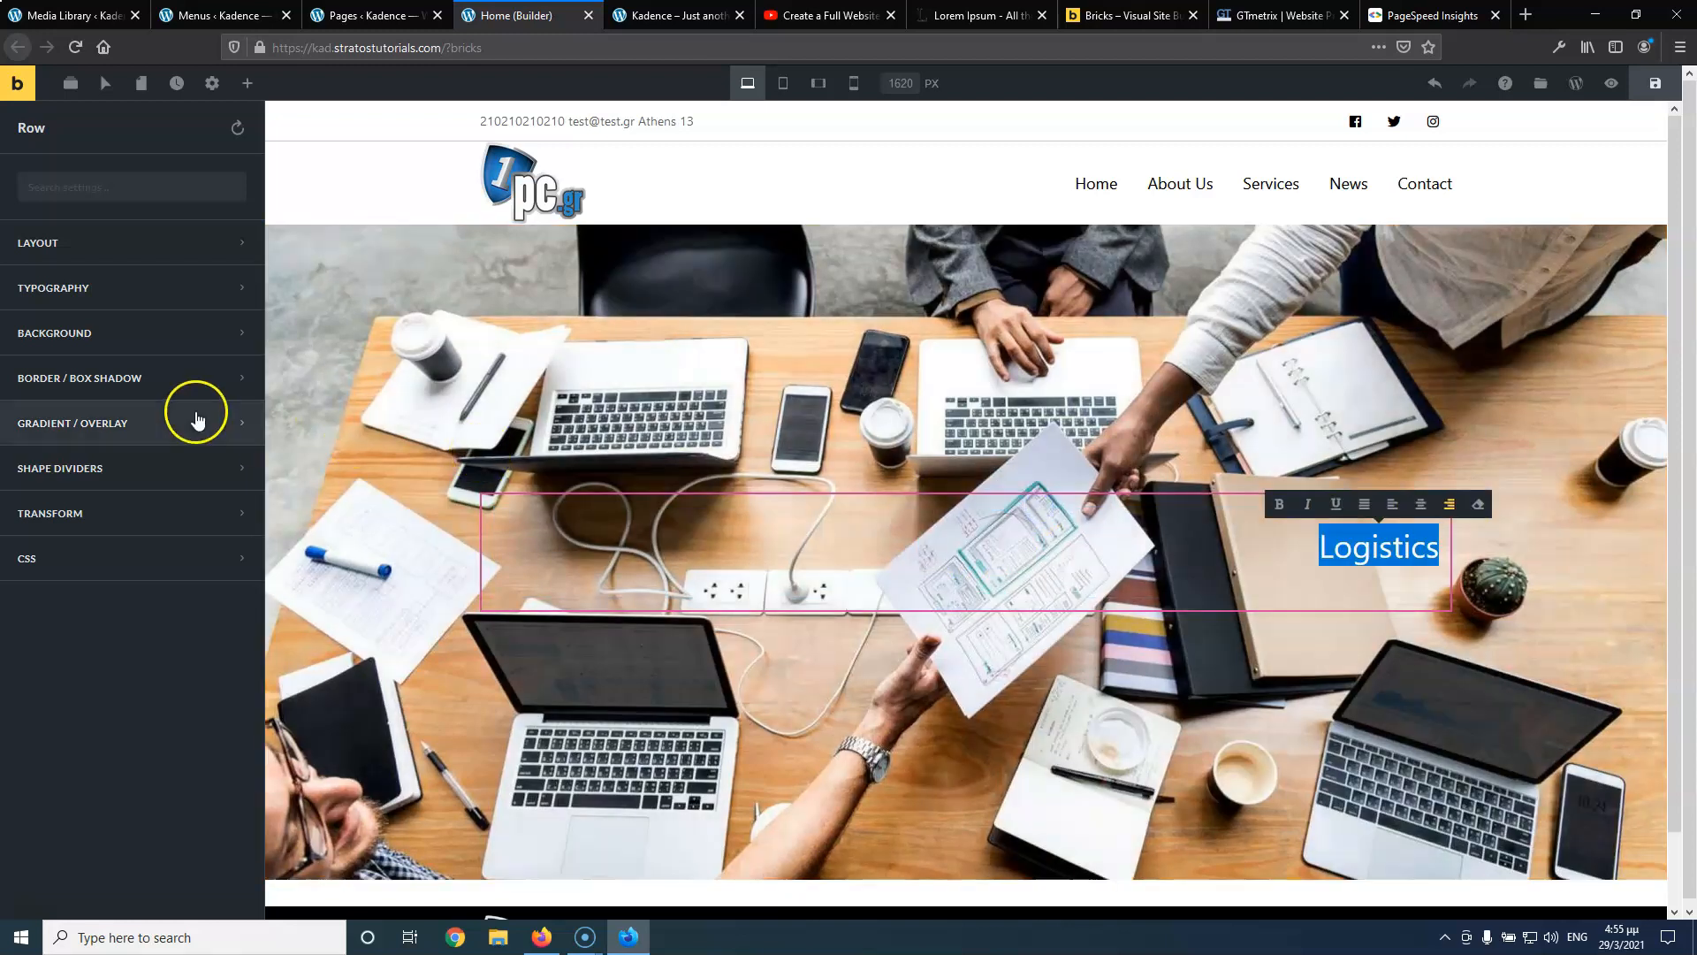
Set the row's Typography text alignment to Center
{"action": "left_click", "coordinate": [113, 290]}
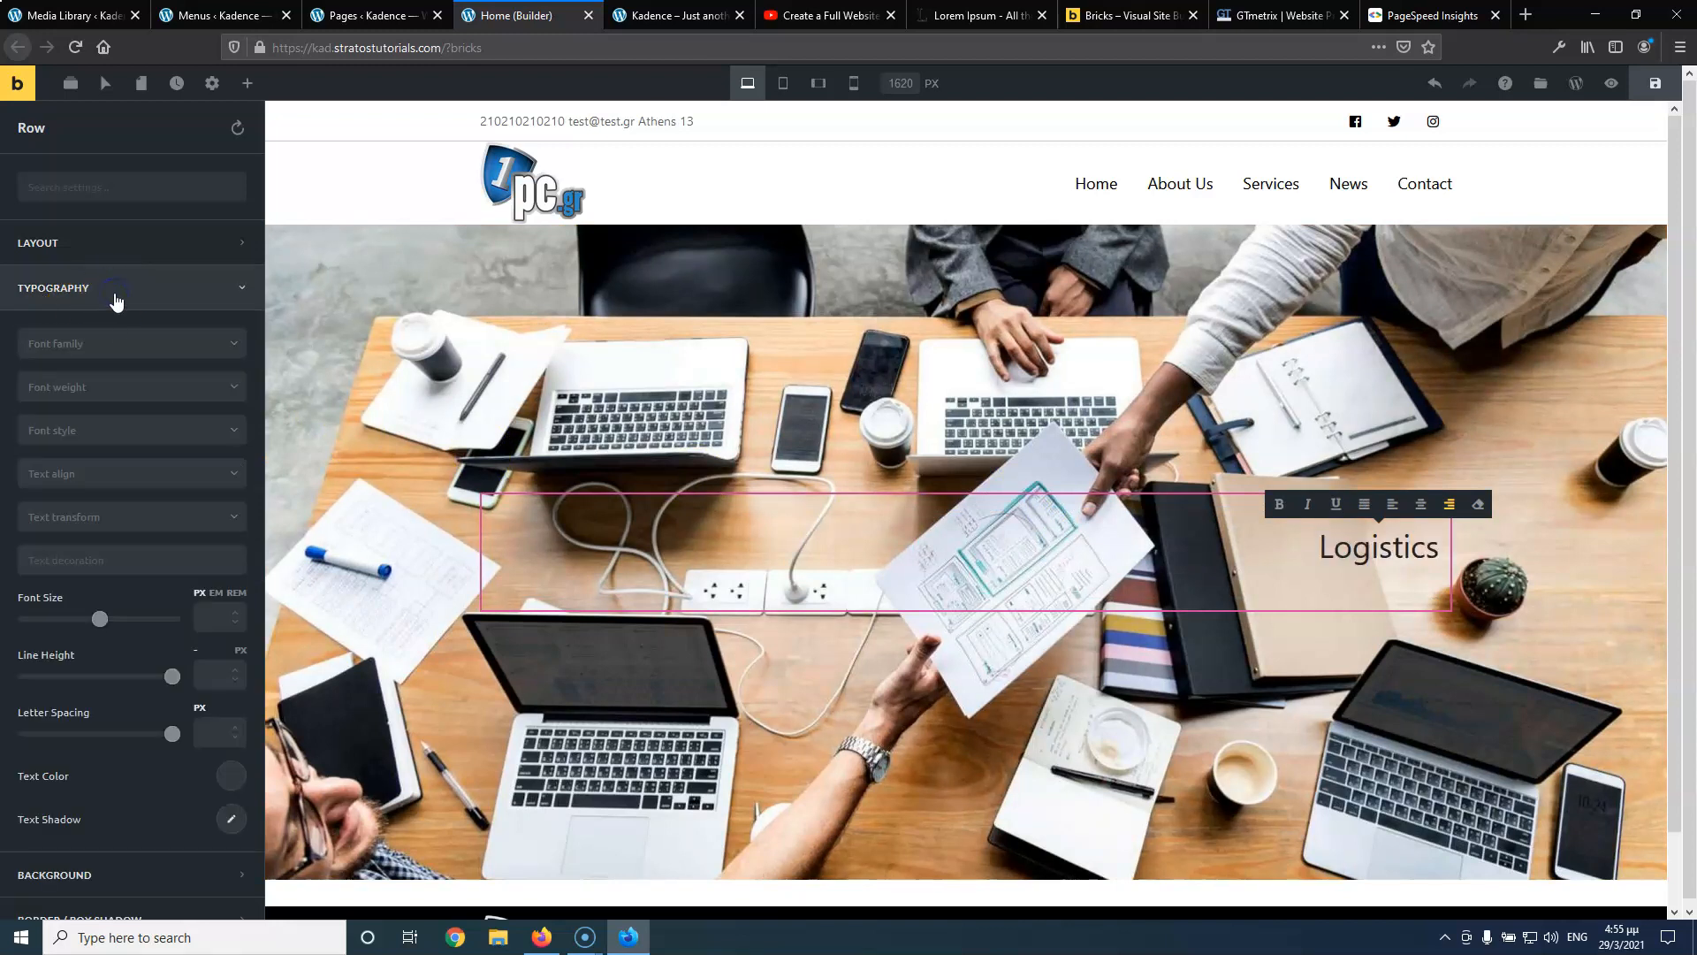
{"action": "left_click", "coordinate": [113, 475]}
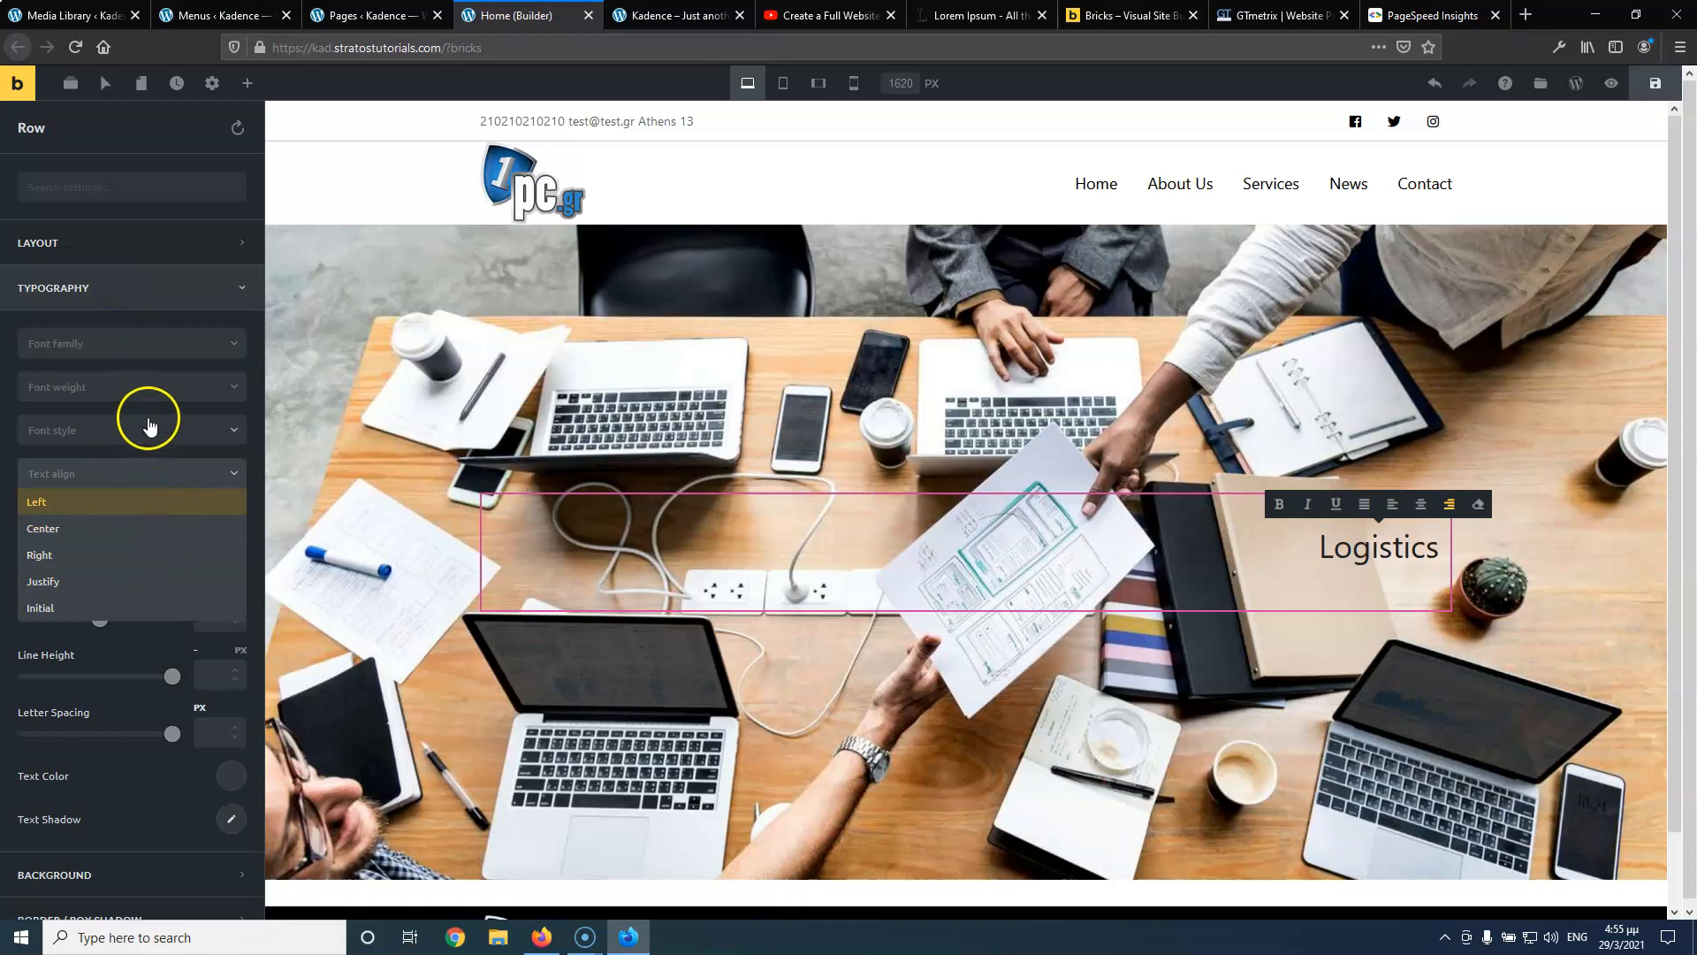
{"action": "left_click", "coordinate": [122, 502]}
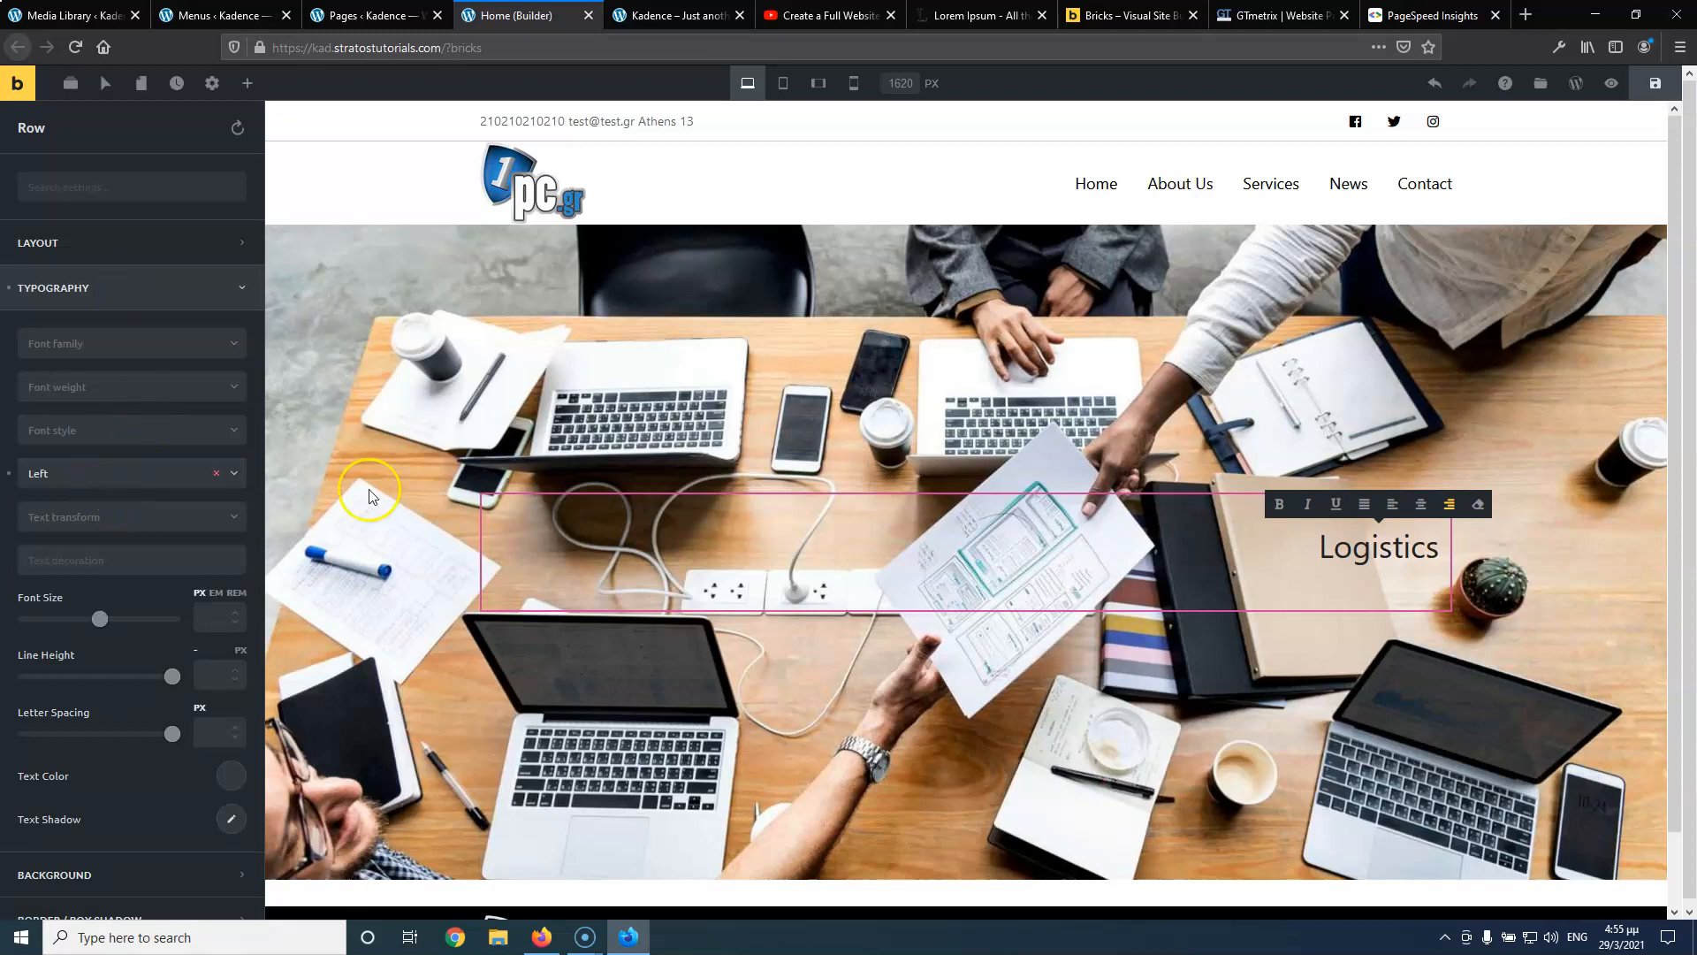
{"action": "left_click", "coordinate": [969, 543]}
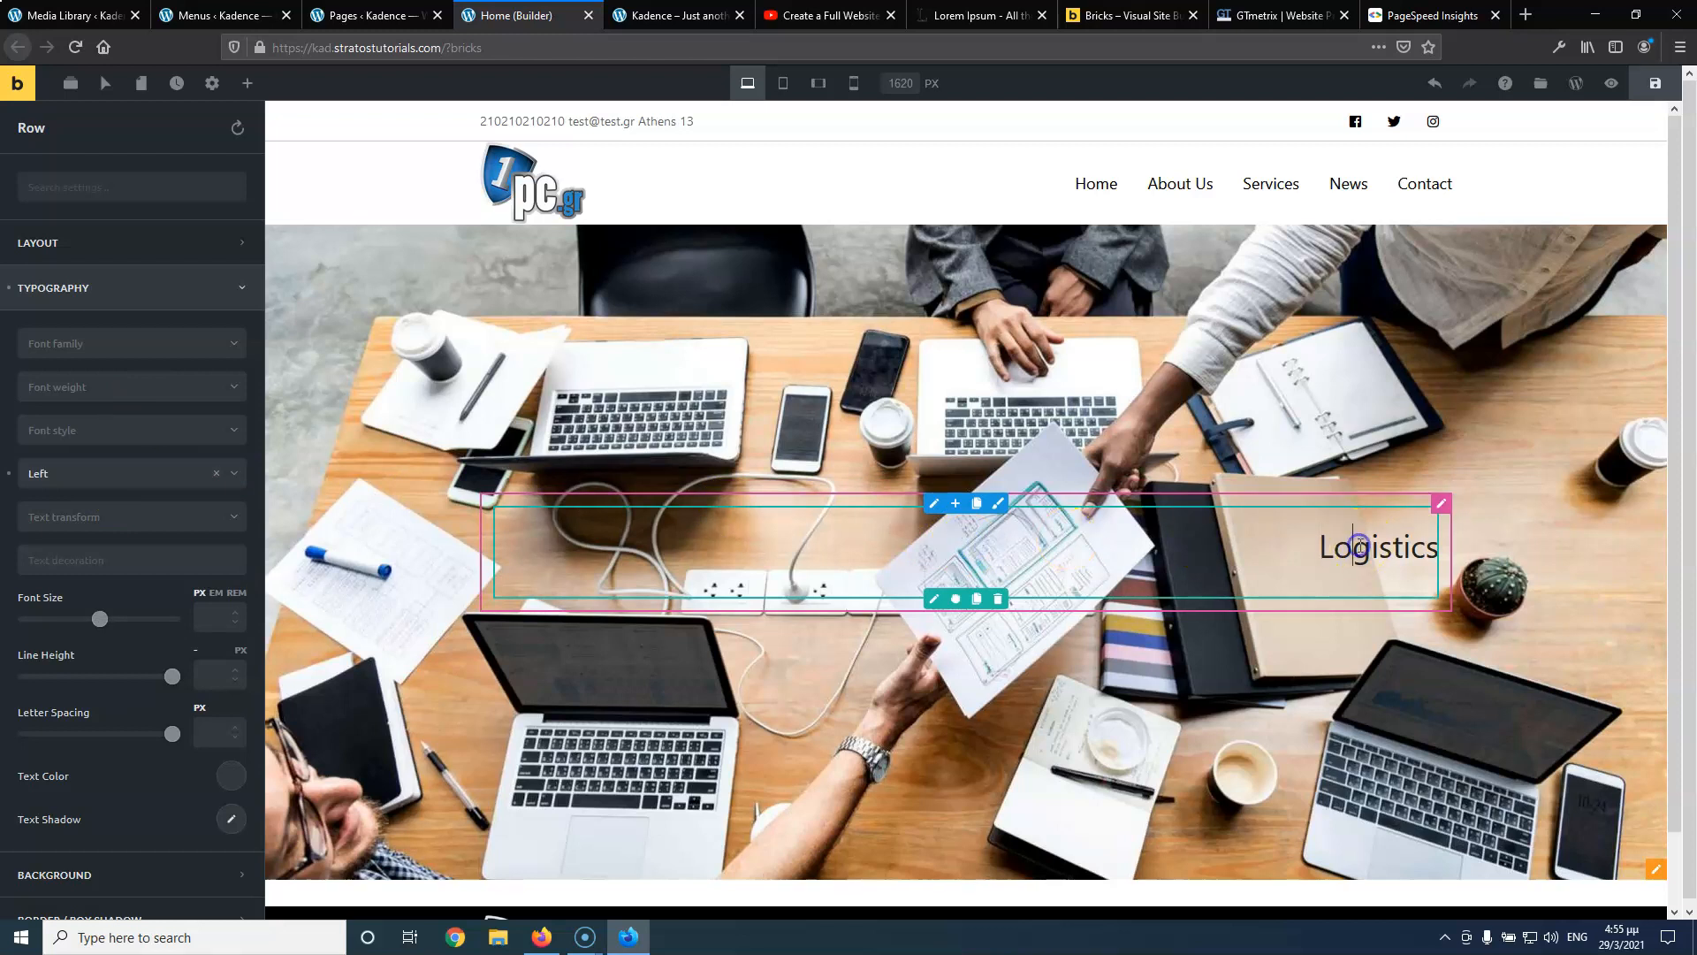
{"action": "double_click", "coordinate": [1359, 547]}
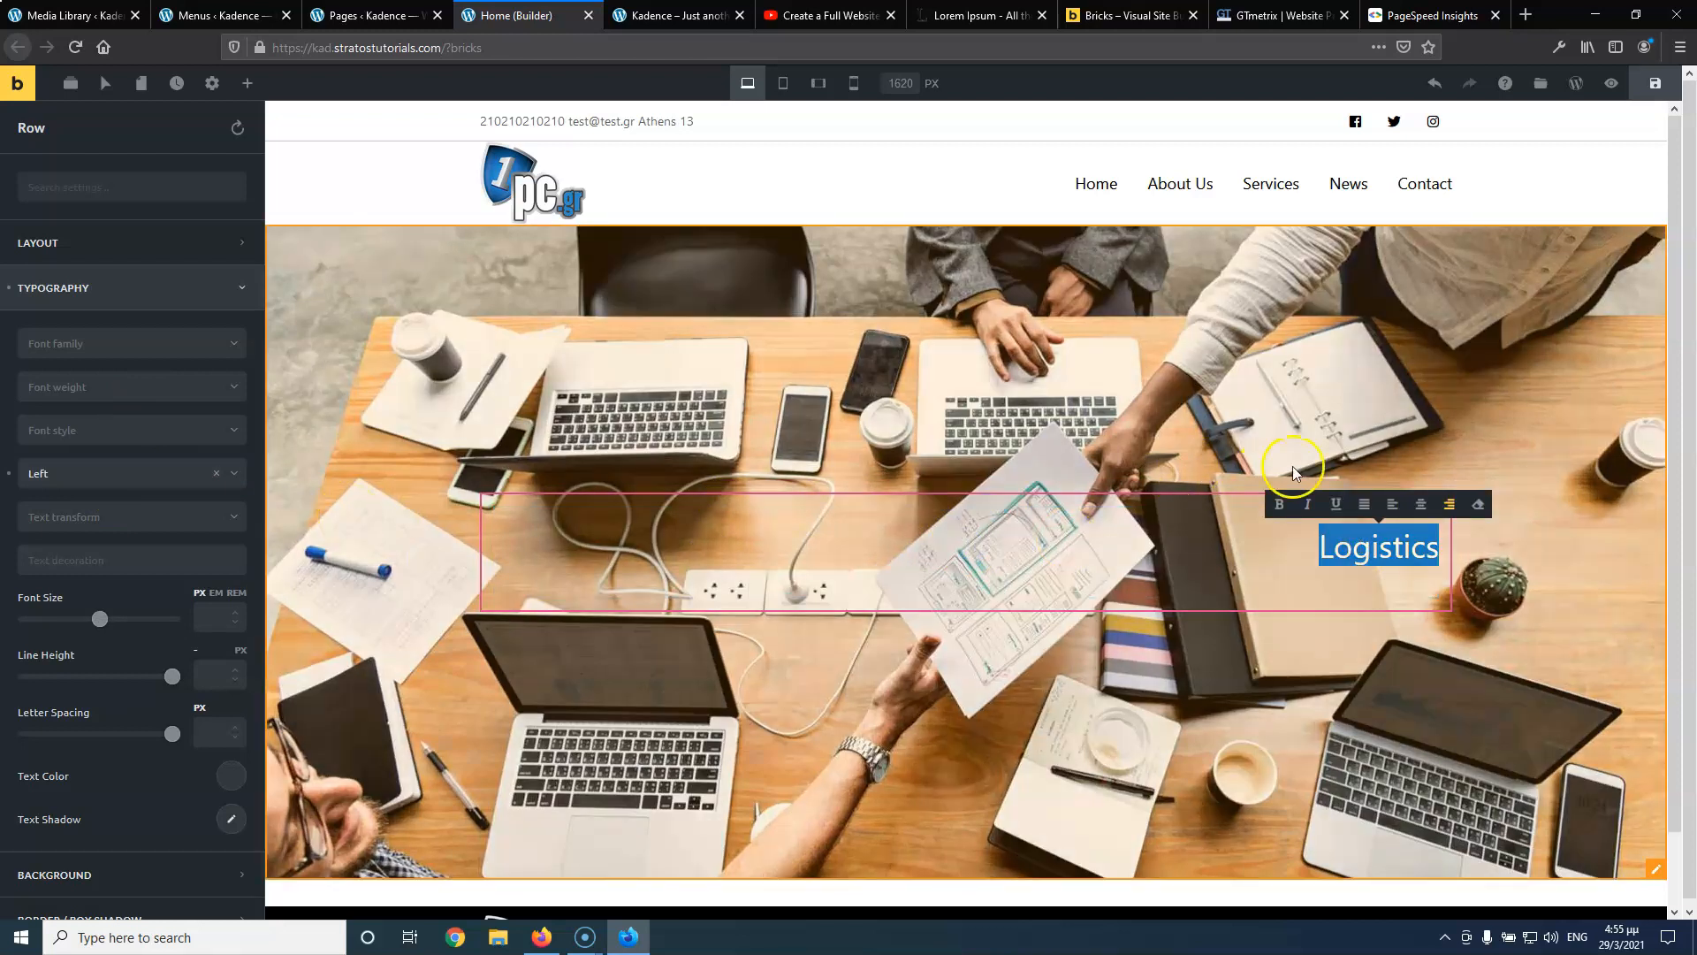
{"action": "left_click", "coordinate": [1419, 517]}
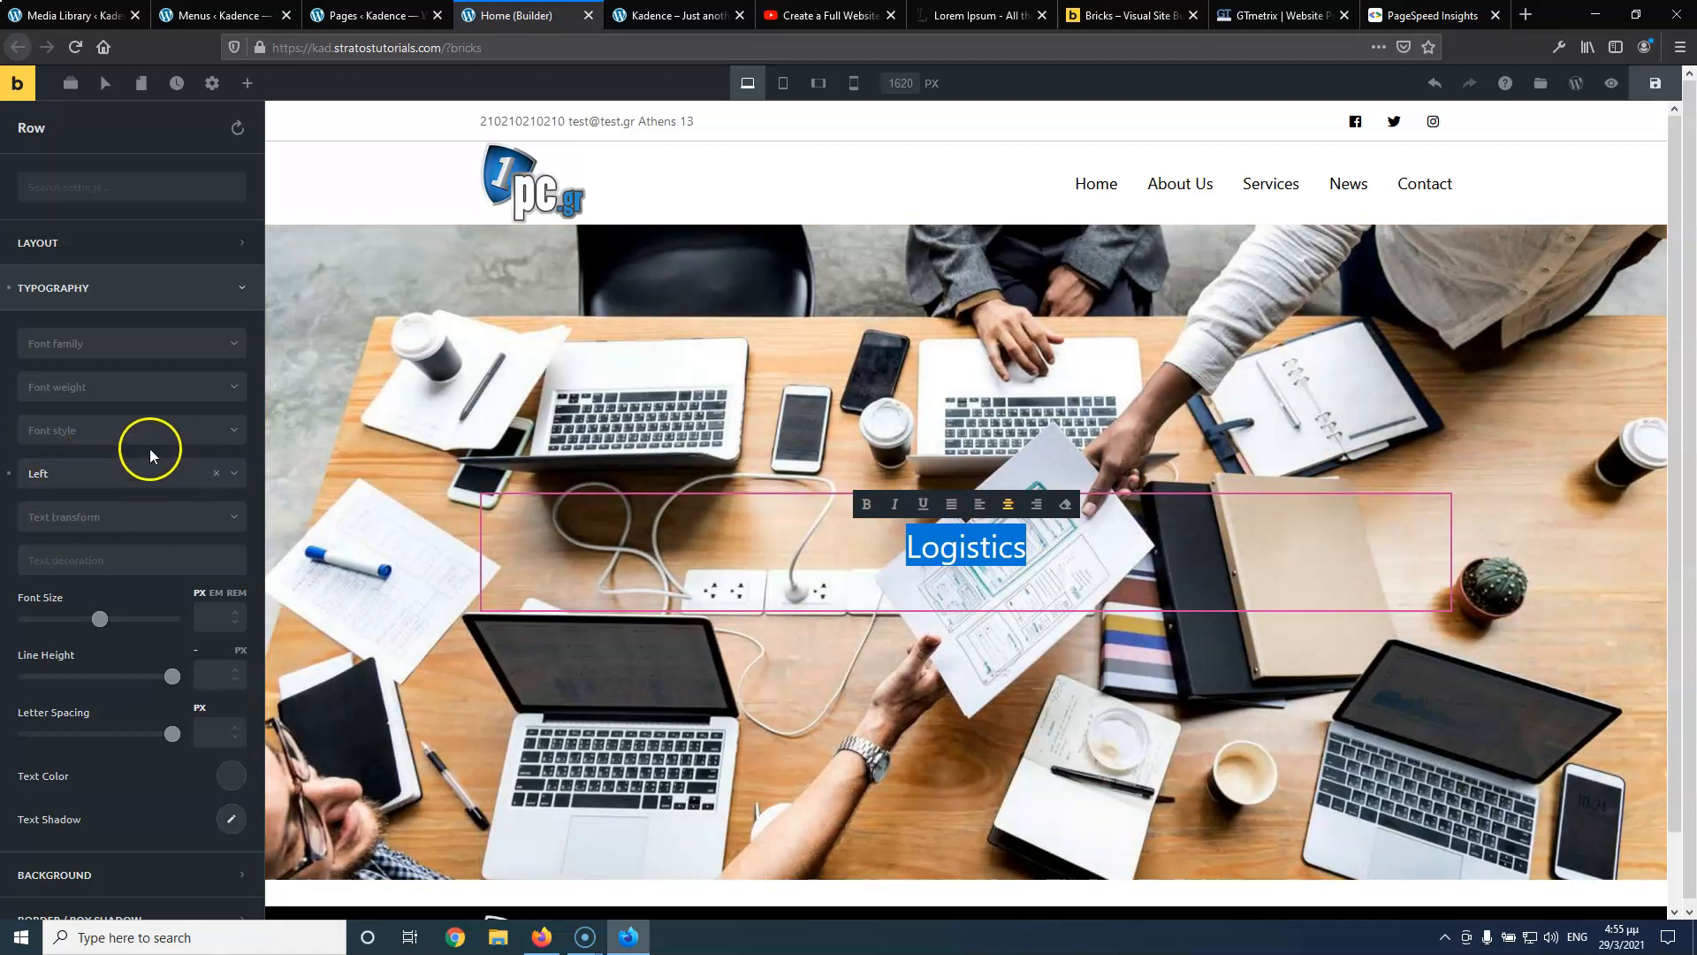
{"action": "left_click", "coordinate": [106, 475]}
{"action": "left_click", "coordinate": [95, 533]}
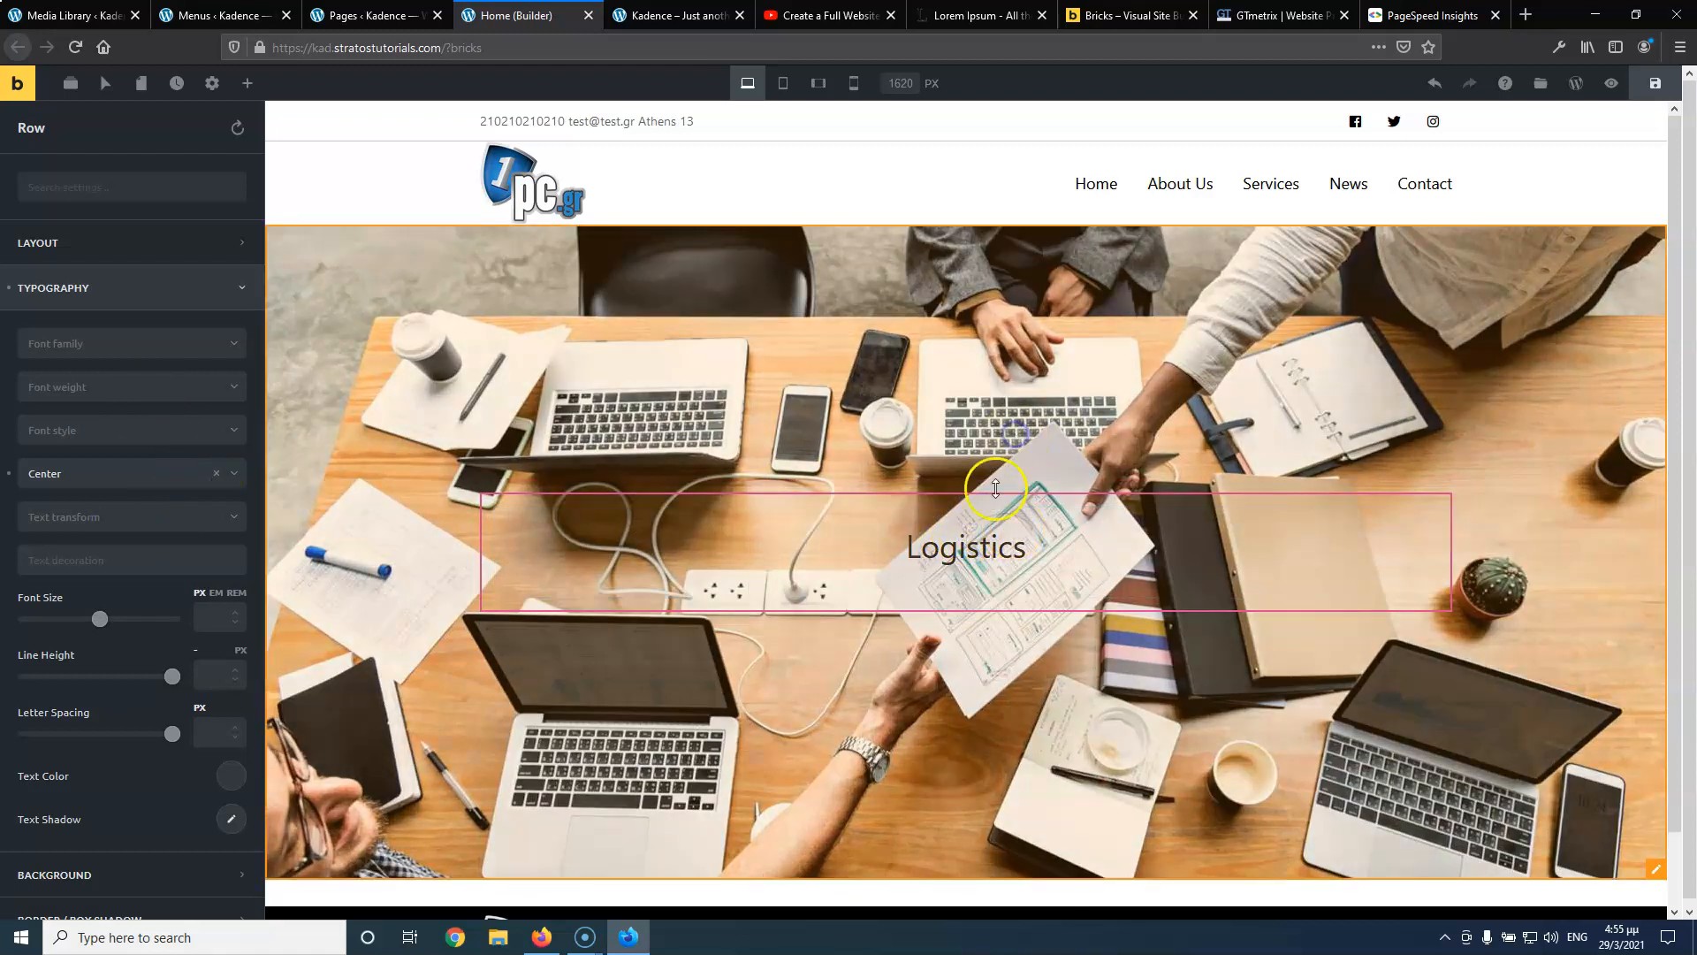
Reselect the Logistics heading to reopen its settings
{"action": "left_click", "coordinate": [893, 510]}
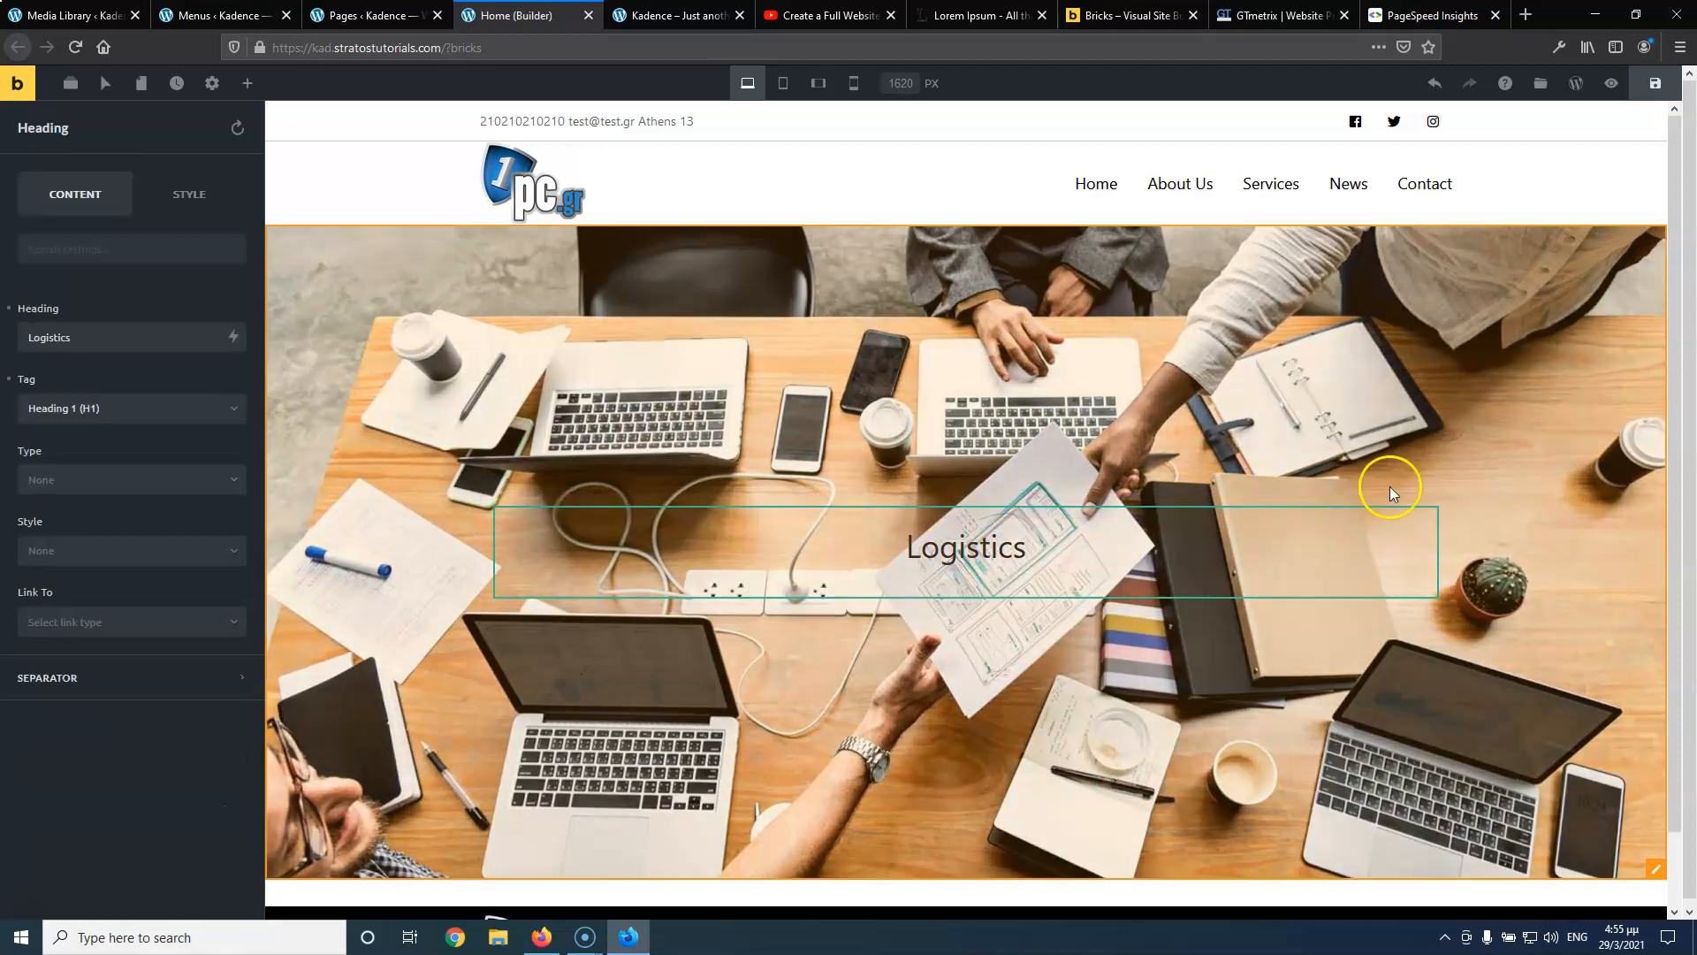
{"action": "left_click", "coordinate": [1344, 399]}
{"action": "right_click", "coordinate": [1343, 399]}
{"action": "left_click", "coordinate": [1039, 476]}
{"action": "left_click", "coordinate": [1035, 517]}
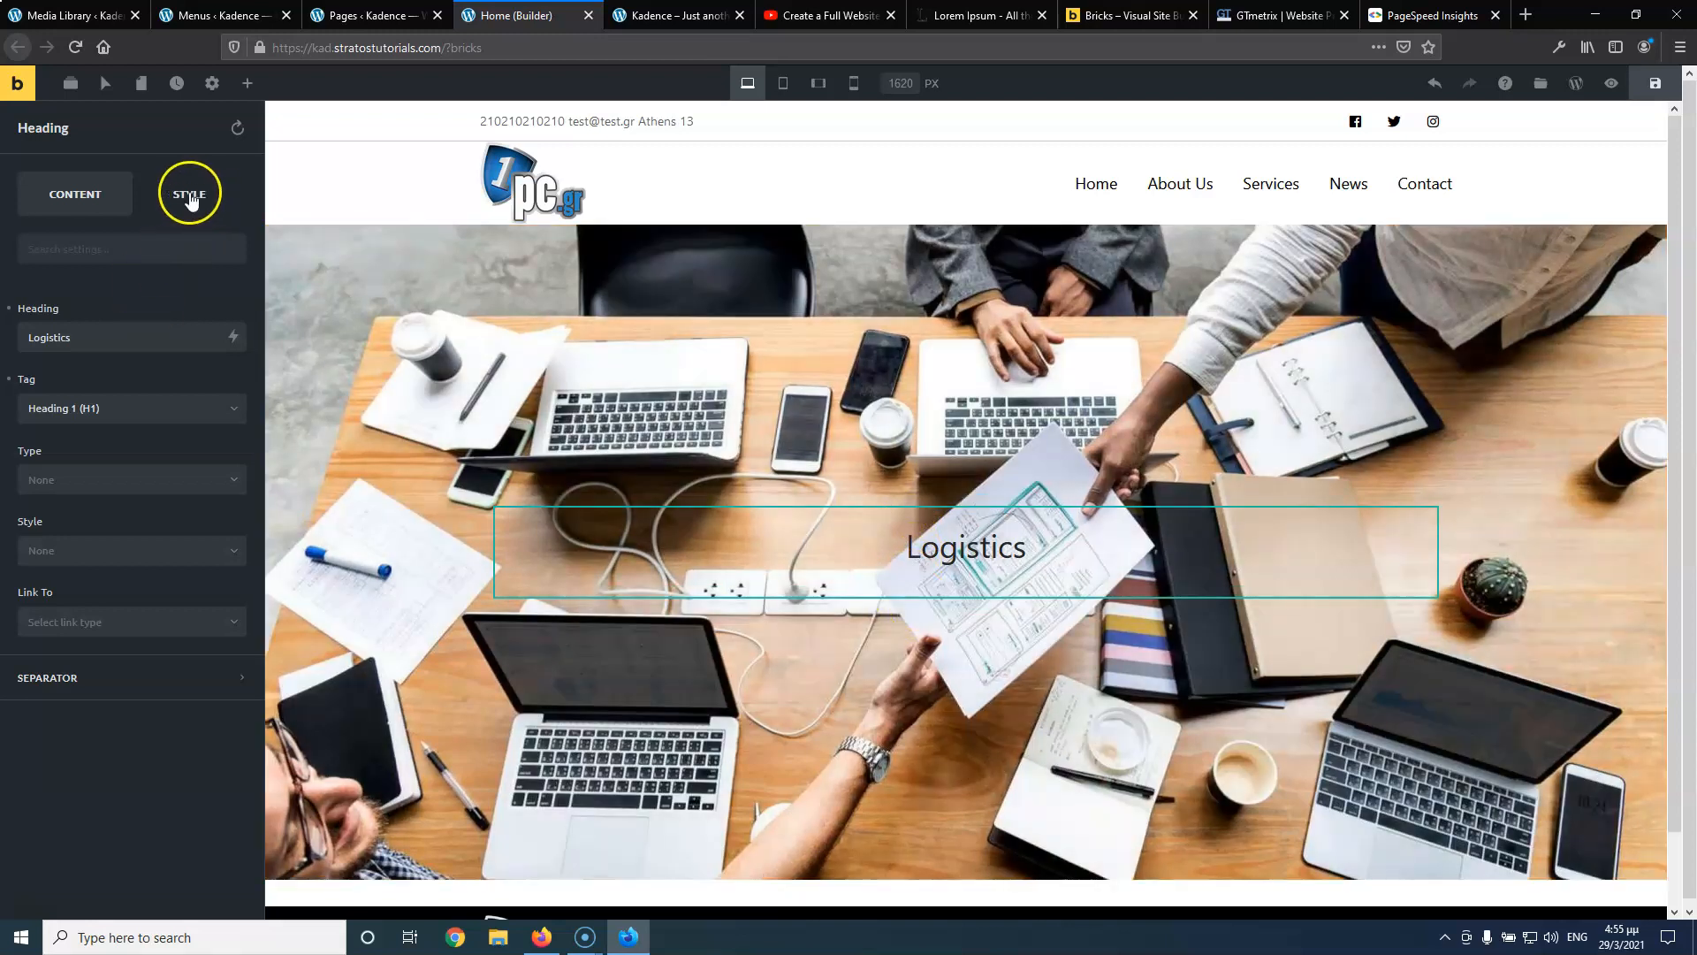
Try clearing the heading's top padding, then undo the accidental heading deletion
{"action": "left_click", "coordinate": [184, 203]}
{"action": "left_click", "coordinate": [83, 305]}
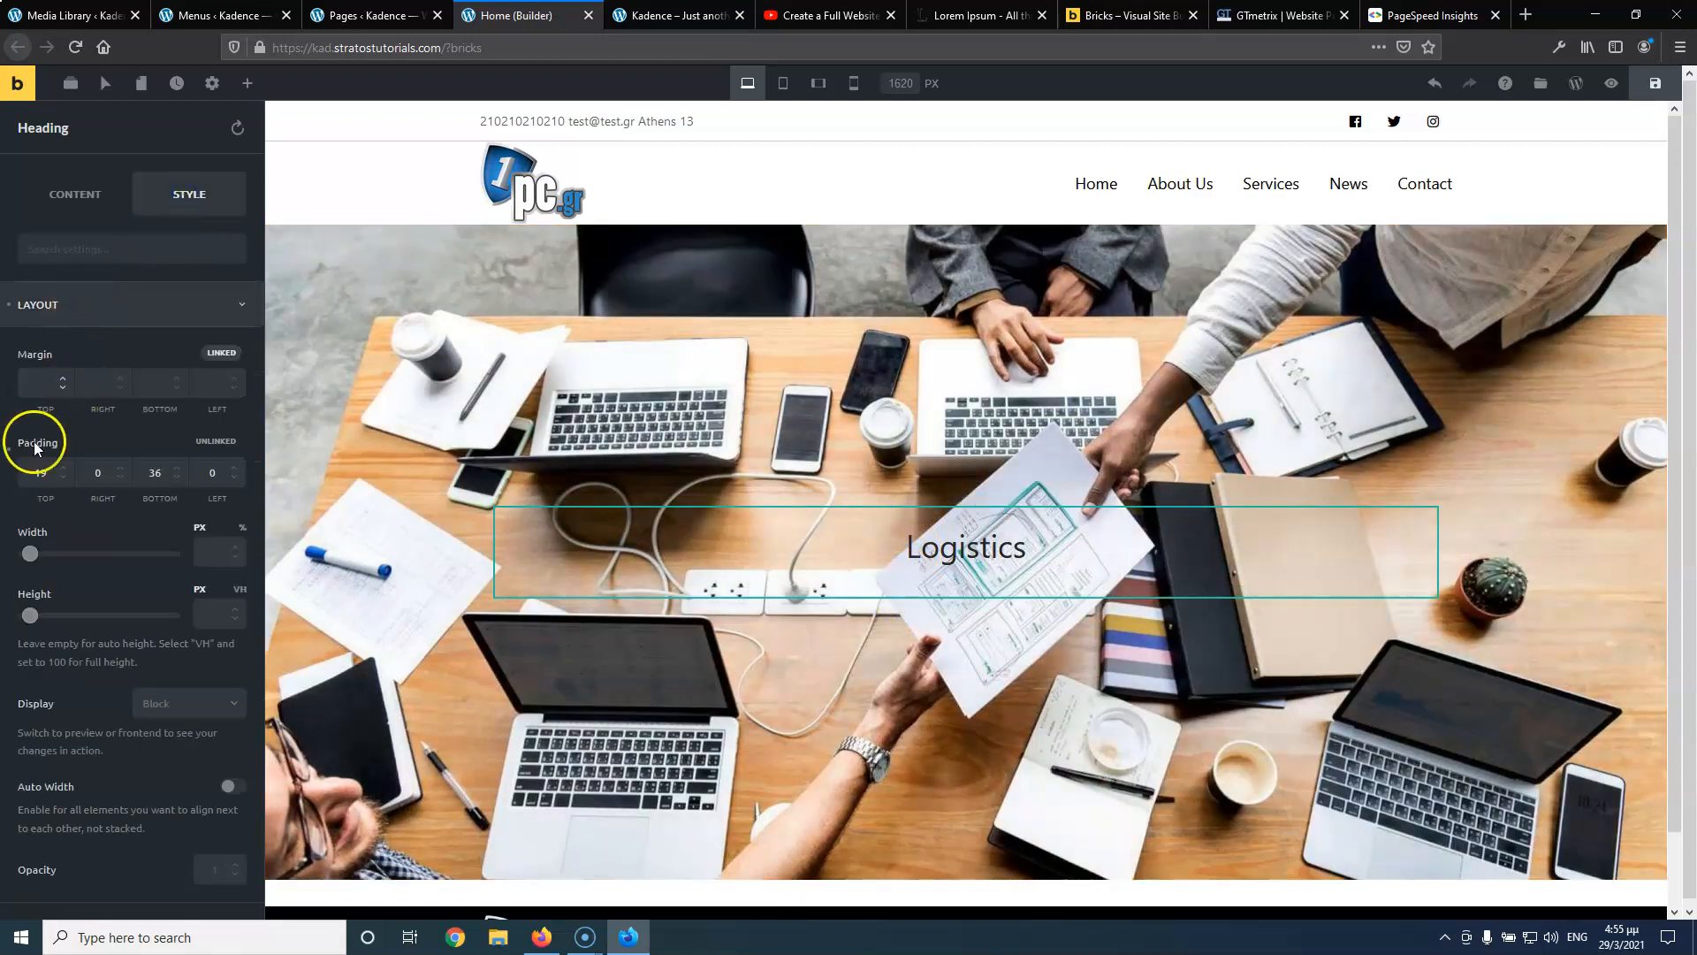
{"action": "left_click", "coordinate": [36, 471]}
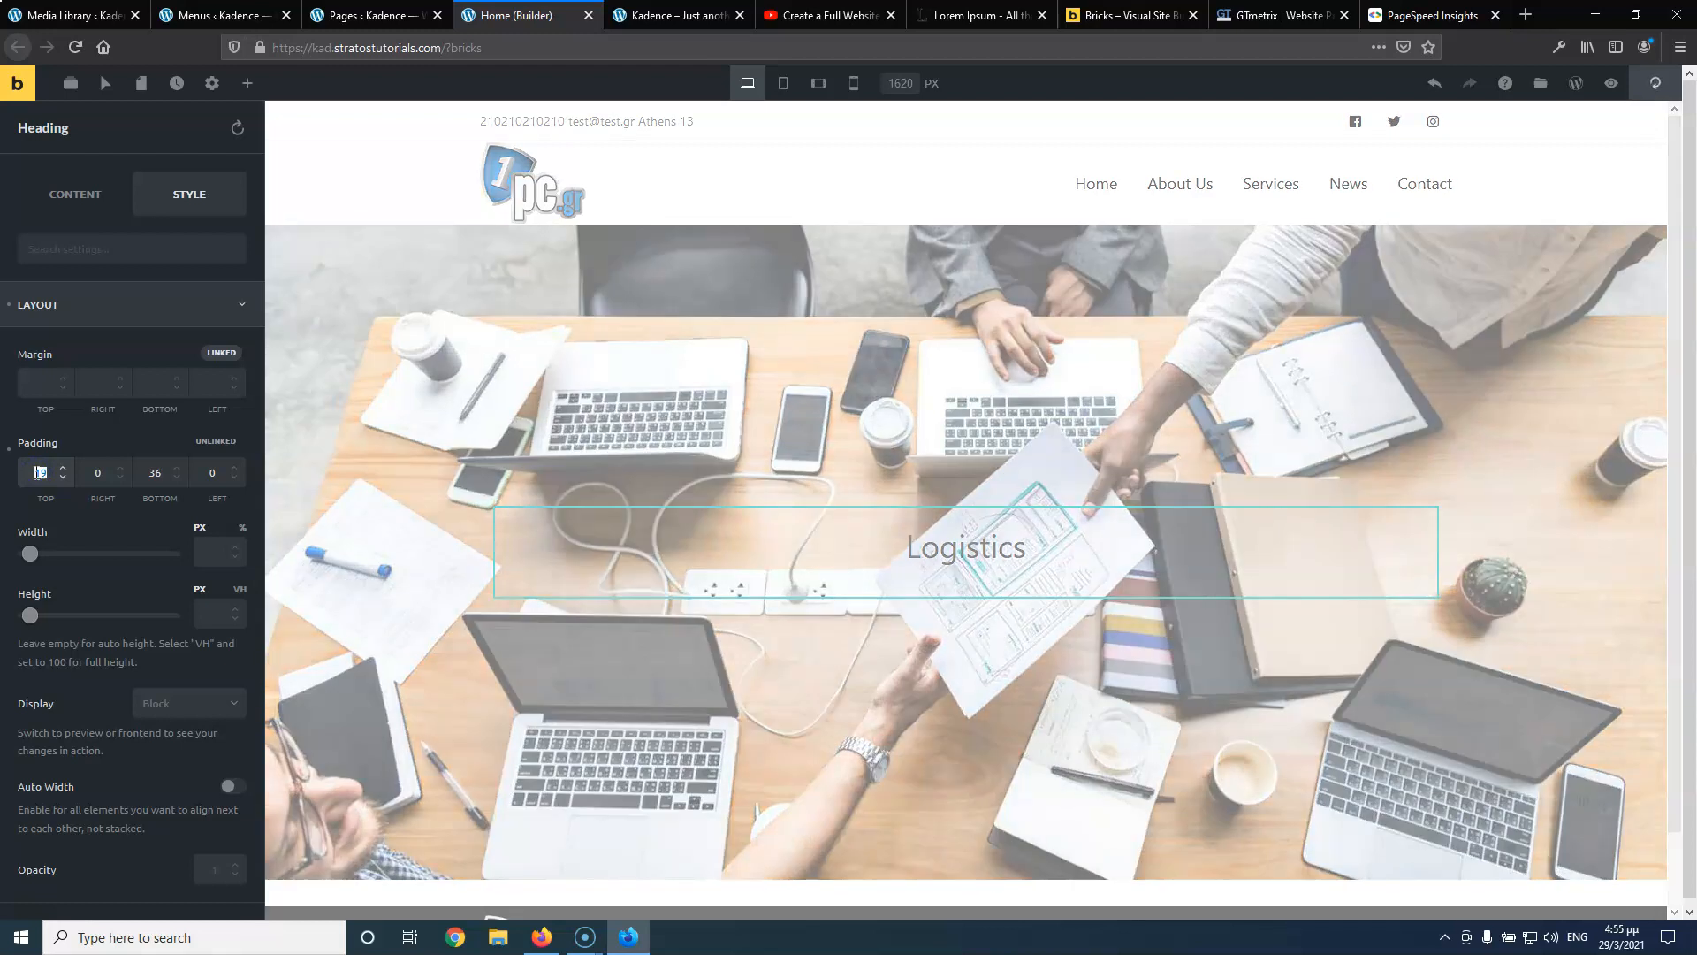
{"action": "key", "text": "Delete"}
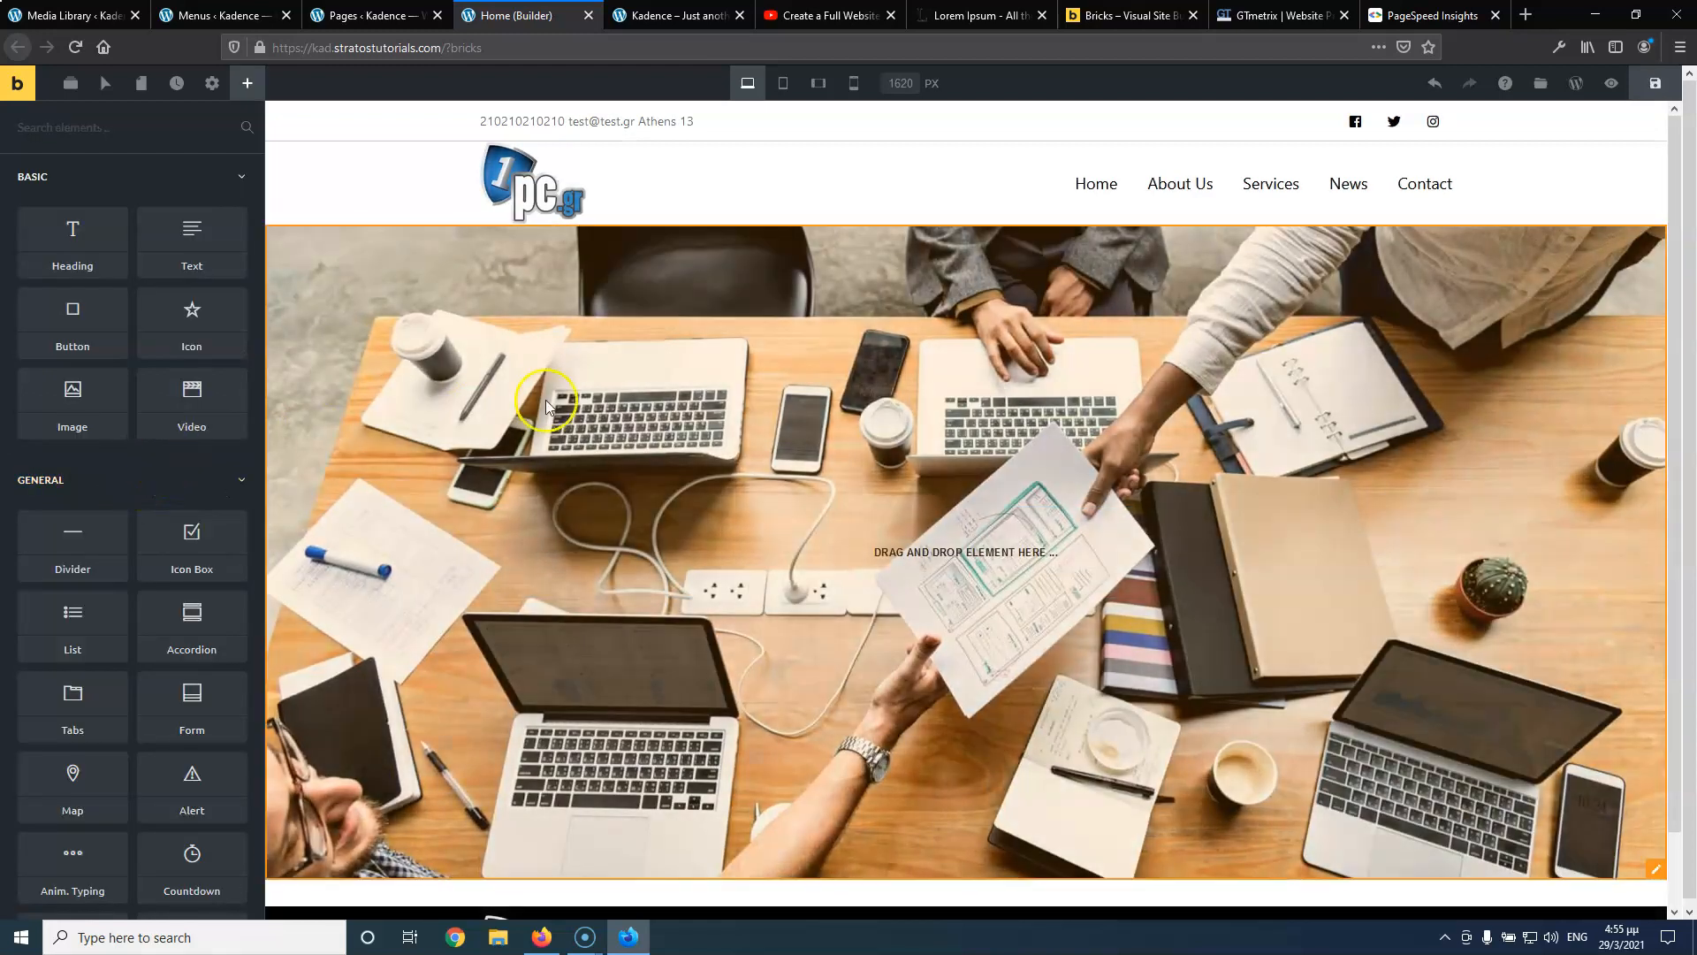
{"action": "left_click", "coordinate": [1434, 84]}
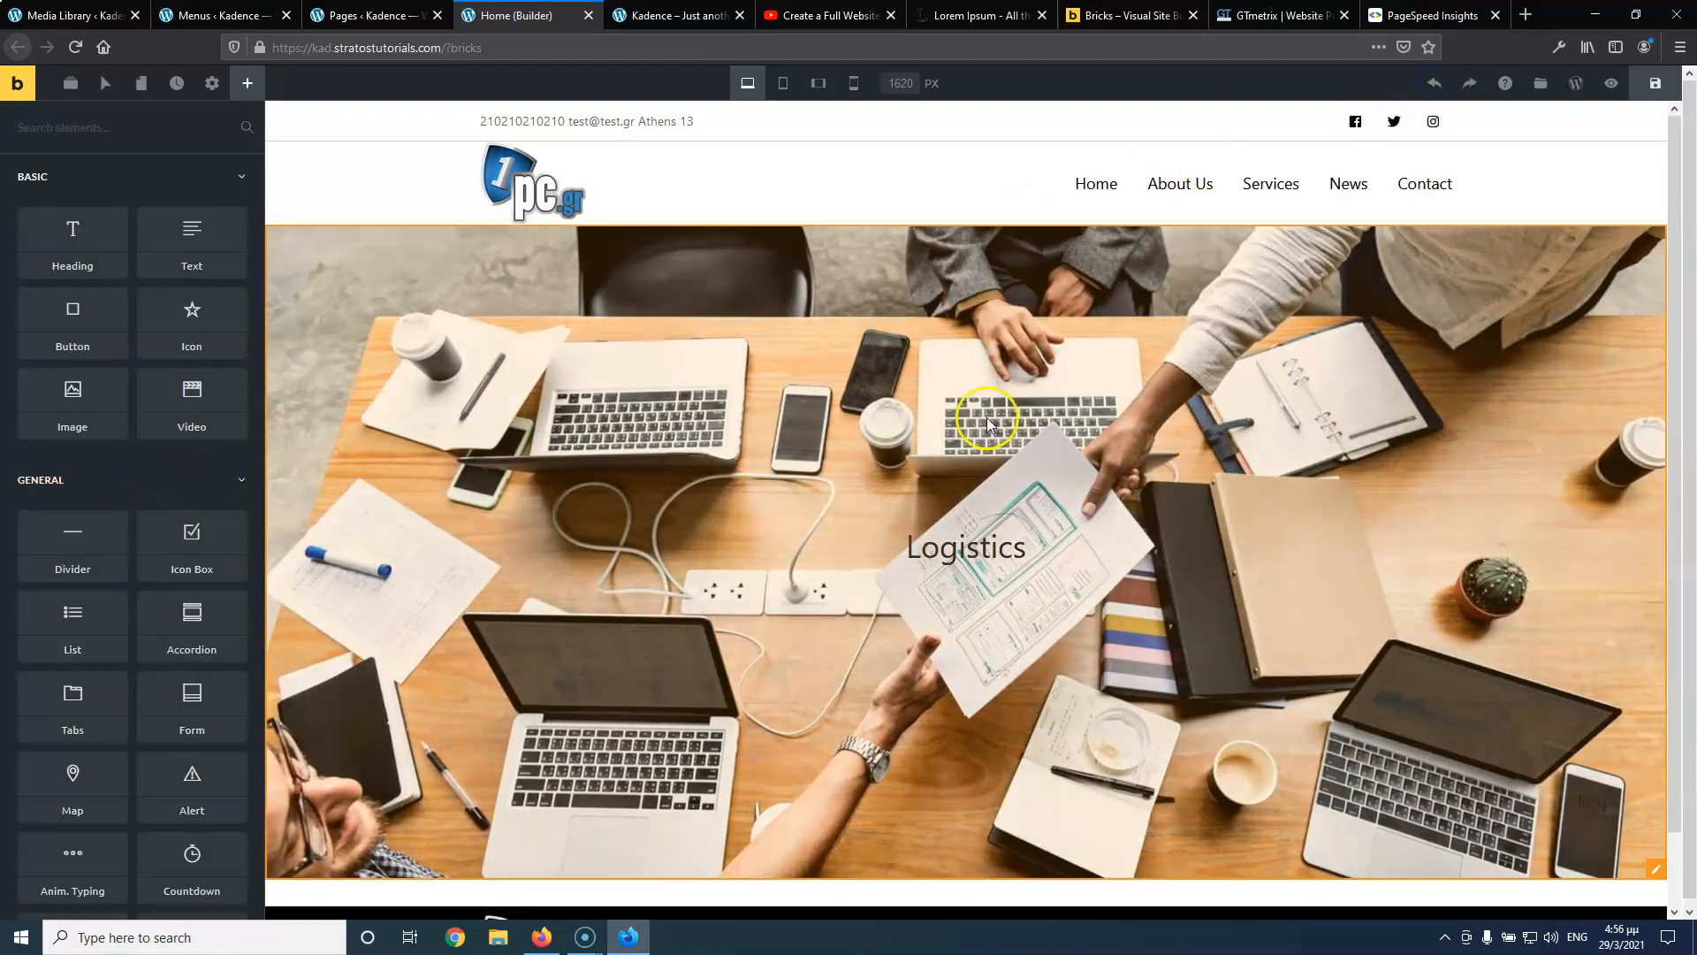
In the heading's Style > Layout, clear the top padding 19 and bottom padding 36
{"action": "left_click", "coordinate": [988, 573]}
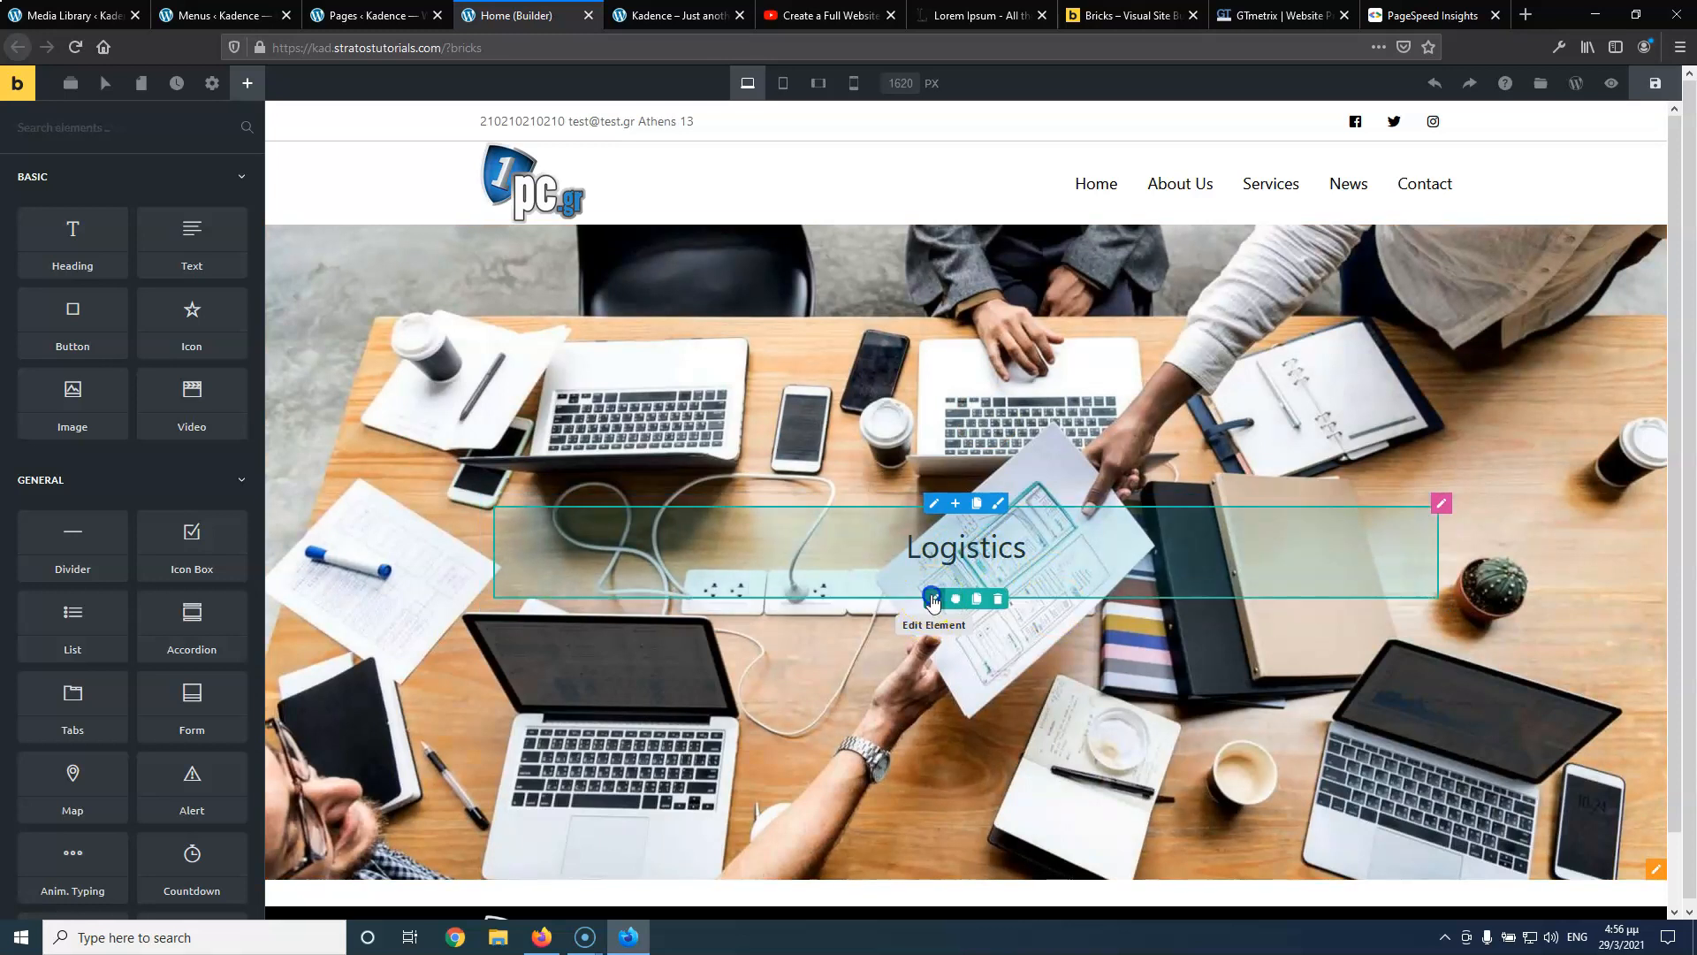
{"action": "left_click", "coordinate": [933, 601]}
{"action": "left_click", "coordinate": [202, 202]}
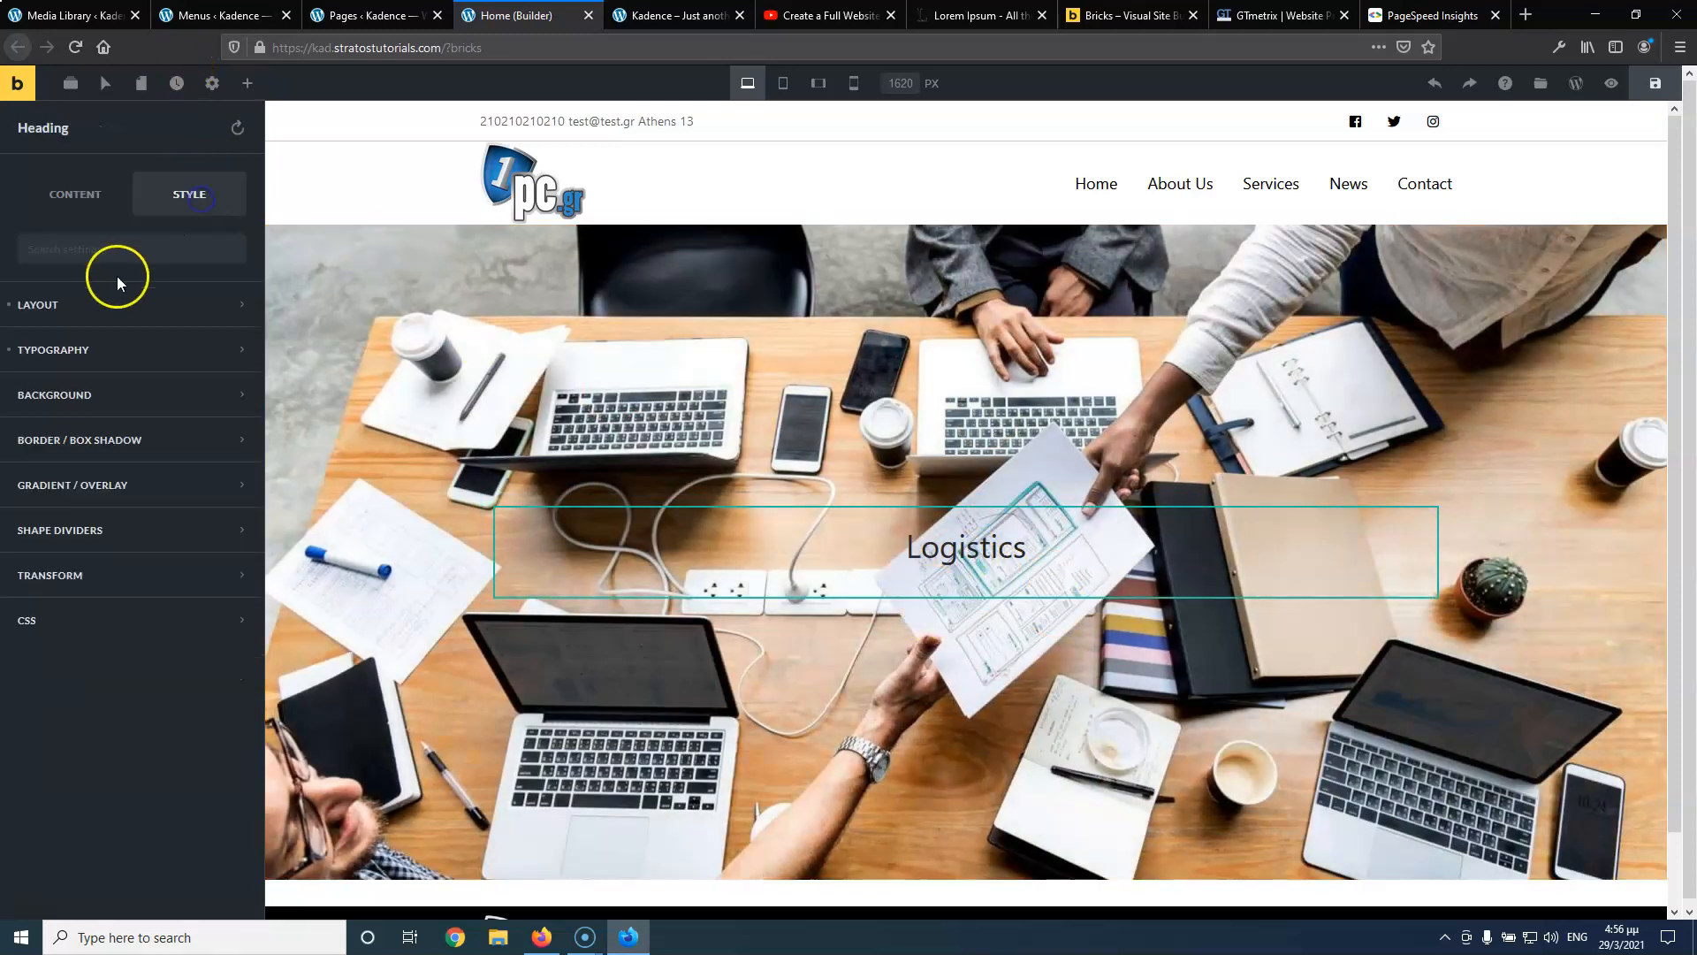
{"action": "left_click", "coordinate": [101, 319]}
{"action": "double_click", "coordinate": [32, 475]}
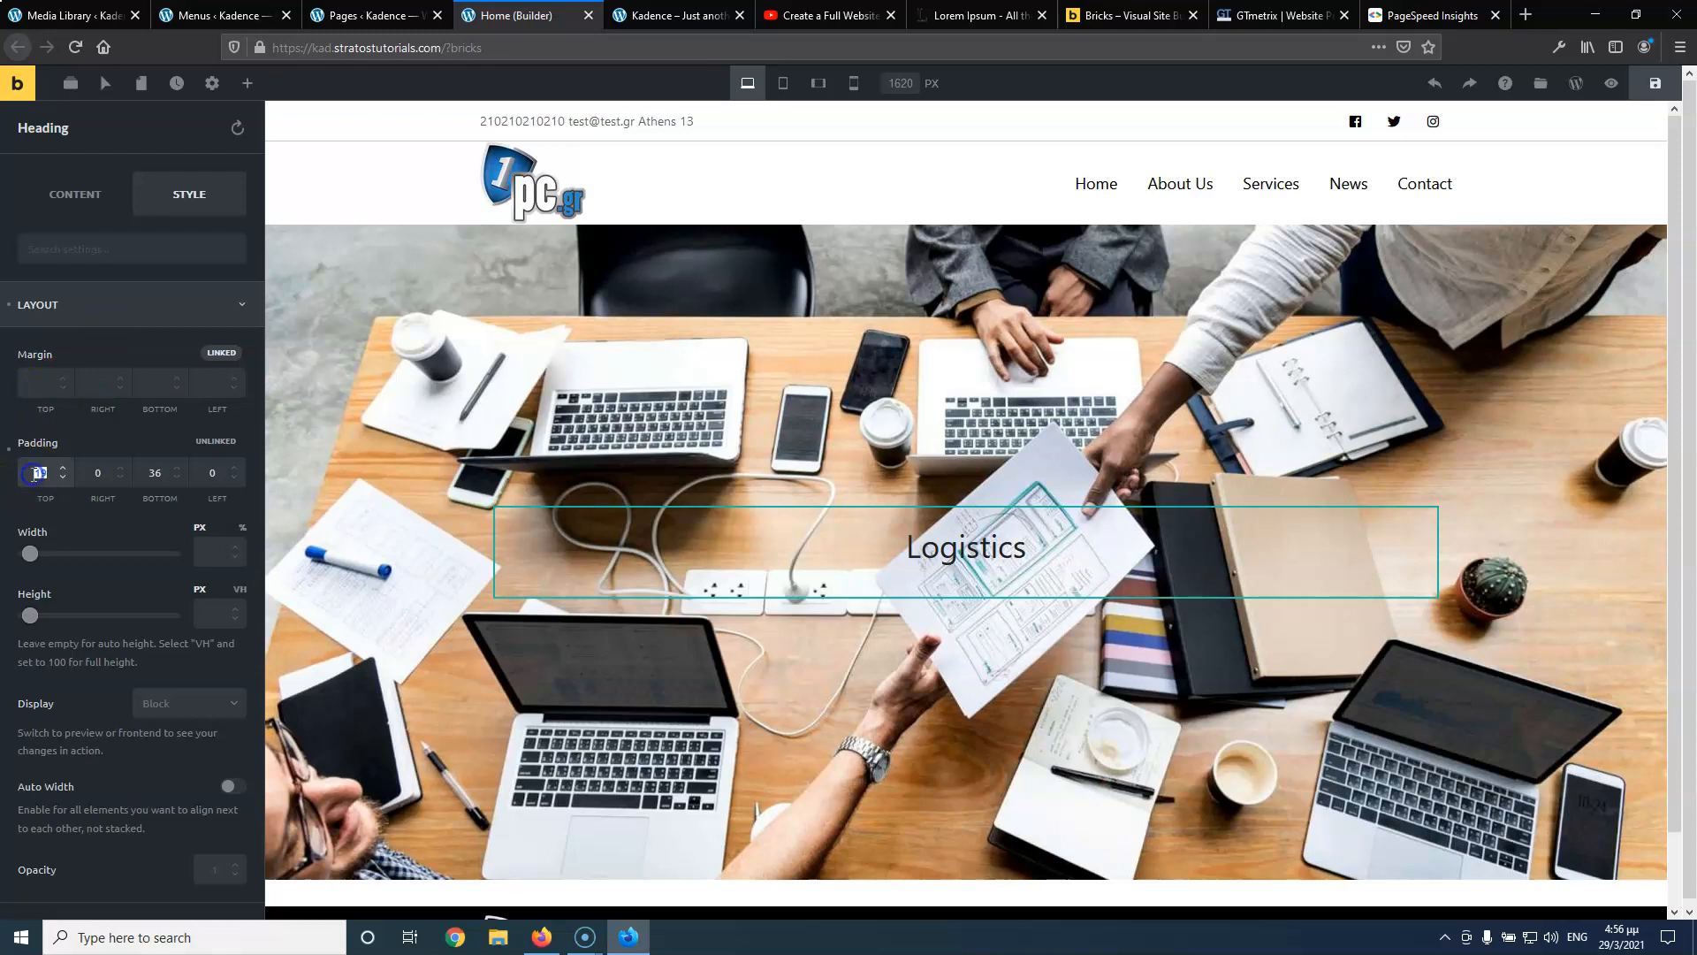
{"action": "key", "text": "BackSpace"}
{"action": "double_click", "coordinate": [155, 472]}
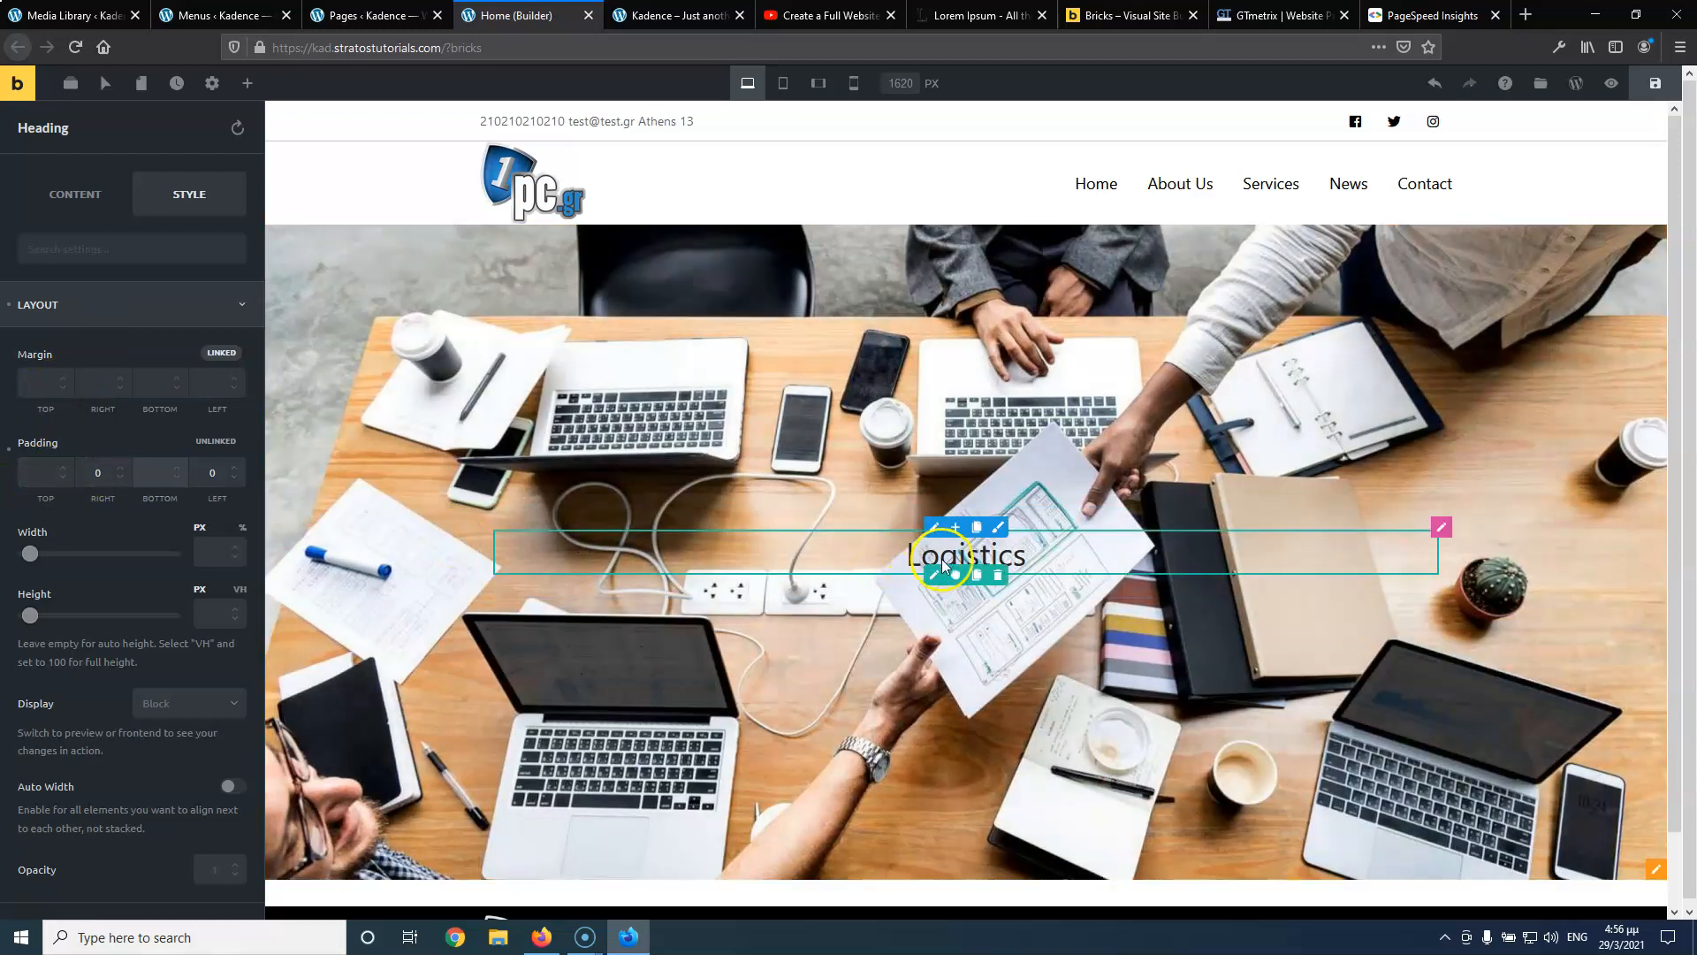
Drag a Text element beneath the Logistics heading
{"action": "left_click", "coordinate": [248, 83]}
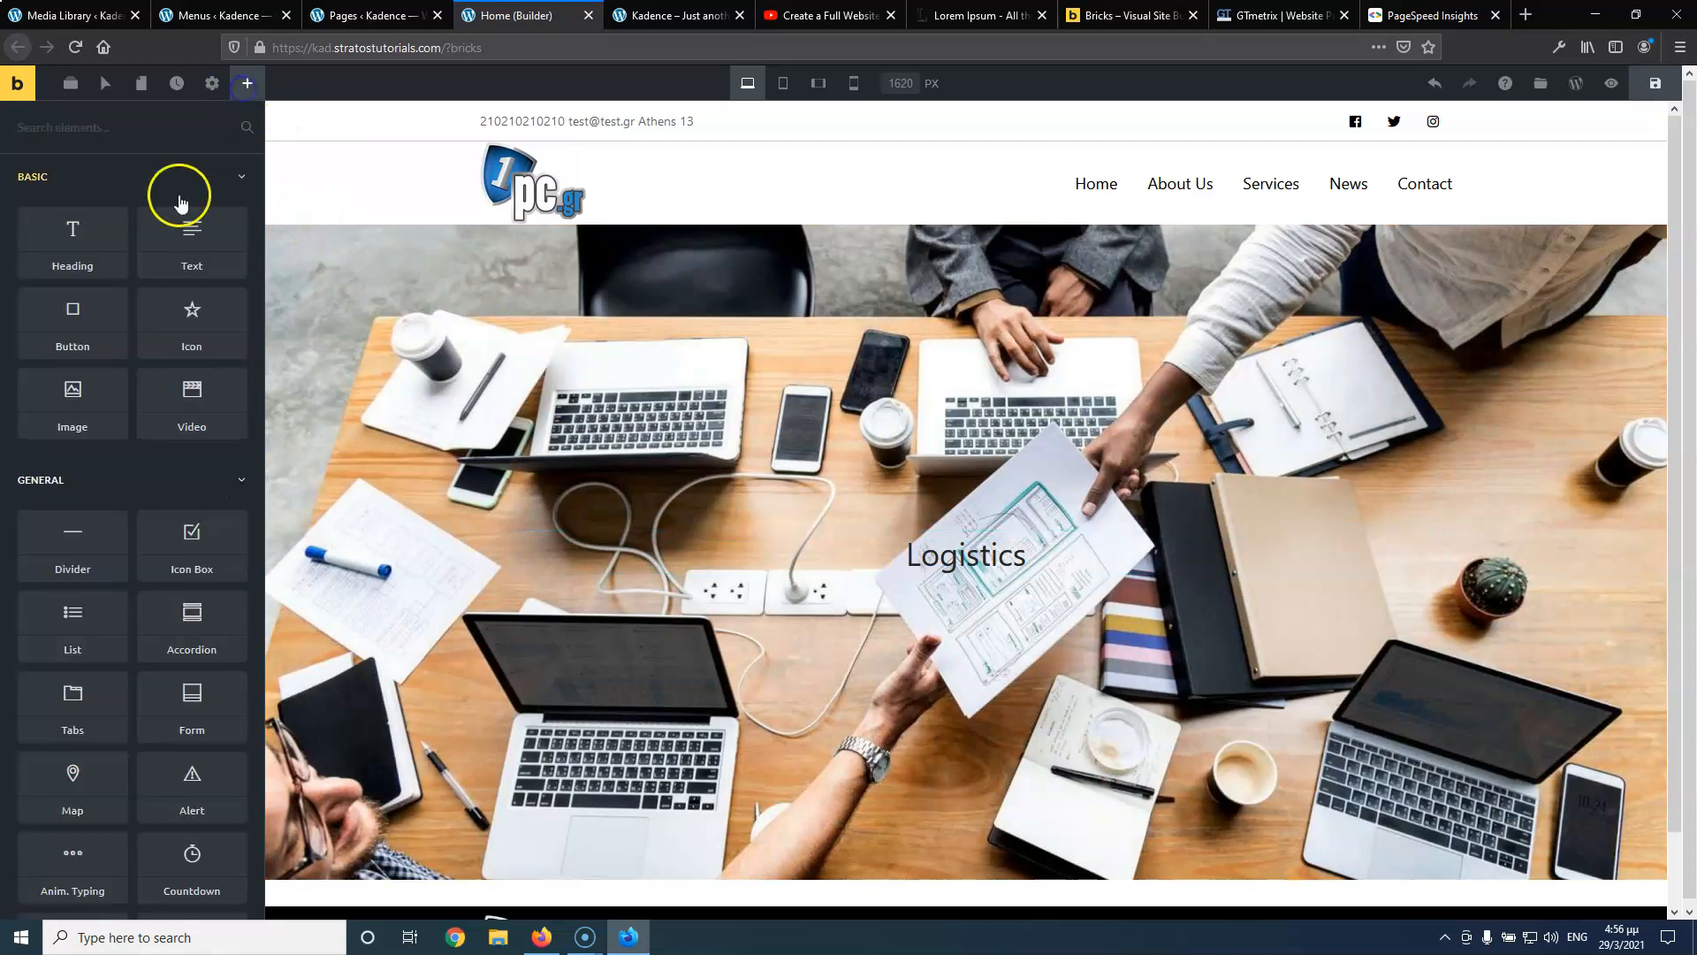
{"action": "left_click_drag", "start_coordinate": [186, 229], "coordinate": [946, 559]}
{"action": "left_click", "coordinate": [817, 15]}
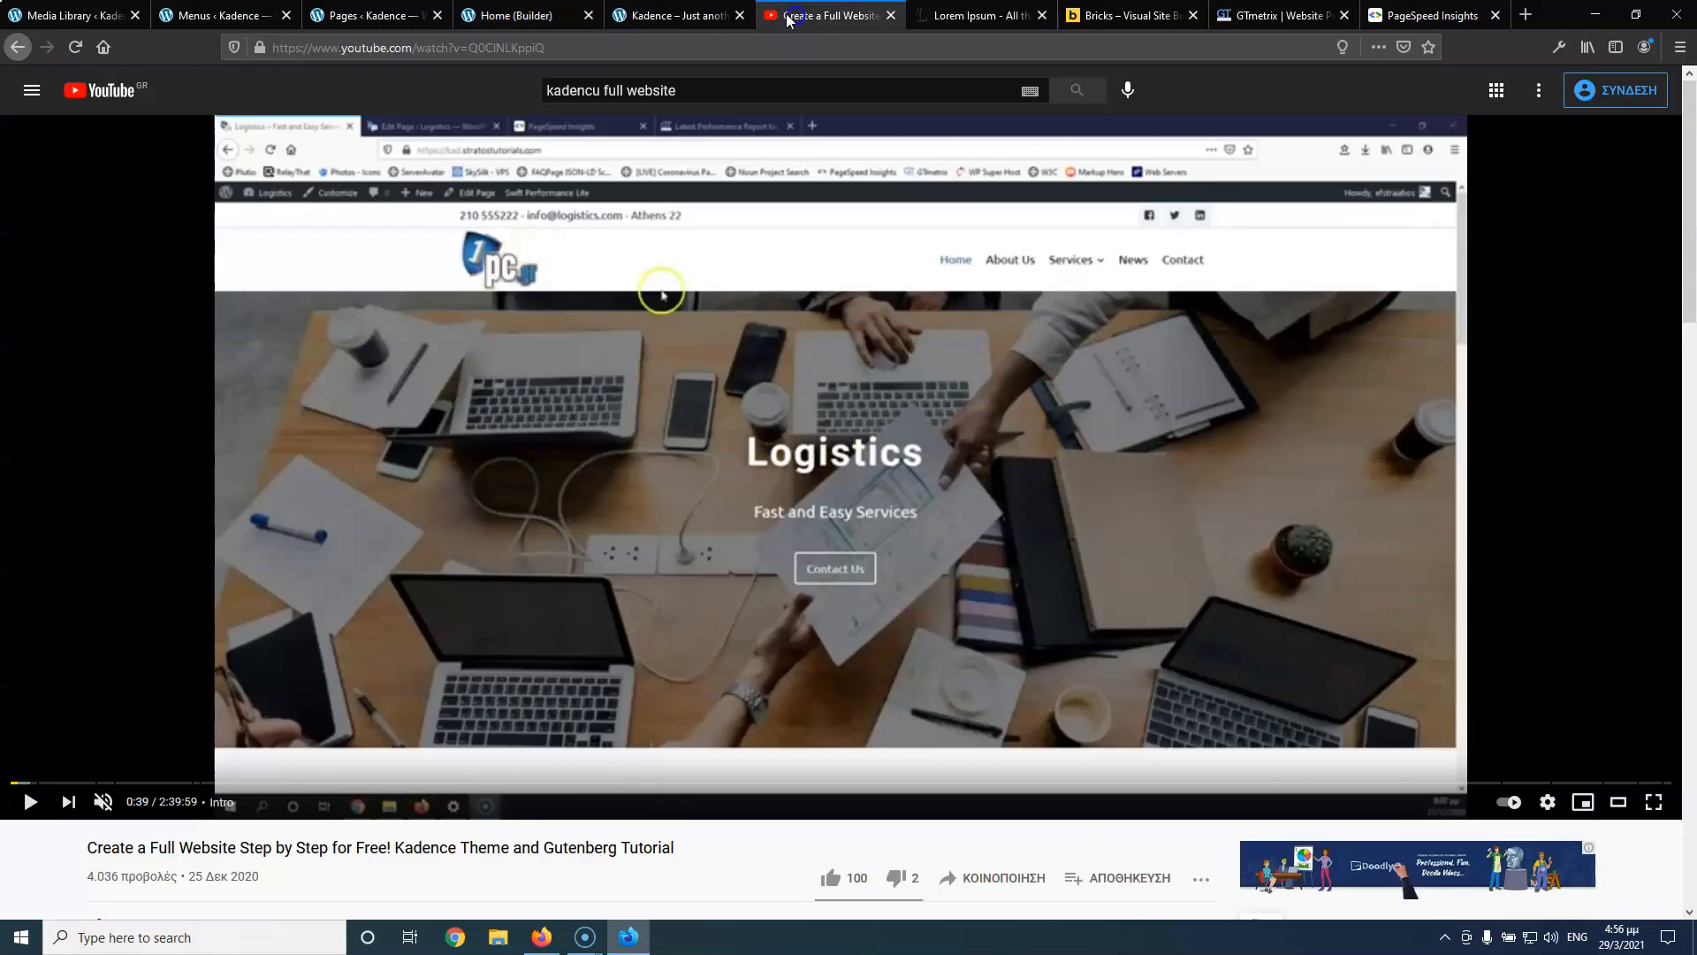
Back in the builder, replace the placeholder paragraph with 'Fast and Easy Services'
{"action": "left_click", "coordinate": [548, 19]}
{"action": "left_click_drag", "start_coordinate": [146, 439], "coordinate": [25, 405]}
{"action": "type", "text": "Fast and Easy Services"}
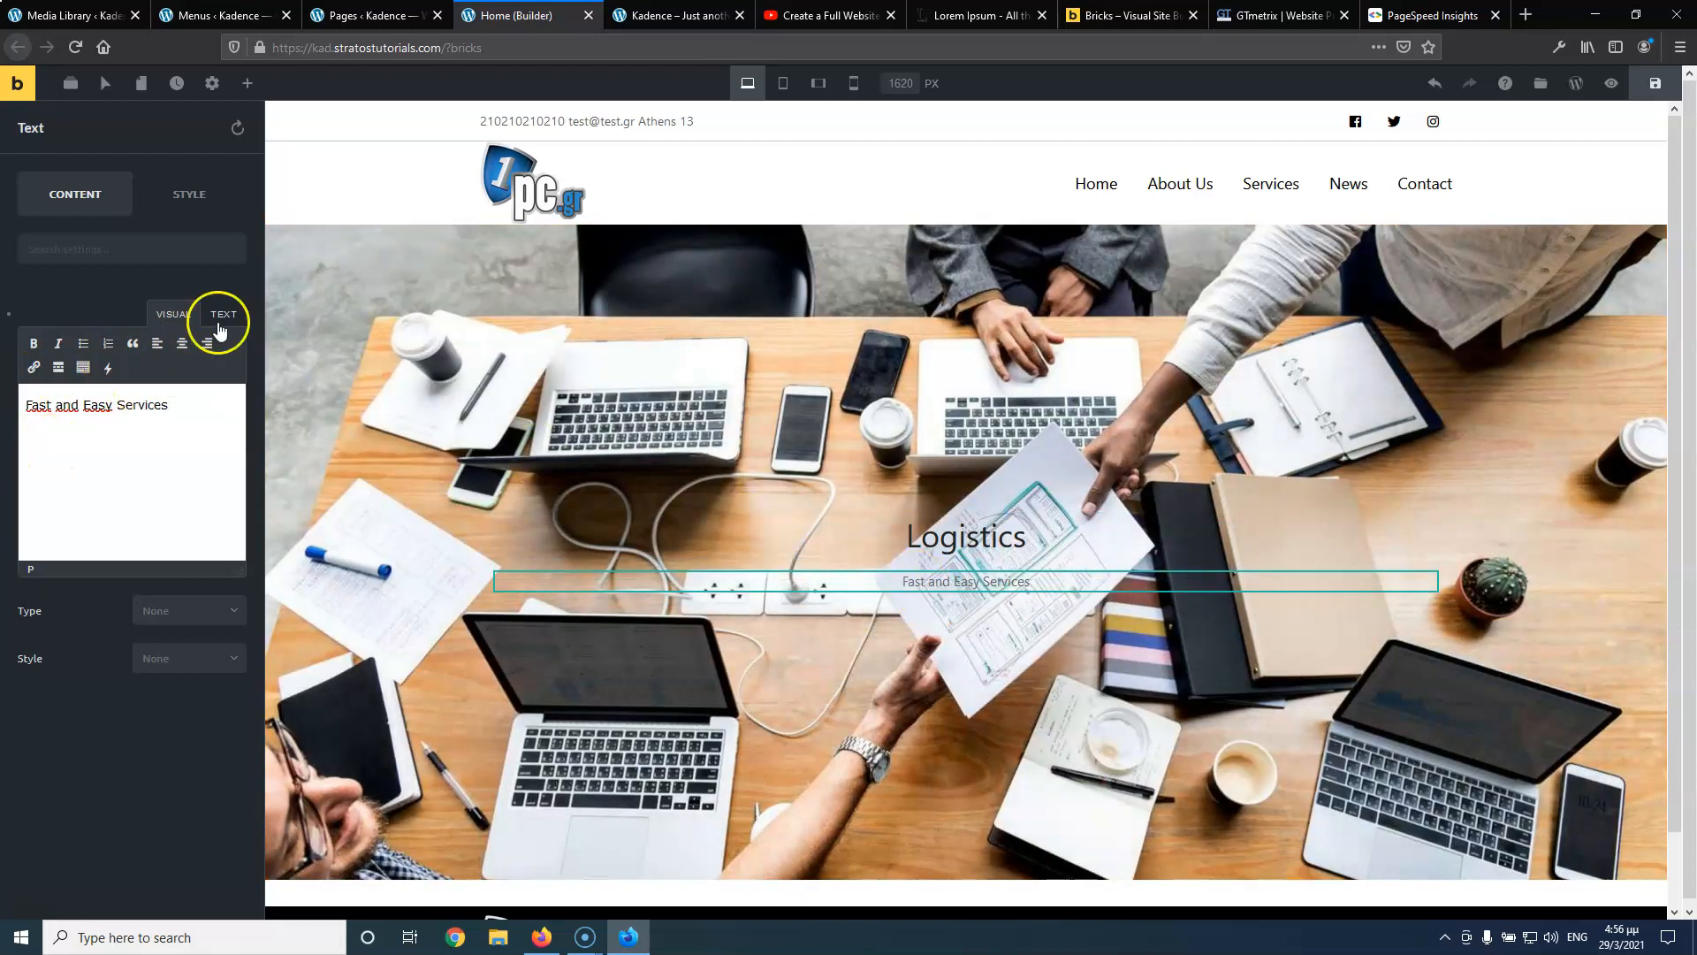
Set the subtitle's font size to 20 and its text colour to black
{"action": "left_click", "coordinate": [162, 201]}
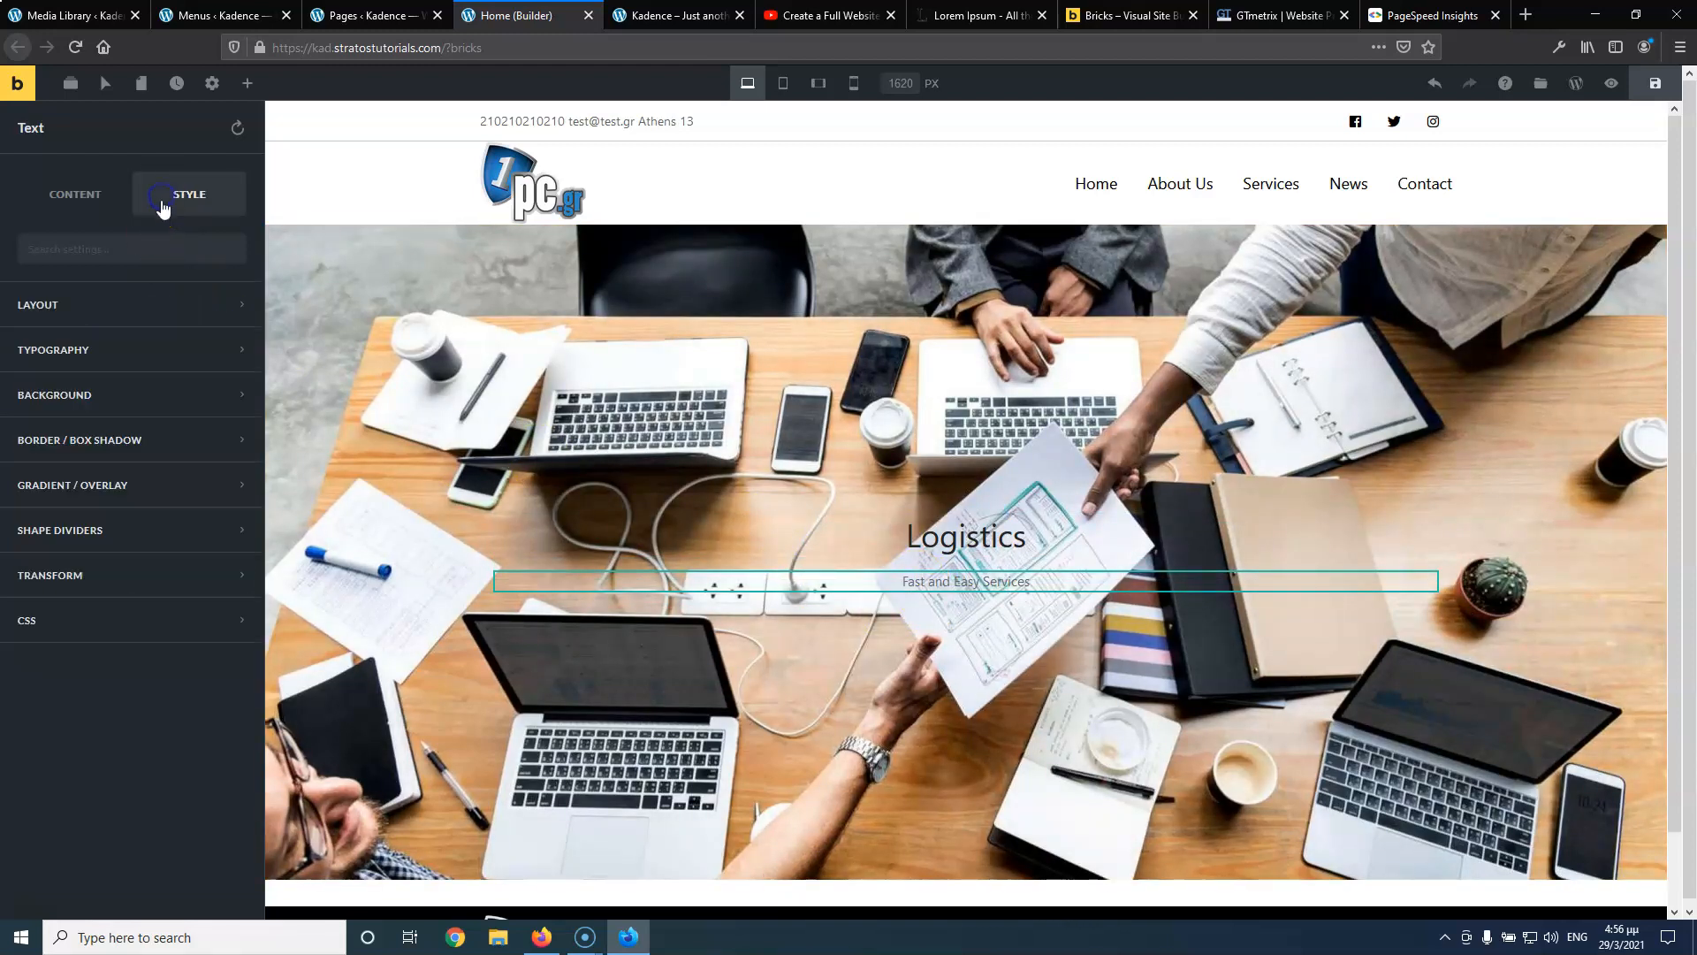
{"action": "left_click", "coordinate": [113, 350]}
{"action": "left_click", "coordinate": [213, 677]}
{"action": "type", "text": "20"}
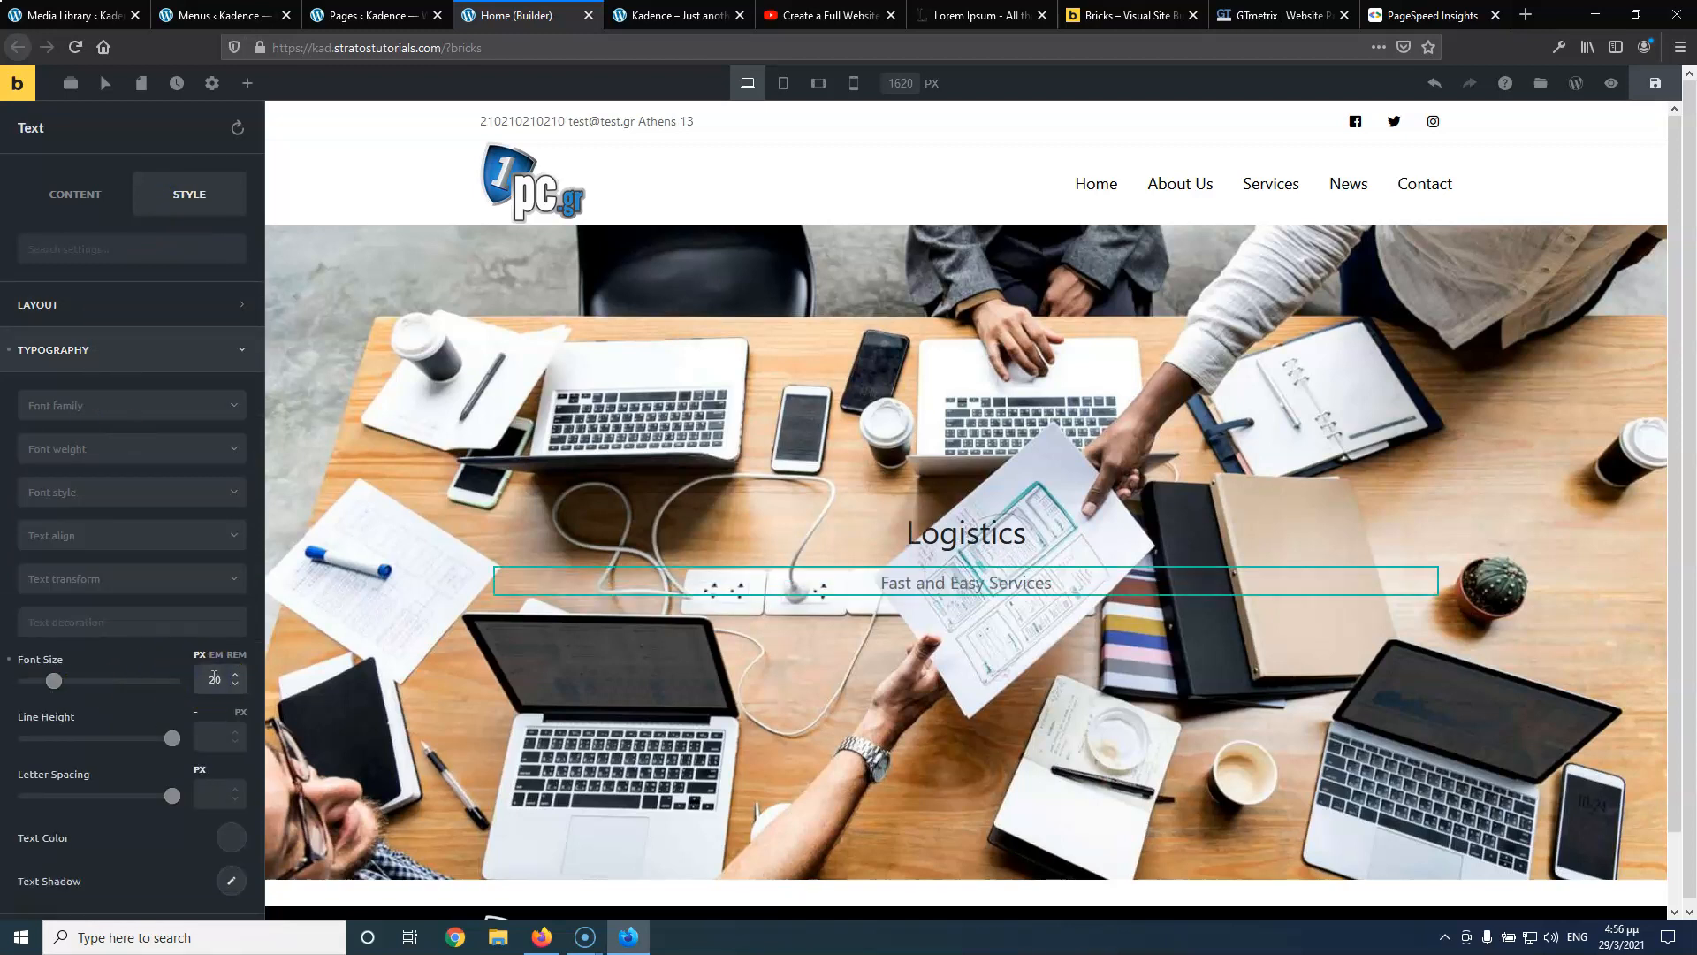
{"action": "left_click", "coordinate": [228, 837]}
{"action": "left_click", "coordinate": [93, 786]}
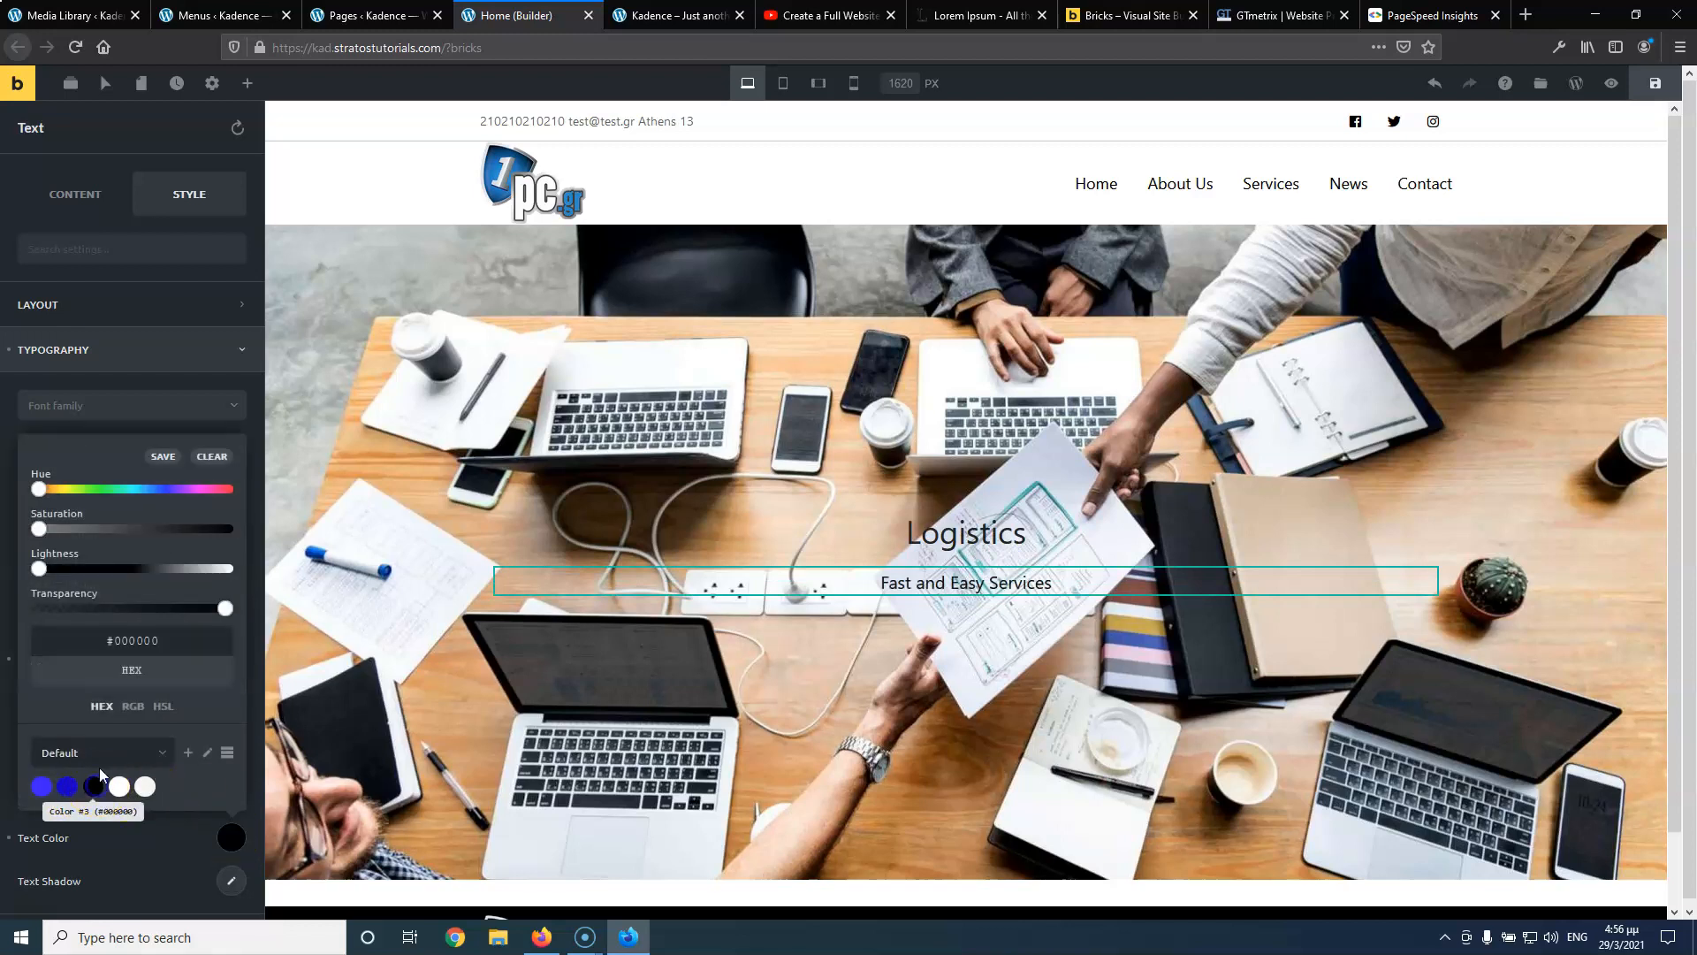
{"action": "left_click", "coordinate": [200, 270]}
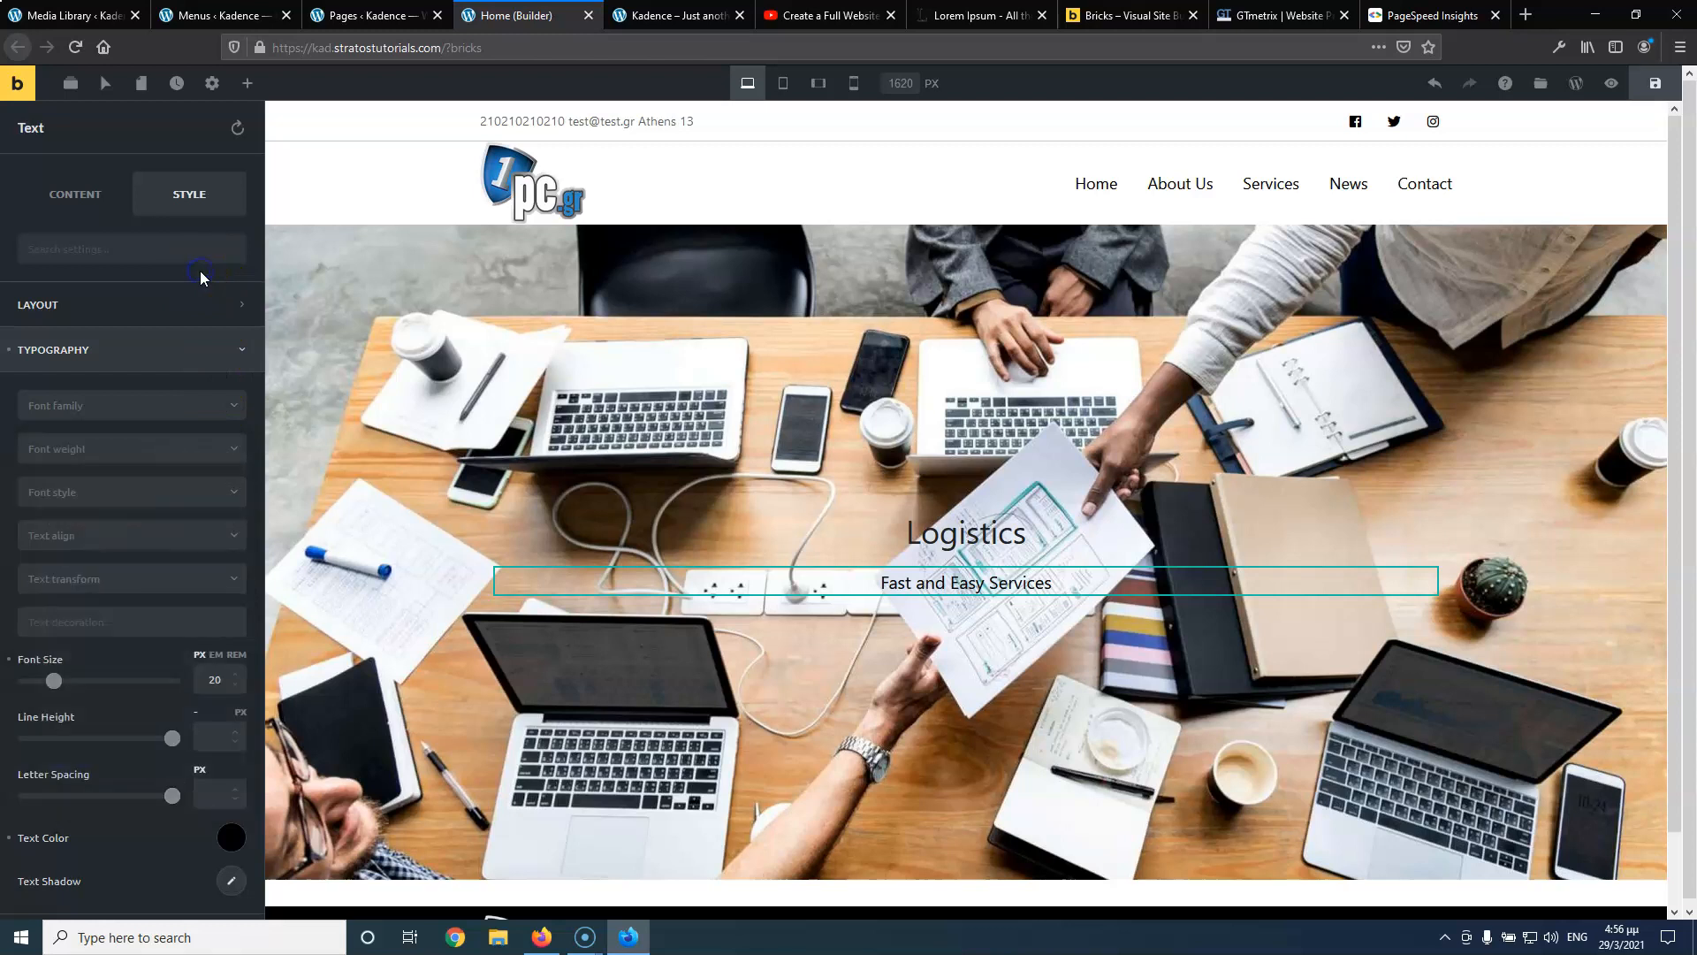
{"action": "scroll", "coordinate": [125, 408], "scroll_direction": "down", "scroll_amount": 3}
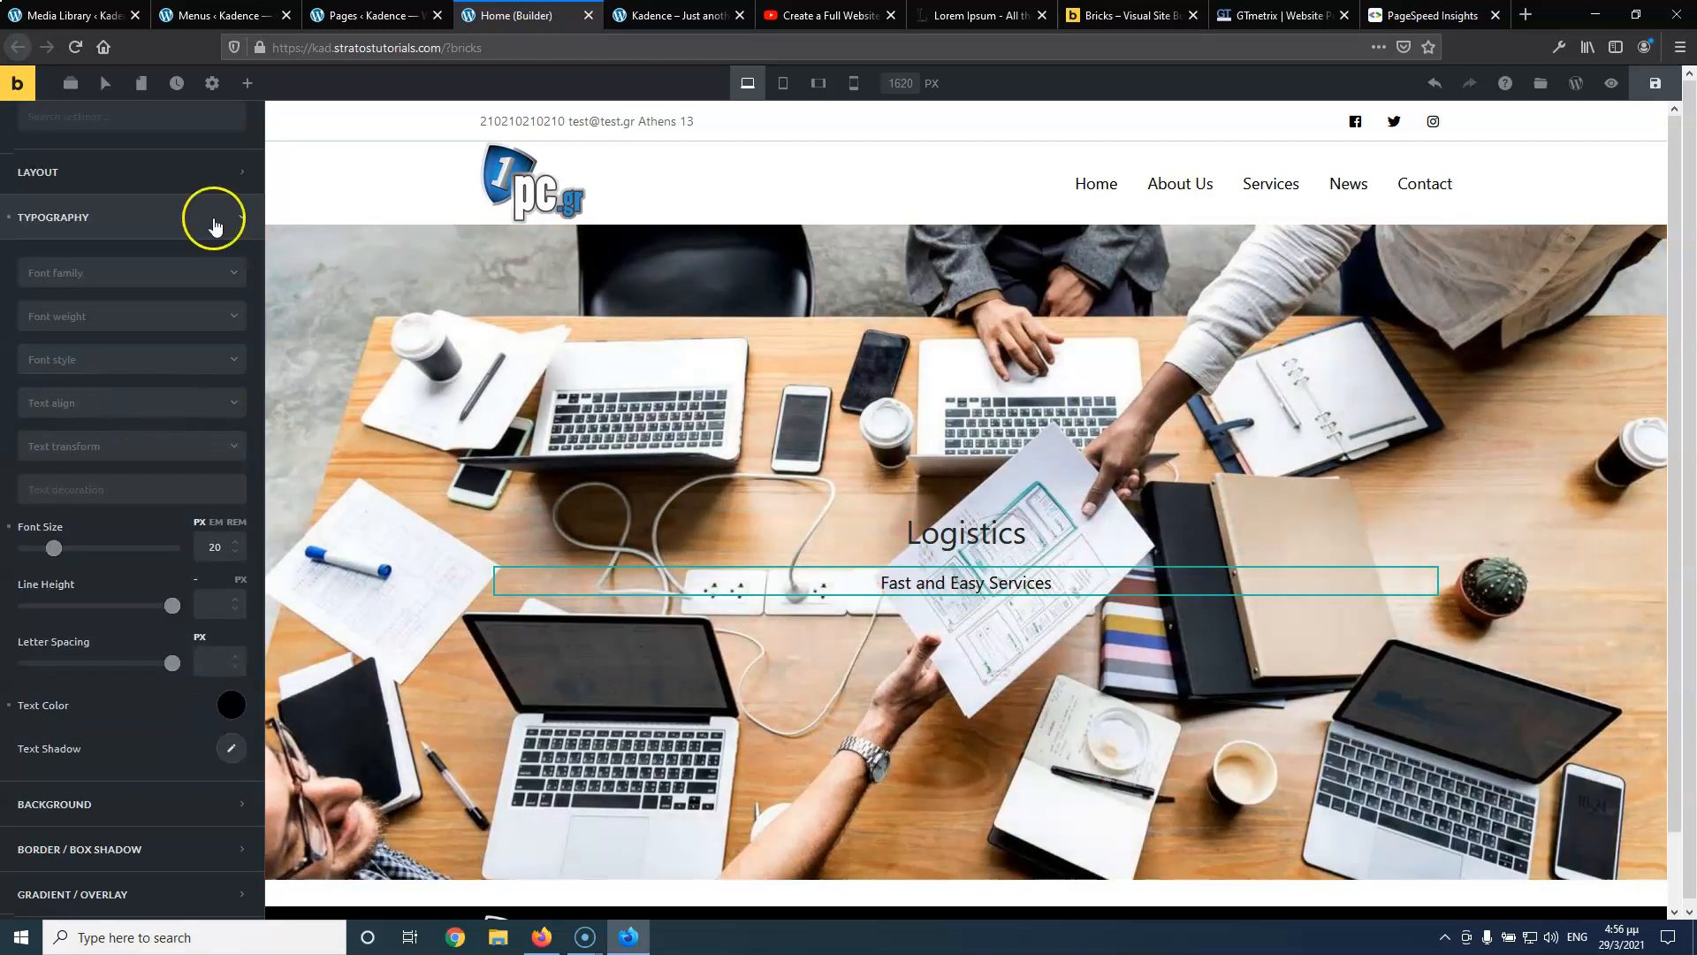
Drag a Button element beneath the subtitle in the hero
{"action": "left_click", "coordinate": [247, 84]}
{"action": "left_click_drag", "start_coordinate": [103, 330], "coordinate": [889, 564]}
{"action": "left_click_drag", "start_coordinate": [946, 606], "coordinate": [946, 603]}
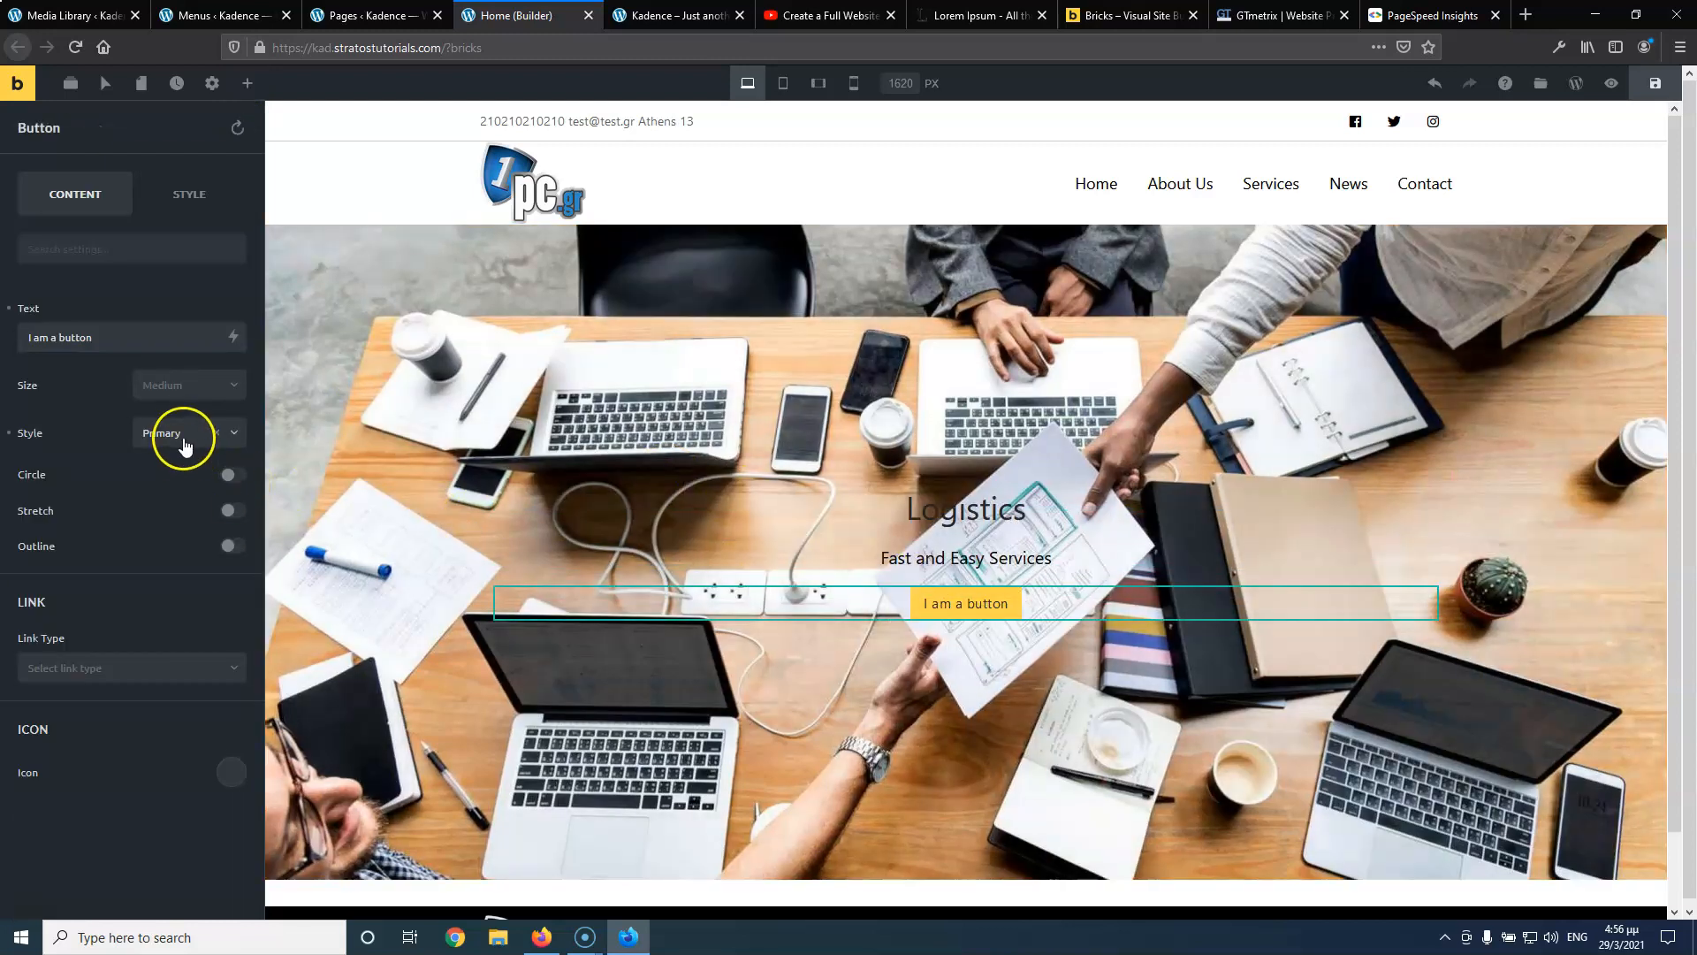
Change the 'I am a button' button's style from Primary to Secondary
{"action": "left_click", "coordinate": [185, 442]}
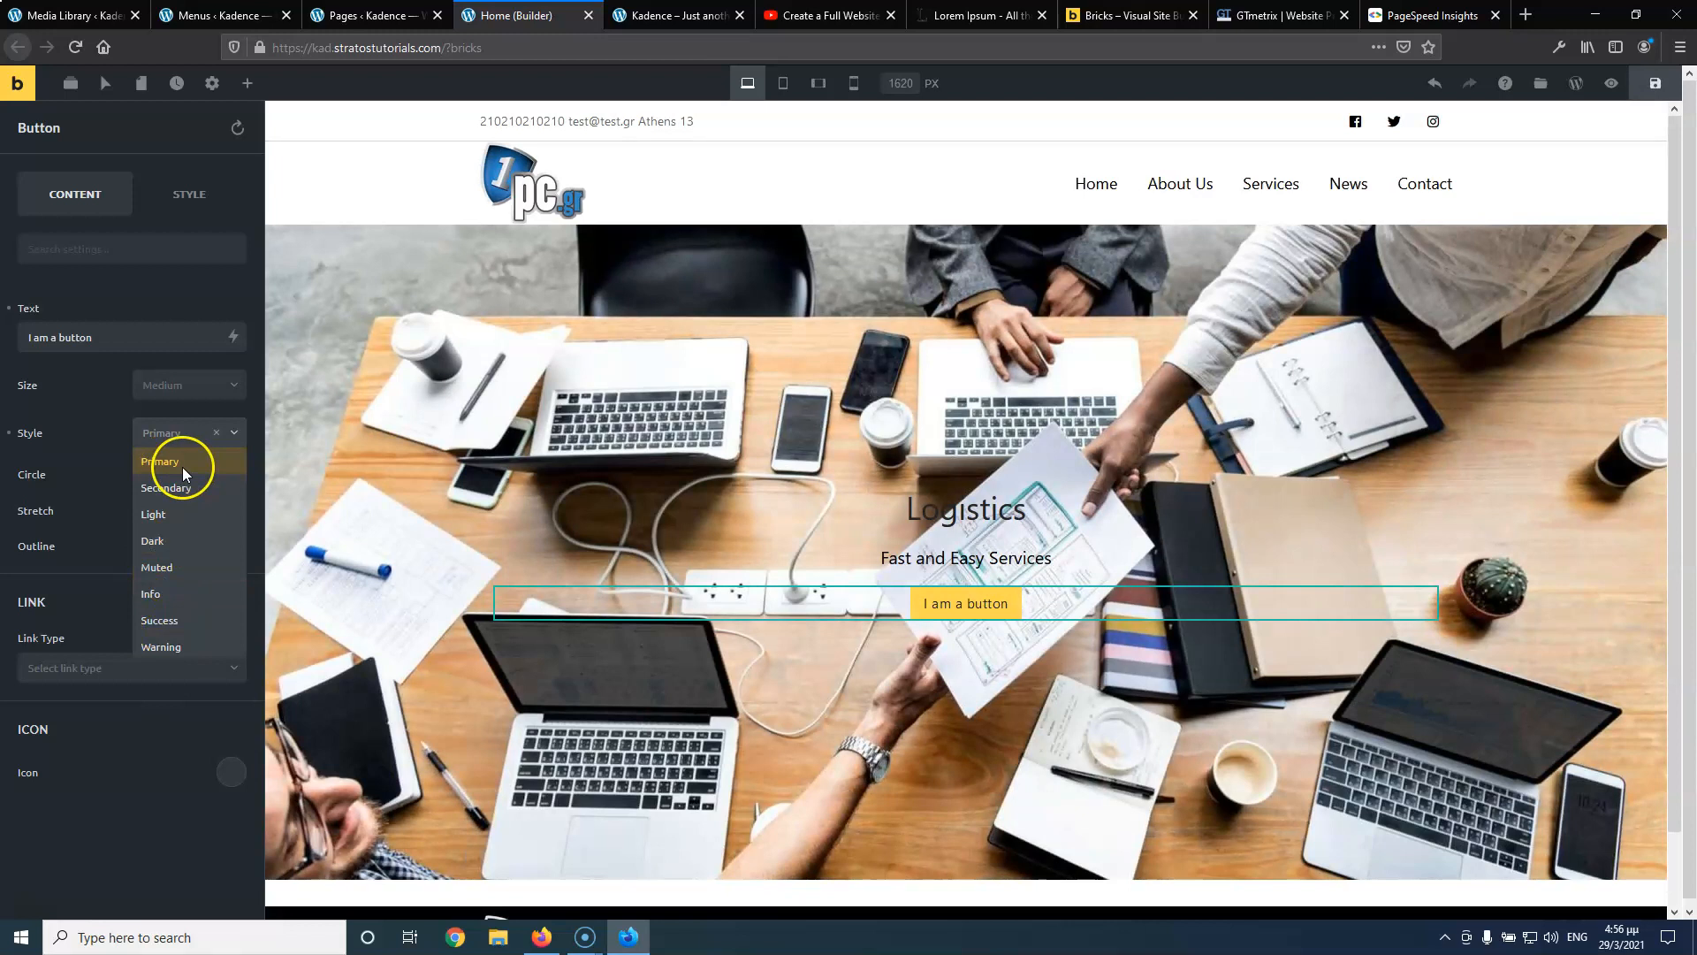
{"action": "left_click", "coordinate": [173, 465]}
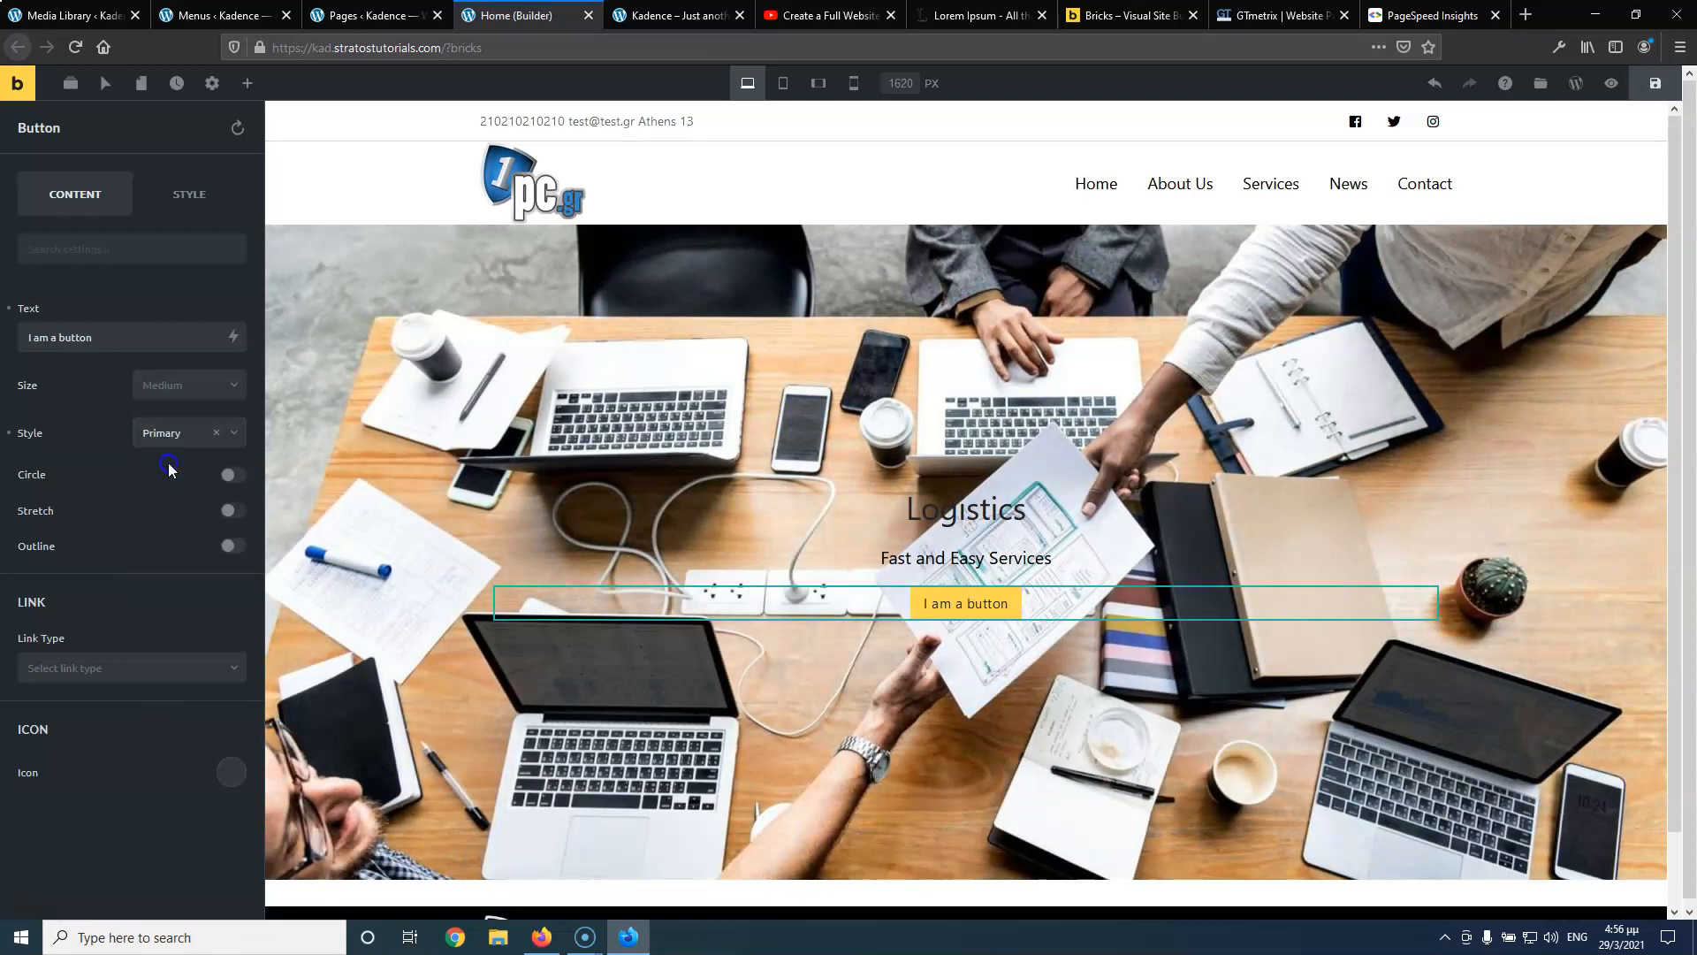
{"action": "left_click", "coordinate": [177, 435]}
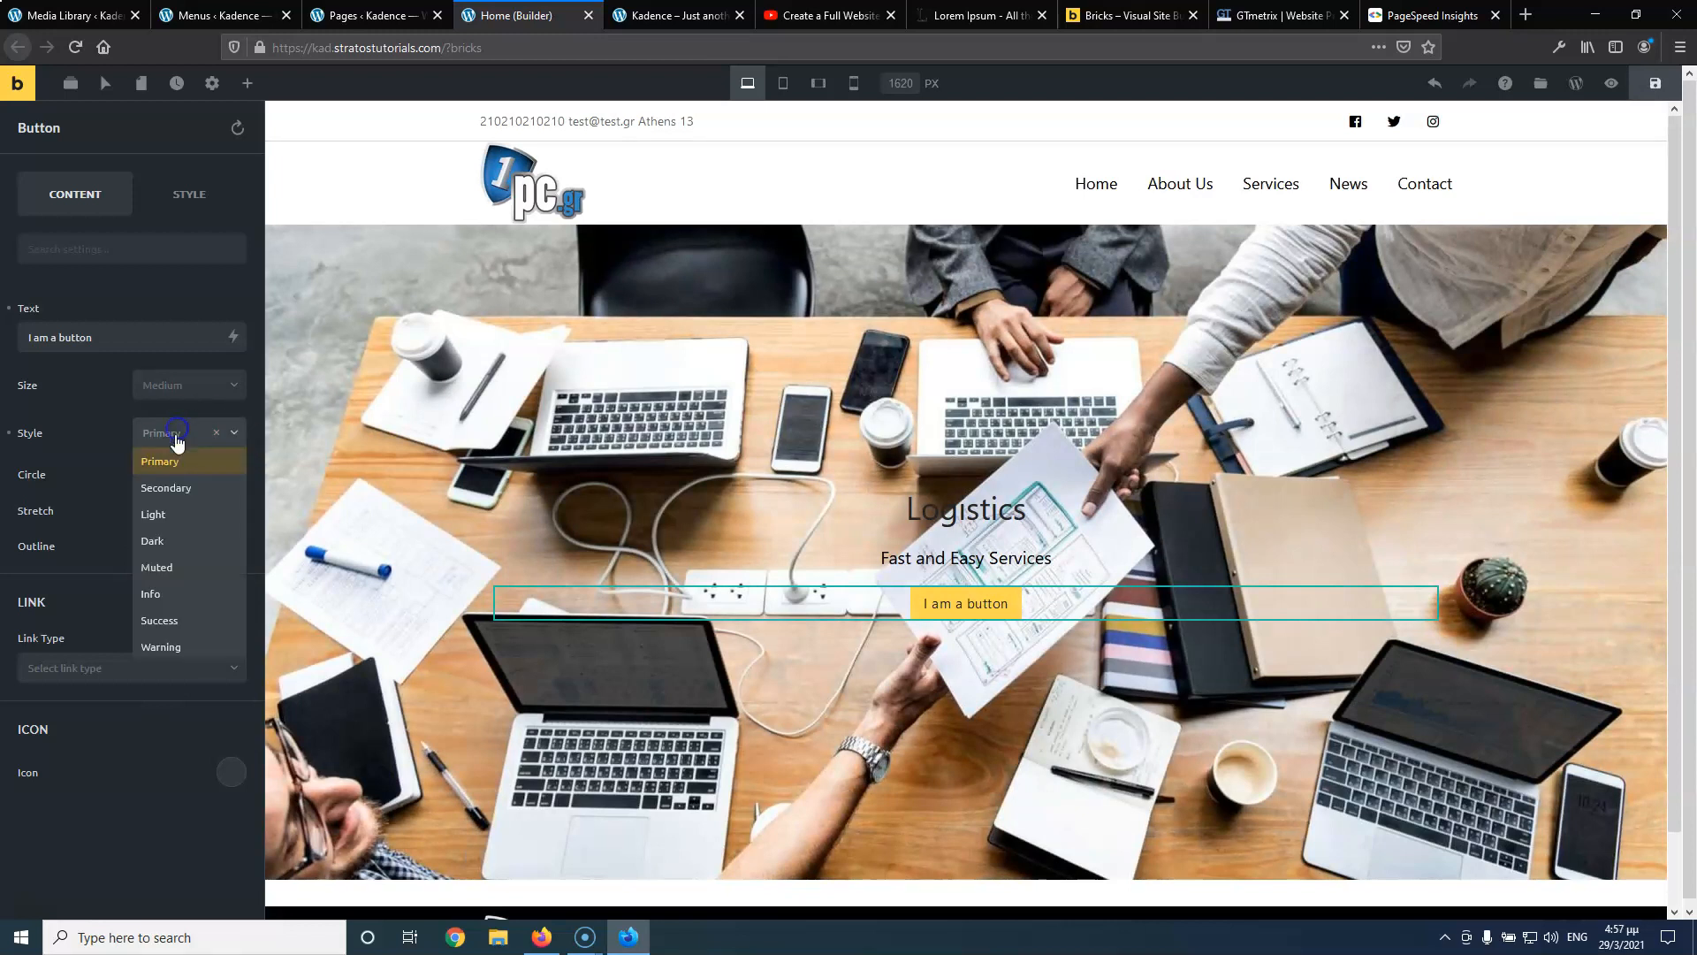
{"action": "left_click", "coordinate": [168, 484]}
{"action": "left_click", "coordinate": [175, 435]}
{"action": "left_click", "coordinate": [175, 475]}
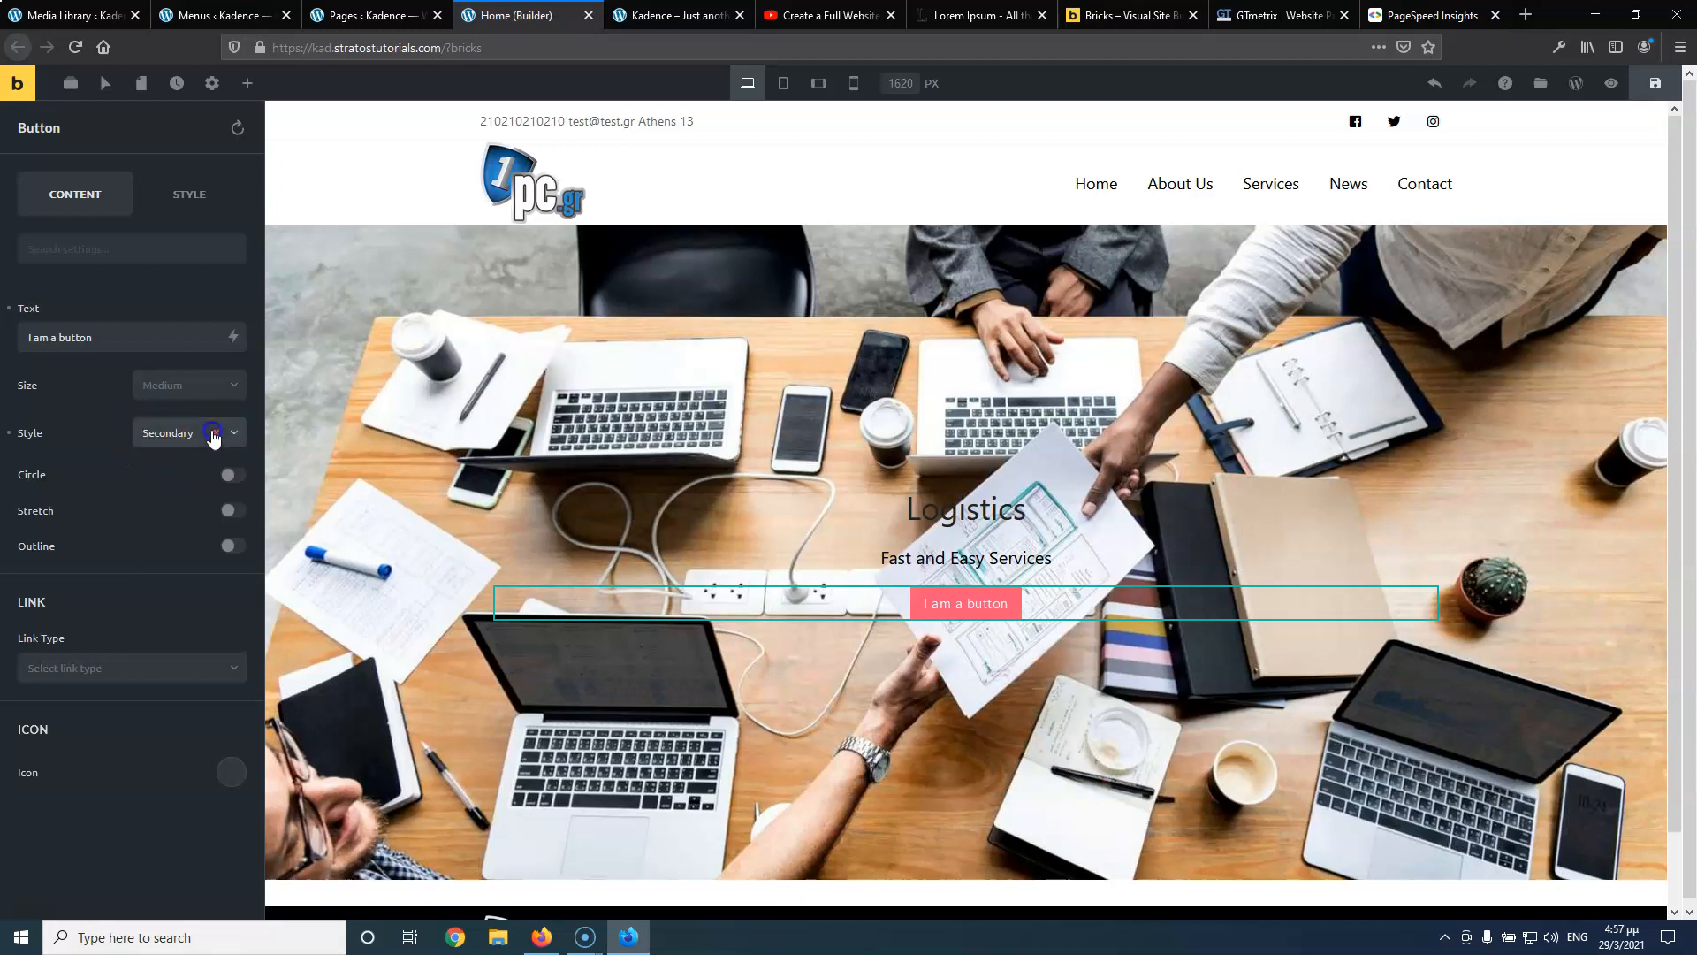
{"action": "left_click", "coordinate": [215, 432]}
{"action": "left_click", "coordinate": [183, 437]}
{"action": "left_click", "coordinate": [182, 461]}
{"action": "left_click", "coordinate": [189, 435]}
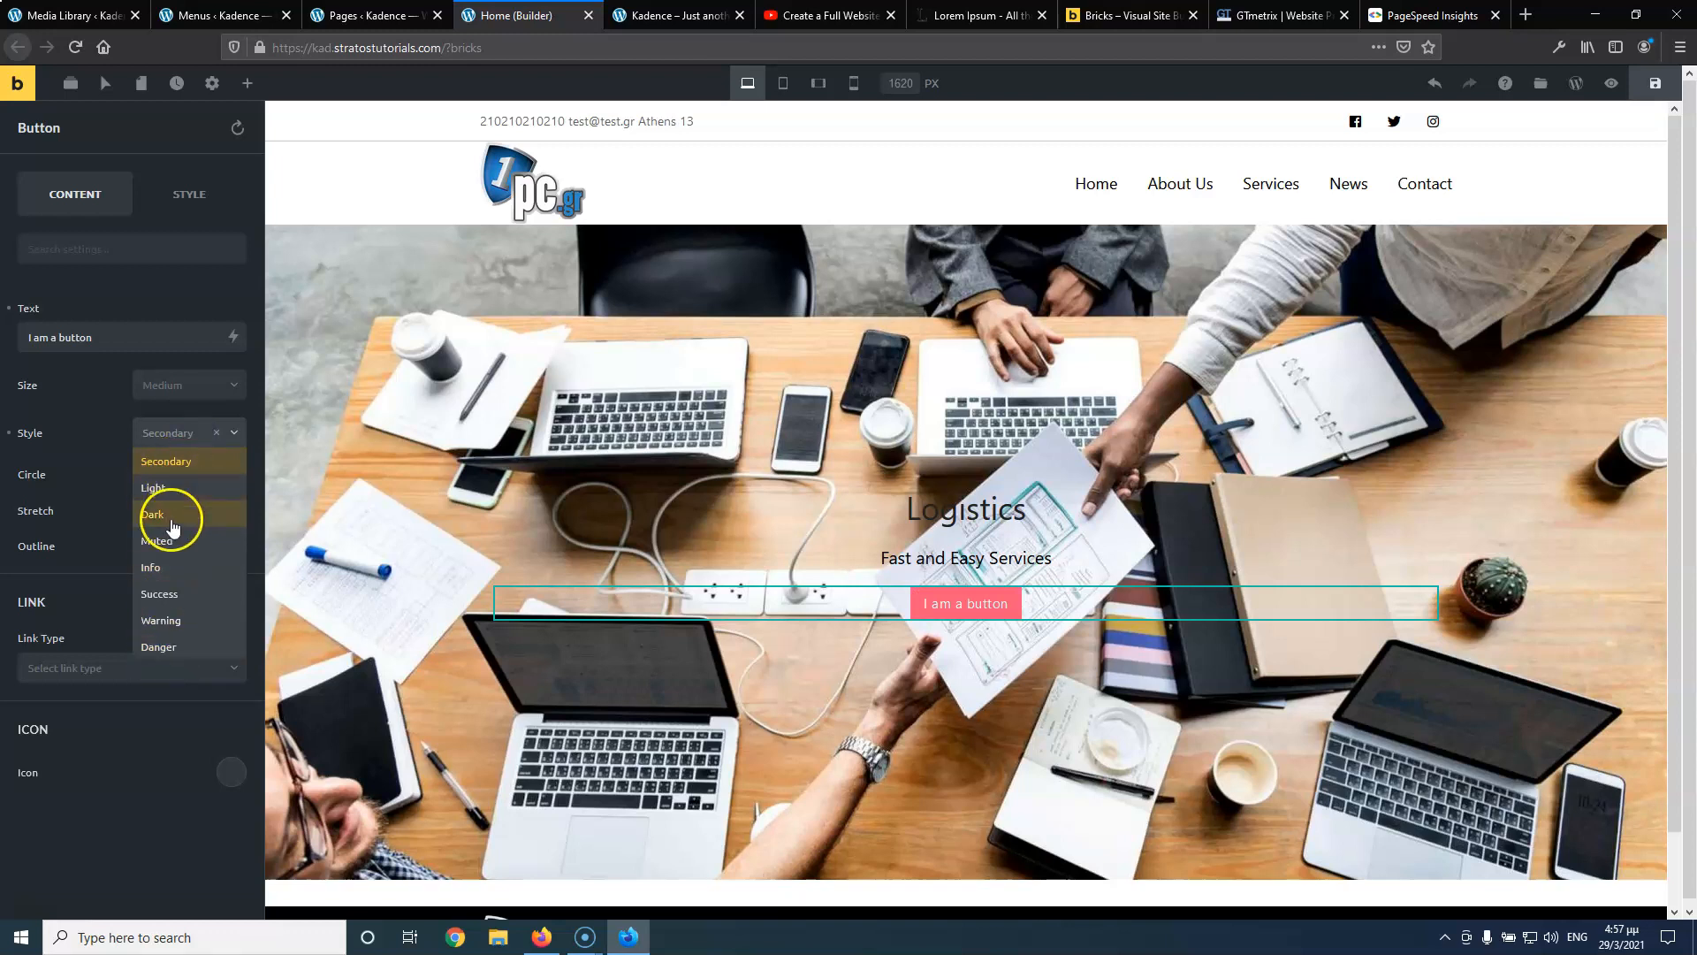
{"action": "left_click", "coordinate": [111, 452]}
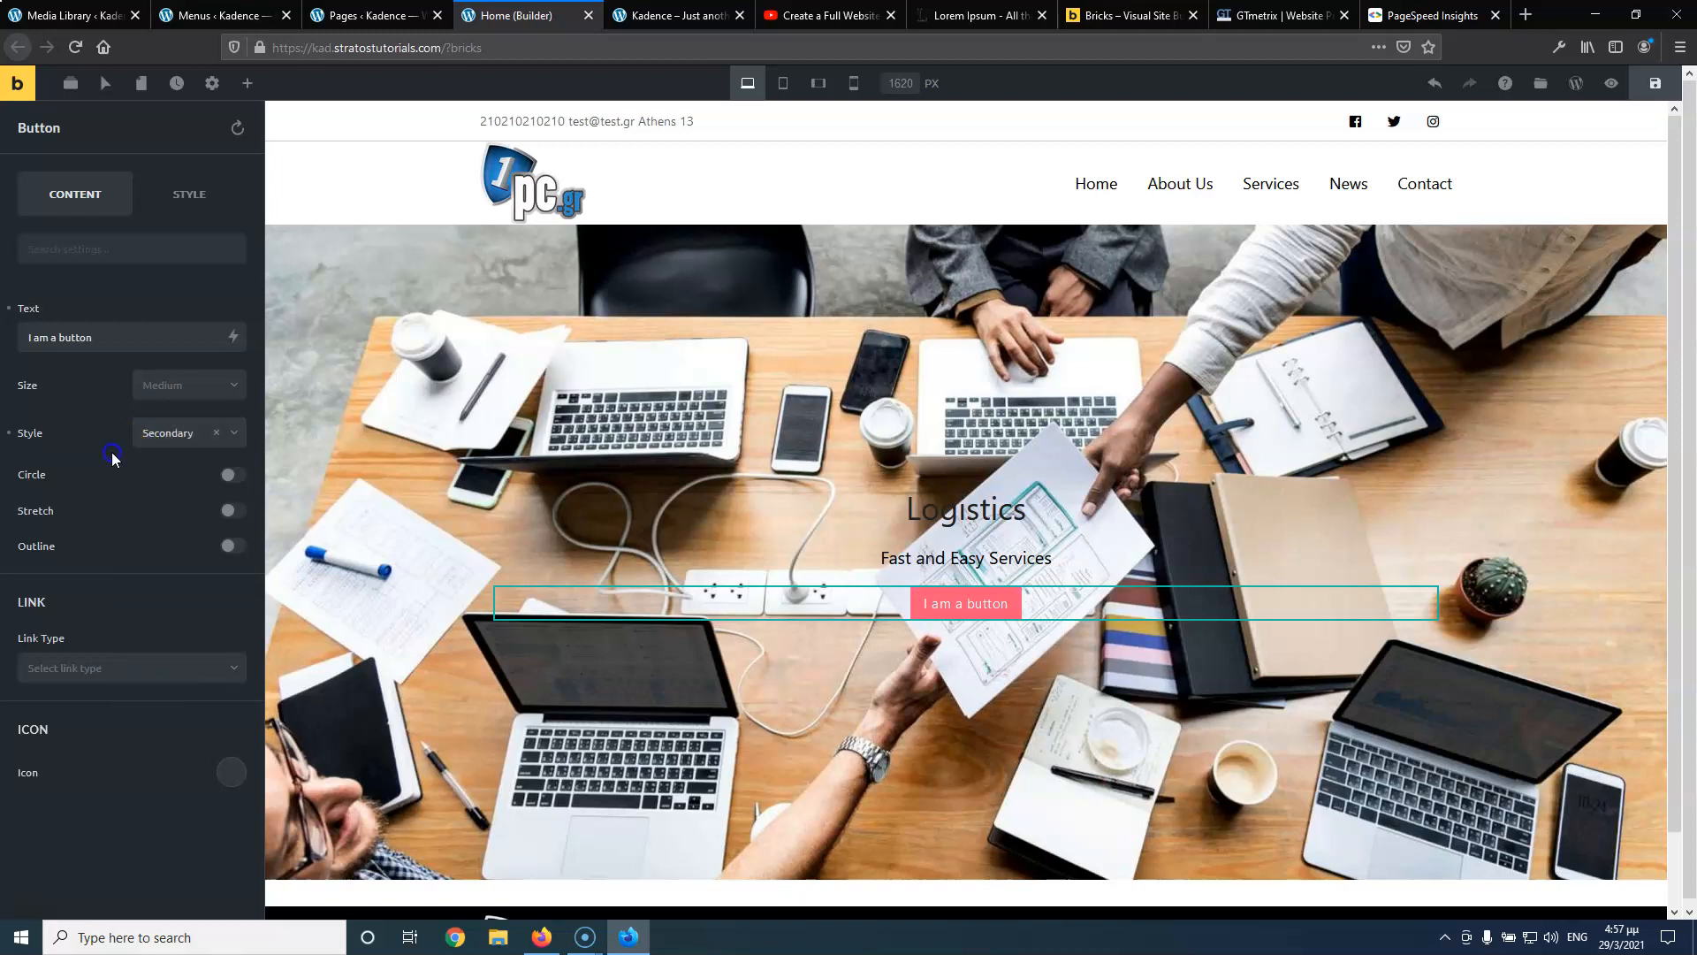
Browse the Theme Styles list in Settings and begin creating a new theme style
{"action": "left_click", "coordinate": [210, 84]}
{"action": "left_click", "coordinate": [134, 183]}
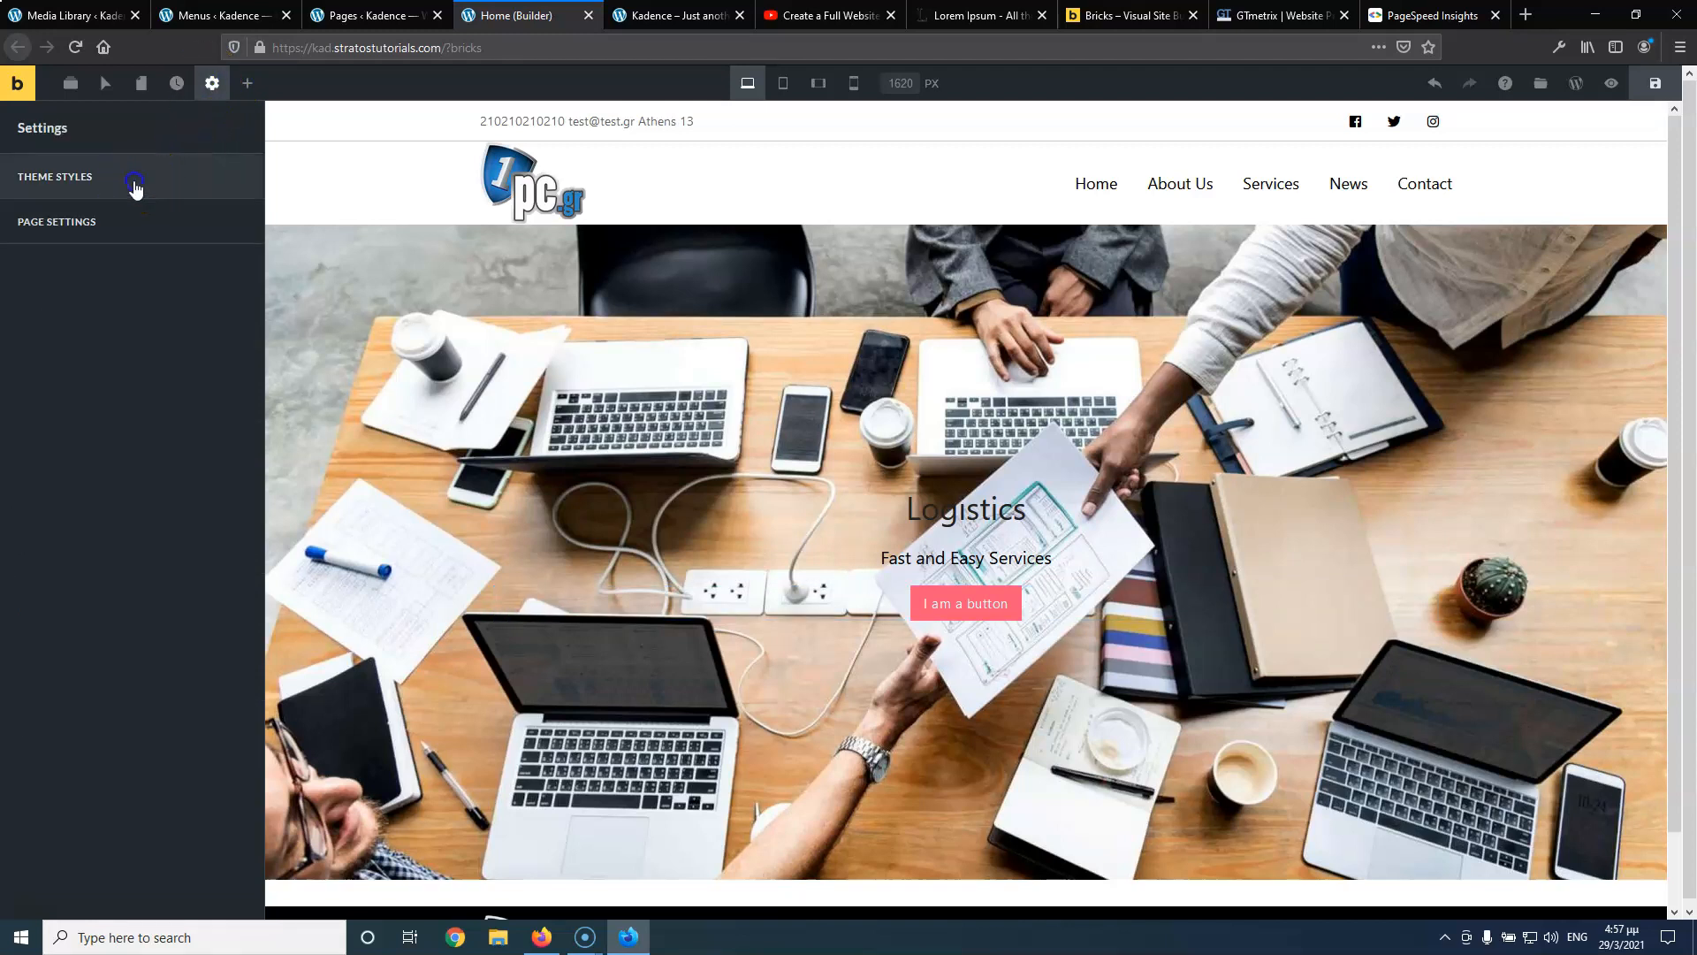
{"action": "left_click", "coordinate": [148, 270]}
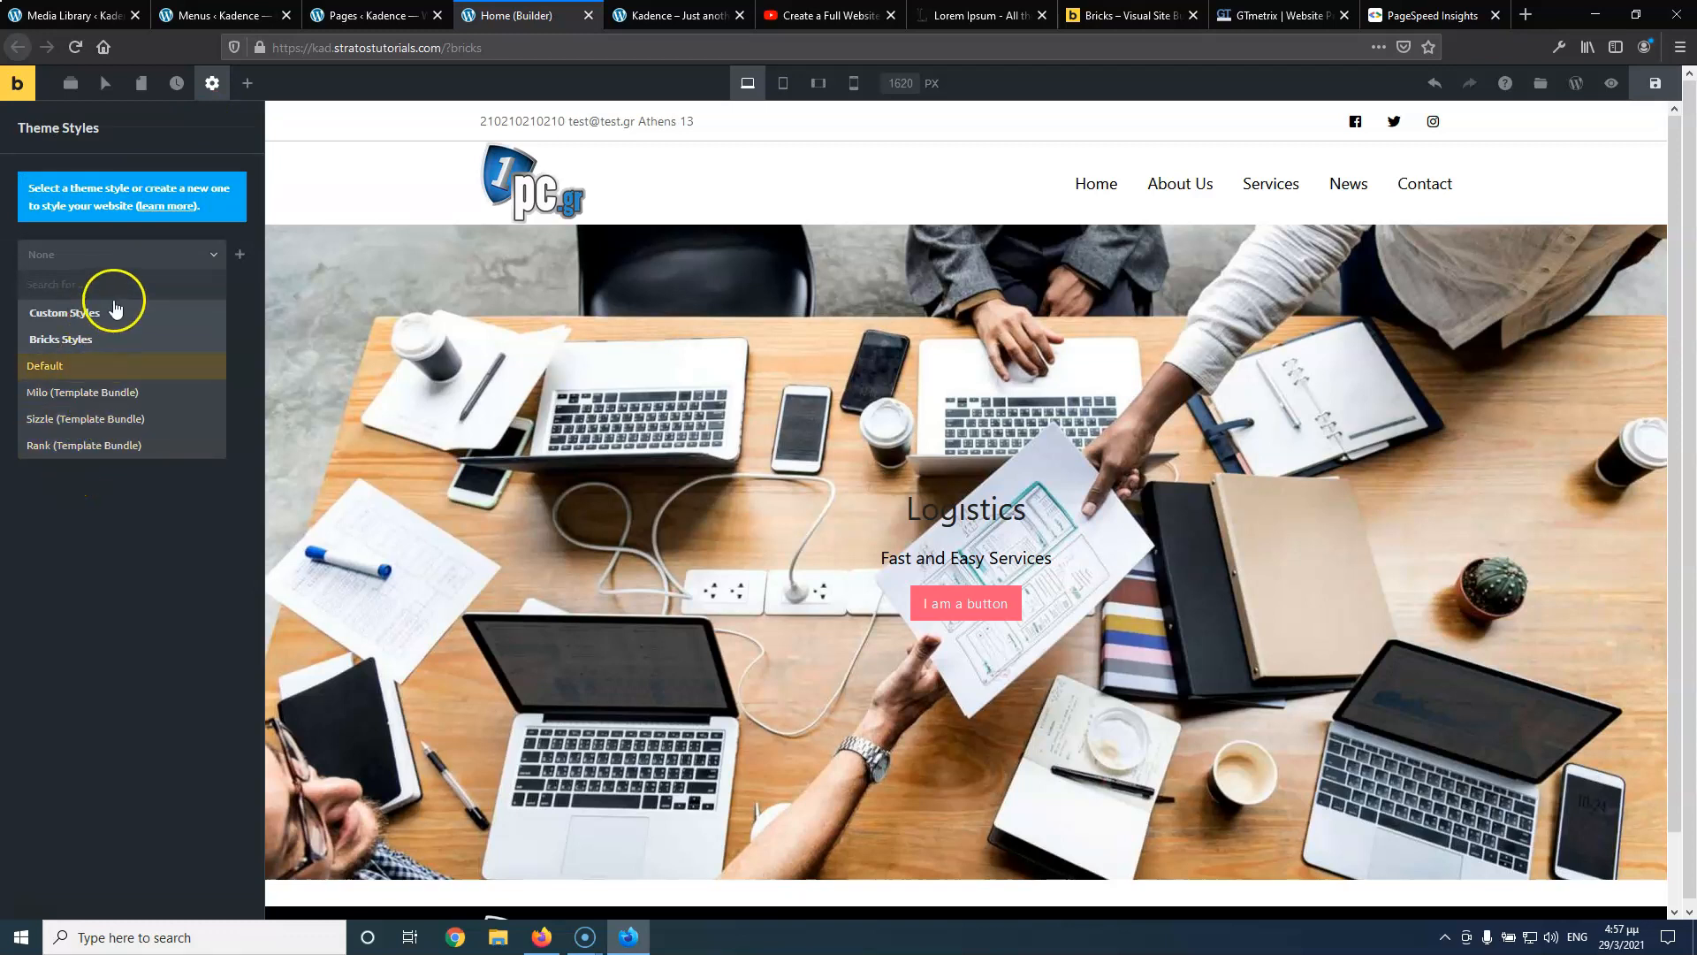
{"action": "left_click", "coordinate": [133, 582]}
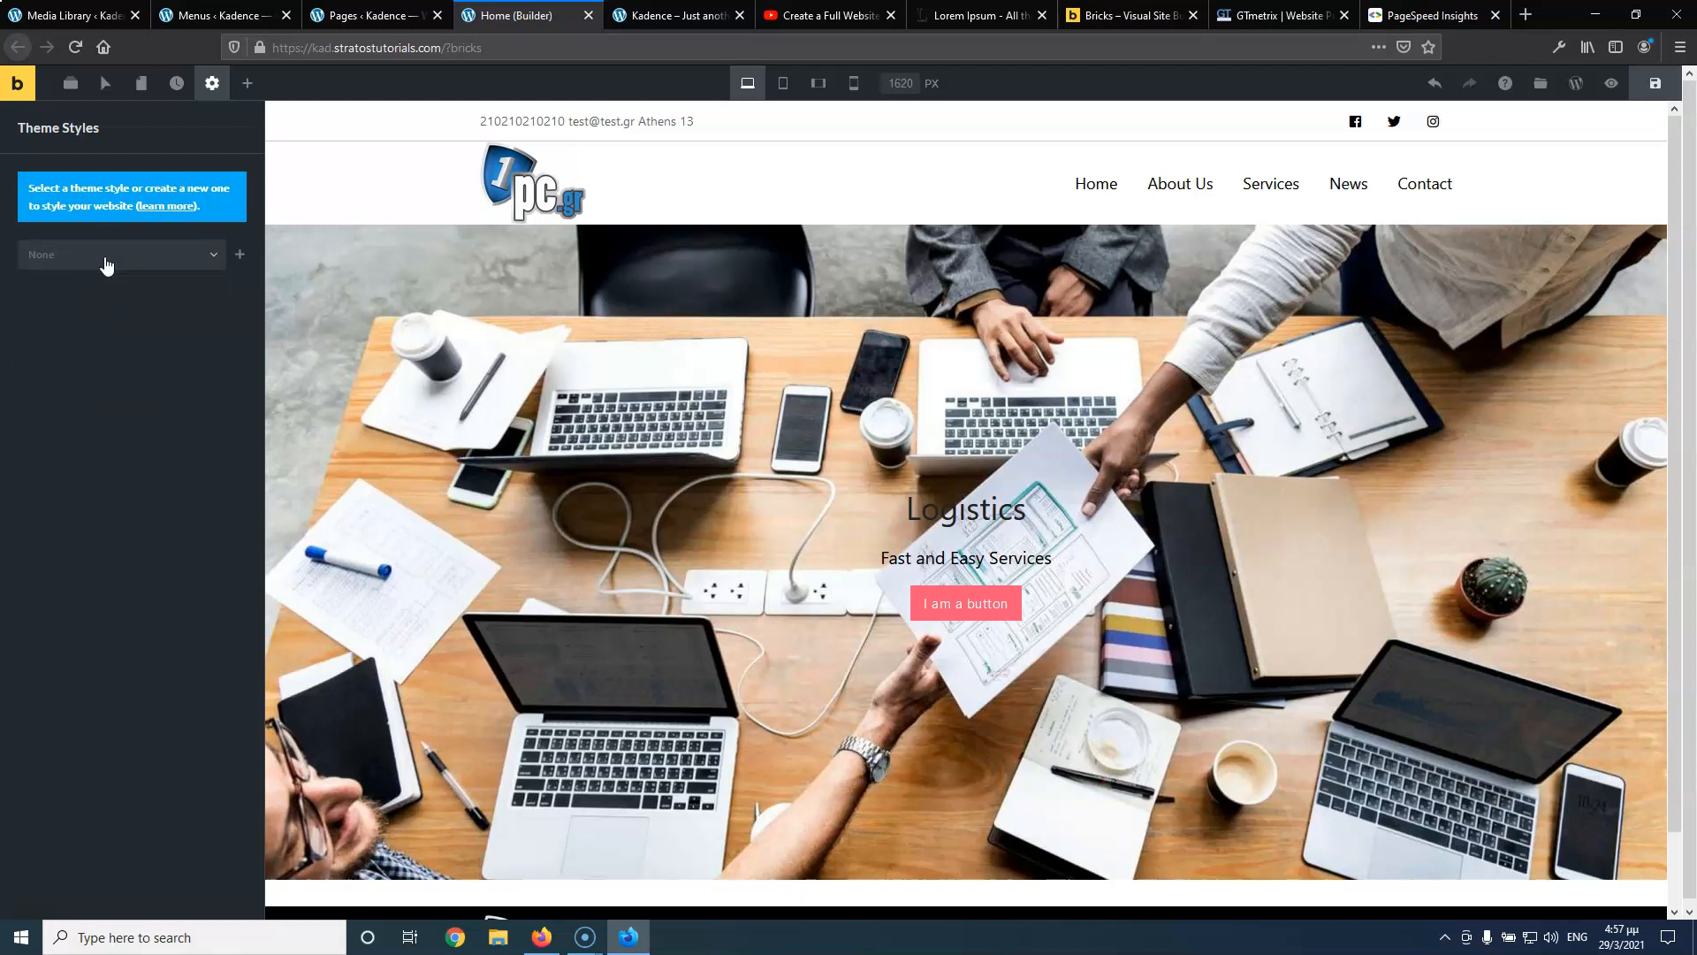
{"action": "left_click", "coordinate": [240, 255]}
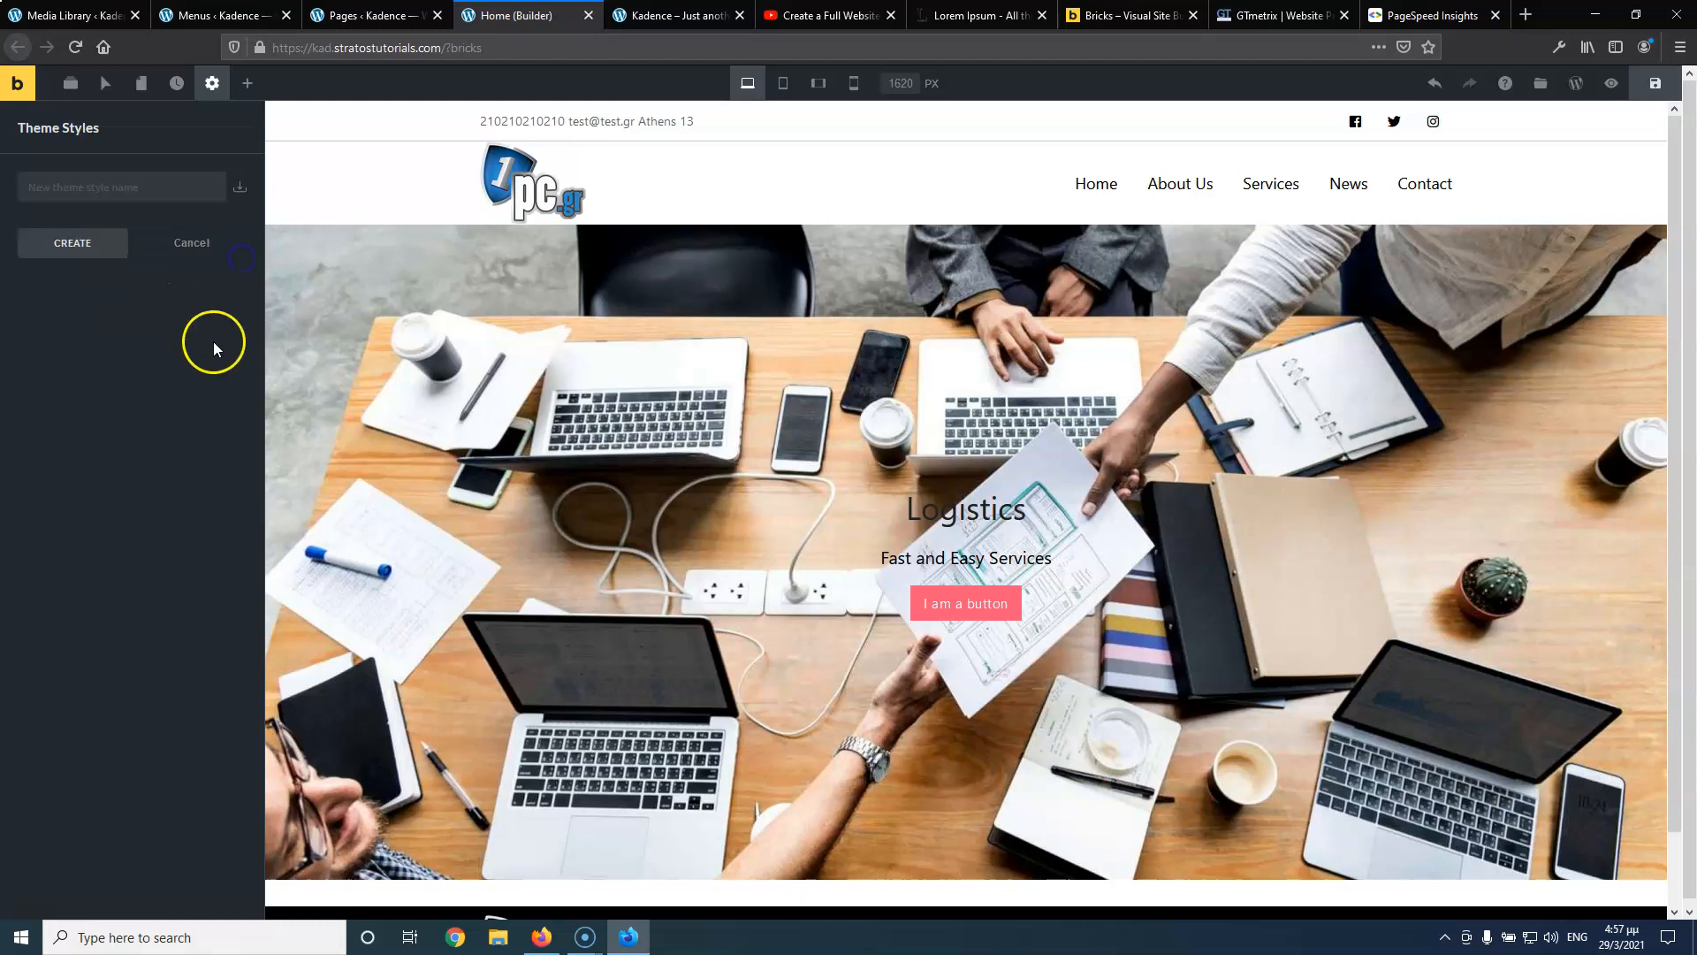
{"action": "left_click", "coordinate": [131, 192]}
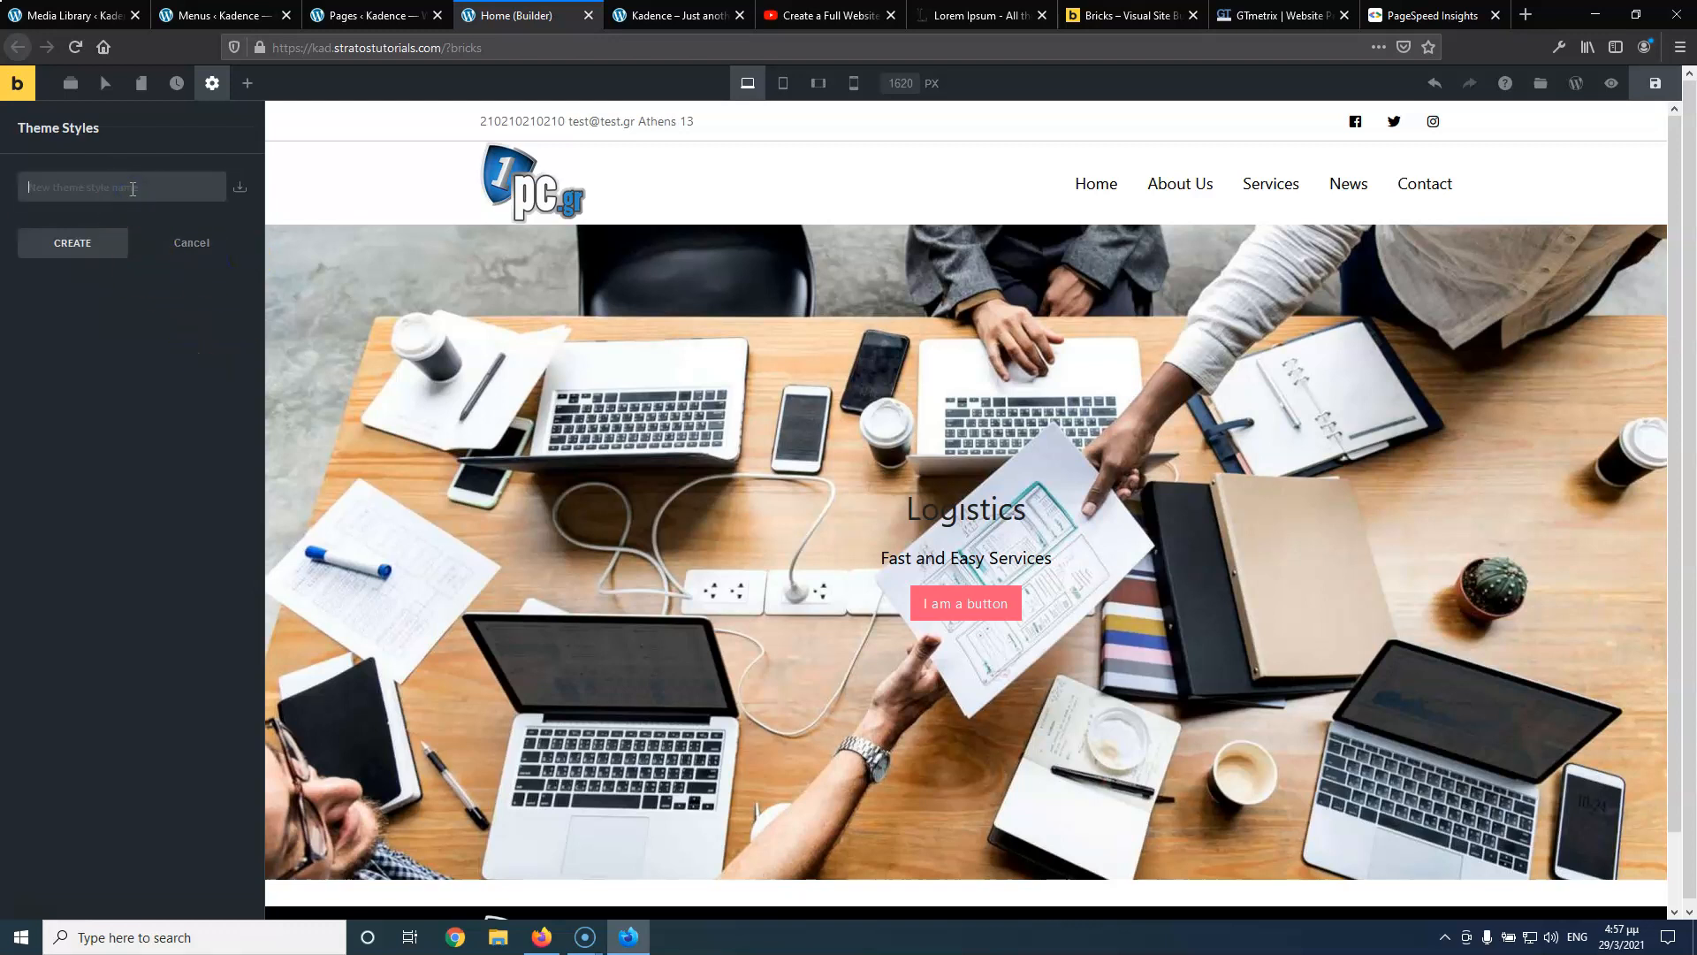
Reload the builder page and leave it without saving changes
{"action": "left_click", "coordinate": [150, 54]}
{"action": "left_click", "coordinate": [85, 45]}
{"action": "left_click", "coordinate": [766, 530]}
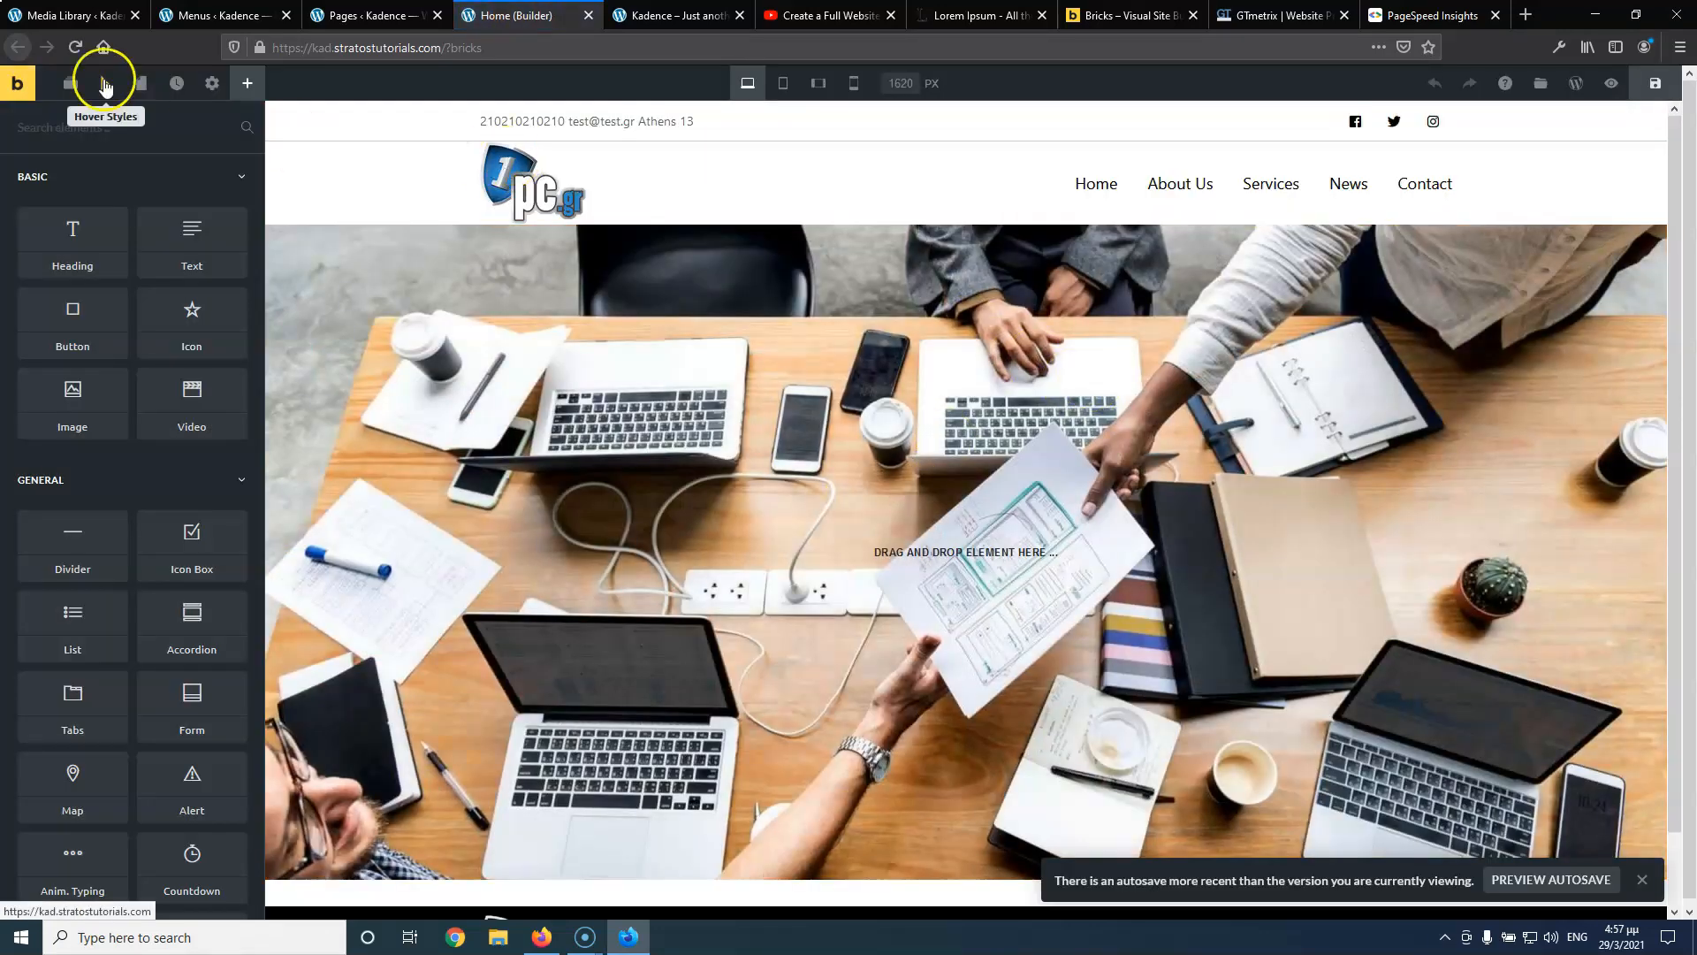
Look through the page settings and theme style list, searching for 'Str'
{"action": "left_click", "coordinate": [210, 86]}
{"action": "left_click", "coordinate": [144, 230]}
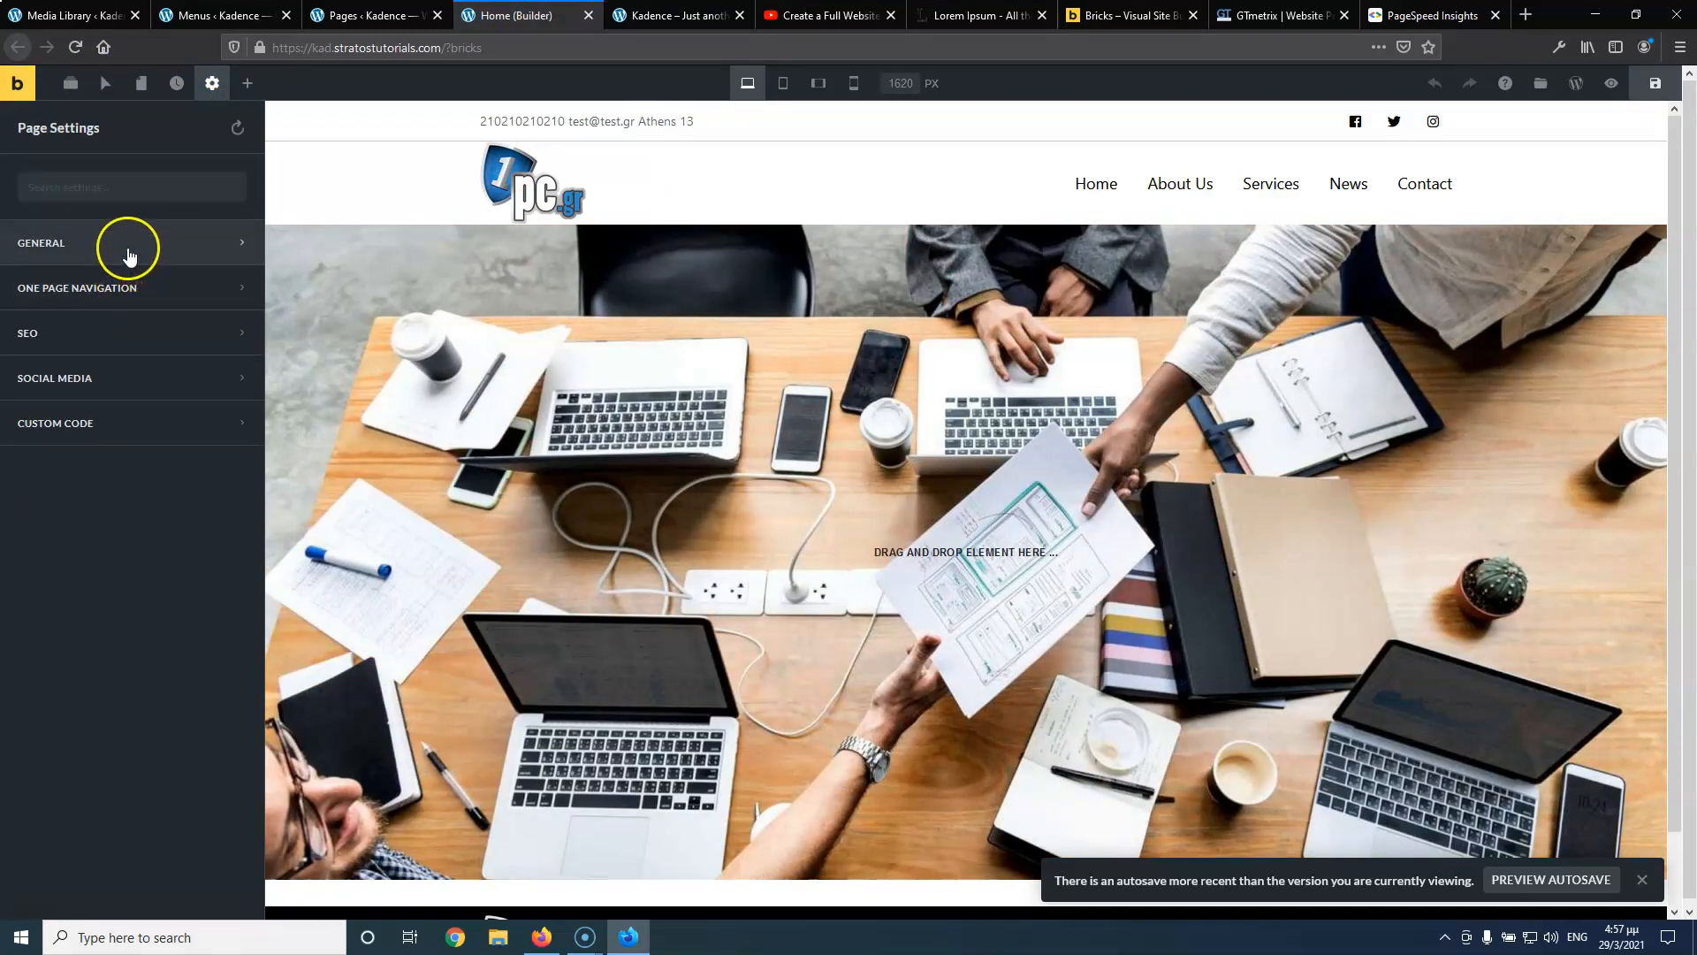
{"action": "left_click", "coordinate": [213, 83]}
{"action": "left_click", "coordinate": [152, 181]}
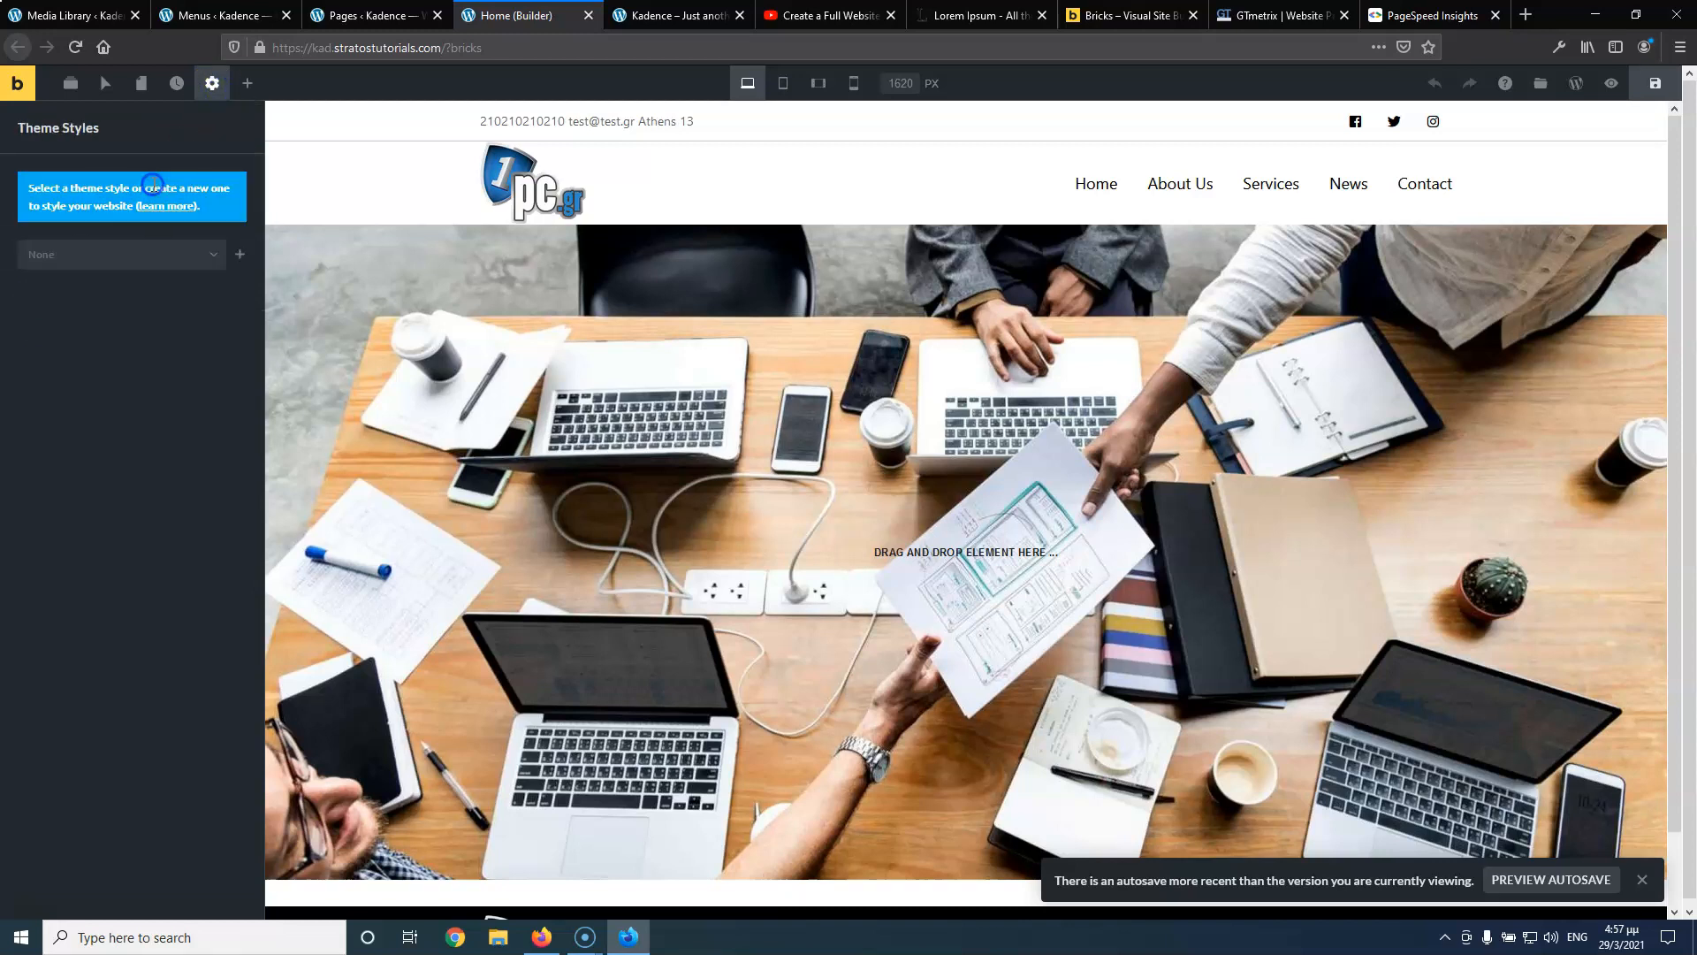
{"action": "left_click", "coordinate": [139, 257]}
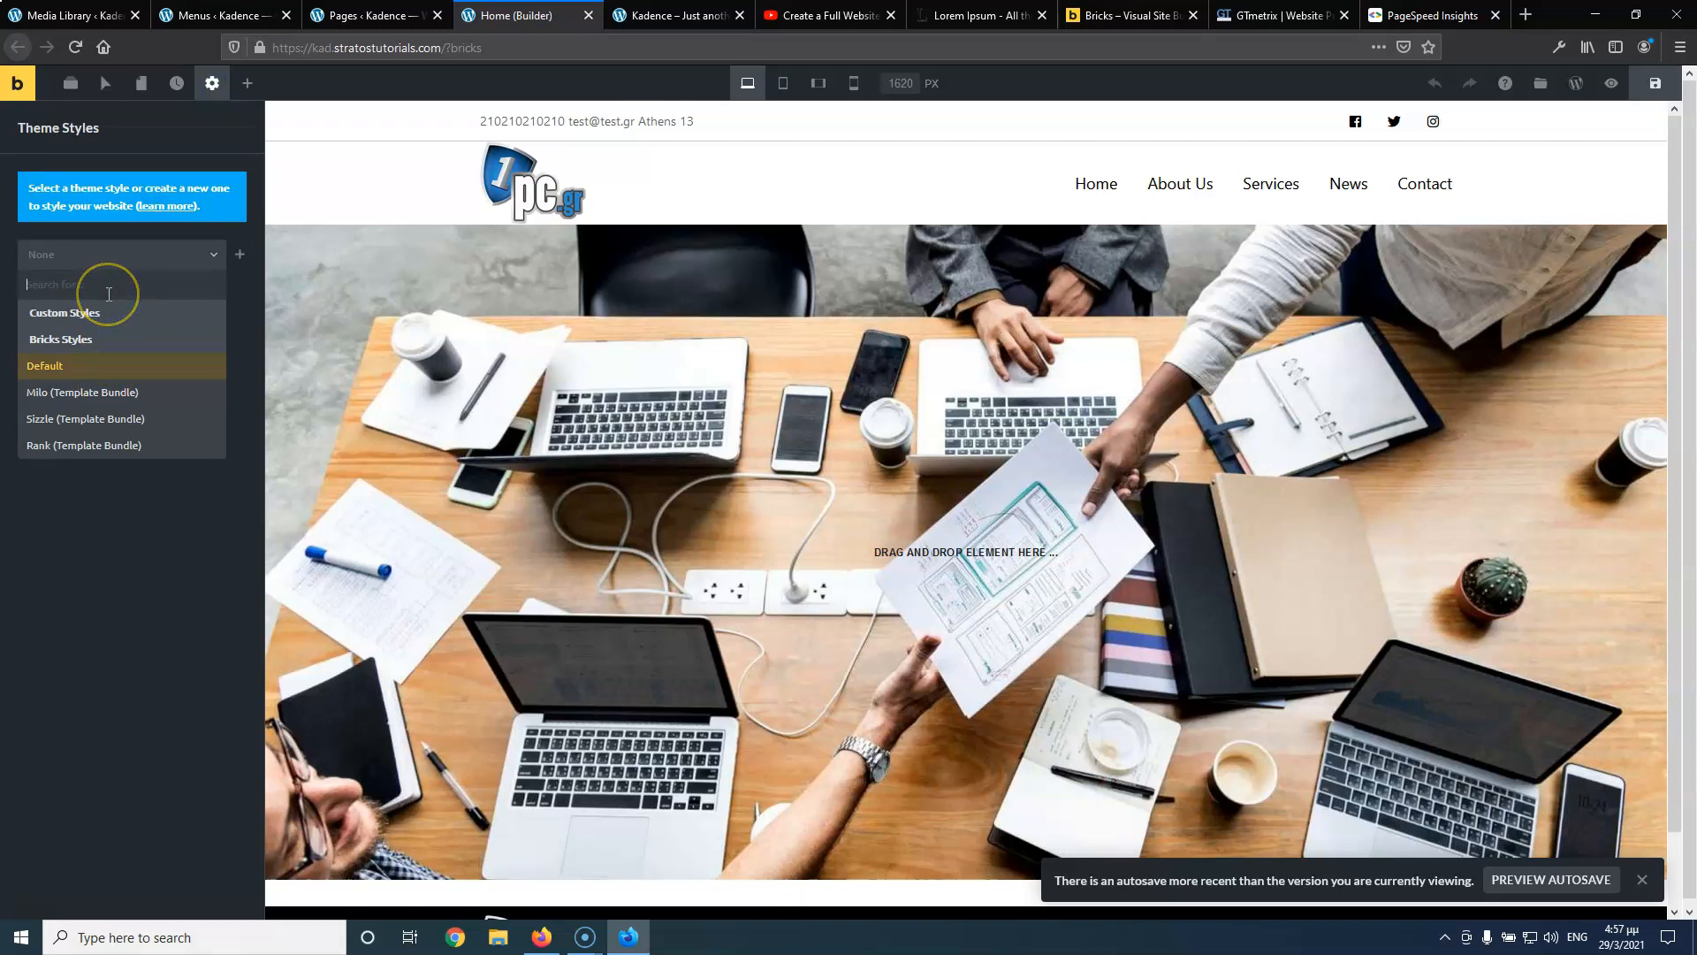
{"action": "type", "text": "Stratos"}
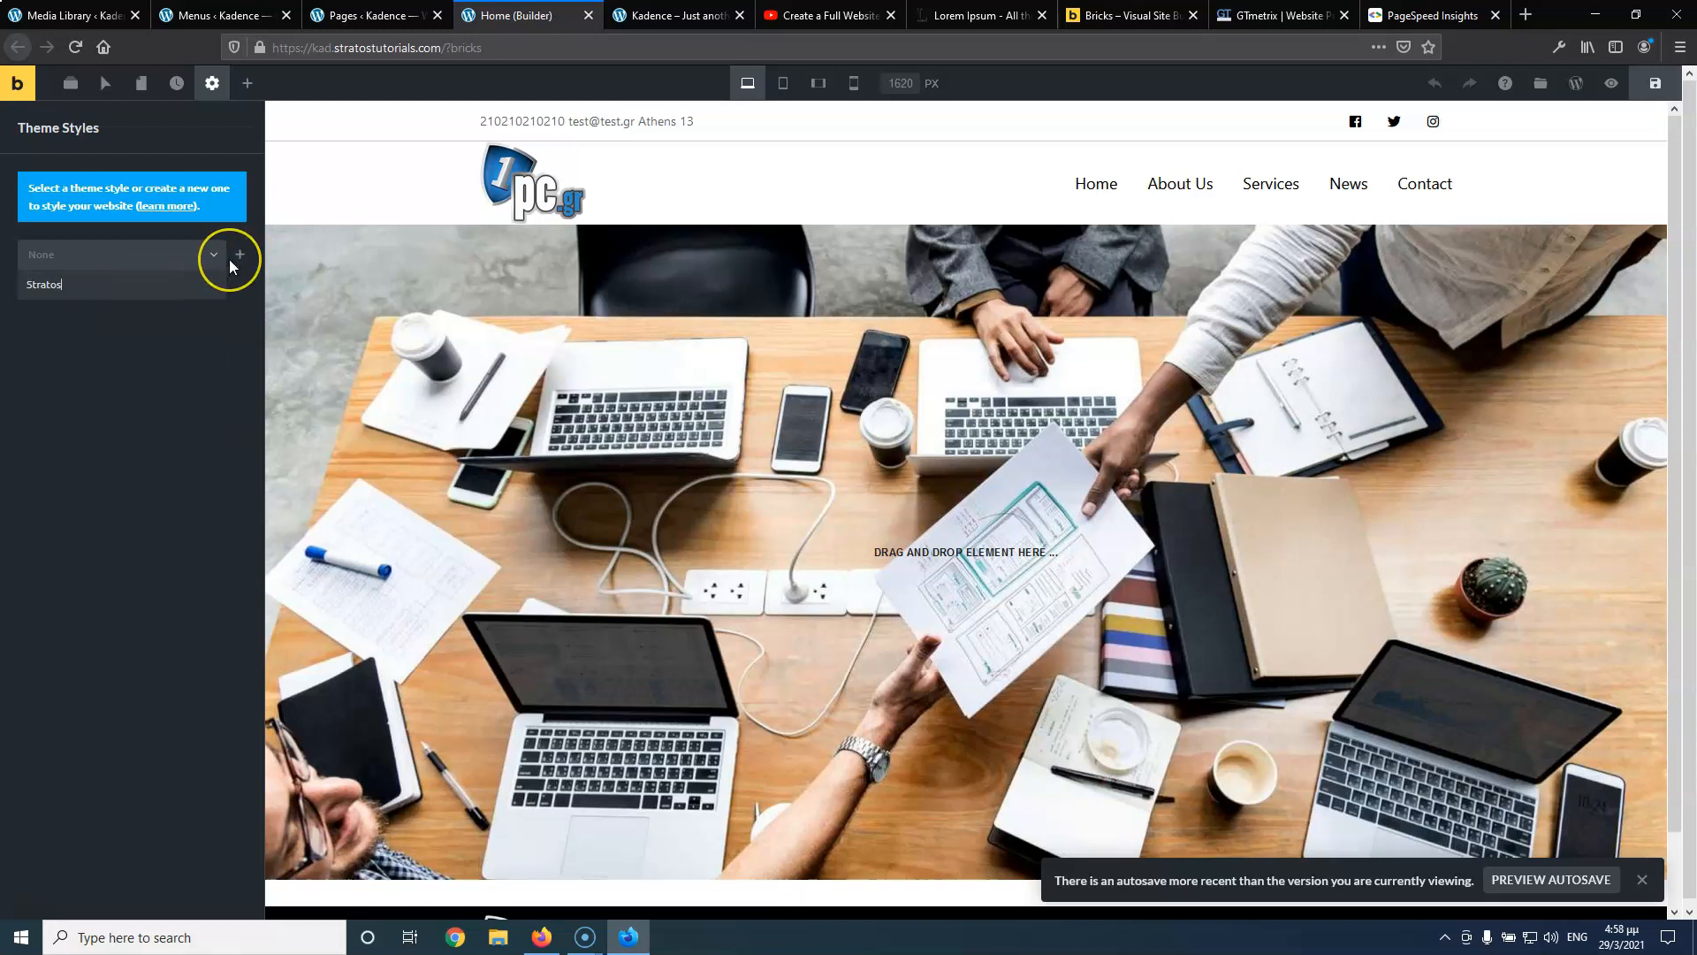
{"action": "left_click", "coordinate": [113, 297]}
{"action": "left_click", "coordinate": [107, 370]}
Create a new theme style named Stratos with a single Entire website condition
{"action": "left_click", "coordinate": [142, 254]}
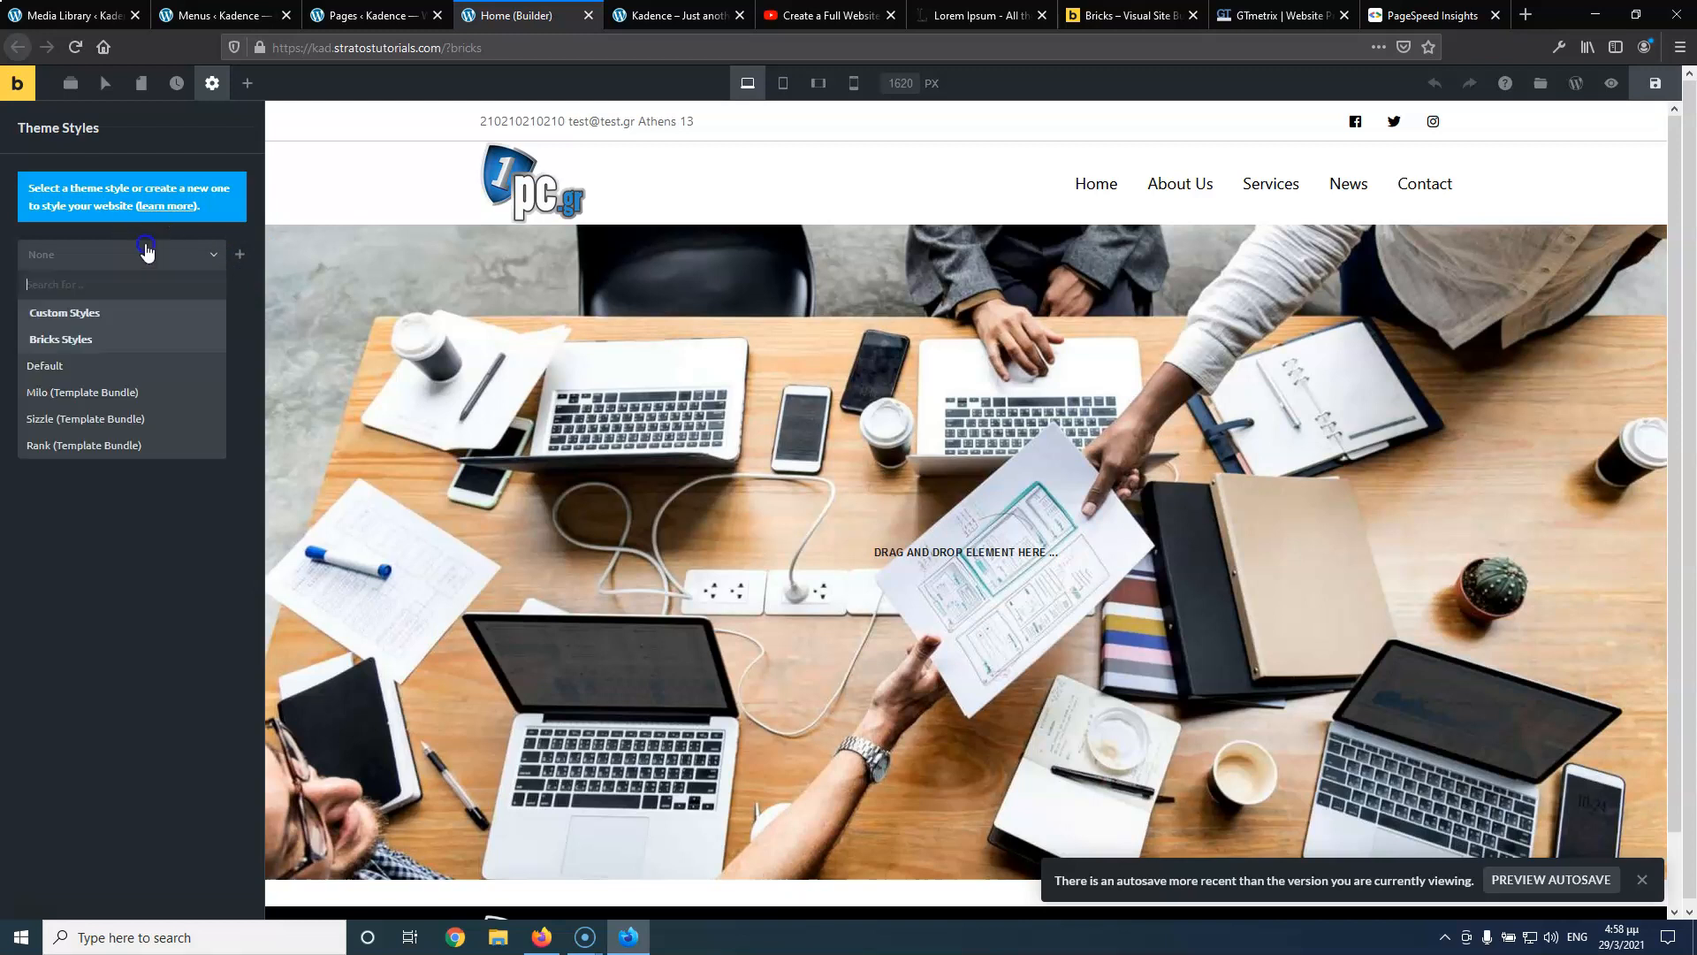
{"action": "left_click", "coordinate": [240, 255]}
{"action": "left_click", "coordinate": [126, 187]}
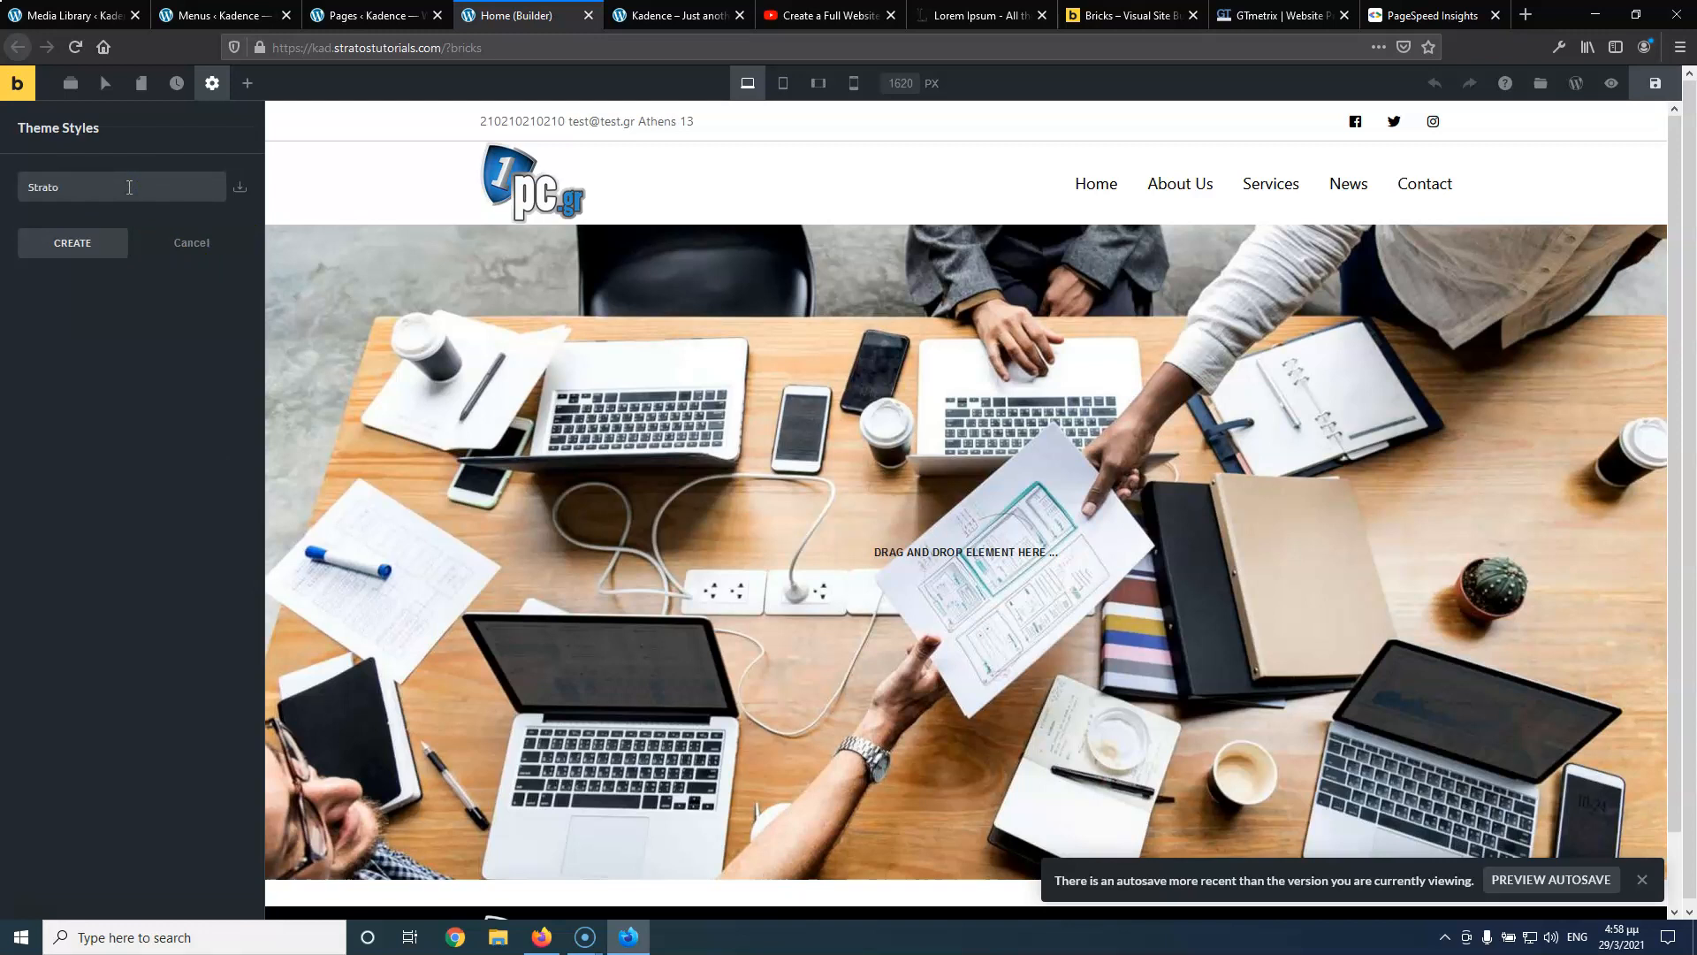
{"action": "left_click", "coordinate": [76, 245]}
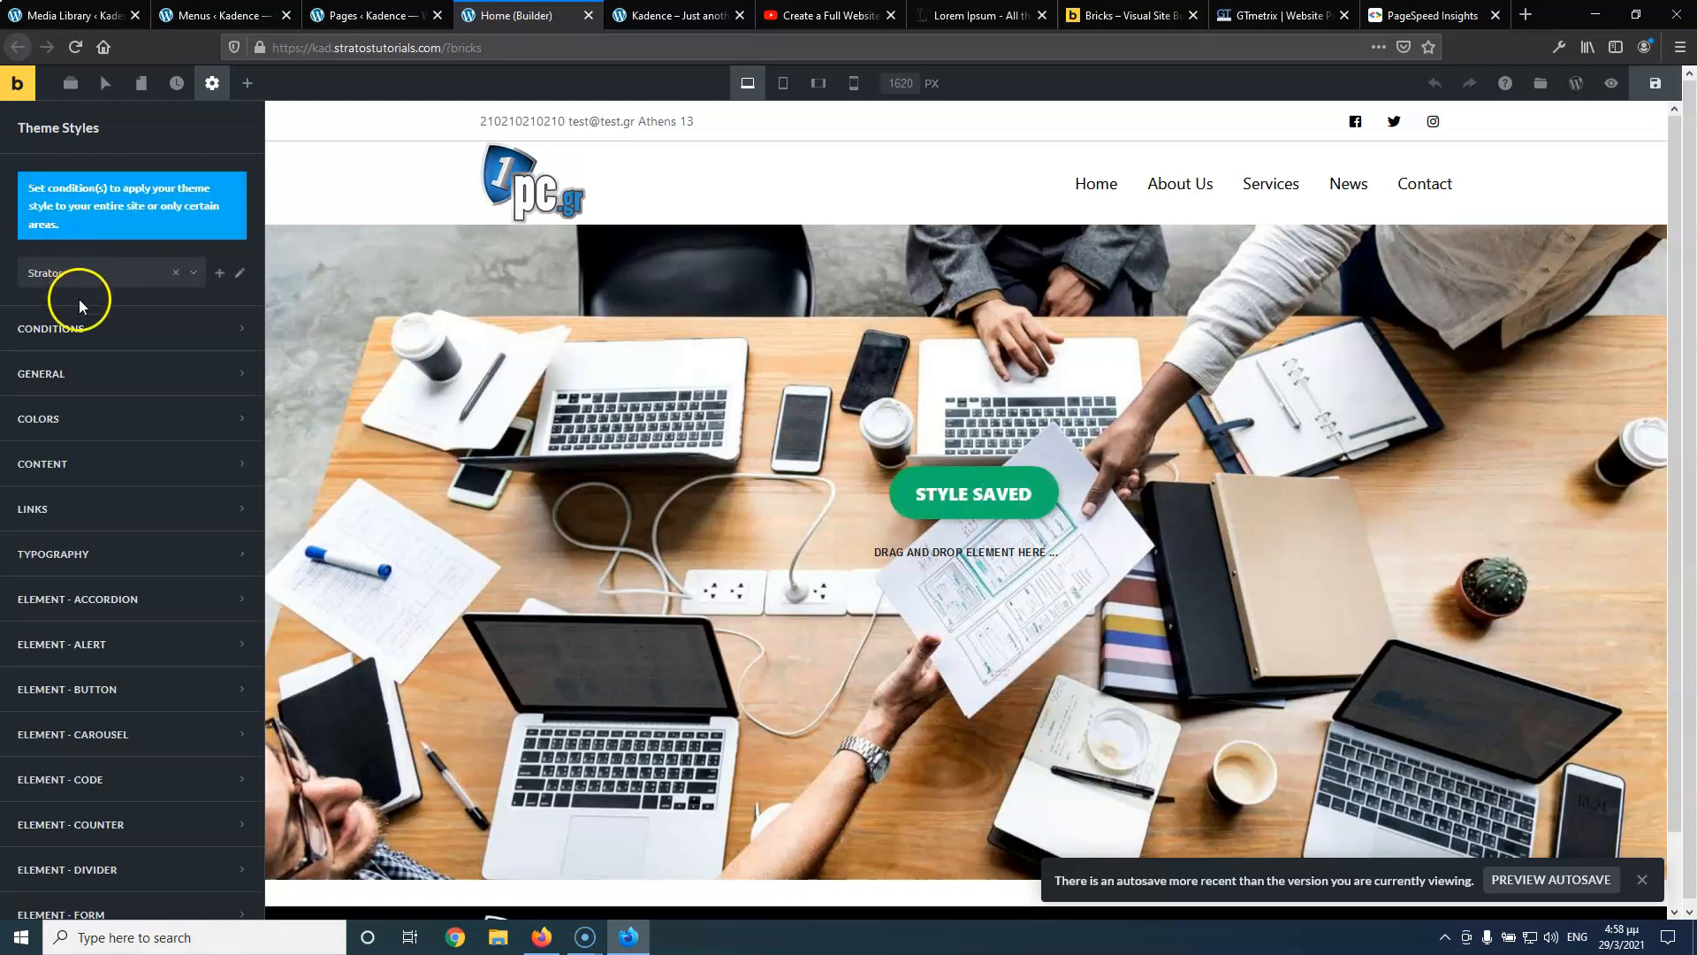
{"action": "left_click", "coordinate": [115, 334]}
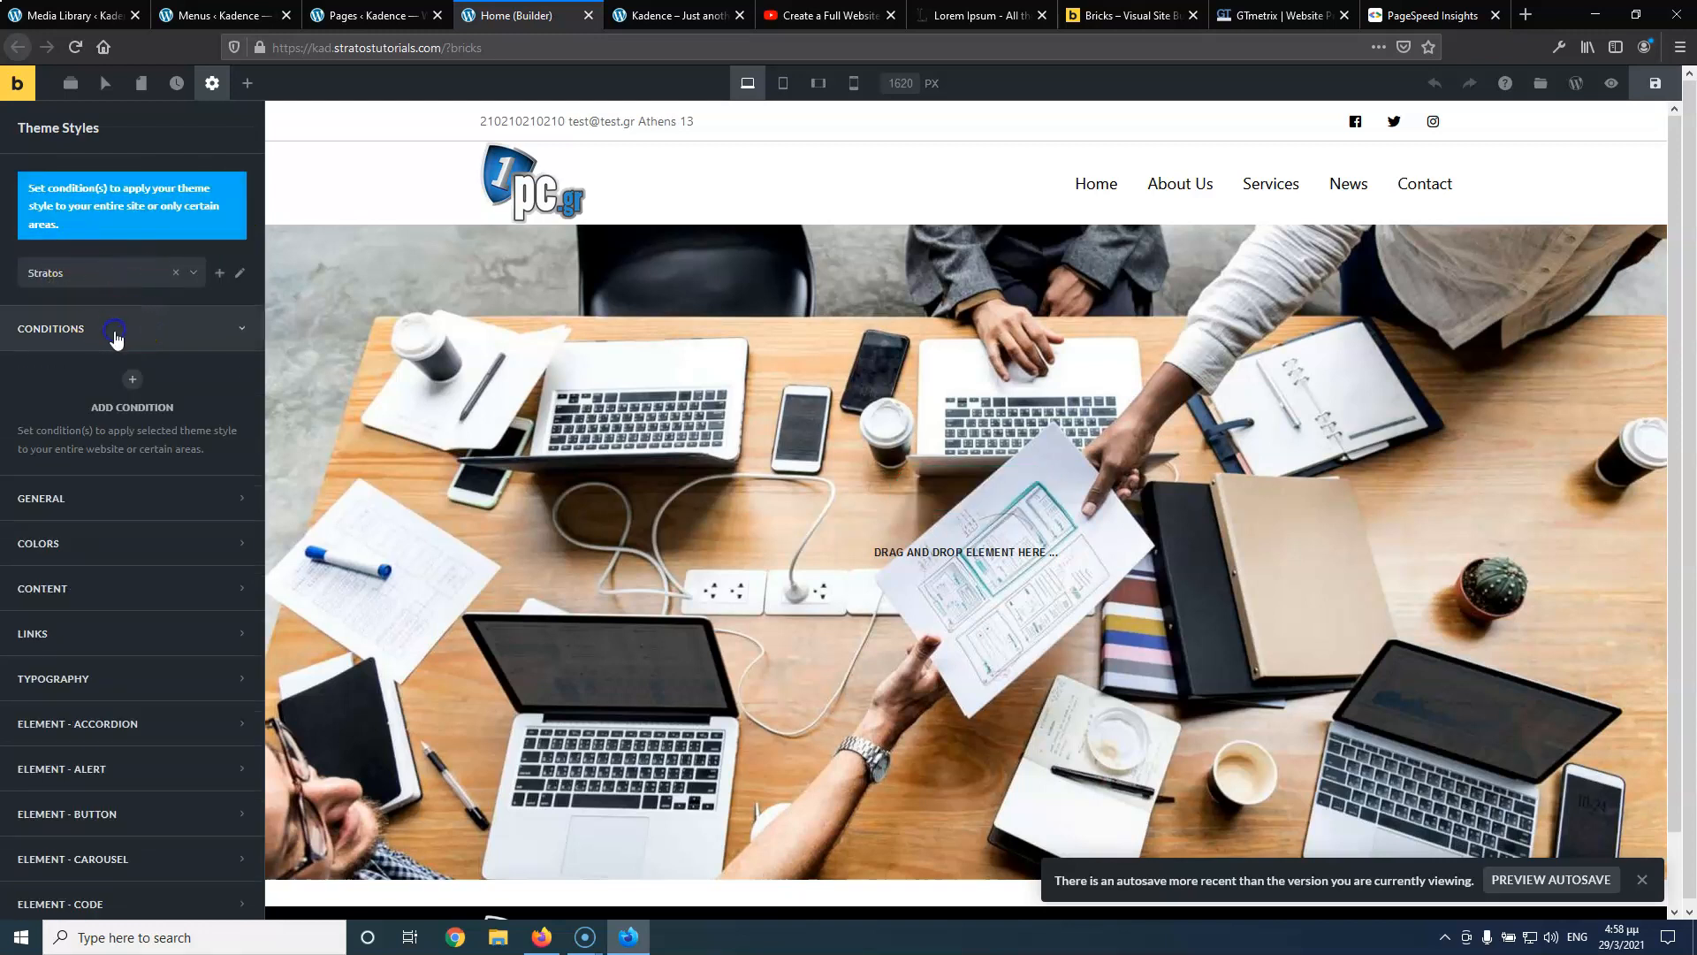
{"action": "left_click", "coordinate": [129, 385]}
{"action": "left_click", "coordinate": [111, 441]}
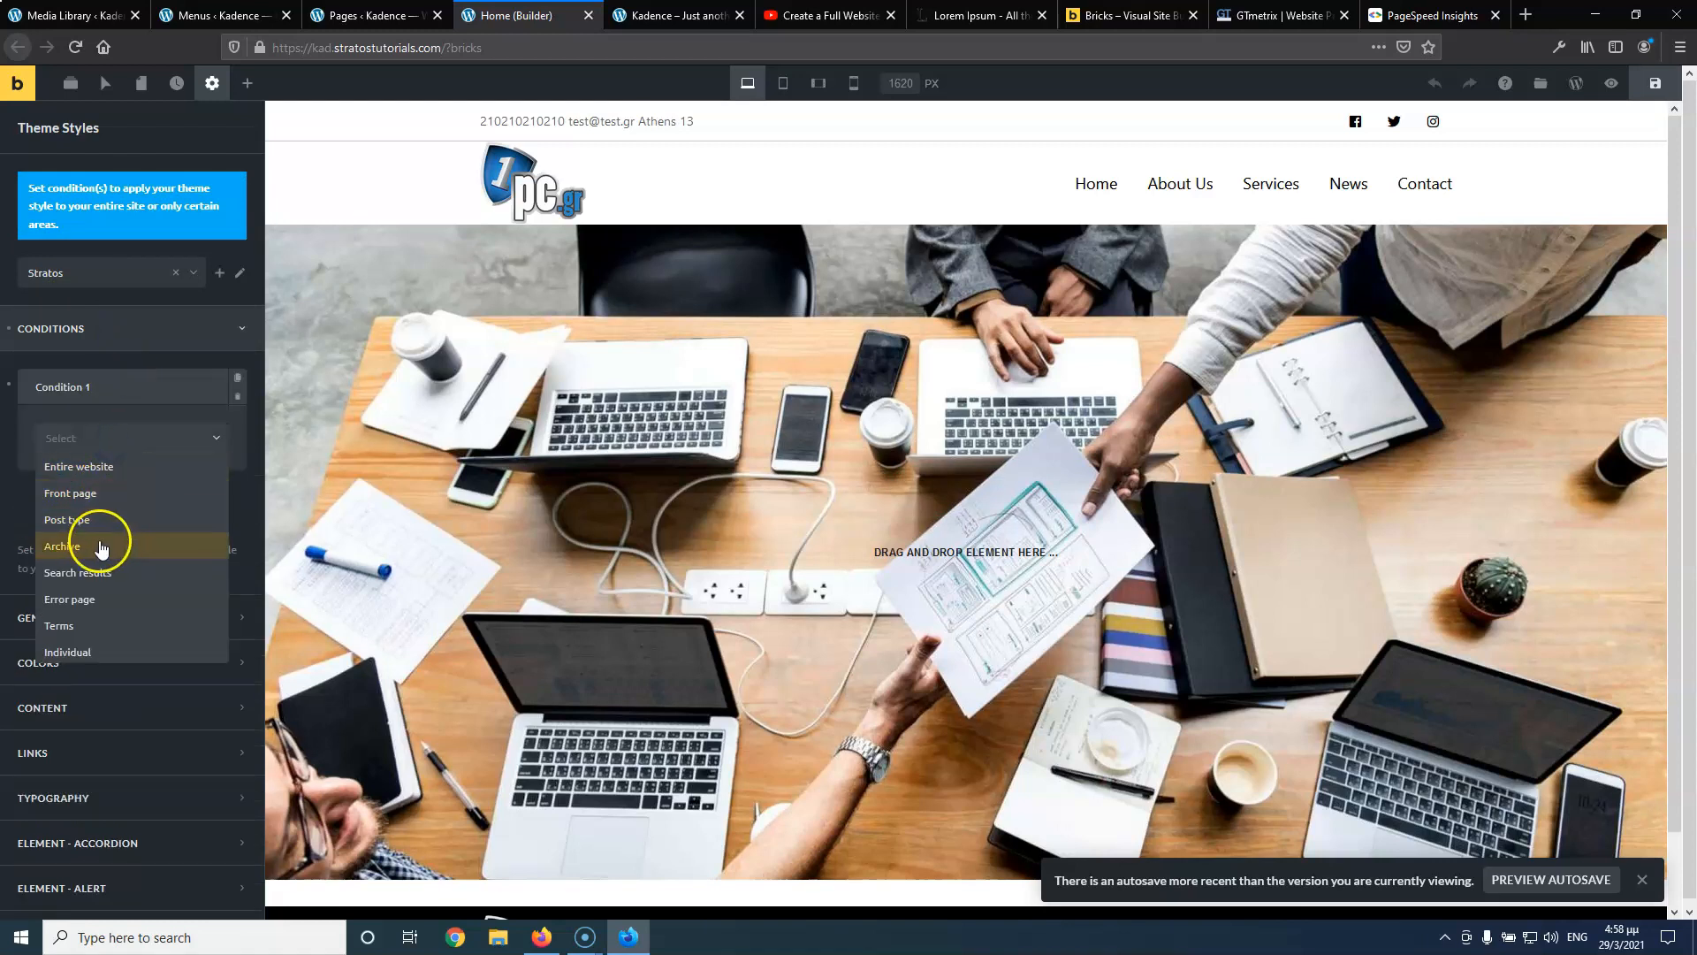
{"action": "left_click", "coordinate": [103, 467]}
{"action": "left_click", "coordinate": [84, 509]}
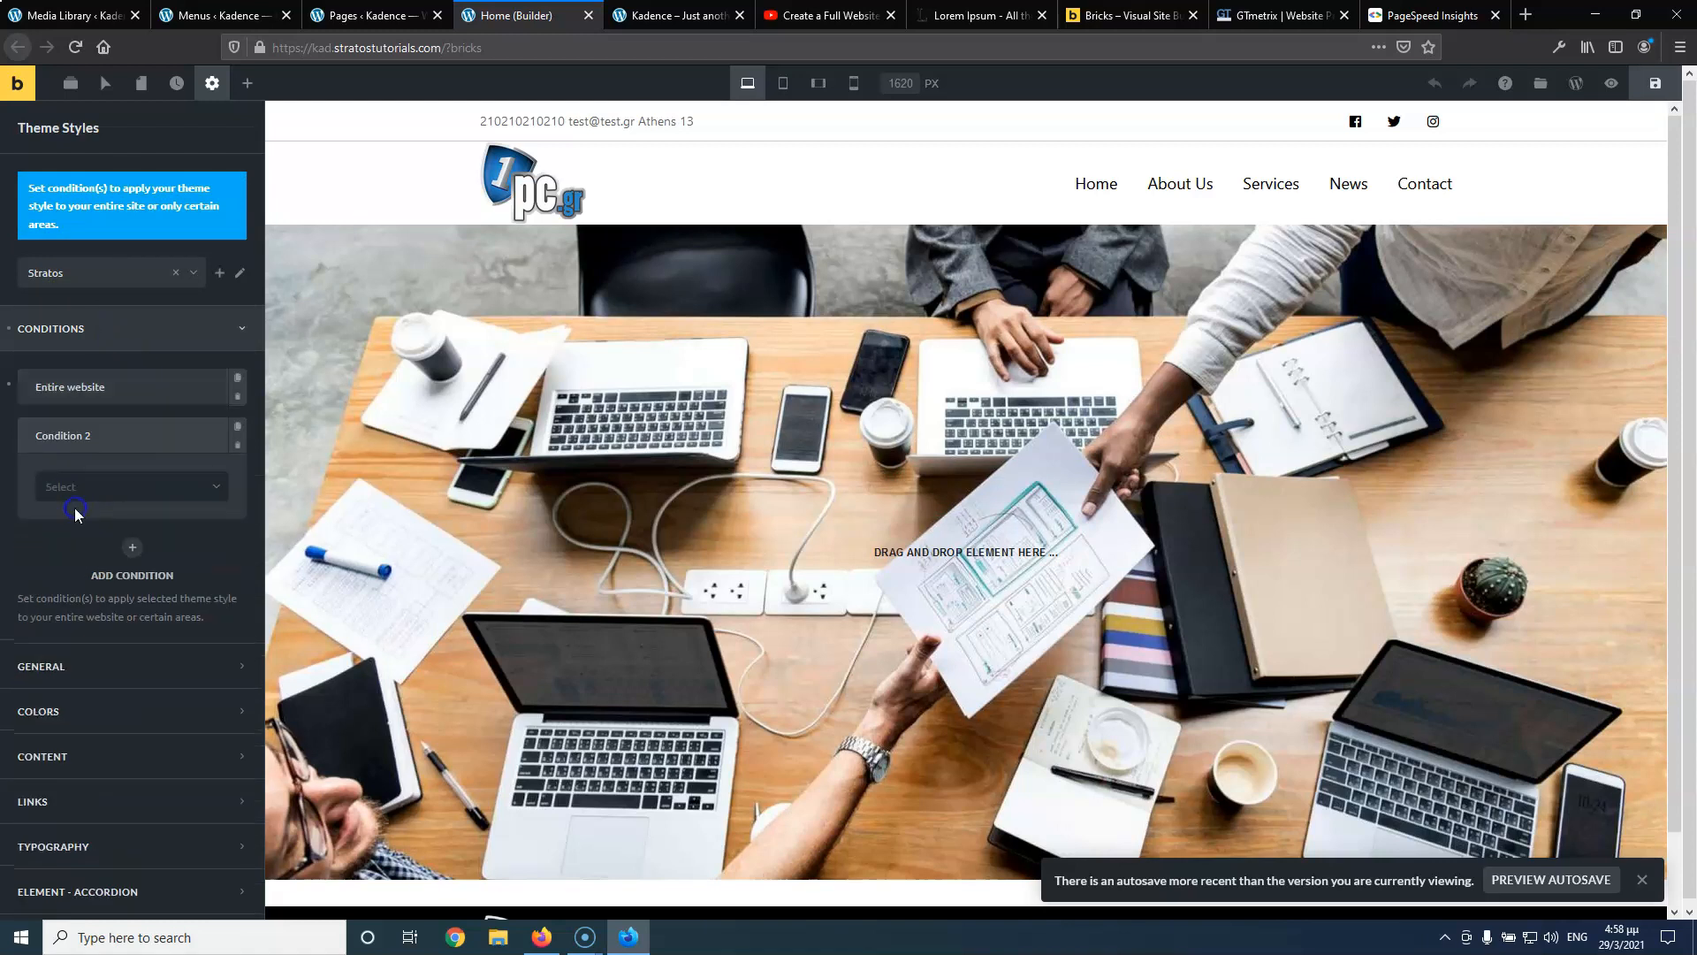
{"action": "left_click", "coordinate": [237, 446]}
{"action": "left_click", "coordinate": [237, 447]}
Set the style's Primary Color to #3d24ff and Secondary Color to blue #1700c7
{"action": "left_click", "coordinate": [132, 594]}
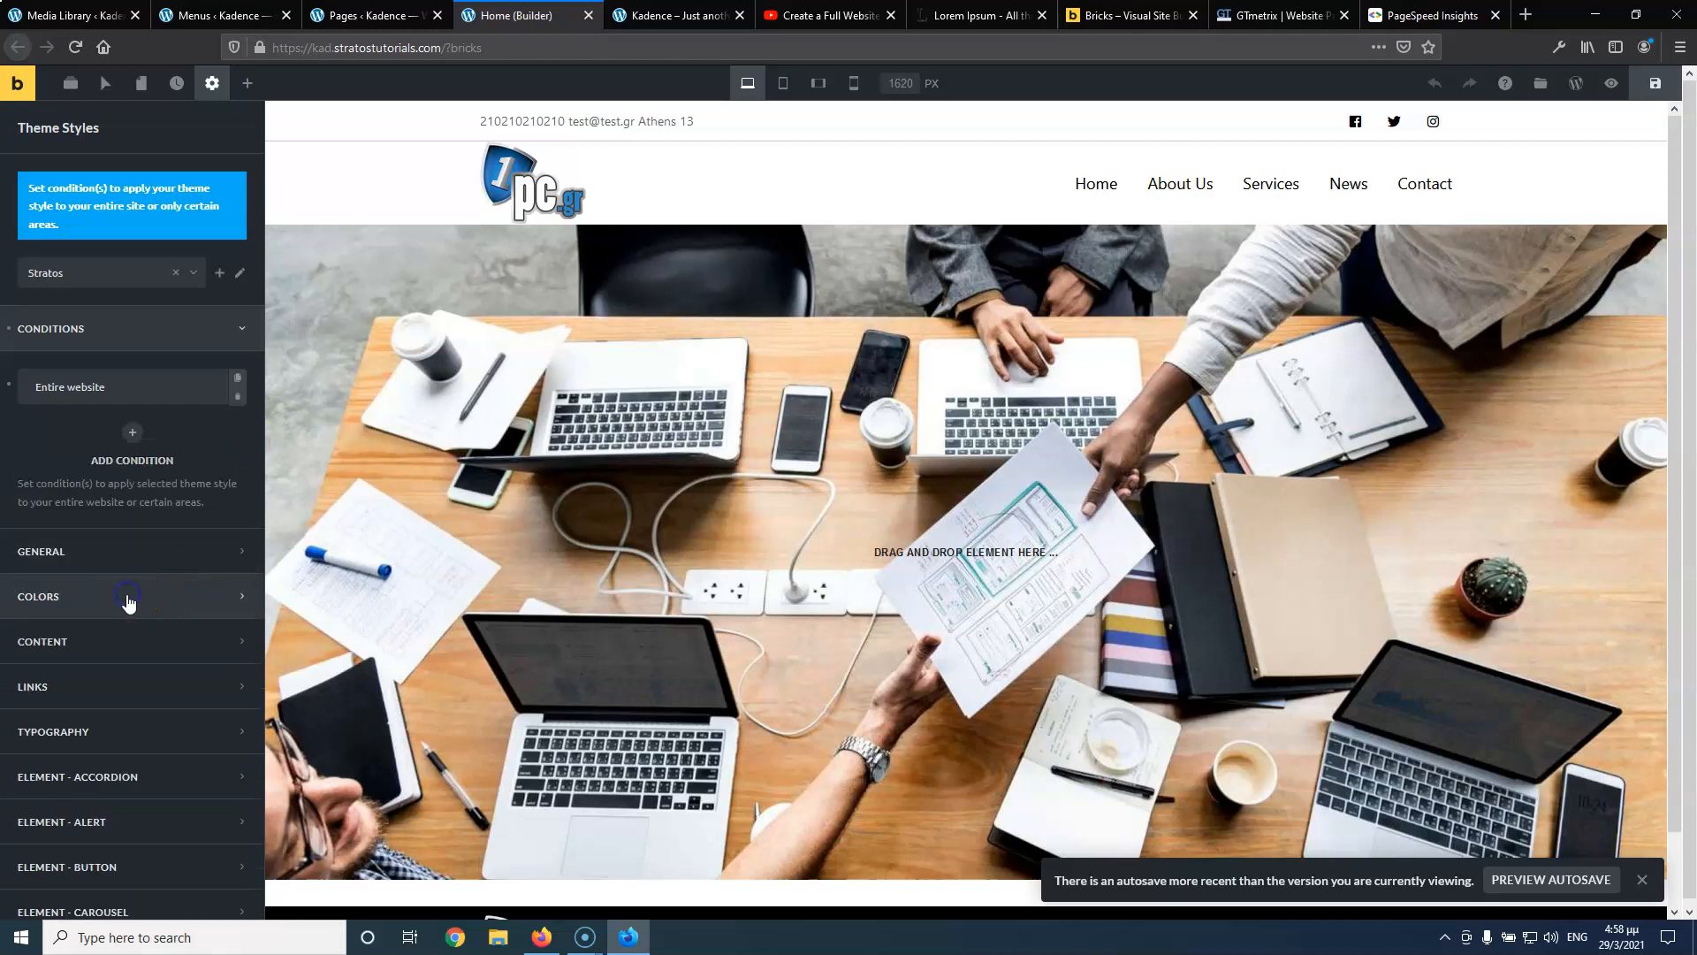
{"action": "left_click", "coordinate": [229, 476]}
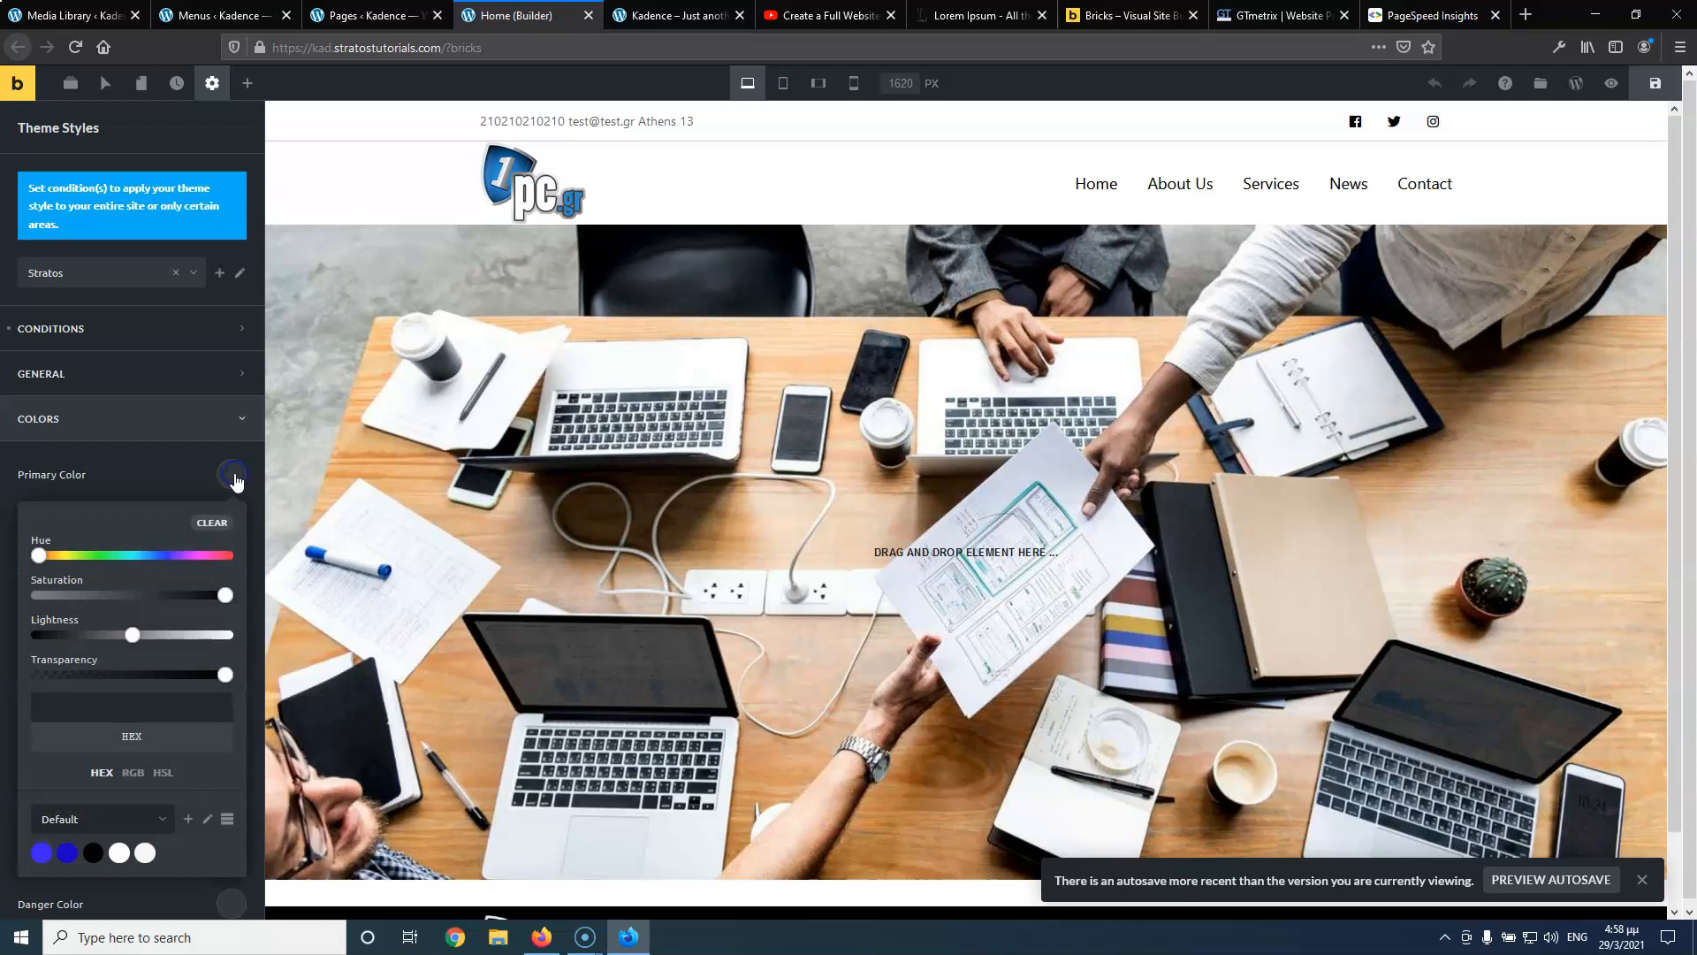
{"action": "left_click", "coordinate": [41, 854]}
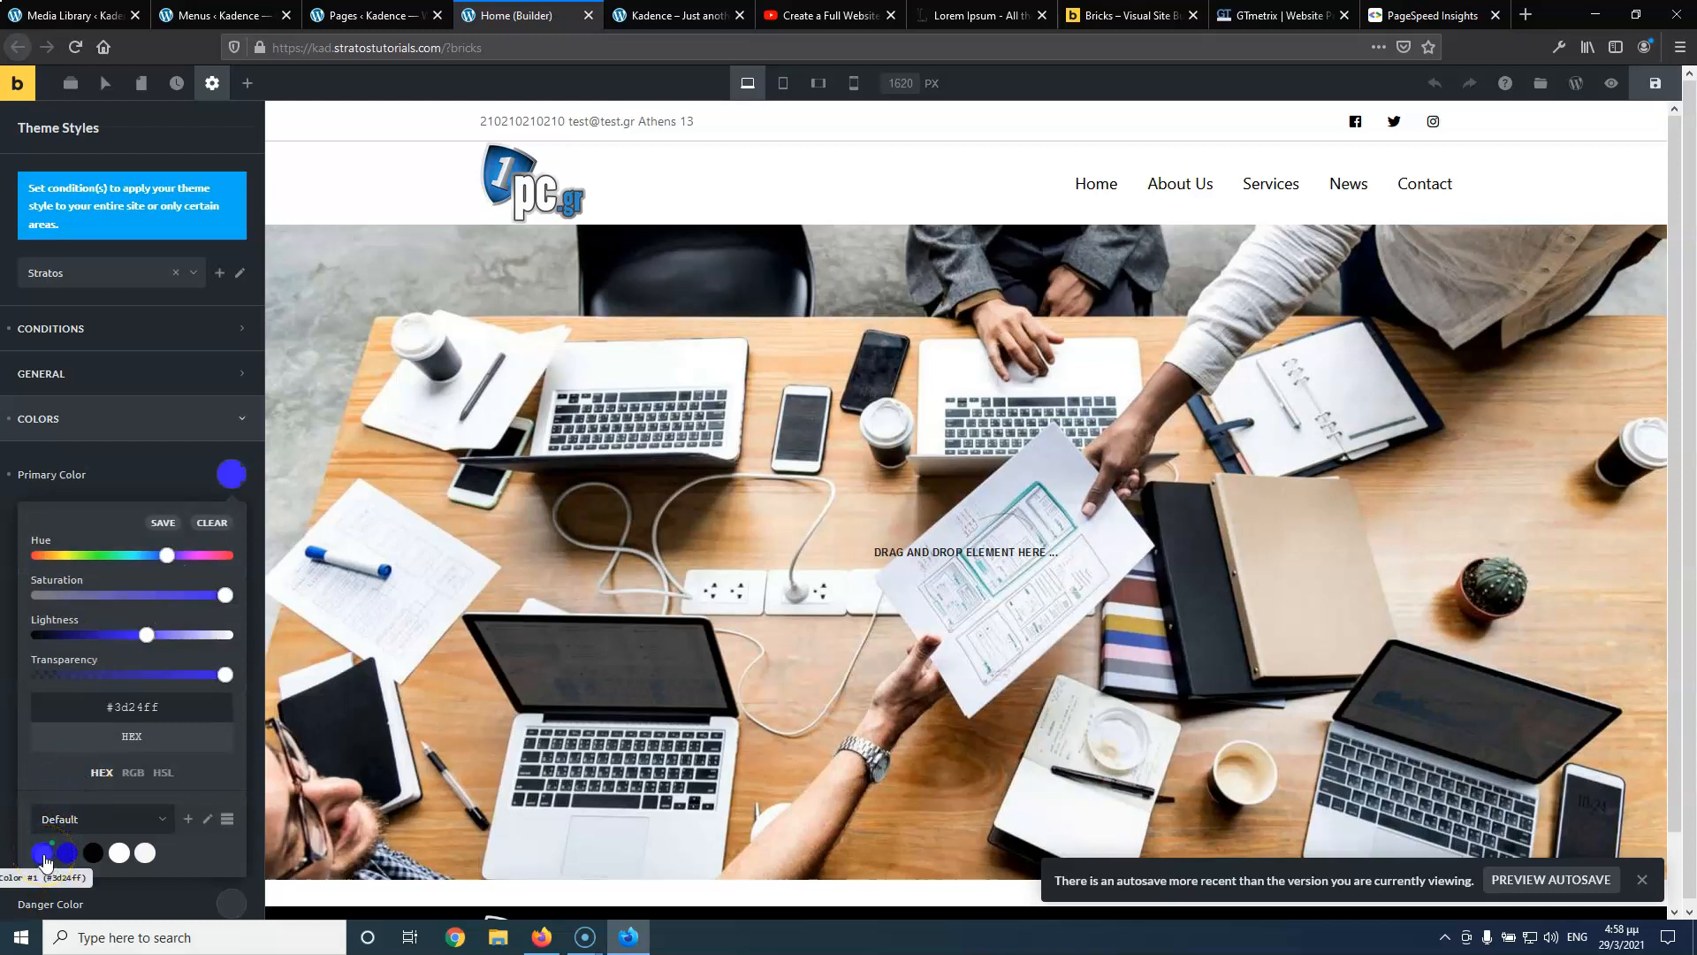
{"action": "left_click", "coordinate": [194, 463]}
{"action": "left_click", "coordinate": [229, 520]}
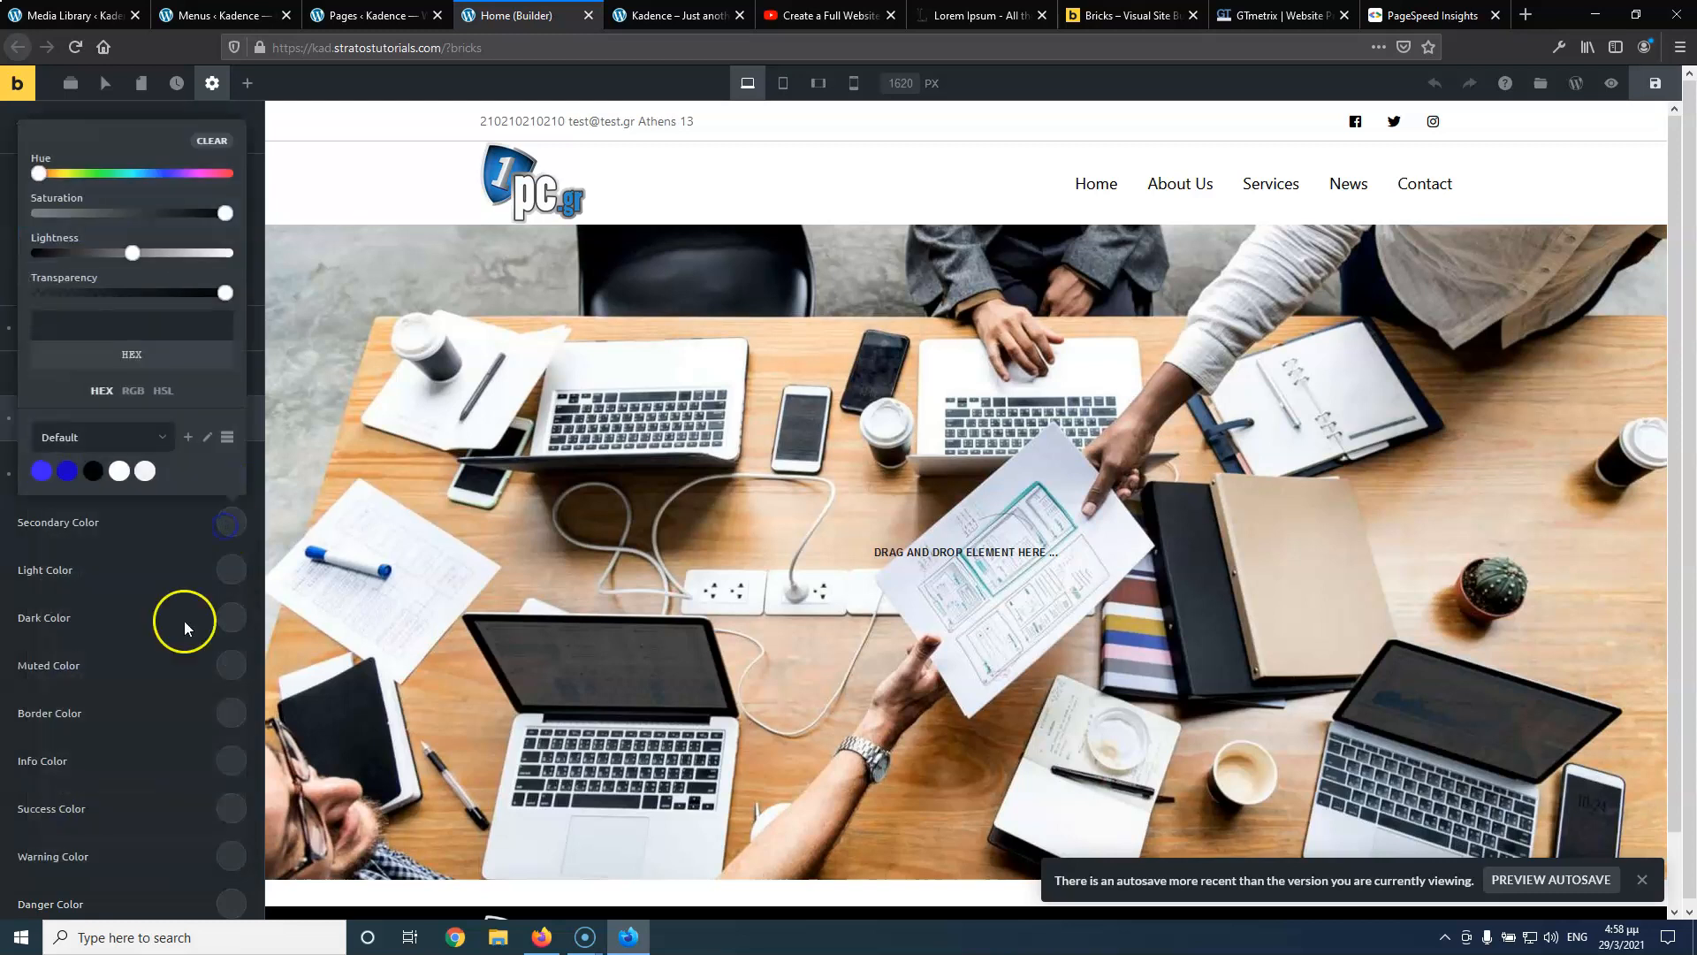
{"action": "left_click", "coordinate": [64, 471]}
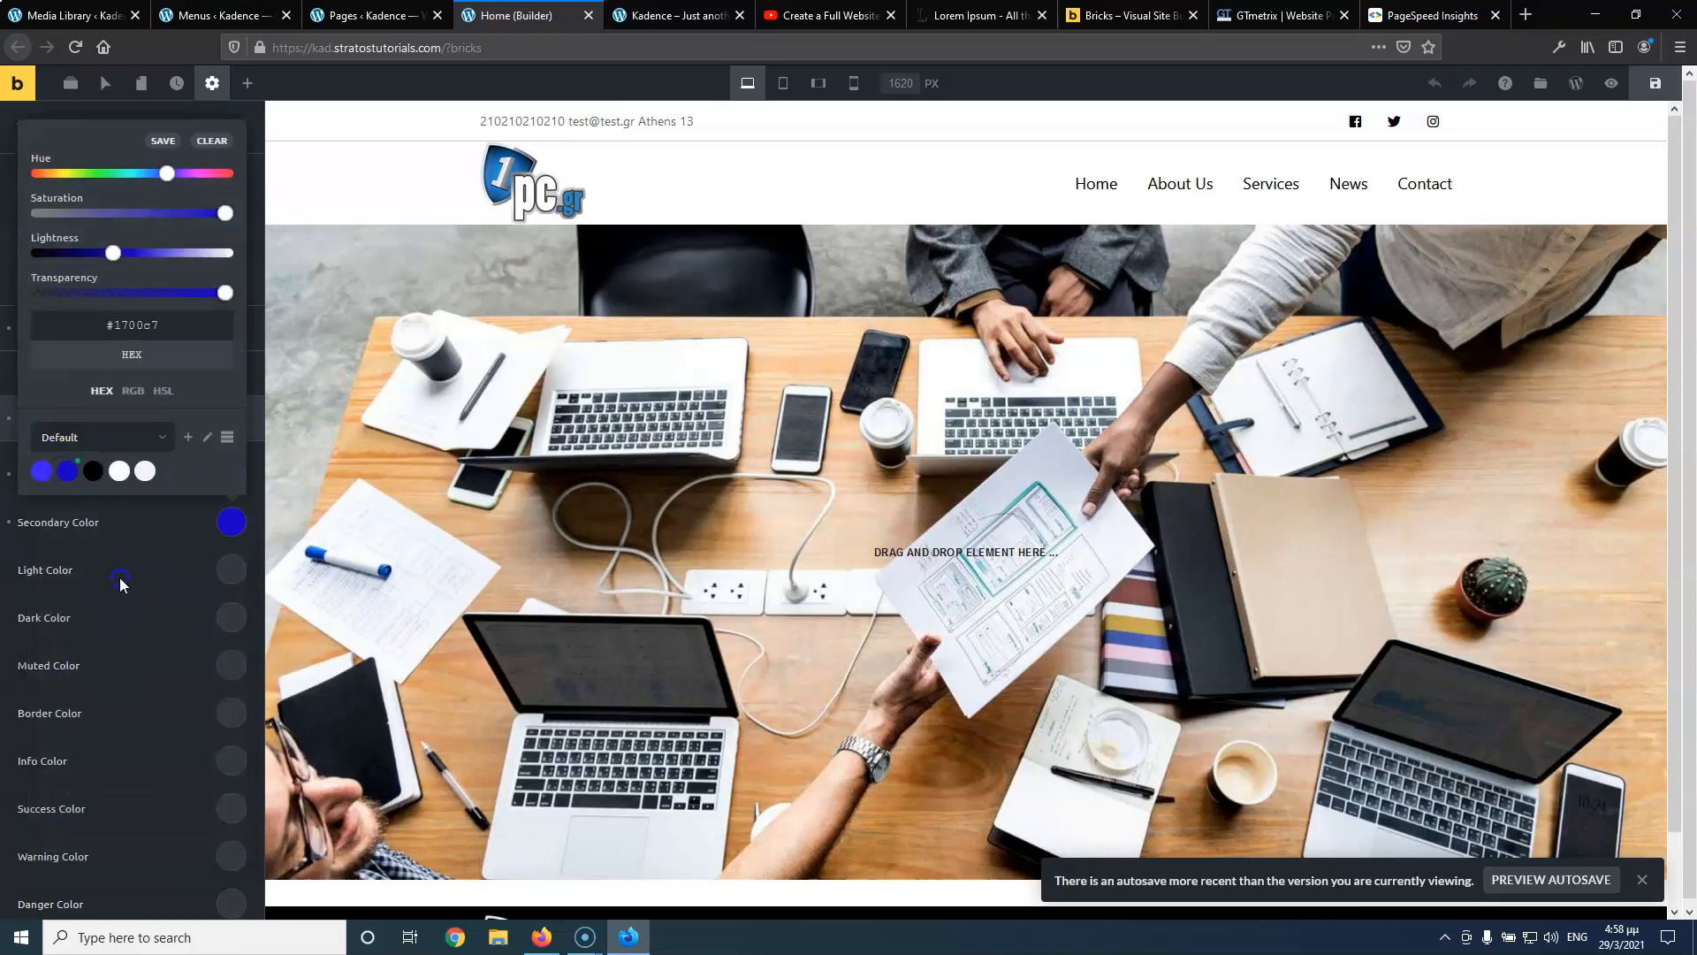
{"action": "left_click", "coordinate": [120, 580]}
{"action": "scroll", "coordinate": [119, 577], "scroll_direction": "down", "scroll_amount": 5}
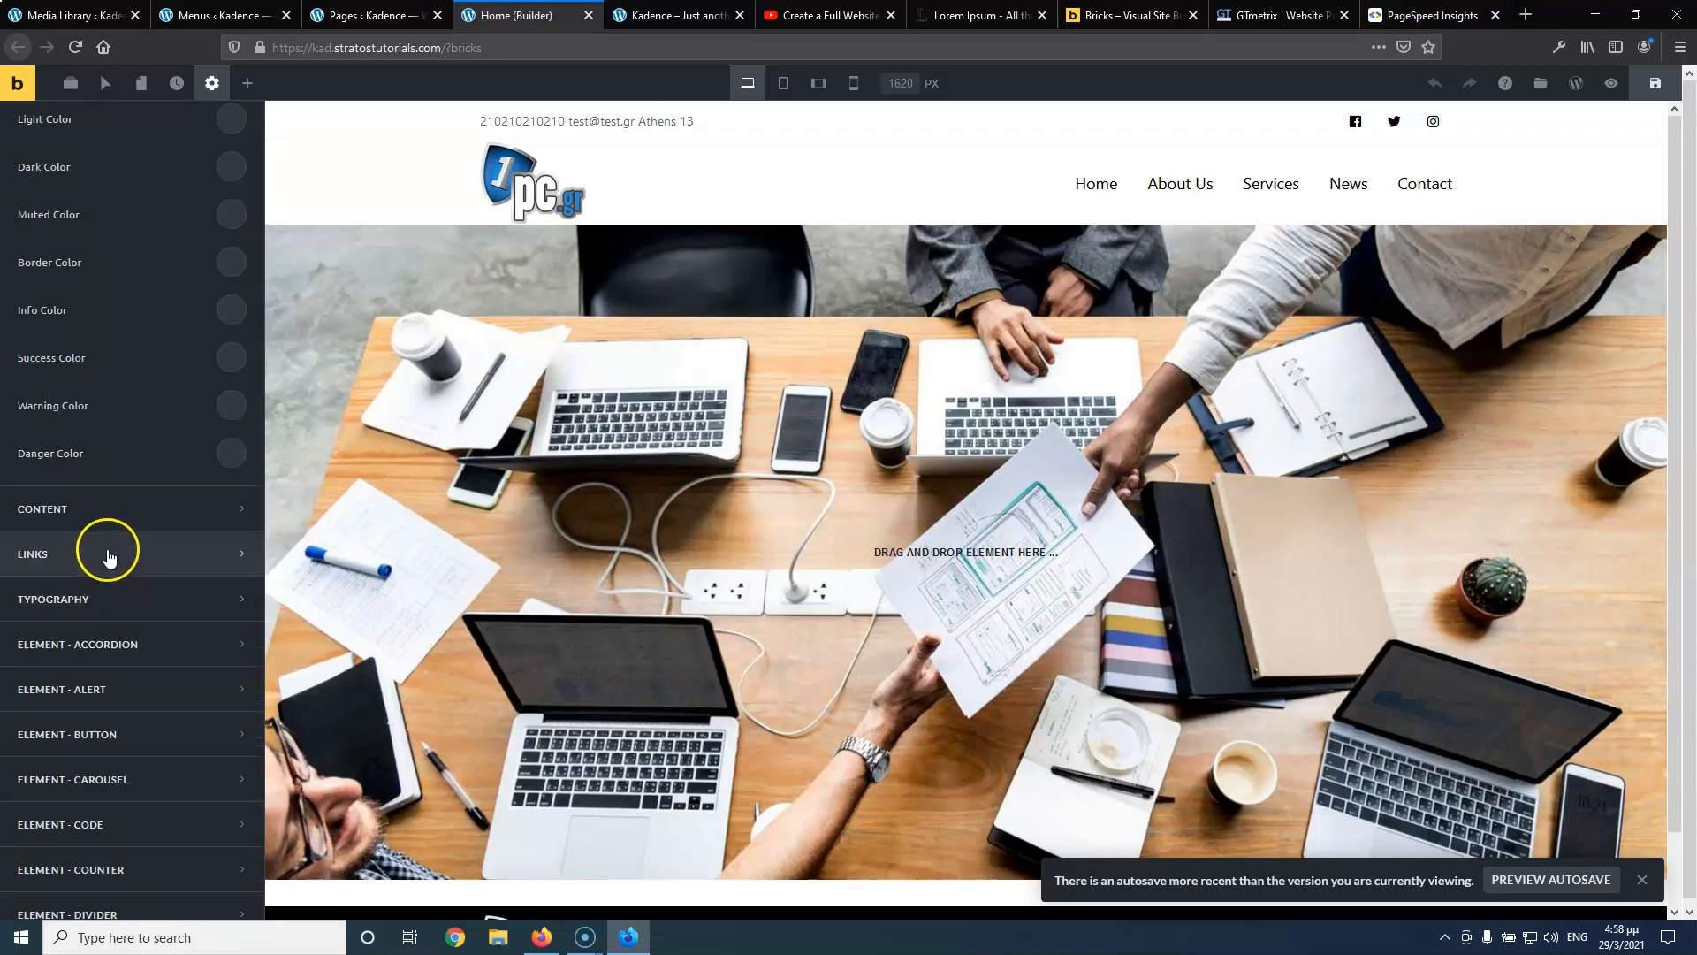
{"action": "left_click", "coordinate": [109, 608]}
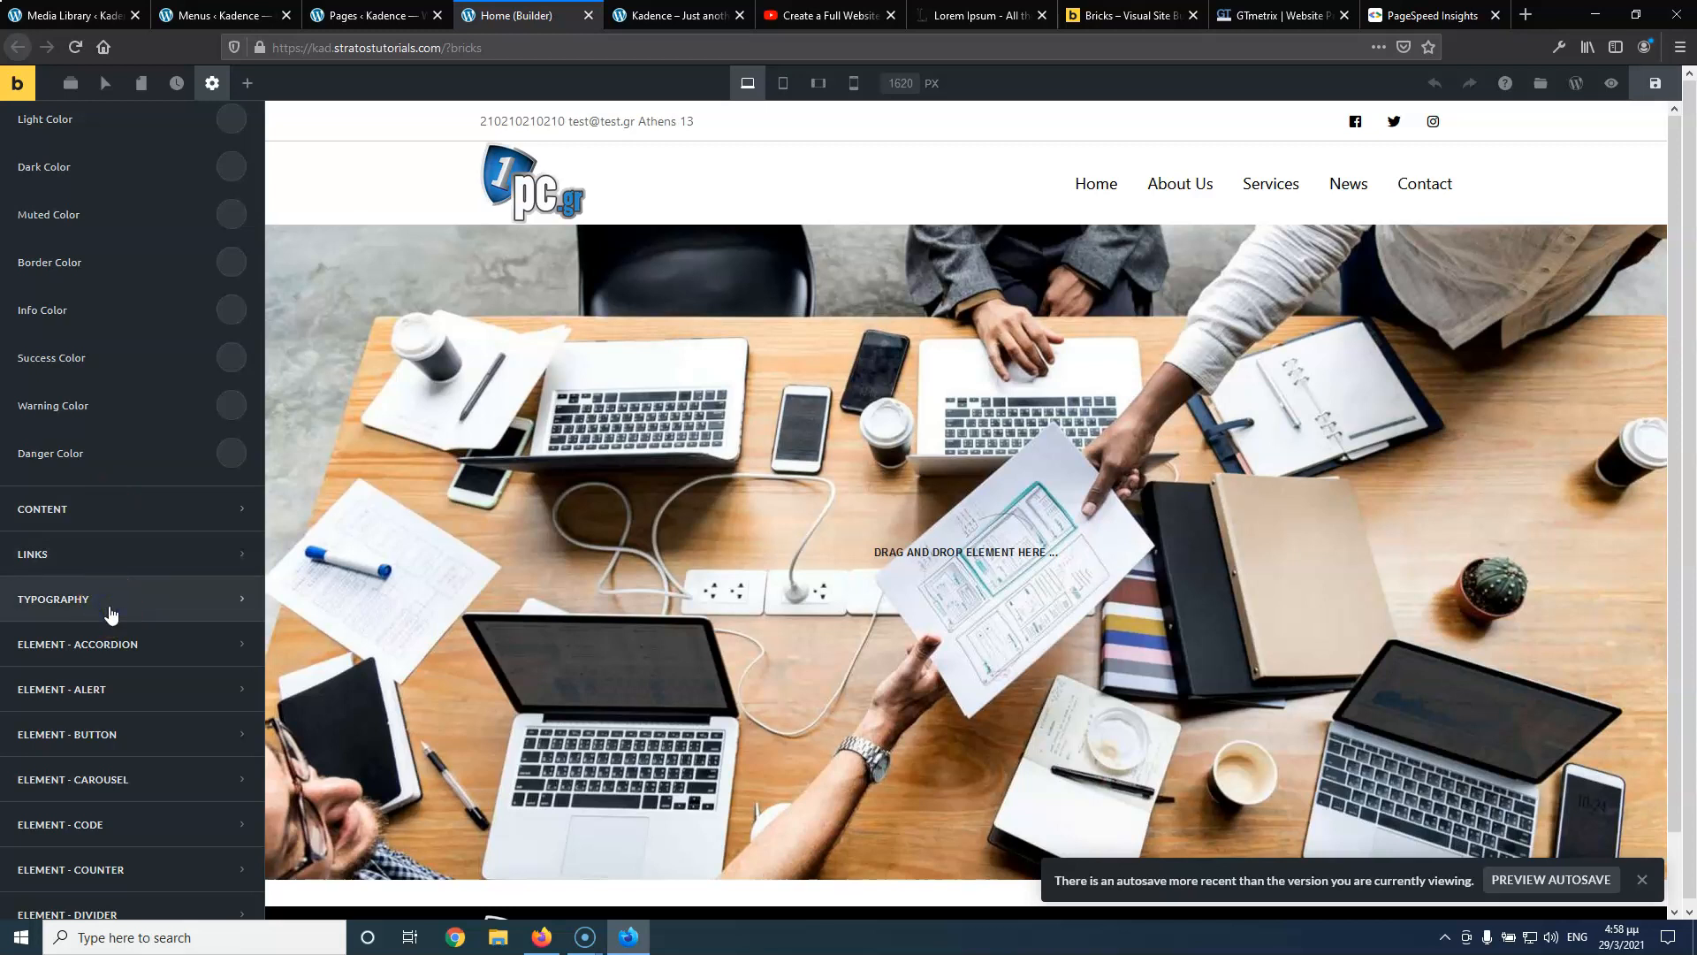
{"action": "left_click", "coordinate": [110, 610]}
Set the Body font to Ubuntu and the All Headings font to Roboto Mono
{"action": "scroll", "coordinate": [168, 235], "scroll_direction": "up", "scroll_amount": 1}
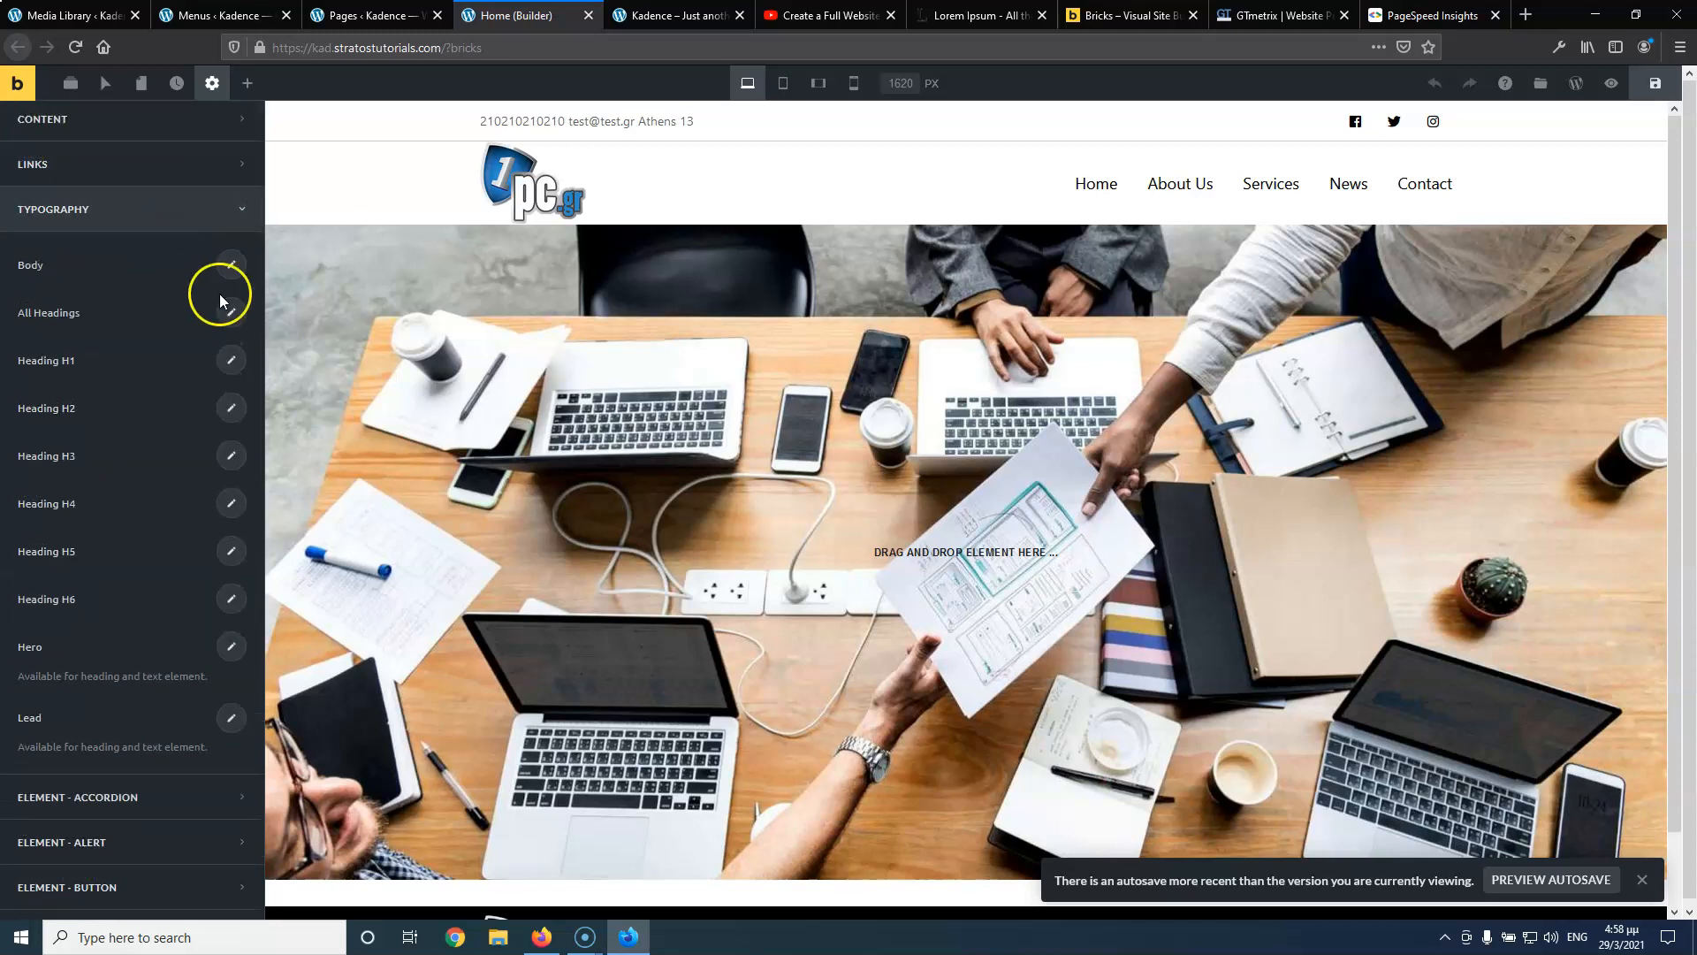
{"action": "left_click", "coordinate": [229, 265]}
{"action": "left_click", "coordinate": [160, 319]}
{"action": "type", "text": "ubu"}
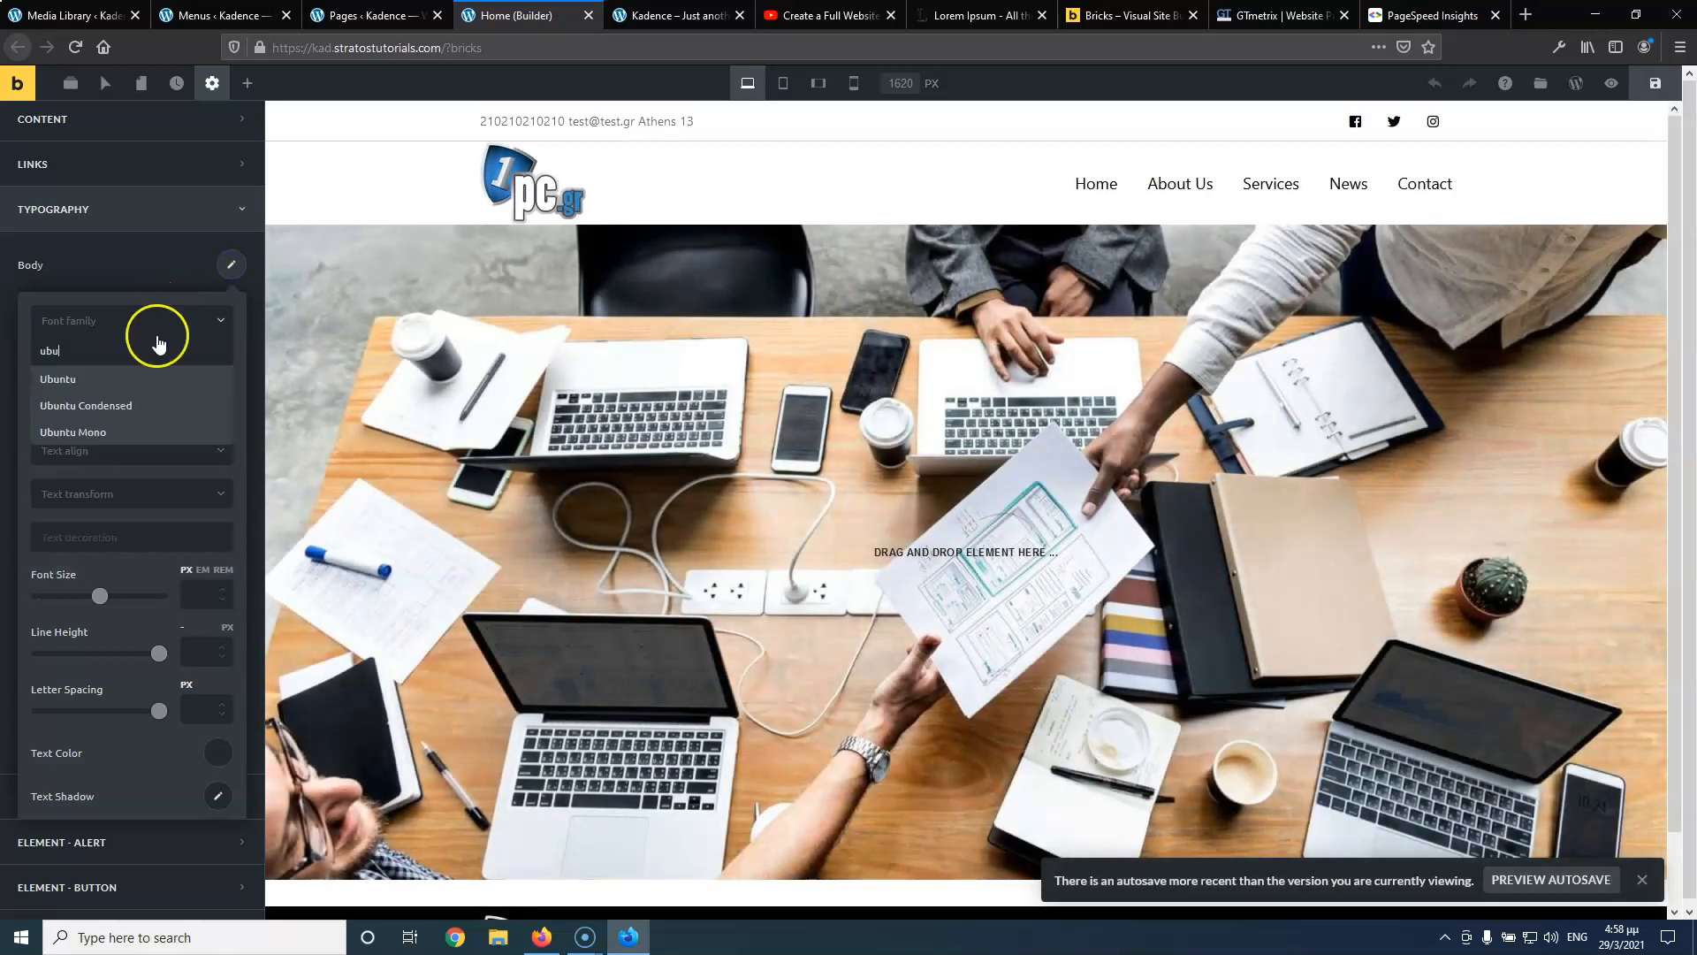
{"action": "left_click", "coordinate": [122, 379]}
{"action": "left_click", "coordinate": [175, 274]}
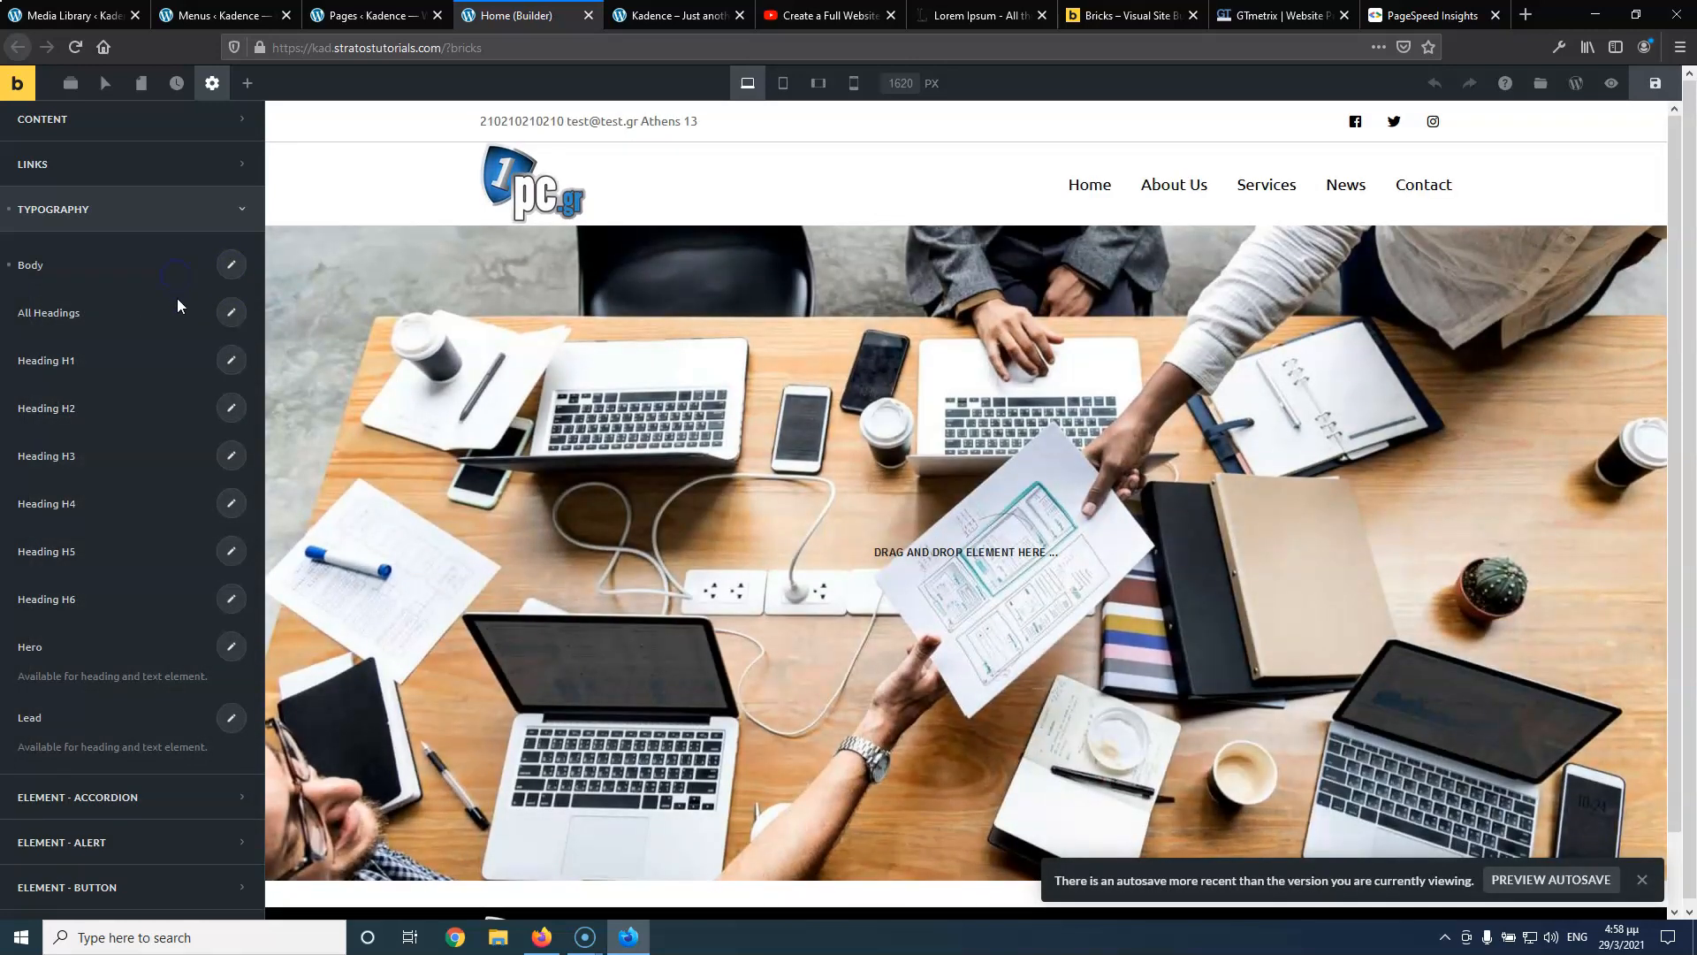
{"action": "left_click", "coordinate": [231, 315]}
{"action": "left_click", "coordinate": [139, 369]}
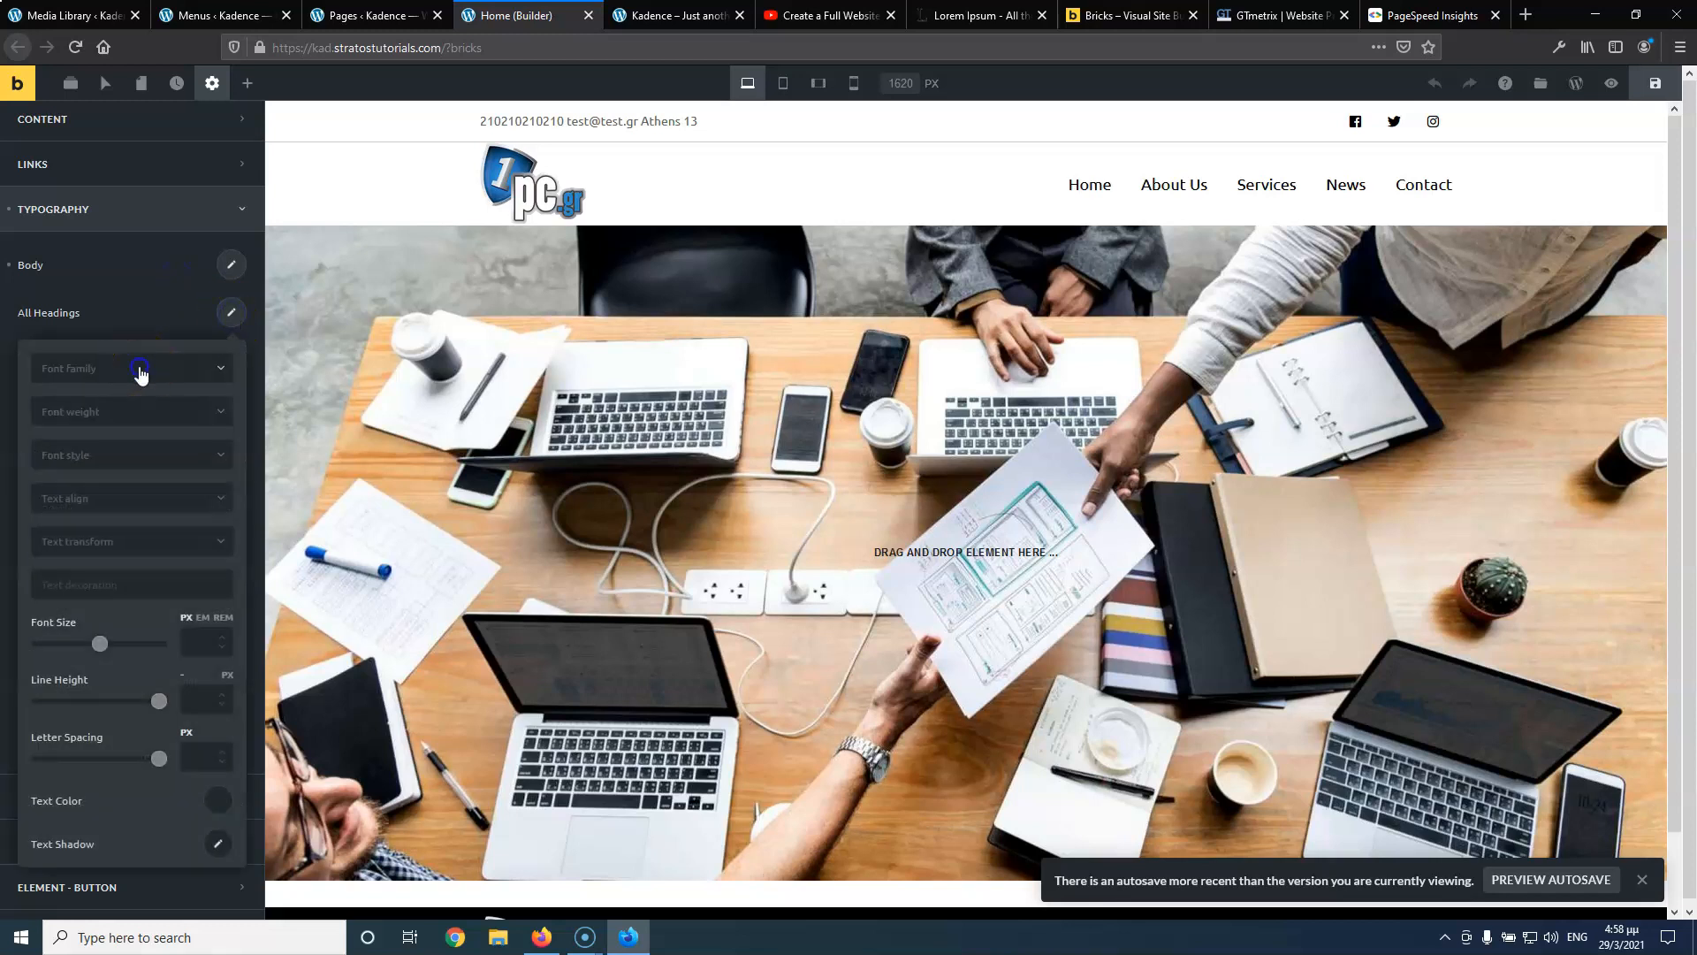
{"action": "type", "text": "ro"}
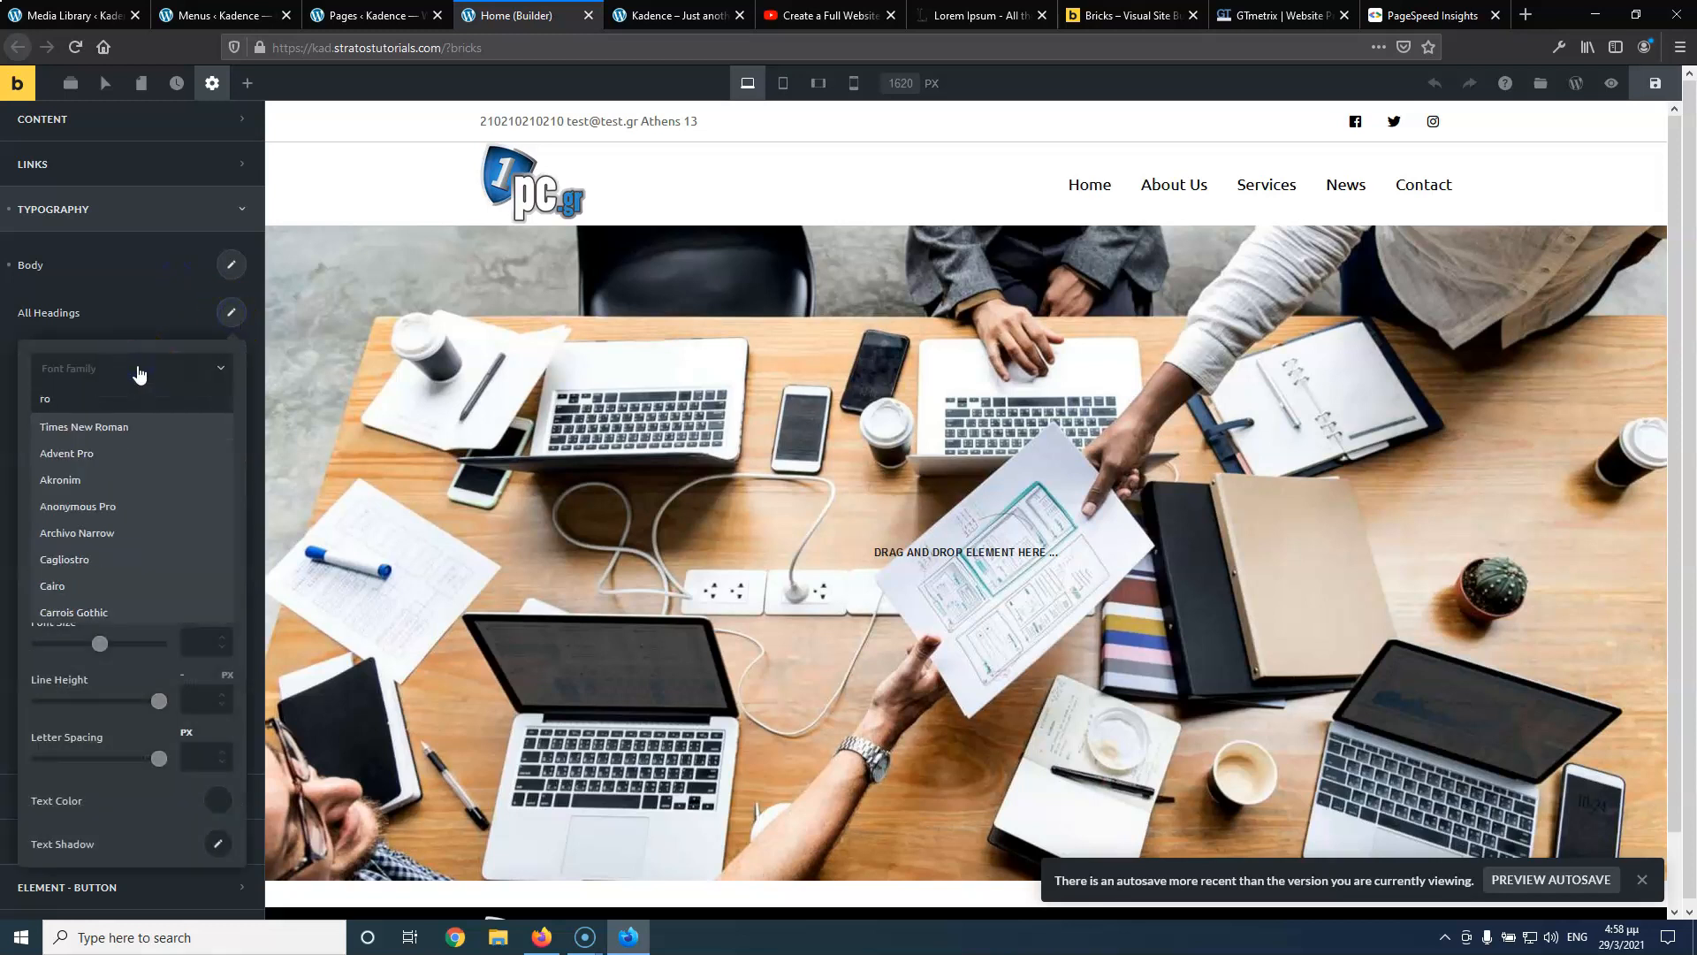
{"action": "type", "text": "bo"}
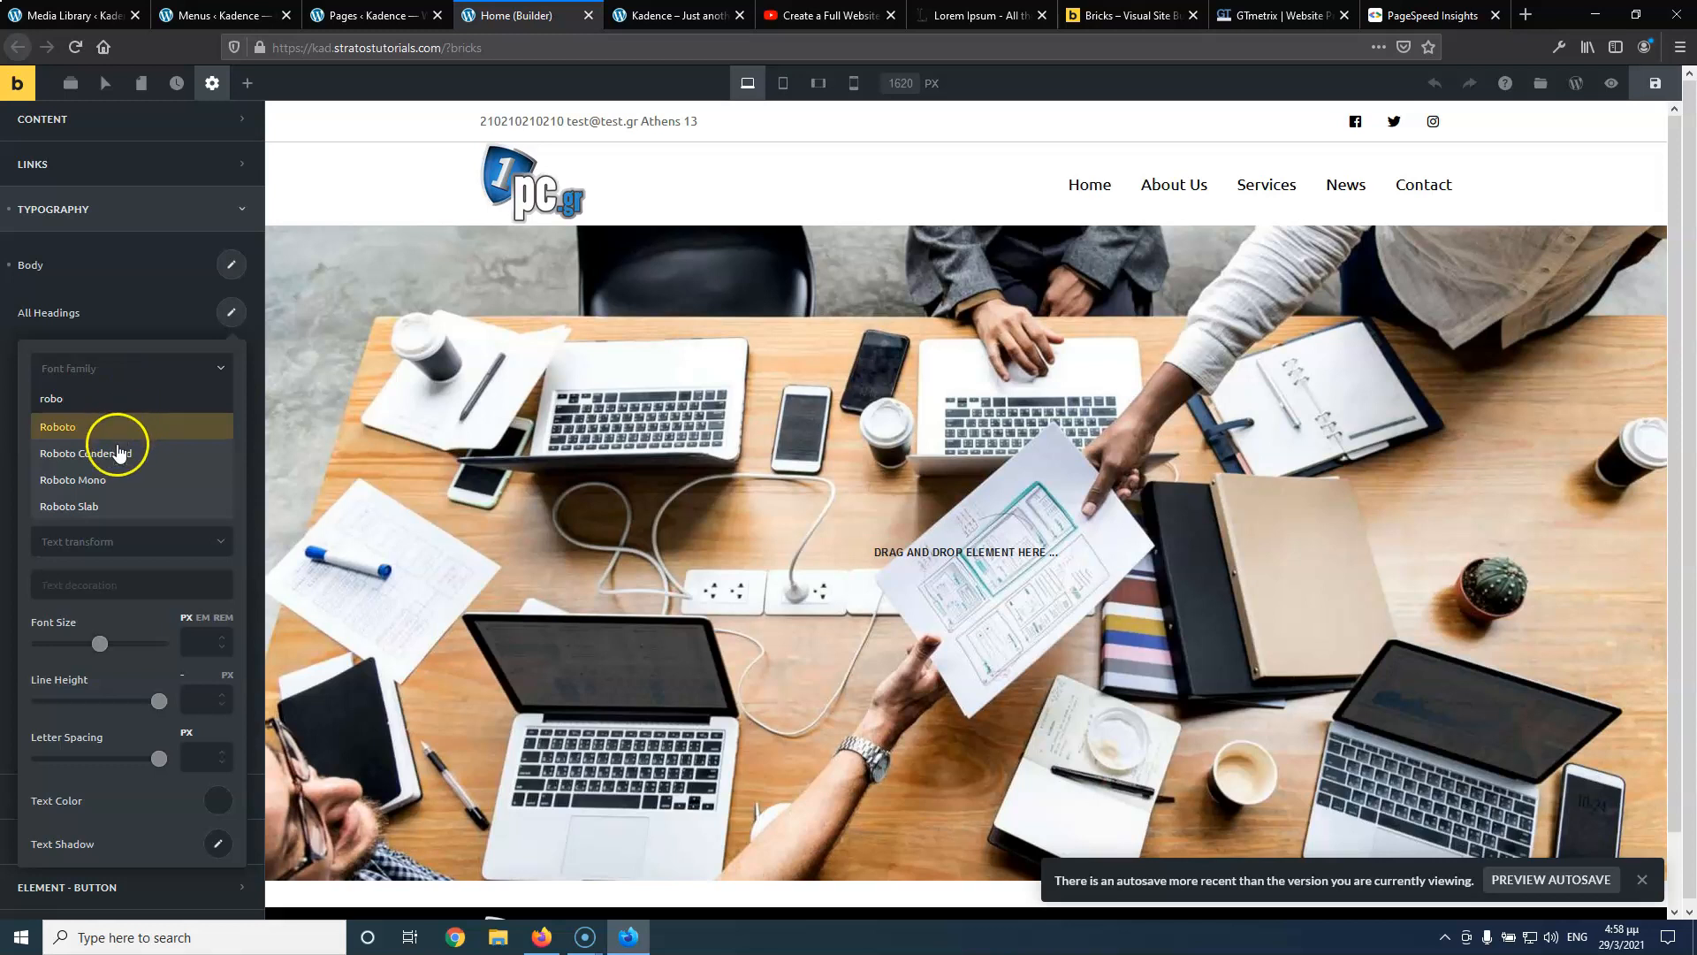
{"action": "left_click", "coordinate": [118, 479]}
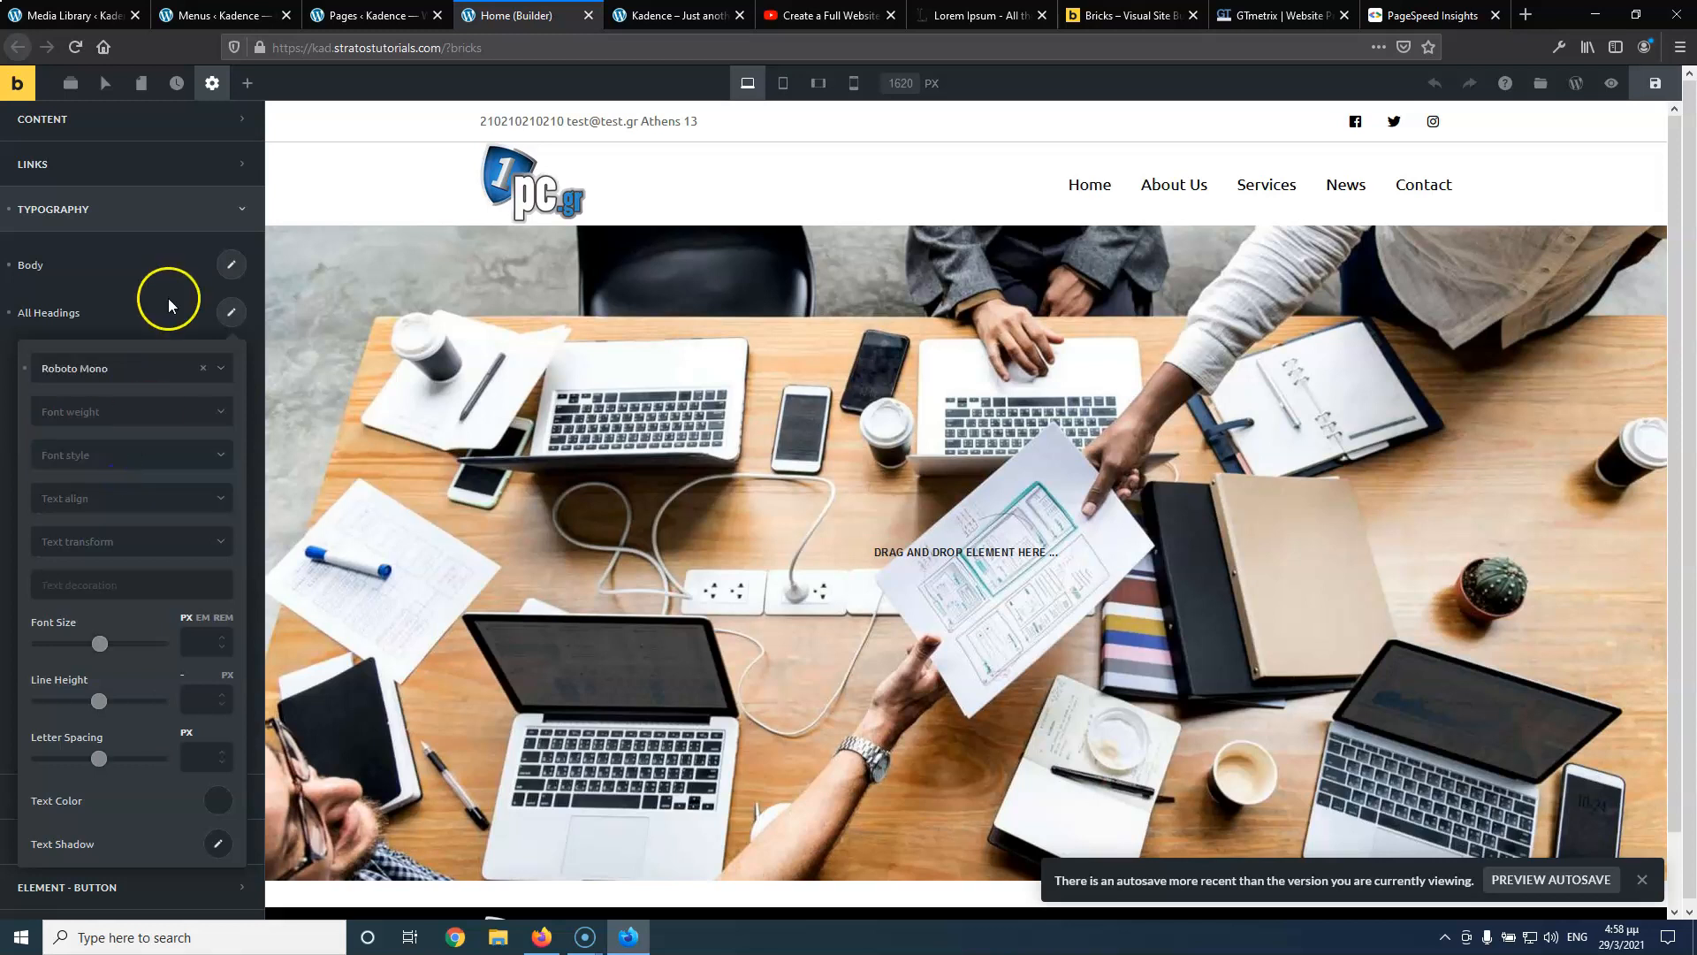
{"action": "left_click", "coordinate": [168, 303]}
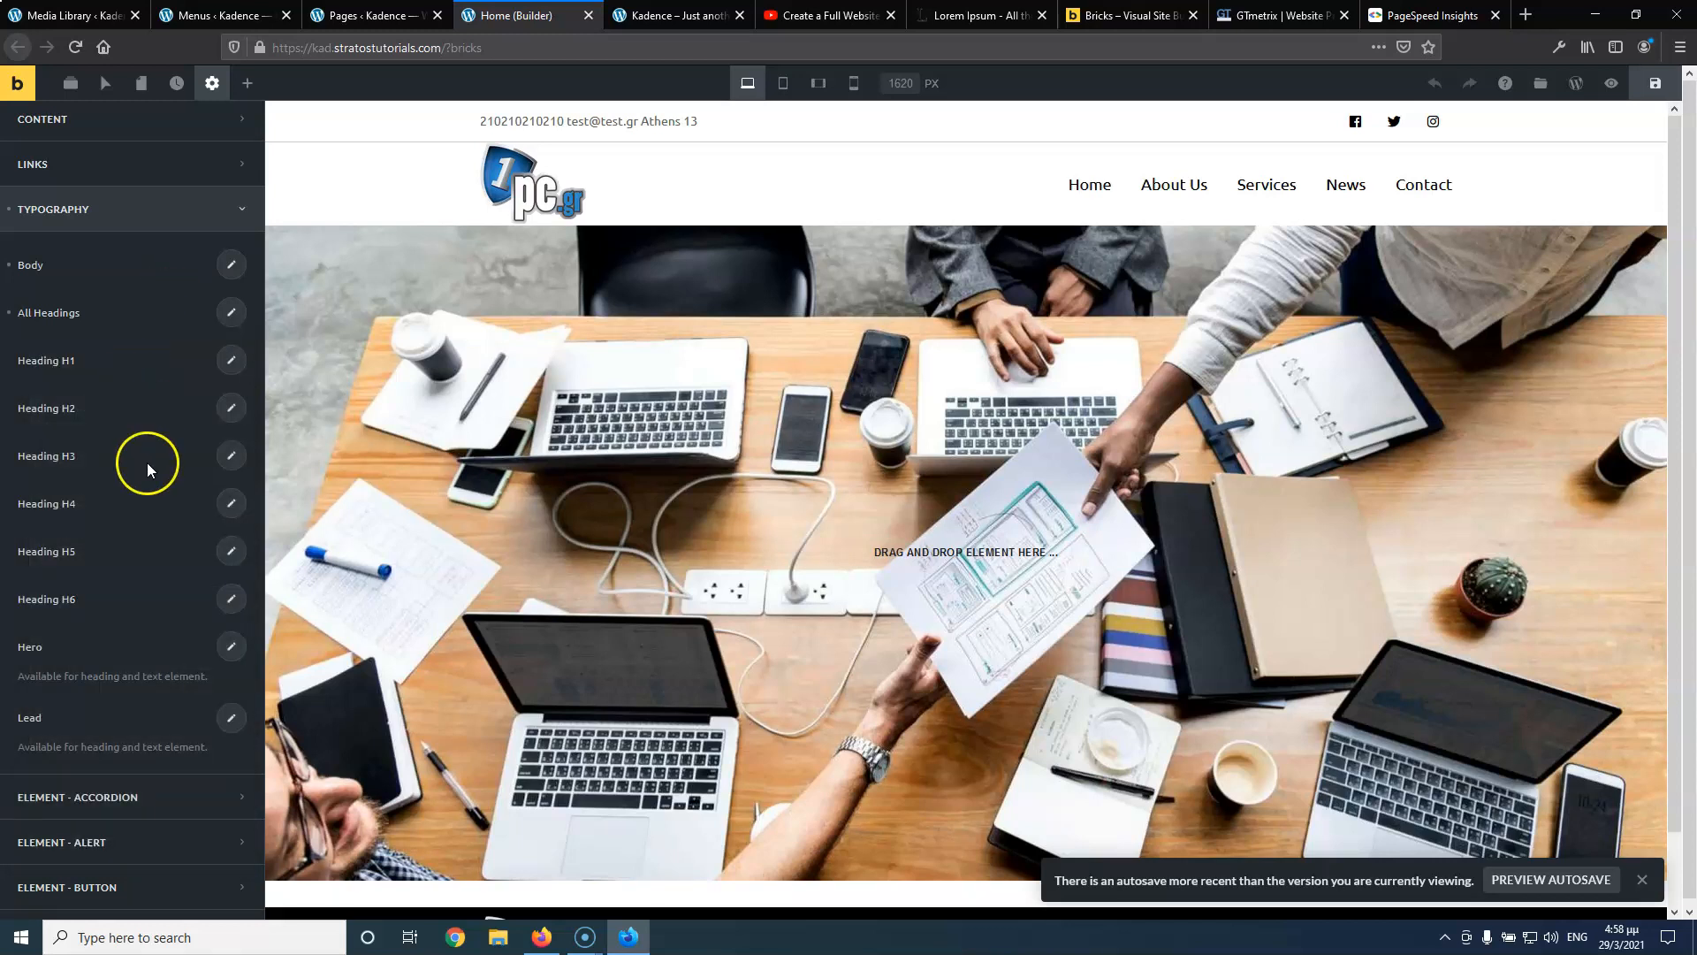
Make both the Body and All Headings text colours black
{"action": "scroll", "coordinate": [145, 493], "scroll_direction": "down", "scroll_amount": 4}
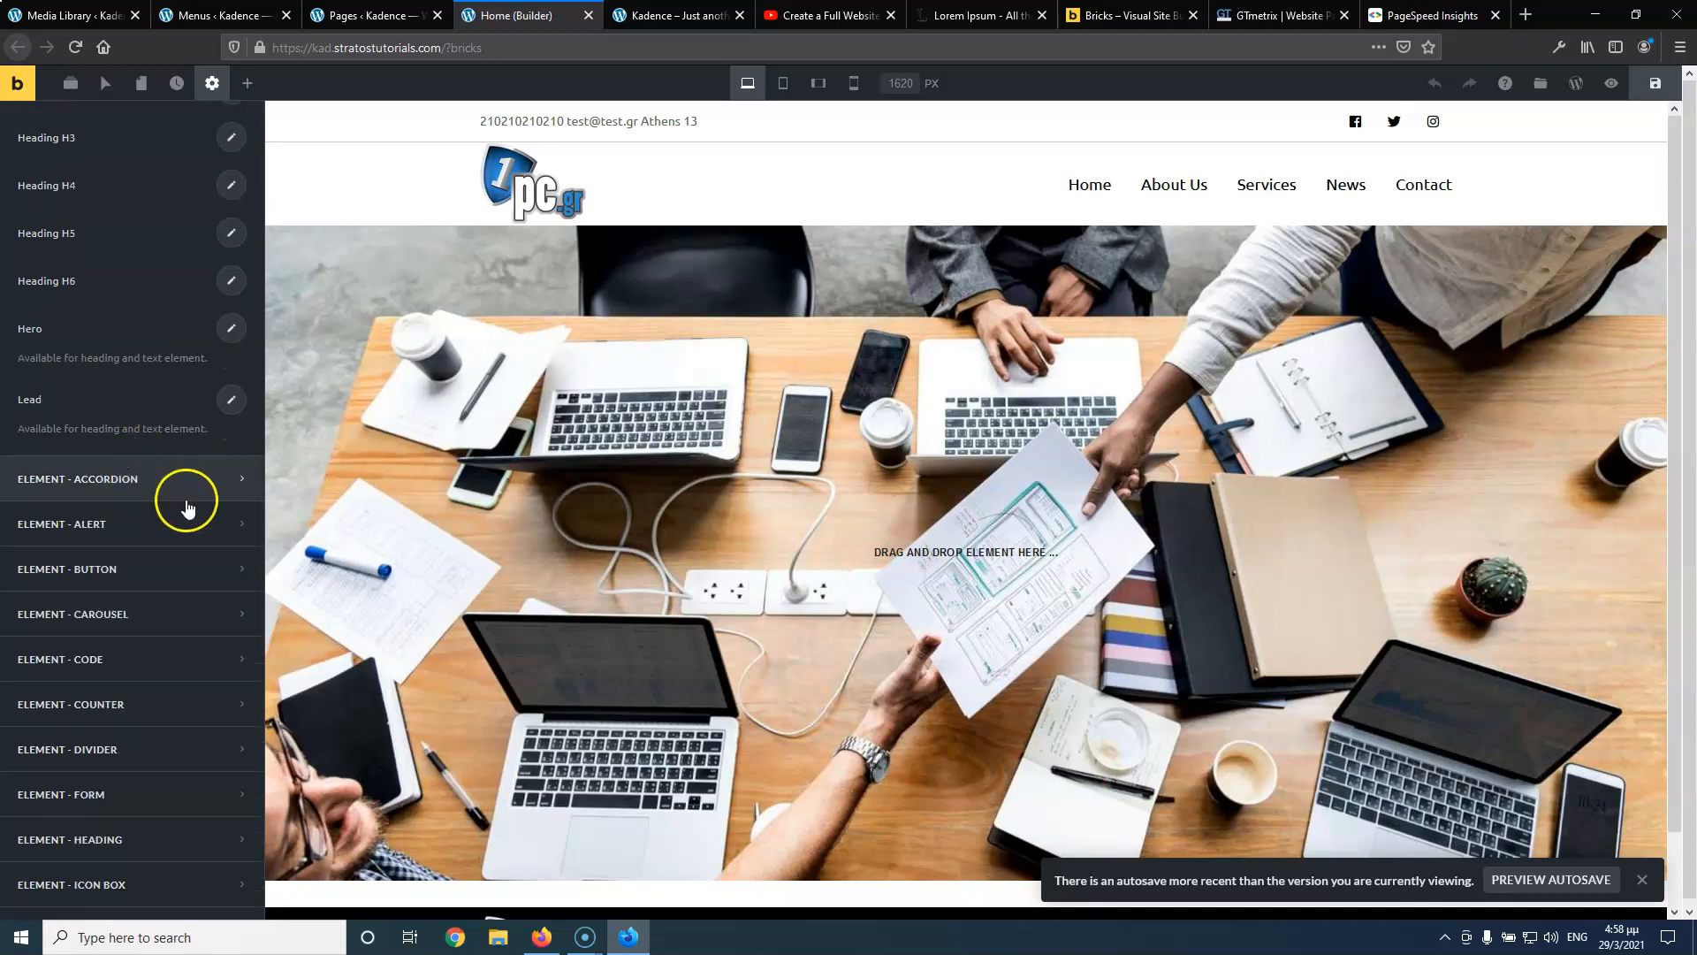
{"action": "scroll", "coordinate": [188, 506], "scroll_direction": "up", "scroll_amount": 5}
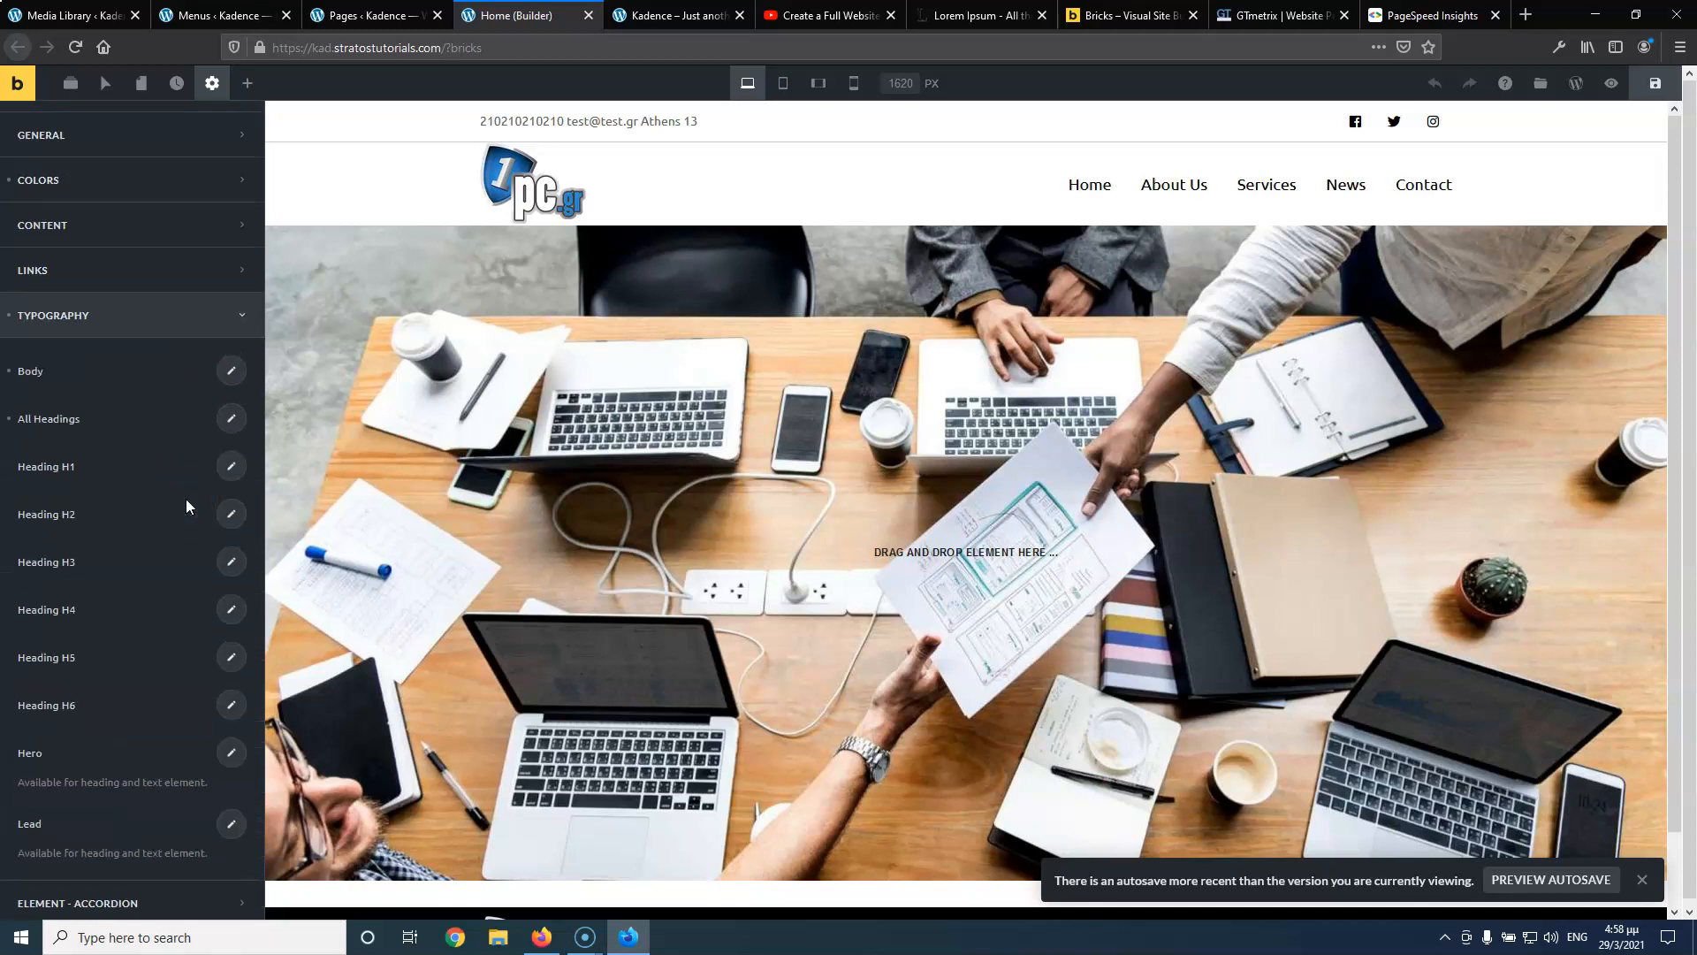
{"action": "left_click", "coordinate": [231, 369]}
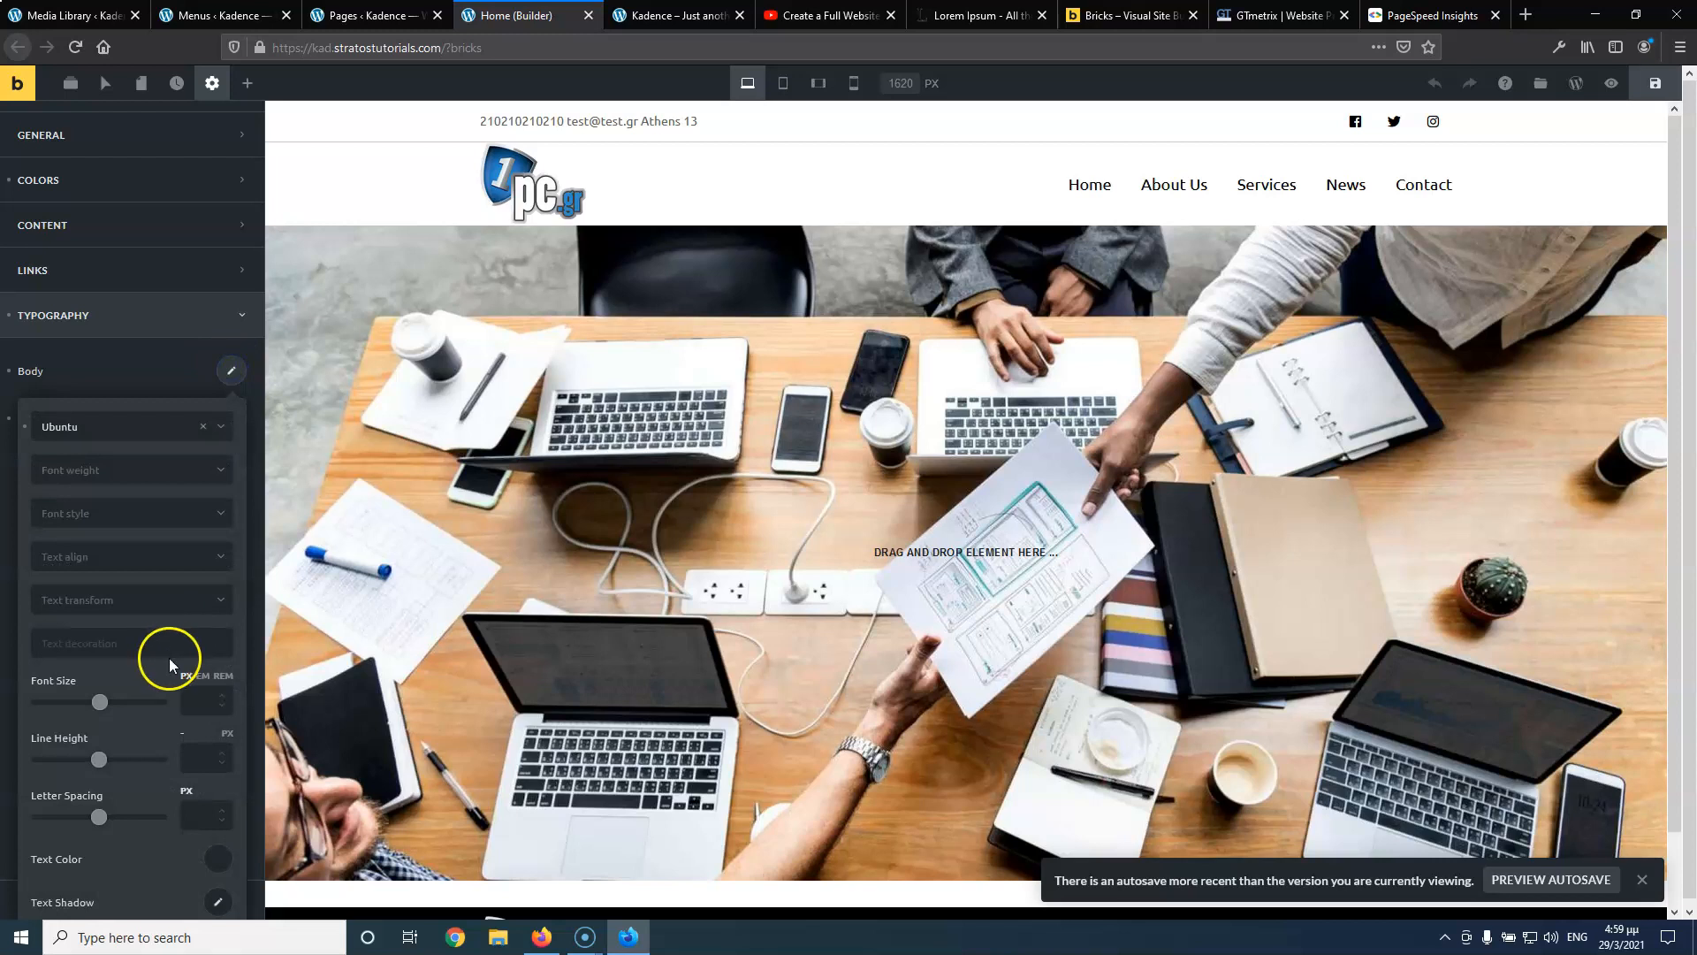
{"action": "scroll", "coordinate": [168, 658], "scroll_direction": "down", "scroll_amount": 1}
{"action": "left_click", "coordinate": [218, 757]}
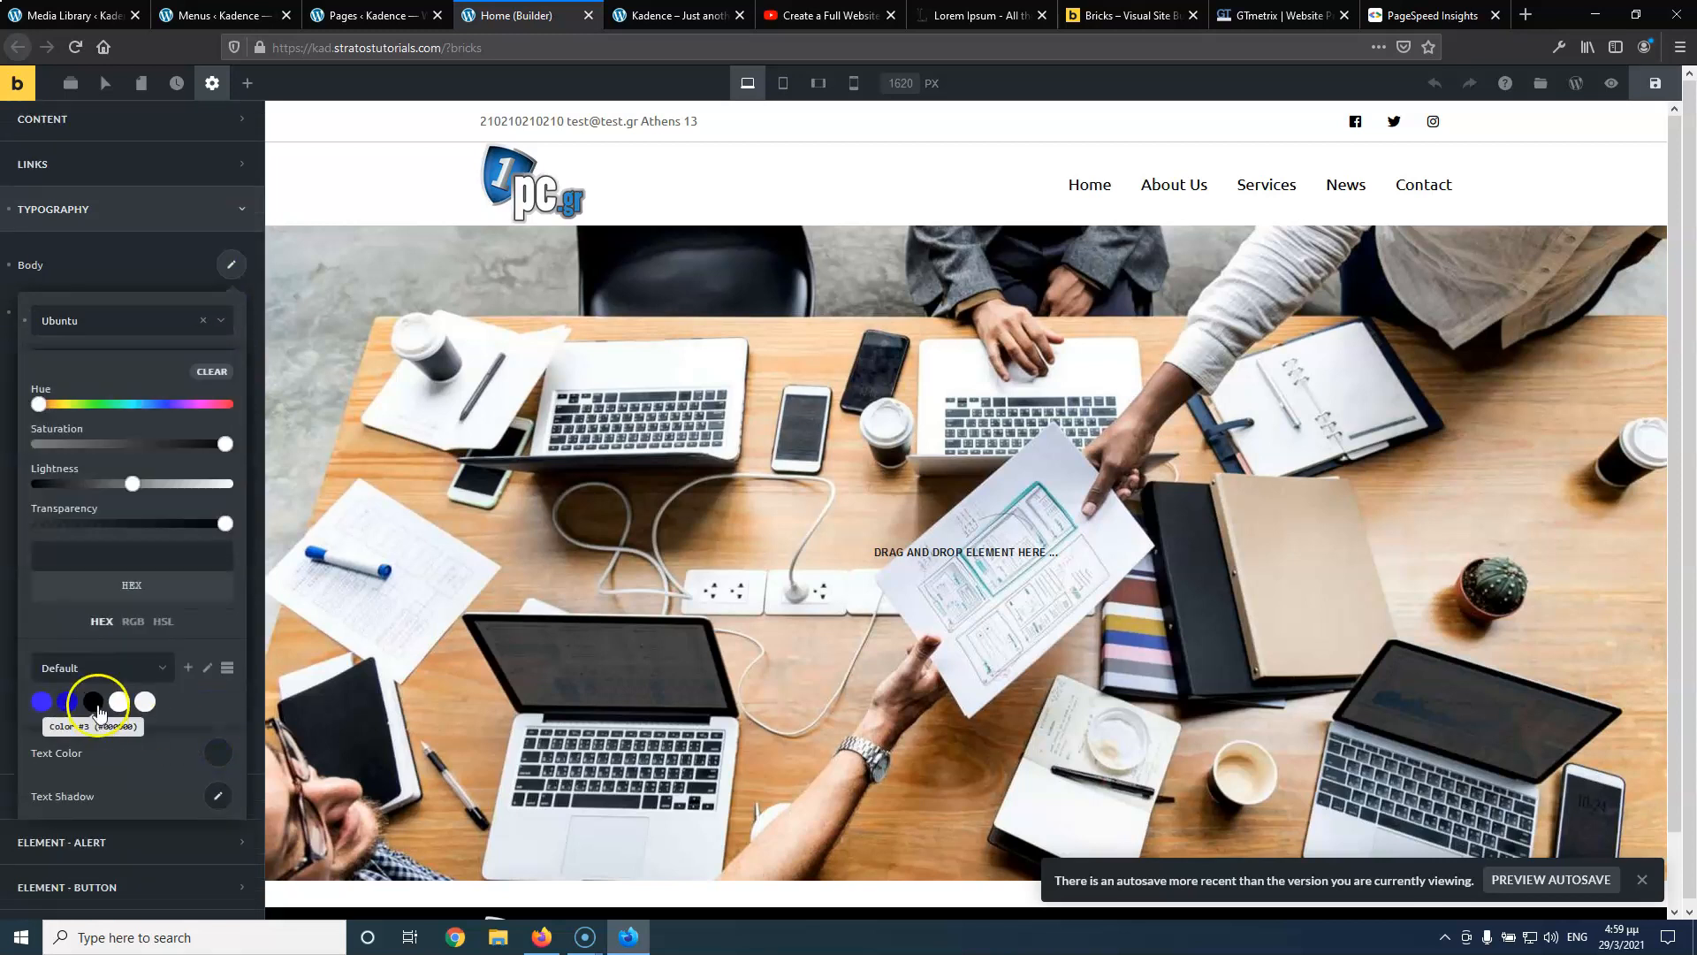
{"action": "left_click", "coordinate": [93, 701]}
{"action": "left_click", "coordinate": [193, 264]}
{"action": "left_click", "coordinate": [245, 321]}
{"action": "left_click", "coordinate": [210, 802]}
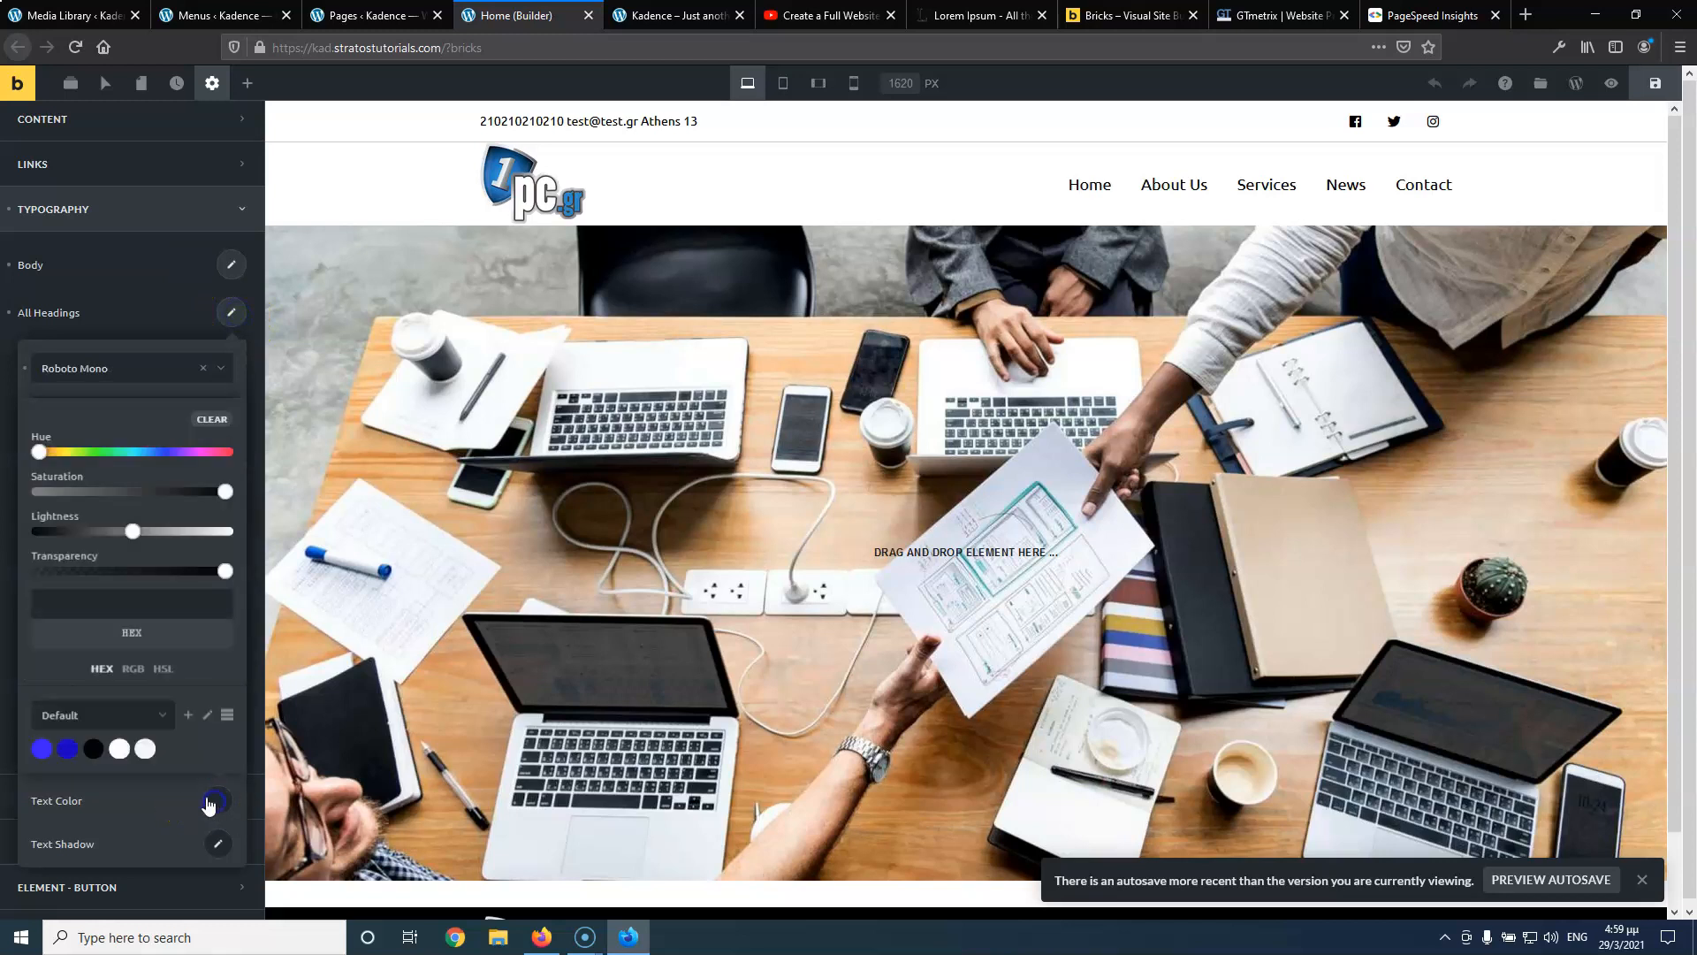
{"action": "left_click", "coordinate": [93, 749]}
{"action": "left_click", "coordinate": [178, 297]}
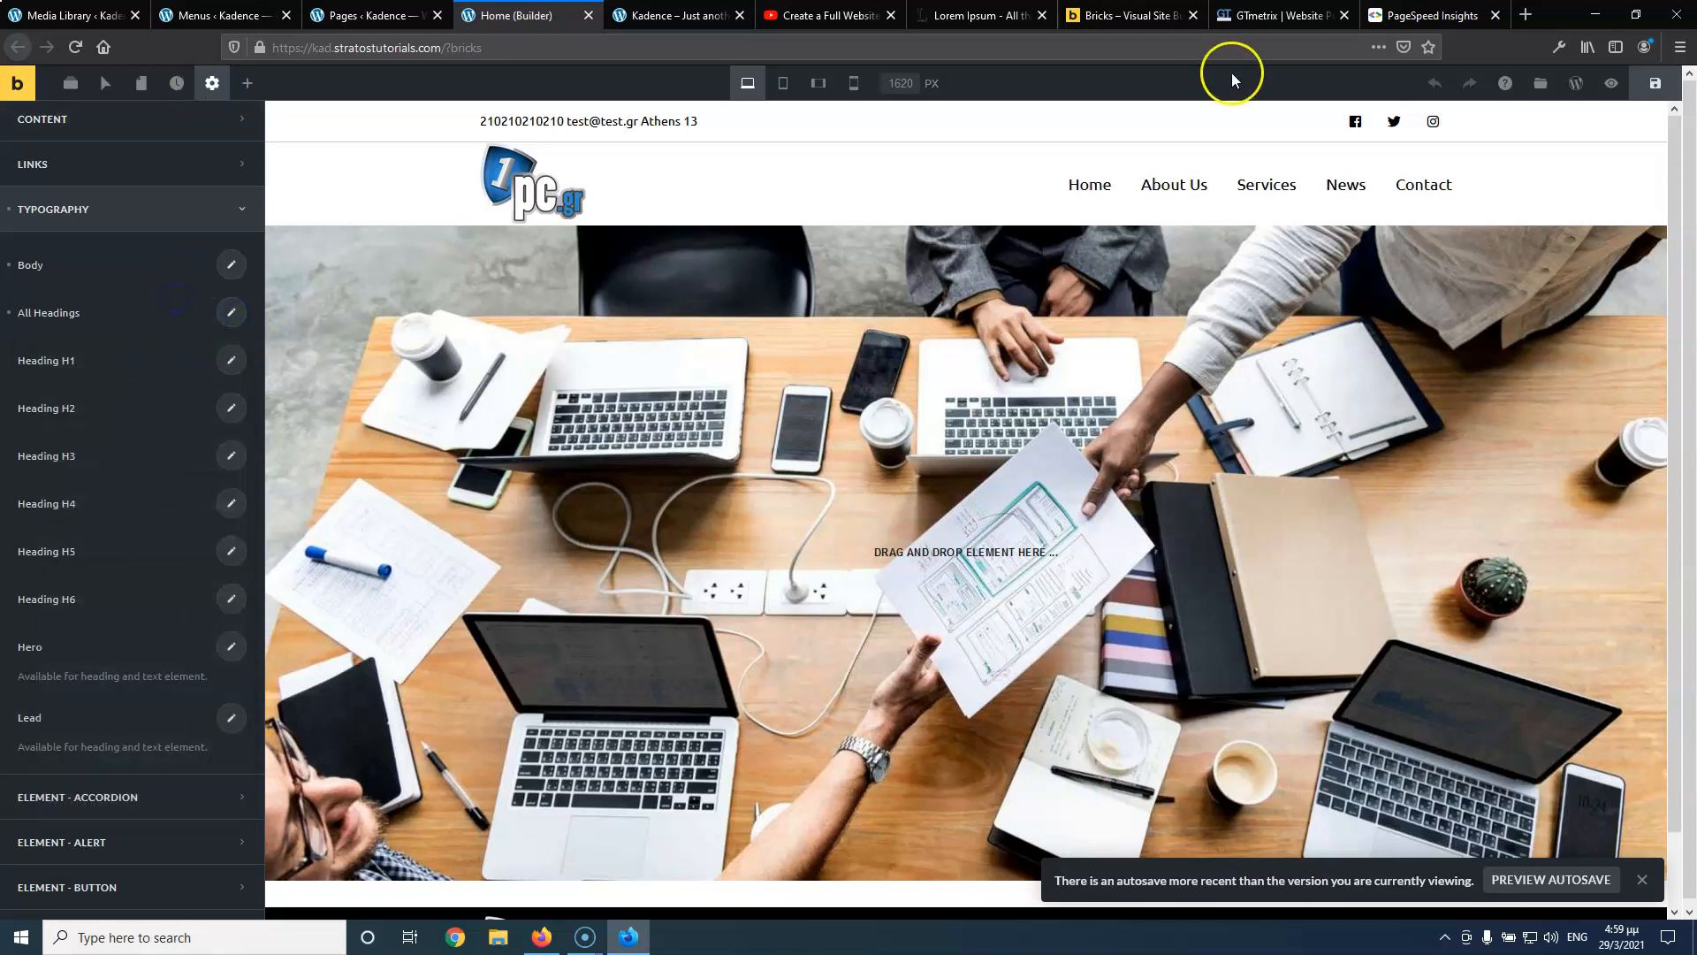
Save the Stratos theme style and review its Entire website condition
{"action": "left_click", "coordinate": [1661, 87]}
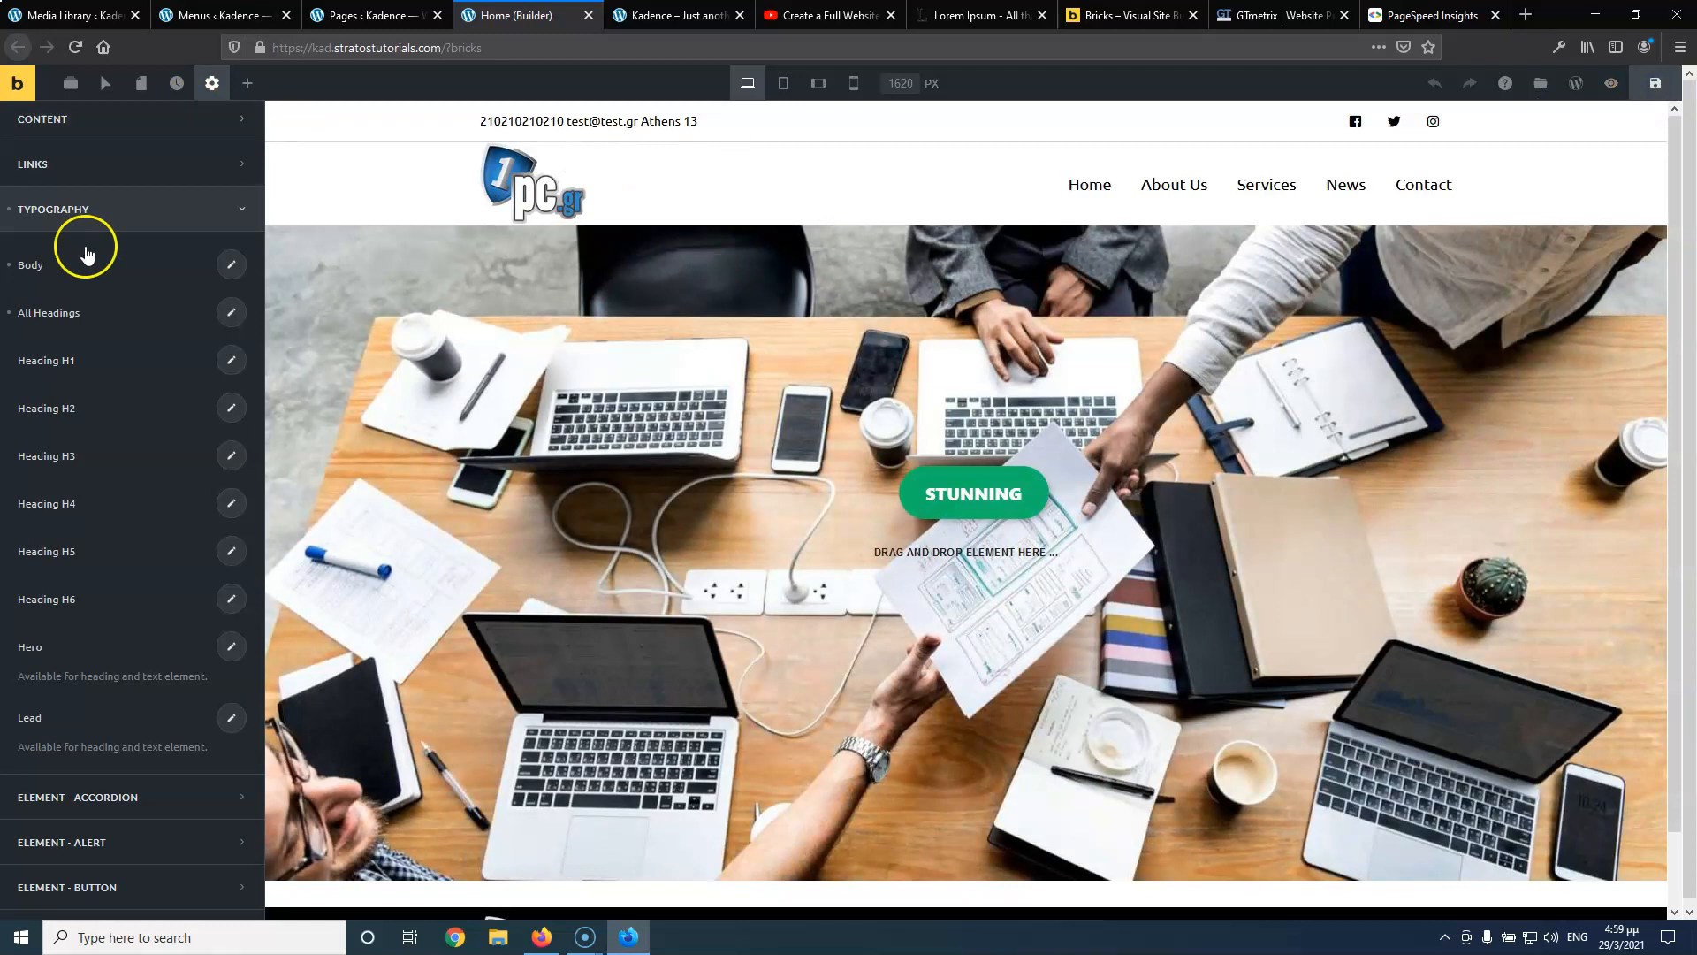
{"action": "scroll", "coordinate": [86, 253], "scroll_direction": "up", "scroll_amount": 4}
{"action": "left_click", "coordinate": [82, 329]}
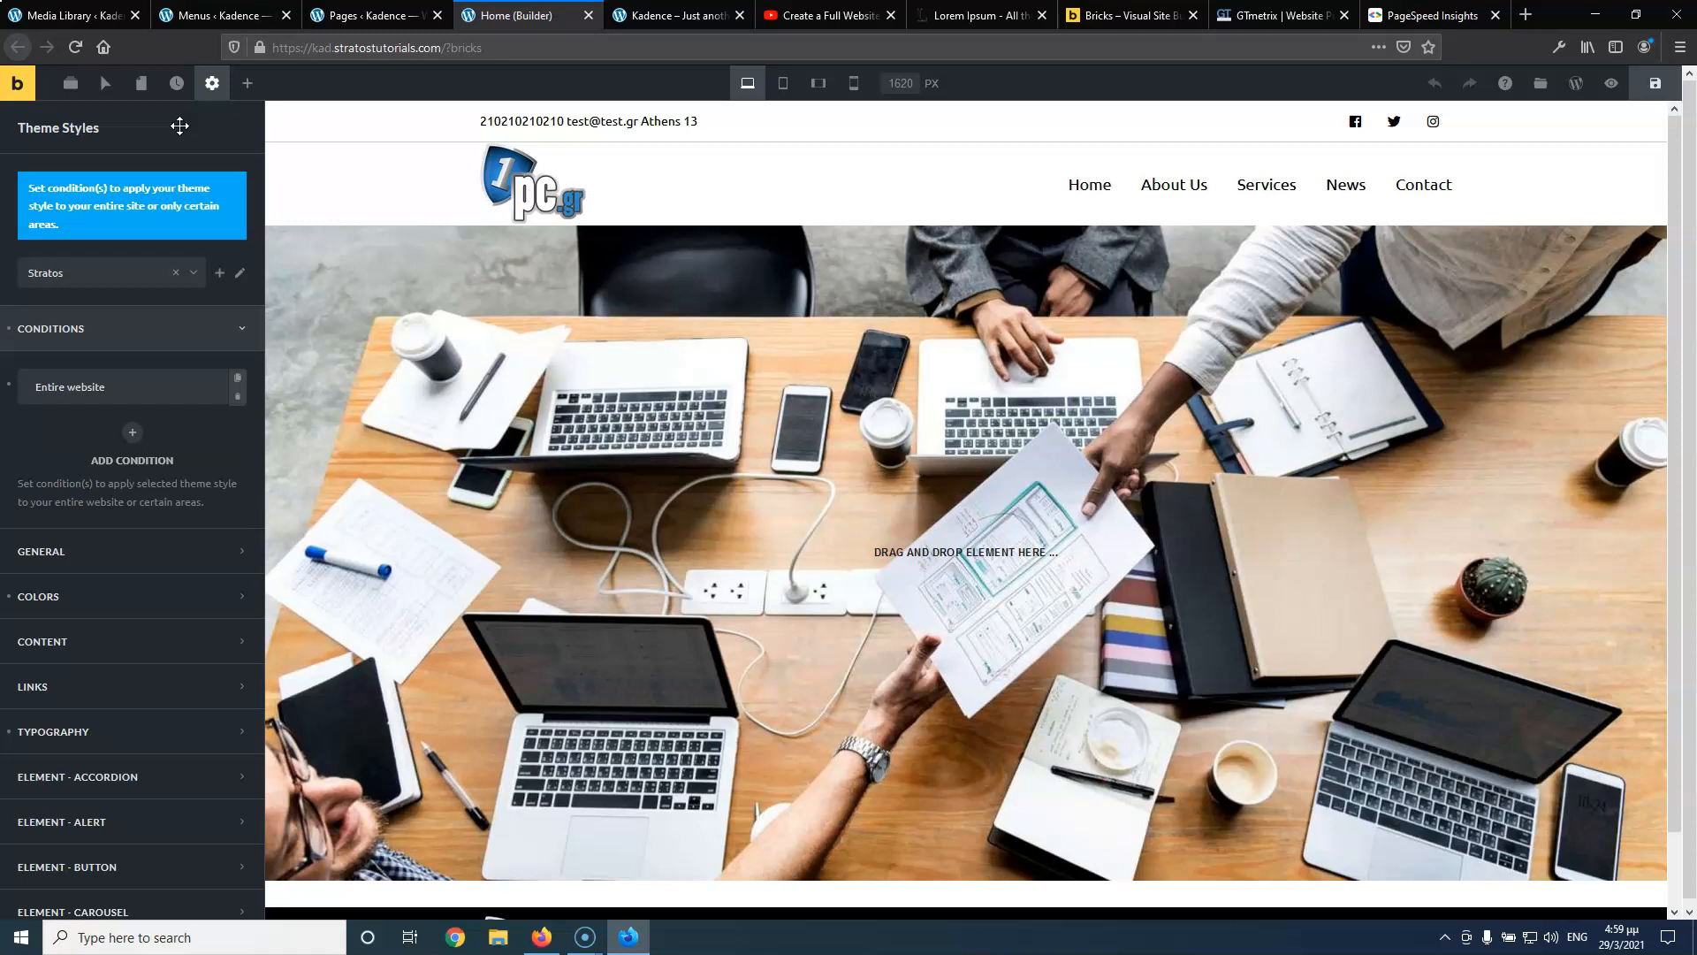
Place a Heading element on the hero image reading 'Logistics'
{"action": "left_click", "coordinate": [247, 83]}
{"action": "left_click_drag", "start_coordinate": [106, 270], "coordinate": [915, 517]}
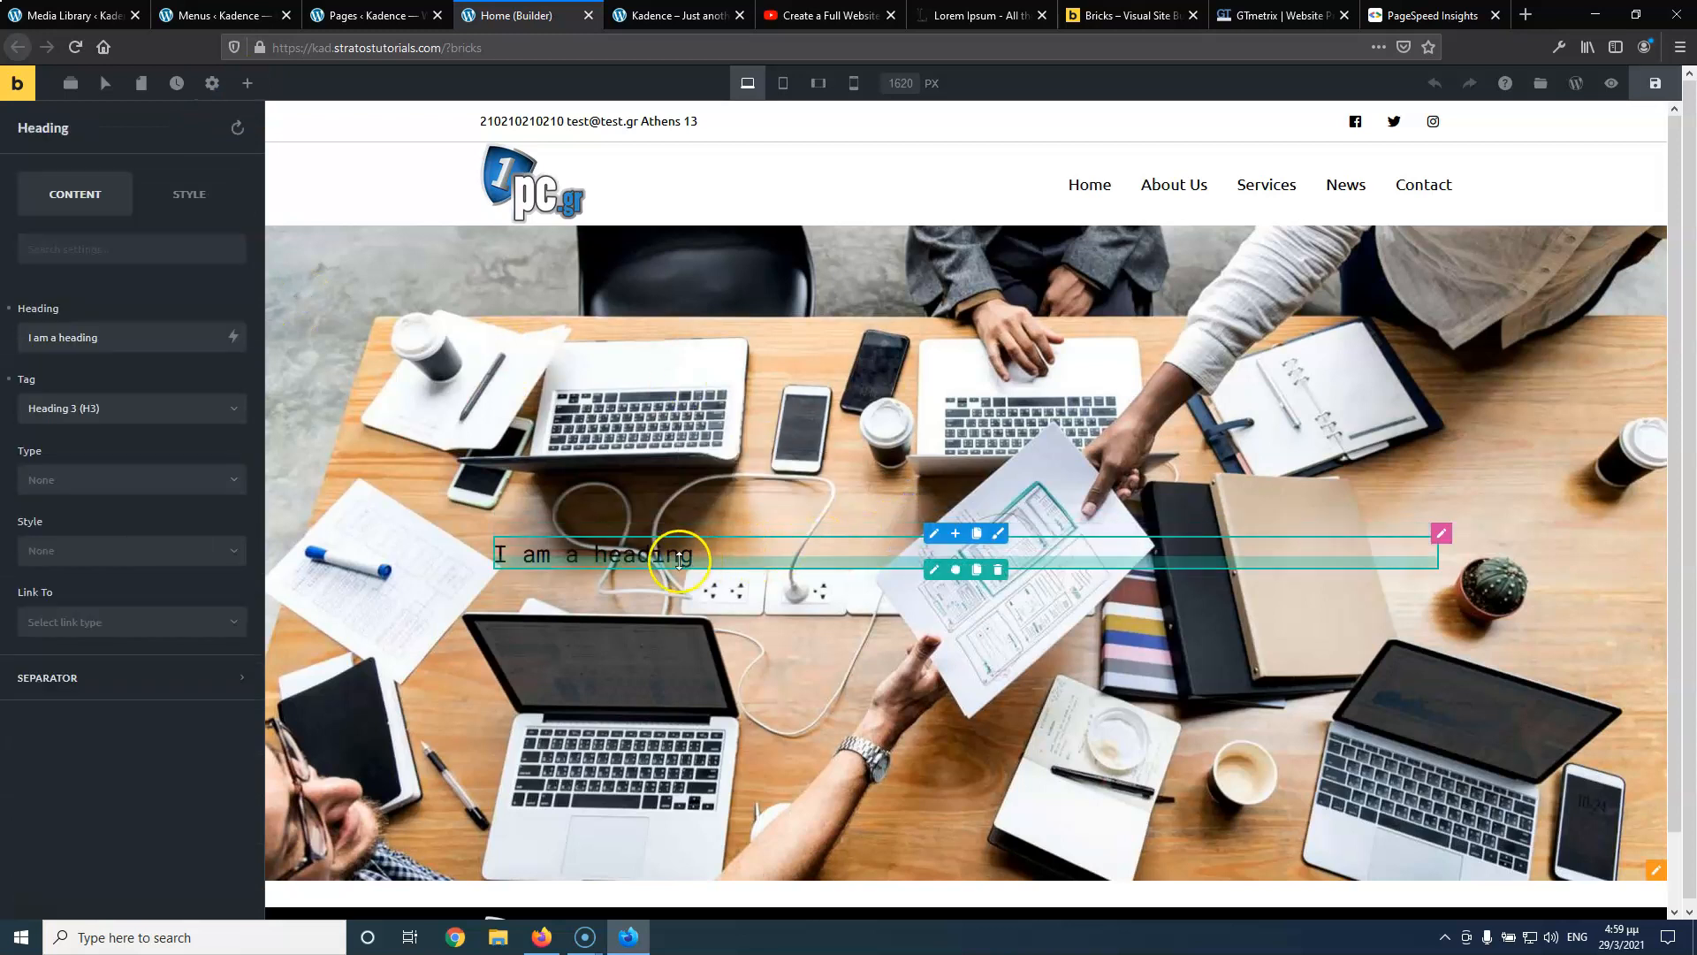
{"action": "triple_click", "coordinate": [125, 339]}
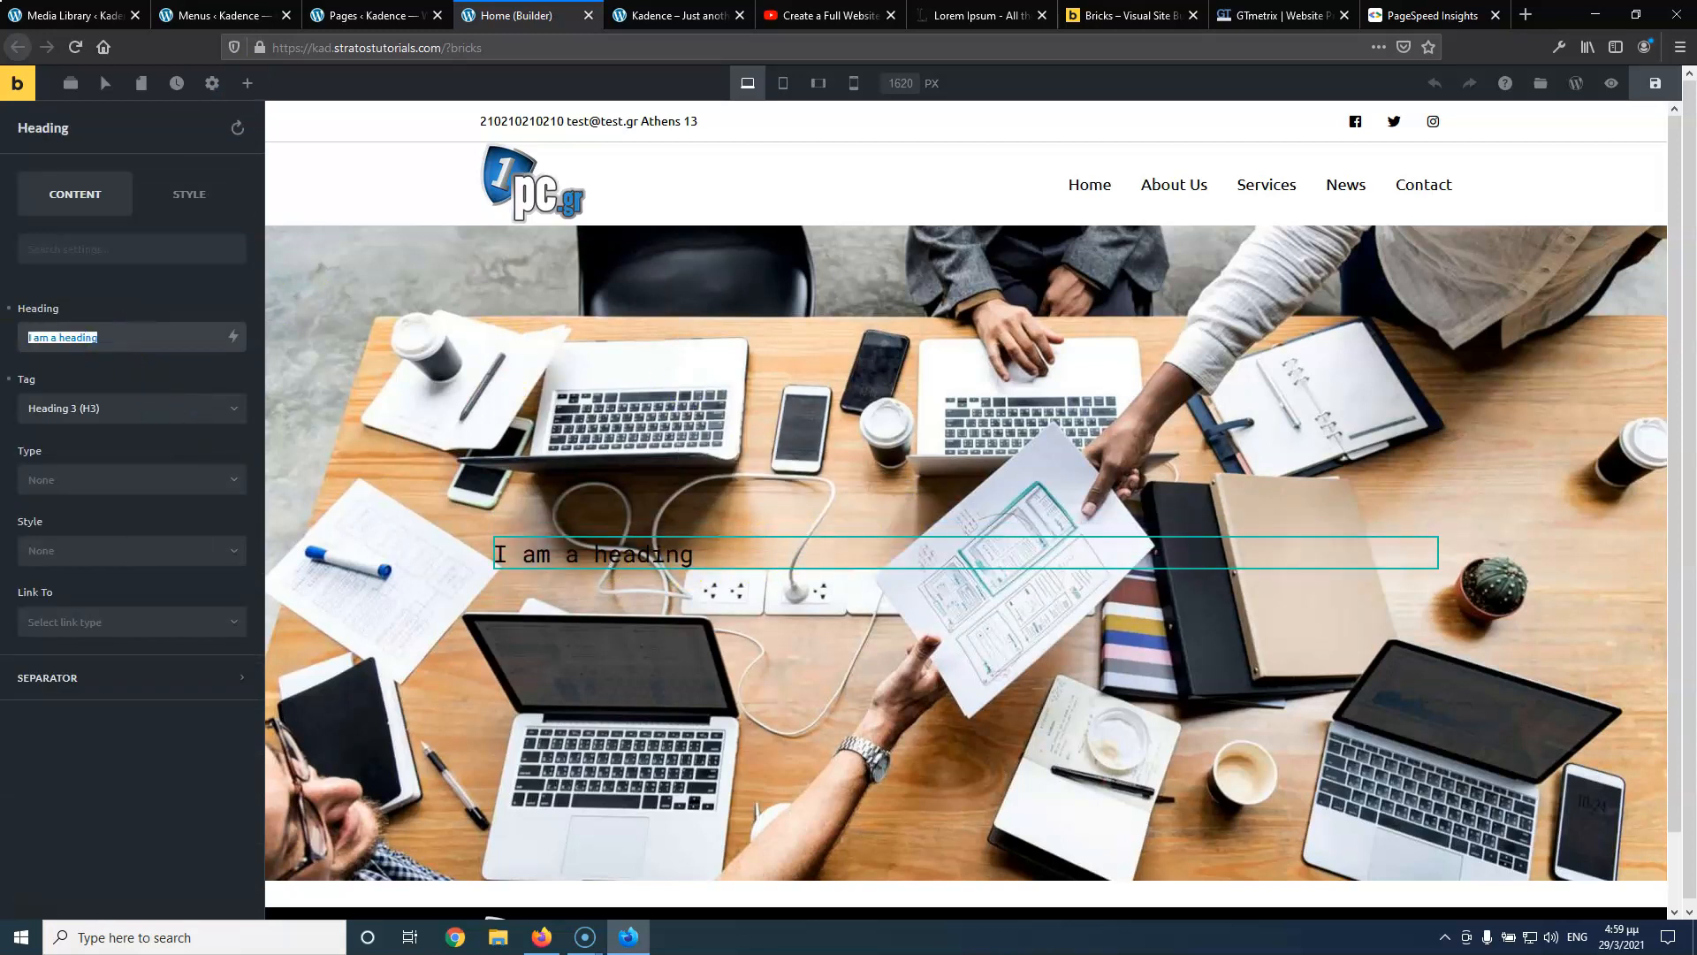
{"action": "type", "text": "Logistics"}
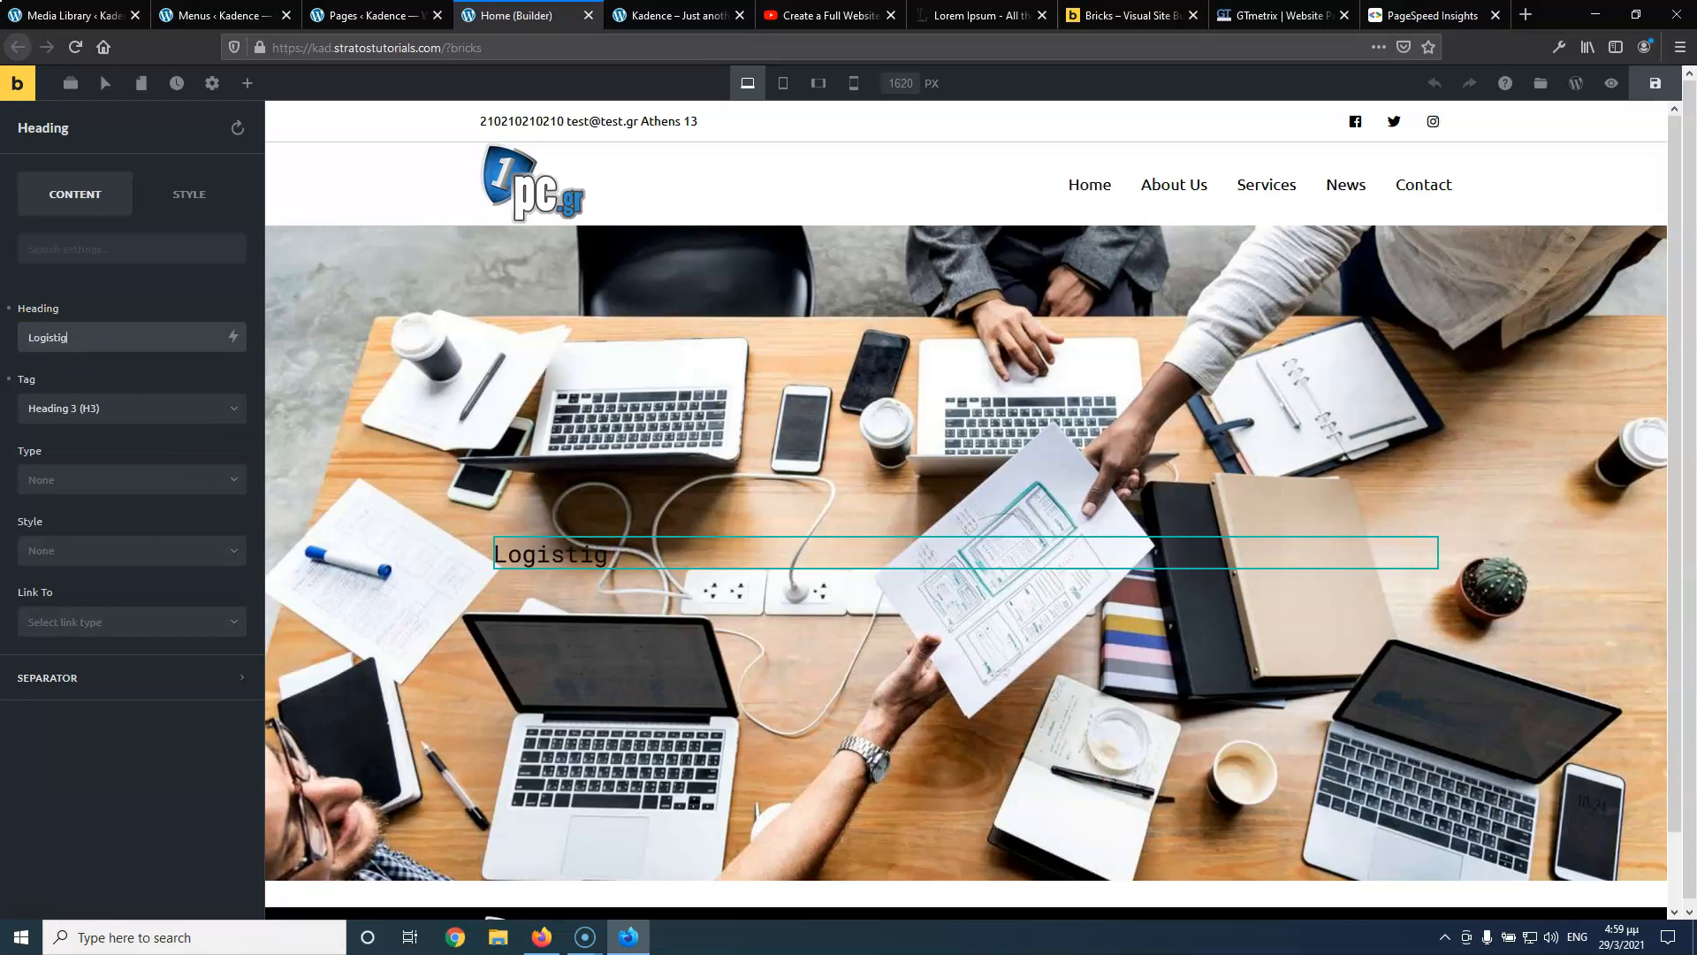
Add a centred Text element below it reading 'Fast and Easy Services'
{"action": "left_click", "coordinate": [248, 83]}
{"action": "left_click_drag", "start_coordinate": [150, 277], "coordinate": [551, 571]}
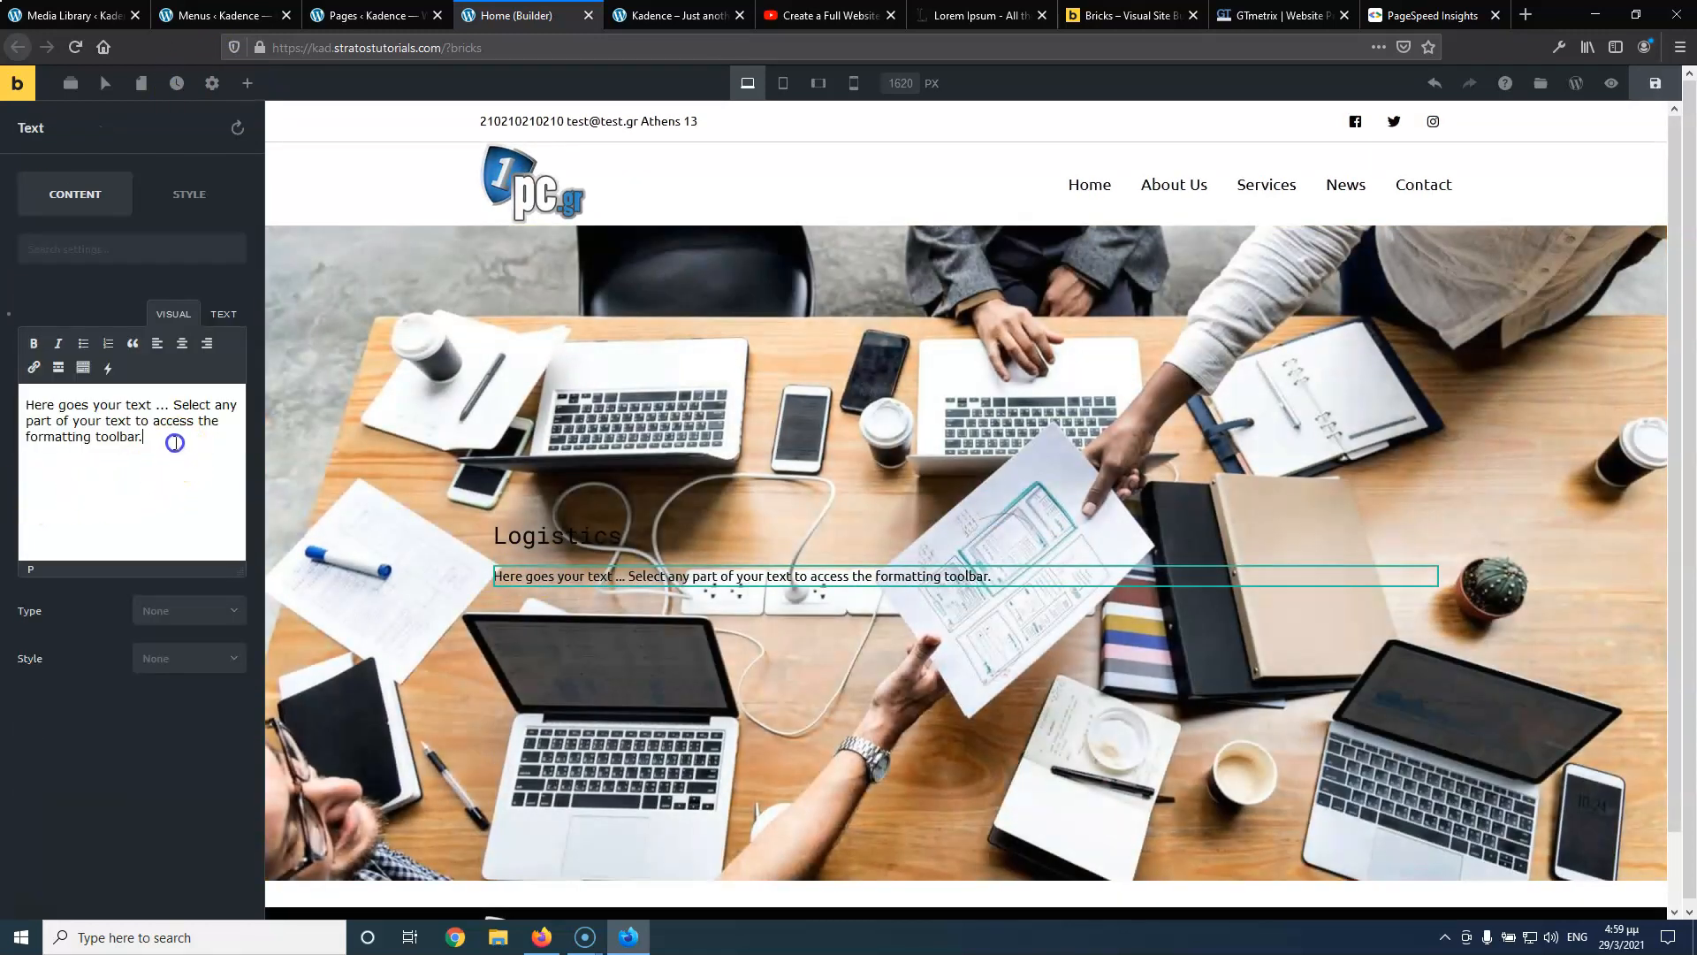
{"action": "left_click_drag", "start_coordinate": [175, 443], "coordinate": [2, 405]}
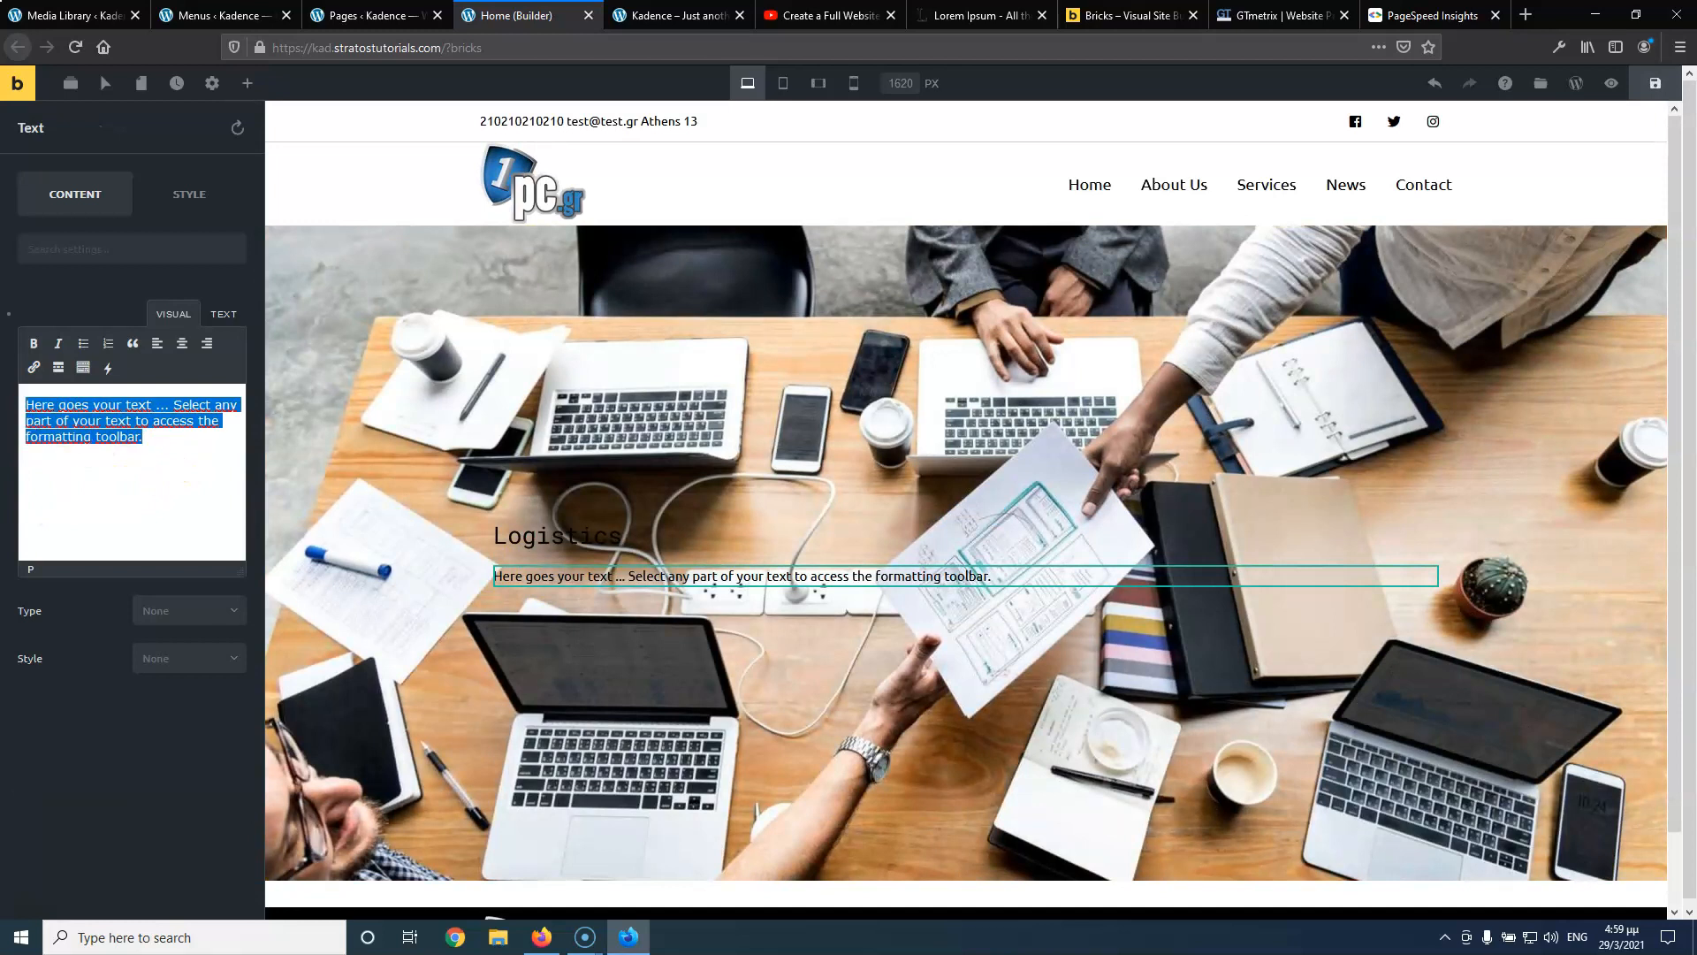
{"action": "type", "text": "Fast and Easy Services"}
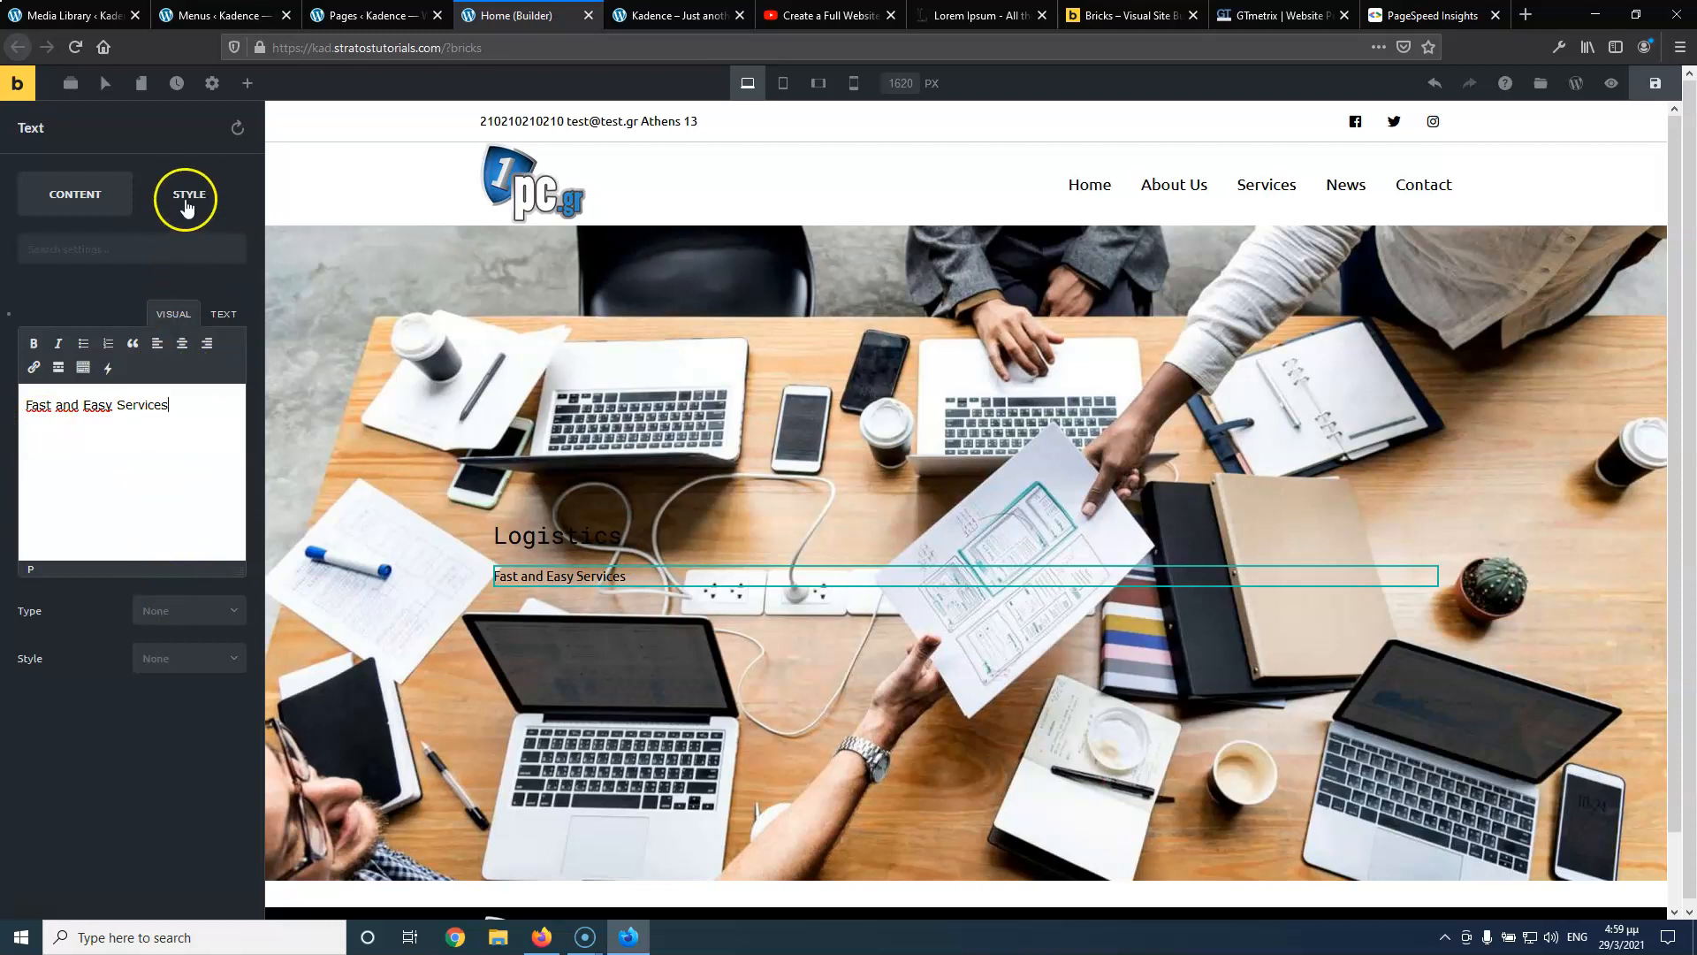
{"action": "left_click", "coordinate": [181, 344]}
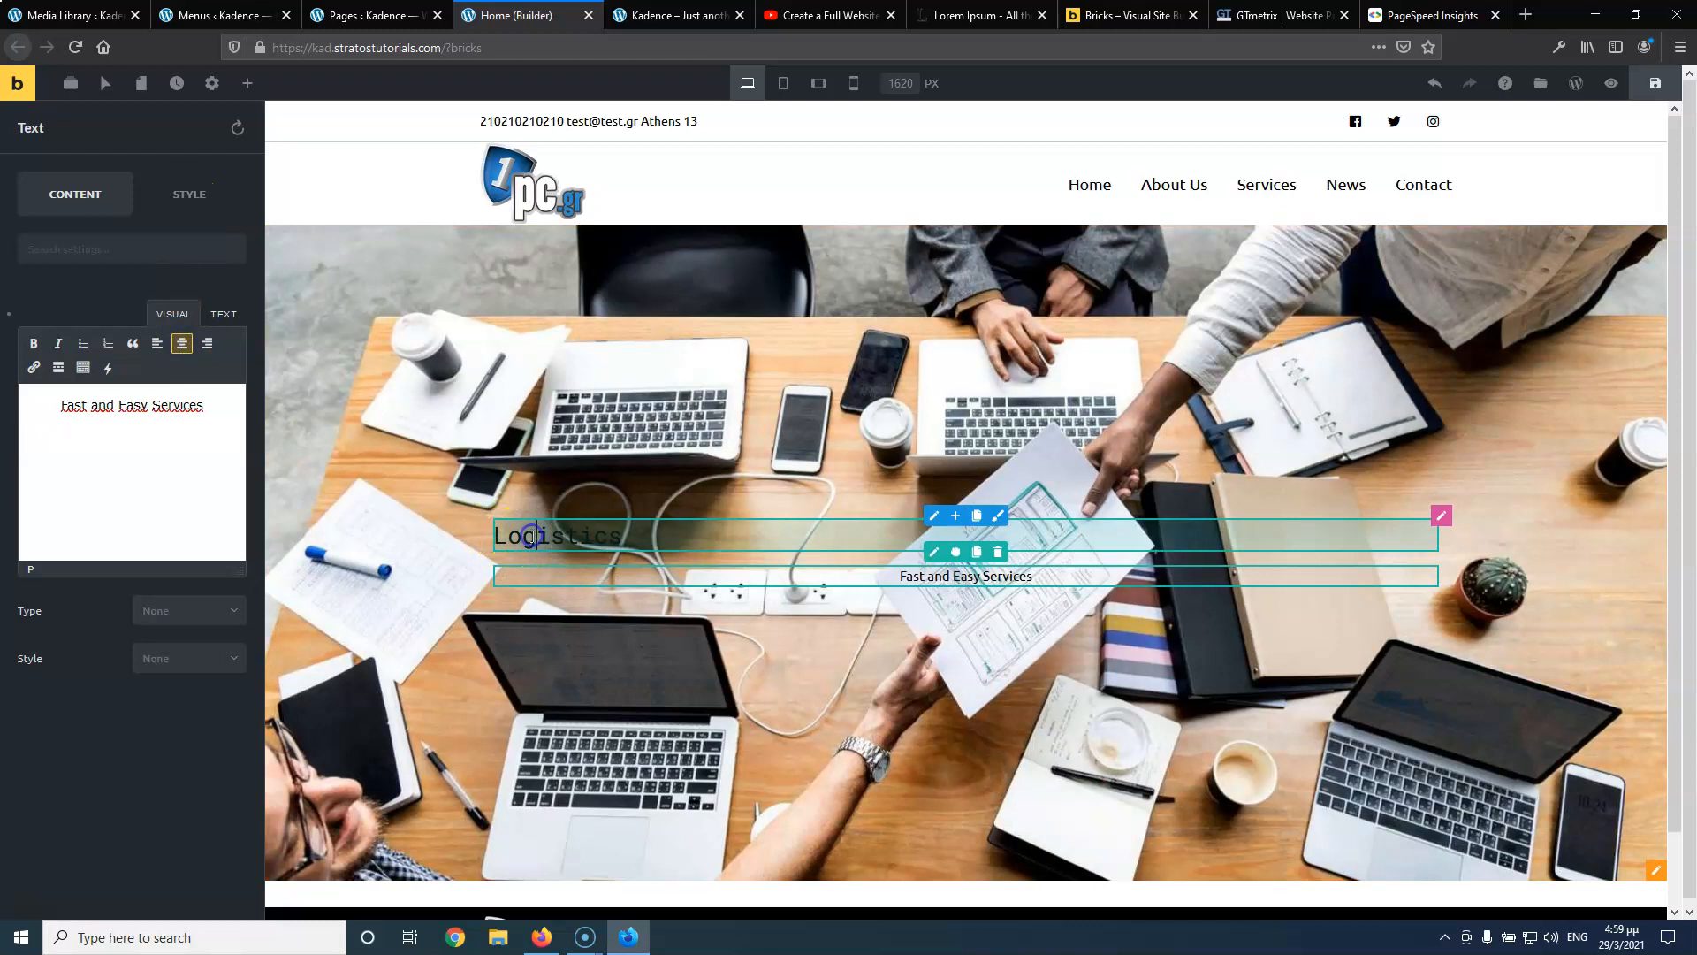
Centre the Logistics heading on the hero
{"action": "left_click", "coordinate": [570, 538]}
{"action": "double_click", "coordinate": [570, 536]}
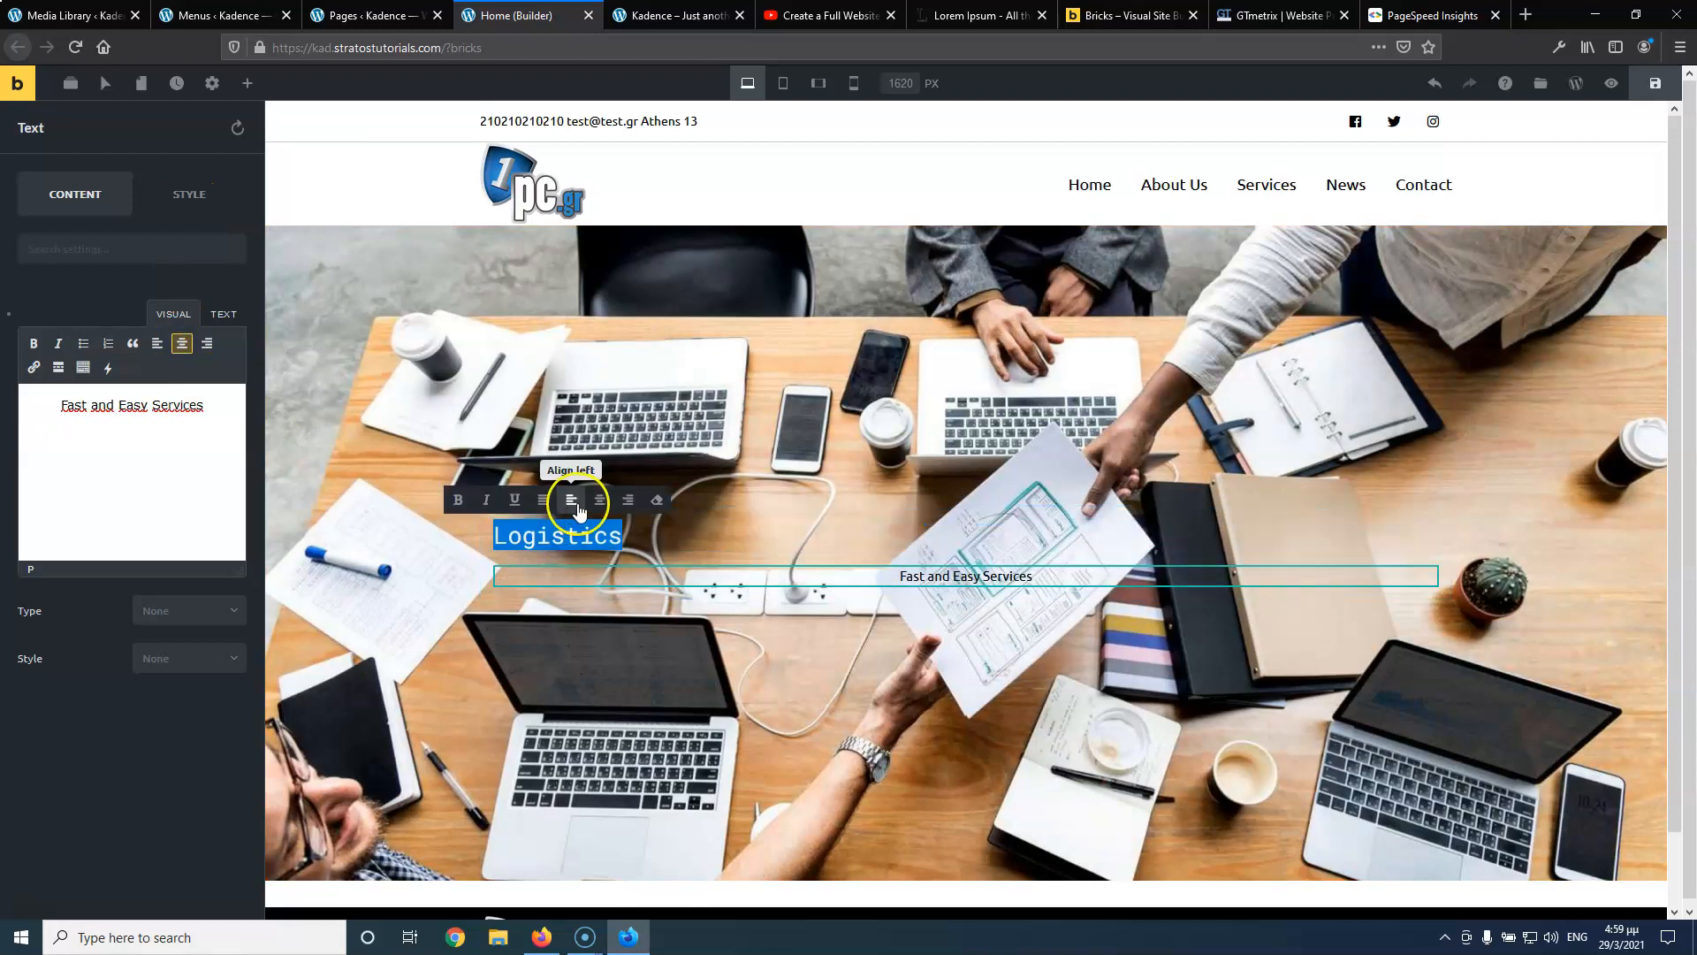
{"action": "left_click", "coordinate": [597, 501]}
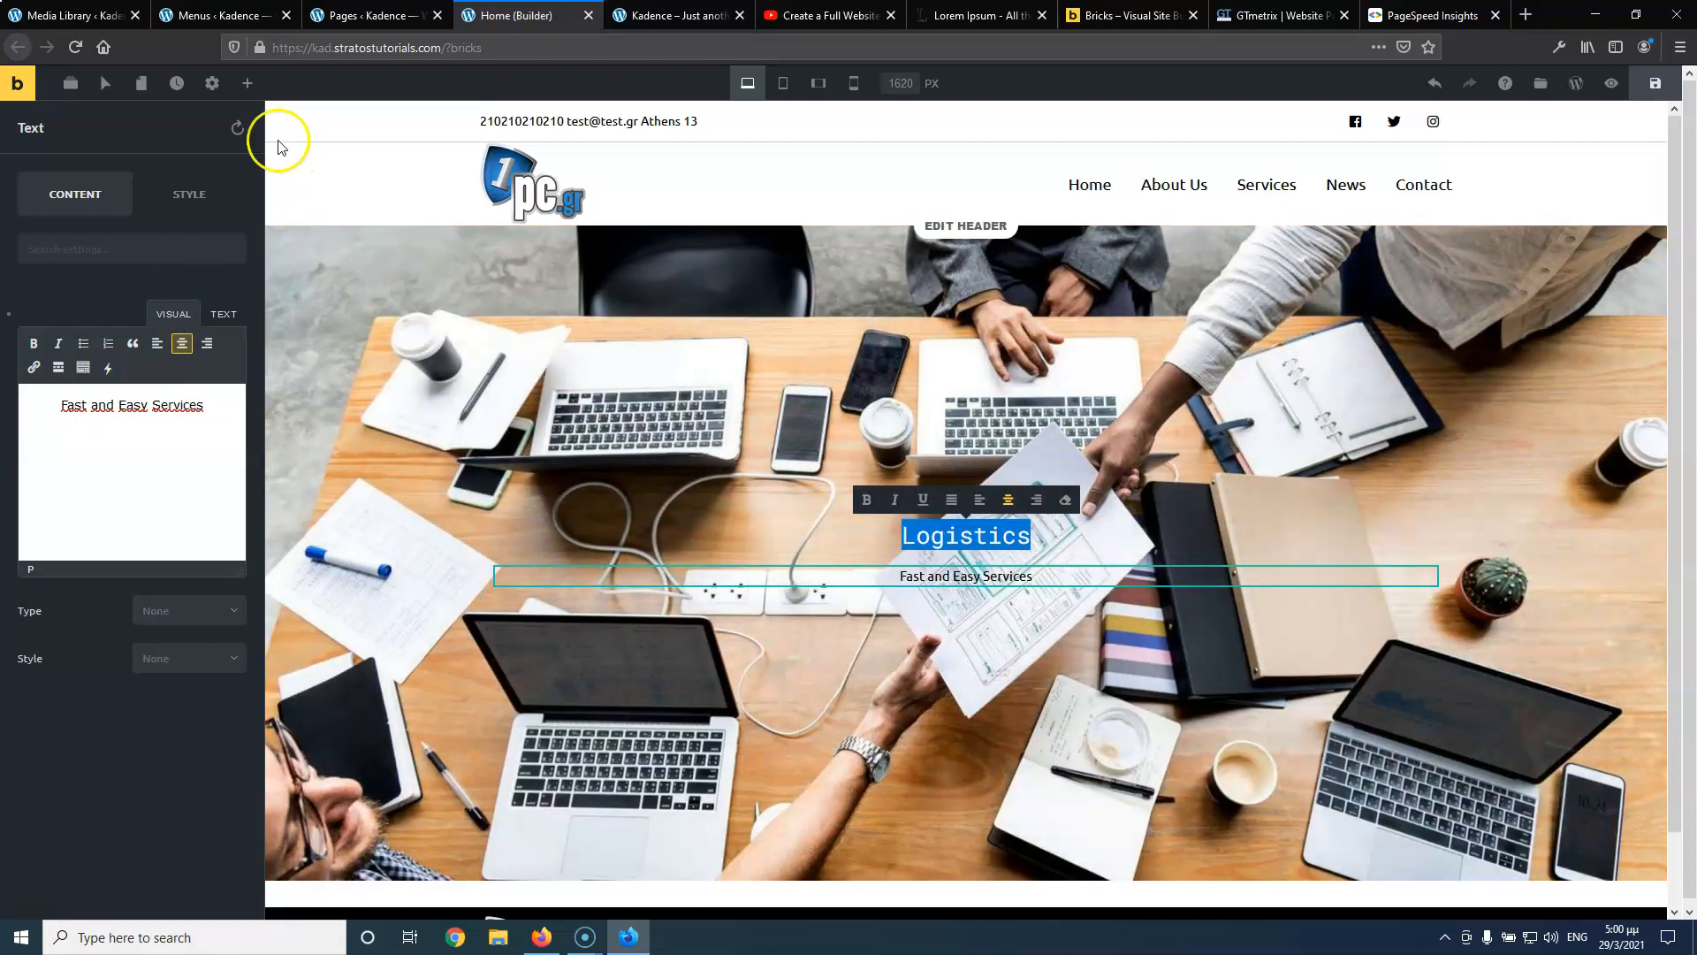
{"action": "left_click", "coordinate": [249, 84]}
Place a Button under the subtitle and change its label to 'Cotact Us'
{"action": "left_click_drag", "start_coordinate": [102, 319], "coordinate": [959, 588]}
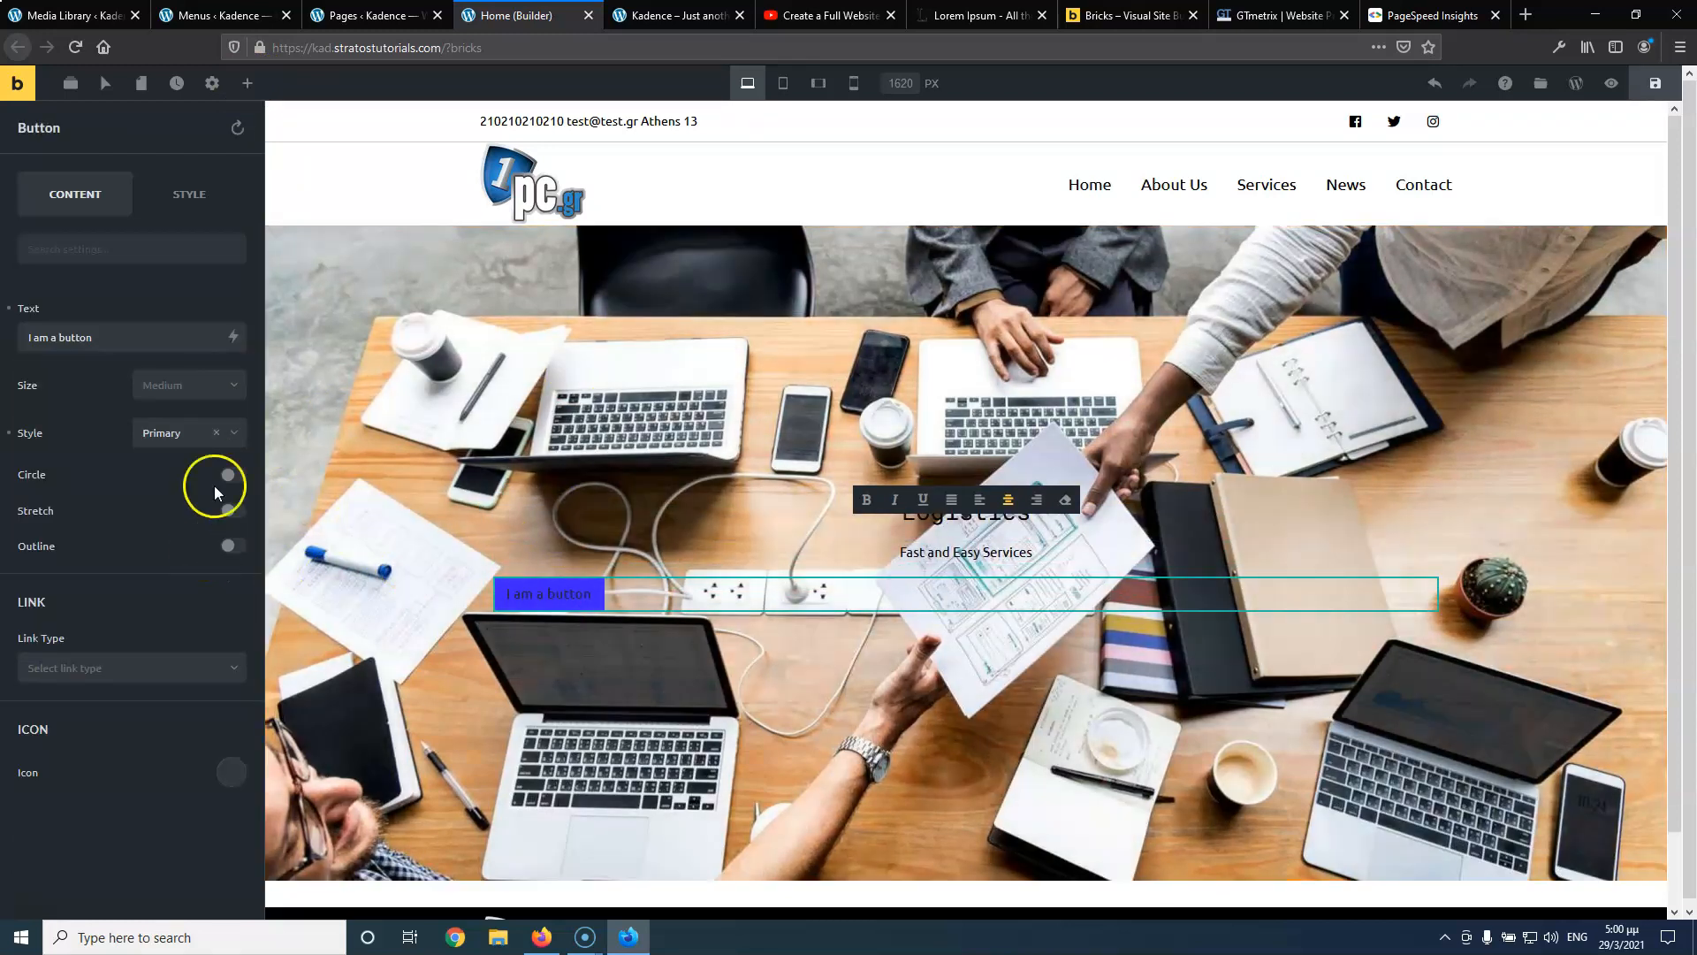
{"action": "left_click_drag", "start_coordinate": [157, 339], "coordinate": [12, 331]}
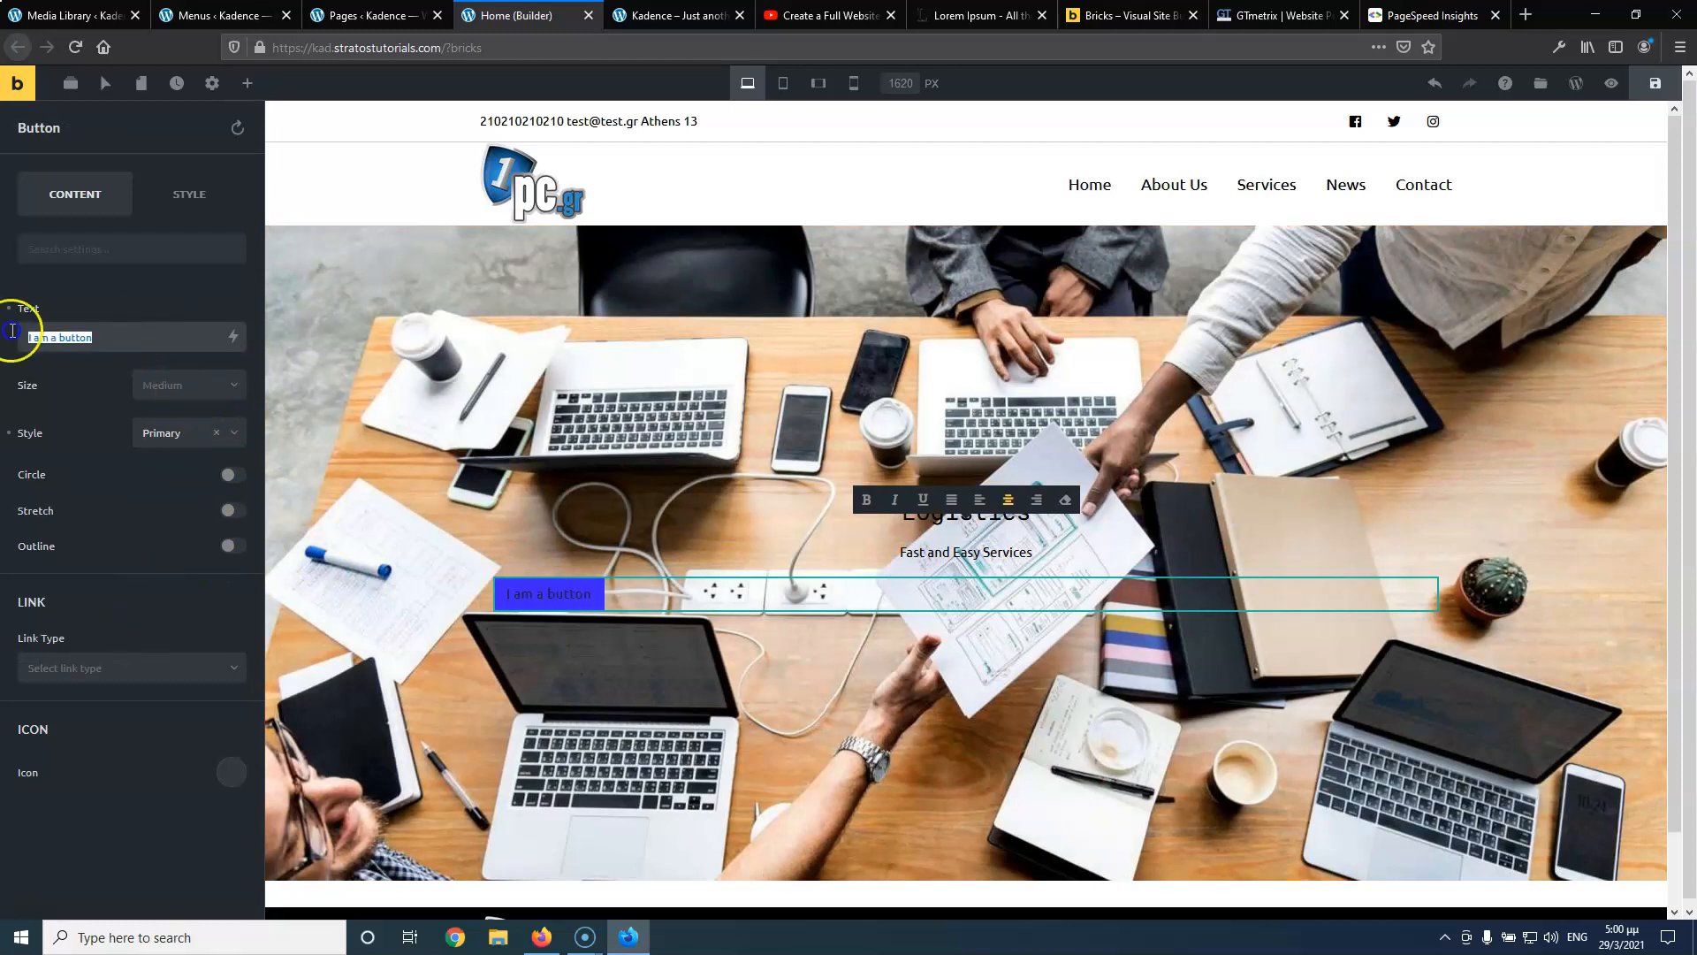
{"action": "left_click", "coordinate": [811, 15]}
{"action": "left_click", "coordinate": [543, 13]}
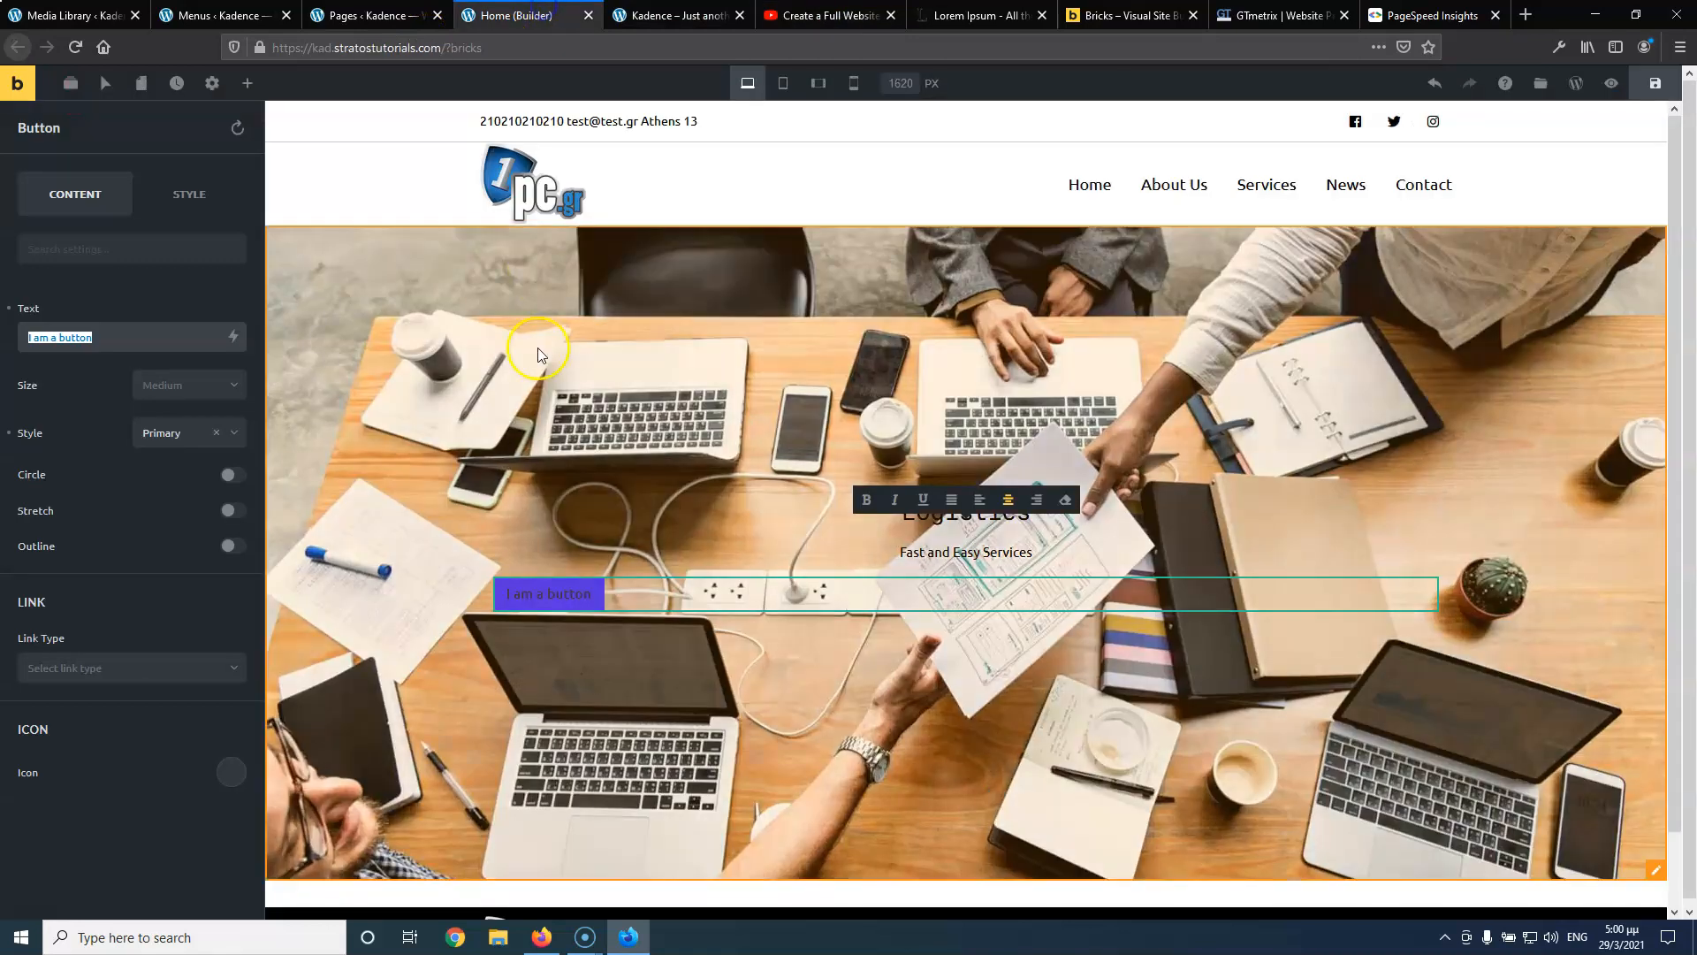
{"action": "type", "text": "cotact"}
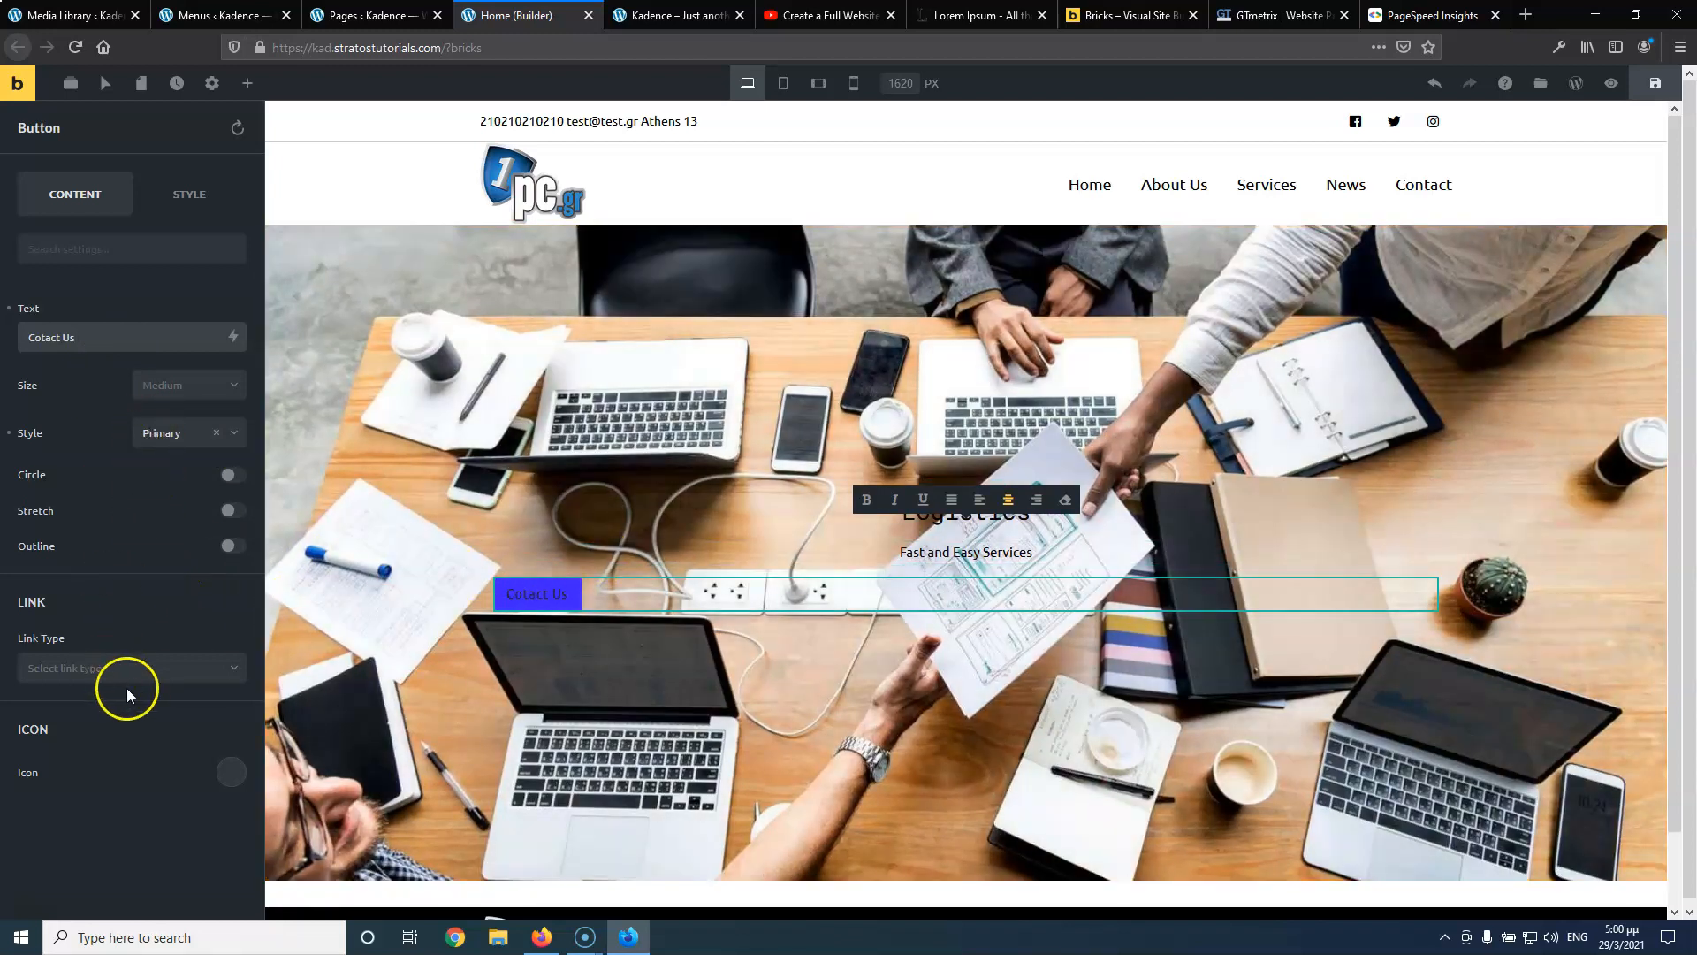
Set the Contact Us button's text colour to black
{"action": "left_click", "coordinate": [175, 196]}
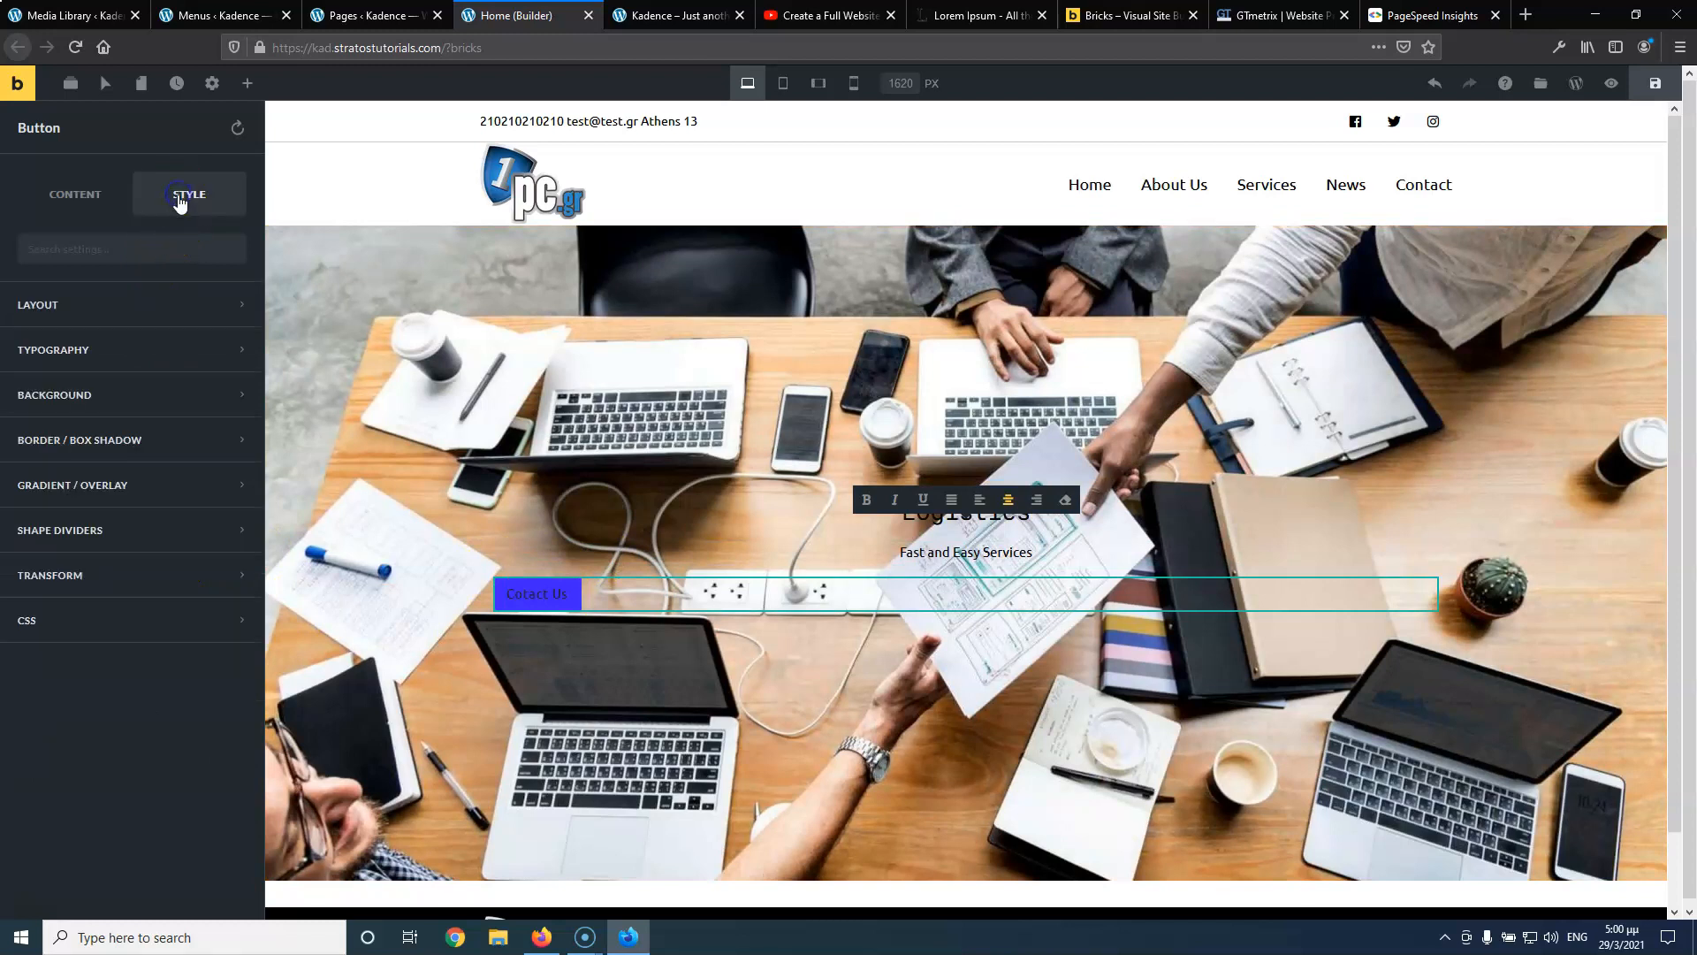
{"action": "left_click", "coordinate": [94, 362]}
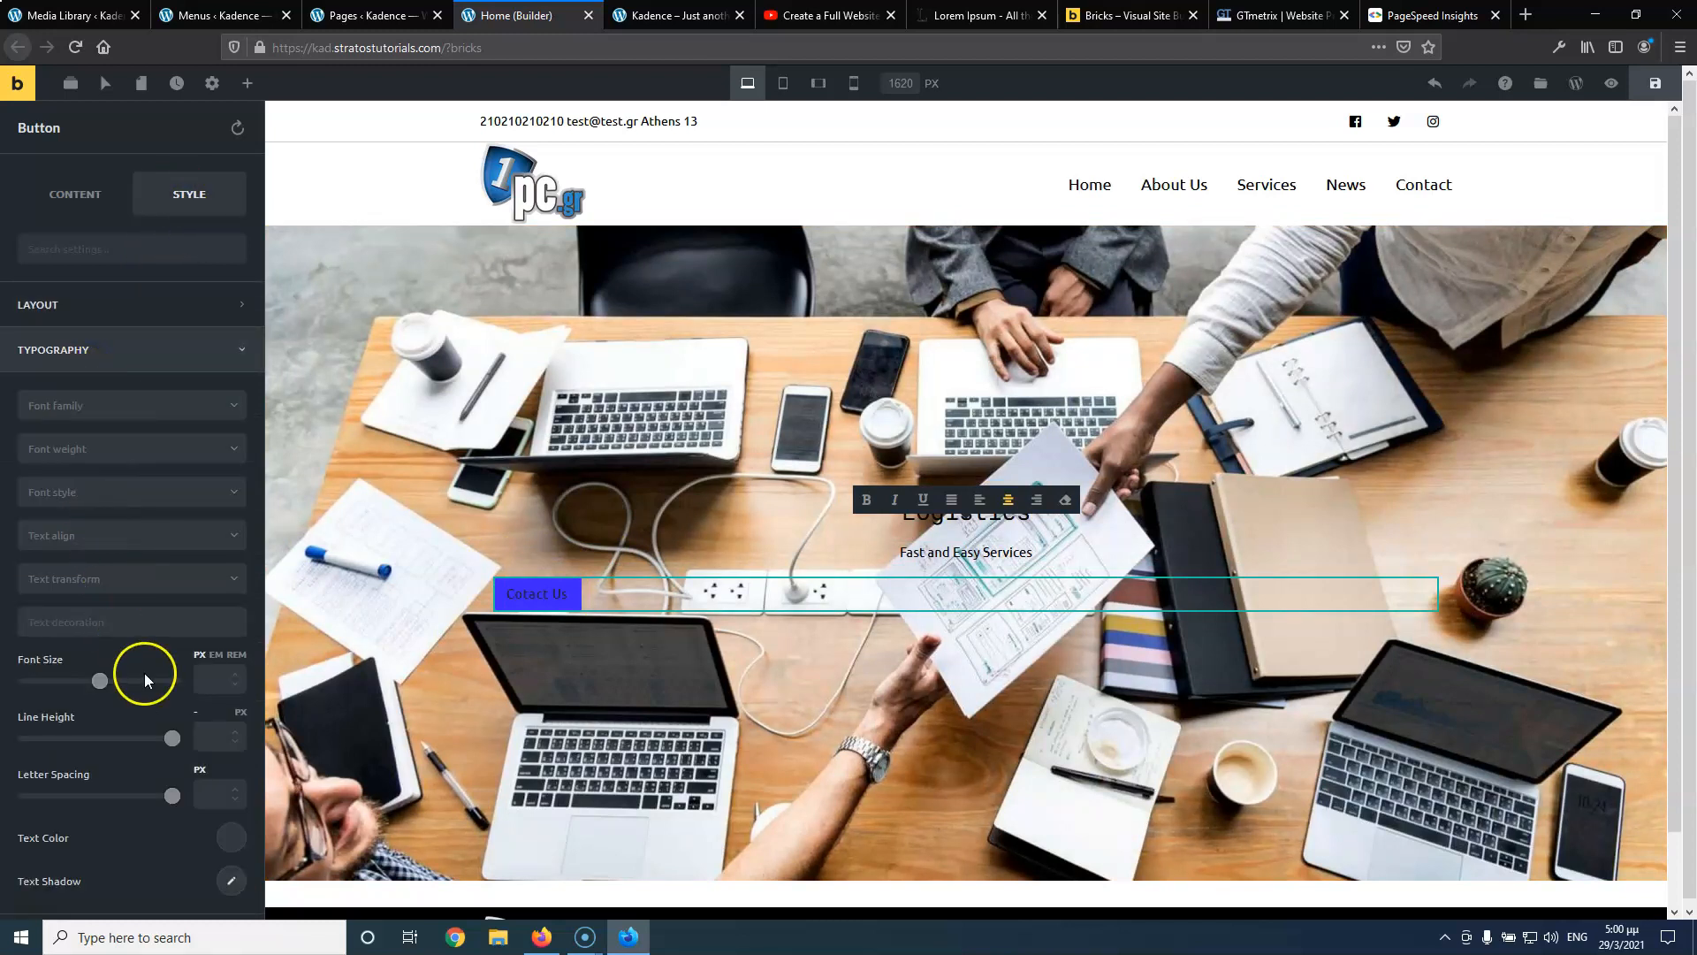
{"action": "scroll", "coordinate": [145, 672], "scroll_direction": "down", "scroll_amount": 1}
{"action": "left_click", "coordinate": [223, 767]}
{"action": "left_click", "coordinate": [93, 709]}
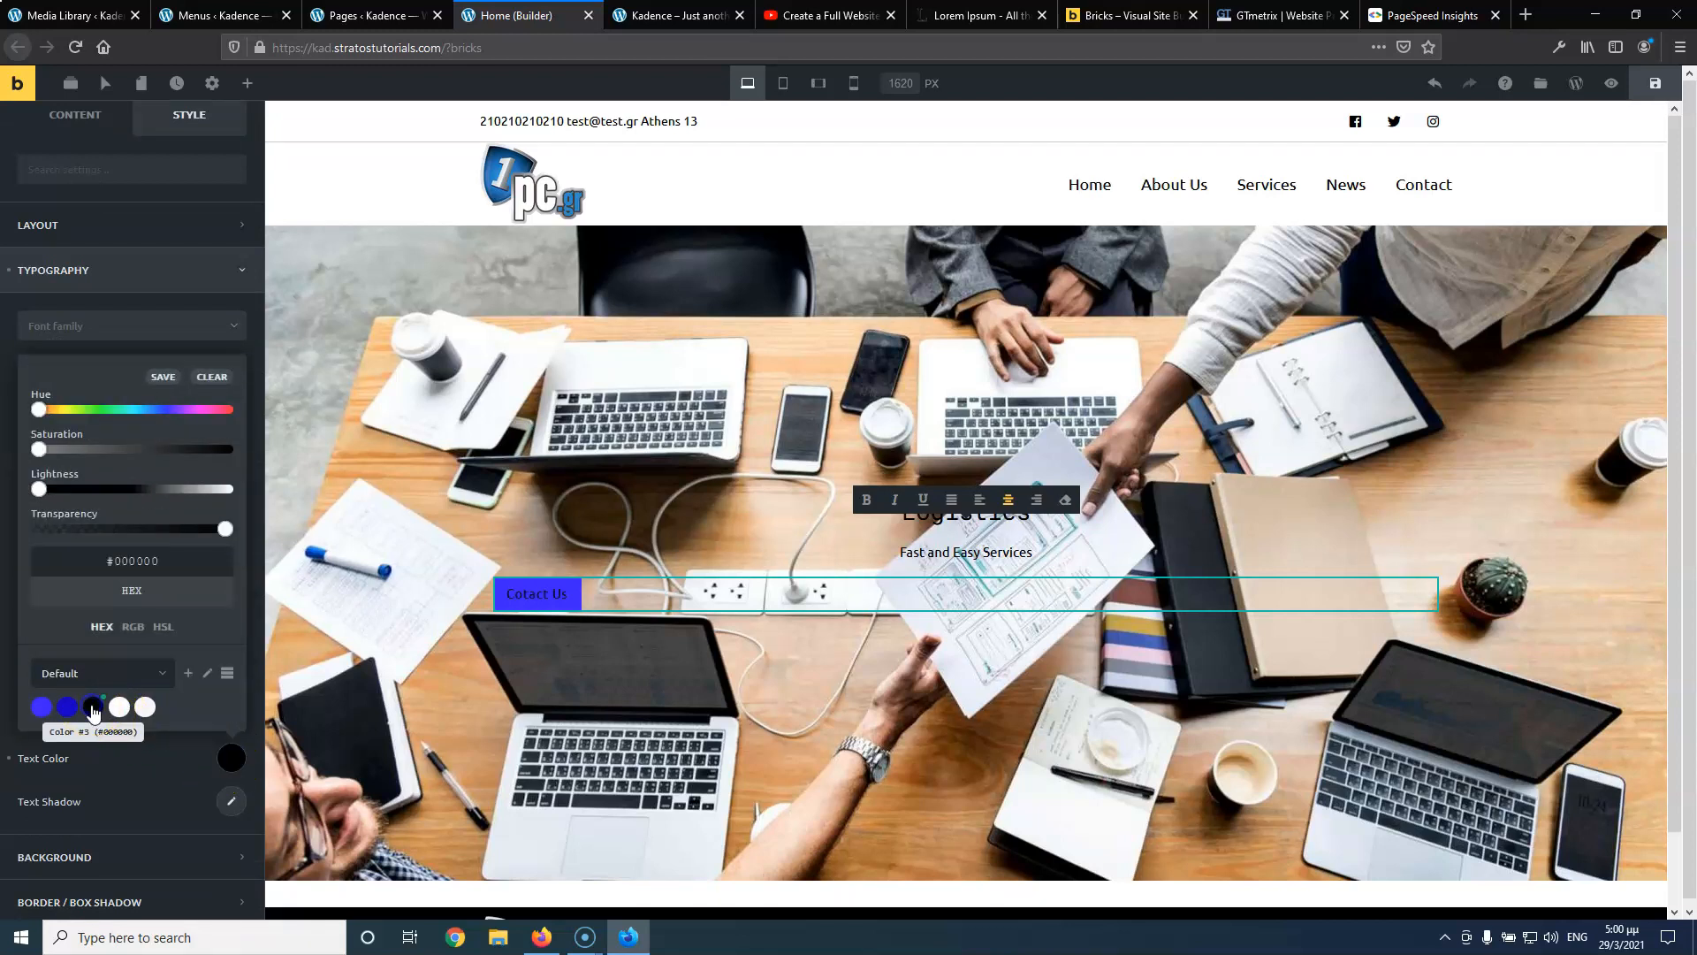
{"action": "left_click", "coordinate": [106, 771]}
Make the button background fully transparent, enable Outline, and save the page
{"action": "left_click", "coordinate": [107, 862]}
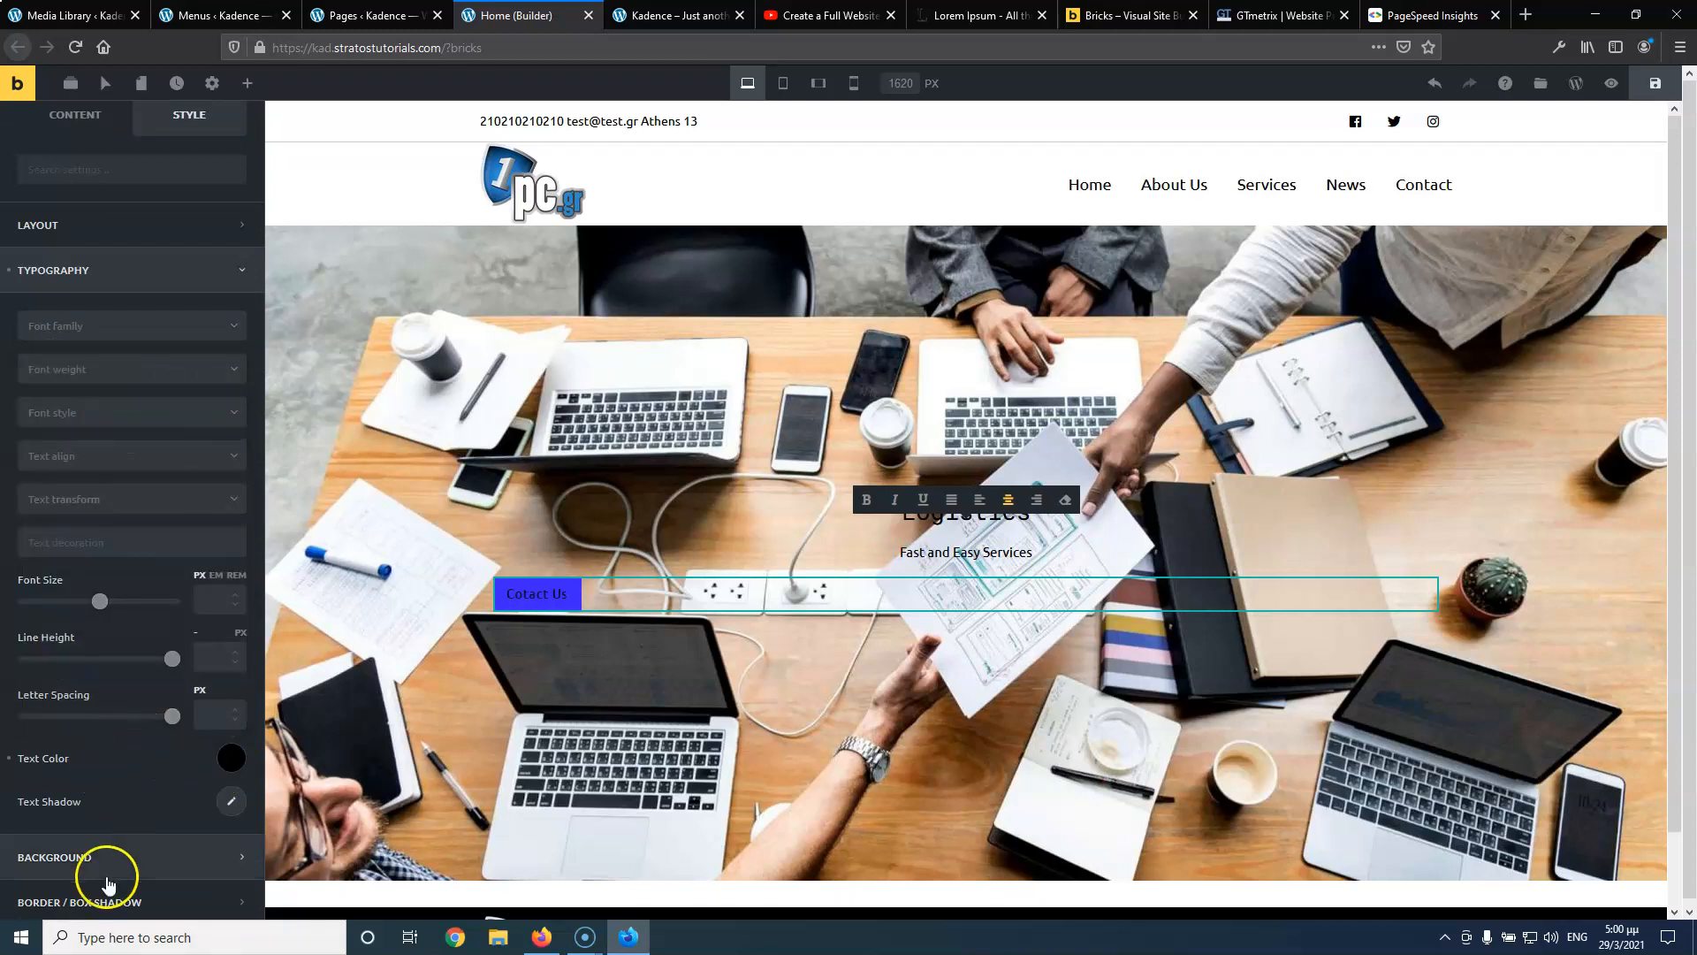
{"action": "left_click", "coordinate": [230, 449]}
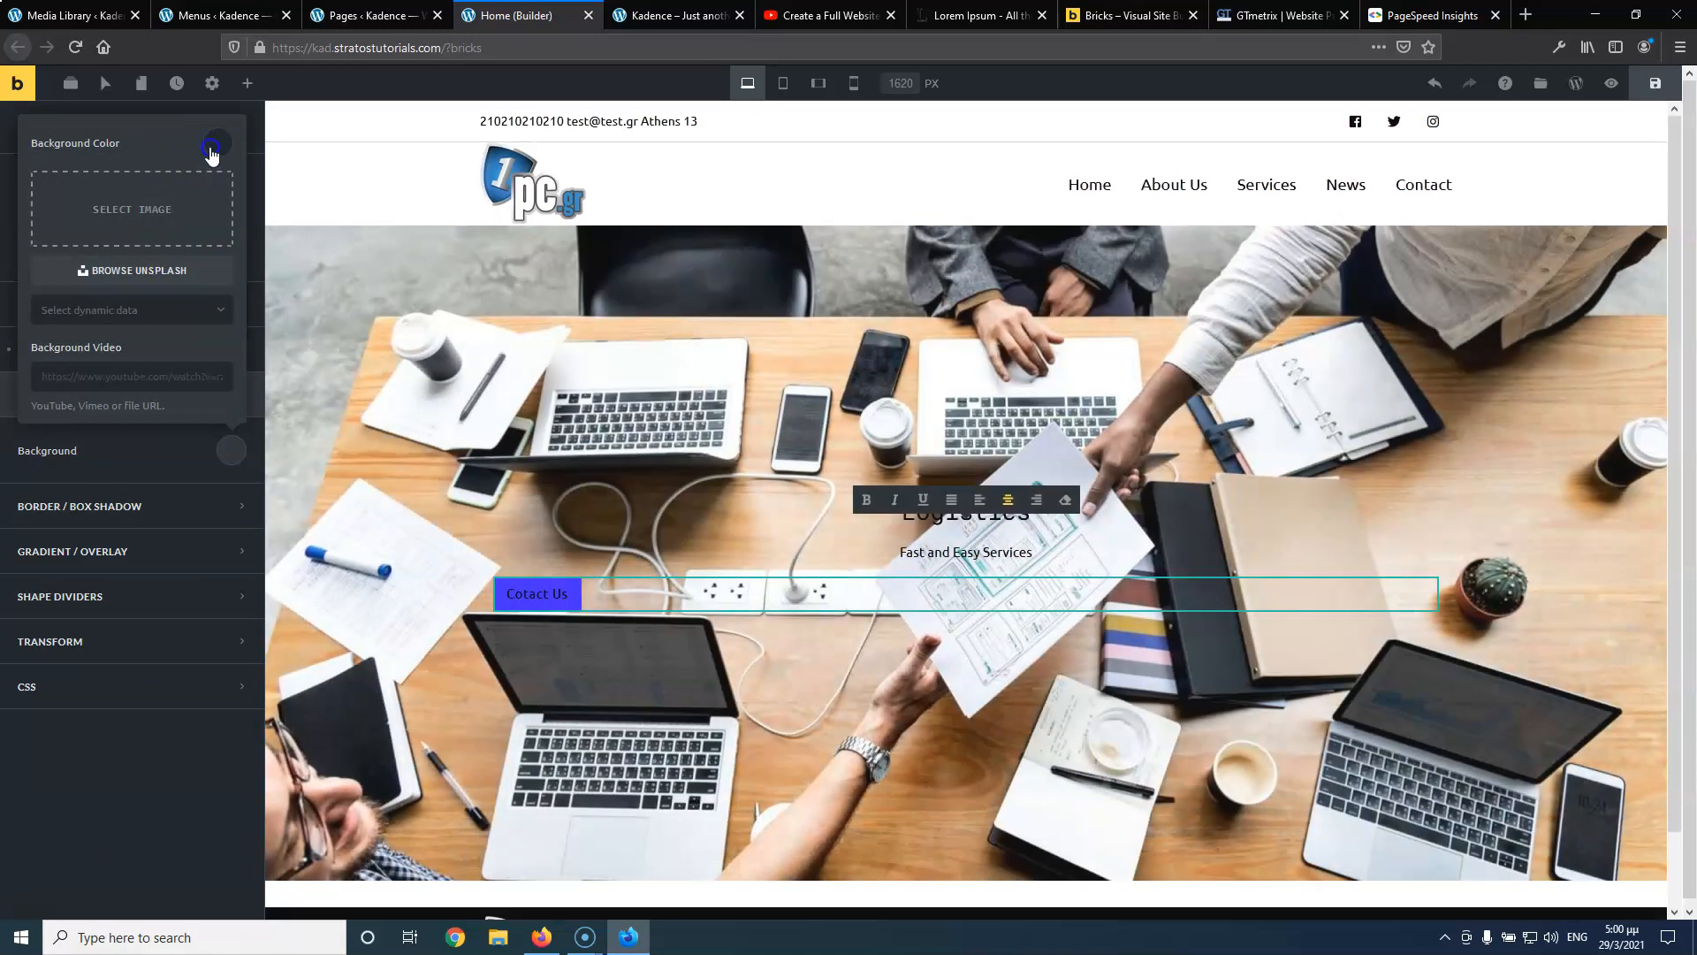
{"action": "left_click", "coordinate": [216, 143]}
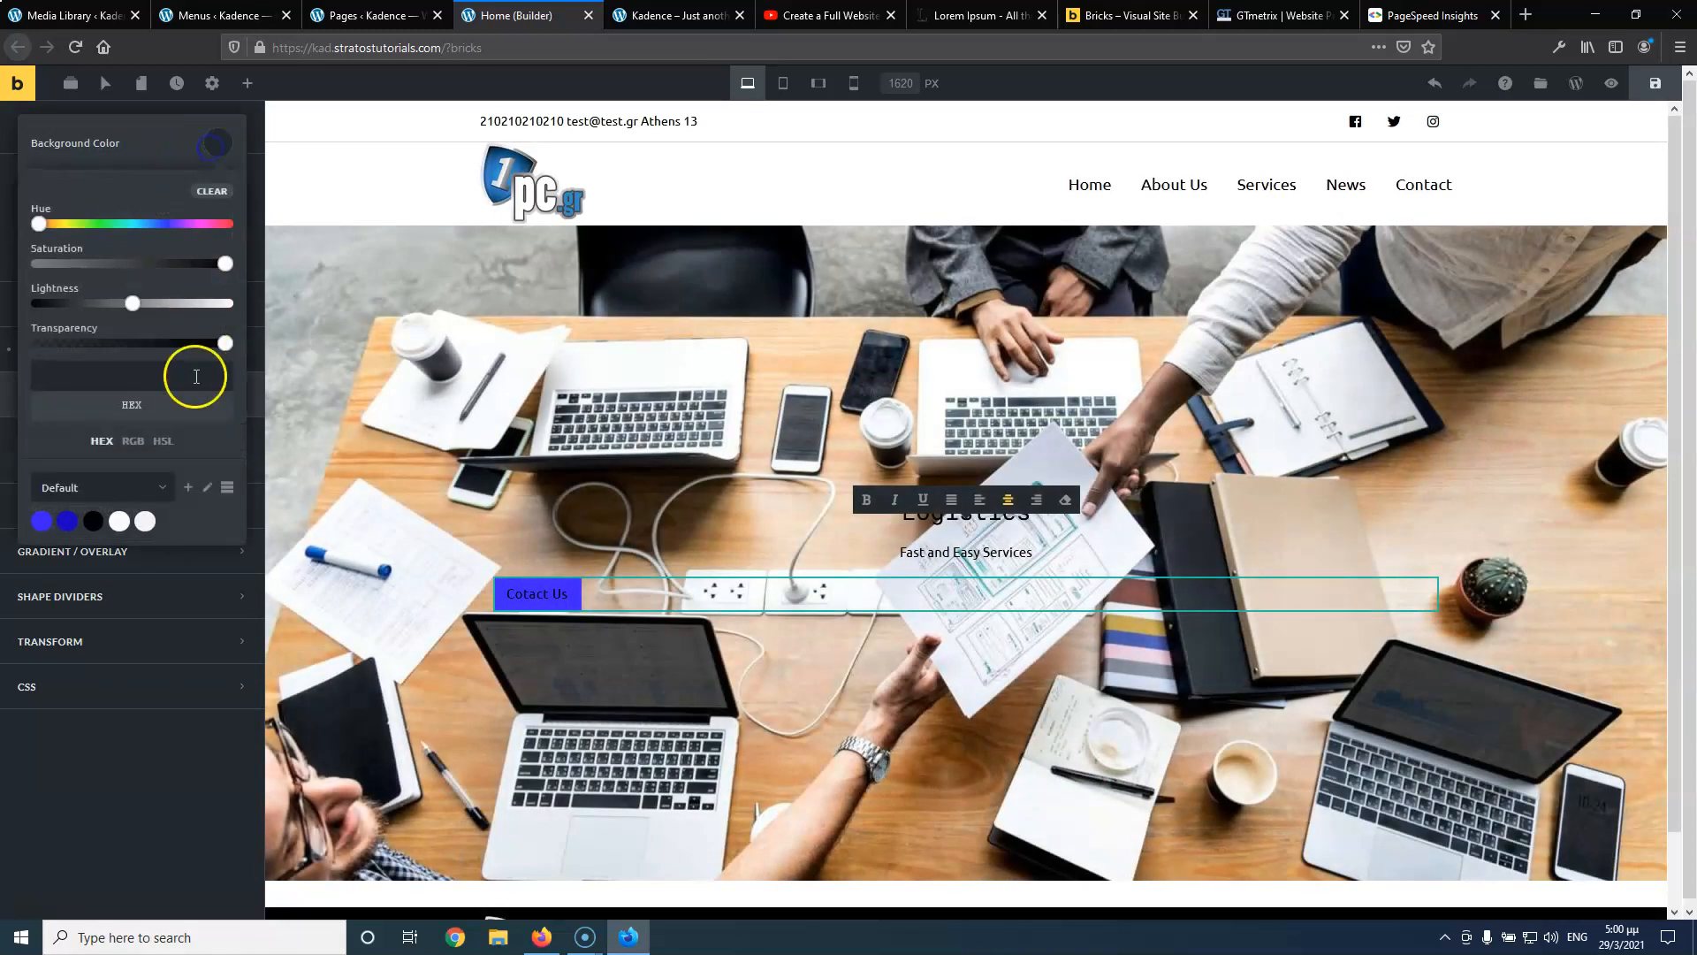
{"action": "left_click_drag", "start_coordinate": [229, 351], "coordinate": [22, 339]}
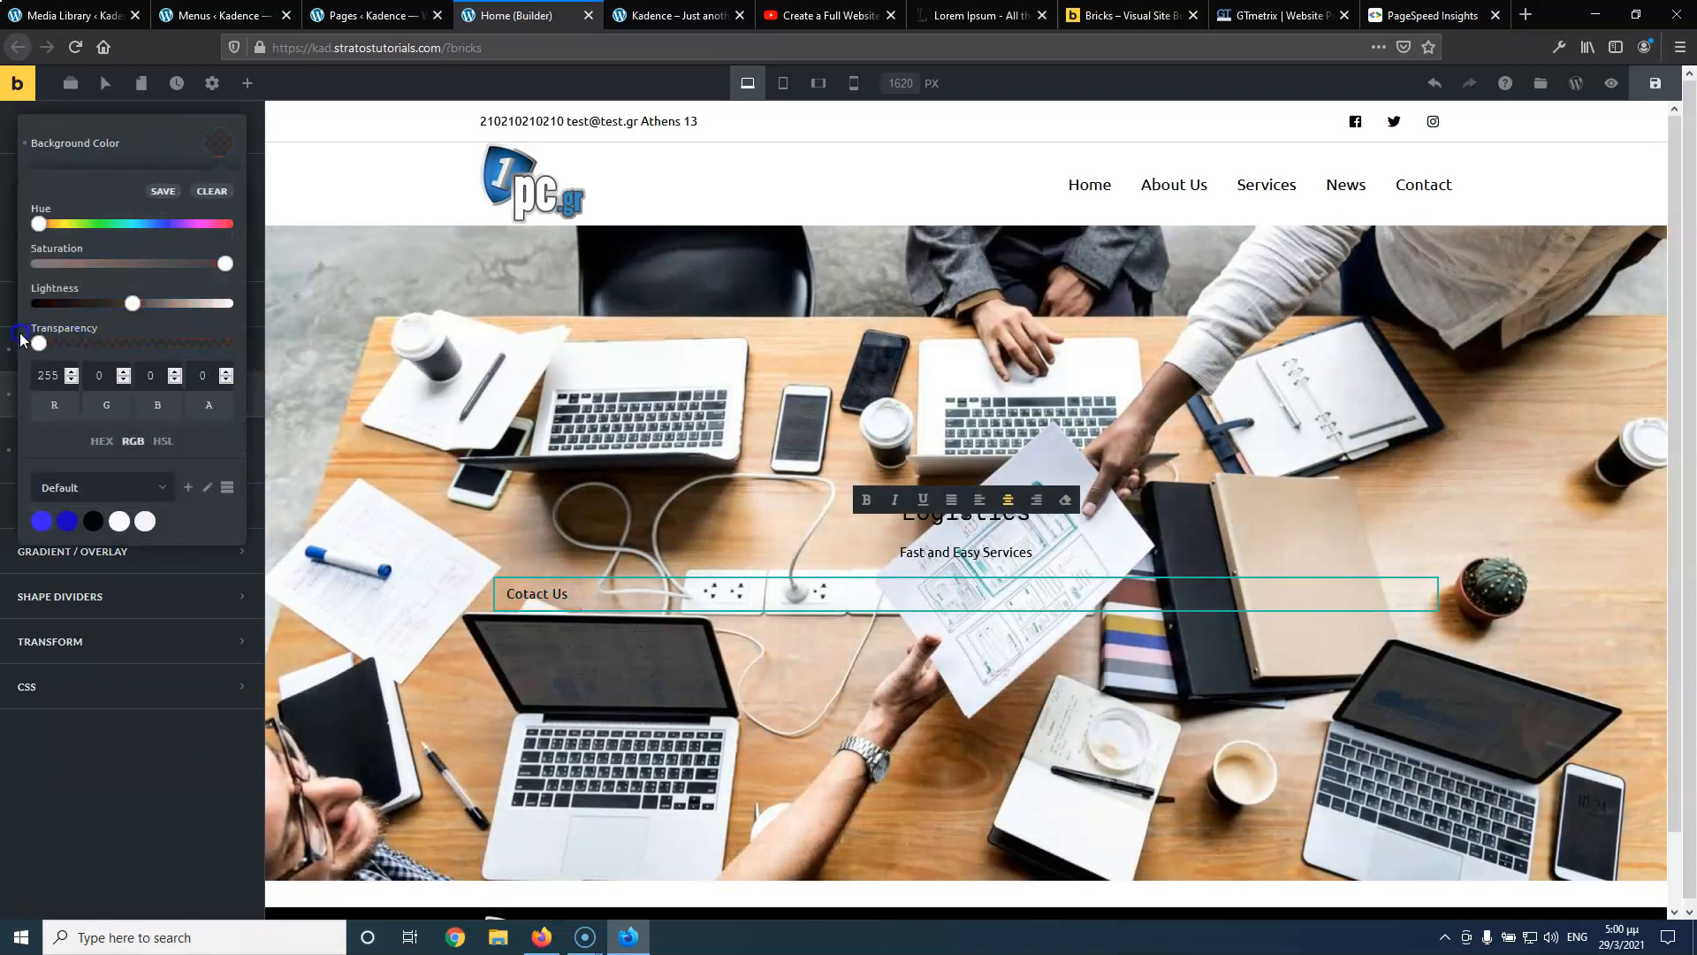
{"action": "left_click", "coordinate": [146, 762]}
{"action": "left_click", "coordinate": [98, 205]}
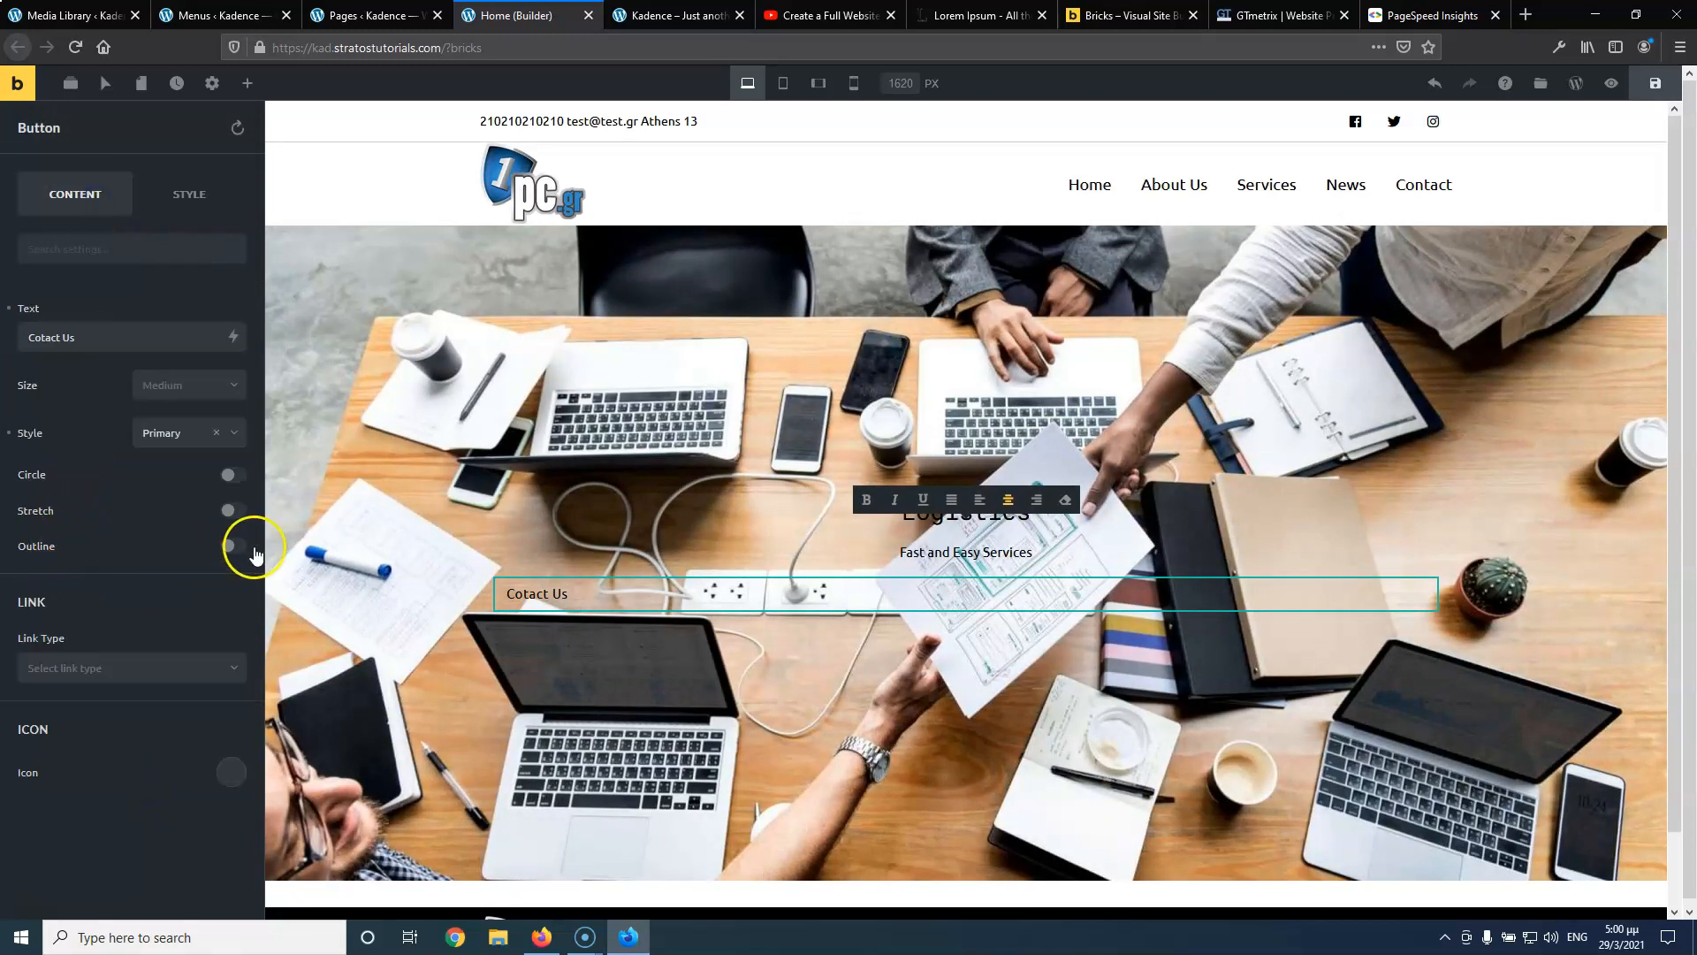
{"action": "left_click", "coordinate": [234, 546]}
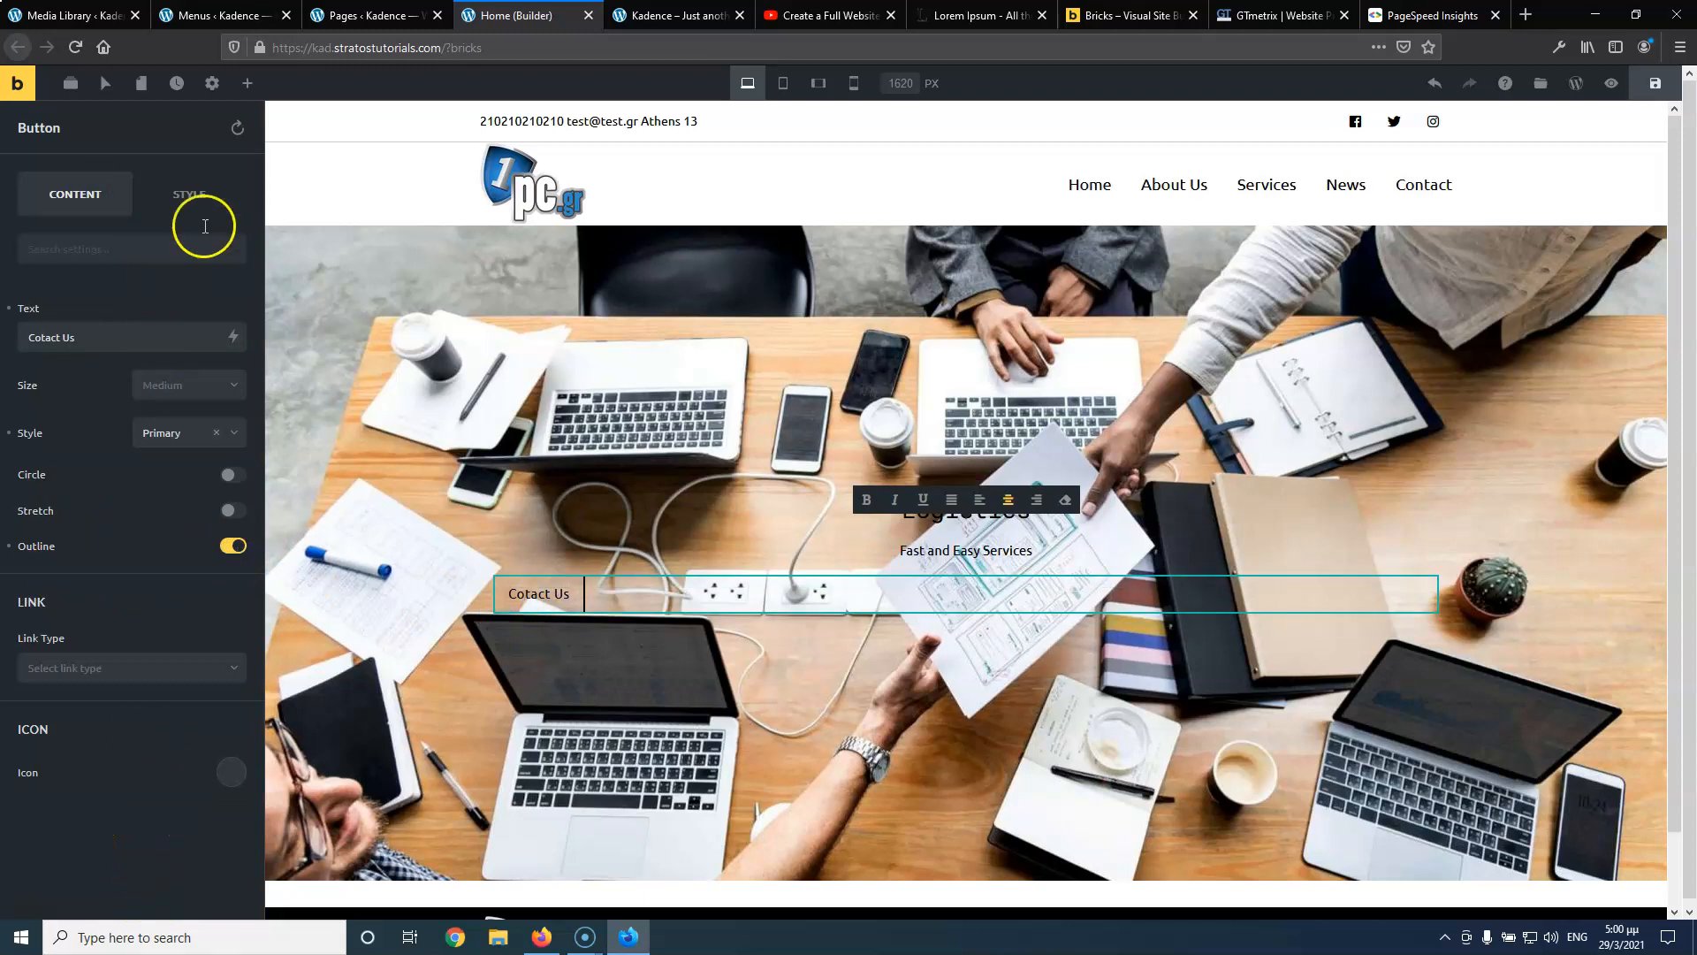
{"action": "left_click", "coordinate": [1656, 91]}
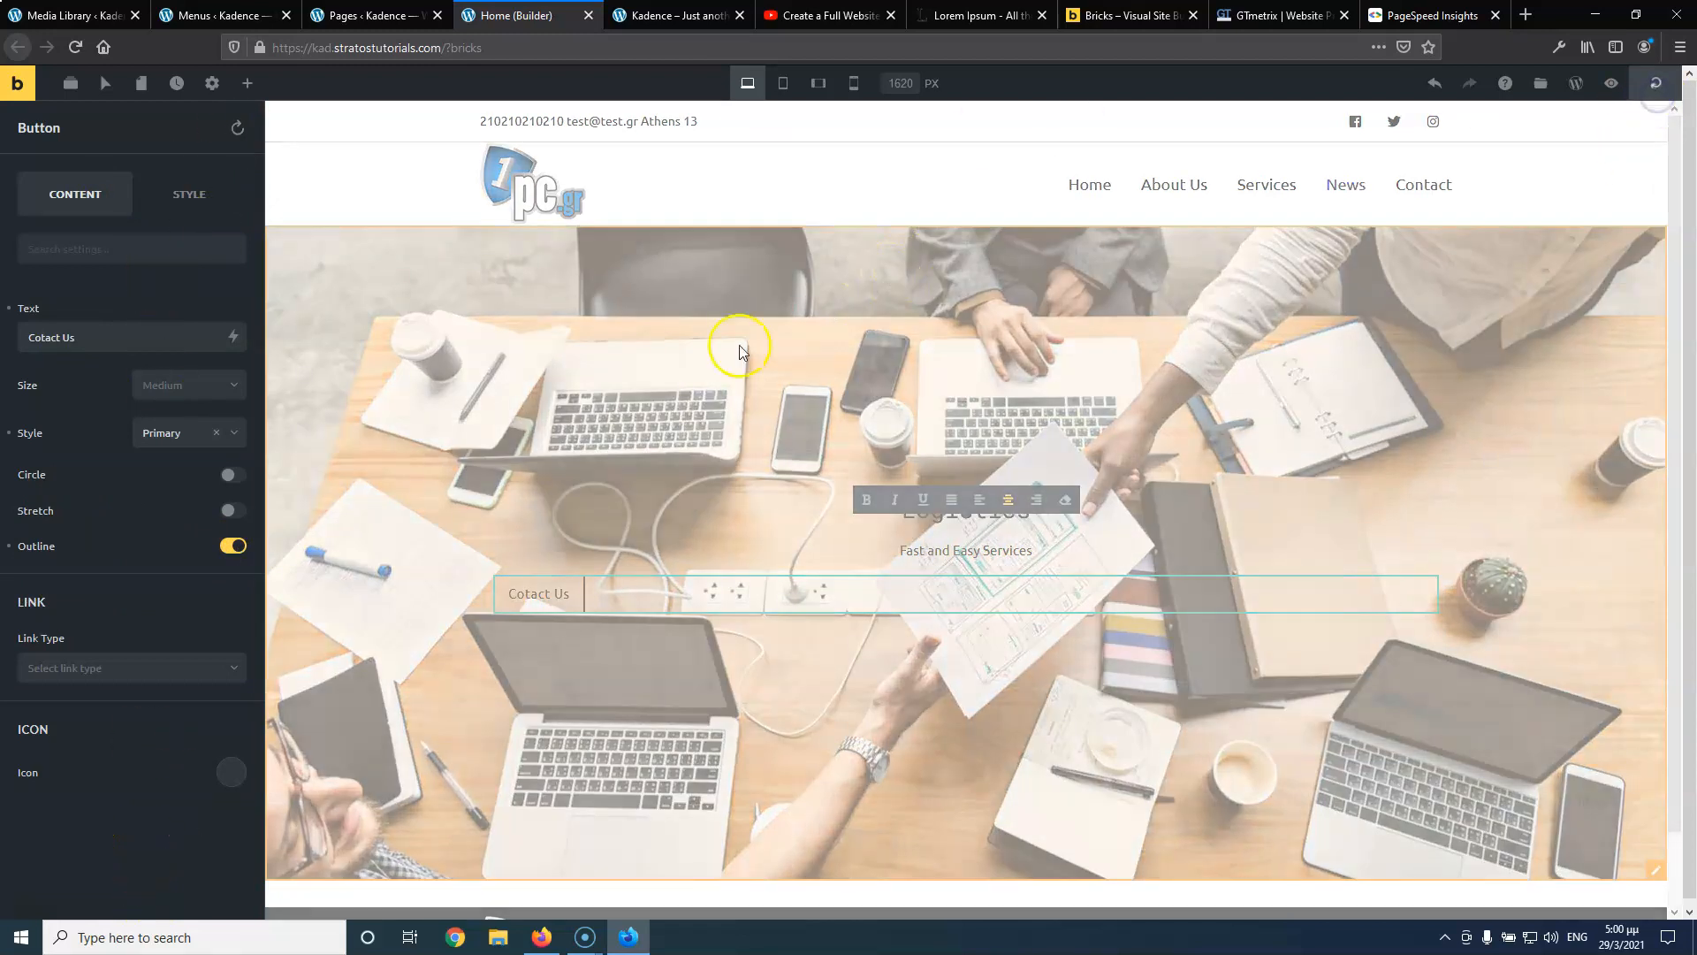
Turn on Auto Width so the button is only as wide as its label
{"action": "left_click", "coordinate": [535, 593]}
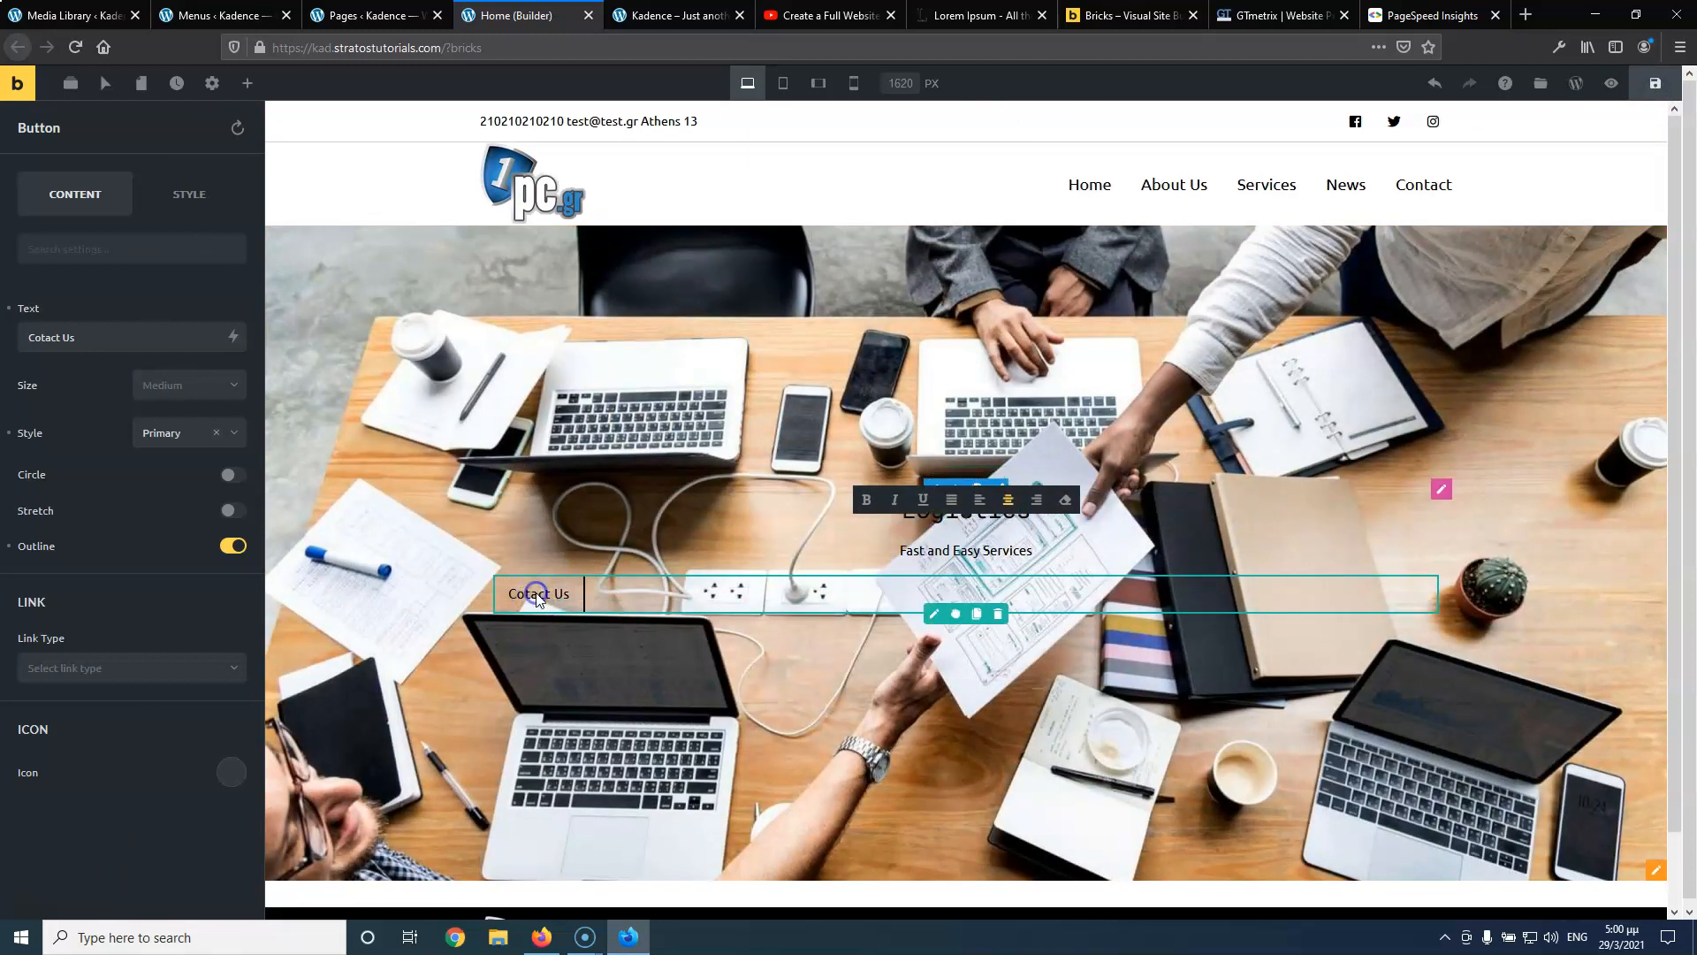
{"action": "left_click", "coordinate": [543, 593]}
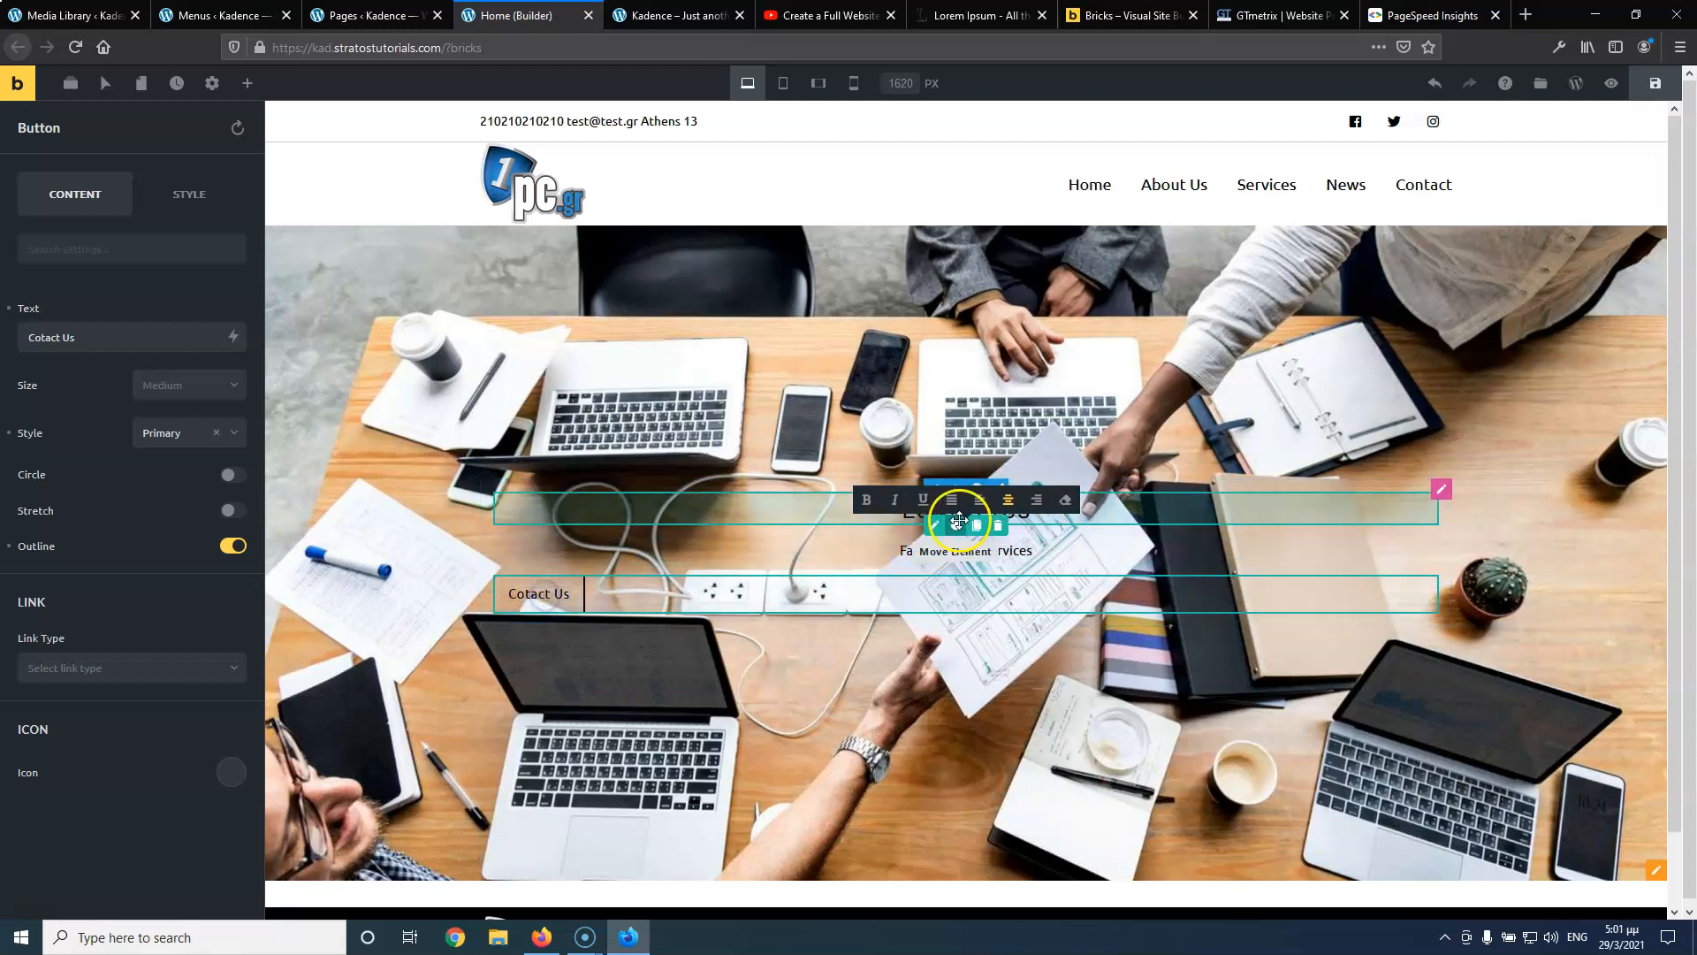
{"action": "left_click", "coordinate": [628, 686]}
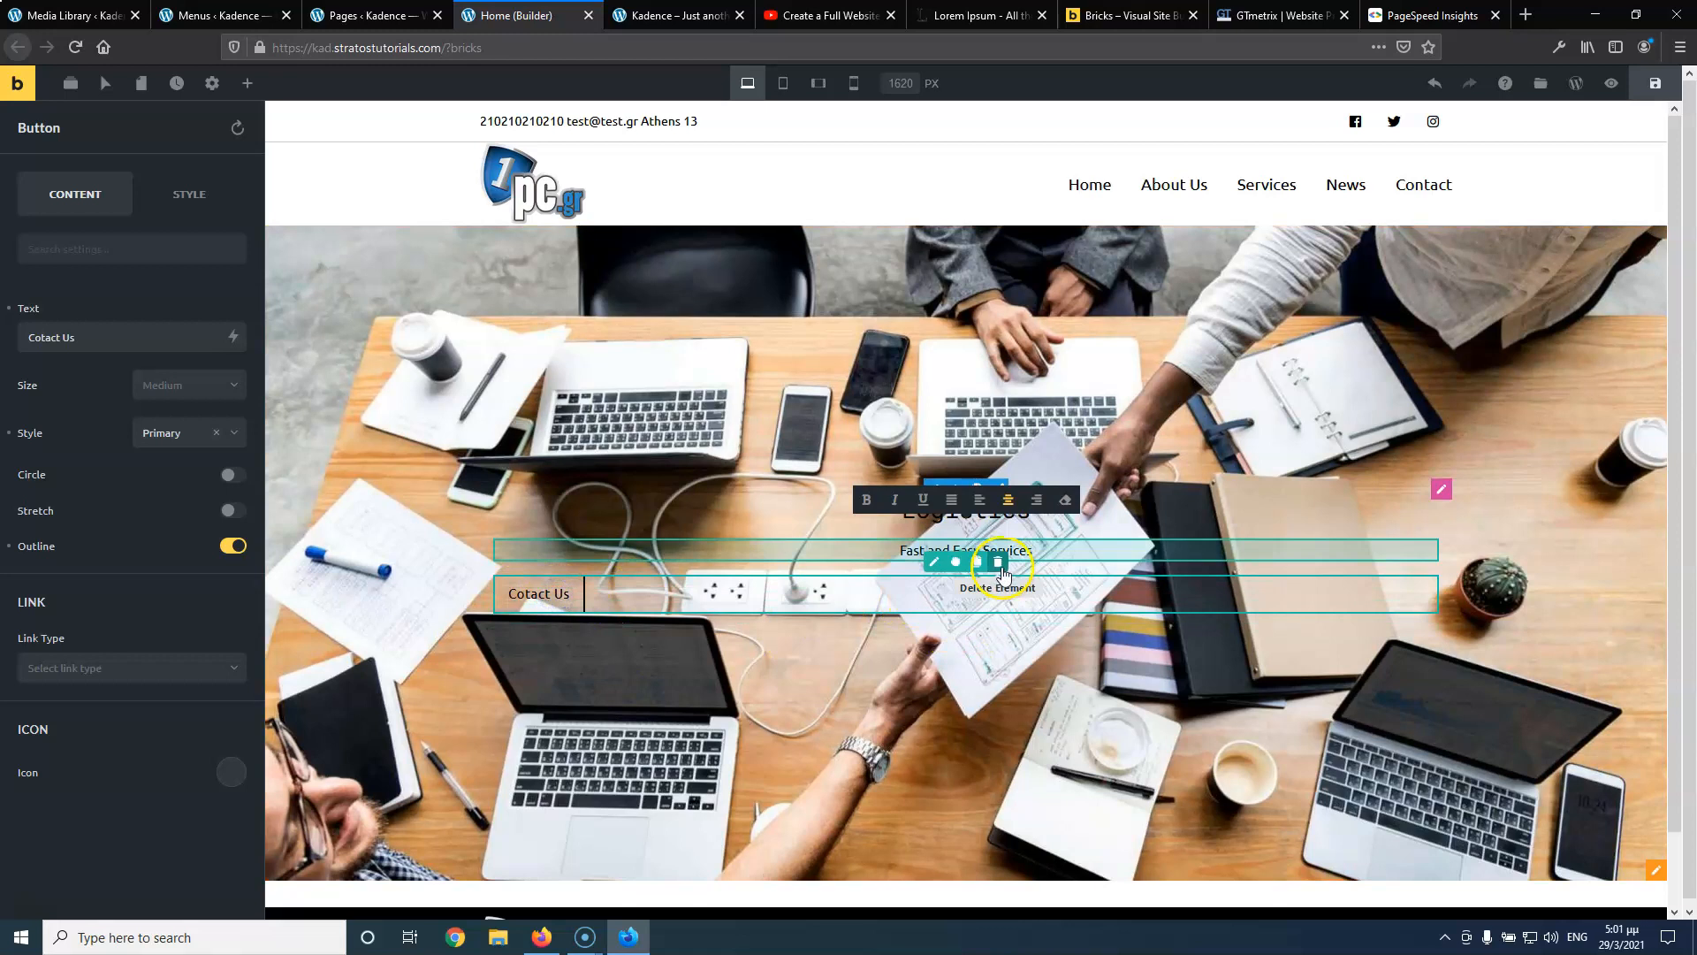
{"action": "left_click", "coordinate": [175, 205]}
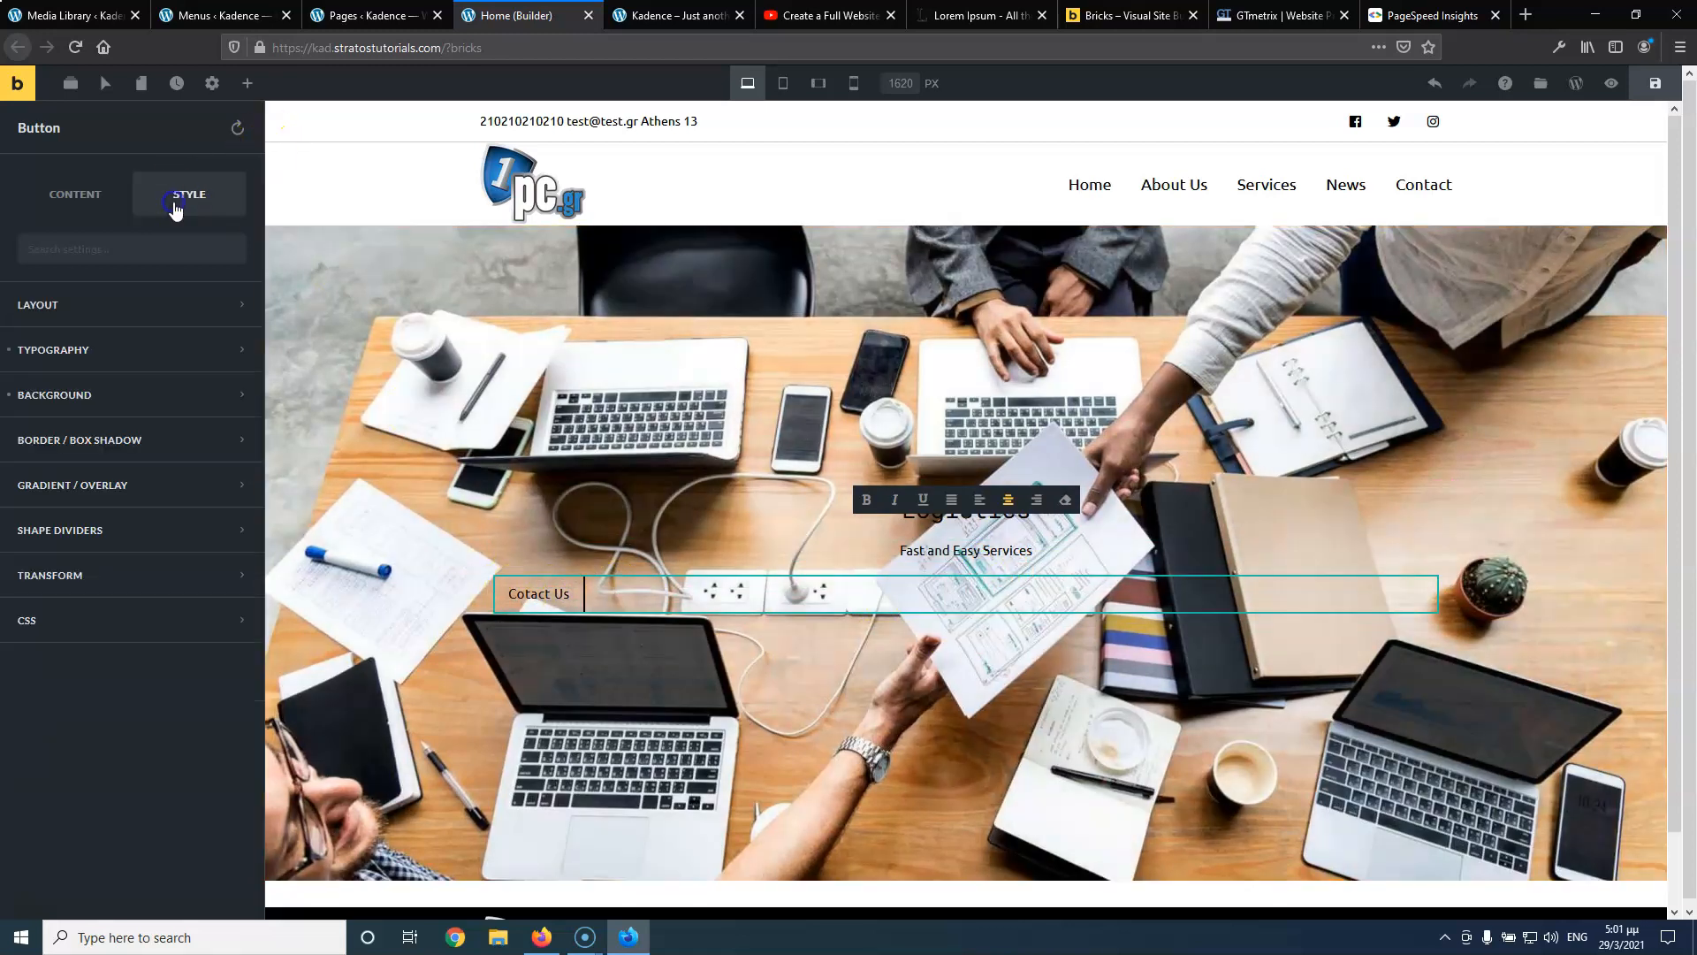
{"action": "left_click", "coordinate": [109, 310]}
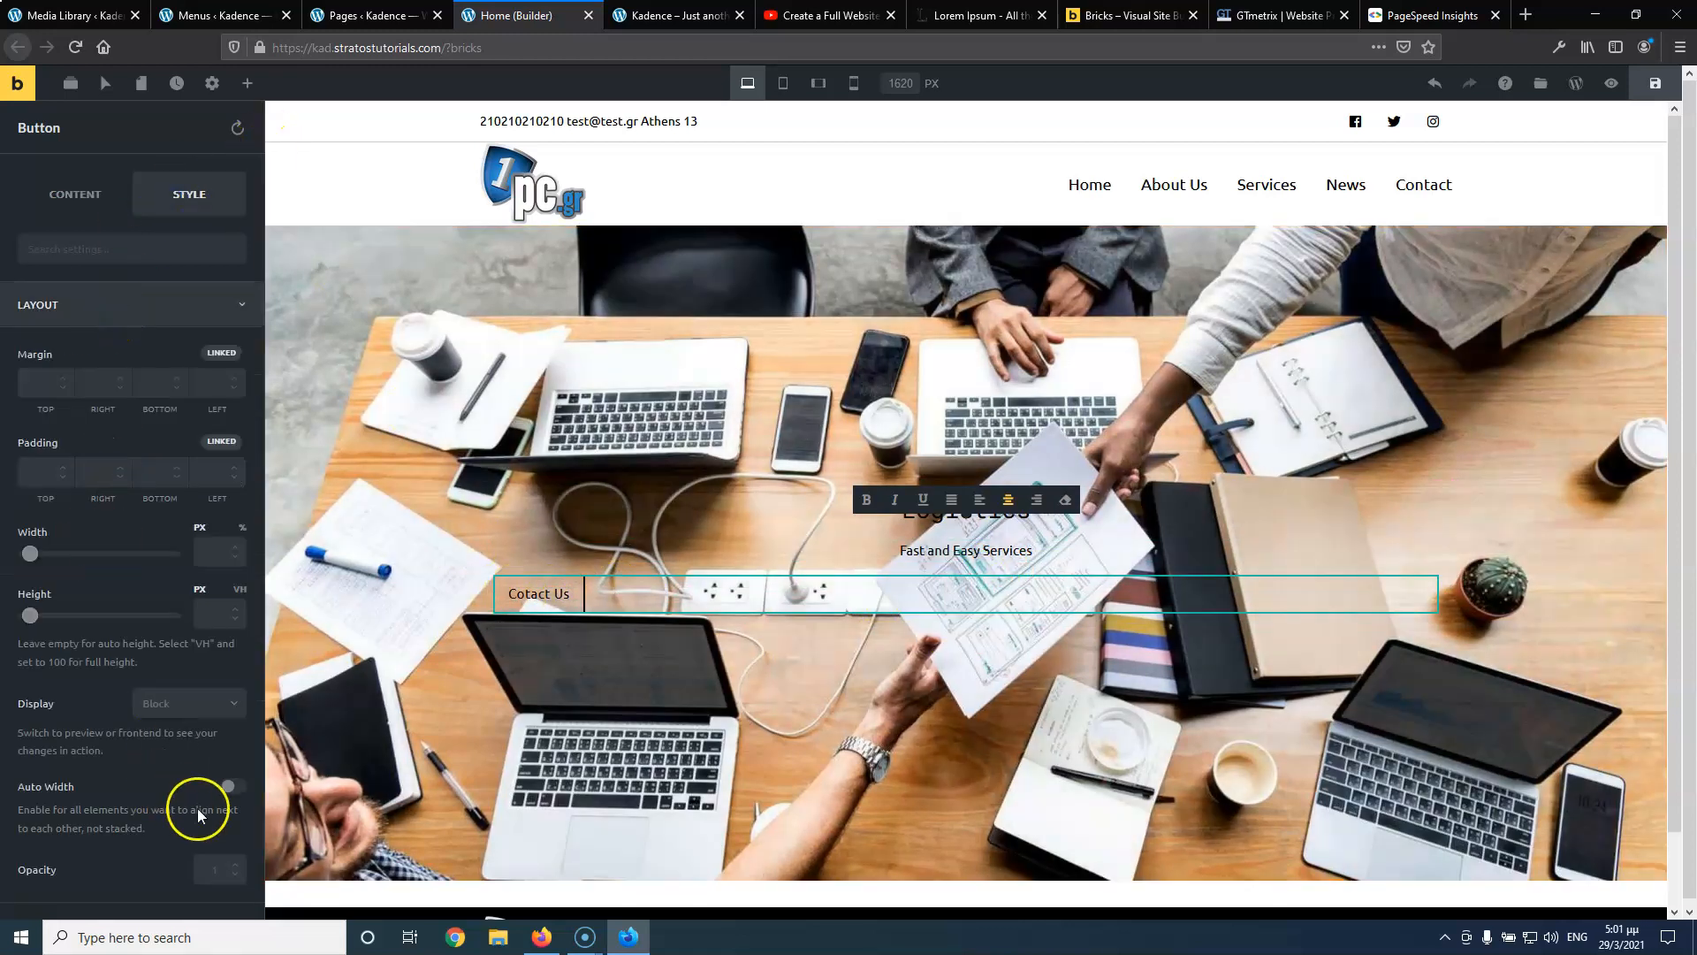
{"action": "left_click", "coordinate": [232, 786]}
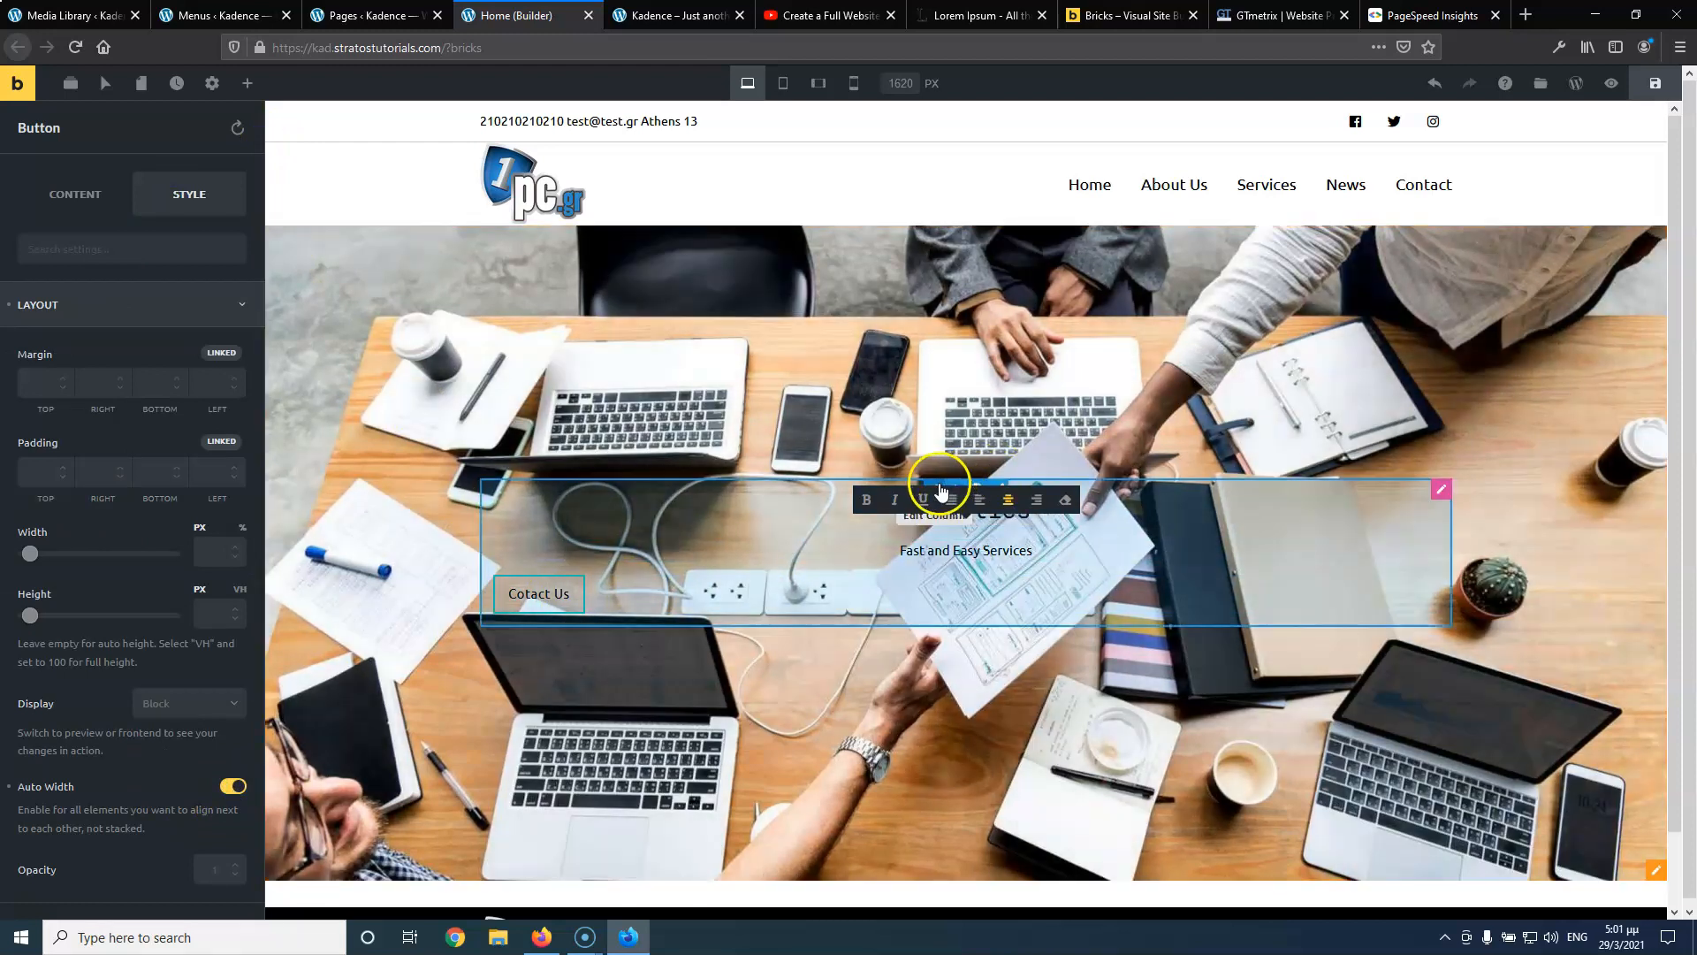
Set the hero column's Justify Content to Center and save the page
{"action": "left_click", "coordinate": [941, 491]}
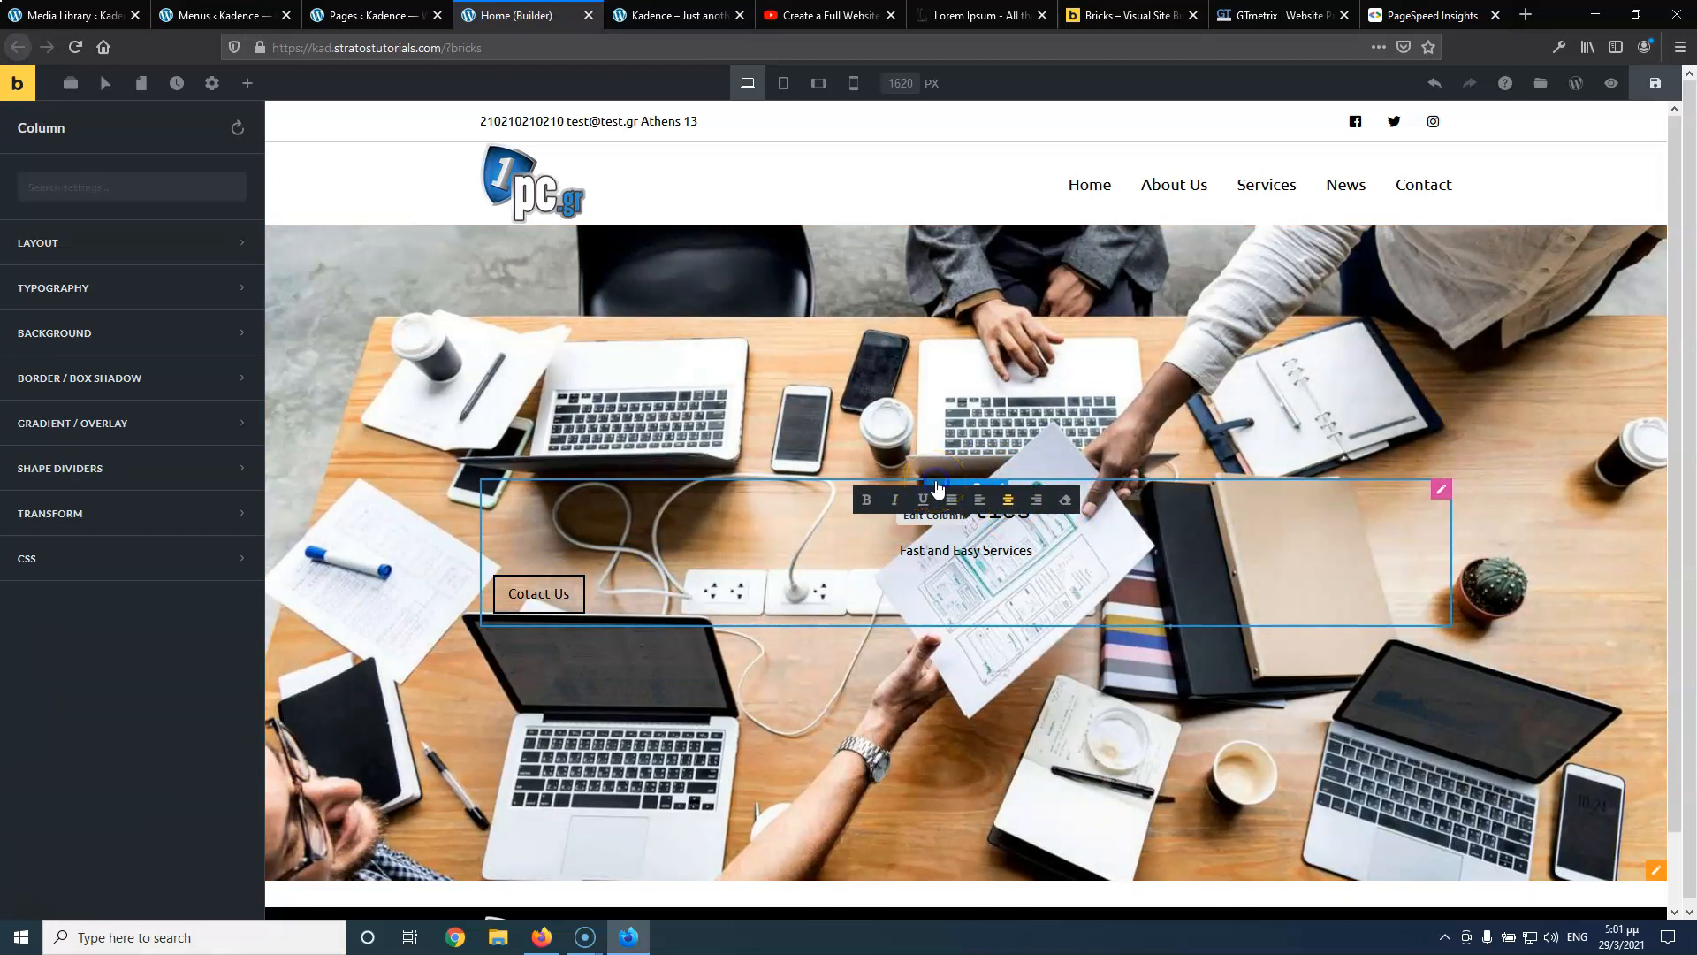
{"action": "left_click", "coordinate": [169, 255]}
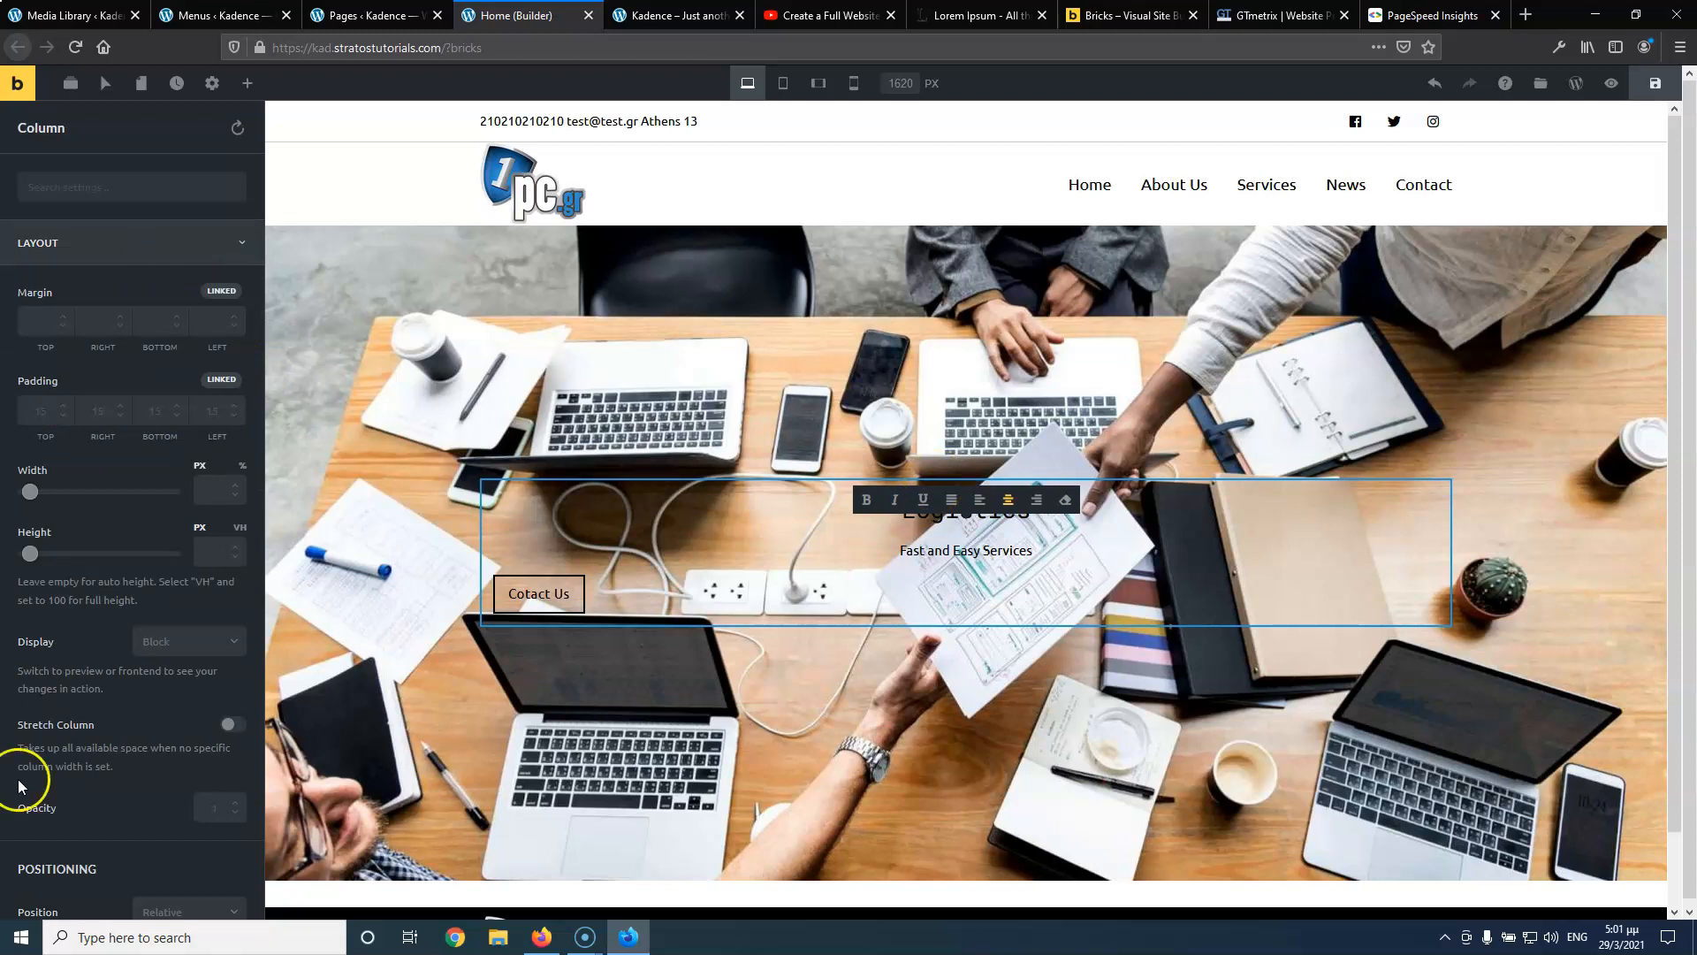
{"action": "scroll", "coordinate": [120, 772], "scroll_direction": "down", "scroll_amount": 9}
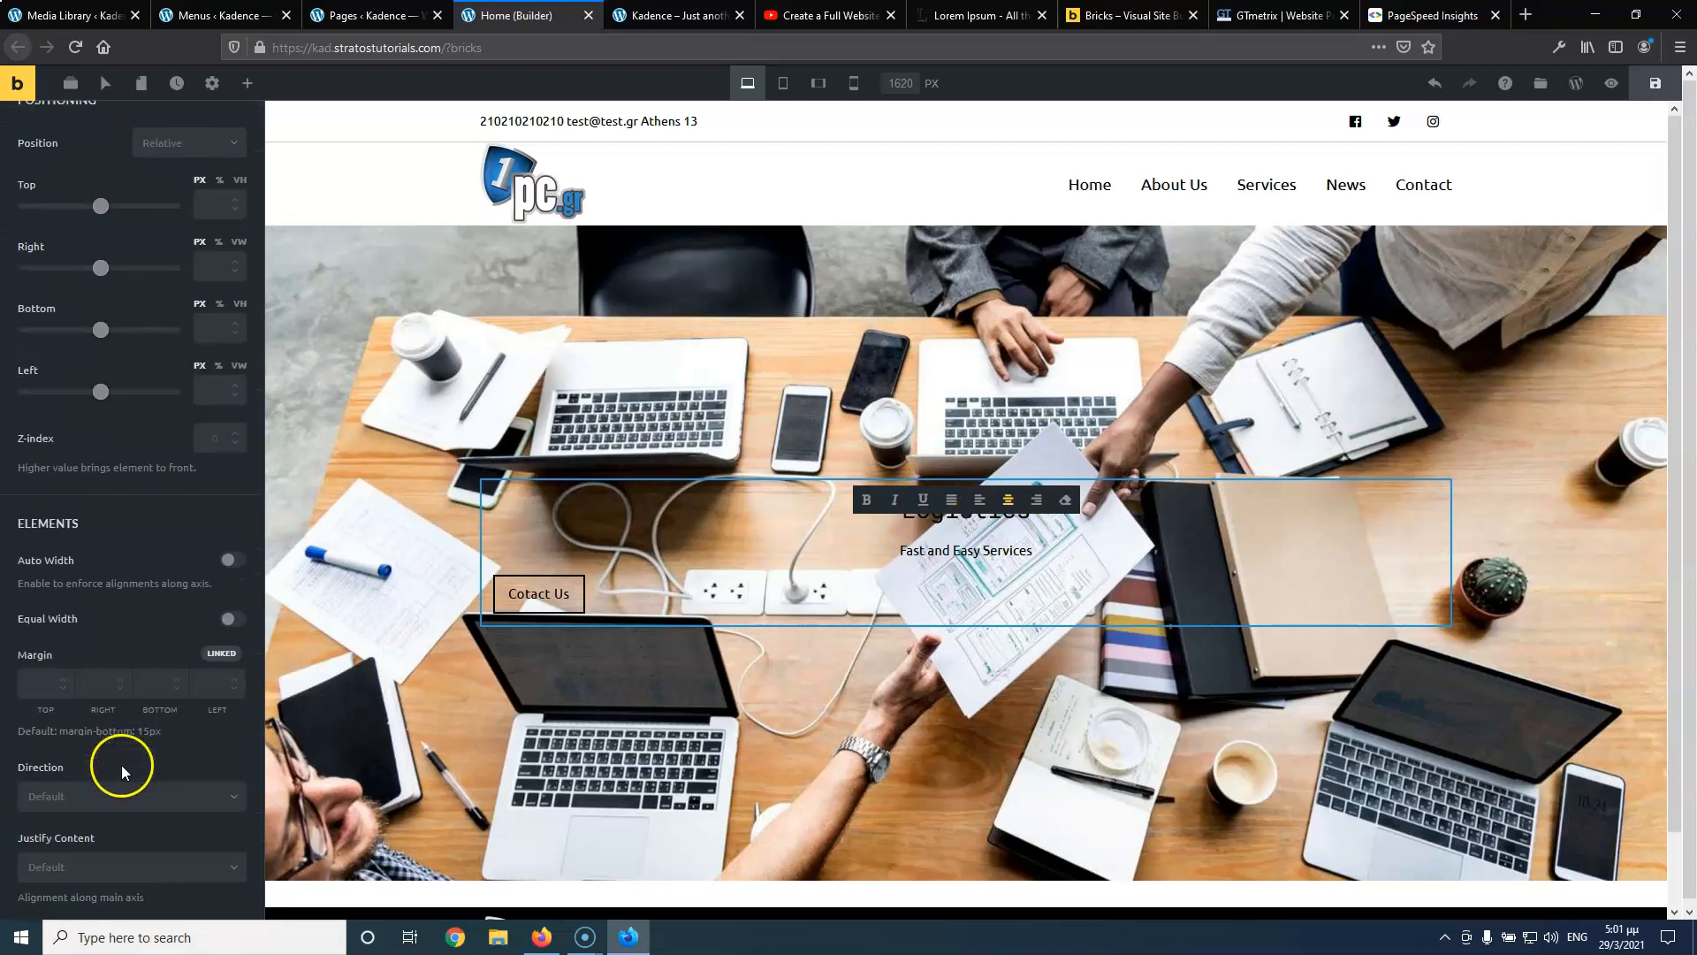
{"action": "scroll", "coordinate": [120, 769], "scroll_direction": "down", "scroll_amount": 3}
{"action": "left_click", "coordinate": [120, 574]}
{"action": "left_click", "coordinate": [105, 630]}
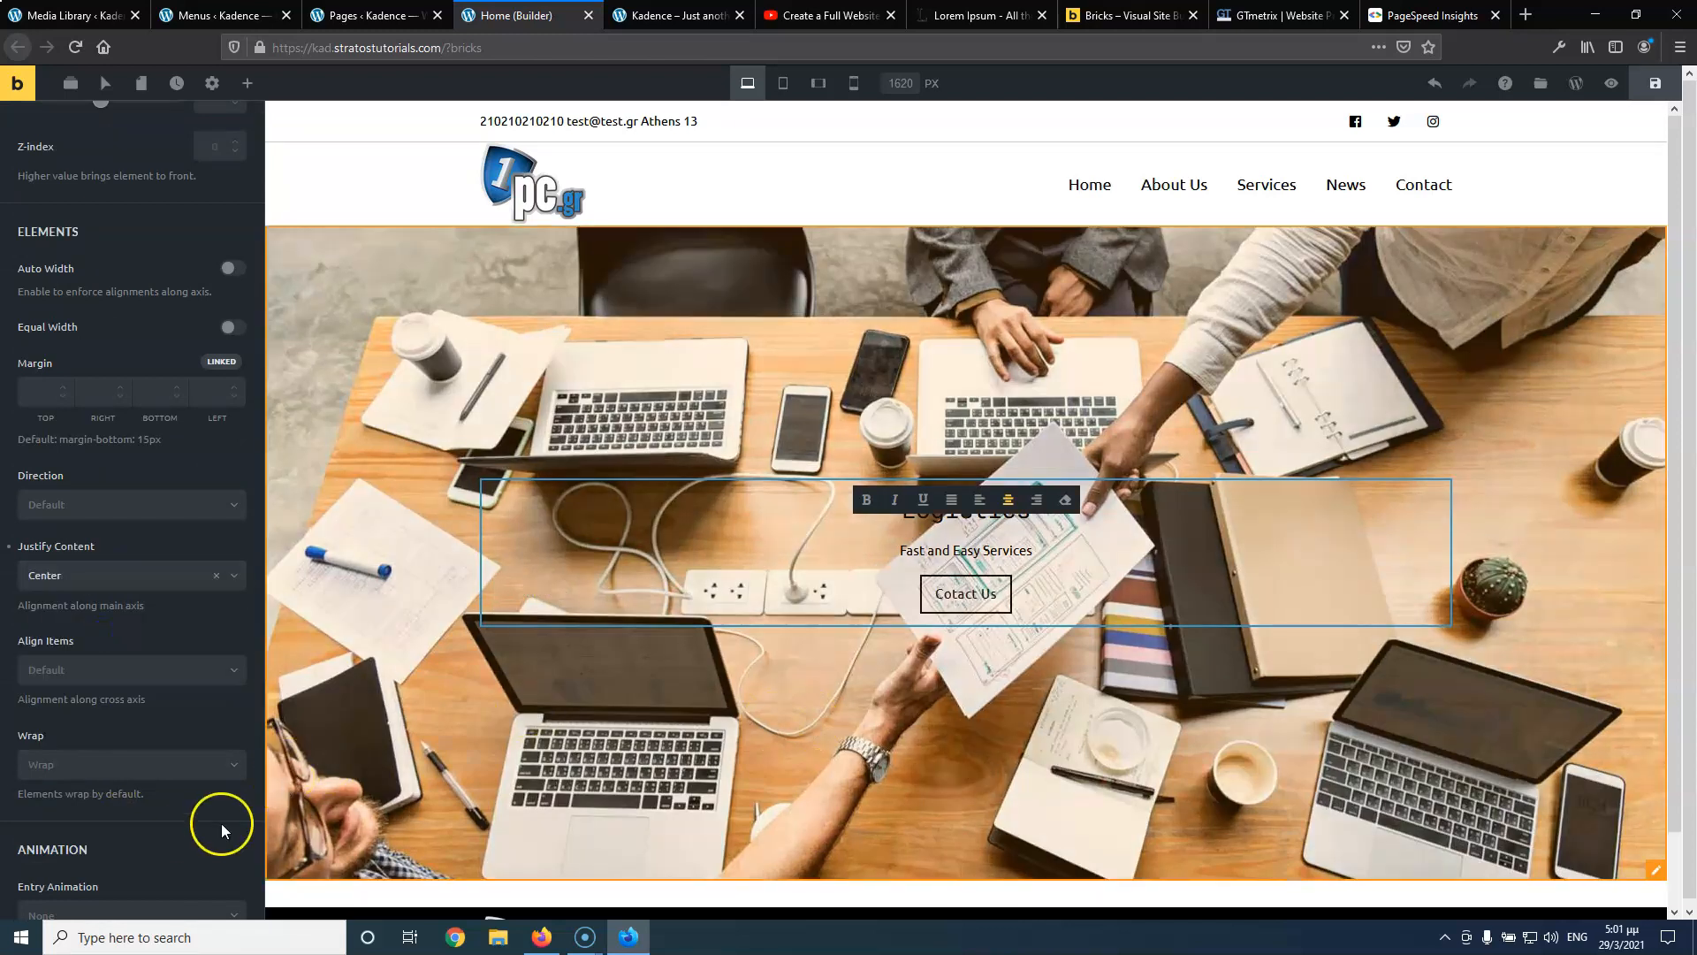
{"action": "left_click", "coordinate": [1655, 84]}
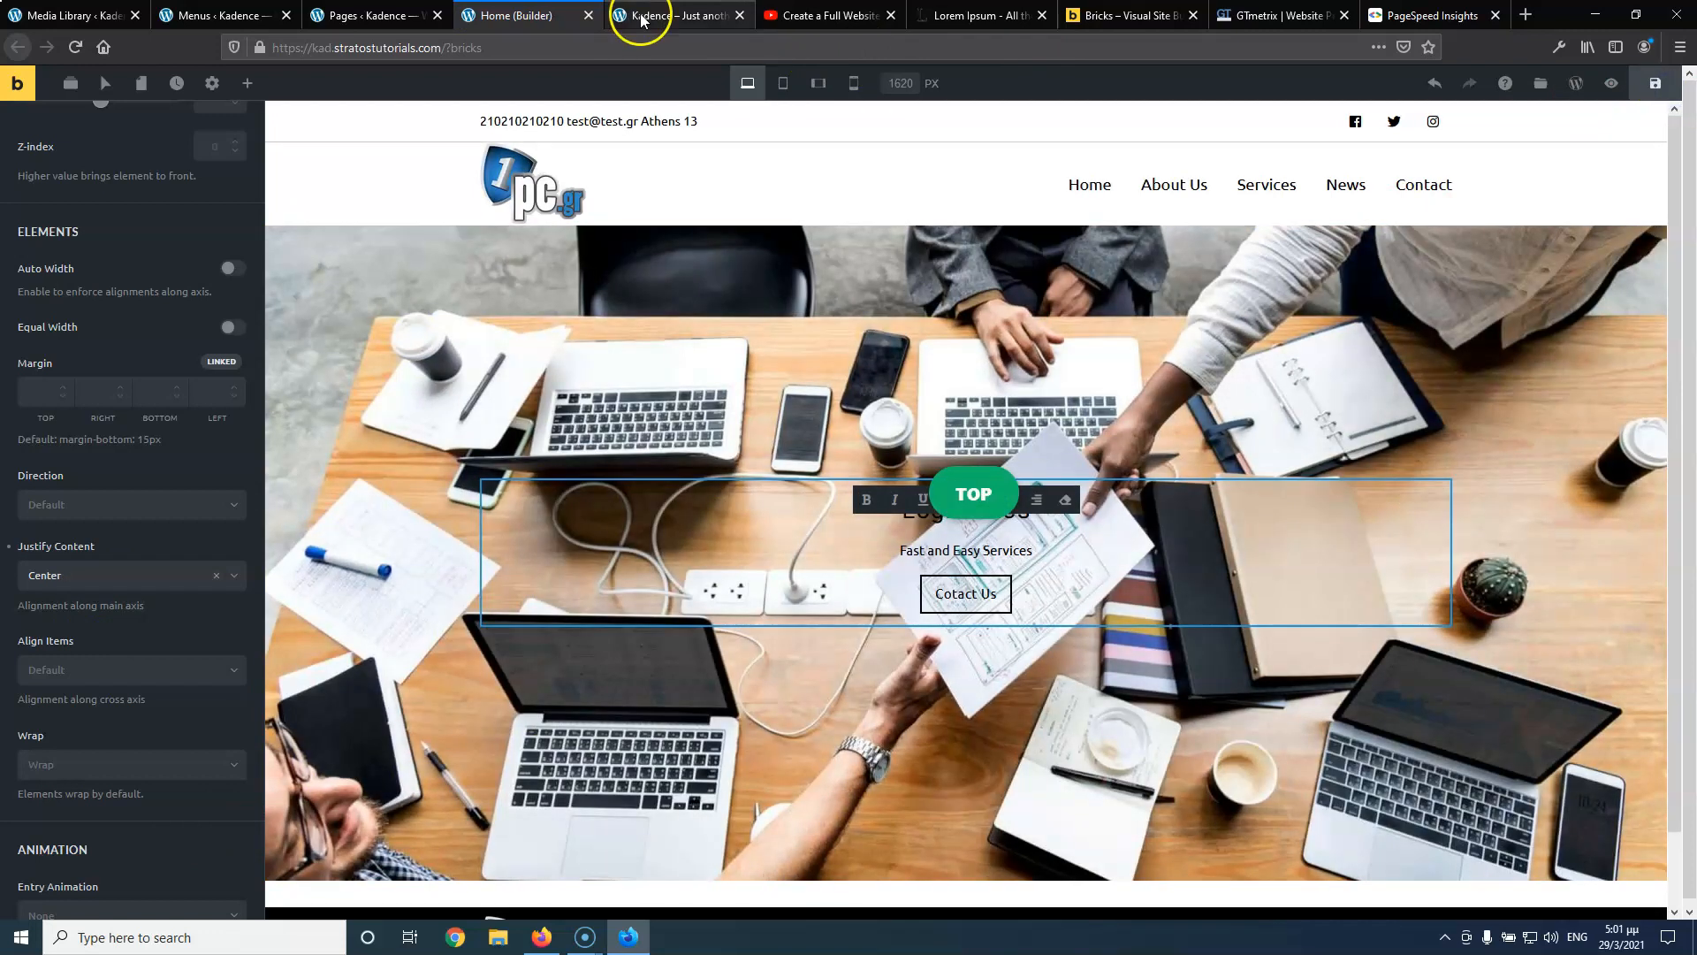
{"action": "left_click", "coordinate": [672, 15]}
{"action": "left_click", "coordinate": [75, 47]}
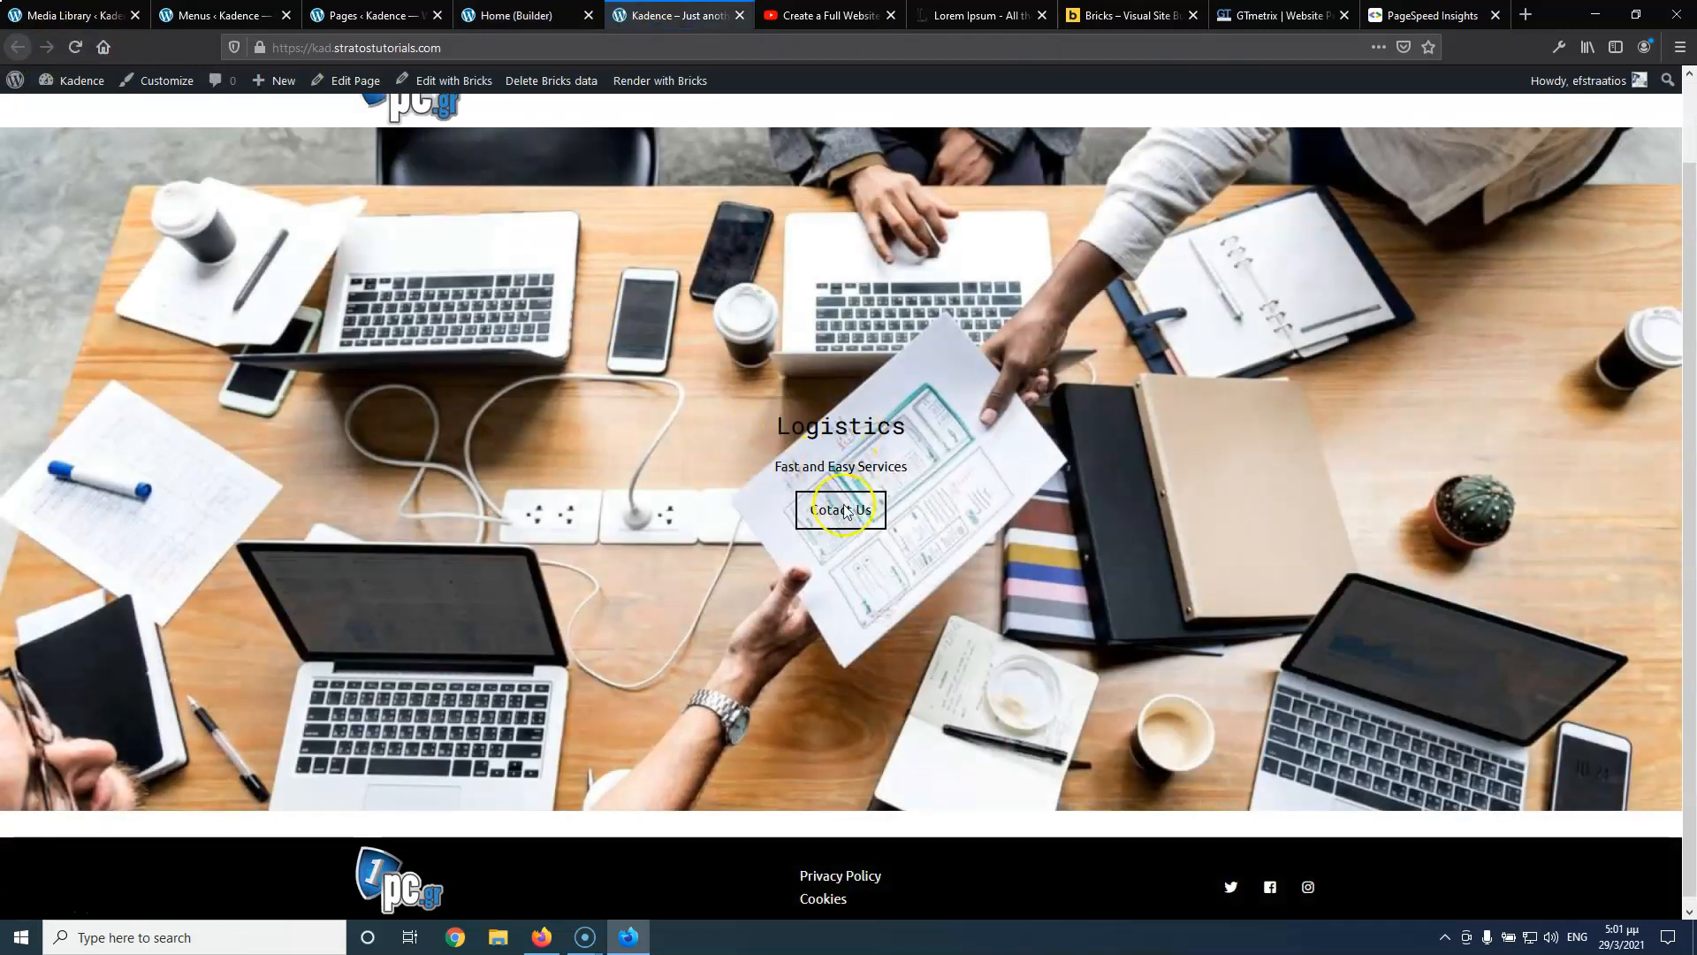
{"action": "left_click", "coordinate": [535, 15]}
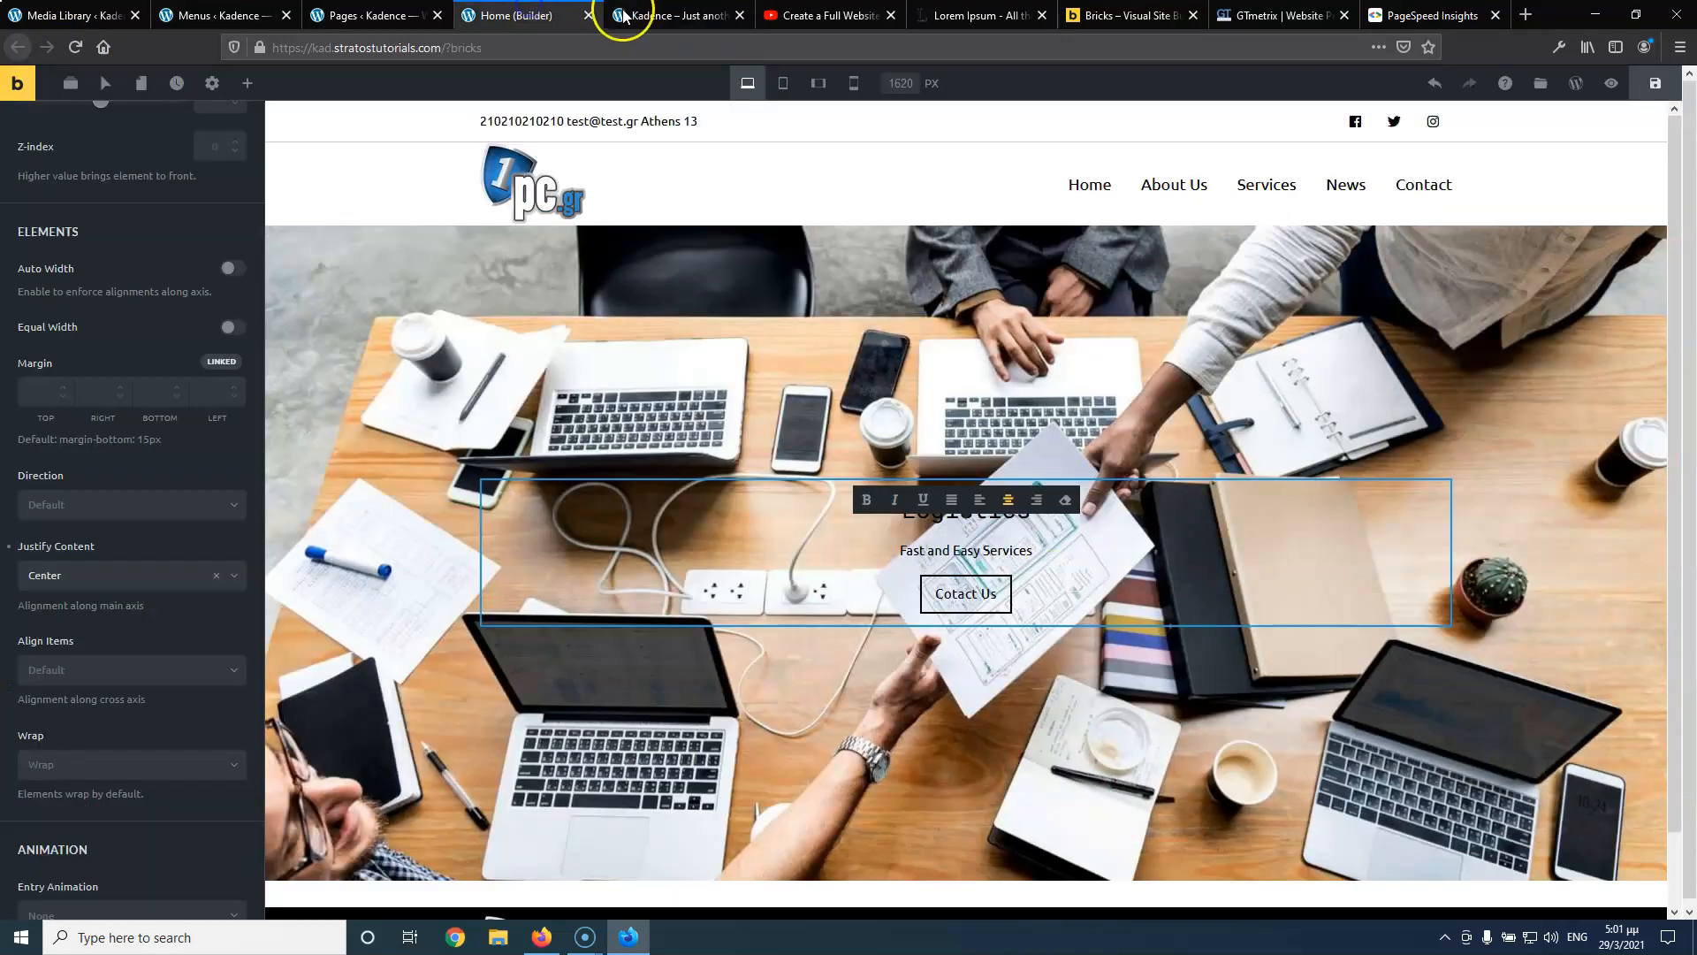
{"action": "left_click", "coordinate": [776, 13]}
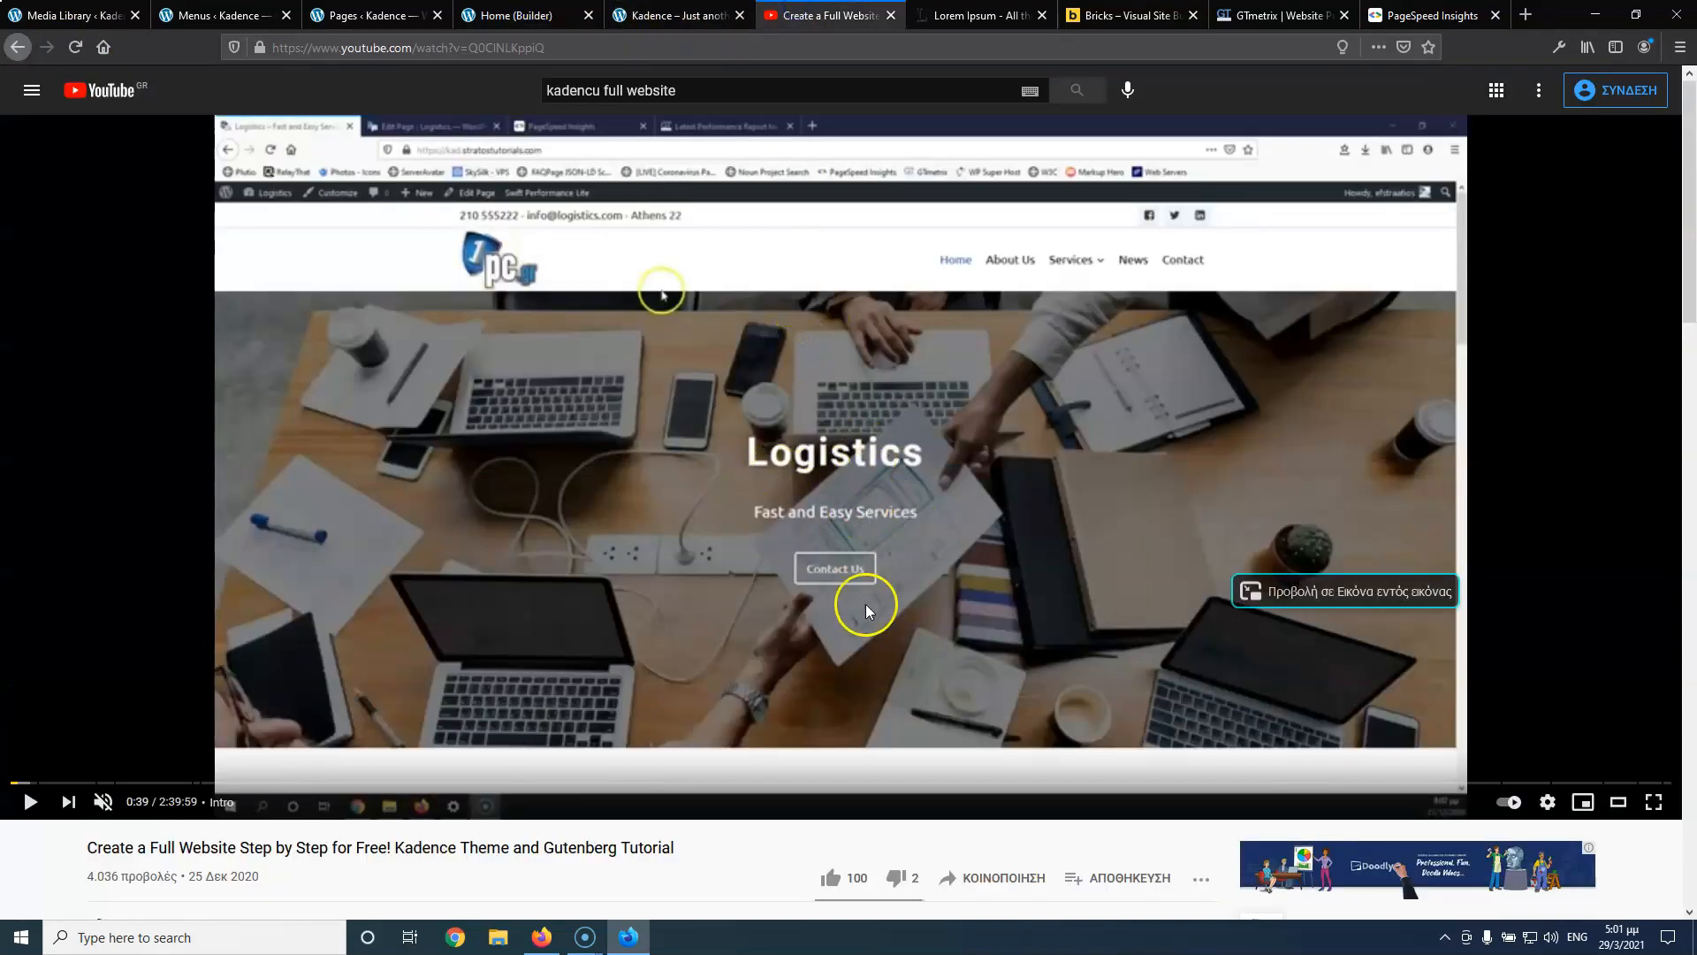
{"action": "left_click", "coordinate": [611, 15]}
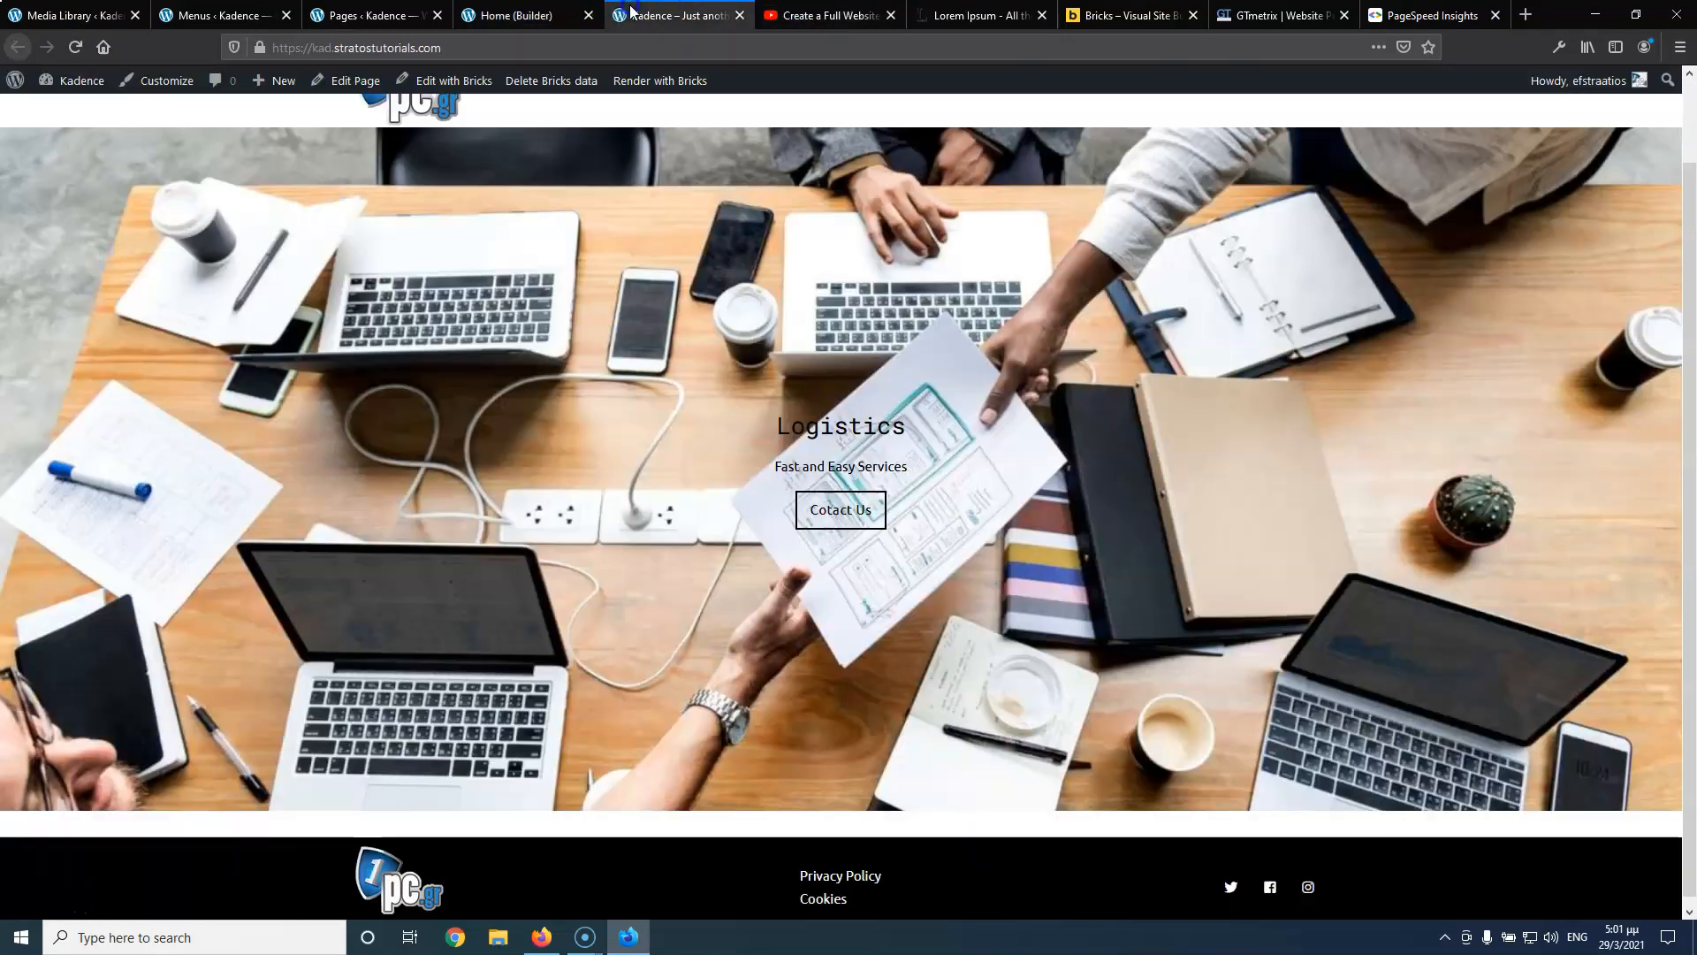
{"action": "left_click", "coordinate": [530, 15]}
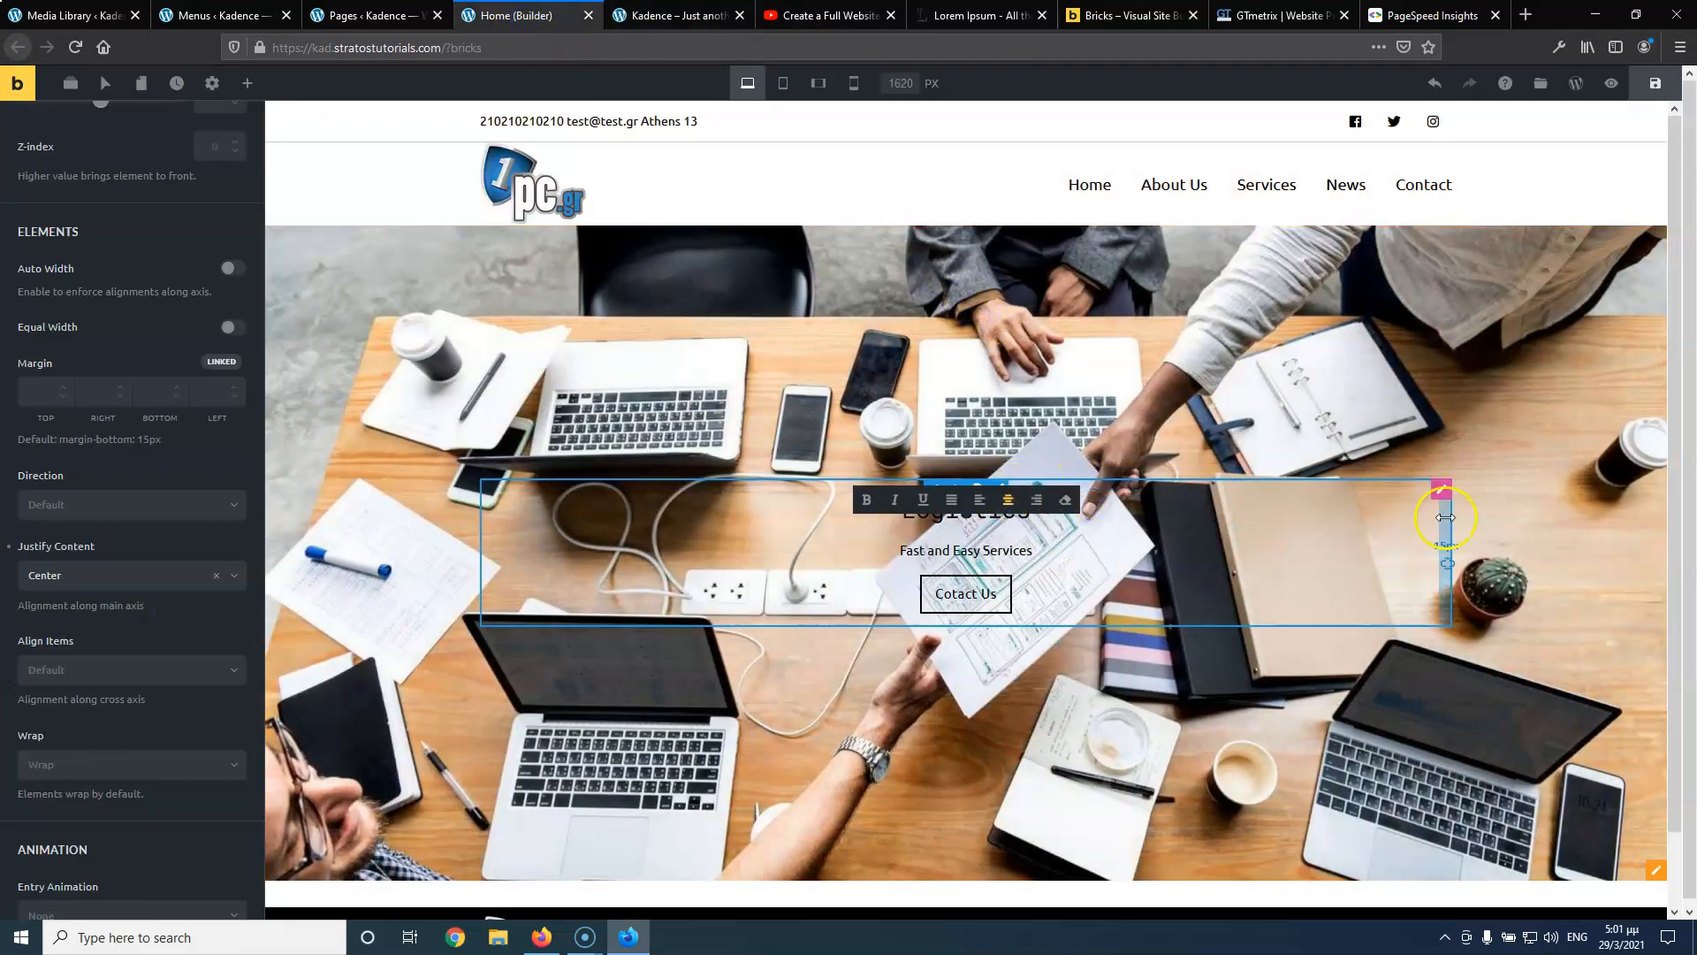
Give the hero section a semi-transparent black gradient overlay
{"action": "left_click", "coordinate": [1651, 871]}
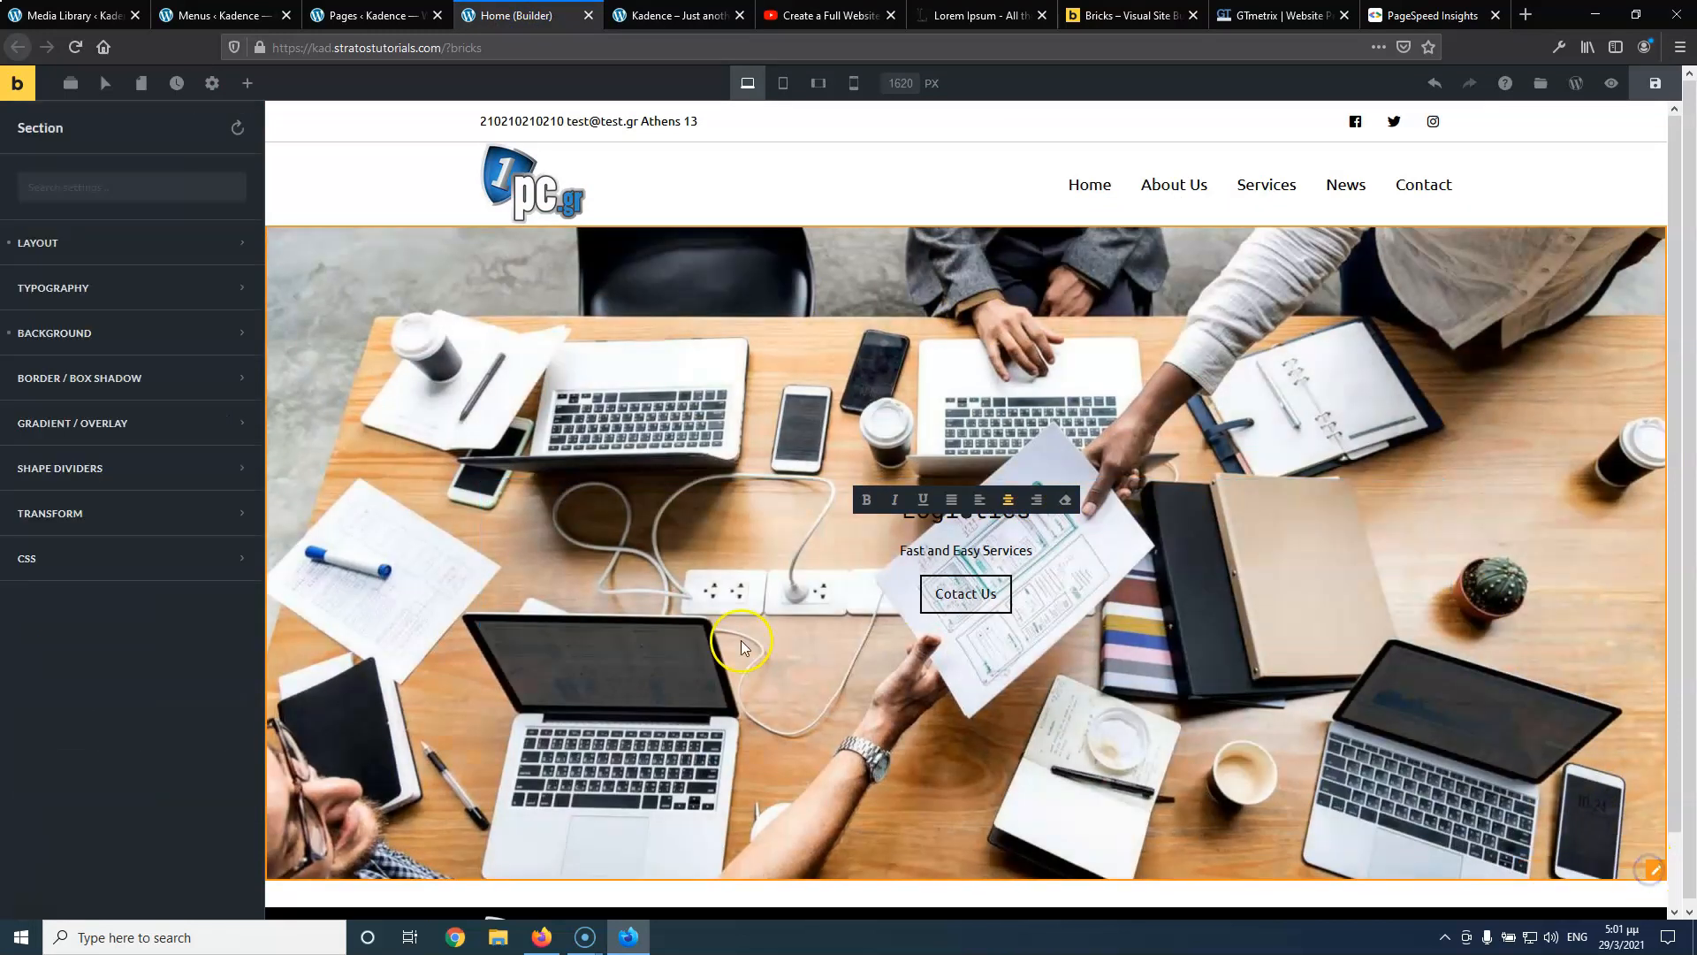
{"action": "left_click", "coordinate": [116, 428]}
{"action": "left_click", "coordinate": [195, 493]}
{"action": "left_click", "coordinate": [183, 533]}
{"action": "left_click", "coordinate": [131, 643]}
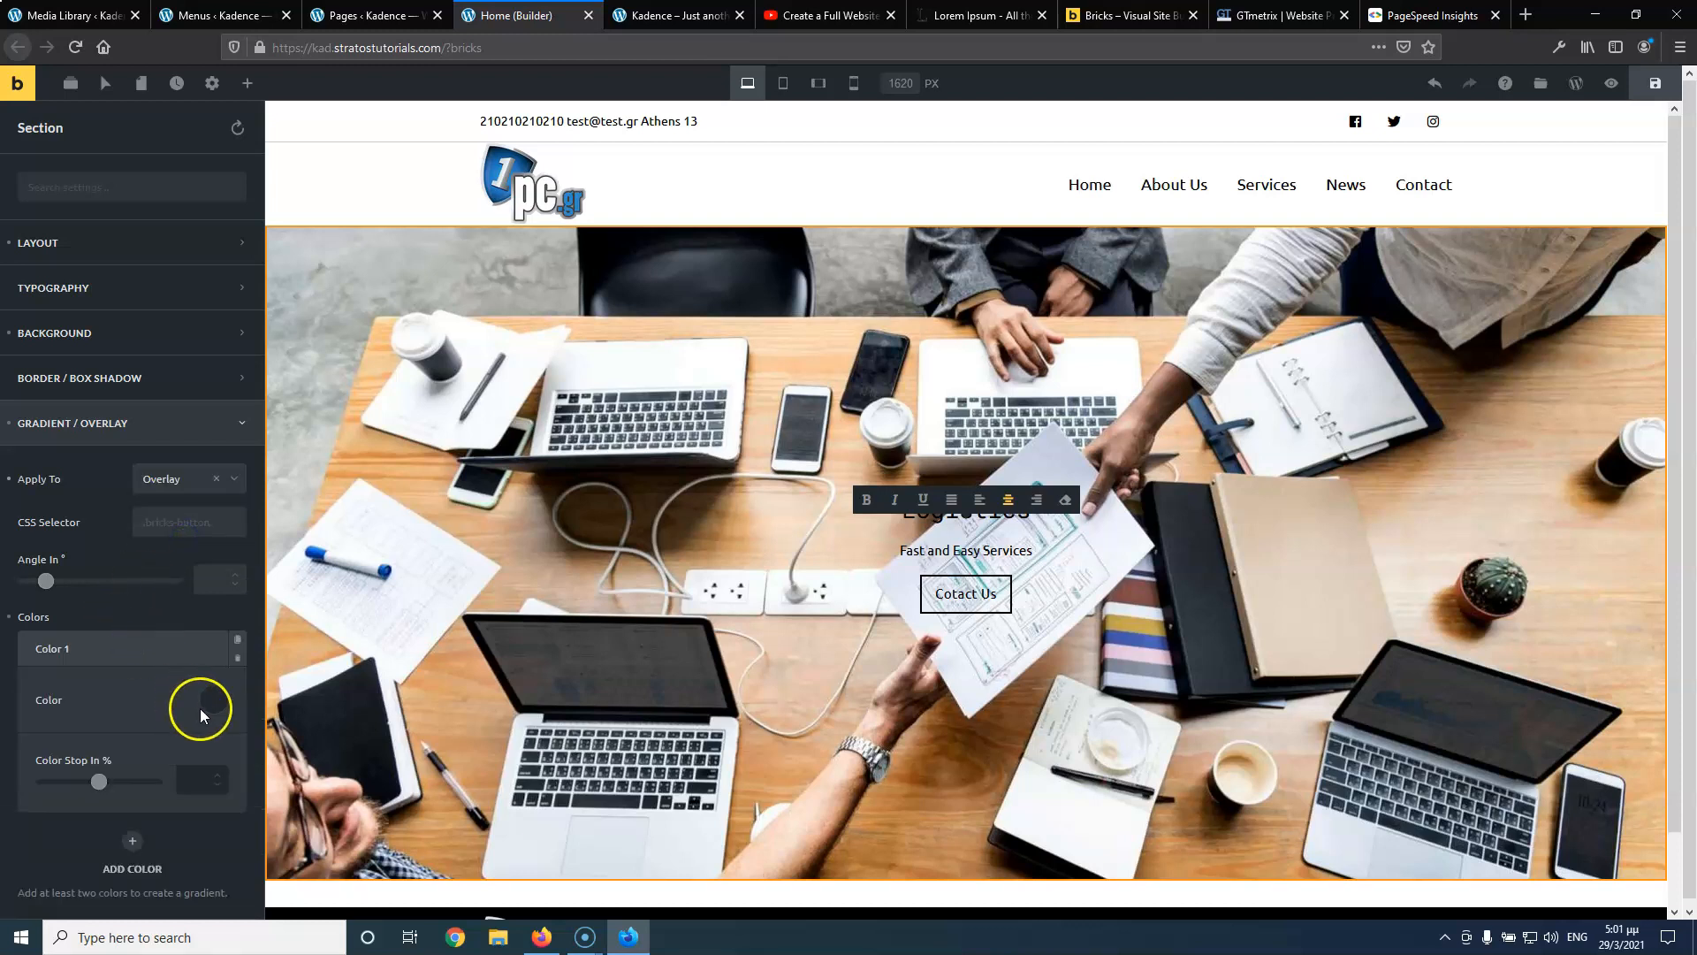
{"action": "left_click", "coordinate": [214, 703]}
{"action": "left_click", "coordinate": [94, 649]}
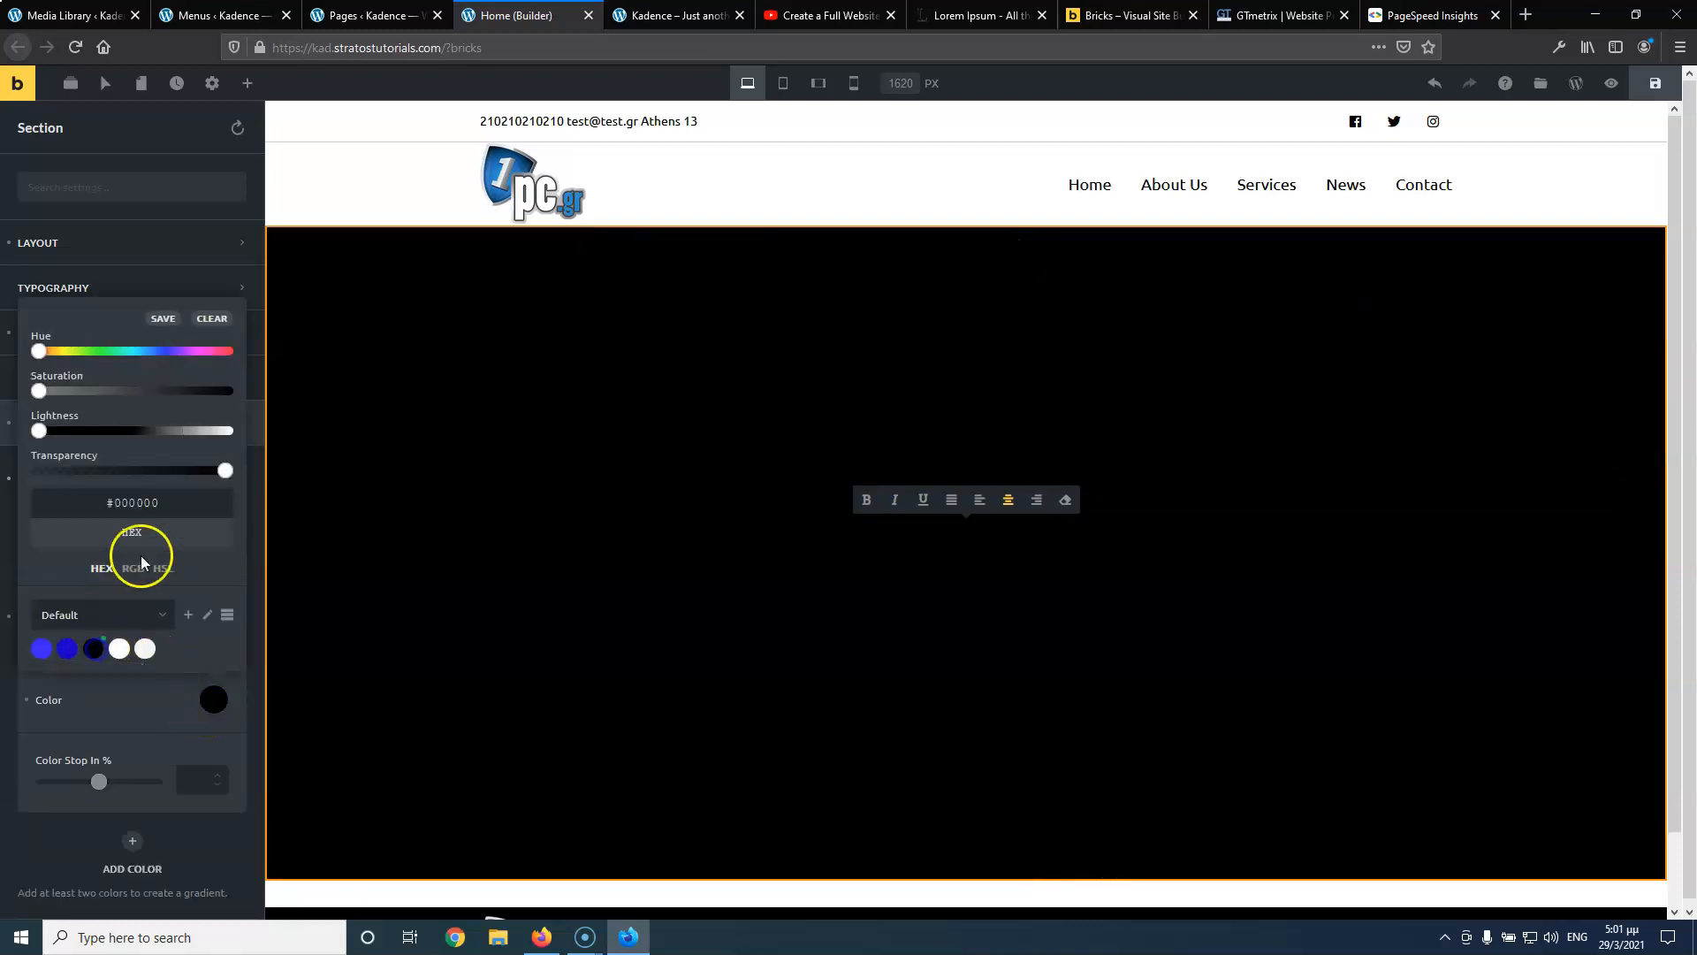
{"action": "left_click_drag", "start_coordinate": [225, 470], "coordinate": [121, 474]}
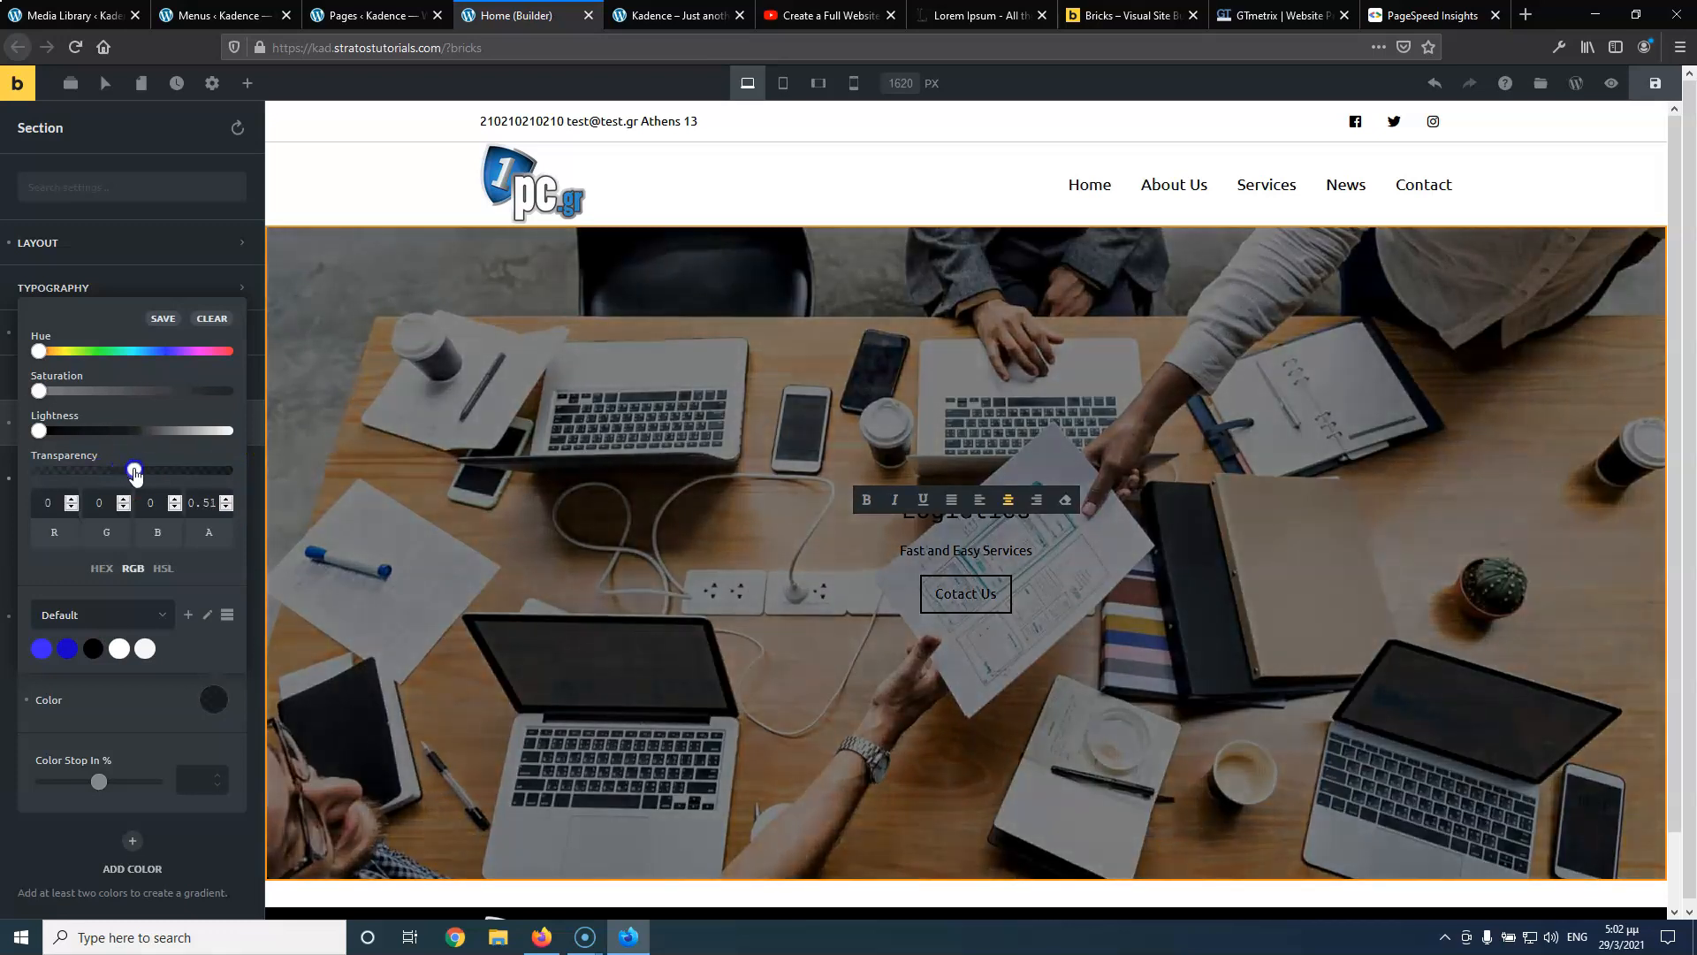
Make the Logistics heading an H1 with white text
{"action": "left_click", "coordinate": [814, 499]}
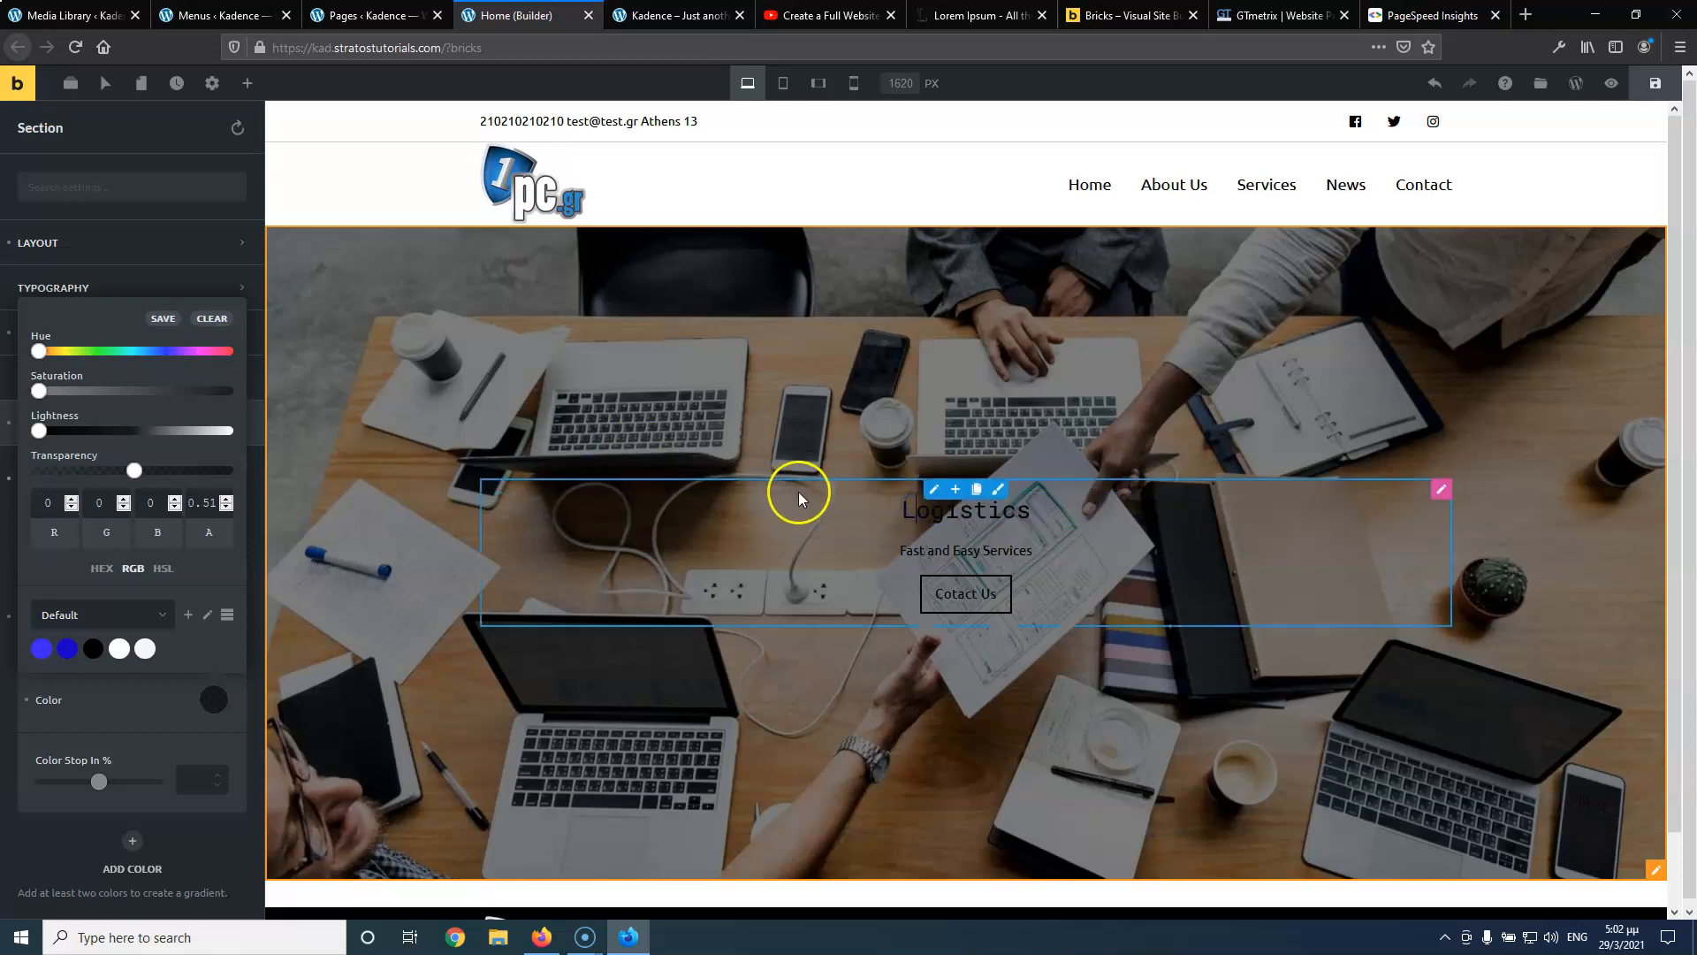
{"action": "left_click", "coordinate": [933, 525]}
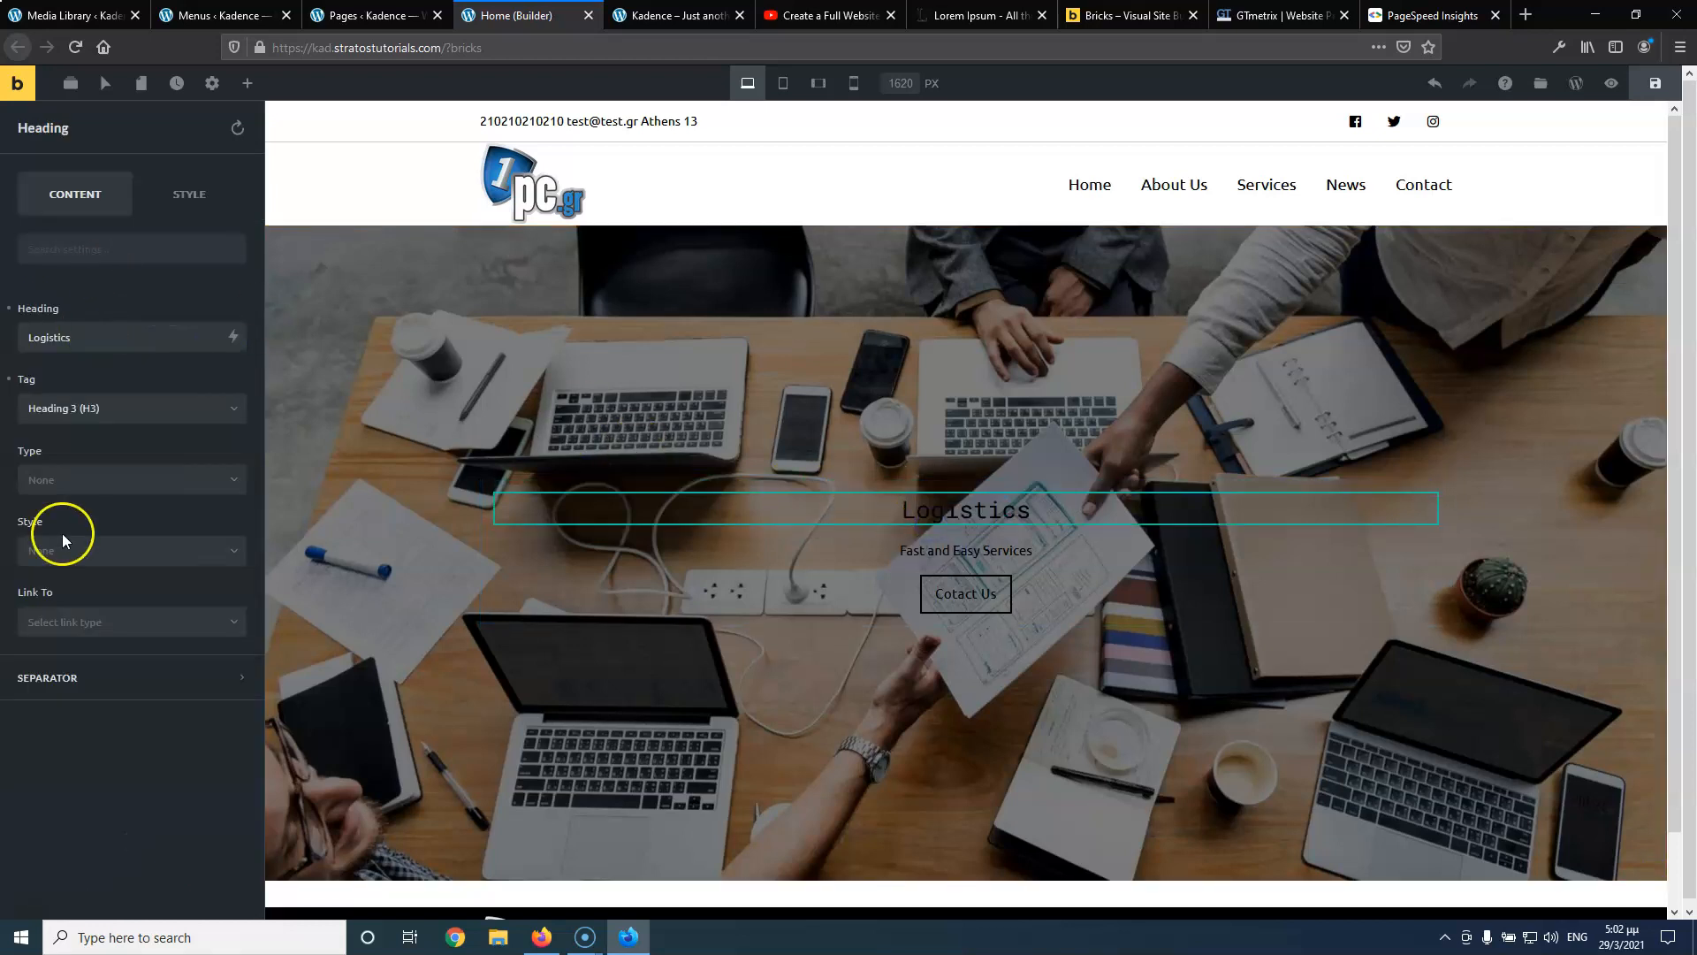
{"action": "left_click", "coordinate": [99, 411]}
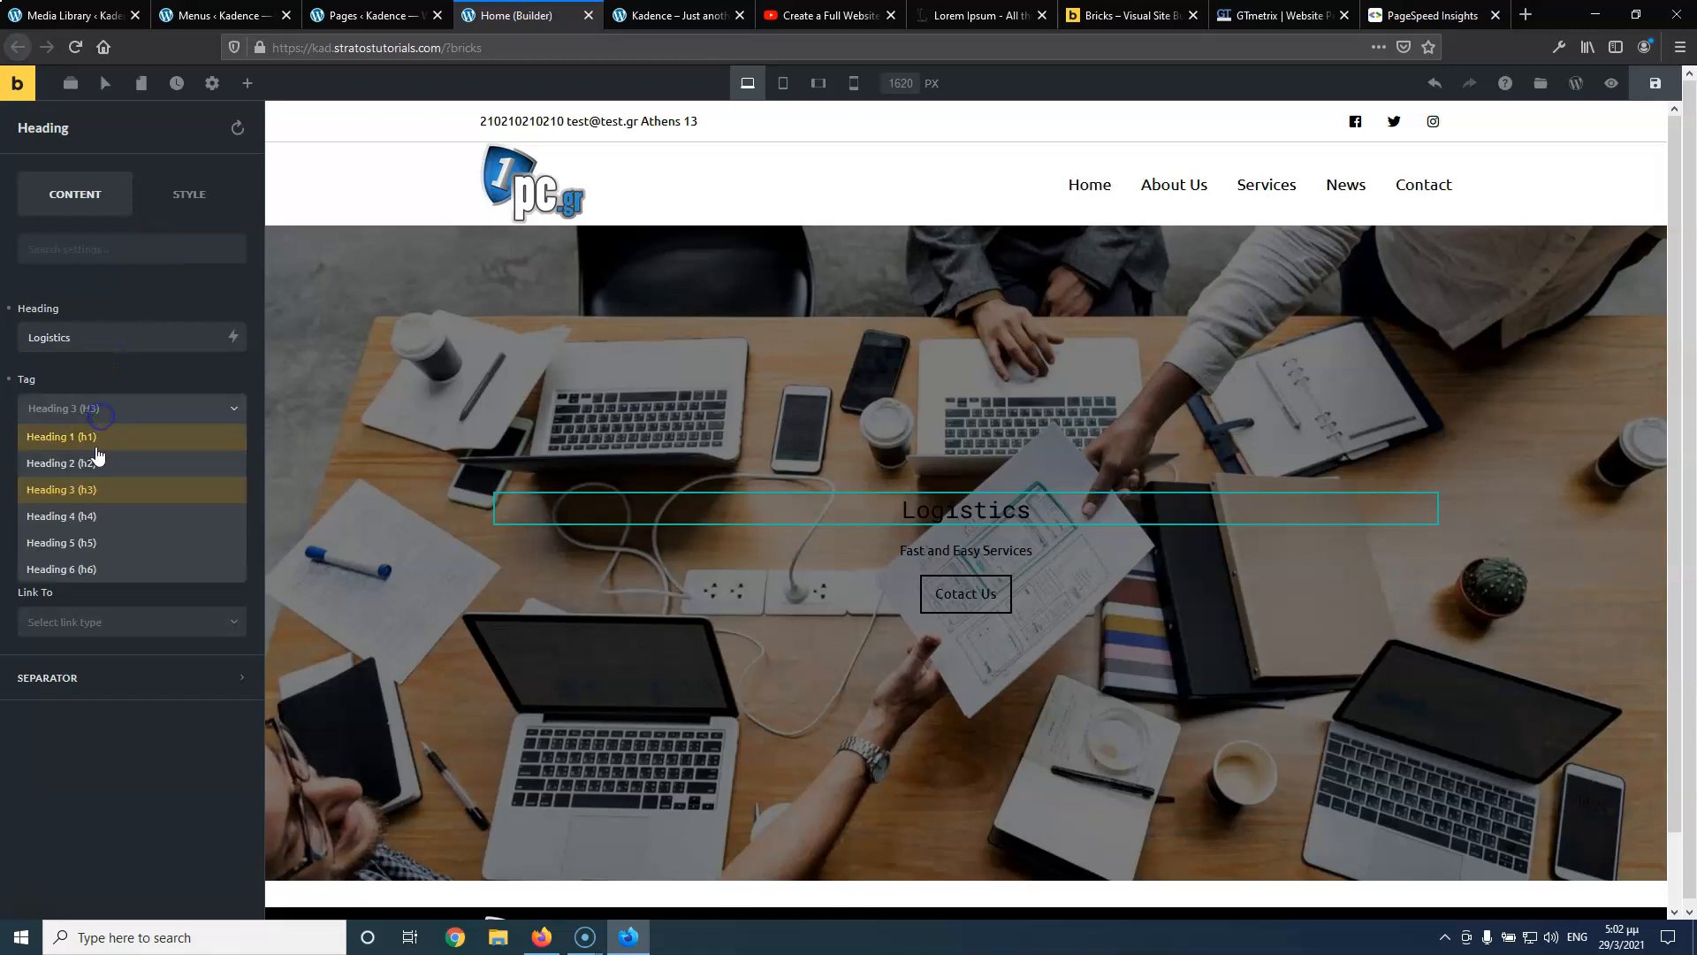
{"action": "left_click", "coordinate": [95, 449]}
{"action": "left_click", "coordinate": [188, 199]}
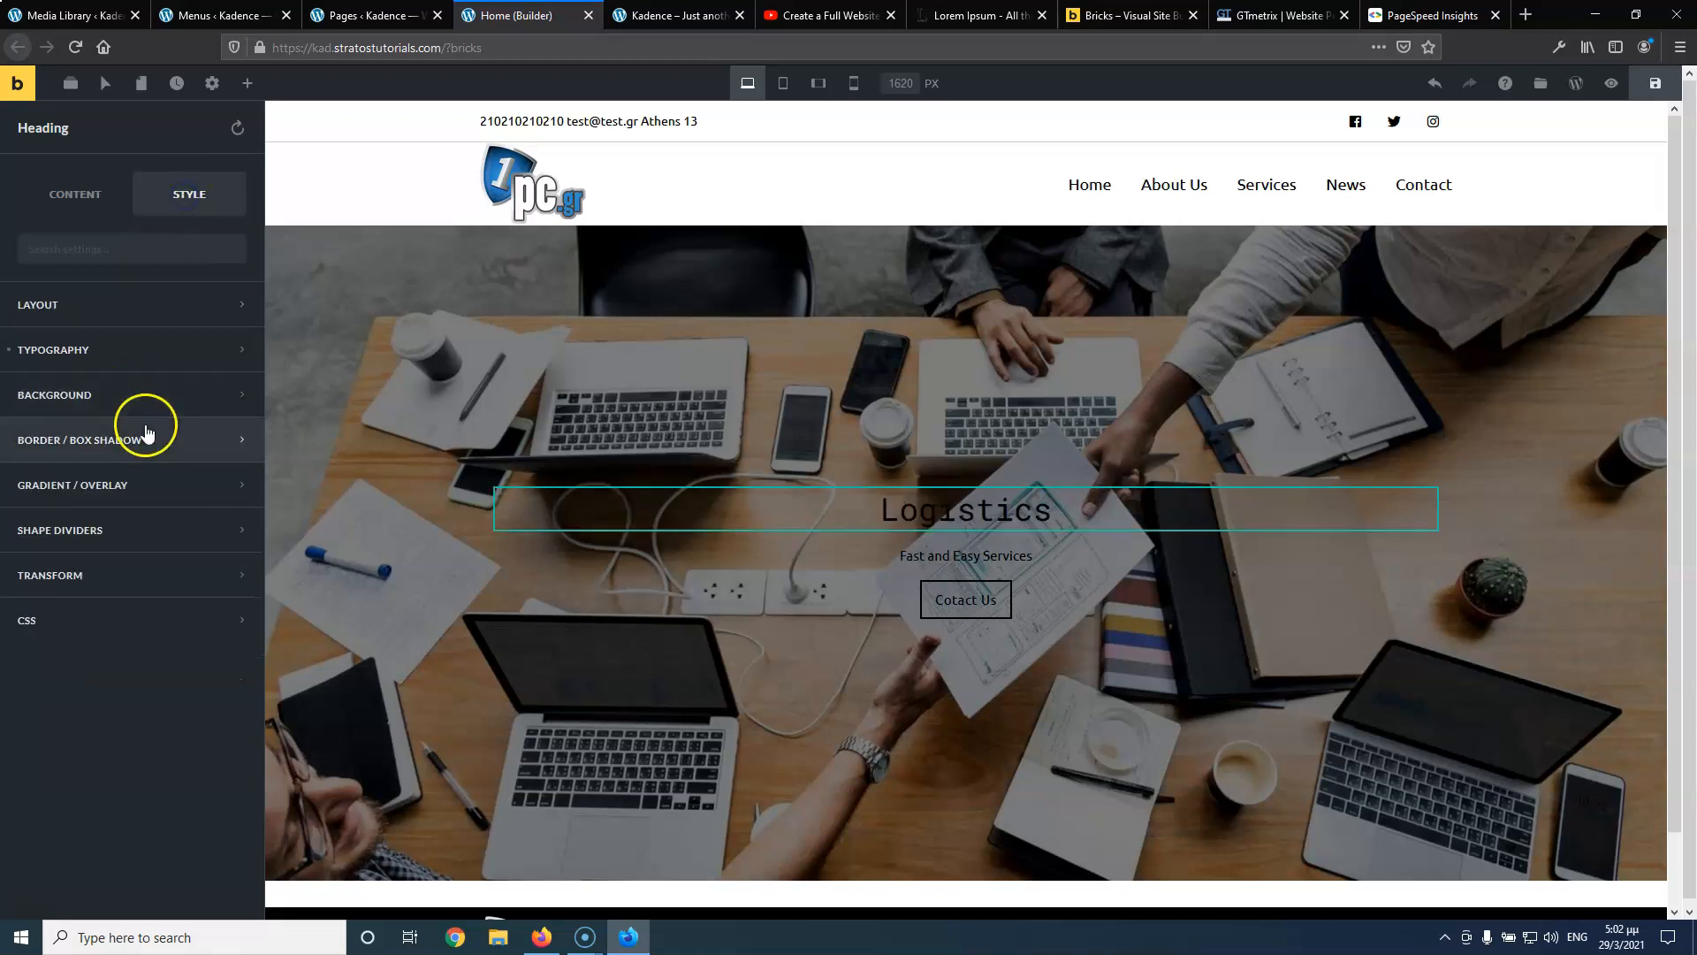
{"action": "left_click", "coordinate": [126, 349]}
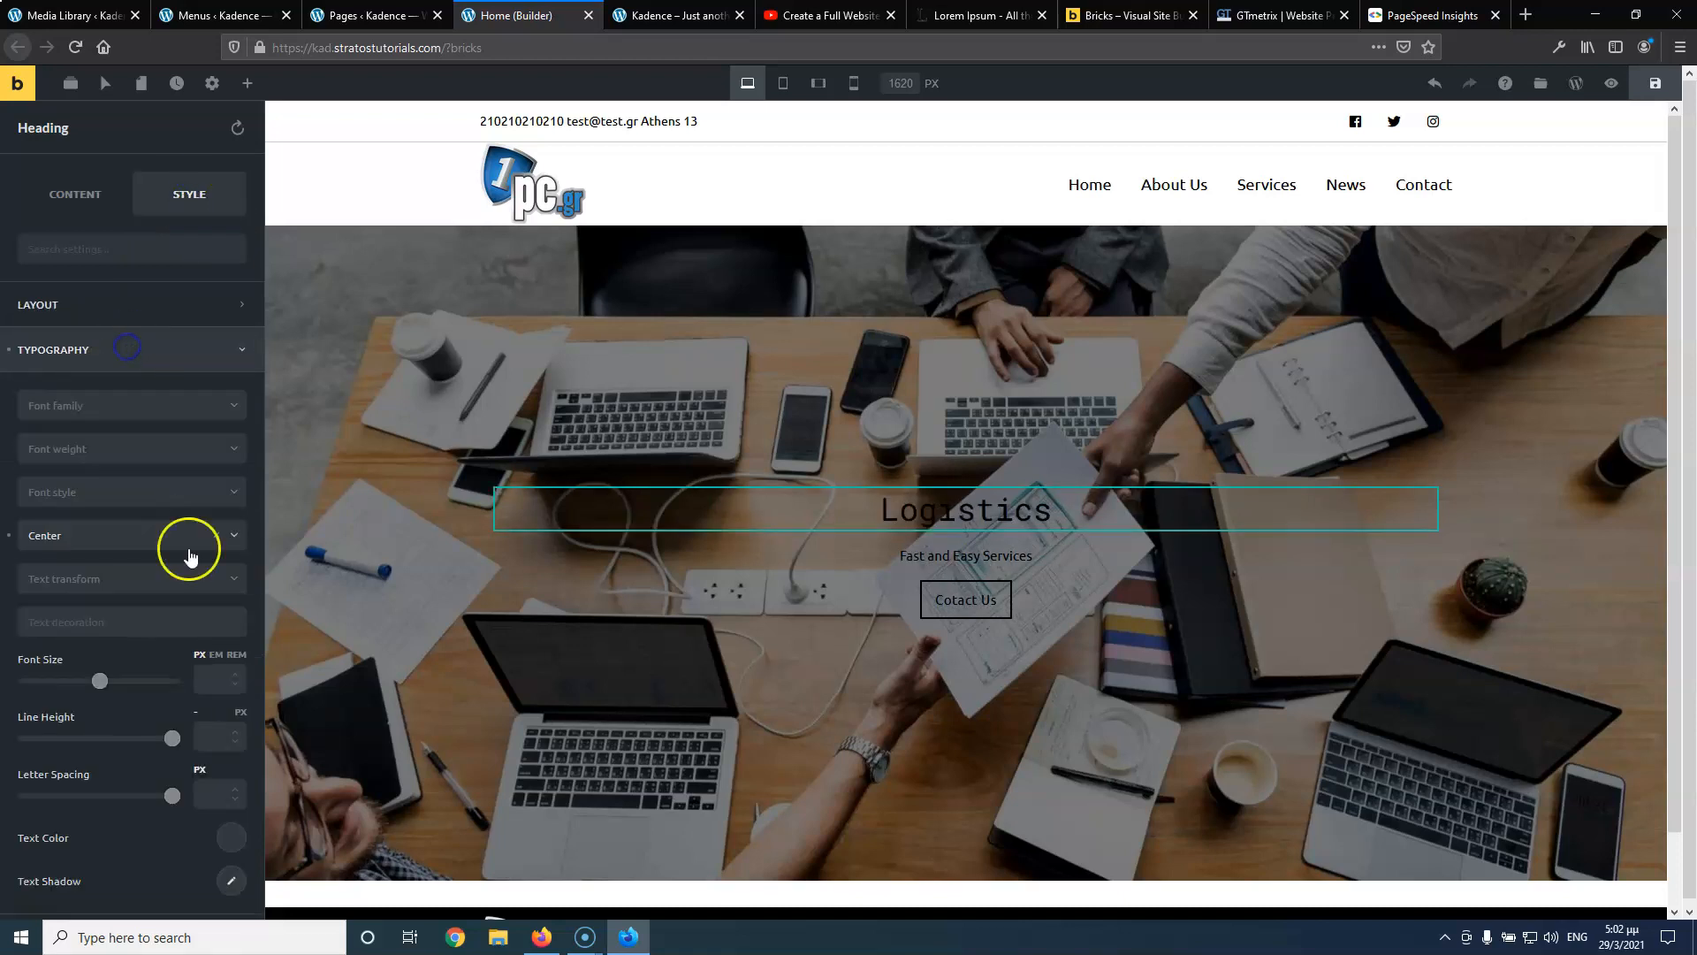
{"action": "left_click", "coordinate": [231, 837]}
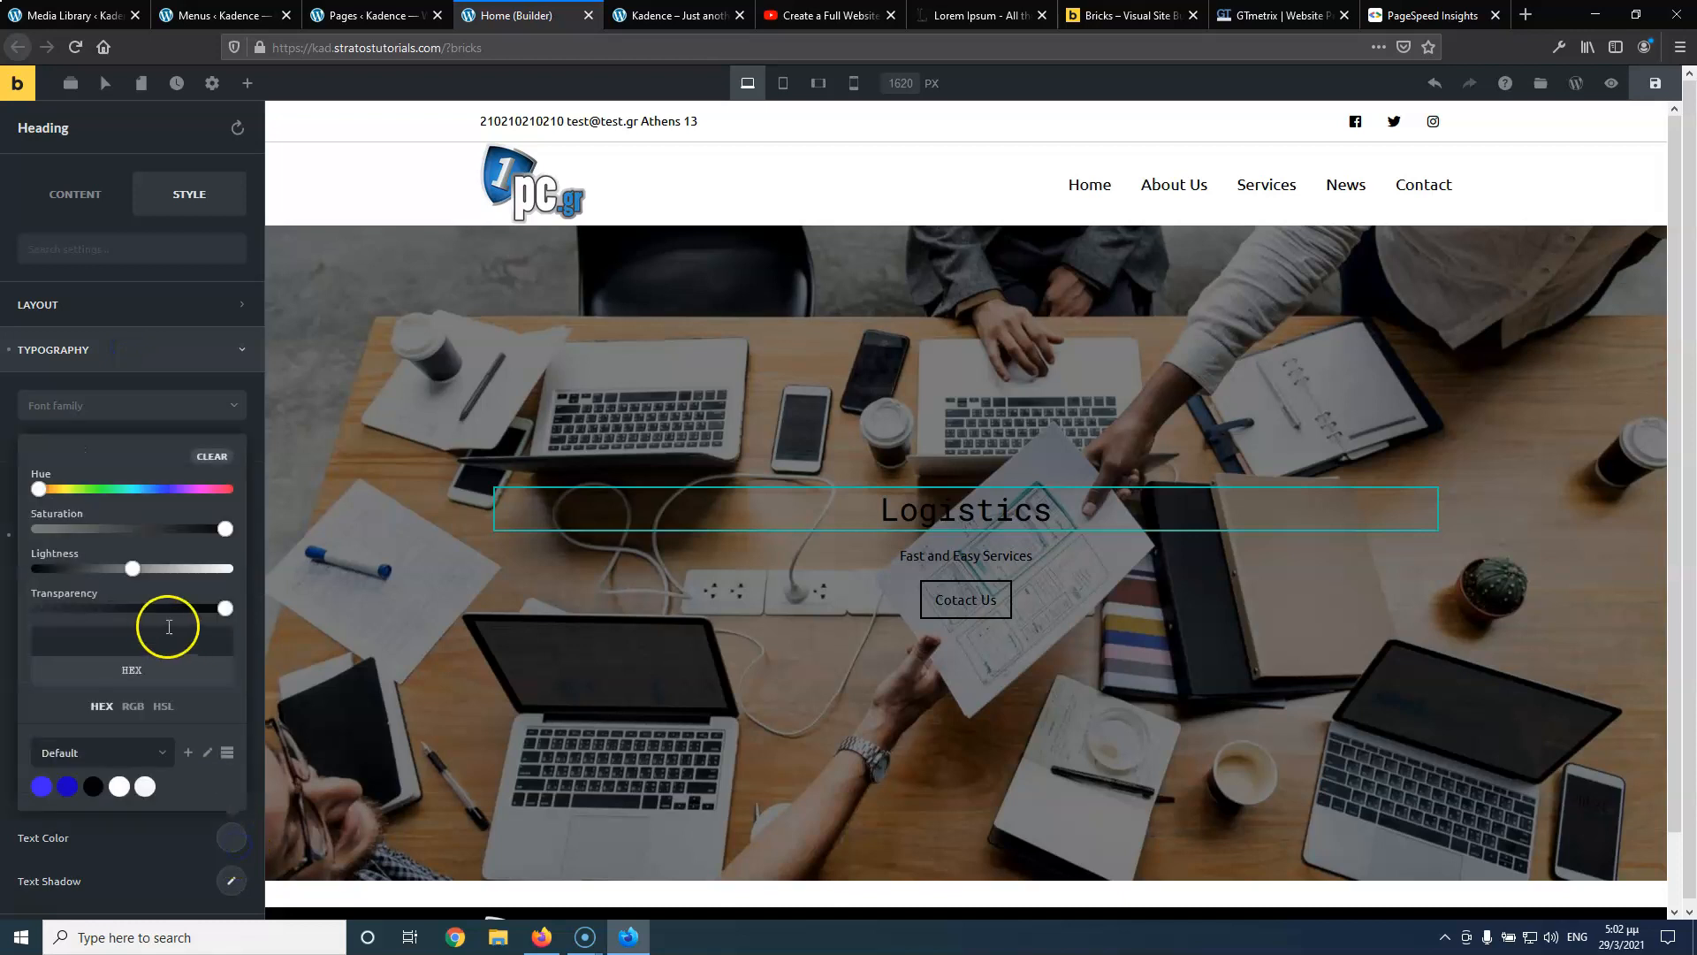
{"action": "left_click", "coordinate": [119, 786]}
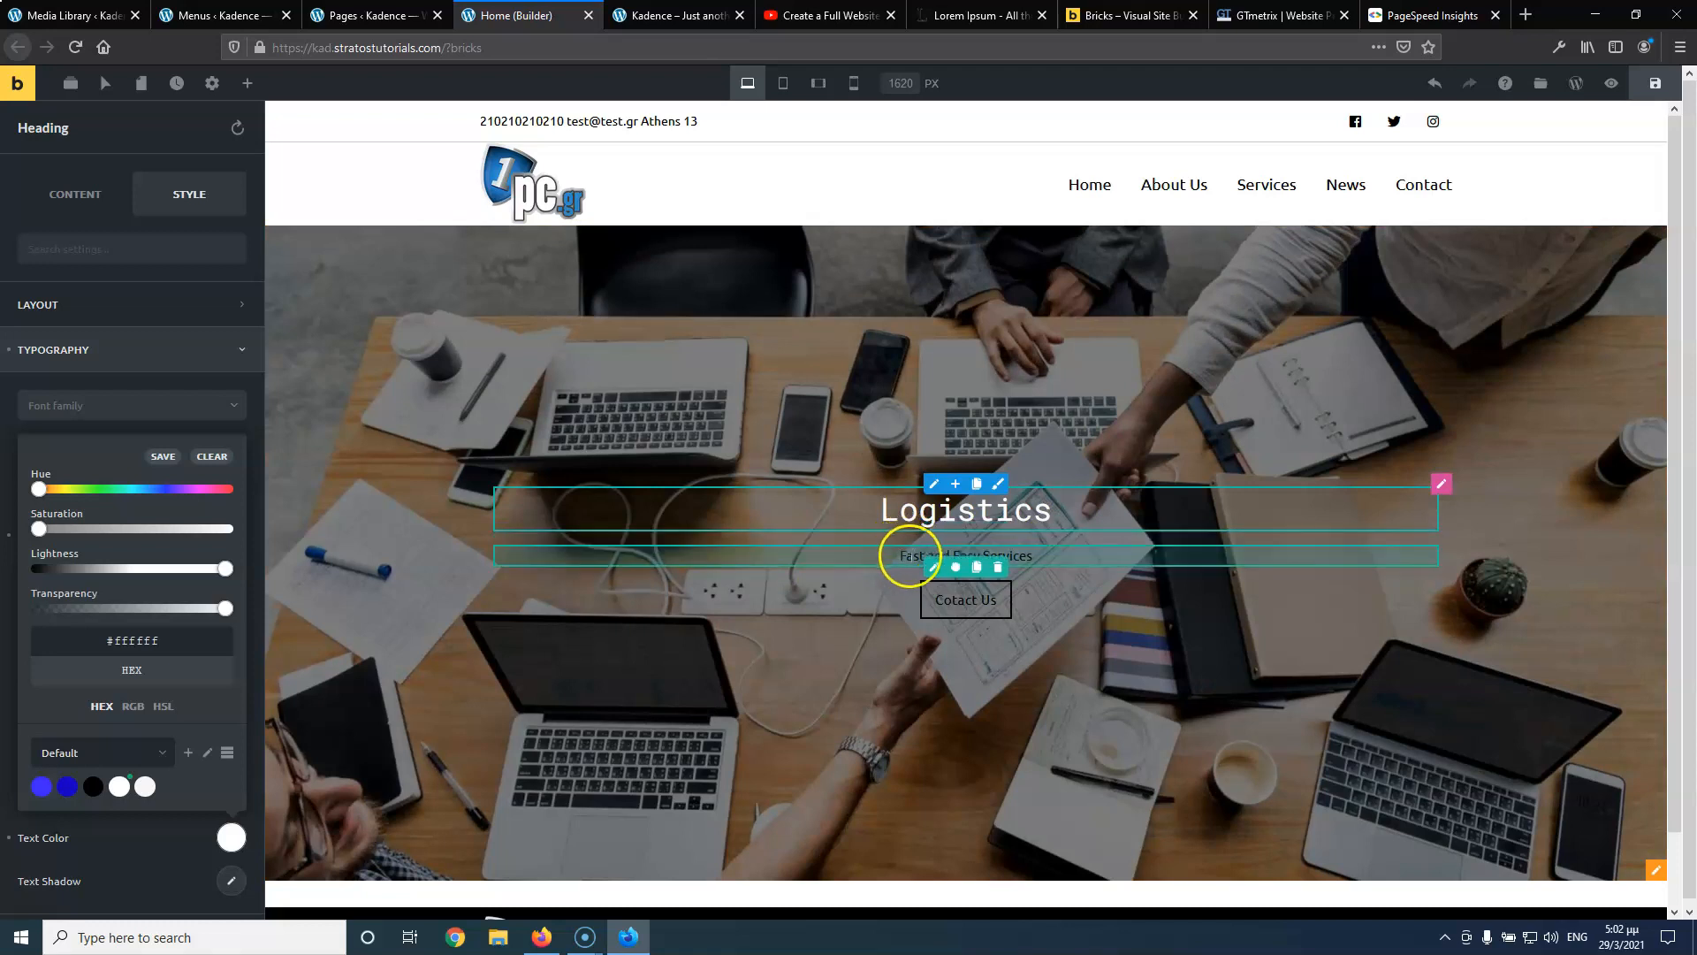
Set the subtitle and Contact Us button text colours to white
{"action": "left_click", "coordinate": [922, 561]}
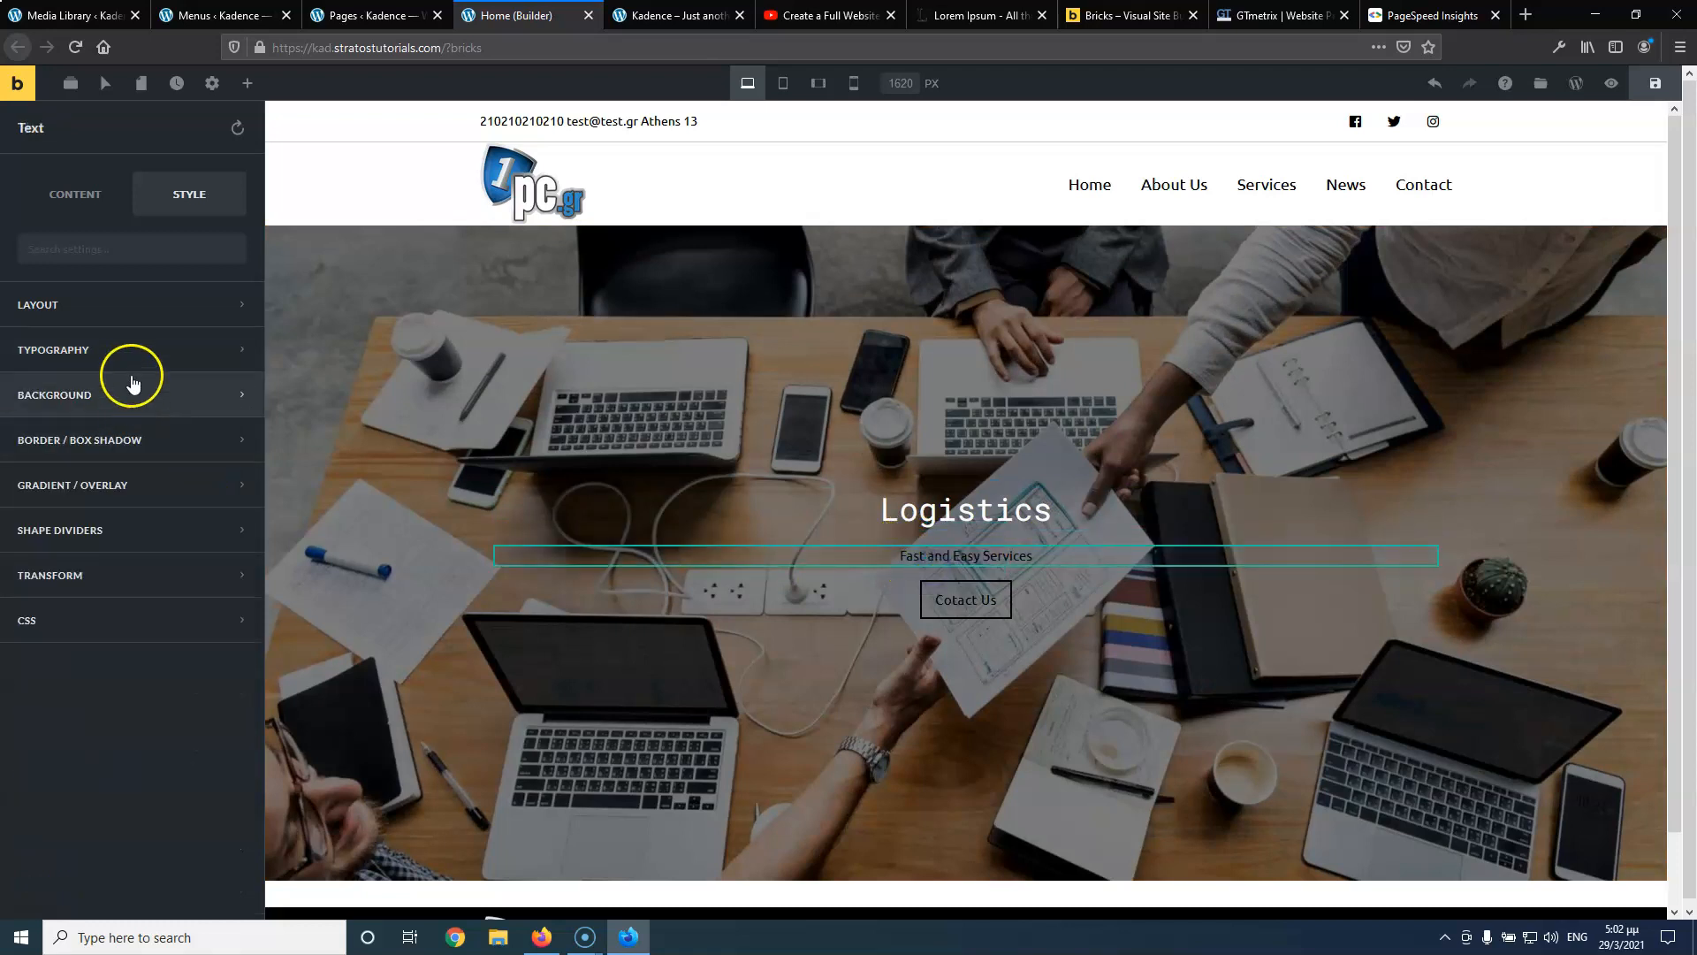
{"action": "left_click", "coordinate": [129, 349]}
{"action": "left_click", "coordinate": [217, 836]}
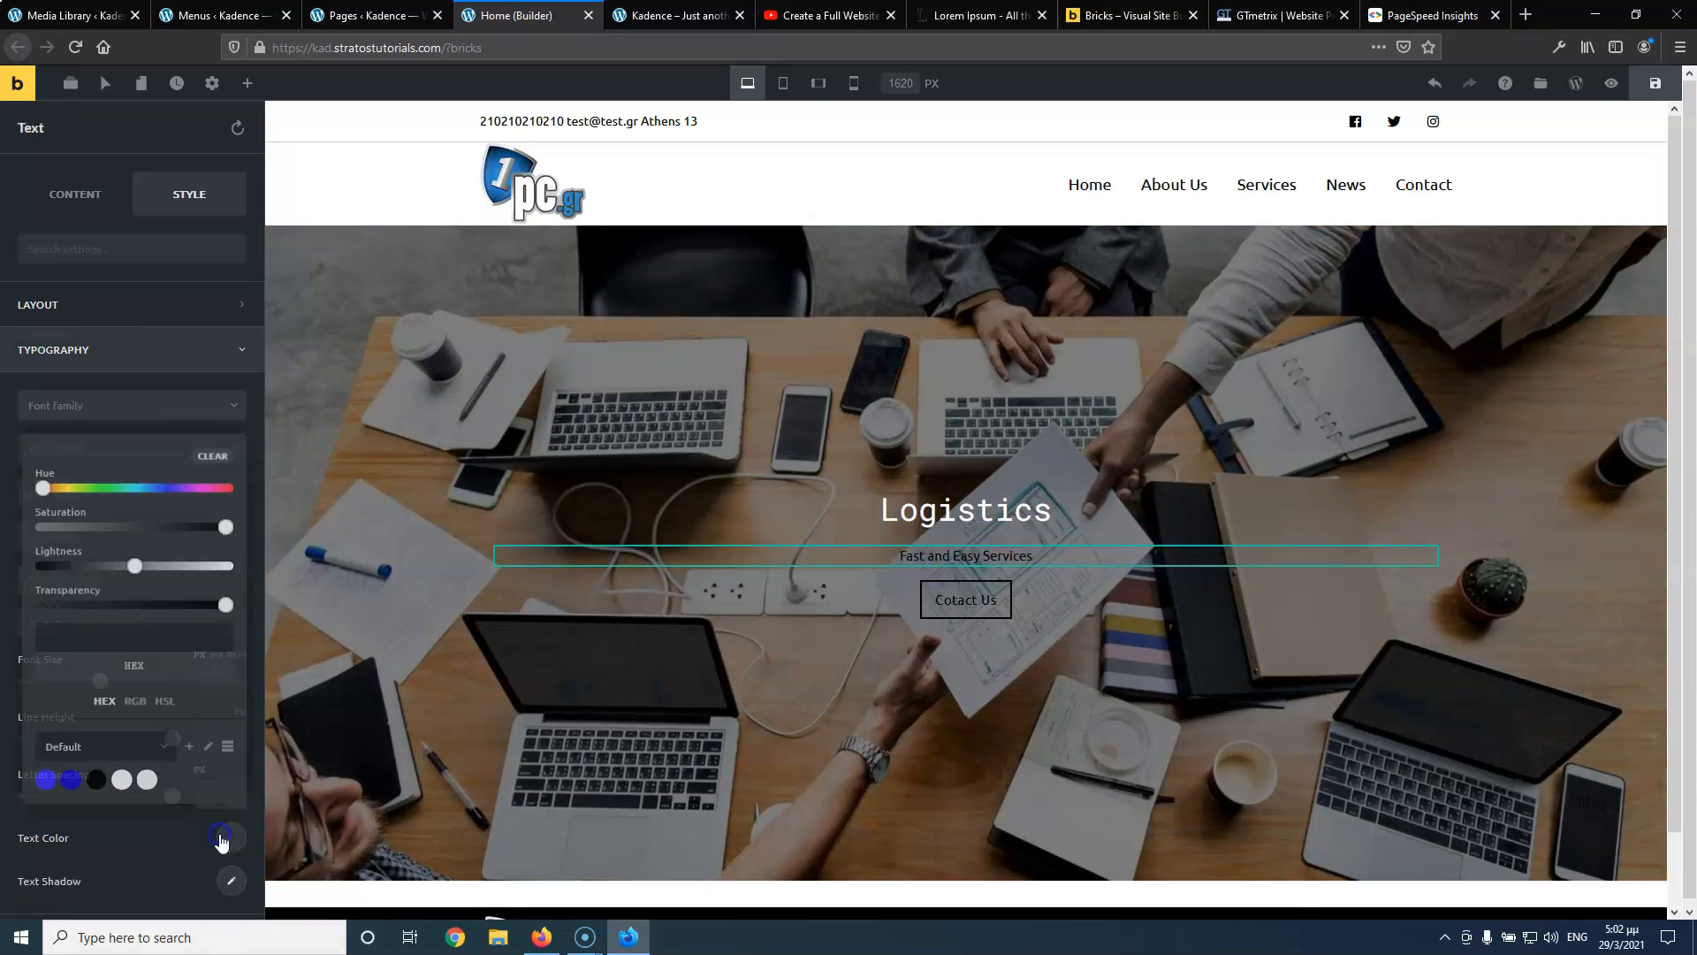
{"action": "left_click", "coordinate": [120, 786]}
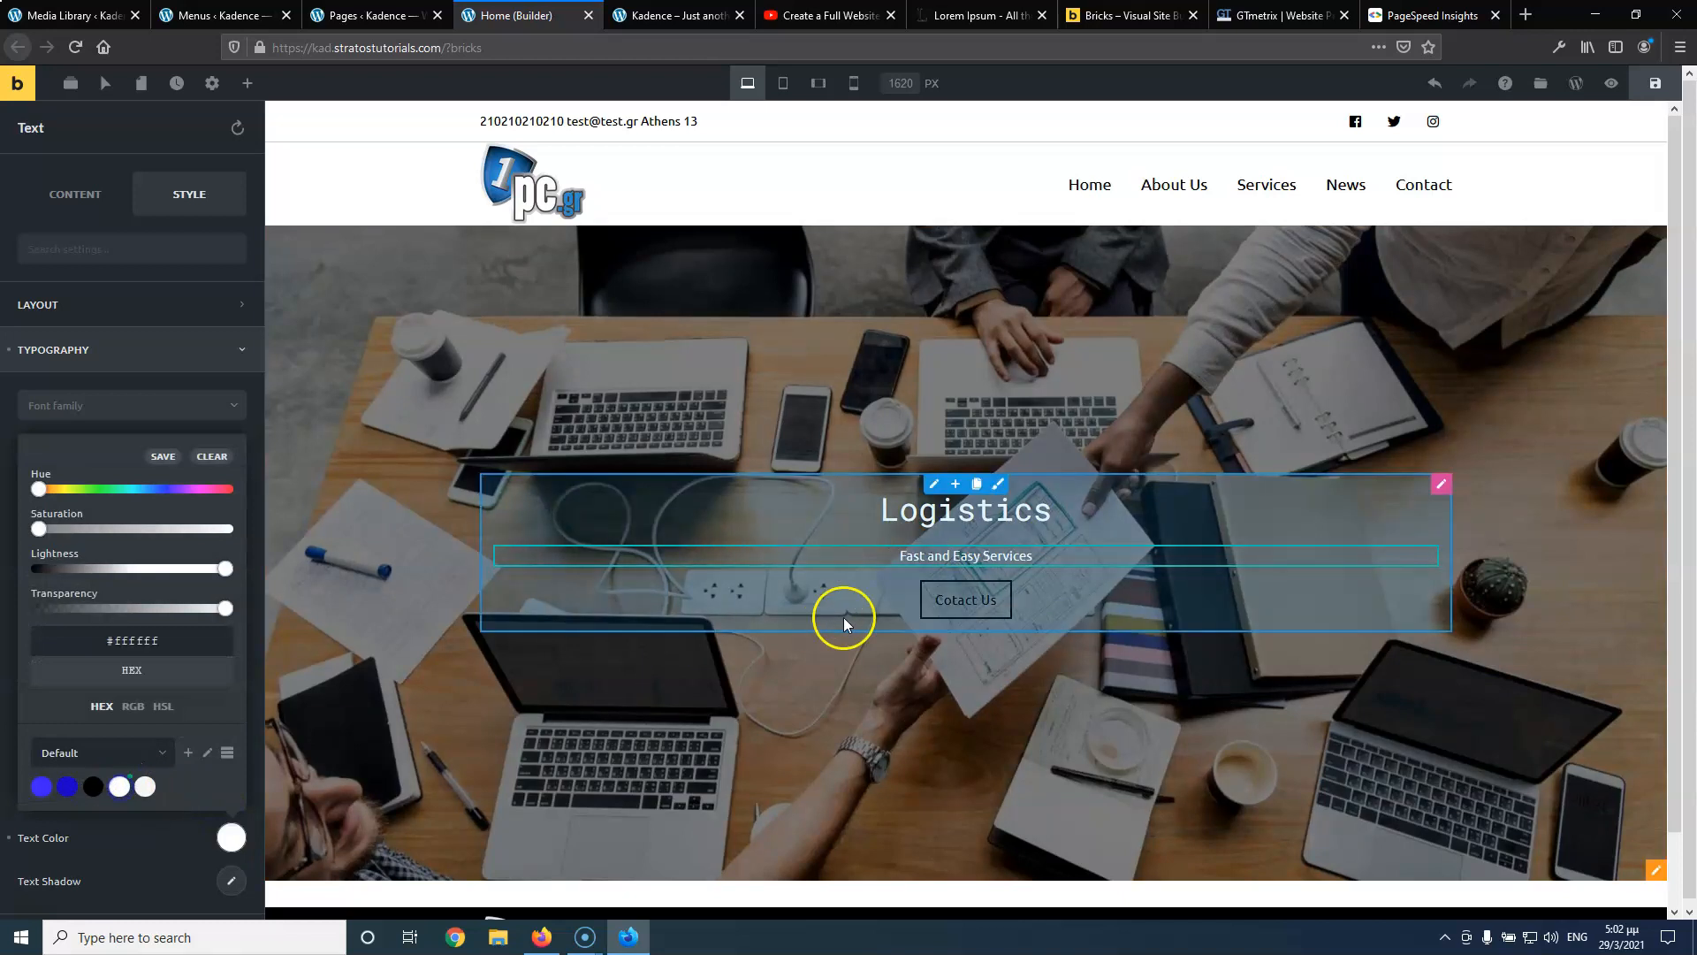
{"action": "left_click", "coordinate": [937, 608]}
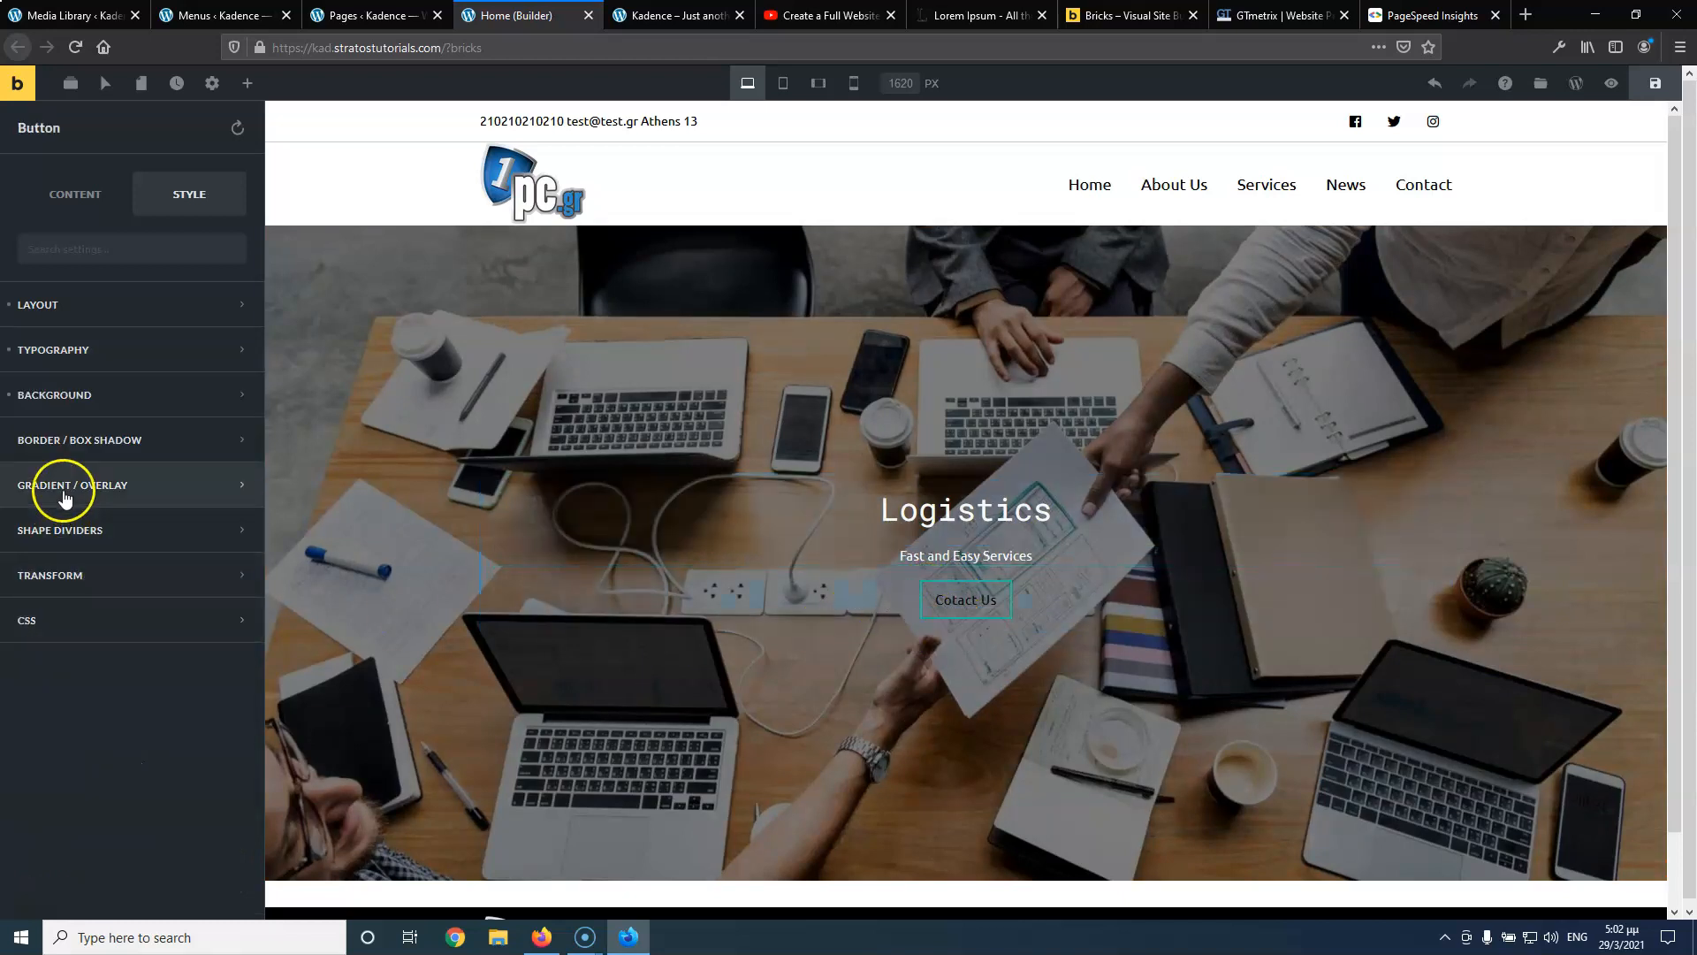
{"action": "left_click", "coordinate": [83, 351]}
{"action": "left_click", "coordinate": [229, 839]}
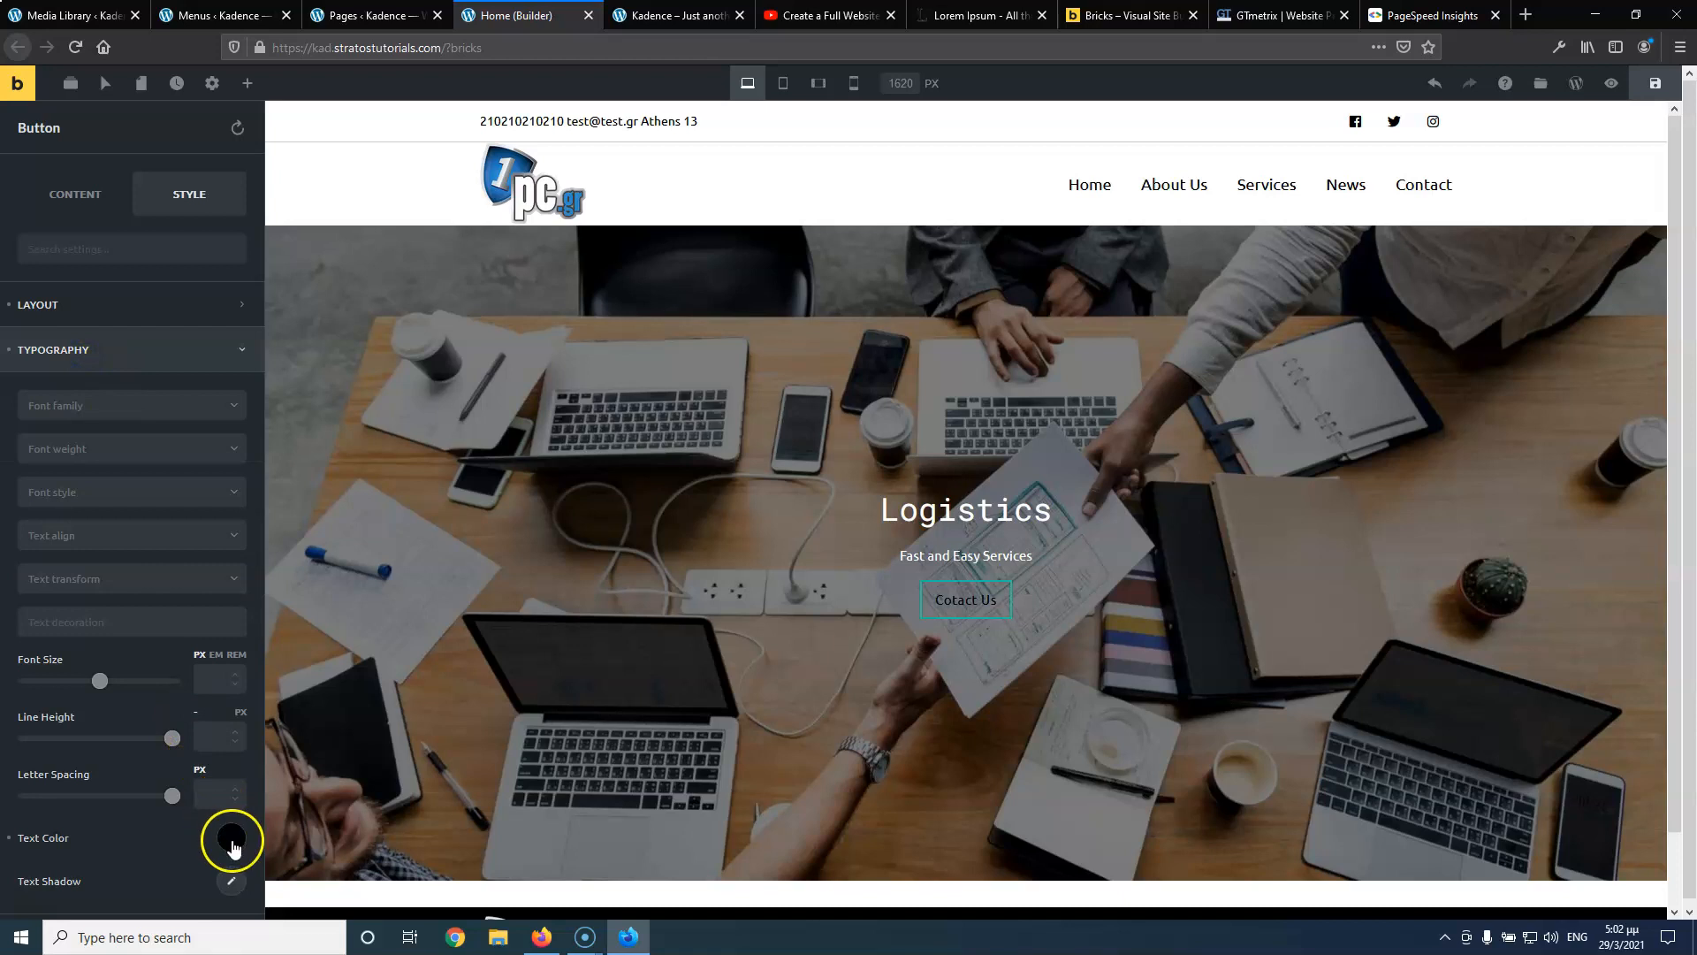
{"action": "left_click", "coordinate": [117, 787]}
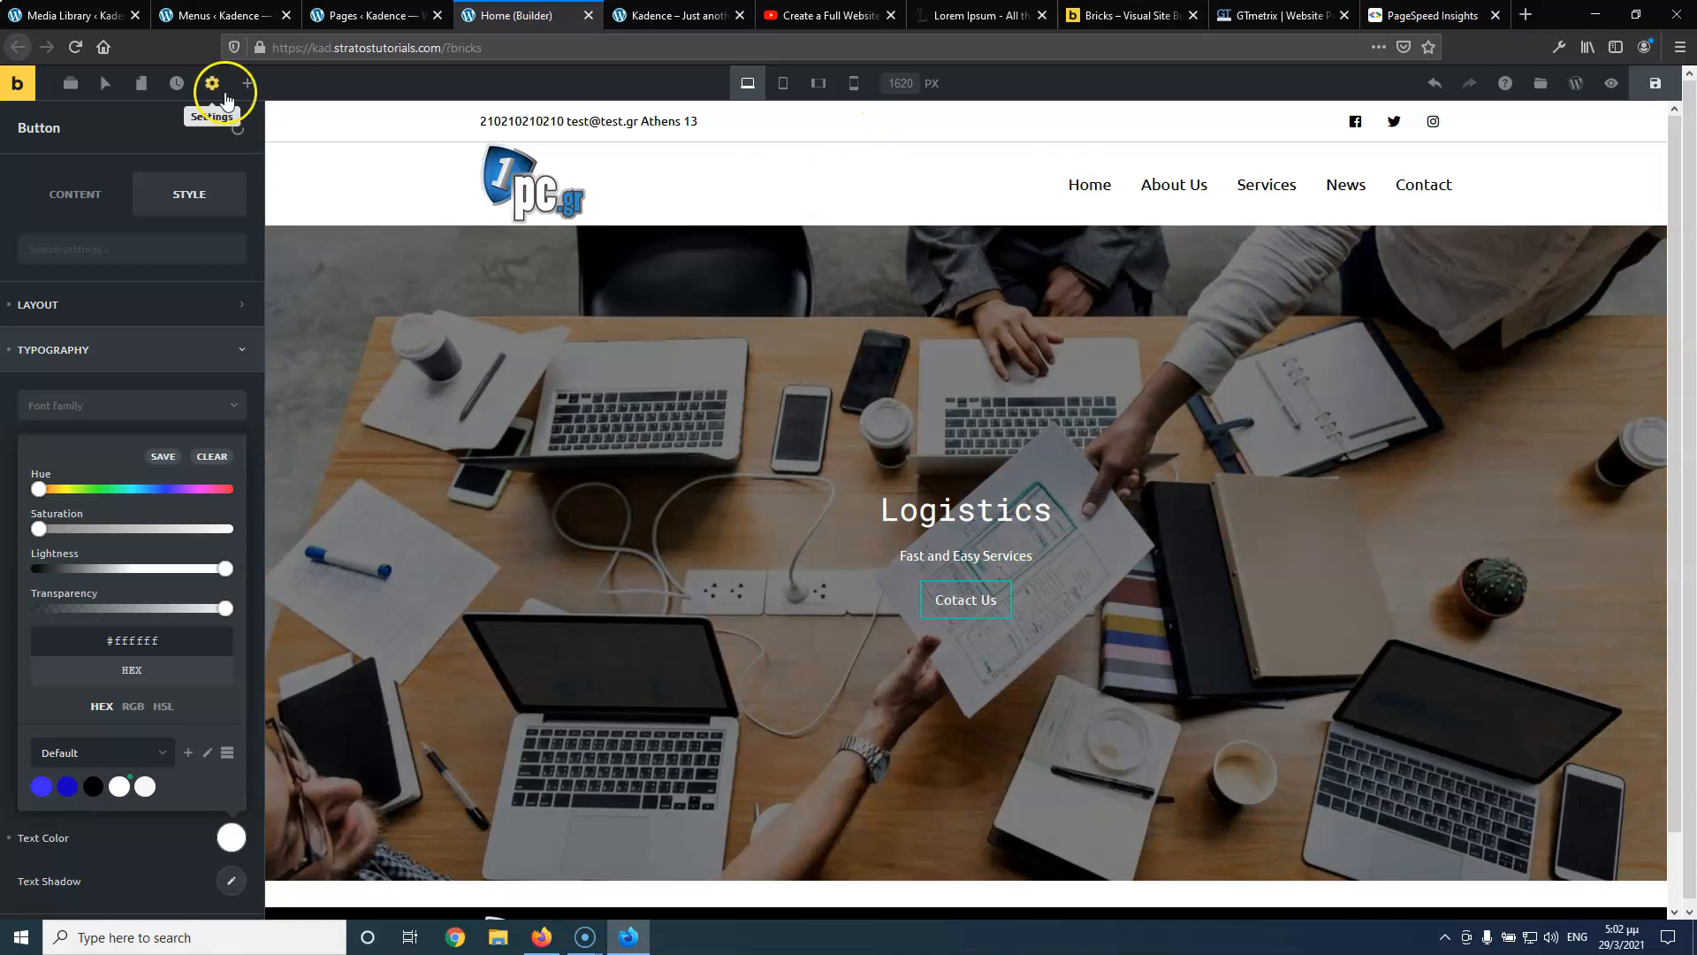
Save the page, preview the reloaded live site, then return to the builder
{"action": "left_click", "coordinate": [1656, 84]}
{"action": "left_click", "coordinate": [673, 15]}
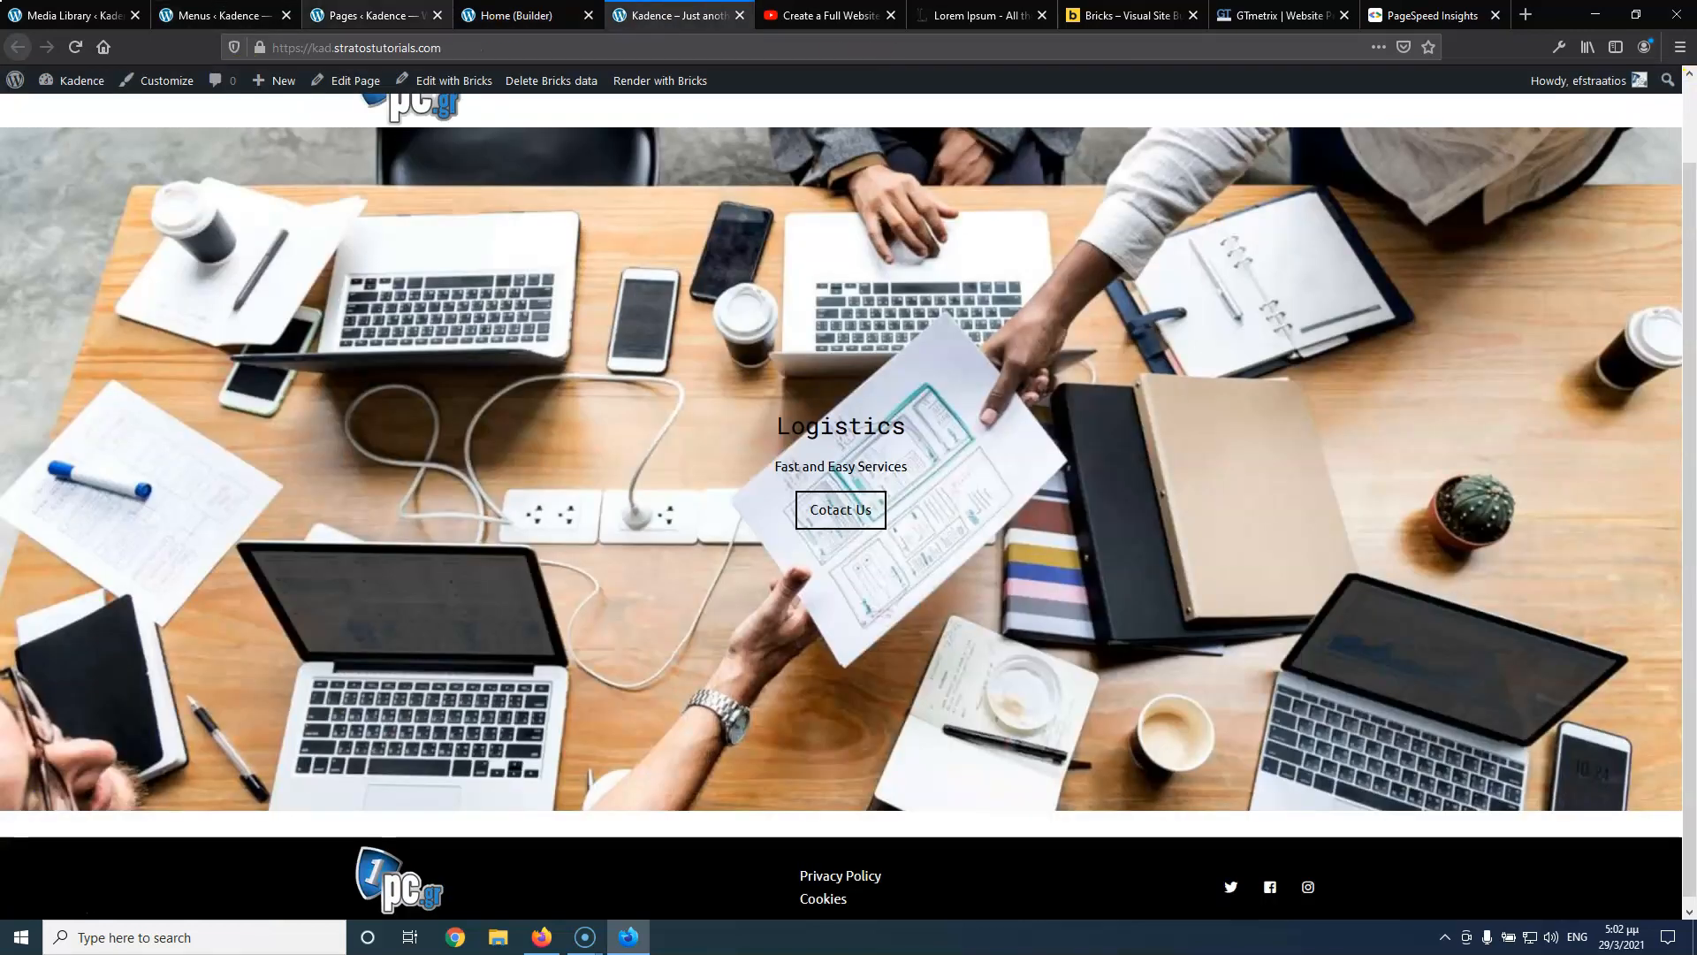
{"action": "left_click", "coordinate": [72, 47]}
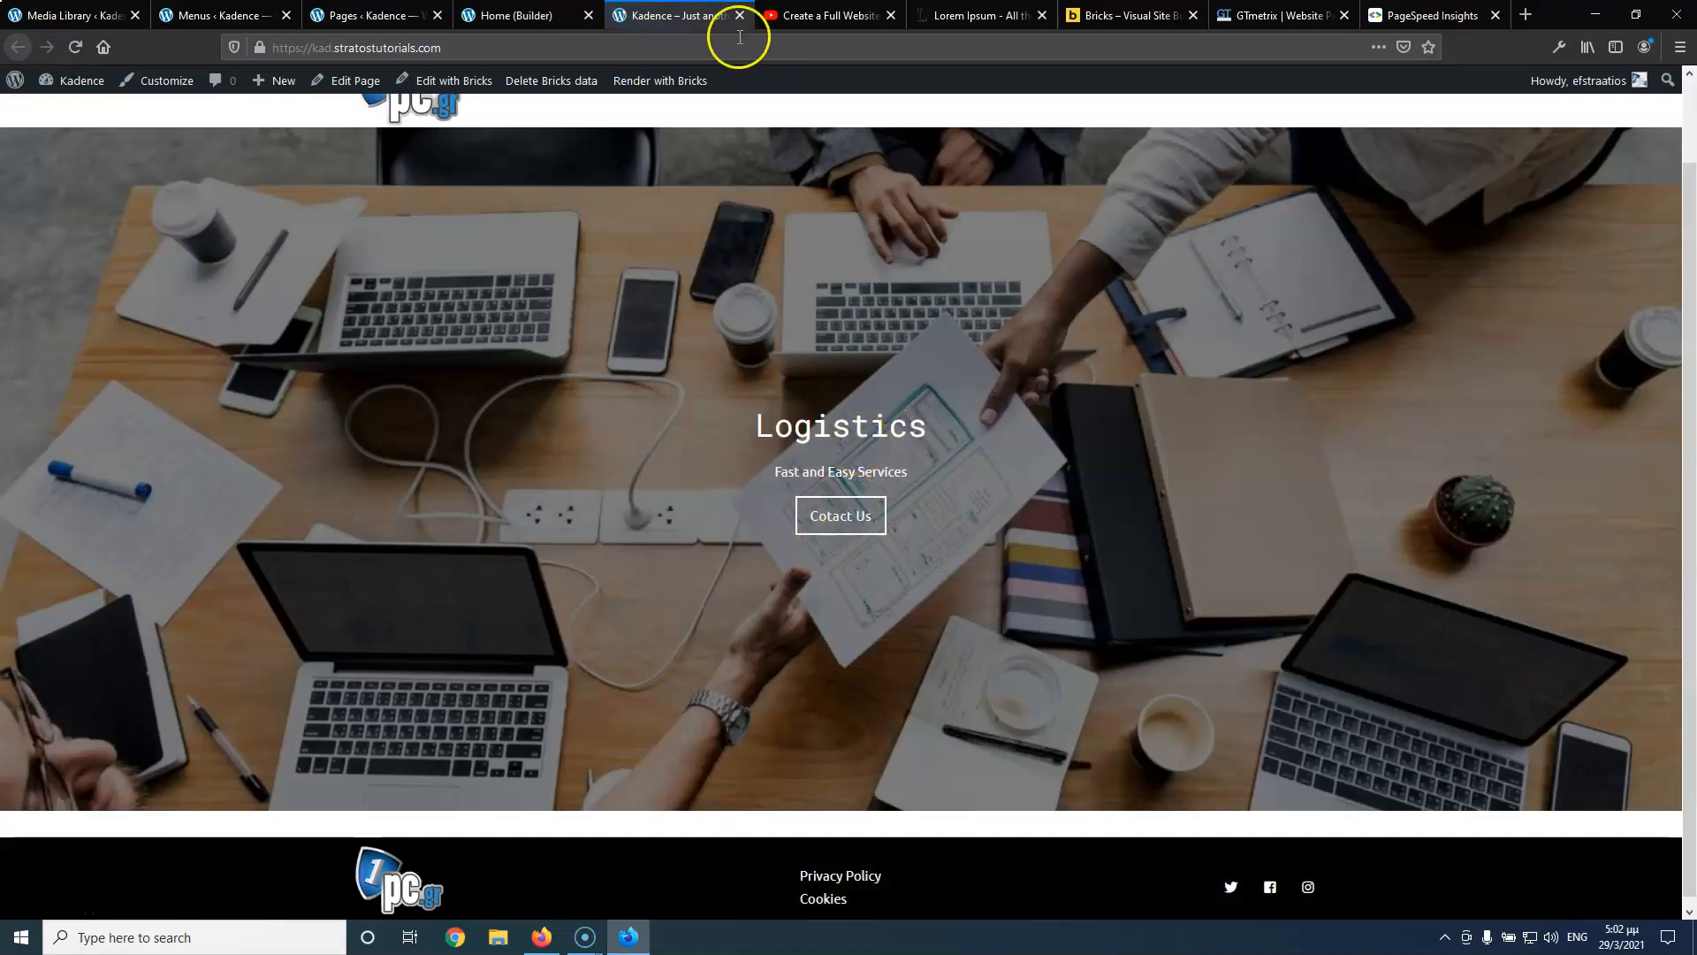
{"action": "left_click", "coordinate": [565, 15]}
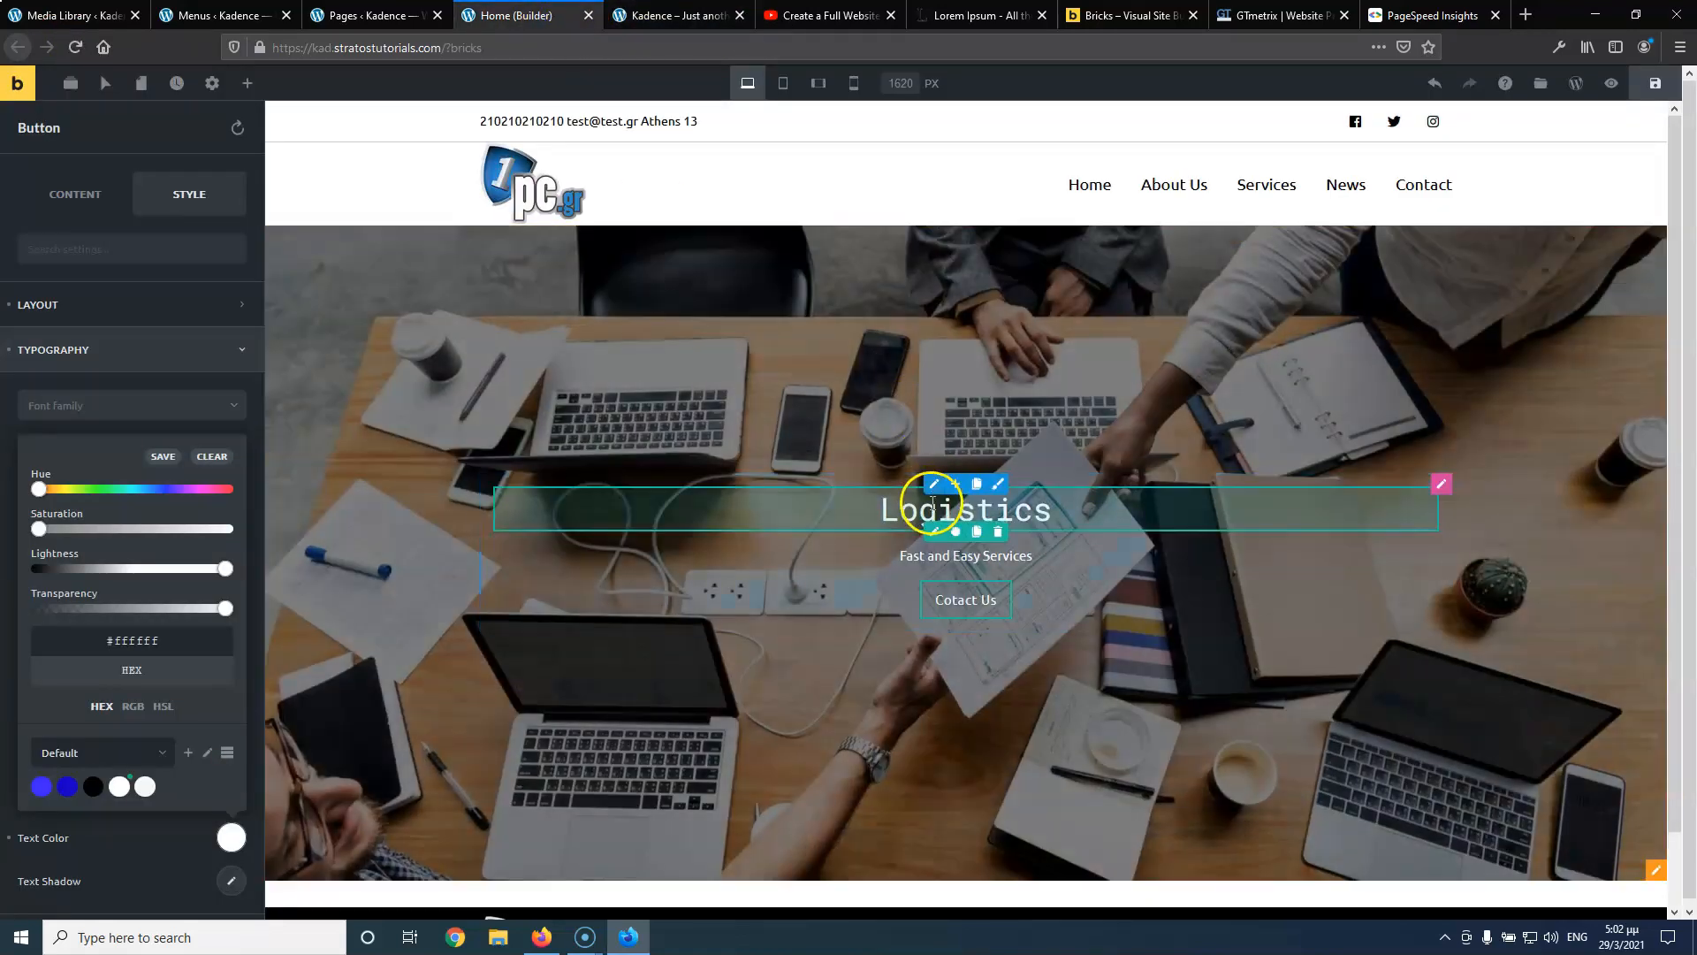
Select the Logistics heading and bring up its layout and spacing settings
{"action": "left_click", "coordinate": [896, 529]}
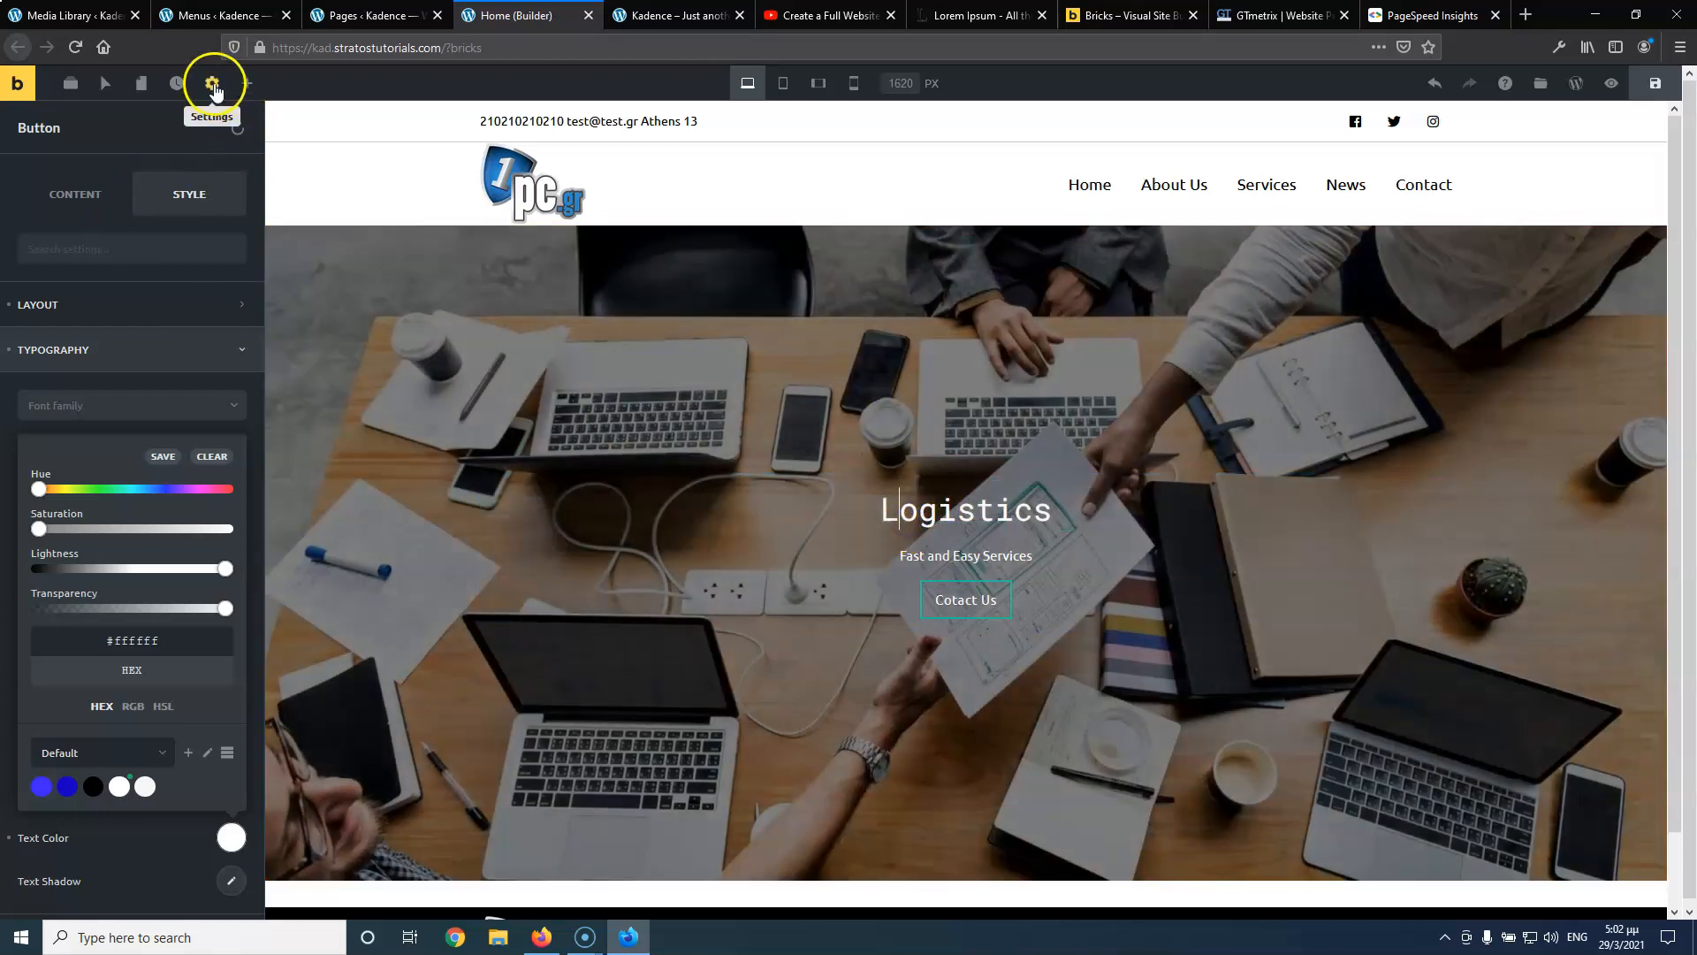
{"action": "left_click", "coordinate": [169, 305]}
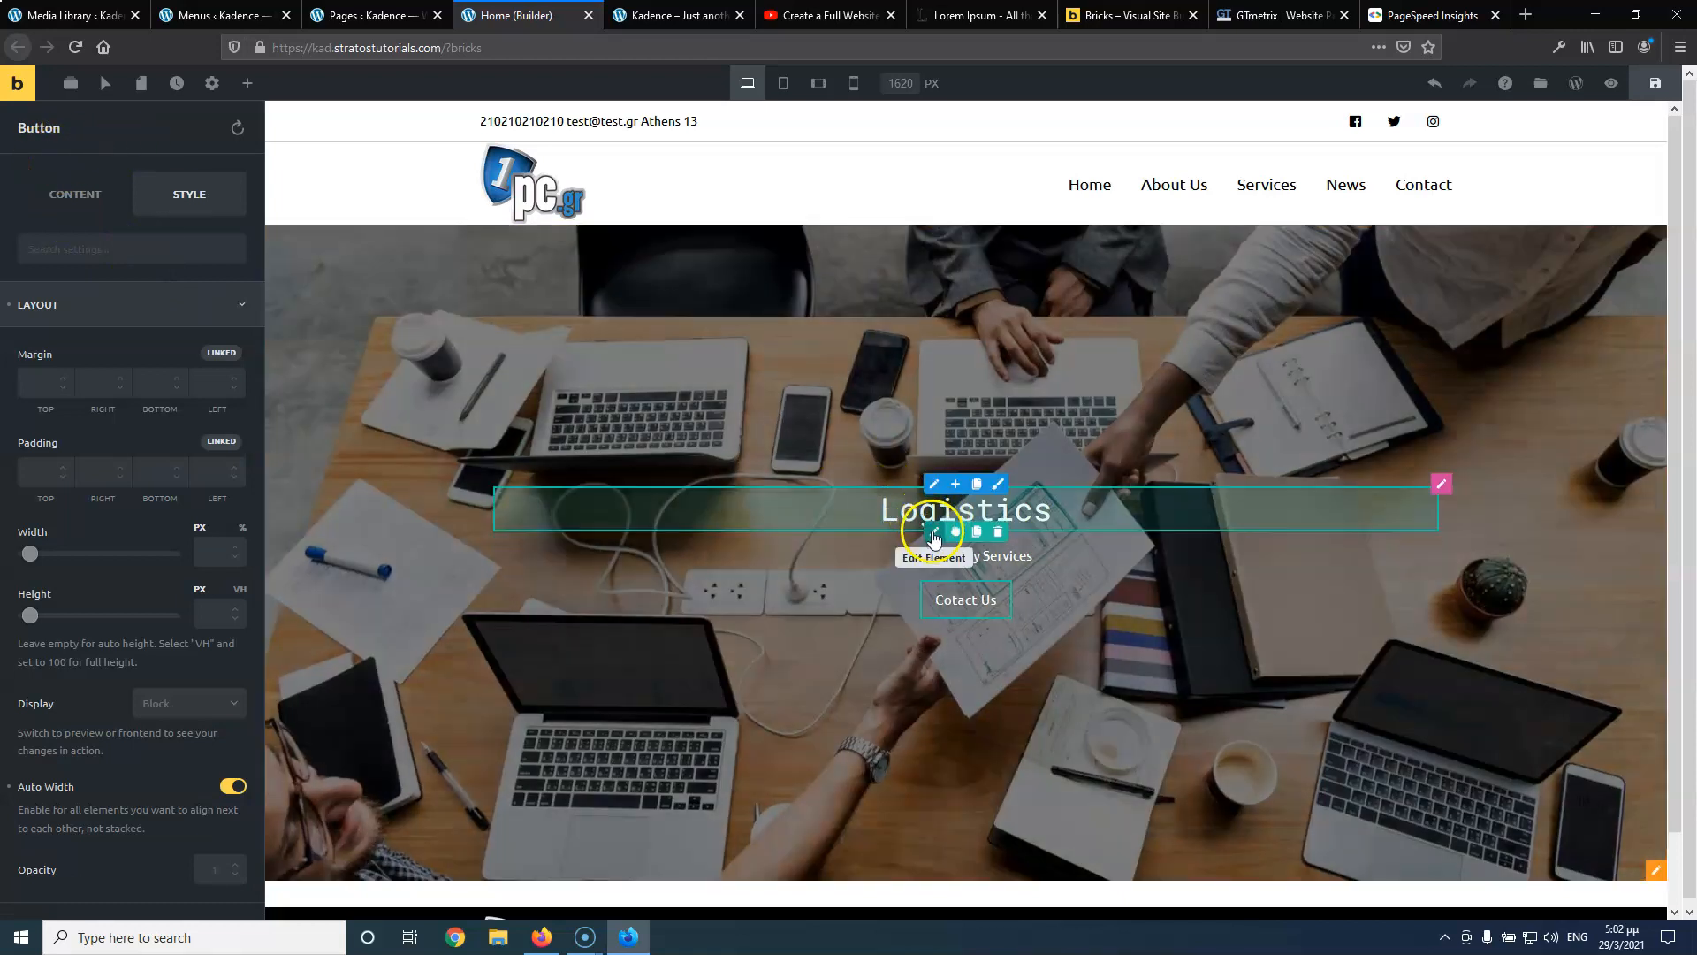
{"action": "left_click", "coordinate": [934, 534]}
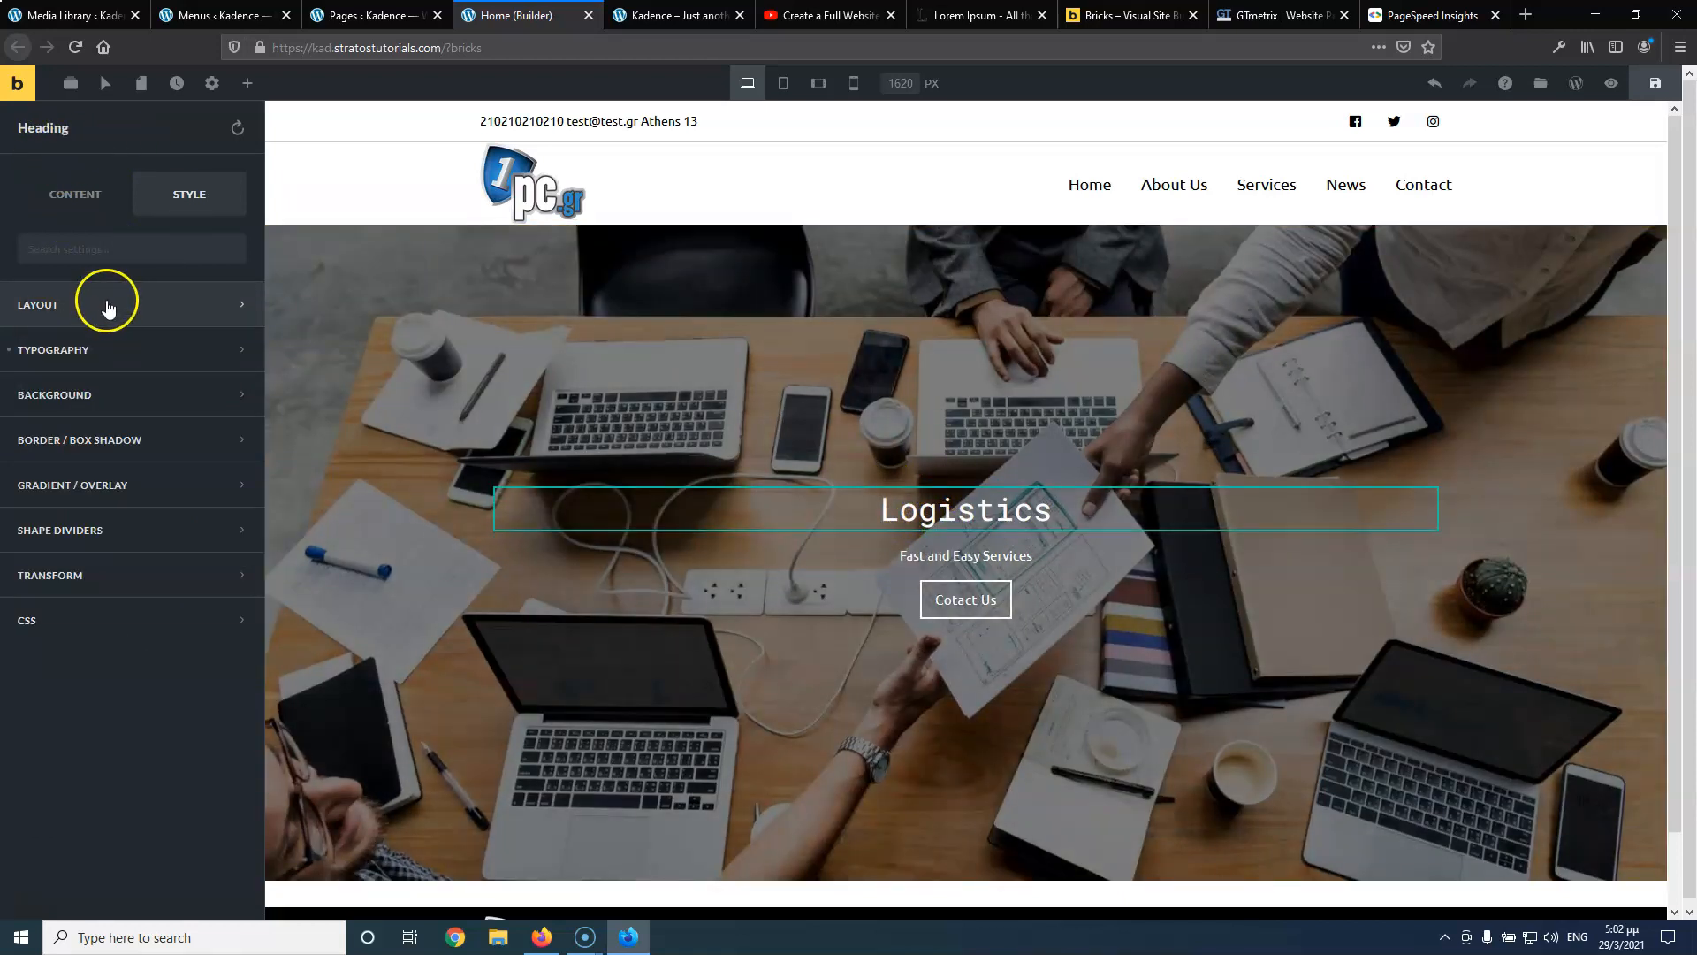
Give the Logistics heading a bottom margin of 30
{"action": "left_click", "coordinate": [105, 310]}
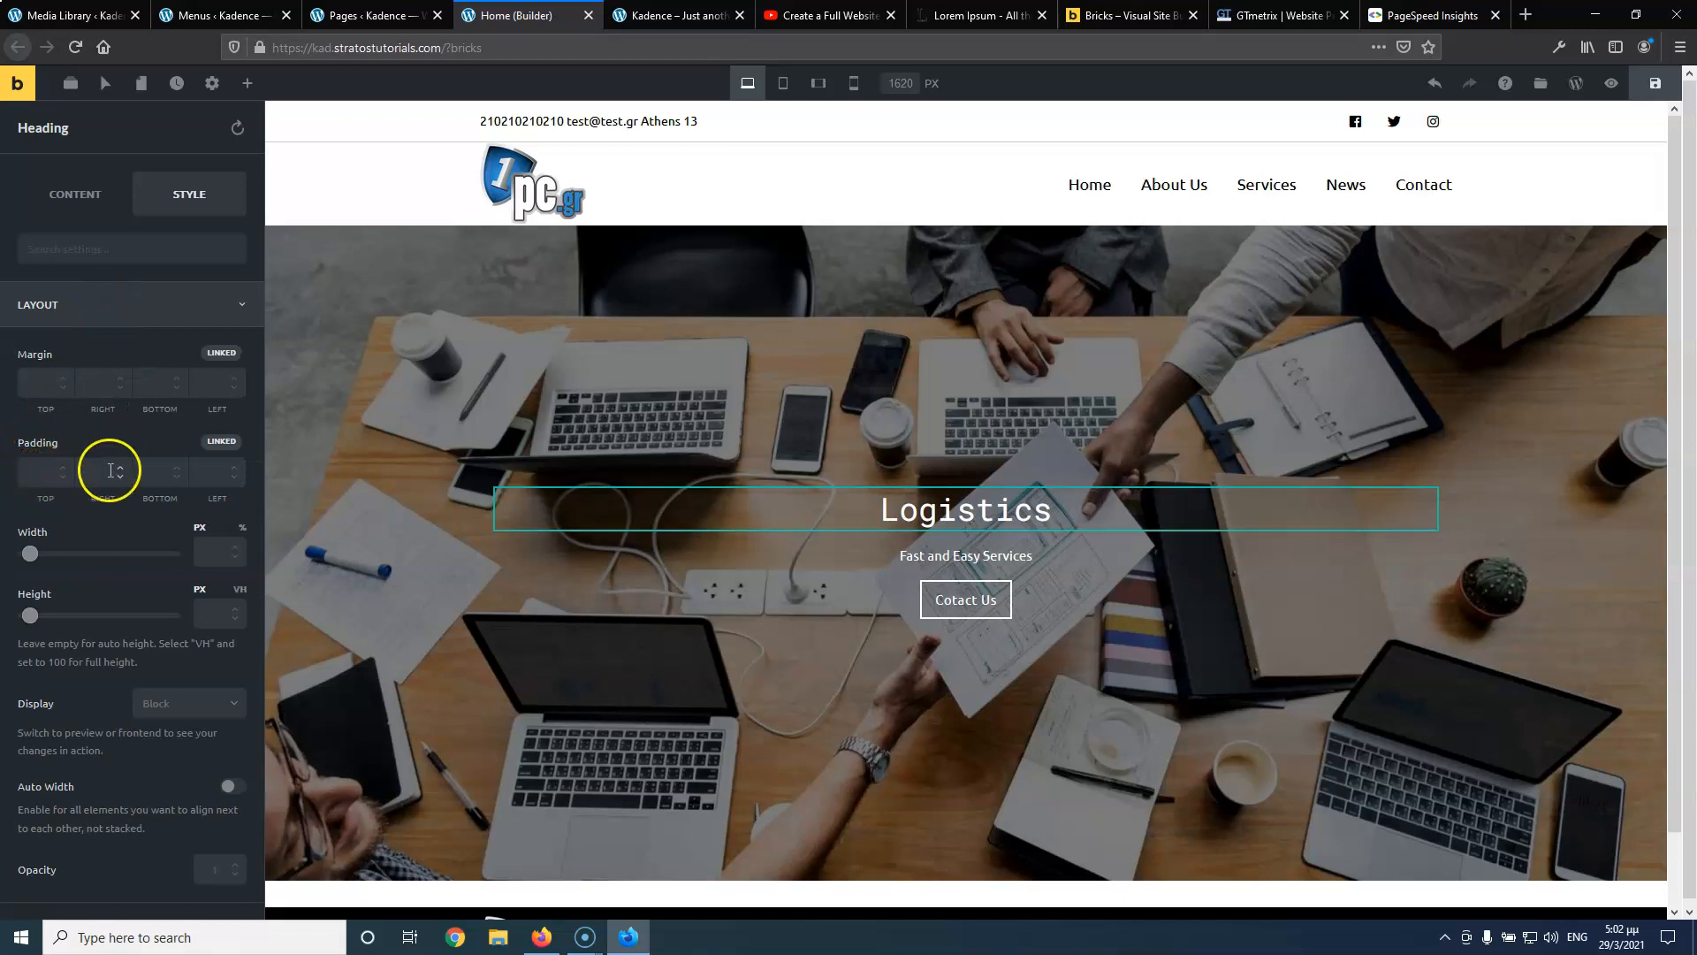
{"action": "left_click", "coordinate": [146, 384]}
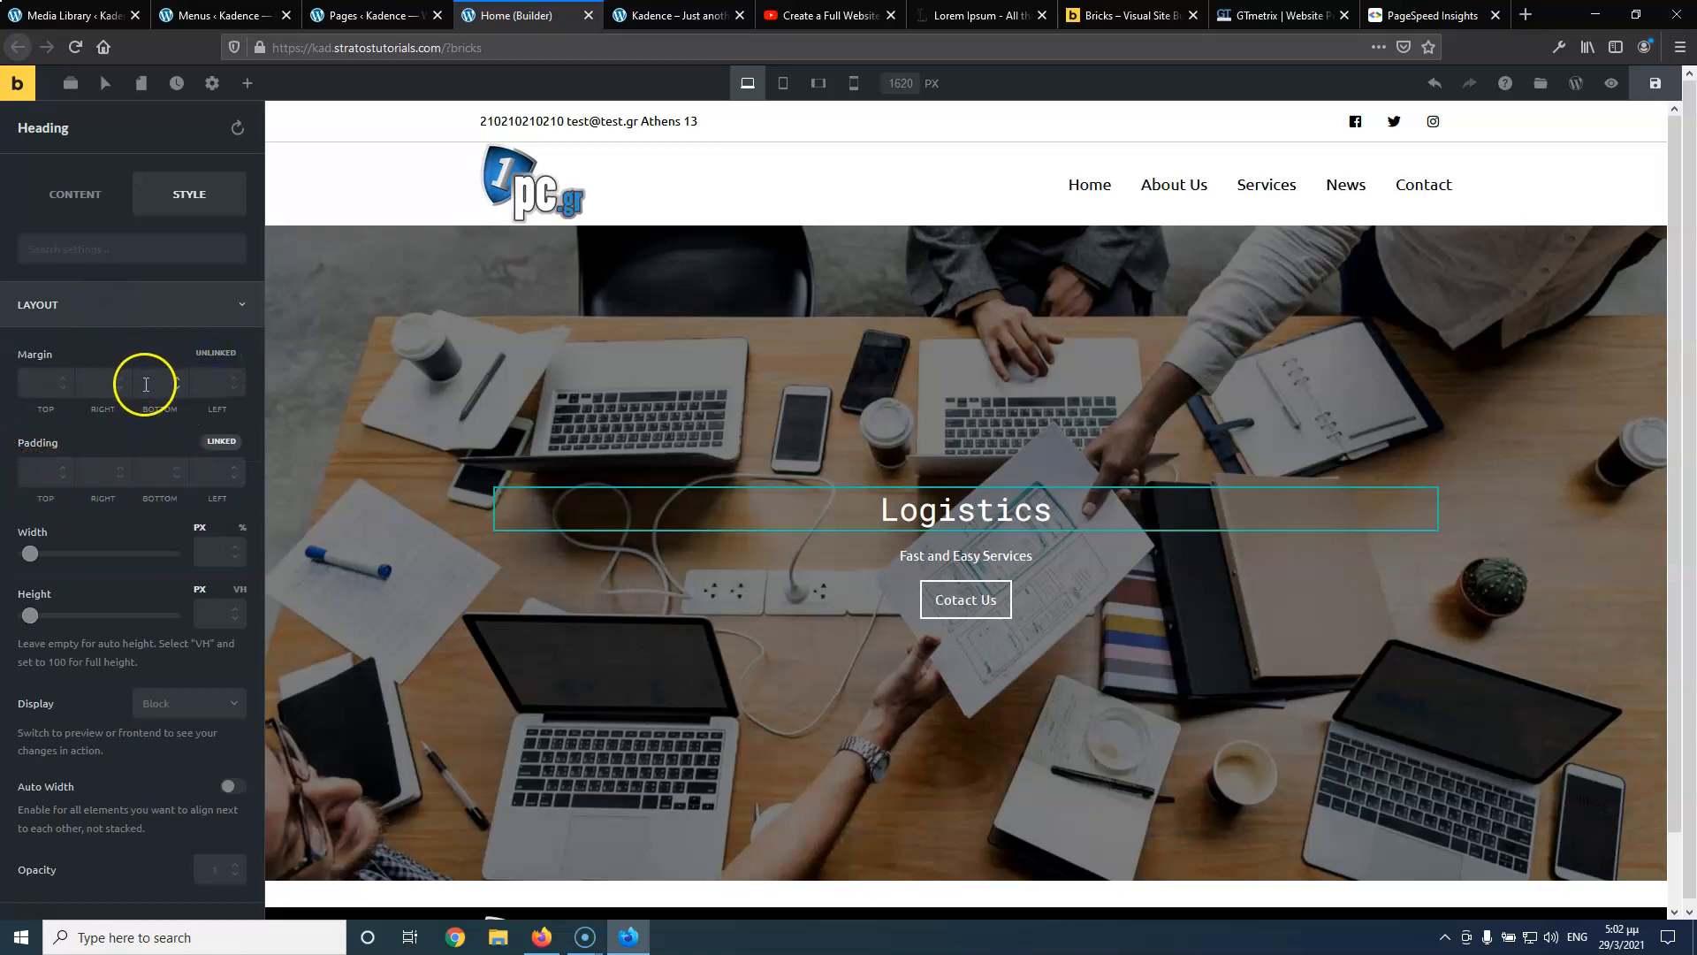
{"action": "type", "text": "30"}
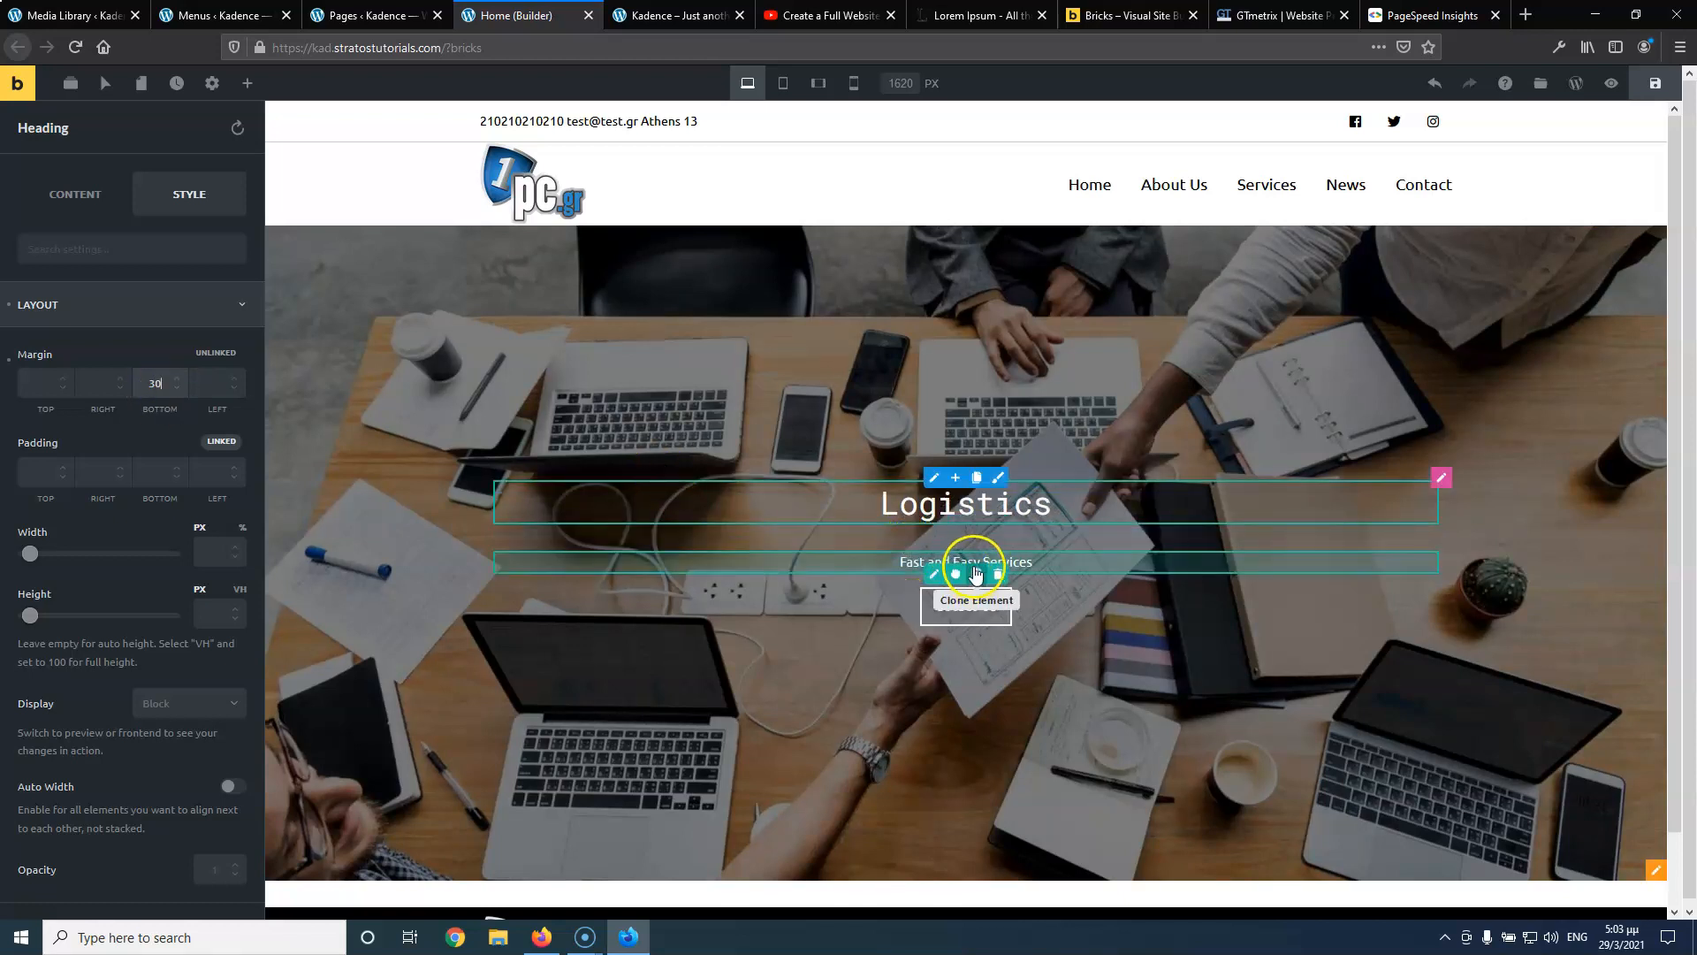
Give the 'Fast and Easy Services' subtitle a bottom margin of 40
{"action": "left_click", "coordinate": [972, 563]}
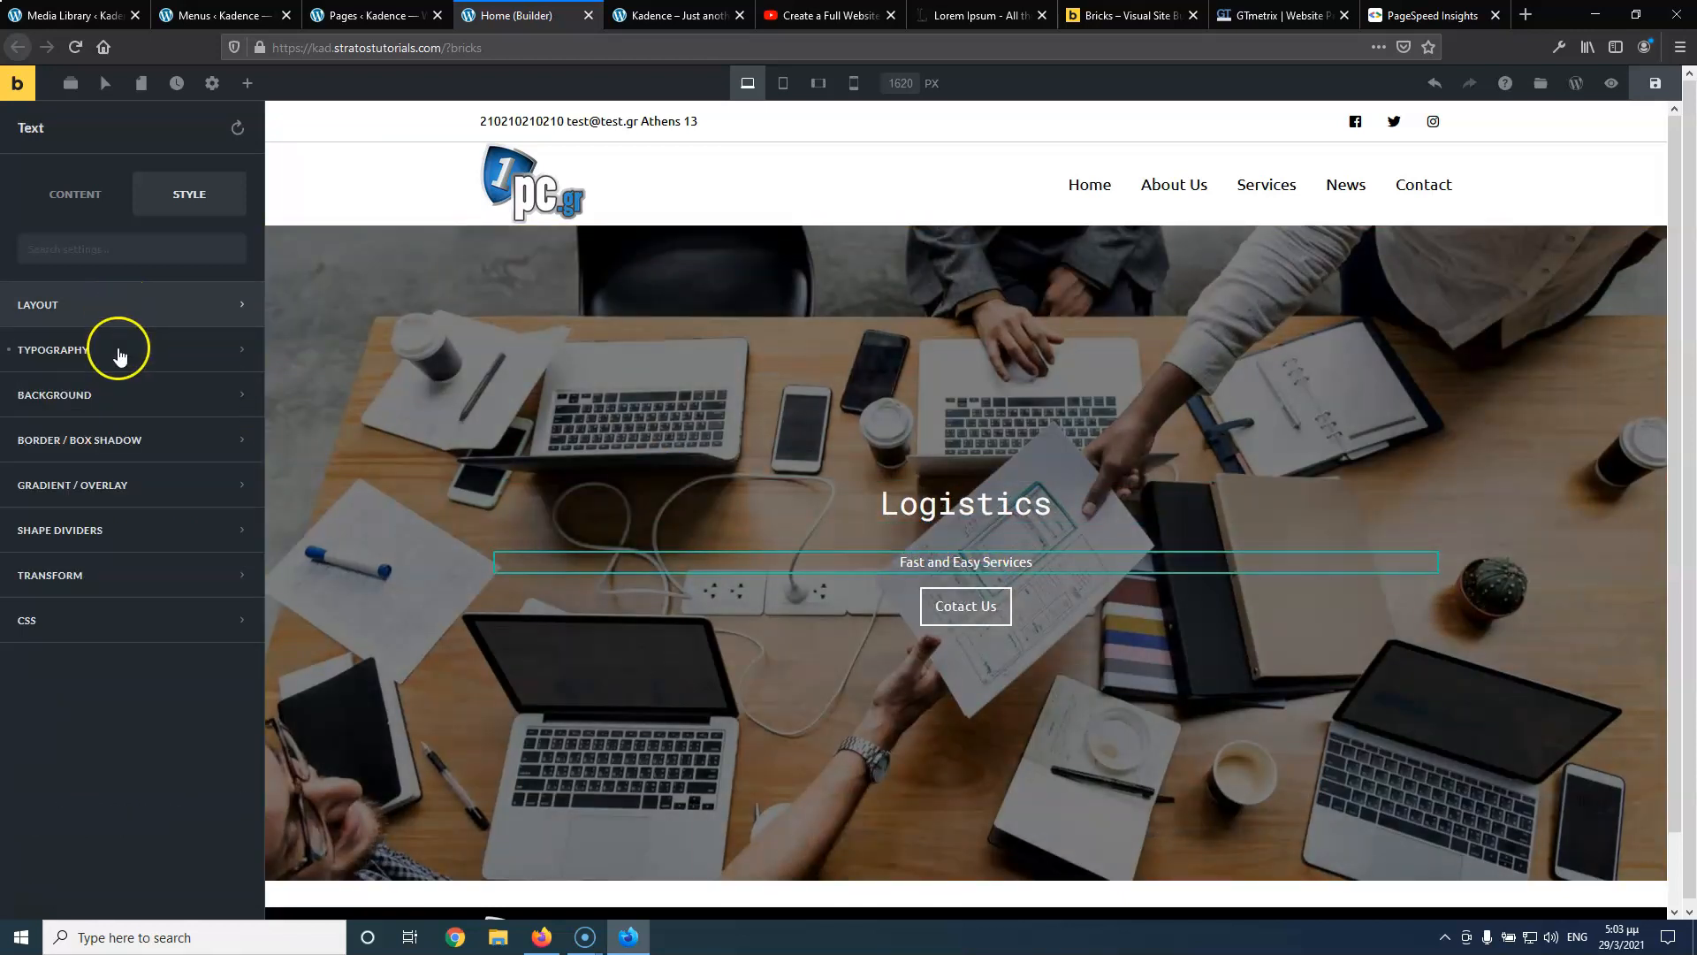
{"action": "left_click", "coordinate": [132, 311]}
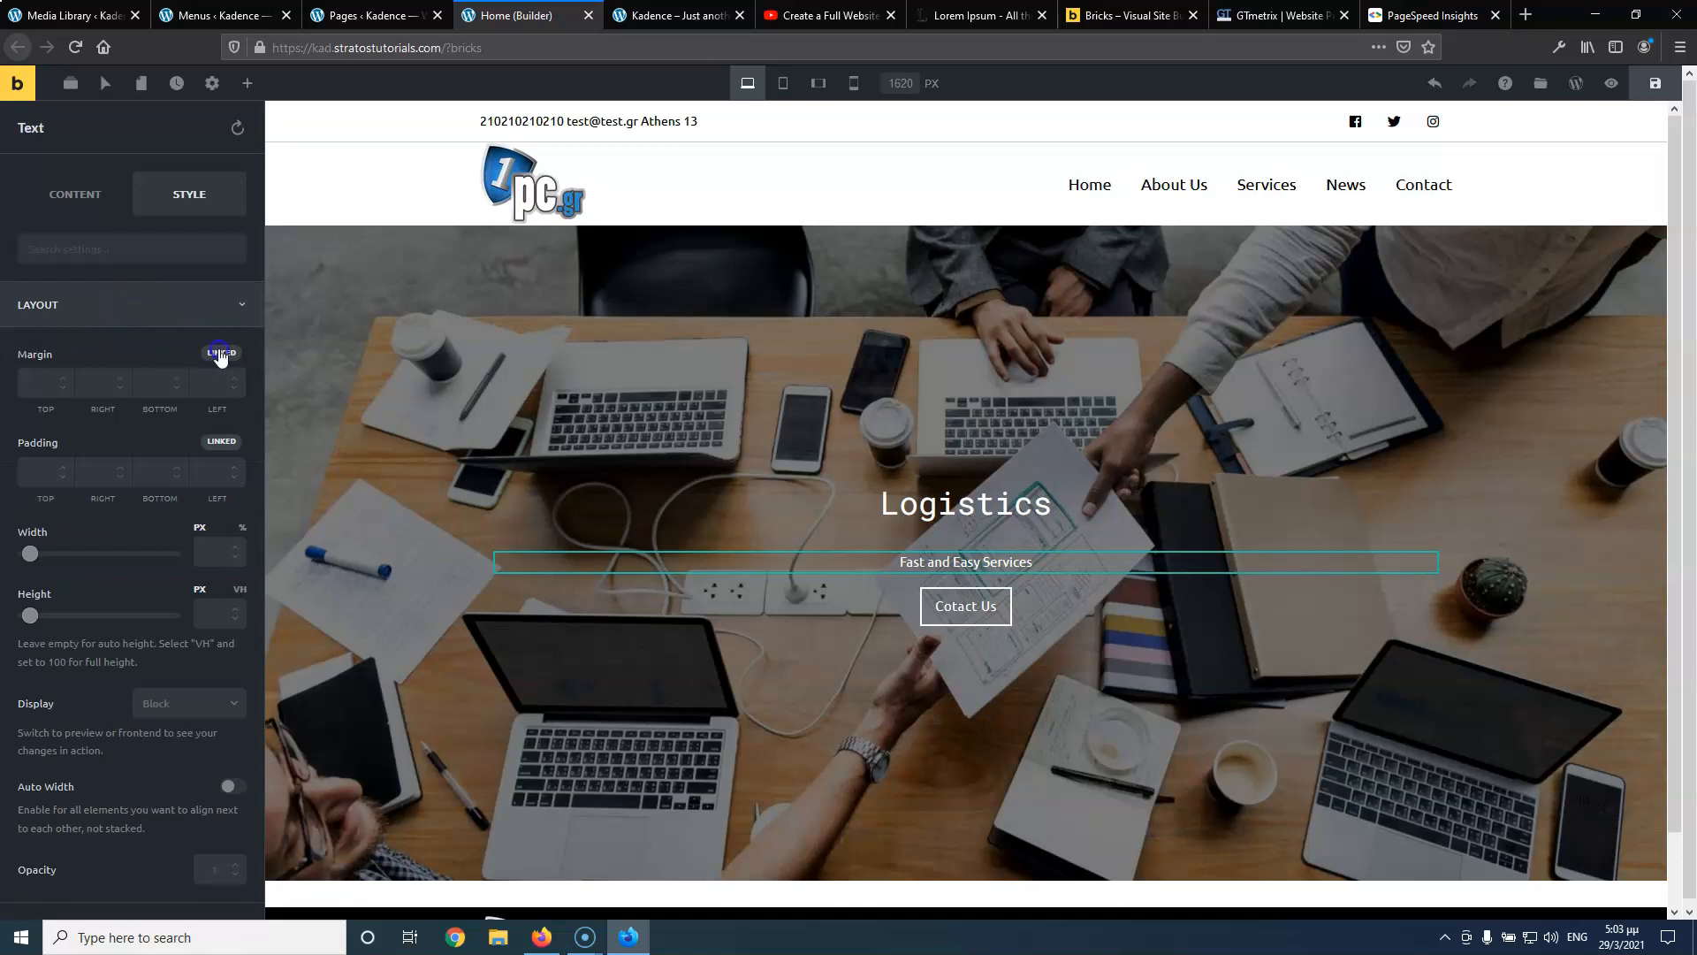
{"action": "left_click", "coordinate": [155, 382]}
{"action": "type", "text": "40"}
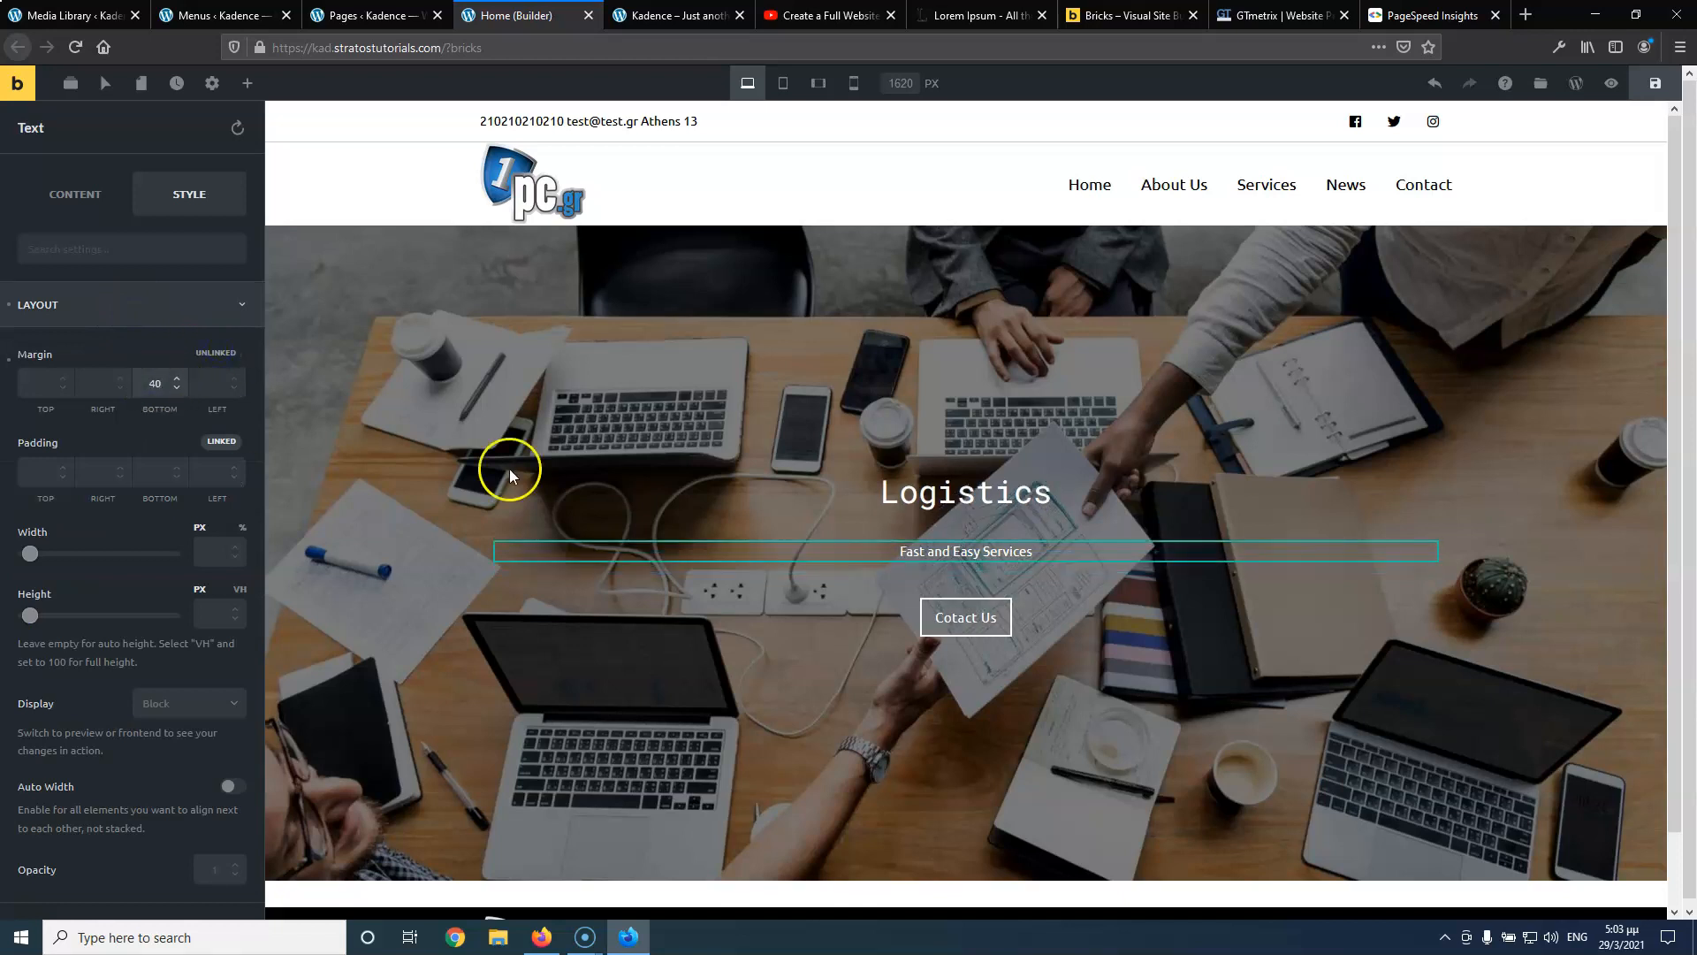
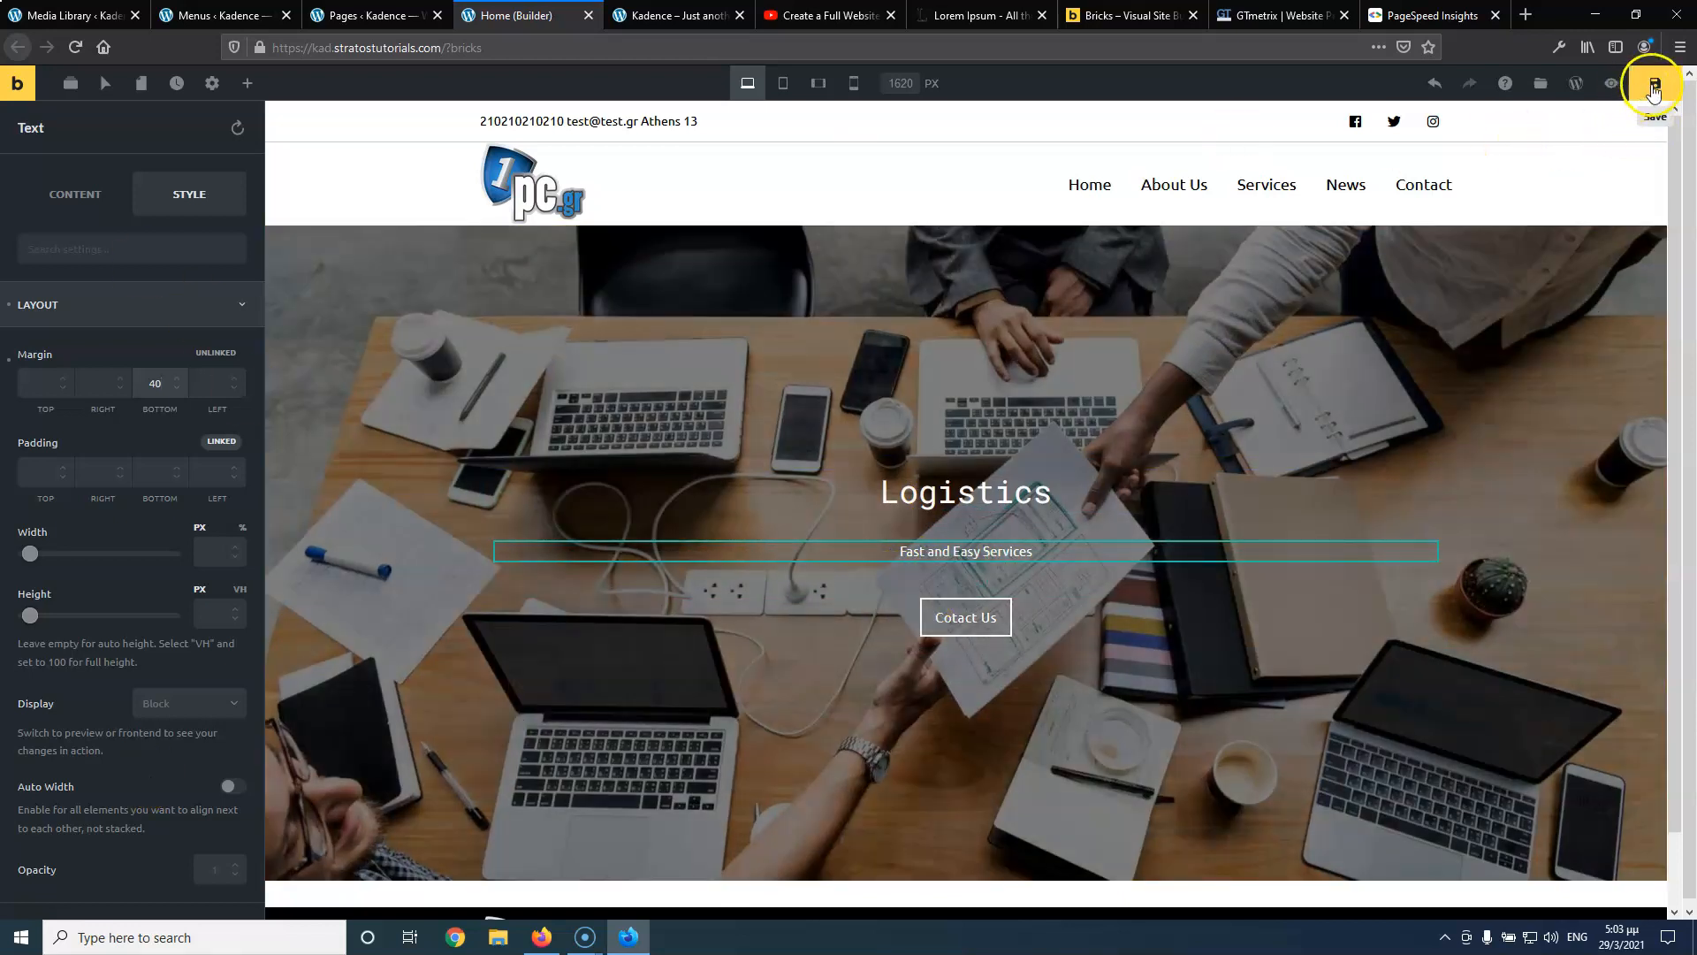
Save the homepage and reload the live site to see the new heading margins
{"action": "left_click", "coordinate": [1654, 87]}
{"action": "left_click", "coordinate": [667, 16]}
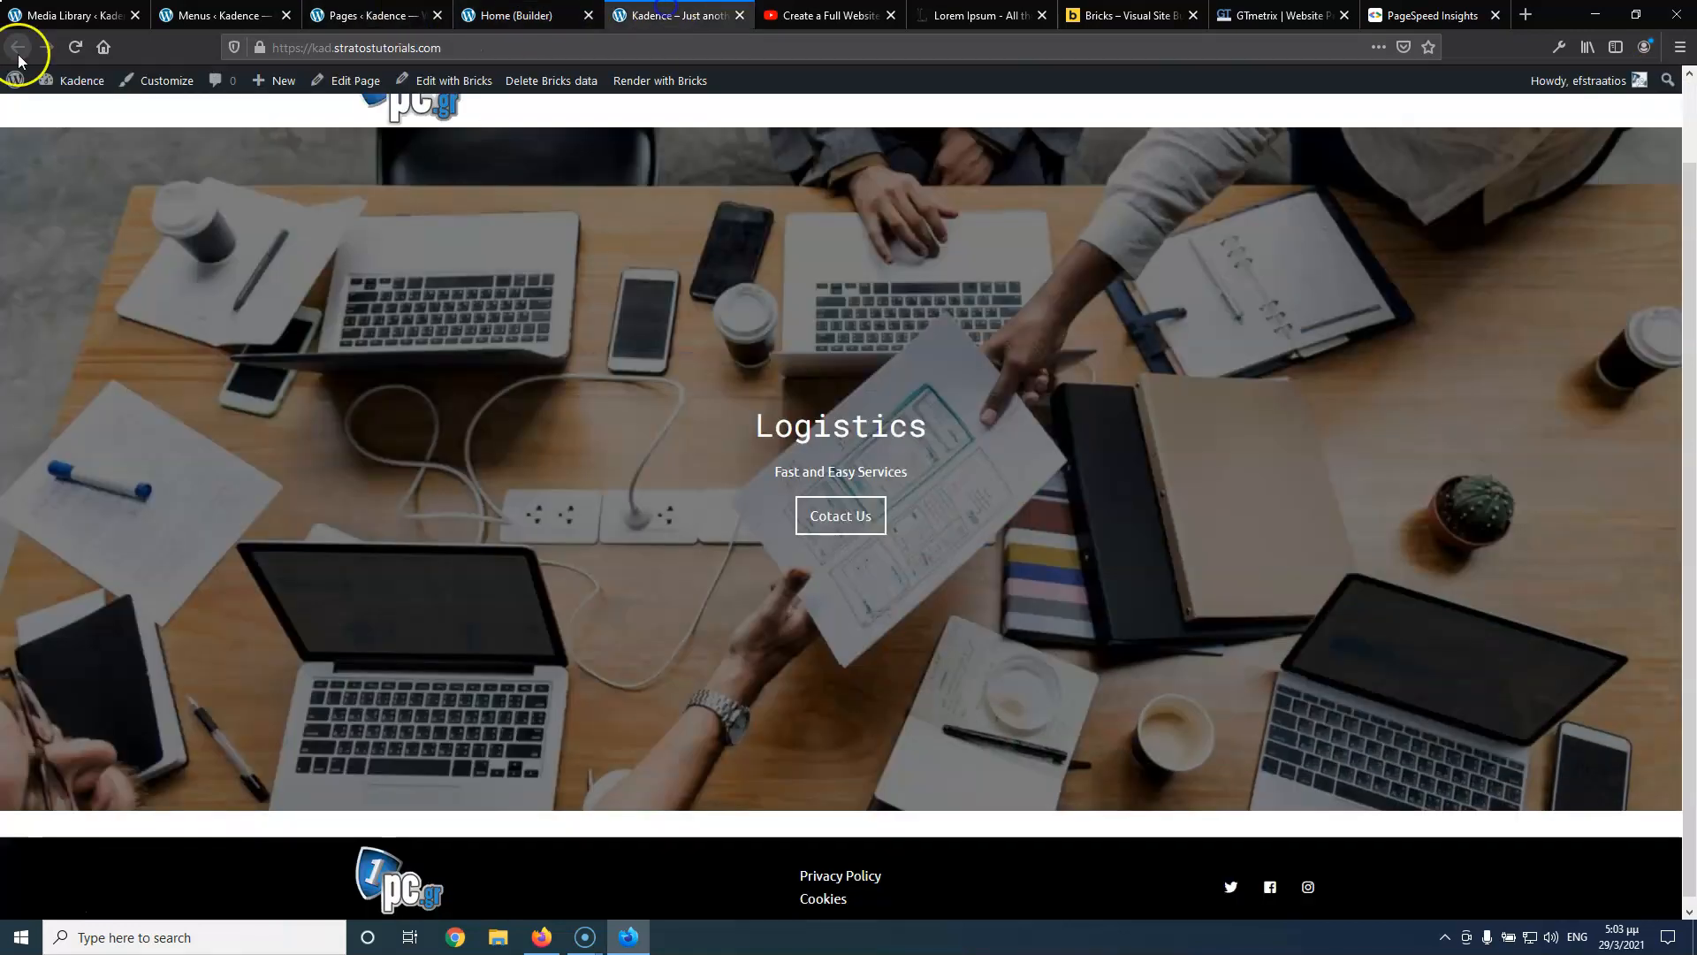
{"action": "left_click", "coordinate": [74, 50]}
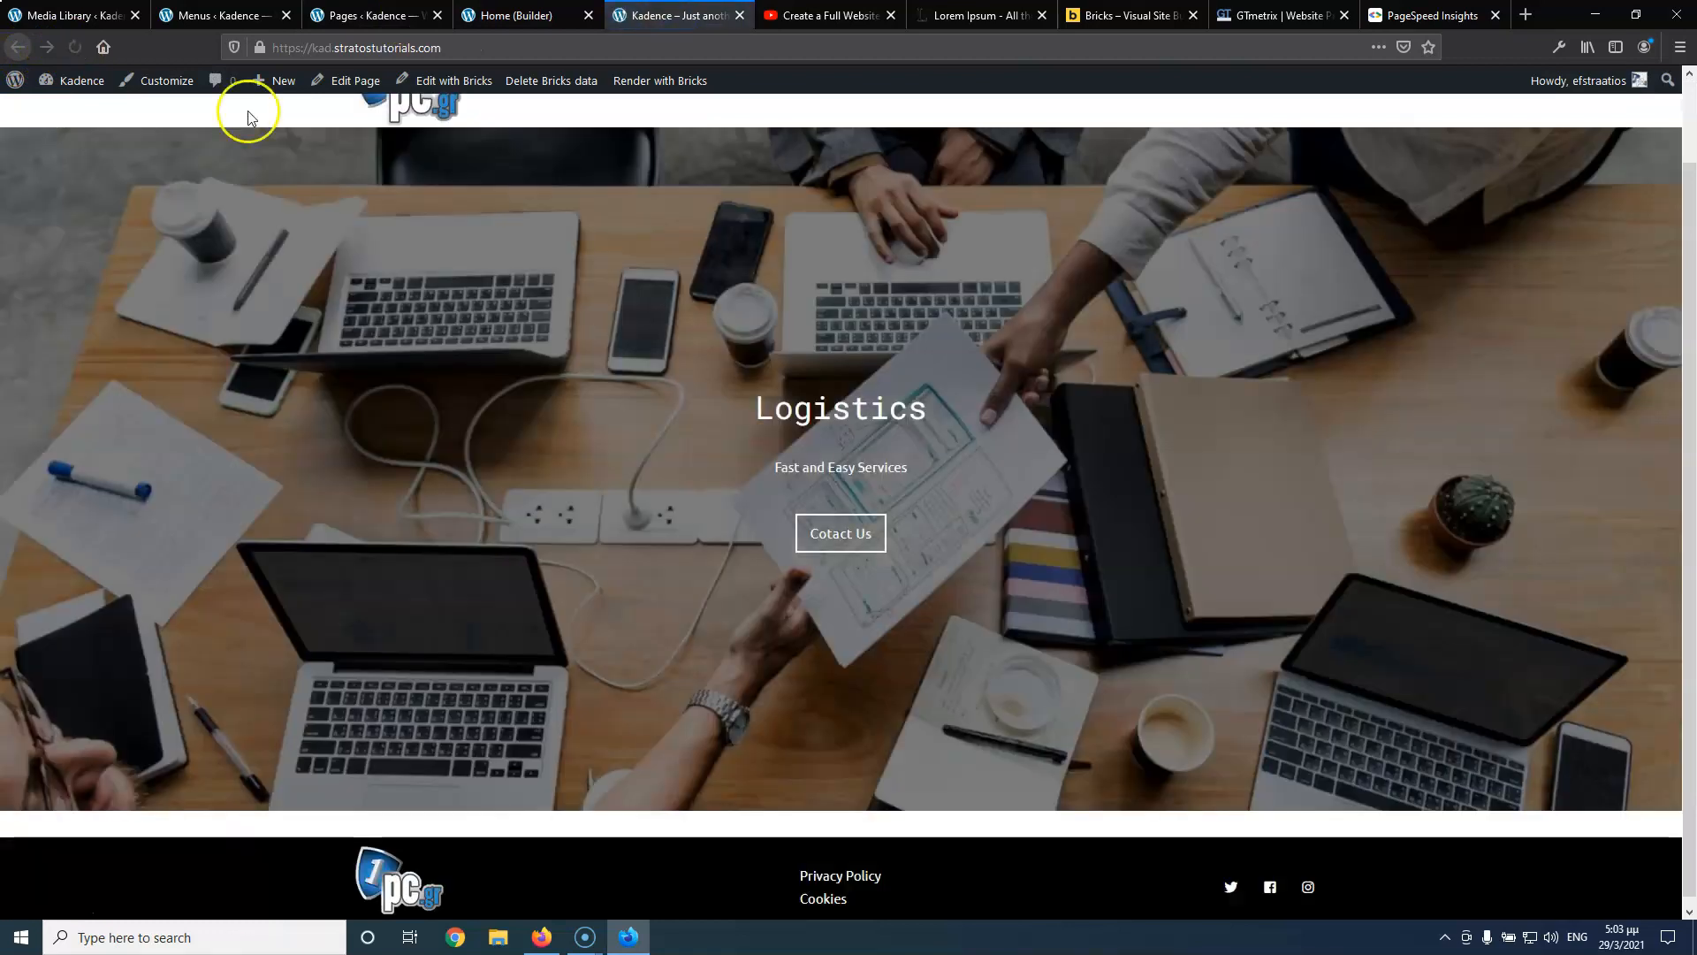
Compare the live page with the reference tutorial, then return to the builder
{"action": "left_click", "coordinate": [517, 16]}
{"action": "left_click", "coordinate": [827, 16]}
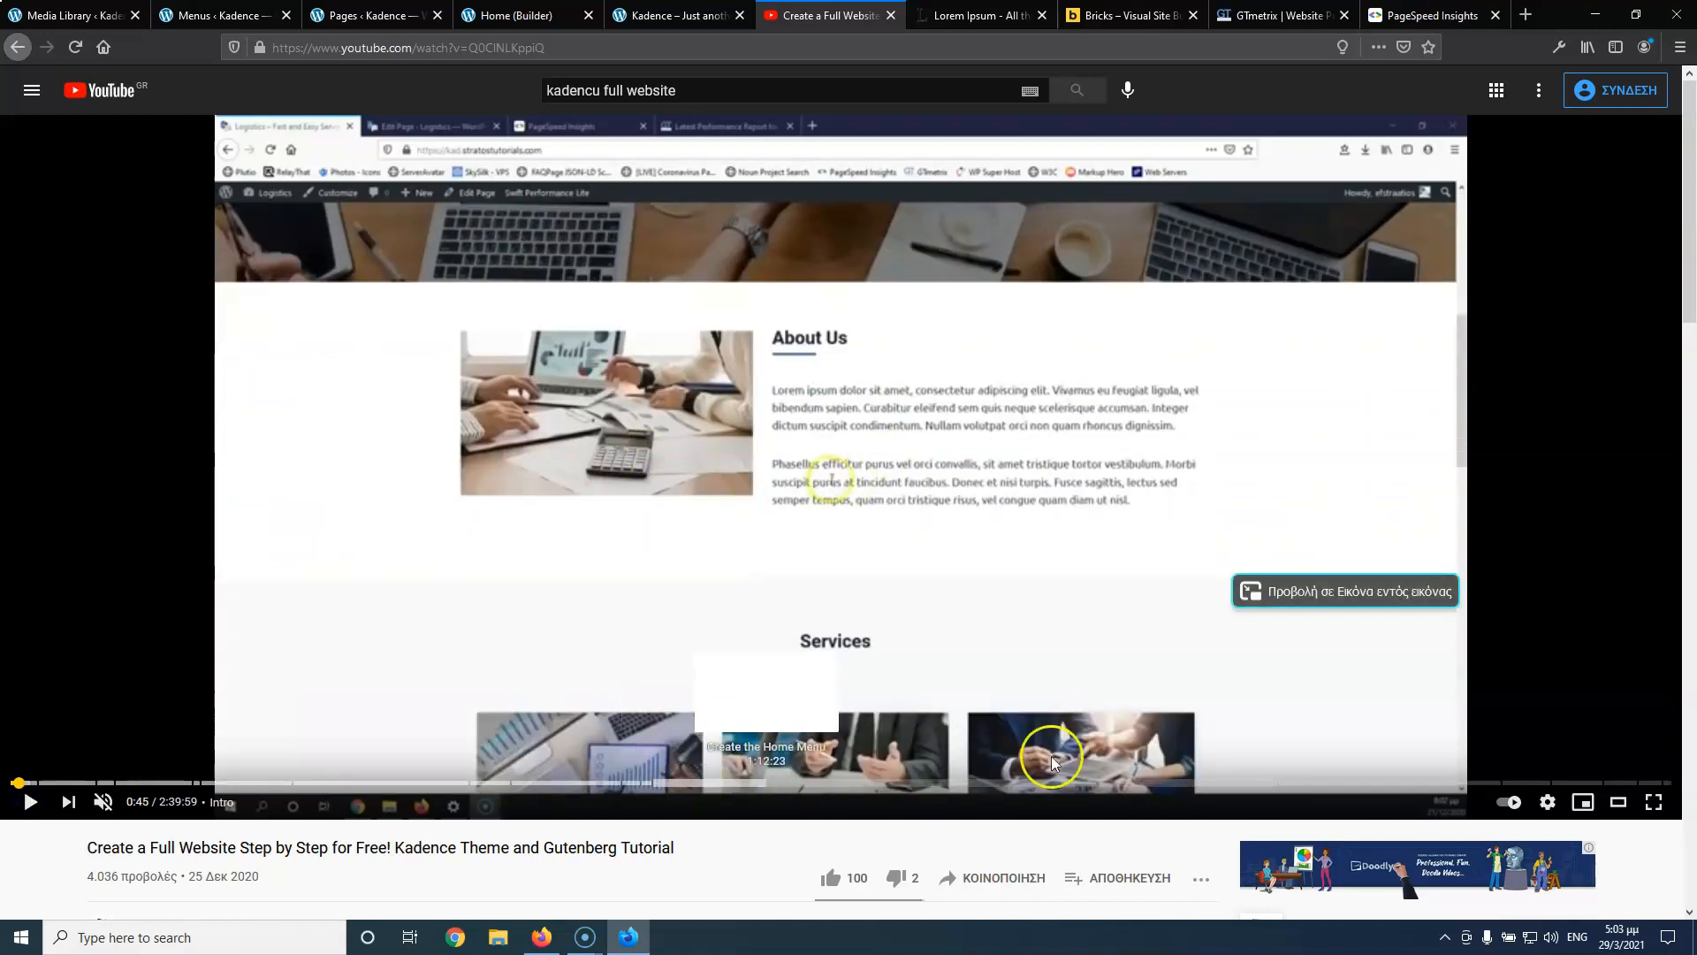
{"action": "left_click", "coordinate": [637, 15]}
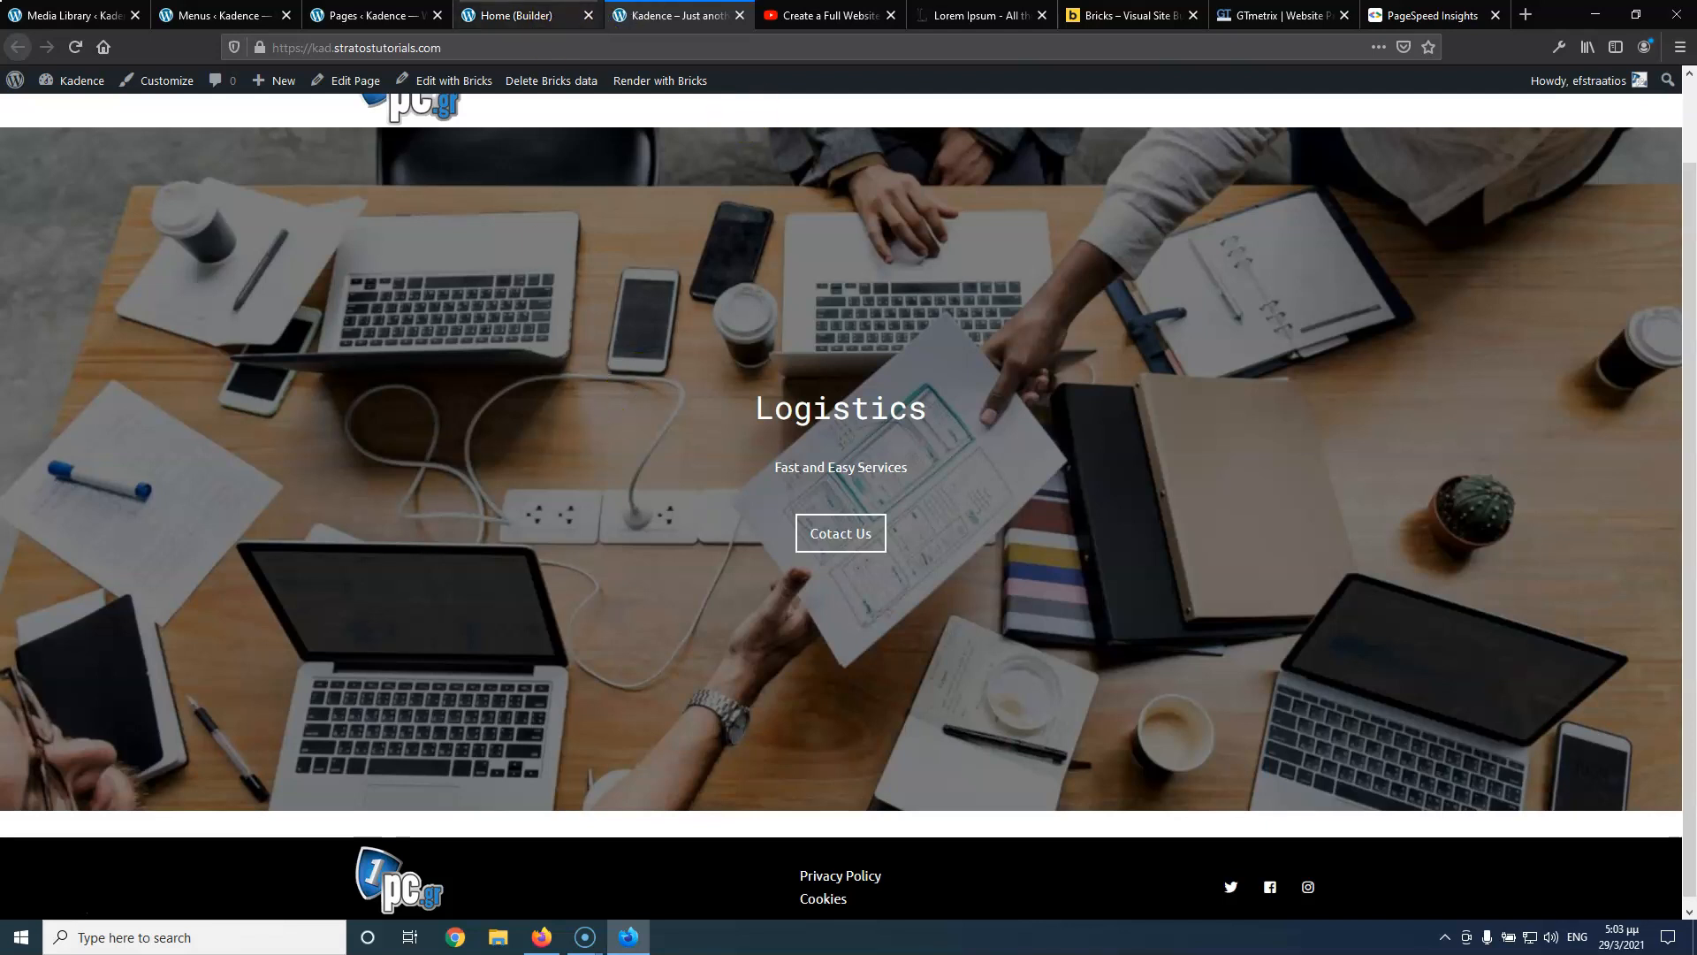
{"action": "left_click", "coordinate": [528, 16]}
{"action": "scroll", "coordinate": [1140, 687], "scroll_direction": "down", "scroll_amount": 2}
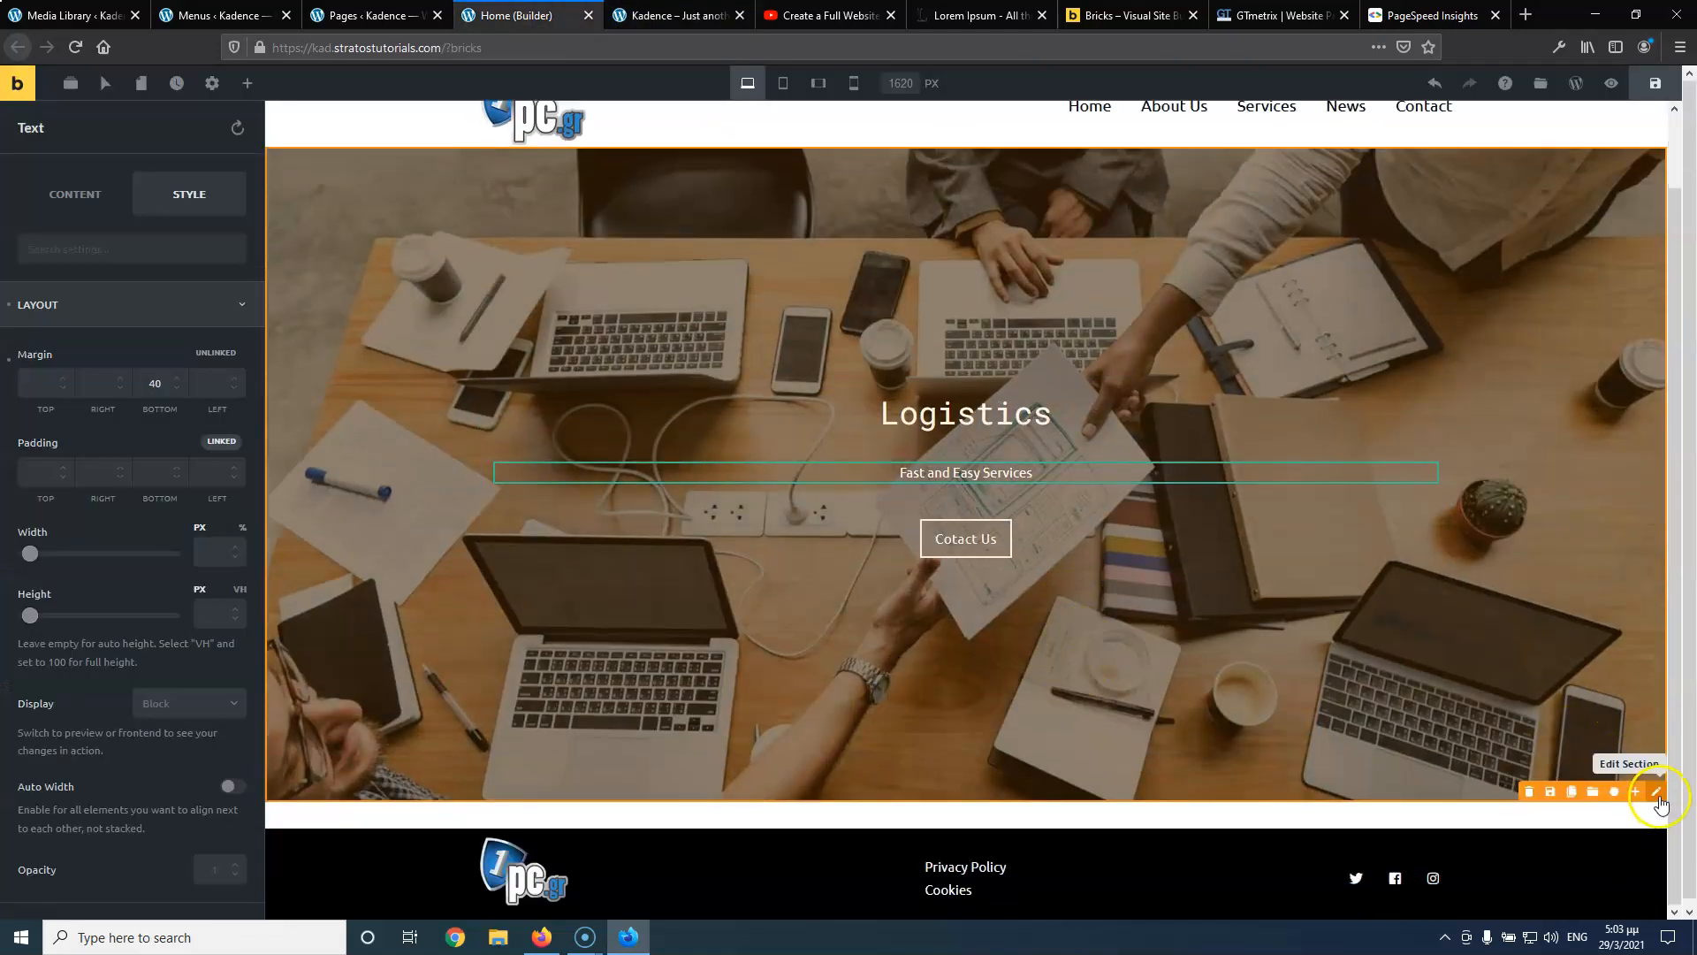
Add a section below the hero, split it into roughly 40/60 columns, and drop an Image into the left column
{"action": "left_click", "coordinate": [1635, 791]}
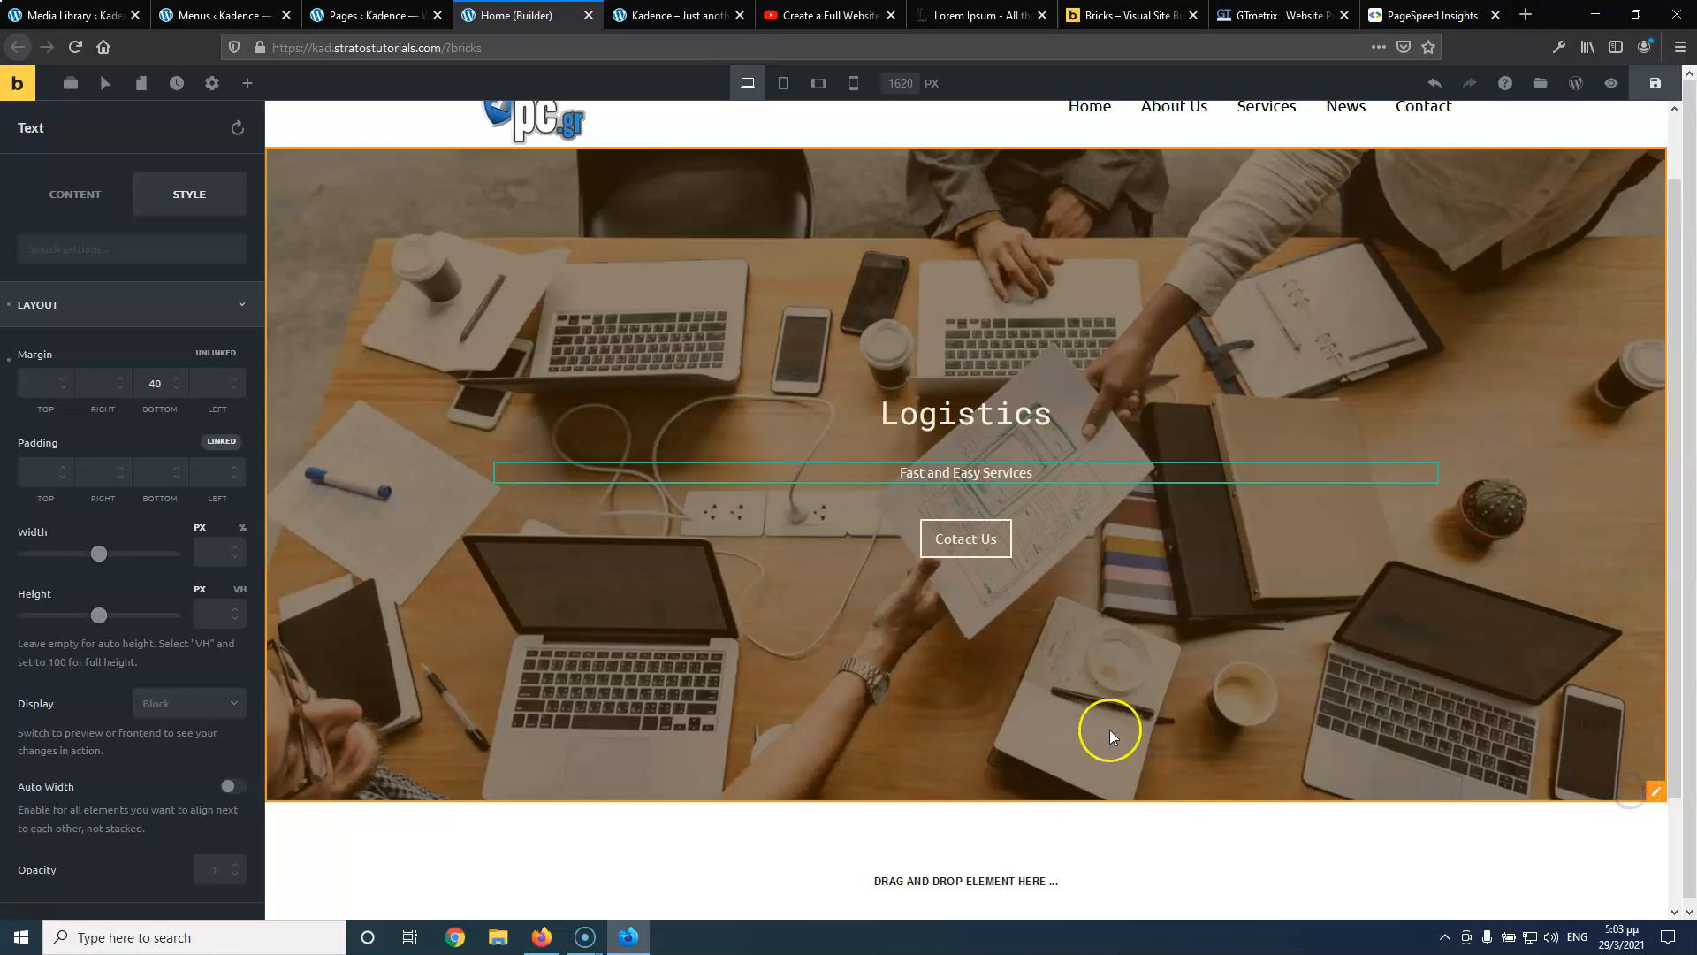
{"action": "scroll", "coordinate": [1103, 732], "scroll_direction": "down", "scroll_amount": 2}
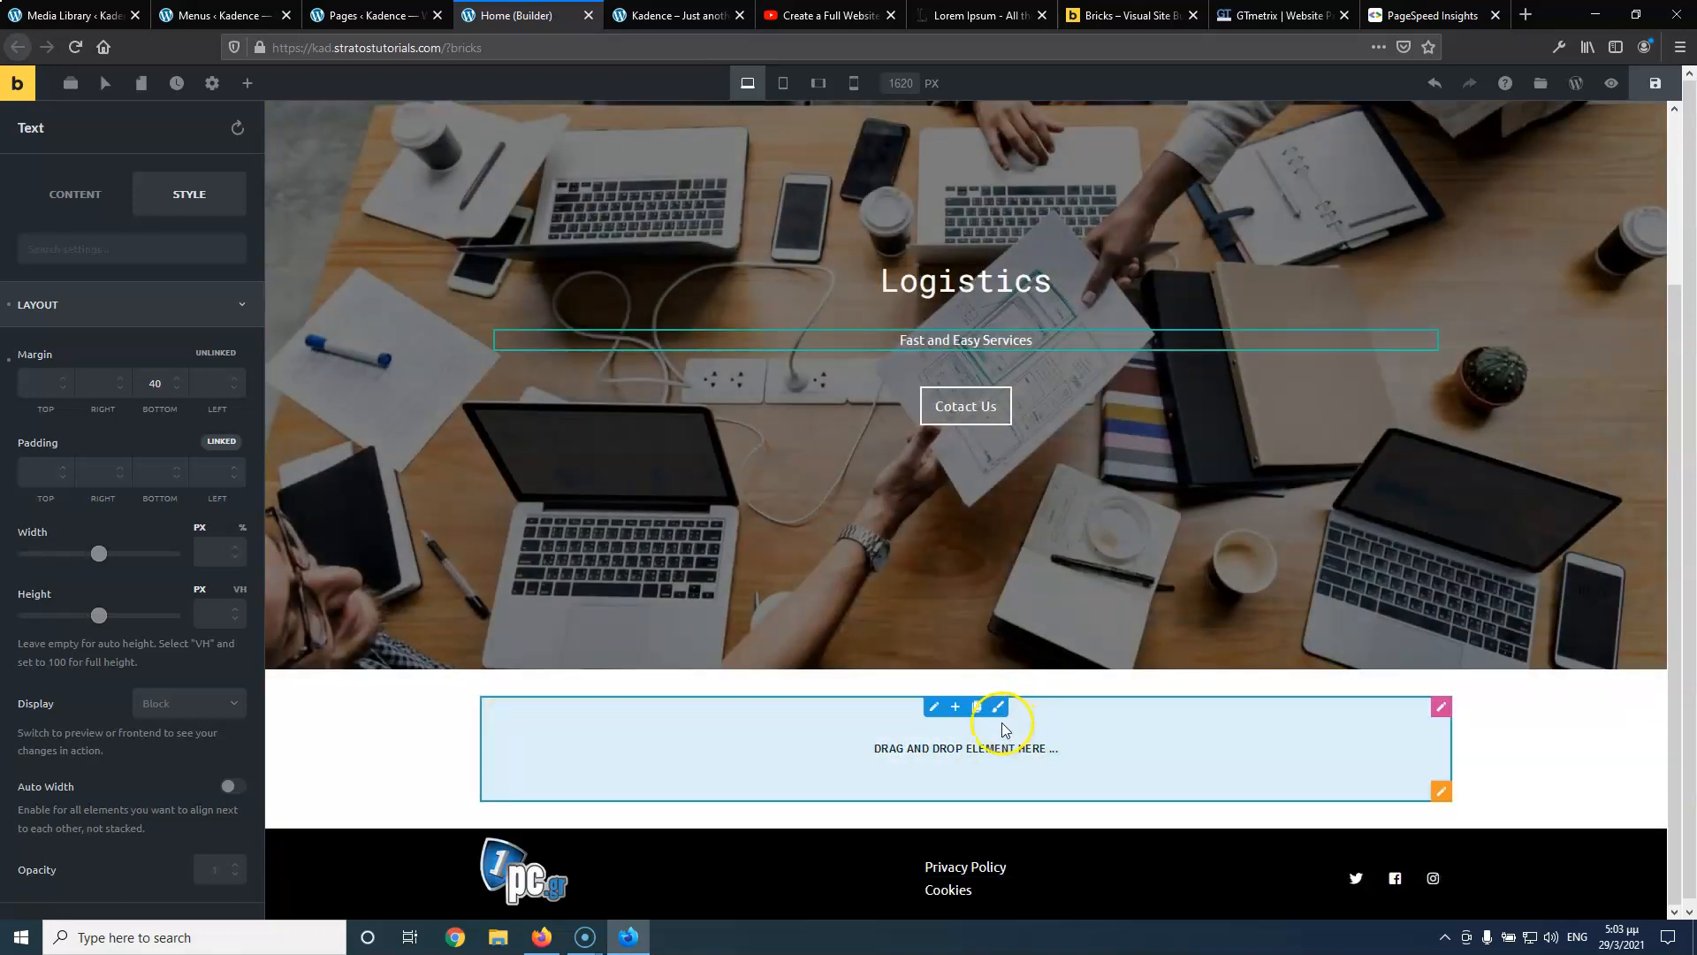
{"action": "left_click", "coordinate": [957, 707]}
{"action": "left_click_drag", "start_coordinate": [966, 747], "coordinate": [870, 746]}
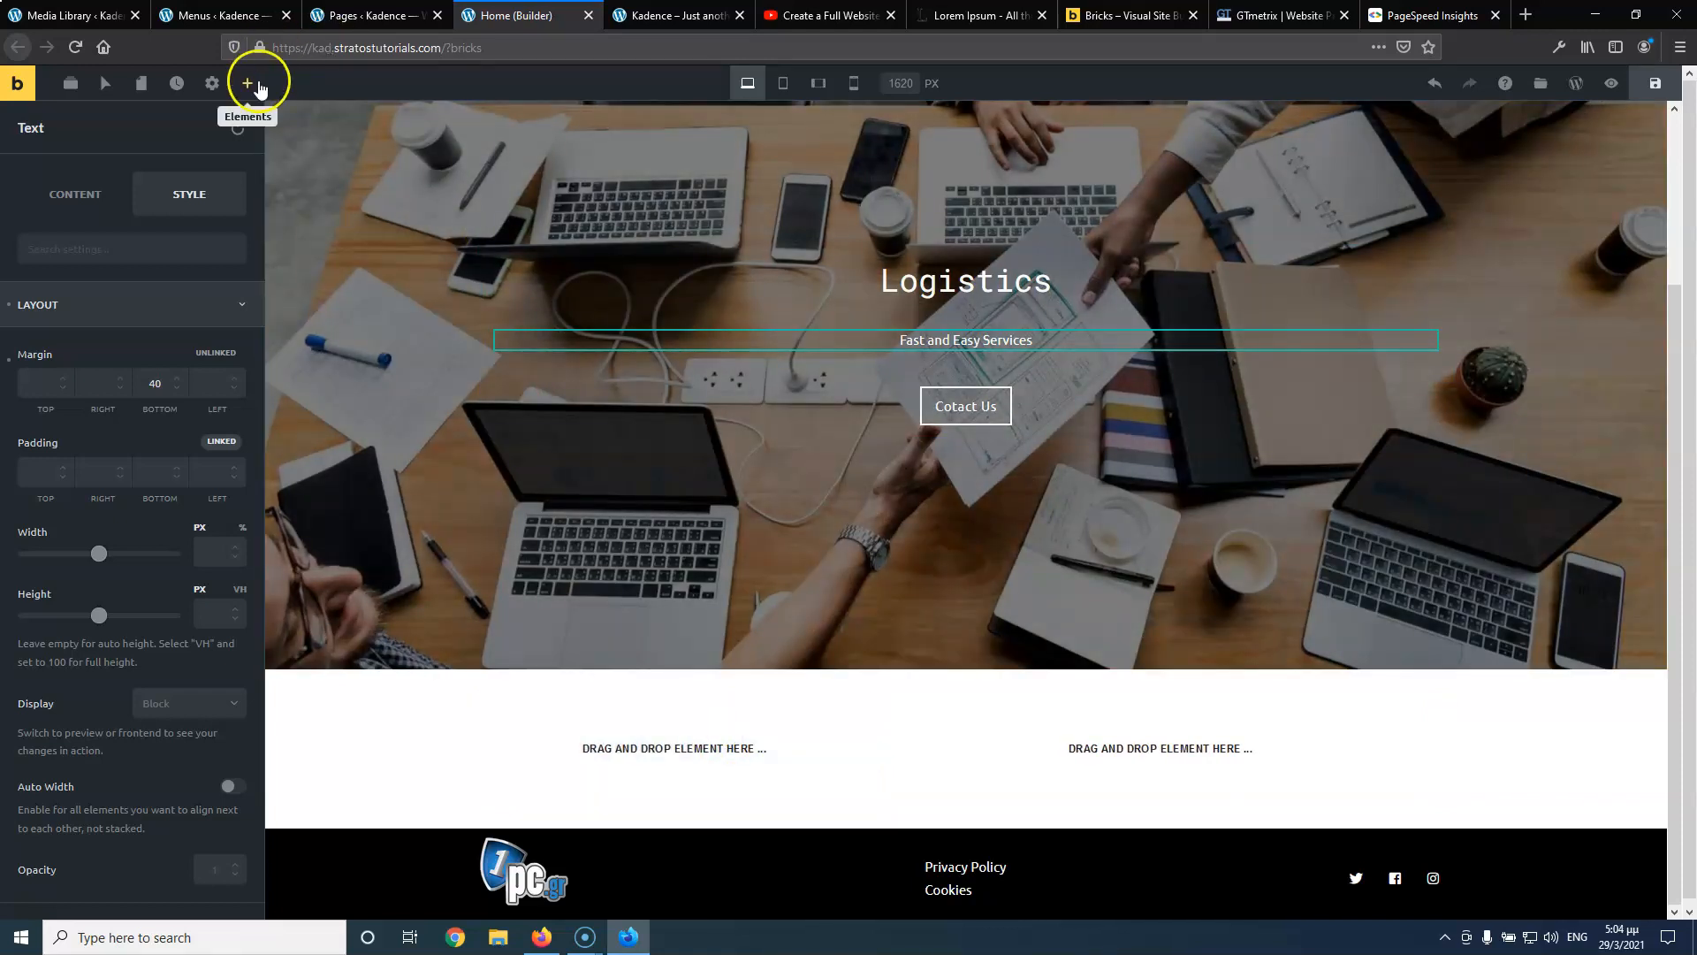
{"action": "left_click", "coordinate": [248, 82]}
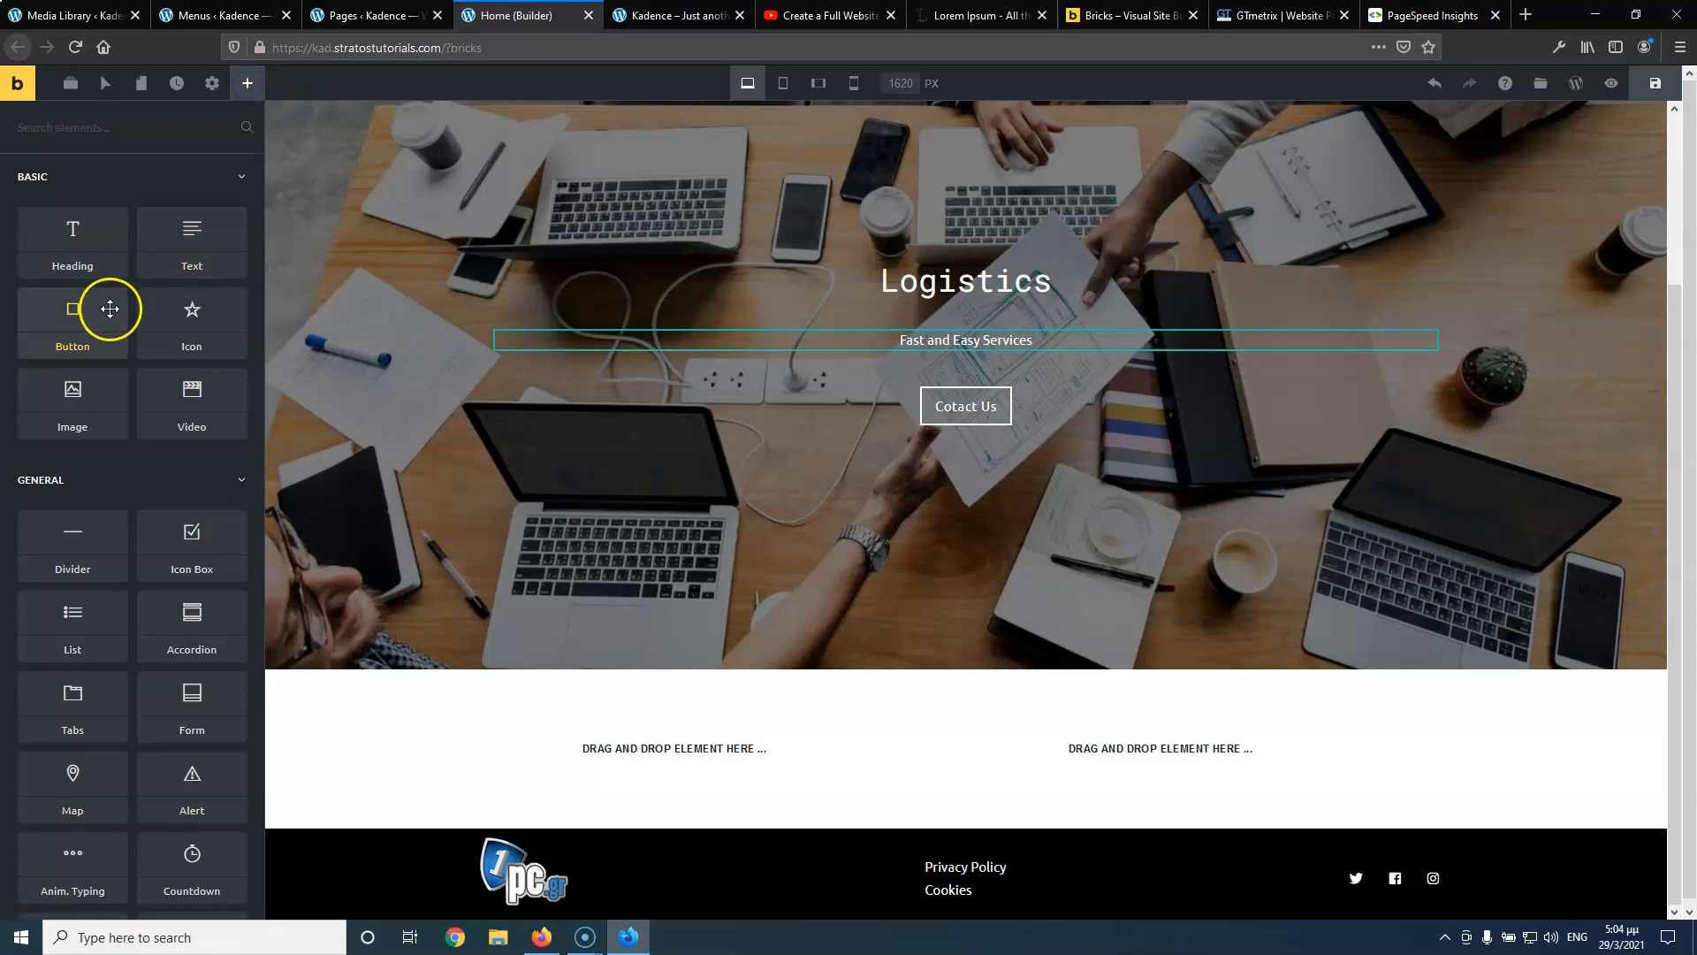
{"action": "left_click_drag", "start_coordinate": [73, 398], "coordinate": [606, 727]}
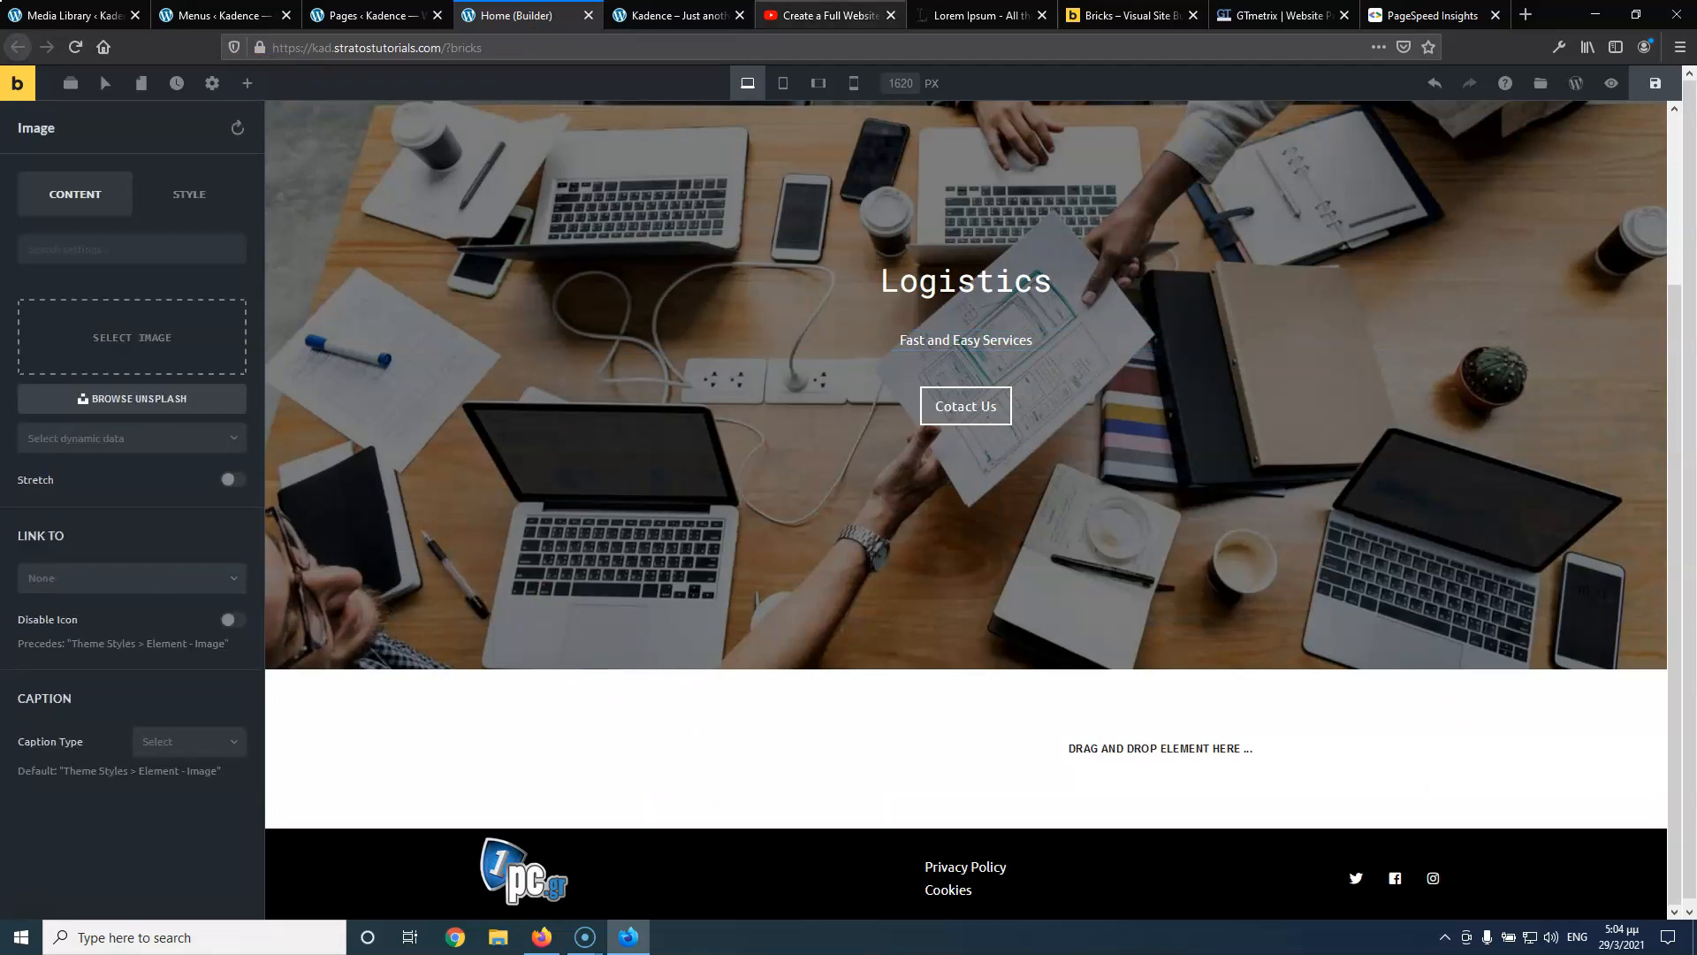
Insert logistics-10.jpg into the Image element with title and alt text 'about us'
{"action": "left_click", "coordinate": [801, 16]}
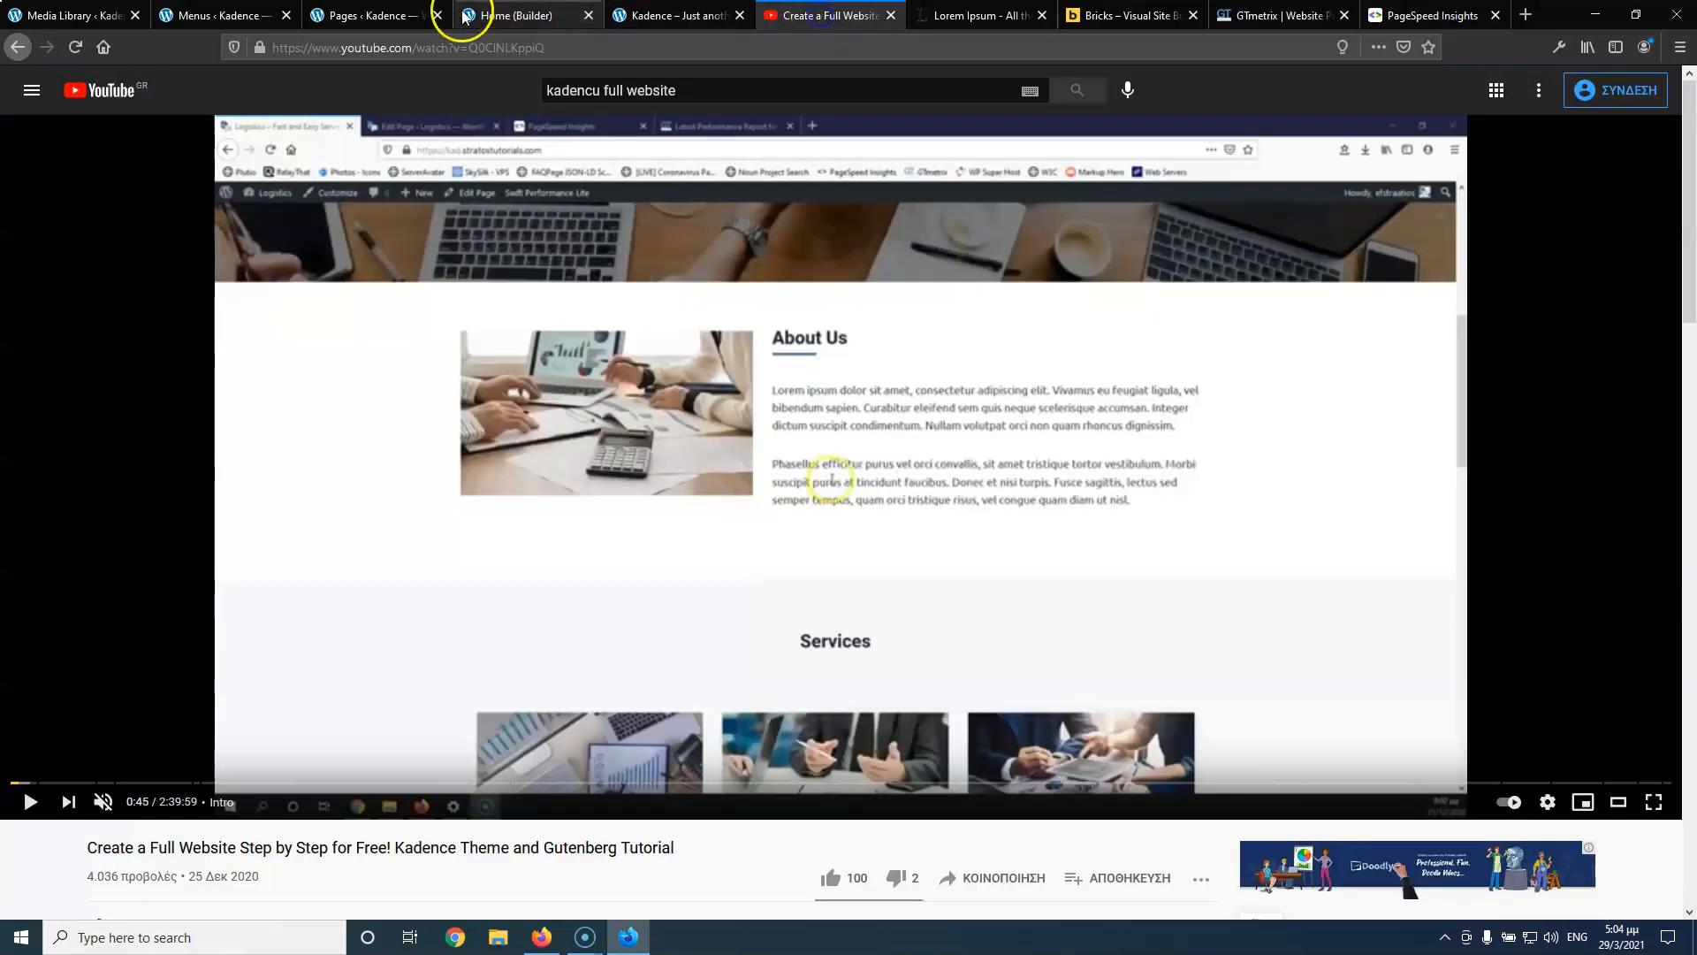
{"action": "left_click", "coordinate": [548, 15]}
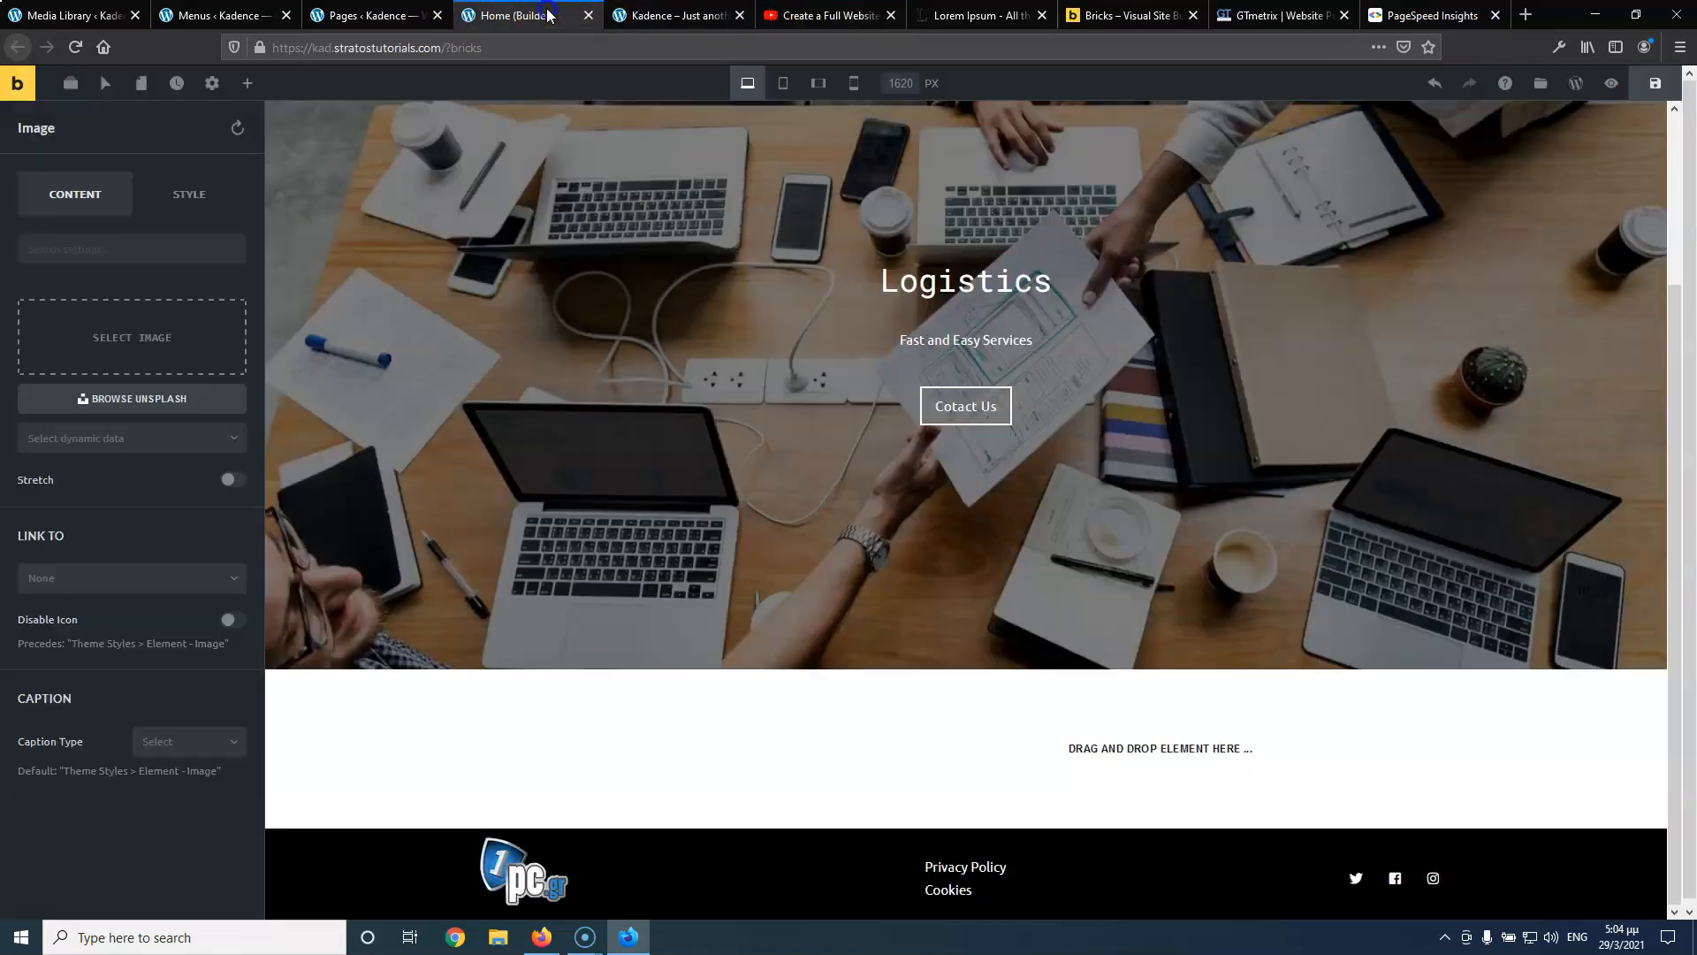
{"action": "left_click", "coordinate": [143, 345]}
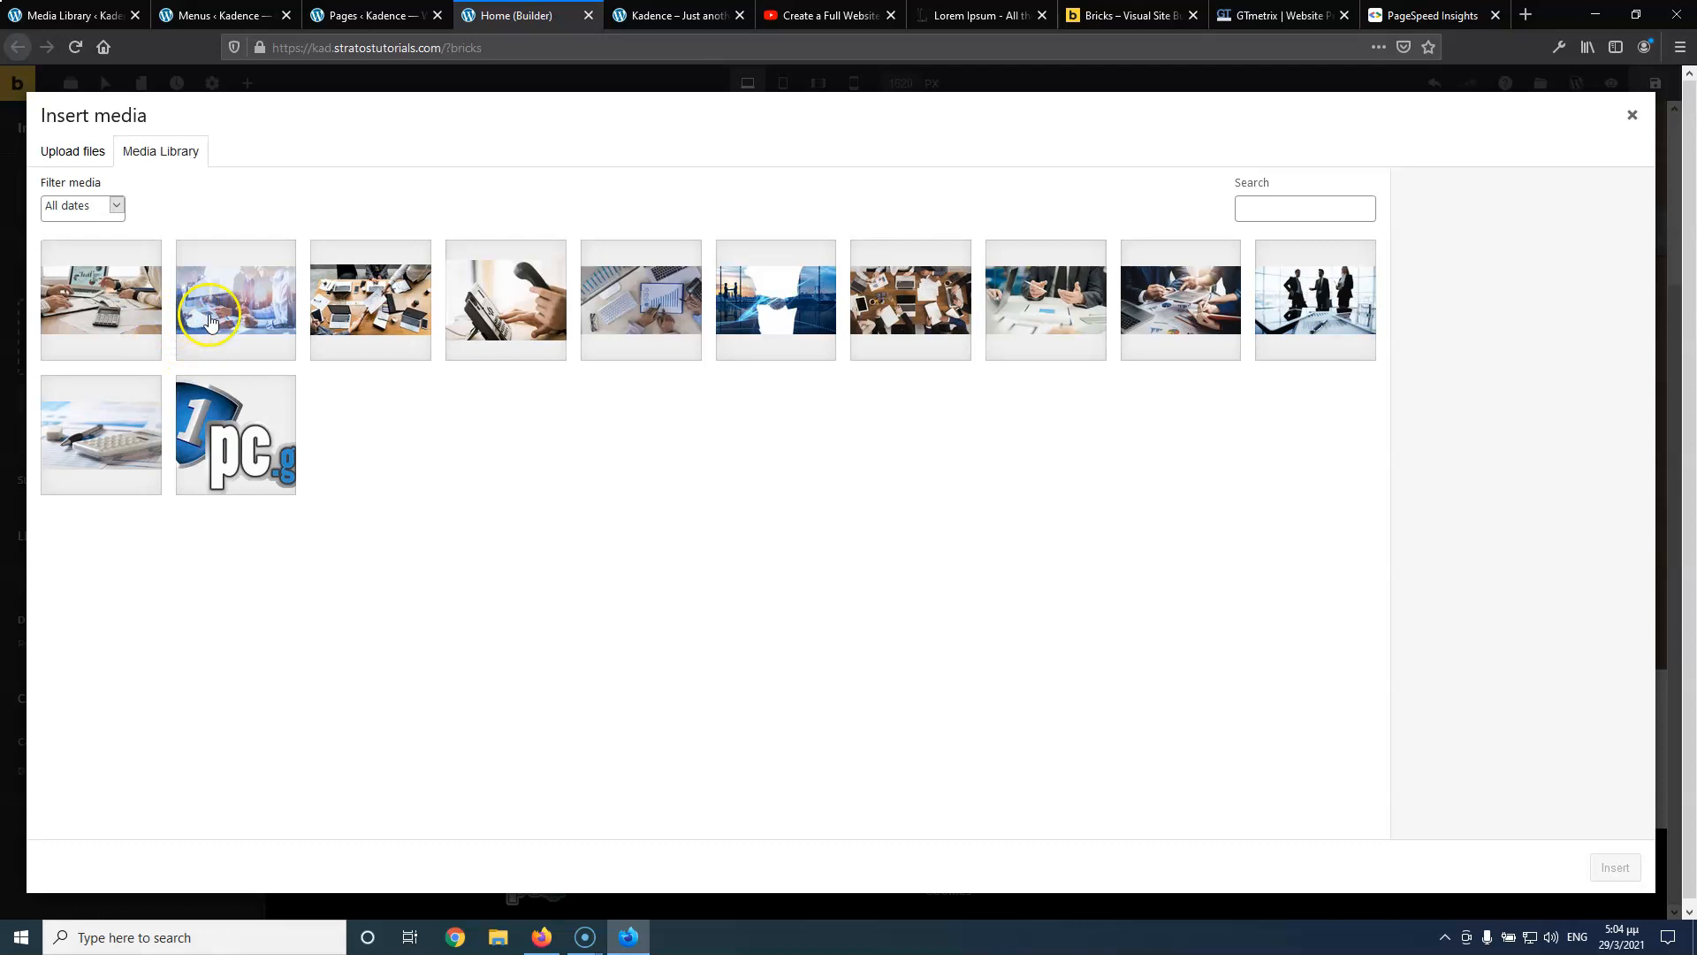
{"action": "left_click", "coordinate": [130, 284]}
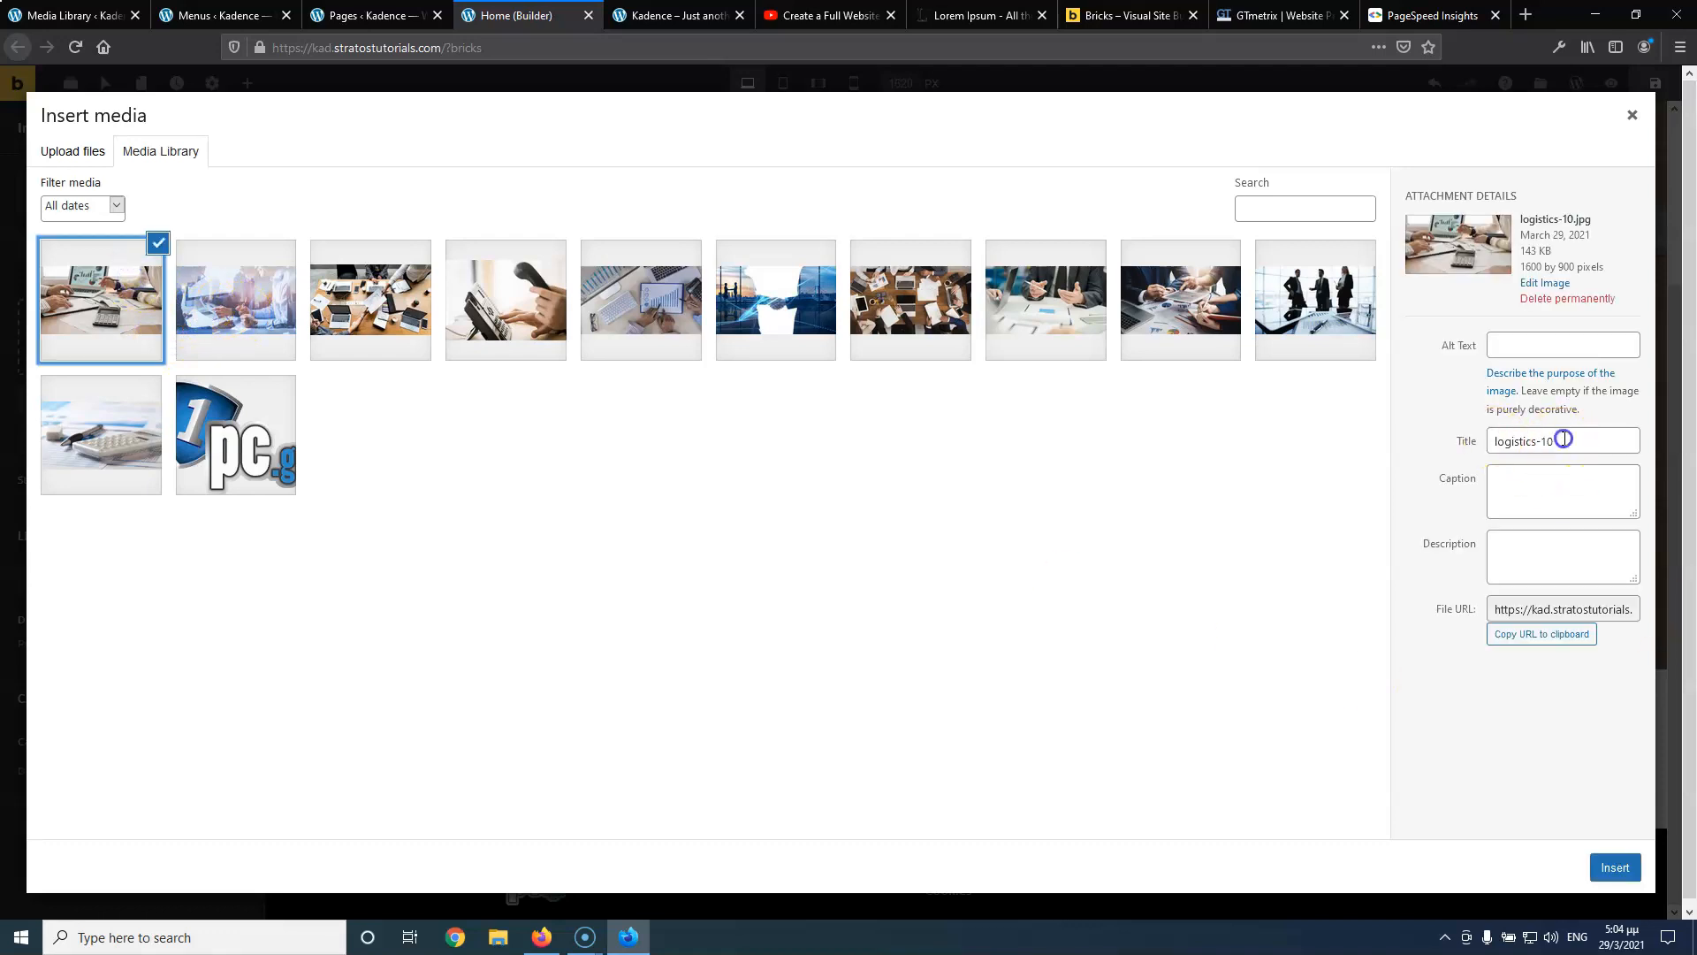
{"action": "left_click_drag", "start_coordinate": [1563, 439], "coordinate": [1395, 441]}
{"action": "type", "text": "about us"}
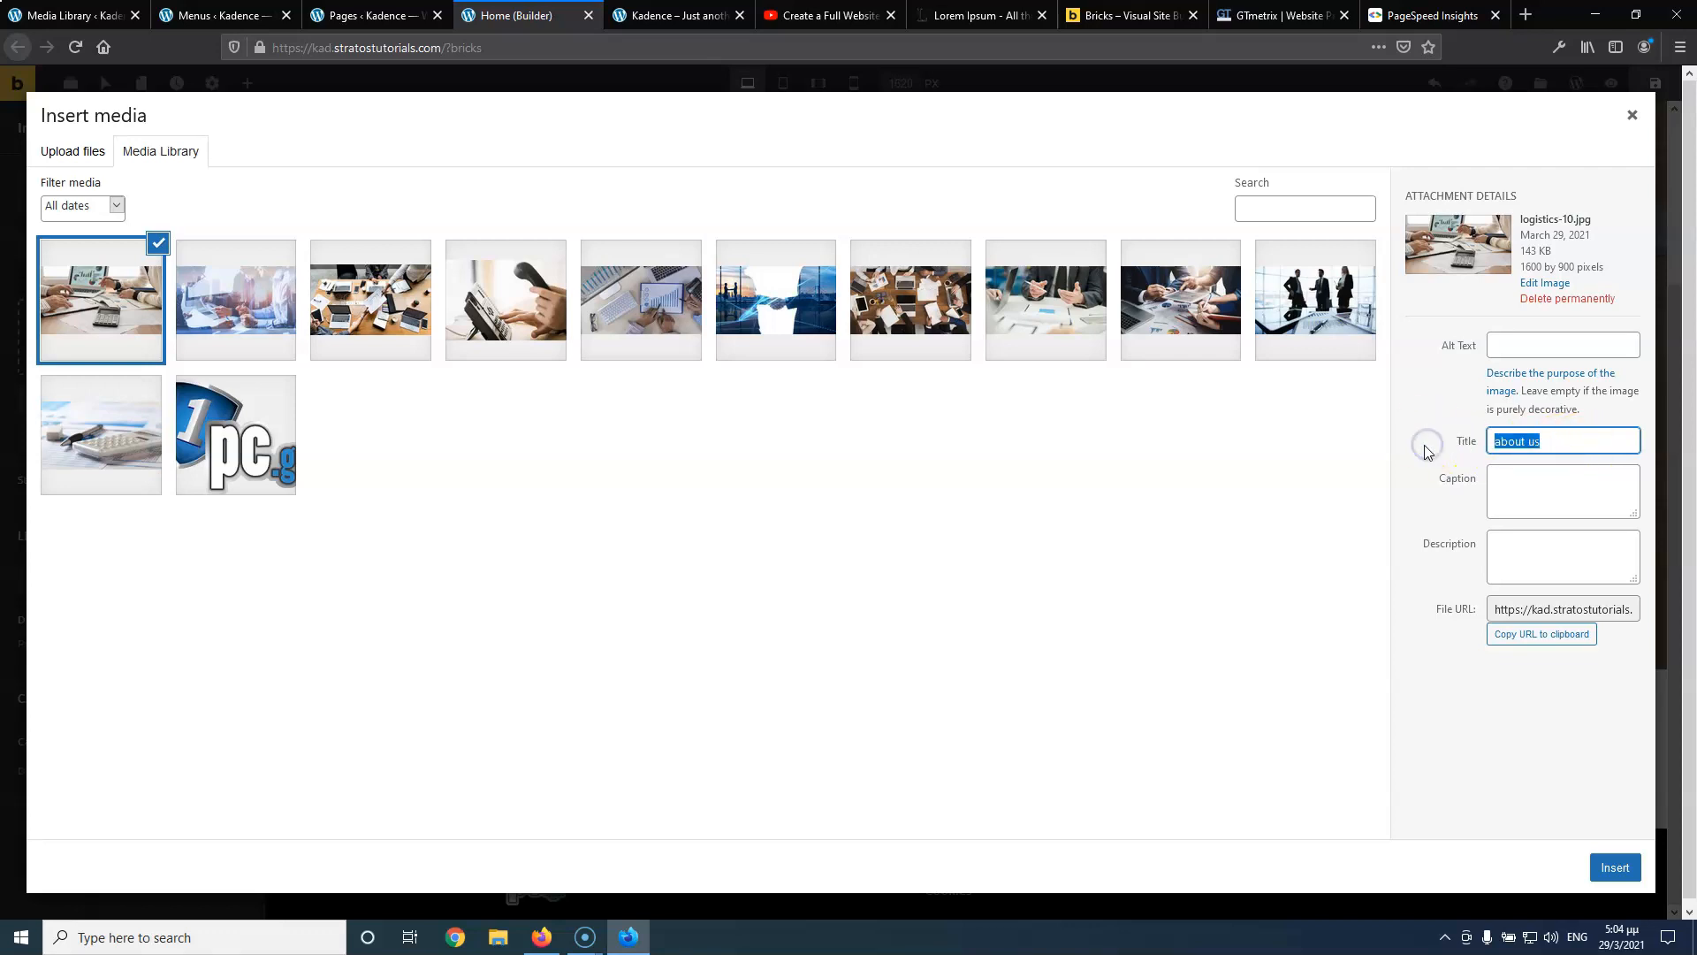
{"action": "left_click", "coordinate": [1571, 345]}
{"action": "type", "text": "about us"}
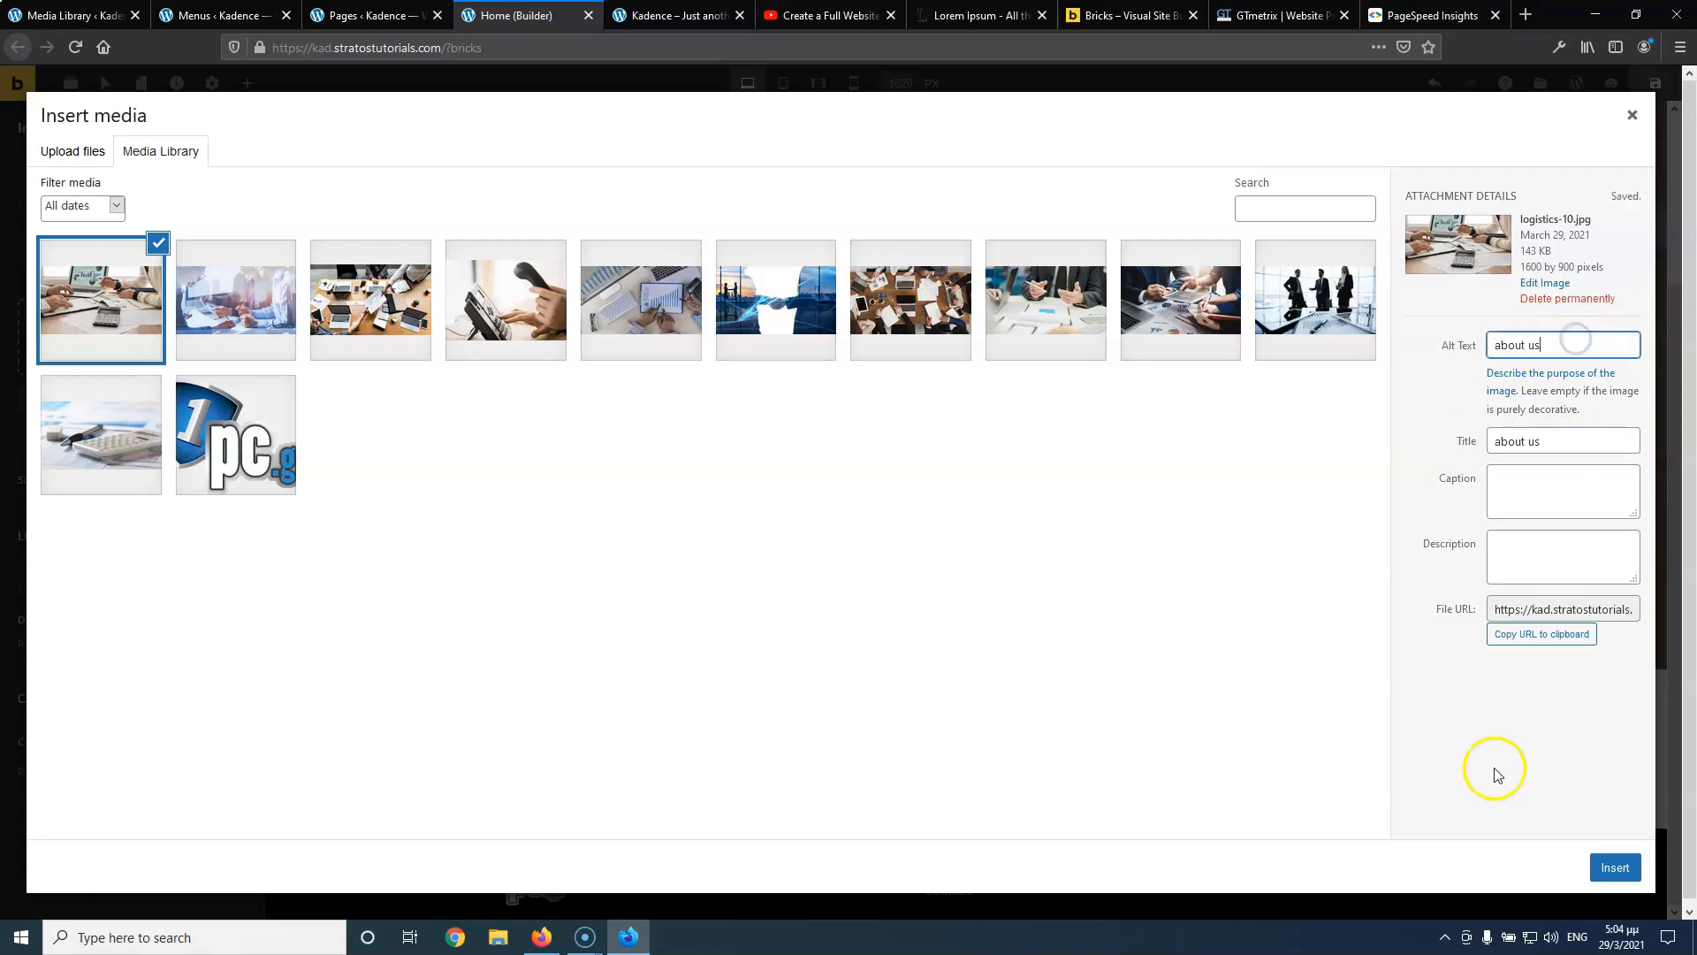
{"action": "left_click", "coordinate": [1607, 884]}
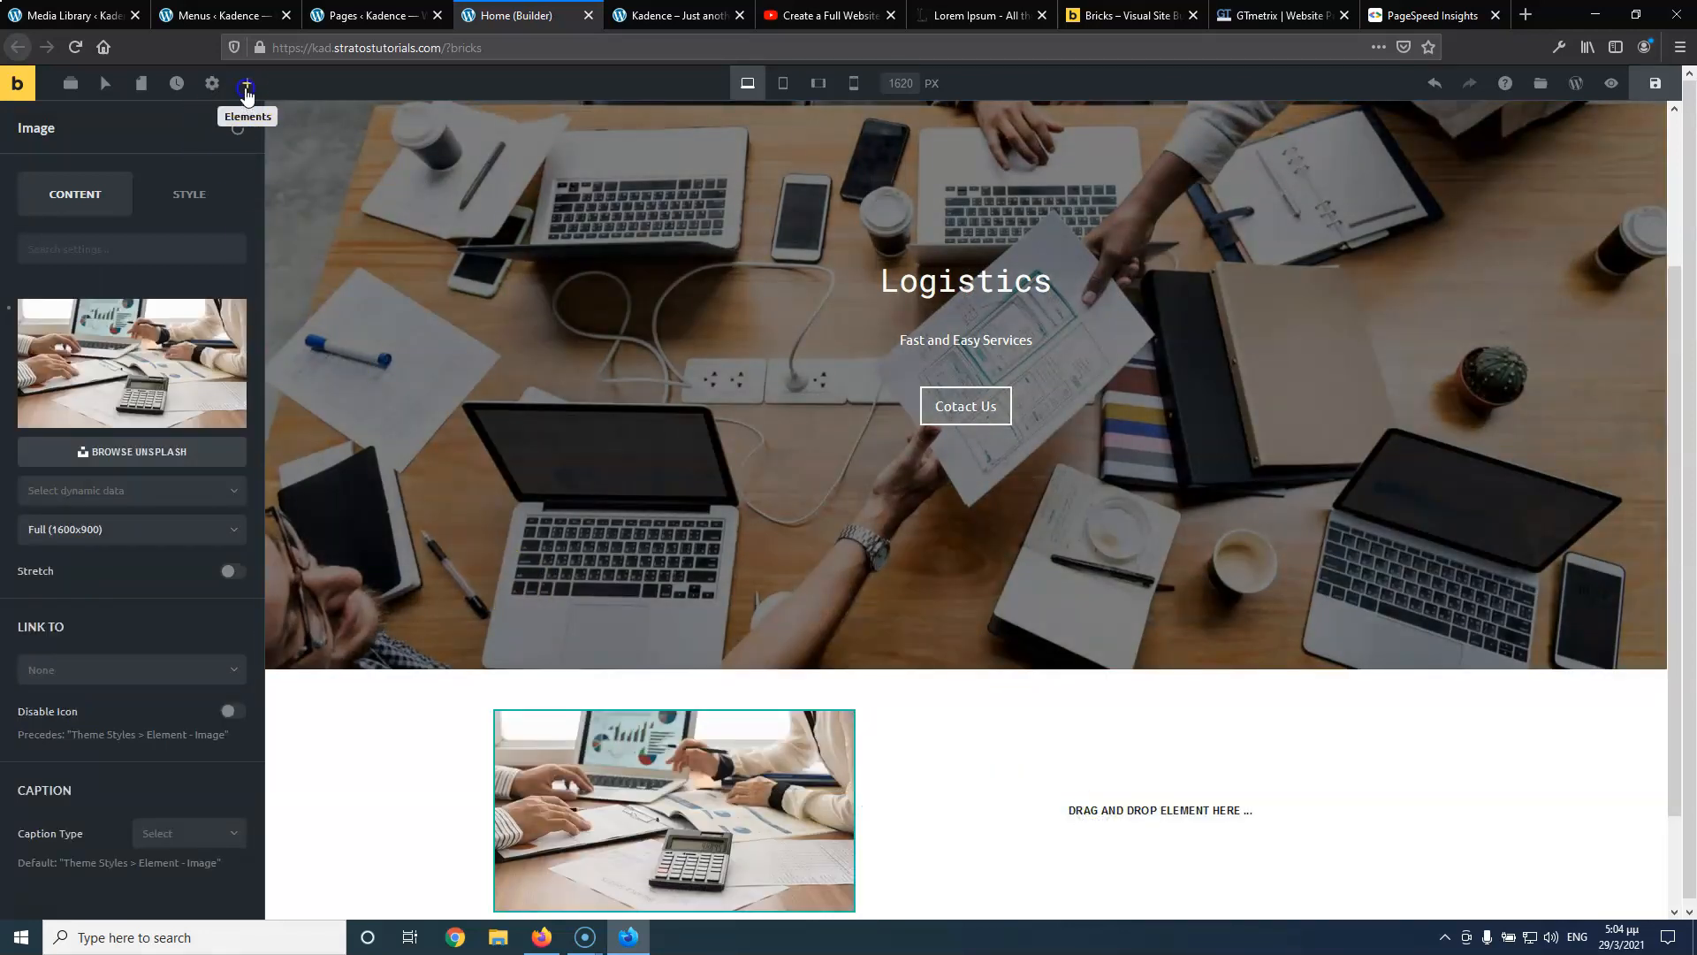
Add an H2 heading reading 'About Us' to the right column
{"action": "left_click", "coordinate": [248, 83]}
{"action": "left_click_drag", "start_coordinate": [83, 242], "coordinate": [963, 735]}
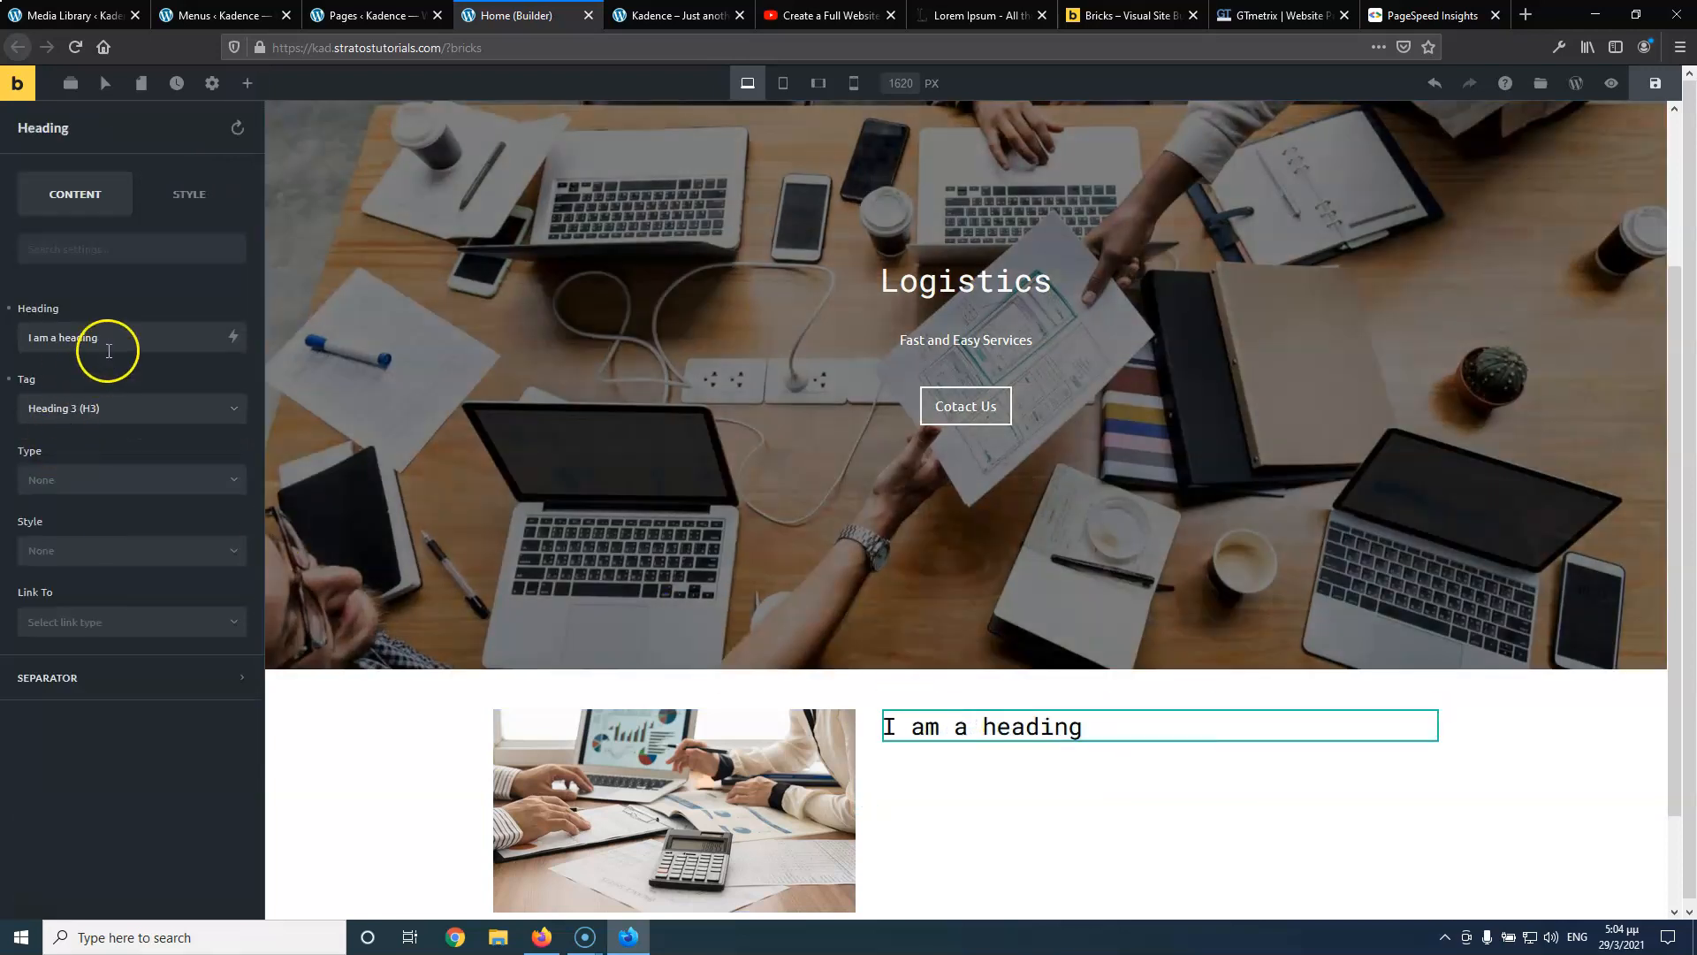
{"action": "triple_click", "coordinate": [110, 340]}
{"action": "type", "text": "About Us"}
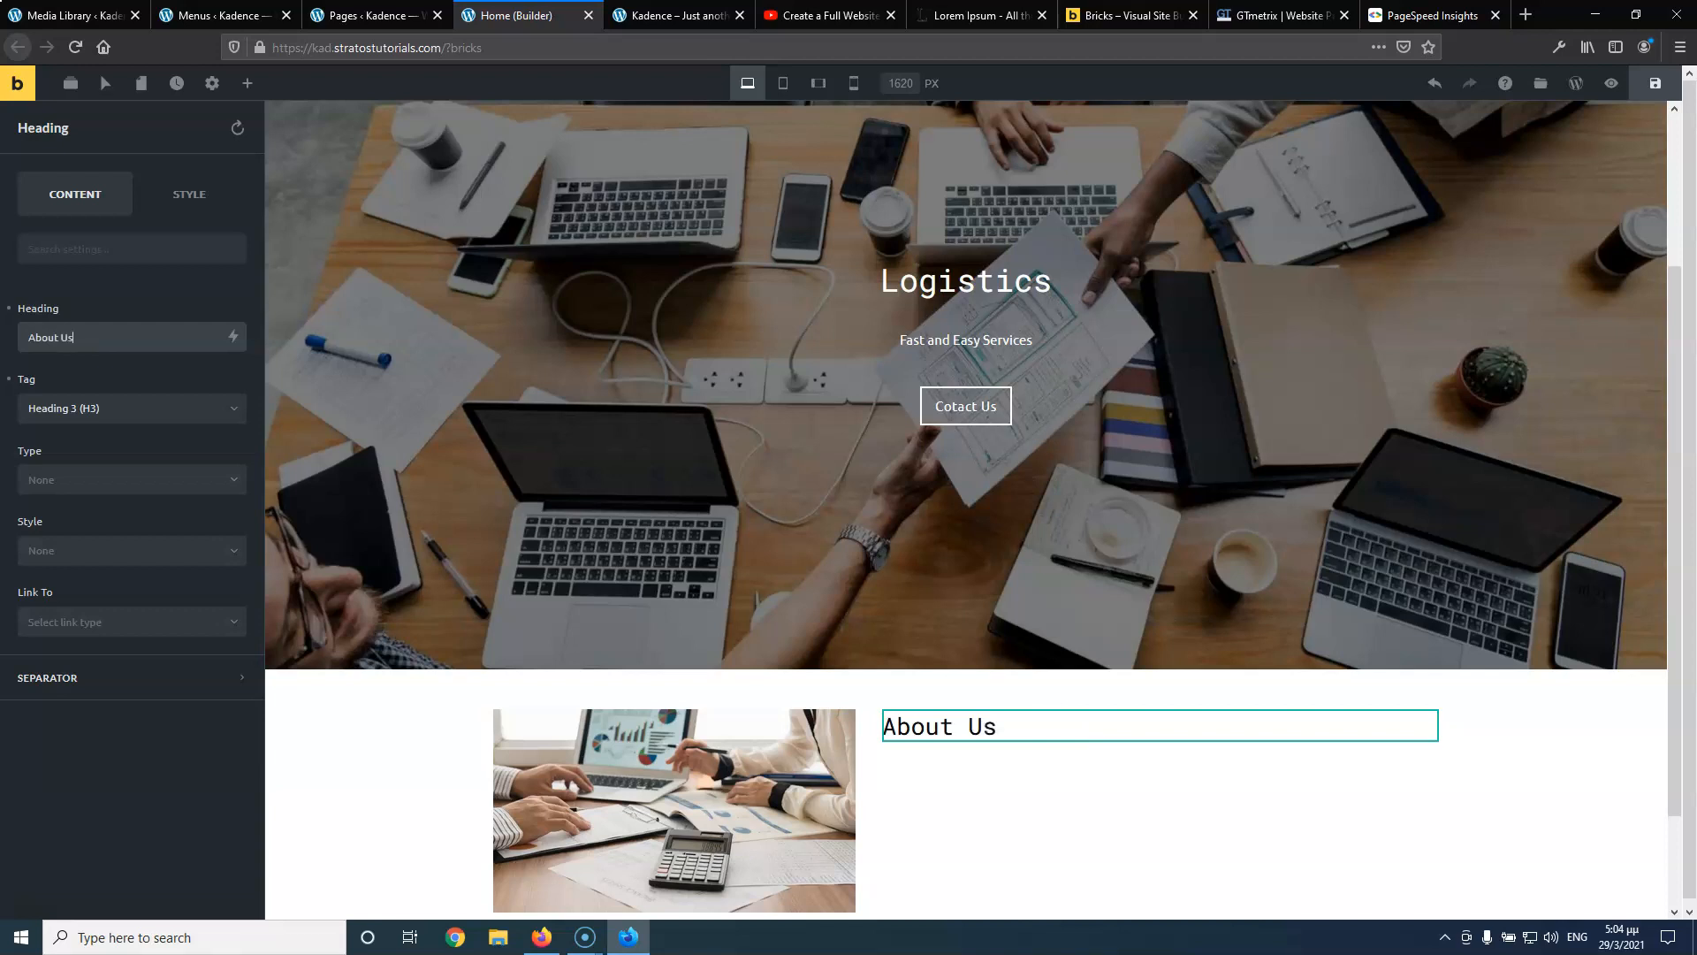
{"action": "left_click", "coordinate": [24, 404]}
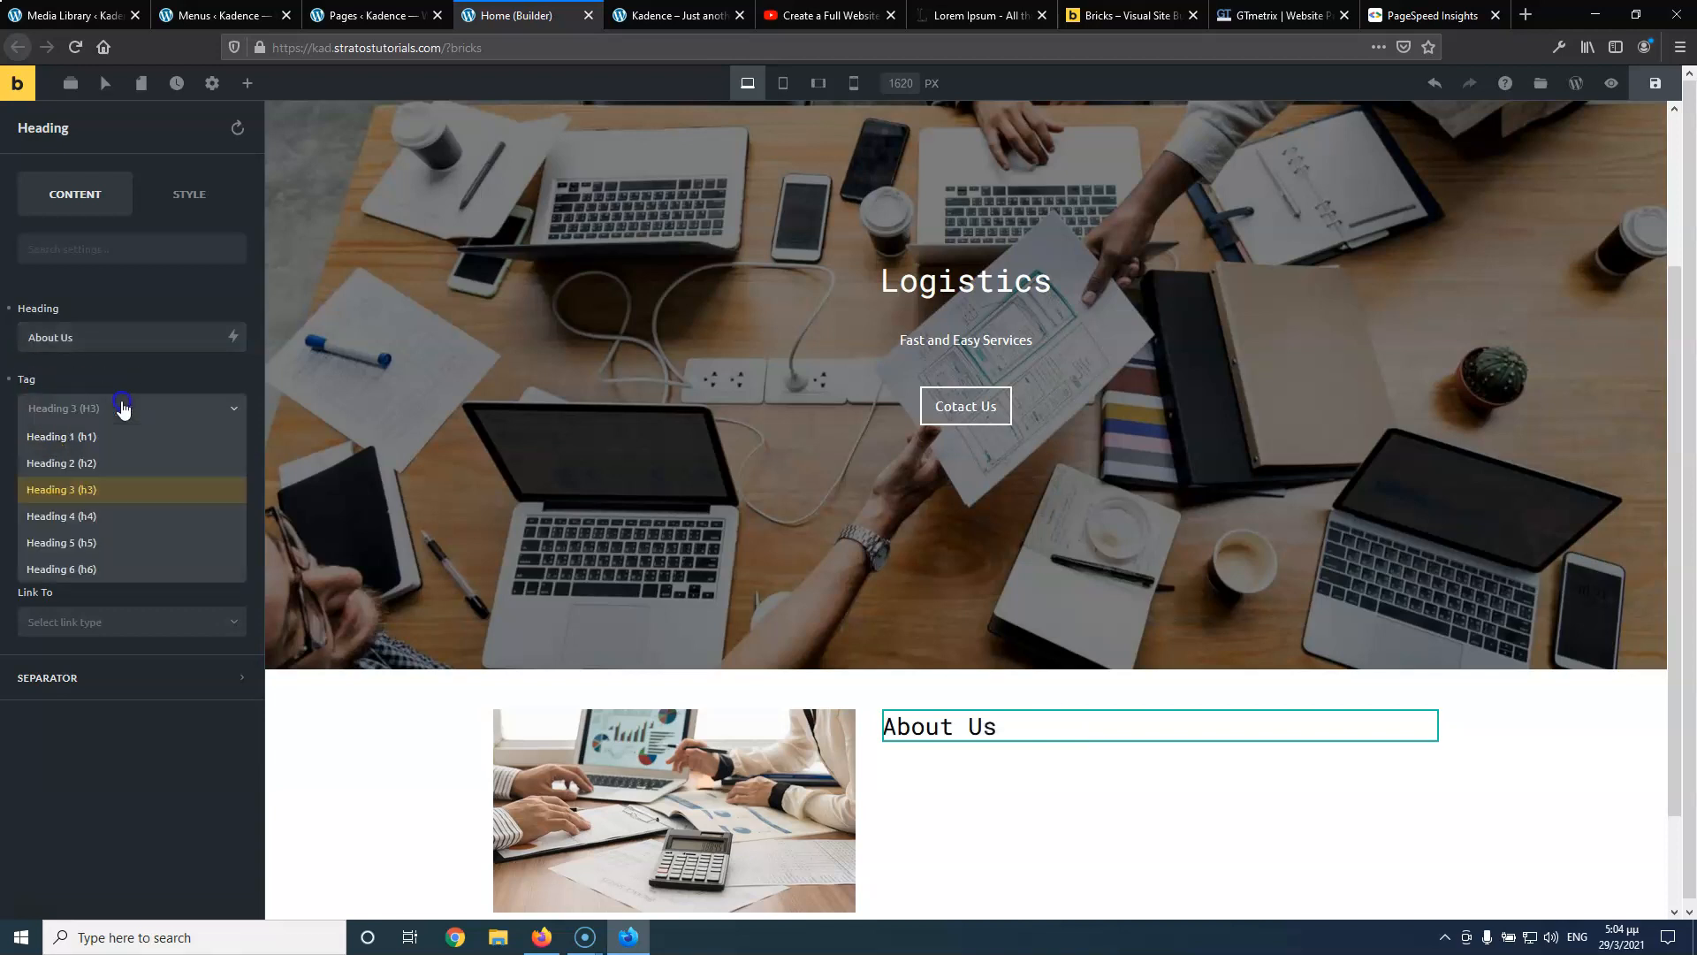
{"action": "left_click", "coordinate": [102, 456]}
Add a text block below the heading and fill it with Lorem ipsum copied from lipsum.com
{"action": "left_click", "coordinate": [248, 83]}
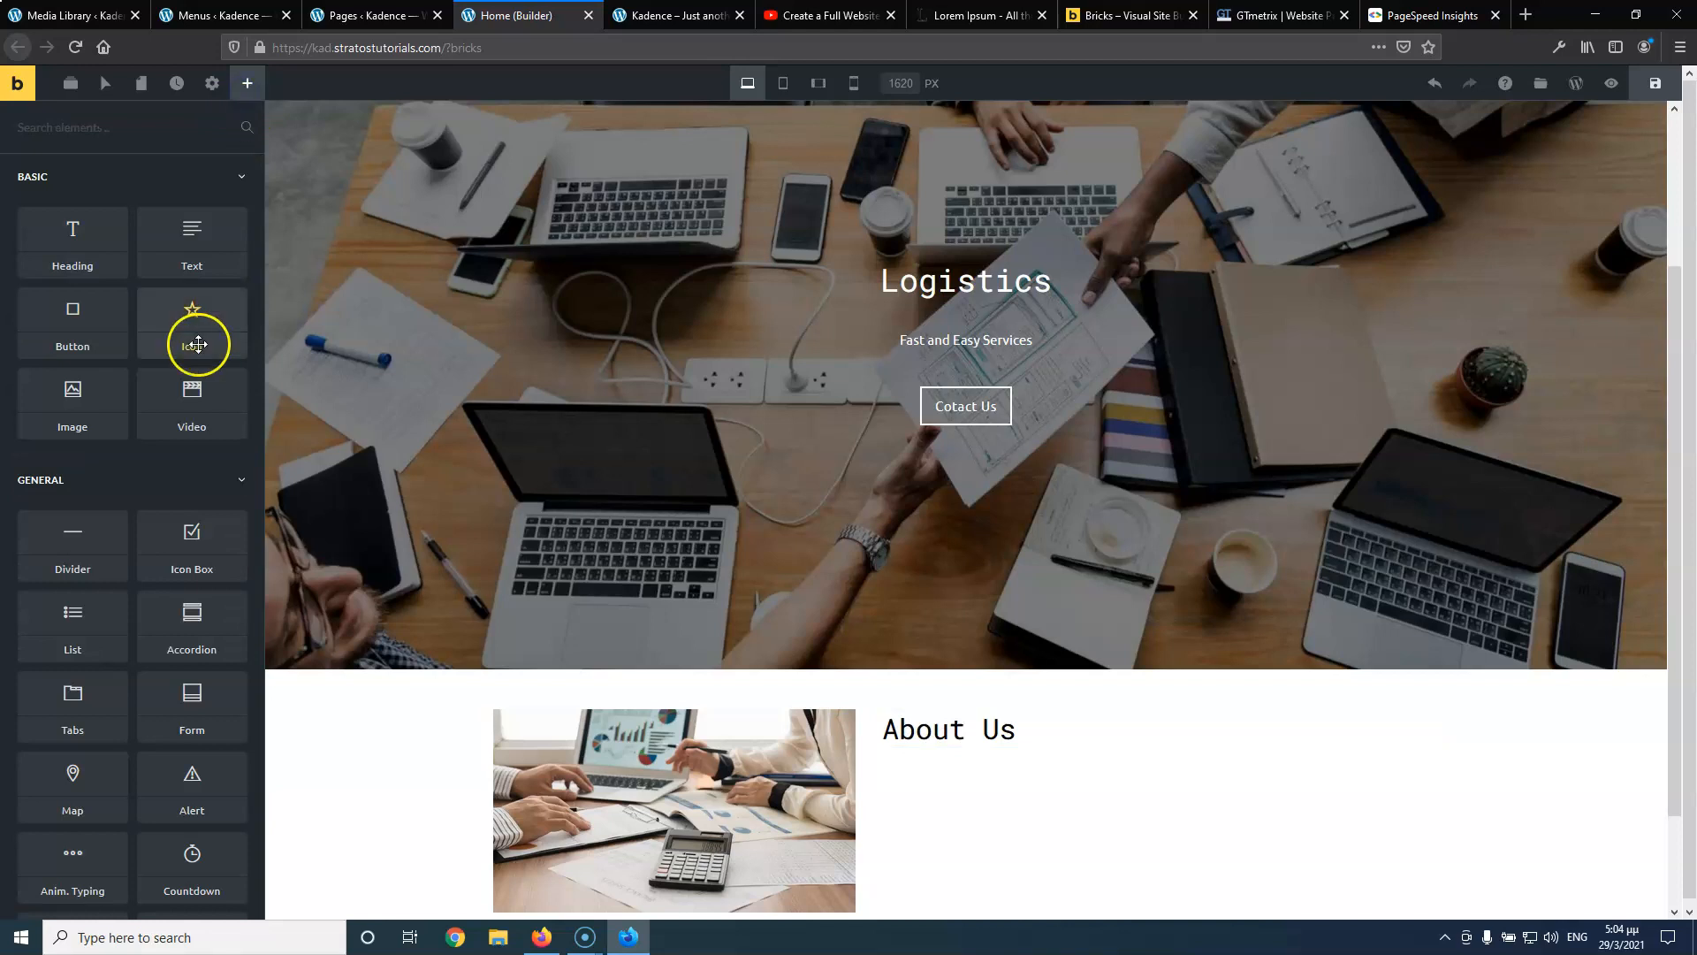
{"action": "left_click_drag", "start_coordinate": [205, 250], "coordinate": [951, 760]}
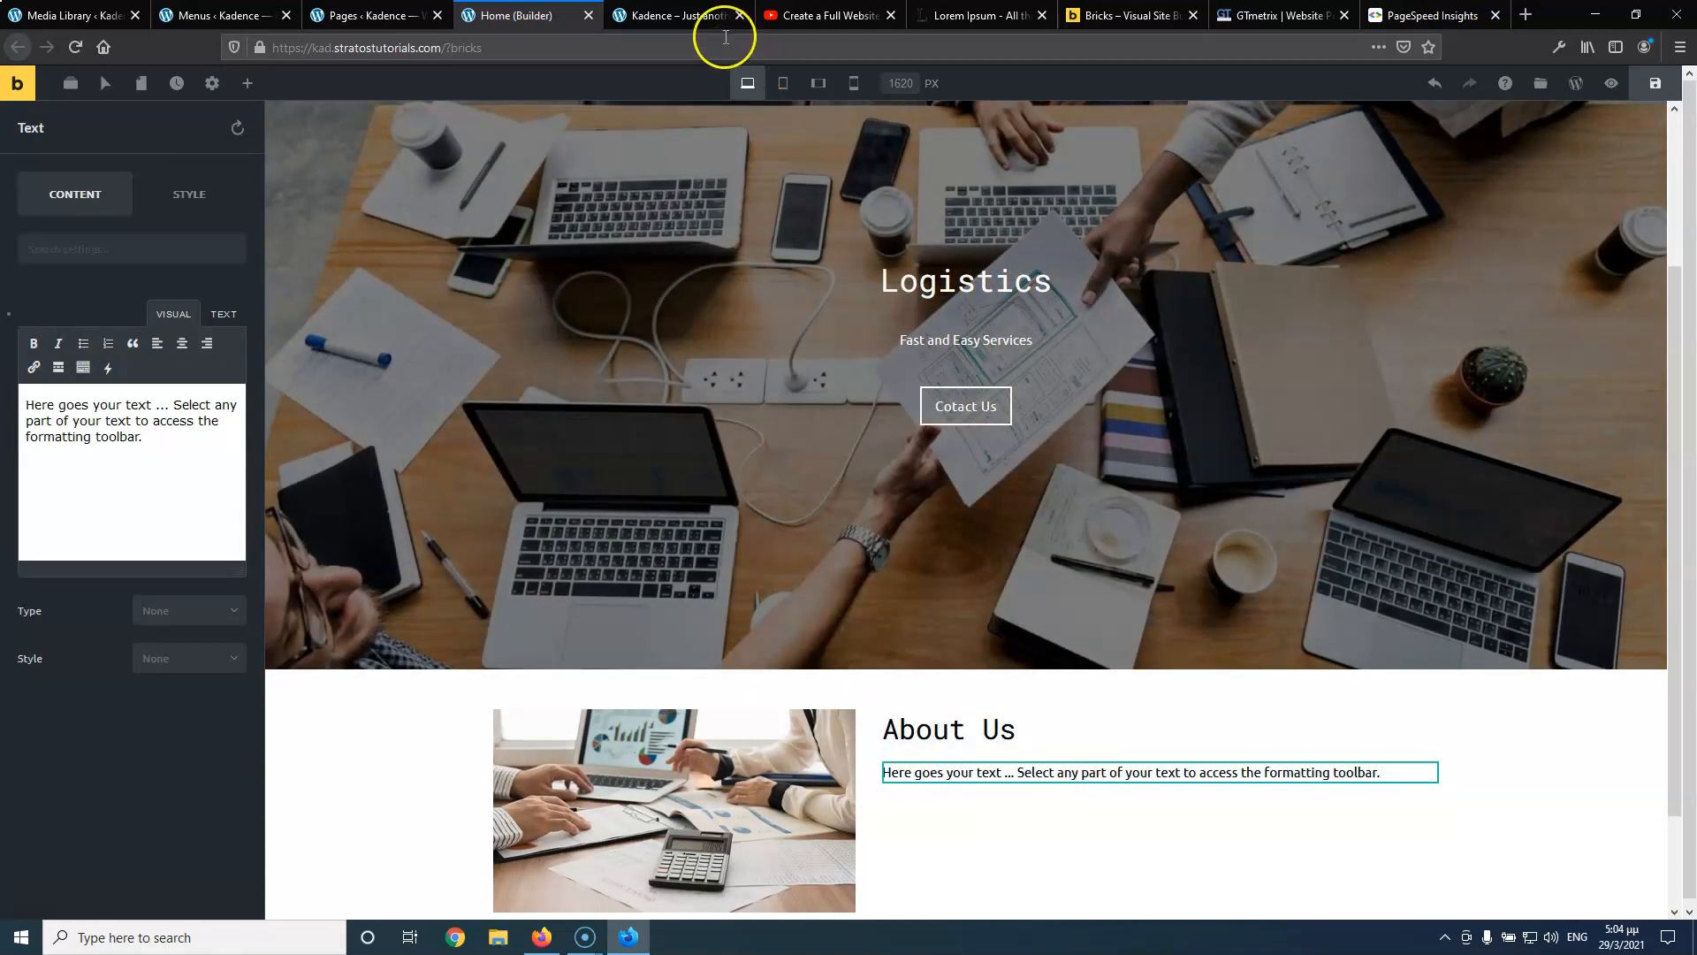
{"action": "left_click", "coordinate": [829, 15]}
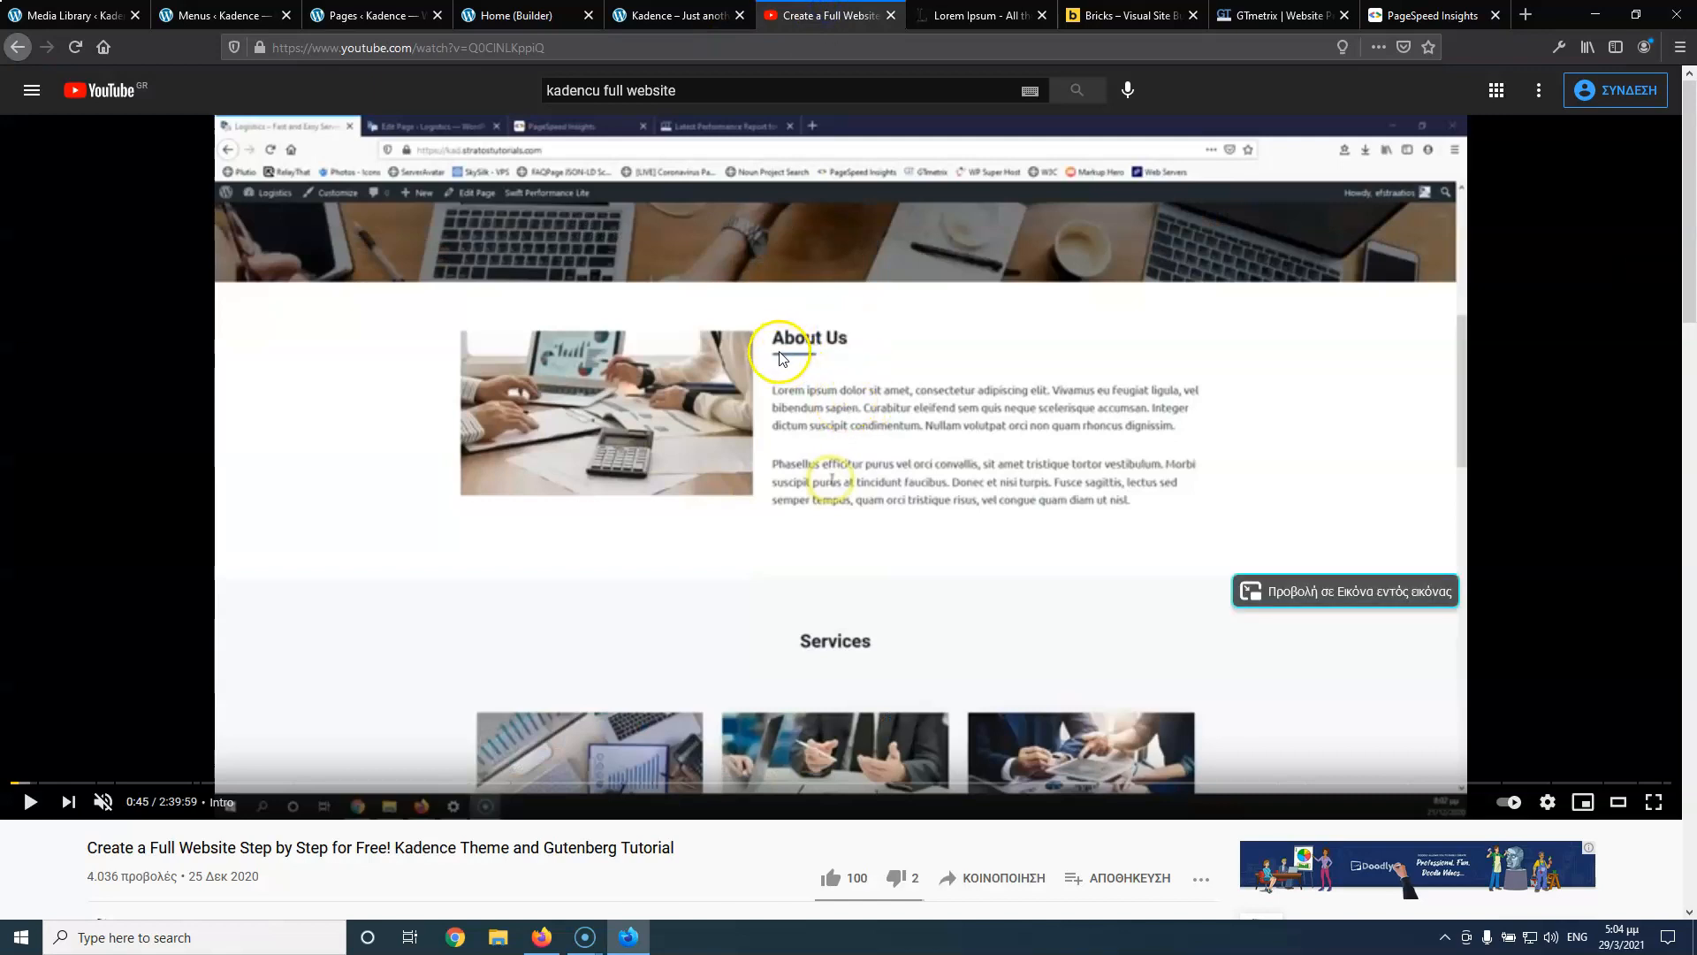
{"action": "left_click", "coordinate": [931, 18]}
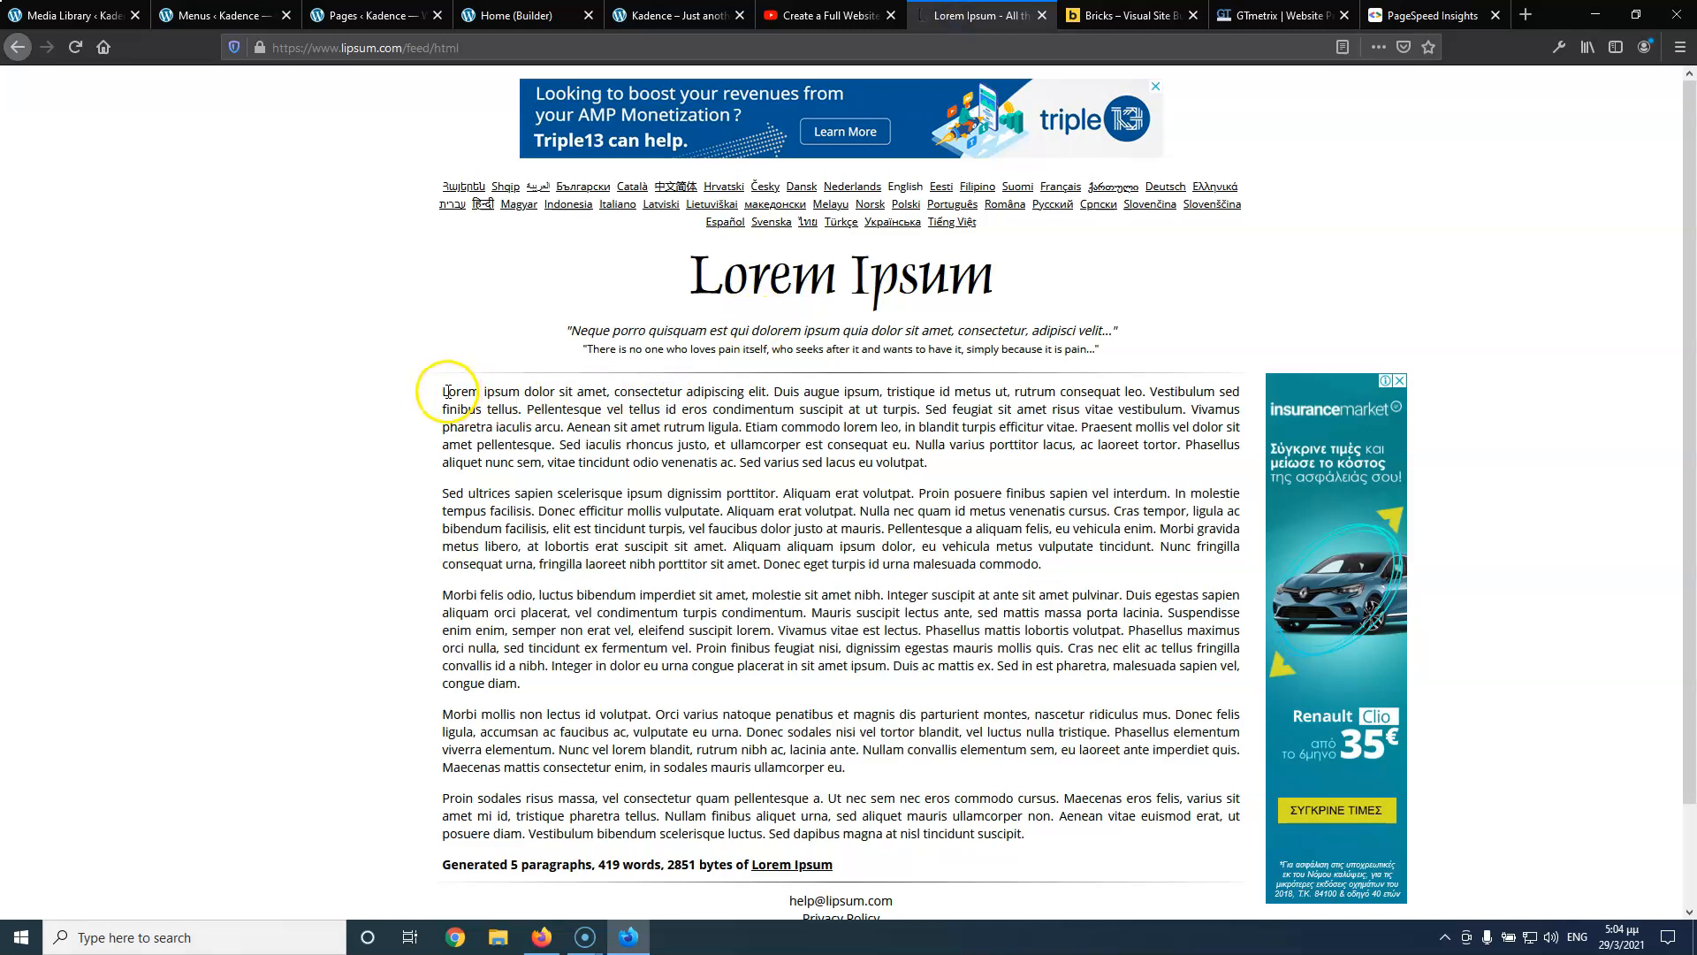
{"action": "left_click_drag", "start_coordinate": [444, 392], "coordinate": [745, 424]}
{"action": "key", "text": "ctrl+c"}
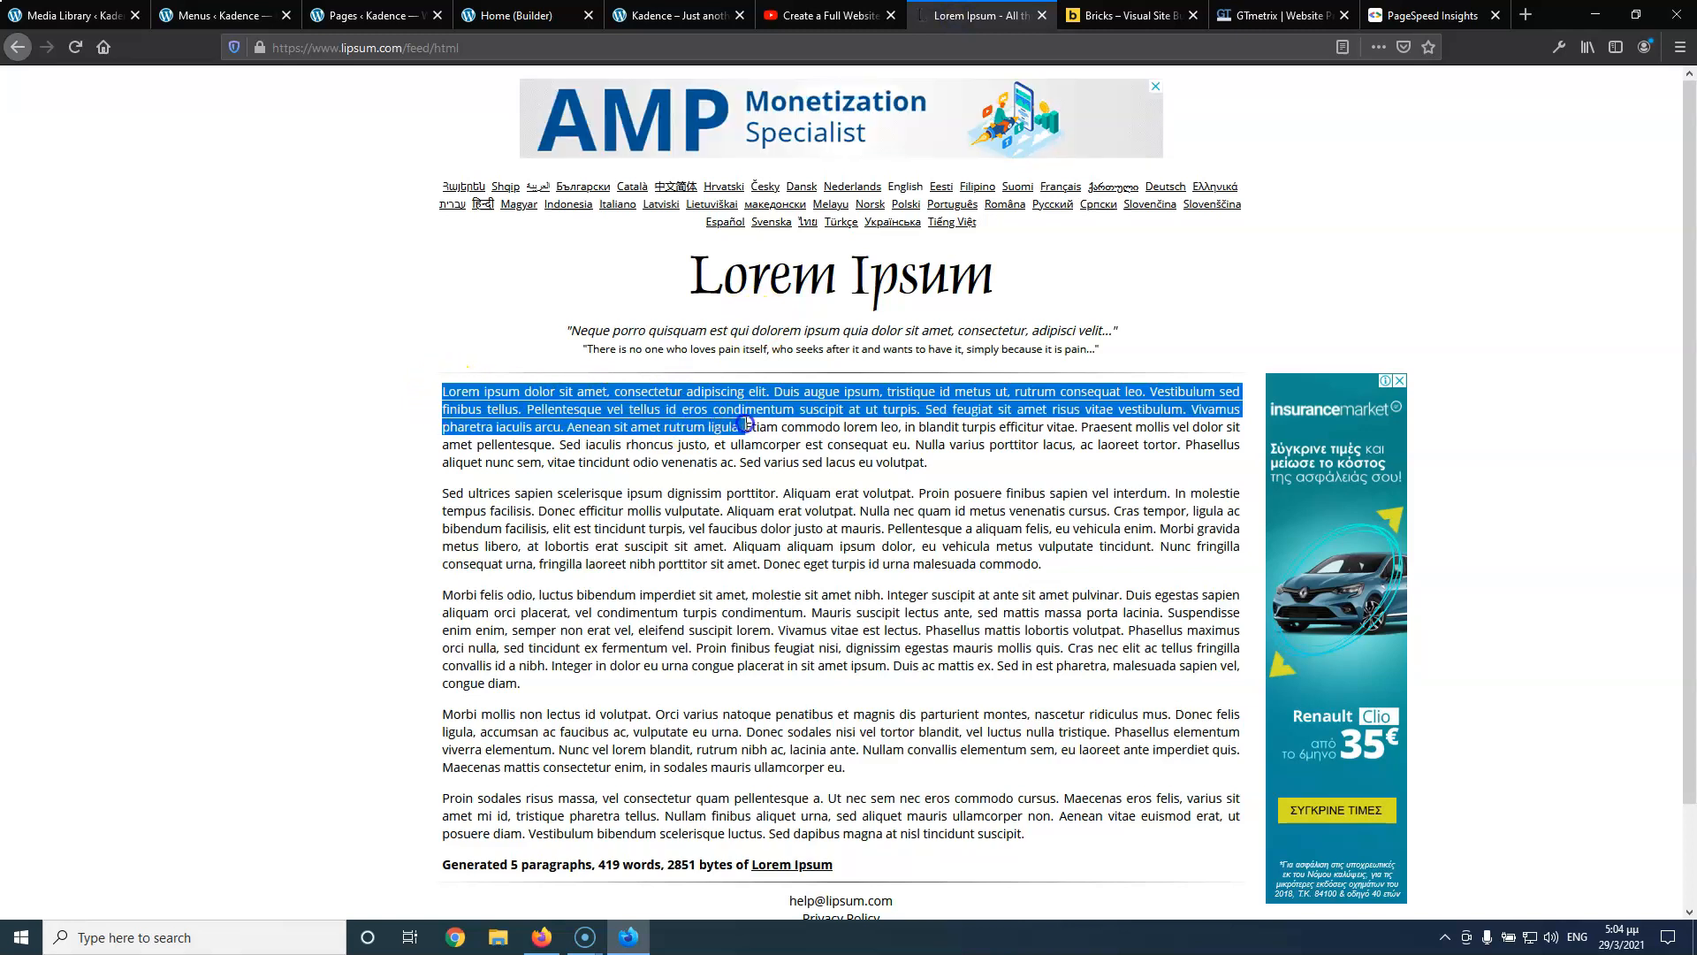
{"action": "left_click", "coordinate": [511, 16]}
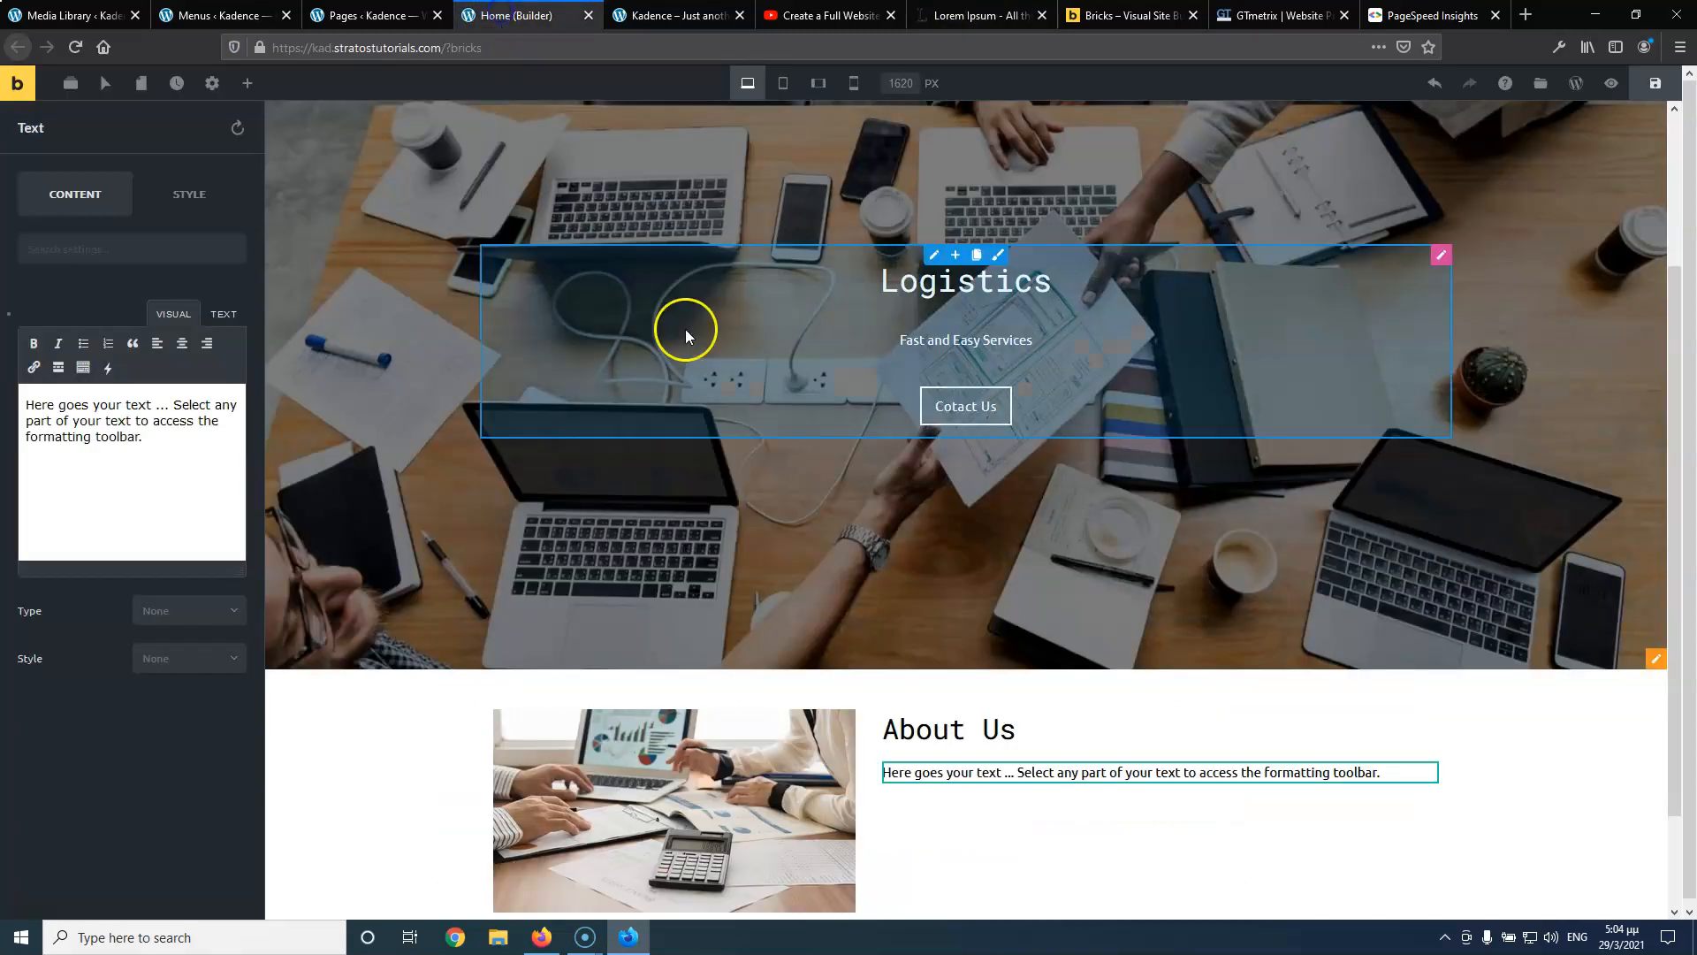
{"action": "key", "text": "ctrl+a"}
{"action": "key", "text": "ctrl+v"}
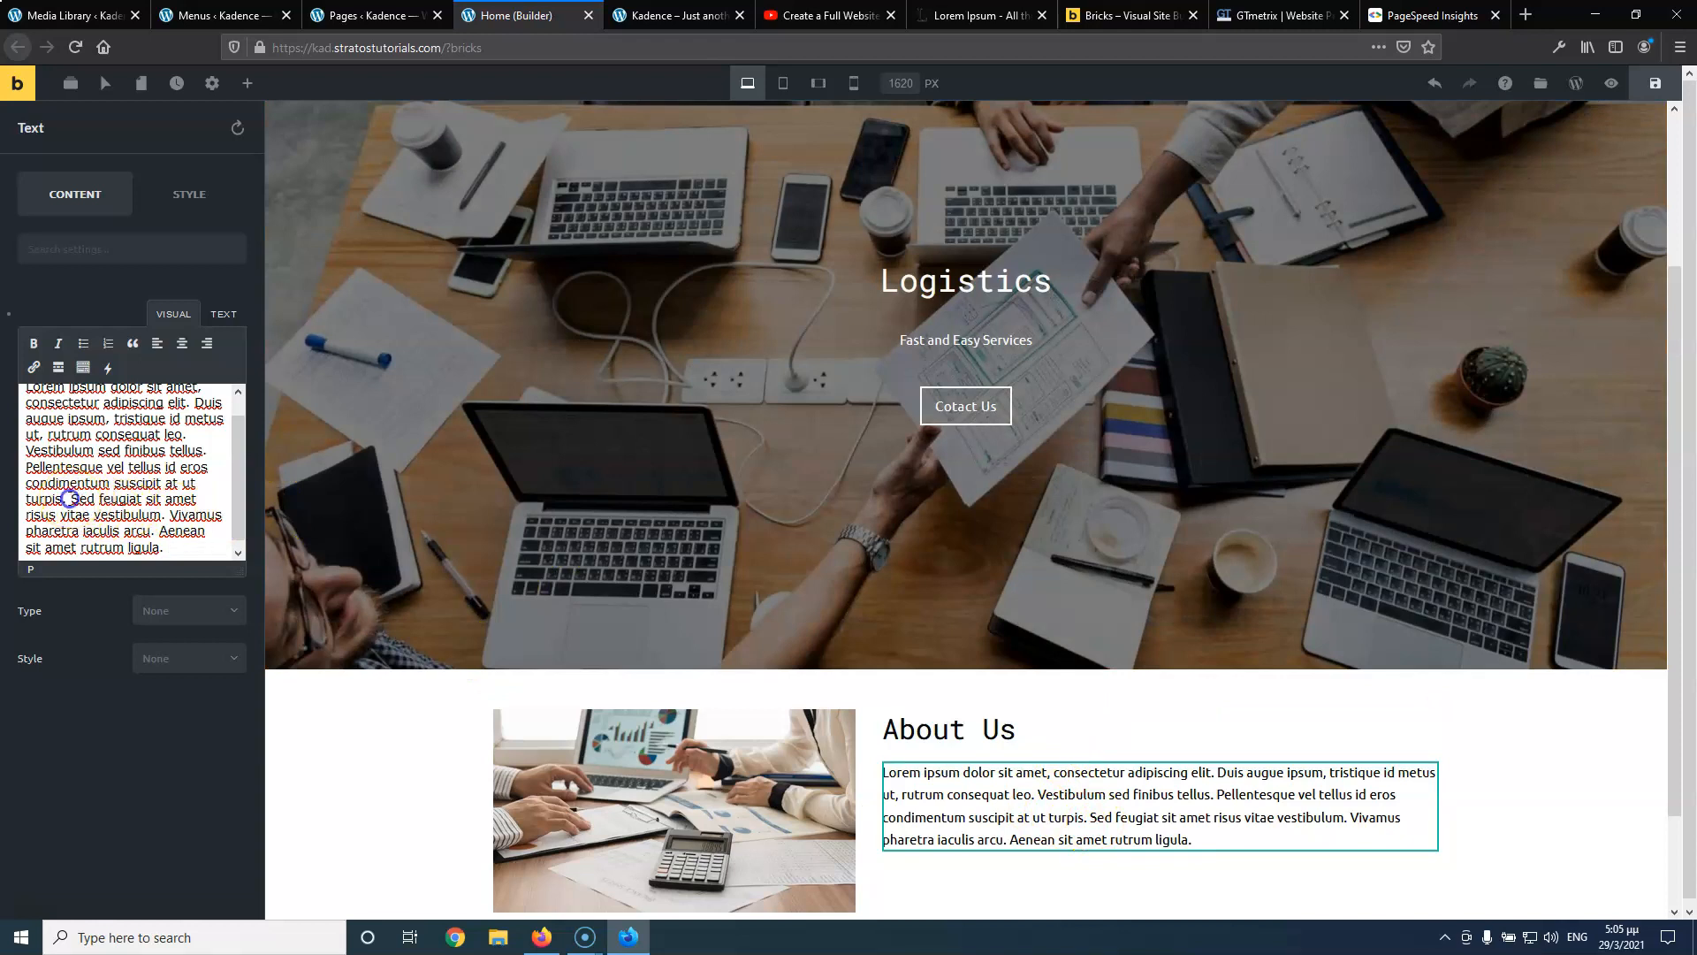
Split the Lorem ipsum text into two paragraphs before 'Sed feugiat'
{"action": "left_click", "coordinate": [71, 498]}
{"action": "key", "text": "Return"}
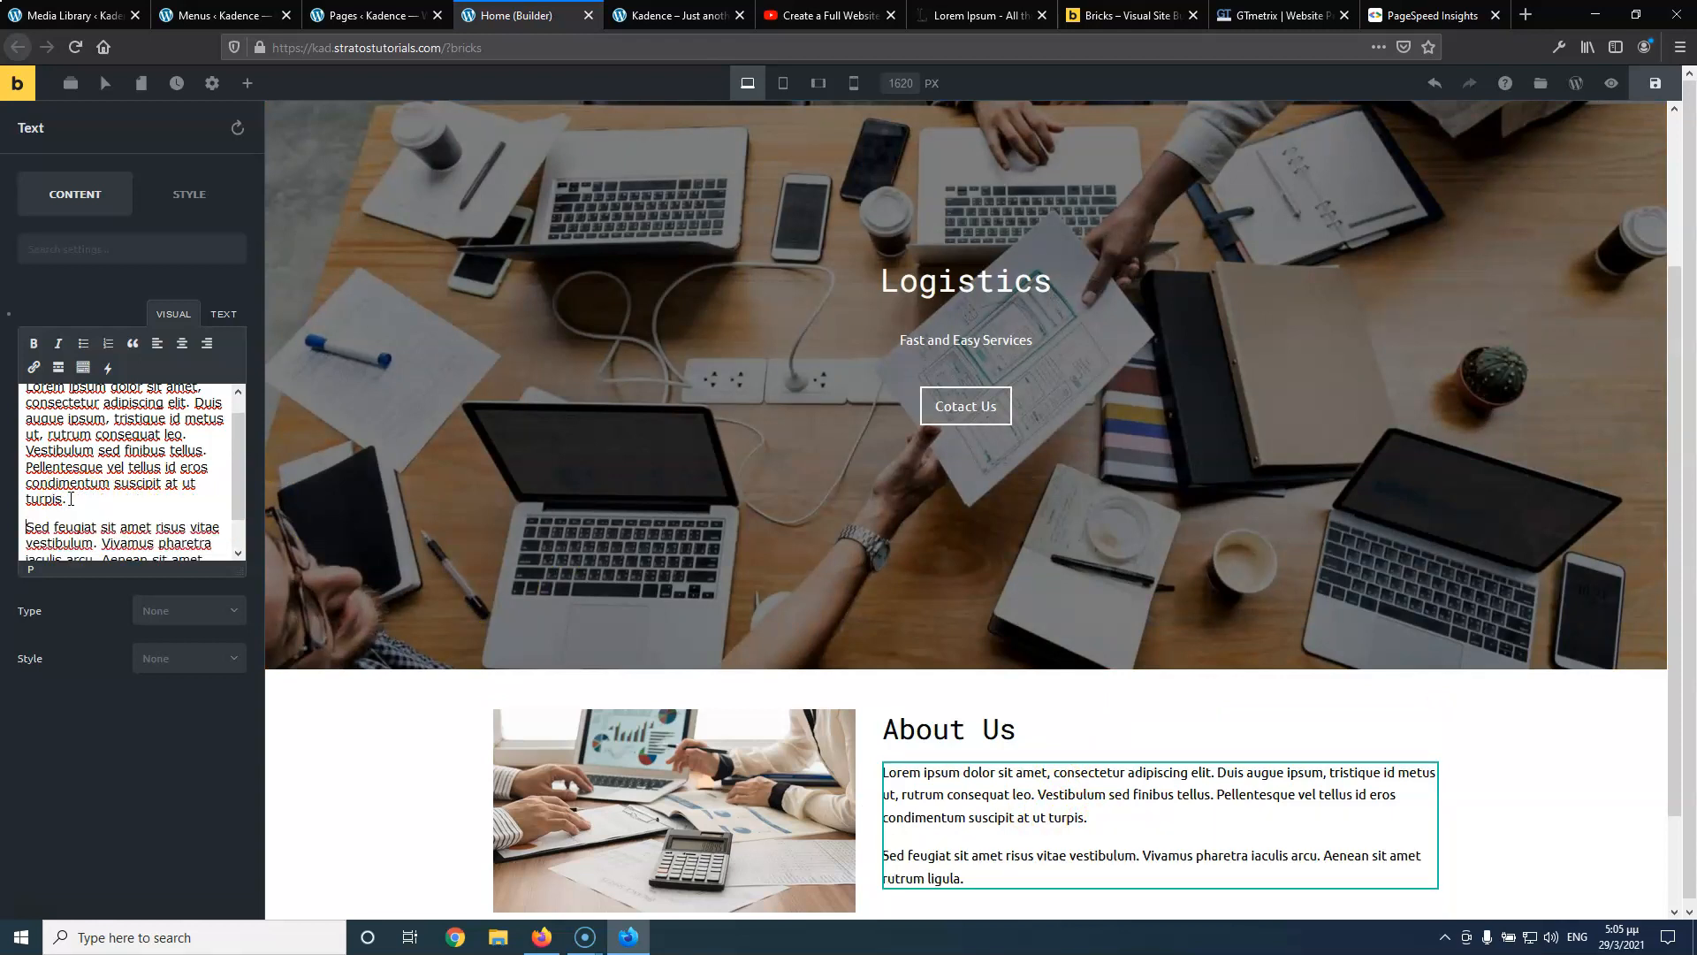
{"action": "scroll", "coordinate": [782, 682], "scroll_direction": "down", "scroll_amount": 2}
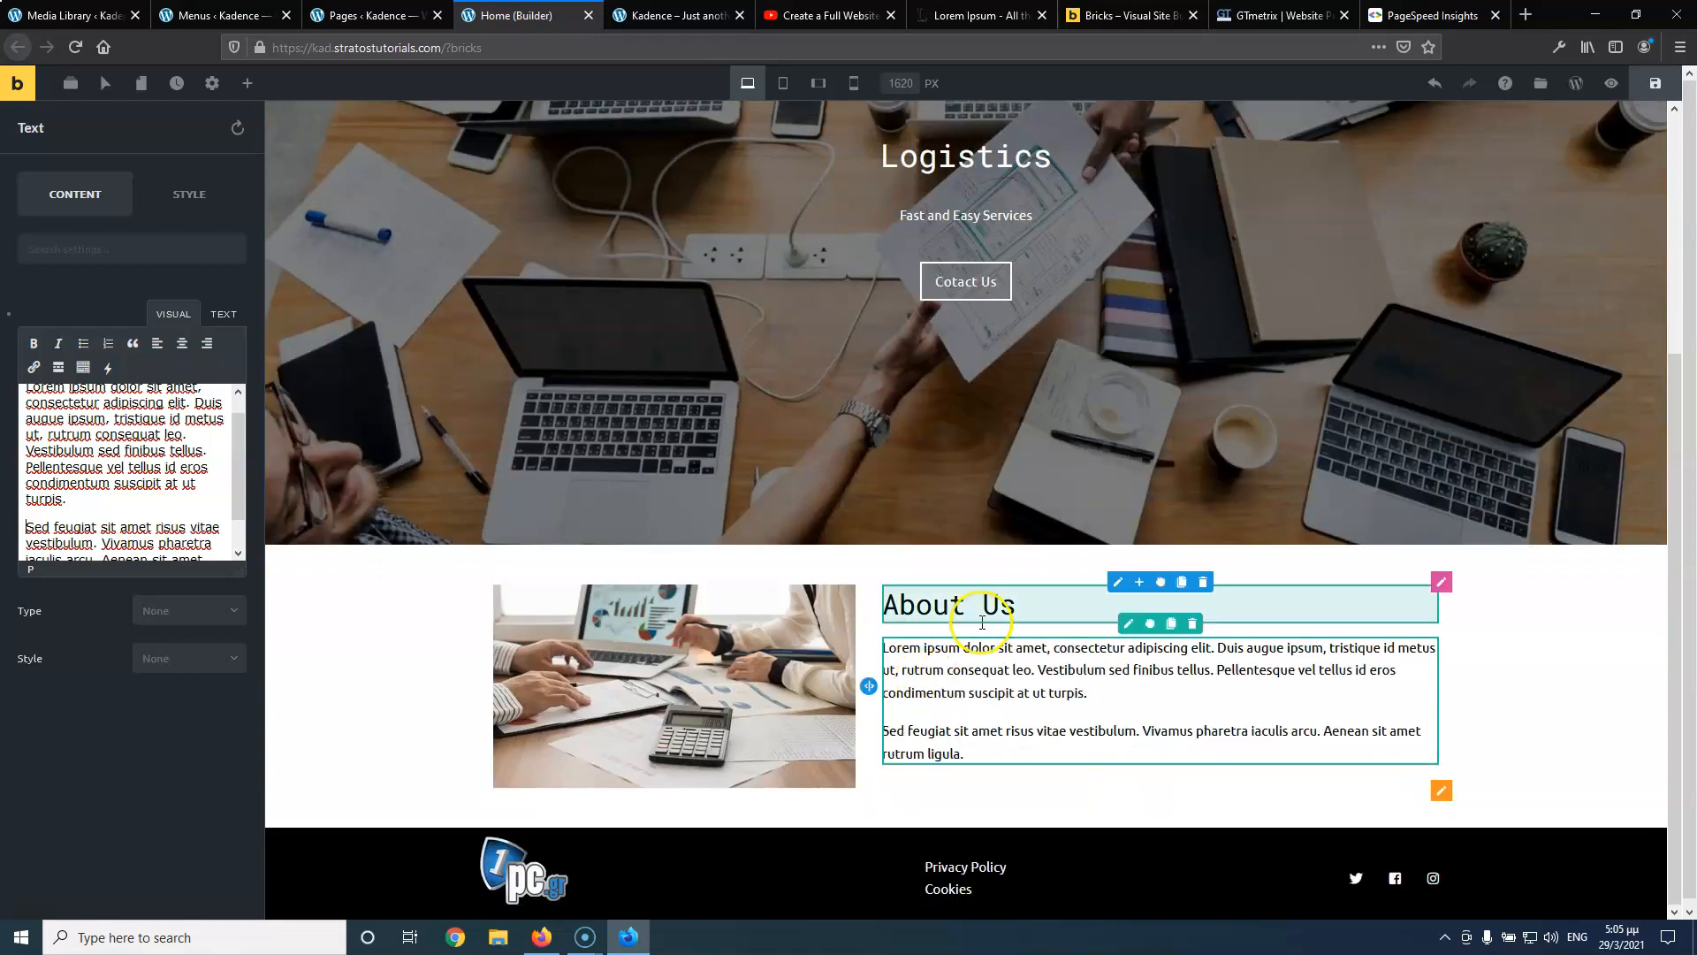
{"action": "left_click", "coordinate": [247, 83]}
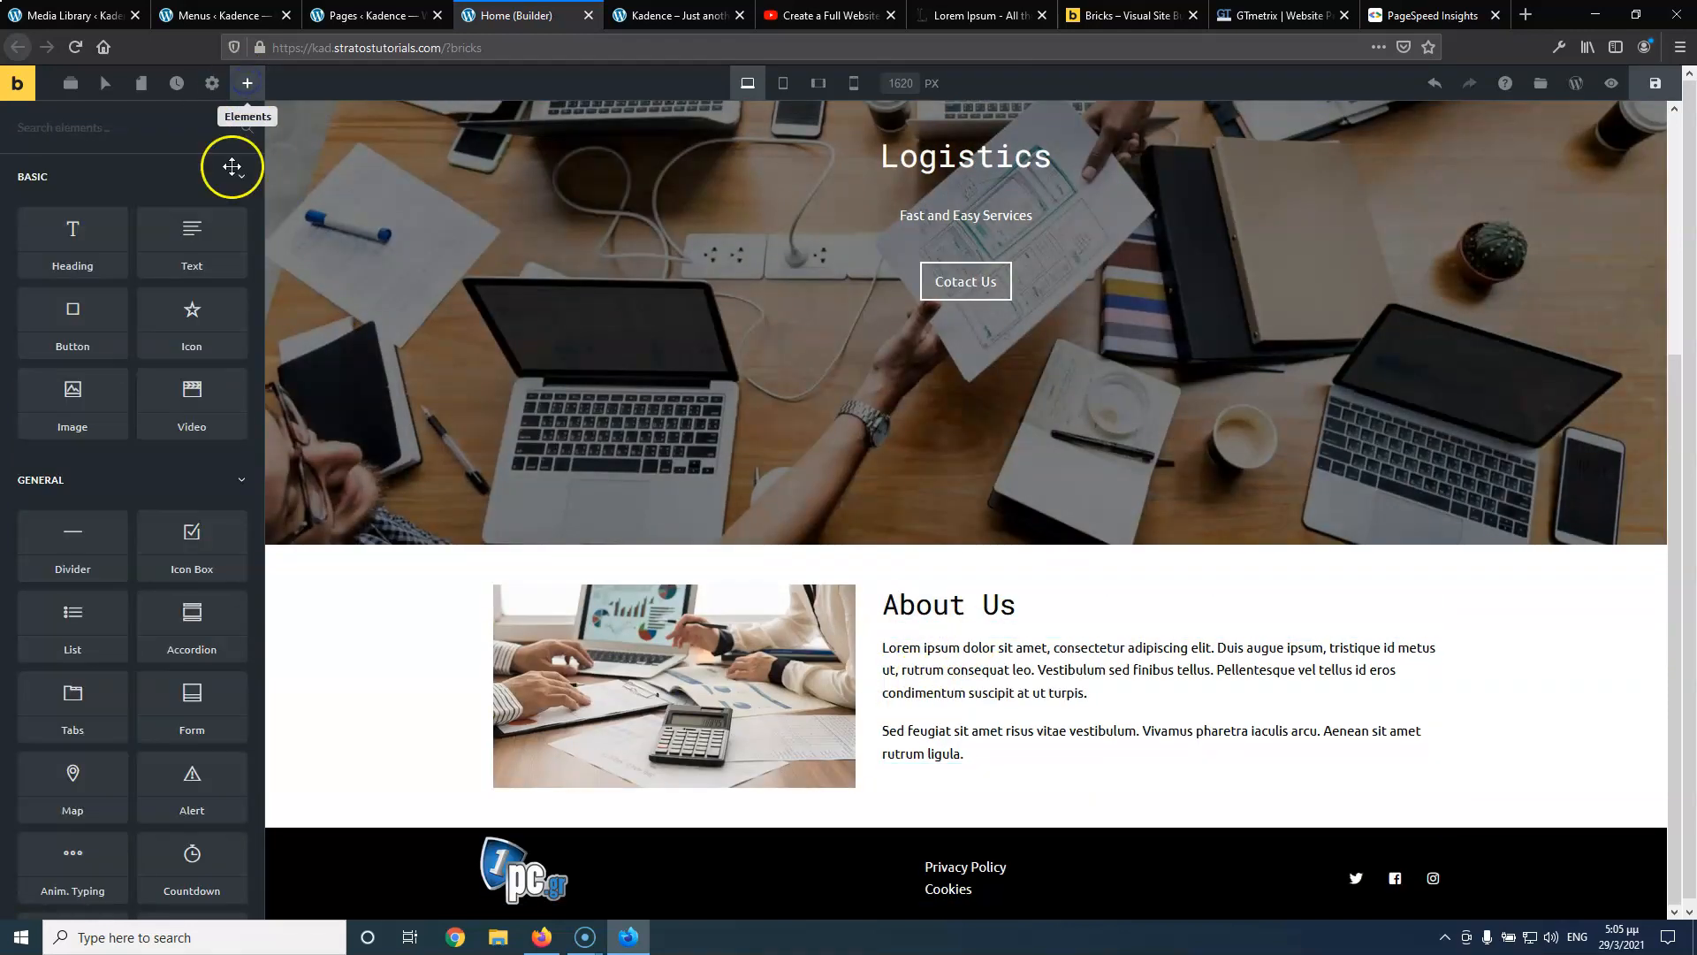
Add a divider under About Us, 3 px tall, blue, 100 px wide, and save the page
{"action": "left_click_drag", "start_coordinate": [83, 519], "coordinate": [955, 643]}
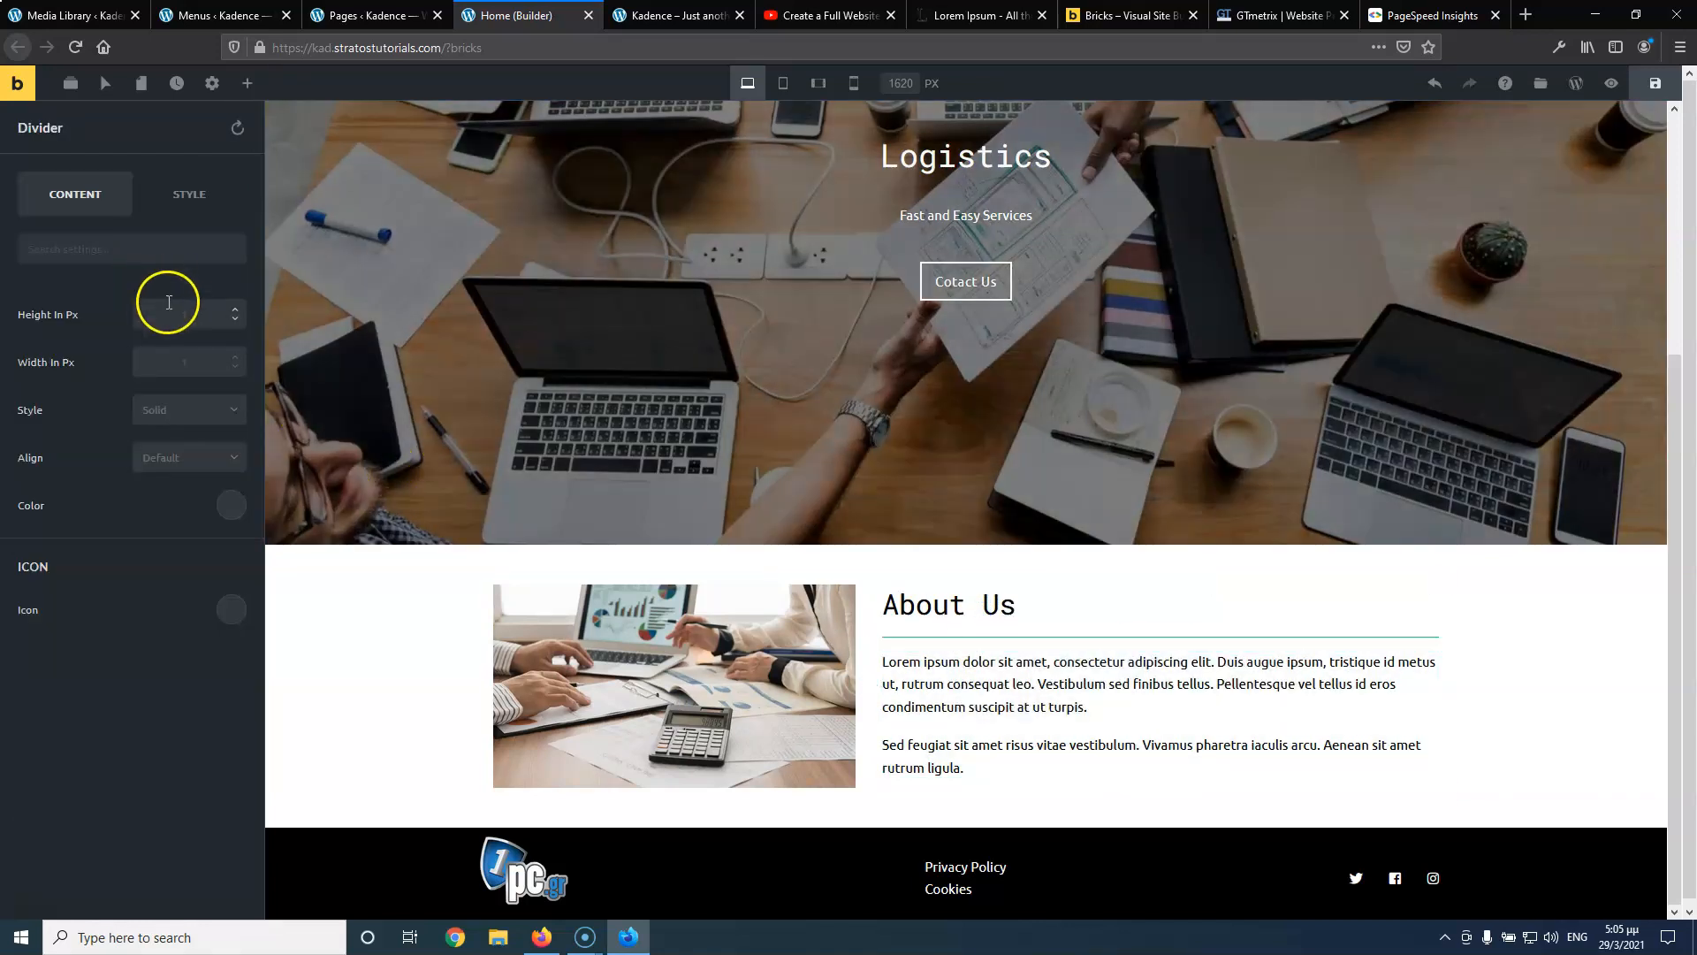
{"action": "left_click", "coordinate": [190, 313]}
{"action": "type", "text": "2"}
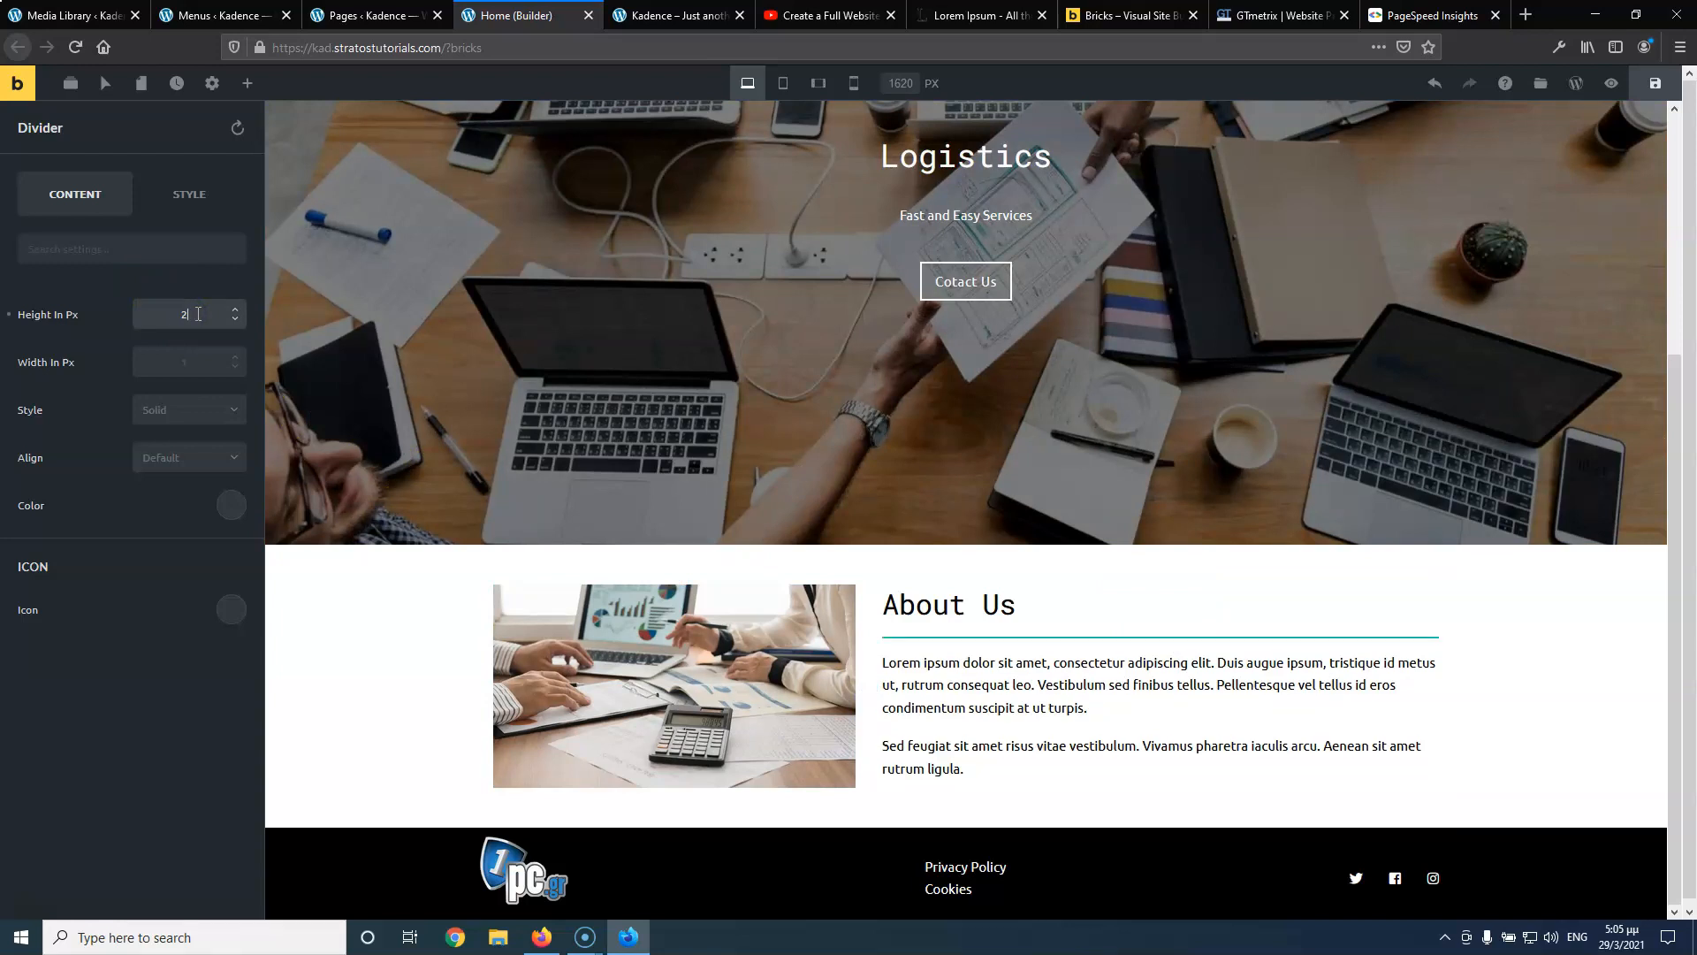
{"action": "type", "text": "3"}
{"action": "left_click", "coordinate": [228, 507]}
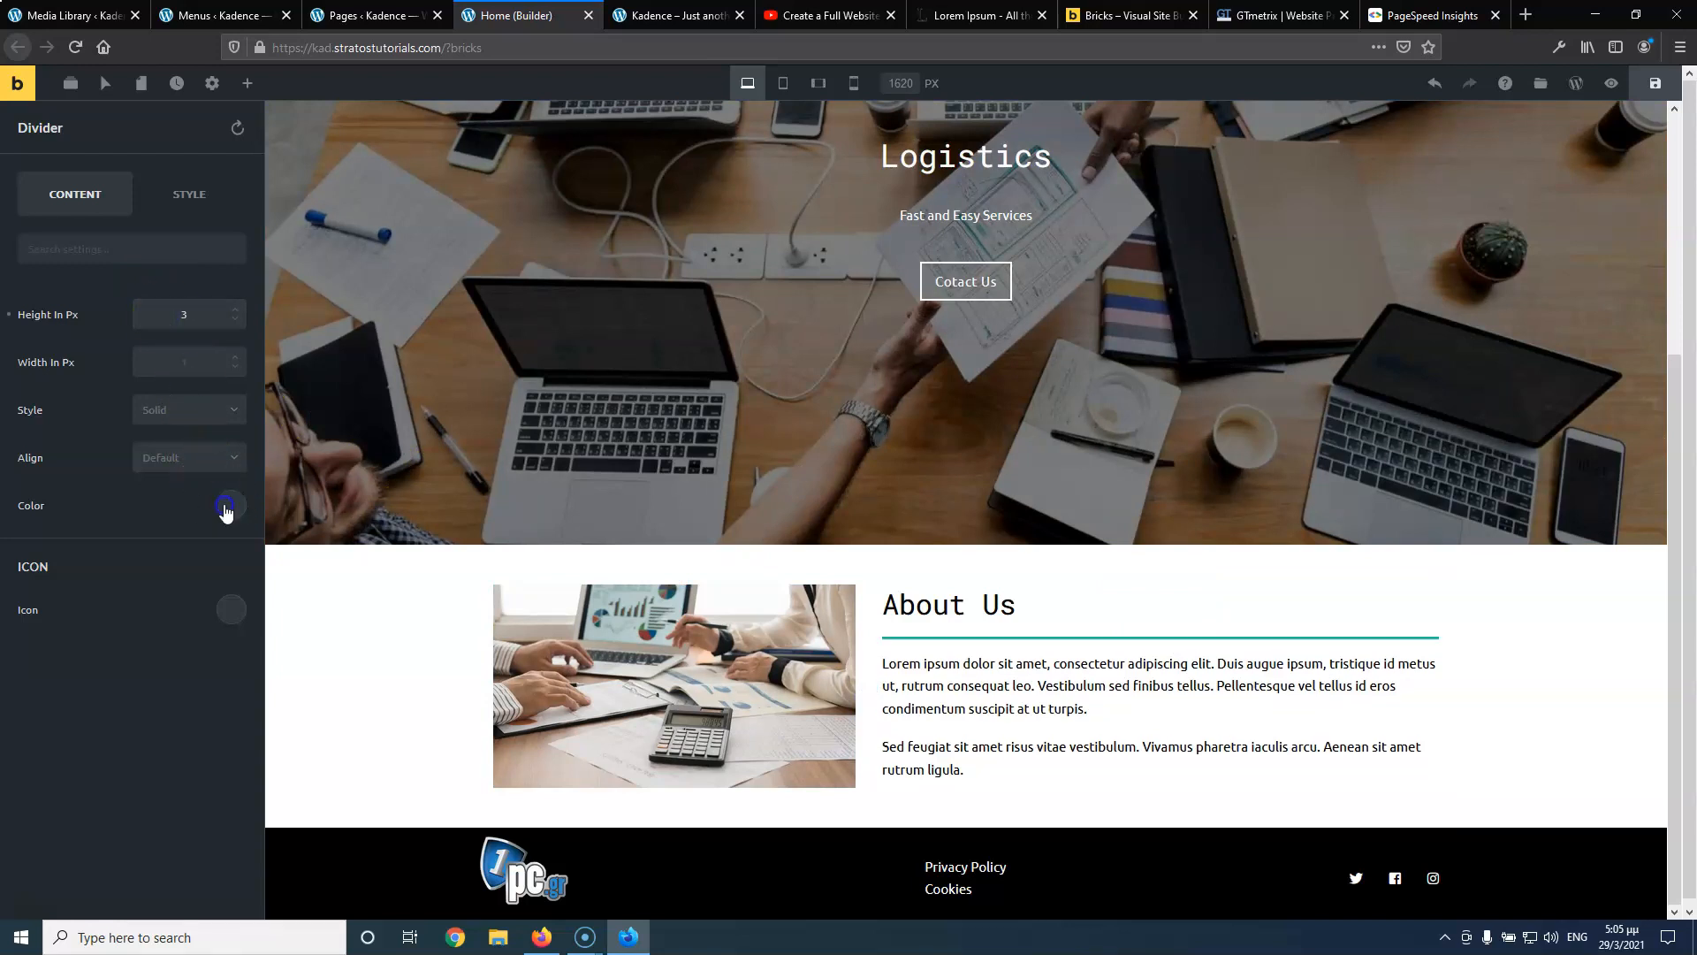
{"action": "left_click", "coordinate": [41, 454]}
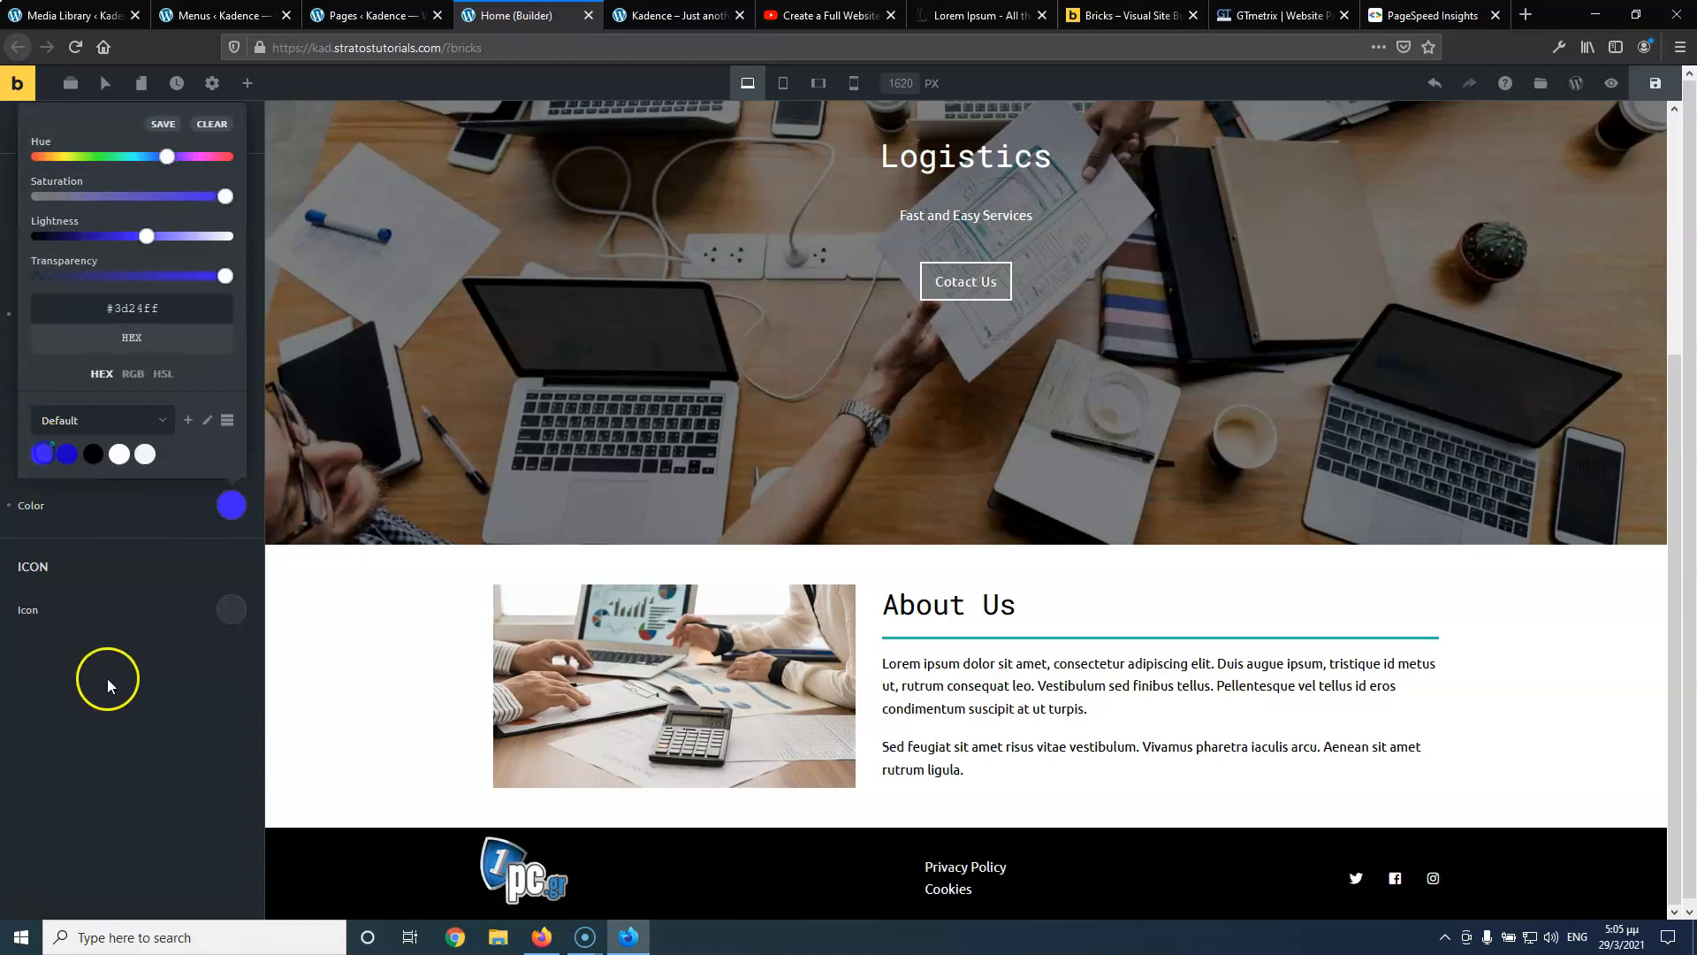
{"action": "left_click", "coordinate": [109, 691]}
{"action": "left_click", "coordinate": [181, 365]}
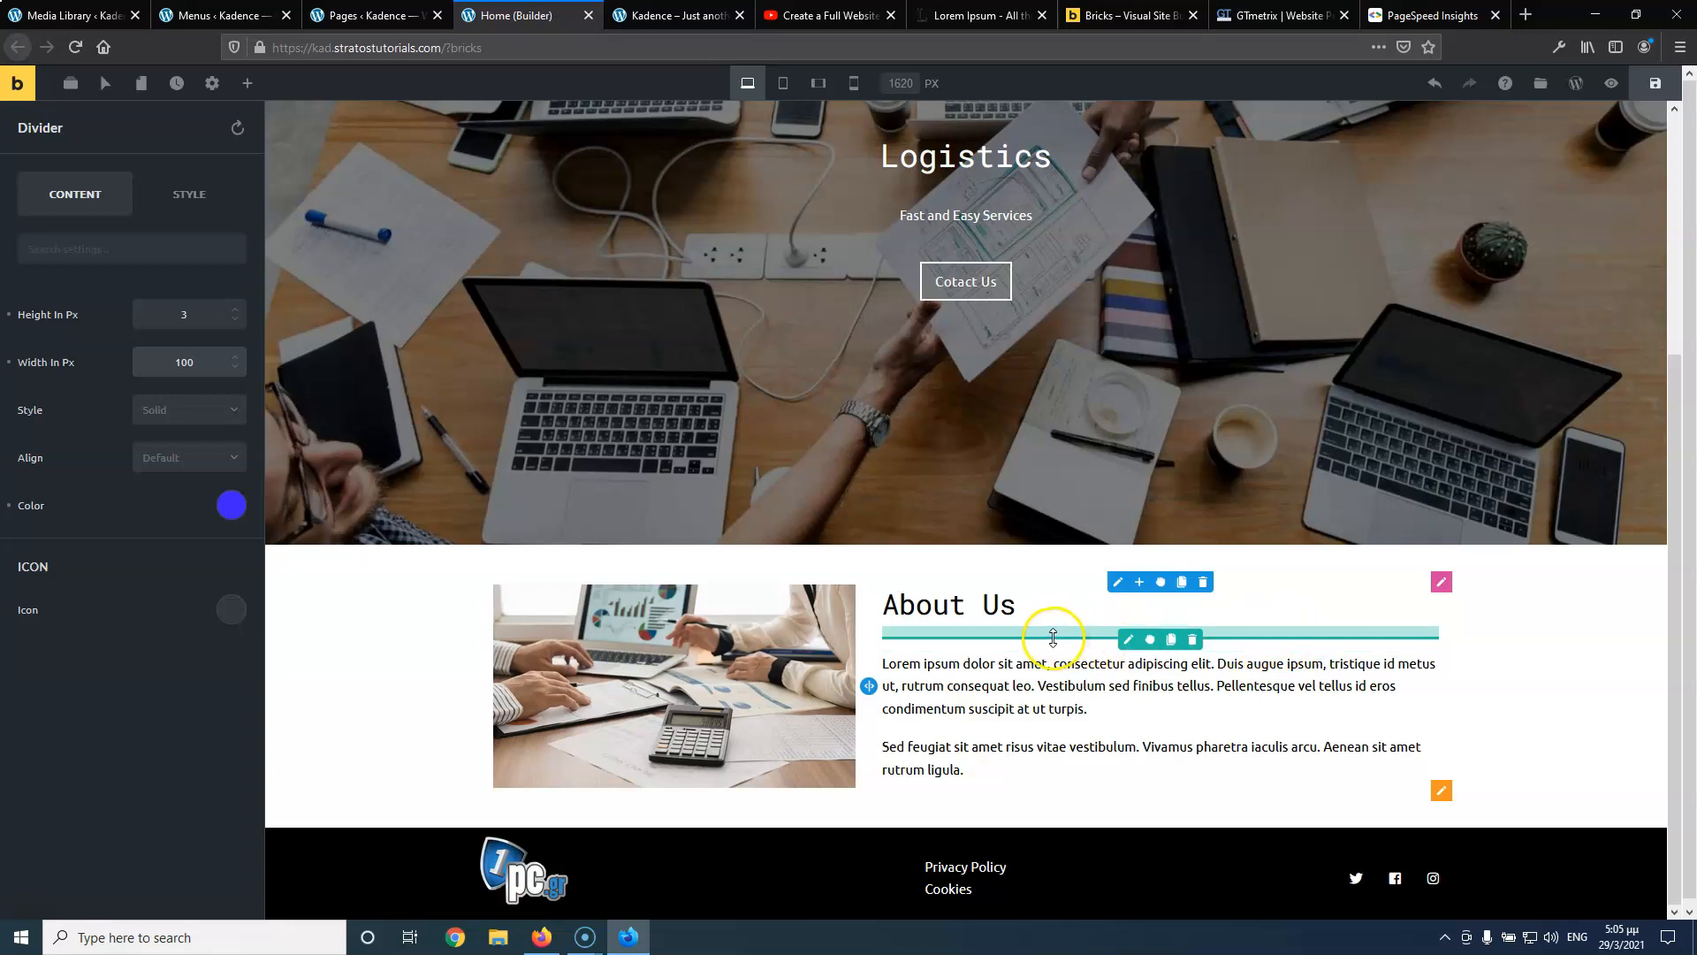
{"action": "left_click", "coordinate": [1652, 83]}
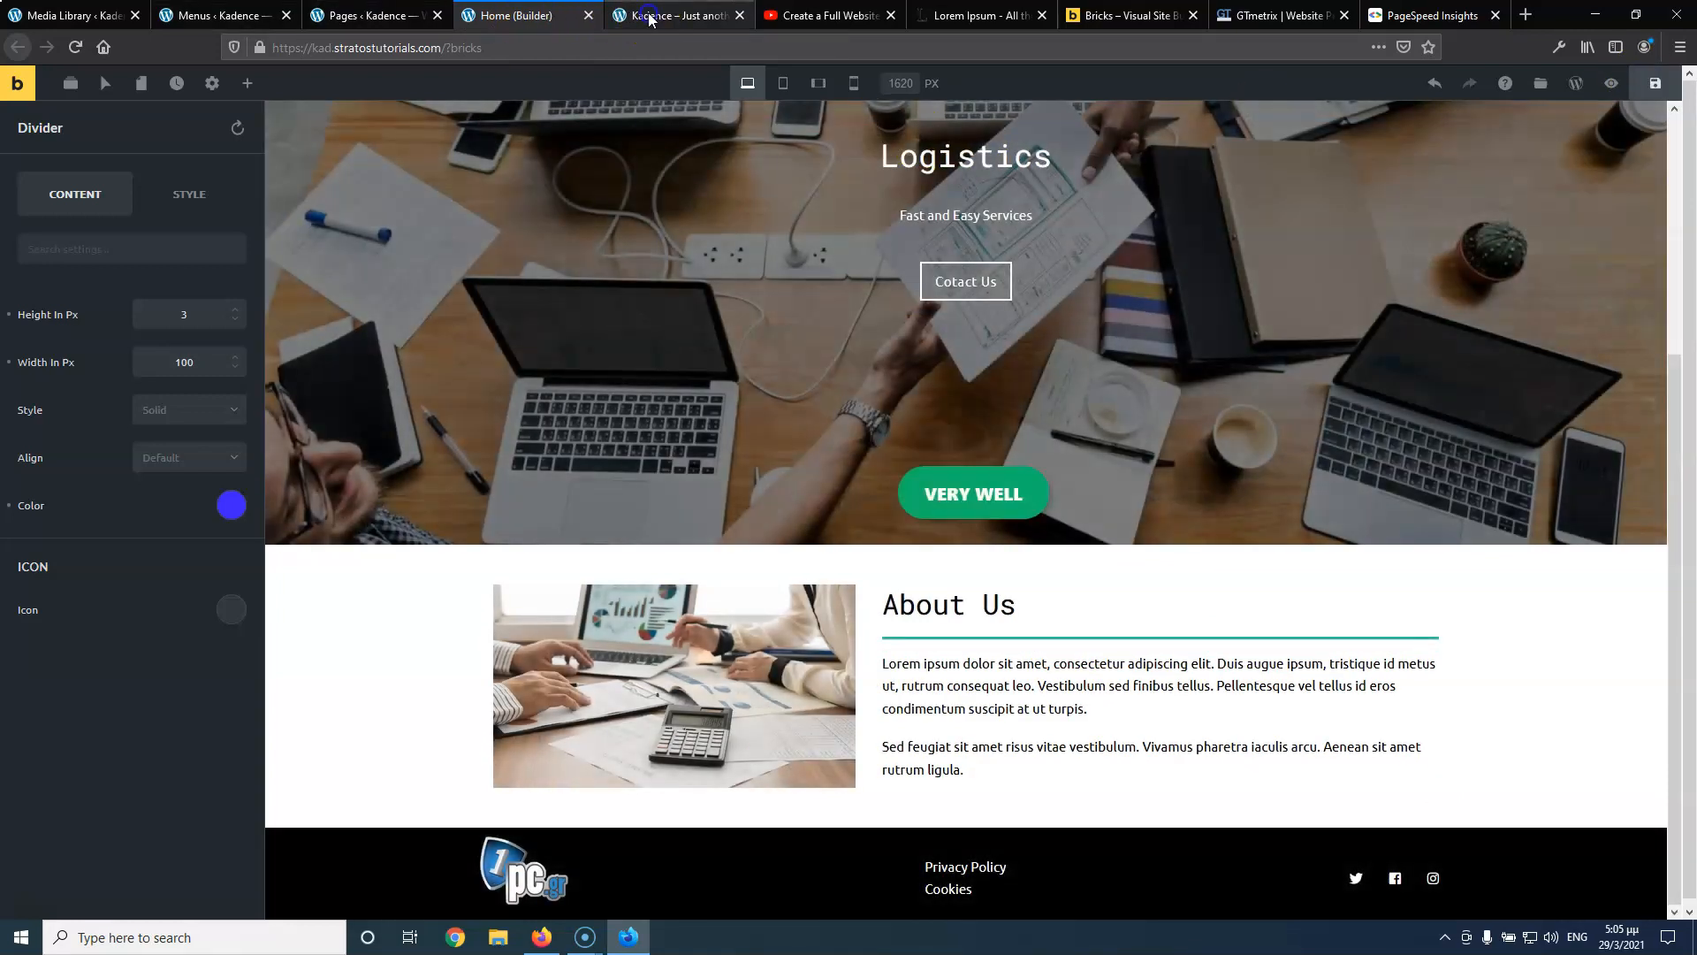
Reload the live homepage to check the new blue divider
{"action": "left_click", "coordinate": [649, 16]}
{"action": "left_click", "coordinate": [75, 46]}
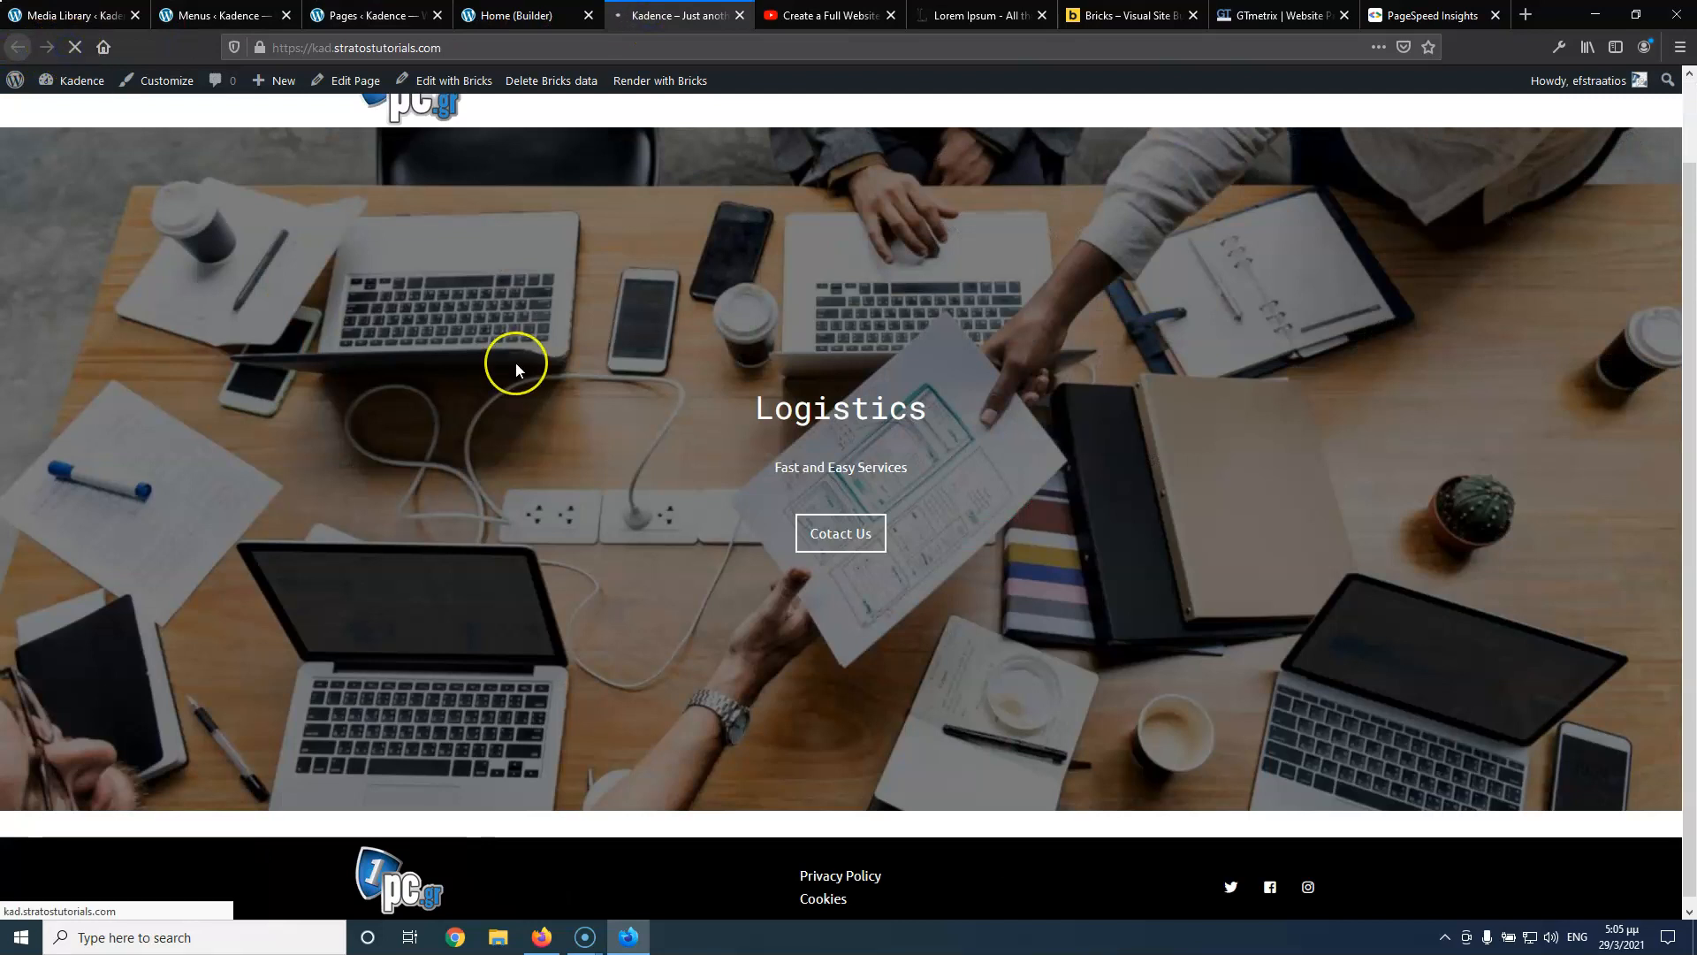
{"action": "scroll", "coordinate": [709, 445], "scroll_direction": "down", "scroll_amount": 3}
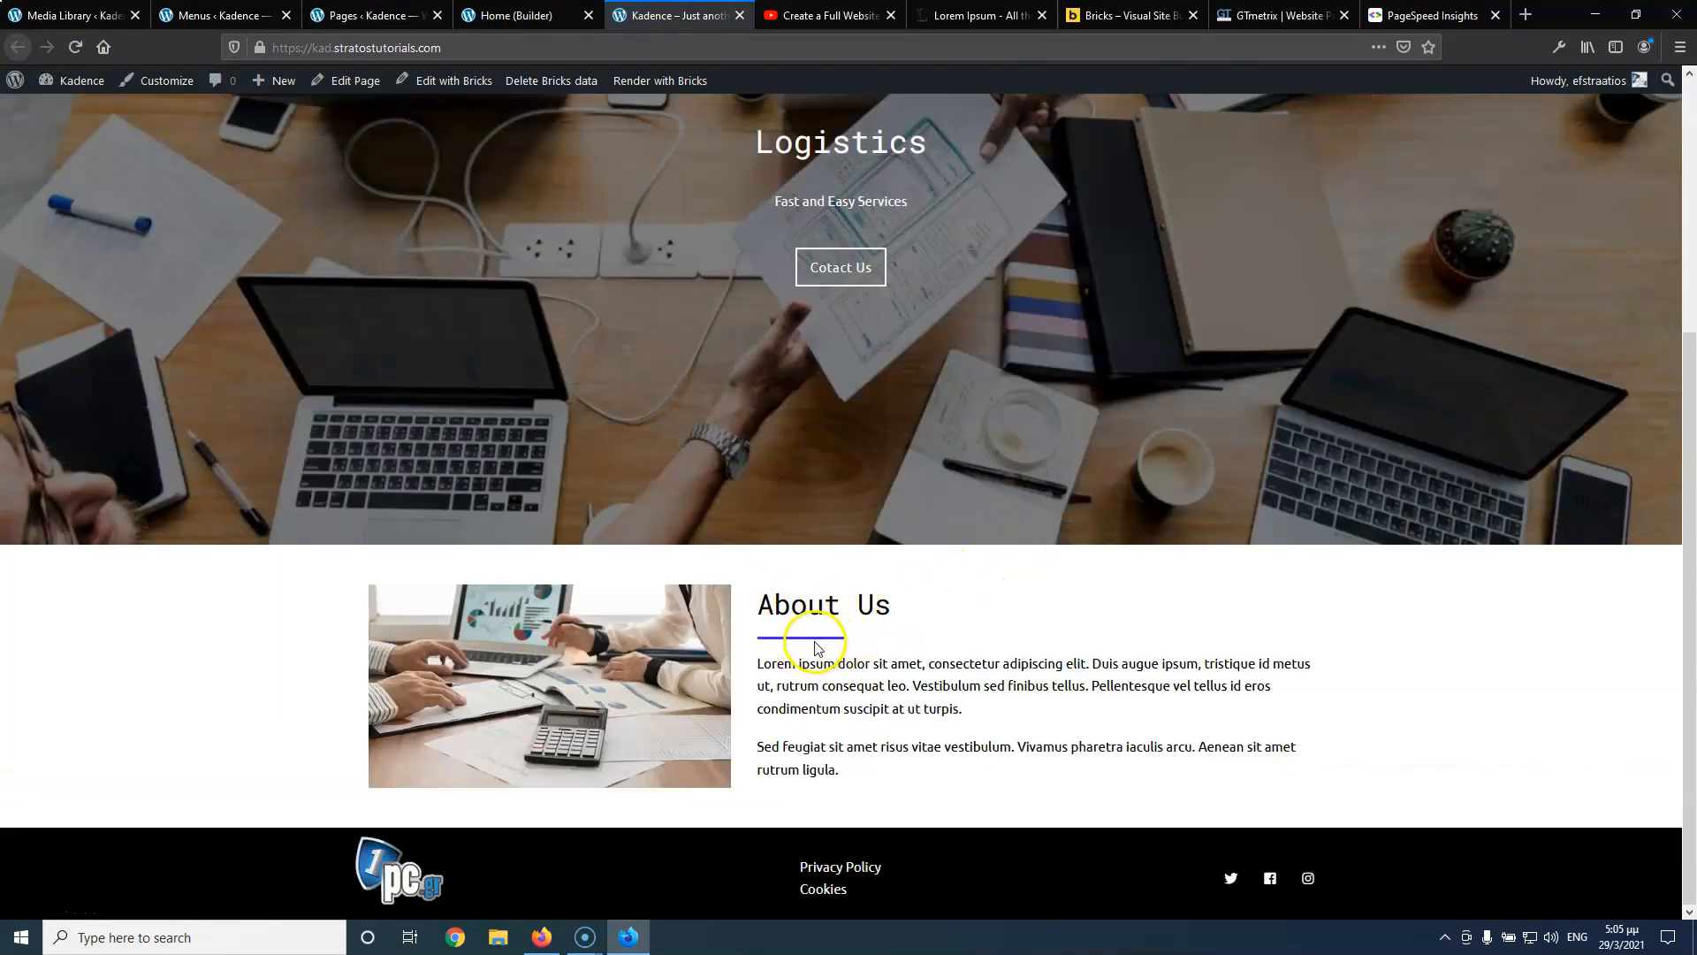
{"action": "left_click", "coordinate": [521, 15]}
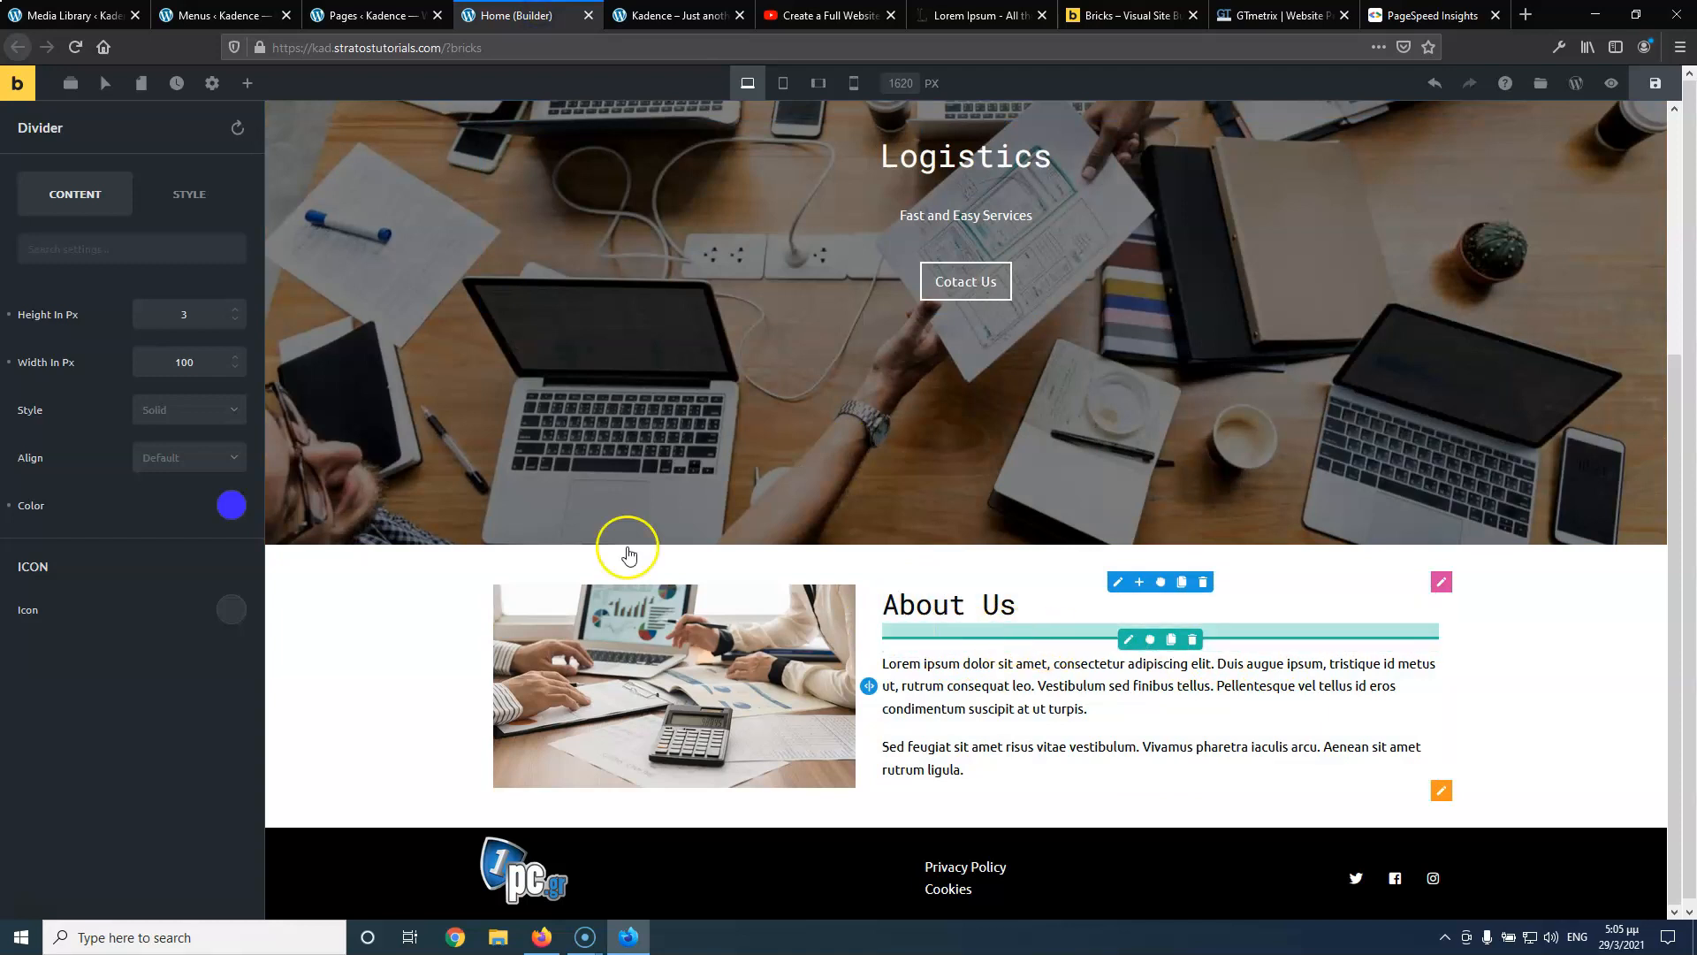
Shorten the divider to 80 px with Default alignment, confirm it live, then open the section settings
{"action": "left_click_drag", "start_coordinate": [197, 365], "coordinate": [114, 366]}
{"action": "type", "text": "80"}
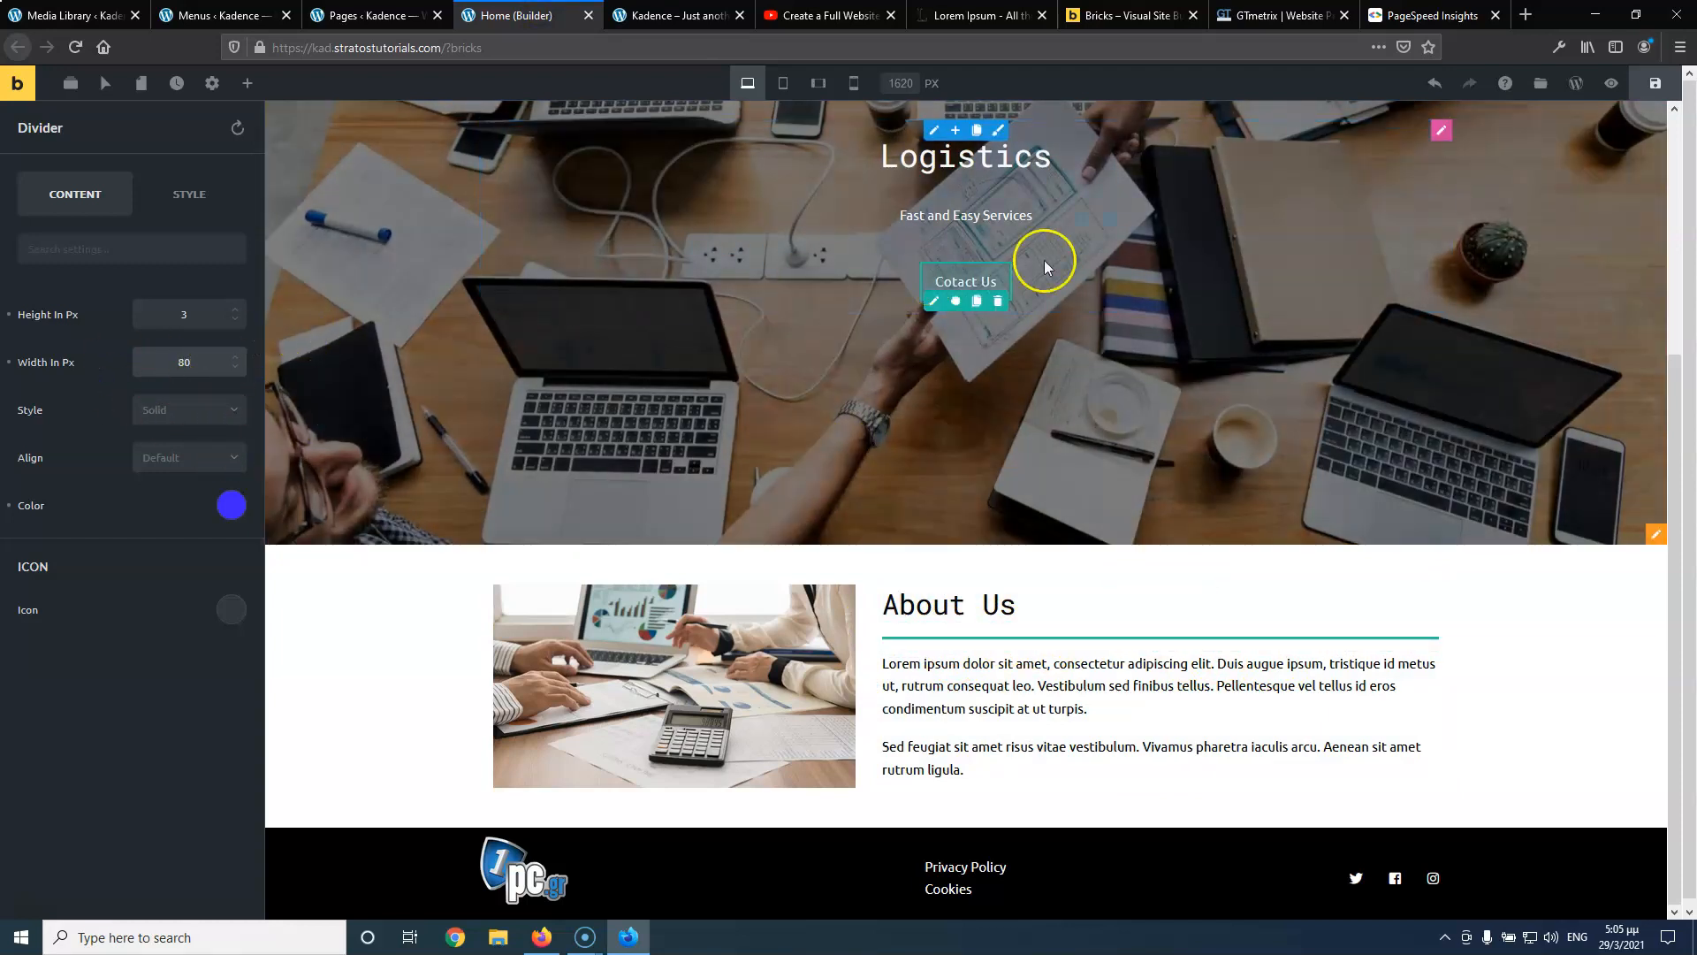
{"action": "left_click", "coordinate": [213, 455]}
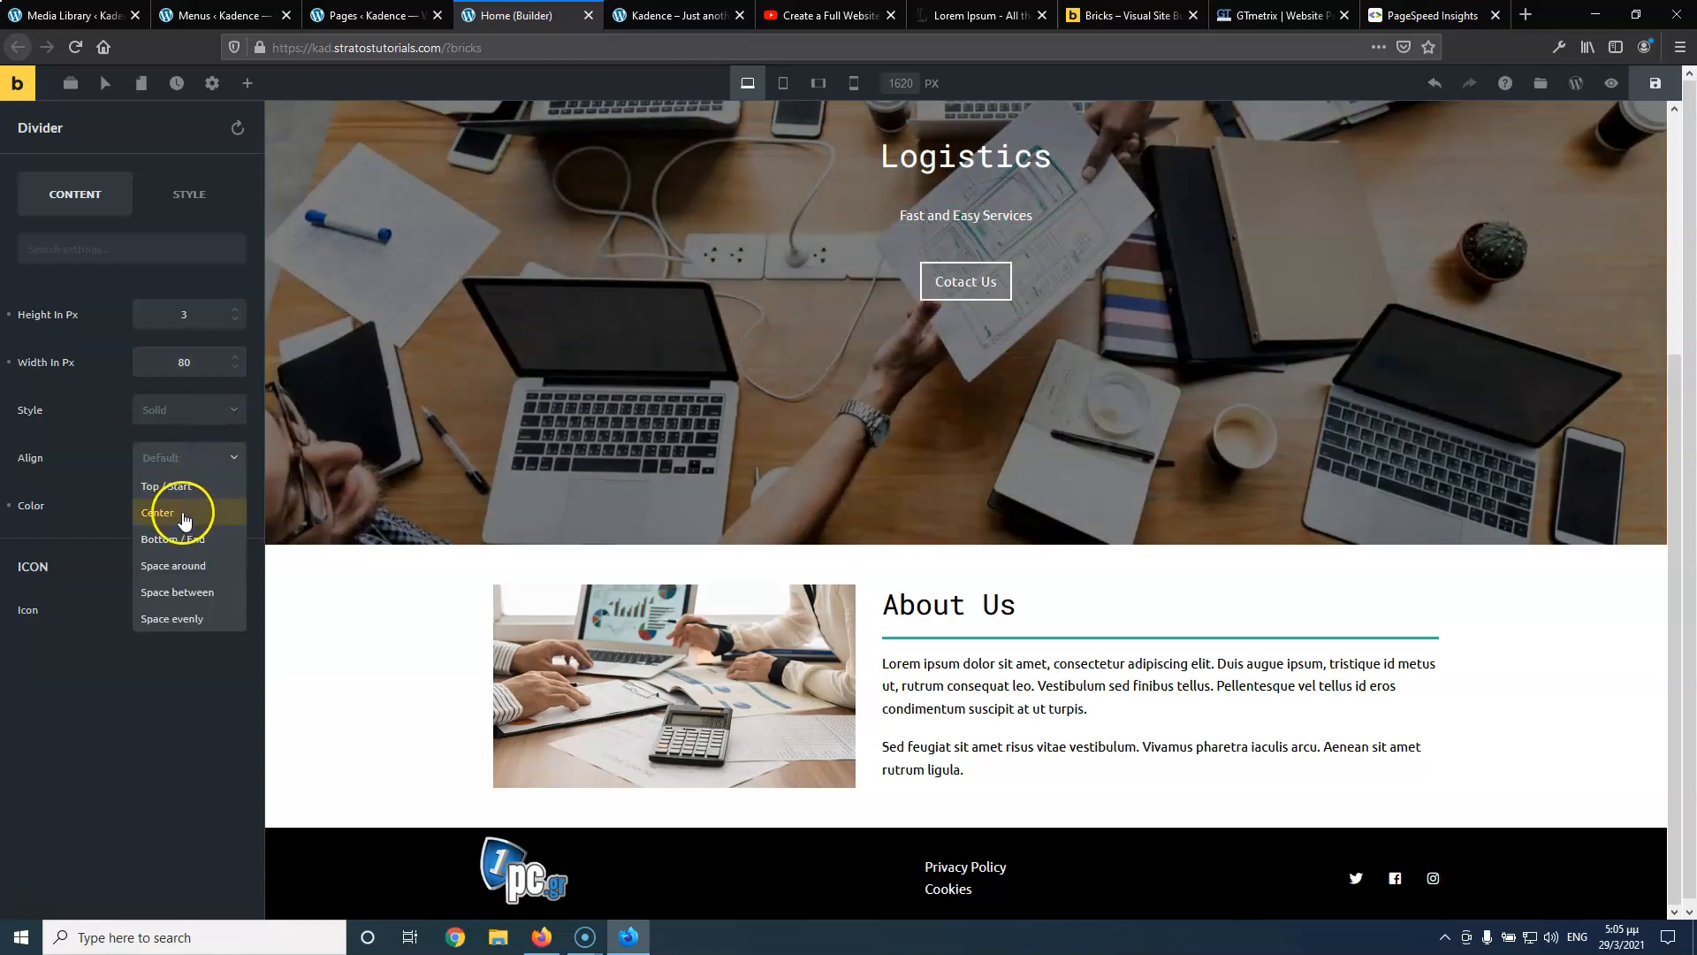
{"action": "left_click", "coordinate": [137, 798]}
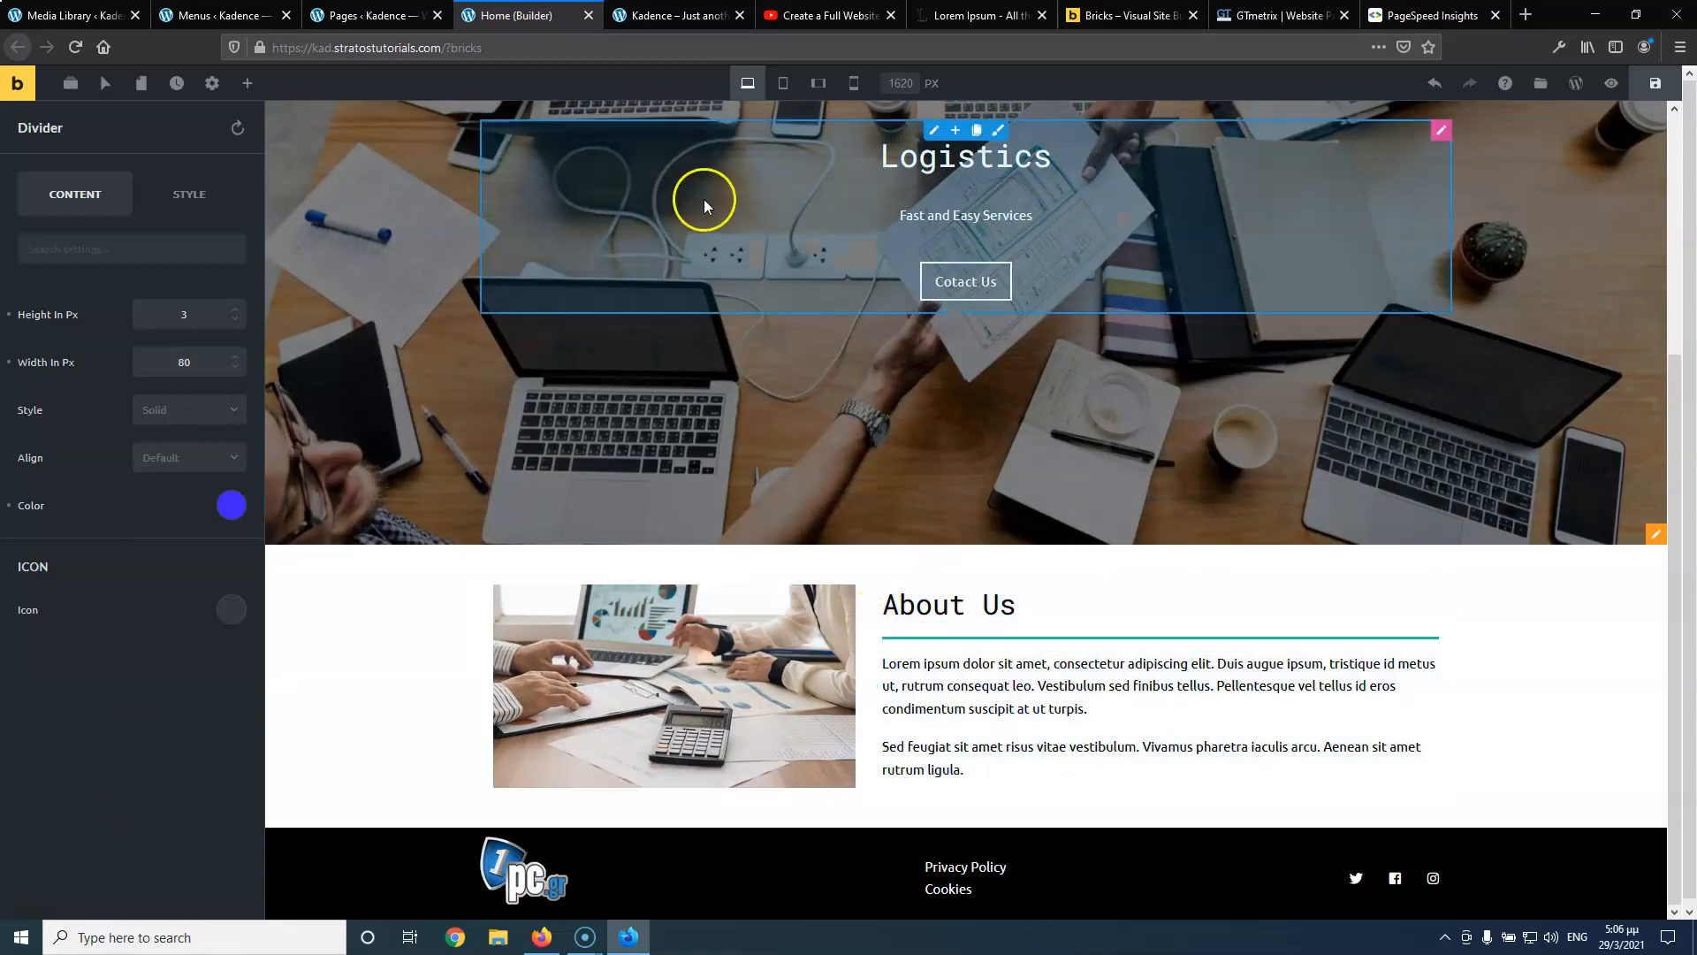
{"action": "left_click", "coordinate": [651, 16]}
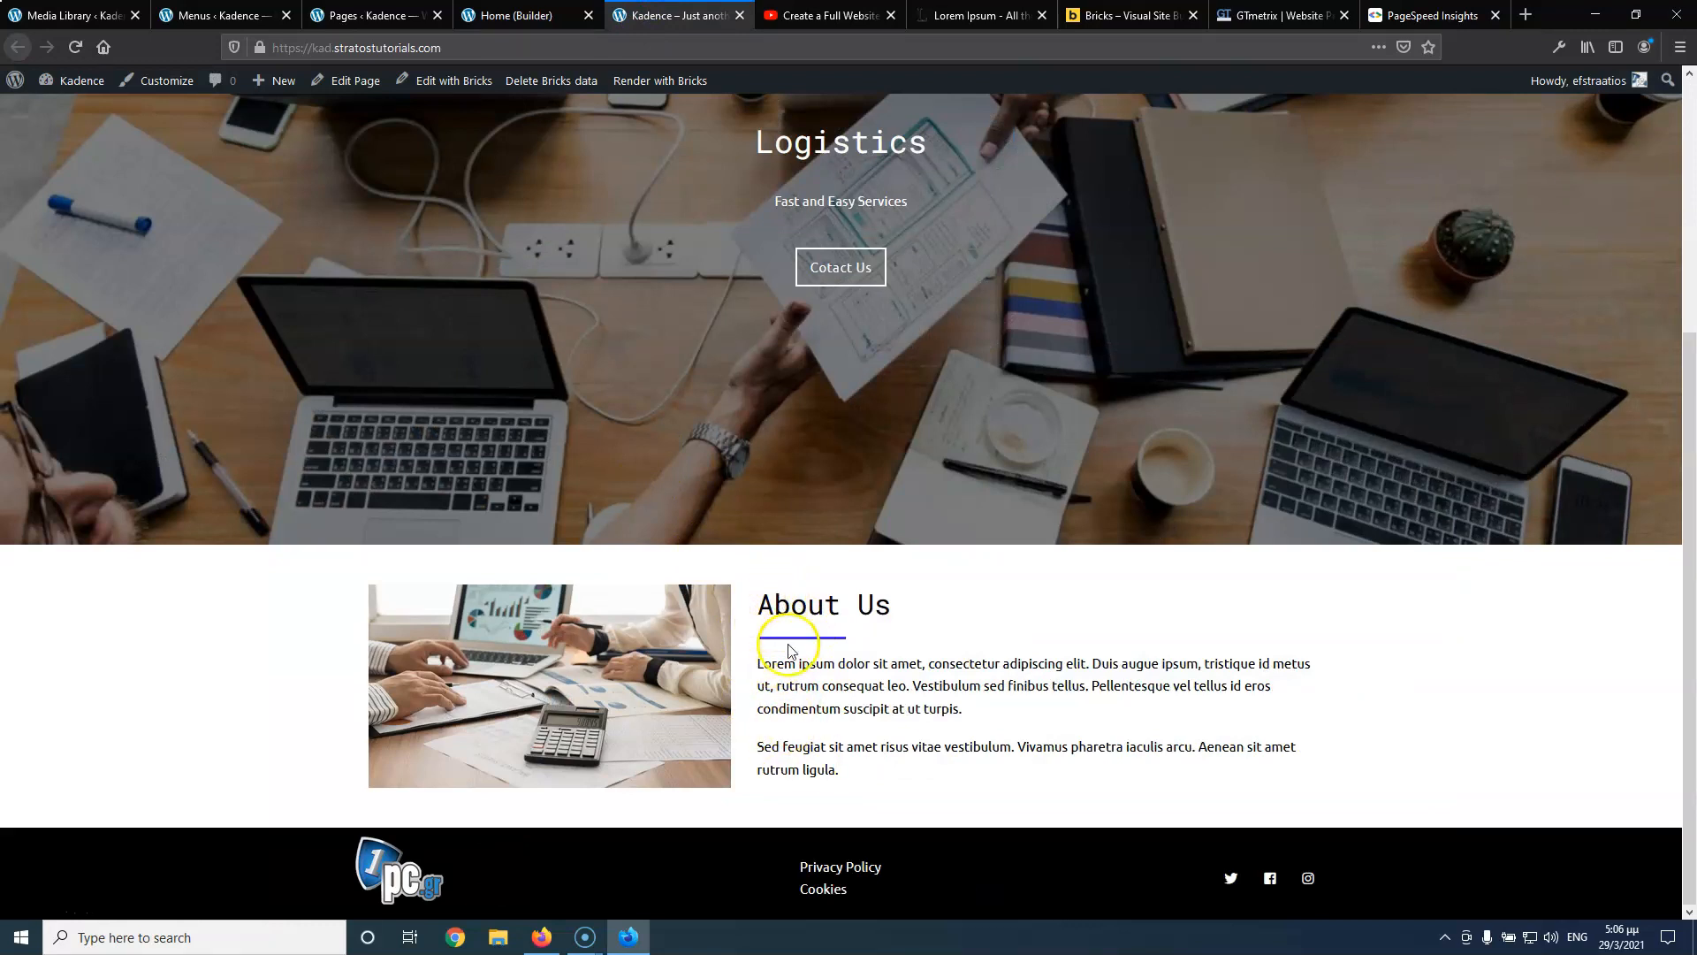
{"action": "left_click", "coordinate": [513, 16]}
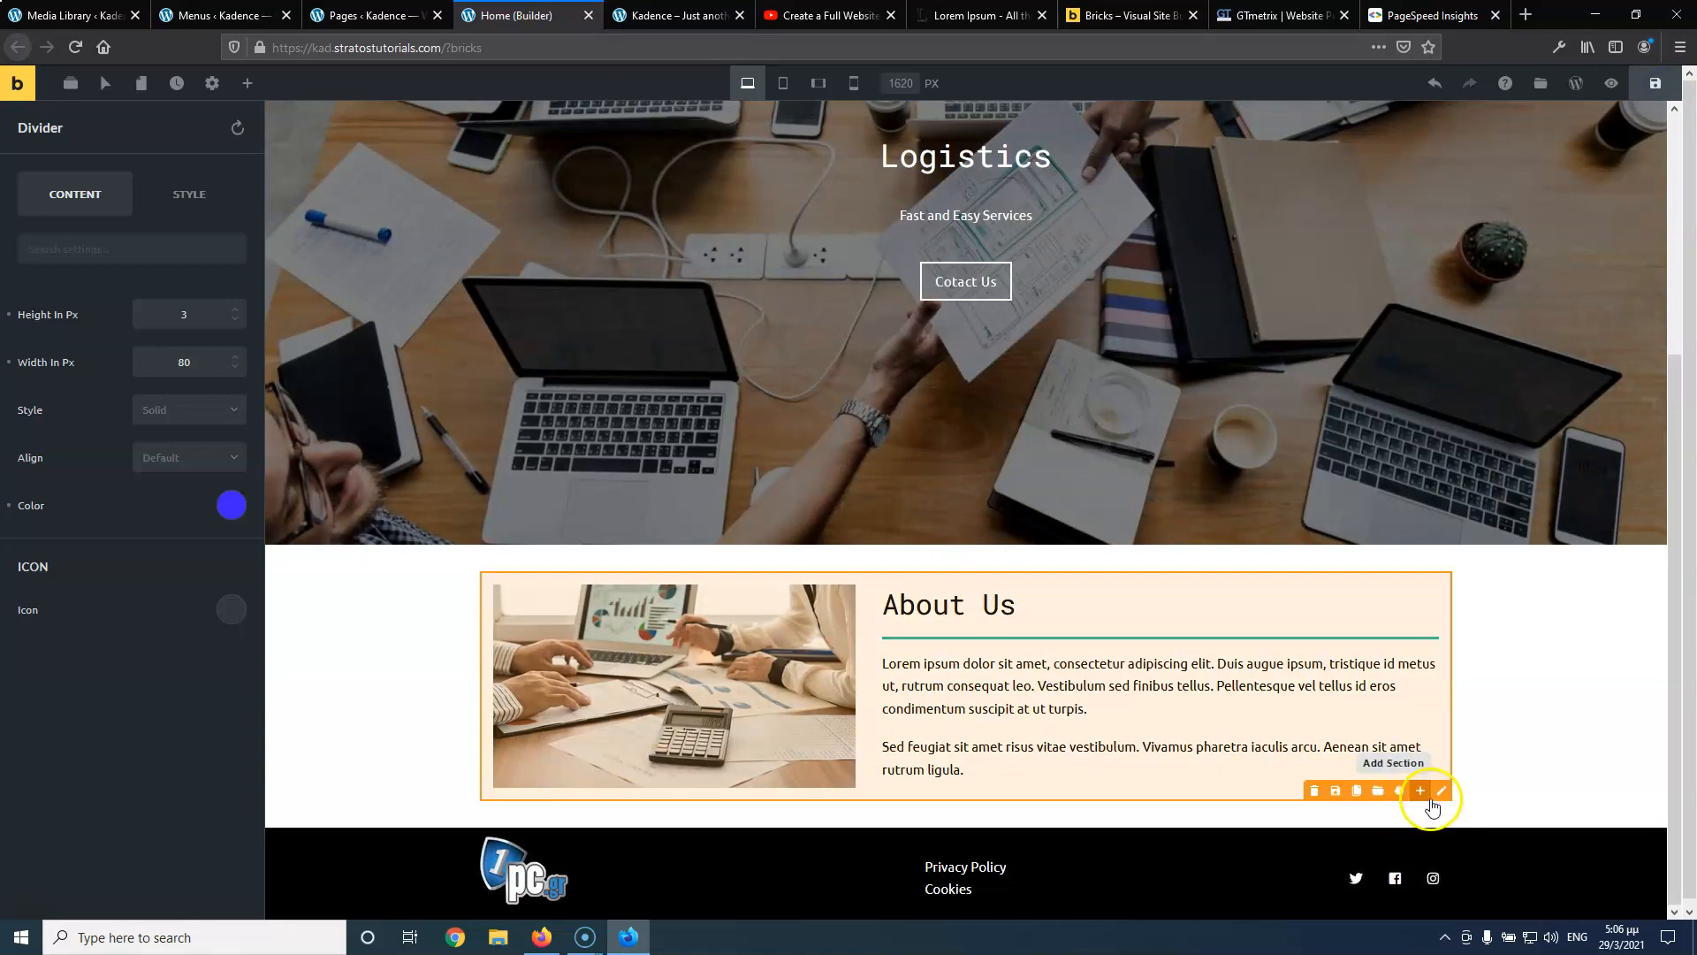
{"action": "left_click", "coordinate": [1441, 791]}
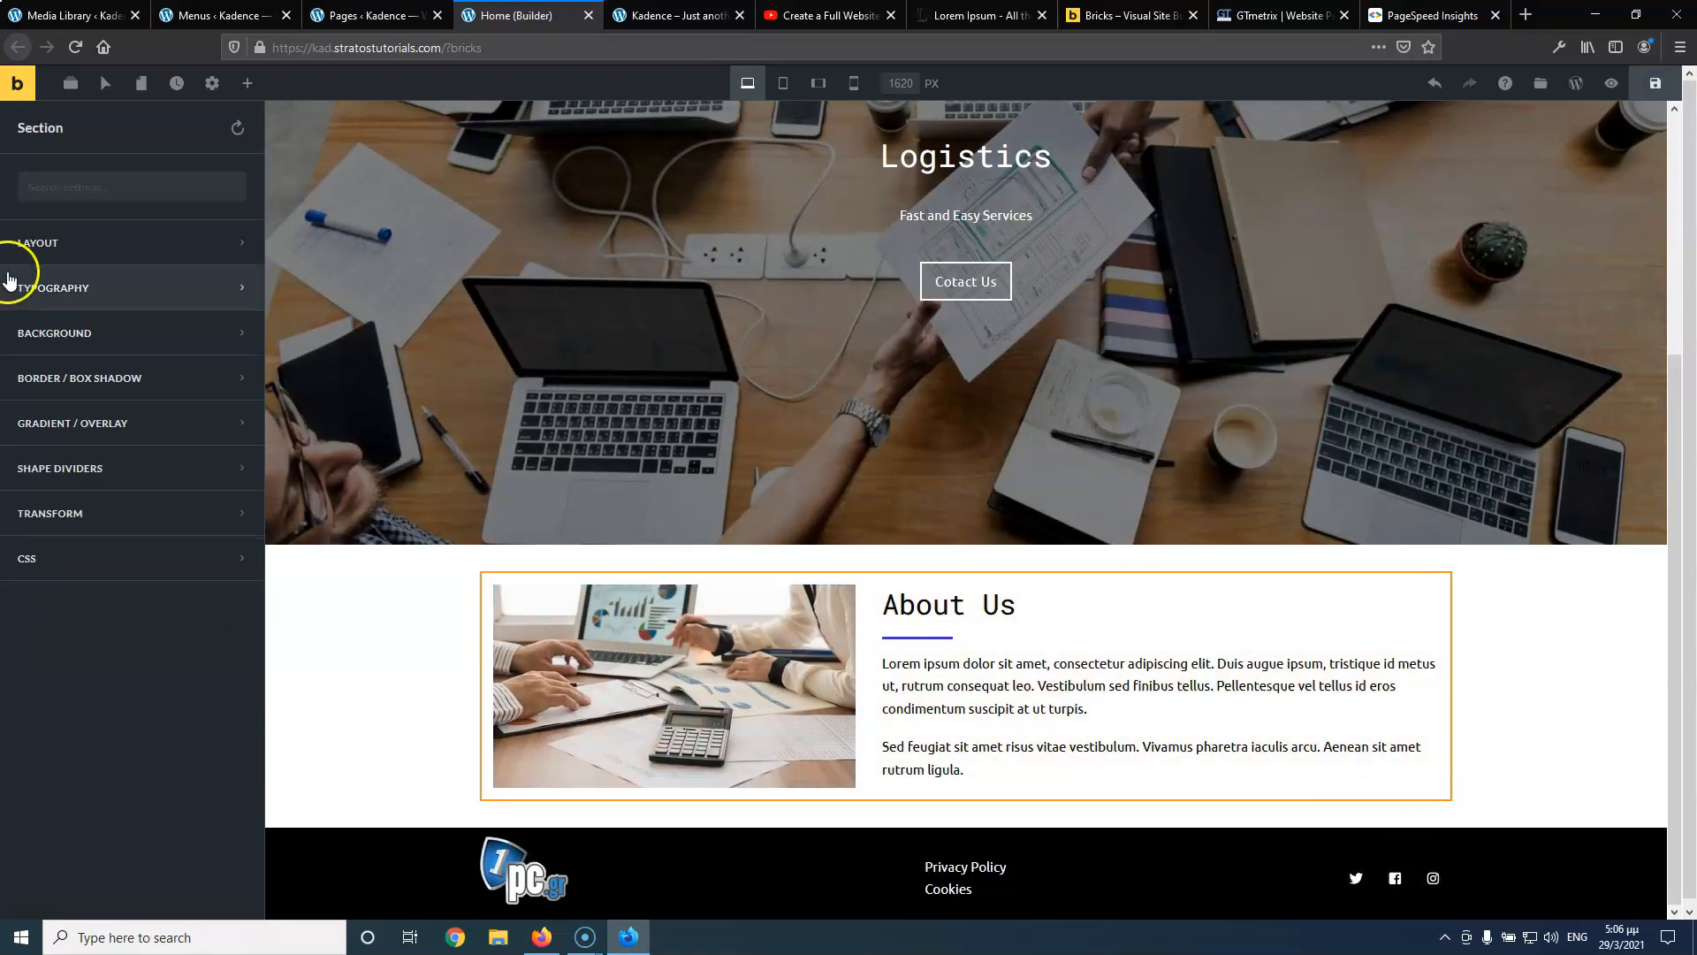
Set the About Us section's top and bottom padding to 75 px
{"action": "left_click", "coordinate": [102, 250]}
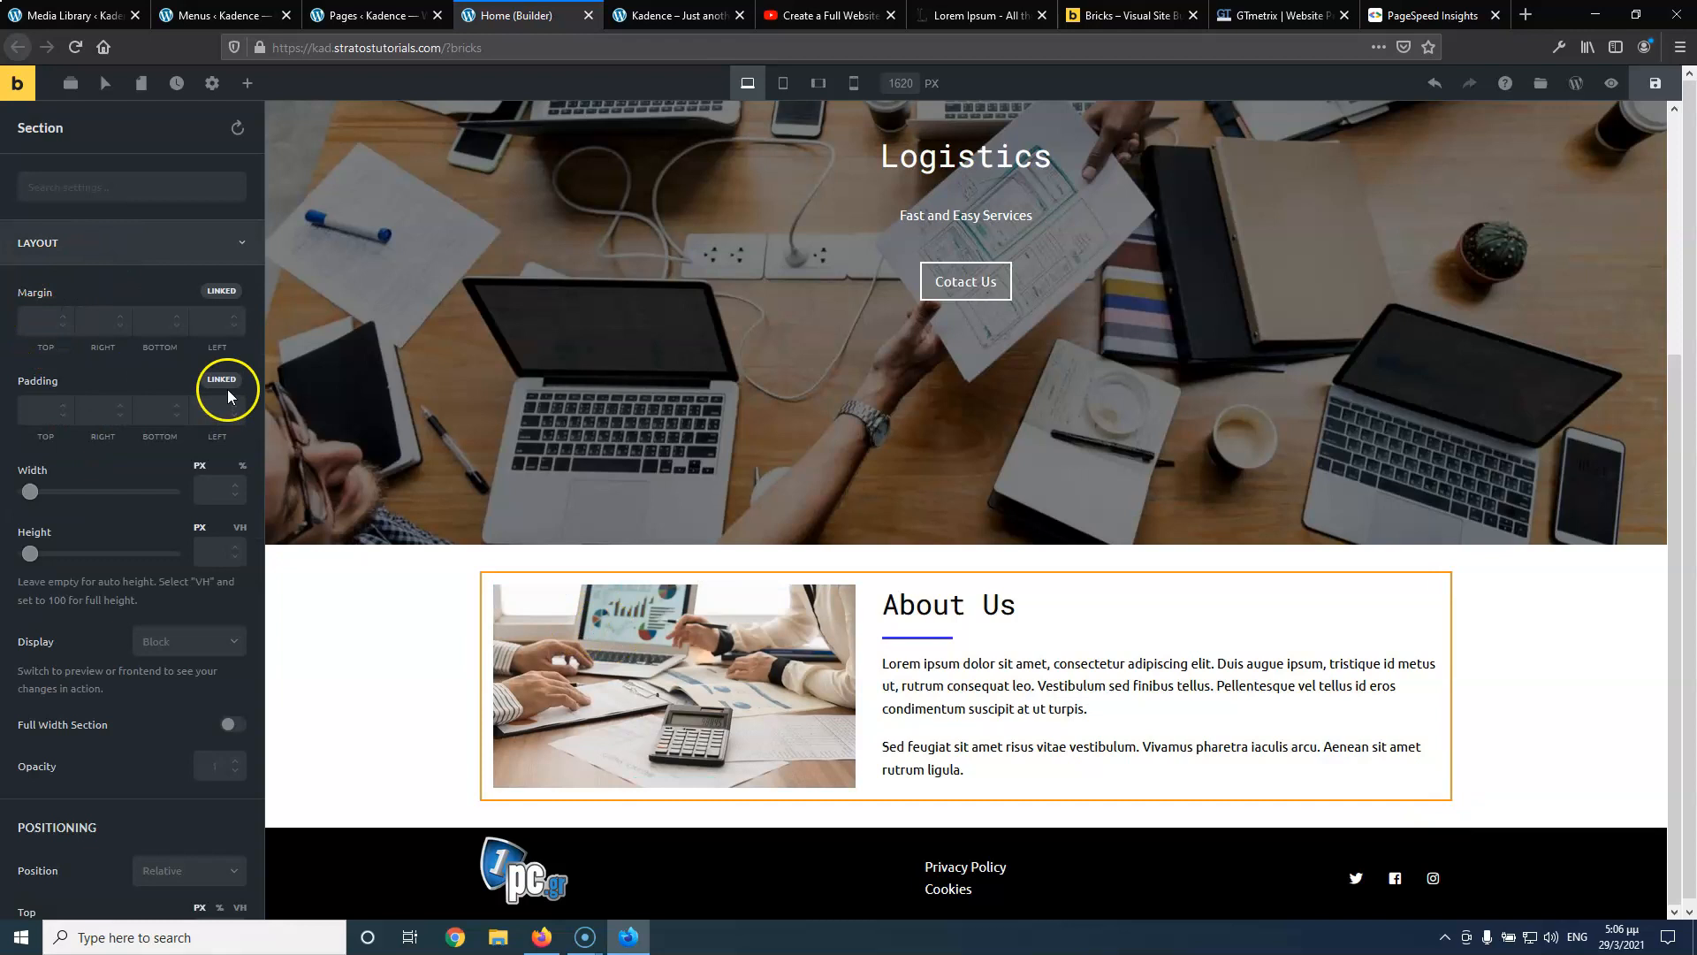
{"action": "left_click", "coordinate": [28, 408]}
{"action": "type", "text": "75"}
{"action": "left_click", "coordinate": [142, 407]}
{"action": "type", "text": "75"}
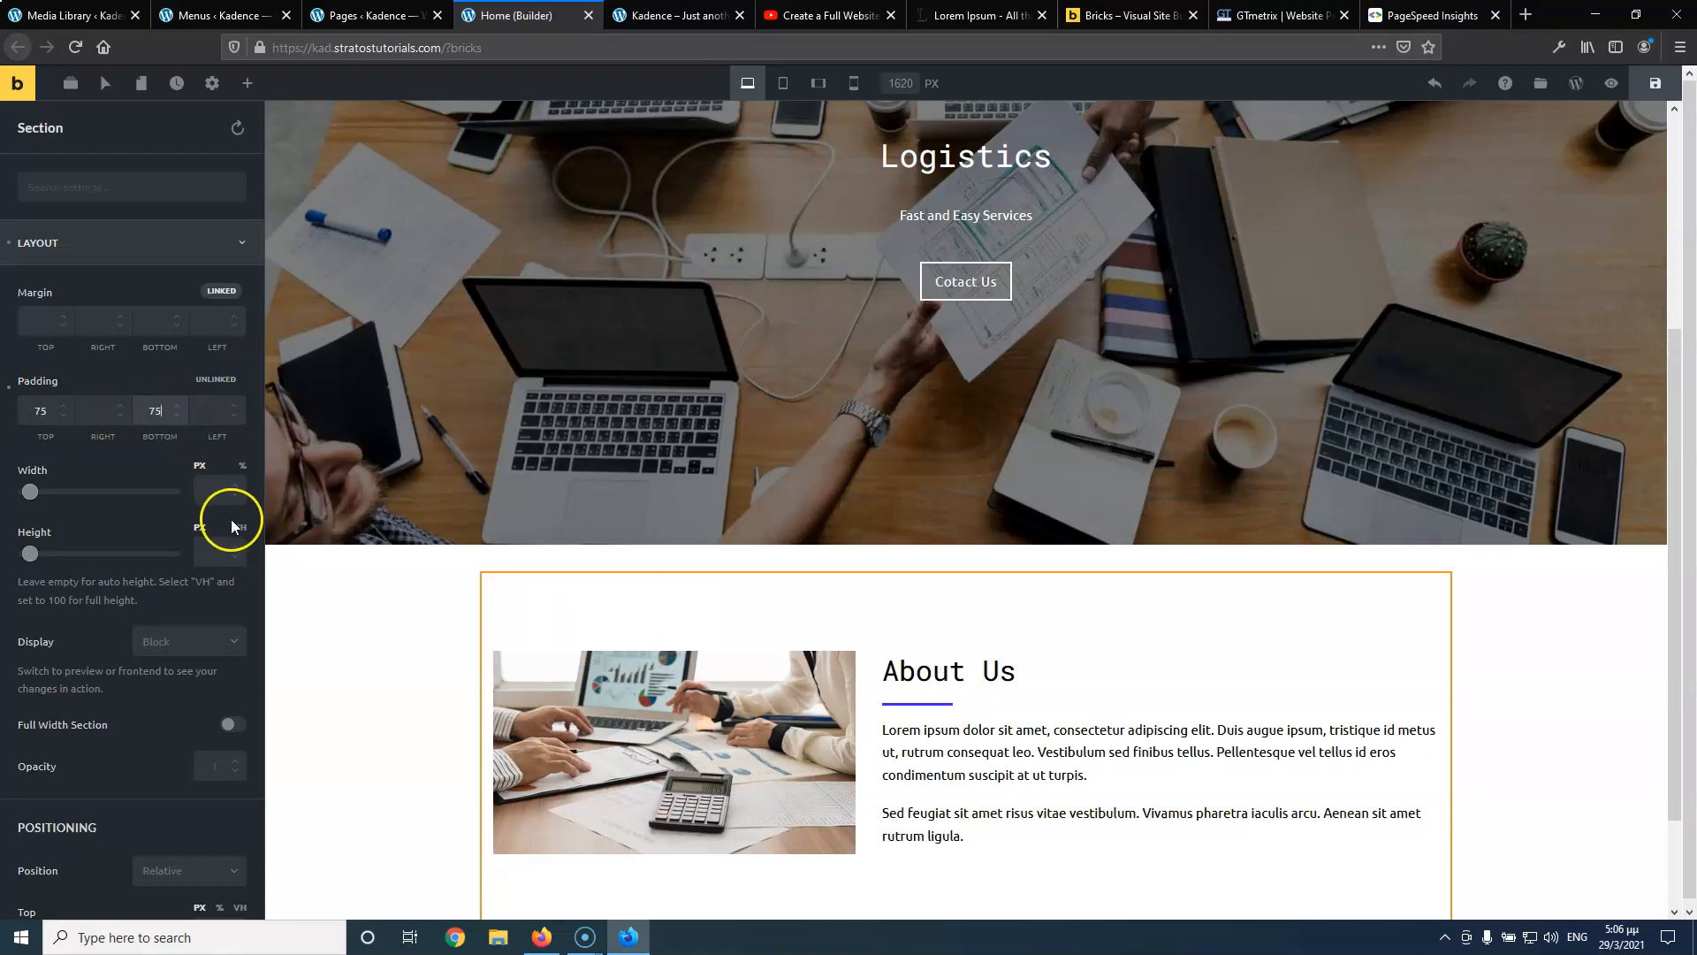
{"action": "scroll", "coordinate": [406, 680], "scroll_direction": "down", "scroll_amount": 3}
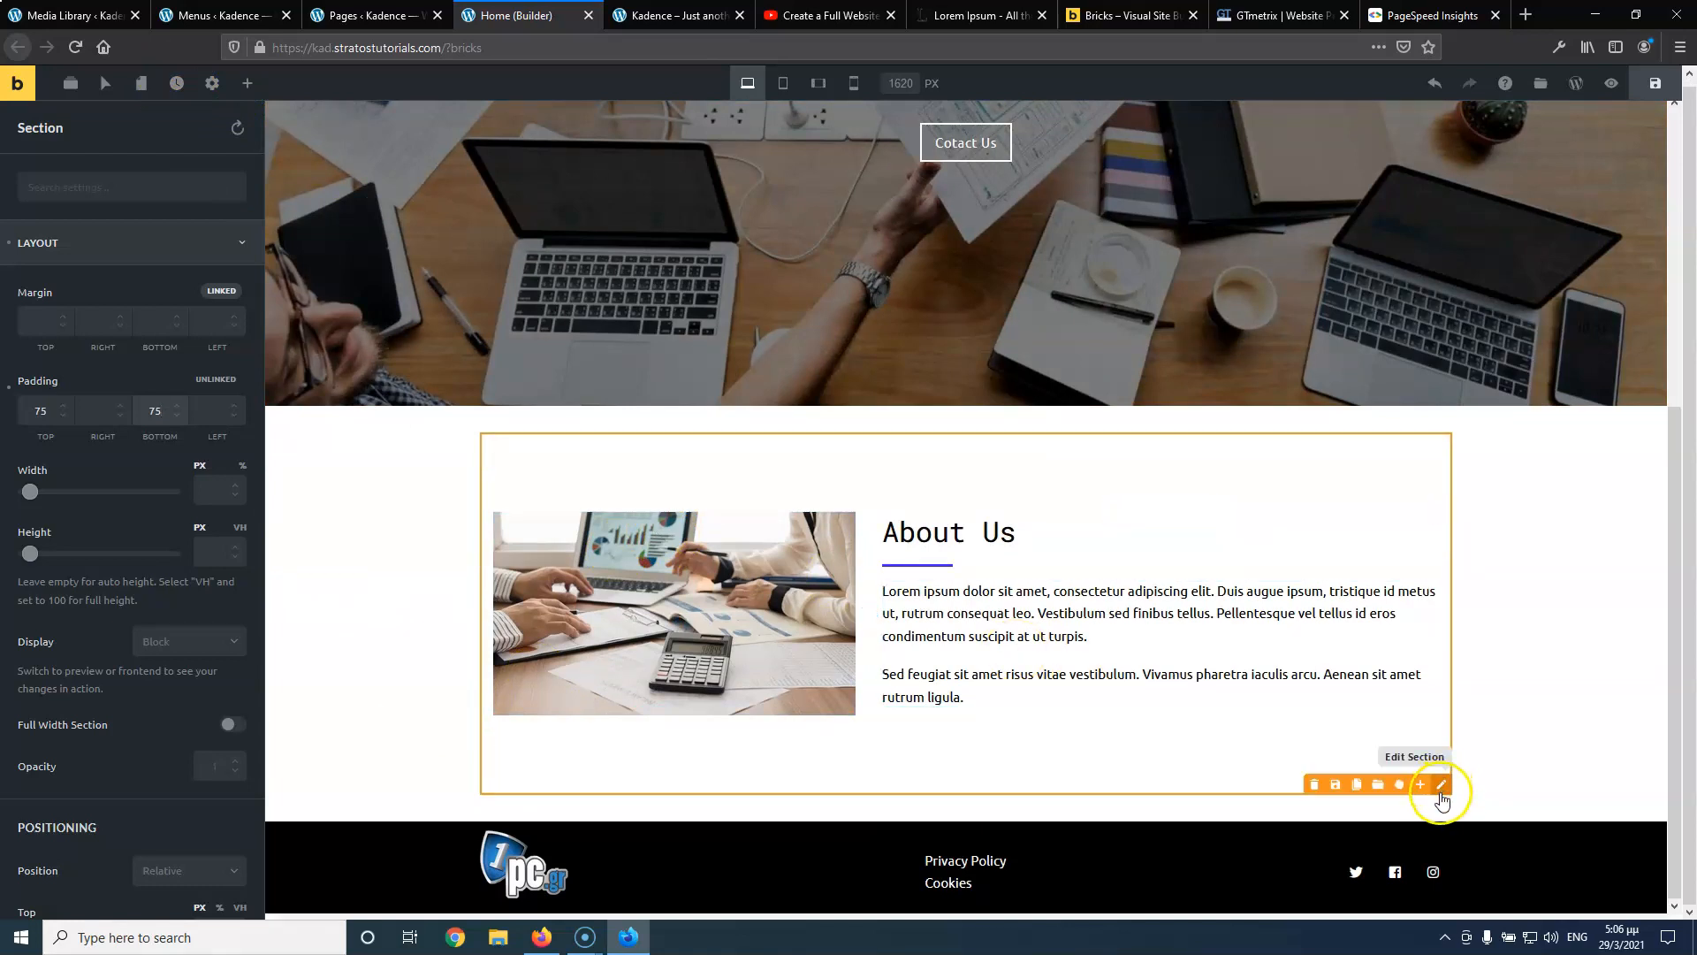
Save, add a two-column section below About Us, and place an Image element in its left column
{"action": "key", "text": "ctrl+s"}
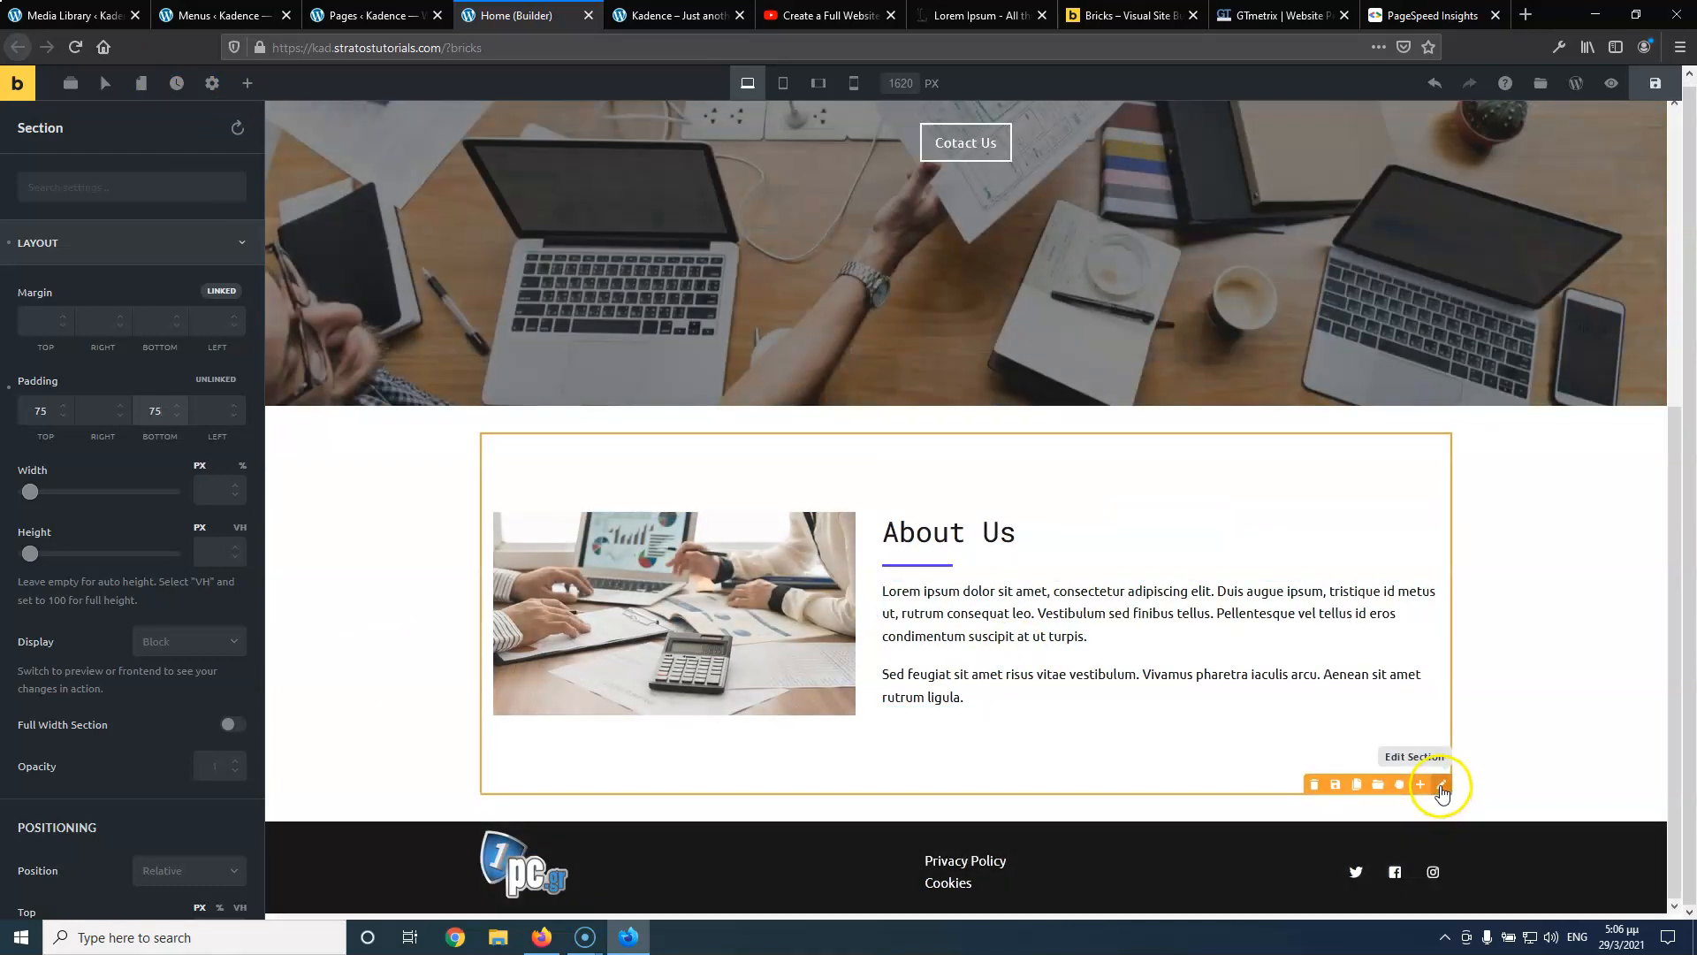
{"action": "left_click", "coordinate": [1424, 785]}
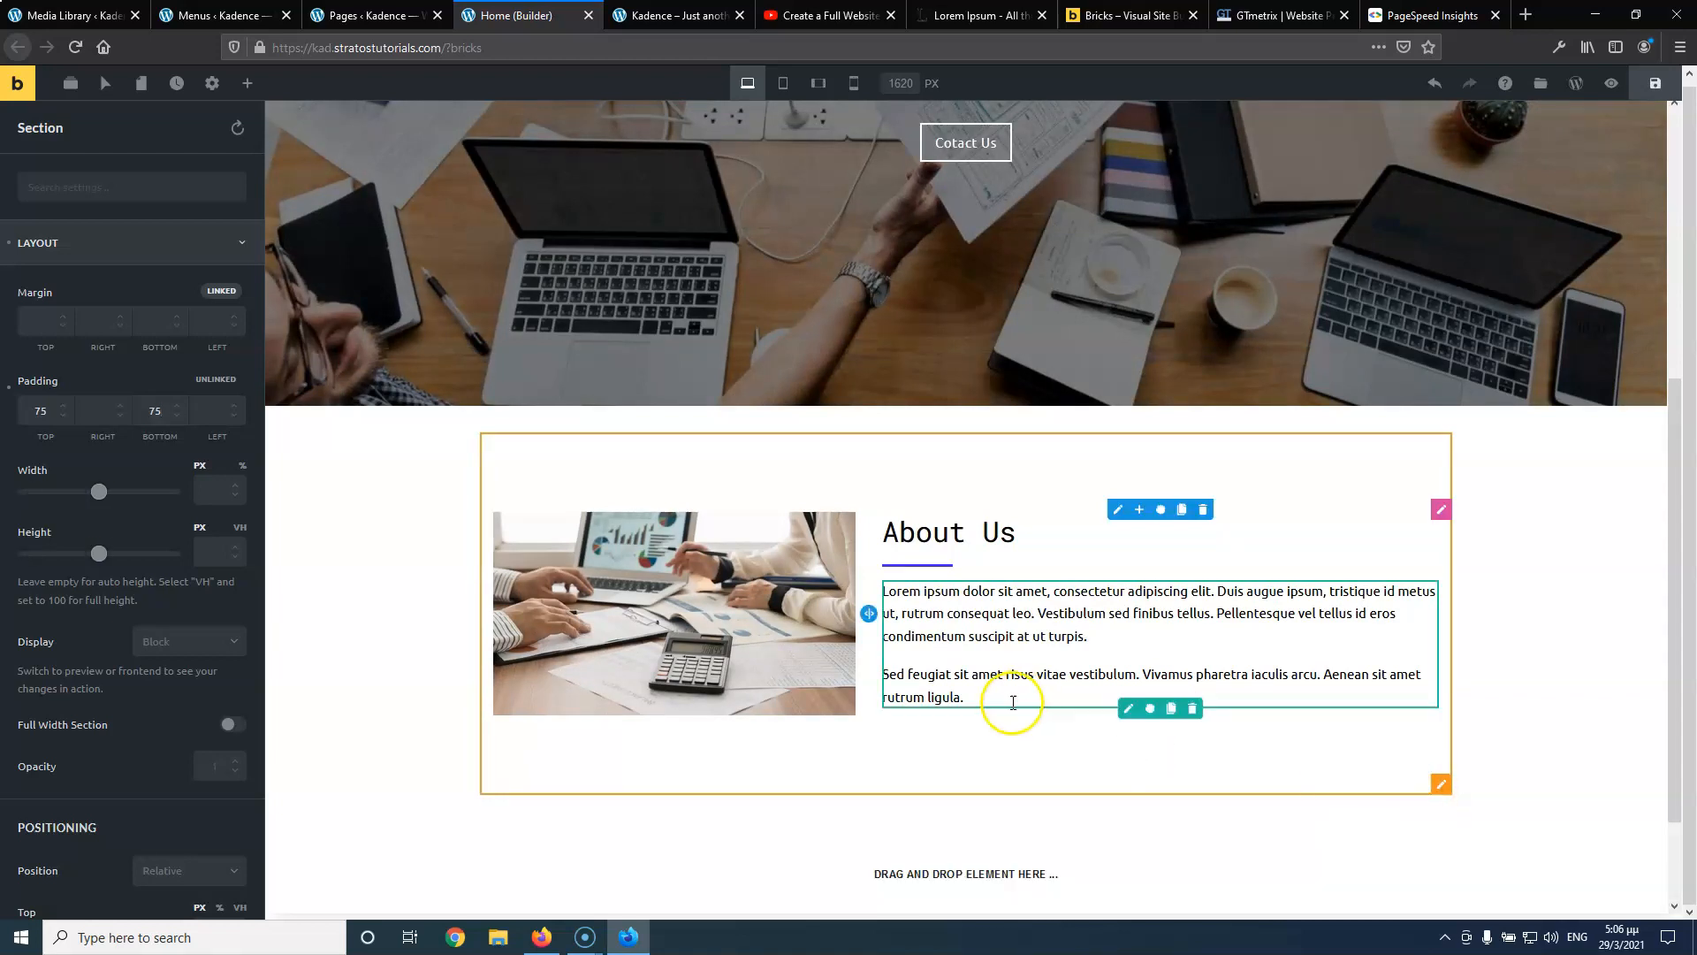
{"action": "scroll", "coordinate": [918, 463], "scroll_direction": "down", "scroll_amount": 2}
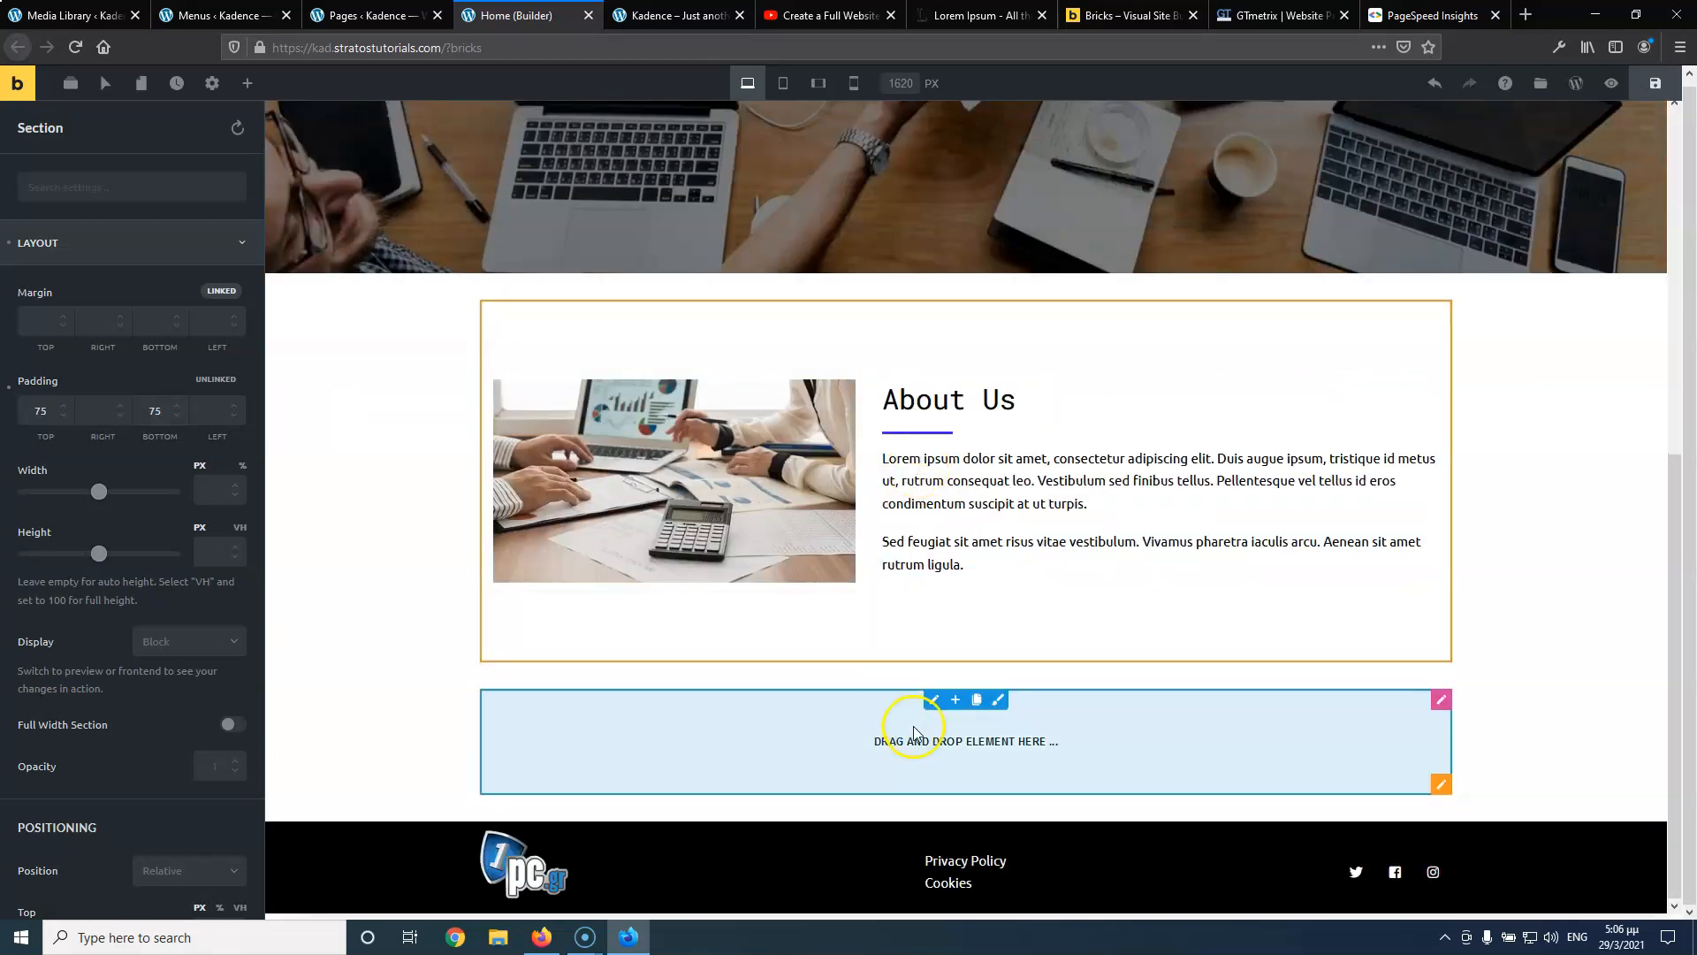
{"action": "left_click", "coordinate": [955, 701]}
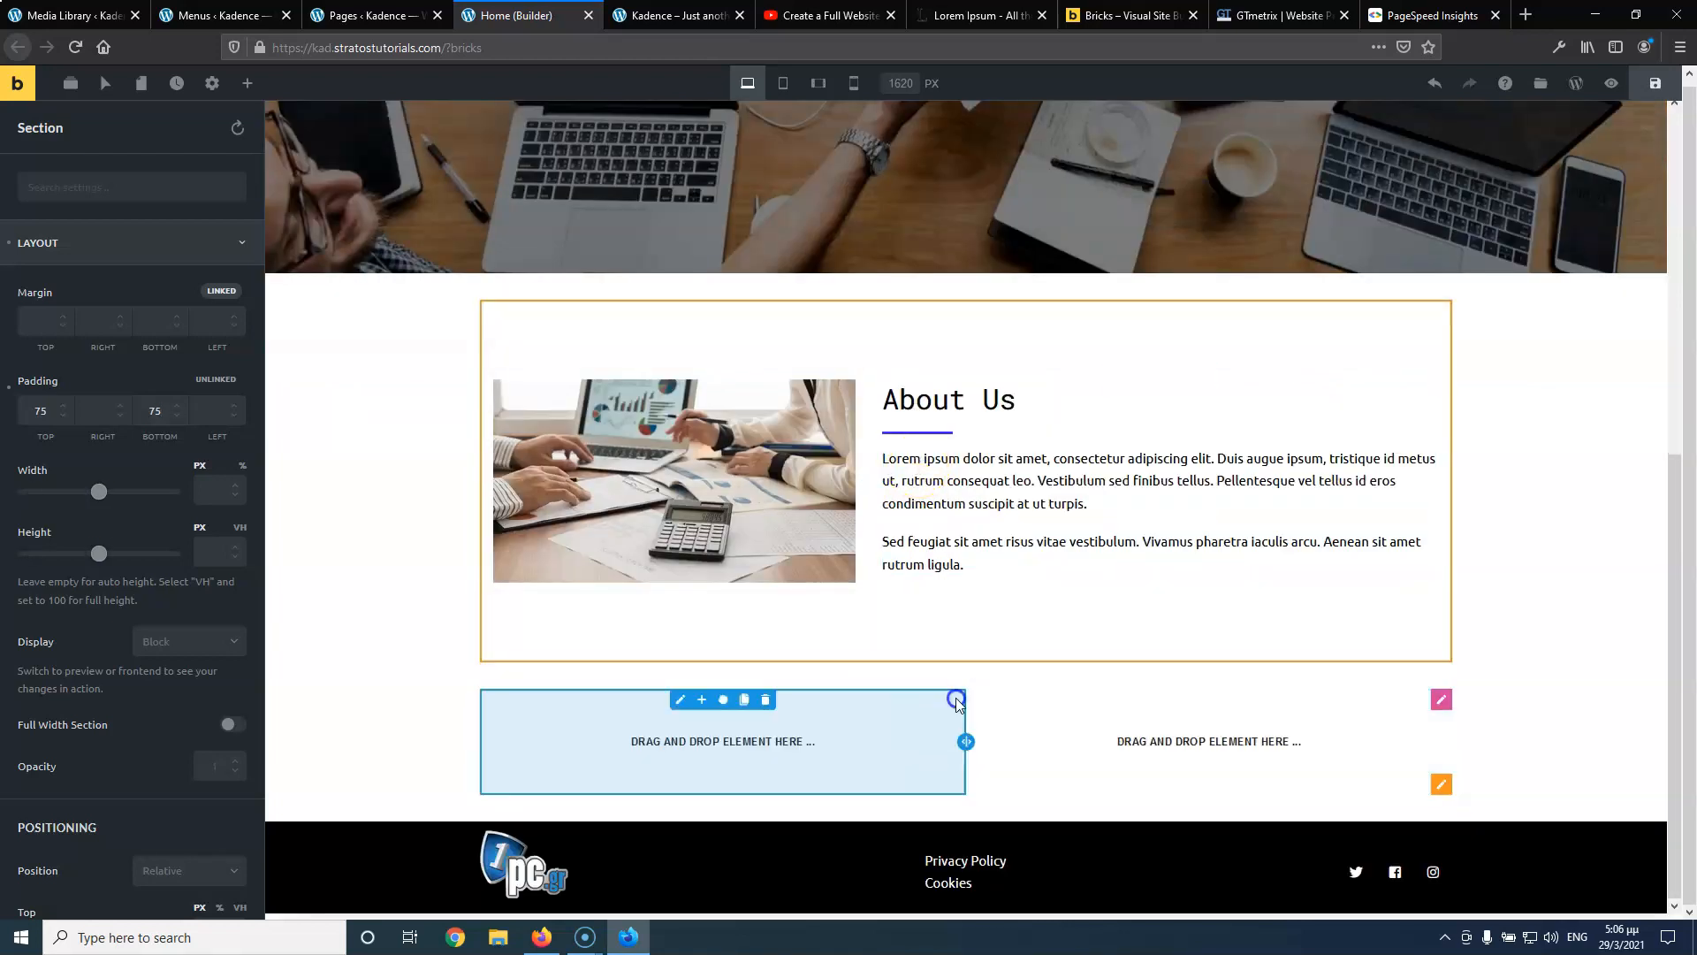
{"action": "left_click", "coordinate": [890, 713]}
{"action": "left_click", "coordinate": [246, 89]}
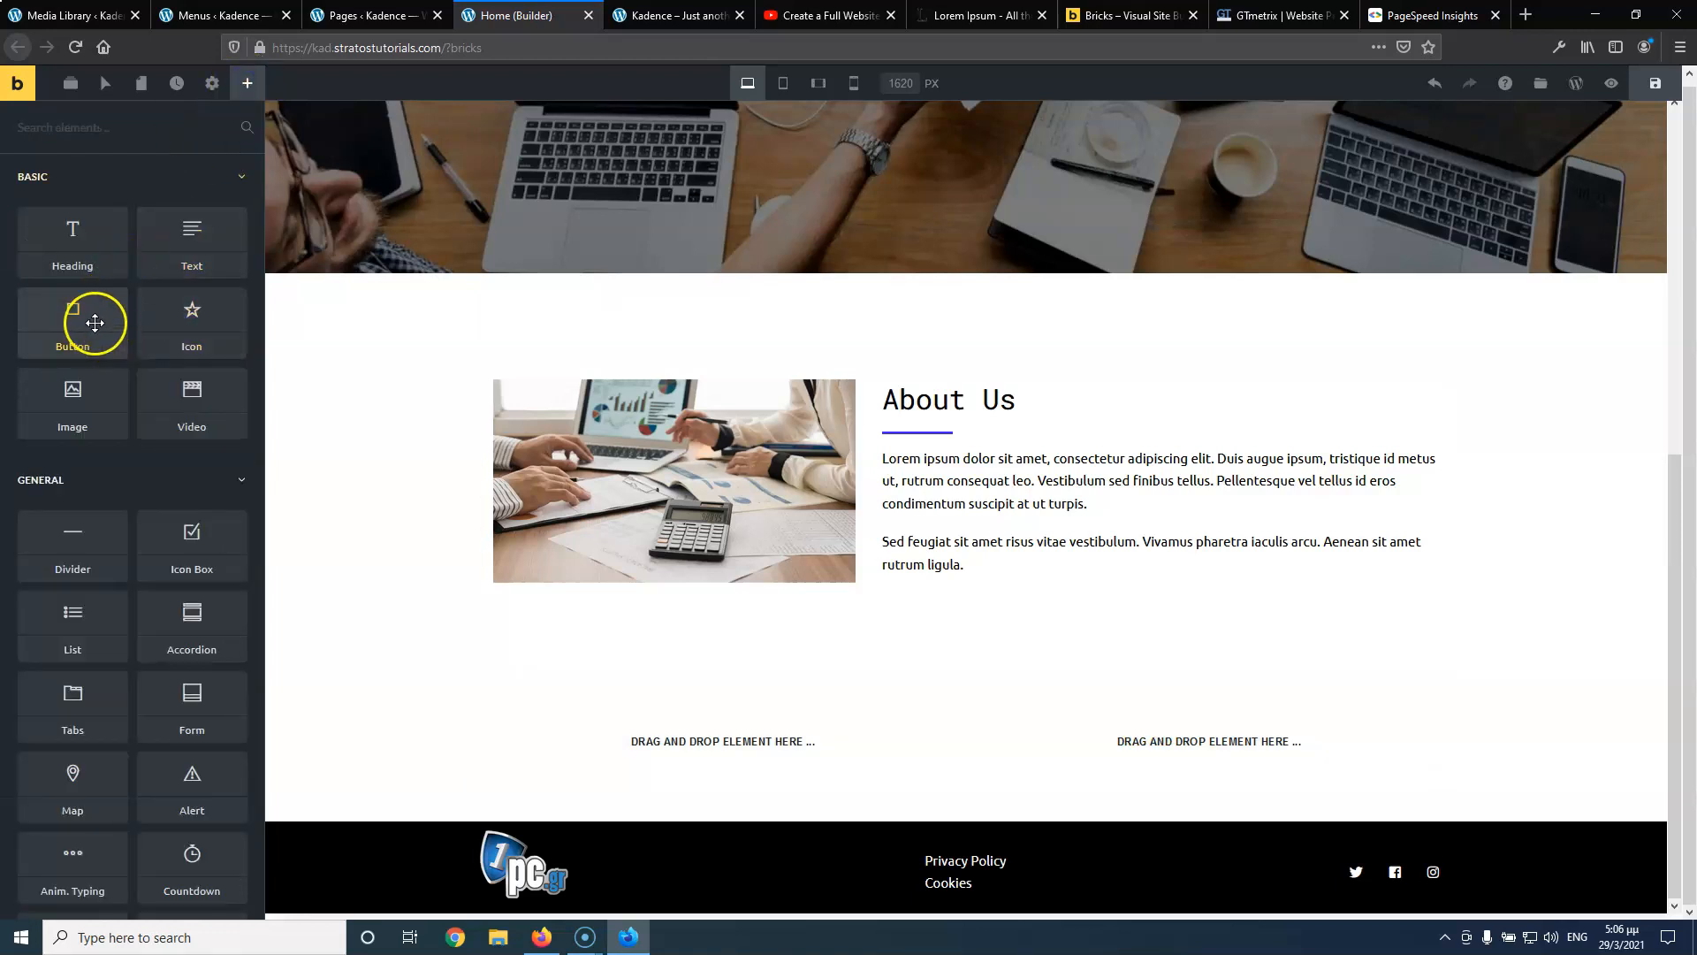
{"action": "left_click_drag", "start_coordinate": [73, 398], "coordinate": [655, 729]}
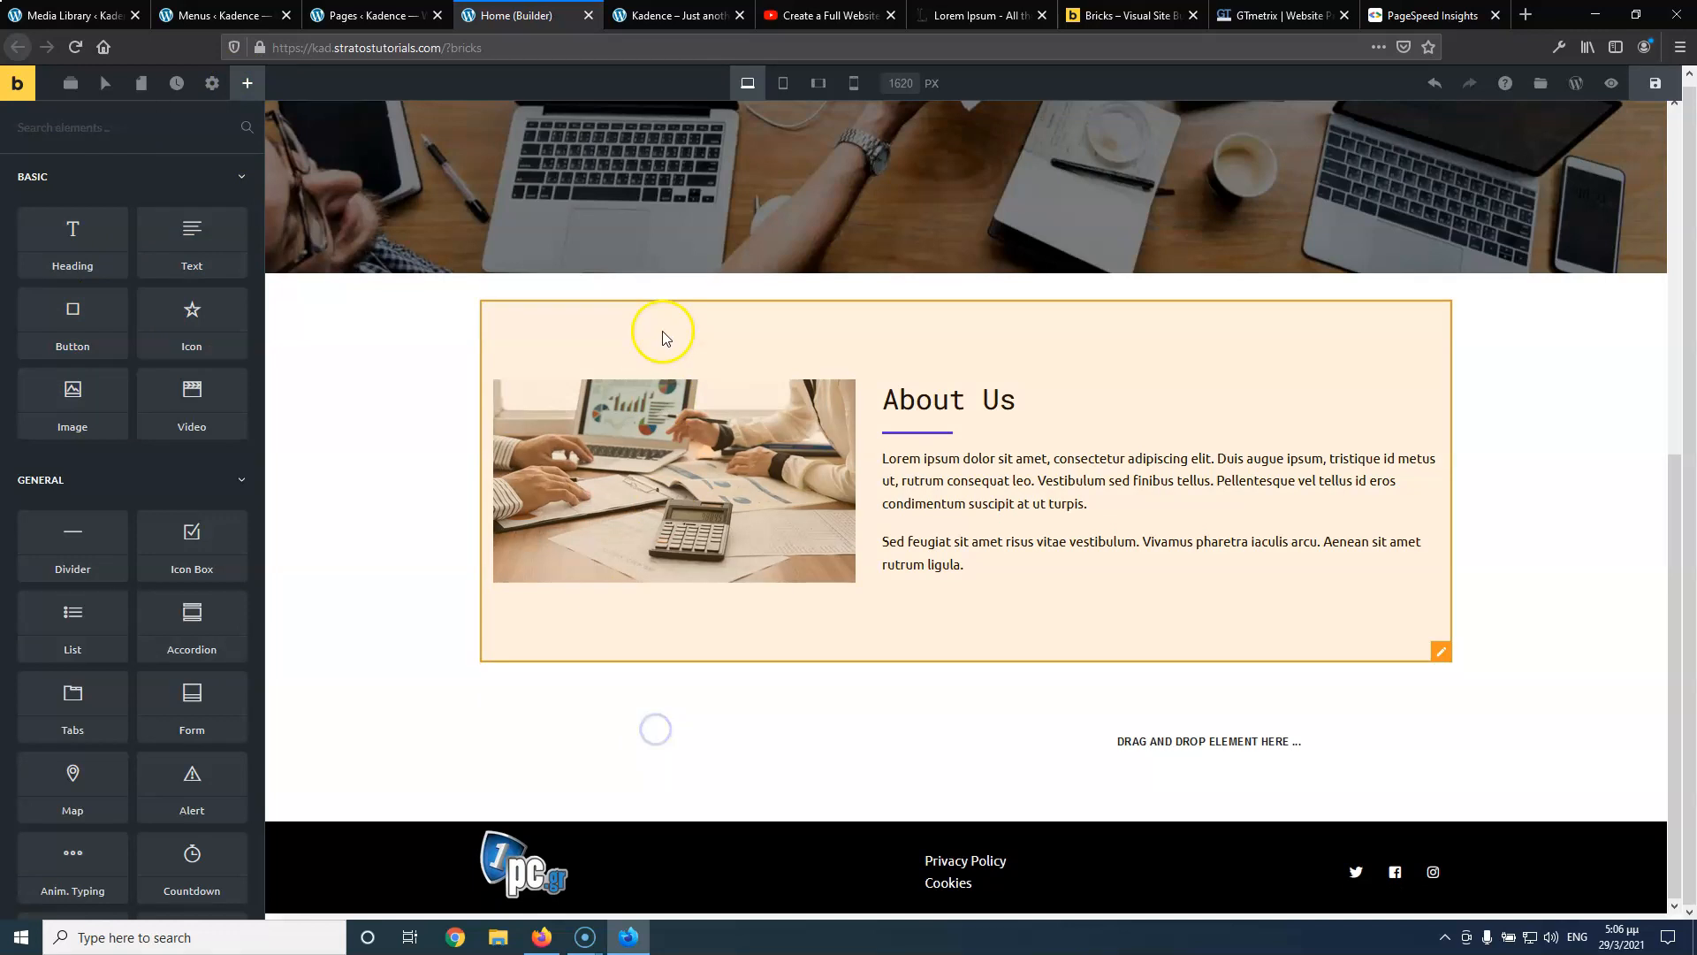
Play the reference tutorial and pause it on the Services cards section
{"action": "left_click", "coordinate": [807, 14]}
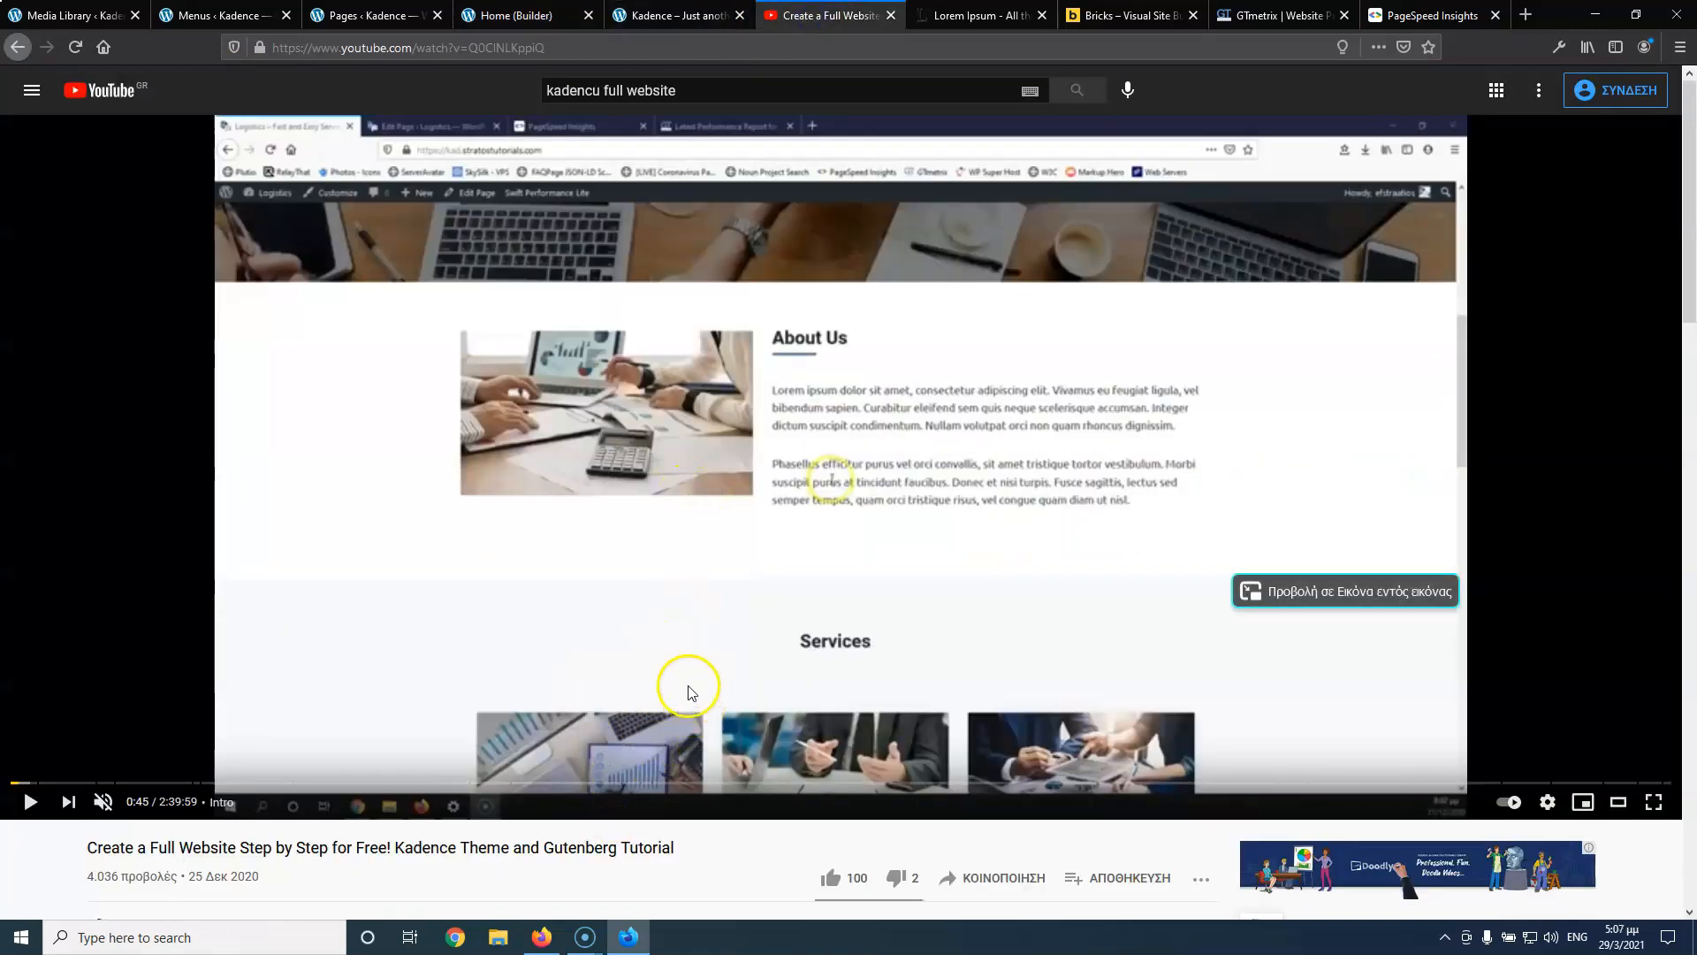
{"action": "left_click", "coordinate": [31, 802]}
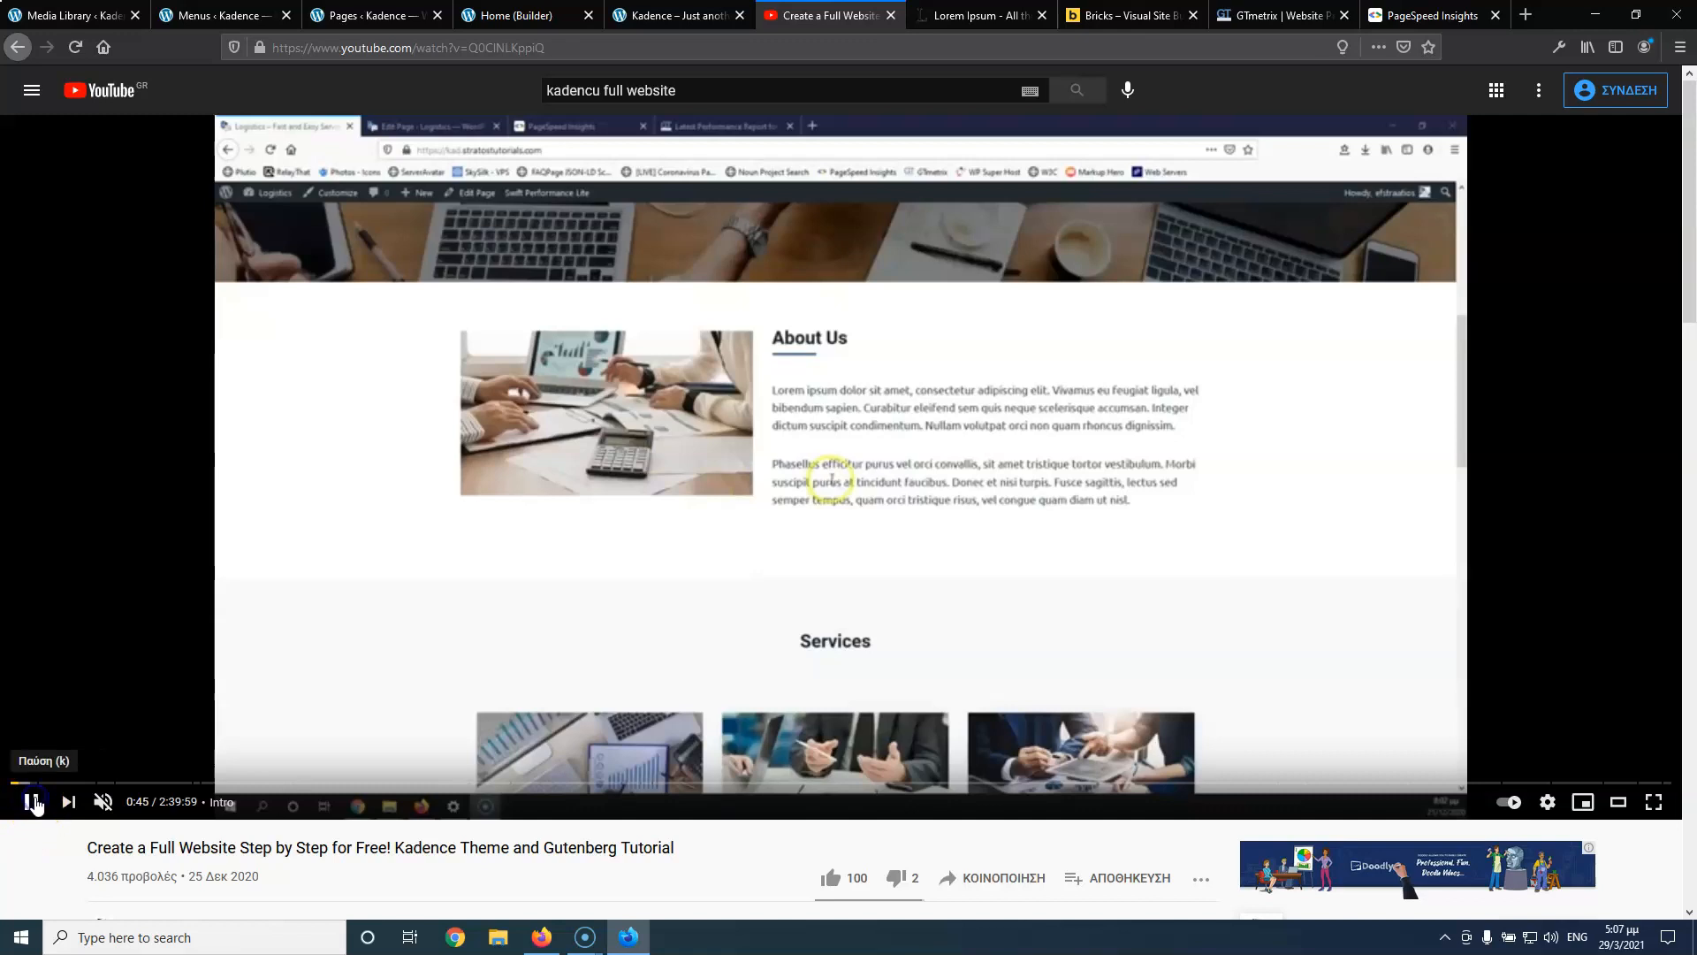
{"action": "left_click", "coordinate": [32, 802]}
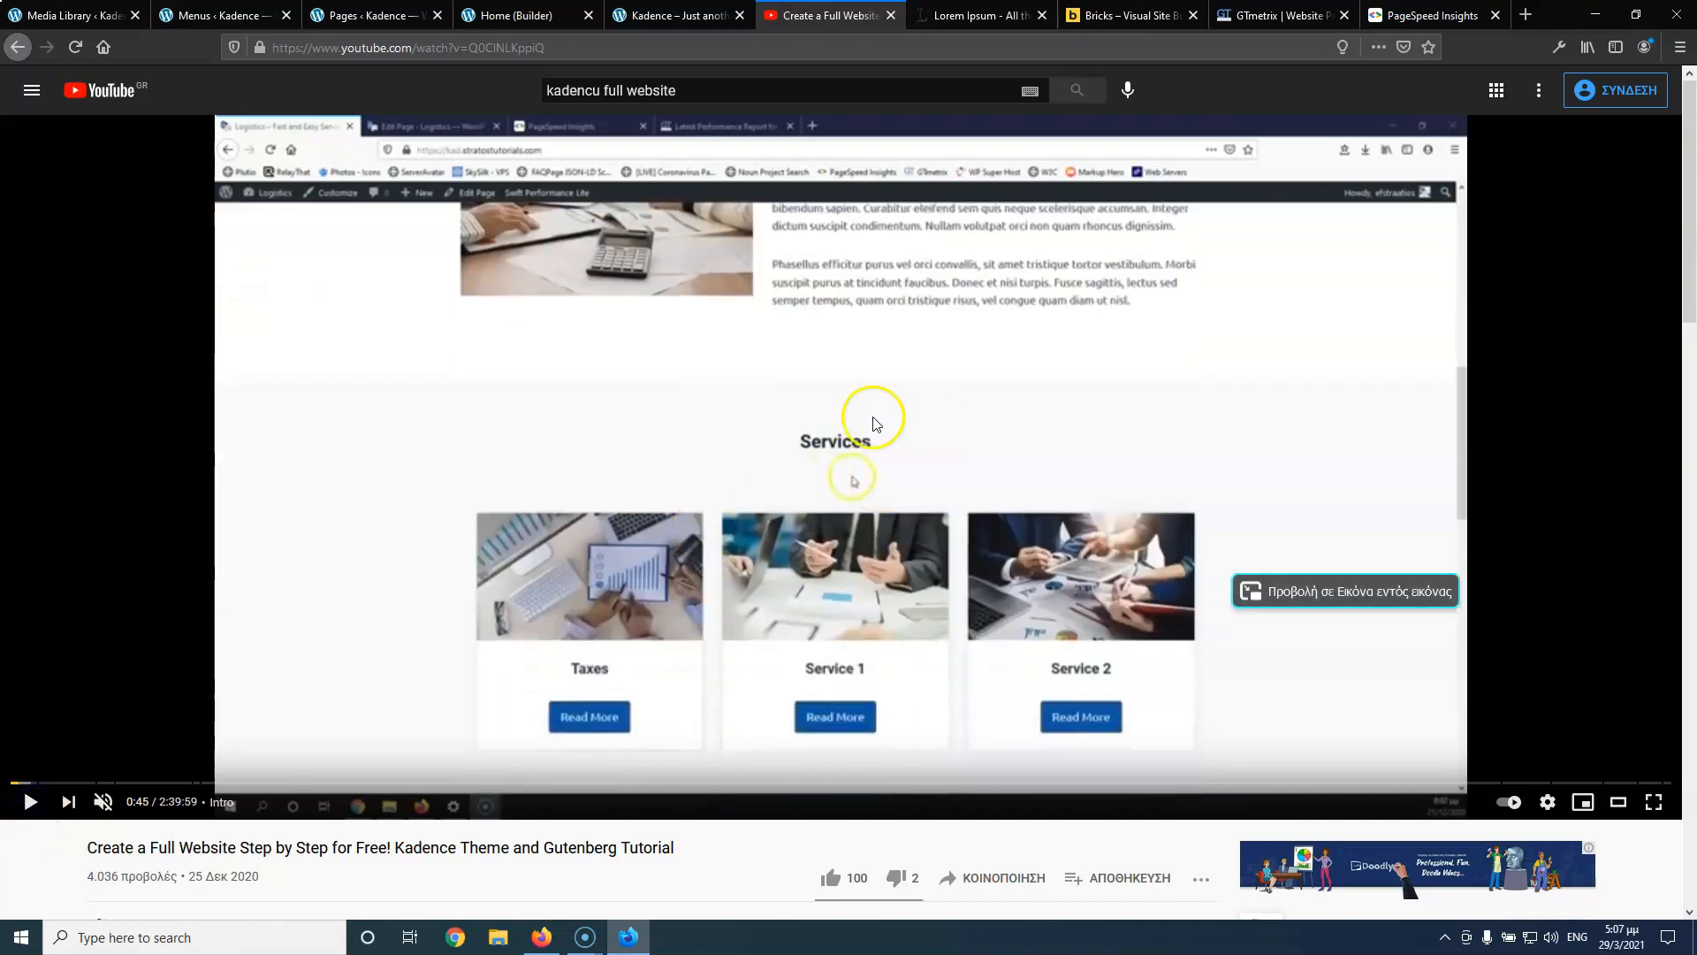
{"action": "left_click", "coordinate": [634, 19]}
Add an empty row above the two-column row and open the new section's settings
{"action": "left_click", "coordinate": [517, 15]}
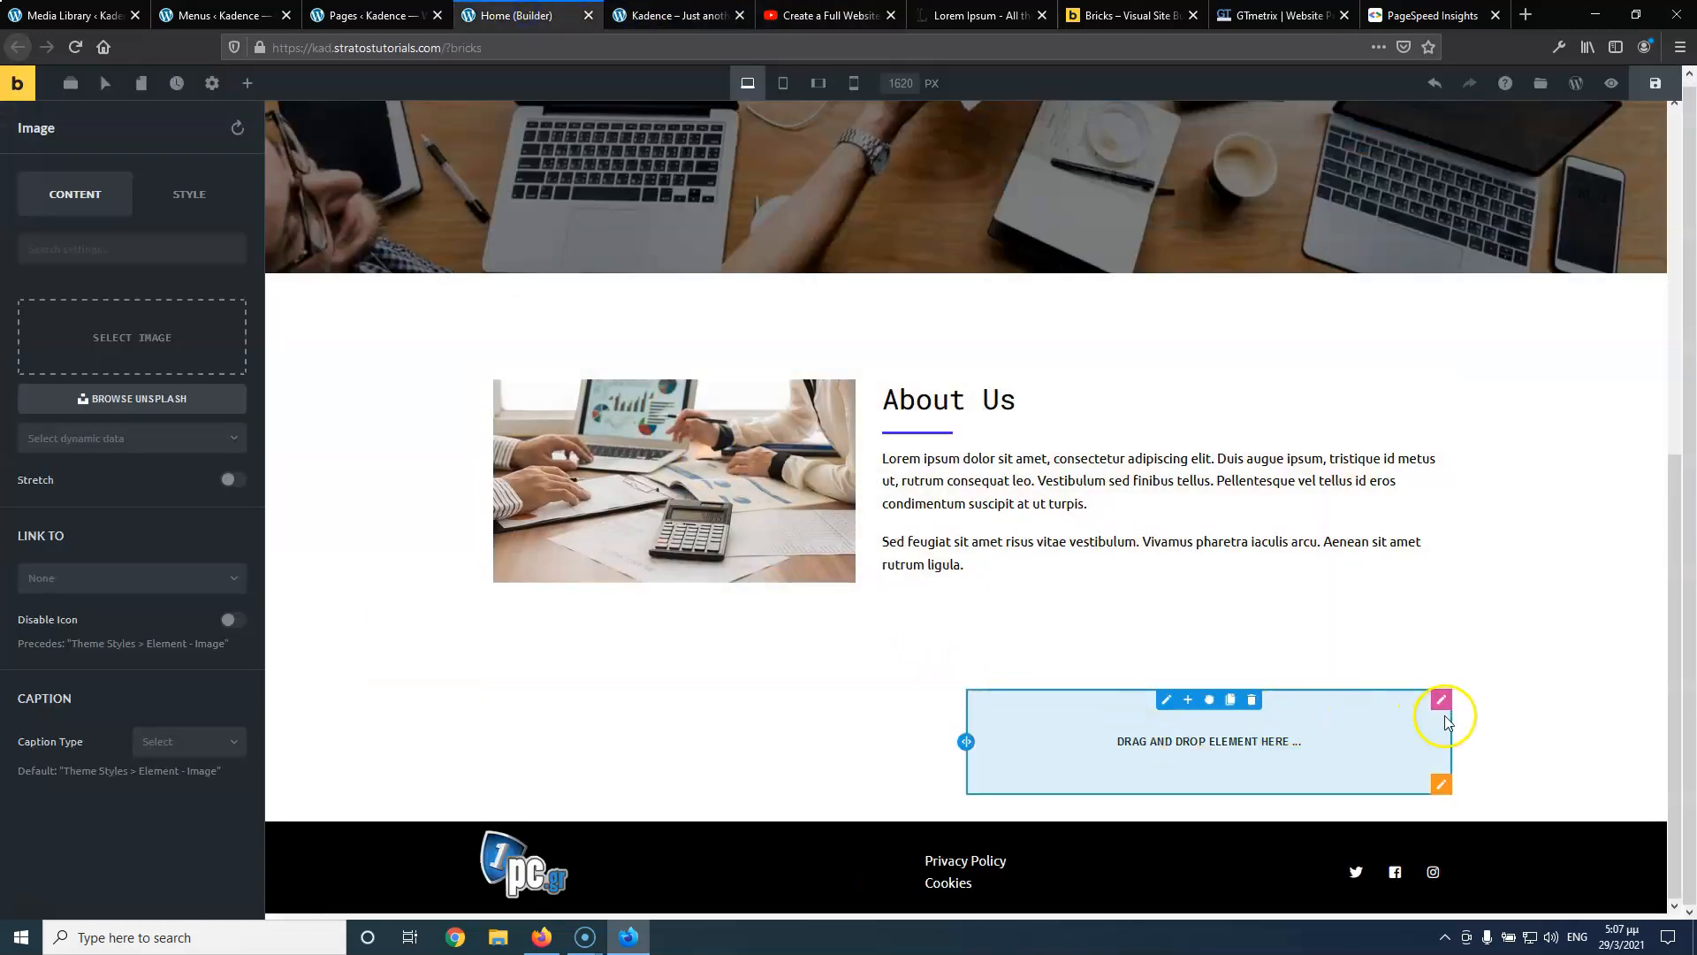
{"action": "left_click", "coordinate": [1424, 704]}
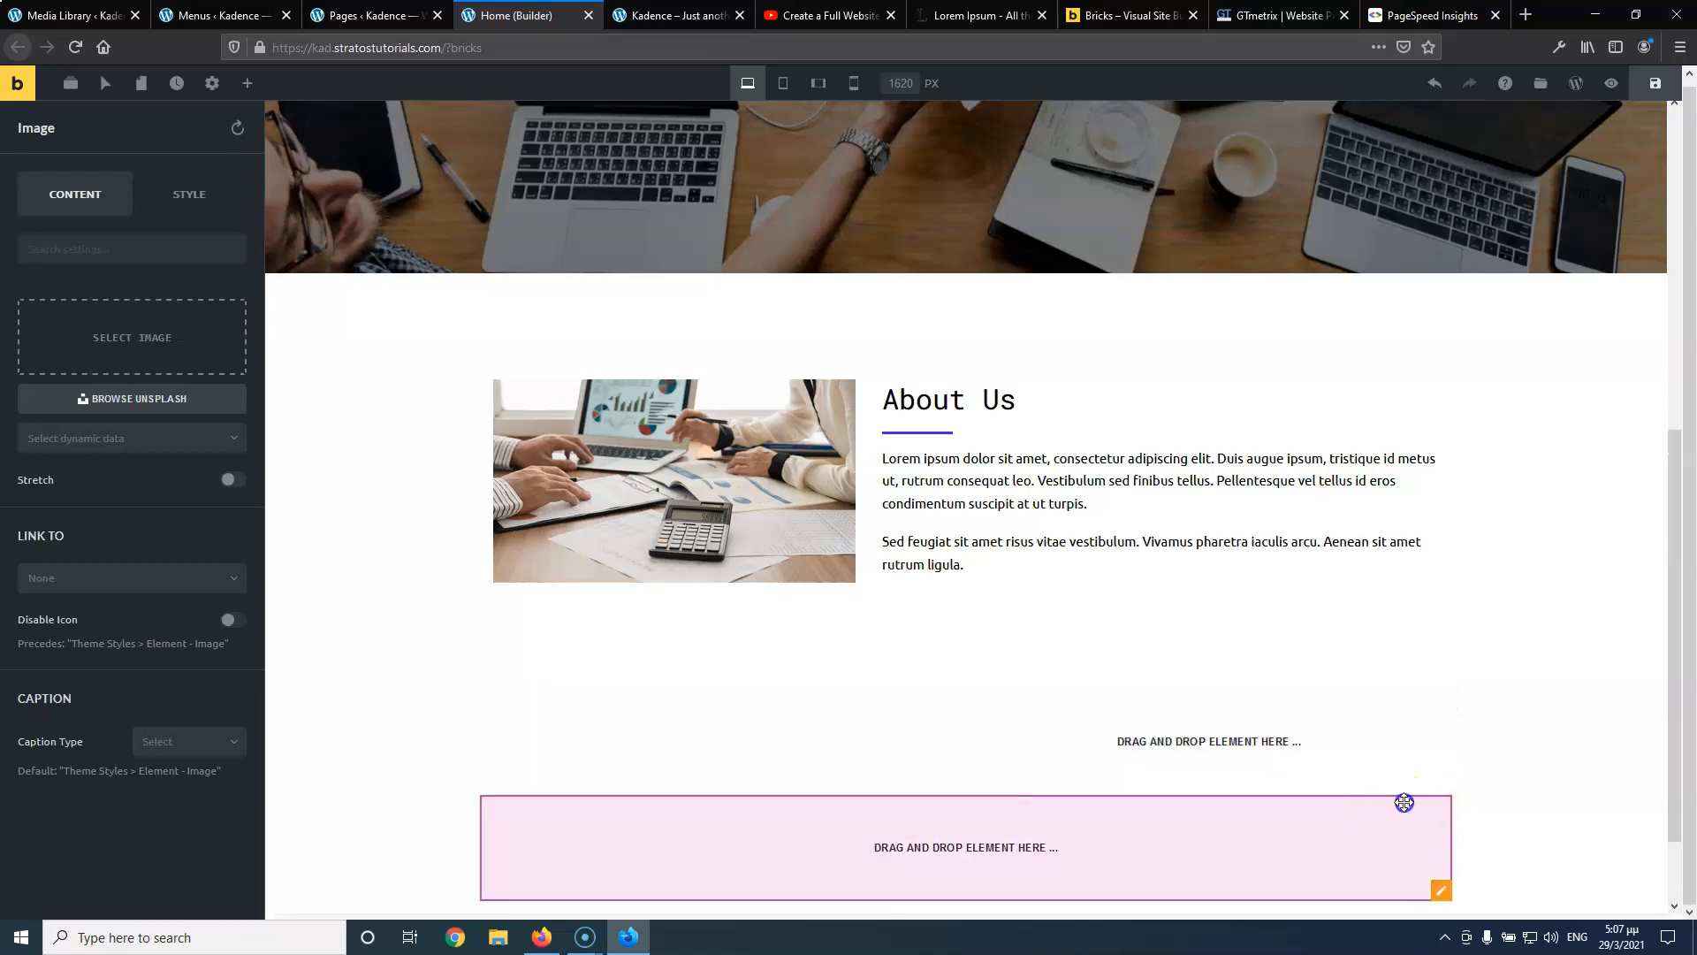
{"action": "left_click_drag", "start_coordinate": [1408, 806], "coordinate": [1361, 707]}
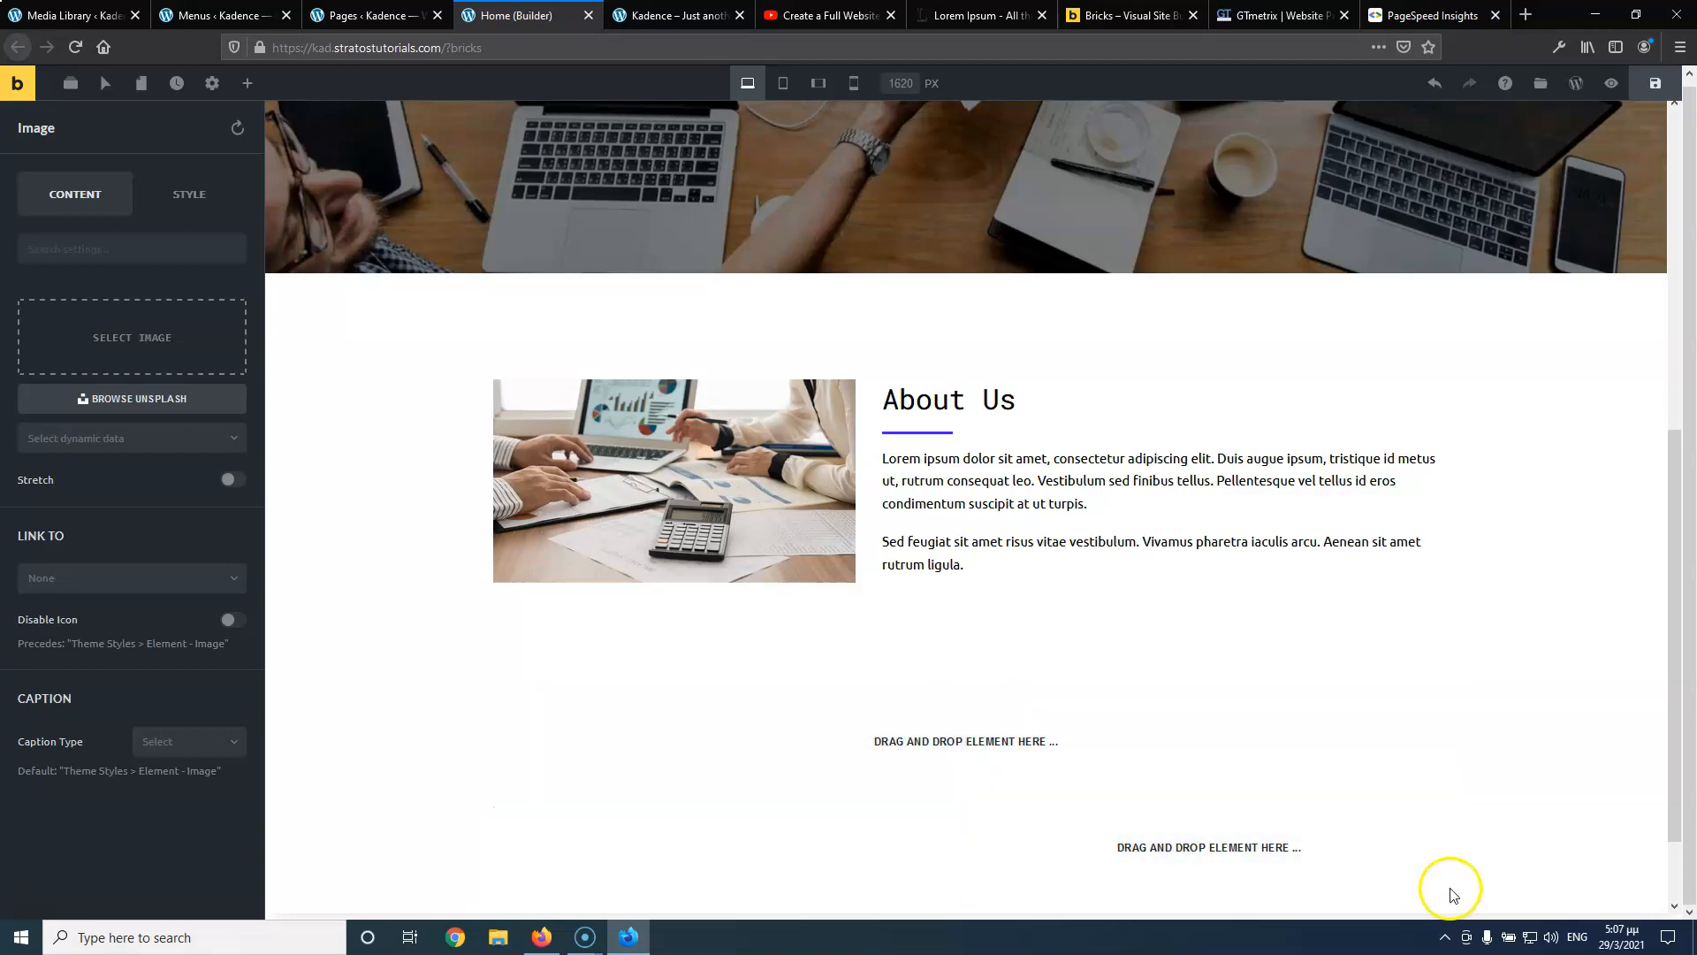
{"action": "left_click", "coordinate": [1439, 891]}
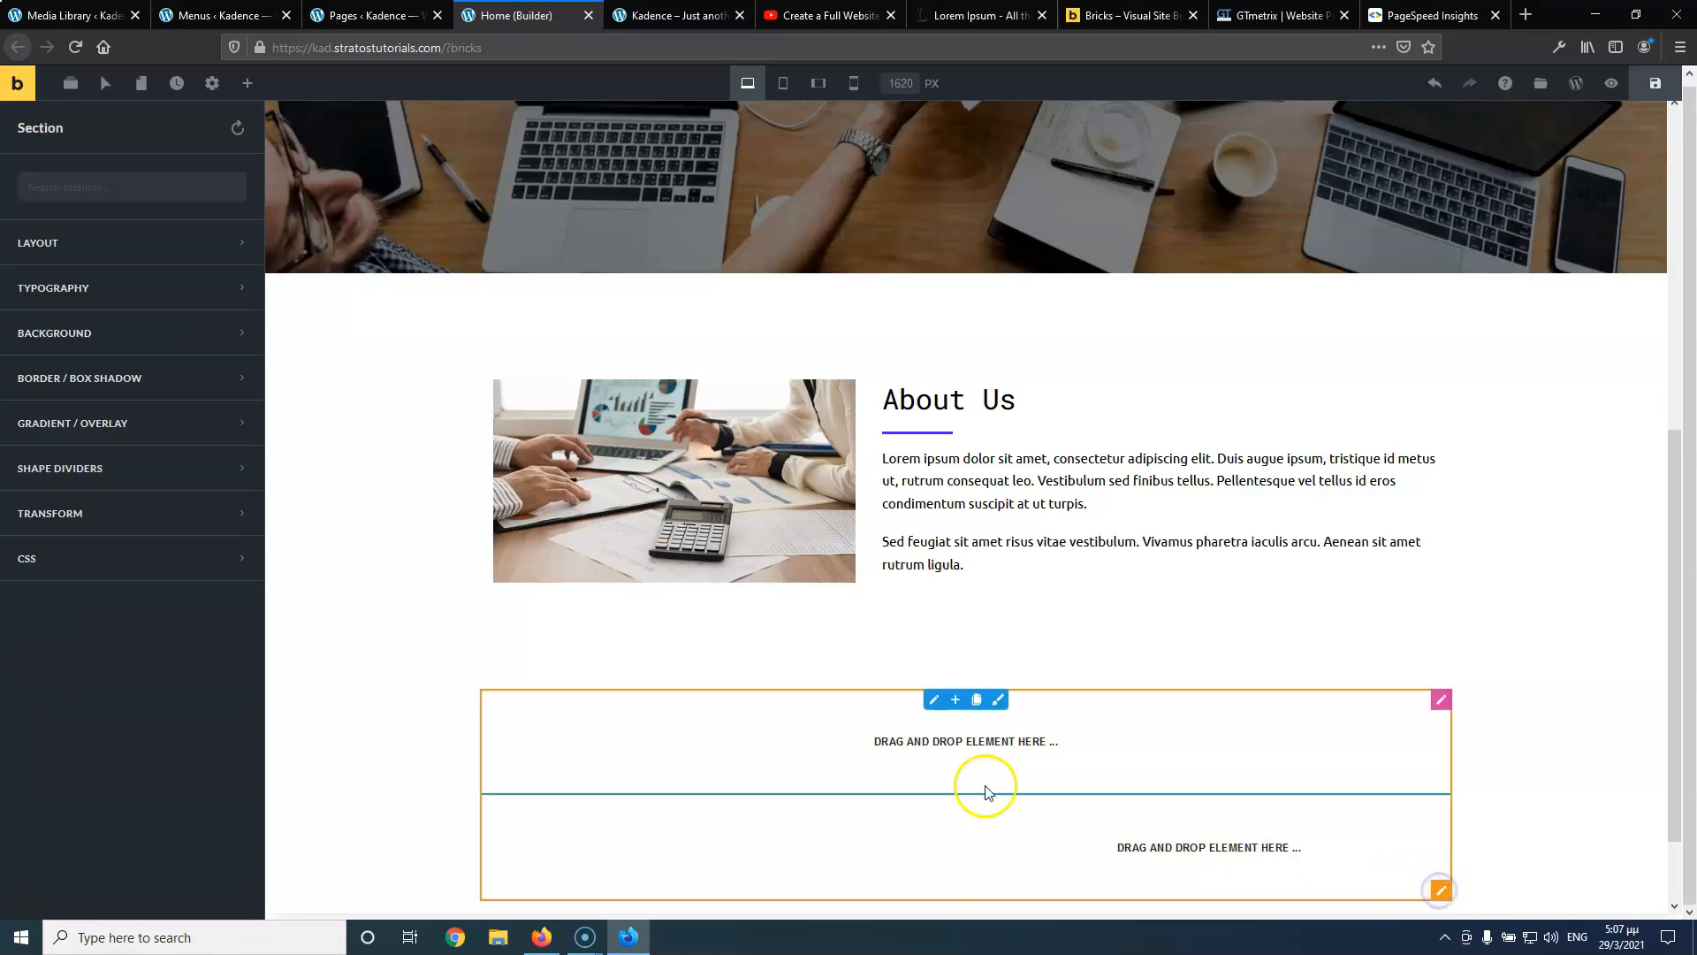
{"action": "left_click", "coordinate": [184, 246]}
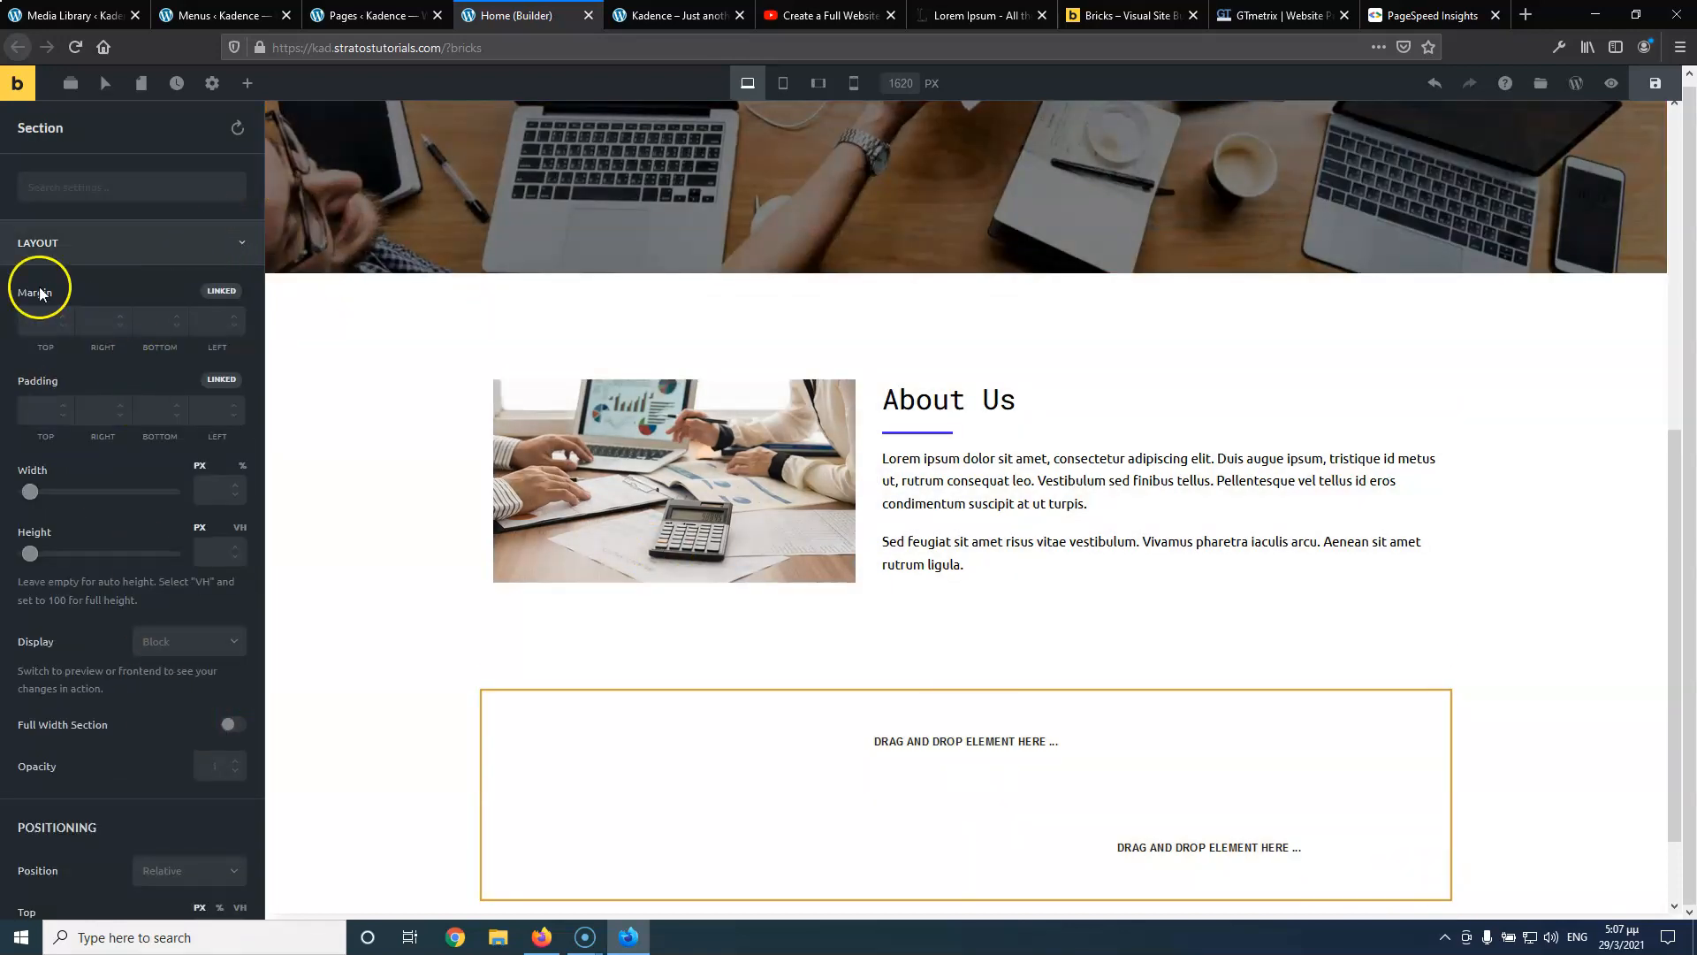
{"action": "left_click", "coordinate": [124, 246]}
Give the new section a light grey #f7f7f7 background and save
{"action": "left_click", "coordinate": [120, 339]}
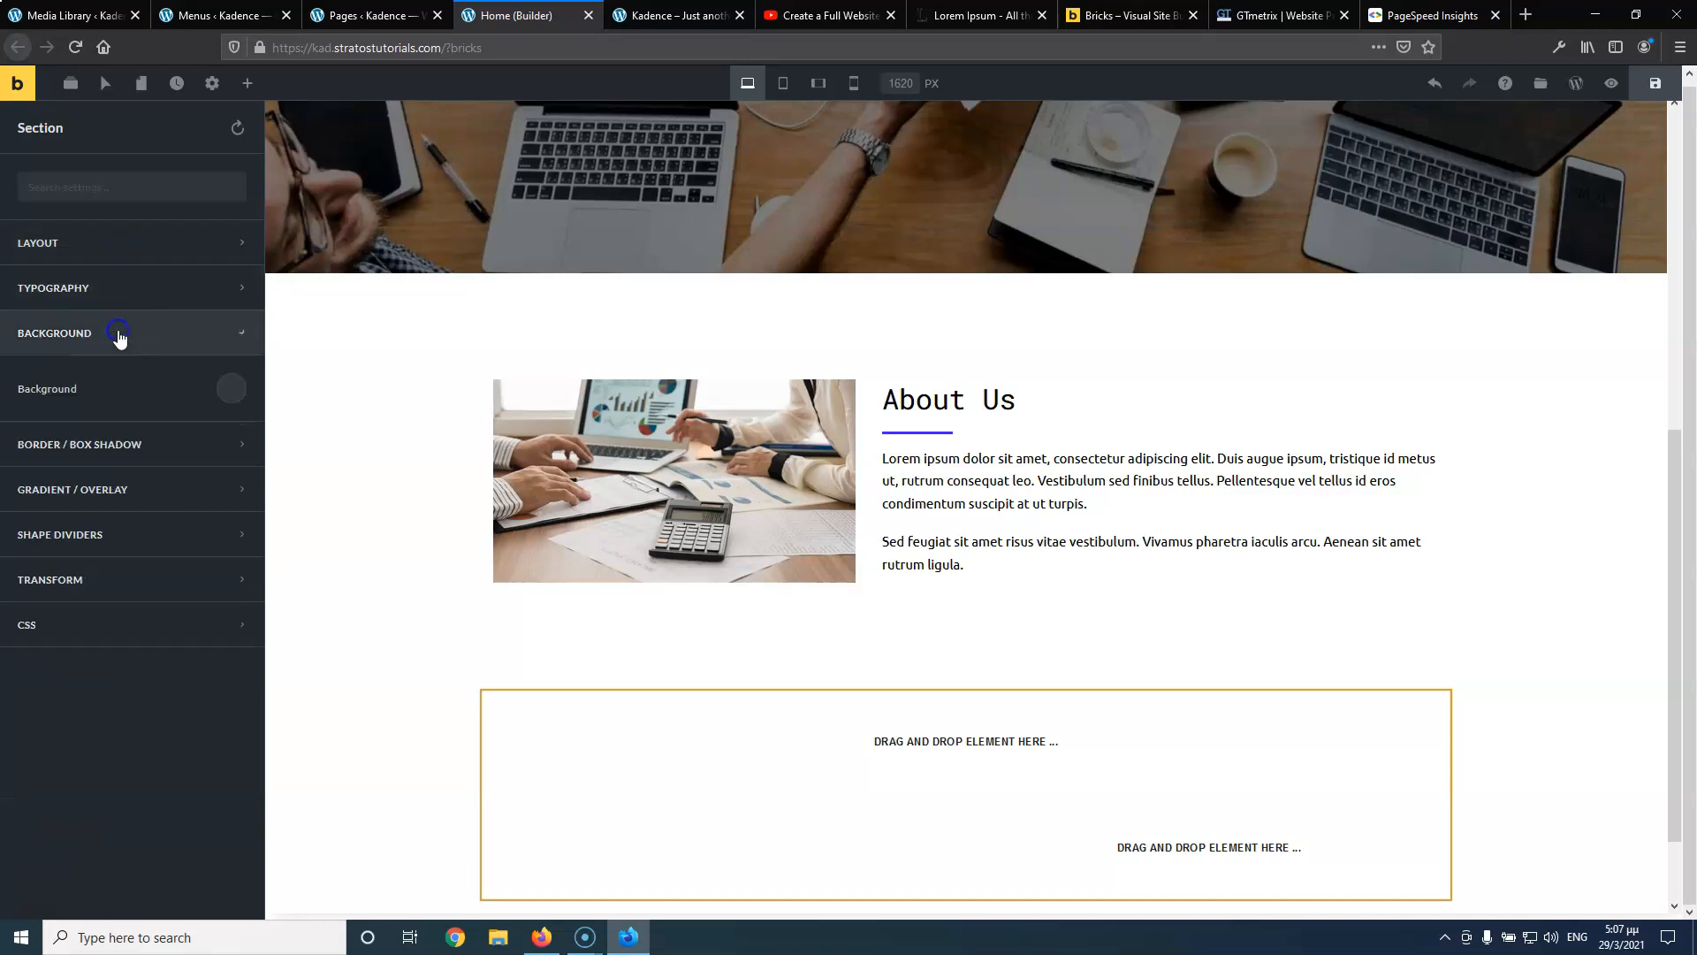
{"action": "left_click", "coordinate": [227, 373]}
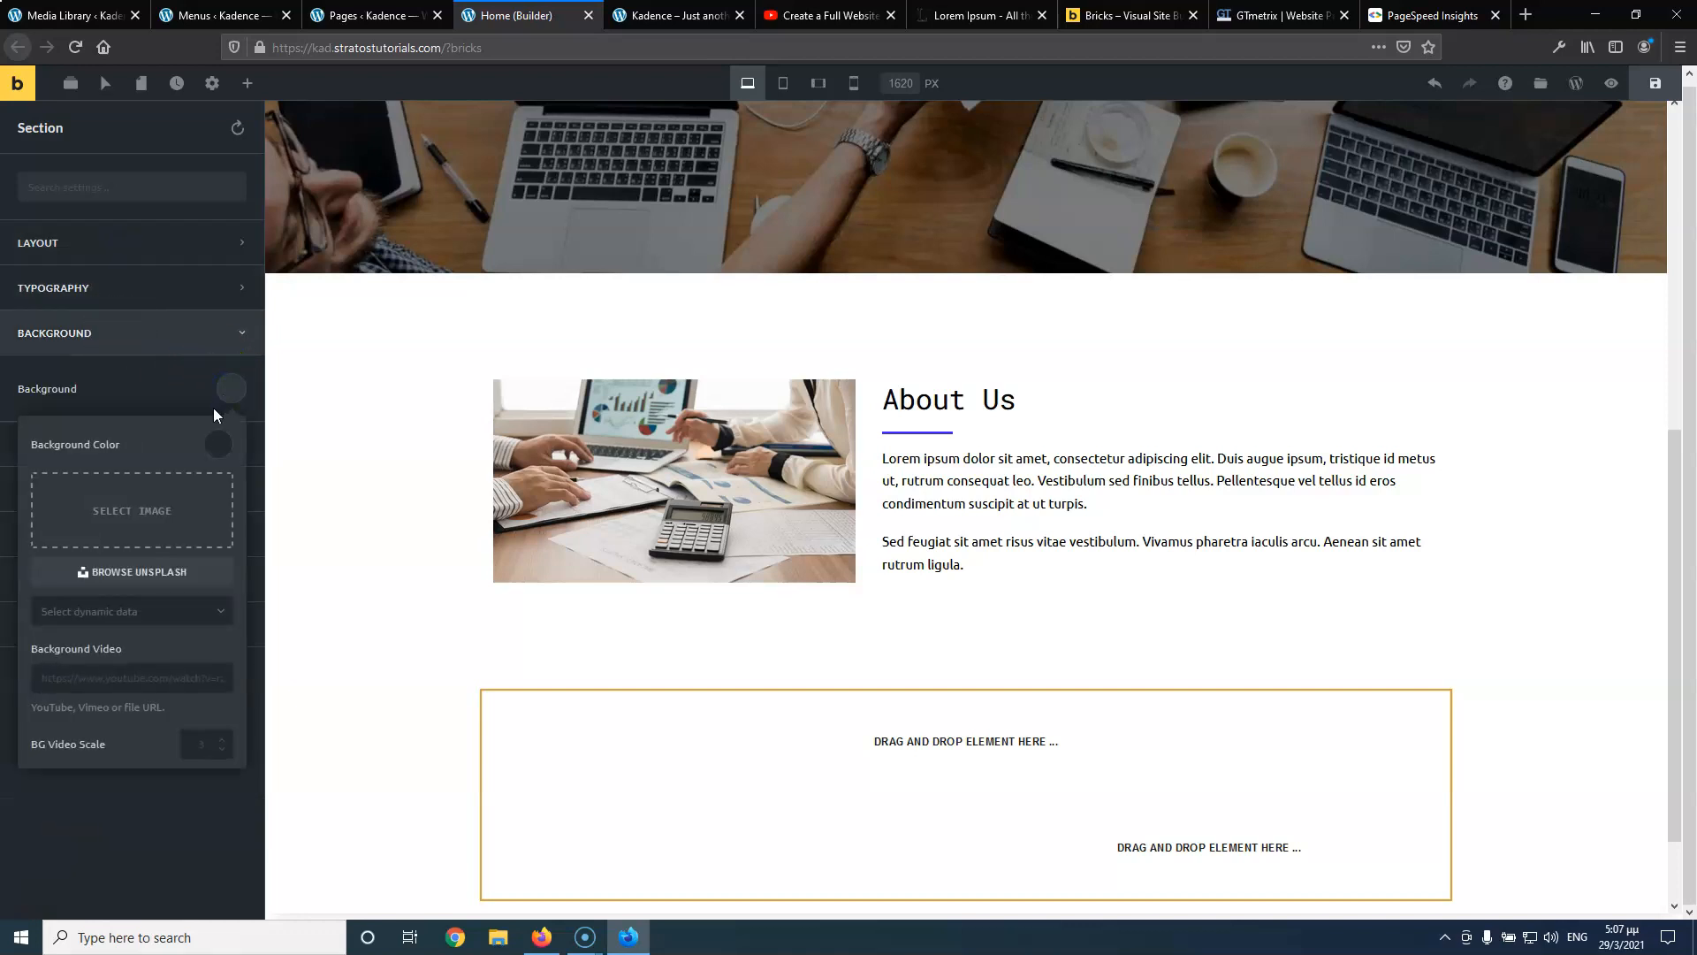
{"action": "left_click", "coordinate": [217, 442]}
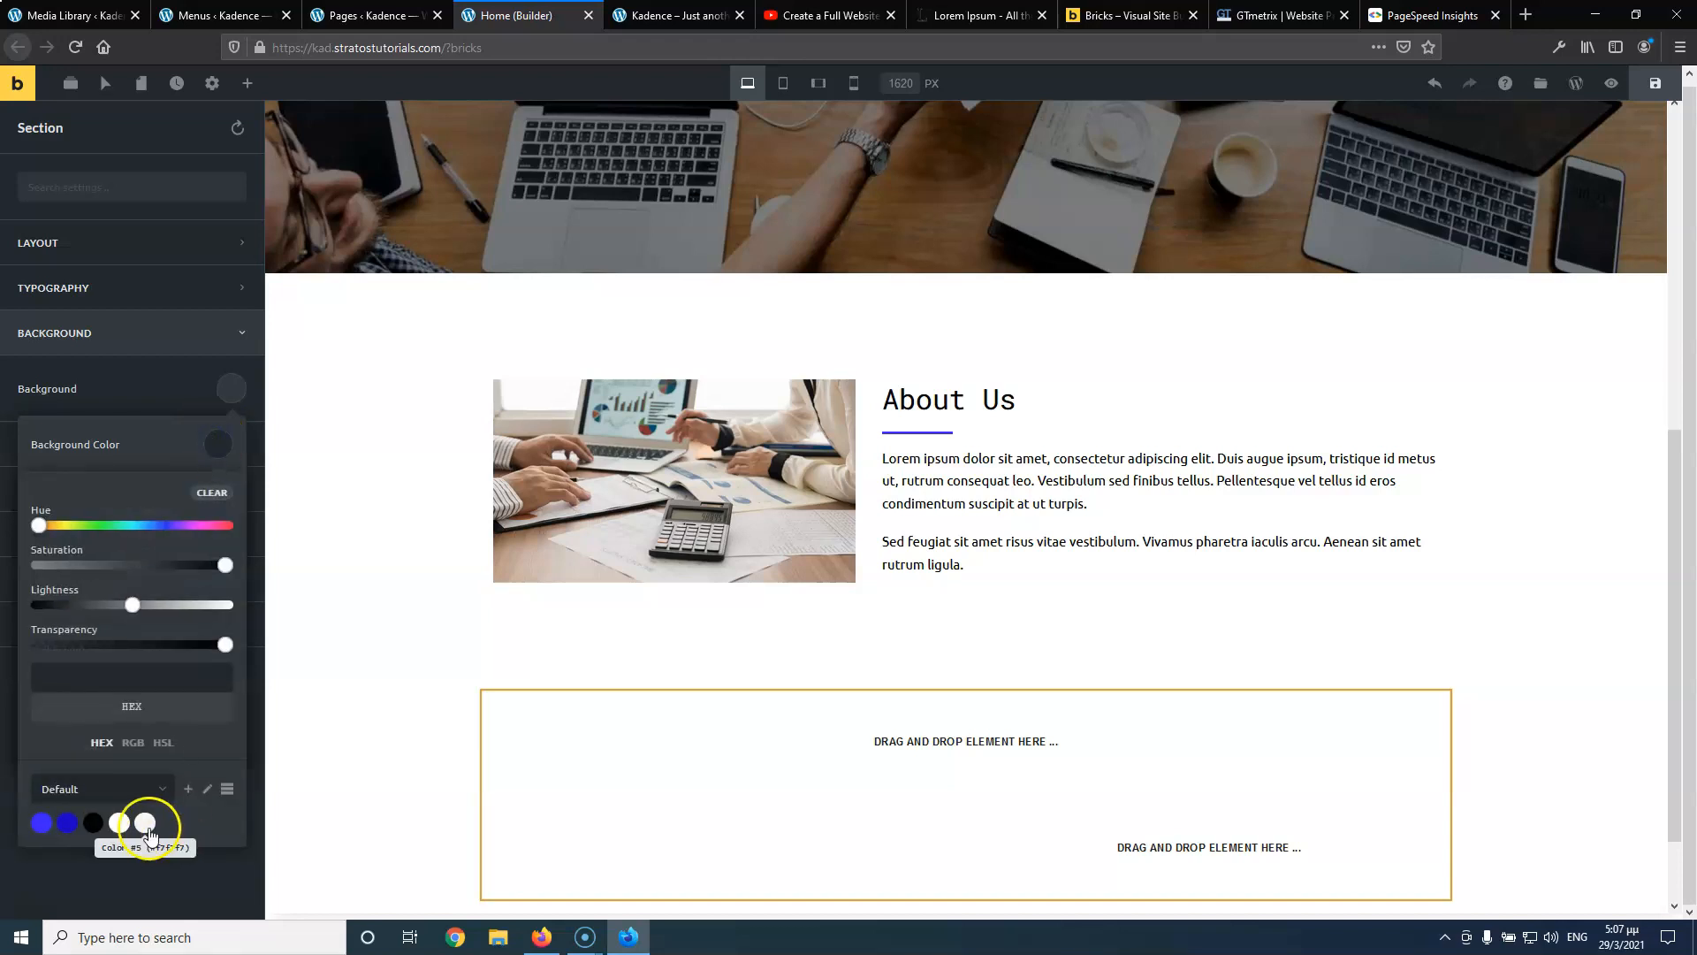
{"action": "left_click", "coordinate": [146, 824]}
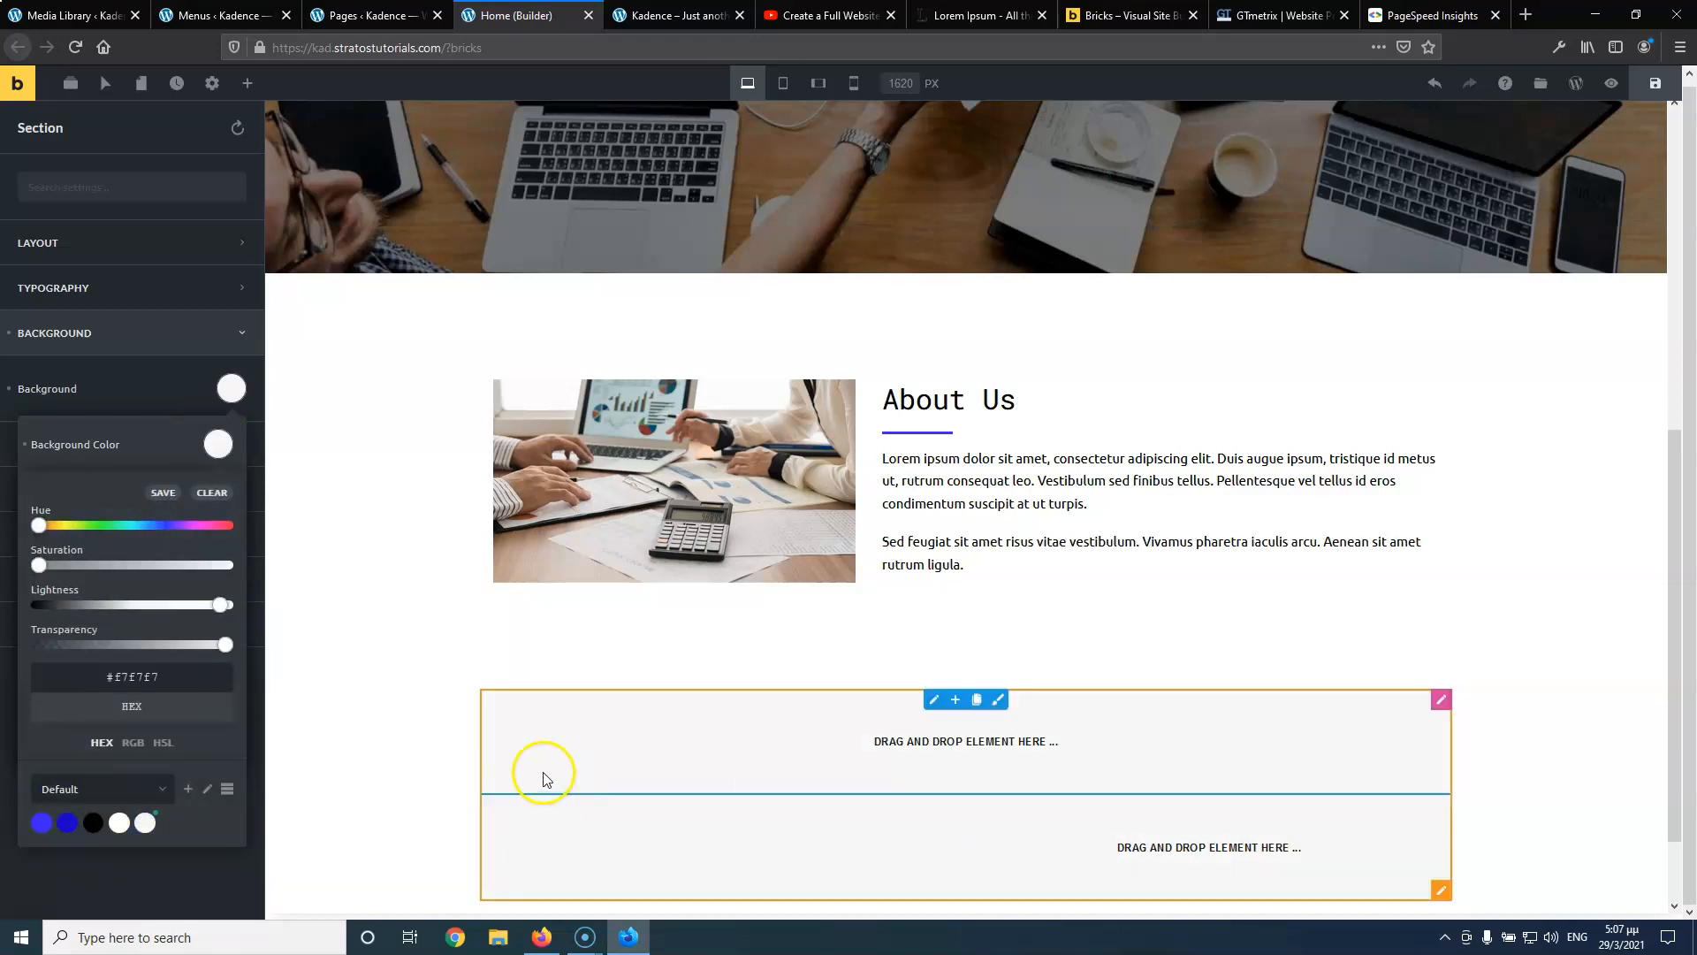
{"action": "left_click", "coordinate": [182, 386]}
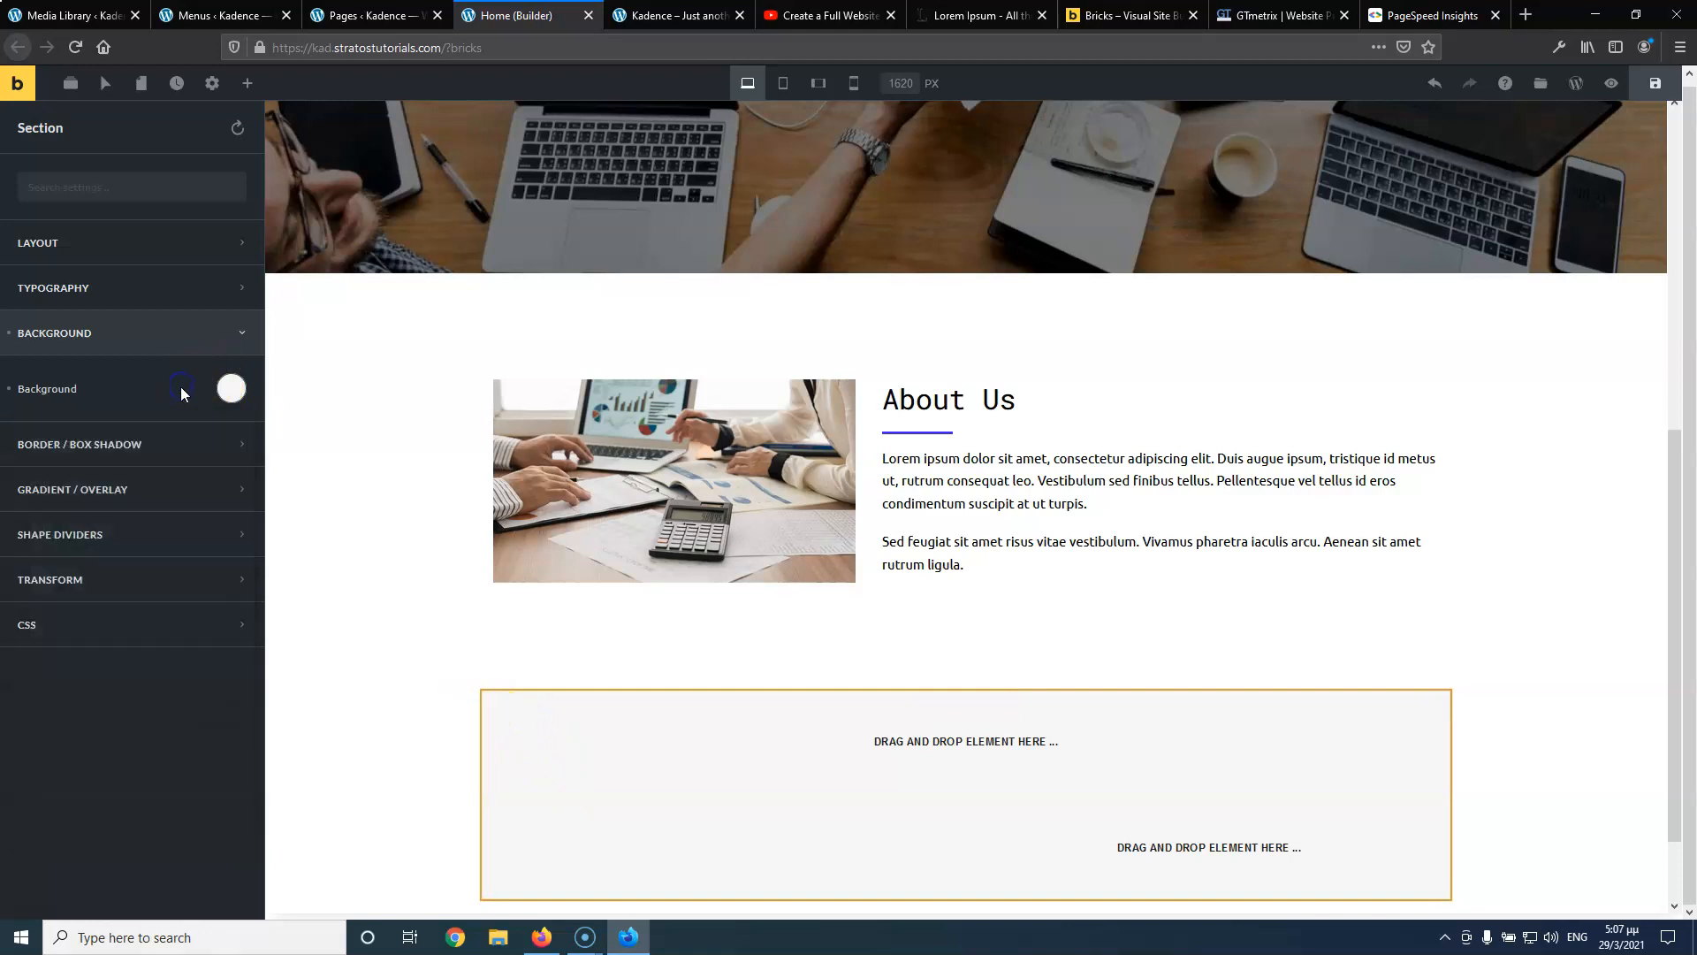
{"action": "key", "text": "ctrl+s"}
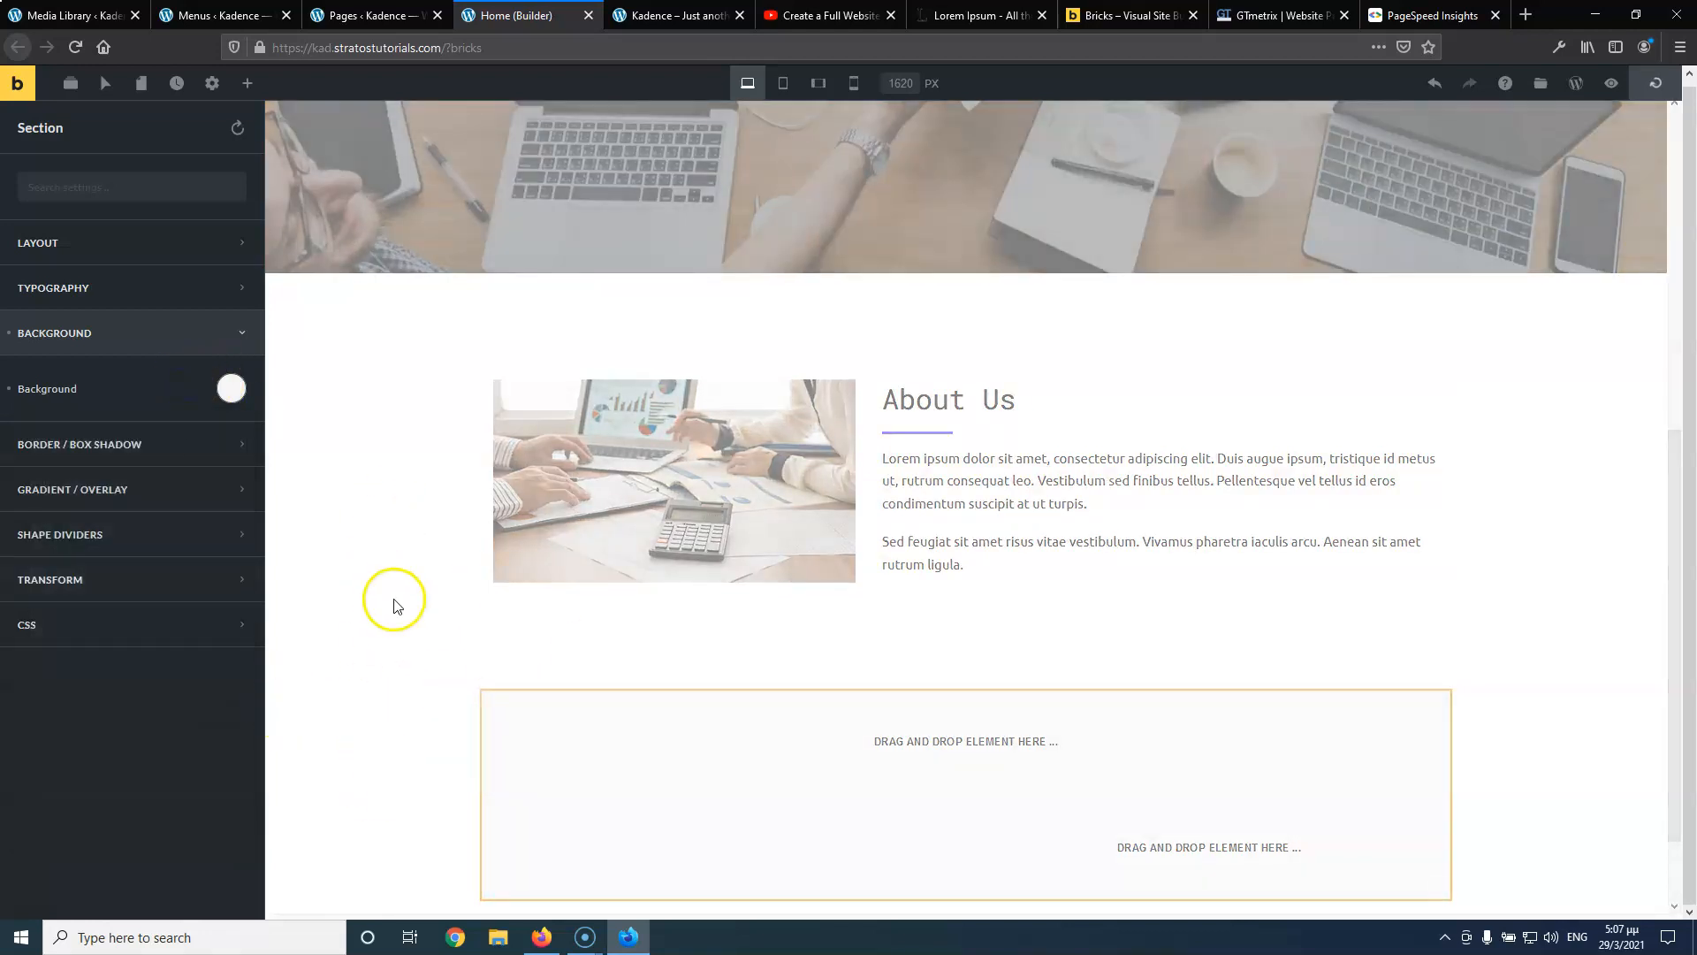
Make the section full width with 75 px top and bottom padding
{"action": "left_click", "coordinate": [142, 255]}
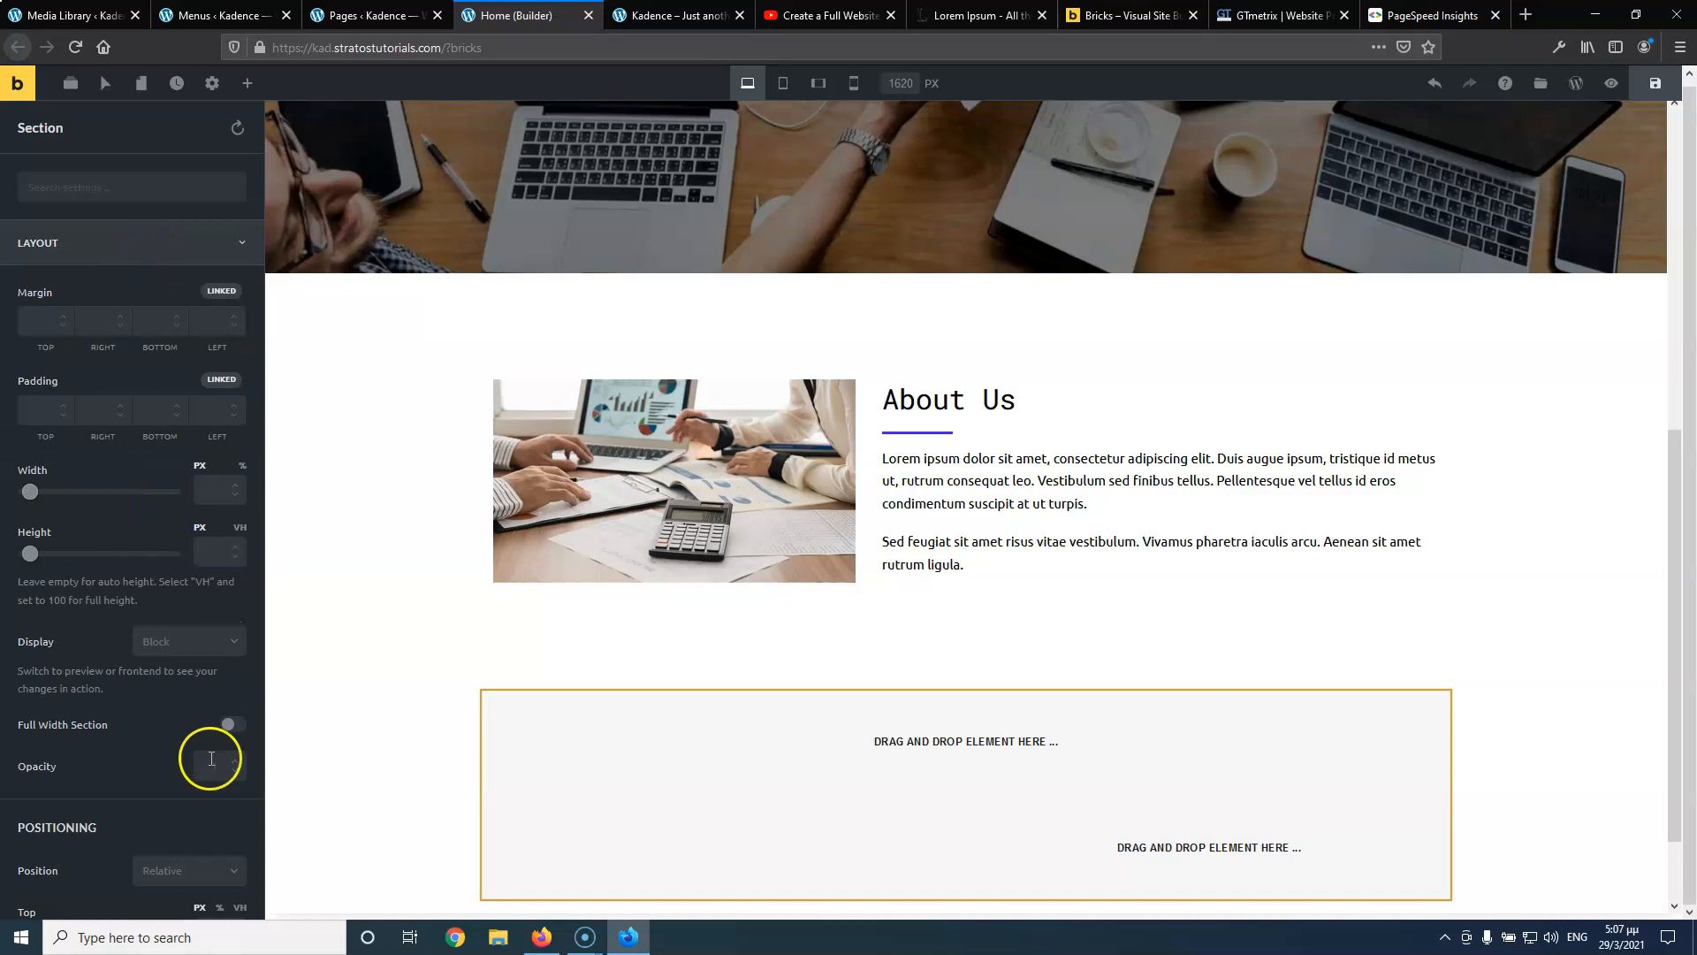
{"action": "left_click", "coordinate": [231, 724]}
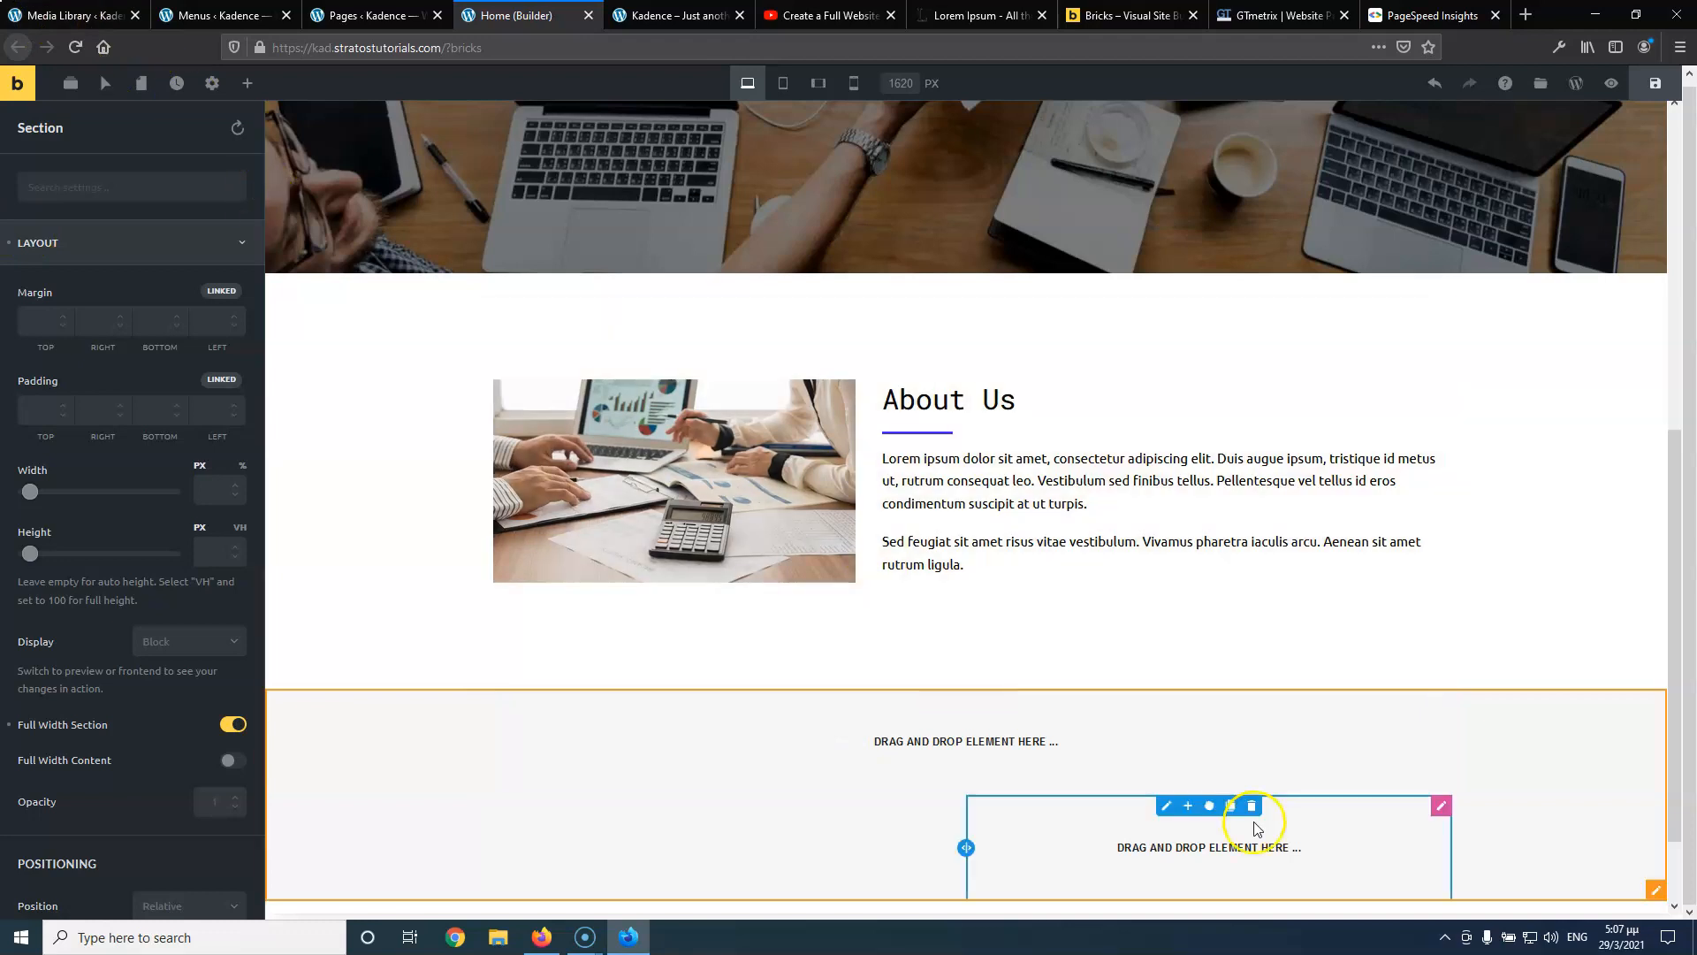
{"action": "left_click", "coordinate": [223, 379]}
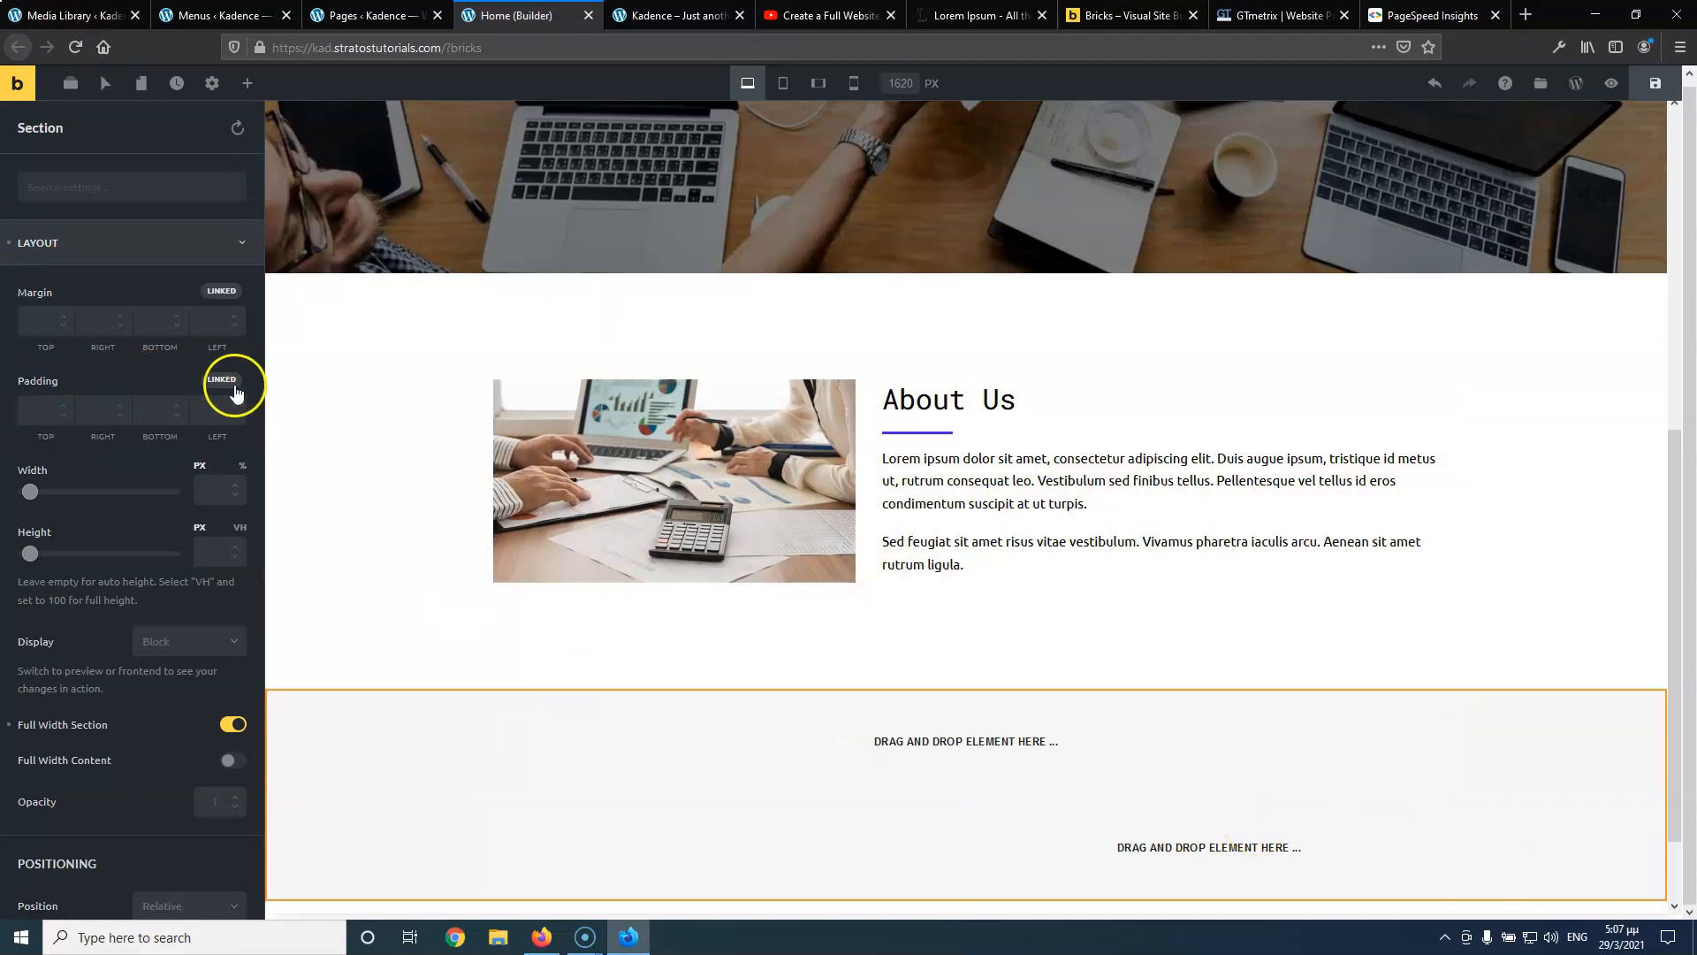
{"action": "type", "text": "75"}
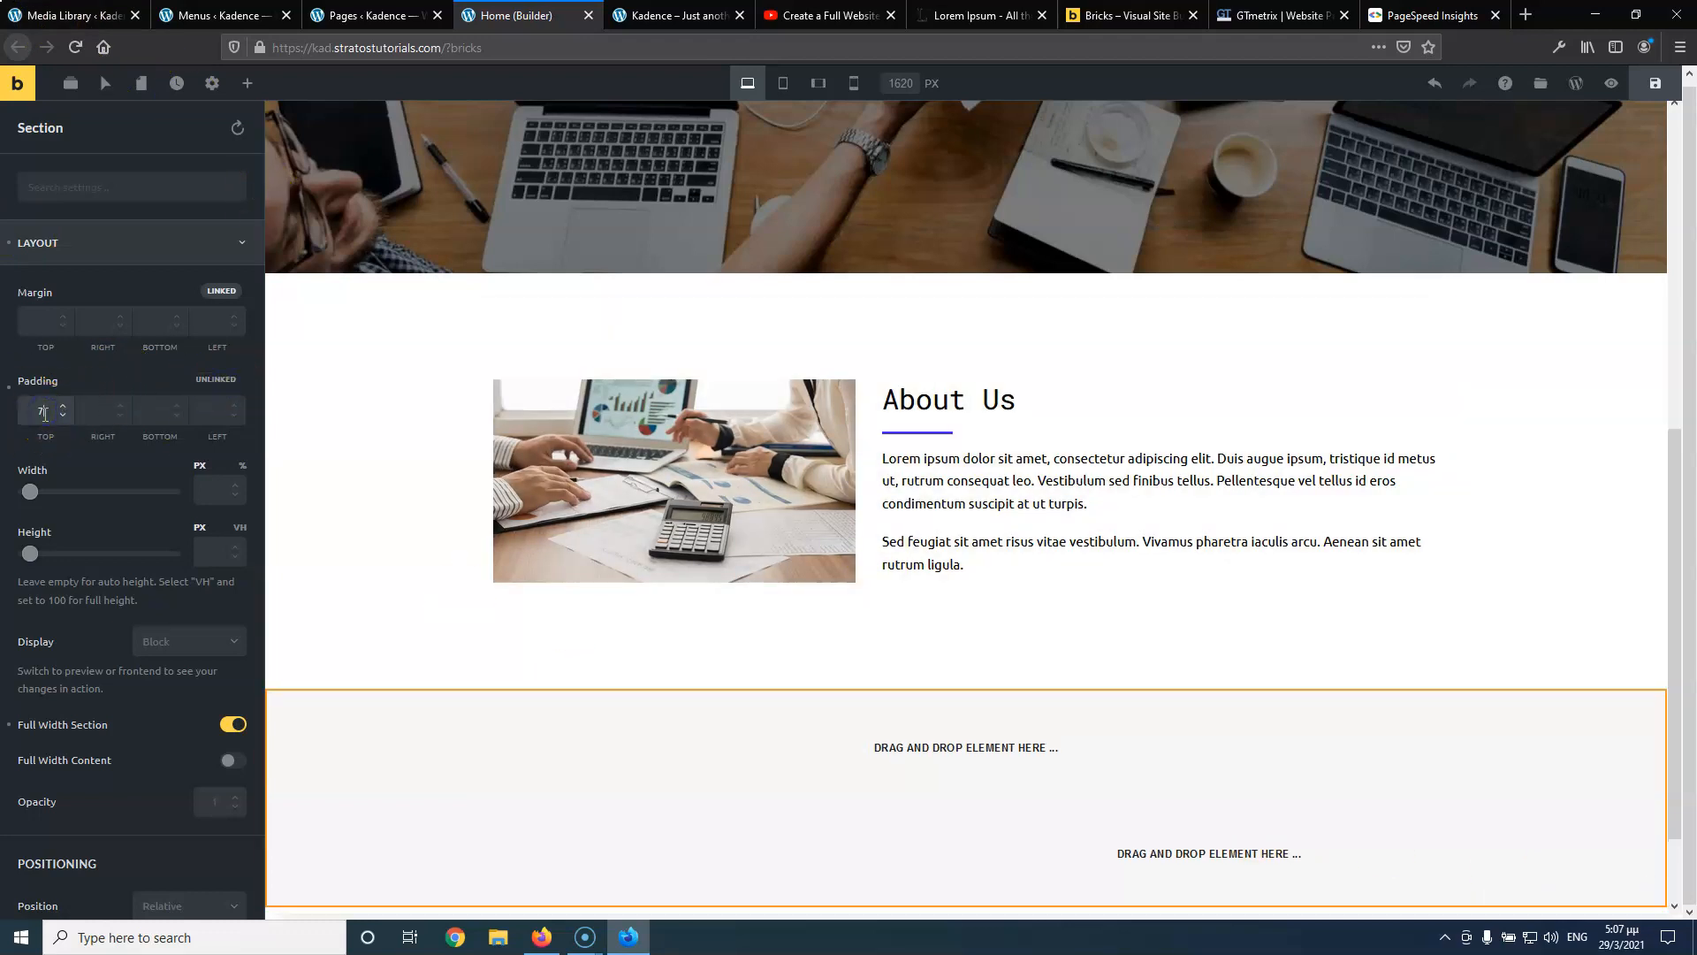
{"action": "left_click", "coordinate": [158, 411]}
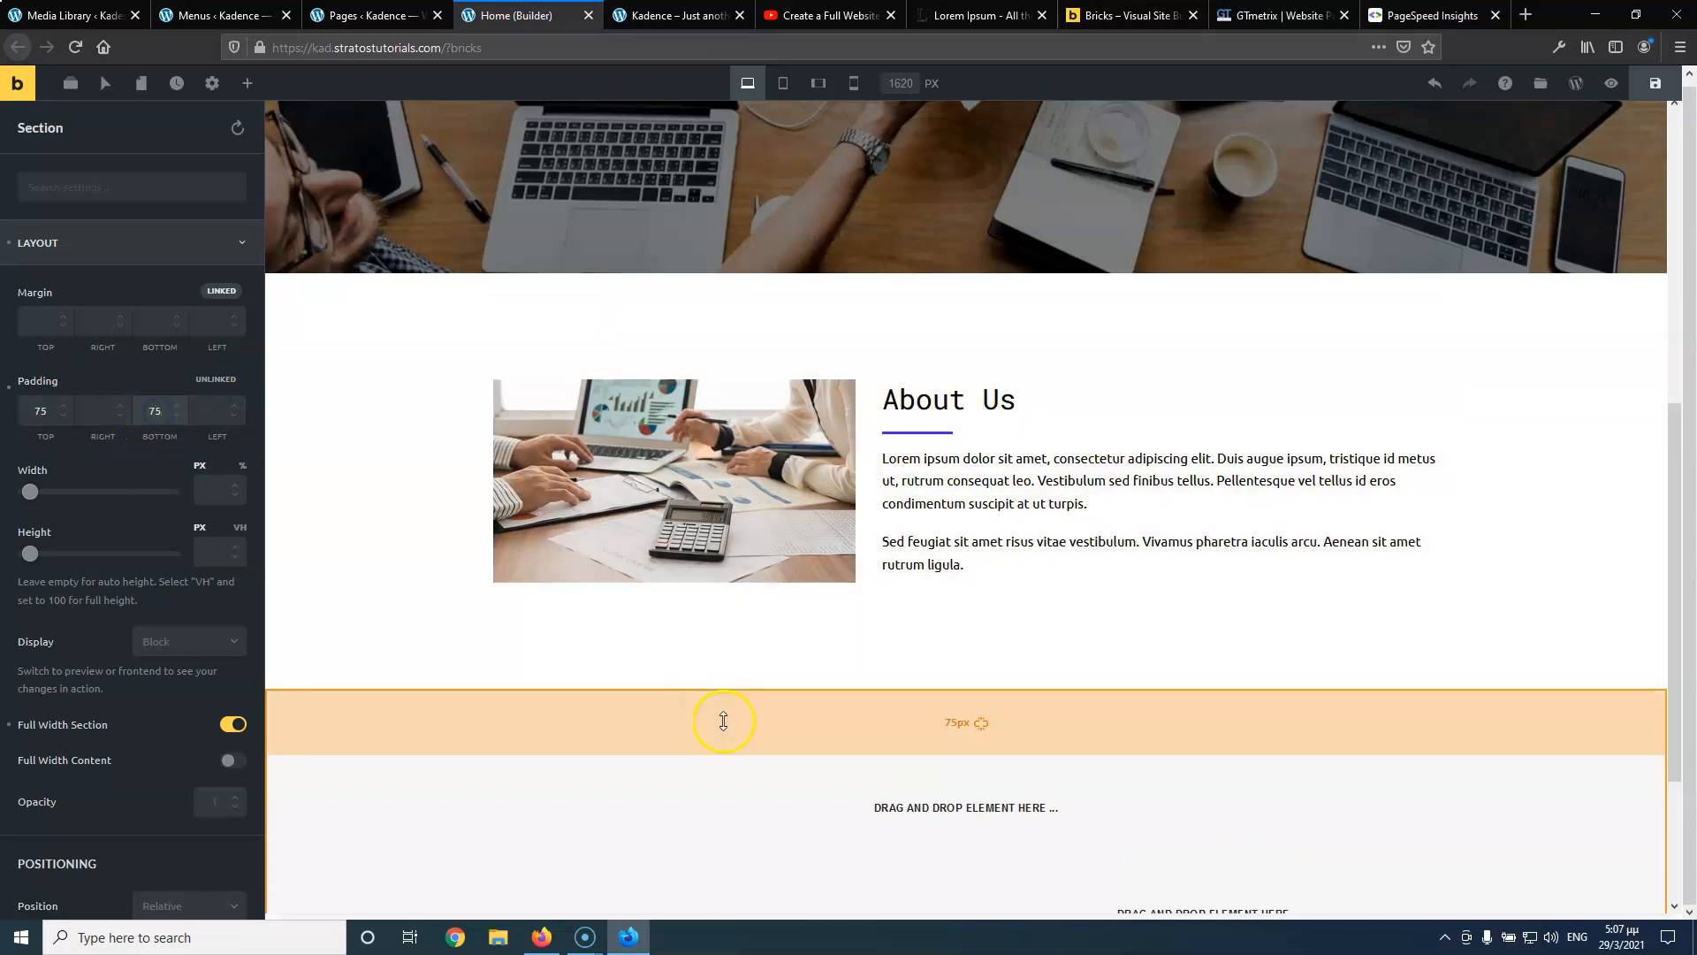
{"action": "scroll", "coordinate": [831, 746], "scroll_direction": "down", "scroll_amount": 3}
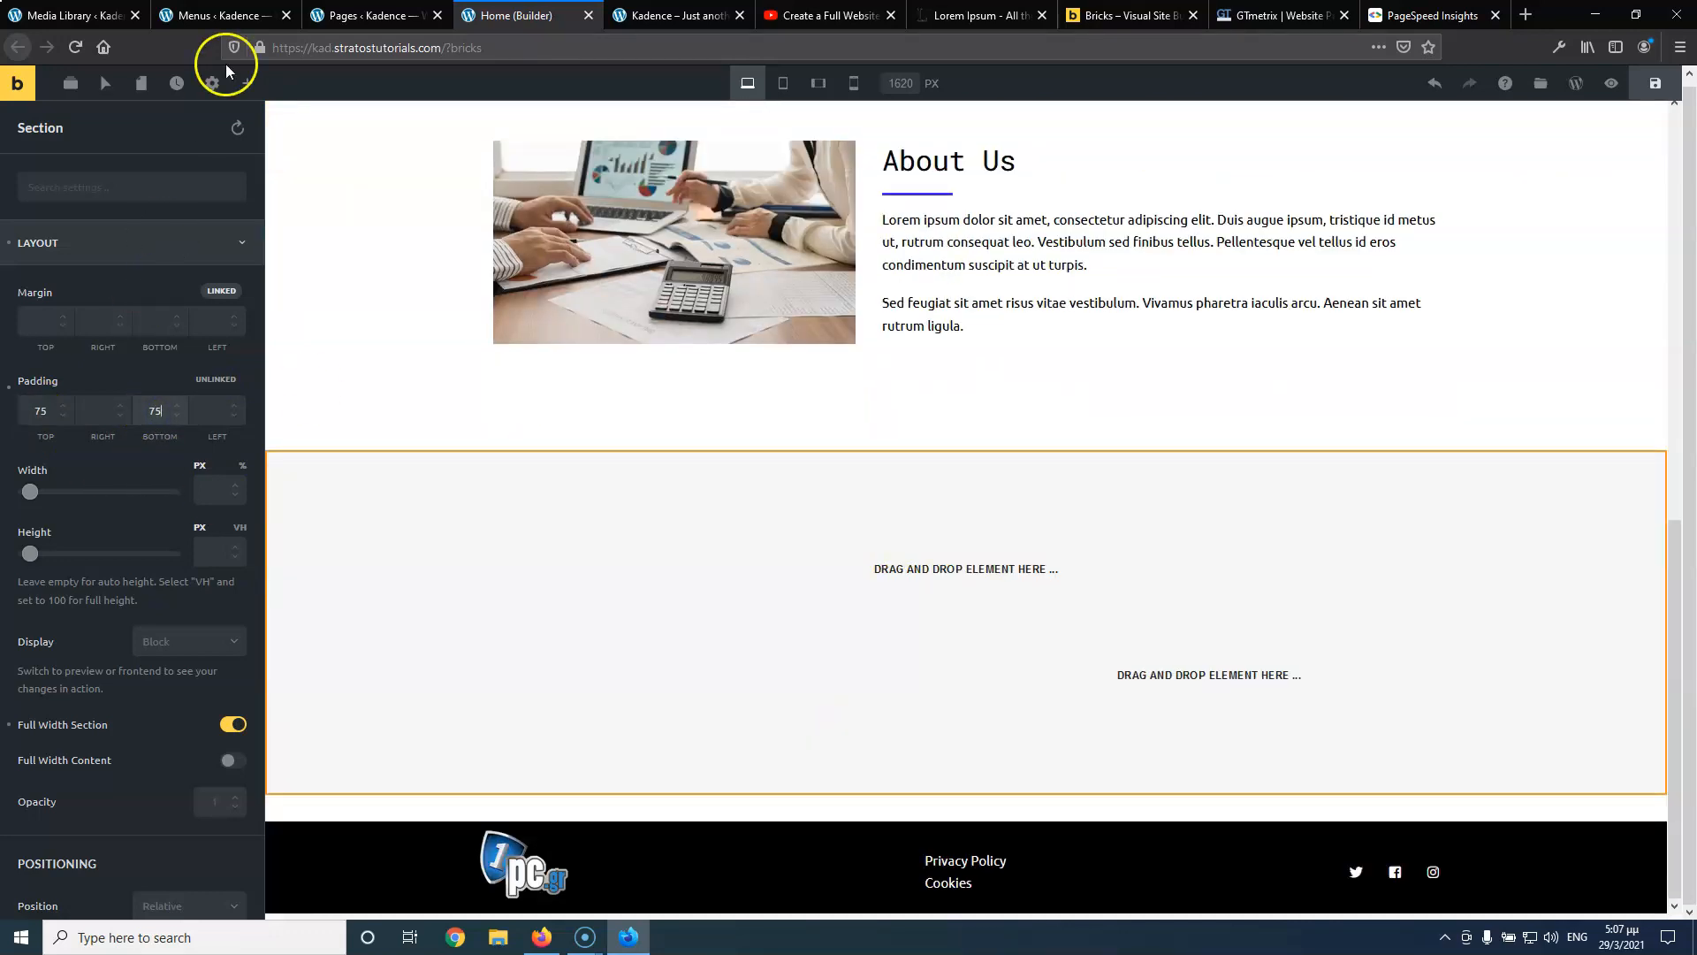
Drop a Heading element into the new section, ready to replace its placeholder text
{"action": "left_click", "coordinate": [247, 83]}
{"action": "left_click_drag", "start_coordinate": [94, 237], "coordinate": [866, 544]}
{"action": "left_click_drag", "start_coordinate": [148, 327], "coordinate": [10, 332]}
Change the heading text to 'Services' and make it an H2
{"action": "type", "text": "Services"}
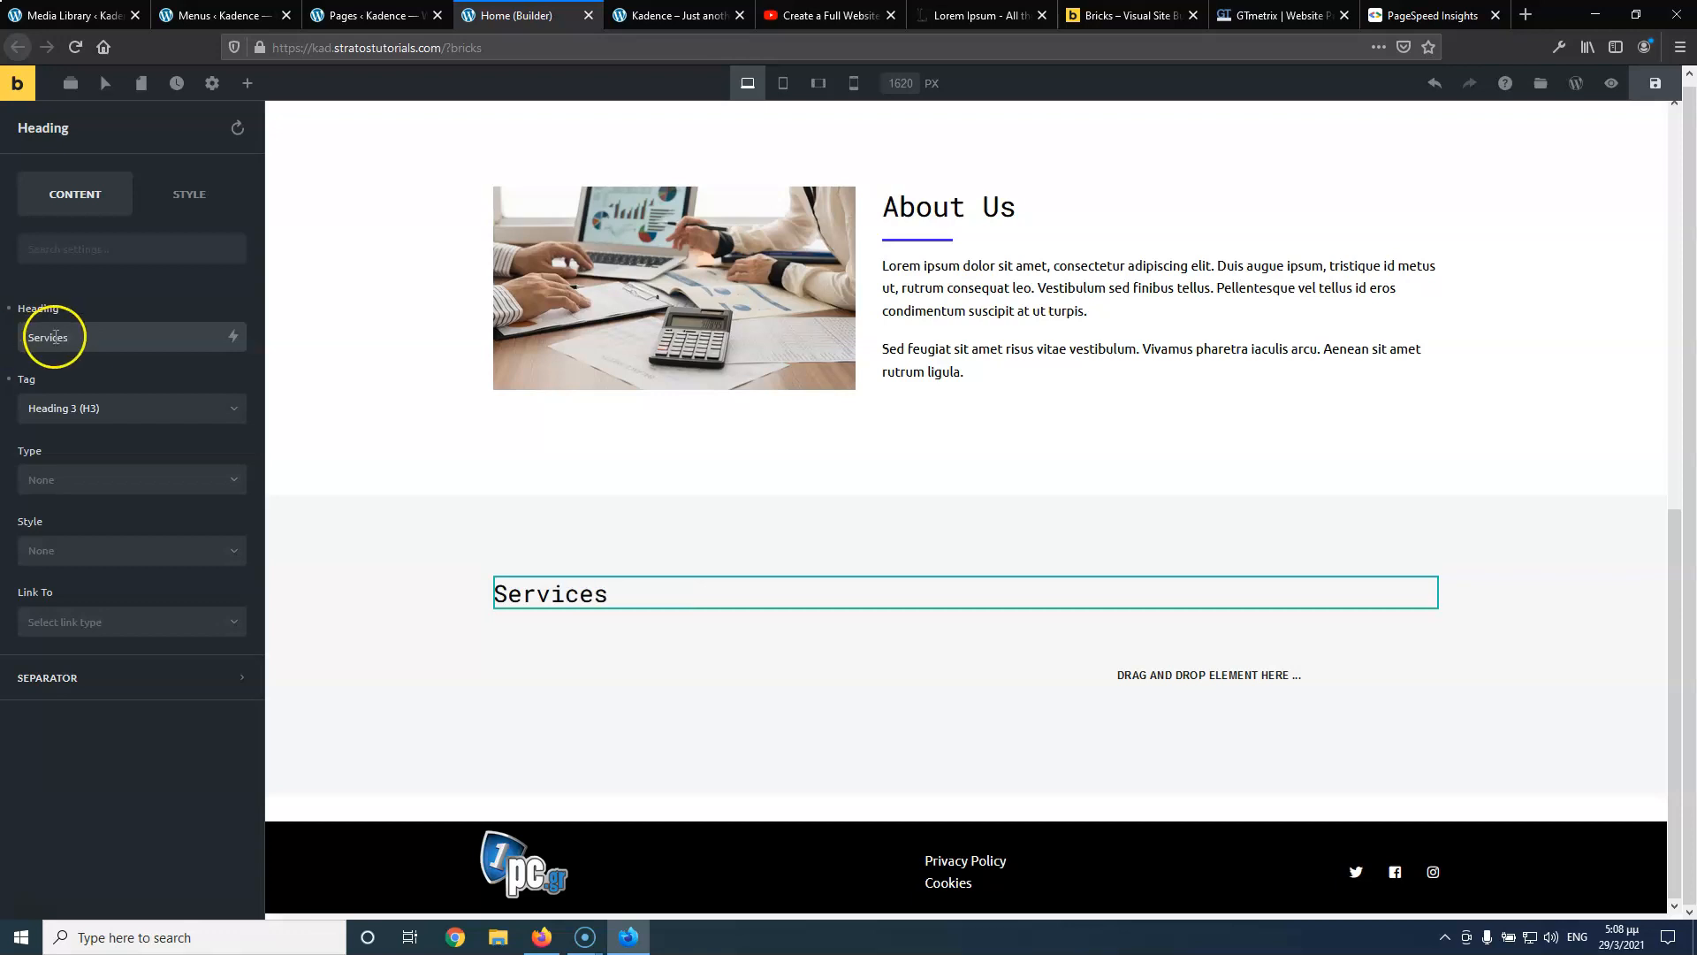
{"action": "left_click", "coordinate": [118, 408]}
{"action": "left_click", "coordinate": [99, 462]}
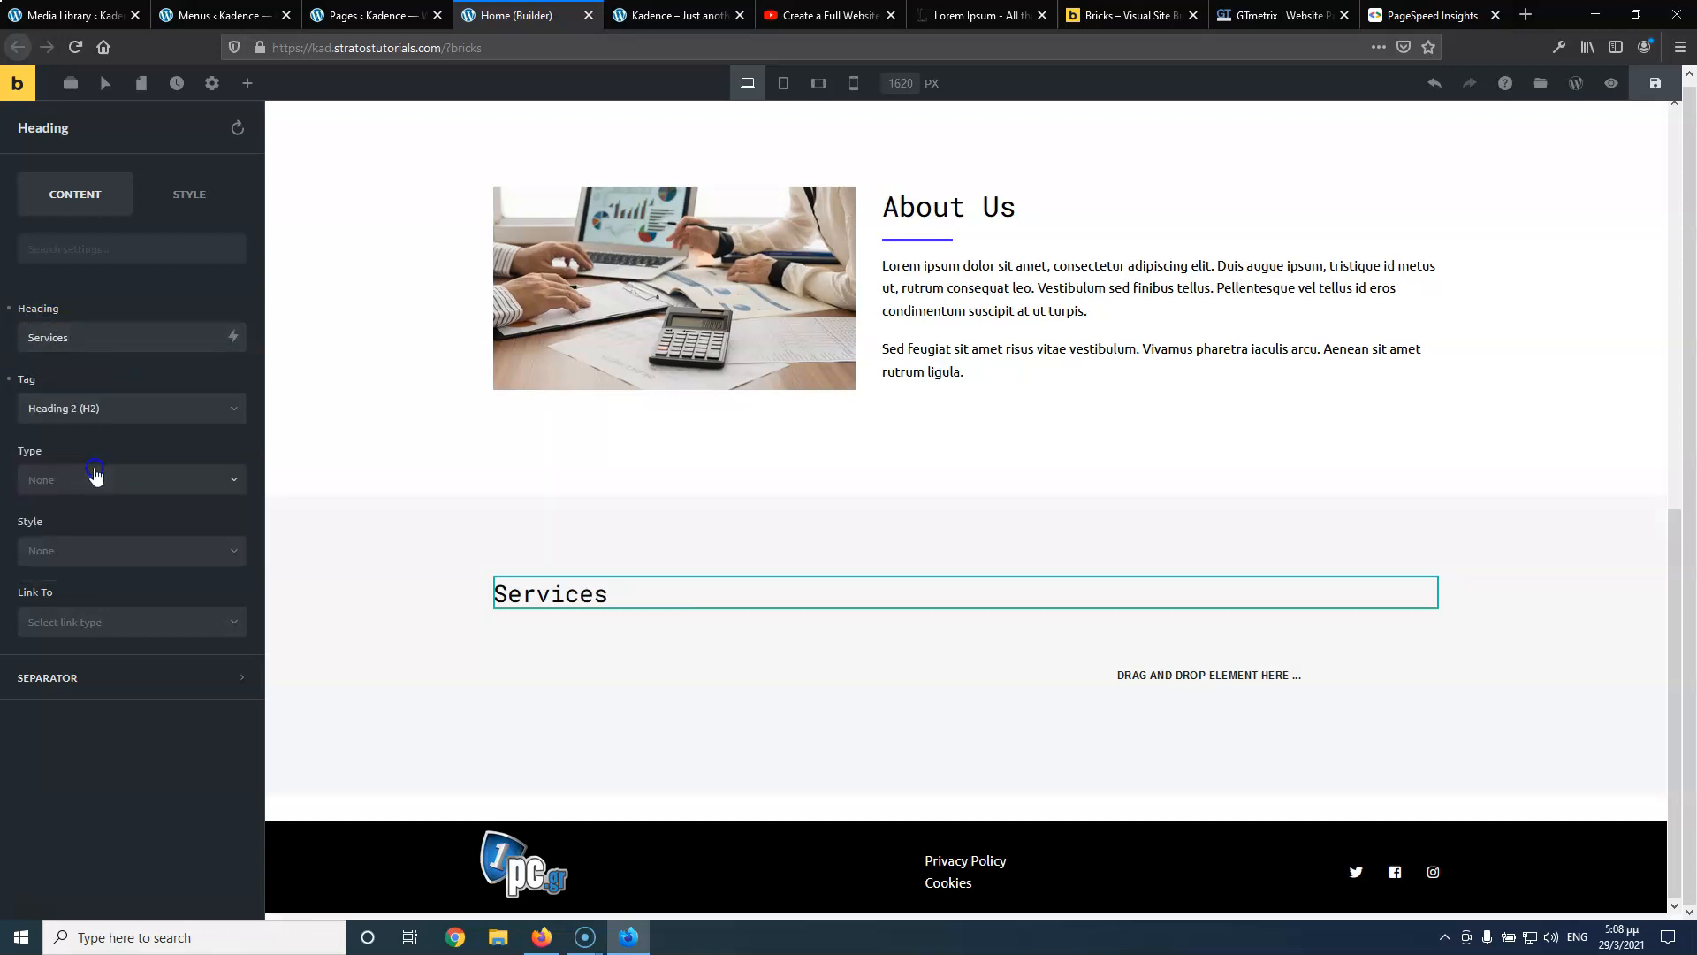
Centre the Services heading and bring up the options of the row beneath it
{"action": "right_click", "coordinate": [575, 598]}
{"action": "double_click", "coordinate": [555, 594]}
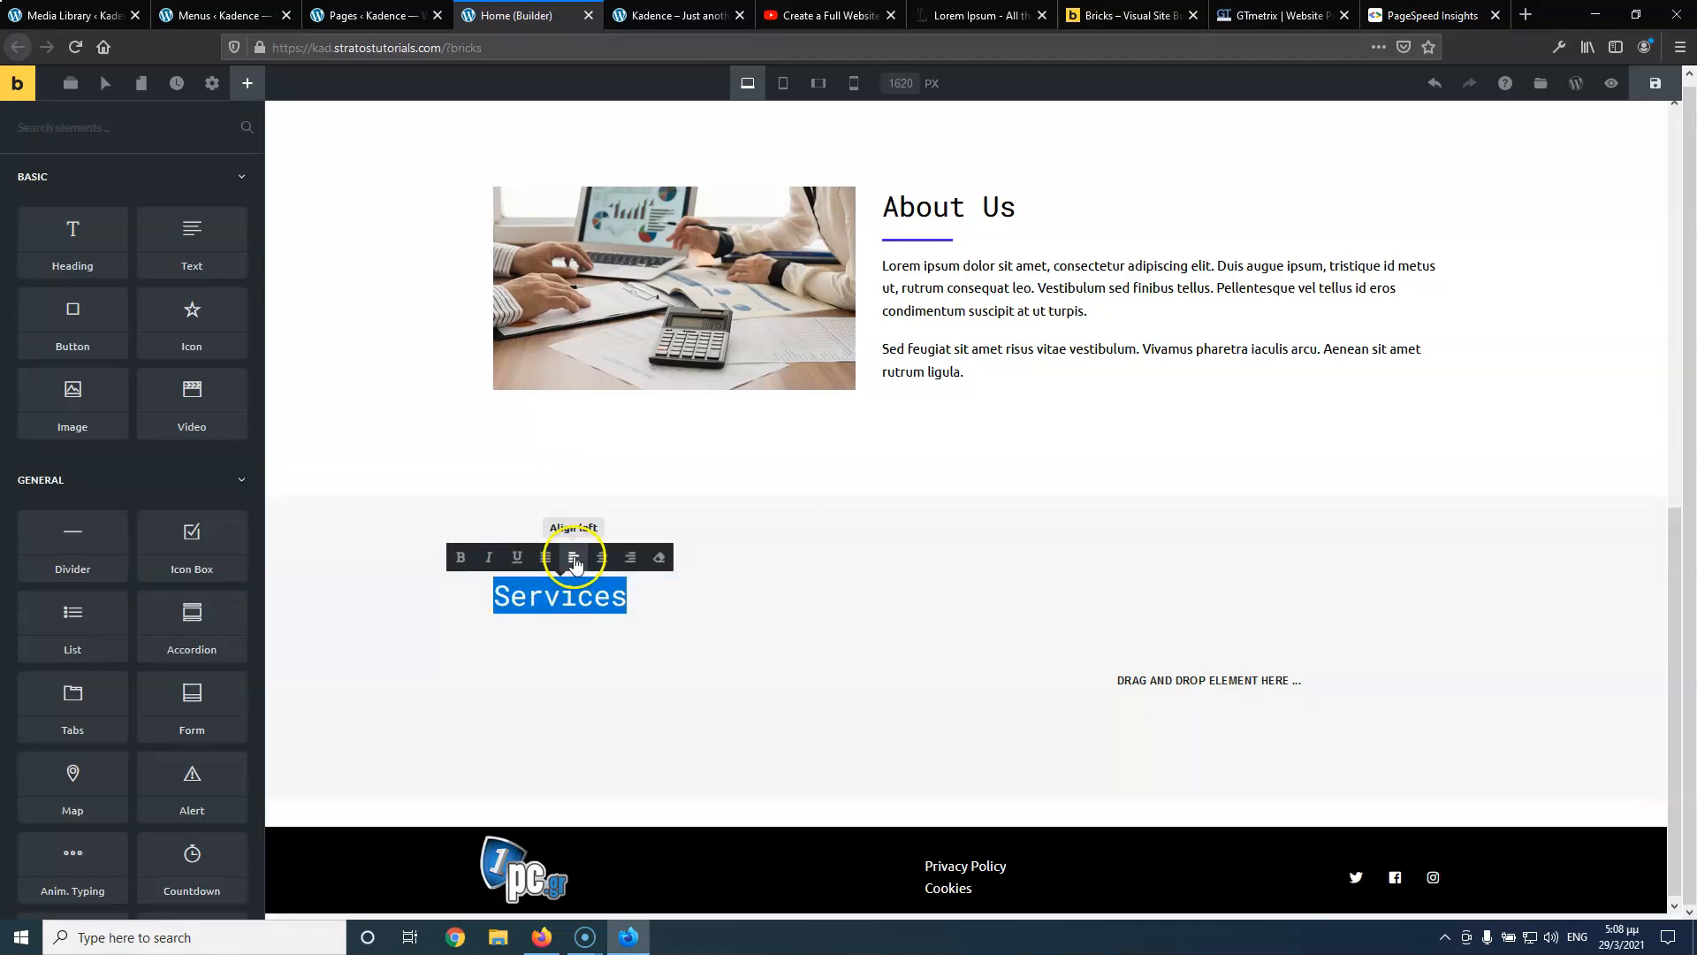
{"action": "left_click", "coordinate": [601, 557]}
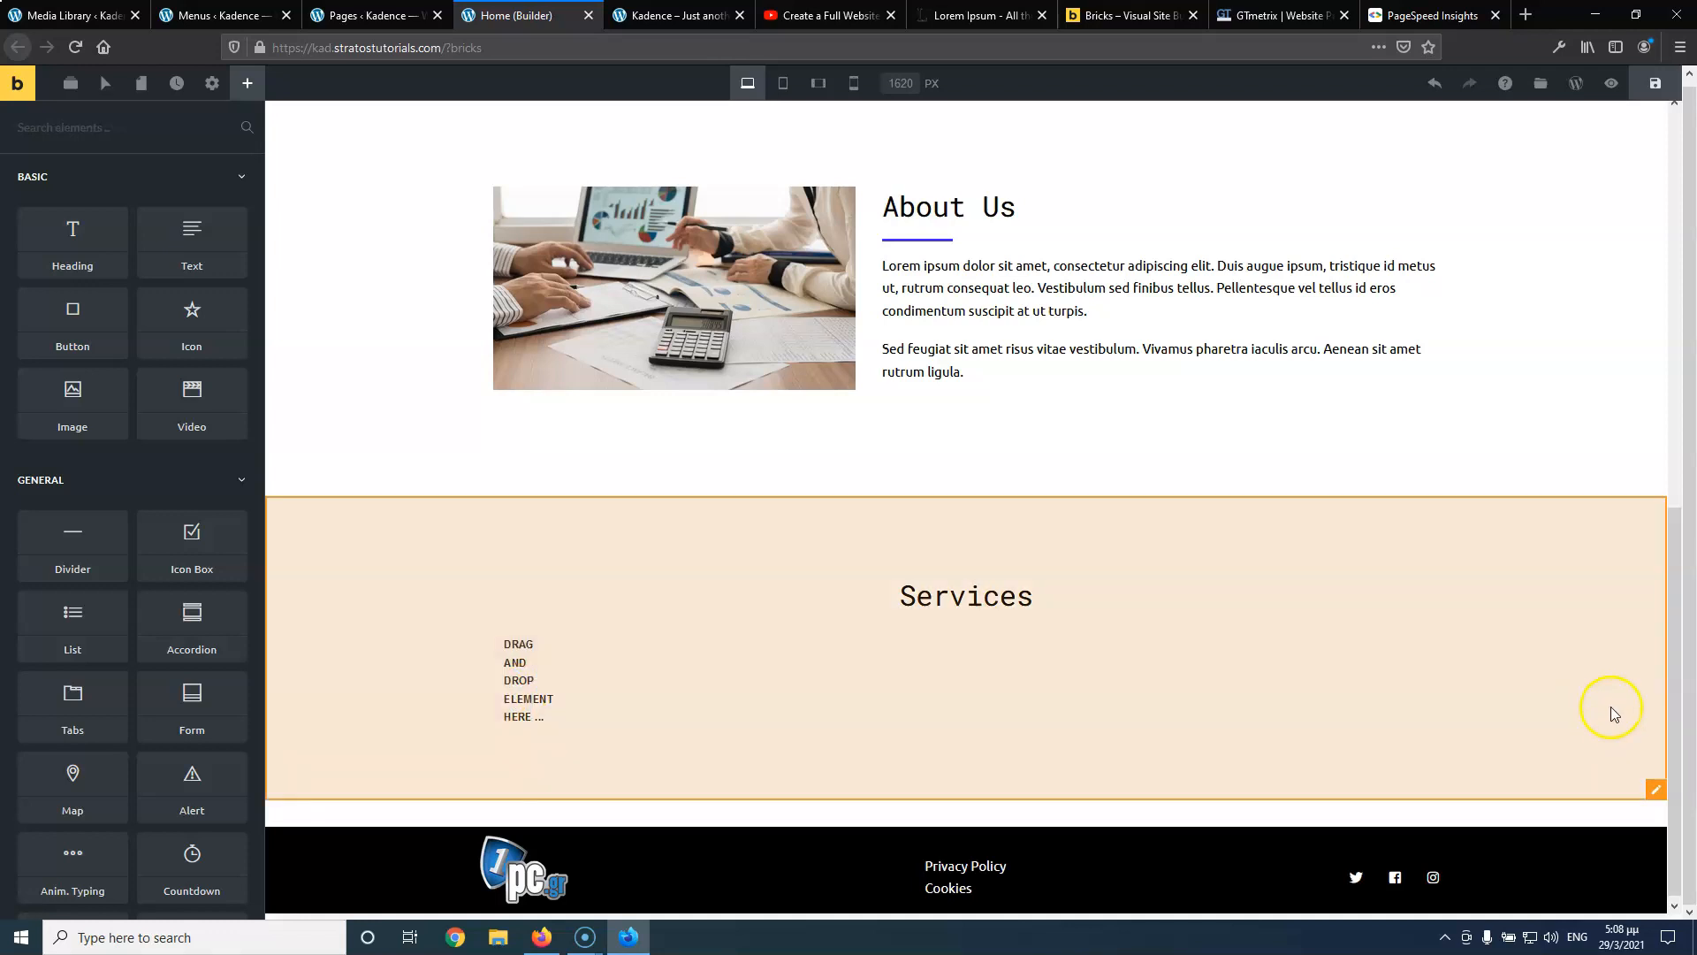
{"action": "left_click", "coordinate": [1441, 641]}
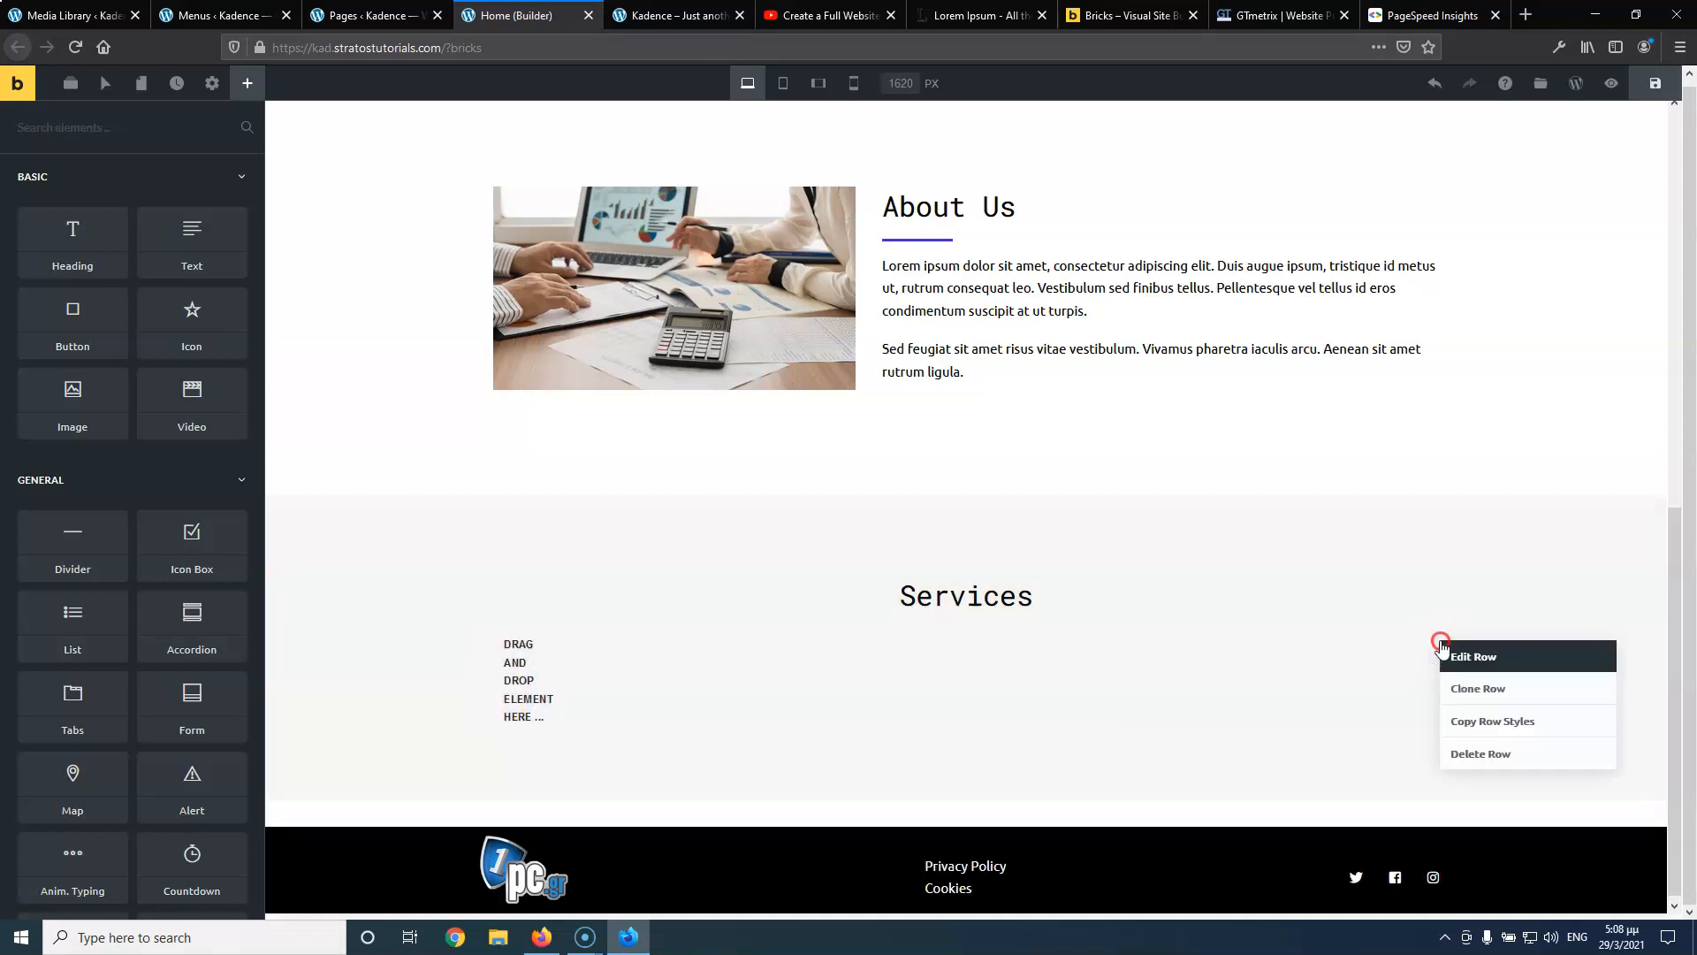
Replace the old row under Services with a new two-column row and save the page
{"action": "left_click", "coordinate": [1460, 752]}
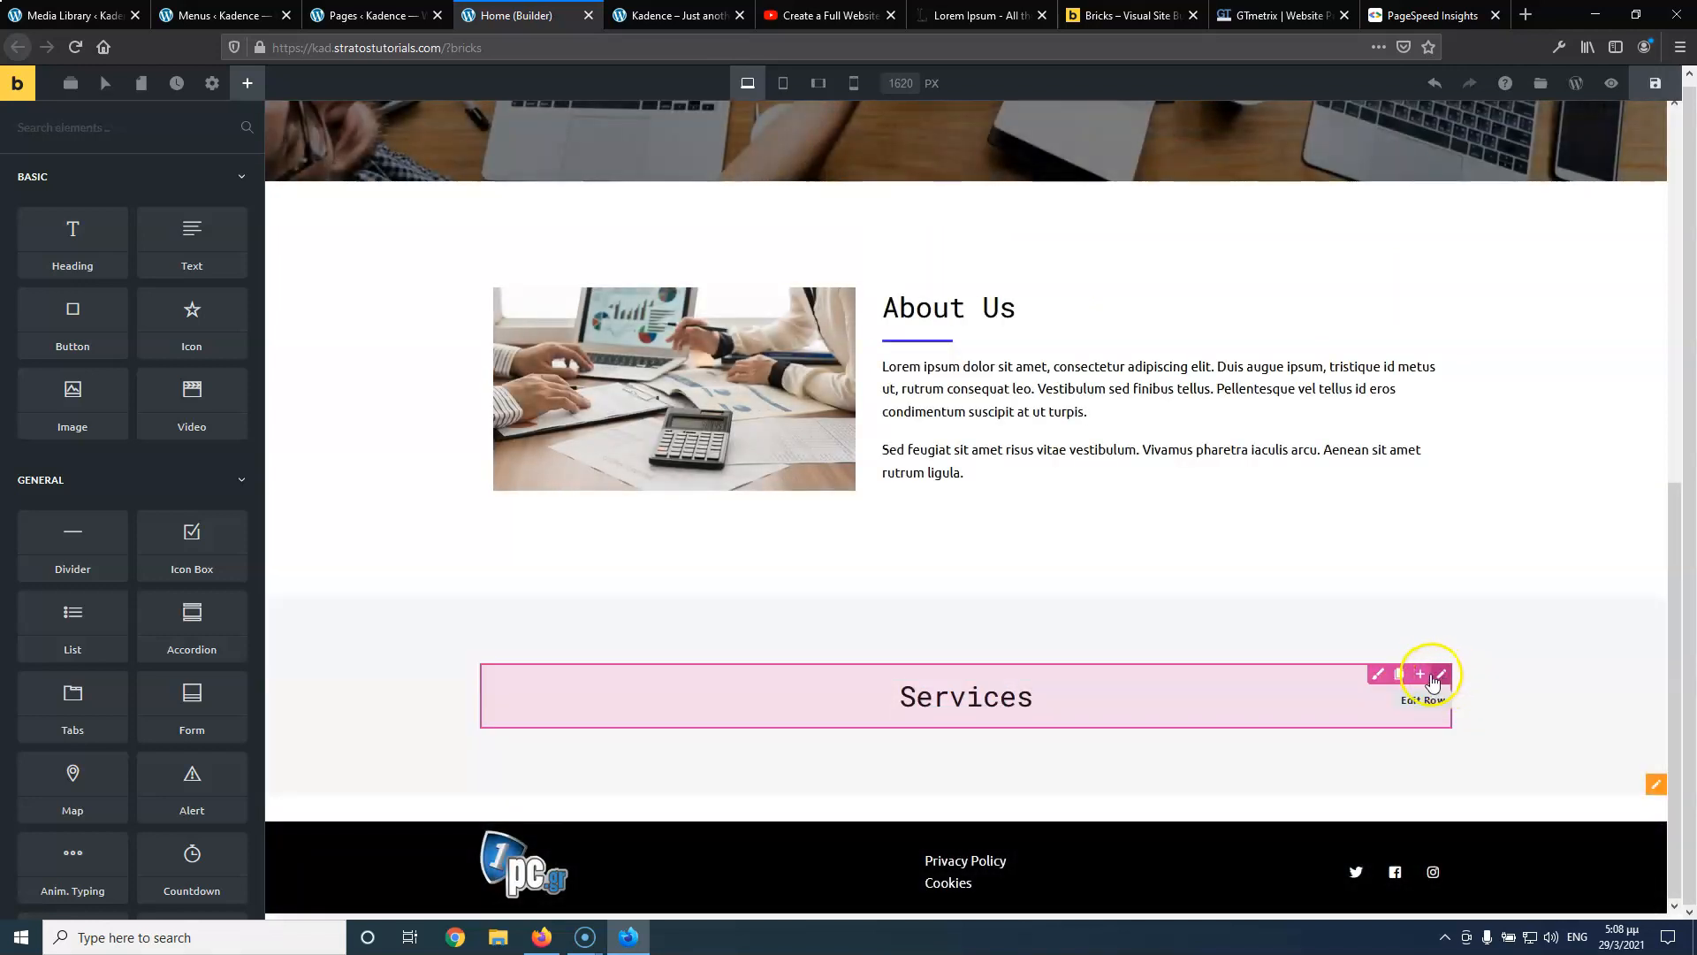
{"action": "left_click", "coordinate": [1419, 674]}
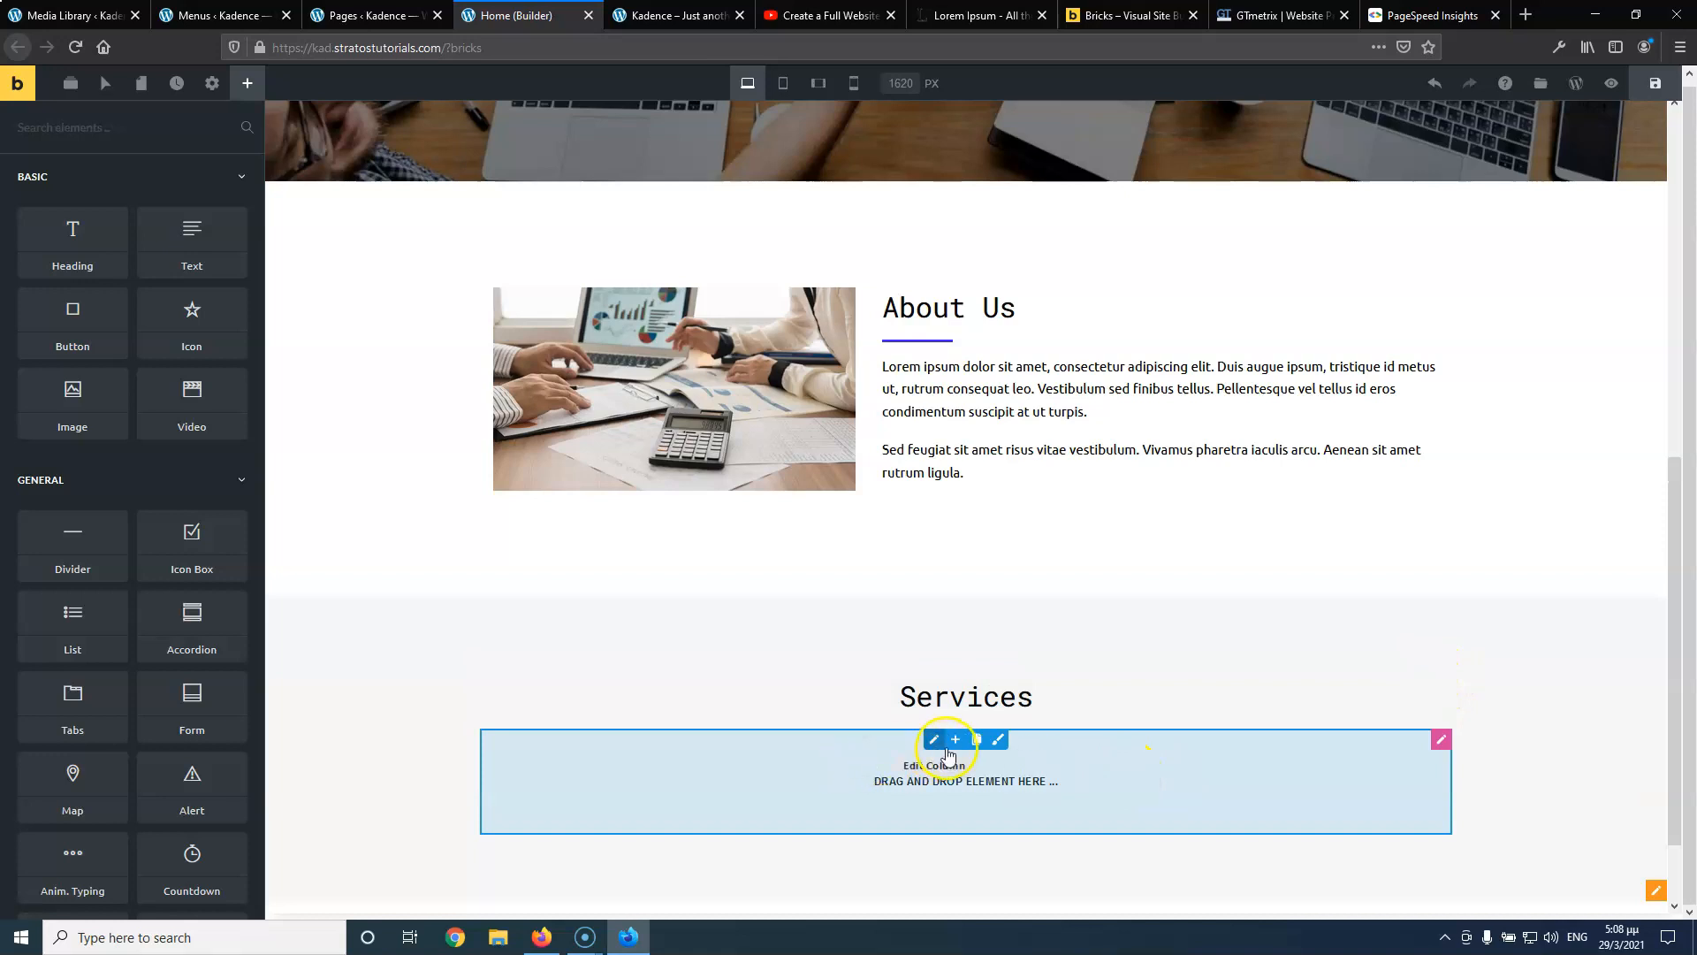
{"action": "left_click", "coordinate": [953, 744]}
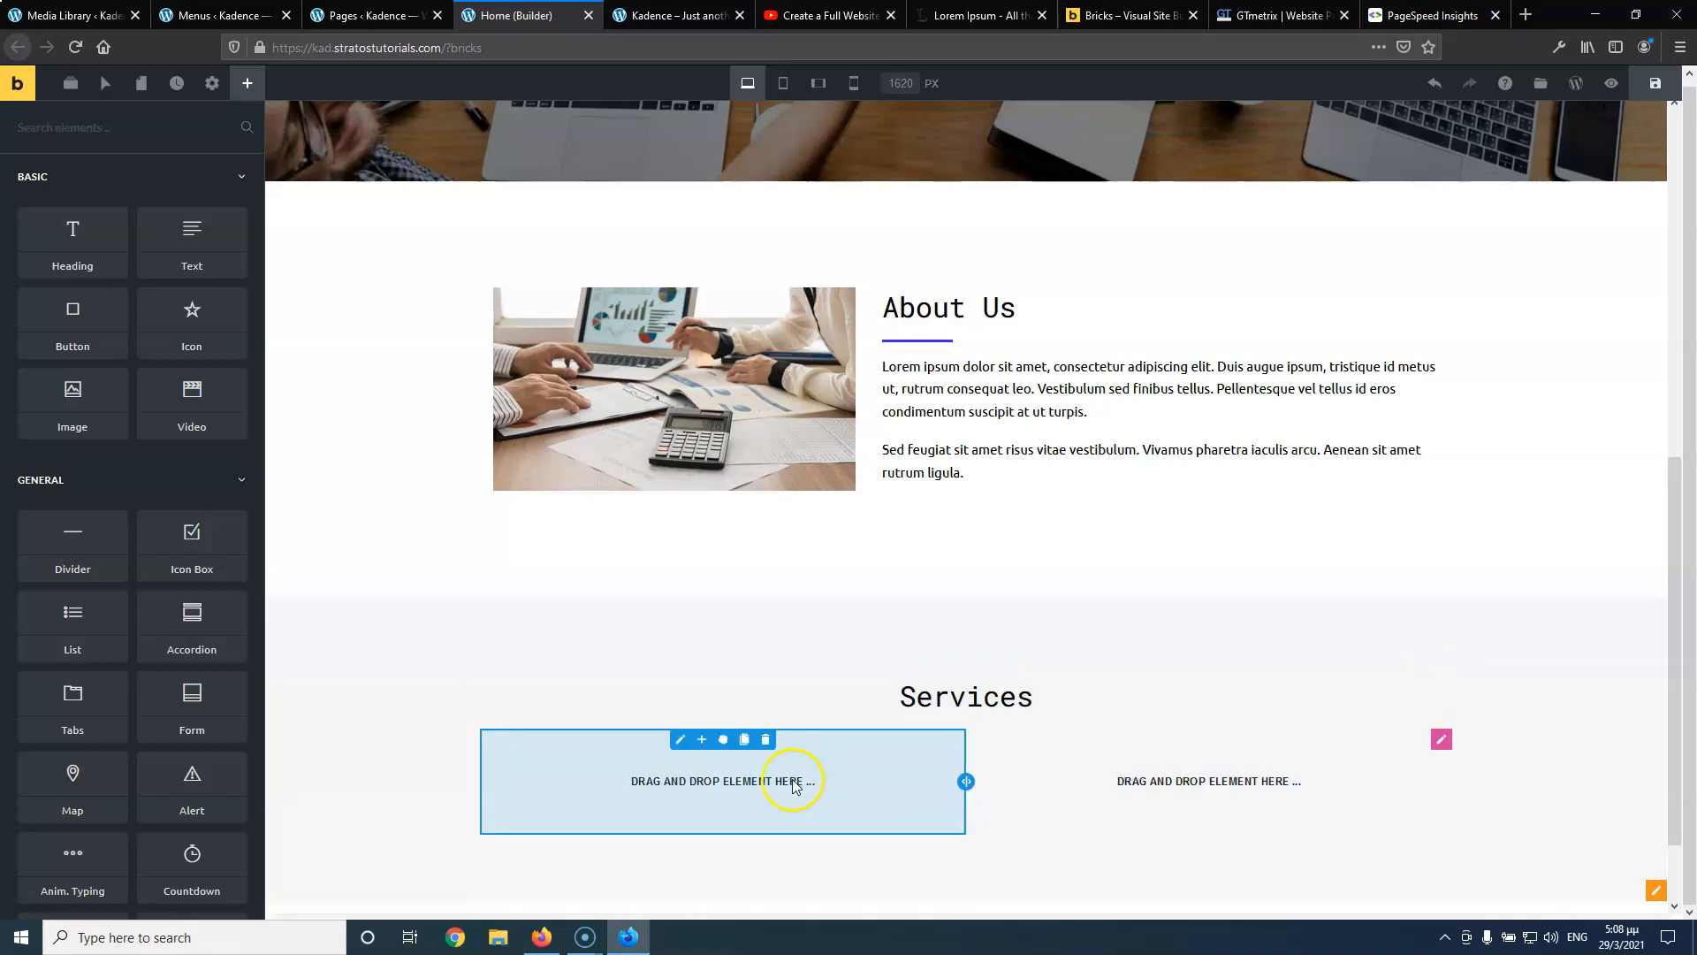
{"action": "left_click", "coordinate": [1649, 93]}
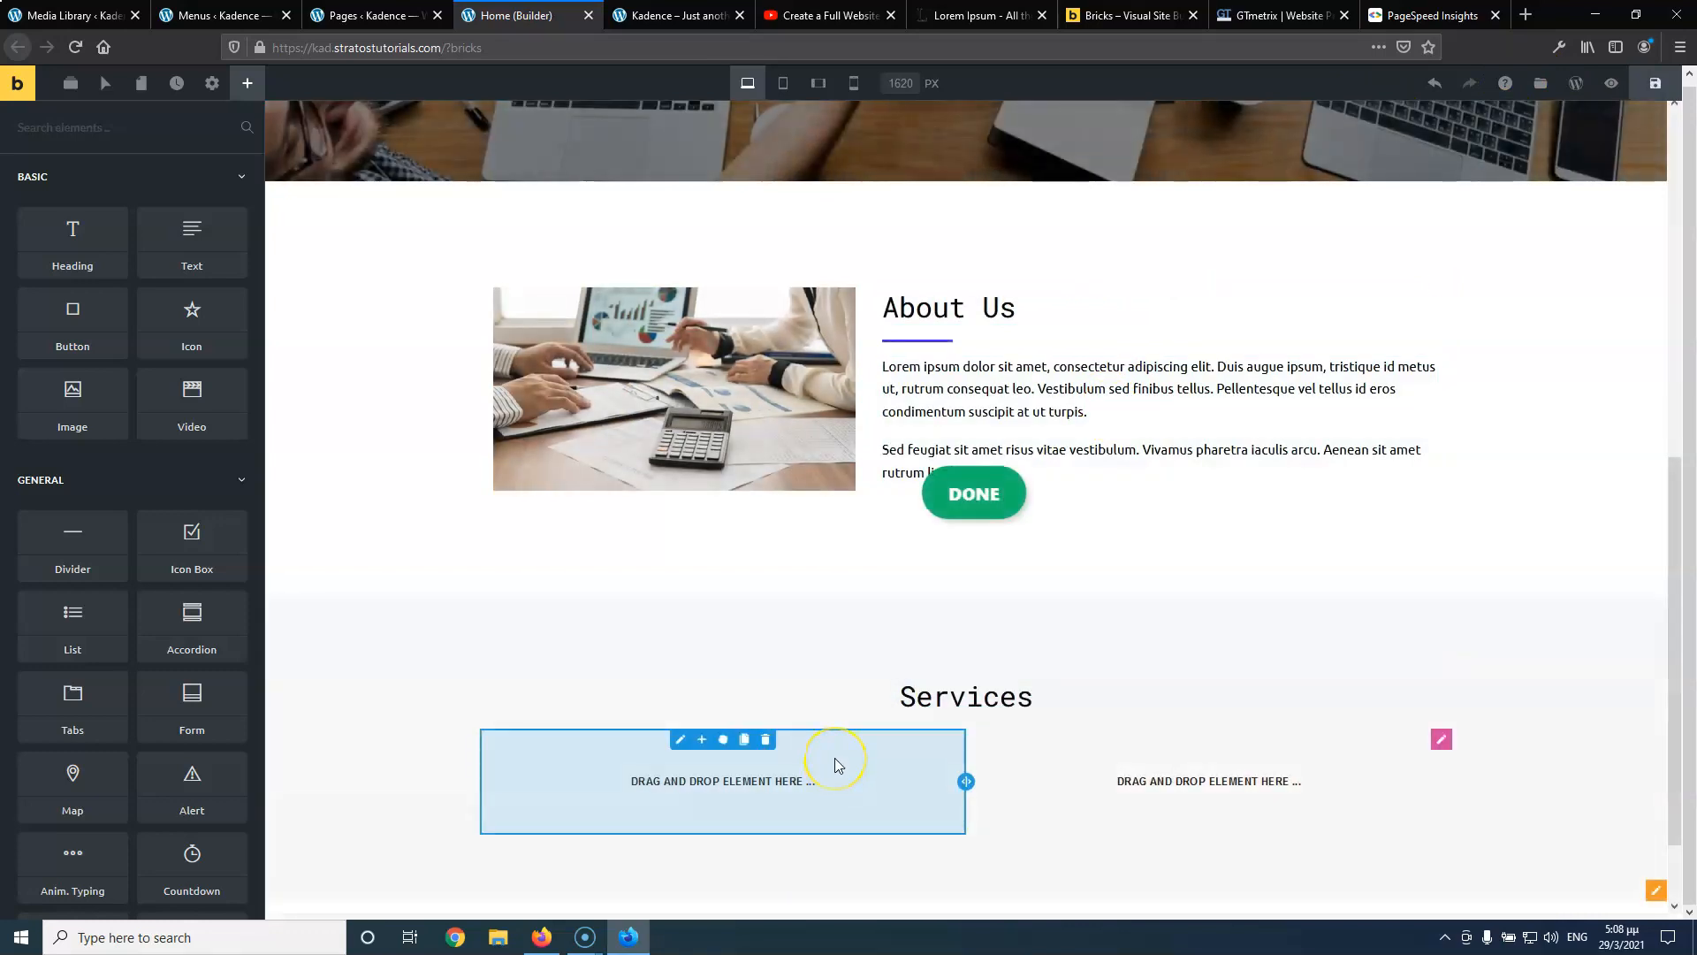
Place an Image element in the left Services column
{"action": "left_click", "coordinate": [1318, 807]}
{"action": "left_click", "coordinate": [903, 749]}
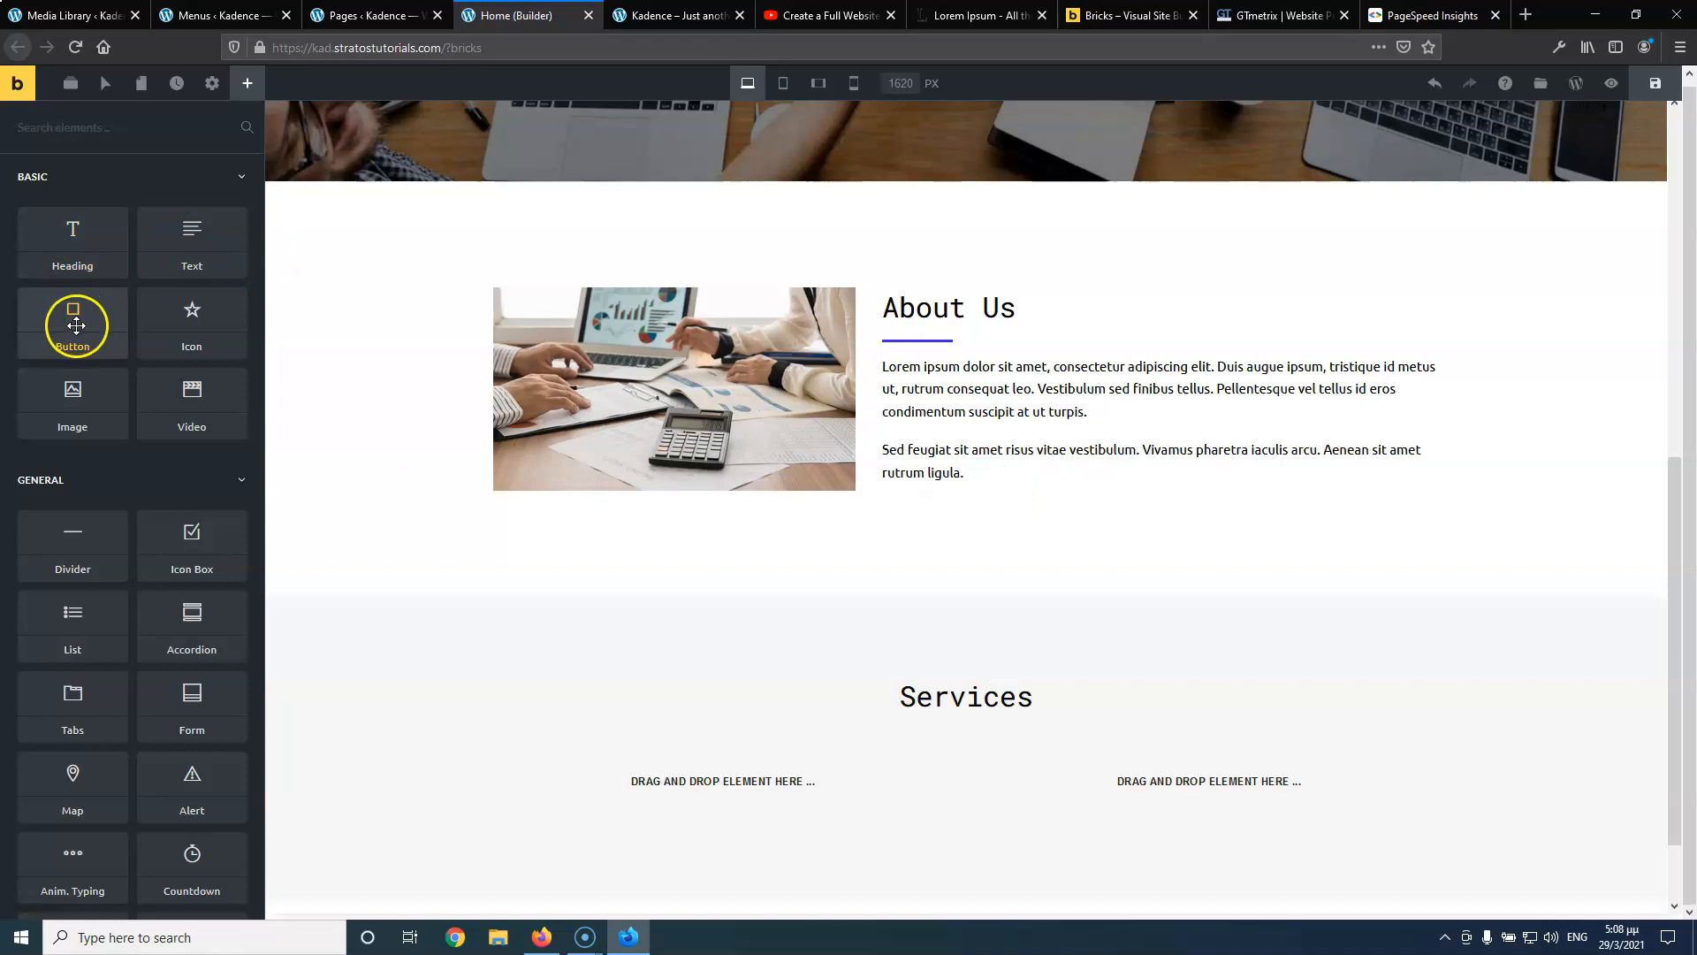
{"action": "left_click_drag", "start_coordinate": [83, 394], "coordinate": [690, 748]}
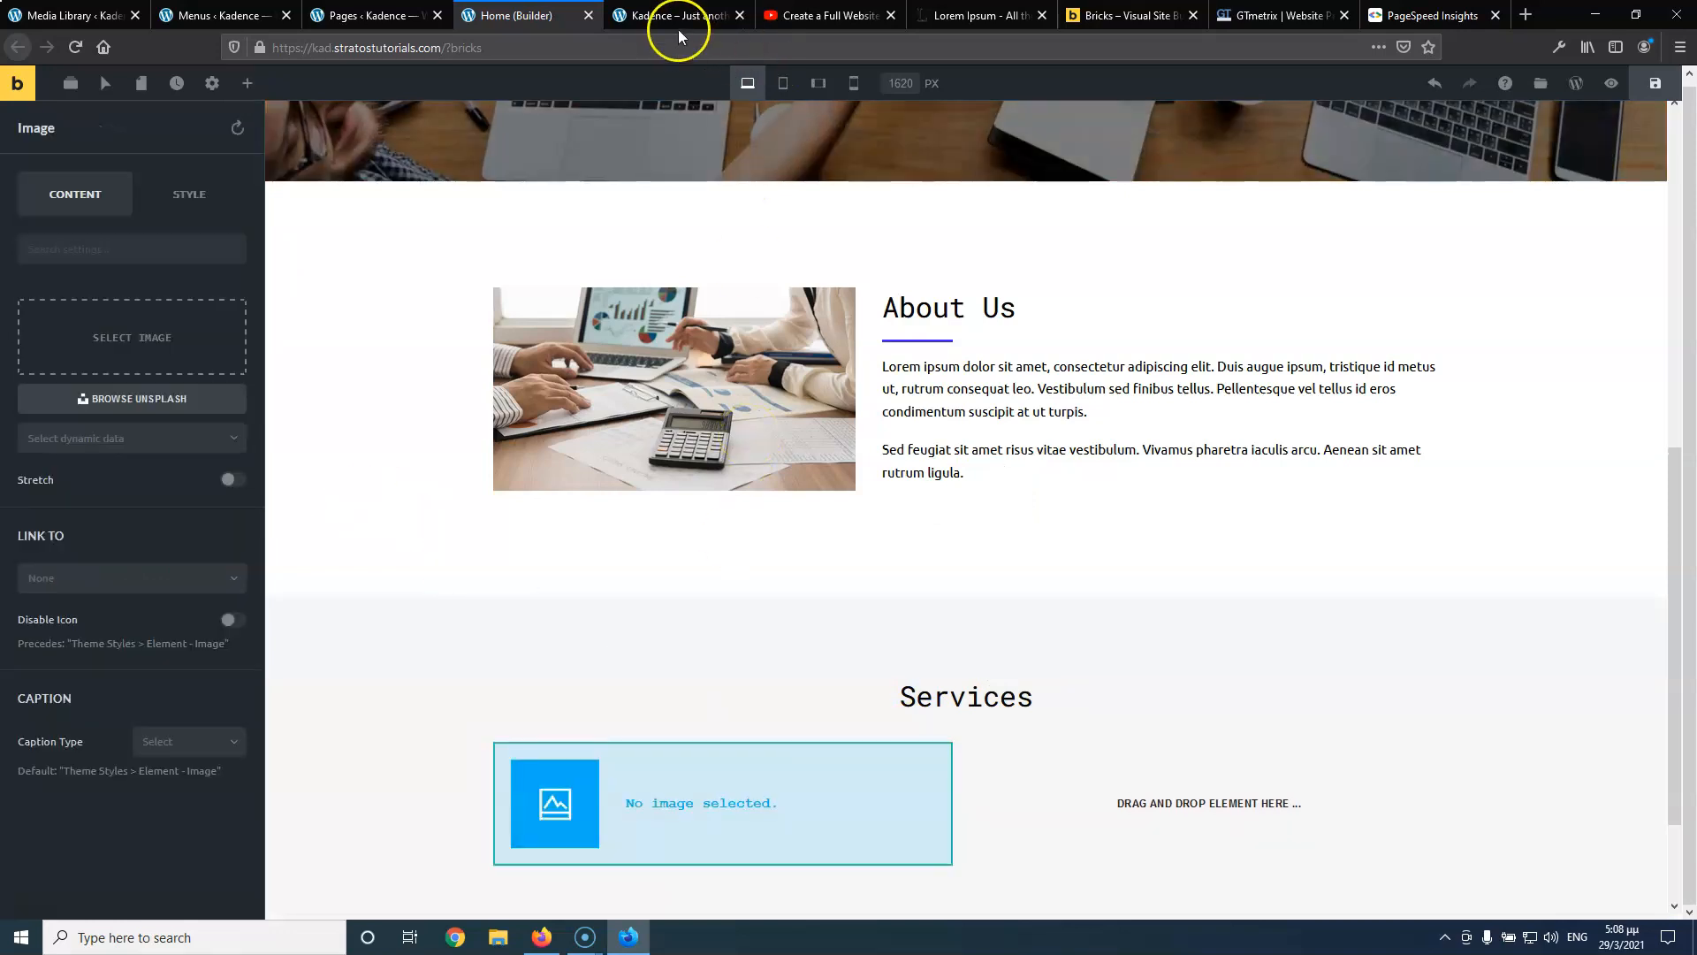
Compare against the tutorial's reference Services cards and the live Logistics site
{"action": "left_click", "coordinate": [670, 18]}
{"action": "left_click", "coordinate": [796, 16]}
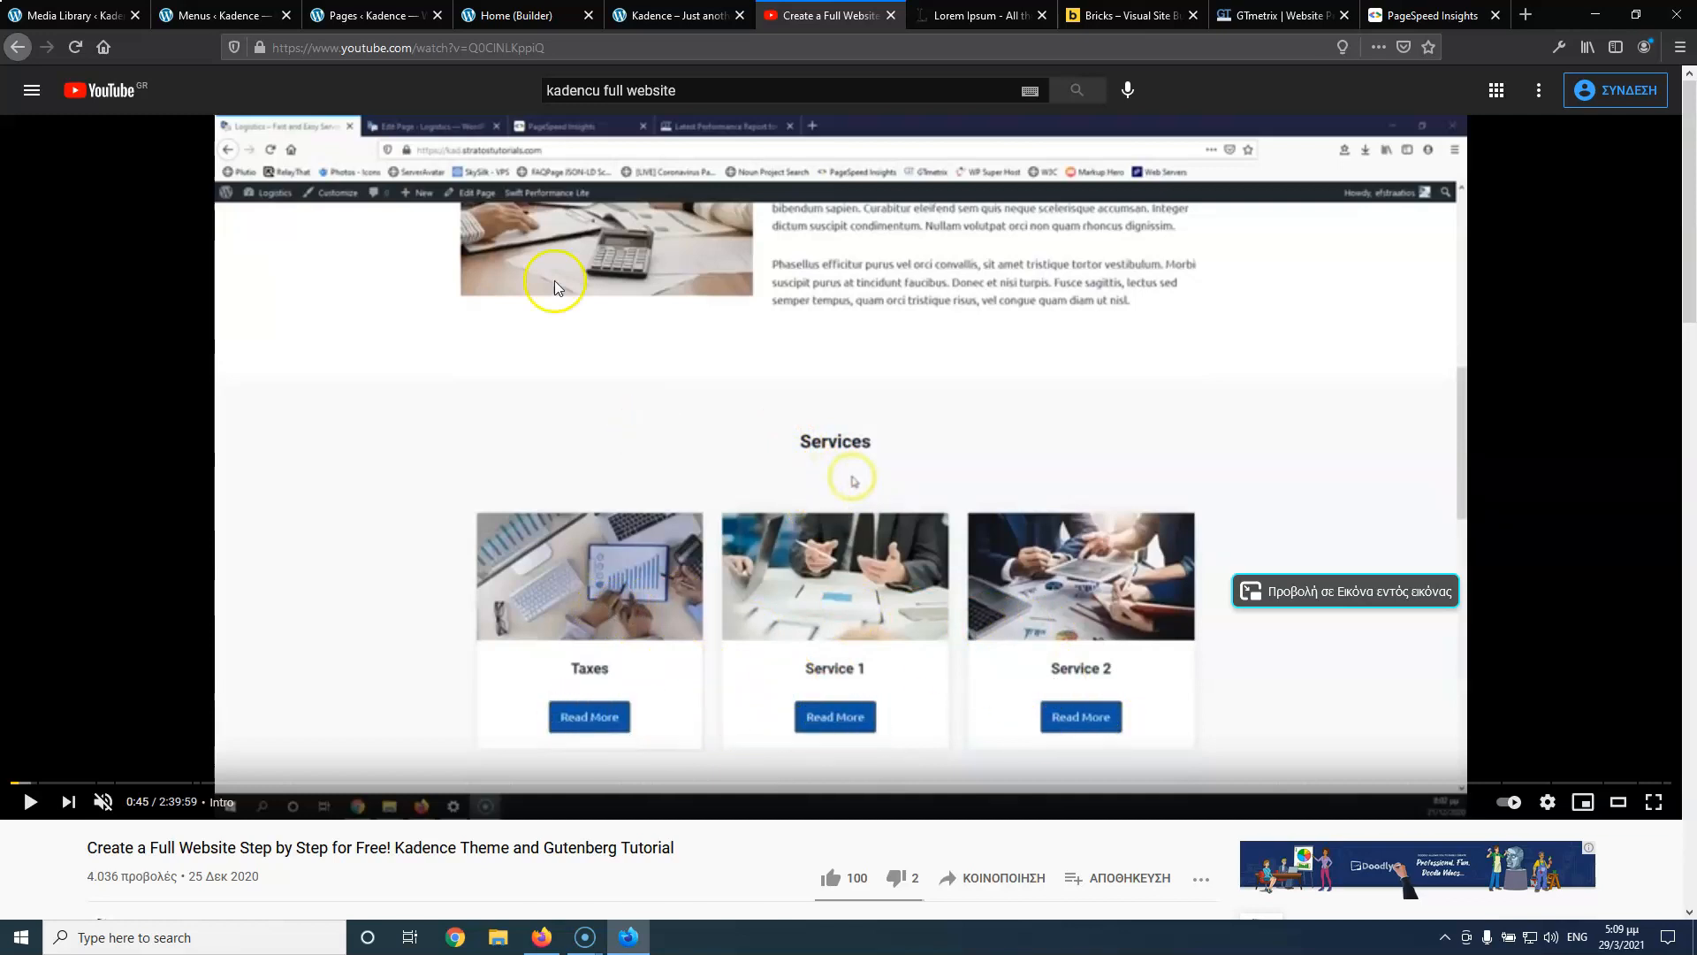
{"action": "left_click", "coordinate": [681, 16]}
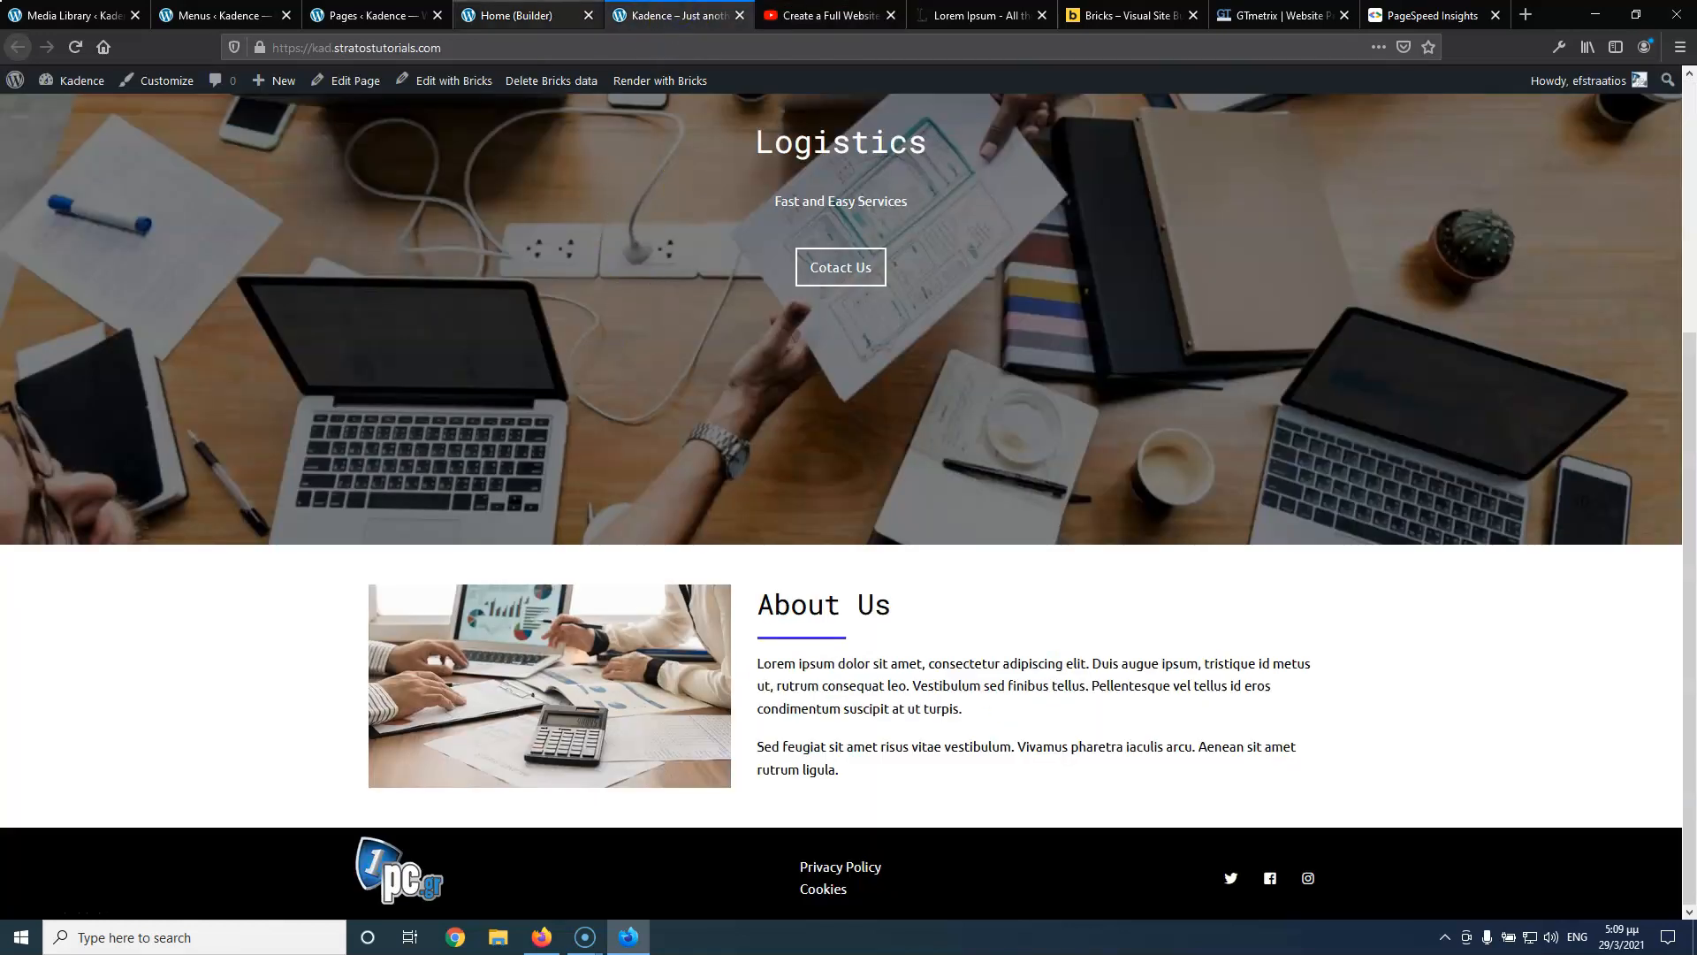
{"action": "left_click", "coordinate": [516, 16]}
Insert logistics.jpg from the media library with title and alt text 'Taxes'
{"action": "left_click", "coordinate": [155, 336]}
{"action": "left_click", "coordinate": [384, 299]}
{"action": "left_click", "coordinate": [673, 297]}
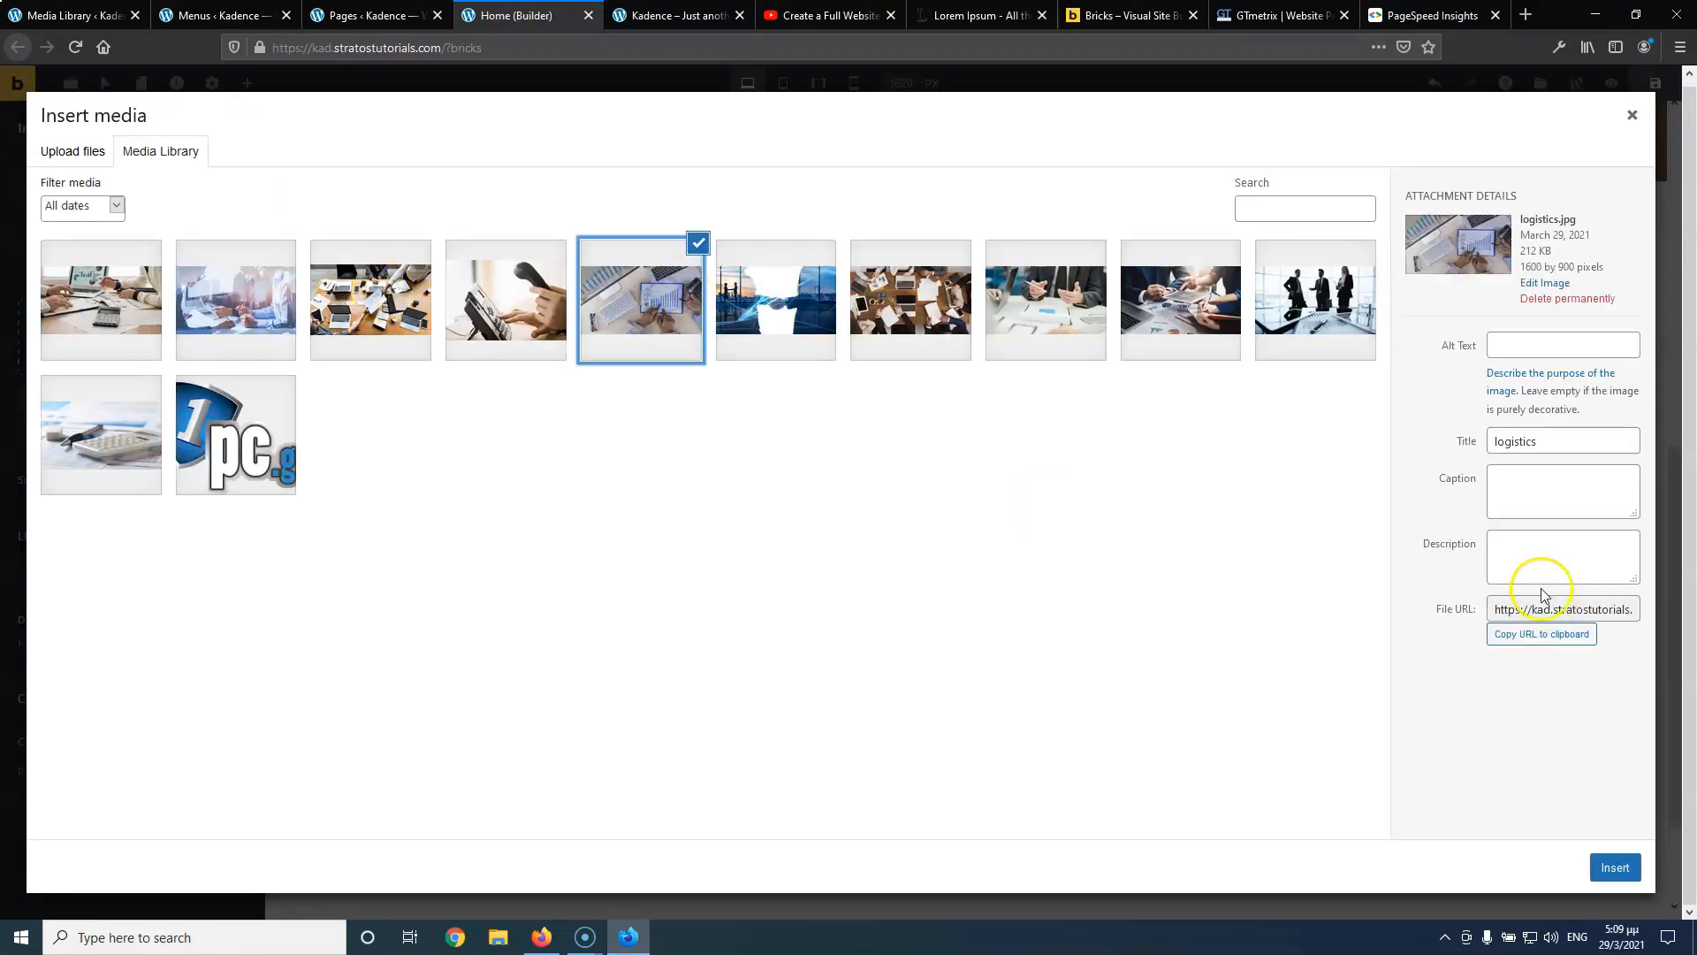
{"action": "left_click_drag", "start_coordinate": [1563, 450], "coordinate": [1444, 441]}
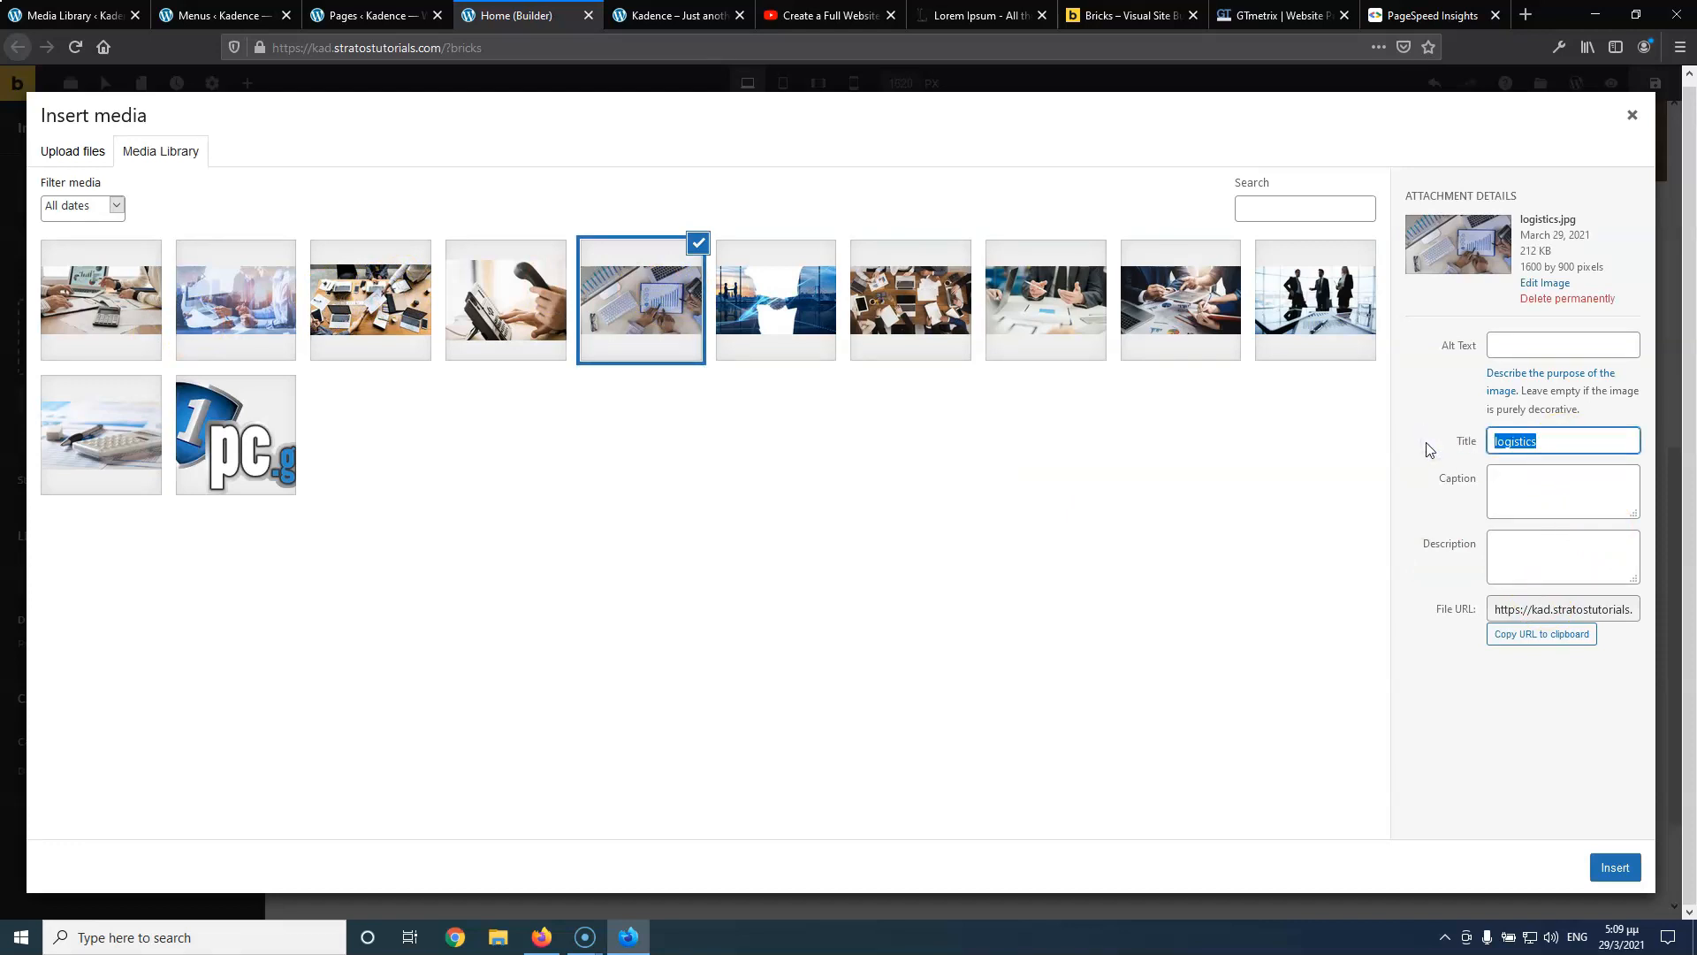
{"action": "type", "text": "Taxtes"}
{"action": "key", "text": "Delete"}
{"action": "left_click", "coordinate": [1538, 345]}
{"action": "type", "text": "Taxes"}
{"action": "left_click", "coordinate": [1615, 867]}
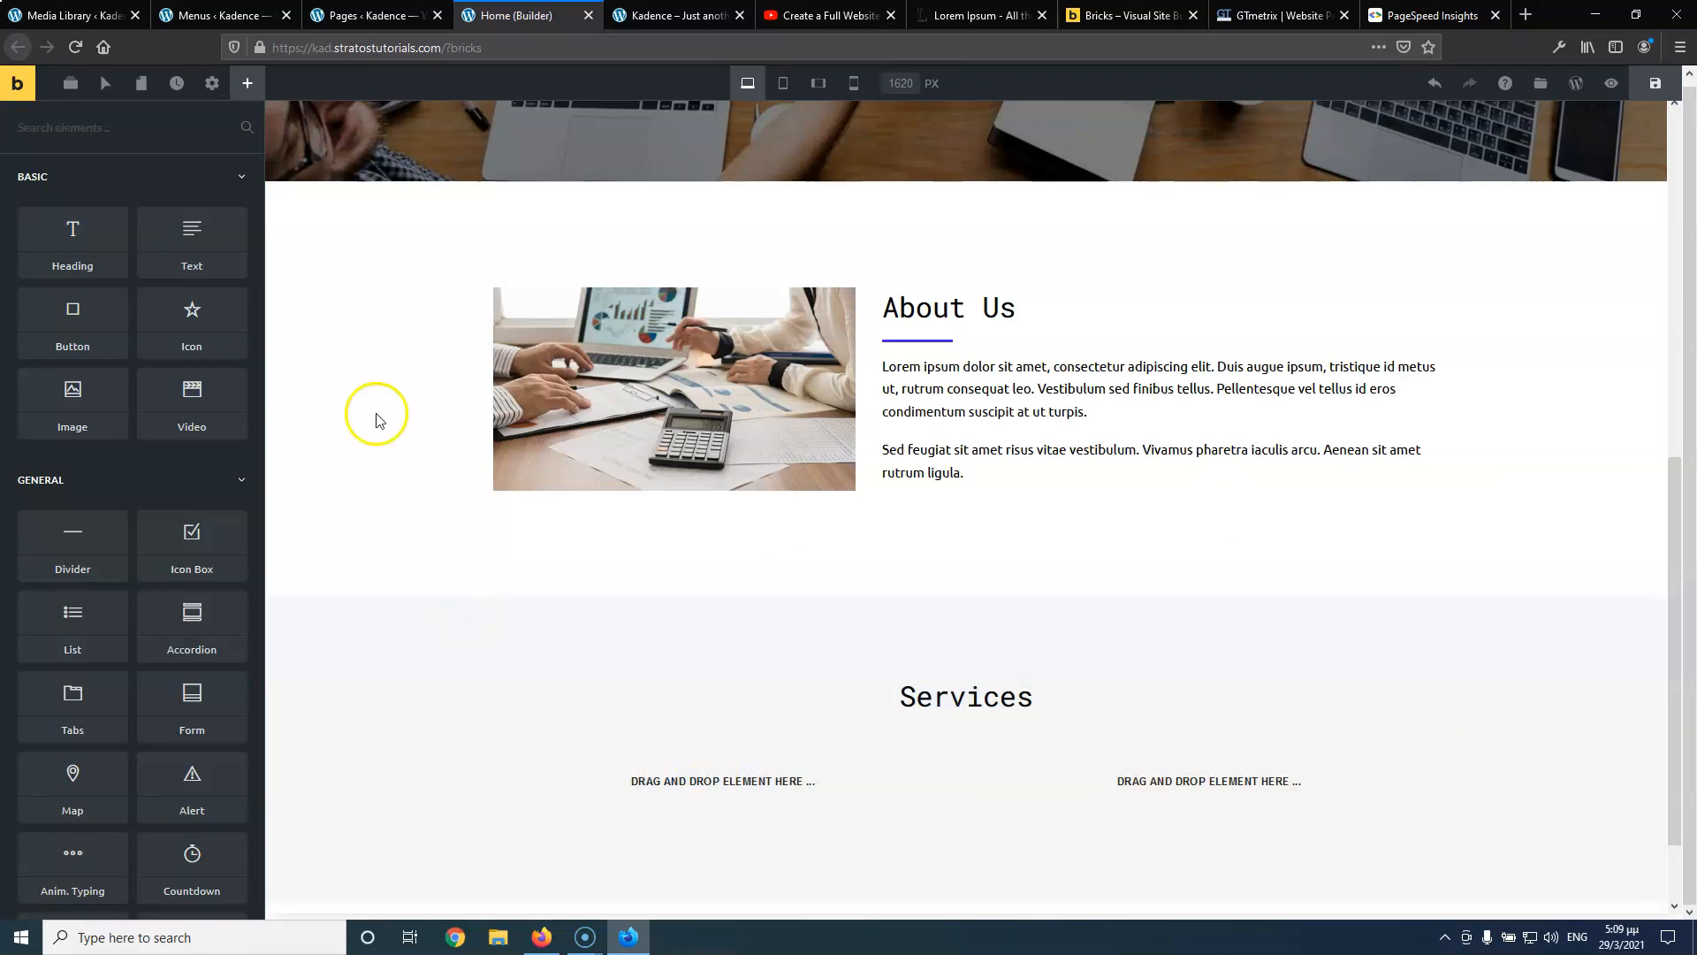
Expand the Services section, its rows and columns in the Structure outline
{"action": "left_click", "coordinate": [697, 791]}
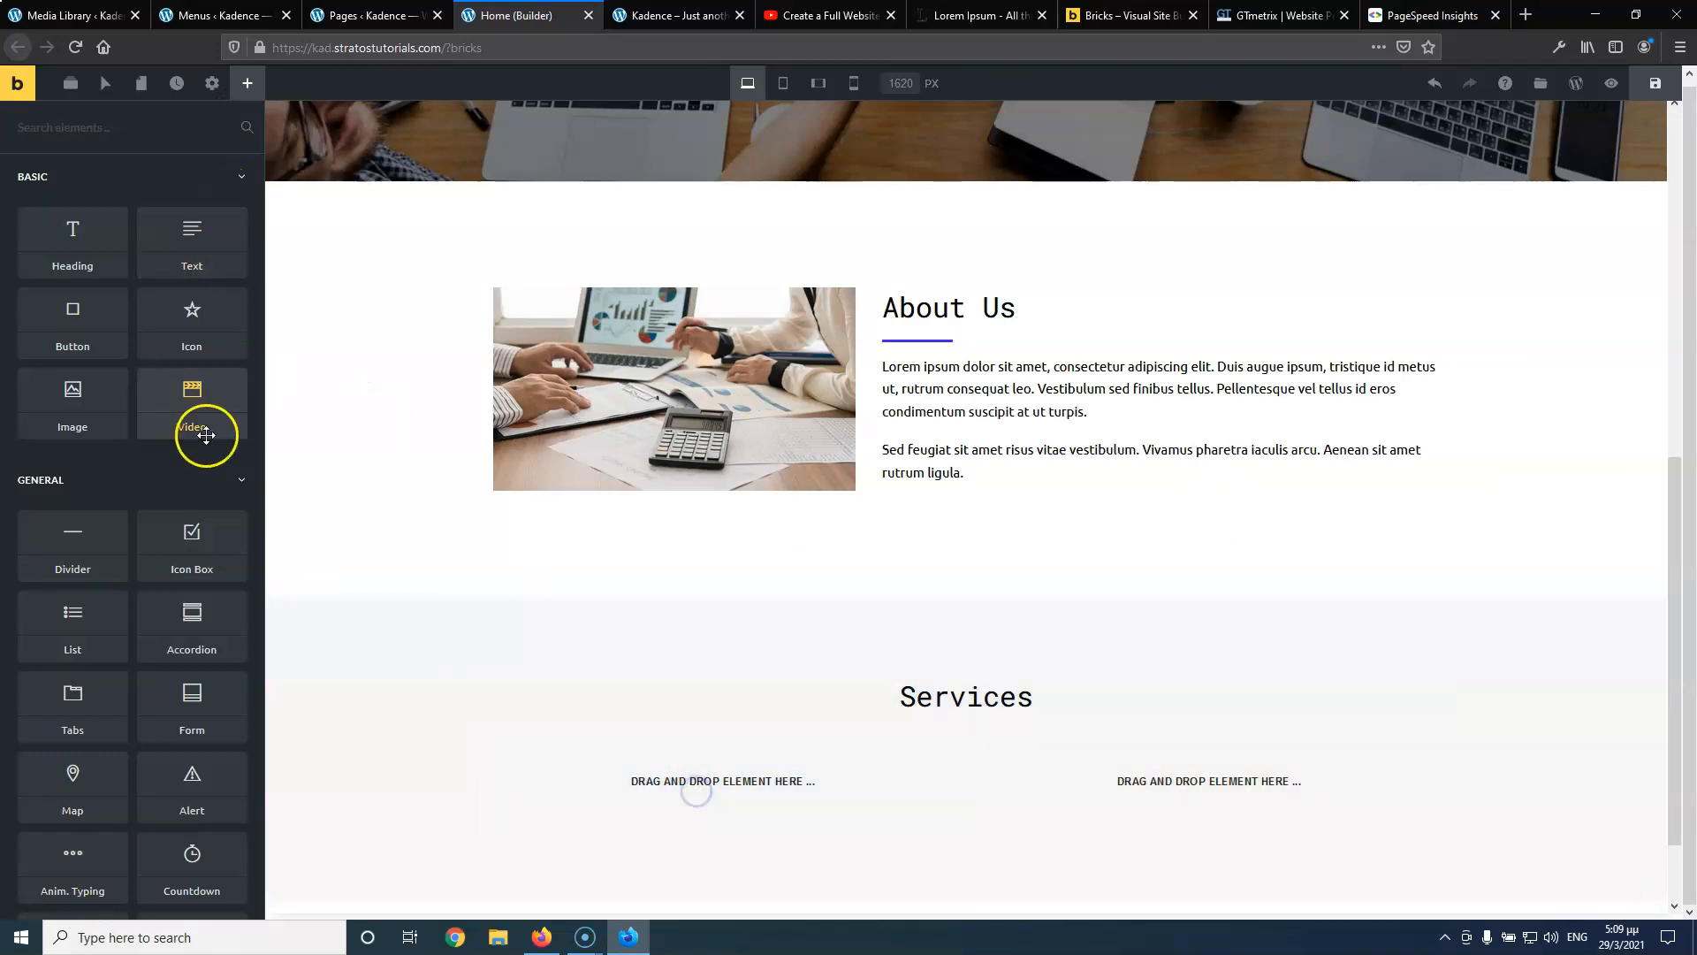
{"action": "left_click", "coordinate": [70, 83]}
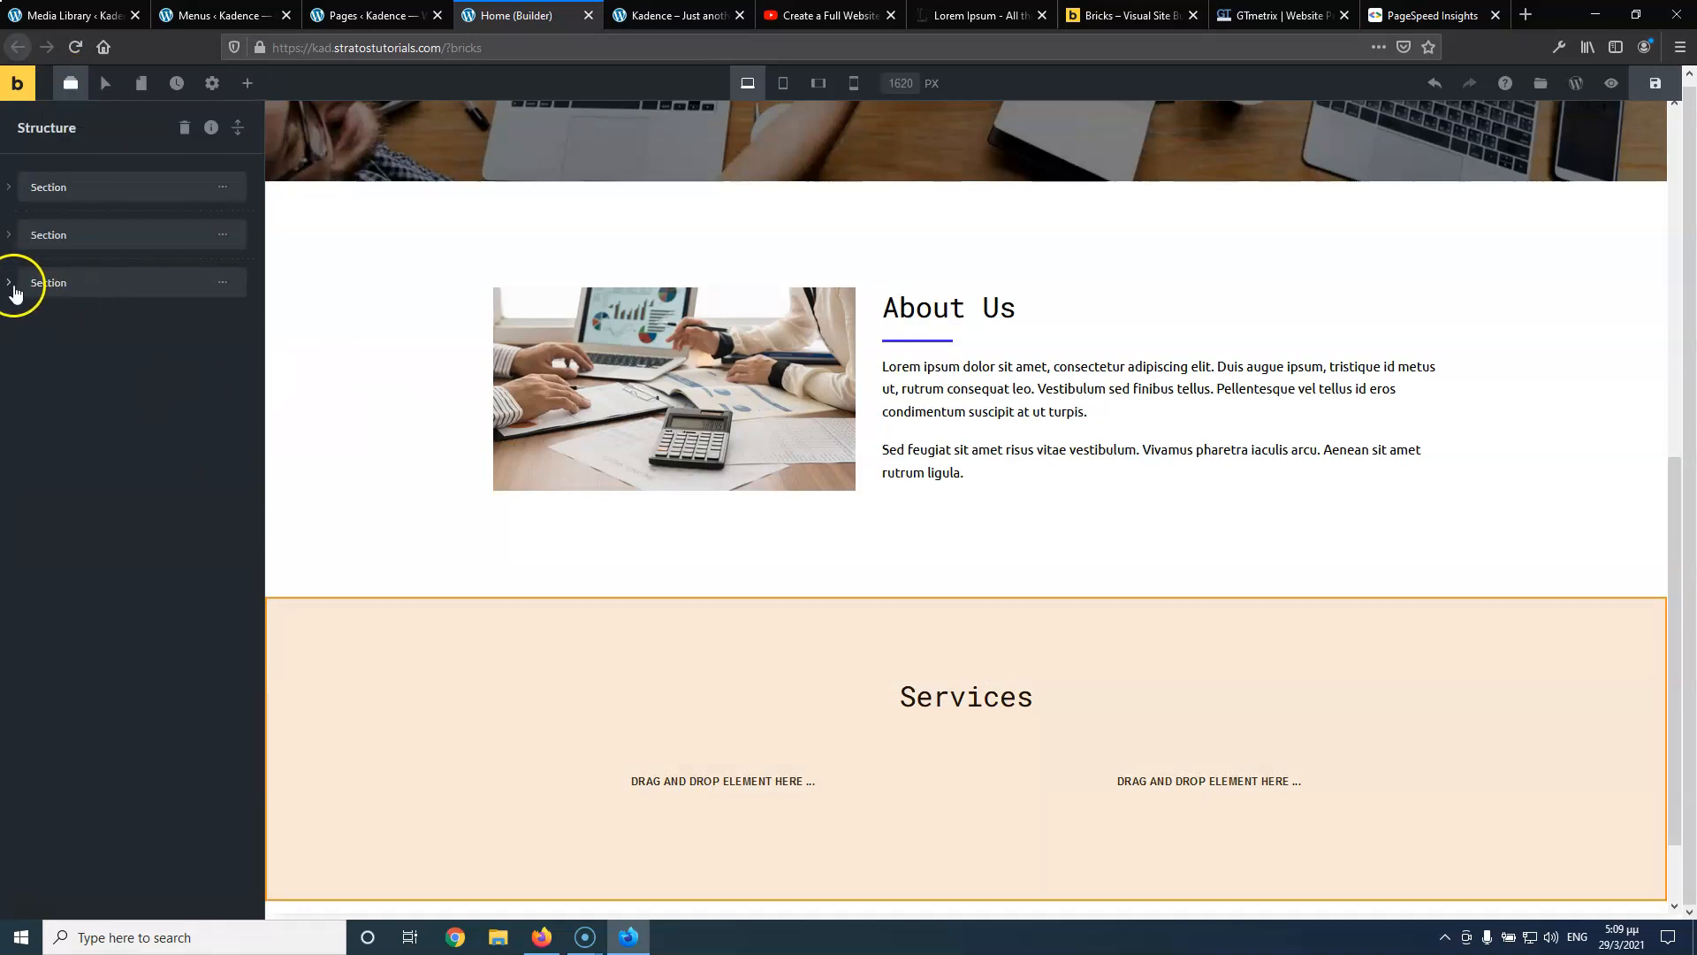
{"action": "left_click", "coordinate": [11, 283]}
{"action": "left_click", "coordinate": [27, 320]}
{"action": "left_click", "coordinate": [47, 360]}
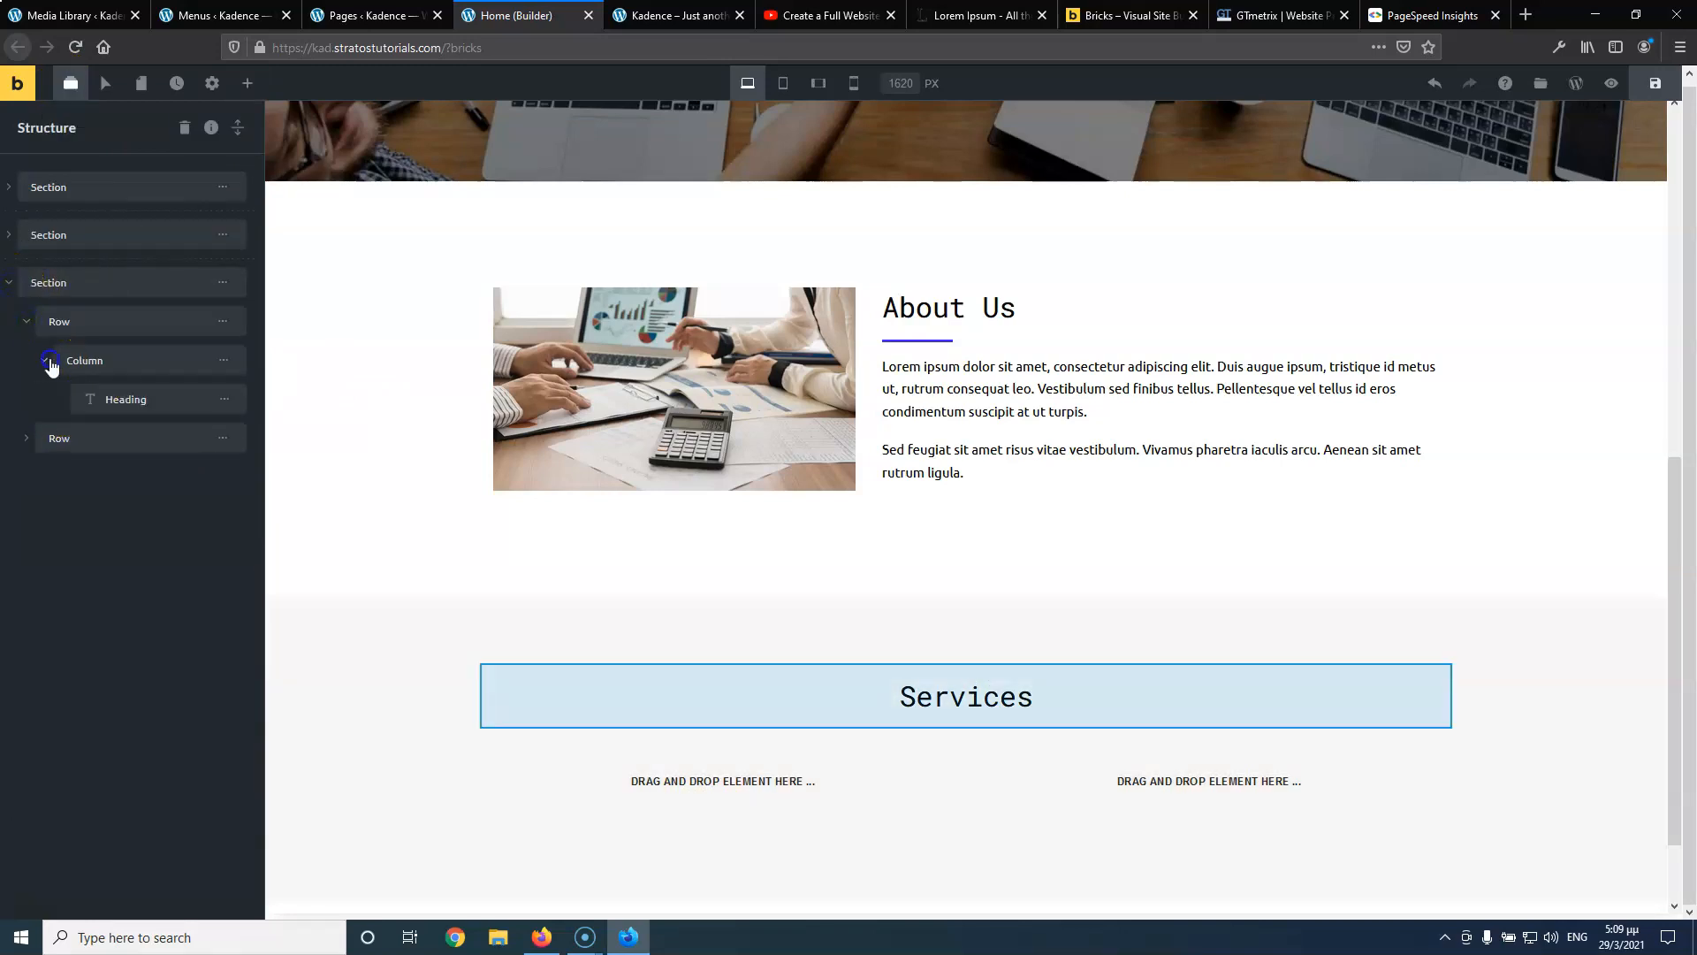
{"action": "left_click", "coordinate": [27, 439]}
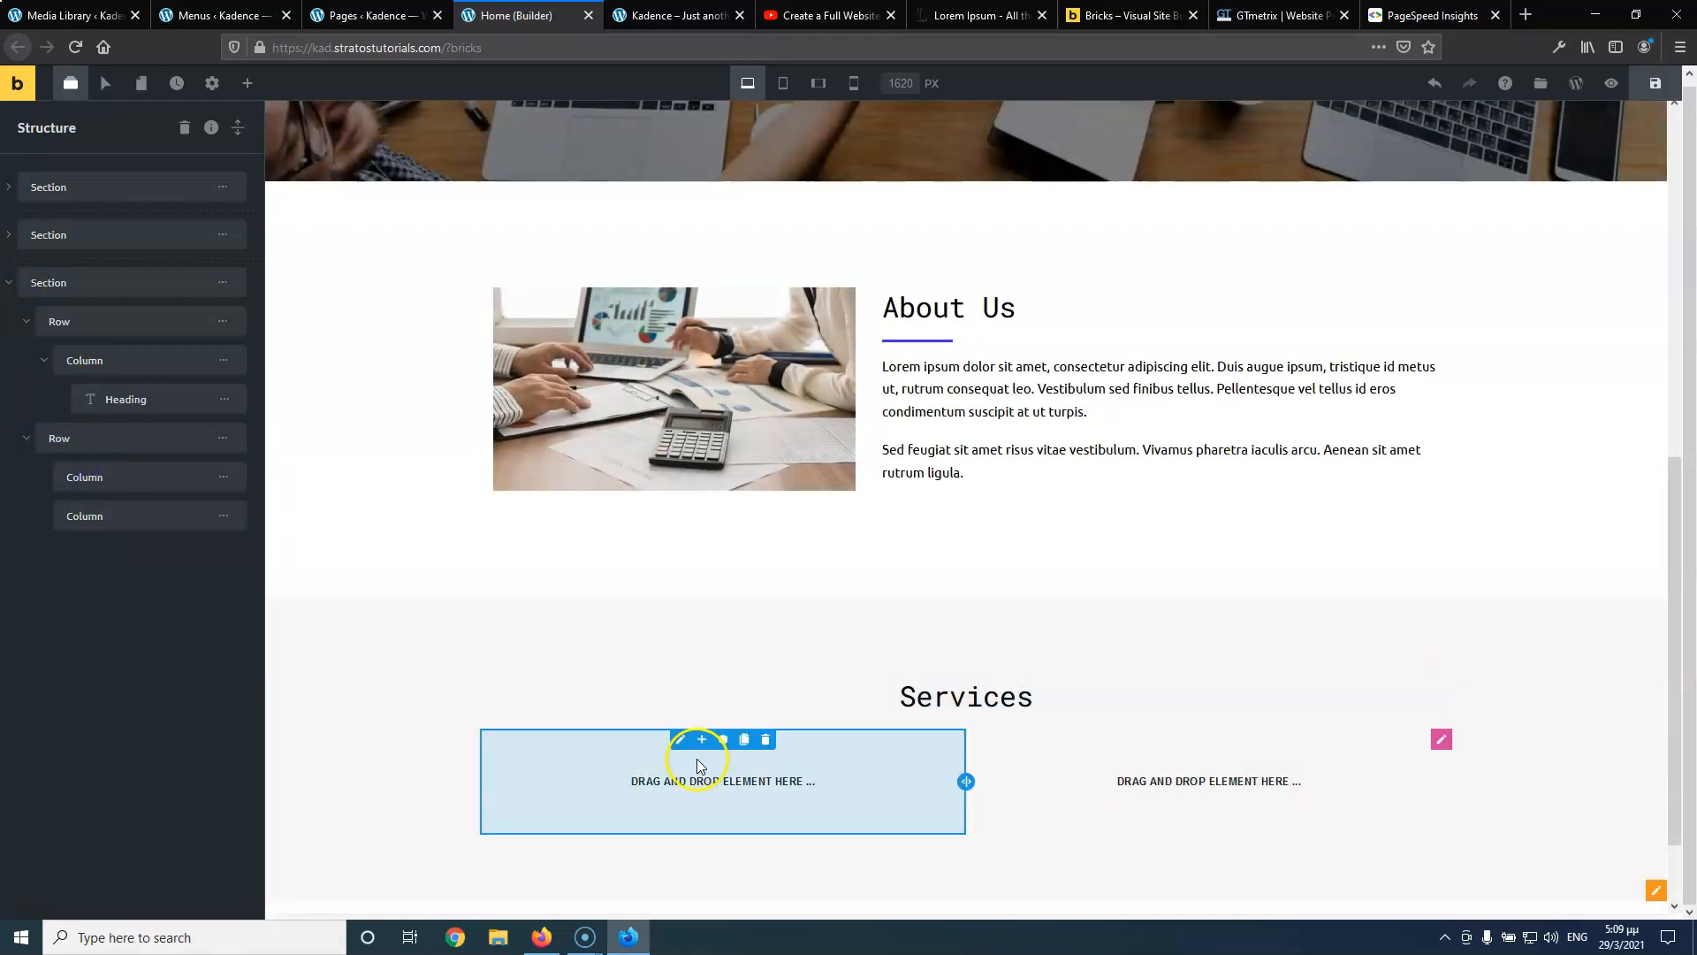
Add an Image element to the first Services column showing logistics.jpg
{"action": "left_click", "coordinate": [248, 84]}
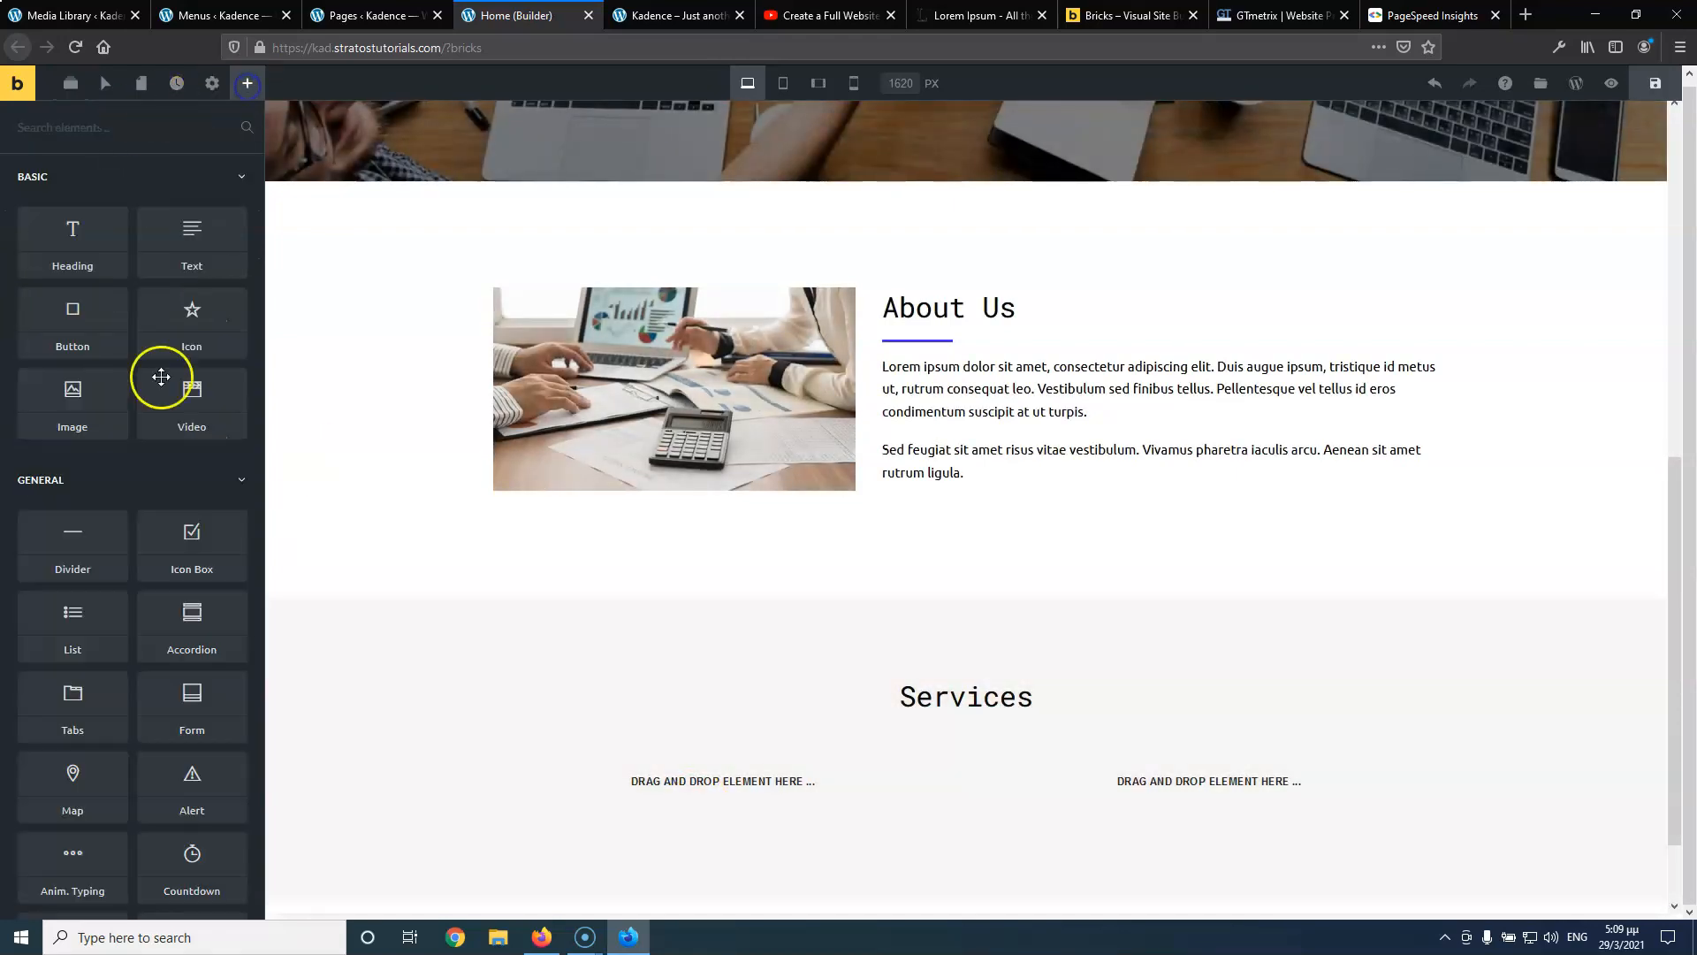
{"action": "left_click_drag", "start_coordinate": [114, 398], "coordinate": [641, 771]}
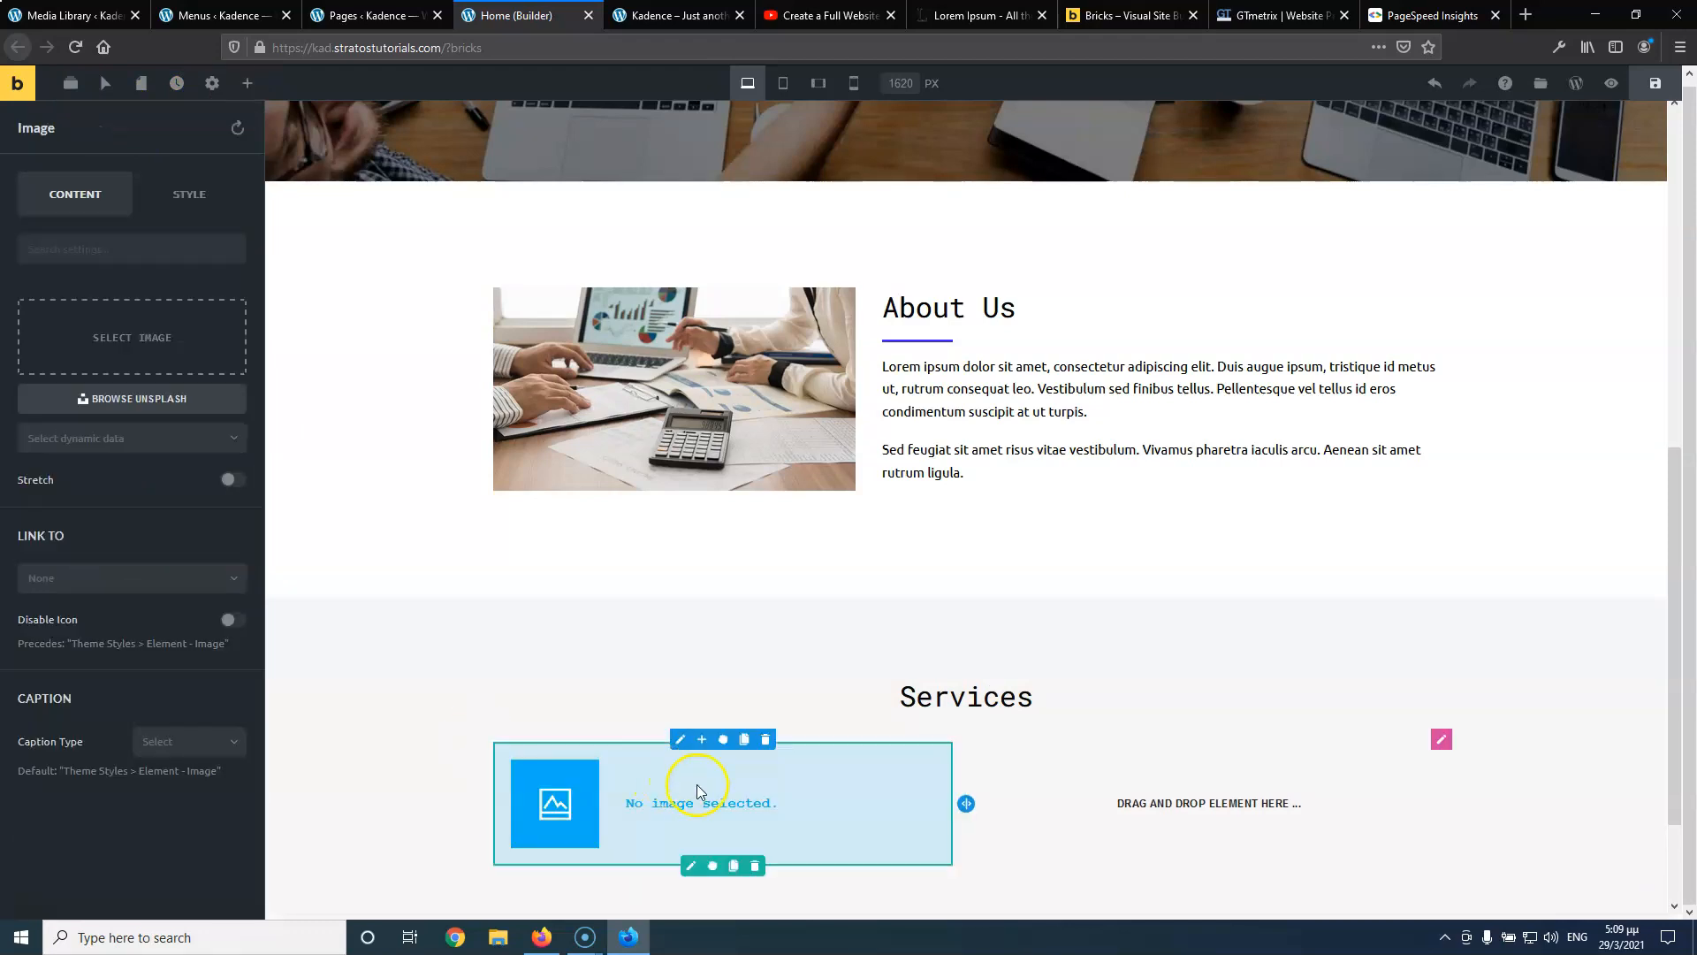
{"action": "left_click", "coordinate": [189, 367]}
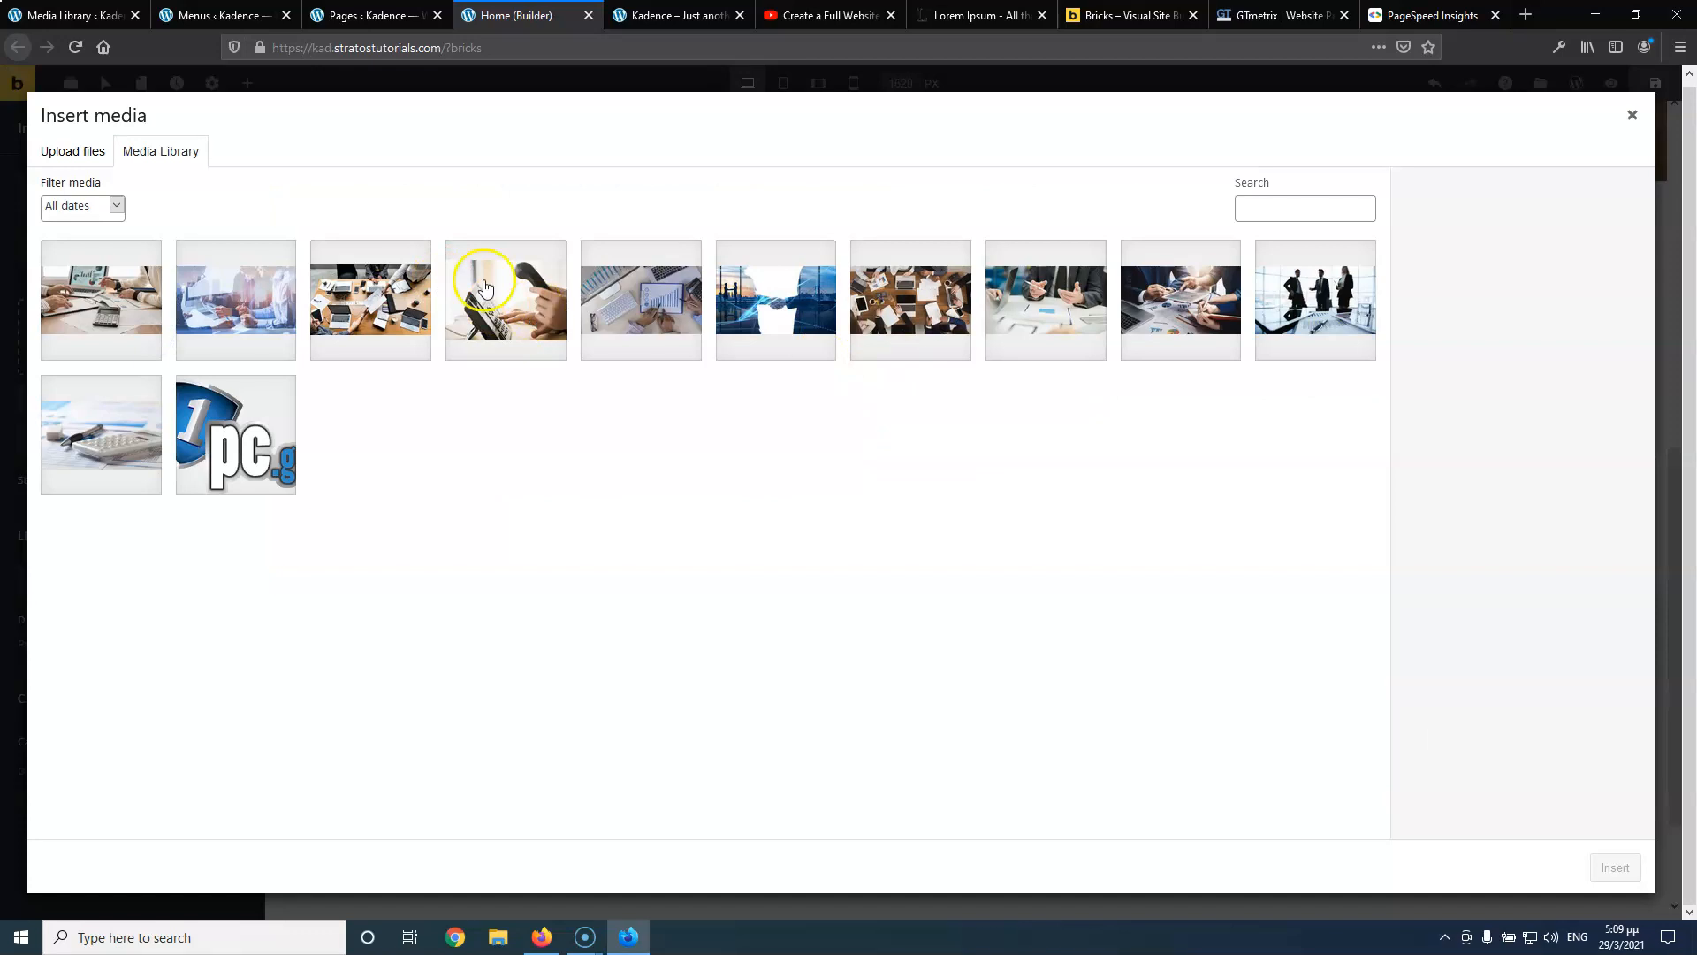
{"action": "left_click", "coordinate": [642, 295]}
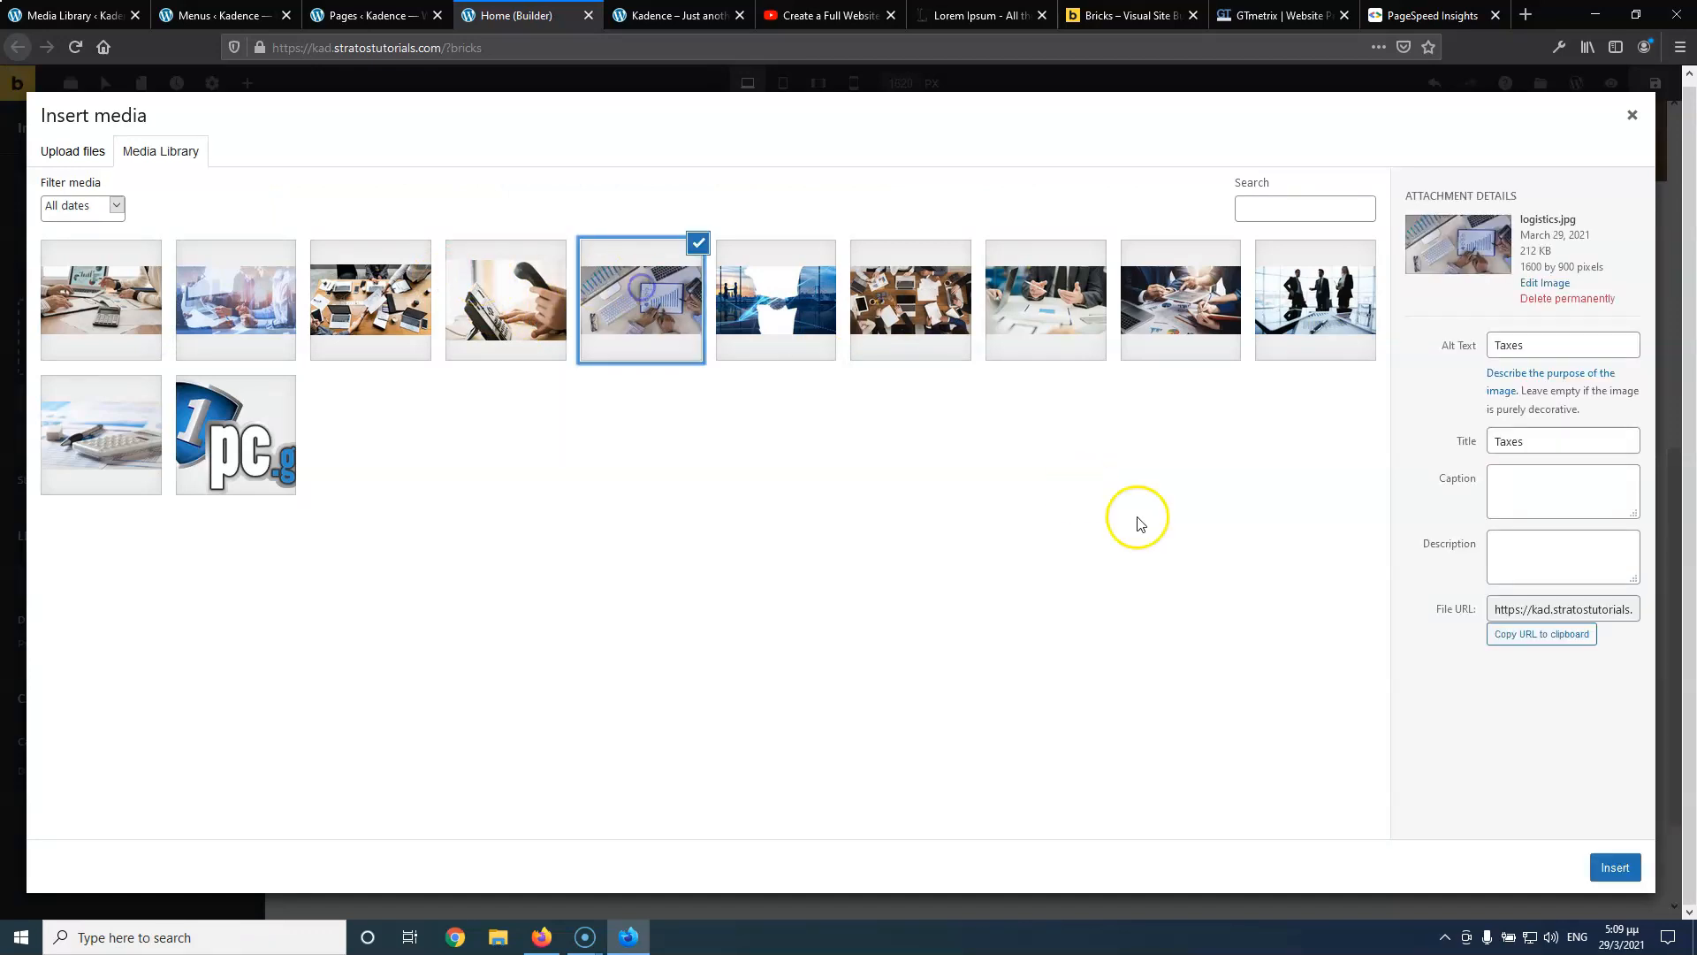
{"action": "left_click", "coordinate": [1615, 867]}
{"action": "scroll", "coordinate": [853, 707], "scroll_direction": "down", "scroll_amount": 3}
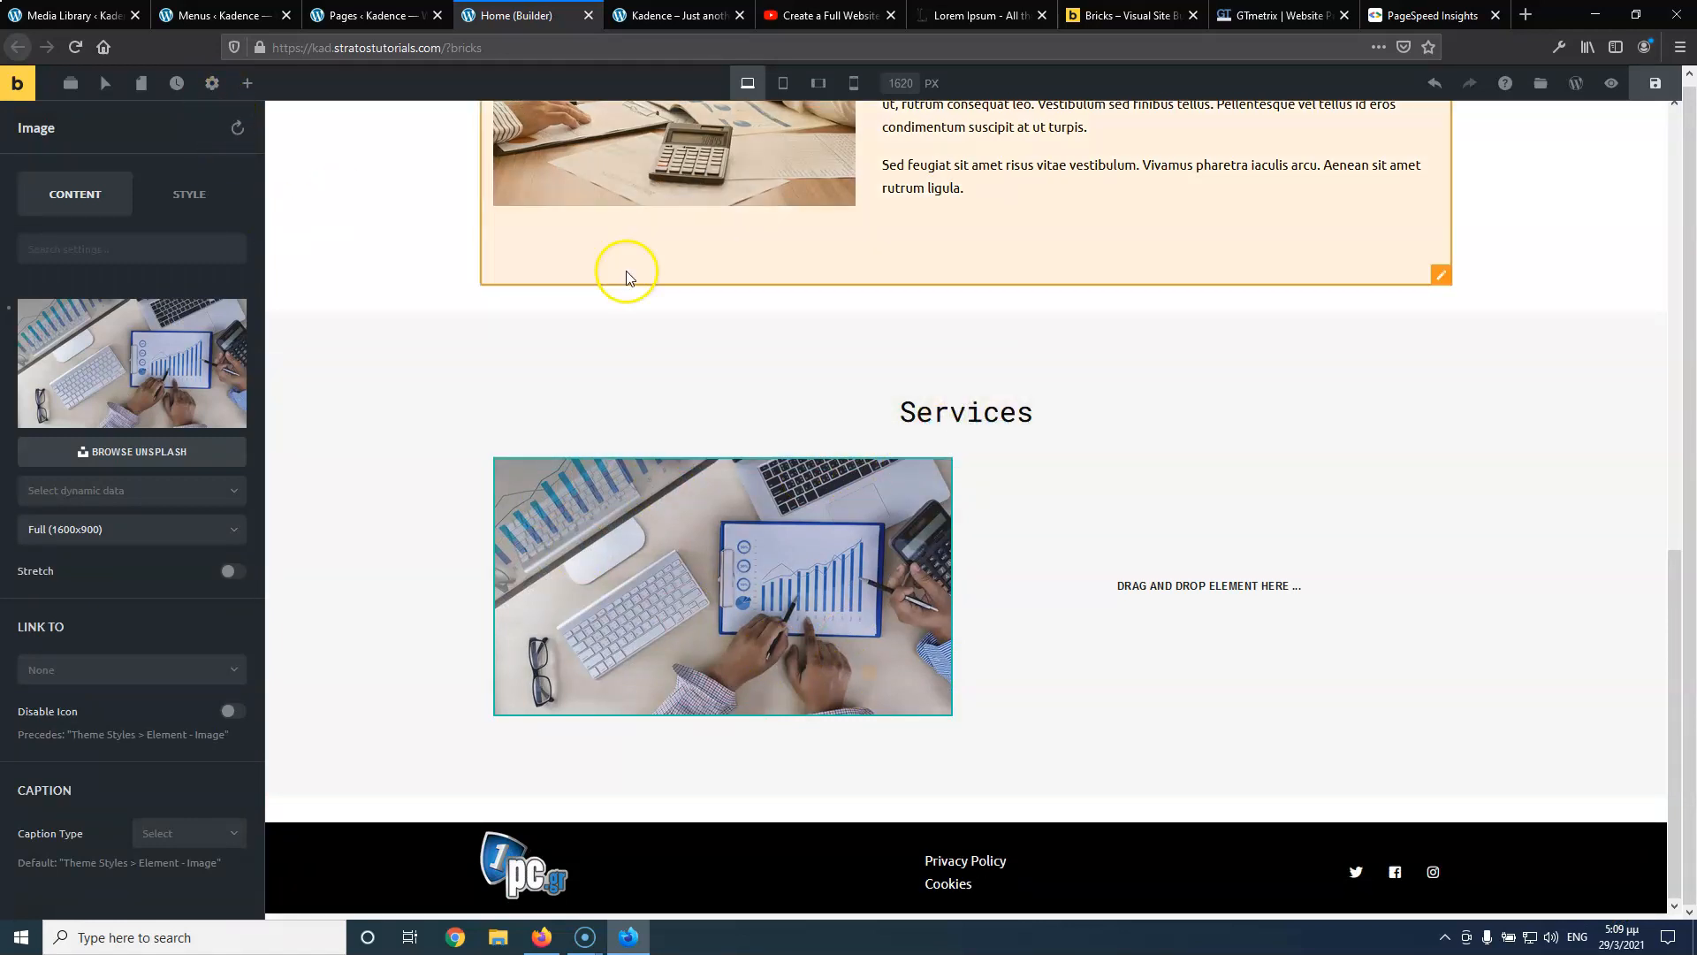
Give the Services heading an unlinked bottom margin of 20
{"action": "left_click", "coordinate": [933, 427]}
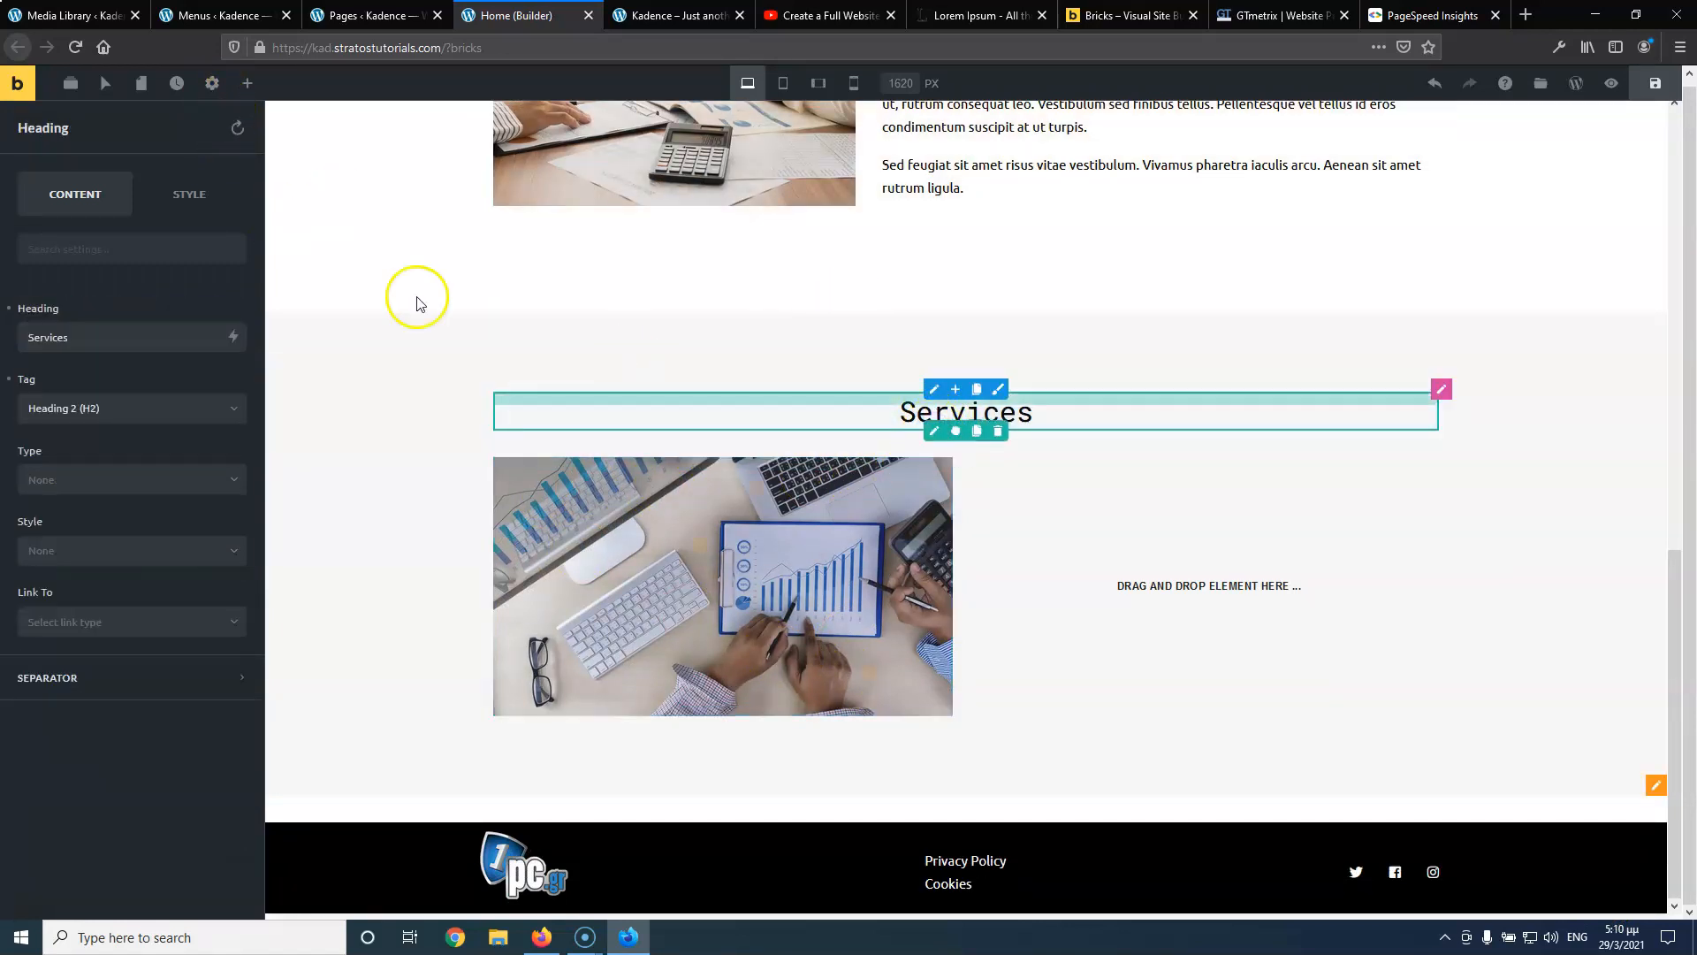
{"action": "left_click", "coordinate": [177, 196]}
{"action": "left_click", "coordinate": [106, 305]}
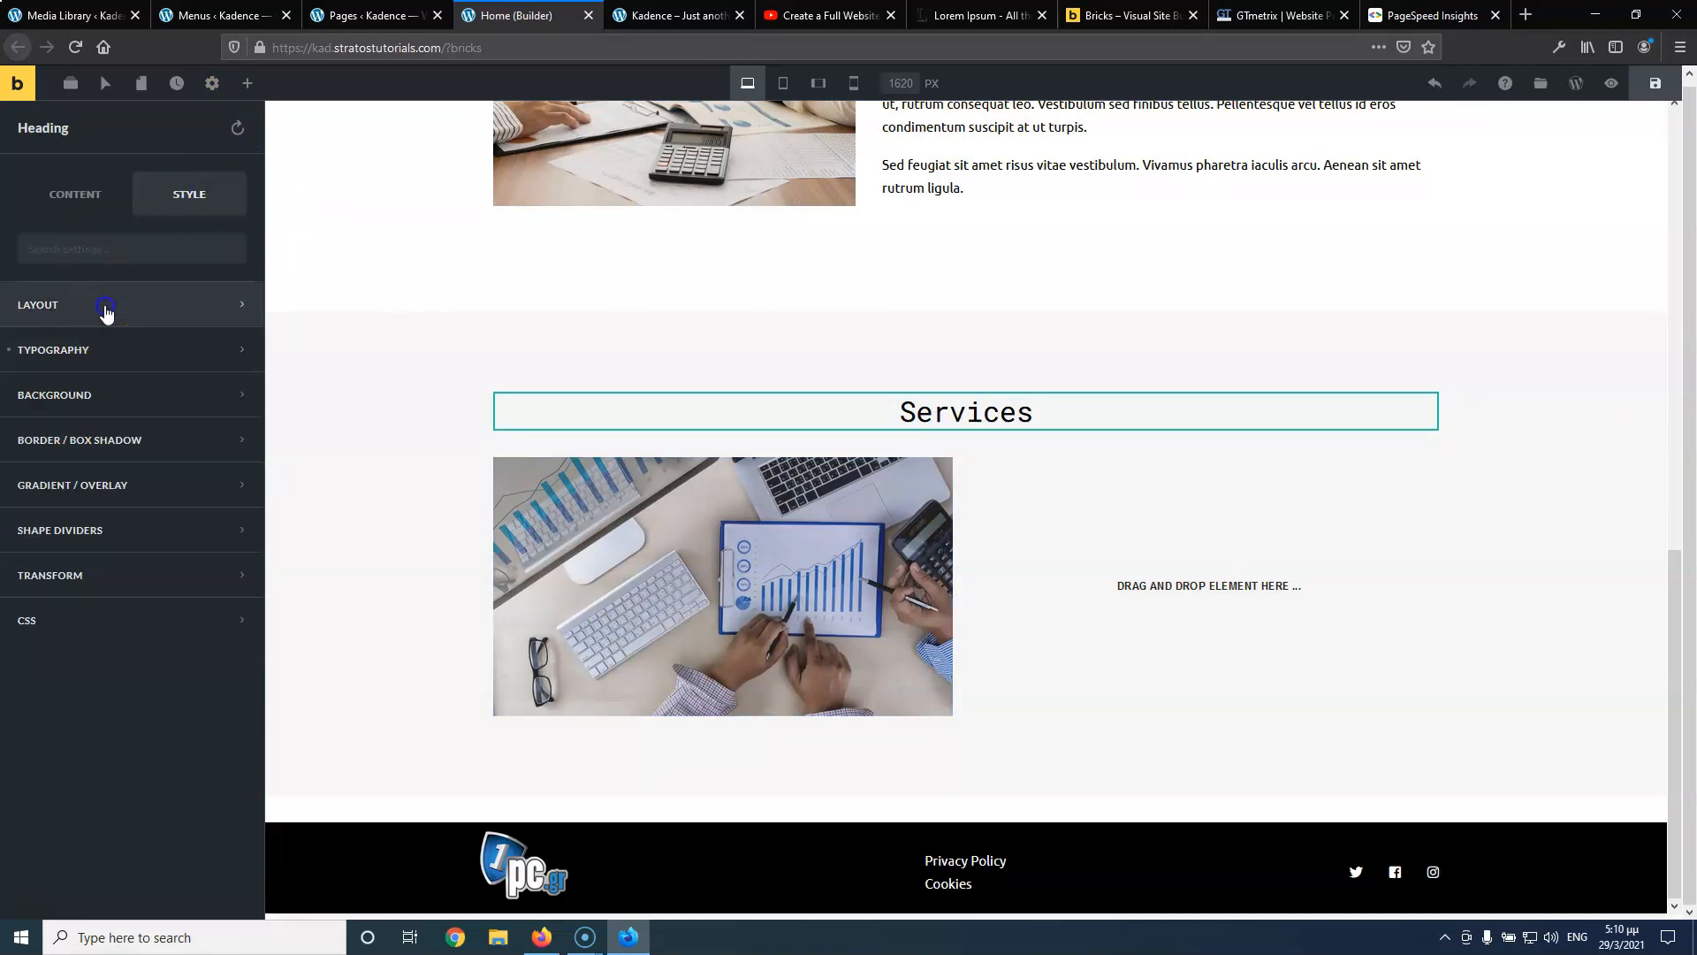
{"action": "left_click", "coordinate": [226, 358]}
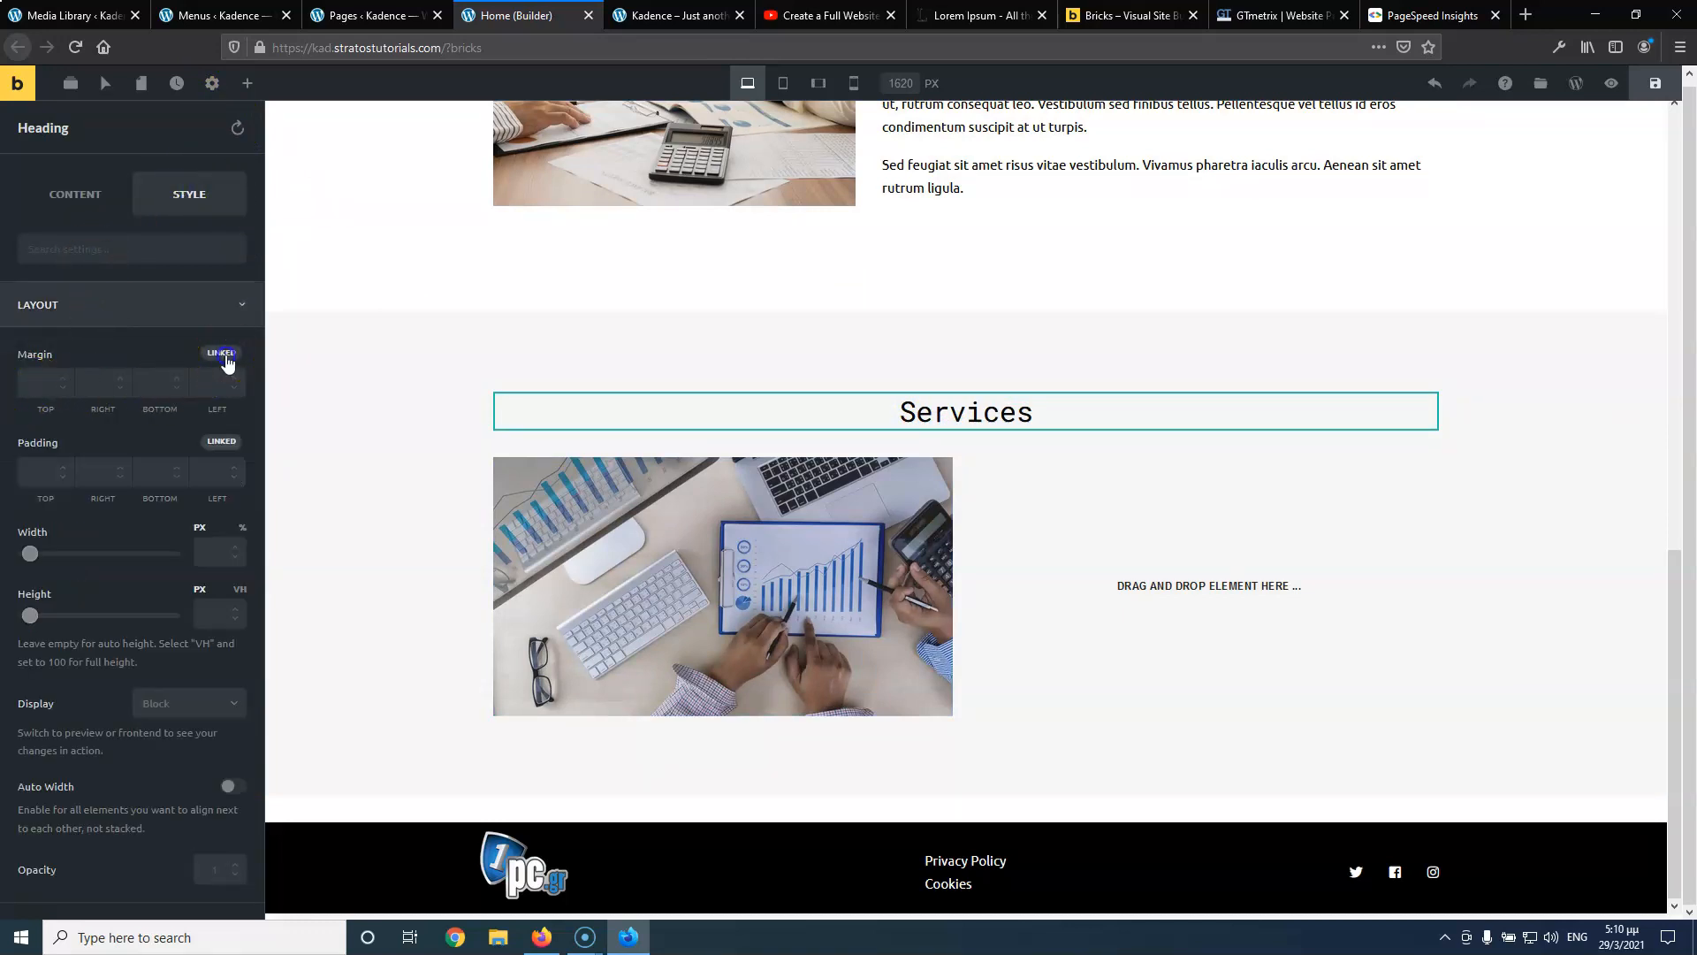
{"action": "left_click", "coordinate": [146, 382]}
{"action": "type", "text": "20"}
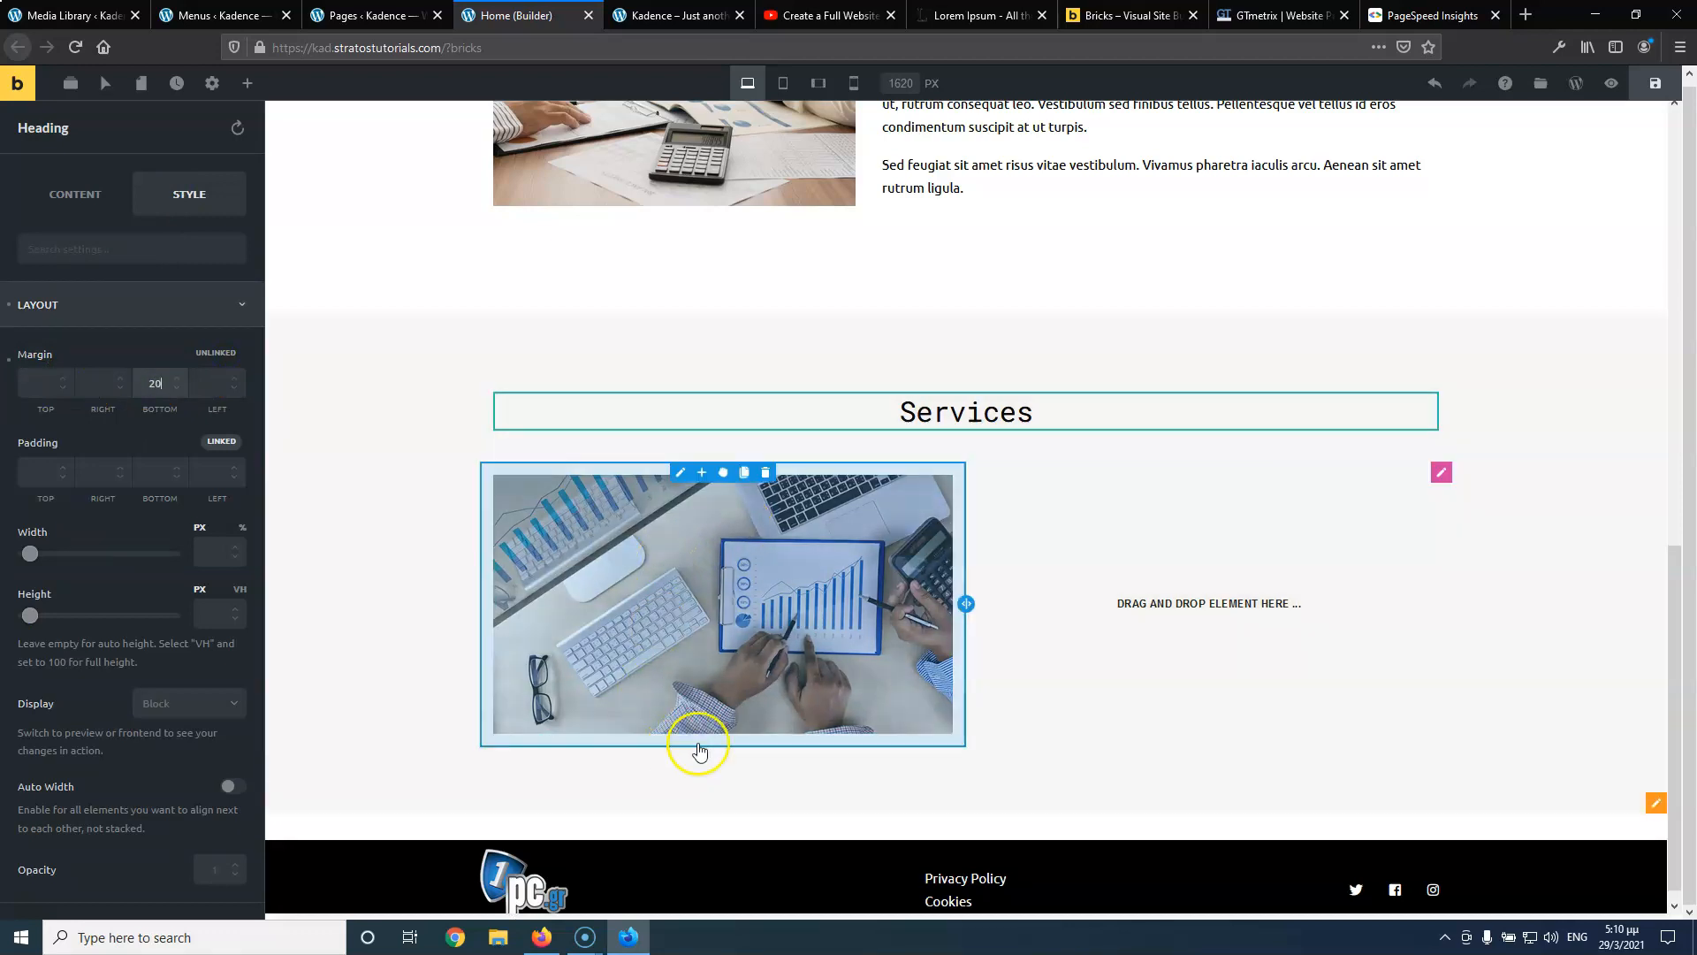
Add a centre-aligned 'Taxes' heading under the first image, with a button beneath it
{"action": "left_click", "coordinate": [247, 84]}
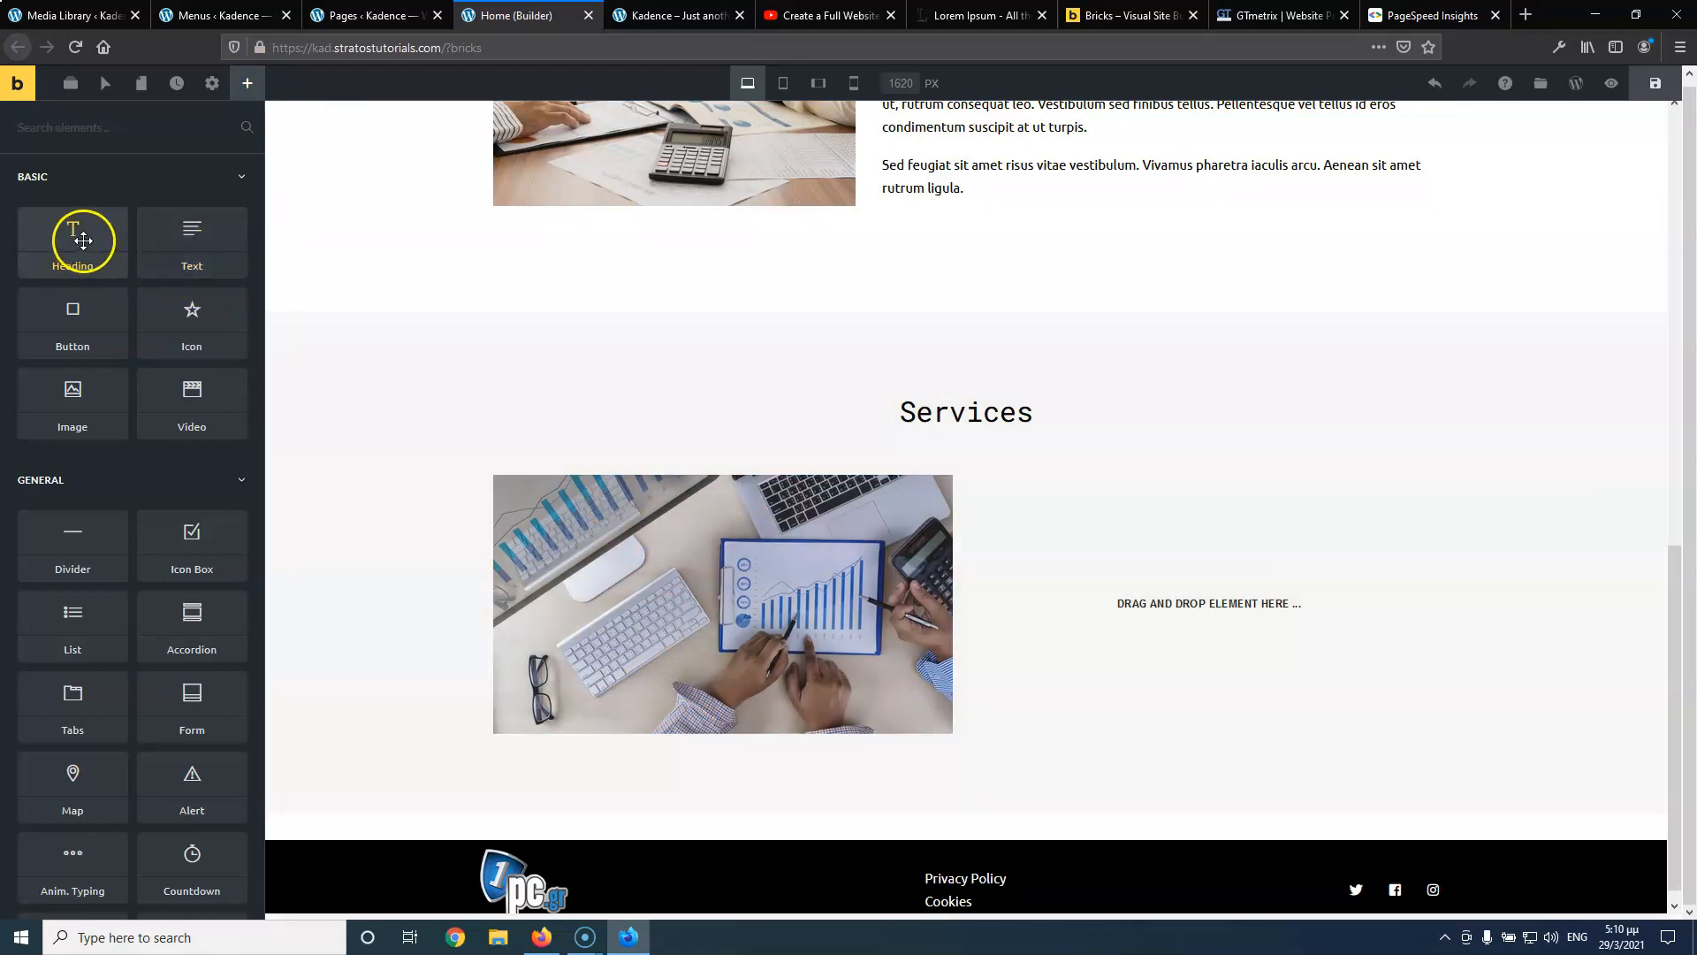
{"action": "left_click_drag", "start_coordinate": [83, 240], "coordinate": [623, 769]}
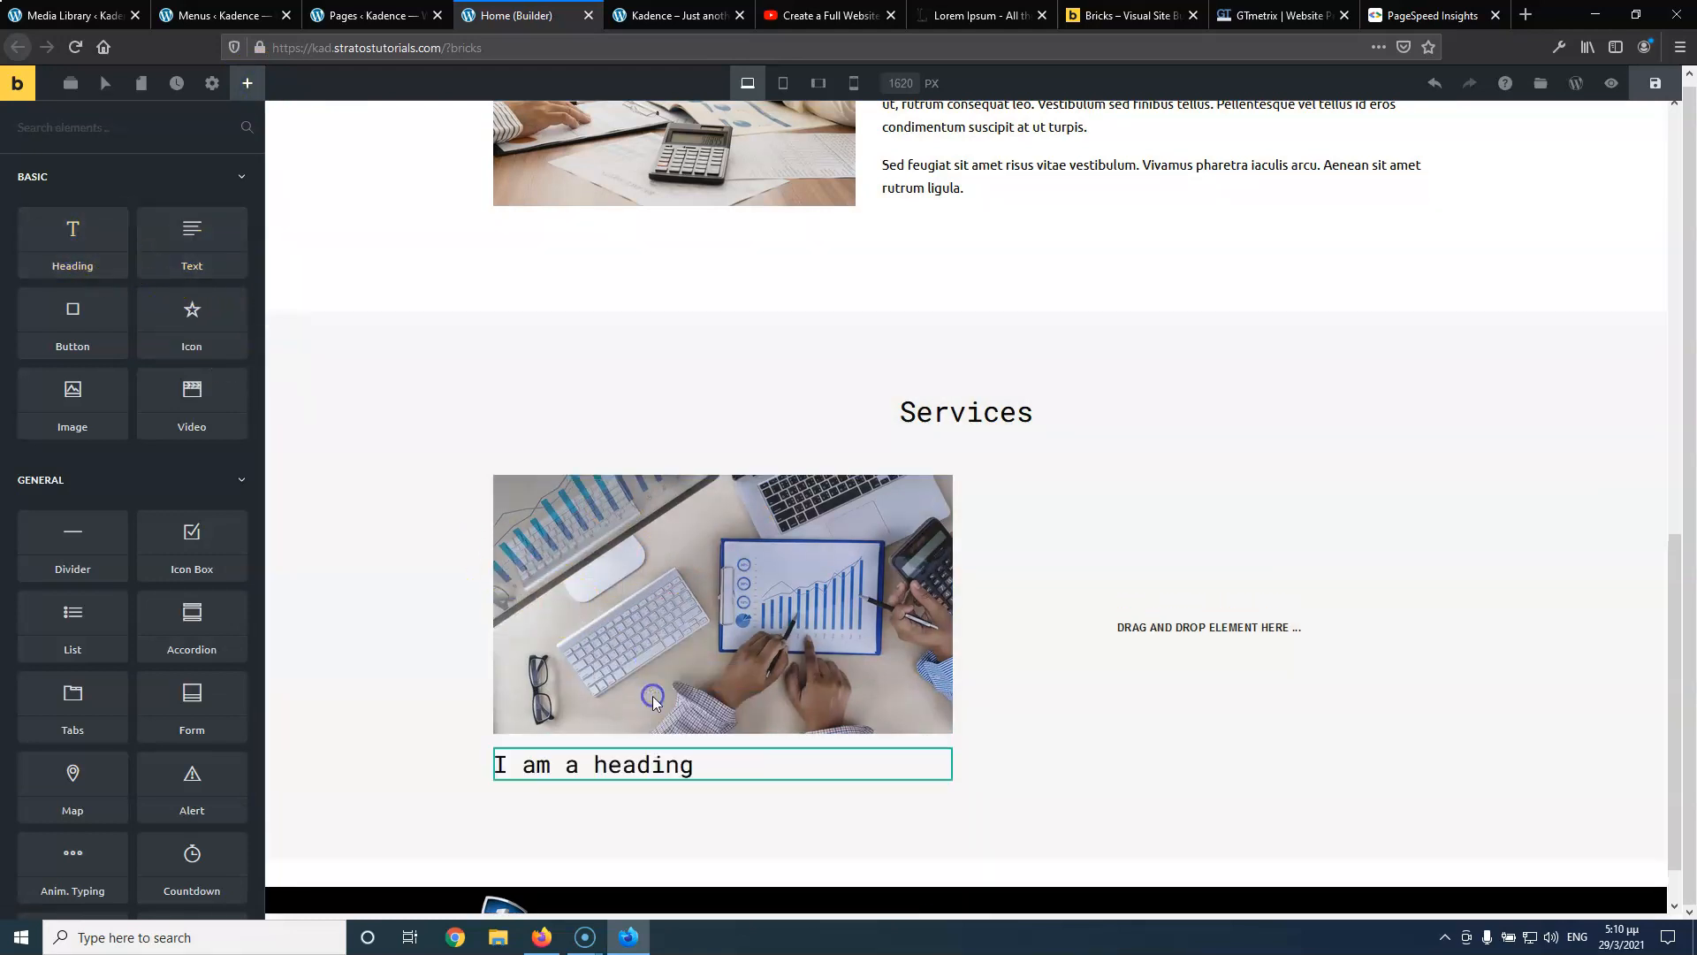
{"action": "left_click", "coordinate": [130, 341]}
{"action": "key", "text": "ctrl+a"}
{"action": "type", "text": "Ta"}
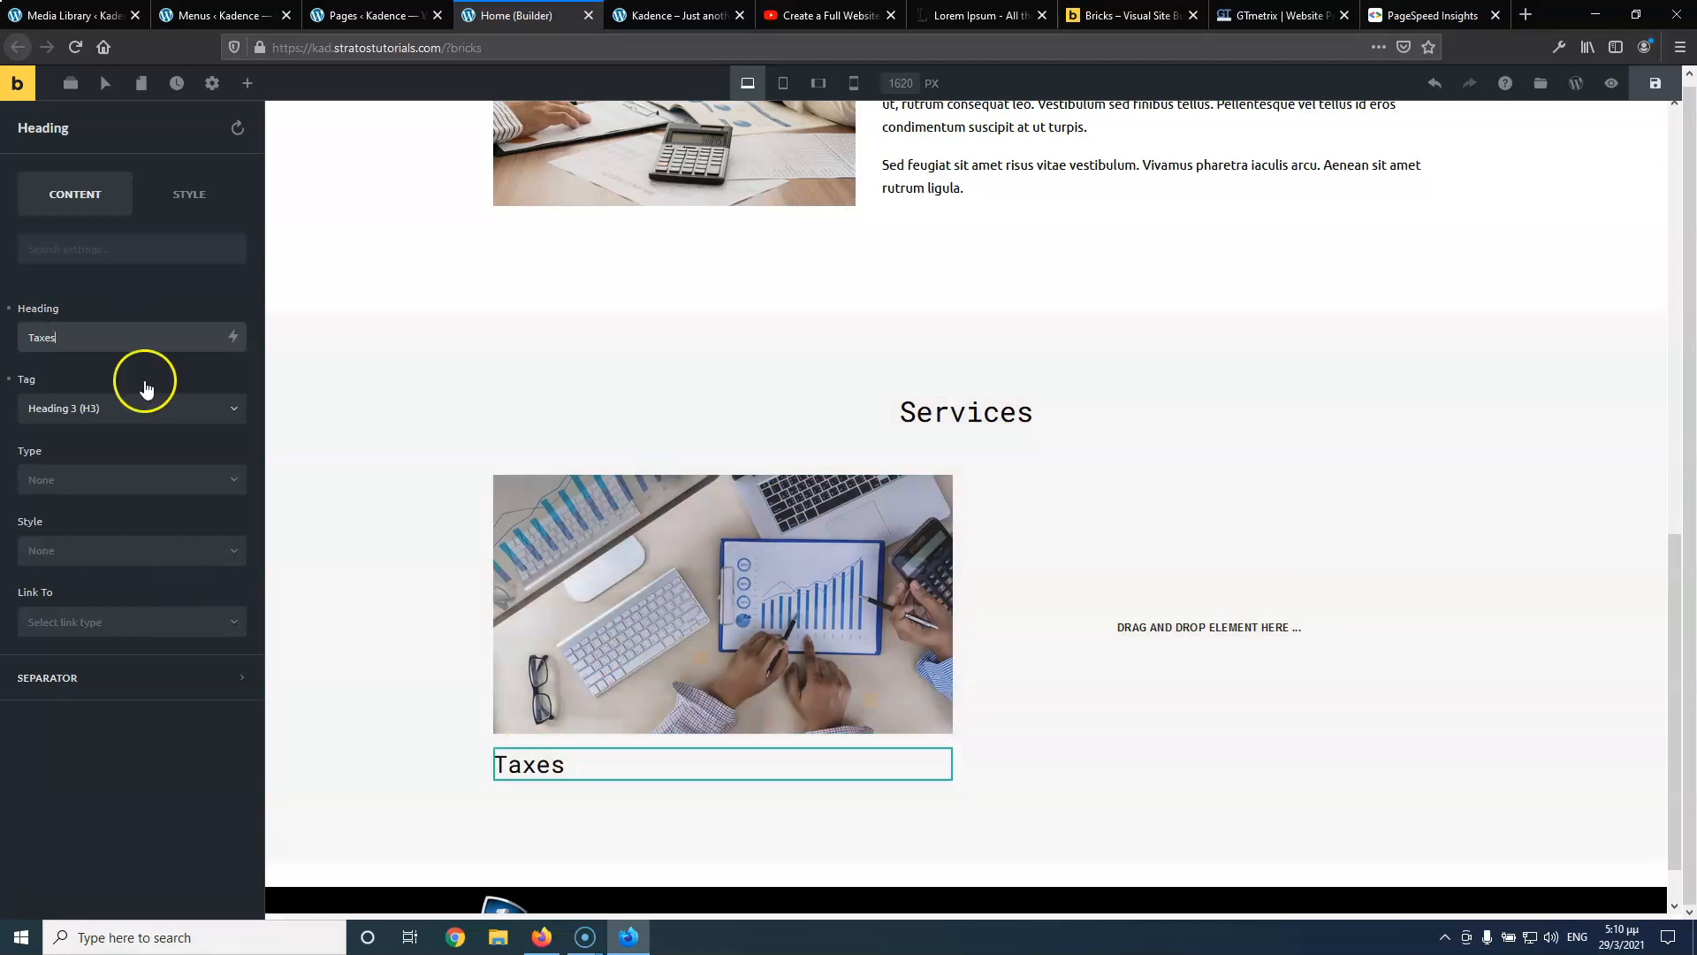
{"action": "left_click", "coordinate": [177, 212]}
{"action": "left_click", "coordinate": [115, 350]}
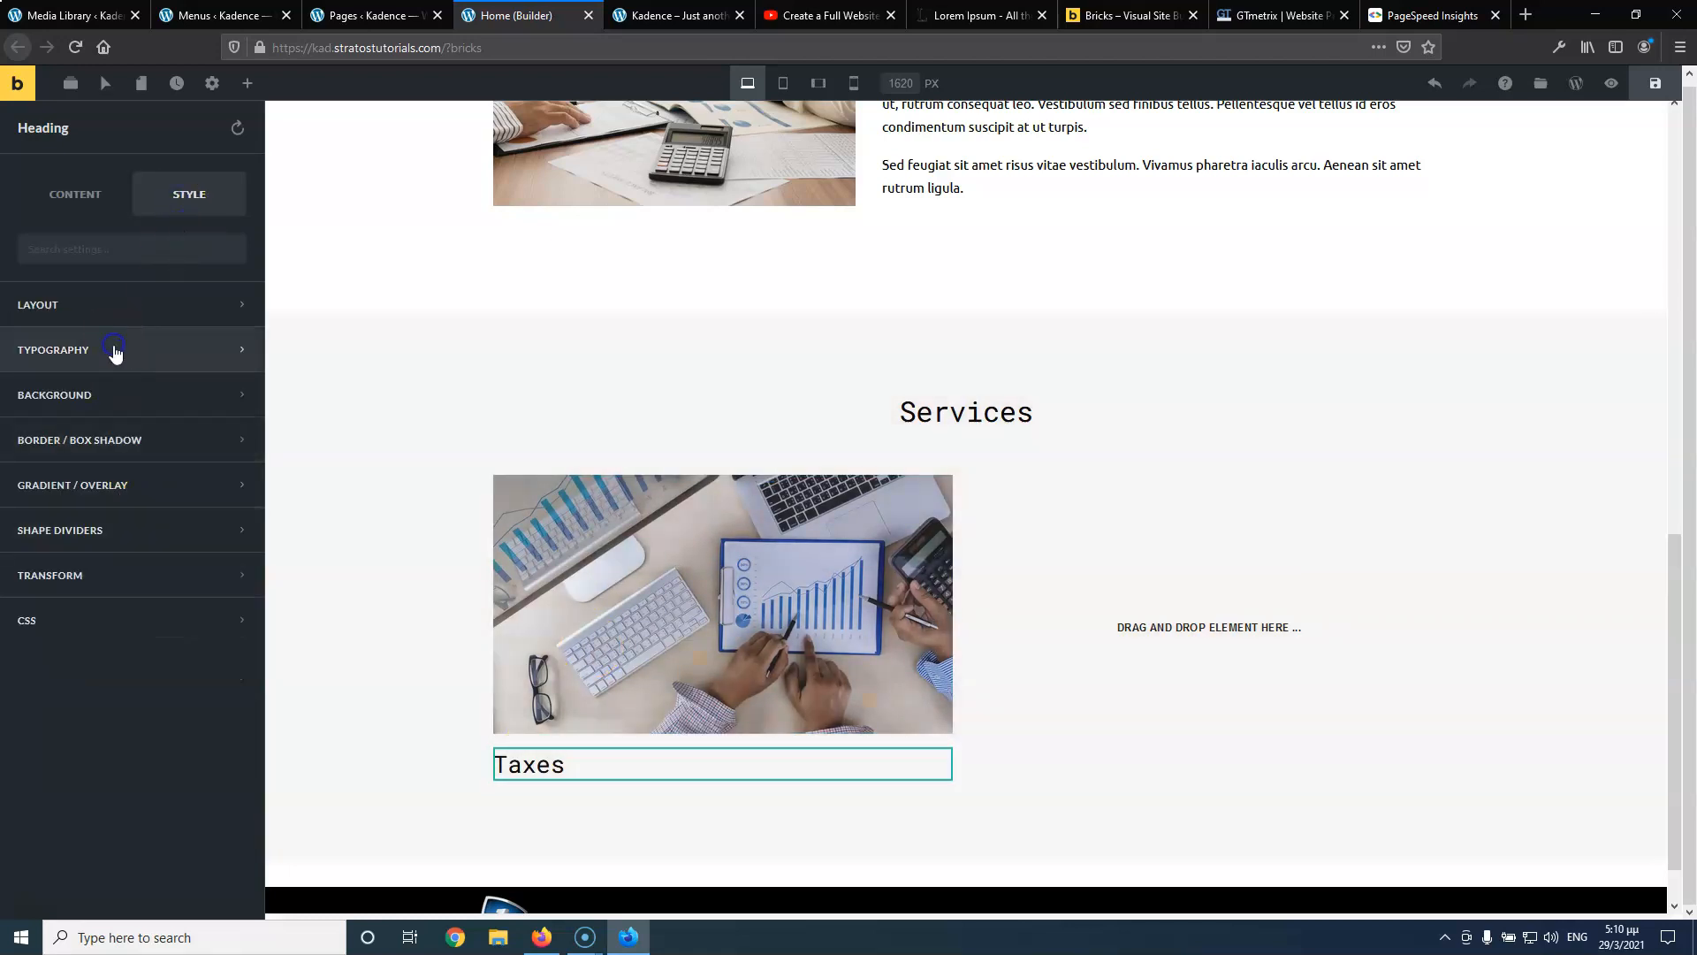
{"action": "left_click", "coordinate": [90, 541]}
{"action": "left_click", "coordinate": [86, 586]}
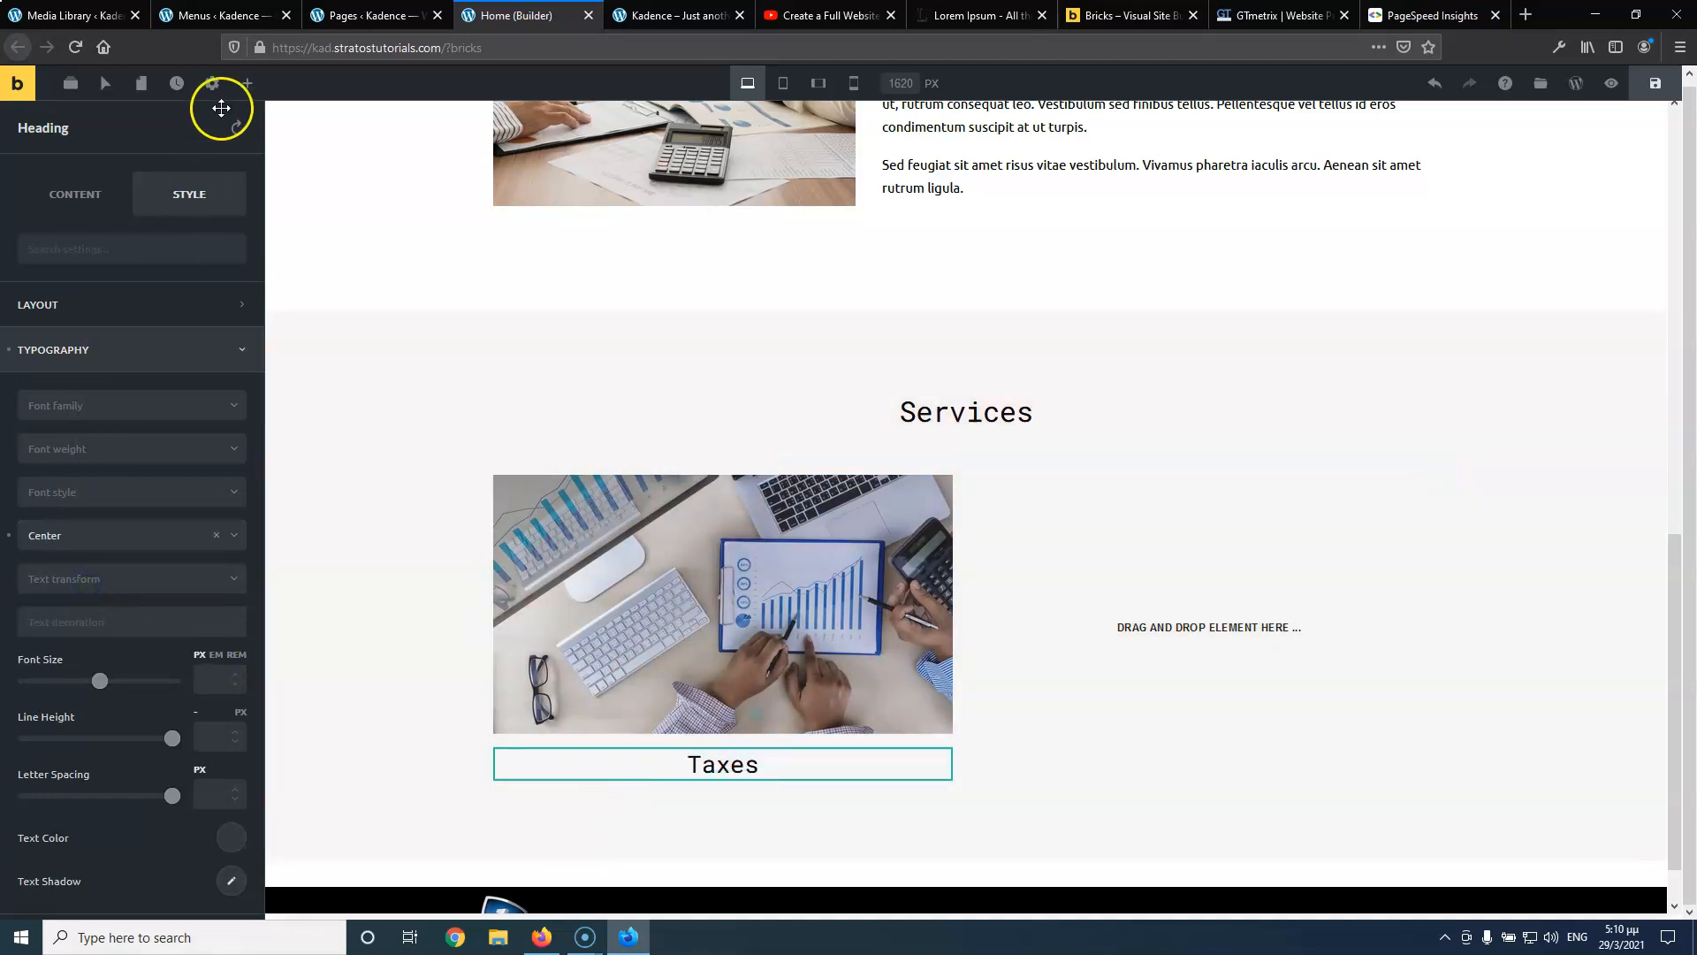
{"action": "left_click", "coordinate": [249, 88]}
{"action": "left_click_drag", "start_coordinate": [114, 327], "coordinate": [690, 781]}
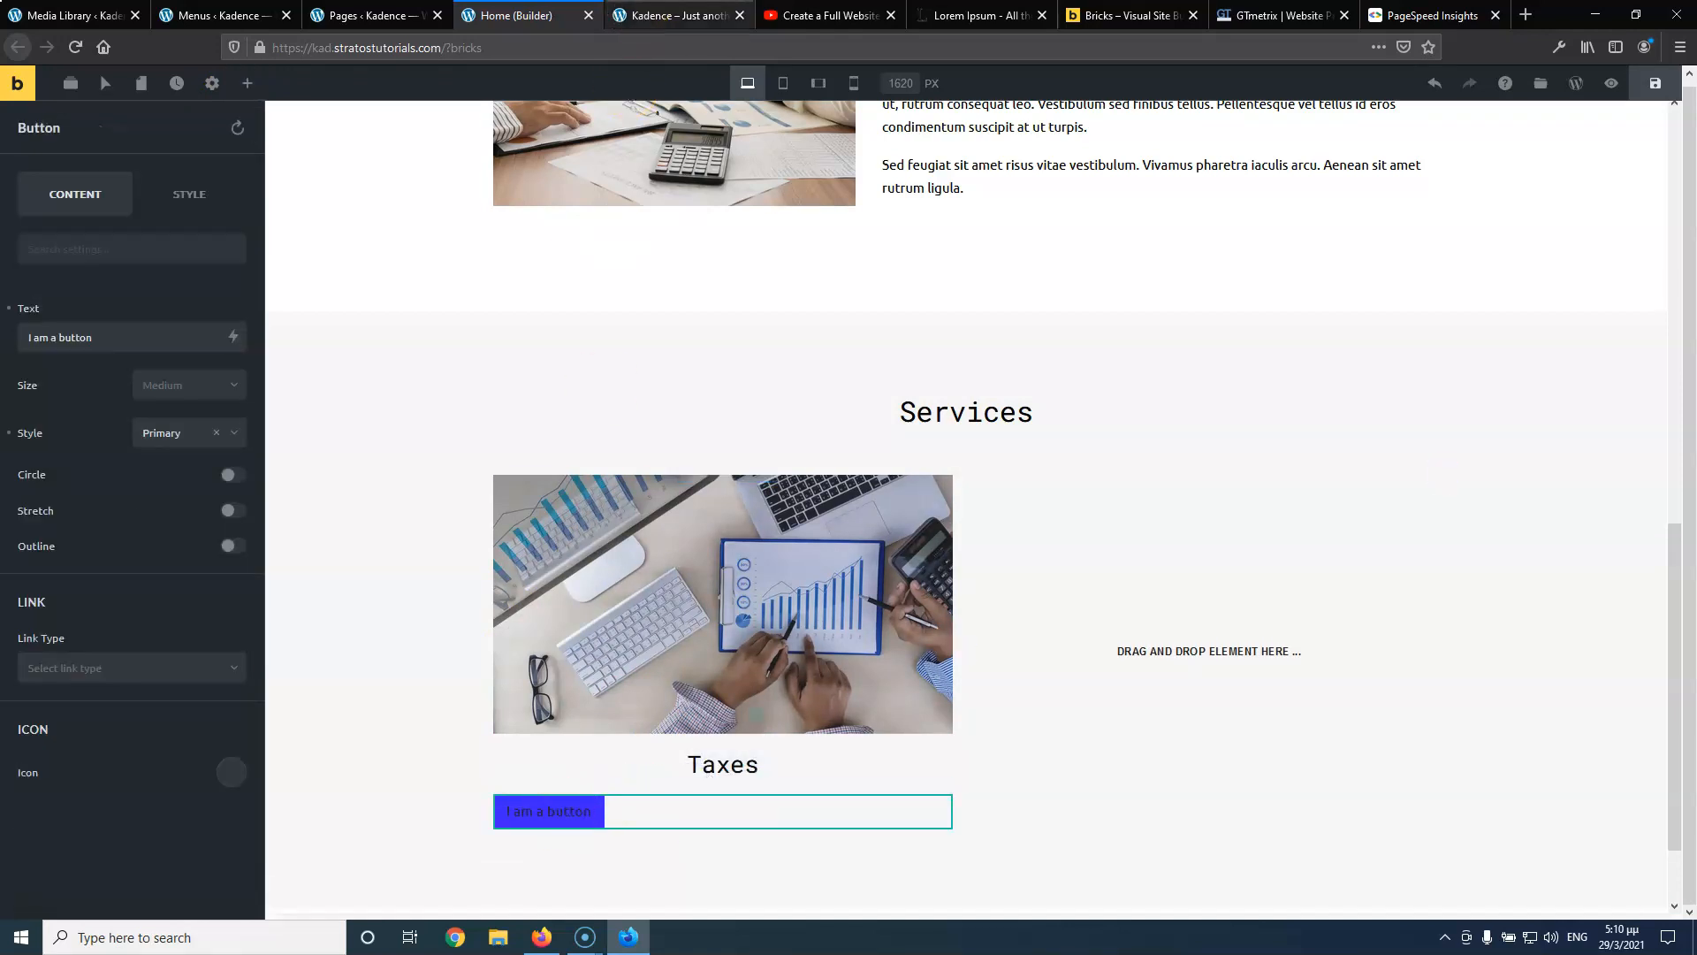
Switch the button under Taxes from the Primary to the Secondary style
{"action": "left_click", "coordinate": [807, 15]}
{"action": "left_click", "coordinate": [511, 15]}
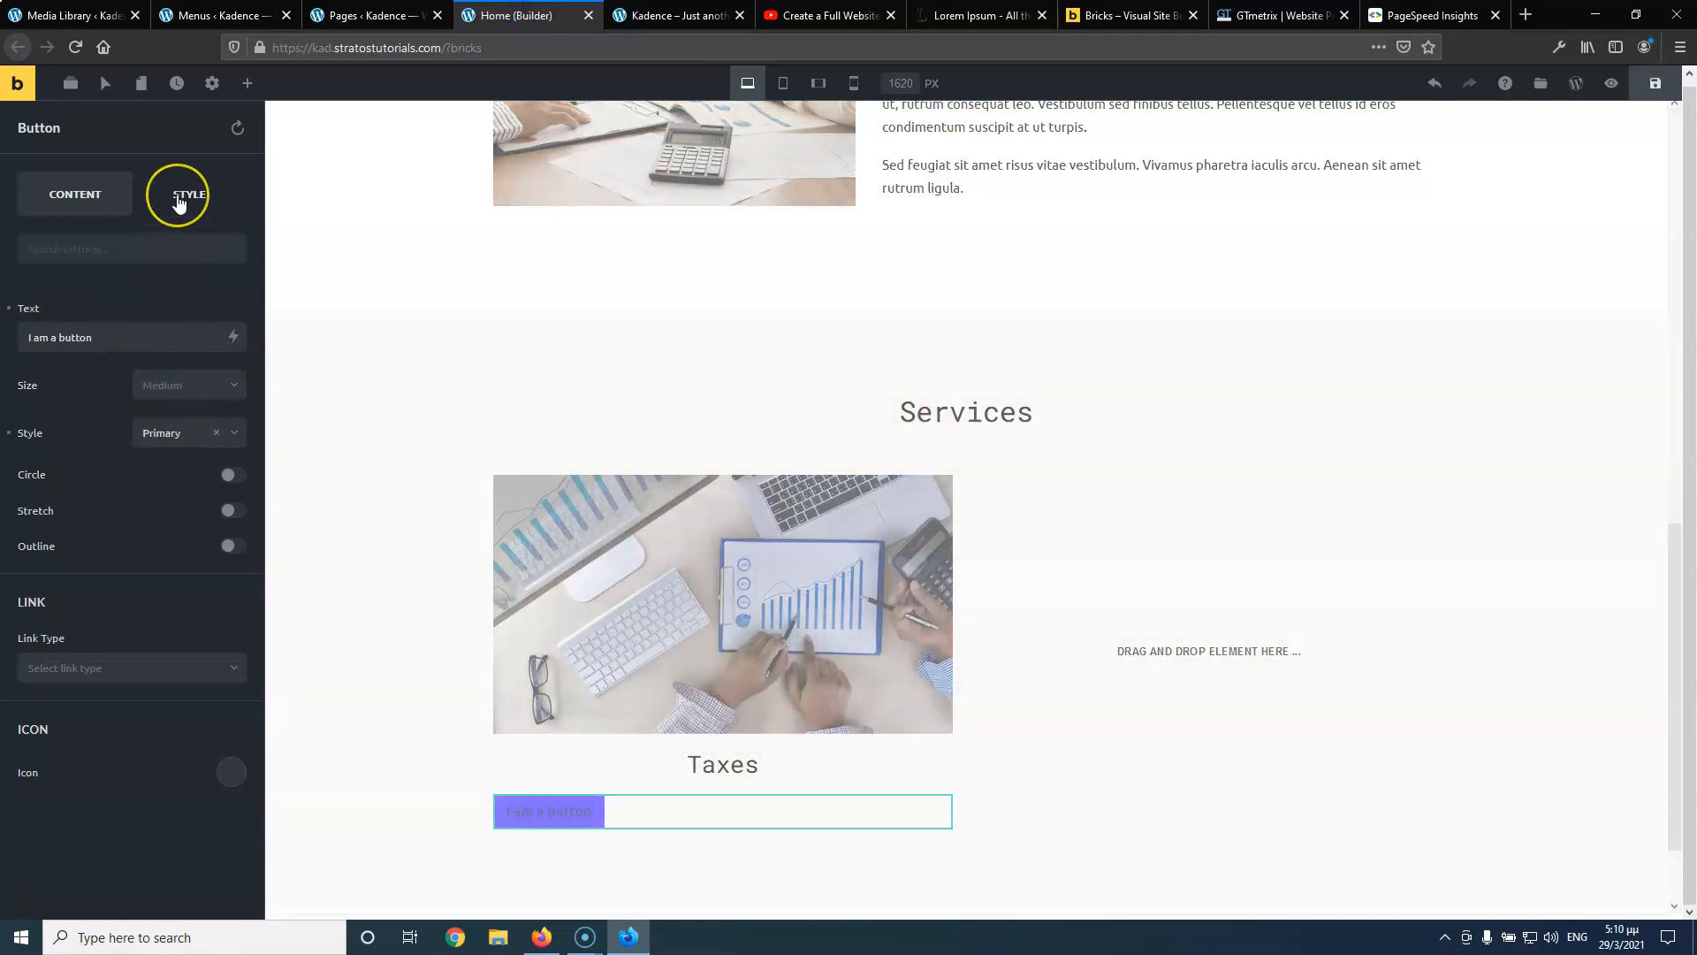
{"action": "left_click", "coordinate": [196, 249]}
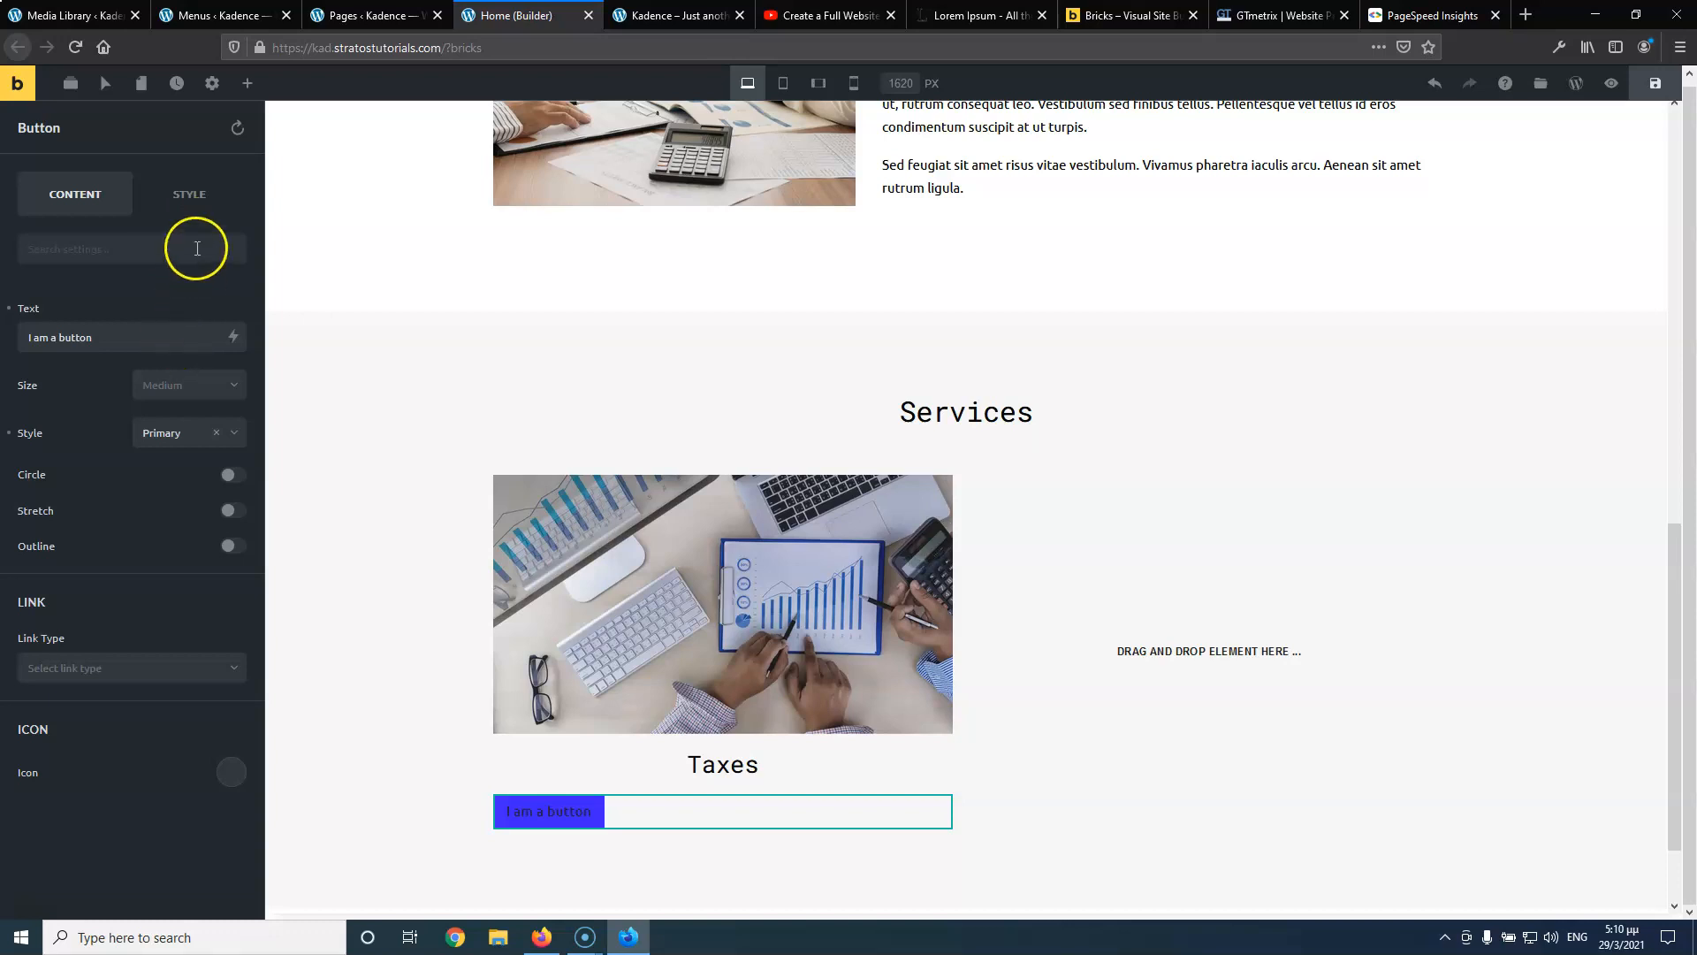
{"action": "left_click", "coordinate": [231, 433]}
{"action": "left_click", "coordinate": [205, 493]}
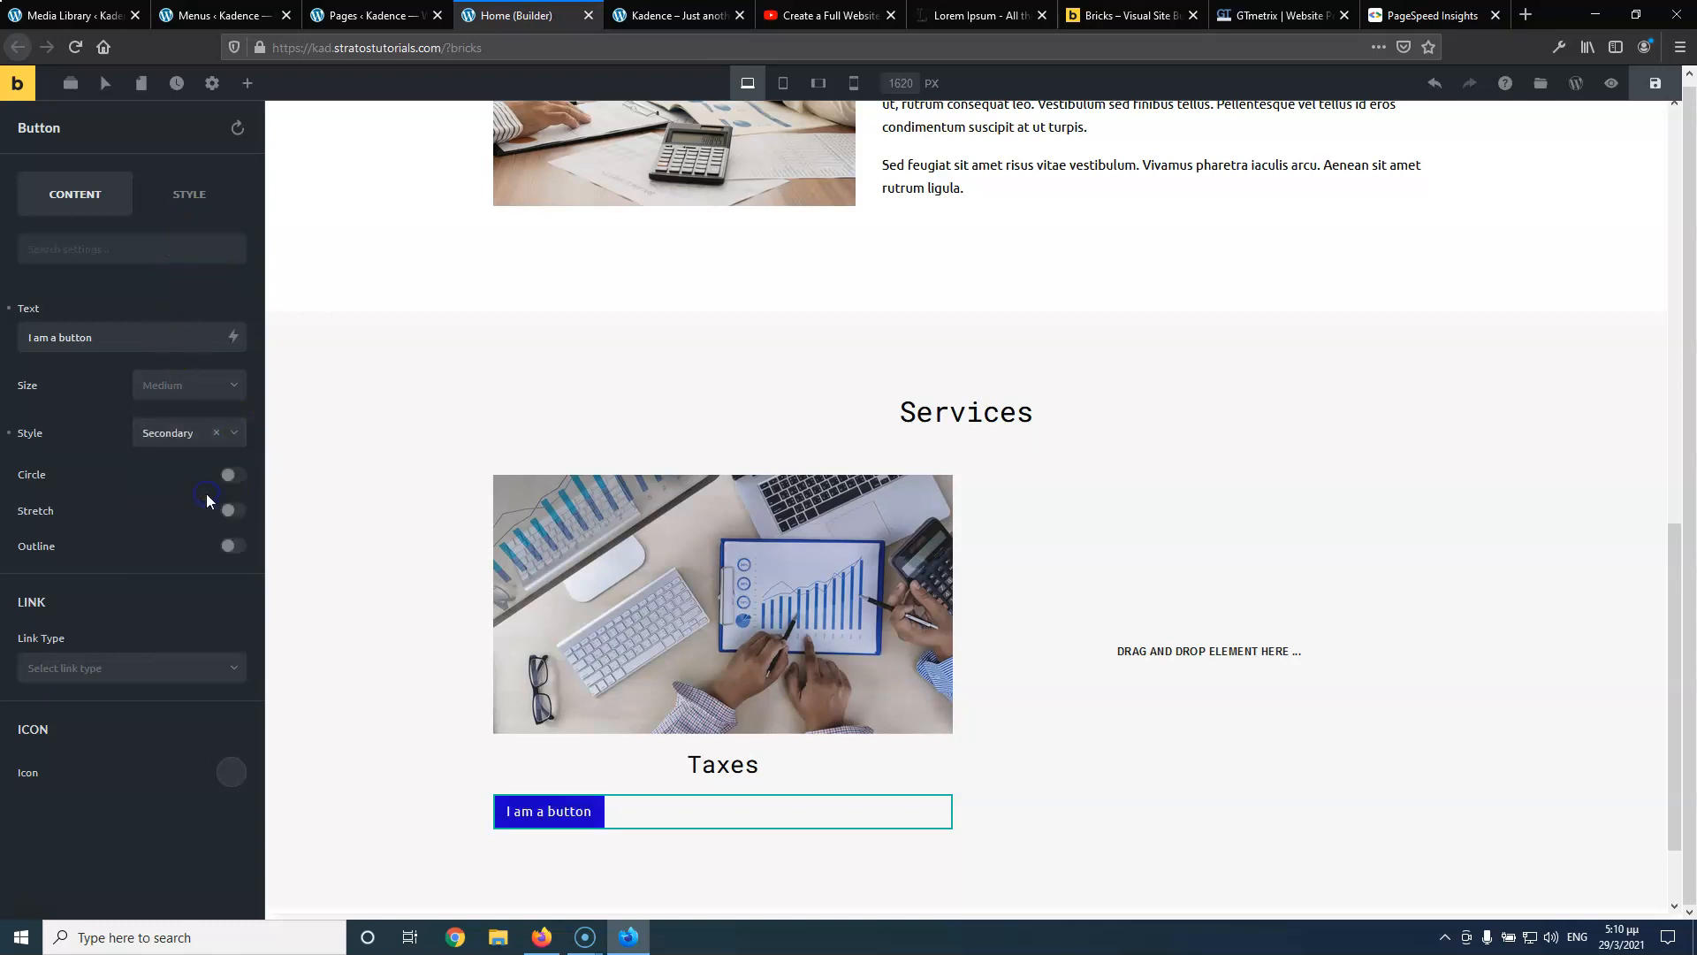
{"action": "left_click", "coordinate": [102, 489]}
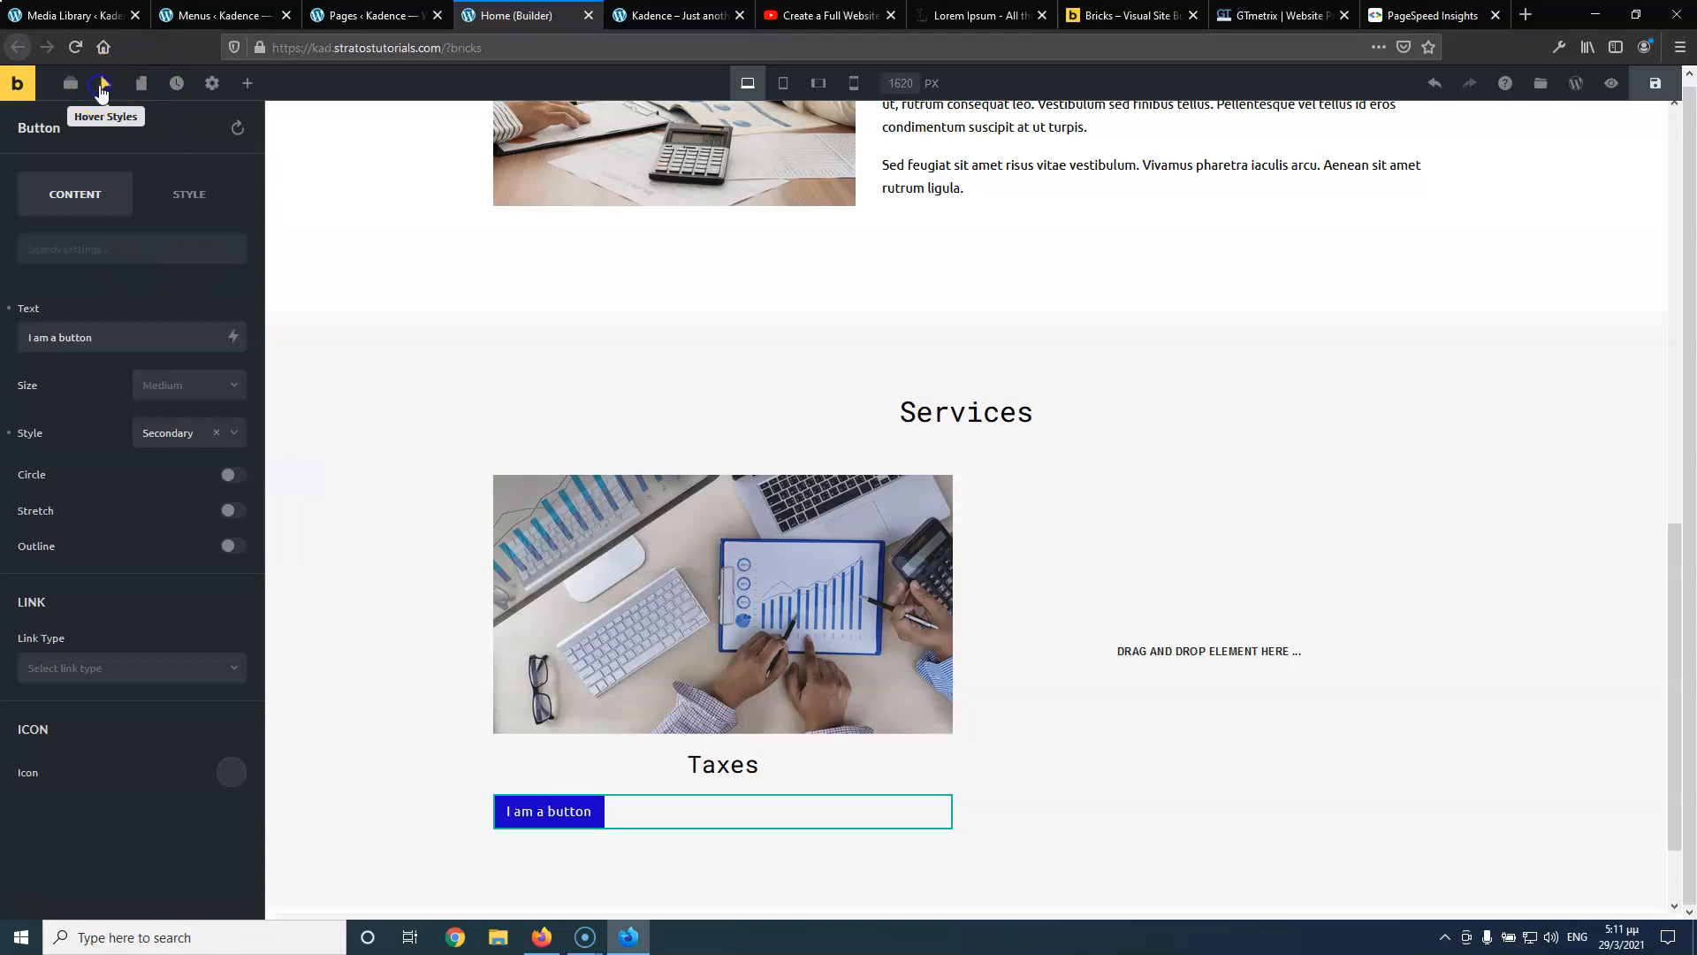
Give the button a #3d24ff blue hover background and save
{"action": "left_click", "coordinate": [103, 88]}
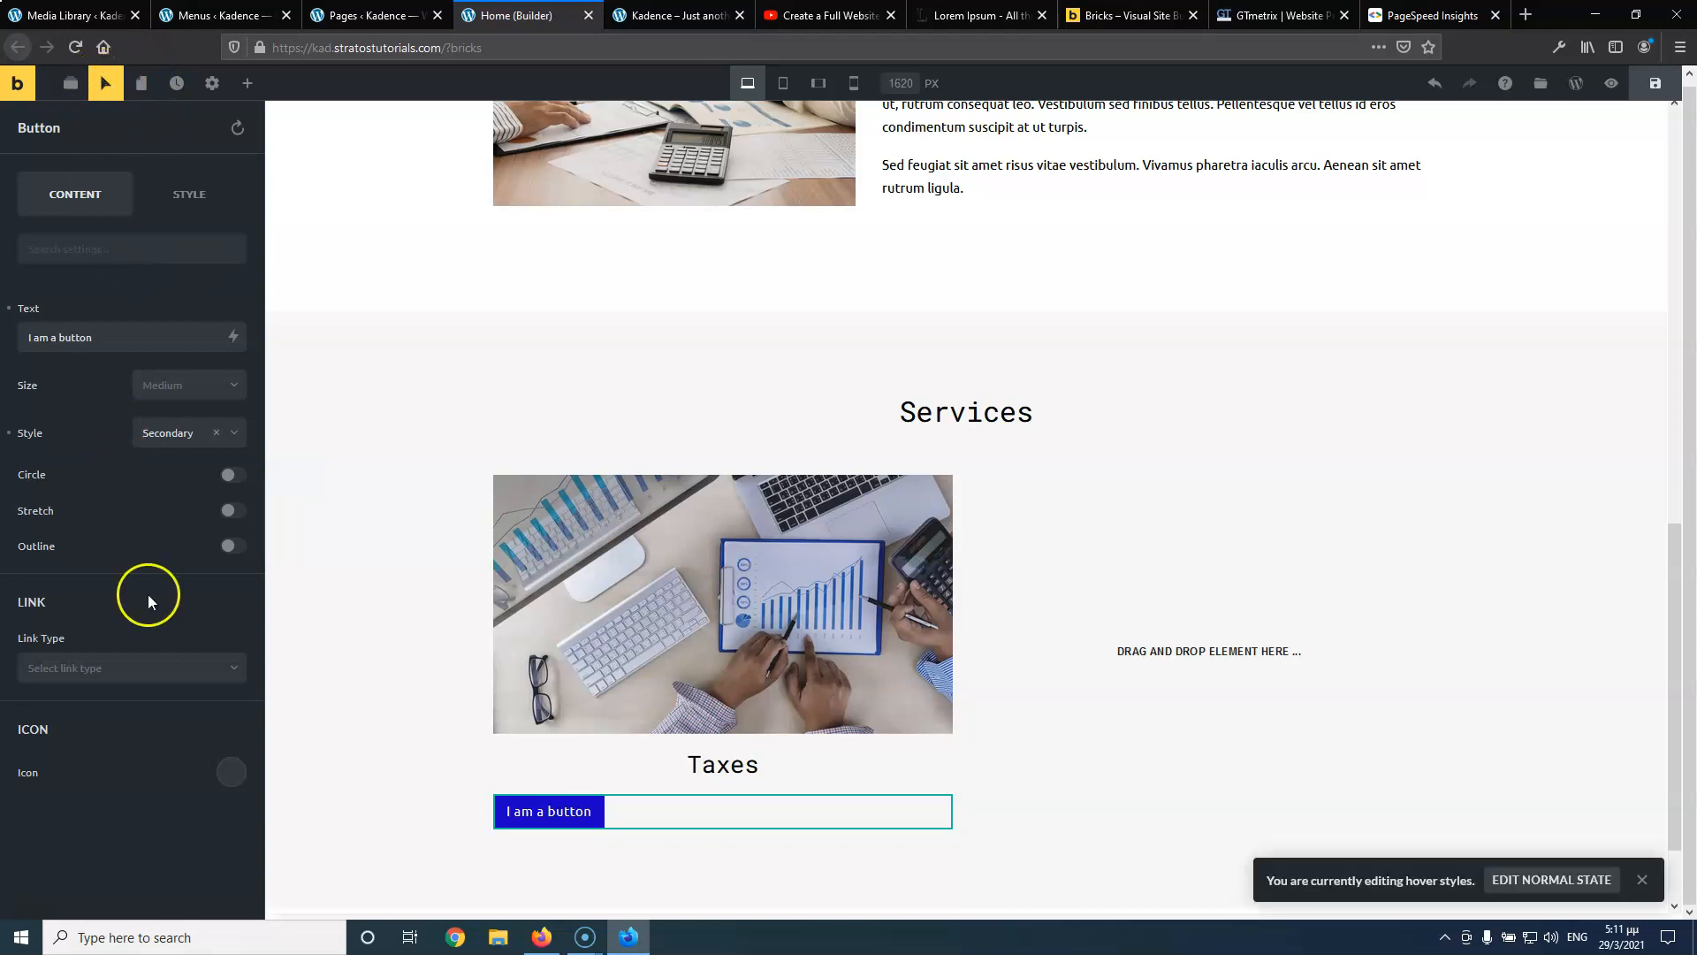
{"action": "left_click", "coordinate": [200, 196]}
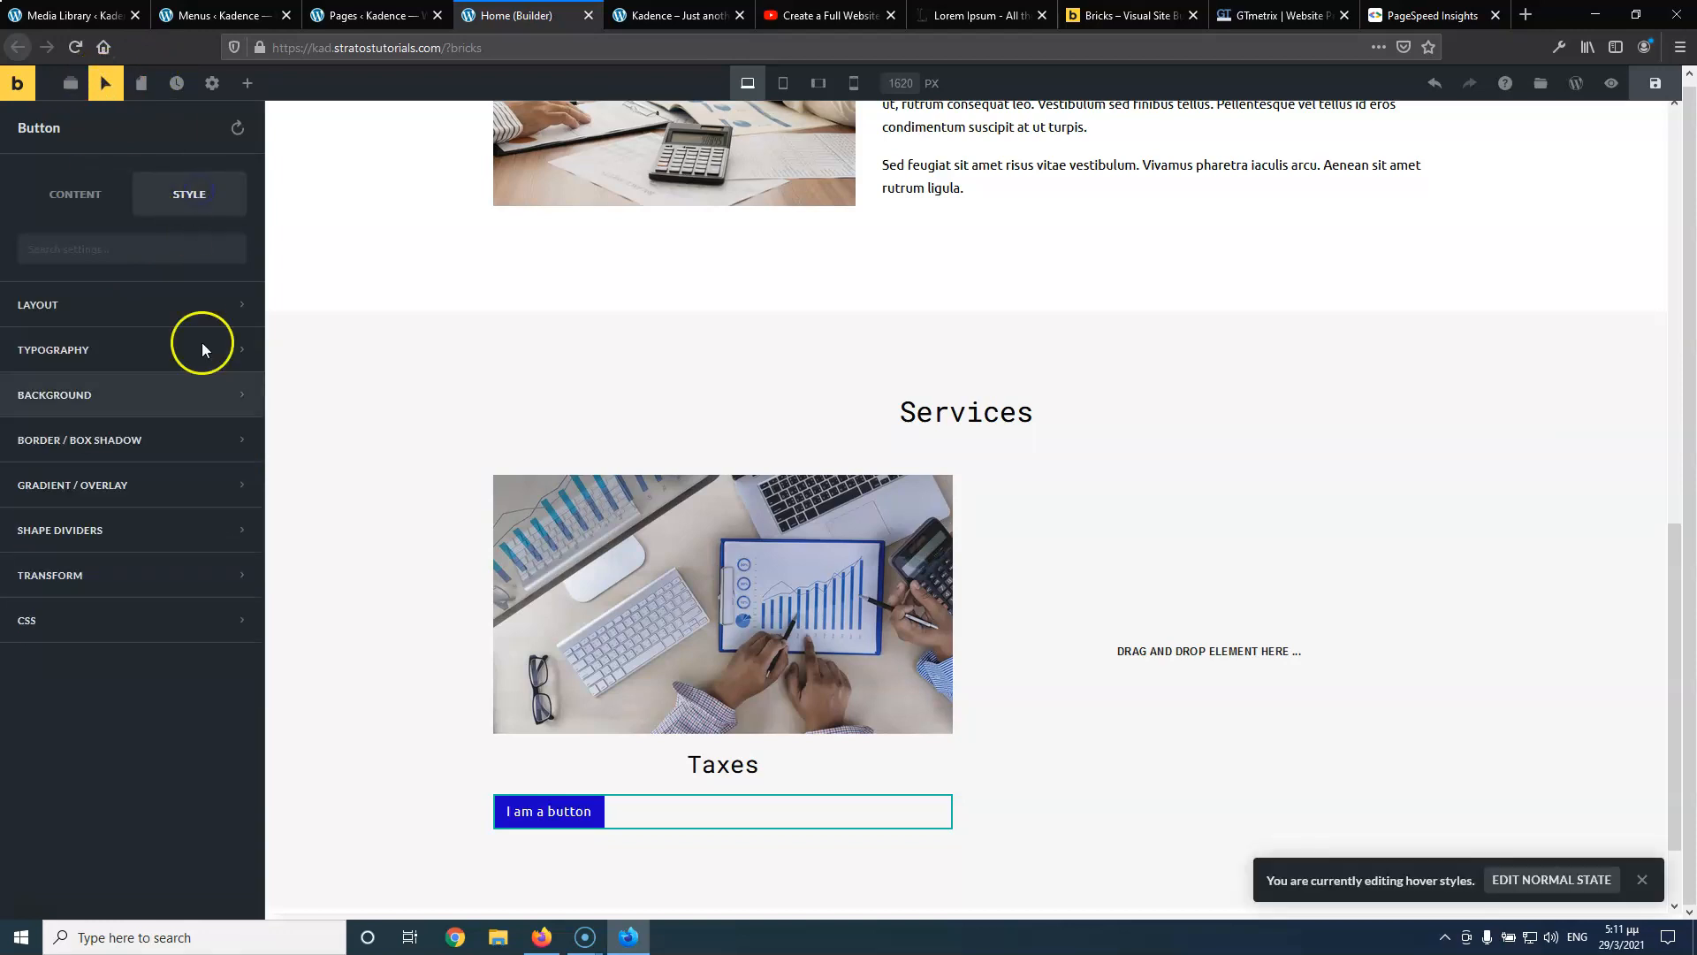
{"action": "left_click", "coordinate": [155, 404]}
{"action": "left_click", "coordinate": [230, 452]}
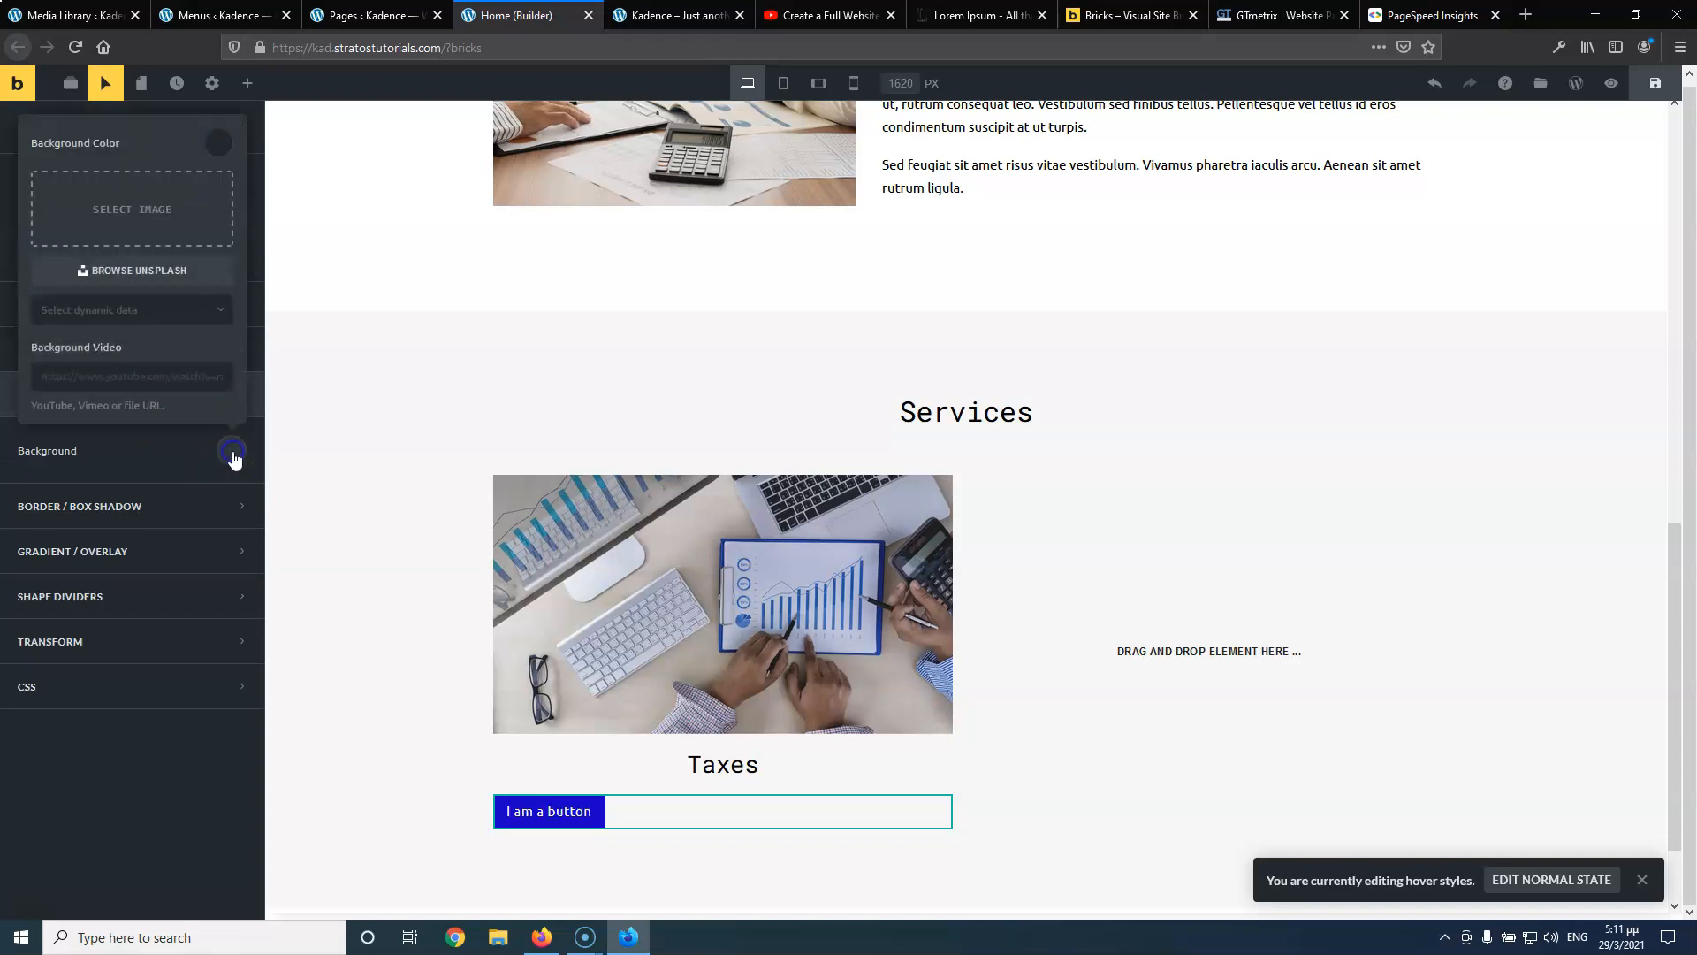
{"action": "left_click", "coordinate": [219, 146]}
{"action": "left_click", "coordinate": [93, 409]}
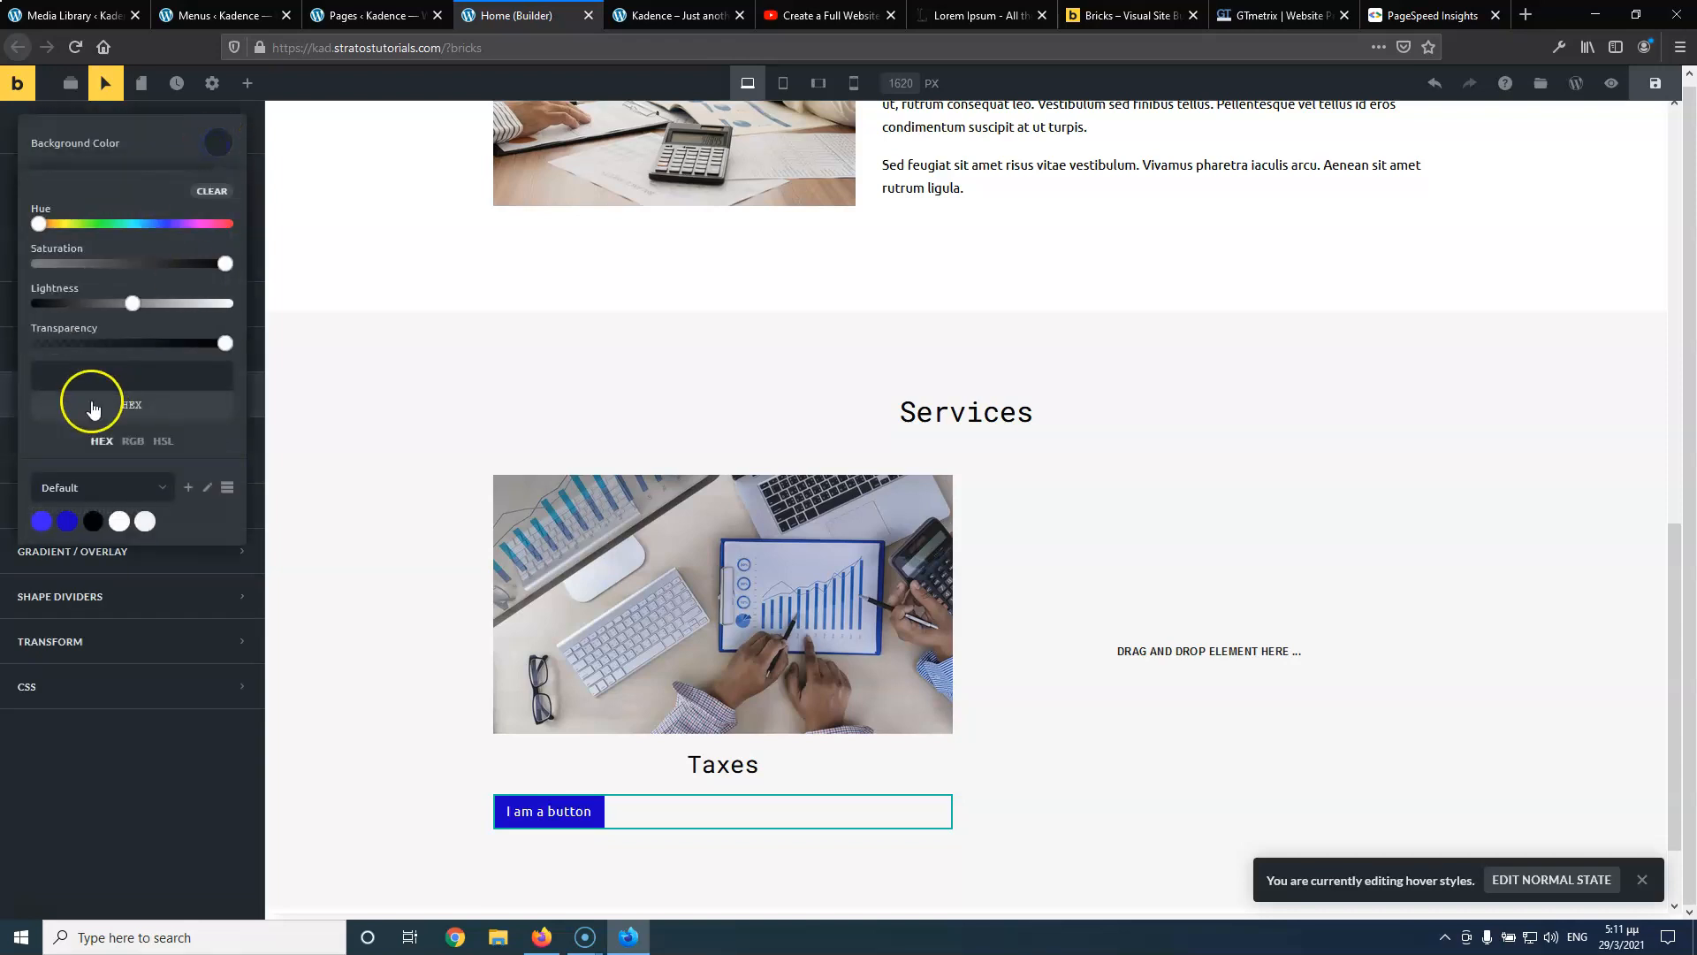
{"action": "left_click", "coordinate": [43, 524]}
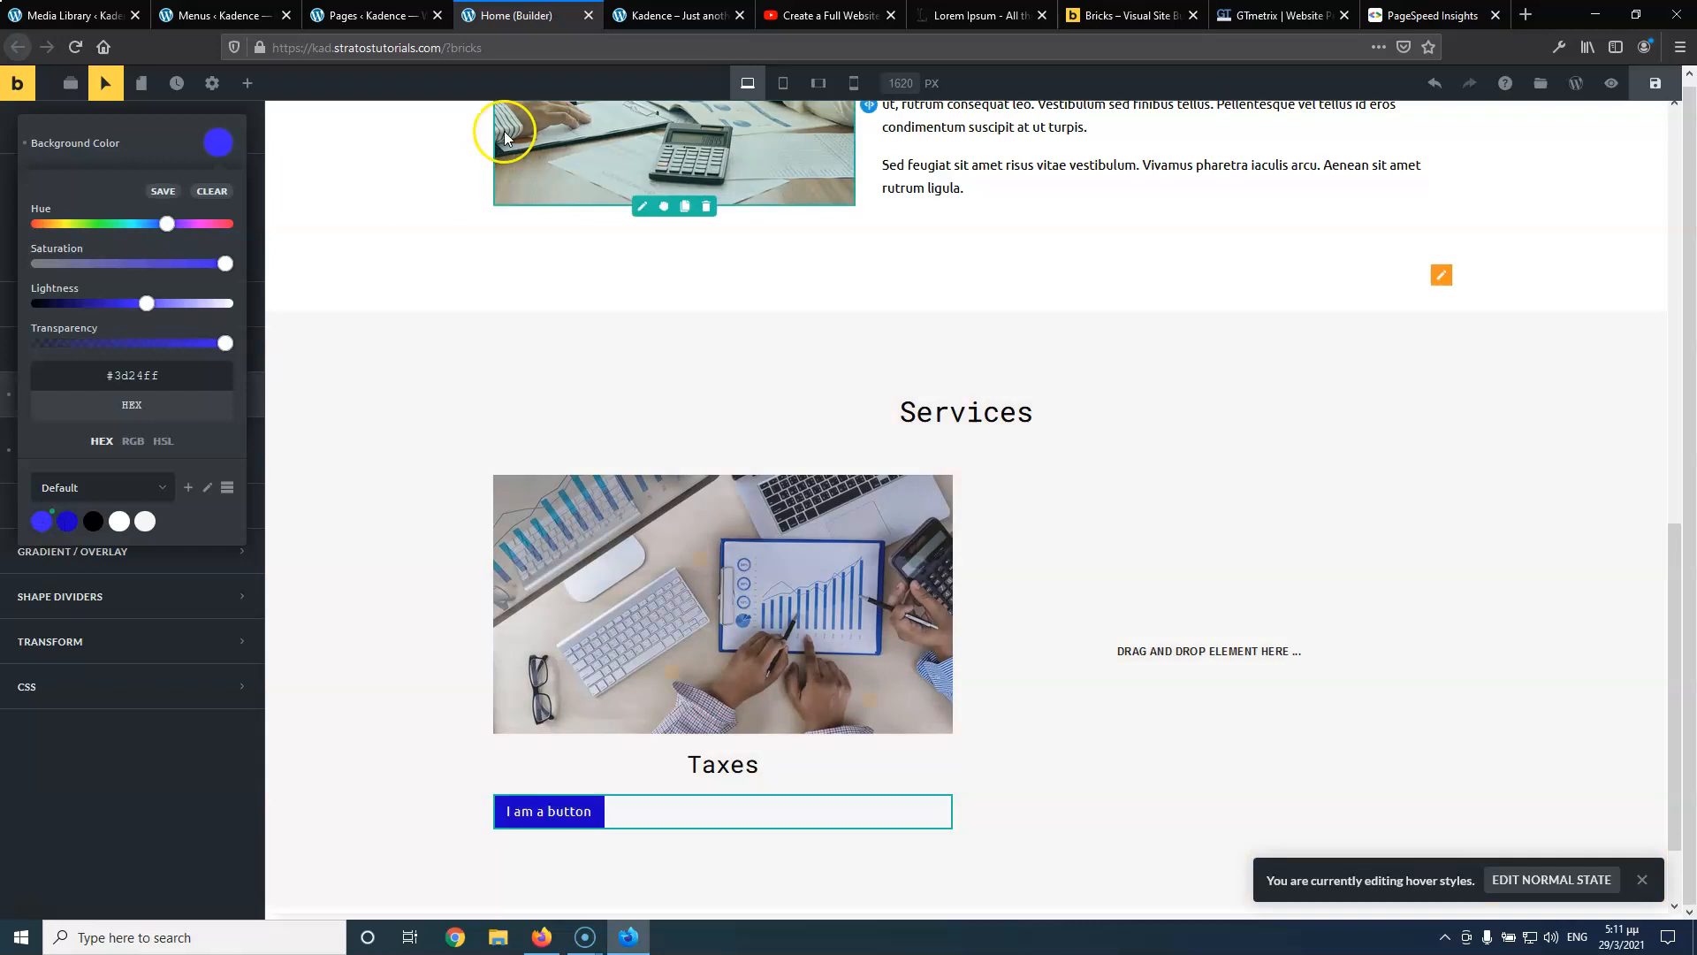
{"action": "left_click", "coordinate": [1644, 89]}
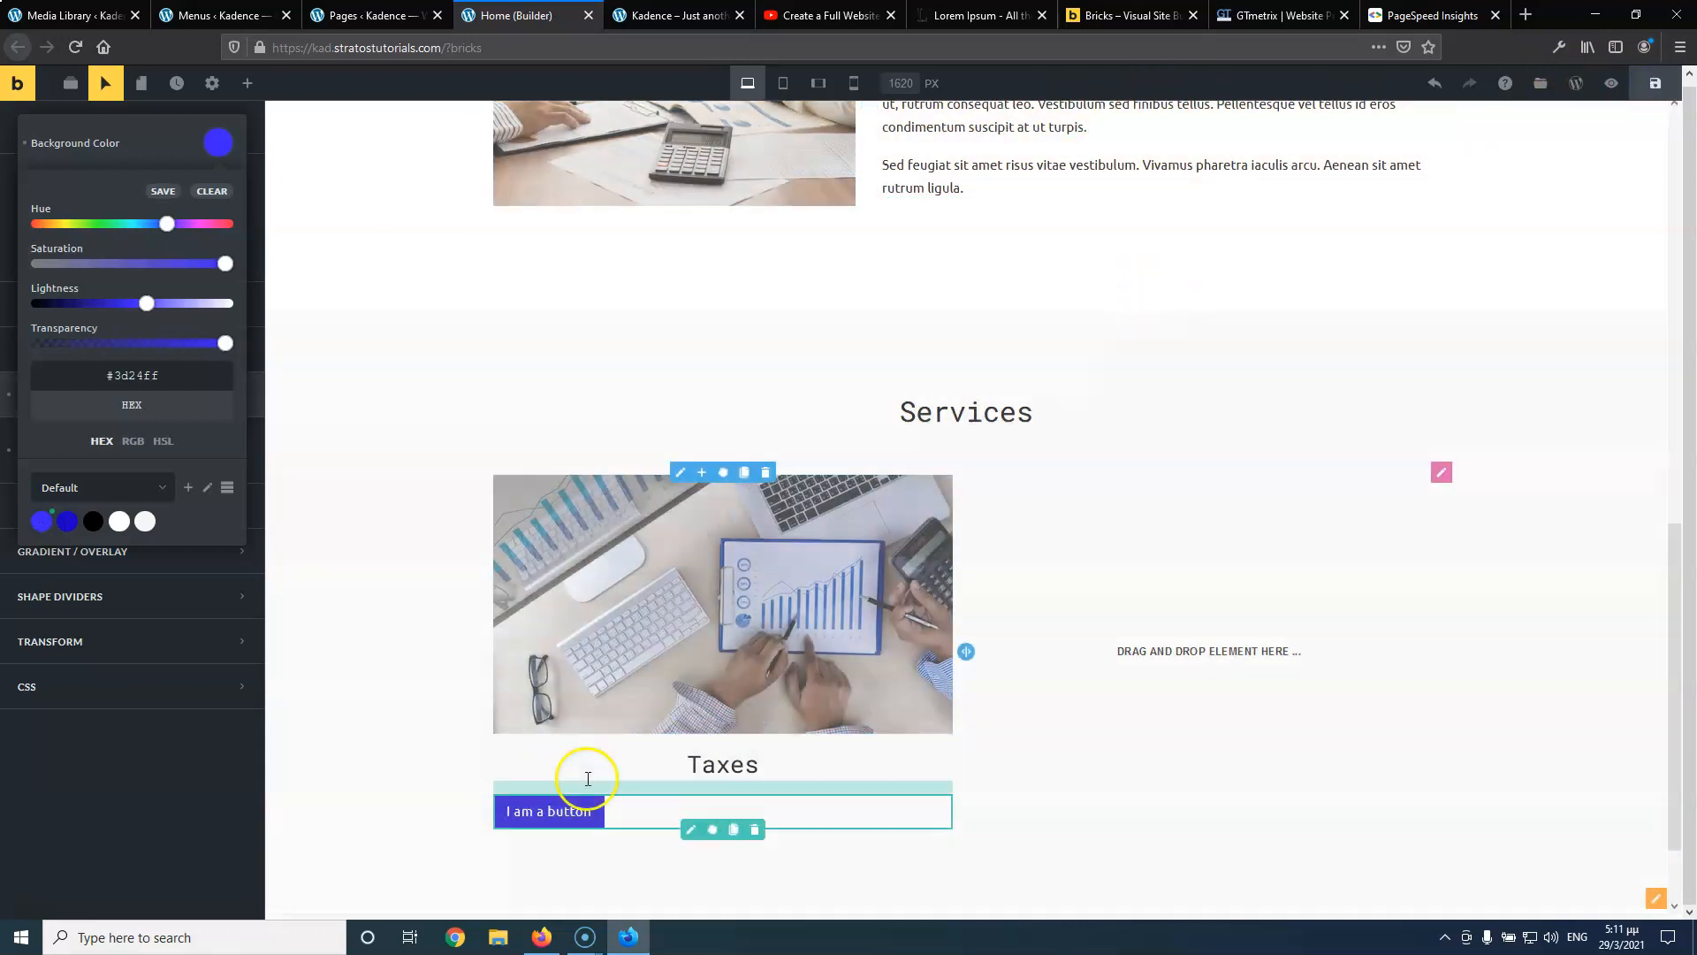
{"action": "left_click", "coordinate": [531, 809]}
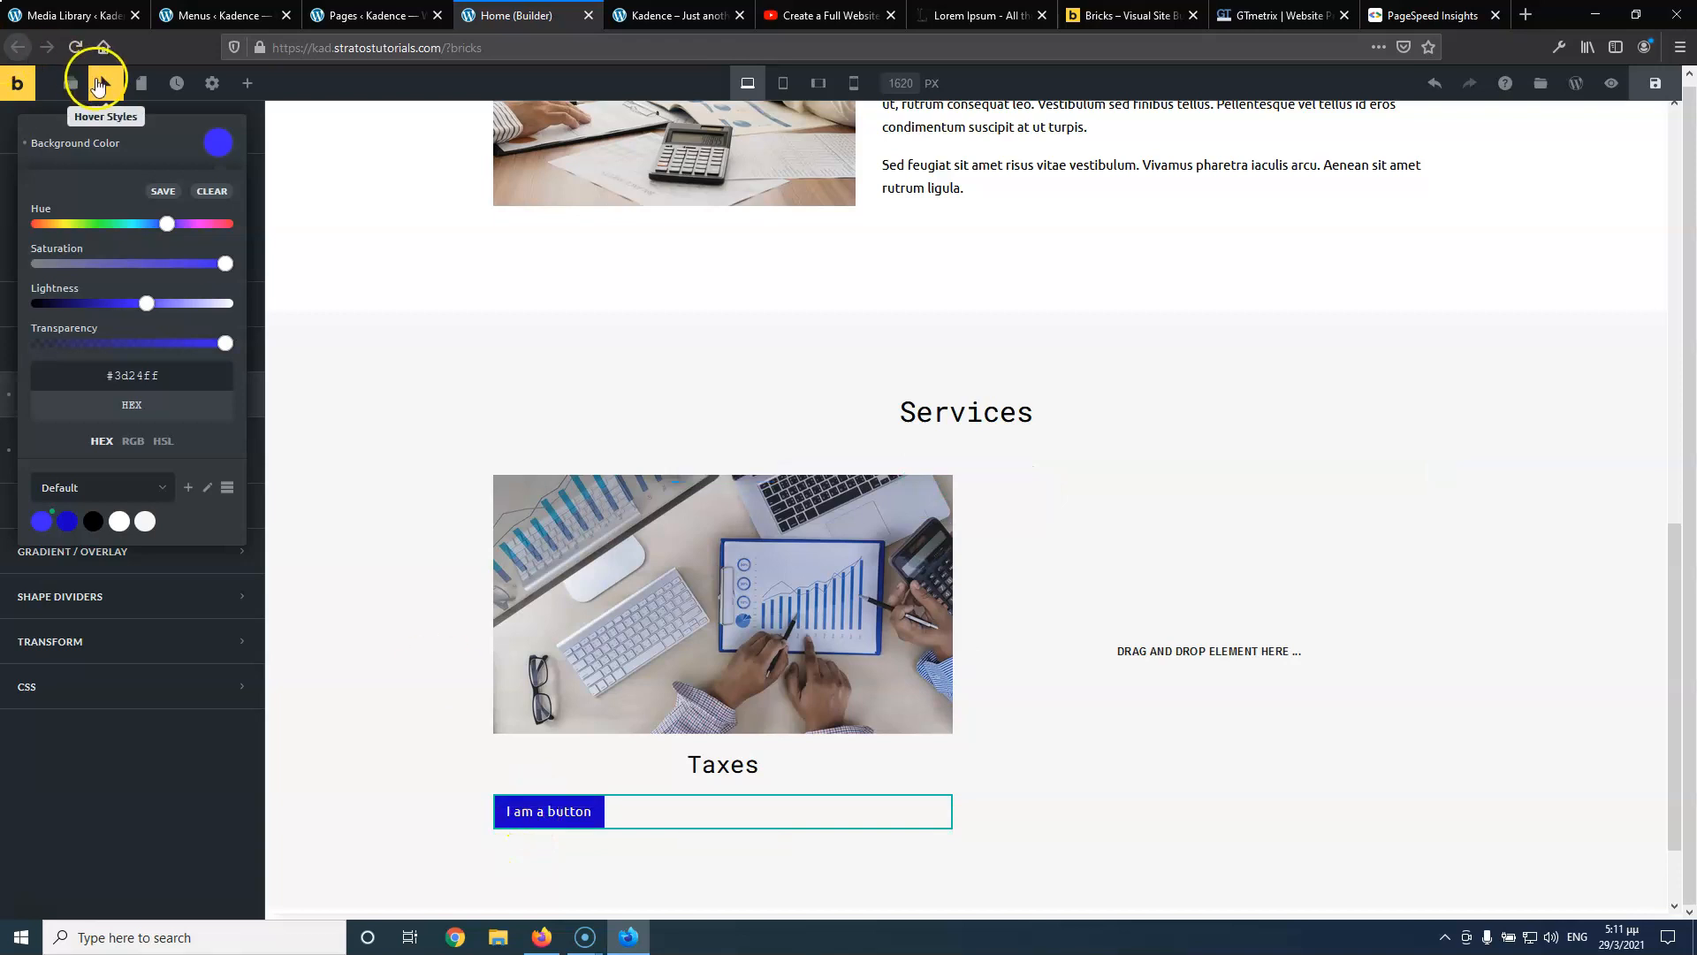
Return to the button's normal state and reload the live homepage to preview
{"action": "left_click", "coordinate": [110, 84]}
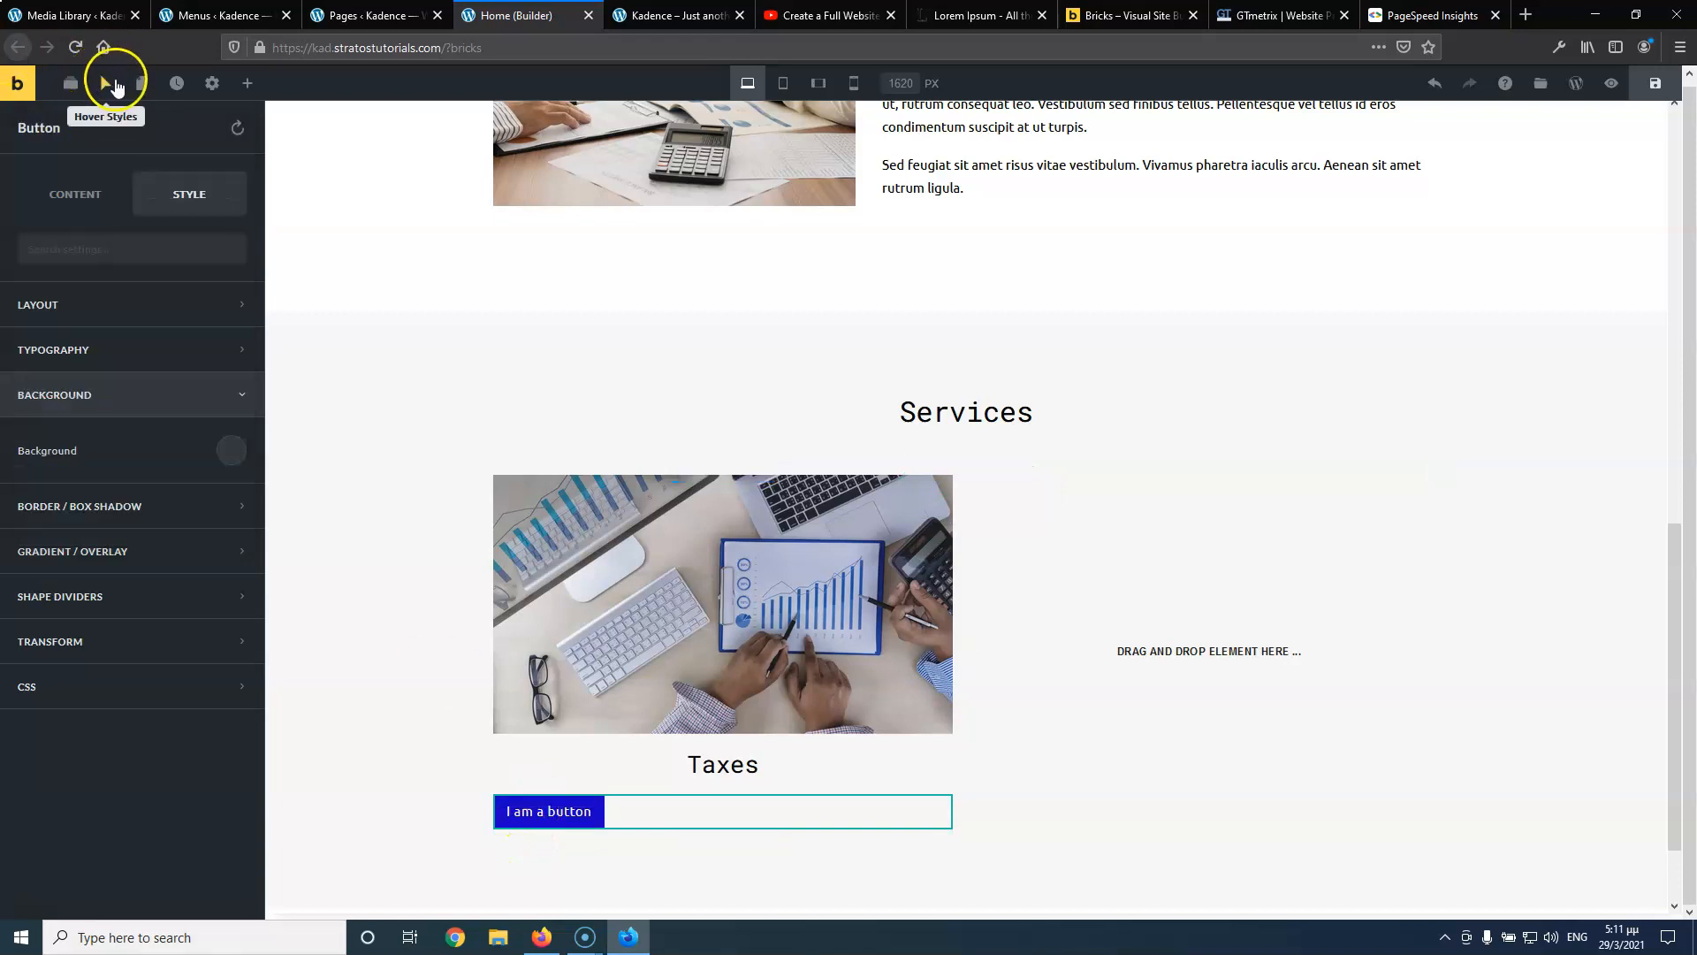
{"action": "left_click", "coordinate": [712, 16]}
{"action": "left_click", "coordinate": [75, 46]}
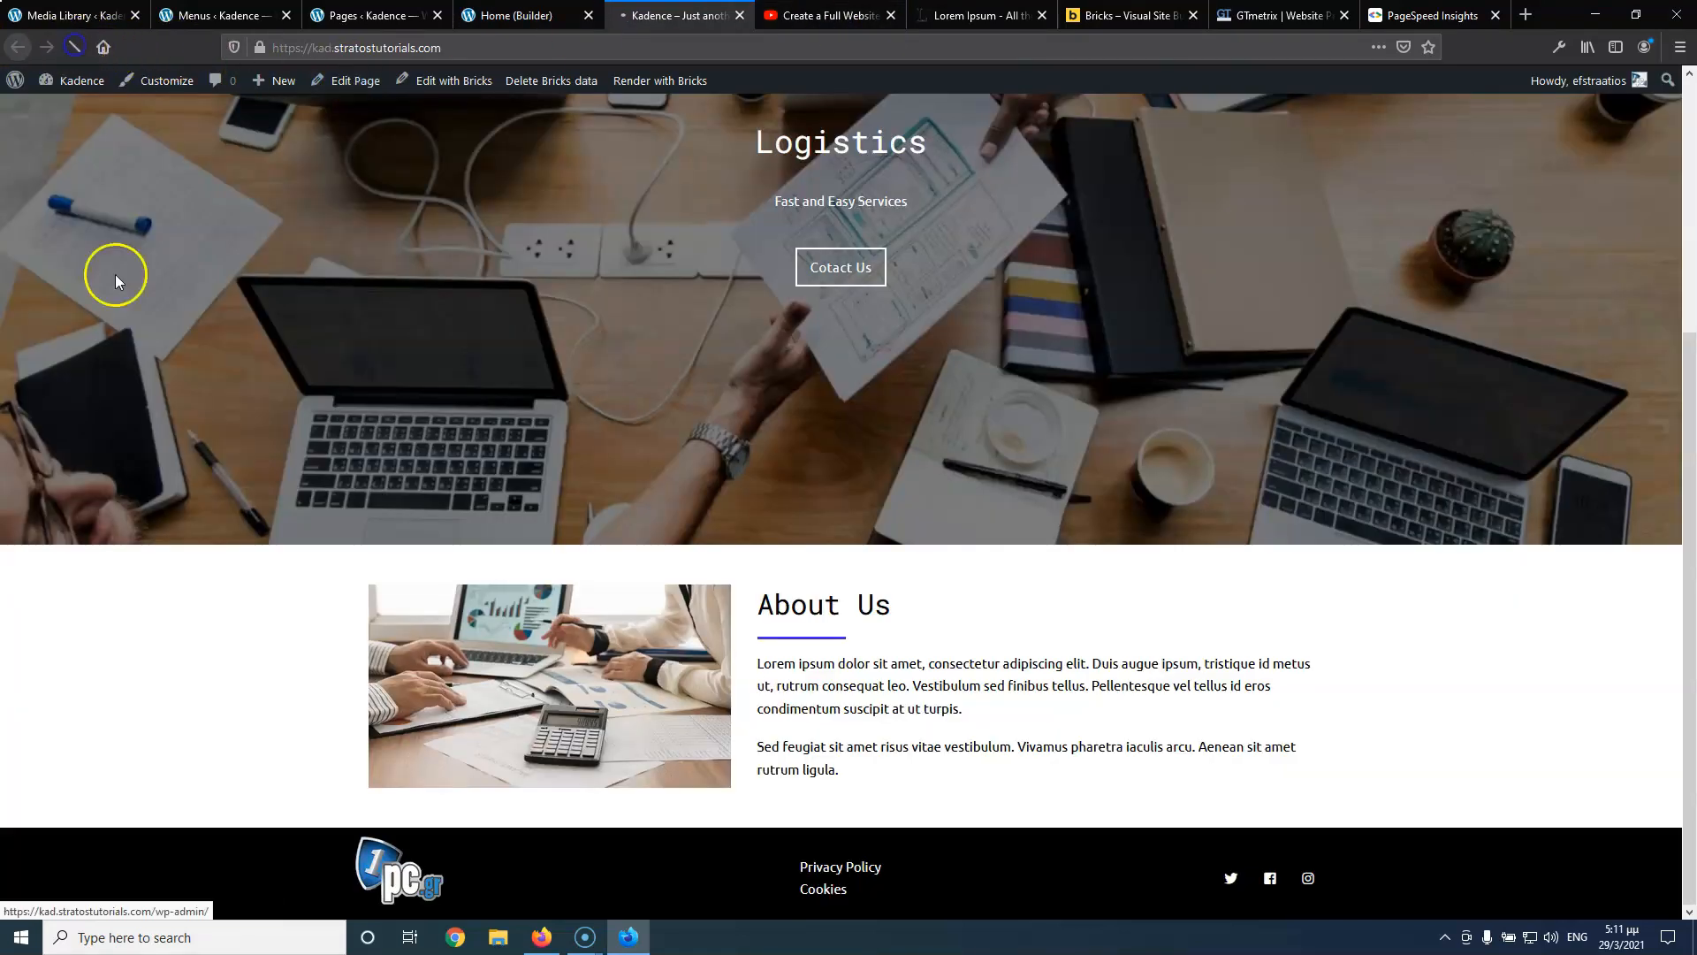
Scroll the live homepage to the Taxes card, then go back to the builder
{"action": "scroll", "coordinate": [267, 442], "scroll_direction": "down", "scroll_amount": 8}
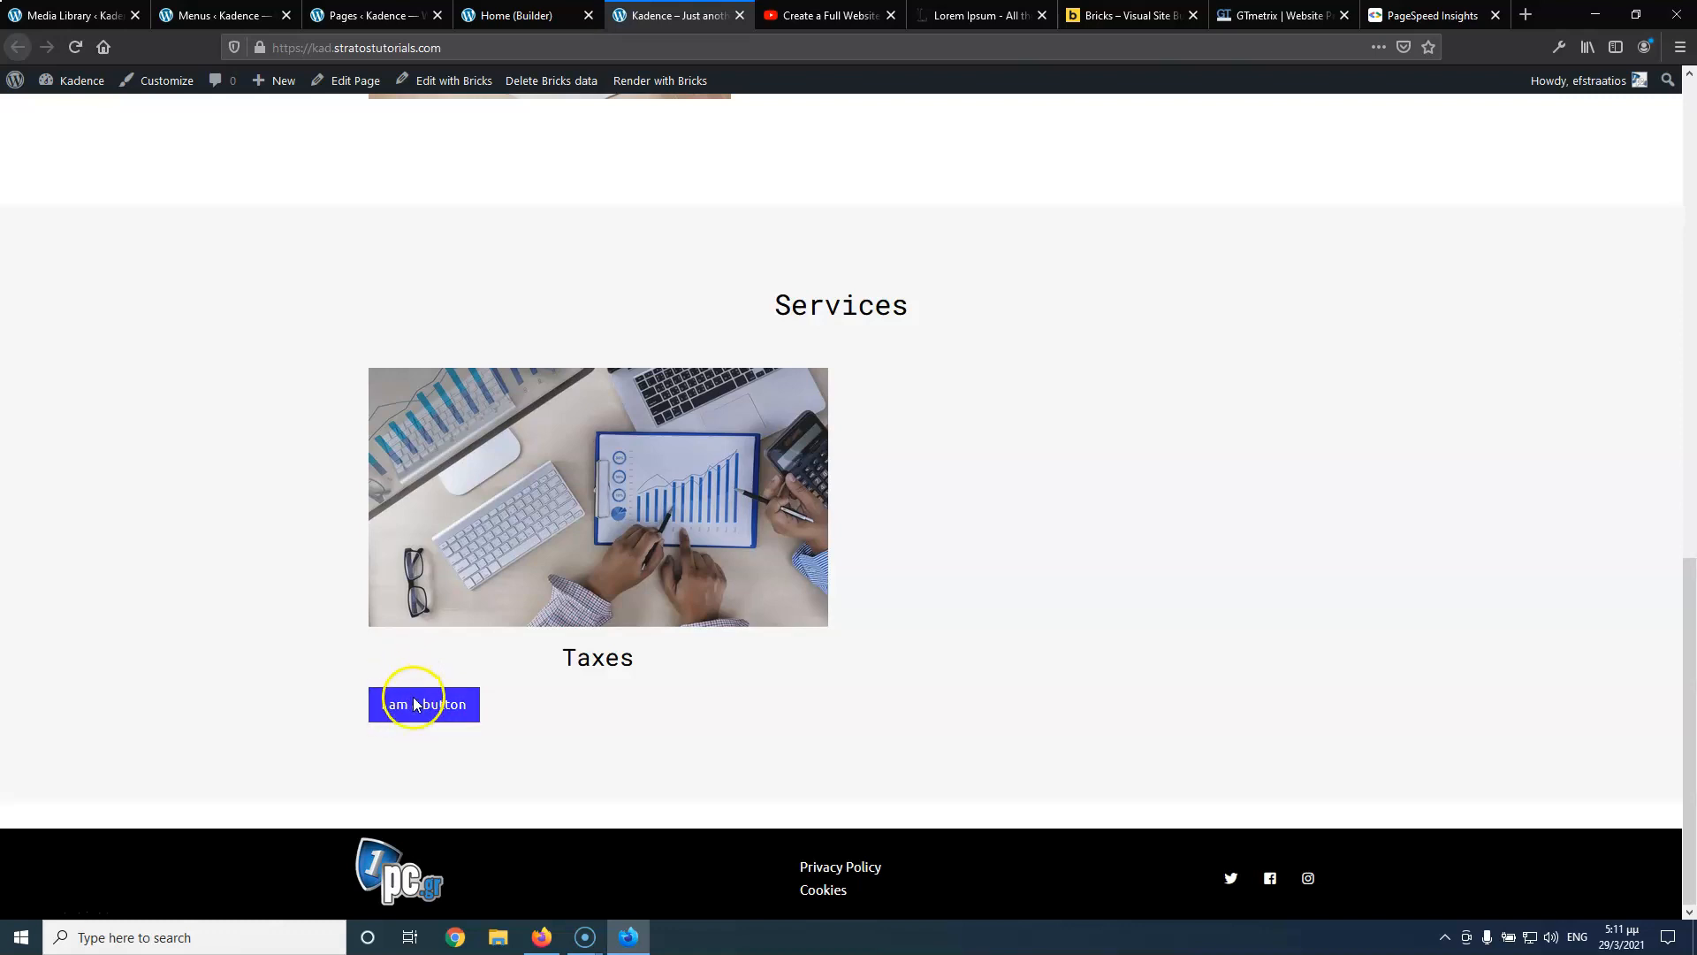
{"action": "left_click", "coordinate": [519, 18]}
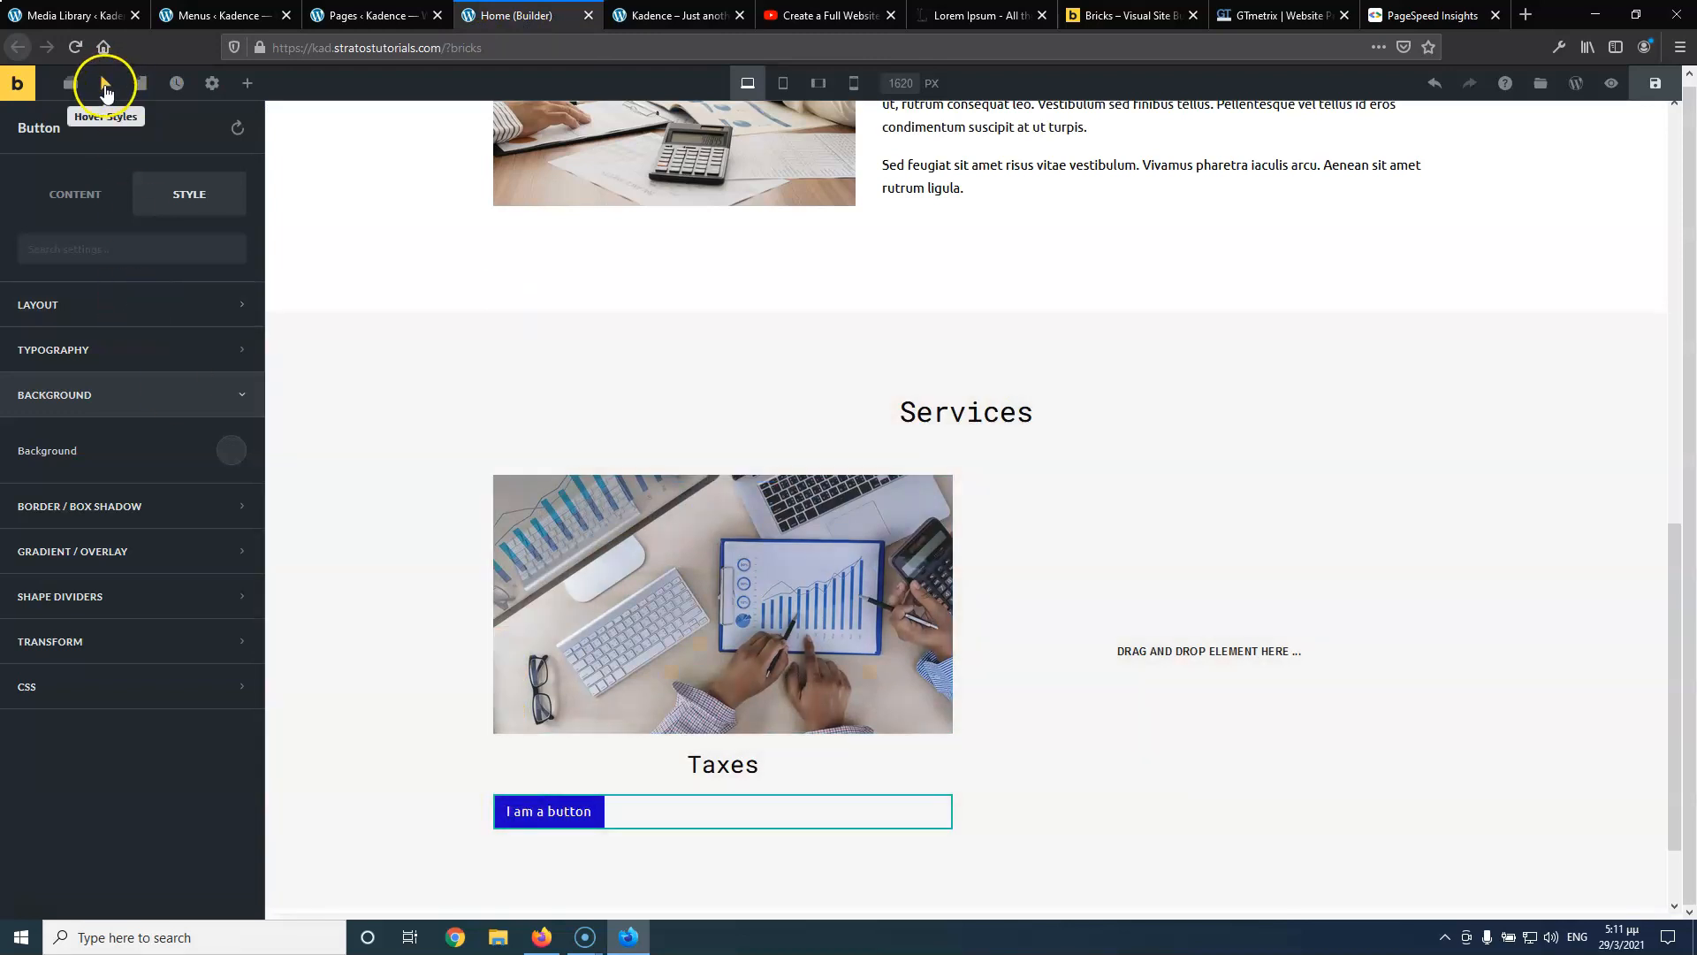
Set the button's hover CSS transition to 'all 0.5' and switch to the live site
{"action": "left_click", "coordinate": [105, 87]}
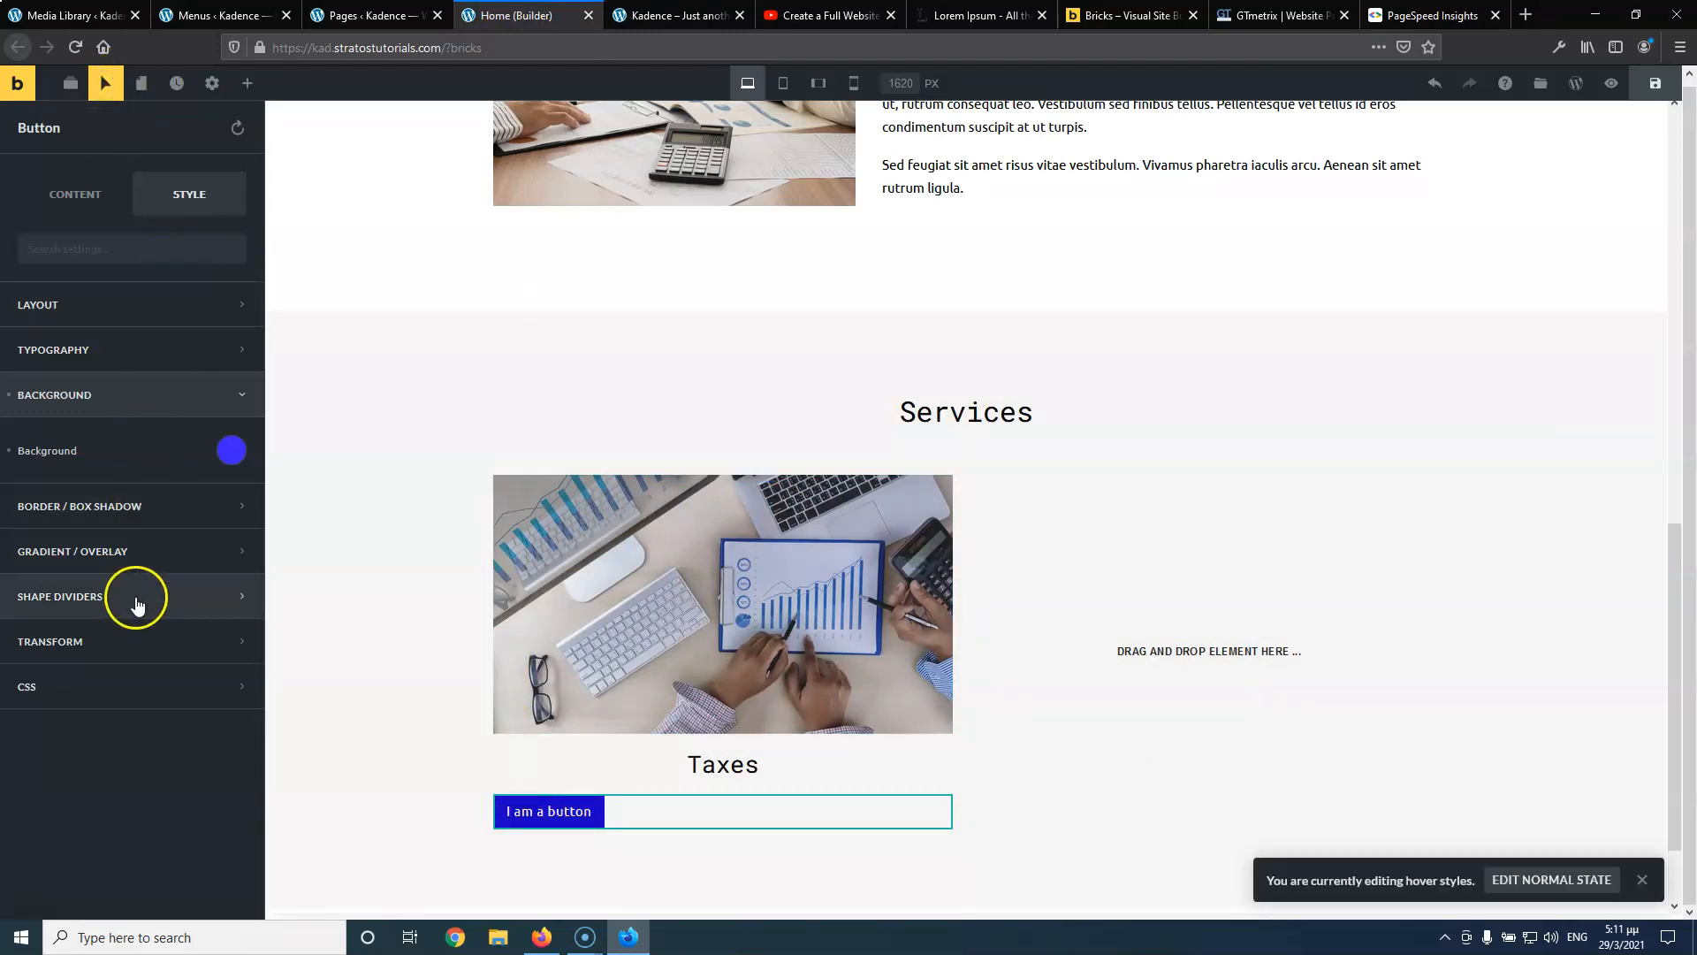
{"action": "left_click", "coordinate": [103, 688]}
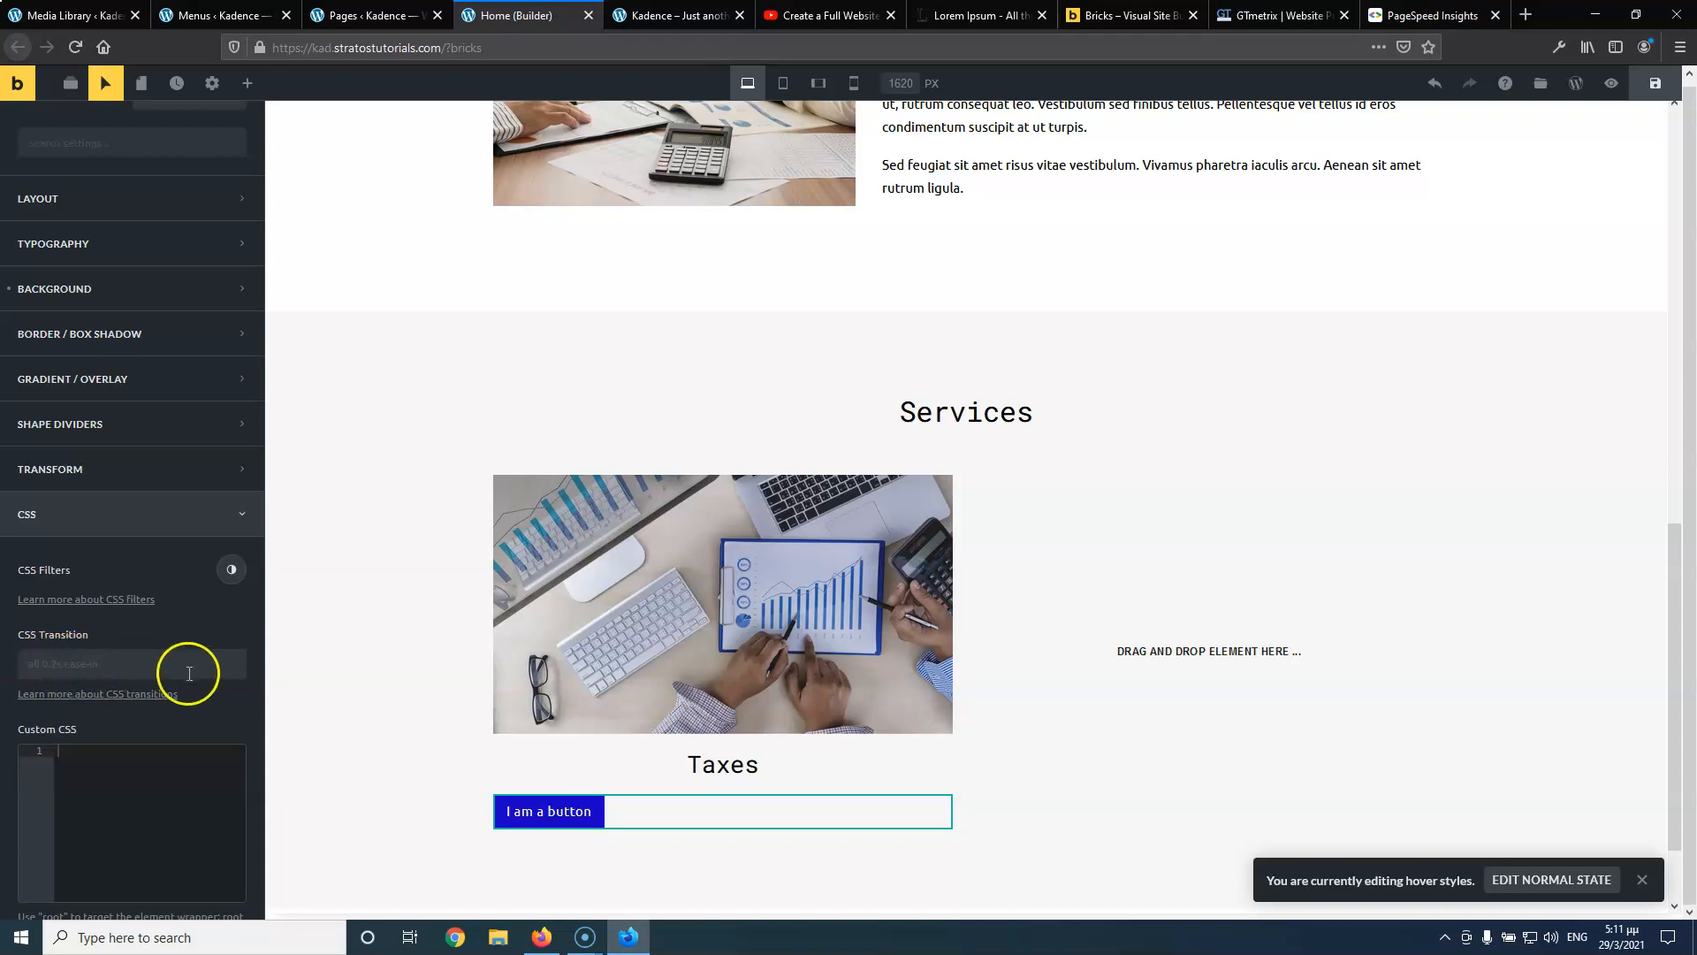
{"action": "left_click", "coordinate": [89, 666]}
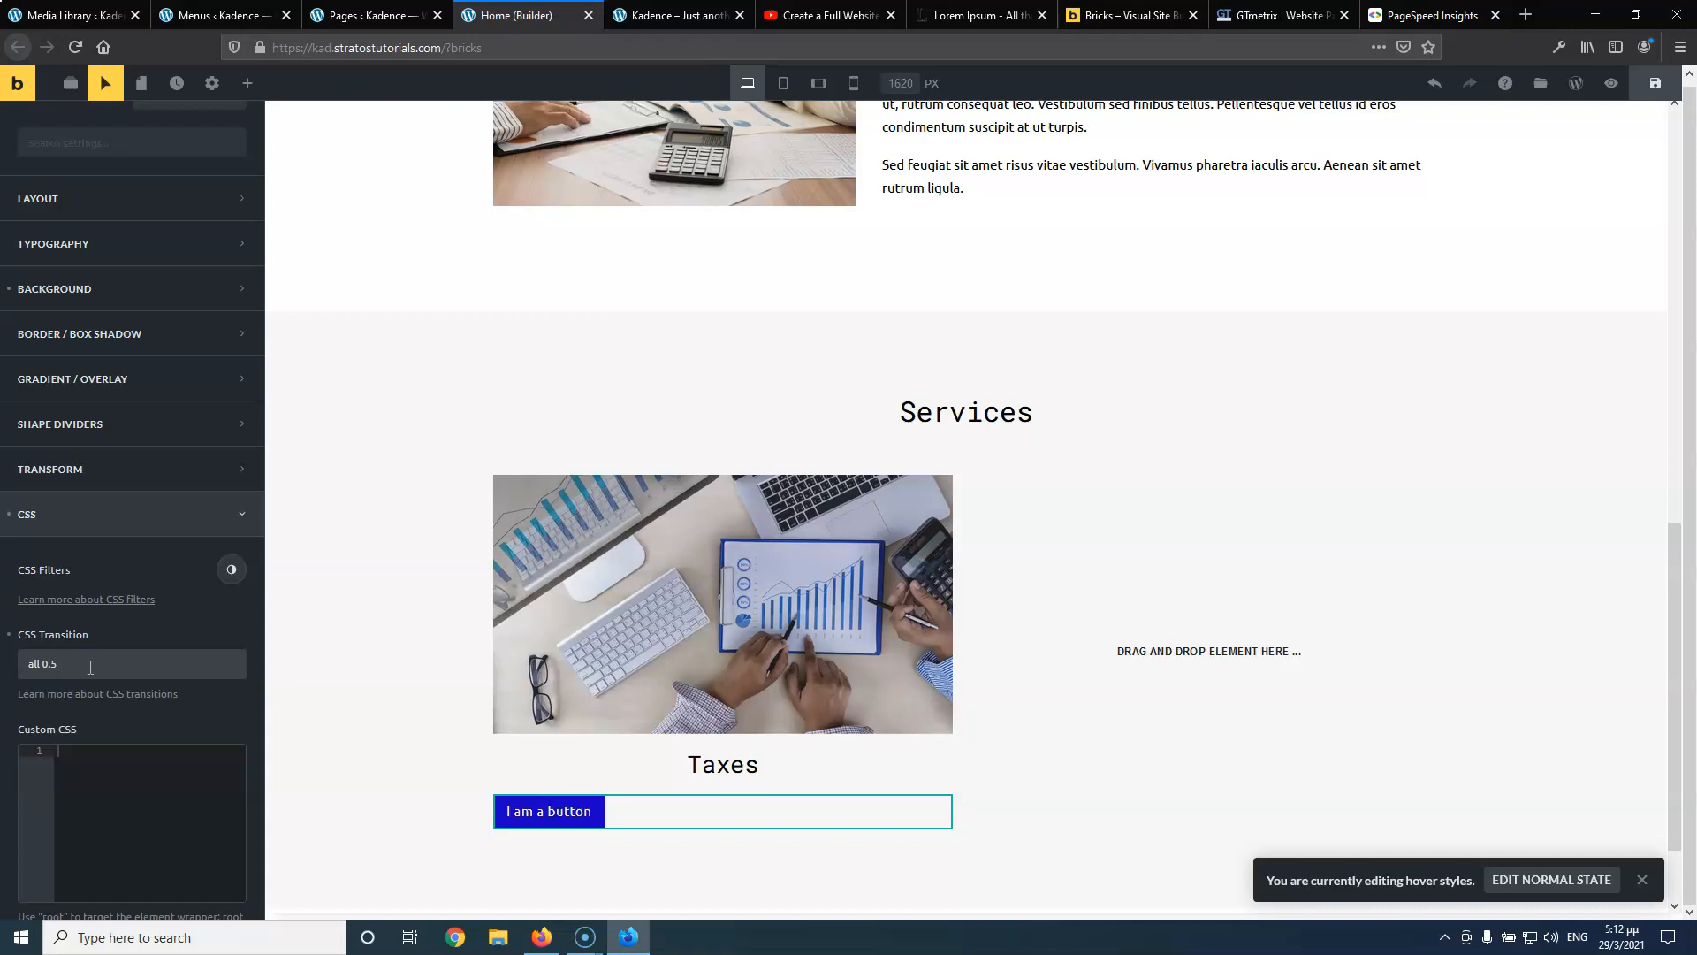
{"action": "left_click", "coordinate": [105, 83]}
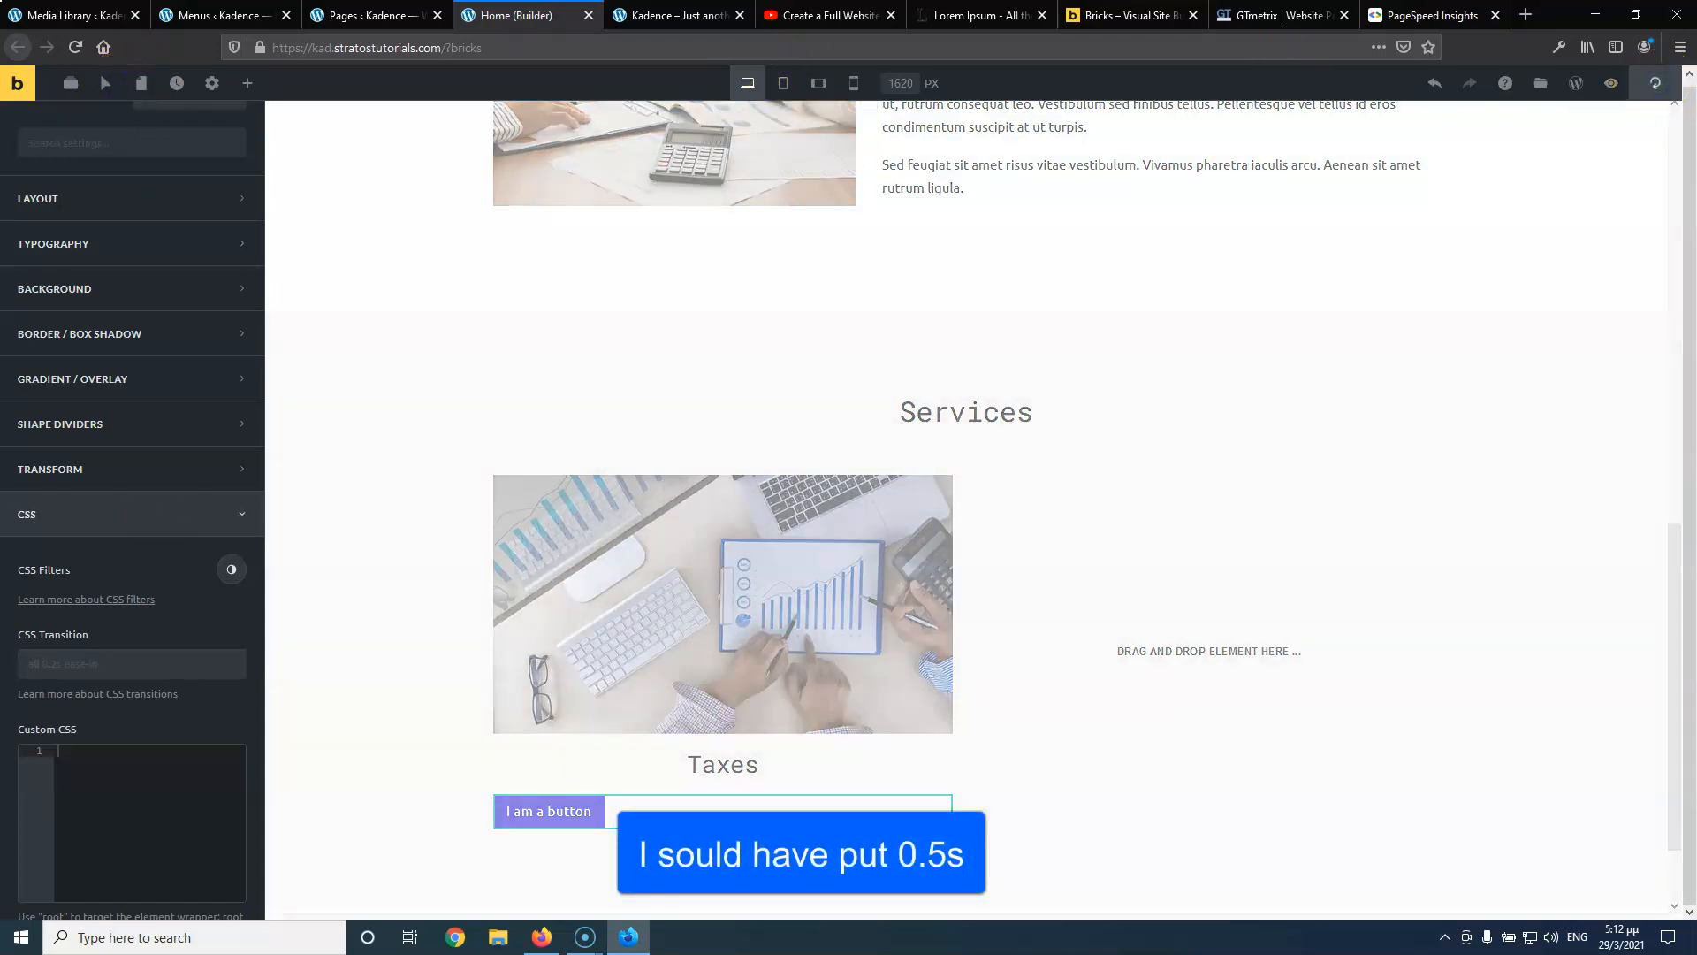
{"action": "left_click", "coordinate": [675, 21]}
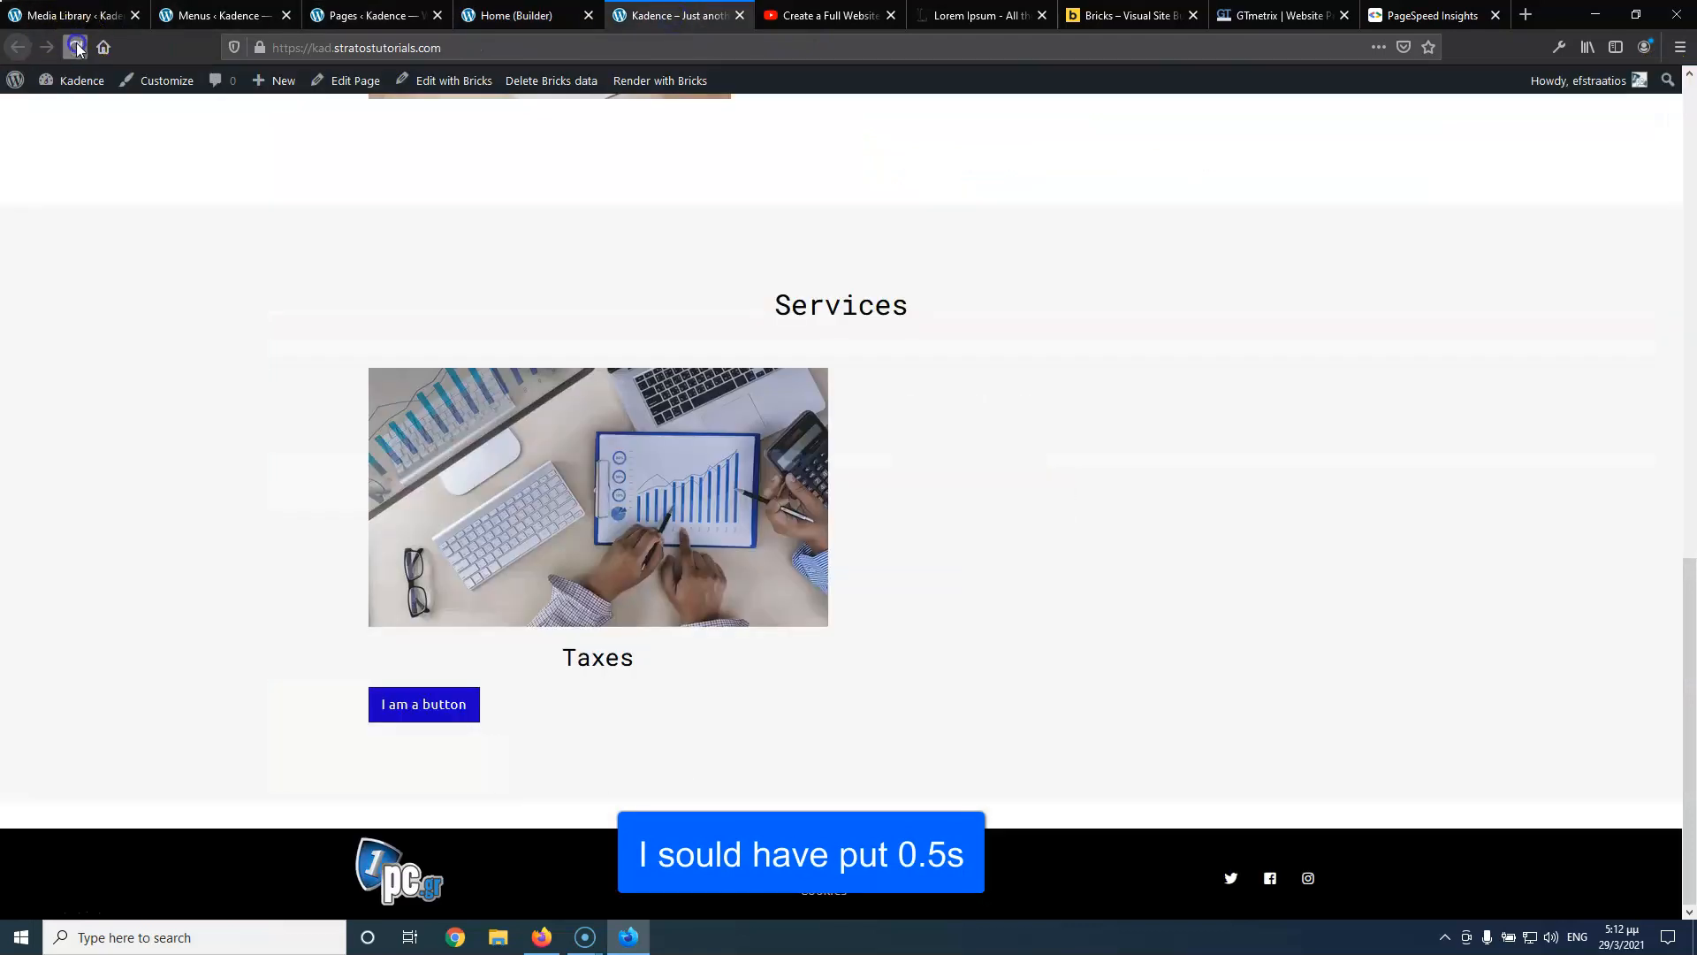
Reload the live homepage to test the Taxes button's hover, then return to the builder
{"action": "left_click", "coordinate": [76, 47]}
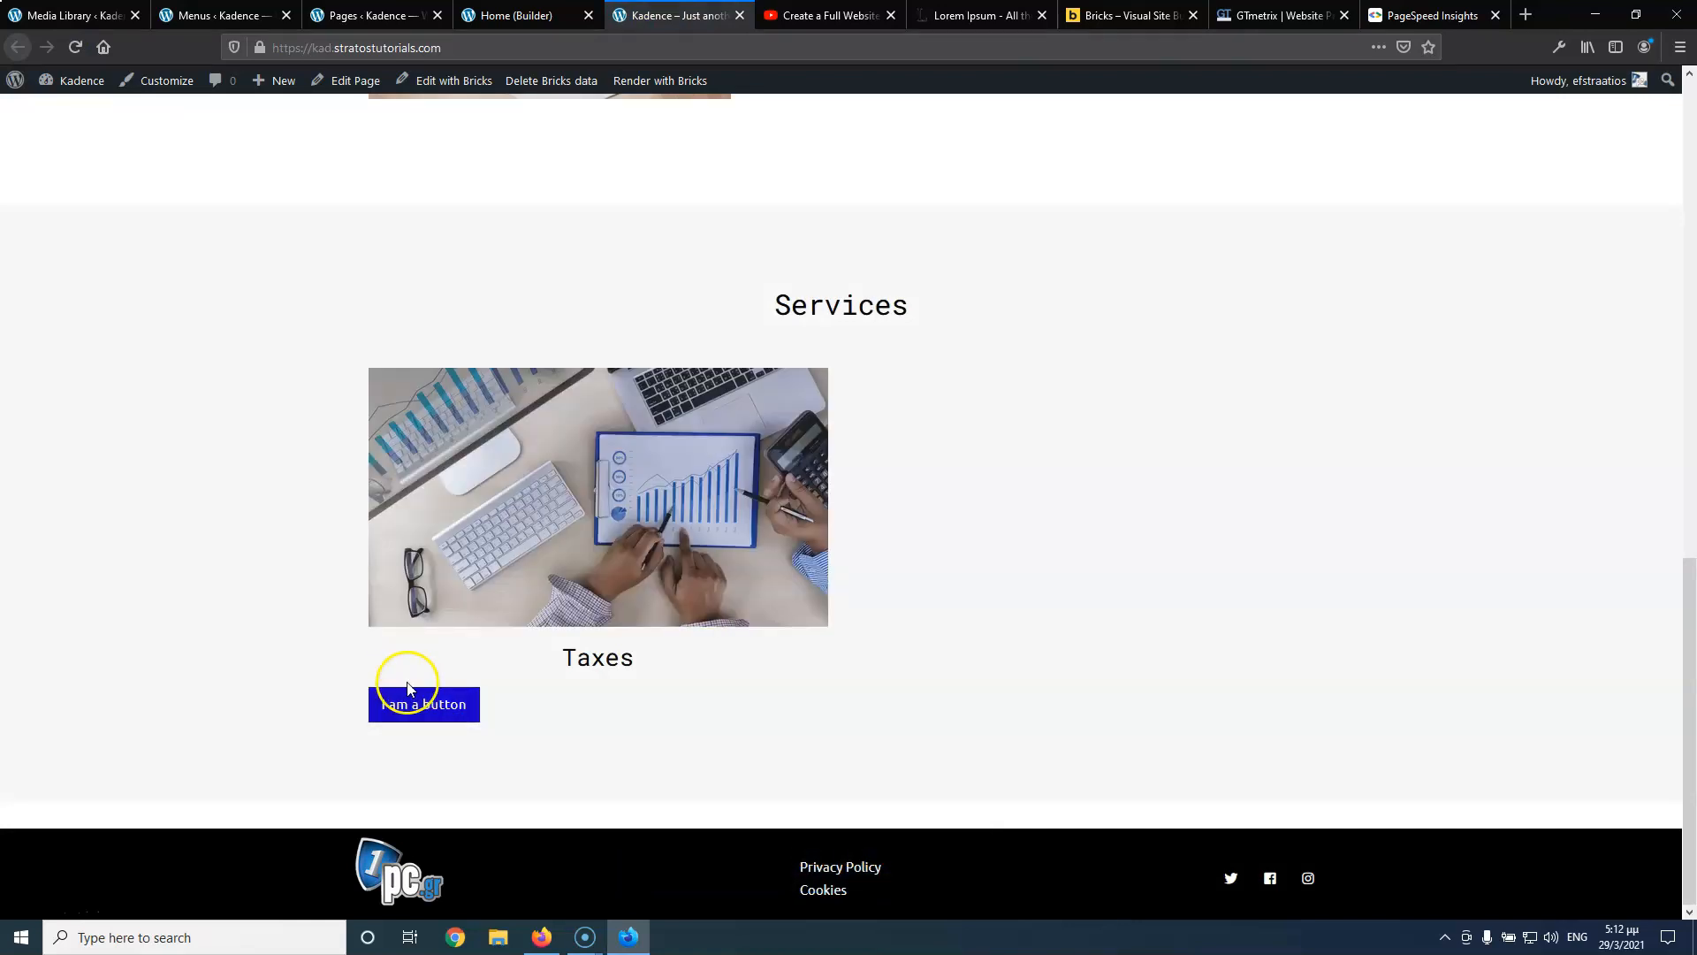
{"action": "left_click", "coordinate": [517, 15]}
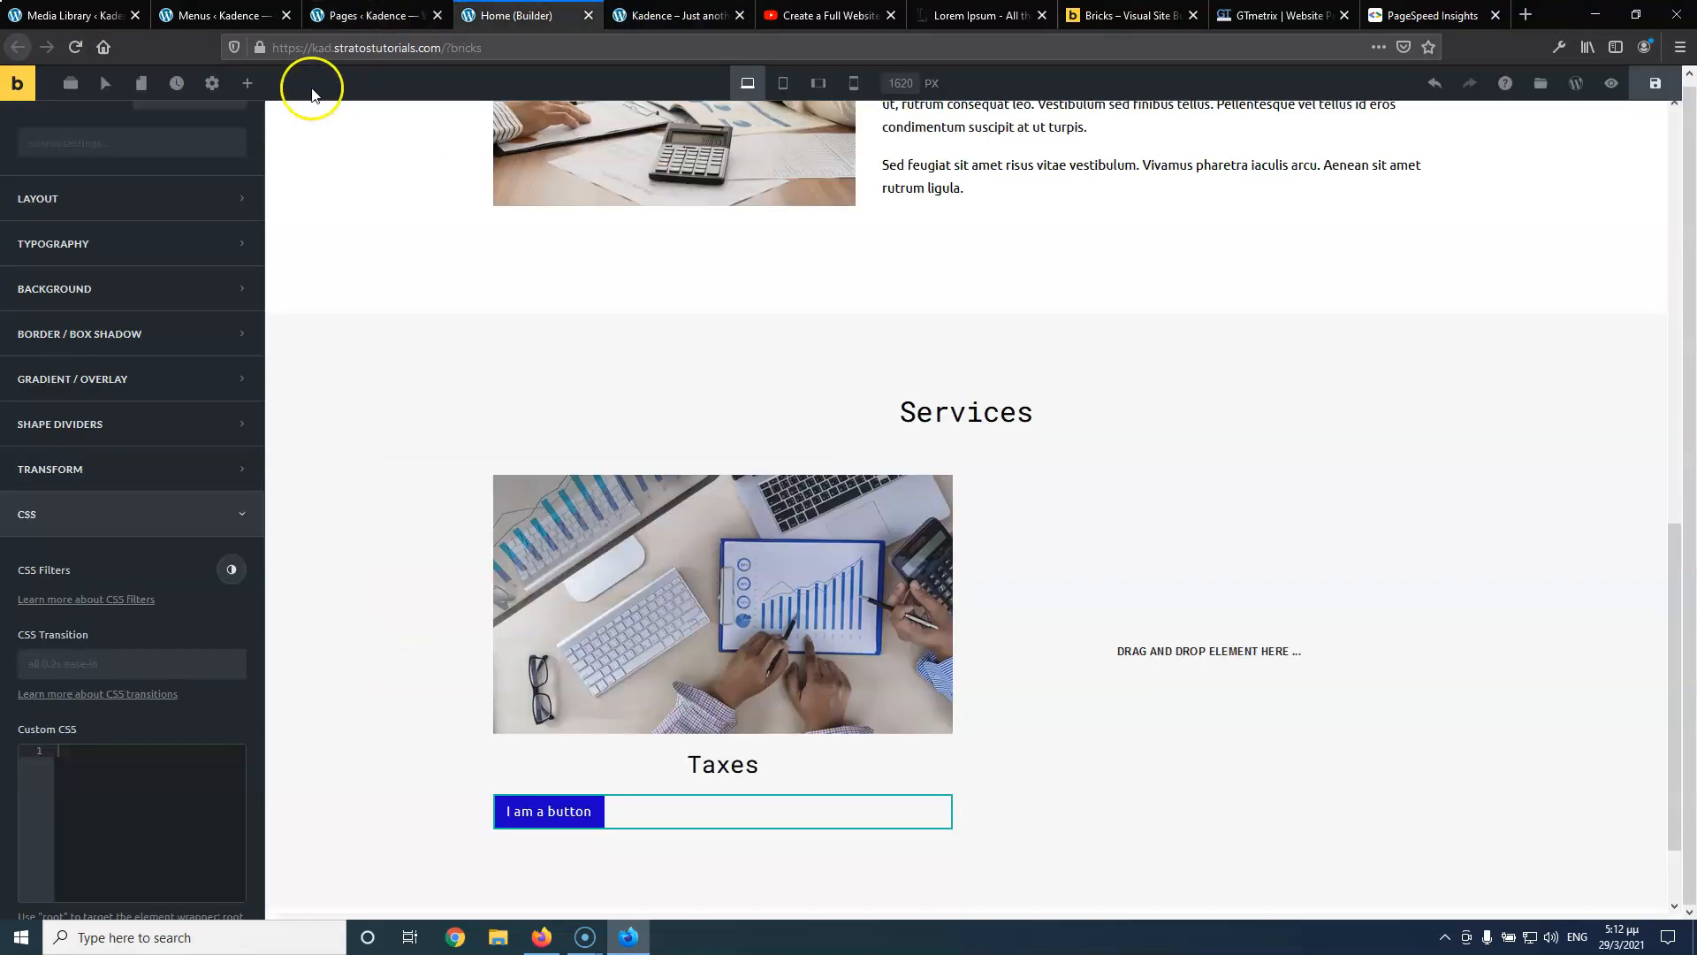
Turn on Auto Width for the Taxes card's button so it fits its text
{"action": "left_click", "coordinate": [107, 84]}
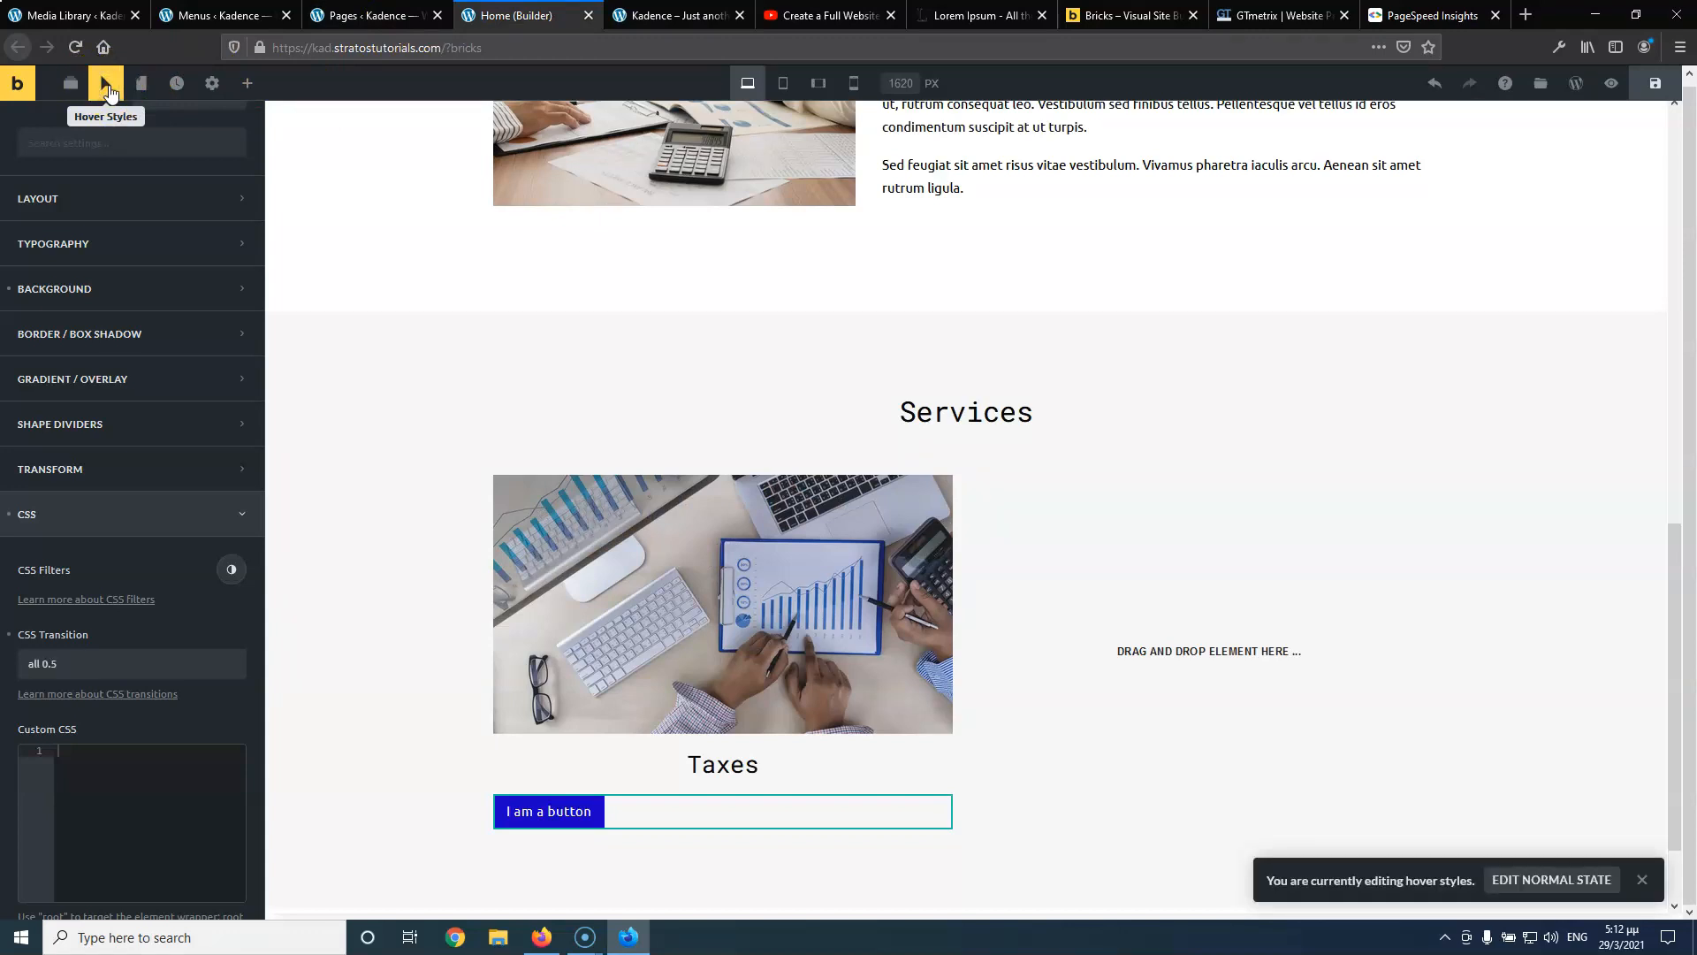
{"action": "left_click", "coordinate": [107, 85]}
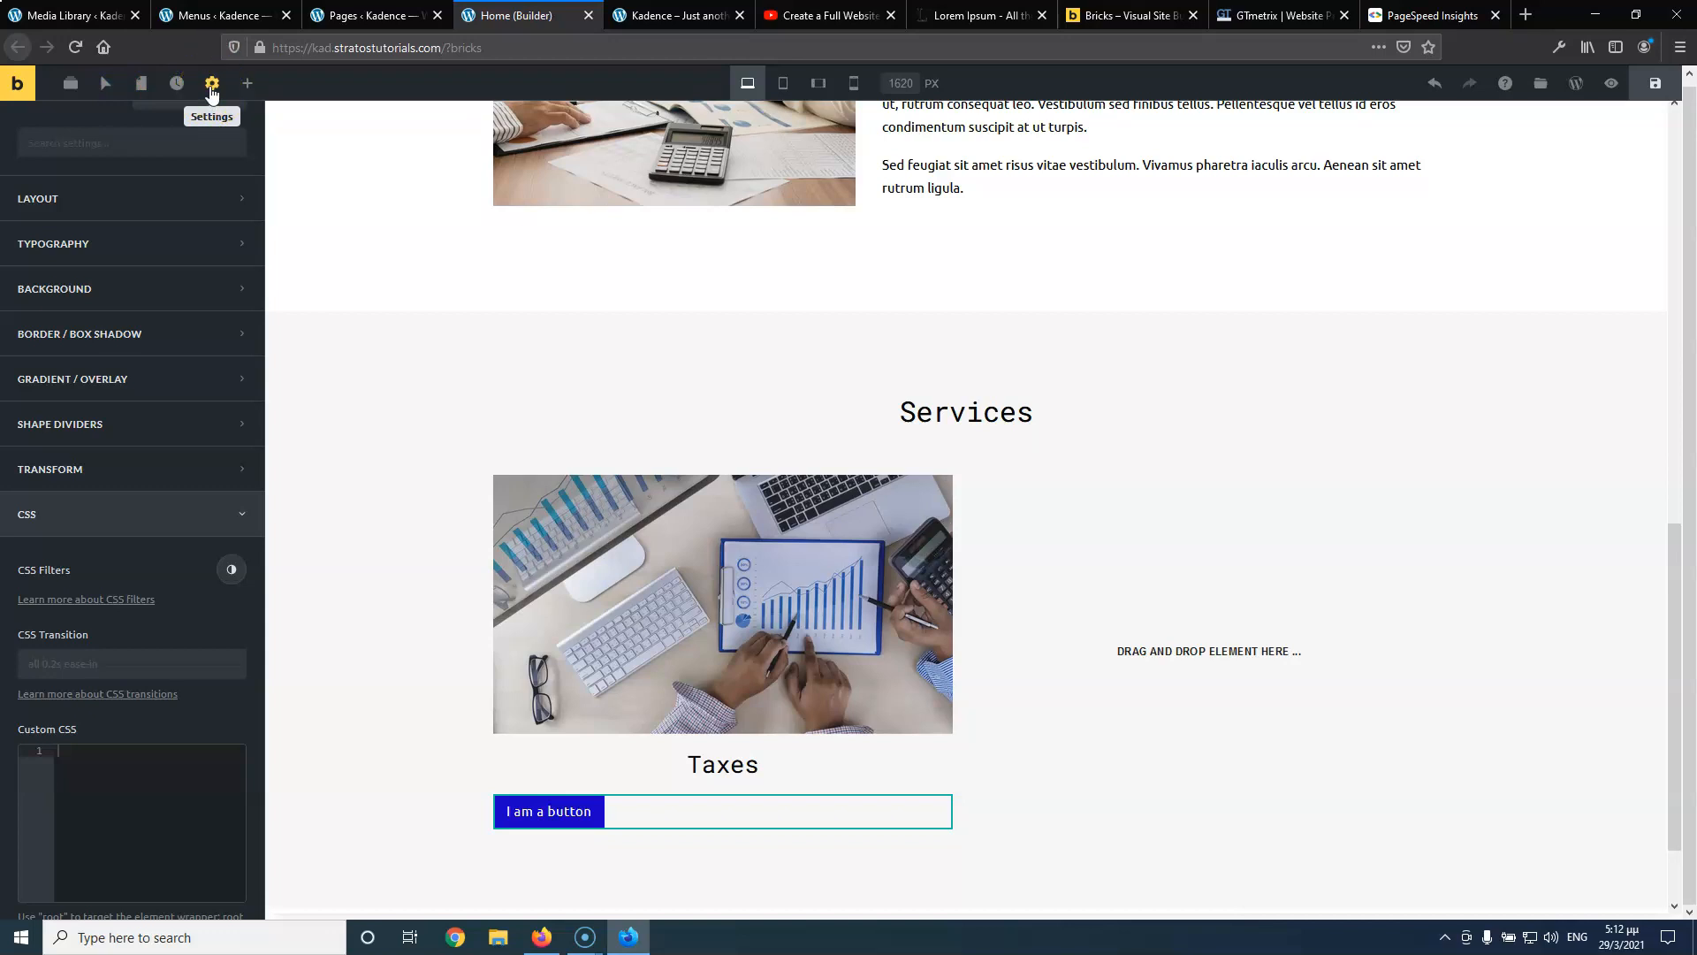
{"action": "left_click", "coordinate": [575, 813]}
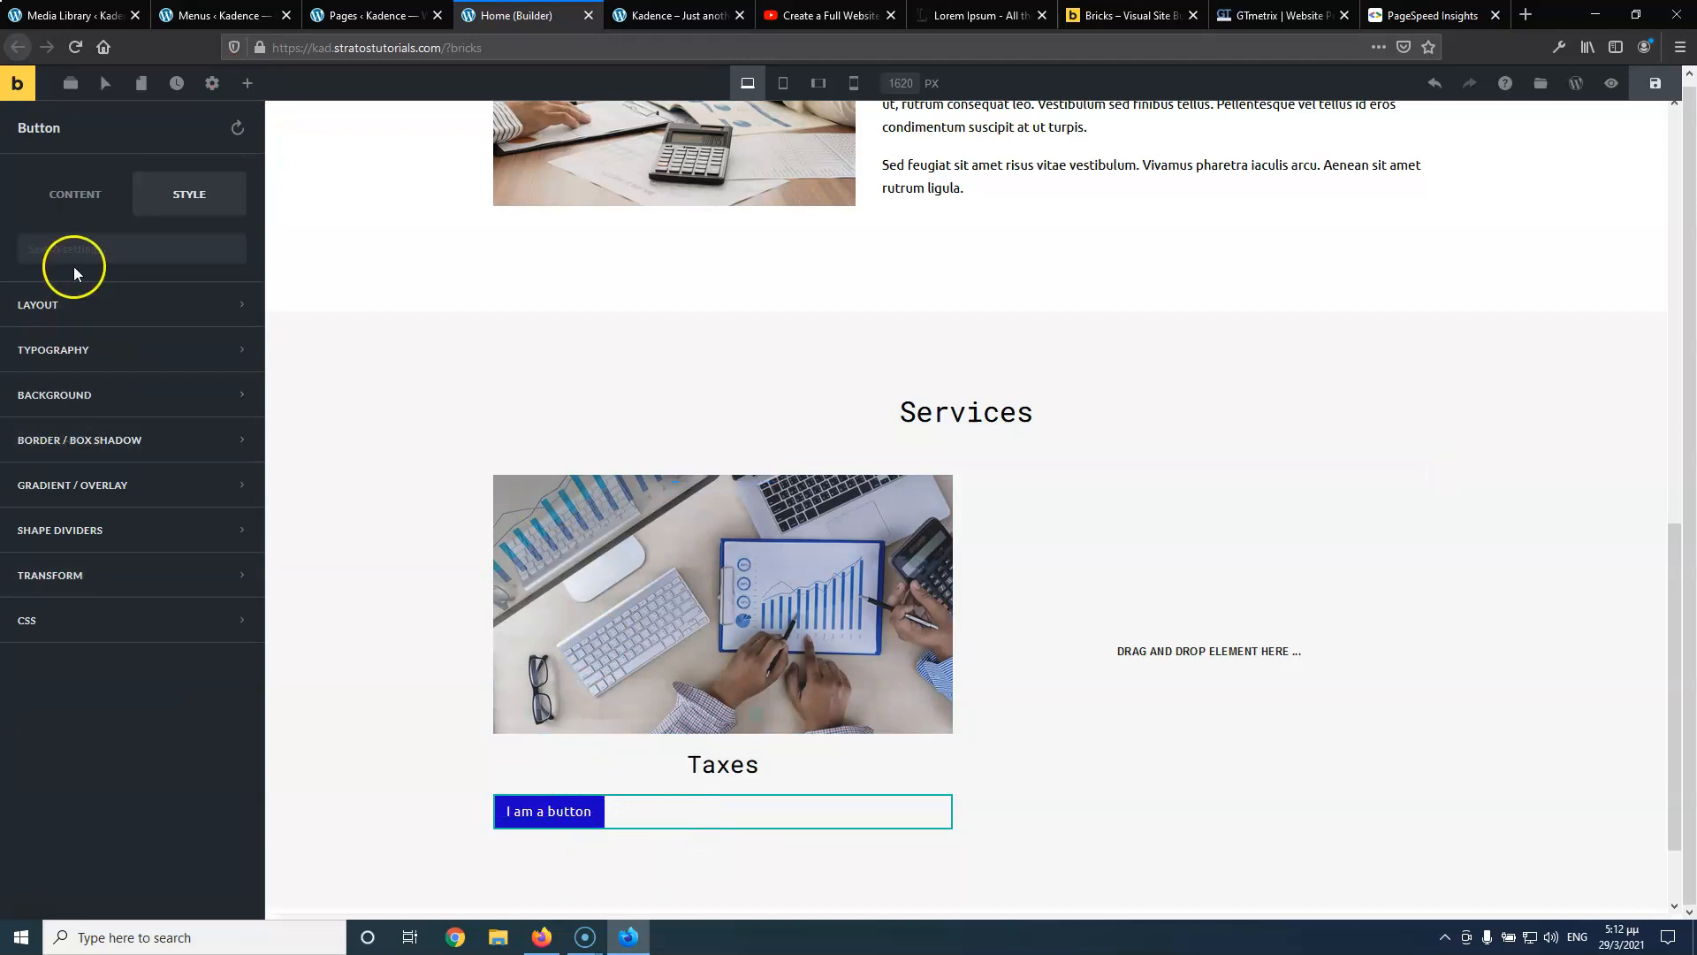
{"action": "left_click", "coordinate": [76, 307]}
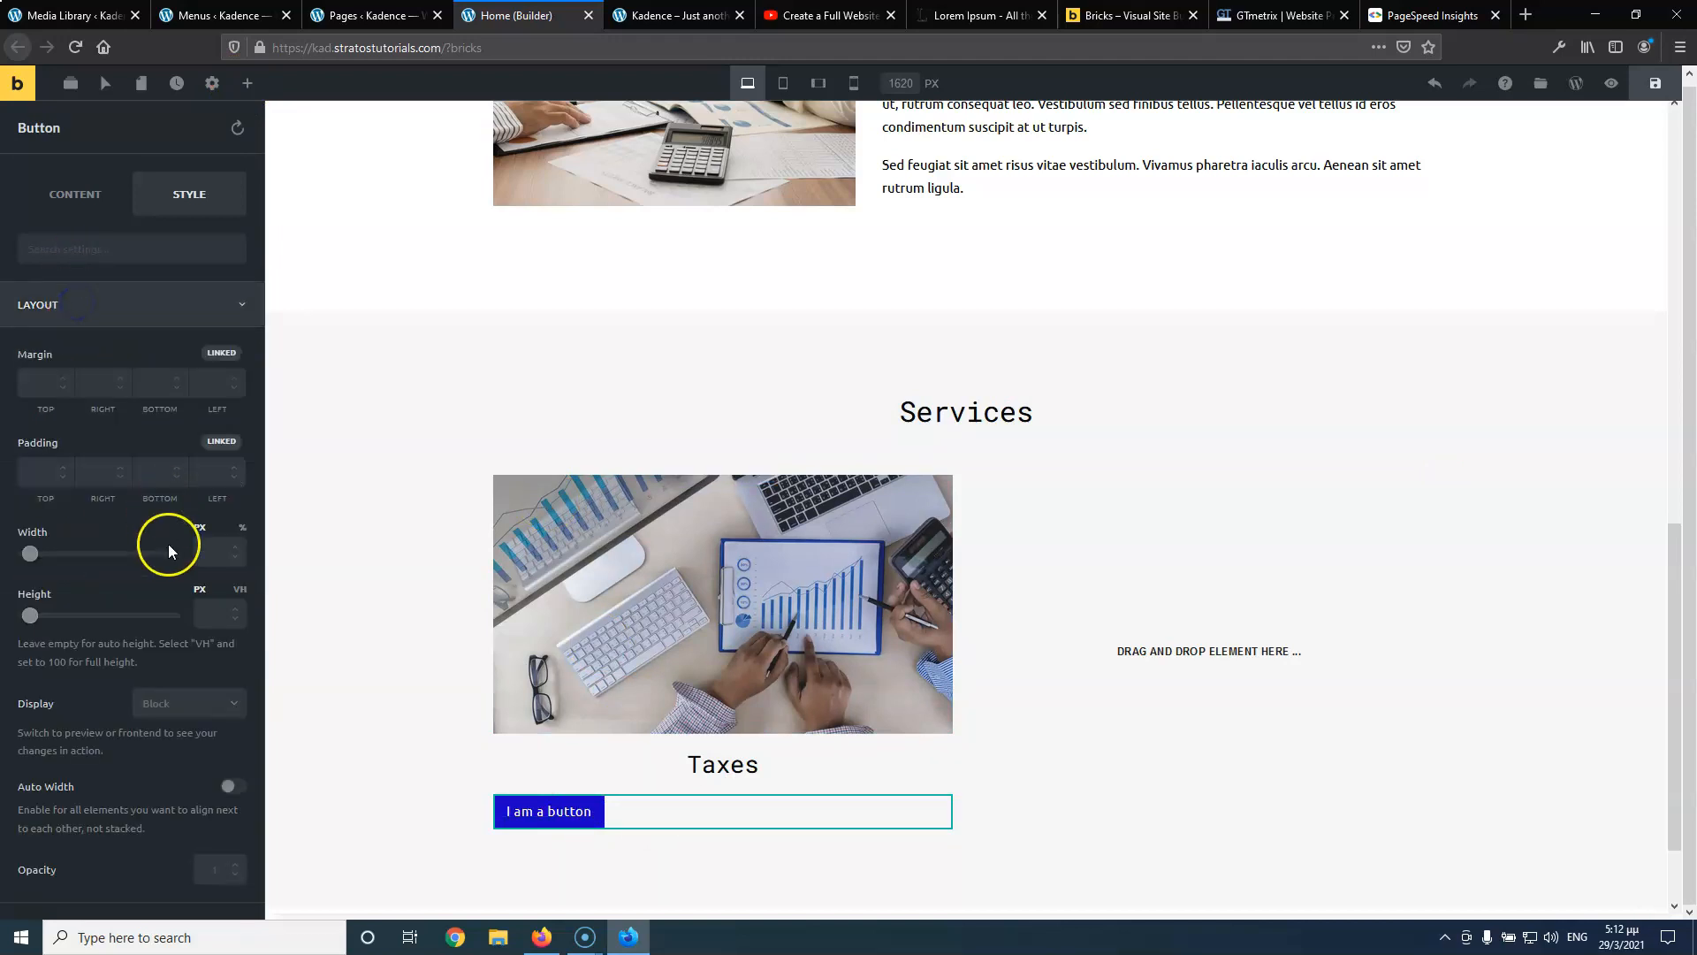
{"action": "left_click", "coordinate": [238, 788]}
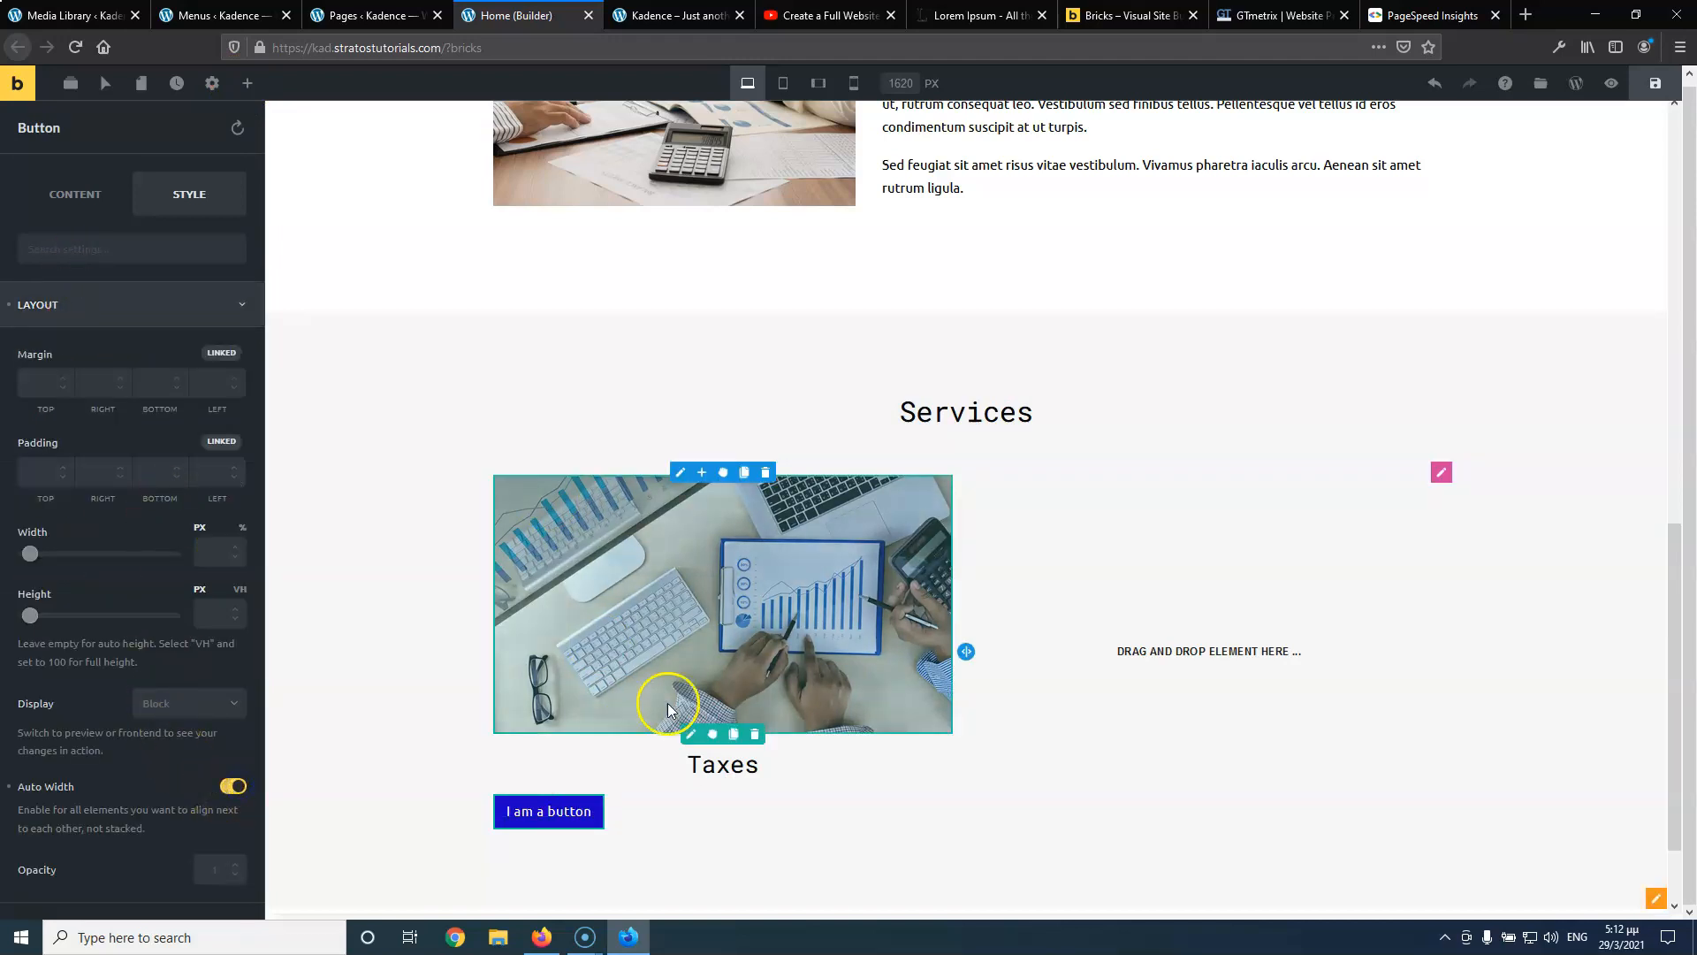
Set the Taxes column's Justify Content to Center, then clone the column
{"action": "left_click", "coordinate": [679, 478]}
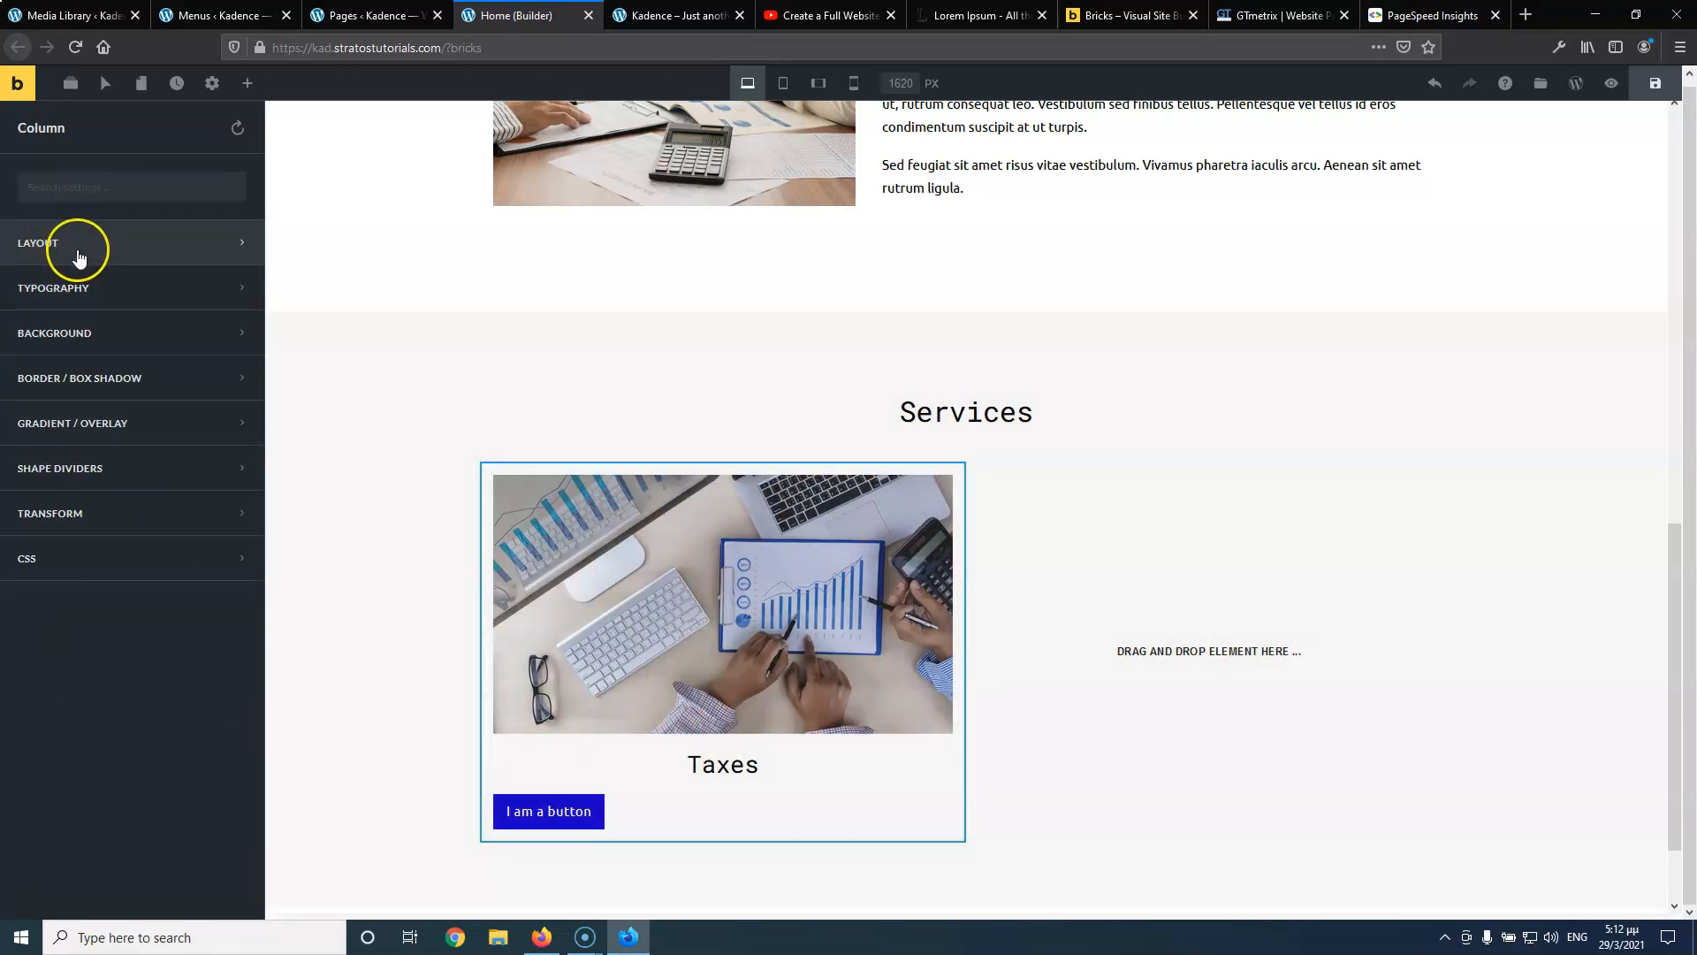
{"action": "left_click", "coordinate": [77, 255]}
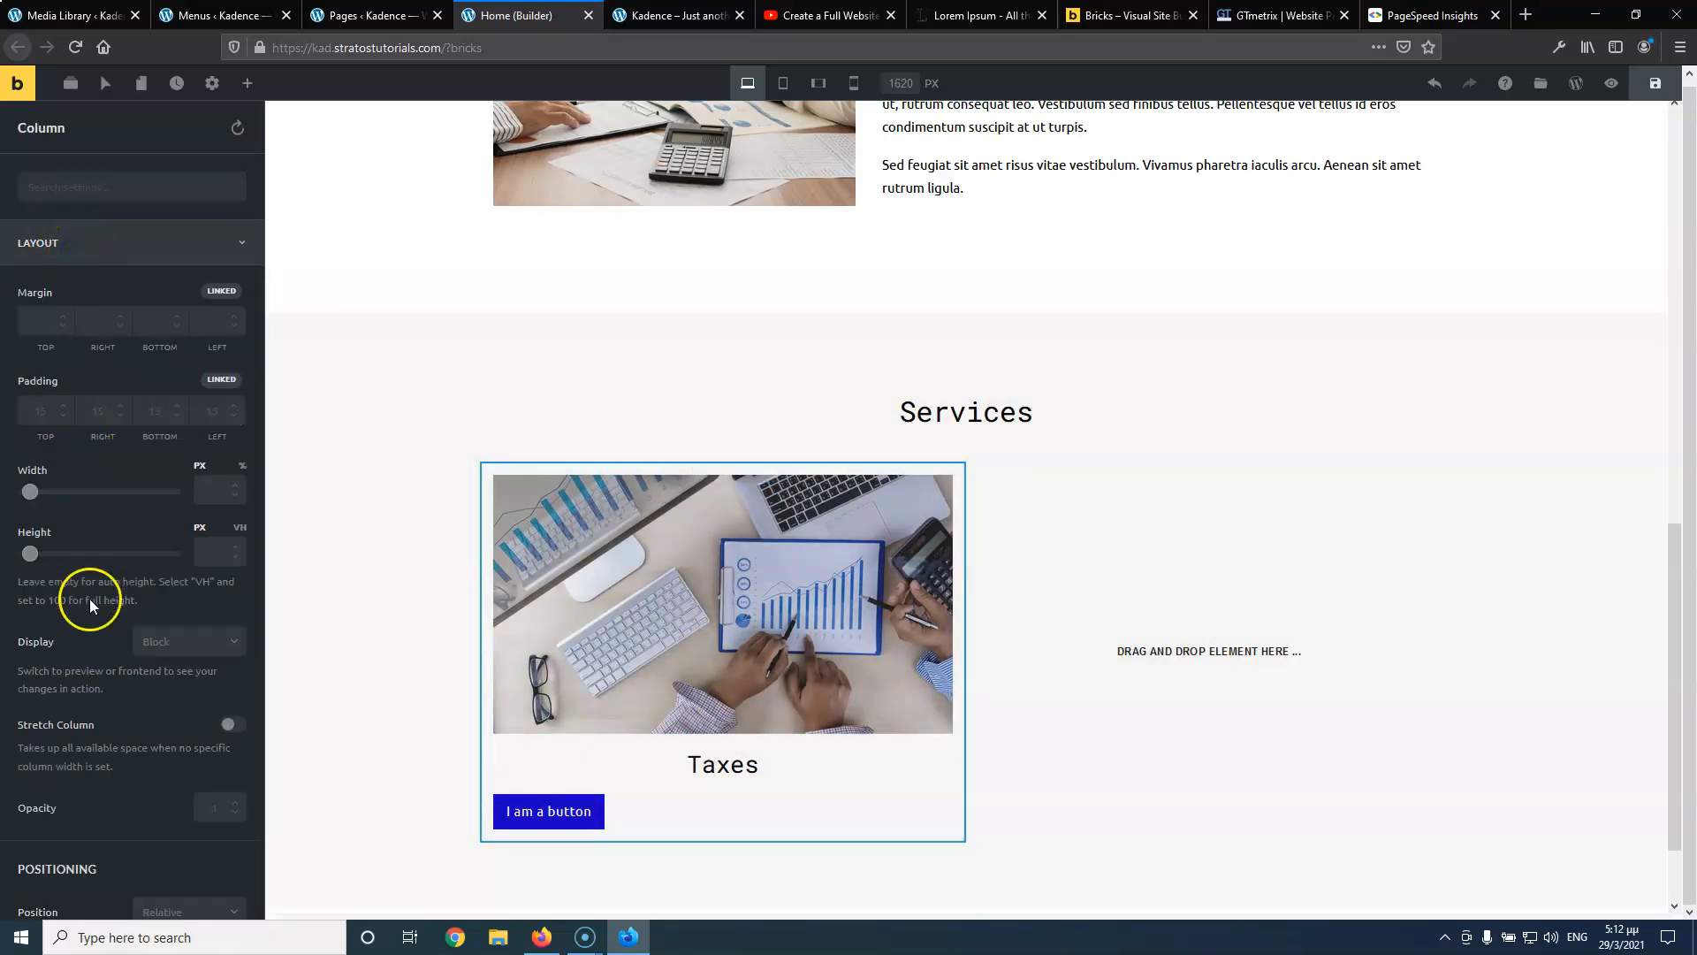
{"action": "scroll", "coordinate": [88, 598], "scroll_direction": "down", "scroll_amount": 5}
{"action": "scroll", "coordinate": [97, 602], "scroll_direction": "down", "scroll_amount": 7}
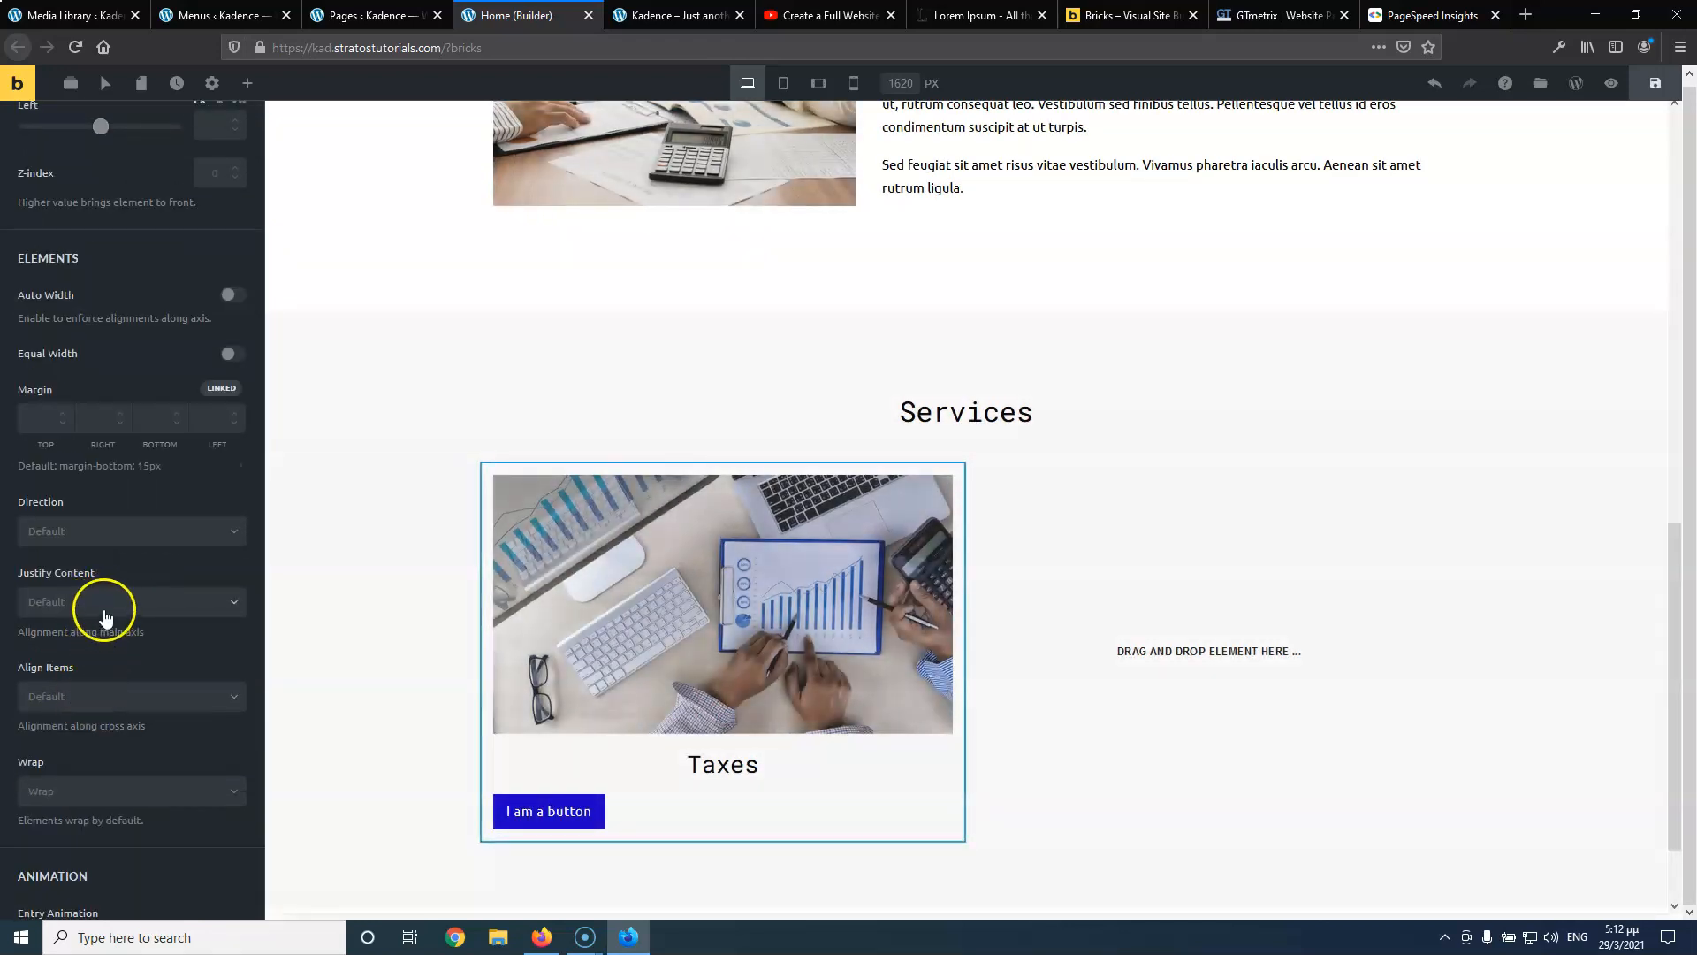
{"action": "left_click", "coordinate": [89, 696]}
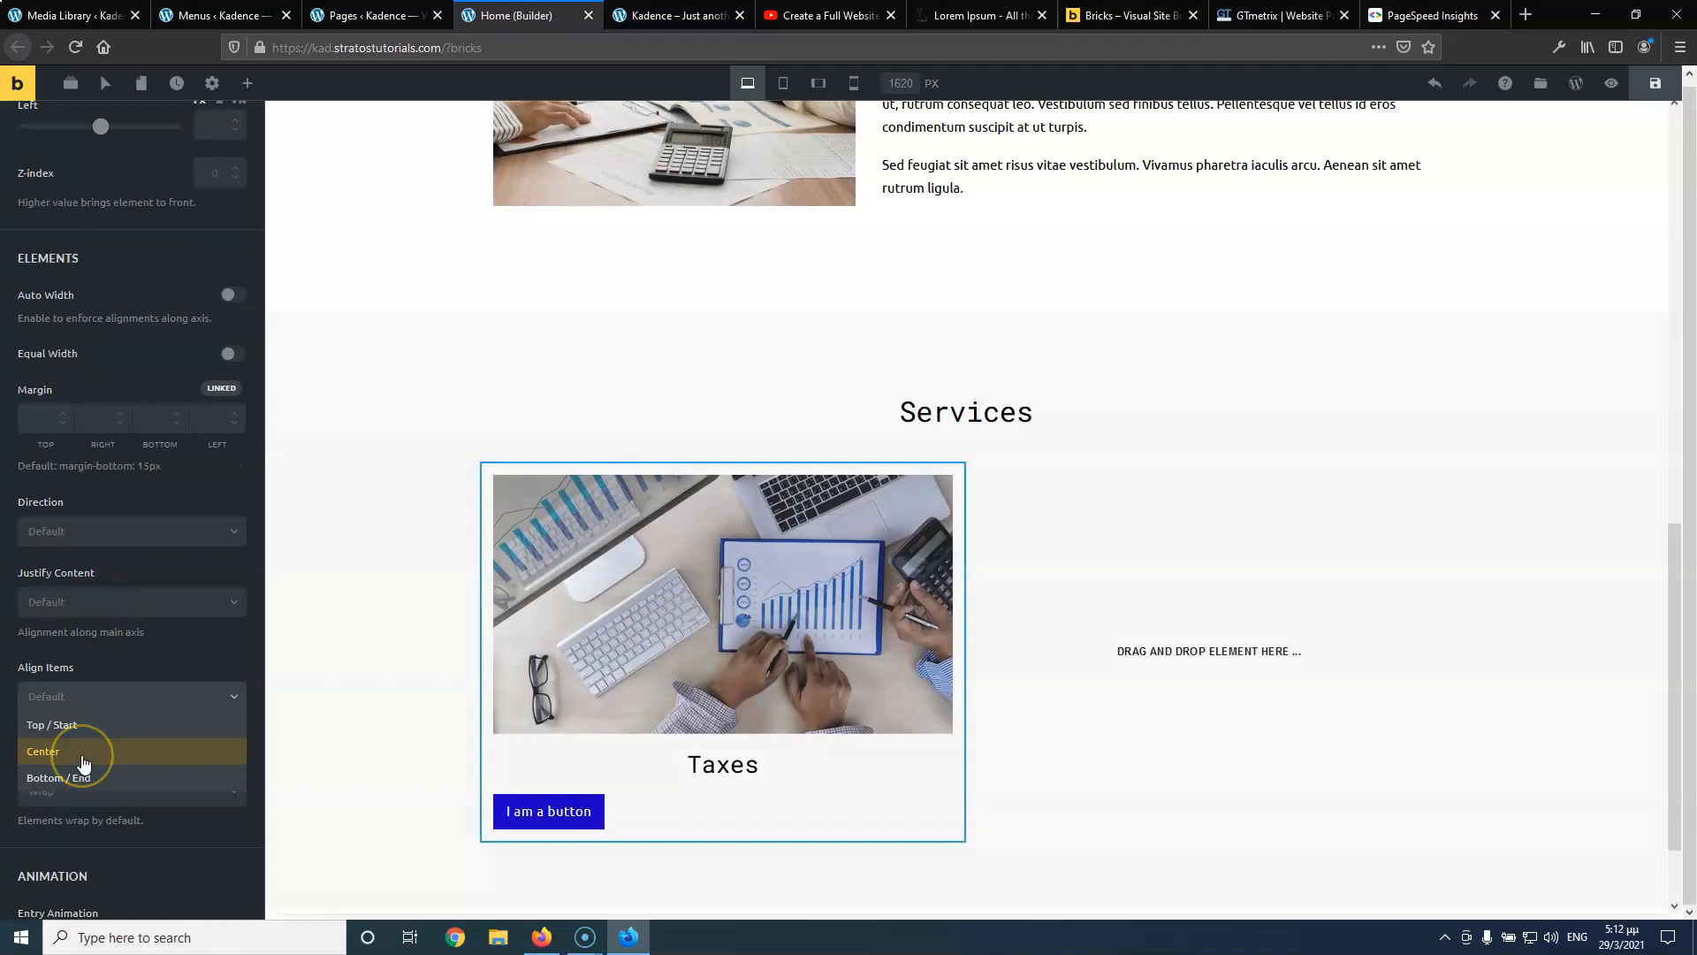
{"action": "left_click", "coordinate": [97, 605]}
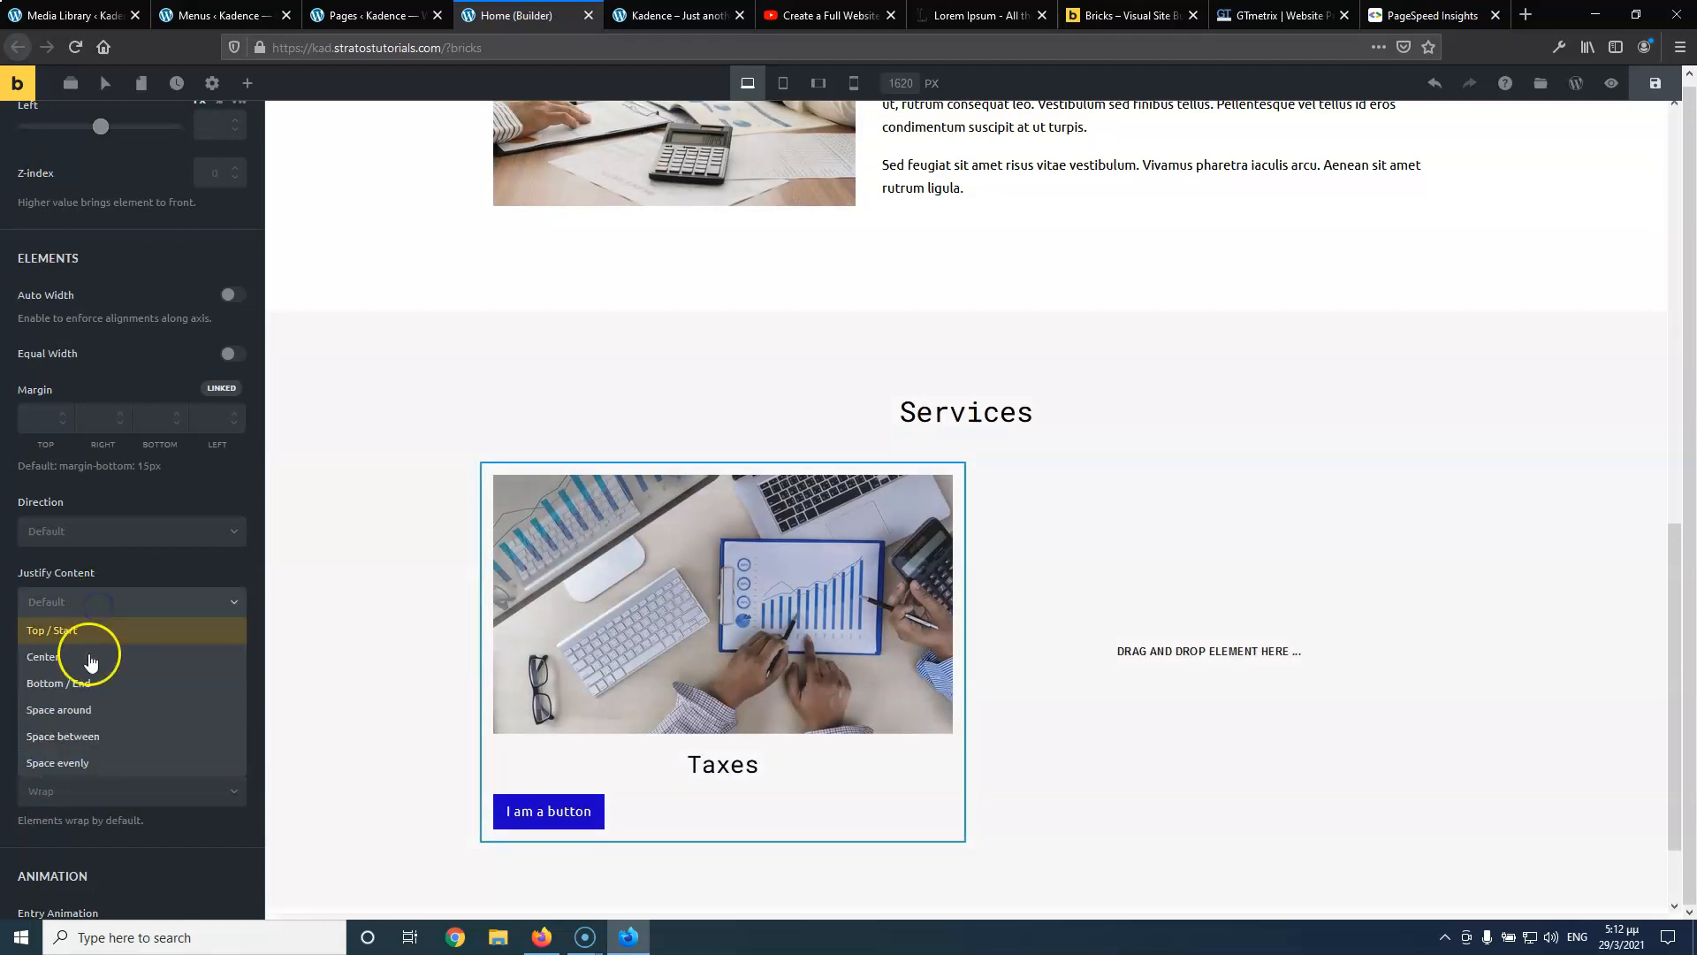
{"action": "left_click", "coordinate": [88, 658]}
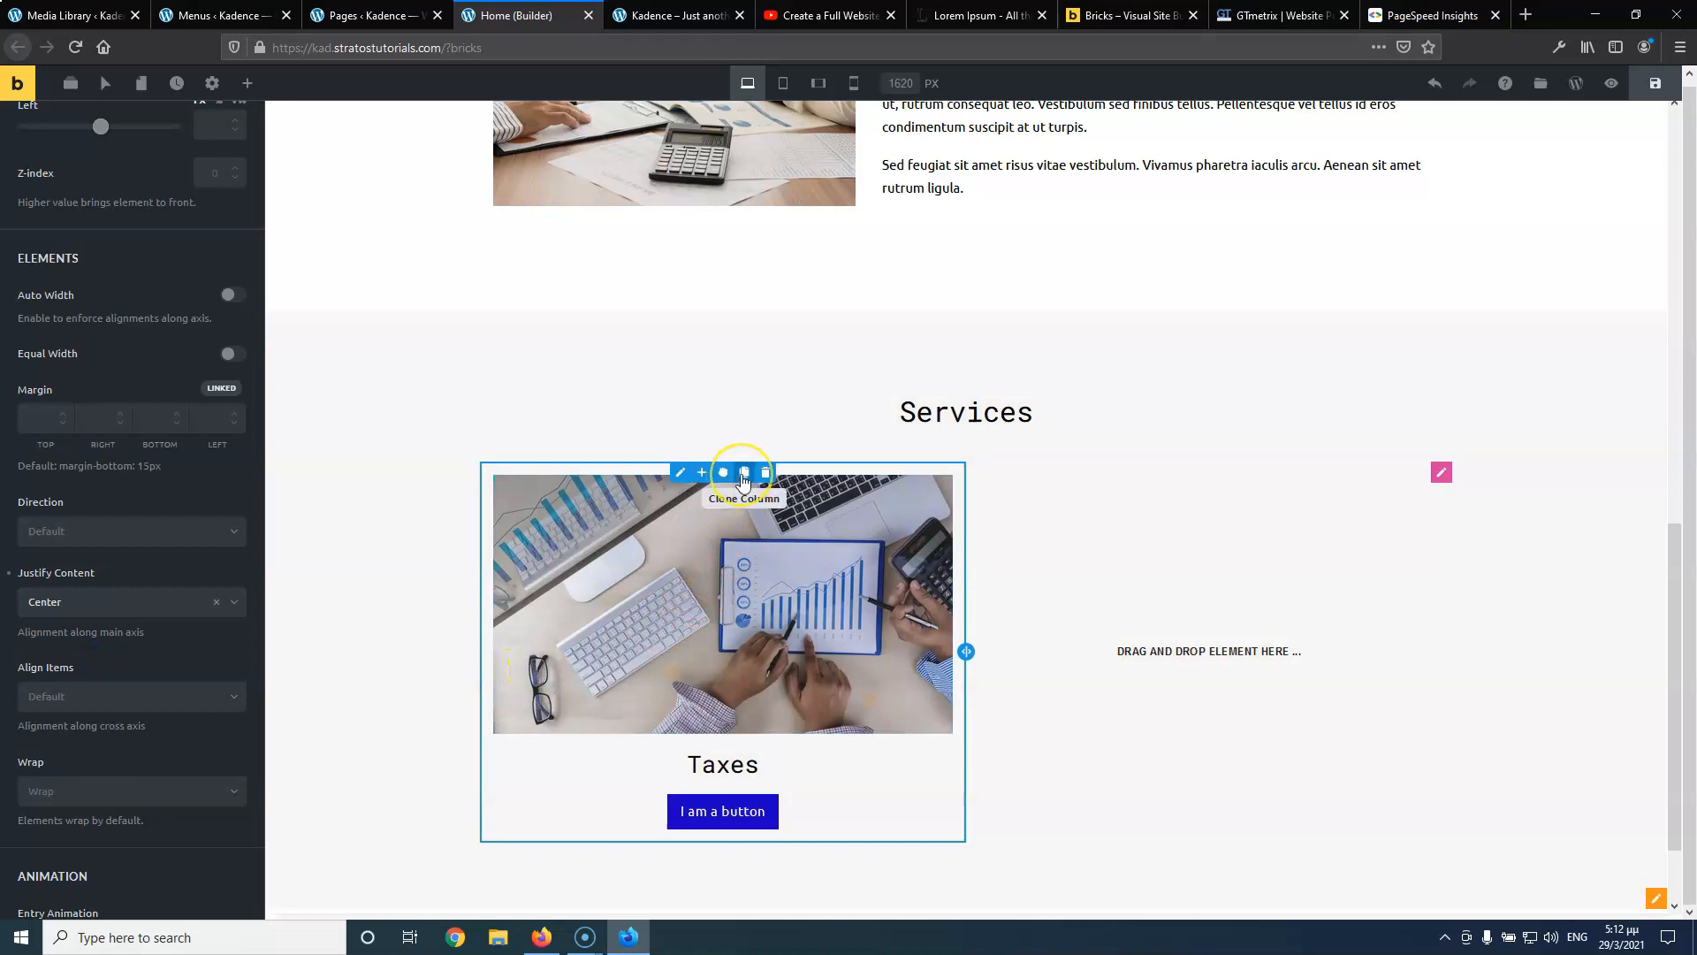
{"action": "left_click", "coordinate": [743, 475]}
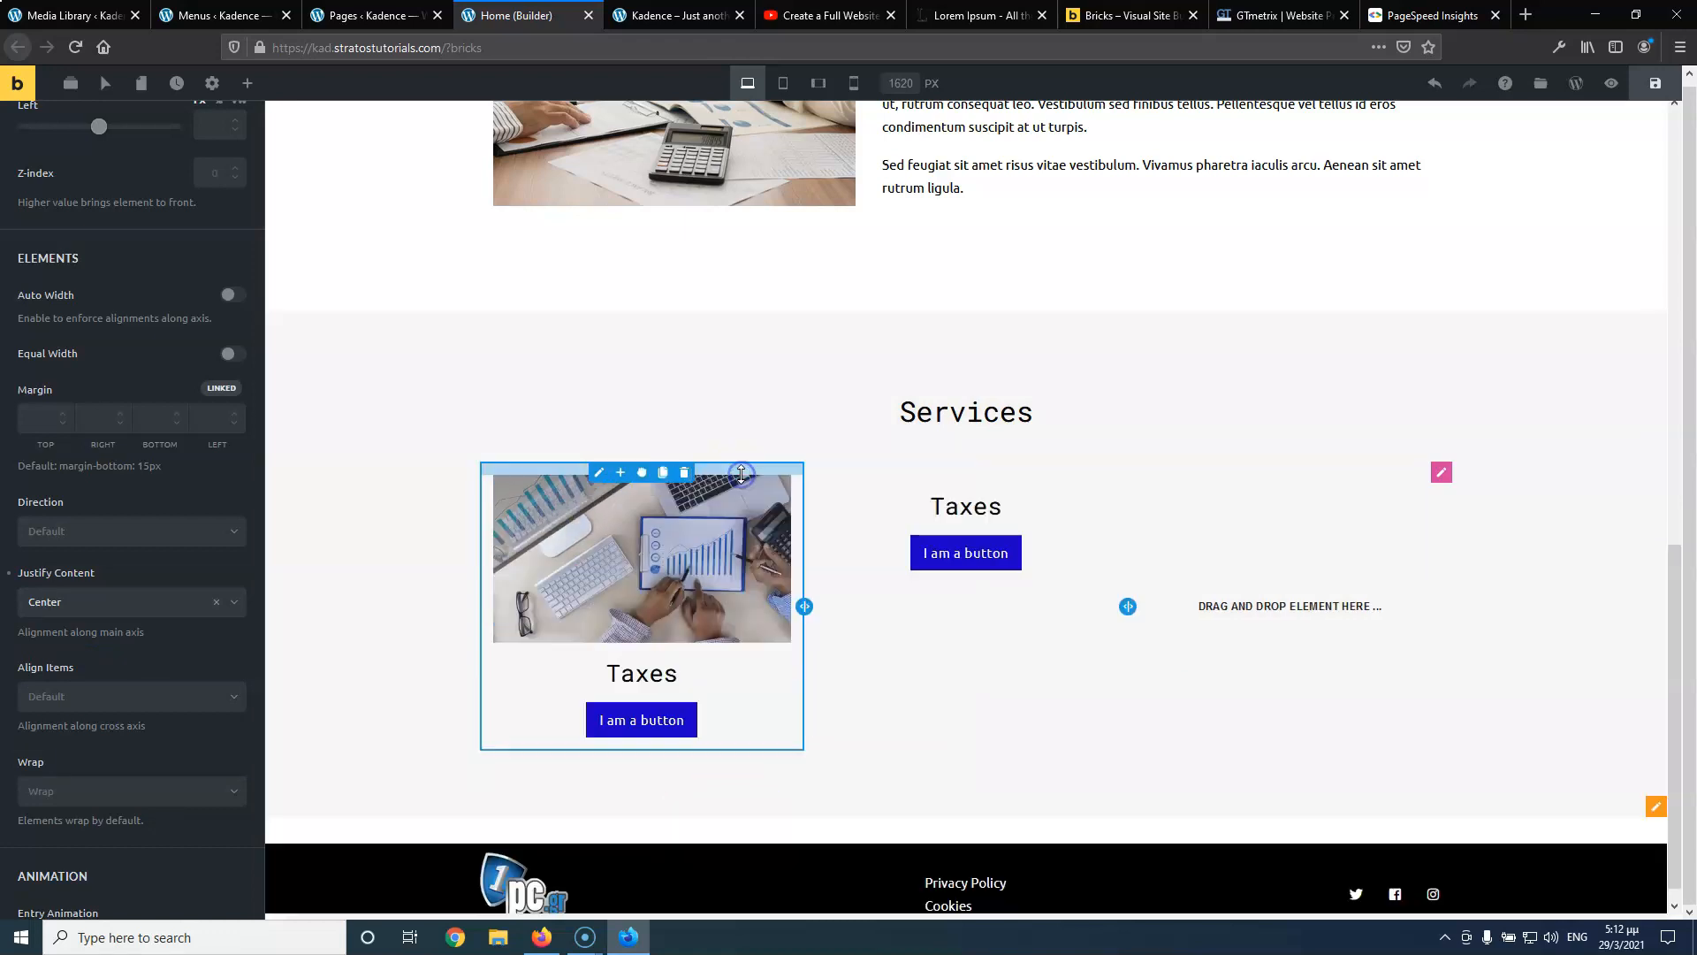
Clone the Taxes column again and delete the empty fourth column
{"action": "left_click", "coordinate": [667, 474]}
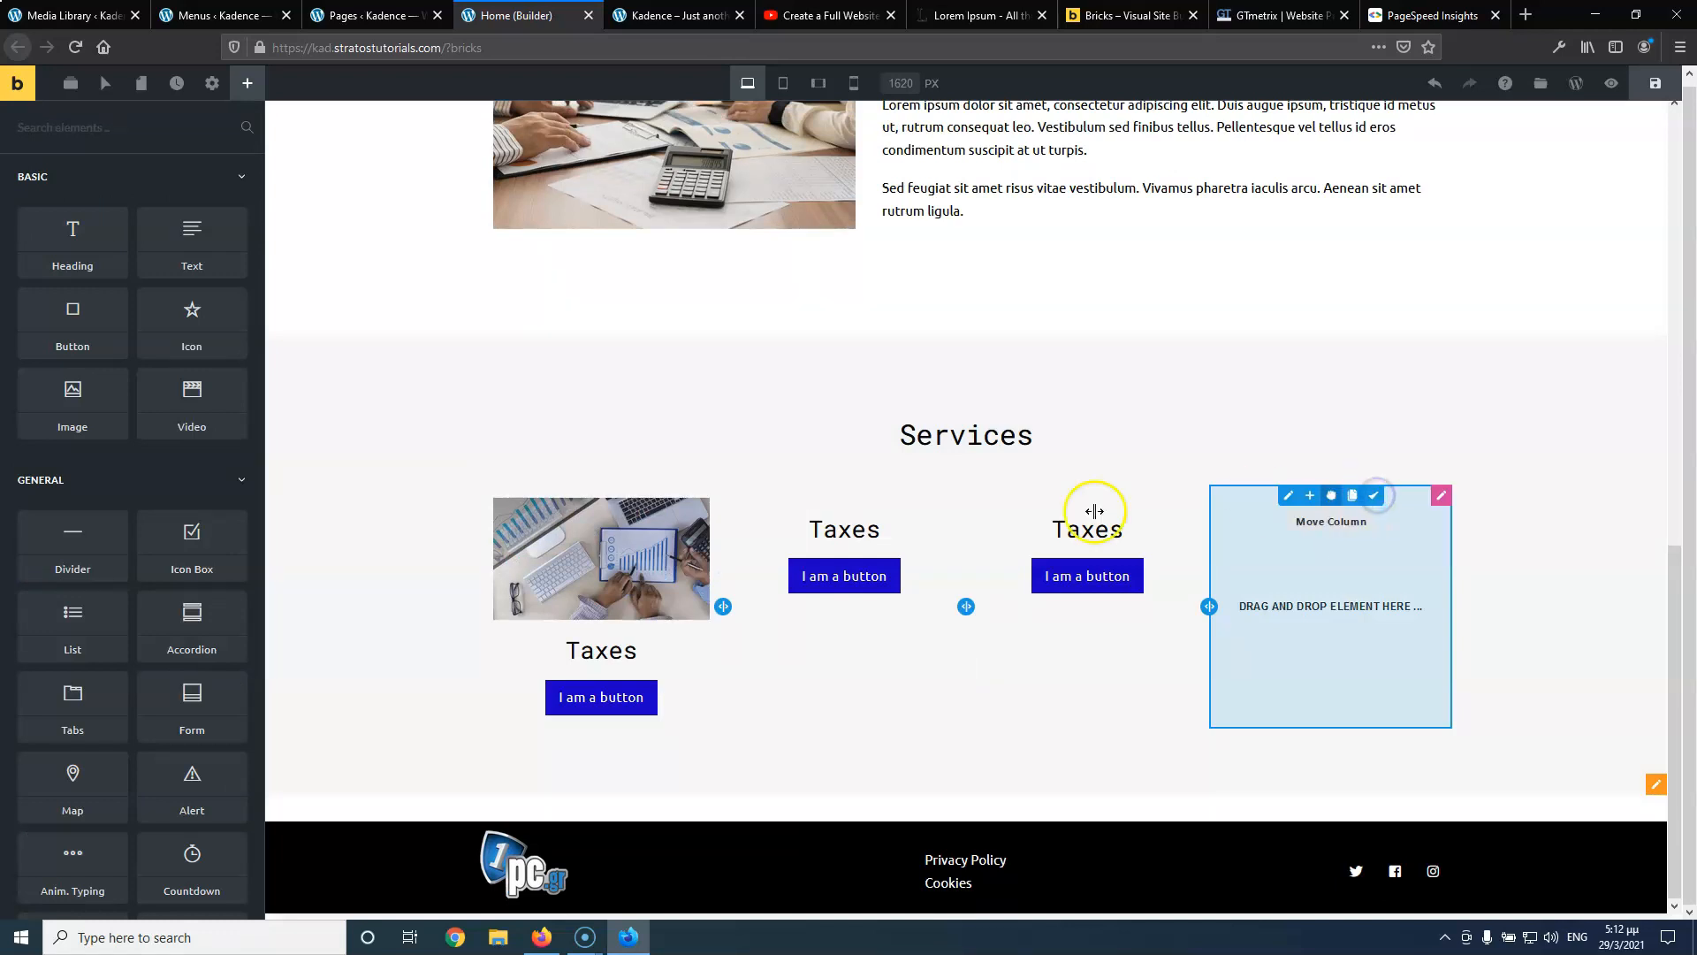
{"action": "left_click", "coordinate": [1374, 502]}
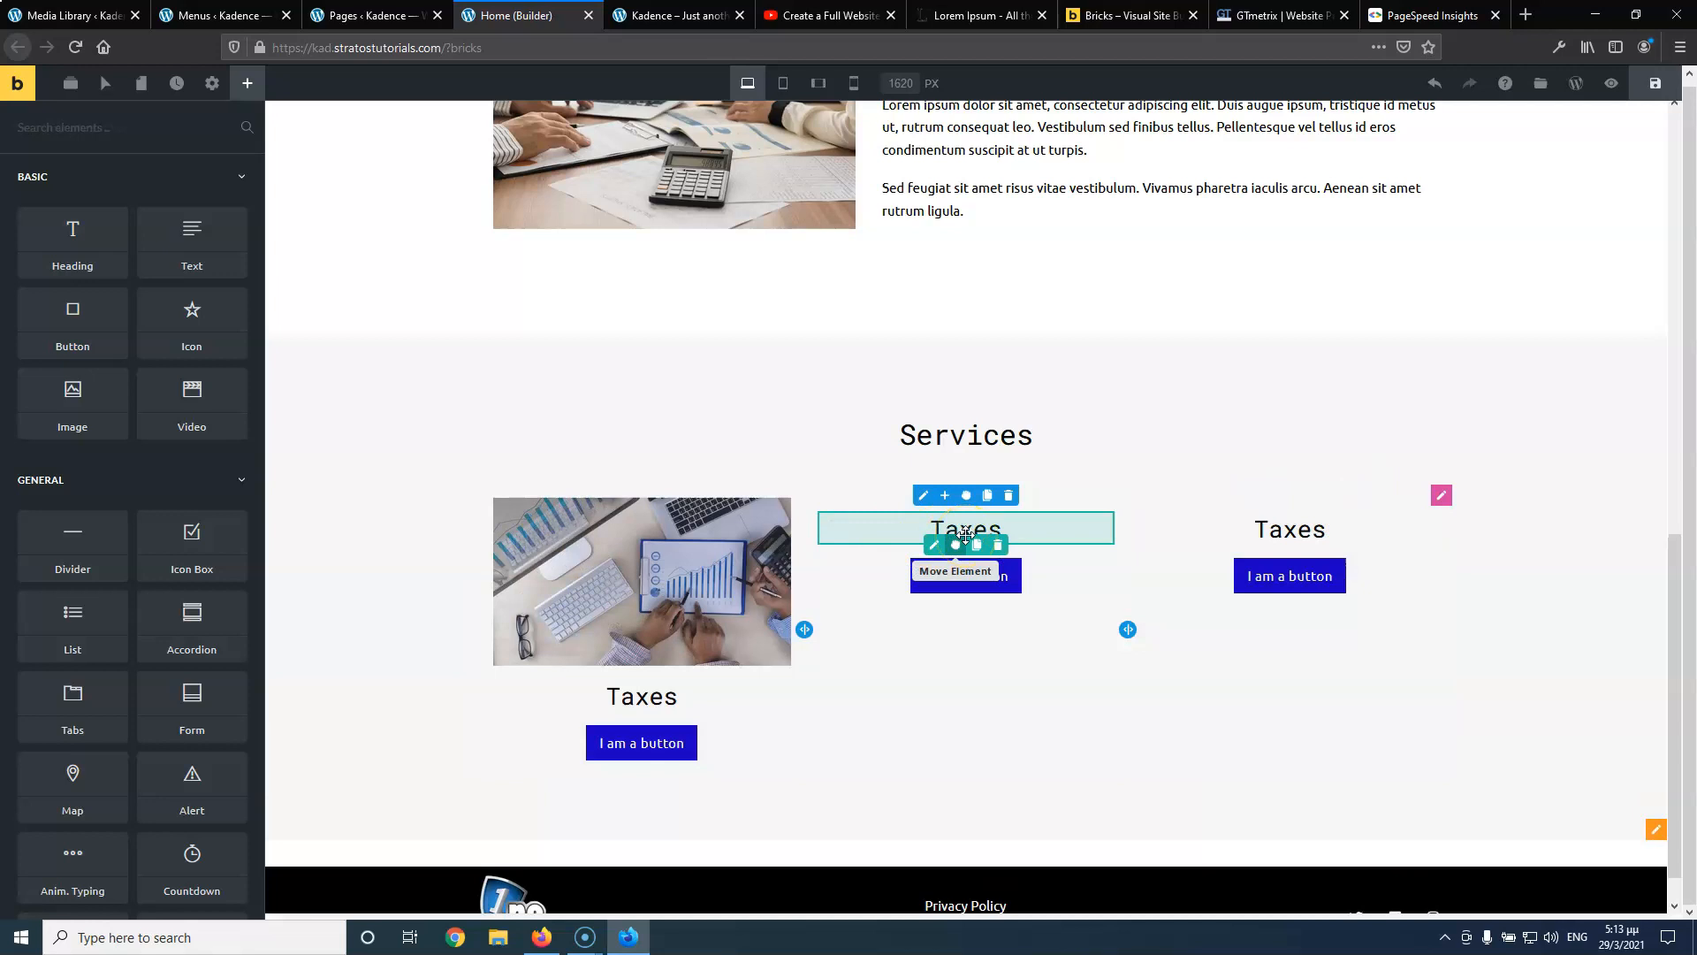
{"action": "left_click", "coordinate": [918, 497]}
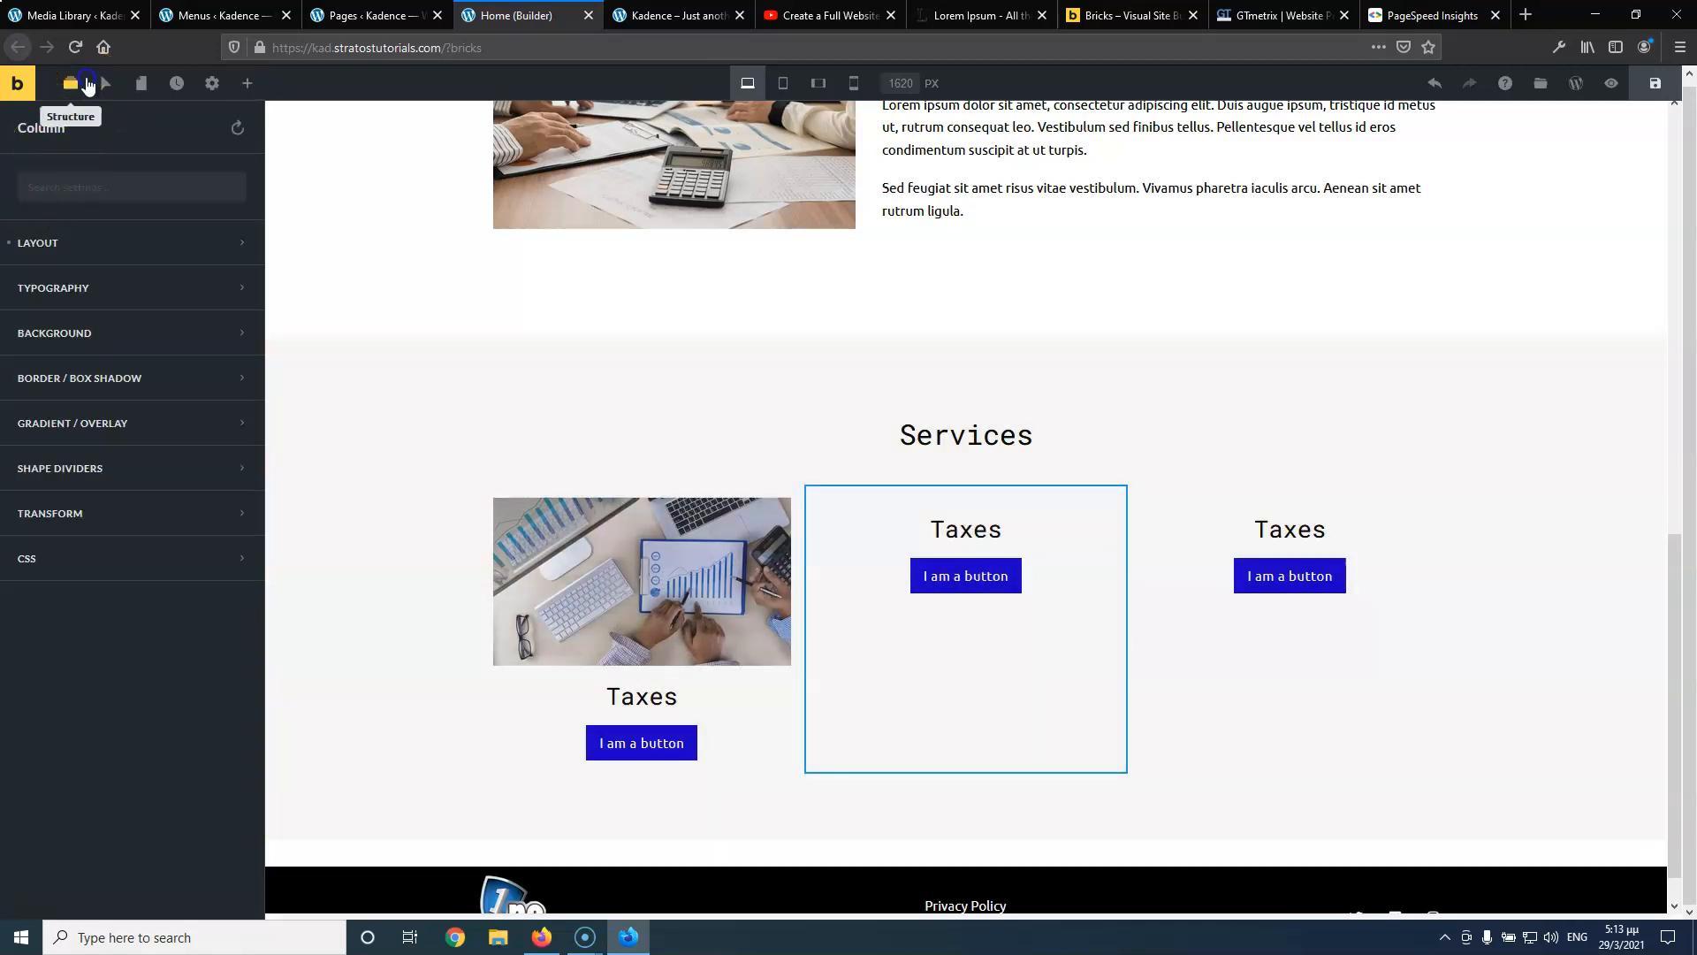
In Structure, expand Section > Row > middle Column and edit its Image
{"action": "left_click", "coordinate": [70, 83]}
{"action": "left_click", "coordinate": [9, 282]}
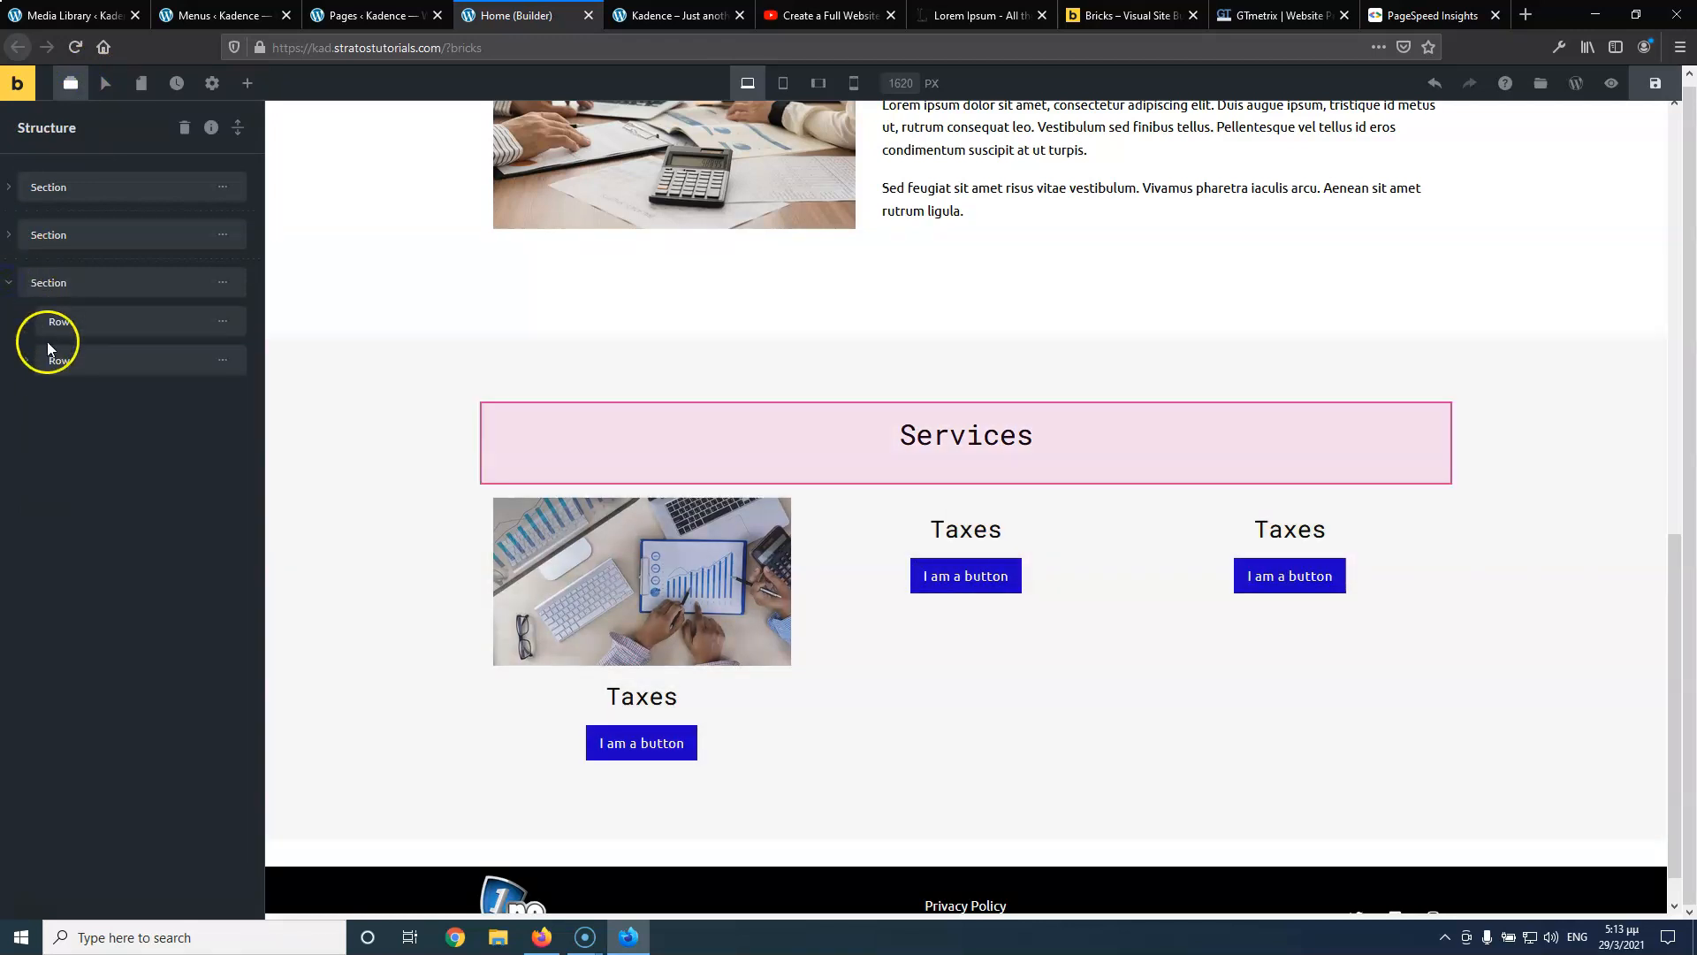
{"action": "left_click", "coordinate": [26, 361]}
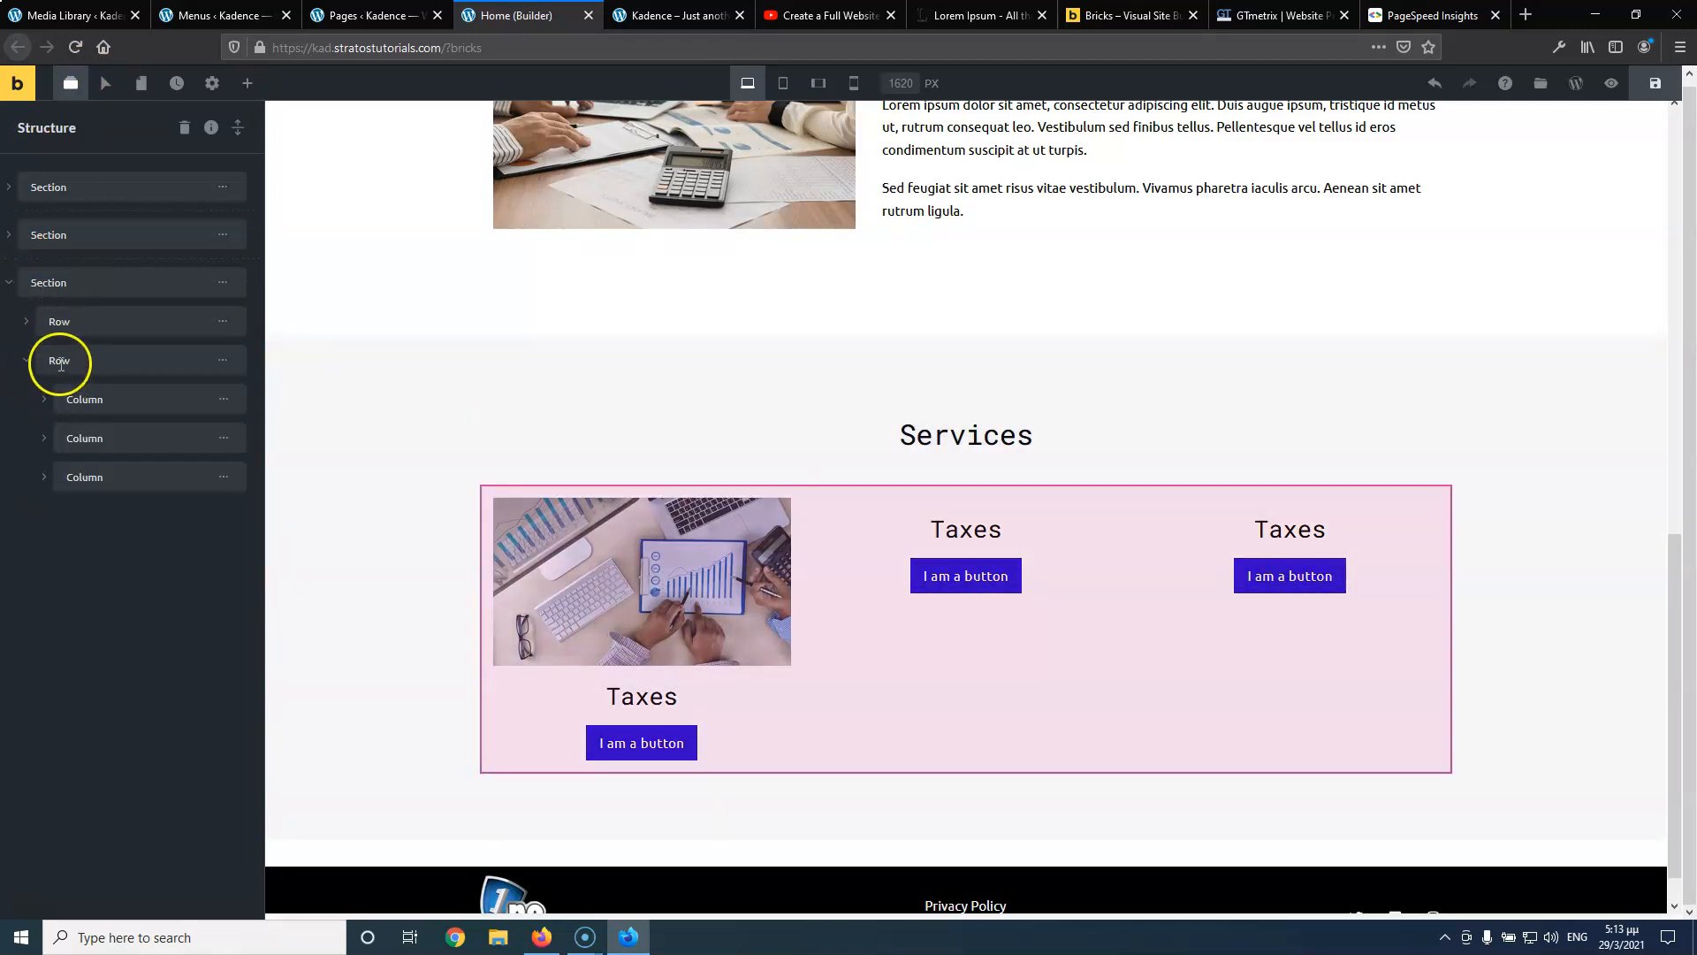
{"action": "left_click", "coordinate": [44, 440]}
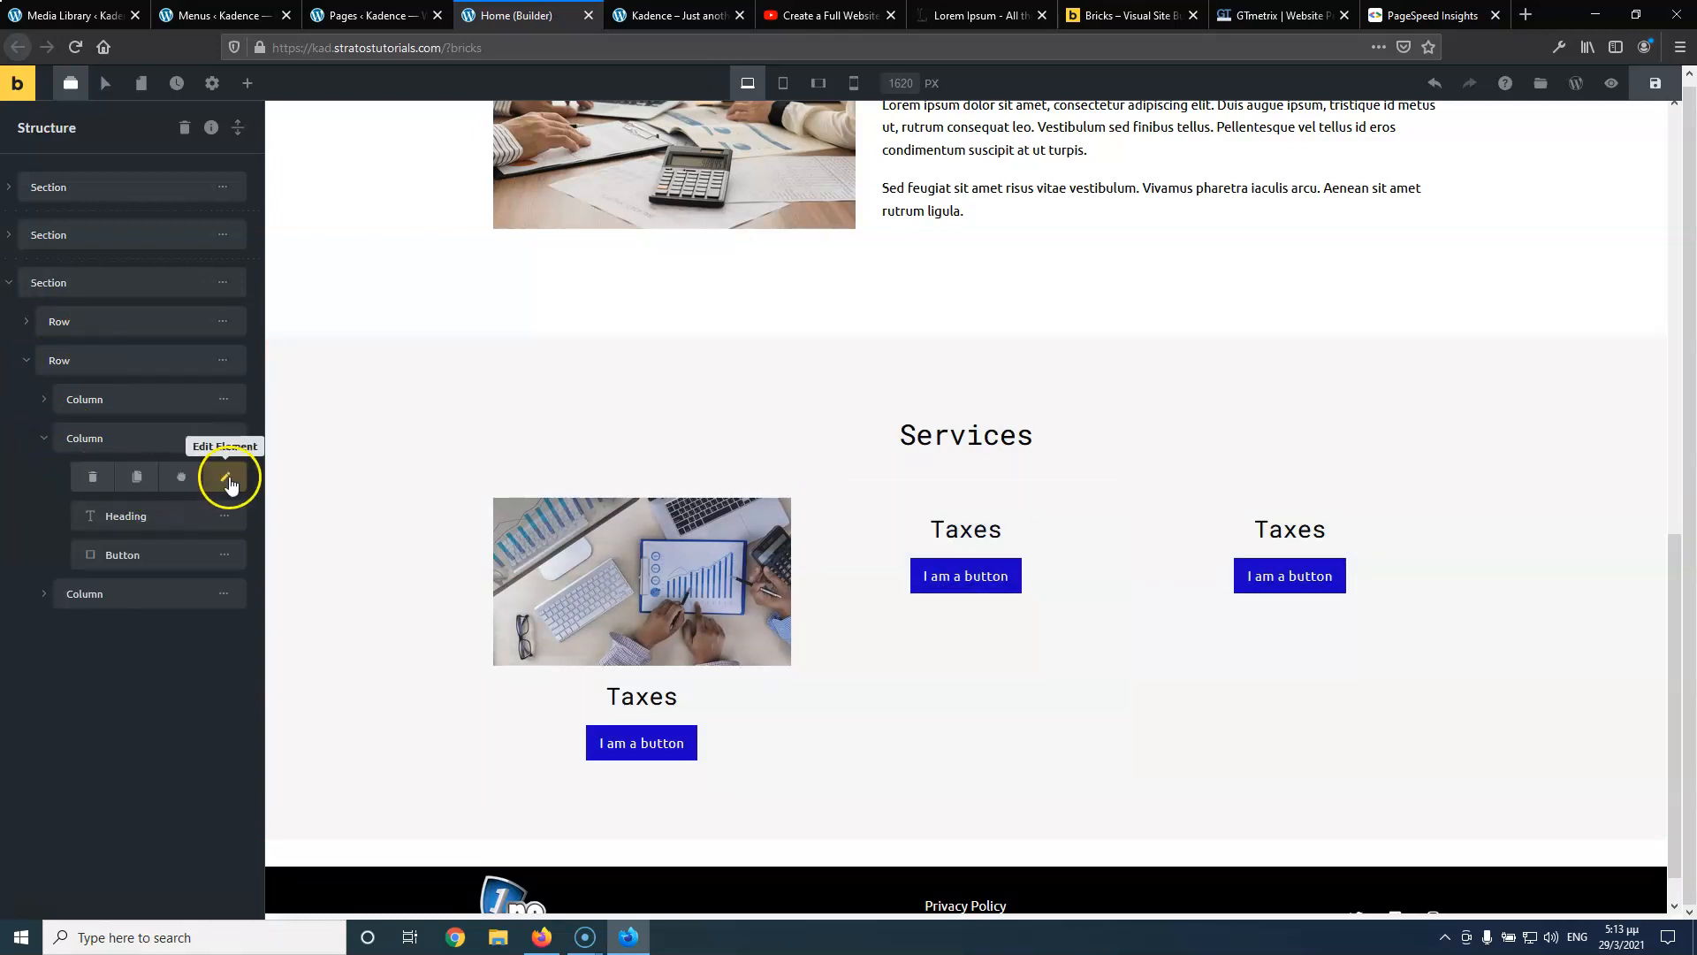
{"action": "left_click", "coordinate": [229, 482]}
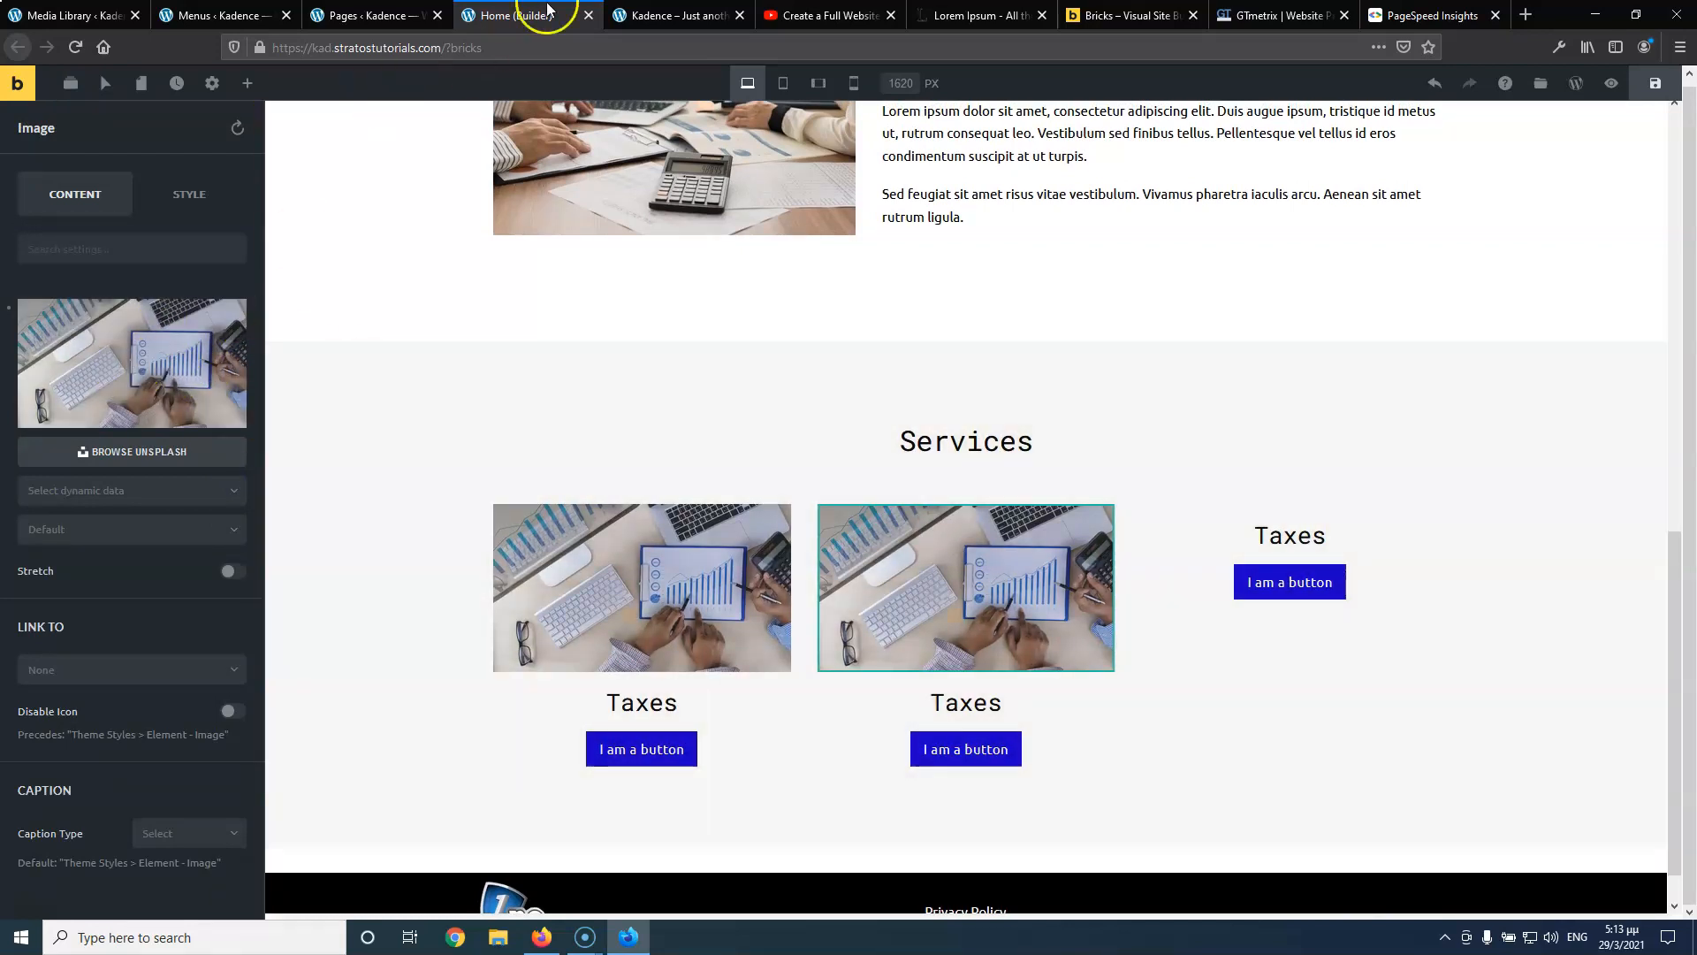
In the Media Library, retitle the logistics-3 photo to 'service 2'
{"action": "left_click", "coordinate": [649, 16]}
{"action": "left_click", "coordinate": [809, 16]}
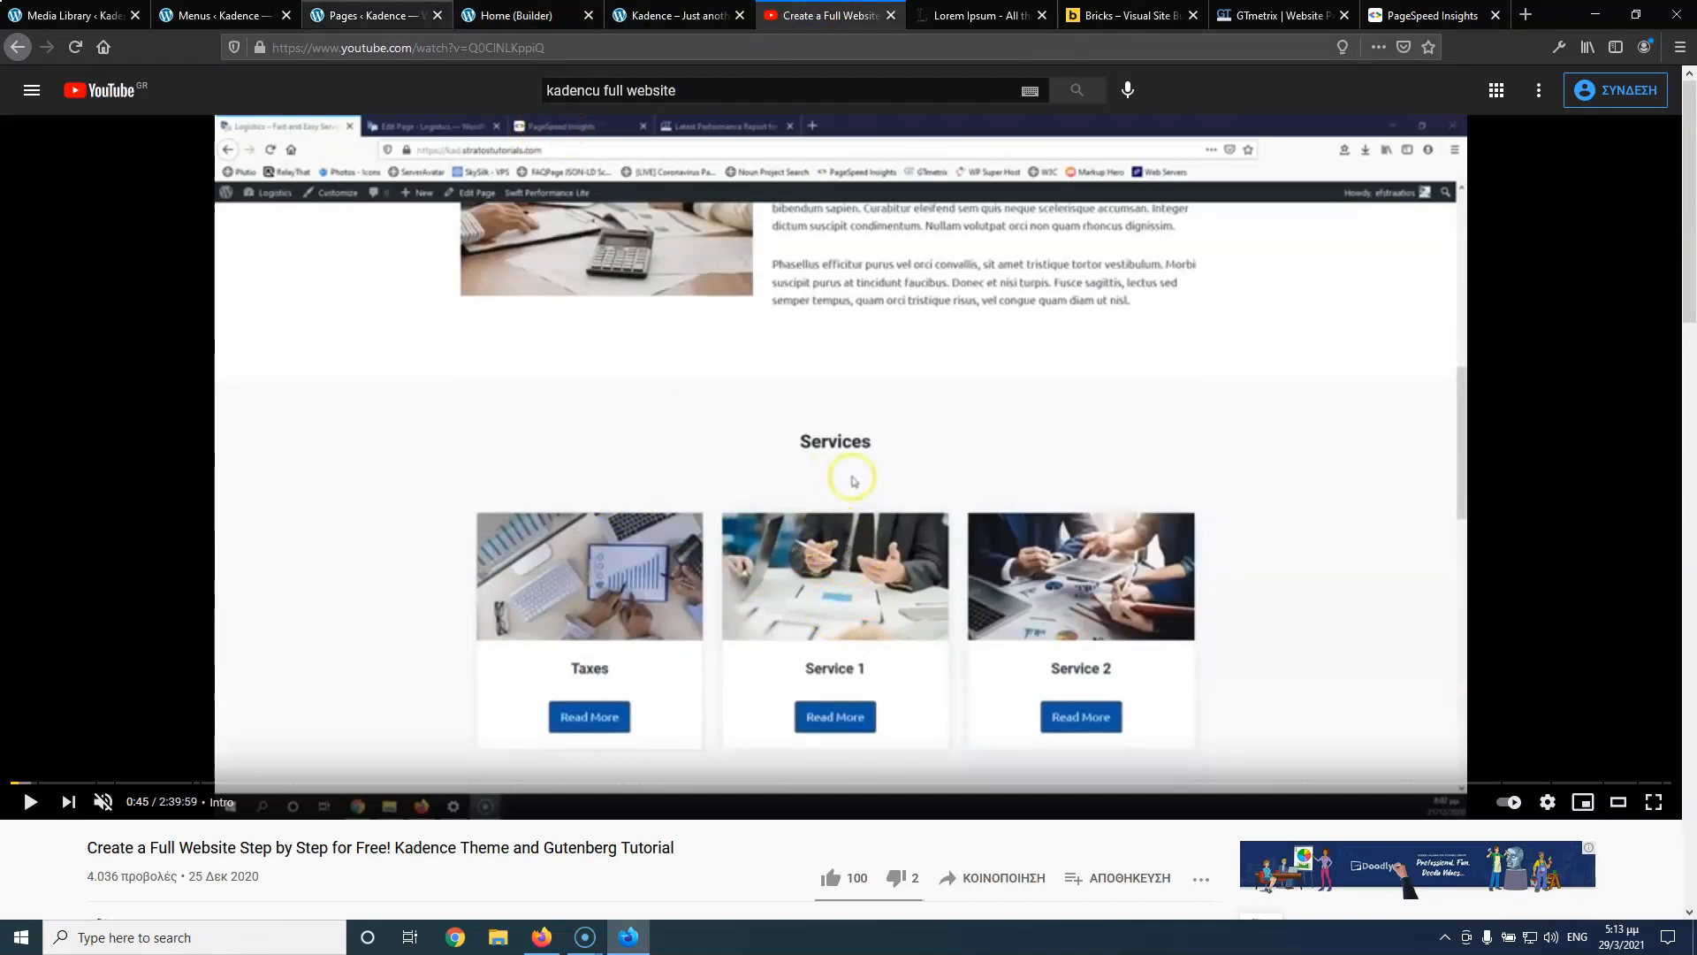
{"action": "left_click", "coordinate": [534, 15]}
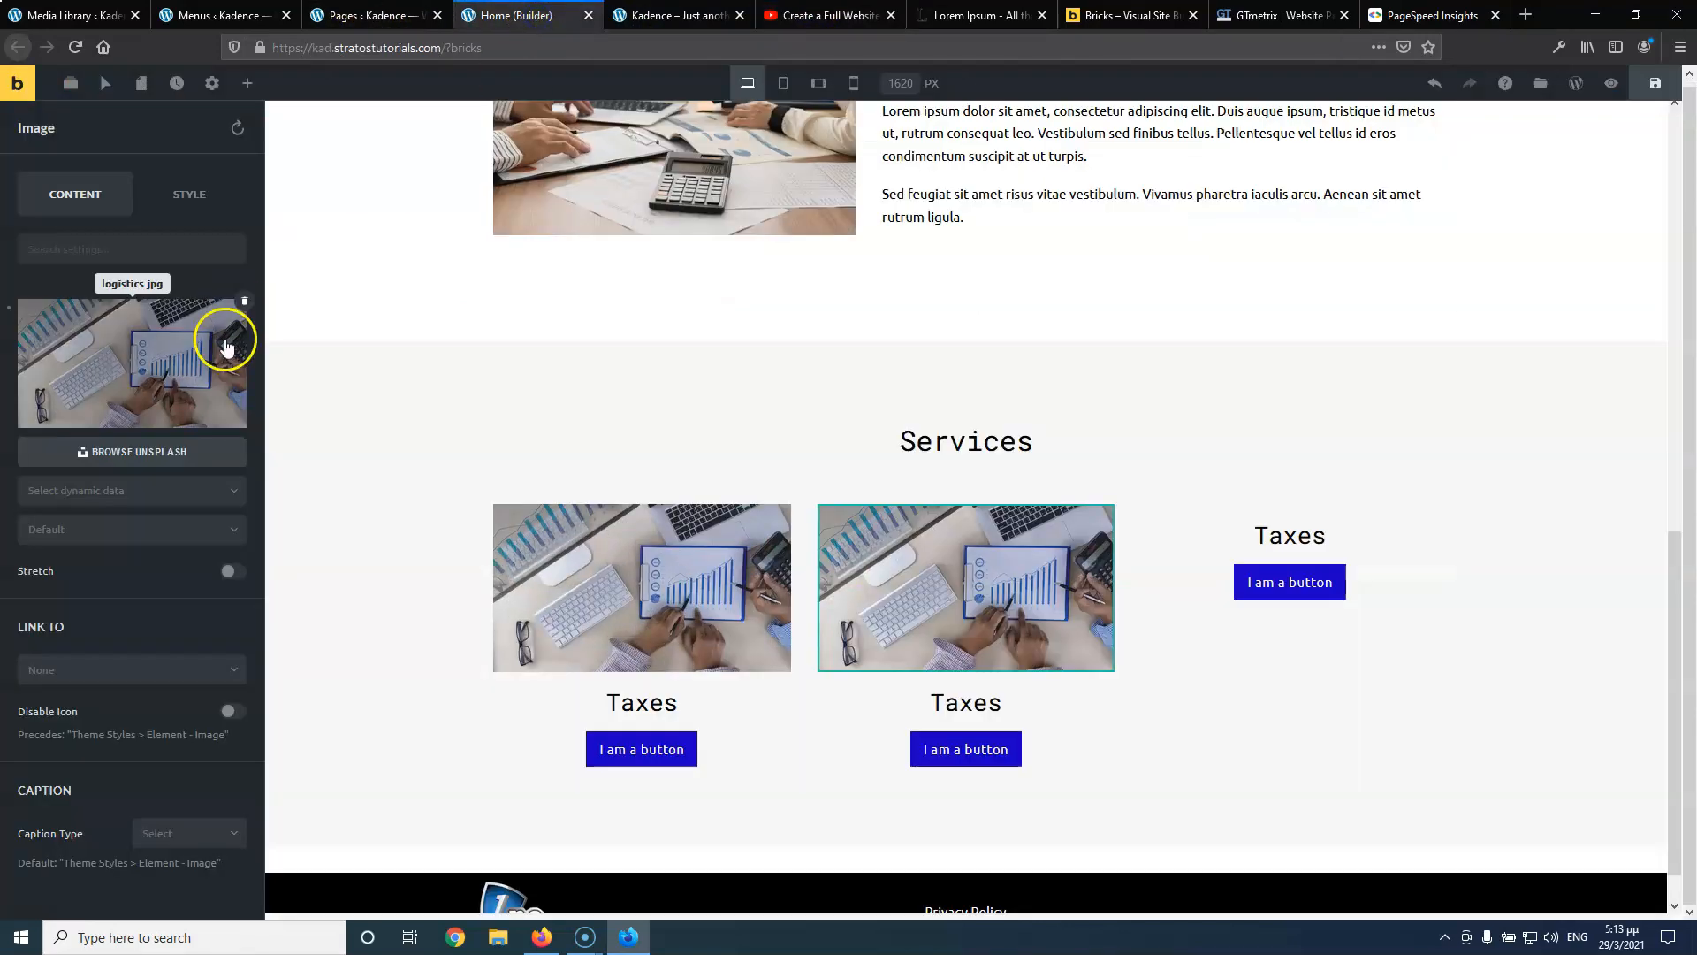
{"action": "left_click", "coordinate": [115, 358]}
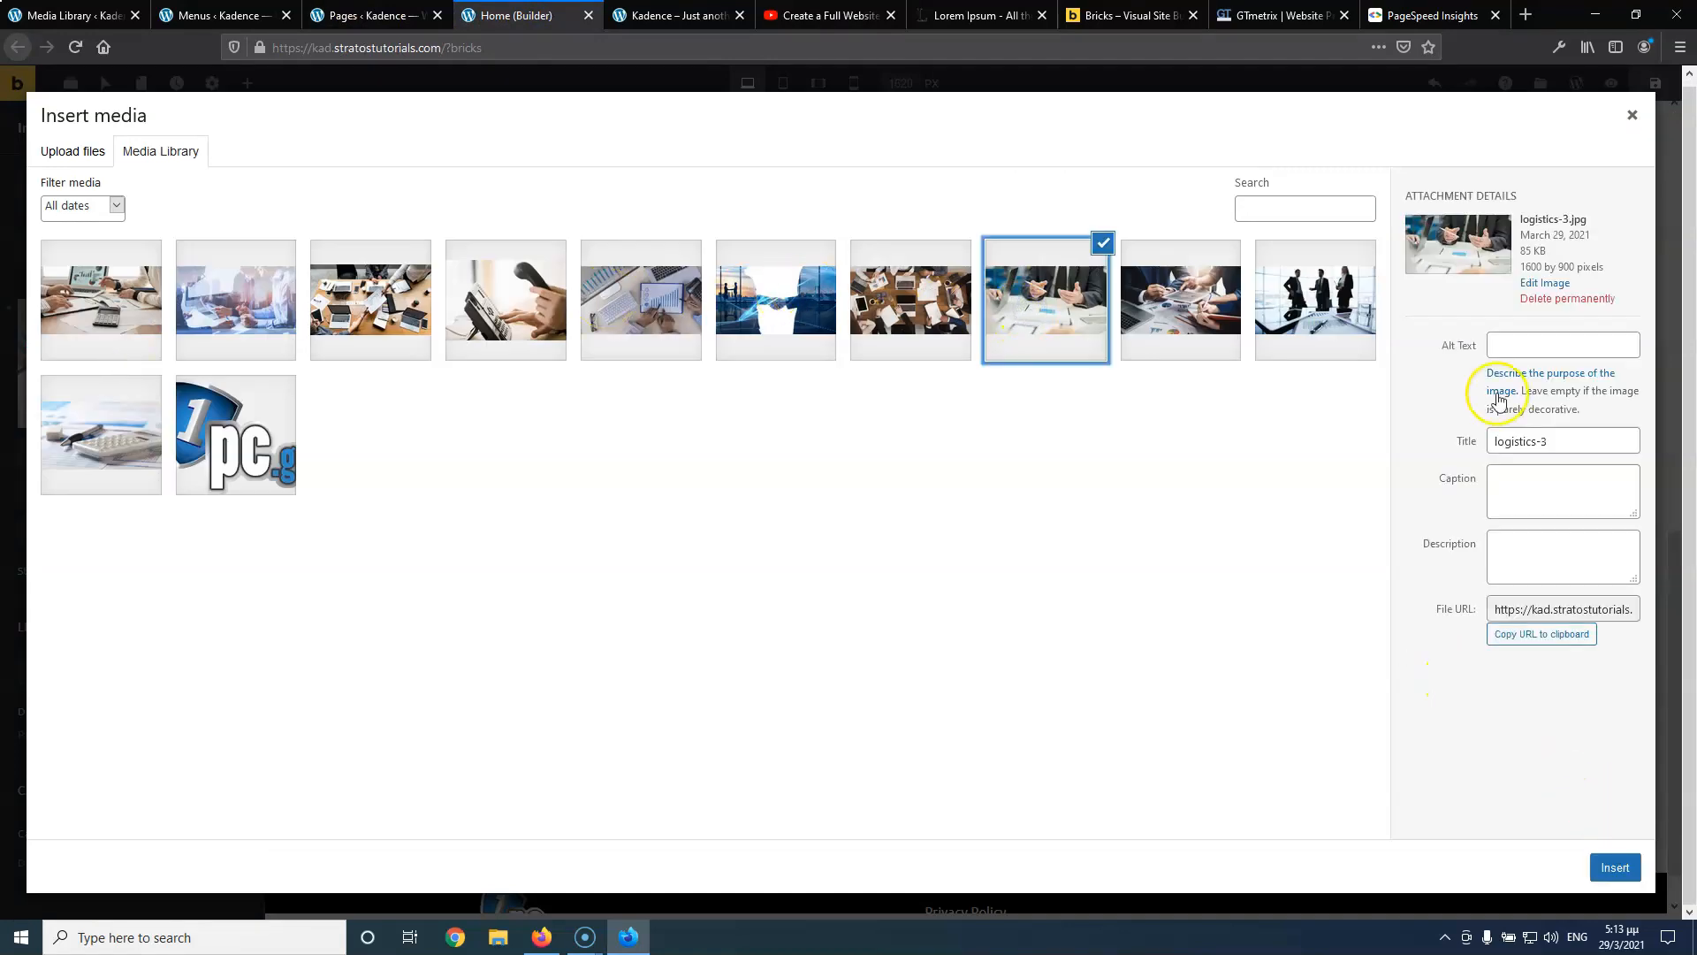
{"action": "left_click_drag", "start_coordinate": [1564, 442], "coordinate": [1376, 440]}
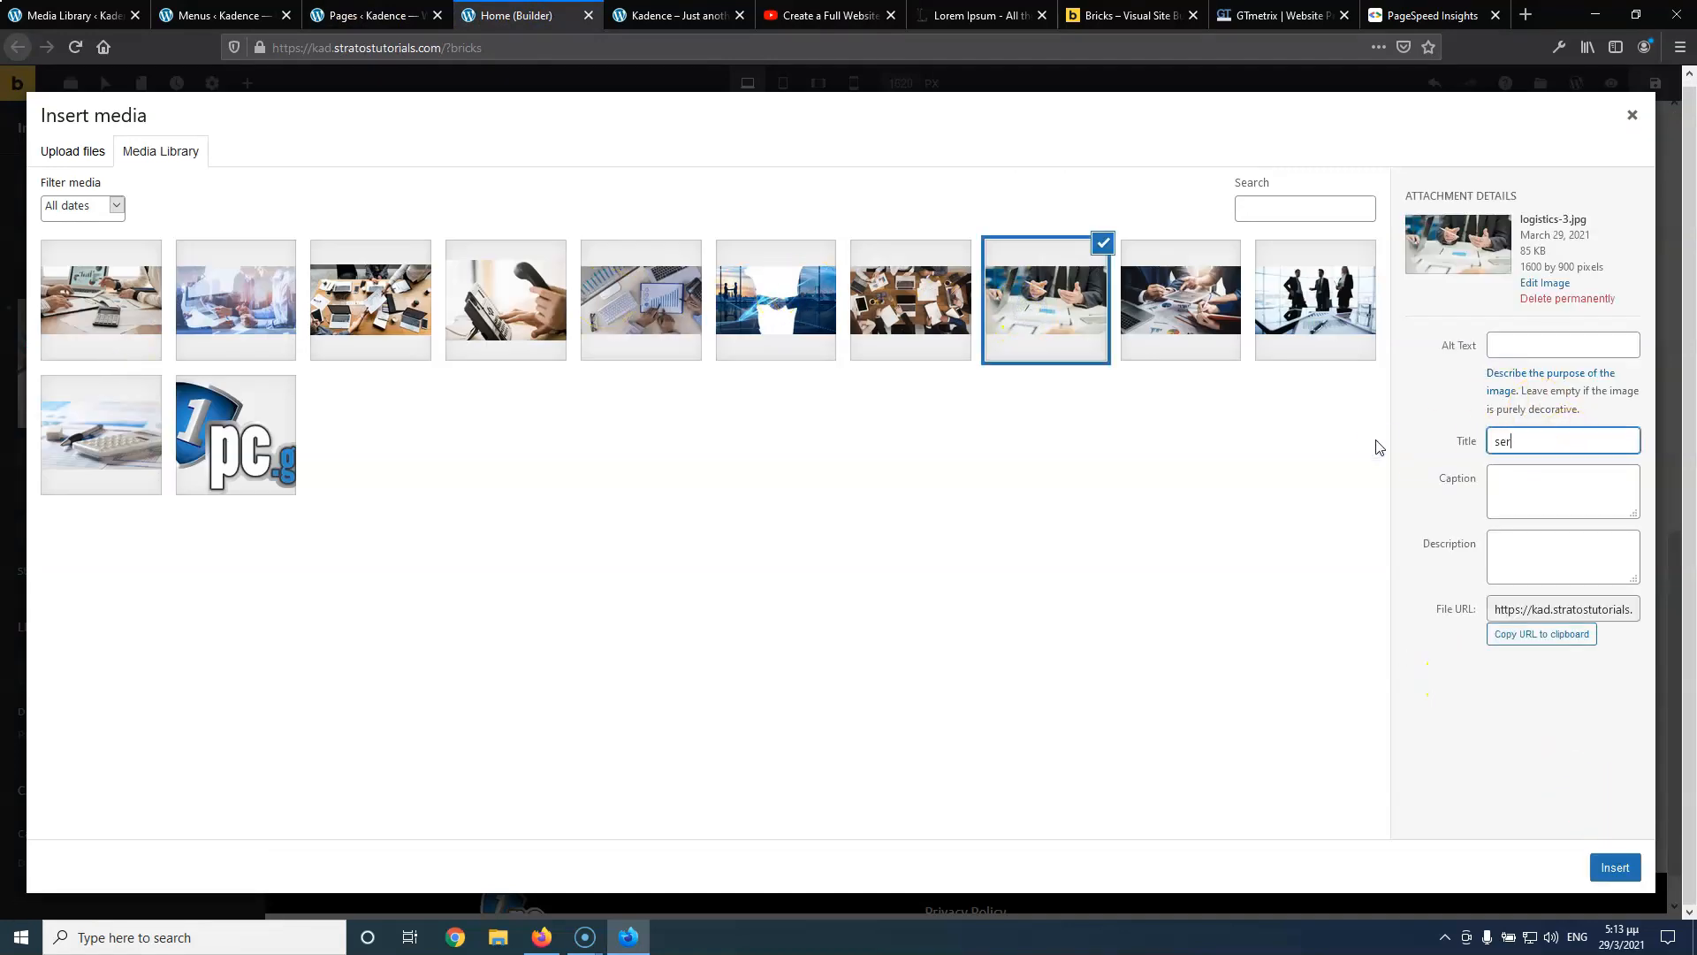
{"action": "type", "text": "service 2"}
Set the alt text to 'service 2' and insert the photo into the second card
{"action": "left_click_drag", "start_coordinate": [1563, 442], "coordinate": [1444, 440]}
{"action": "key", "text": "ctrl+c"}
{"action": "left_click", "coordinate": [1522, 345]}
{"action": "key", "text": "ctrl+v"}
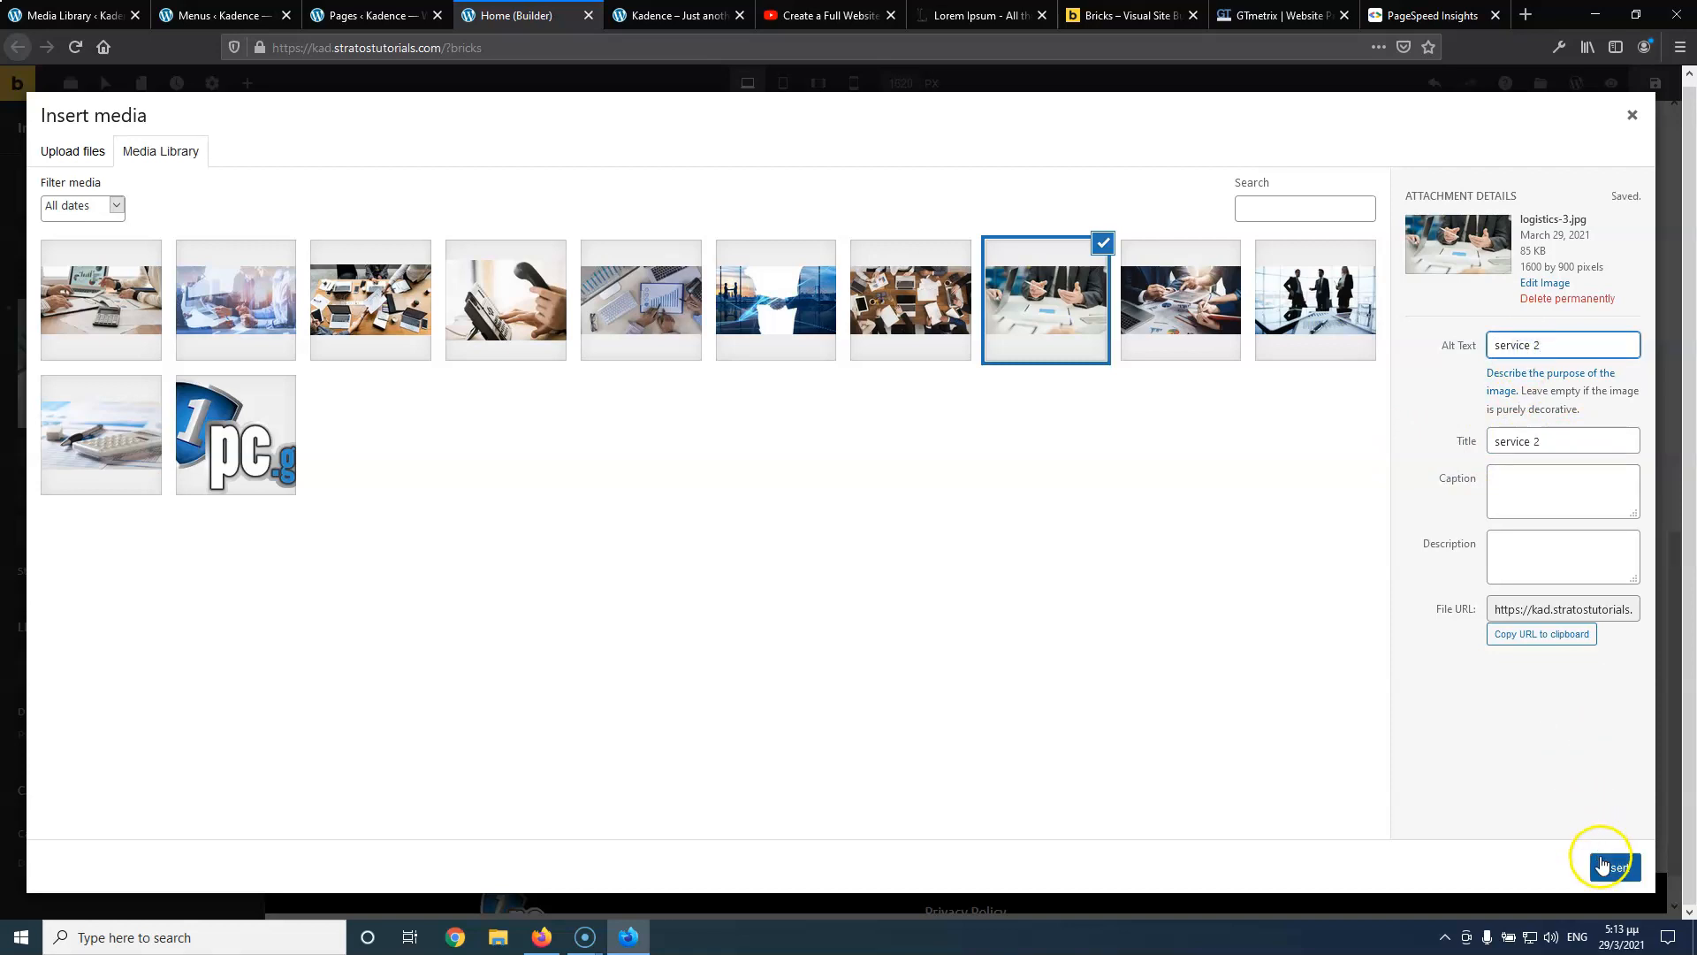
{"action": "left_click", "coordinate": [1604, 865]}
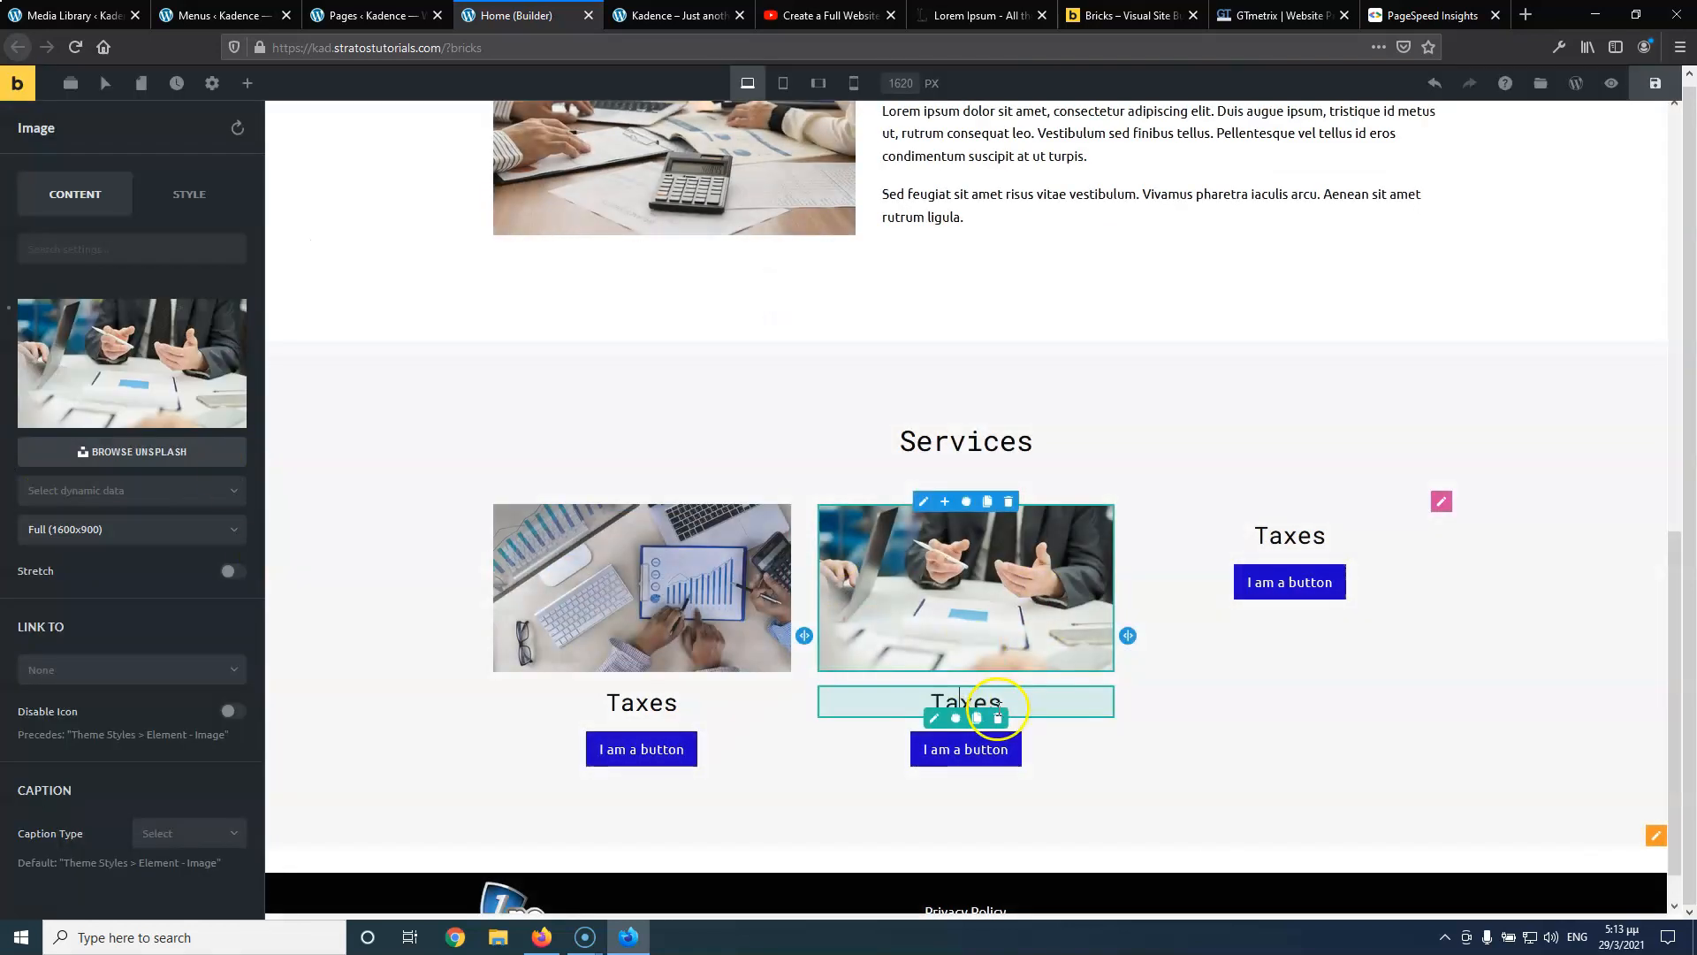
{"action": "left_click", "coordinate": [929, 719]}
Retitle the second heading Service 2 and relabel the first button Read More
{"action": "double_click", "coordinate": [45, 336]}
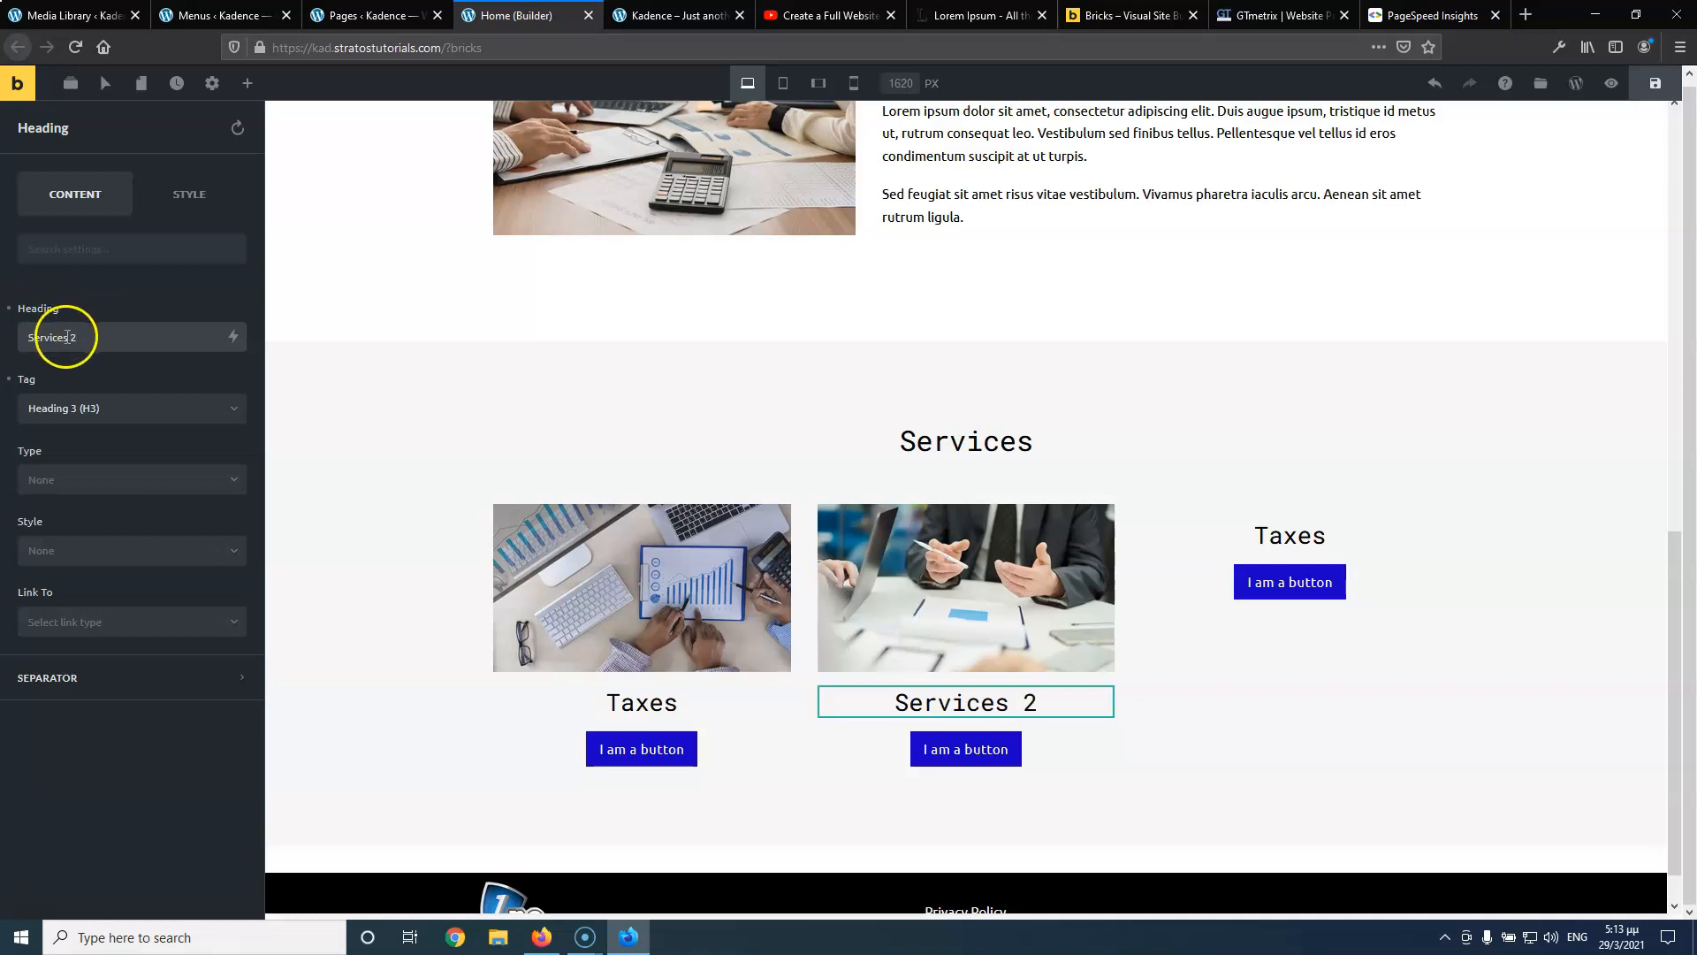
{"action": "key", "text": "BackSpace"}
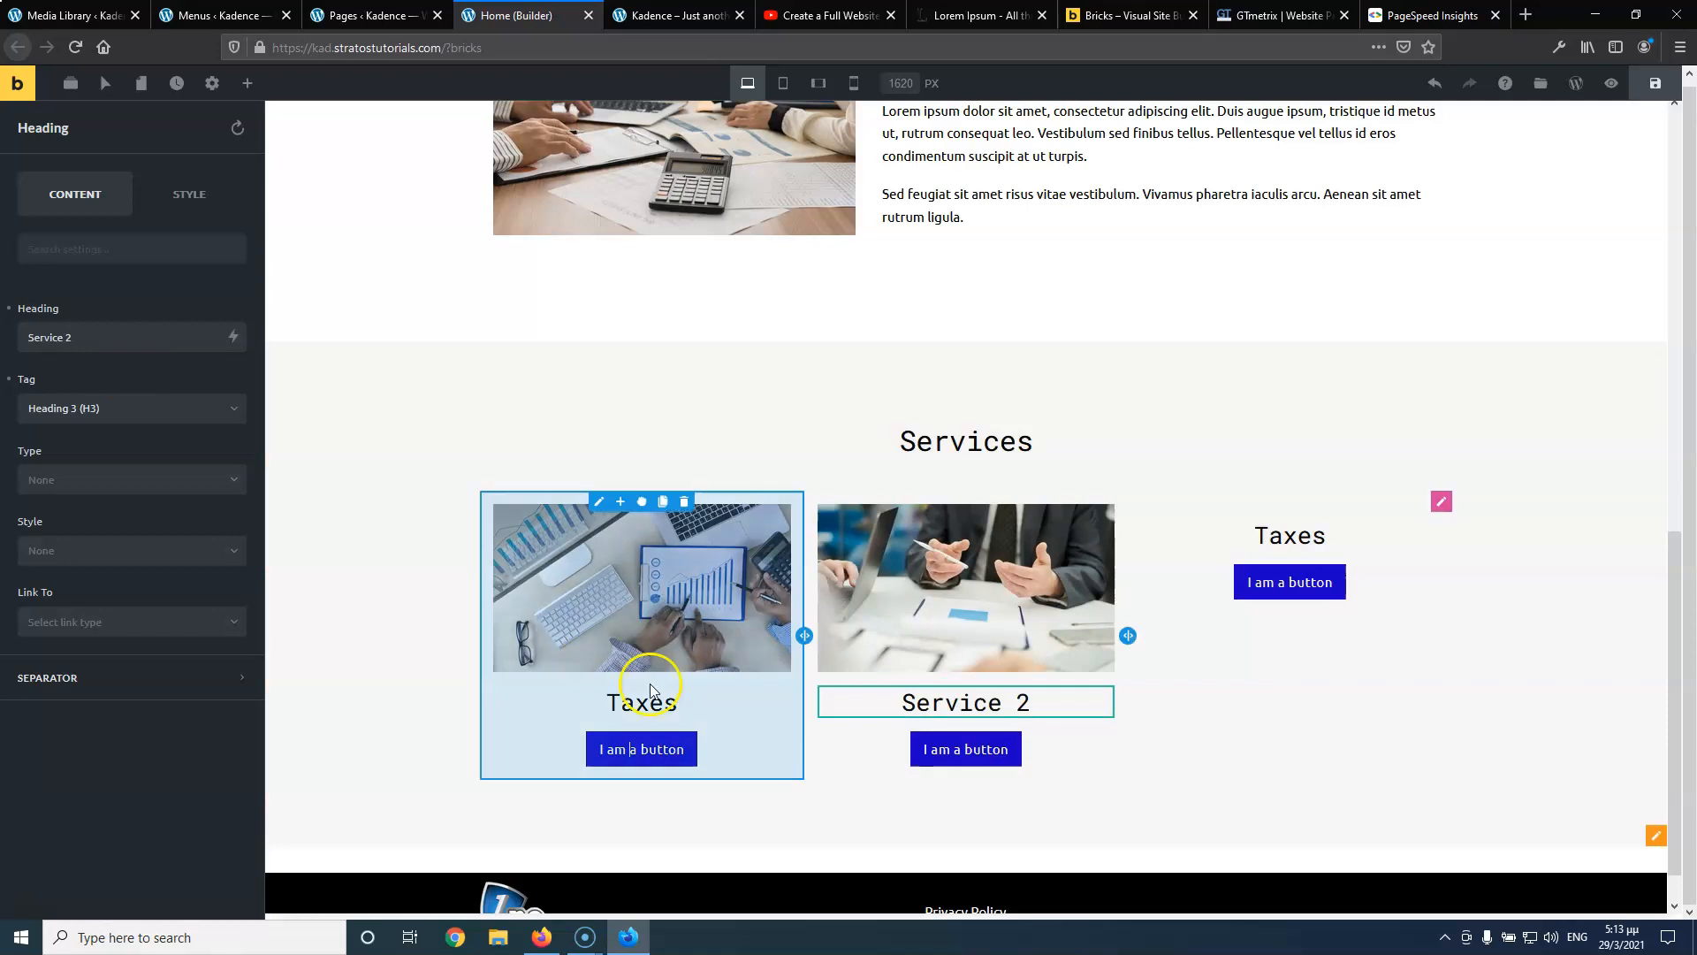
{"action": "left_click", "coordinate": [608, 714]}
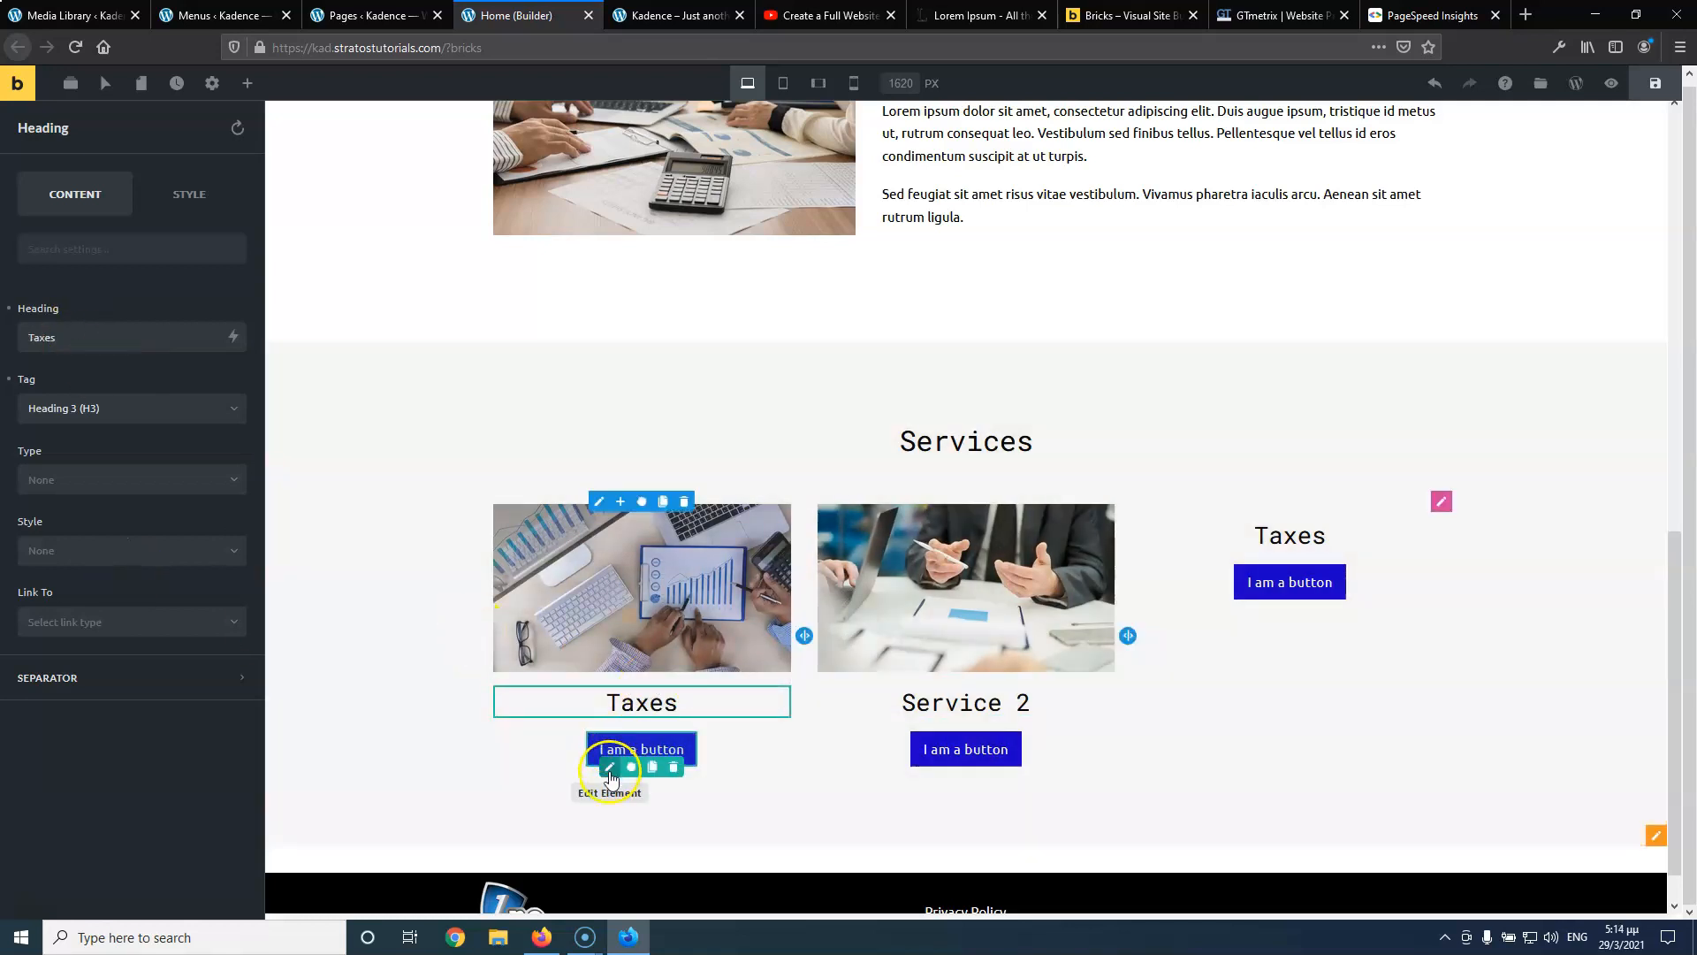
{"action": "left_click", "coordinate": [610, 774]}
{"action": "left_click", "coordinate": [141, 336]}
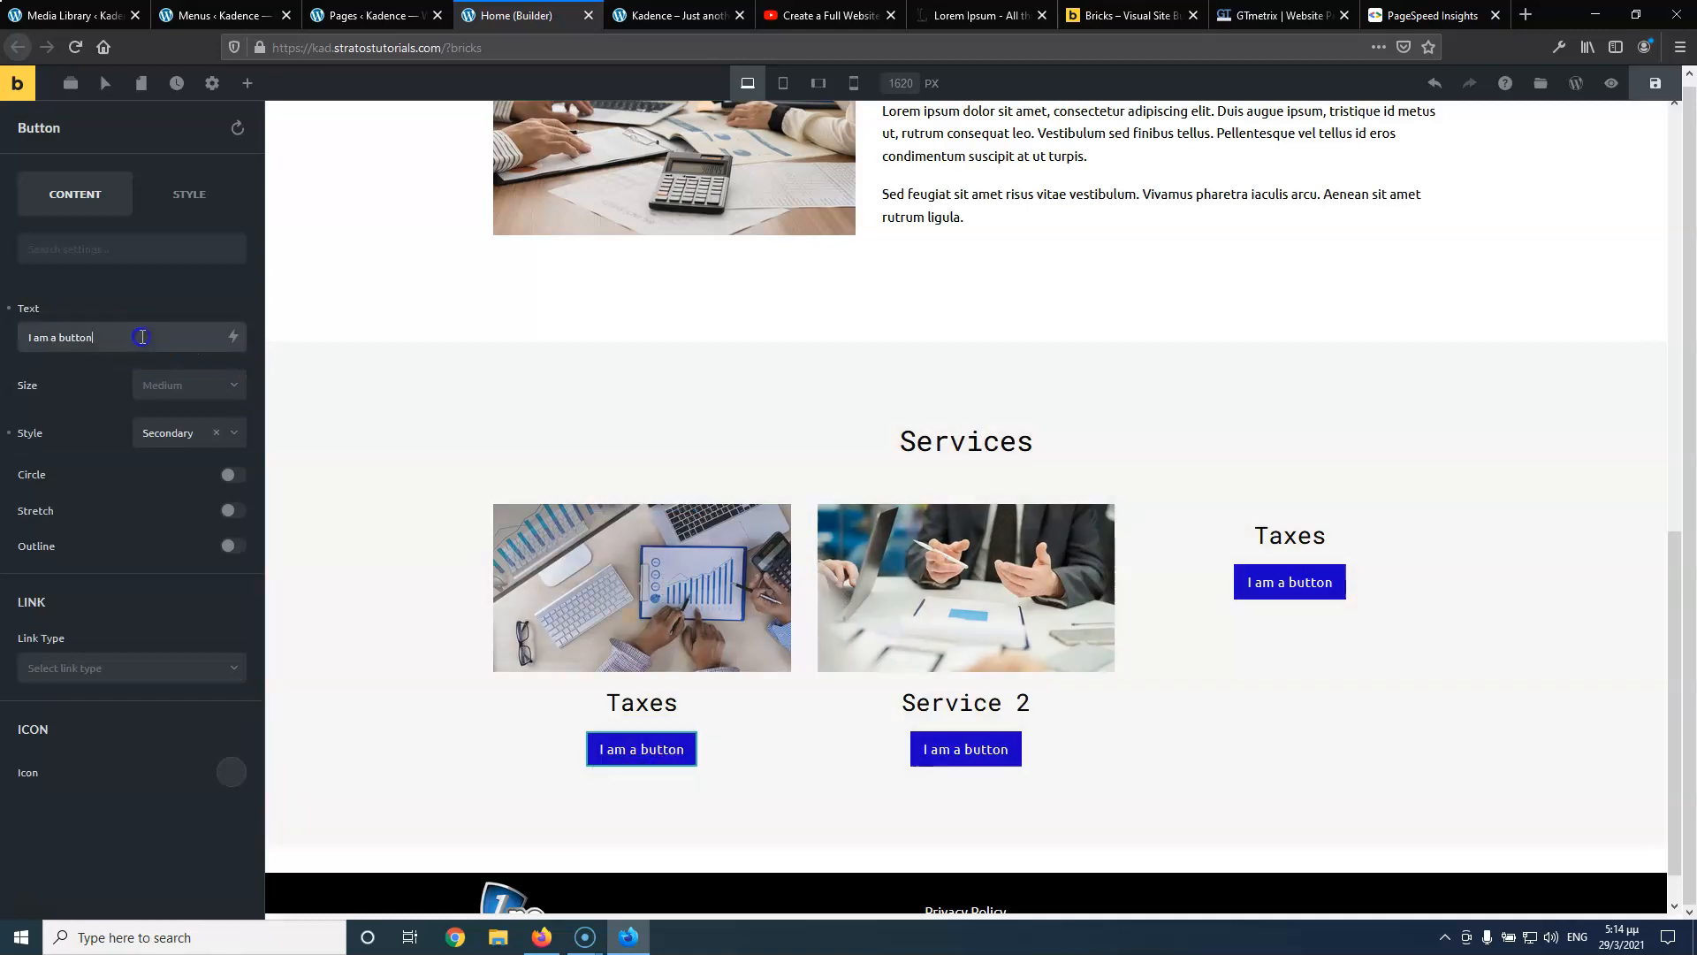
{"action": "type", "text": "Read More"}
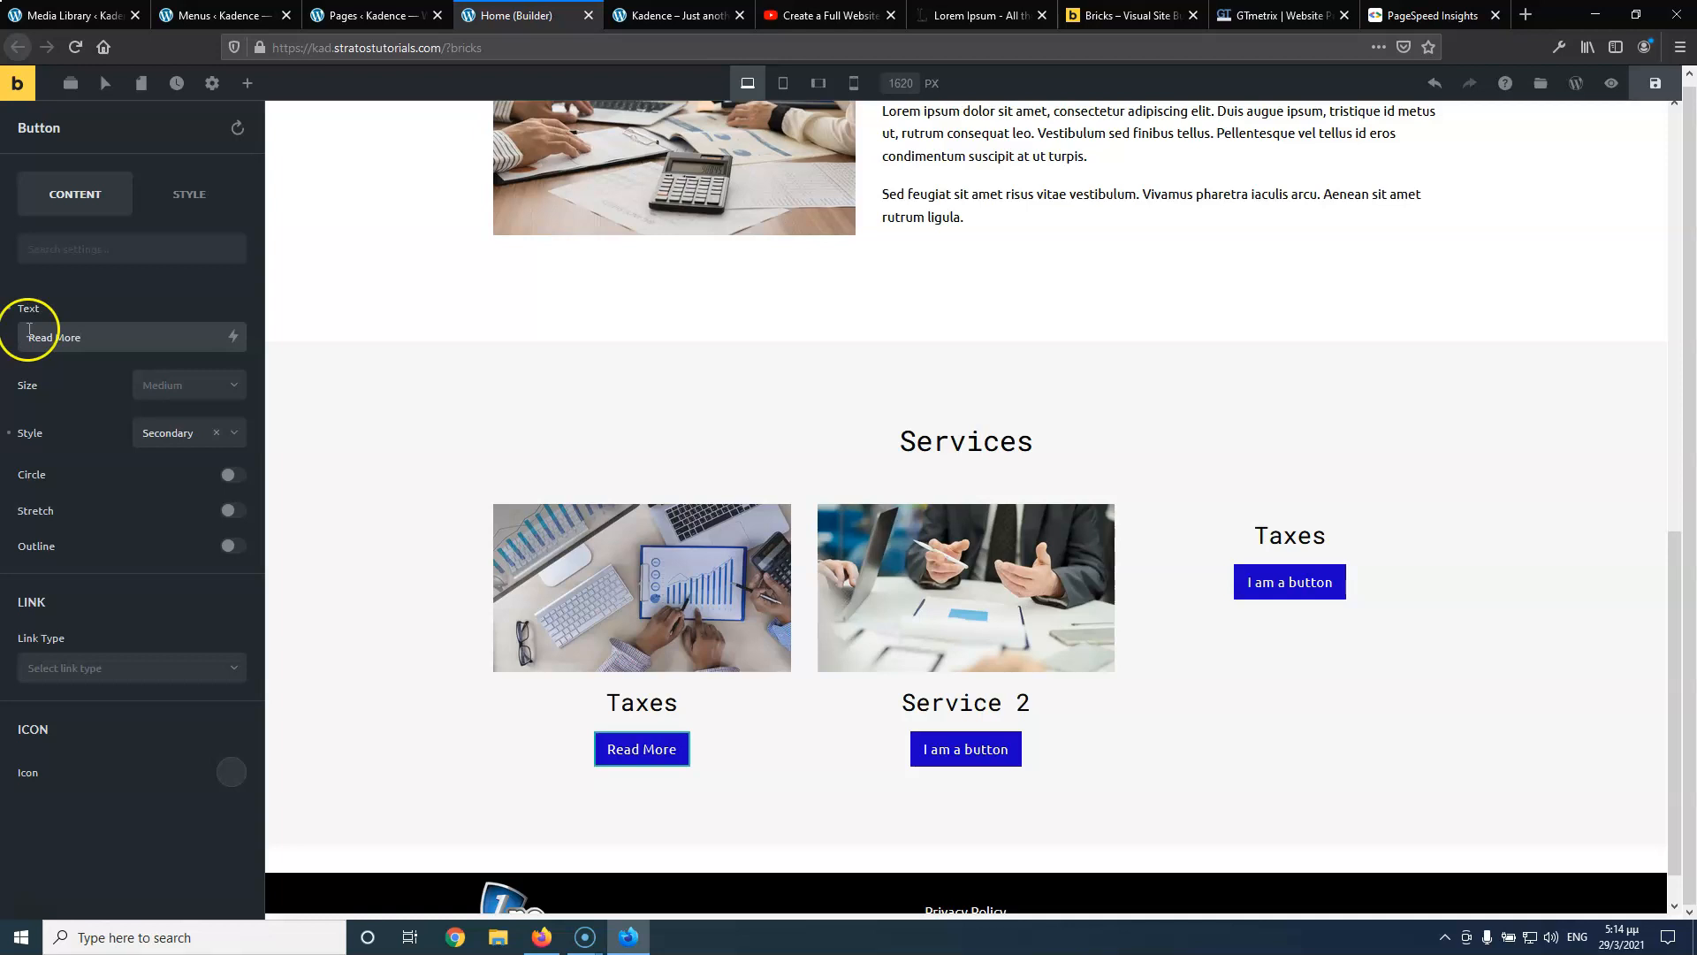
{"action": "double_click", "coordinate": [54, 336]}
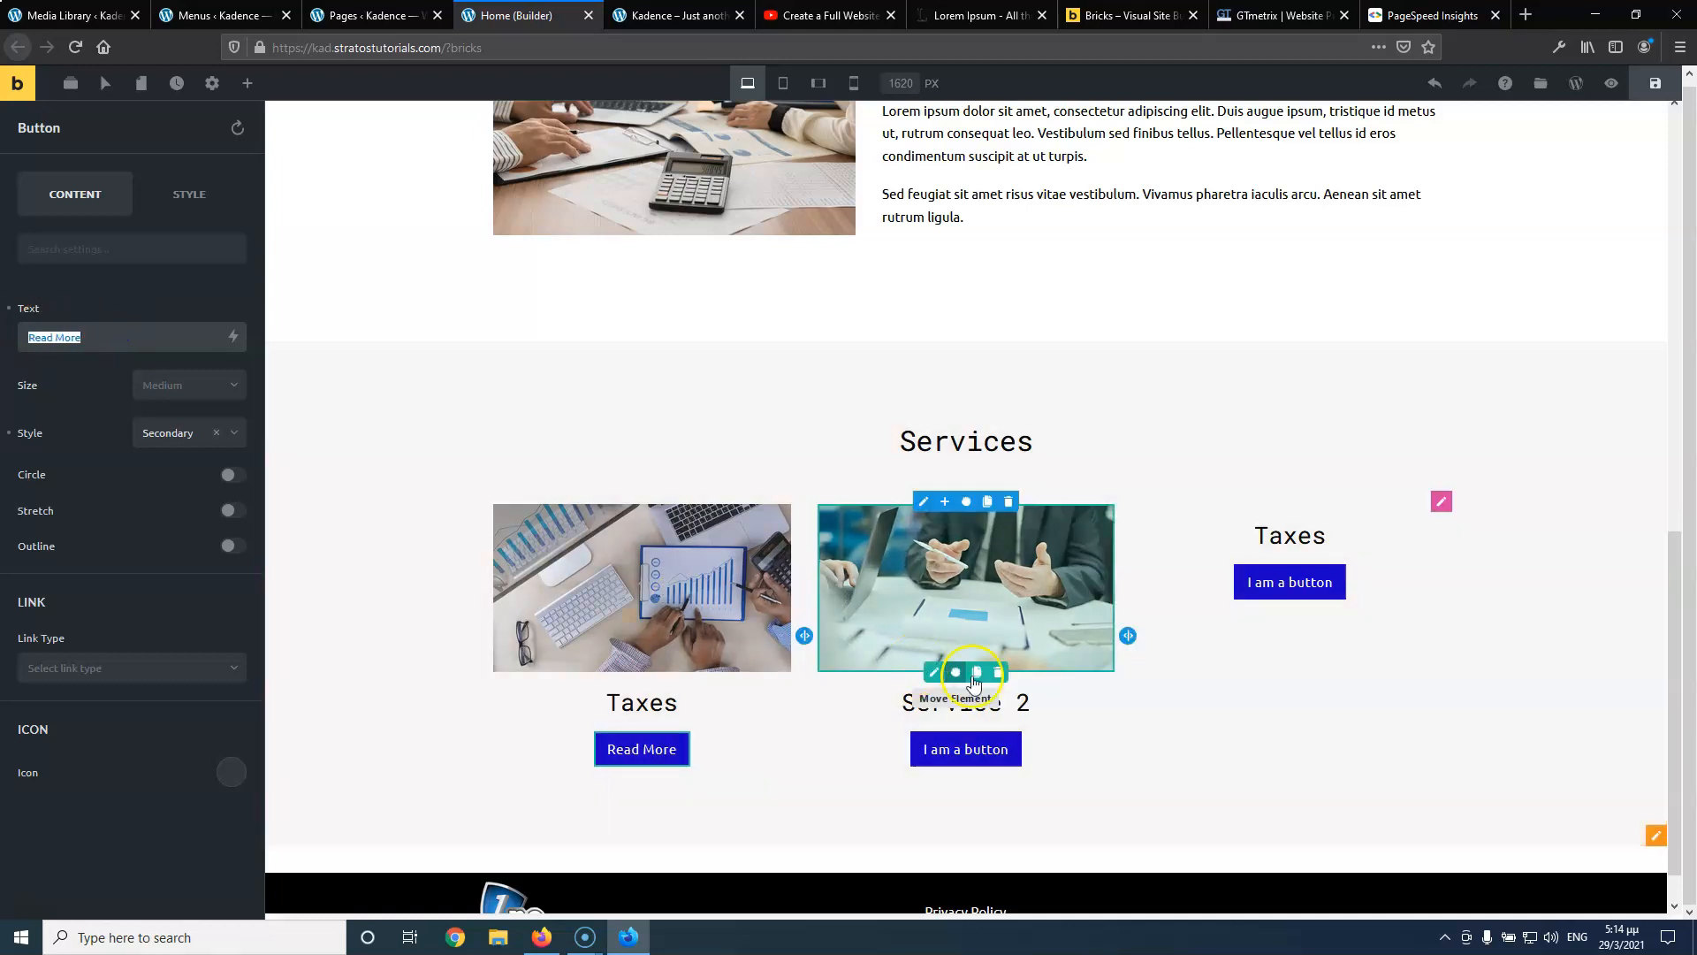
Change the second and third buttons' labels to Read More
{"action": "left_click", "coordinate": [937, 770]}
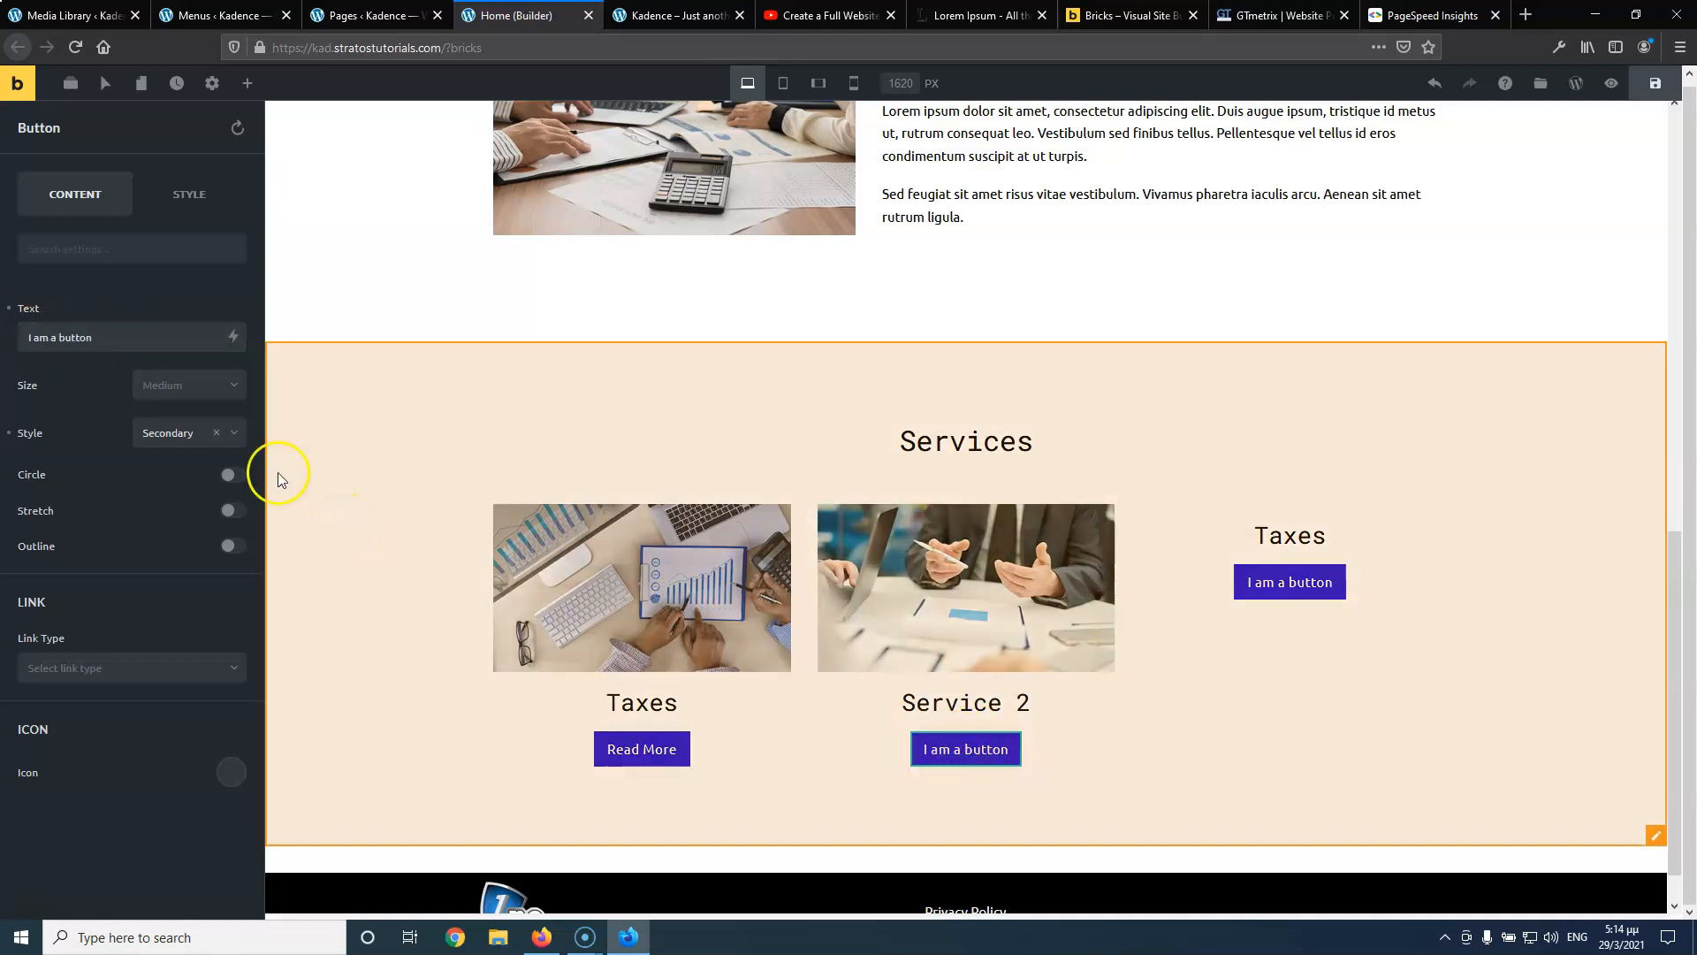
{"action": "triple_click", "coordinate": [113, 342]}
{"action": "key", "text": "ctrl+v"}
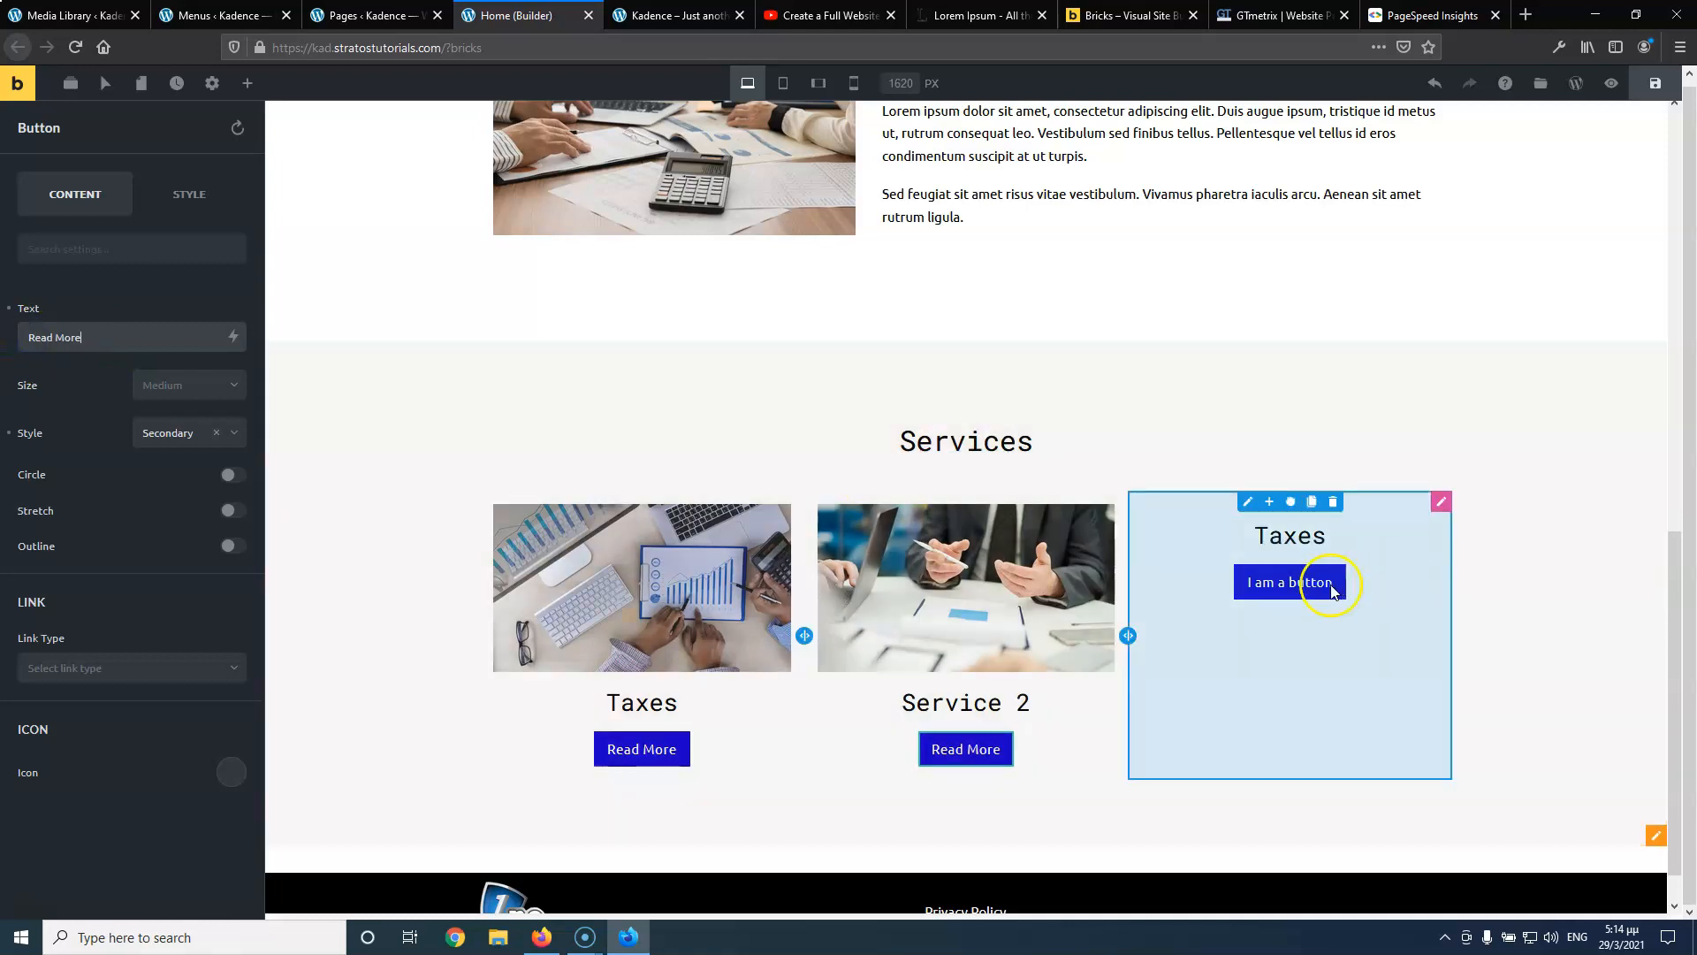
{"action": "left_click", "coordinate": [1251, 599]}
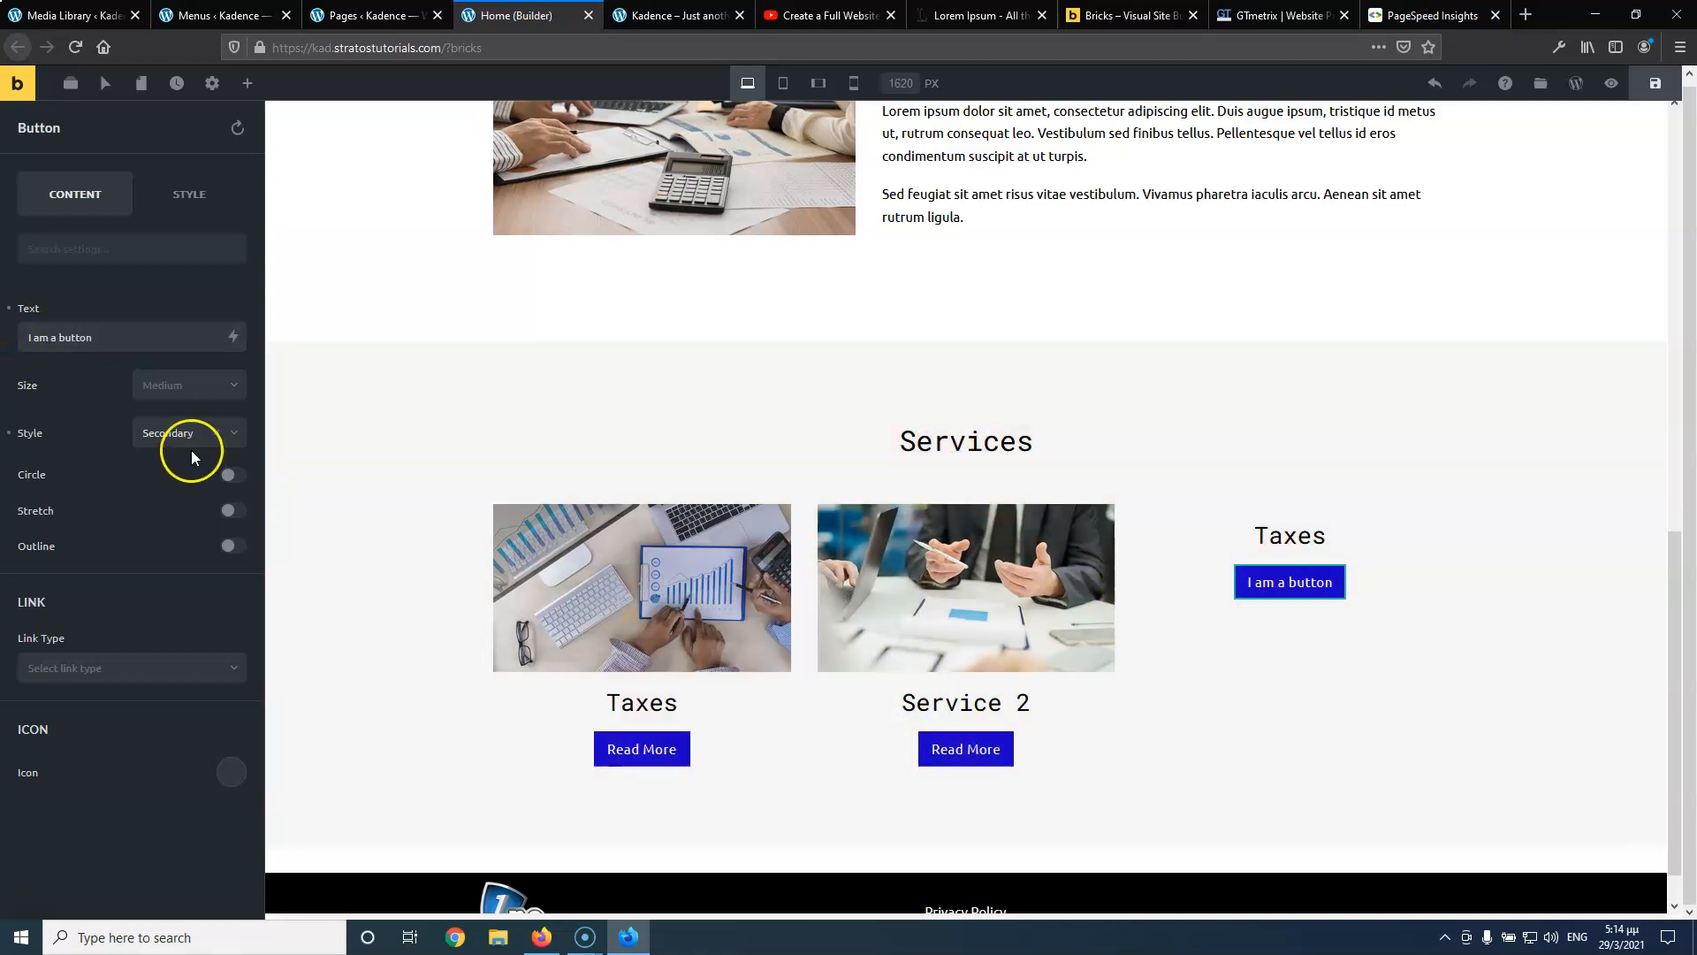
{"action": "triple_click", "coordinate": [99, 336]}
{"action": "key", "text": "ctrl+v"}
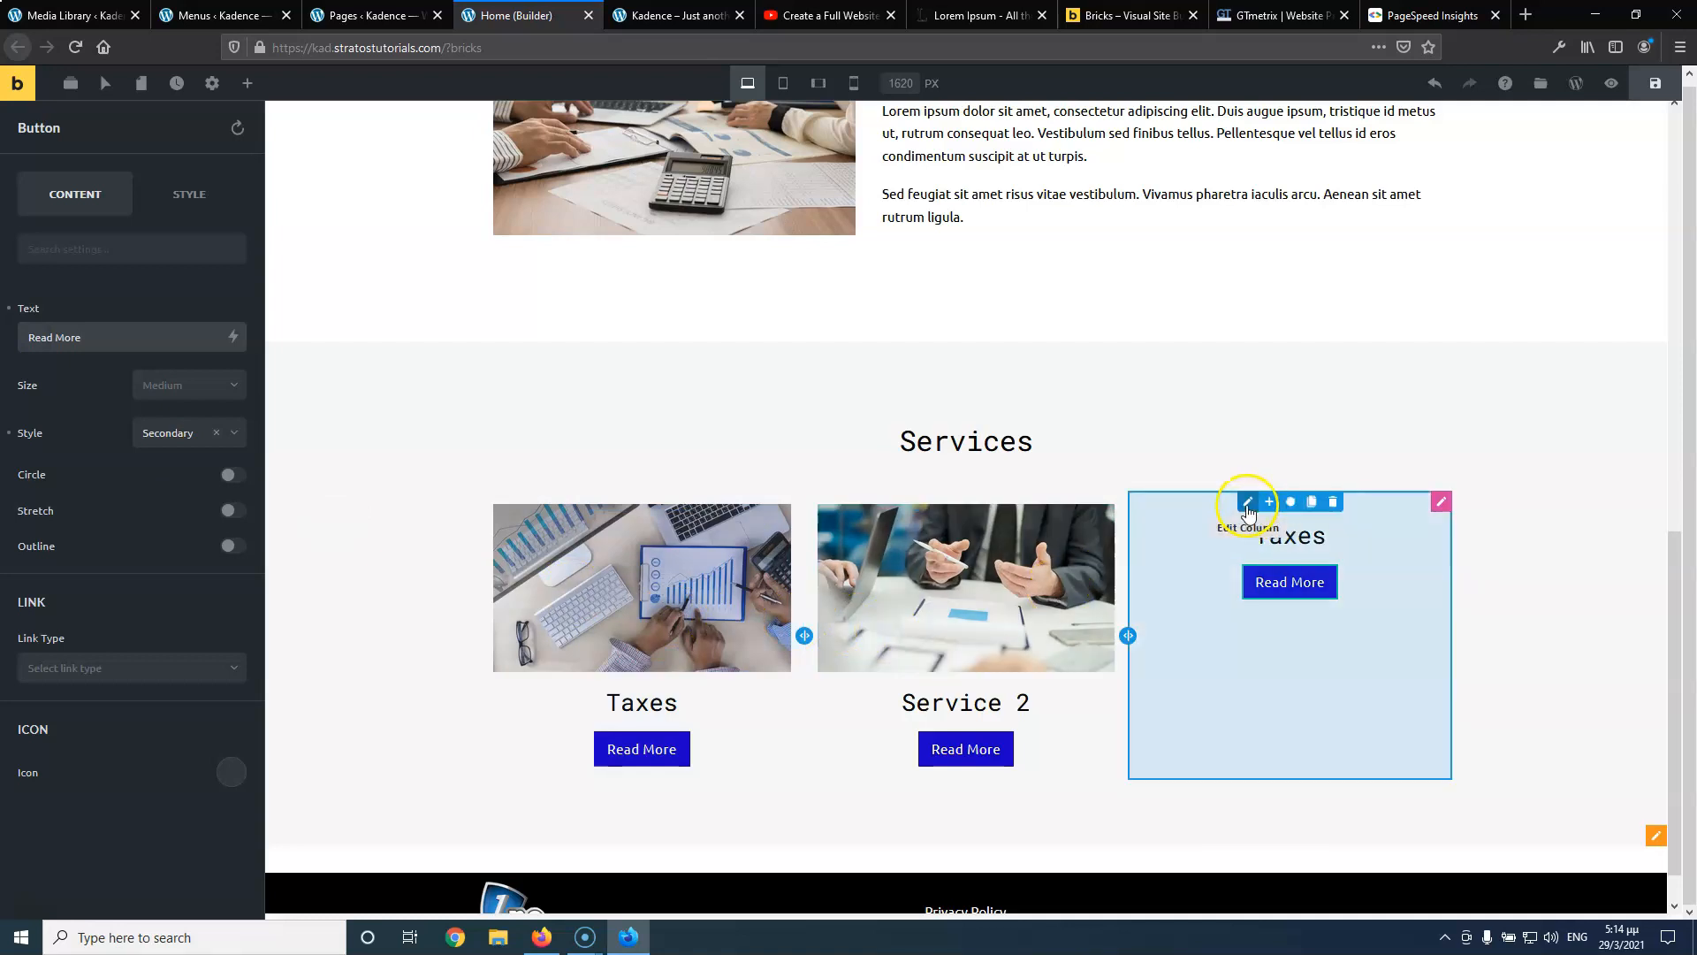
In the Structure panel, expand the Services section, row and third column
{"action": "left_click", "coordinate": [1247, 510]}
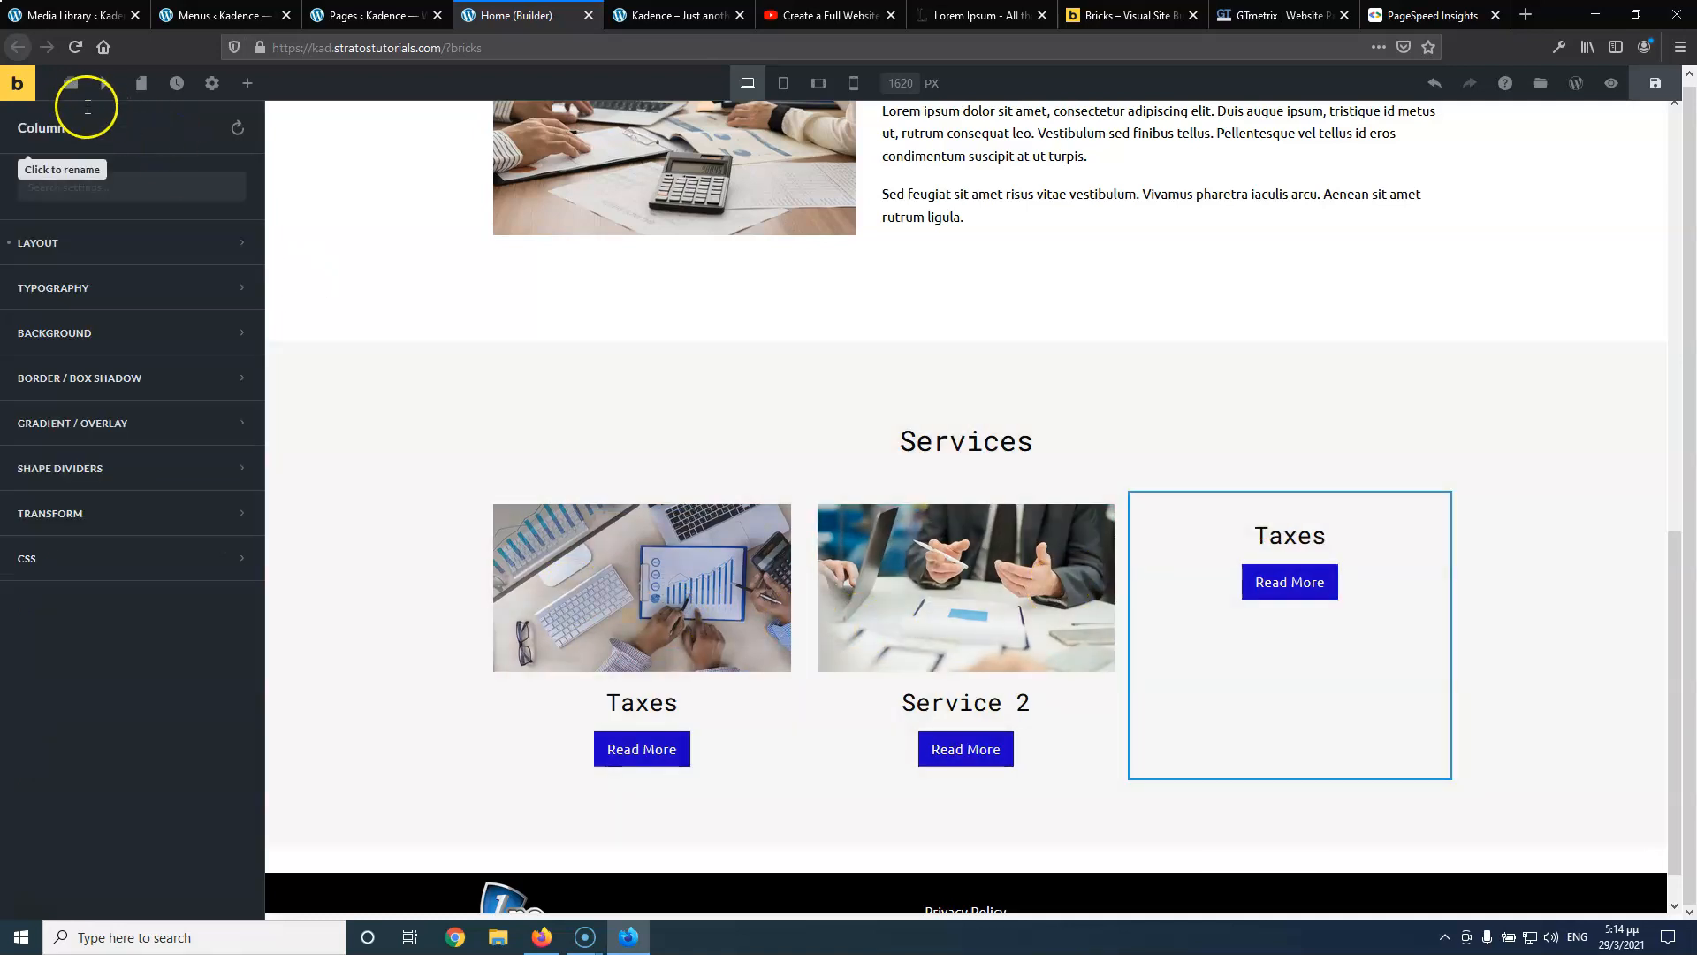
{"action": "left_click", "coordinate": [76, 91]}
{"action": "left_click", "coordinate": [8, 283]}
{"action": "left_click", "coordinate": [26, 359]}
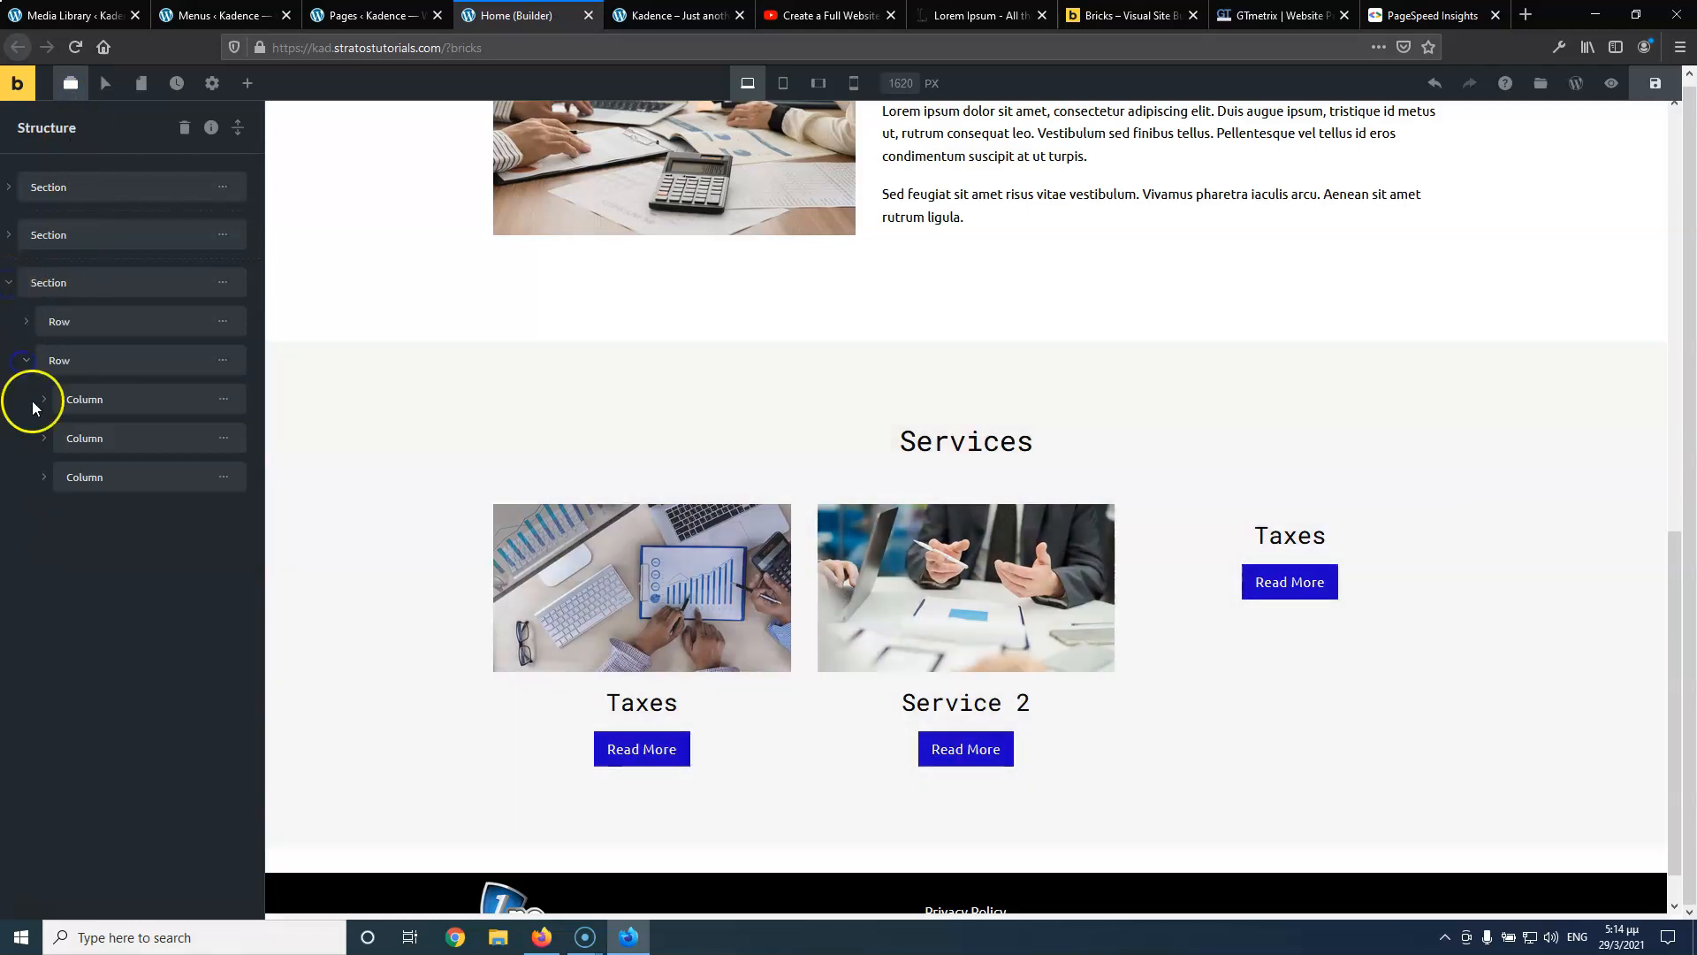
{"action": "left_click", "coordinate": [44, 476]}
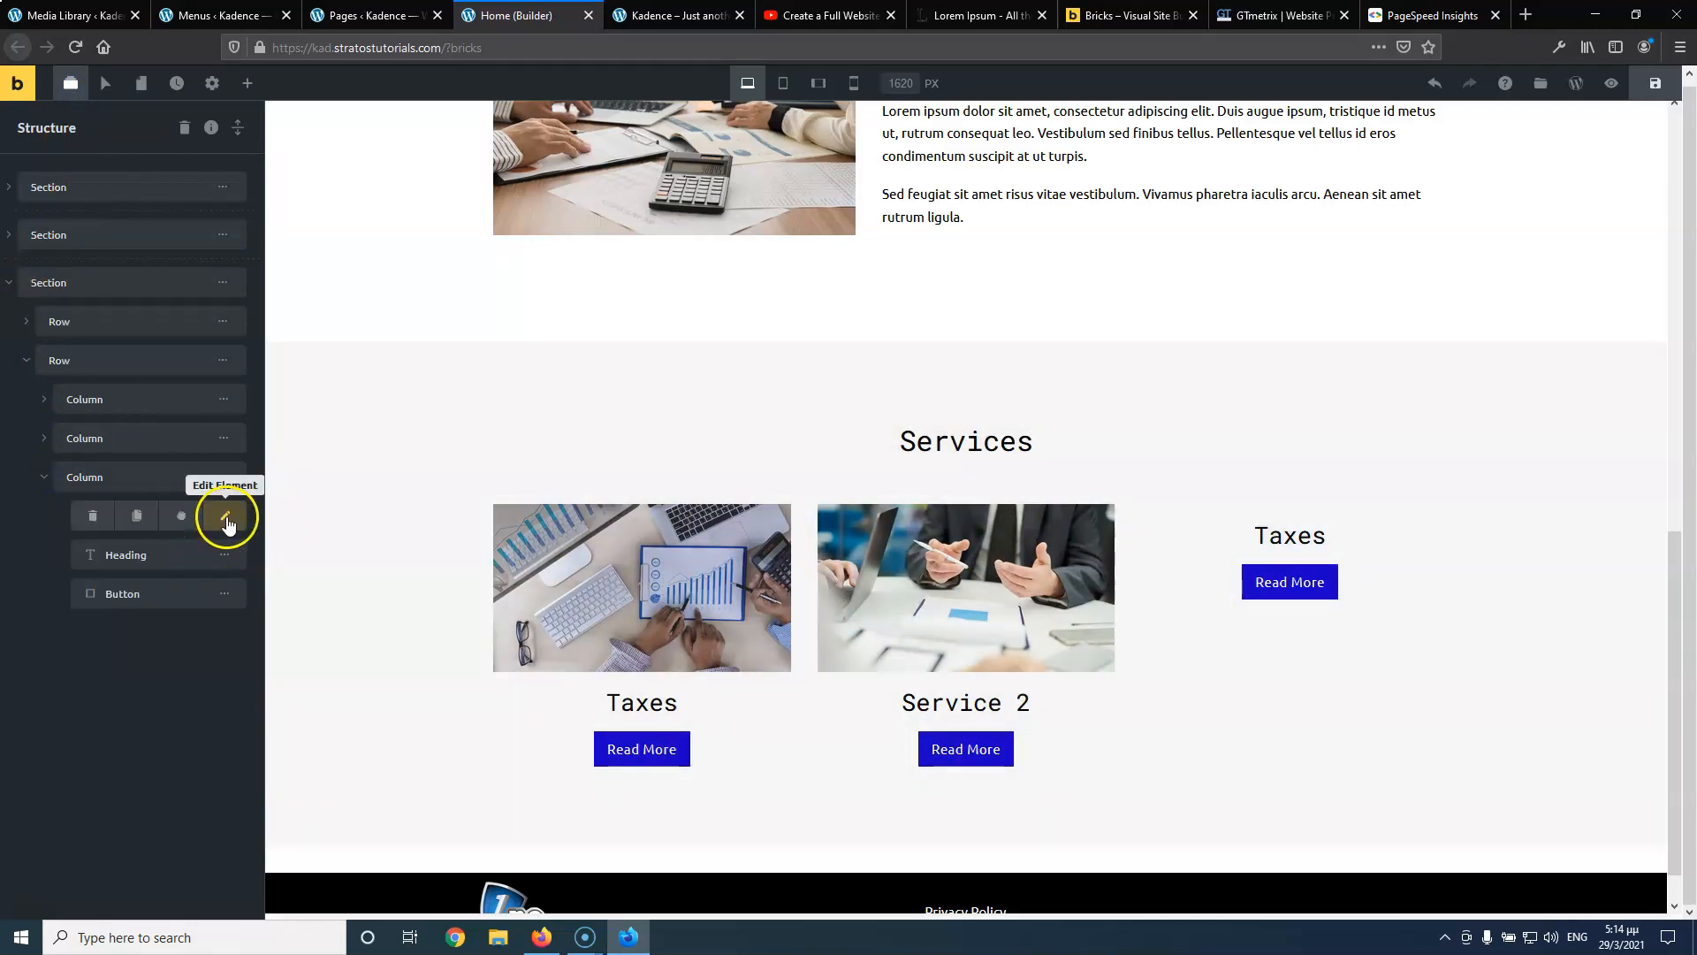
Add an Image to the third card and choose the business-people-with-laptop photo
{"action": "left_click", "coordinate": [226, 520]}
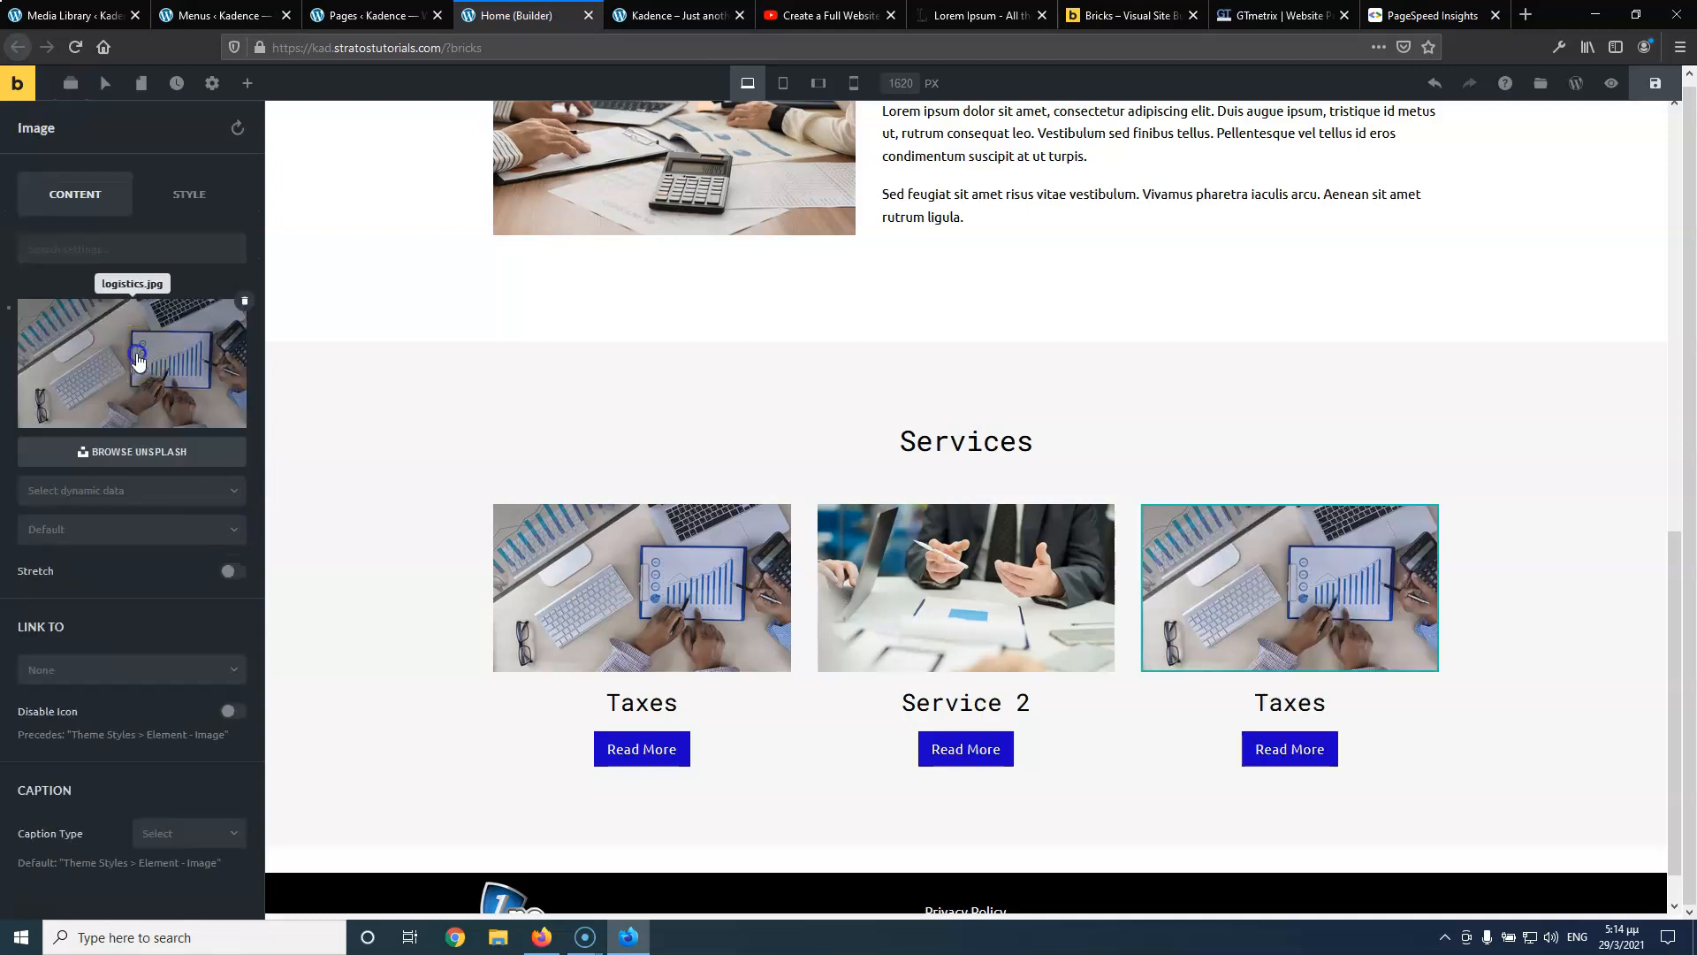
{"action": "left_click", "coordinate": [137, 355]}
{"action": "left_click", "coordinate": [782, 20]}
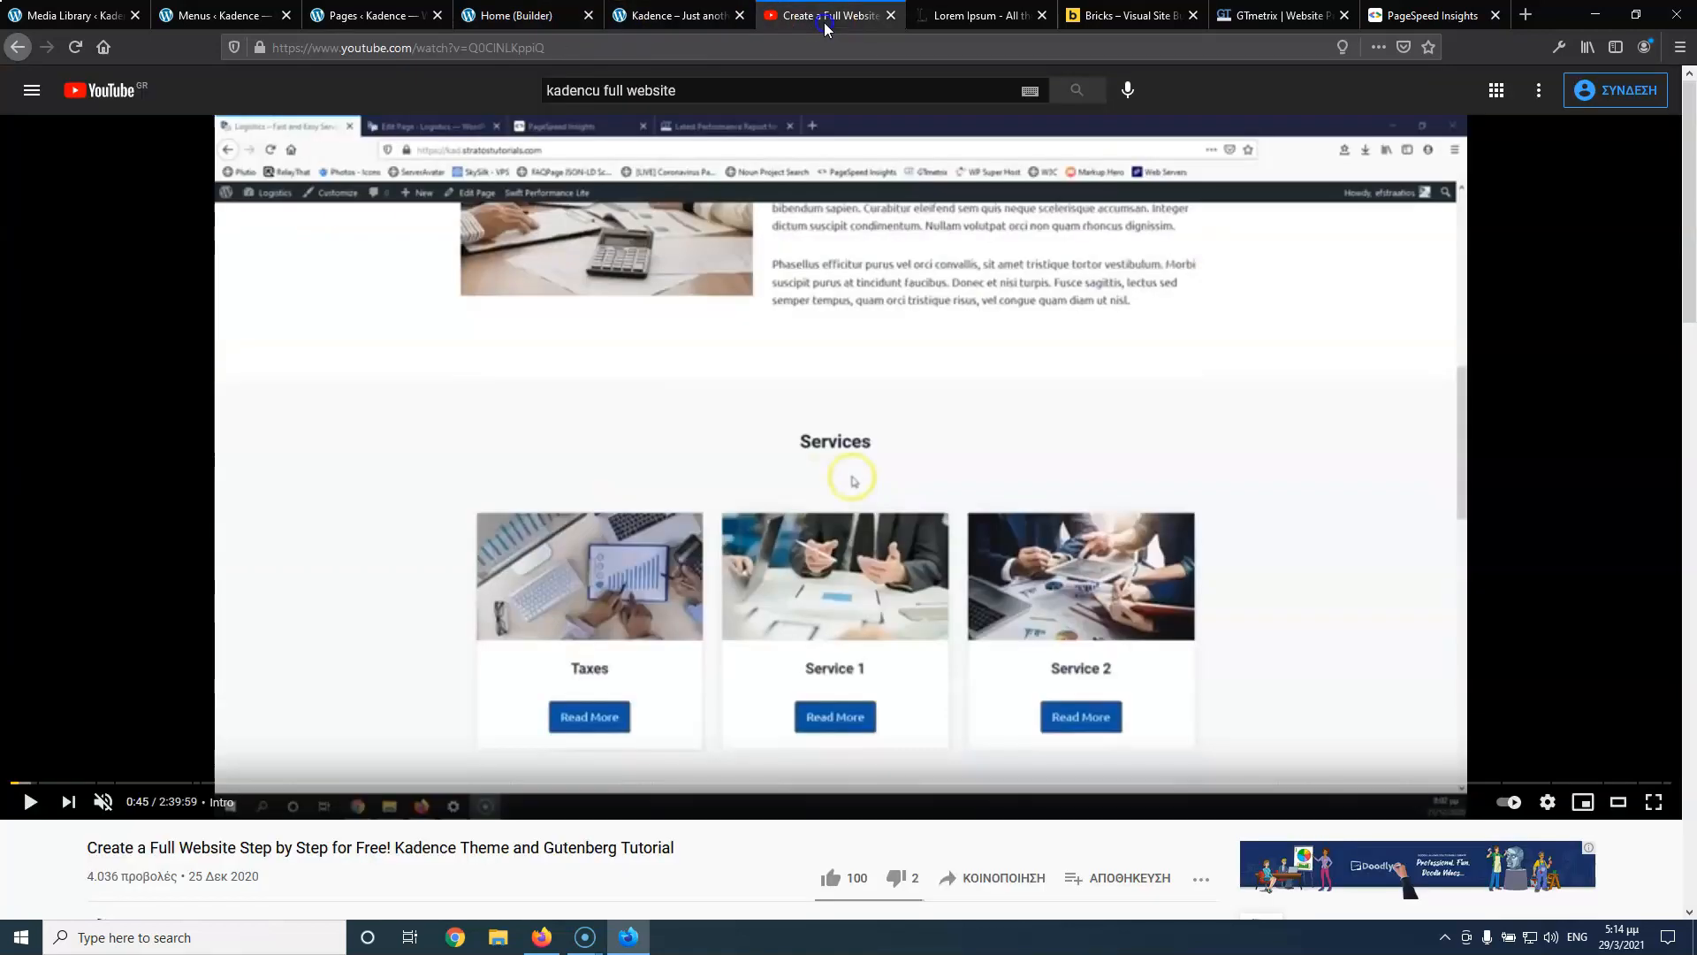
{"action": "left_click", "coordinate": [548, 22]}
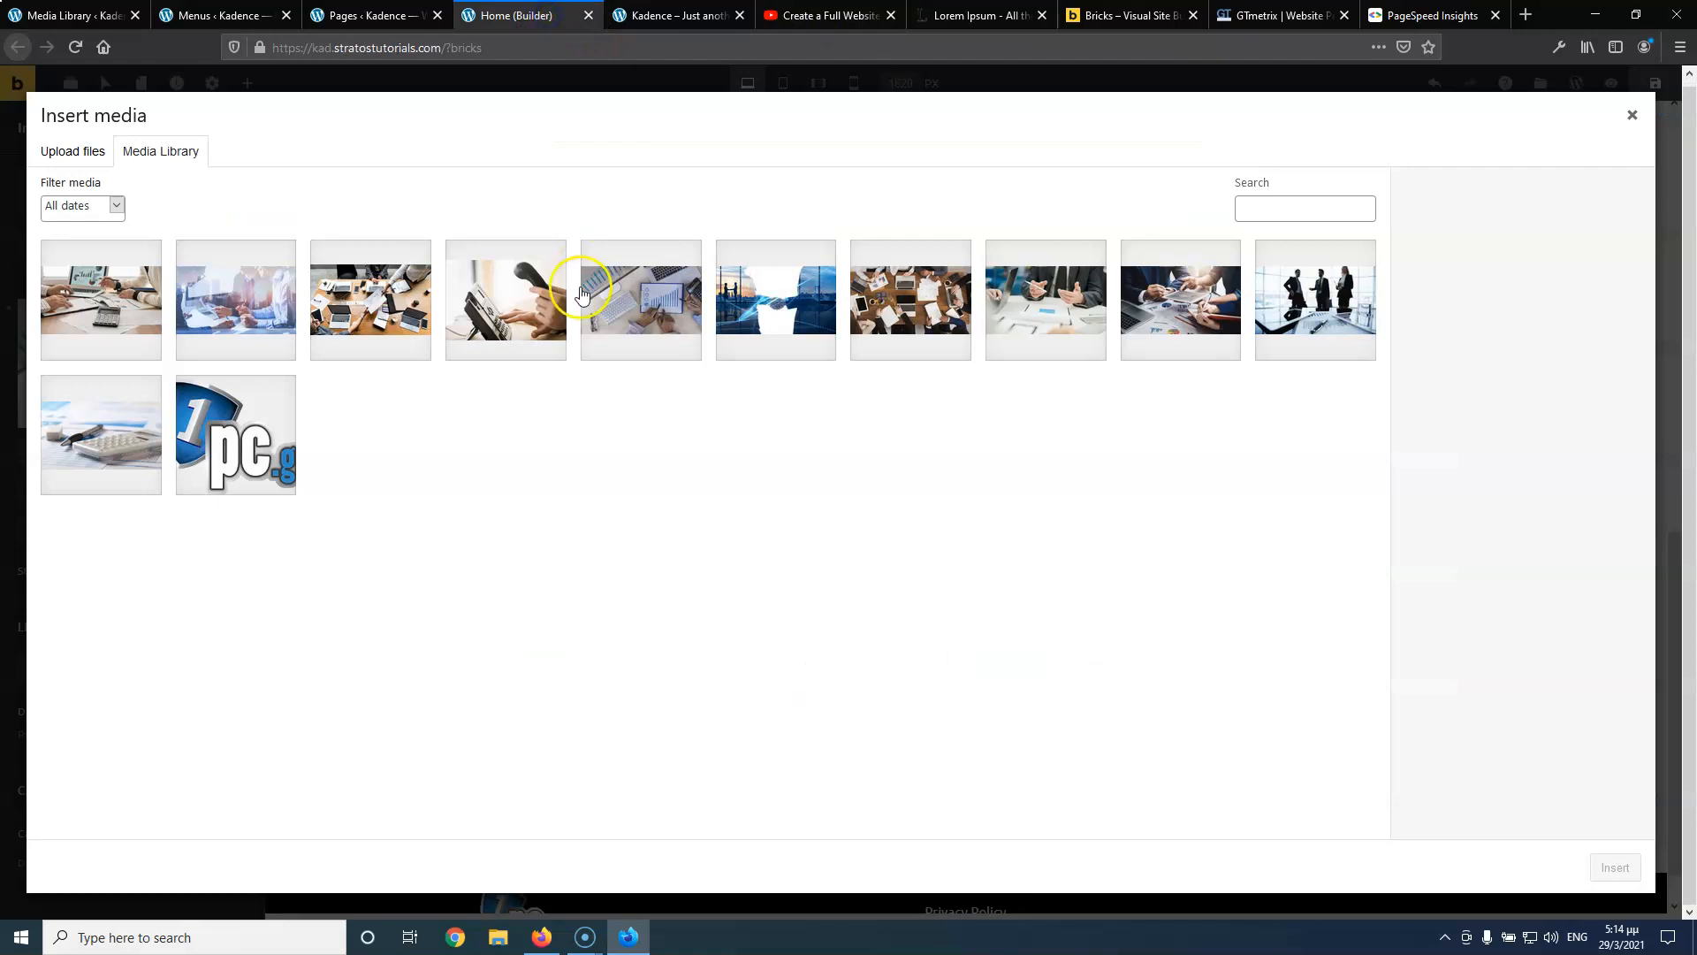
{"action": "left_click", "coordinate": [1149, 318]}
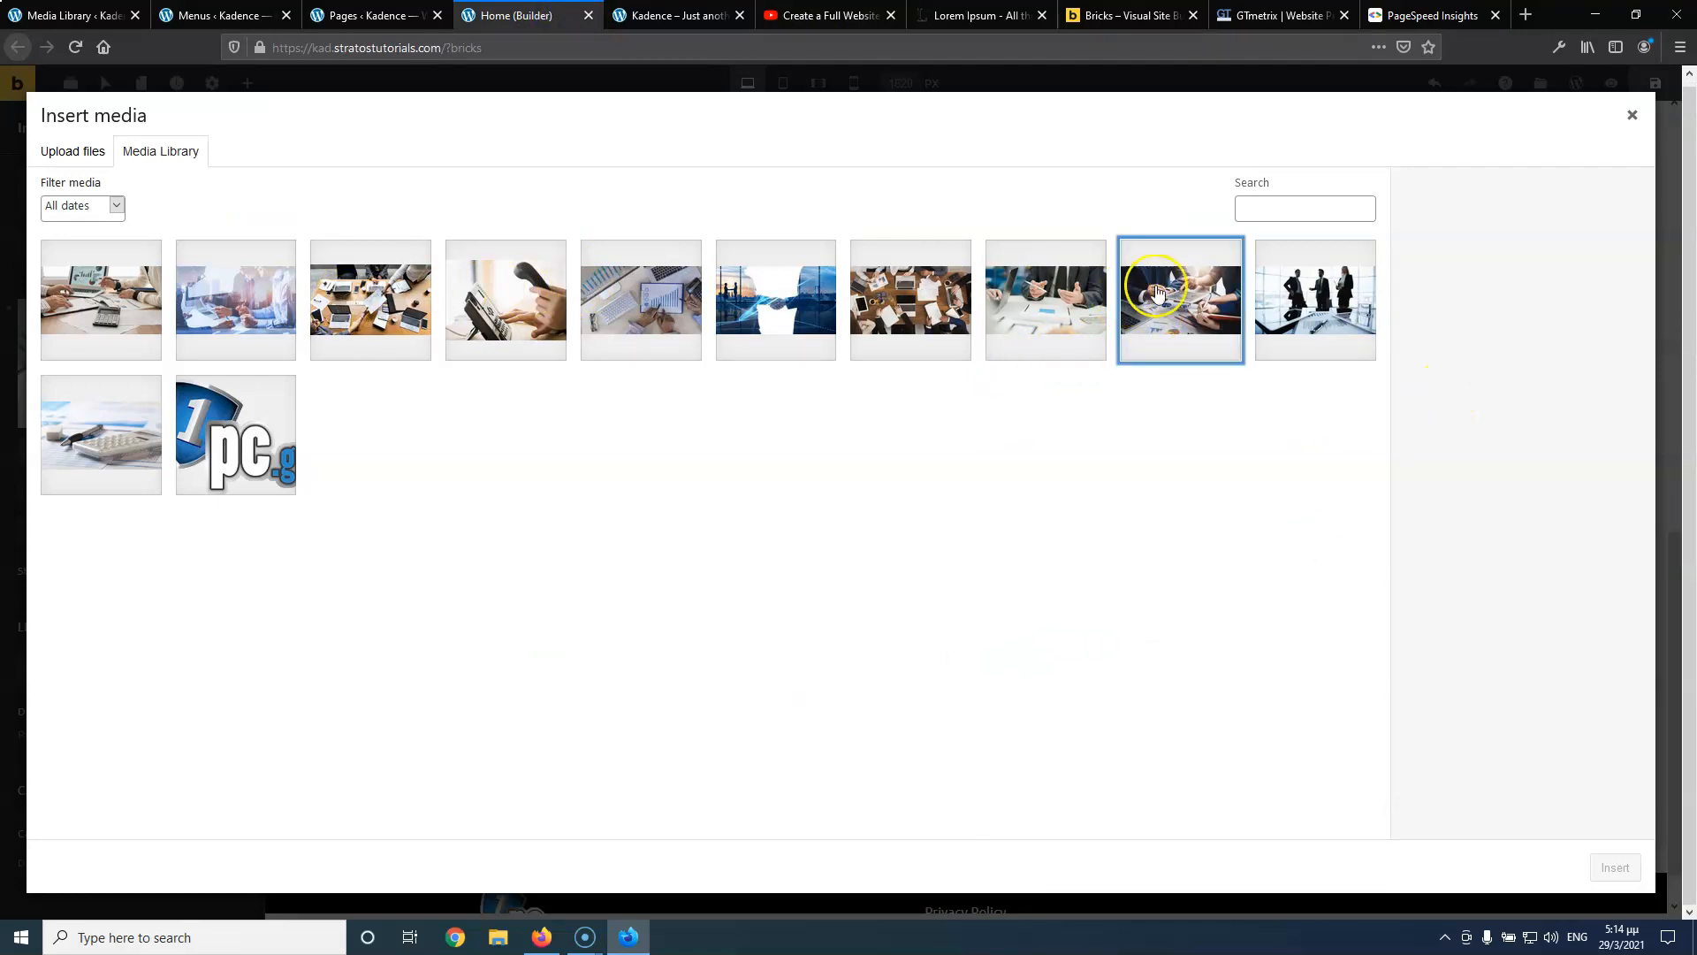
Retitle the logistics-4 photo 'service 3' and insert it into the third card
{"action": "left_click_drag", "start_coordinate": [1573, 444], "coordinate": [1384, 446]}
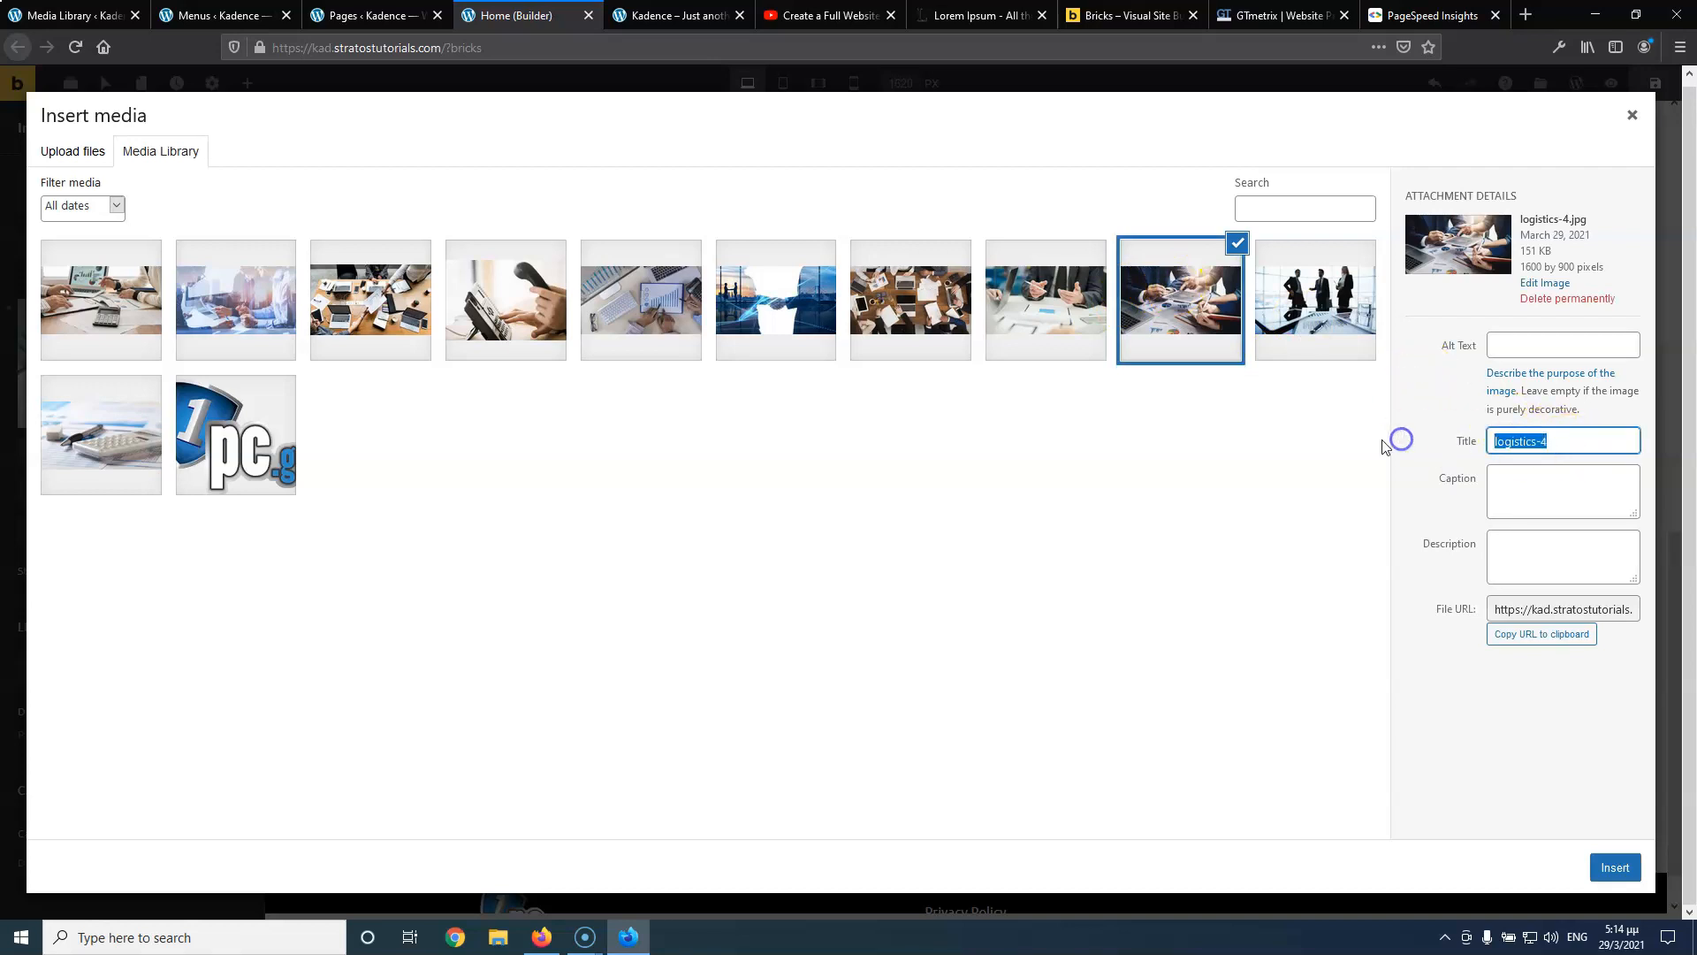
{"action": "type", "text": "service 3"}
{"action": "left_click", "coordinate": [1516, 448]}
{"action": "left_click", "coordinate": [1586, 345]}
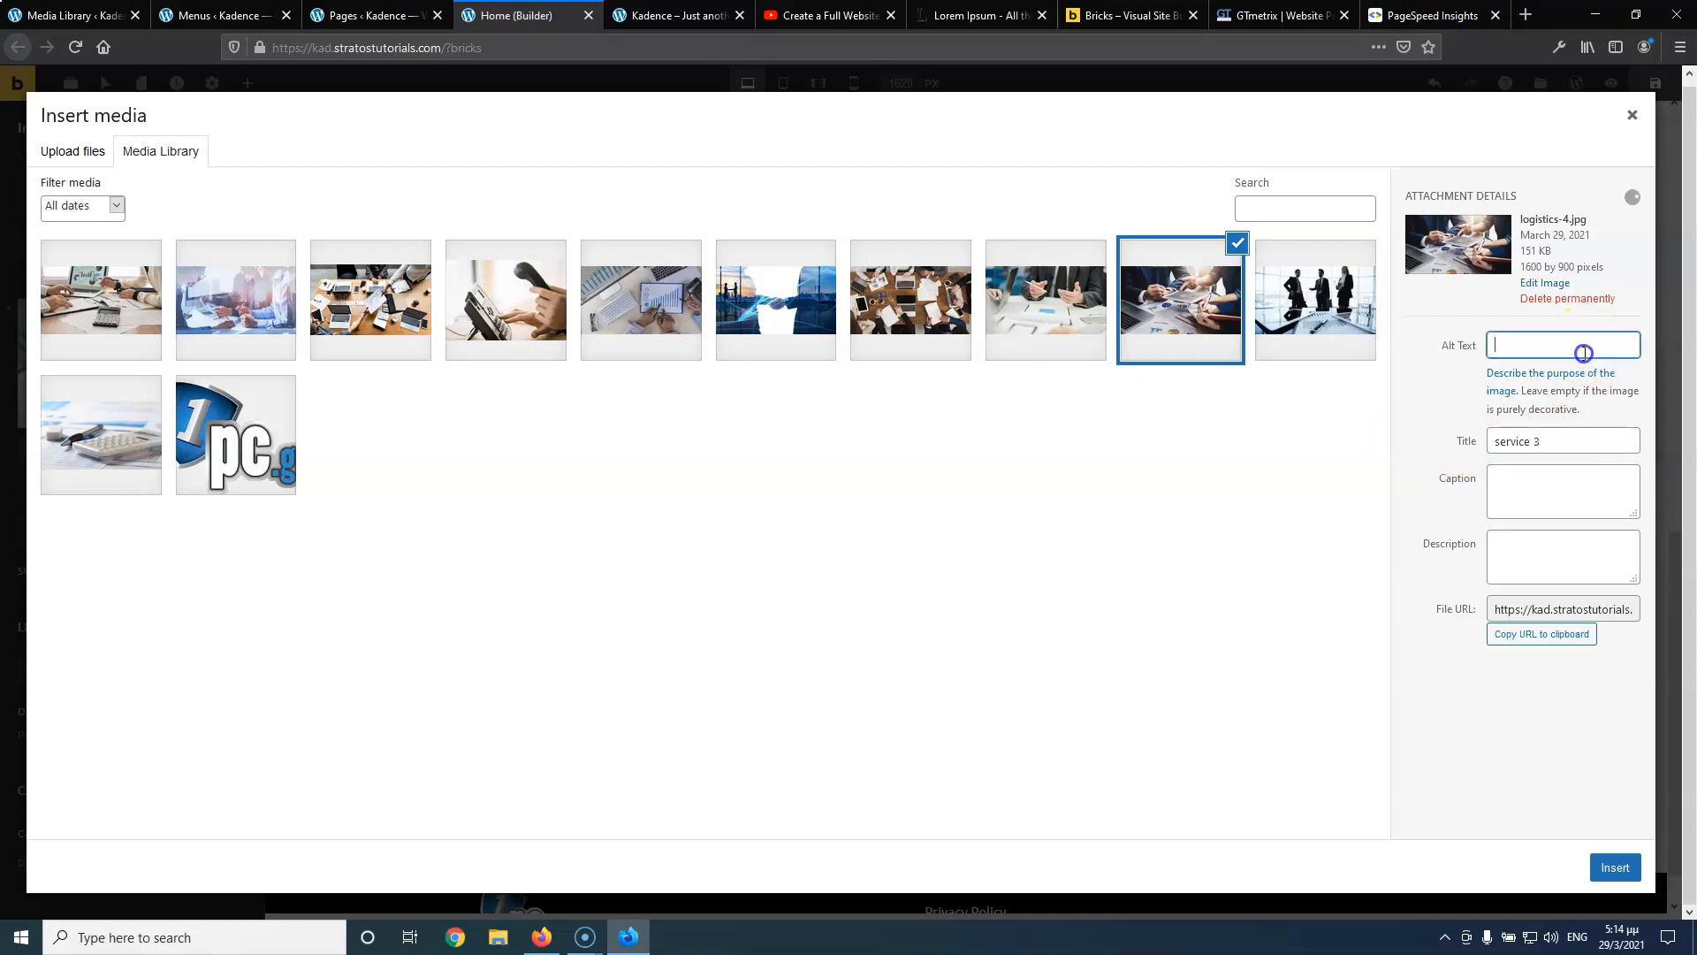
{"action": "left_click", "coordinate": [1615, 866]}
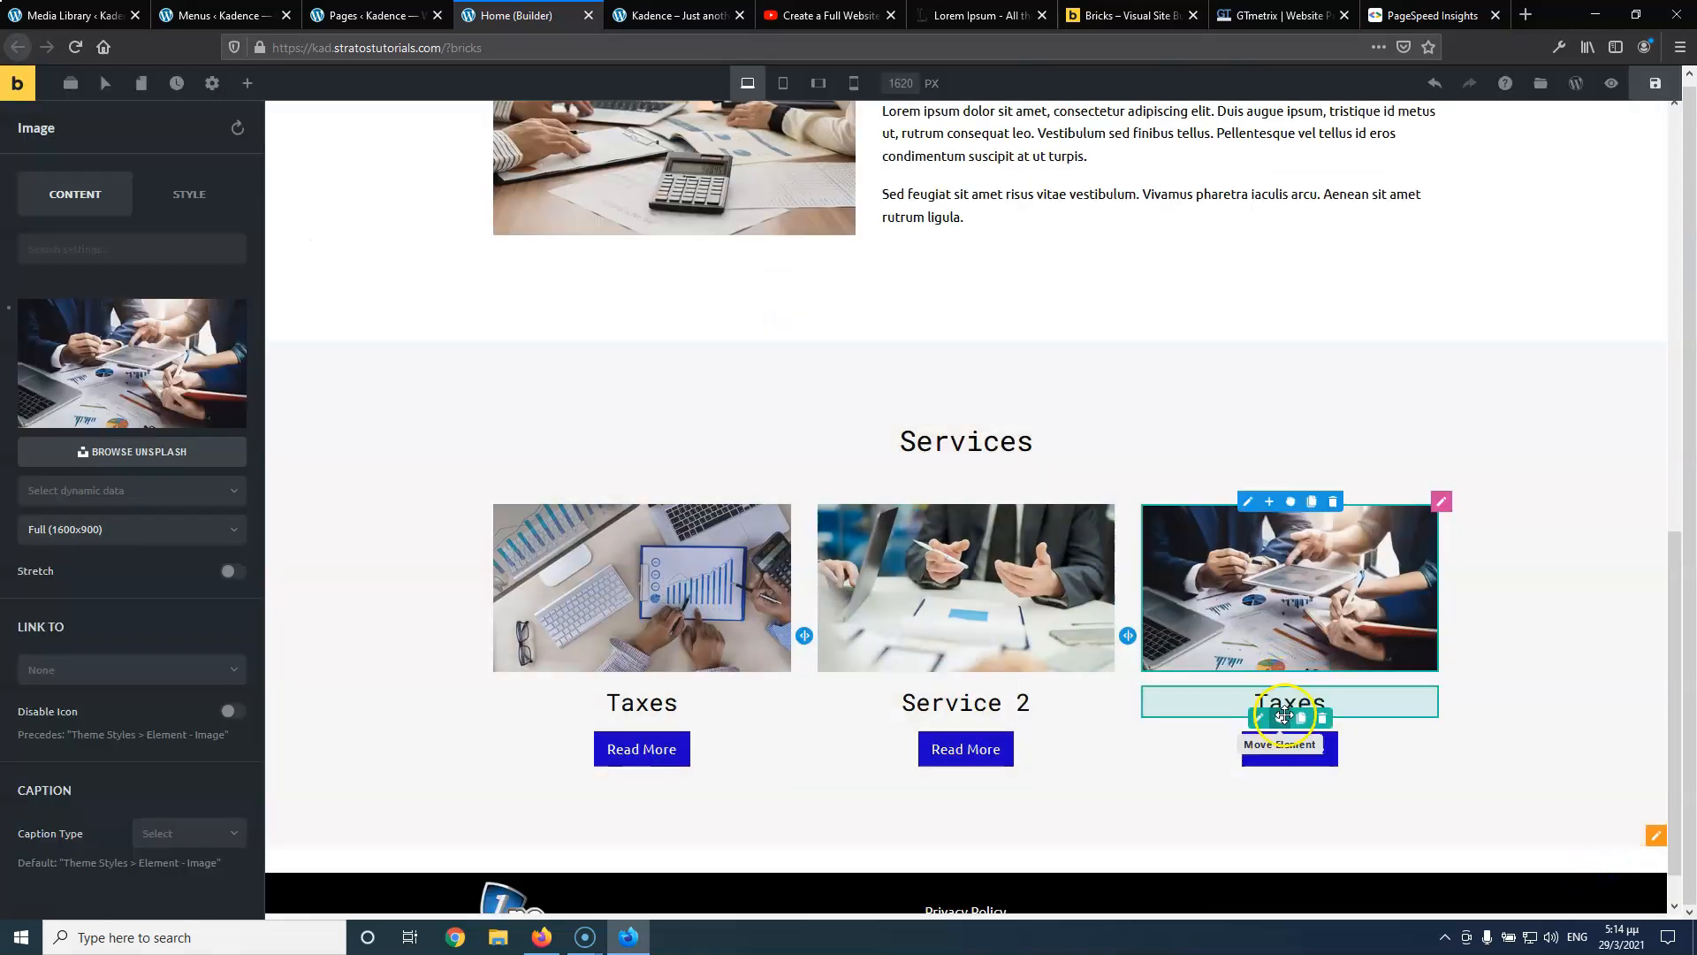
Rename the third card's heading from Taxes to Service 3
{"action": "left_click", "coordinate": [1260, 721]}
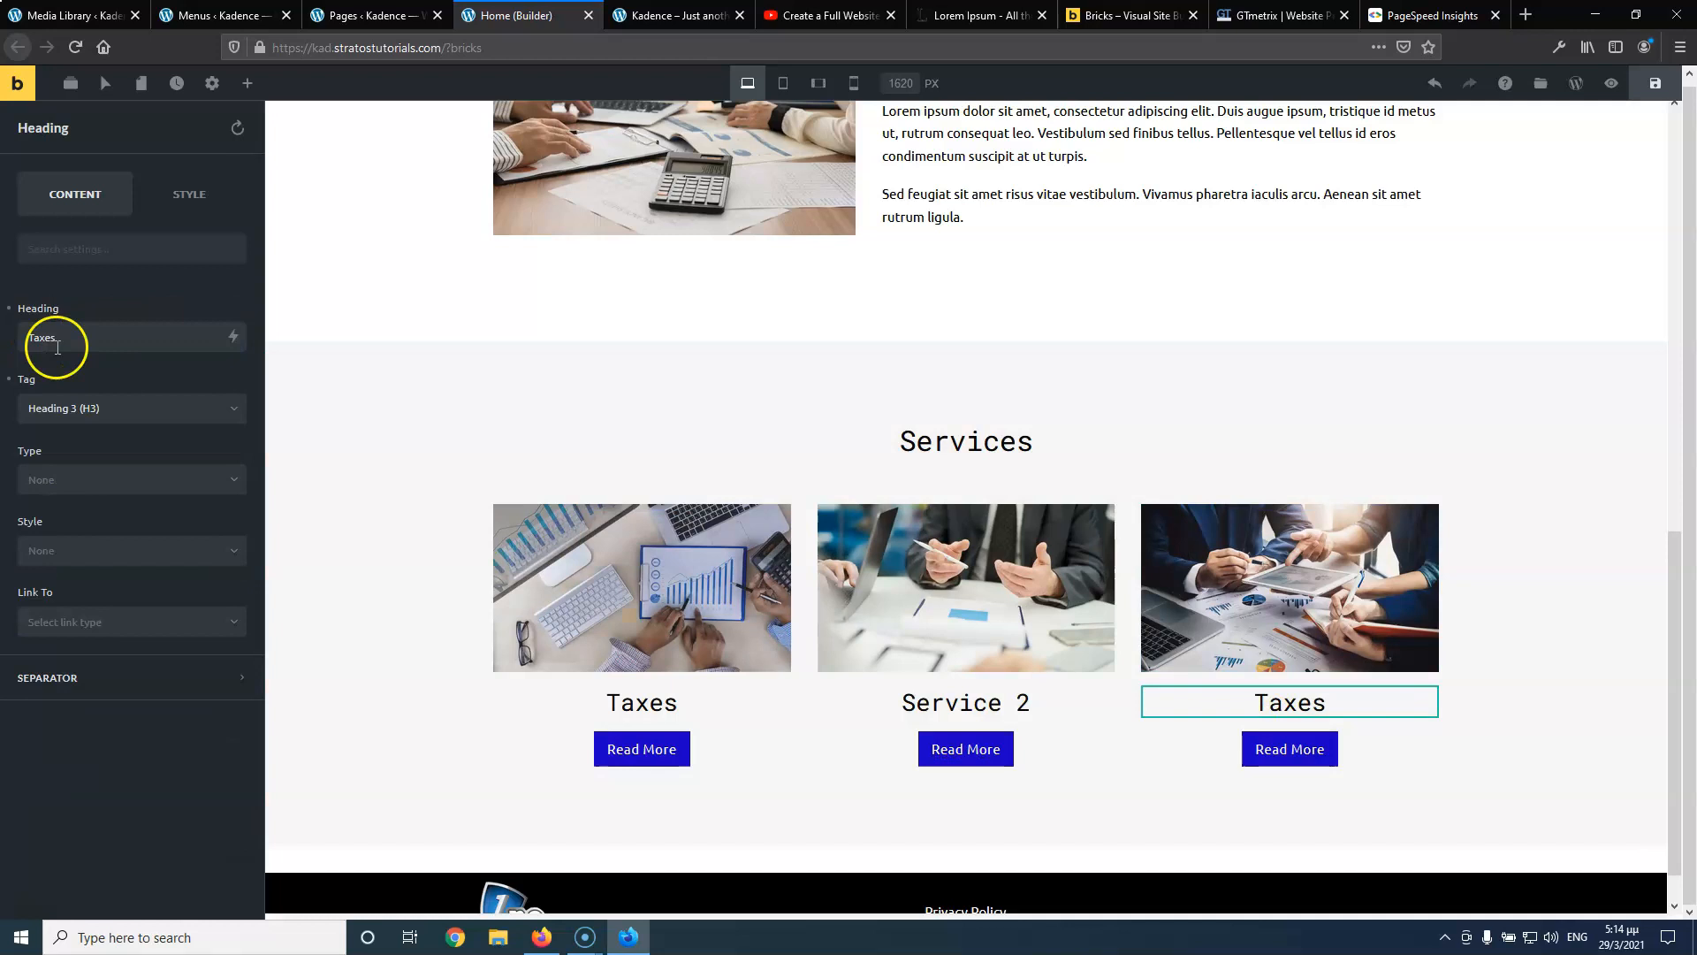
{"action": "left_click_drag", "start_coordinate": [91, 338], "coordinate": [26, 338]}
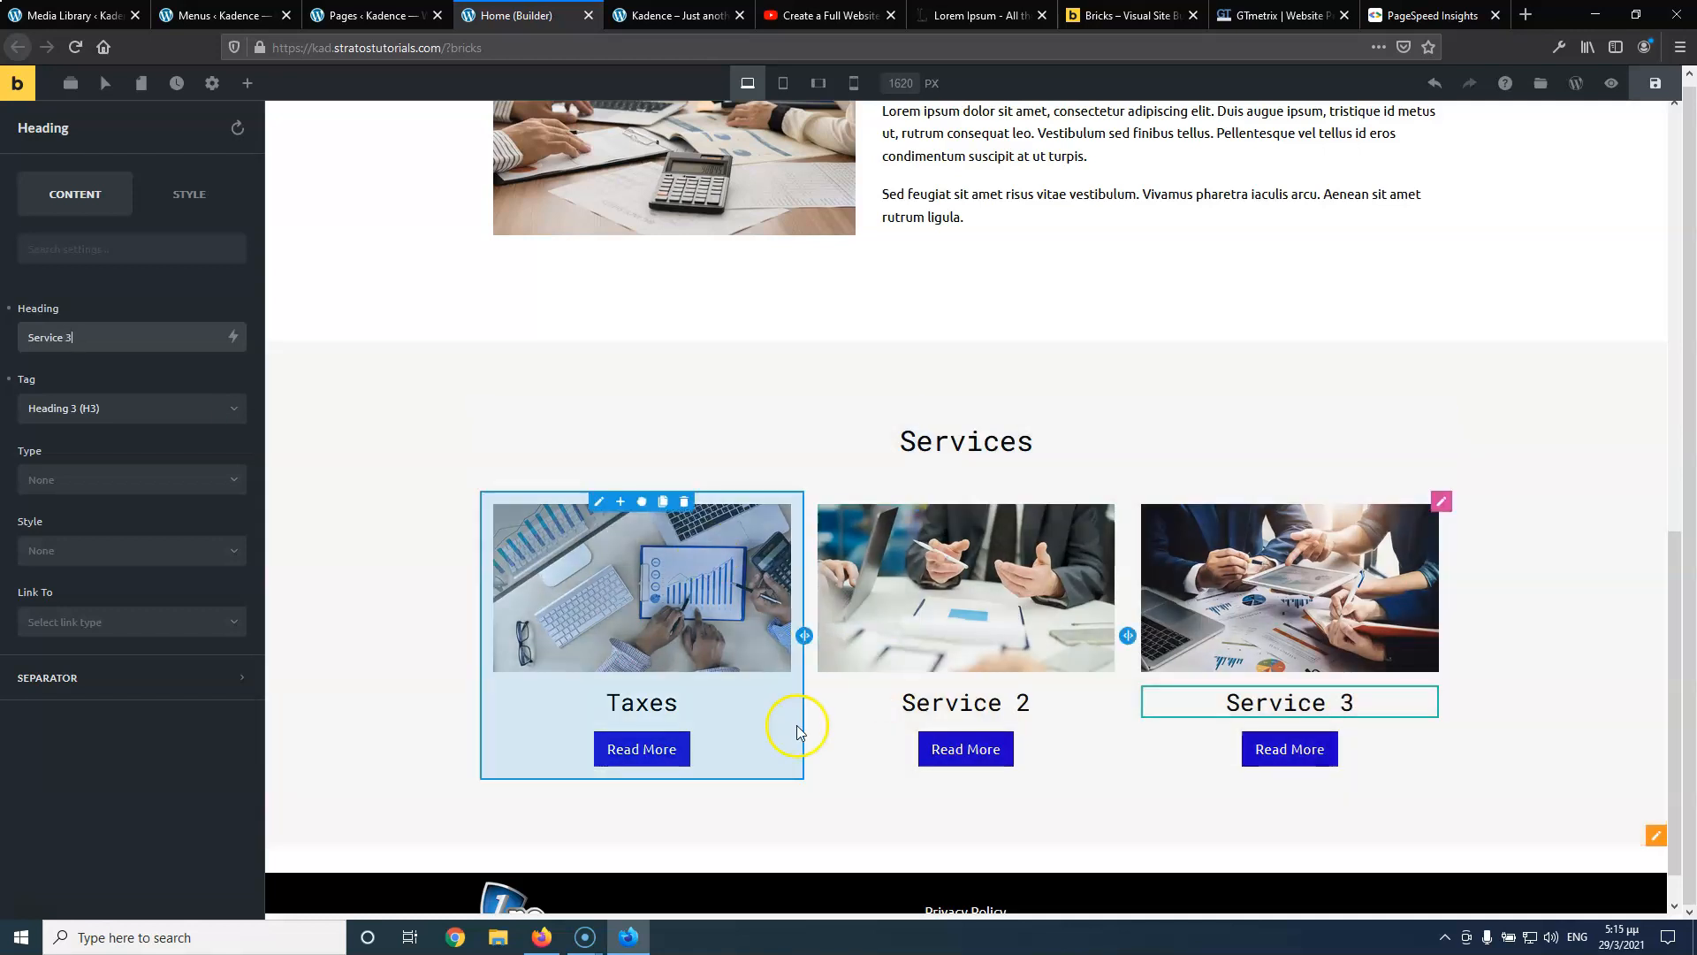
{"action": "left_click", "coordinate": [613, 772]}
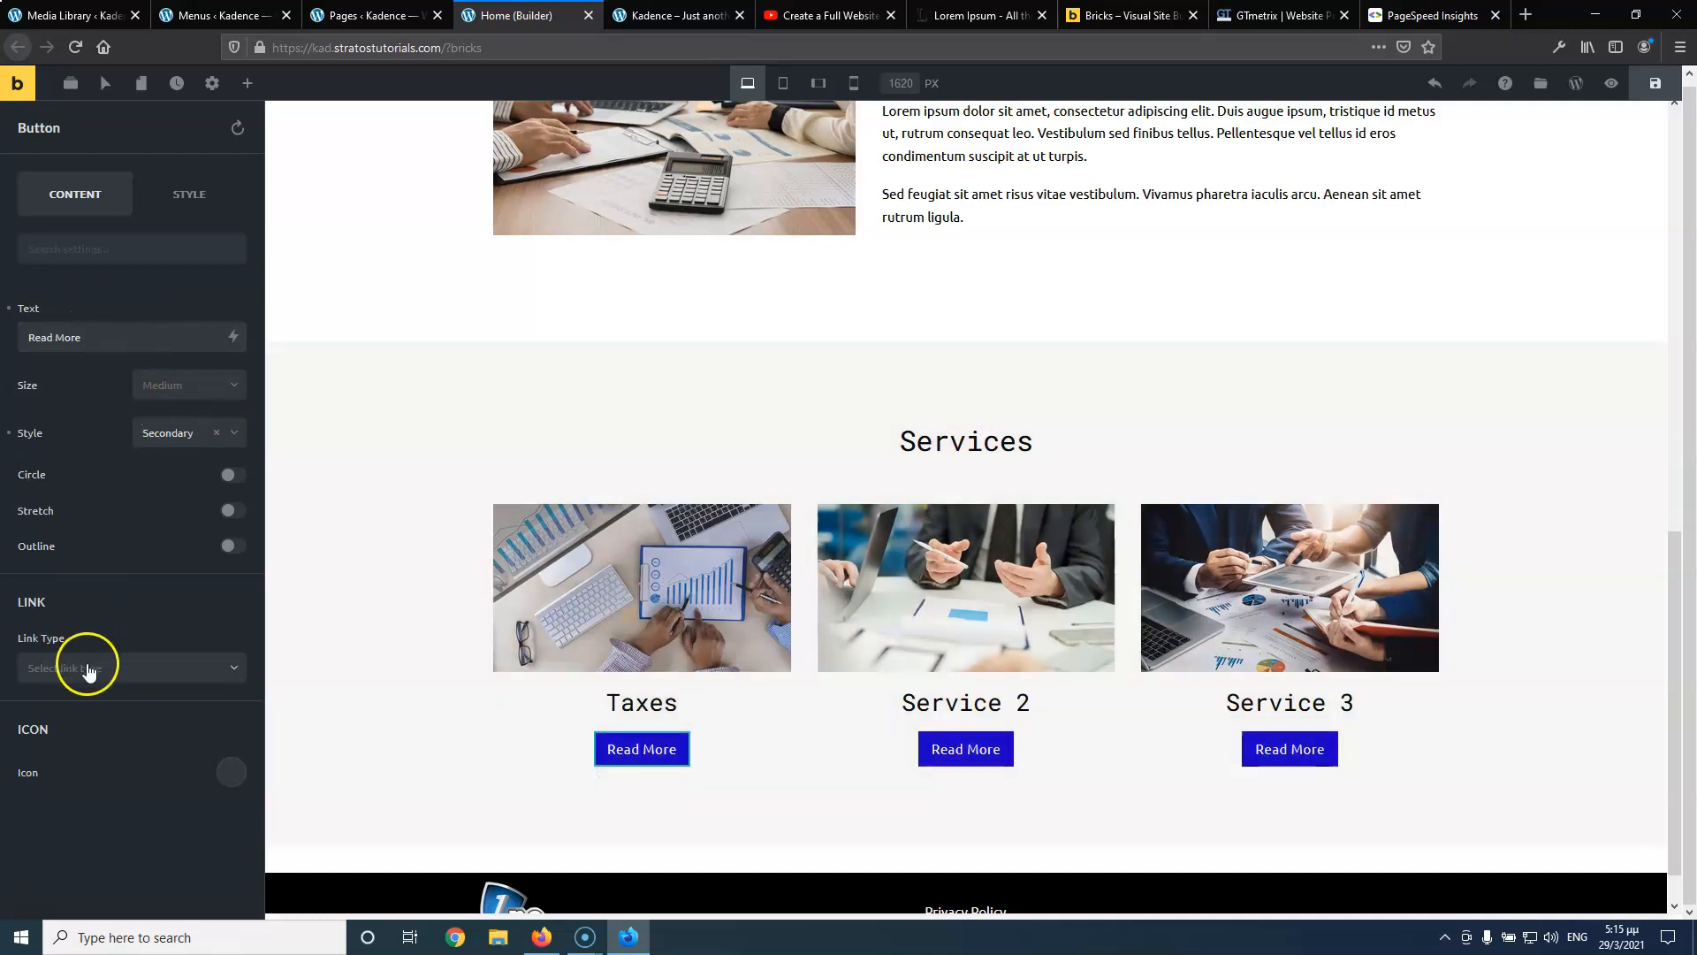
Link the first card's Read More button to the internal Service 1 page
{"action": "left_click", "coordinate": [87, 669]}
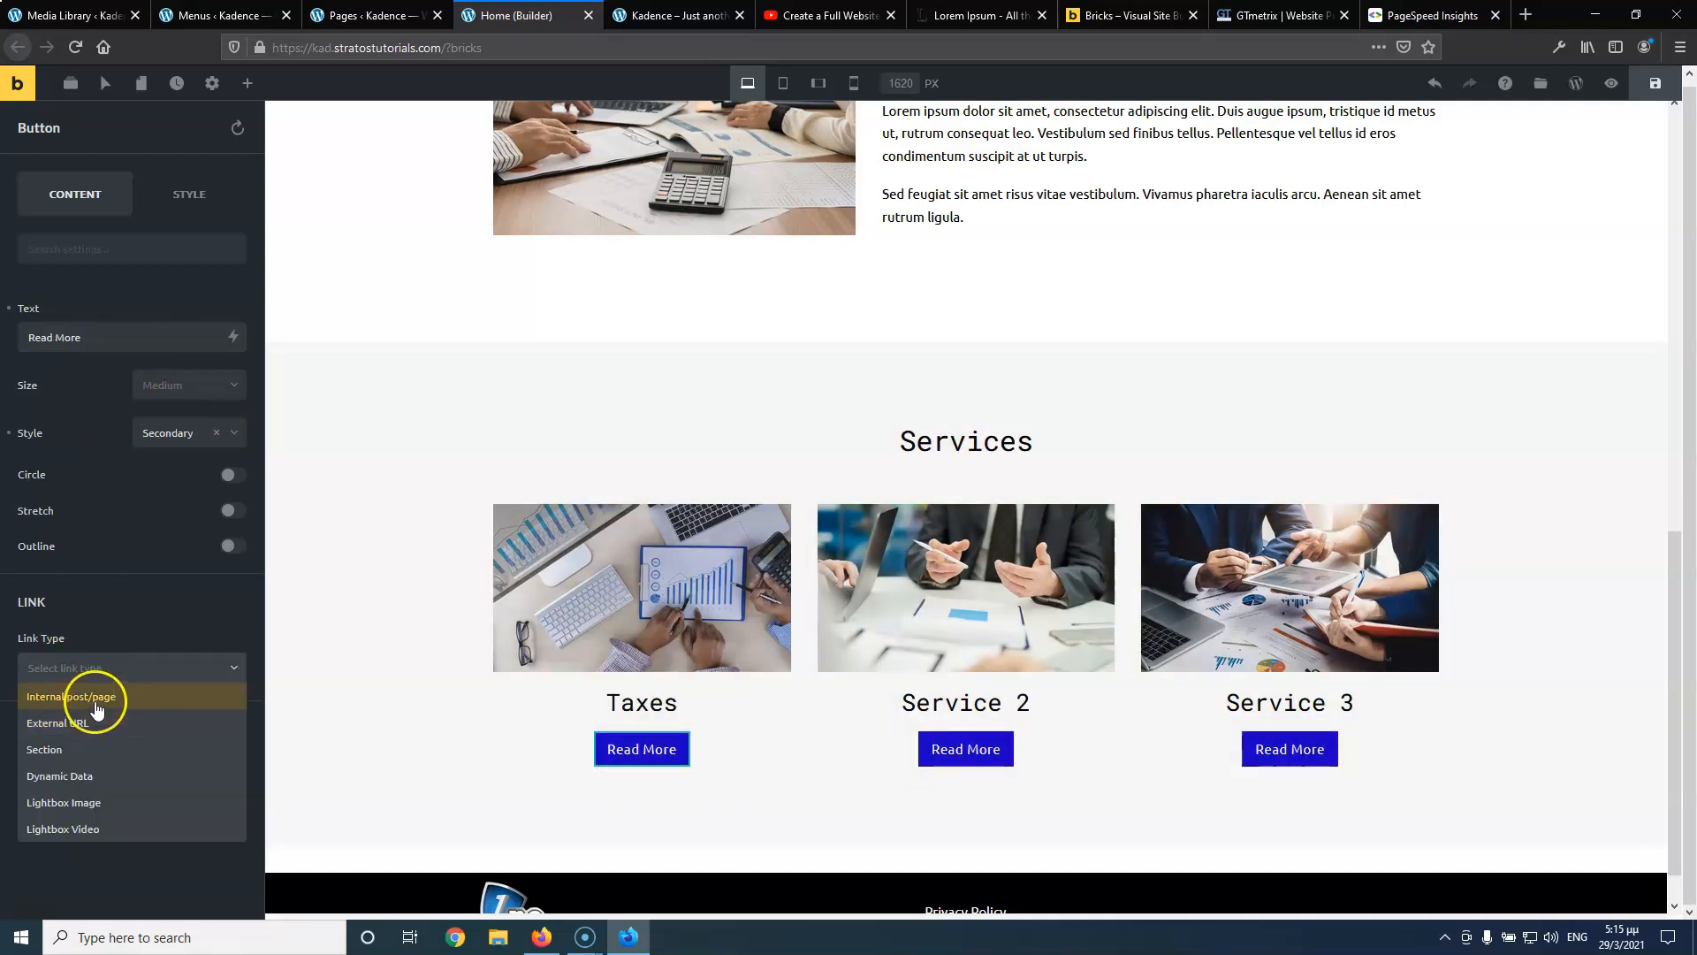
{"action": "left_click", "coordinate": [95, 698]}
{"action": "left_click", "coordinate": [102, 722]}
{"action": "scroll", "coordinate": [99, 738], "scroll_direction": "down", "scroll_amount": 2}
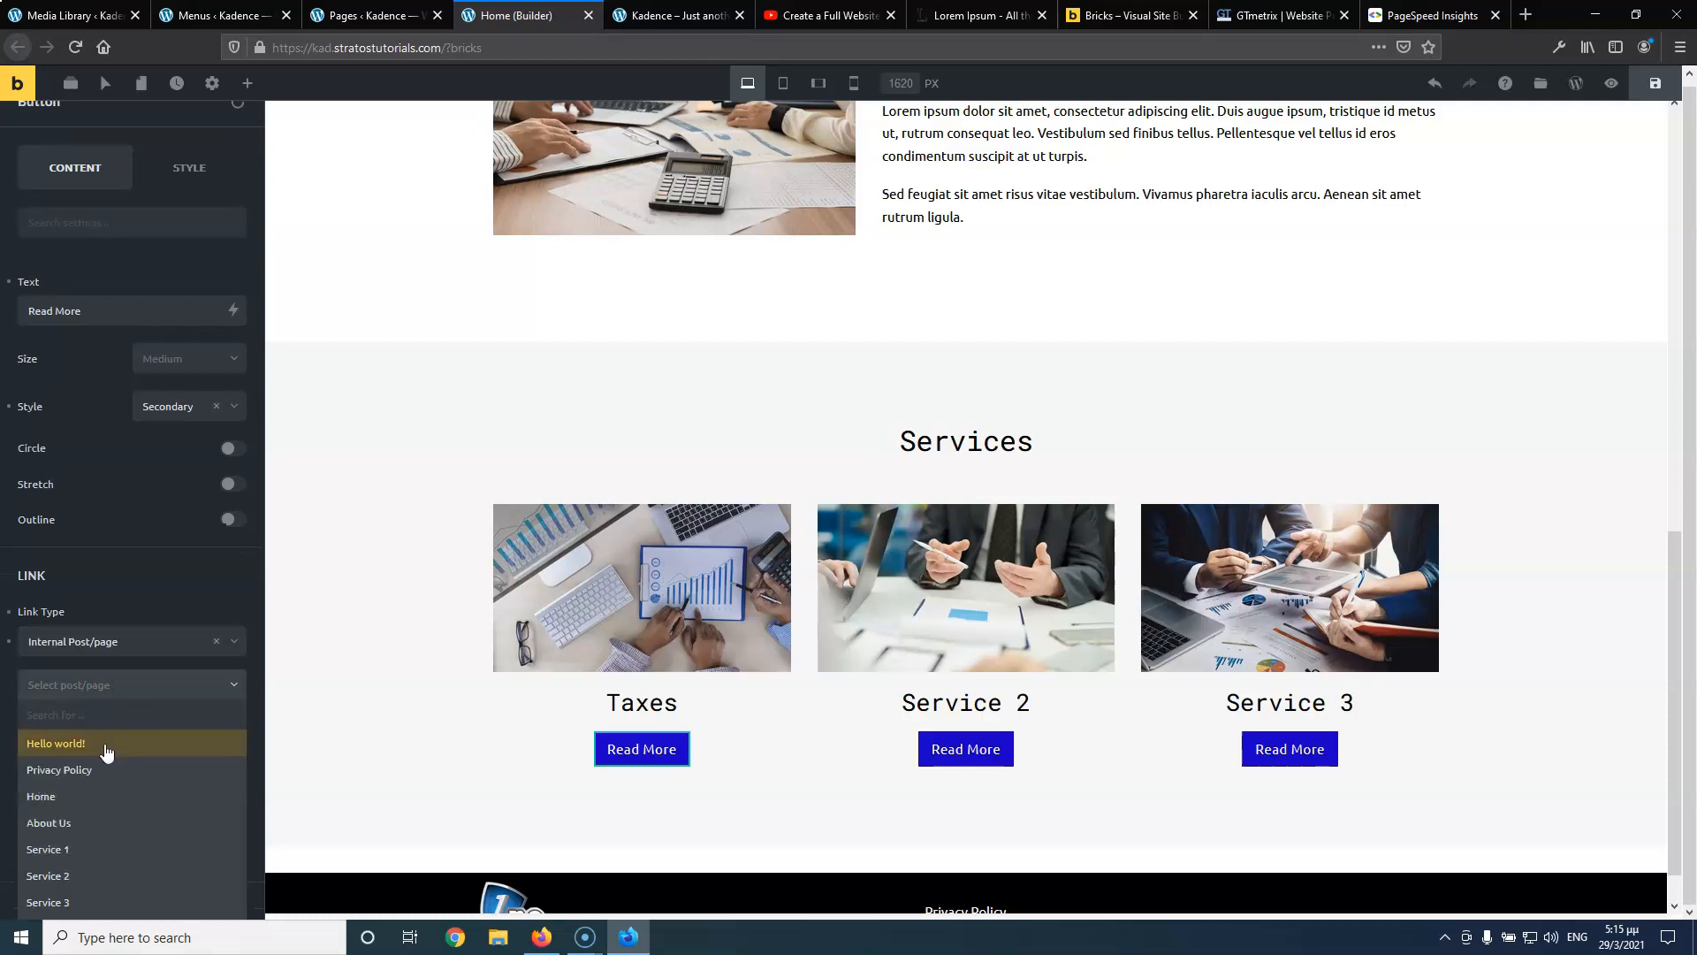
{"action": "left_click", "coordinate": [91, 749]}
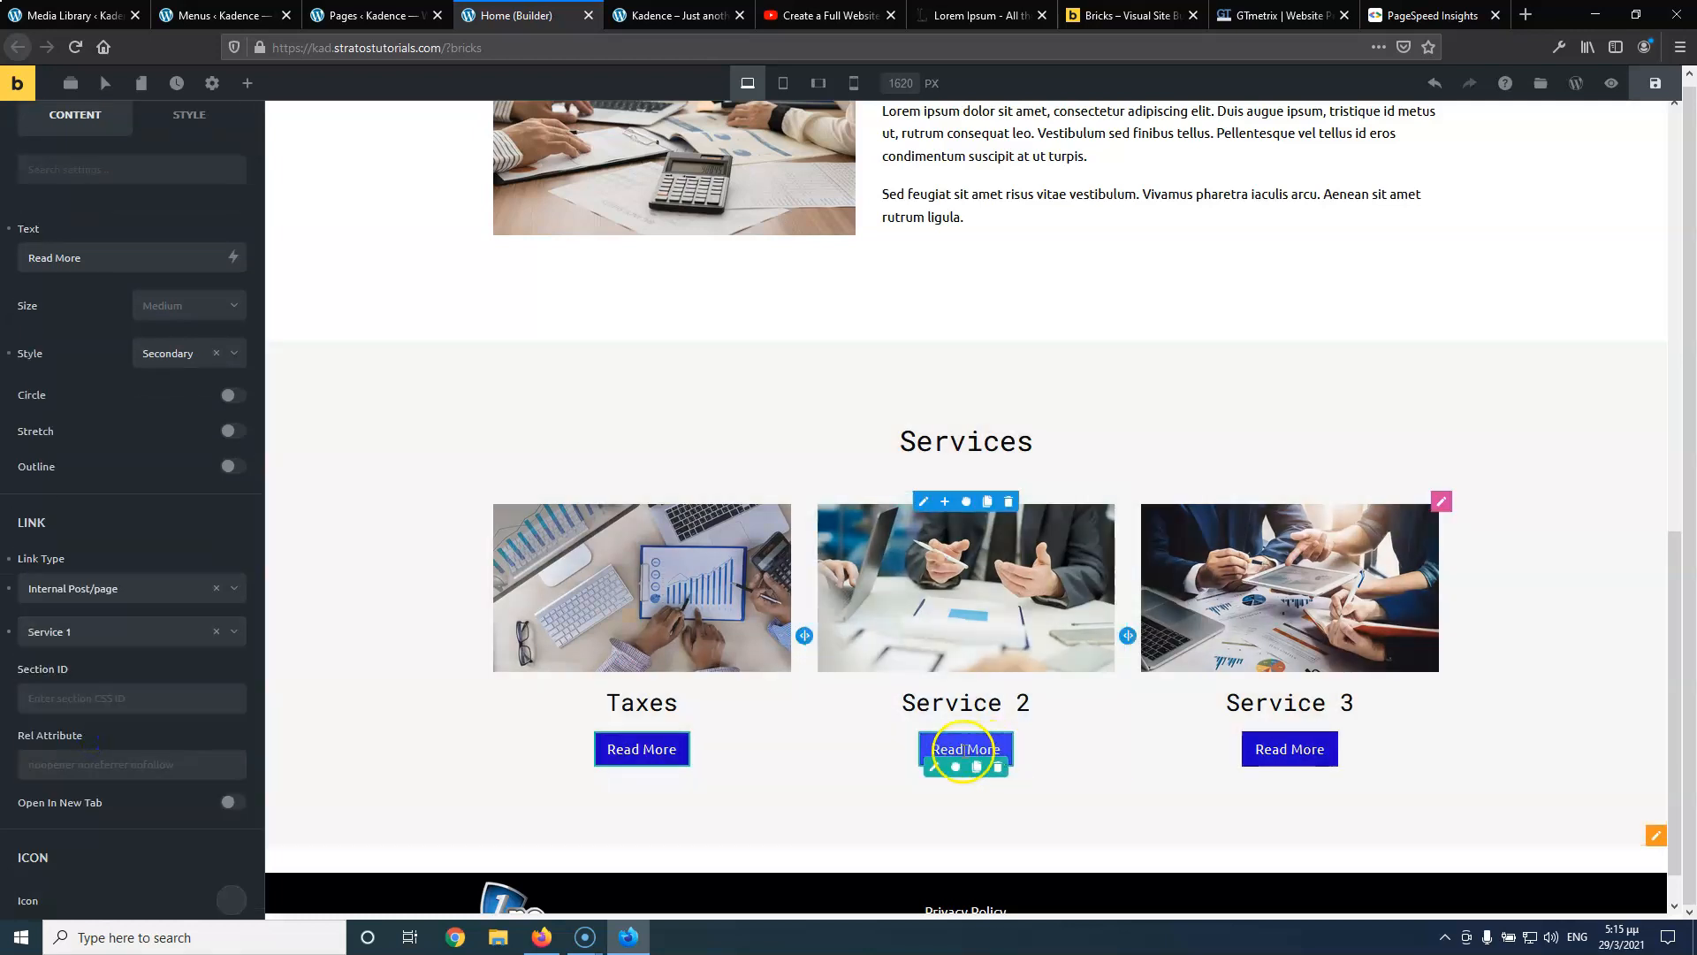
Link the second card's Read More button to the internal Service 2 page
{"action": "left_click", "coordinate": [931, 772]}
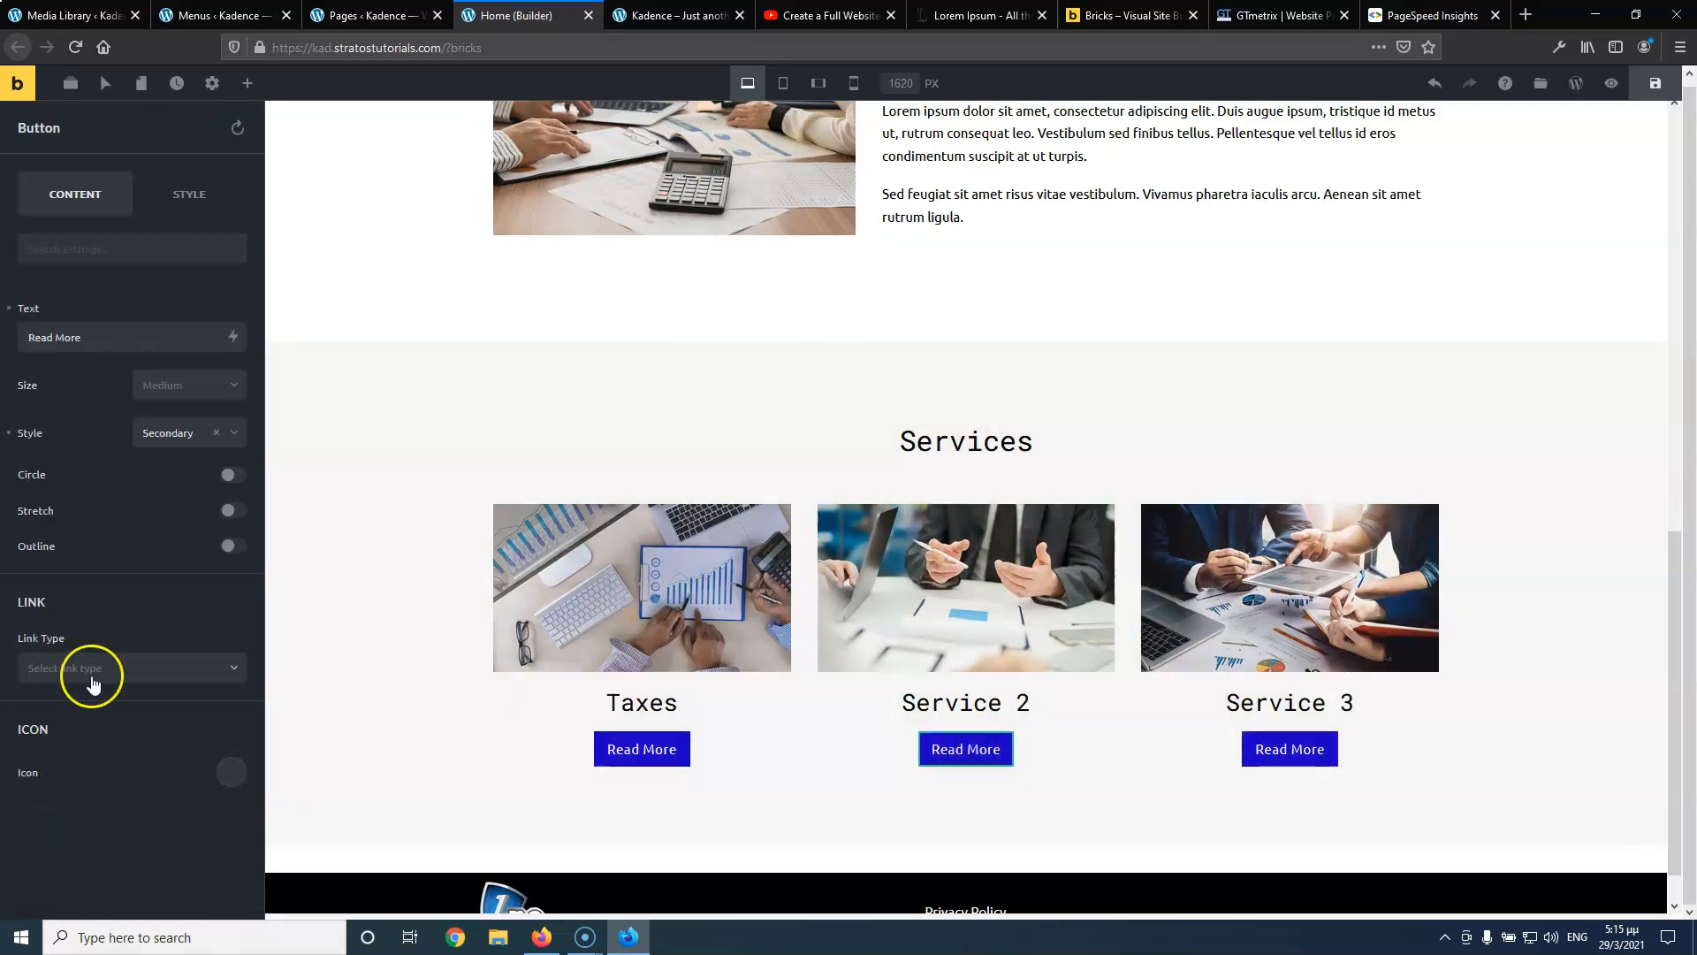
{"action": "left_click", "coordinate": [90, 669]}
{"action": "left_click", "coordinate": [108, 698]}
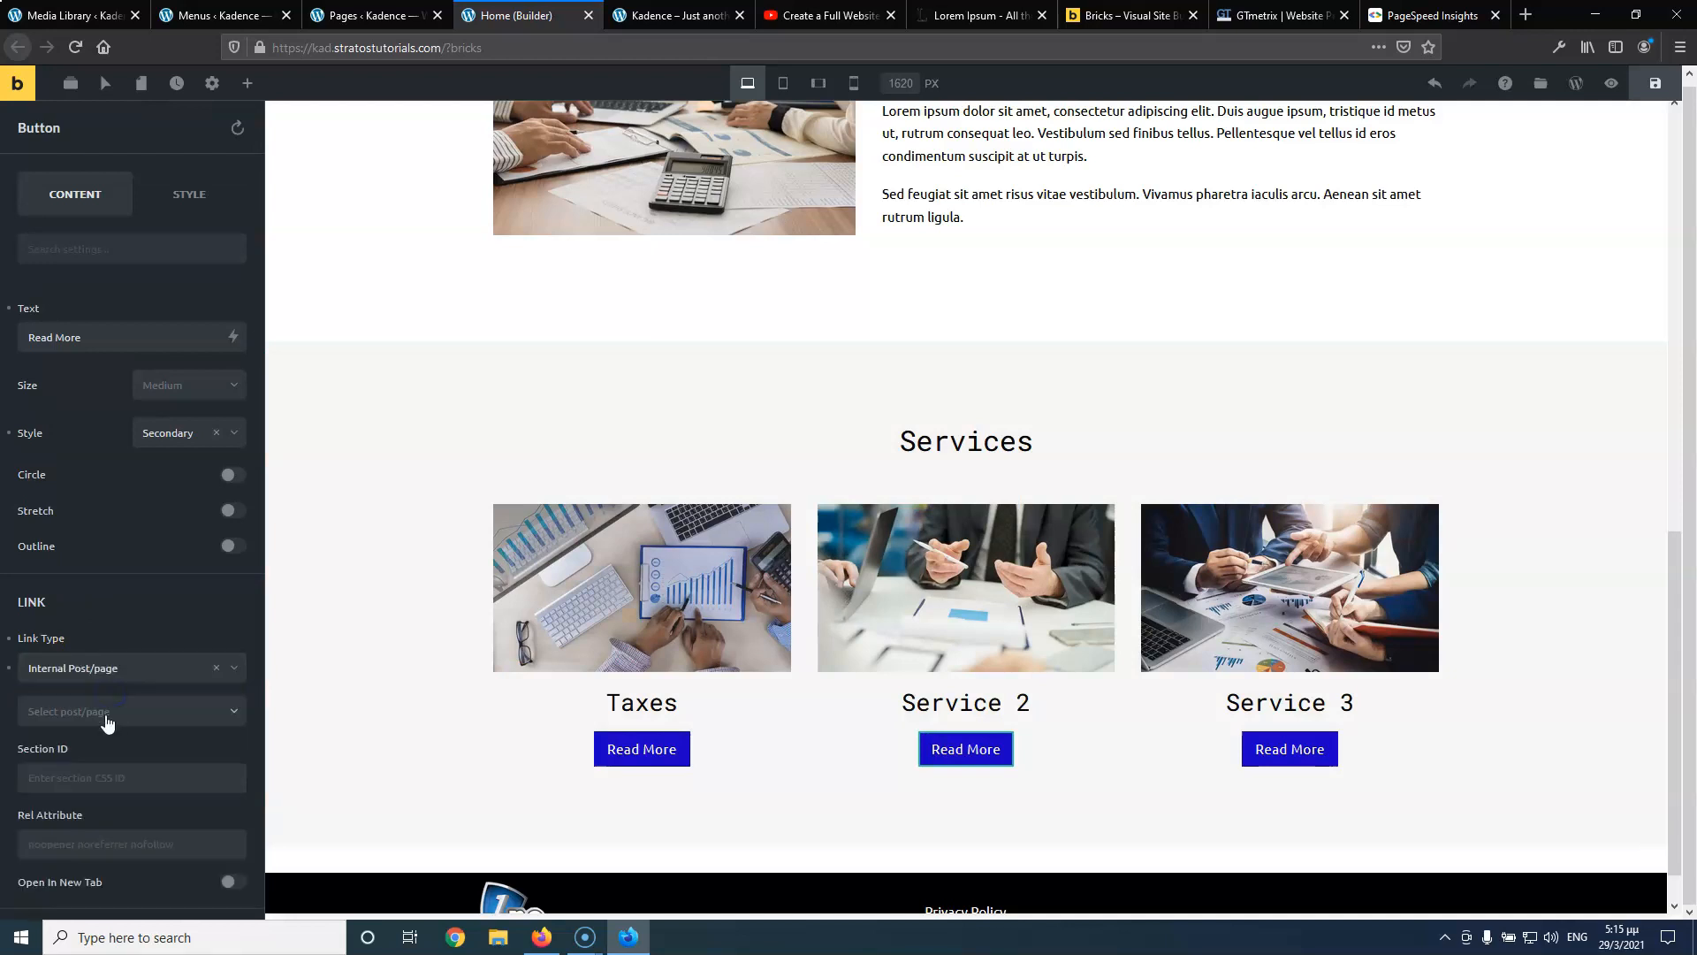
{"action": "left_click", "coordinate": [106, 714]}
{"action": "left_click", "coordinate": [85, 847]}
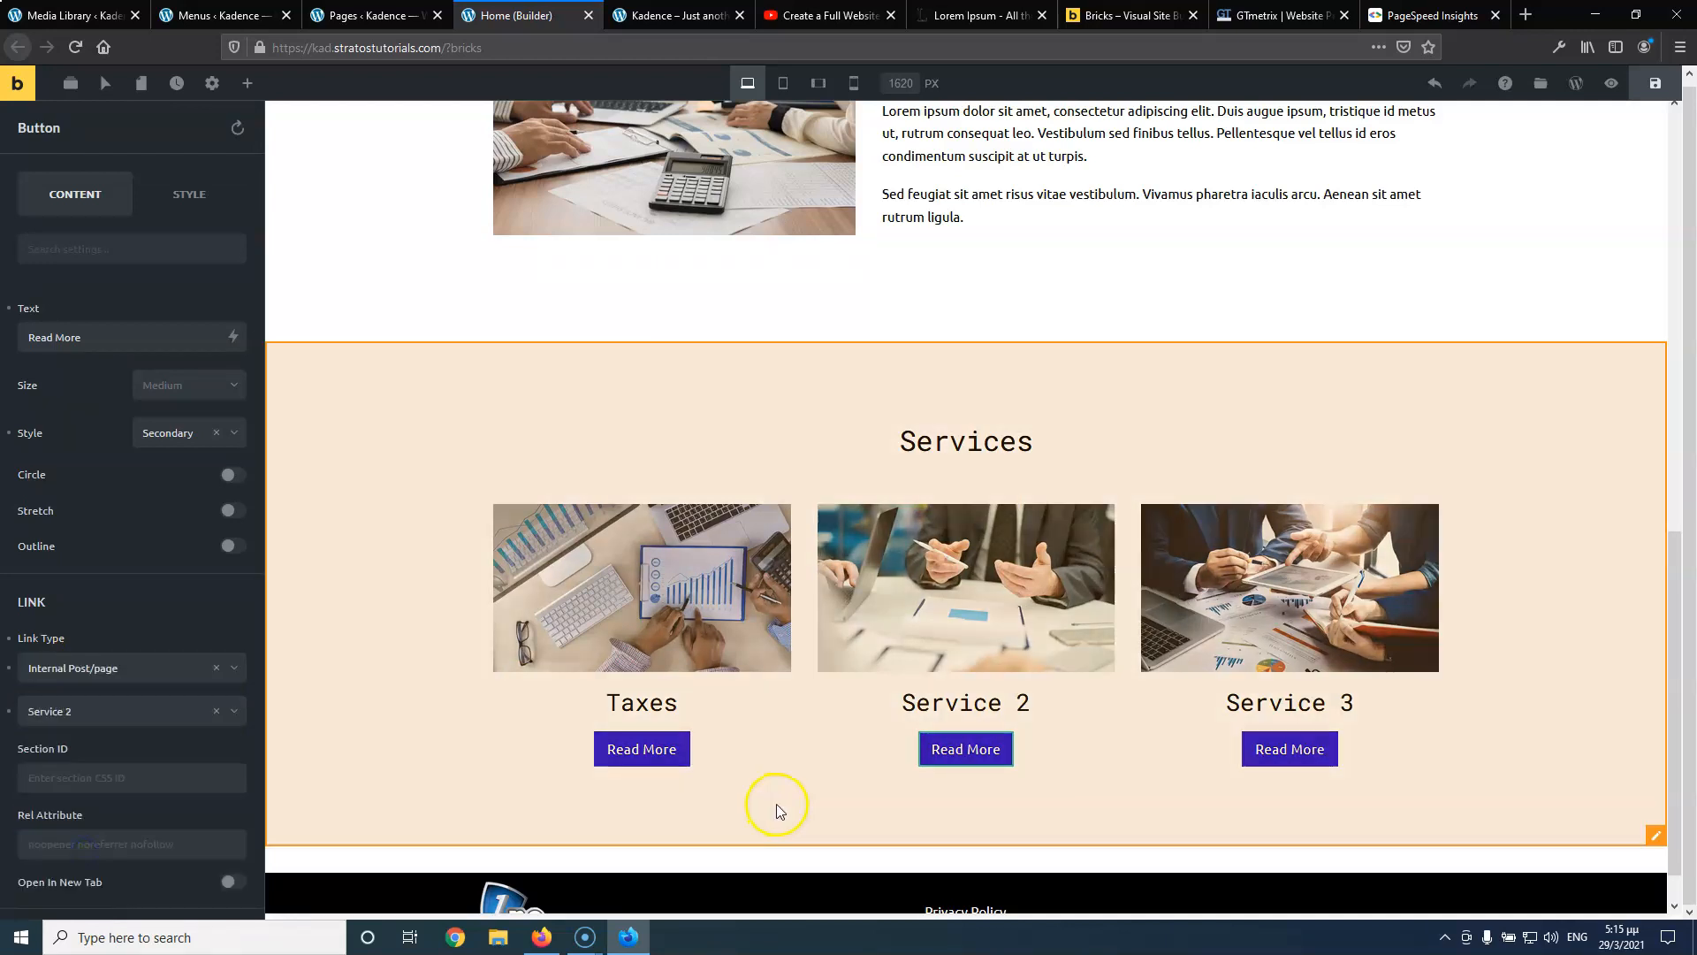
Link the third button to the Service 3 page and save the homepage
{"action": "left_click", "coordinate": [1257, 766]}
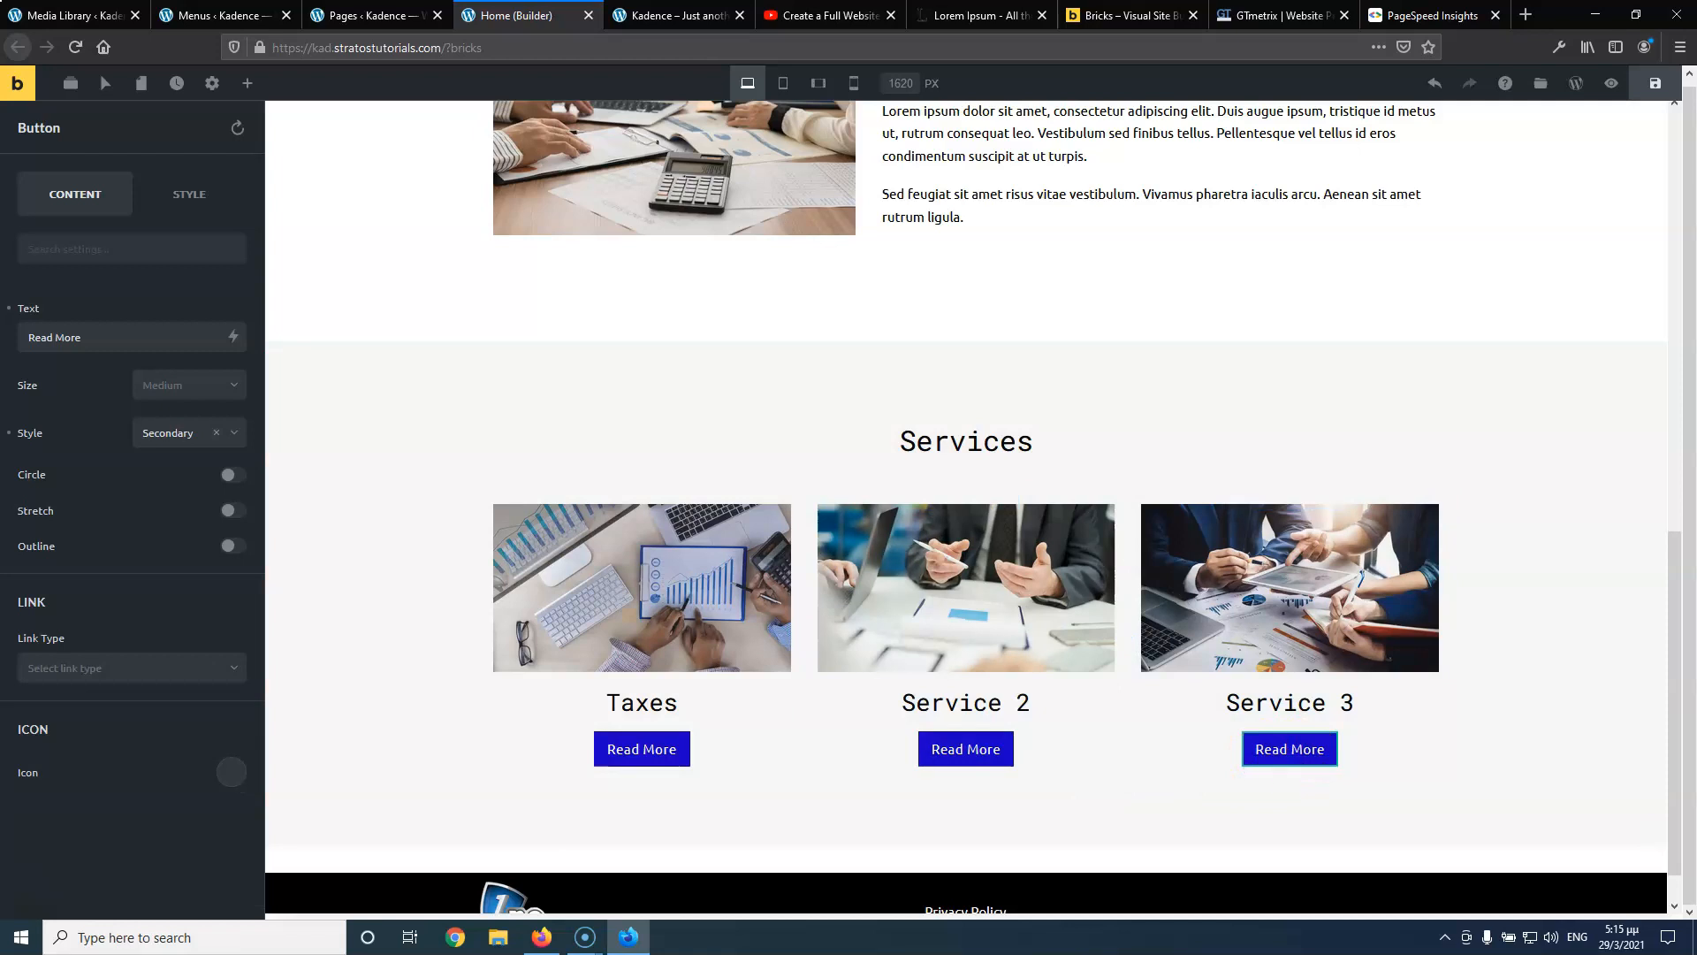
{"action": "left_click", "coordinate": [141, 658]}
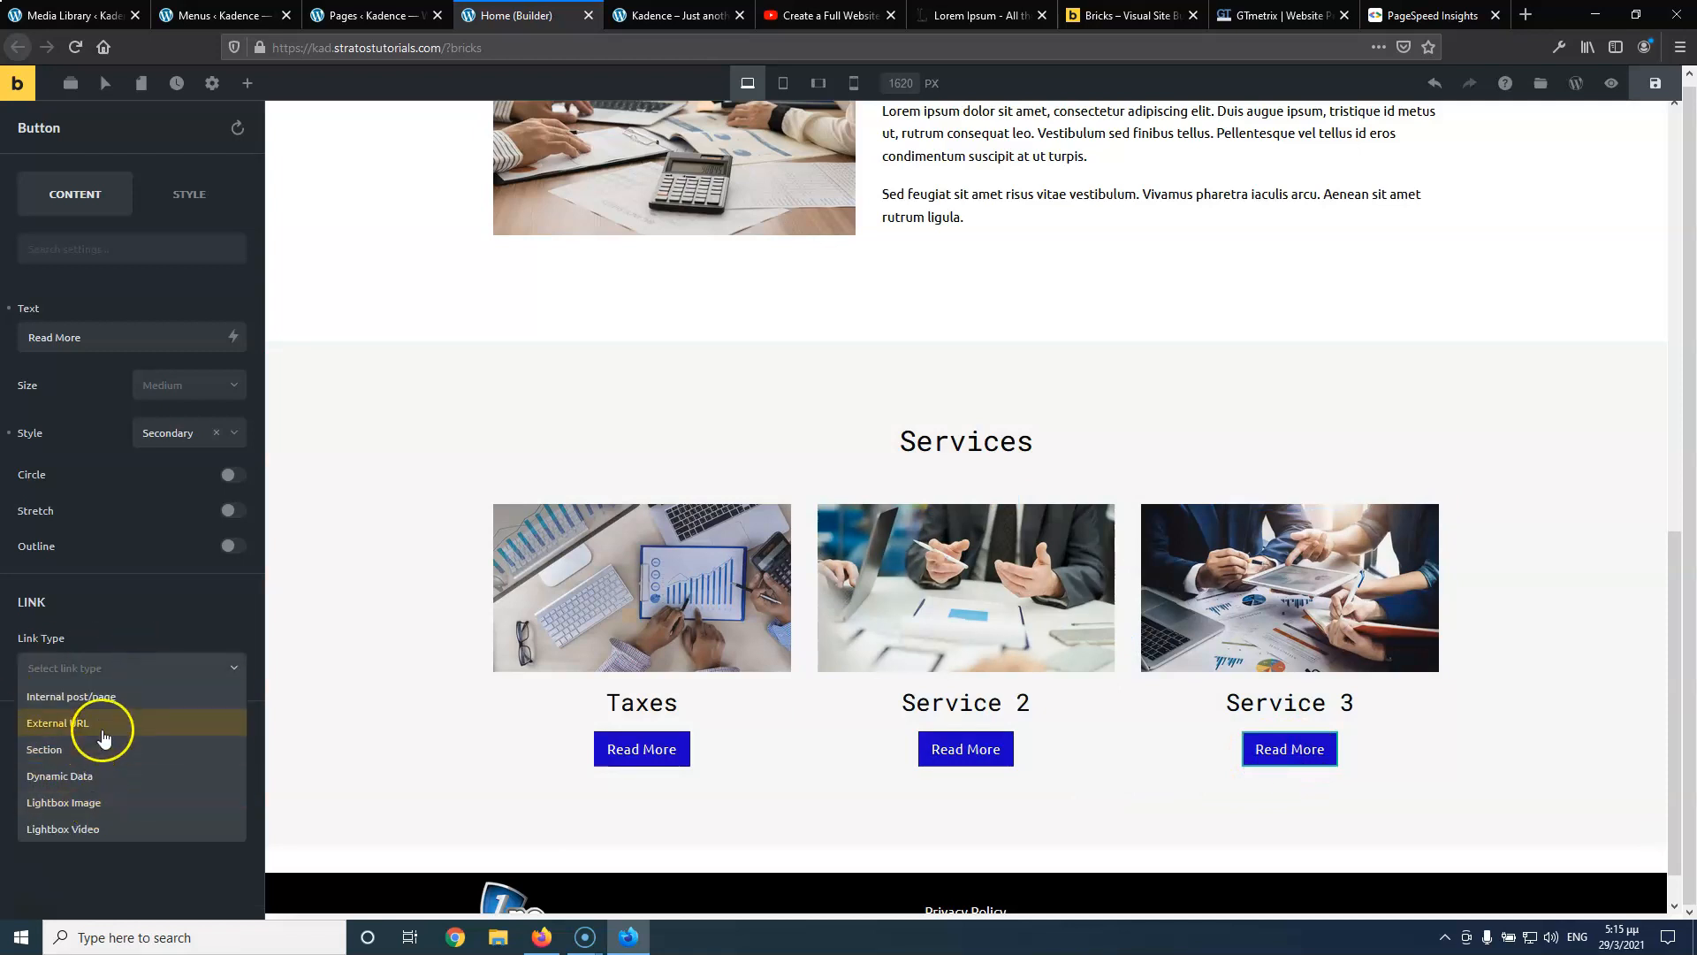
{"action": "left_click", "coordinate": [106, 699]}
{"action": "left_click", "coordinate": [97, 725]}
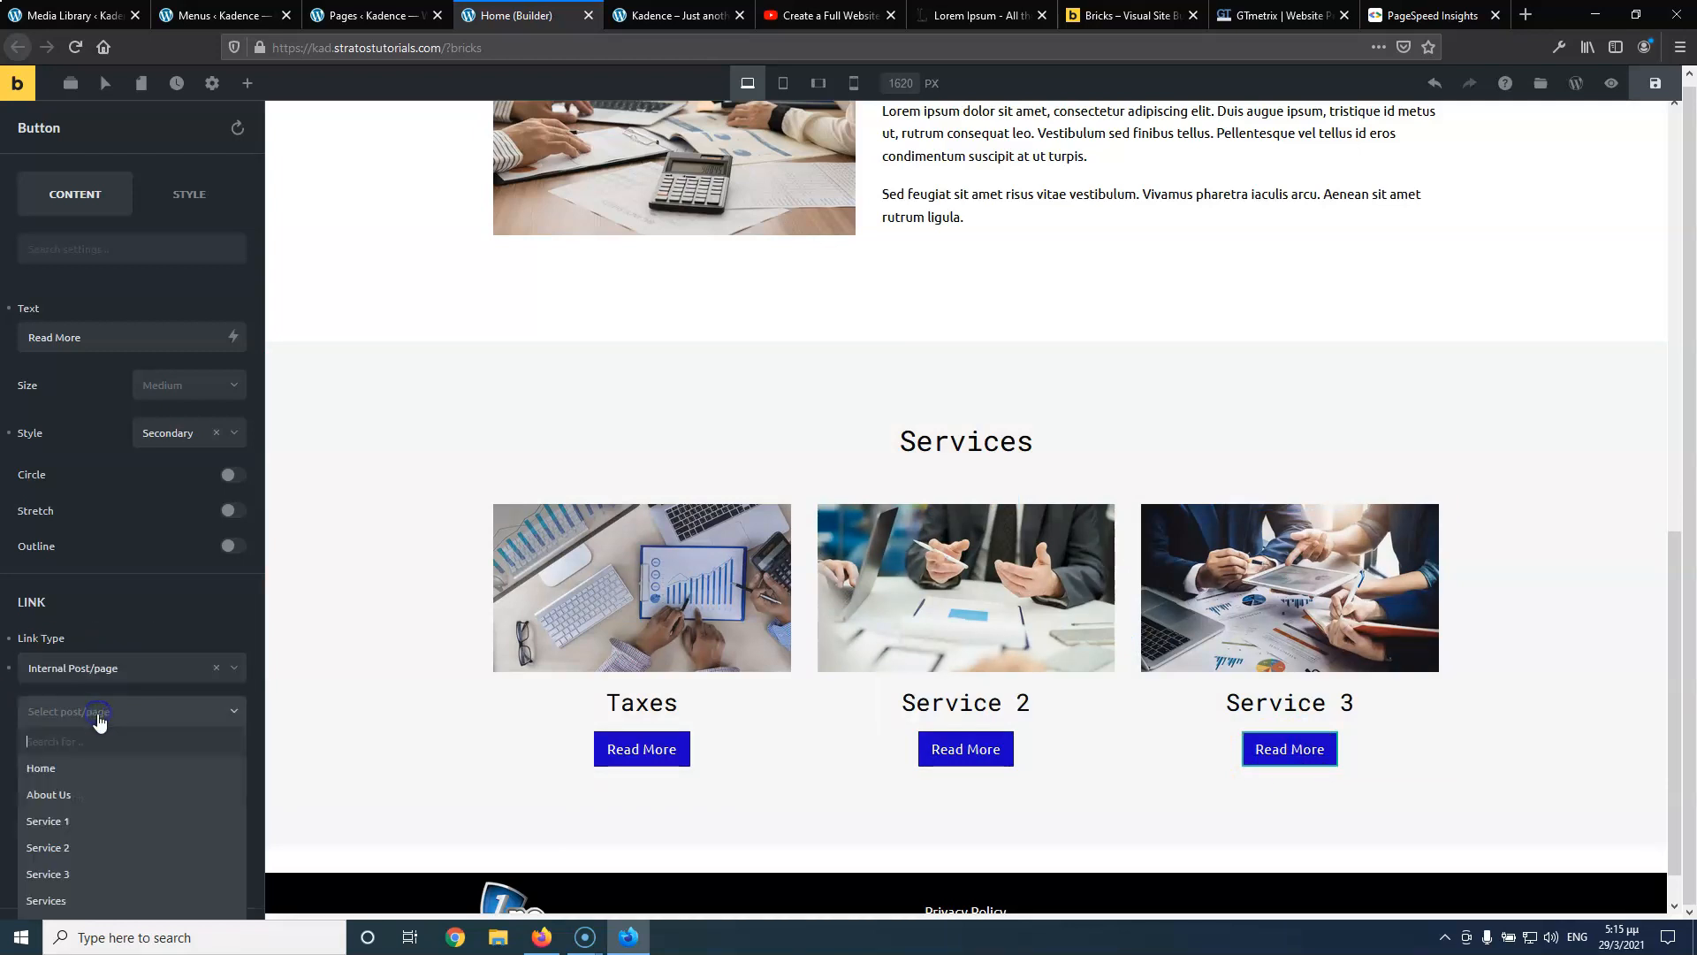
{"action": "left_click", "coordinate": [86, 869]}
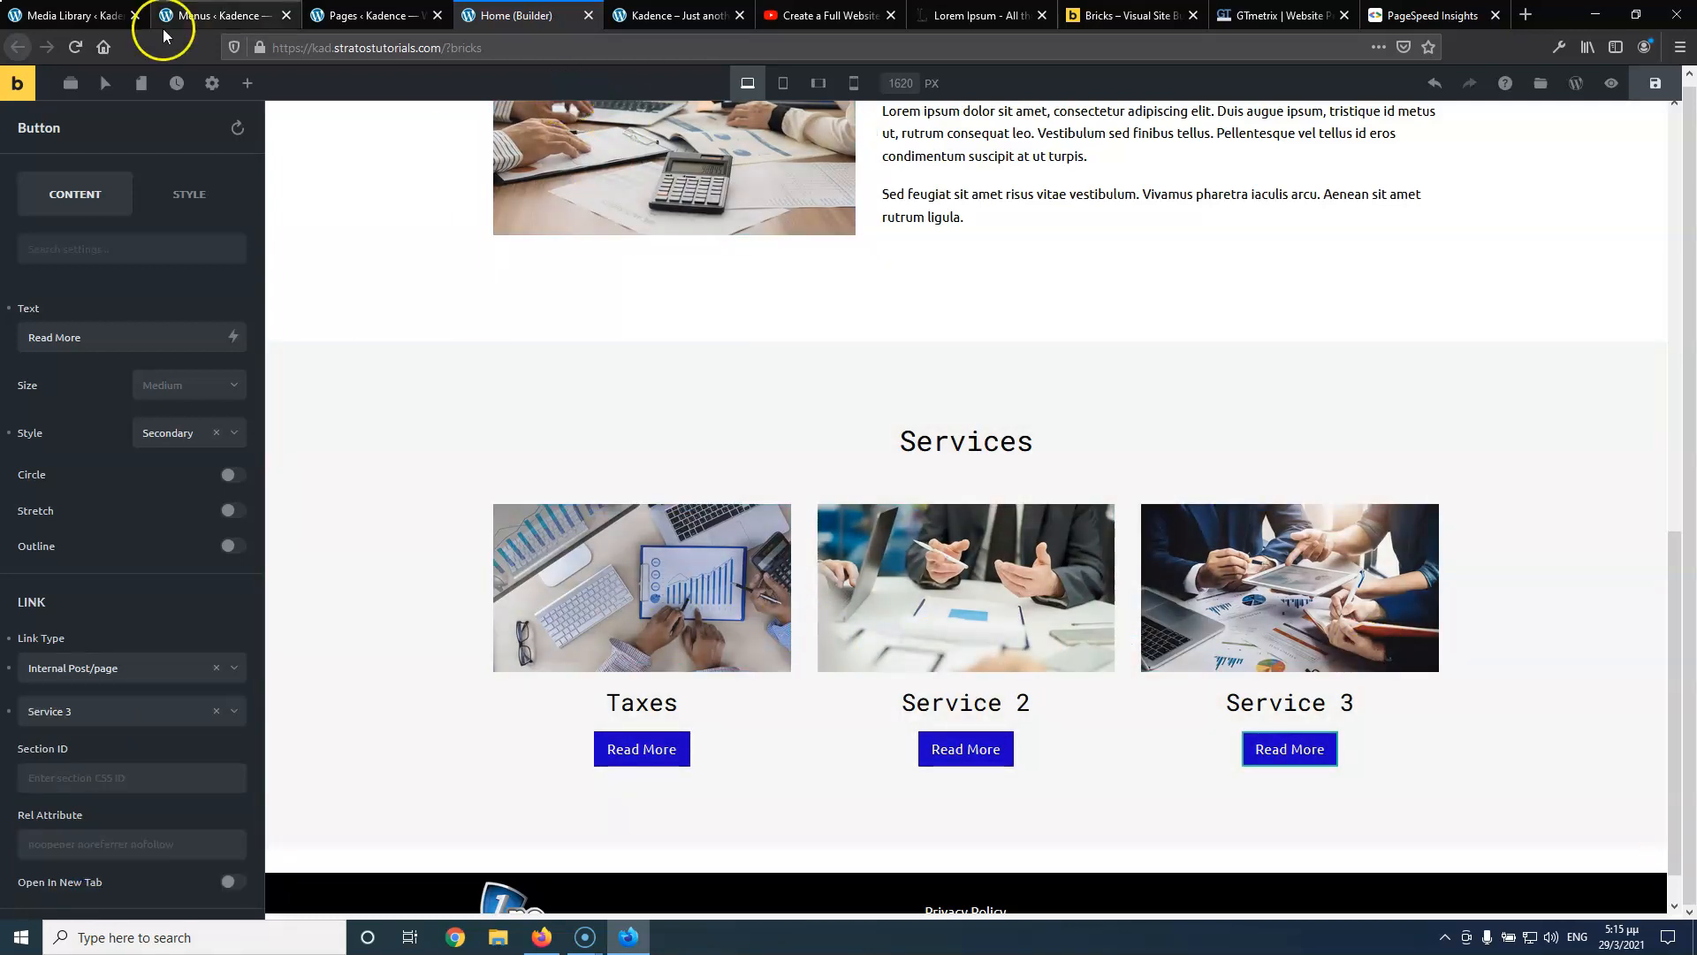
{"action": "left_click", "coordinate": [1646, 89]}
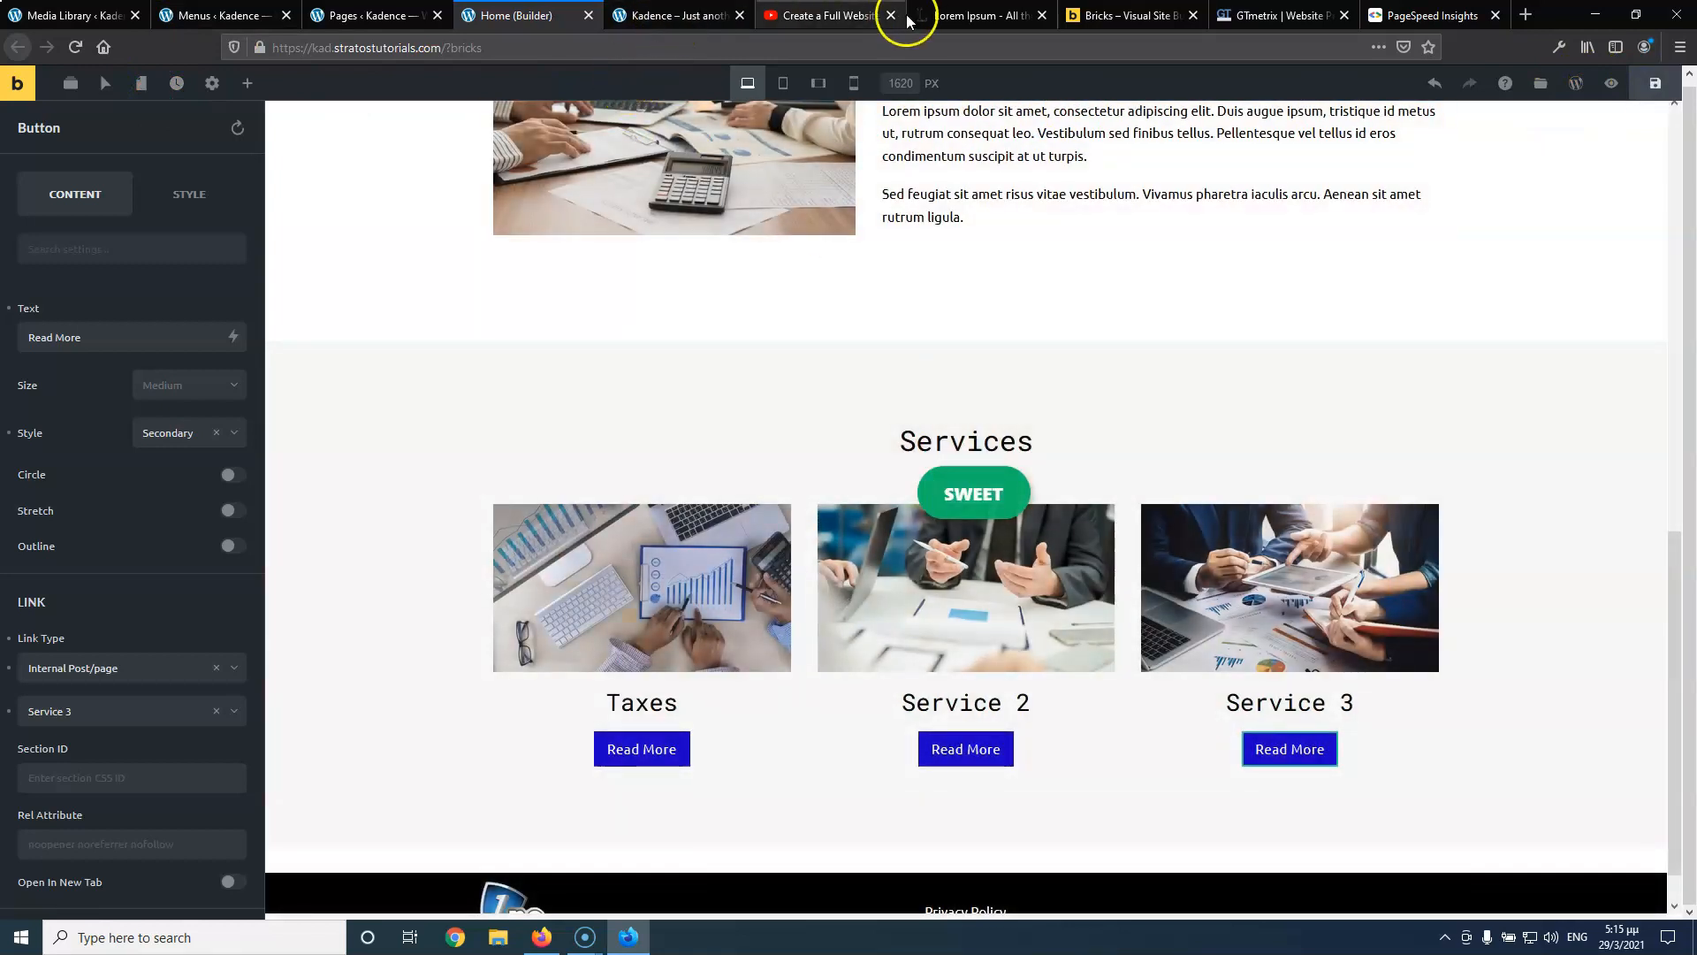
{"action": "left_click", "coordinate": [826, 15]}
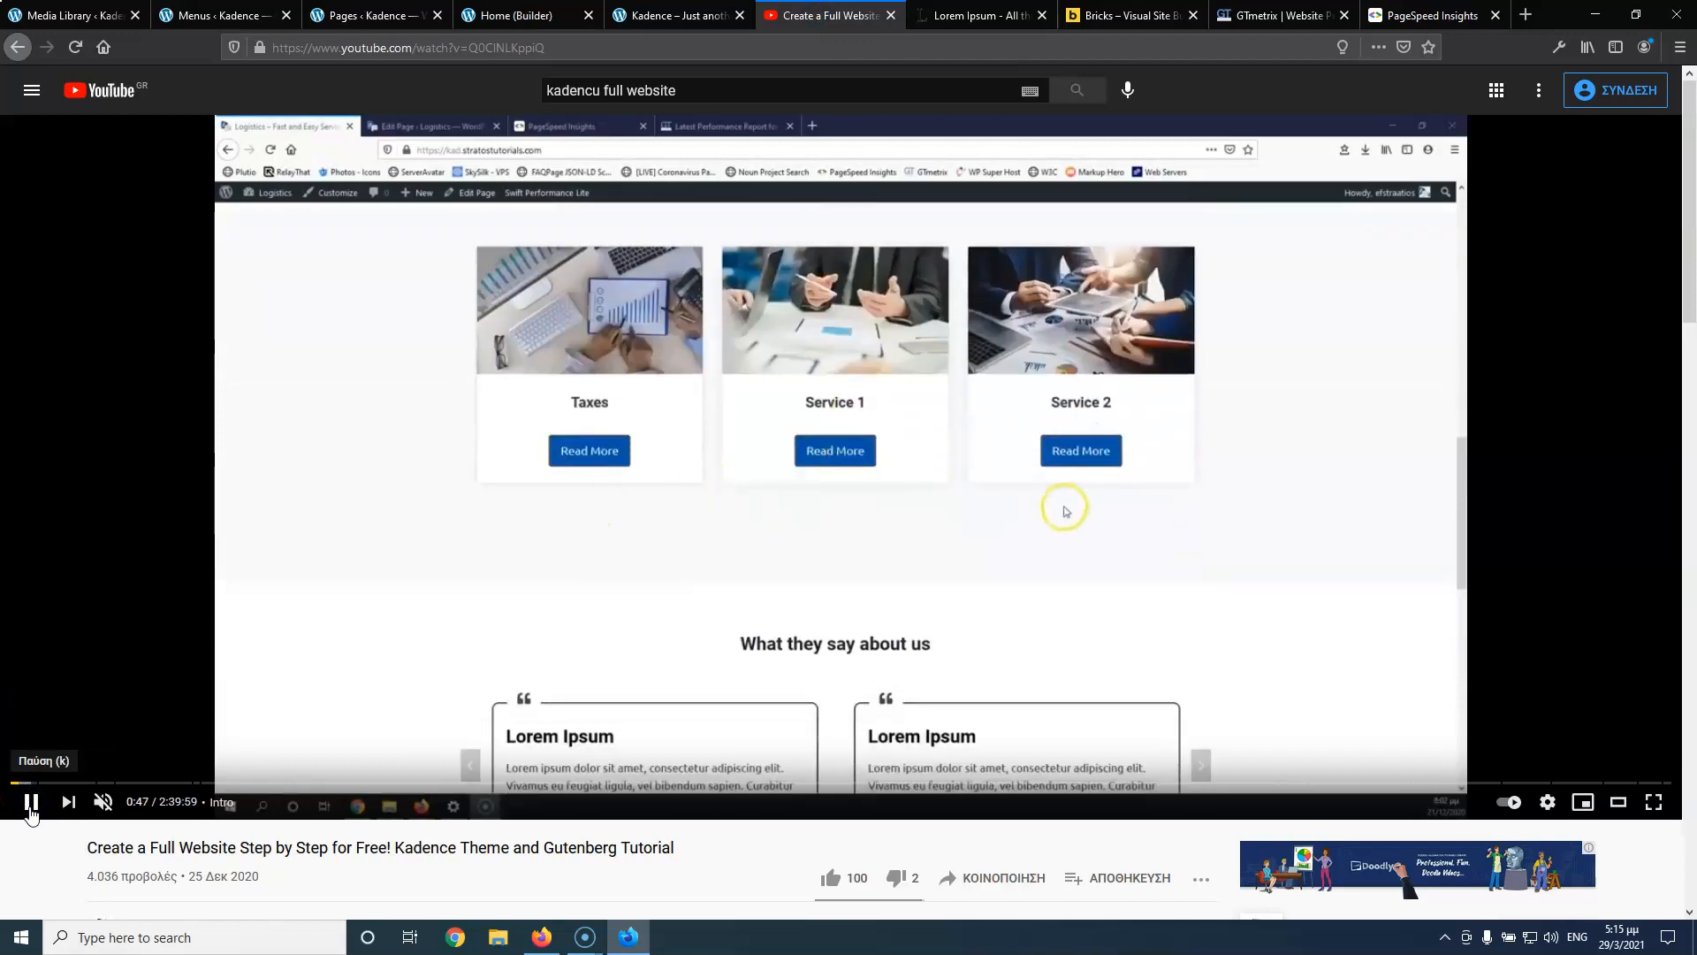
{"action": "left_click", "coordinate": [31, 808]}
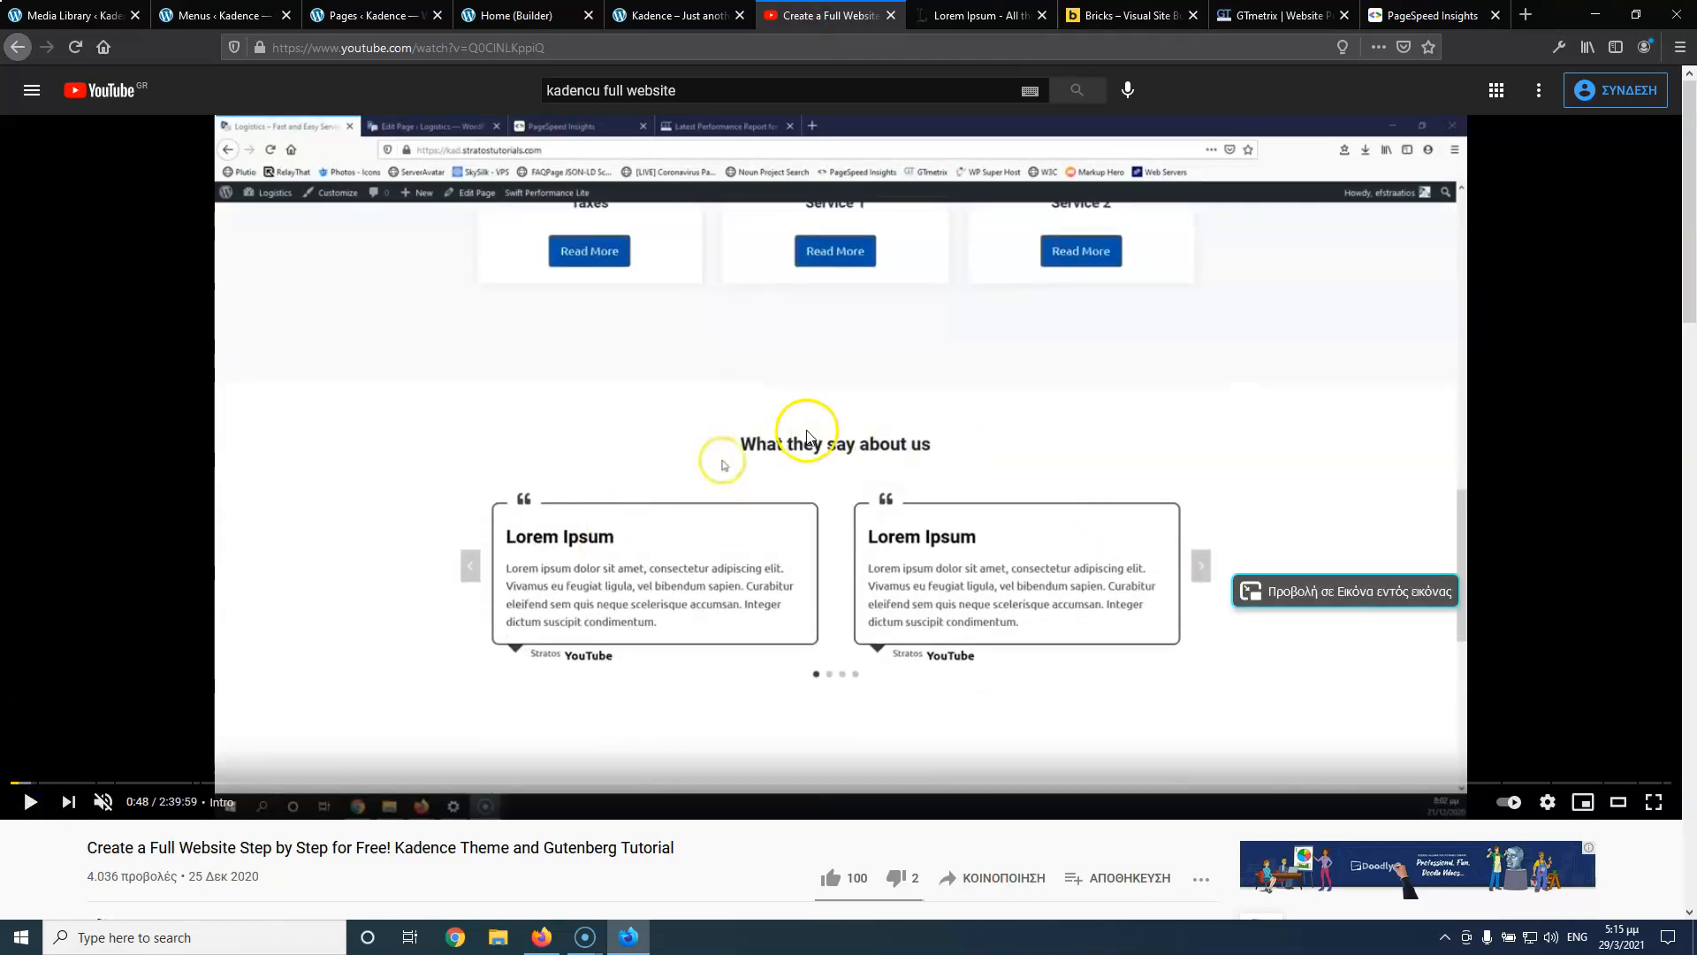
{"action": "left_click", "coordinate": [685, 15]}
{"action": "left_click", "coordinate": [518, 15]}
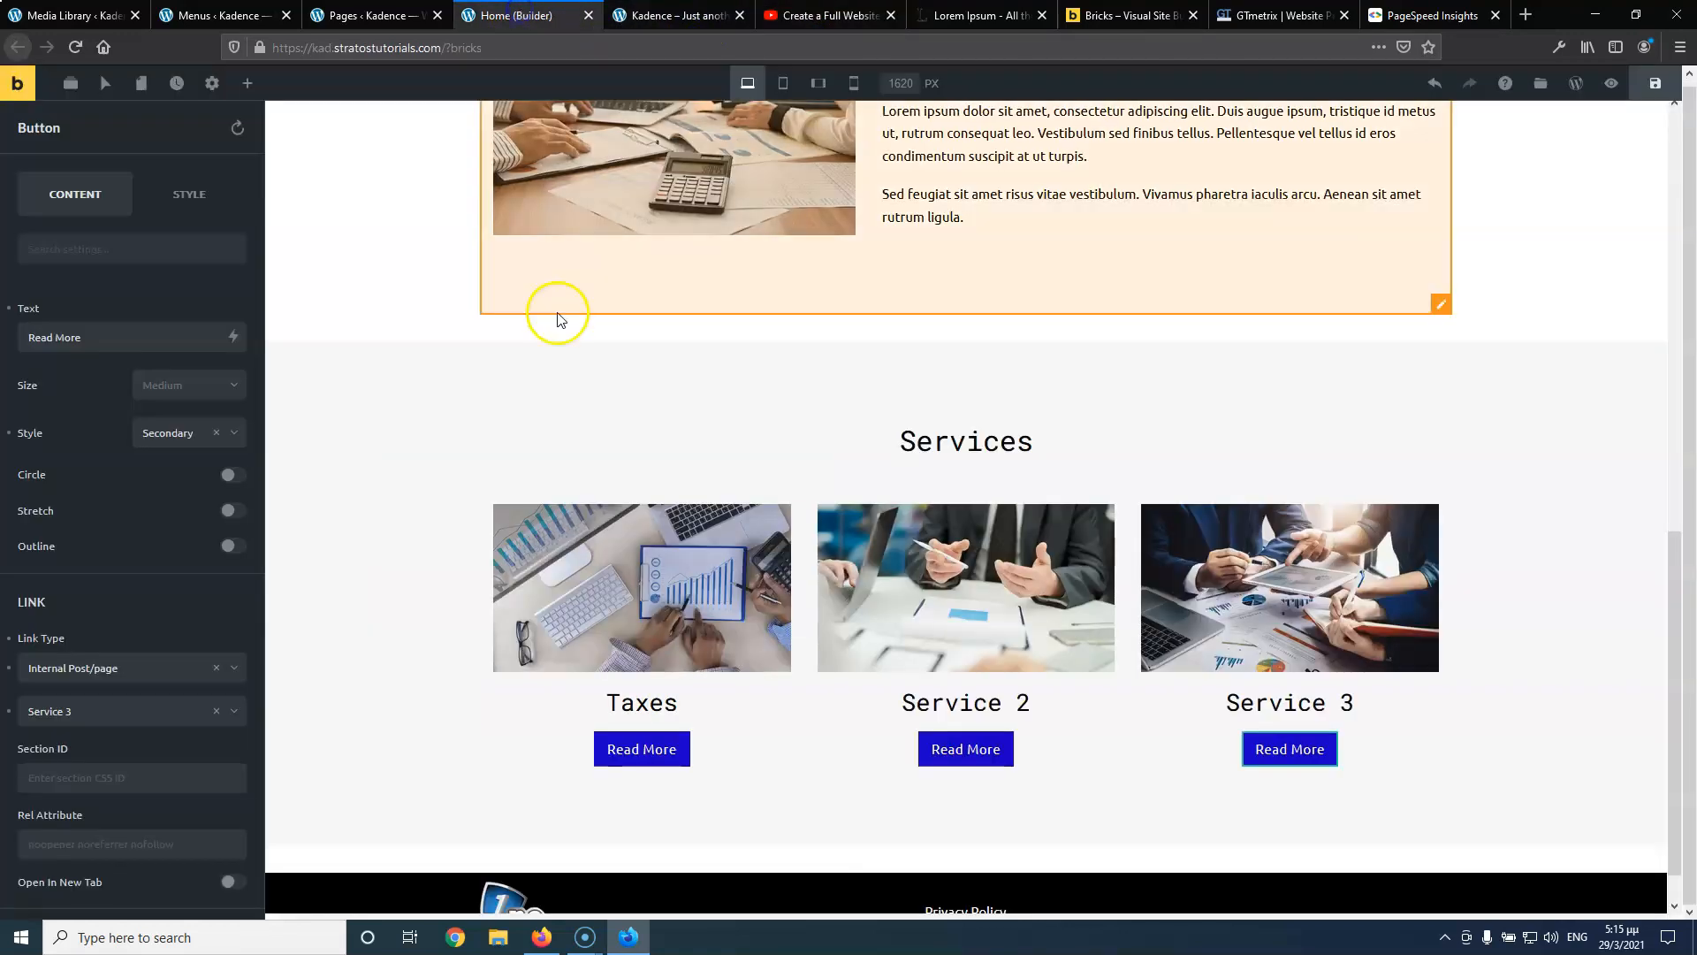
Add a new section below Services with 75 top and bottom padding
{"action": "scroll", "coordinate": [1326, 676], "scroll_direction": "down", "scroll_amount": 1}
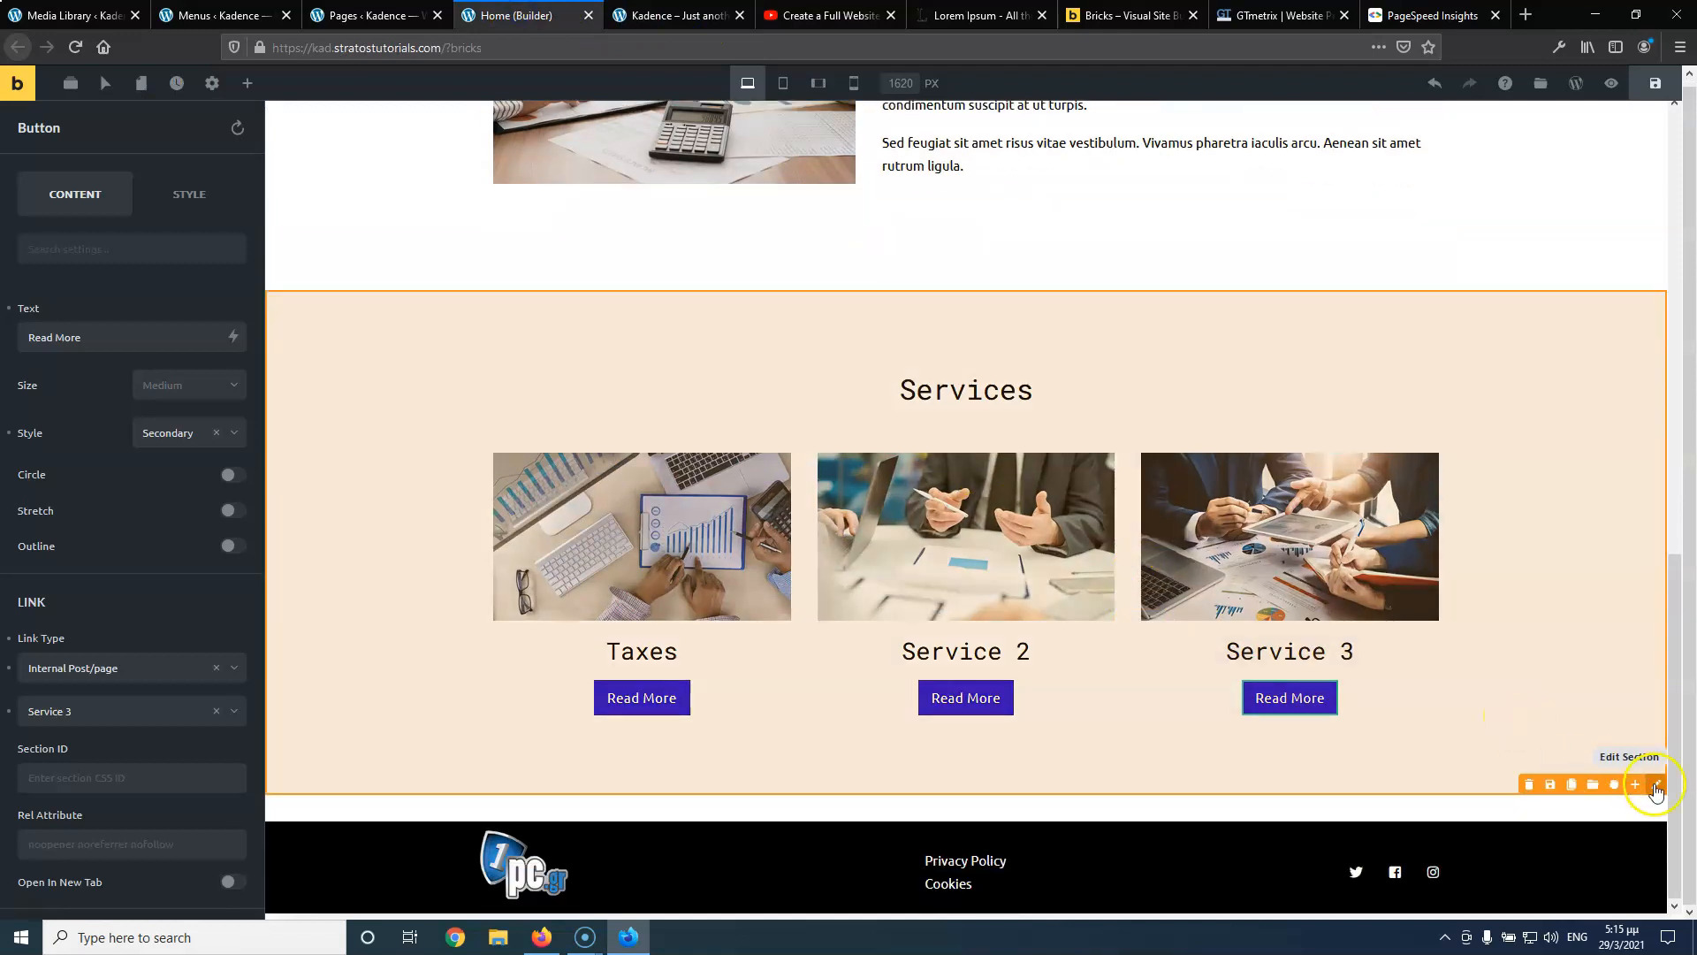
{"action": "left_click", "coordinate": [1638, 785]}
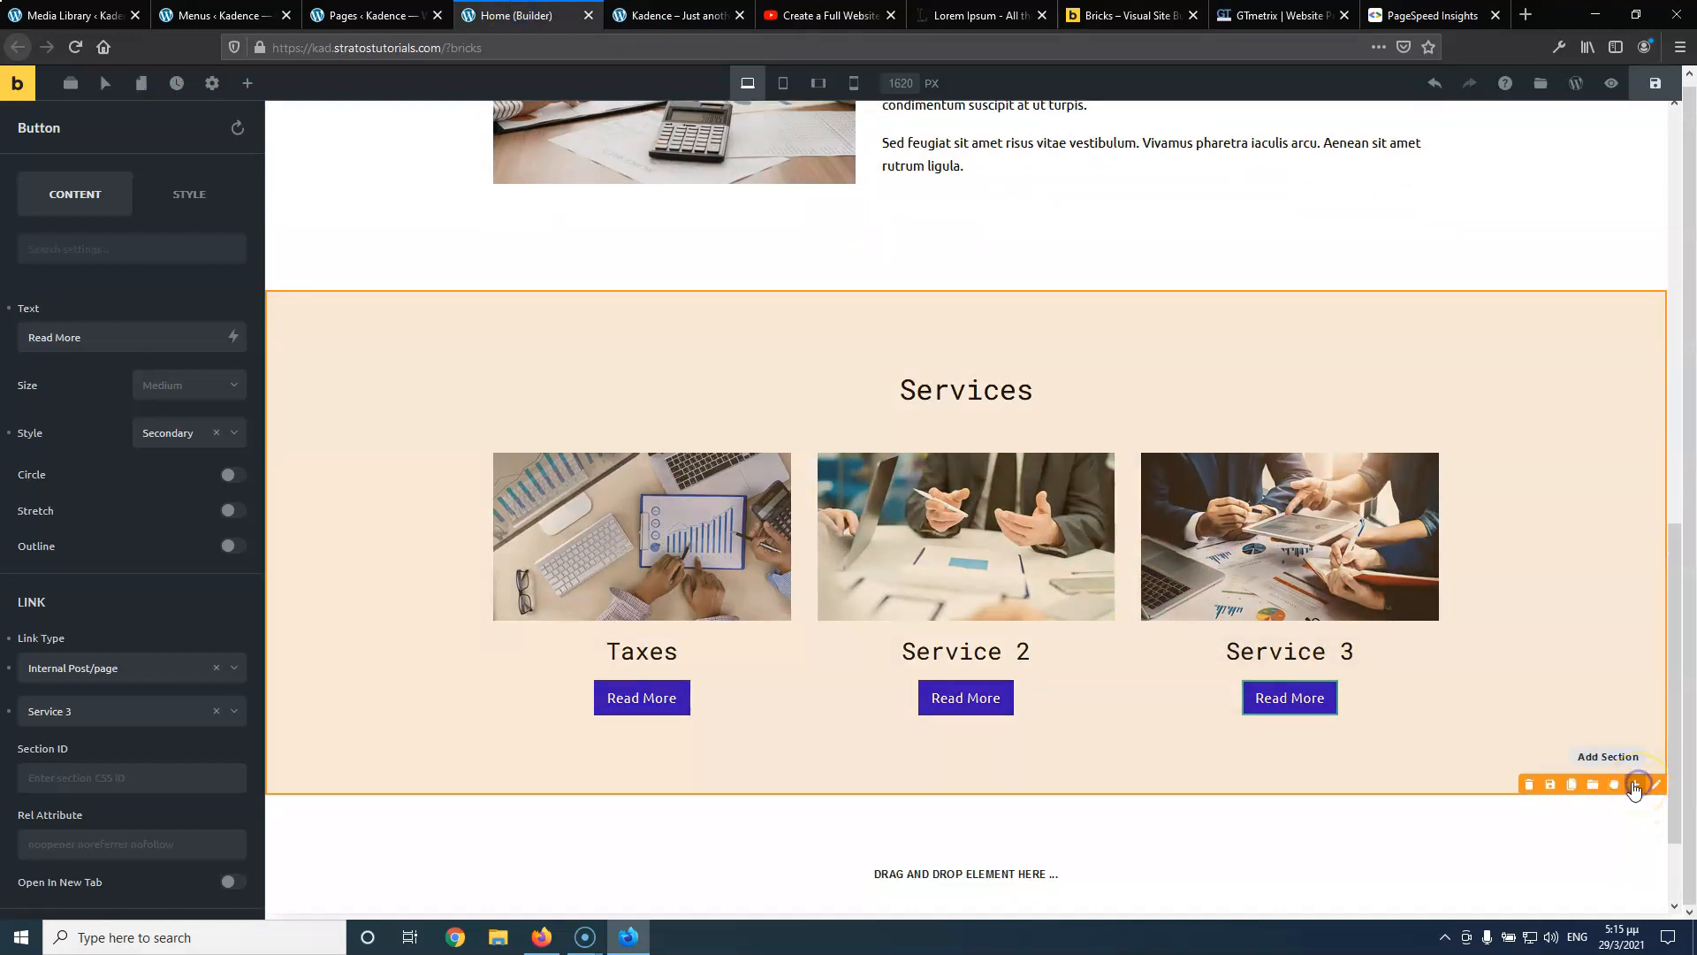
{"action": "scroll", "coordinate": [1286, 736], "scroll_direction": "down", "scroll_amount": 3}
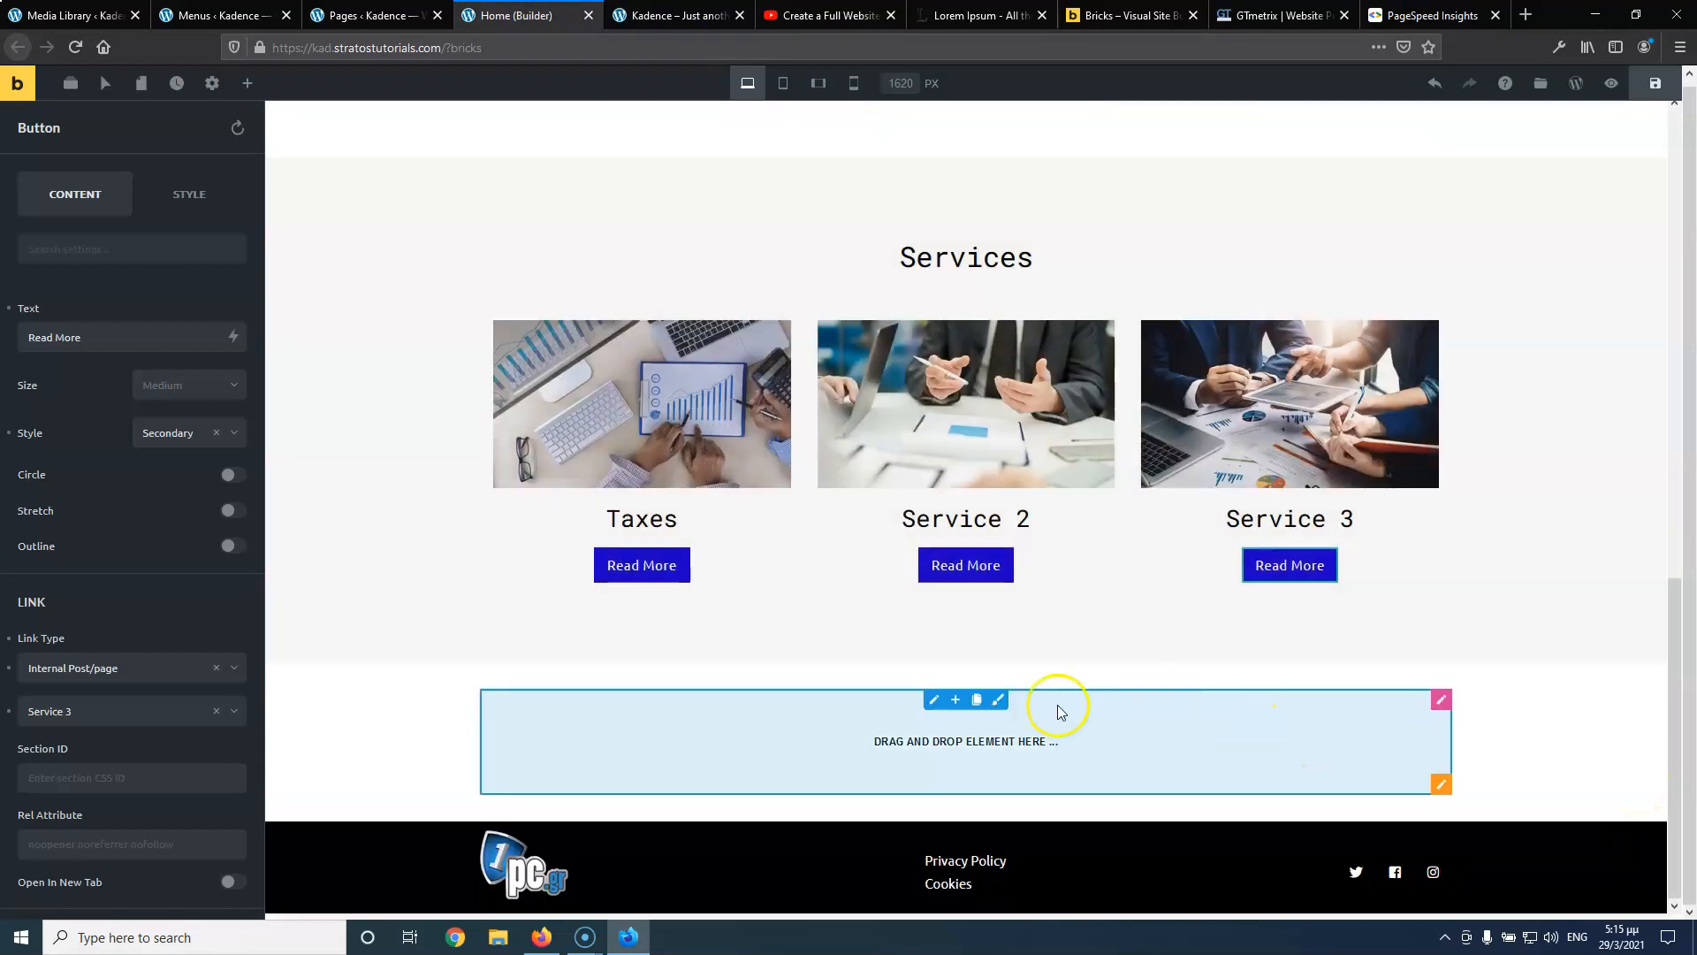
{"action": "left_click", "coordinate": [1441, 784]}
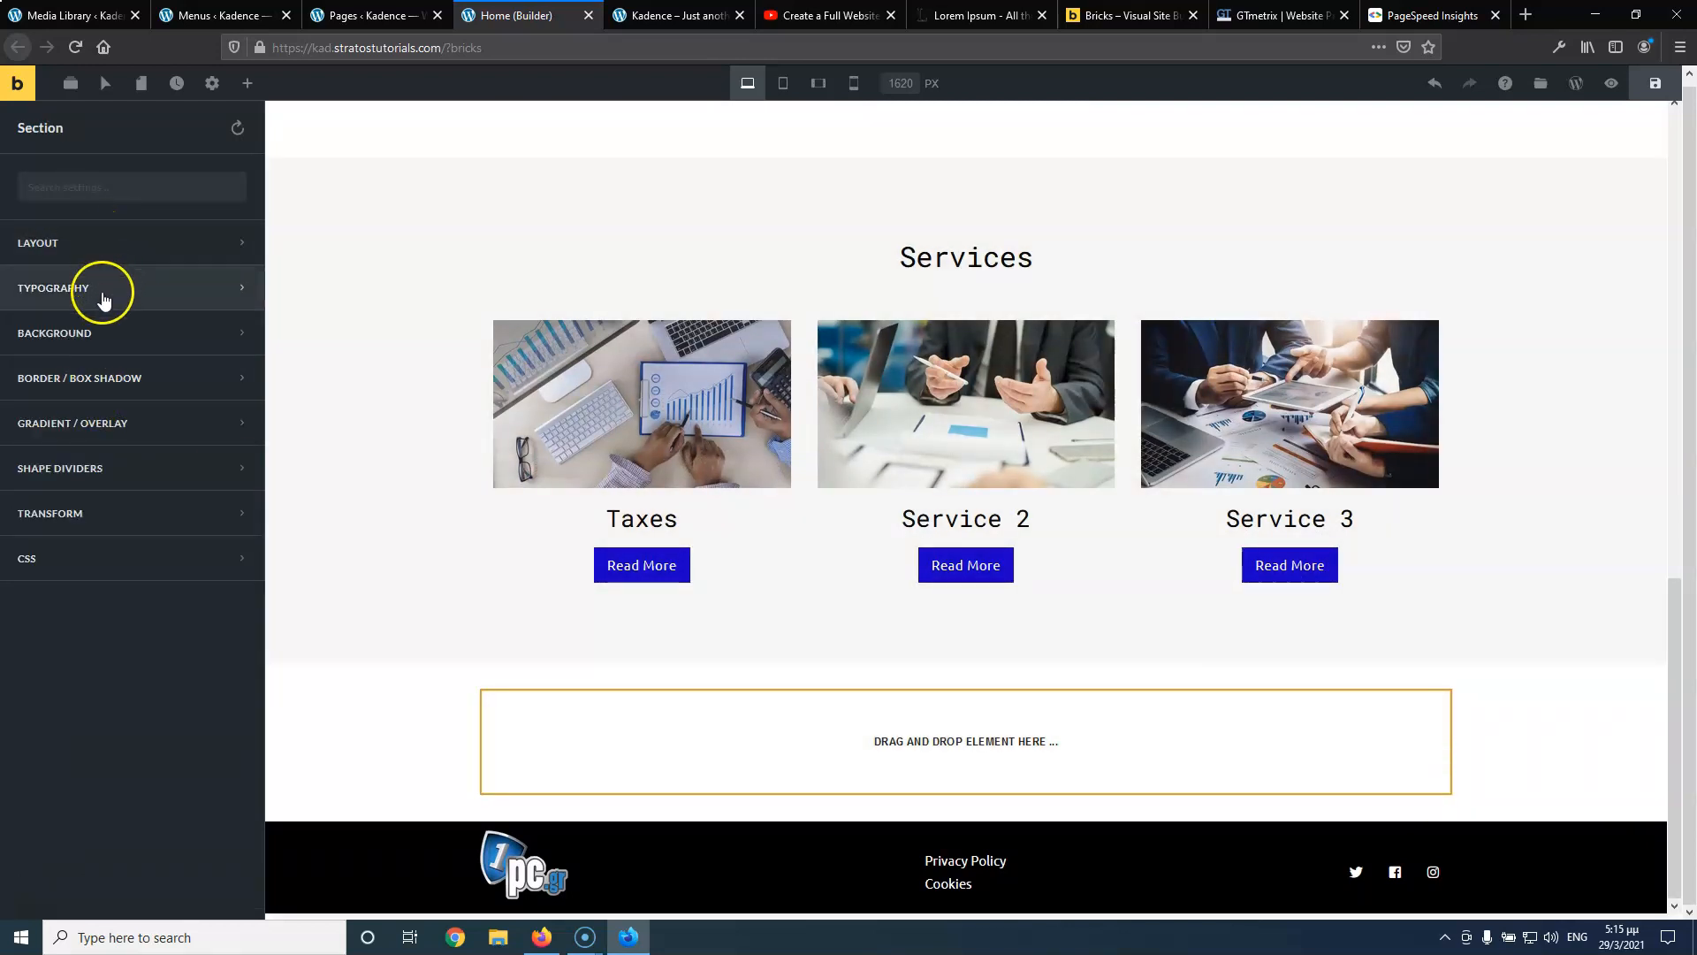
{"action": "left_click", "coordinate": [102, 240]}
{"action": "left_click", "coordinate": [223, 386]}
{"action": "left_click", "coordinate": [49, 410]}
{"action": "type", "text": "75"}
{"action": "left_click", "coordinate": [151, 409]}
{"action": "type", "text": "75"}
{"action": "scroll", "coordinate": [157, 490], "scroll_direction": "down", "scroll_amount": 1}
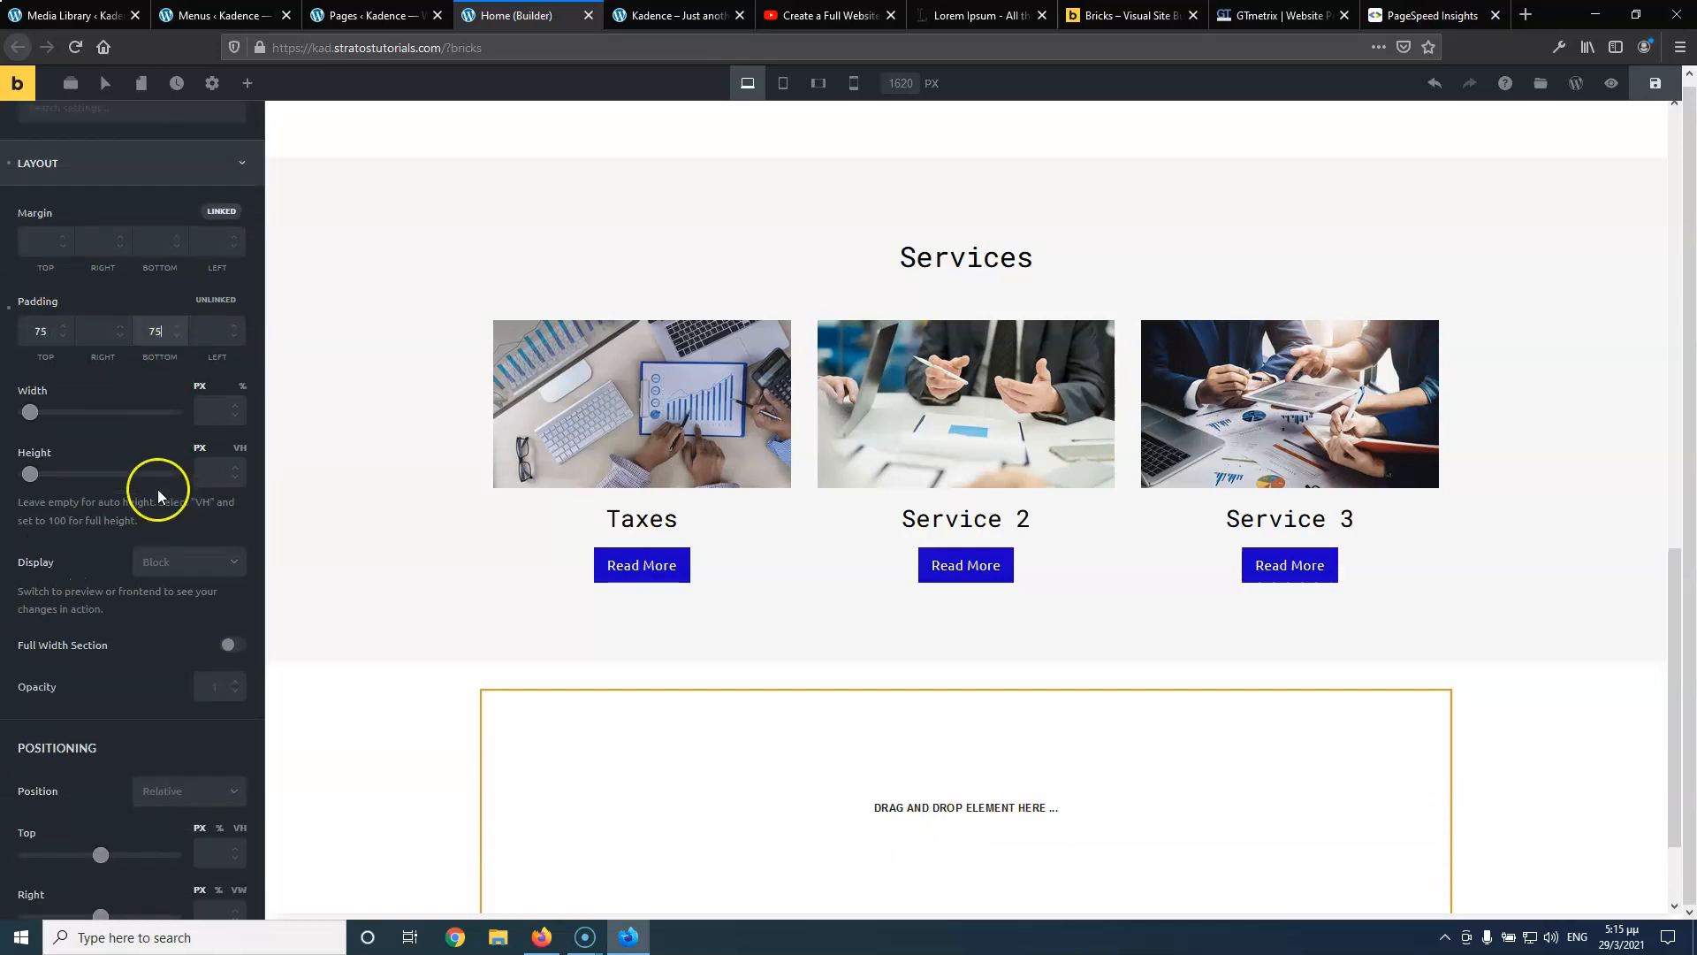
Place a Heading in the new section and paste the Services heading's styles onto it
{"action": "left_click", "coordinate": [248, 84]}
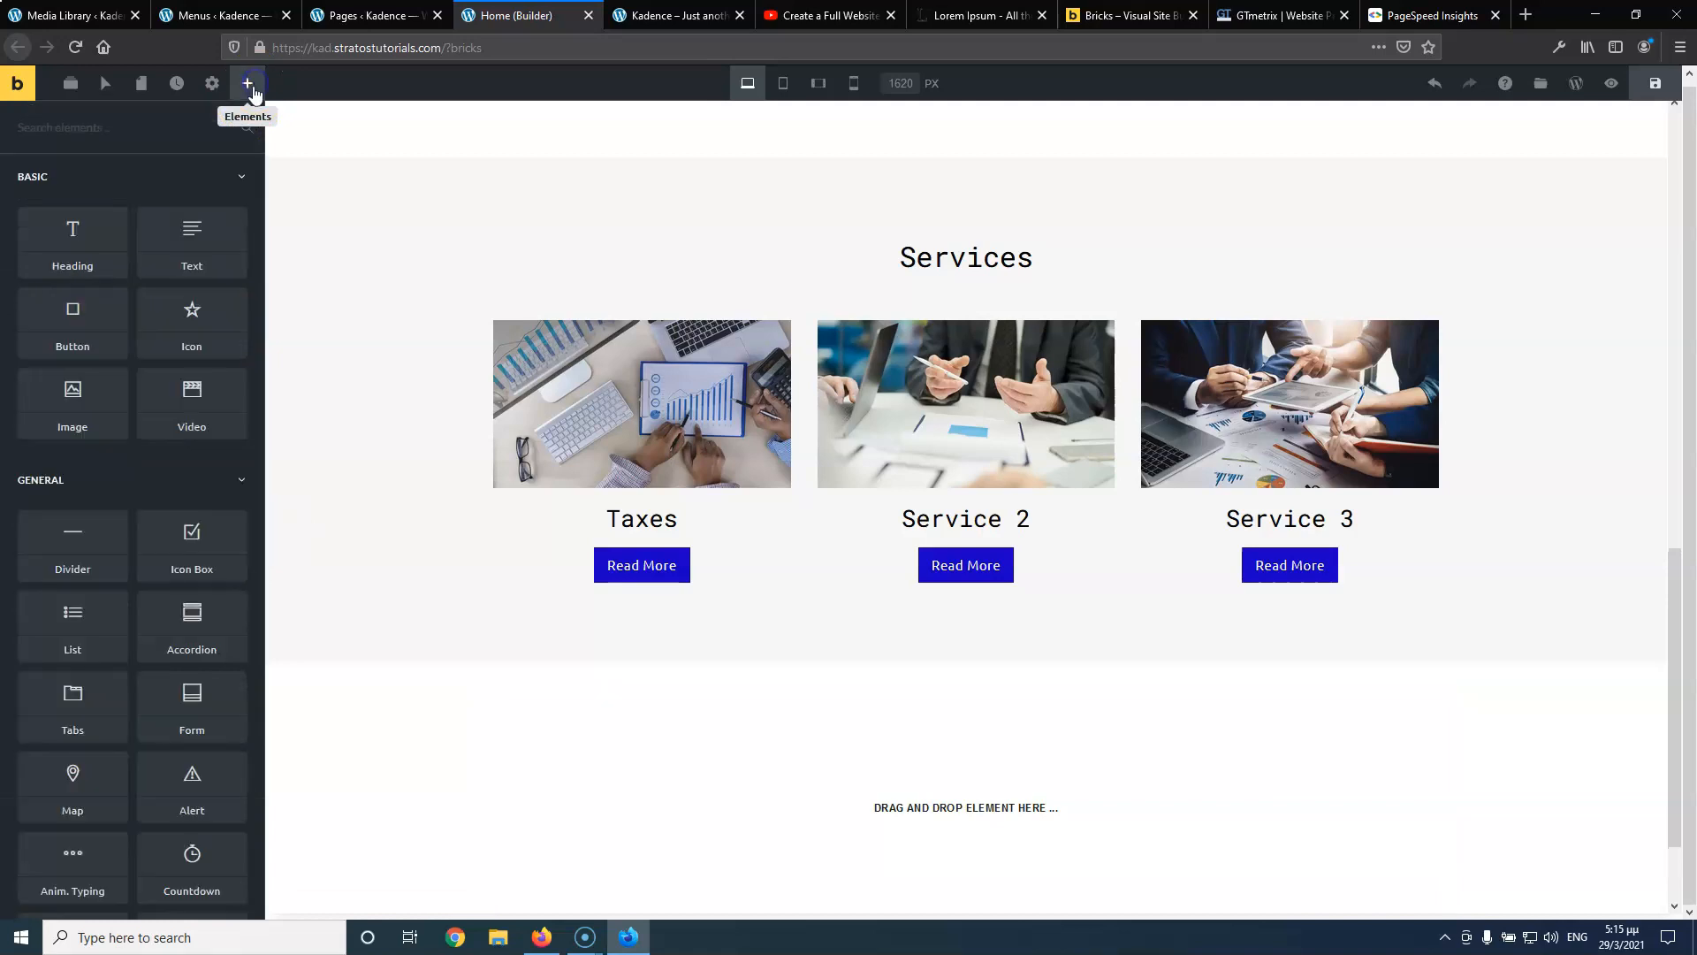
{"action": "left_click_drag", "start_coordinate": [98, 235], "coordinate": [928, 804]}
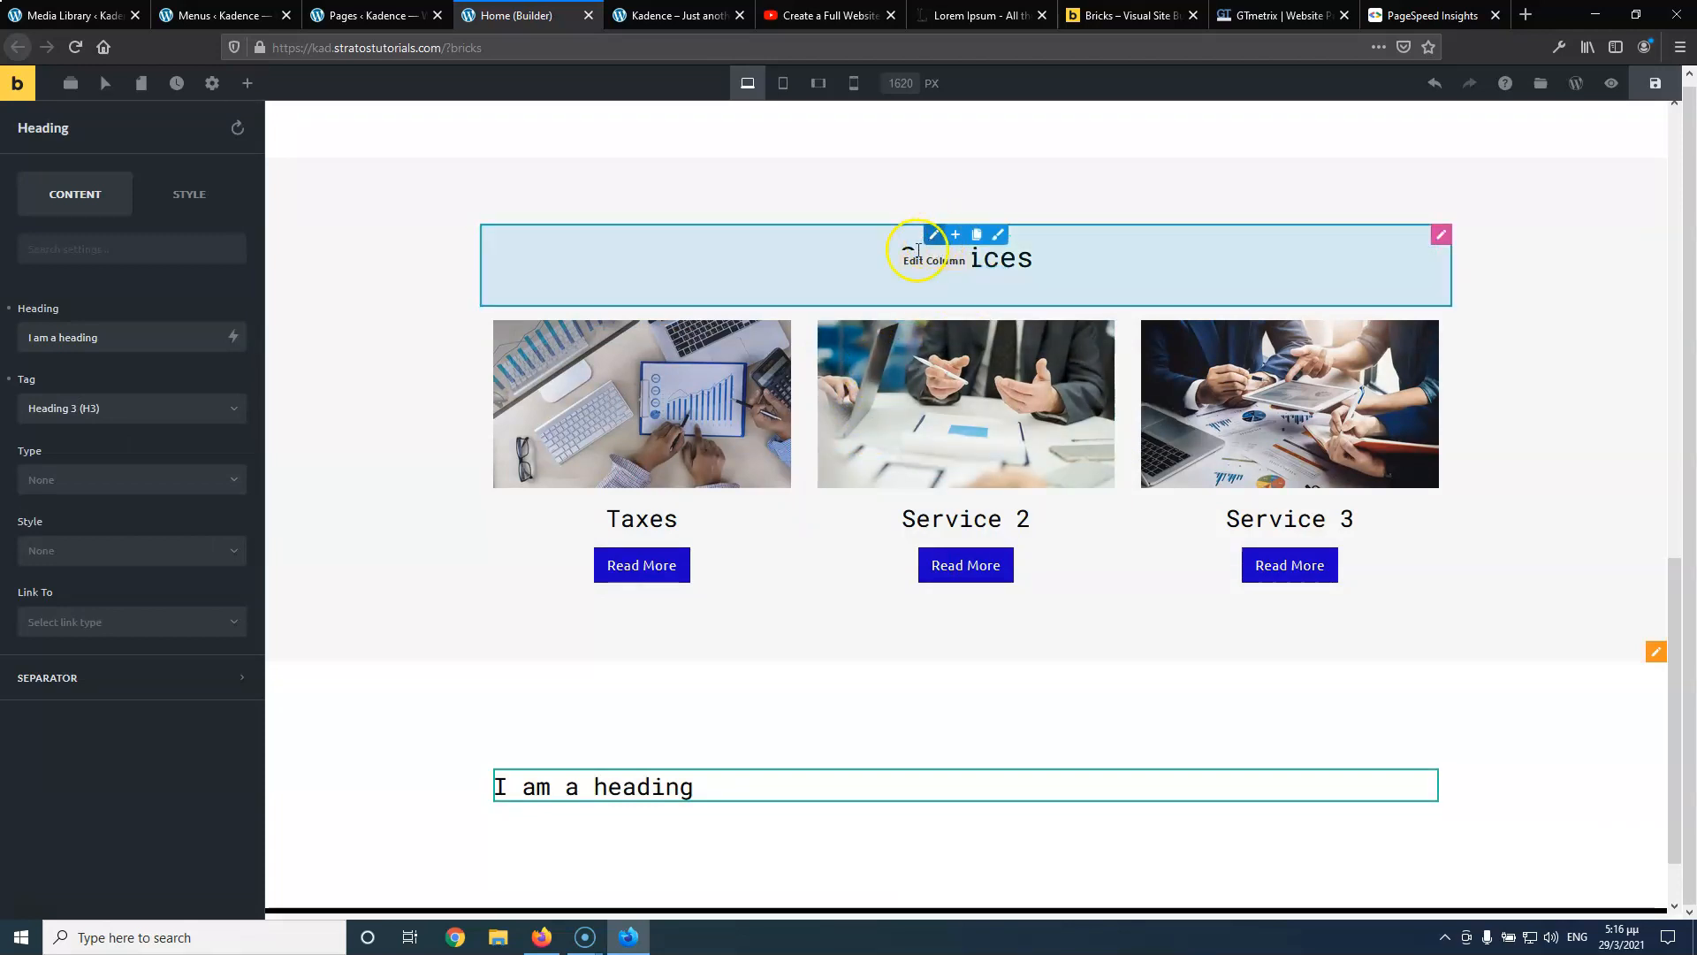
{"action": "right_click", "coordinate": [934, 281]}
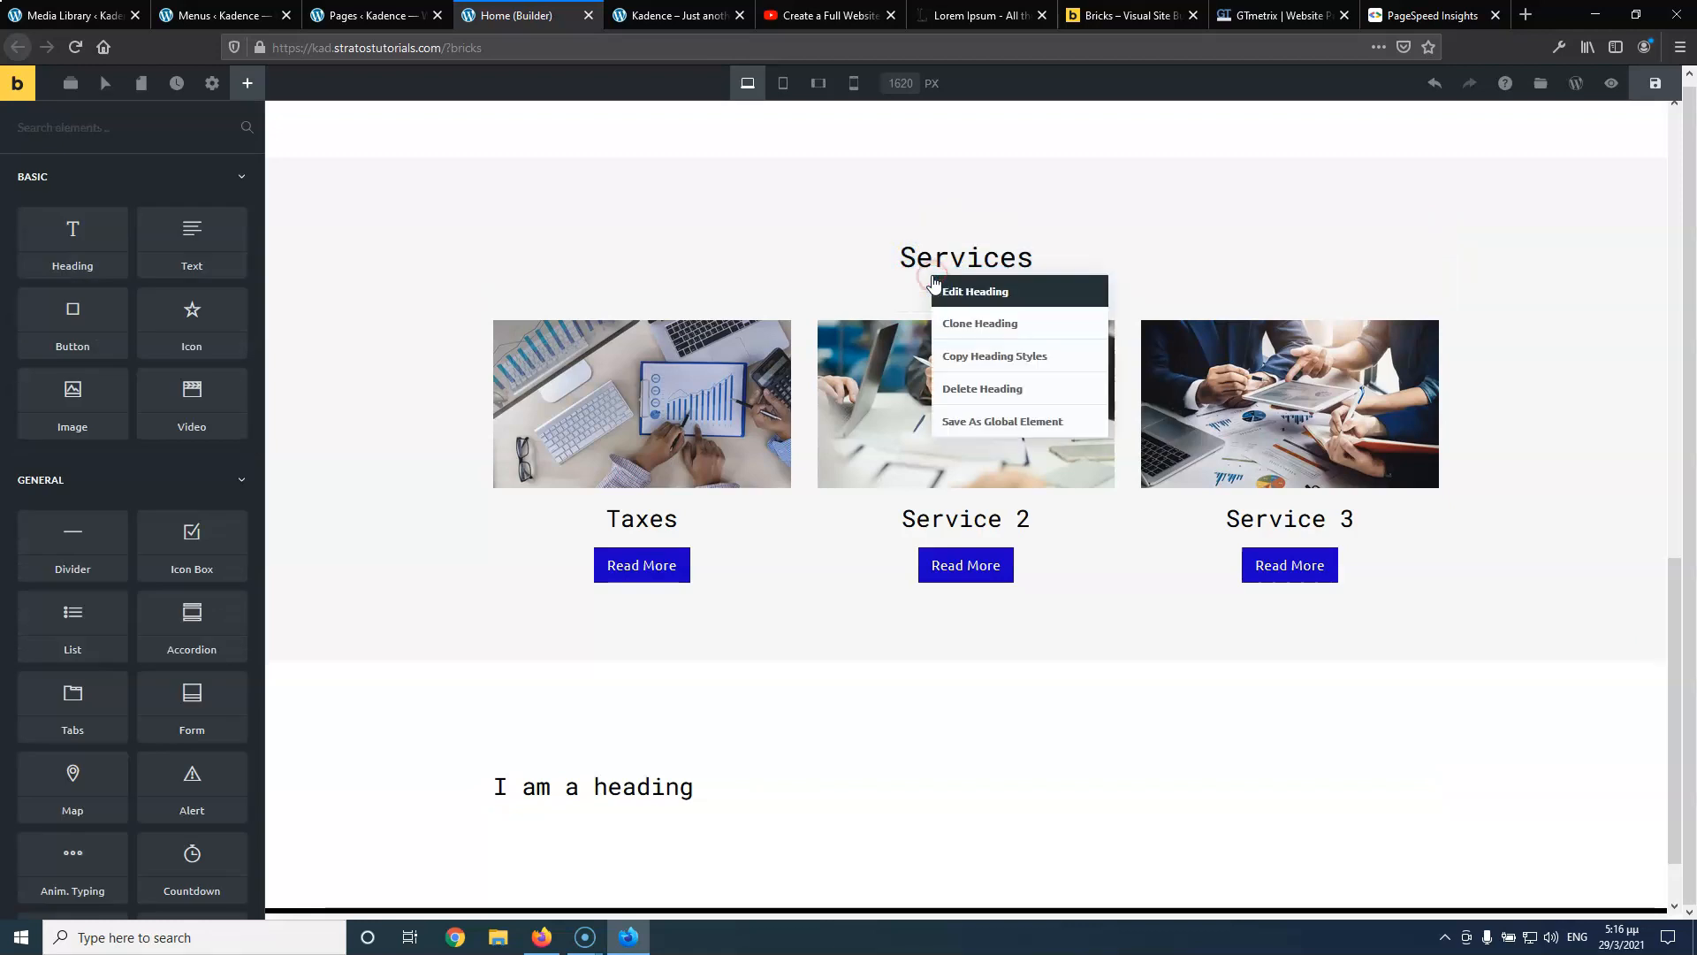
{"action": "left_click", "coordinate": [1013, 364]}
{"action": "left_click", "coordinate": [641, 799]}
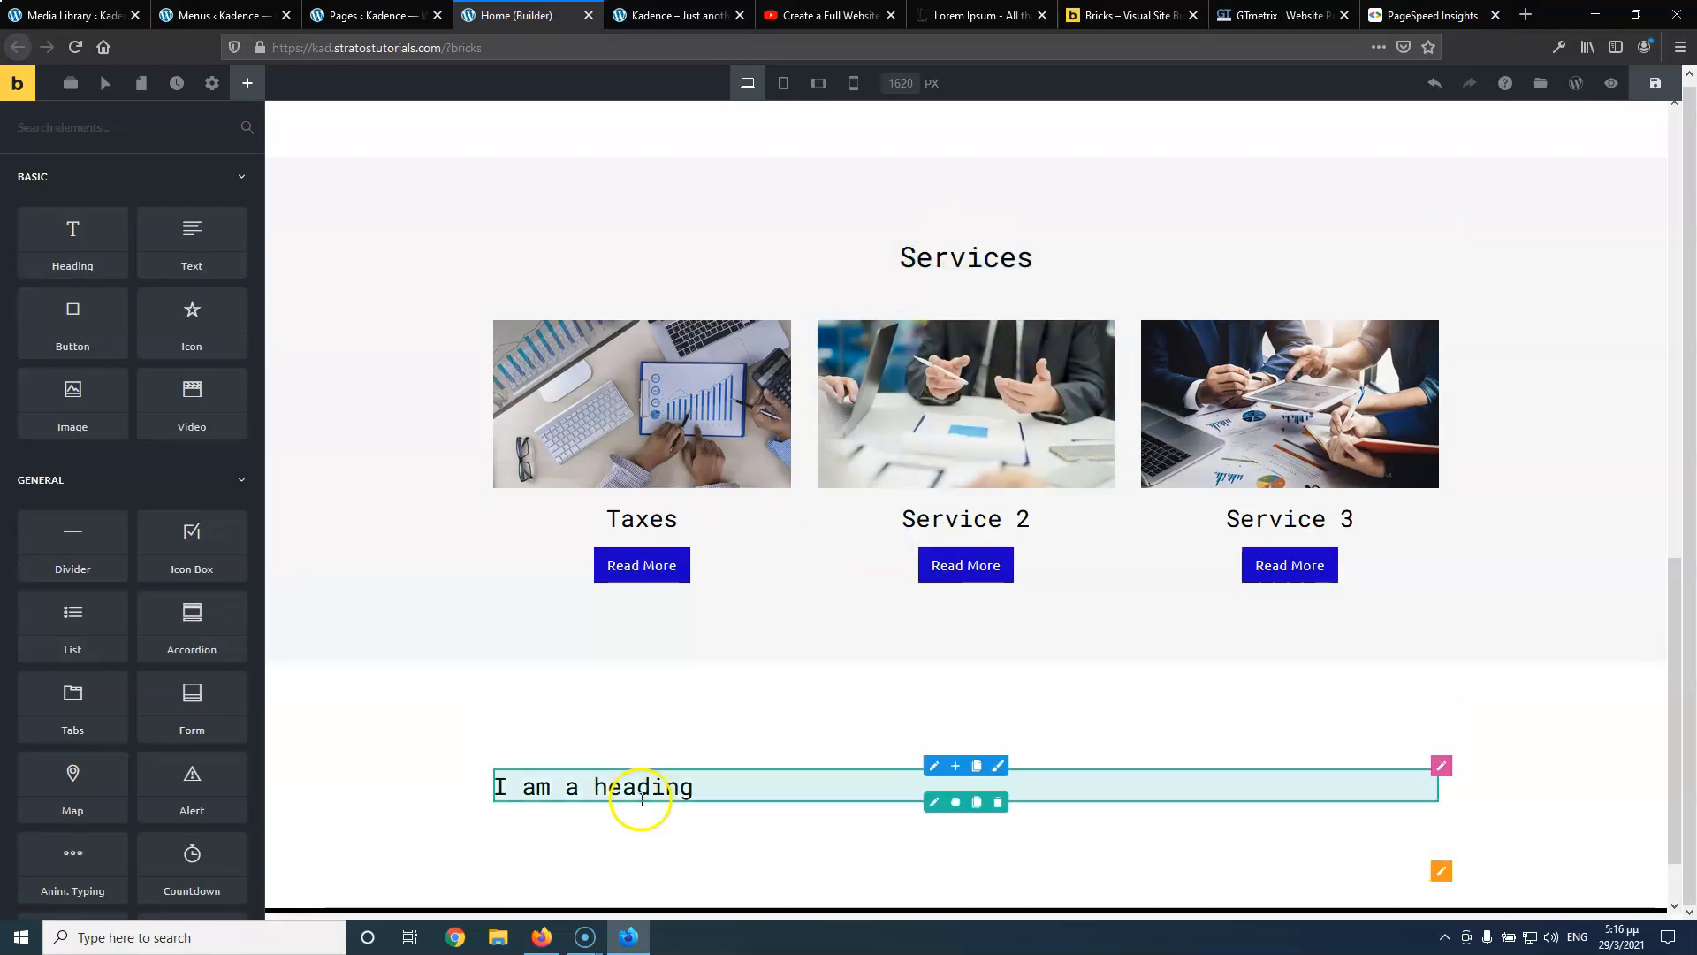
{"action": "right_click", "coordinate": [919, 797]}
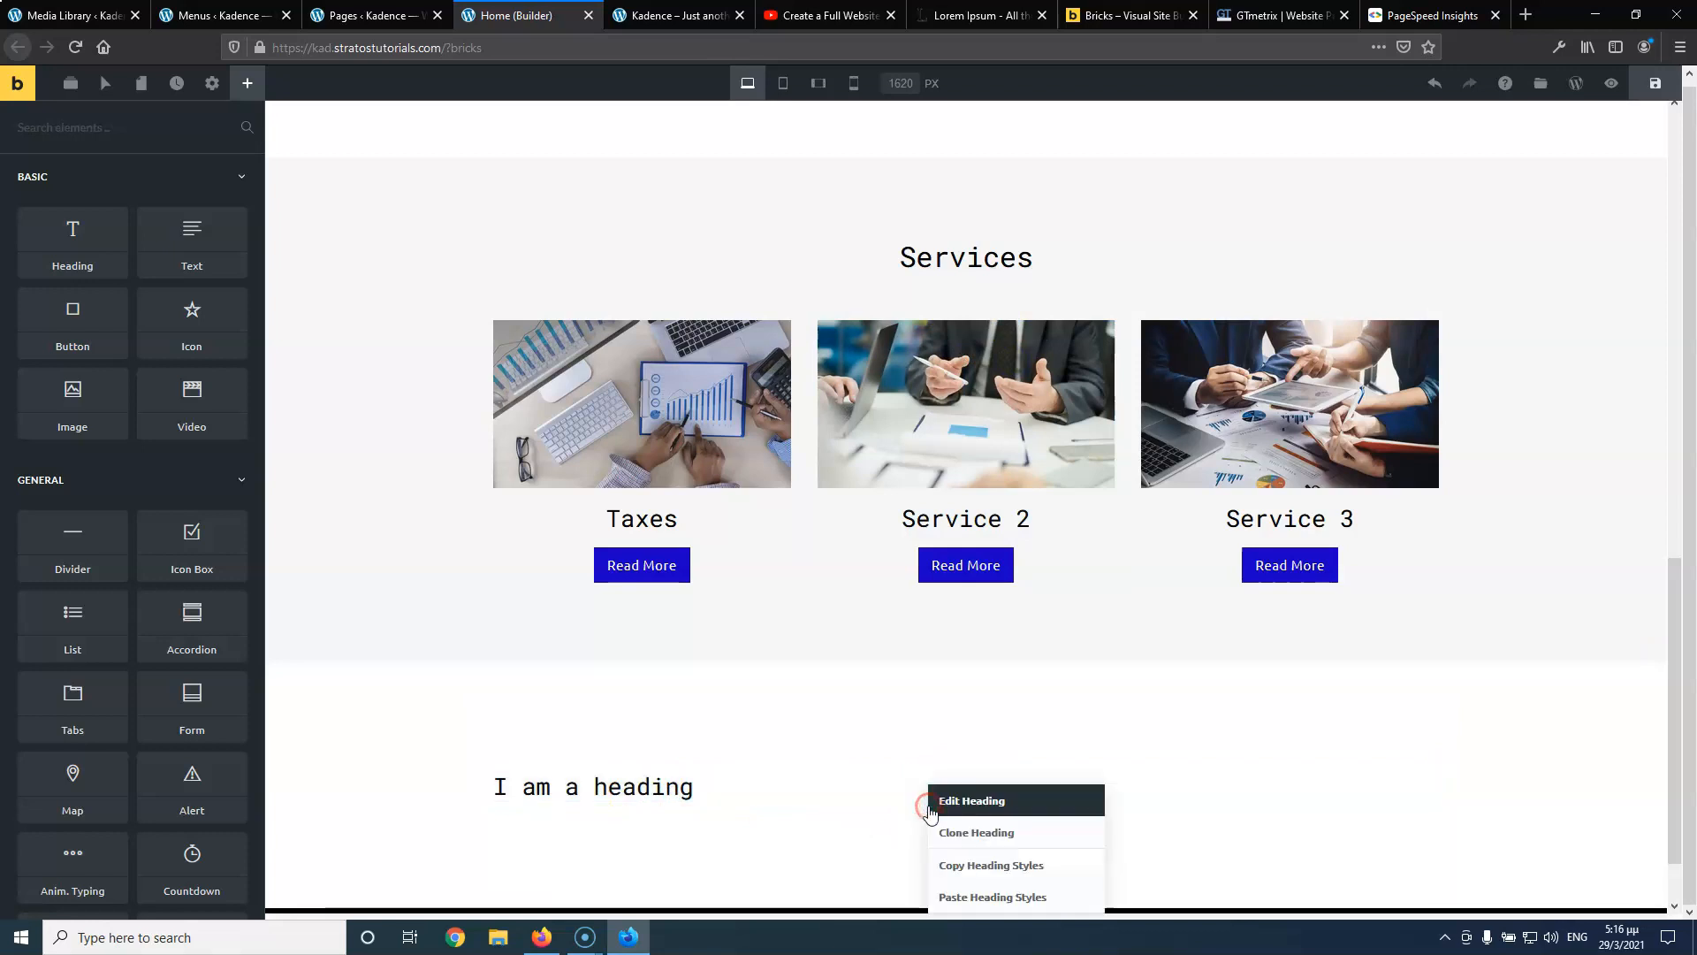
{"action": "left_click", "coordinate": [971, 896]}
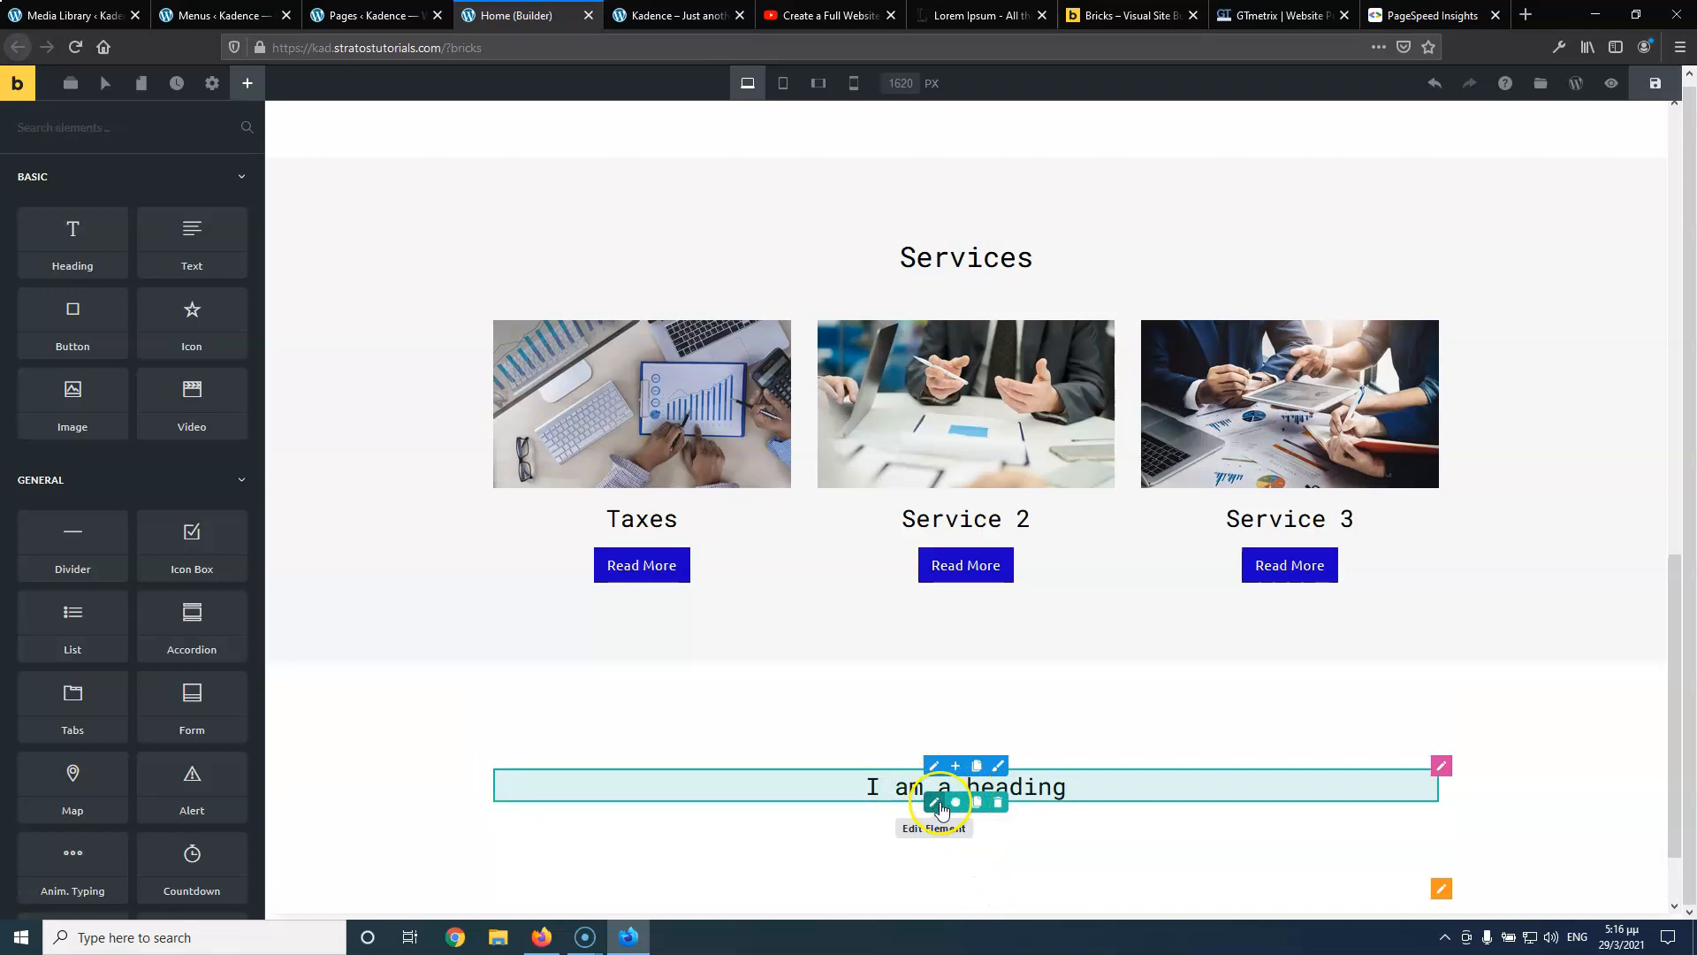
Make the new heading an H2 reading 'What the say about us'
{"action": "left_click", "coordinate": [935, 802]}
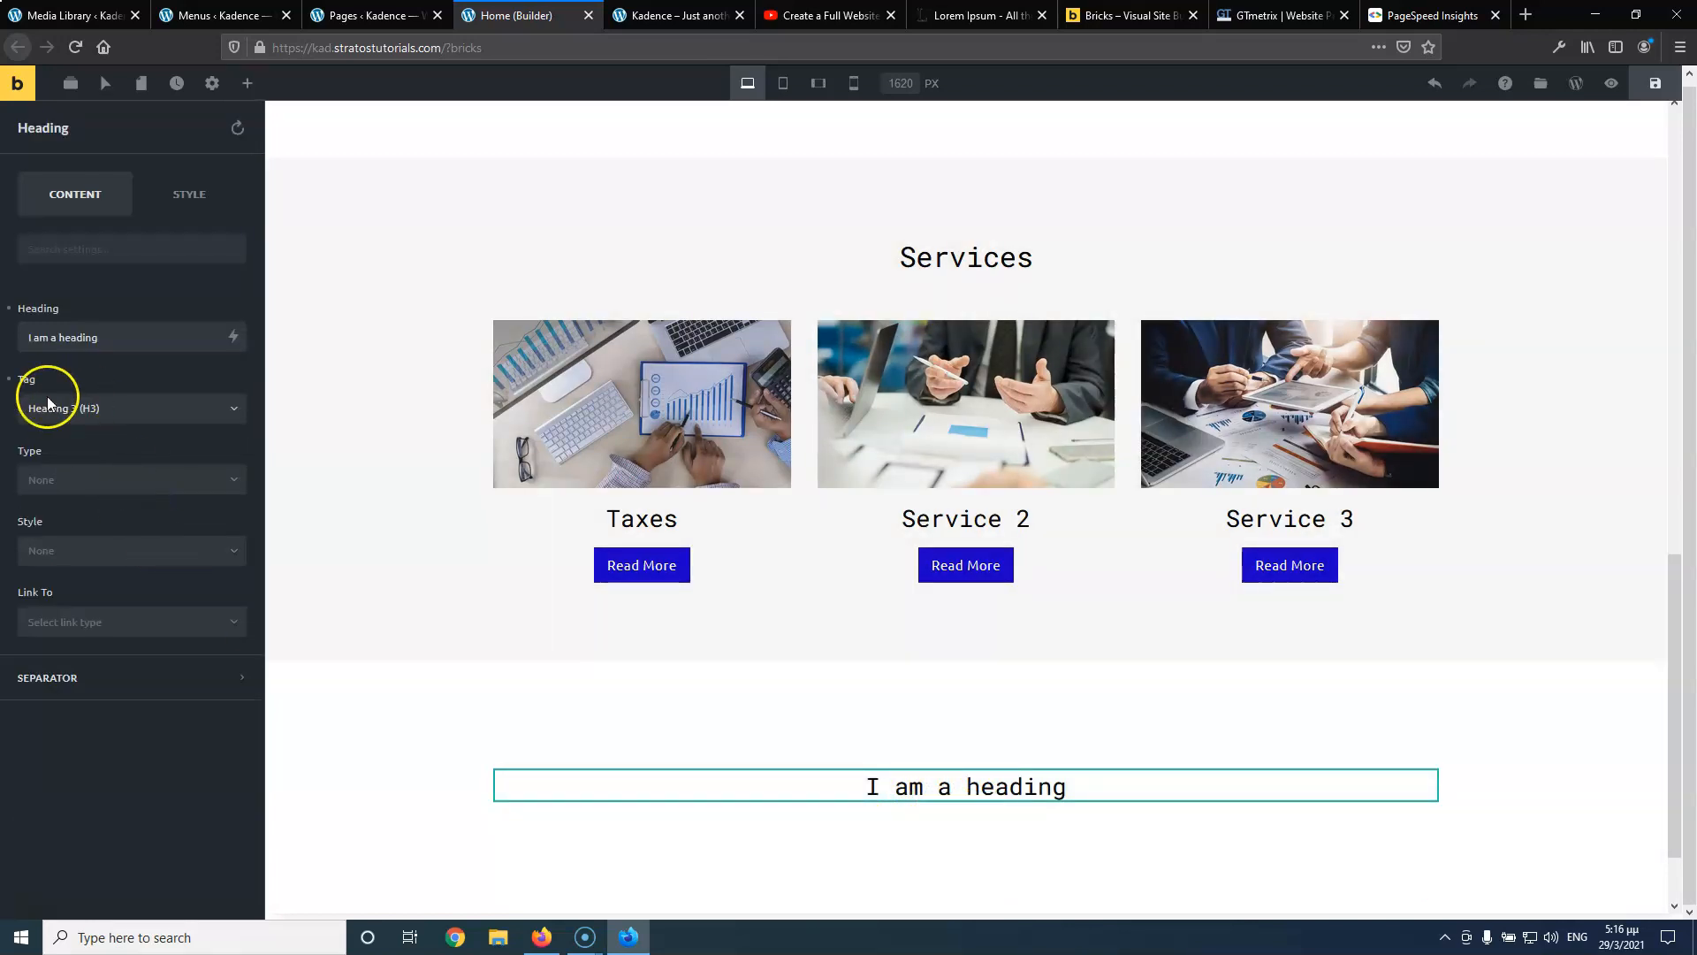
{"action": "left_click", "coordinate": [131, 419]}
{"action": "left_click", "coordinate": [115, 461]}
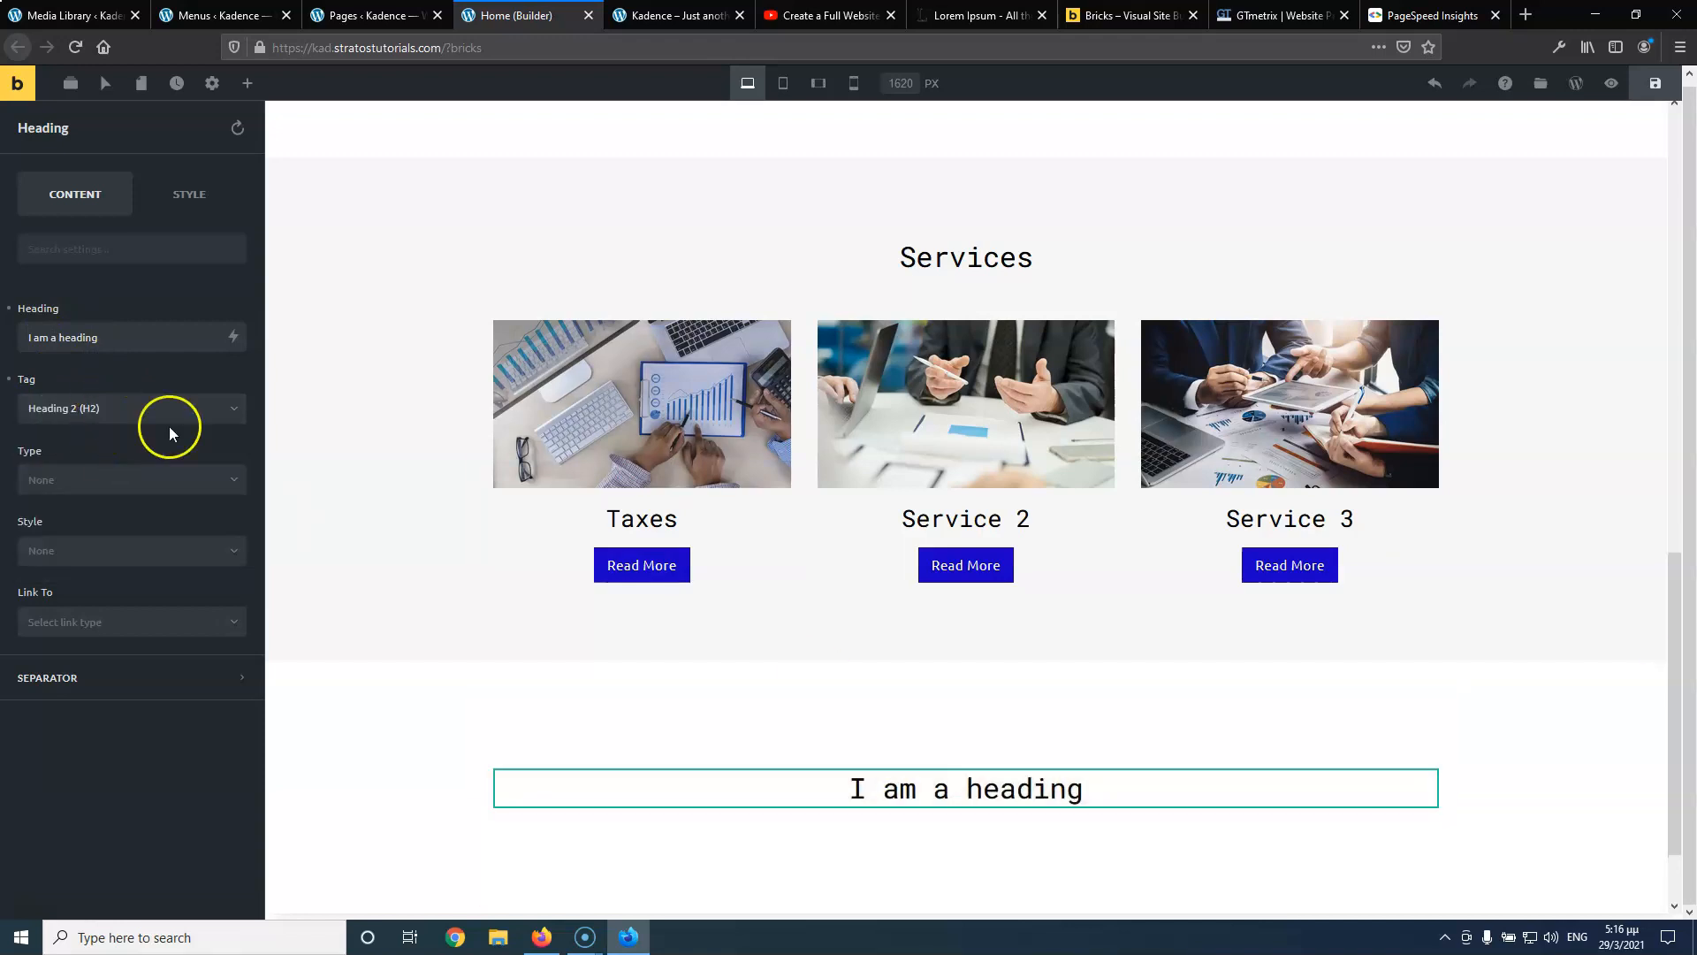
{"action": "left_click", "coordinate": [128, 340]}
{"action": "key", "text": "ctrl+a"}
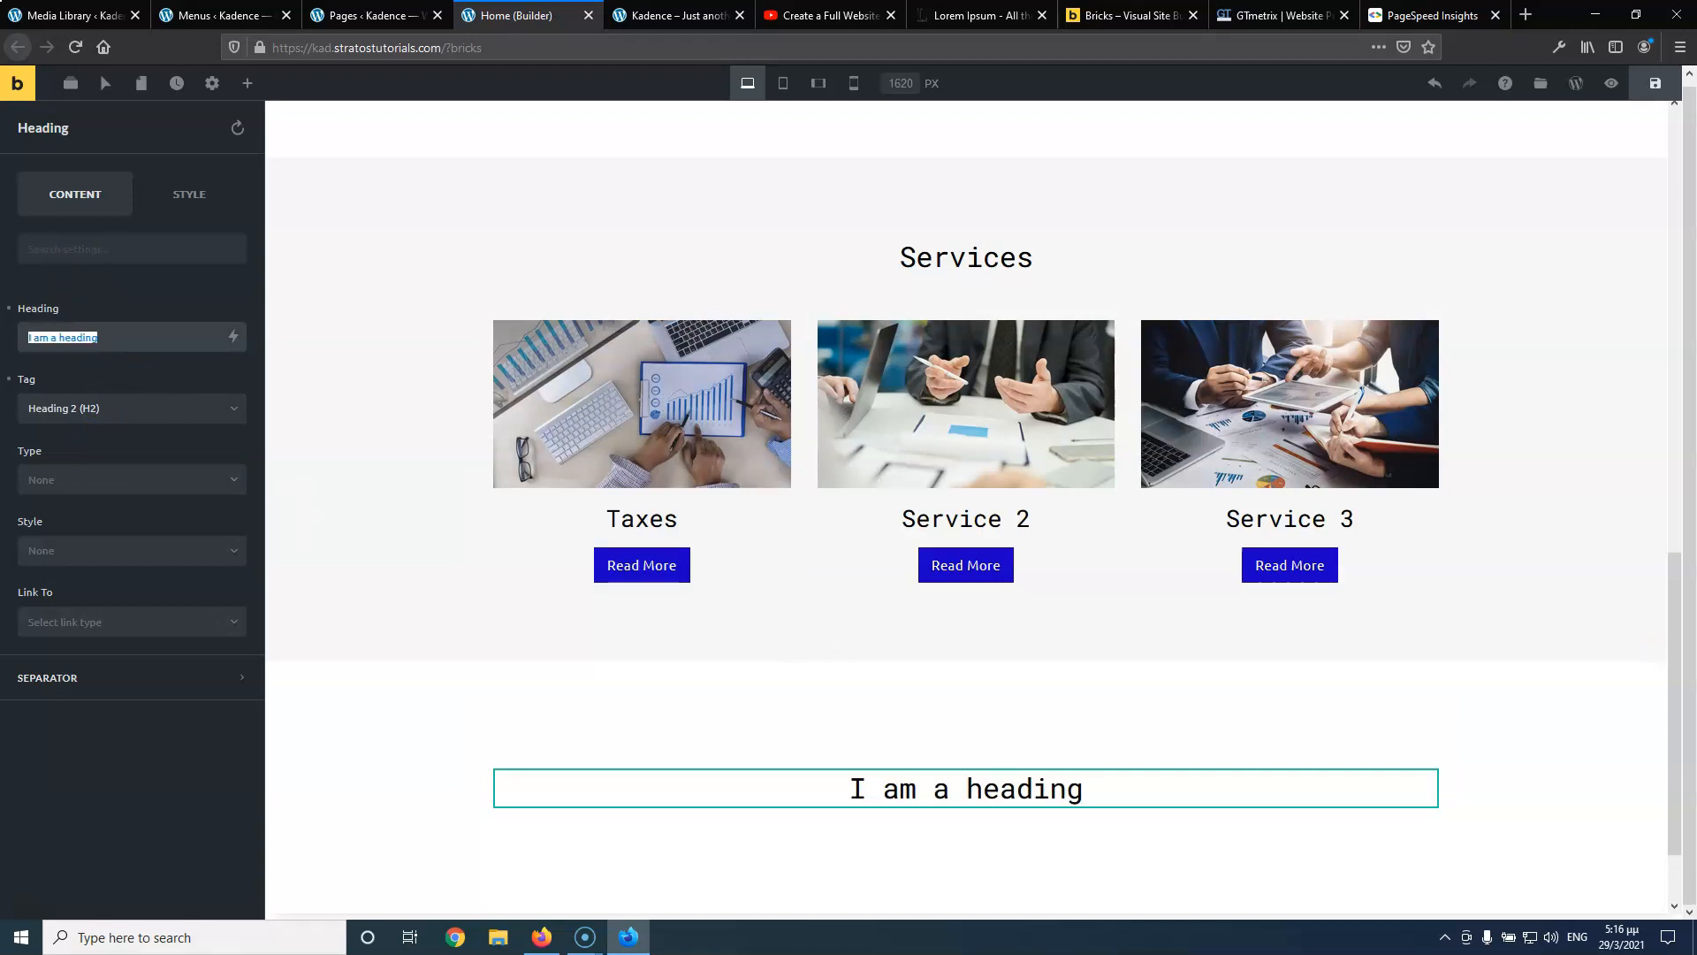
{"action": "type", "text": "What the say about "}
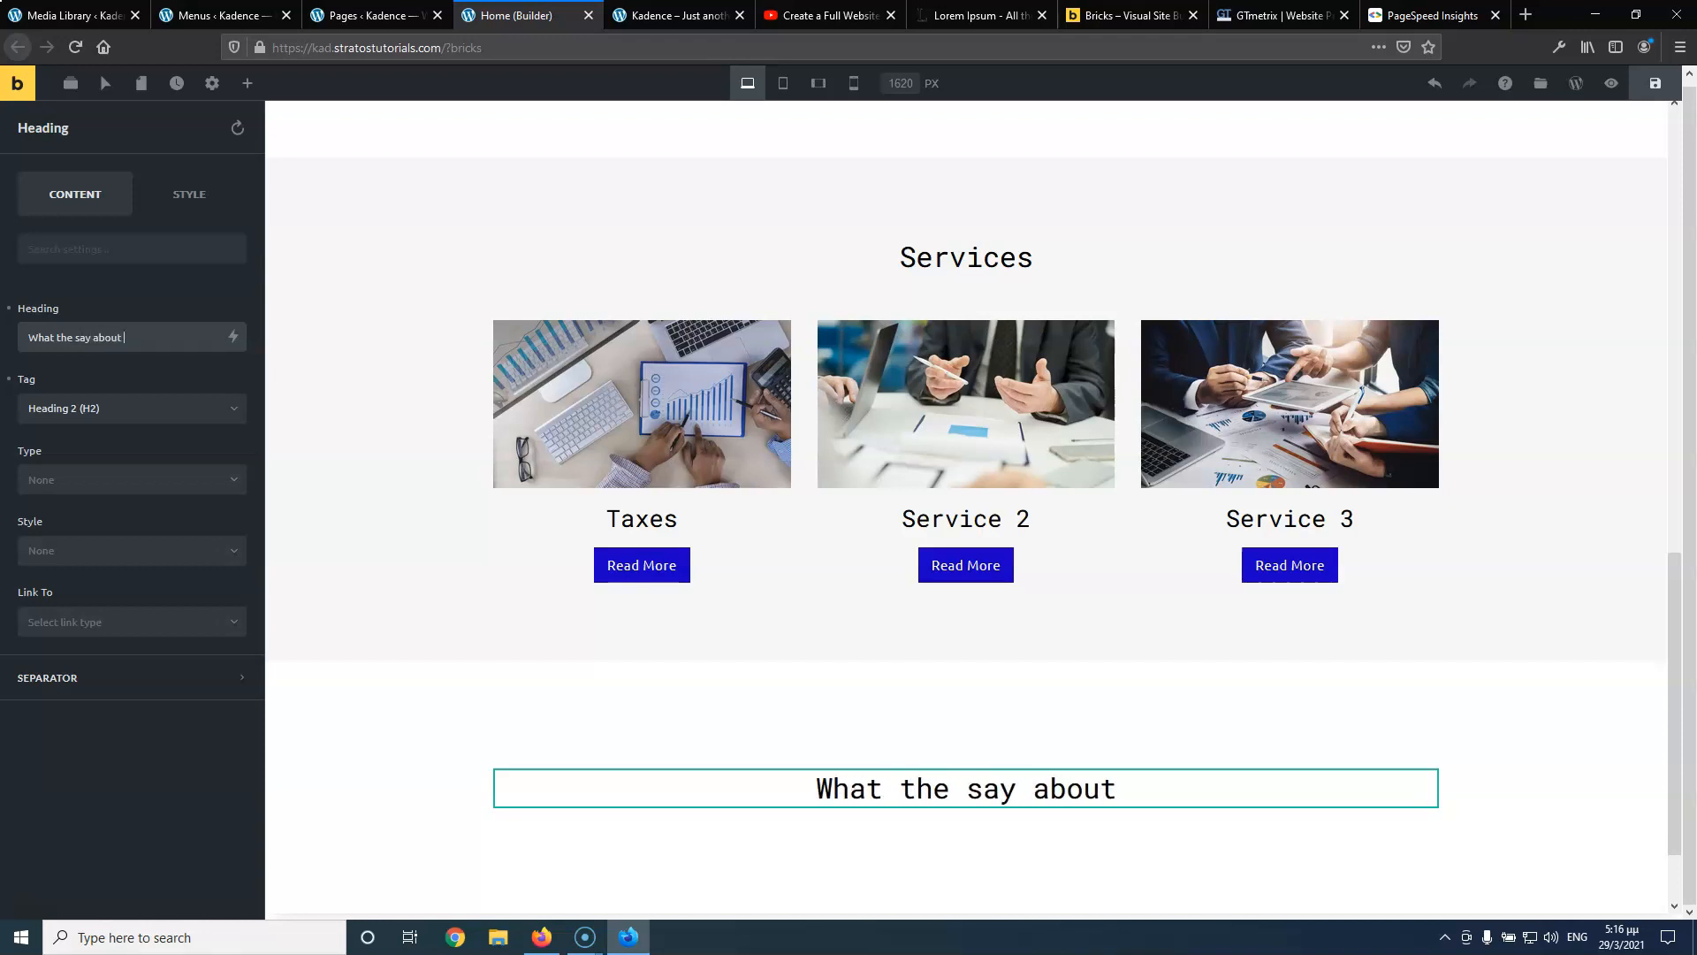
{"action": "type", "text": "us"}
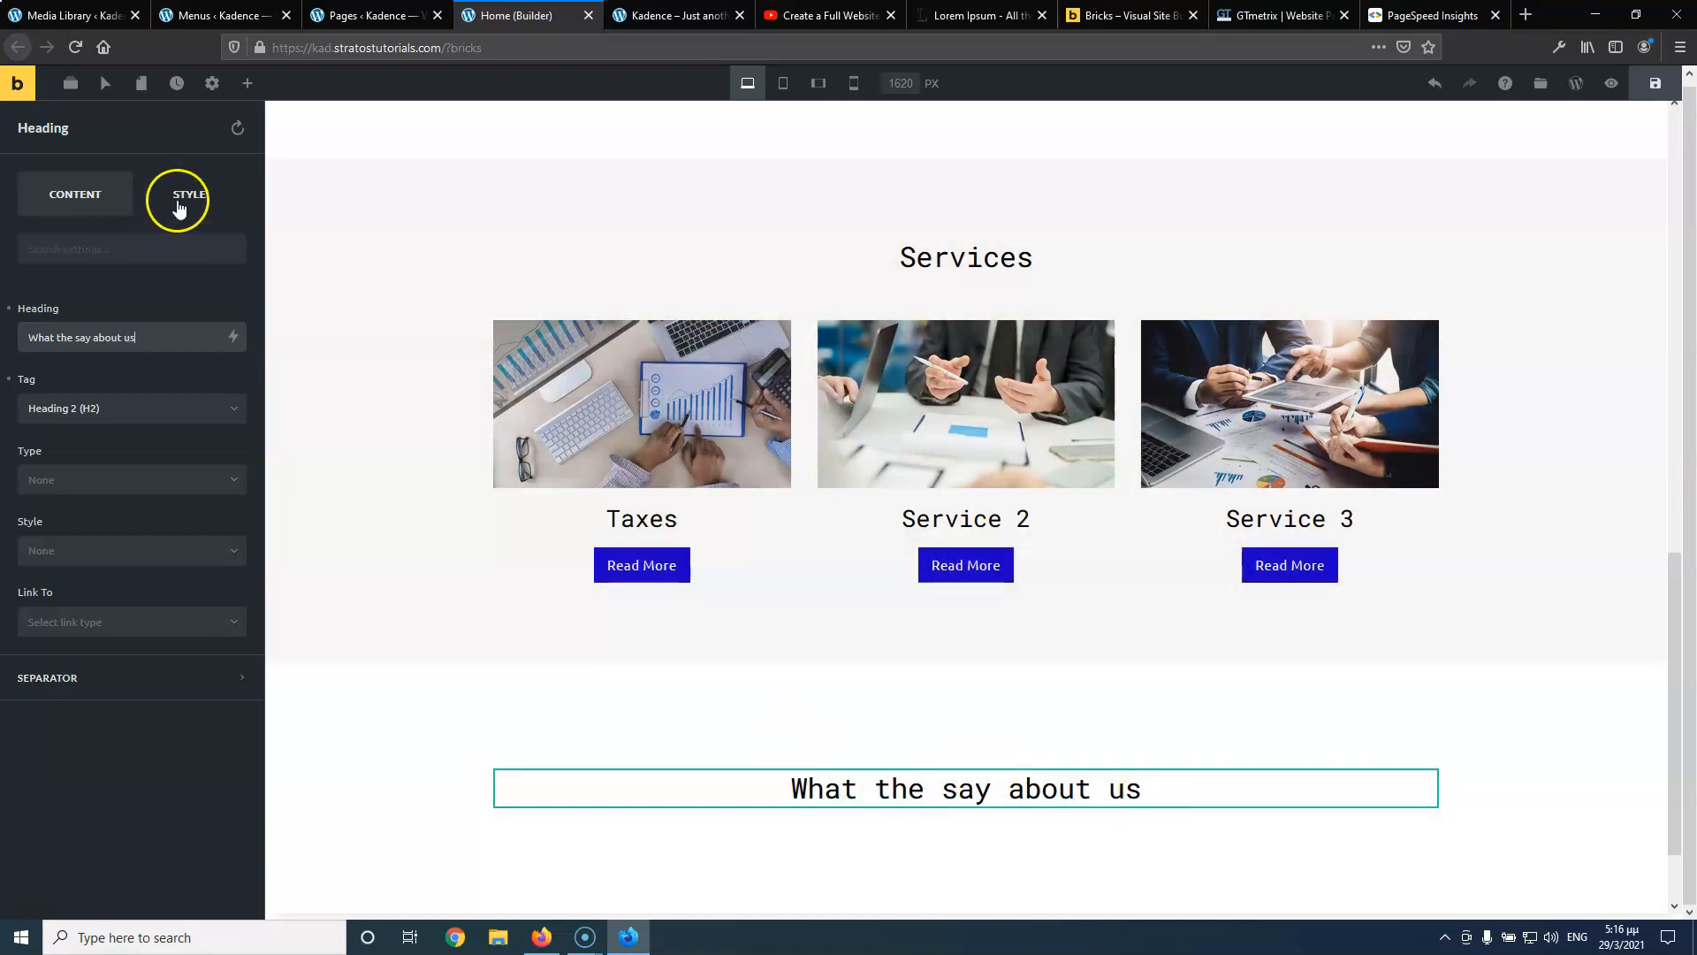
Set the heading's text transform to Uppercase, then change it to Capitalize
{"action": "left_click", "coordinate": [188, 202]}
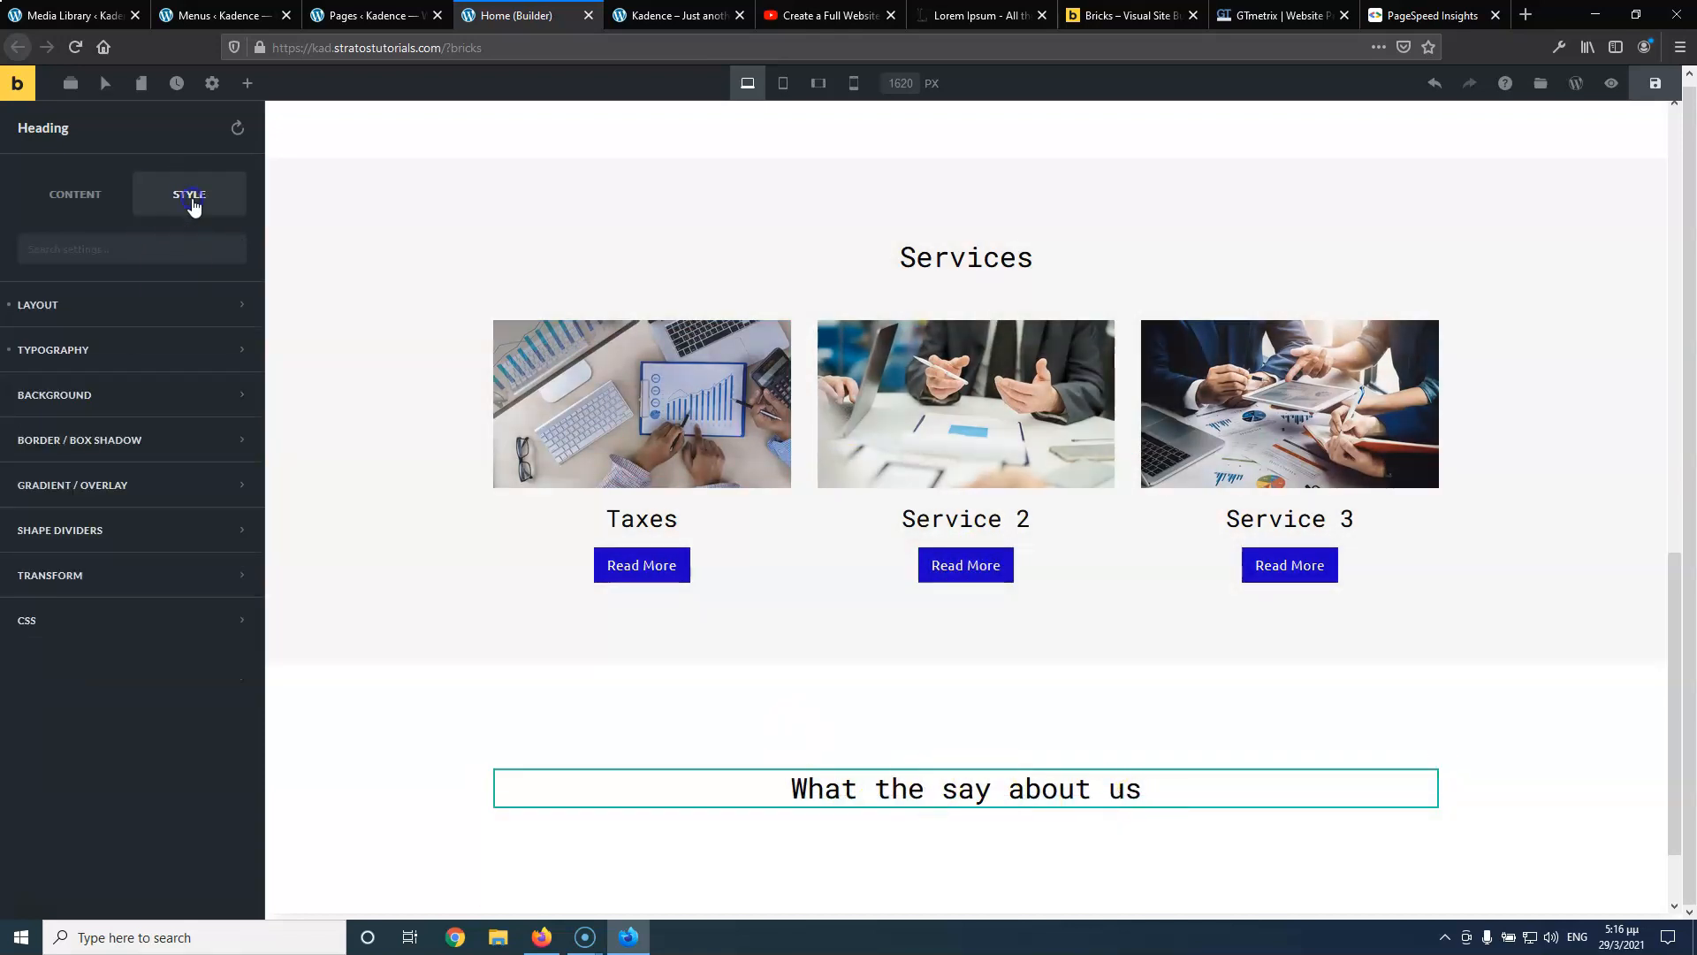
{"action": "left_click", "coordinate": [90, 352]}
{"action": "left_click", "coordinate": [123, 587]}
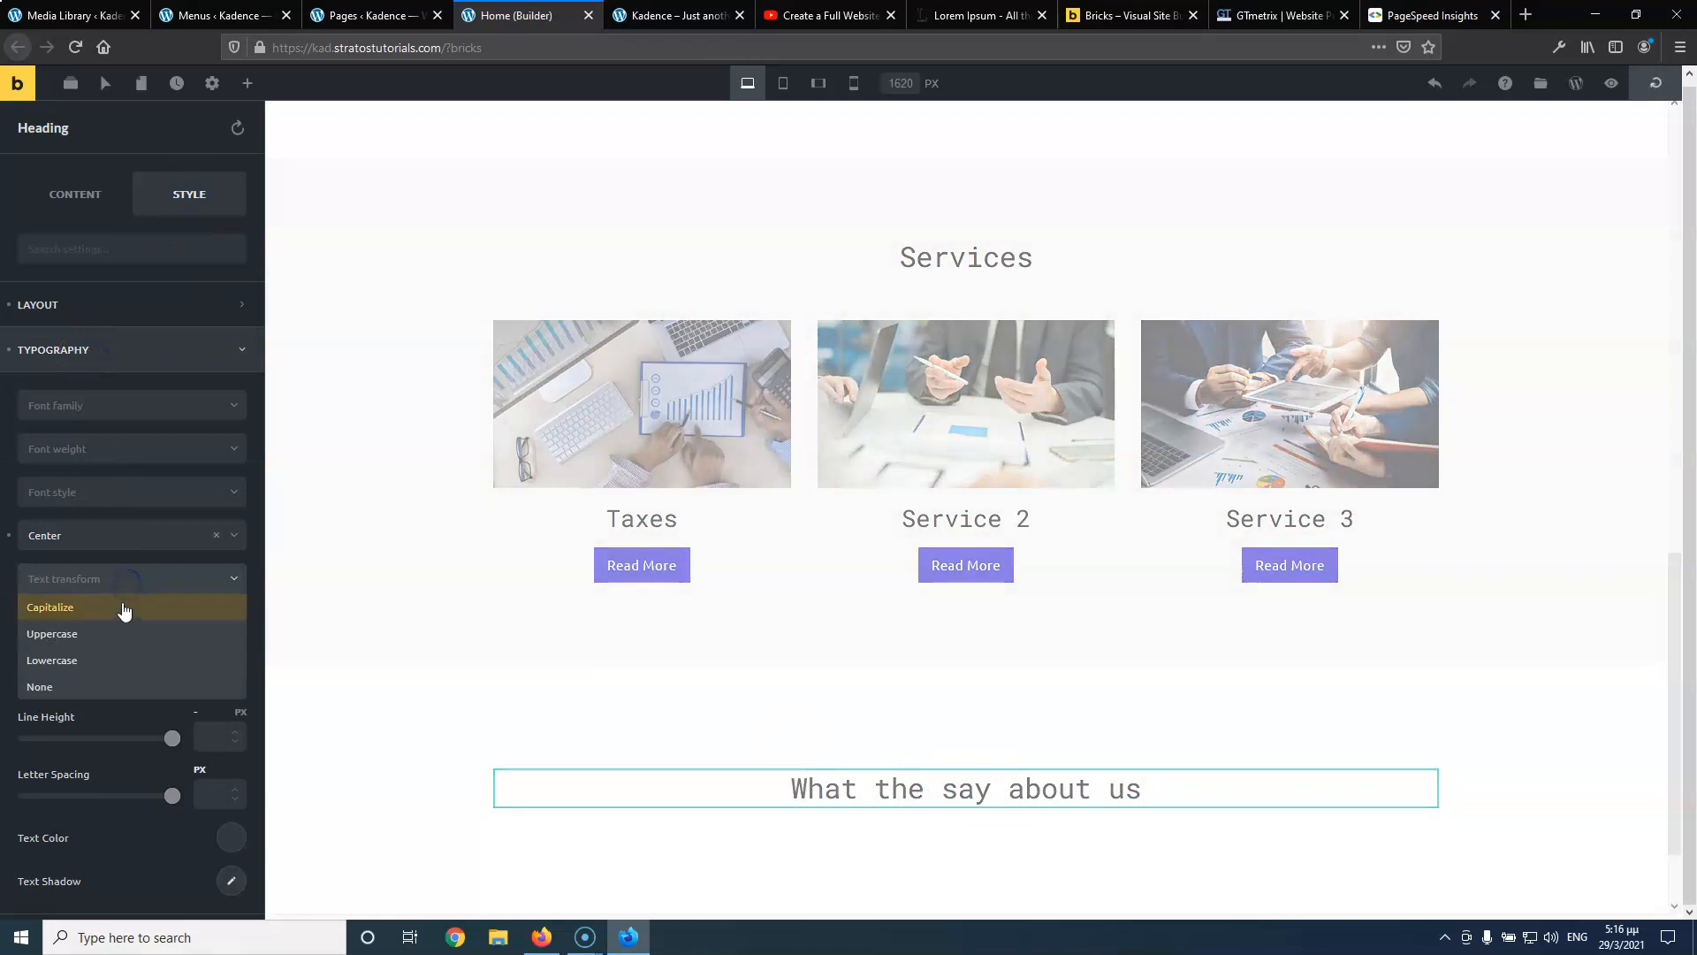
{"action": "left_click", "coordinate": [106, 632]}
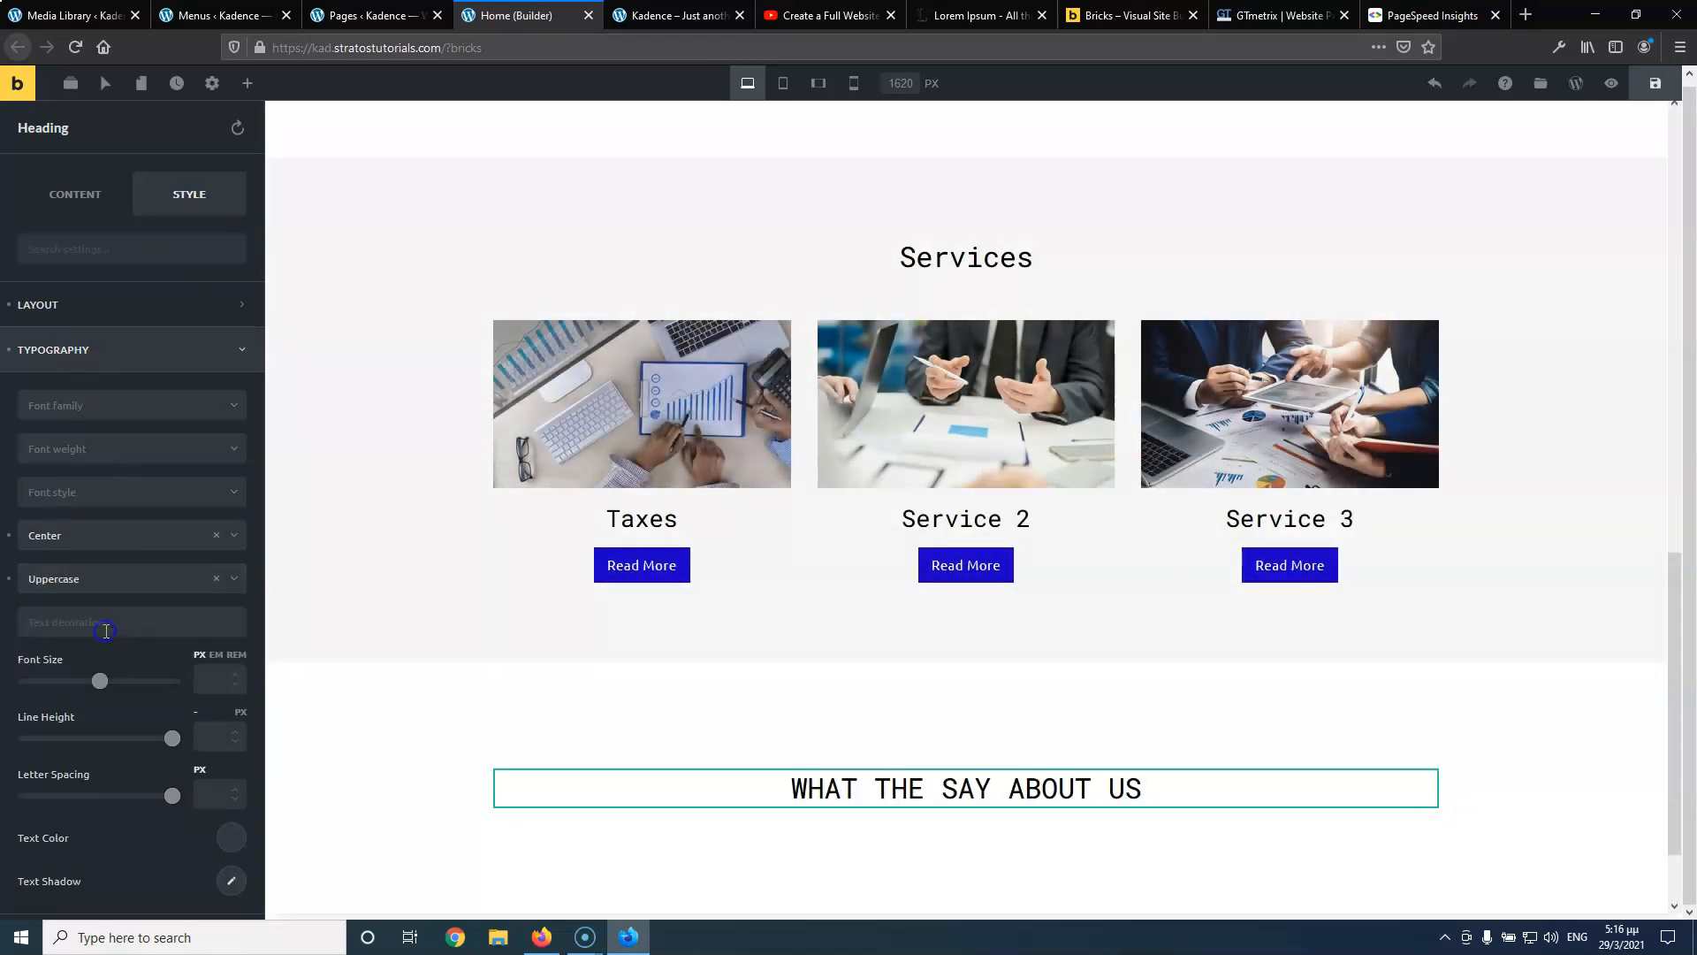
{"action": "left_click", "coordinate": [101, 572]}
{"action": "left_click", "coordinate": [99, 600]}
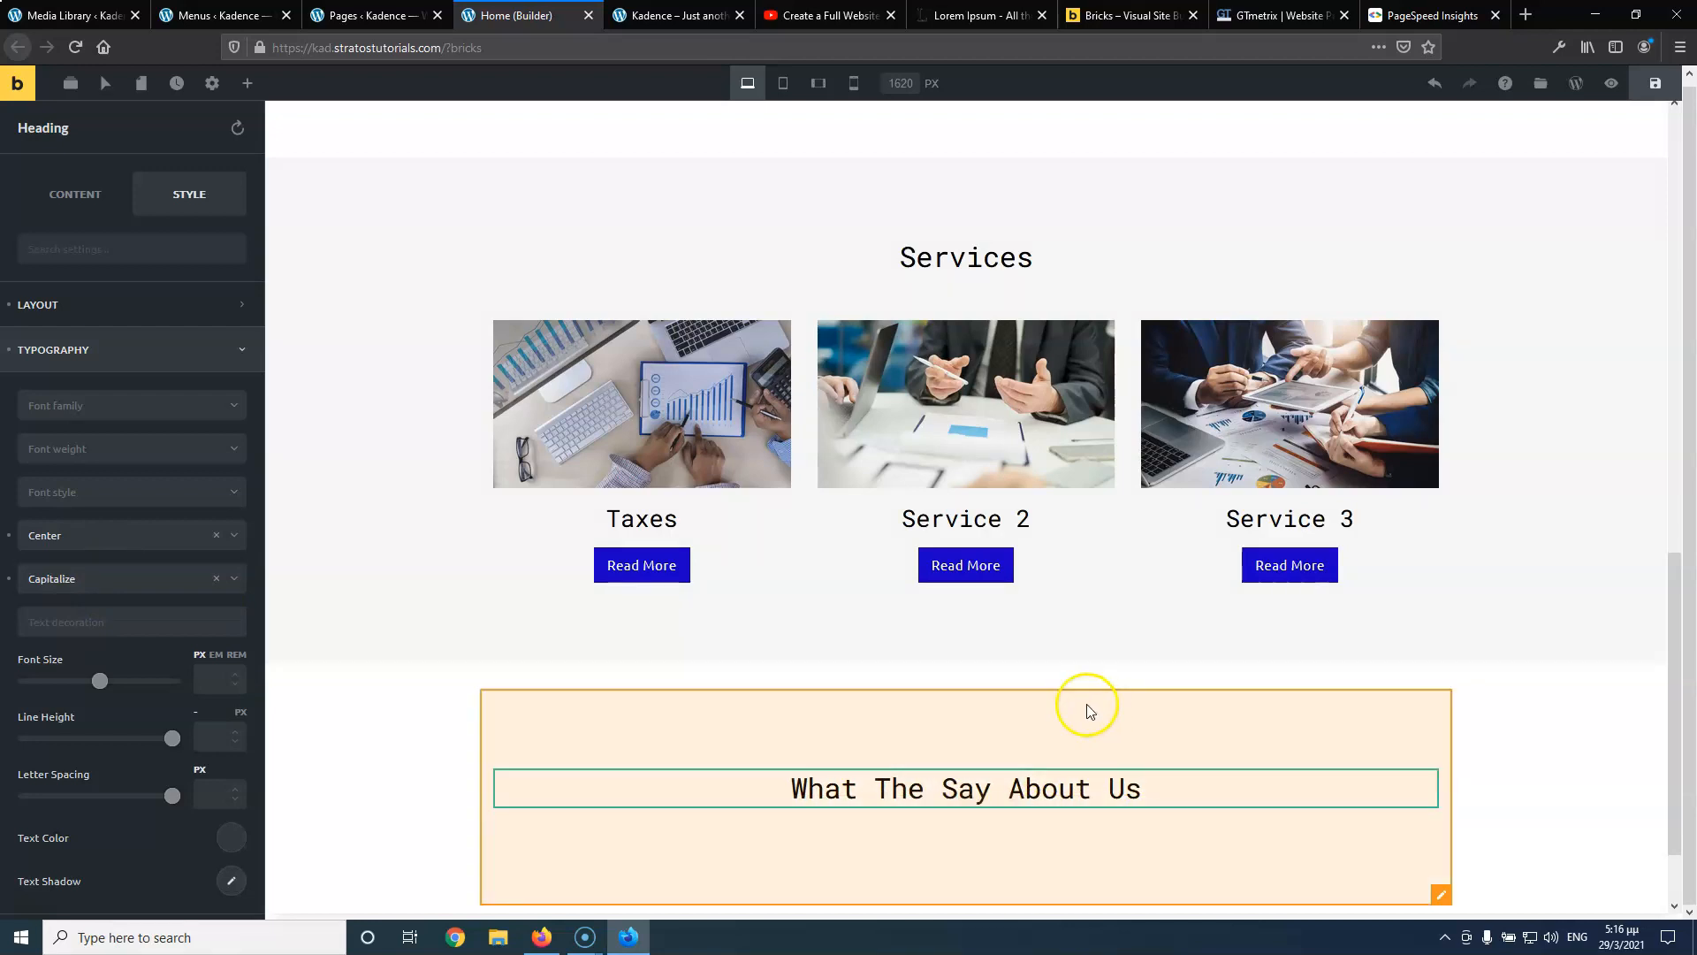
Compare with the YouTube tutorial and Kadence reference site, then return to the builder
{"action": "left_click", "coordinate": [811, 16]}
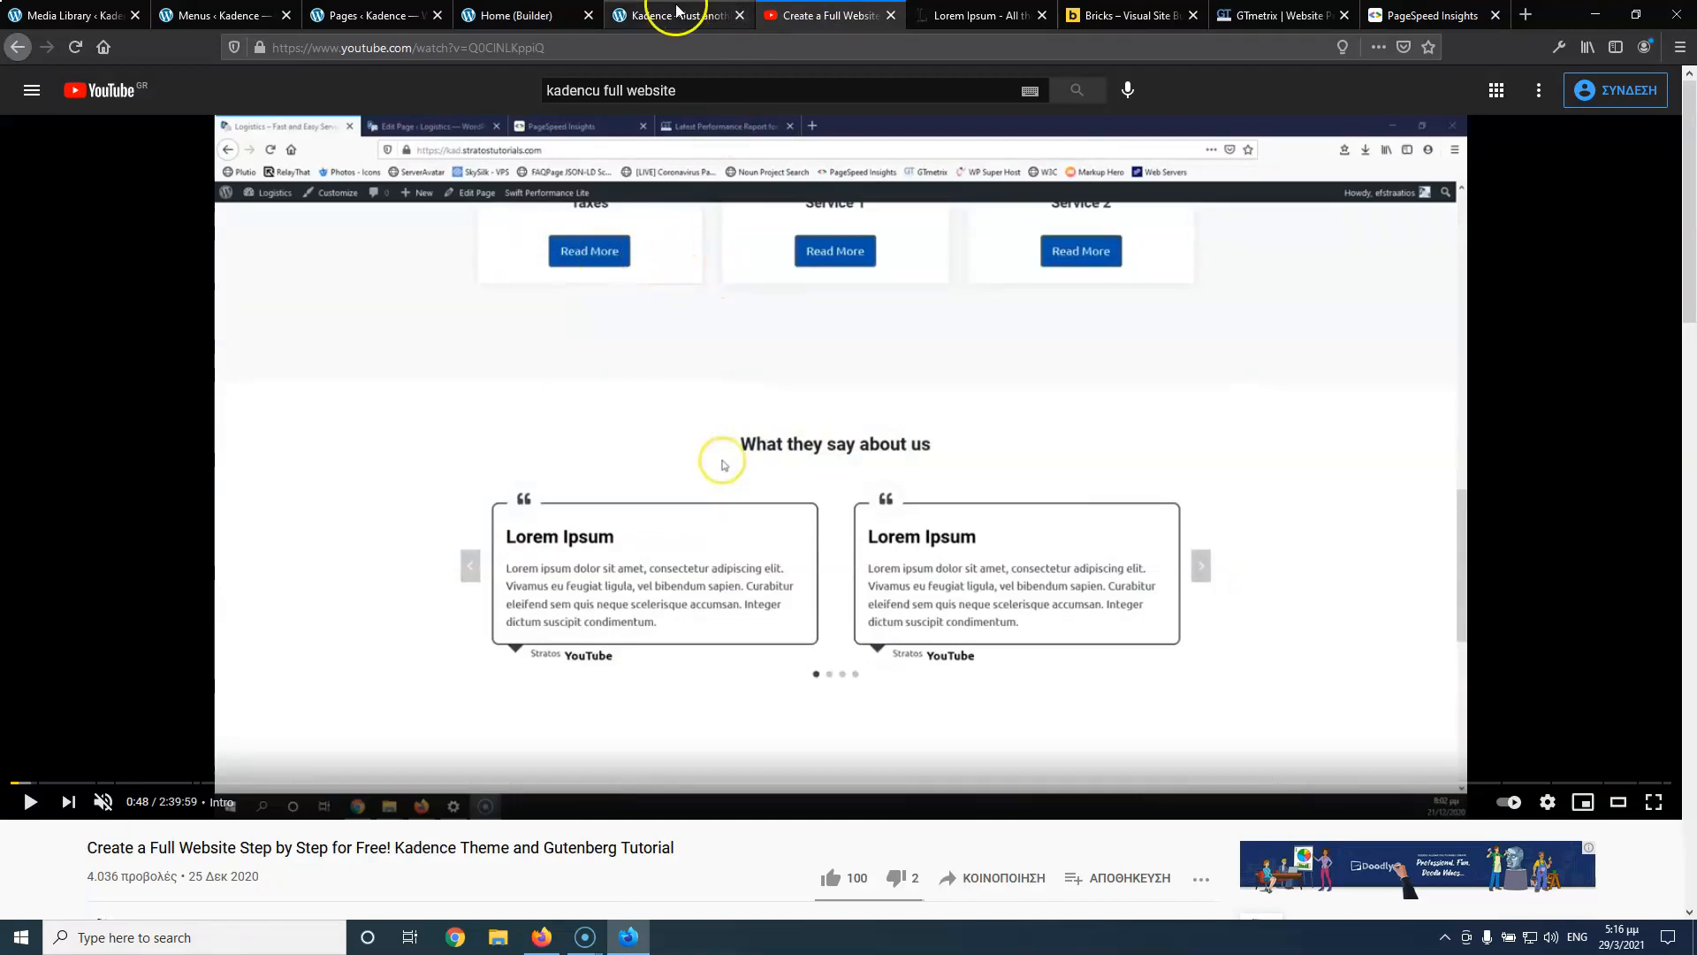
{"action": "key", "text": "ctrl+shift+Tab"}
{"action": "left_click", "coordinate": [549, 13]}
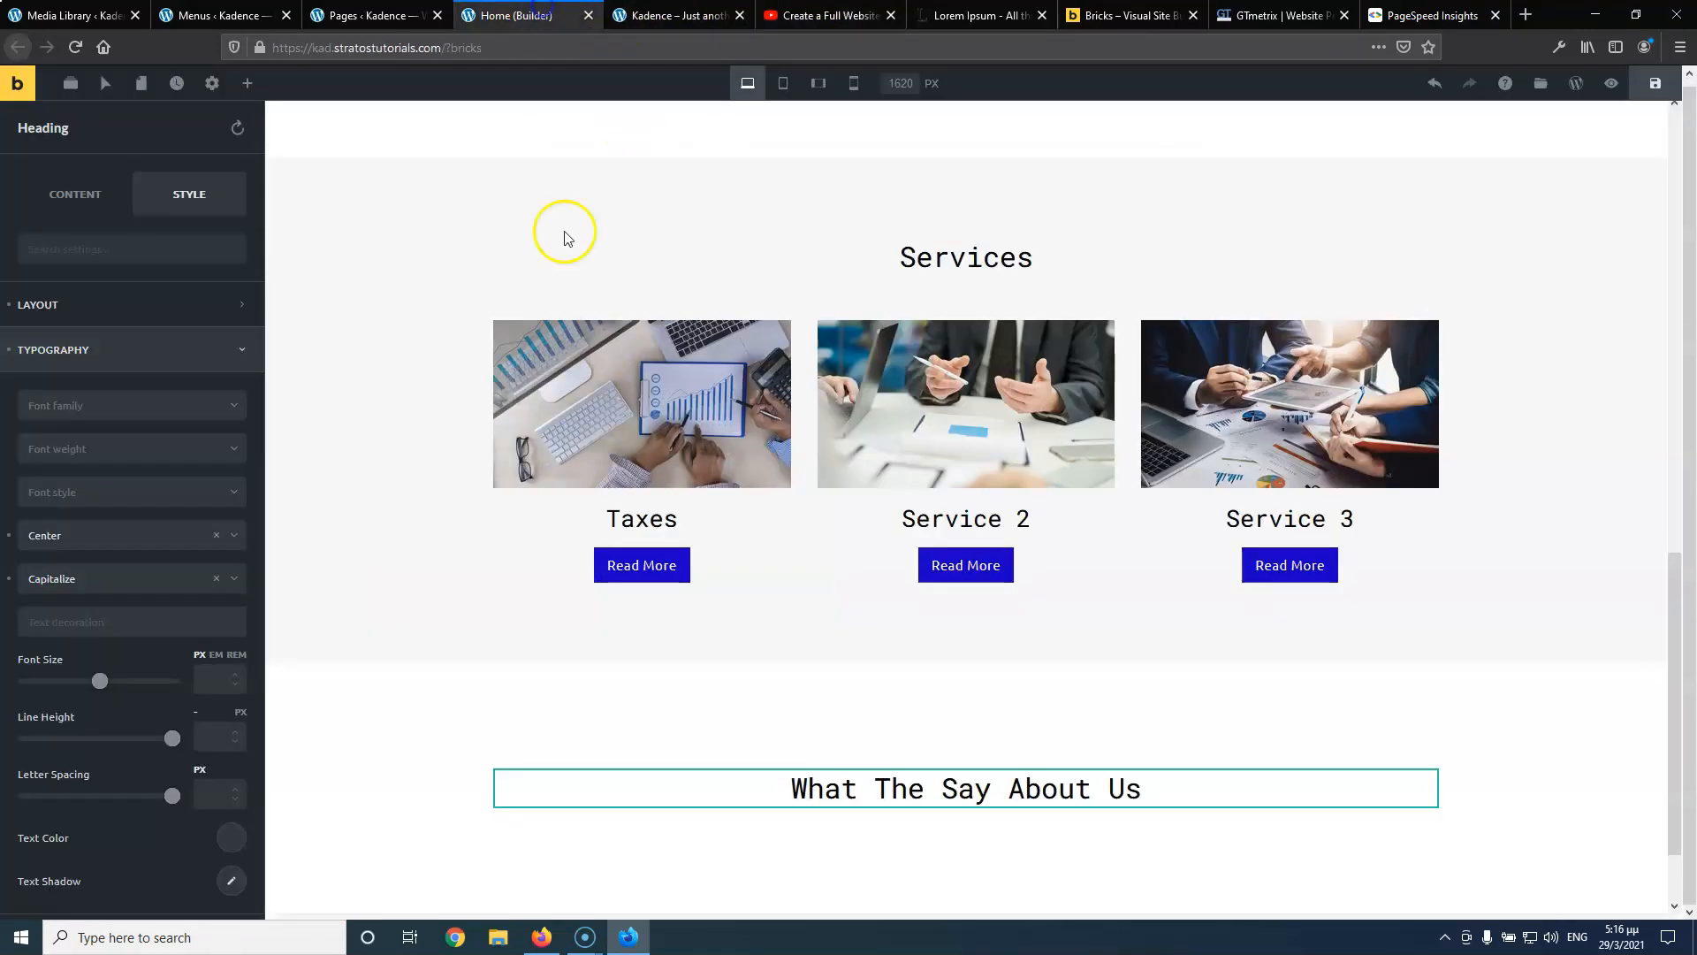
{"action": "left_click", "coordinate": [598, 320]}
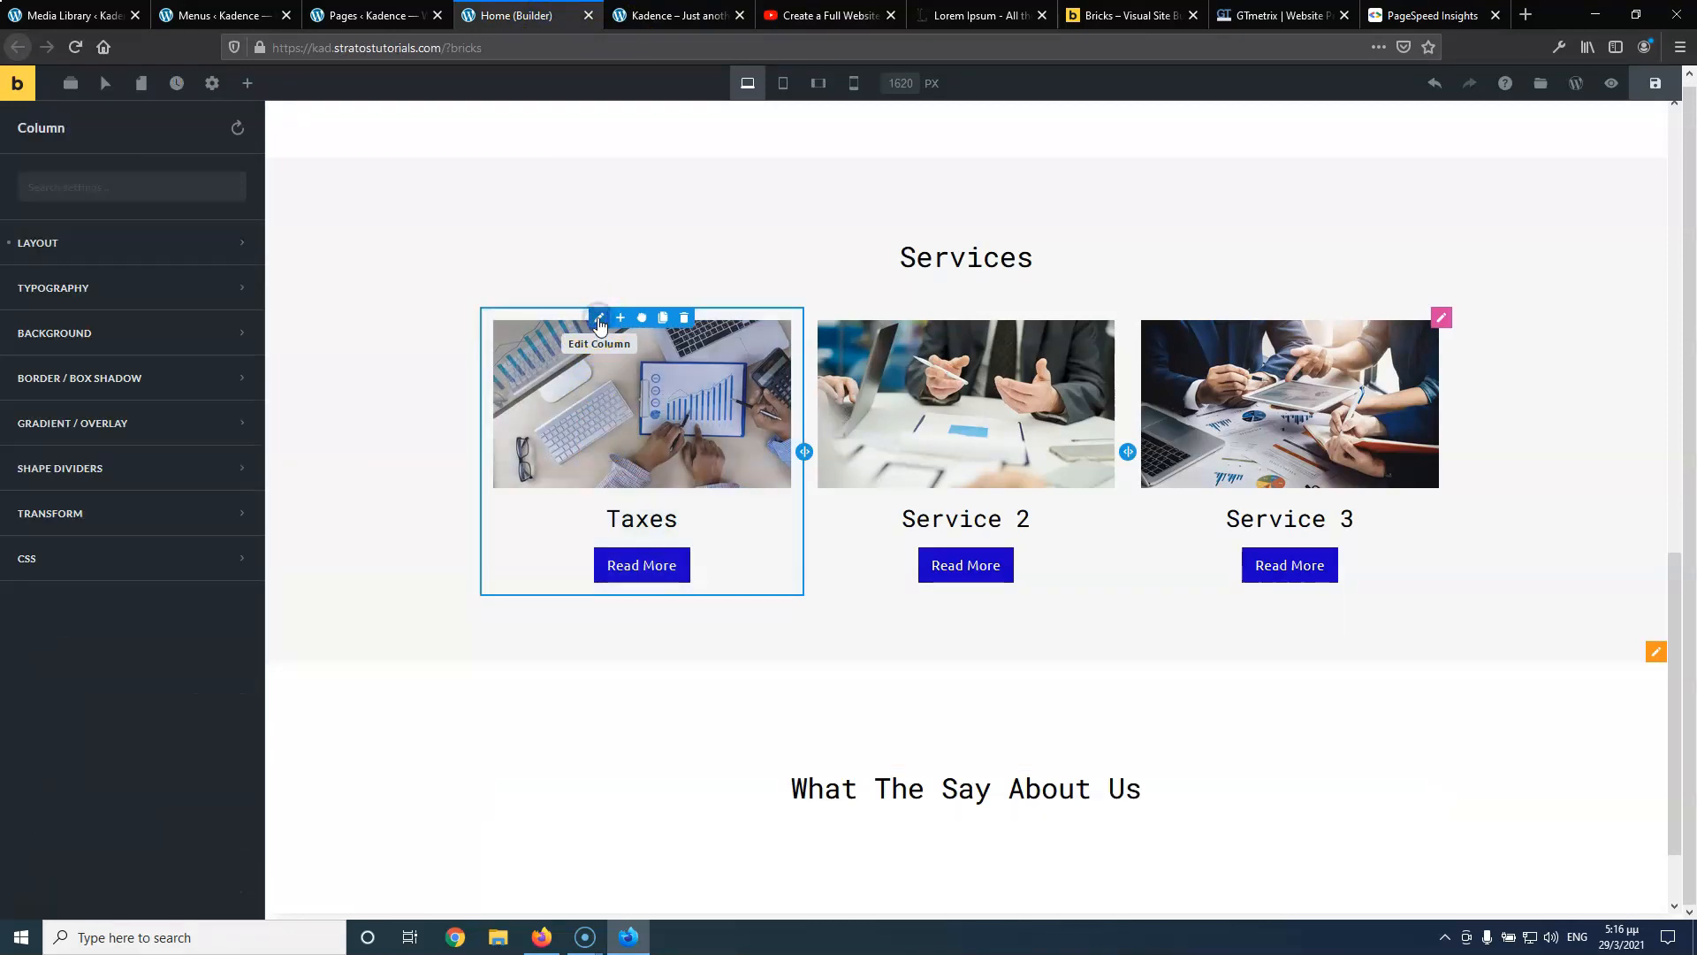
Give the Taxes column a white (#ffffff) background
{"action": "left_click", "coordinate": [139, 336]}
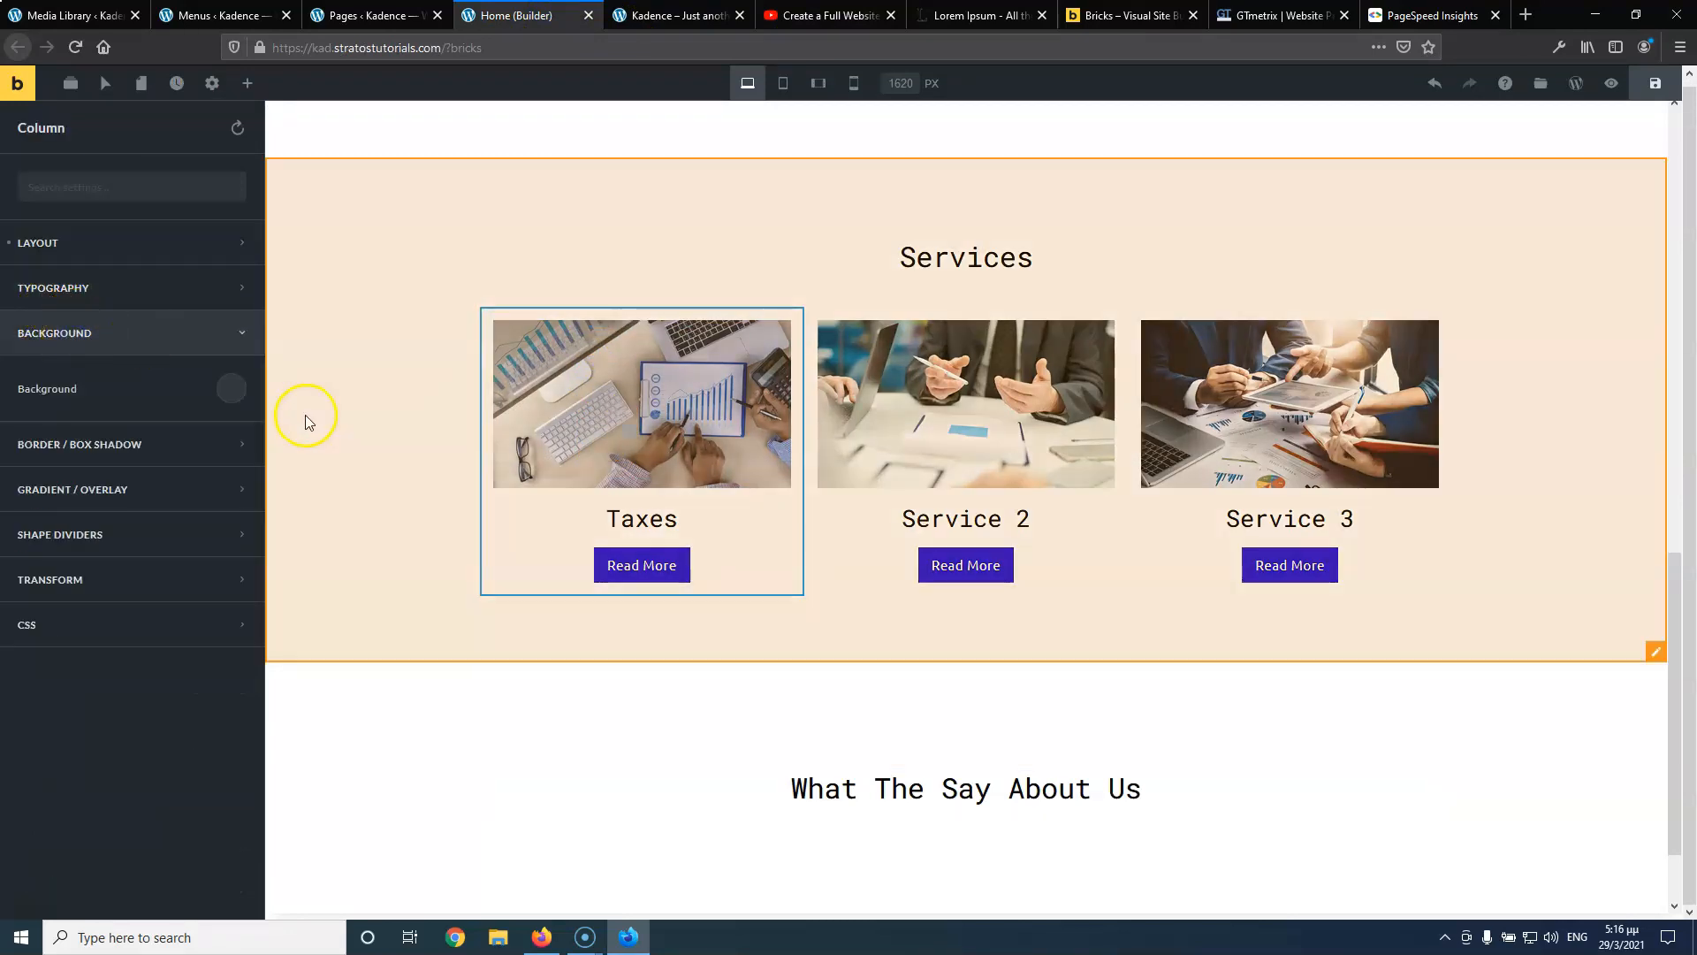
{"action": "left_click", "coordinate": [227, 389]}
{"action": "left_click", "coordinate": [219, 444]}
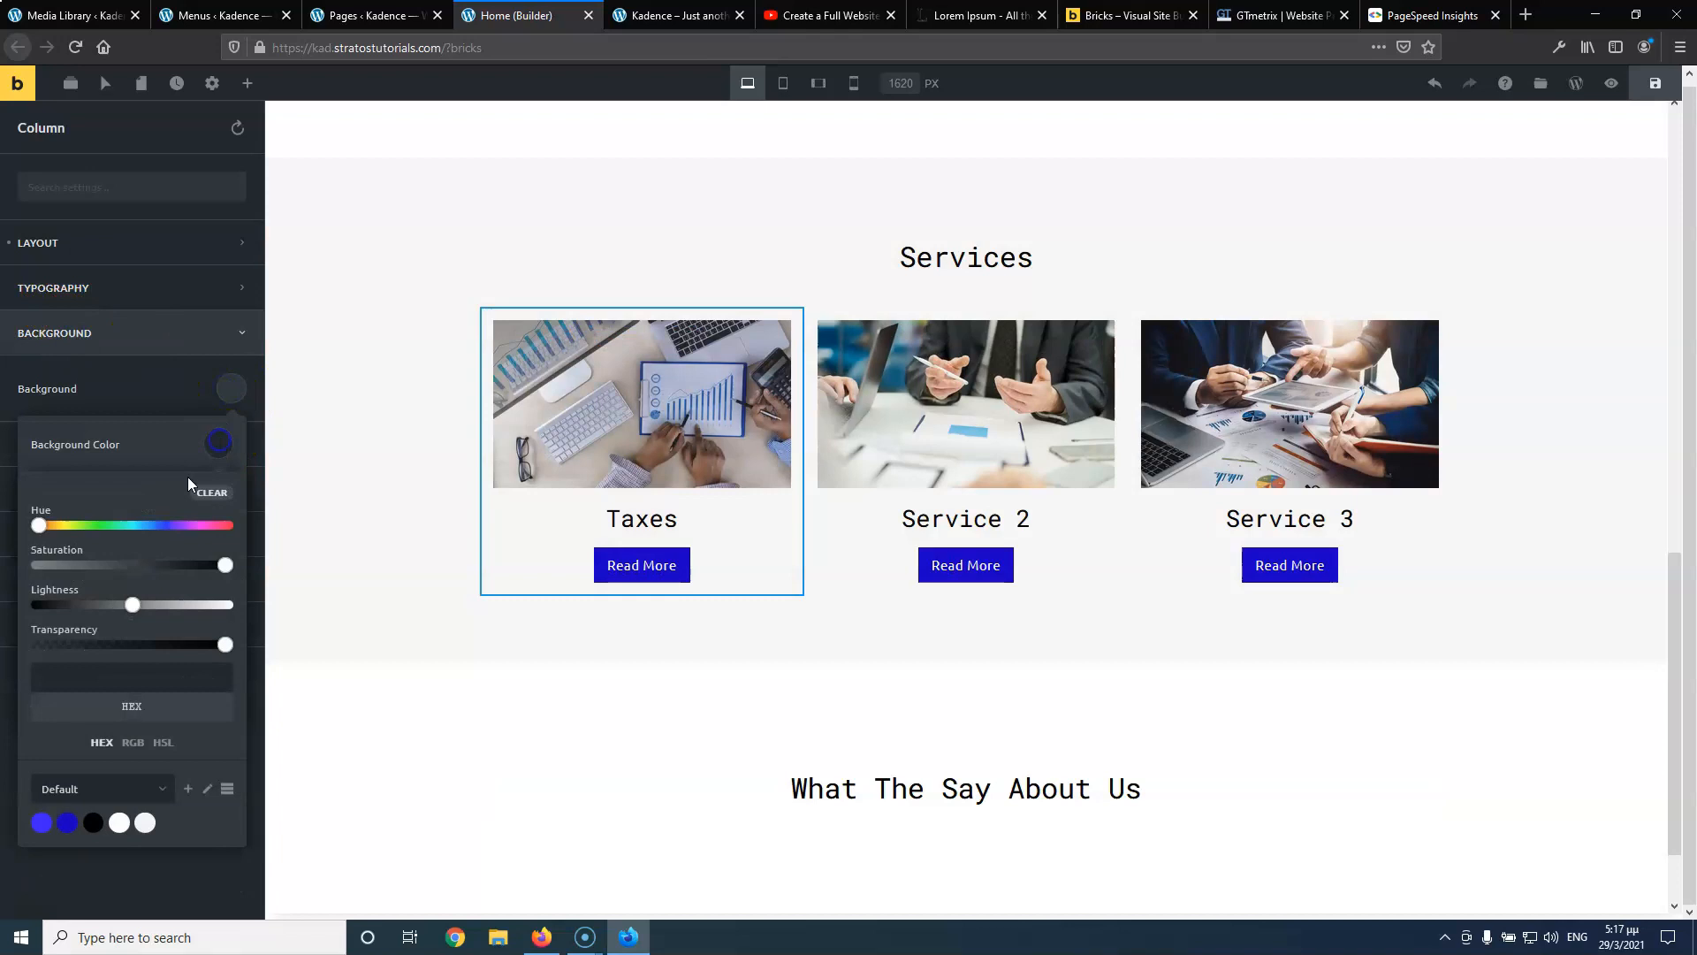
{"action": "left_click", "coordinate": [119, 822]}
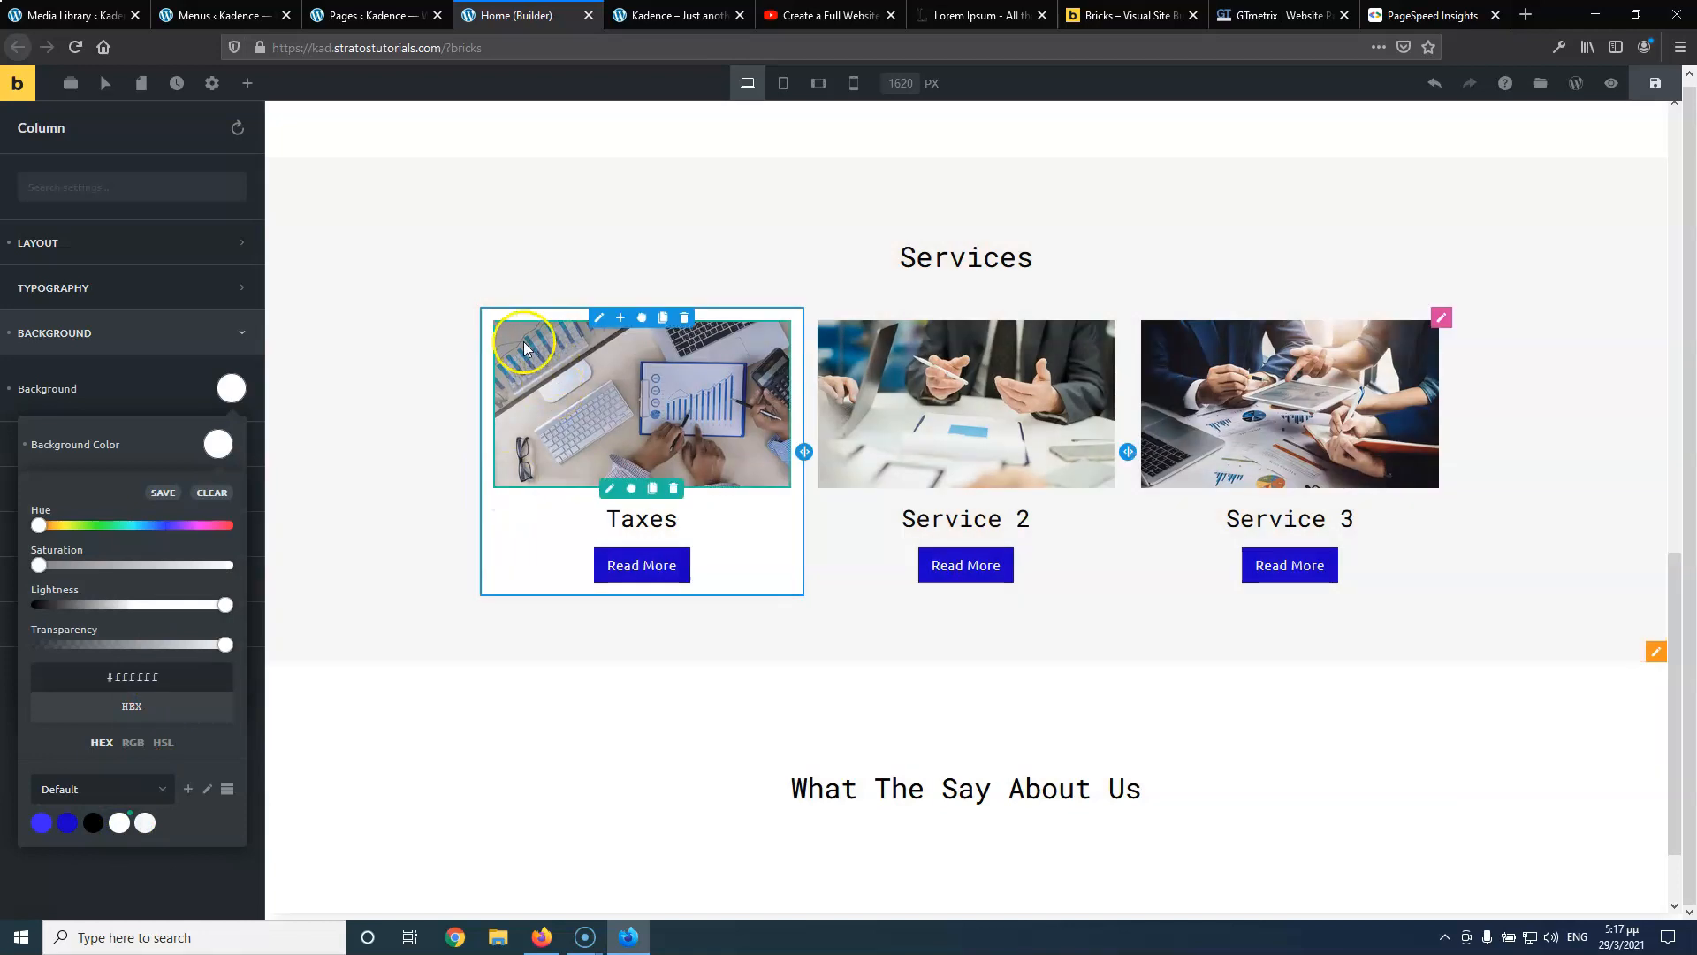
Unlink the Taxes column's padding and set top, right and left to 0
{"action": "left_click", "coordinate": [599, 319]}
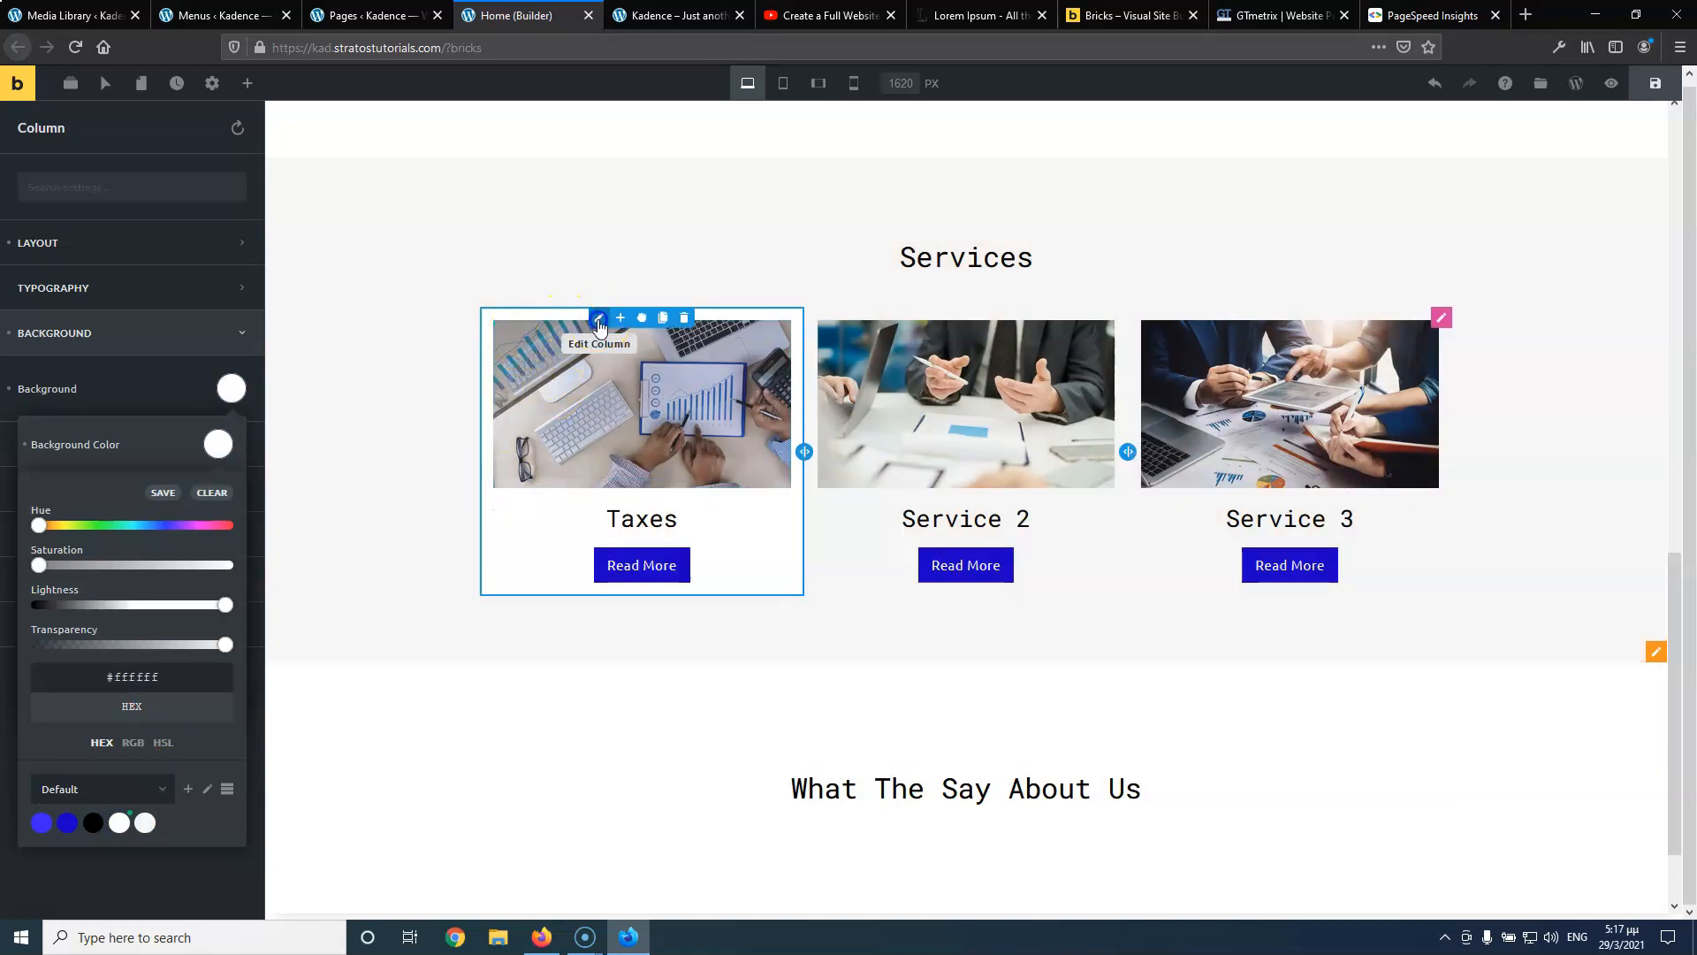
{"action": "left_click", "coordinate": [96, 244]}
{"action": "left_click", "coordinate": [221, 379]}
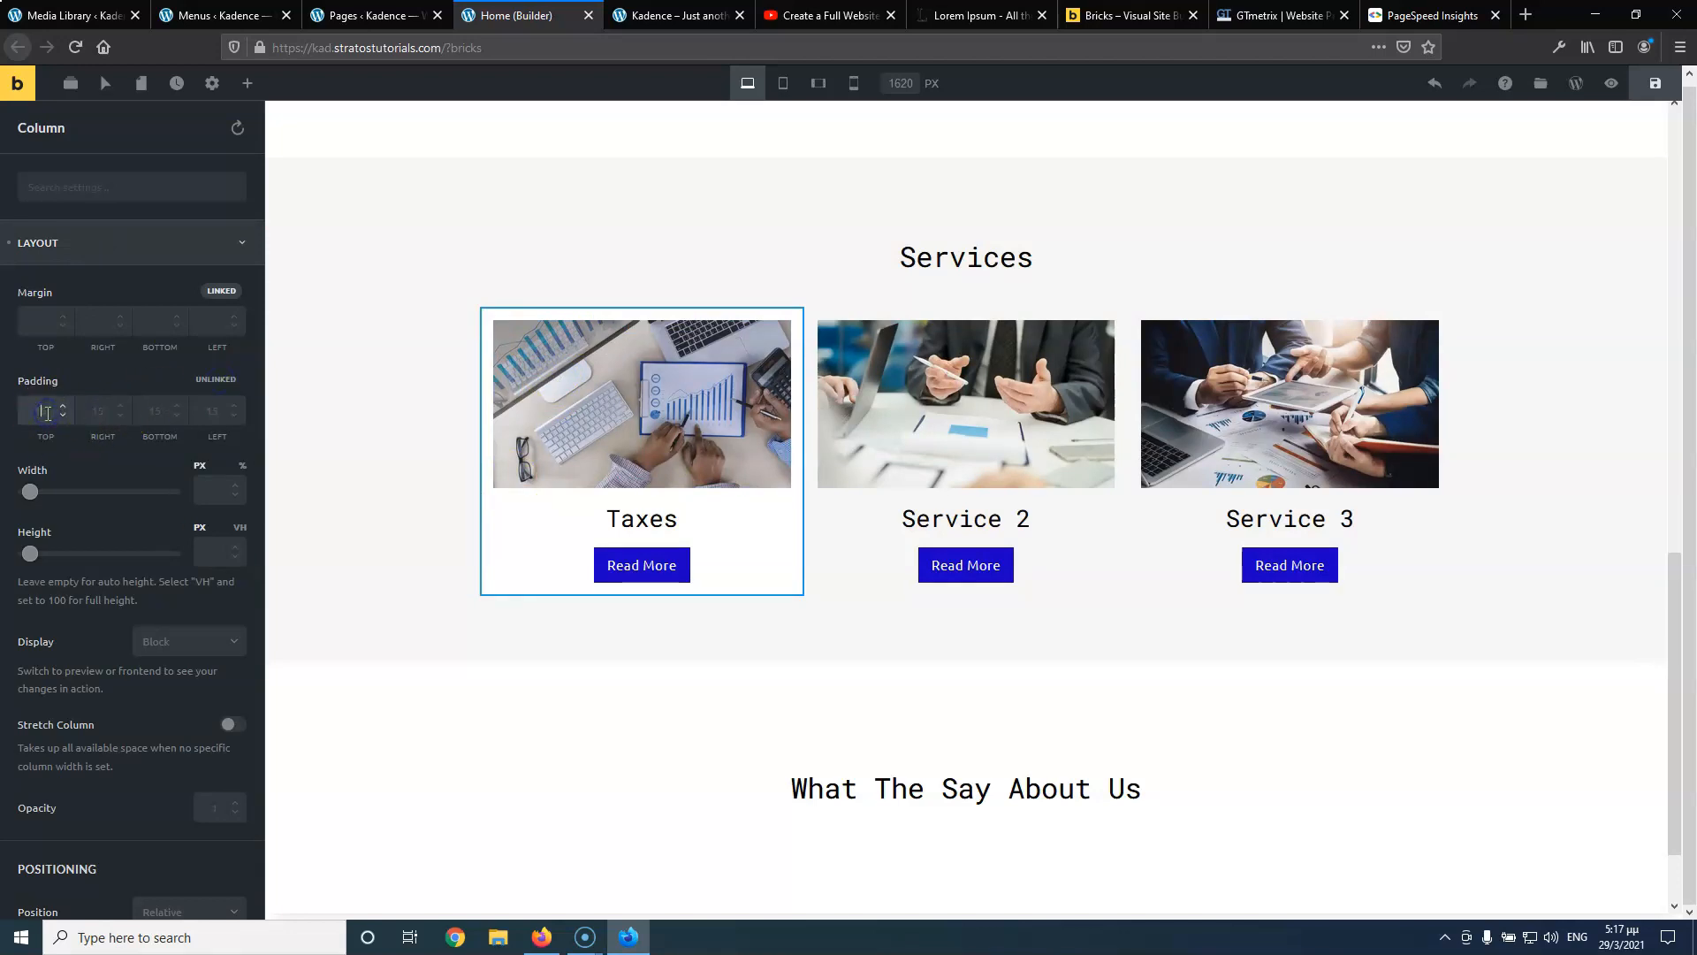
{"action": "left_click", "coordinate": [97, 411]}
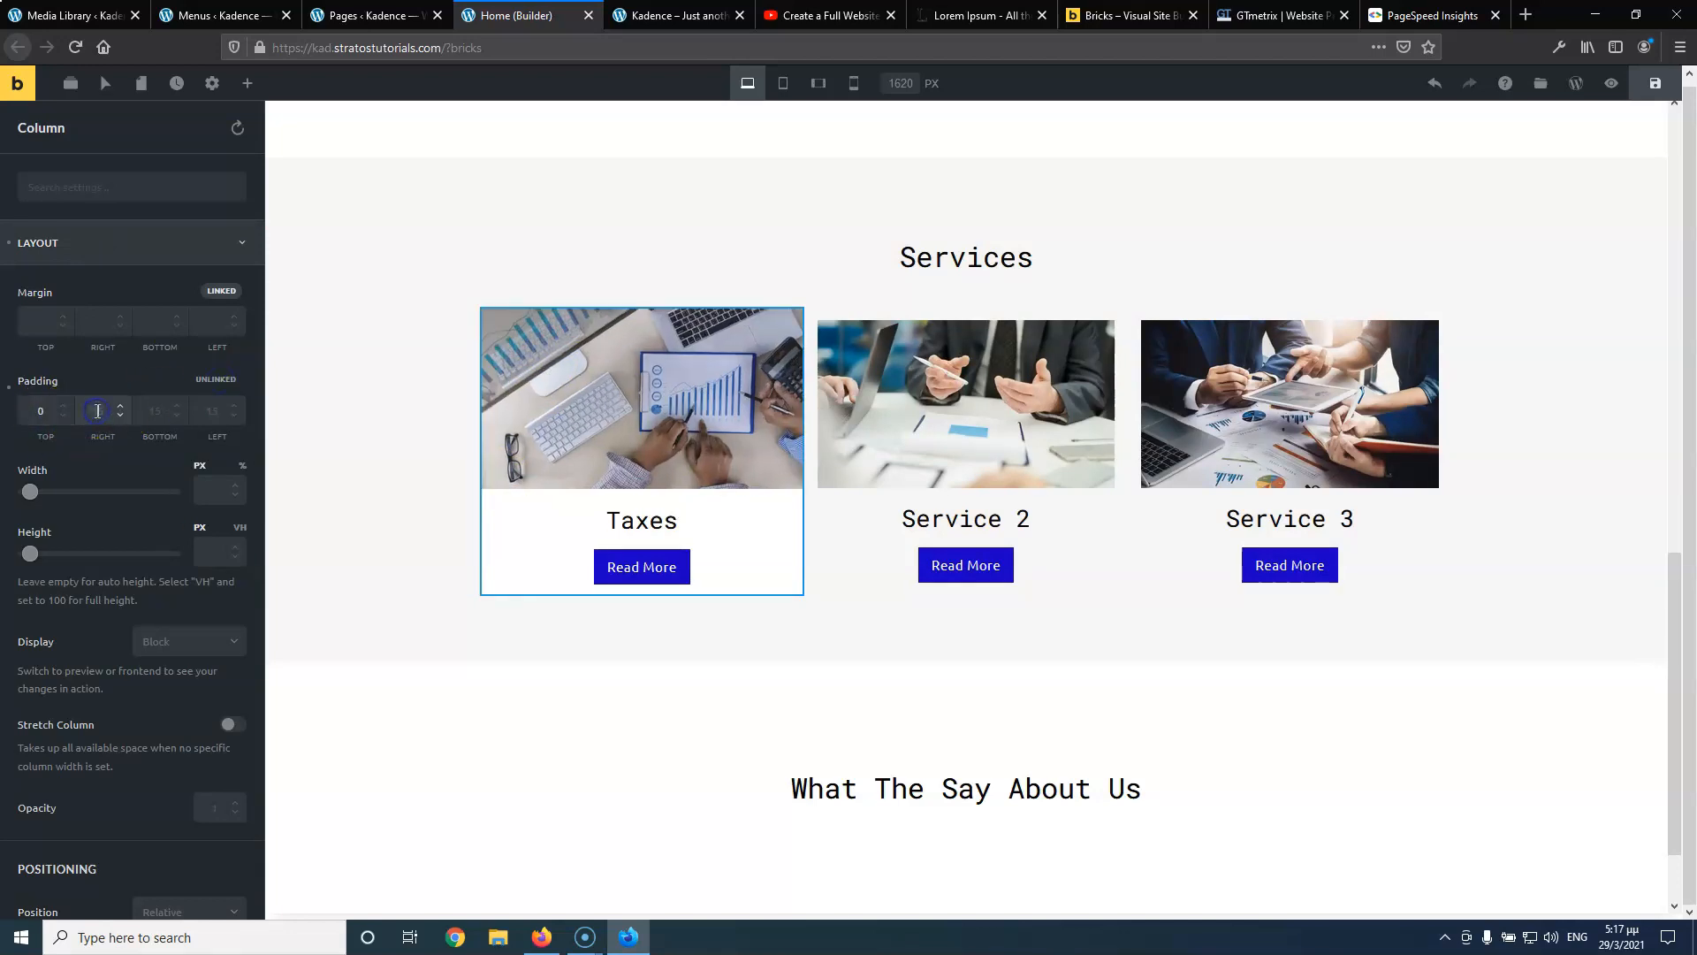
{"action": "left_click", "coordinate": [214, 409]}
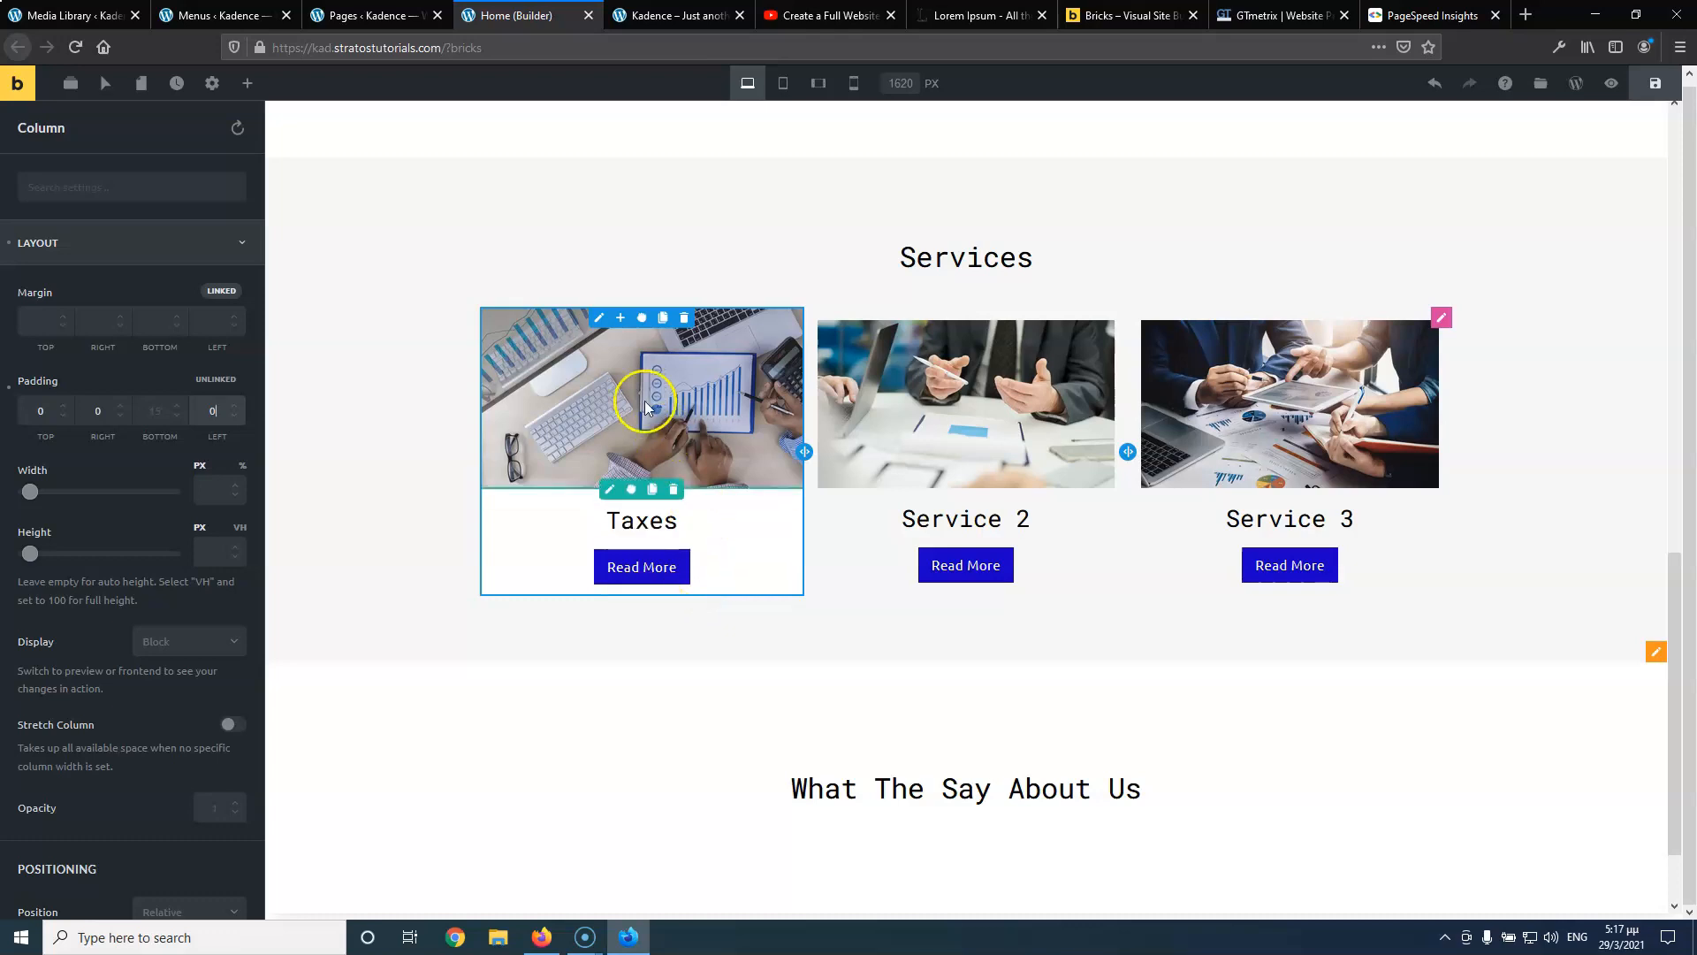
{"action": "left_click", "coordinate": [602, 324]}
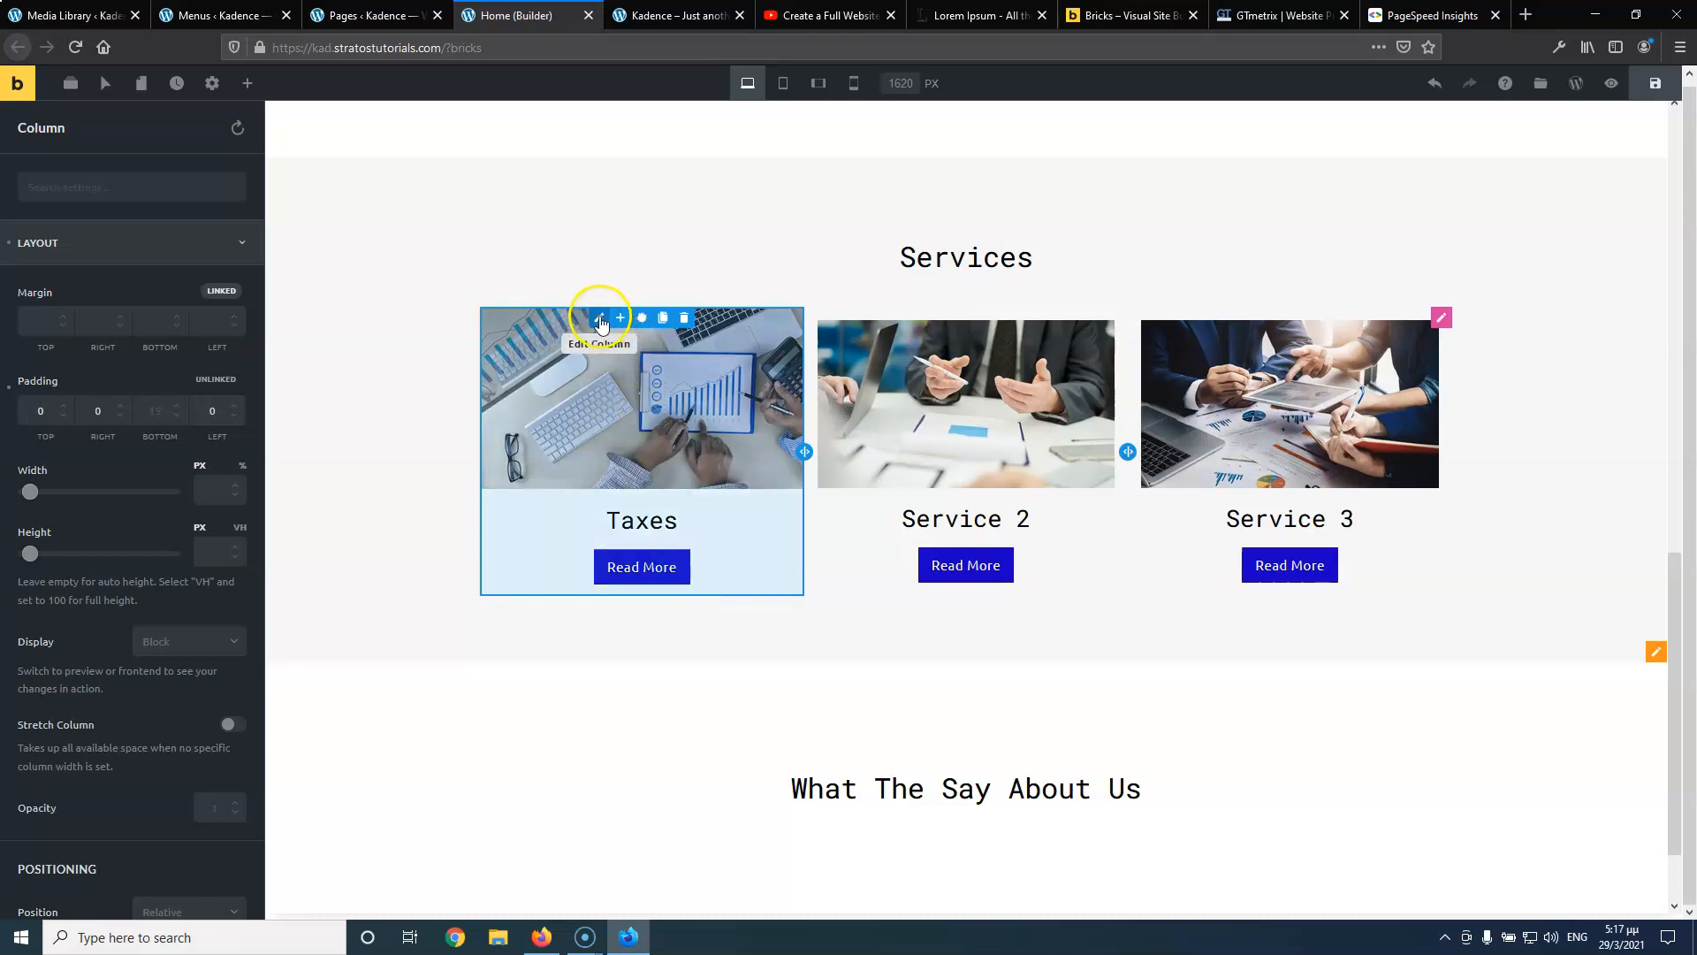
Copy the Taxes column's styles and paste them onto the Service 2 column
{"action": "right_click", "coordinate": [604, 326]}
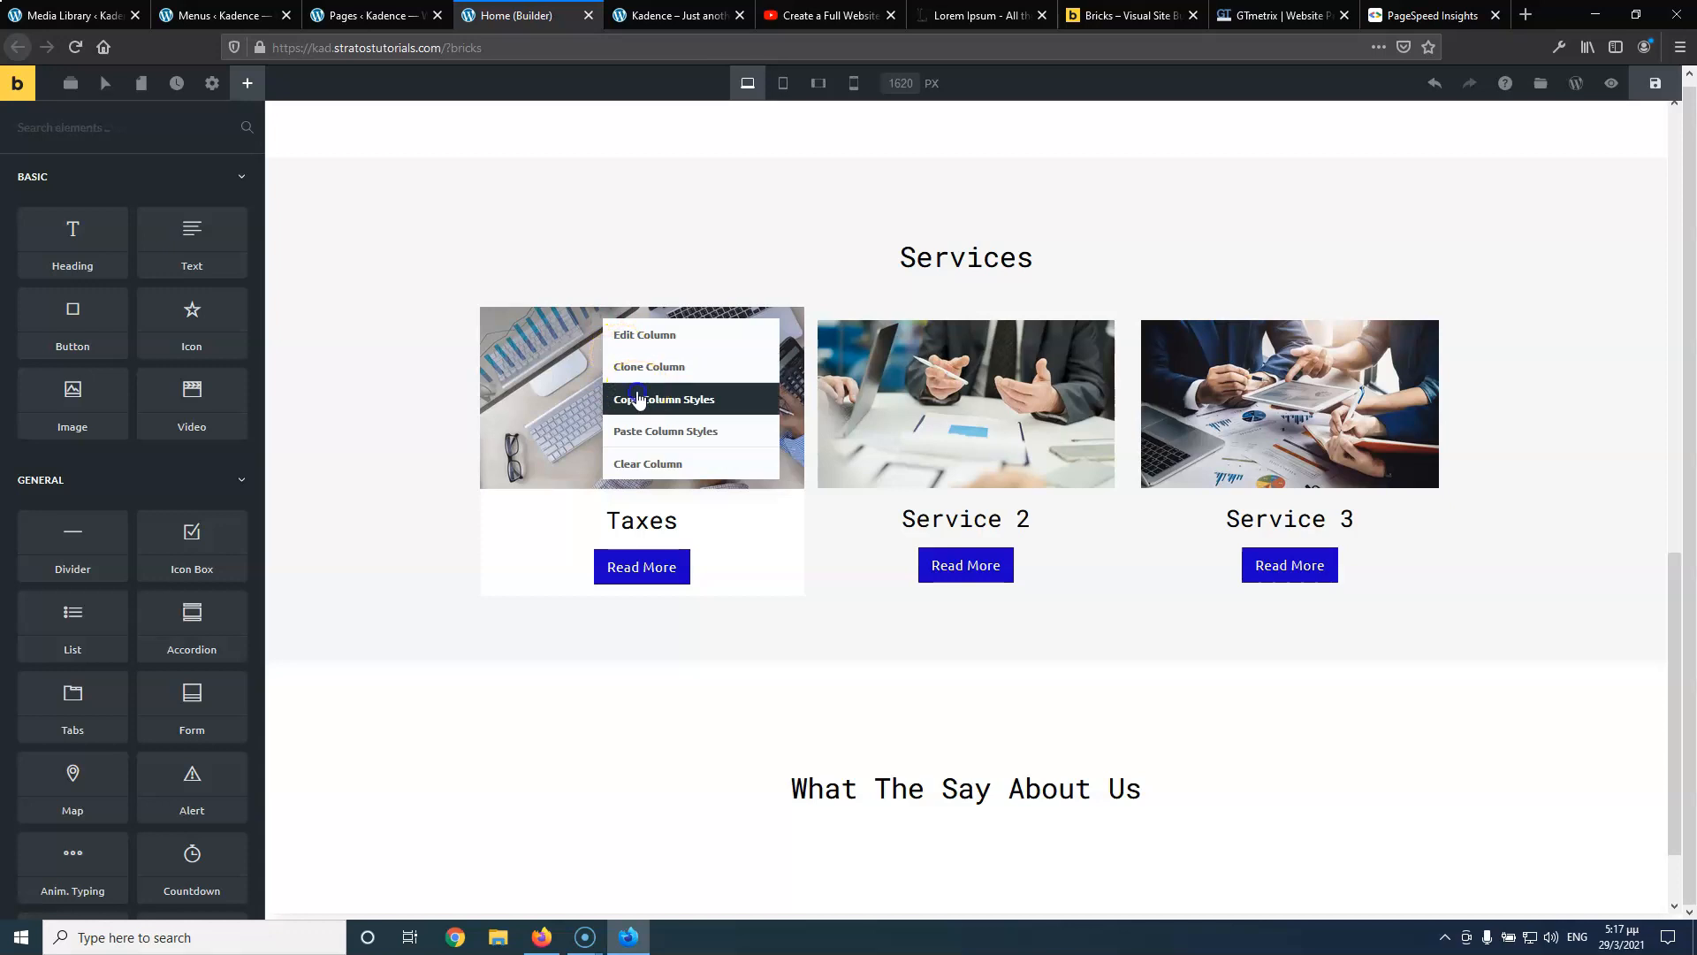
{"action": "left_click", "coordinate": [636, 394]}
{"action": "right_click", "coordinate": [932, 318]}
{"action": "right_click", "coordinate": [930, 318]}
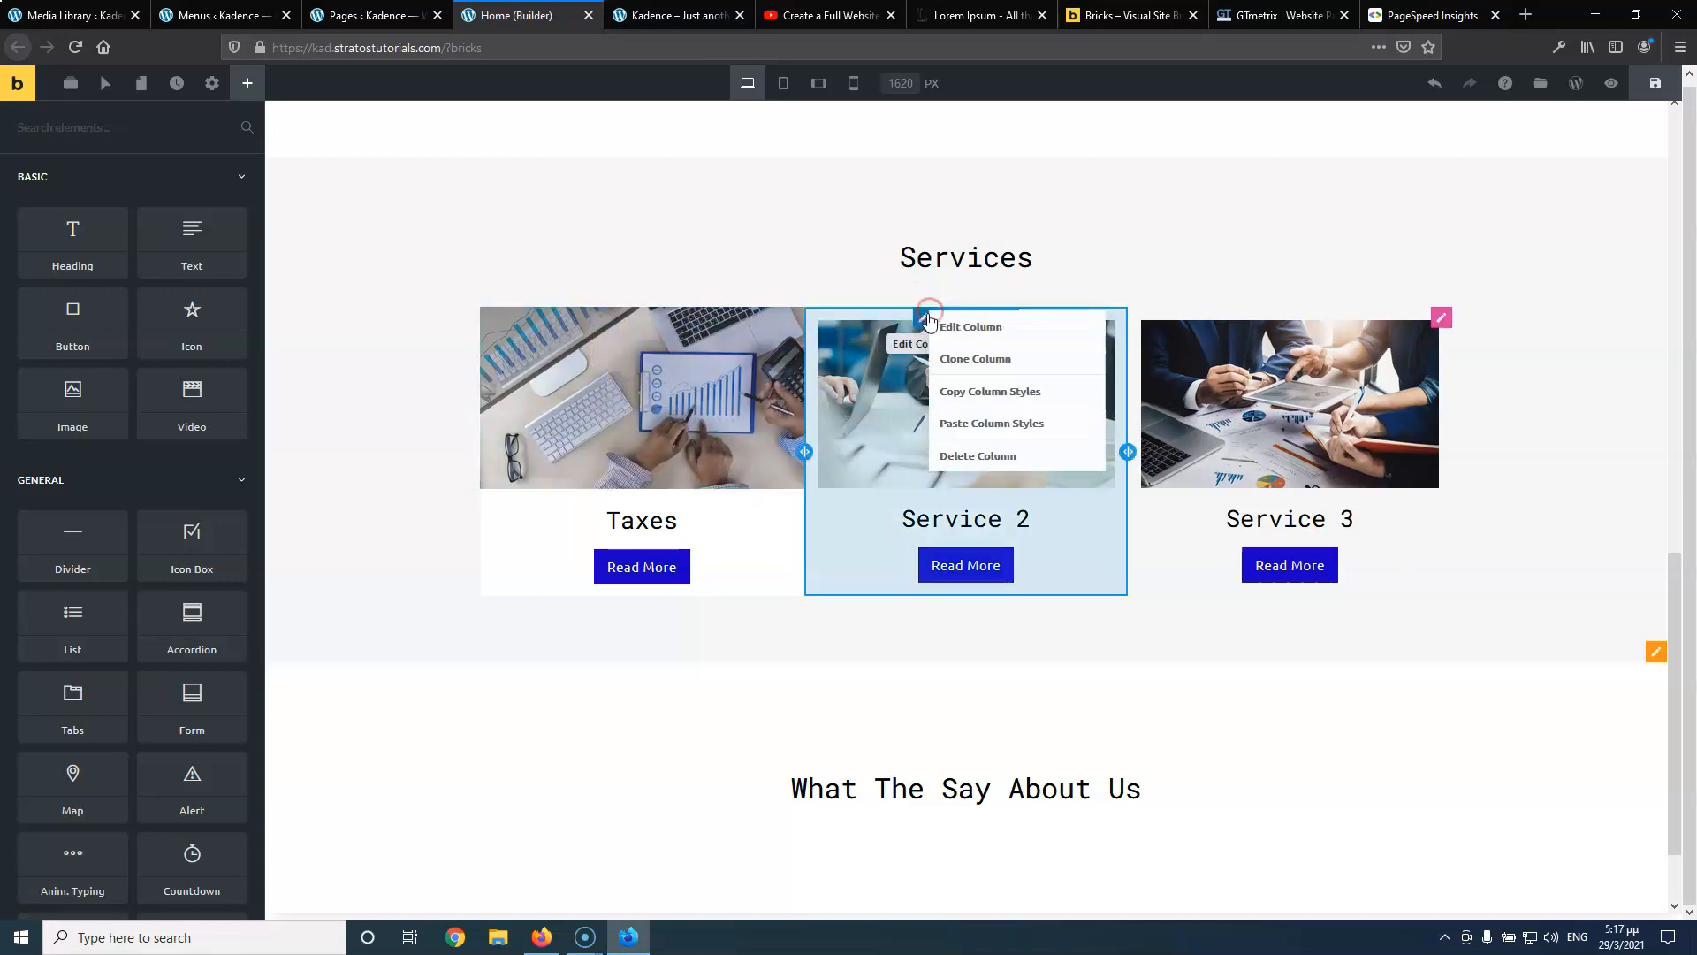
{"action": "left_click", "coordinate": [990, 419]}
Paste the same column styles onto Service 3 and save the page
{"action": "left_click", "coordinate": [1144, 338]}
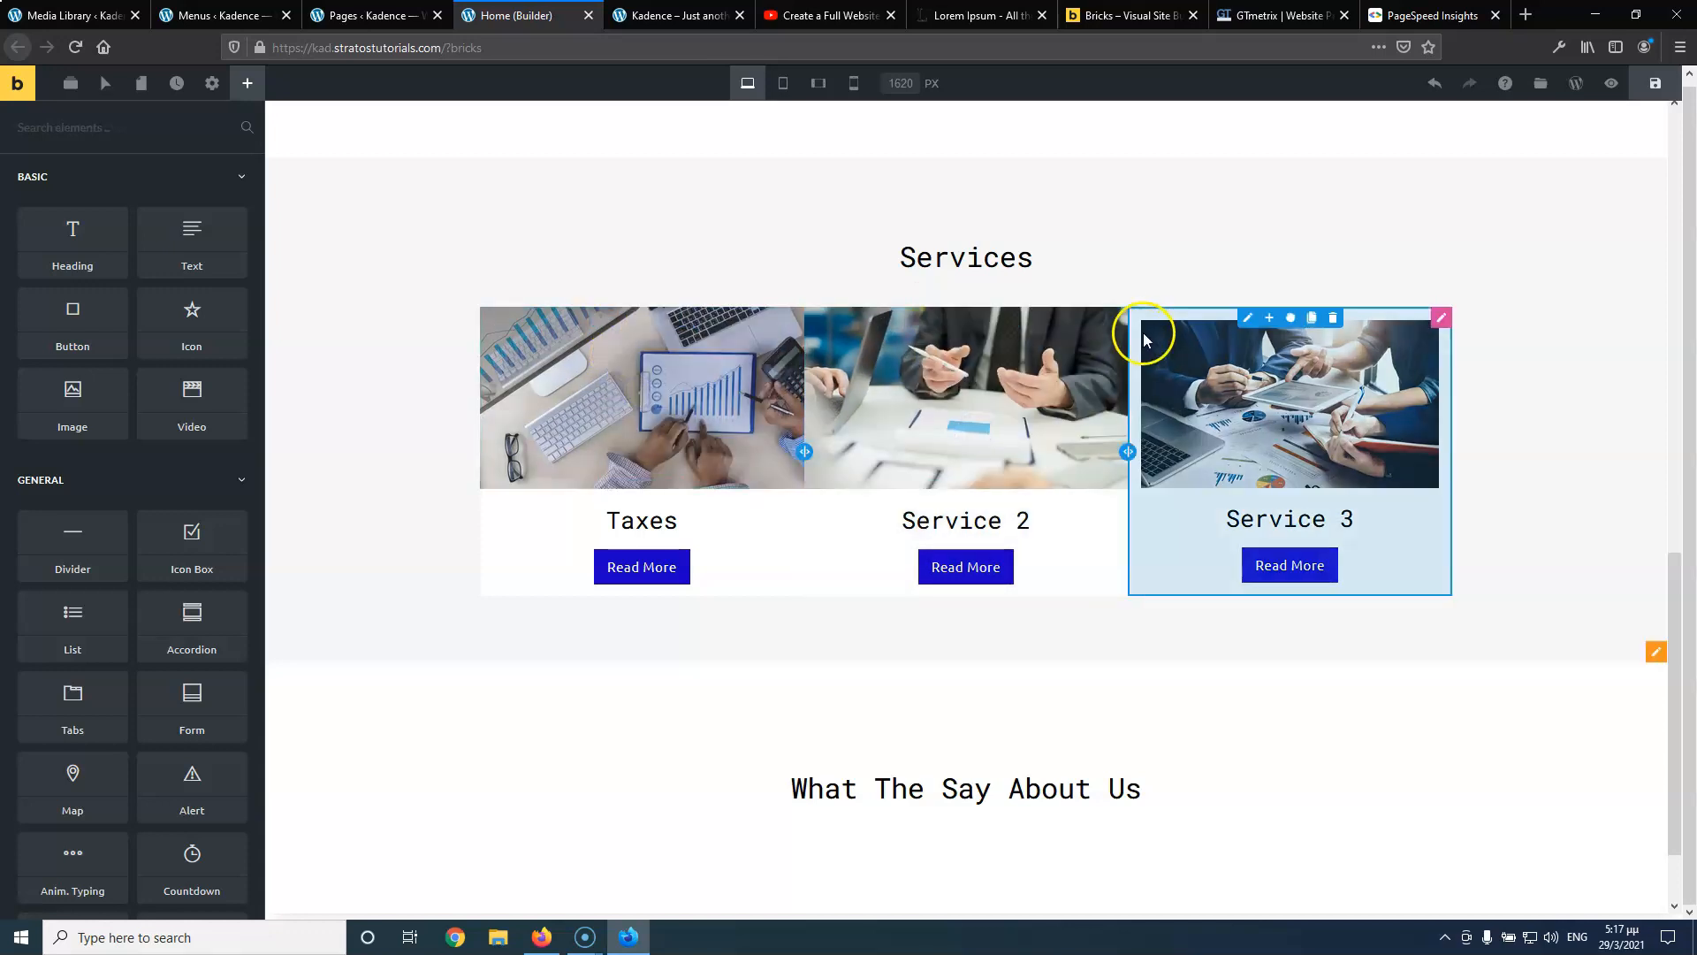
{"action": "right_click", "coordinate": [1247, 316]}
{"action": "left_click", "coordinate": [1272, 425]}
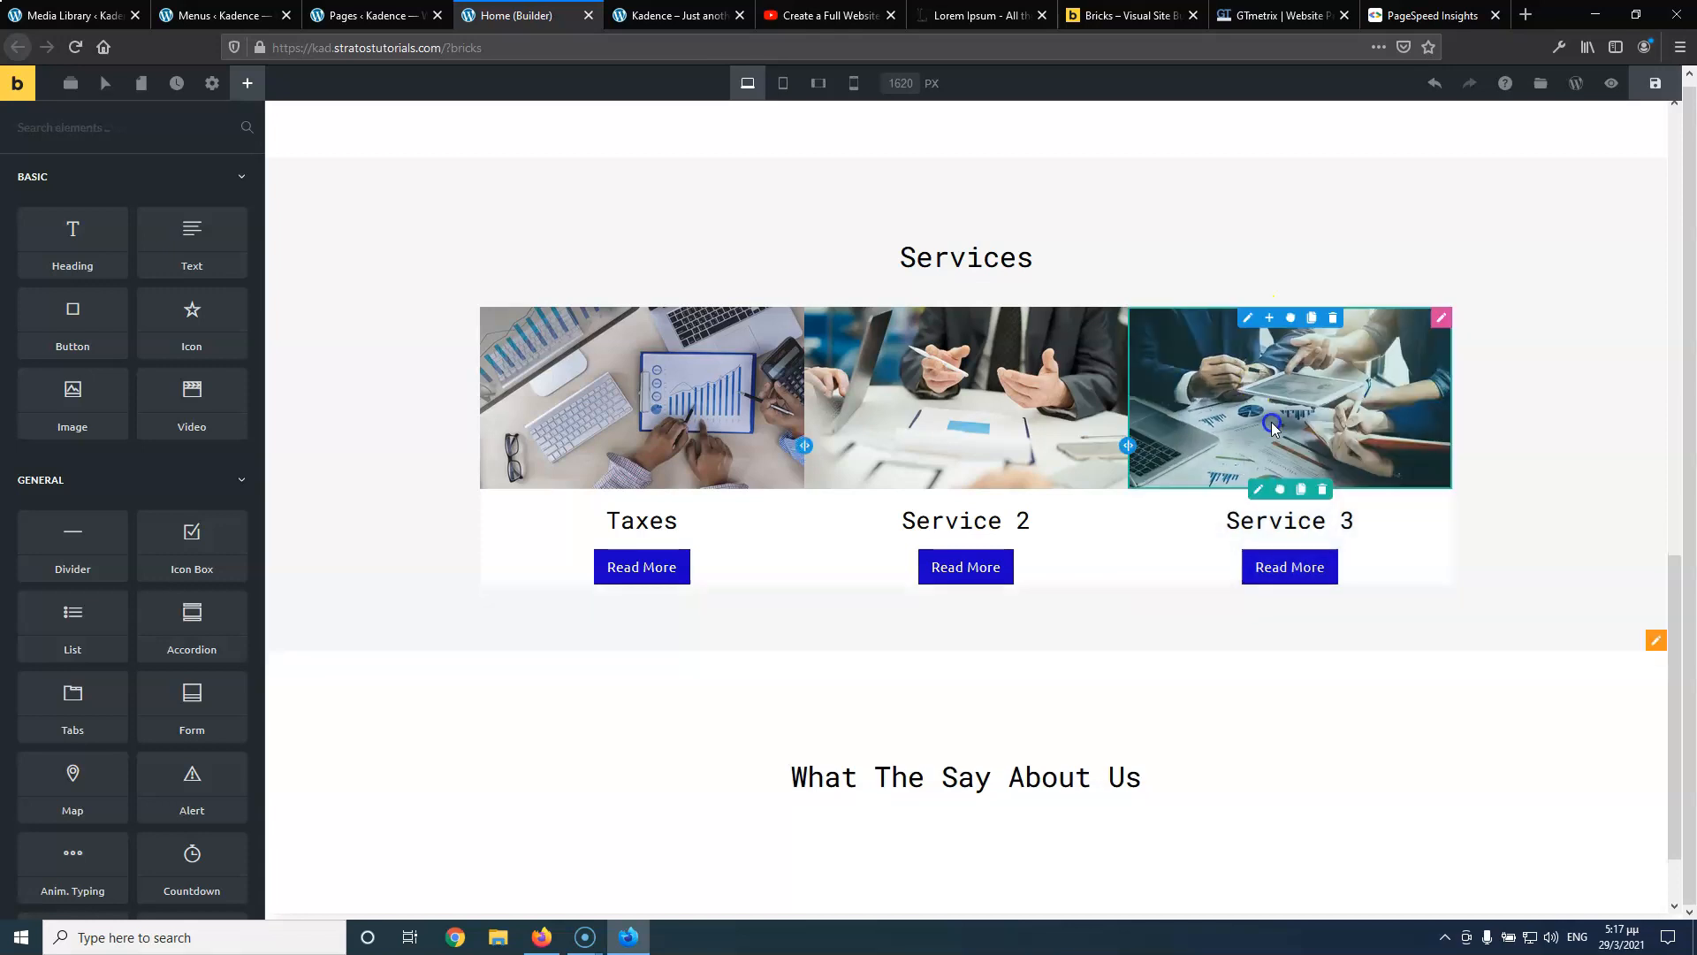
{"action": "left_click", "coordinate": [845, 367]}
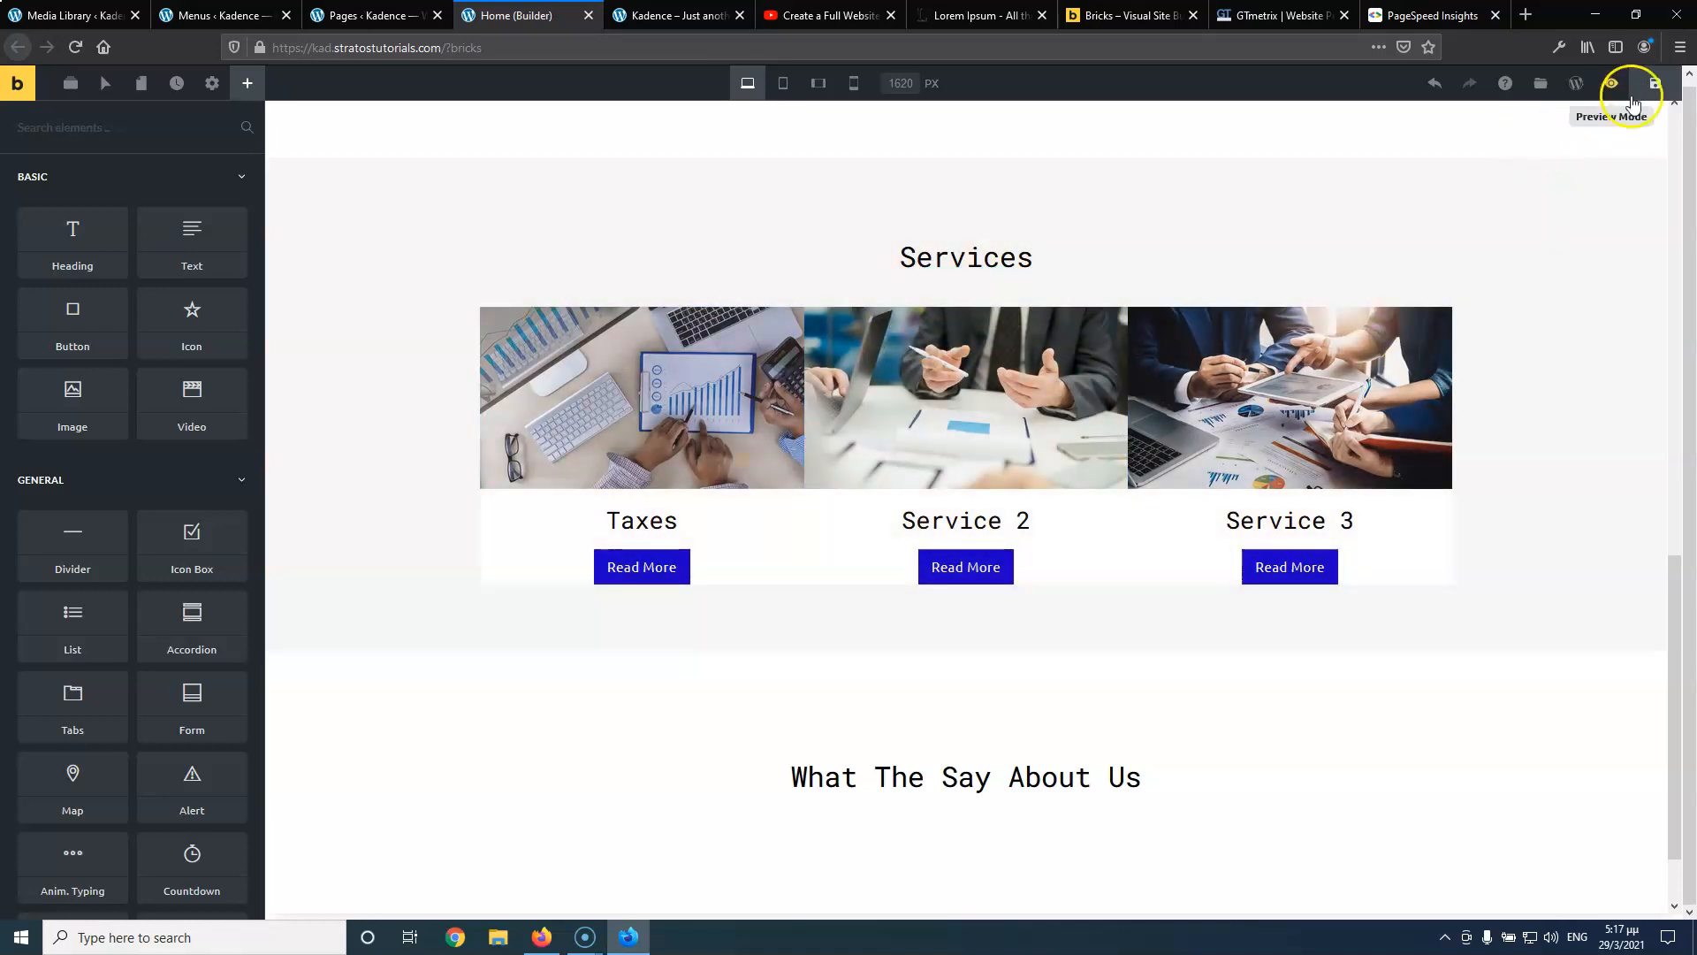
{"action": "left_click", "coordinate": [1649, 87]}
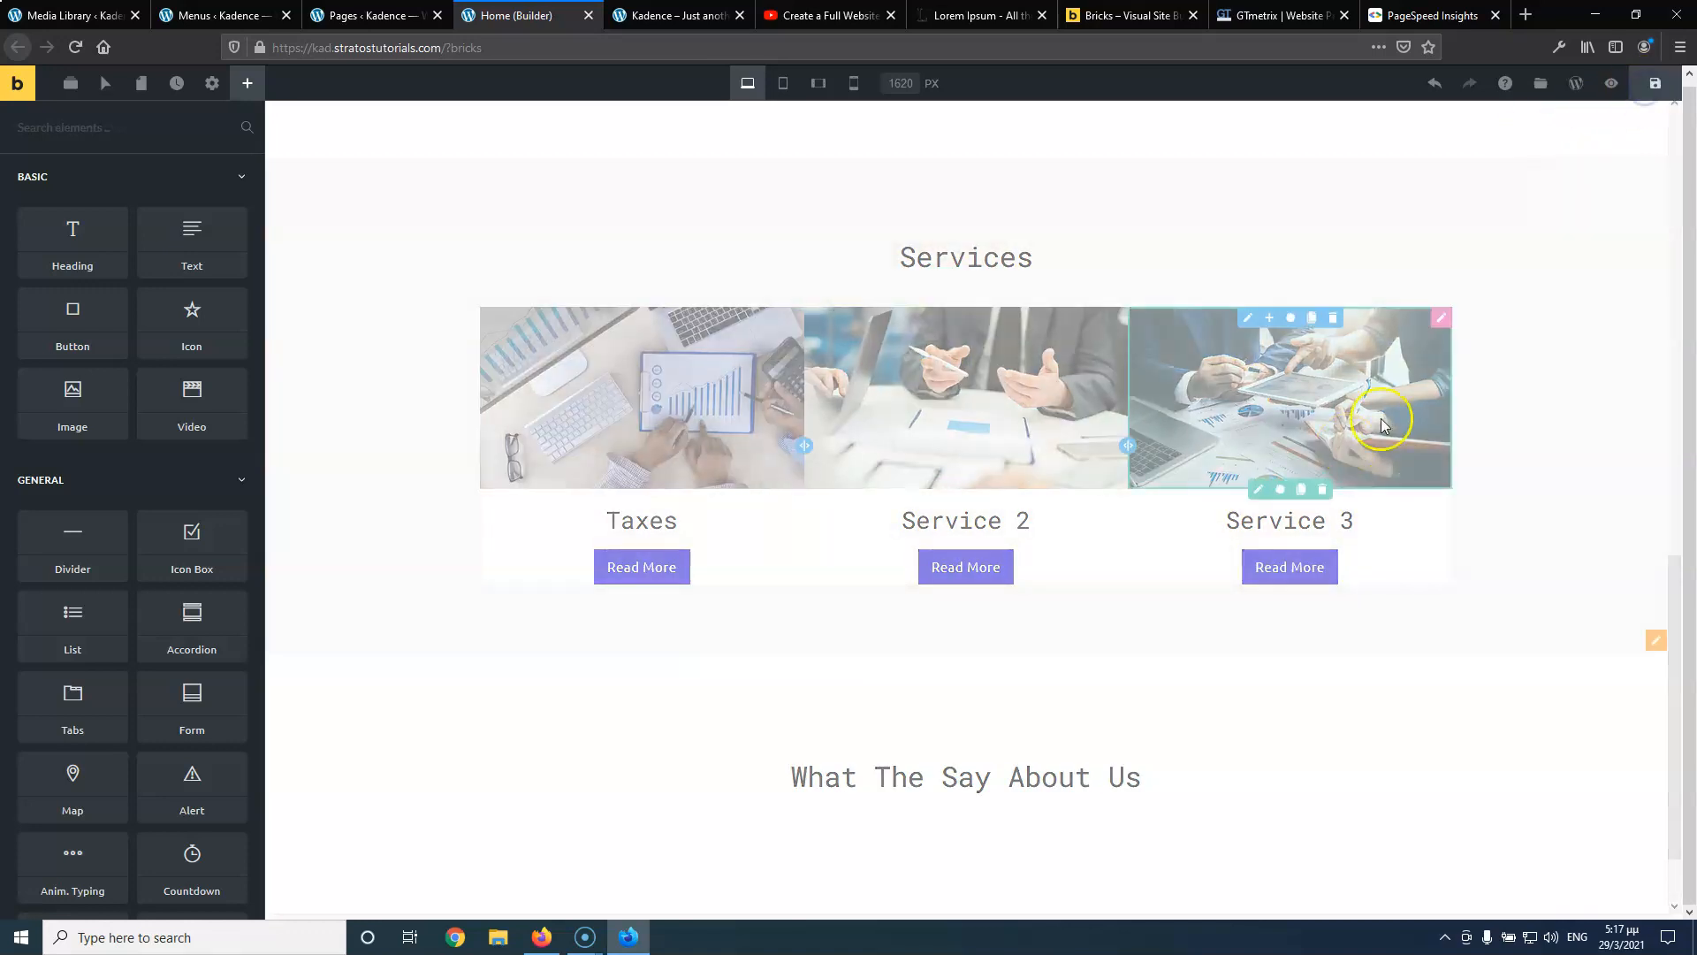
Open the services row's Layout settings, review its Columns options, then select the Taxes column
{"action": "left_click", "coordinate": [1436, 320]}
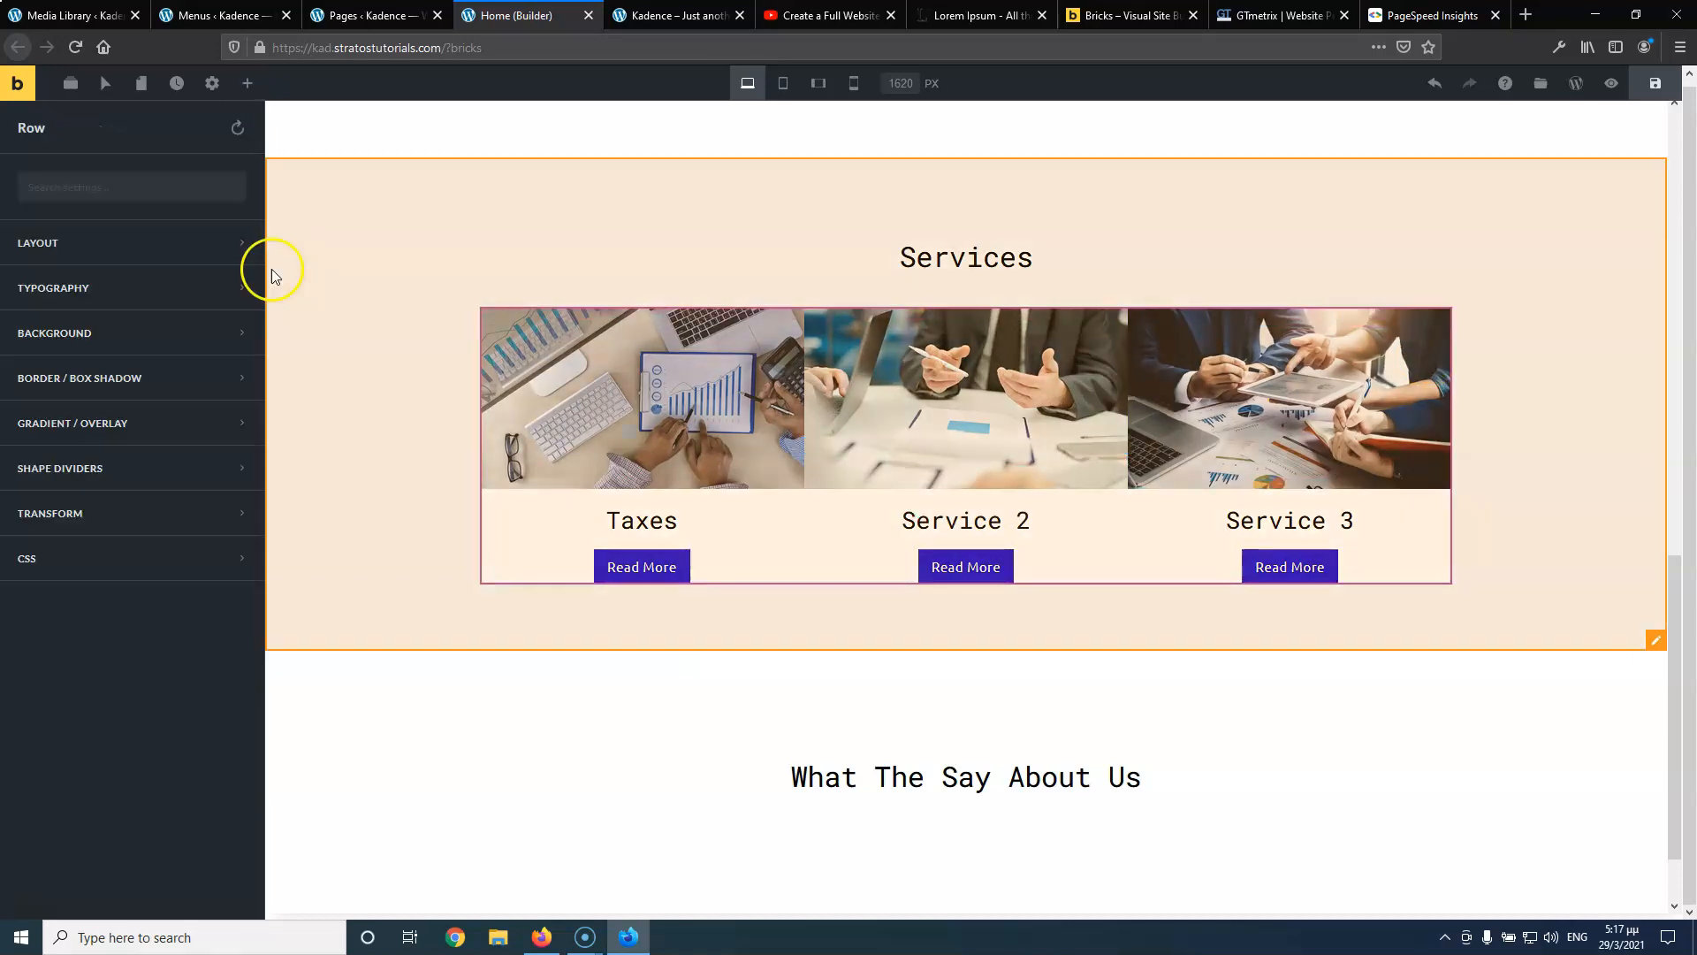
{"action": "left_click", "coordinate": [66, 250]}
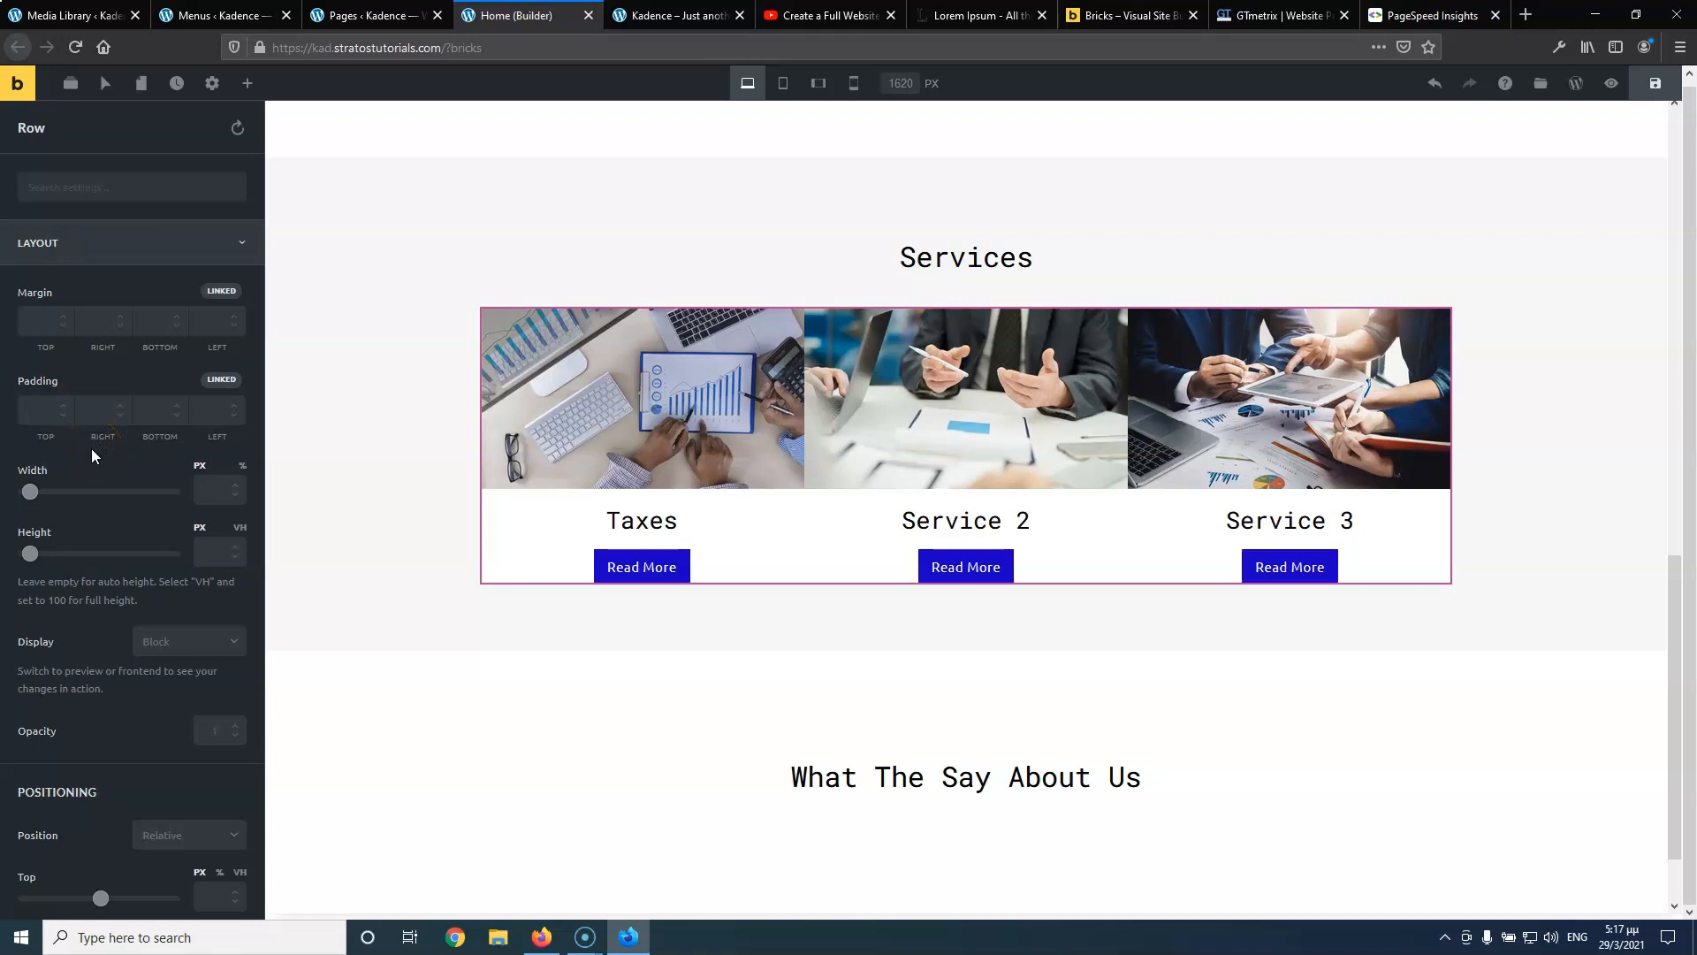
{"action": "scroll", "coordinate": [76, 628], "scroll_direction": "down", "scroll_amount": 1}
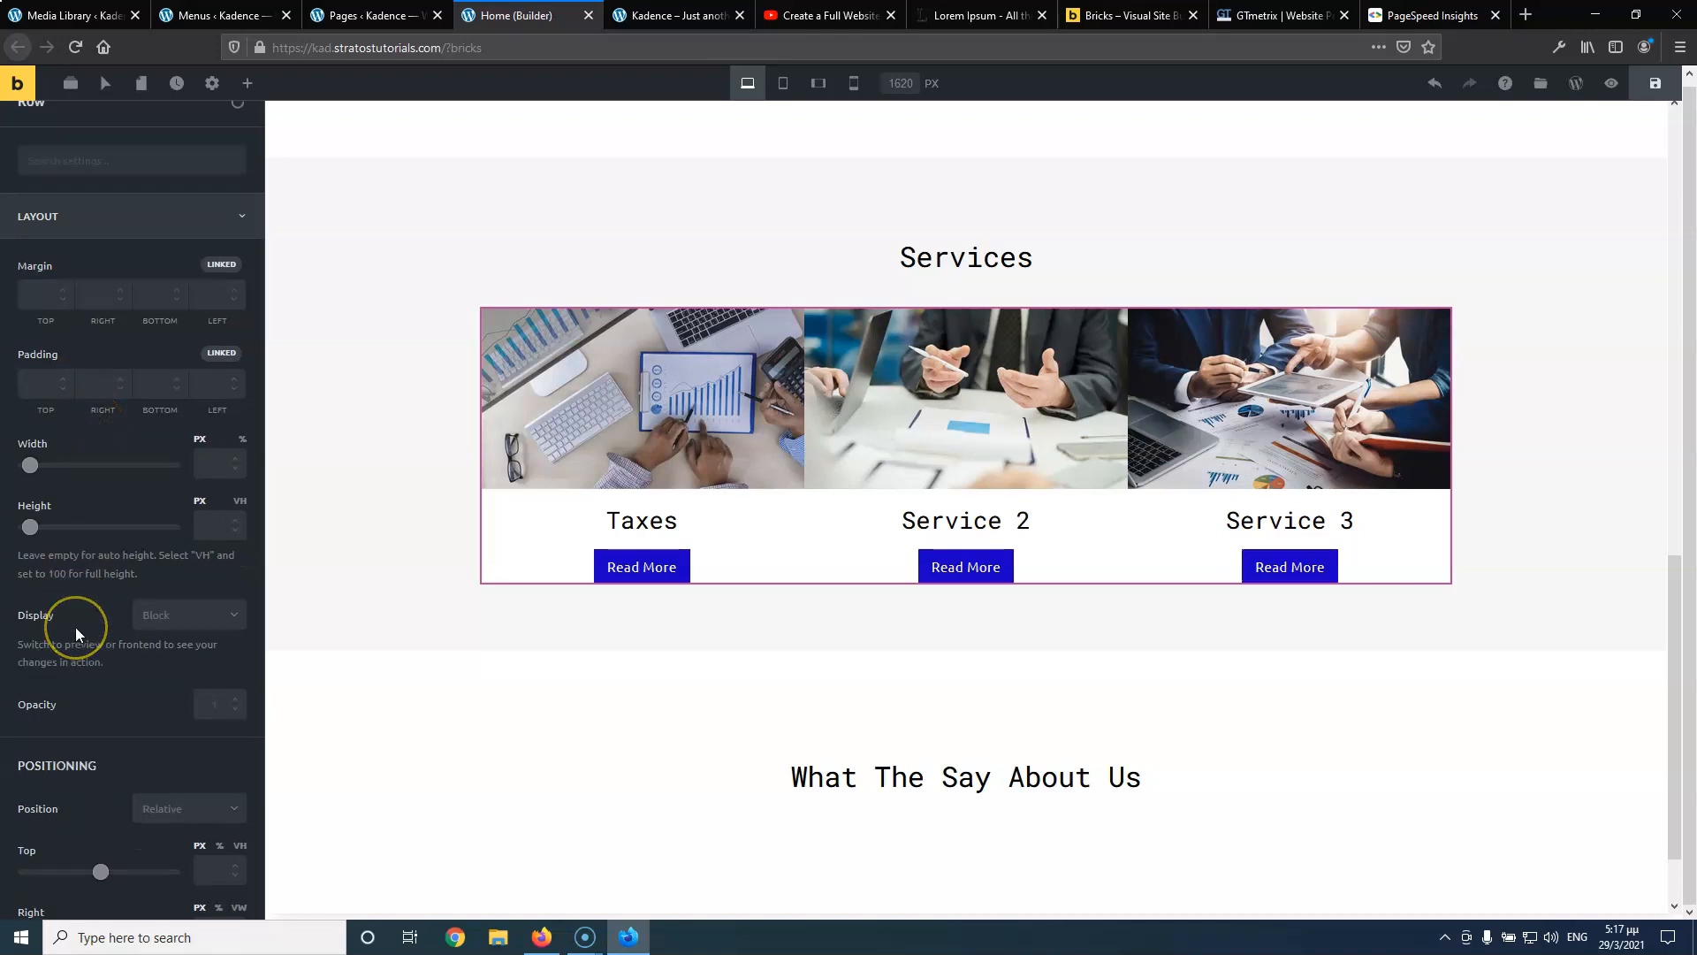
{"action": "scroll", "coordinate": [76, 627], "scroll_direction": "down", "scroll_amount": 1}
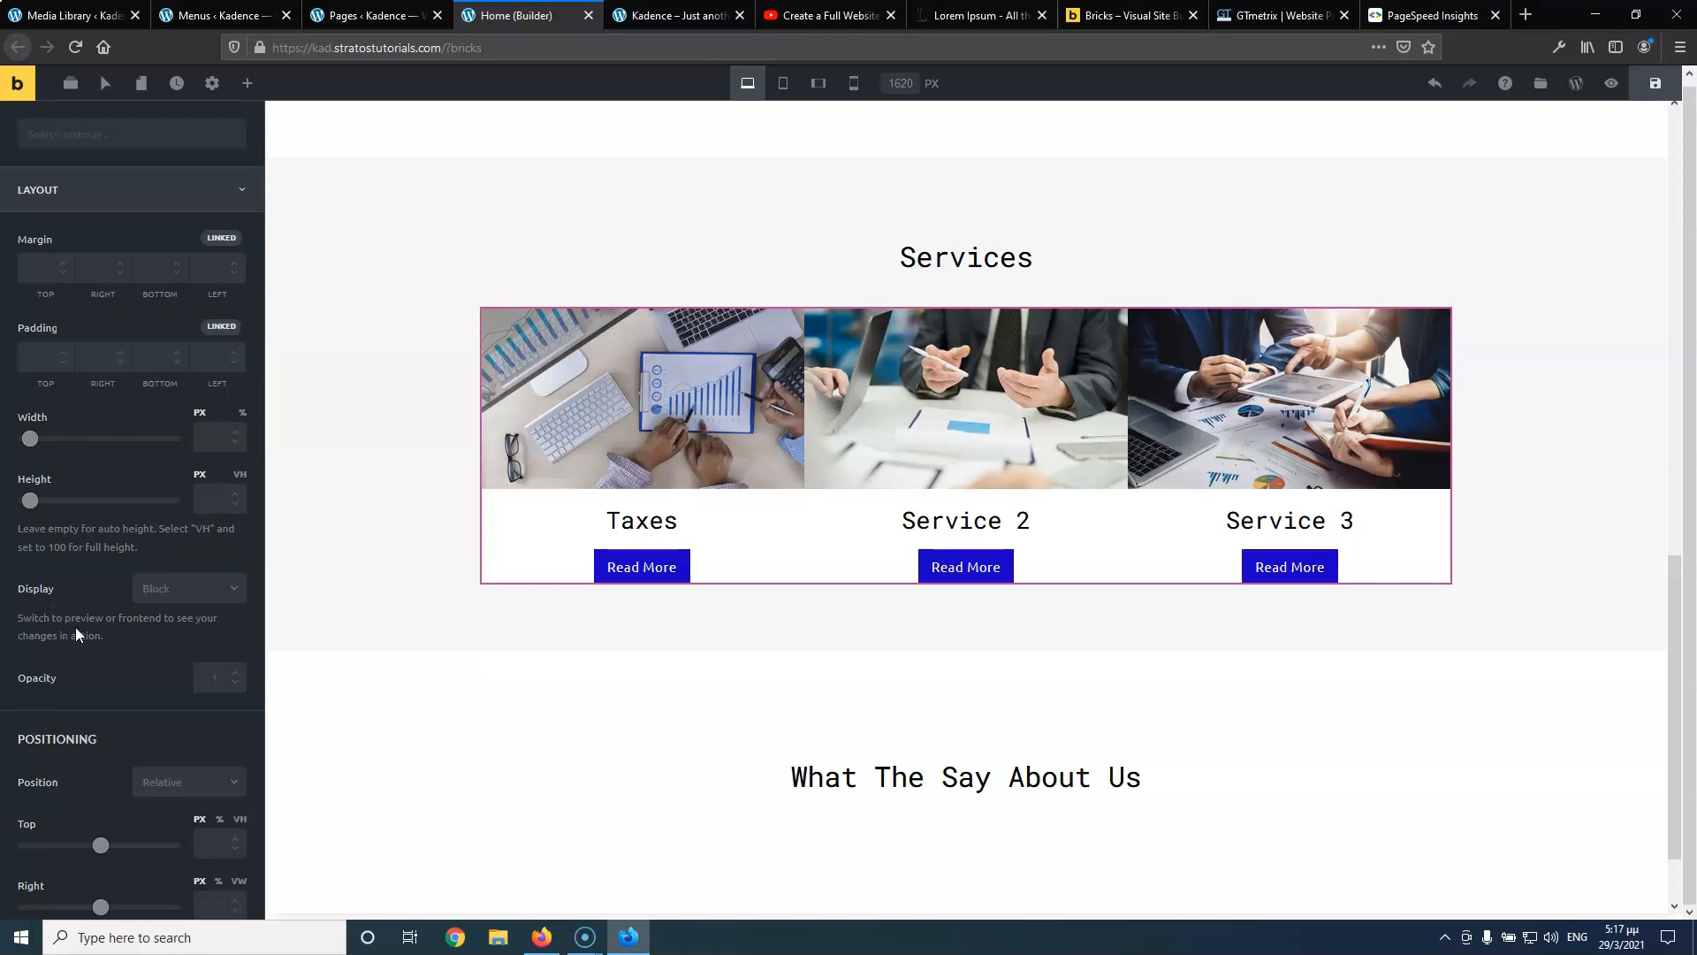
{"action": "scroll", "coordinate": [81, 591], "scroll_direction": "down", "scroll_amount": 6}
{"action": "scroll", "coordinate": [81, 598], "scroll_direction": "down", "scroll_amount": 2}
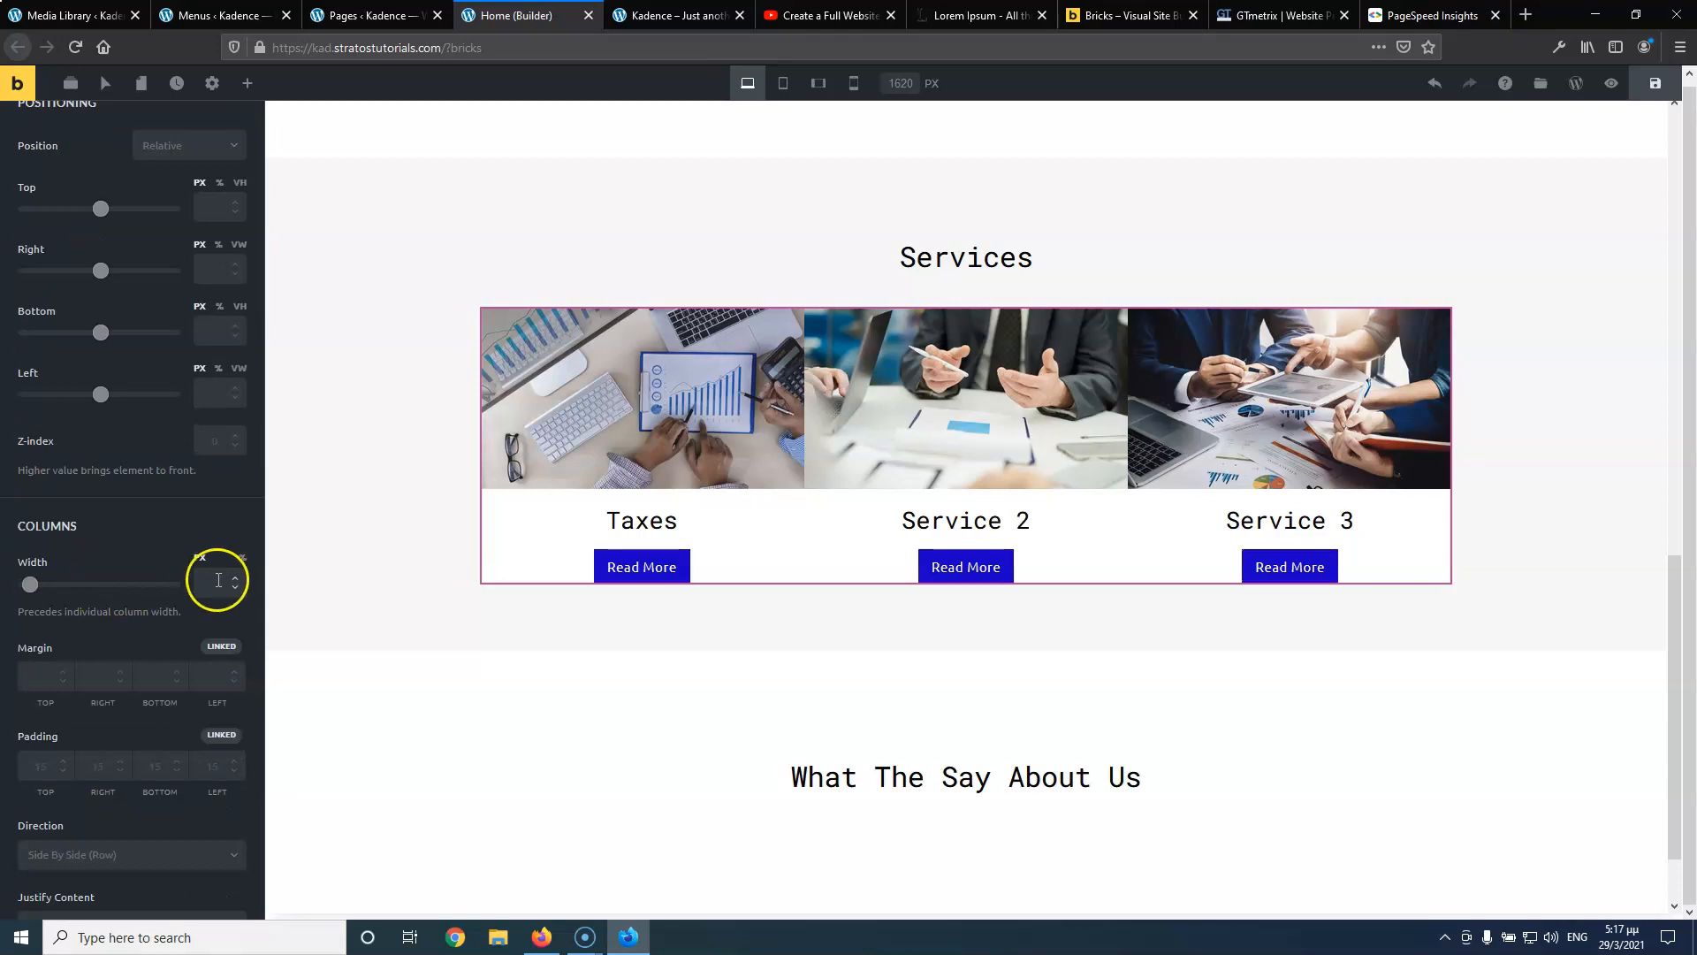
{"action": "scroll", "coordinate": [140, 536], "scroll_direction": "down", "scroll_amount": 3}
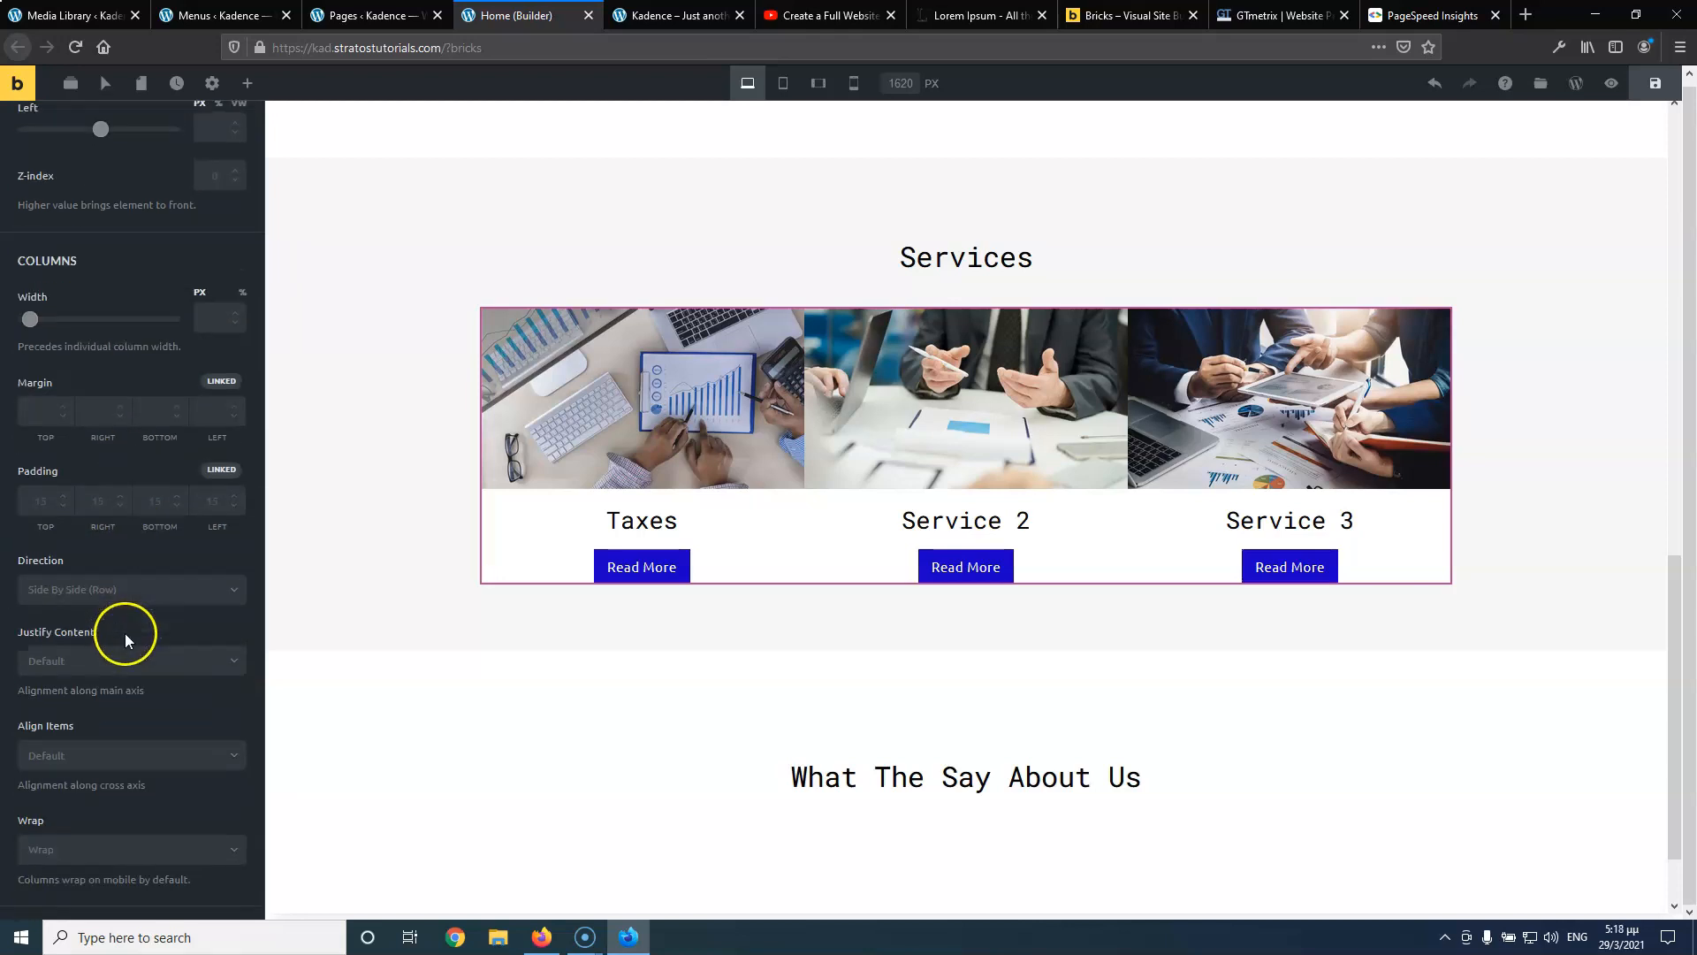
{"action": "scroll", "coordinate": [125, 633], "scroll_direction": "down", "scroll_amount": 1}
{"action": "scroll", "coordinate": [98, 598], "scroll_direction": "up", "scroll_amount": 2}
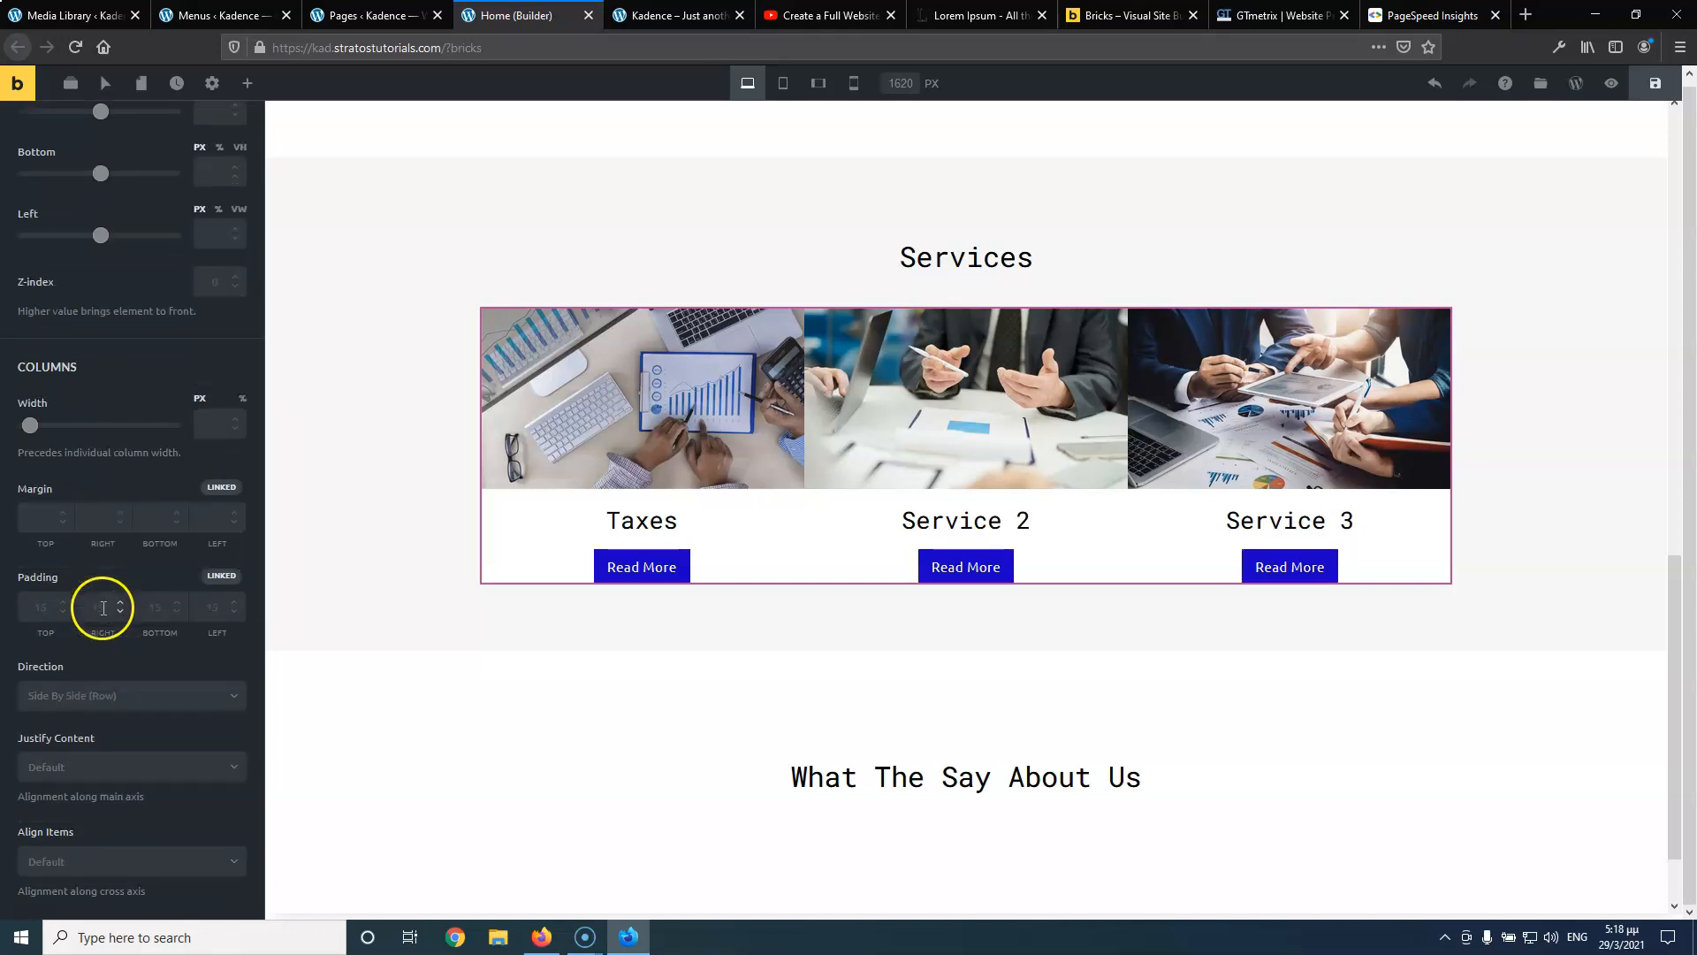
{"action": "mouse_move", "coordinate": [692, 353]}
{"action": "scroll", "coordinate": [202, 630], "scroll_direction": "down", "scroll_amount": 5}
{"action": "scroll", "coordinate": [201, 632], "scroll_direction": "up", "scroll_amount": 3}
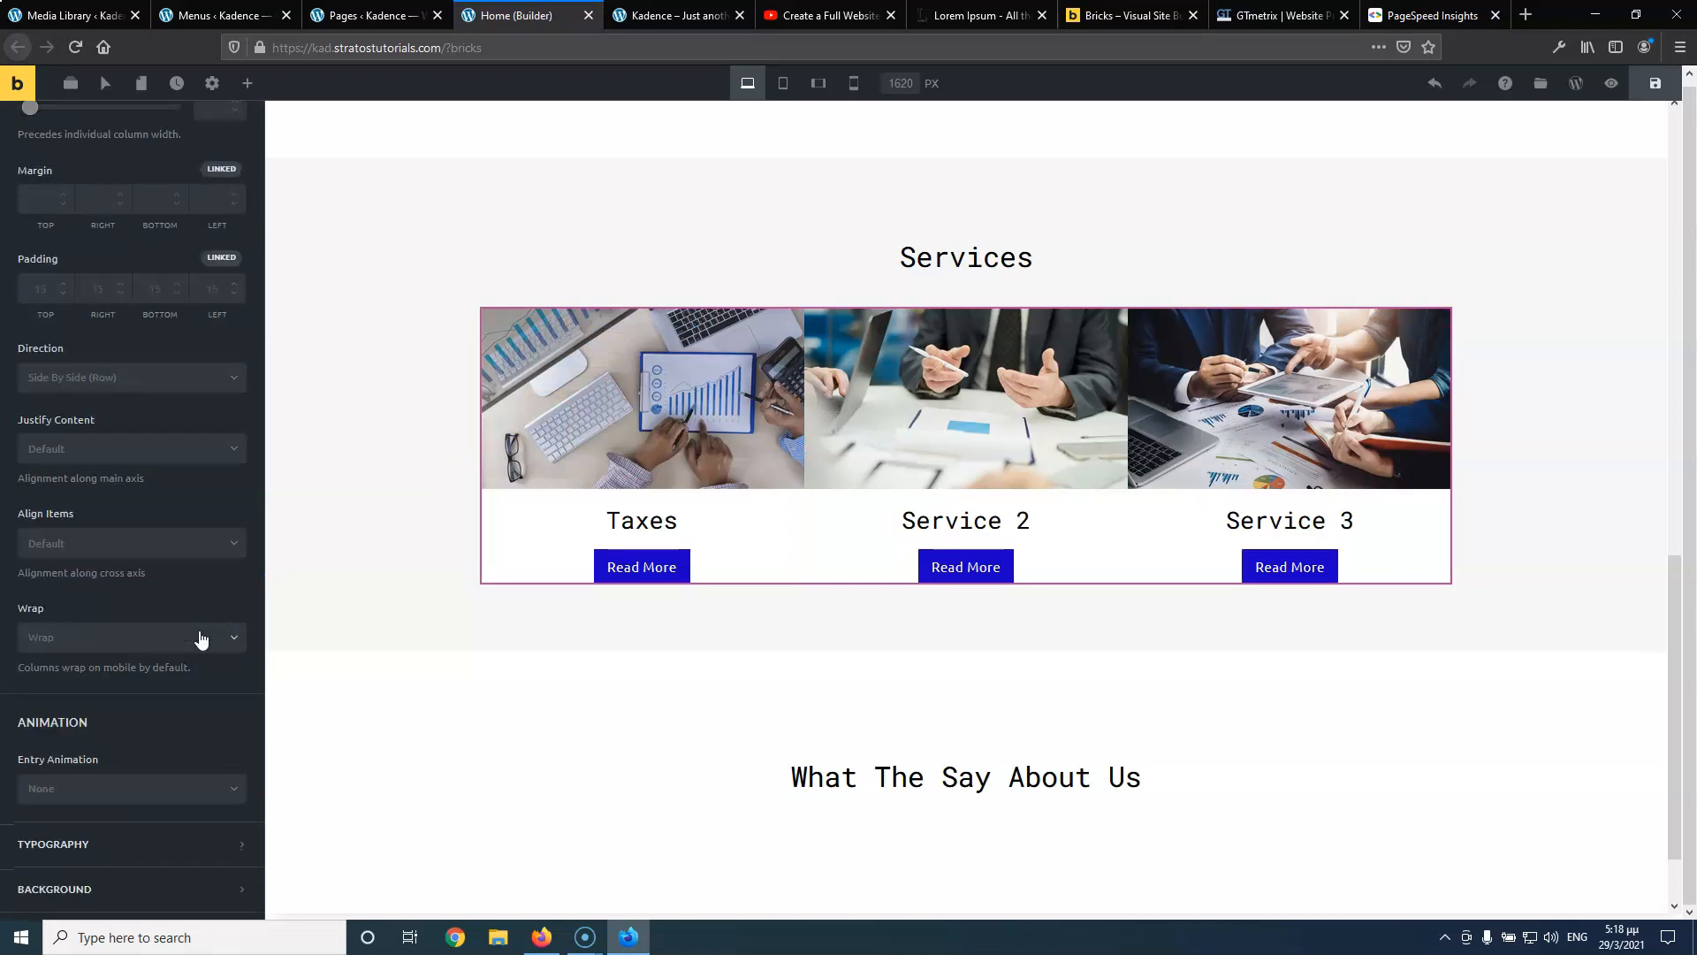
{"action": "scroll", "coordinate": [568, 340], "scroll_direction": "up", "scroll_amount": 1}
{"action": "left_click", "coordinate": [601, 408]}
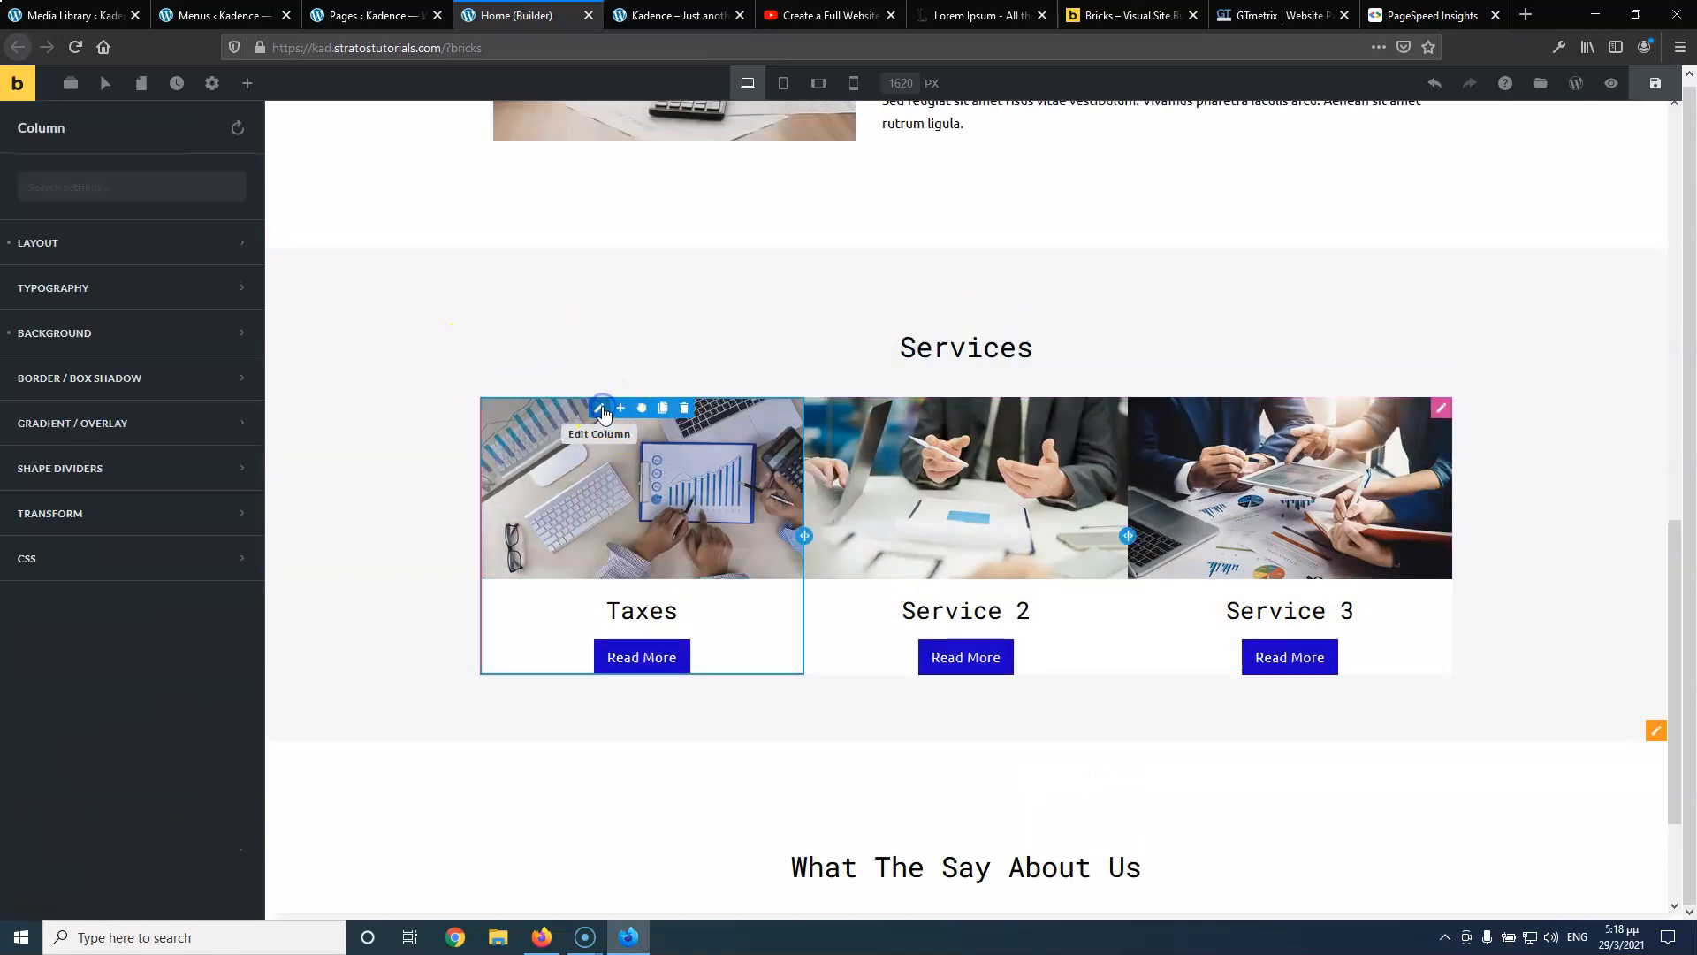
Set the Taxes column width to 32% with unlinked left and right margins of 5
{"action": "left_click", "coordinate": [76, 258]}
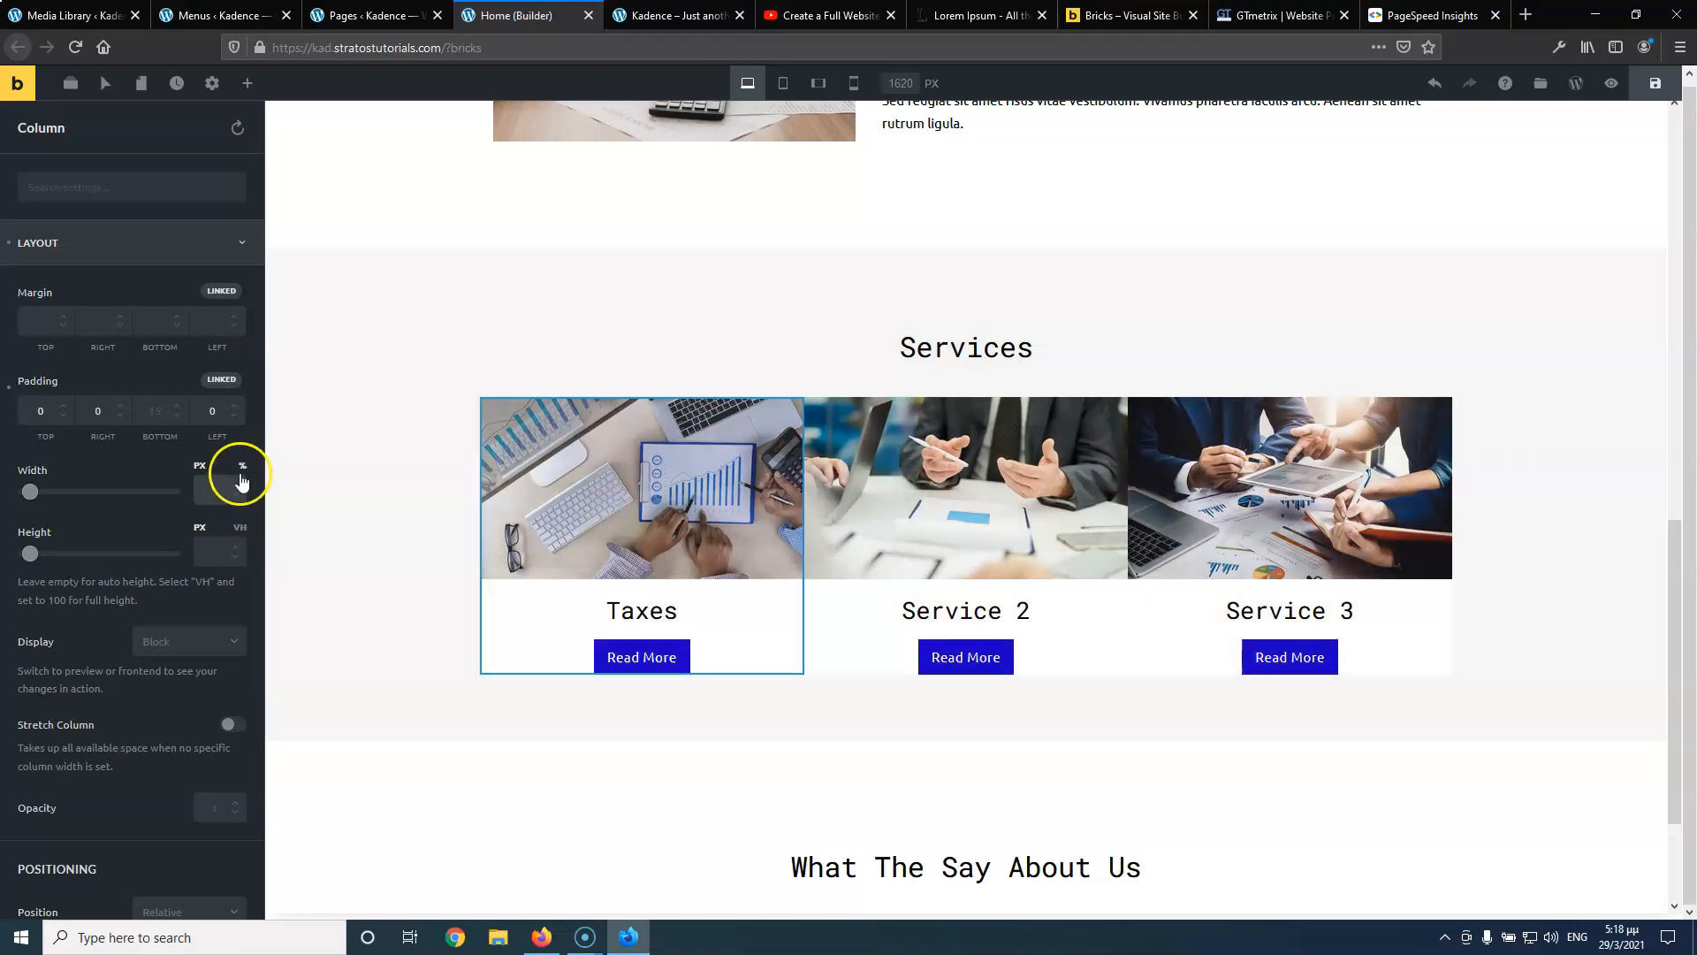
{"action": "left_click", "coordinate": [242, 468]}
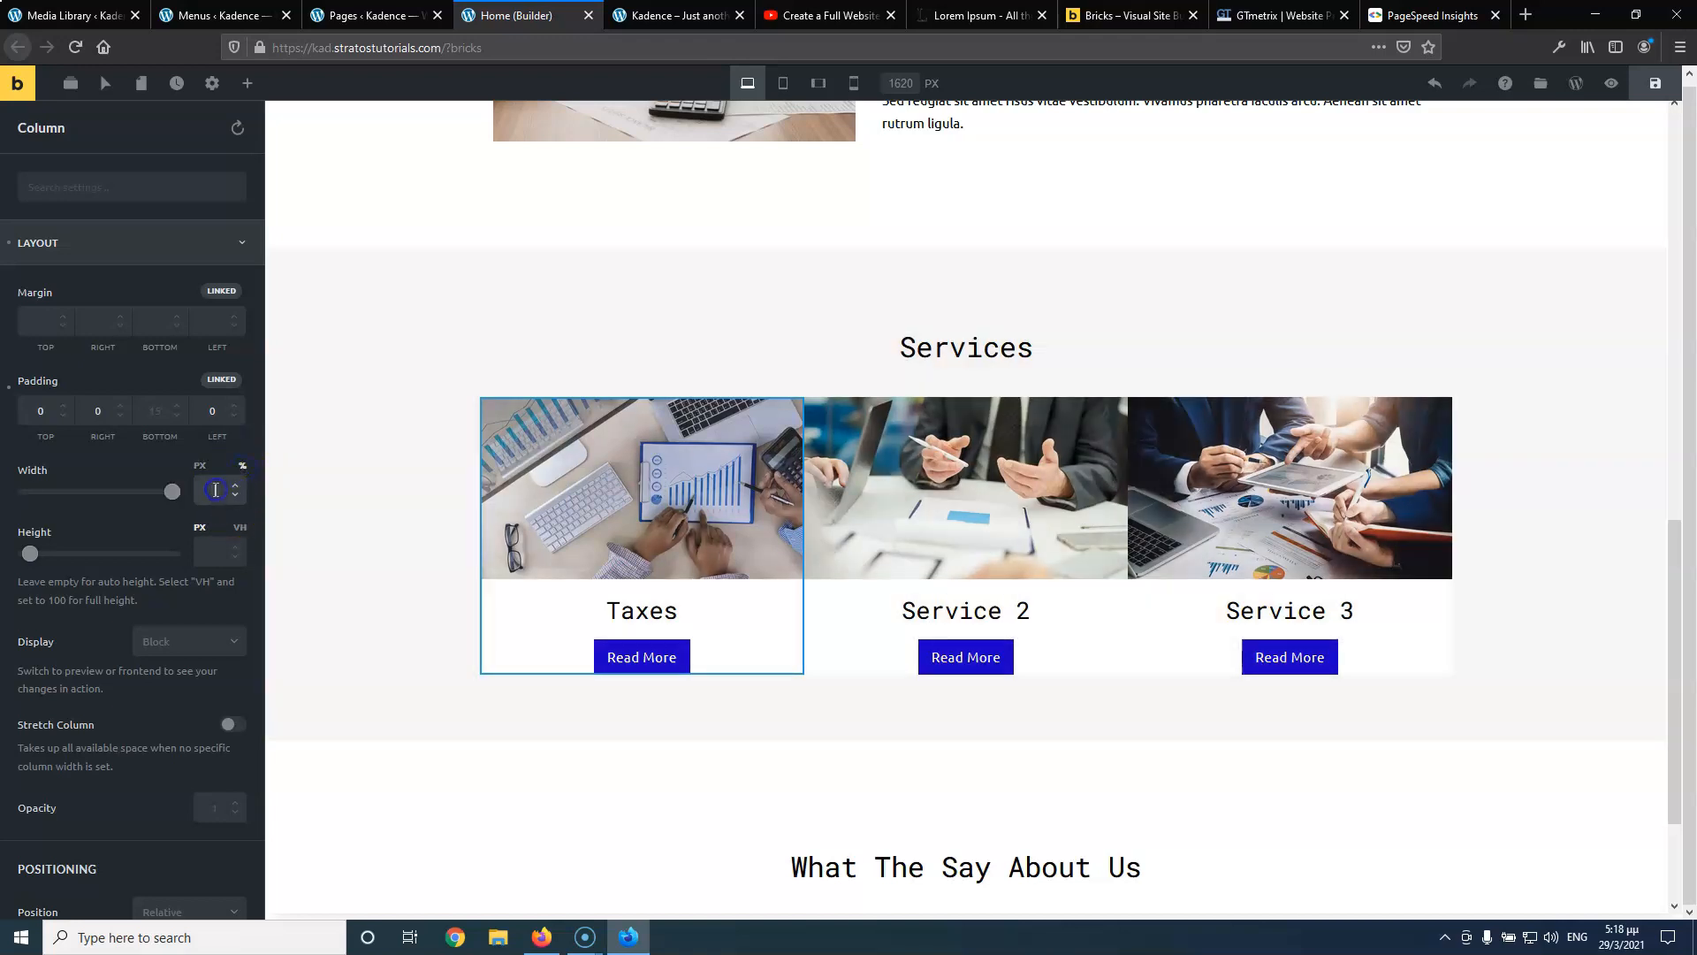
{"action": "type", "text": "32"}
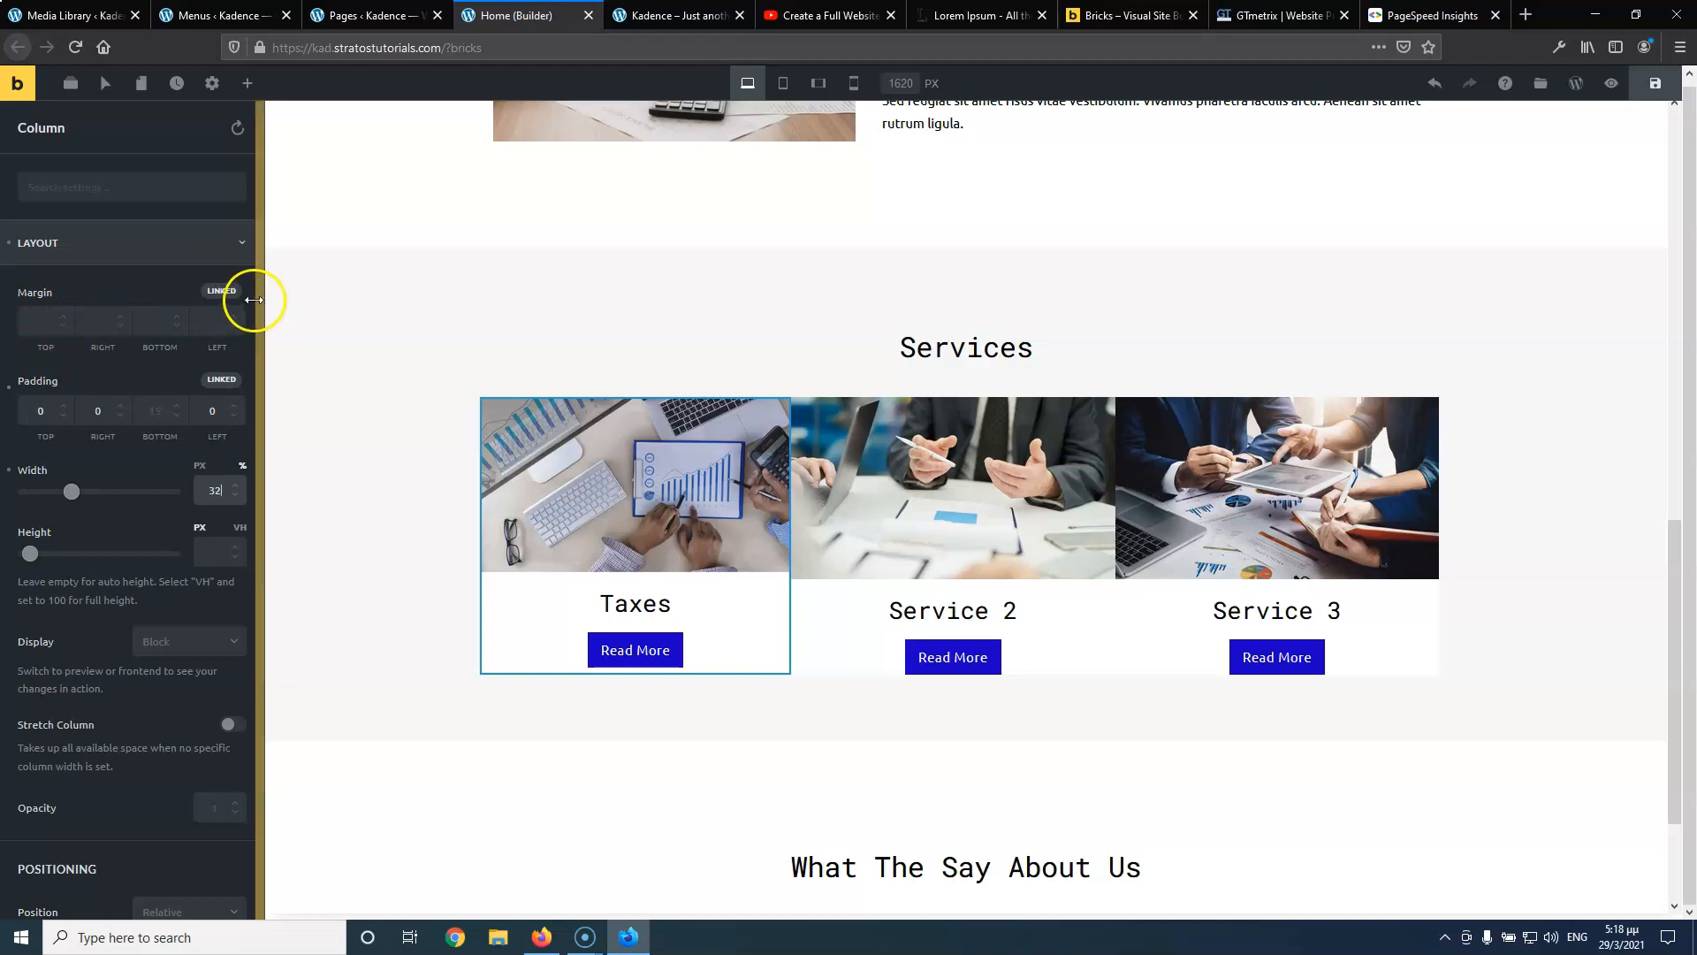
{"action": "left_click", "coordinate": [221, 291]}
{"action": "left_click", "coordinate": [94, 323]}
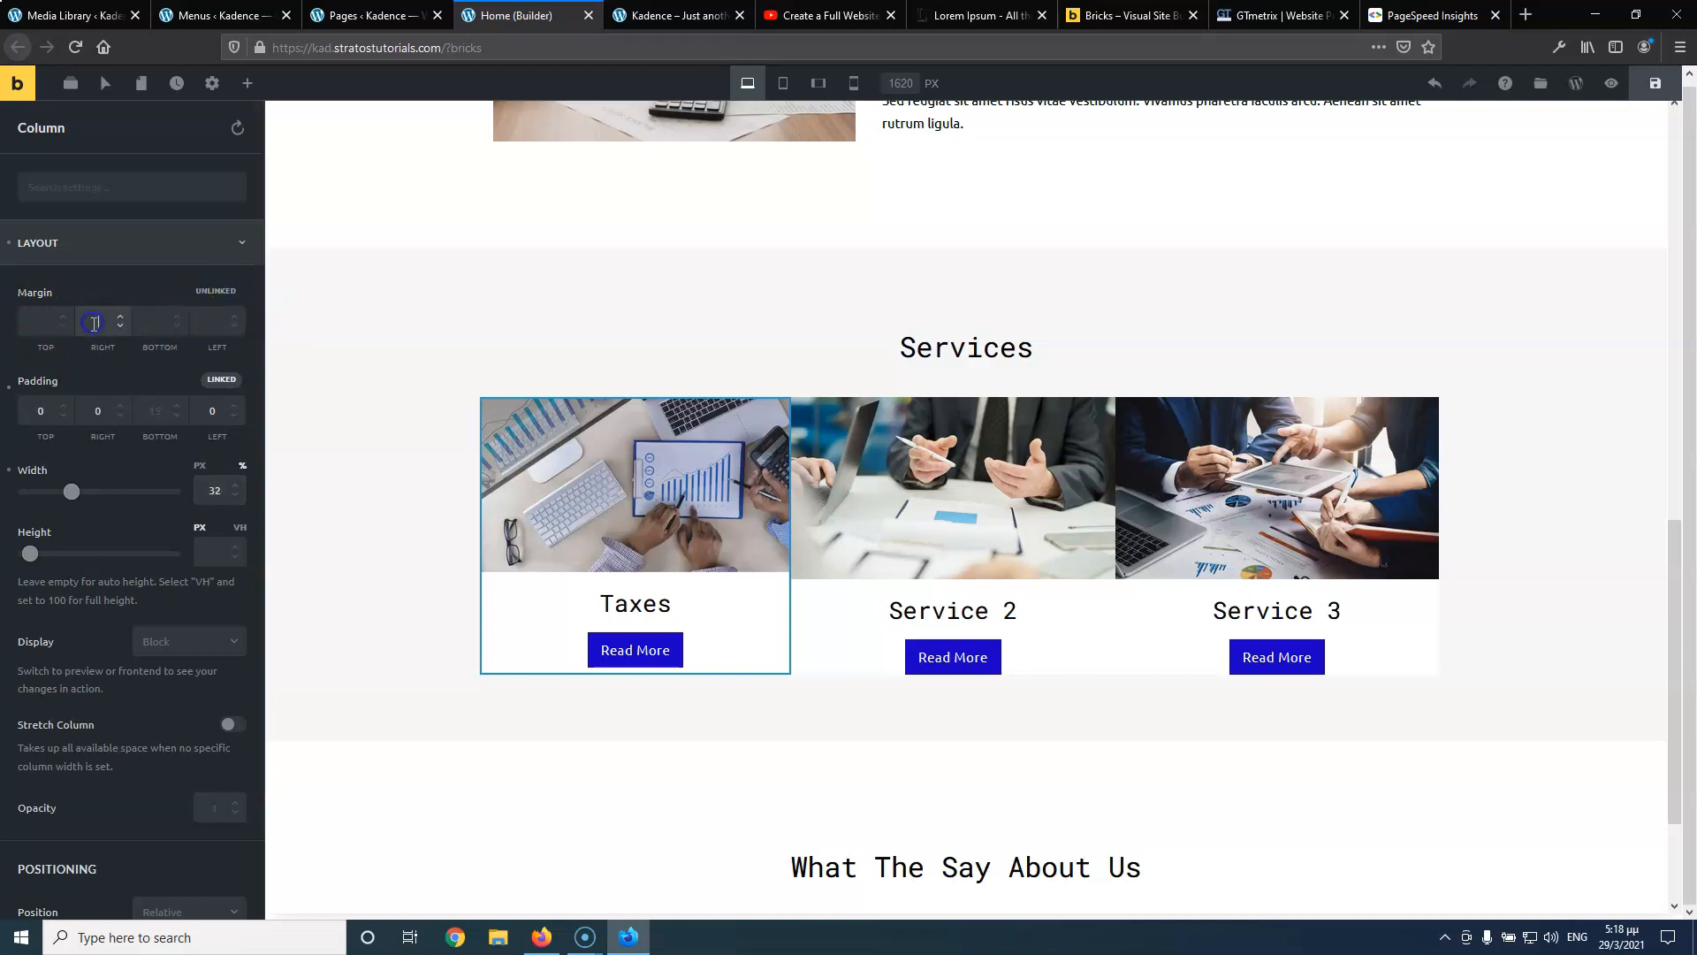
{"action": "type", "text": "5"}
{"action": "left_click", "coordinate": [198, 320]}
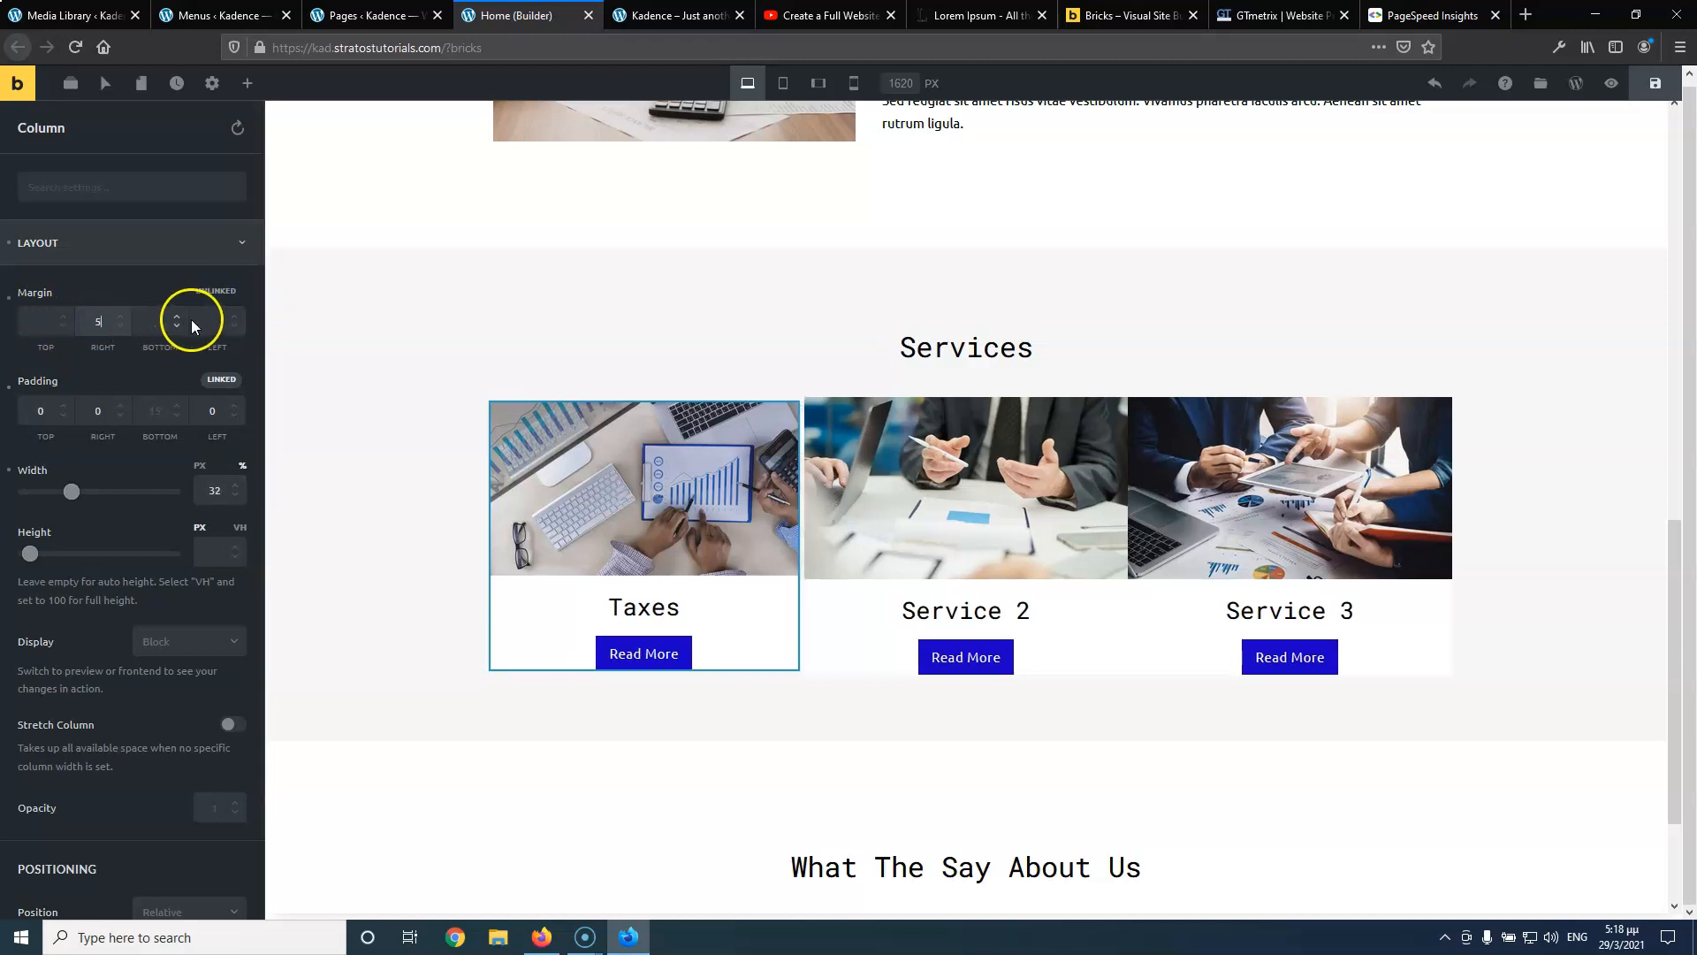
{"action": "type", "text": "5"}
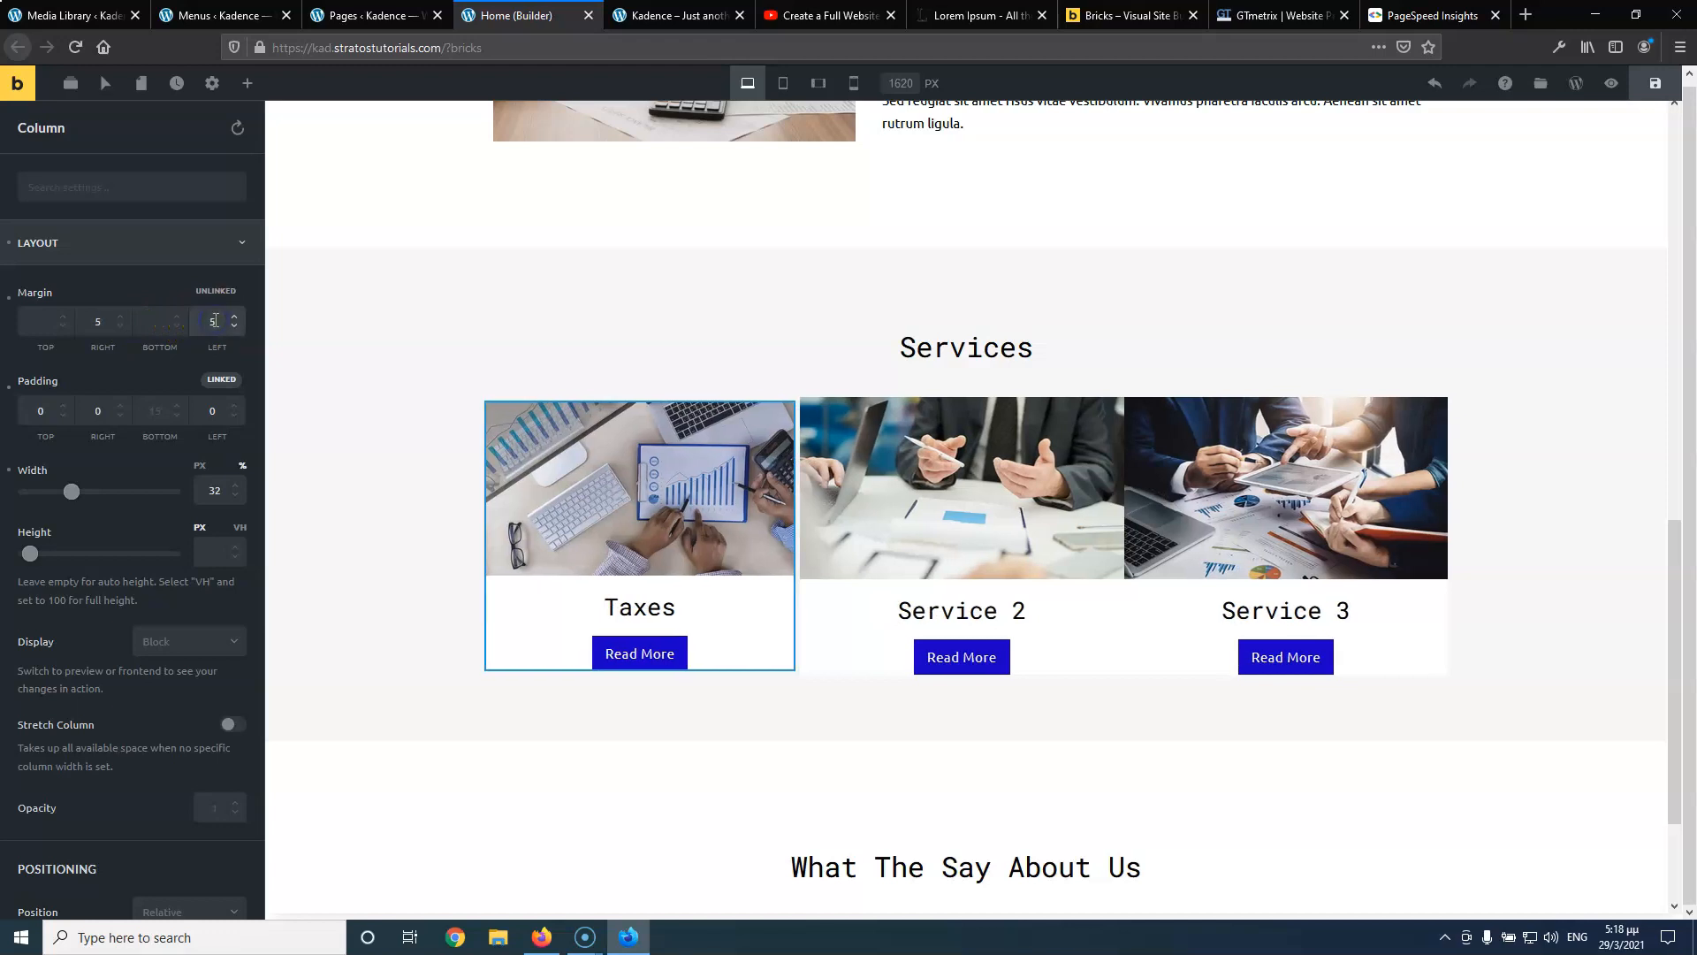
{"action": "left_click", "coordinate": [219, 488]}
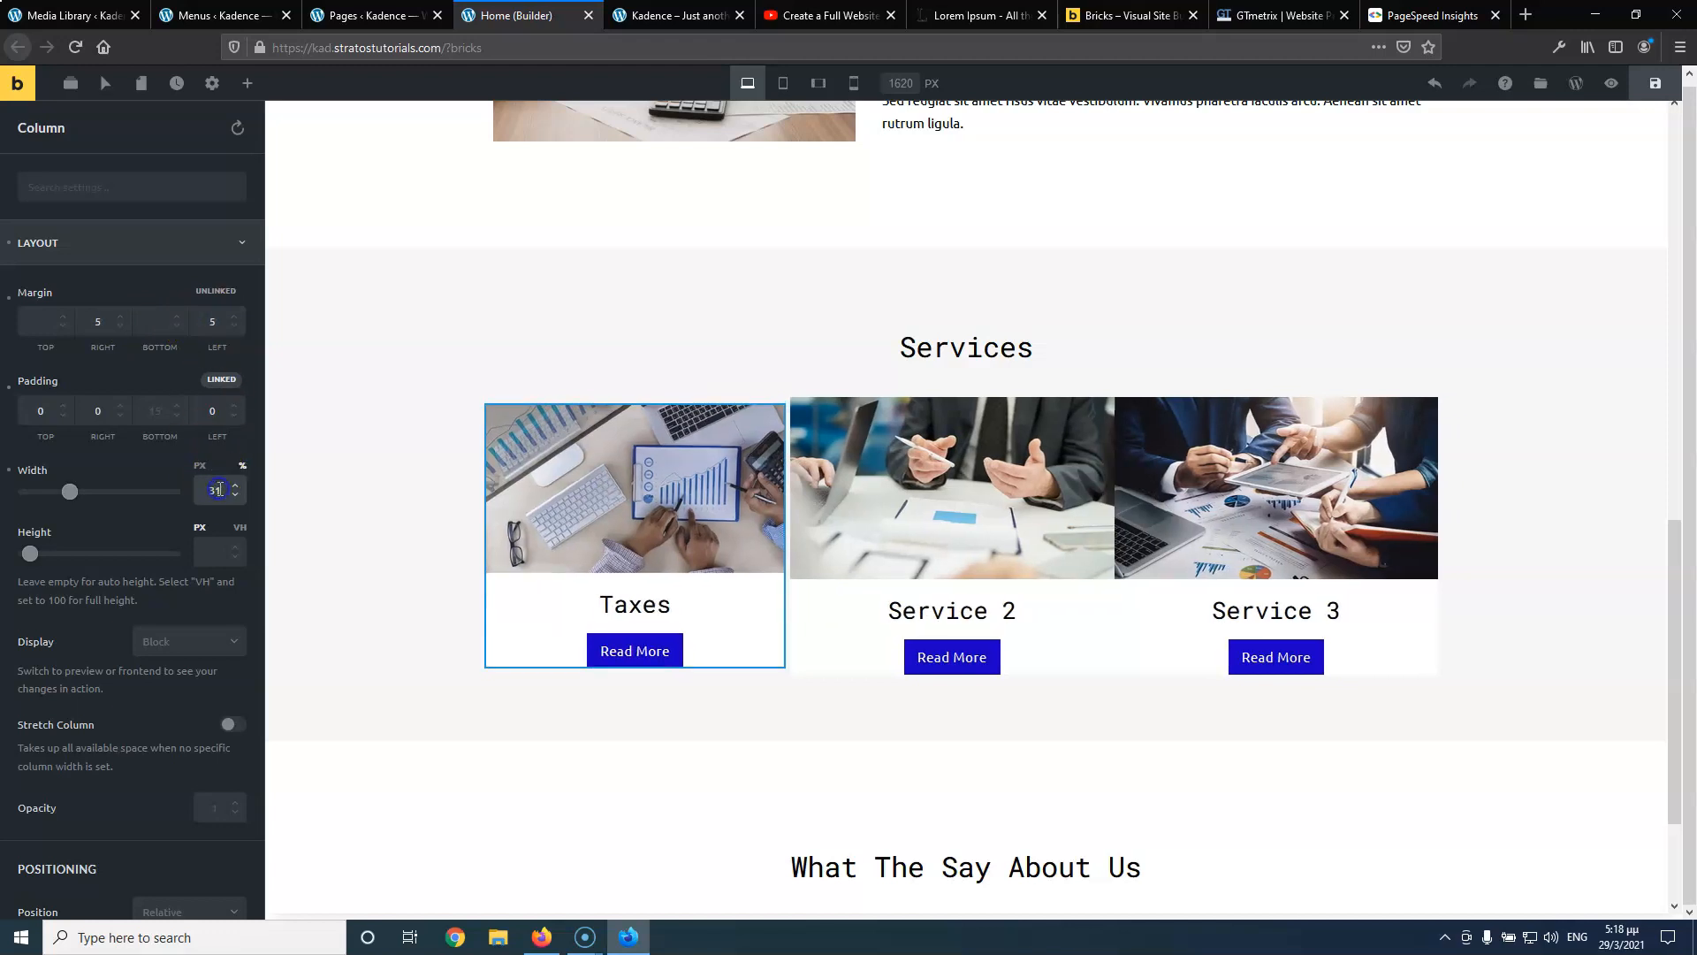
{"action": "scroll", "coordinate": [222, 489], "scroll_direction": "down", "scroll_amount": 3}
{"action": "scroll", "coordinate": [223, 490], "scroll_direction": "up", "scroll_amount": 1}
{"action": "scroll", "coordinate": [227, 490], "scroll_direction": "up", "scroll_amount": 1}
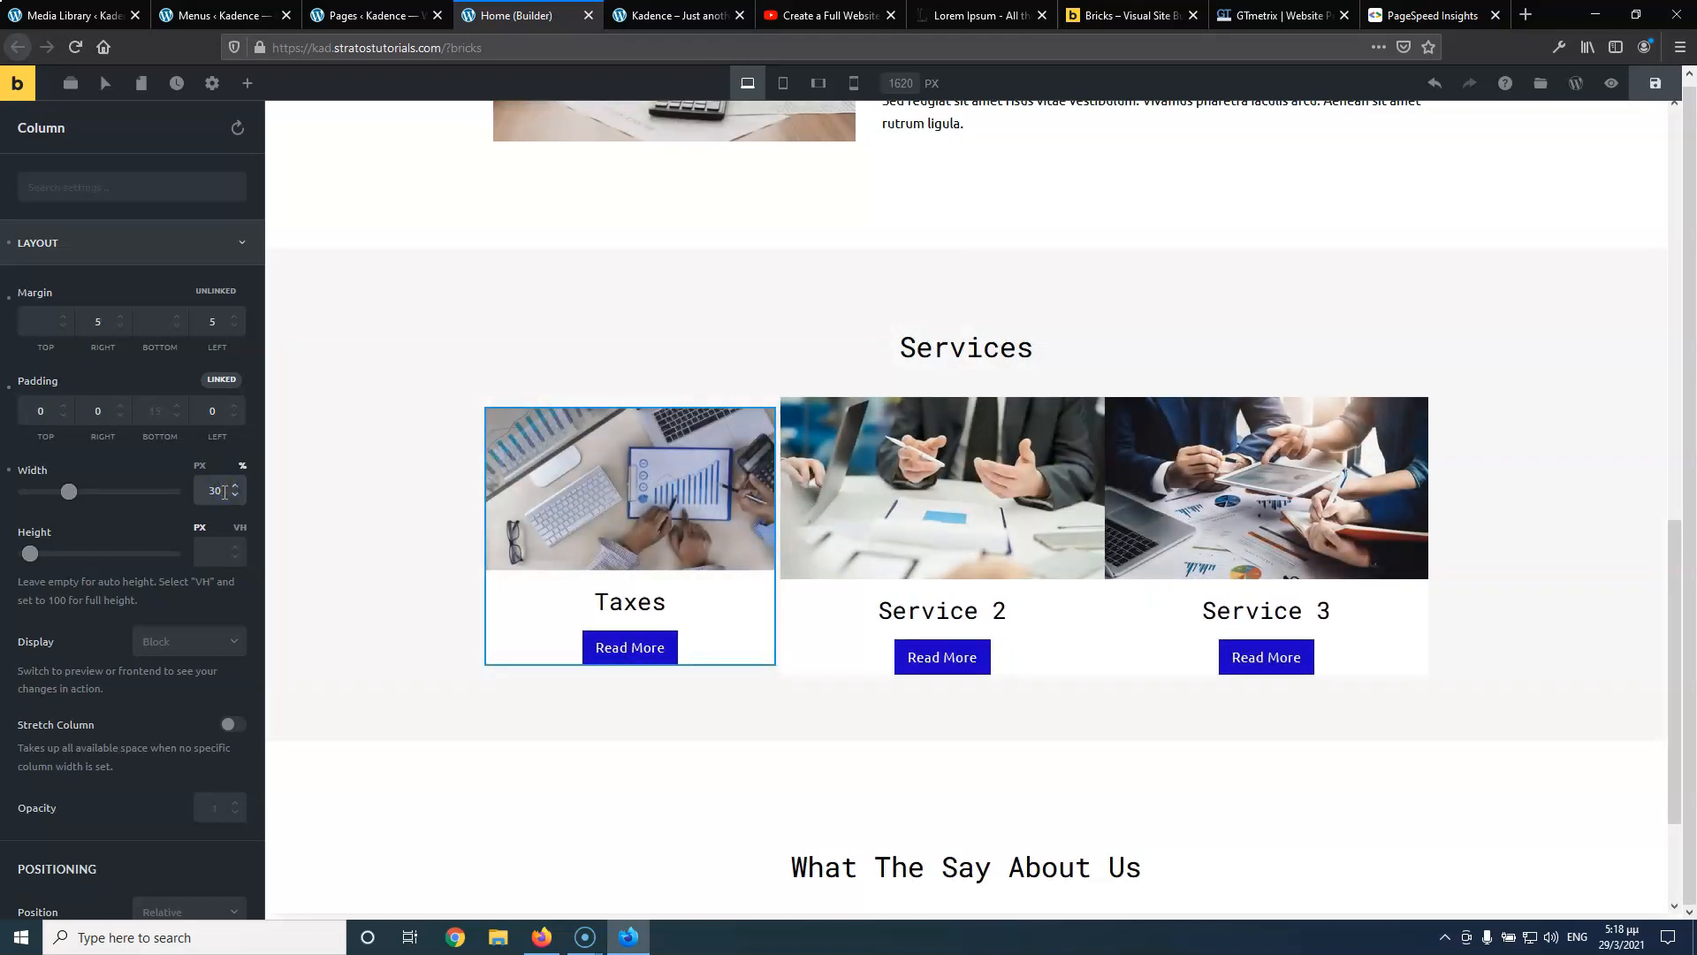
{"action": "scroll", "coordinate": [224, 491], "scroll_direction": "up", "scroll_amount": 2}
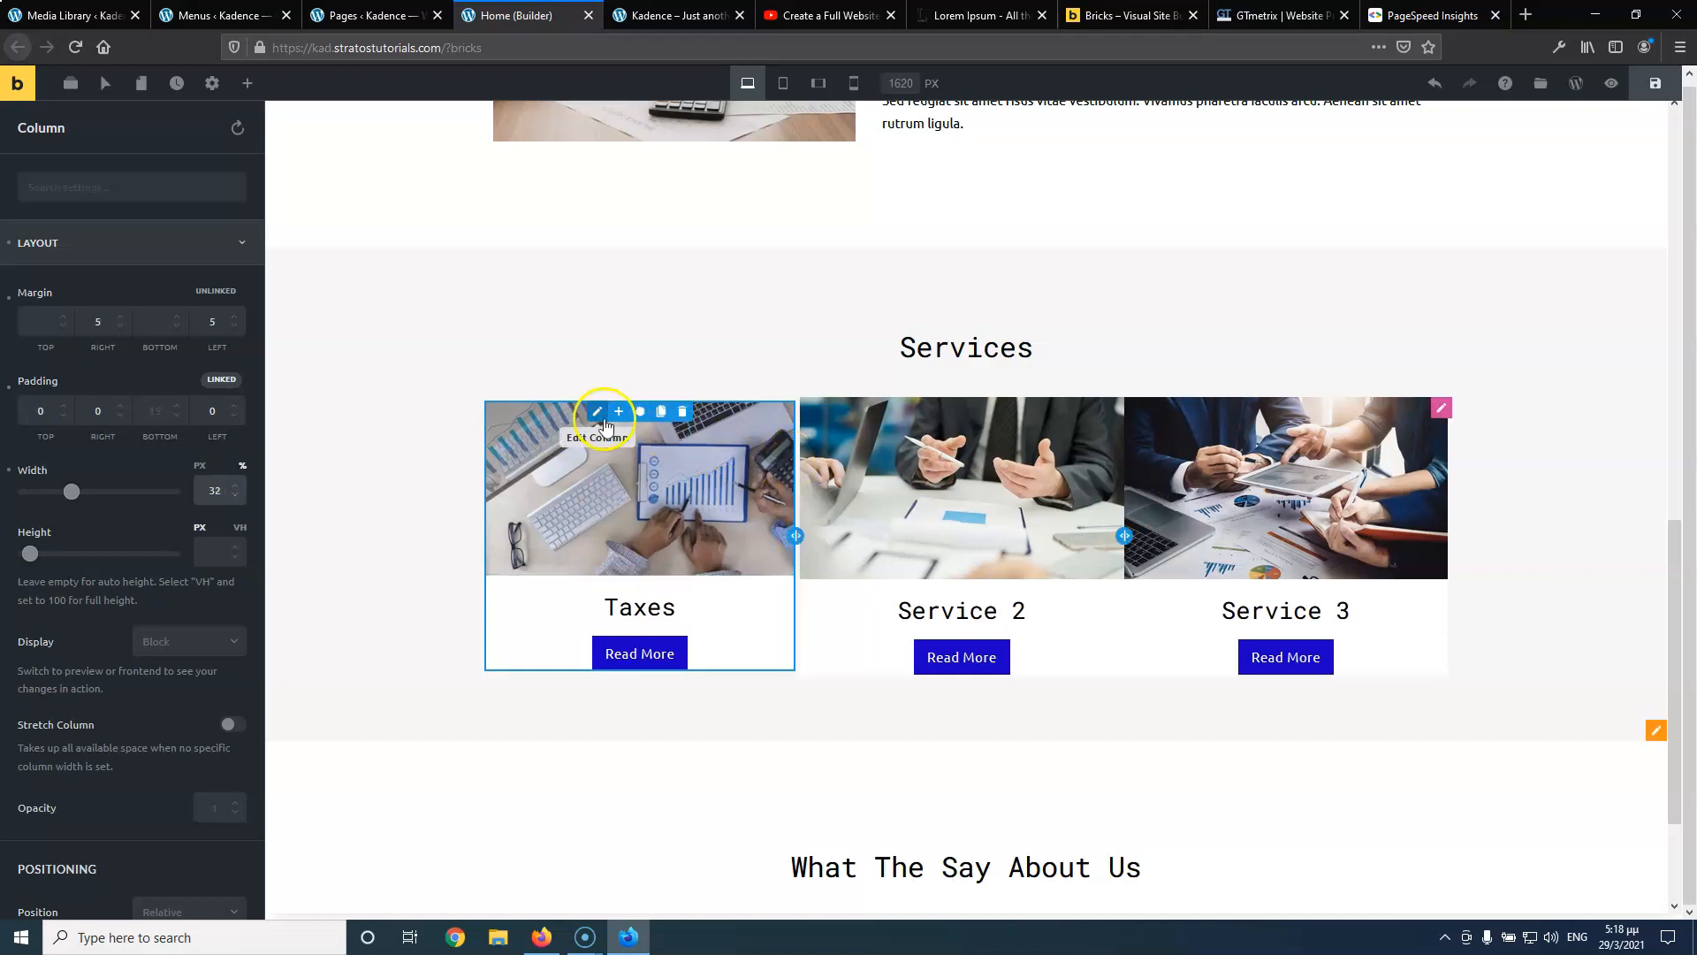
Copy the Taxes column's styles and paste them onto Service 2 and Service 3
{"action": "left_click", "coordinate": [602, 418]}
{"action": "right_click", "coordinate": [599, 418]}
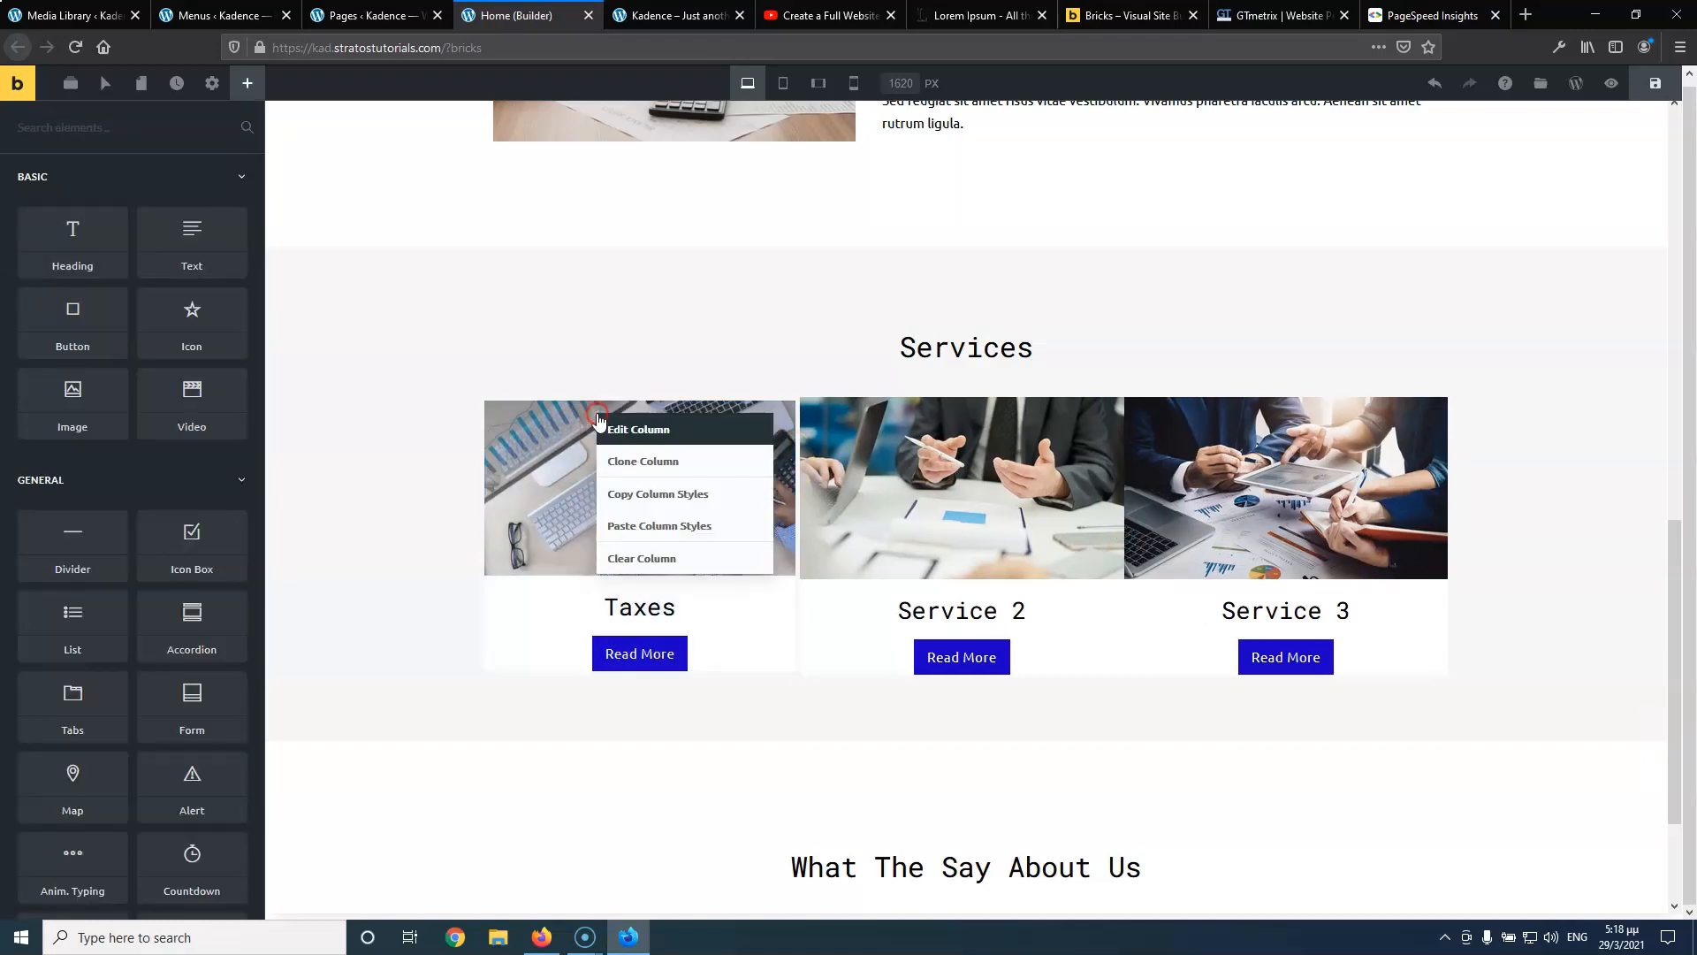
{"action": "left_click", "coordinate": [625, 463]}
{"action": "left_click", "coordinate": [860, 419]}
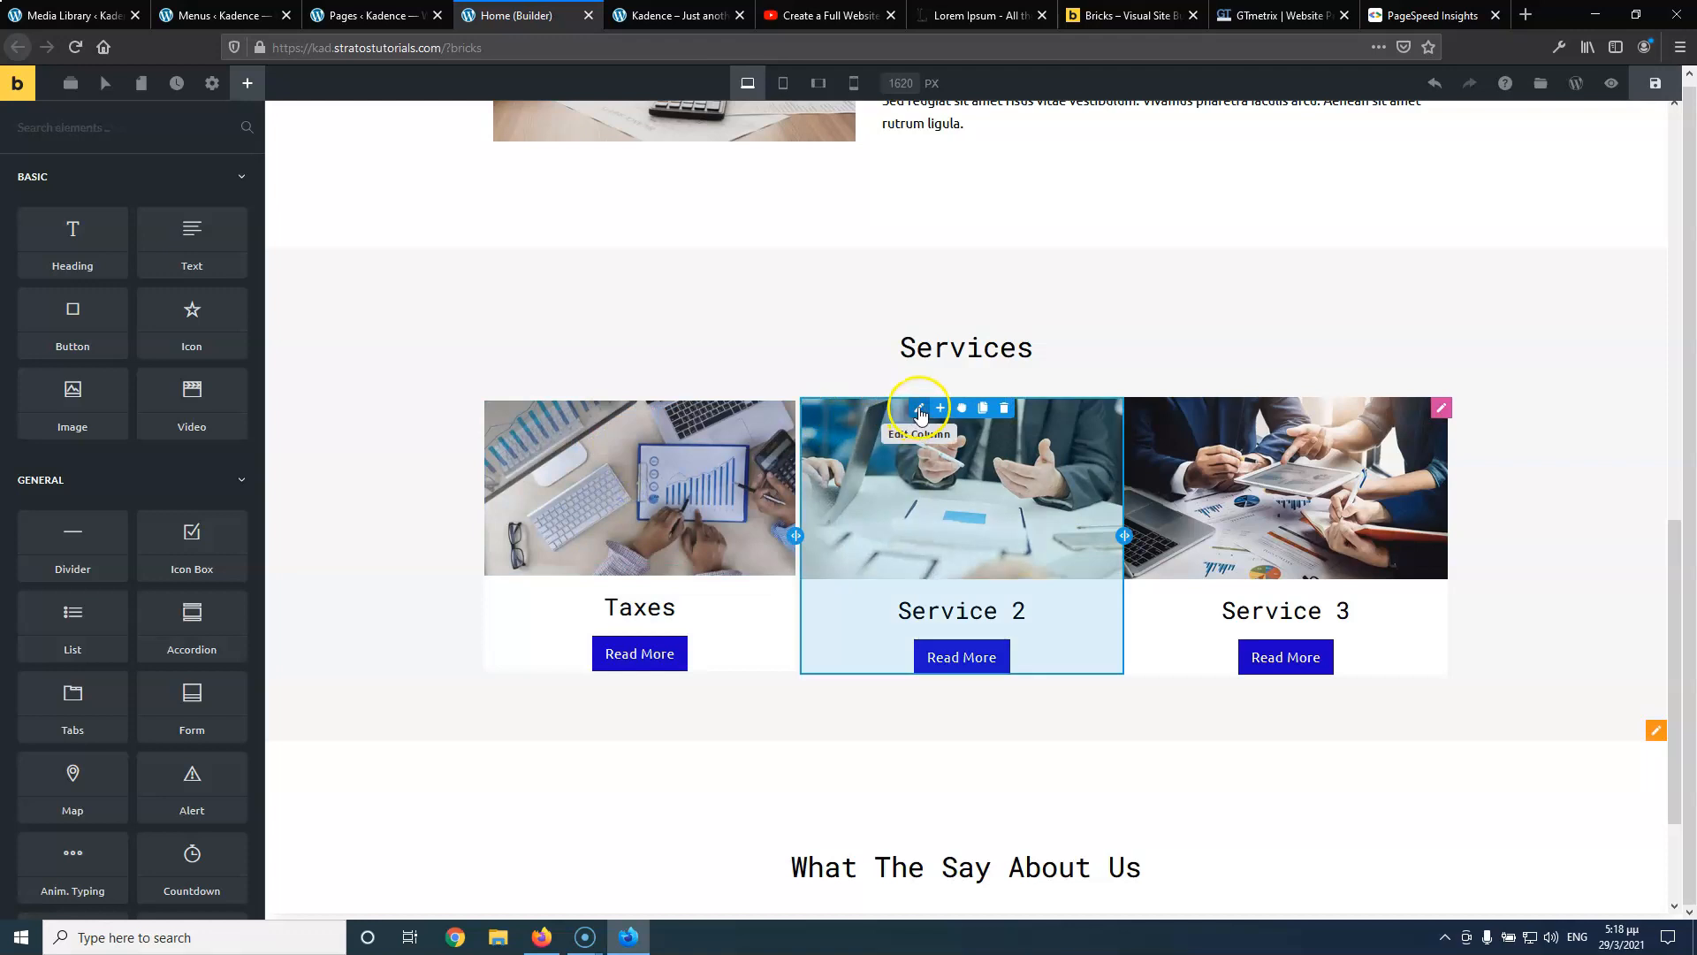
{"action": "right_click", "coordinate": [919, 414]}
{"action": "left_click", "coordinate": [1007, 518]}
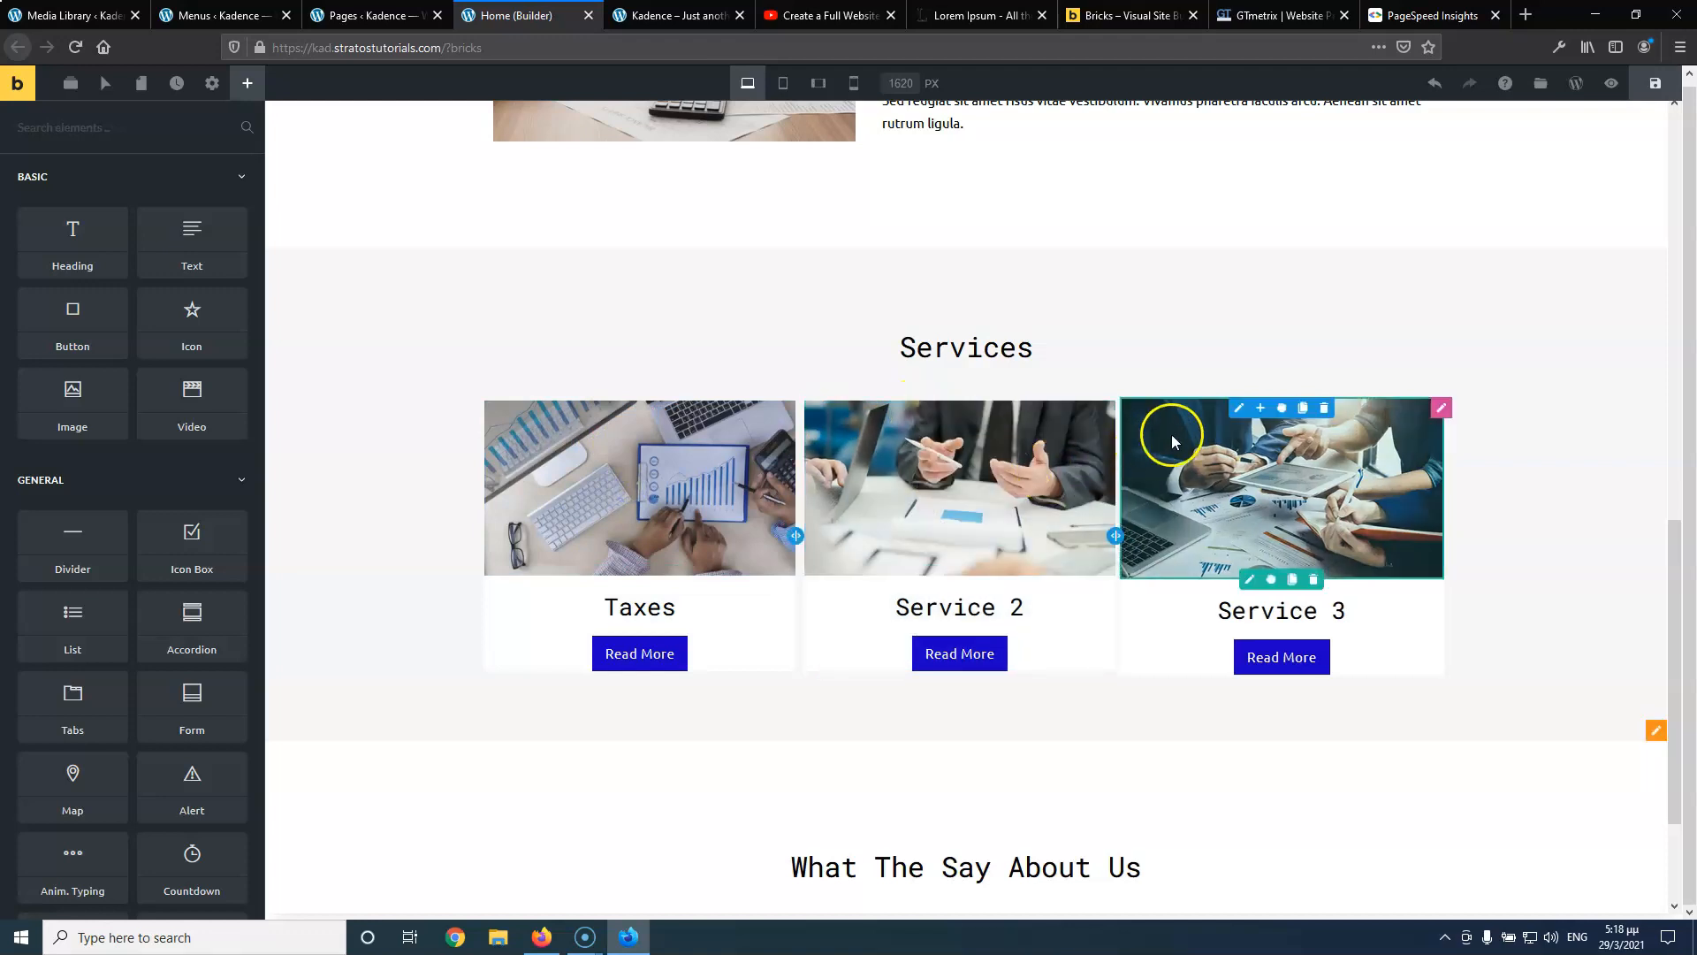
{"action": "left_click", "coordinate": [1228, 424]}
{"action": "right_click", "coordinate": [1241, 411]}
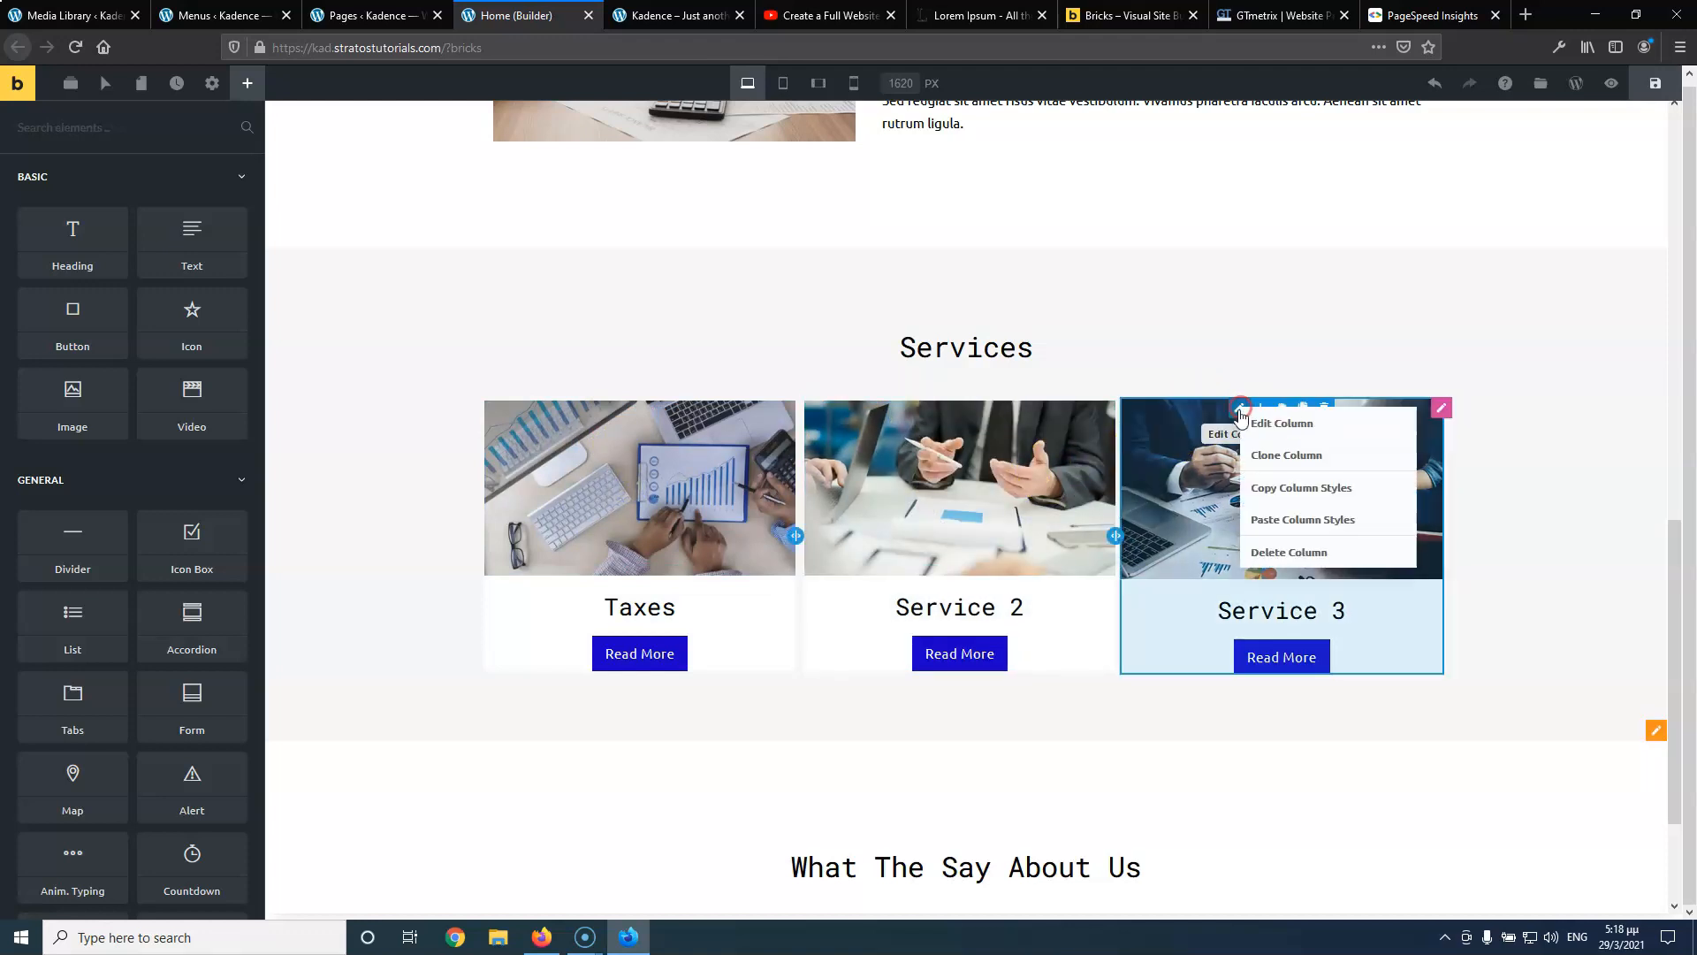
{"action": "left_click", "coordinate": [1266, 518]}
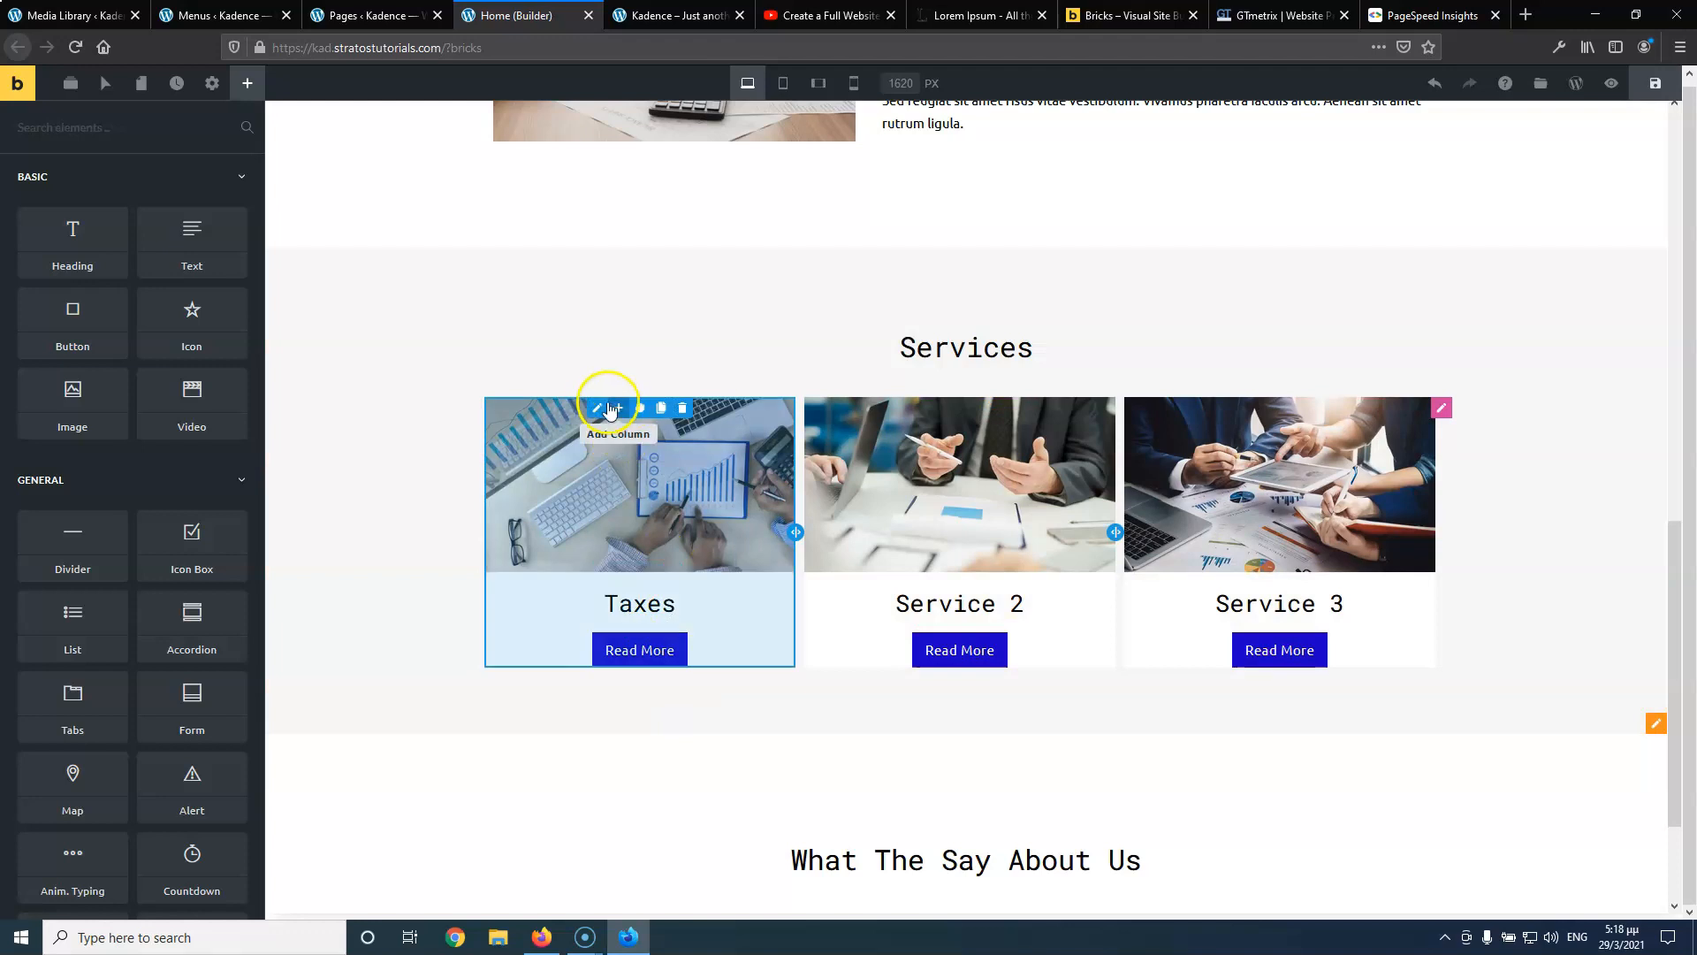
Give the Taxes column a bottom padding of 20
{"action": "left_click", "coordinate": [576, 409]}
{"action": "left_click", "coordinate": [121, 240]}
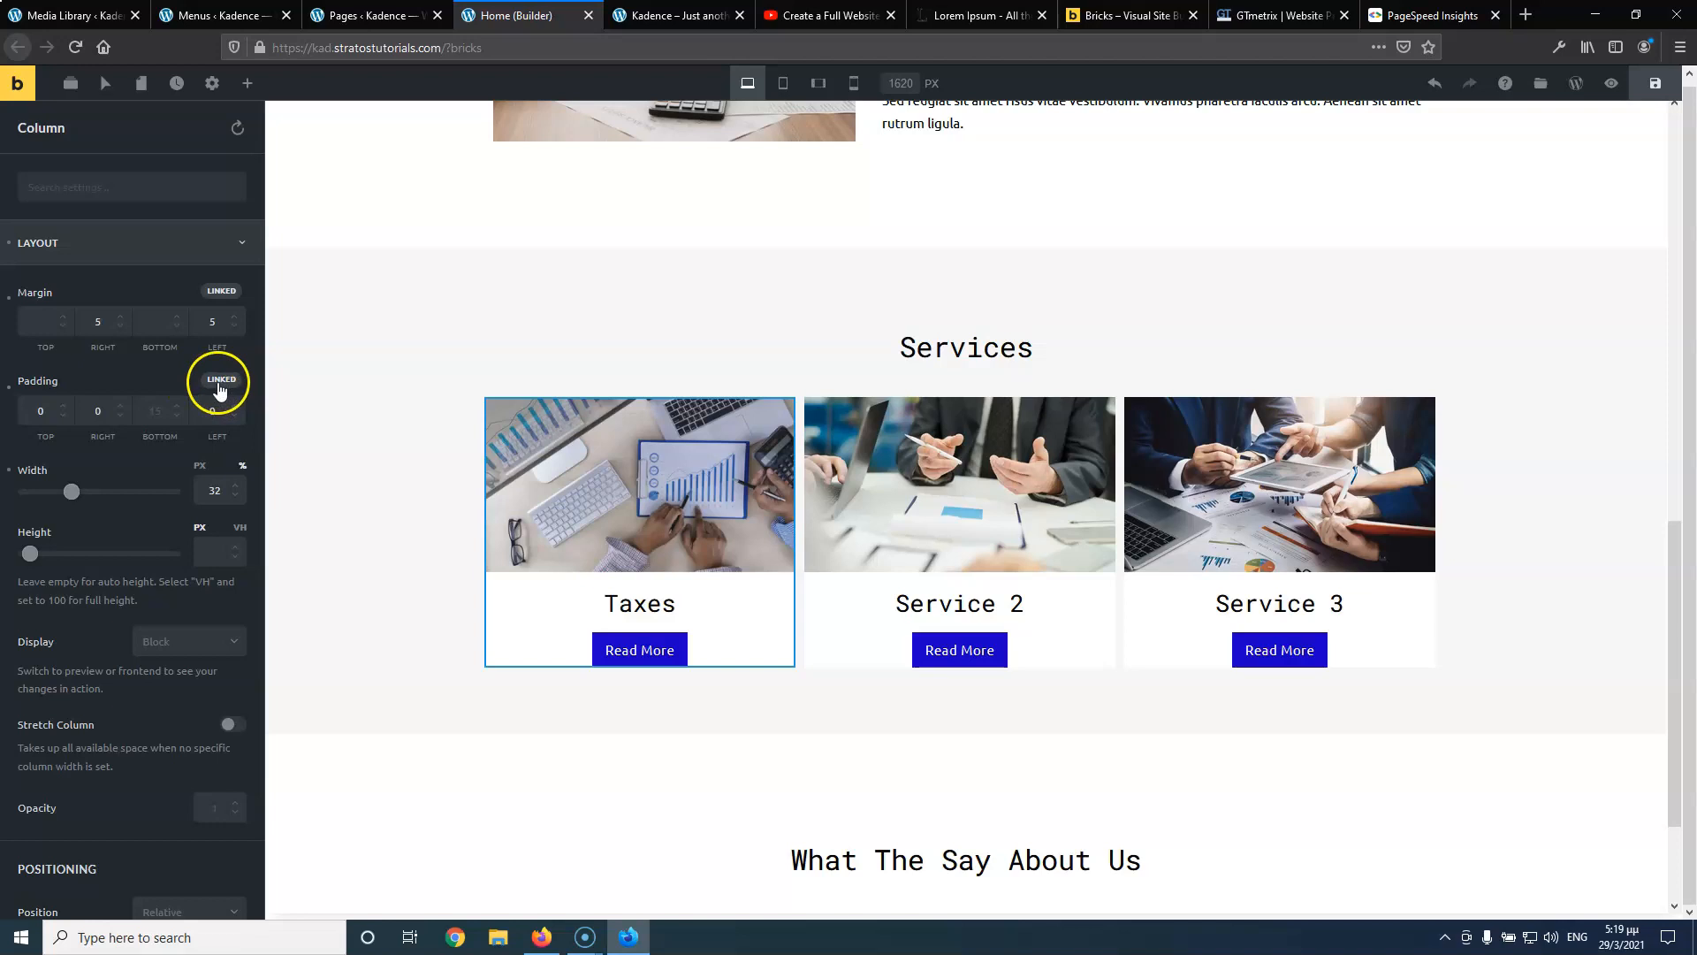
{"action": "left_click", "coordinate": [174, 411]}
{"action": "type", "text": "1"}
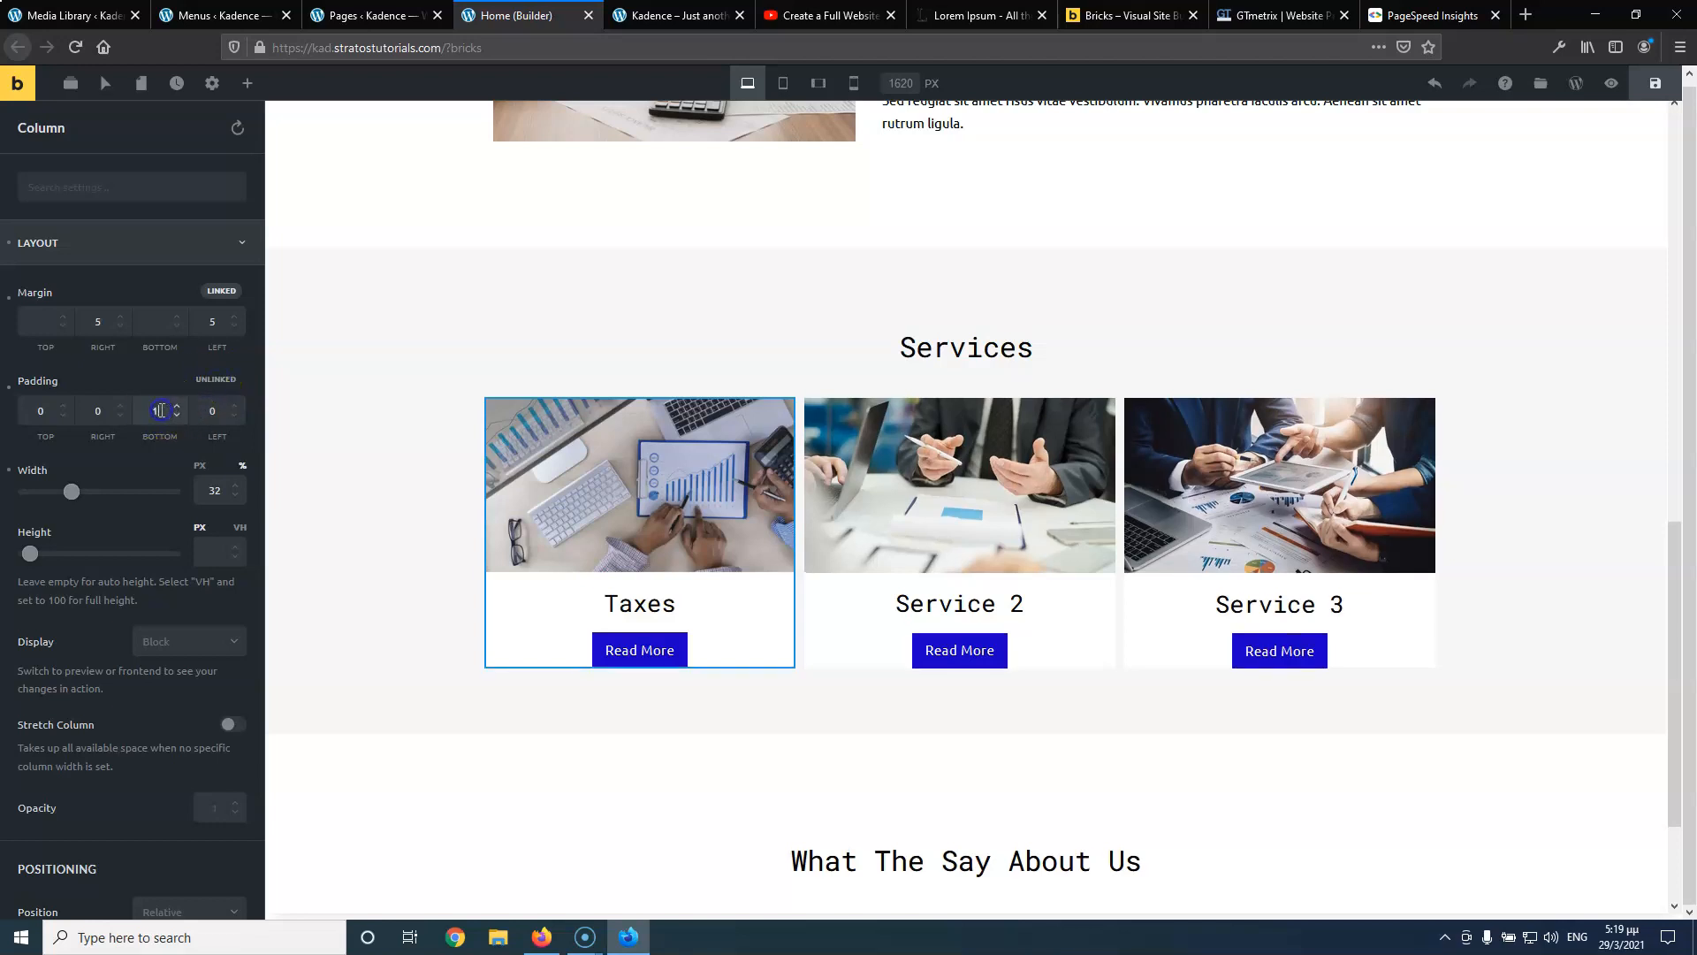
{"action": "type", "text": "20"}
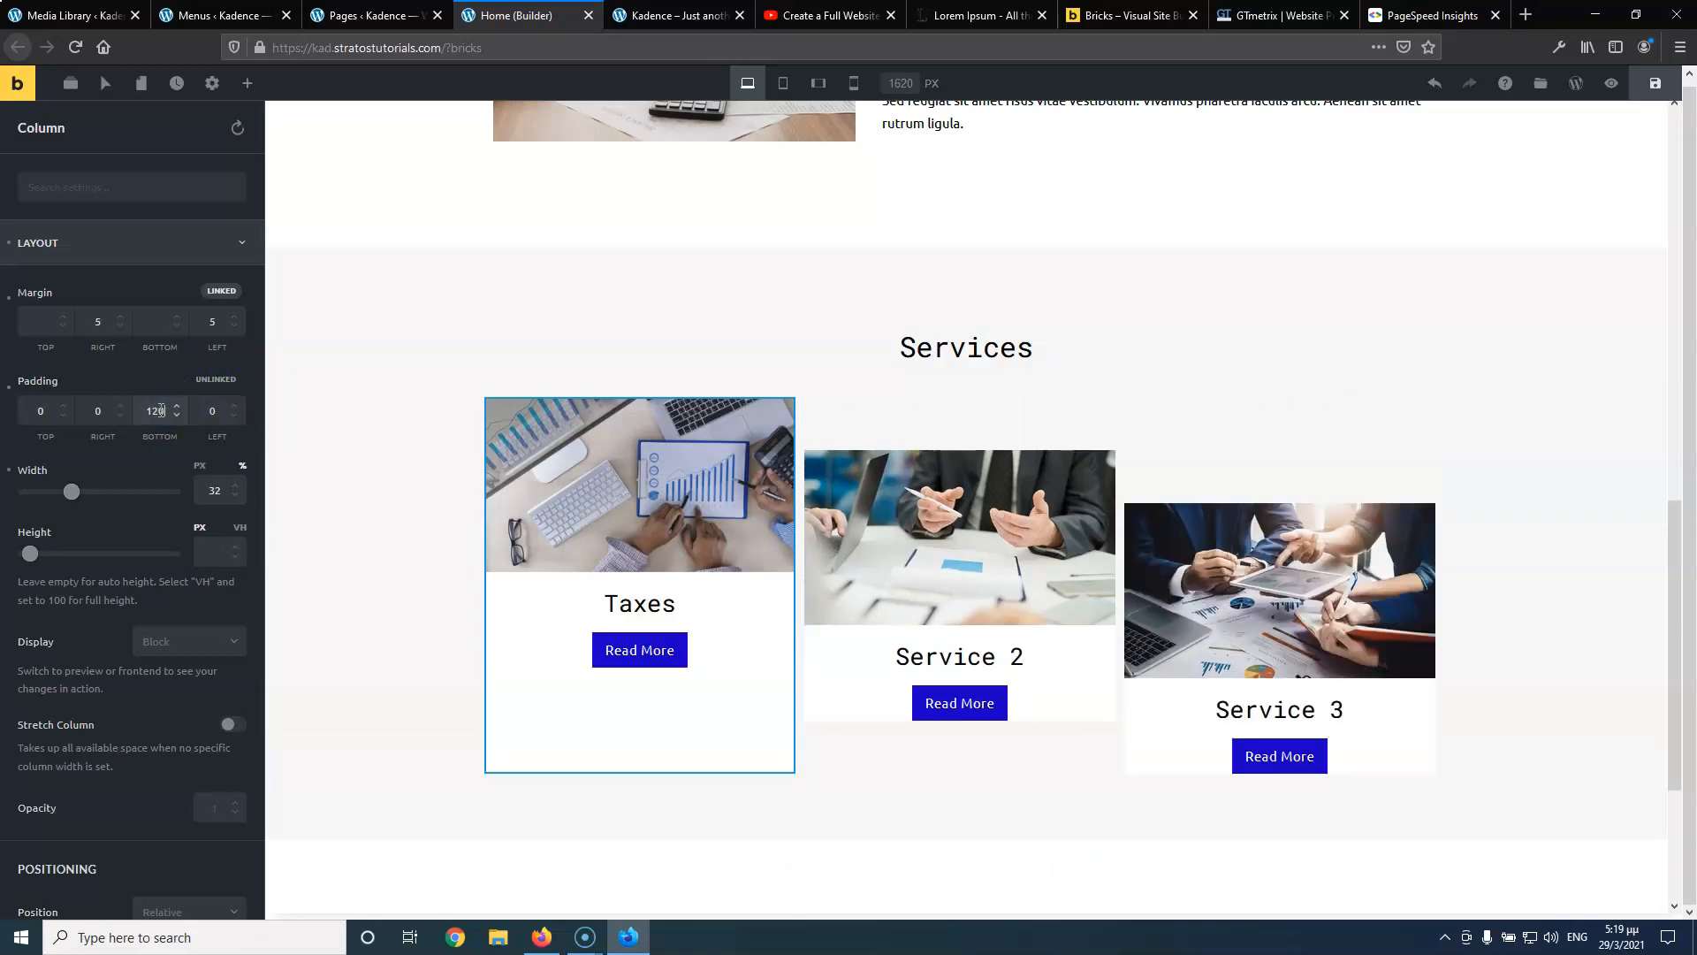
{"action": "key", "text": "BackSpace"}
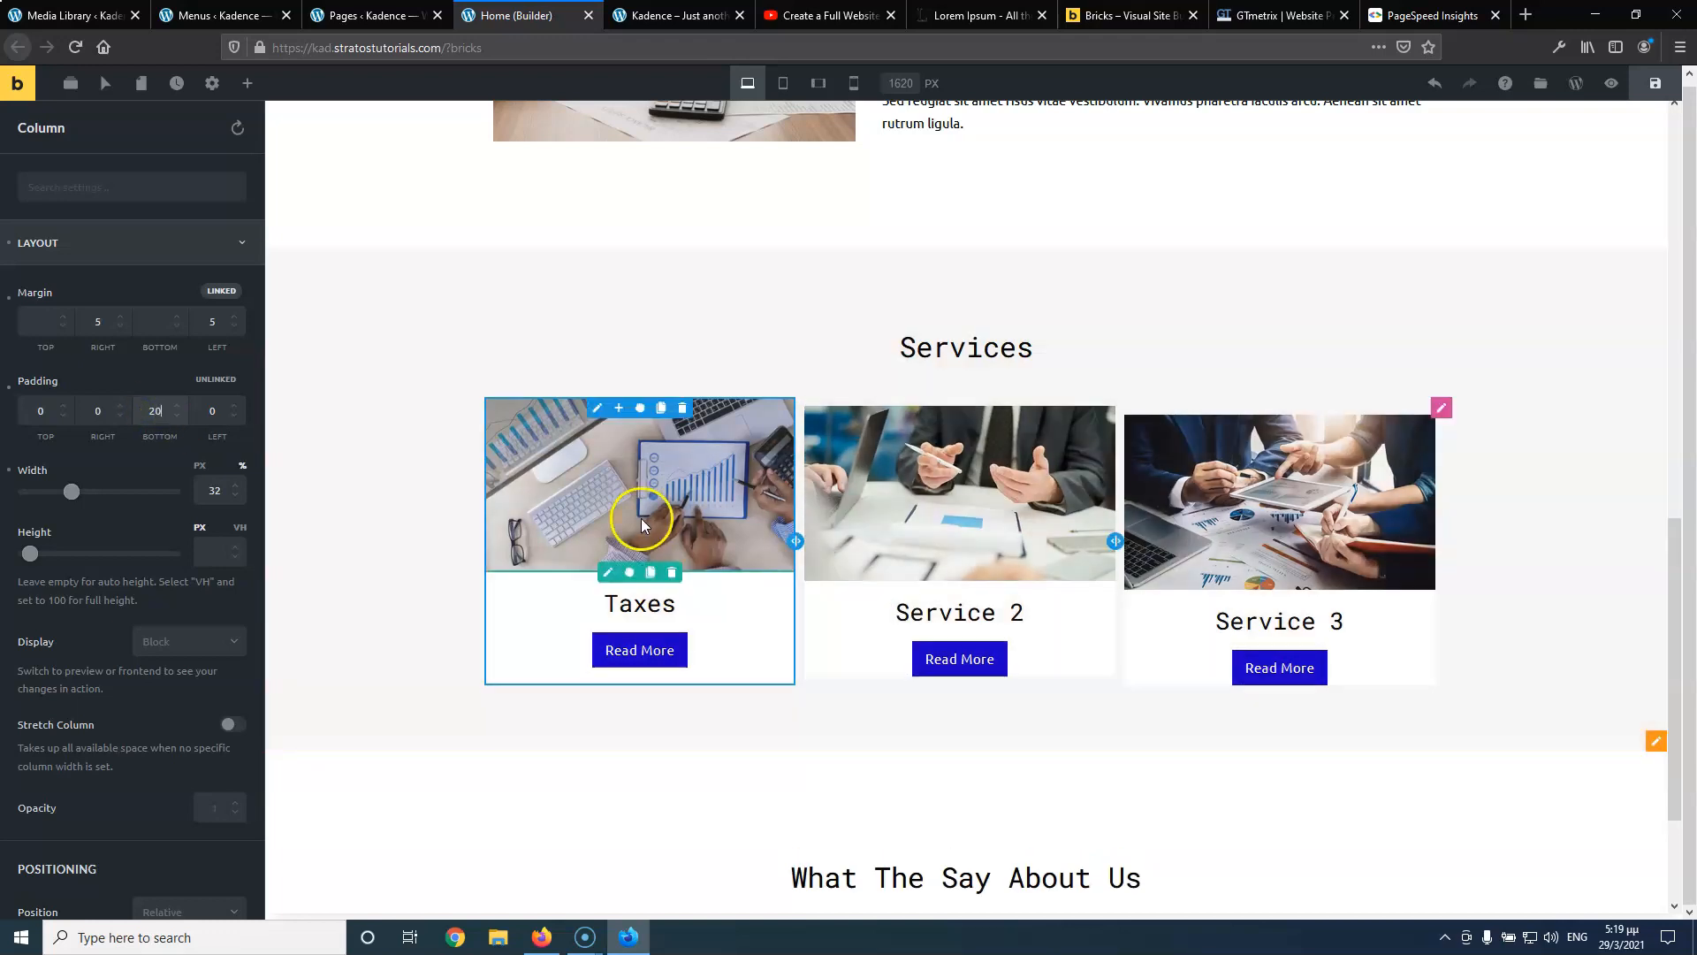
Copy the Taxes column styles onto Service 2 and Service 3, then reselect Taxes
{"action": "right_click", "coordinate": [608, 415]}
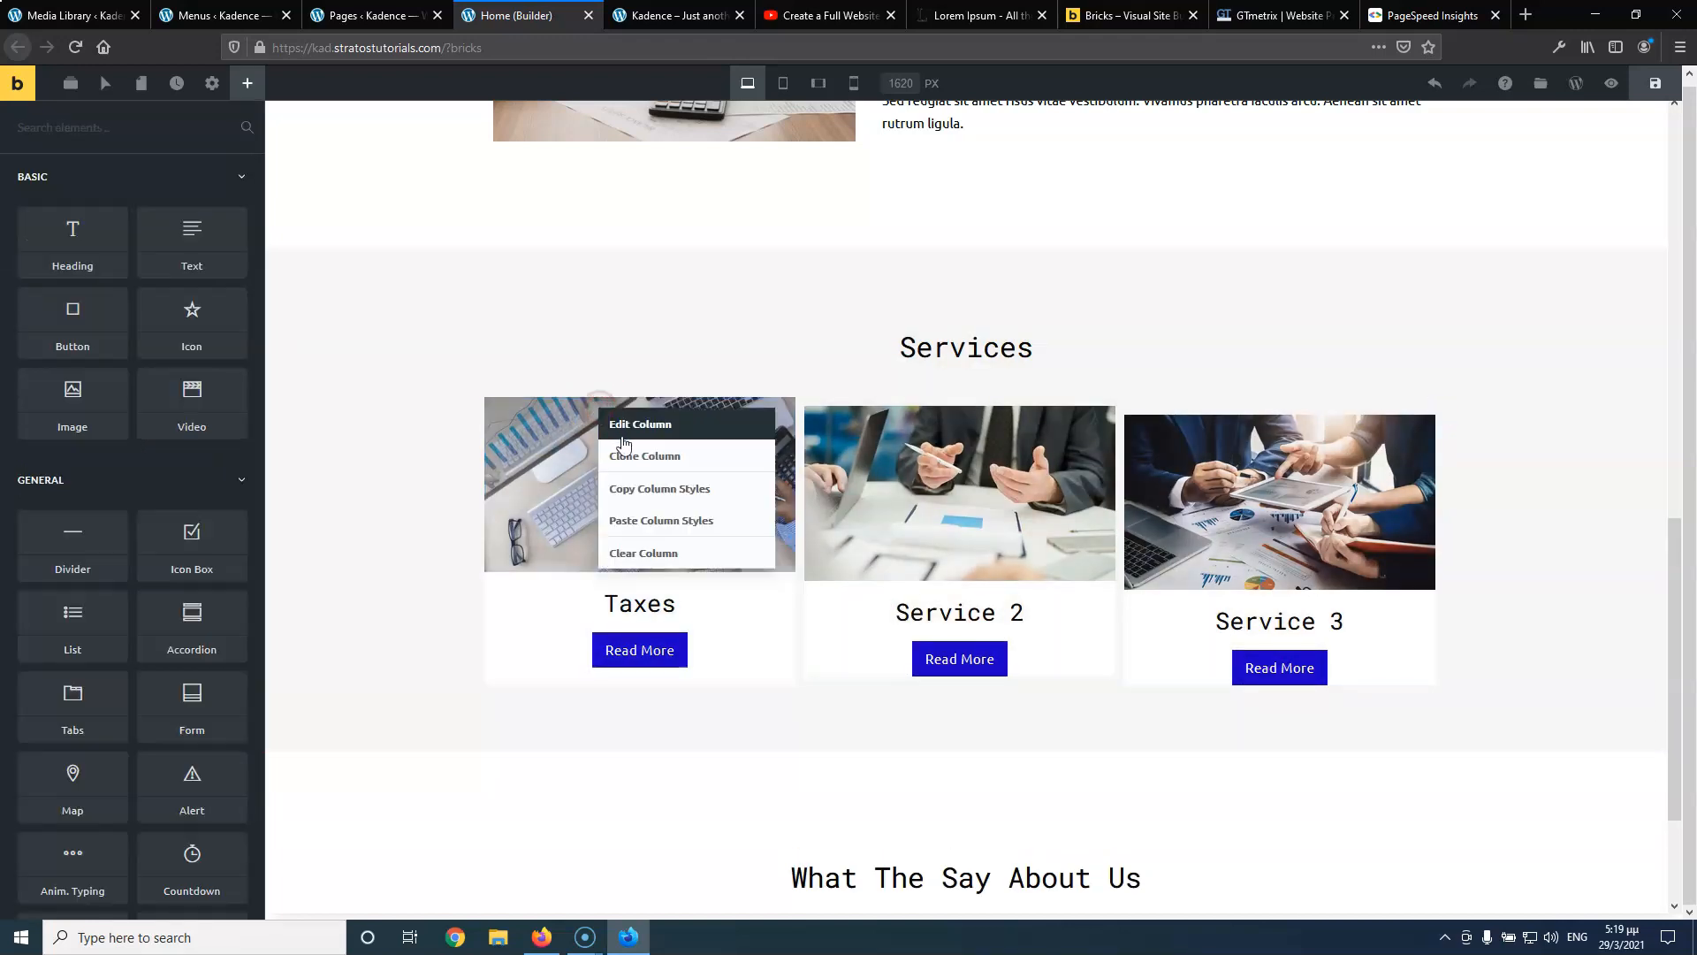
{"action": "left_click", "coordinate": [647, 491]}
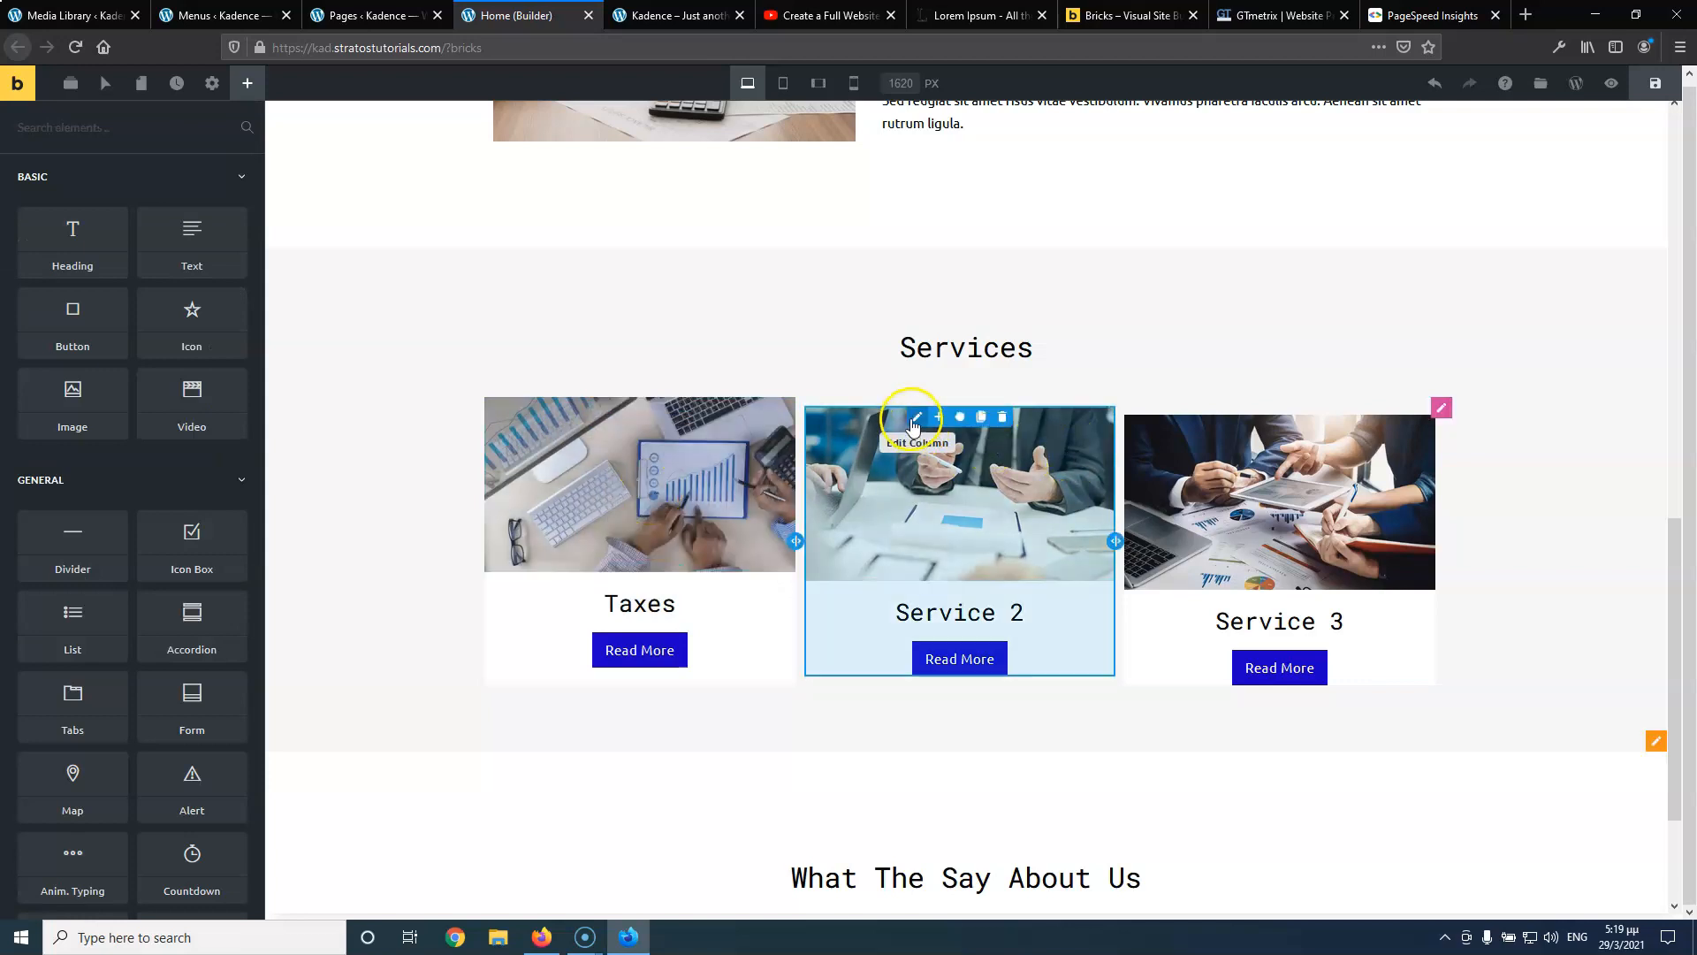
{"action": "right_click", "coordinate": [919, 423]}
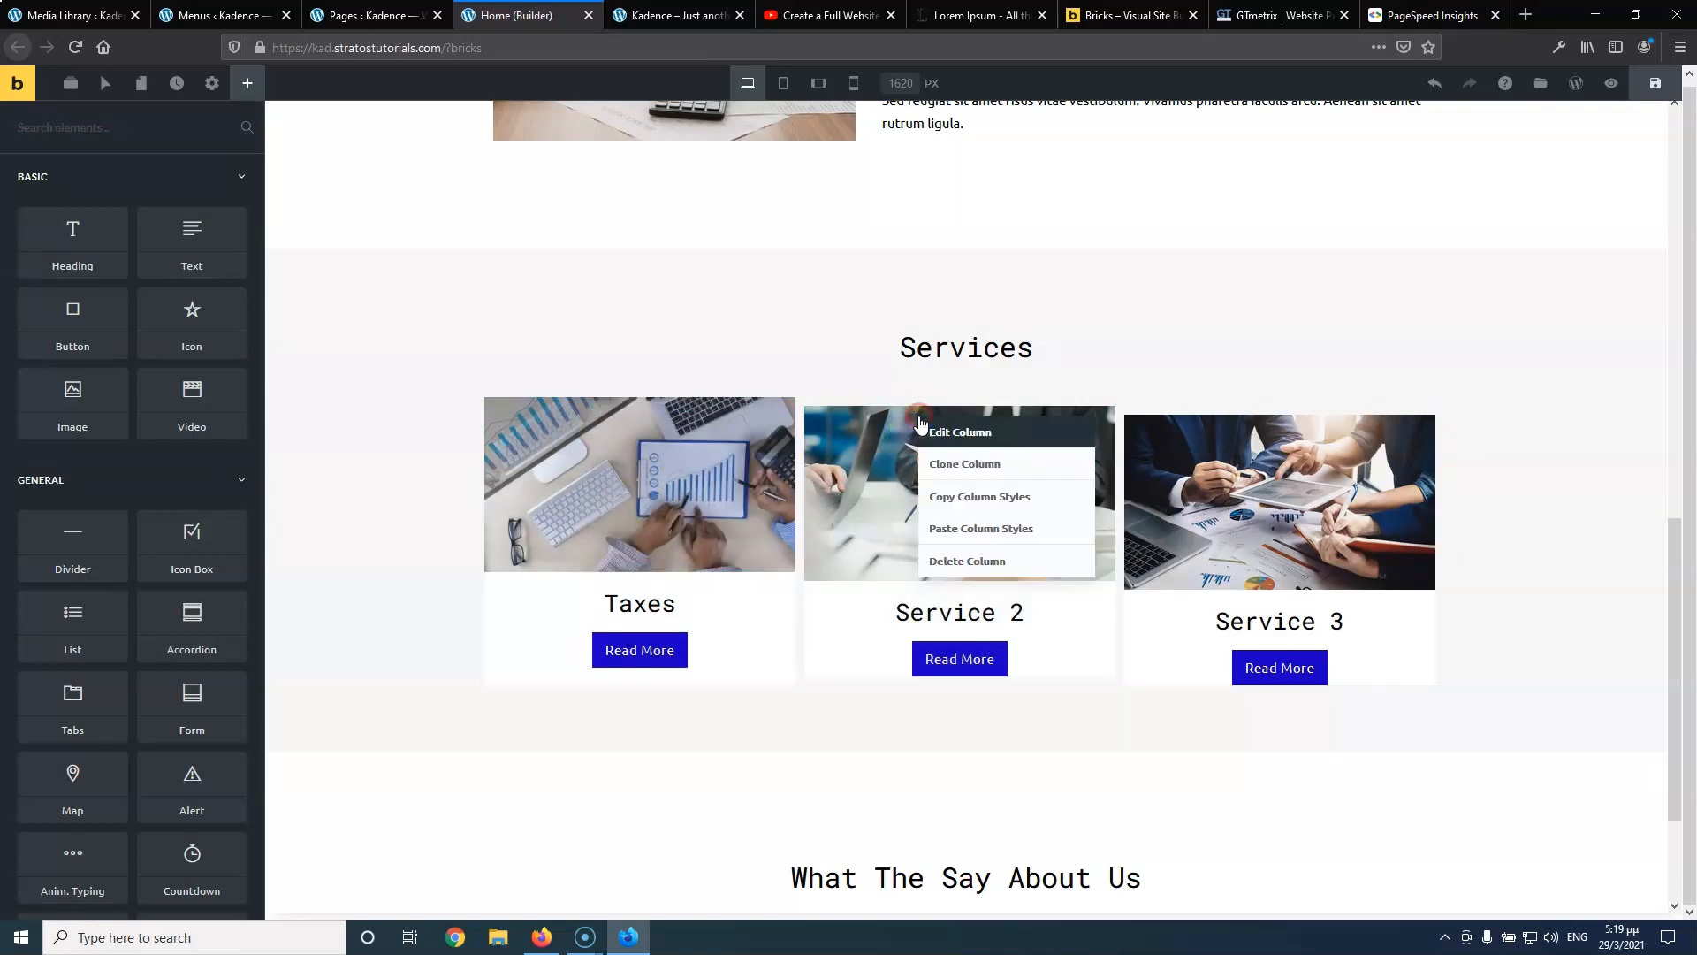
{"action": "left_click", "coordinate": [950, 529]}
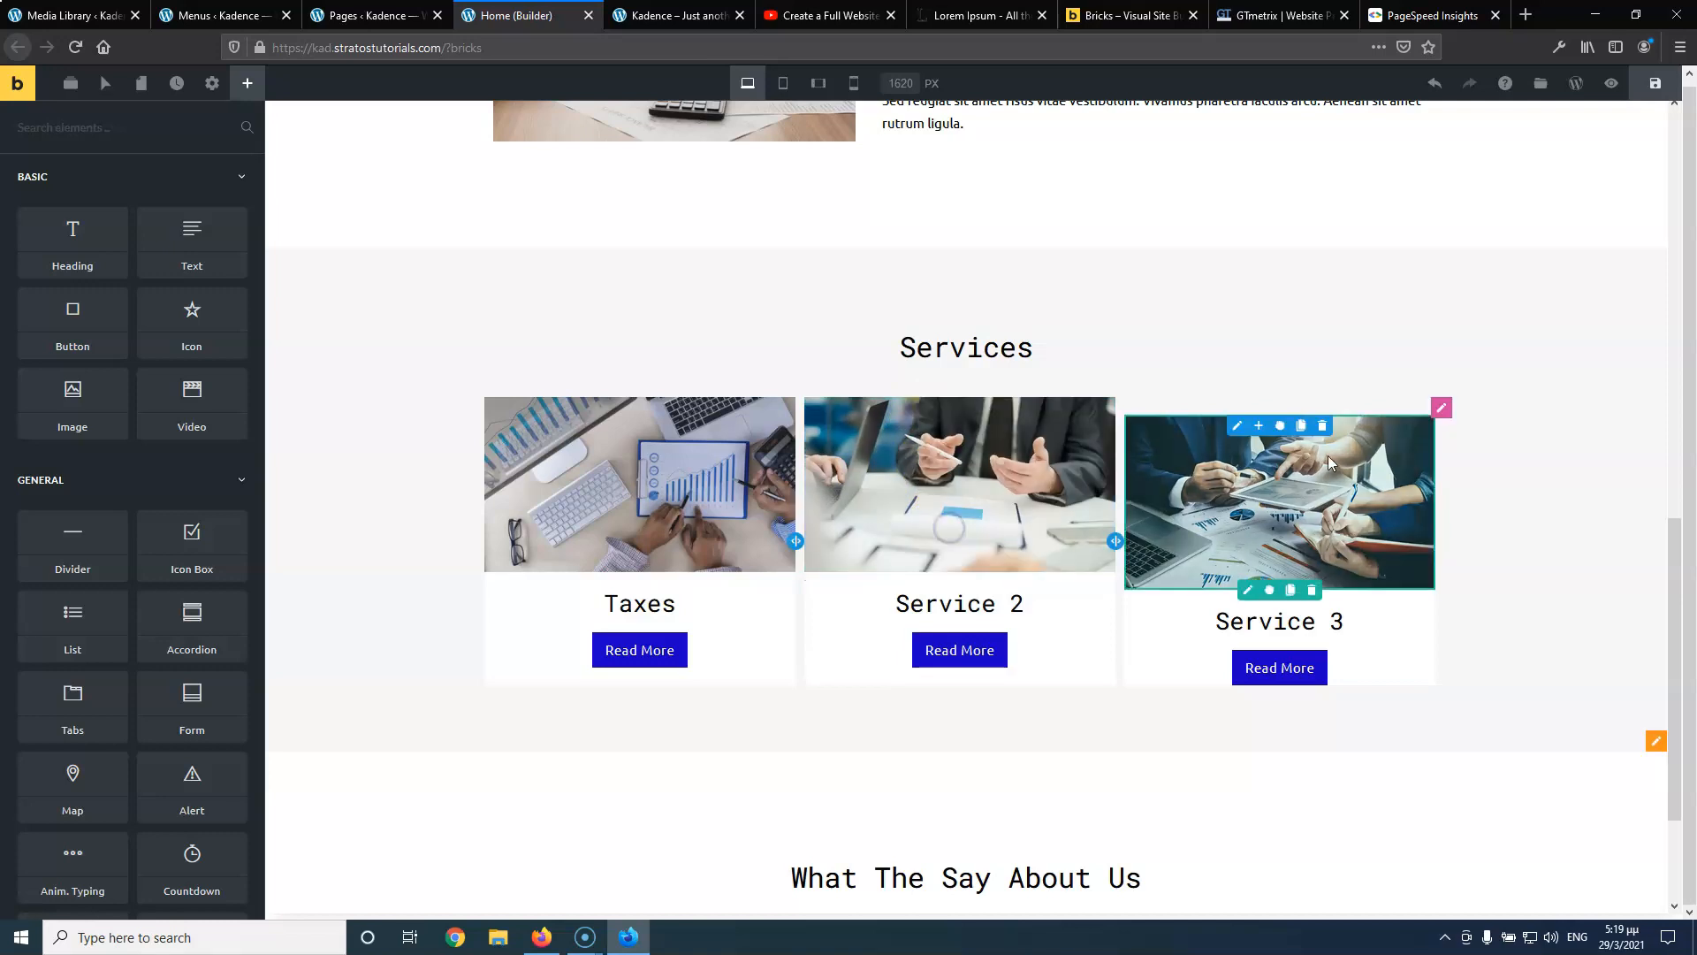
{"action": "right_click", "coordinate": [1234, 432]}
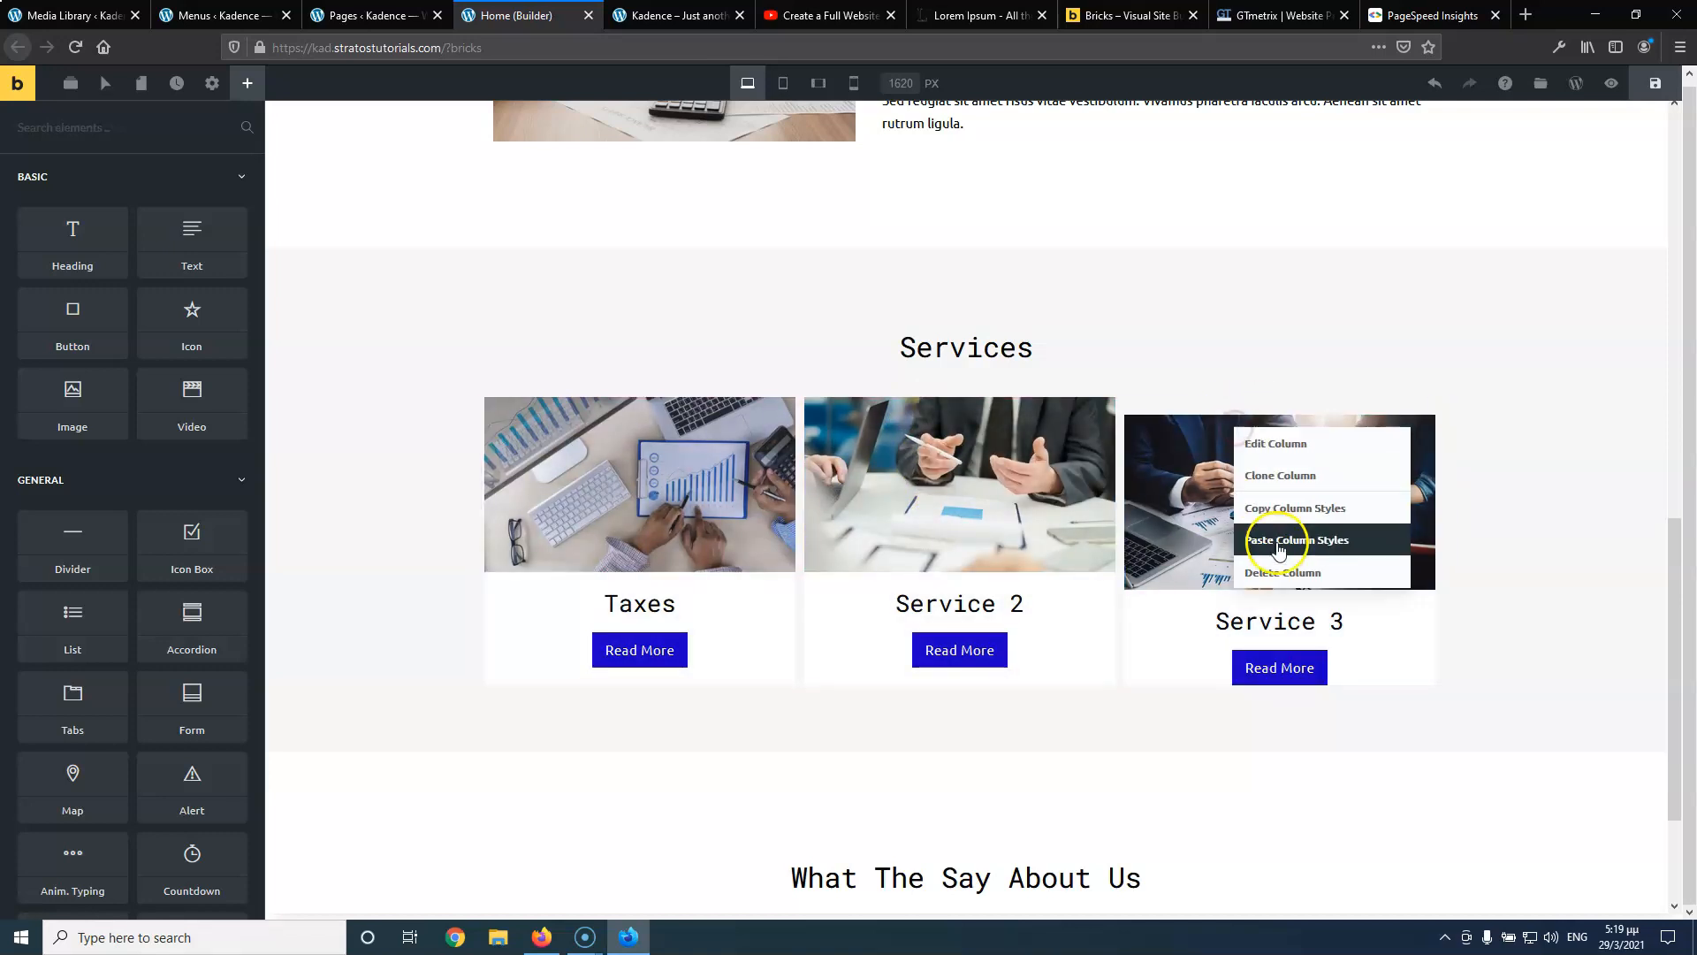
{"action": "left_click", "coordinate": [1308, 539]}
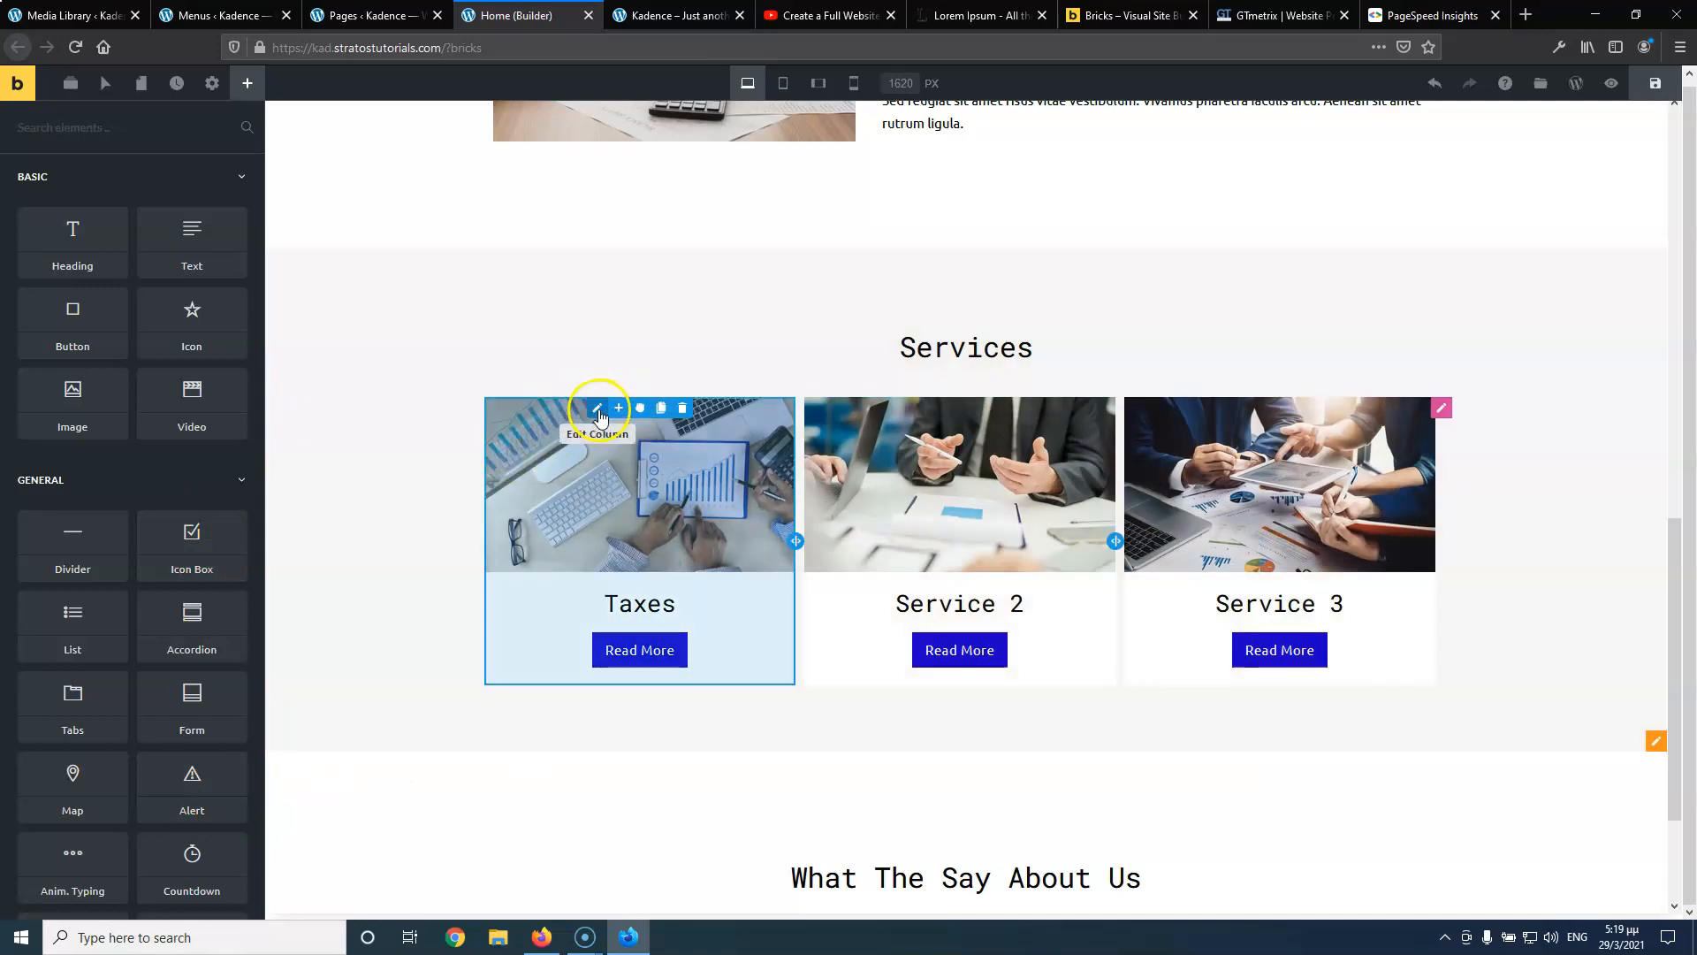
{"action": "left_click", "coordinate": [597, 410]}
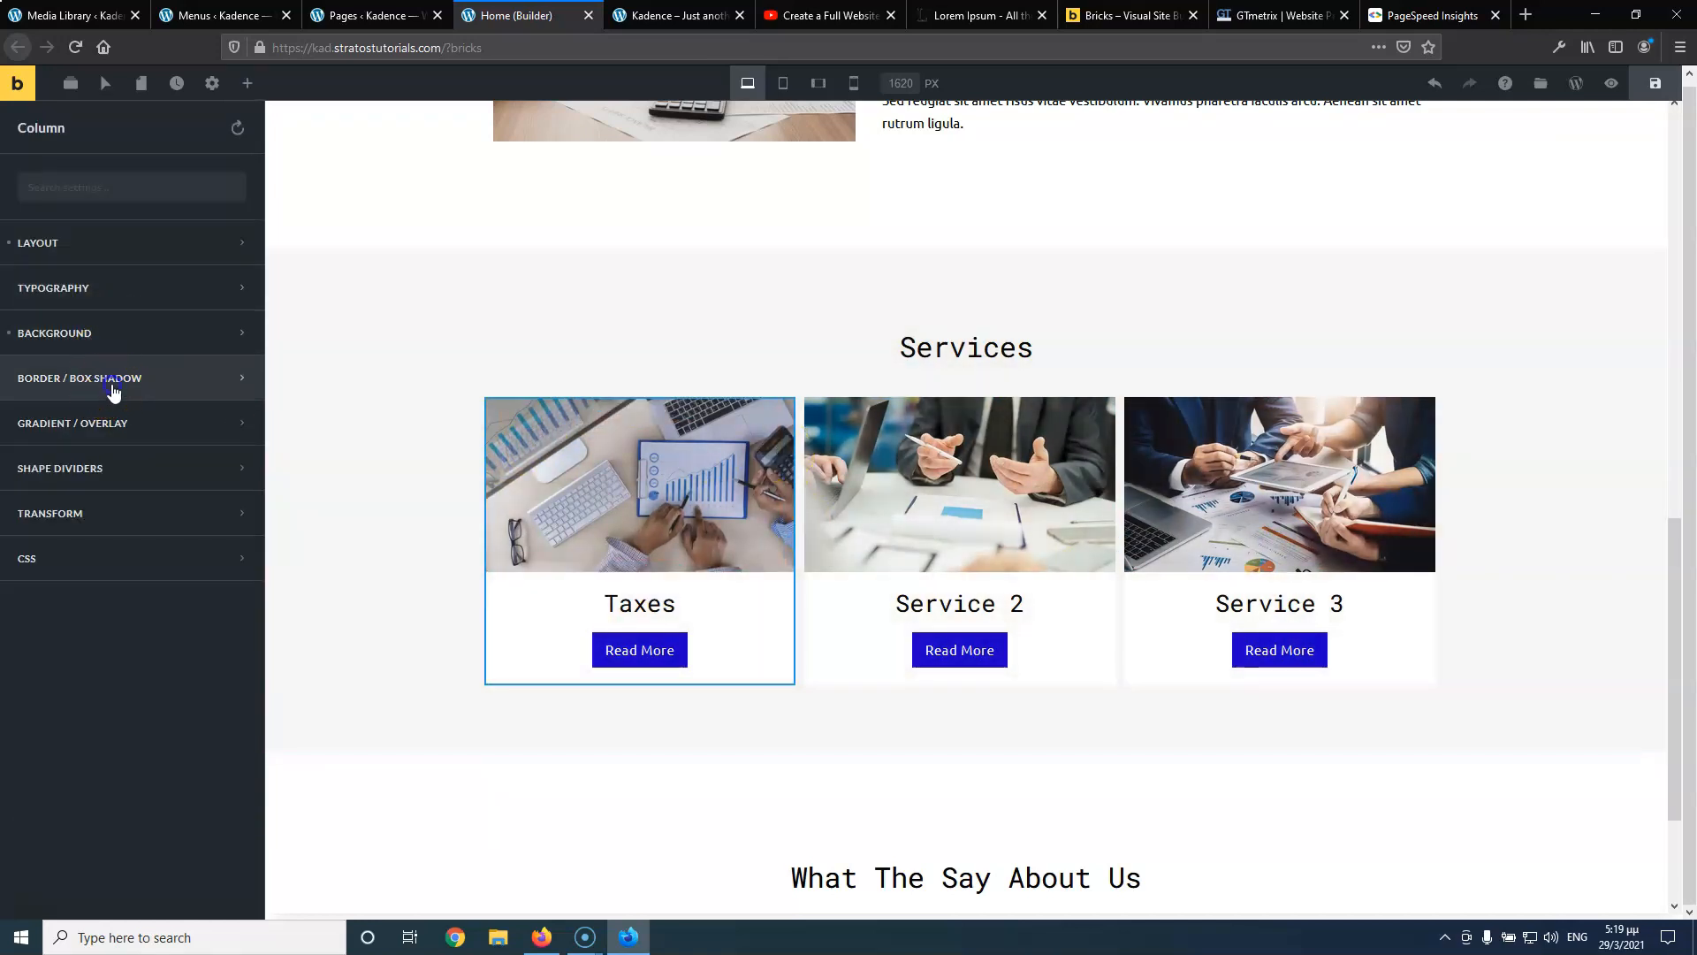
Make the Taxes card's box shadow colour a mostly transparent black
{"action": "left_click", "coordinate": [113, 390]}
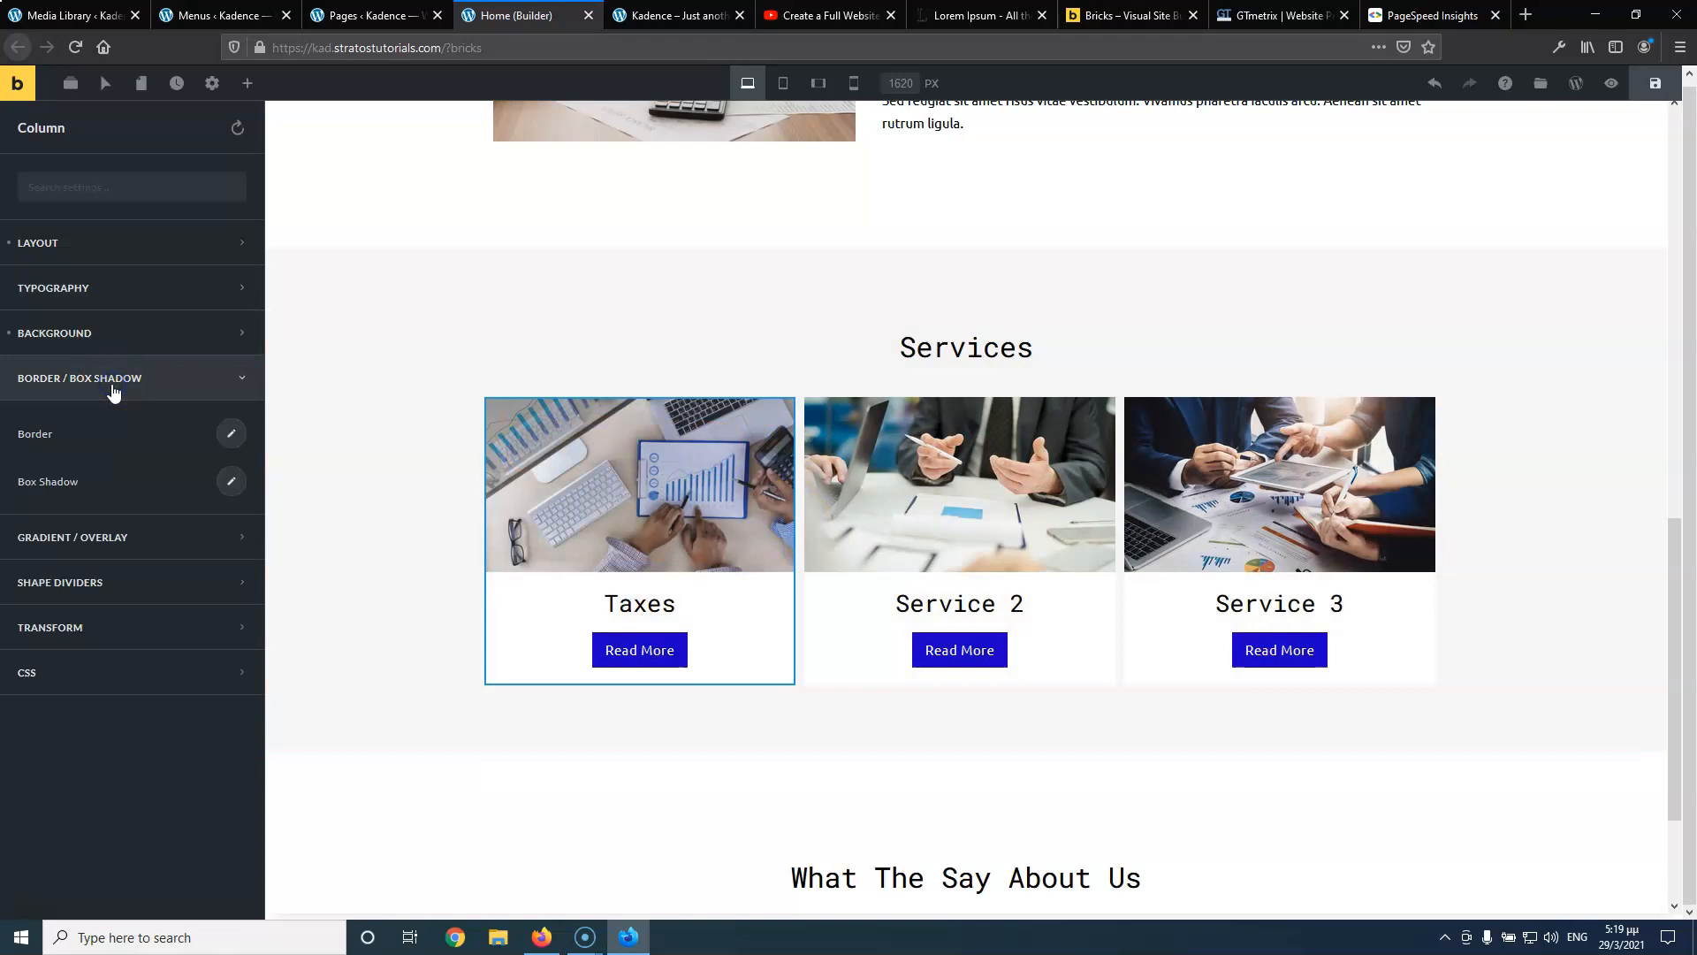
{"action": "left_click", "coordinate": [218, 482]}
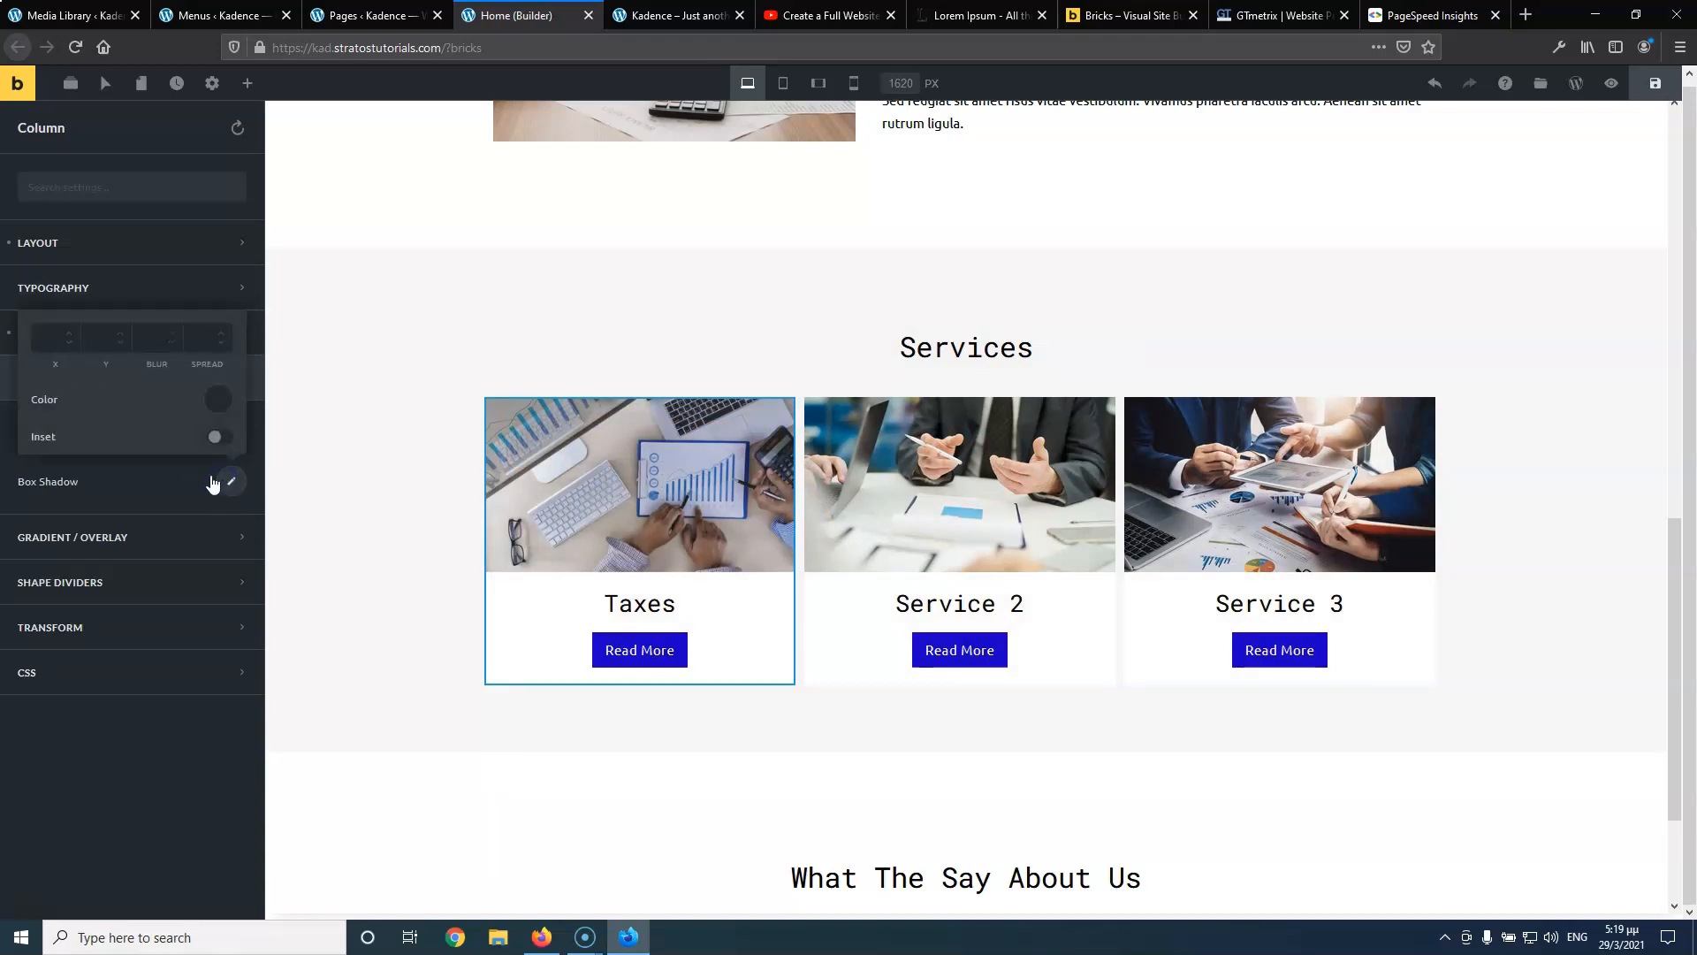
{"action": "left_click", "coordinate": [218, 399]}
{"action": "left_click", "coordinate": [93, 777]}
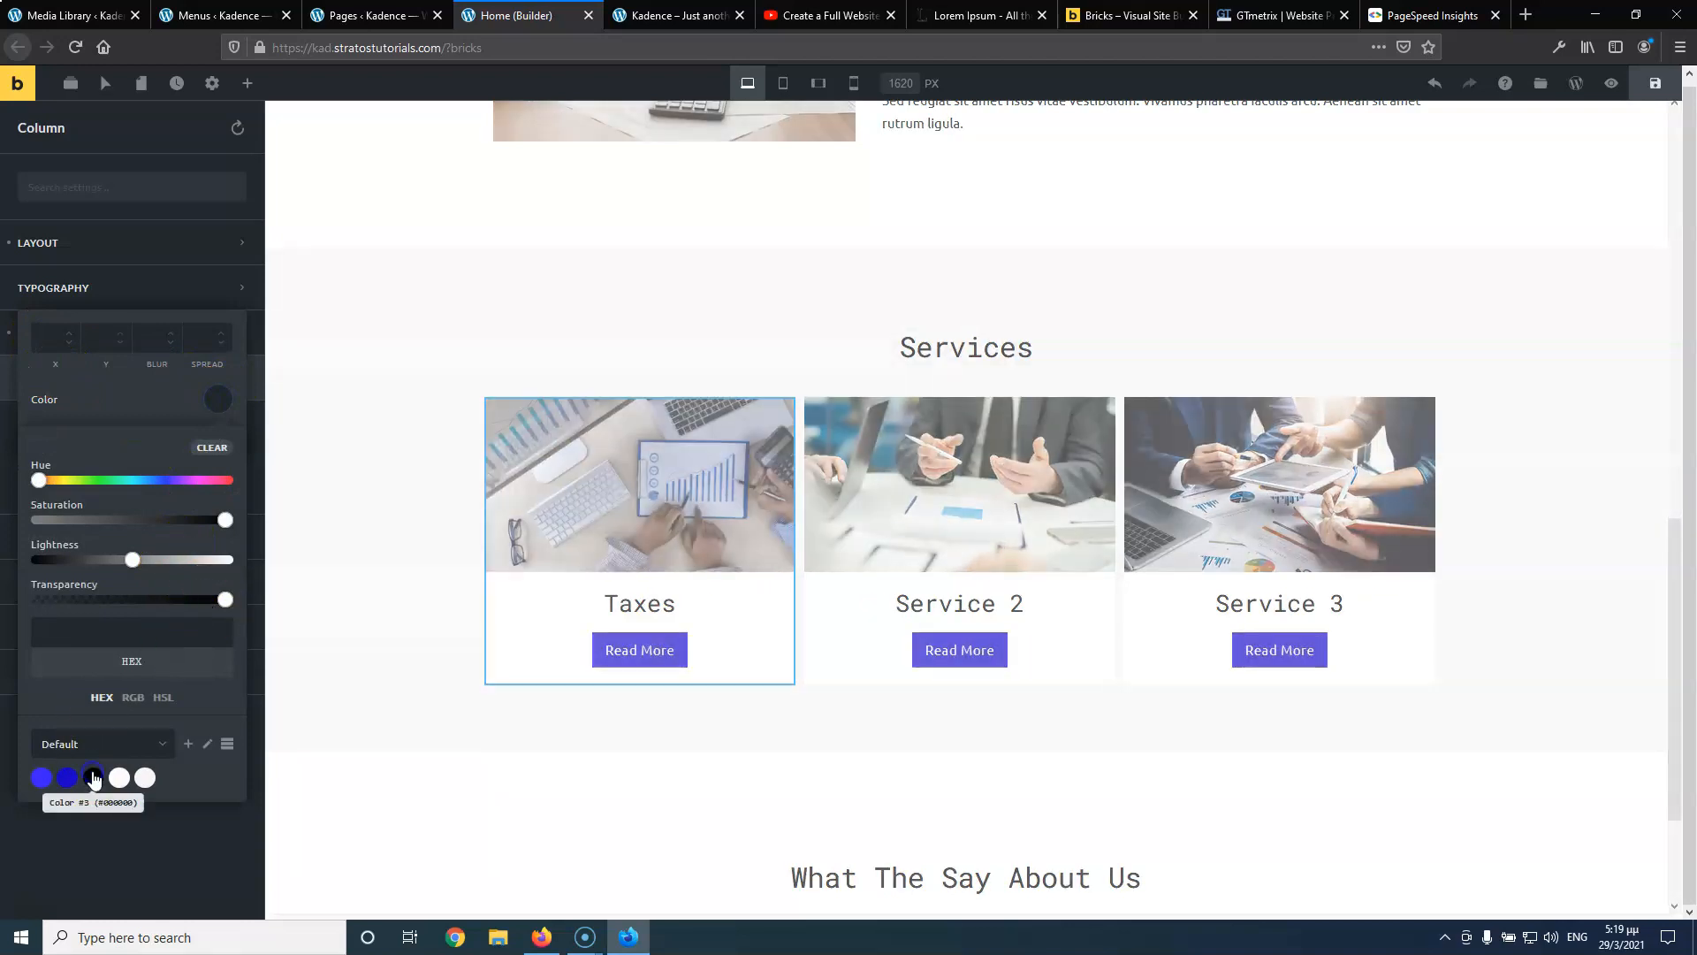
{"action": "left_click_drag", "start_coordinate": [226, 600], "coordinate": [83, 601]}
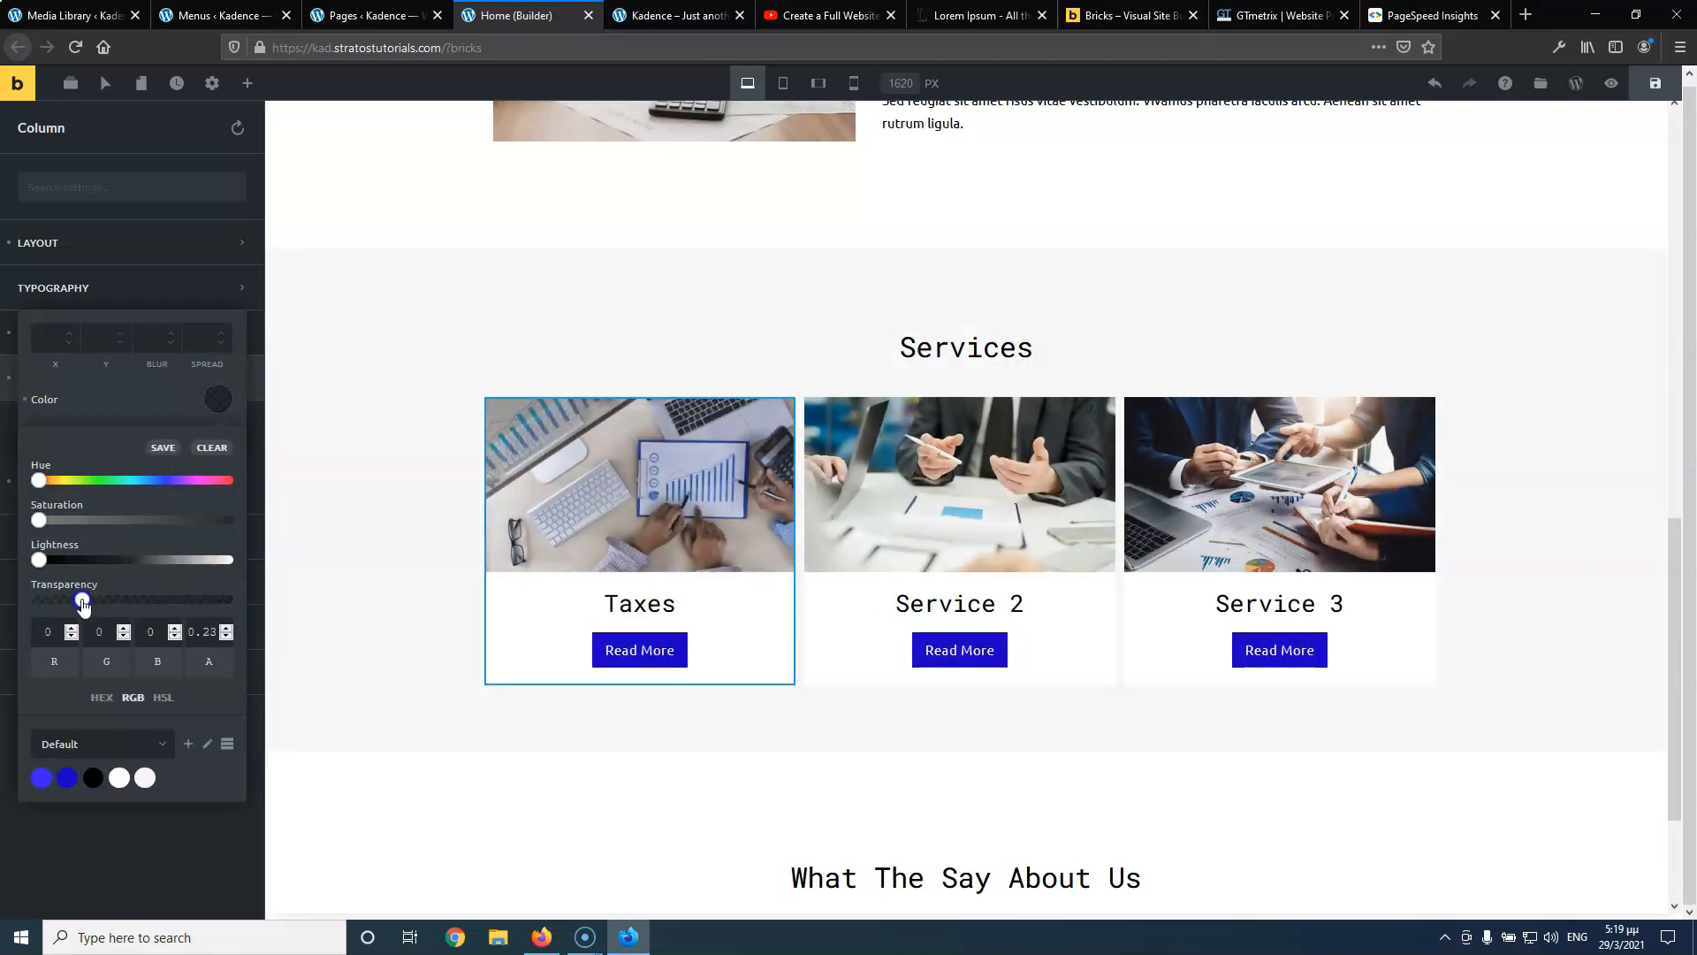
{"action": "left_click", "coordinate": [132, 399]}
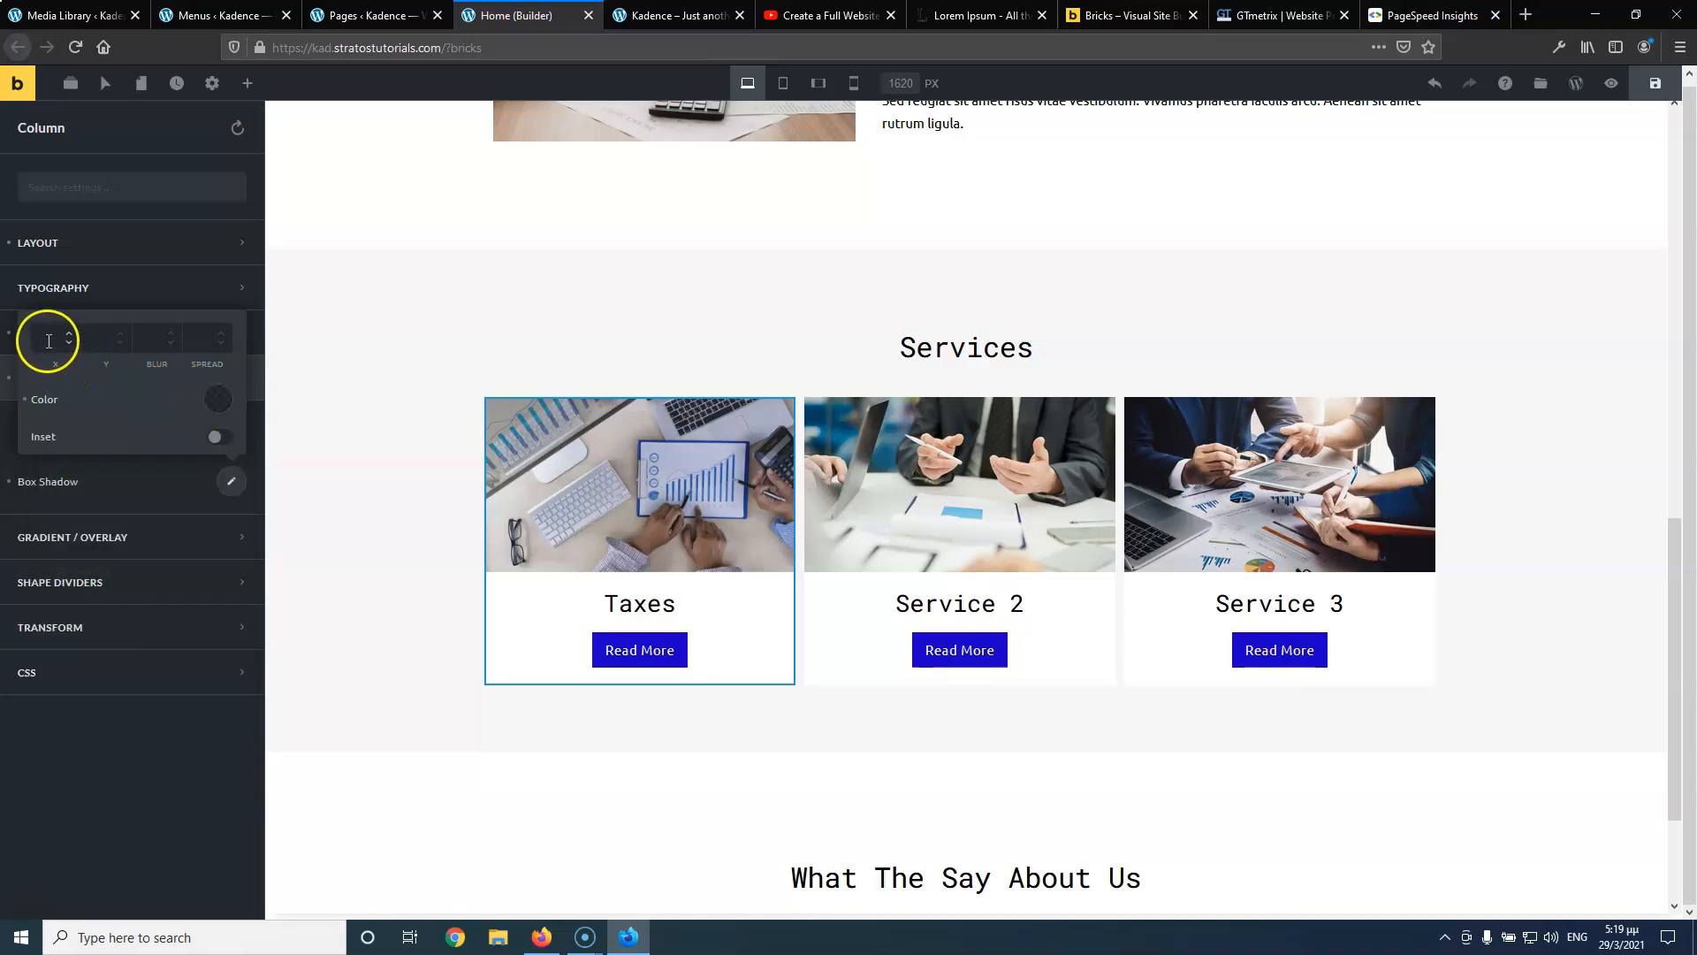
Set the shadow blur to 2 and spread to 3
{"action": "left_click", "coordinate": [95, 337]}
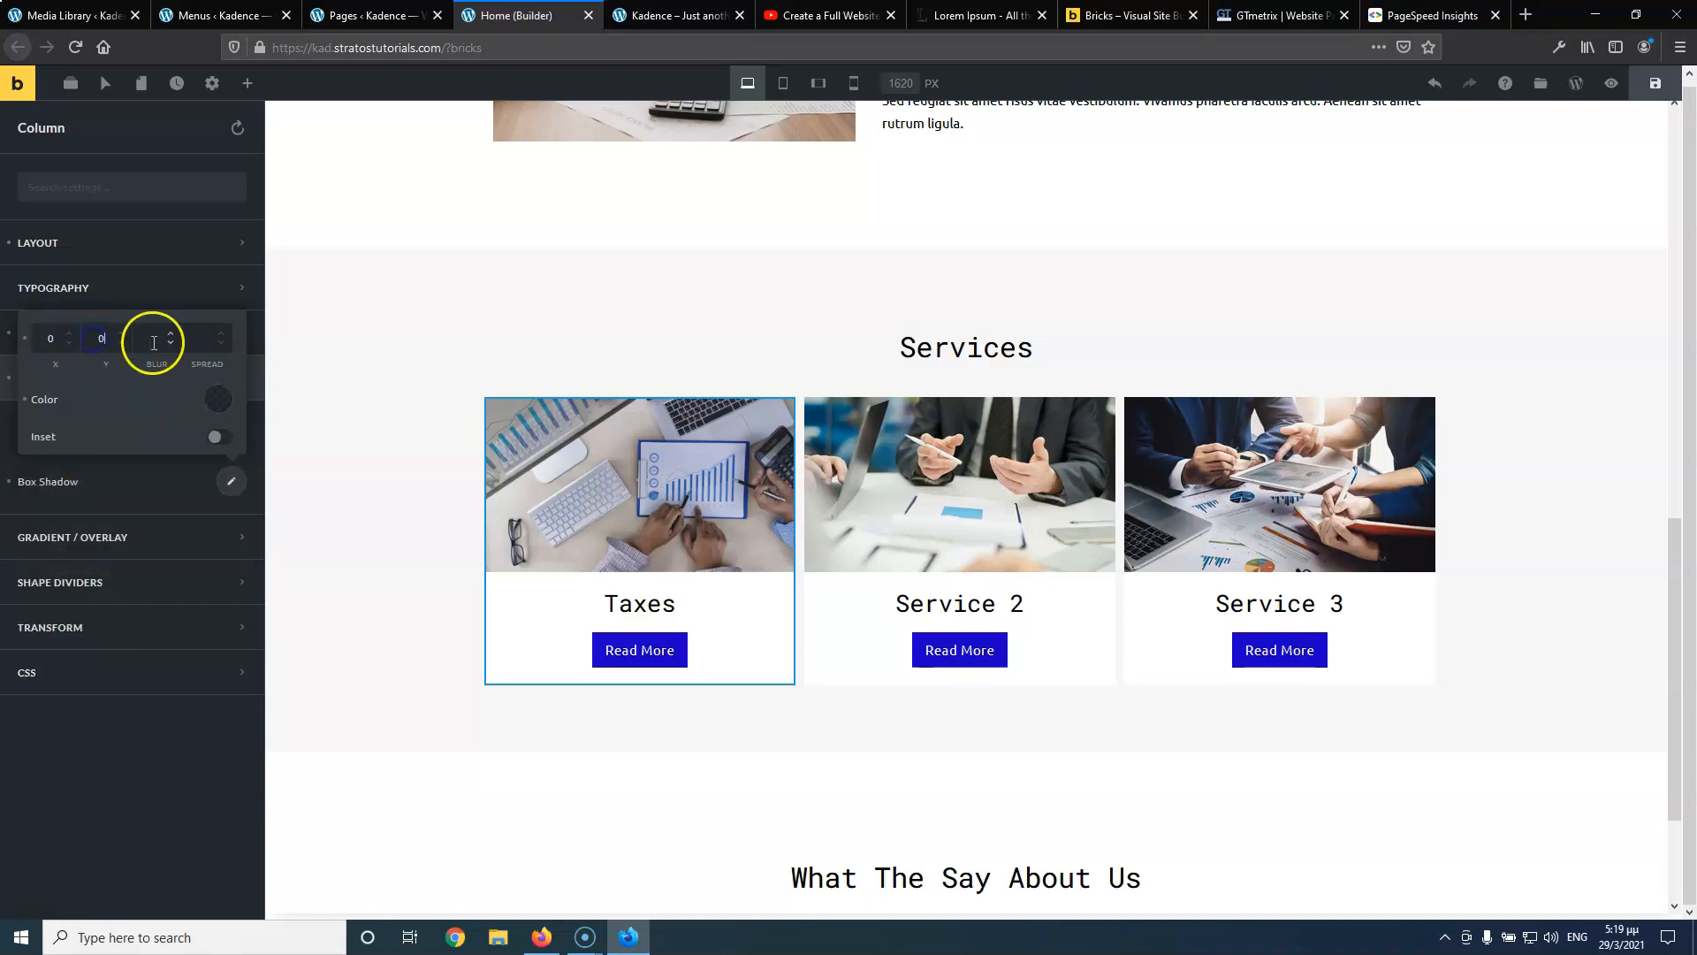
{"action": "left_click", "coordinate": [196, 339]}
{"action": "type", "text": "5"}
{"action": "double_click", "coordinate": [157, 340]}
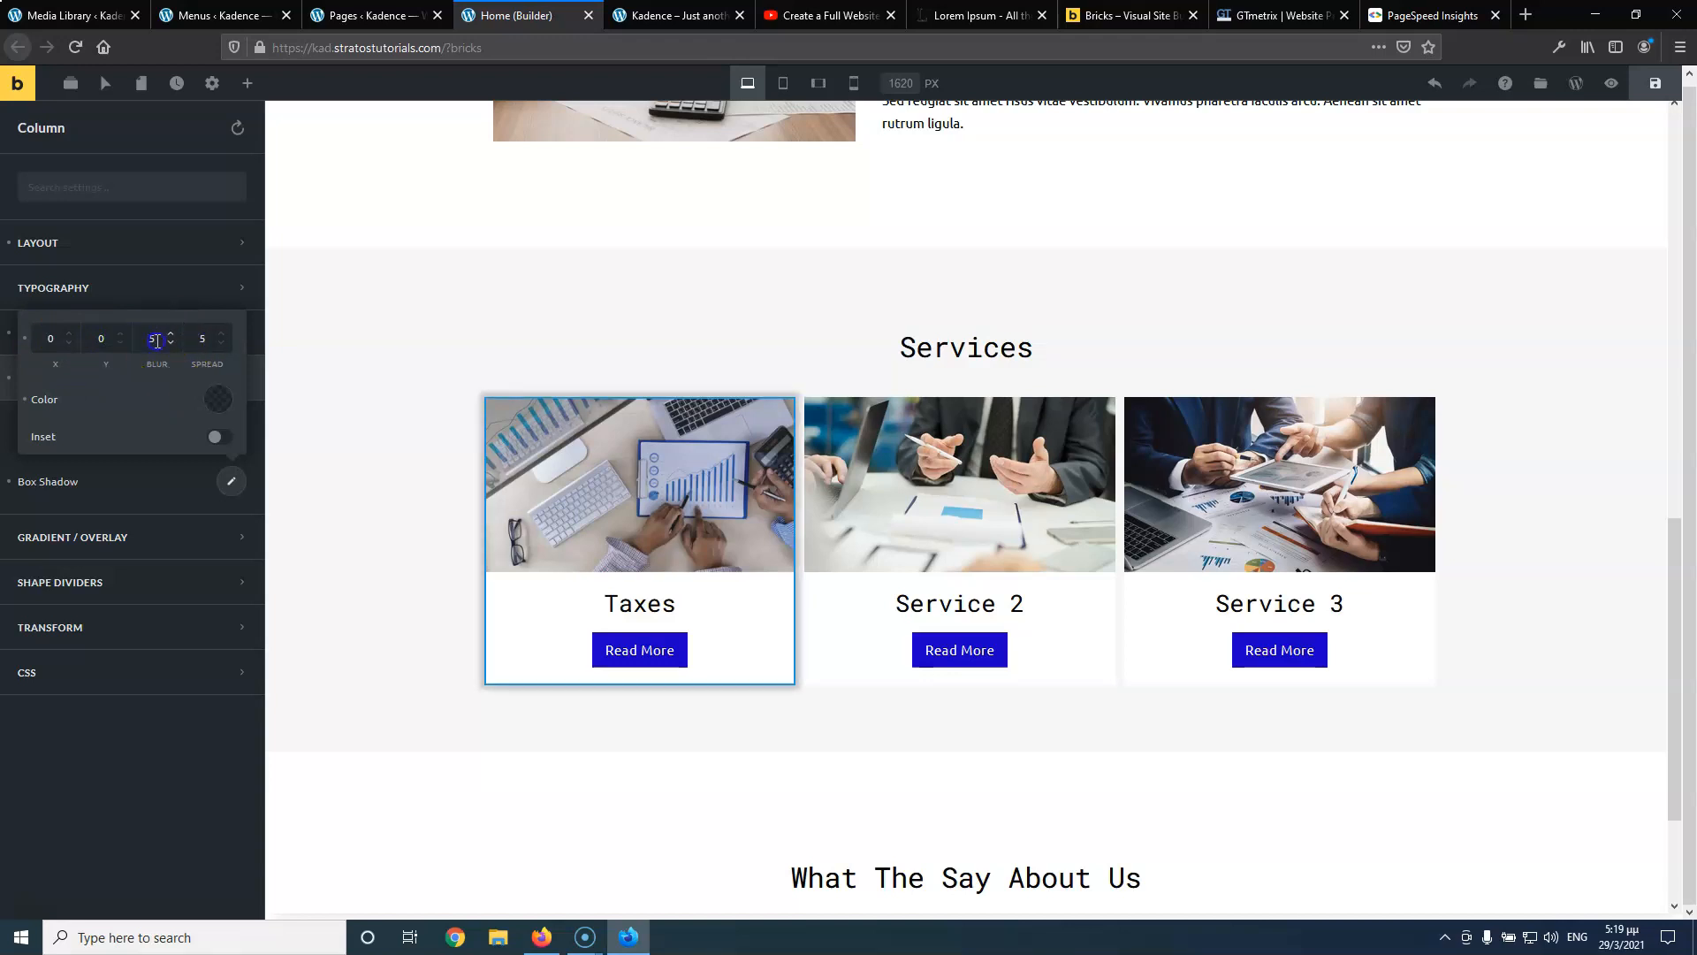
{"action": "type", "text": "2"}
{"action": "left_click", "coordinate": [204, 347]}
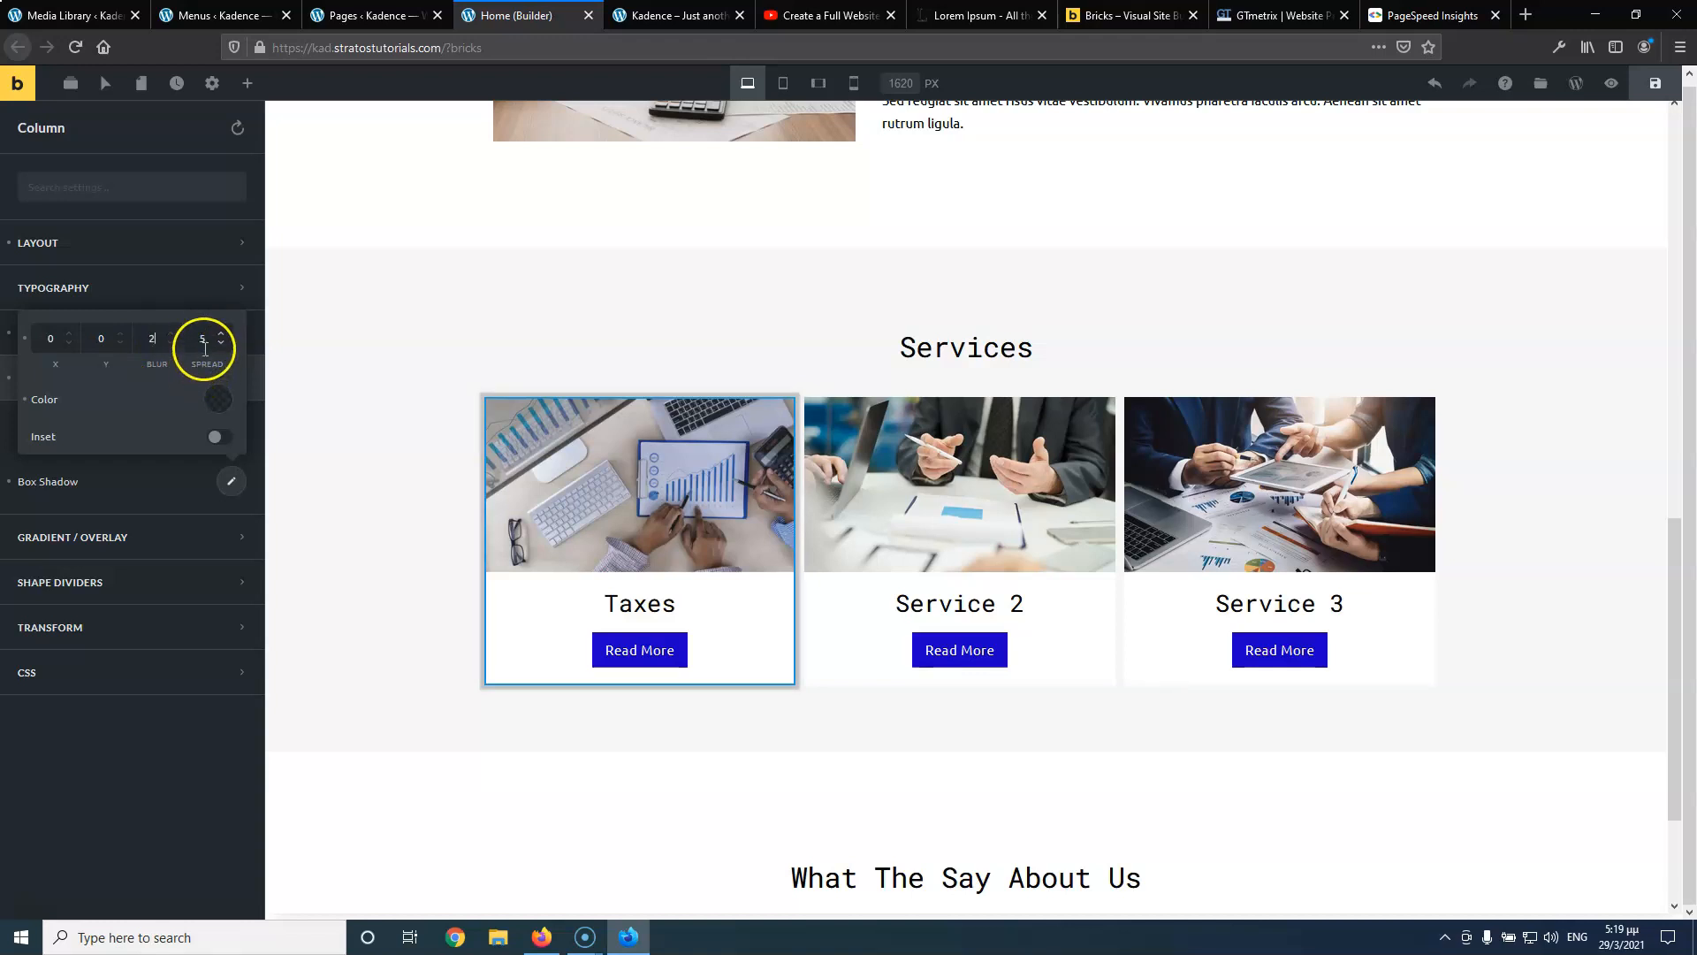
{"action": "key", "text": "Down"}
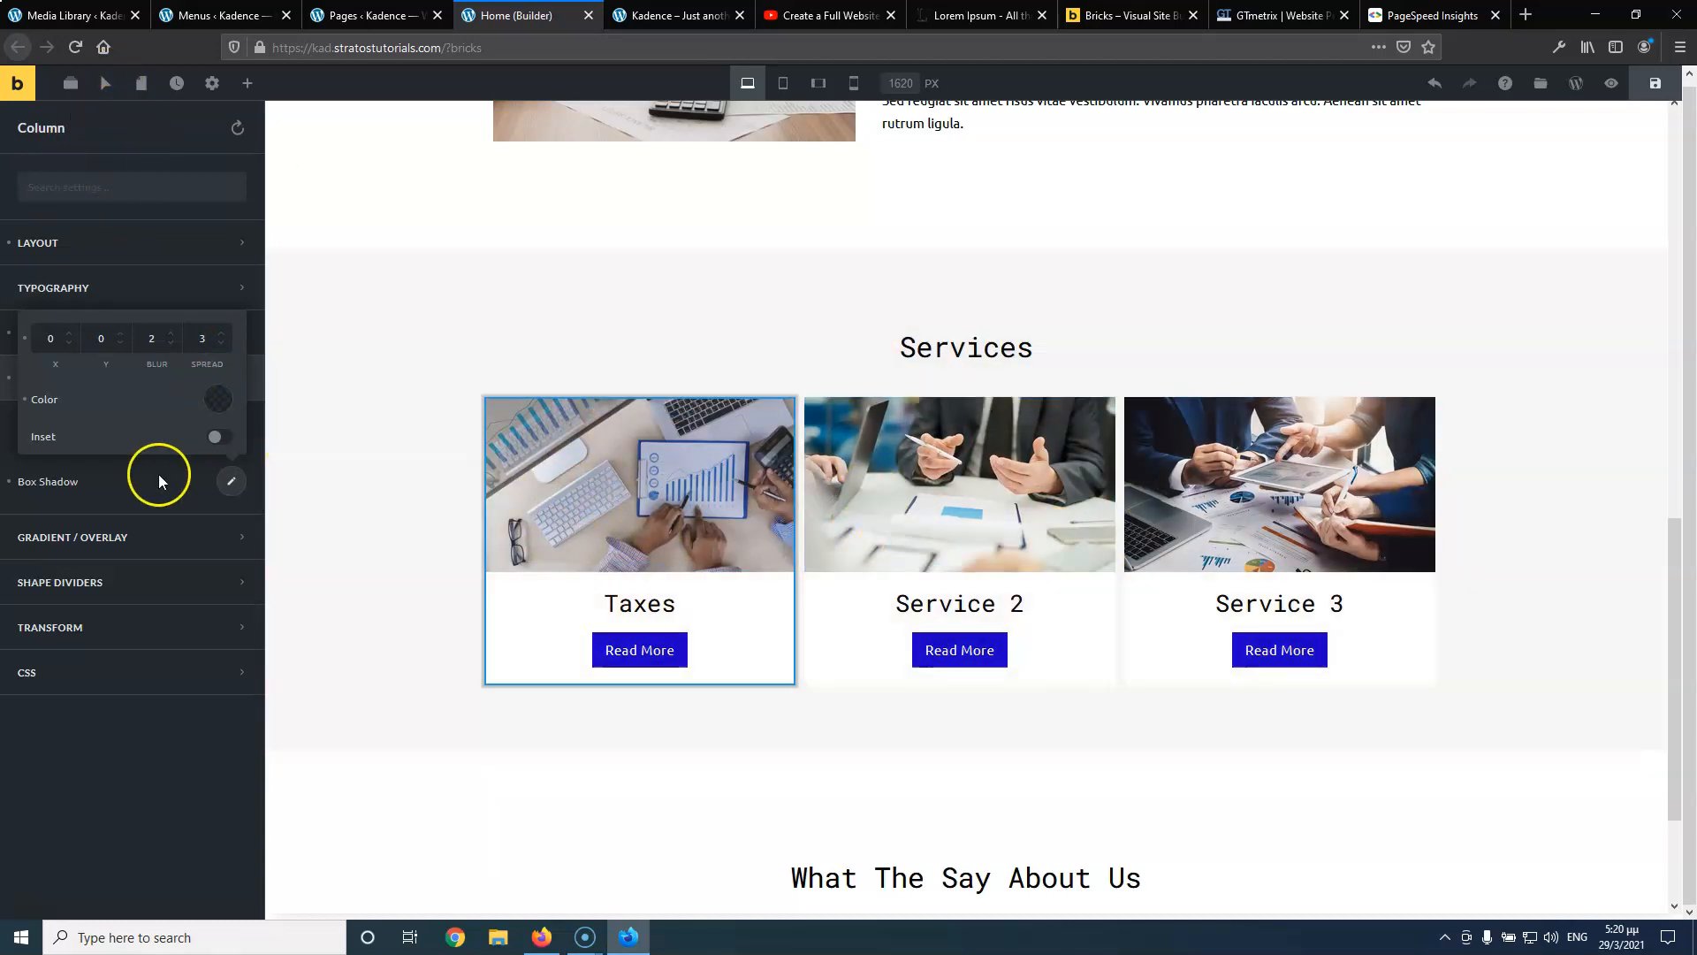
{"action": "left_click", "coordinate": [106, 482]}
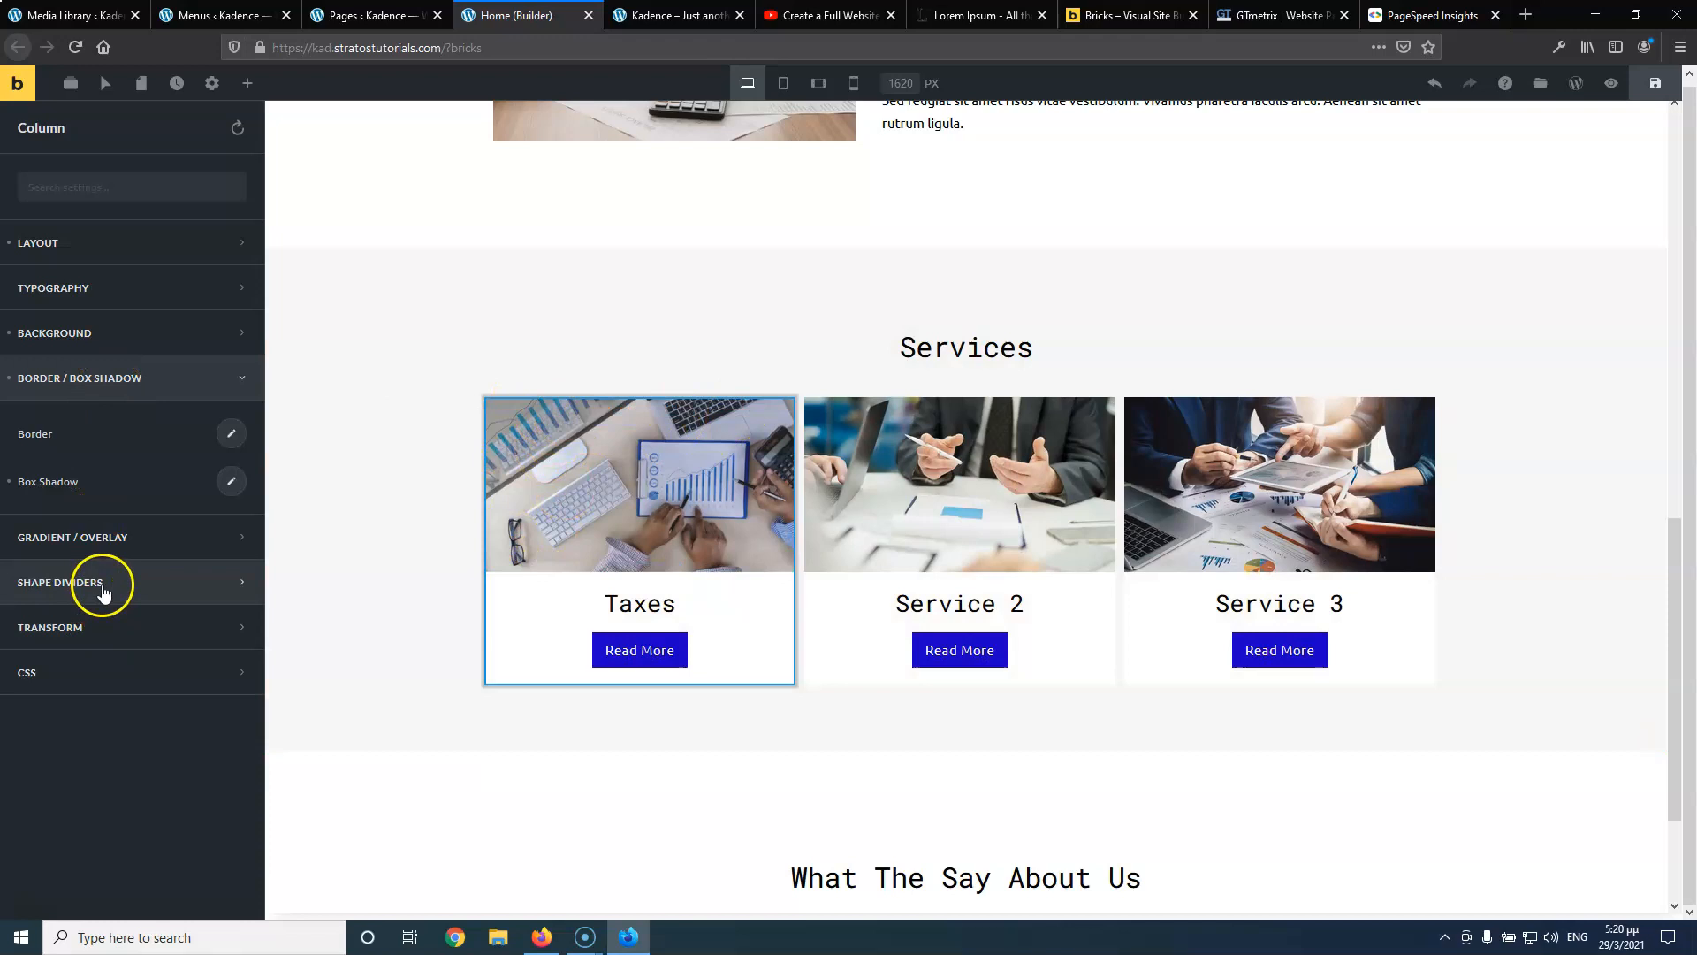
Check the Taxes card's border radius settings
{"action": "left_click", "coordinate": [232, 433]}
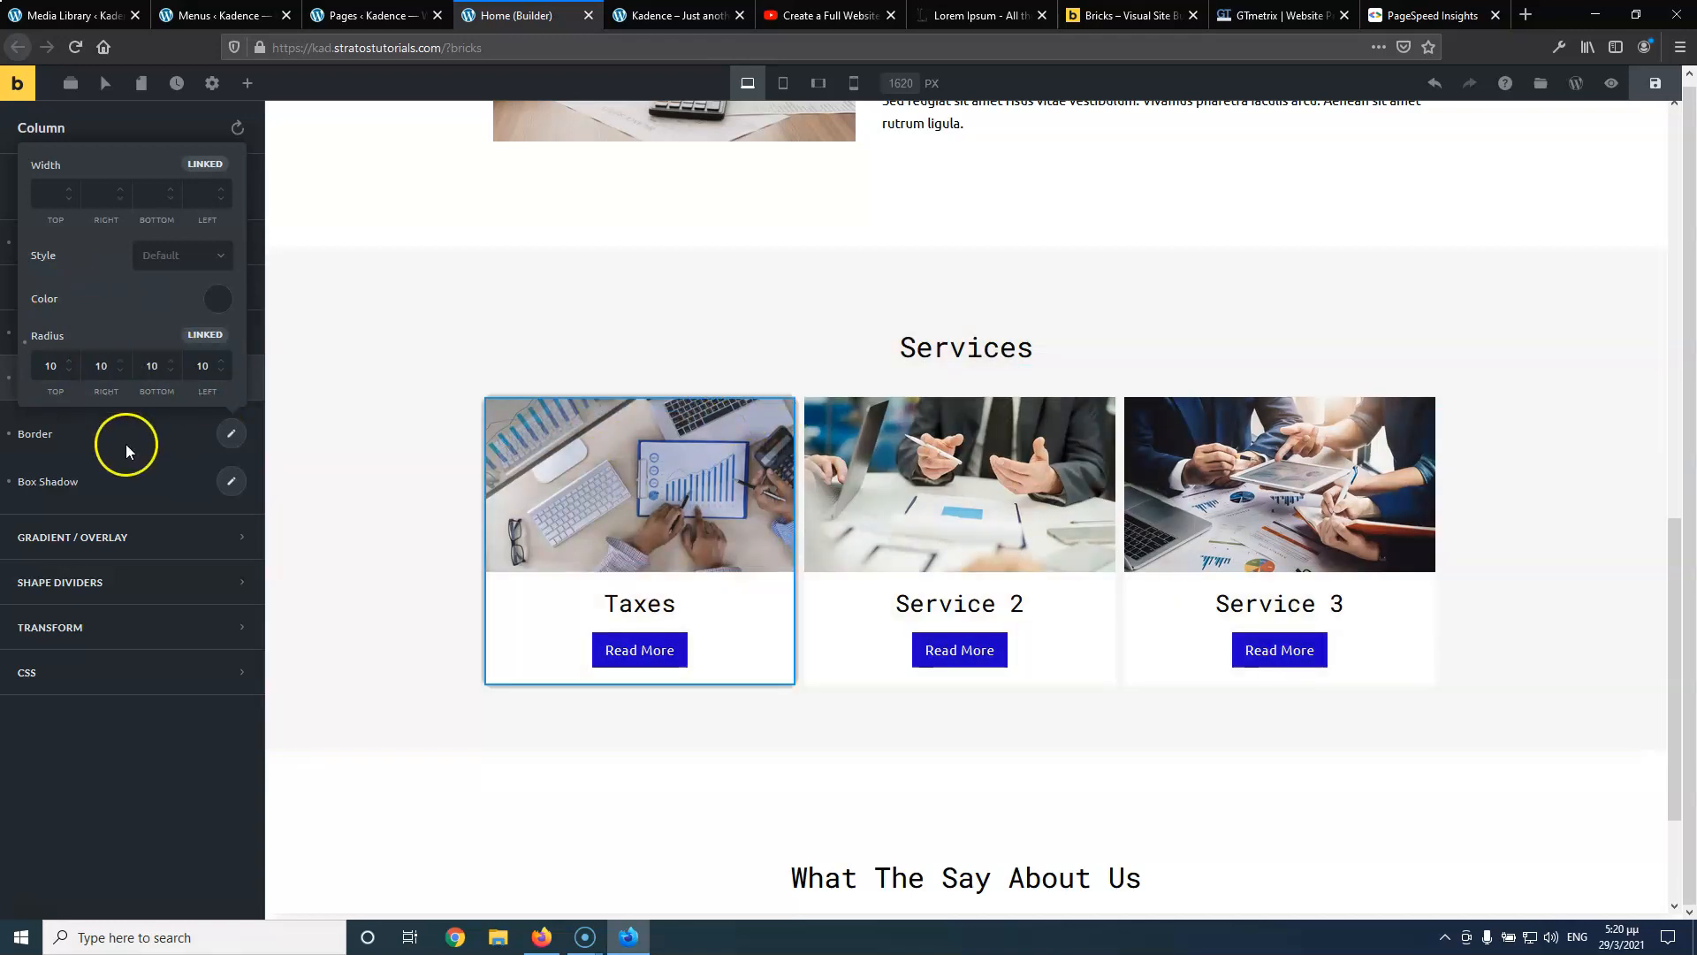
{"action": "left_click", "coordinate": [125, 444]}
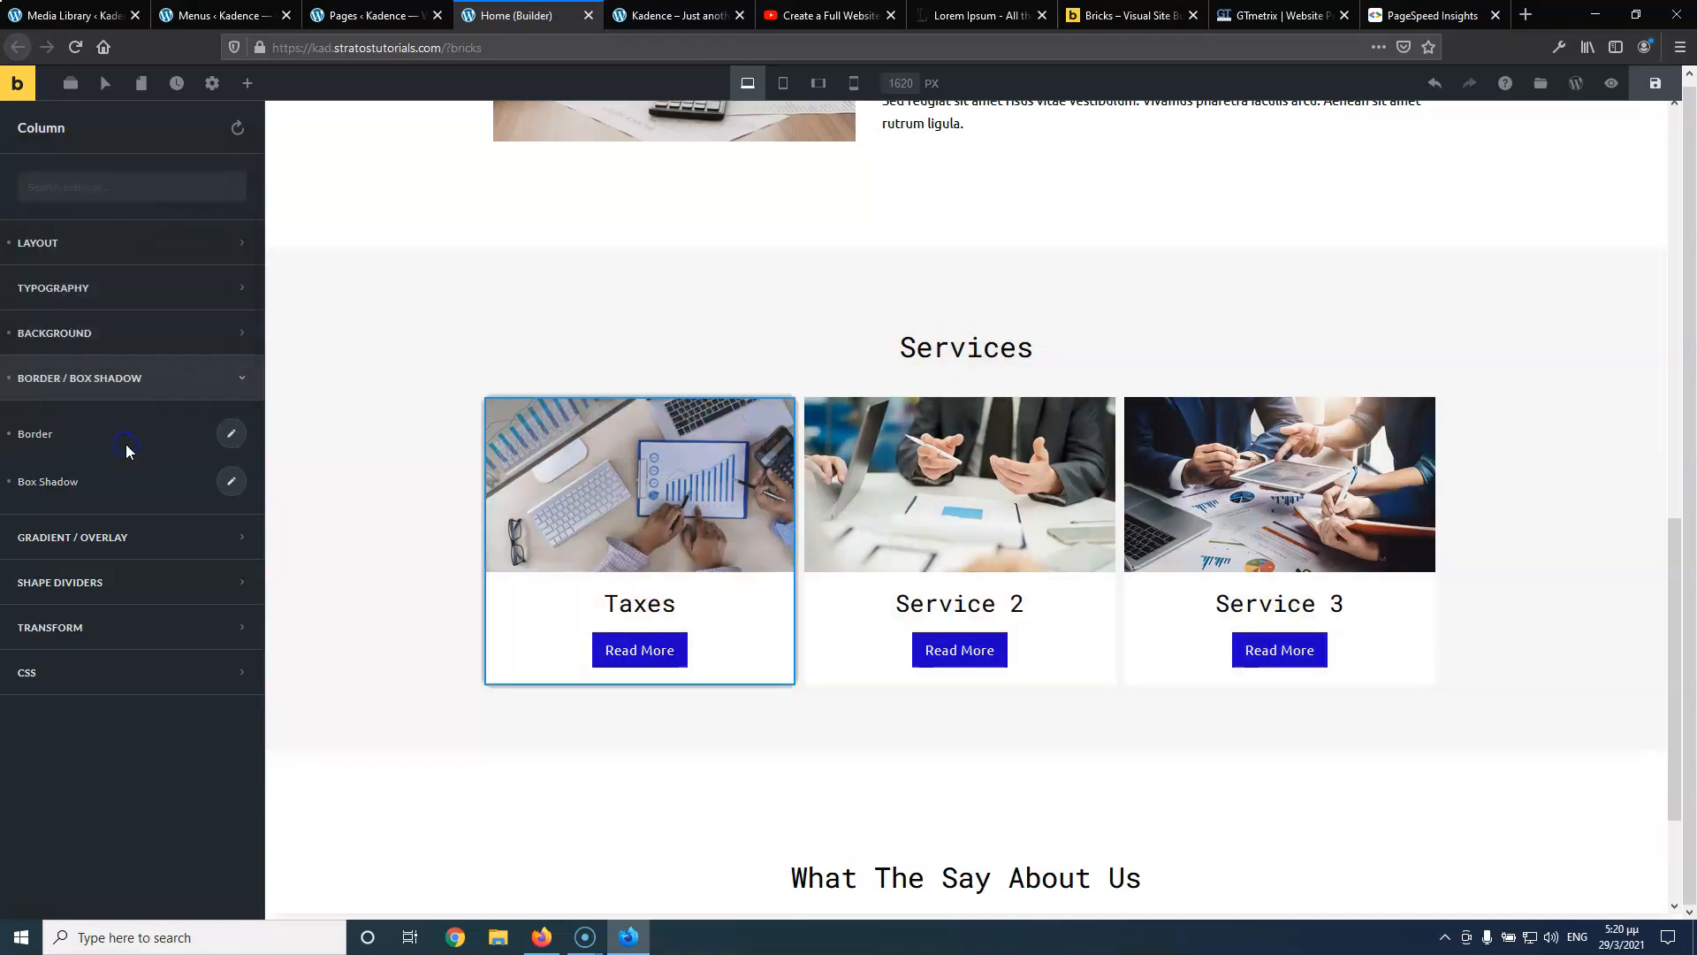
{"action": "left_click", "coordinate": [230, 435]}
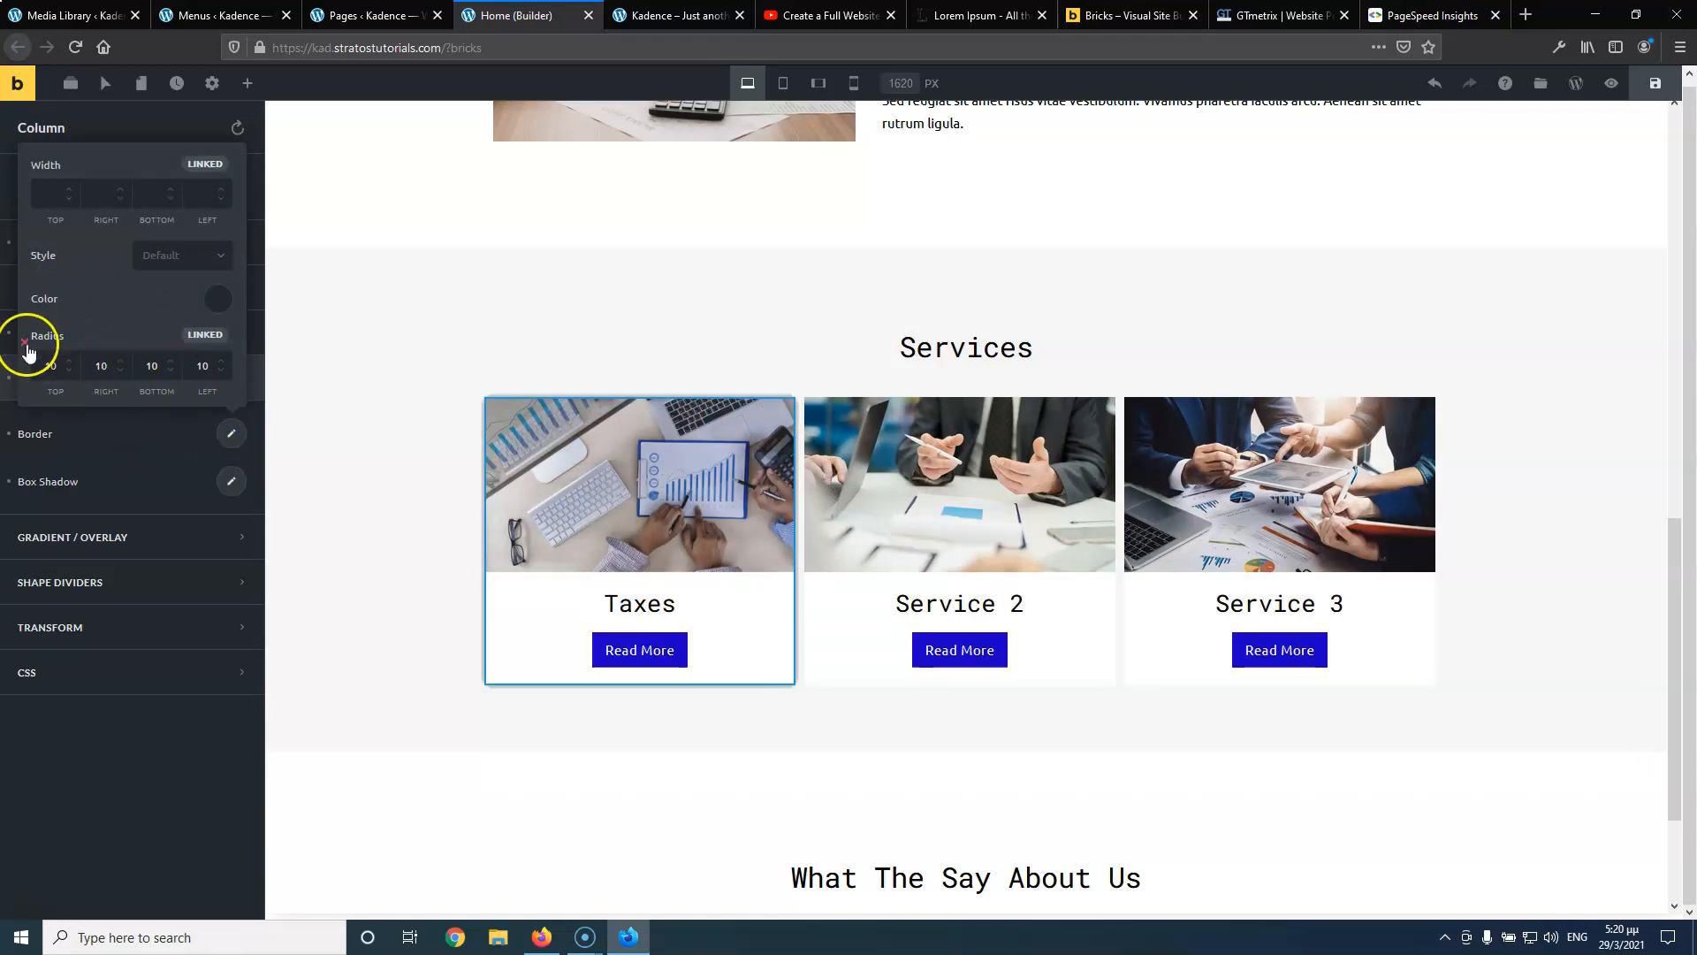
{"action": "left_click", "coordinate": [112, 458]}
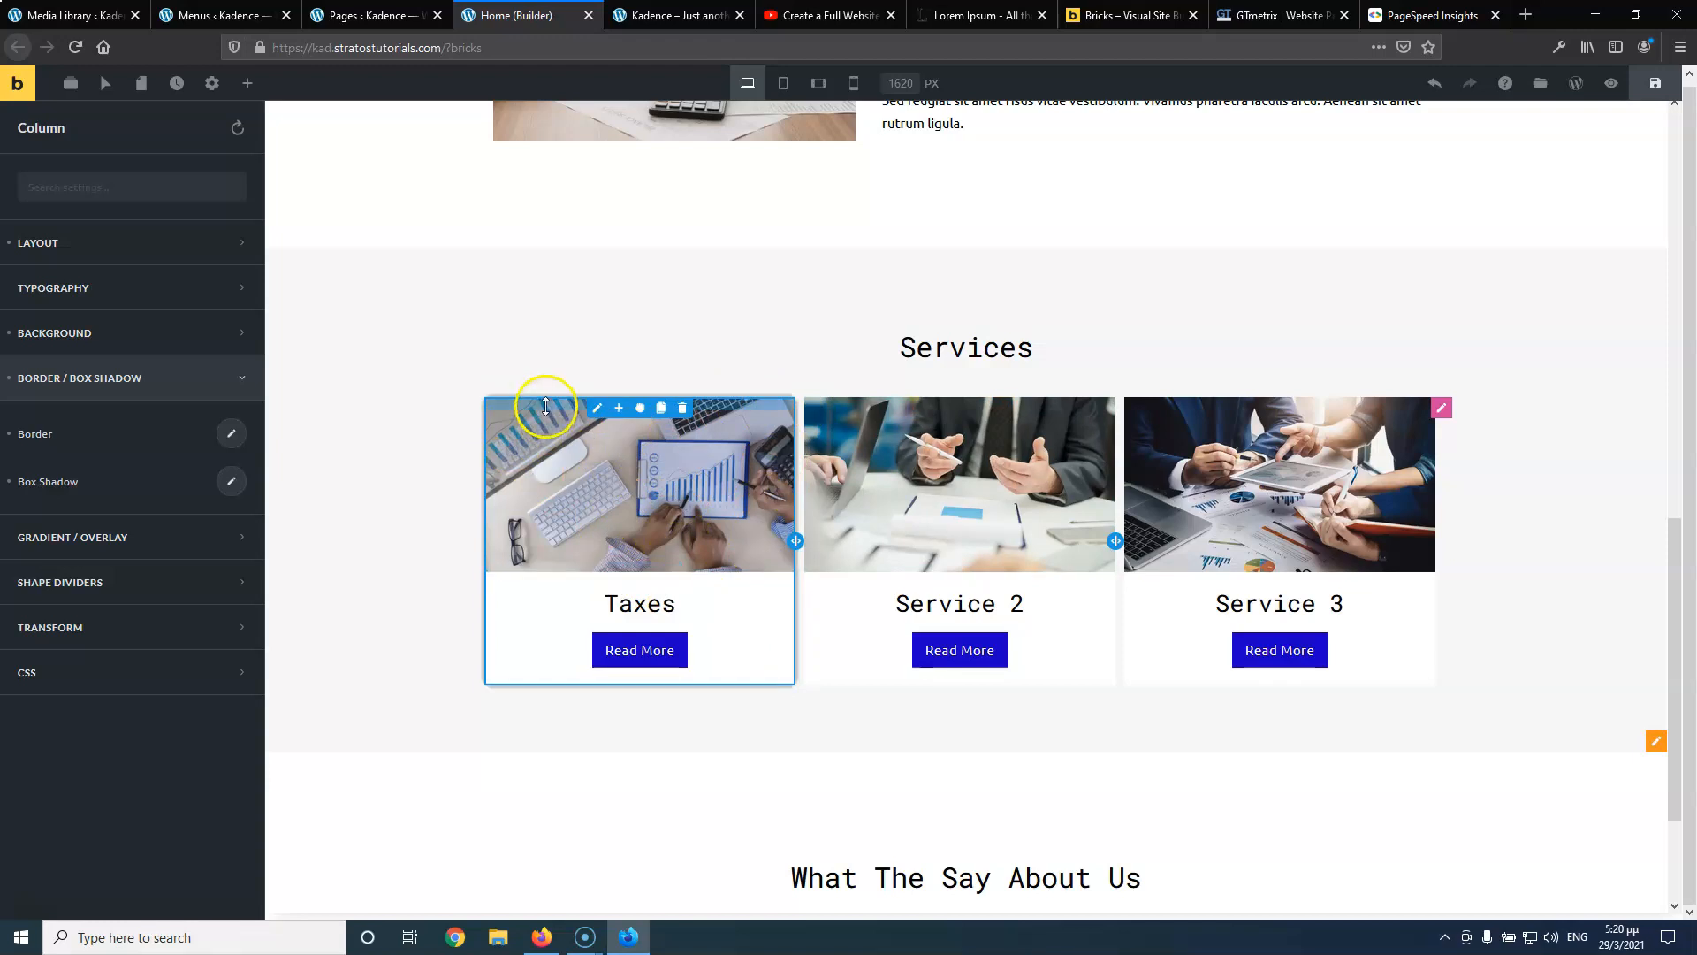
Copy the Taxes column styles and paste them onto Service 2 and Service 3
{"action": "left_click", "coordinate": [599, 409]}
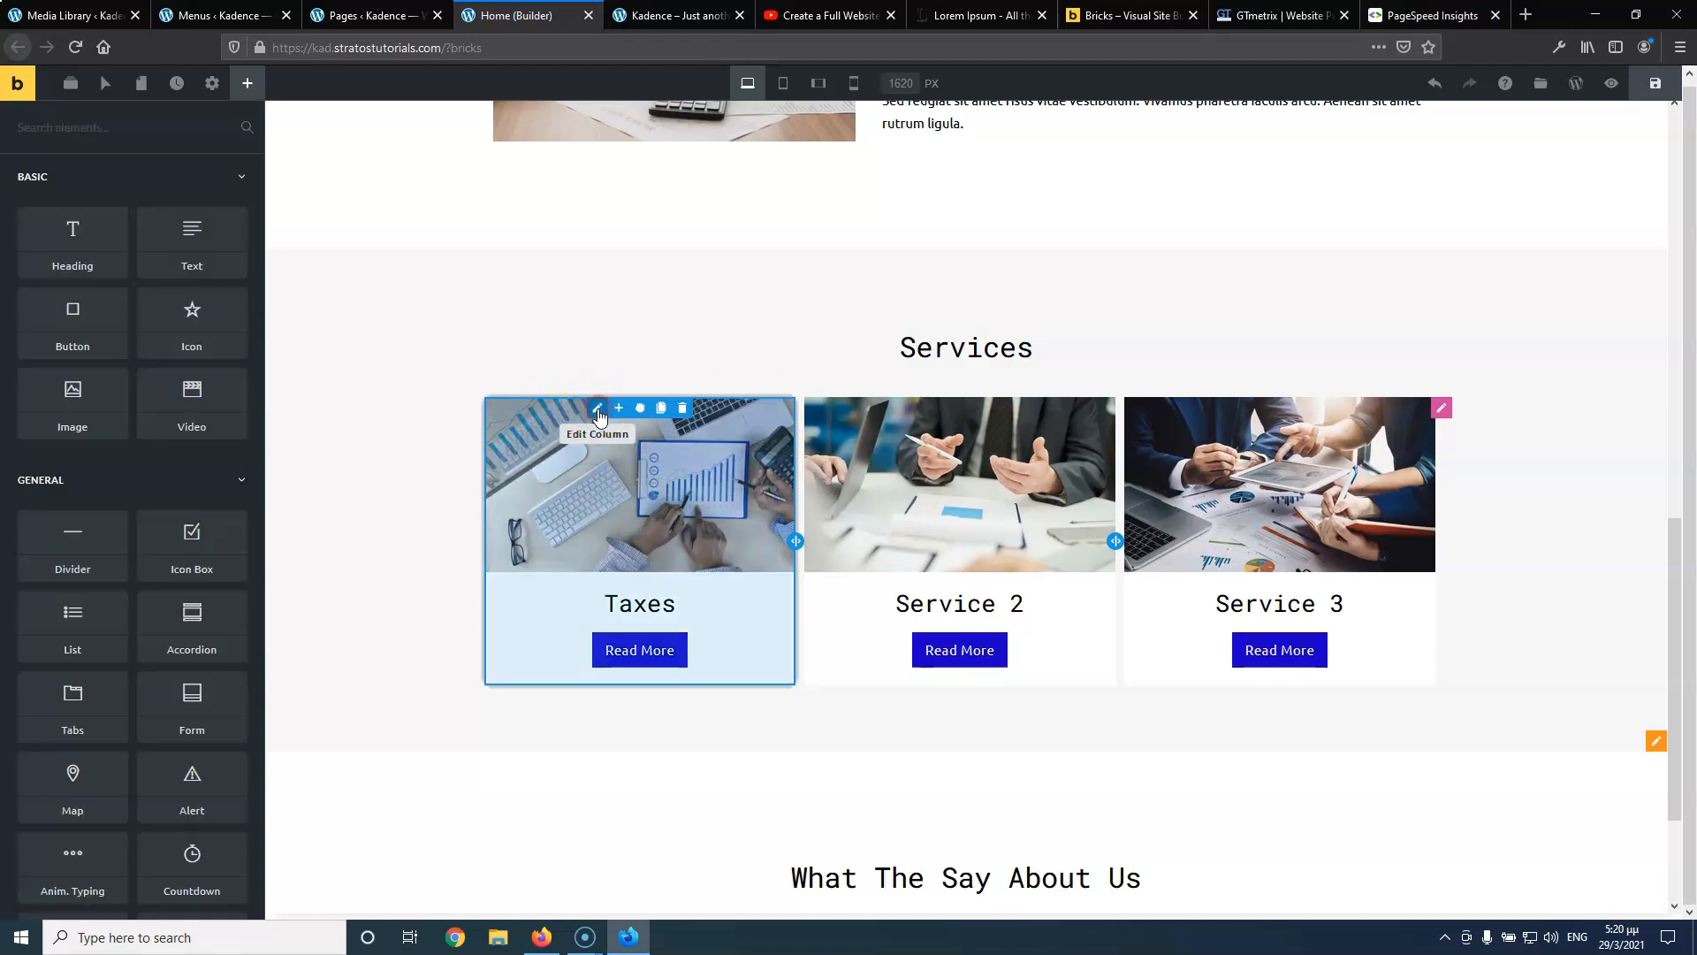
{"action": "right_click", "coordinate": [599, 412]}
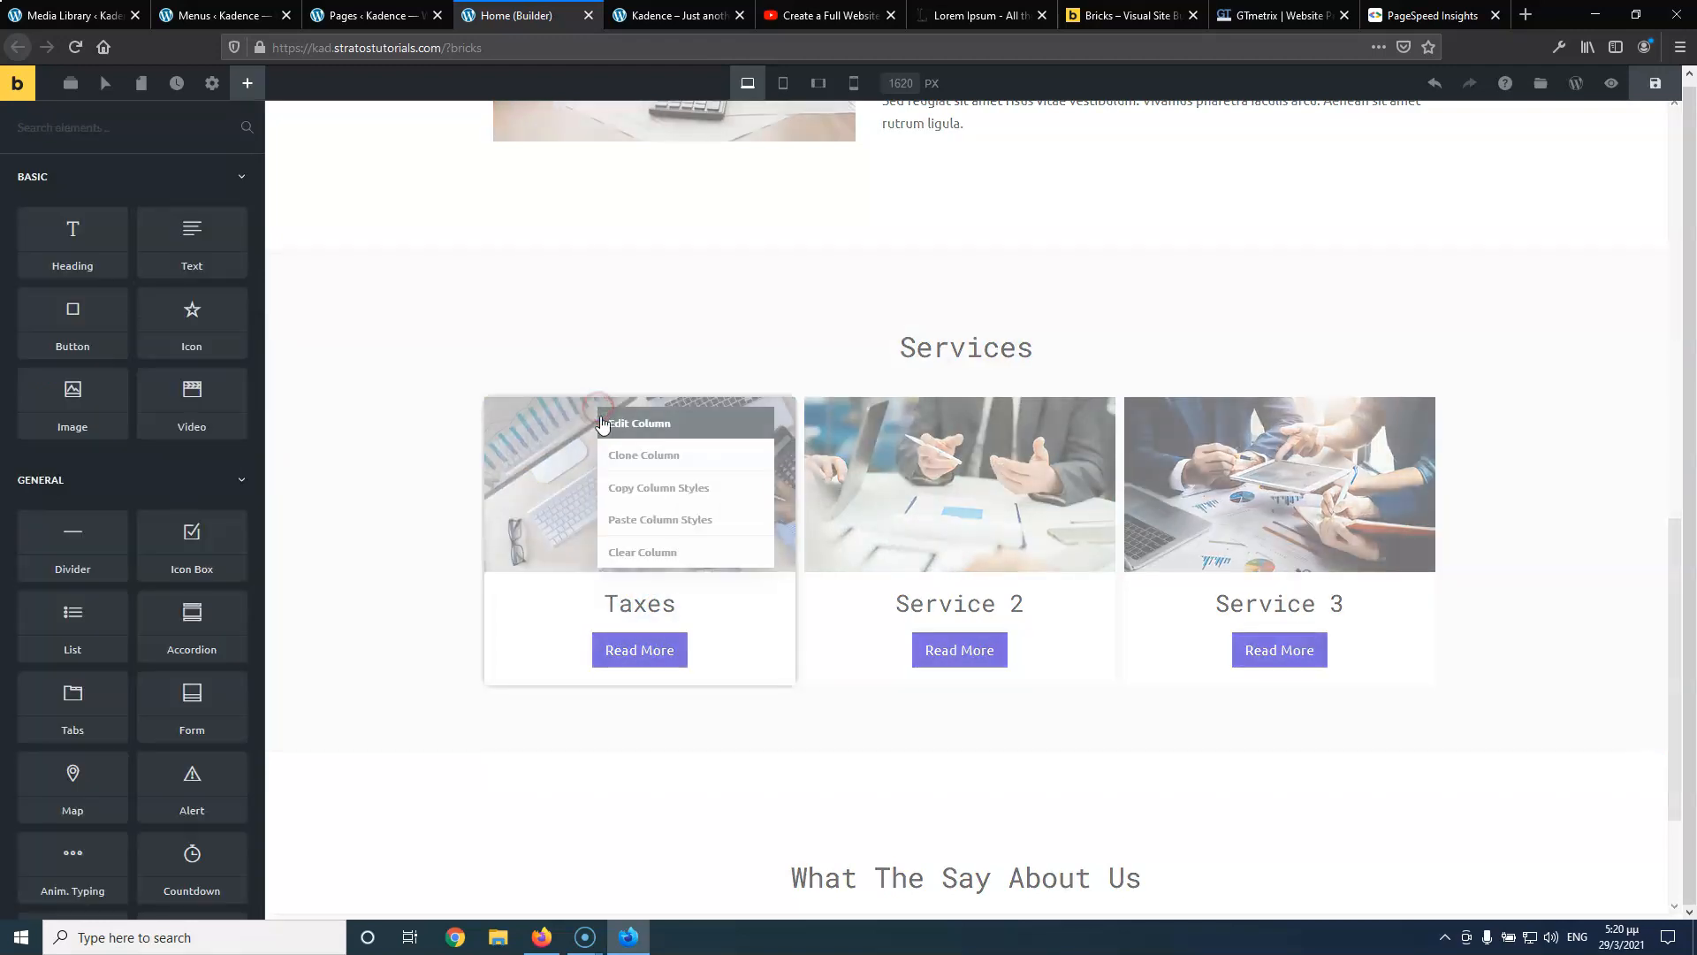
{"action": "left_click", "coordinate": [633, 498]}
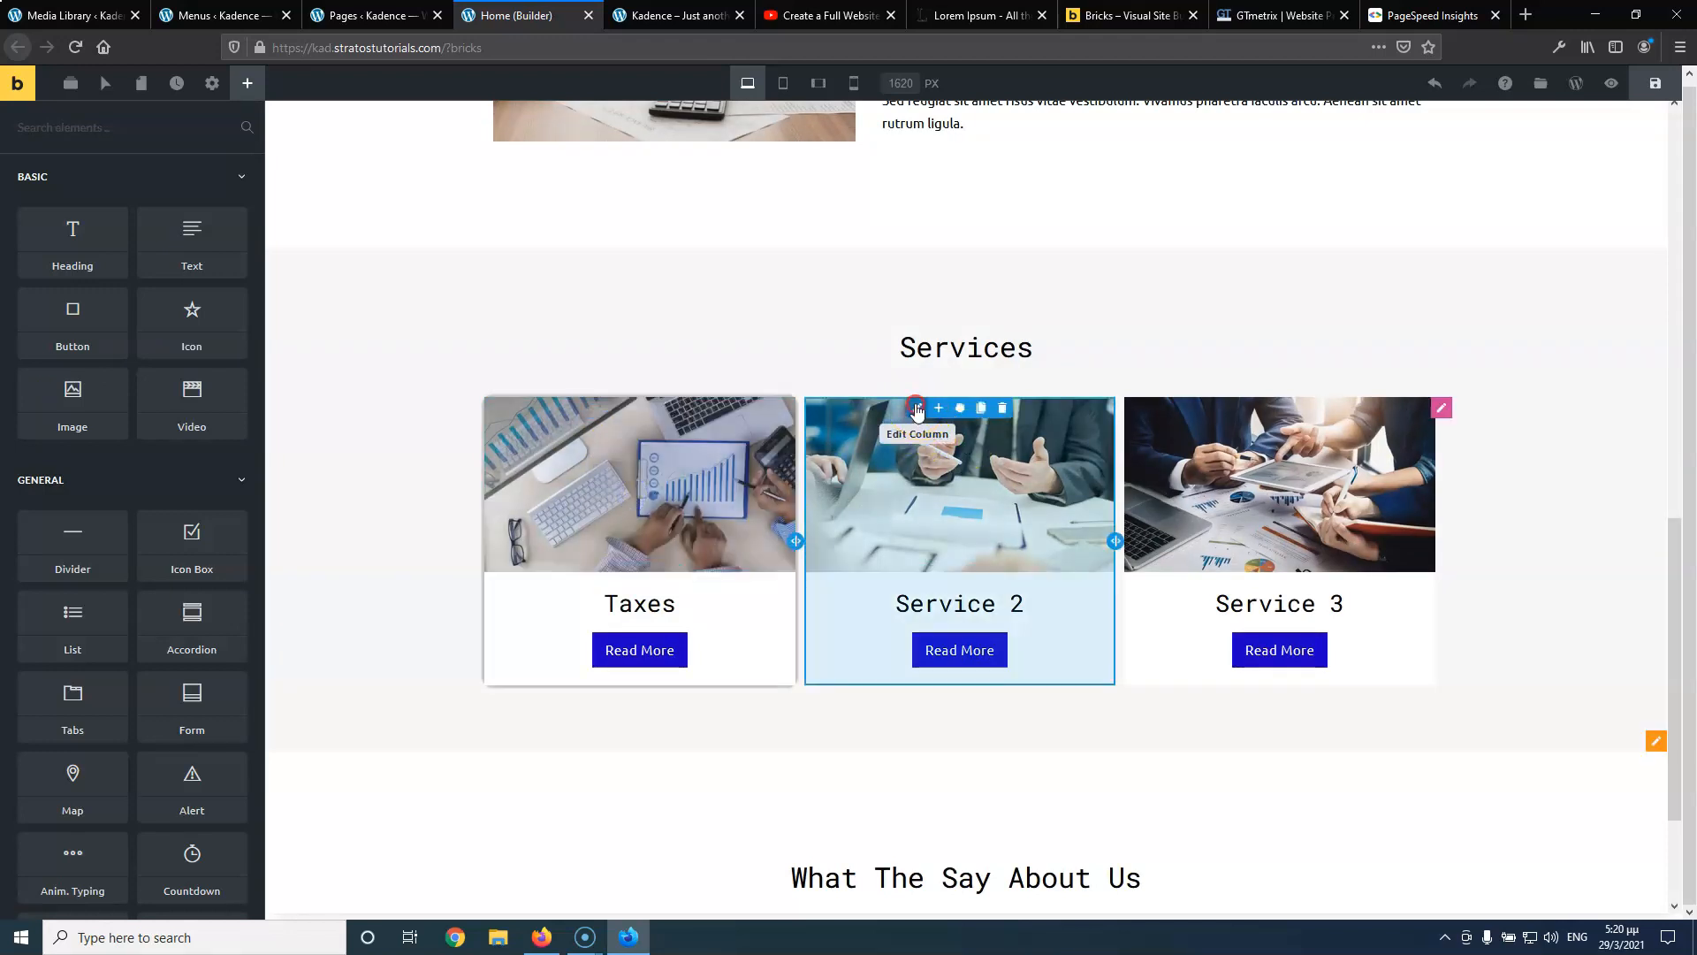
{"action": "right_click", "coordinate": [917, 408]}
{"action": "left_click", "coordinate": [956, 518]}
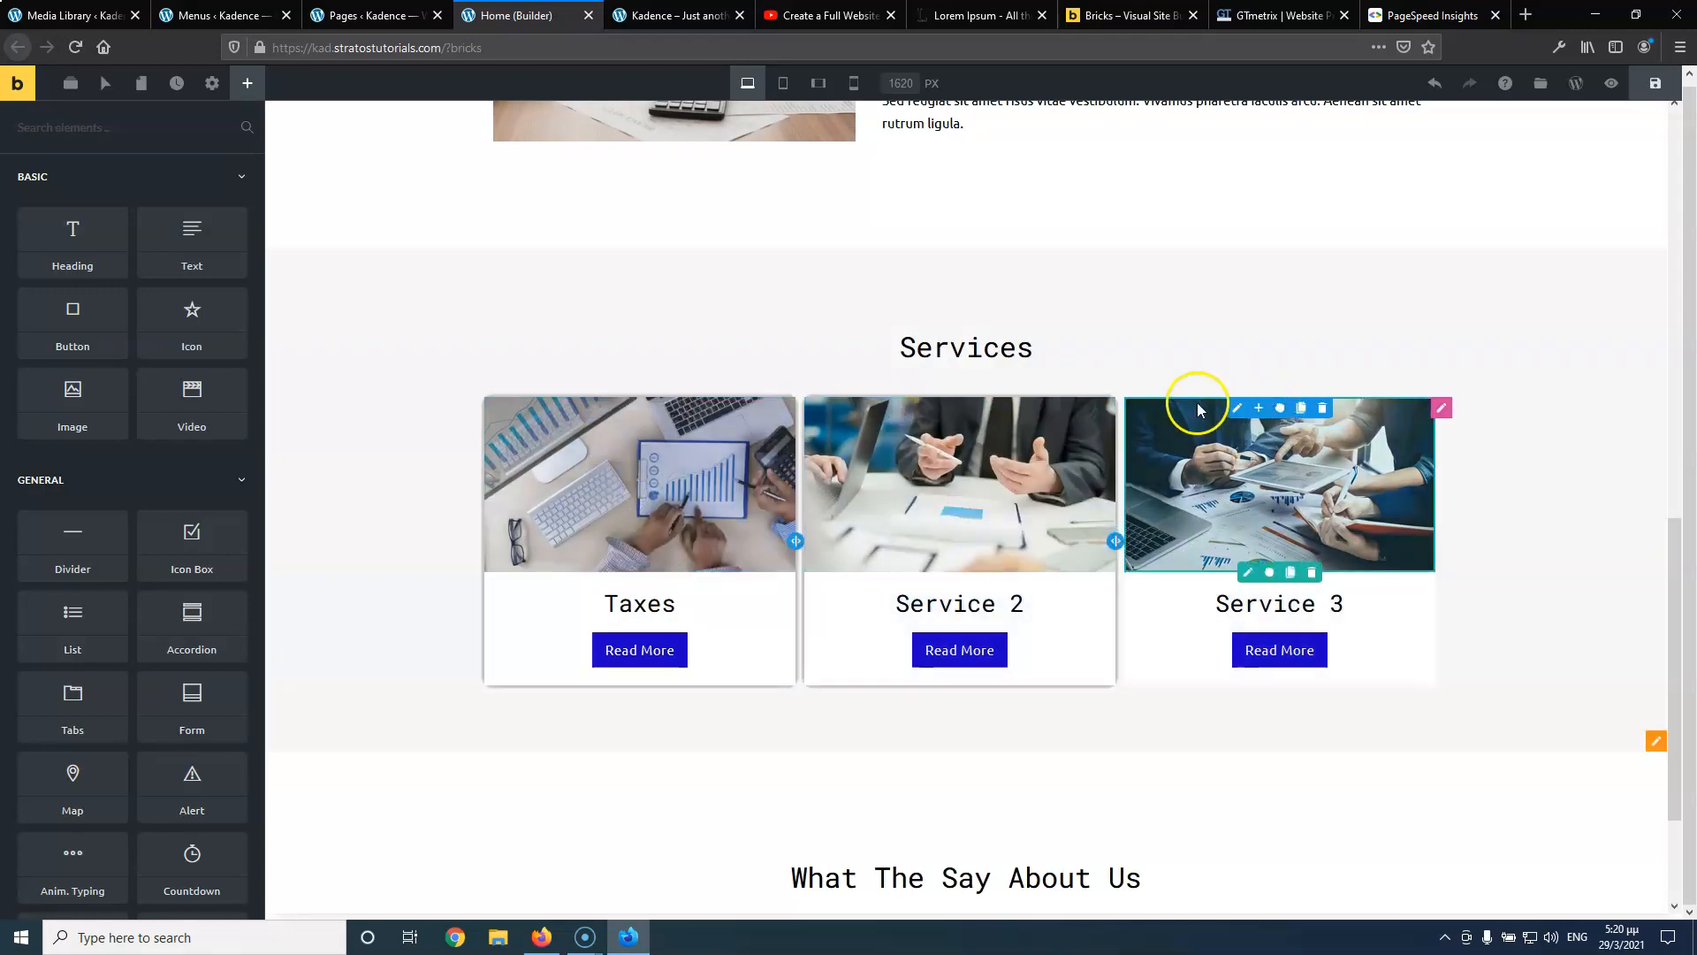
{"action": "right_click", "coordinate": [1237, 400]}
{"action": "left_click", "coordinate": [1259, 514]}
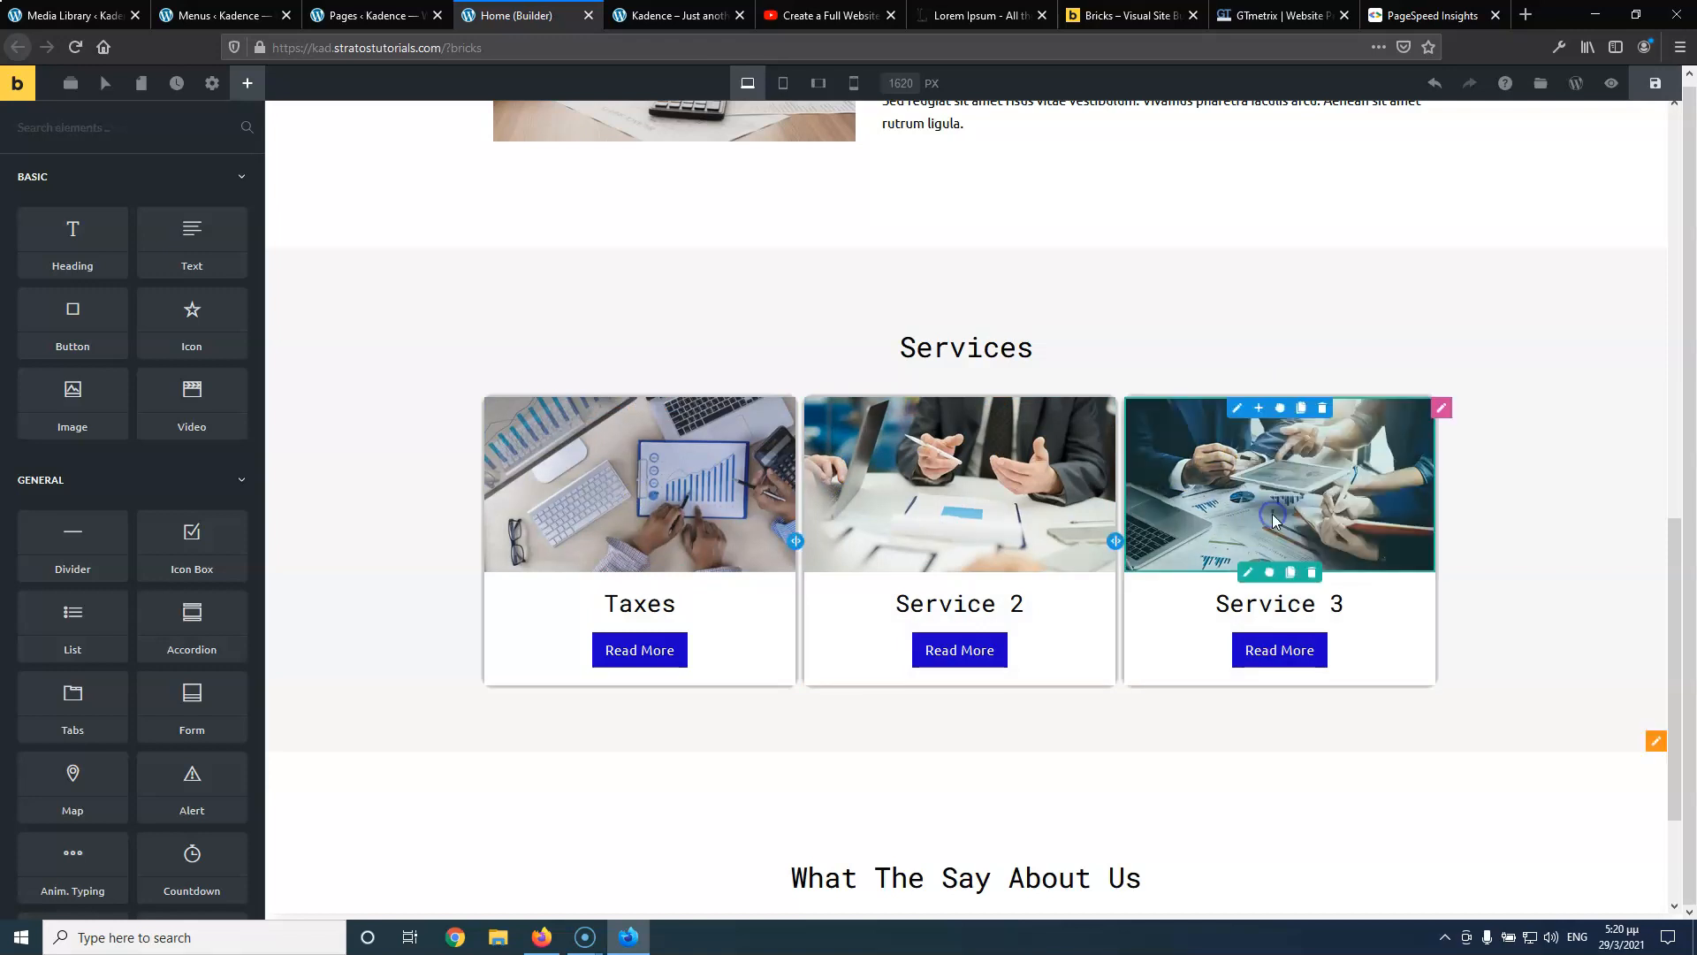
Save the page and reload the live front-end to view the cards
{"action": "left_click", "coordinate": [1652, 92]}
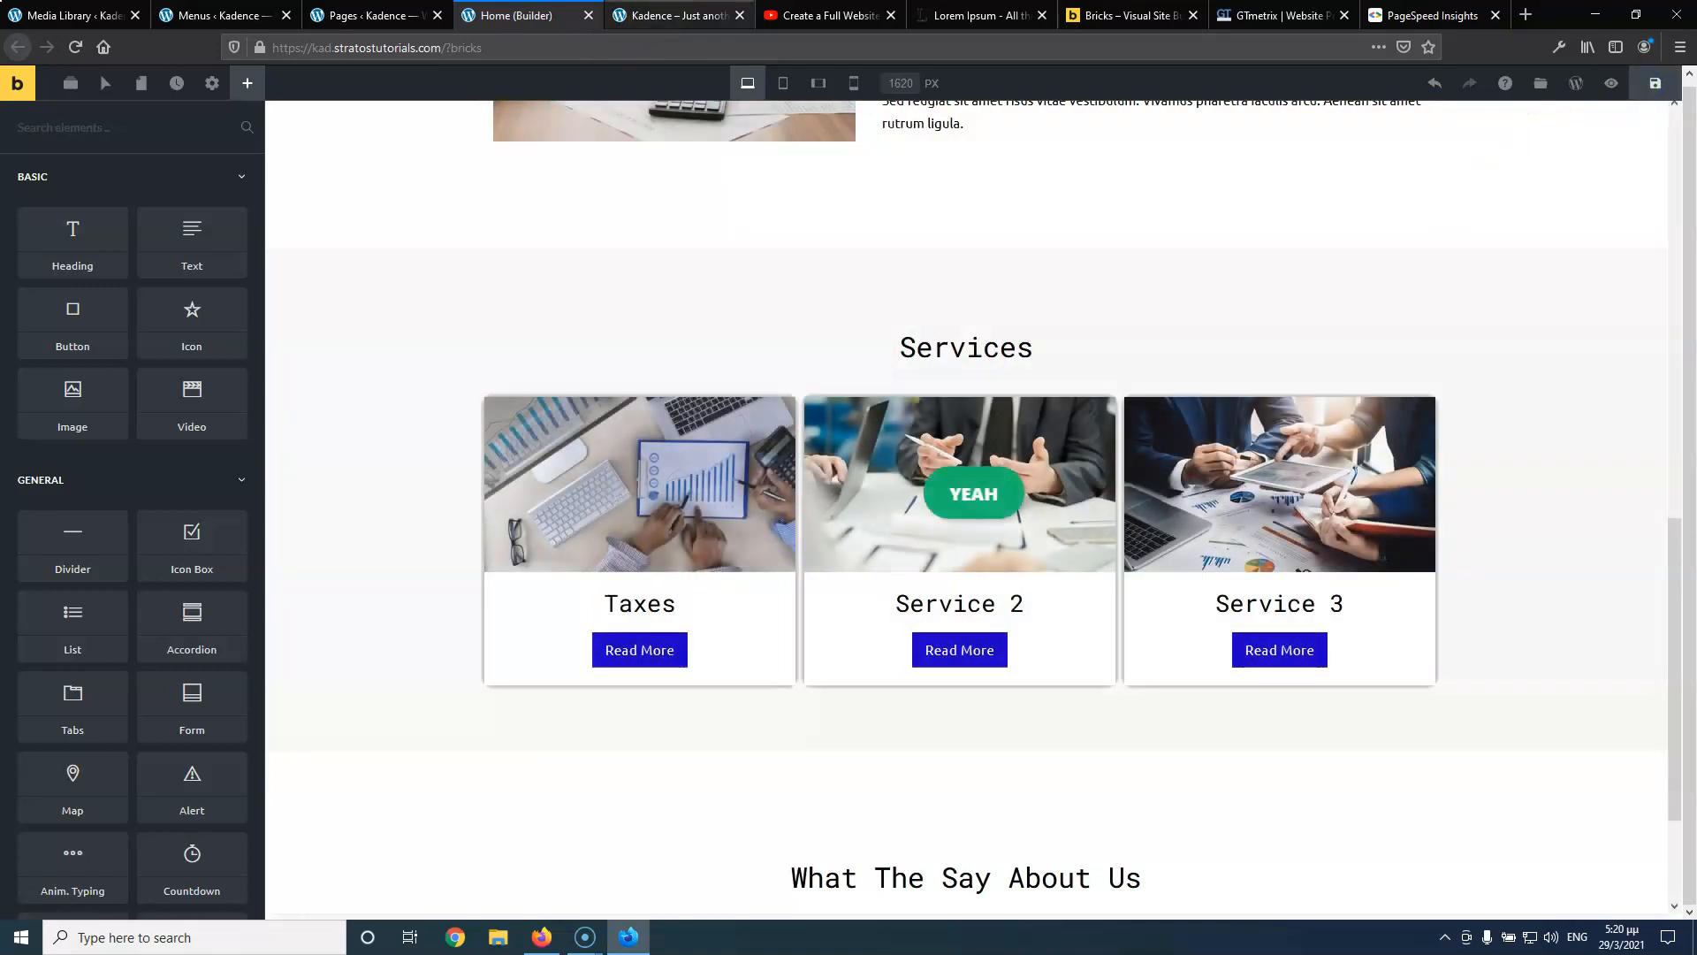
{"action": "left_click", "coordinate": [676, 15]}
{"action": "left_click", "coordinate": [75, 52]}
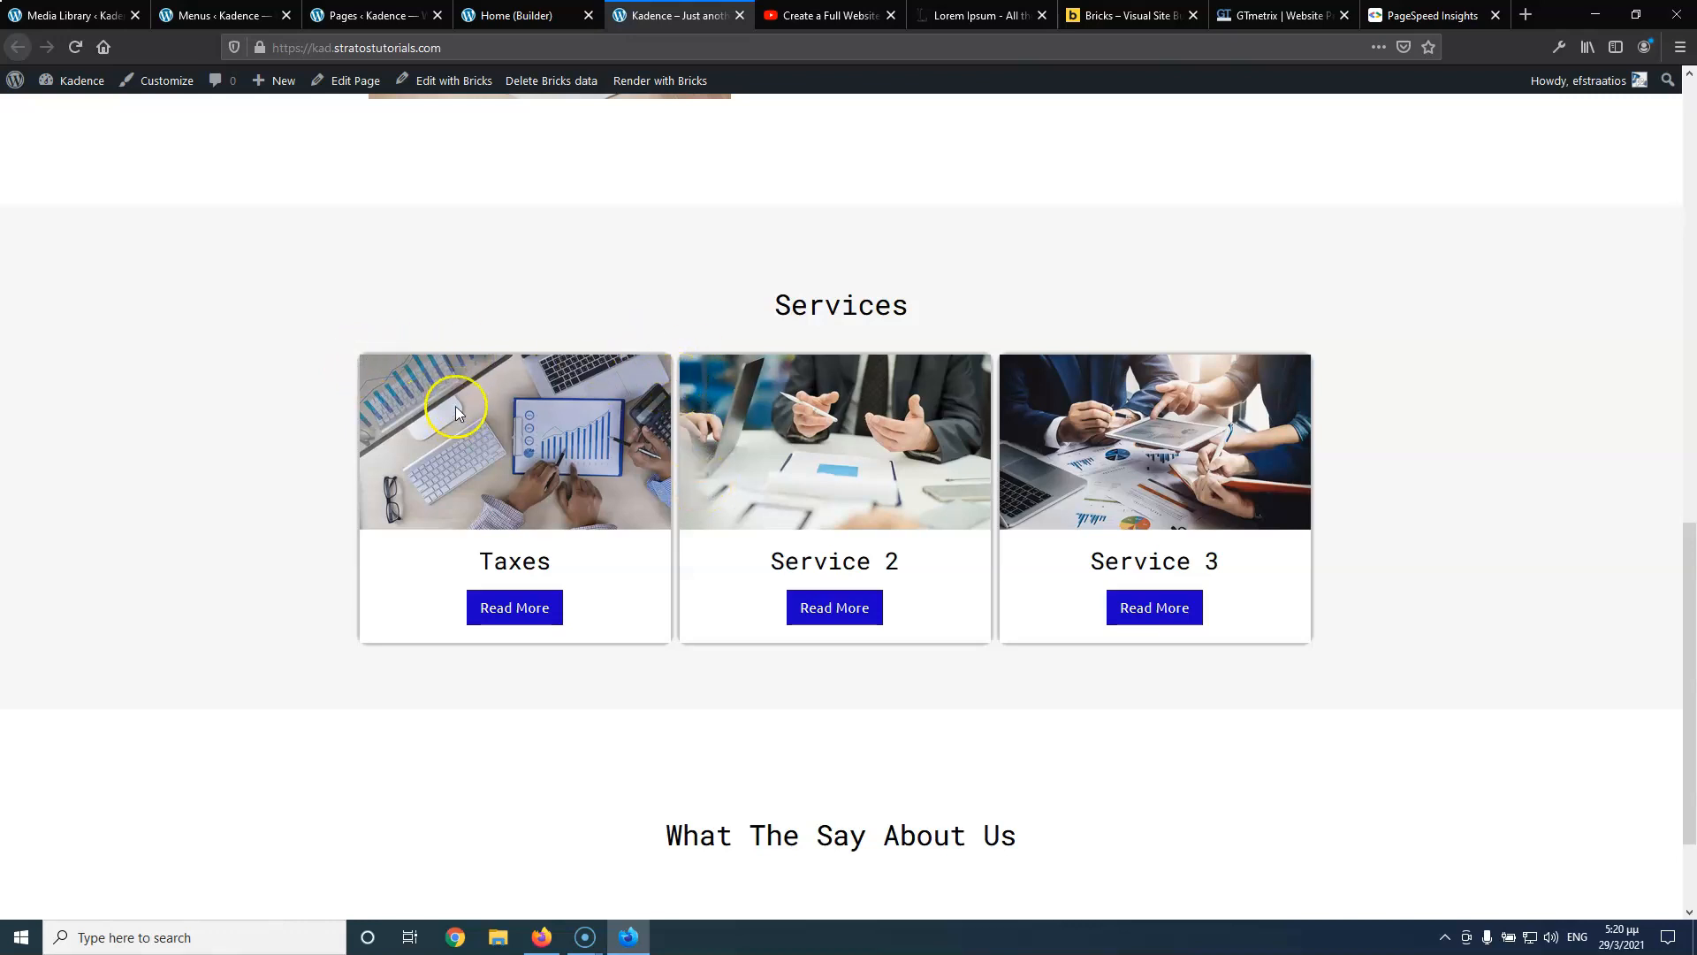
Compare the live page once more, then go back to the Bricks builder tab
{"action": "left_click", "coordinate": [531, 16]}
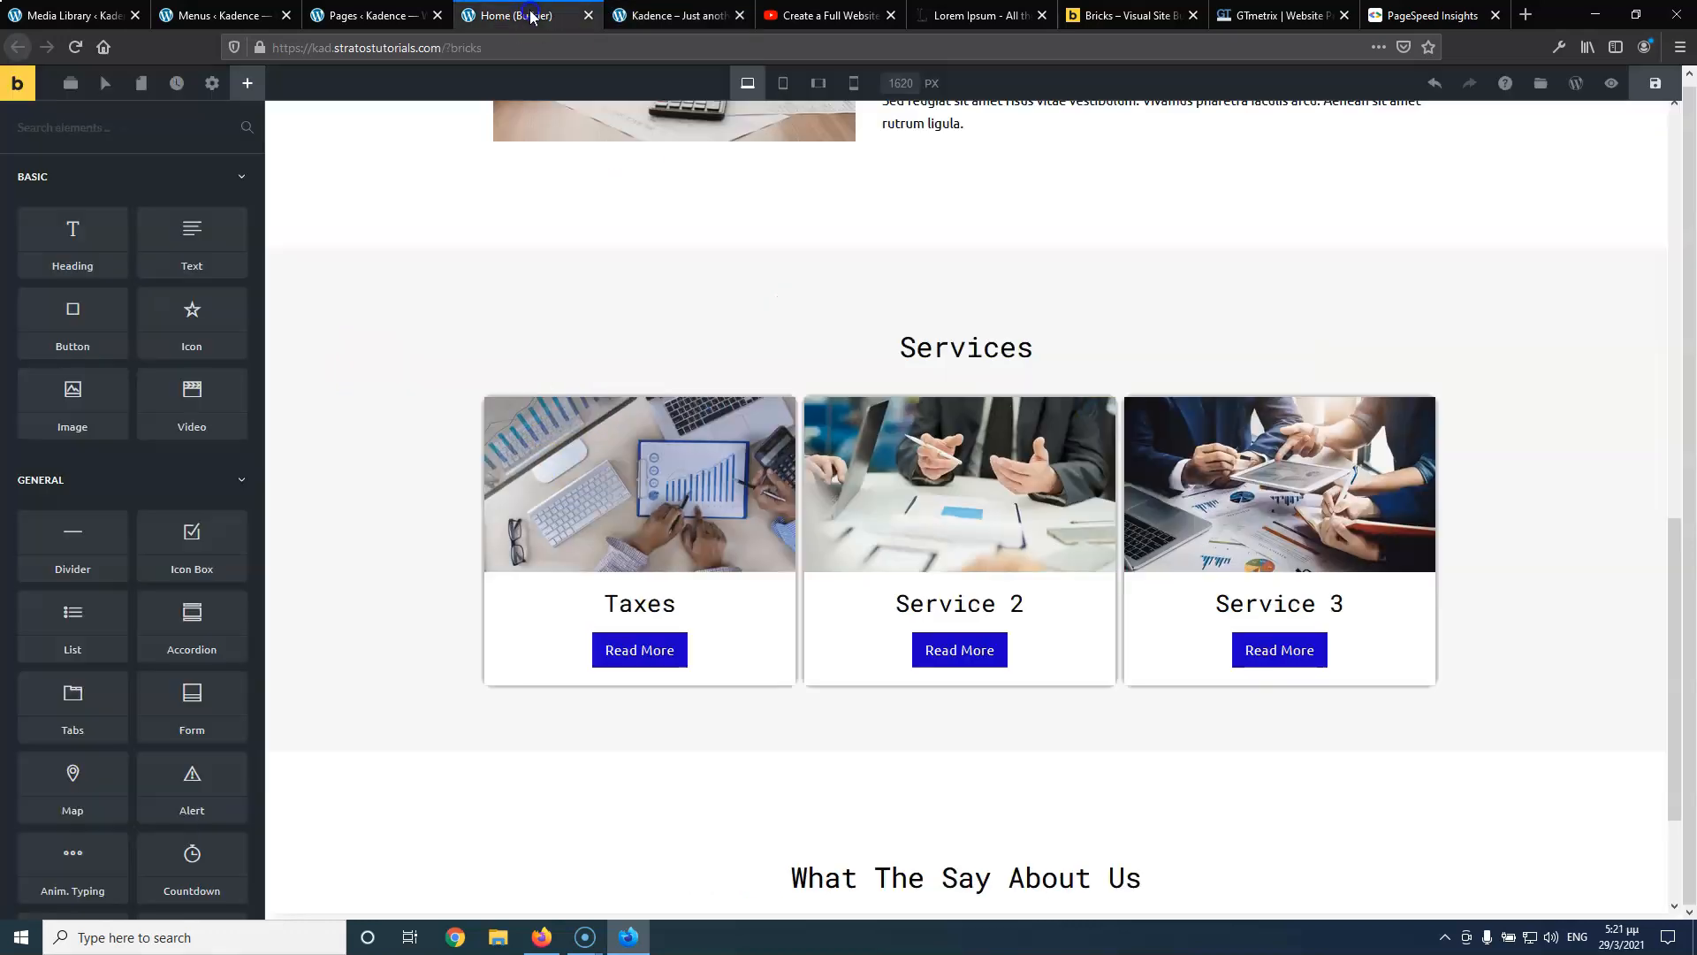
{"action": "left_click", "coordinate": [625, 17]}
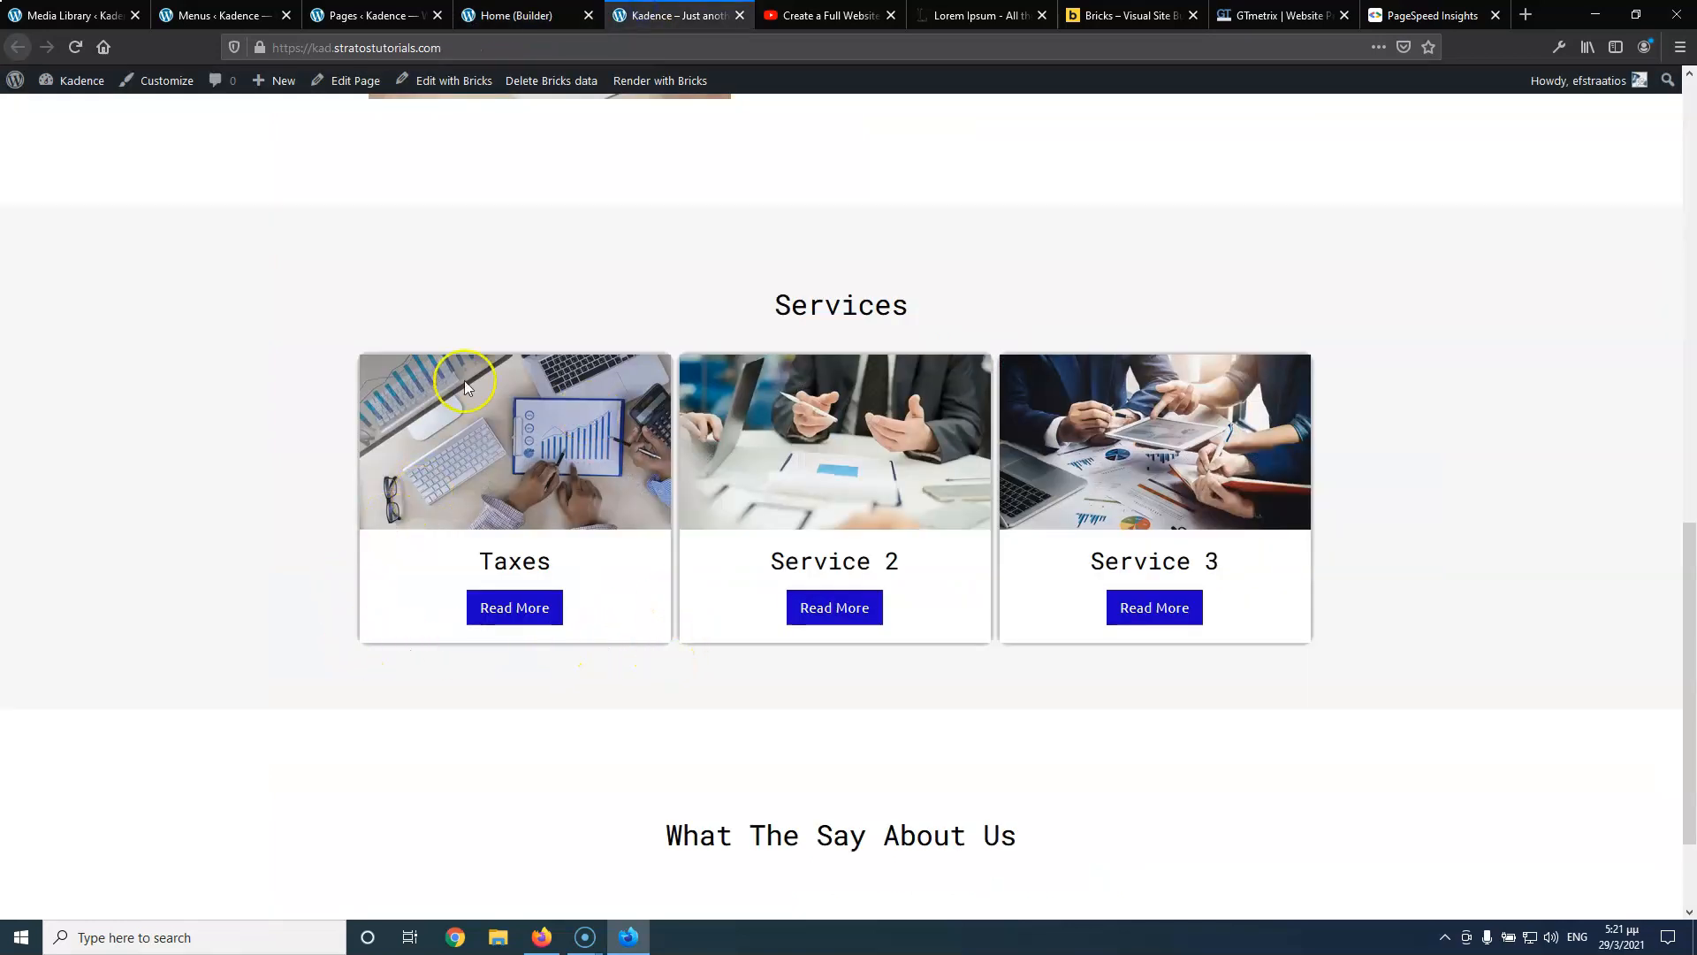
{"action": "left_click", "coordinate": [518, 14]}
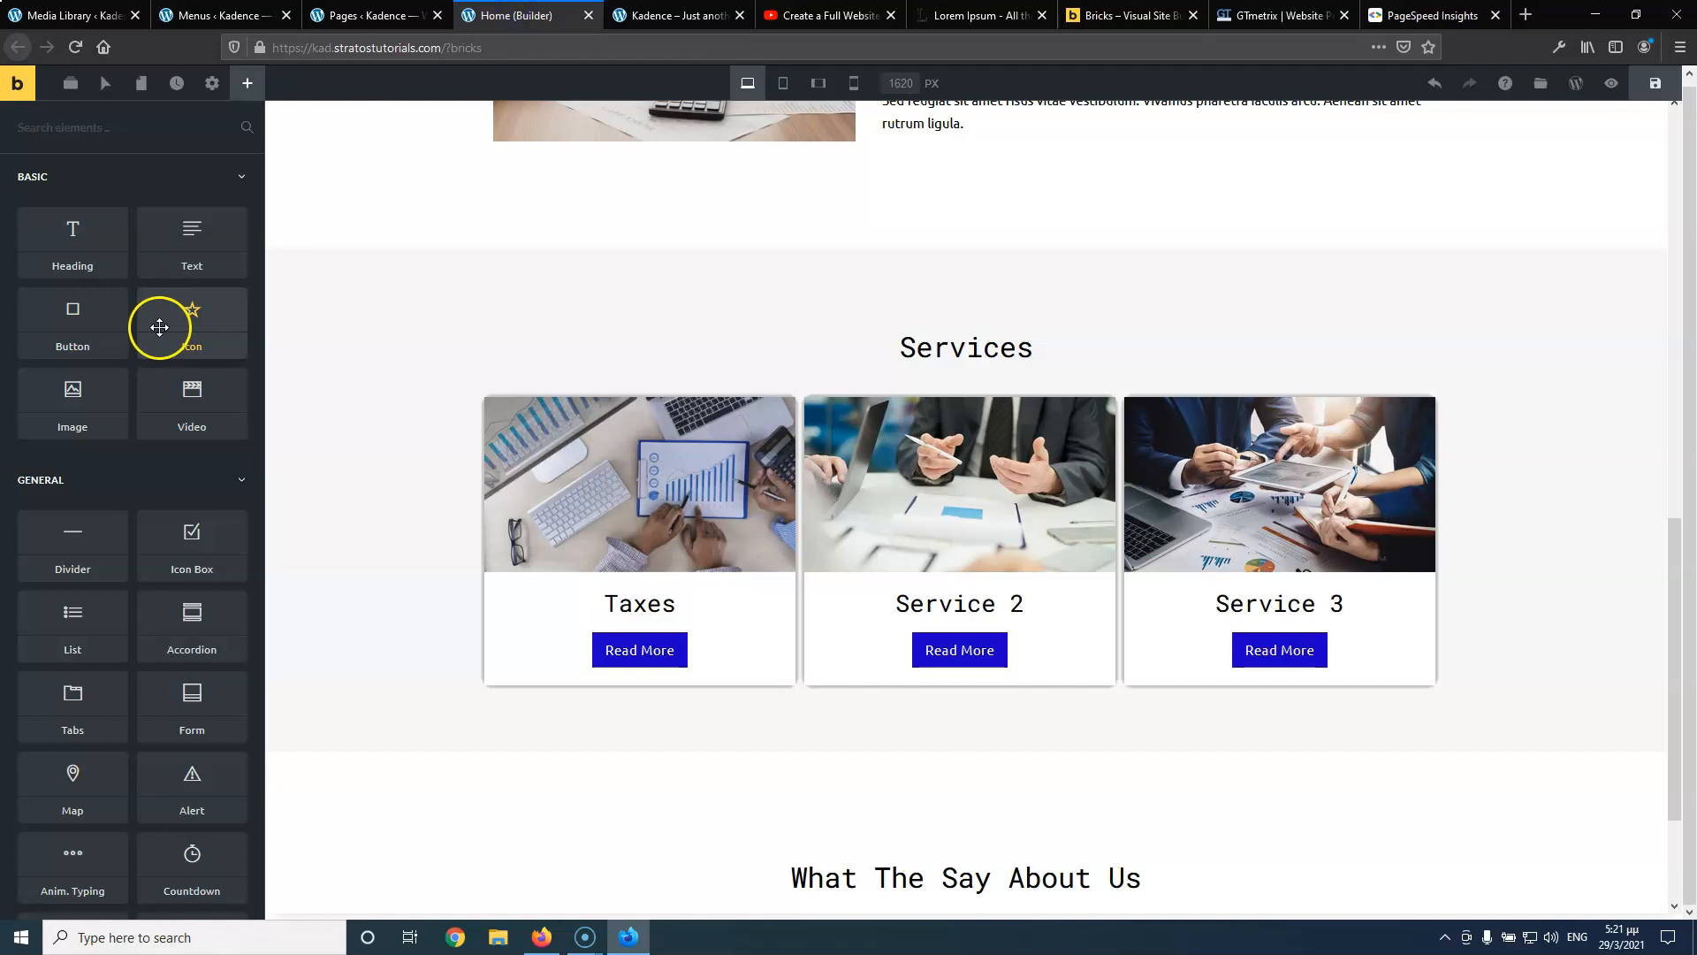
Select the Taxes card image and unlink its border corner radii for separate editing
{"action": "left_click", "coordinate": [624, 570]}
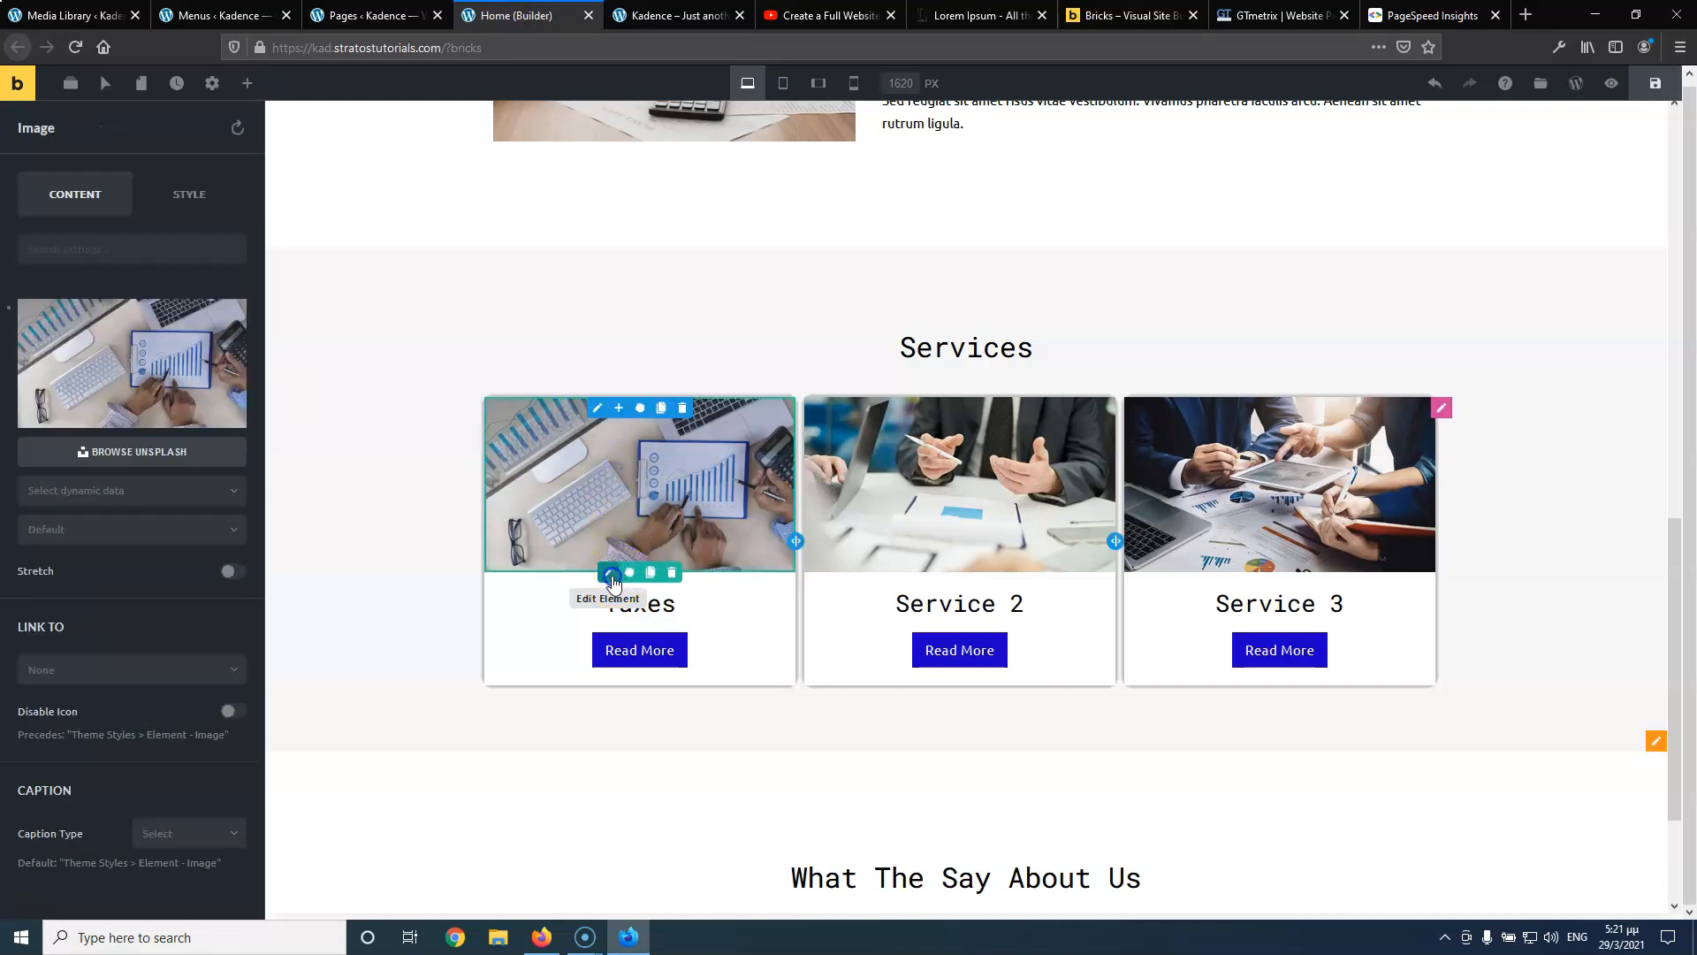
{"action": "left_click", "coordinate": [184, 201]}
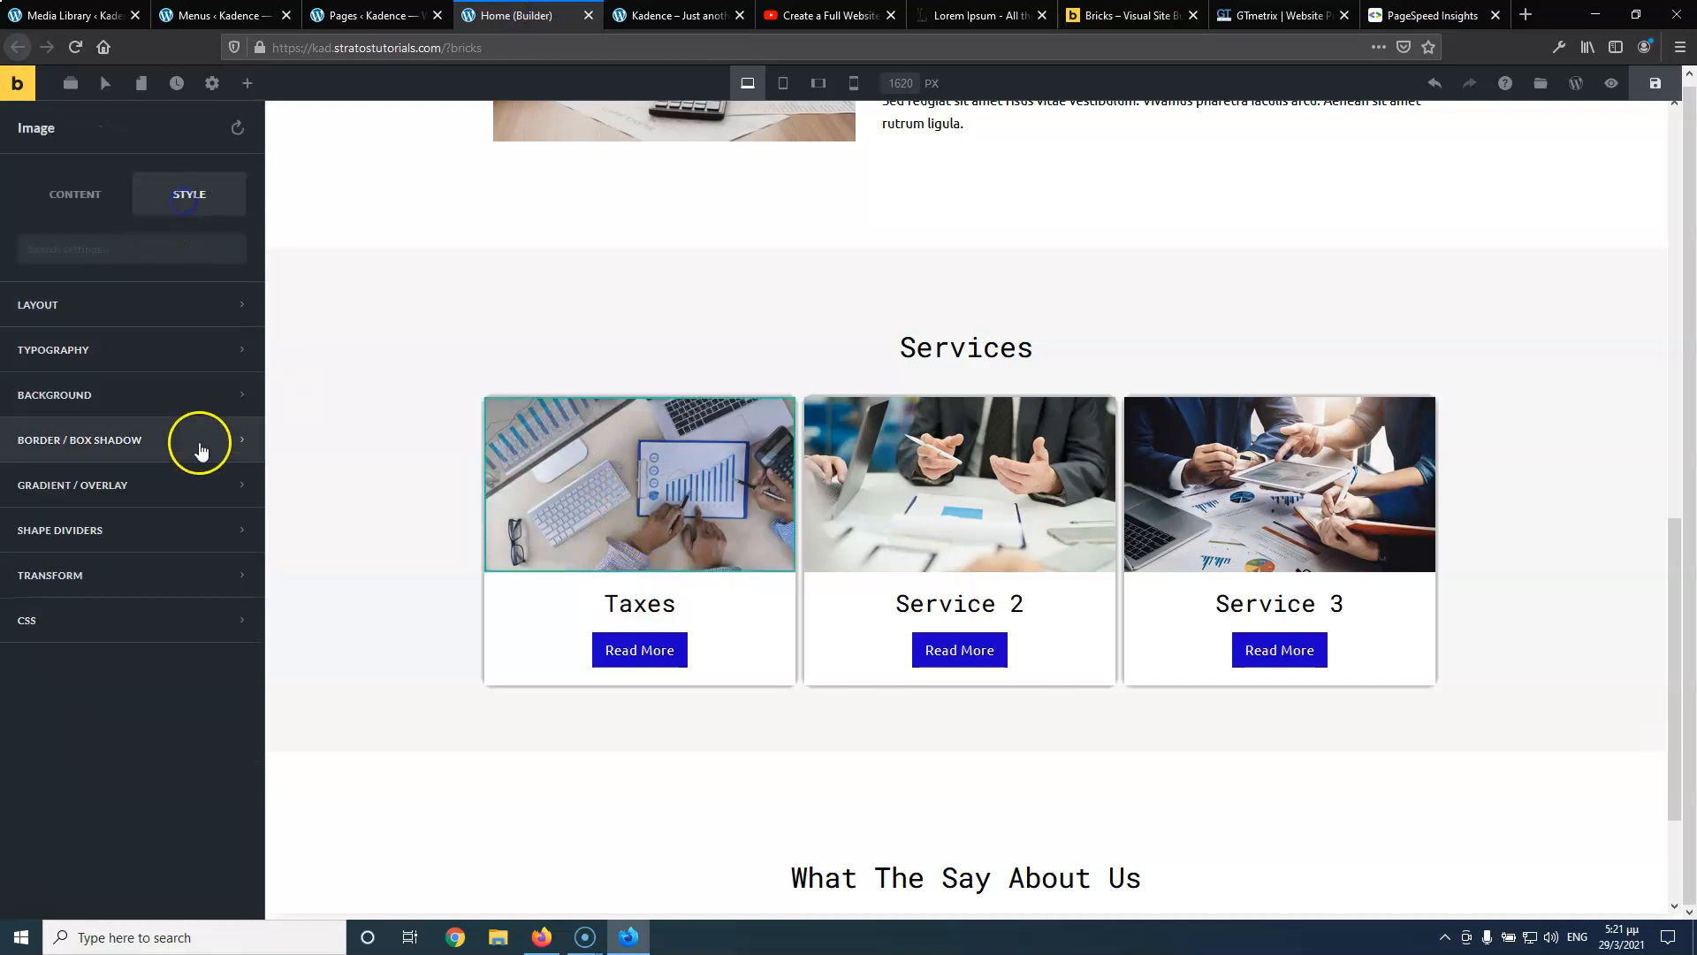
{"action": "left_click", "coordinate": [122, 444]}
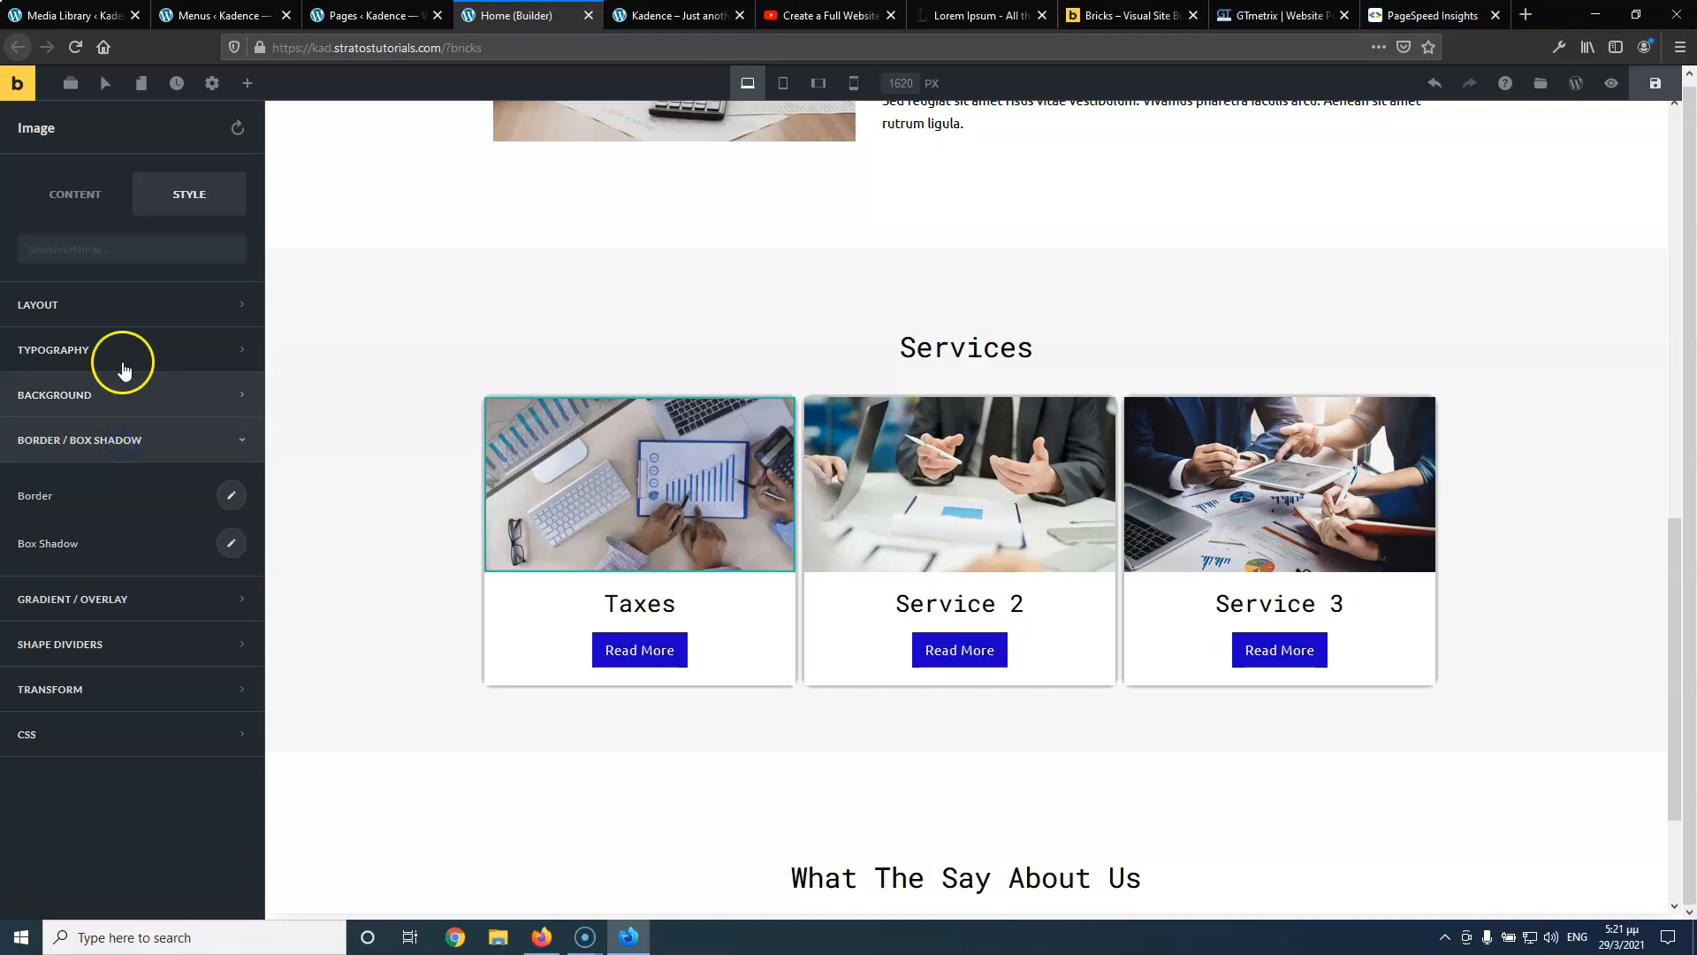
{"action": "left_click", "coordinate": [230, 495]}
{"action": "left_click", "coordinate": [195, 398]}
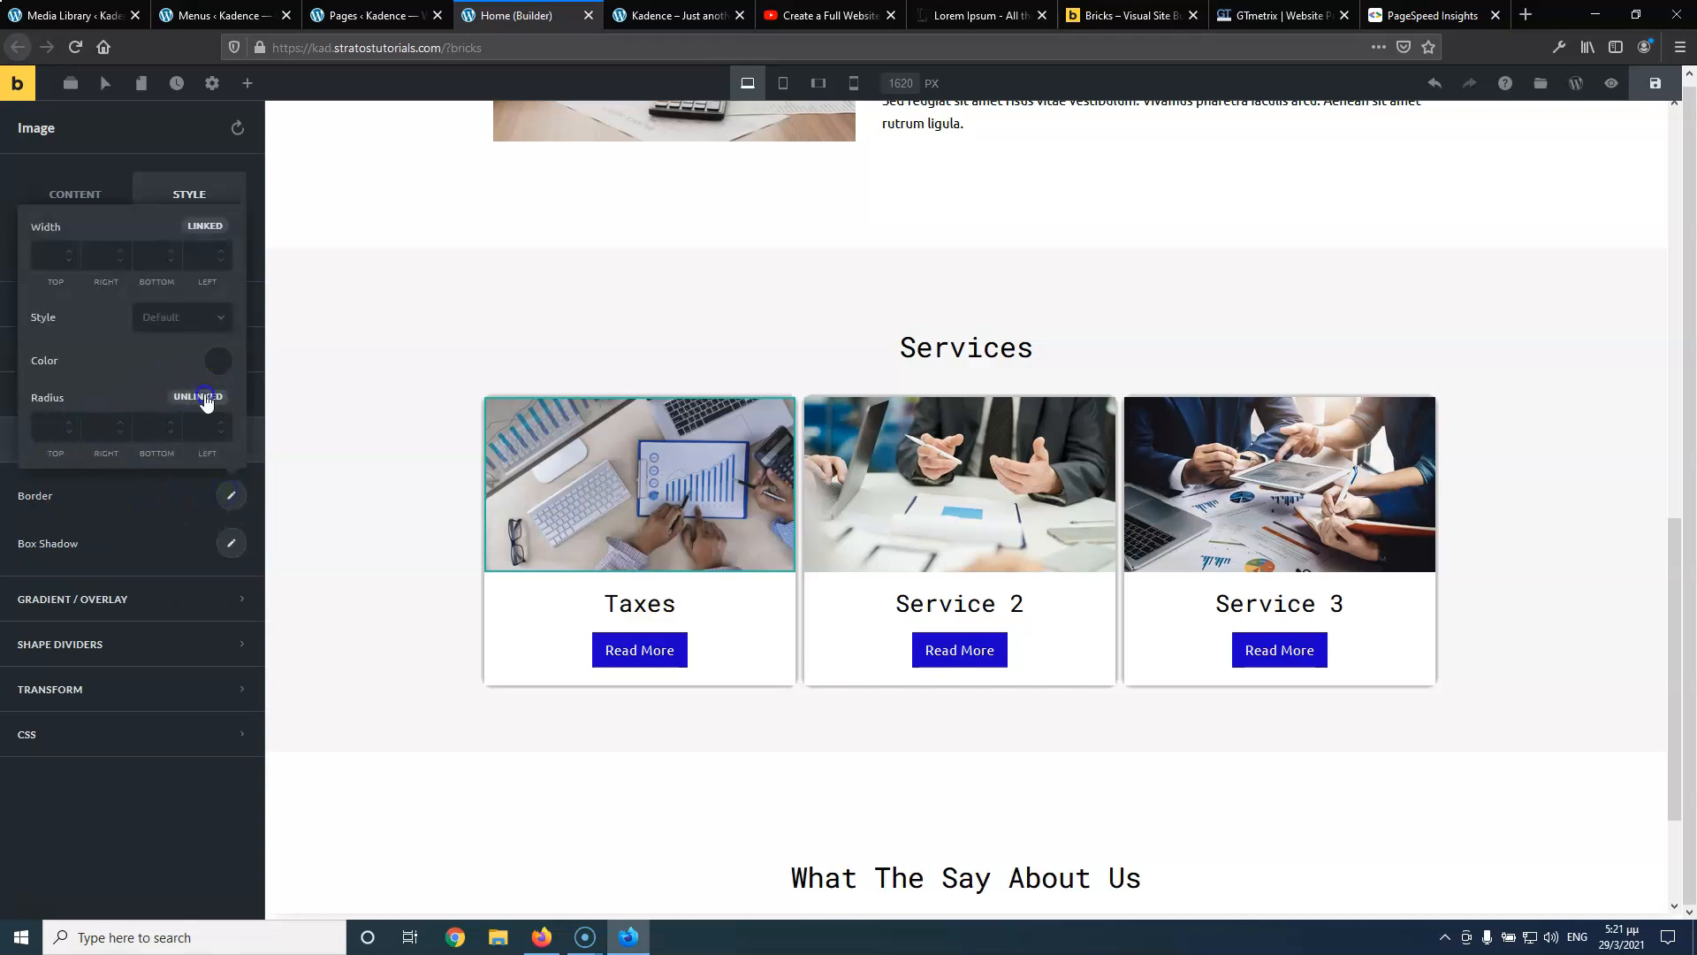
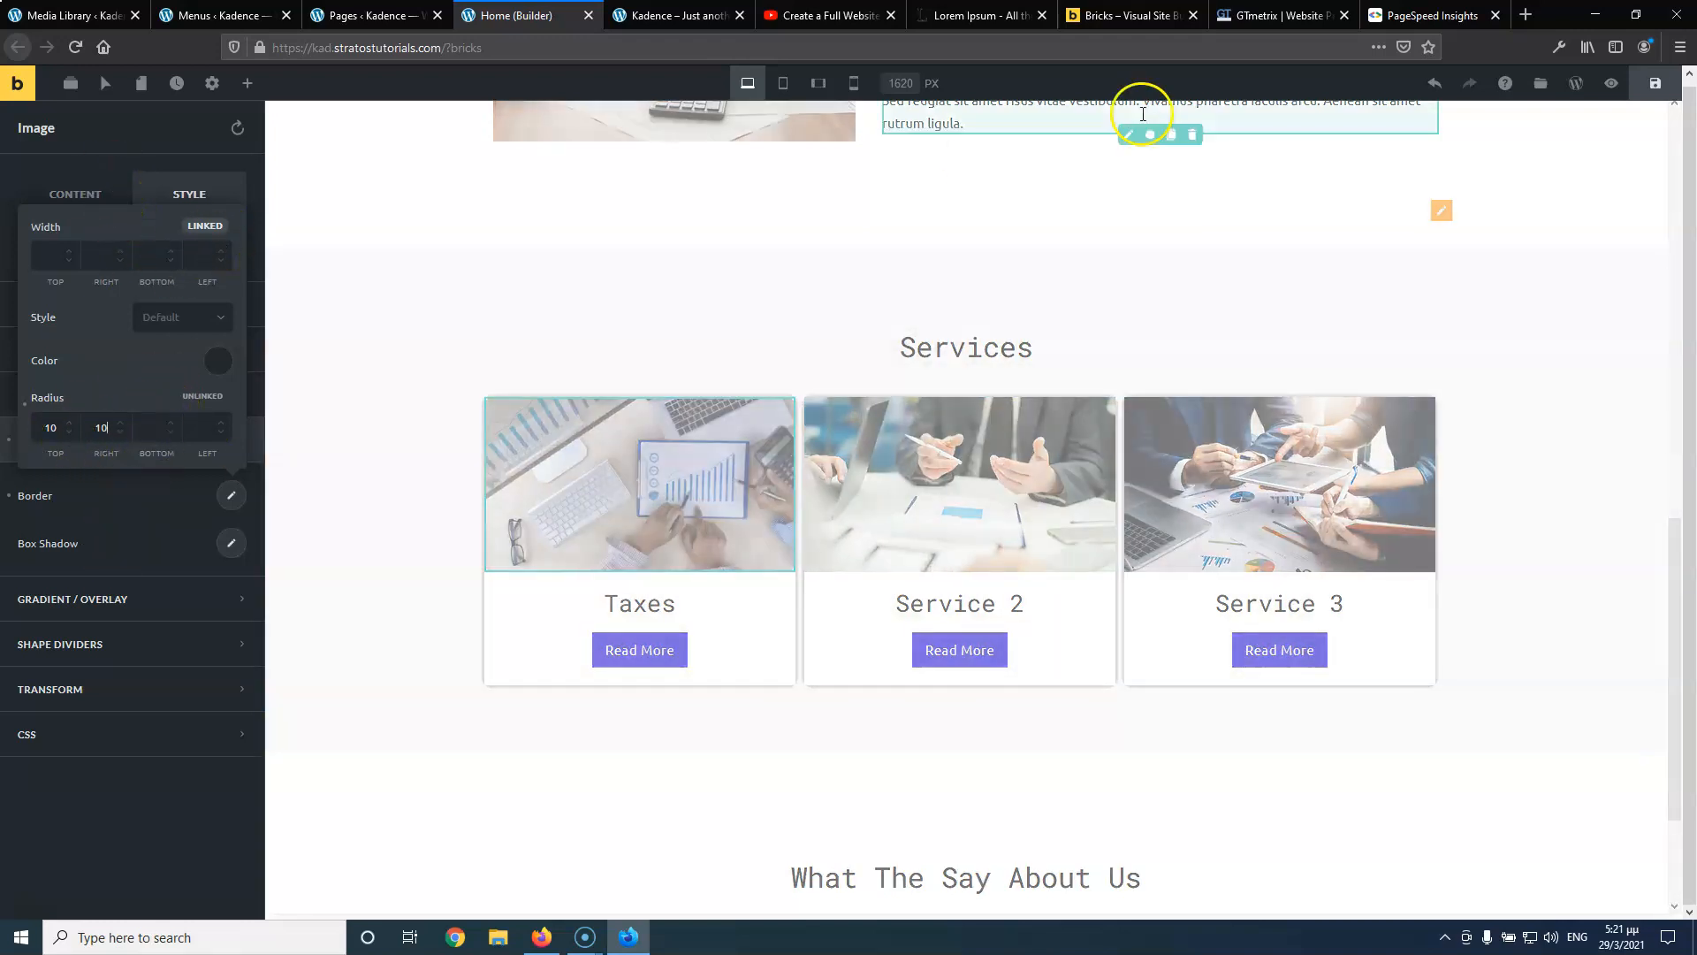
Save the homepage with the 10 top-corner radius, view it live, then return to the builder
{"action": "left_click", "coordinate": [1652, 91]}
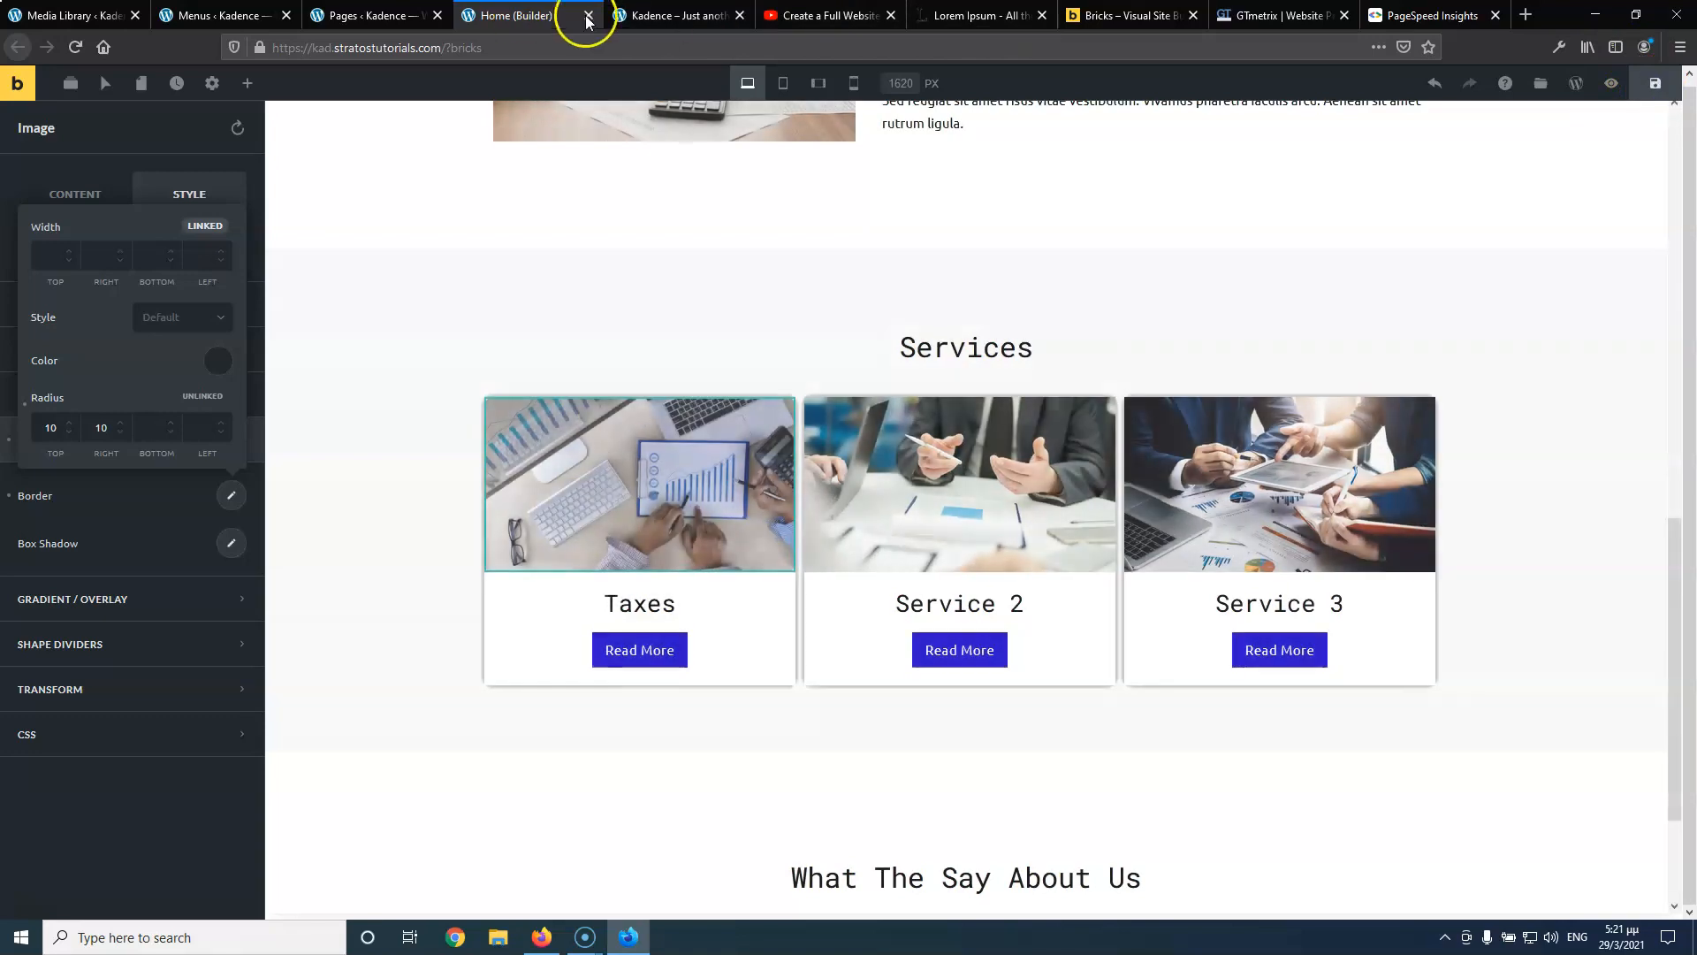
{"action": "left_click", "coordinate": [663, 15]}
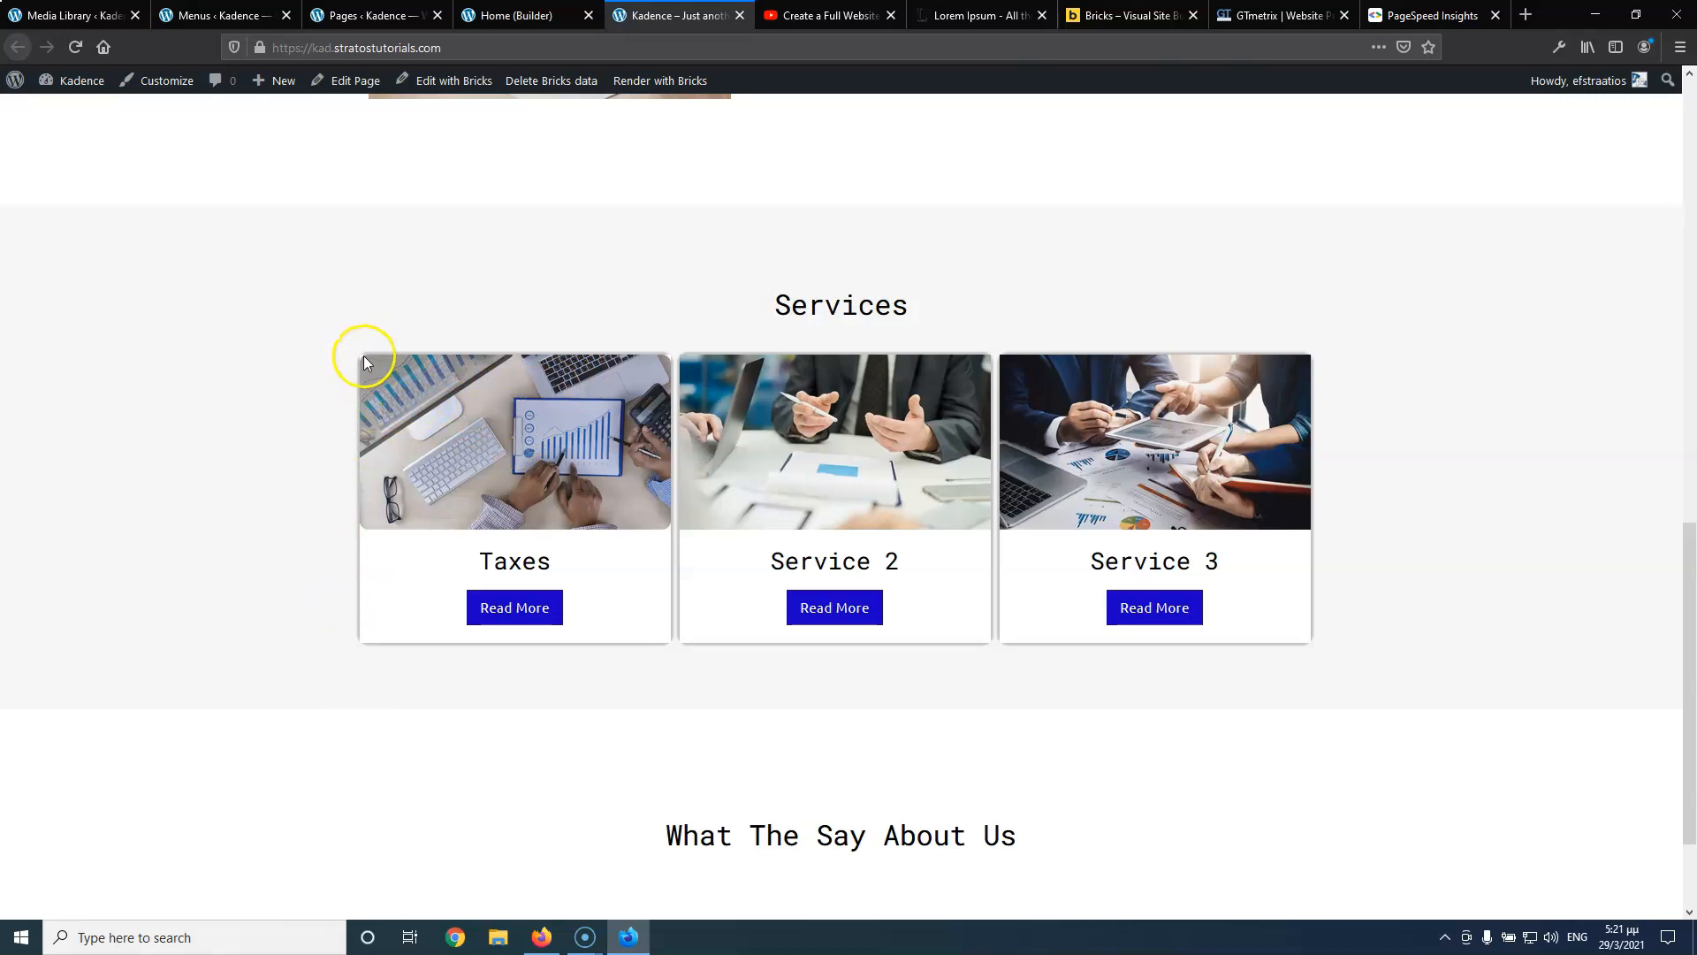
{"action": "left_click", "coordinate": [529, 16]}
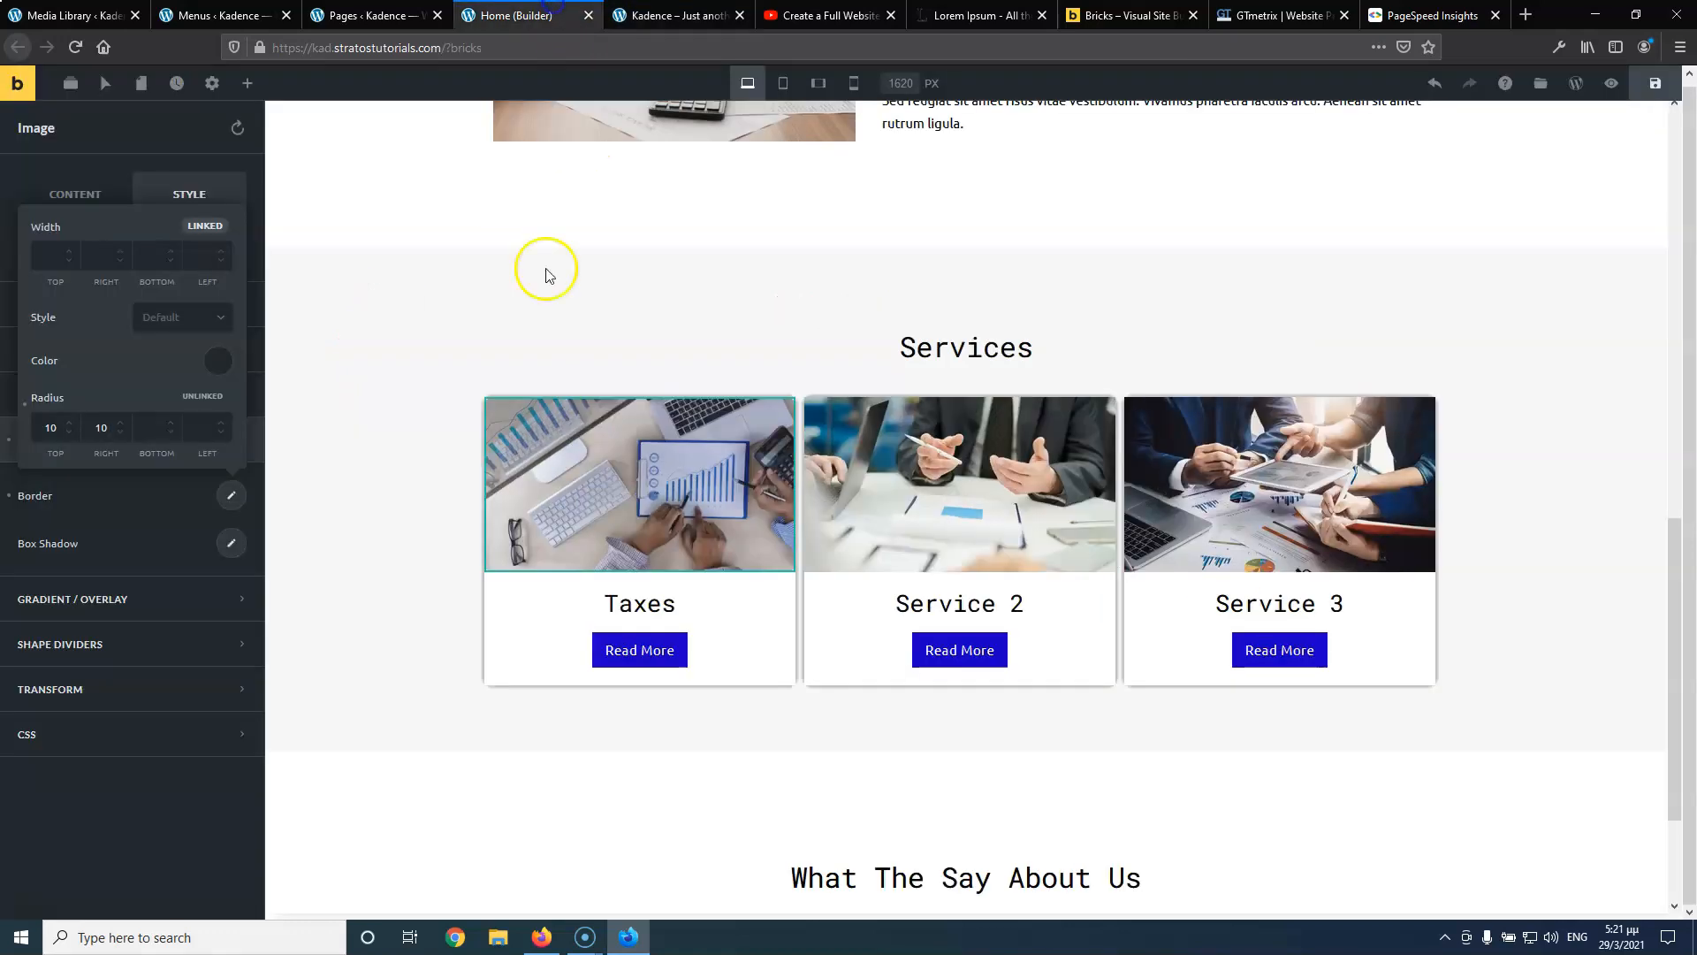
Select the Taxes card column and review its 10 border radius and soft box shadow
{"action": "left_click", "coordinate": [588, 390]}
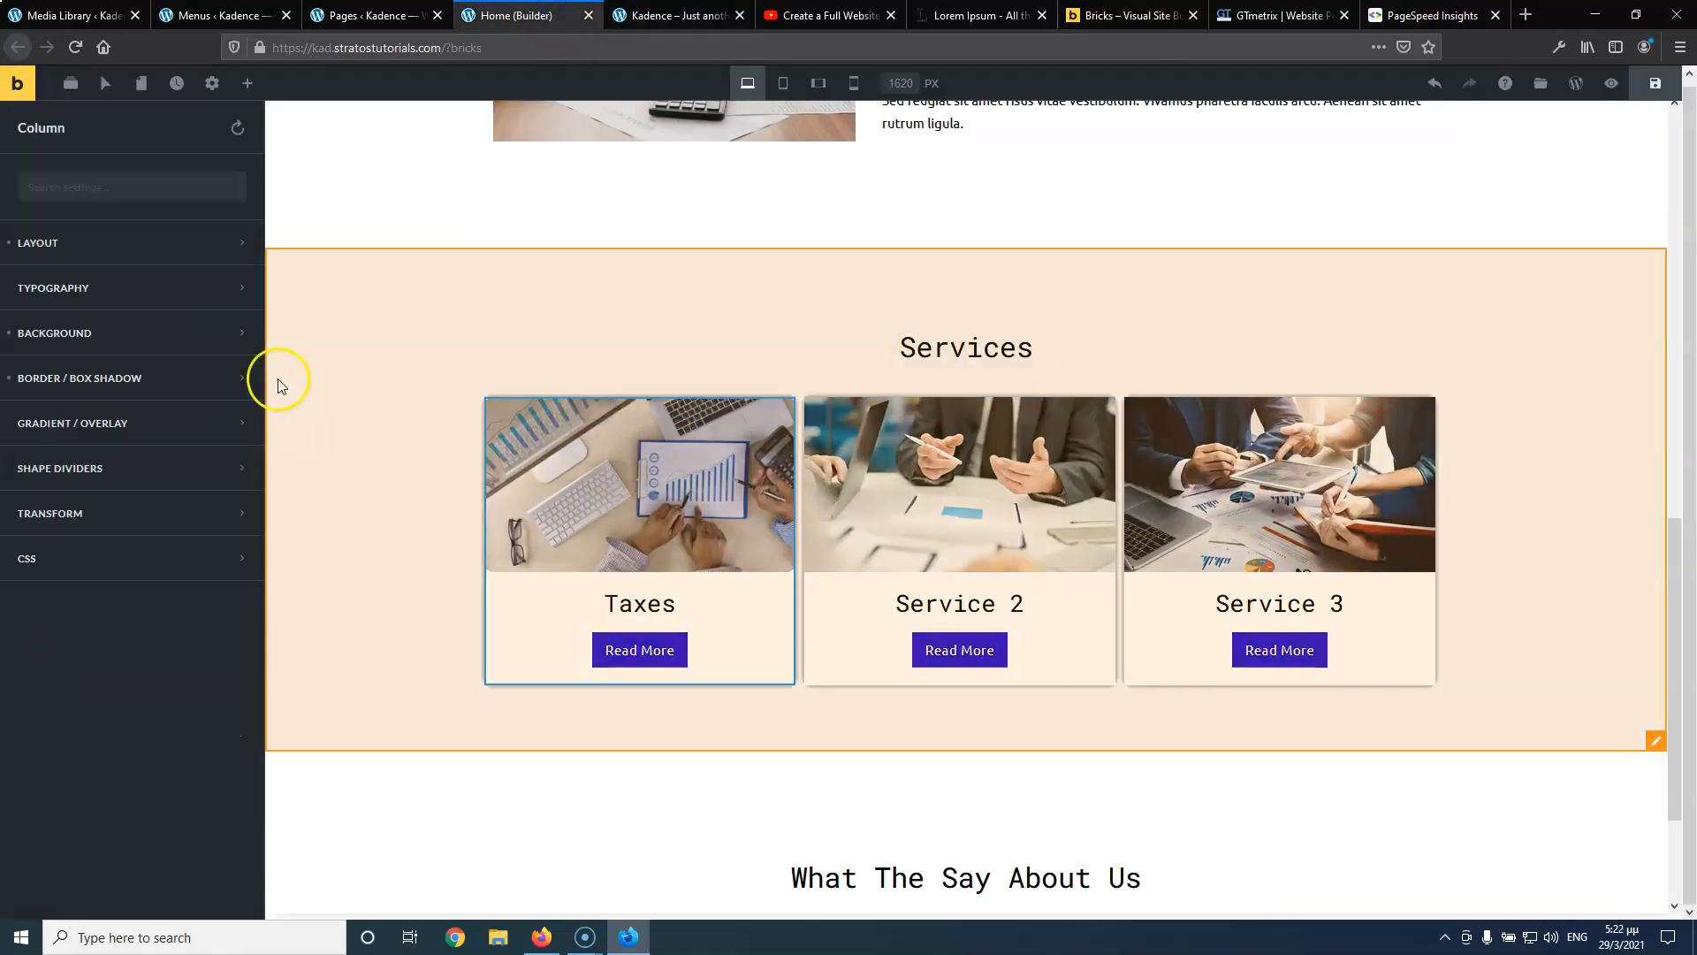
{"action": "left_click", "coordinate": [160, 389]}
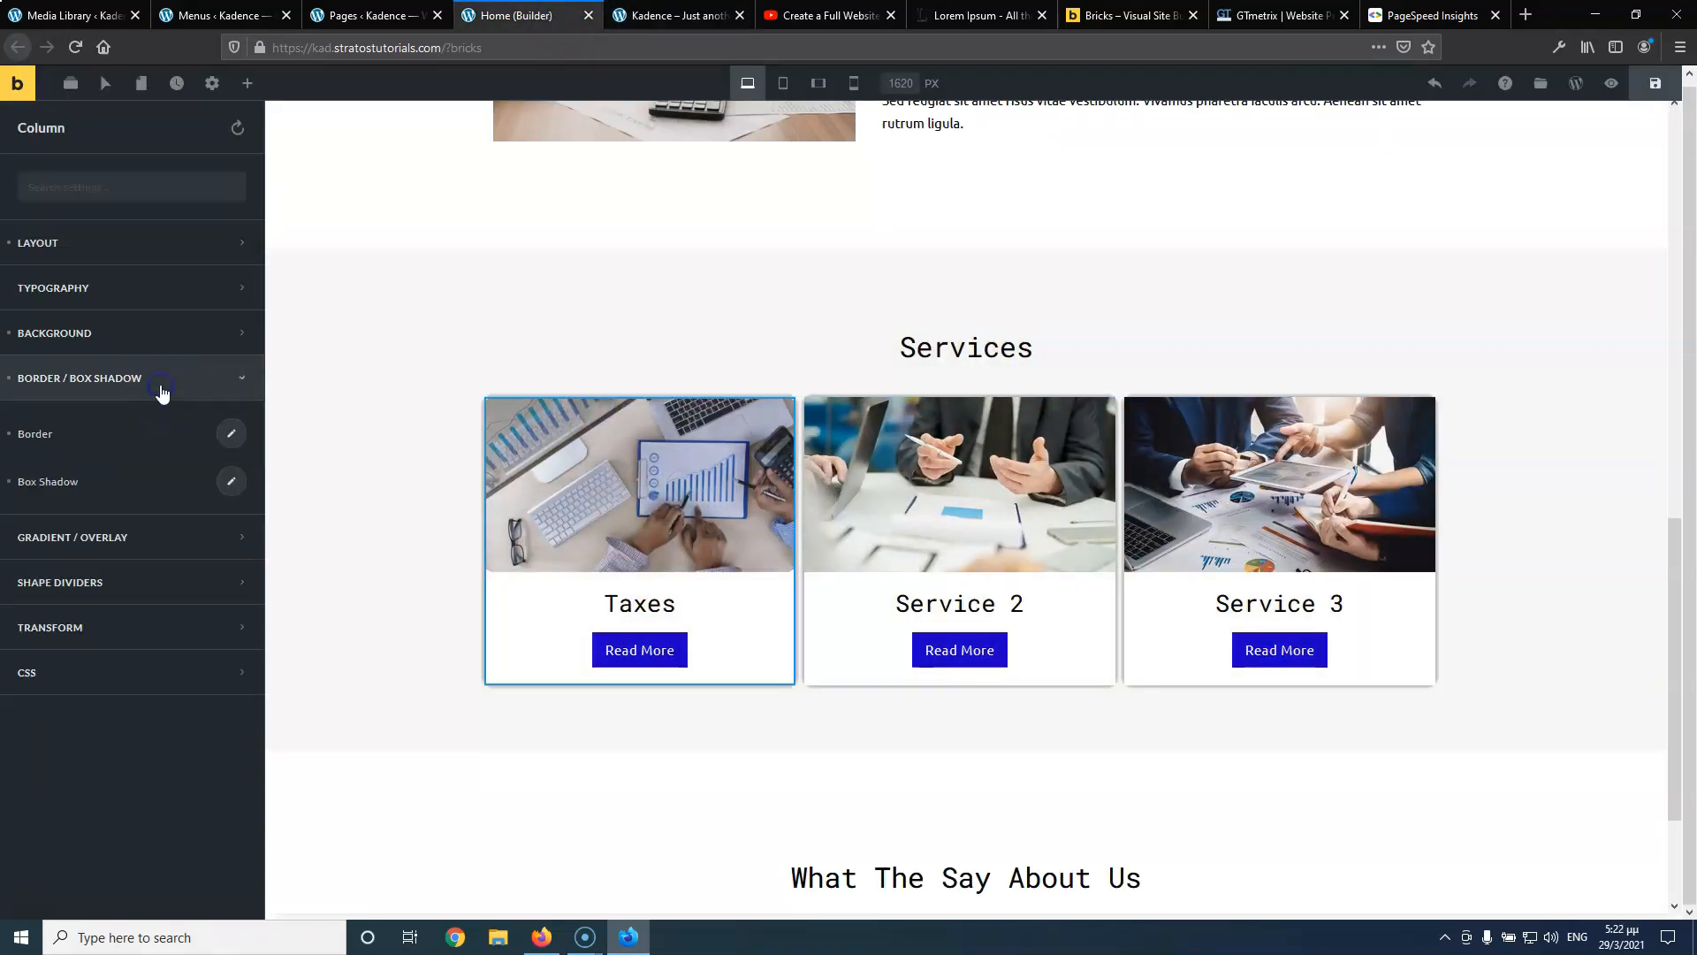
{"action": "left_click", "coordinate": [228, 440]}
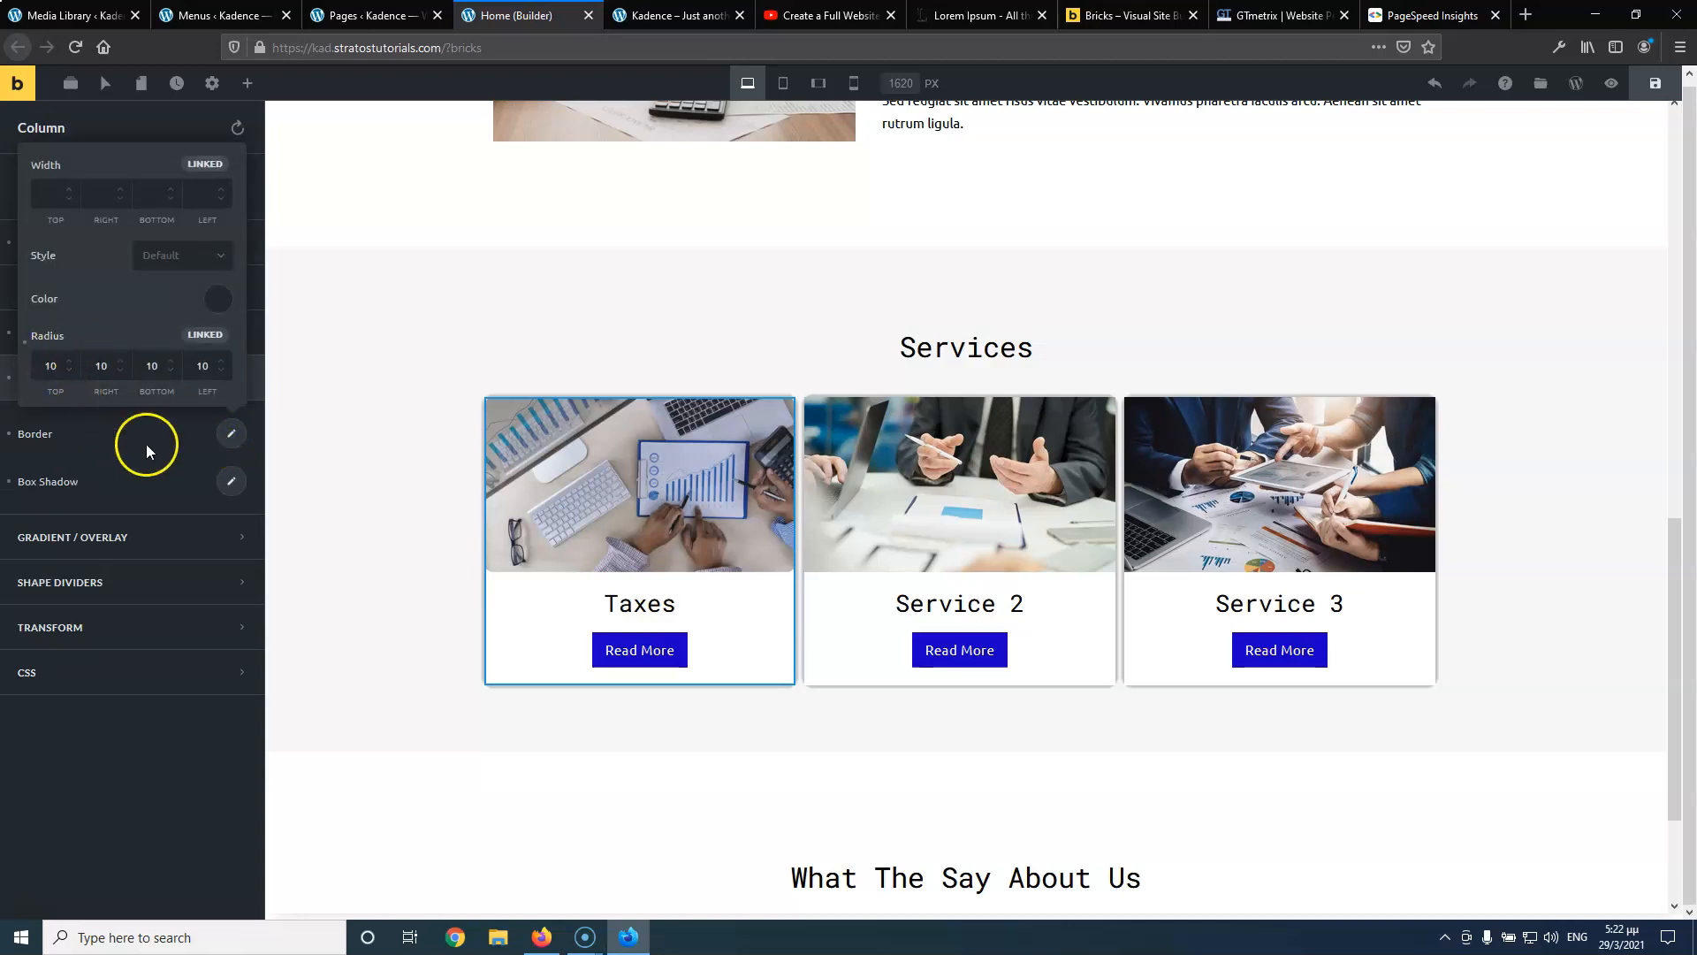
{"action": "left_click", "coordinate": [230, 481]}
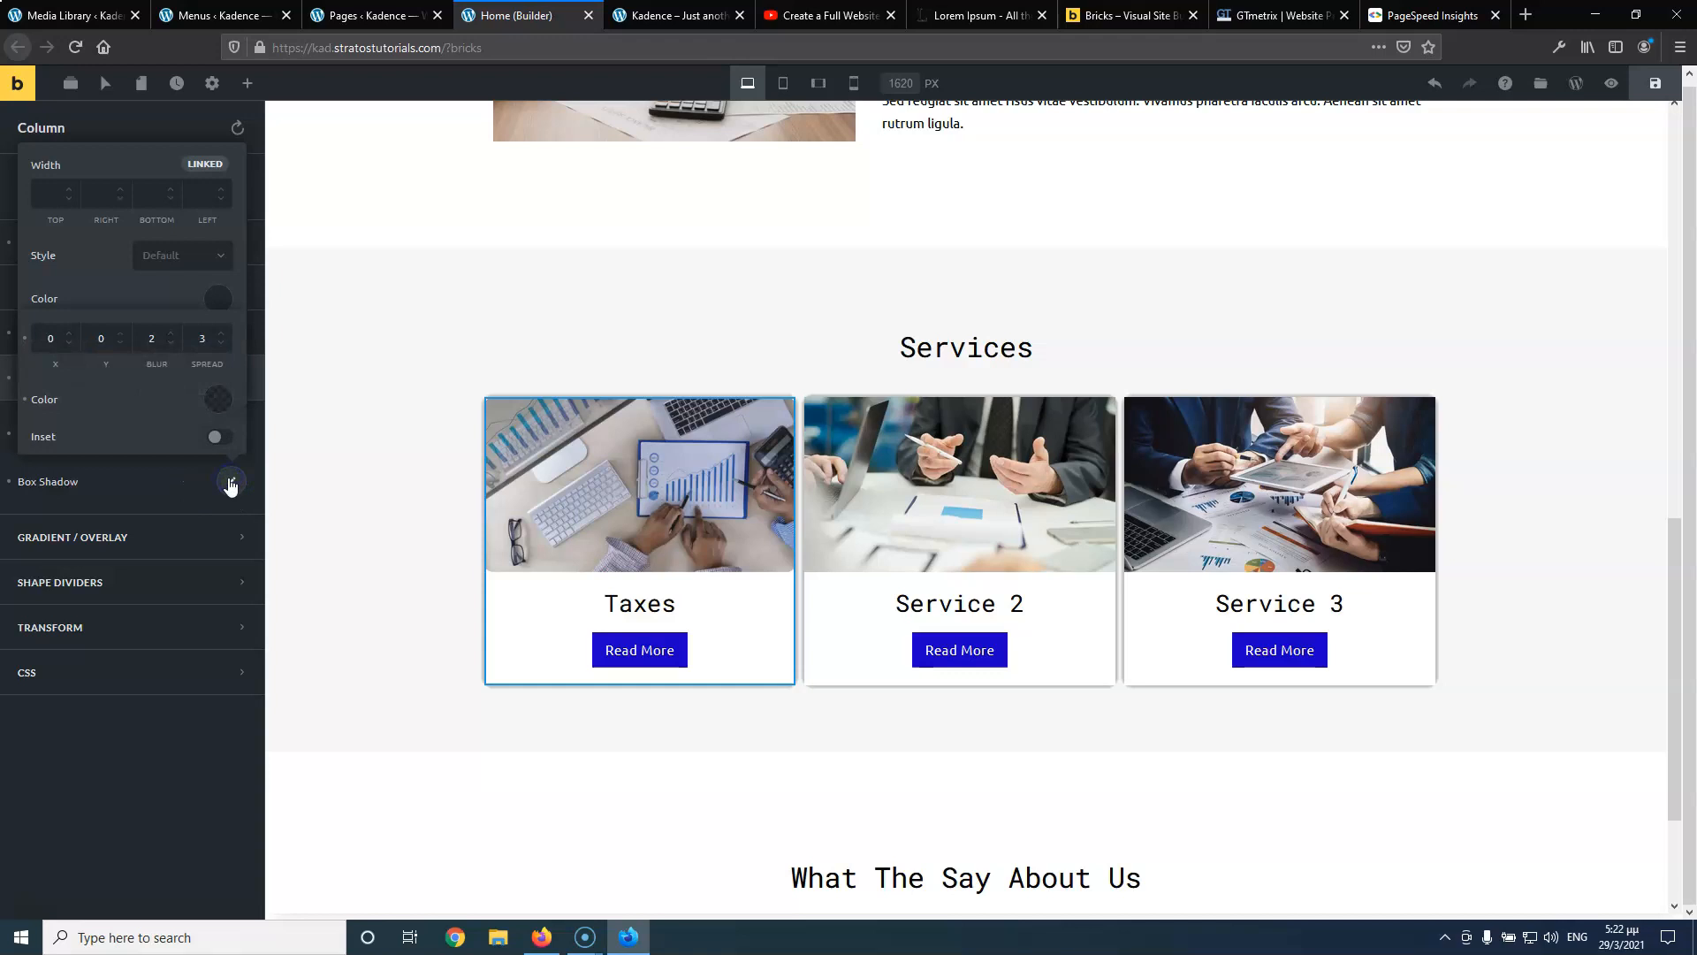
{"action": "left_click", "coordinate": [162, 485]}
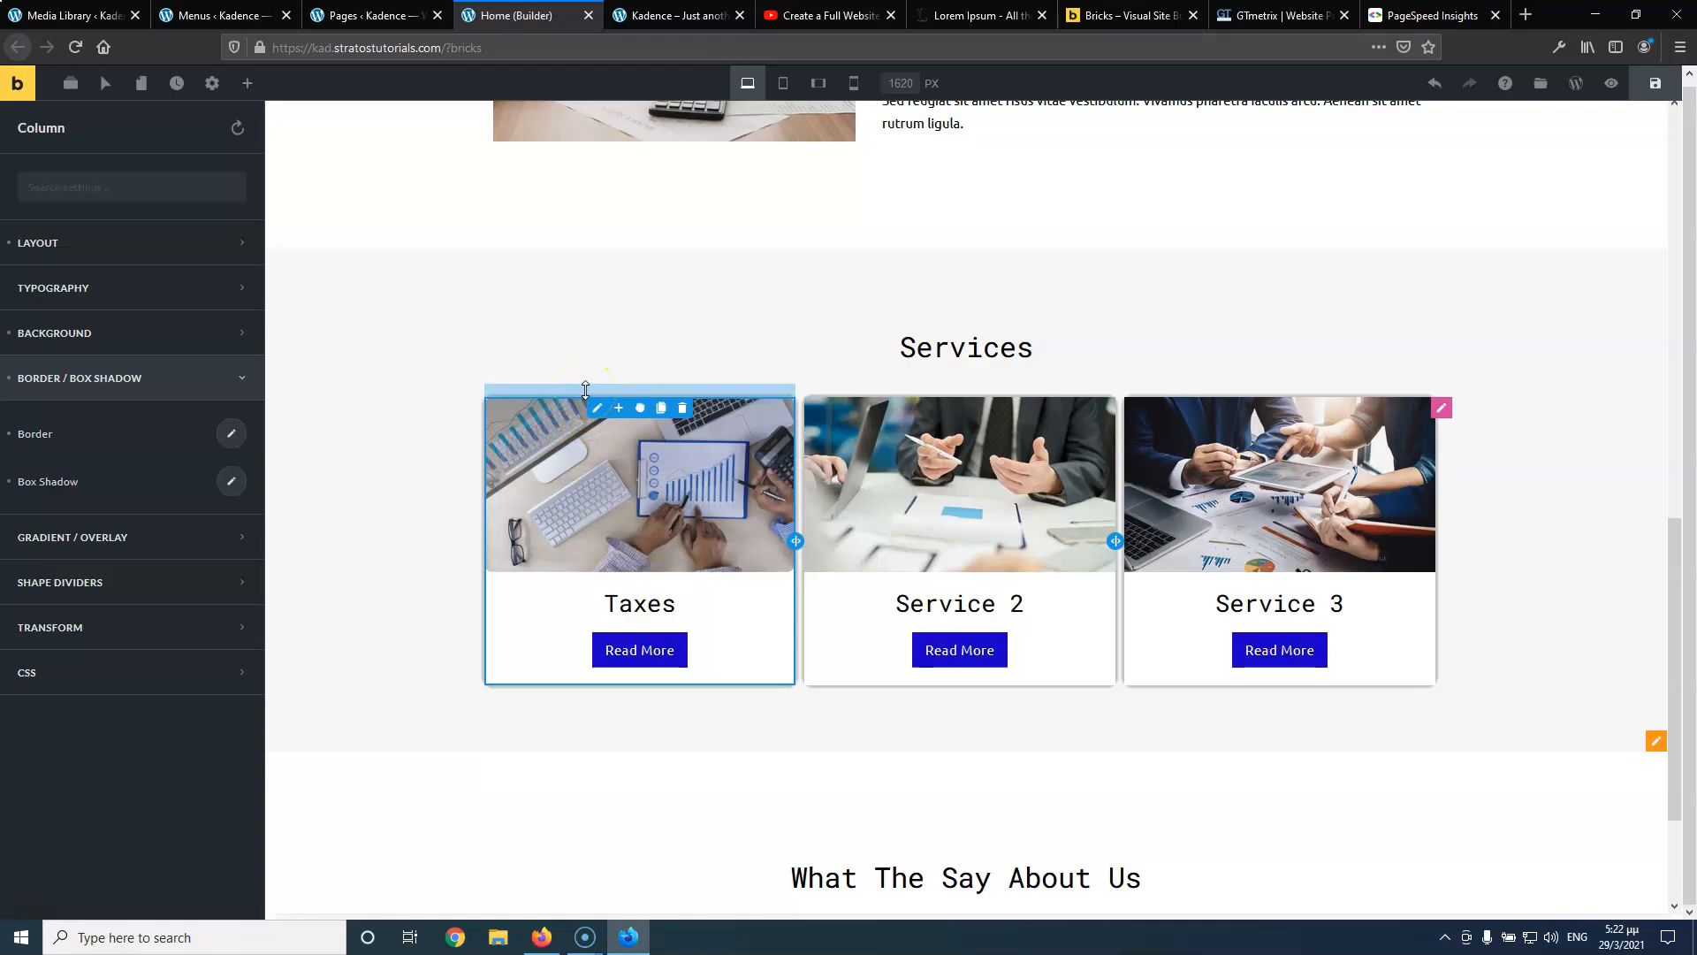
Glance at the pages list and live homepage, then come back to the builder
{"action": "left_click", "coordinate": [426, 24]}
{"action": "left_click", "coordinate": [500, 21]}
{"action": "left_click", "coordinate": [663, 21]}
{"action": "left_click", "coordinate": [544, 19]}
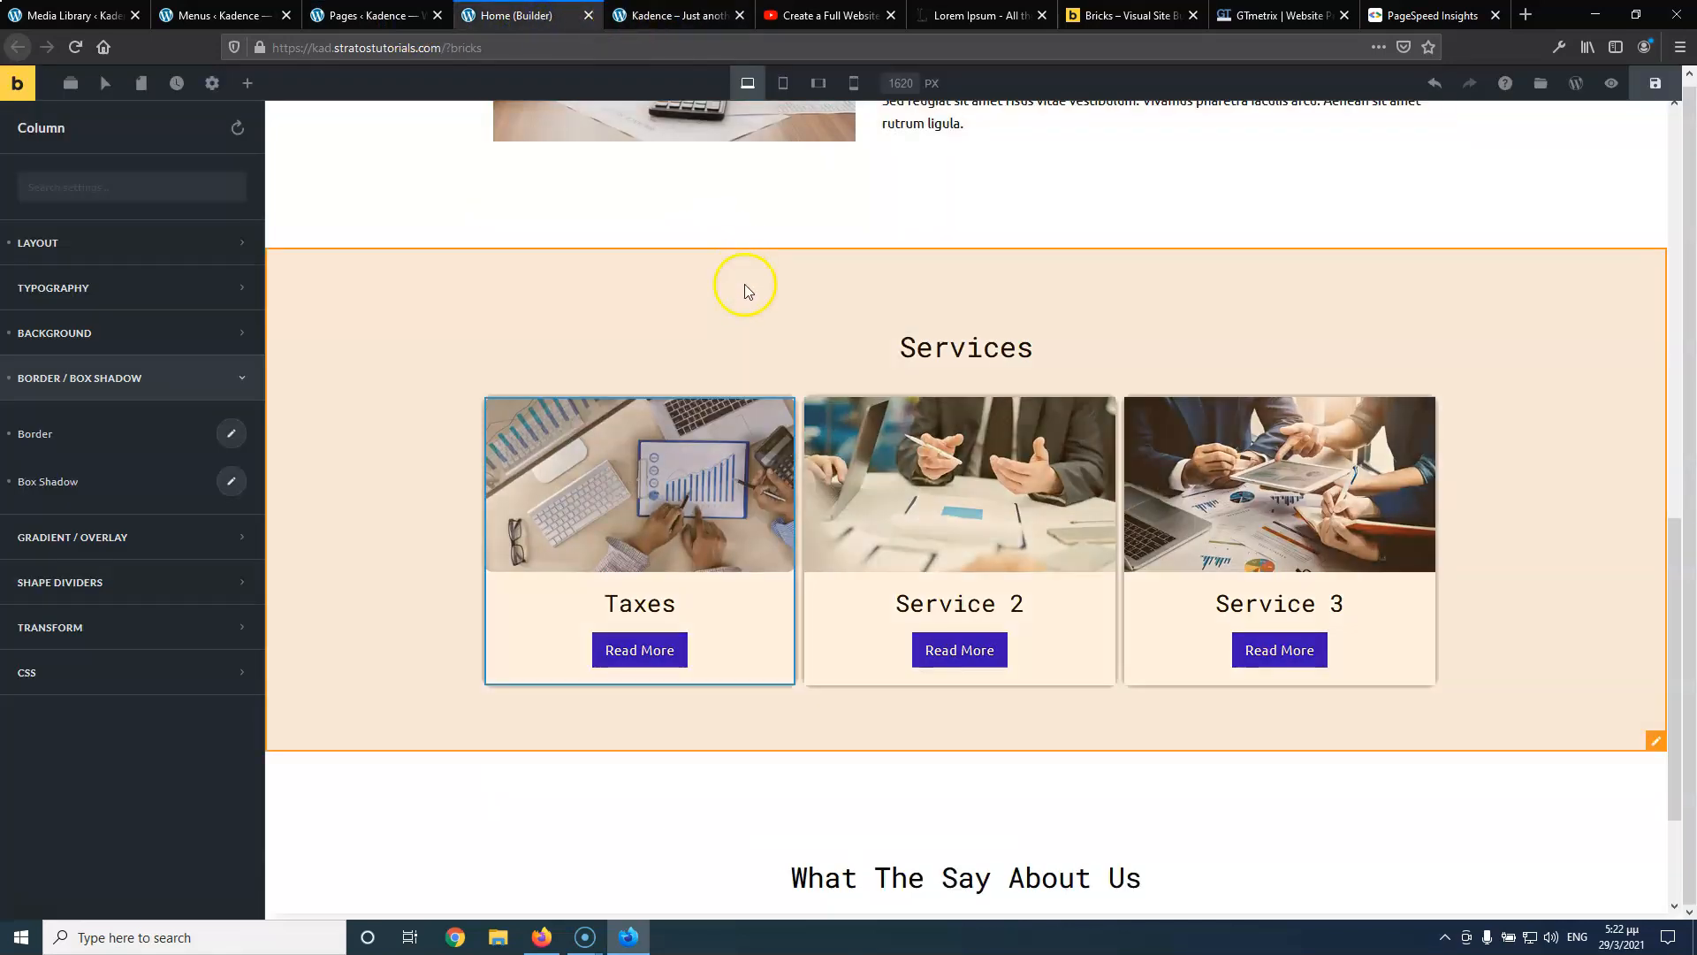
{"action": "scroll", "coordinate": [531, 461], "scroll_direction": "down", "scroll_amount": 2}
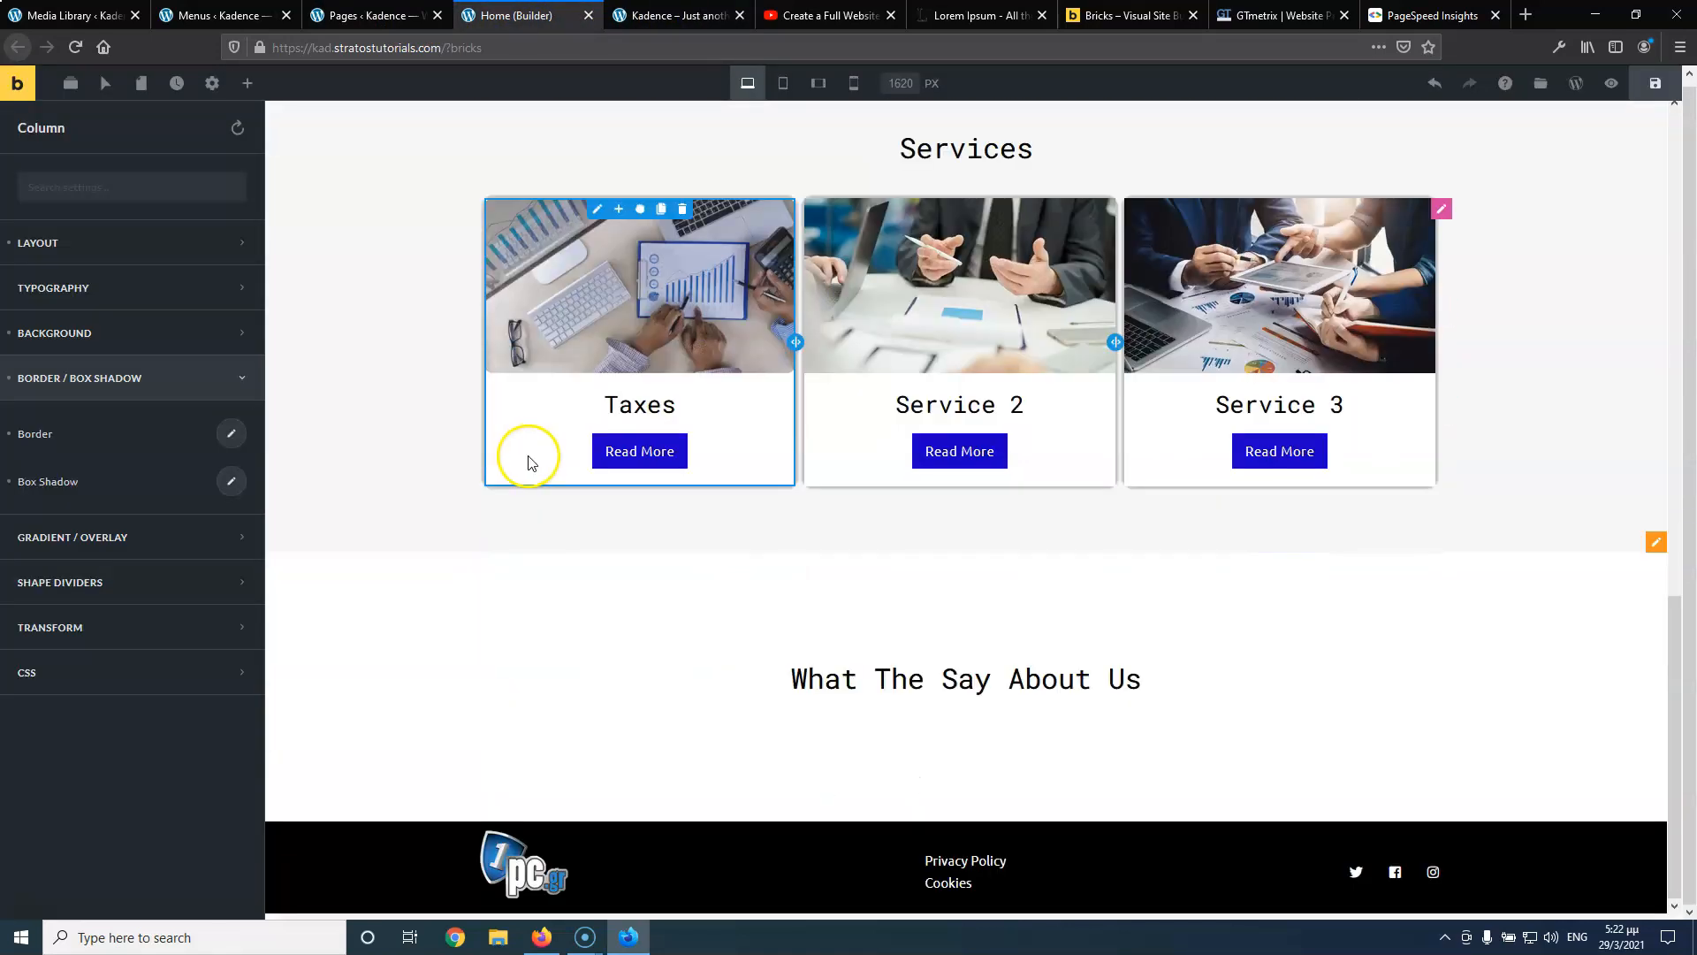
Search elements for 'te' and drop a Testimonials element under the What The Say About Us heading
{"action": "left_click", "coordinate": [898, 731]}
{"action": "scroll", "coordinate": [175, 350], "scroll_direction": "down", "scroll_amount": 1}
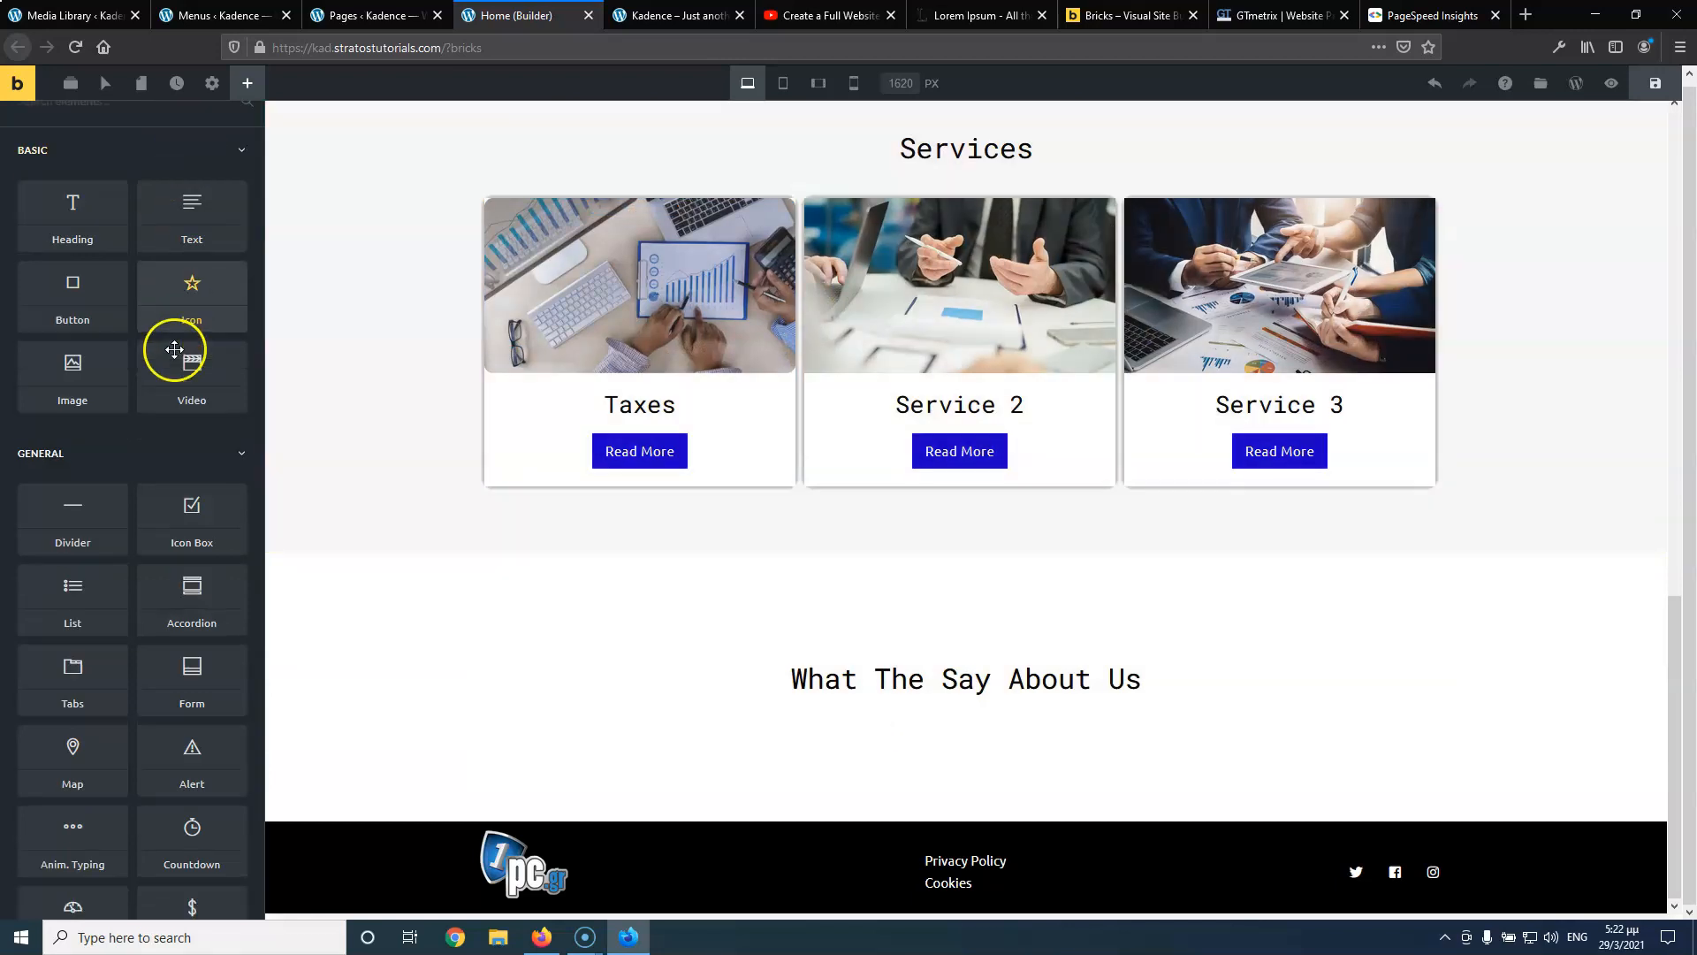
{"action": "scroll", "coordinate": [175, 350], "scroll_direction": "down", "scroll_amount": 6}
{"action": "scroll", "coordinate": [175, 353], "scroll_direction": "up", "scroll_amount": 5}
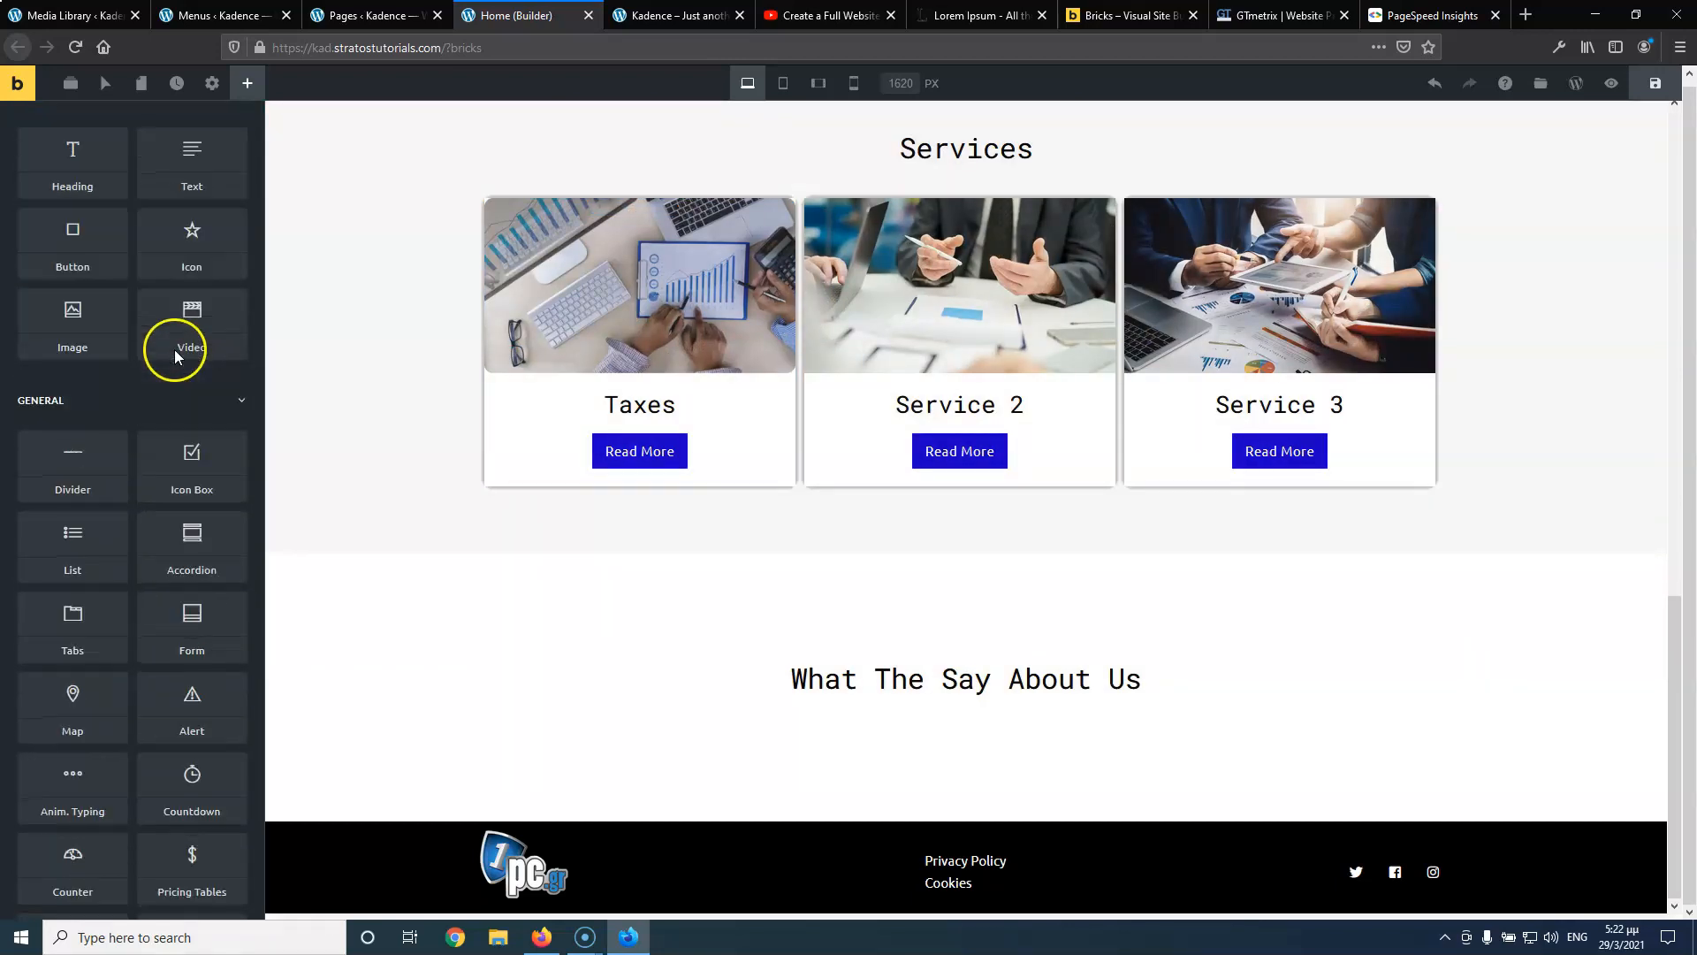
{"action": "scroll", "coordinate": [150, 265], "scroll_direction": "up", "scroll_amount": 3}
{"action": "left_click", "coordinate": [106, 133]}
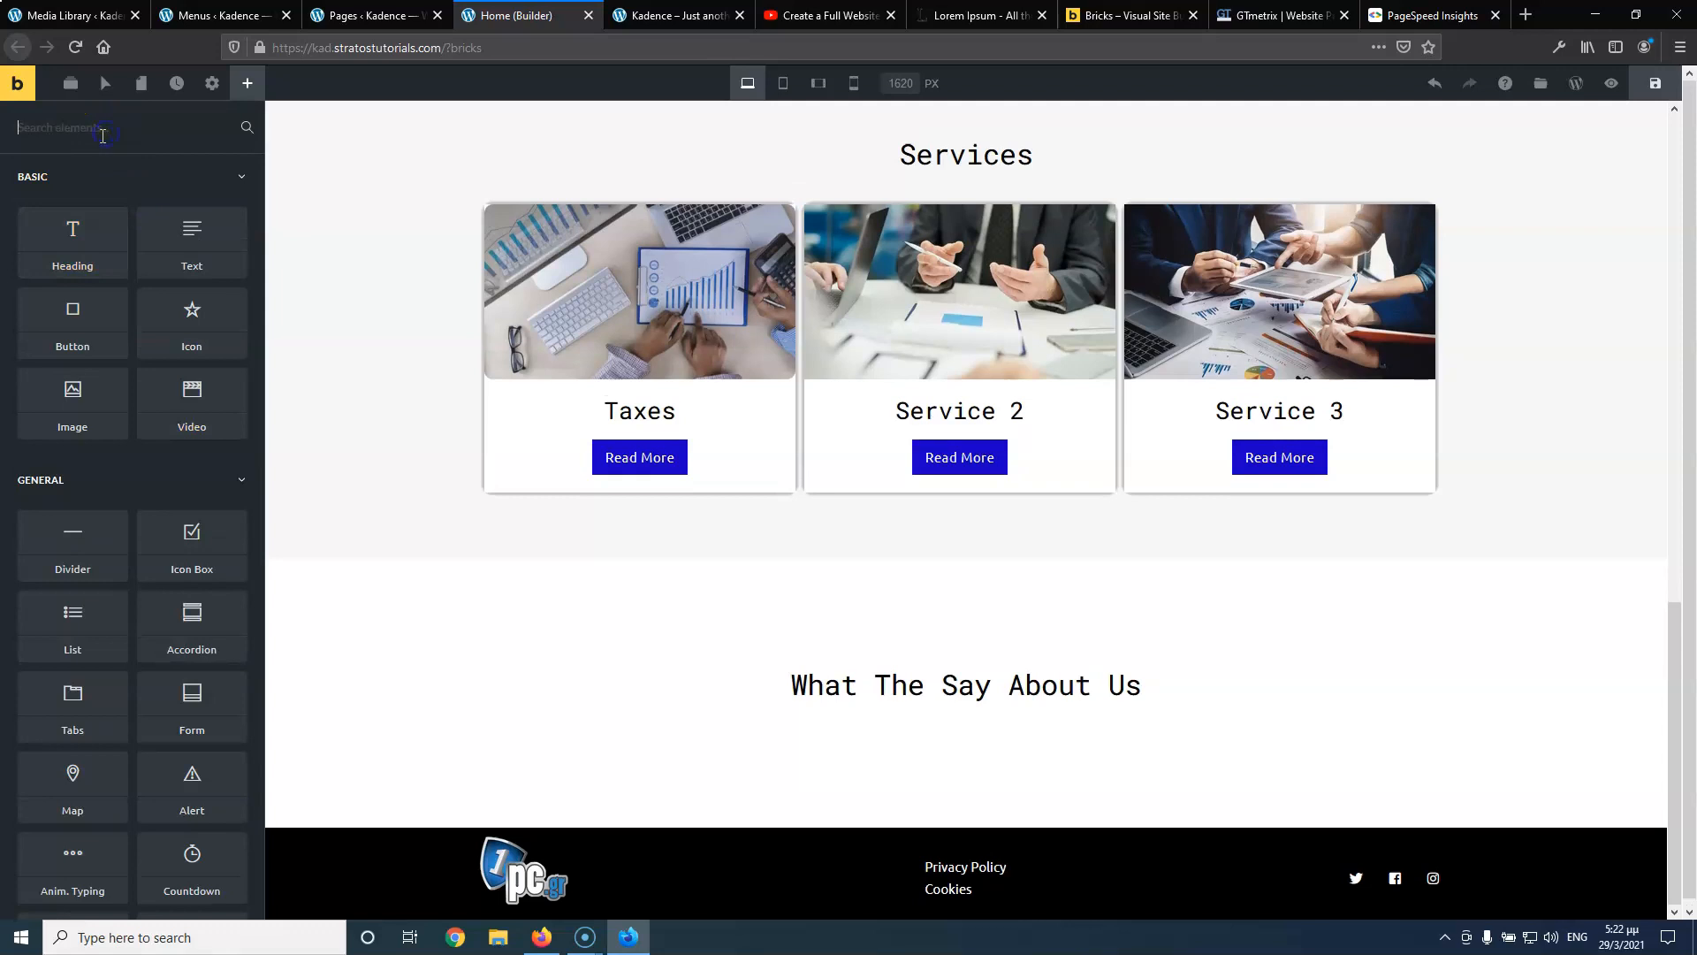
{"action": "type", "text": "te"}
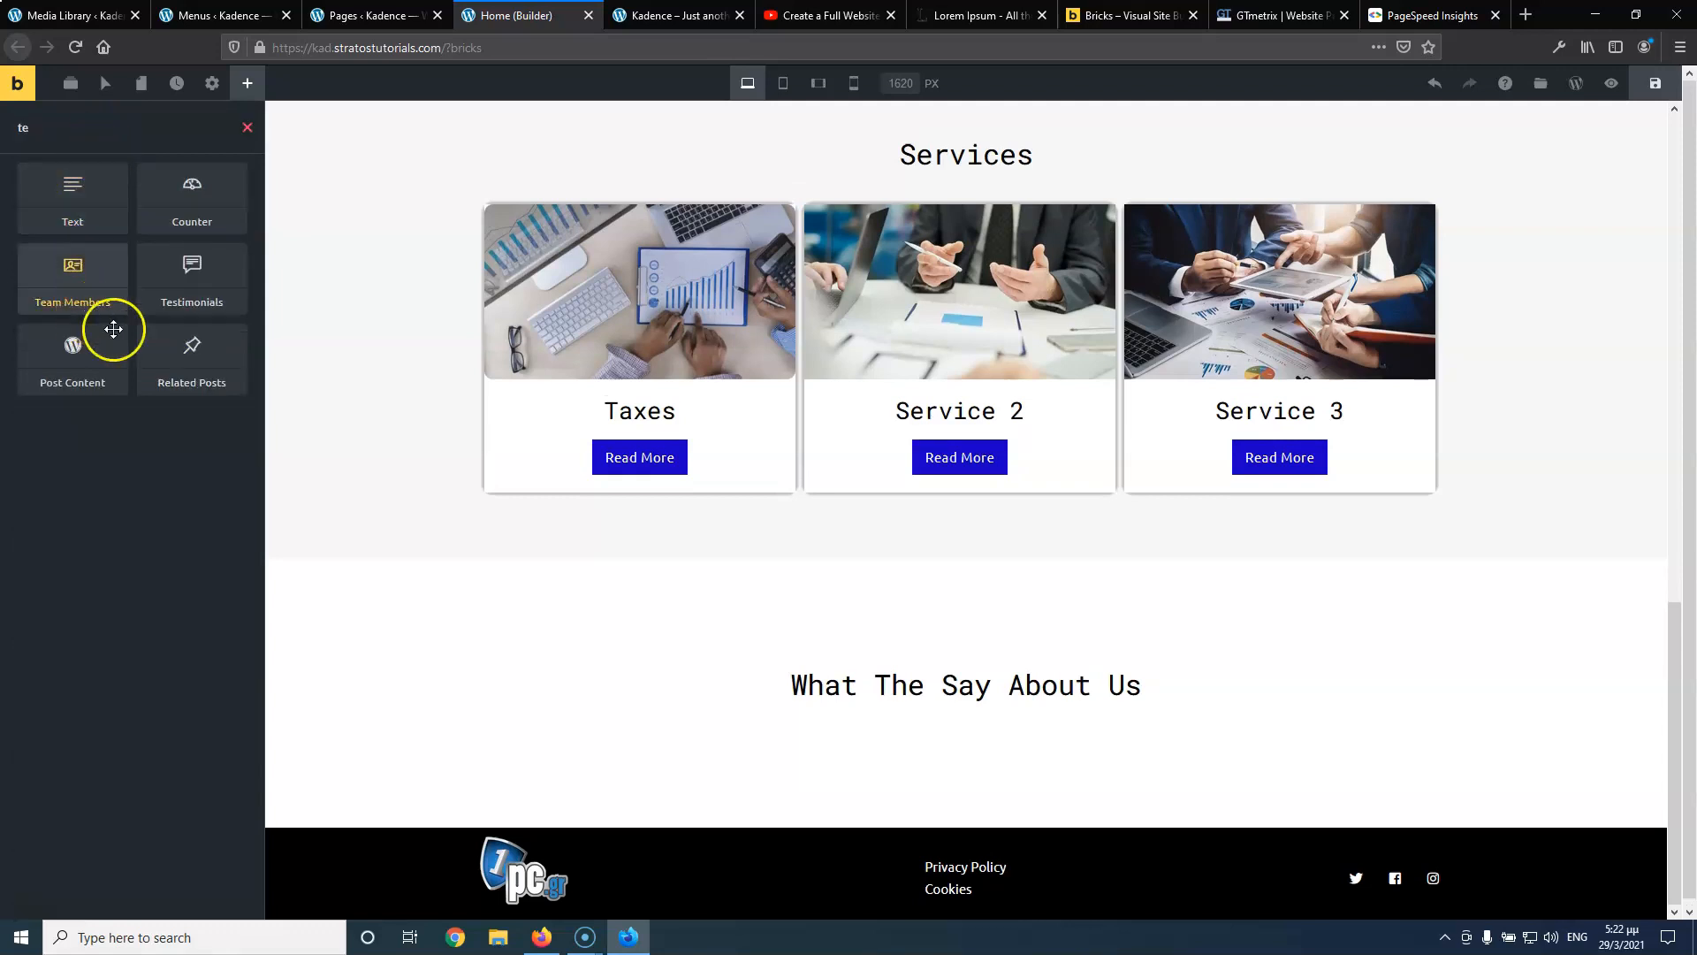
{"action": "left_click_drag", "start_coordinate": [192, 274], "coordinate": [909, 700]}
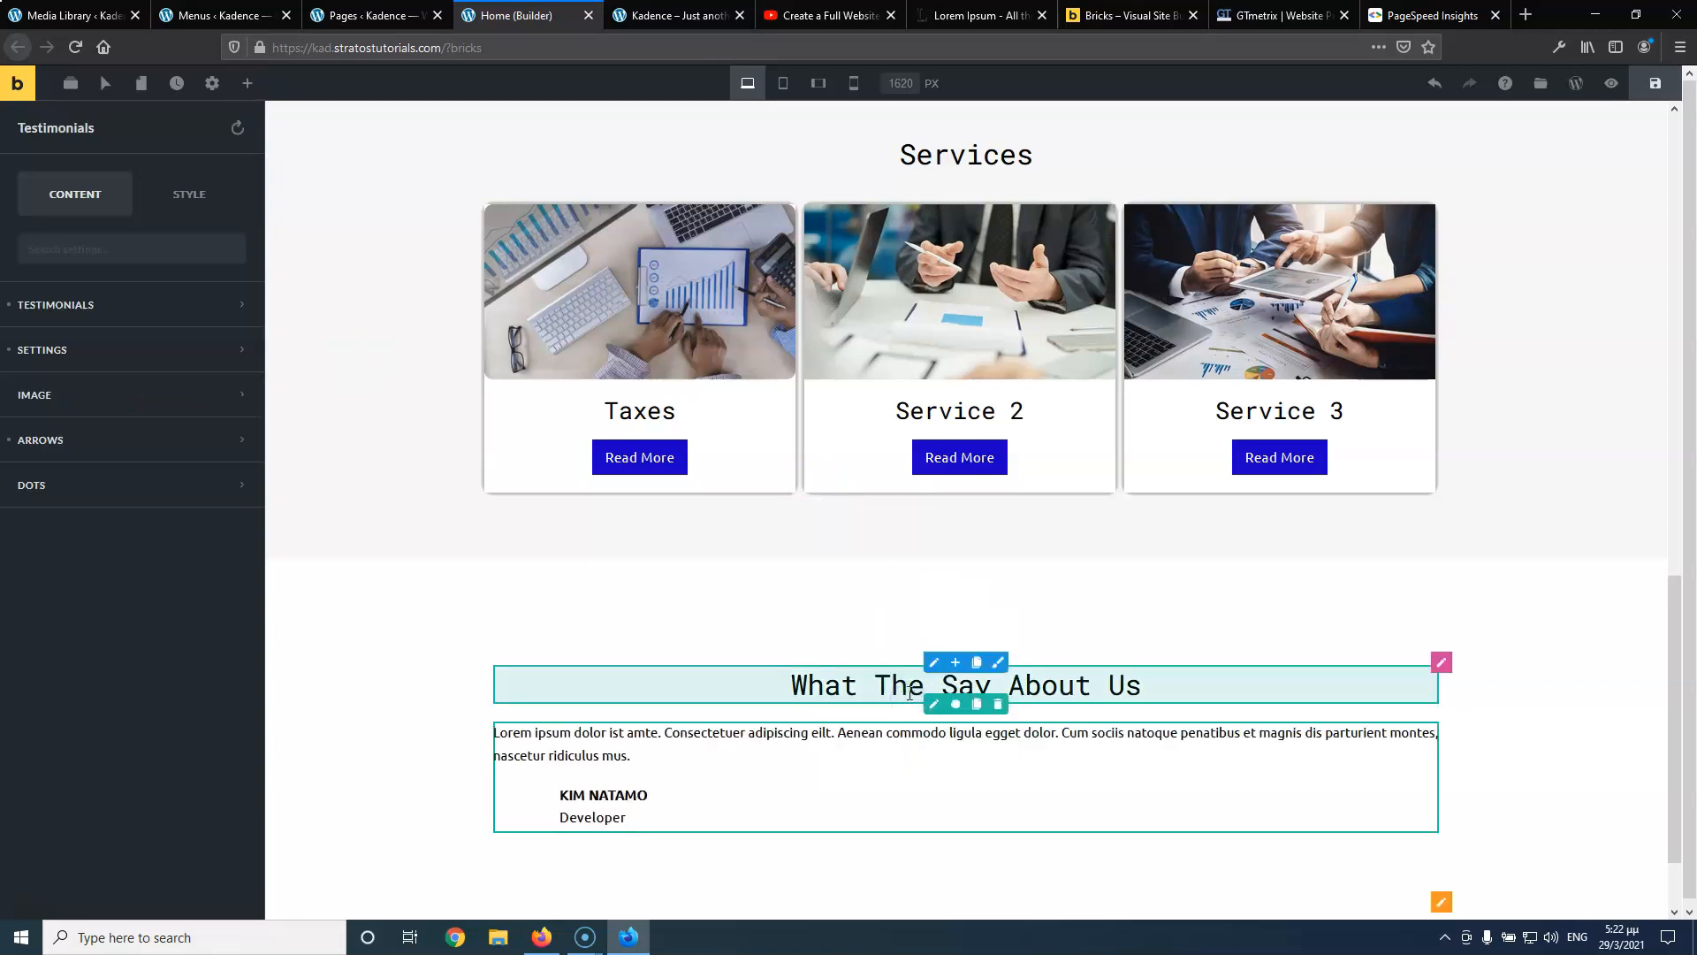
{"action": "left_click", "coordinate": [1023, 156]}
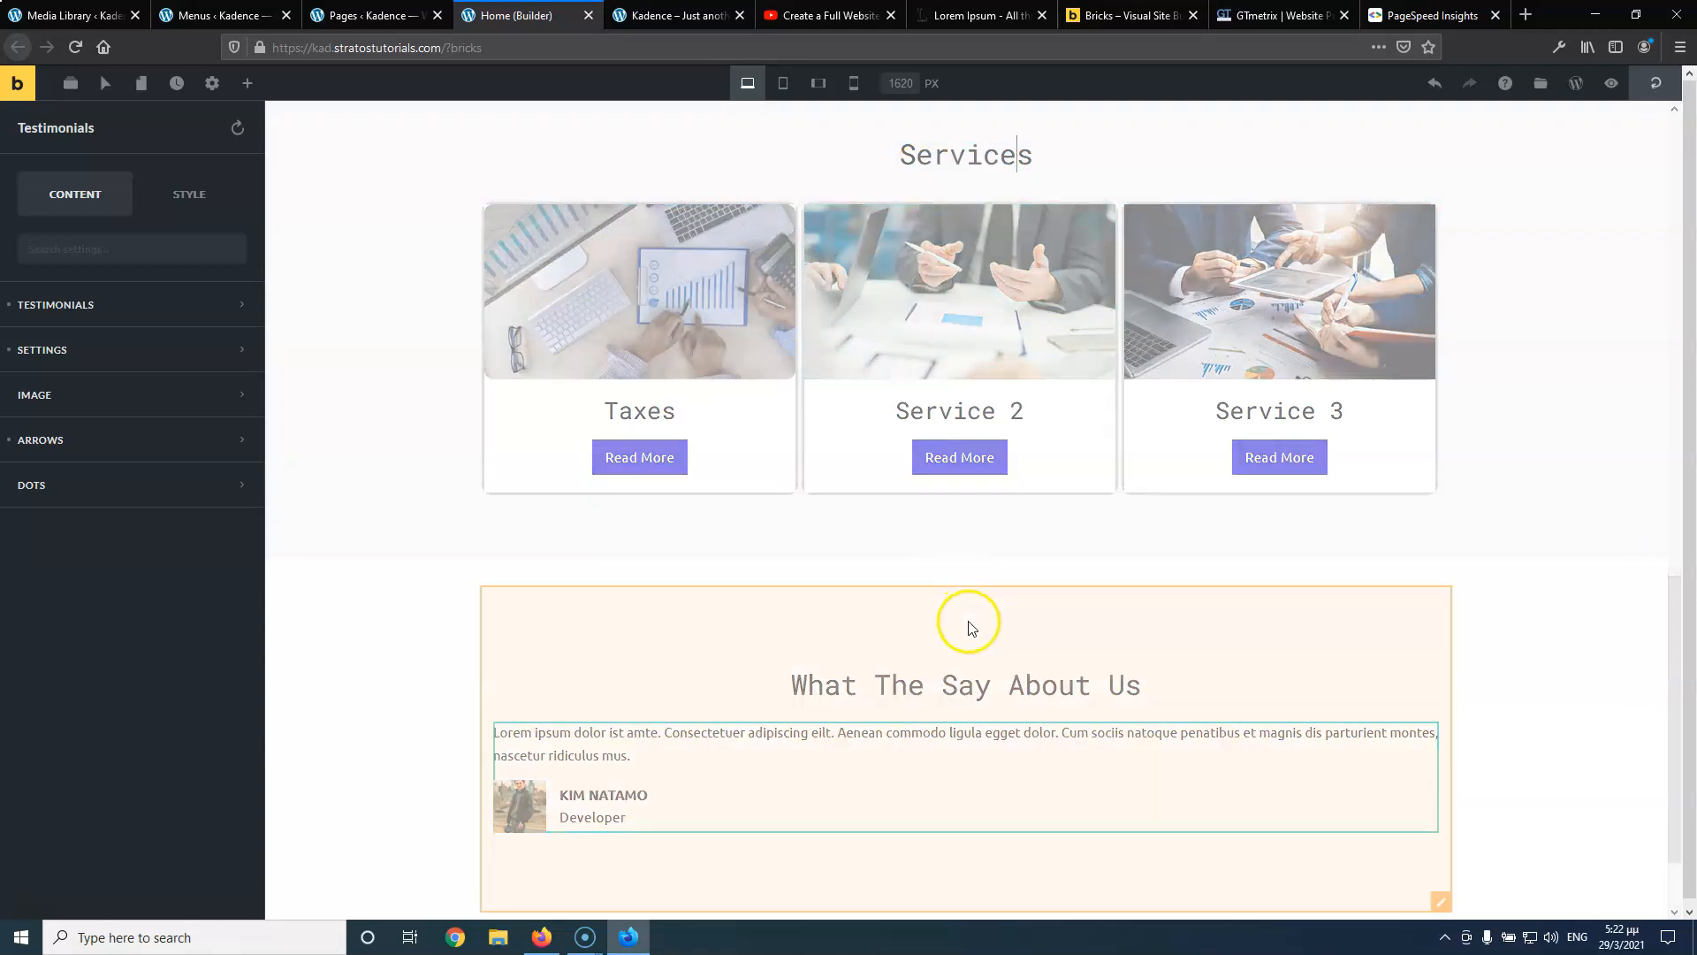
Inspect the What The Say About Us heading's style spacing and size options
{"action": "left_click", "coordinate": [1059, 696]}
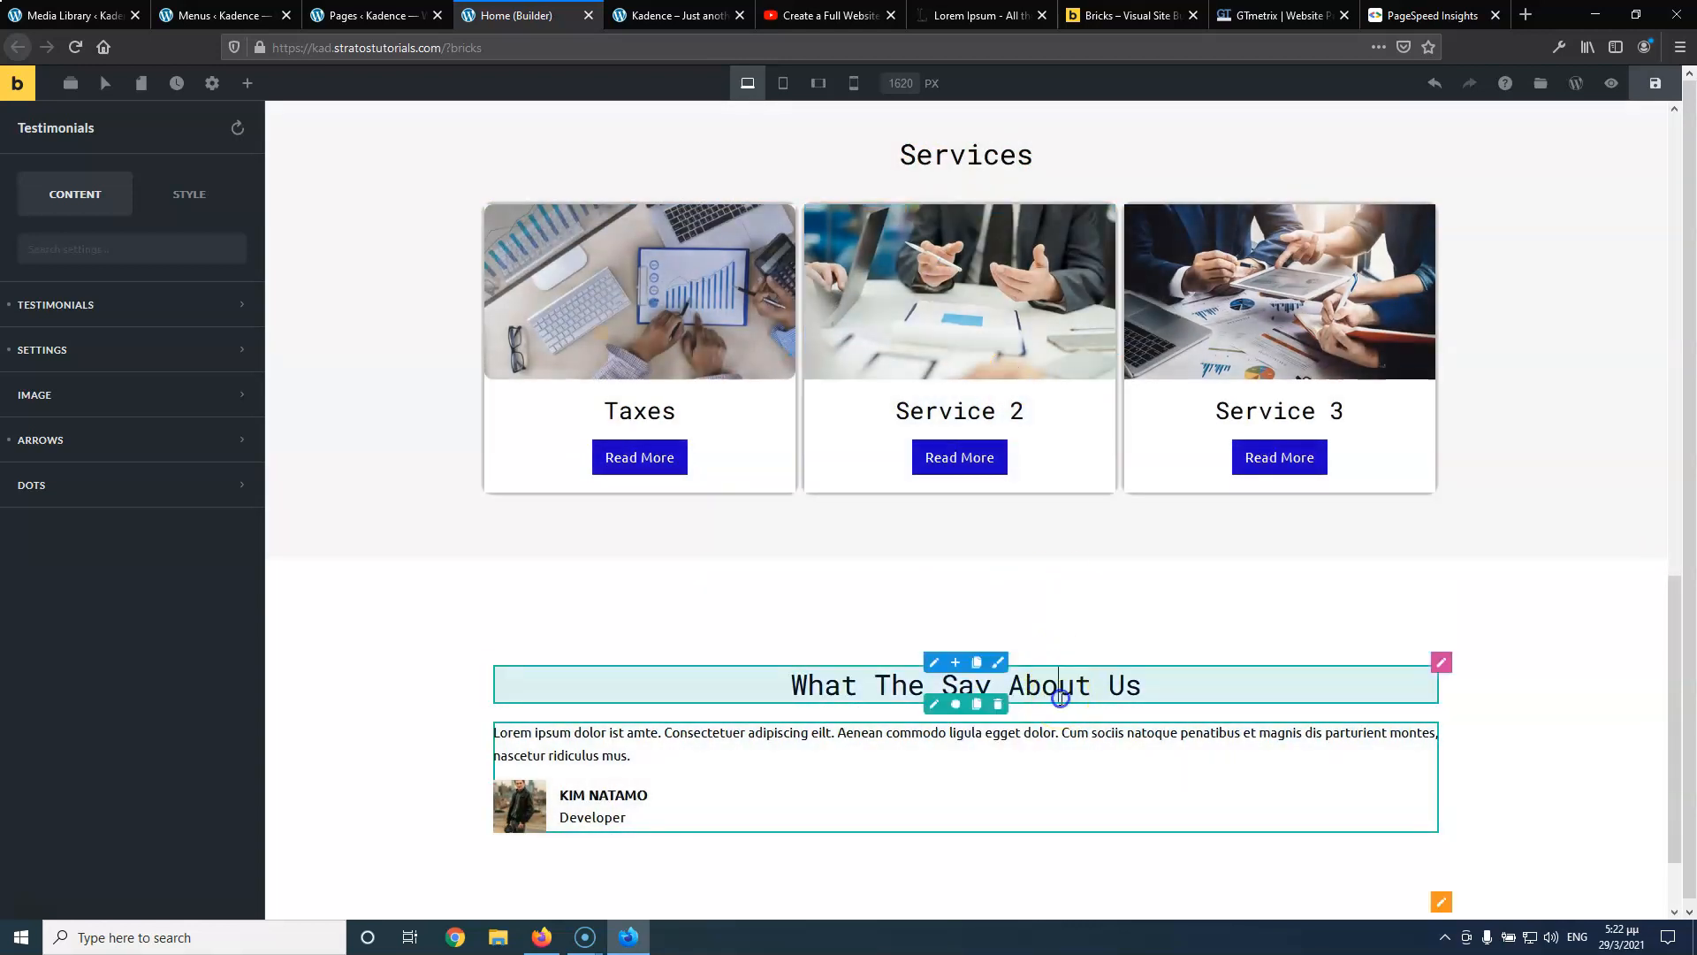
{"action": "left_click", "coordinate": [517, 505]}
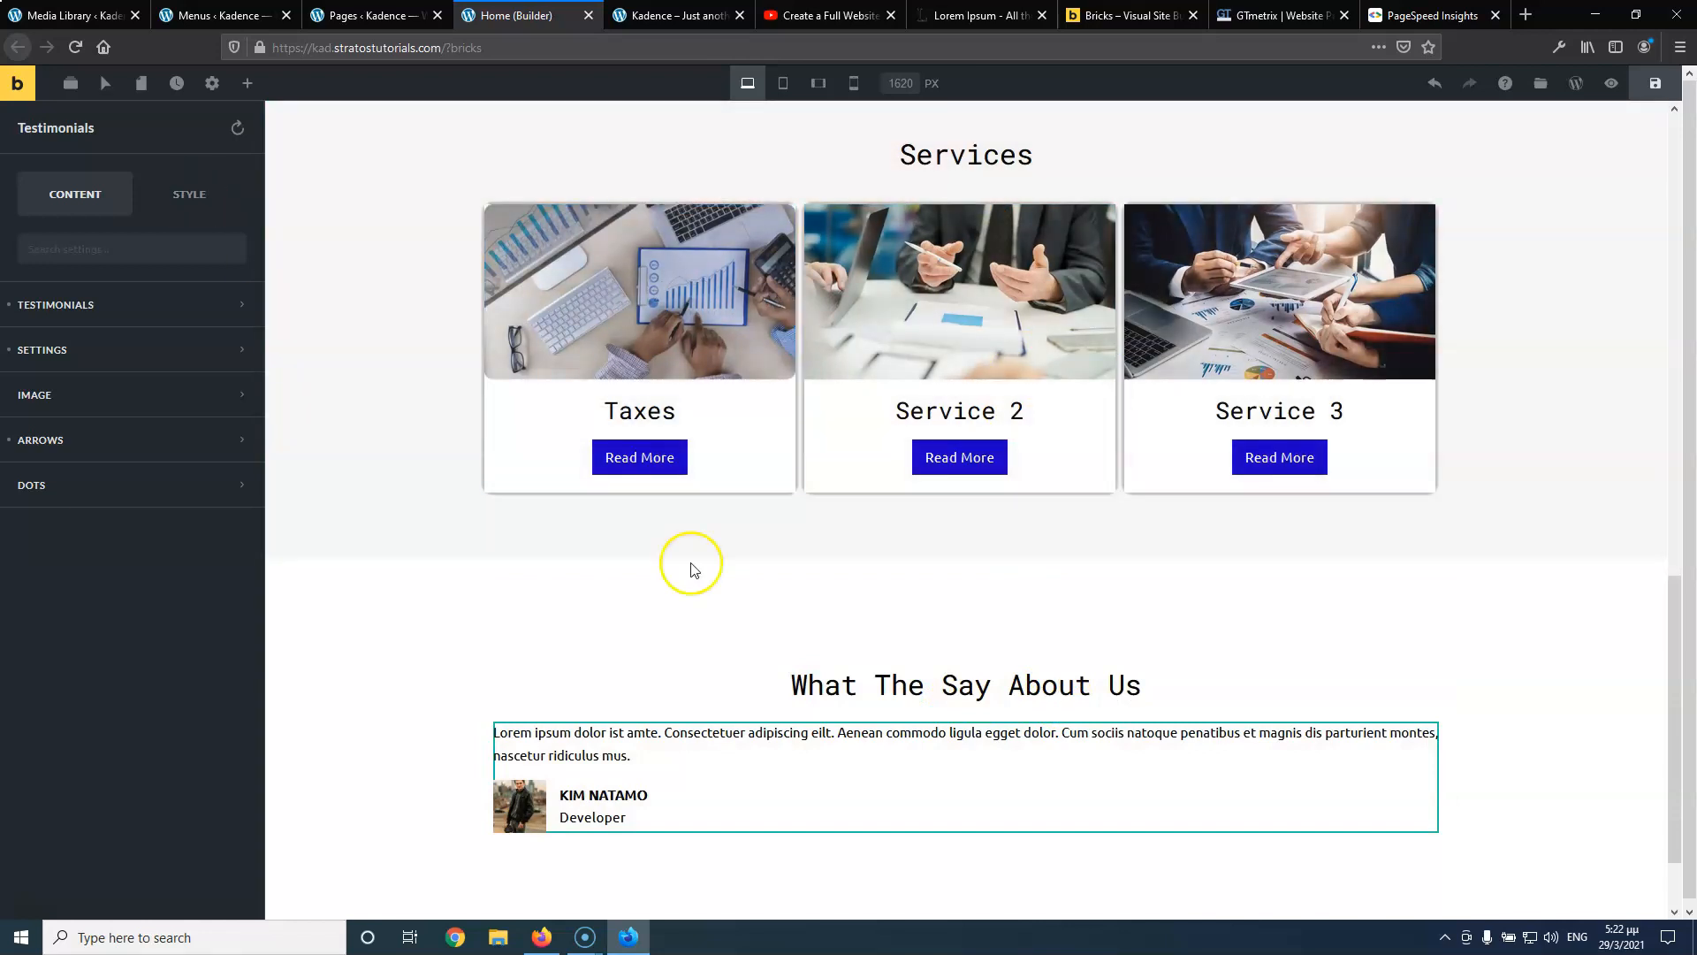
{"action": "left_click", "coordinate": [934, 704]}
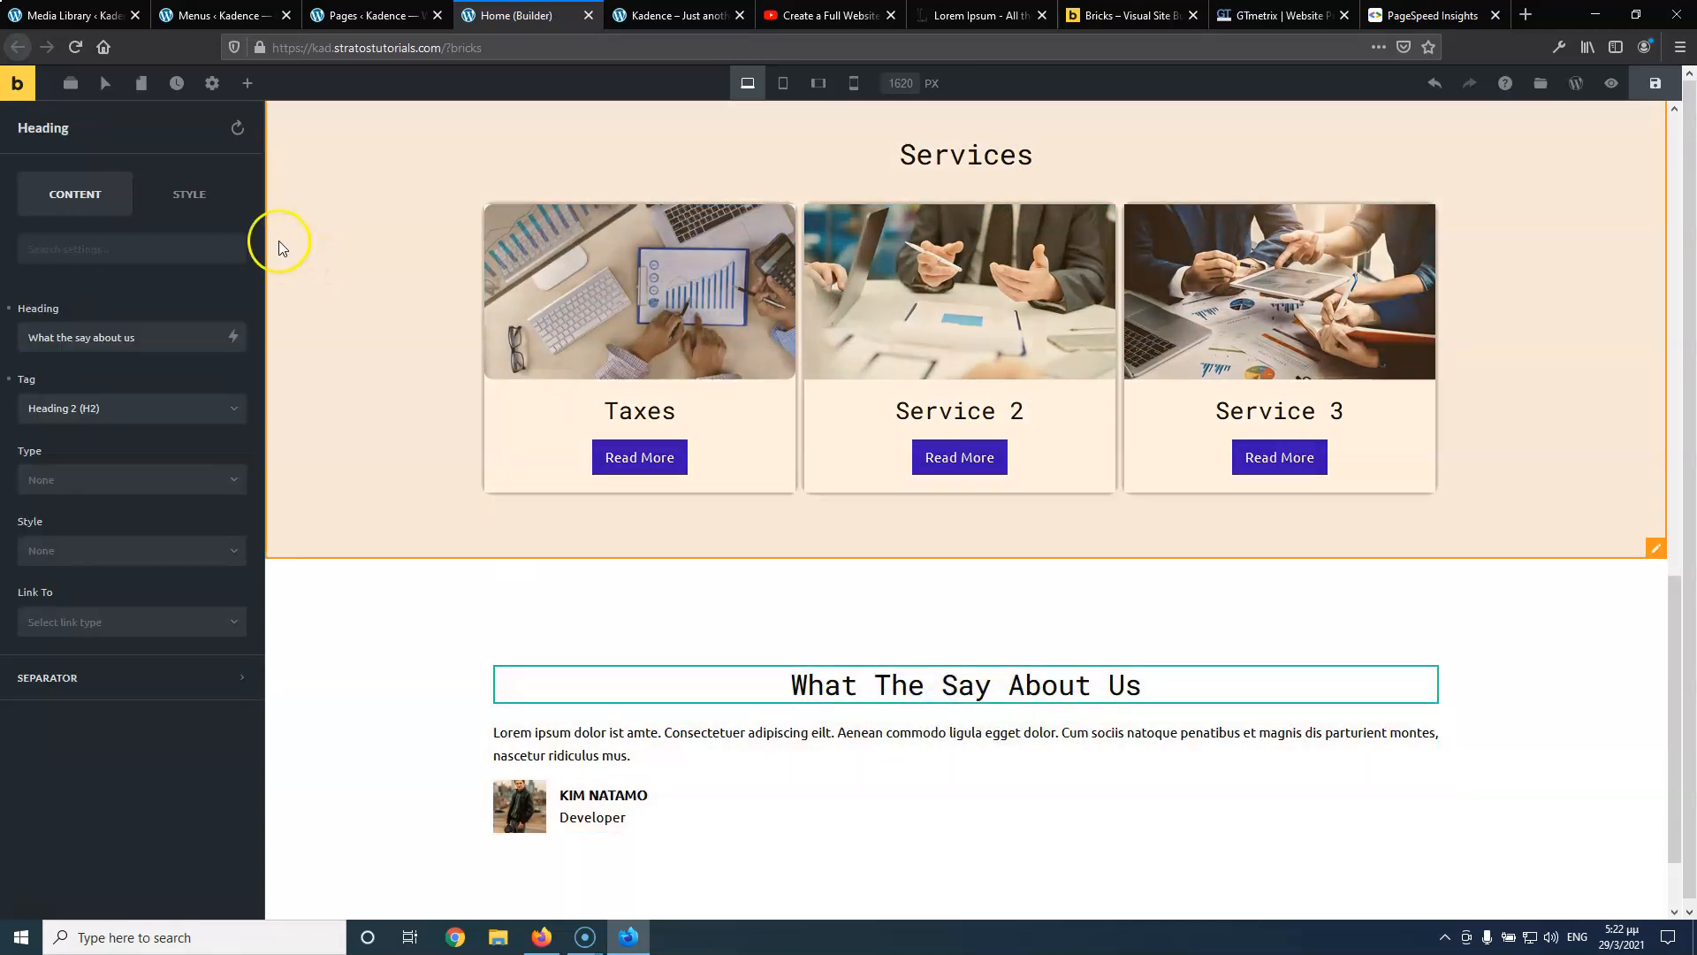
{"action": "left_click", "coordinate": [189, 194]}
{"action": "left_click", "coordinate": [142, 309]}
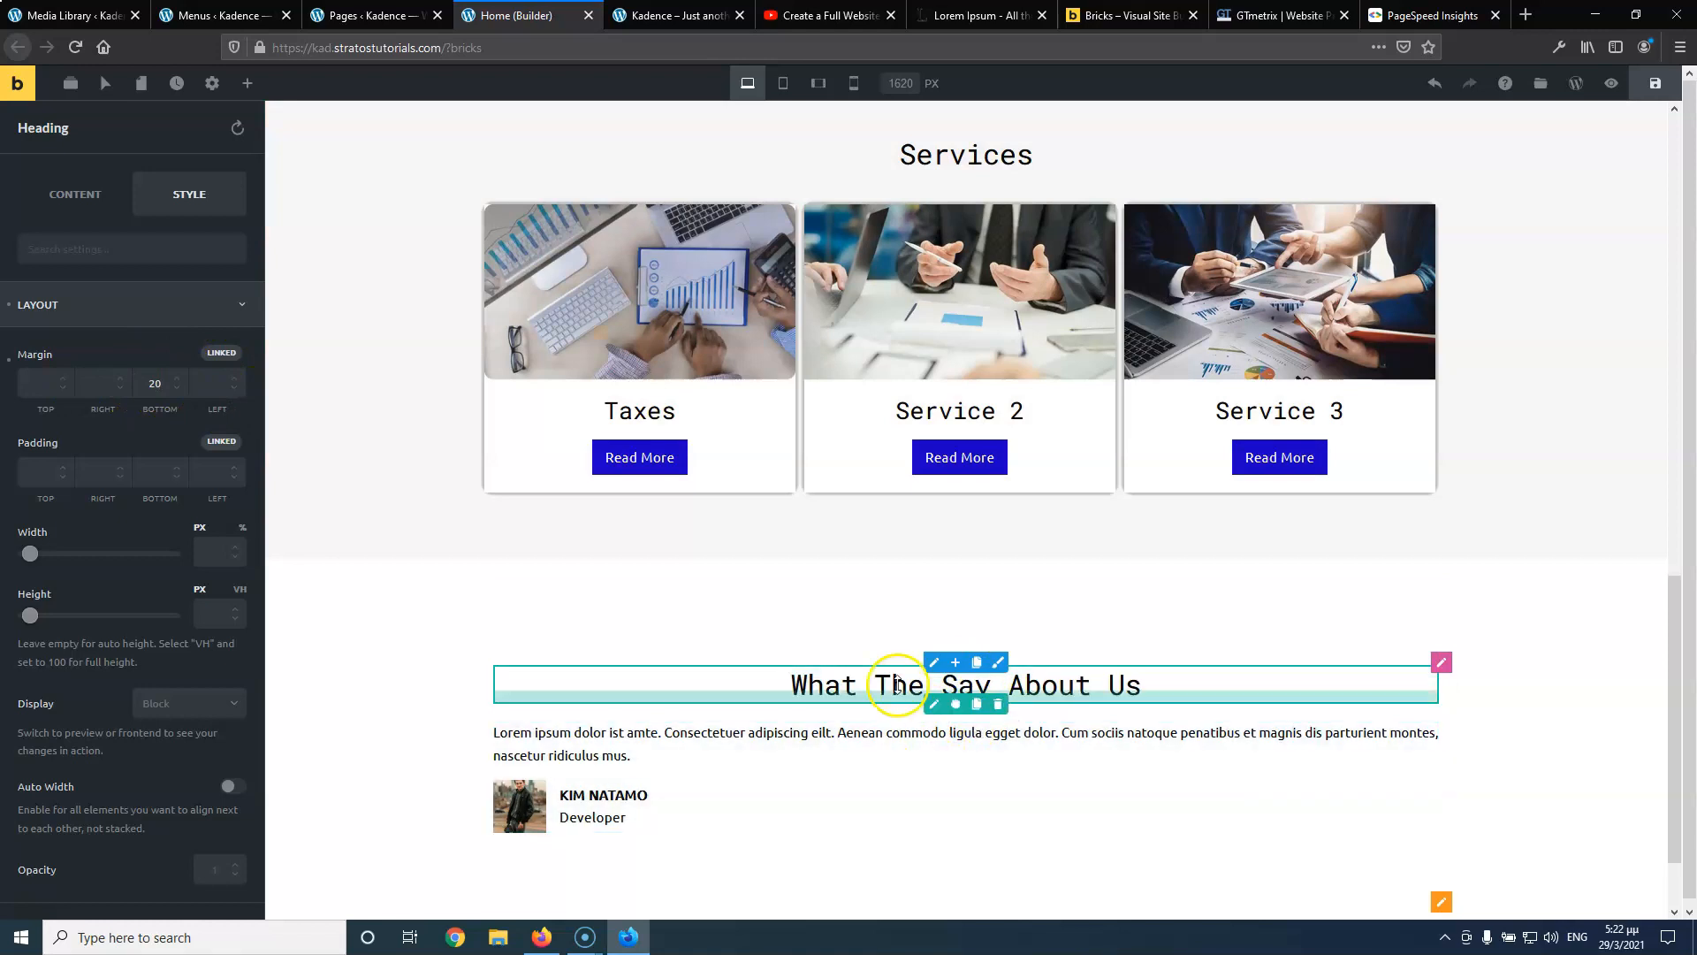
{"action": "scroll", "coordinate": [858, 658], "scroll_direction": "down", "scroll_amount": 1}
{"action": "scroll", "coordinate": [857, 658], "scroll_direction": "down", "scroll_amount": 1}
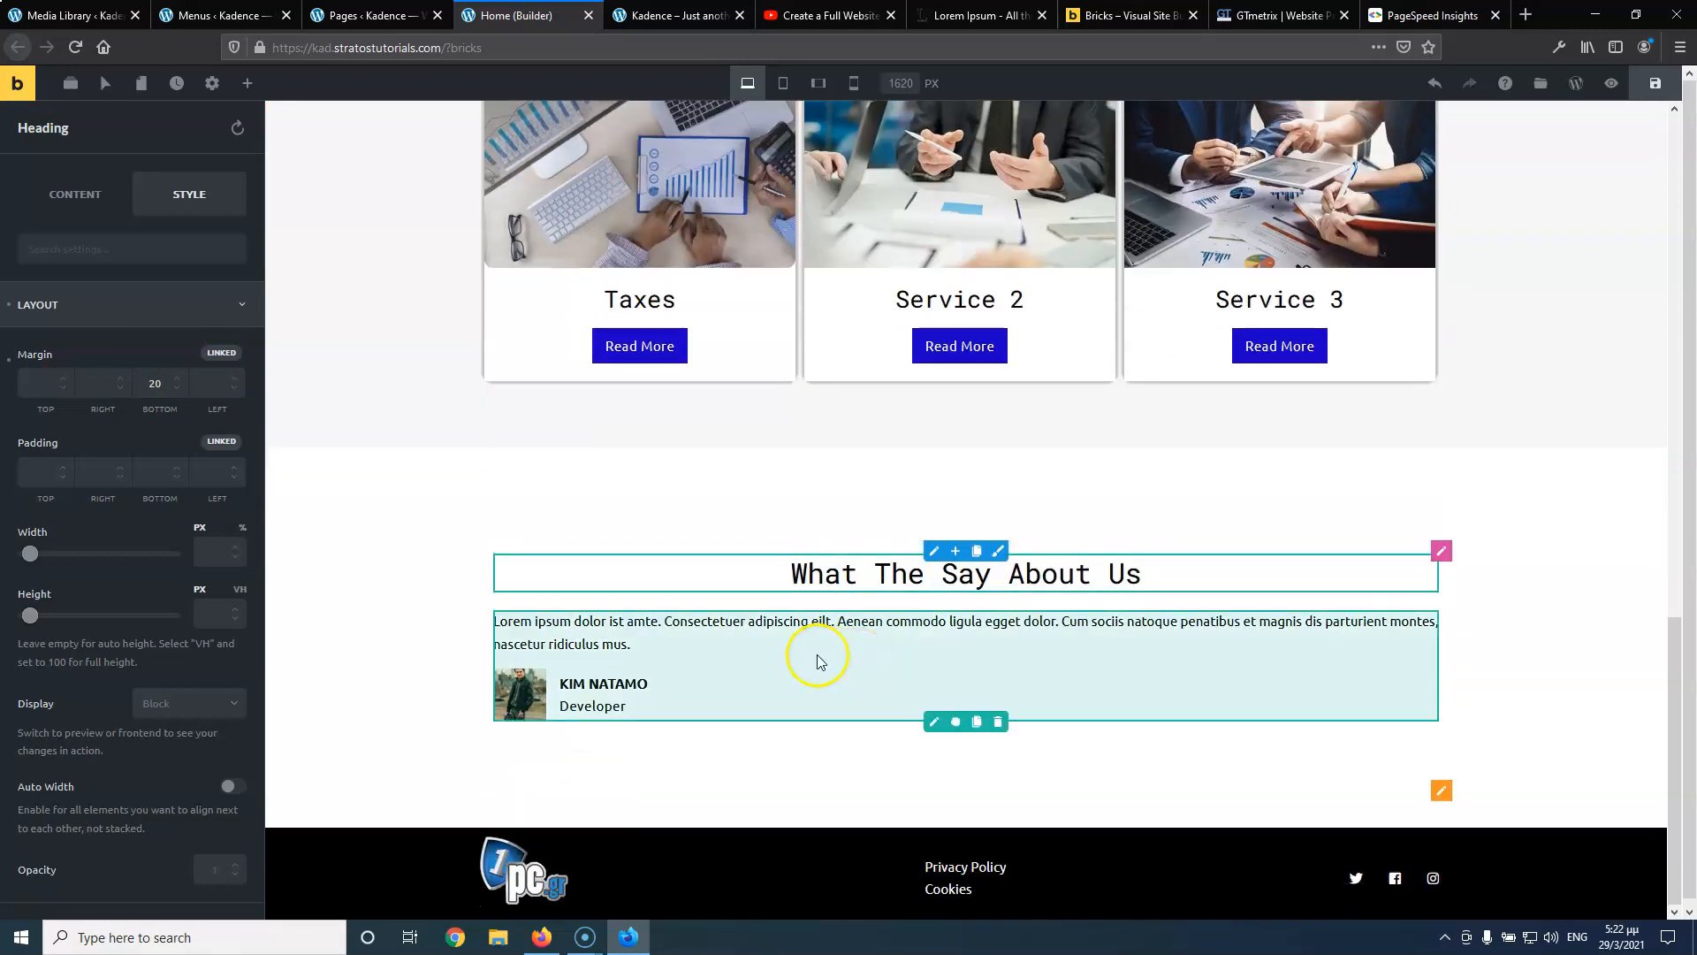
Select the Testimonials element and expand its TESTIMONIALS repeater in the Content settings
{"action": "left_click", "coordinate": [932, 722]}
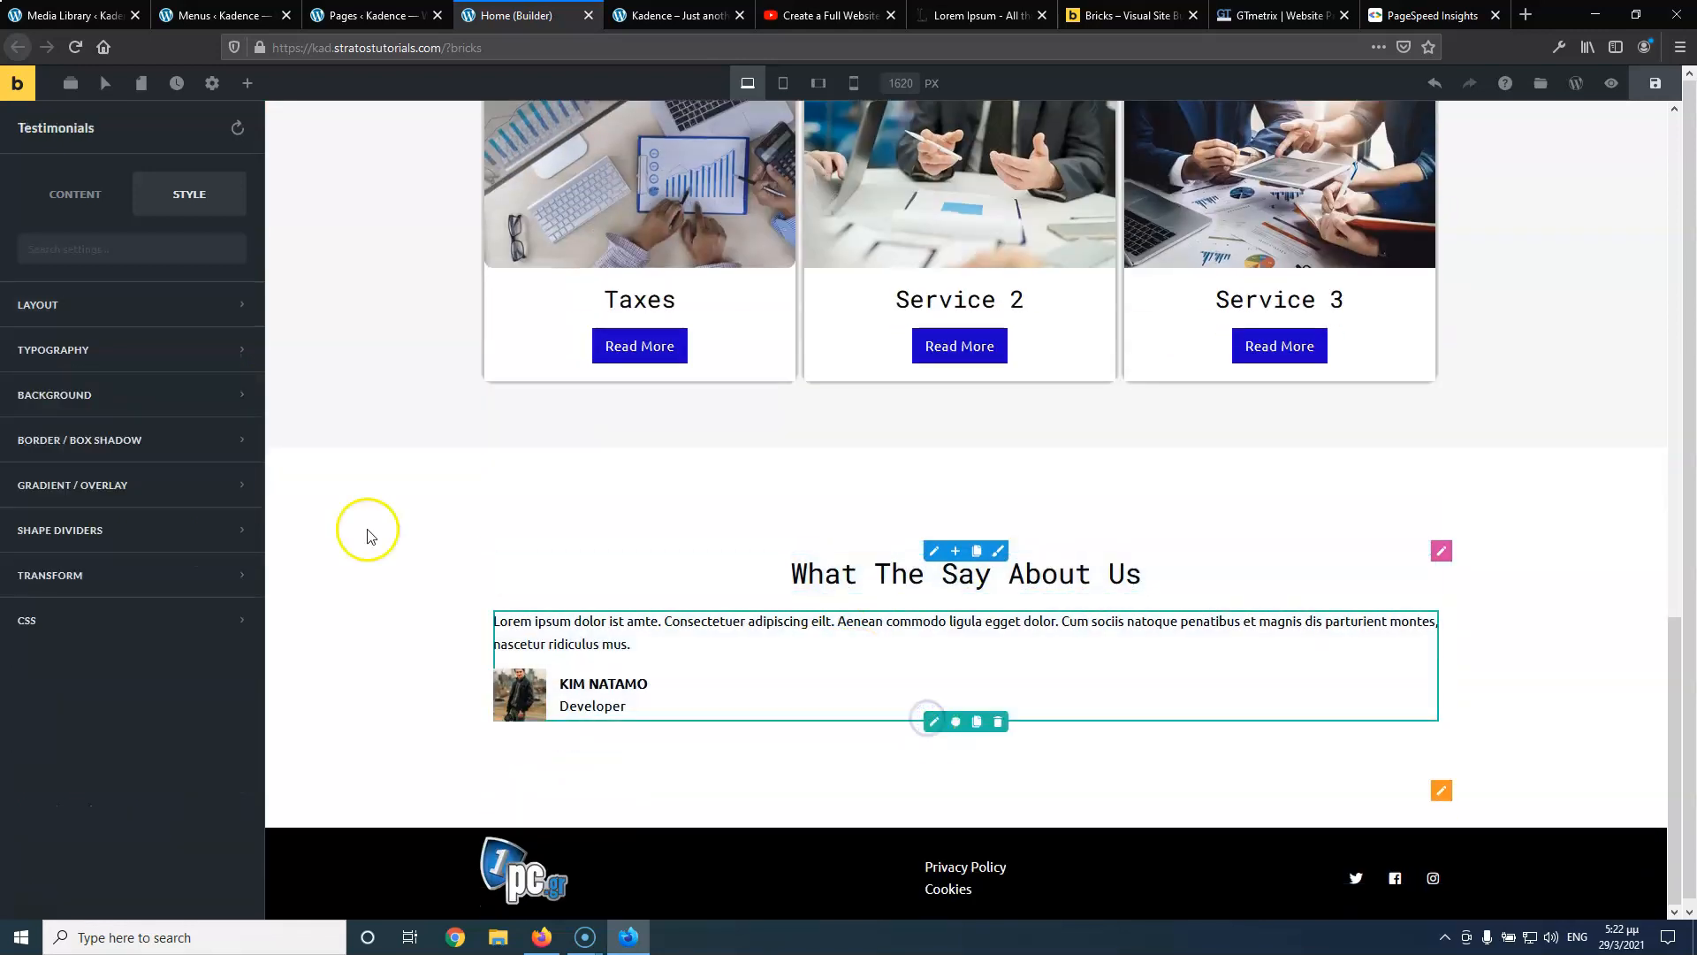
{"action": "left_click", "coordinate": [62, 201]}
{"action": "left_click", "coordinate": [62, 309]}
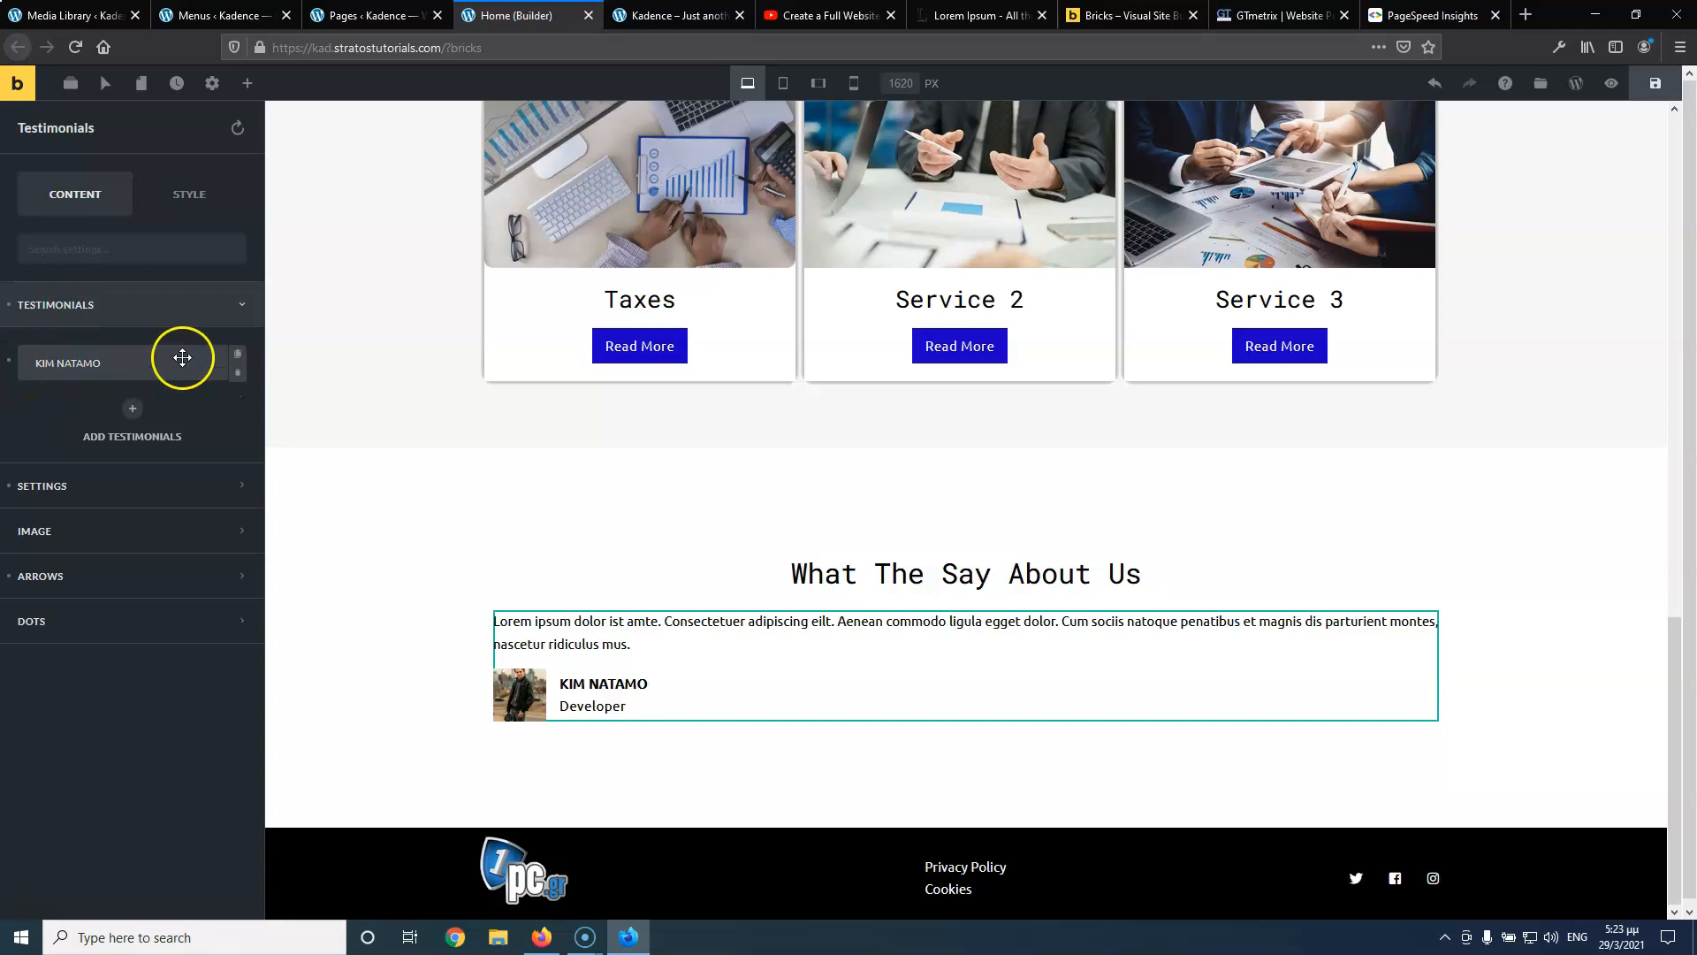
Duplicate the testimonial into four entries and retype the first entry's name
{"action": "left_click", "coordinate": [236, 358]}
{"action": "left_click", "coordinate": [236, 403]}
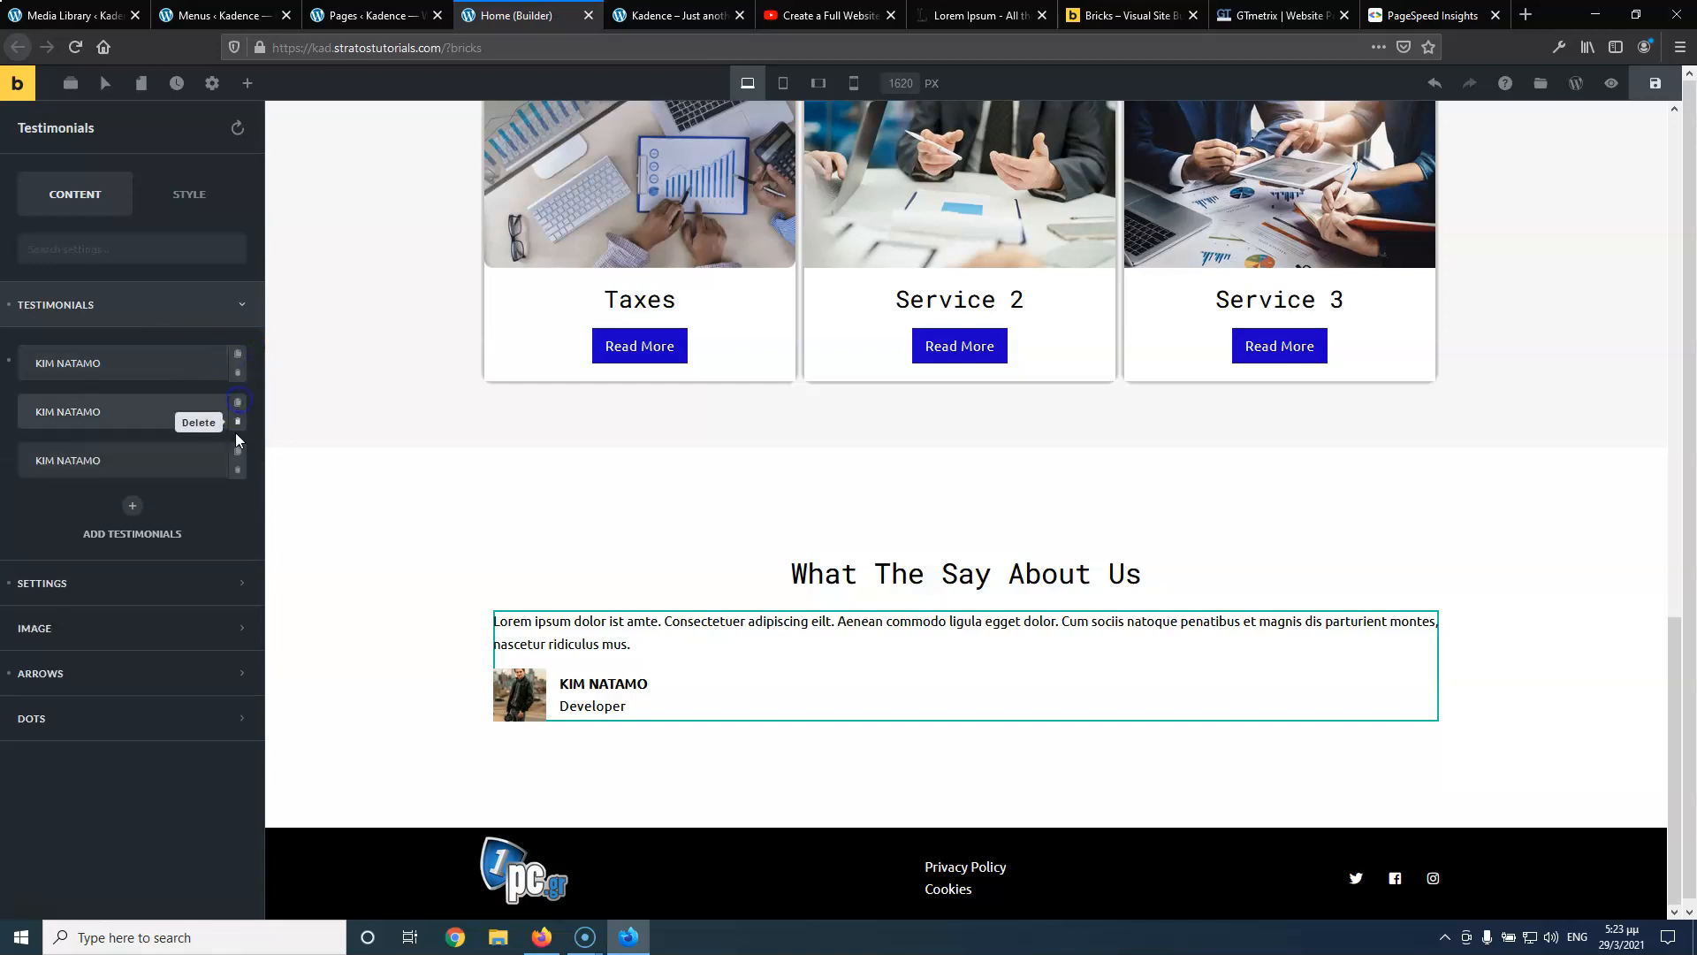
{"action": "left_click", "coordinate": [238, 452]}
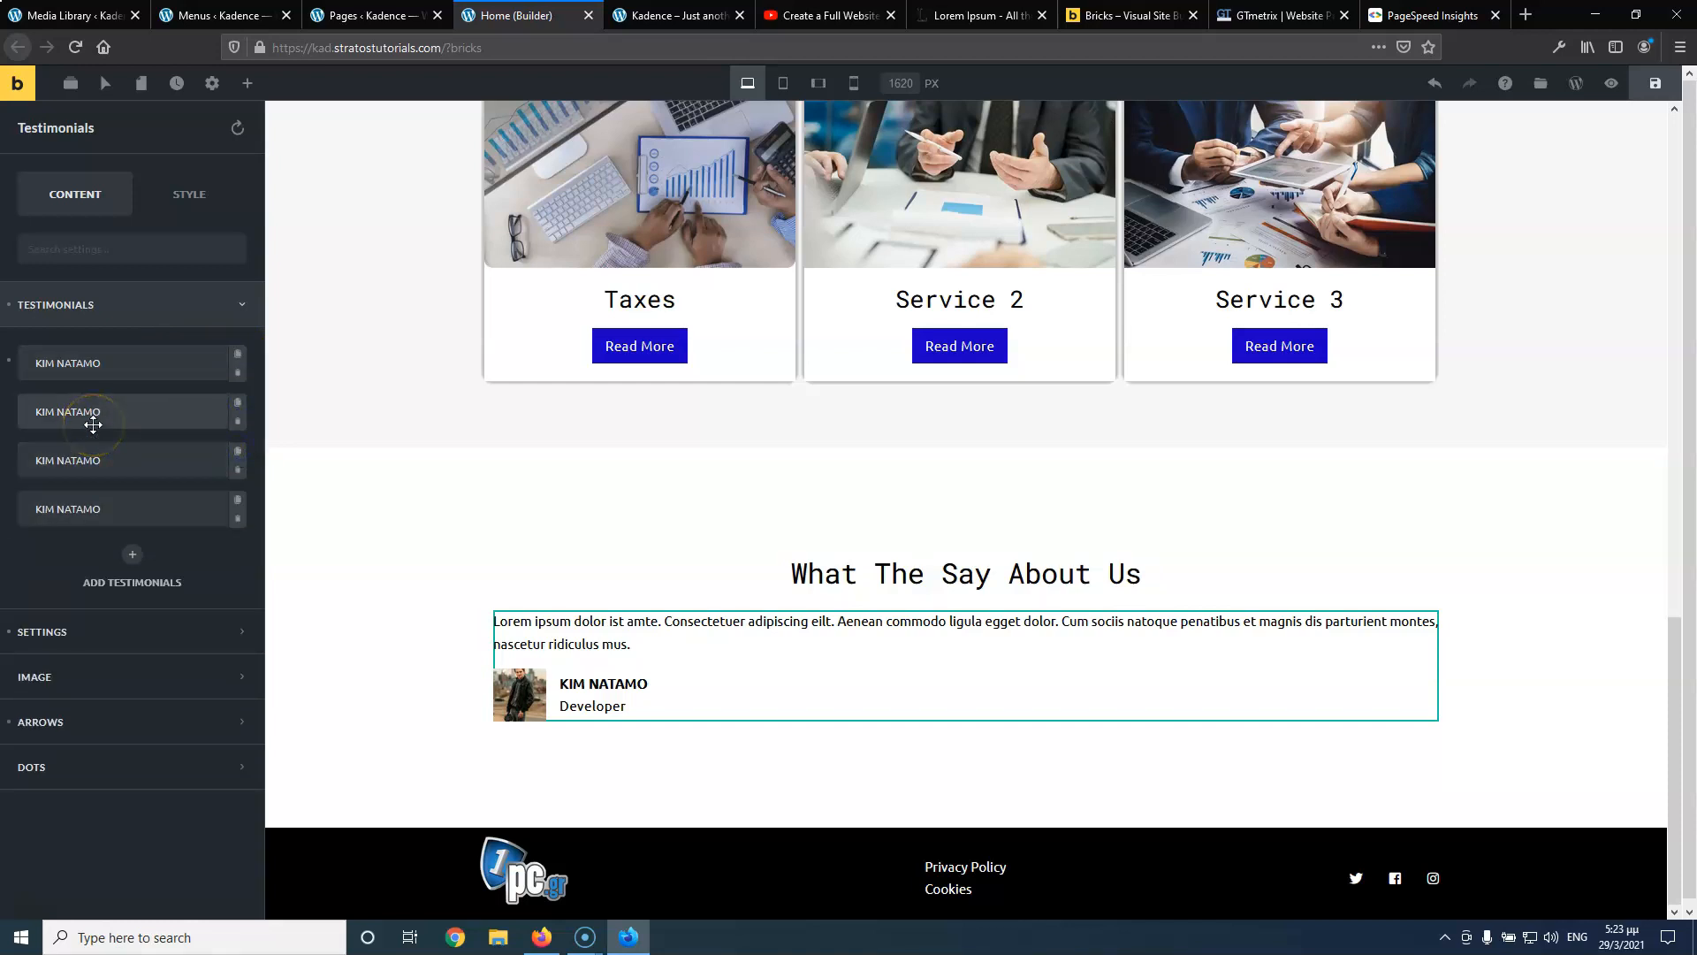
{"action": "left_click", "coordinate": [96, 366]}
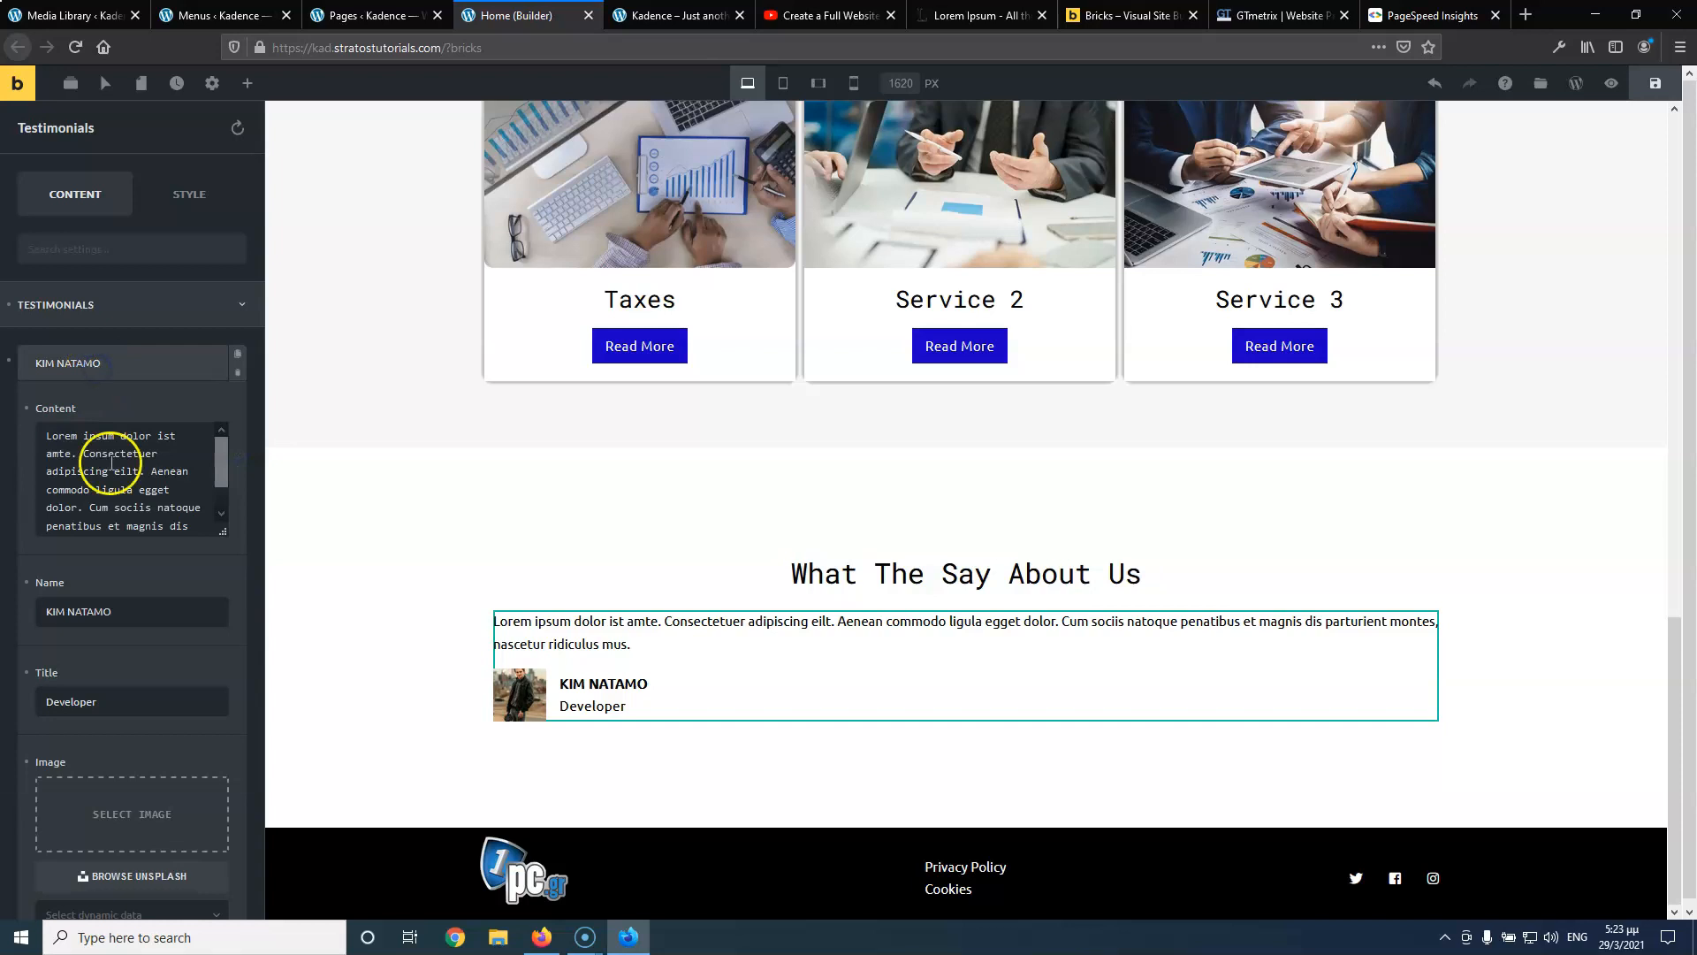
{"action": "triple_click", "coordinate": [112, 612]}
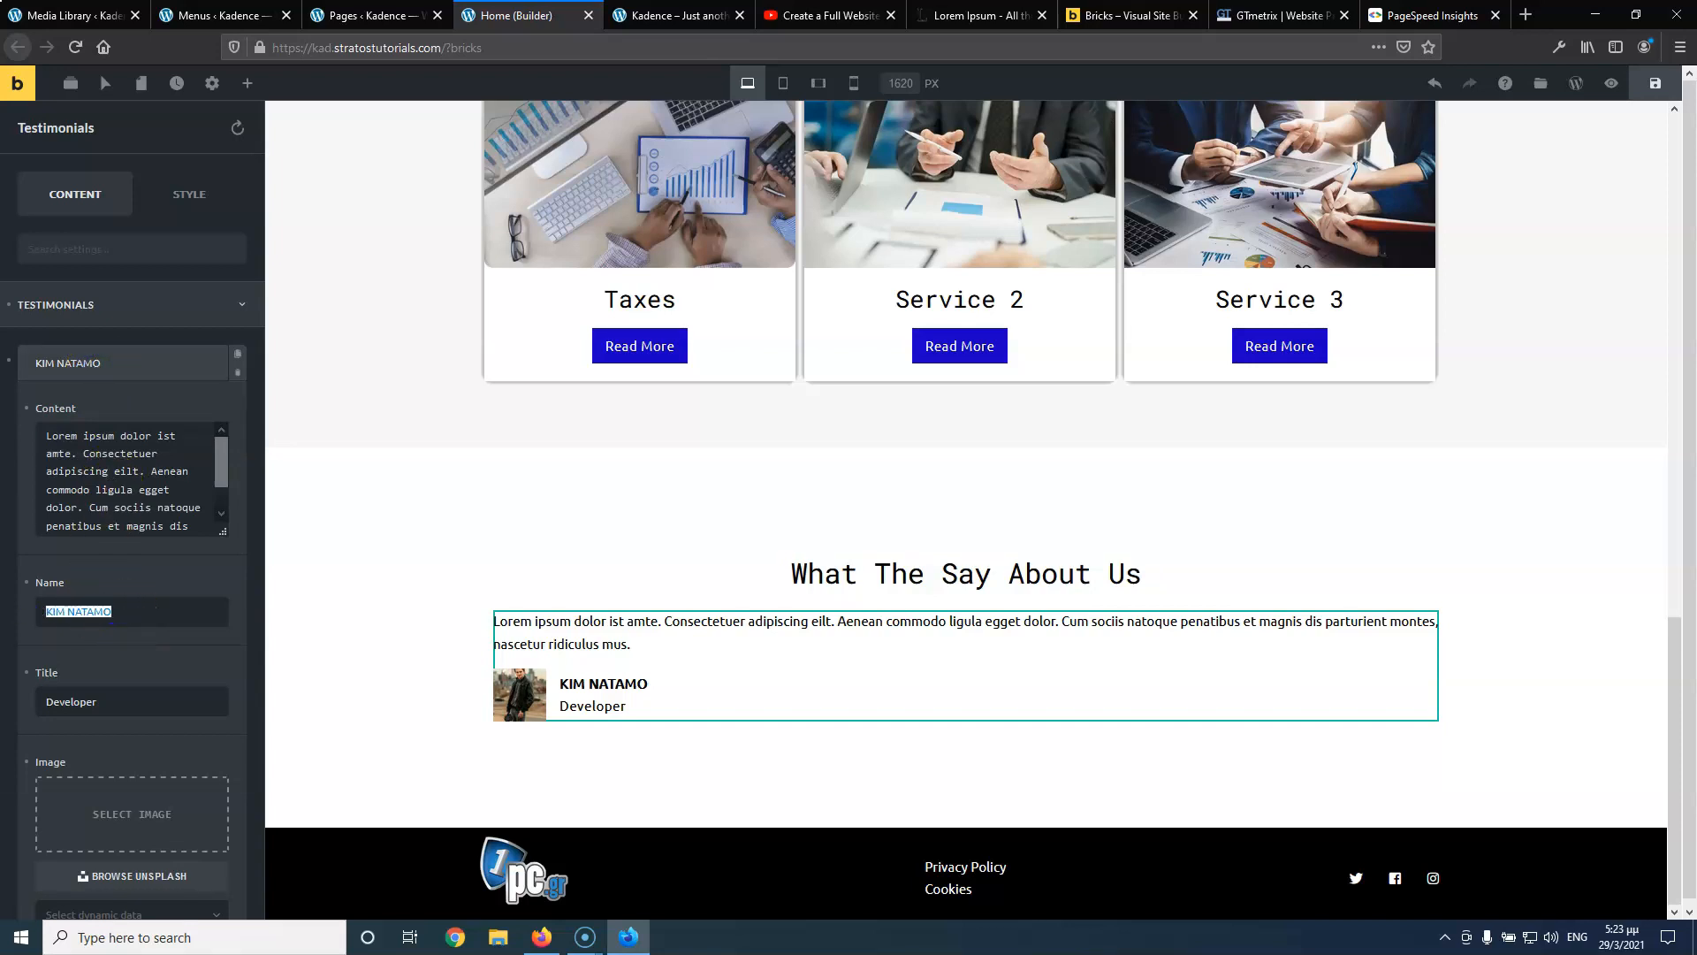
{"action": "type", "text": "Test 2"}
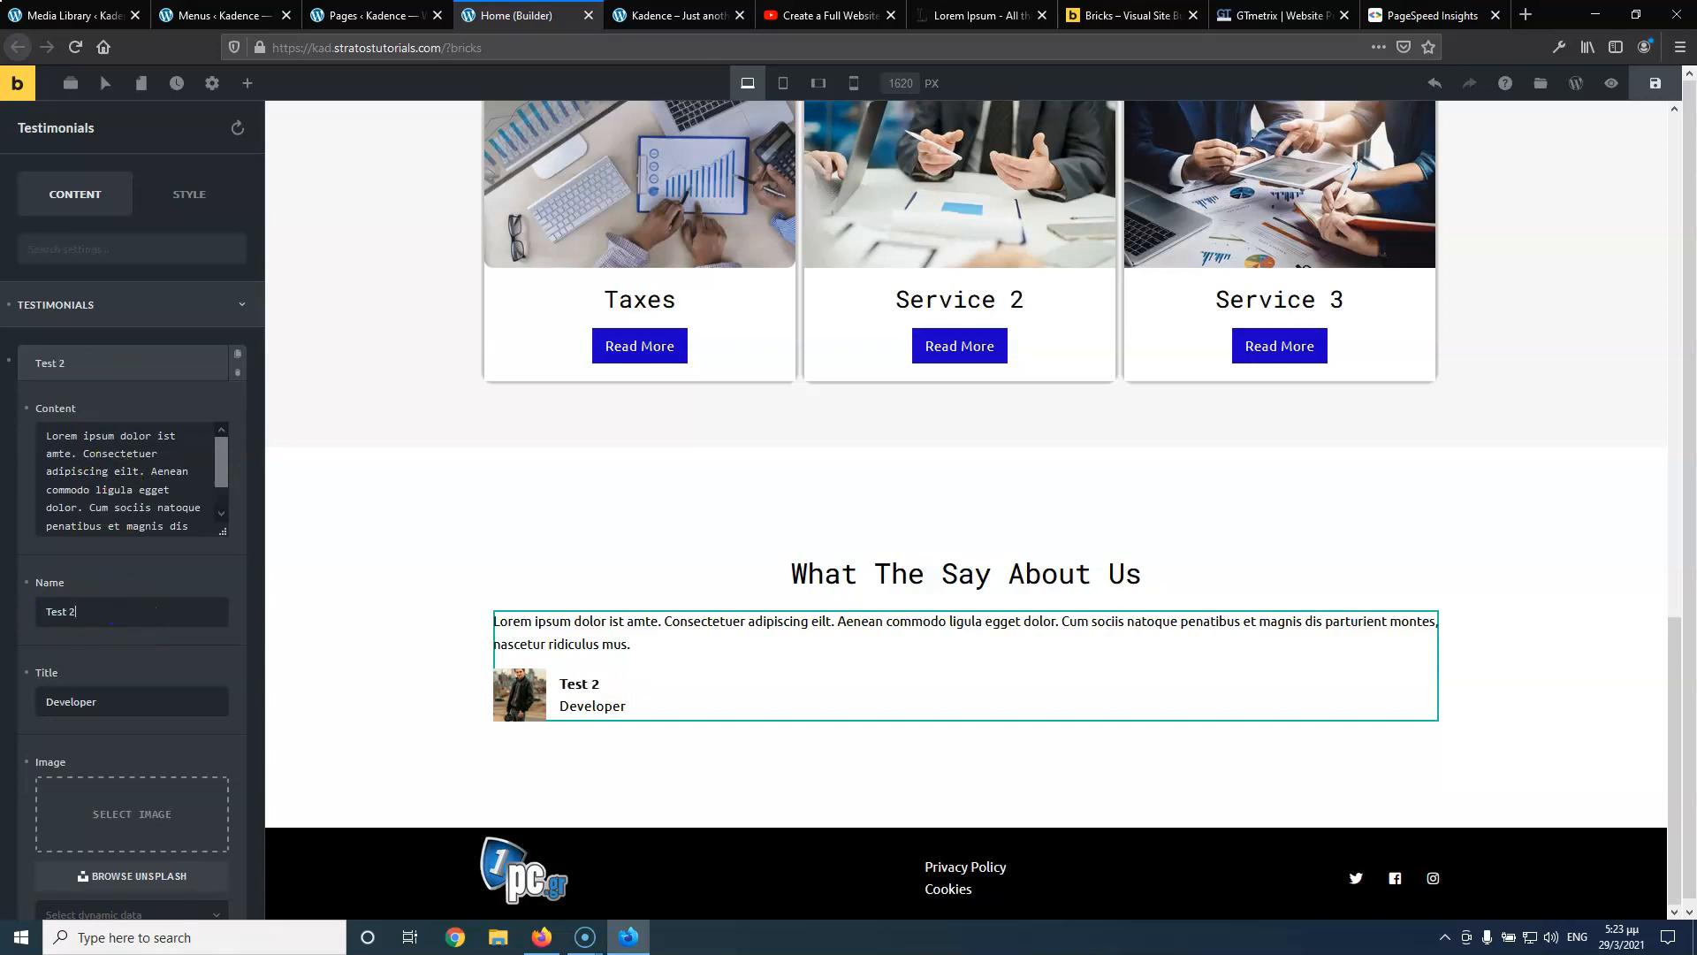
{"action": "left_click", "coordinate": [121, 363]}
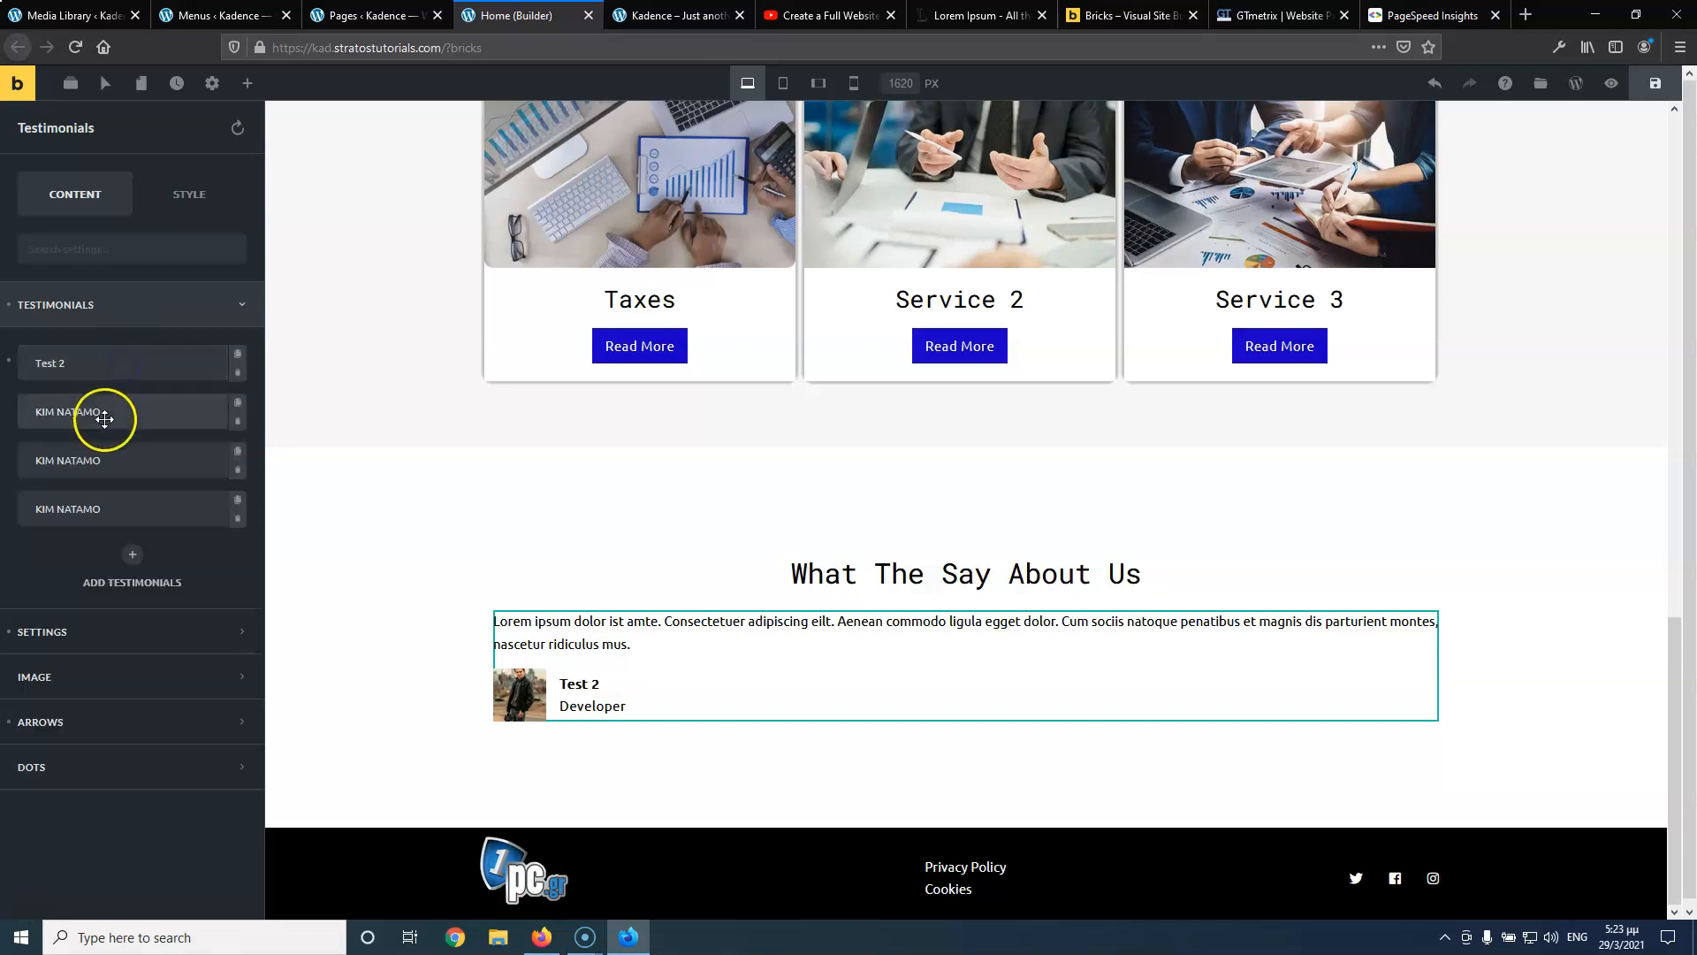
Open the second and third testimonials and edit their names to Test 2 and Test
{"action": "left_click", "coordinate": [104, 419]}
{"action": "left_click", "coordinate": [83, 363]}
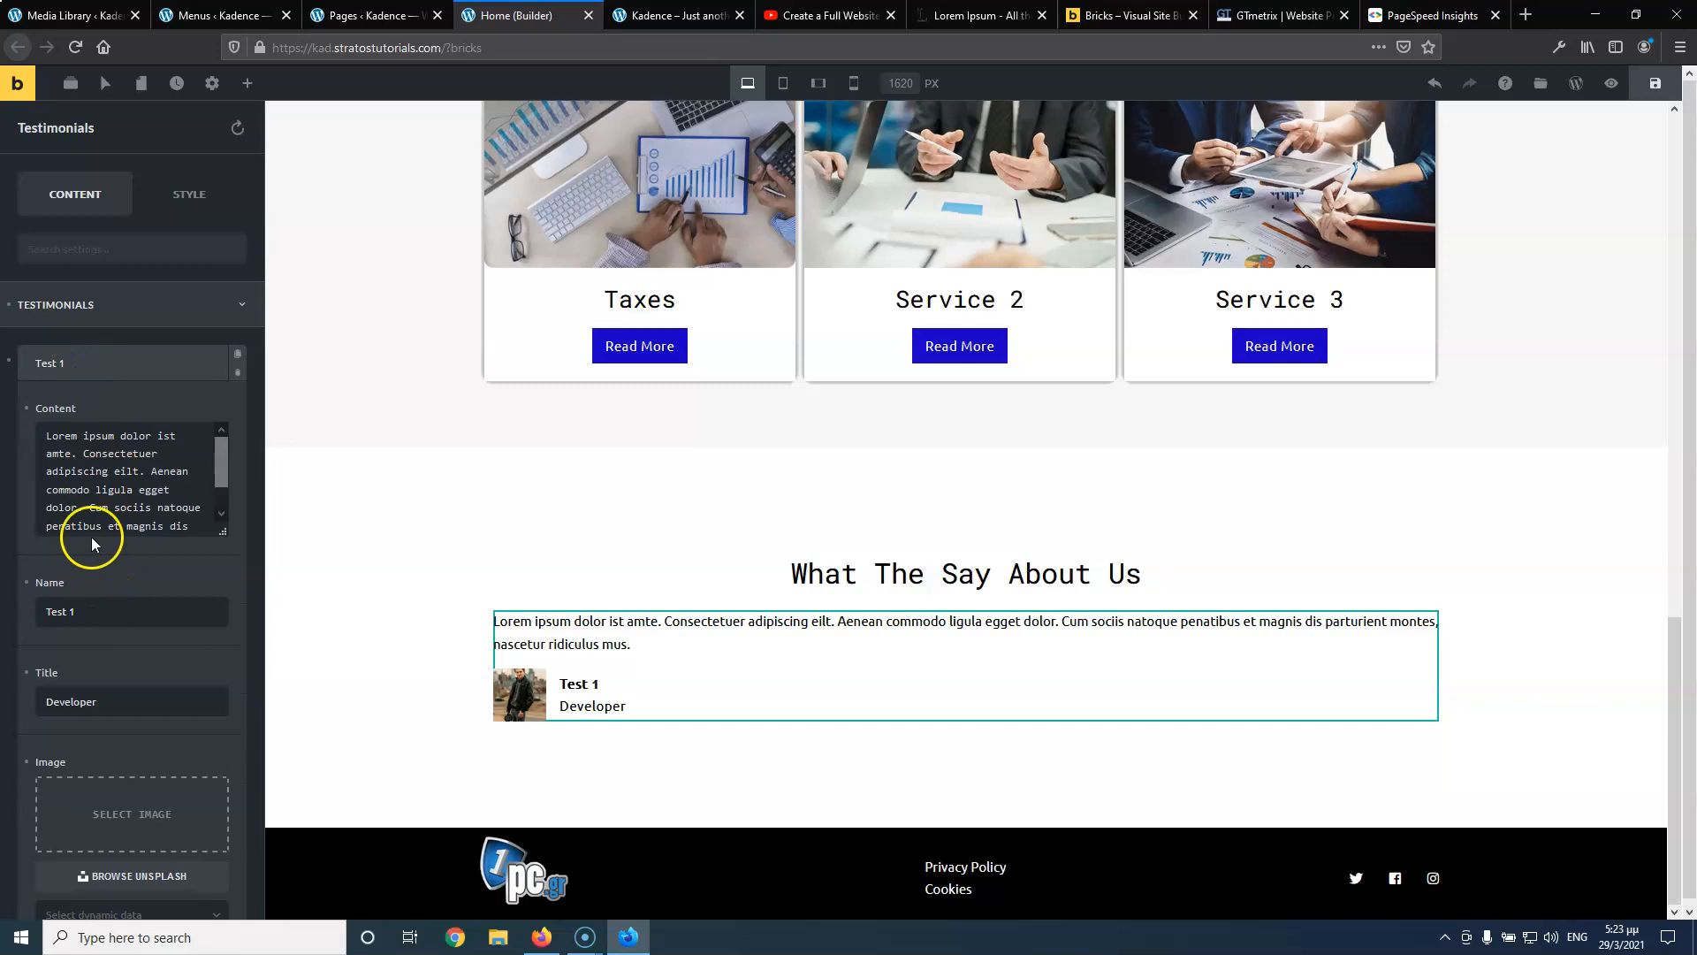
{"action": "left_click", "coordinate": [110, 362]}
{"action": "left_click", "coordinate": [106, 412]}
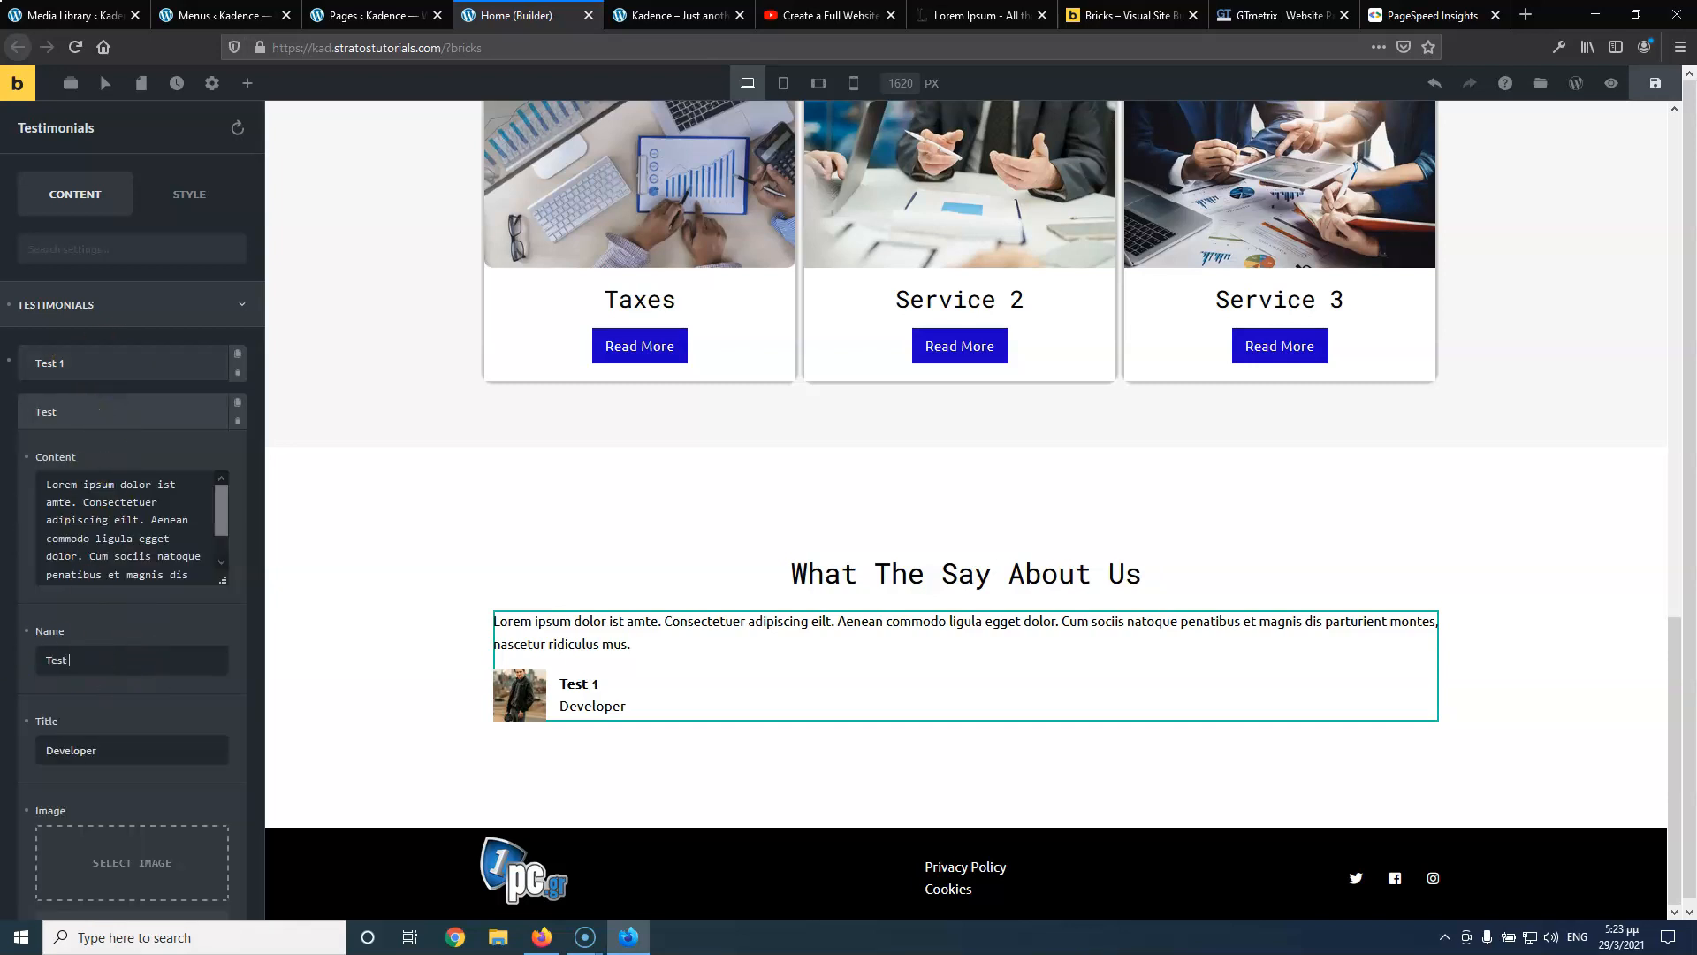
{"action": "left_click", "coordinate": [103, 414]}
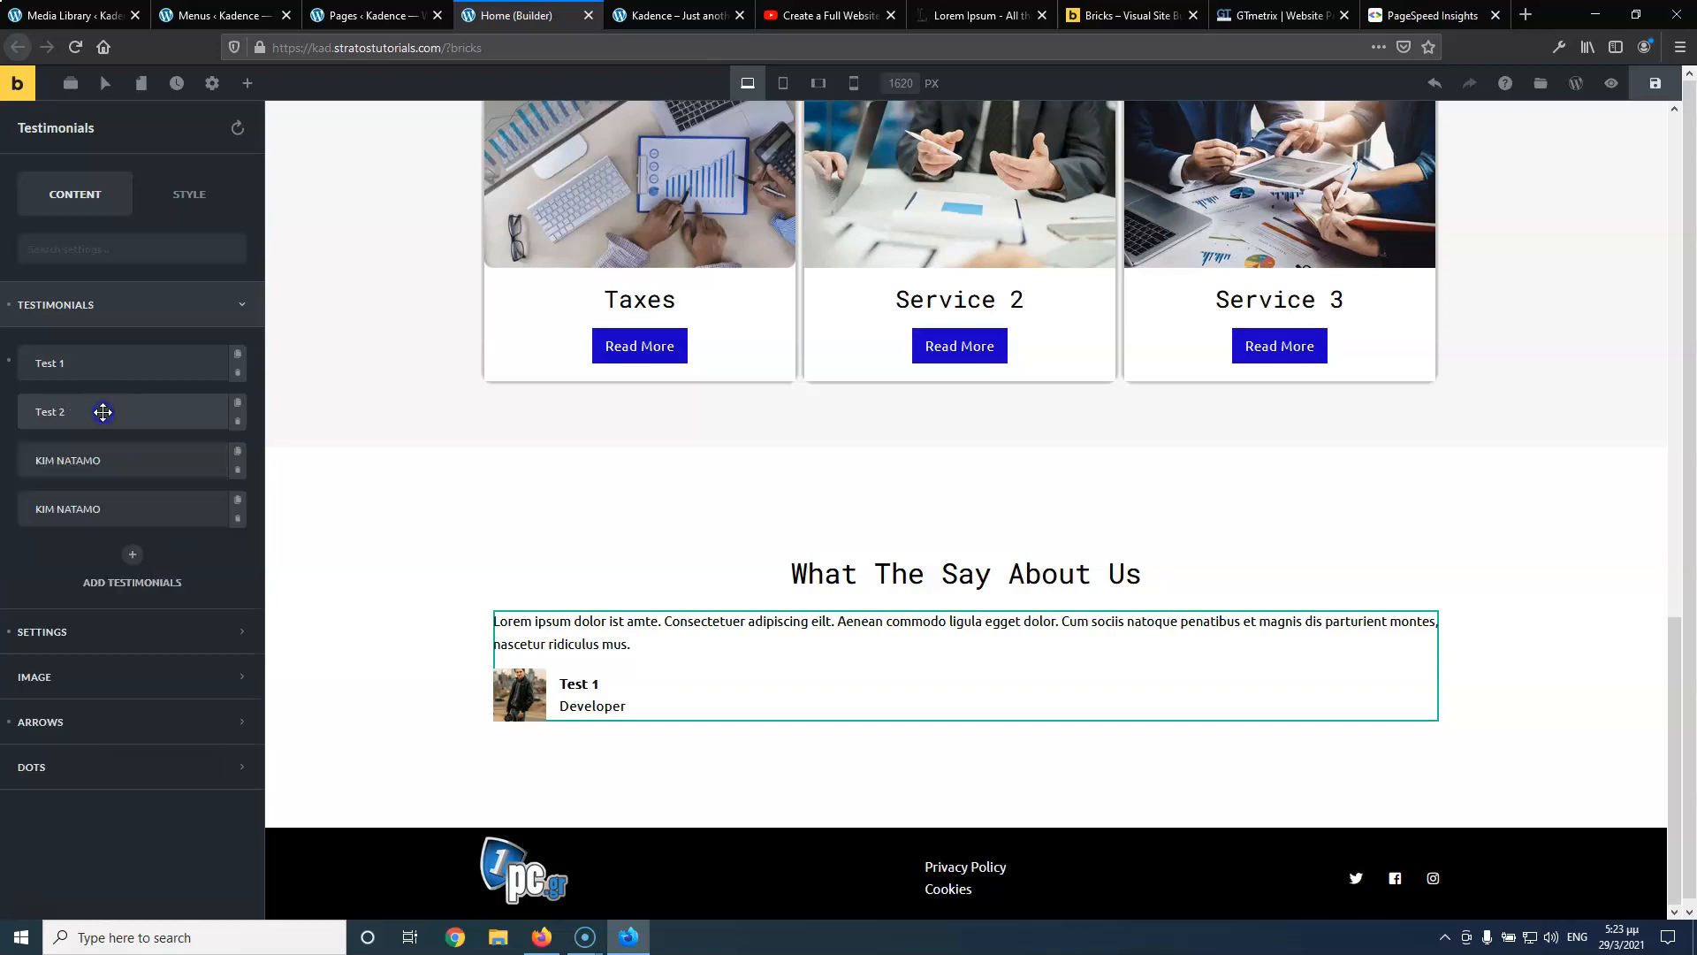
{"action": "left_click", "coordinate": [98, 455]}
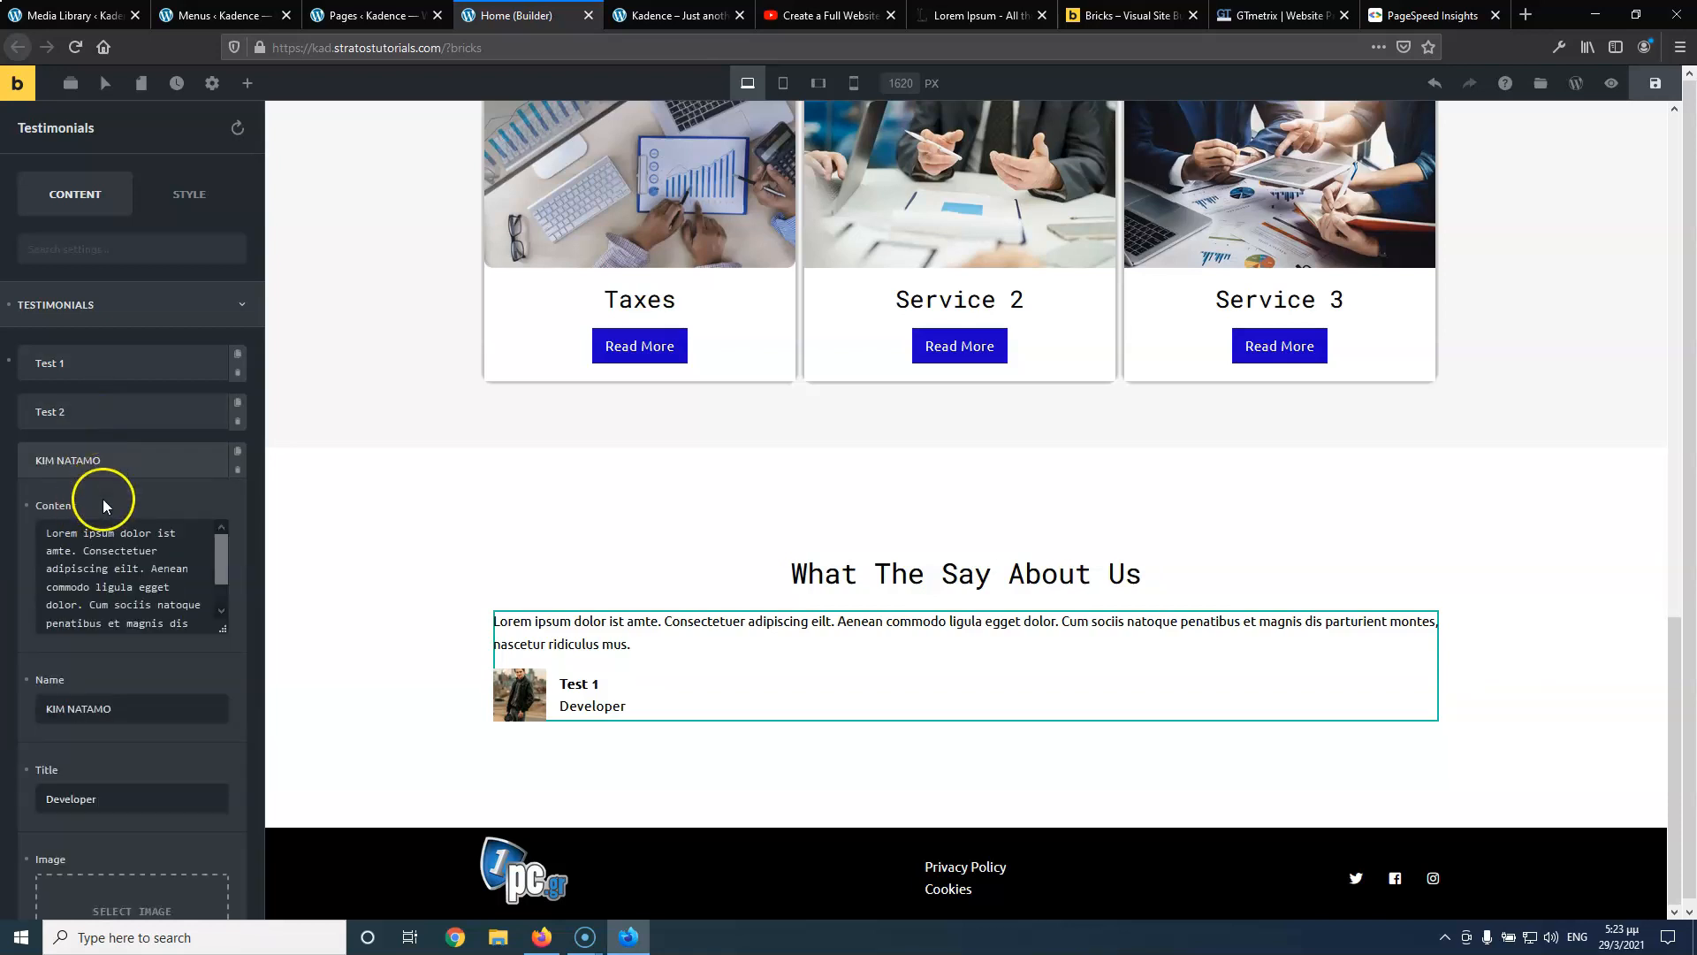
{"action": "left_click", "coordinate": [125, 716]}
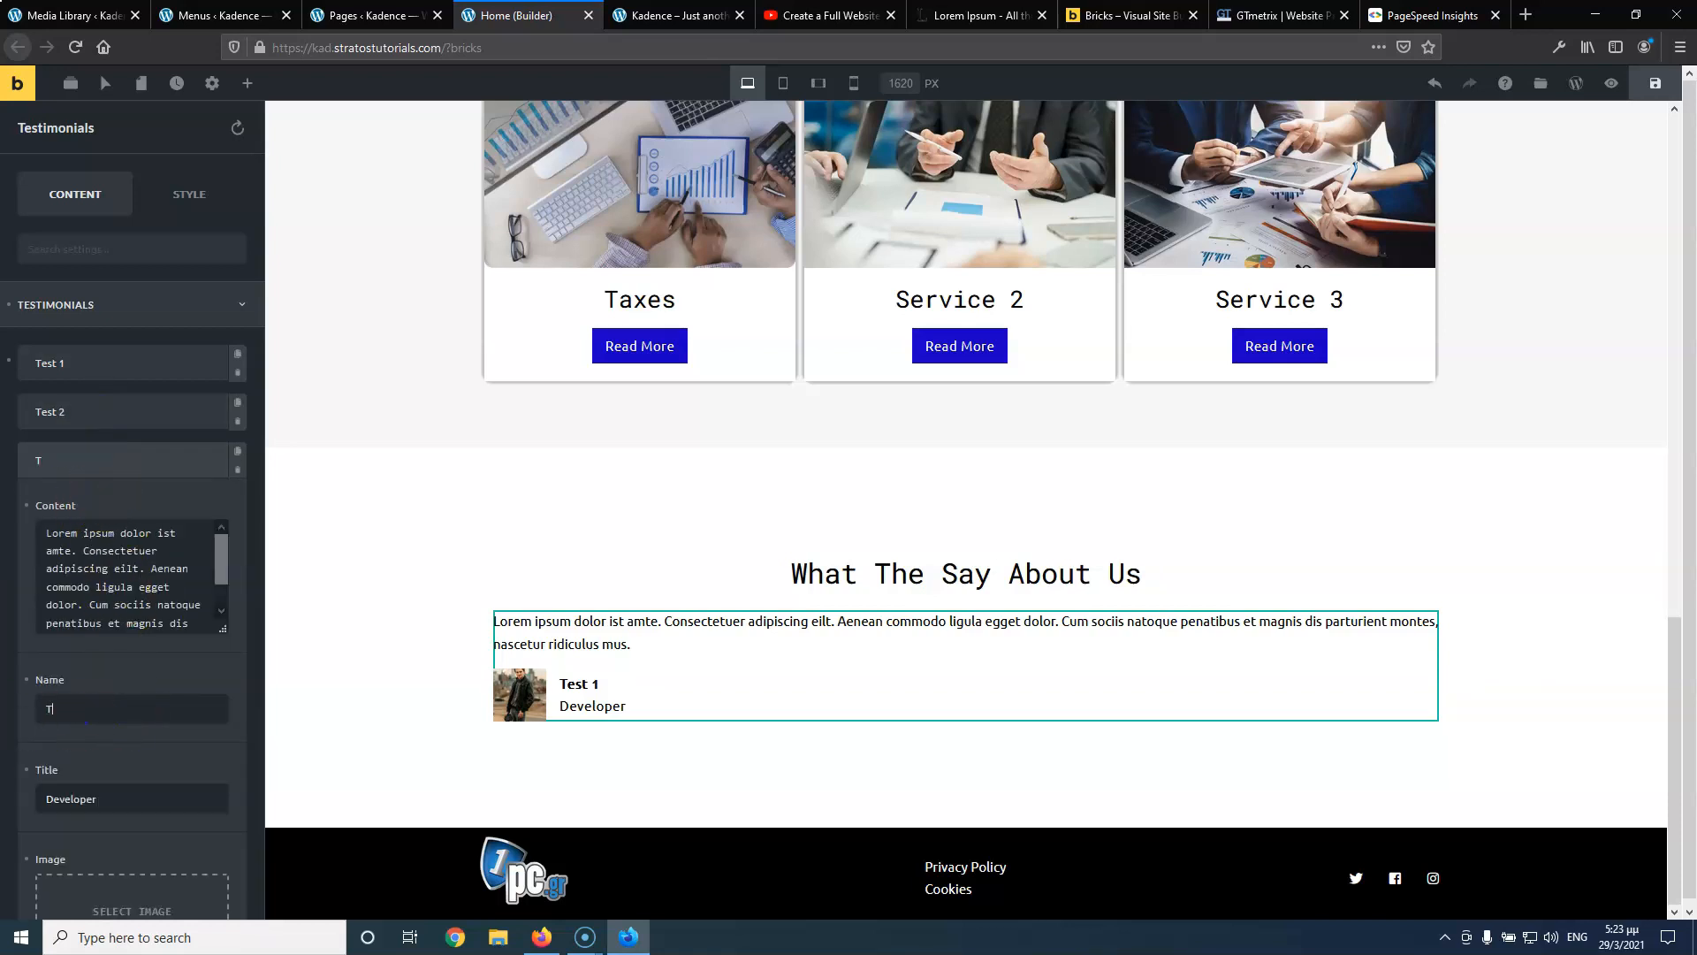
Rename the fourth testimonial to 'Test 4' and collapse its details
{"action": "left_click", "coordinate": [114, 458]}
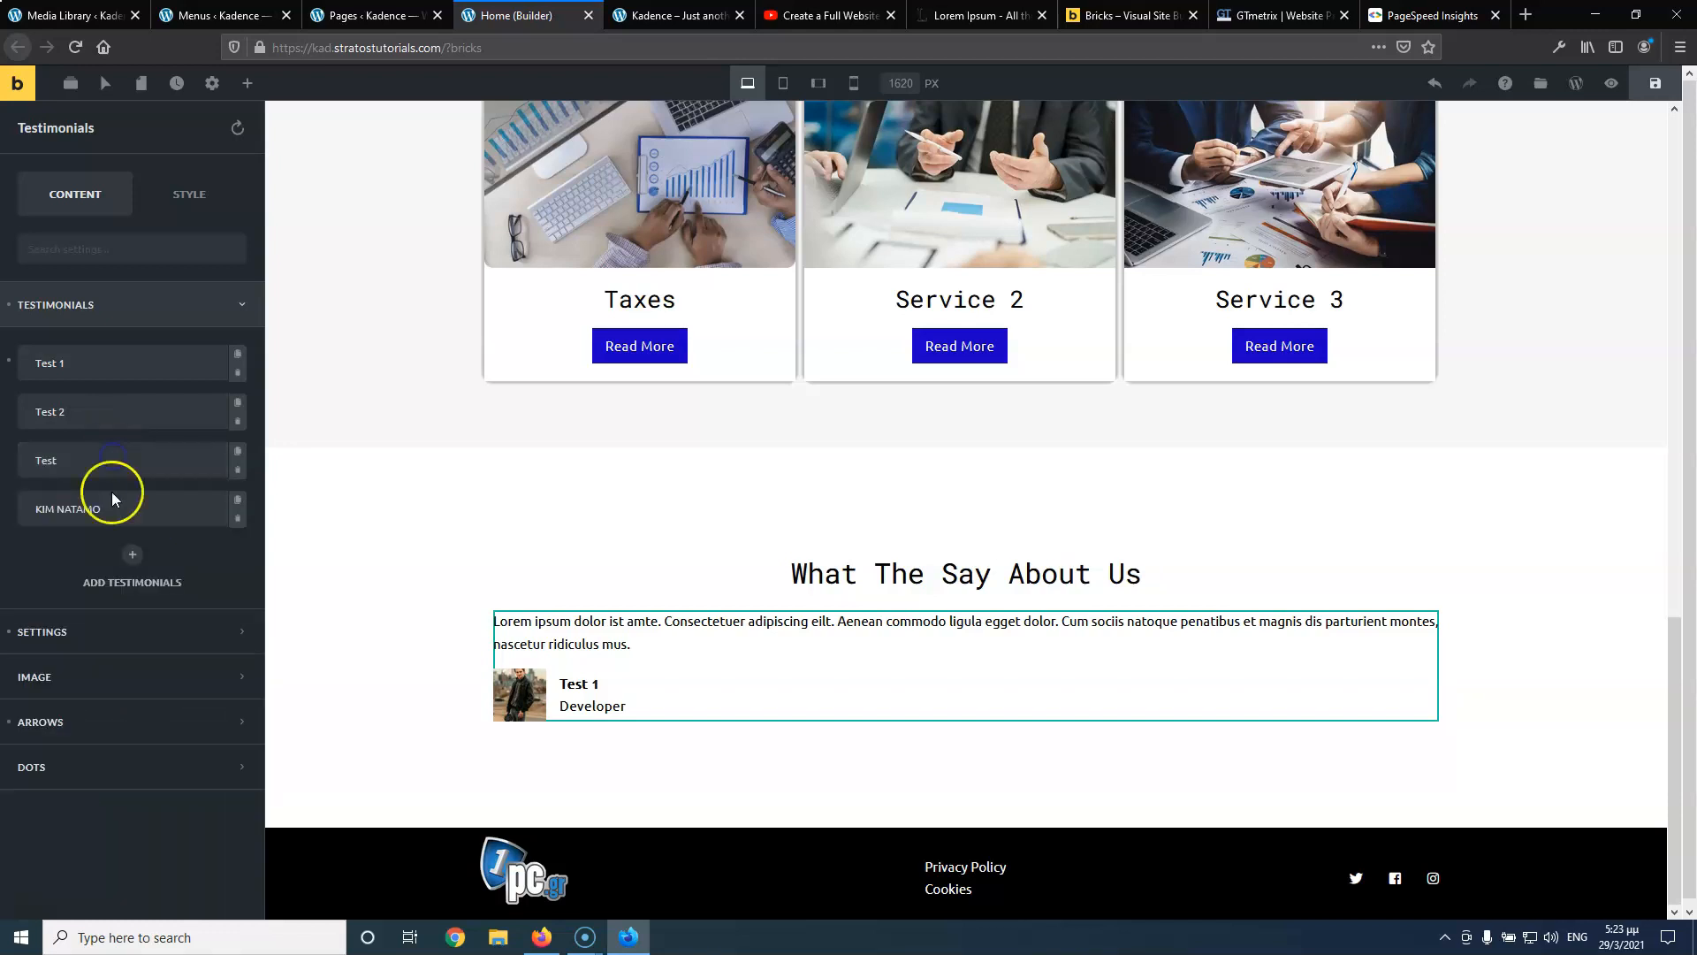
{"action": "left_click", "coordinate": [111, 511]}
{"action": "left_click_drag", "start_coordinate": [124, 754], "coordinate": [45, 756]}
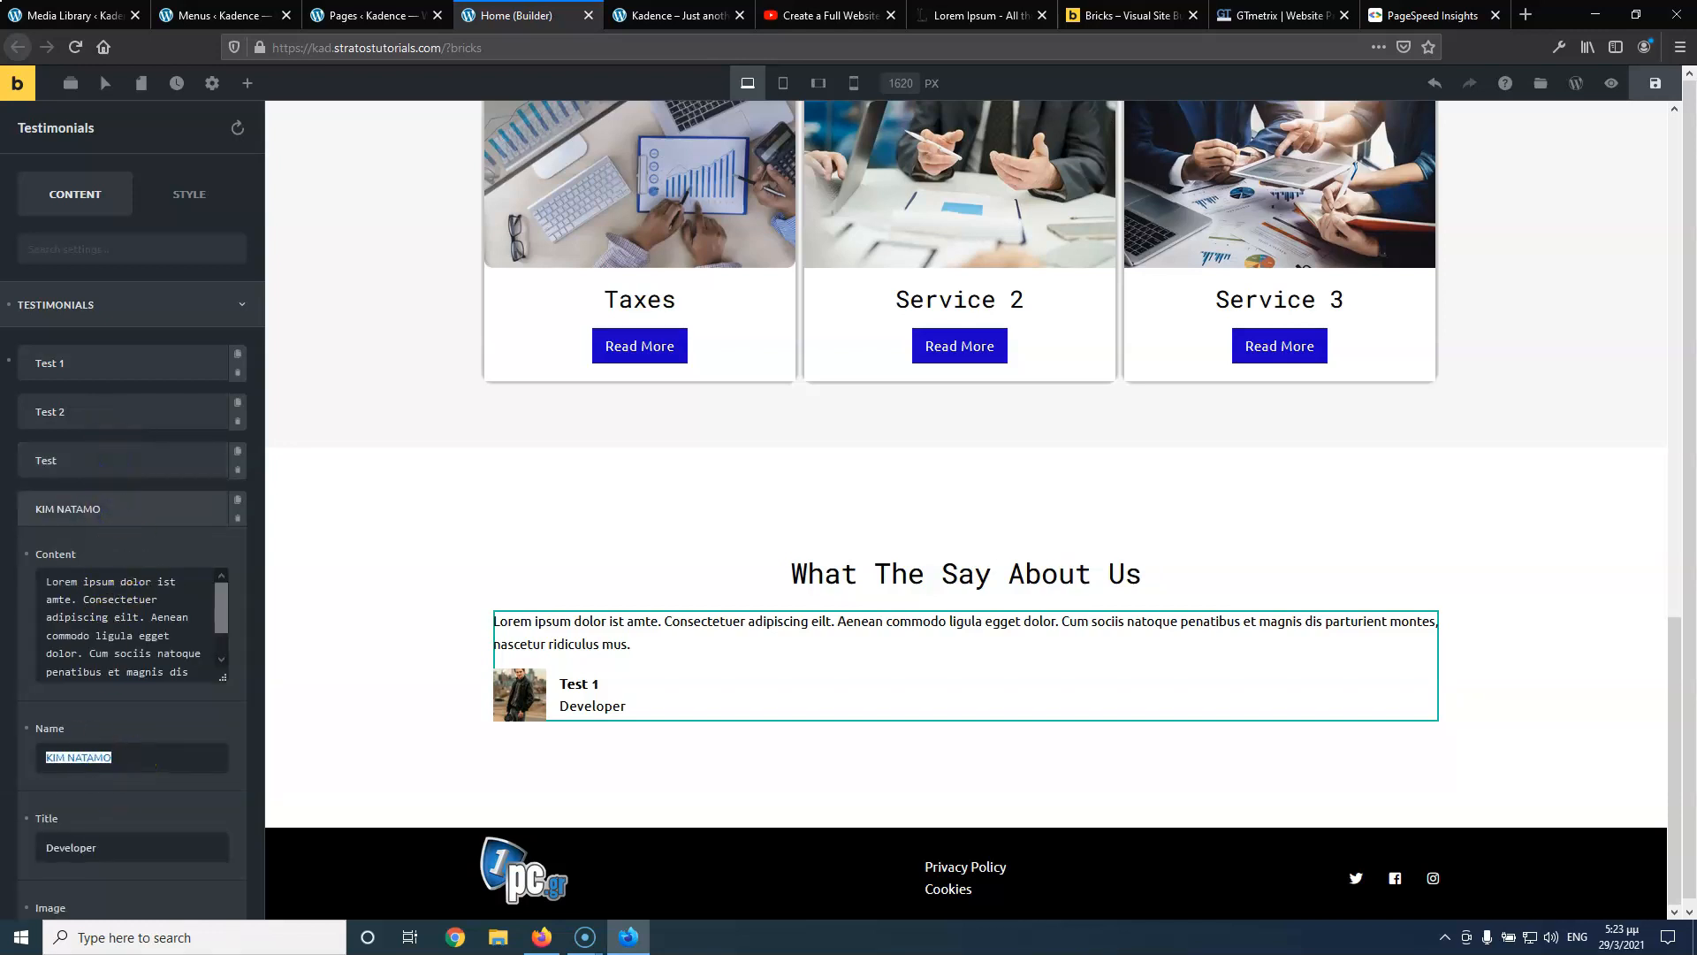
{"action": "type", "text": "Test 4"}
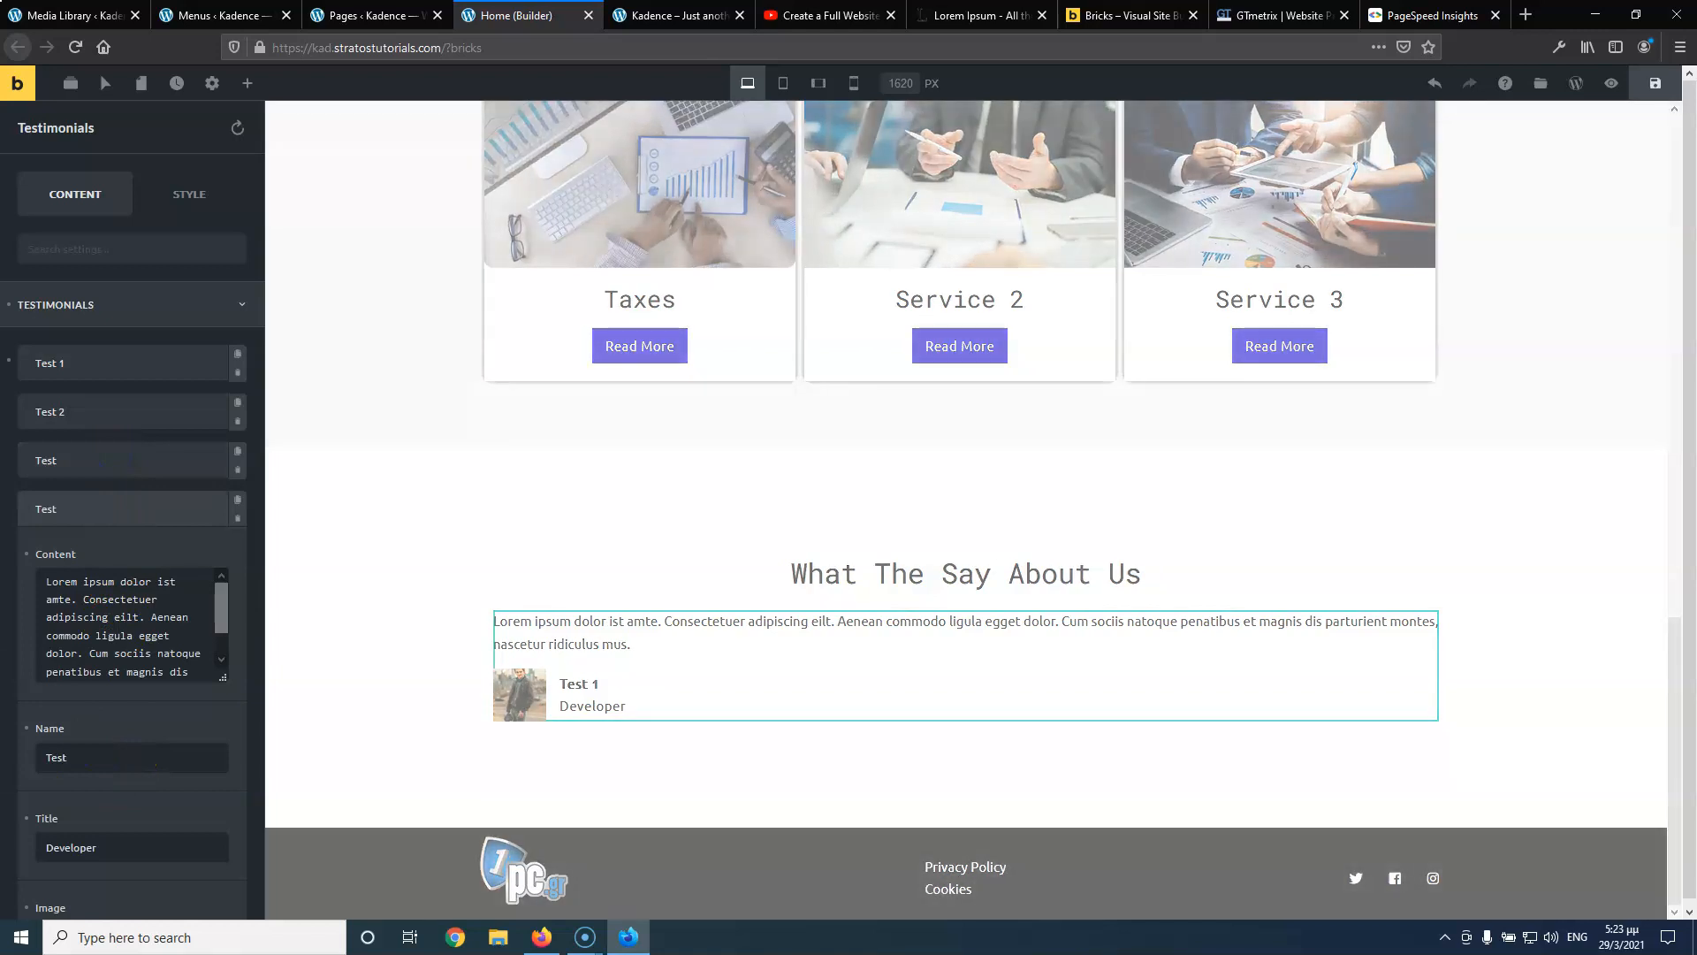
{"action": "left_click", "coordinate": [89, 507]}
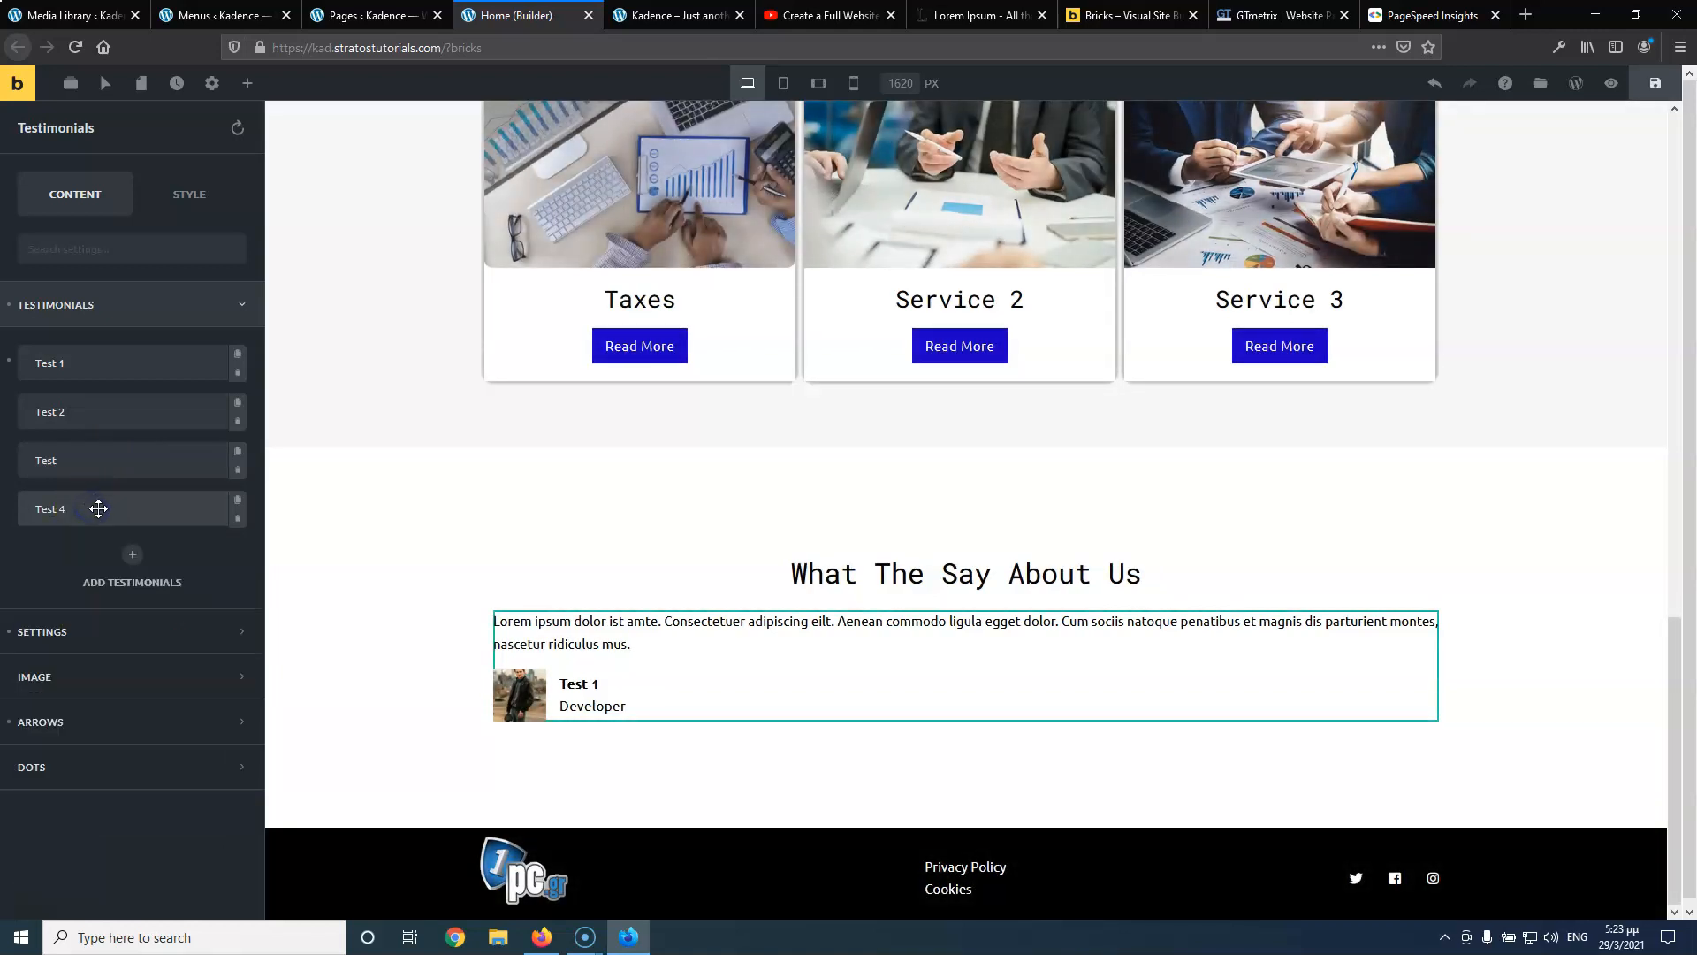
{"action": "left_click", "coordinate": [62, 631]}
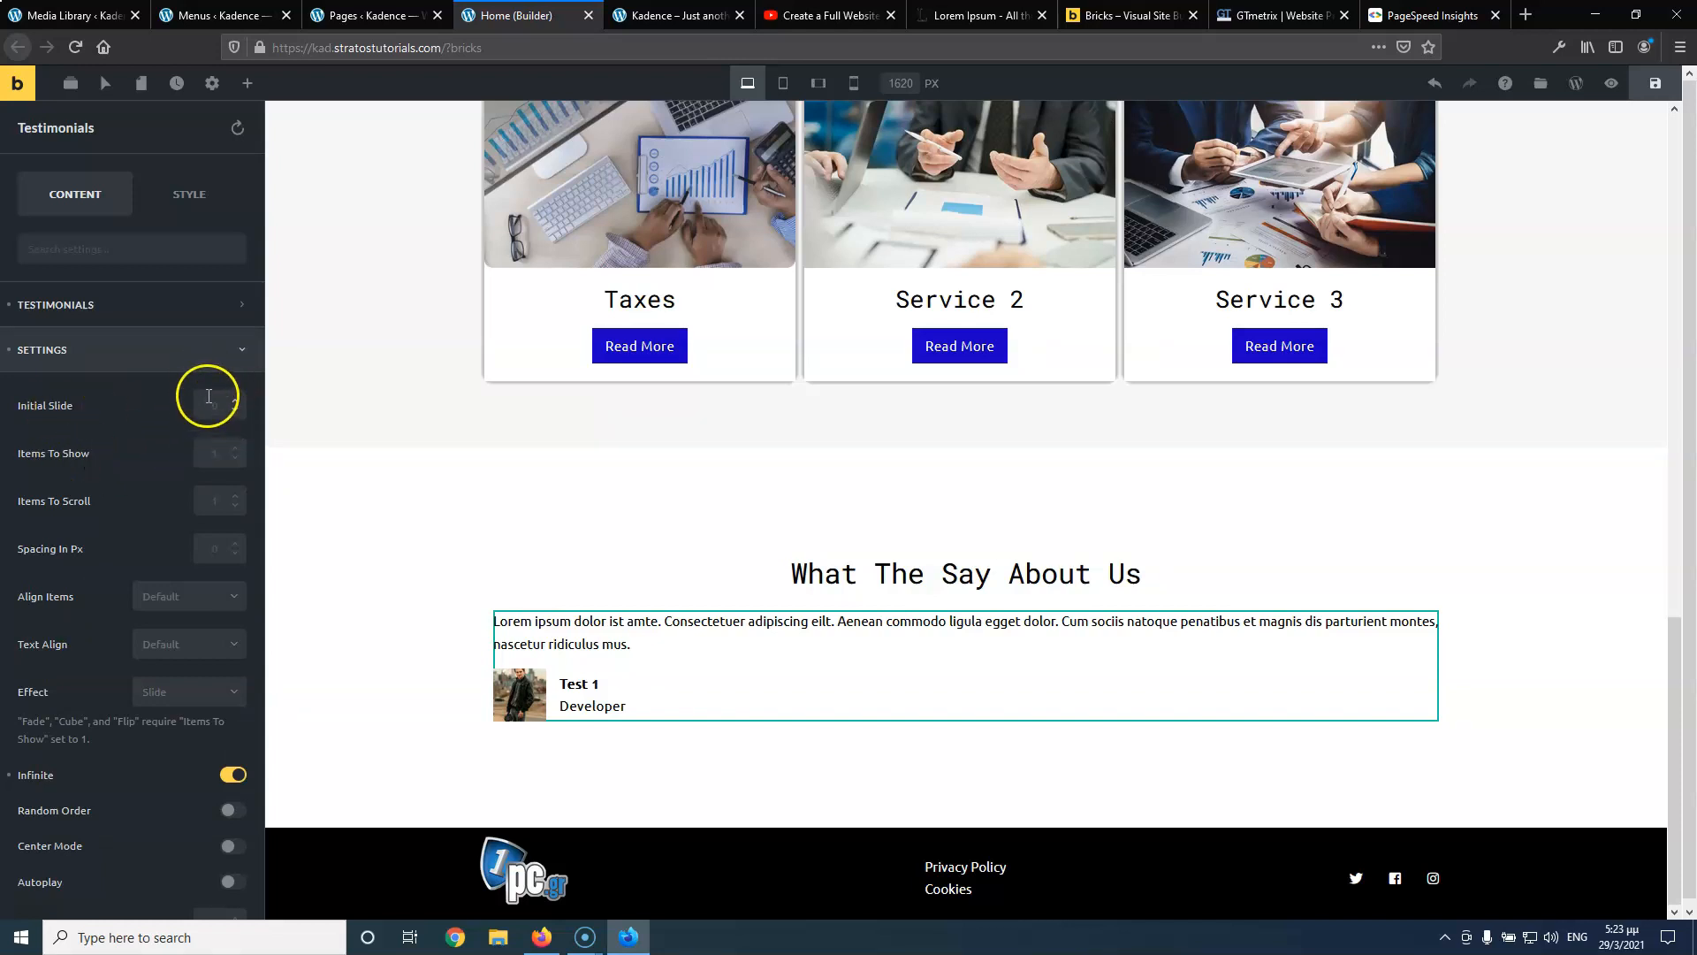
Set the slider's Items To Show to 2 and Items To Scroll to 1
{"action": "left_click", "coordinate": [223, 451]}
{"action": "type", "text": "2"}
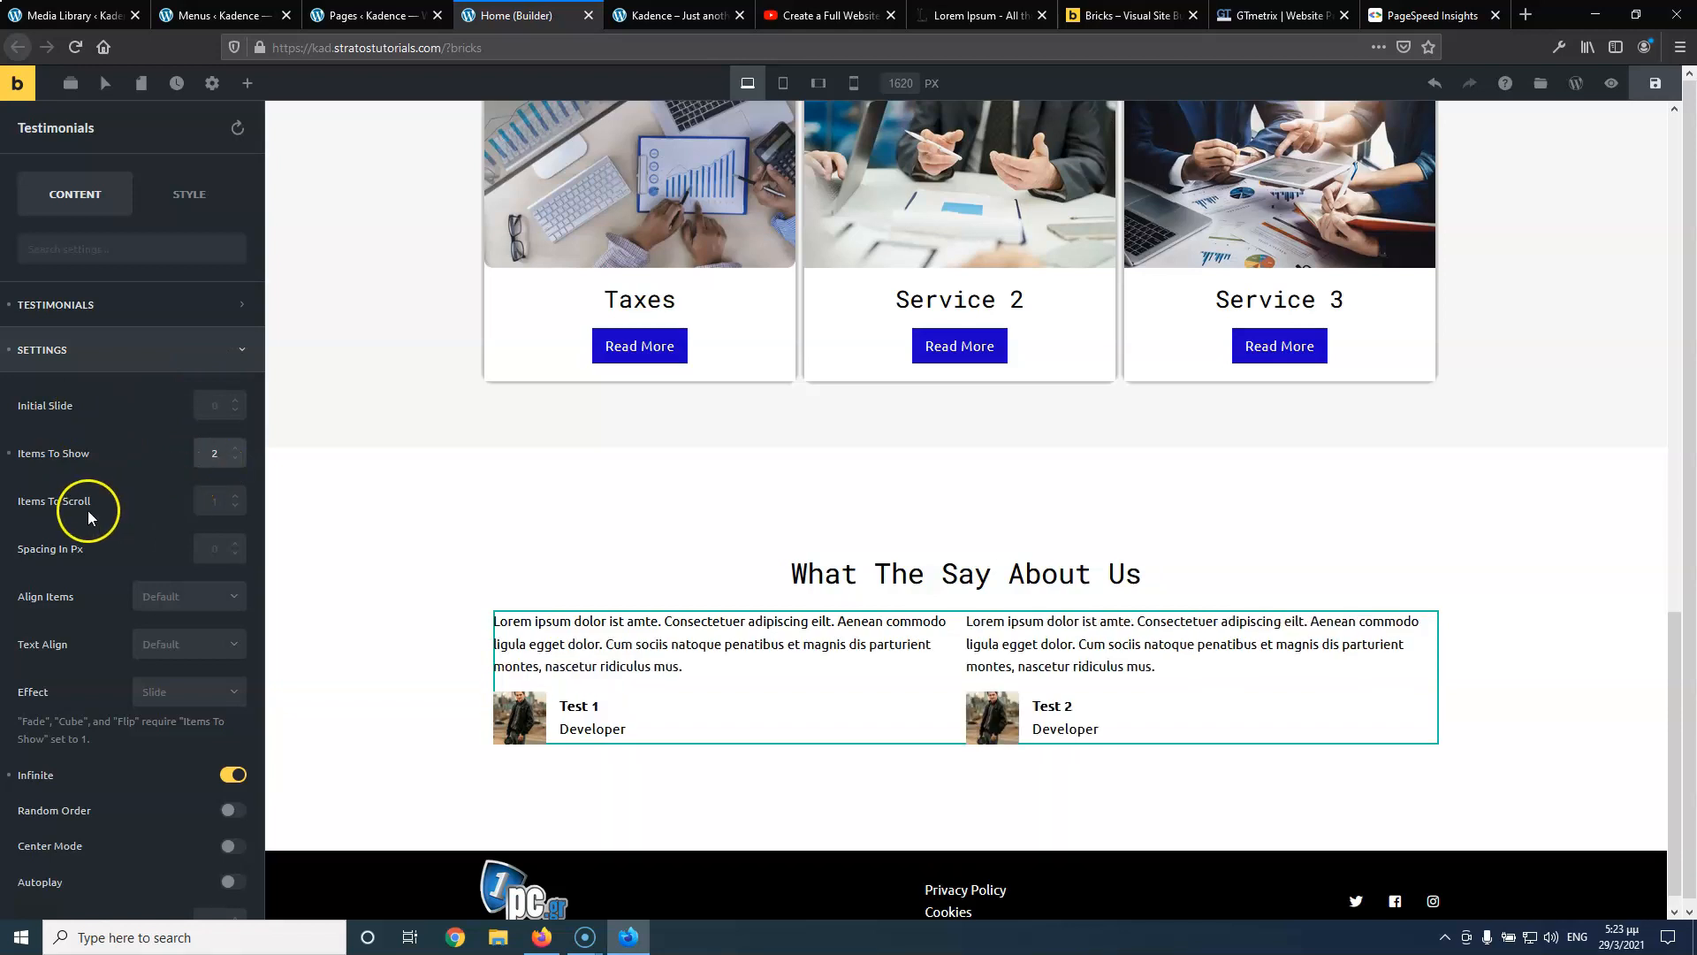
{"action": "left_click", "coordinate": [214, 503]}
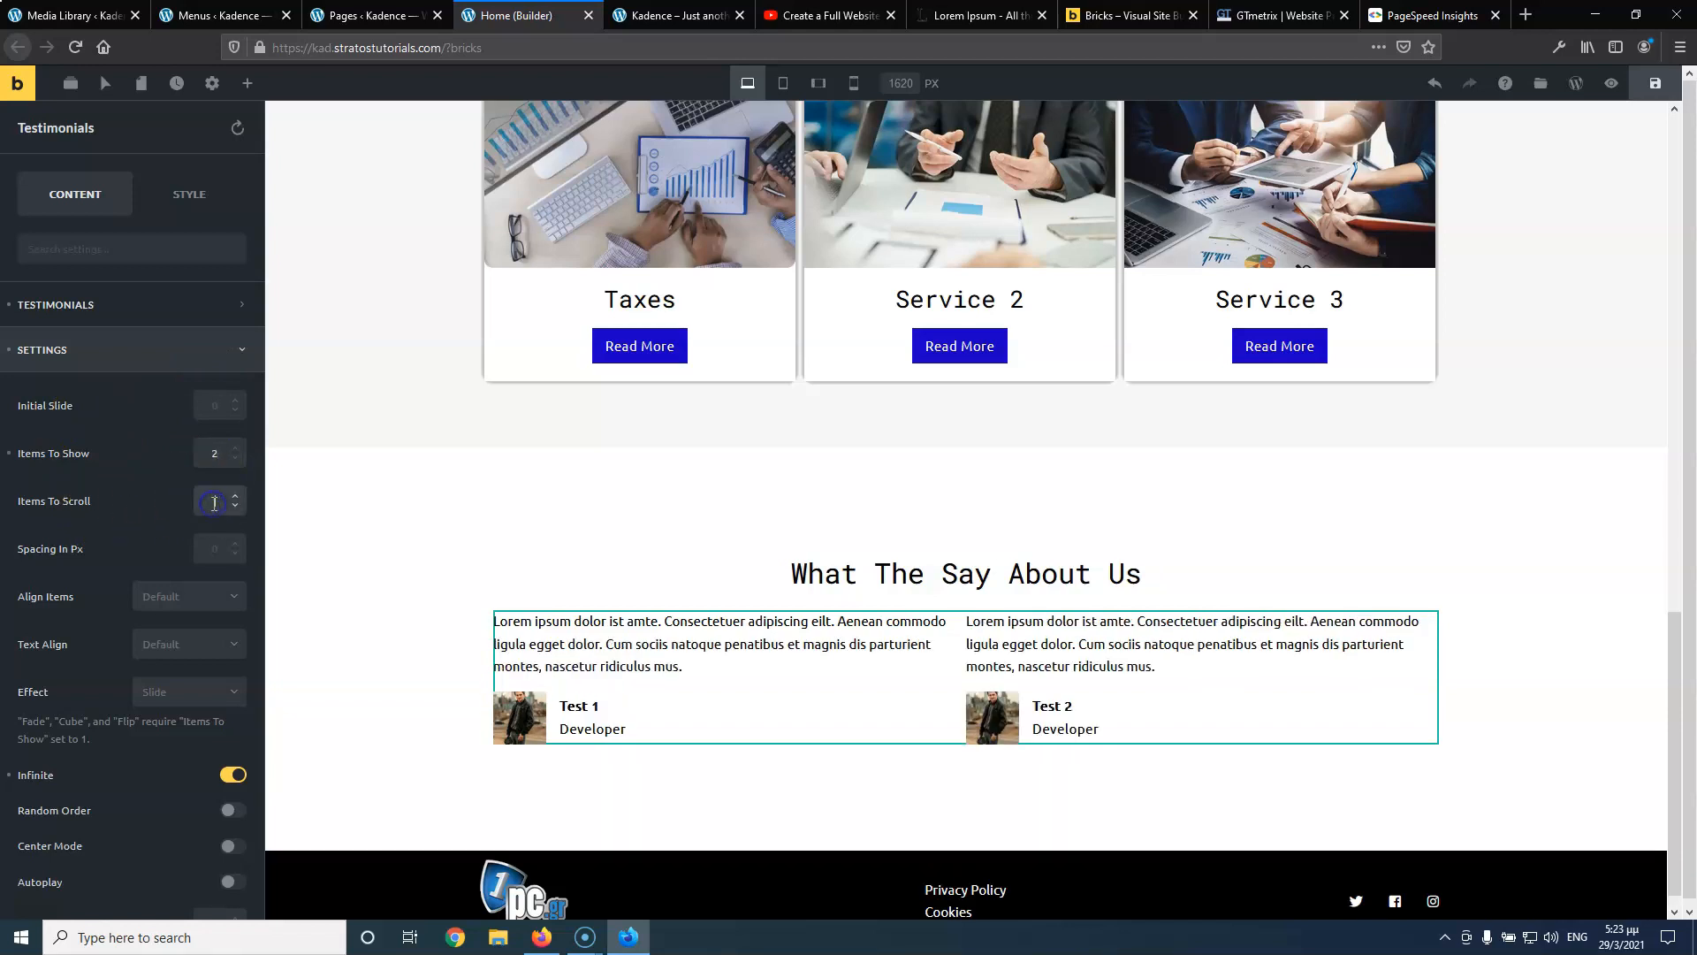
{"action": "type", "text": "1"}
Review the Image, Arrows and Dots options, leaving navigation dots turned off
{"action": "scroll", "coordinate": [191, 695], "scroll_direction": "down", "scroll_amount": 2}
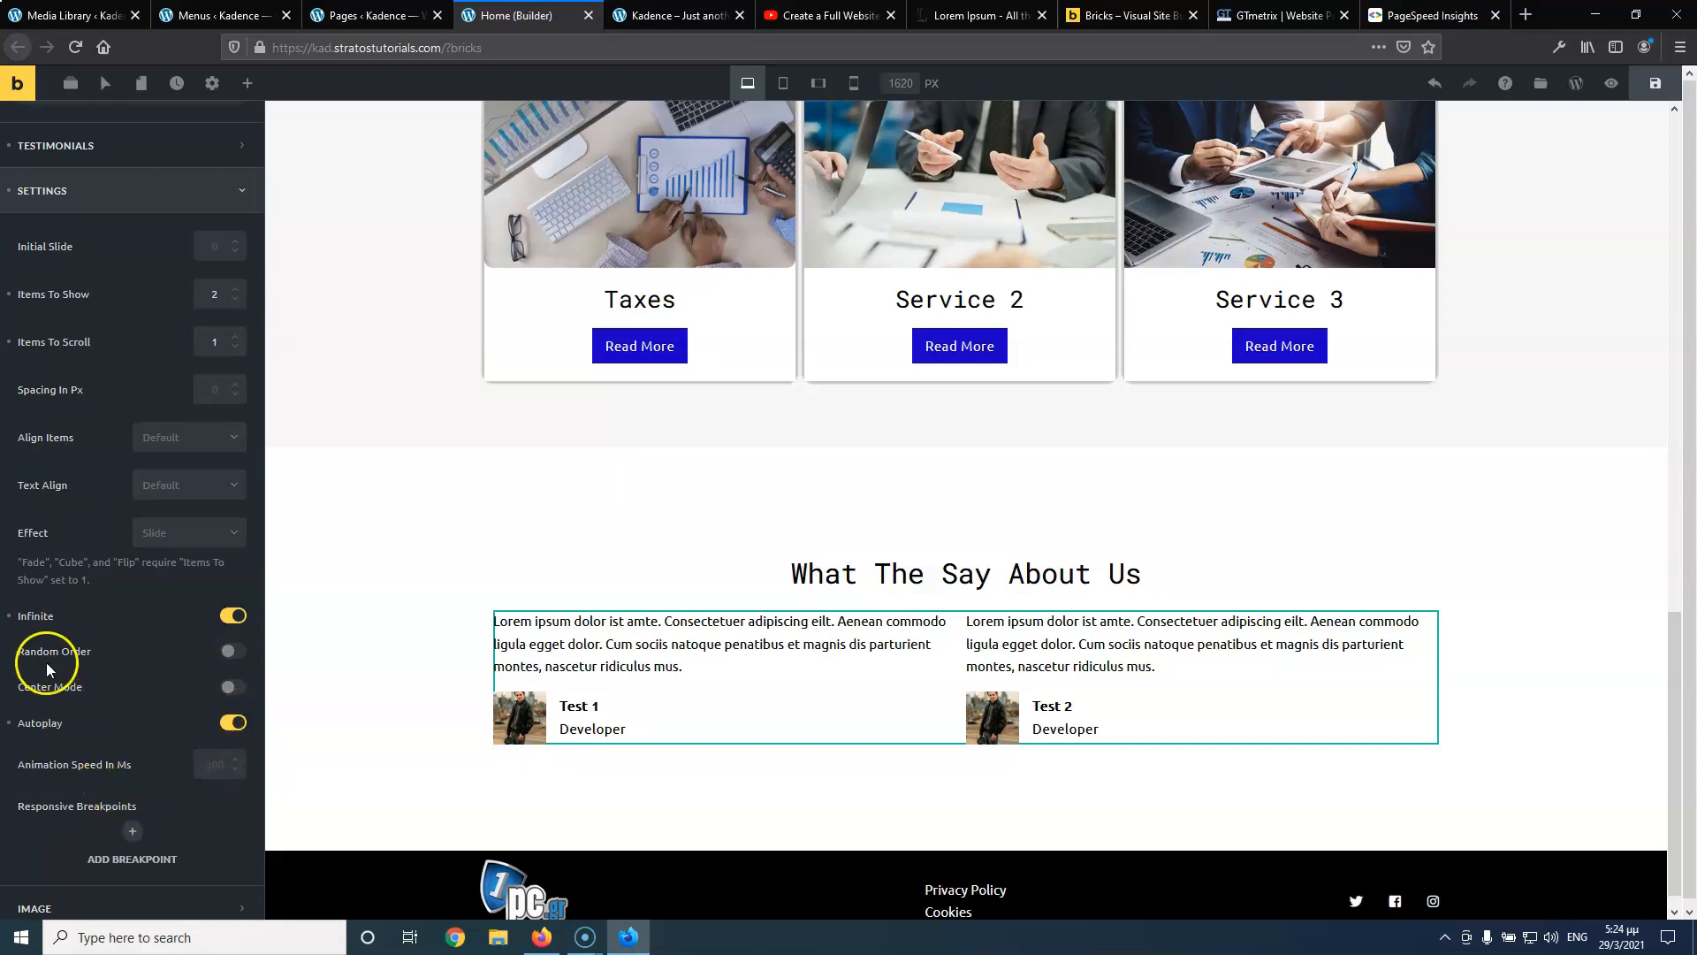
{"action": "scroll", "coordinate": [133, 738], "scroll_direction": "down", "scroll_amount": 2}
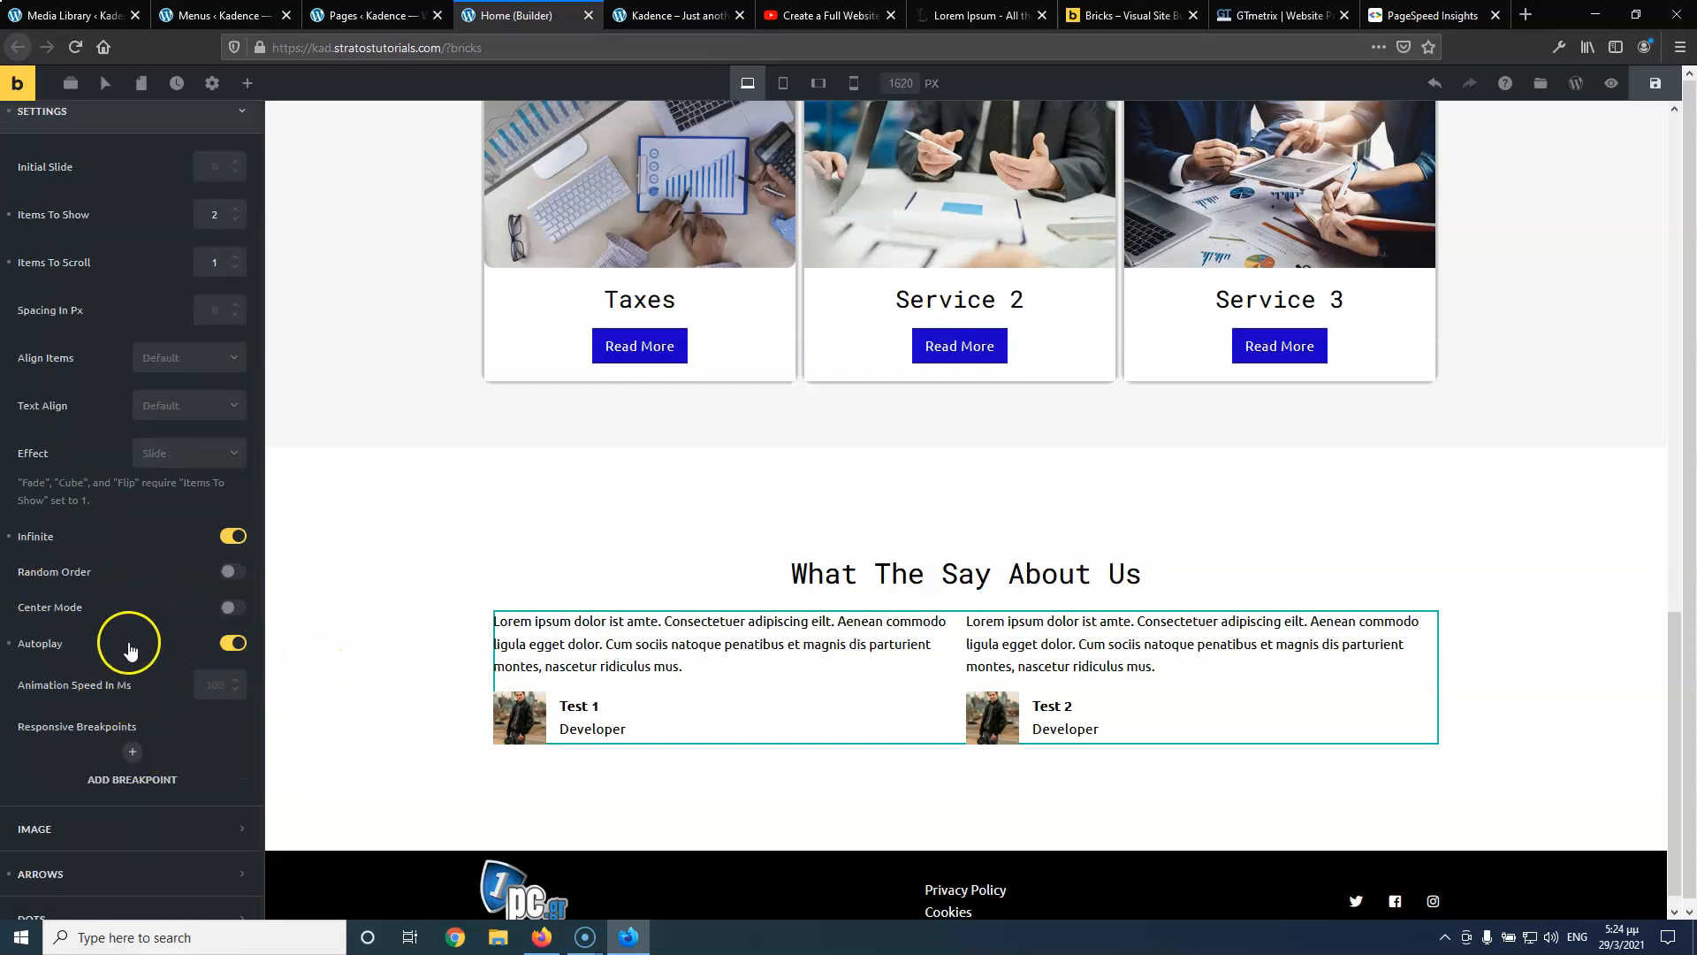
{"action": "scroll", "coordinate": [129, 645], "scroll_direction": "down", "scroll_amount": 1}
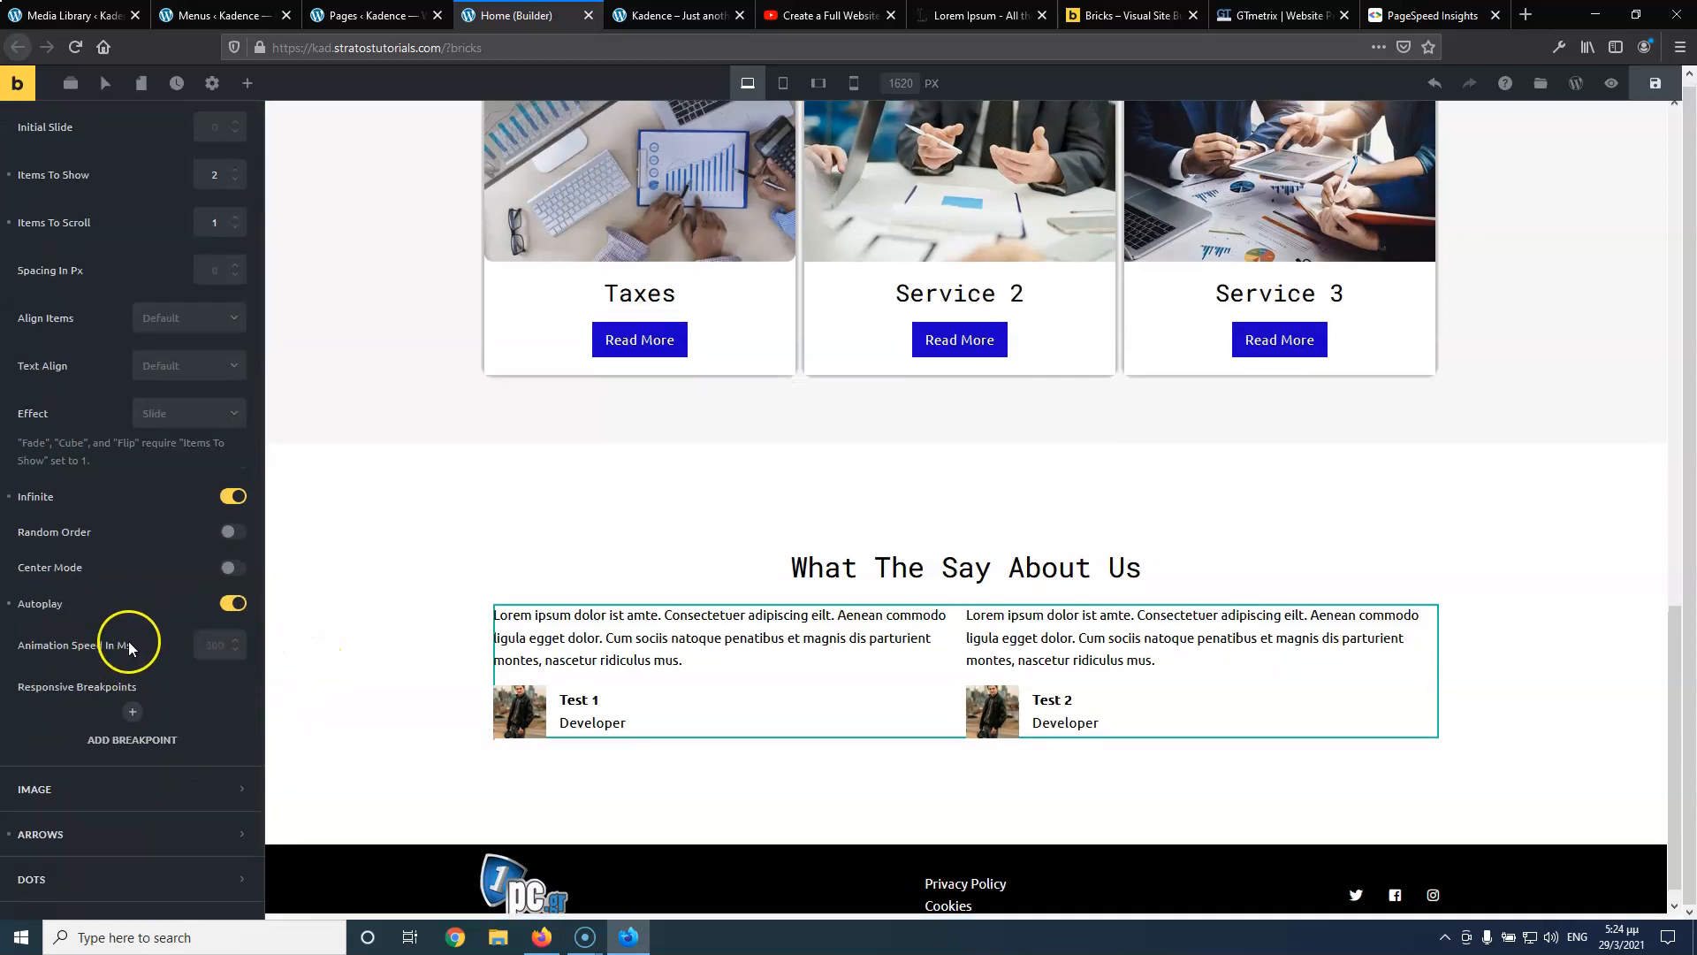
{"action": "left_click", "coordinate": [100, 790]}
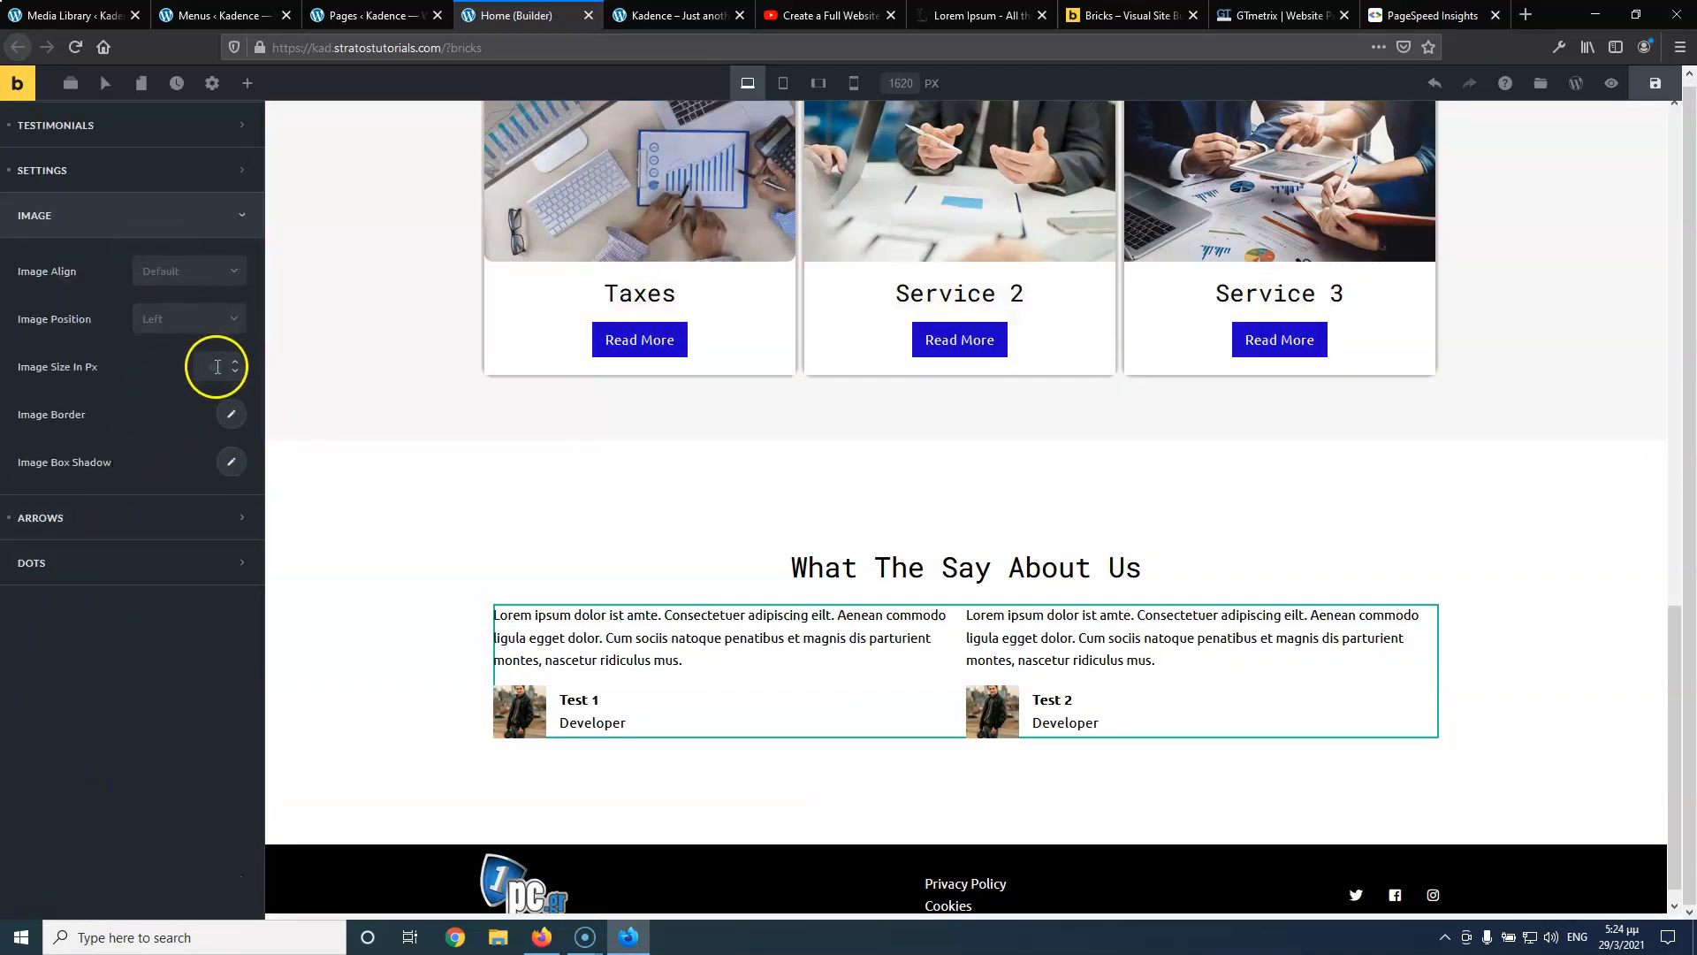
{"action": "left_click", "coordinate": [109, 524]}
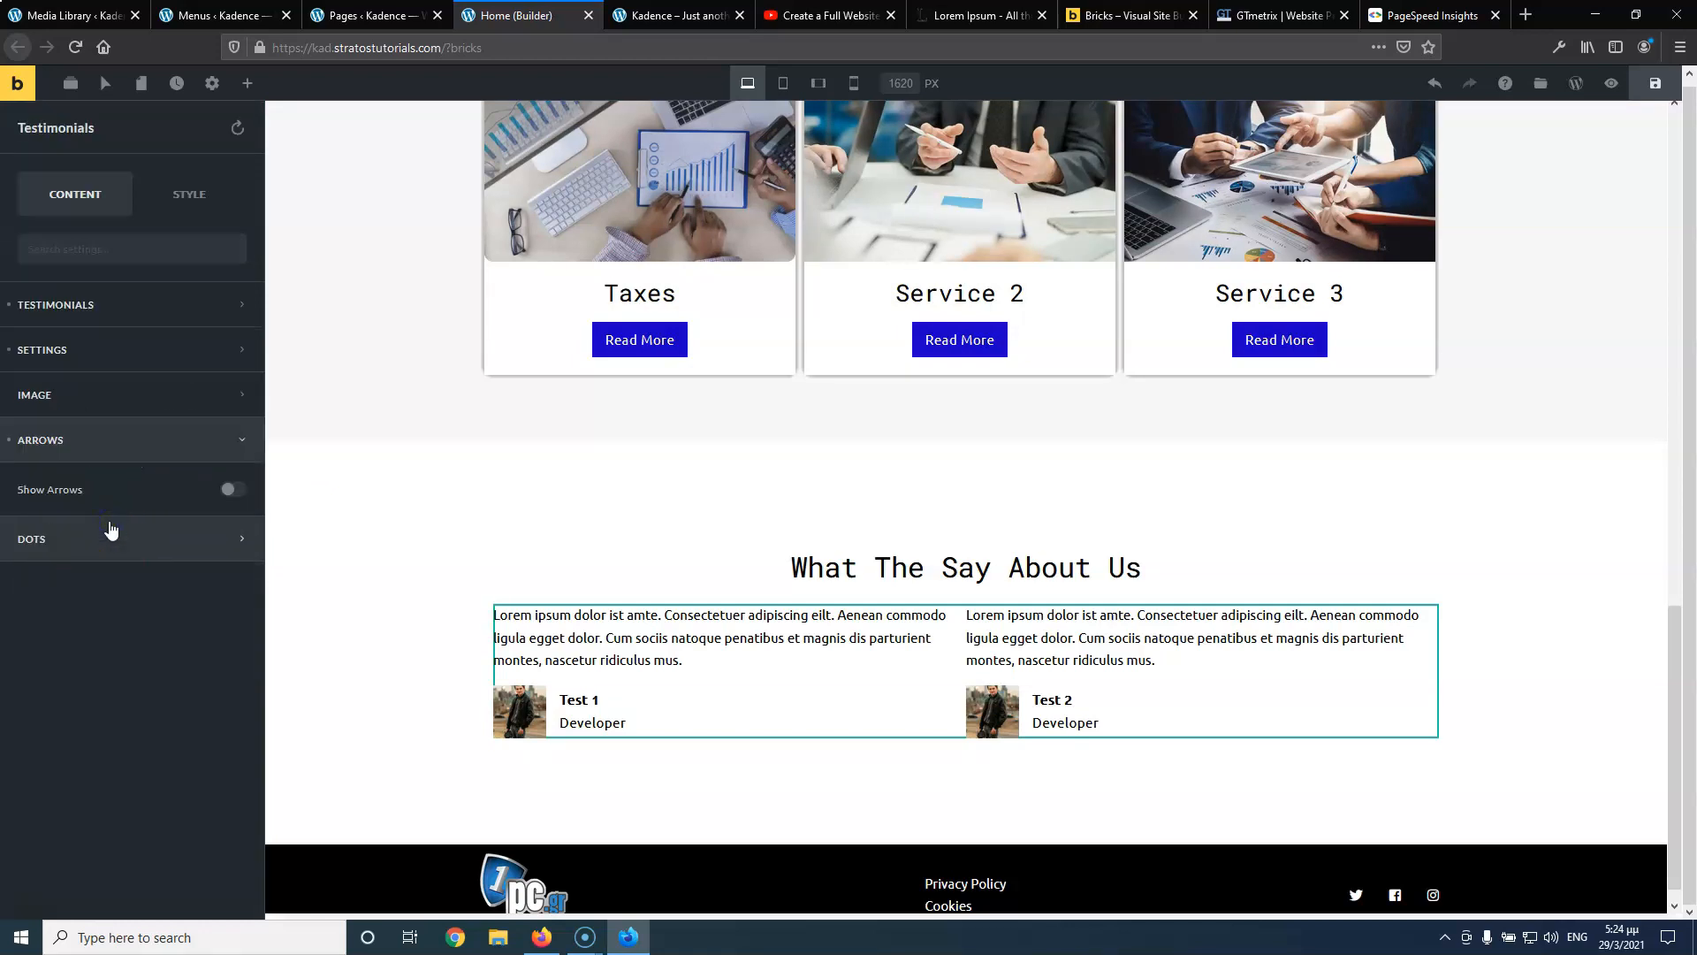
{"action": "left_click", "coordinate": [105, 539]}
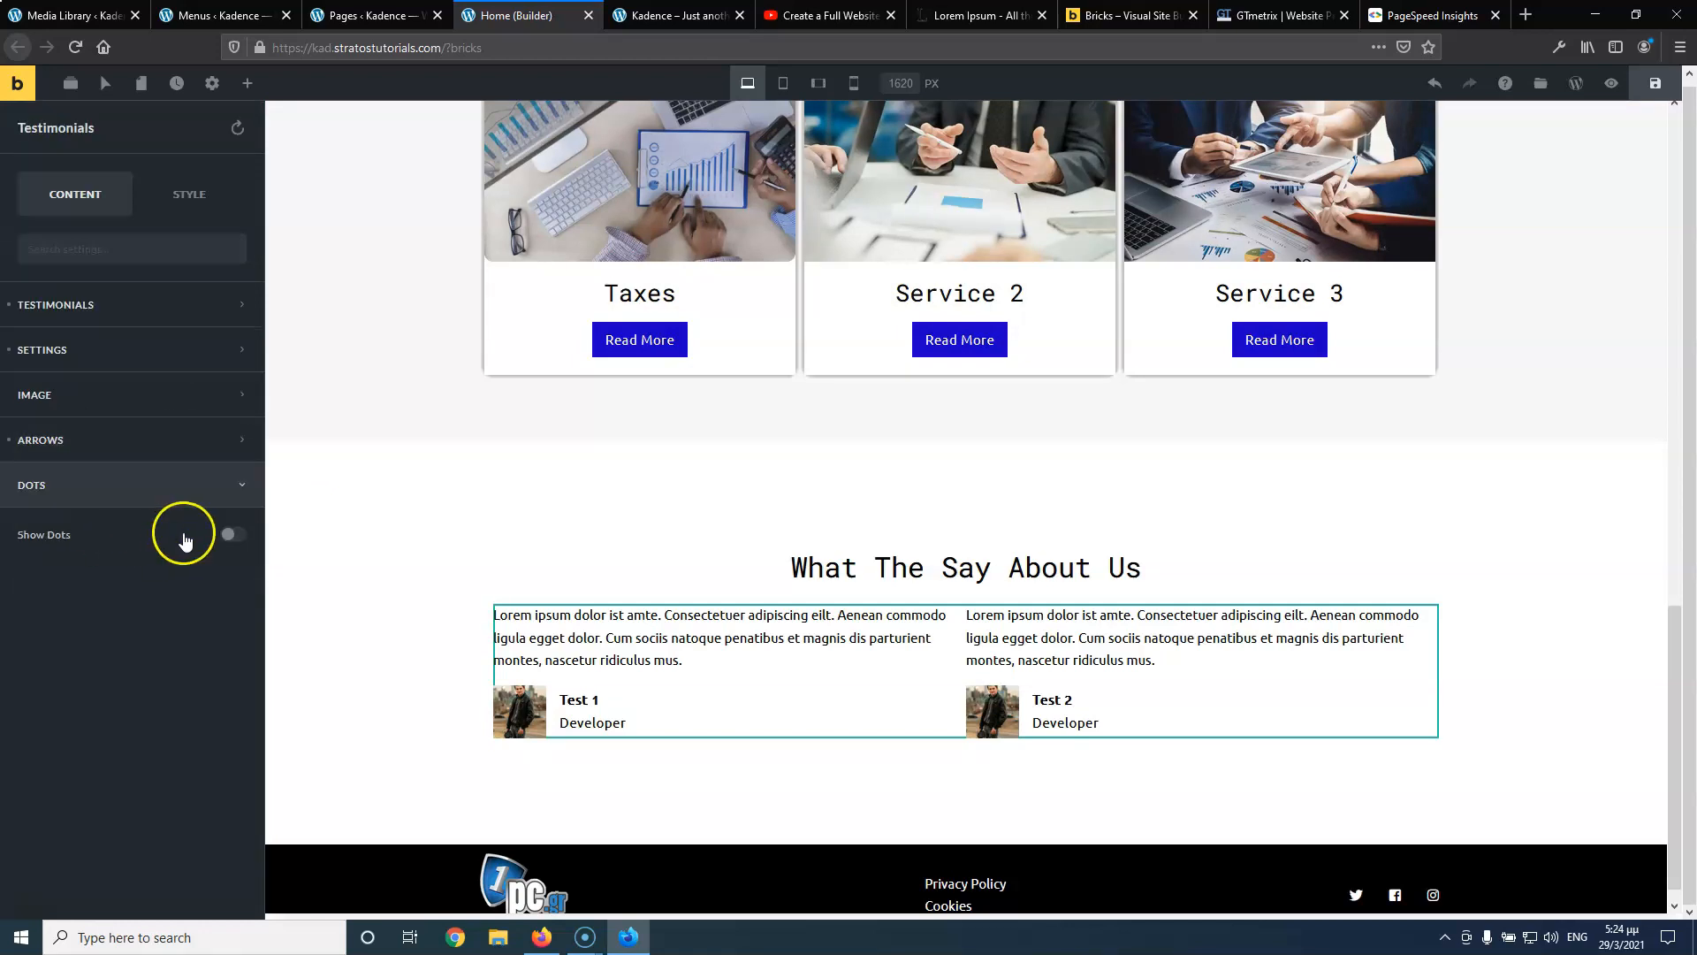
{"action": "left_click", "coordinate": [234, 534]}
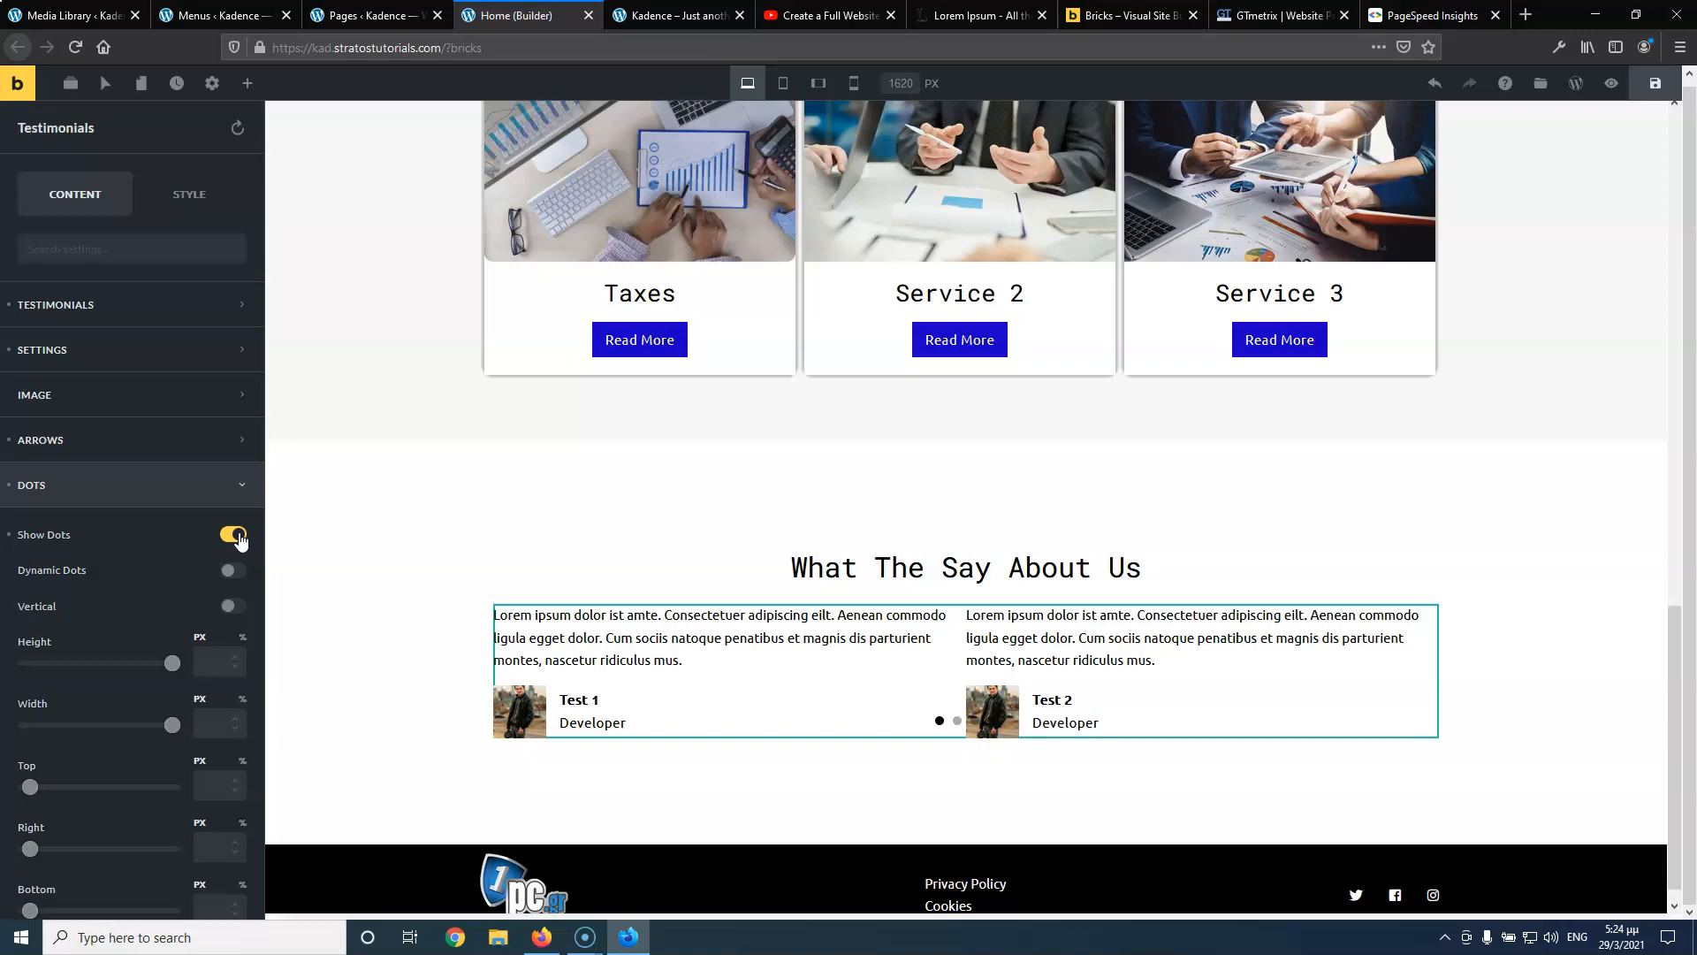
{"action": "left_click", "coordinate": [230, 536]}
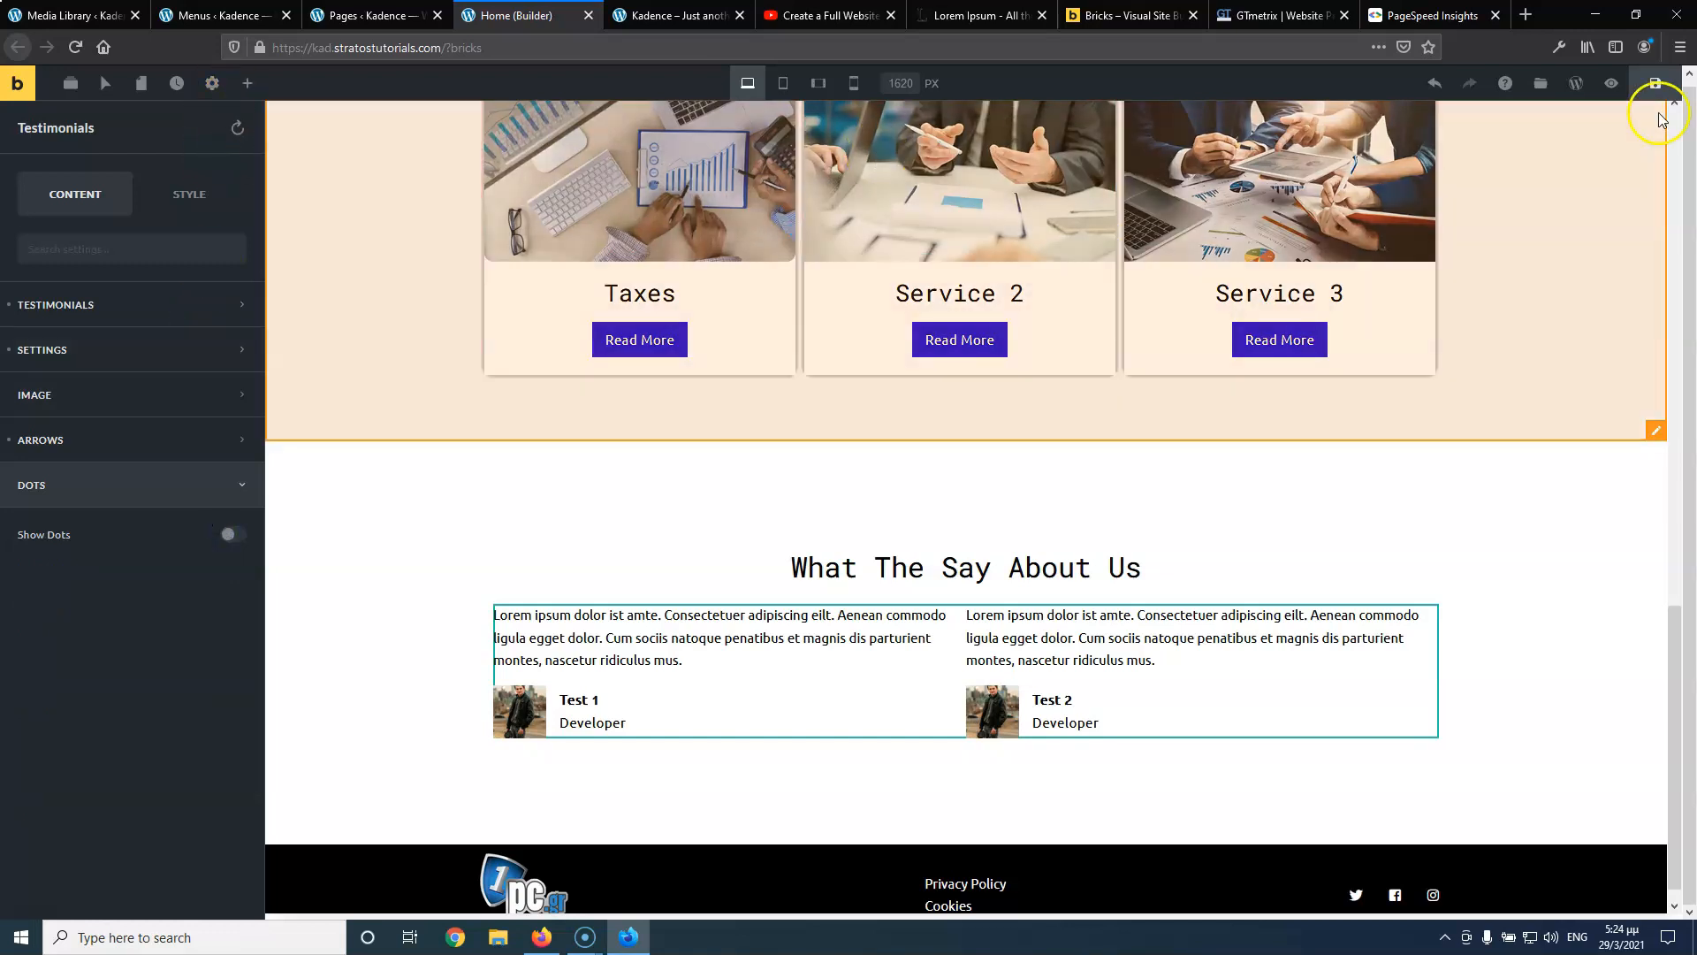
Save the homepage and switch over to the live site
{"action": "left_click", "coordinate": [1669, 84]}
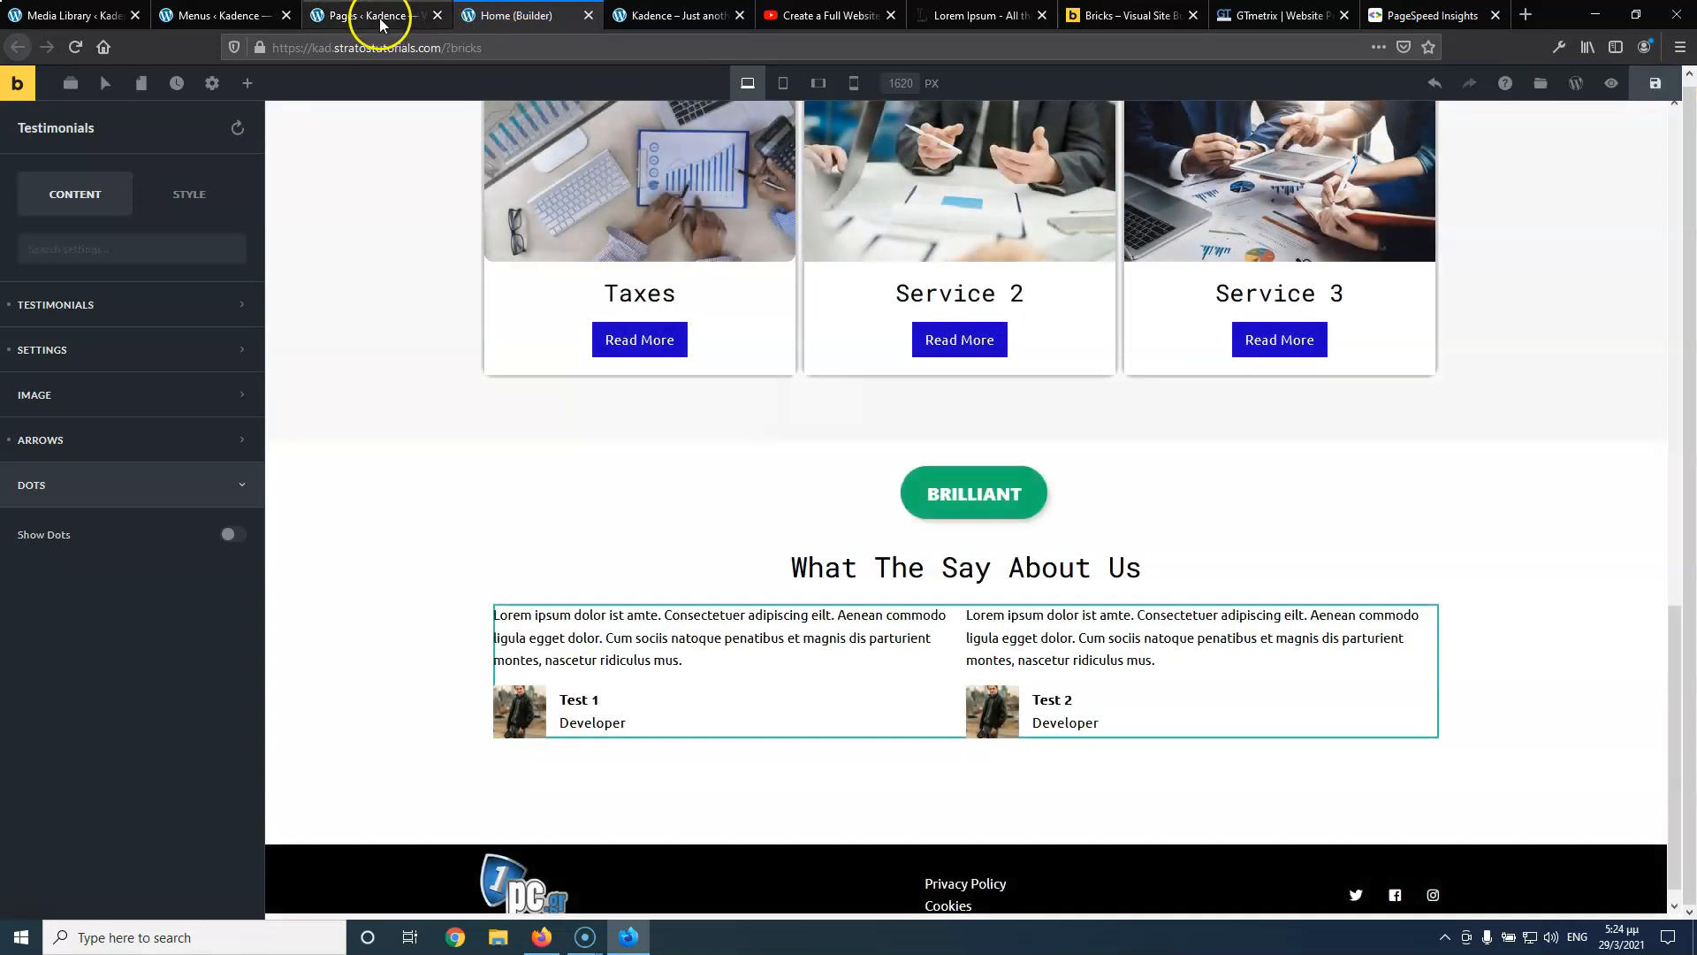
{"action": "left_click", "coordinate": [378, 15]}
{"action": "left_click", "coordinate": [648, 16]}
Reload the live homepage, scroll to the two-up testimonials slider, then return to the builder
{"action": "left_click", "coordinate": [70, 50]}
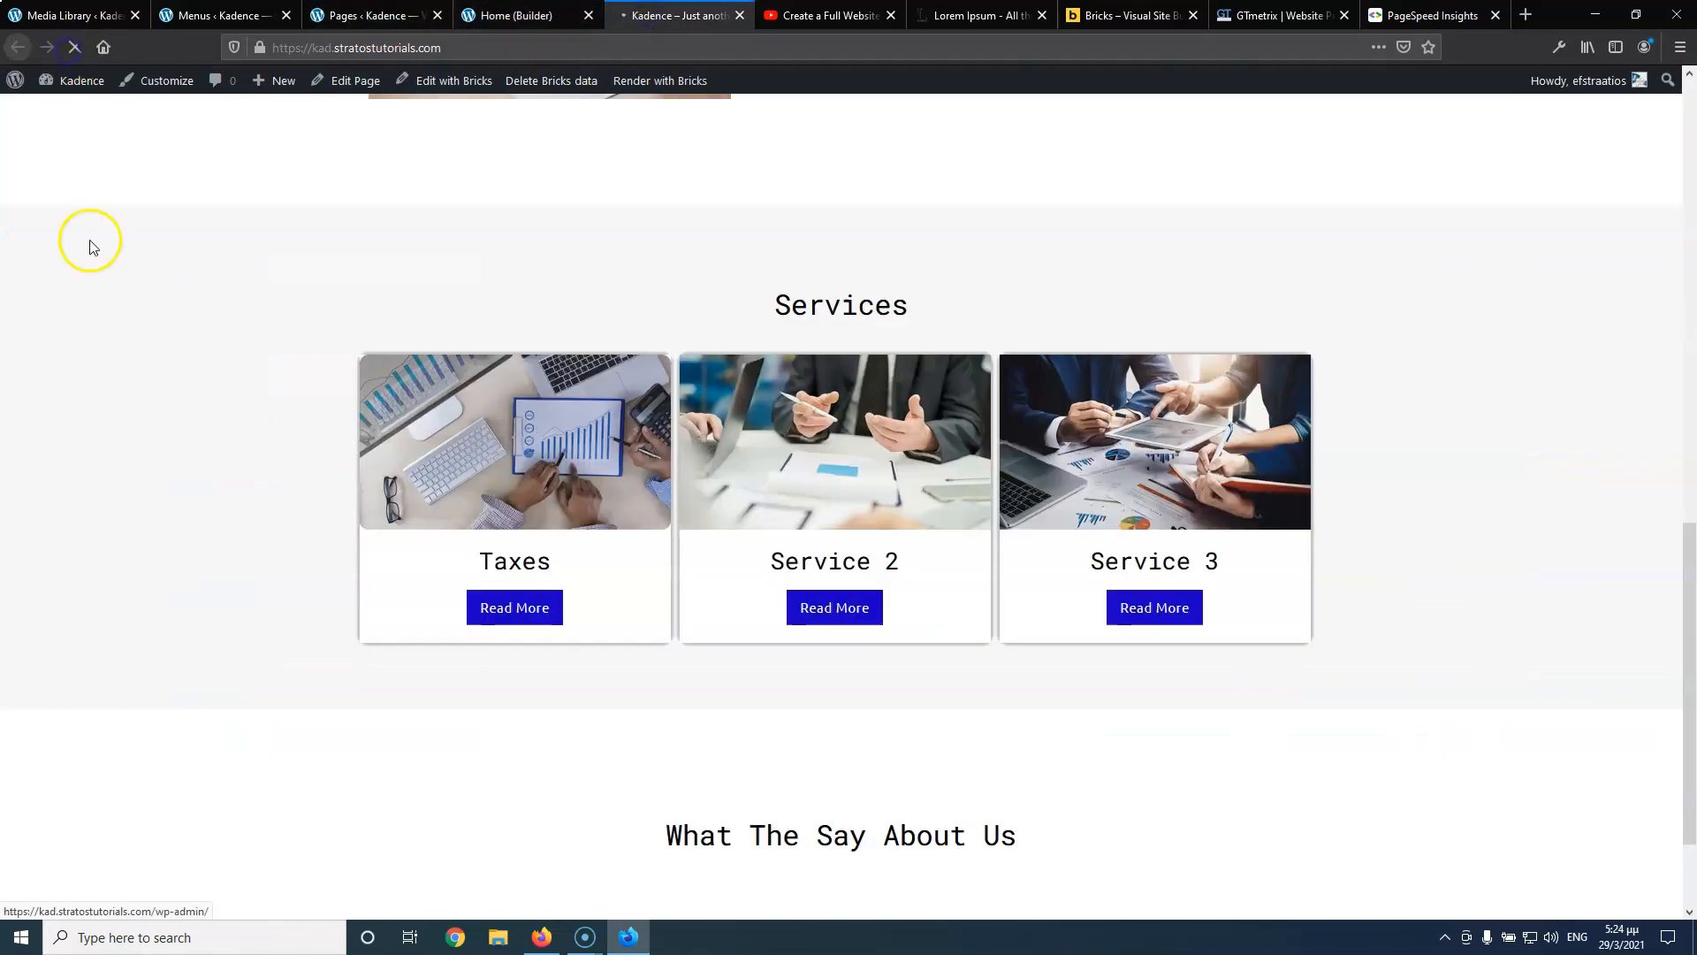
{"action": "scroll", "coordinate": [618, 433], "scroll_direction": "down", "scroll_amount": 3}
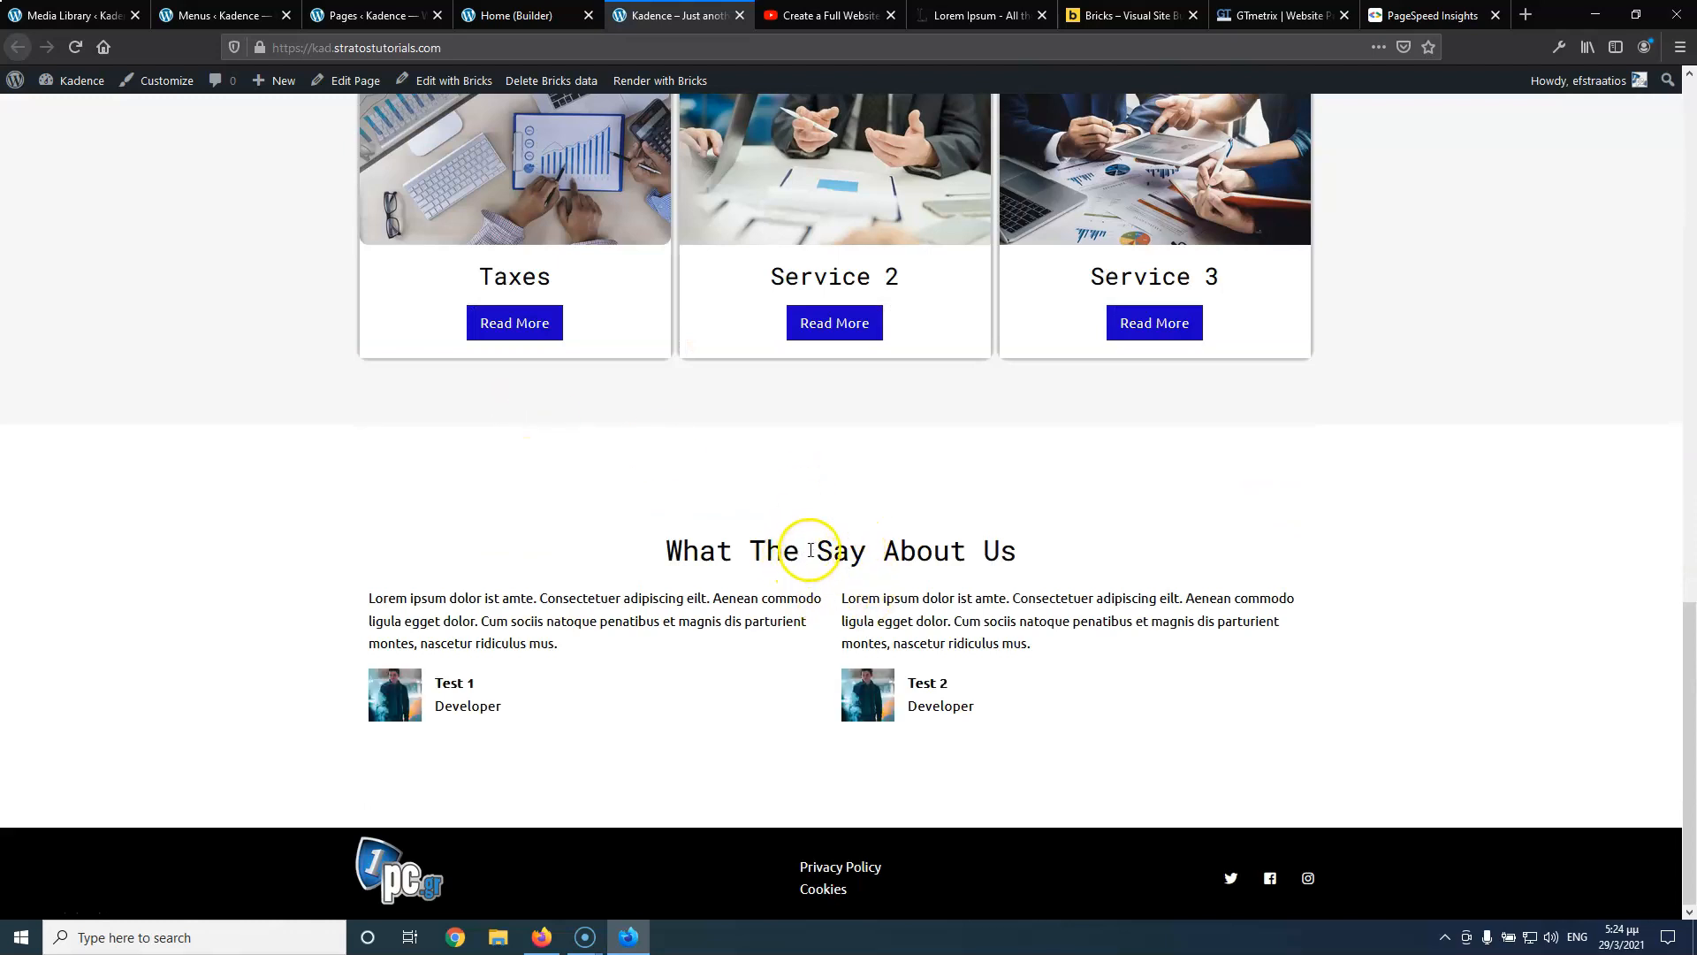
{"action": "scroll", "coordinate": [809, 546], "scroll_direction": "up", "scroll_amount": 7}
{"action": "scroll", "coordinate": [844, 672], "scroll_direction": "down", "scroll_amount": 4}
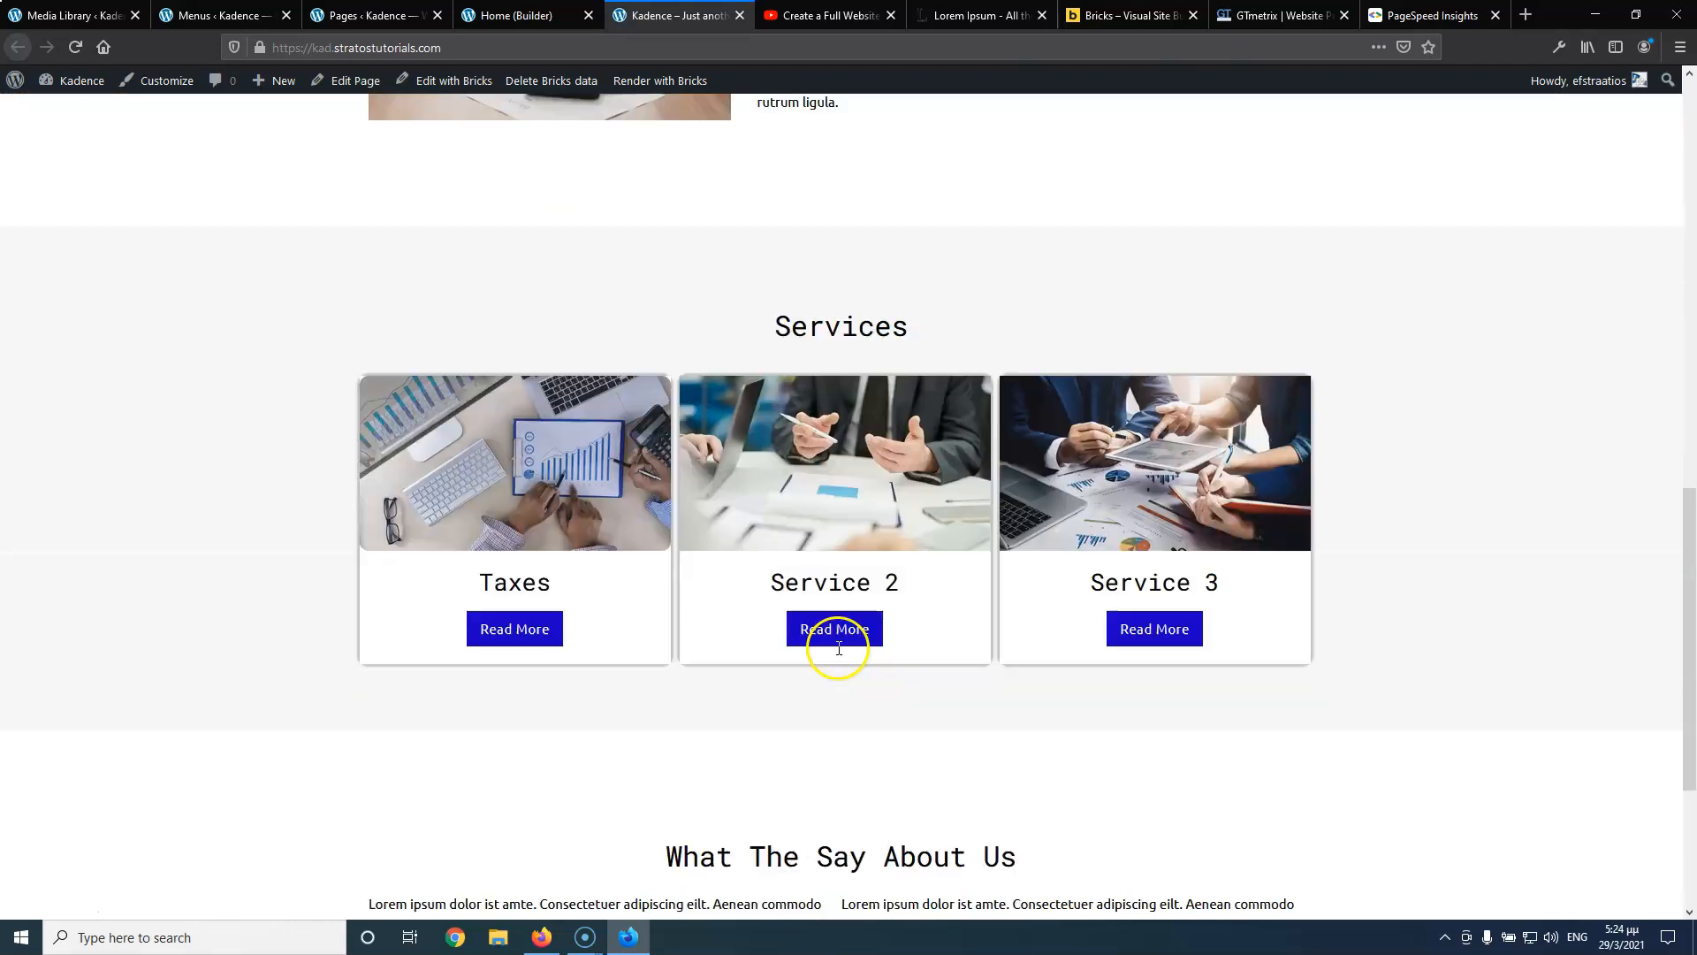
{"action": "scroll", "coordinate": [839, 648], "scroll_direction": "down", "scroll_amount": 3}
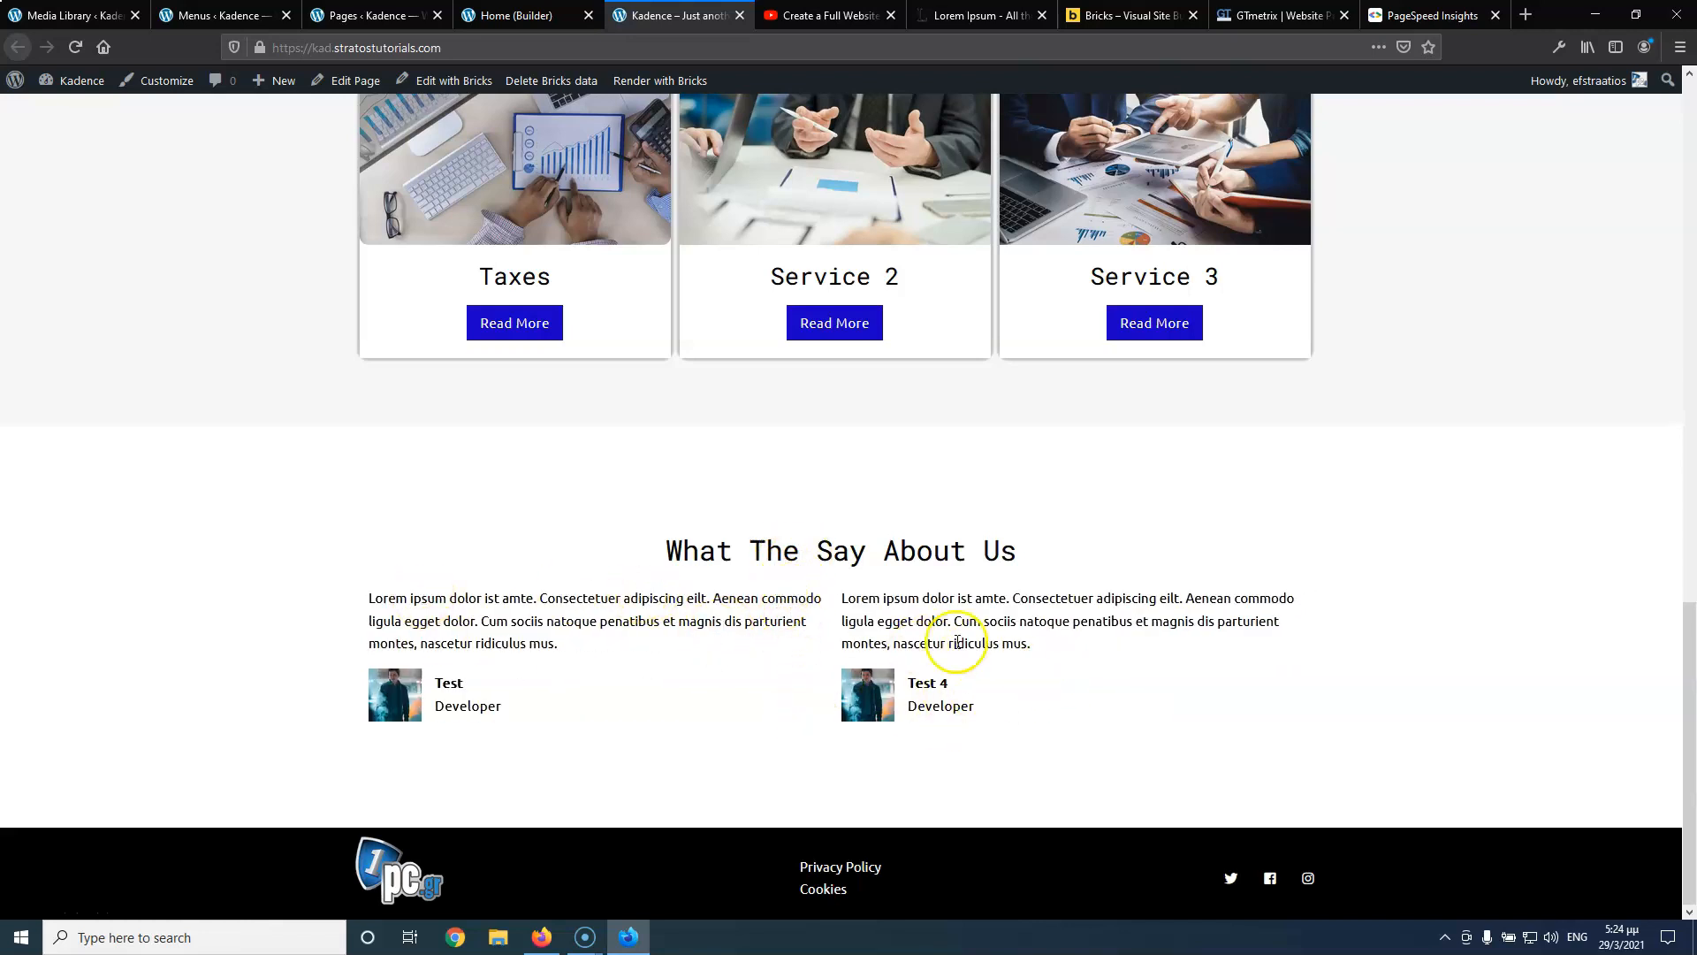
{"action": "left_click", "coordinate": [530, 15]}
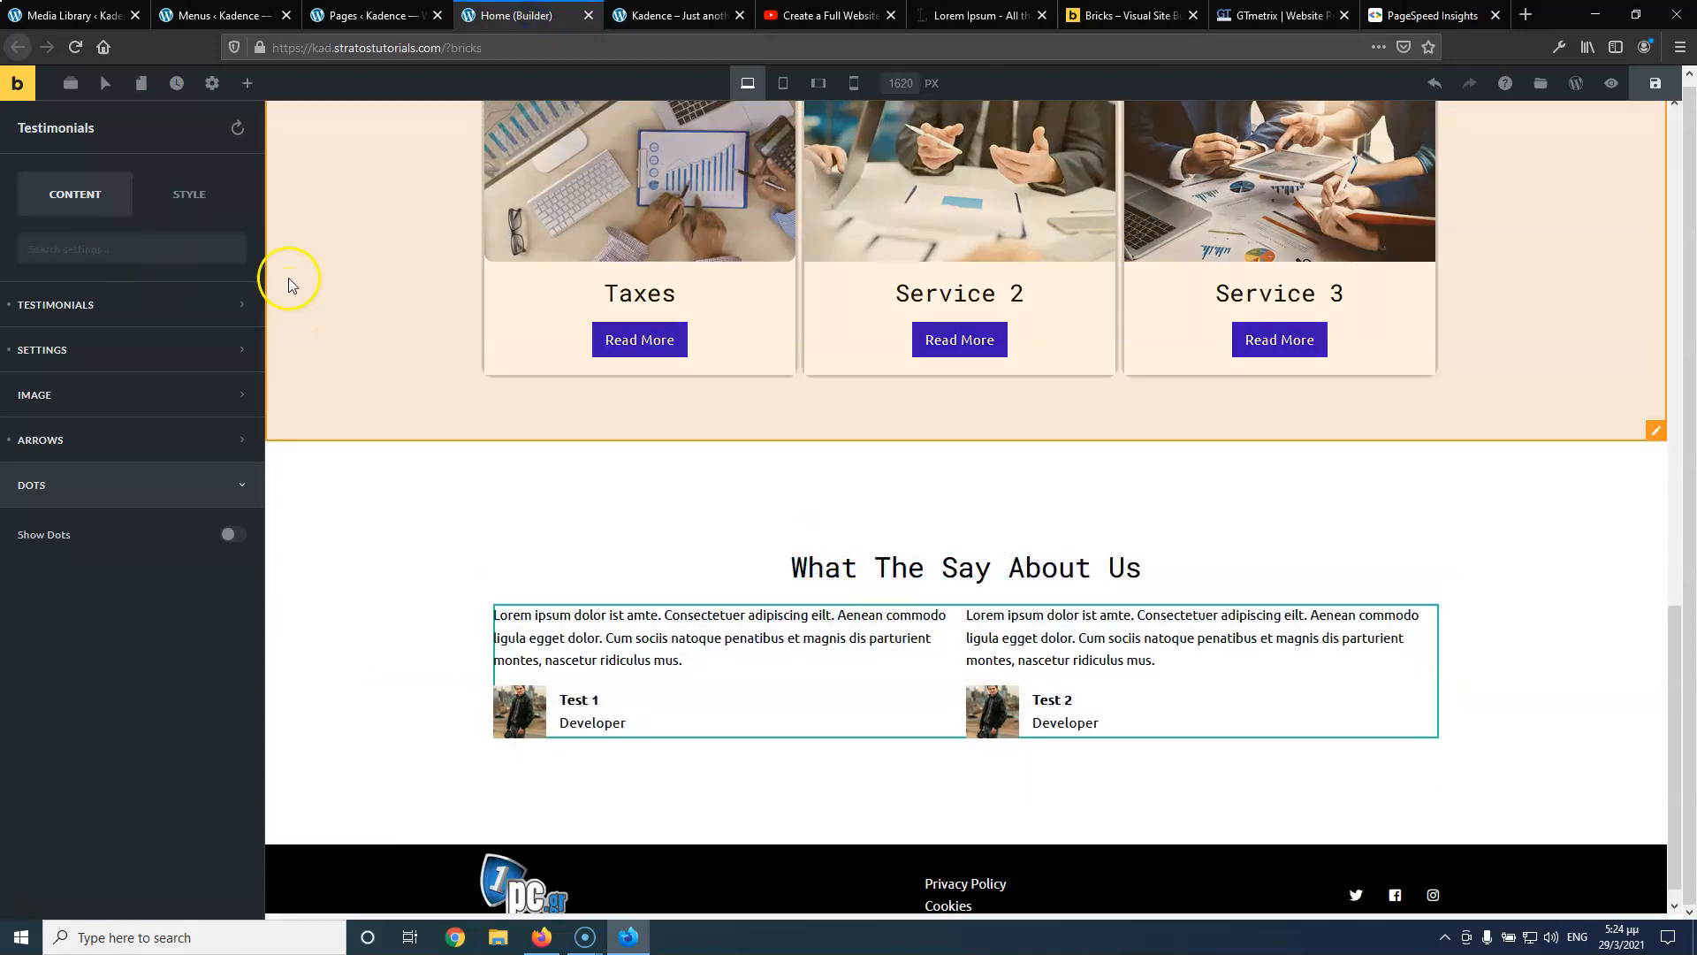
{"action": "left_click", "coordinate": [188, 194]}
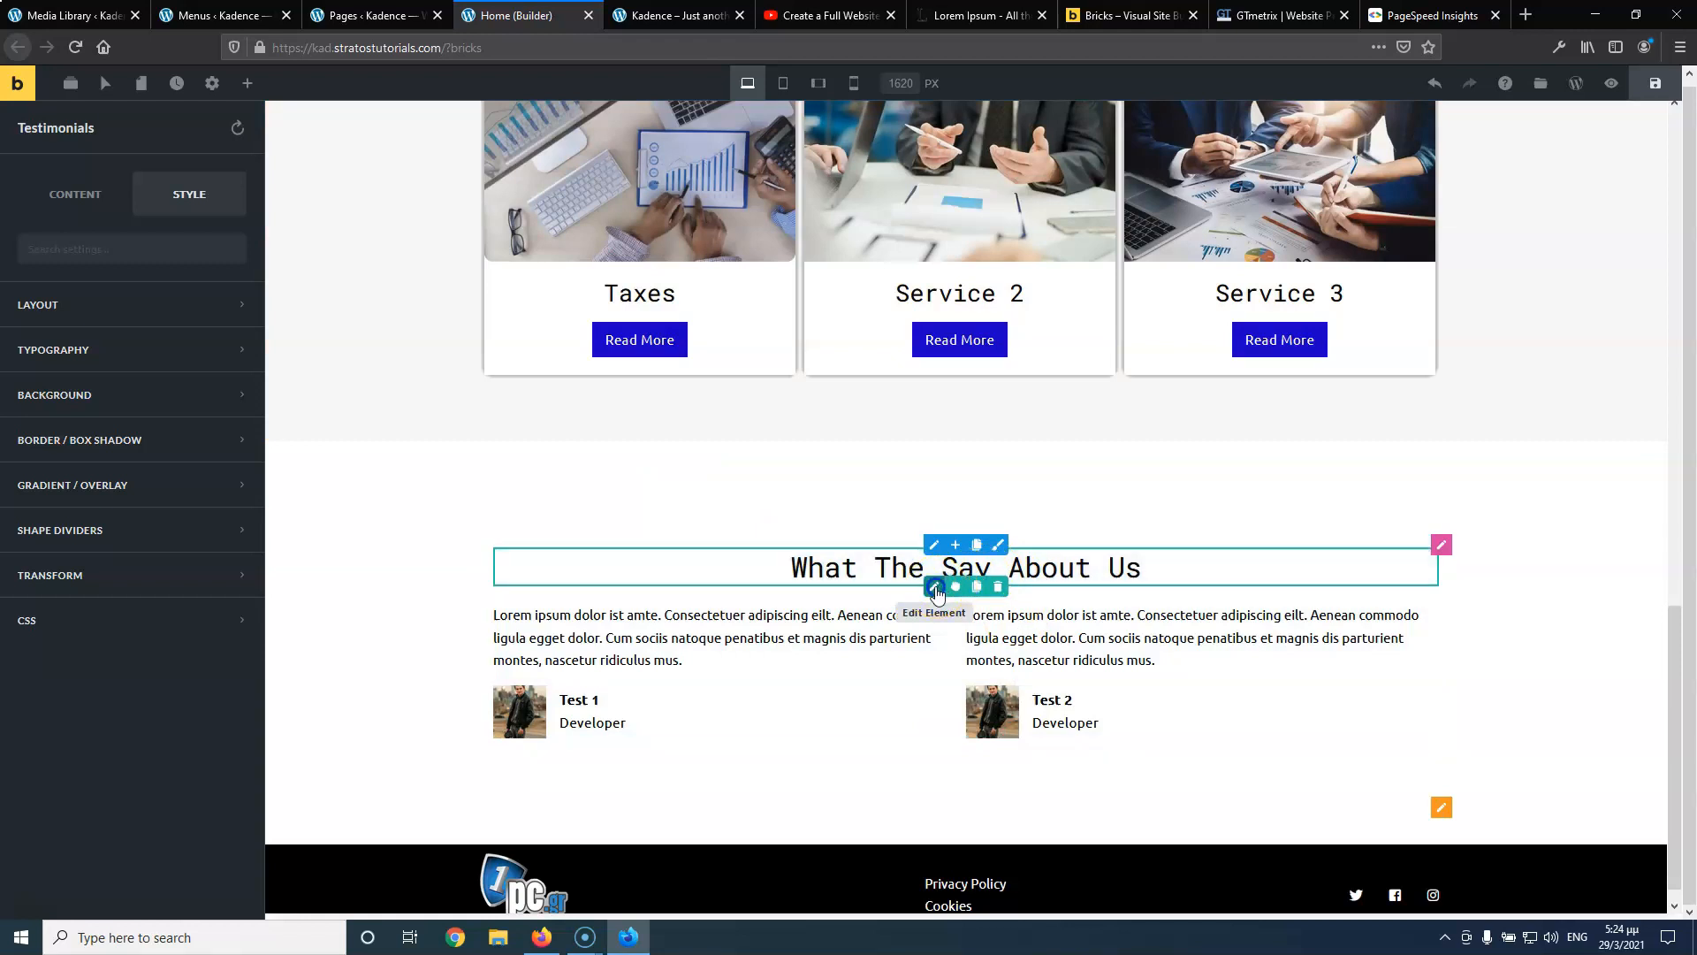
Give the What The Say About Us heading a 40 bottom margin, save, and return to YouTube
{"action": "left_click", "coordinate": [935, 587]}
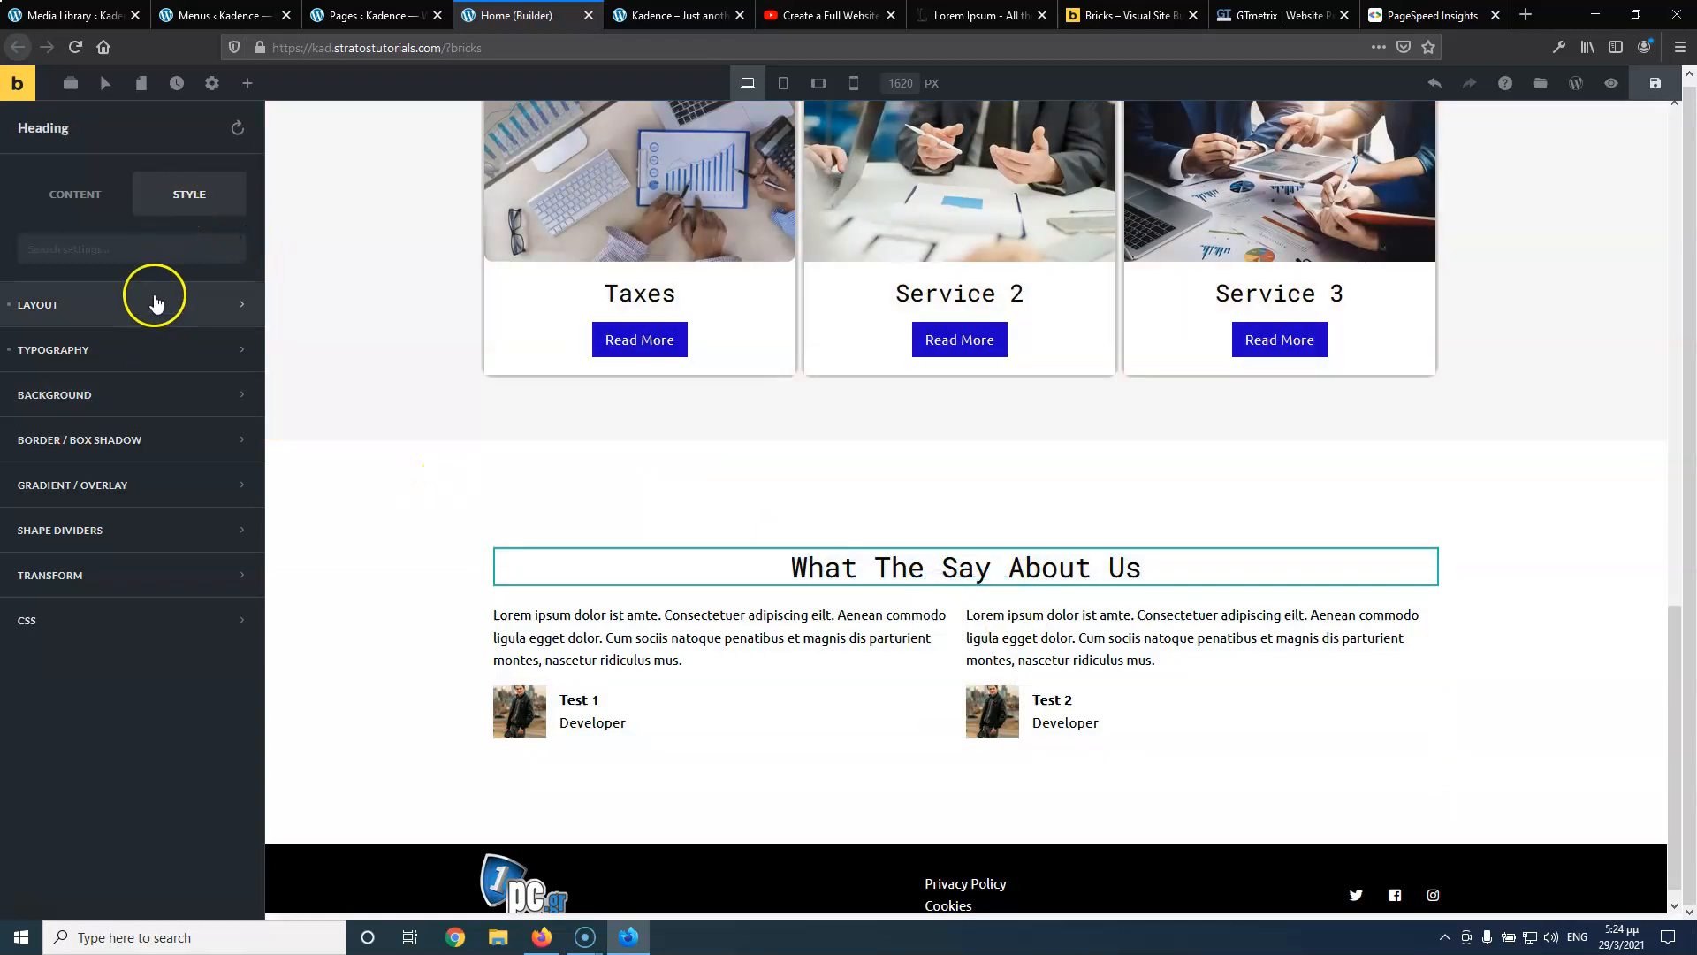
{"action": "left_click", "coordinate": [154, 300]}
{"action": "left_click_drag", "start_coordinate": [159, 384], "coordinate": [141, 381]}
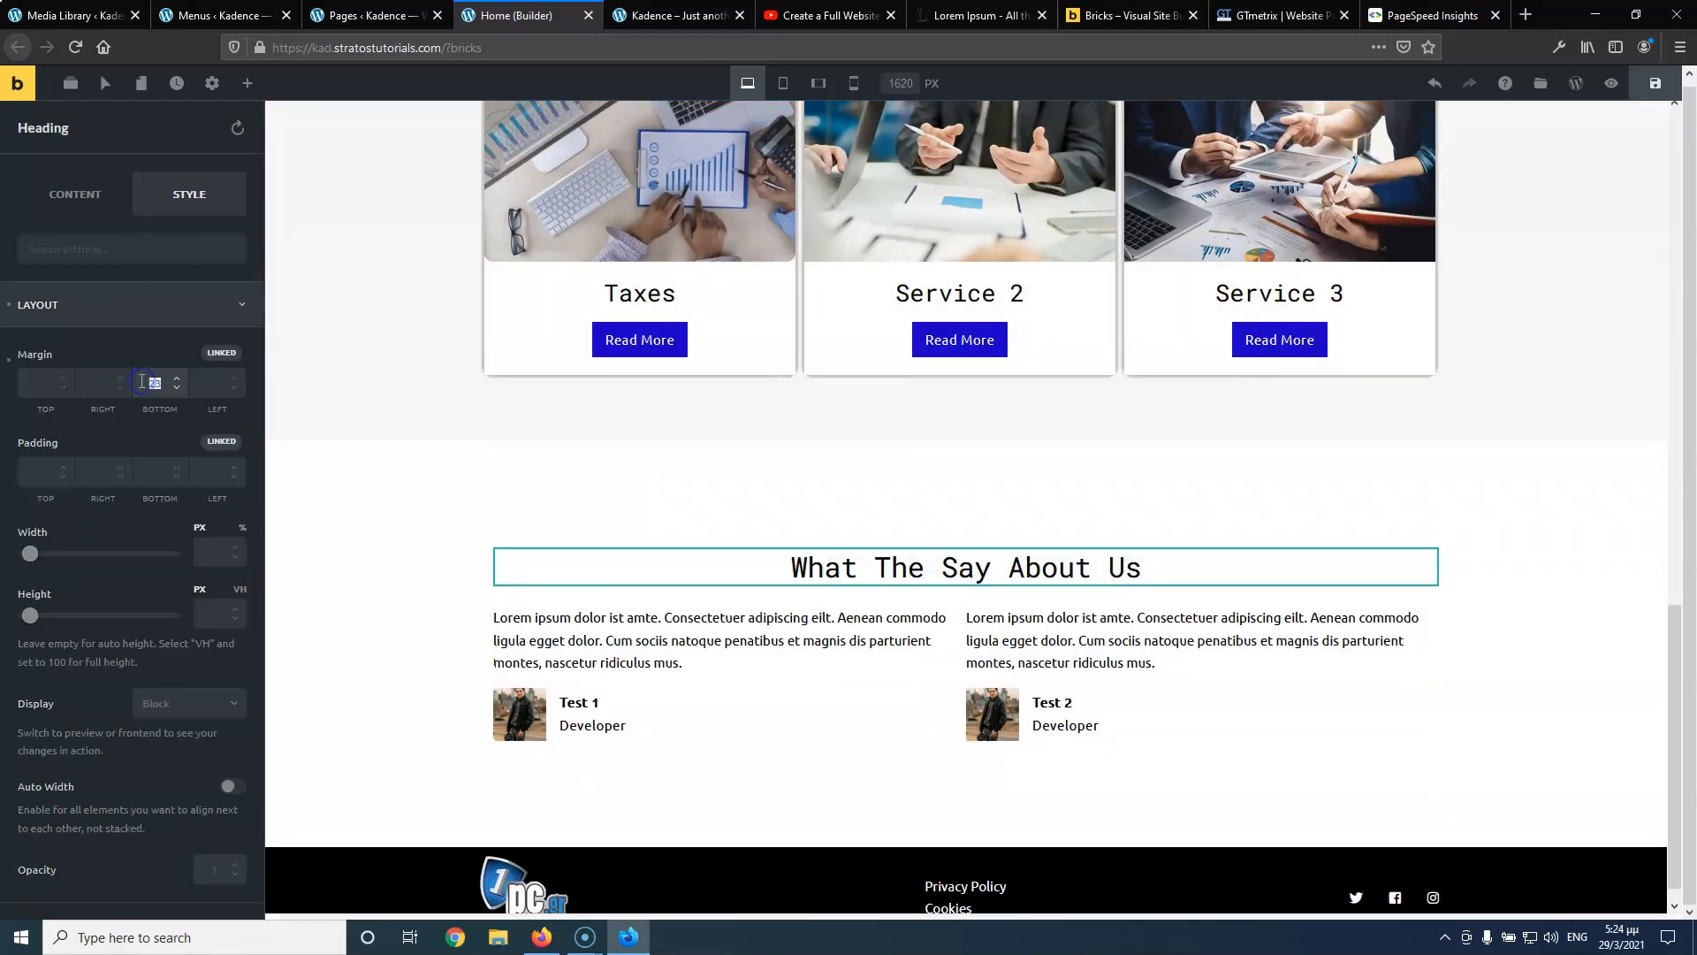
{"action": "type", "text": "40"}
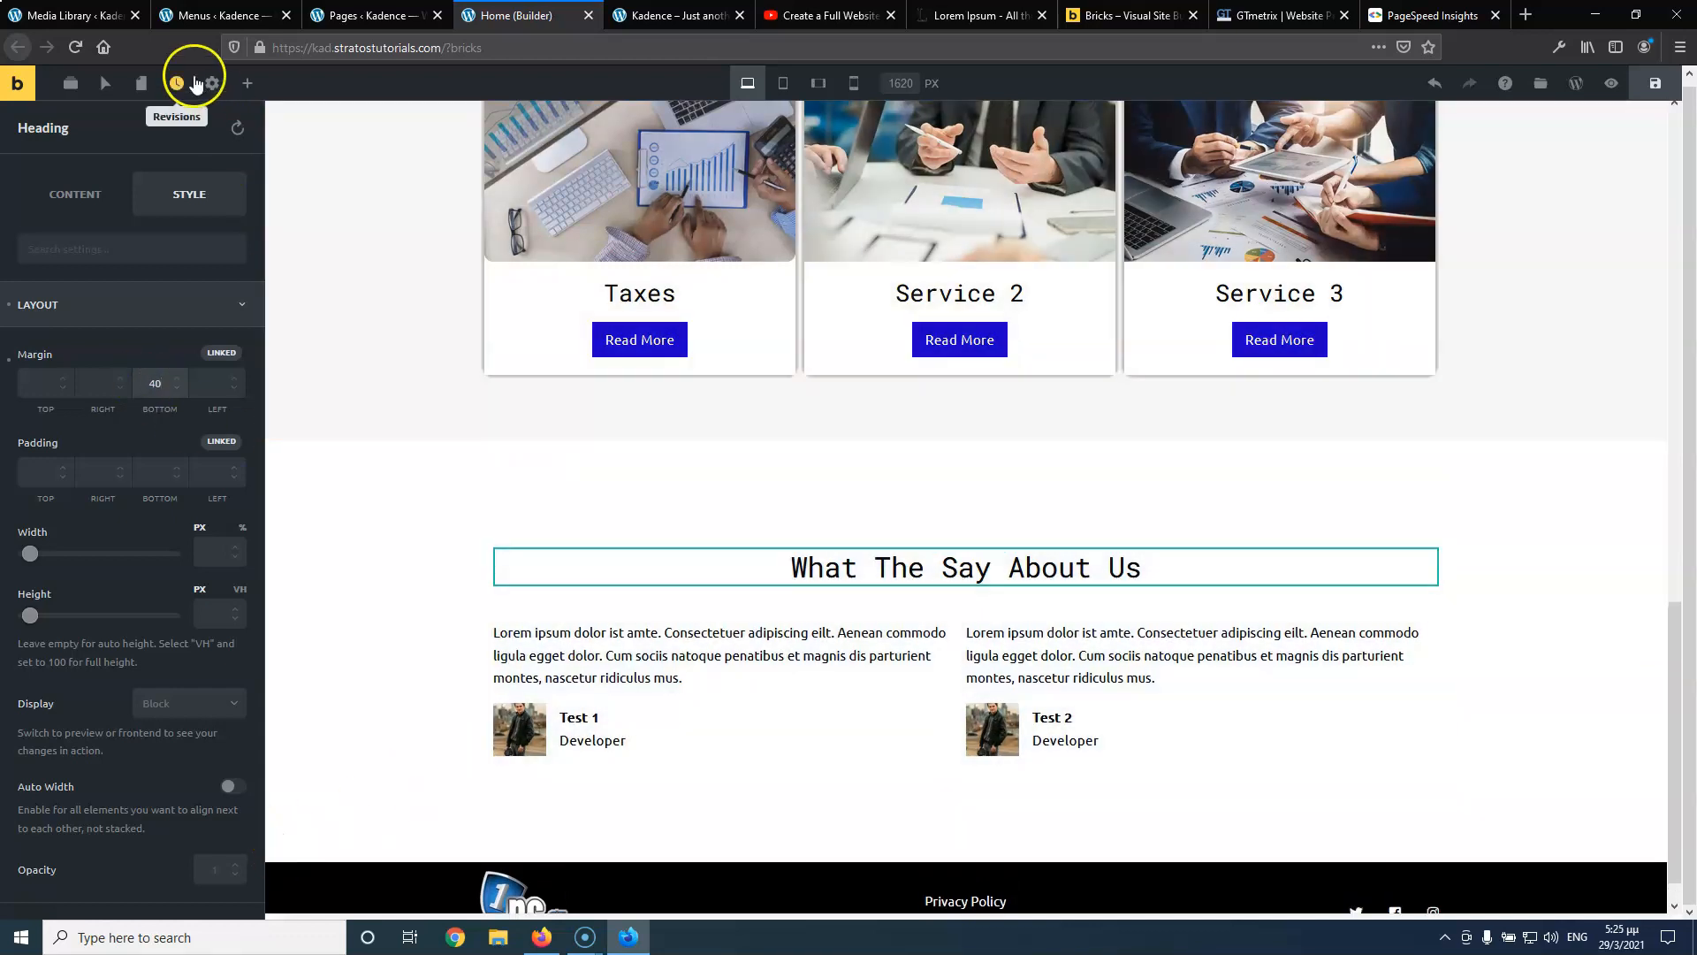
{"action": "left_click", "coordinate": [1654, 83]}
{"action": "left_click", "coordinate": [771, 14]}
Pause the tutorial at its contact form, then add an empty section below the testimonials
{"action": "left_click", "coordinate": [31, 802]}
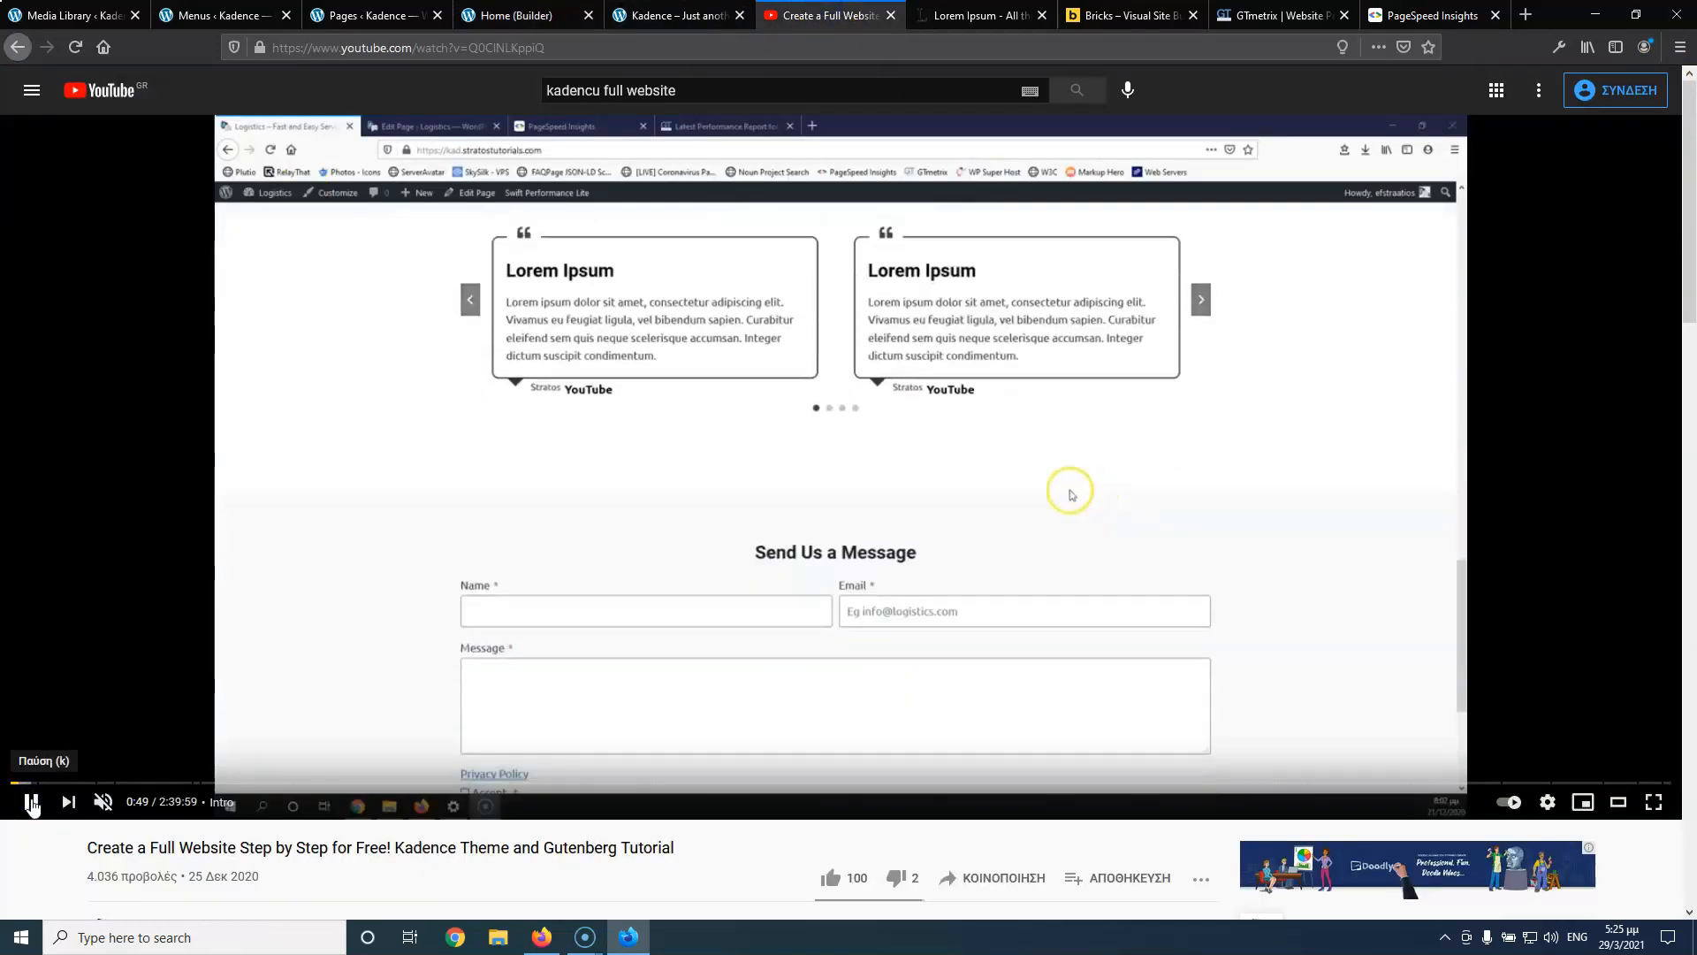
{"action": "left_click", "coordinate": [31, 803]}
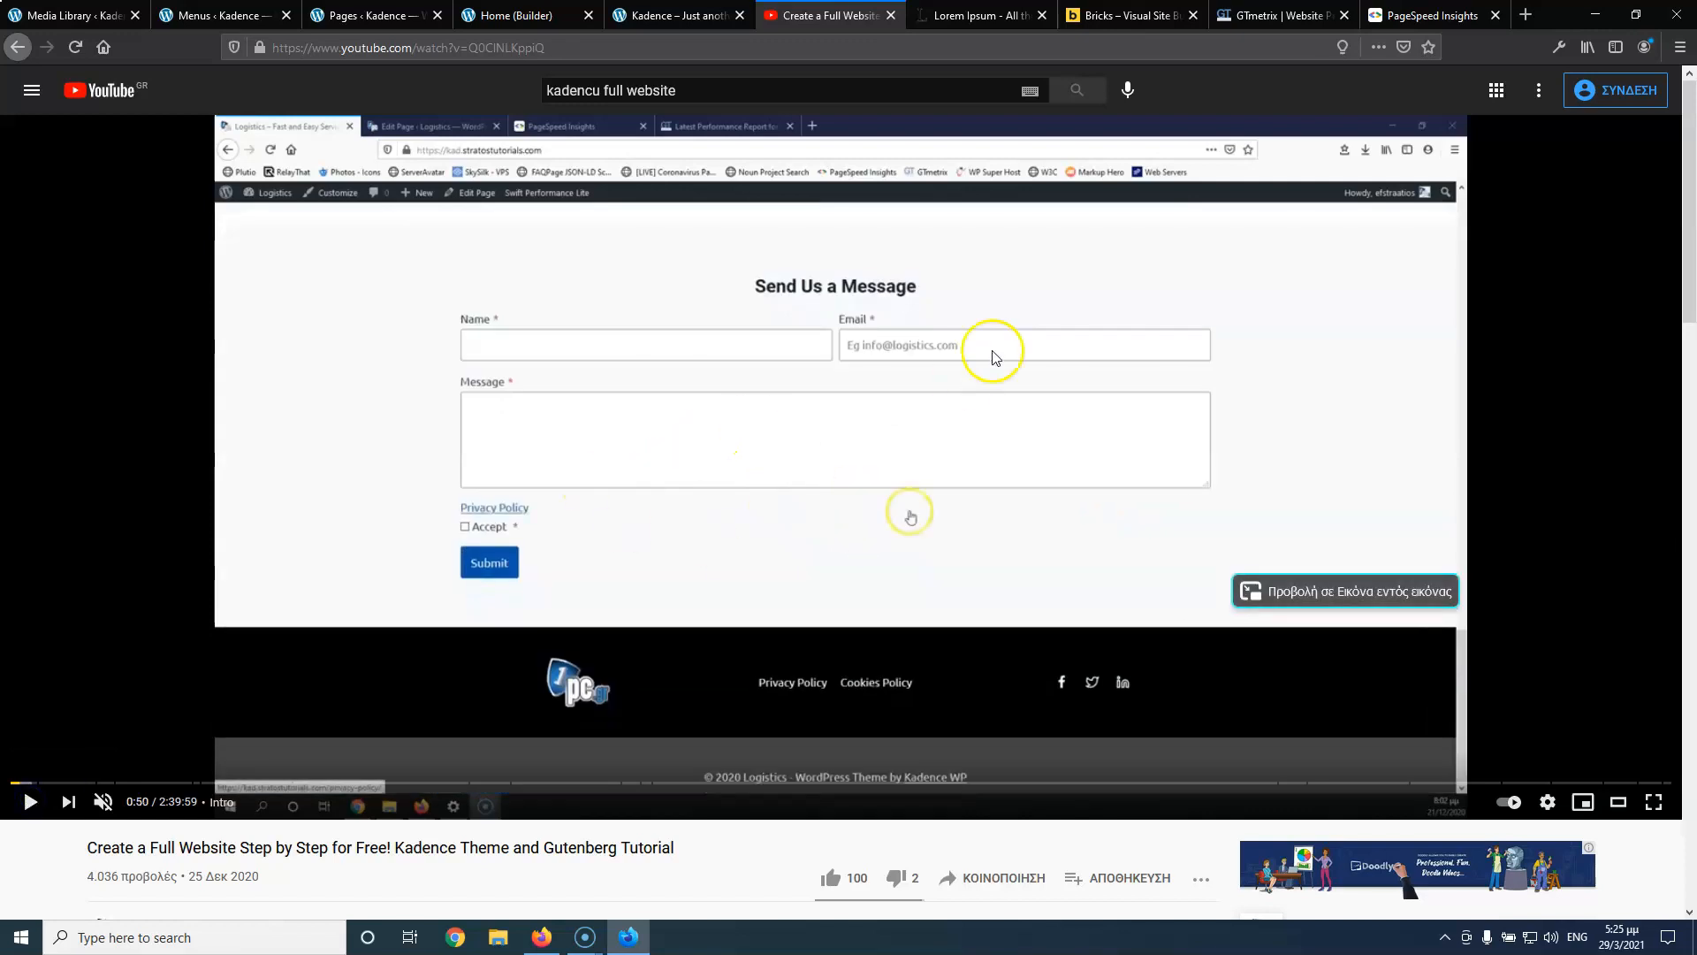
{"action": "left_click", "coordinate": [669, 15]}
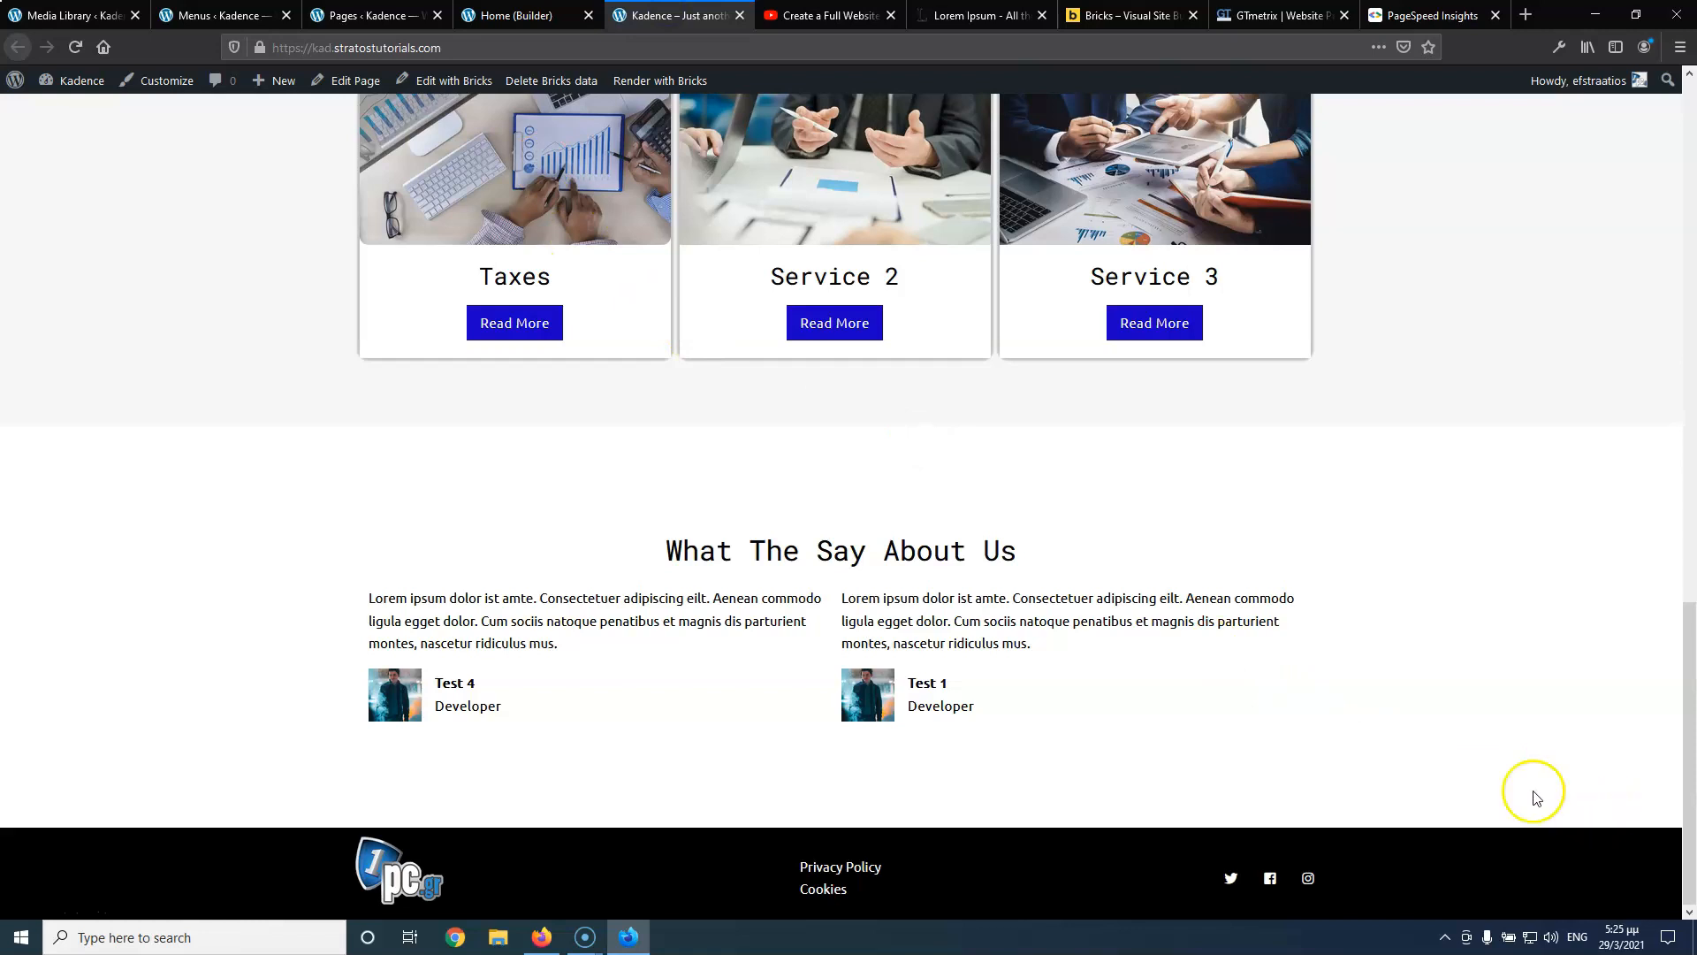
{"action": "left_click", "coordinate": [515, 15]}
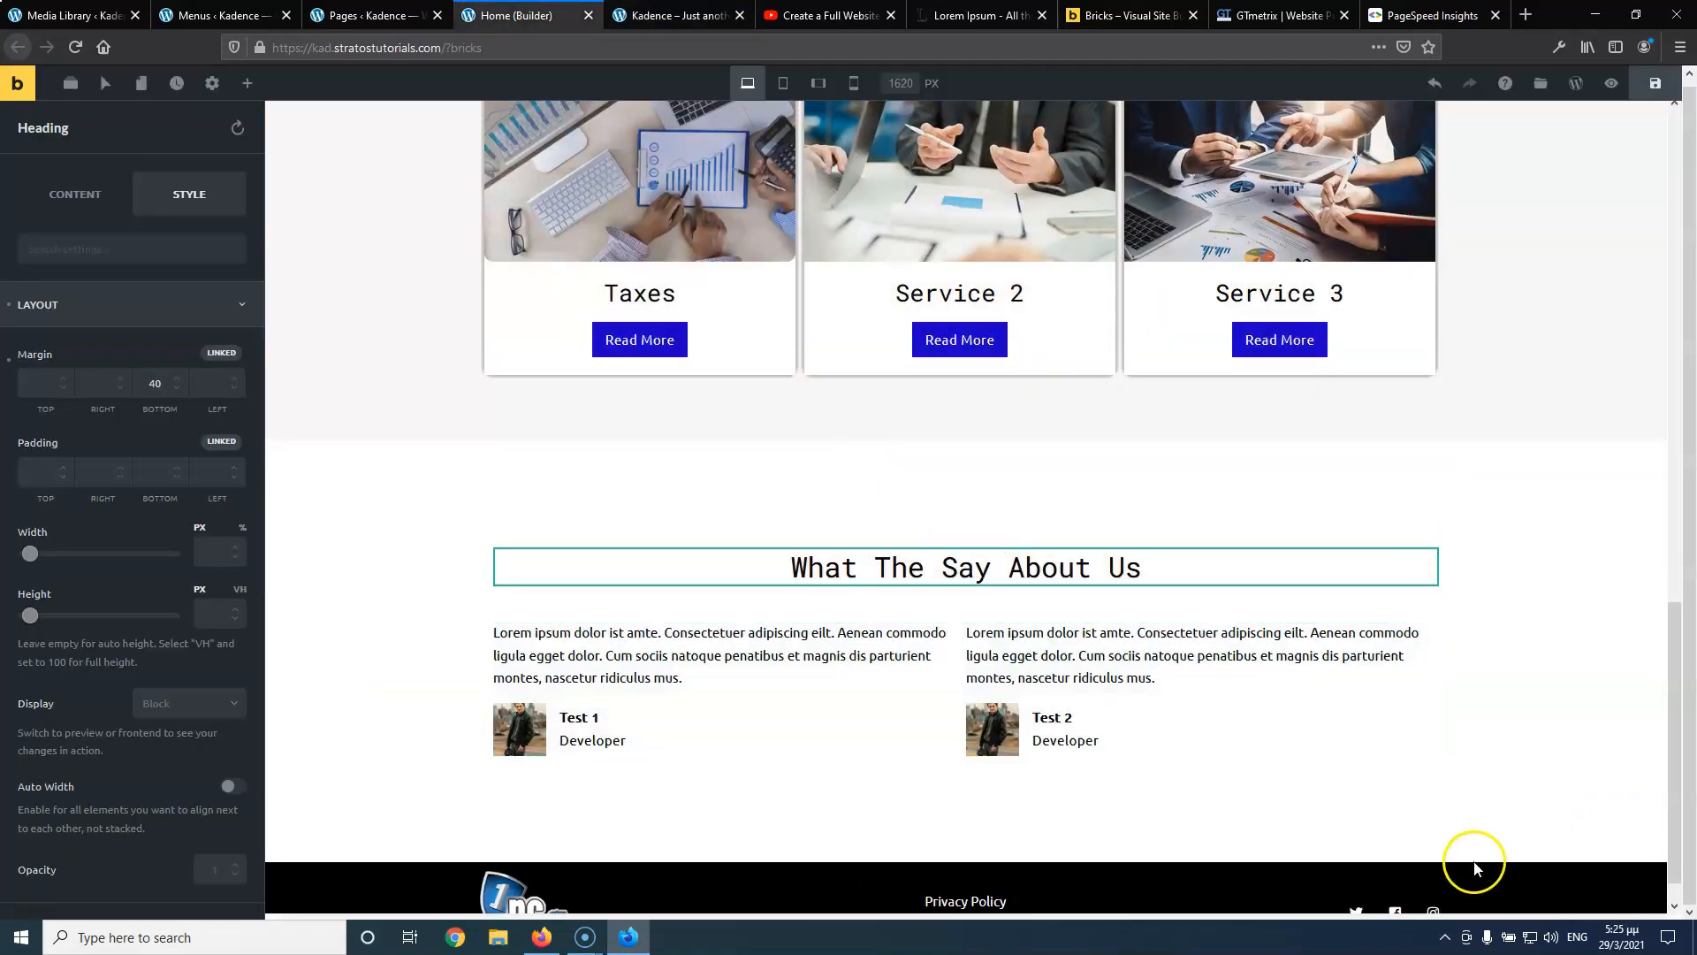
{"action": "left_click", "coordinate": [1422, 826]}
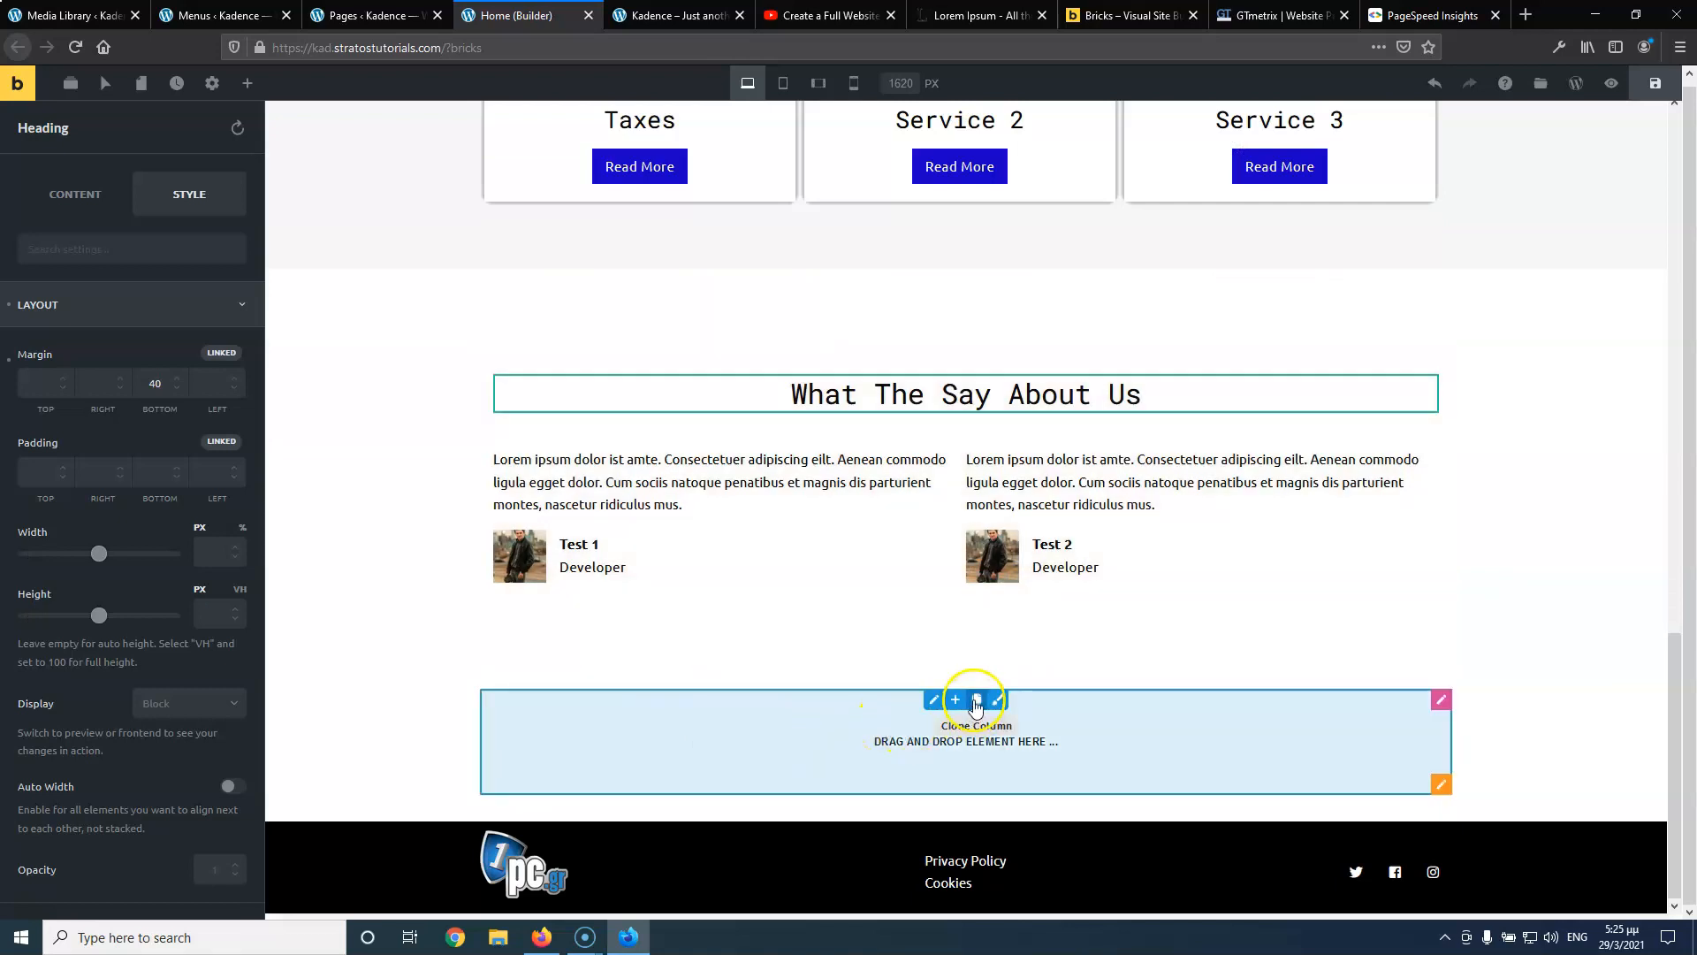
Give the new section 75 top and bottom padding and make it full width
{"action": "left_click", "coordinate": [1442, 785]}
{"action": "left_click", "coordinate": [121, 267]}
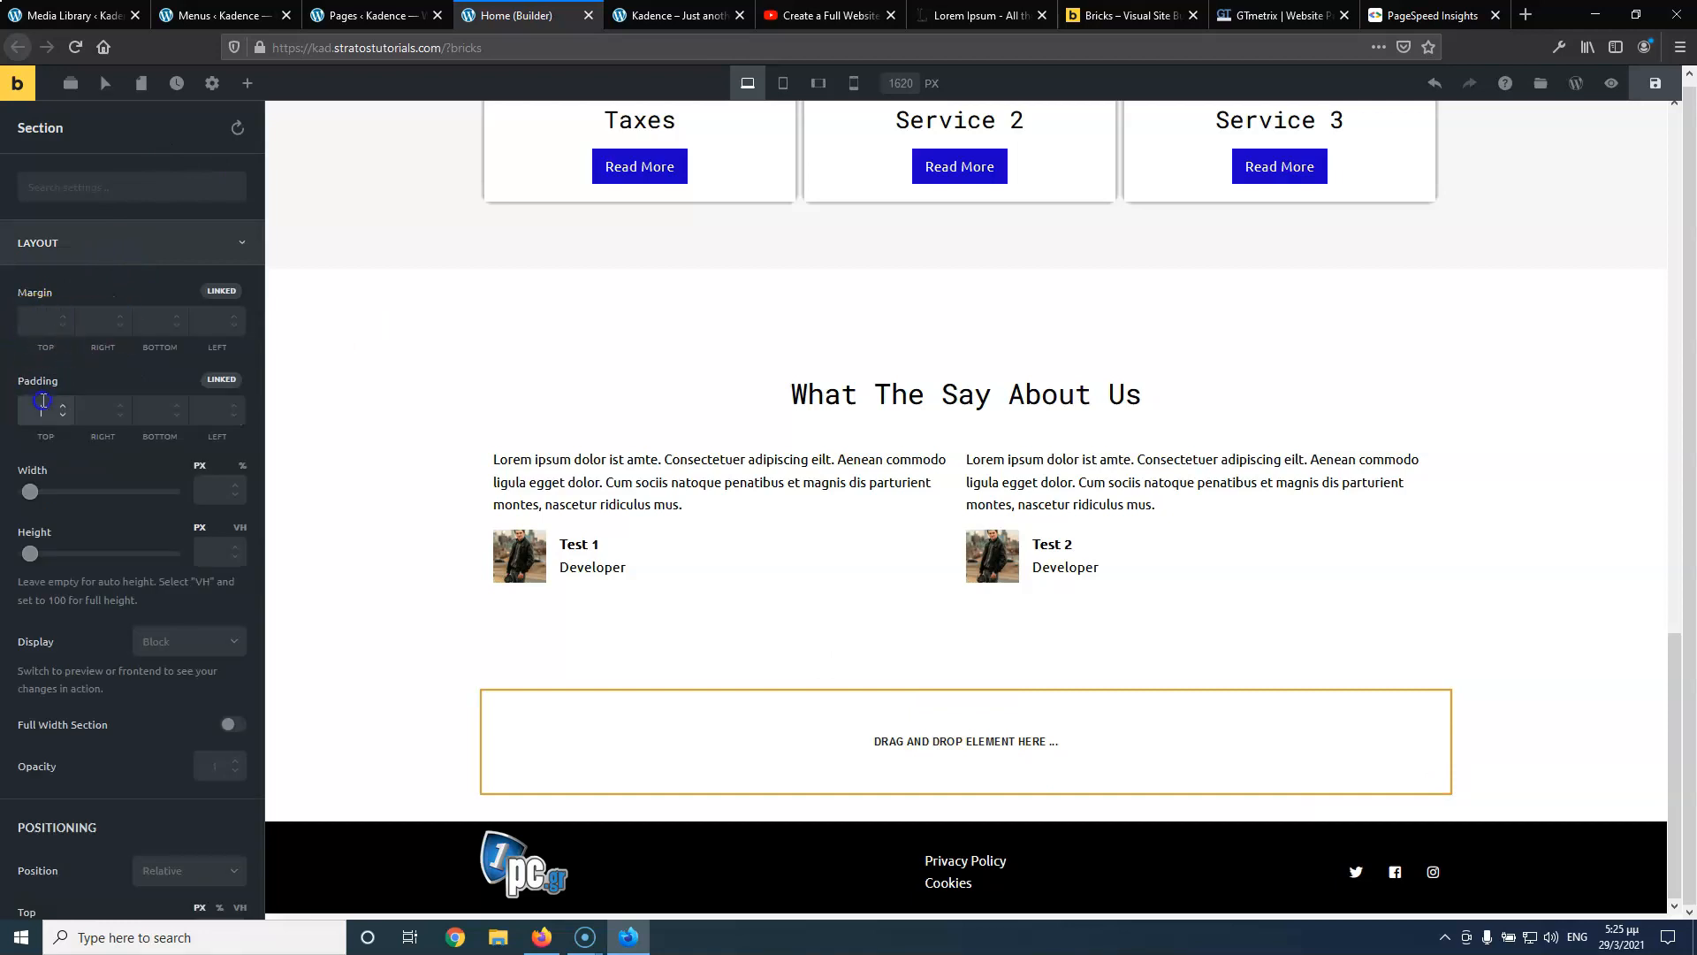
{"action": "left_click", "coordinate": [221, 381]}
{"action": "left_click", "coordinate": [41, 419]}
{"action": "type", "text": "75"}
{"action": "left_click", "coordinate": [157, 411]}
{"action": "type", "text": "75"}
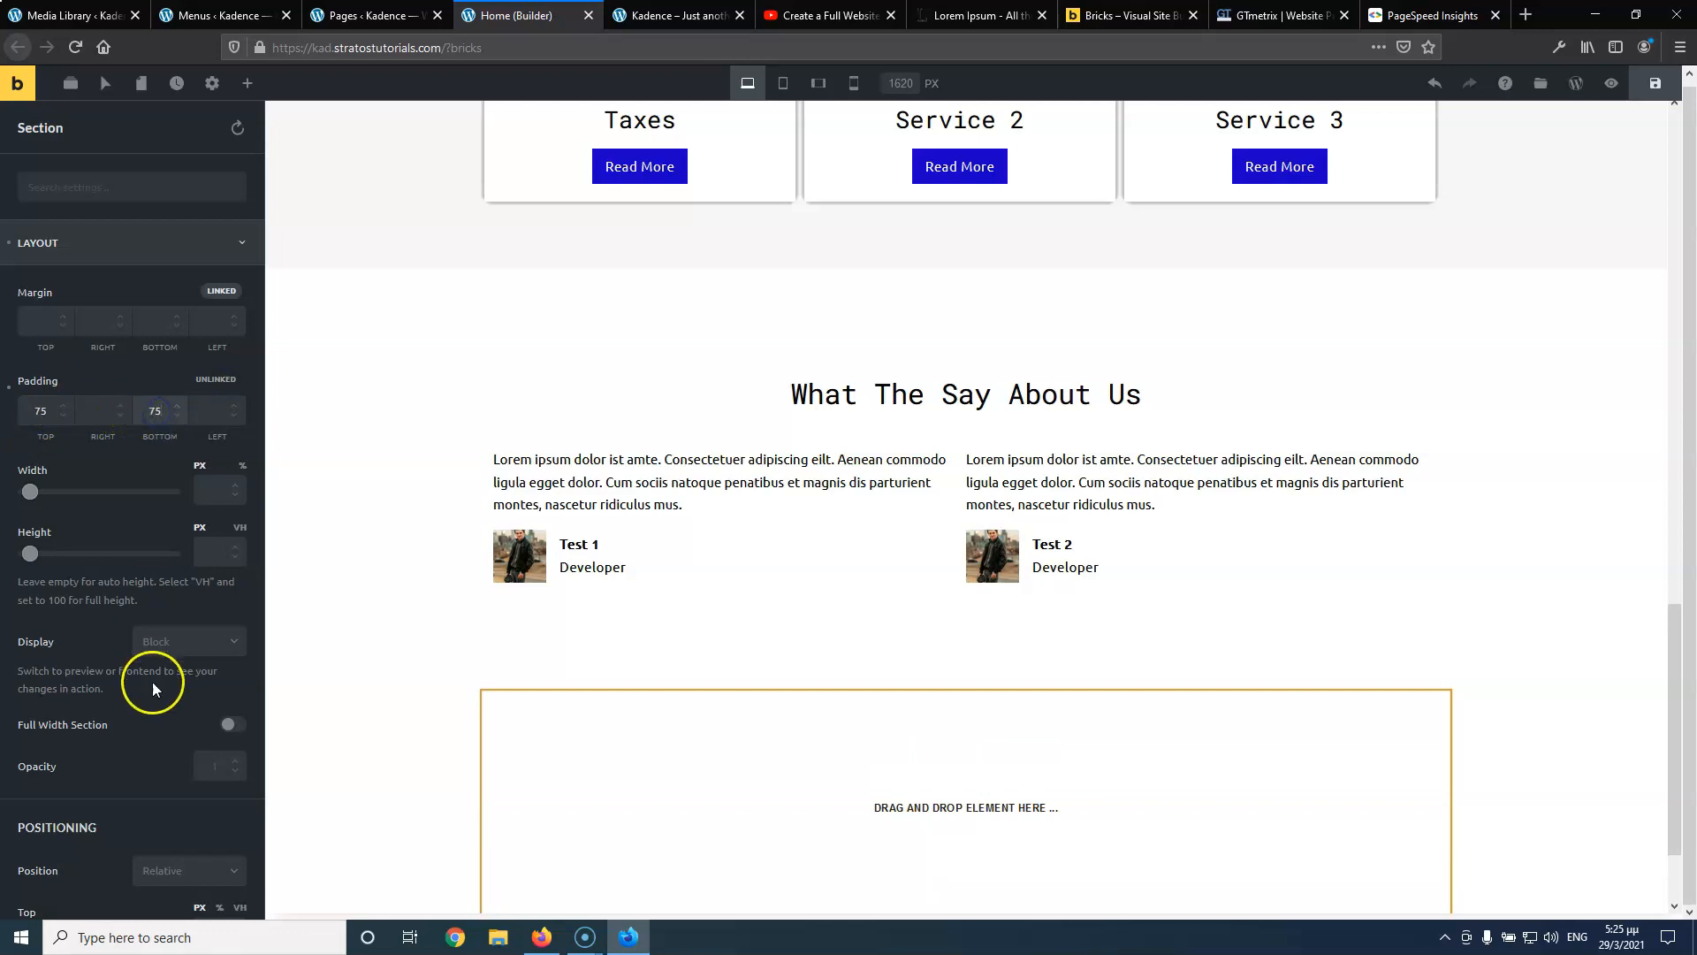
{"action": "left_click", "coordinate": [242, 741]}
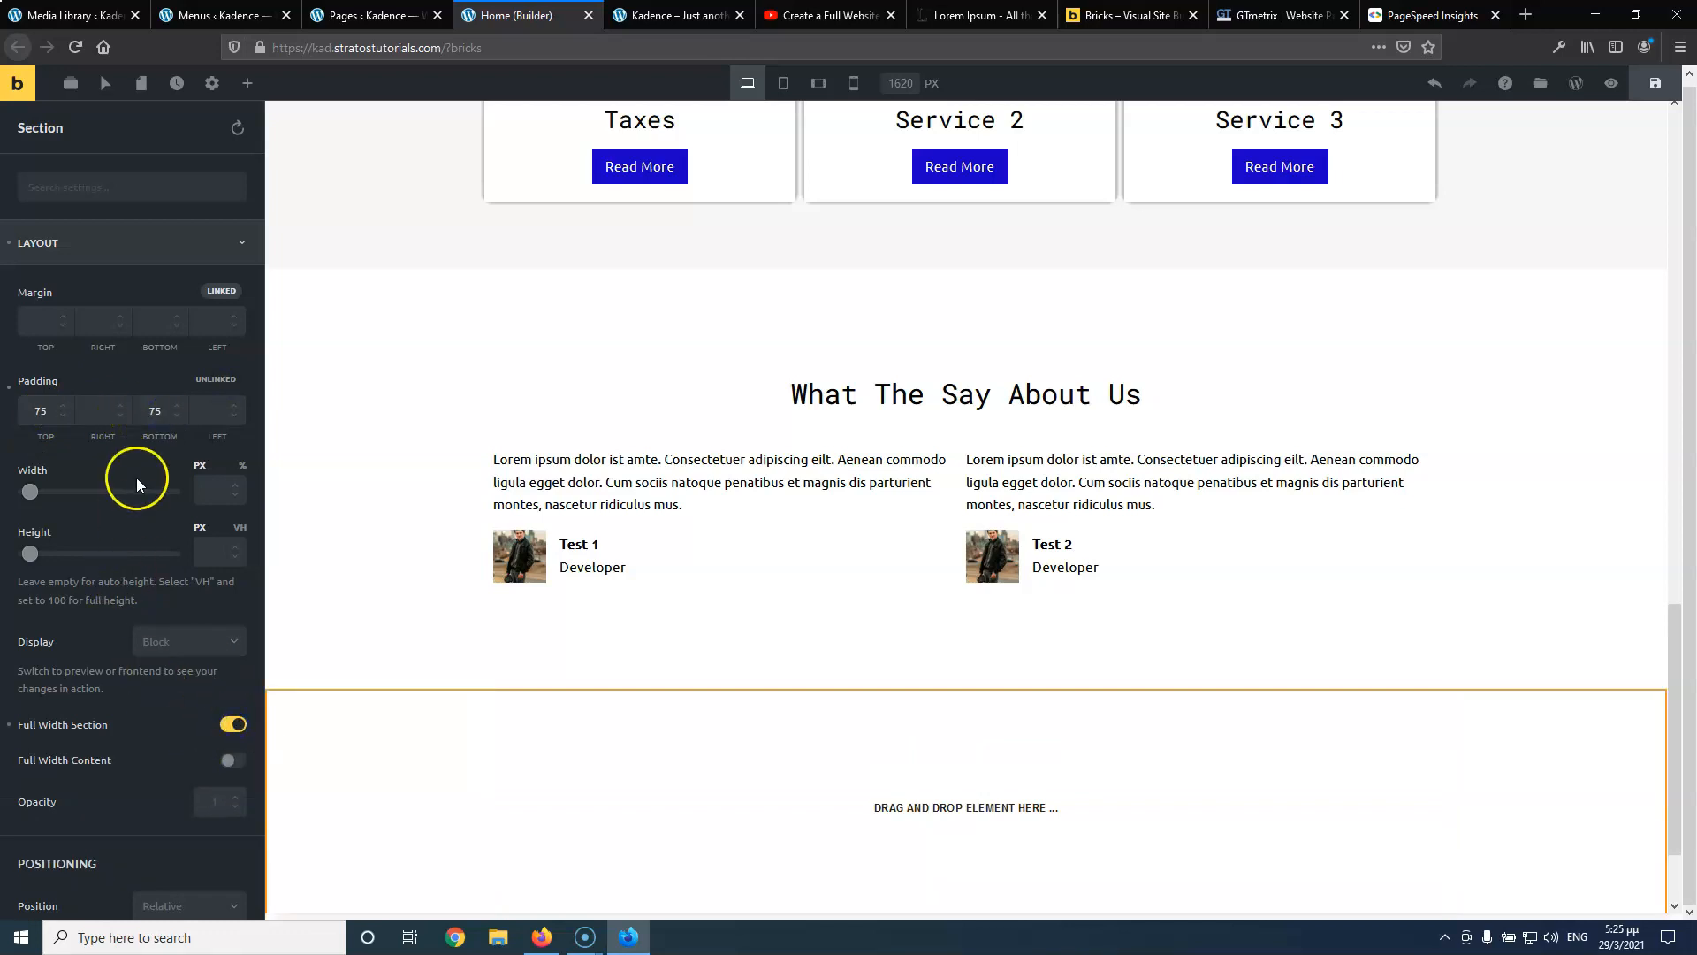
Set the section's background colour to light grey #f7f7f7
{"action": "scroll", "coordinate": [139, 339], "scroll_direction": "down", "scroll_amount": 1}
{"action": "scroll", "coordinate": [104, 675], "scroll_direction": "down", "scroll_amount": 4}
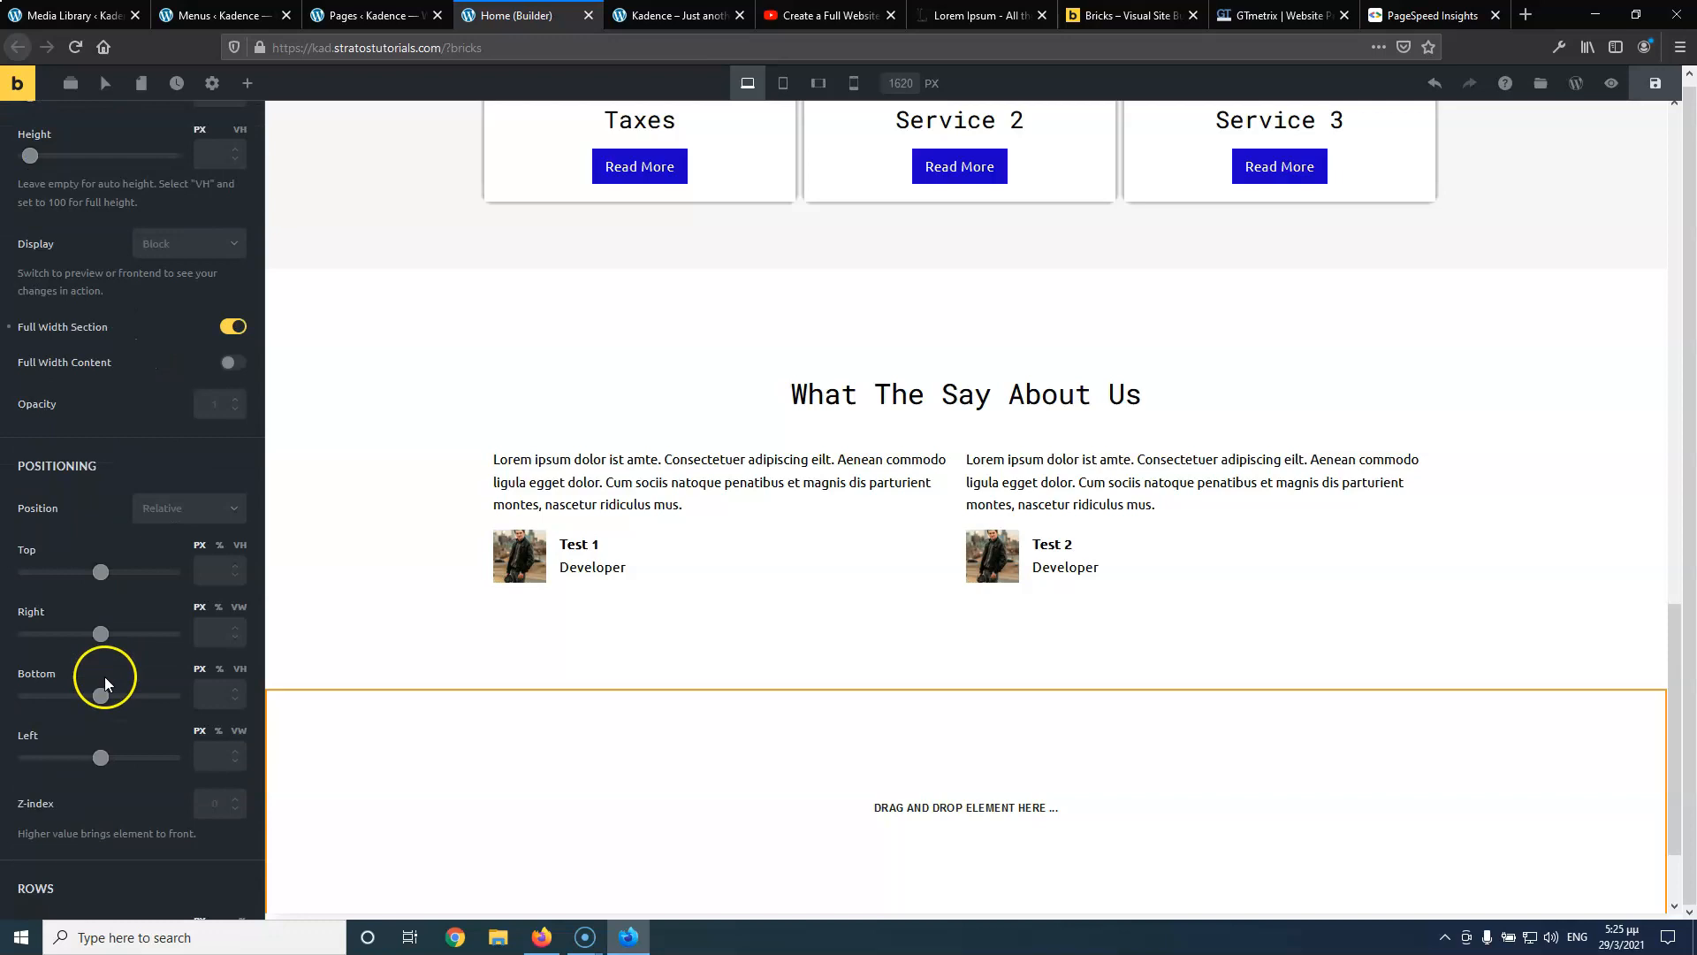
{"action": "scroll", "coordinate": [105, 679], "scroll_direction": "down", "scroll_amount": 8}
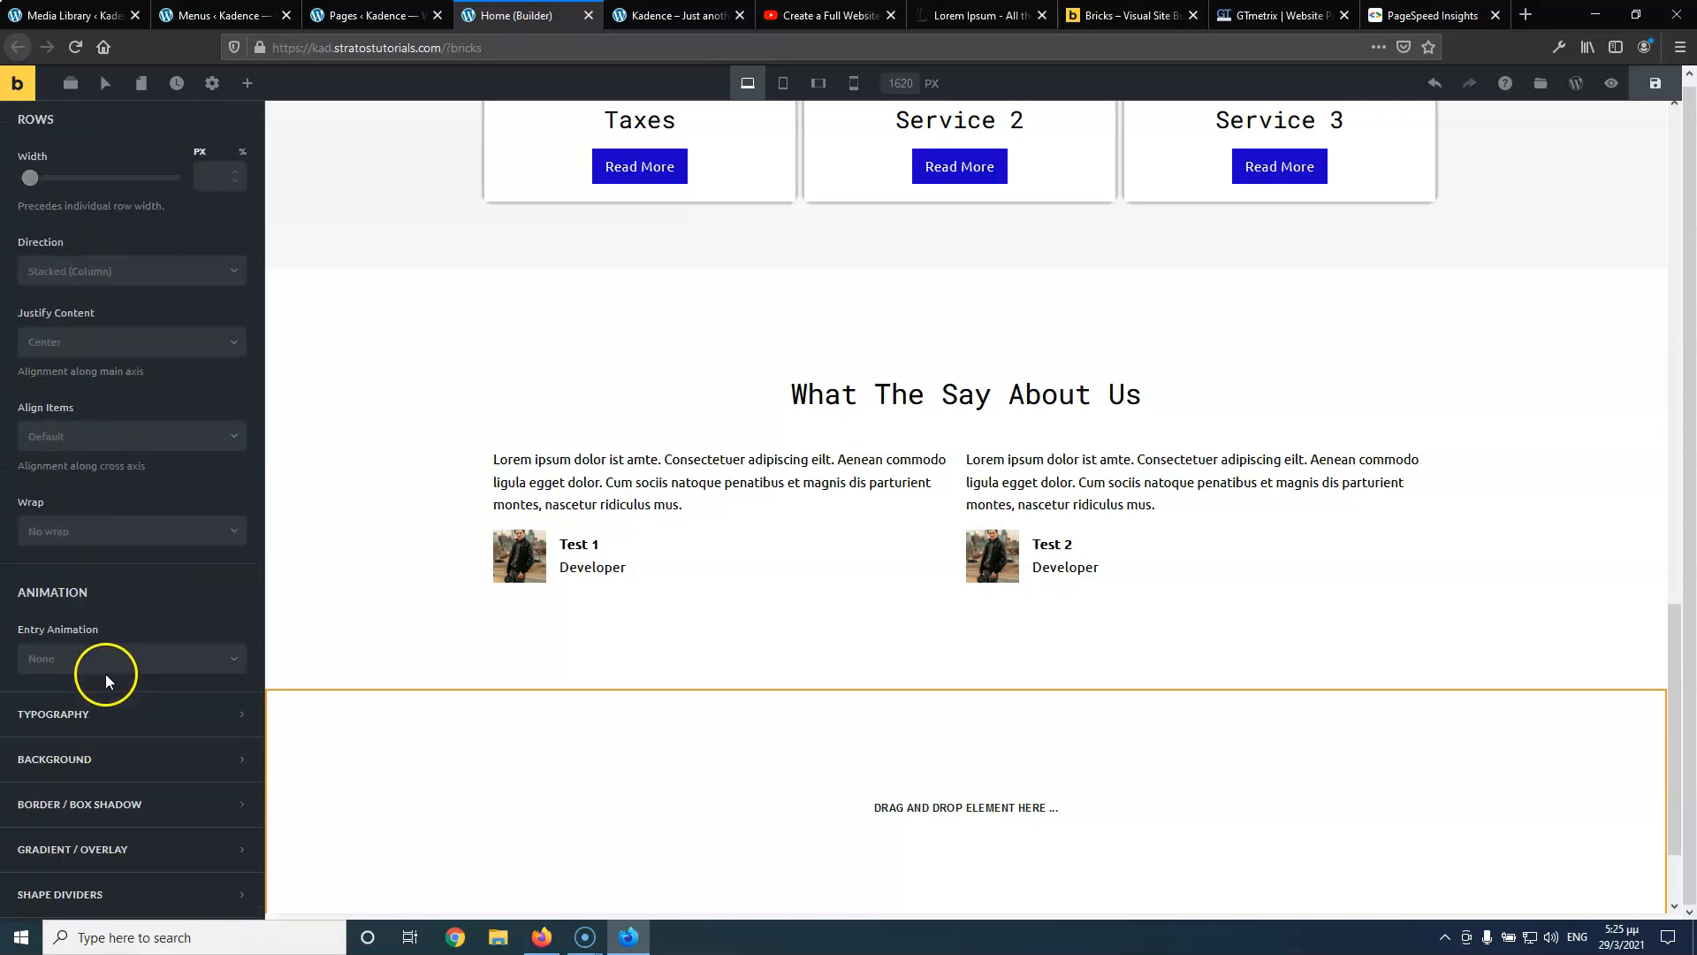
{"action": "left_click", "coordinate": [84, 659]}
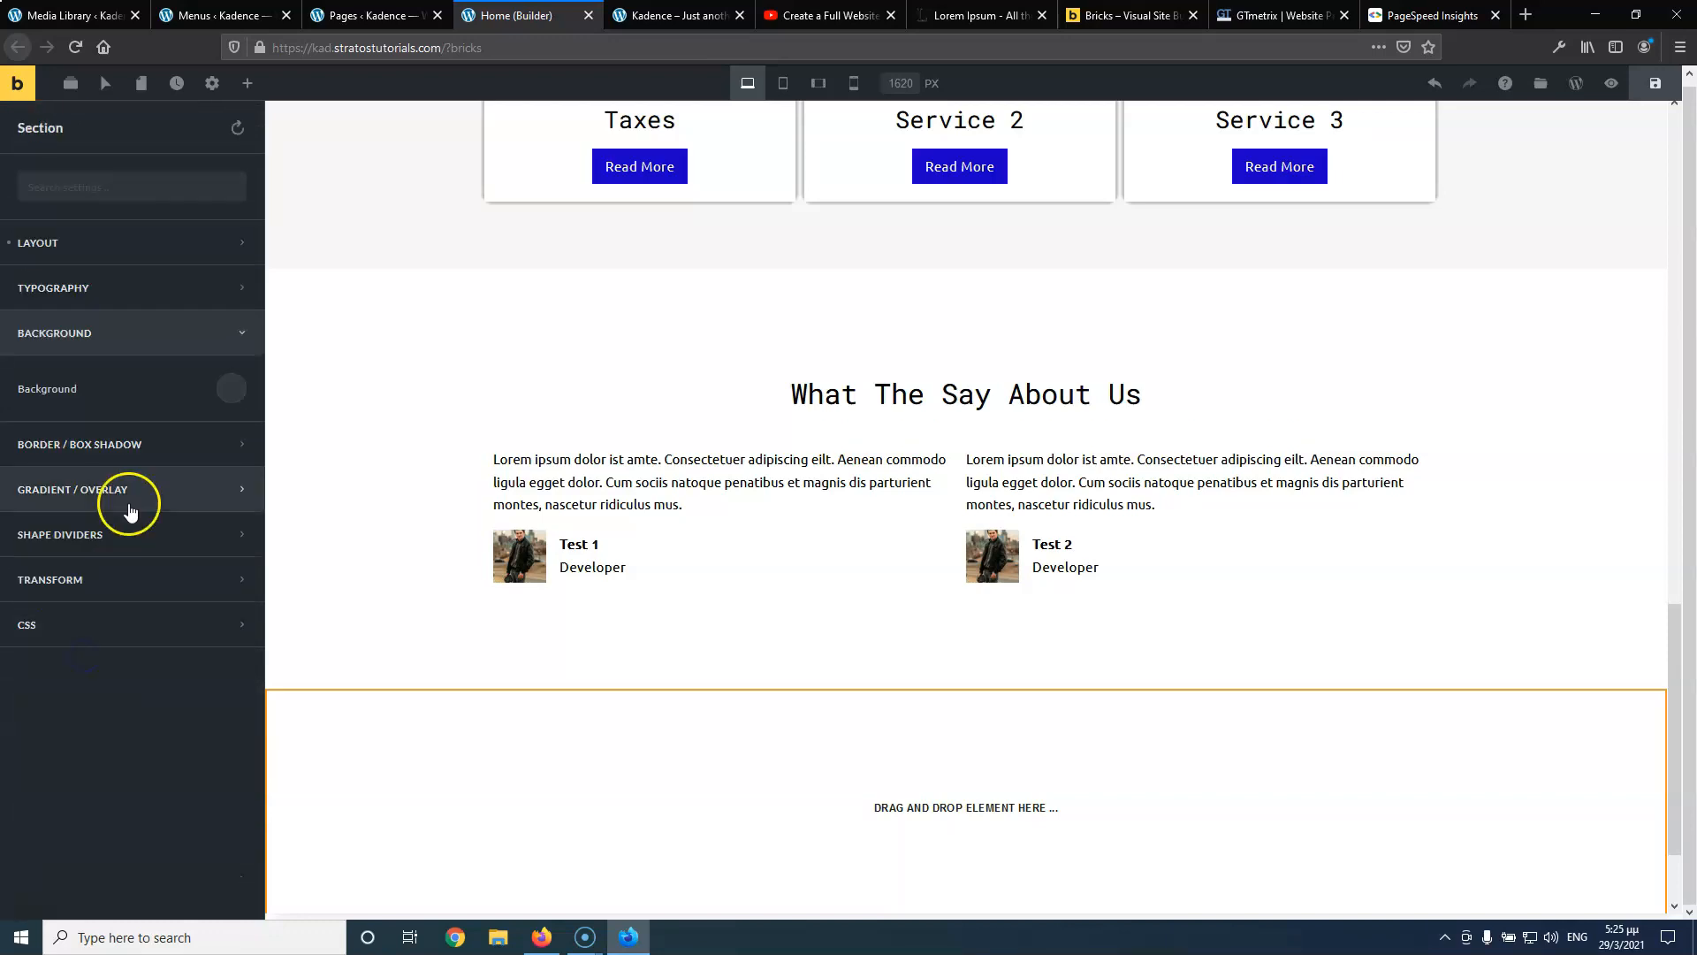
{"action": "left_click", "coordinate": [236, 387]}
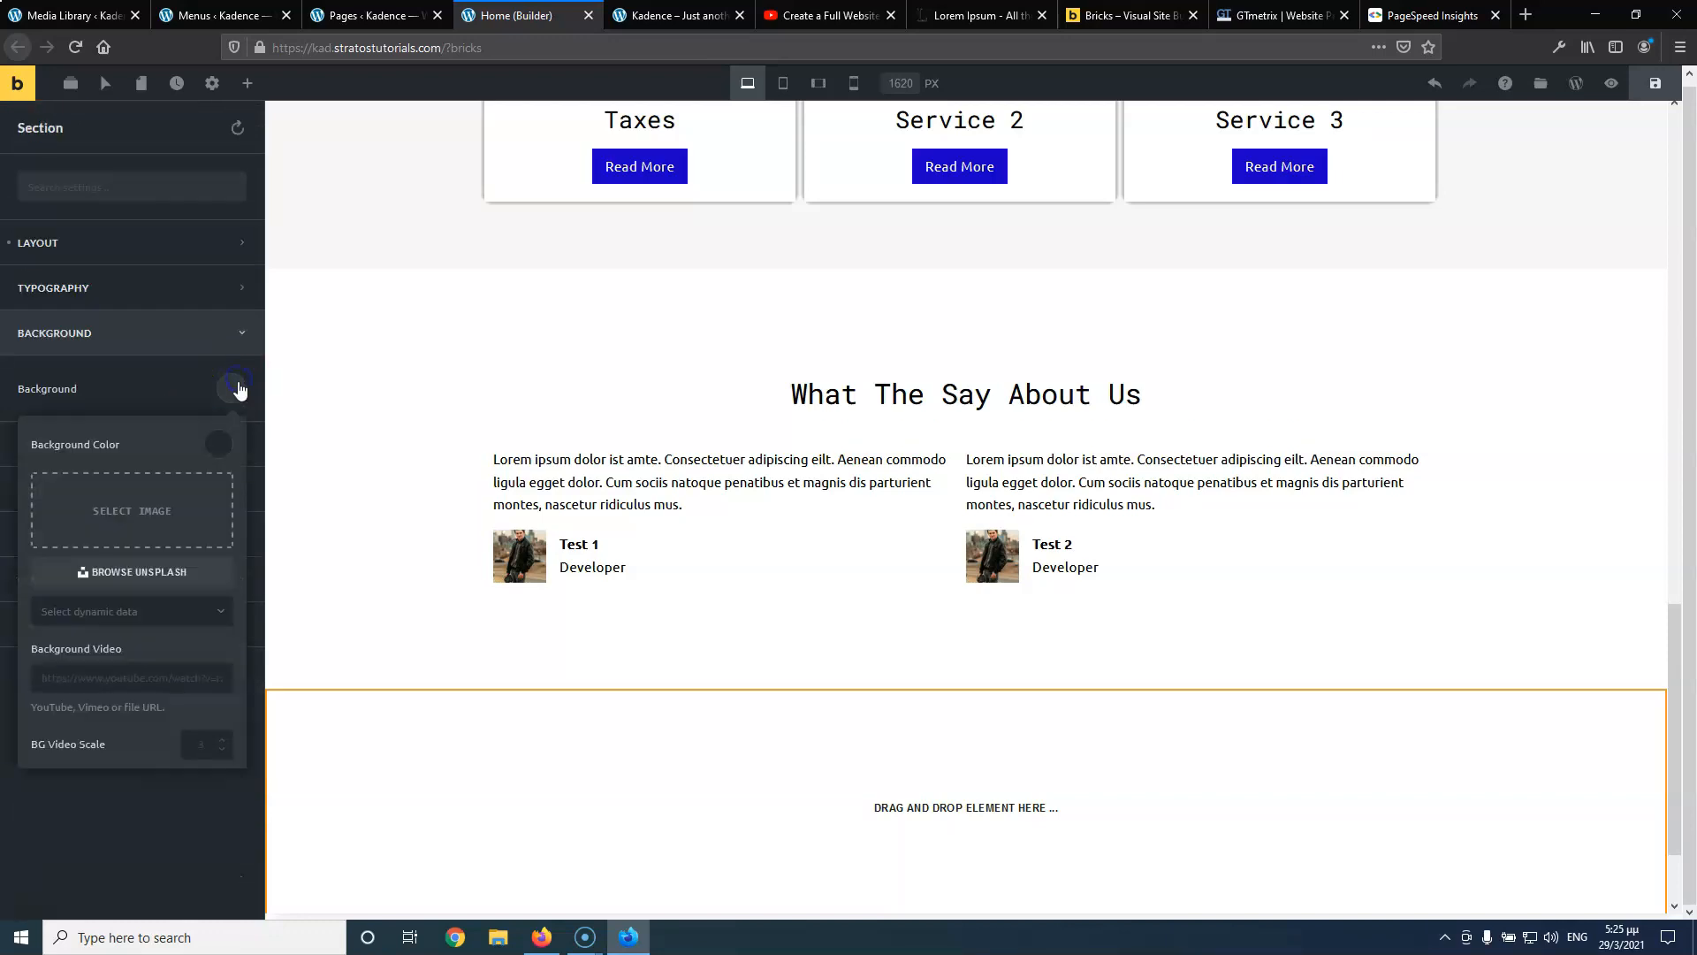
{"action": "left_click", "coordinate": [222, 445]}
{"action": "left_click", "coordinate": [147, 820]}
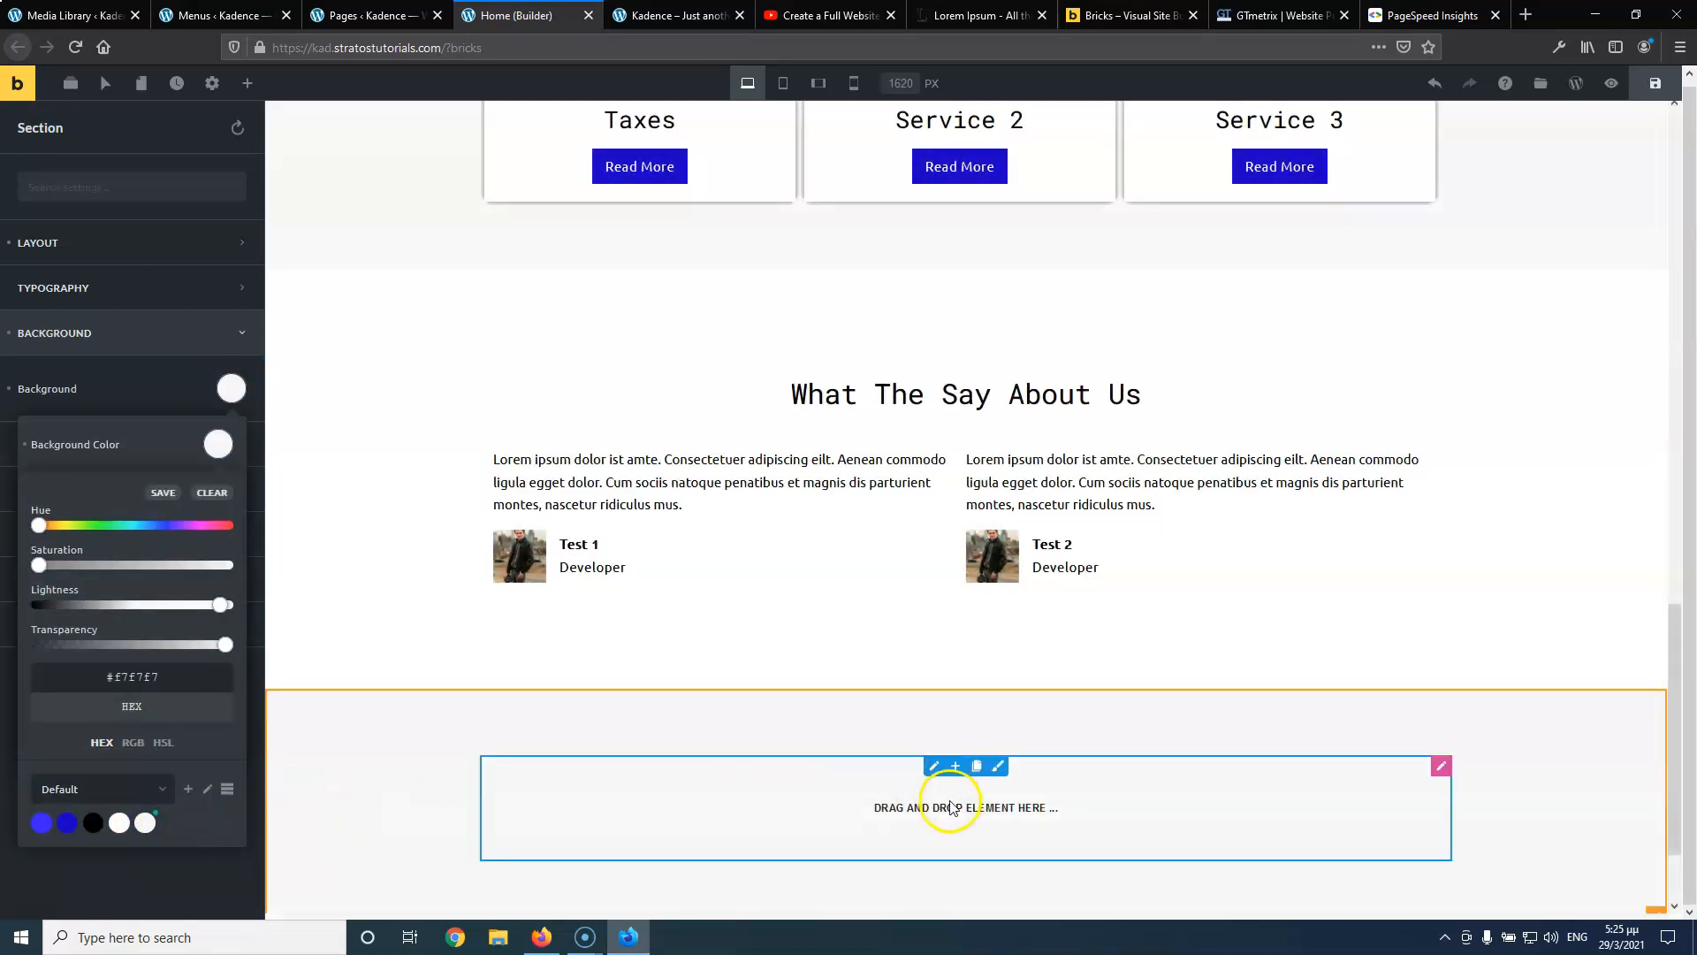
{"action": "left_click", "coordinate": [248, 83]}
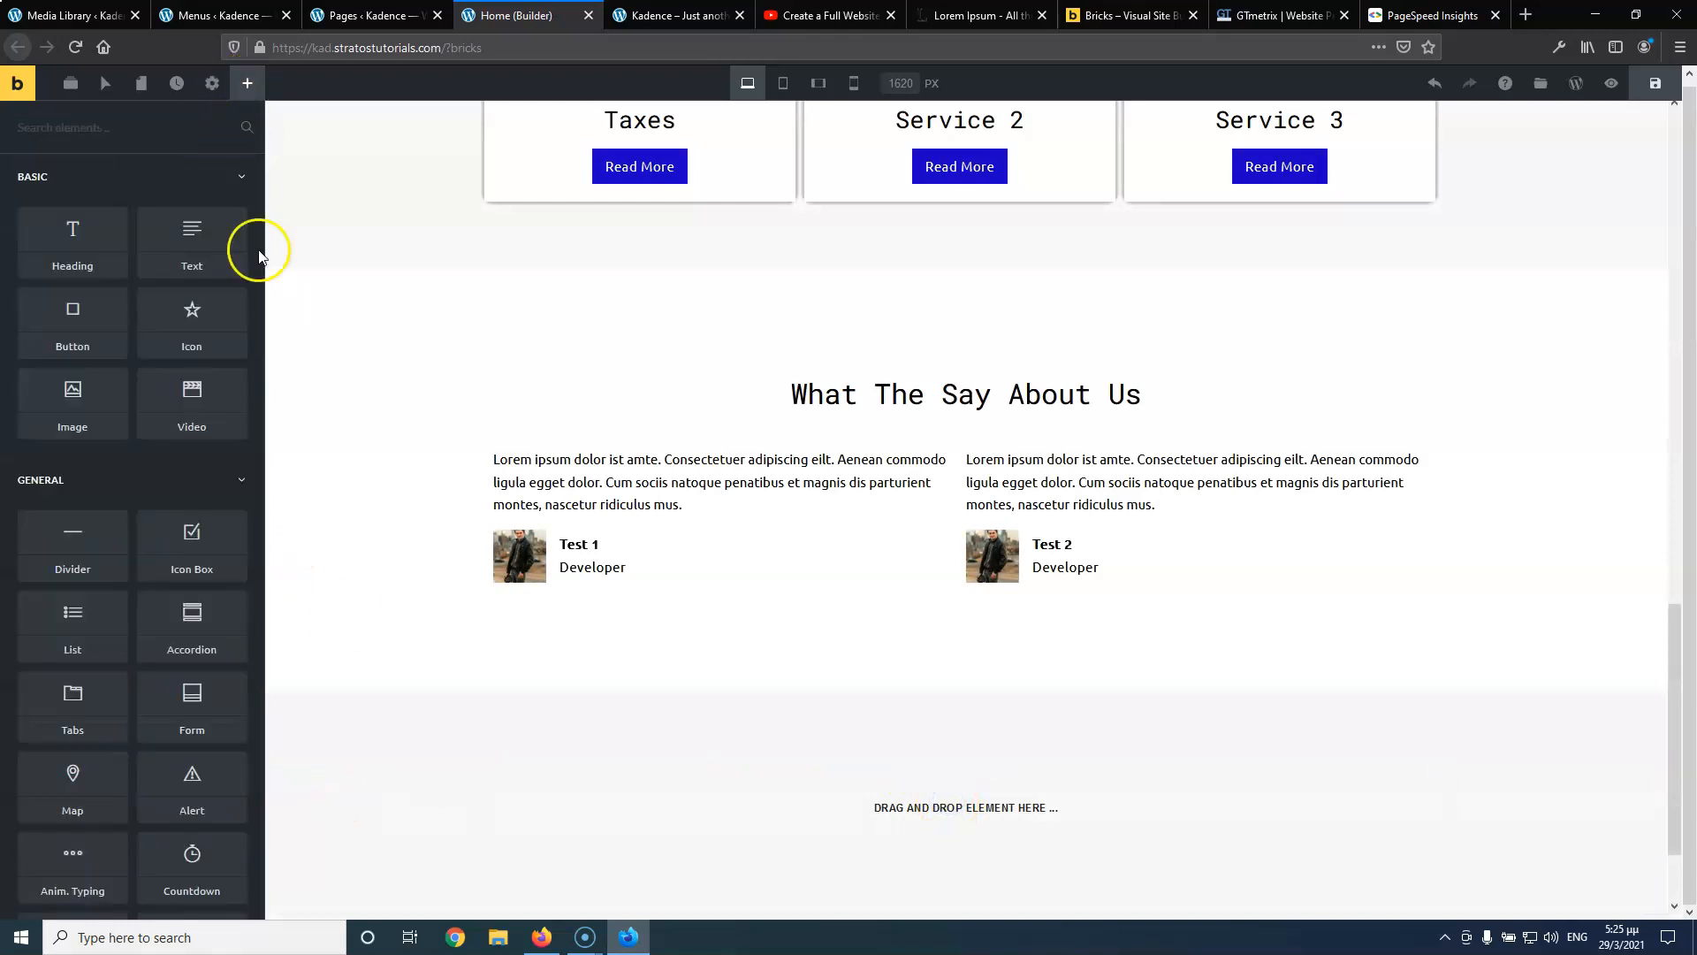
Add a heading to the new section reading 'Send Us a Message'
{"action": "left_click_drag", "start_coordinate": [88, 279], "coordinate": [892, 781]}
{"action": "triple_click", "coordinate": [121, 337]}
{"action": "type", "text": "Send Us a Message"}
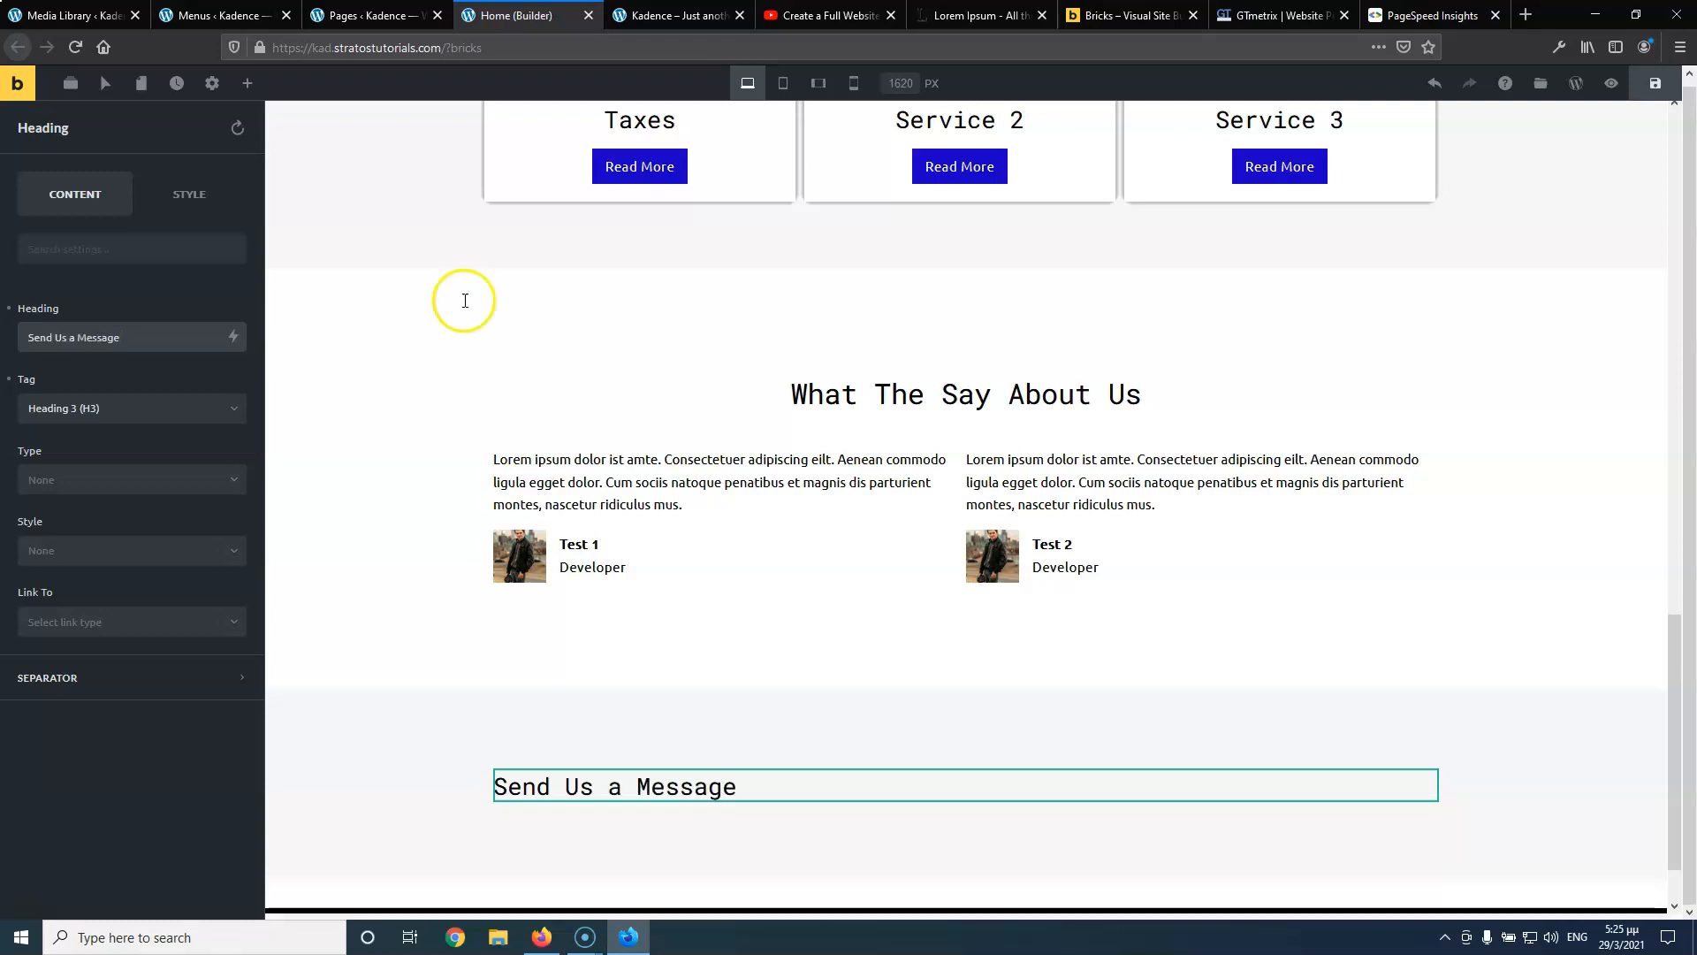
Copy the heading styles from the testimonials 'What They Say About Us' heading
{"action": "mouse_move", "coordinate": [955, 412]}
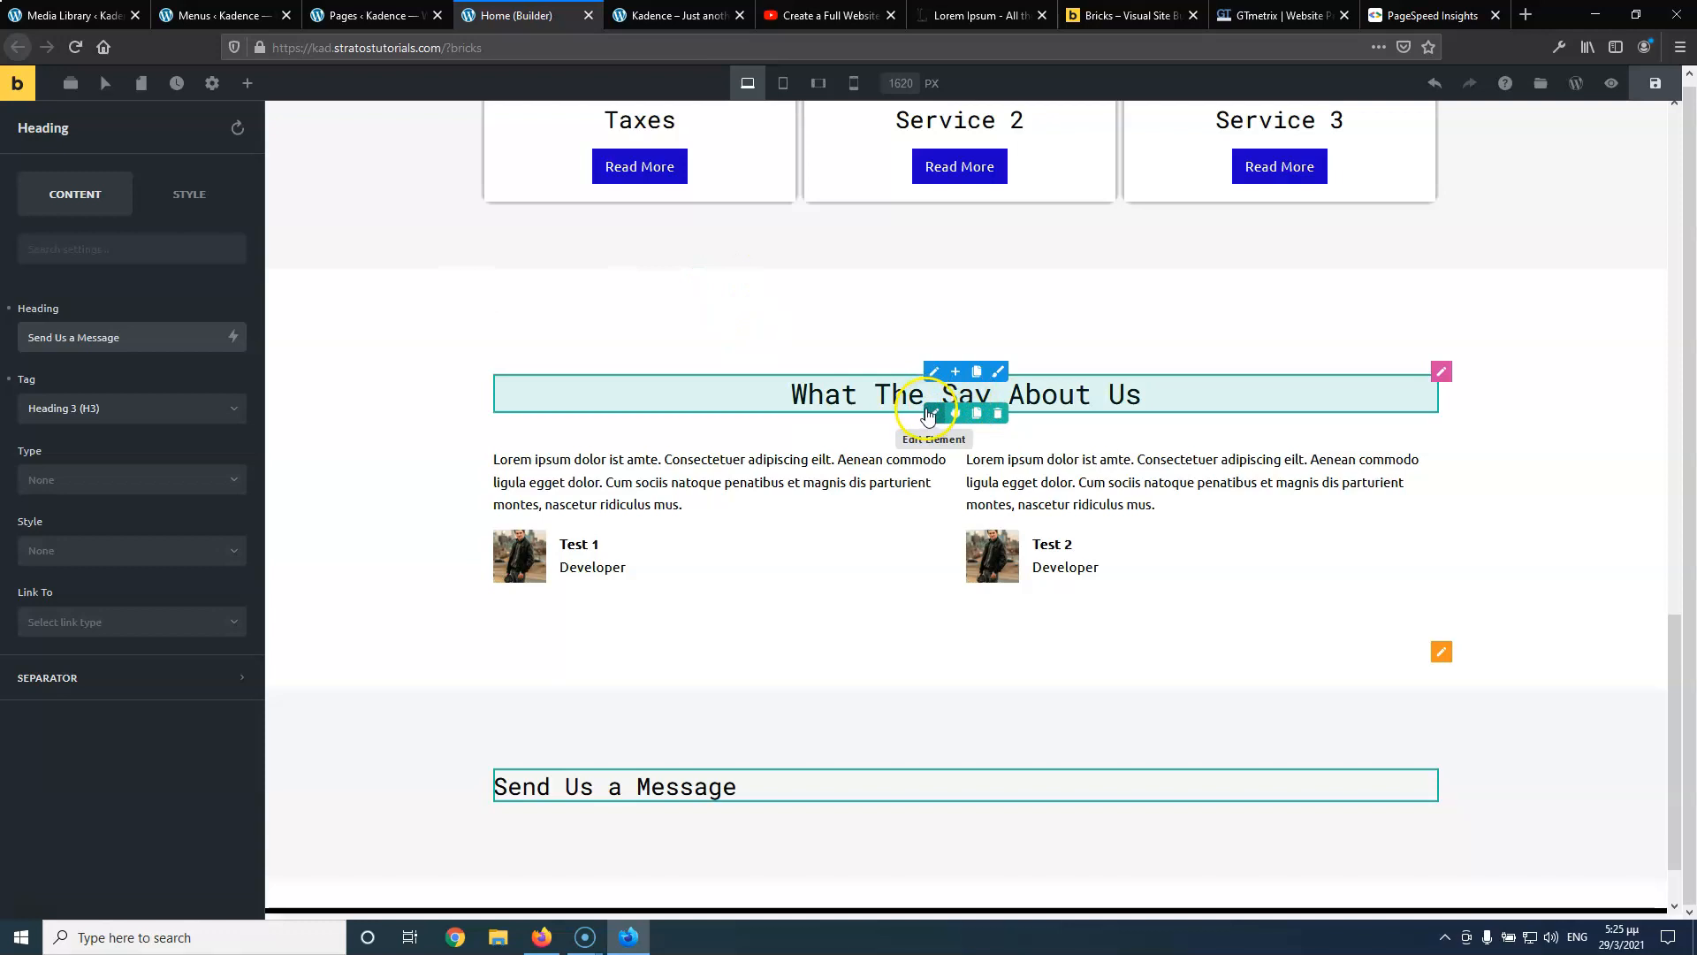
{"action": "key", "text": "Escape"}
{"action": "right_click", "coordinate": [932, 416]}
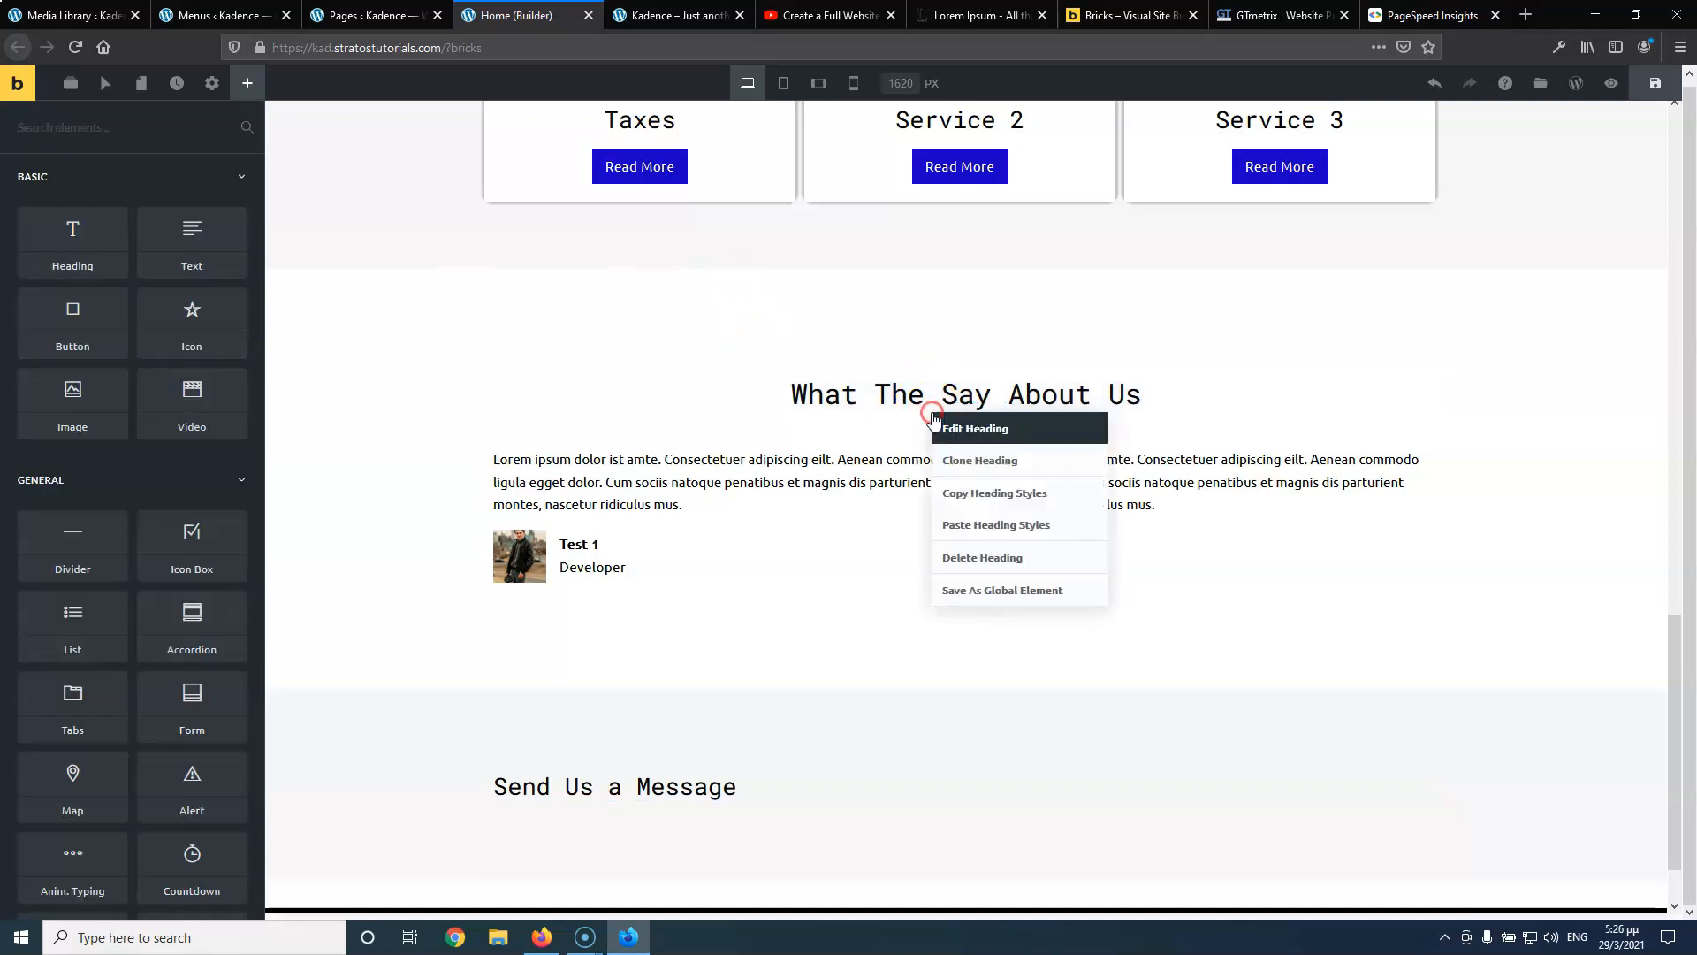
{"action": "left_click", "coordinate": [962, 461]}
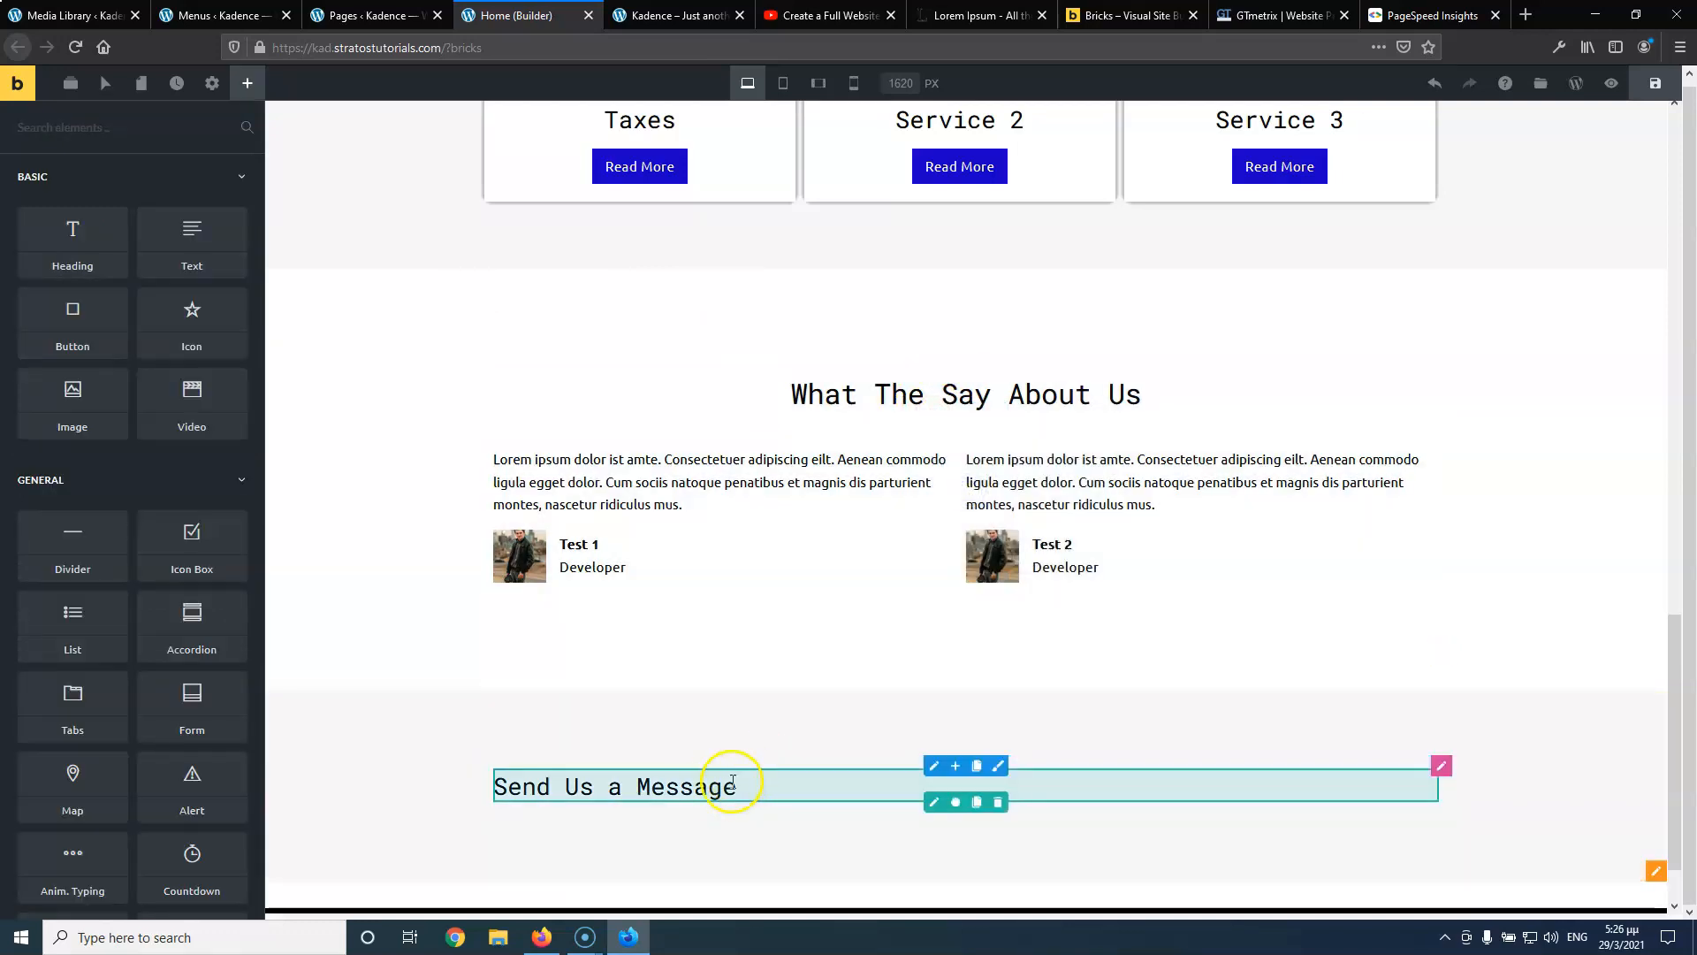
Paste the copied testimonials heading styles onto the 'Send Us a Message' heading
{"action": "right_click", "coordinate": [928, 786]}
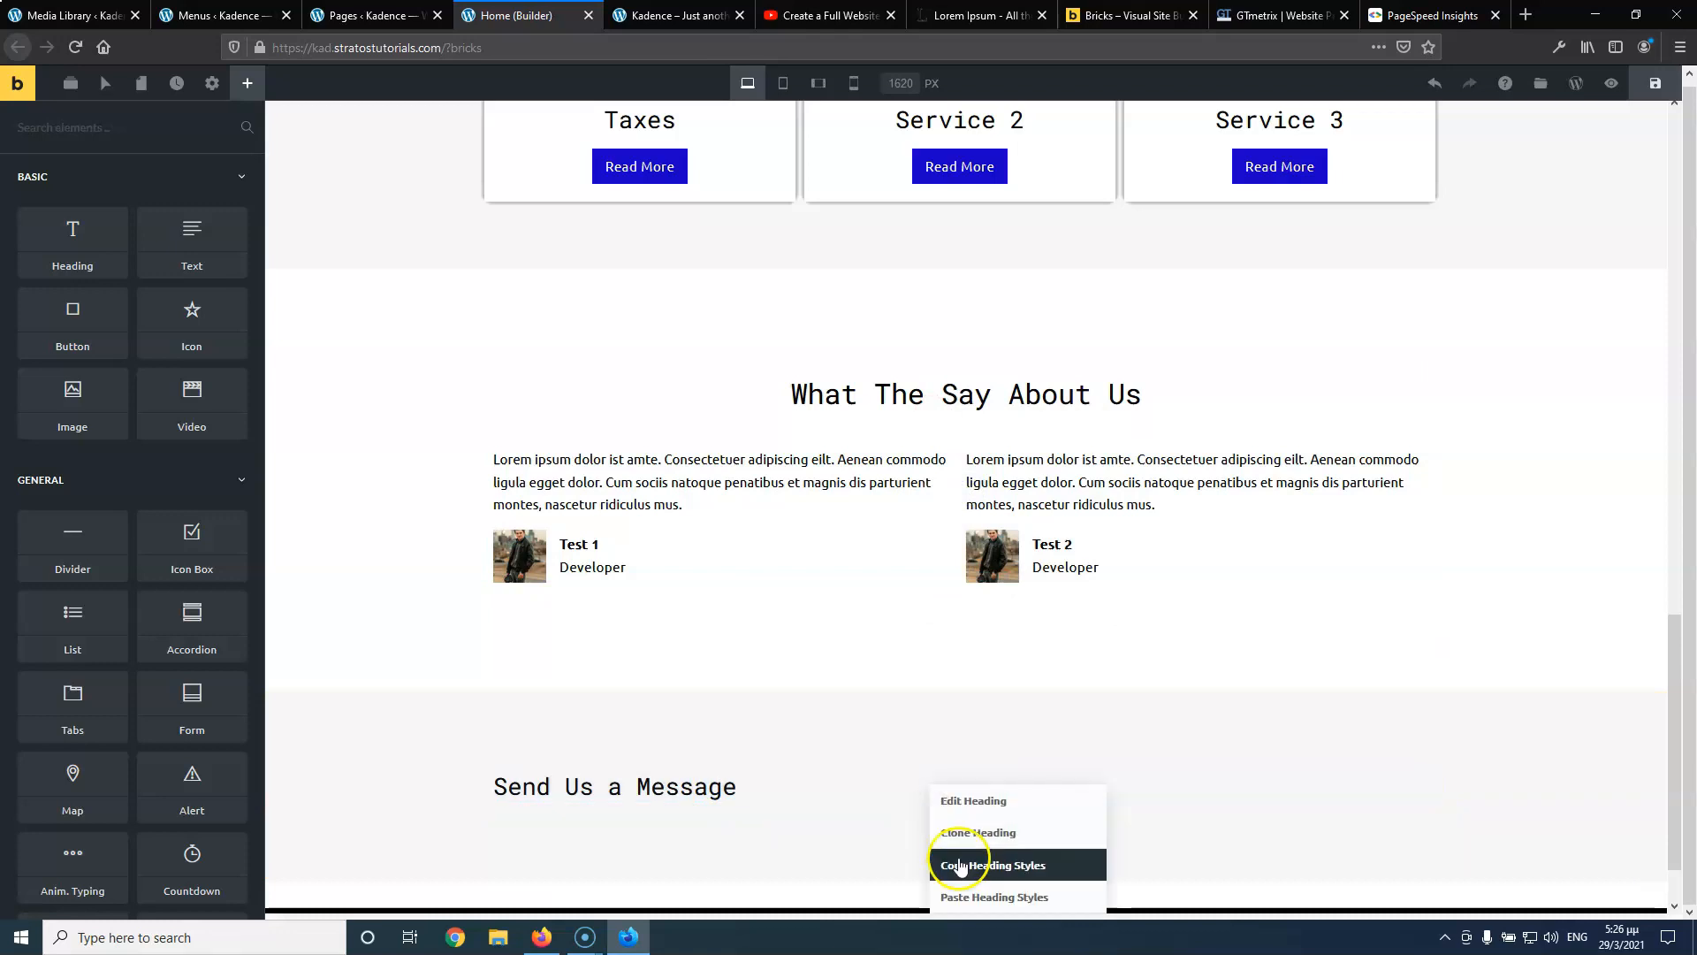
{"action": "left_click", "coordinate": [963, 895]}
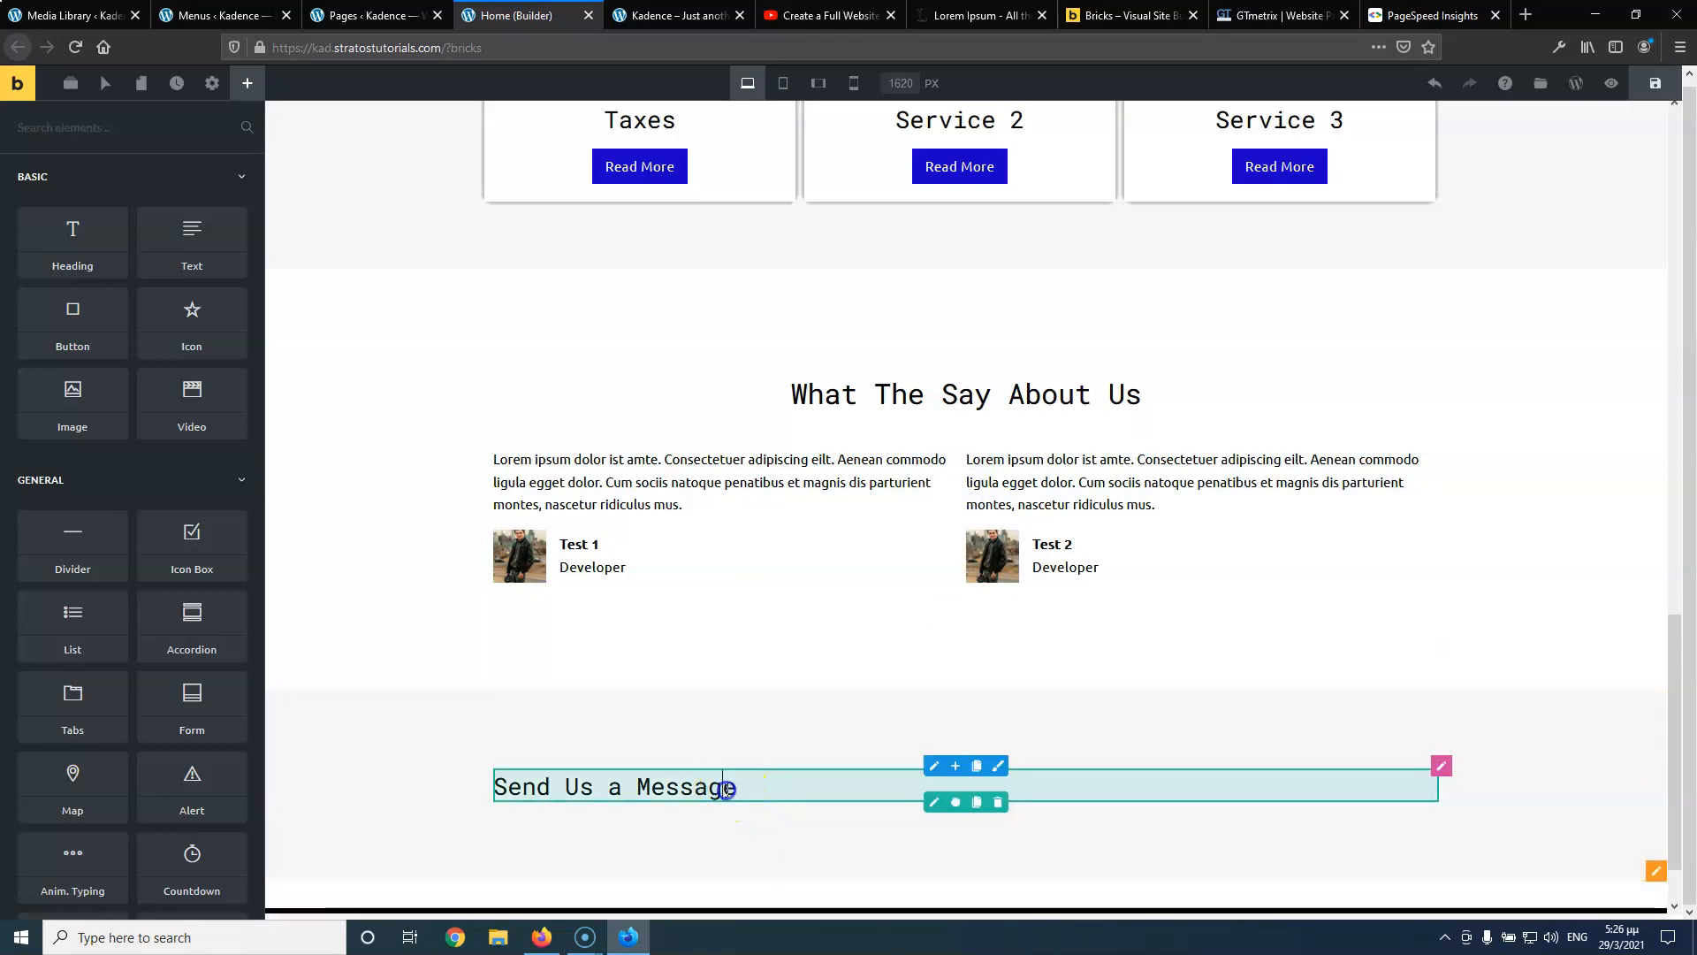
{"action": "right_click", "coordinate": [930, 791]}
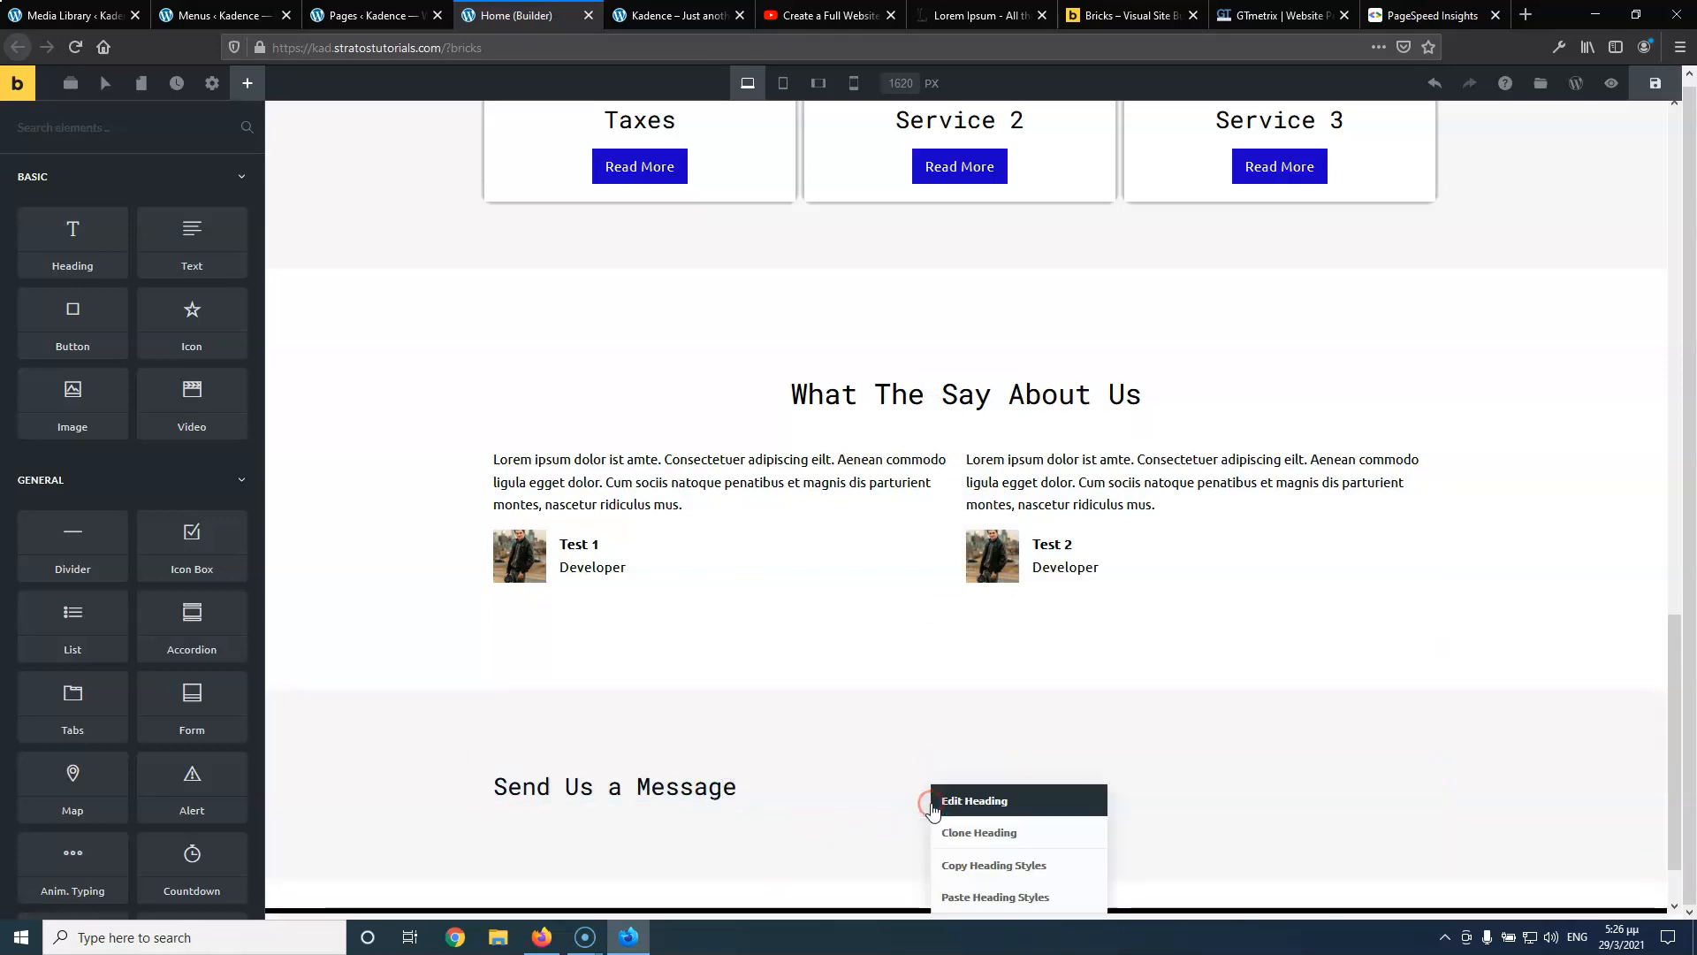
{"action": "left_click", "coordinate": [972, 898]}
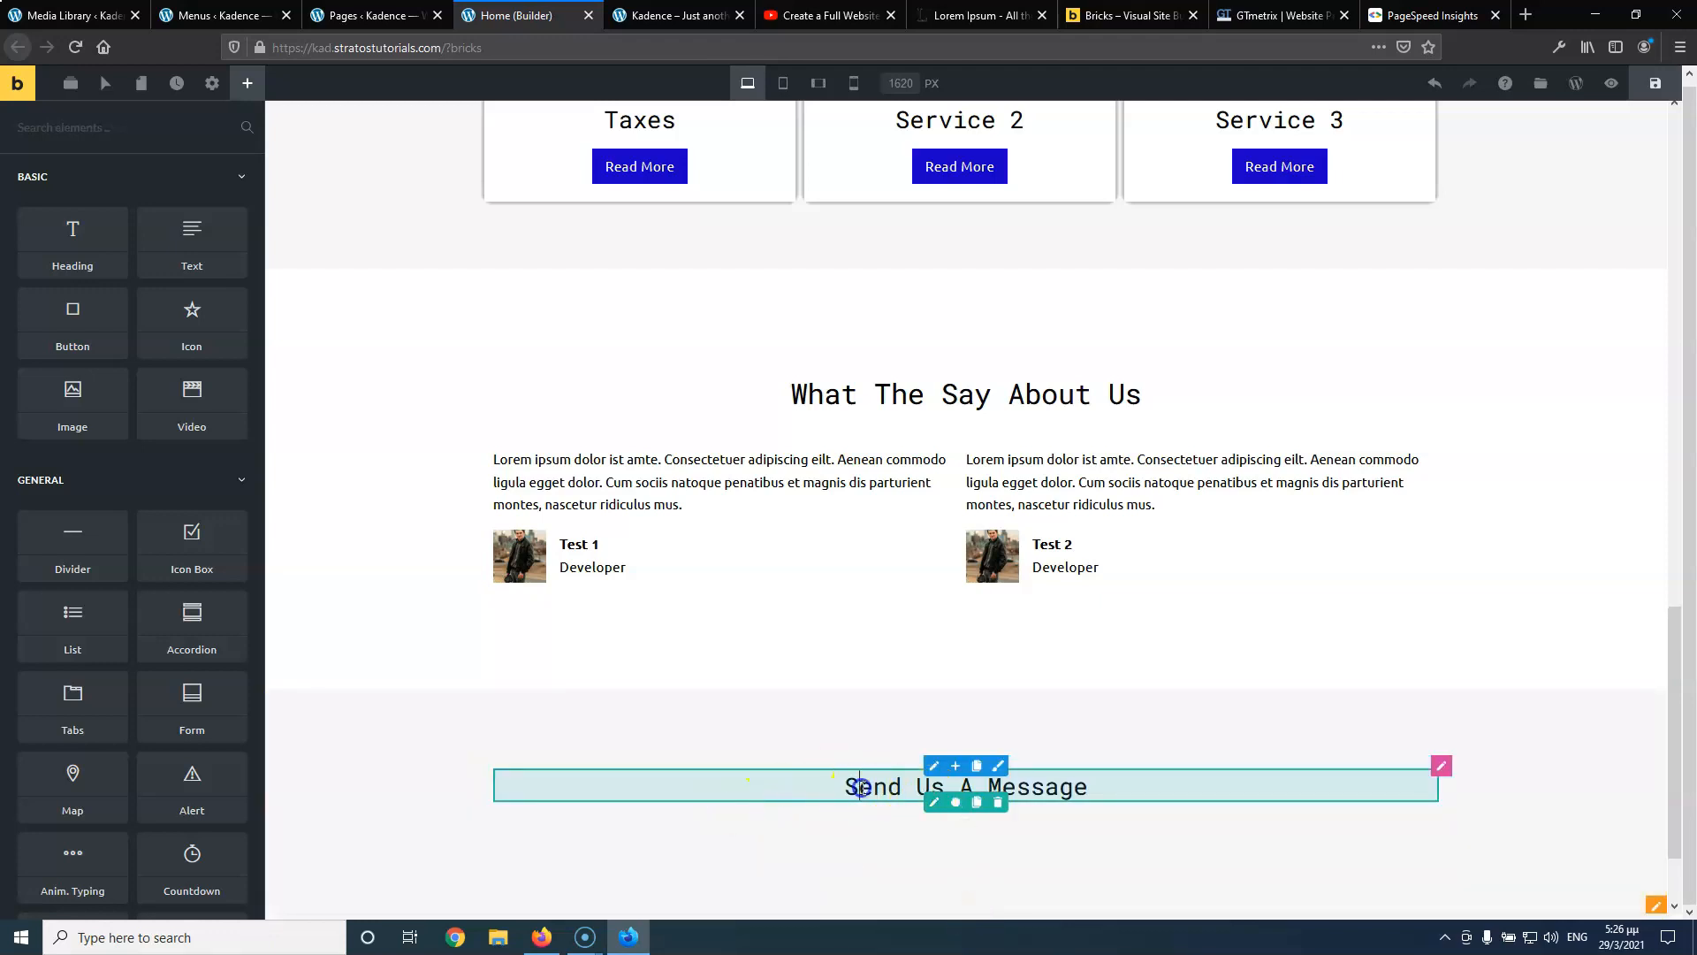
Set the 'Send Us a Message' heading's tag to Heading 2 (H2)
{"action": "left_click", "coordinate": [933, 802]}
{"action": "left_click", "coordinate": [159, 407]}
{"action": "left_click", "coordinate": [141, 456]}
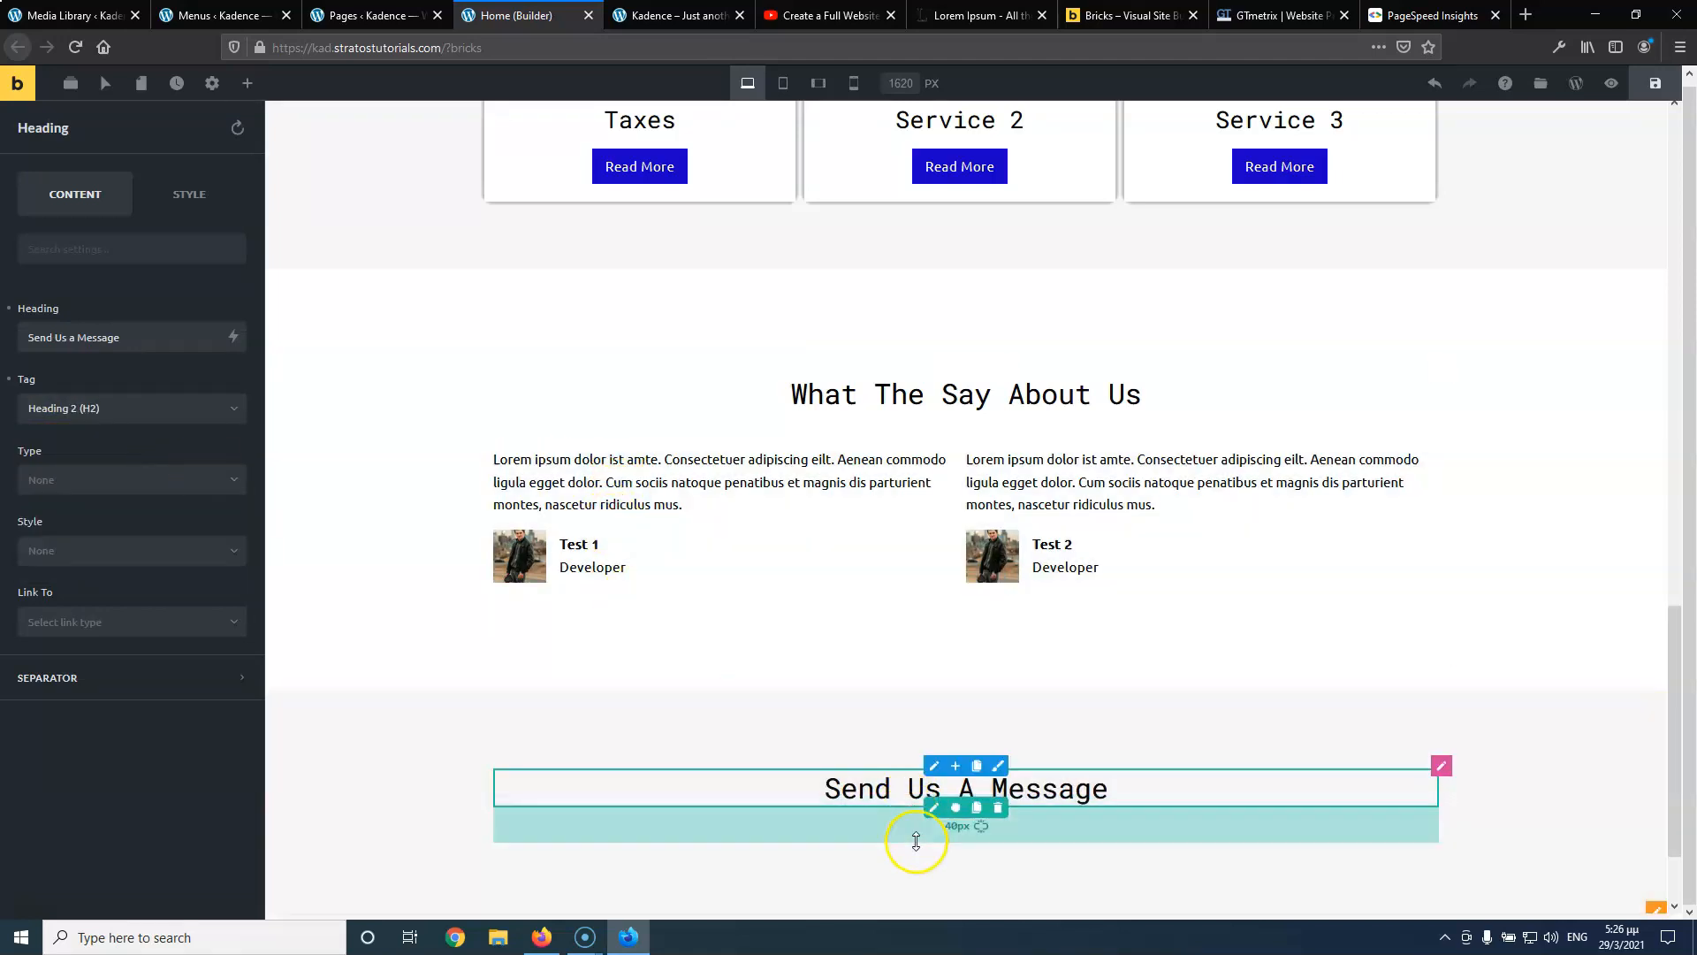
{"action": "left_click", "coordinate": [248, 83]}
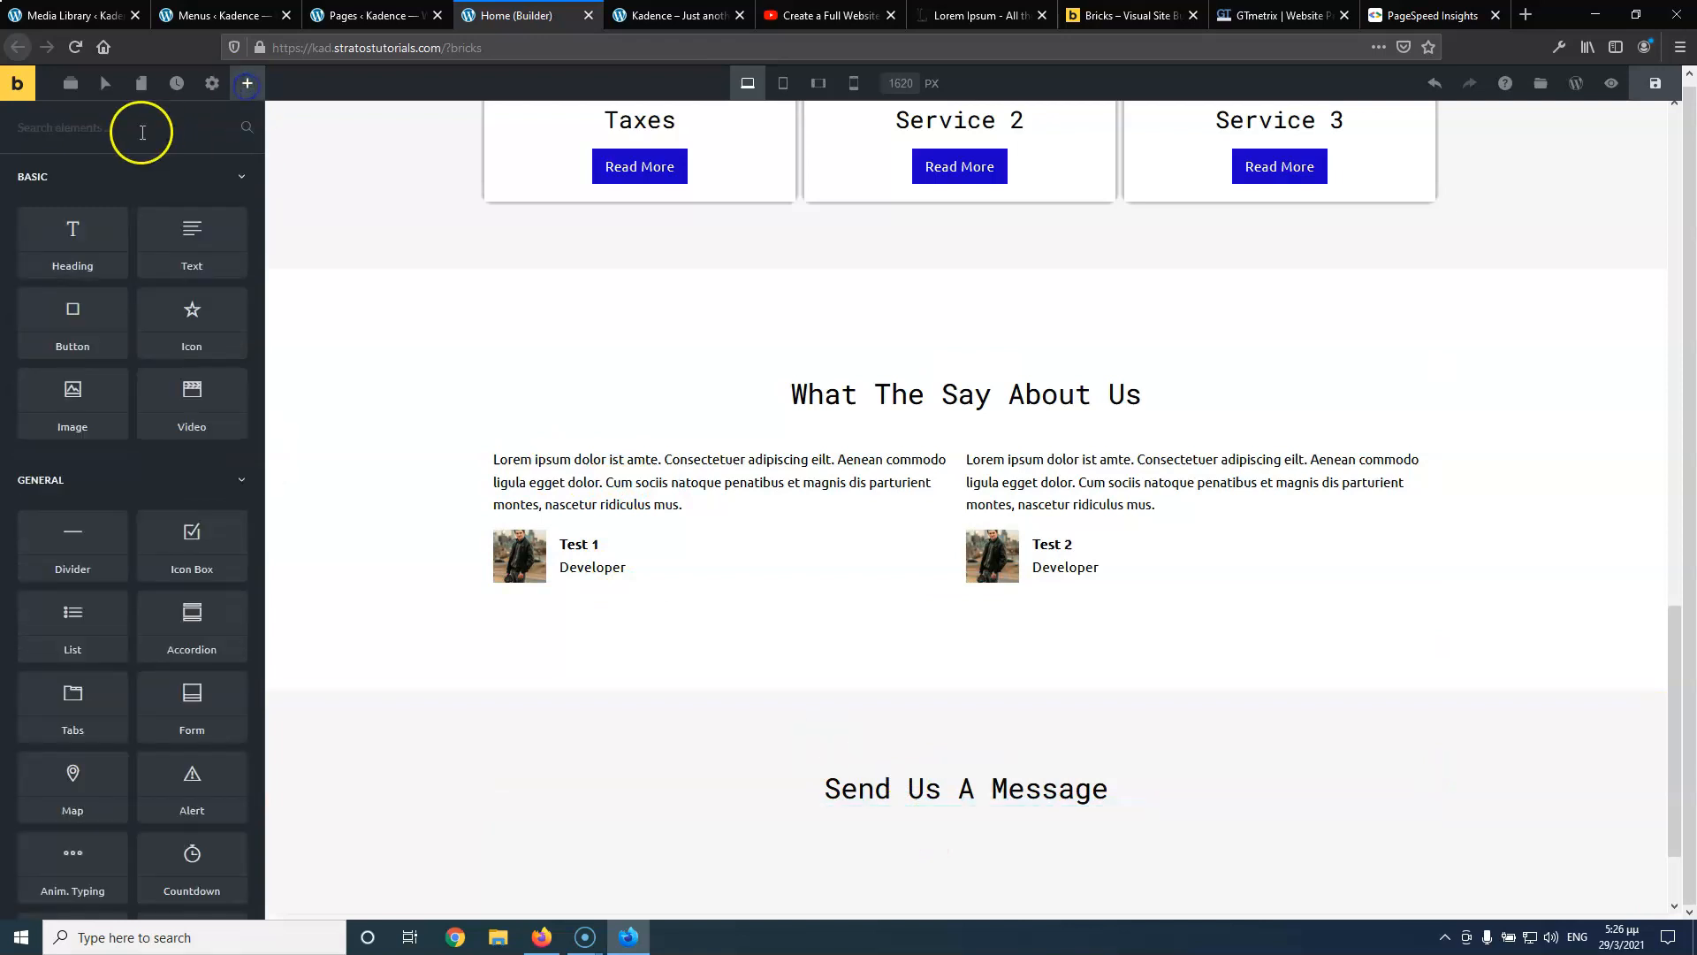
Place a Form element with Name, Email and Message fields below the 'Send Us a Message' heading
{"action": "type", "text": "for"}
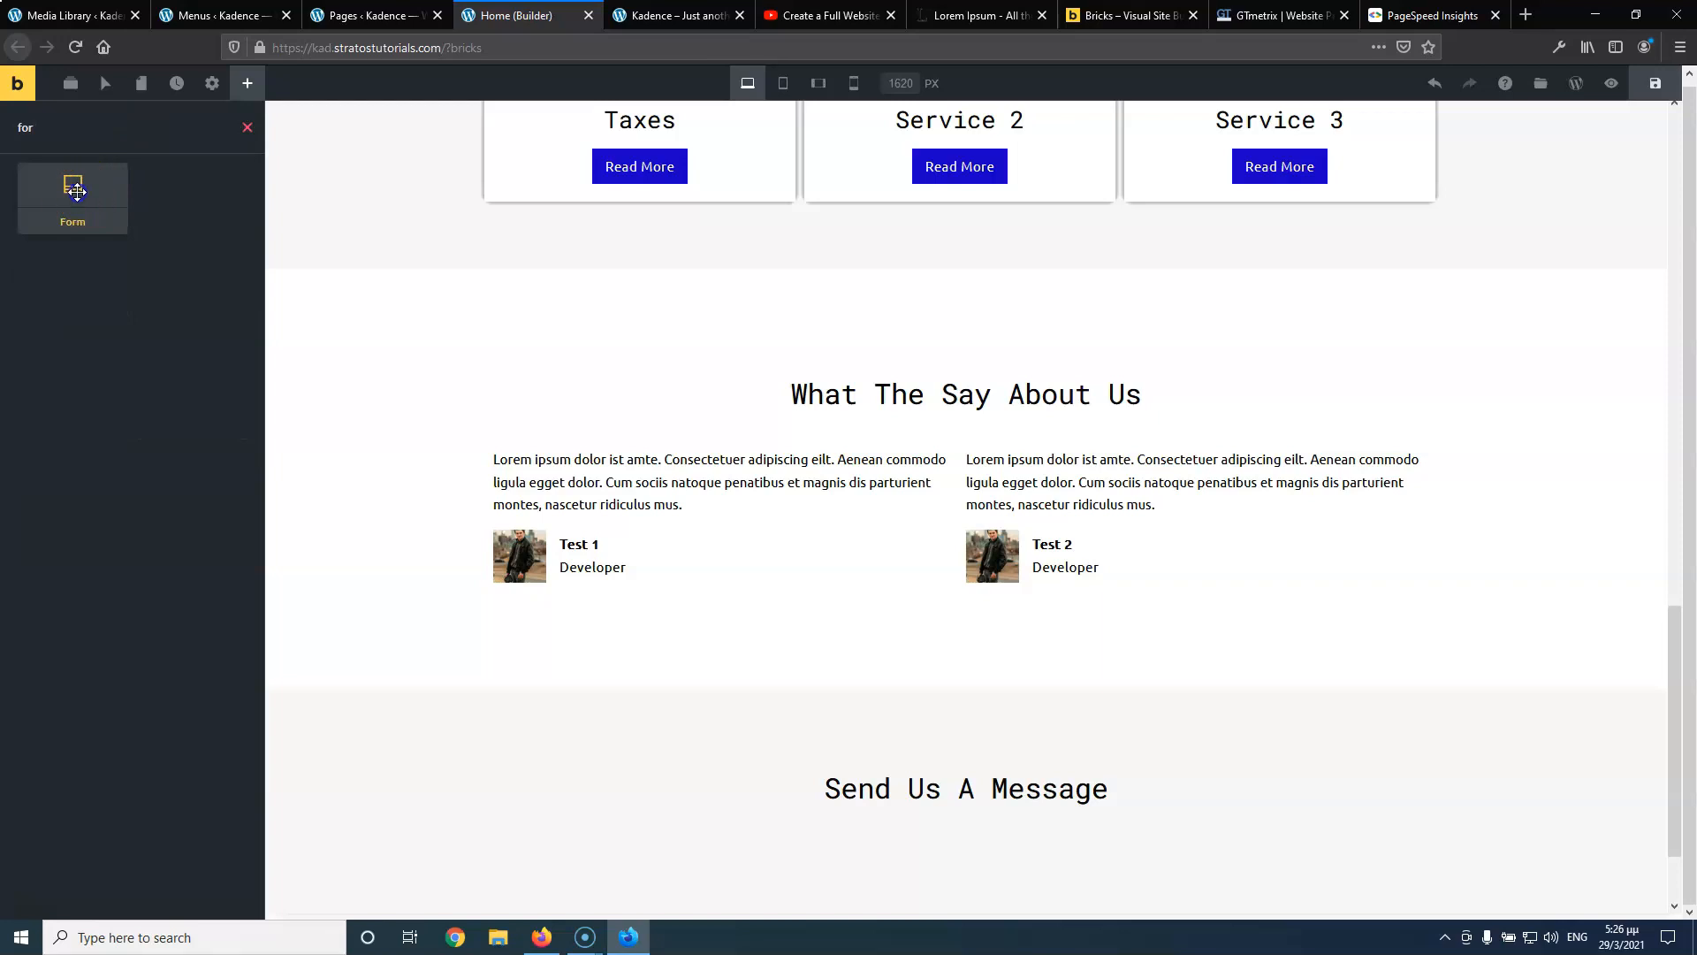
{"action": "left_click_drag", "start_coordinate": [73, 190], "coordinate": [951, 834]}
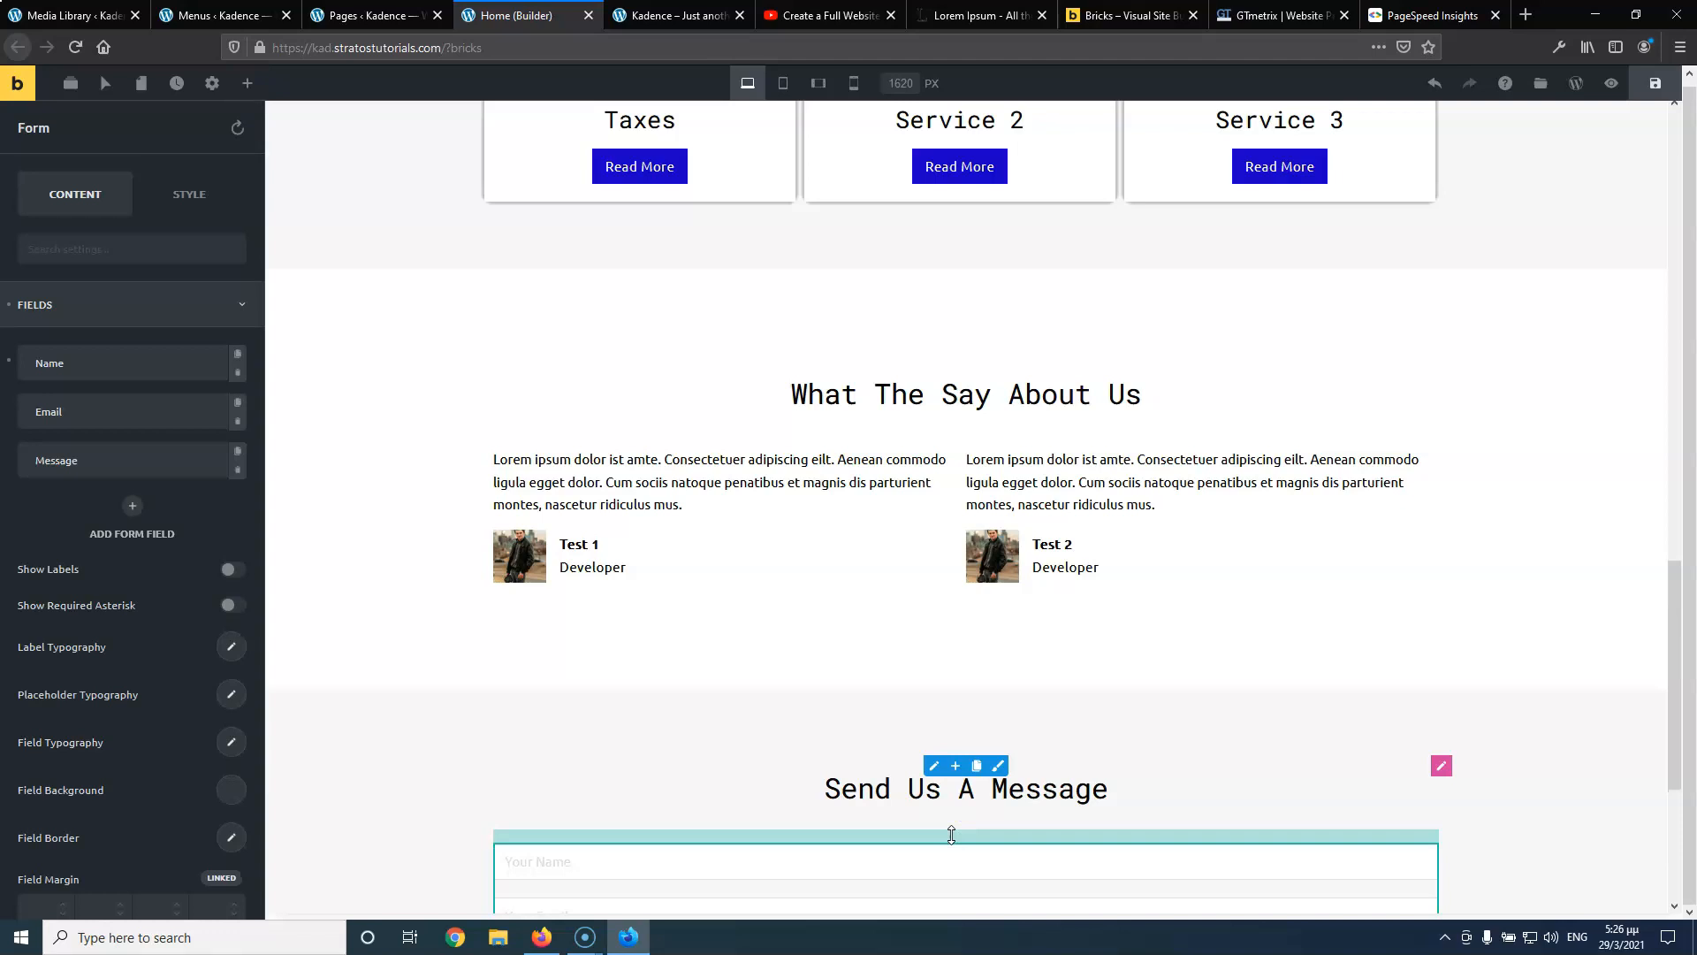
{"action": "scroll", "coordinate": [943, 799], "scroll_direction": "down", "scroll_amount": 4}
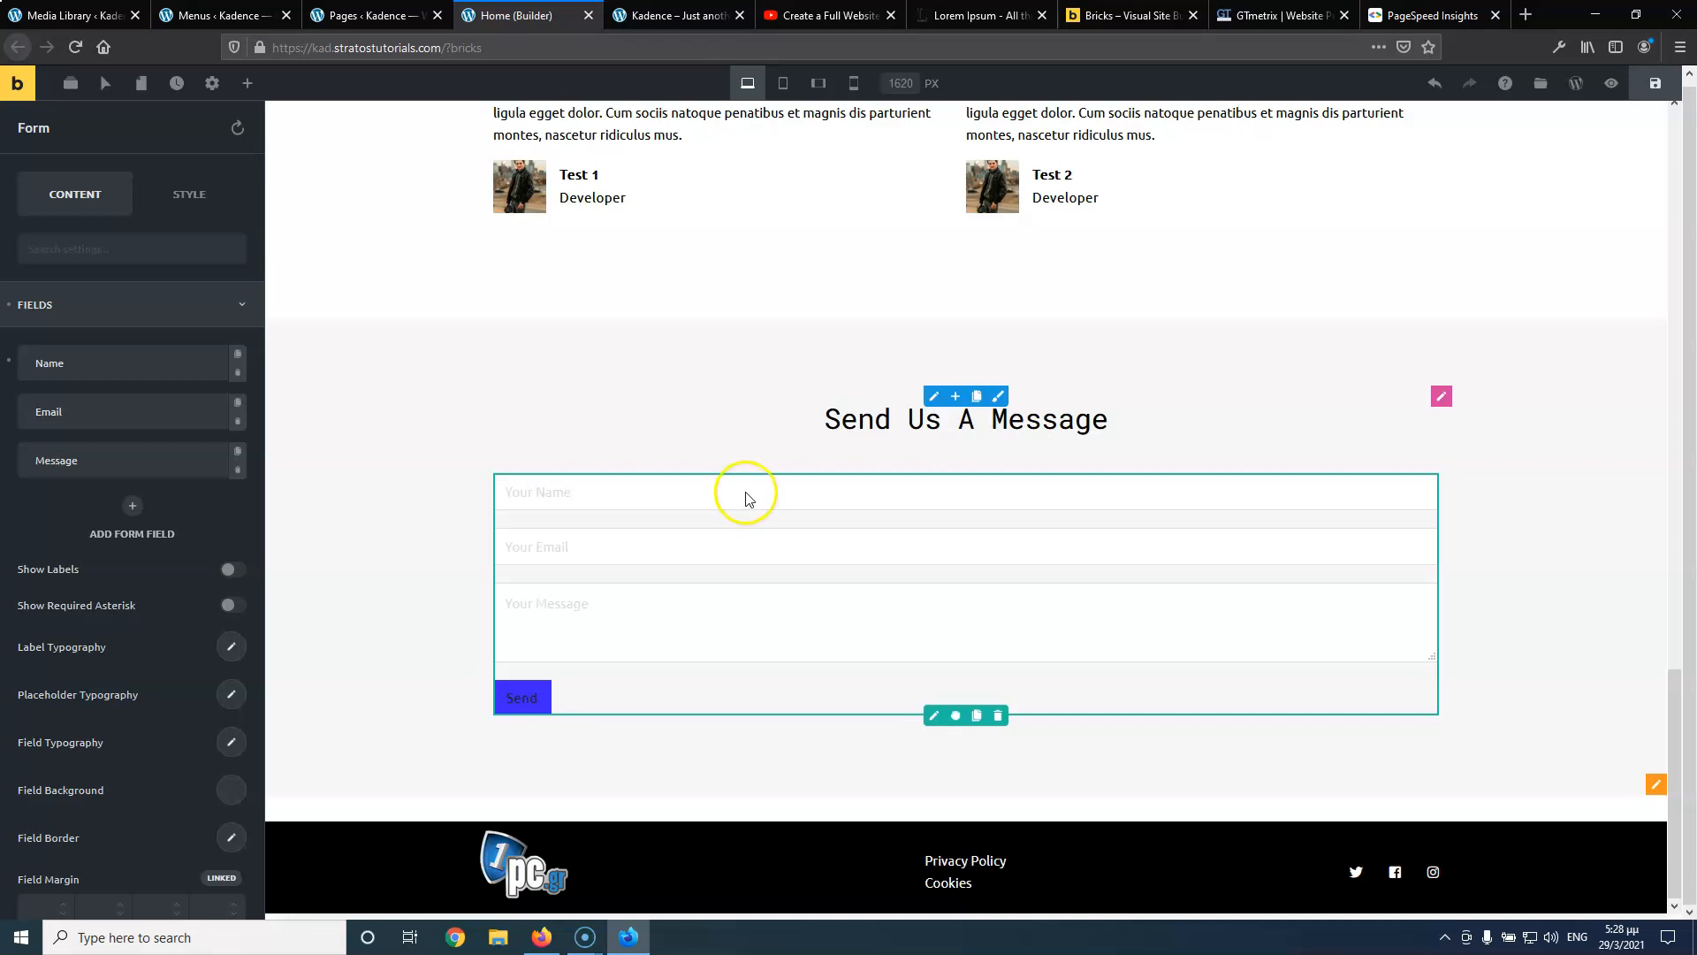
Switch to the live site tab showing the homepage with Services and testimonials
{"action": "left_click", "coordinate": [672, 15]}
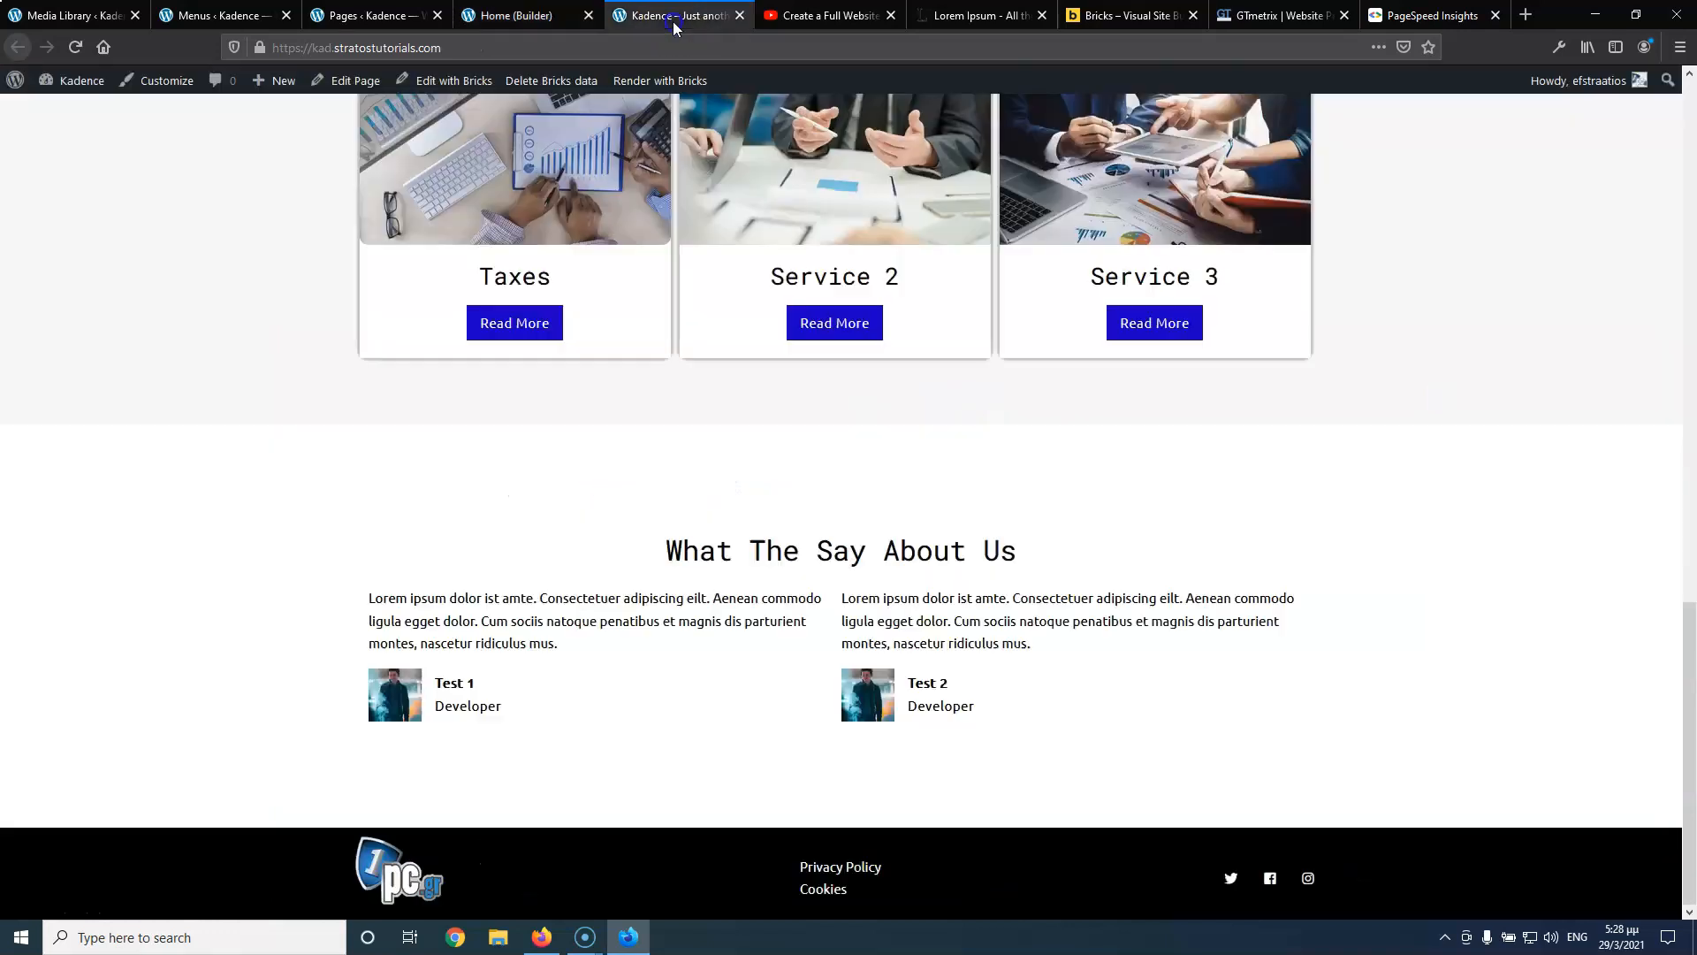
Check the YouTube tutorial's form, then return to the builder and expand the Name field settings
{"action": "left_click", "coordinate": [791, 15]}
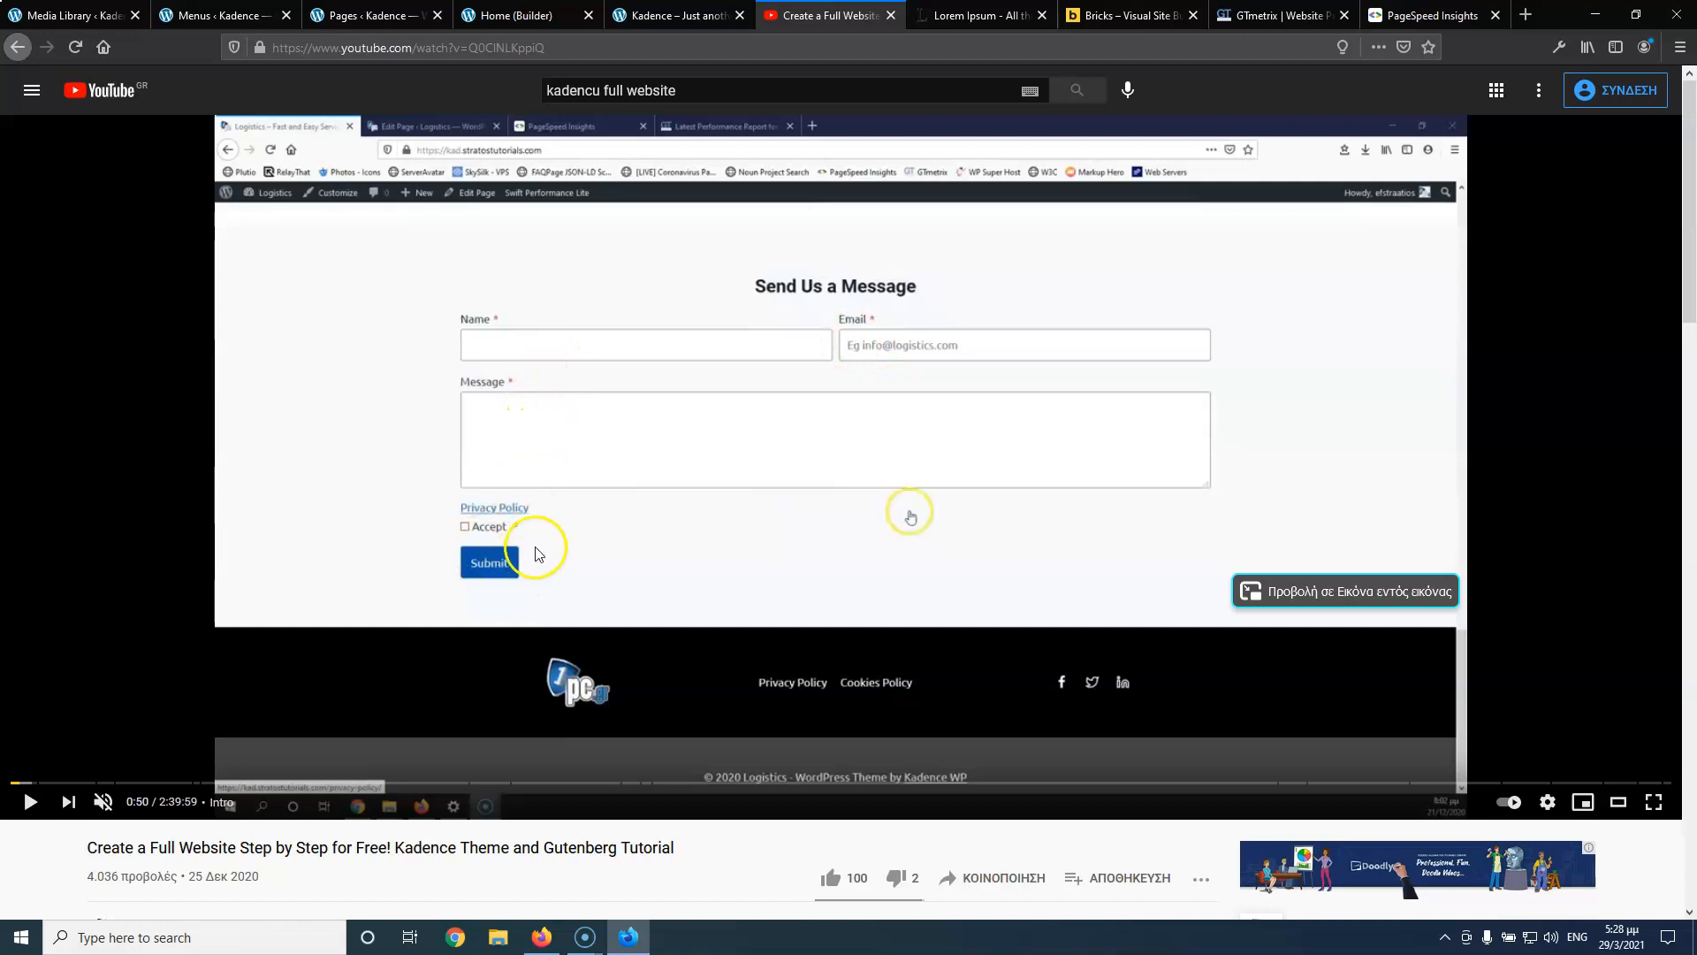
{"action": "left_click", "coordinate": [673, 15]}
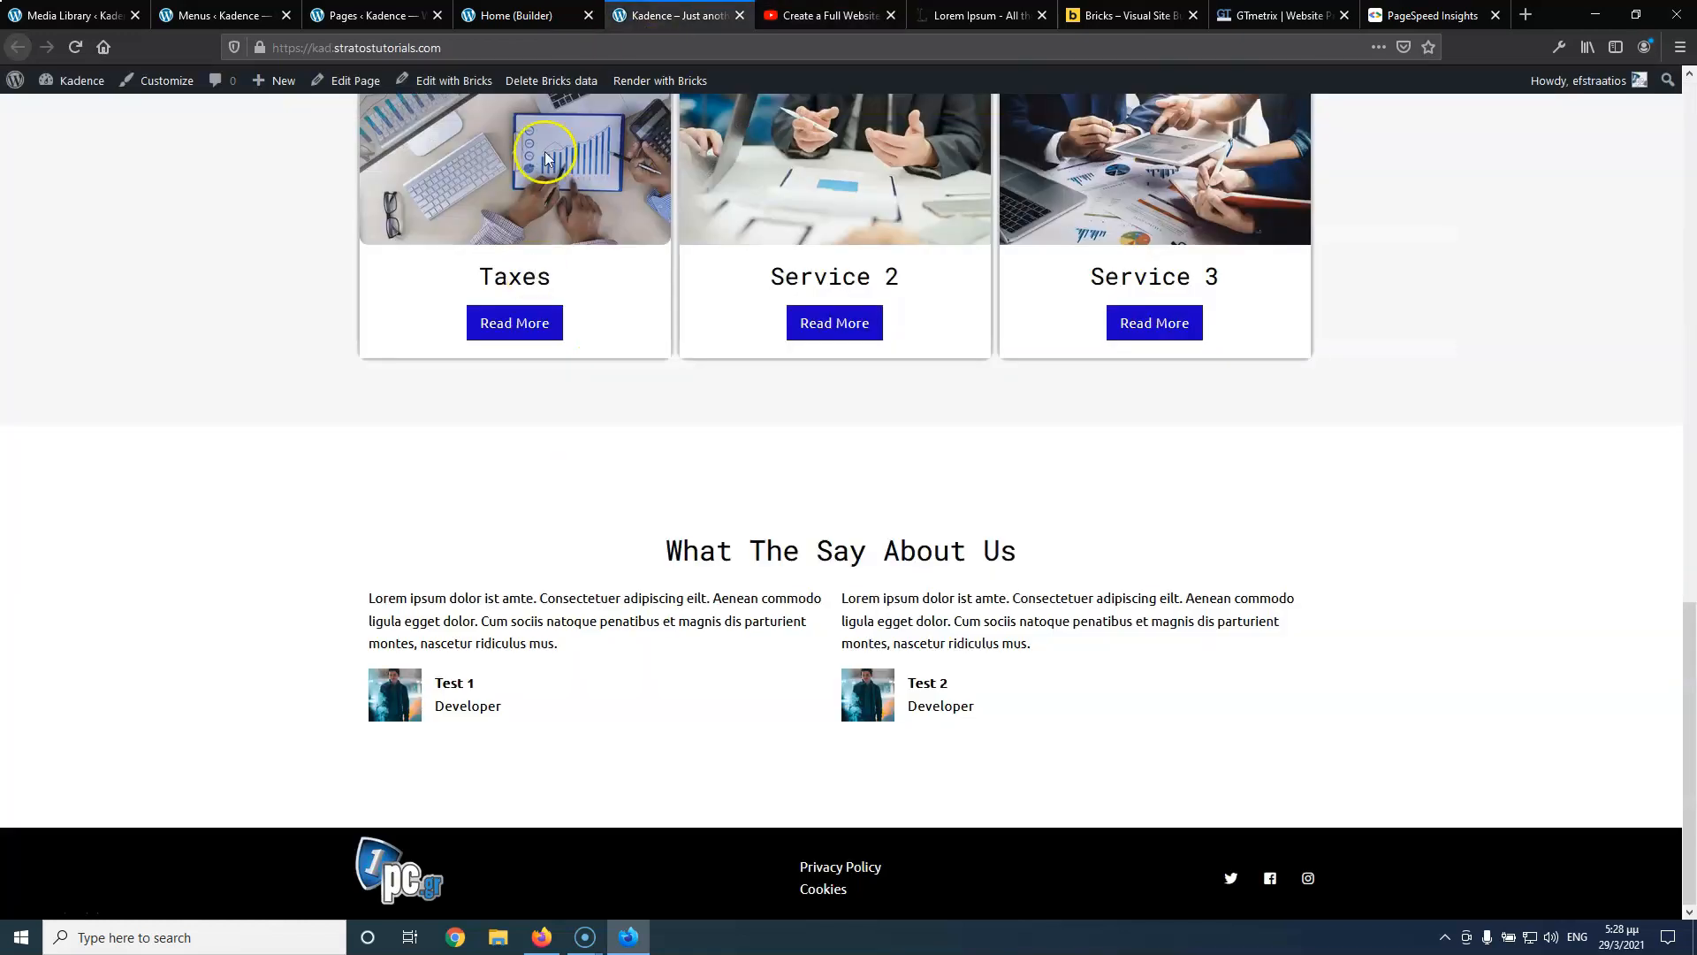
{"action": "left_click", "coordinate": [530, 16]}
{"action": "left_click", "coordinate": [90, 368]}
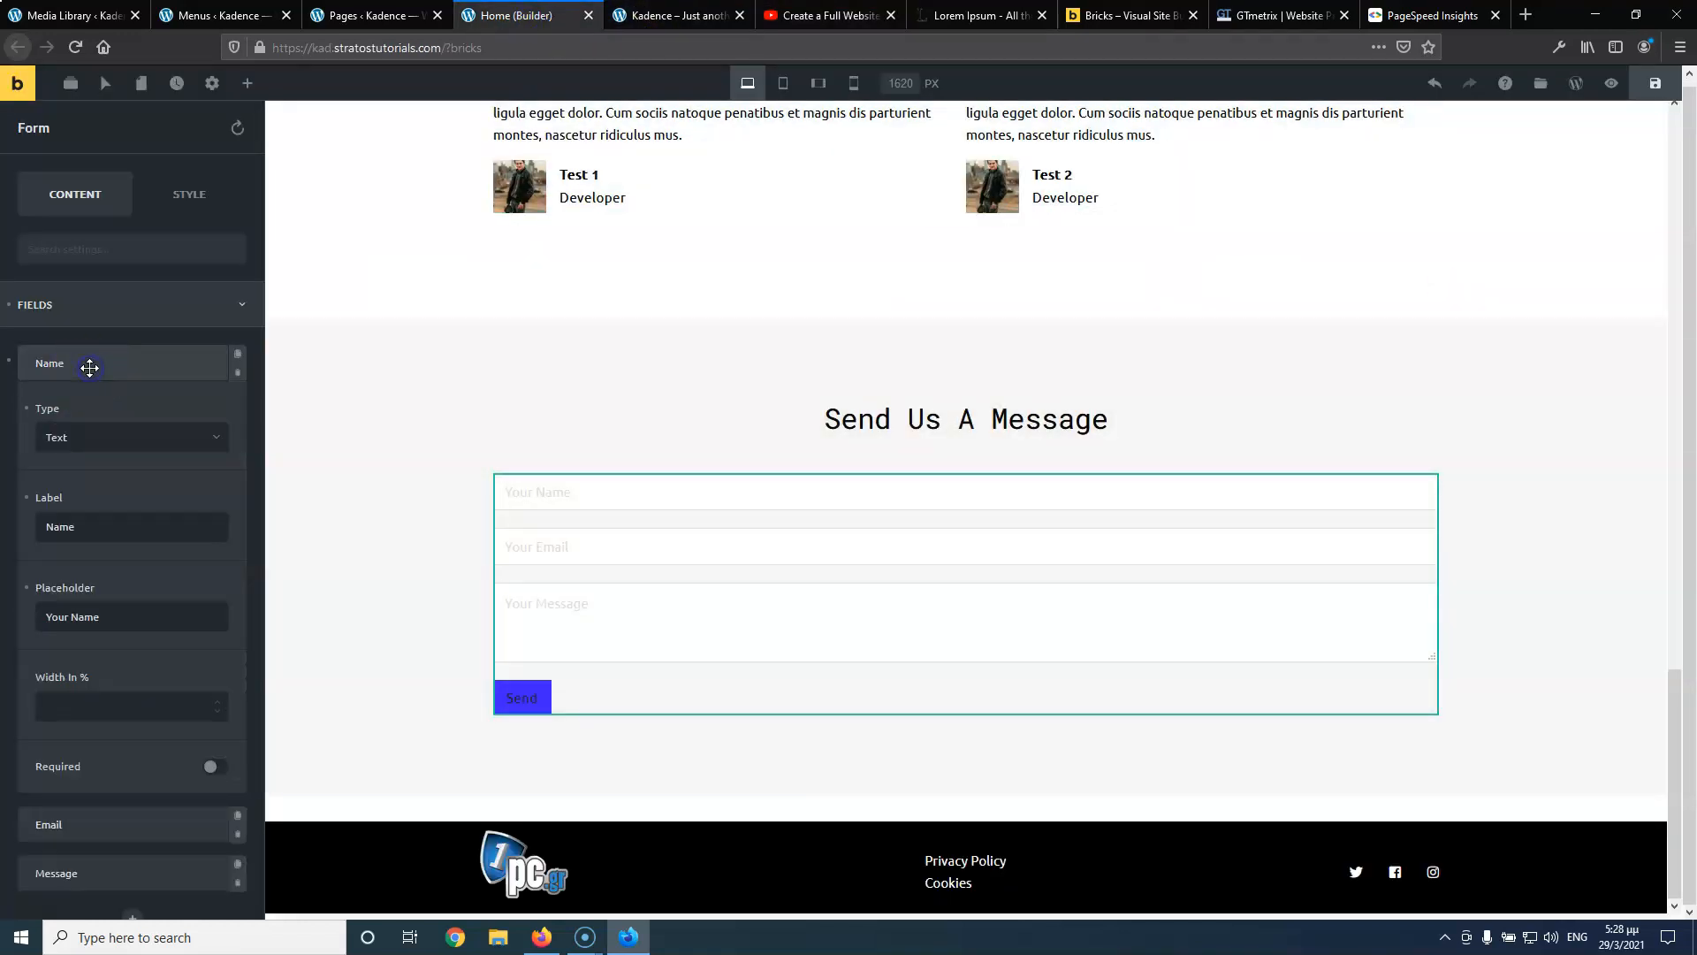
Turn on Show Labels for the form and set label text transform to None
{"action": "scroll", "coordinate": [88, 624], "scroll_direction": "down", "scroll_amount": 3}
{"action": "scroll", "coordinate": [88, 624], "scroll_direction": "down", "scroll_amount": 1}
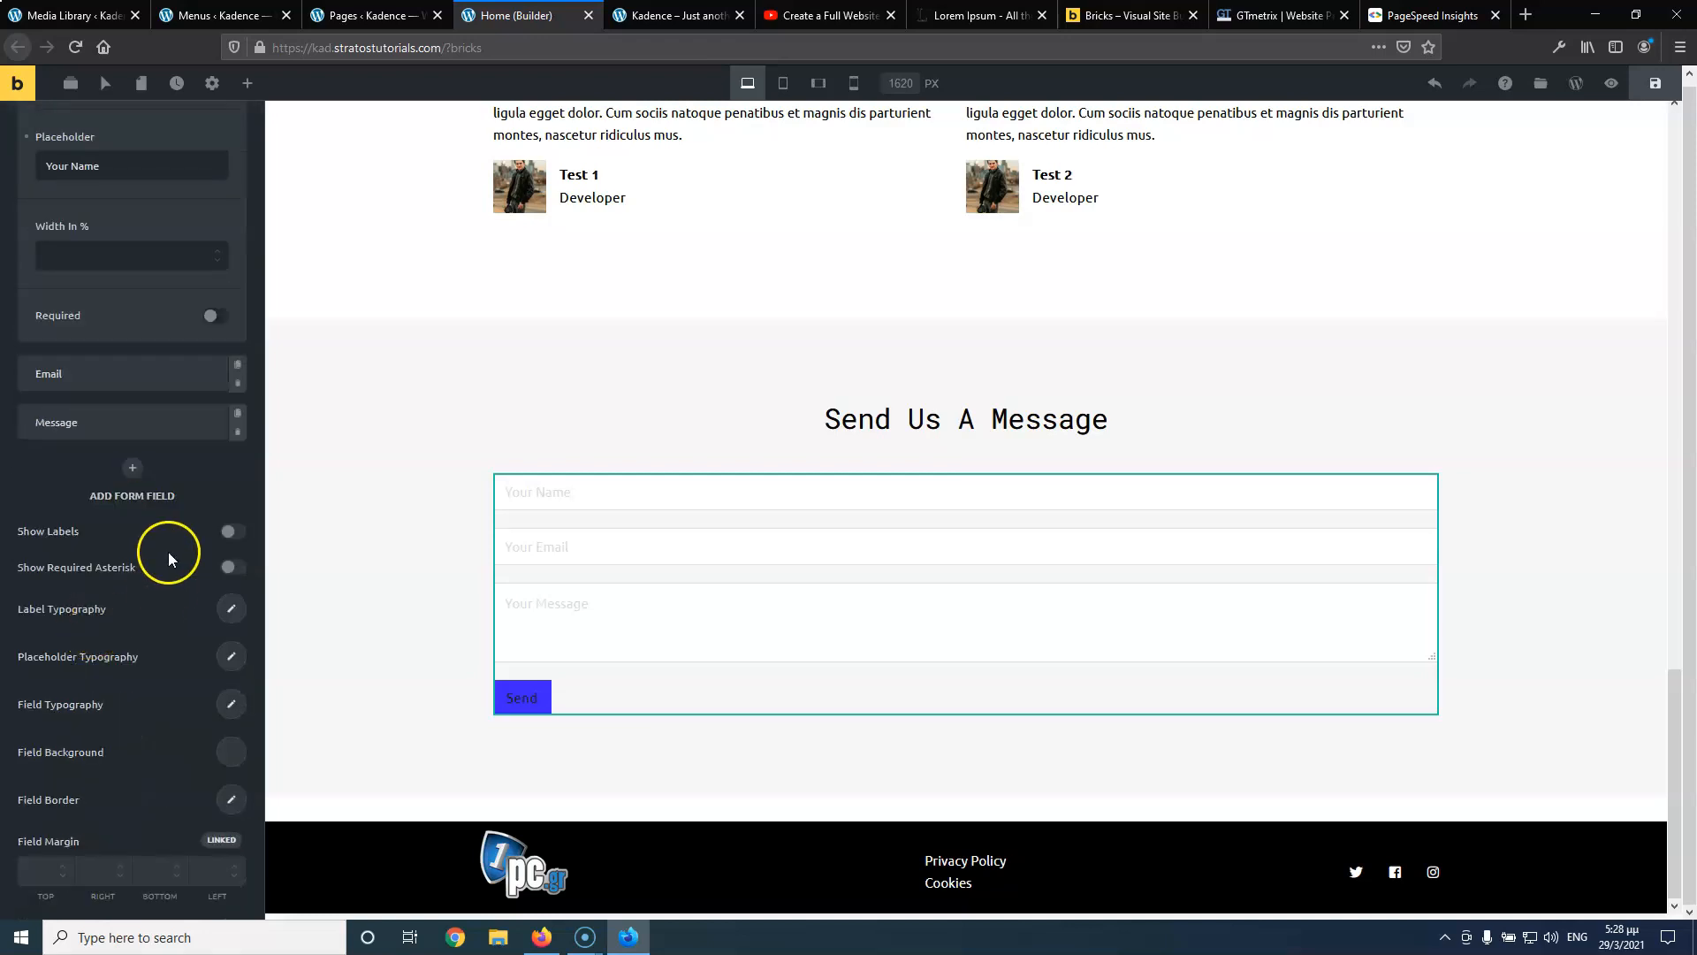
{"action": "left_click", "coordinate": [234, 532]}
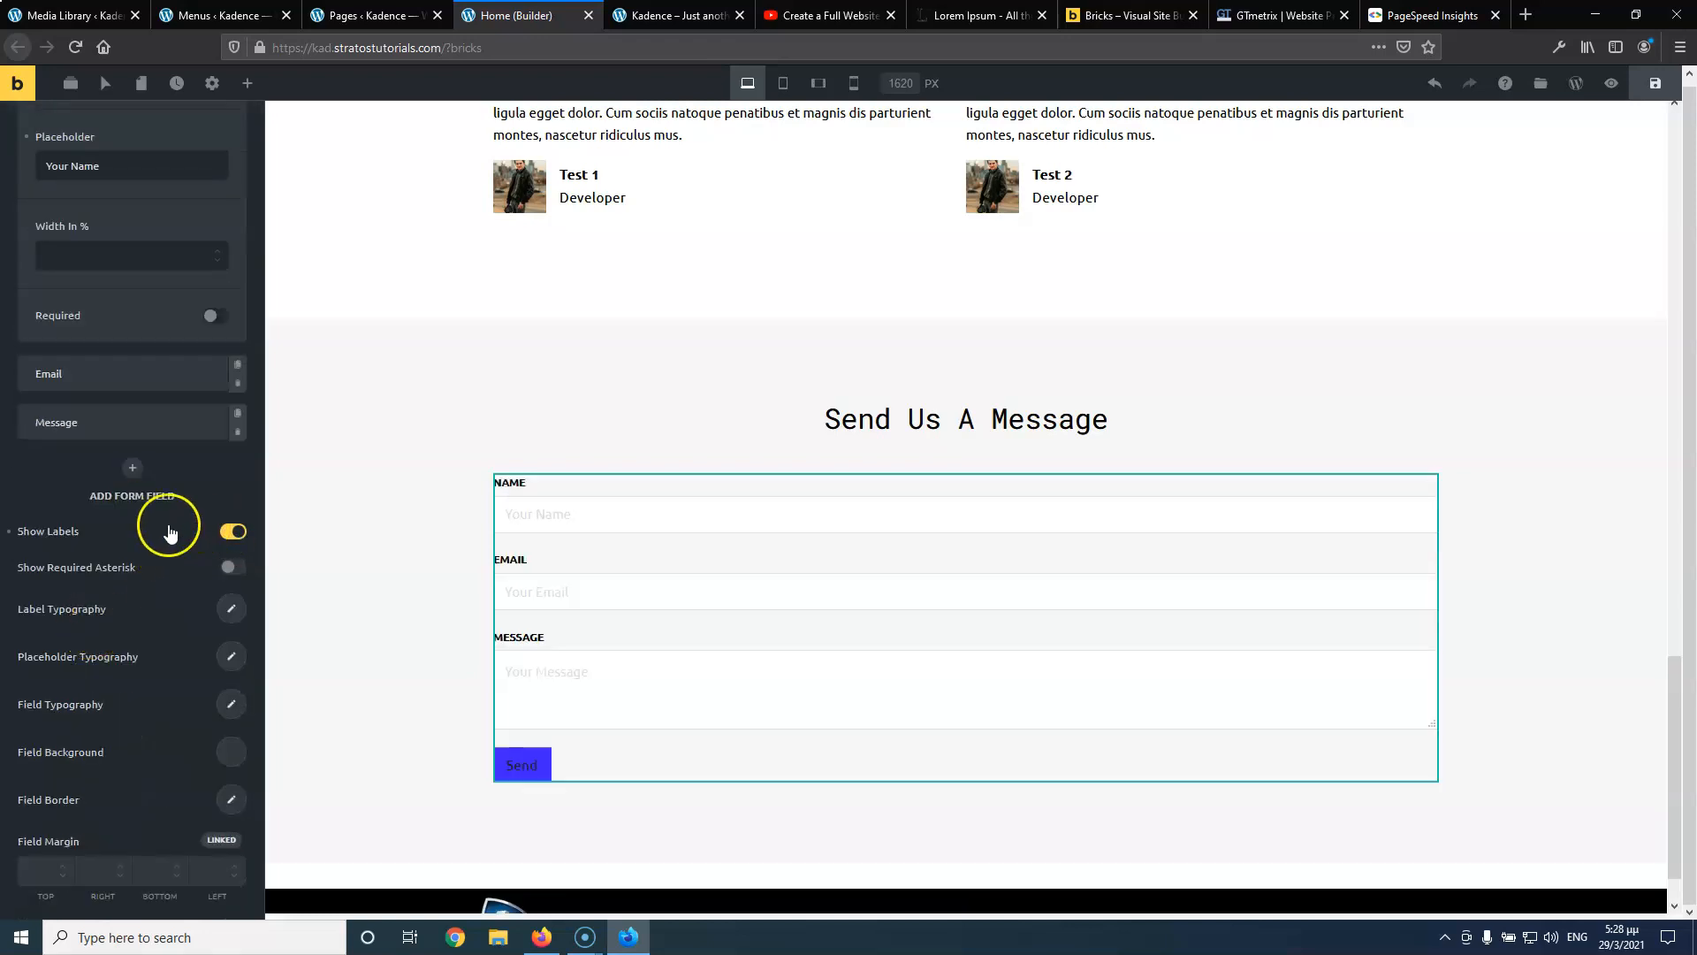
{"action": "scroll", "coordinate": [177, 619], "scroll_direction": "down", "scroll_amount": 1}
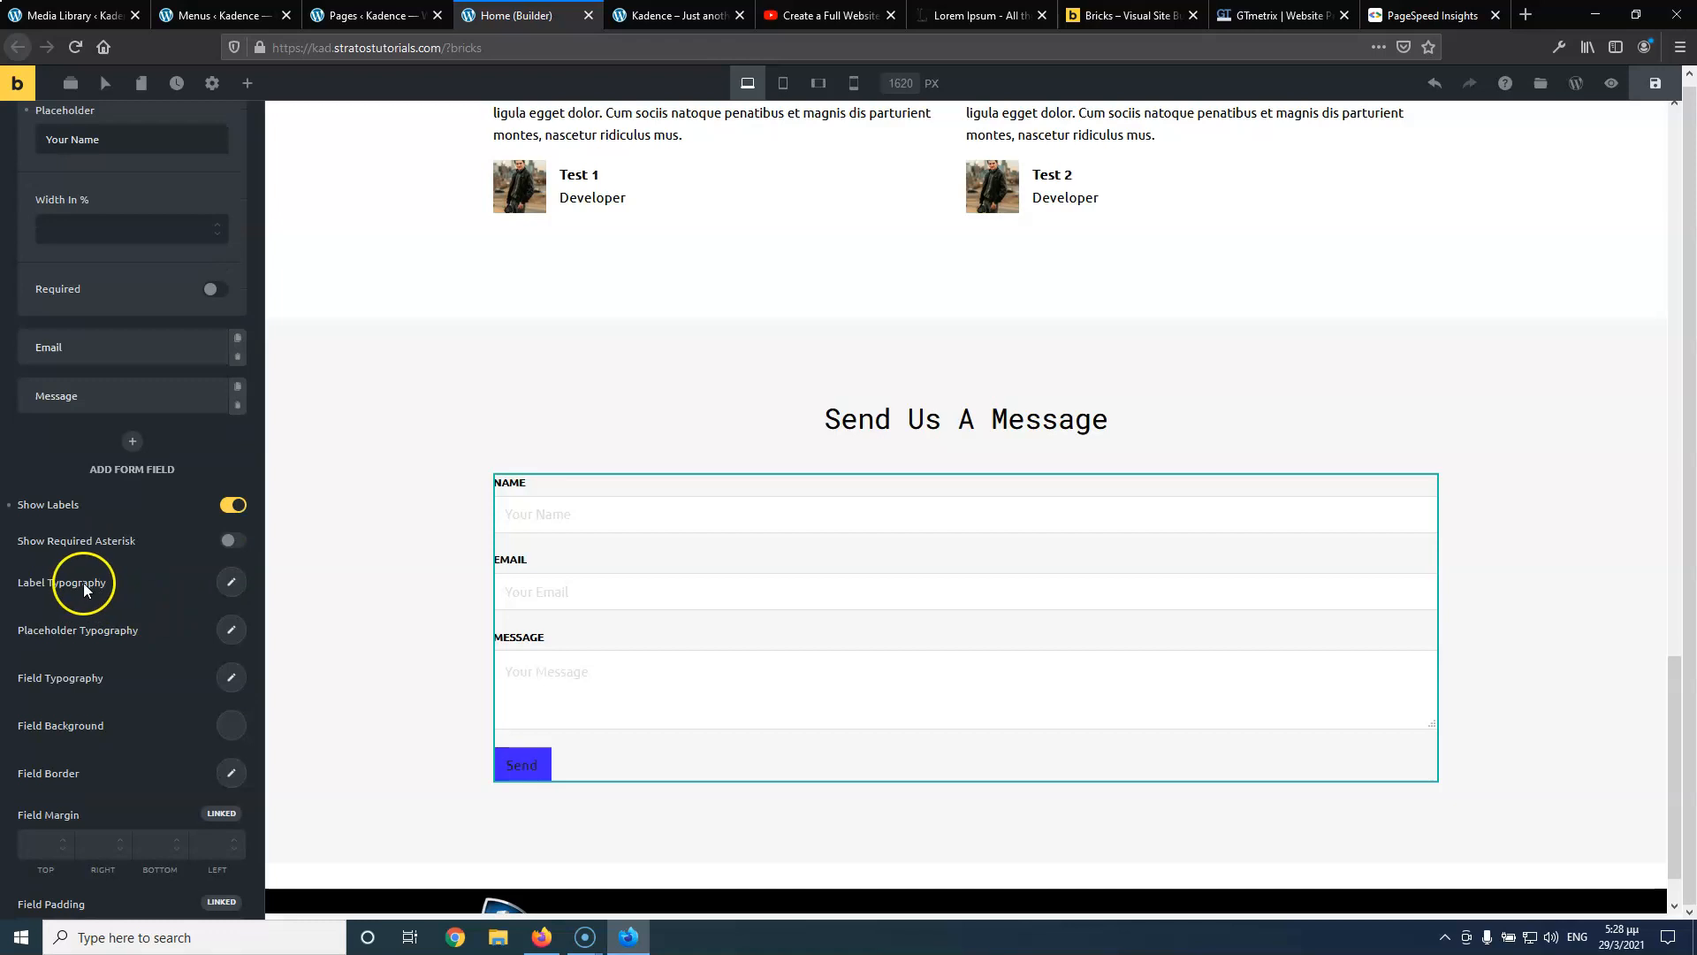
{"action": "left_click", "coordinate": [221, 583]}
{"action": "scroll", "coordinate": [141, 698], "scroll_direction": "down", "scroll_amount": 3}
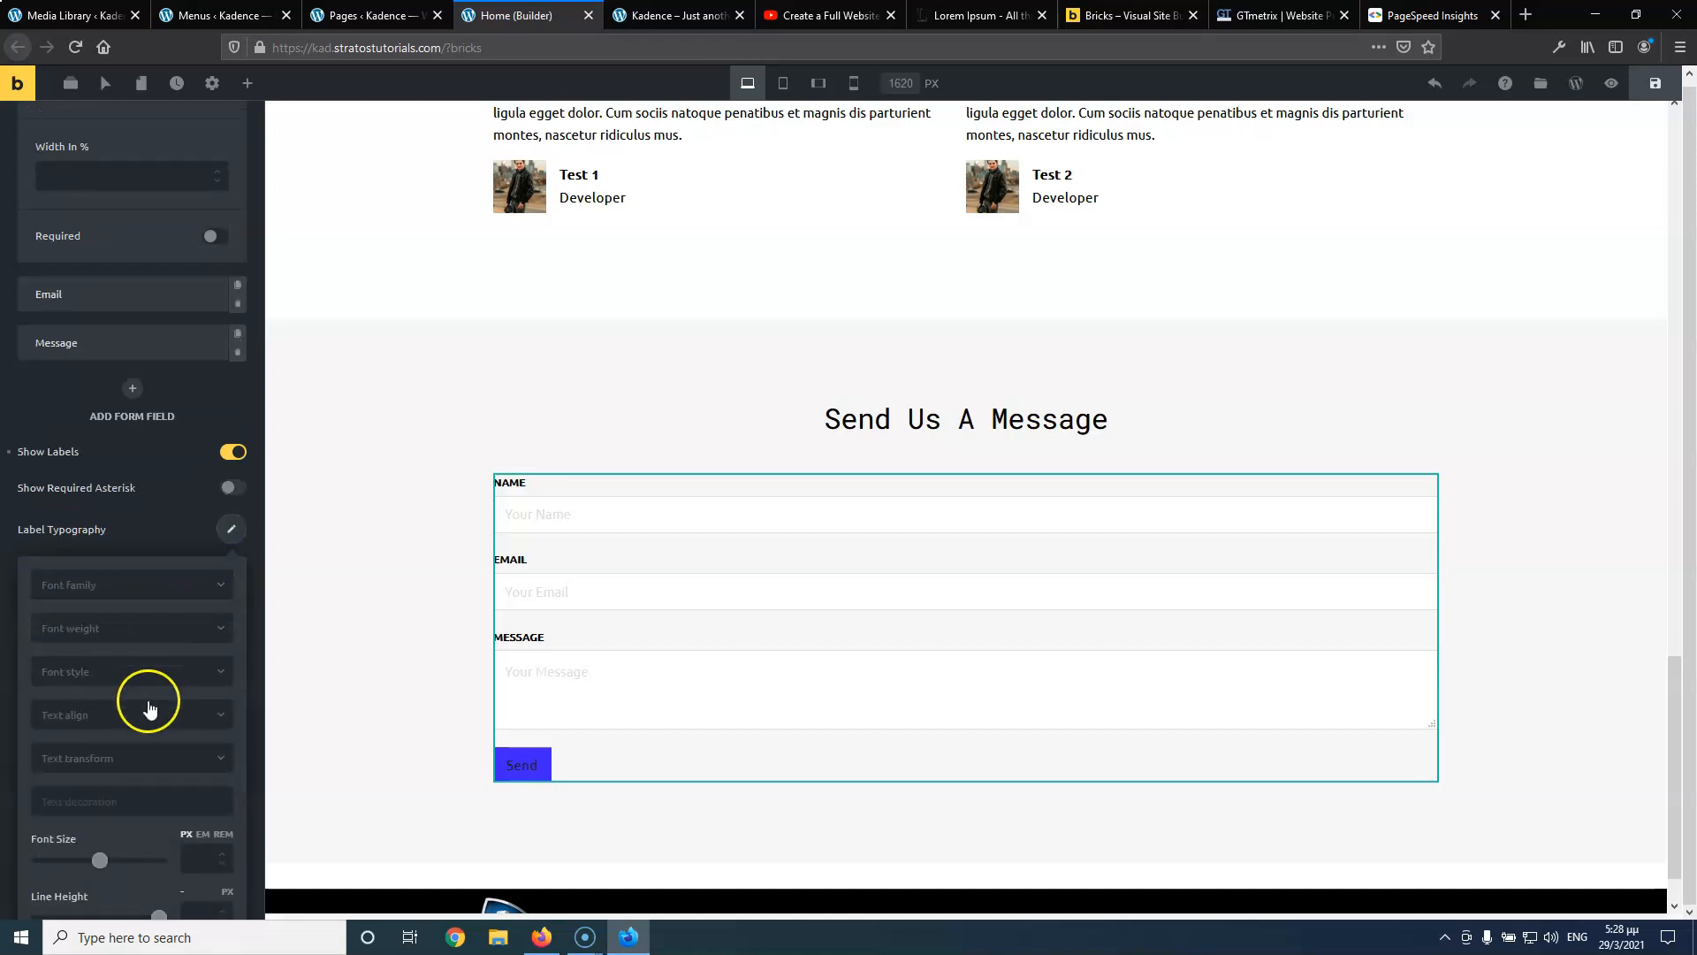
{"action": "left_click", "coordinate": [111, 752]}
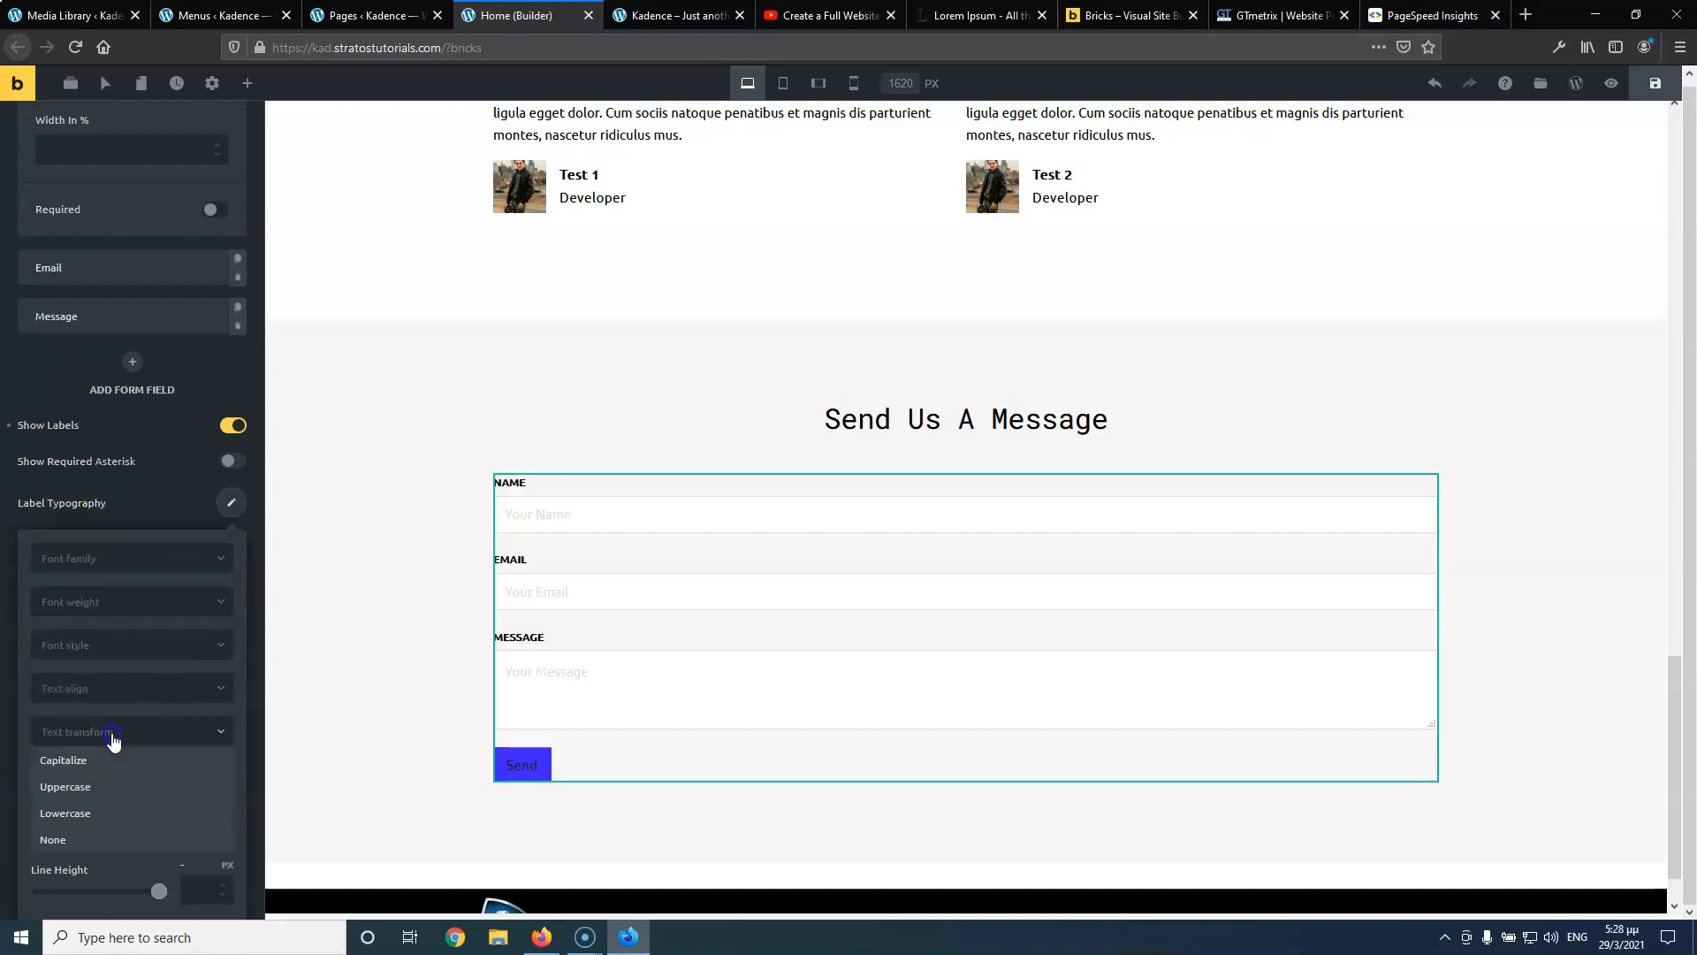
{"action": "left_click", "coordinate": [106, 842]}
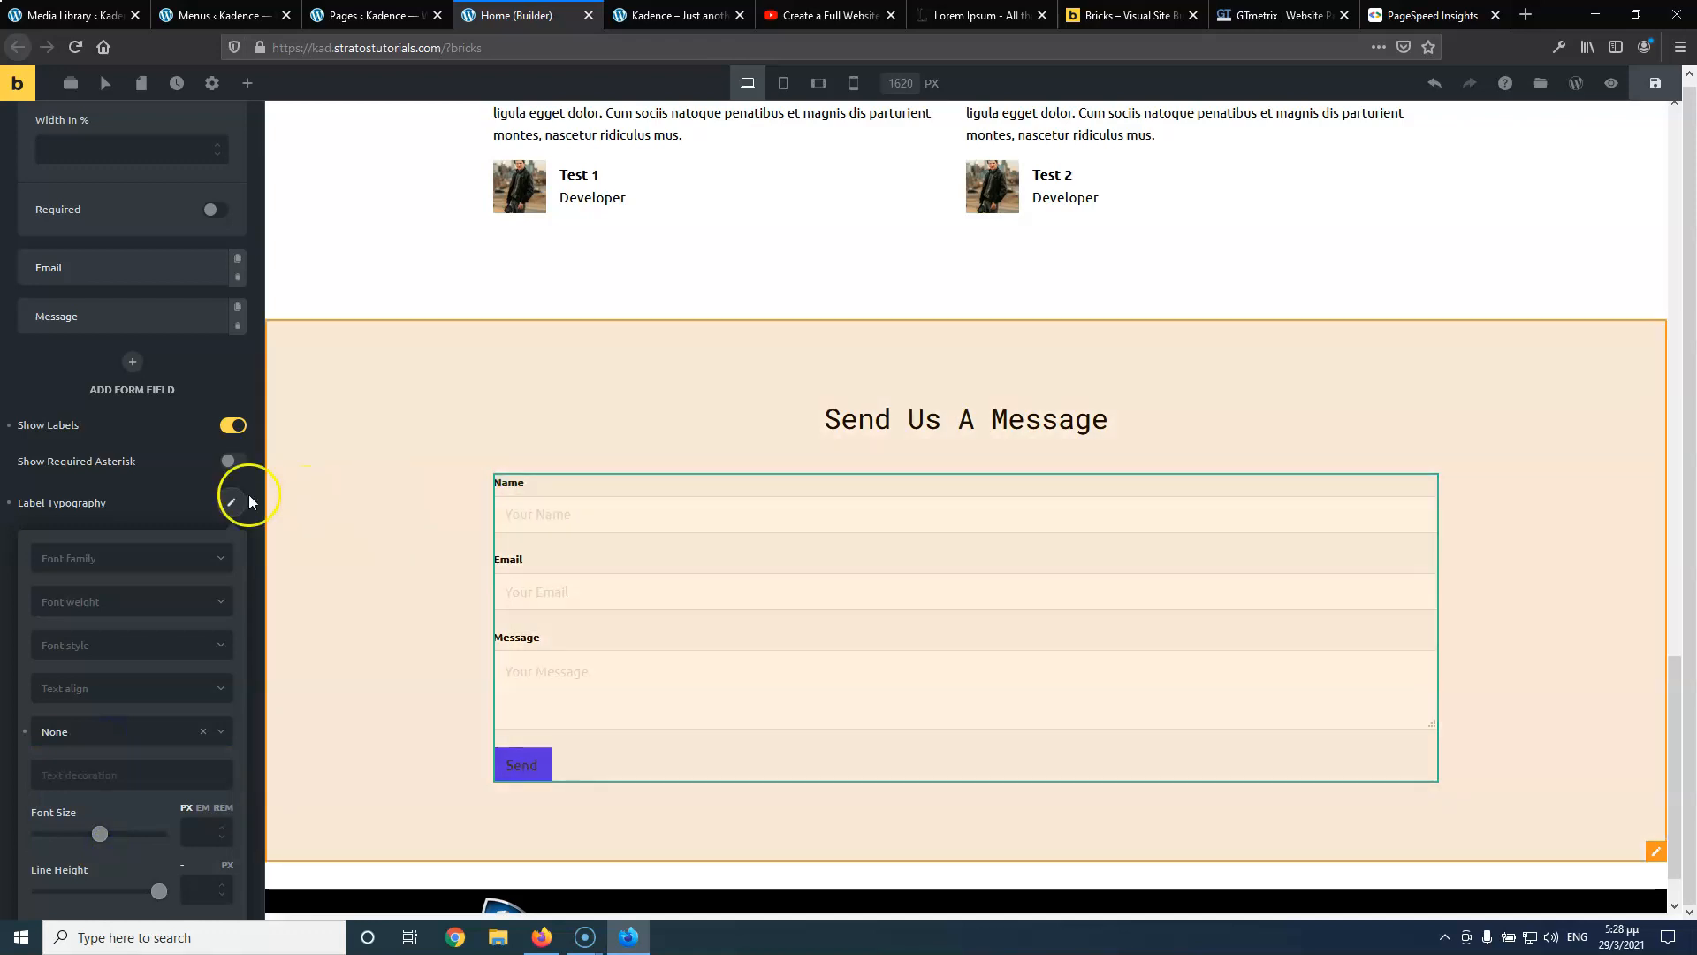
Set the form label font weight to 500 and font size to 16
{"action": "scroll", "coordinate": [197, 645], "scroll_direction": "down", "scroll_amount": 3}
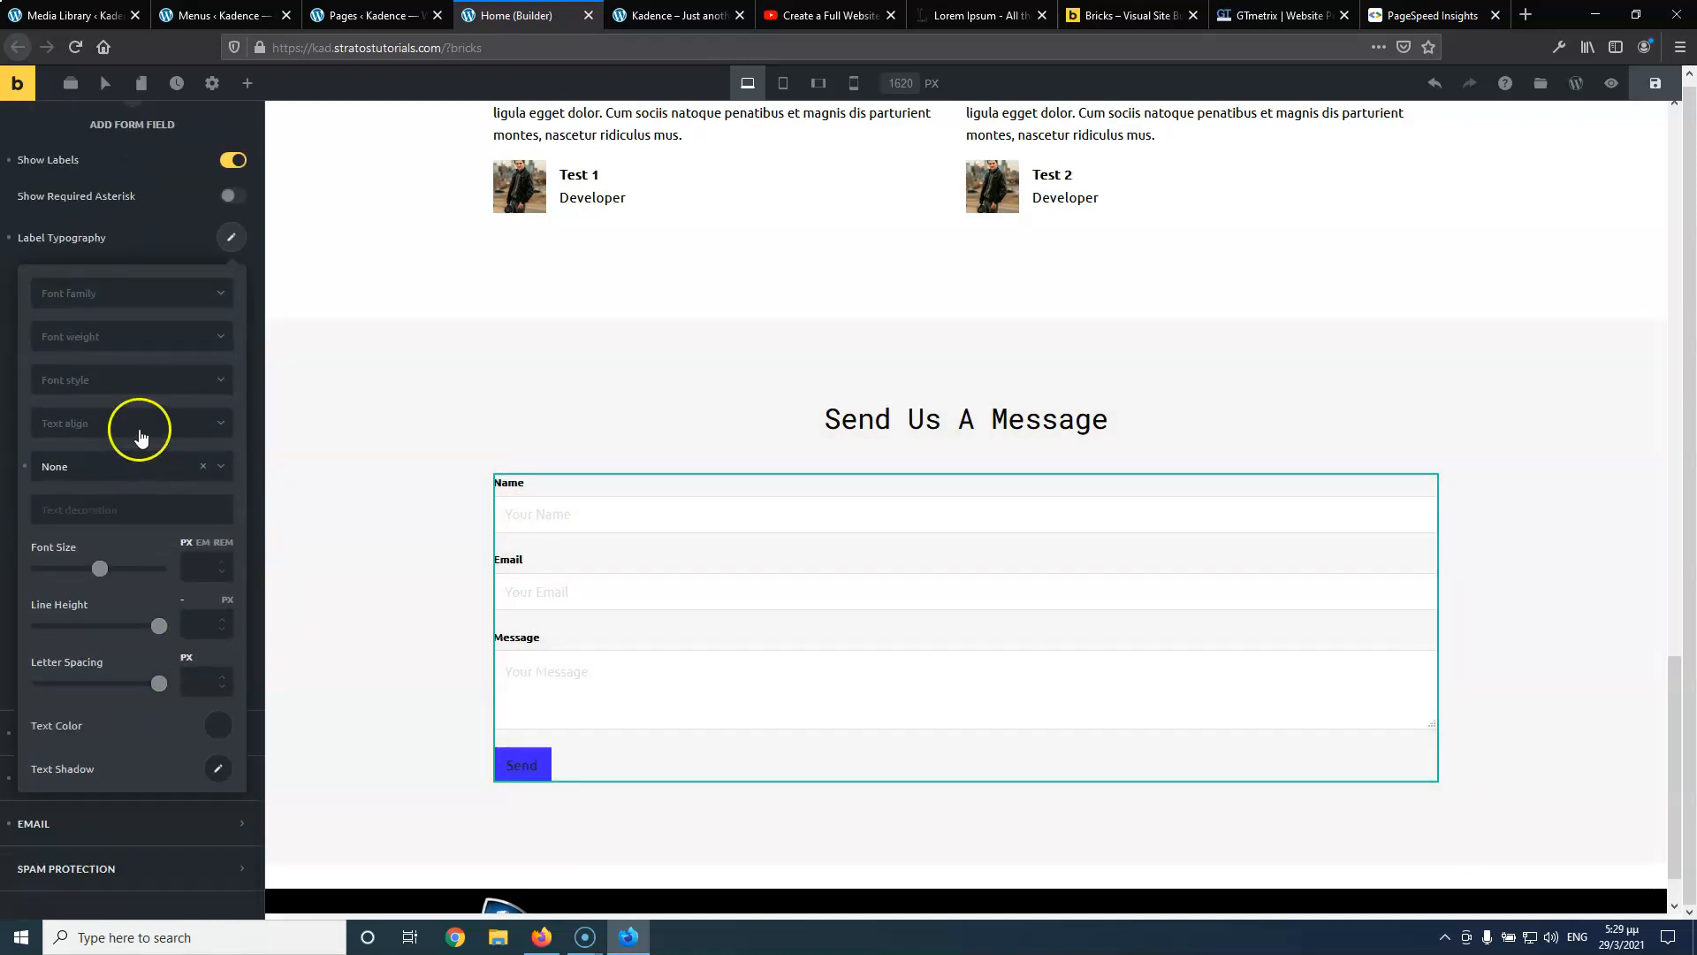
{"action": "left_click", "coordinate": [129, 340]}
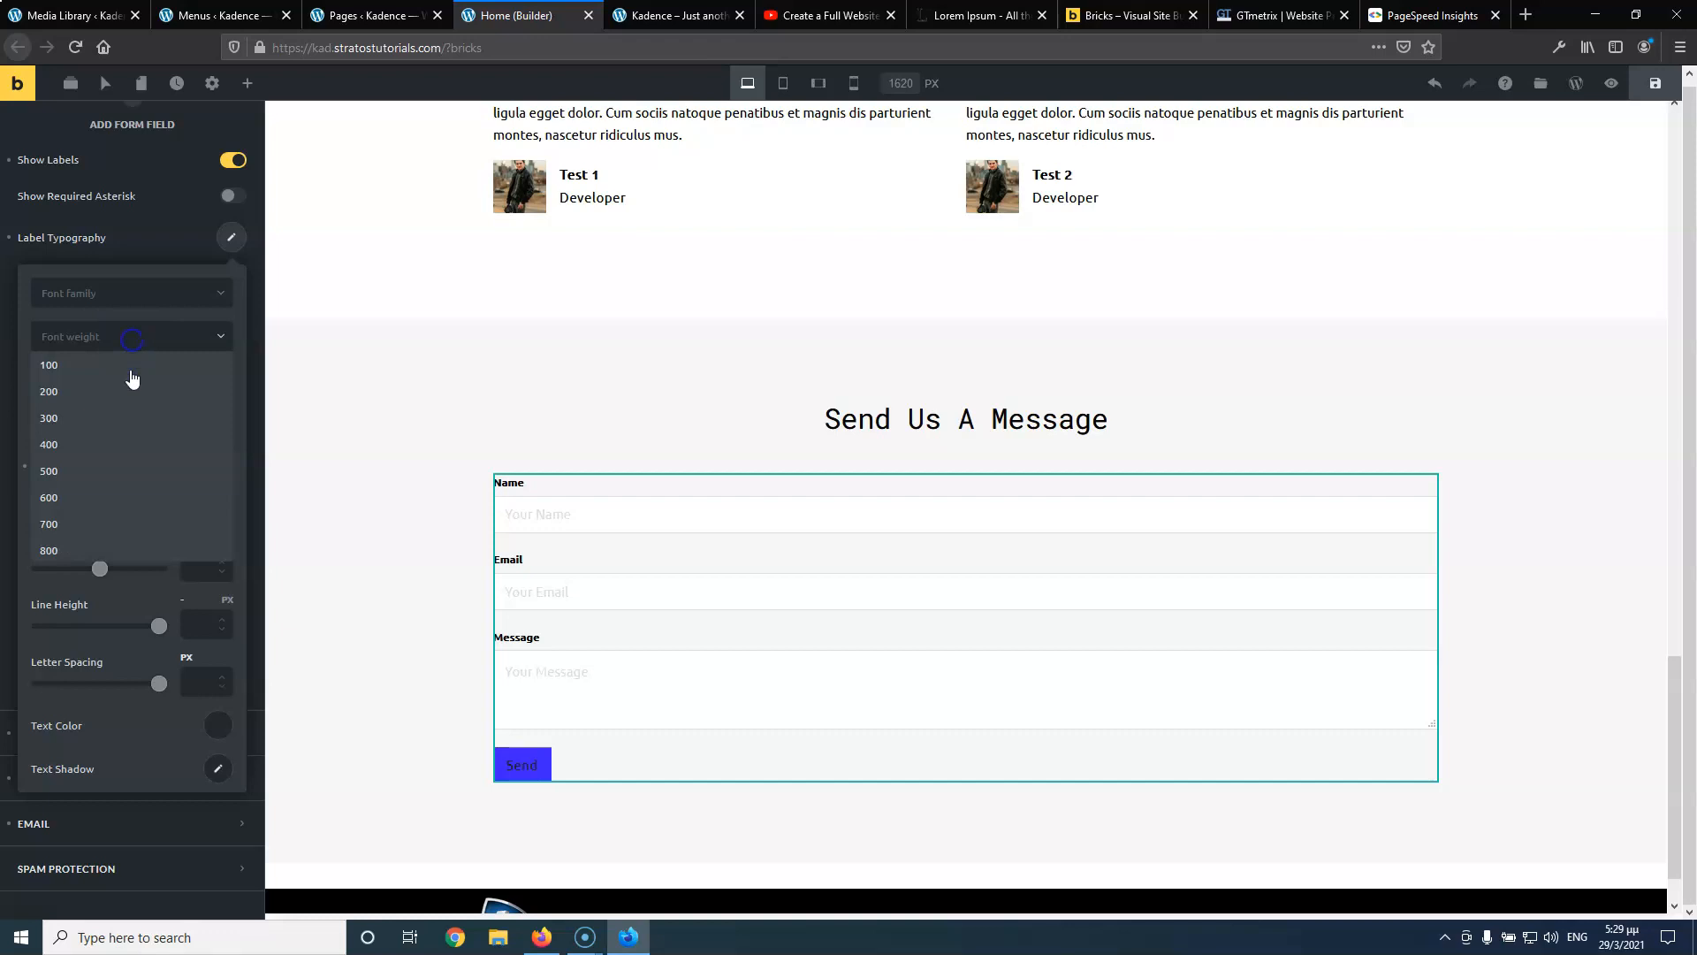
{"action": "left_click", "coordinate": [118, 451]}
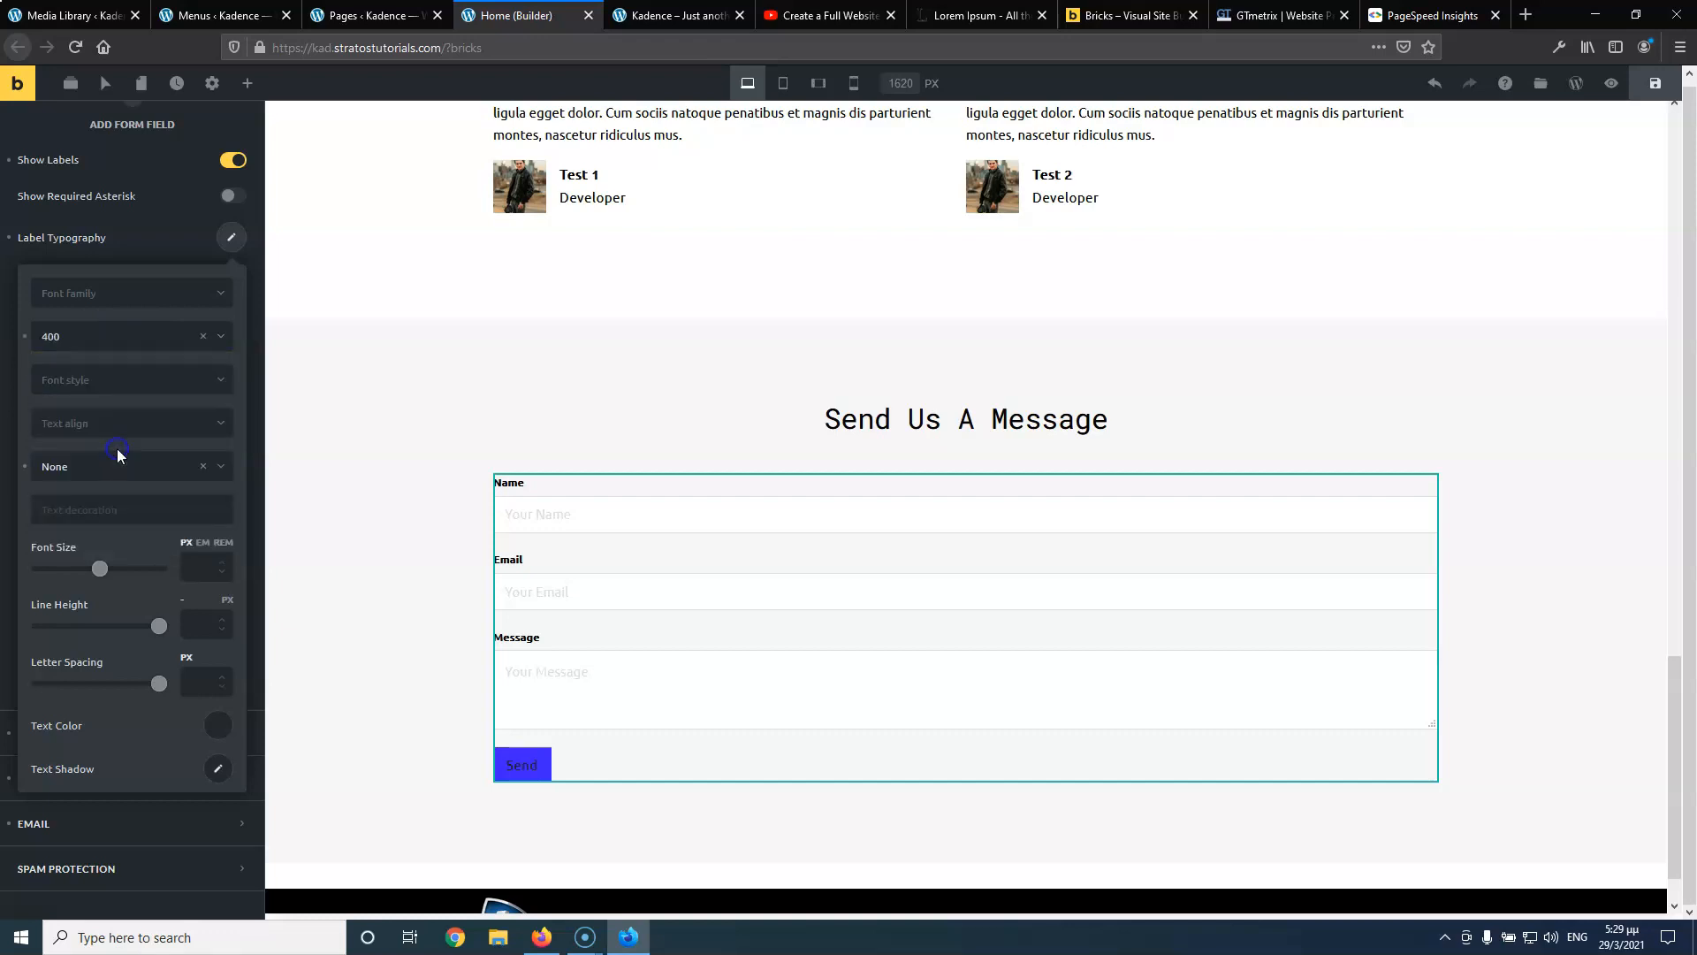
{"action": "left_click", "coordinate": [110, 354]}
{"action": "left_click", "coordinate": [108, 455]}
{"action": "left_click", "coordinate": [187, 567]}
{"action": "type", "text": "16"}
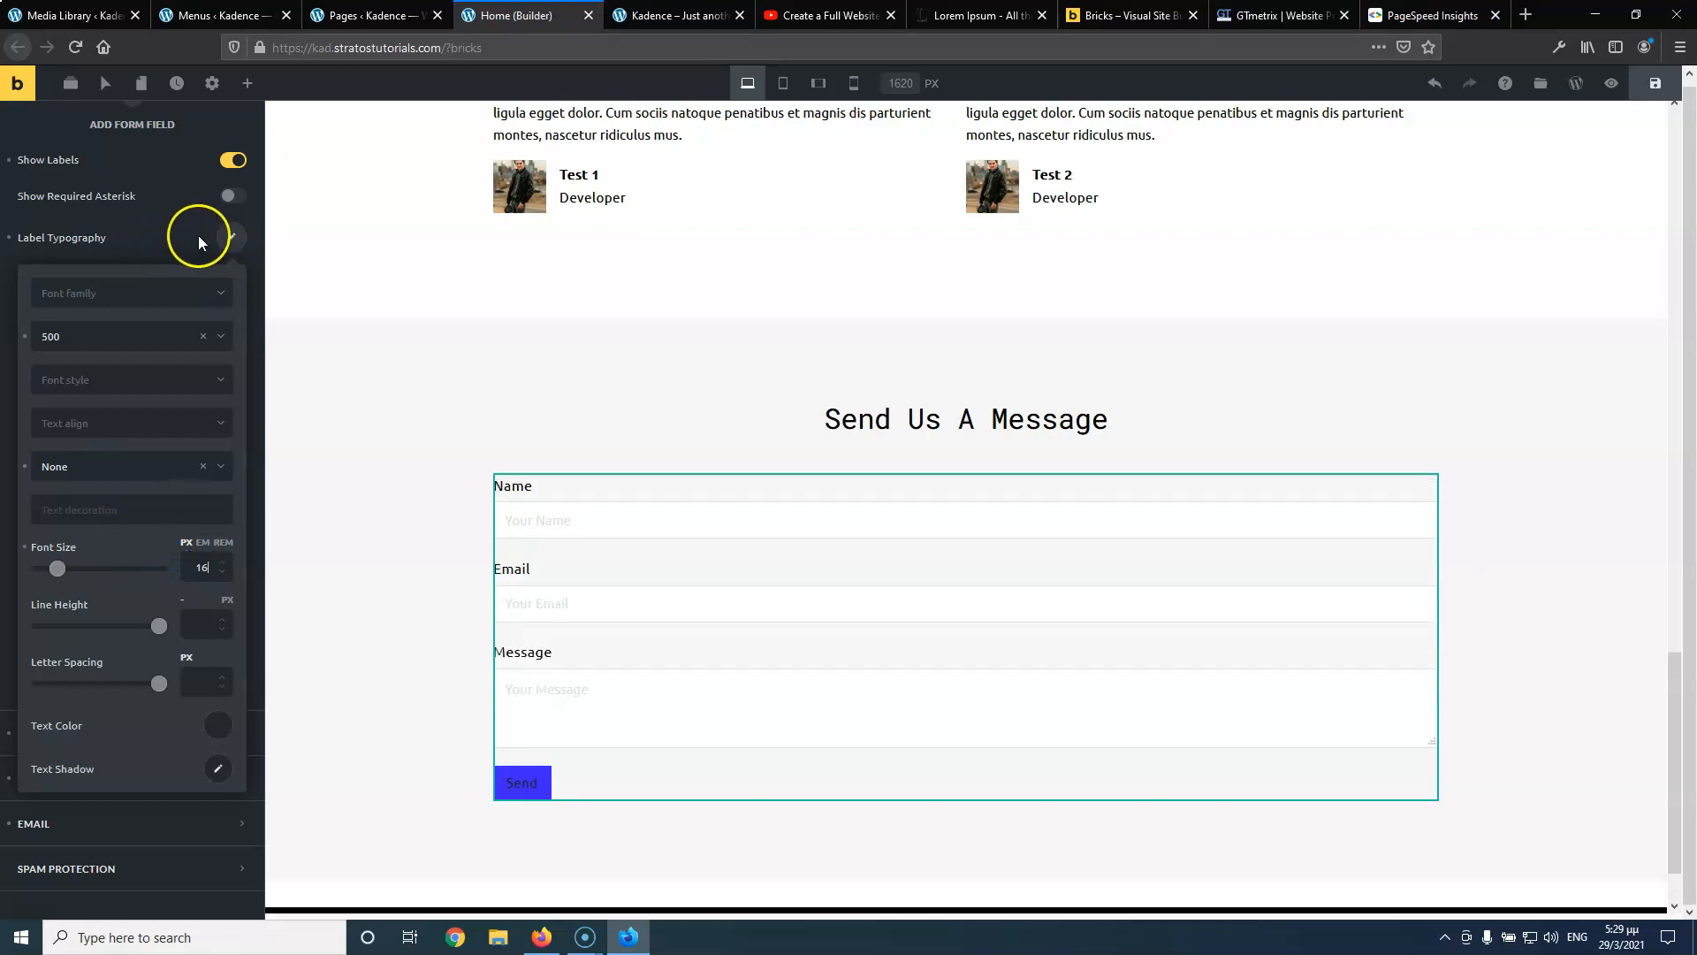
{"action": "left_click", "coordinate": [232, 239]}
{"action": "scroll", "coordinate": [184, 465], "scroll_direction": "up", "scroll_amount": 7}
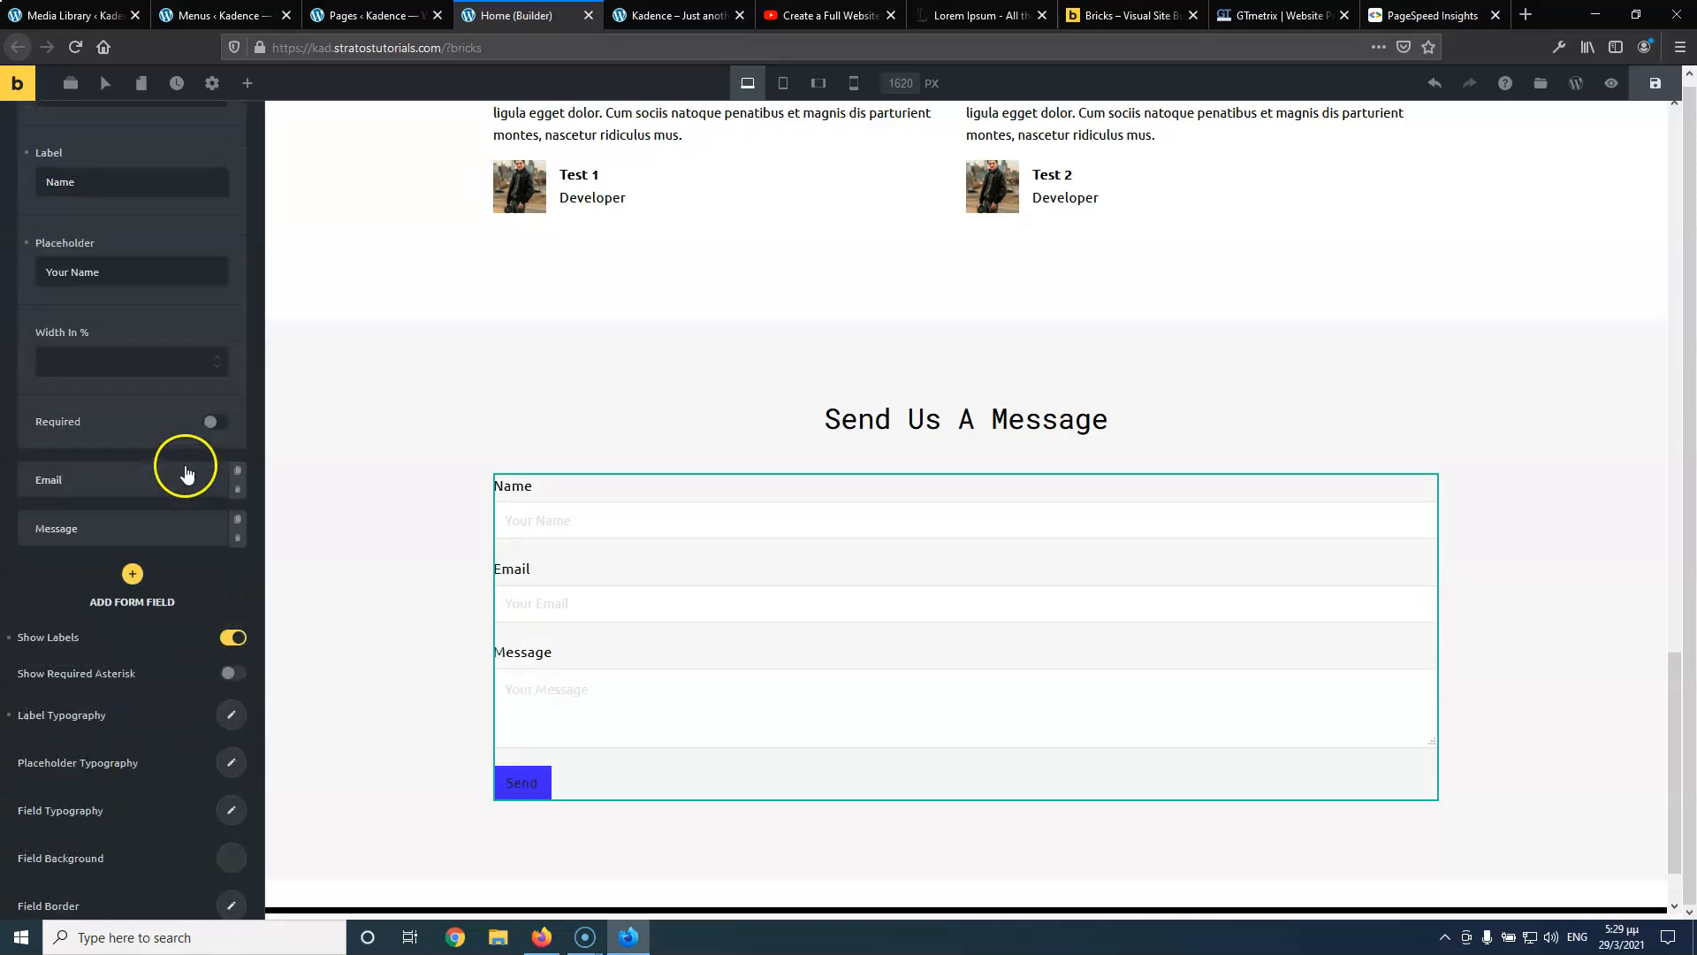
{"action": "scroll", "coordinate": [184, 465], "scroll_direction": "up", "scroll_amount": 3}
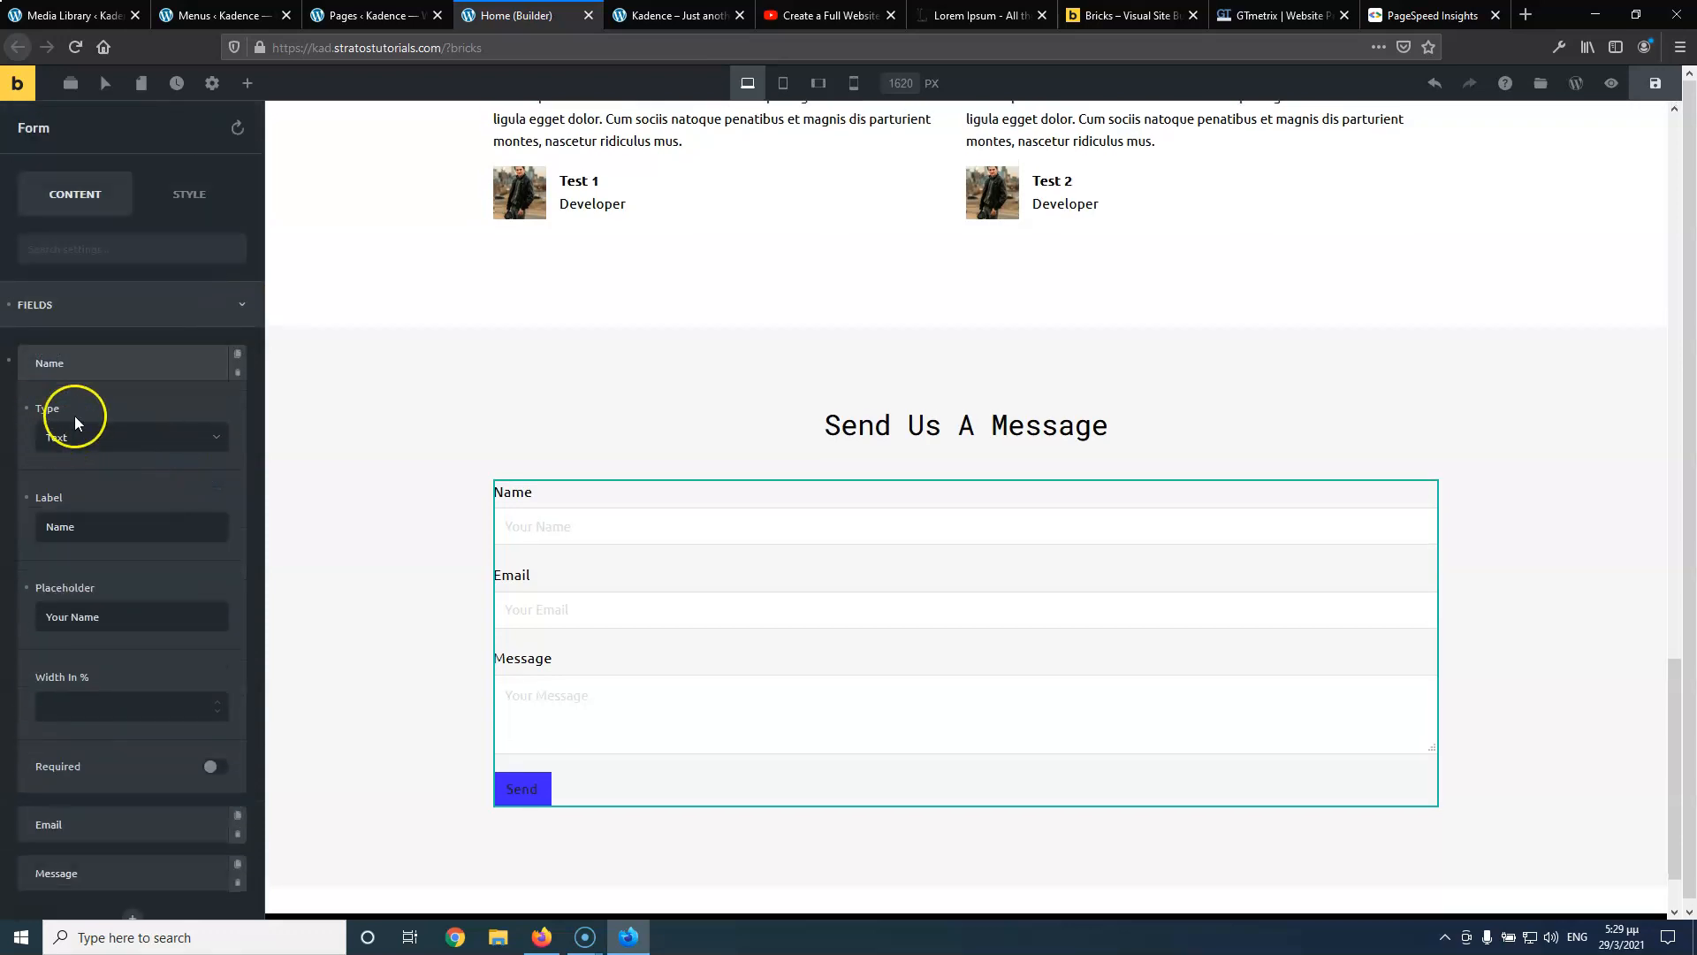
Keep the Name field as Text, set its width to 50%, and make it required
{"action": "left_click", "coordinate": [111, 442]}
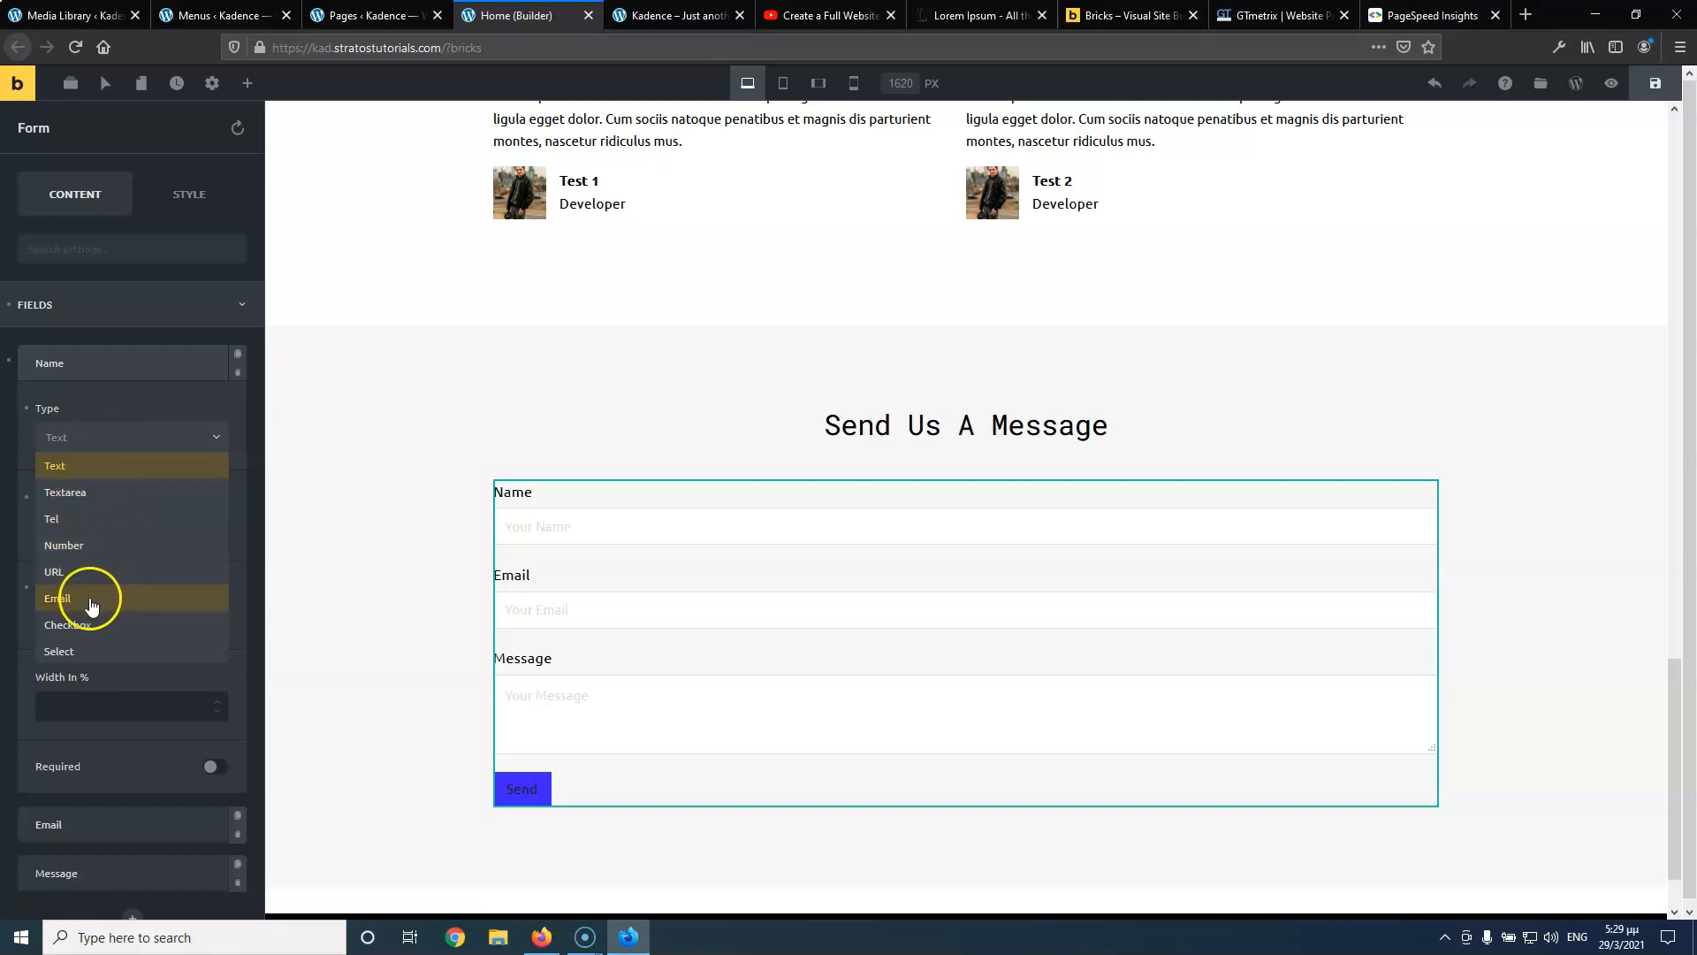
{"action": "left_click", "coordinate": [118, 407]}
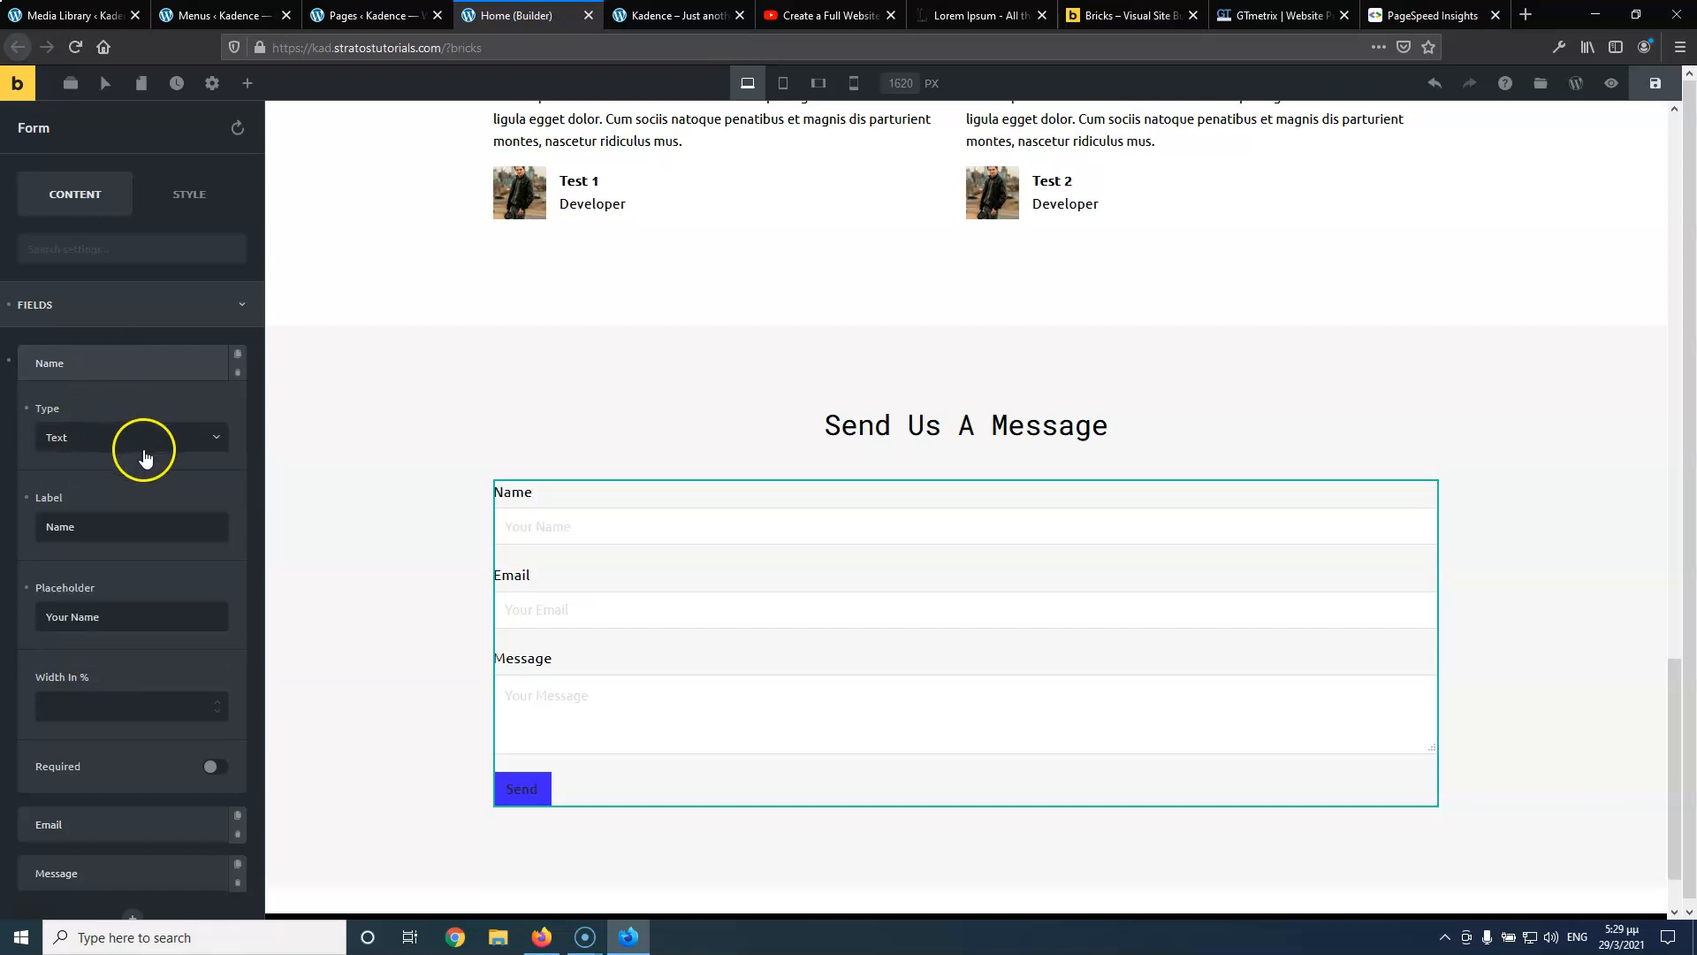
{"action": "scroll", "coordinate": [109, 537], "scroll_direction": "down", "scroll_amount": 1}
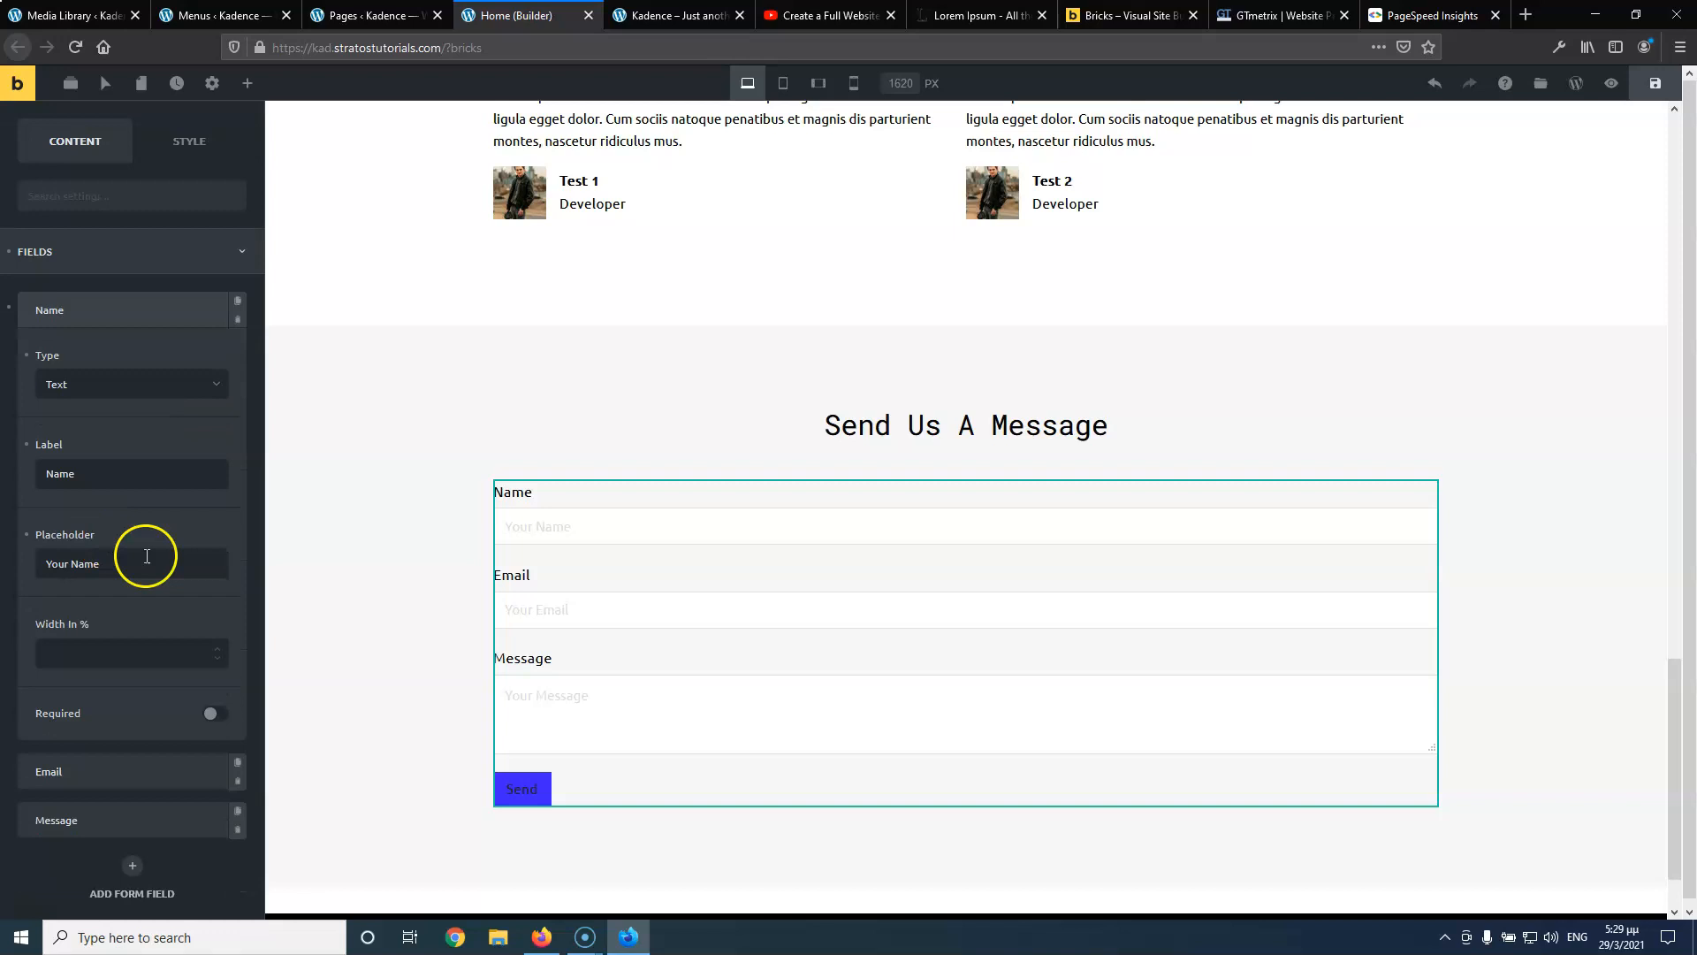
{"action": "left_click", "coordinate": [101, 655]}
{"action": "type", "text": "1"}
{"action": "type", "text": "50"}
{"action": "left_click_drag", "start_coordinate": [160, 653], "coordinate": [99, 653]}
{"action": "type", "text": "50"}
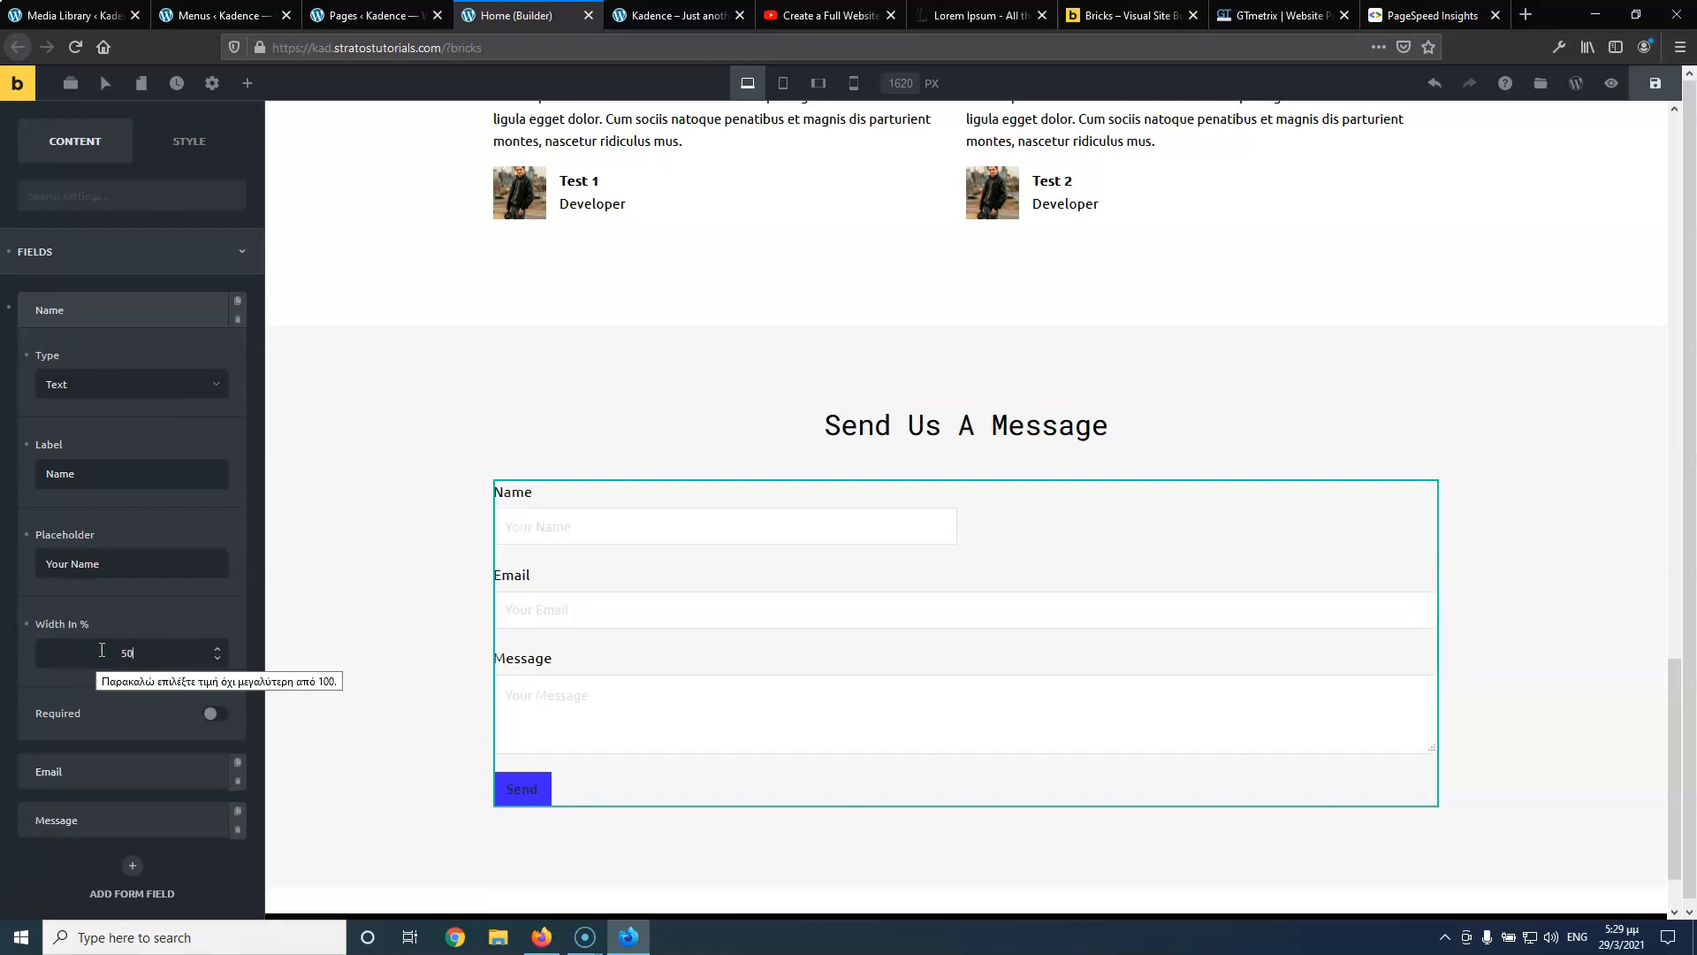
{"action": "left_click", "coordinate": [104, 624]}
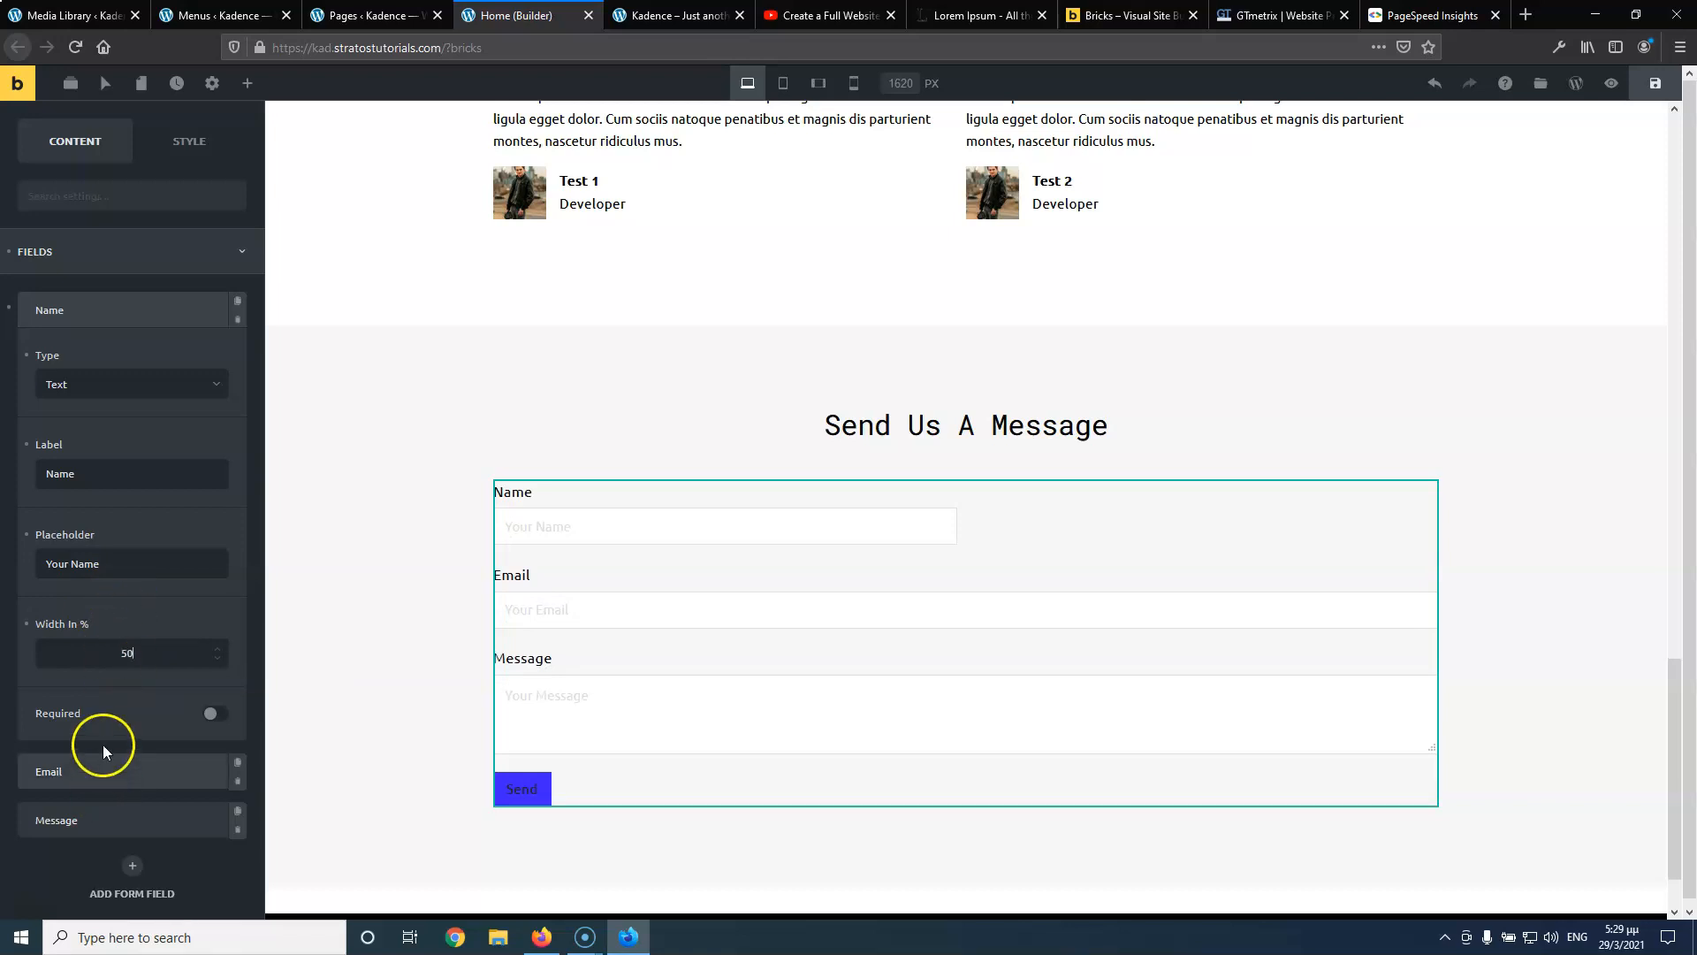
{"action": "left_click", "coordinate": [214, 714]}
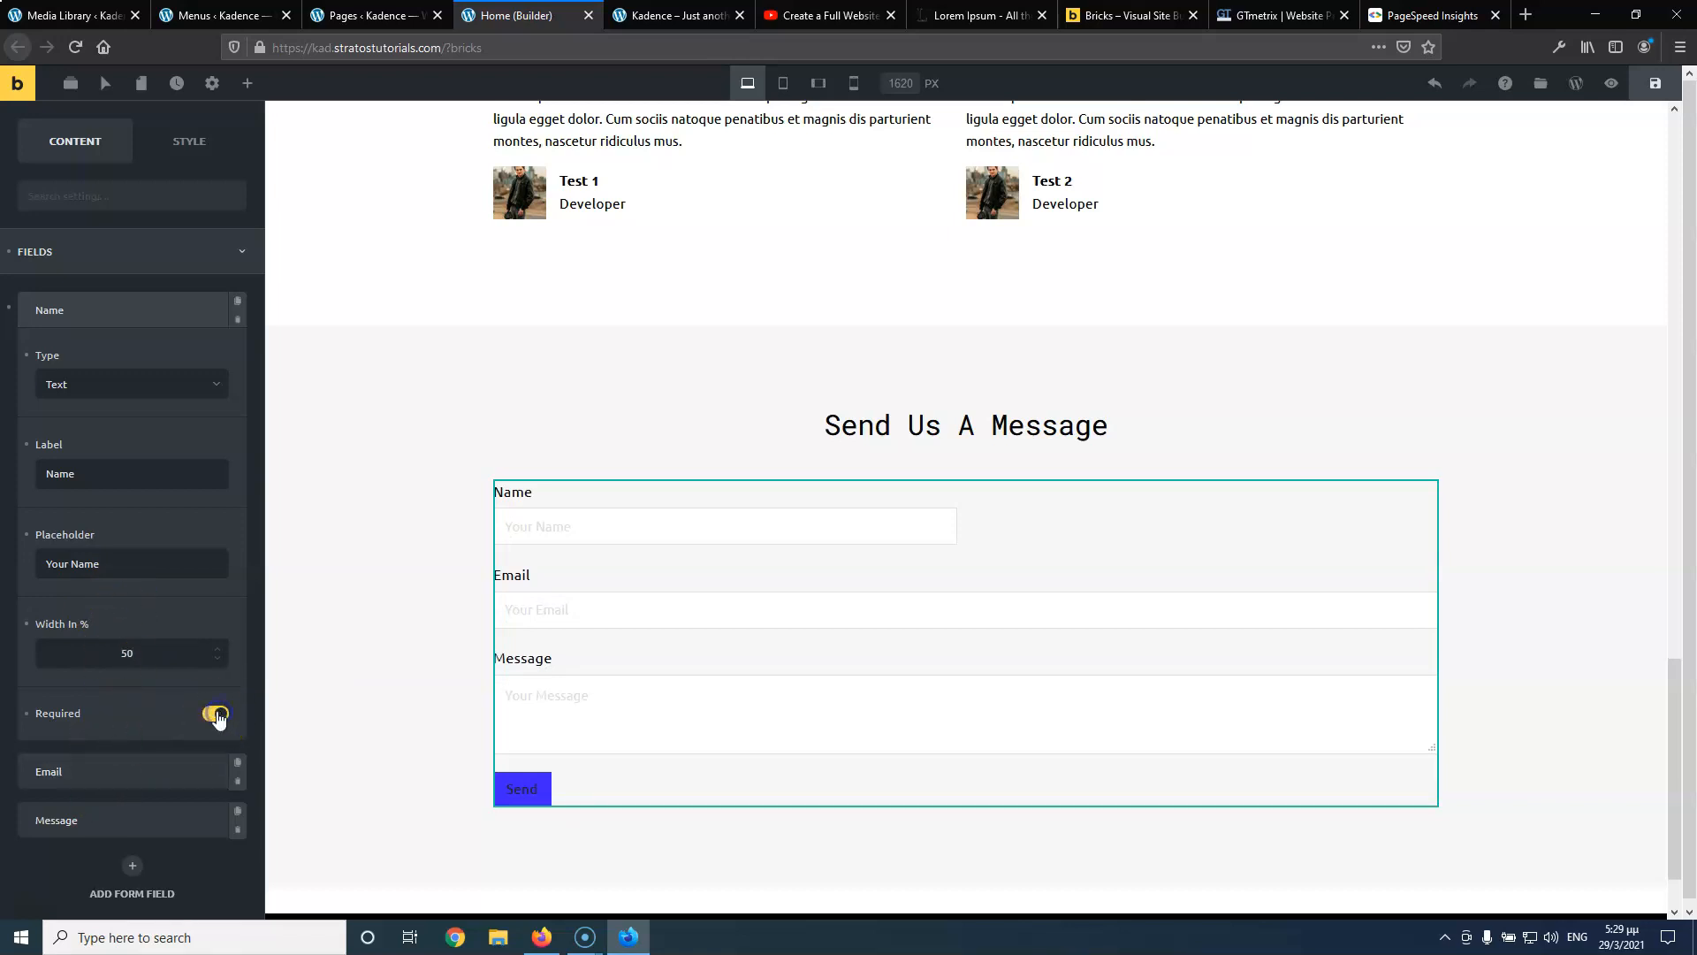
Set the Email field's width to 50% so it sits beside Name
{"action": "left_click", "coordinate": [99, 772]}
{"action": "left_click", "coordinate": [102, 699]}
{"action": "type", "text": "1"}
{"action": "type", "text": "50"}
{"action": "double_click", "coordinate": [83, 706]}
{"action": "type", "text": "50"}
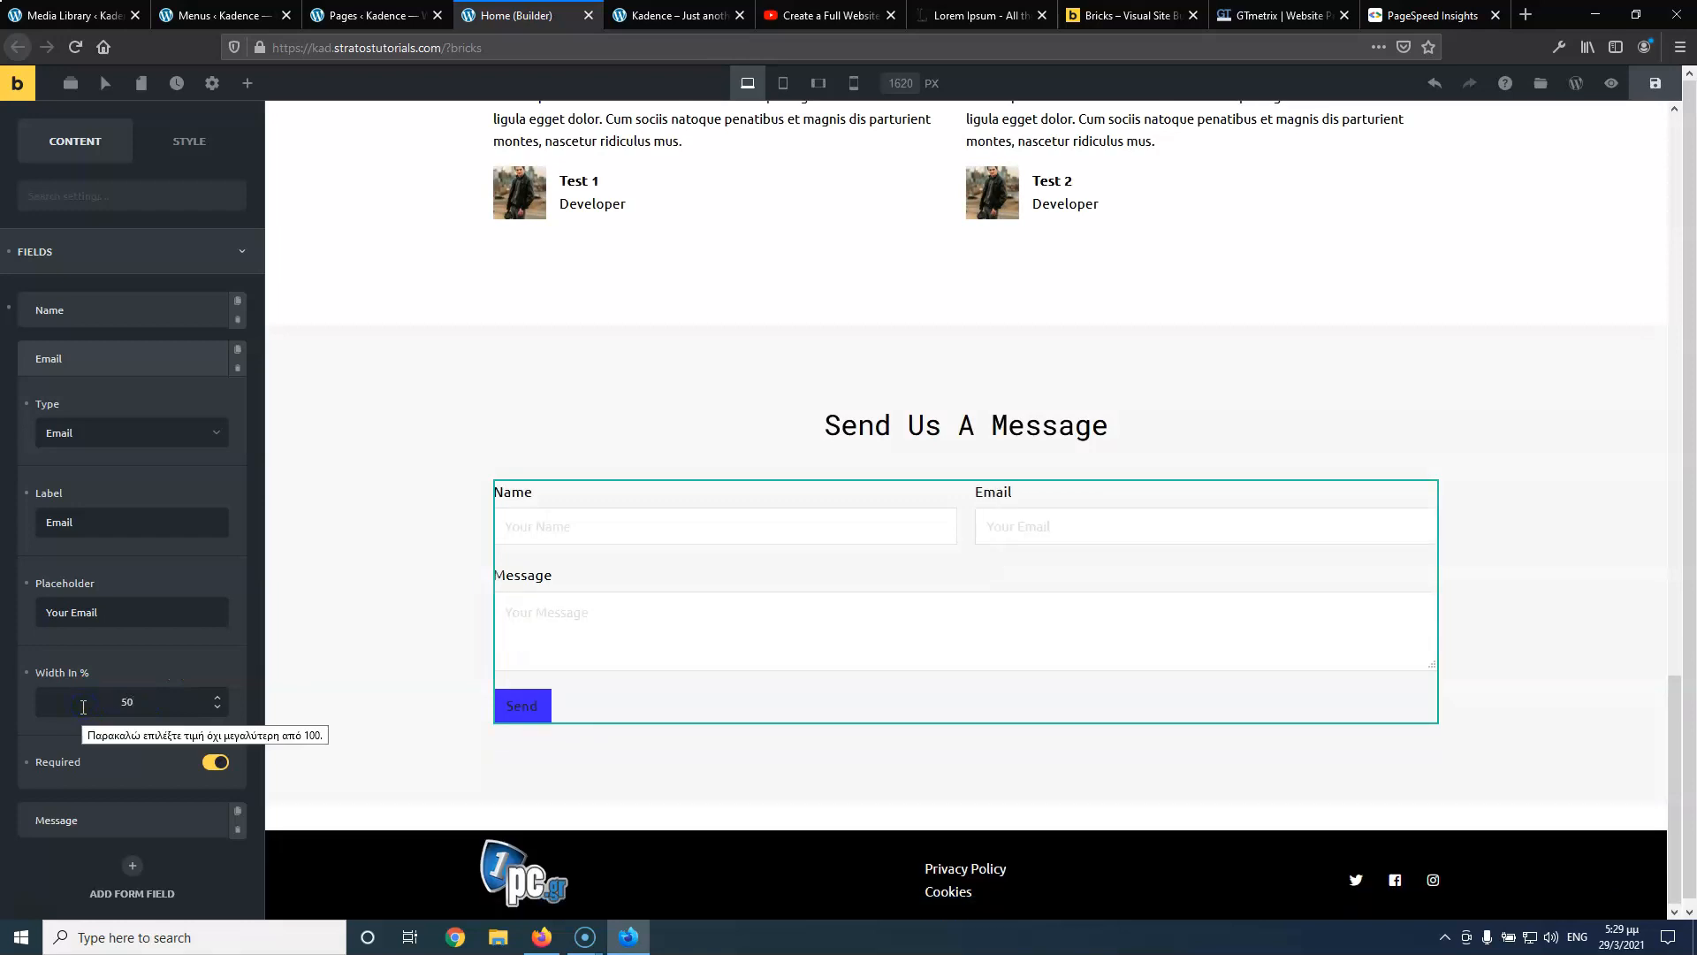
{"action": "left_click", "coordinate": [120, 361]}
Confirm the Message field is required and turn on Show Required Asterisk for the form
{"action": "left_click", "coordinate": [113, 411]}
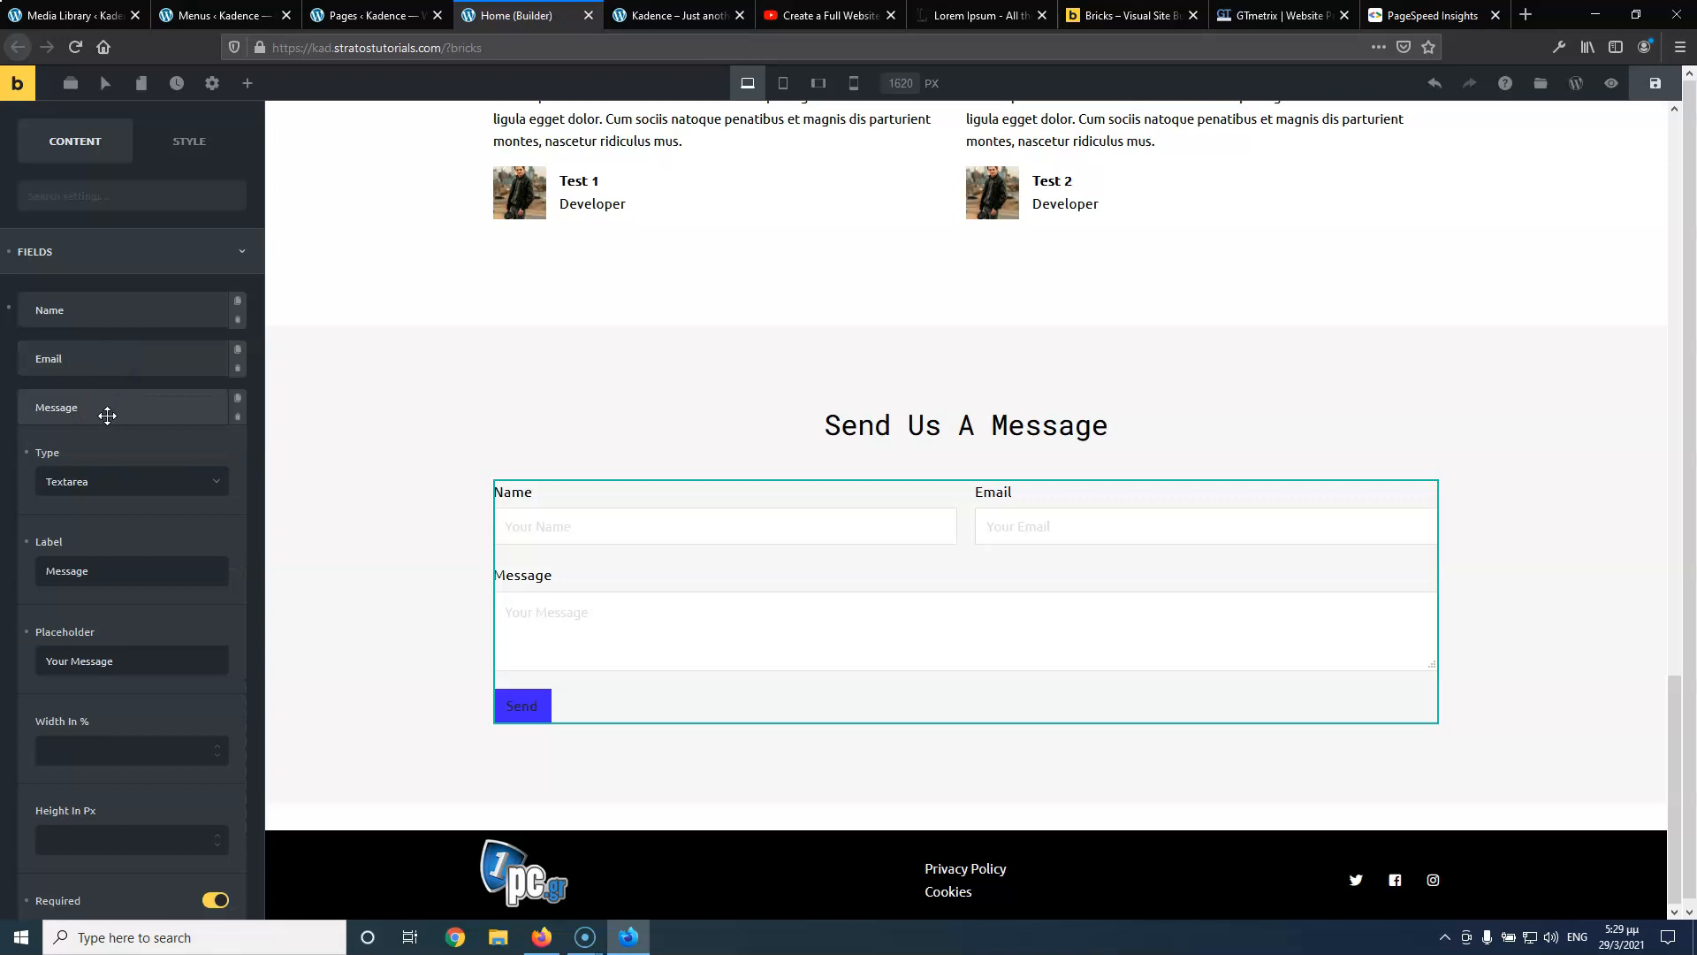
{"action": "scroll", "coordinate": [161, 681], "scroll_direction": "down", "scroll_amount": 2}
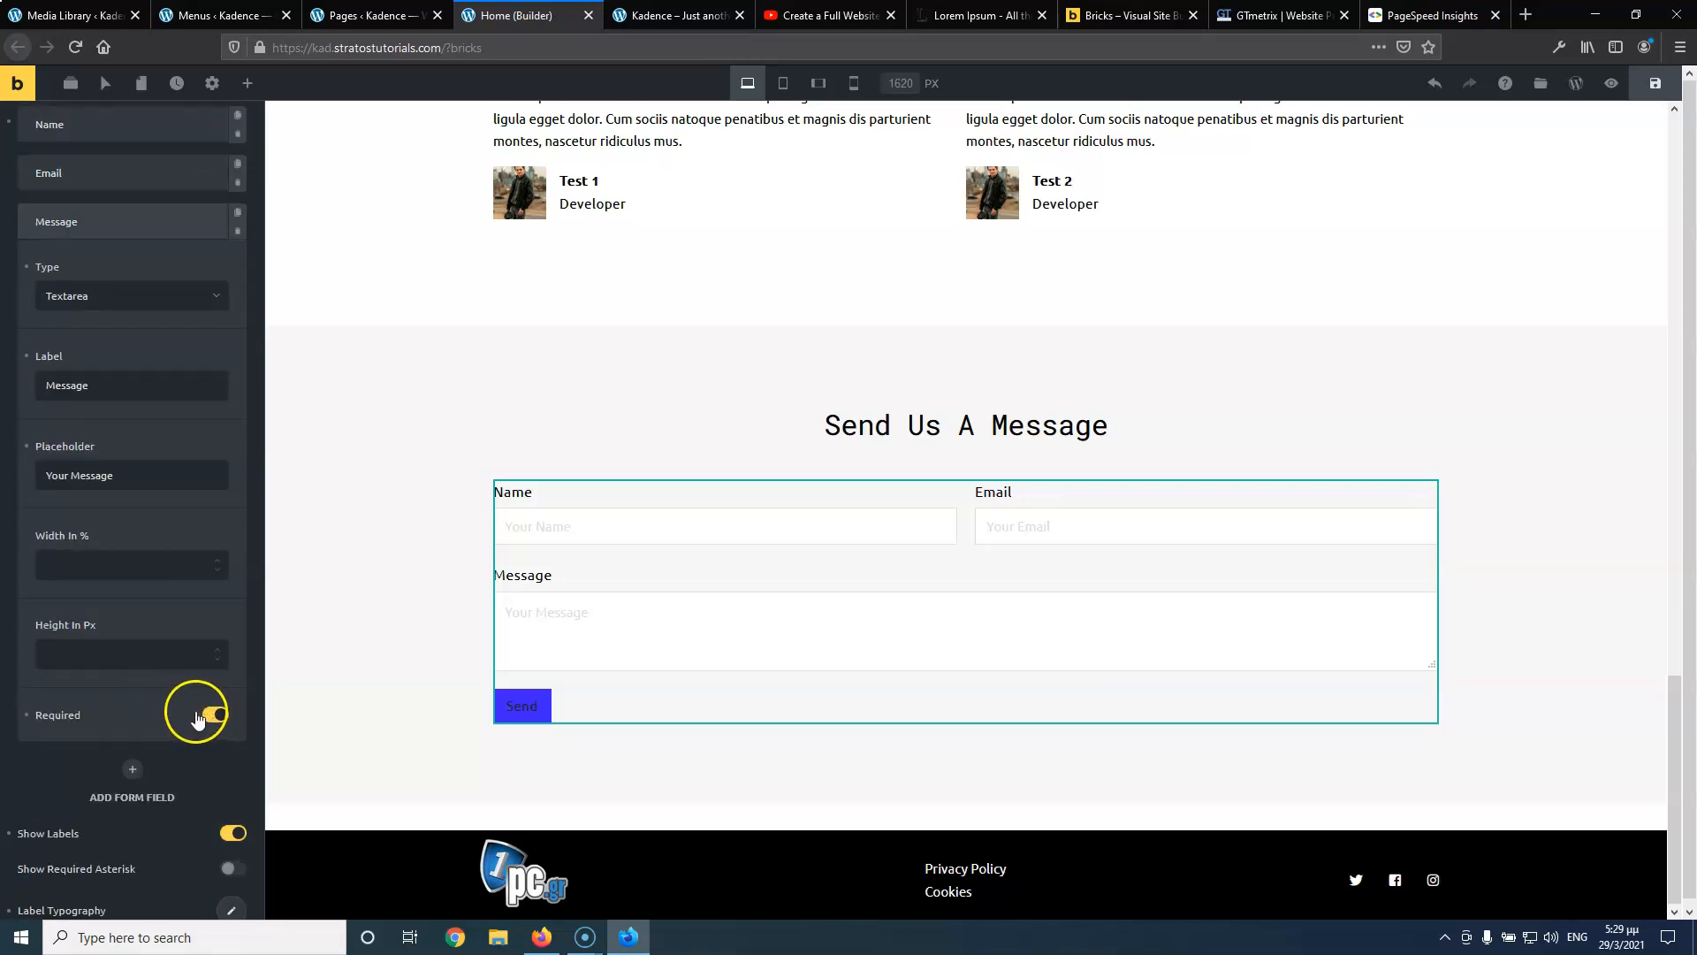
{"action": "scroll", "coordinate": [91, 760], "scroll_direction": "down", "scroll_amount": 1}
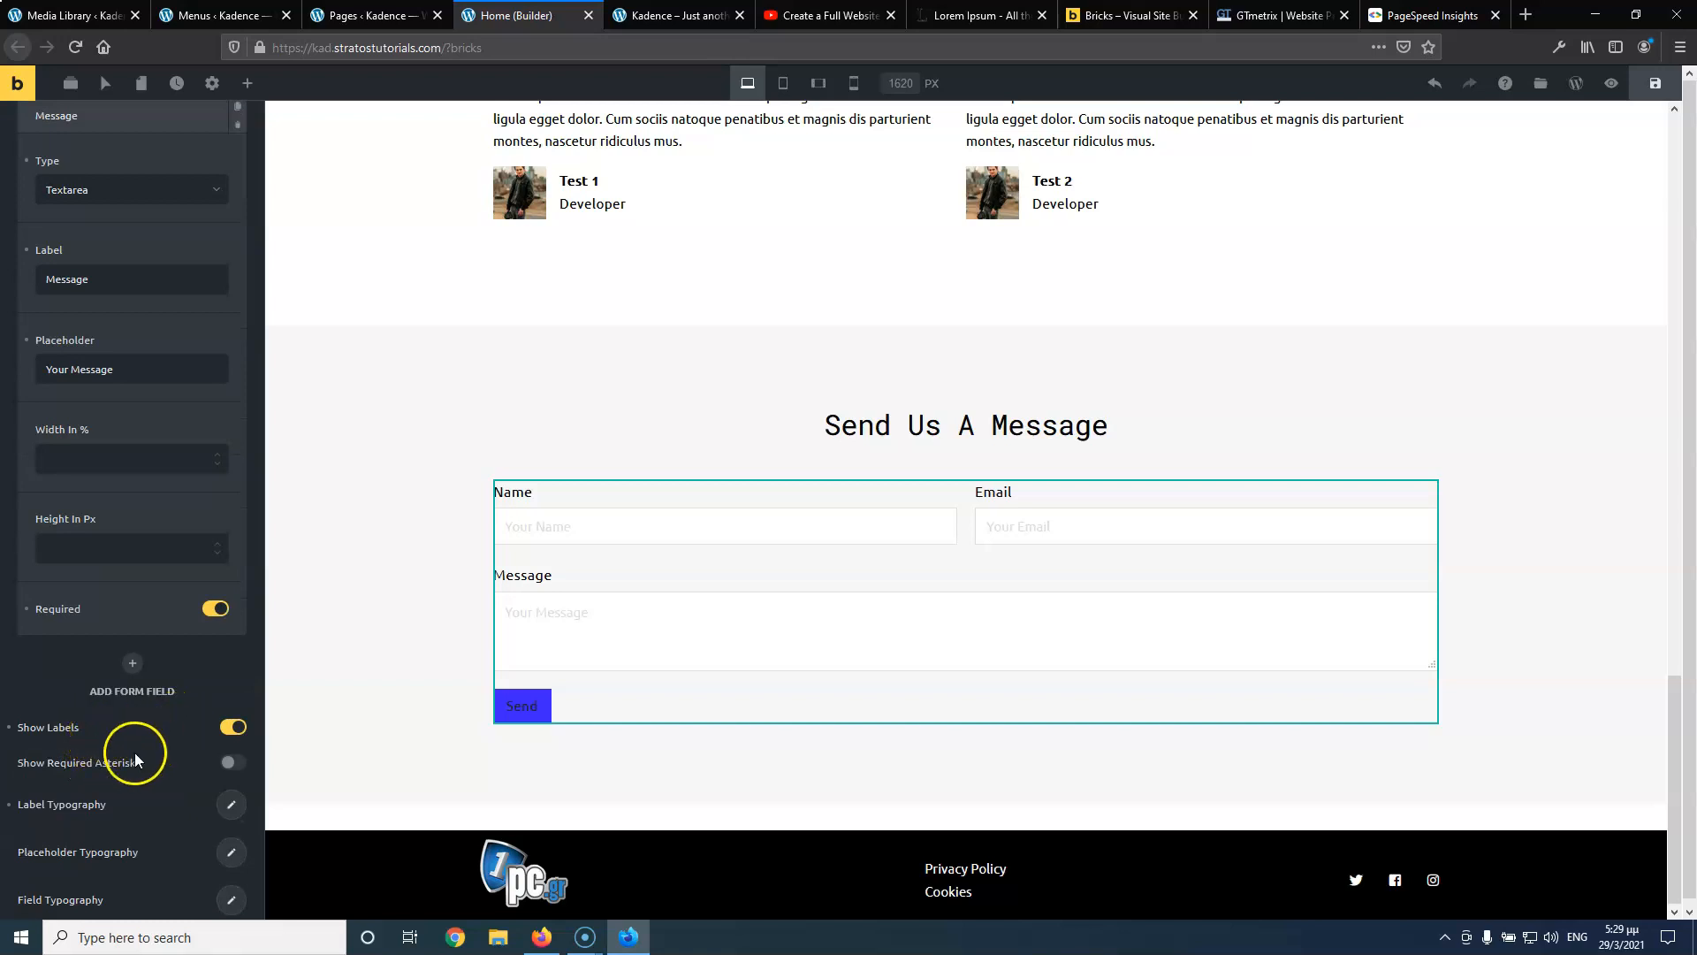
{"action": "scroll", "coordinate": [133, 739], "scroll_direction": "down", "scroll_amount": 1}
{"action": "left_click", "coordinate": [234, 683]}
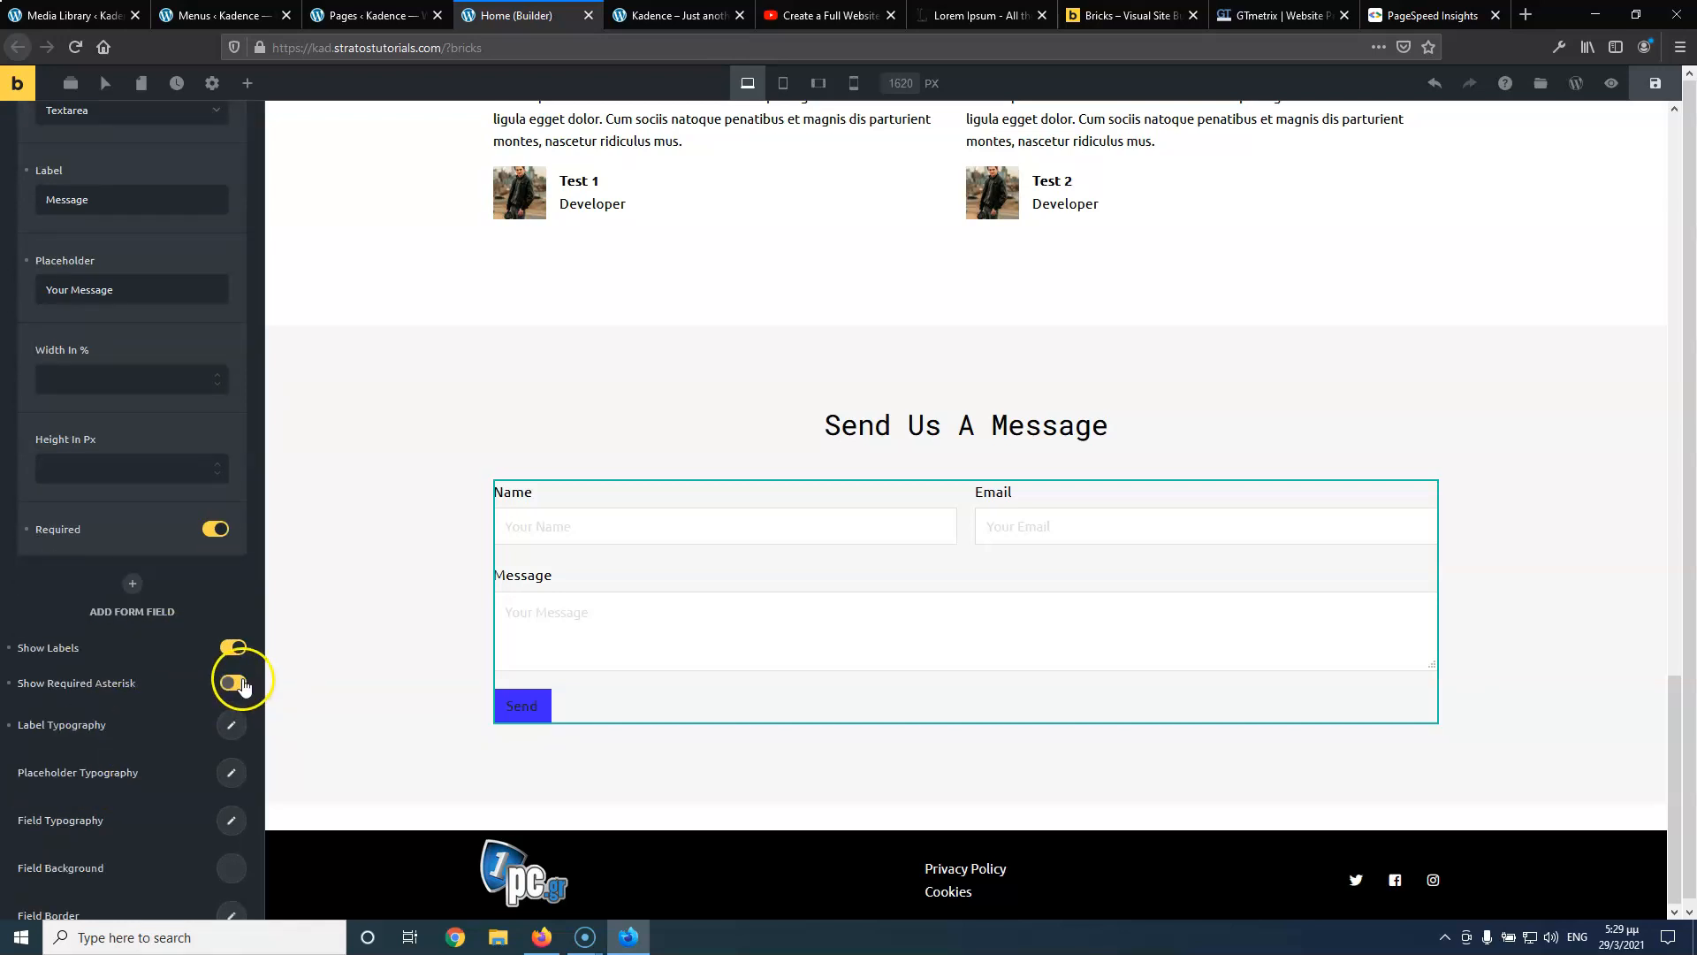
{"action": "scroll", "coordinate": [146, 677], "scroll_direction": "down", "scroll_amount": 1}
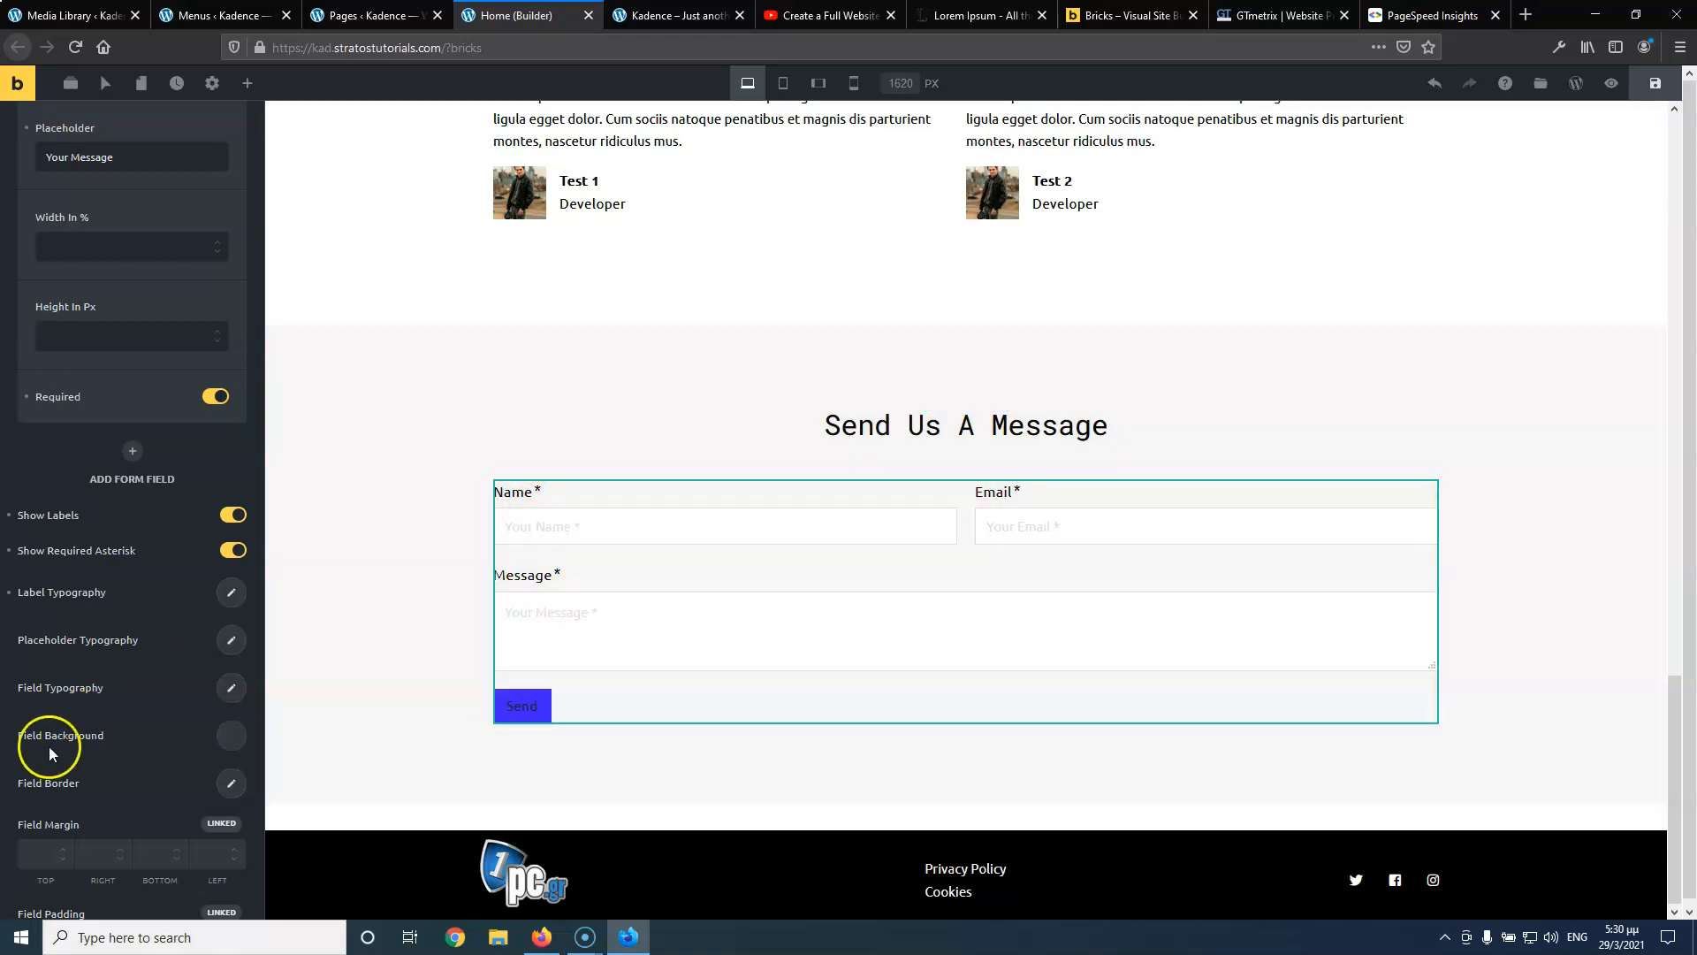
Expand the form's Submit Button section showing the Send text and Primary style
{"action": "scroll", "coordinate": [58, 745], "scroll_direction": "down", "scroll_amount": 1}
{"action": "scroll", "coordinate": [58, 739], "scroll_direction": "down", "scroll_amount": 5}
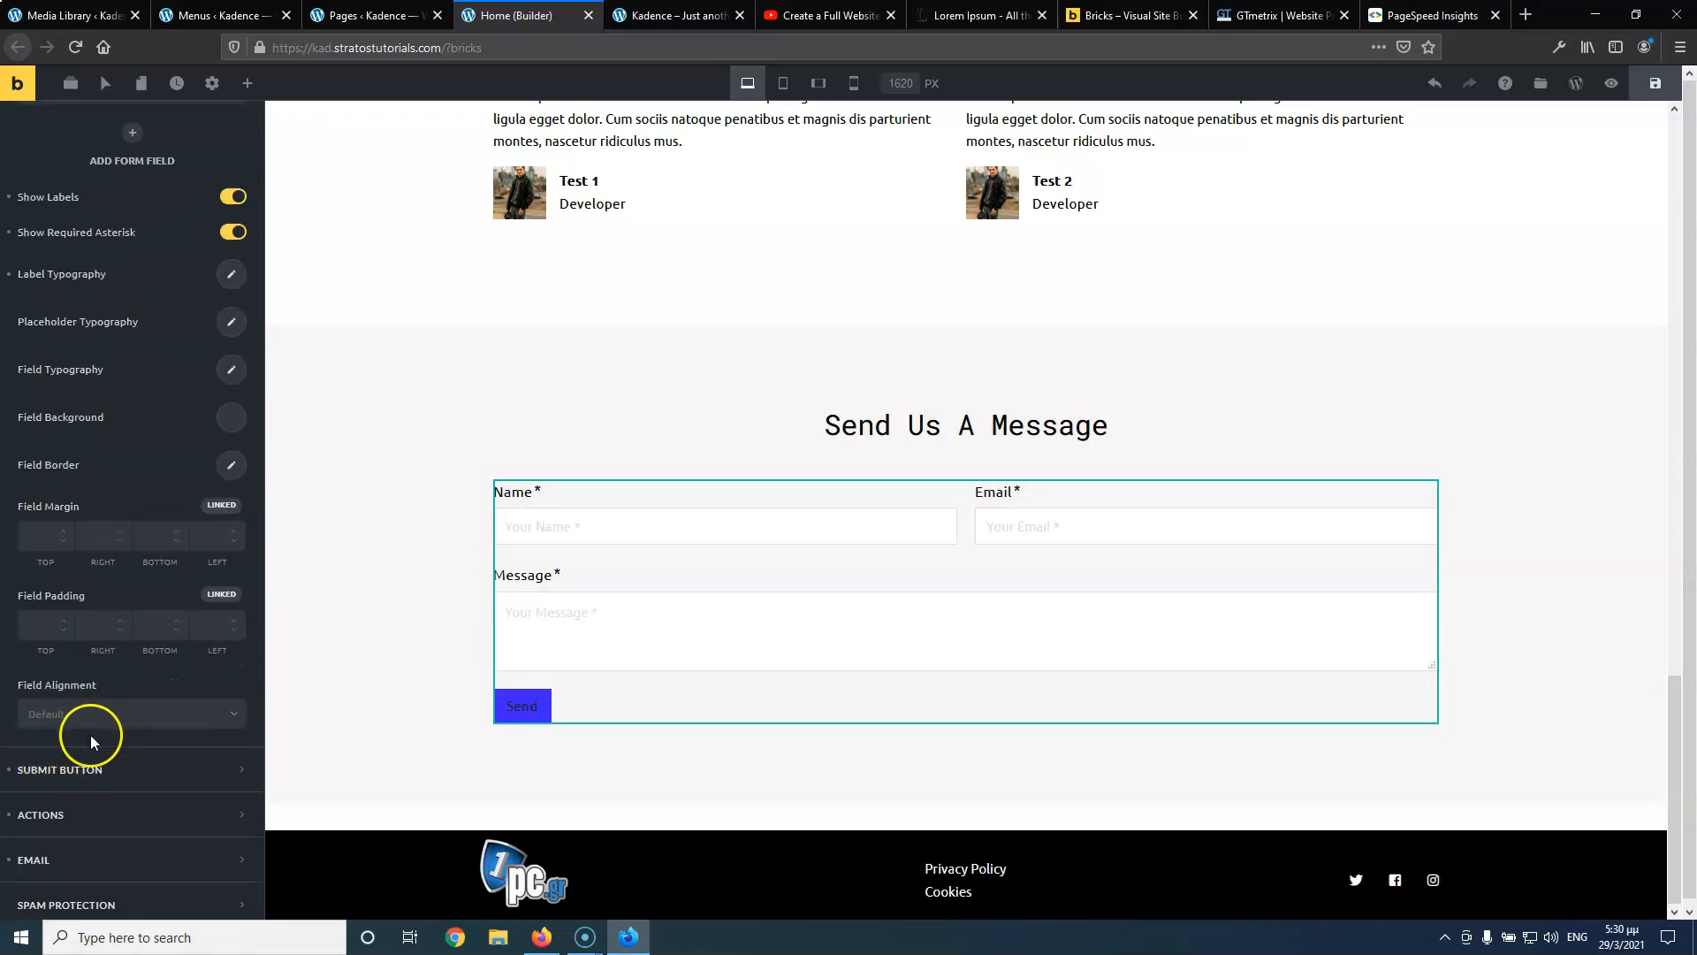
{"action": "scroll", "coordinate": [89, 735], "scroll_direction": "down", "scroll_amount": 2}
{"action": "left_click", "coordinate": [55, 665]}
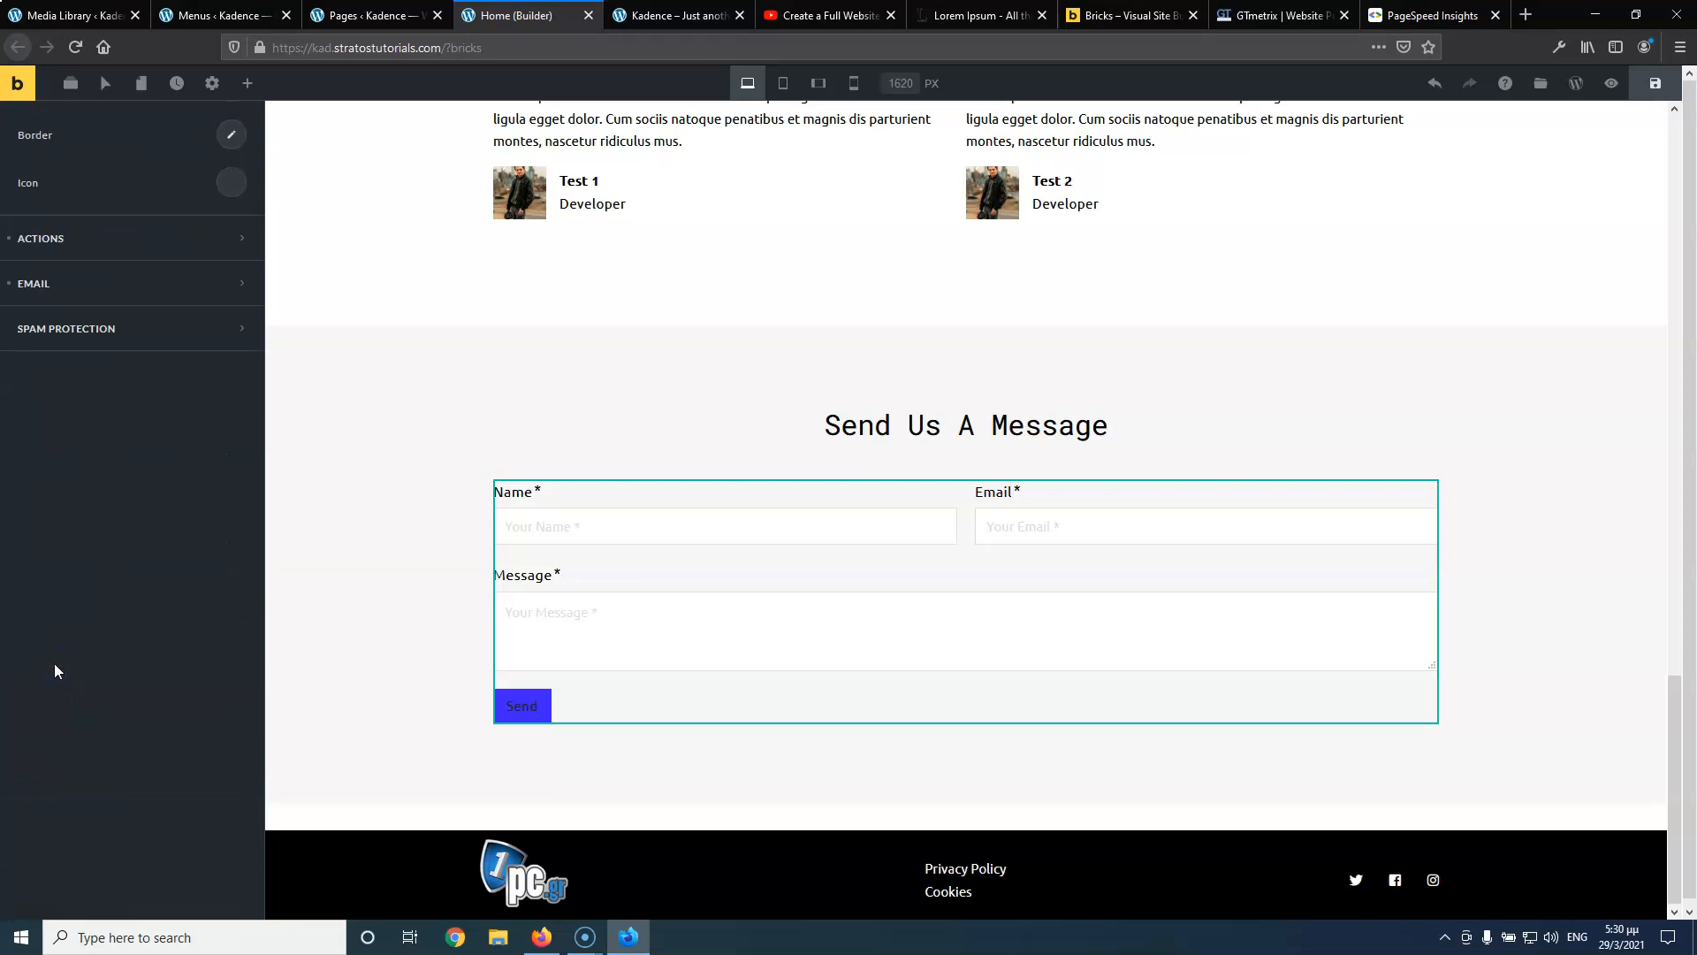
{"action": "scroll", "coordinate": [163, 329], "scroll_direction": "up", "scroll_amount": 8}
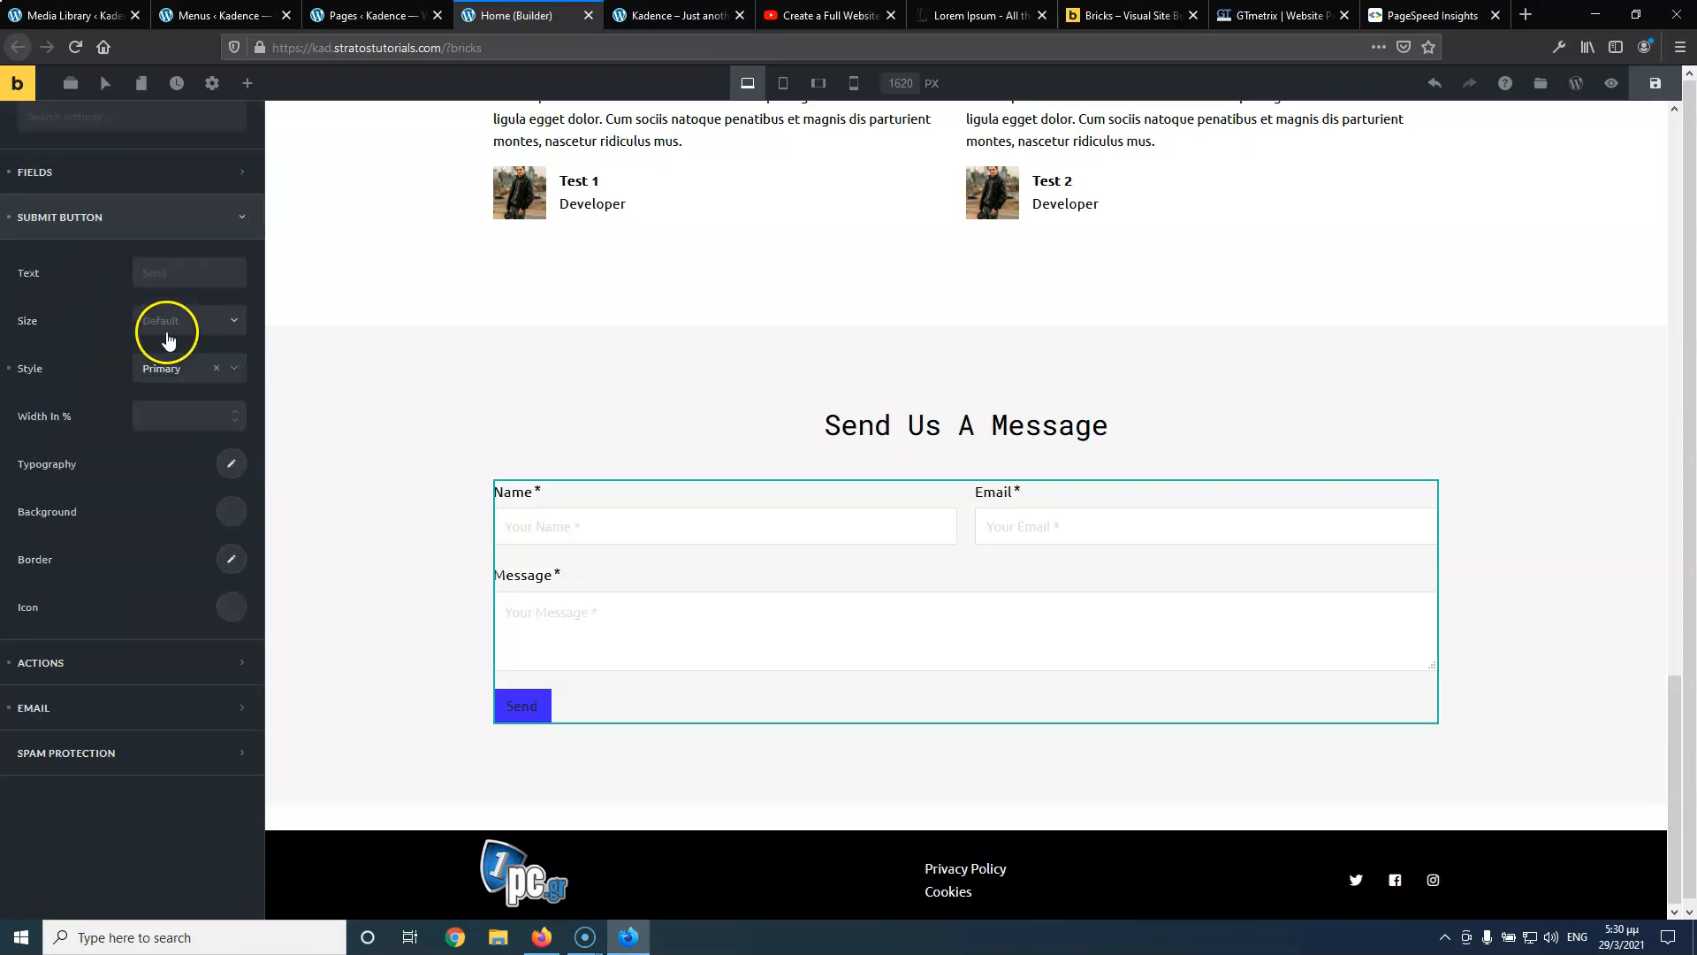
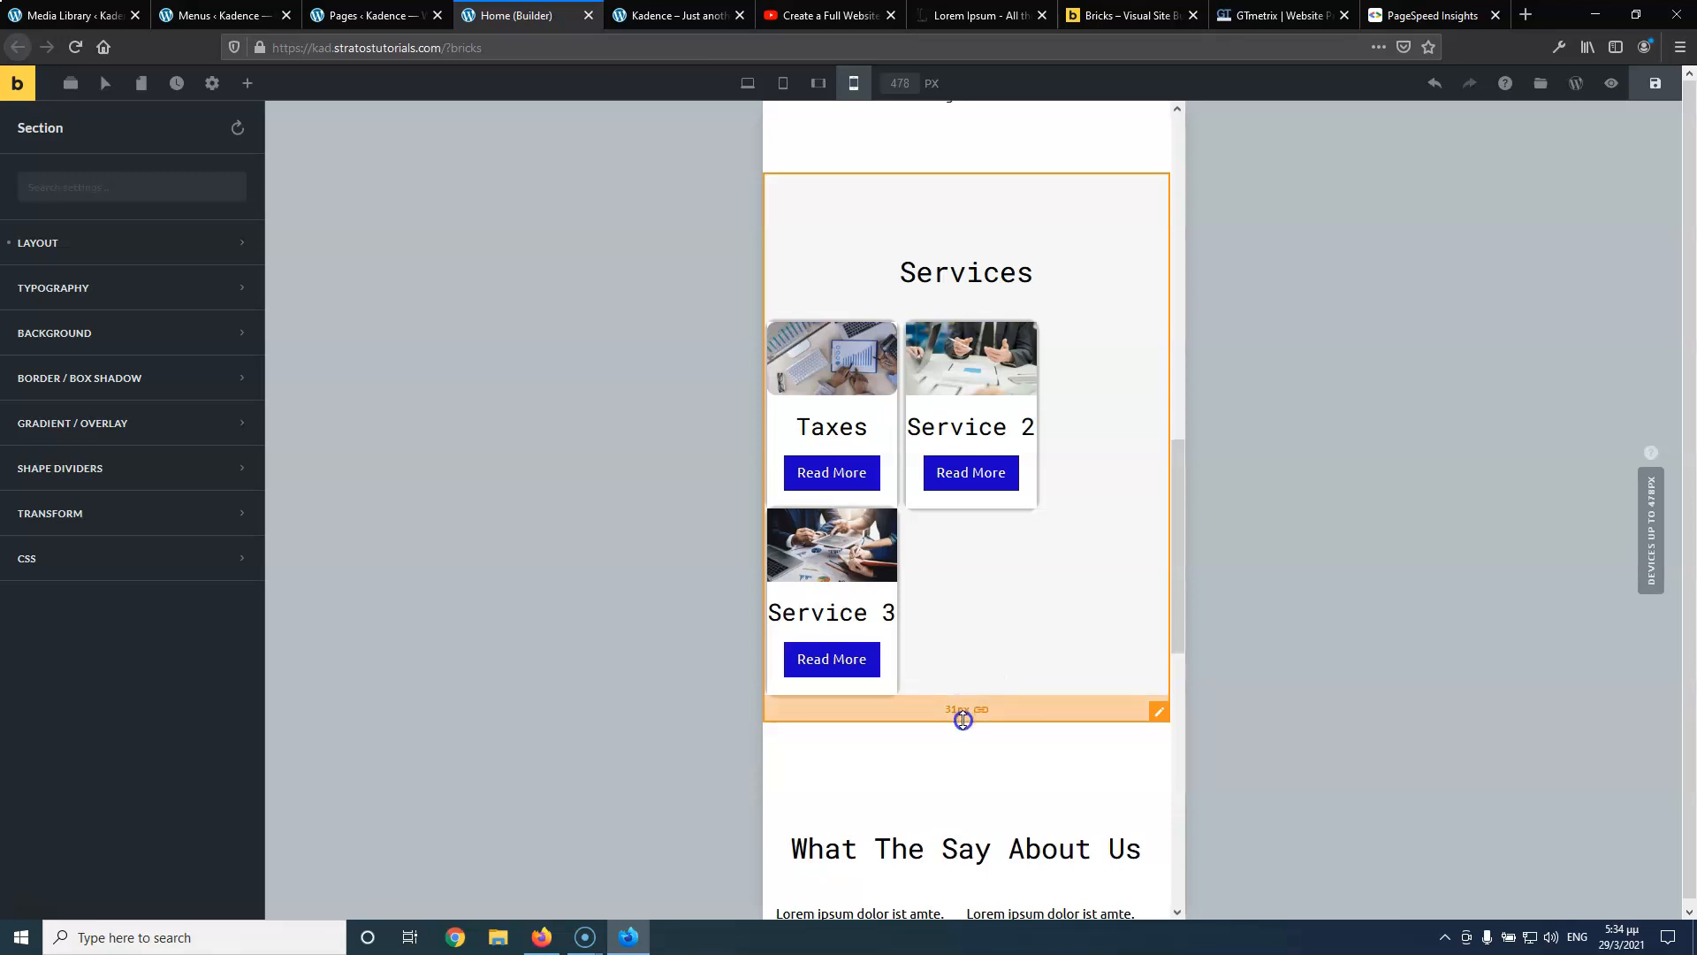
Shrink the top and bottom padding of the Services and testimonials sections
{"action": "left_click_drag", "start_coordinate": [937, 707], "coordinate": [937, 703]}
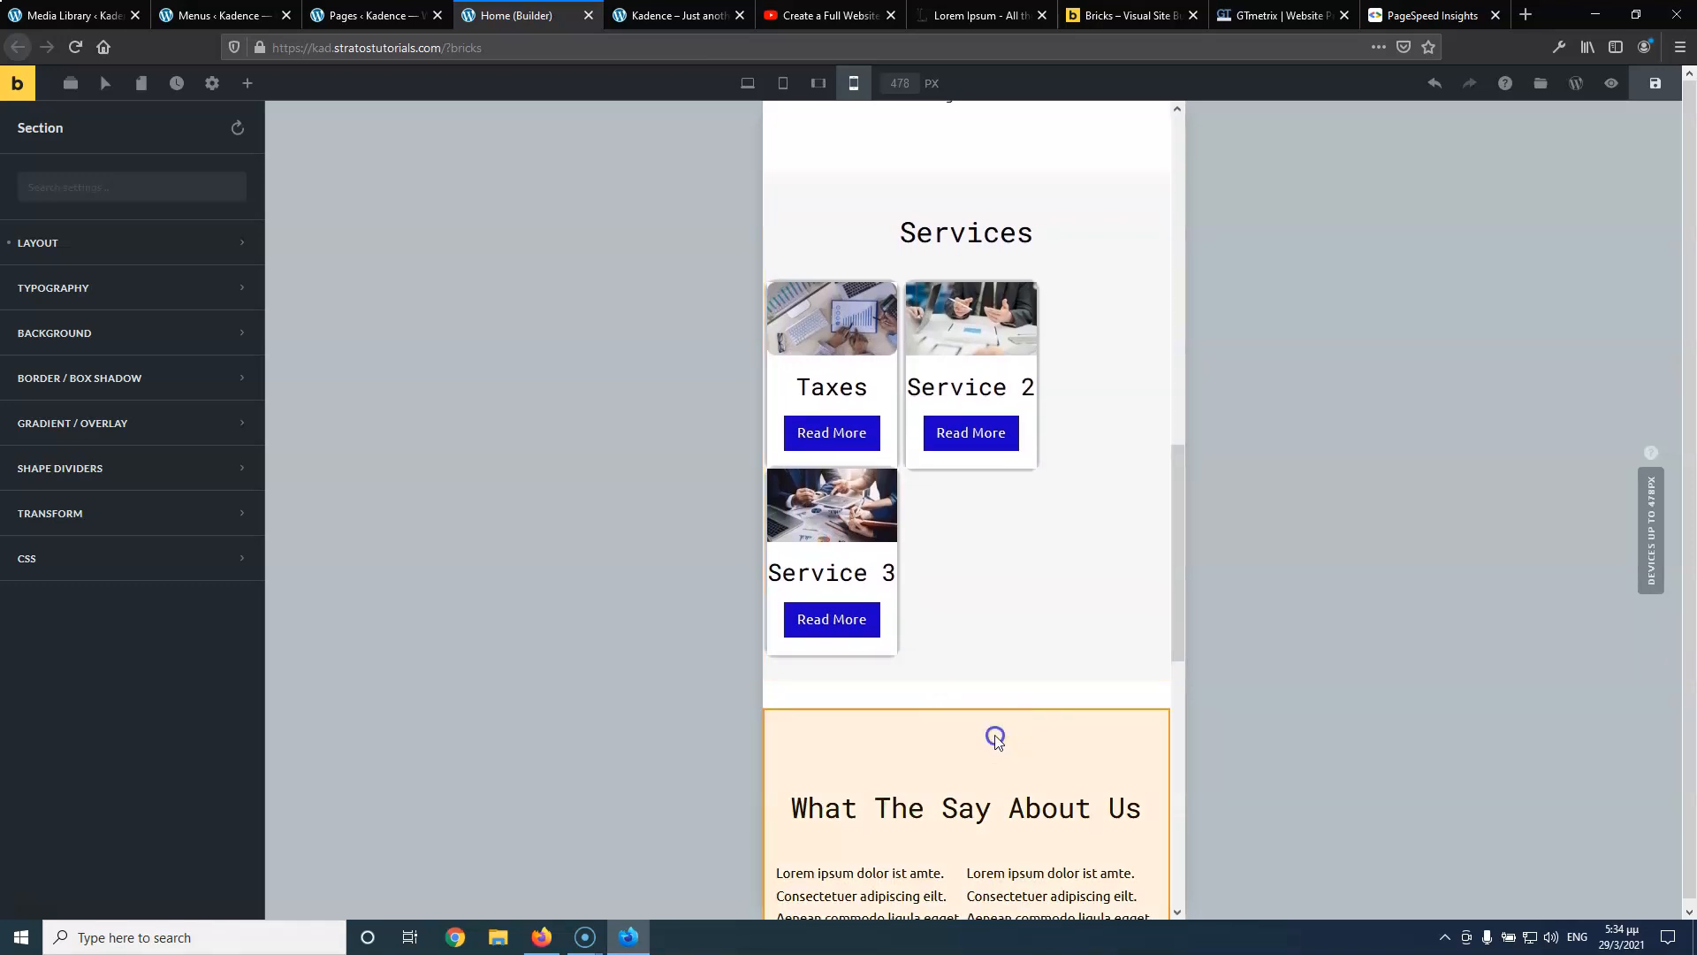
{"action": "left_click", "coordinate": [996, 736]}
{"action": "scroll", "coordinate": [996, 738], "scroll_direction": "down", "scroll_amount": 5}
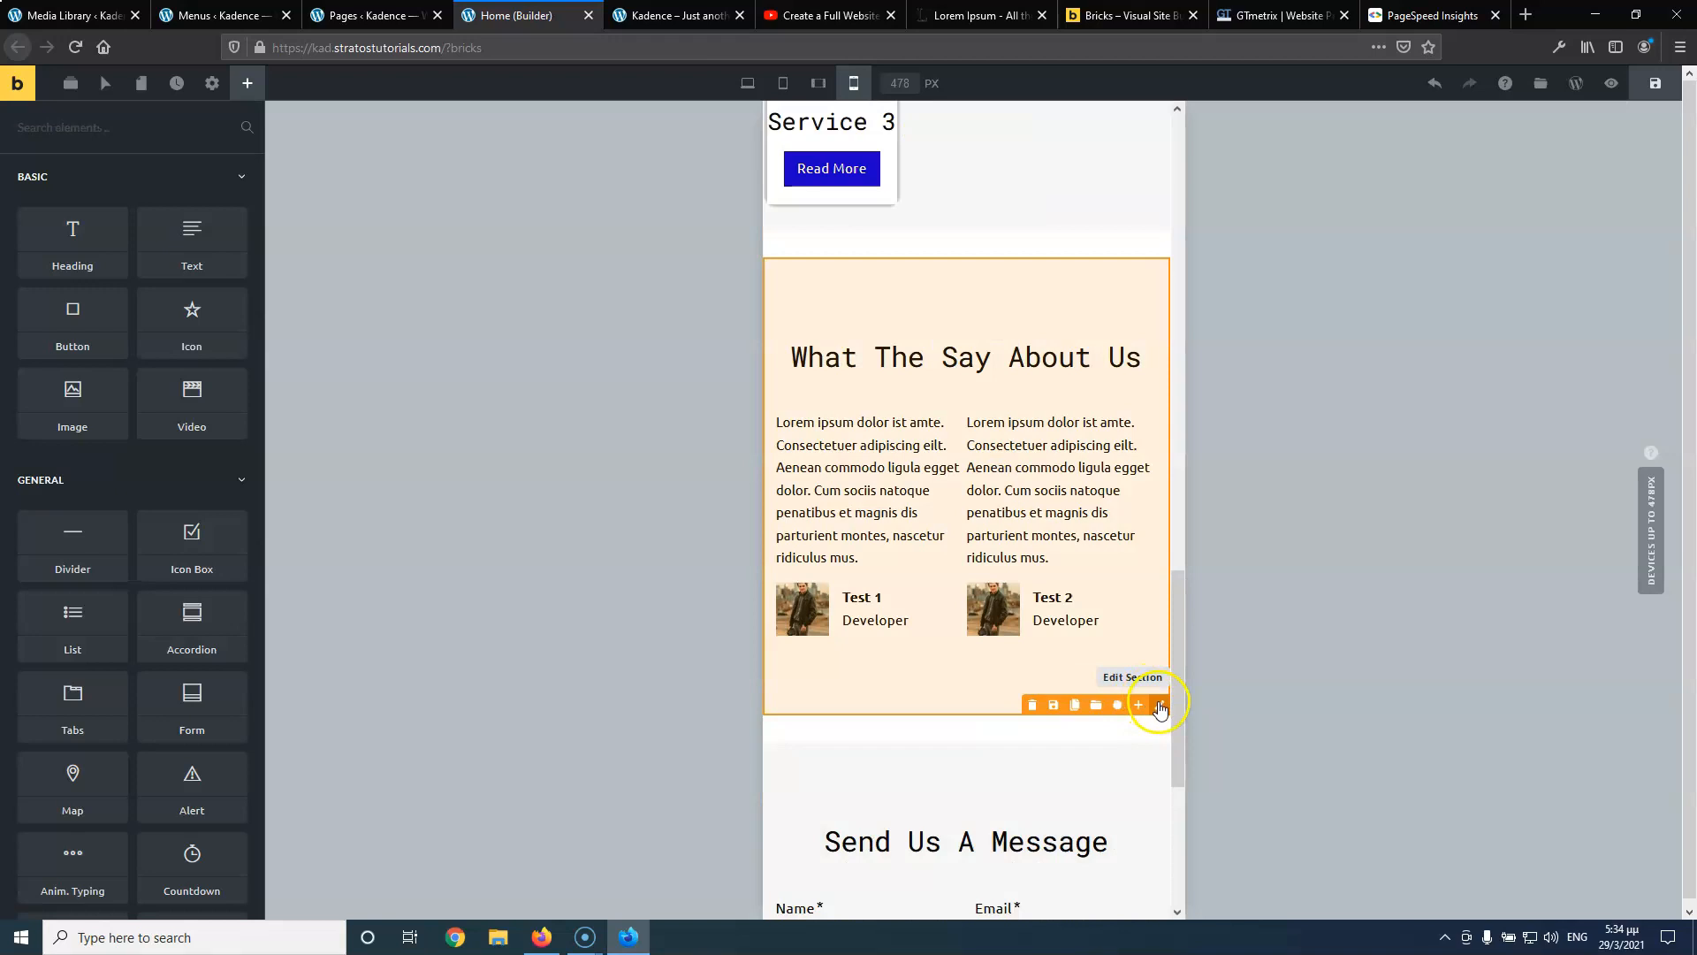
{"action": "left_click", "coordinate": [1160, 707]}
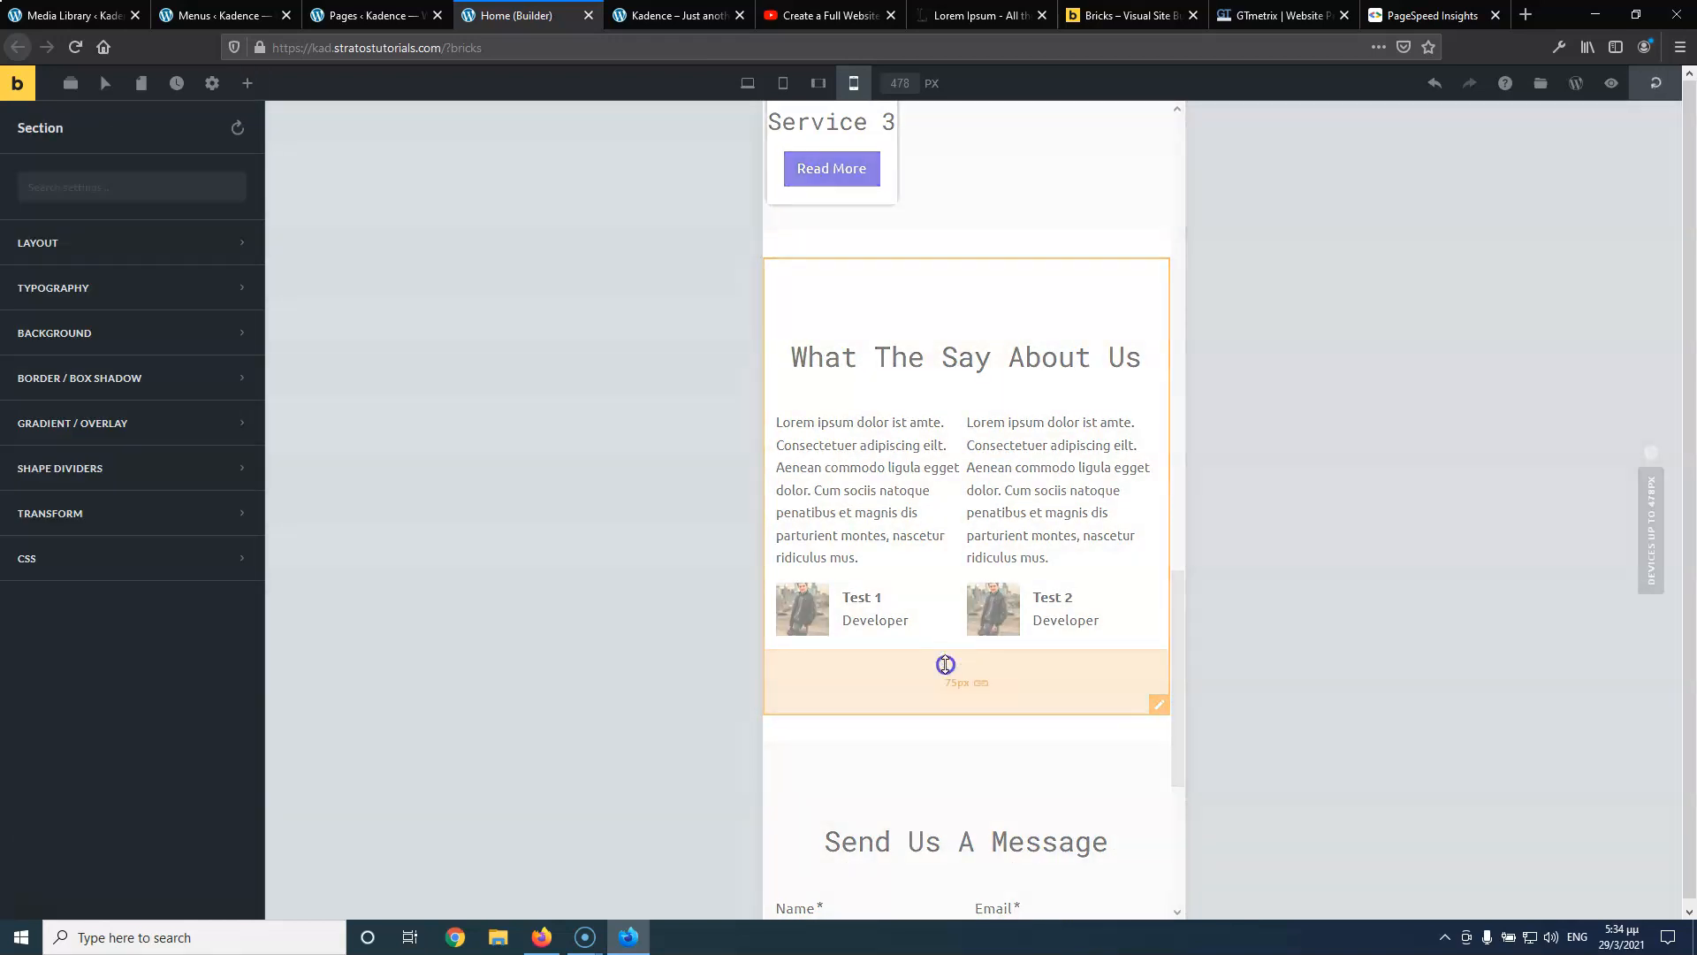
{"action": "left_click_drag", "start_coordinate": [945, 663], "coordinate": [969, 625]}
Shrink the Send Us A Message section's padding to 28px and save the page
{"action": "scroll", "coordinate": [966, 624], "scroll_direction": "down", "scroll_amount": 3}
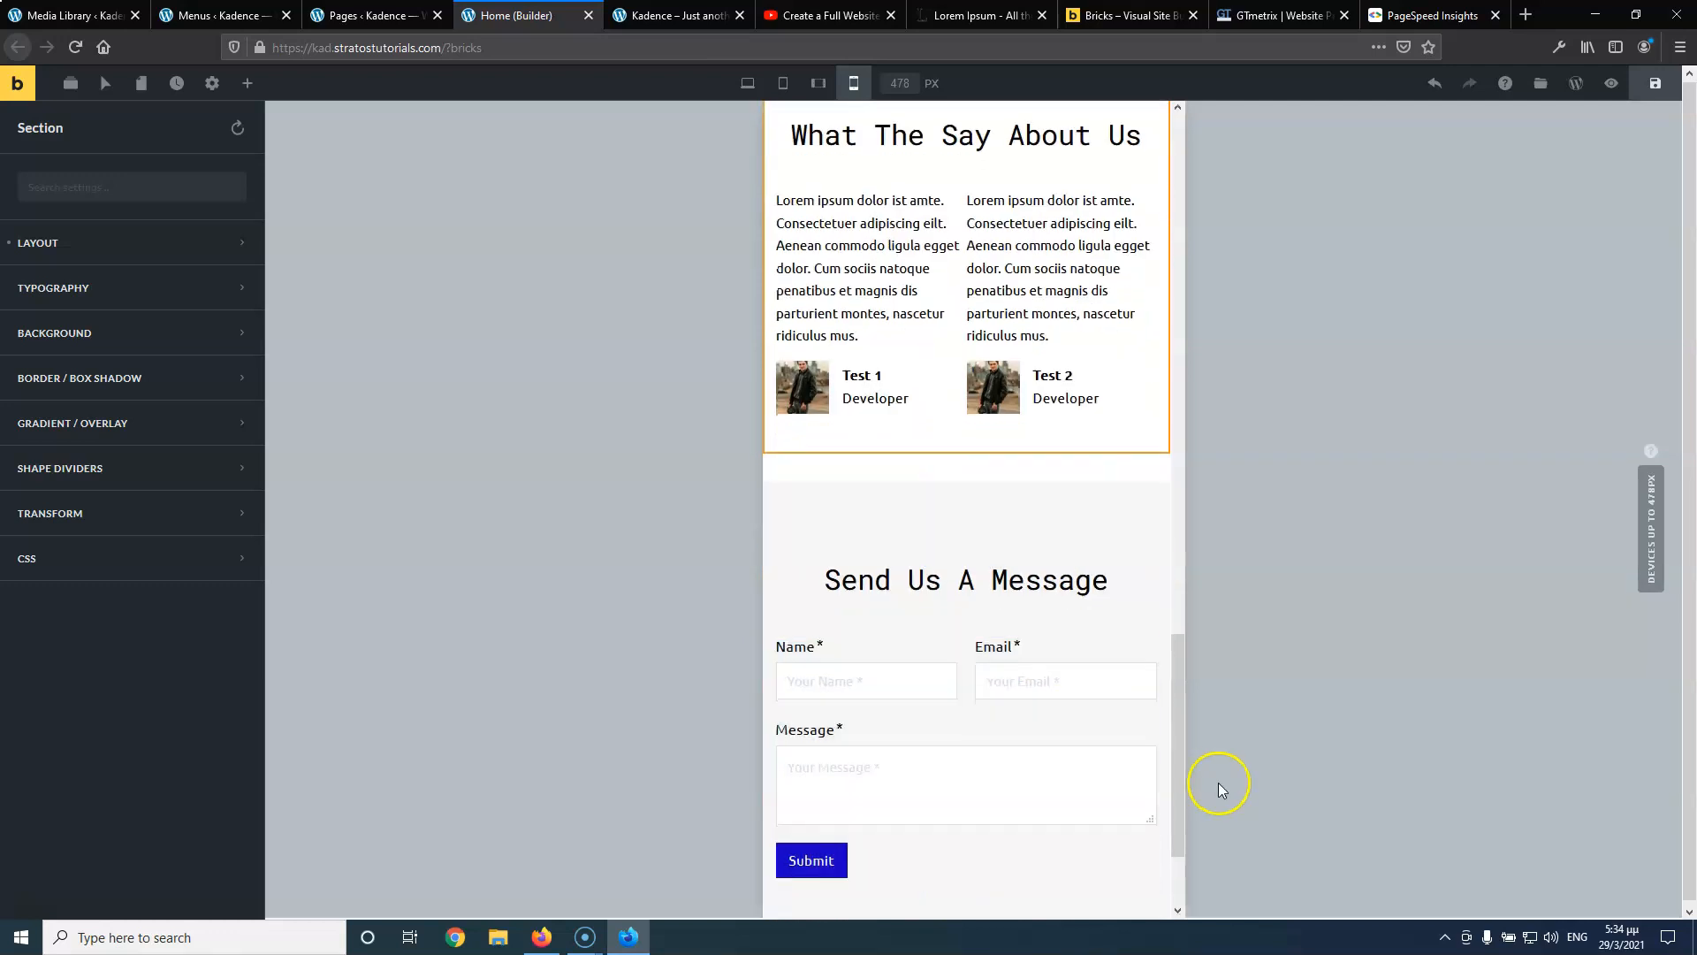
{"action": "scroll", "coordinate": [1155, 892], "scroll_direction": "down", "scroll_amount": 3}
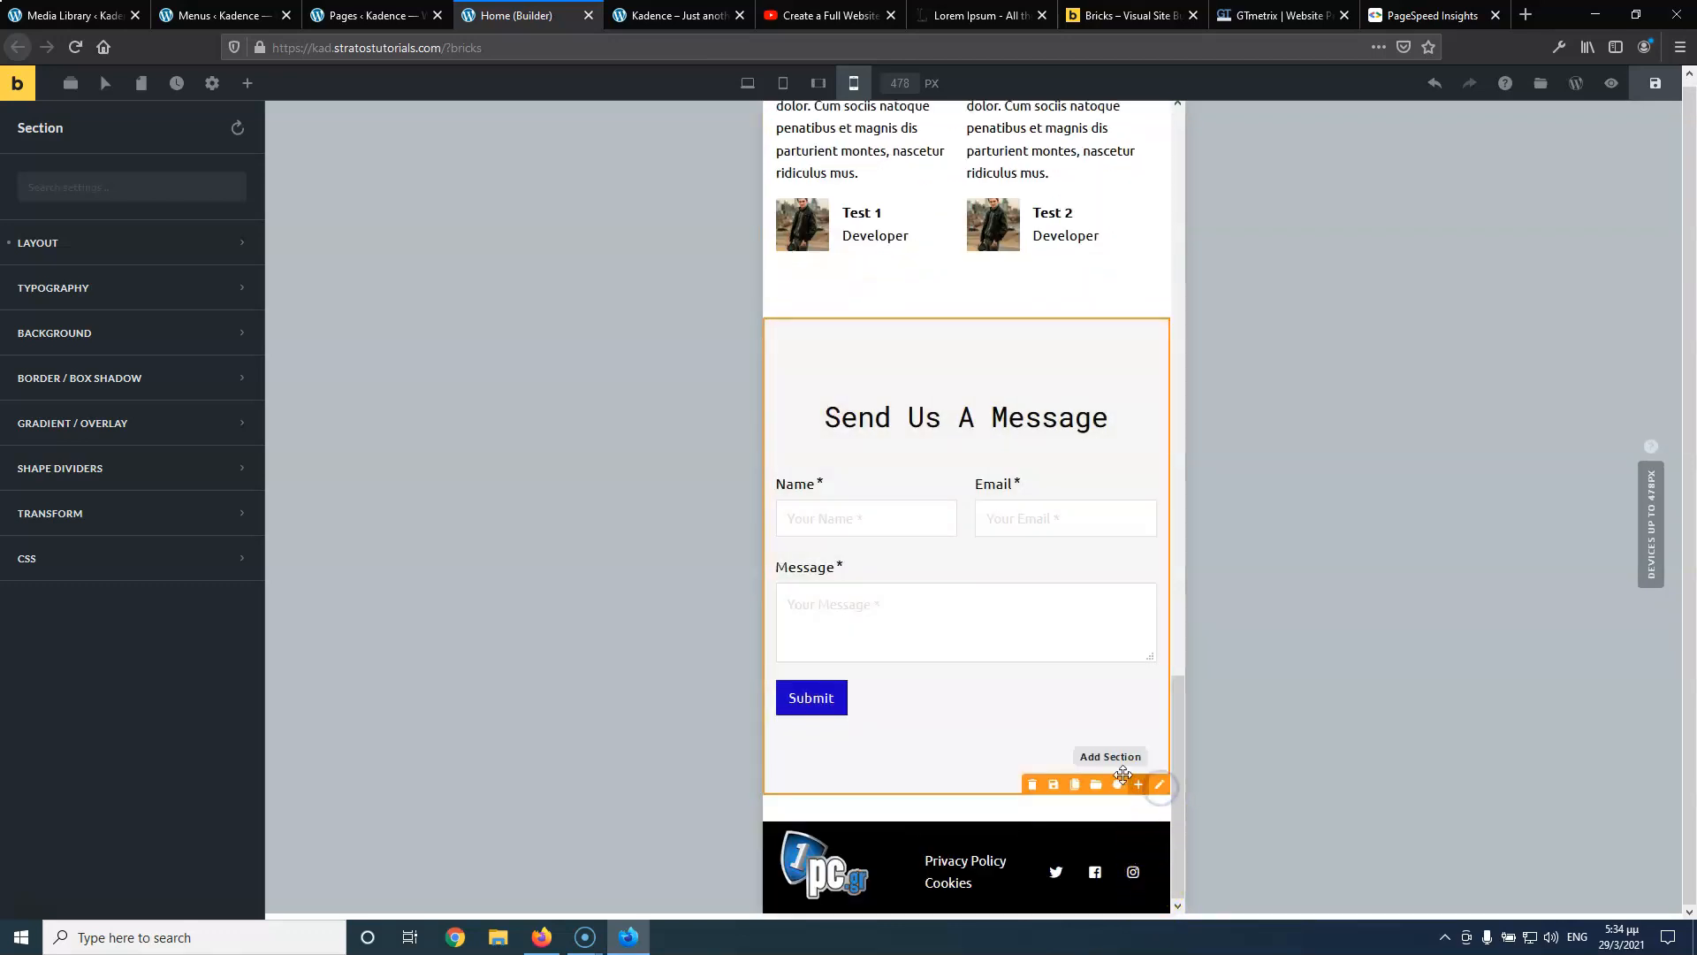
{"action": "left_click_drag", "start_coordinate": [1002, 745], "coordinate": [1001, 746]}
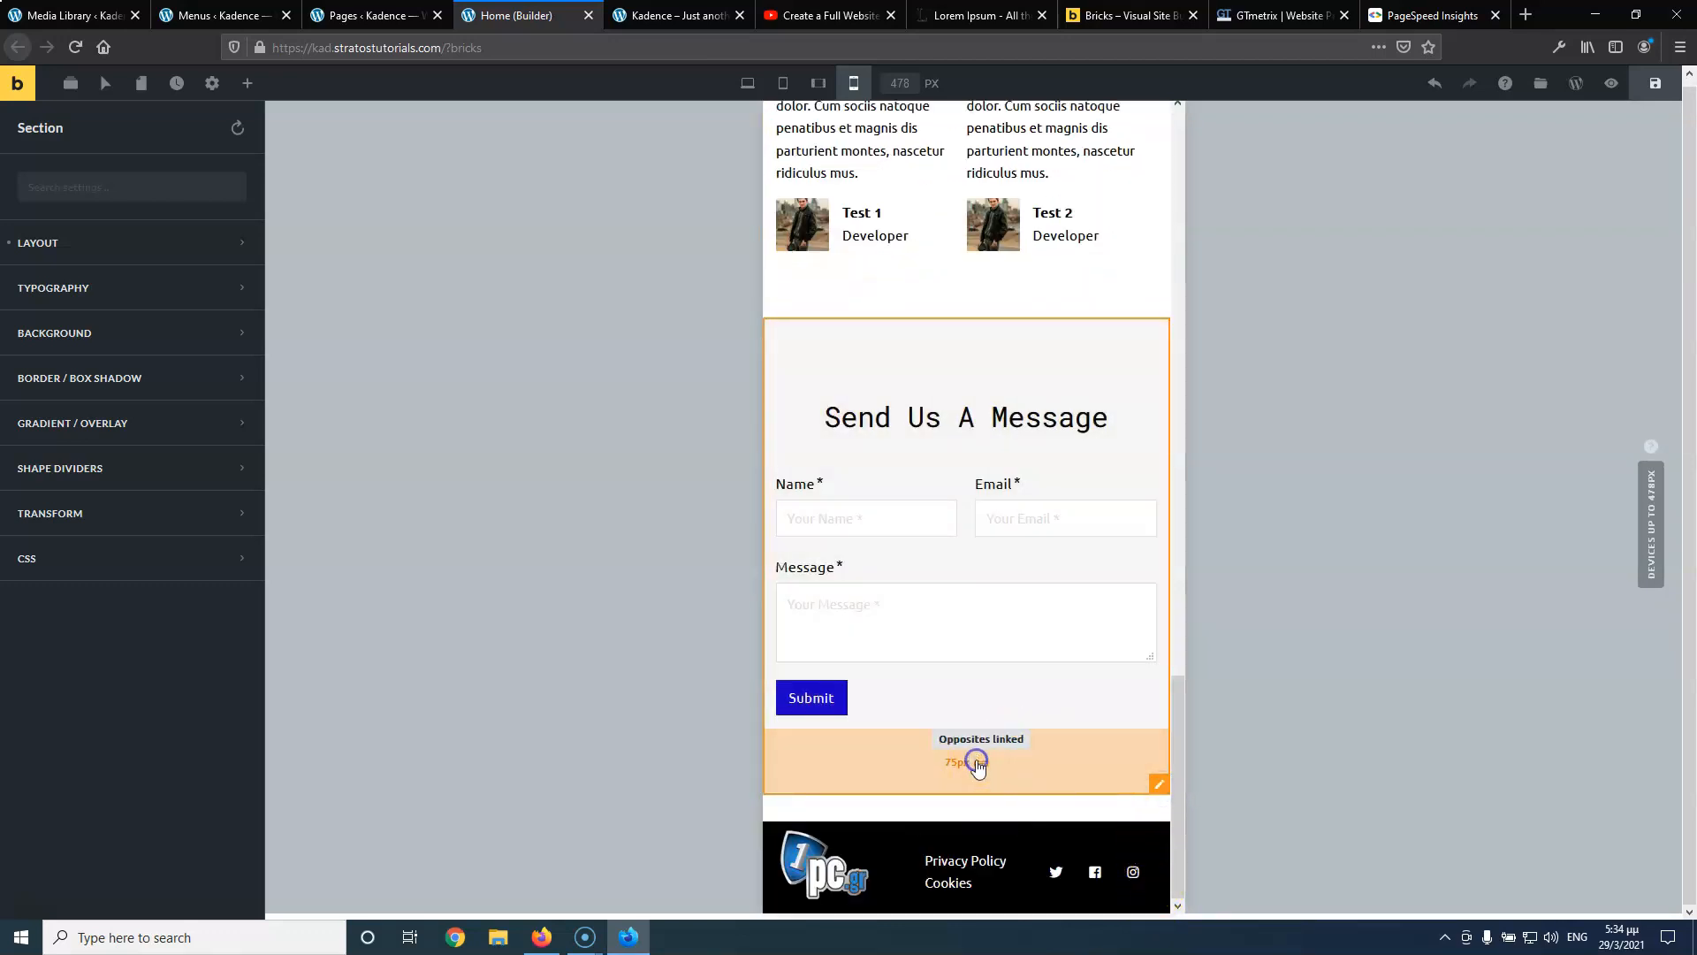
{"action": "left_click_drag", "start_coordinate": [948, 747], "coordinate": [962, 711]}
{"action": "left_click", "coordinate": [1644, 83]}
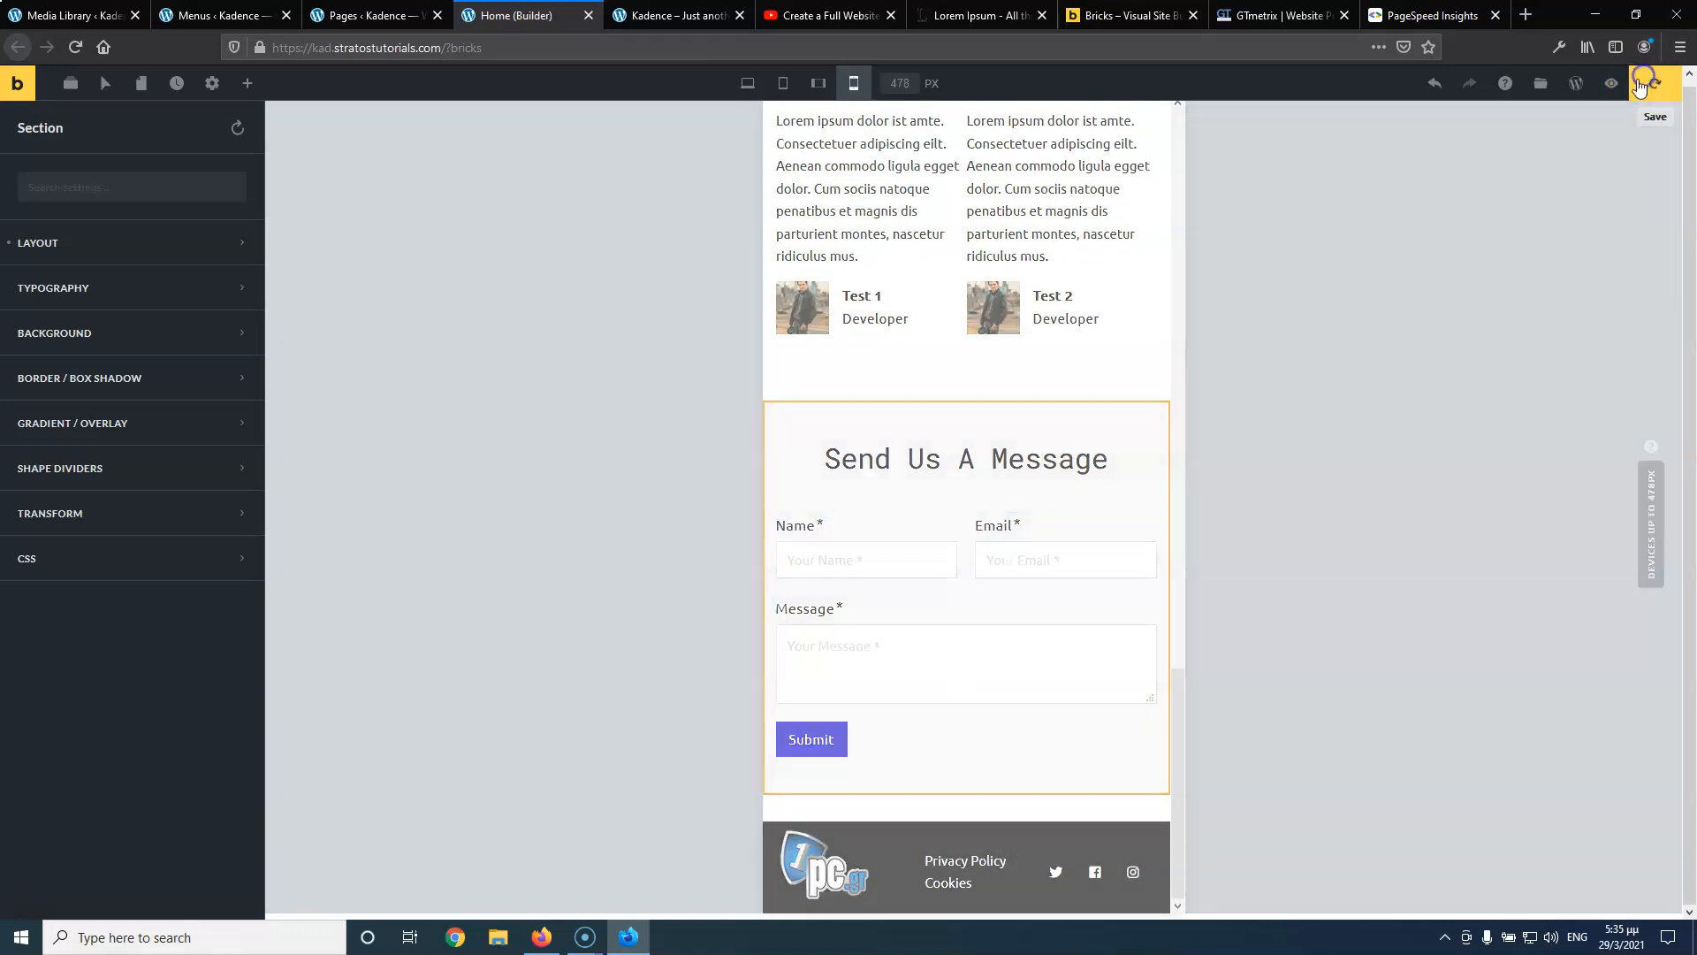
{"action": "scroll", "coordinate": [1058, 352], "scroll_direction": "up", "scroll_amount": 15}
{"action": "scroll", "coordinate": [1056, 460], "scroll_direction": "up", "scroll_amount": 2}
{"action": "scroll", "coordinate": [1043, 571], "scroll_direction": "down", "scroll_amount": 3}
Set the About Us row's Columns Direction to Row Reversed (Side By Side) so the image comes first
{"action": "left_click", "coordinate": [1162, 503]}
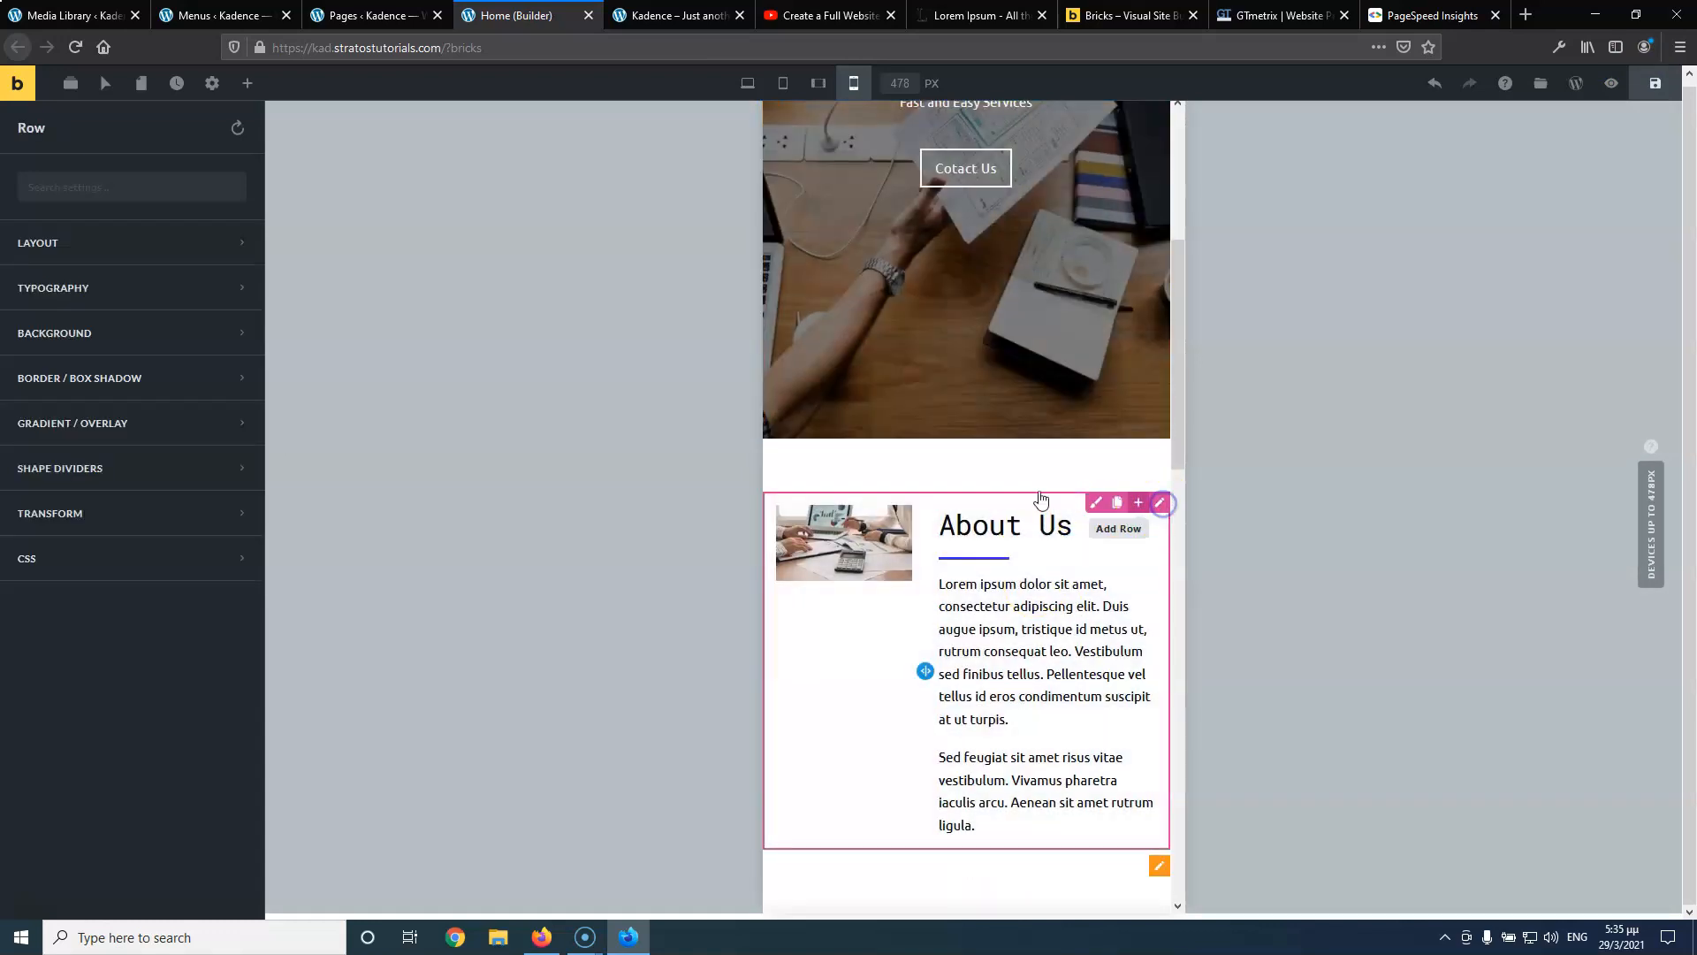
{"action": "left_click", "coordinate": [134, 255]}
{"action": "scroll", "coordinate": [147, 379], "scroll_direction": "down", "scroll_amount": 8}
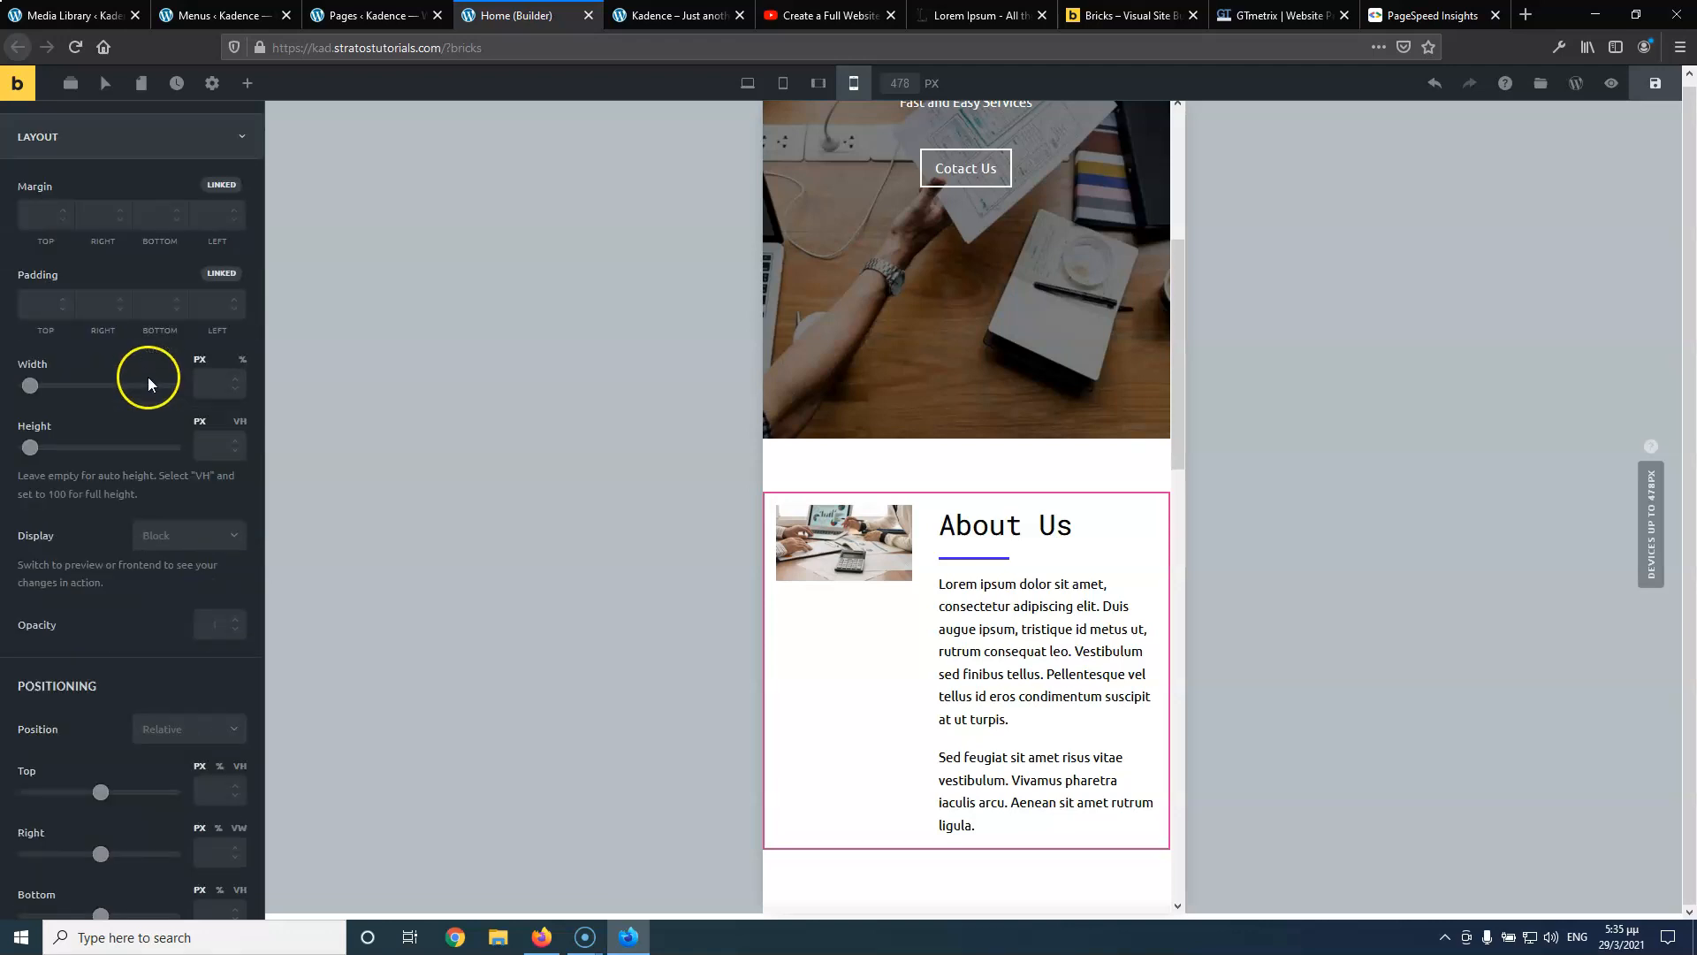
{"action": "scroll", "coordinate": [146, 378], "scroll_direction": "down", "scroll_amount": 5}
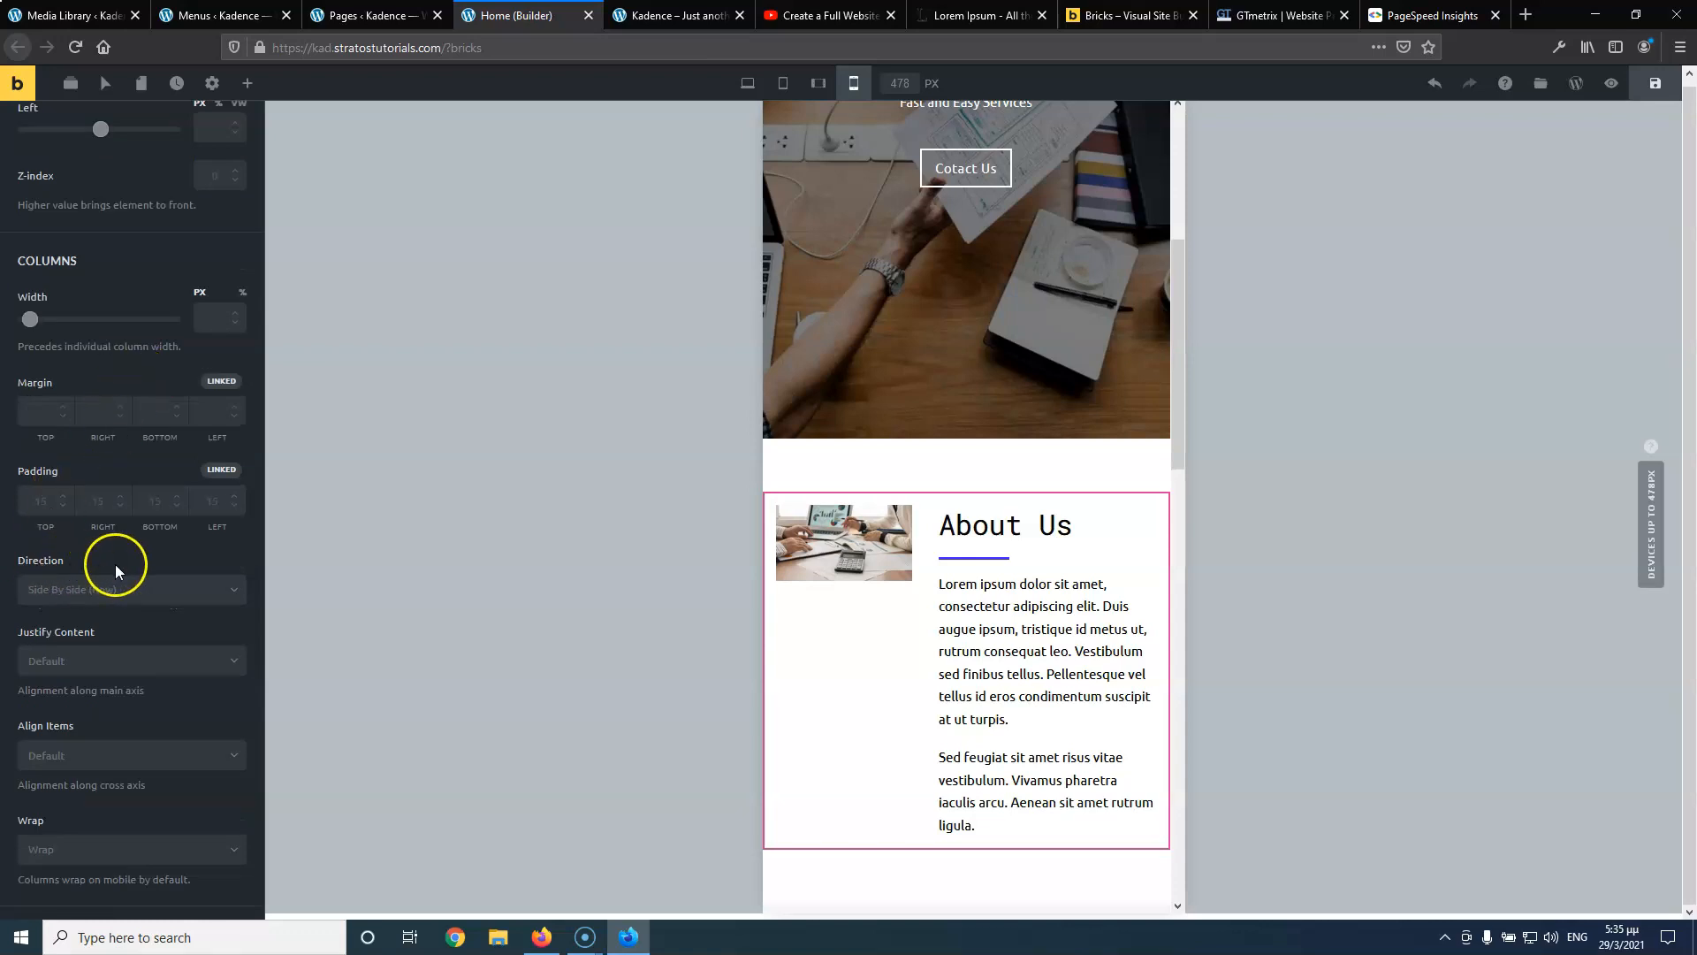
{"action": "scroll", "coordinate": [115, 564], "scroll_direction": "down", "scroll_amount": 1}
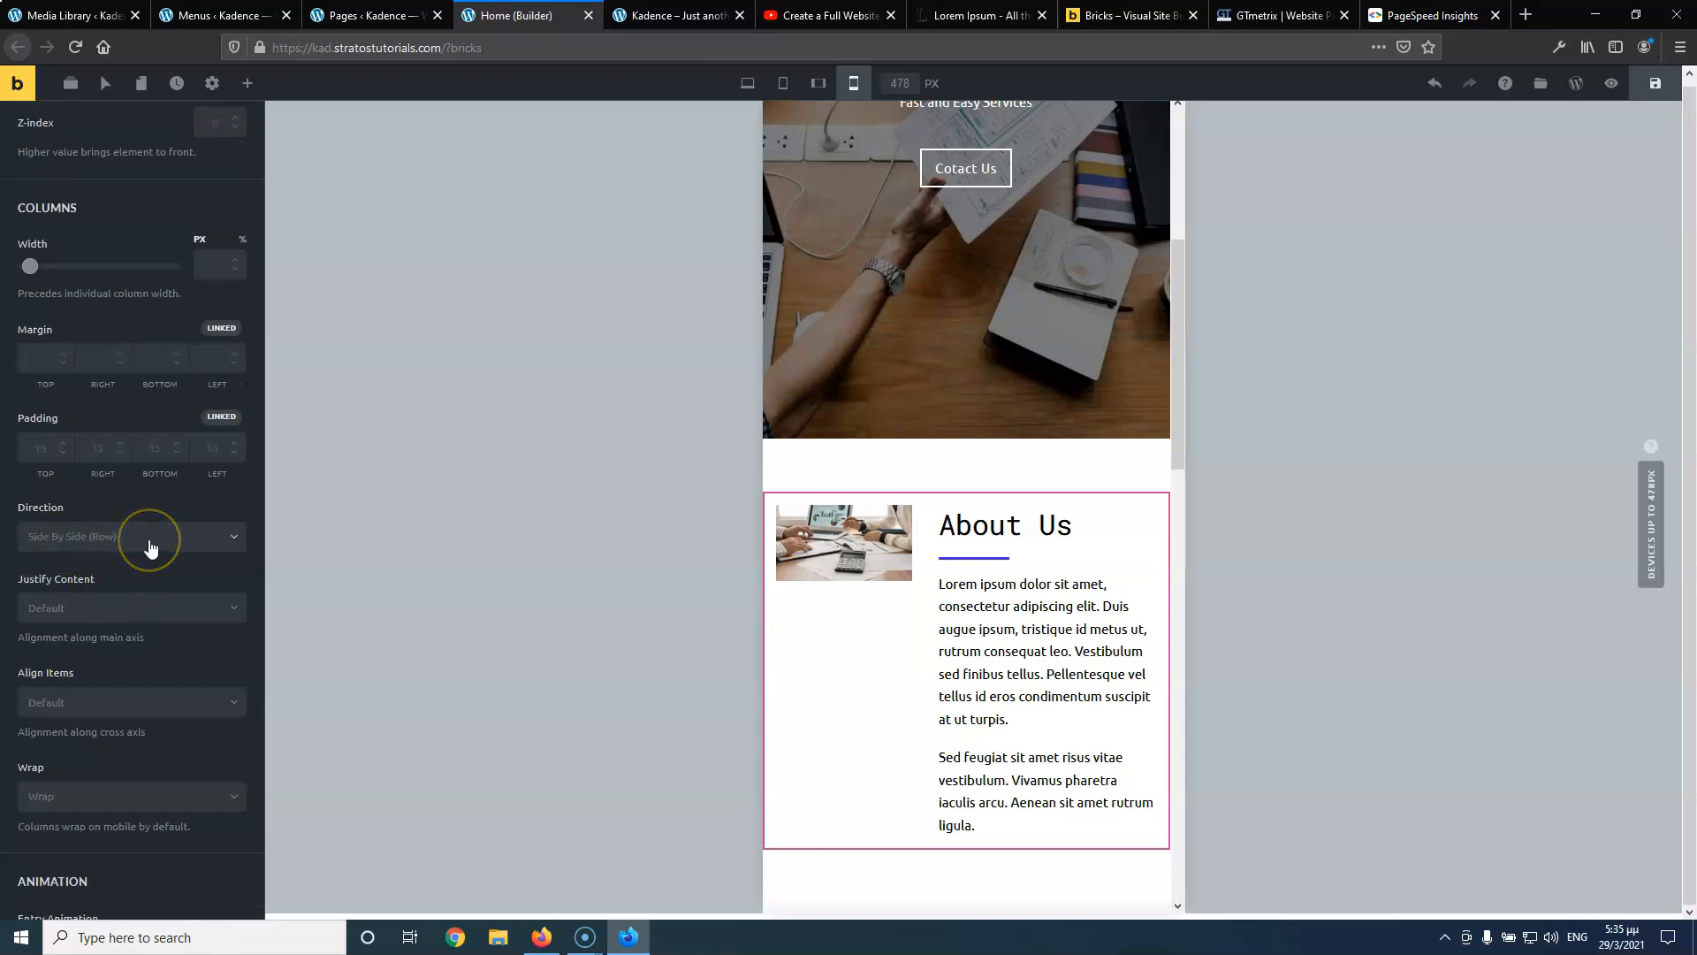
{"action": "scroll", "coordinate": [151, 548], "scroll_direction": "down", "scroll_amount": 1}
{"action": "left_click", "coordinate": [139, 484]}
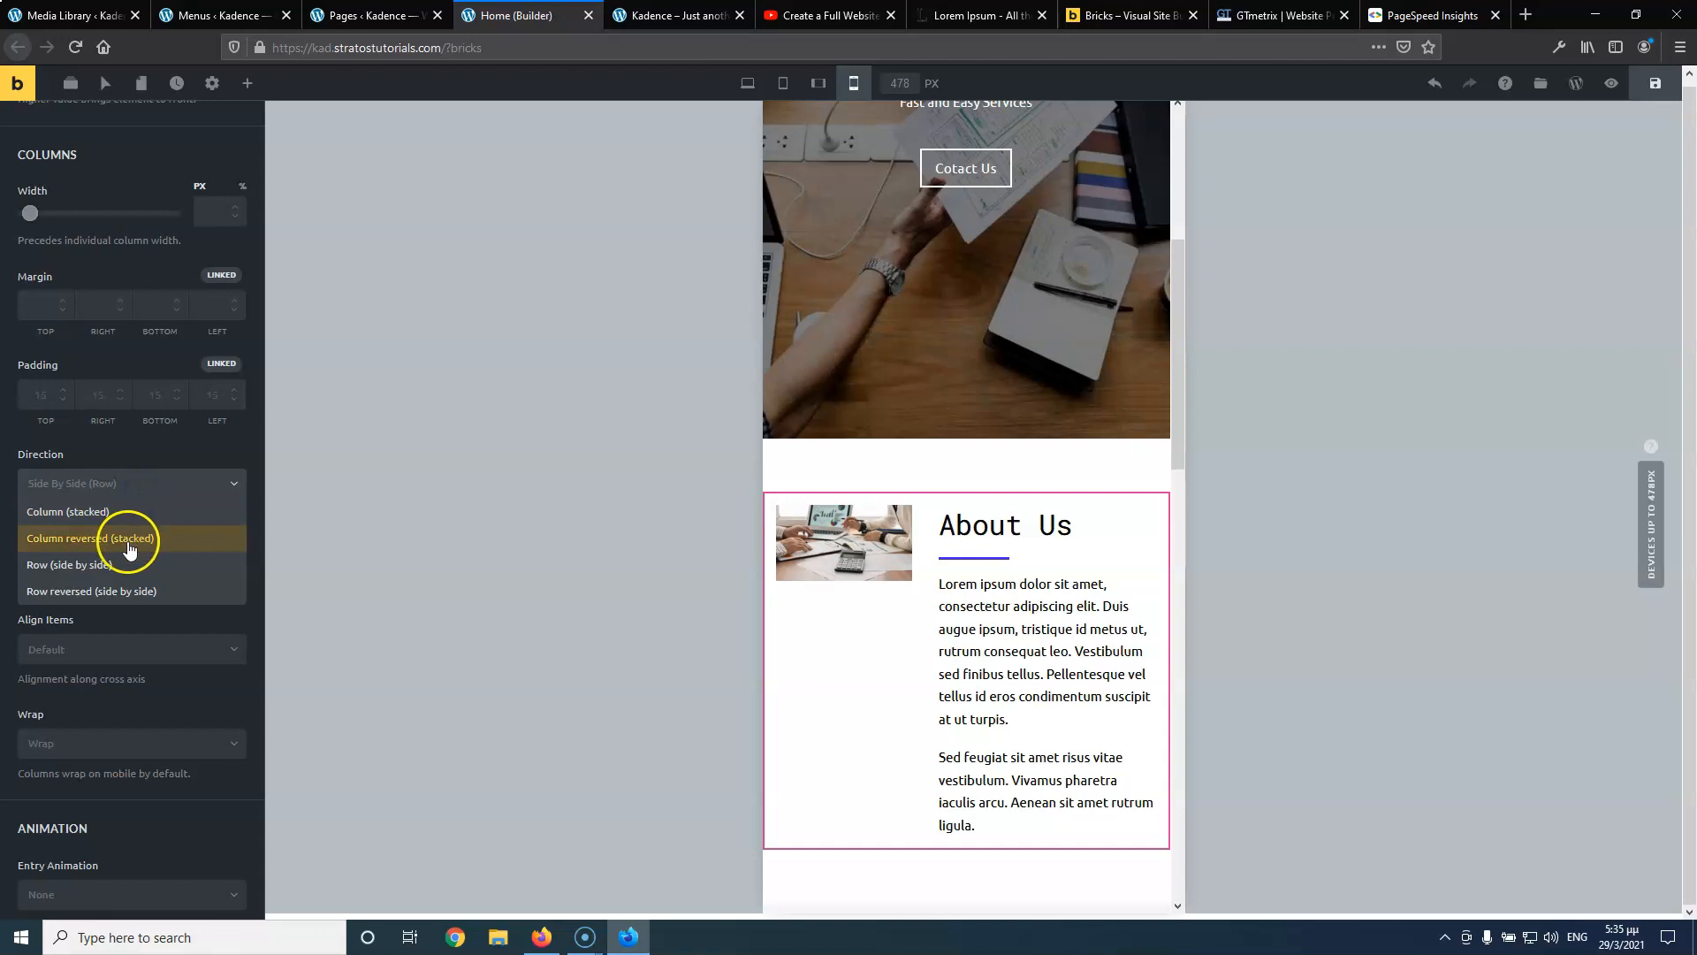
{"action": "left_click", "coordinate": [128, 540]}
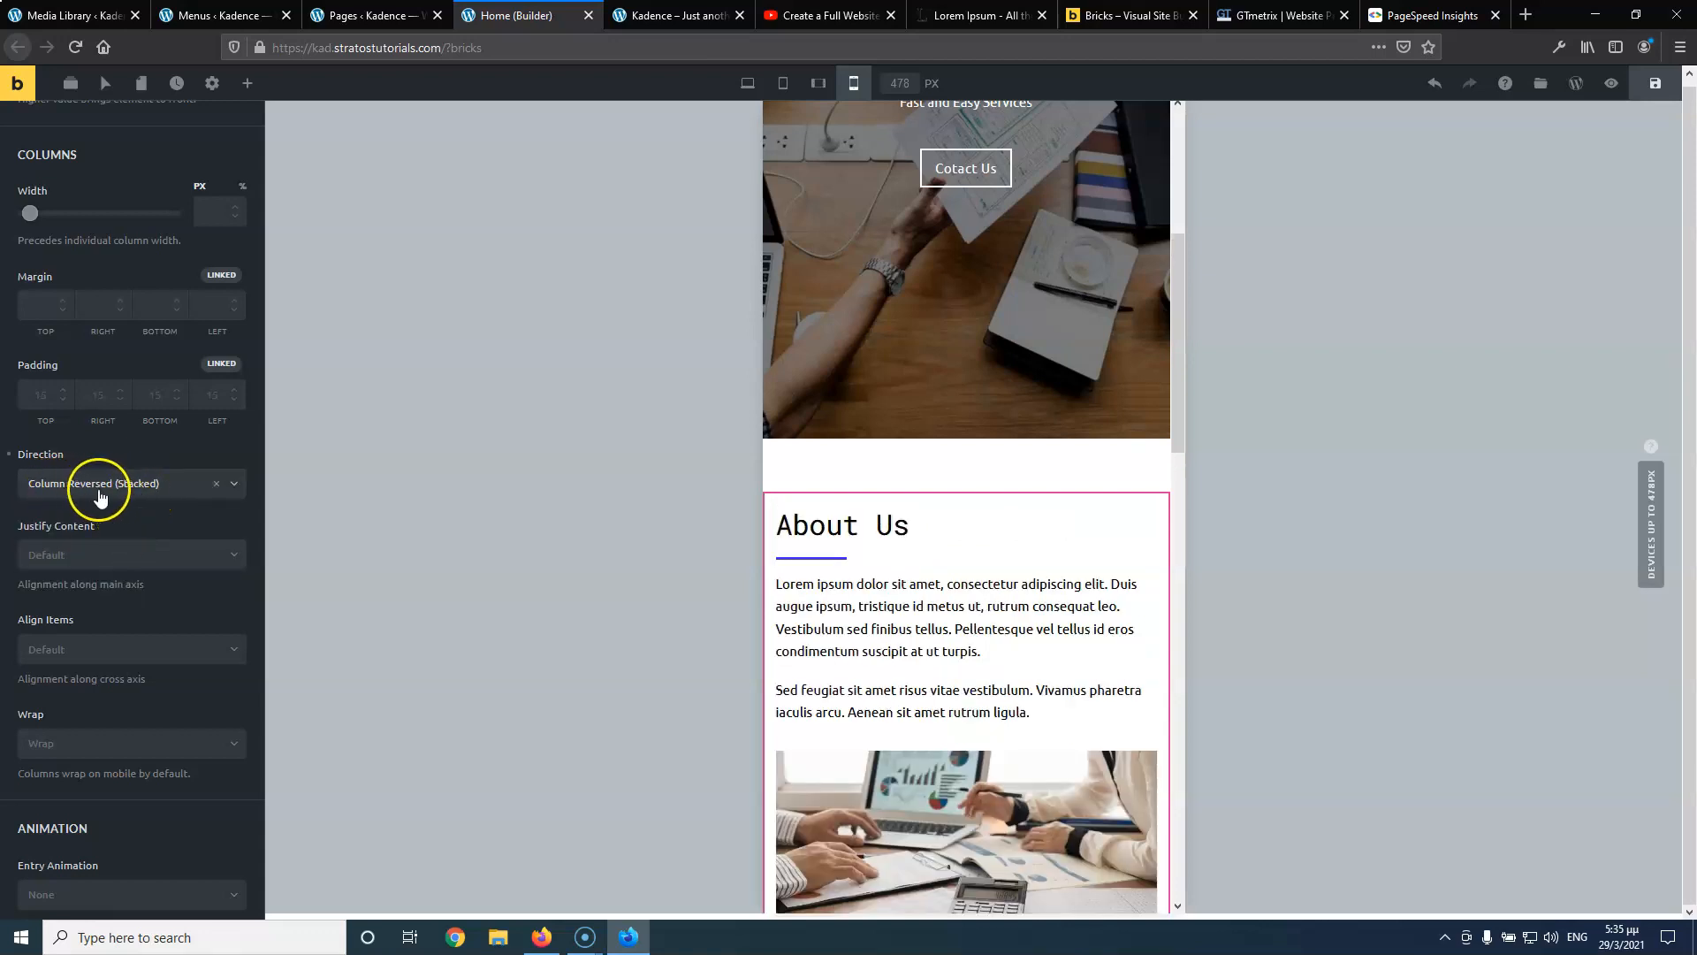
{"action": "left_click", "coordinate": [137, 486]}
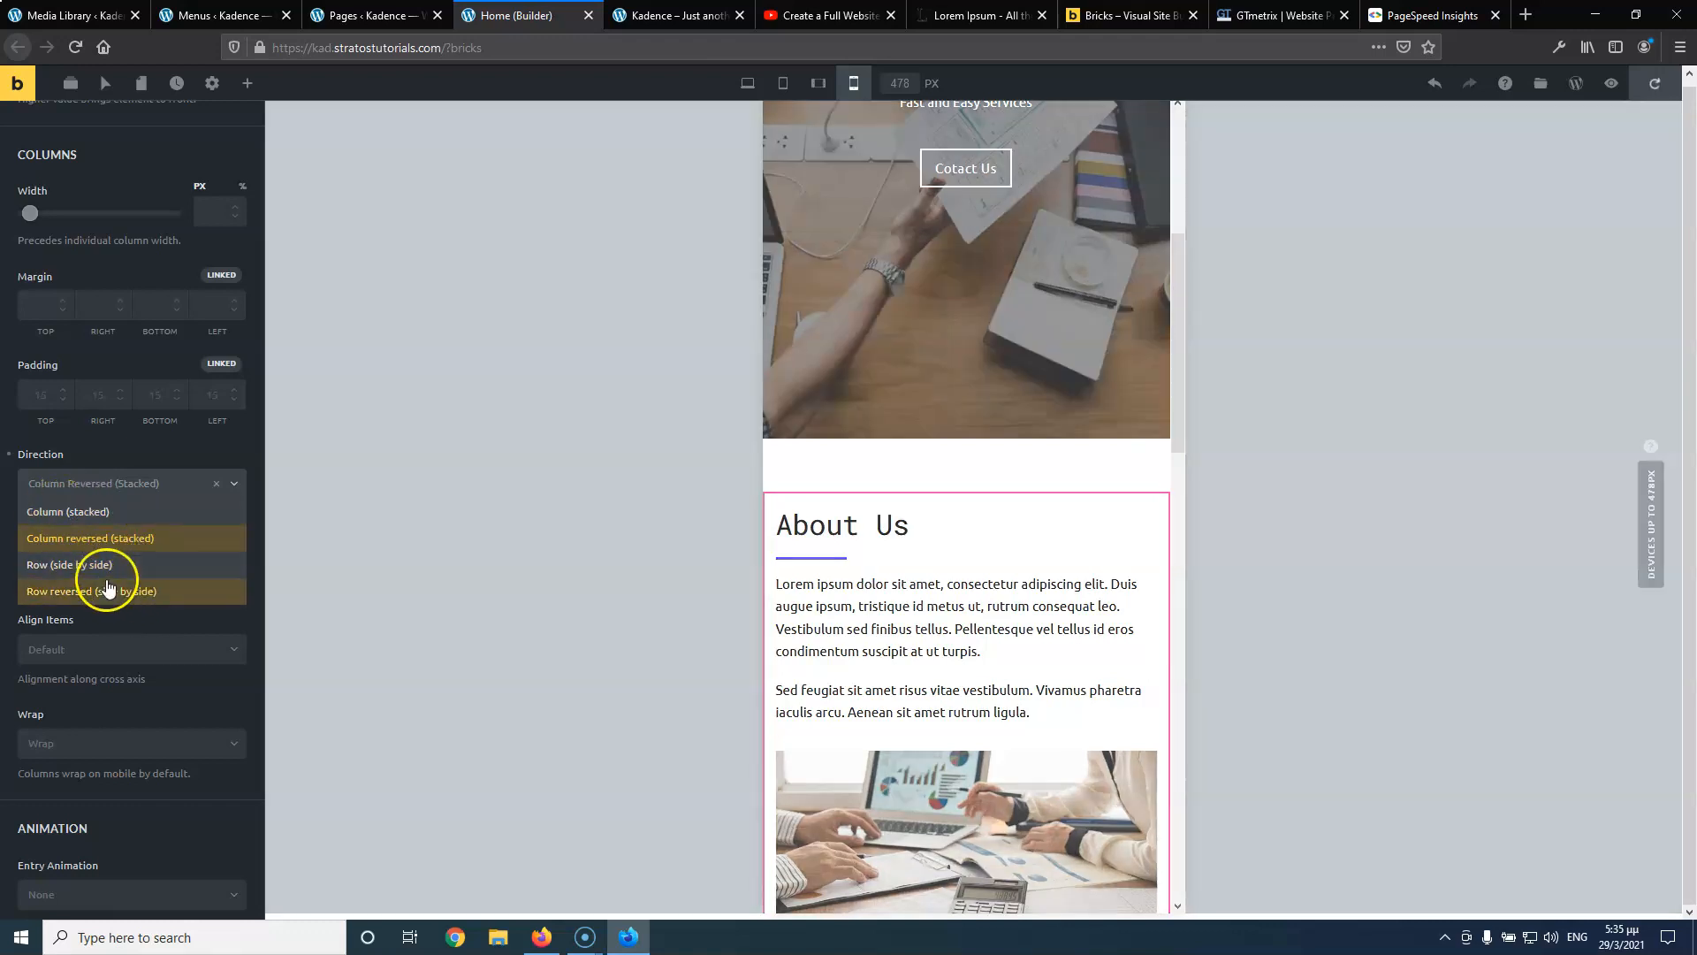
{"action": "left_click", "coordinate": [105, 585]}
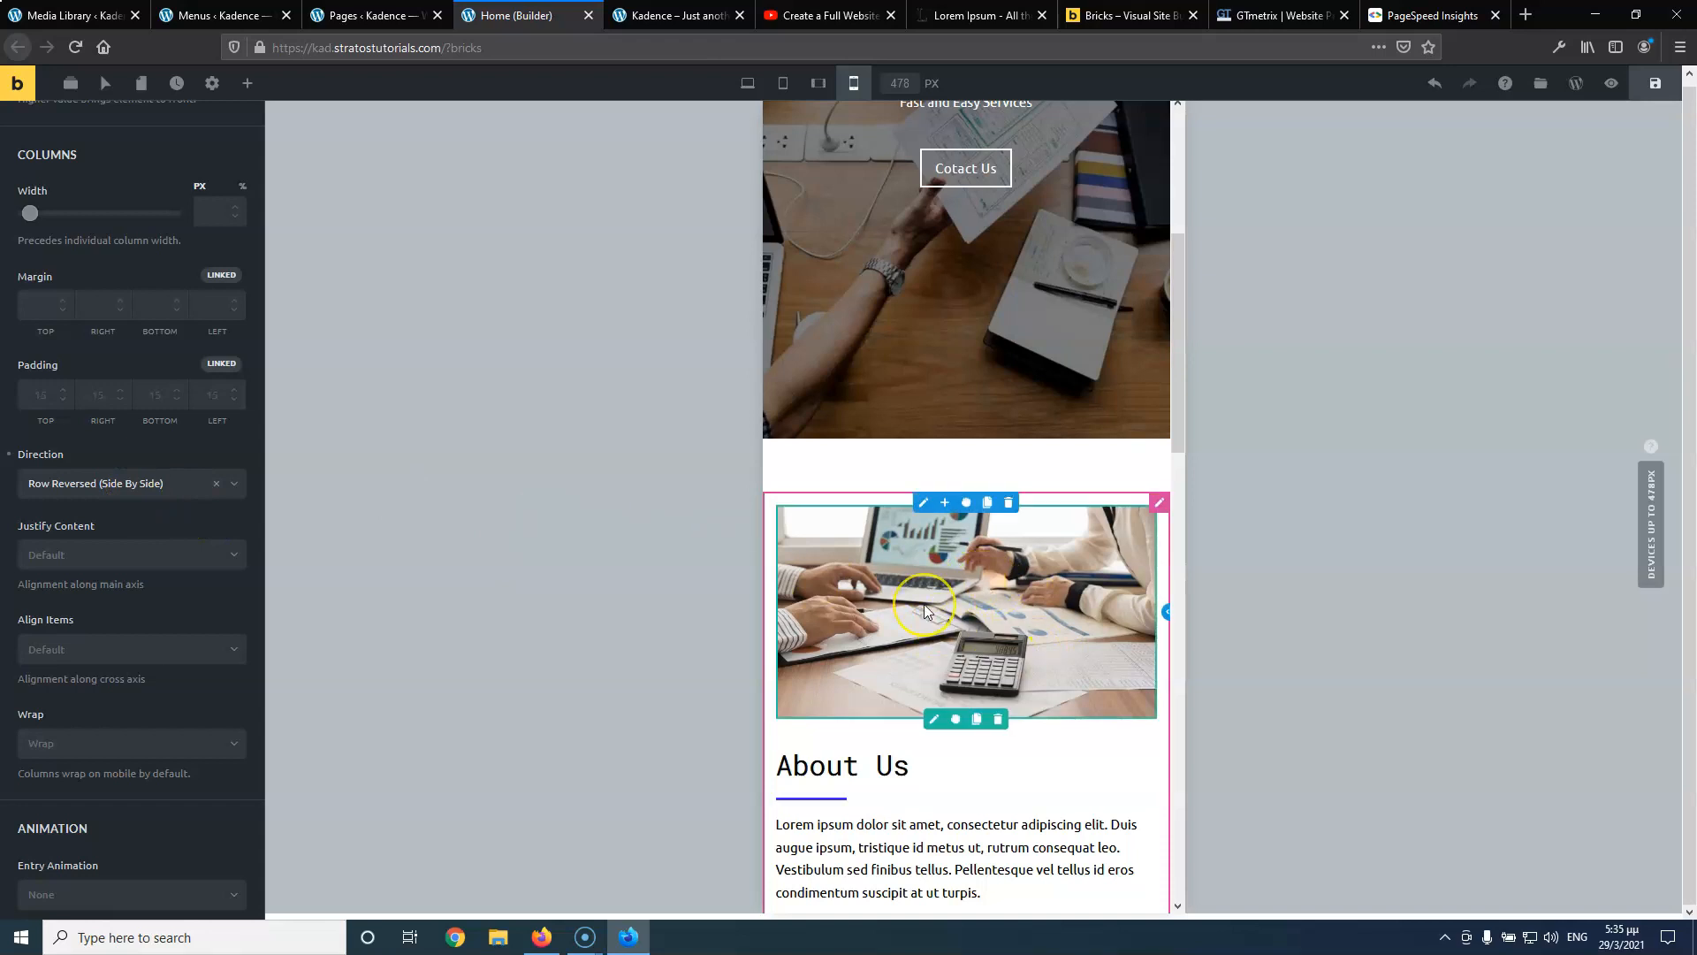
{"action": "scroll", "coordinate": [926, 610], "scroll_direction": "down", "scroll_amount": 5}
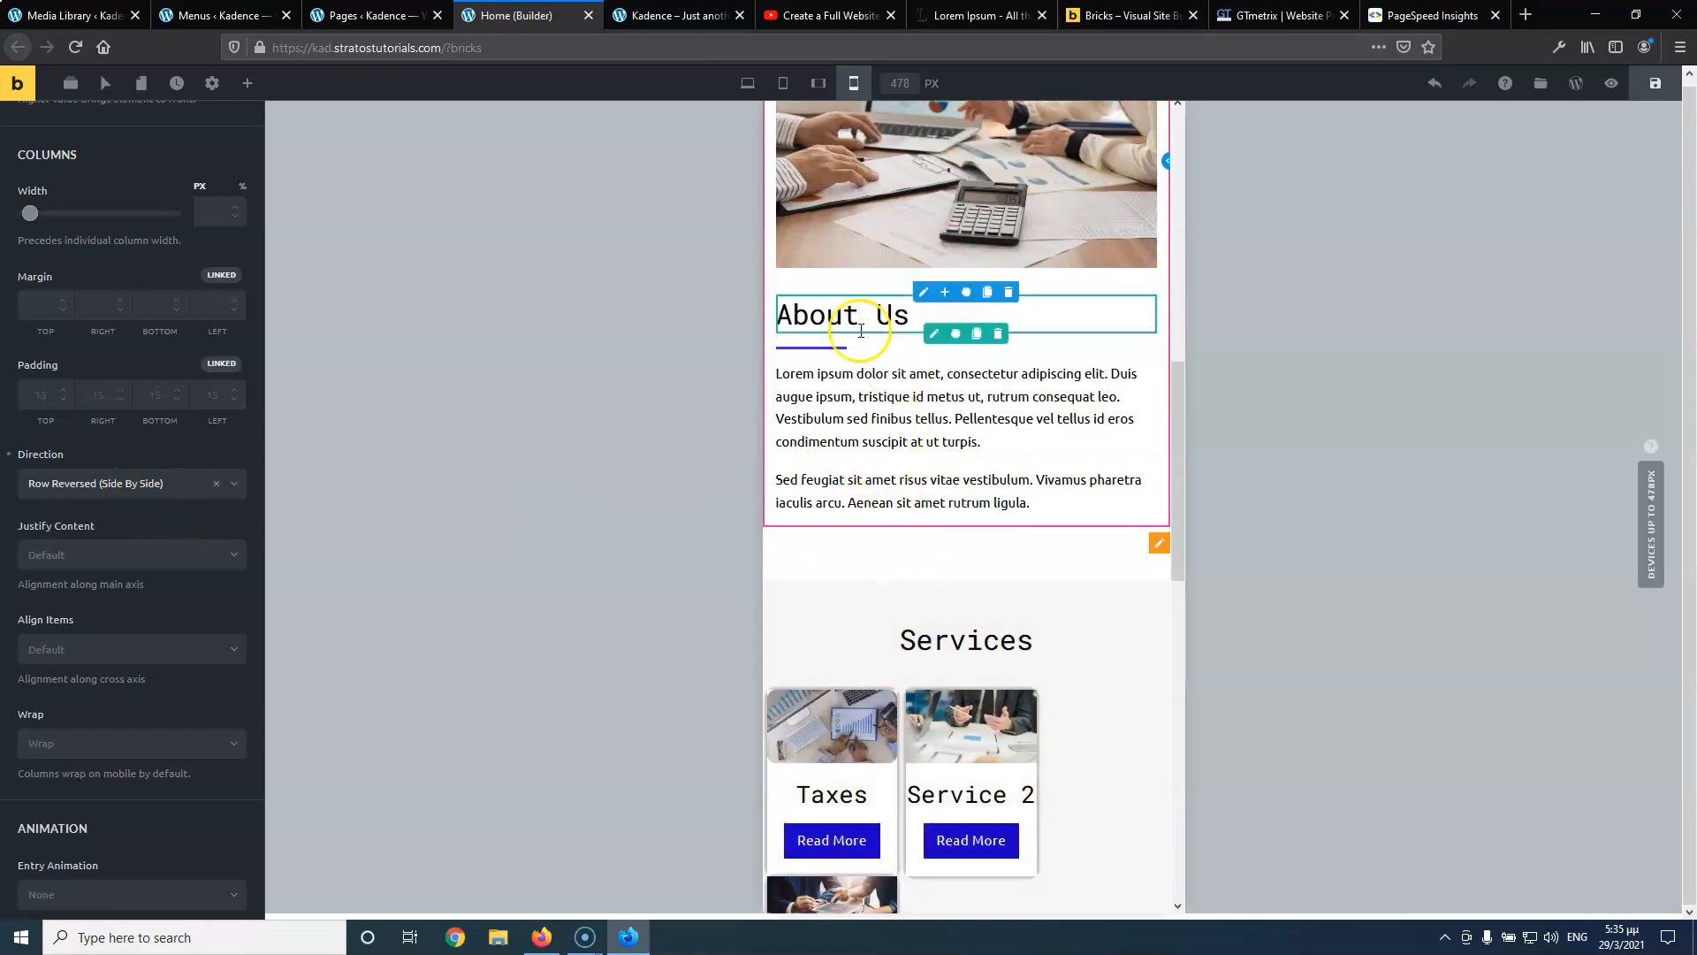
{"action": "scroll", "coordinate": [855, 341], "scroll_direction": "down", "scroll_amount": 4}
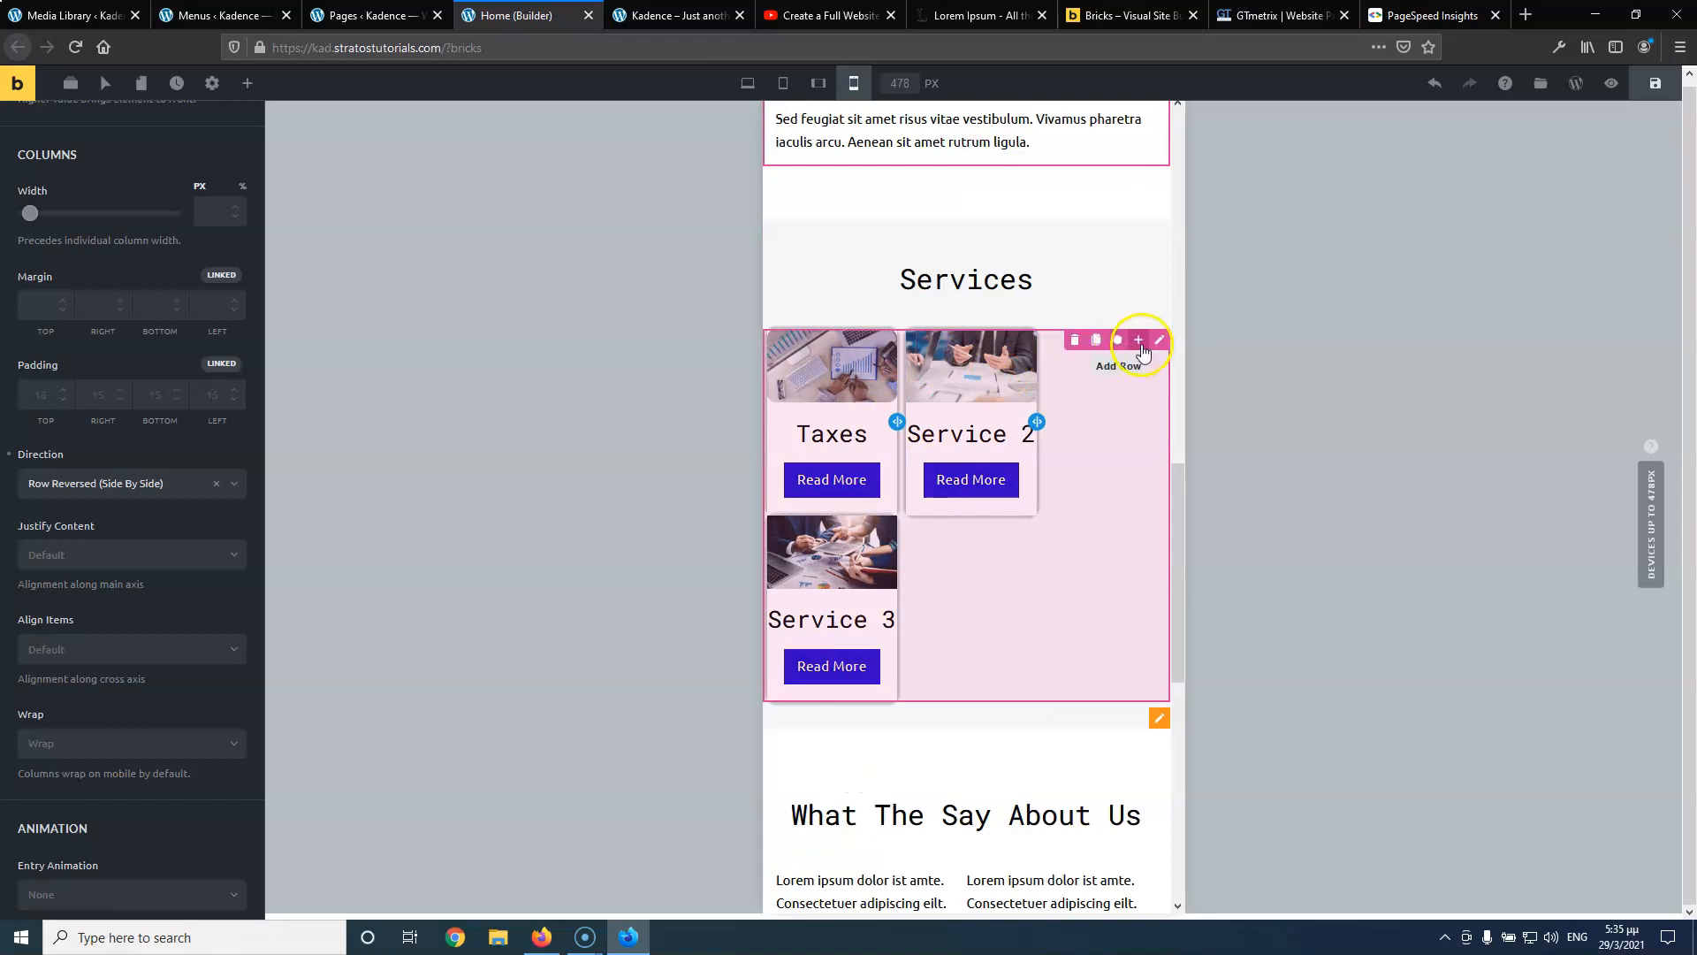
Set the Taxes, Service 2 and Service 3 columns' width to 100%
{"action": "left_click", "coordinate": [1163, 345]}
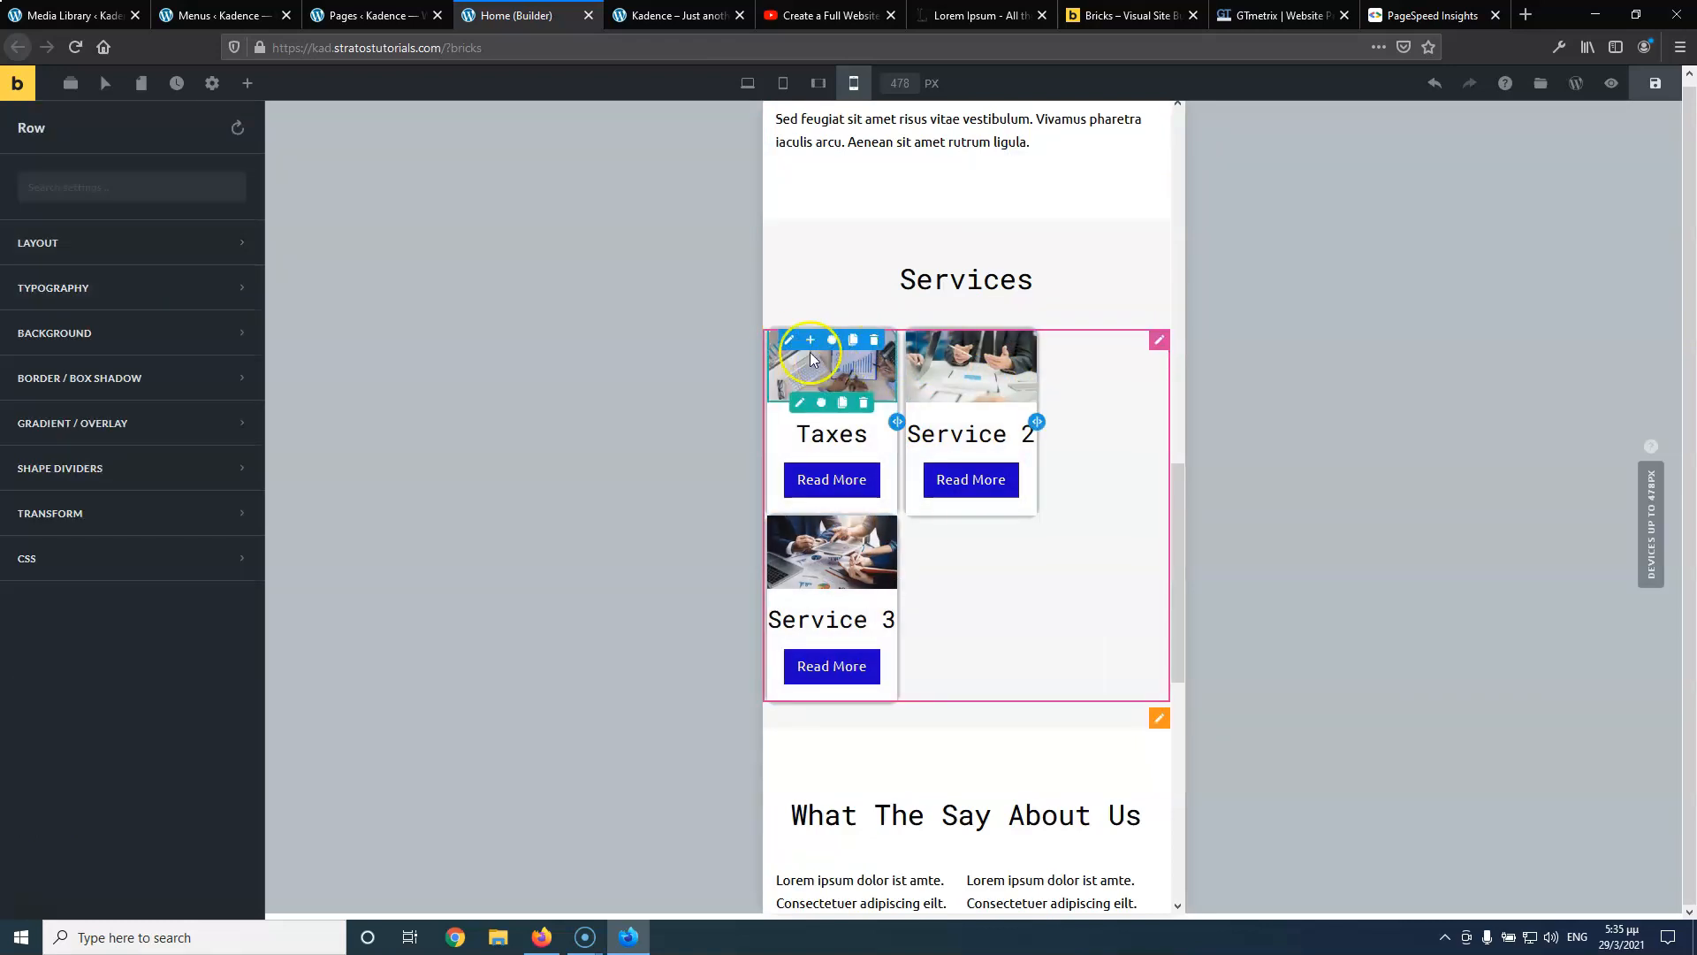
{"action": "left_click", "coordinate": [786, 341]}
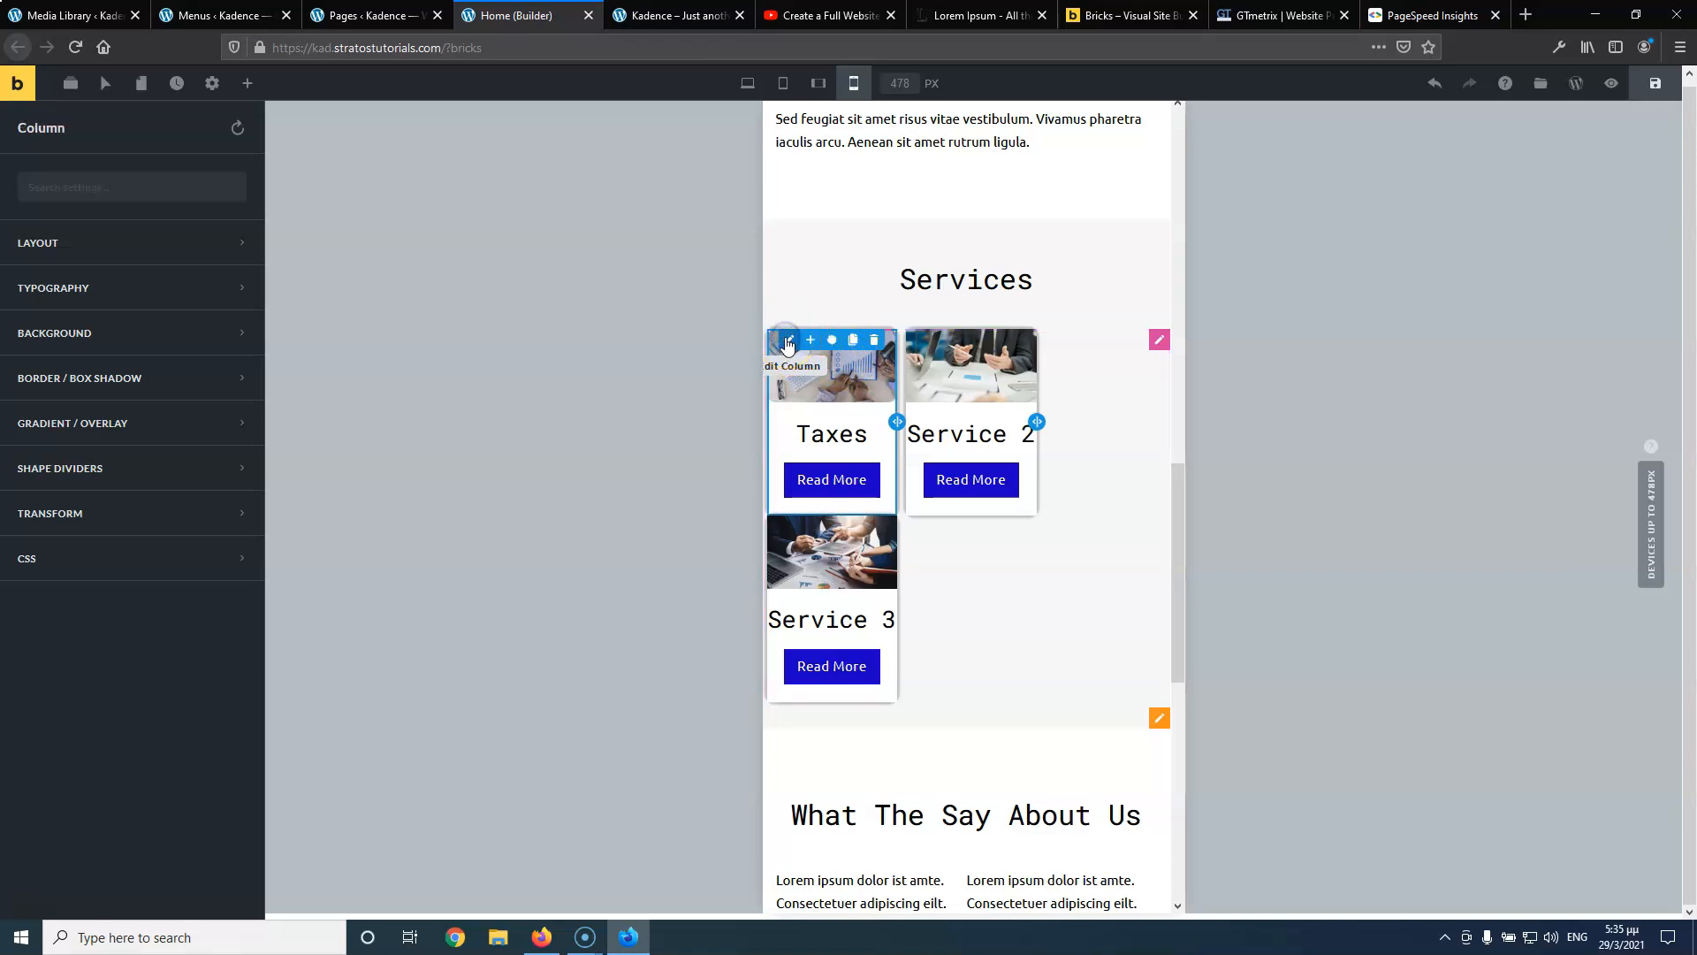
{"action": "left_click", "coordinate": [100, 243]}
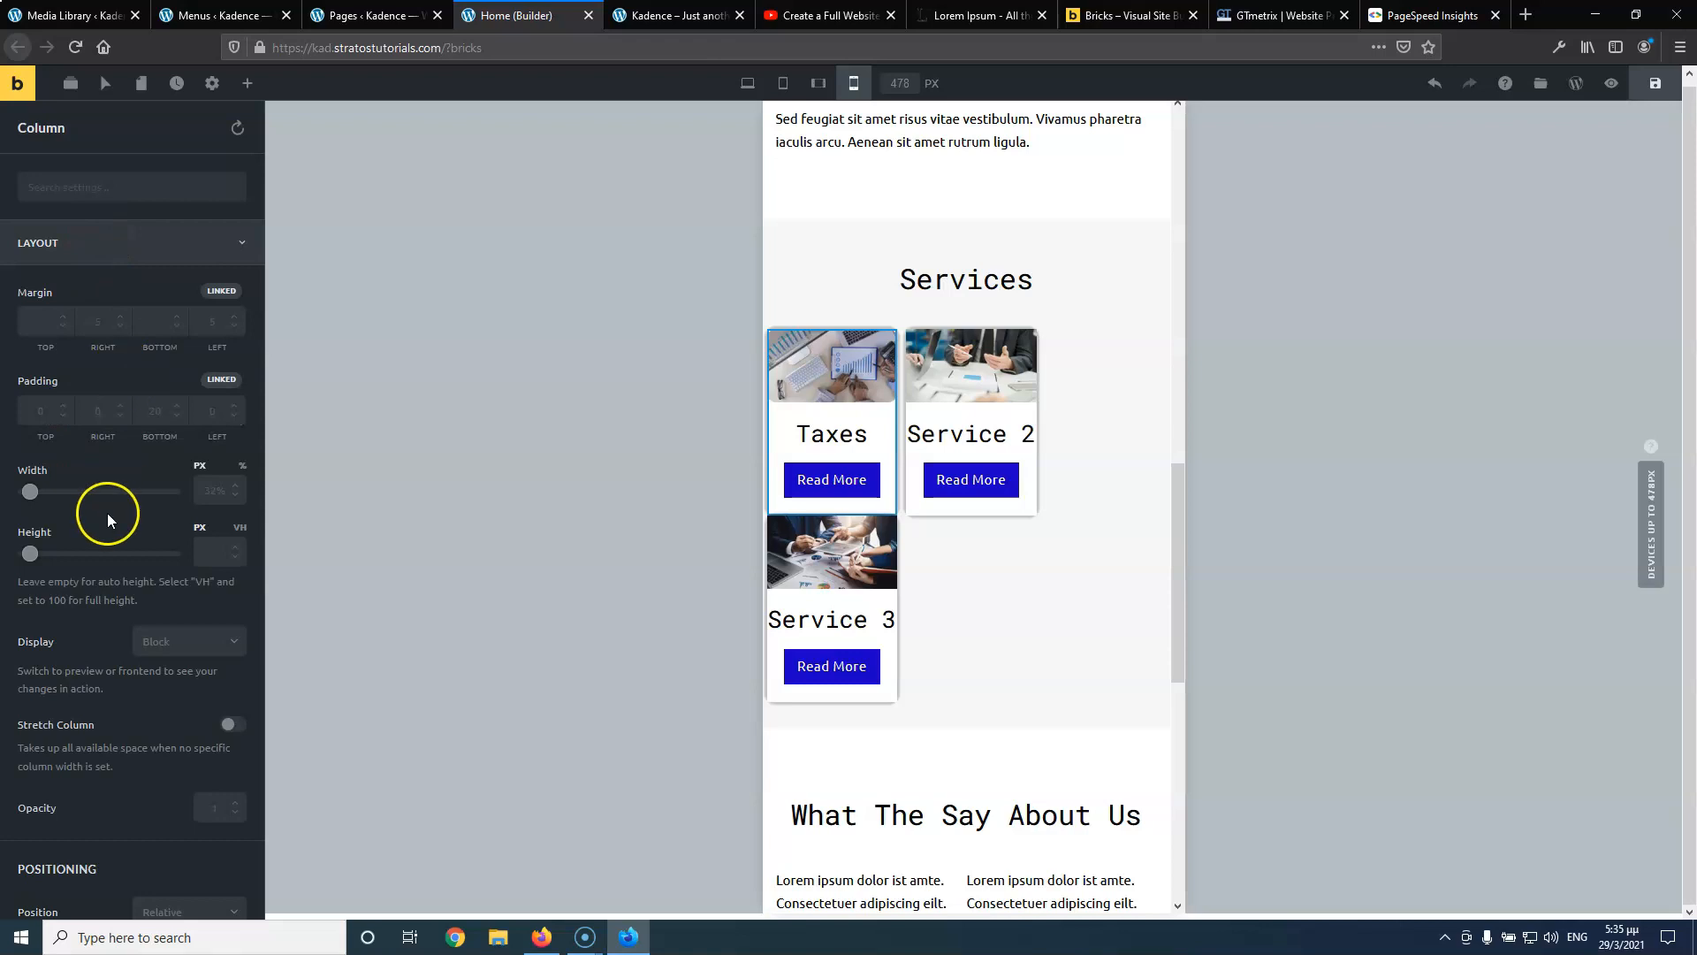
{"action": "left_click", "coordinate": [212, 493]}
{"action": "type", "text": "100"}
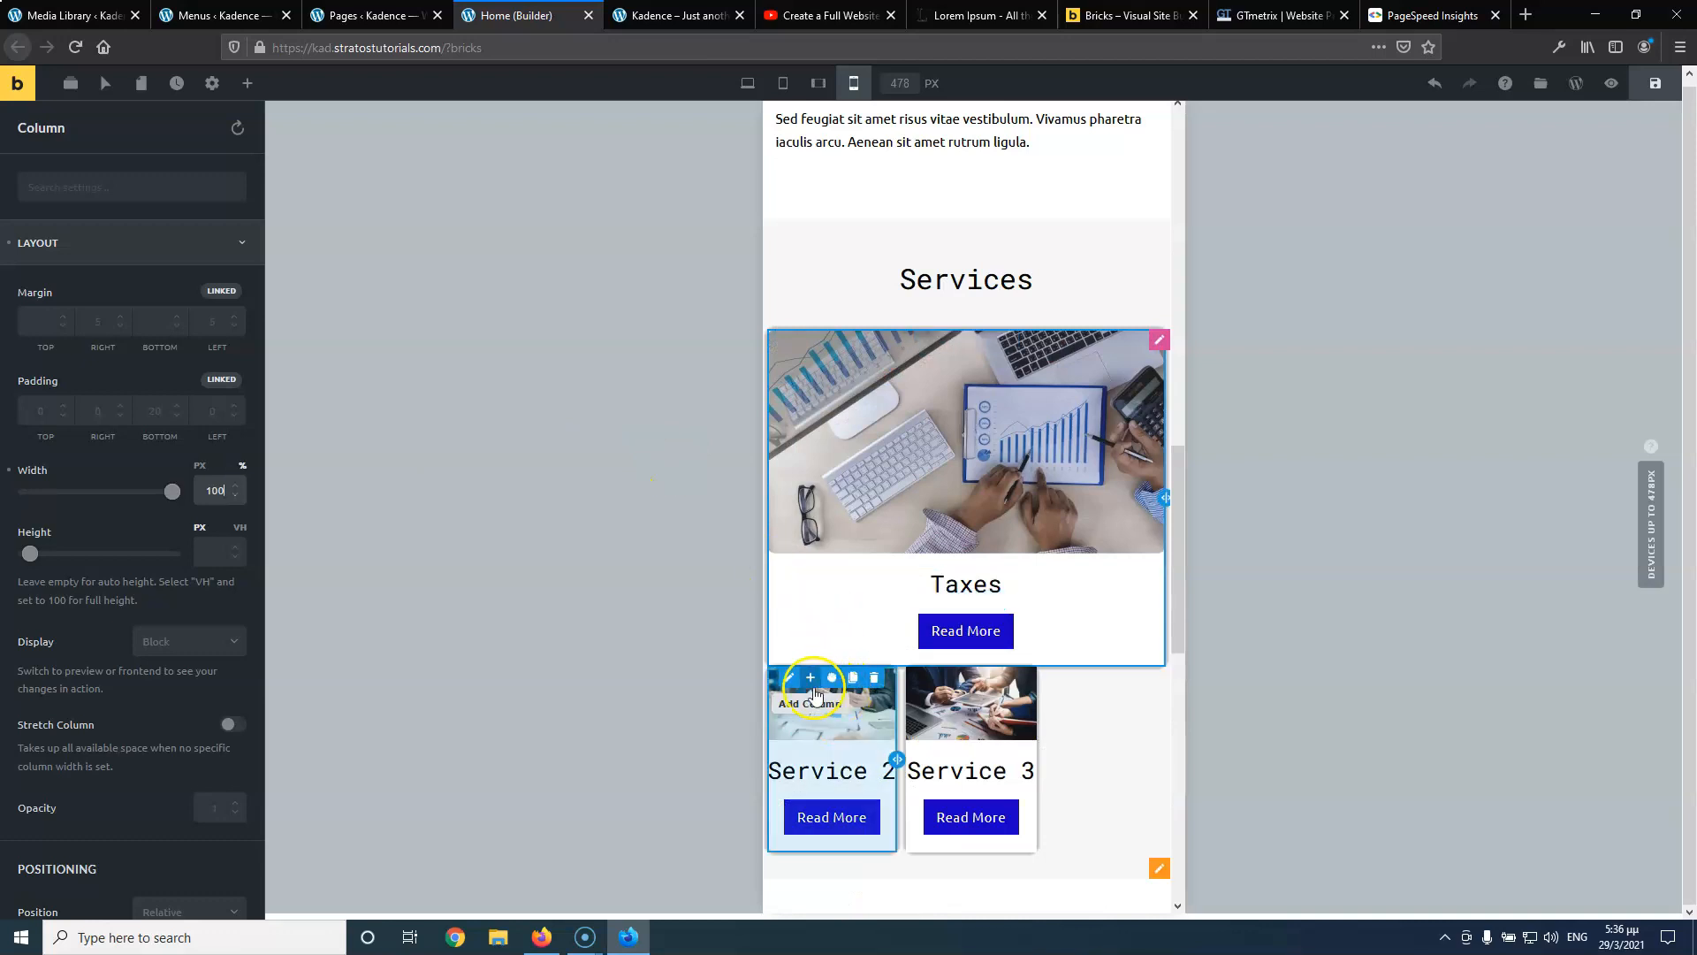
{"action": "left_click", "coordinate": [822, 685]}
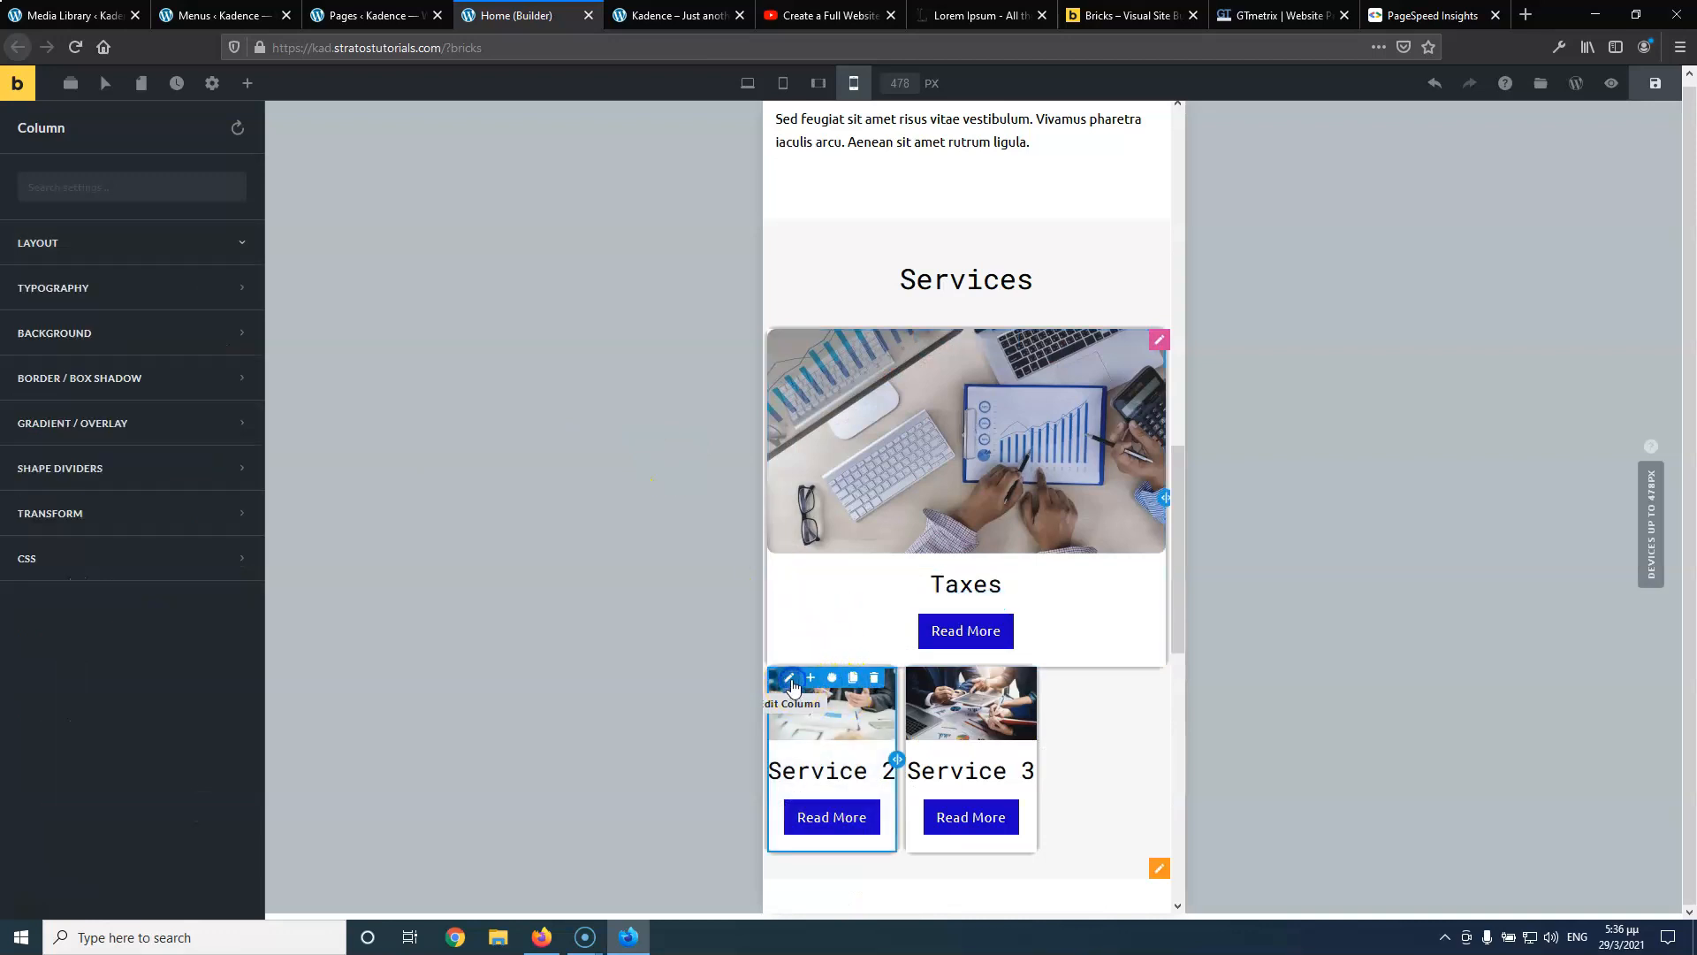
{"action": "left_click", "coordinate": [133, 244]}
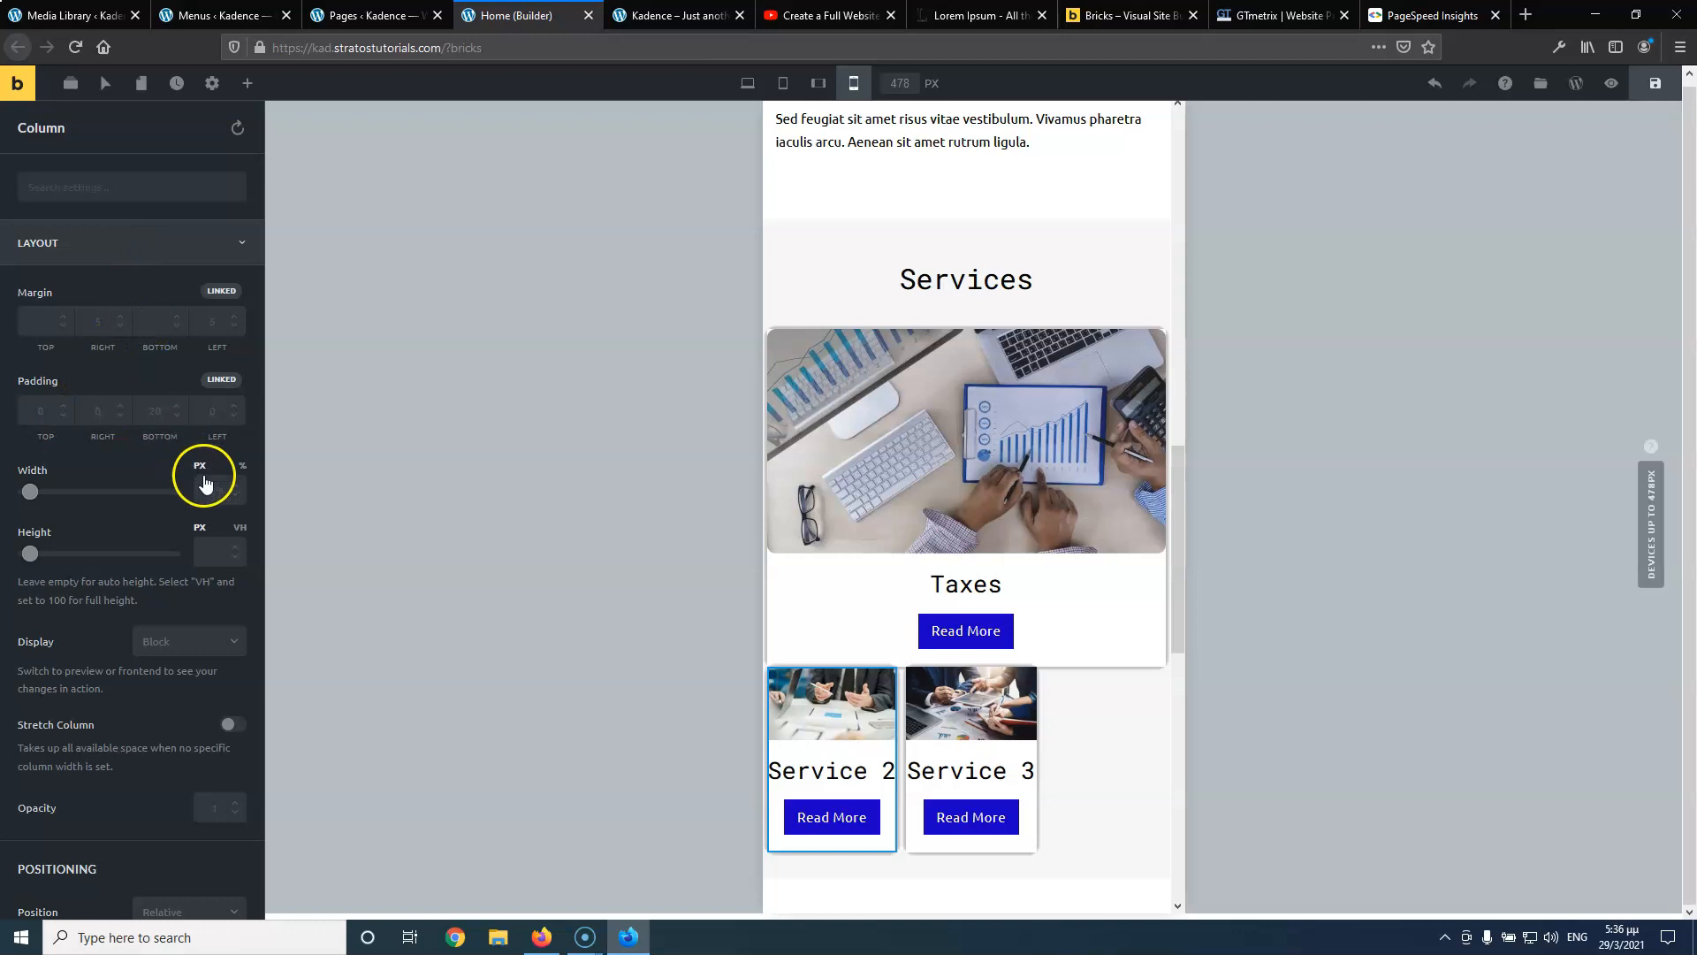
{"action": "type", "text": "100"}
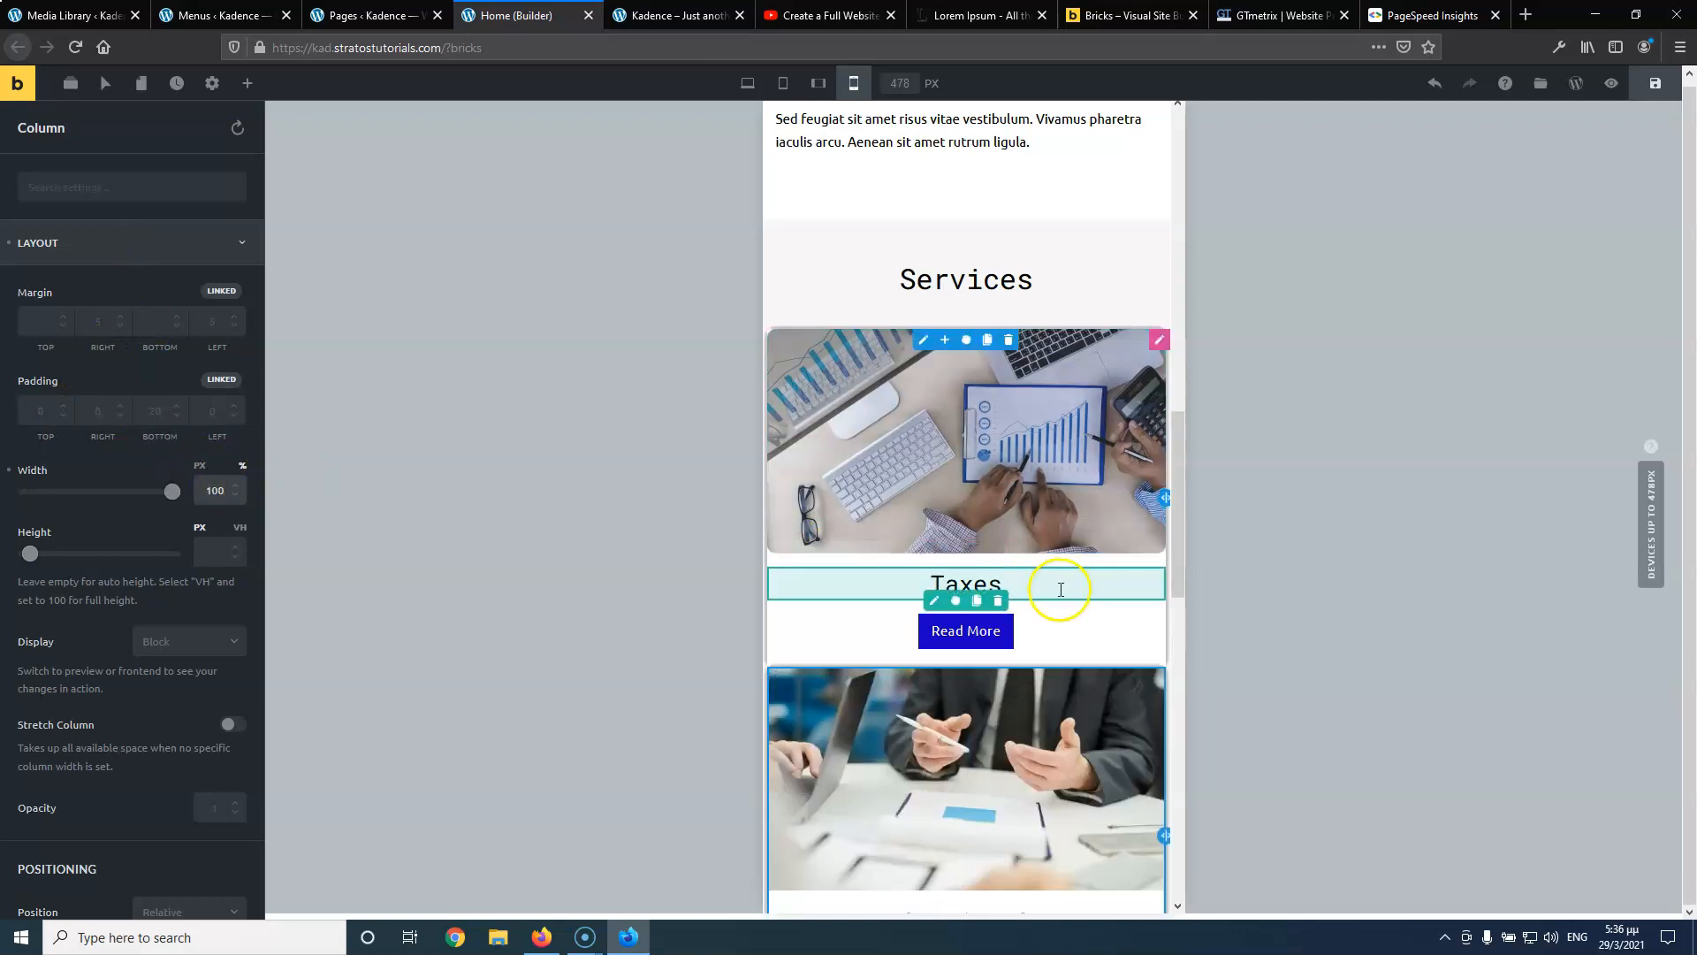
{"action": "scroll", "coordinate": [1061, 592], "scroll_direction": "down", "scroll_amount": 4}
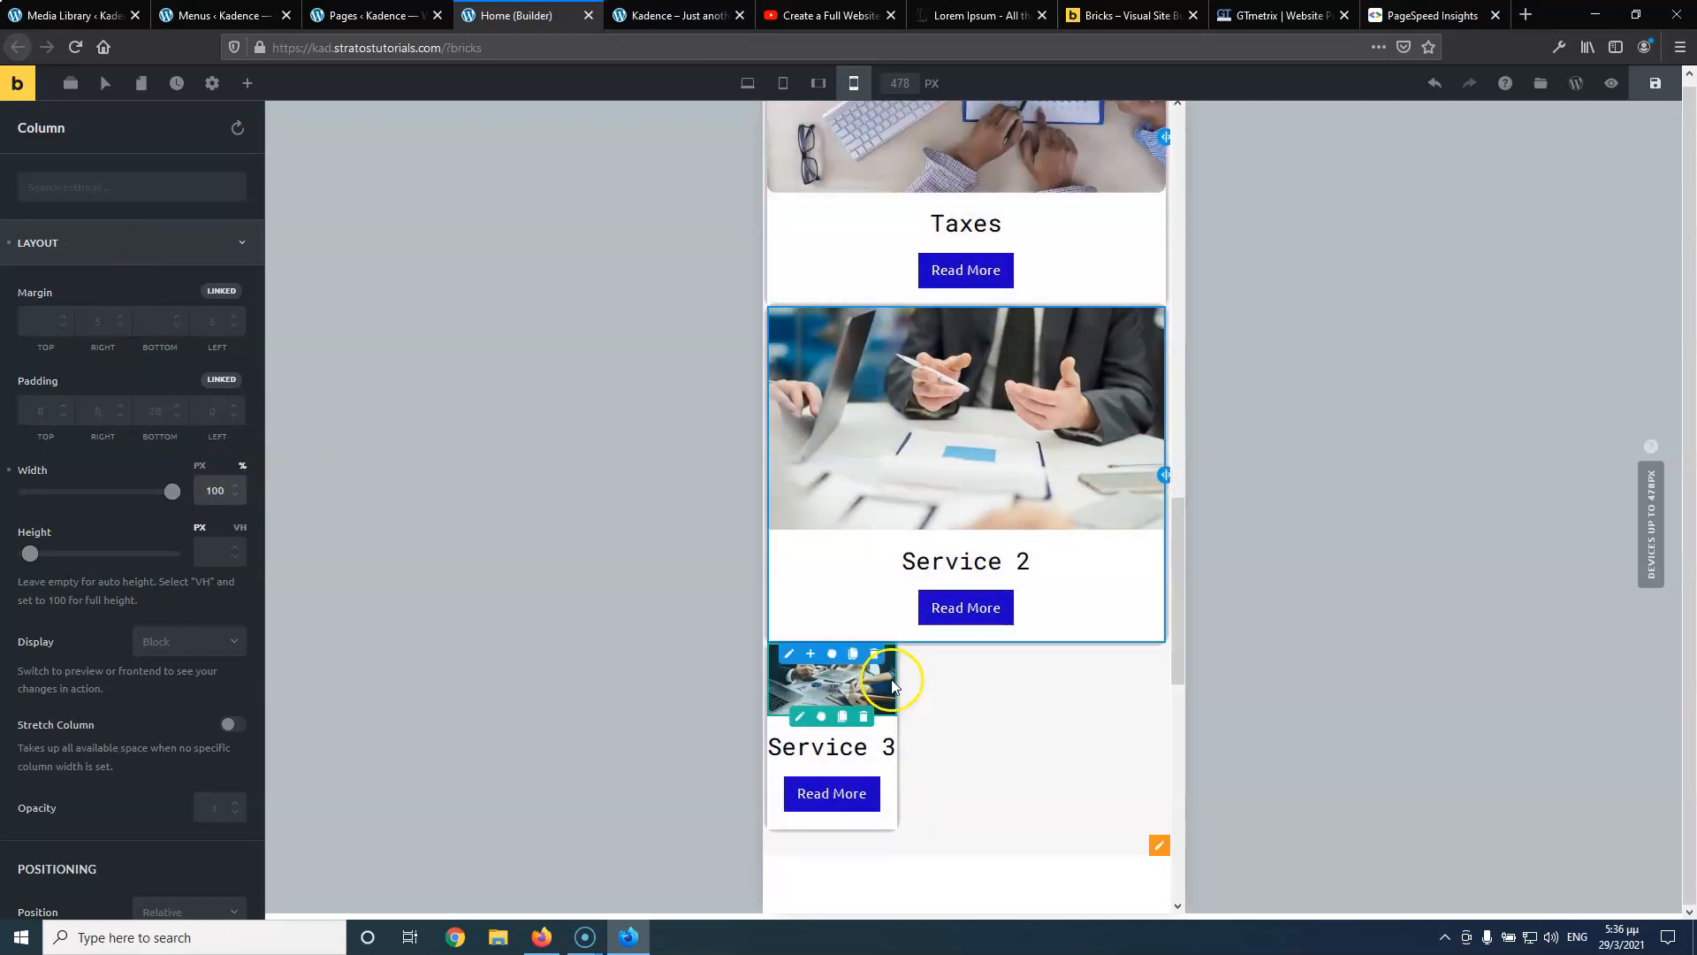
{"action": "left_click", "coordinate": [784, 656]}
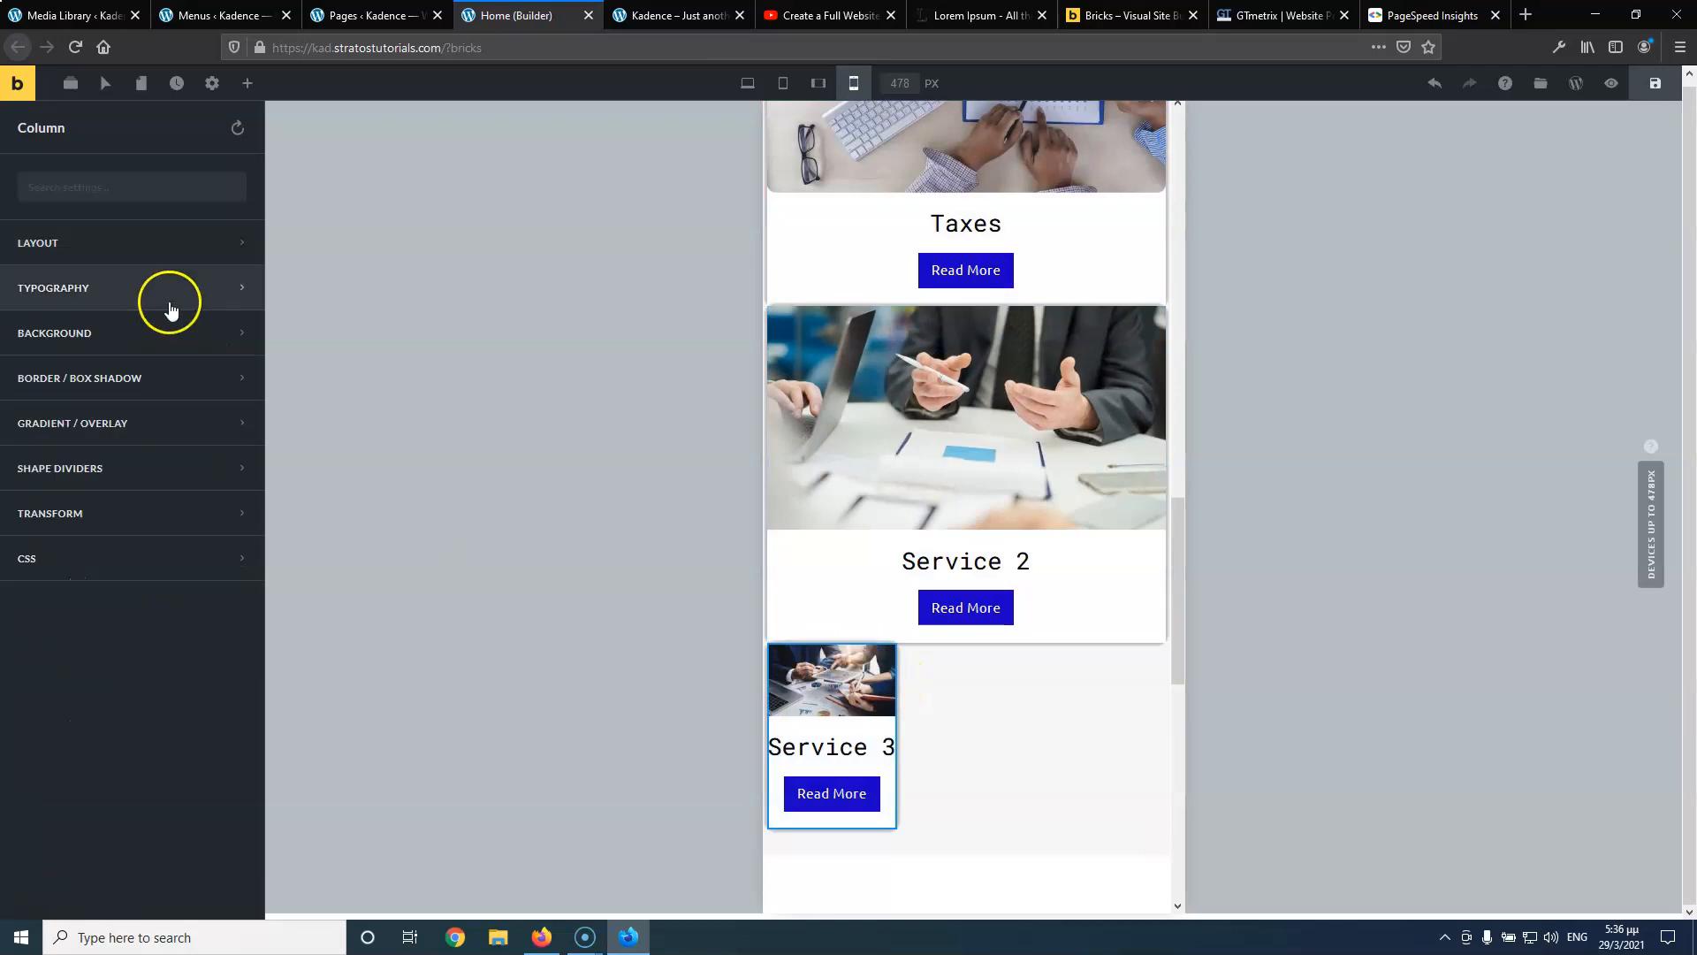
{"action": "left_click", "coordinate": [166, 256]}
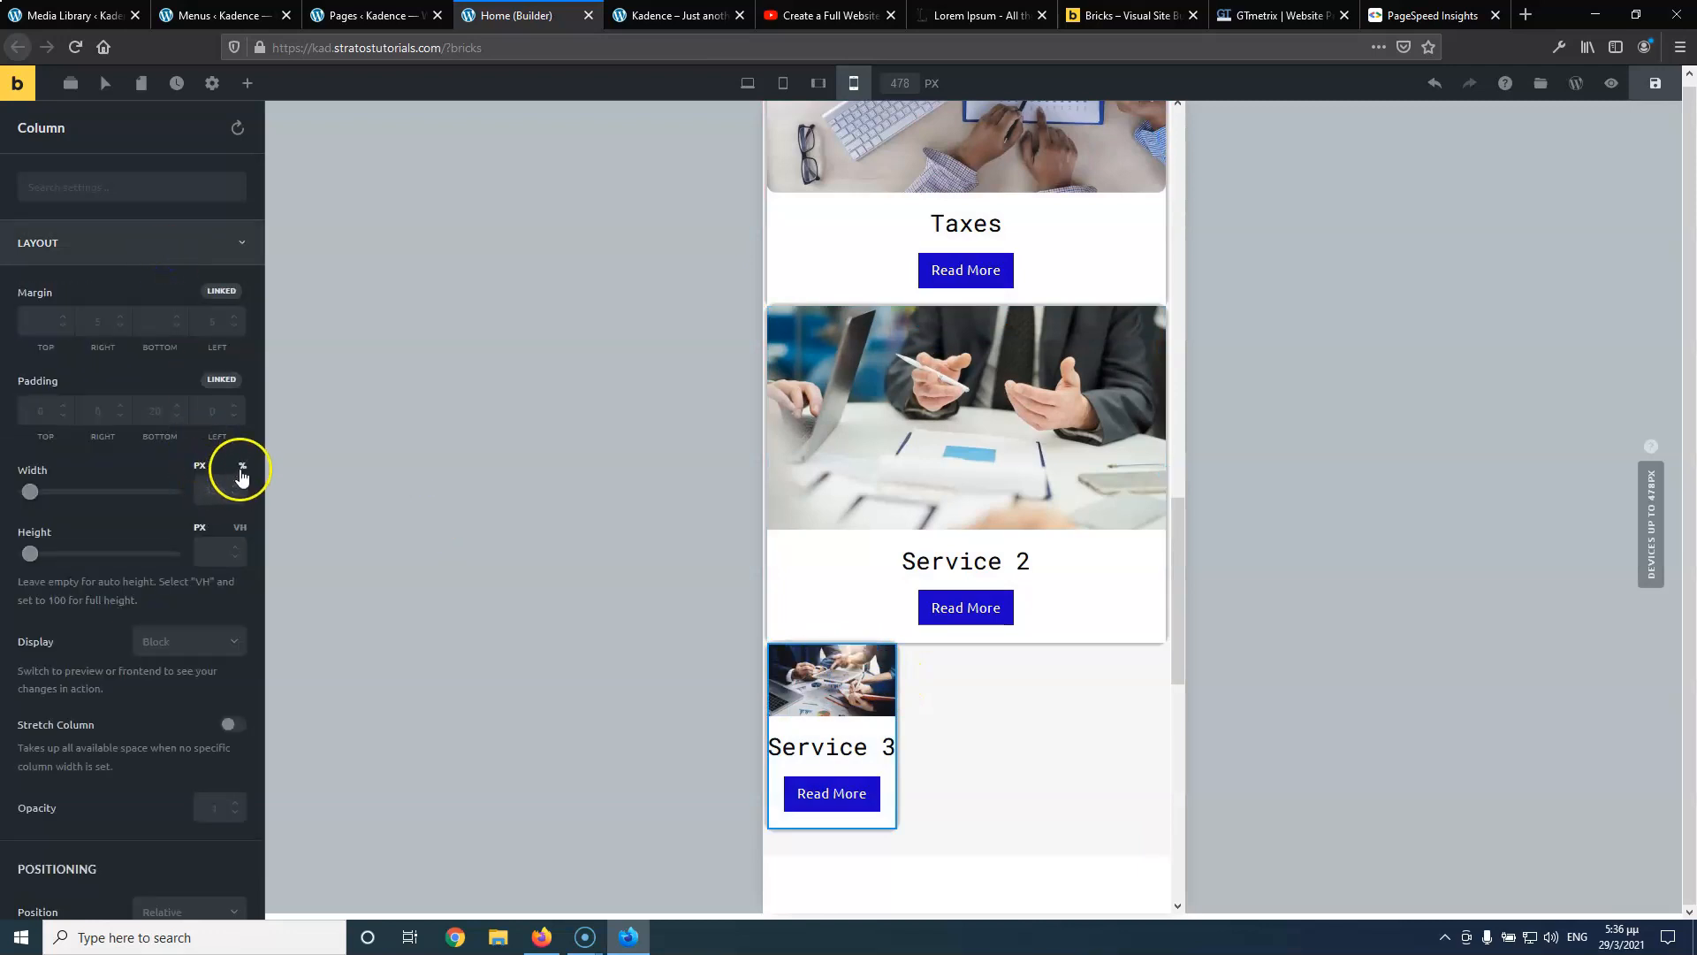
{"action": "type", "text": "100"}
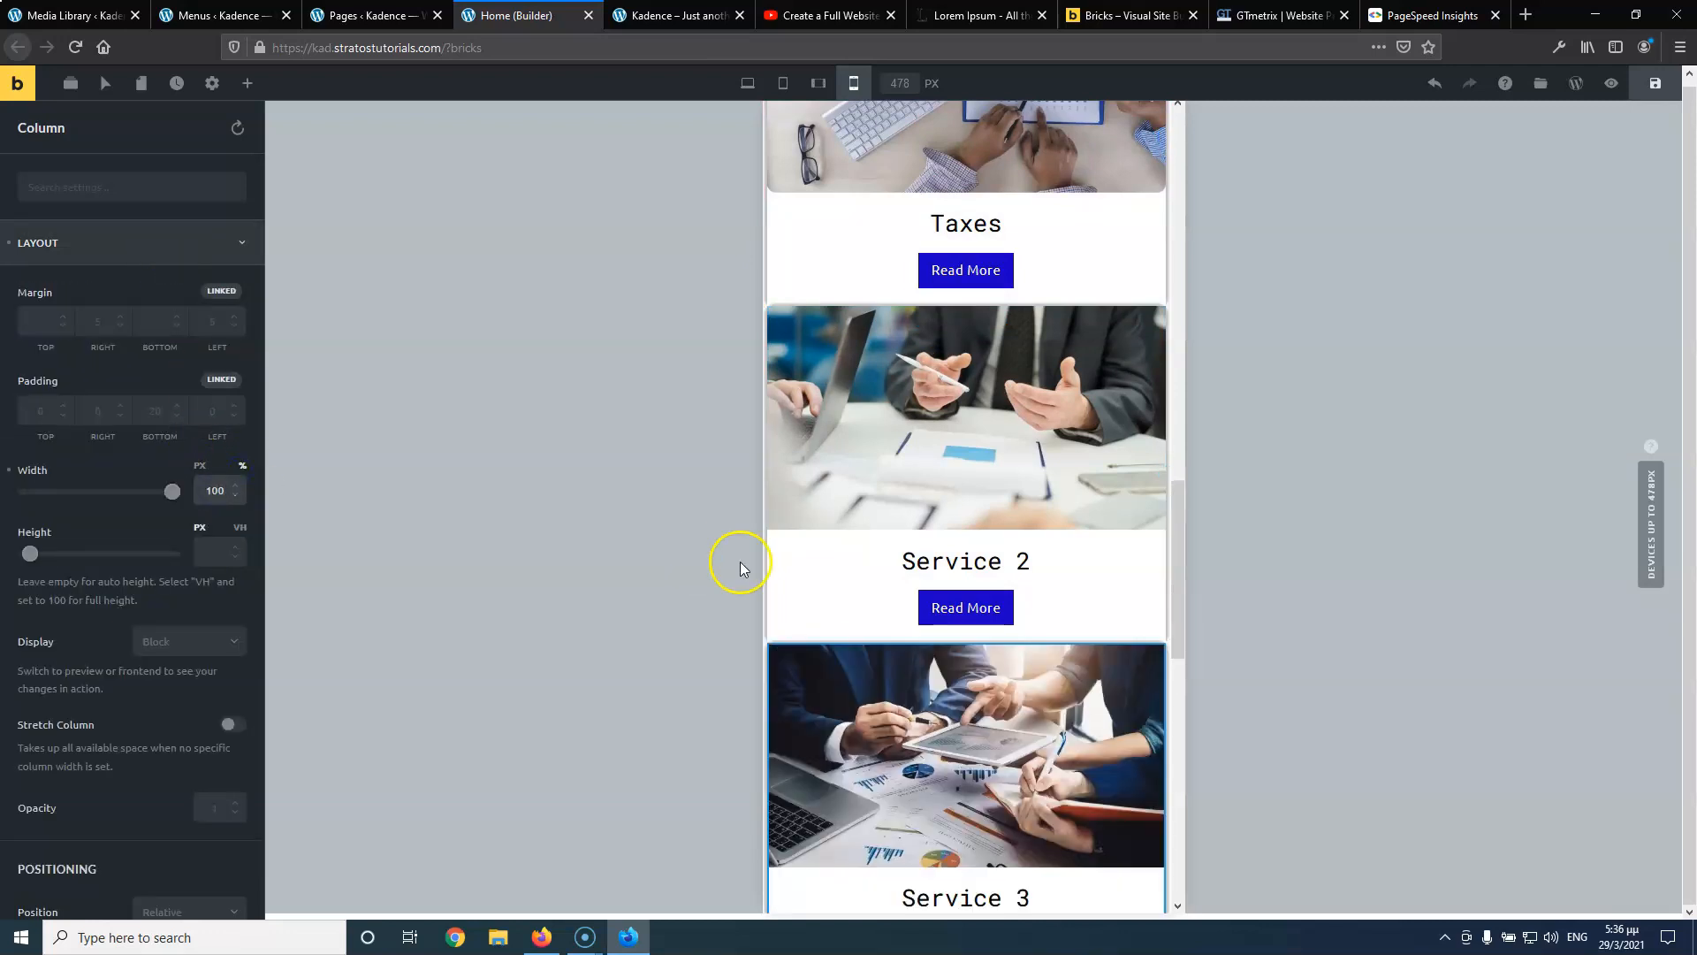
{"action": "scroll", "coordinate": [852, 549], "scroll_direction": "up", "scroll_amount": 3}
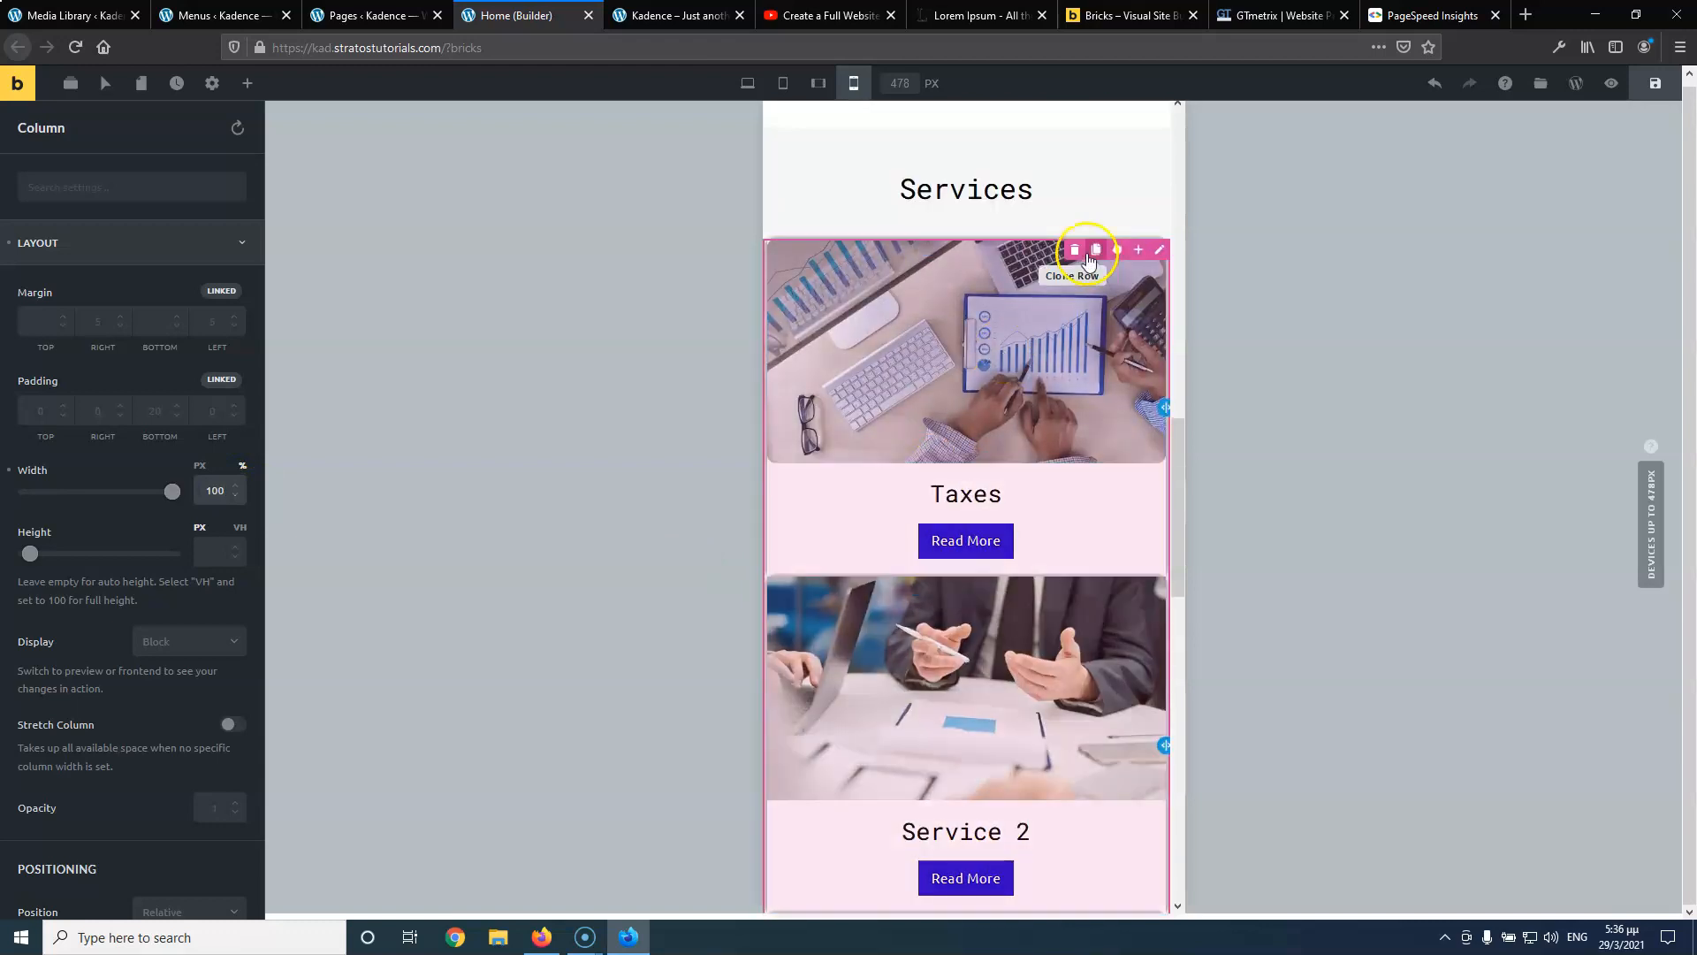
Give the Taxes column a margin of 10 on every side
{"action": "left_click", "coordinate": [924, 249]}
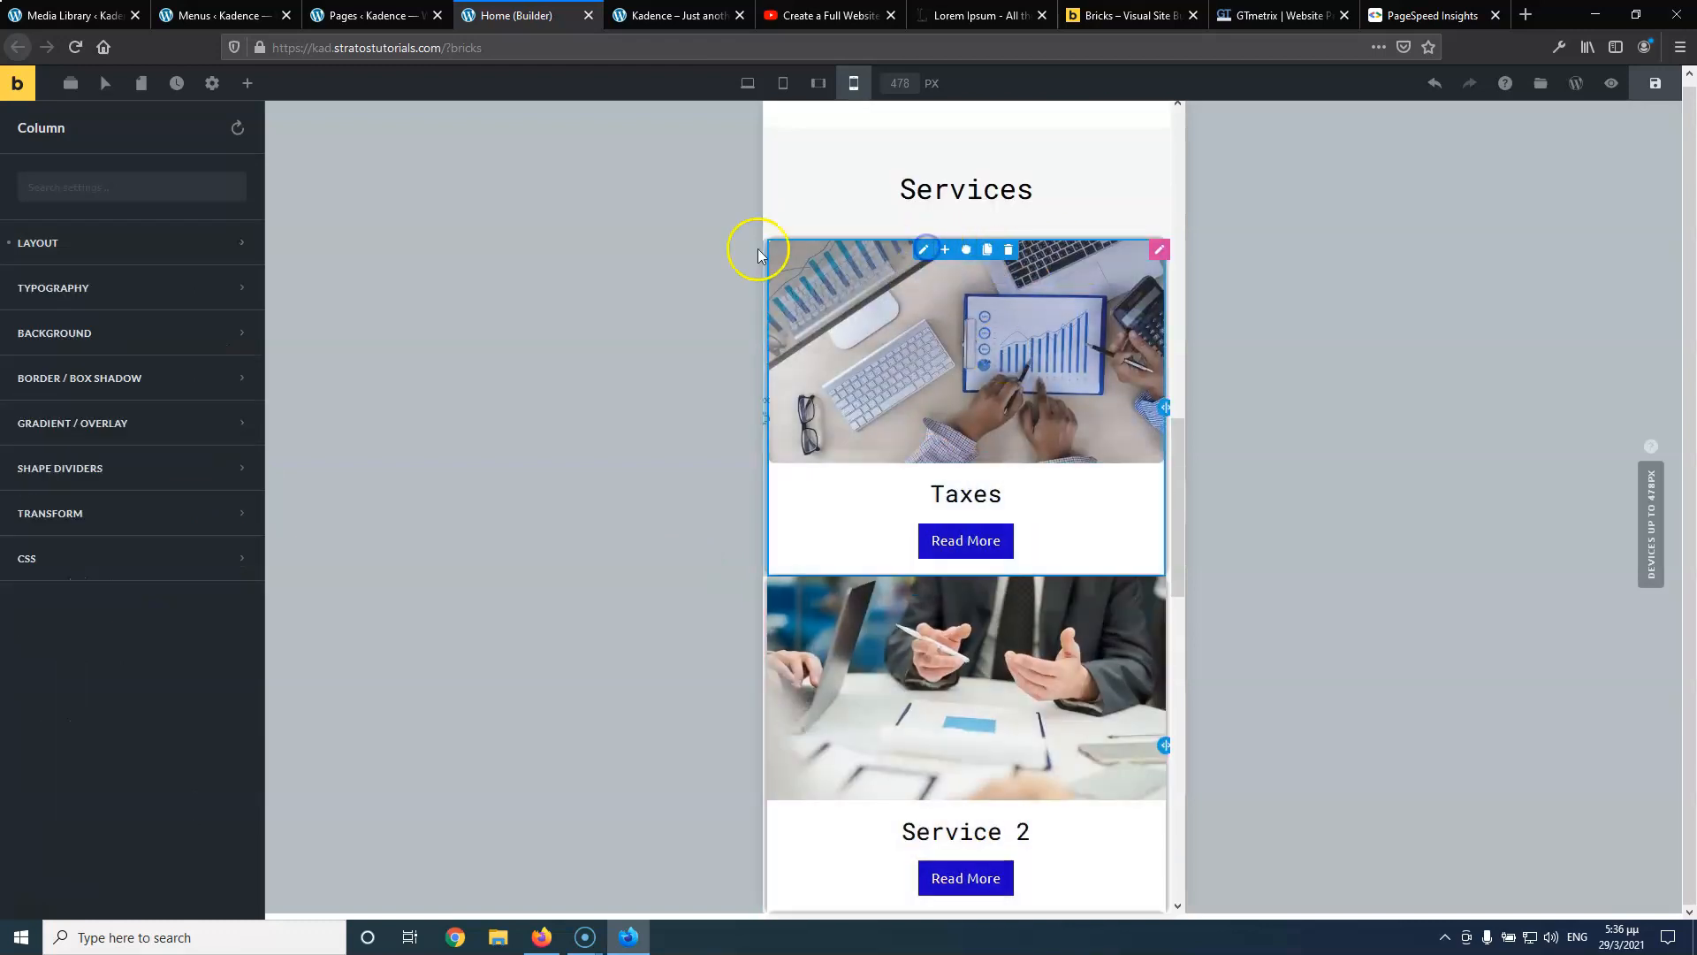
{"action": "left_click", "coordinate": [170, 252]}
{"action": "left_click", "coordinate": [223, 301]}
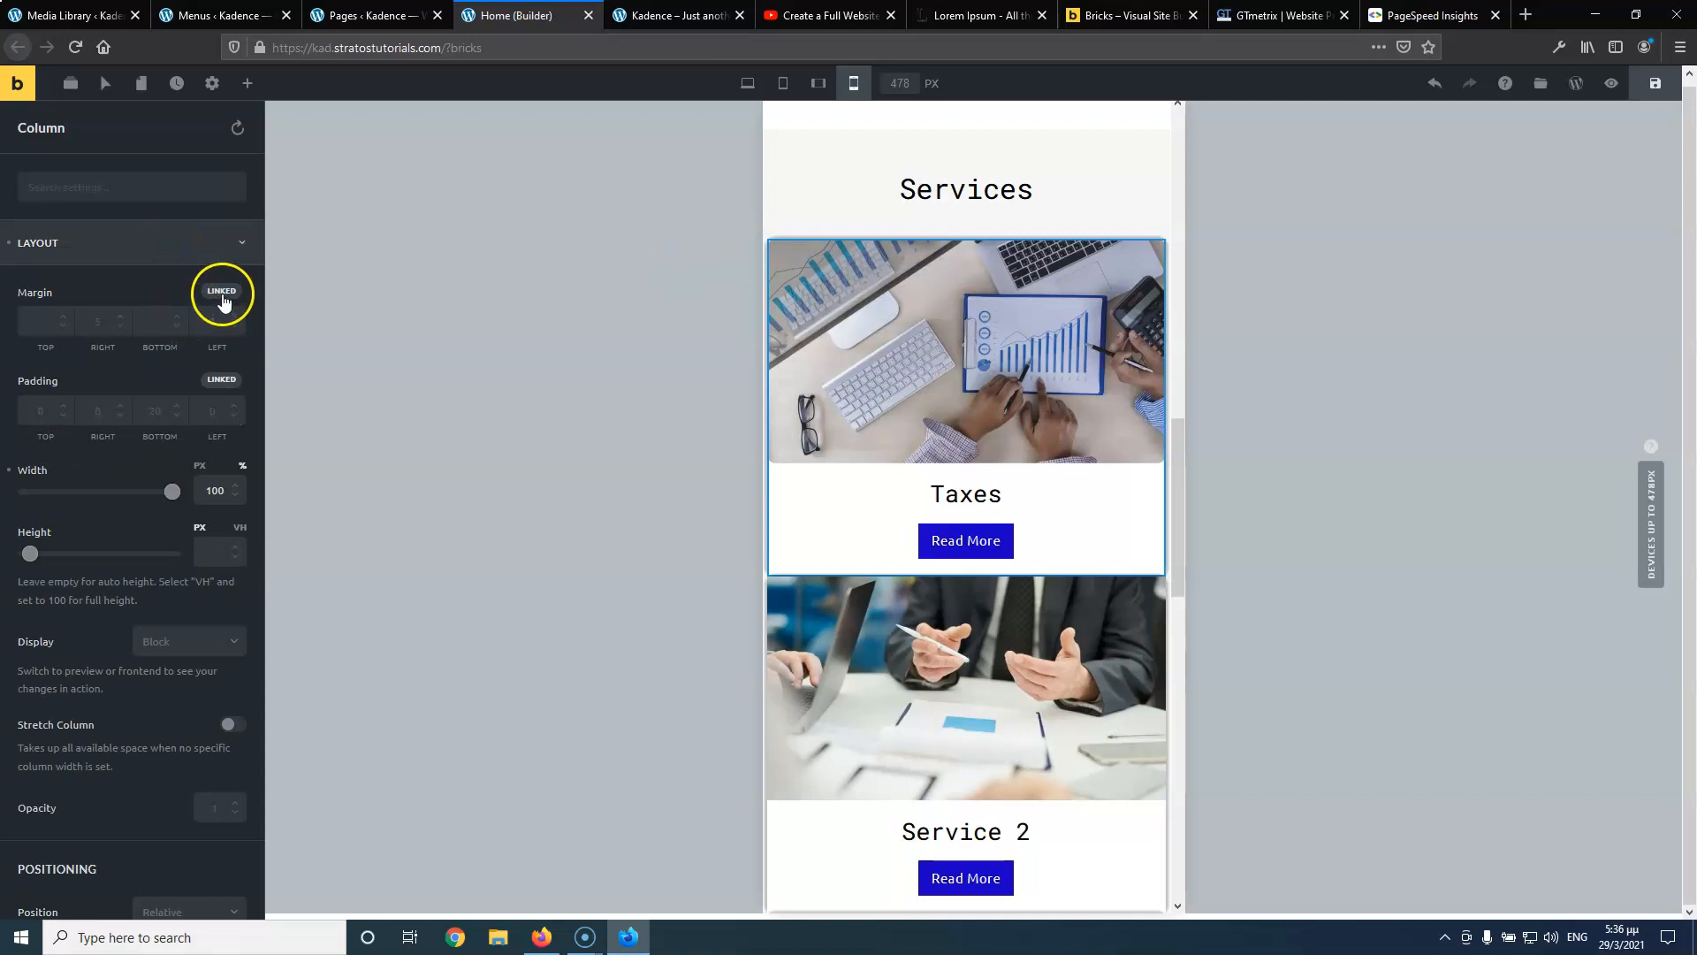
{"action": "left_click", "coordinate": [154, 322]}
{"action": "type", "text": "10"}
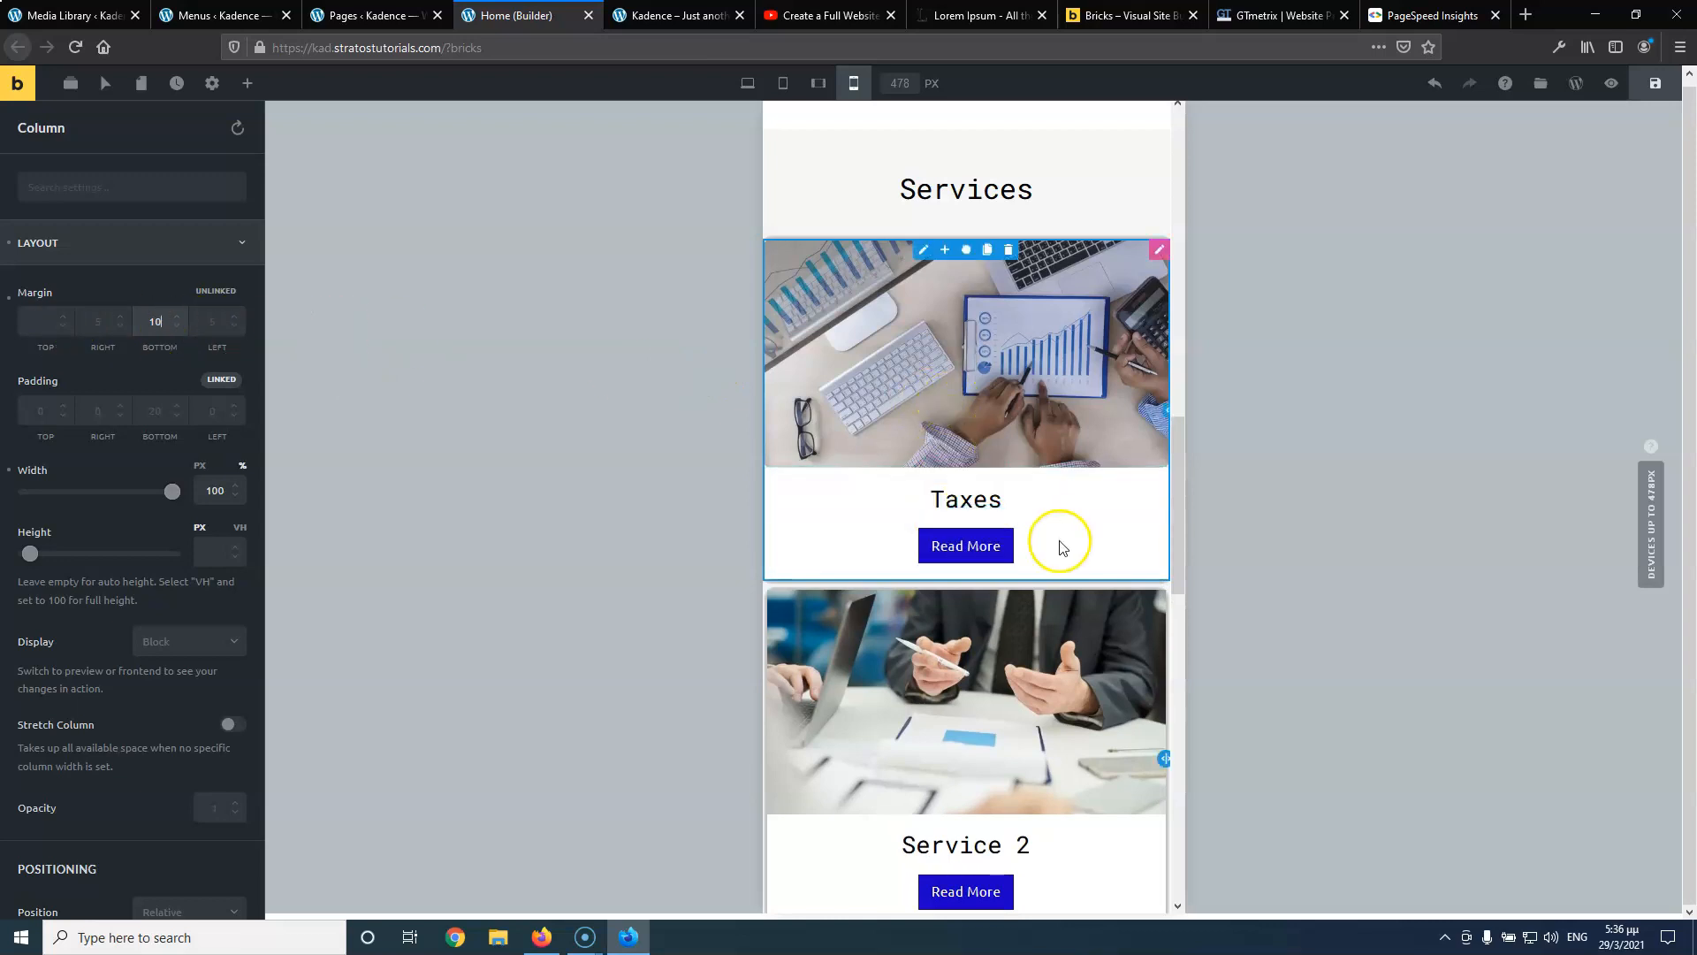
{"action": "left_click", "coordinate": [222, 292]}
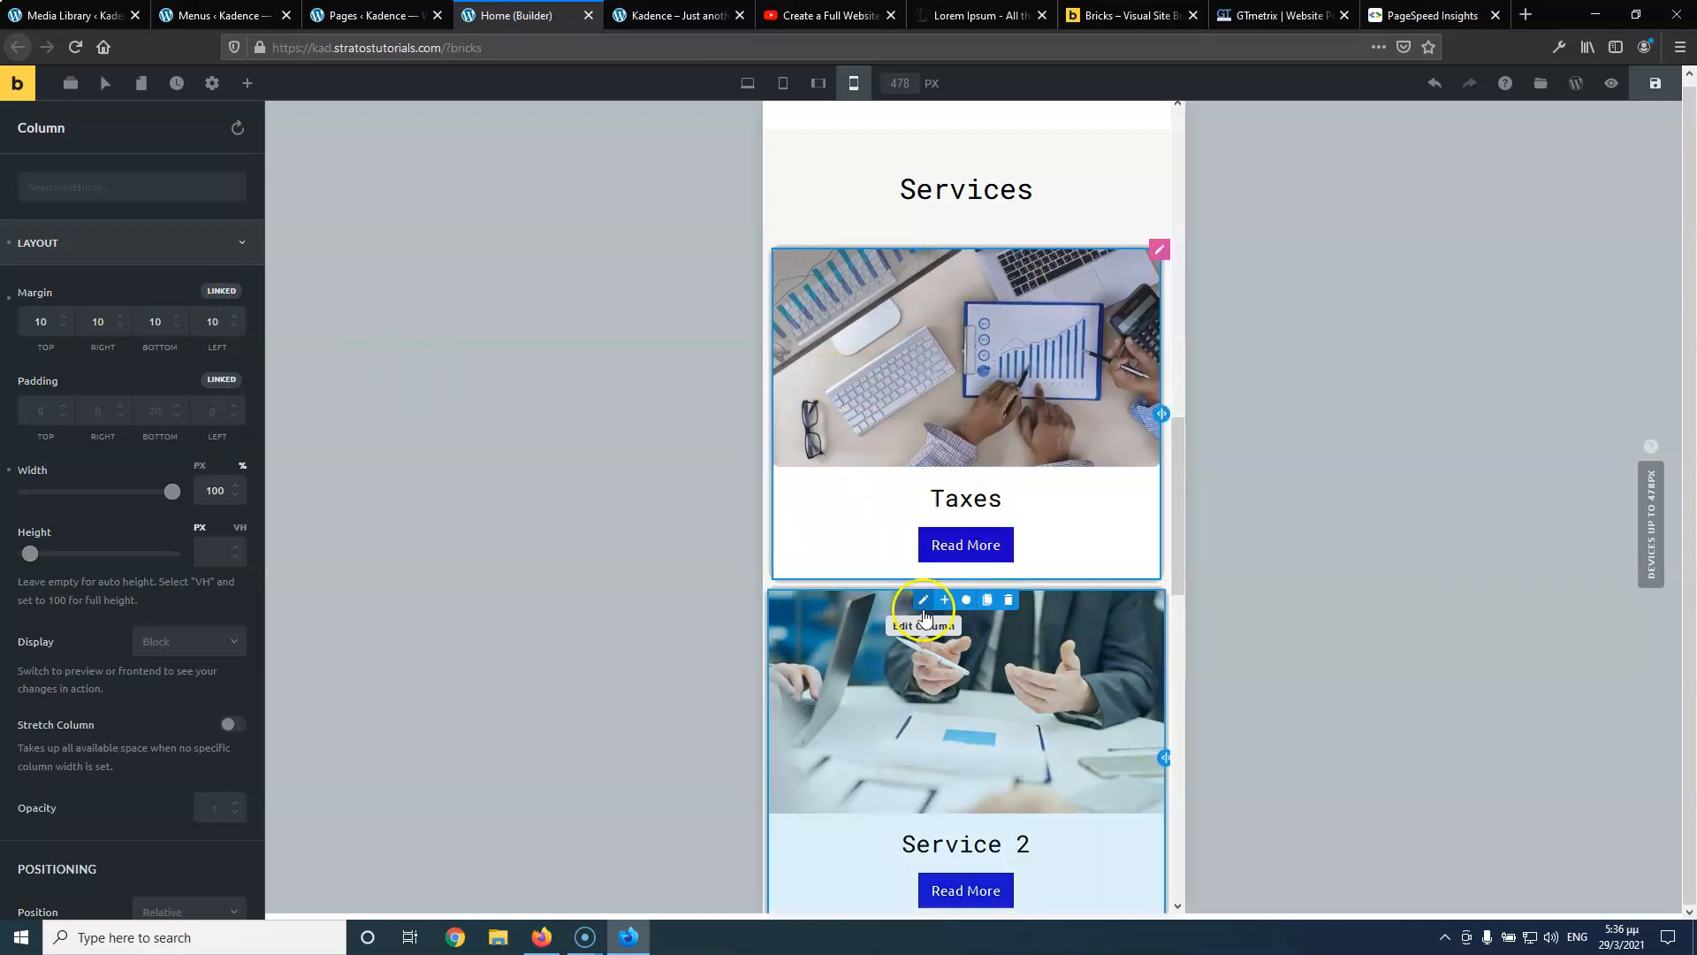
Copy the Taxes column's styles and paste them onto the Service 2 and Service 3 columns
{"action": "left_click", "coordinate": [925, 602]}
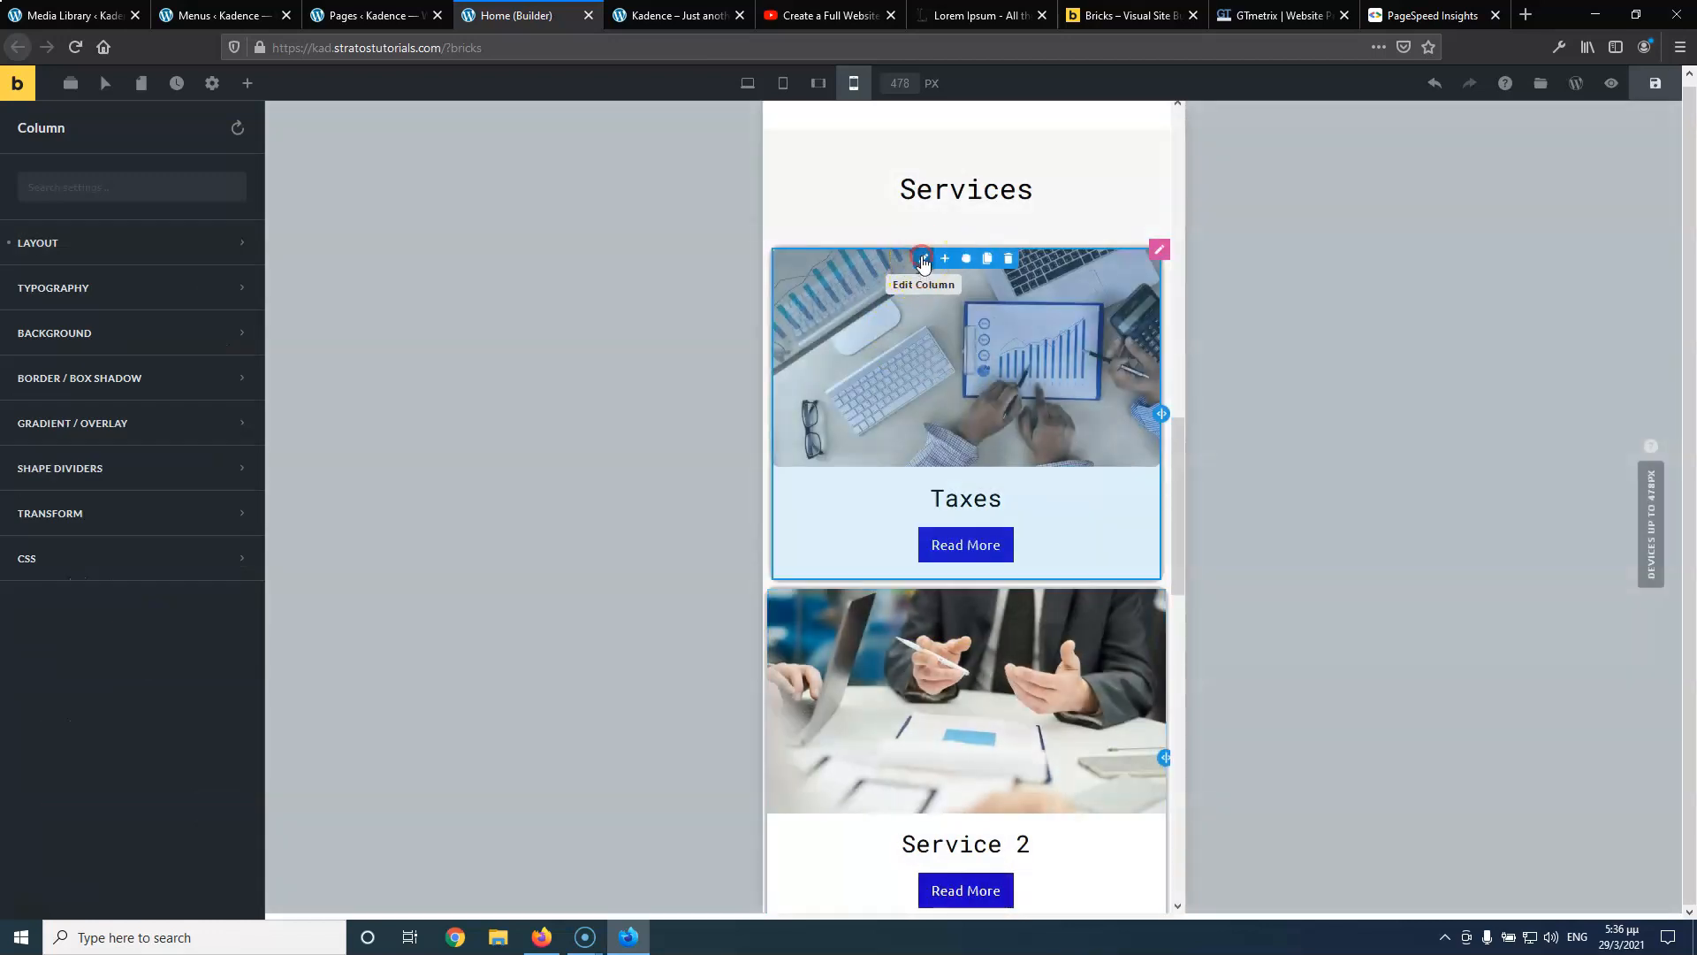
{"action": "right_click", "coordinate": [924, 261]}
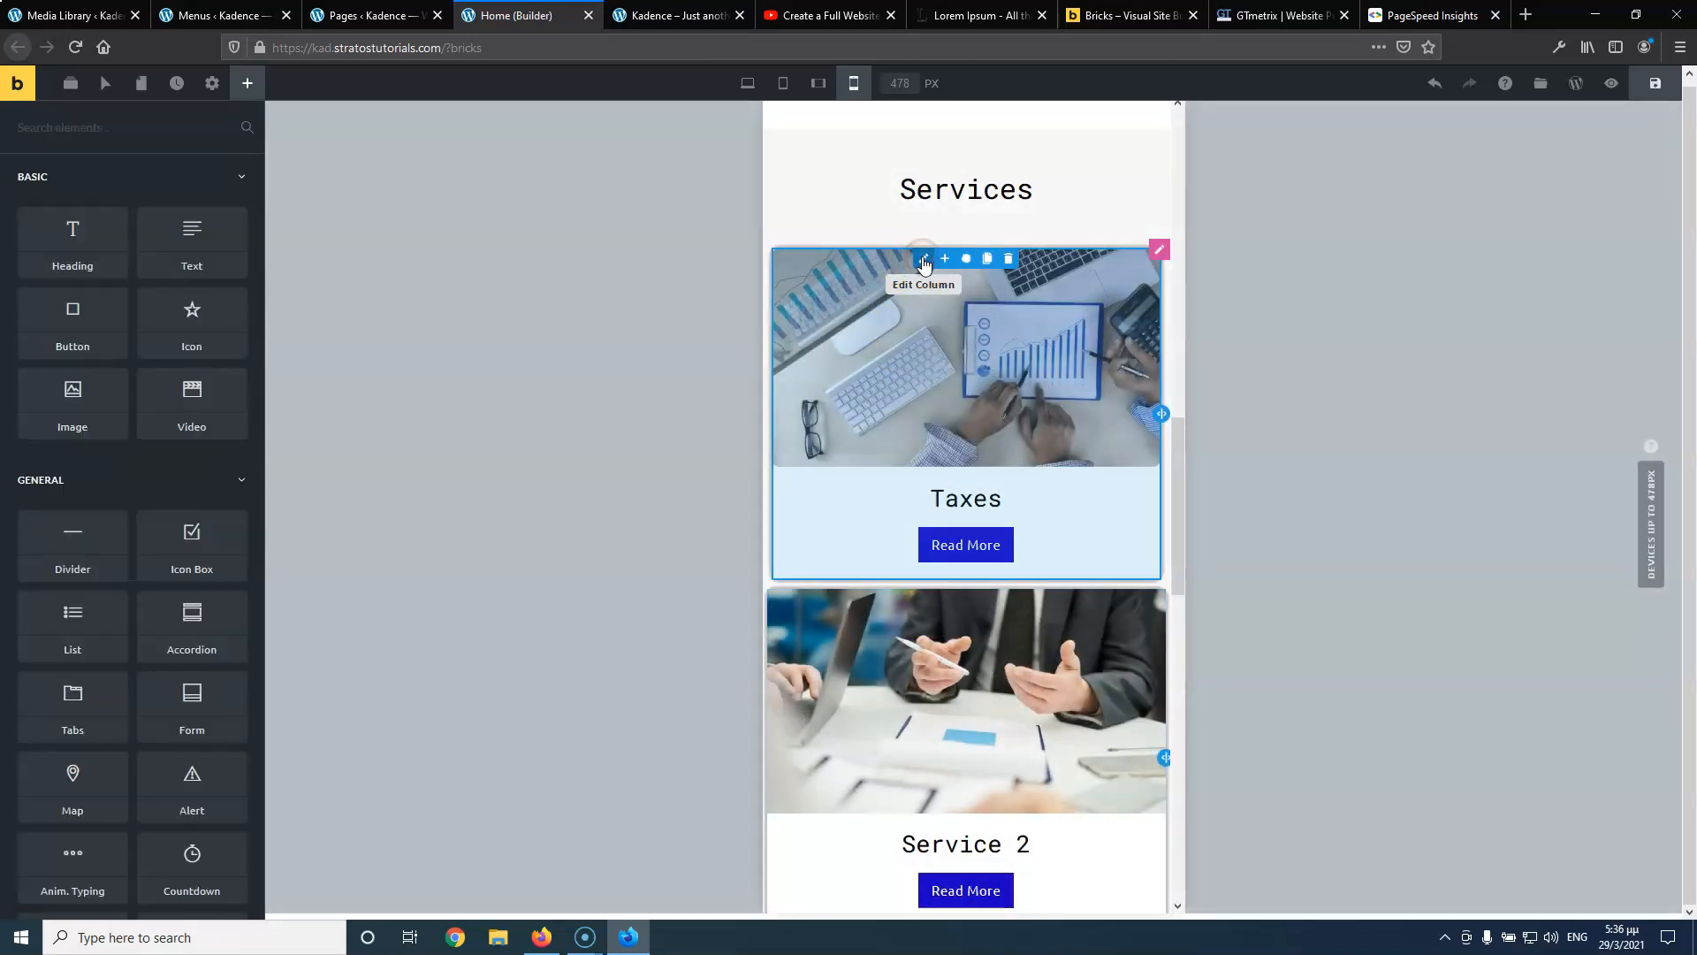
{"action": "left_click", "coordinate": [946, 337]}
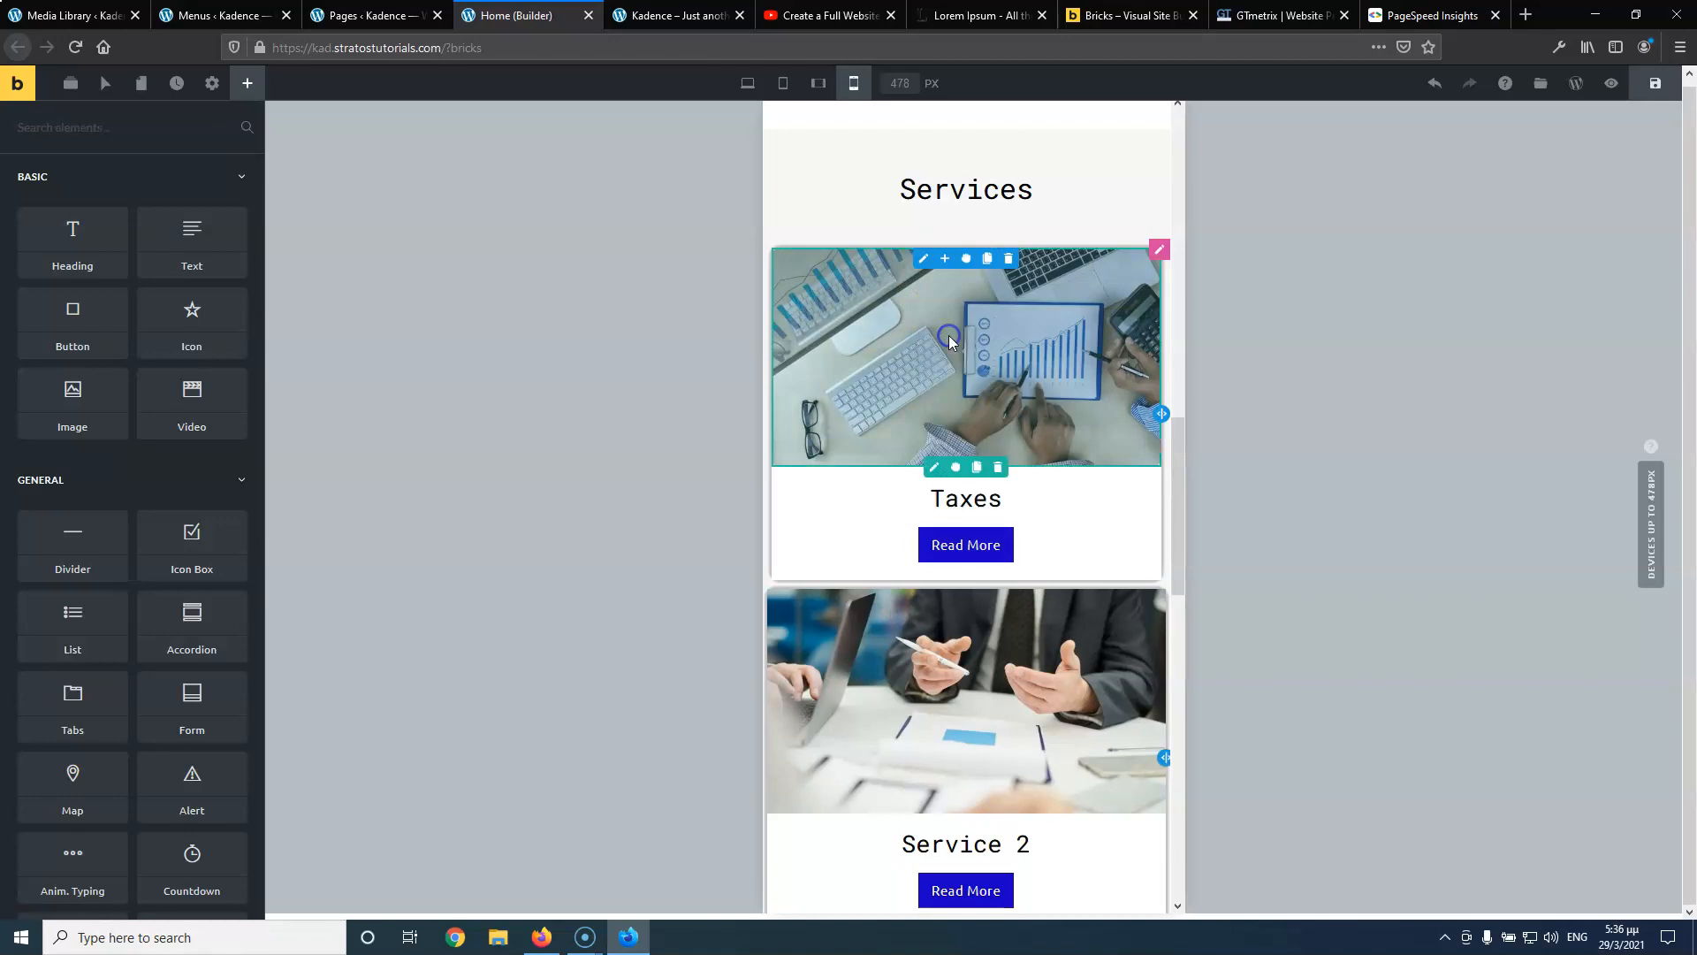
{"action": "right_click", "coordinate": [923, 599]}
{"action": "left_click", "coordinate": [942, 704]}
{"action": "scroll", "coordinate": [943, 704], "scroll_direction": "down", "scroll_amount": 5}
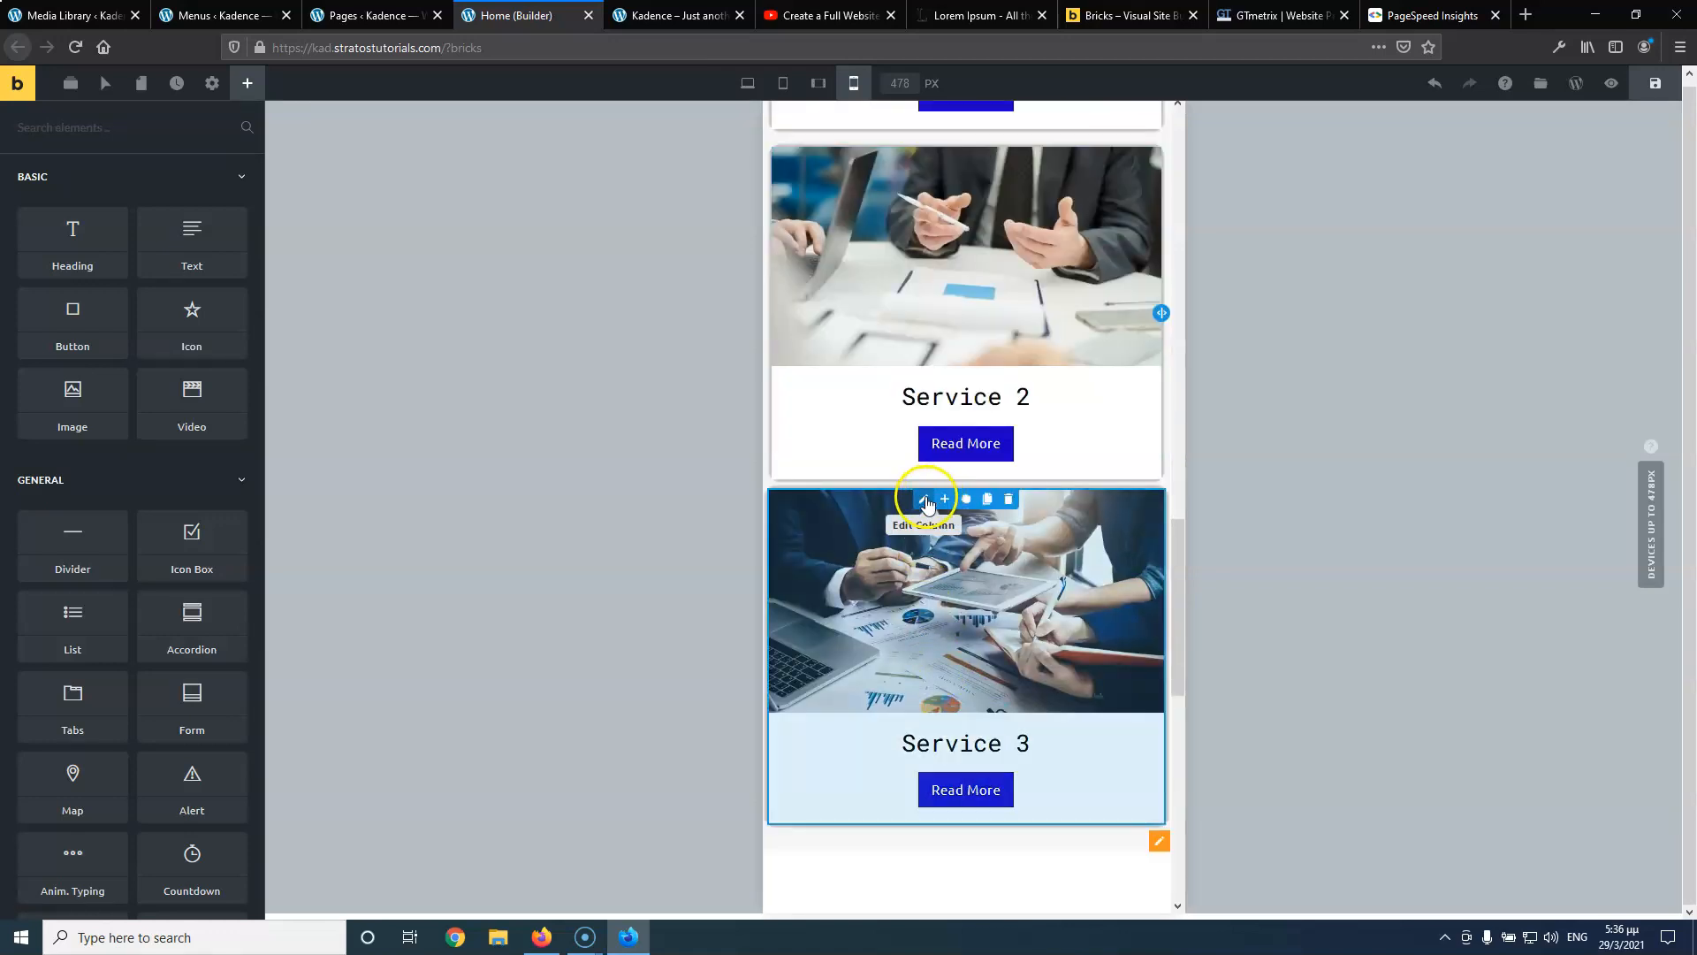
{"action": "right_click", "coordinate": [926, 503]}
{"action": "left_click", "coordinate": [957, 610]}
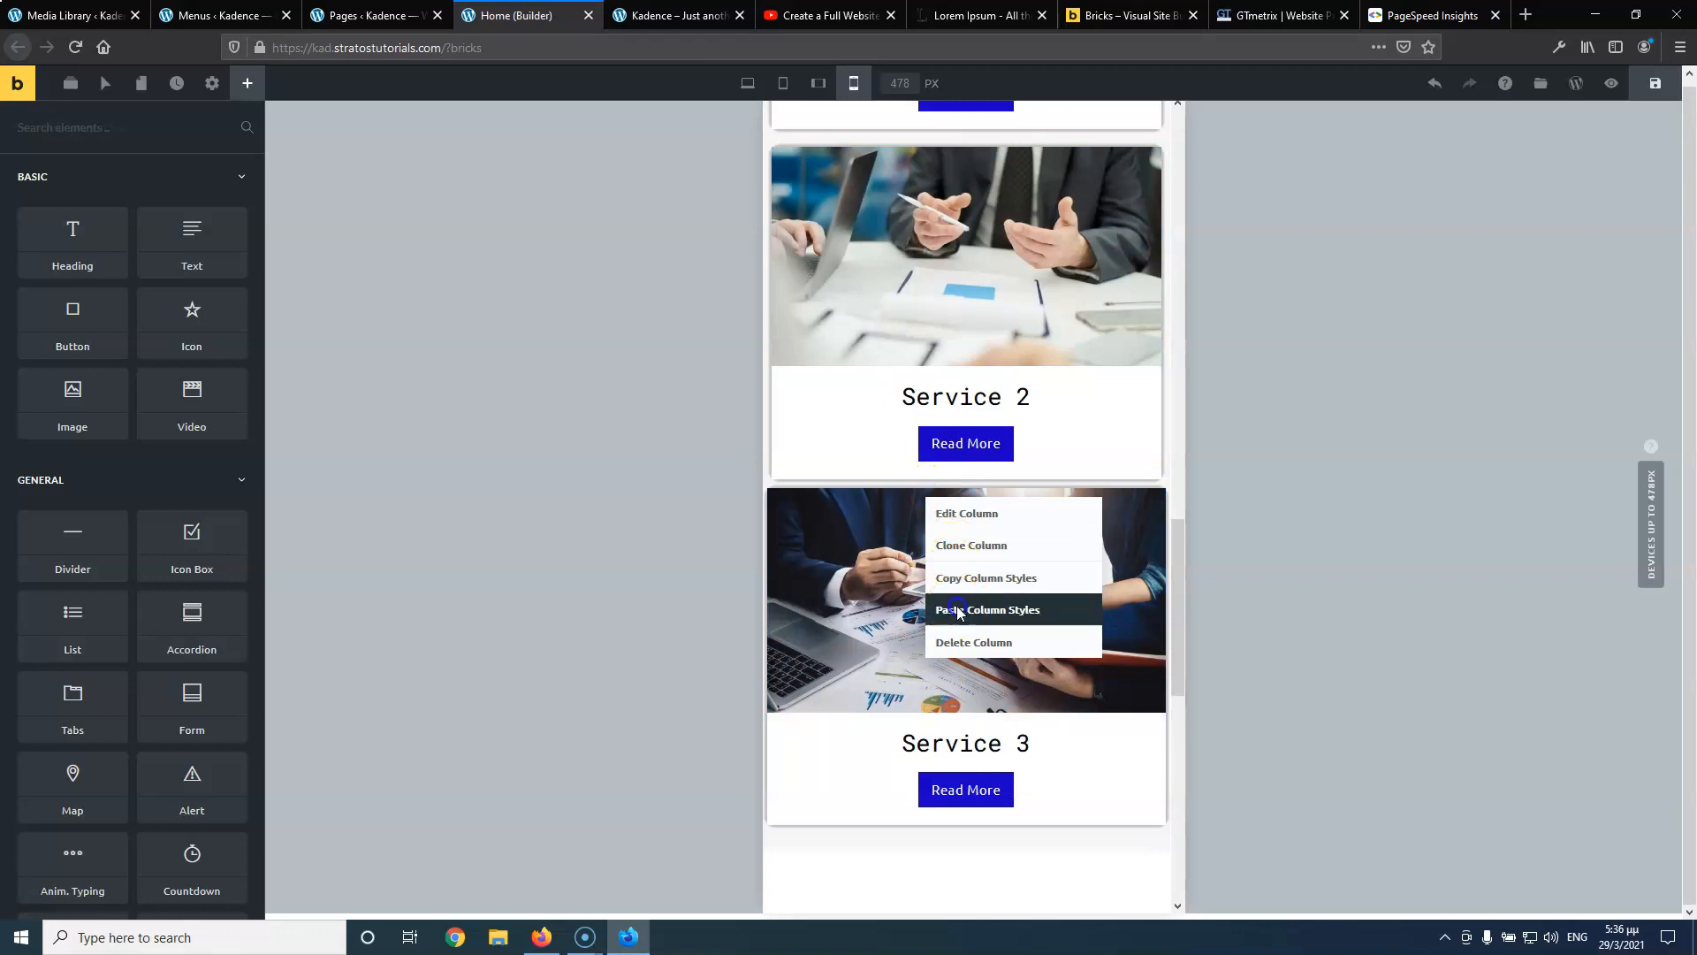
{"action": "scroll", "coordinate": [931, 452], "scroll_direction": "down", "scroll_amount": 7}
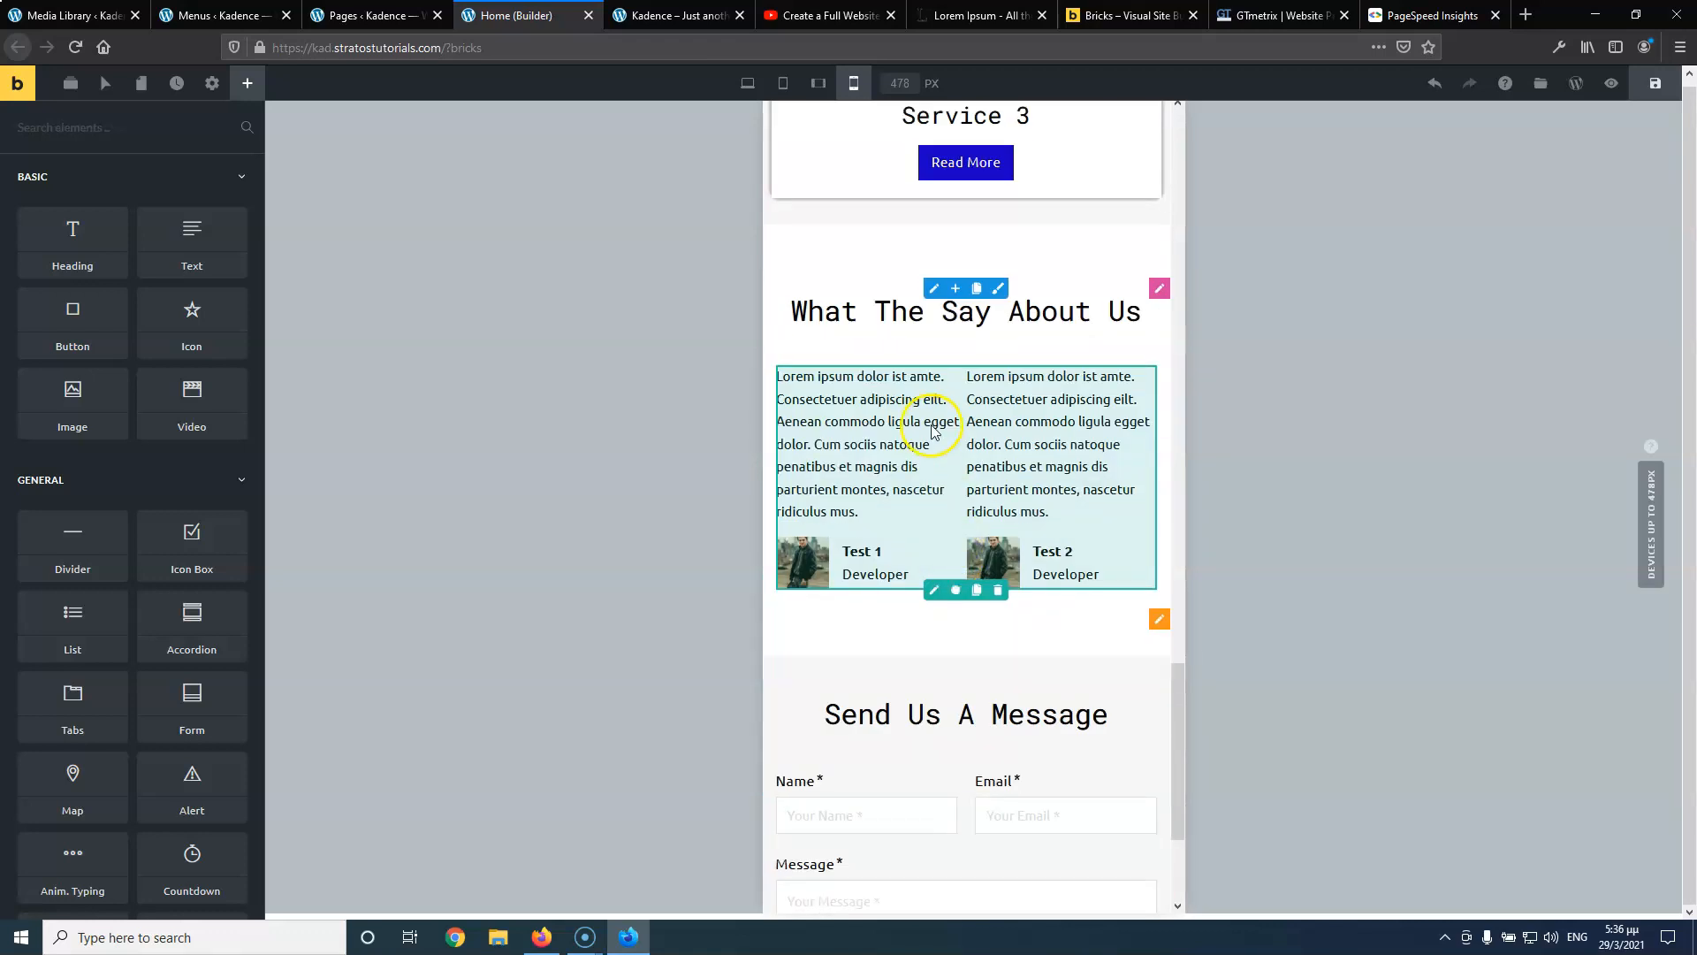
Set the contact form's Name field width to 100%
{"action": "left_click", "coordinate": [934, 590]}
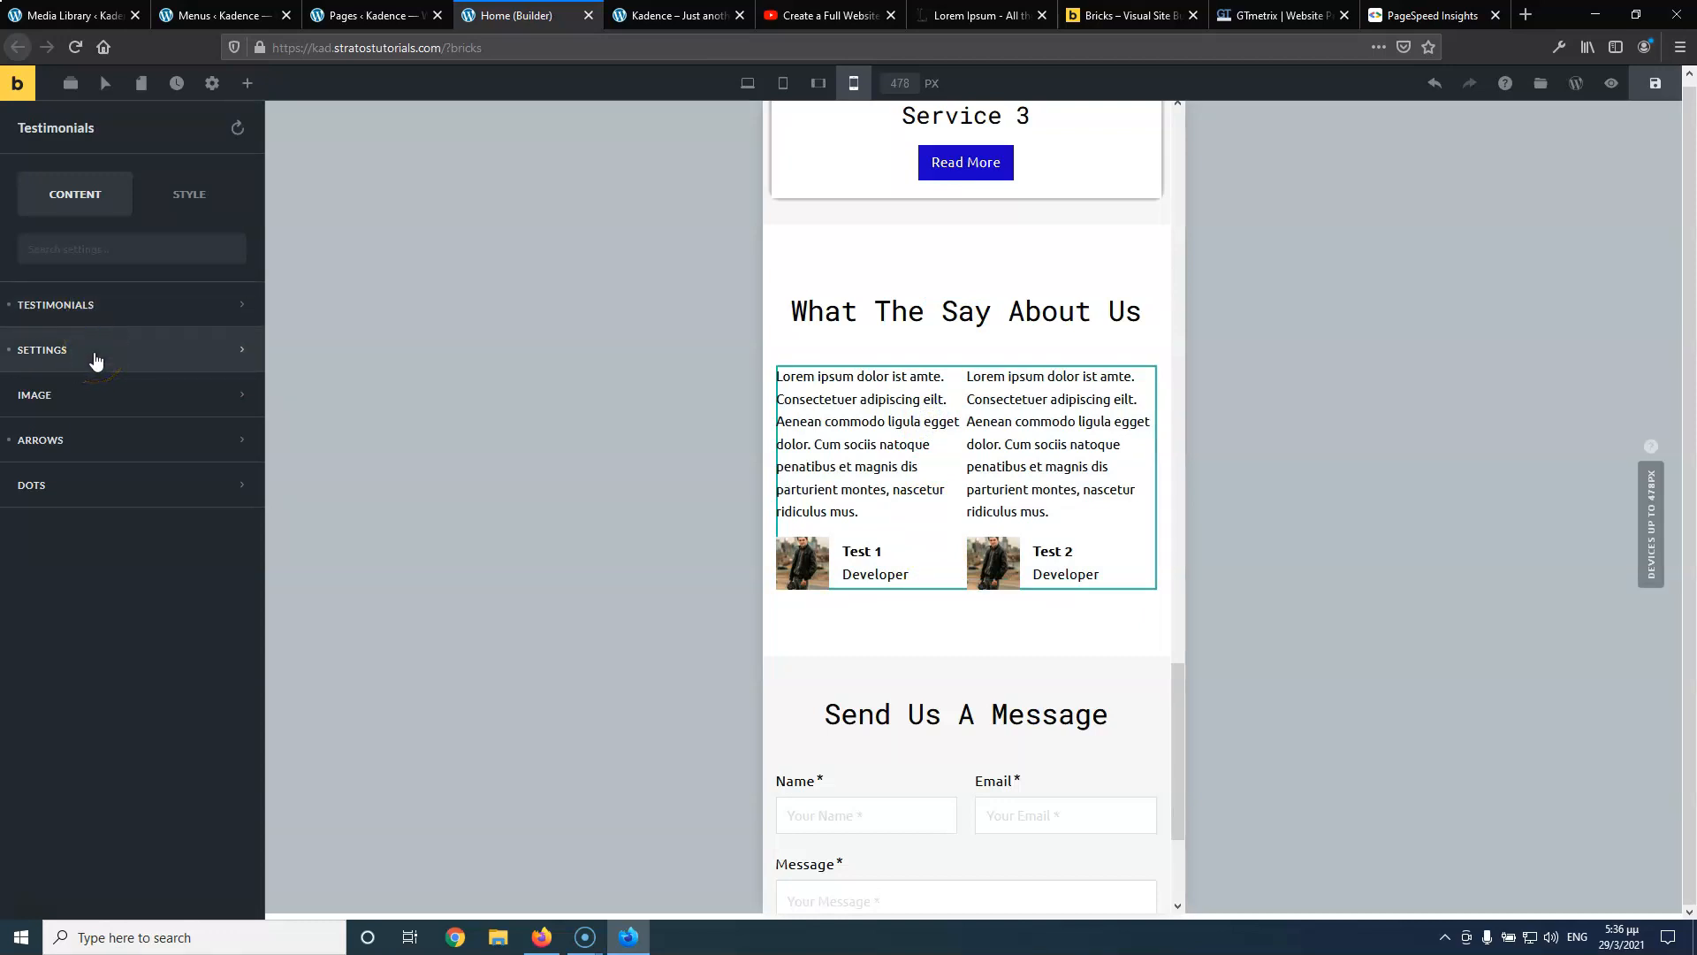
{"action": "left_click", "coordinate": [219, 348]}
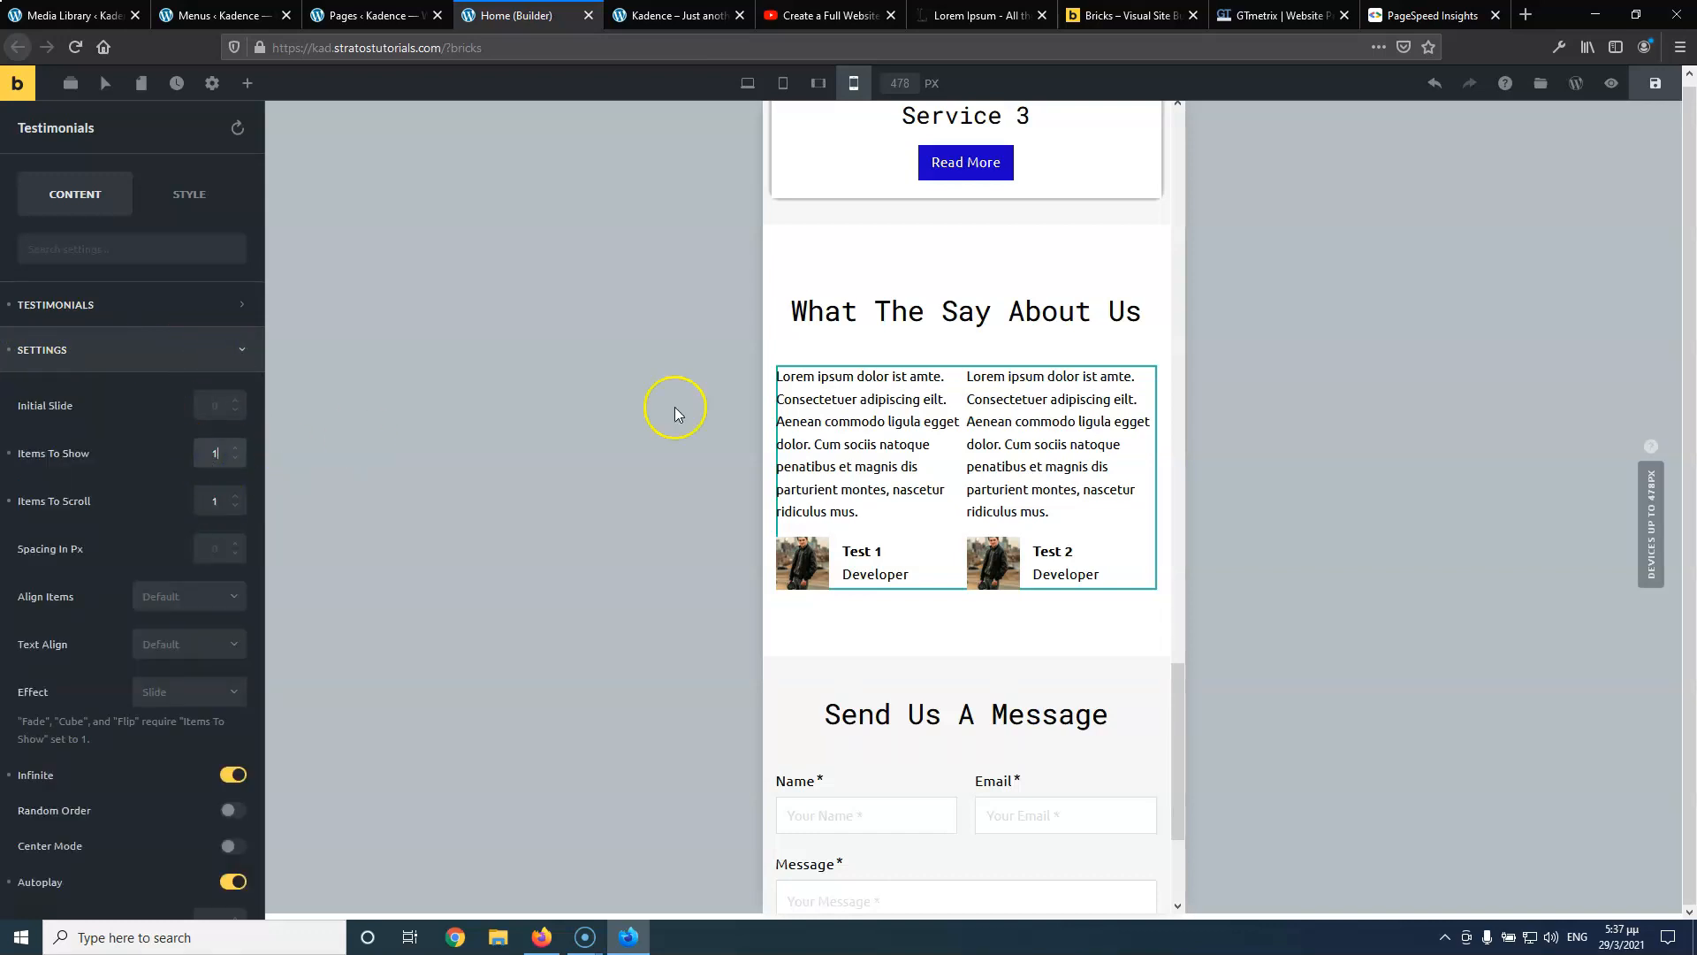
{"action": "scroll", "coordinate": [960, 446], "scroll_direction": "down", "scroll_amount": 3}
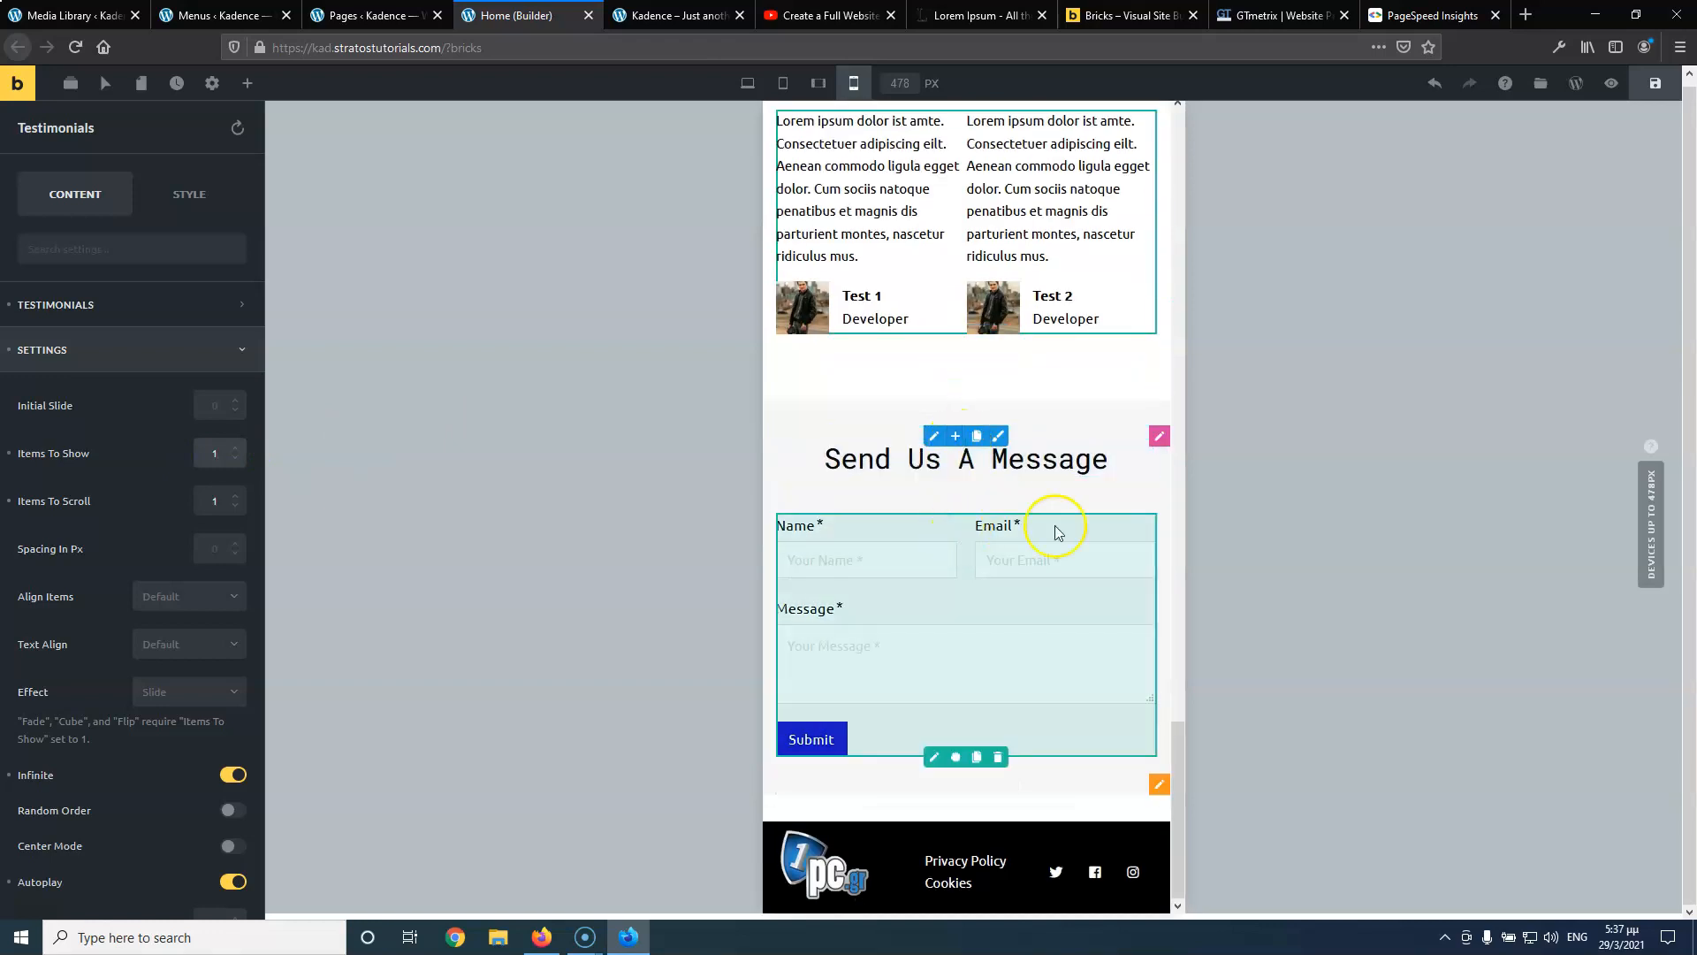
{"action": "left_click", "coordinate": [935, 758]}
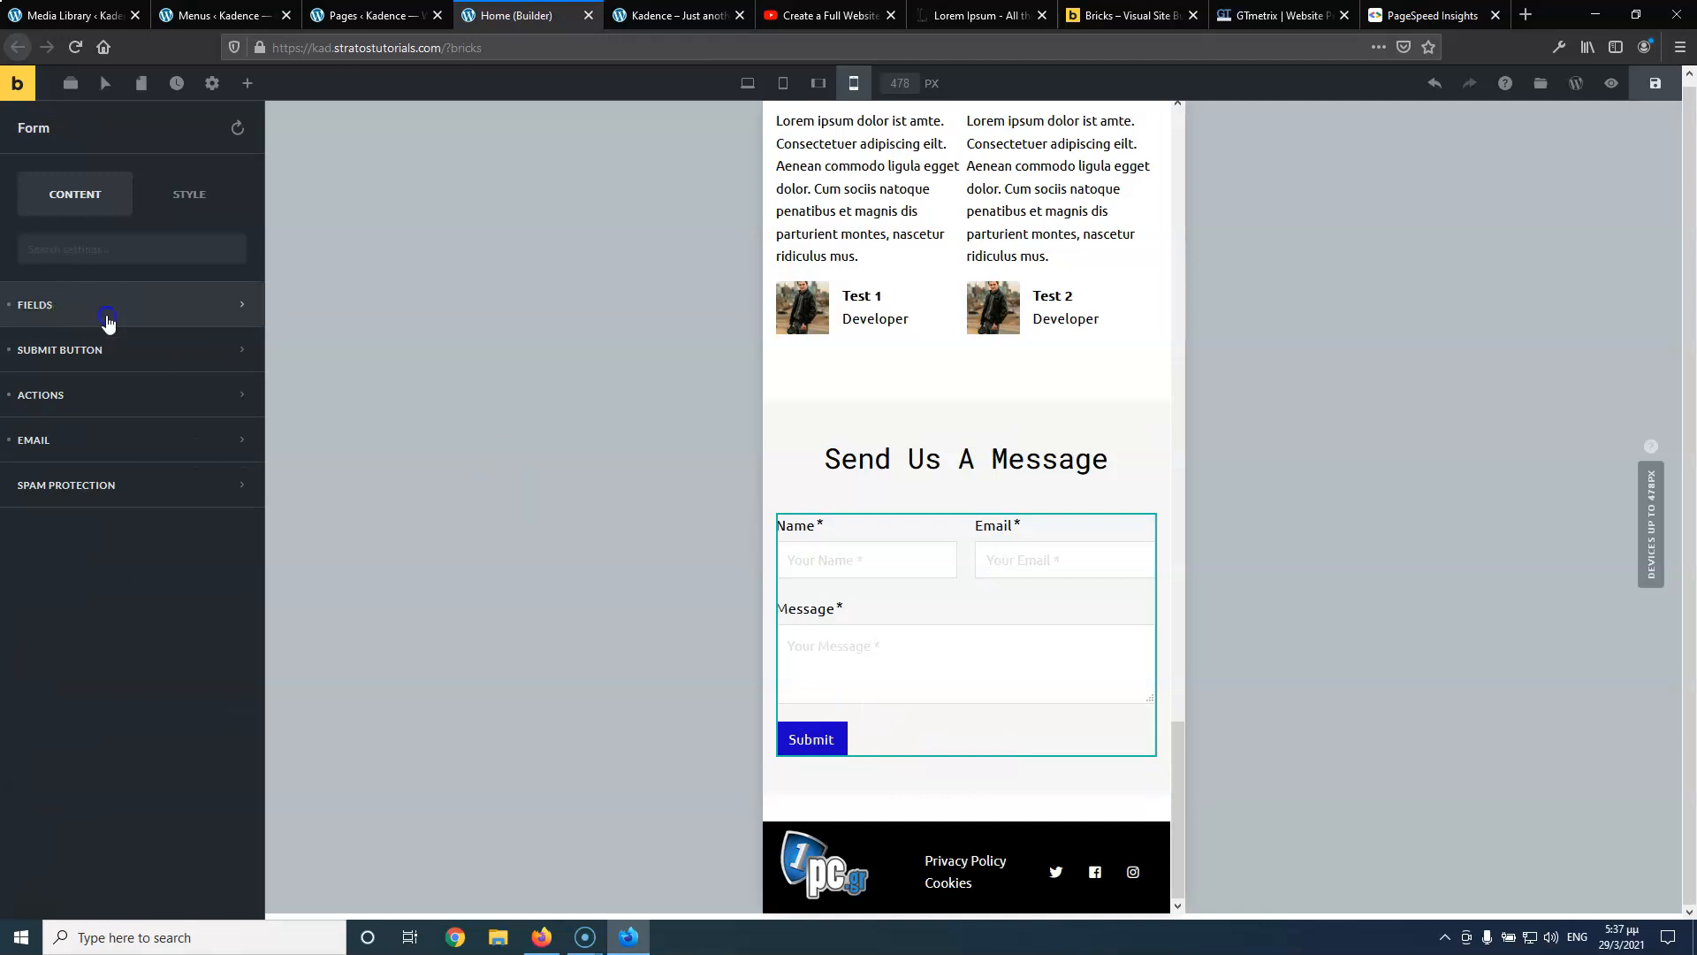
{"action": "left_click", "coordinate": [108, 309]}
{"action": "left_click", "coordinate": [113, 367]}
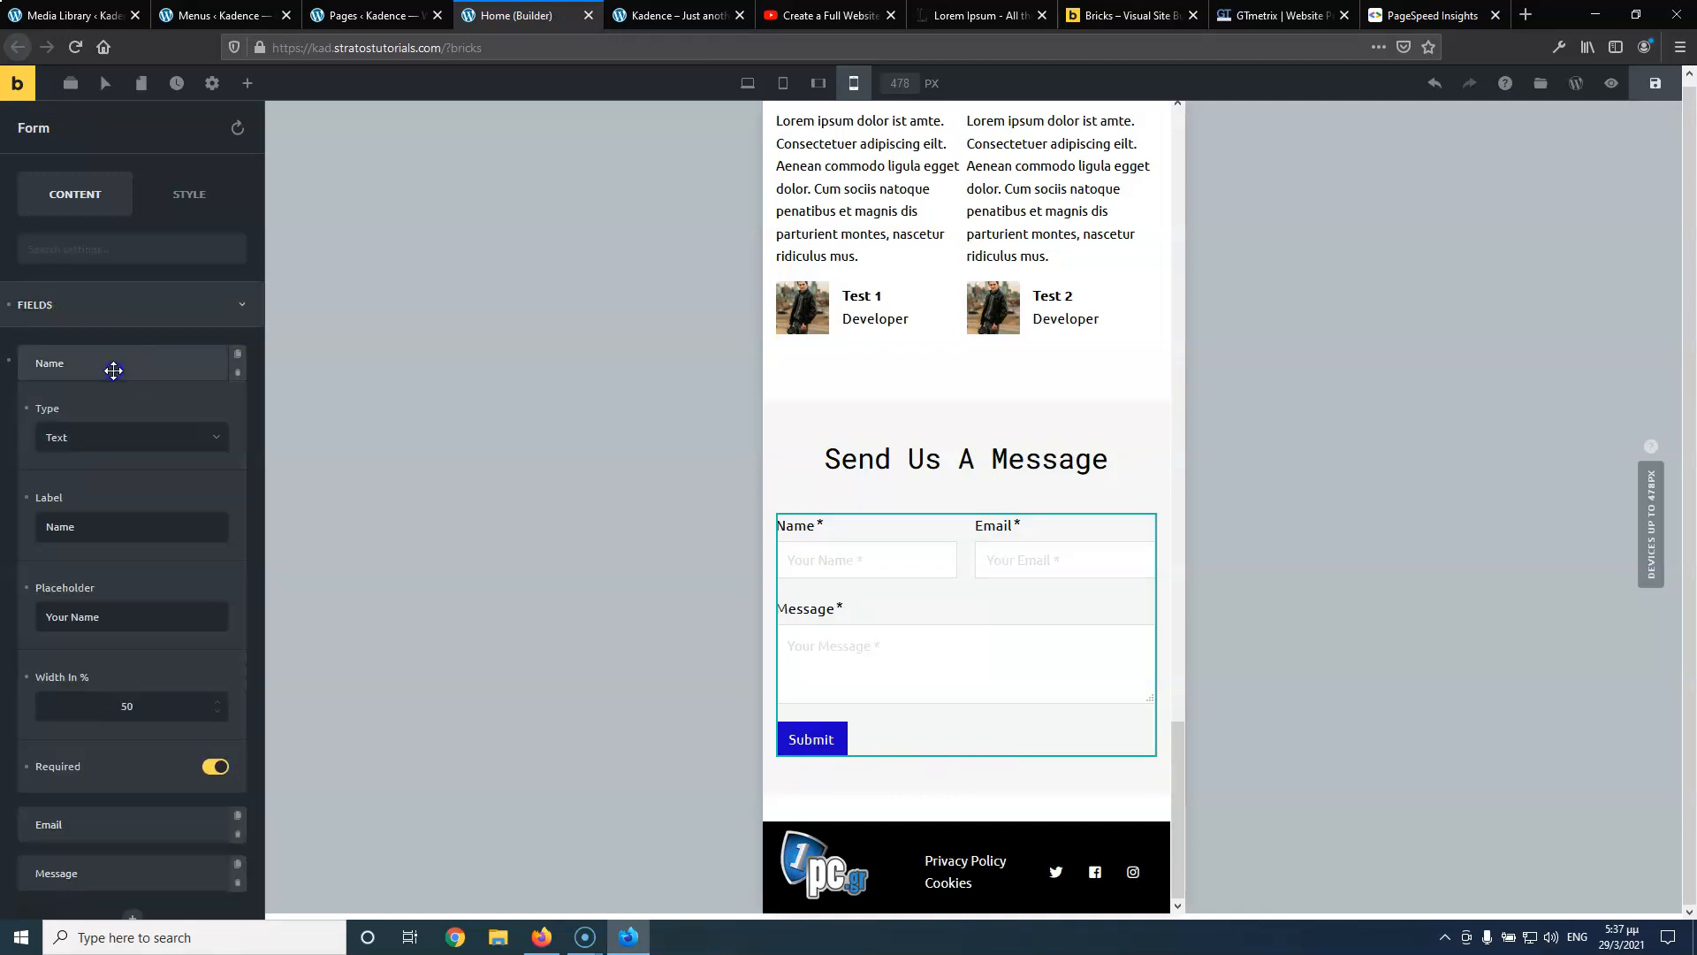
{"action": "left_click_drag", "start_coordinate": [137, 709], "coordinate": [118, 711]}
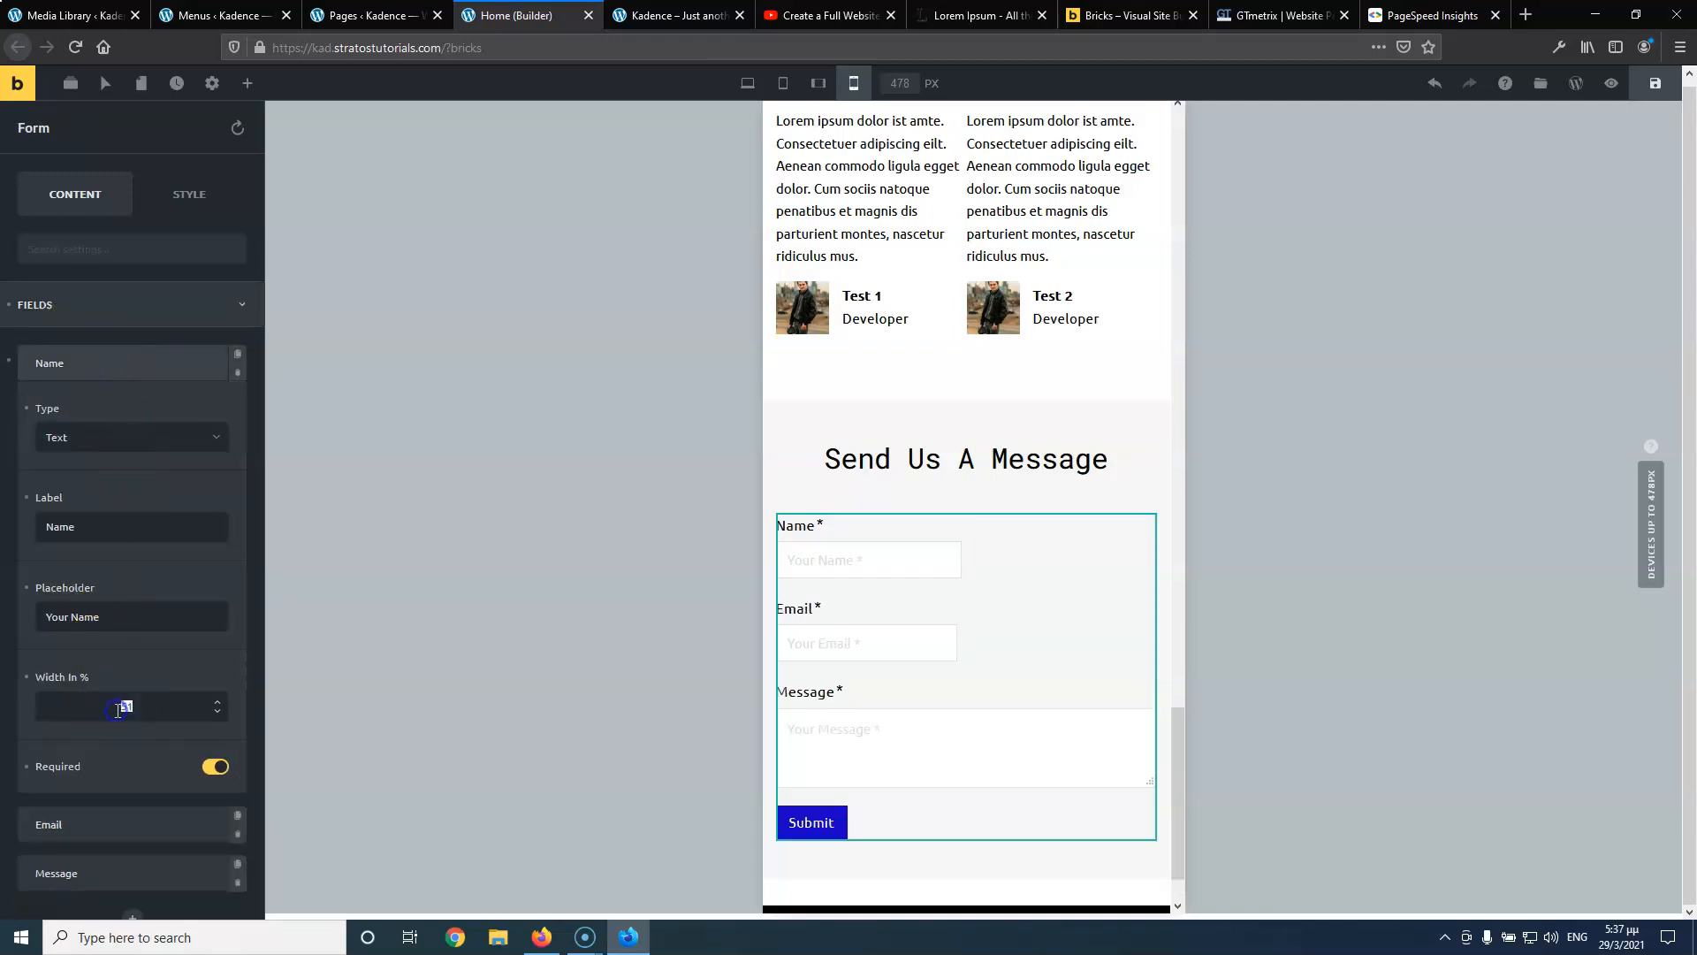
{"action": "type", "text": "100"}
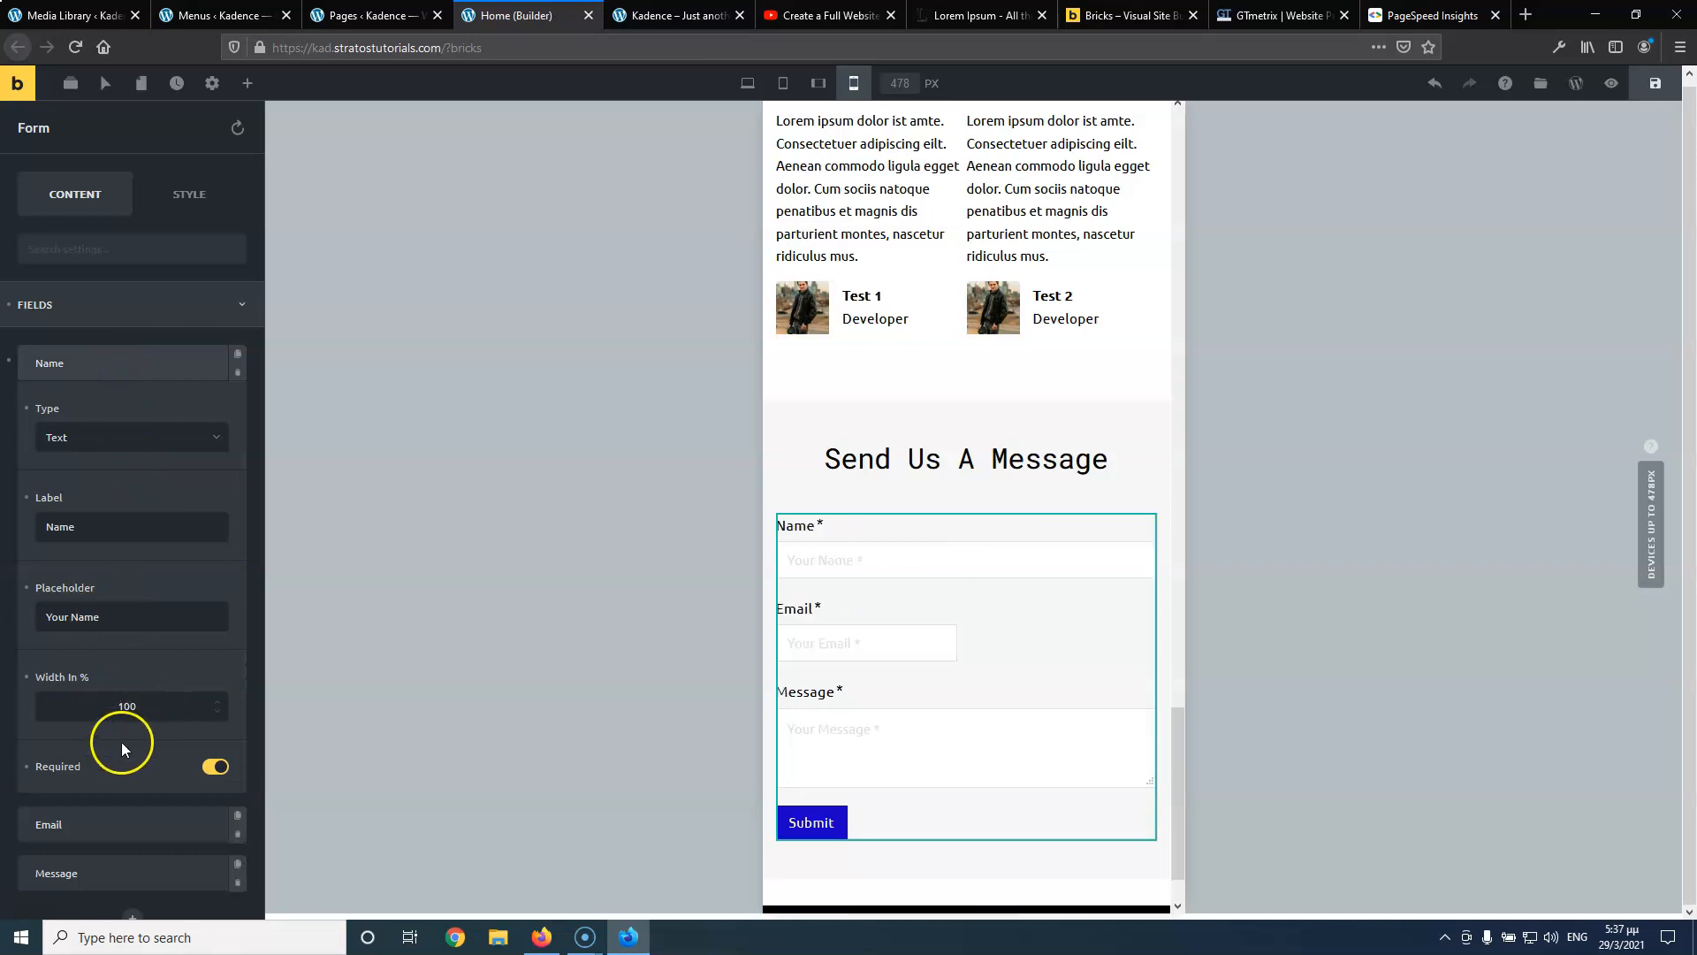
Set the Email field width to 100% and save the page
{"action": "left_click", "coordinate": [99, 824]}
{"action": "scroll", "coordinate": [104, 744], "scroll_direction": "down", "scroll_amount": 3}
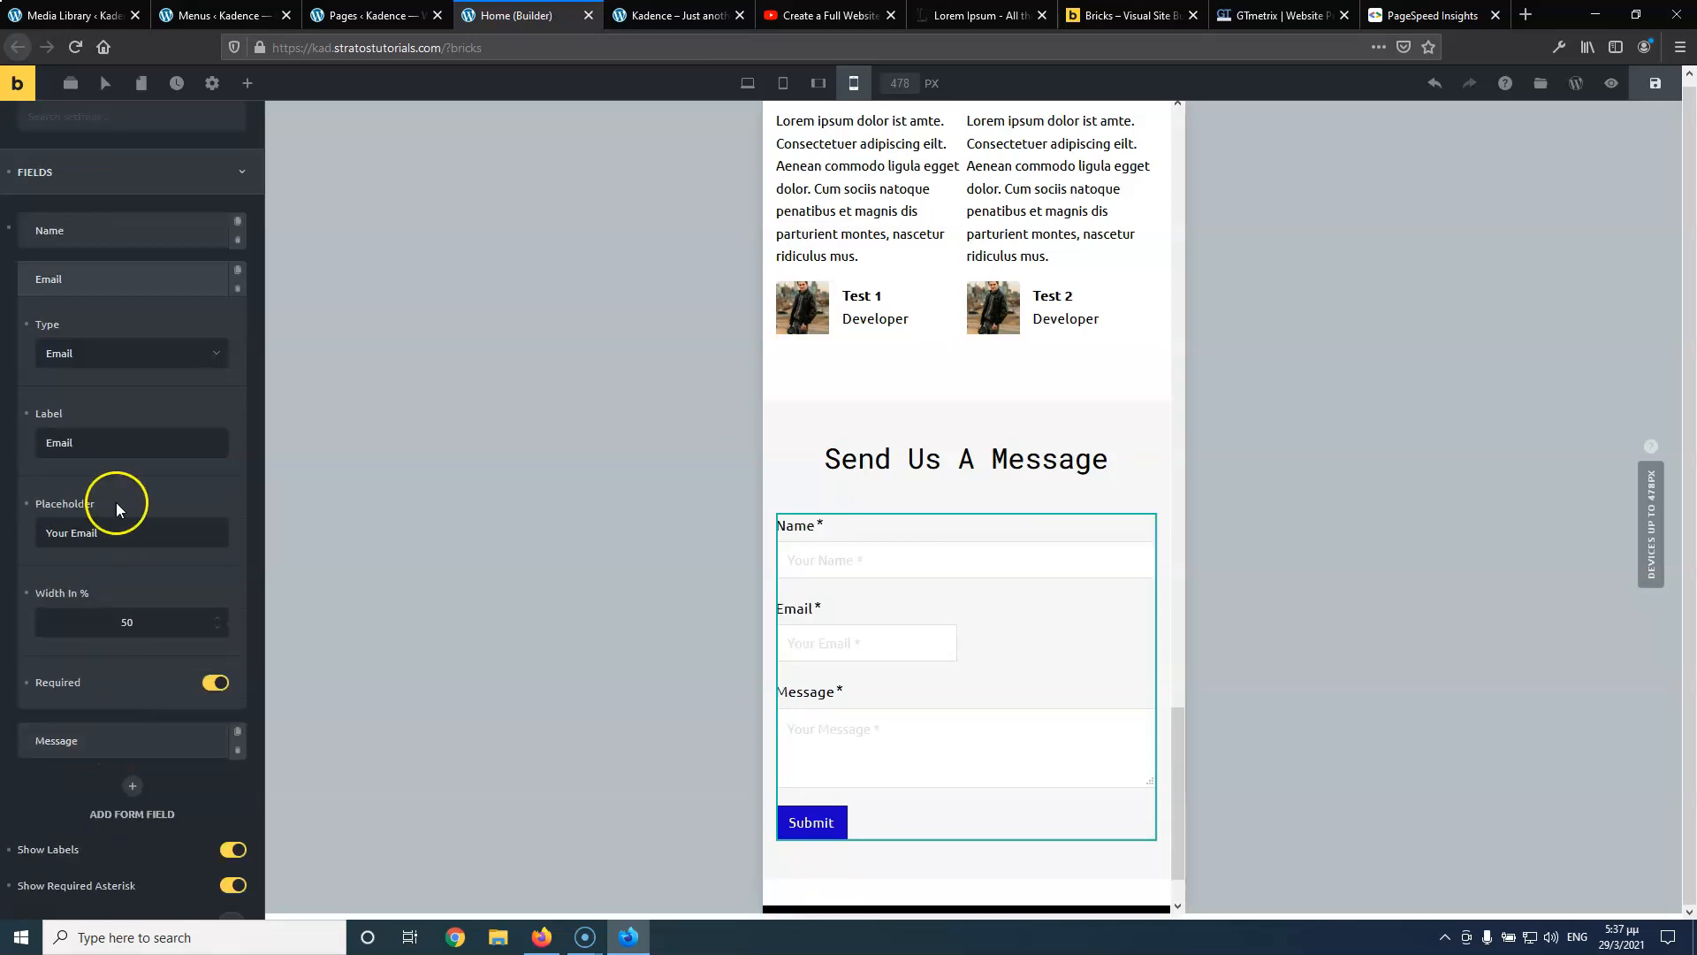
{"action": "type", "text": "100"}
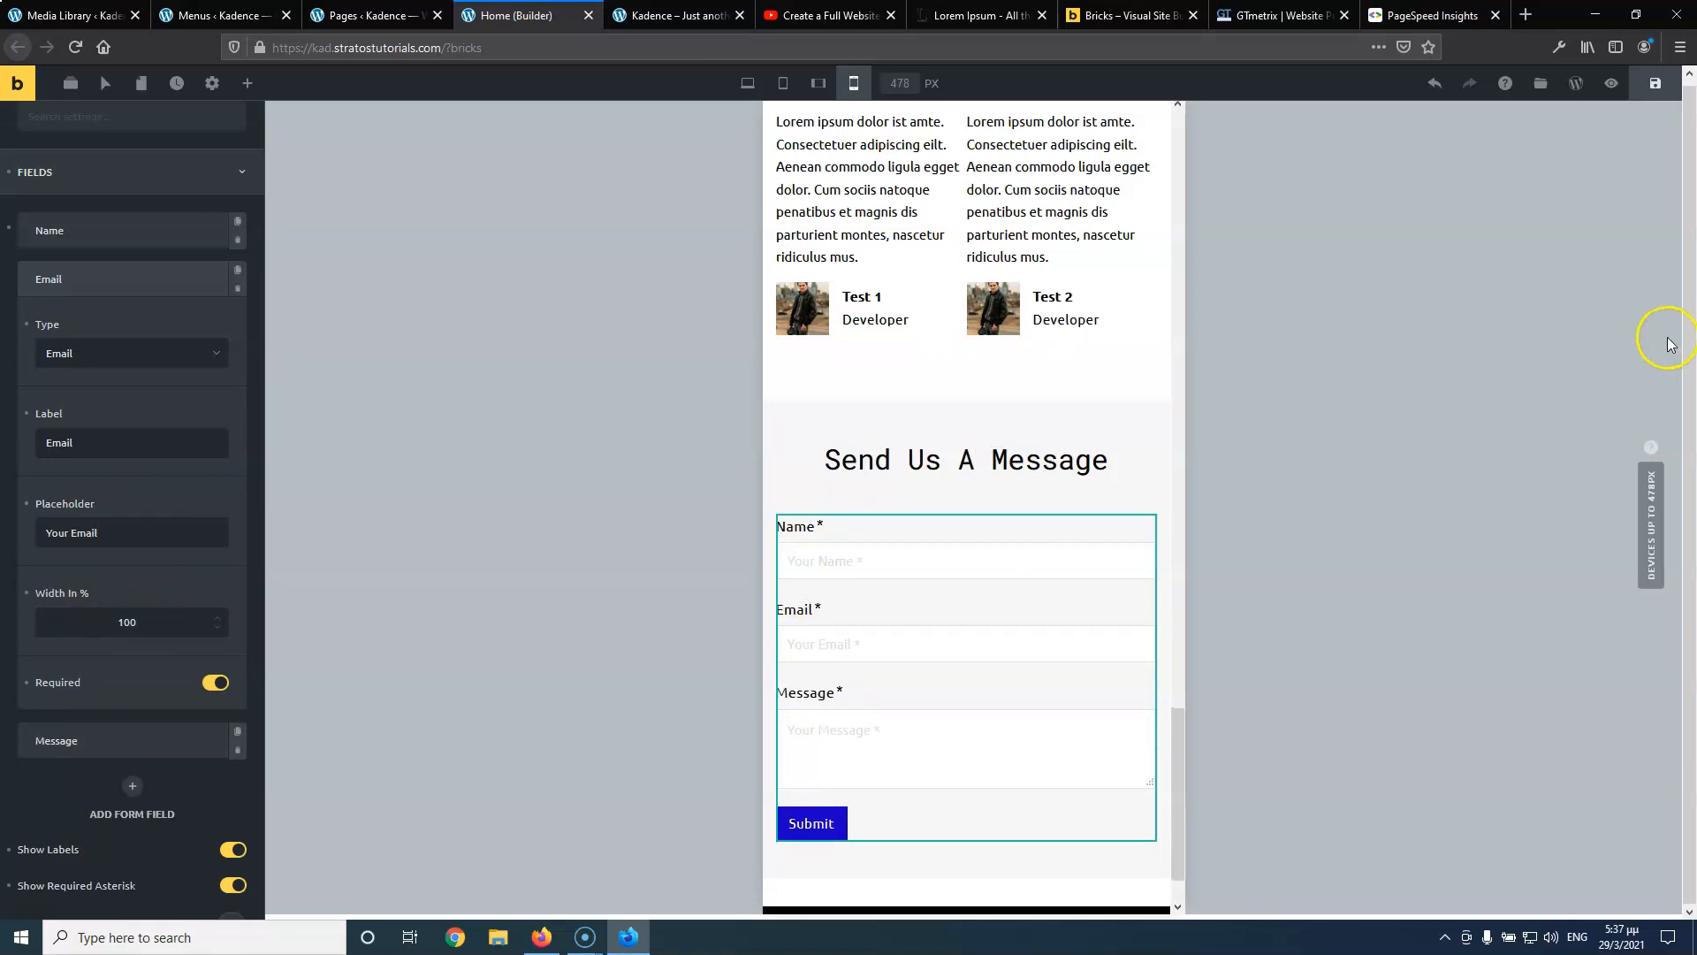
{"action": "left_click", "coordinate": [1655, 83]}
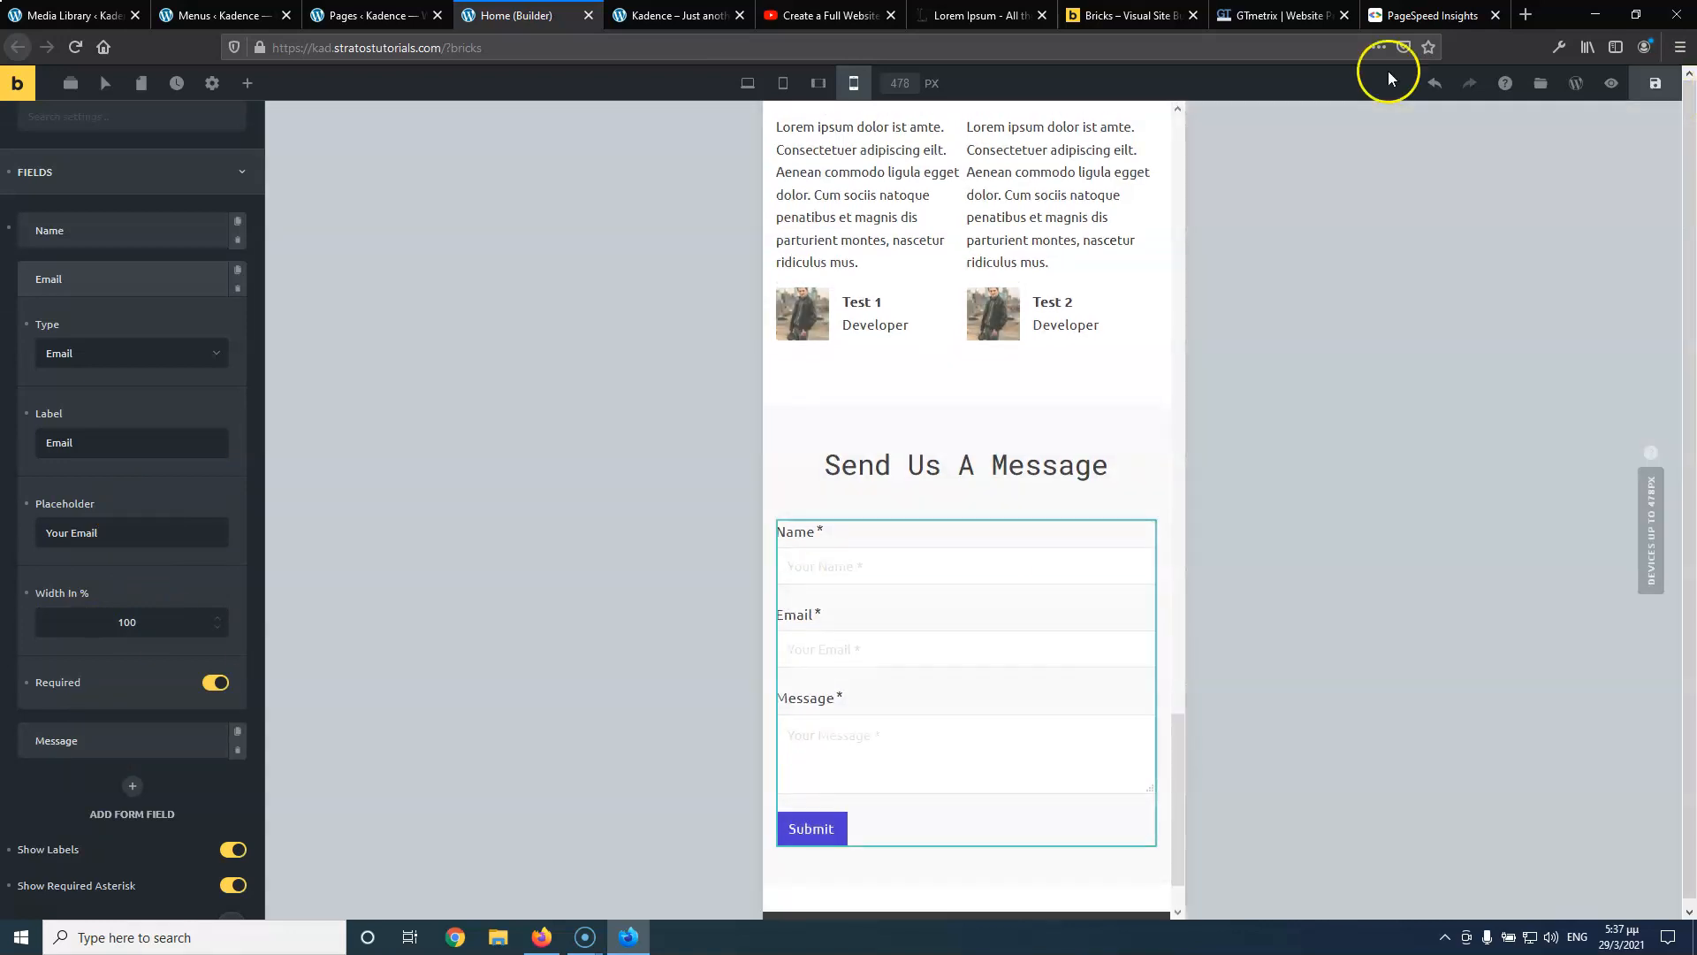
Play the reference tutorial briefly, pausing at 1:02, then close the Home builder tab
{"action": "left_click", "coordinate": [803, 16]}
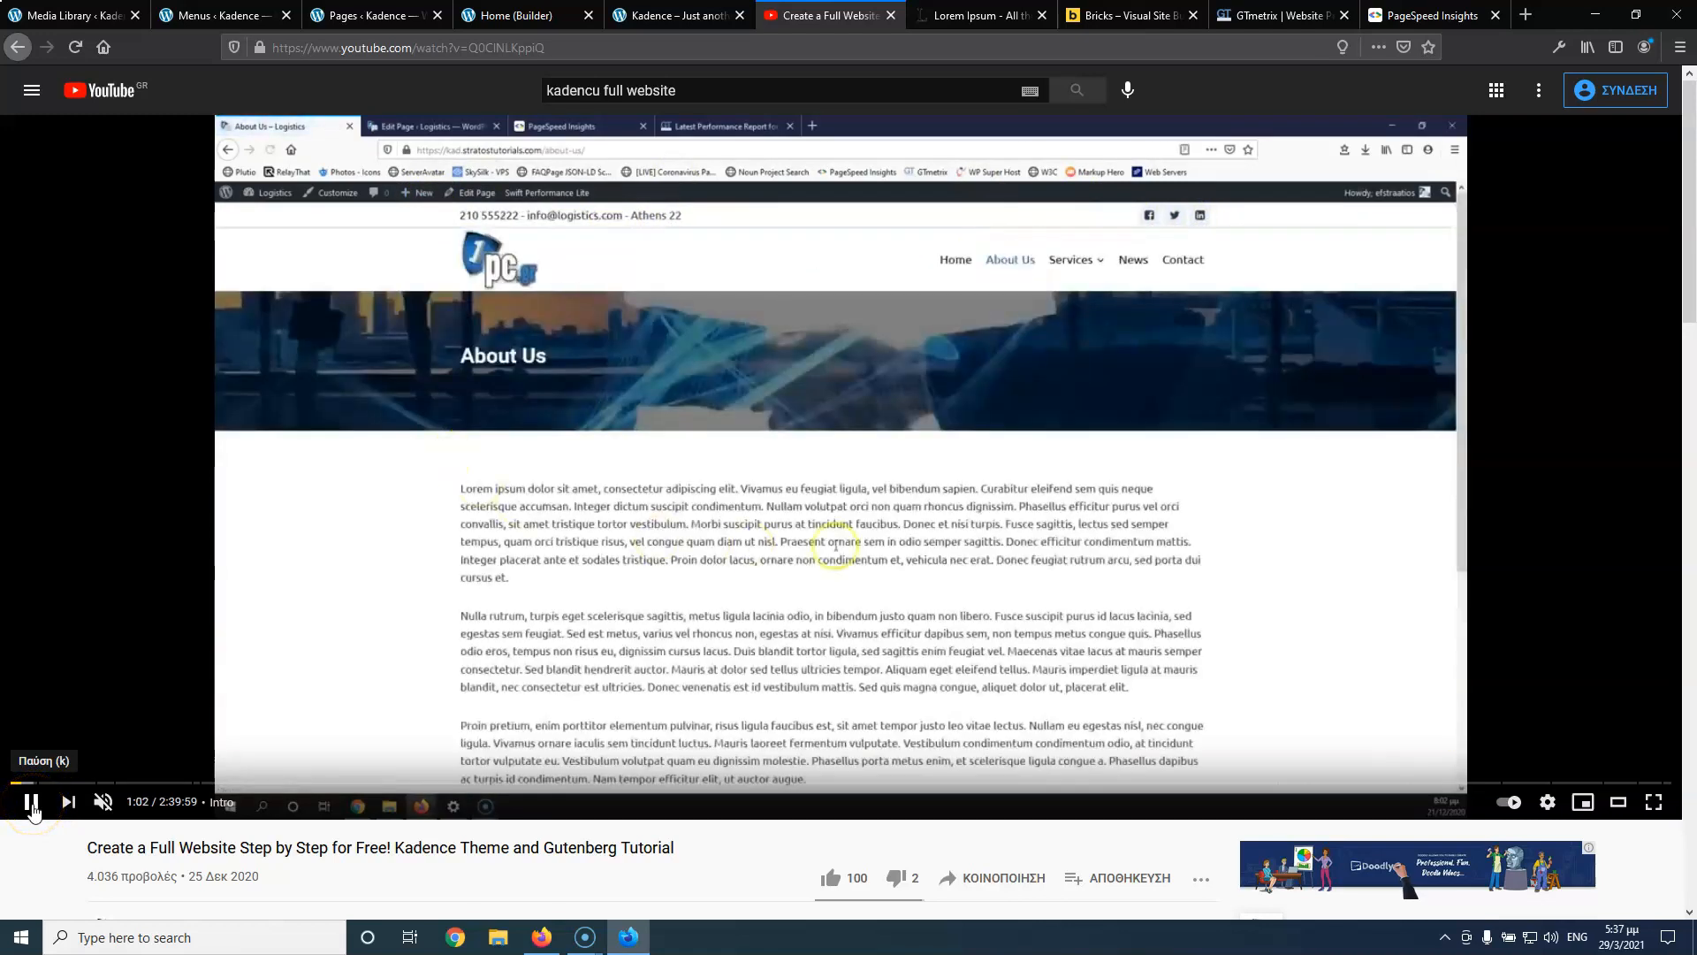
{"action": "left_click", "coordinate": [30, 803]}
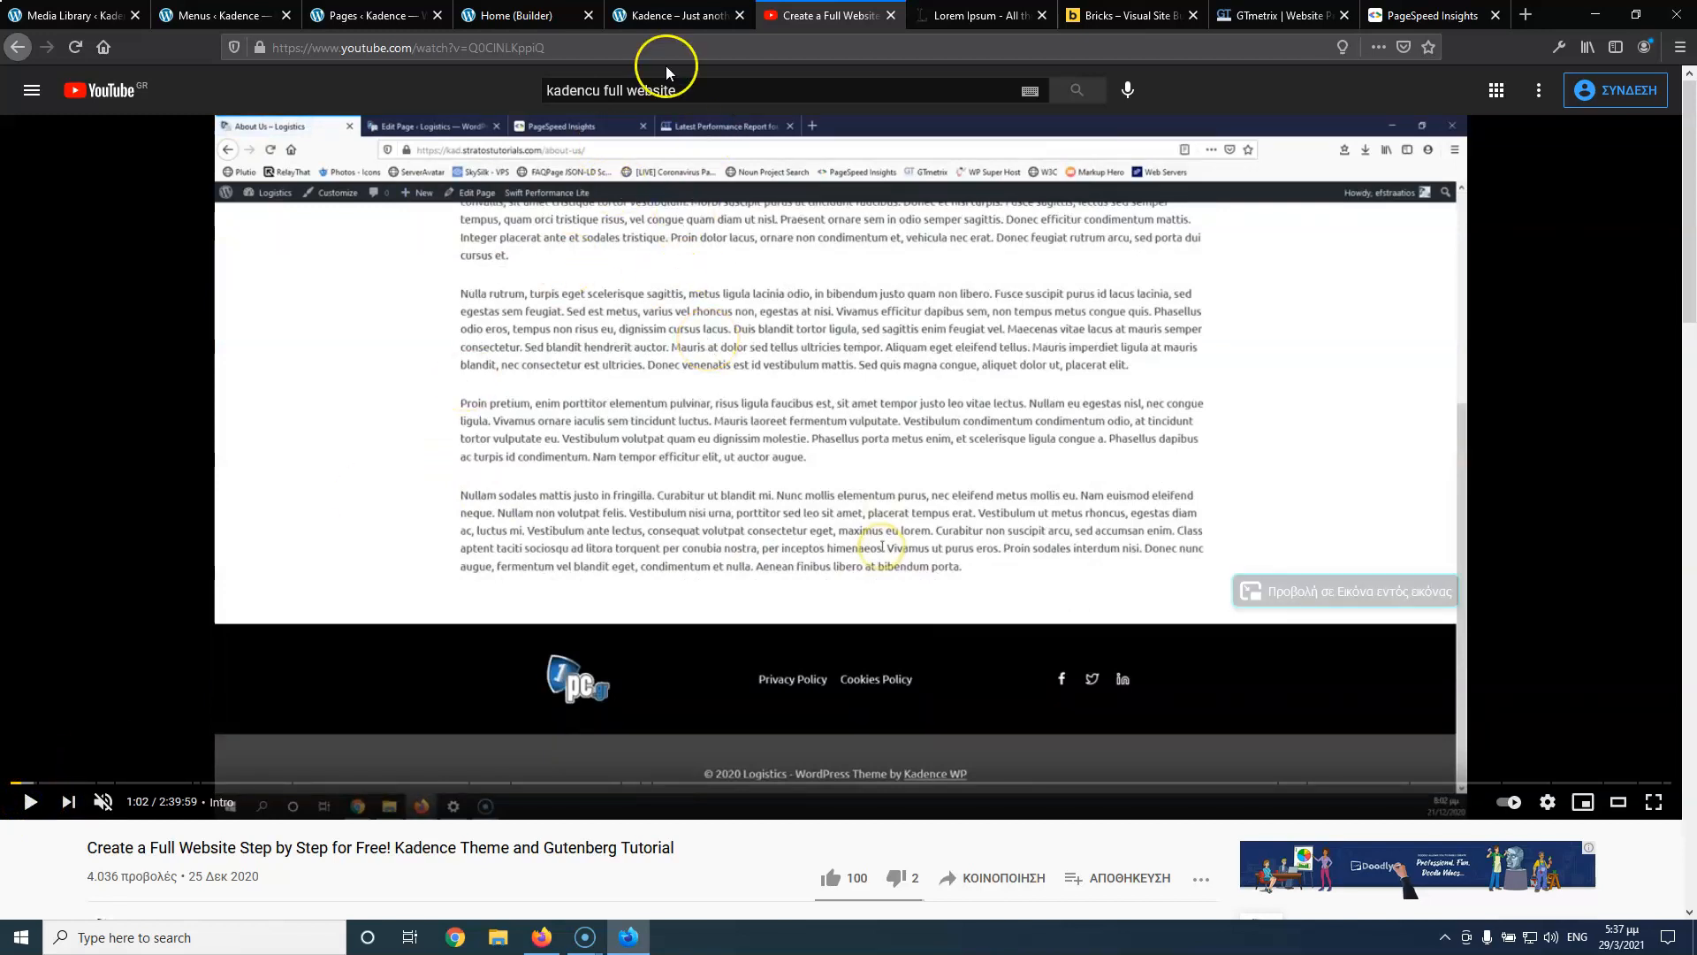
{"action": "left_click", "coordinate": [557, 16]}
{"action": "left_click", "coordinate": [590, 16]}
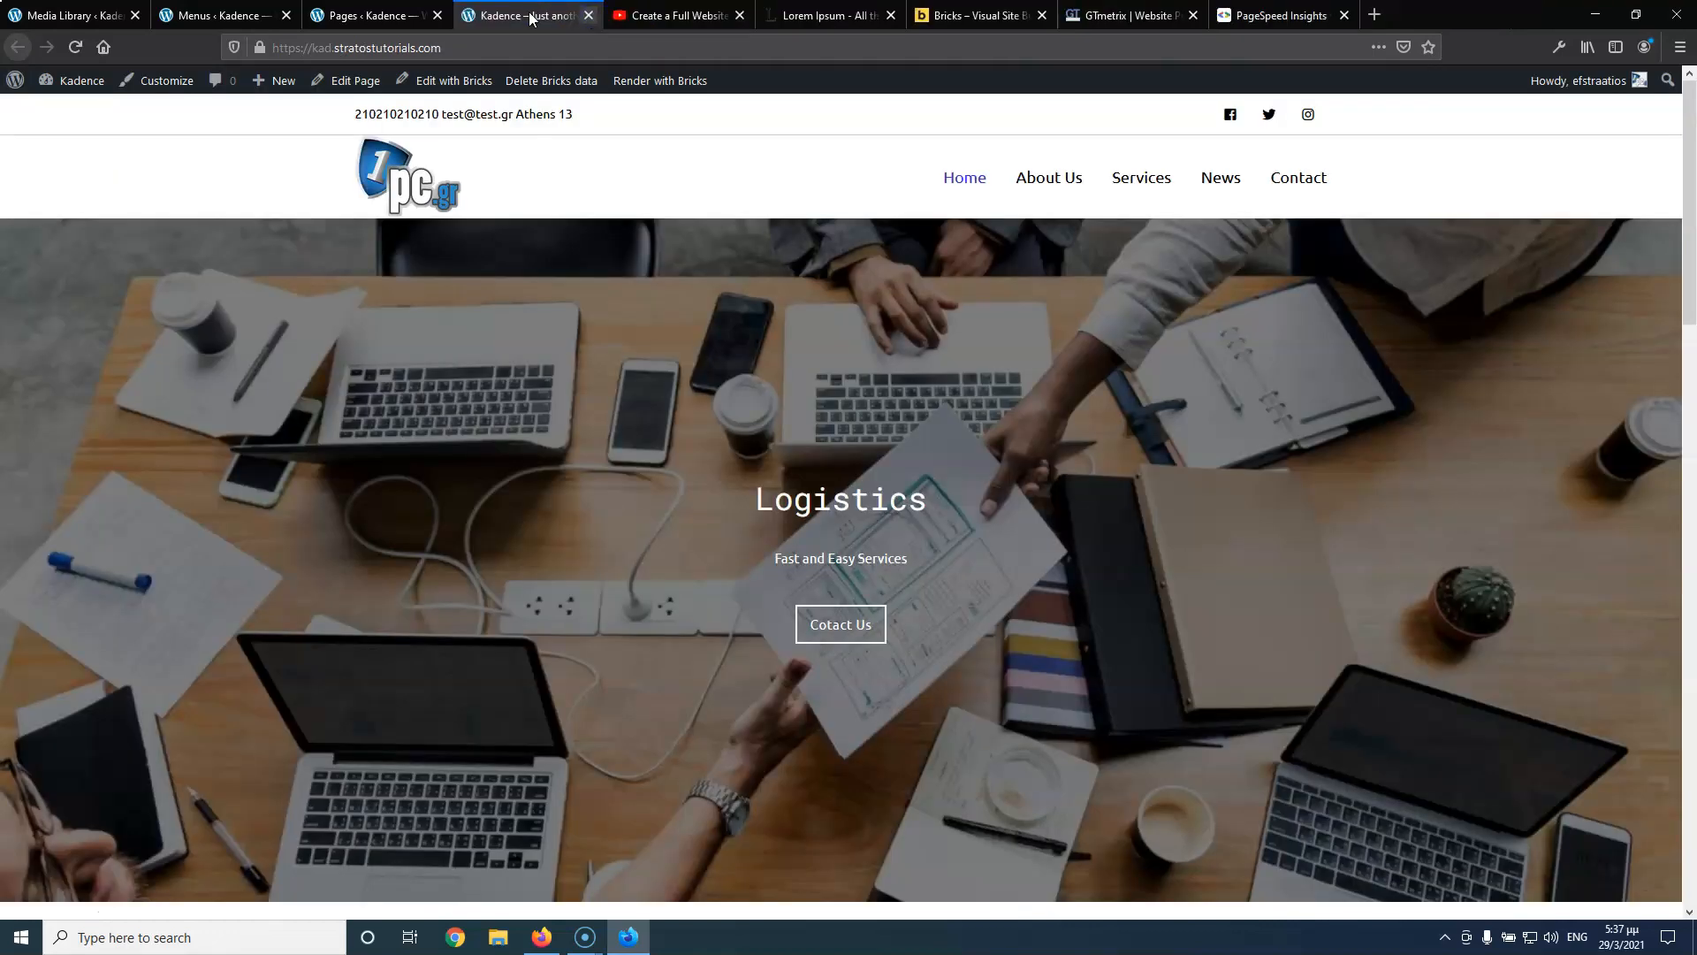
Open the About Us page in the Bricks builder in a new tab, then return to the tutorial
{"action": "left_click", "coordinate": [336, 15]}
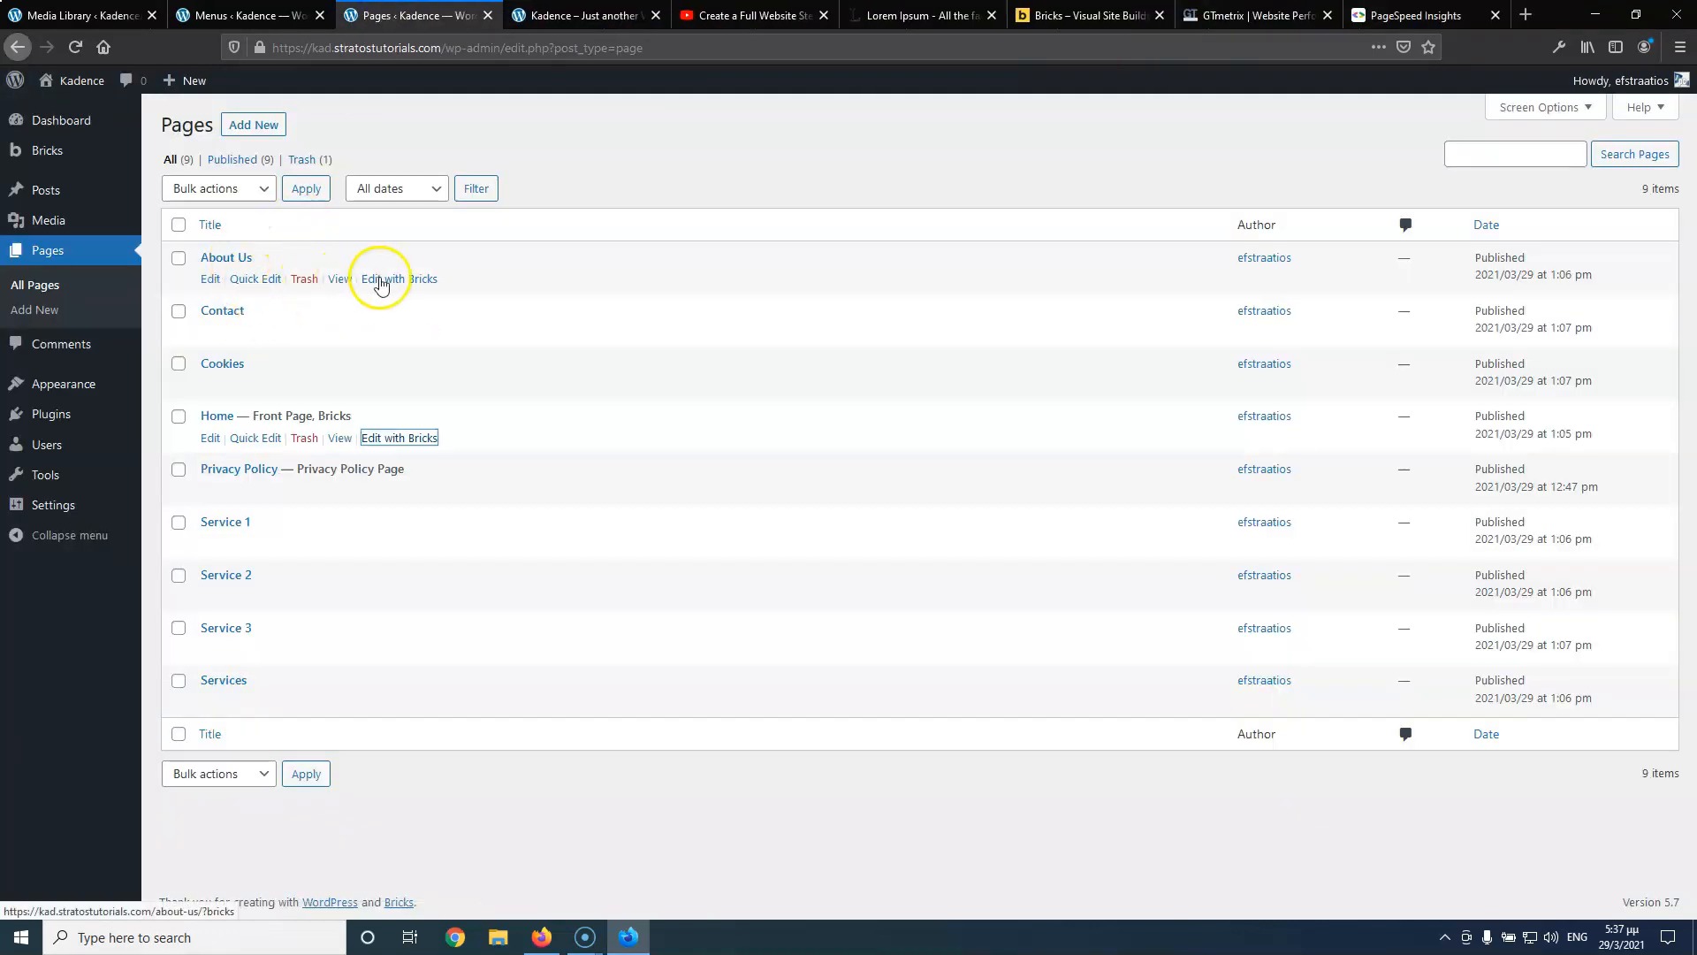
{"action": "middle_click", "coordinate": [426, 279]}
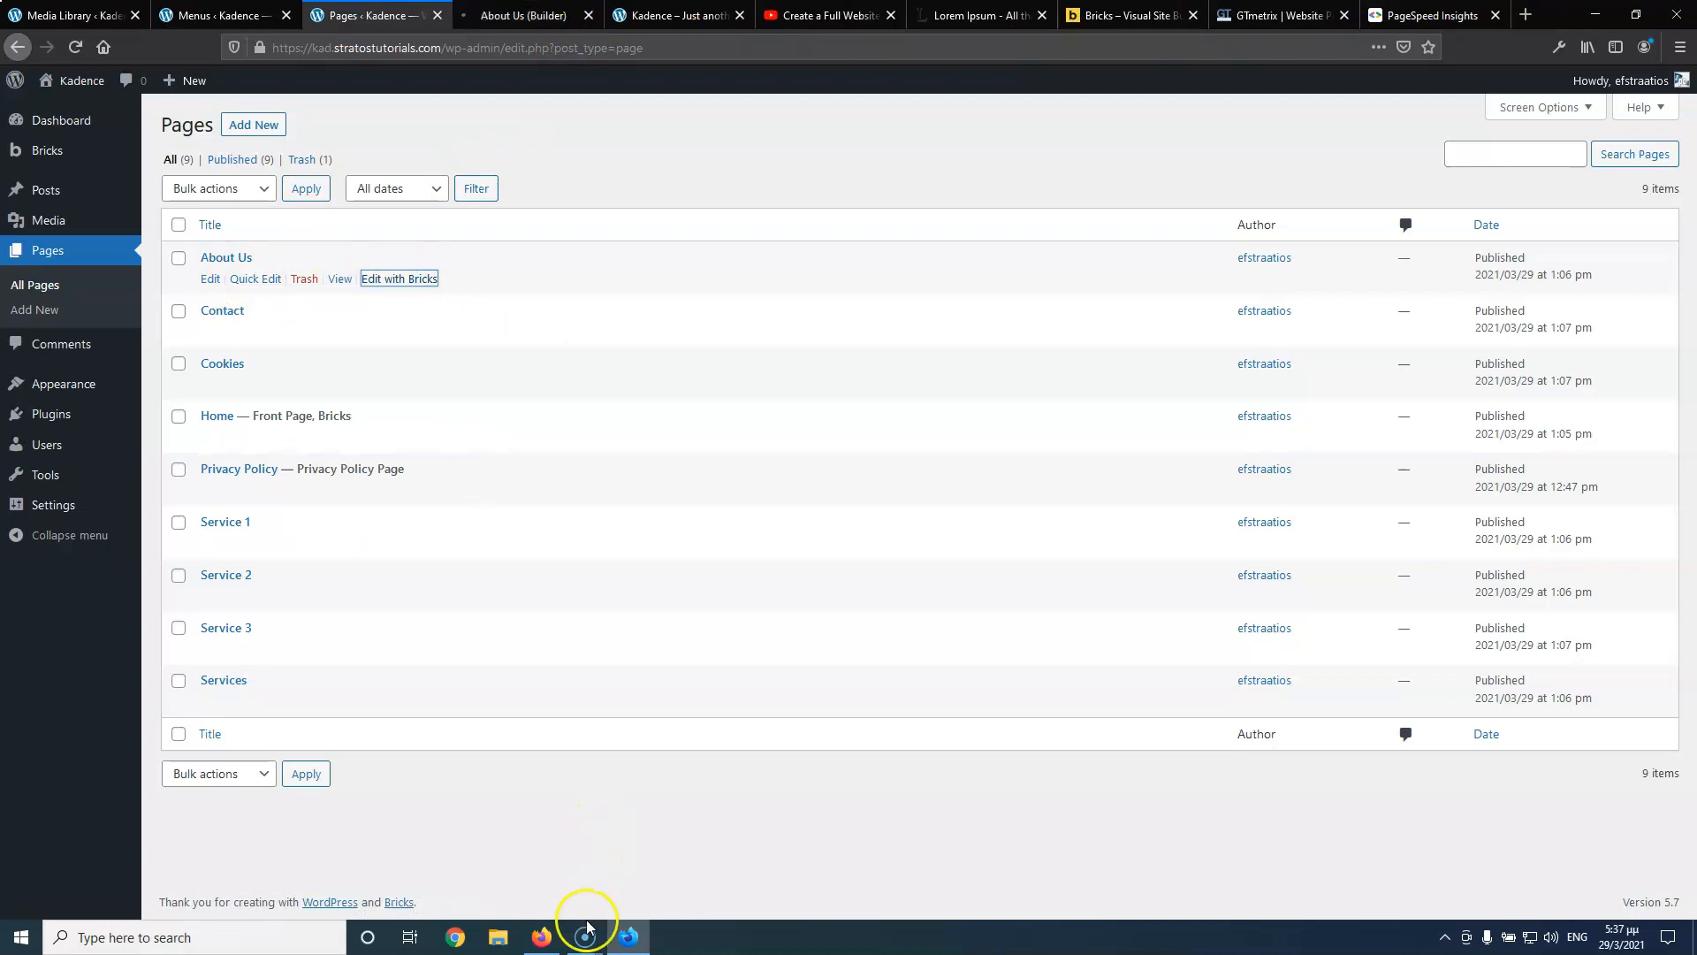
{"action": "left_click", "coordinate": [826, 18]}
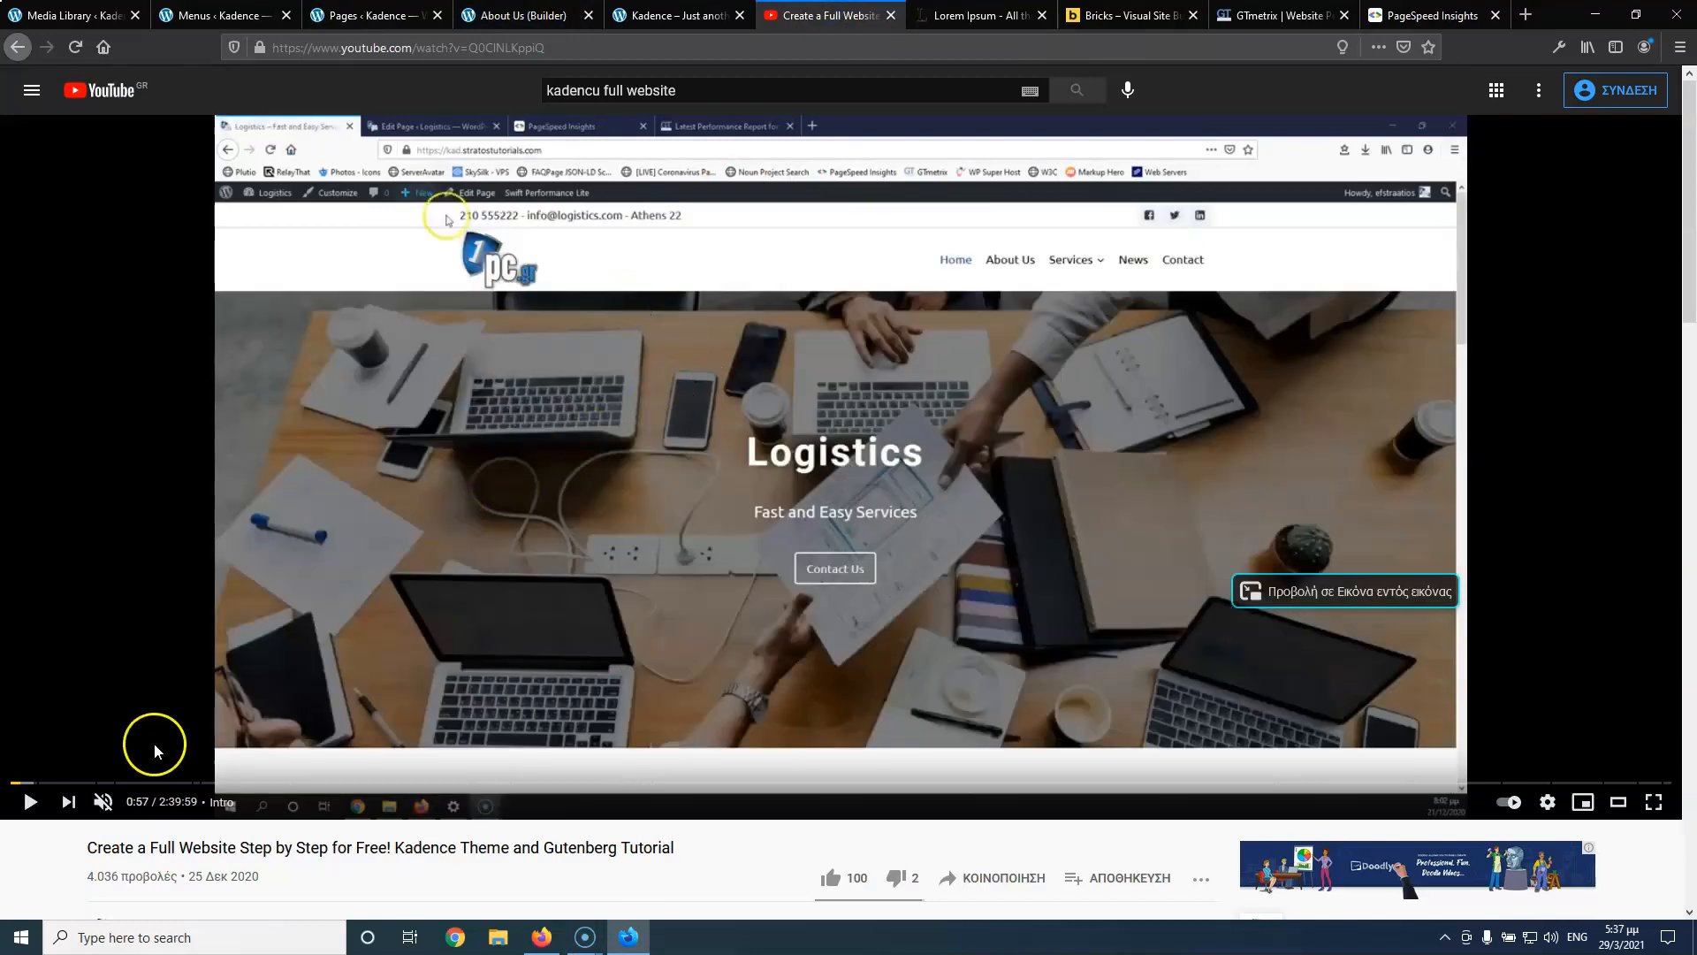
Play the tutorial to its About Us page at 1:01, then switch to the About Us builder tab
{"action": "left_click", "coordinate": [34, 804]}
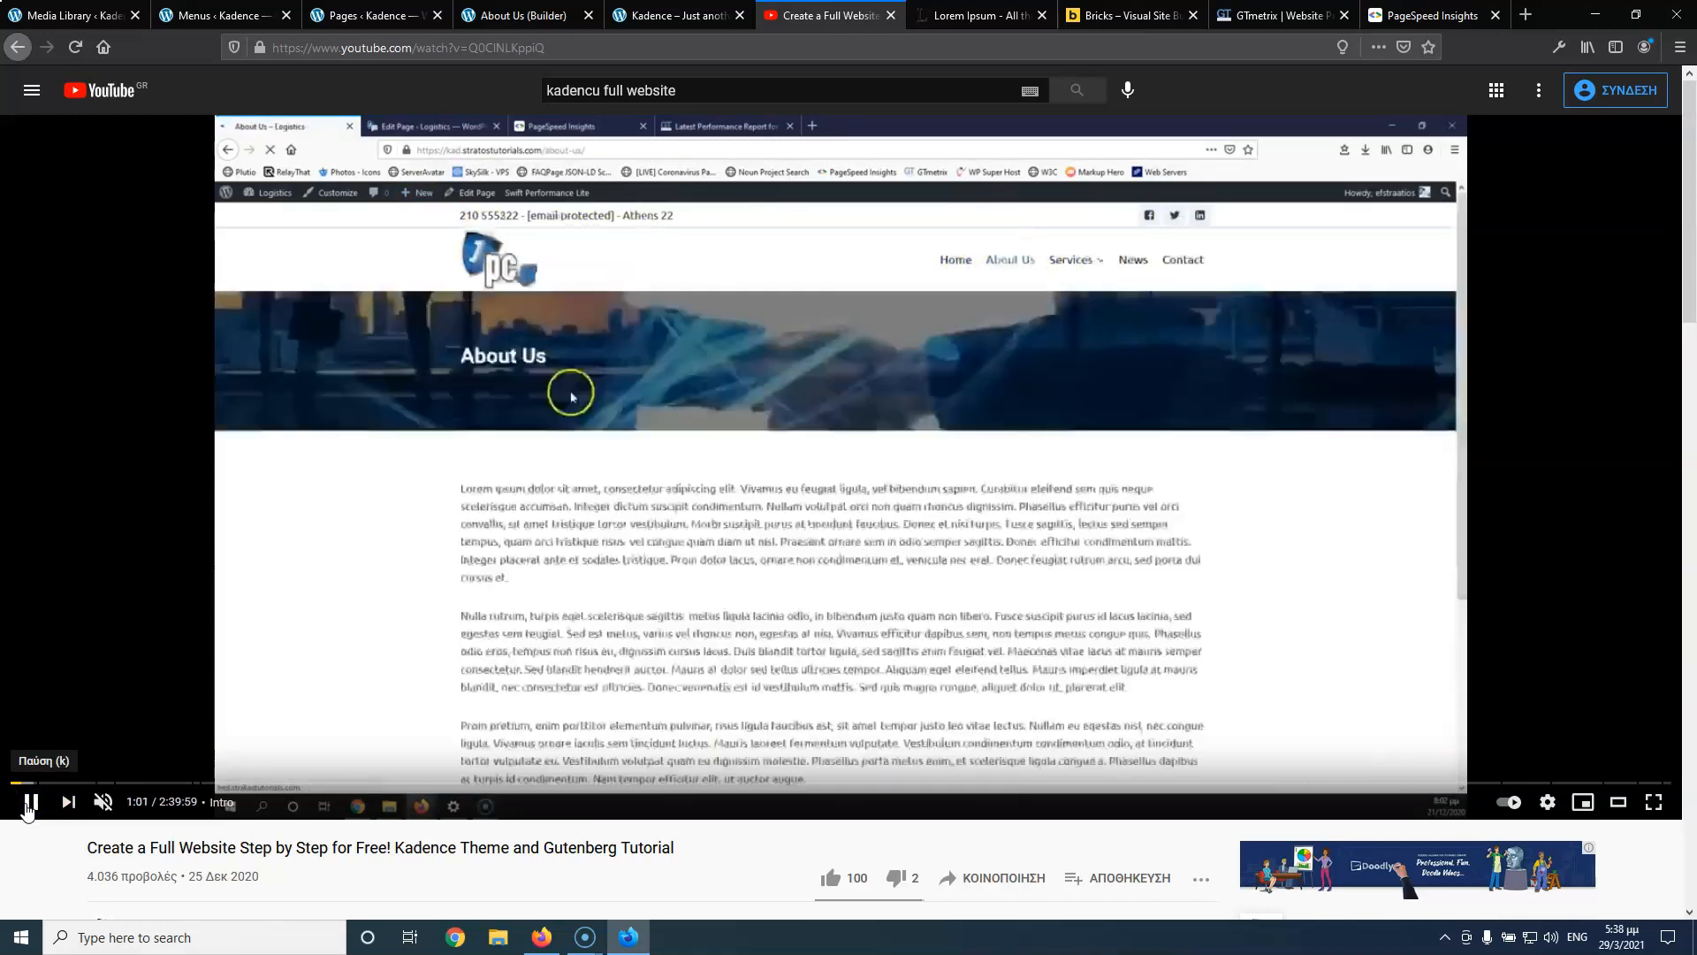
{"action": "left_click", "coordinate": [30, 801]}
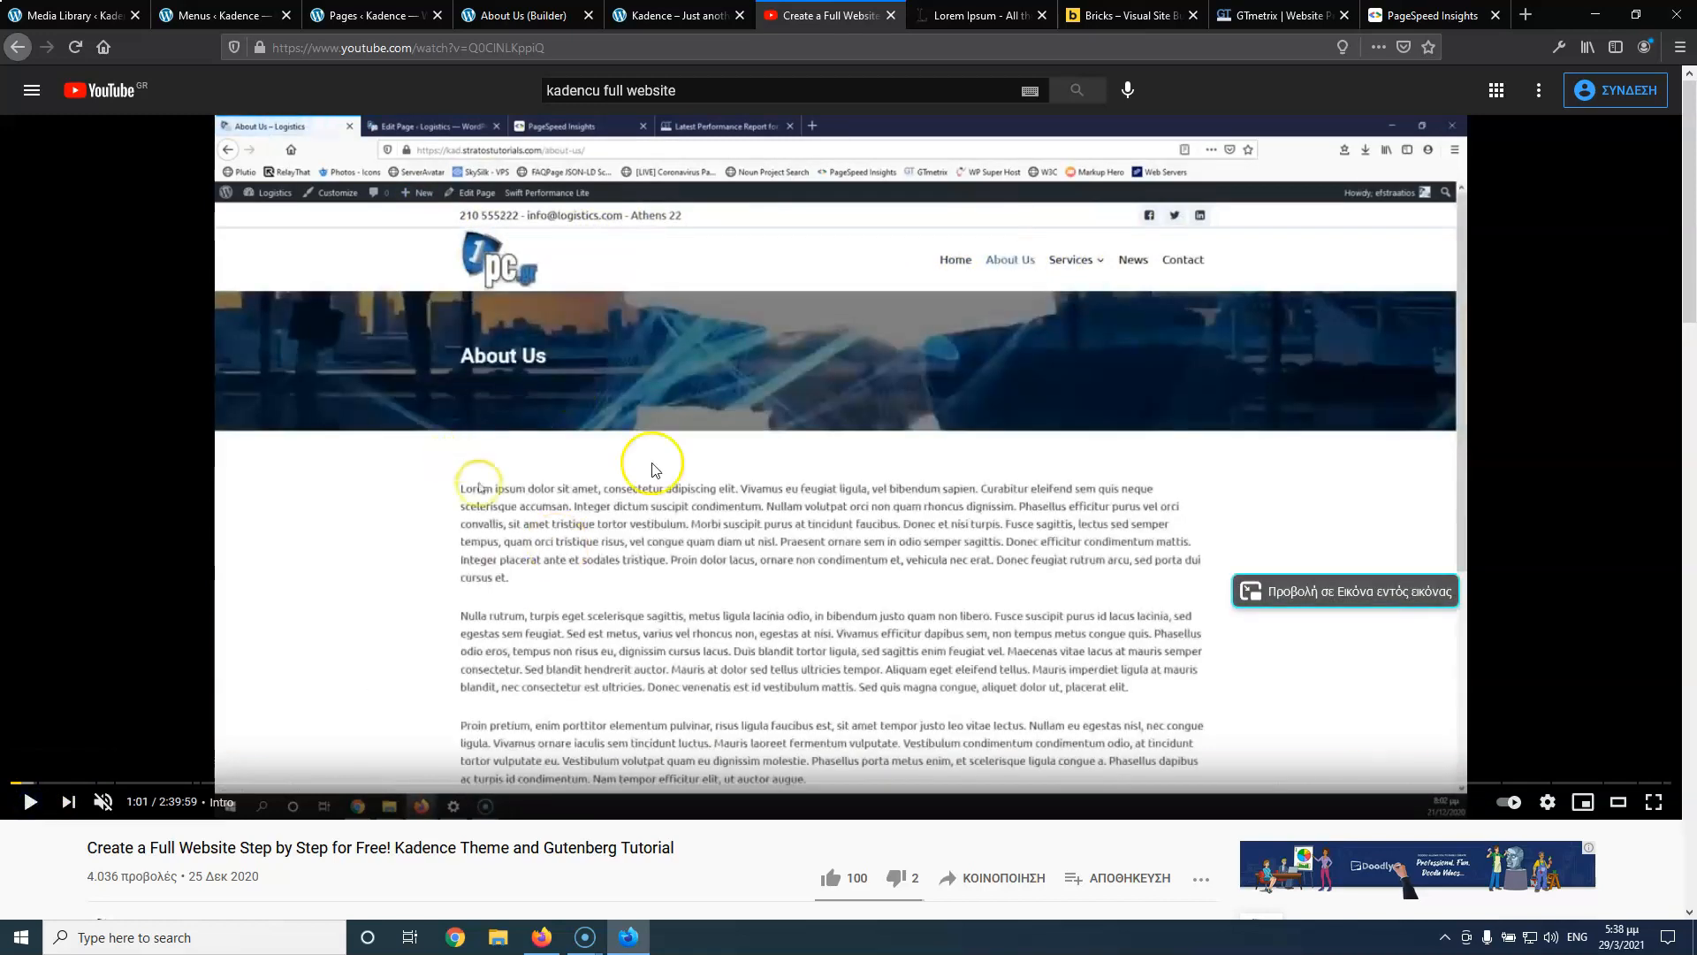
{"action": "left_click", "coordinate": [484, 16]}
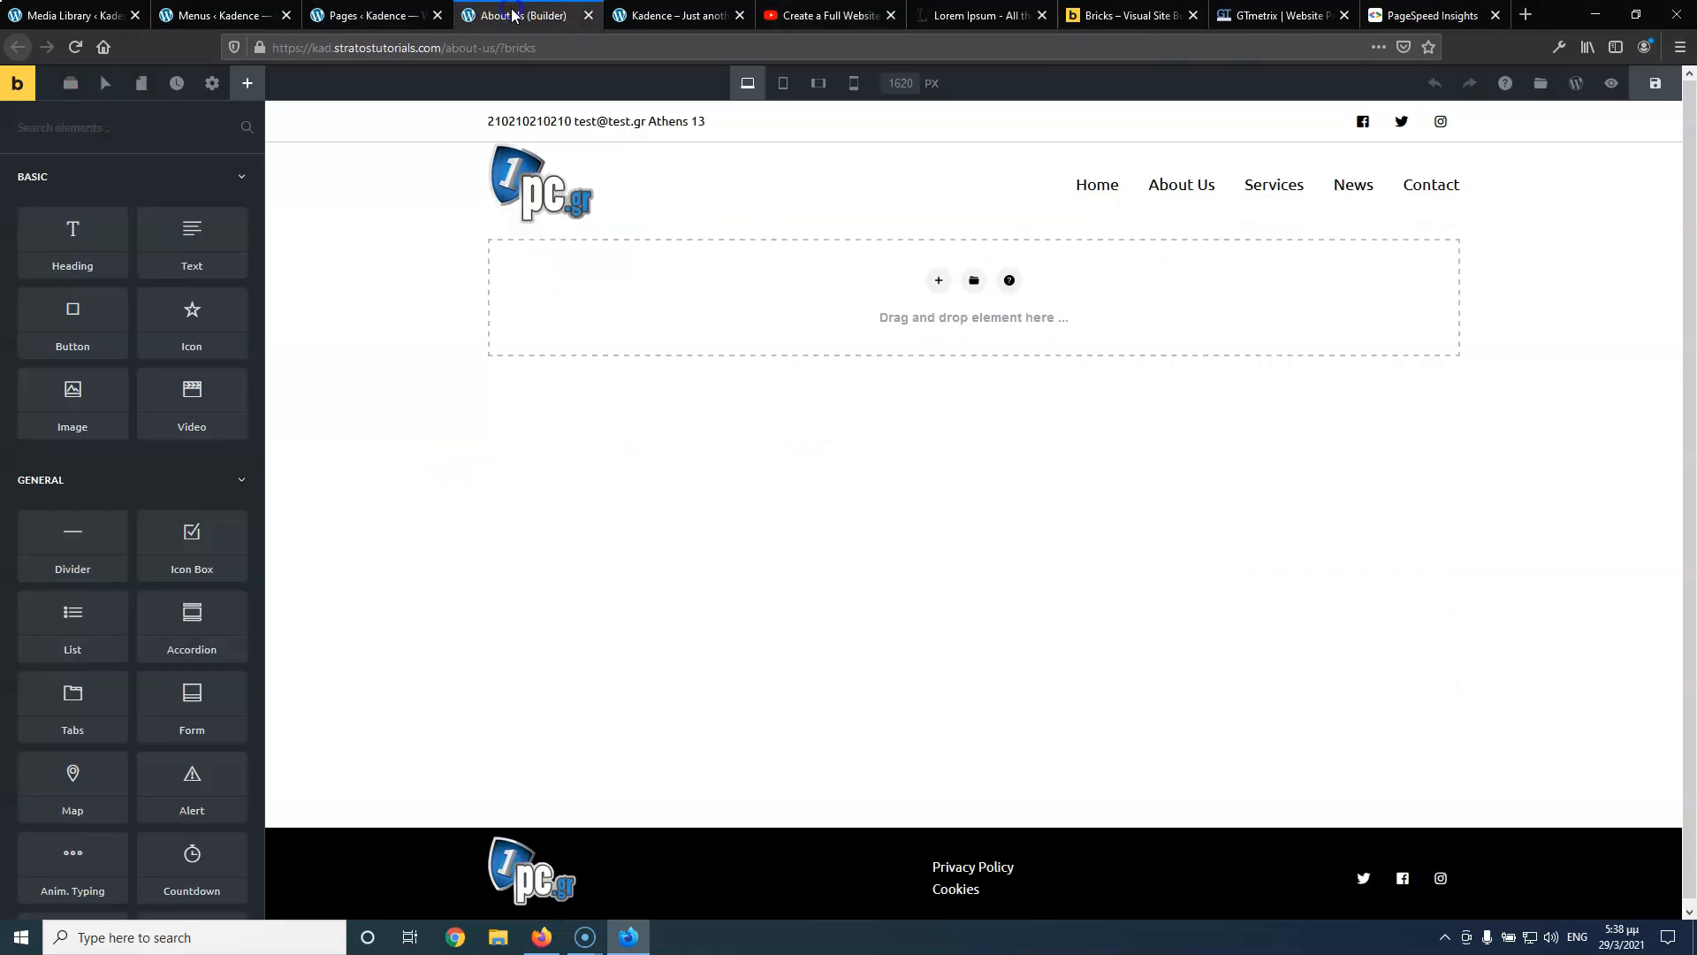
Add a new full-width section with the sixth library photo as its background image
{"action": "left_click", "coordinate": [937, 280]}
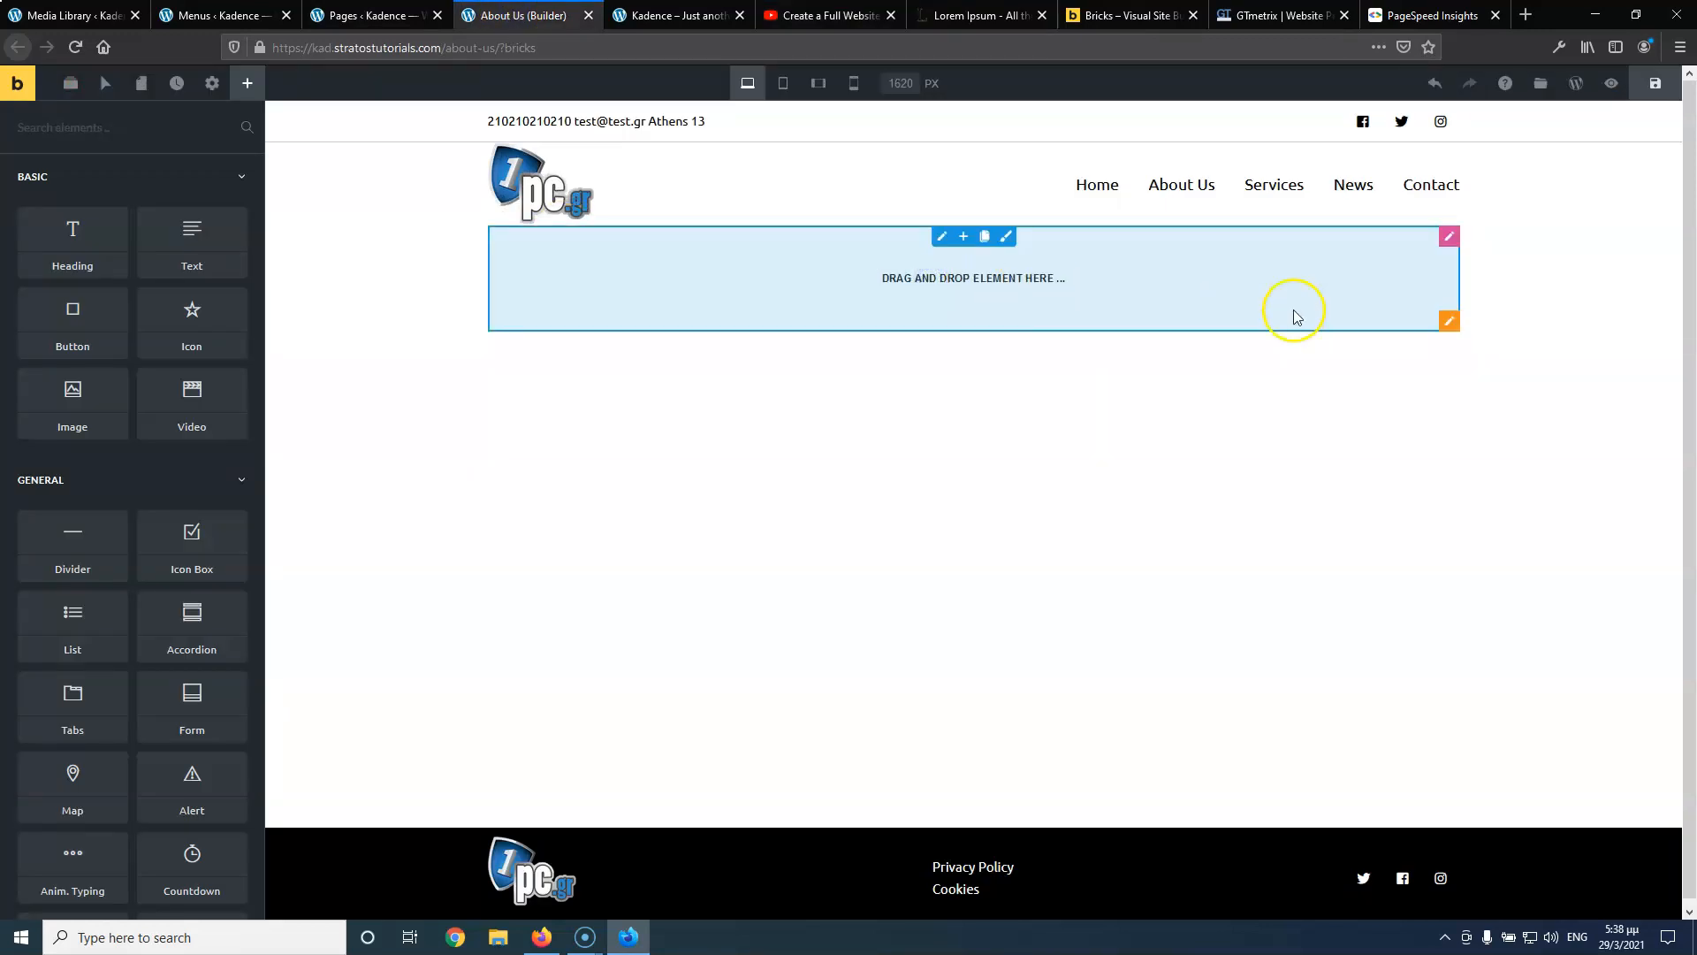
{"action": "left_click", "coordinate": [1451, 320]}
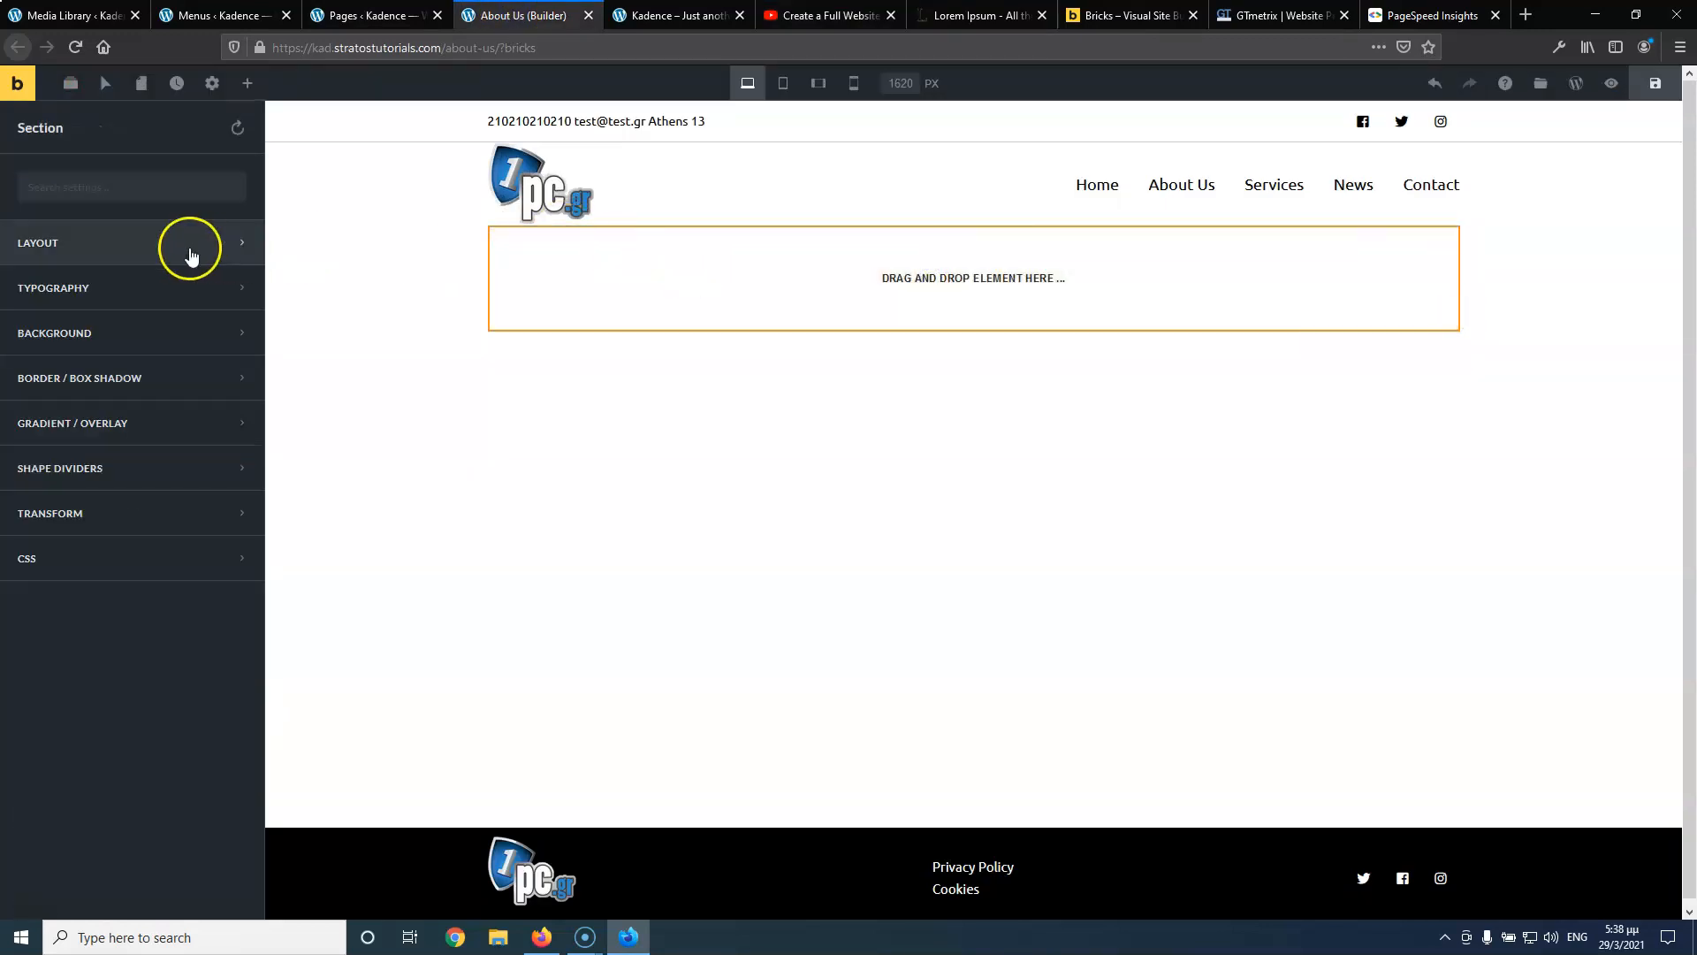
{"action": "left_click", "coordinate": [148, 336]}
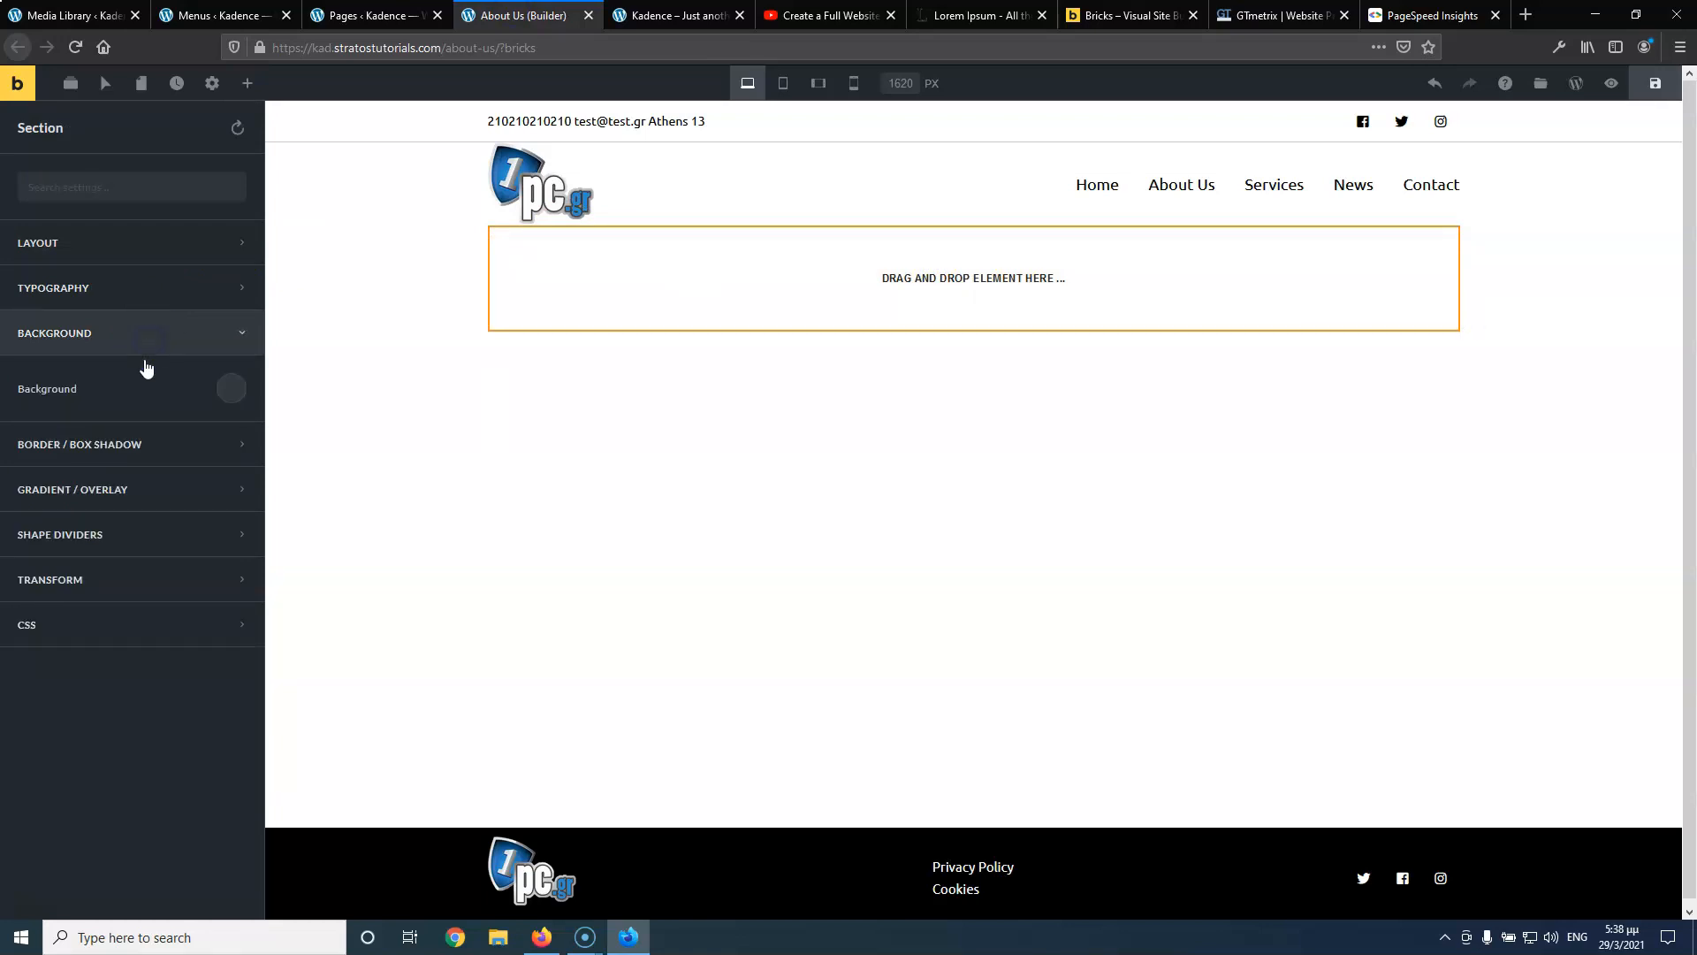
{"action": "left_click", "coordinate": [224, 395]}
{"action": "left_click", "coordinate": [125, 565]}
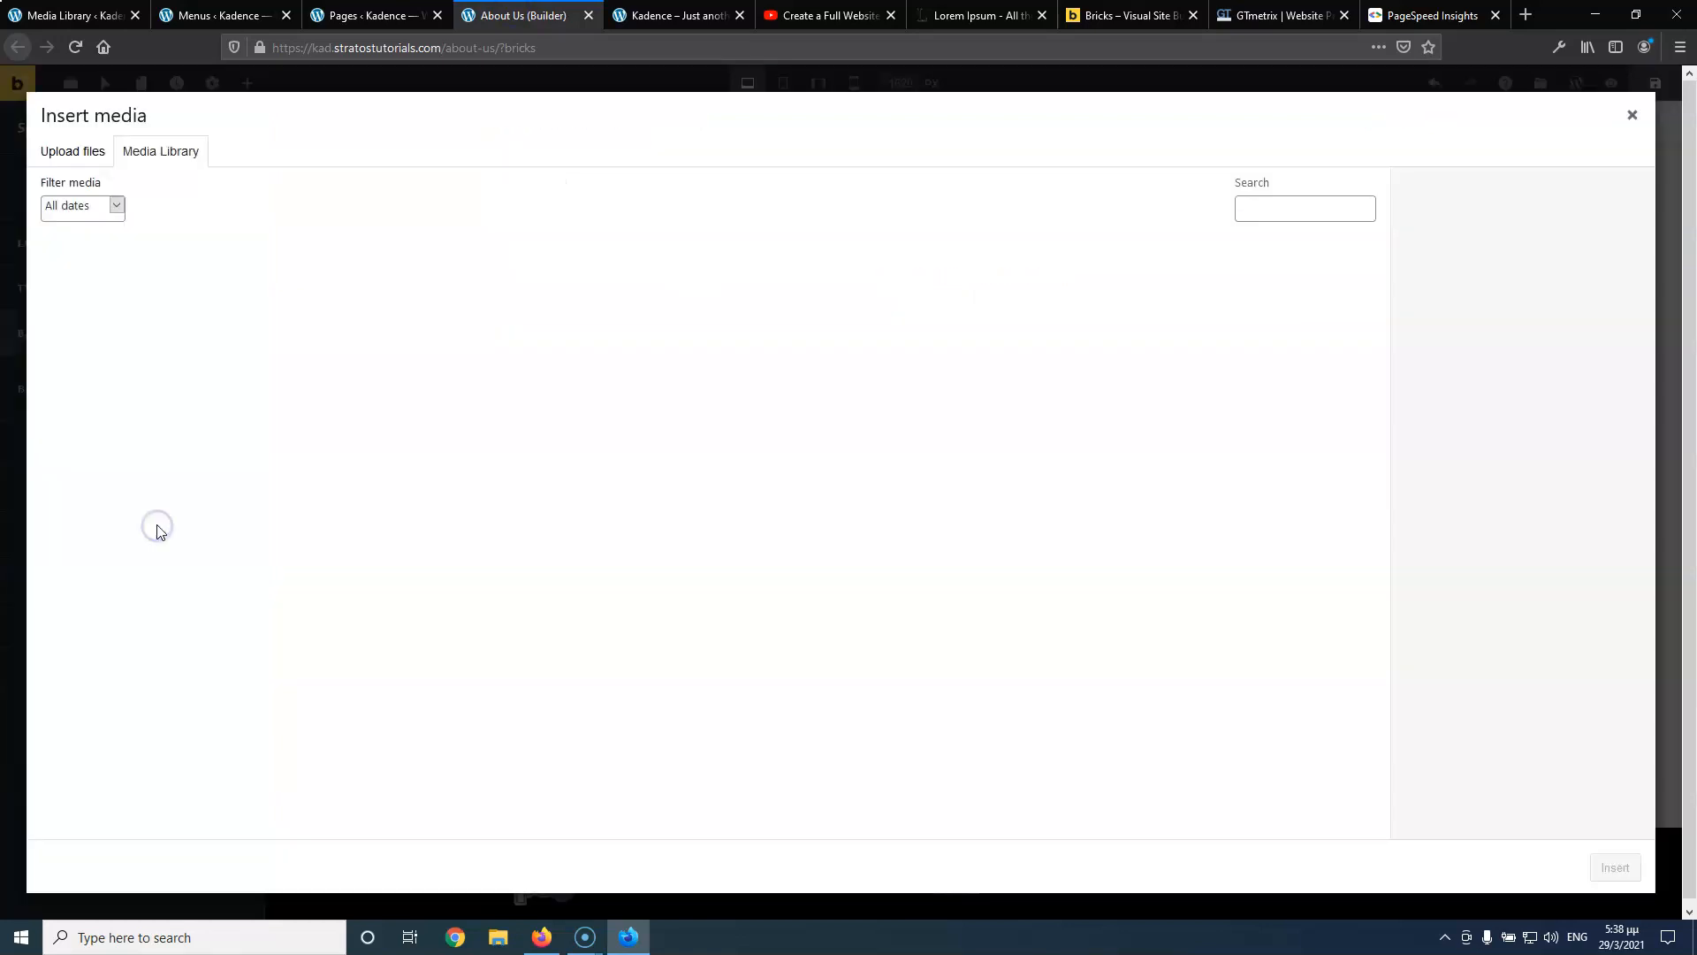
{"action": "left_click", "coordinate": [776, 276]}
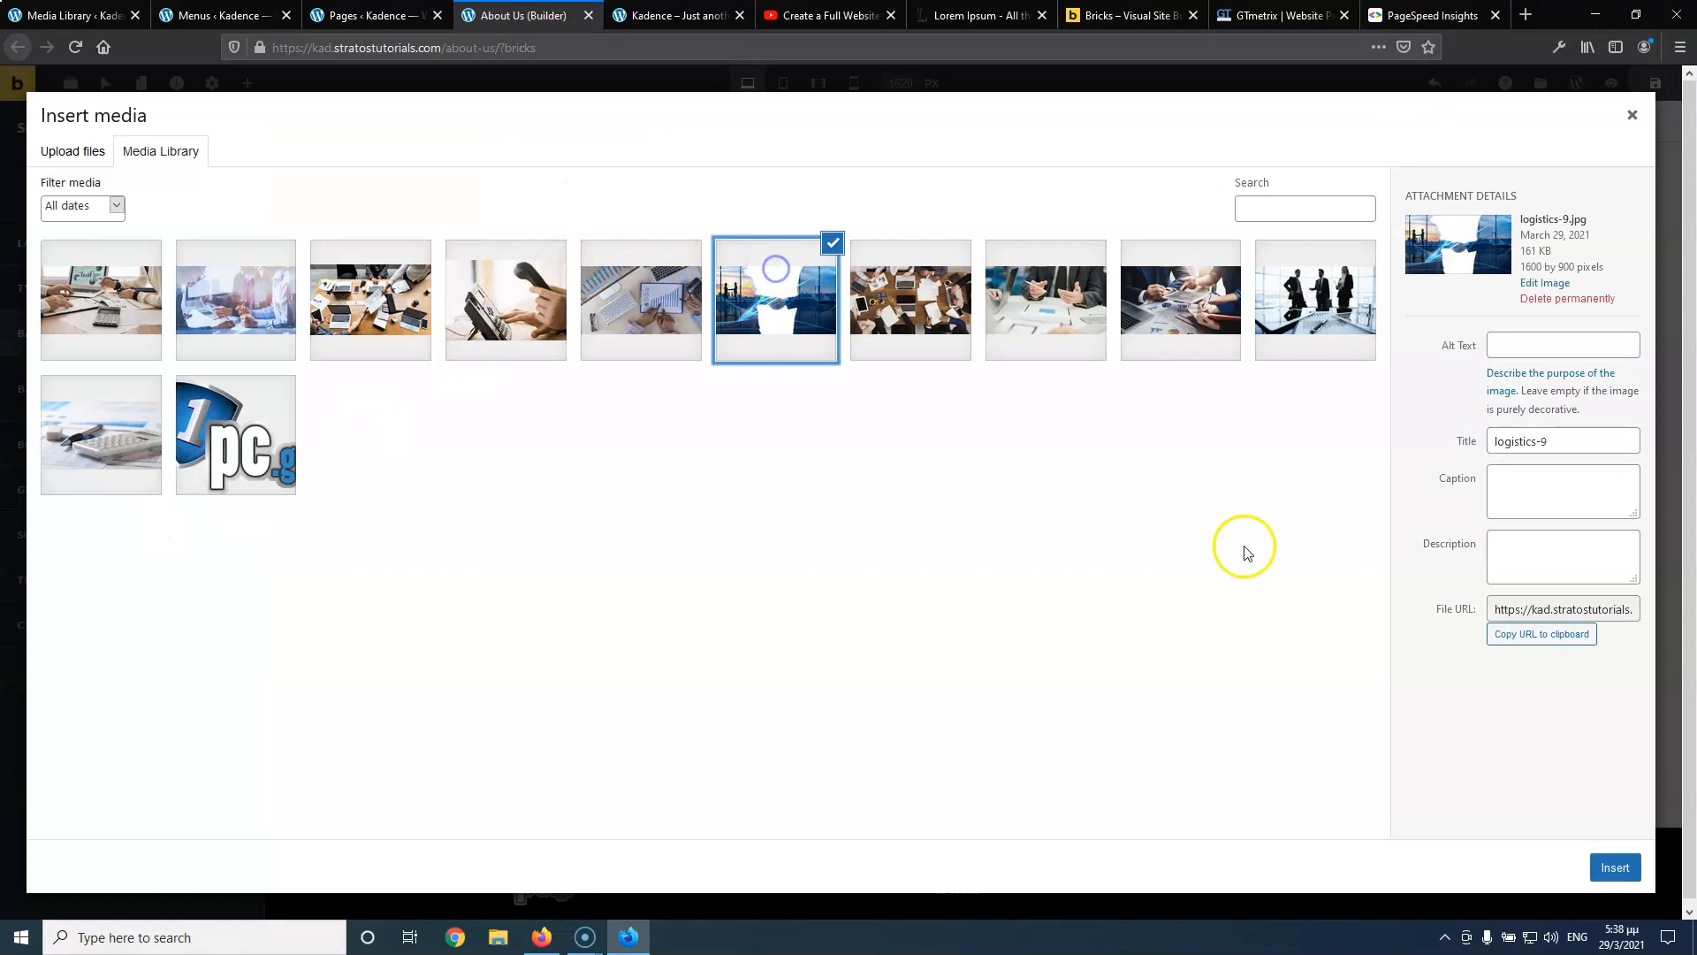
{"action": "left_click", "coordinate": [1615, 867]}
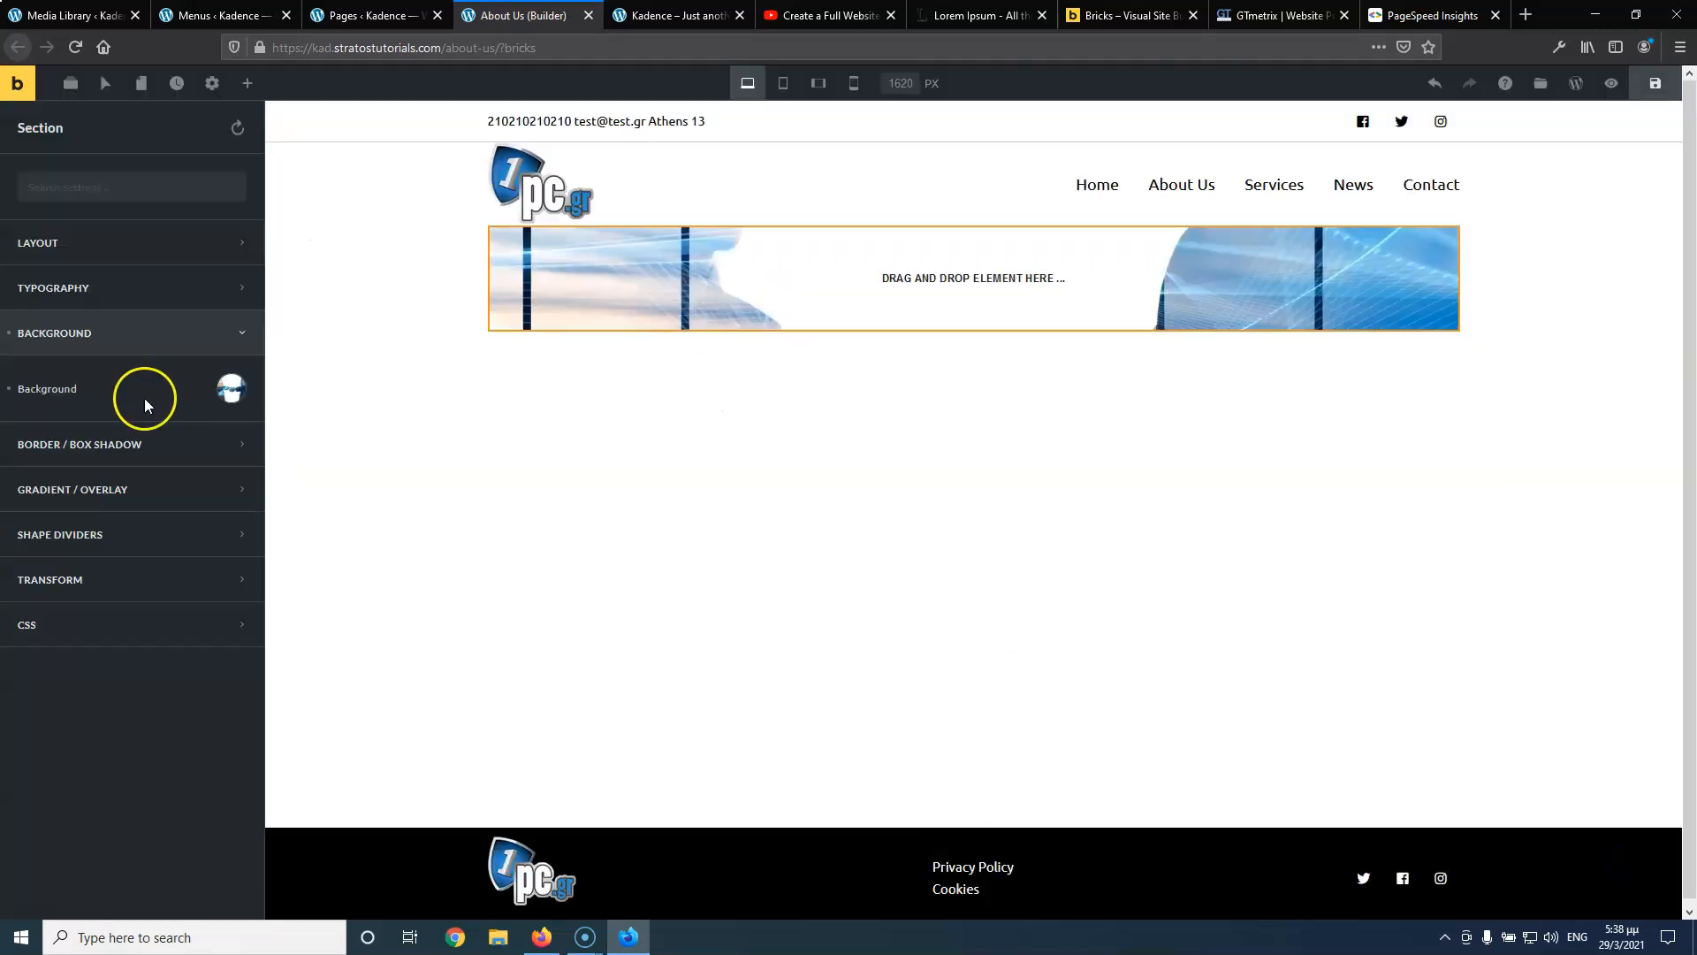
{"action": "left_click", "coordinate": [115, 241]}
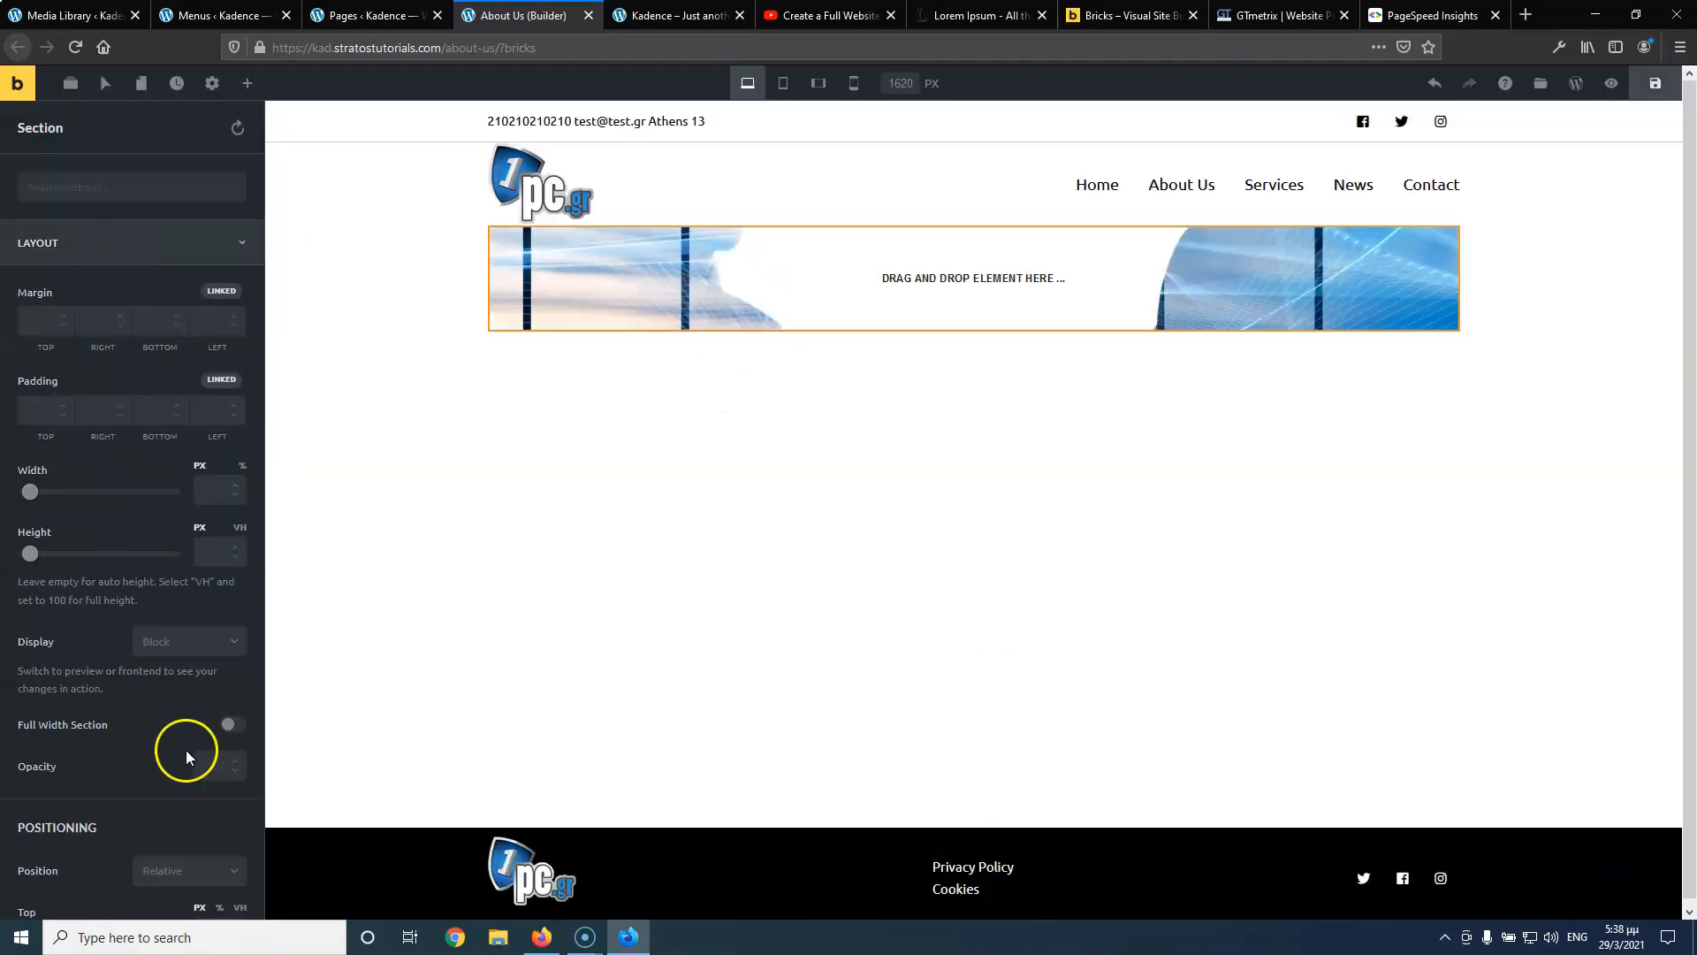
{"action": "left_click", "coordinate": [232, 725]}
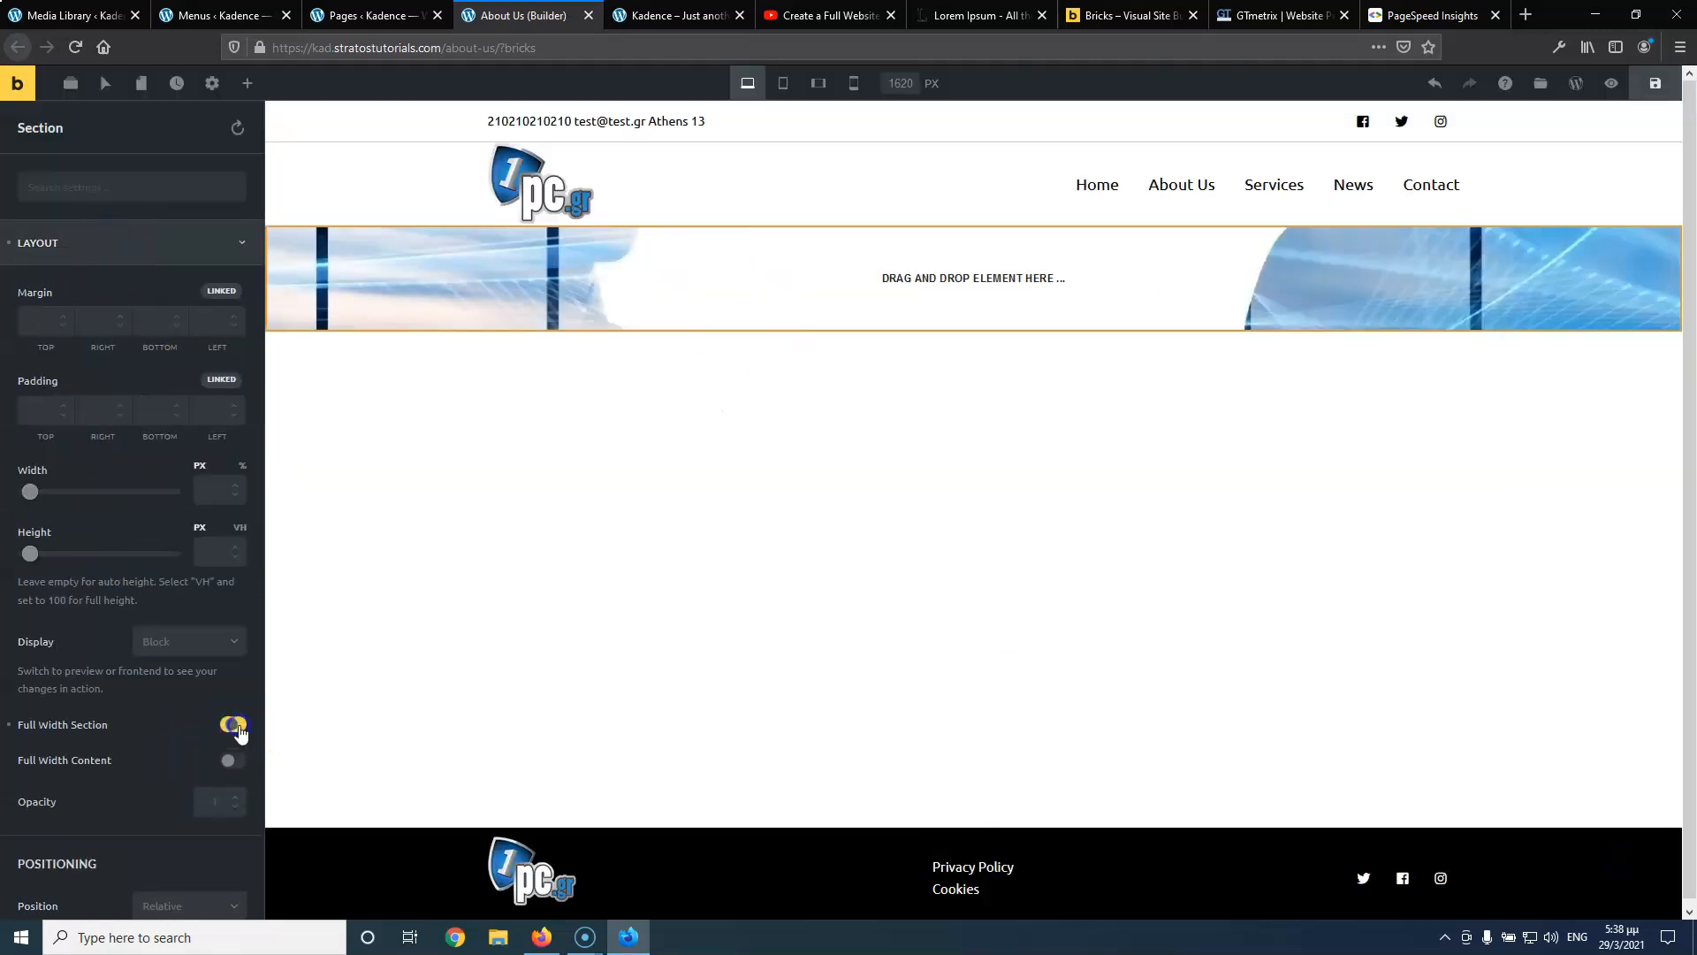
{"action": "left_click", "coordinate": [113, 252]}
Apply a roughly half-transparent black colour to the section as an overlay
{"action": "left_click", "coordinate": [130, 440]}
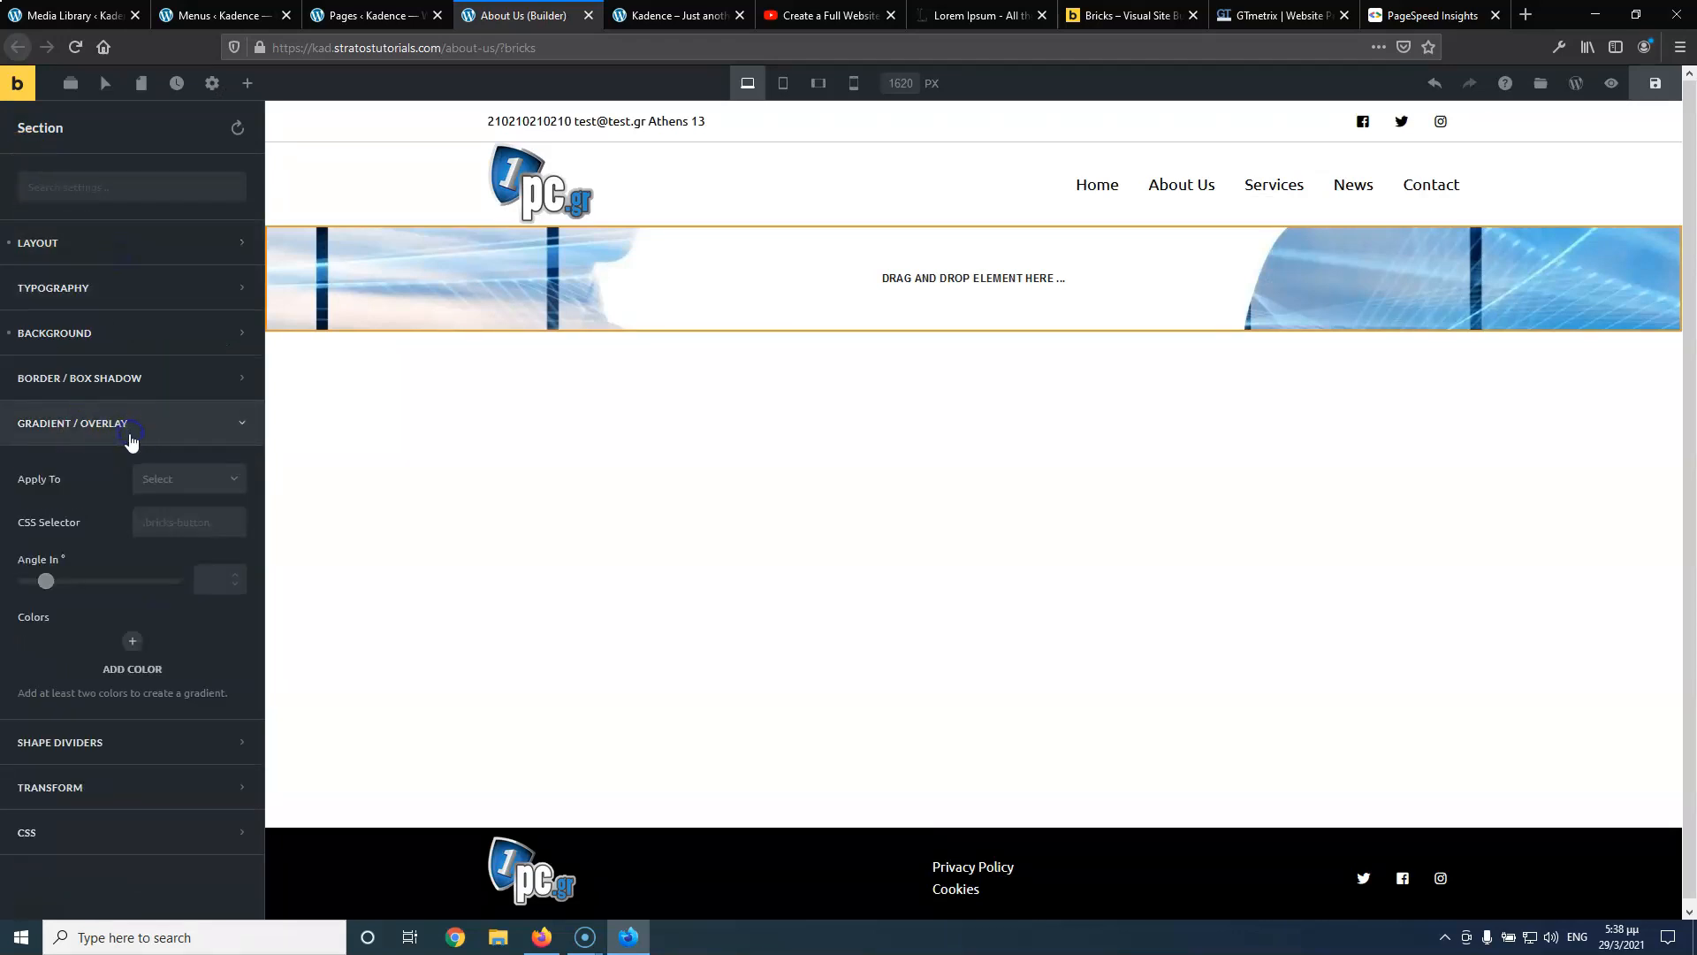
{"action": "left_click", "coordinate": [133, 642]}
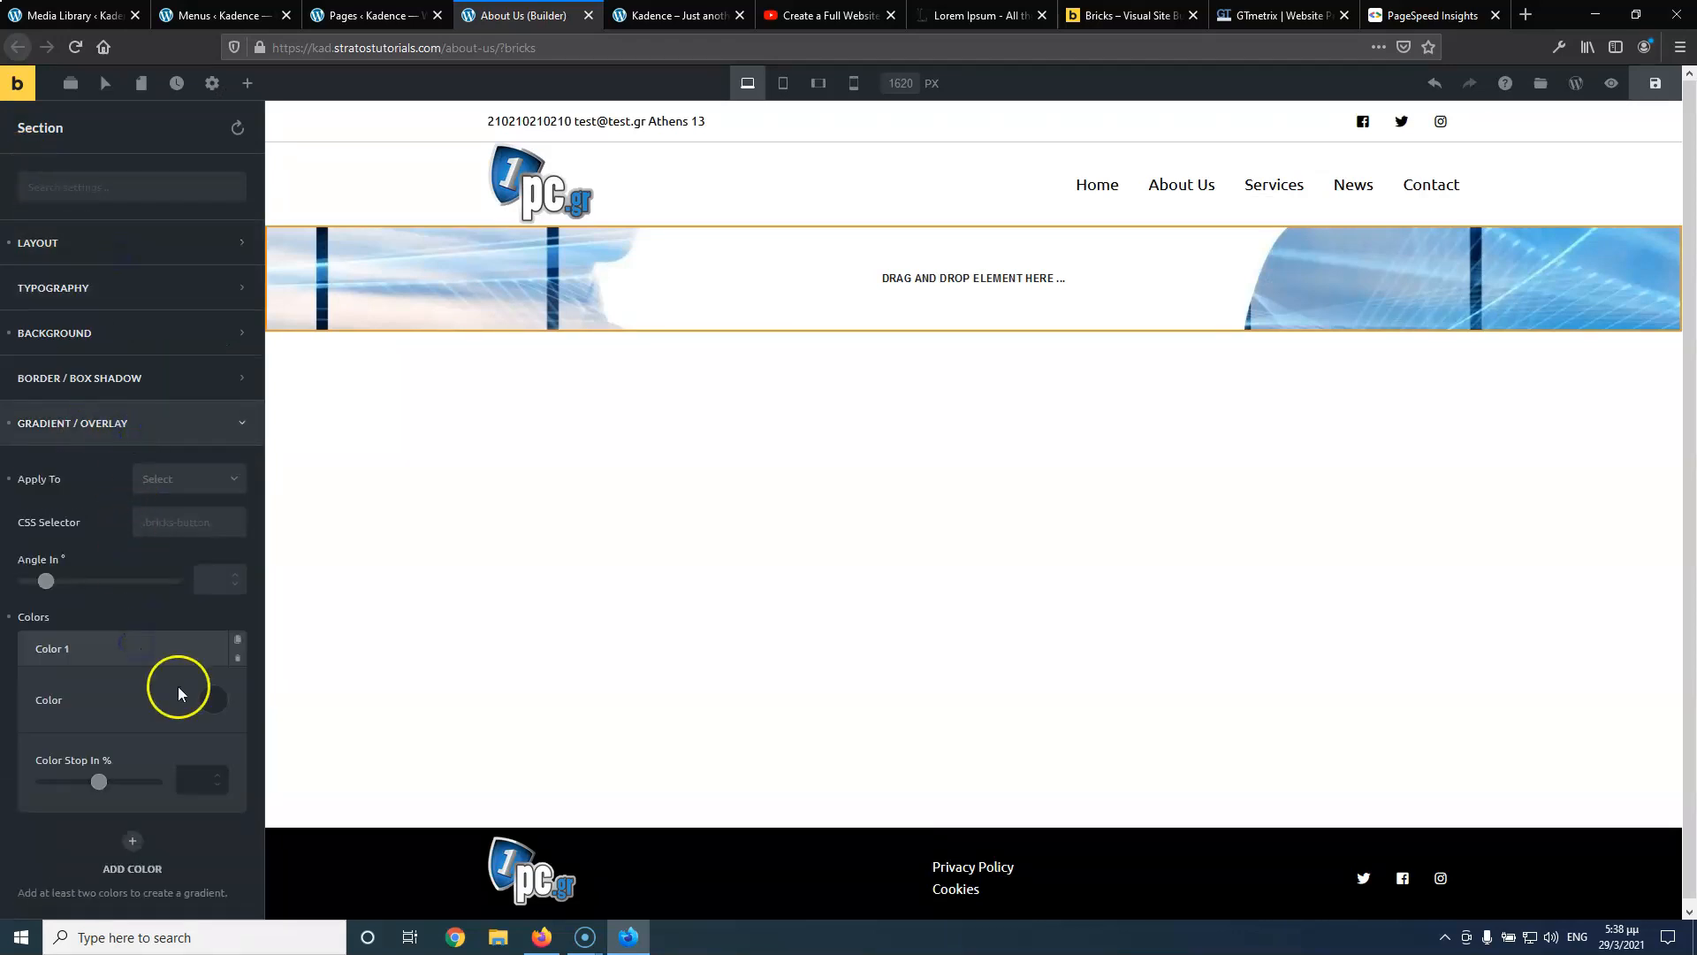
{"action": "left_click", "coordinate": [214, 697]}
{"action": "left_click", "coordinate": [93, 648]}
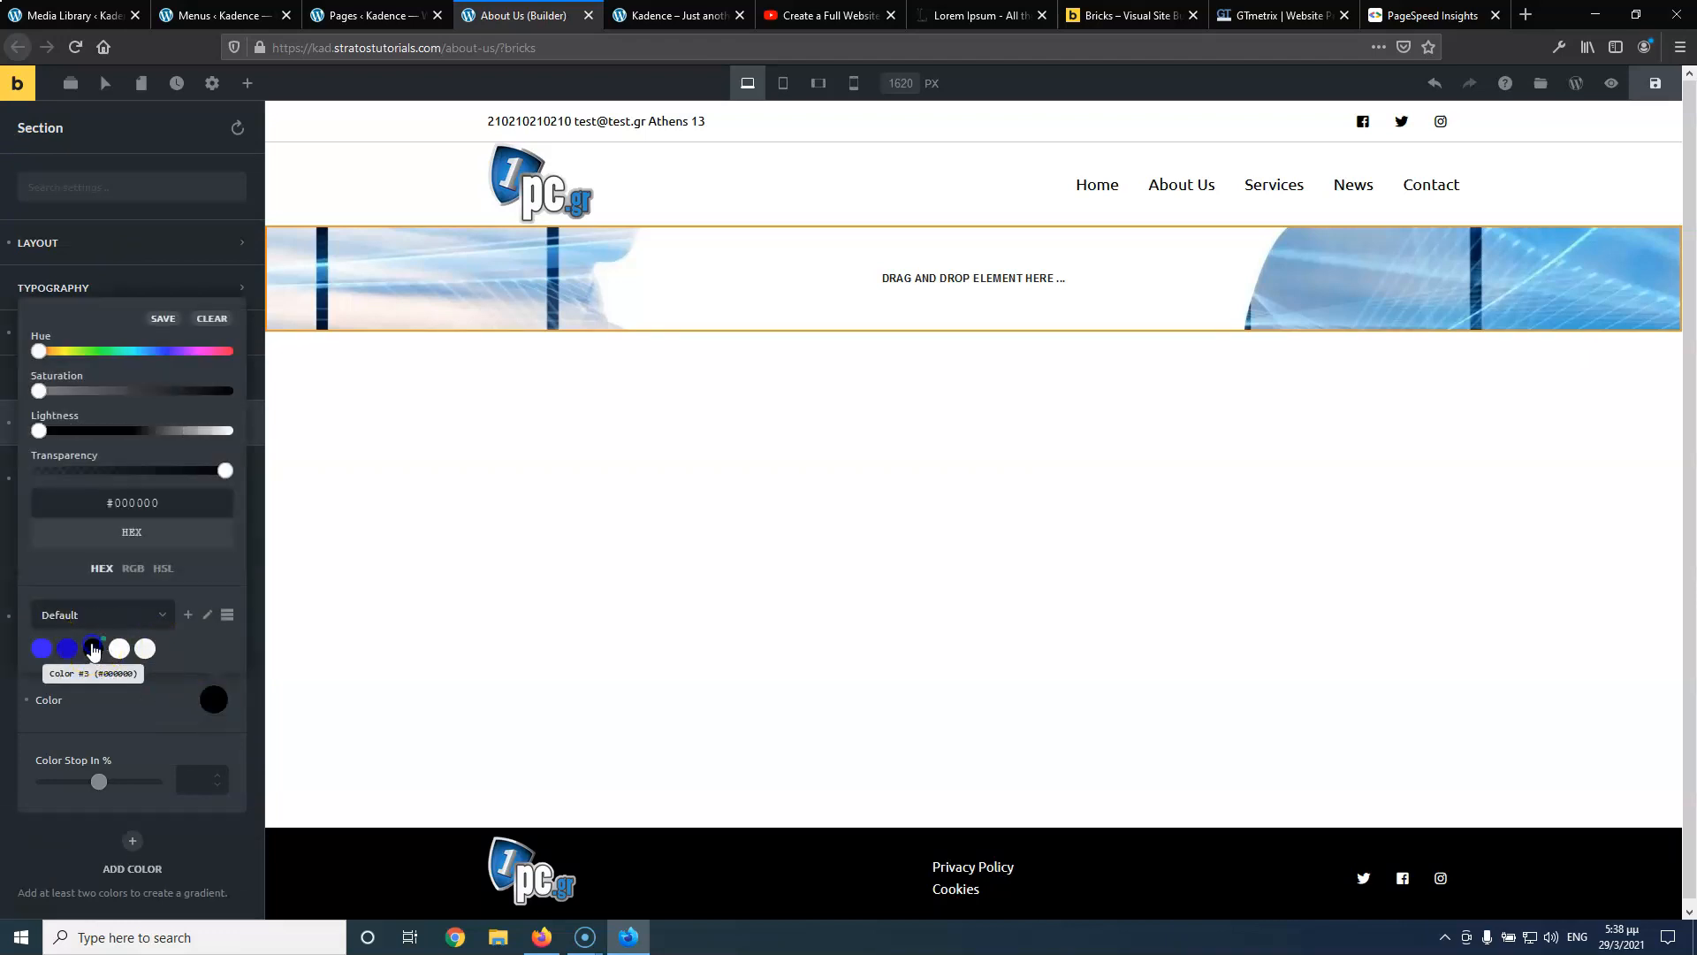
{"action": "left_click_drag", "start_coordinate": [223, 470], "coordinate": [142, 472]}
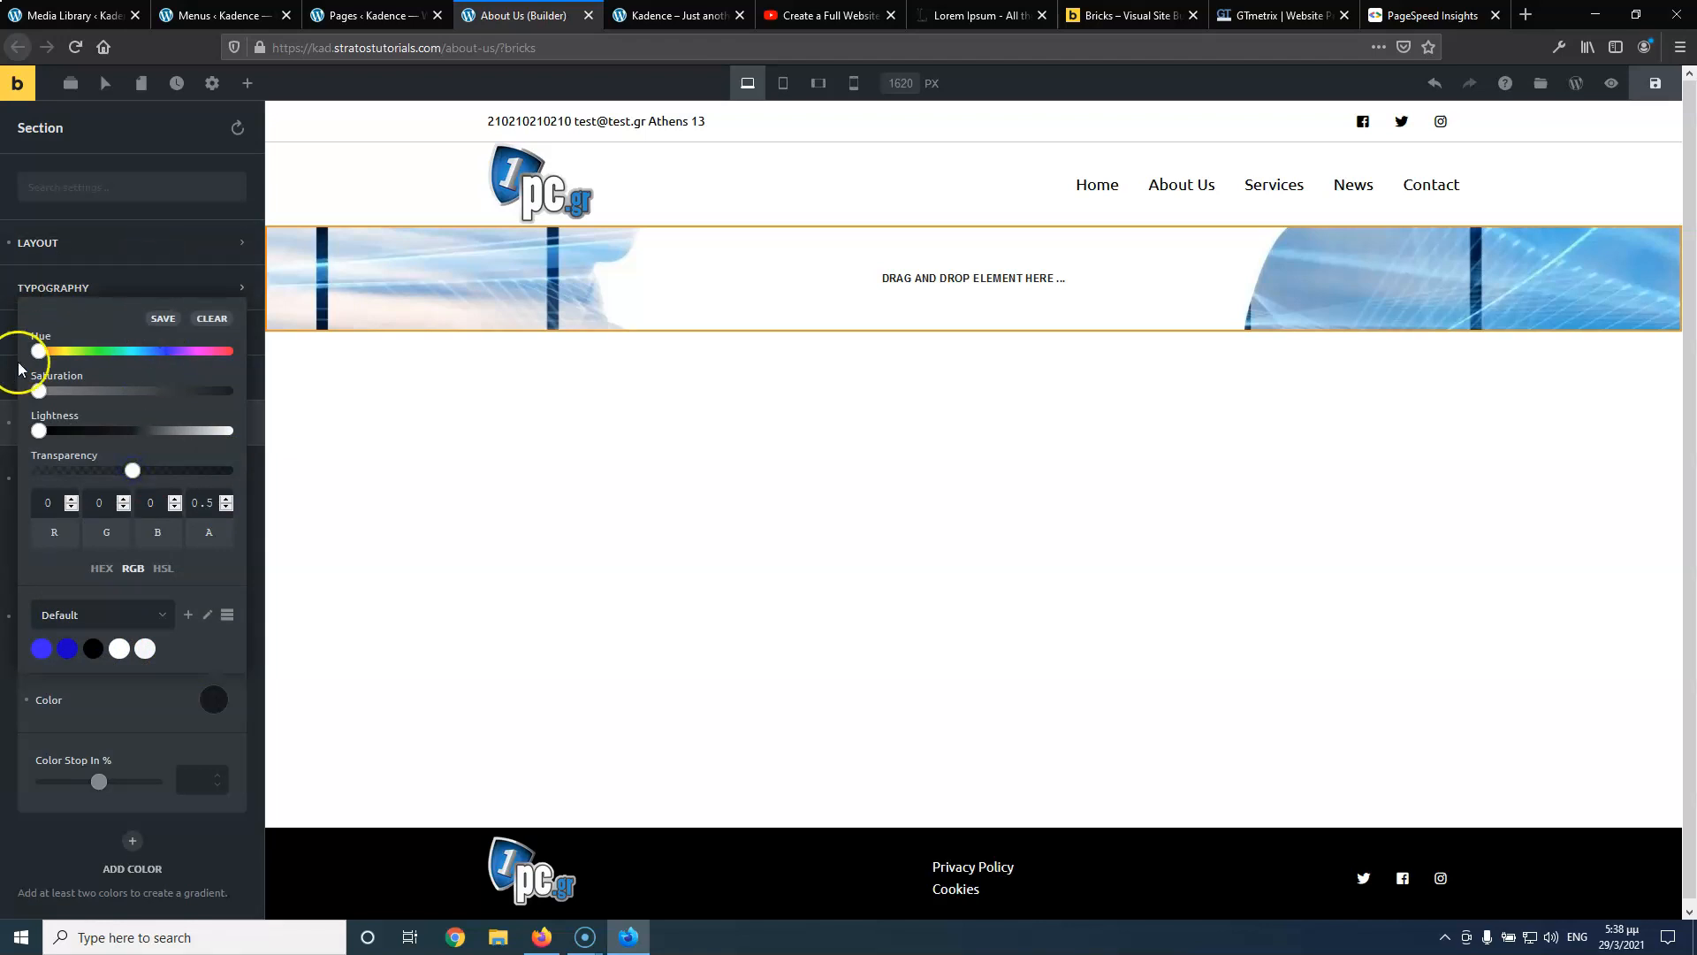
{"action": "left_click", "coordinate": [154, 714]}
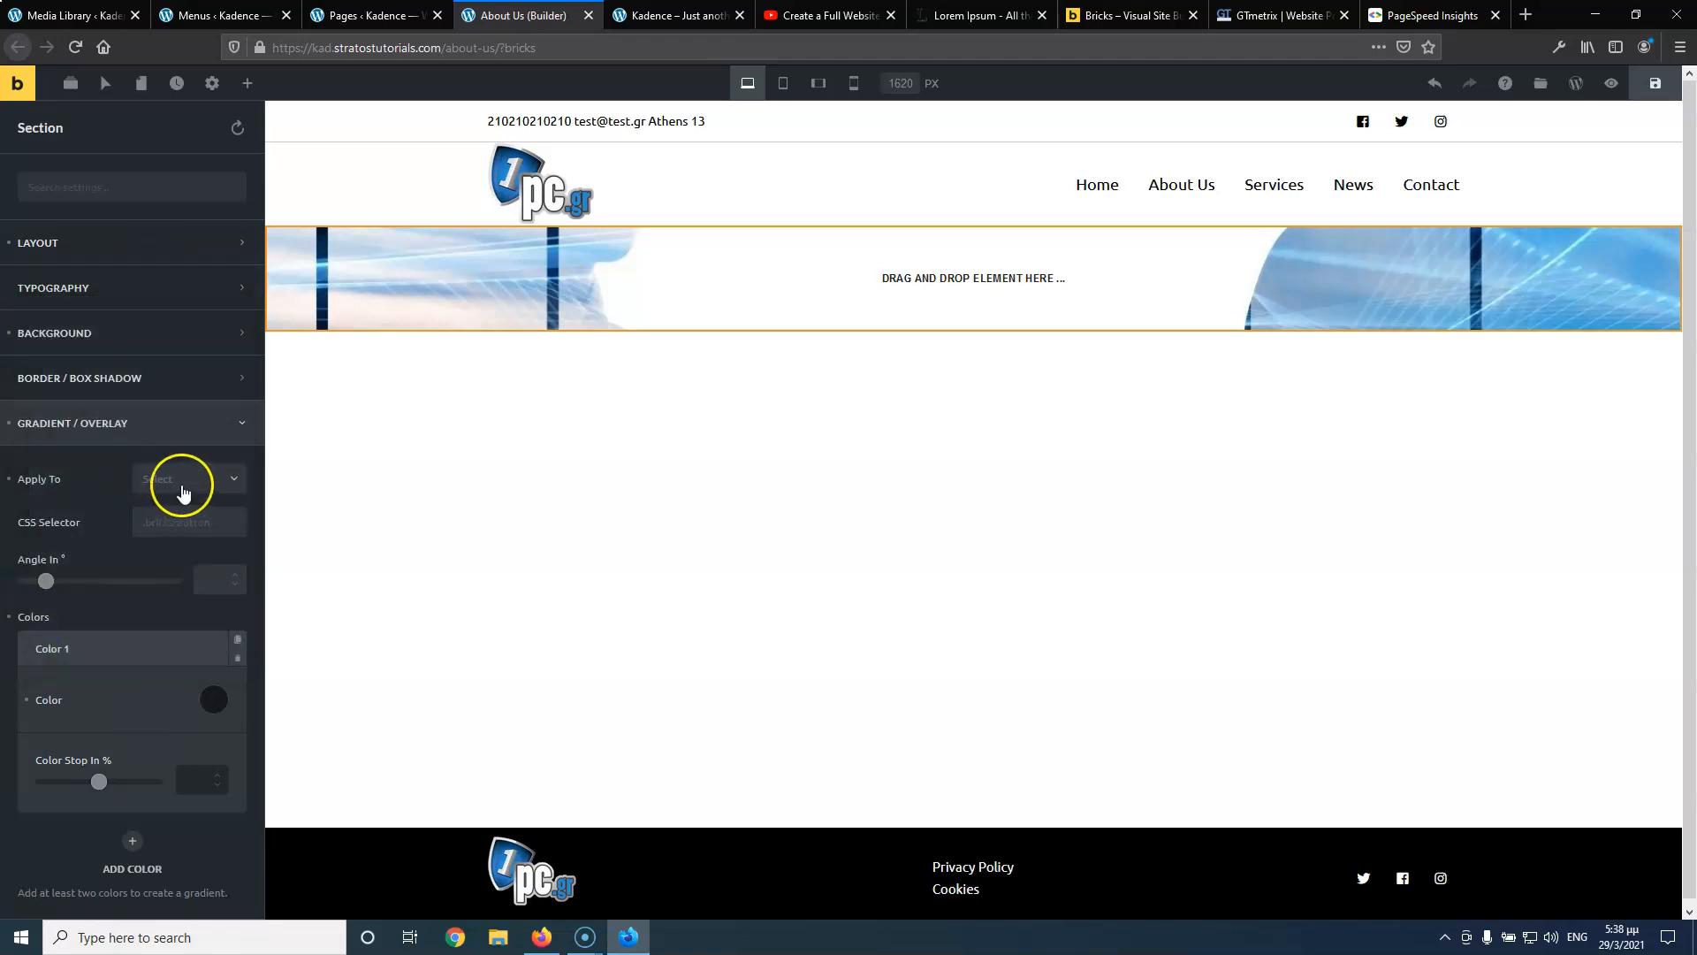
{"action": "left_click", "coordinate": [182, 482]}
{"action": "left_click", "coordinate": [174, 534]}
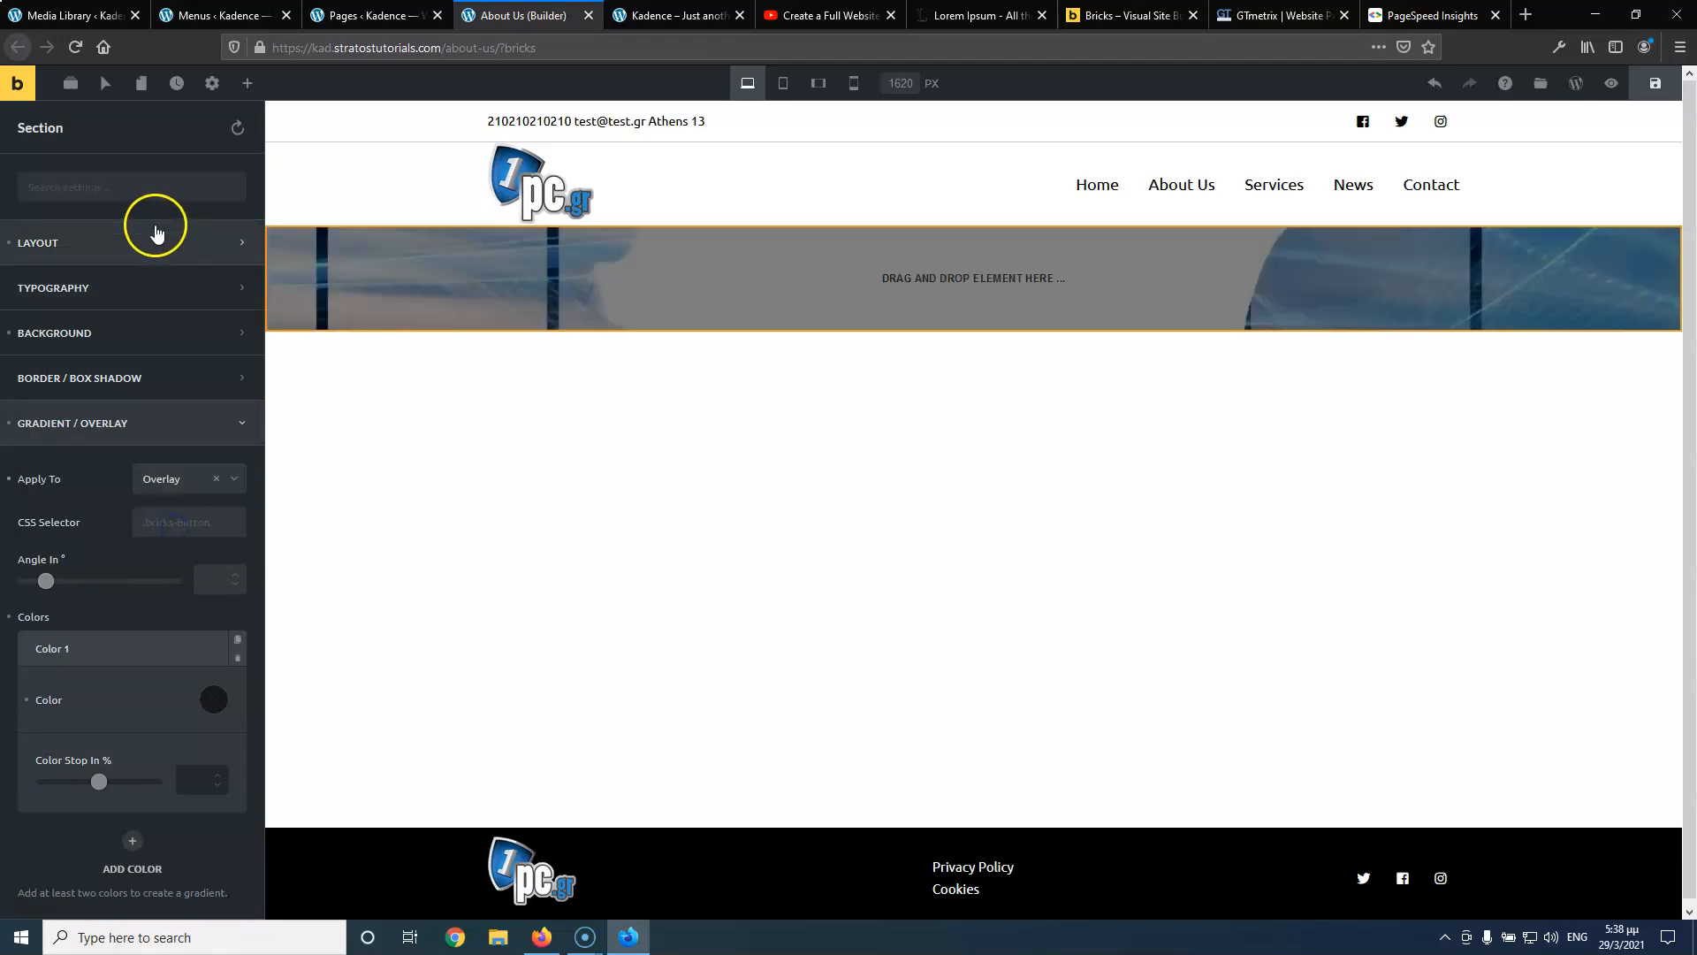
{"action": "left_click", "coordinate": [246, 86]}
Add an 'About Us' heading inside the banner section and set its tag to H1
{"action": "left_click_drag", "start_coordinate": [80, 246], "coordinate": [856, 268]}
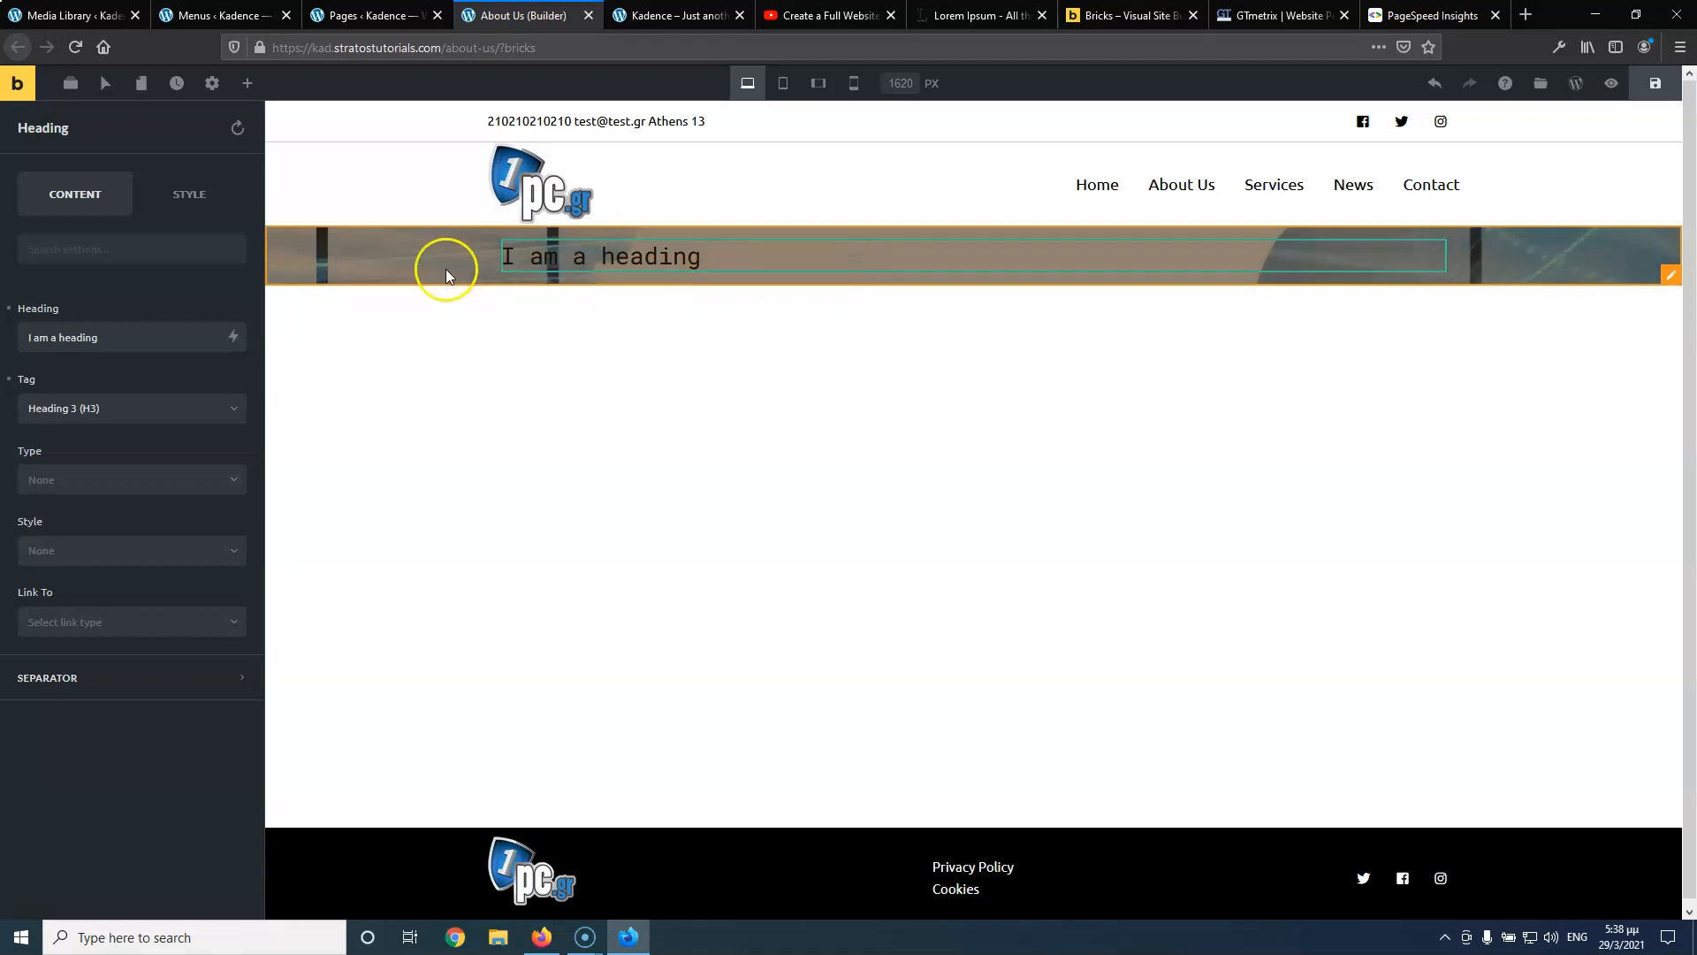
{"action": "triple_click", "coordinate": [133, 347]}
{"action": "type", "text": "About Us"}
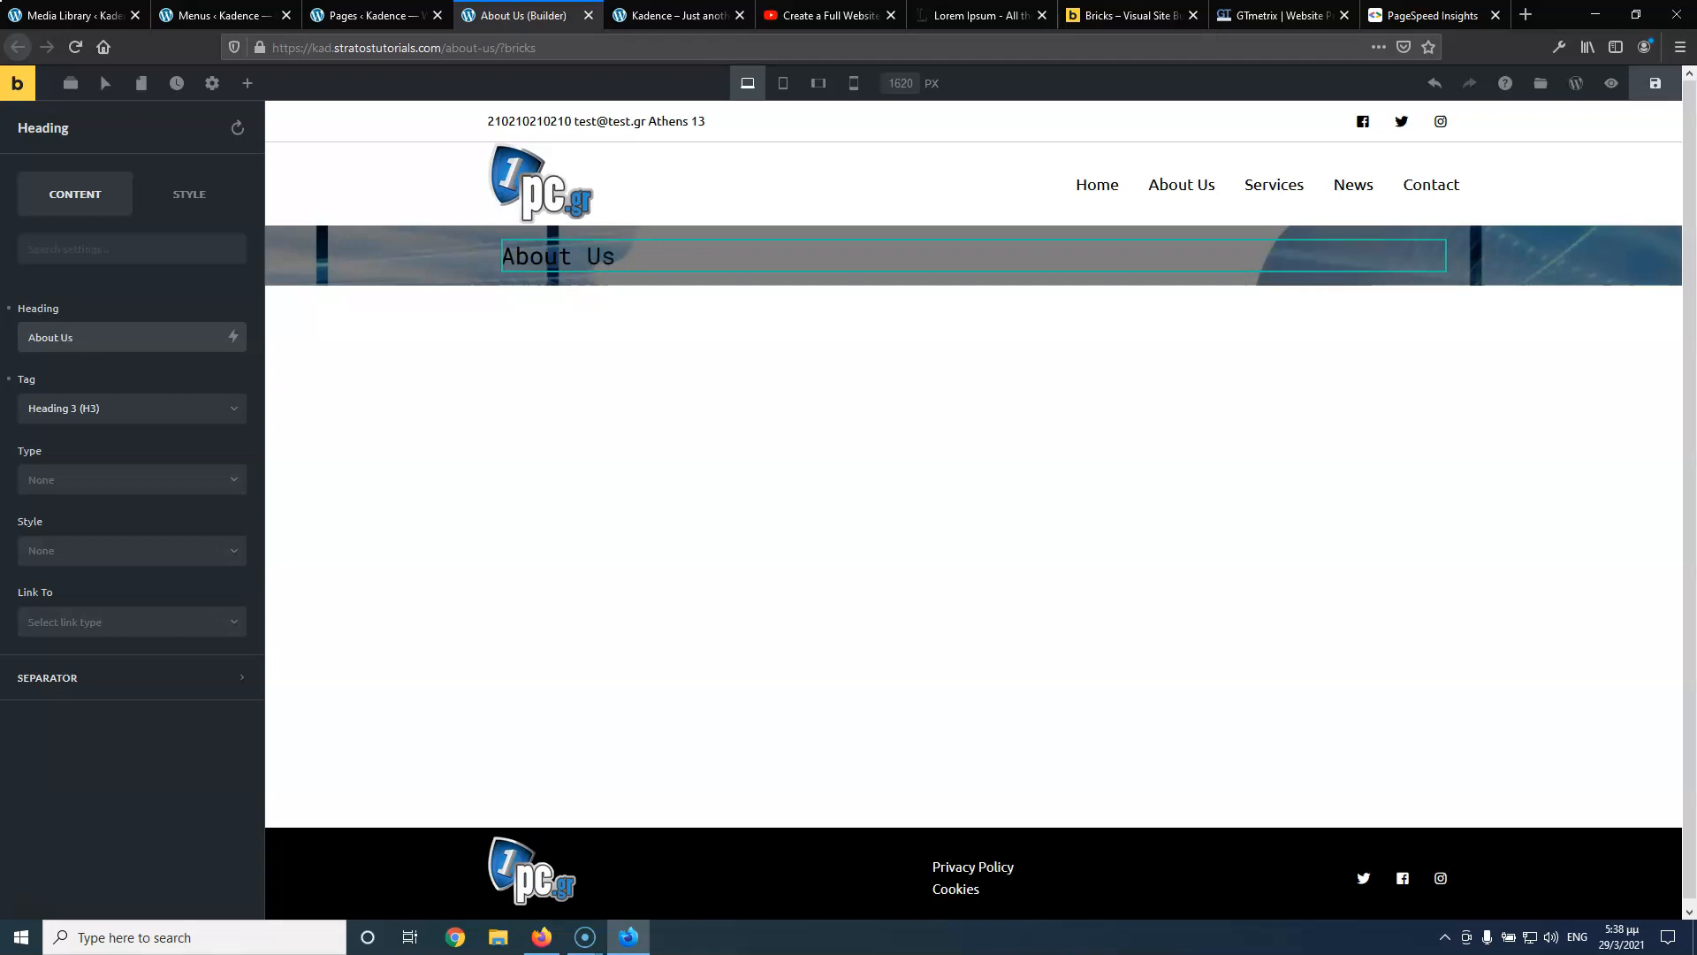
{"action": "left_click", "coordinate": [169, 406]}
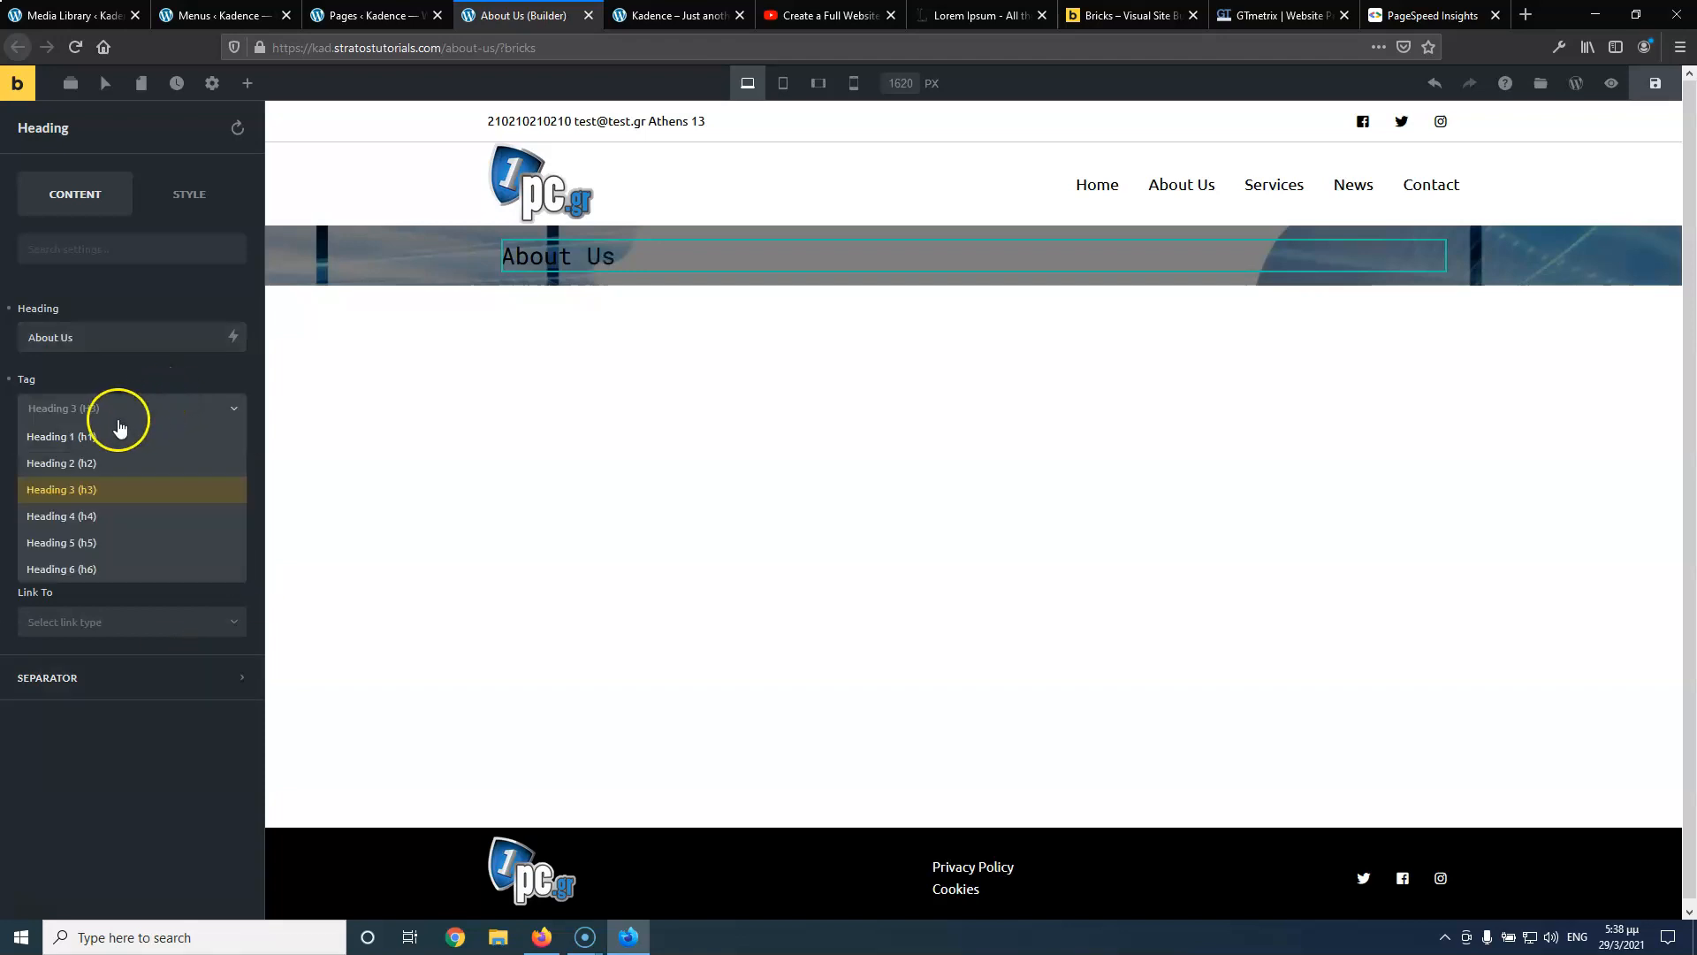
{"action": "left_click", "coordinate": [102, 438]}
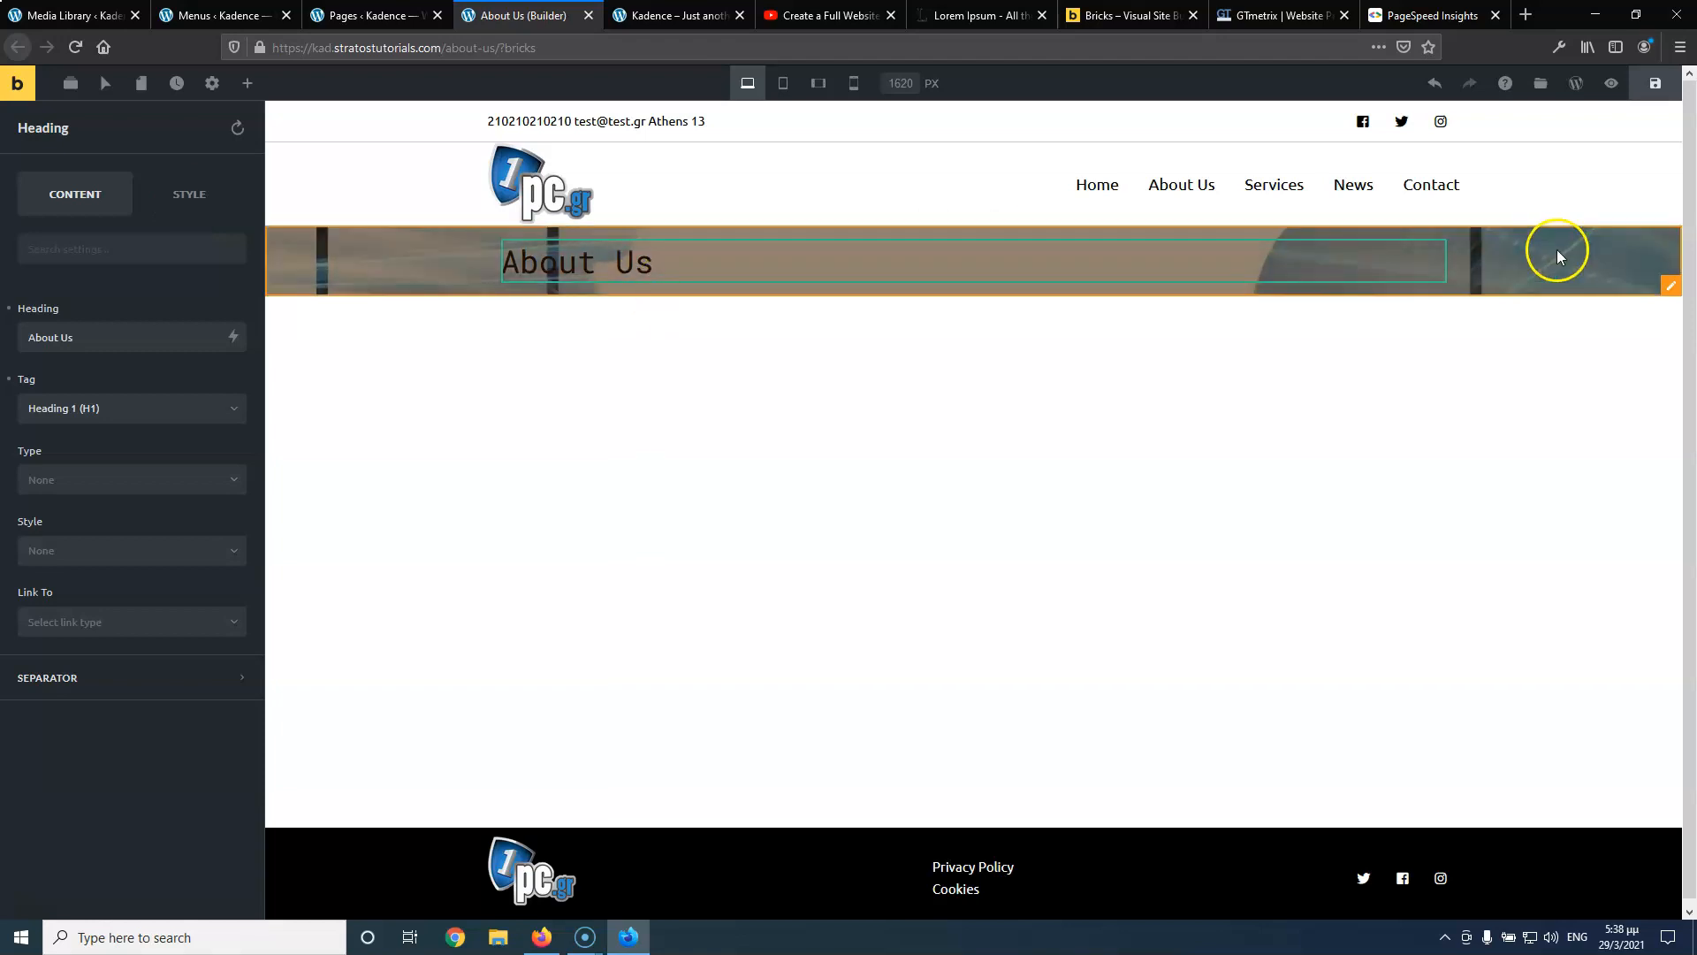
{"action": "left_click", "coordinate": [1671, 286]}
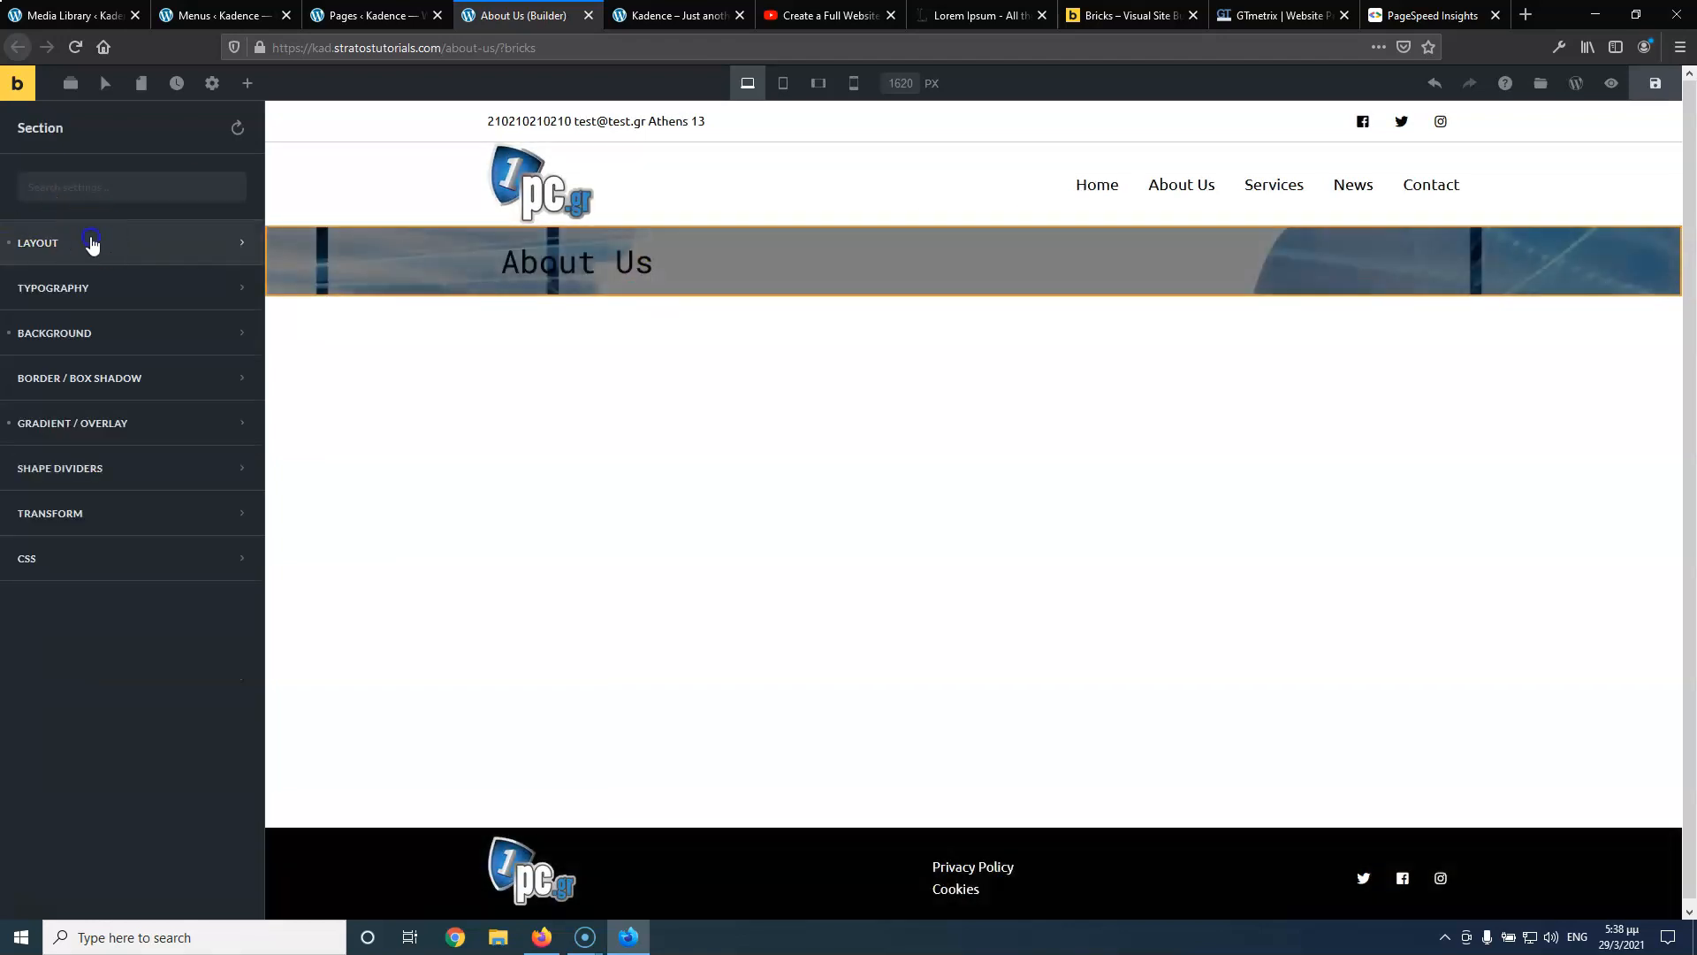
Set the banner section's top and bottom padding to 40, matching the tutorial's banner
{"action": "left_click", "coordinate": [81, 241]}
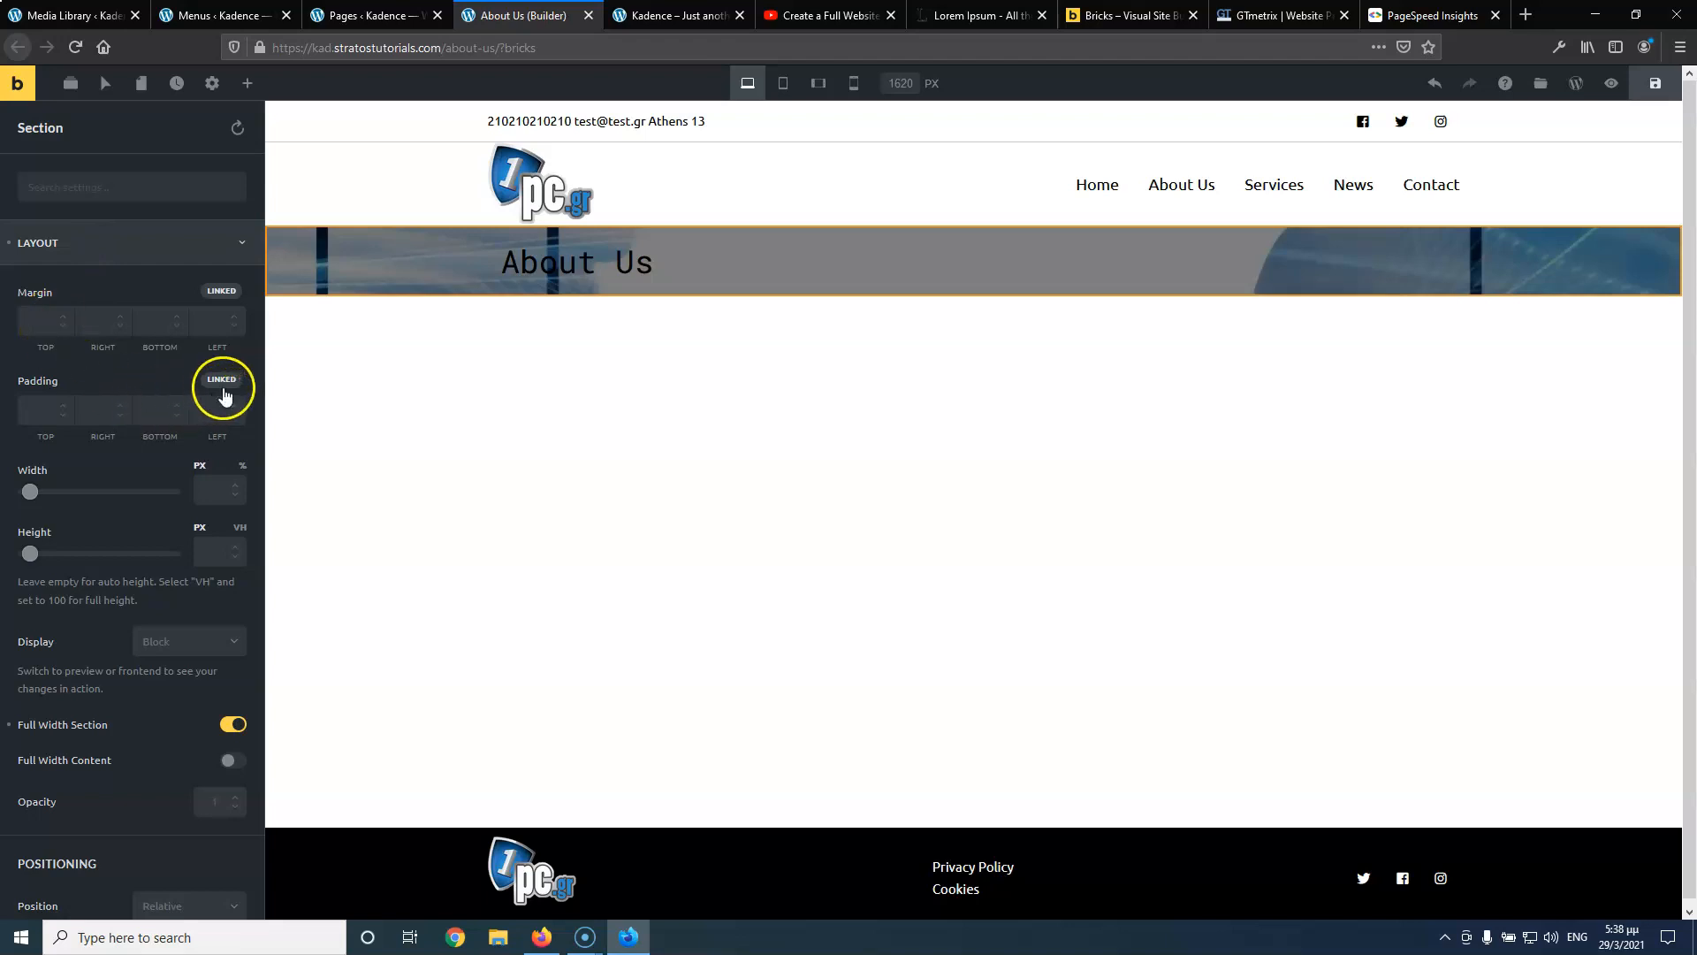
{"action": "left_click", "coordinate": [222, 381]}
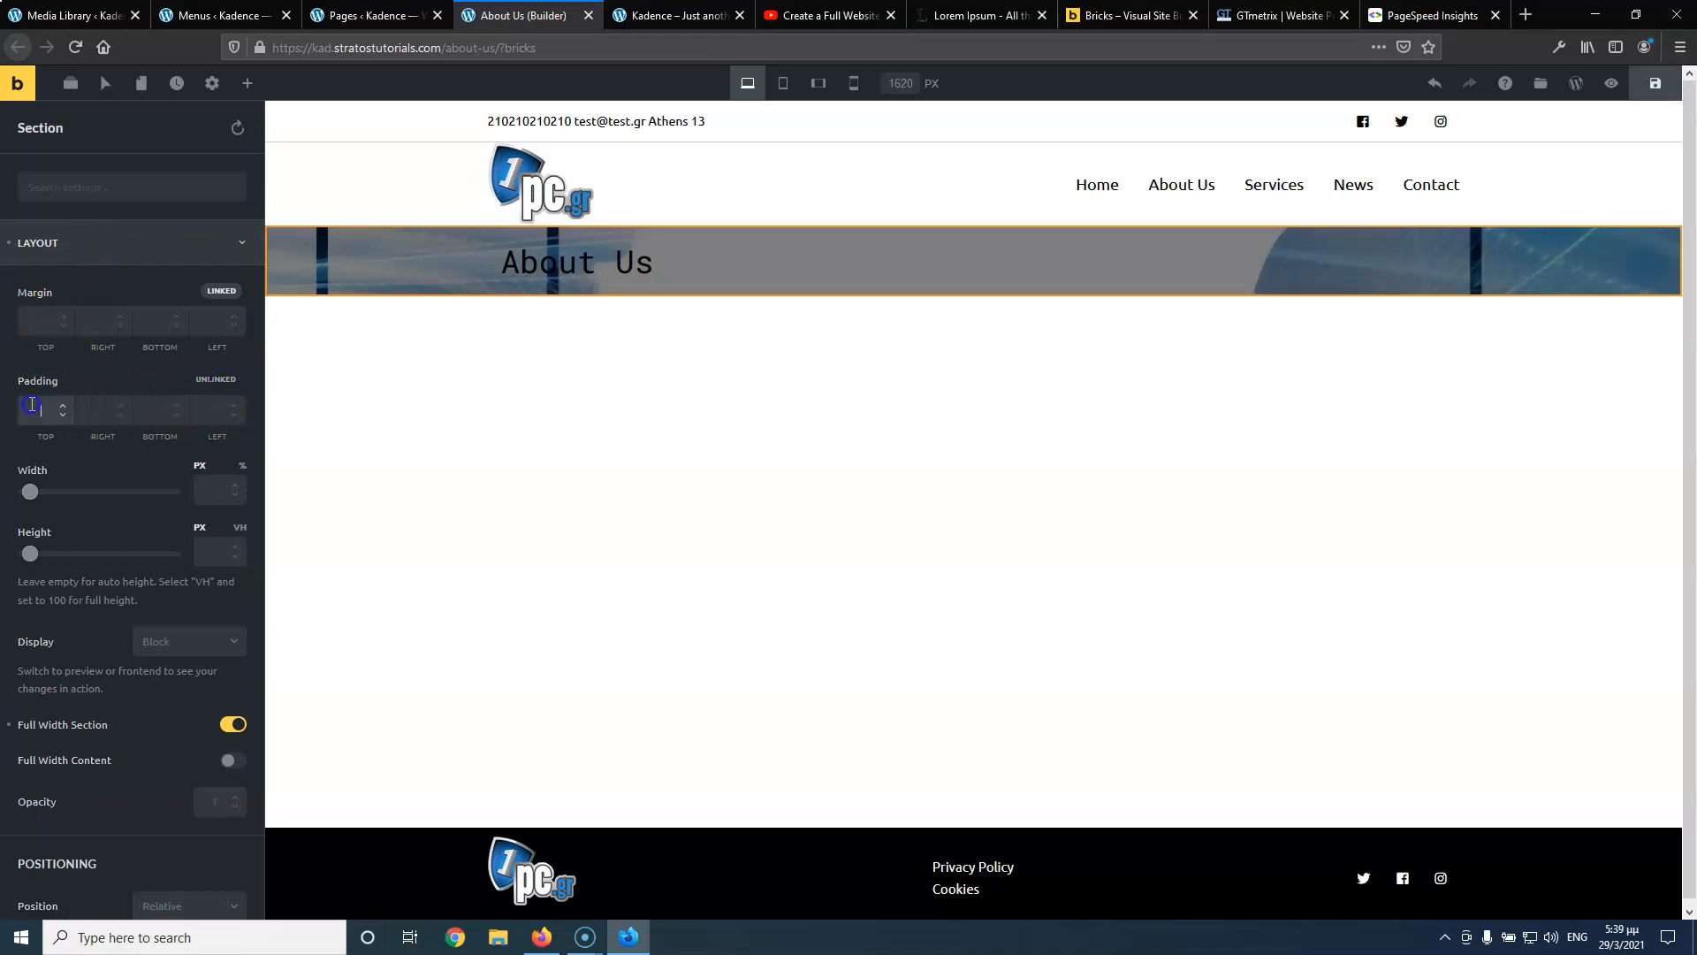
{"action": "type", "text": "20"}
{"action": "left_click", "coordinate": [95, 406]}
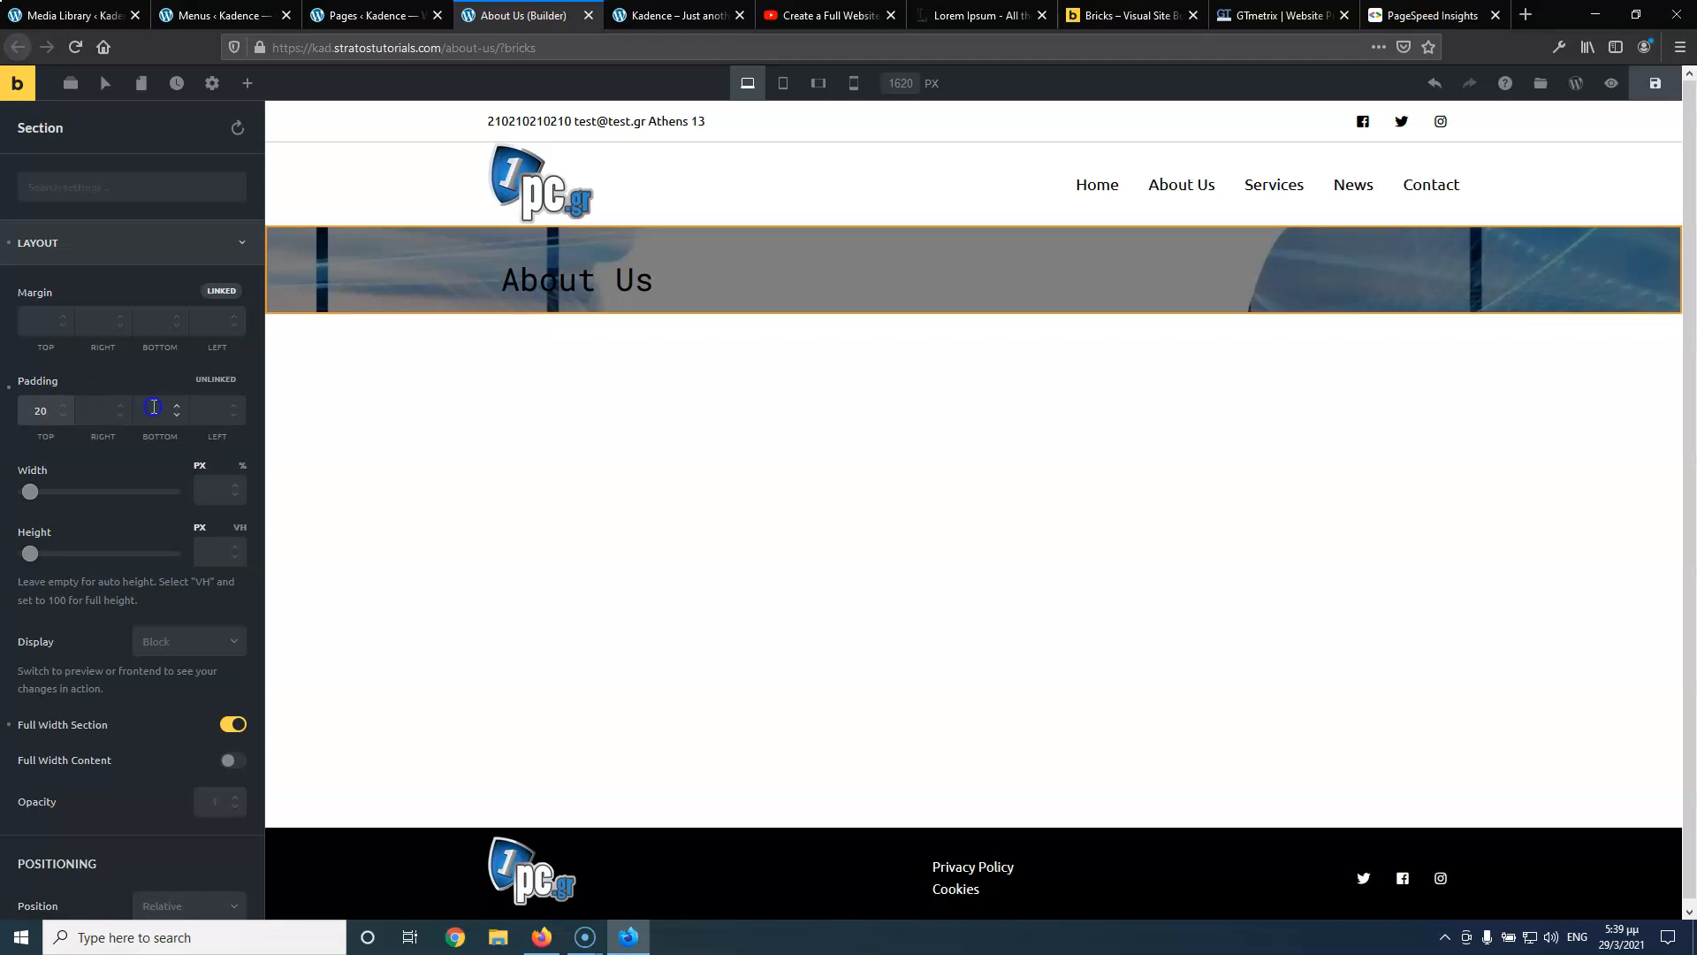
{"action": "type", "text": "20"}
{"action": "double_click", "coordinate": [57, 409]}
{"action": "type", "text": "3"}
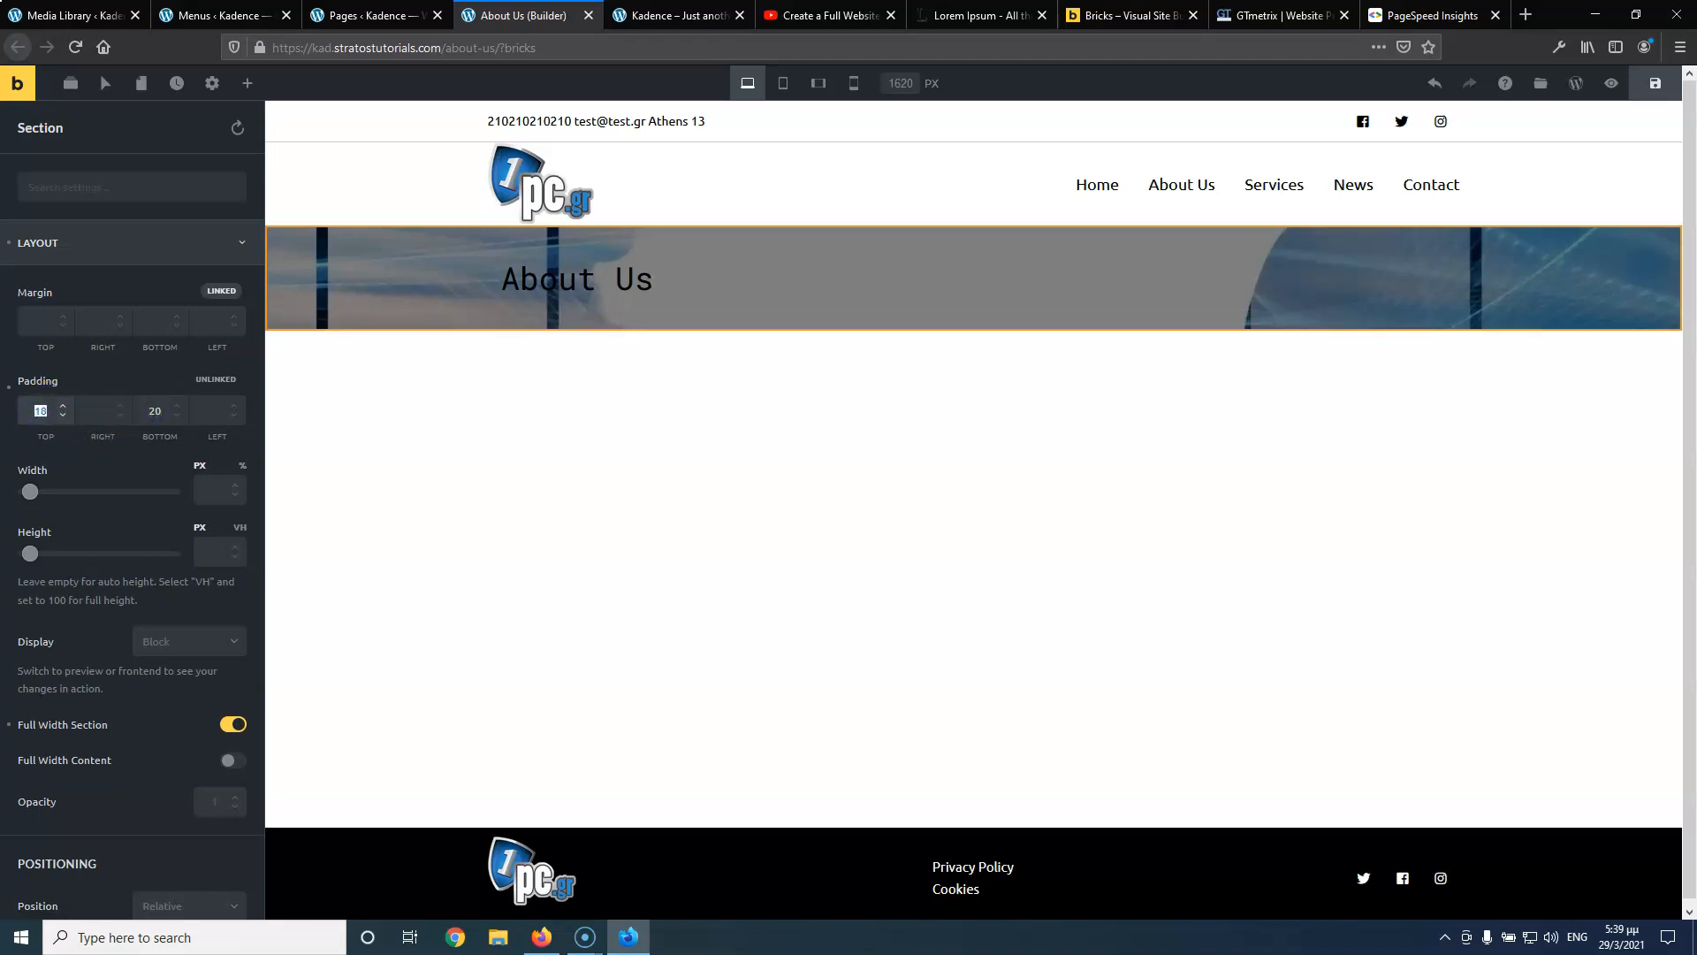
{"action": "type", "text": "0"}
{"action": "double_click", "coordinate": [160, 410]}
{"action": "type", "text": "30"}
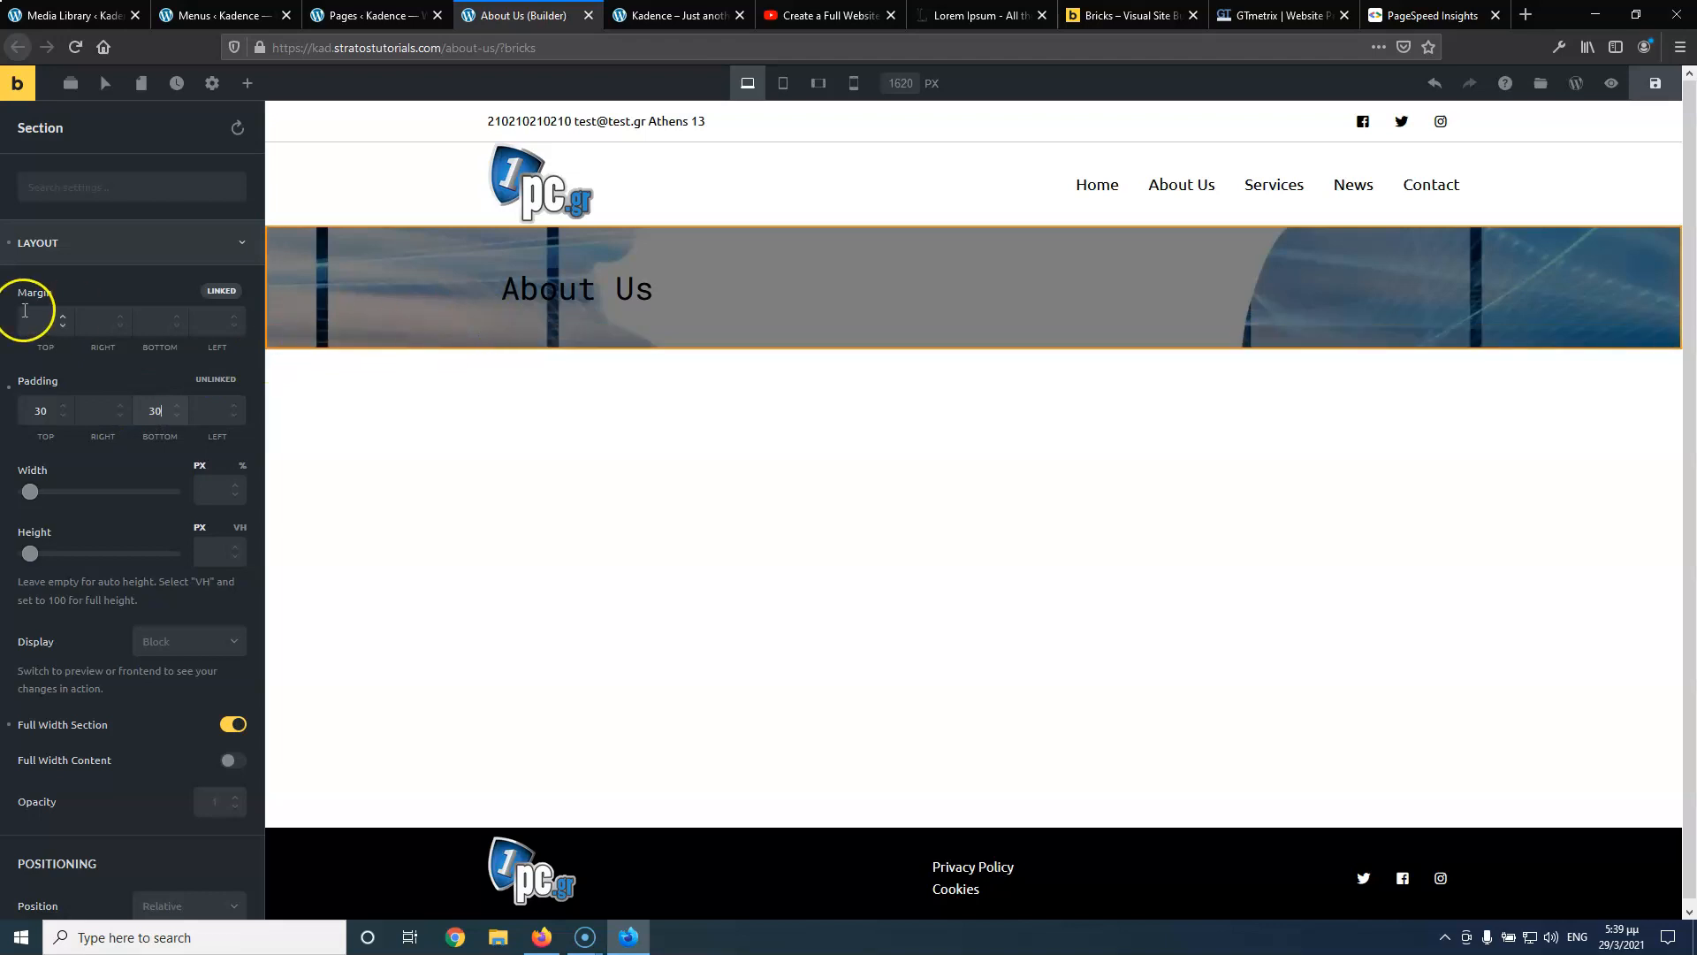
{"action": "double_click", "coordinate": [39, 411]}
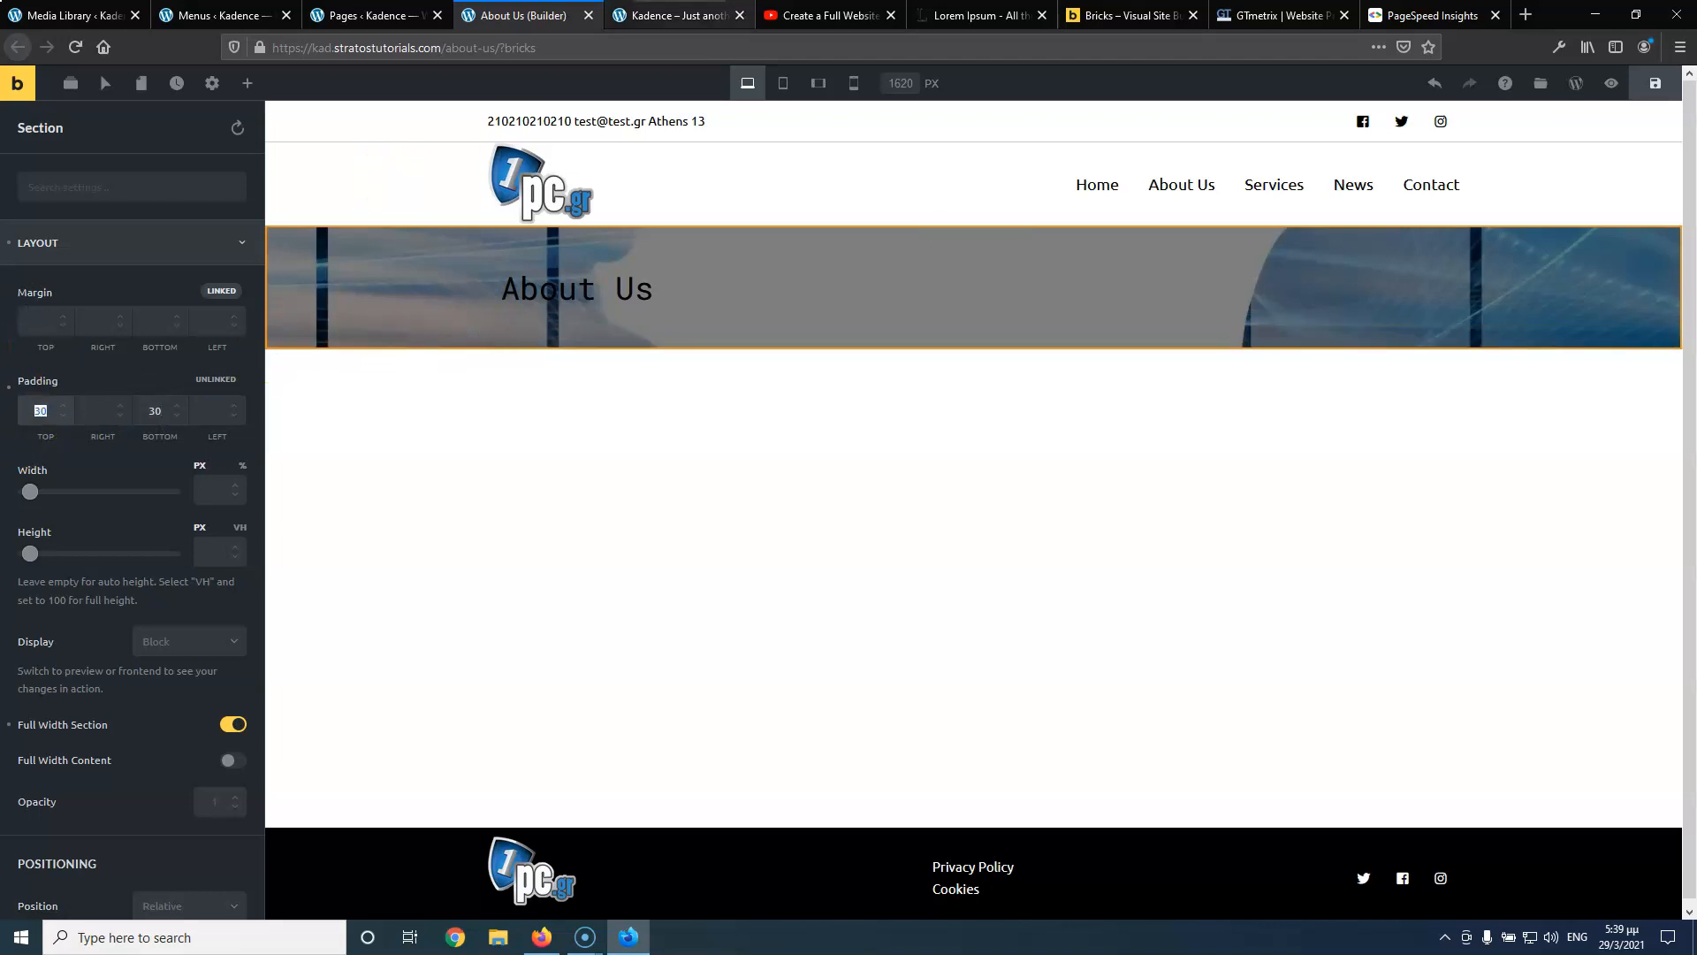
{"action": "left_click", "coordinate": [827, 15]}
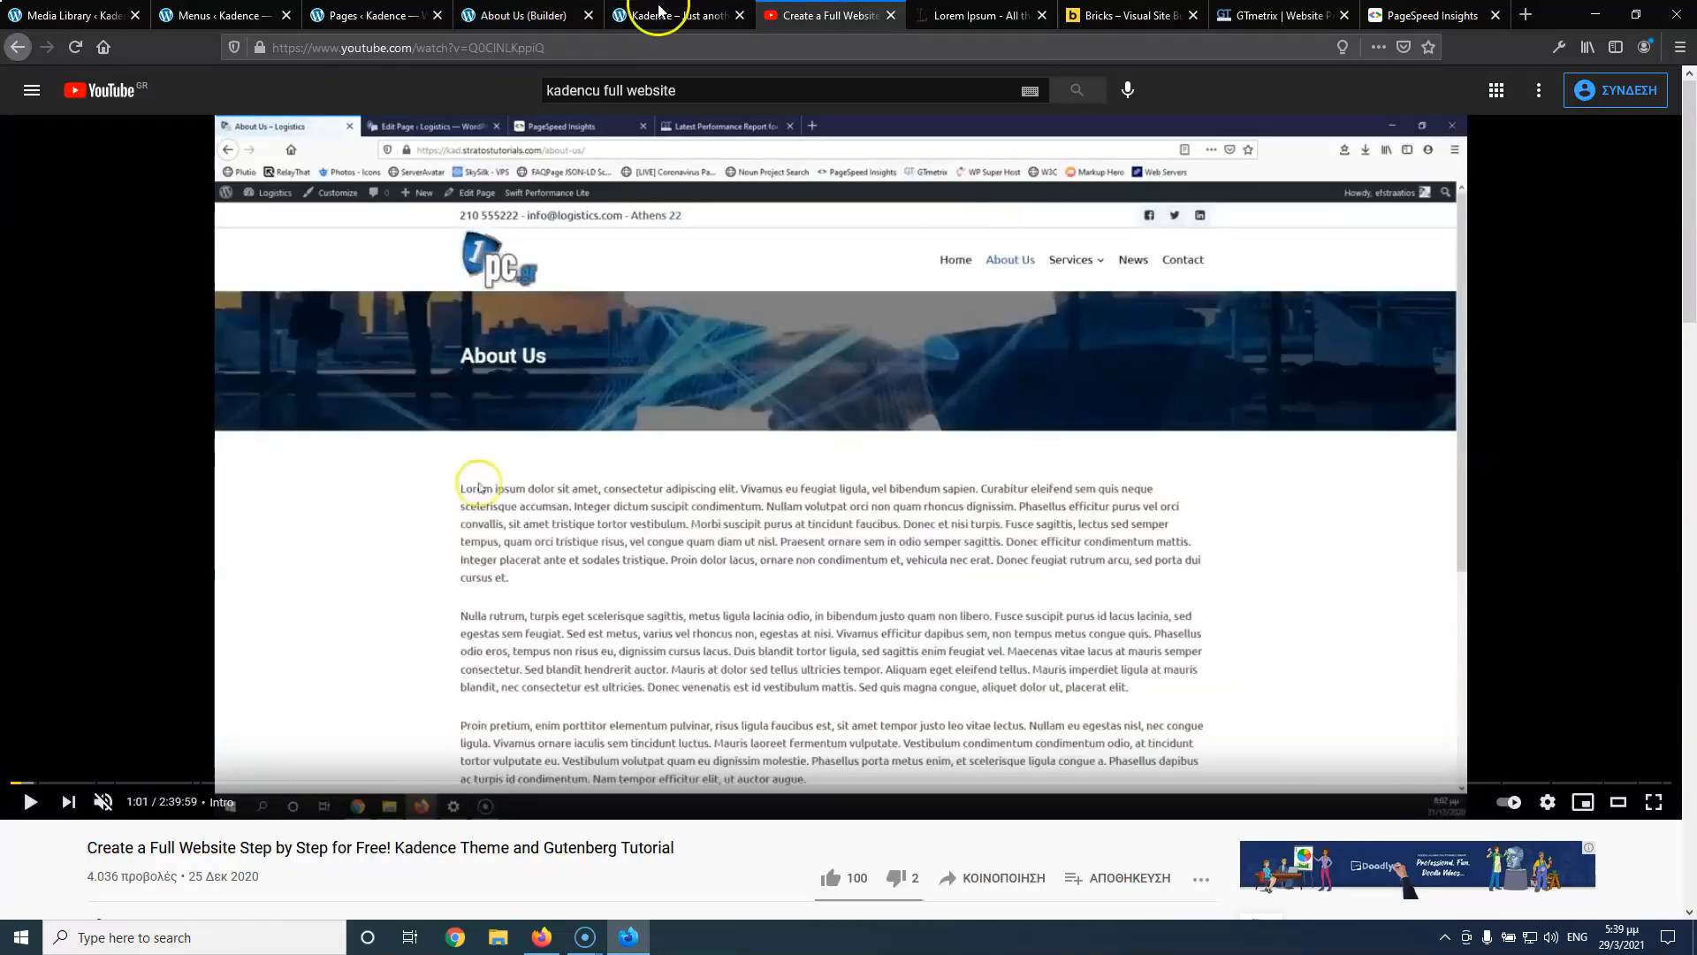
{"action": "left_click", "coordinate": [531, 15]}
{"action": "type", "text": "40"}
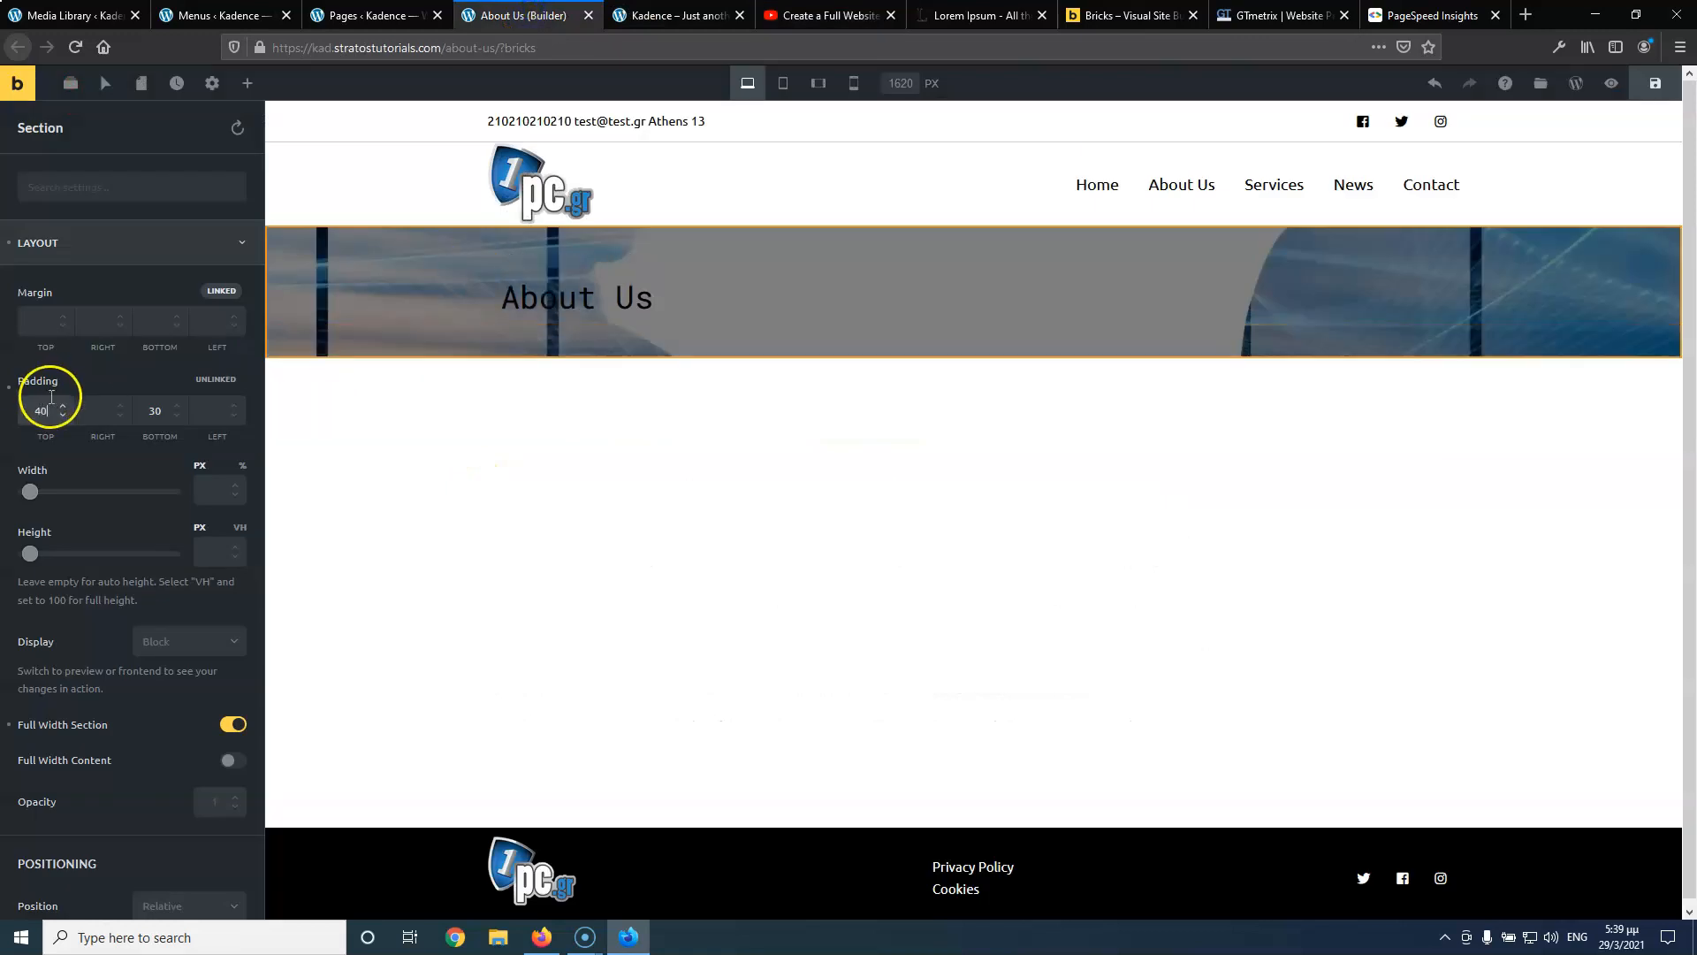
{"action": "double_click", "coordinate": [155, 407]}
{"action": "type", "text": "40"}
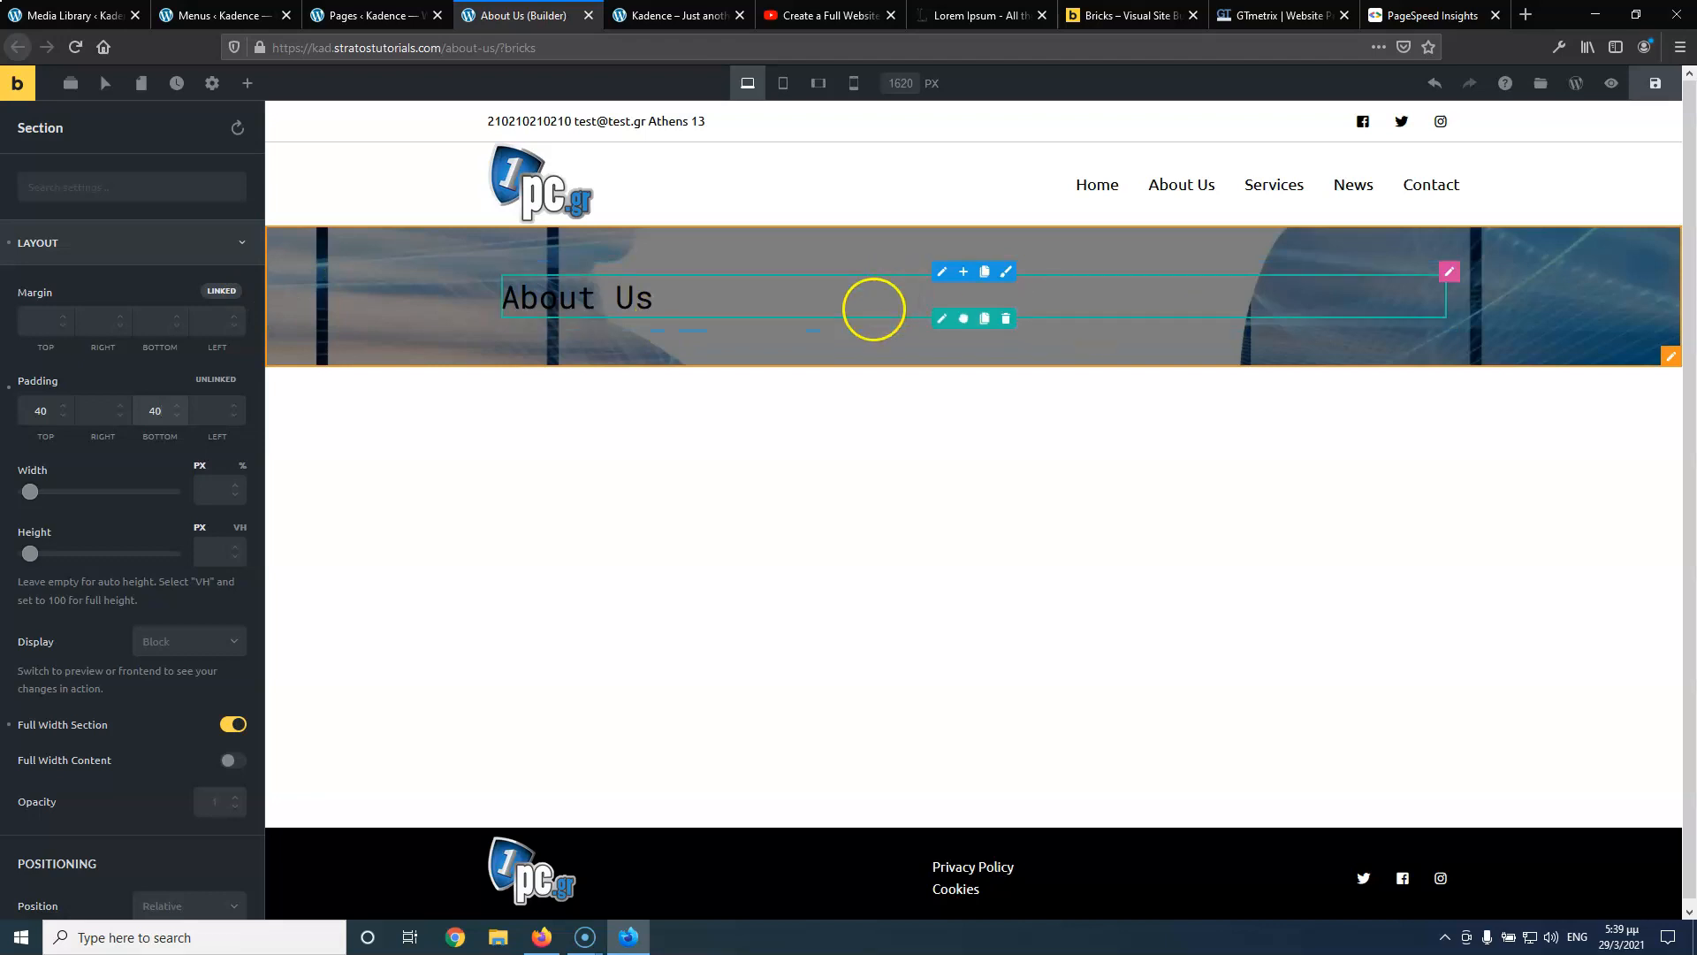
Make the About Us heading's text colour near-white
{"action": "left_click", "coordinate": [942, 320]}
{"action": "left_click", "coordinate": [166, 202]}
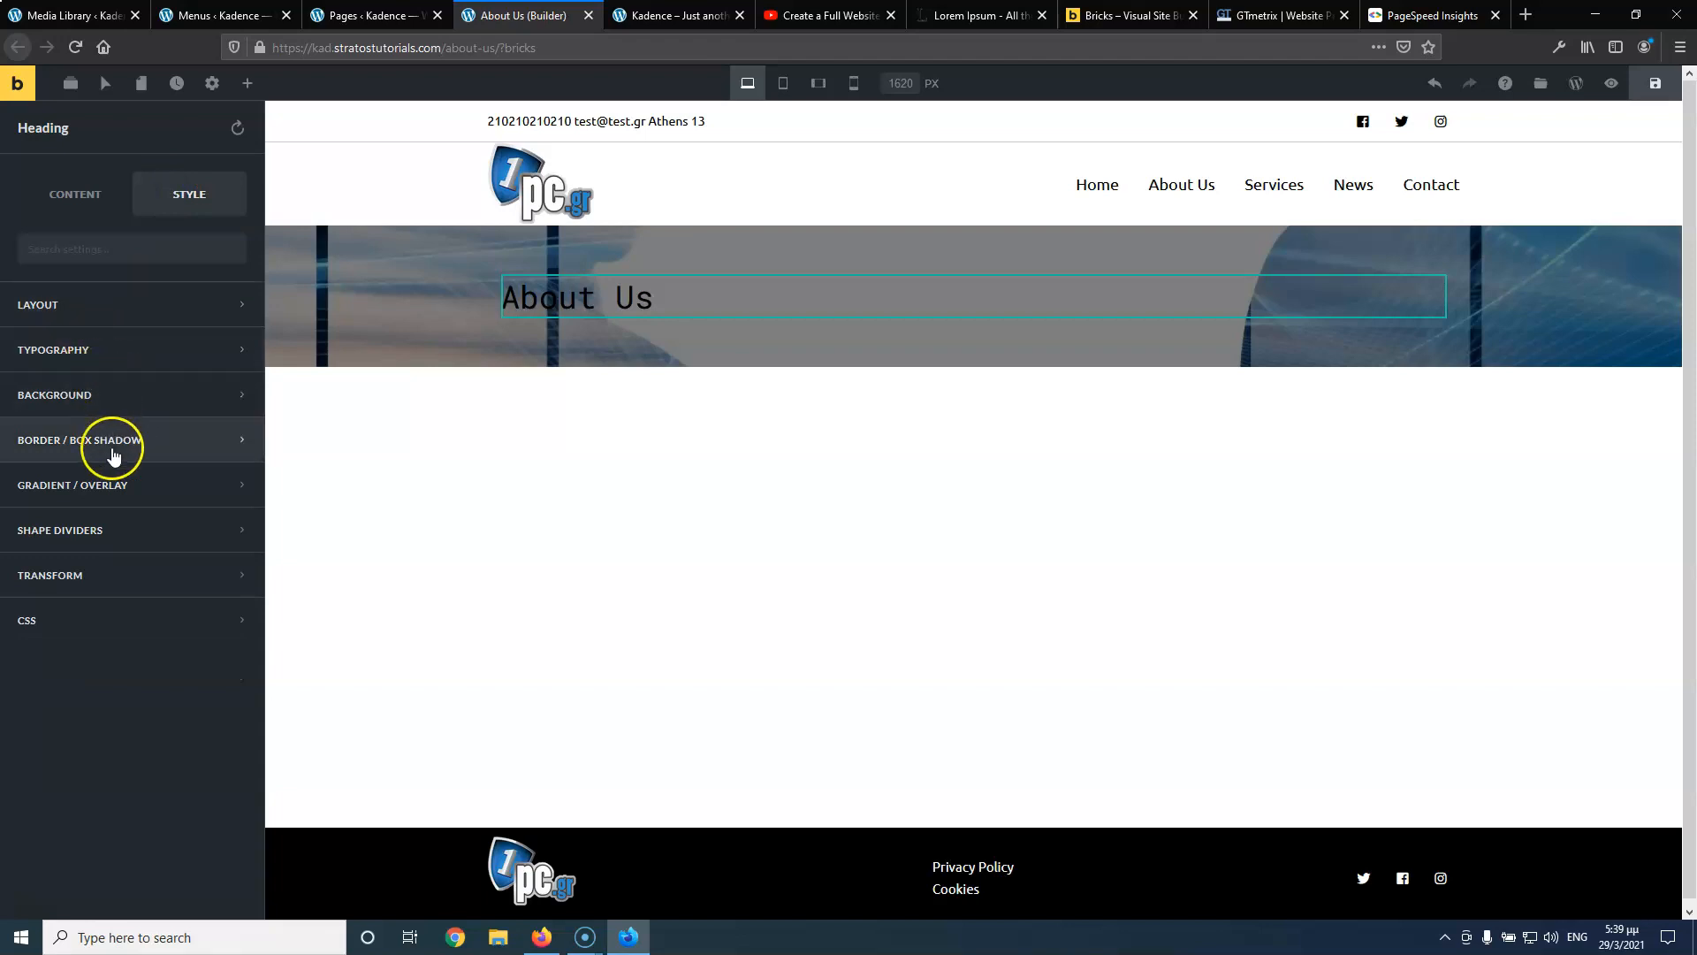
{"action": "left_click", "coordinate": [132, 350]}
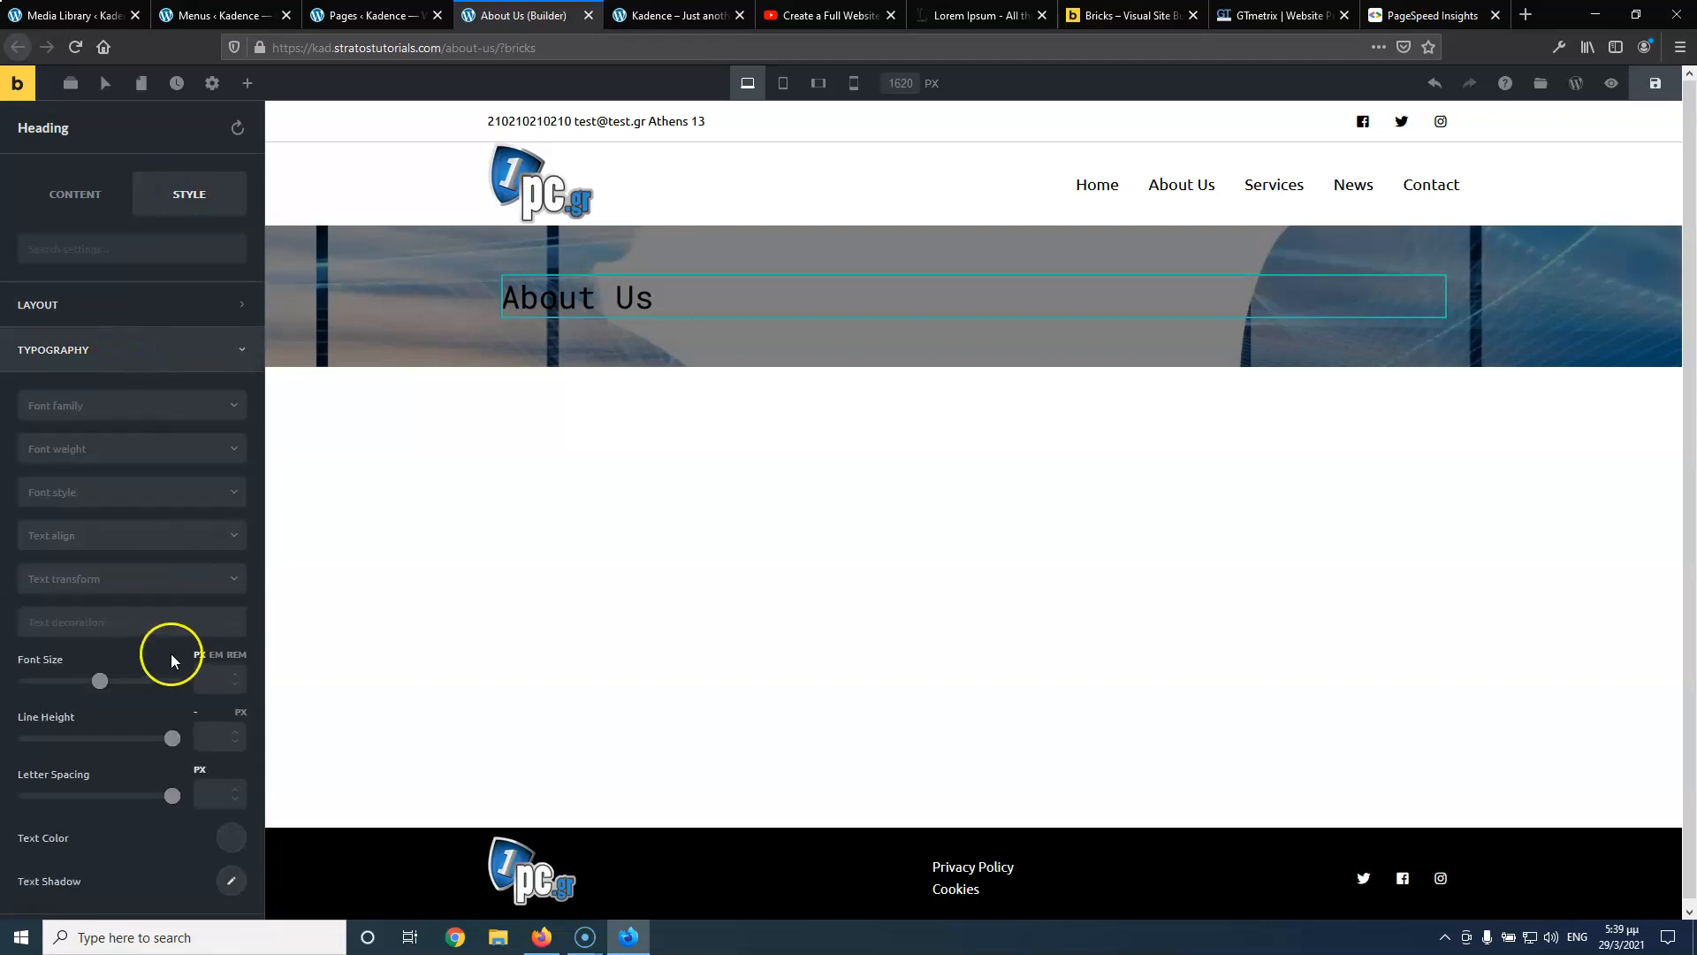
{"action": "scroll", "coordinate": [171, 661], "scroll_direction": "down", "scroll_amount": 3}
{"action": "left_click", "coordinate": [227, 707]}
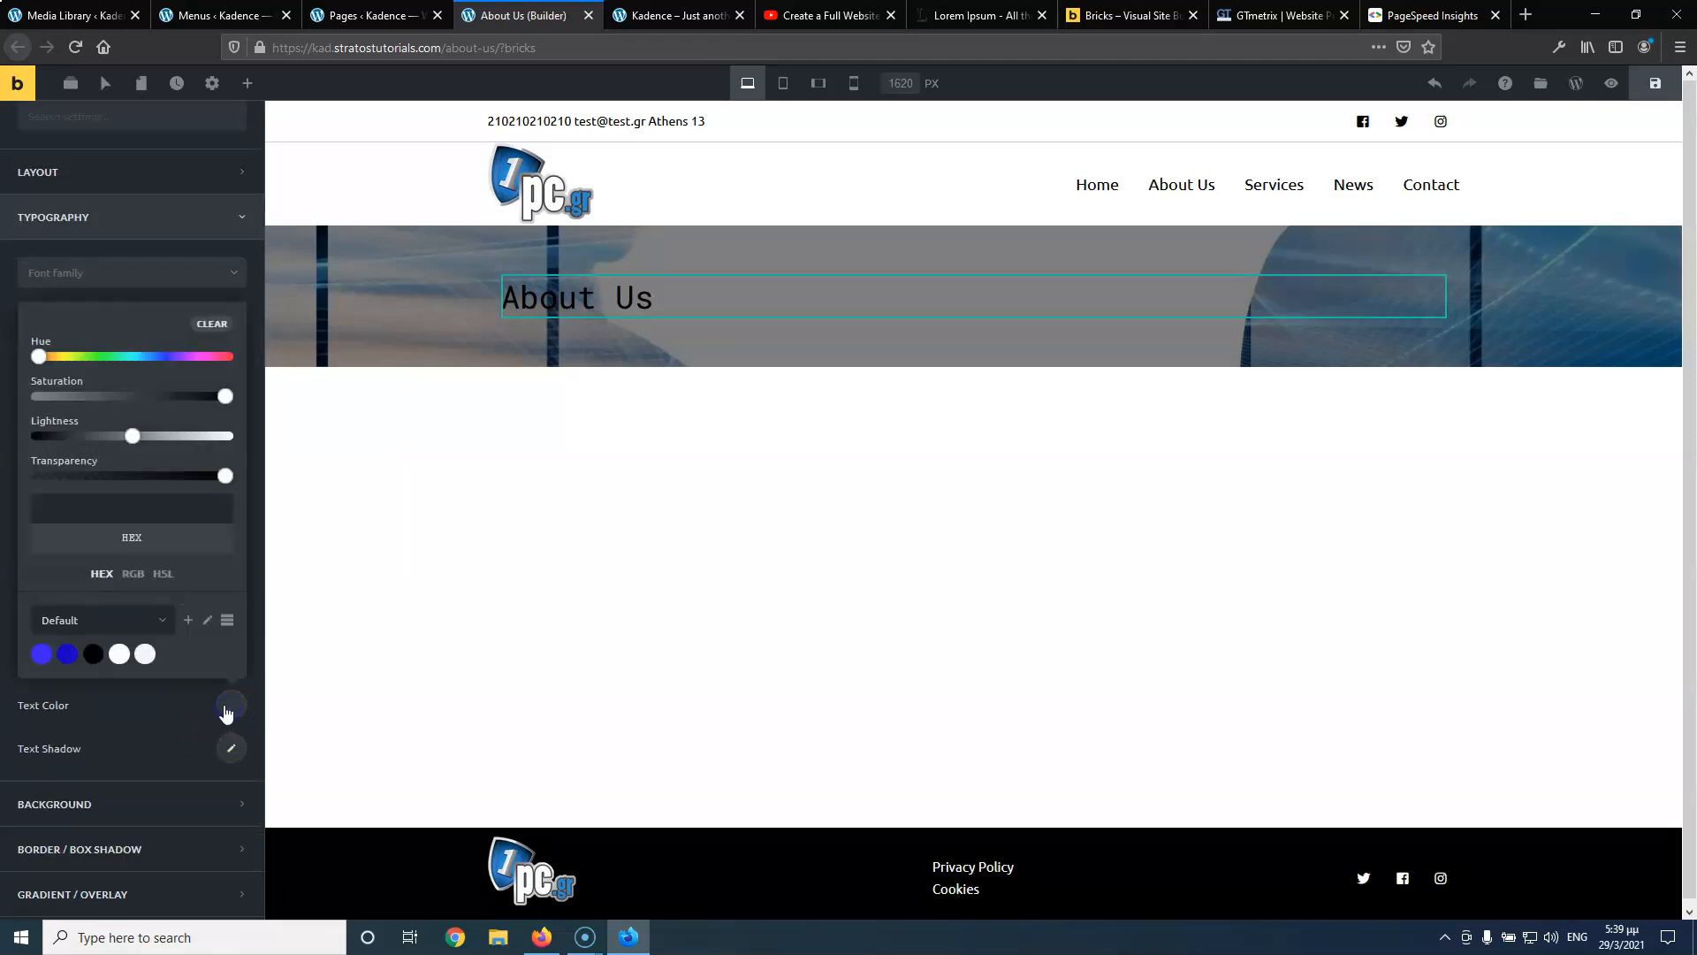
{"action": "left_click", "coordinate": [144, 653]}
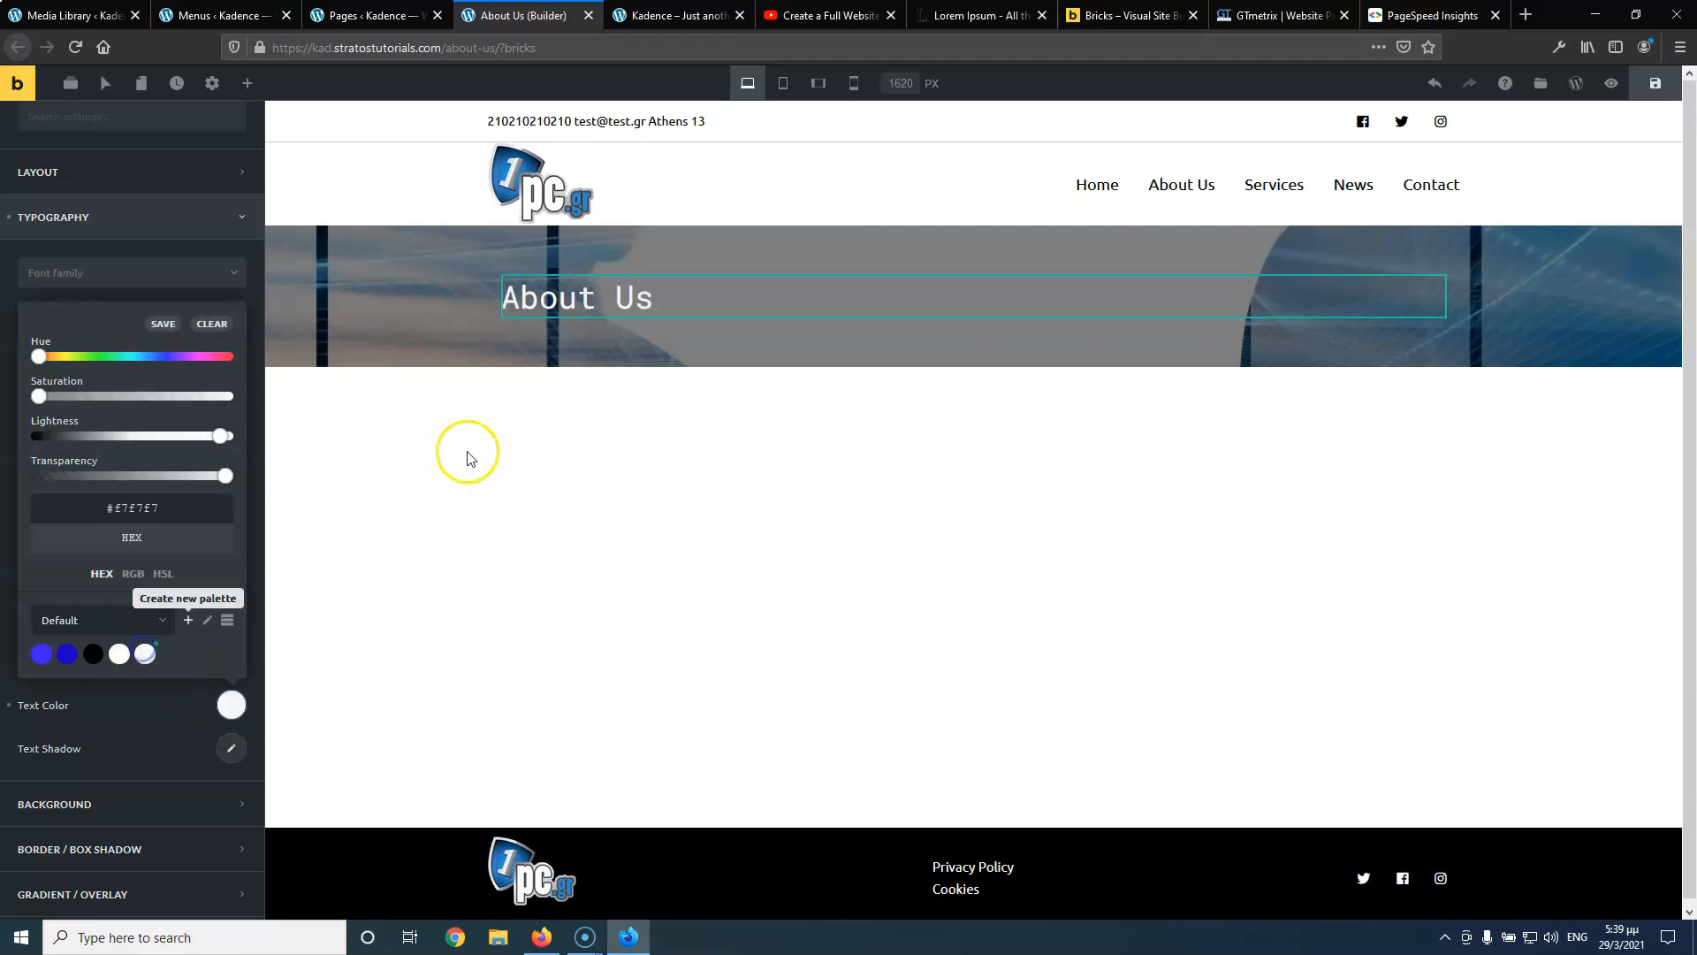
{"action": "left_click", "coordinate": [155, 274]}
{"action": "left_click", "coordinate": [103, 248]}
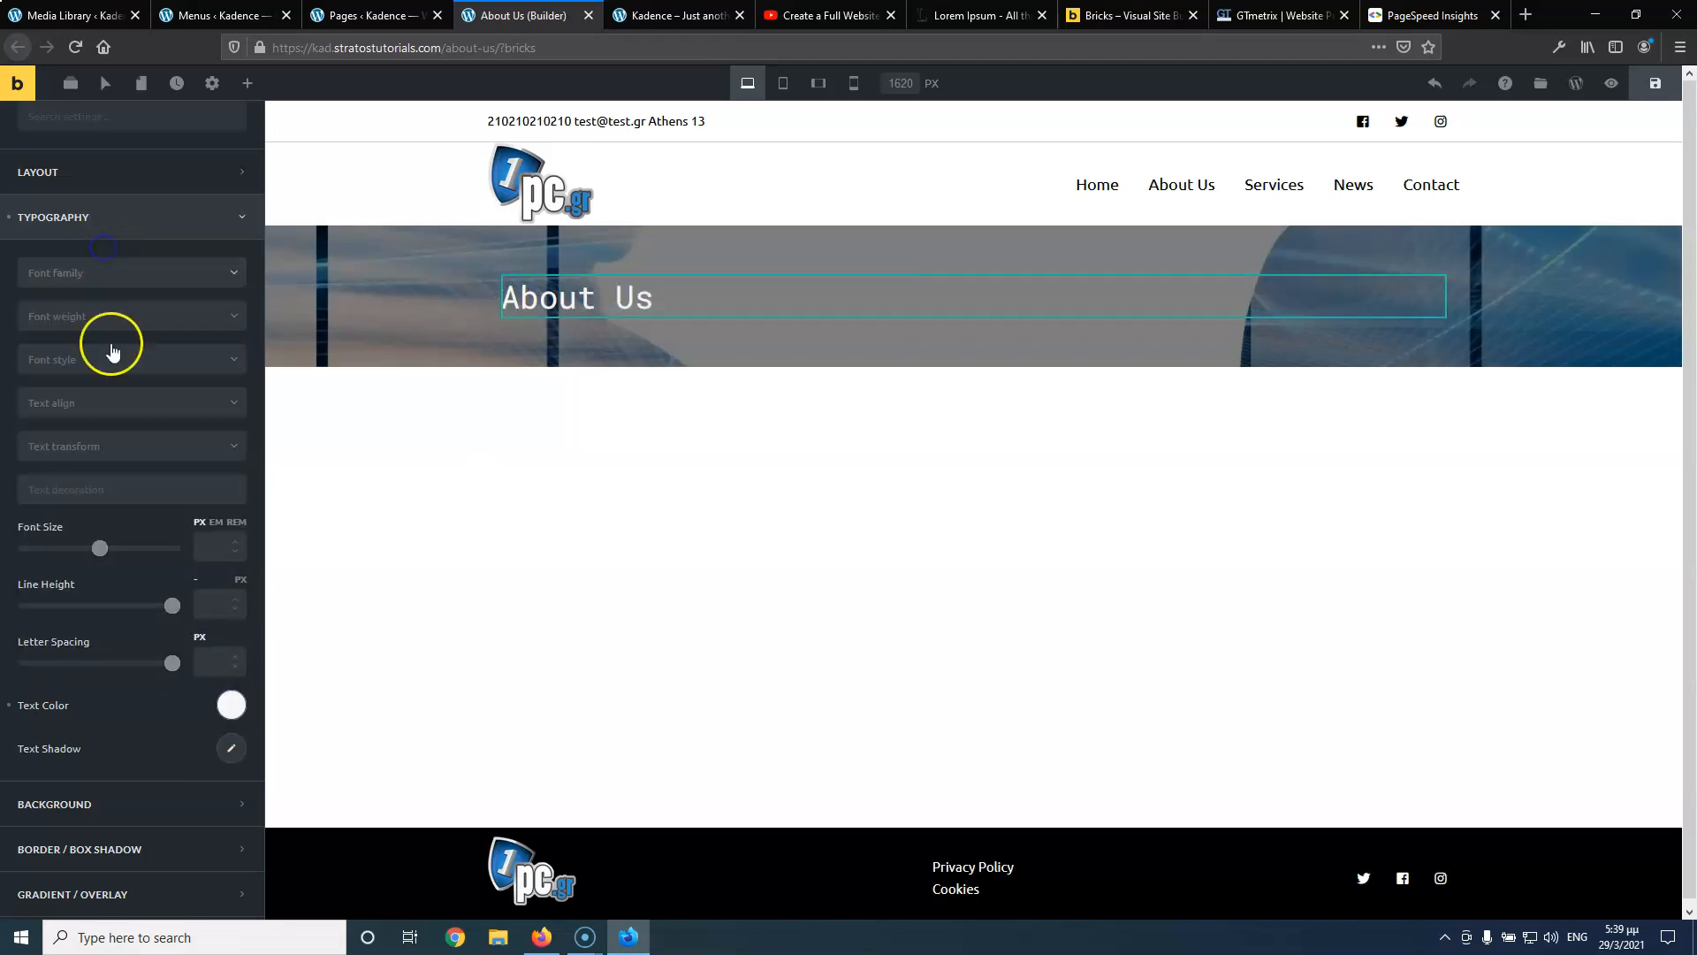
Set the heading's font weight to 700 and save the page
{"action": "left_click", "coordinate": [113, 364]}
{"action": "left_click", "coordinate": [111, 322]}
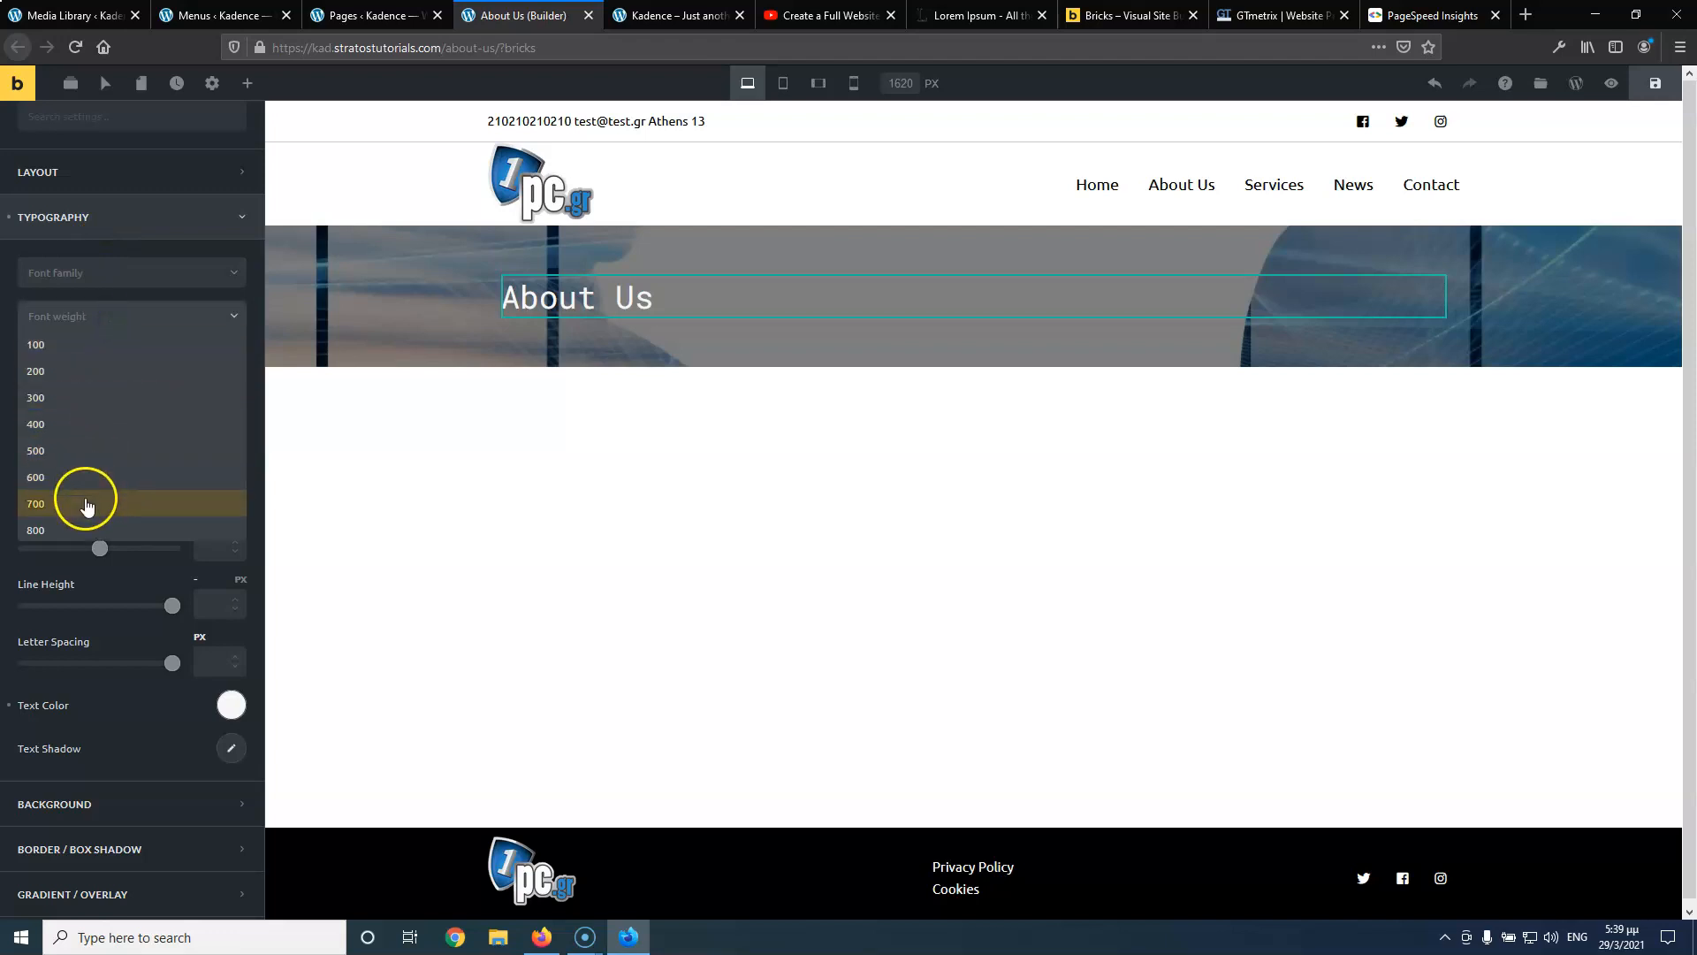
{"action": "left_click", "coordinate": [85, 502]}
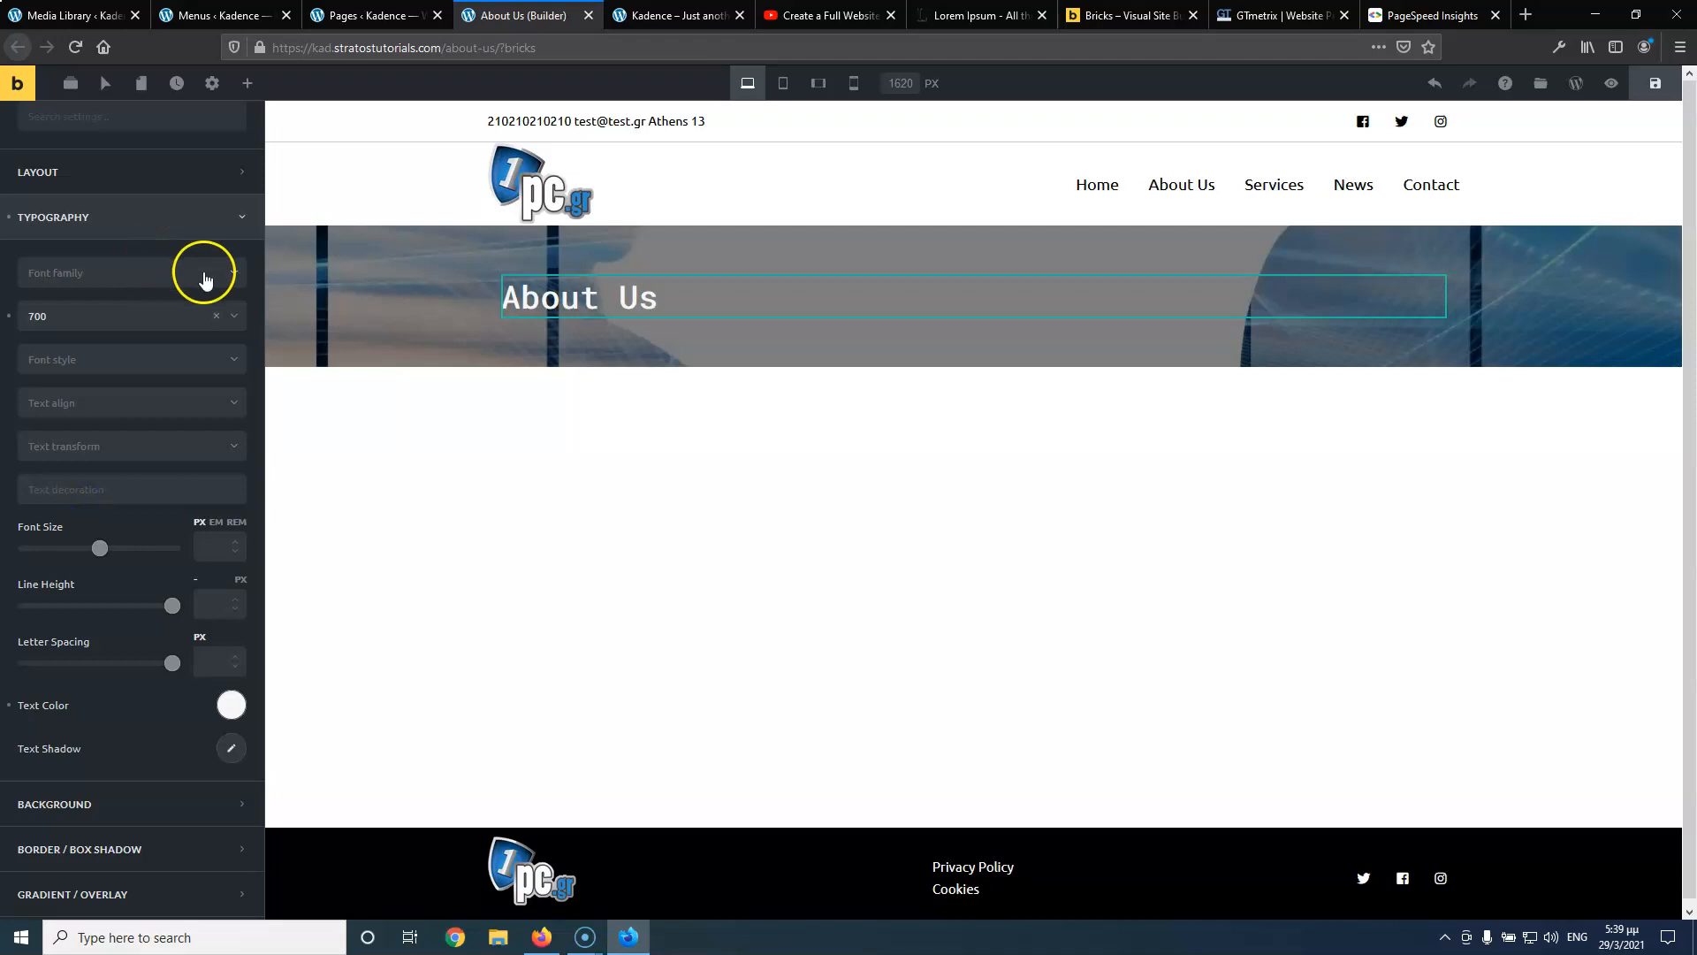
{"action": "left_click", "coordinate": [1656, 83]}
From the live homepage's admin bar, open the Home page in the Bricks builder in a new tab
{"action": "left_click", "coordinate": [368, 15]}
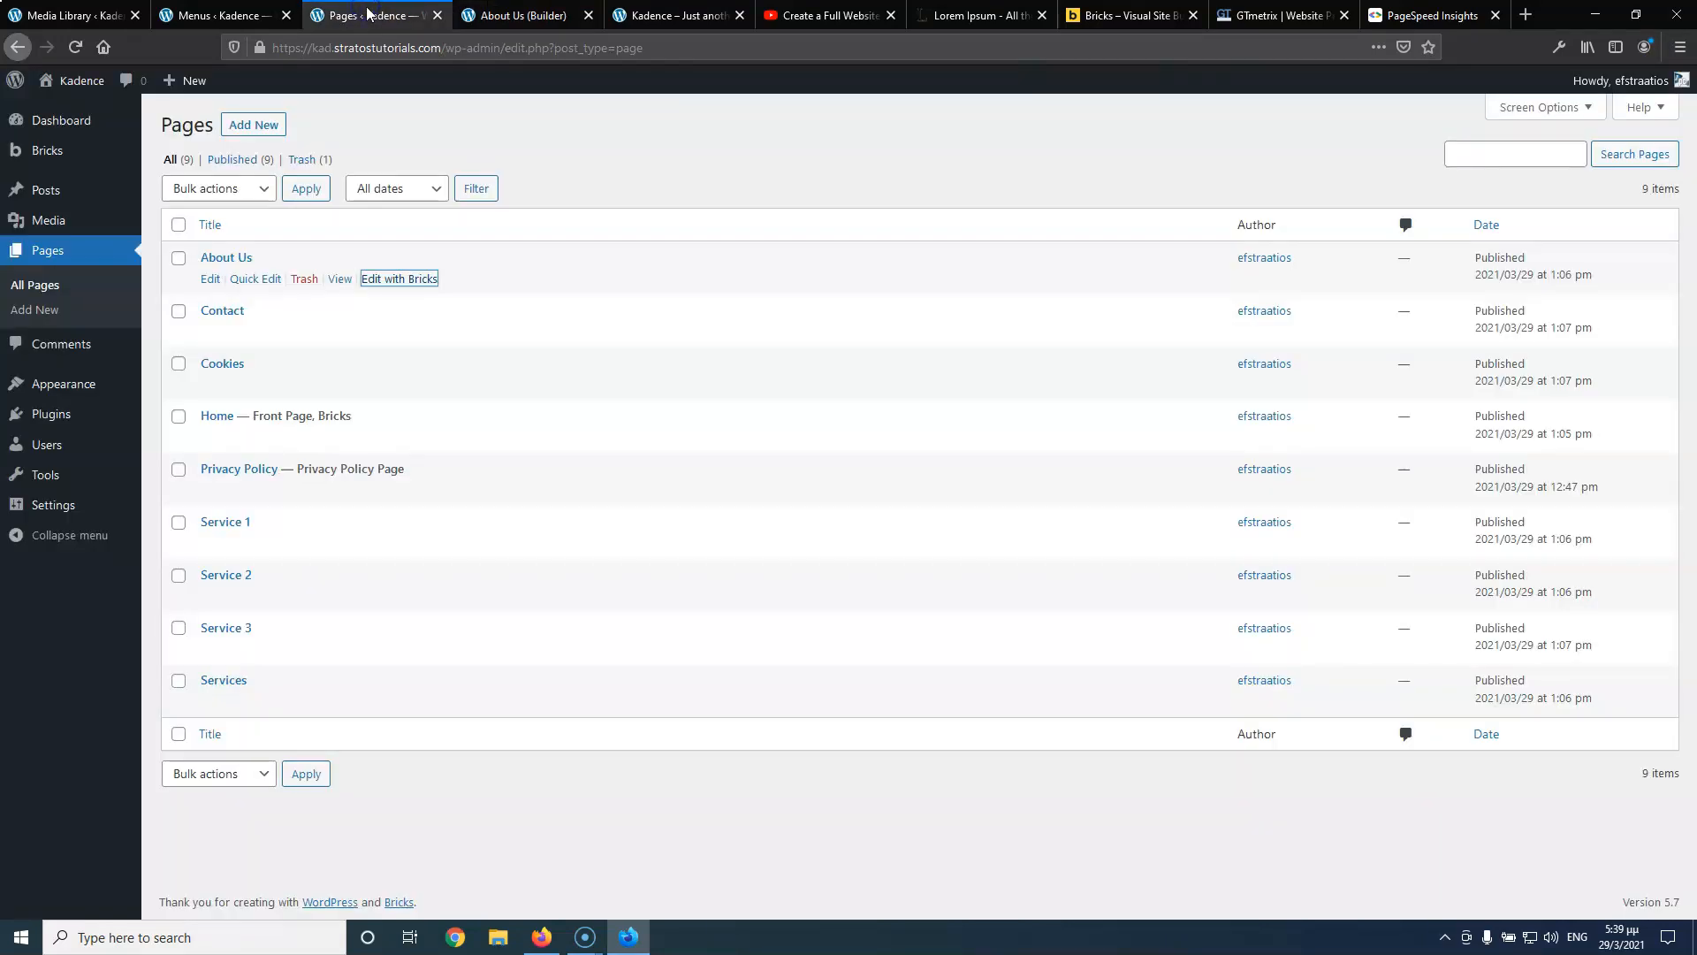
{"action": "left_click", "coordinate": [522, 15]}
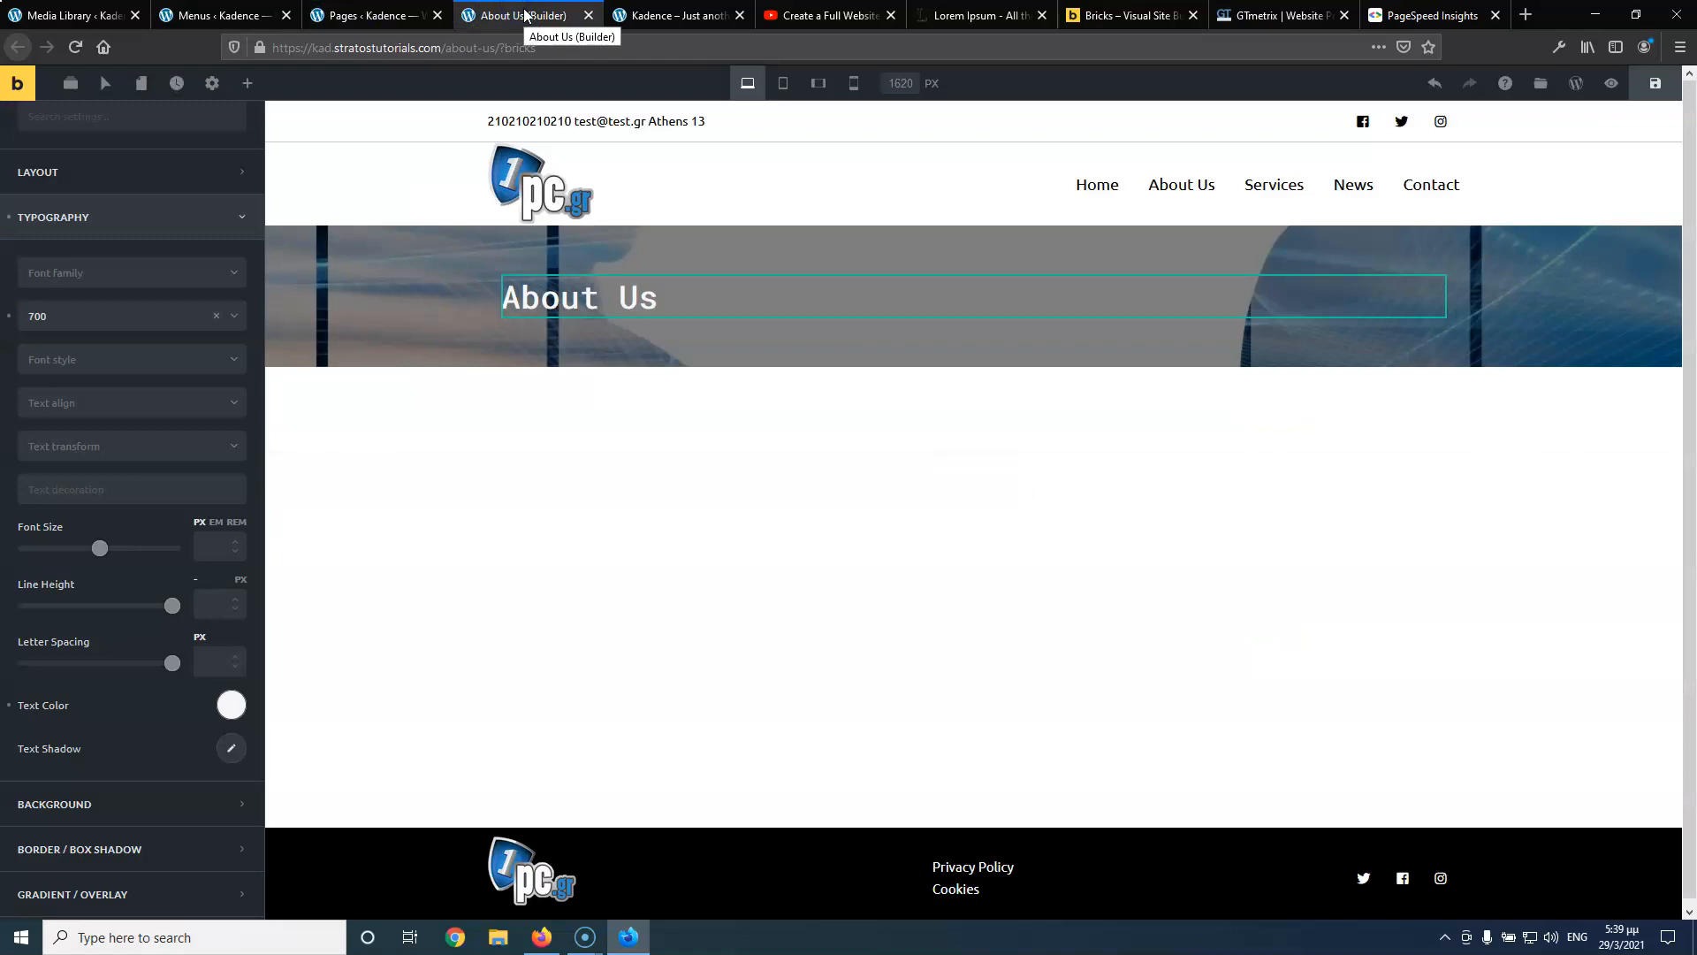
{"action": "left_click", "coordinate": [633, 15]}
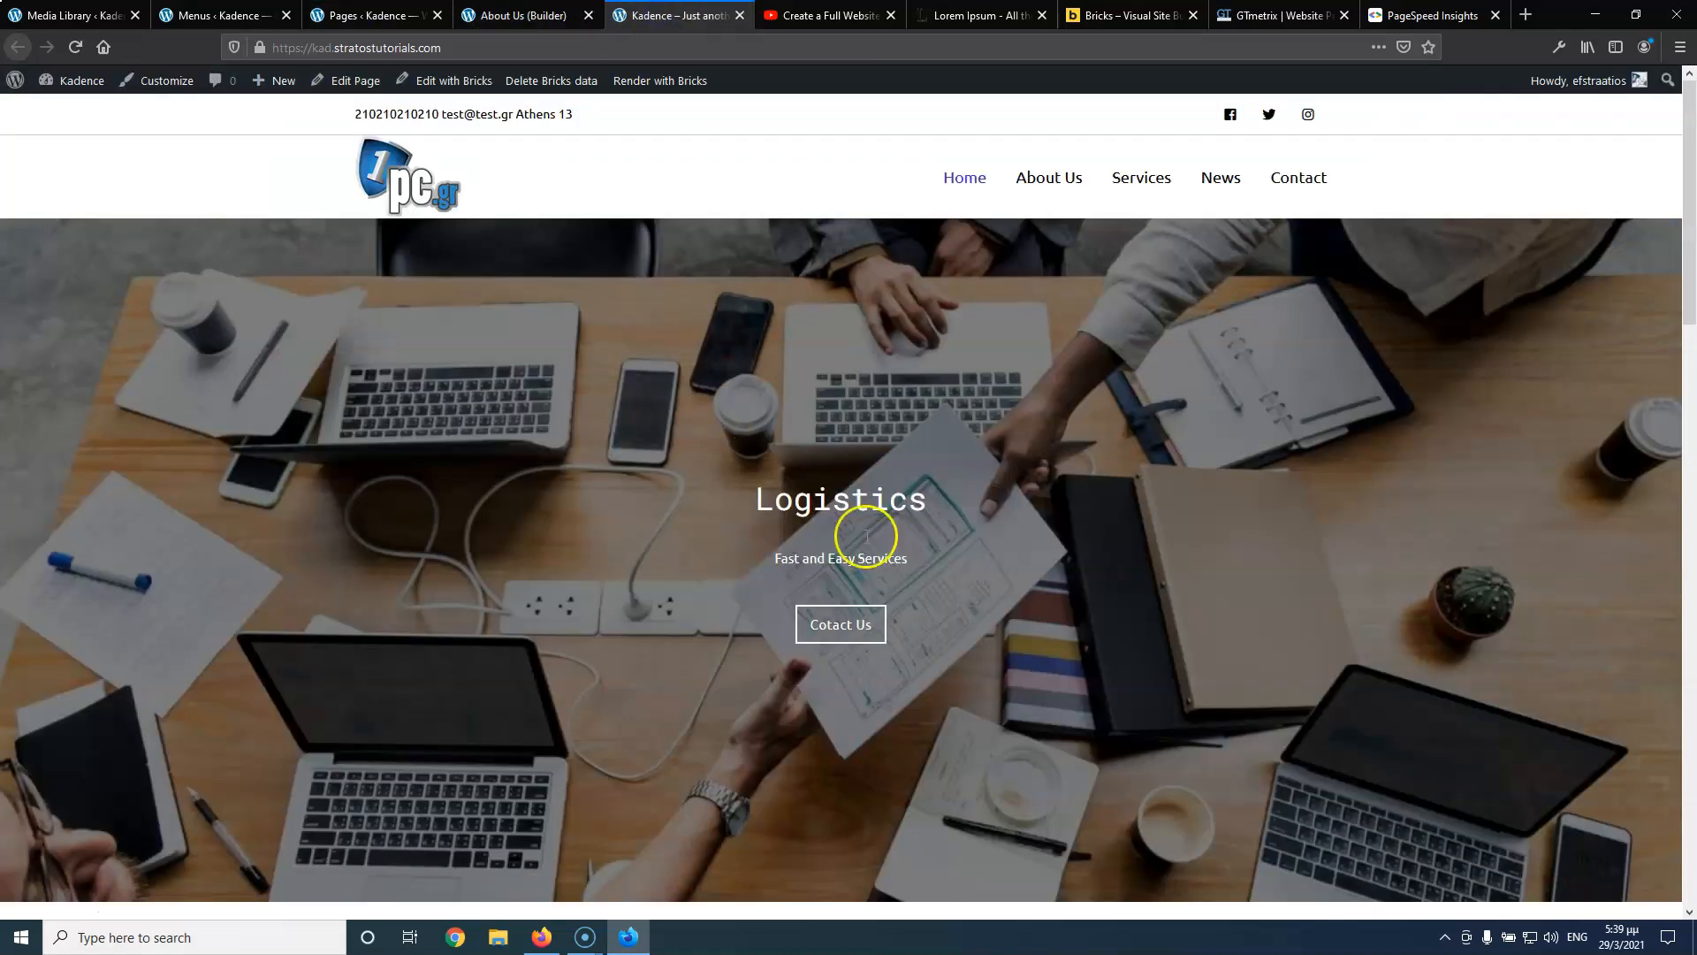
{"action": "left_click", "coordinate": [838, 625]}
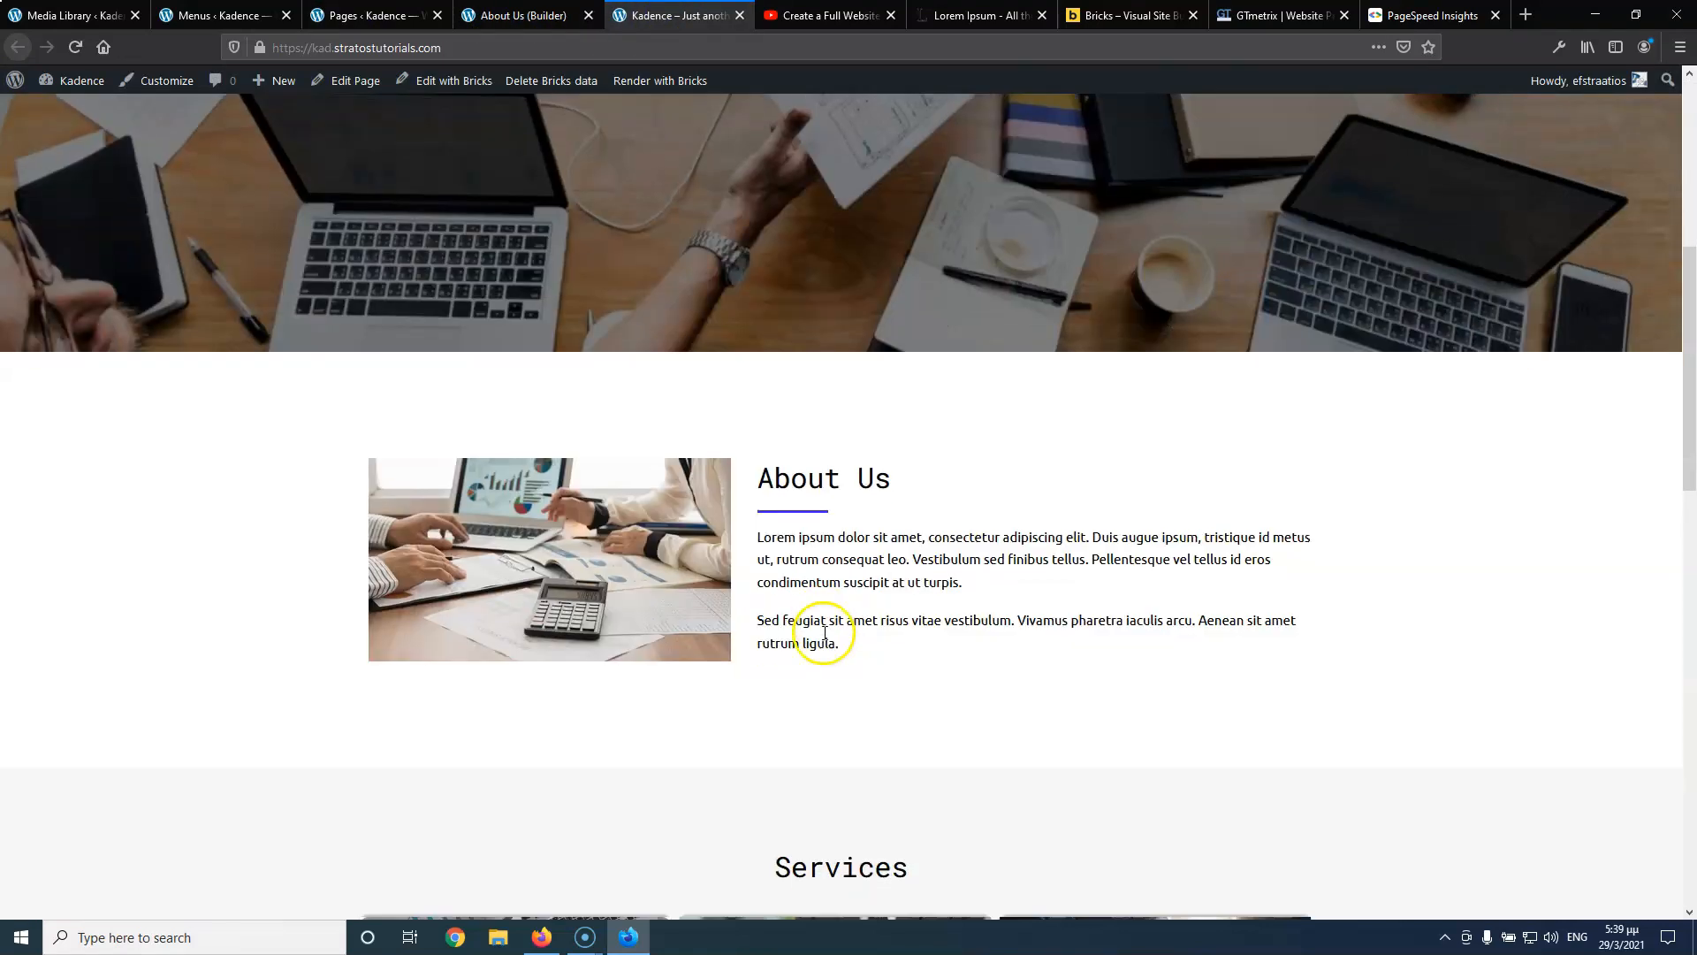
{"action": "scroll", "coordinate": [792, 495], "scroll_direction": "up", "scroll_amount": 18}
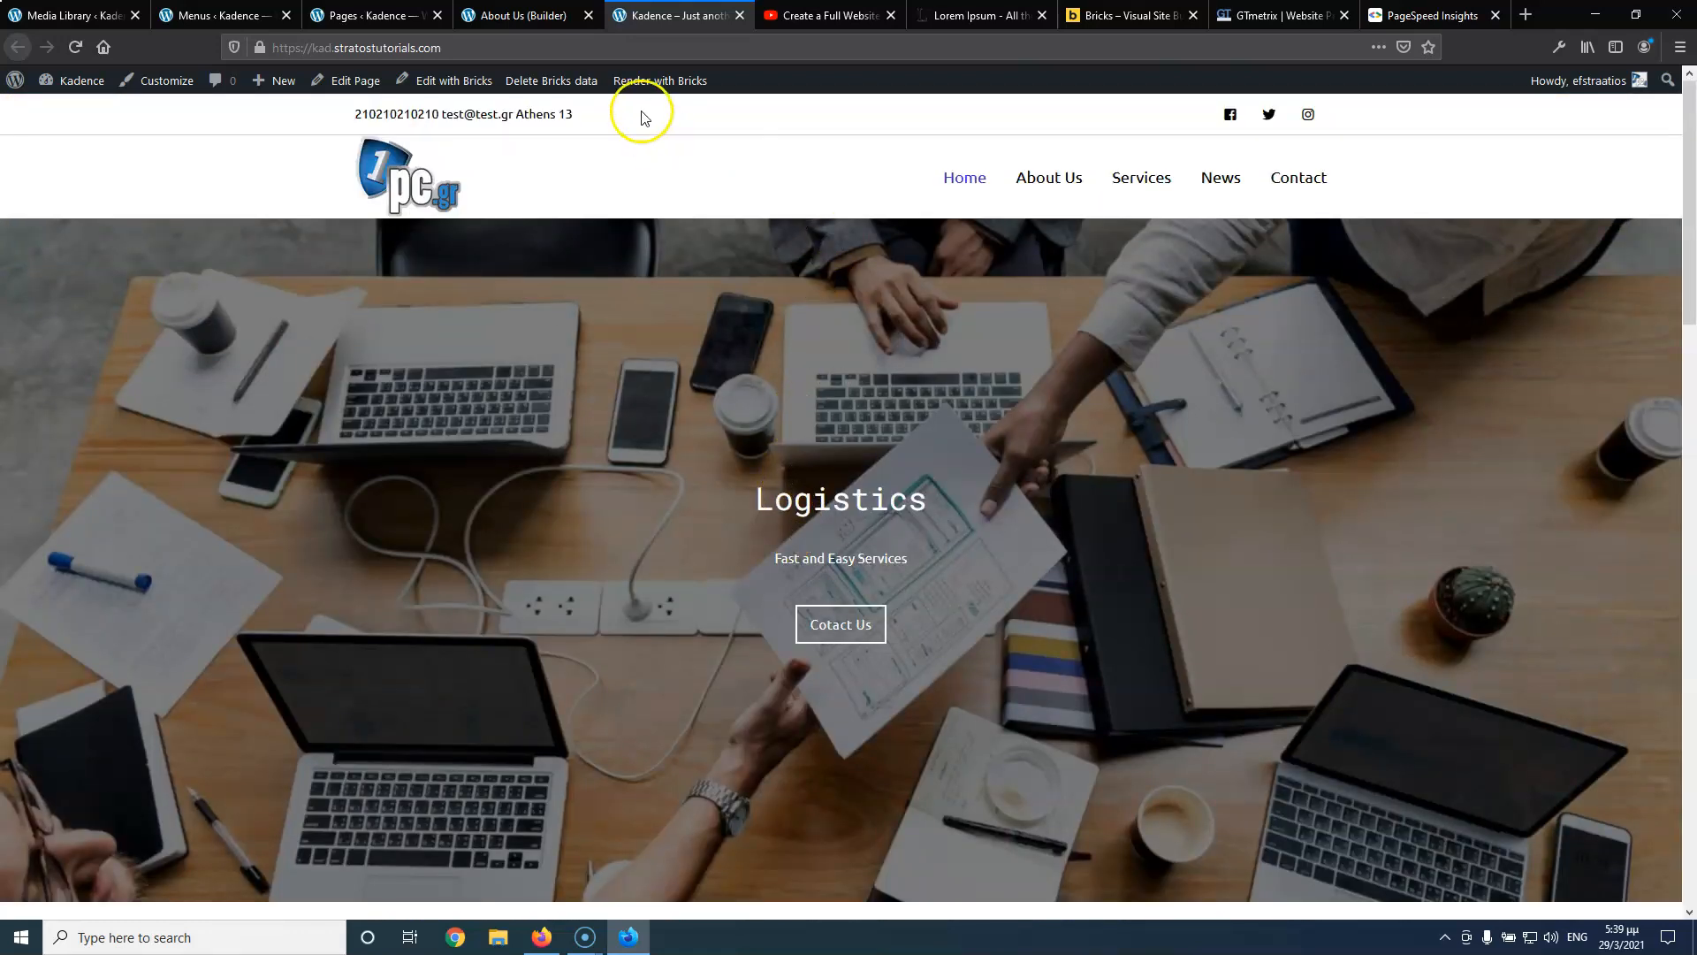
{"action": "middle_click", "coordinate": [477, 80]}
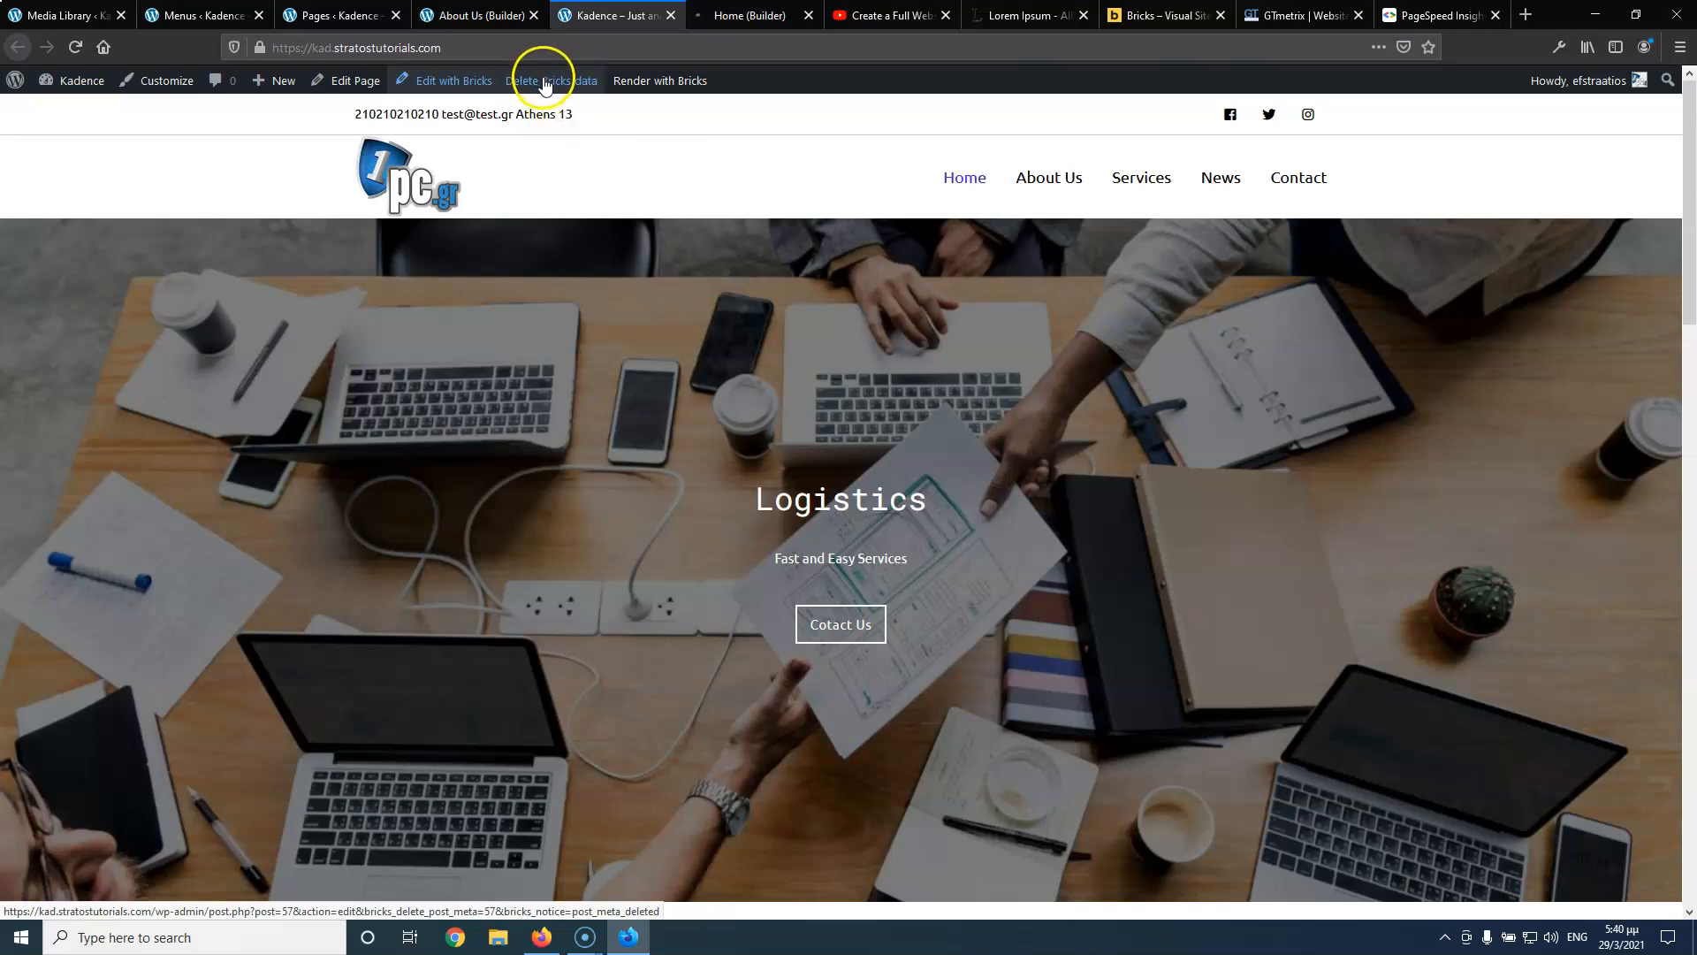
{"action": "left_click", "coordinate": [745, 15]}
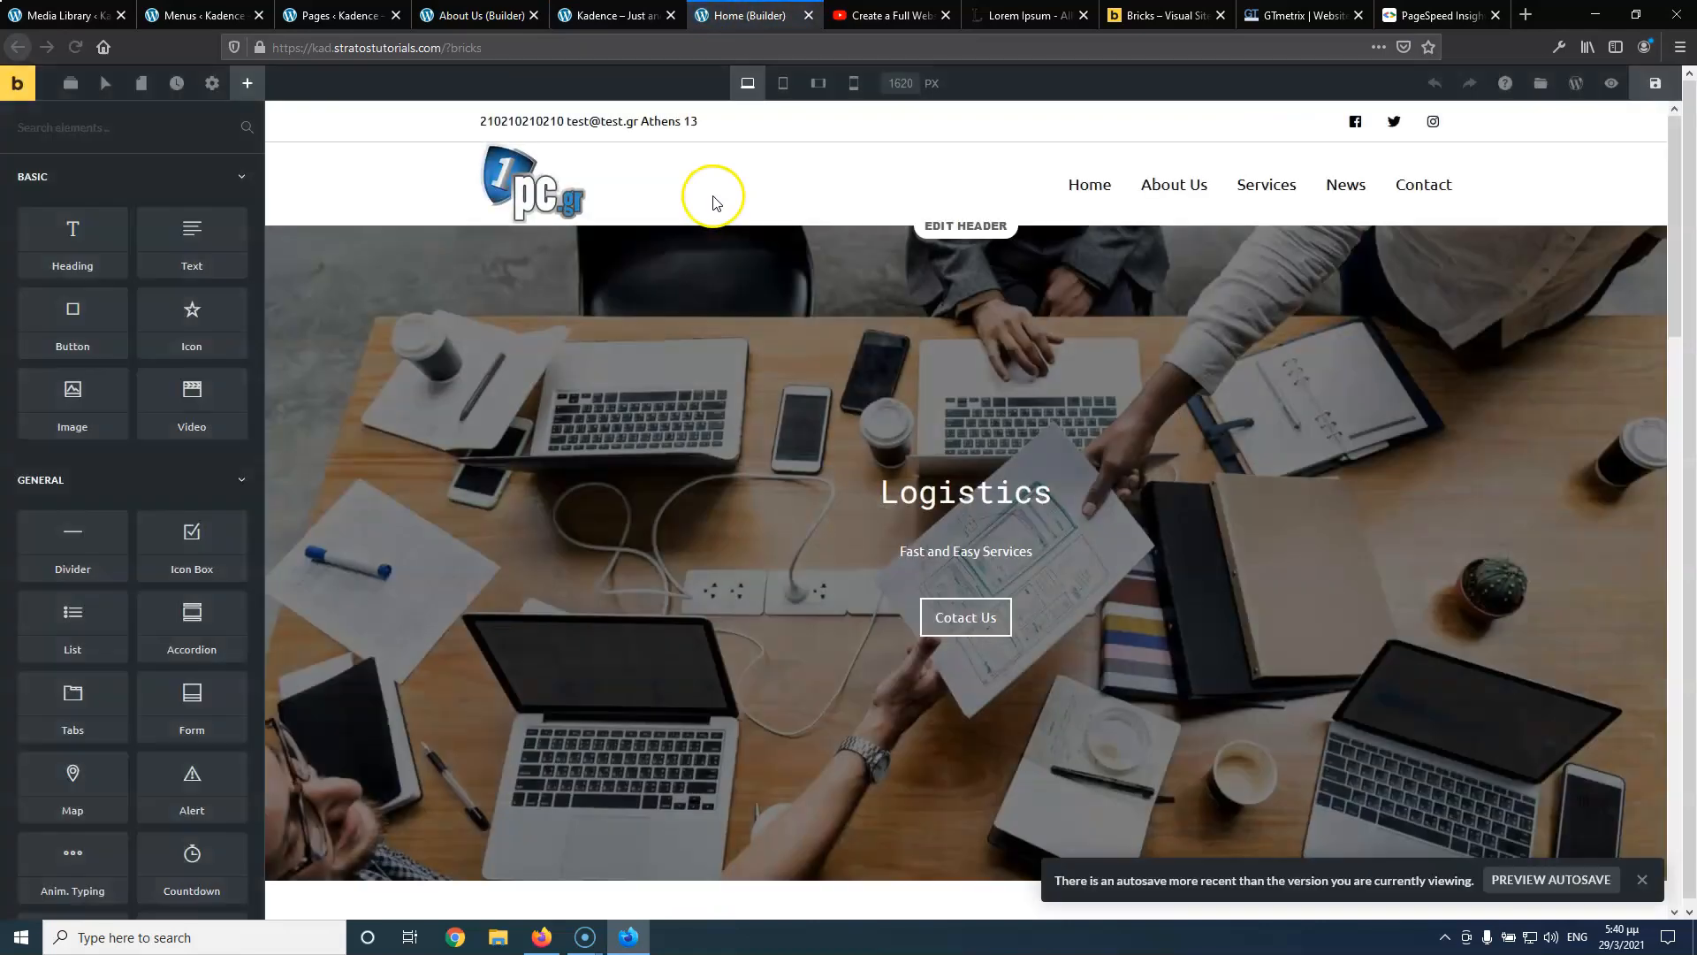
Set the Send Us A Message section's CSS ID to home-contact
{"action": "scroll", "coordinate": [937, 617], "scroll_direction": "down", "scroll_amount": 10}
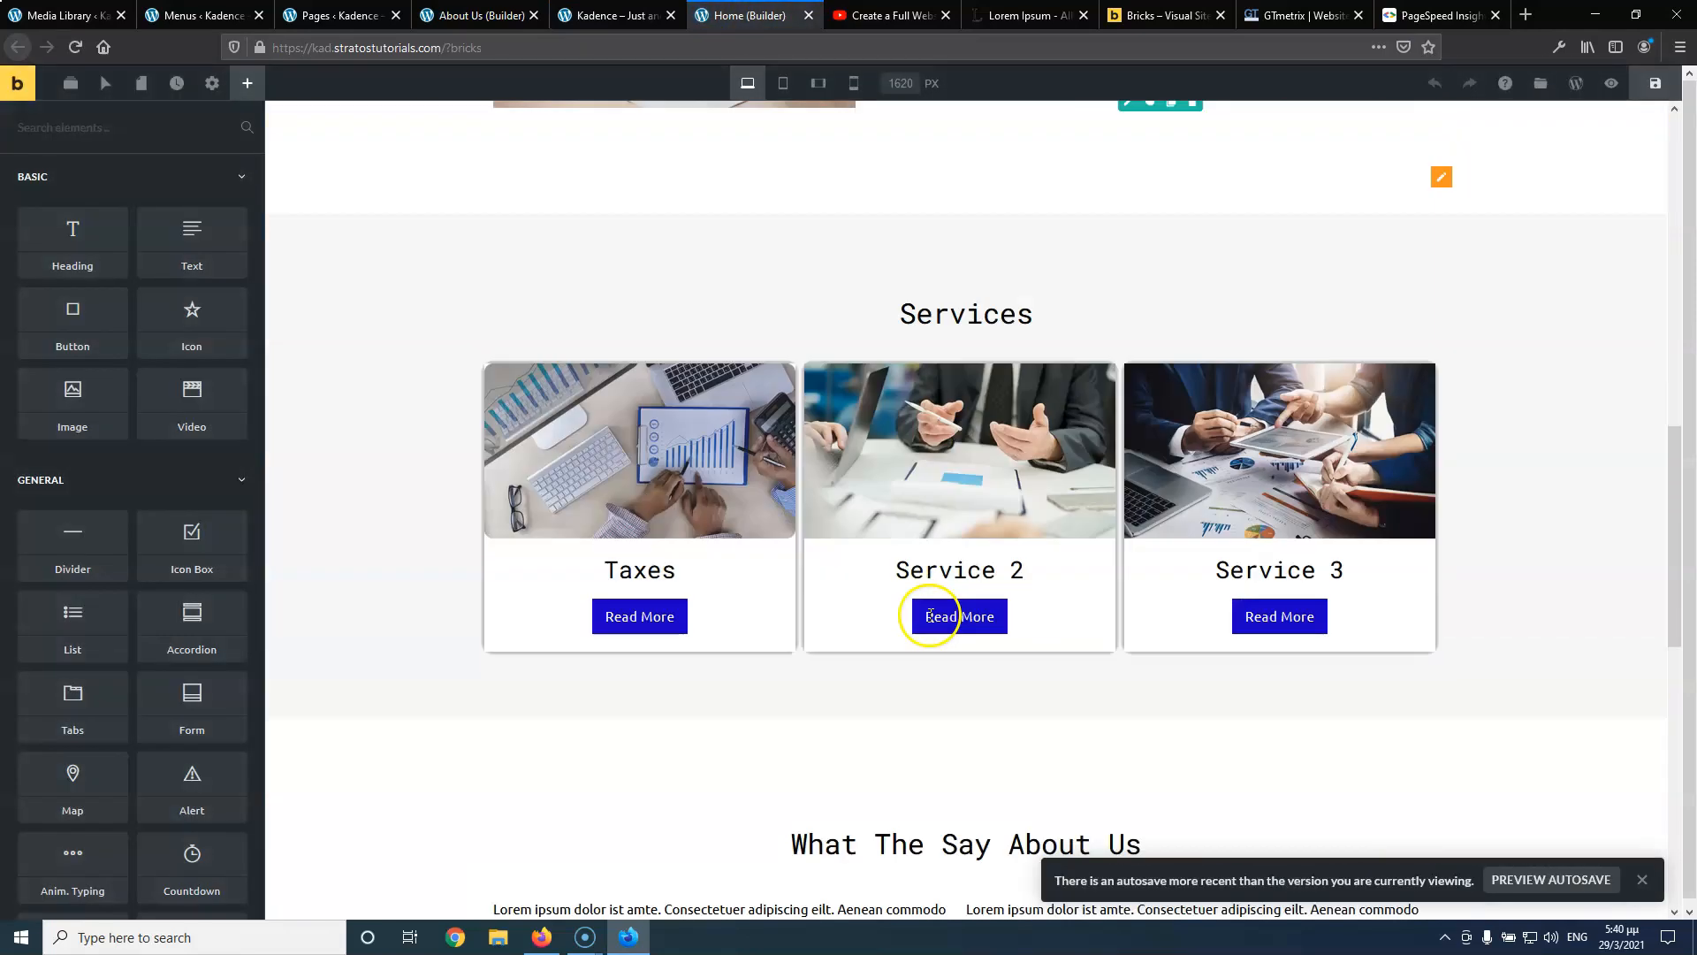
{"action": "scroll", "coordinate": [930, 616], "scroll_direction": "down", "scroll_amount": 7}
{"action": "scroll", "coordinate": [1264, 458], "scroll_direction": "down", "scroll_amount": 3}
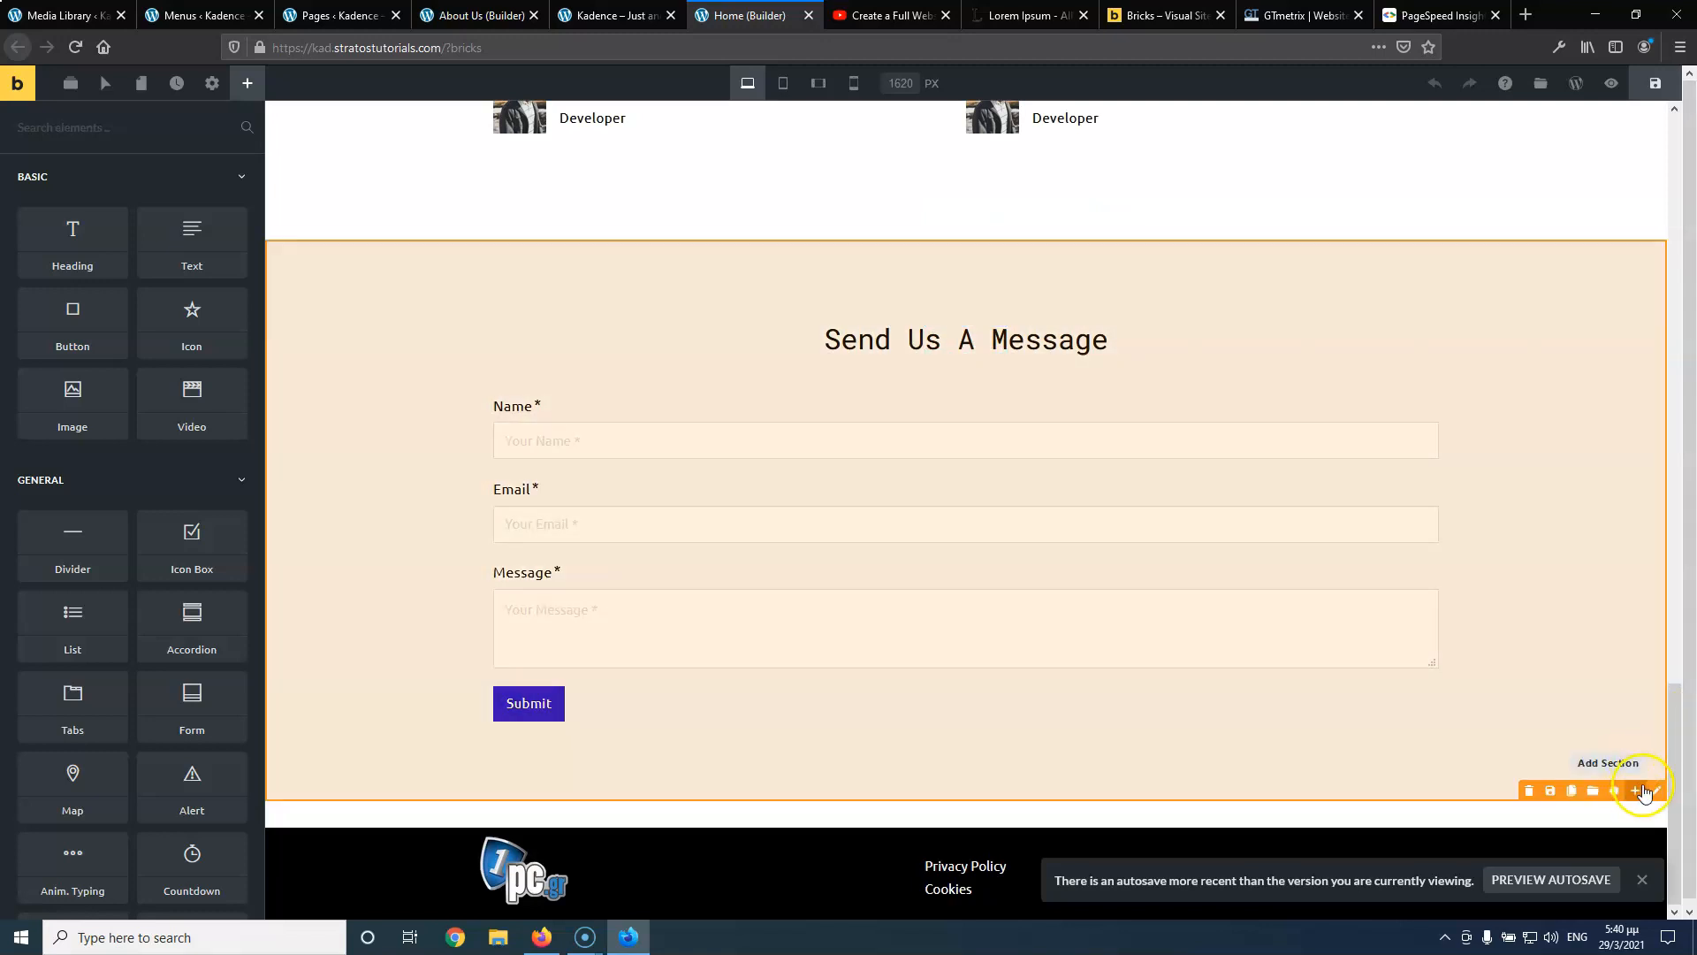
{"action": "left_click", "coordinate": [1653, 791]}
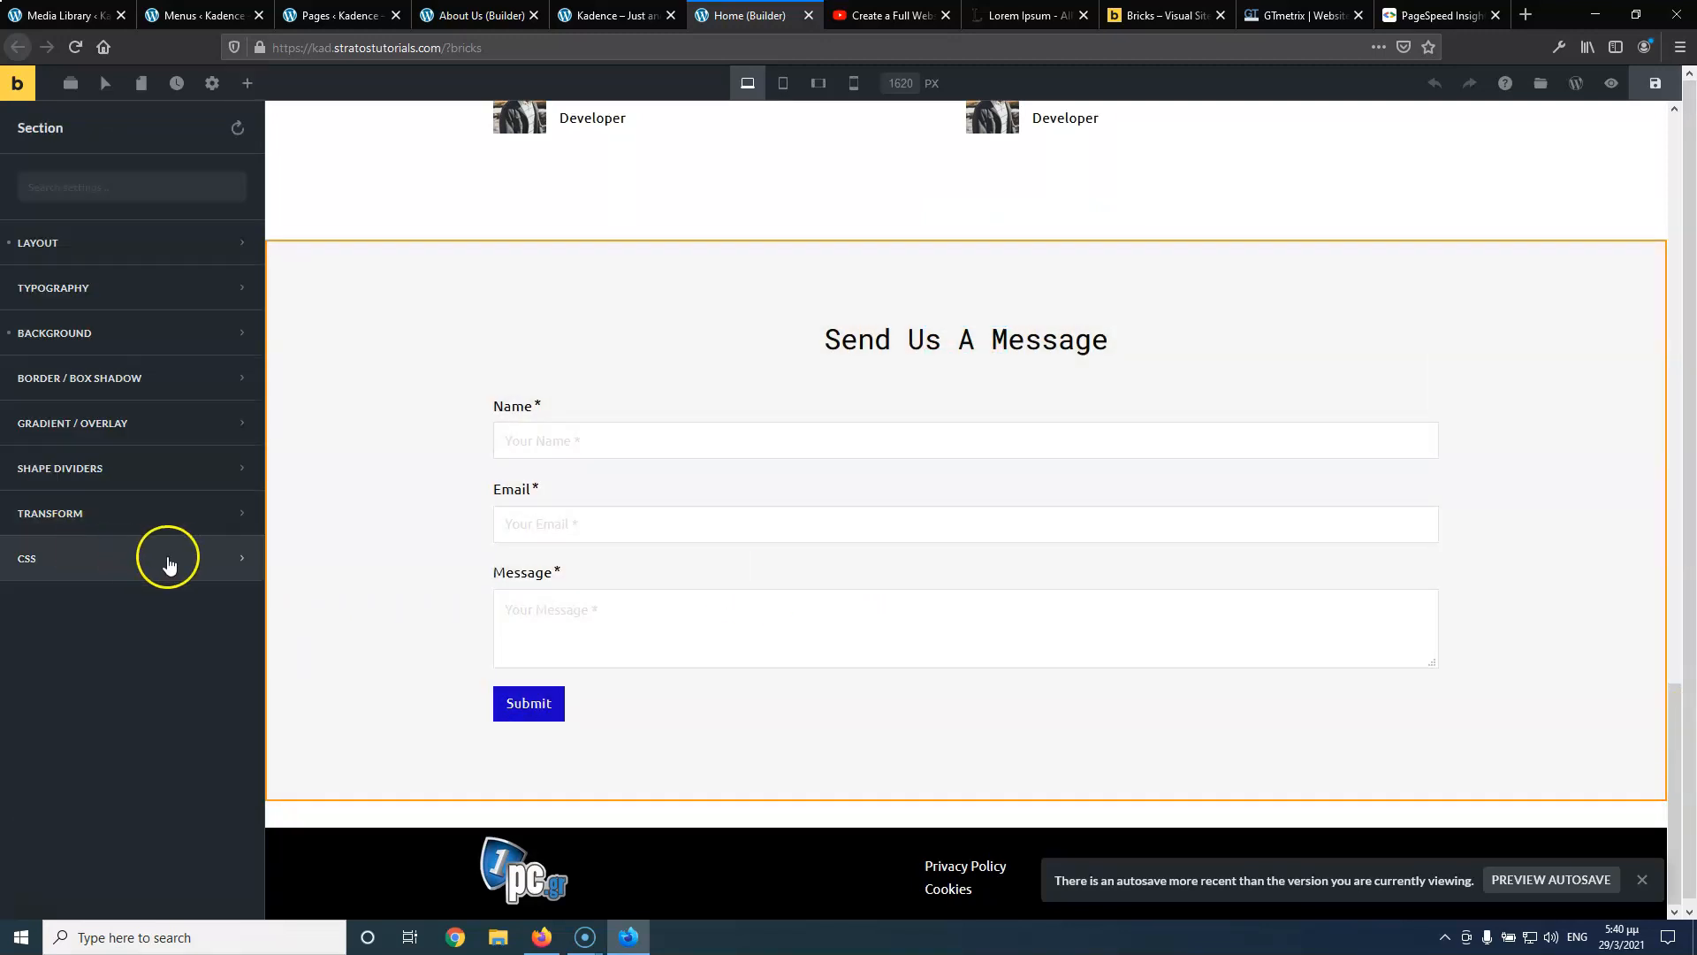
{"action": "left_click", "coordinate": [133, 563]}
{"action": "scroll", "coordinate": [115, 649], "scroll_direction": "down", "scroll_amount": 4}
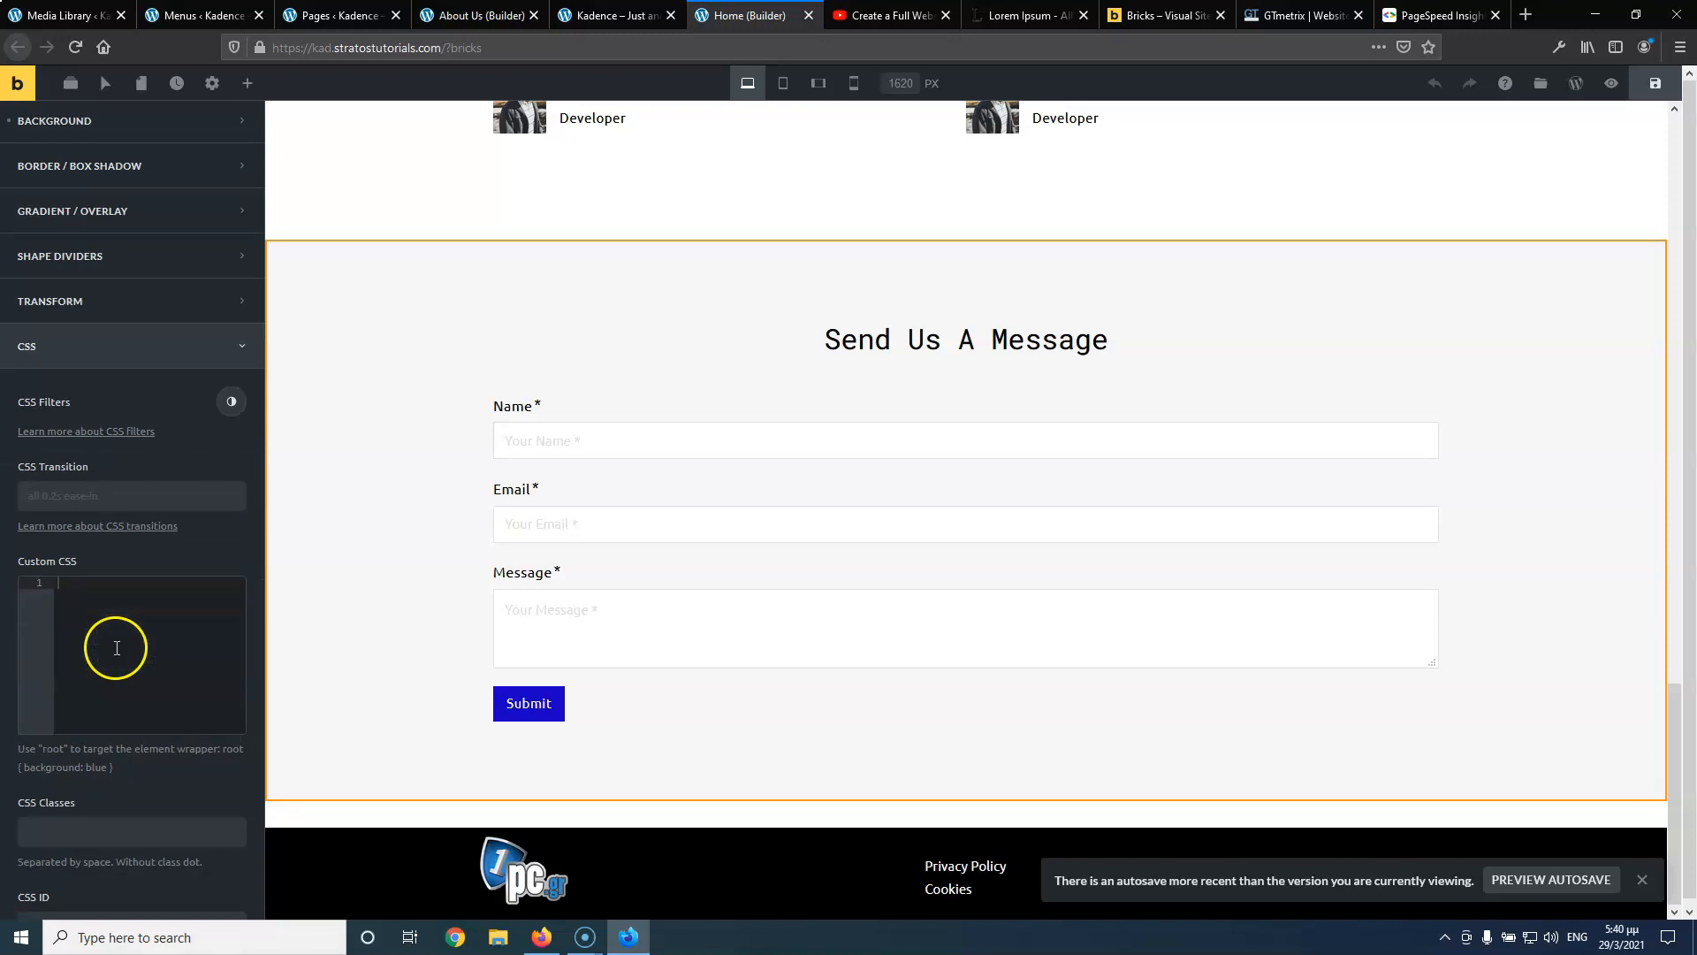
{"action": "left_click", "coordinate": [78, 844]}
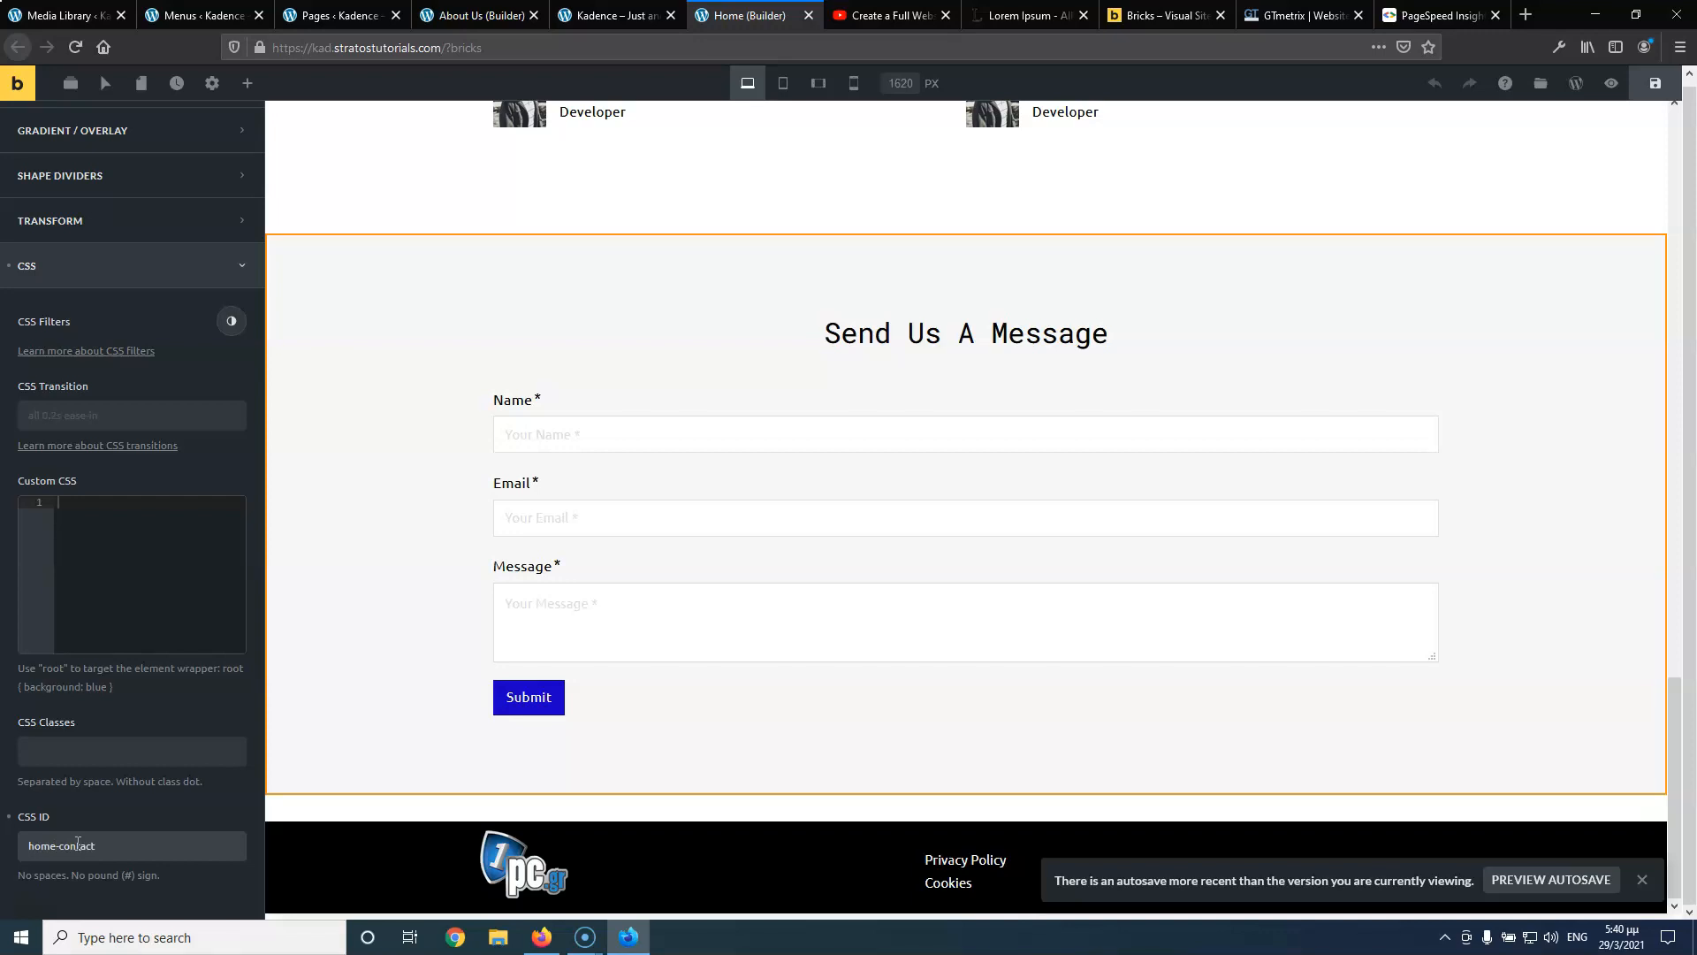
{"action": "left_click_drag", "start_coordinate": [104, 846], "coordinate": [17, 846]}
{"action": "scroll", "coordinate": [796, 559], "scroll_direction": "up", "scroll_amount": 20}
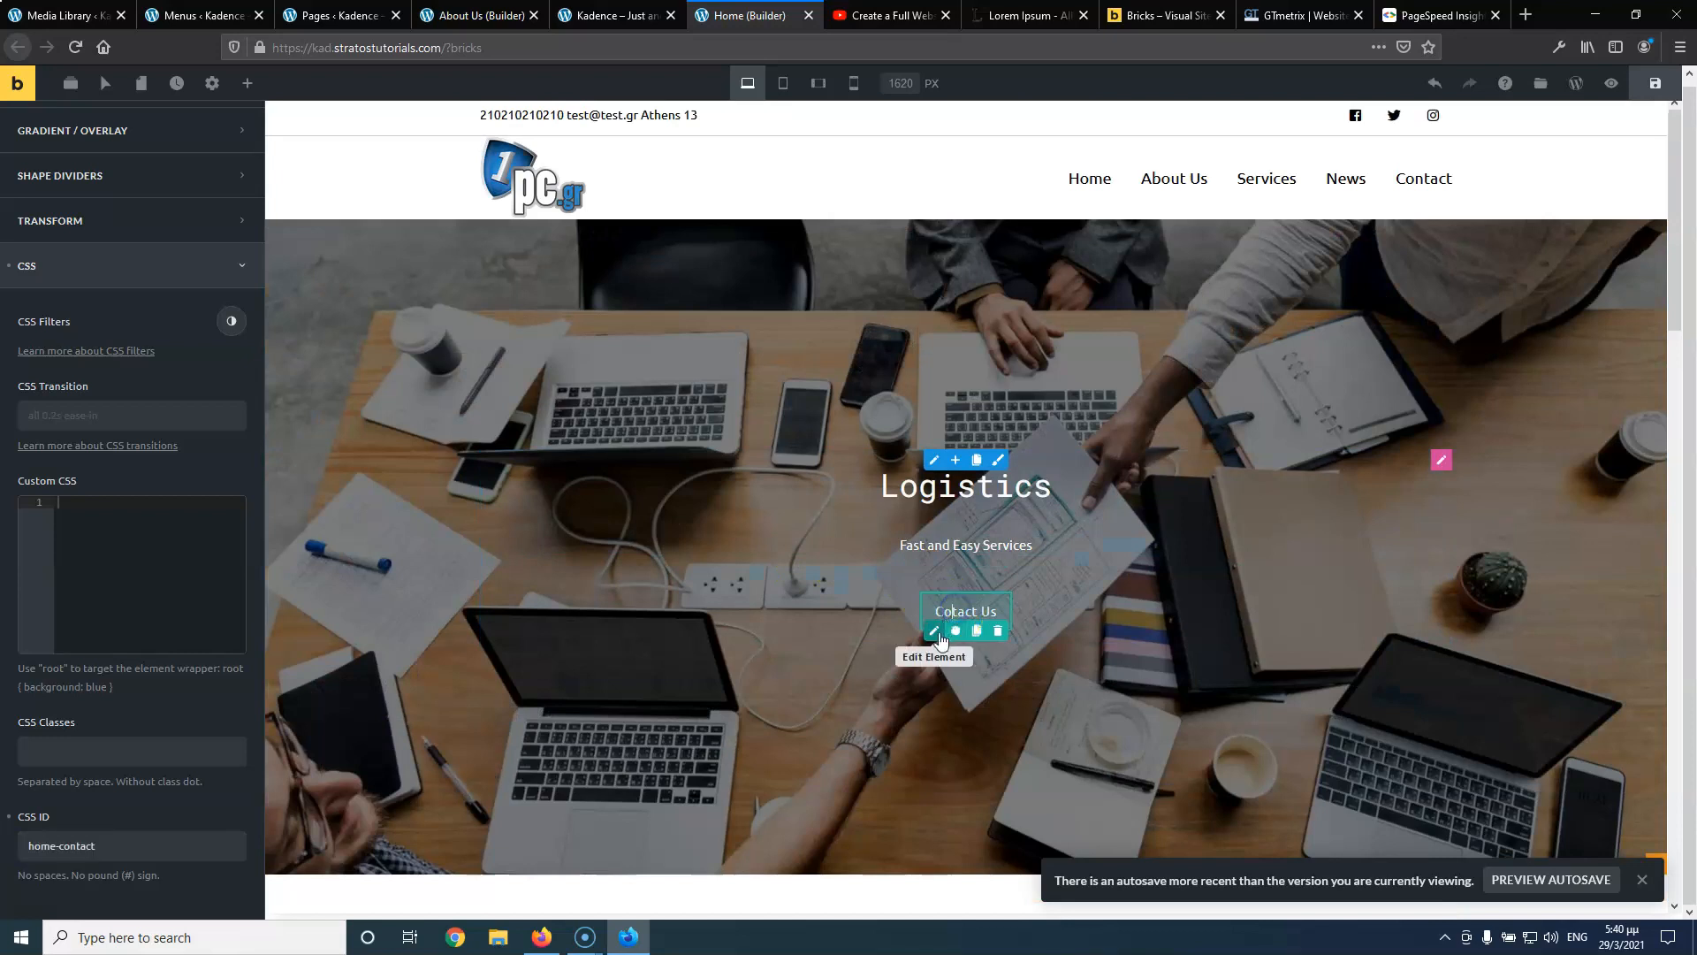
Link the hero's Contact Us button to section home-contact and save the Home page
{"action": "left_click", "coordinate": [935, 632]}
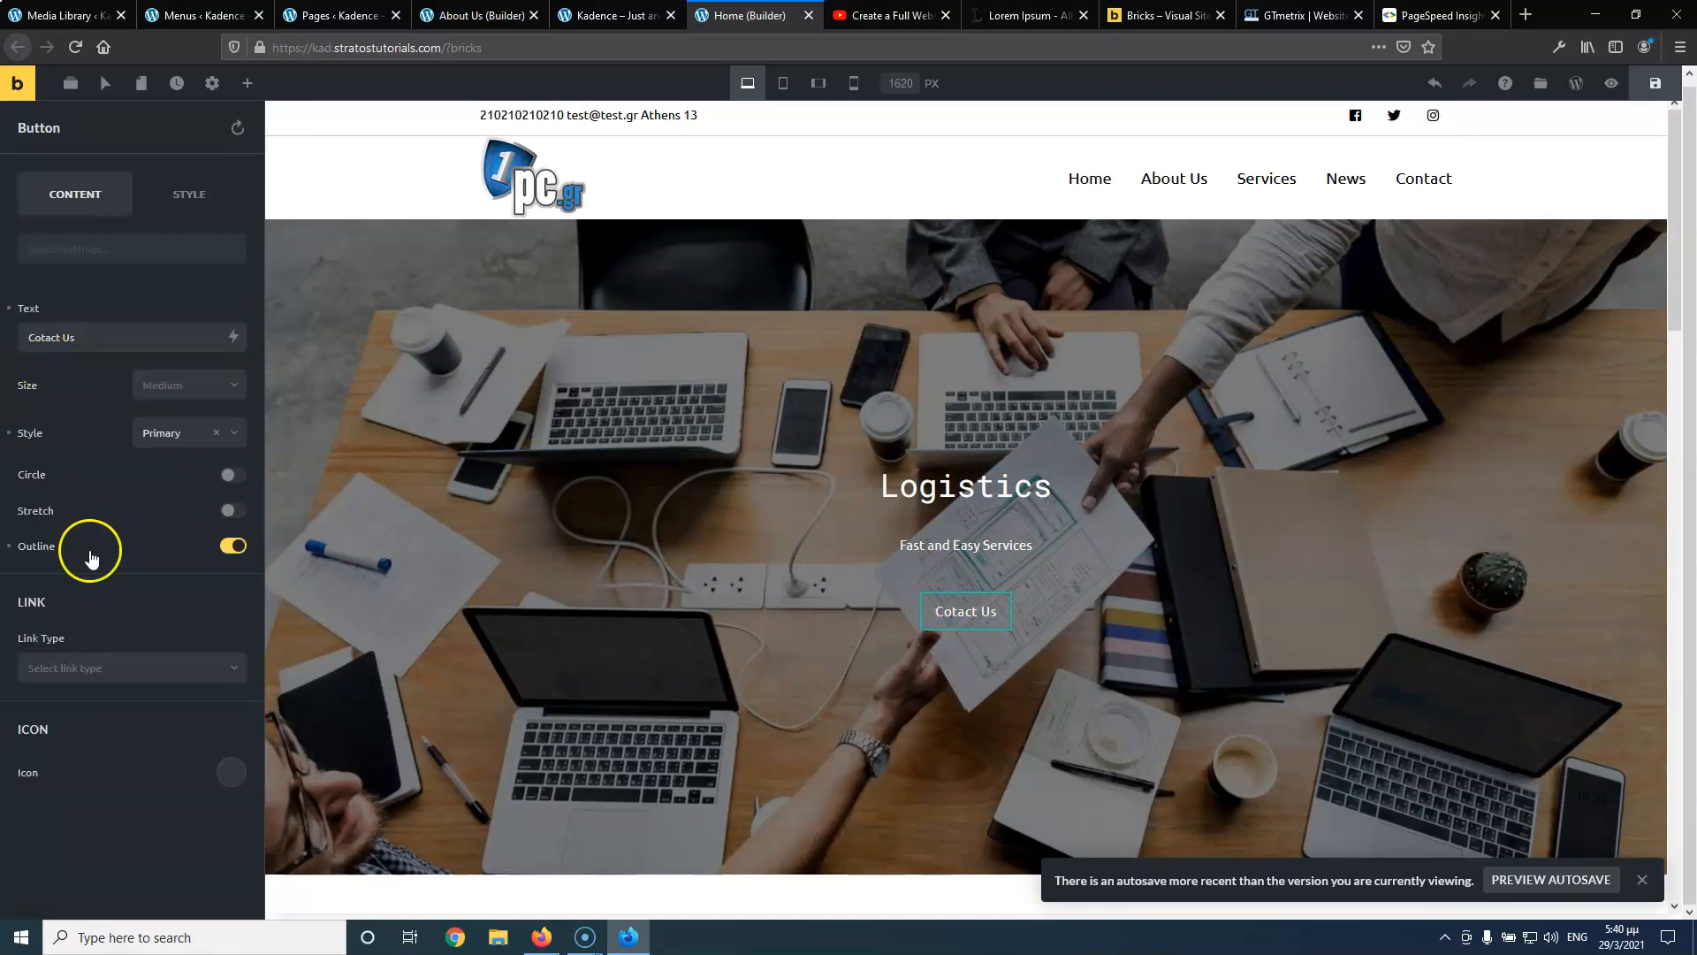
{"action": "left_click", "coordinate": [99, 667]}
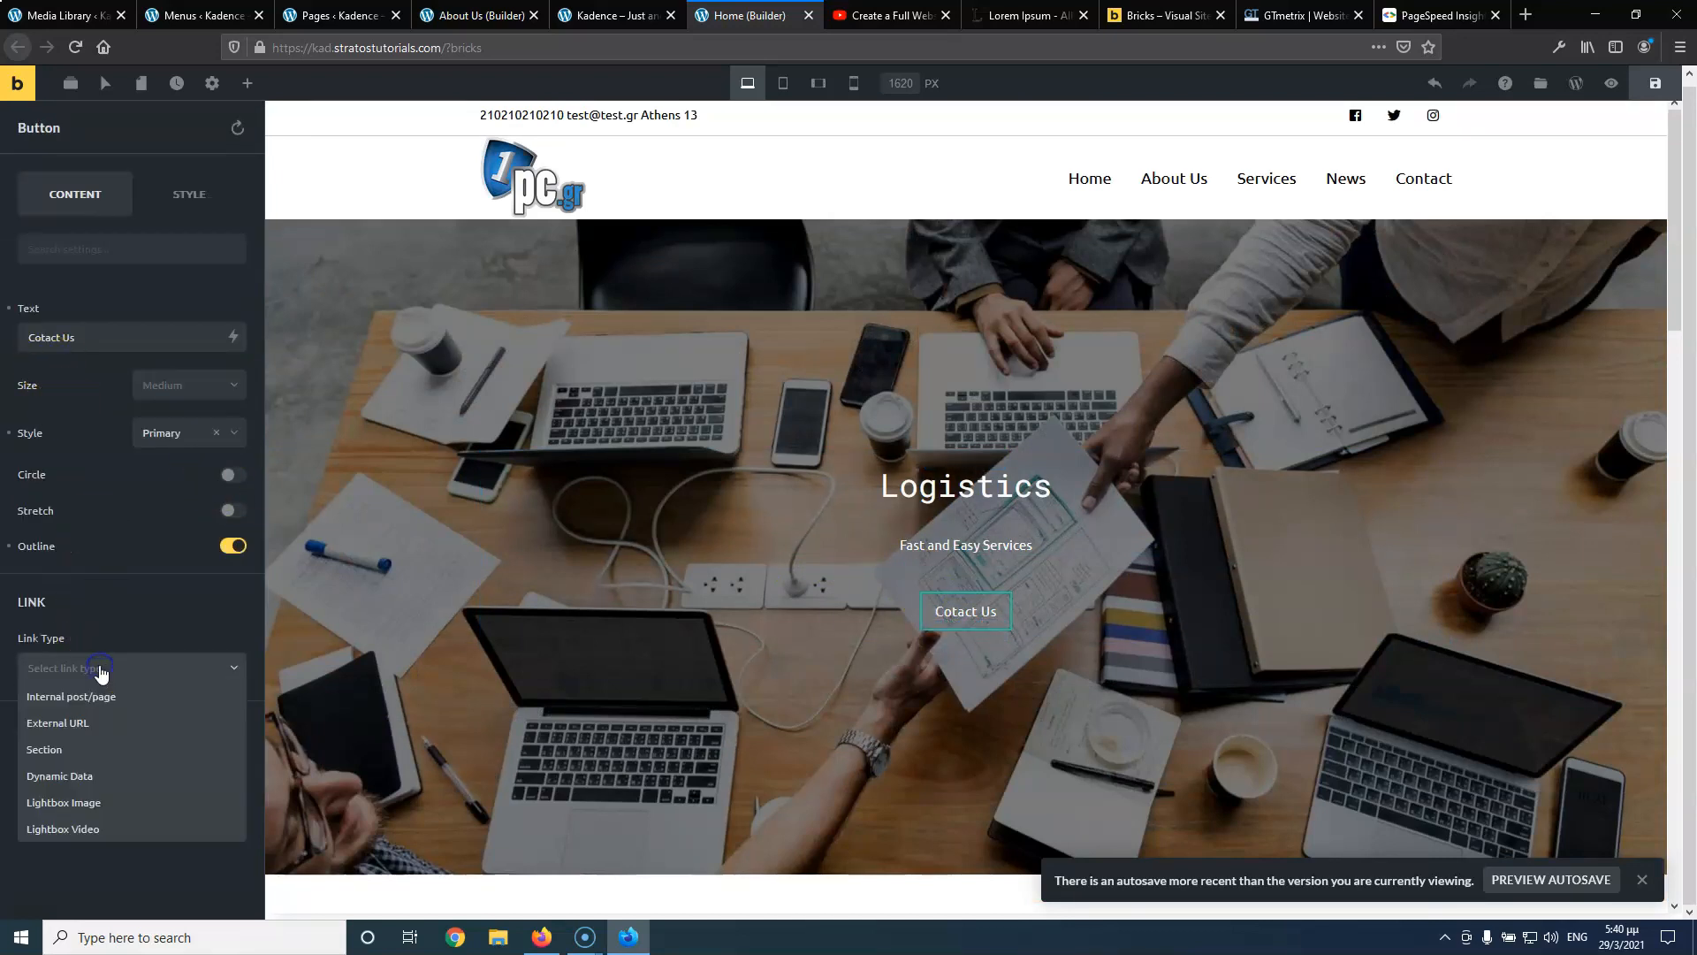
{"action": "left_click", "coordinate": [96, 759]}
{"action": "left_click", "coordinate": [93, 732]}
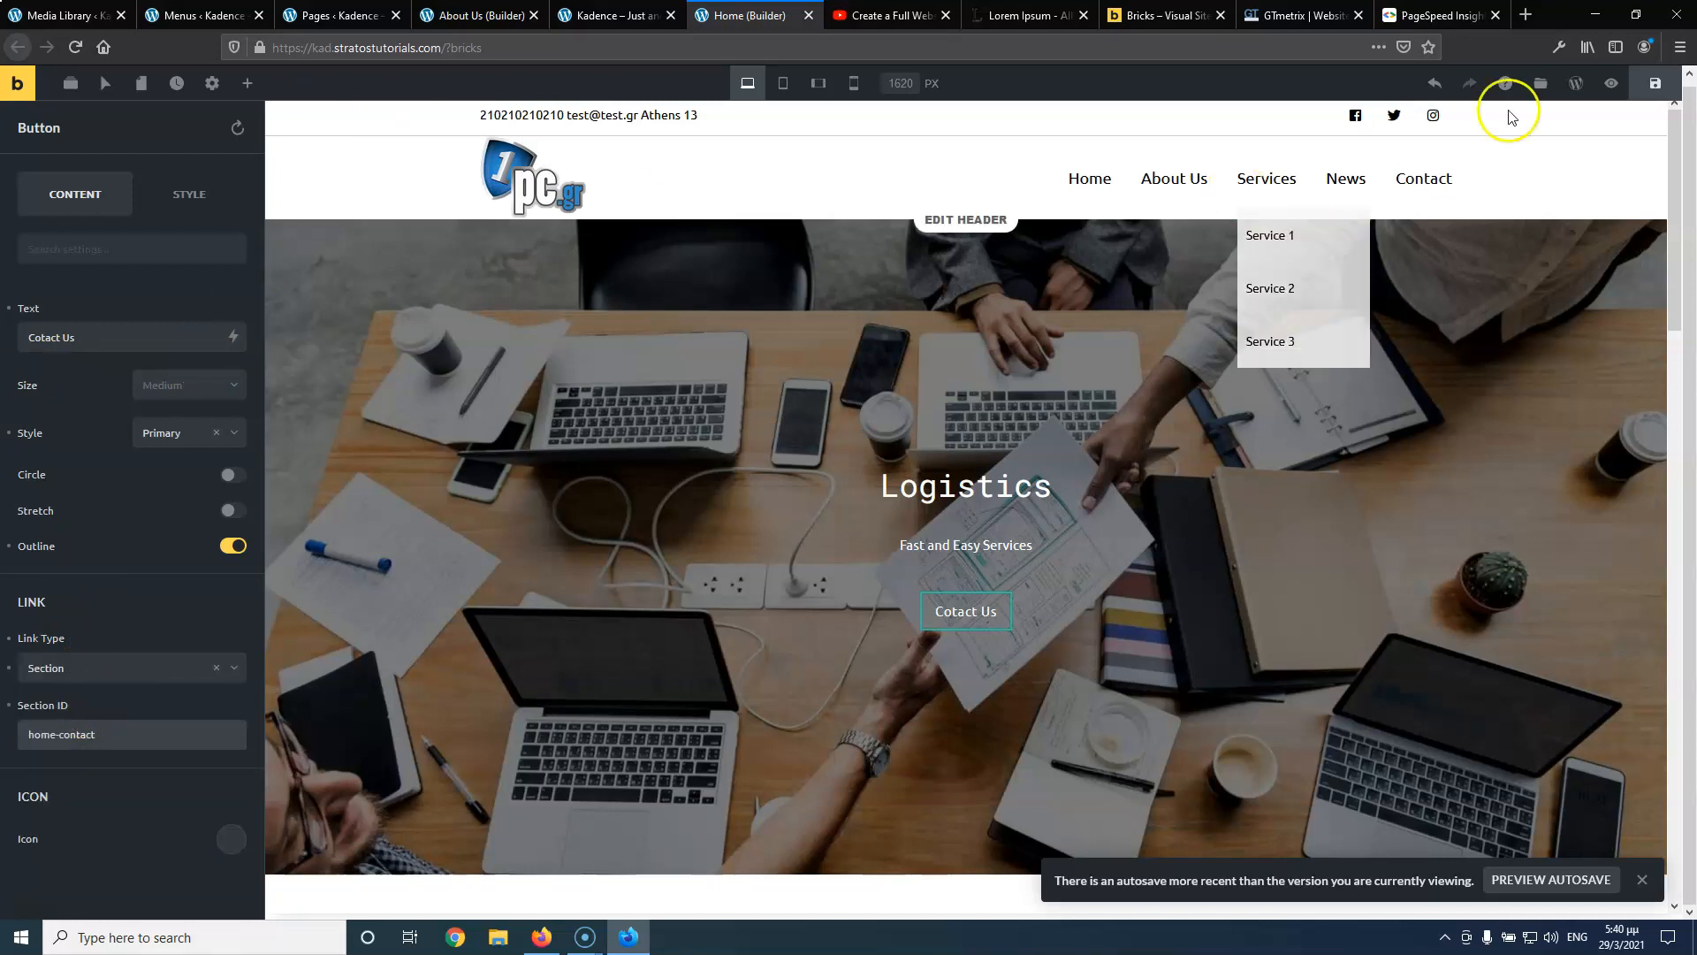
{"action": "left_click", "coordinate": [1655, 83]}
Verify that Contact Us jumps to the form on the live homepage, then return to the About Us builder
{"action": "left_click", "coordinate": [618, 15]}
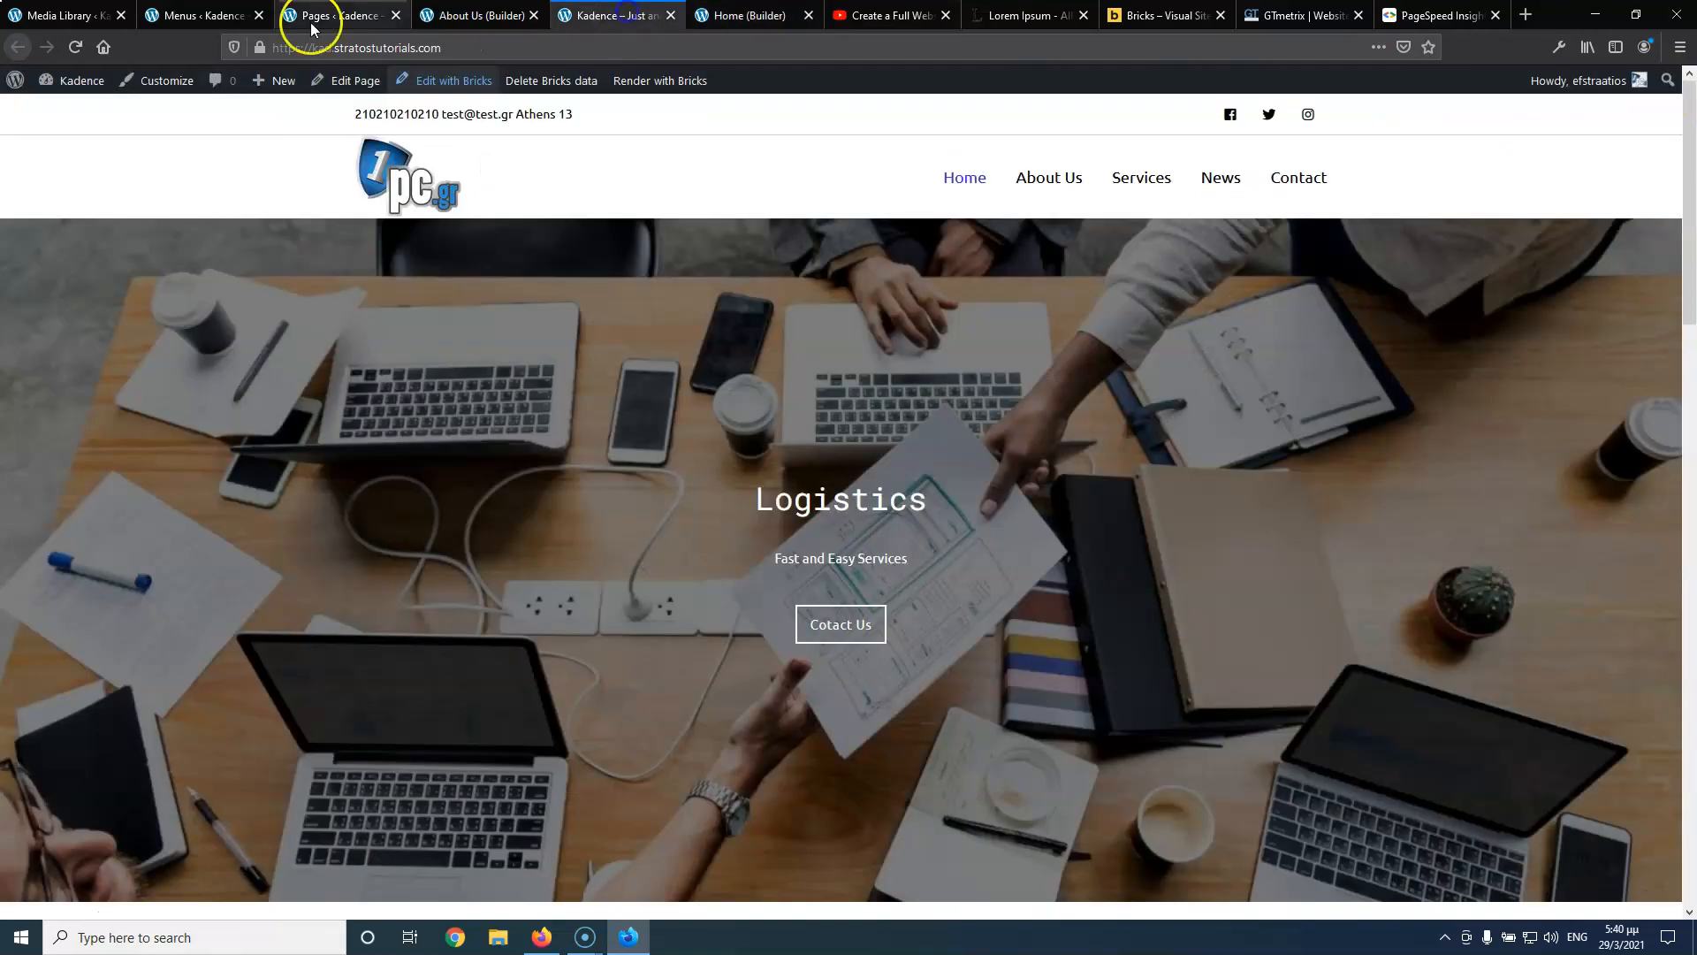
{"action": "left_click", "coordinate": [71, 47]}
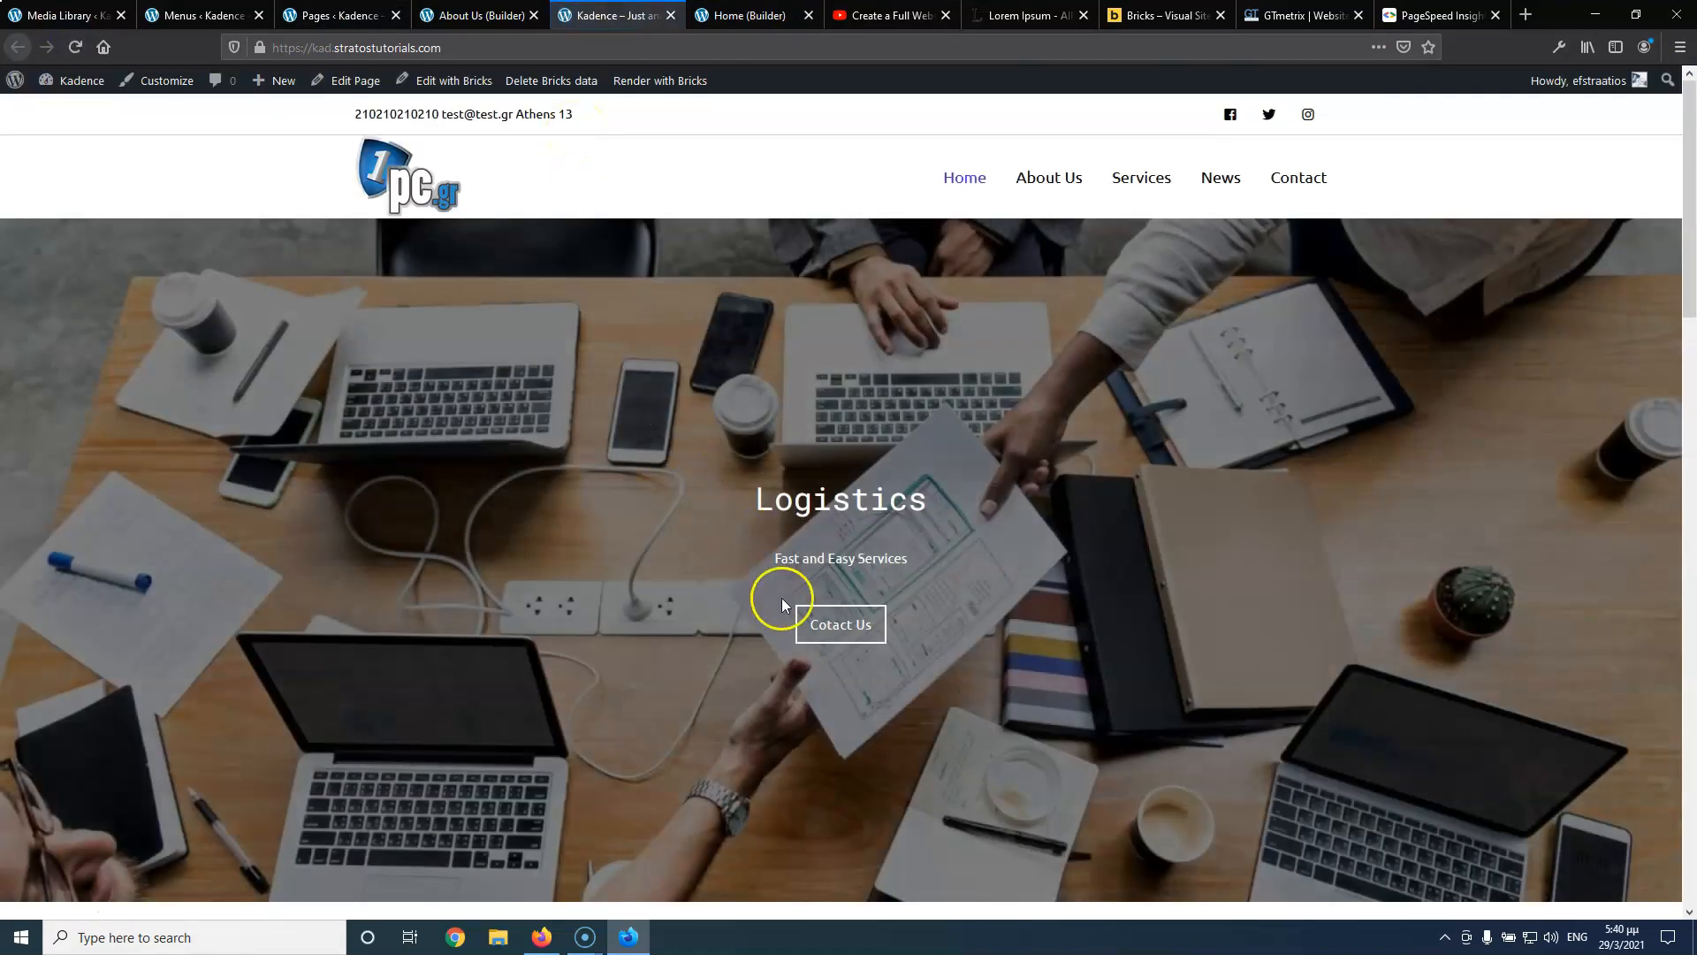
{"action": "left_click", "coordinate": [818, 618]}
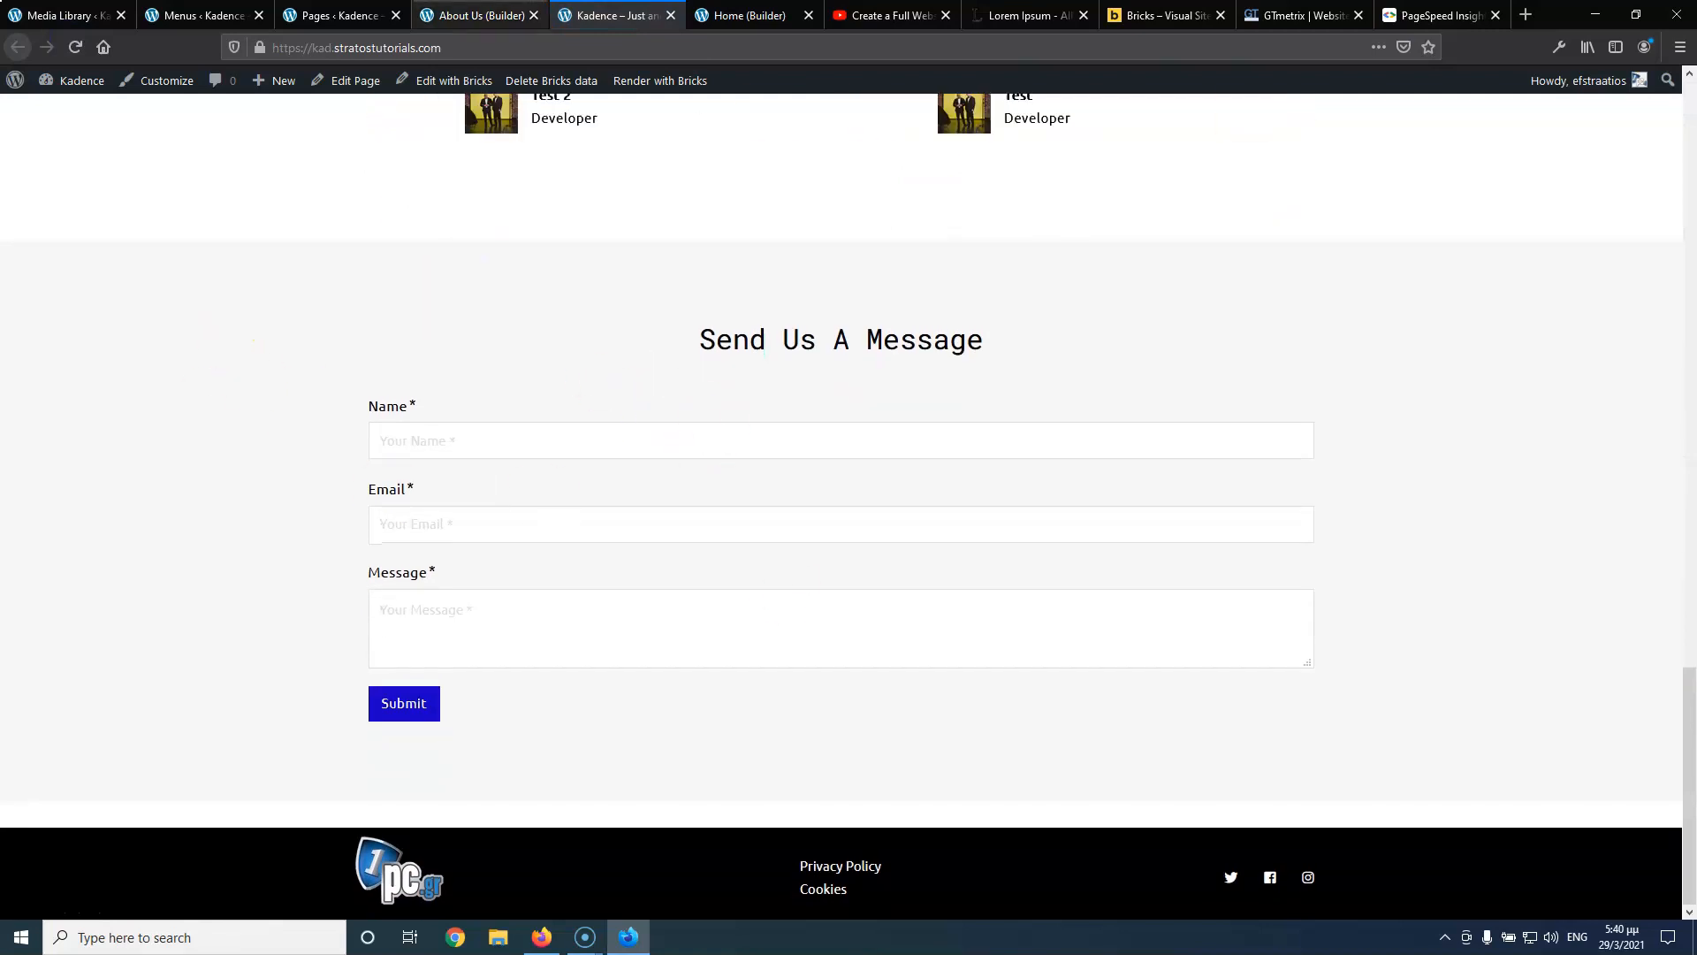
{"action": "left_click", "coordinate": [782, 15]}
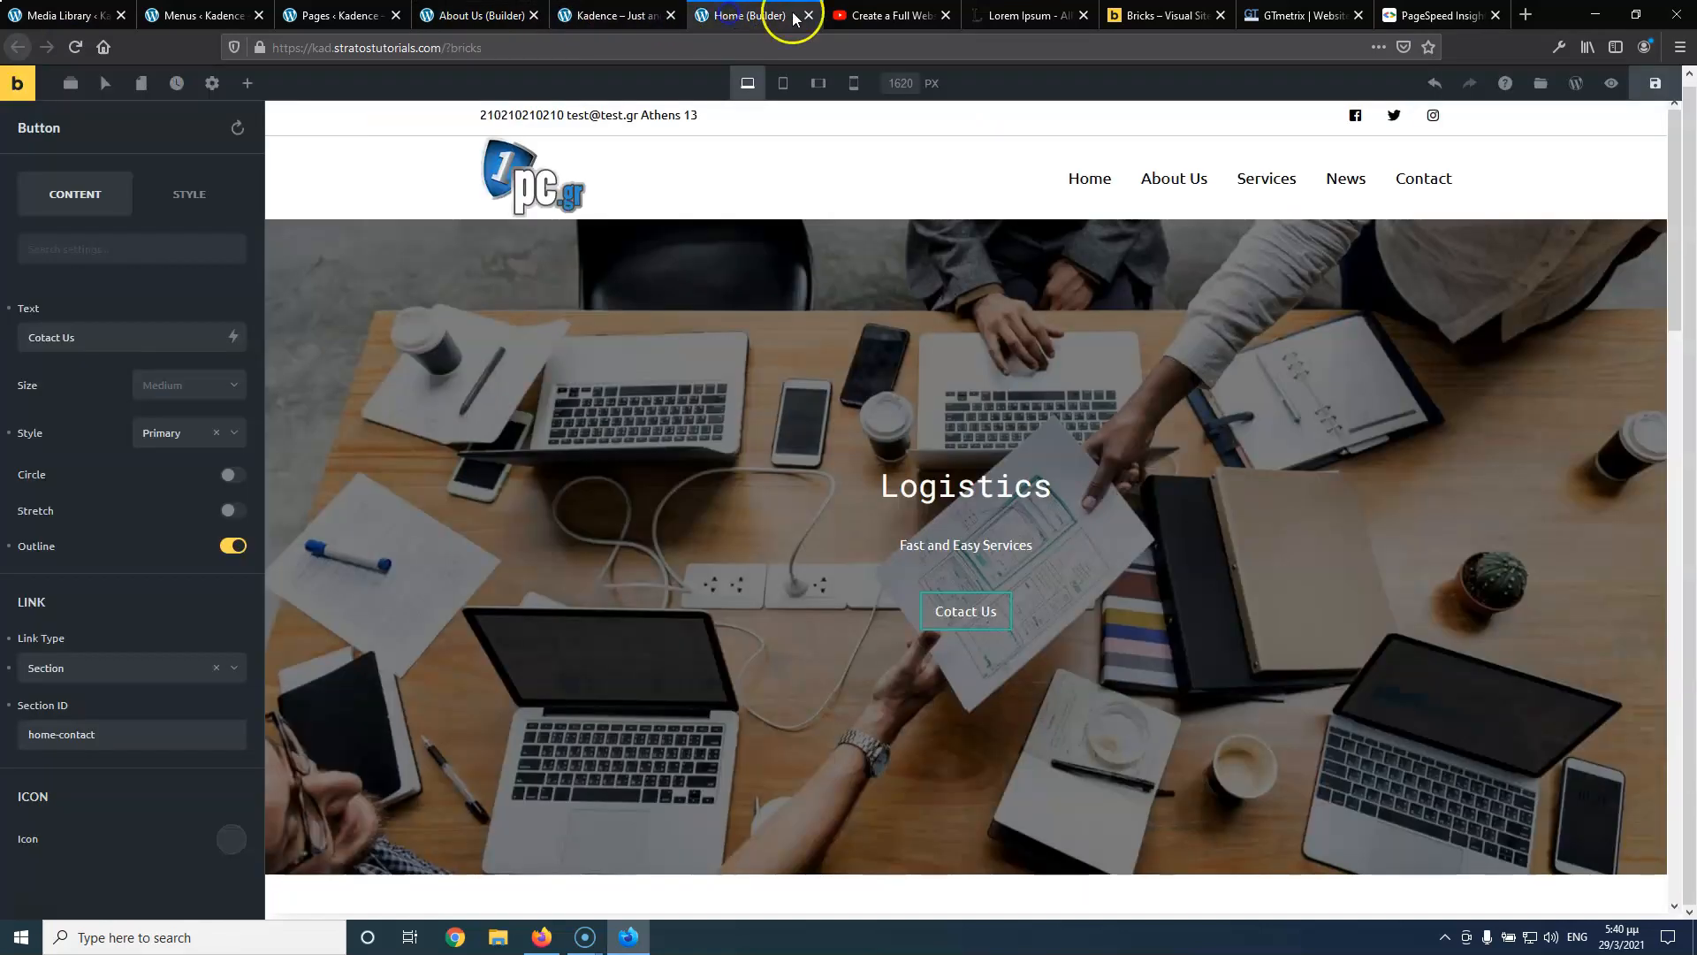
{"action": "left_click", "coordinate": [809, 15]}
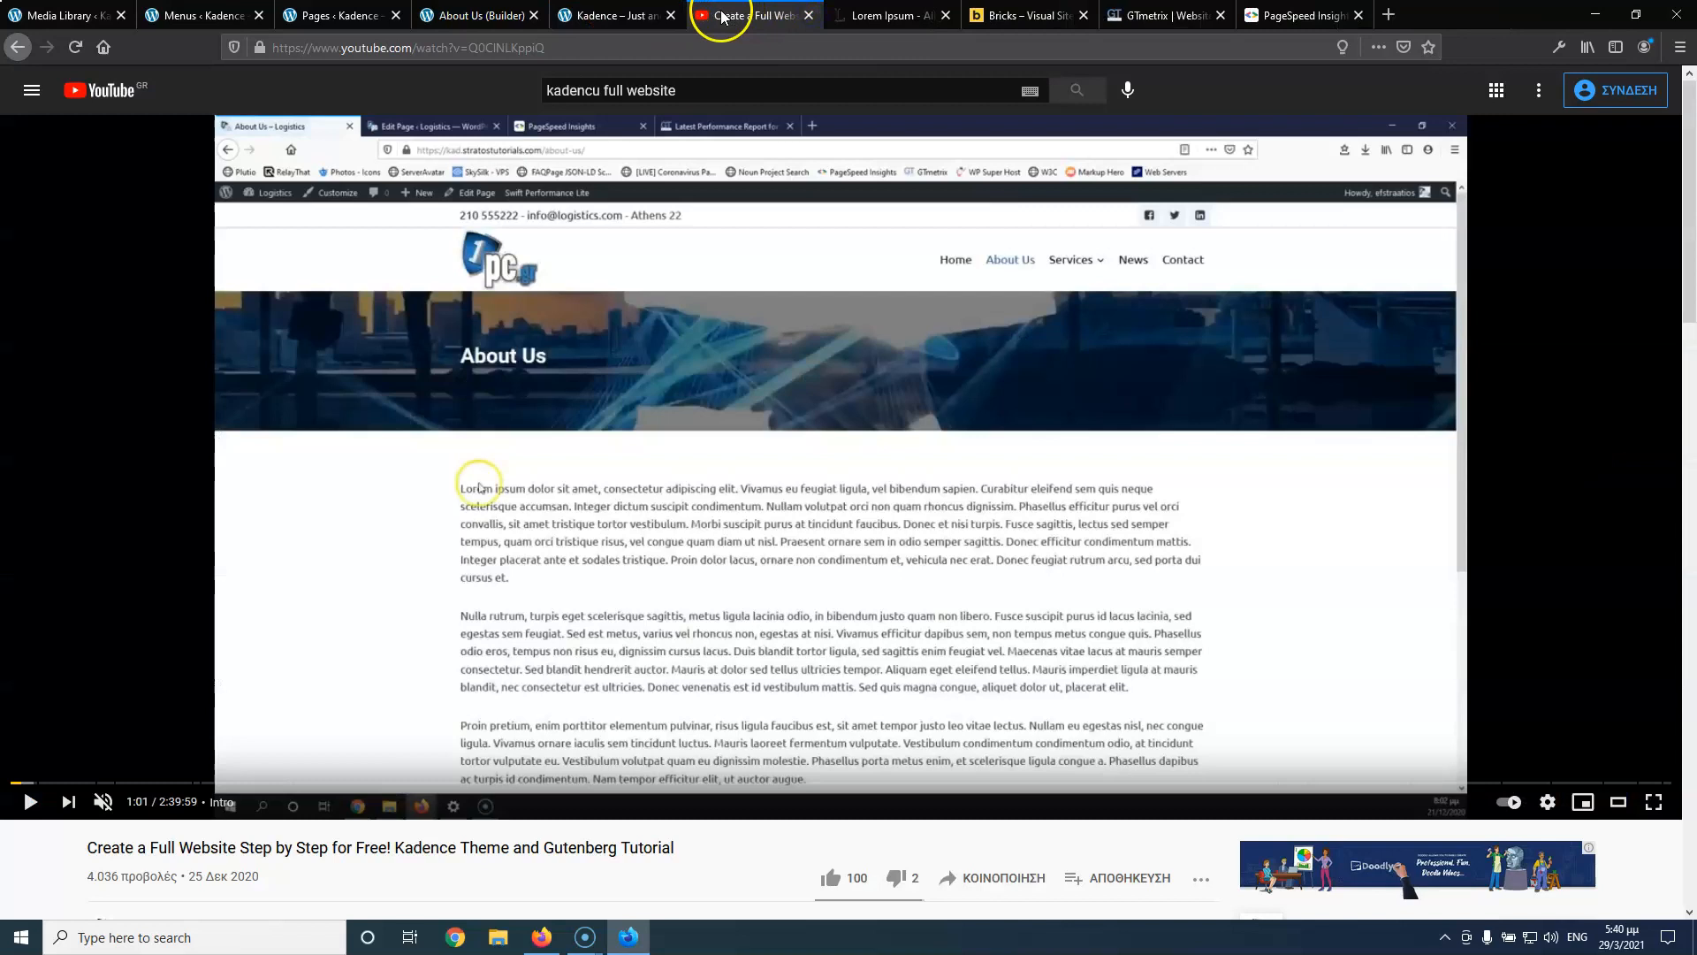
{"action": "left_click", "coordinate": [490, 16]}
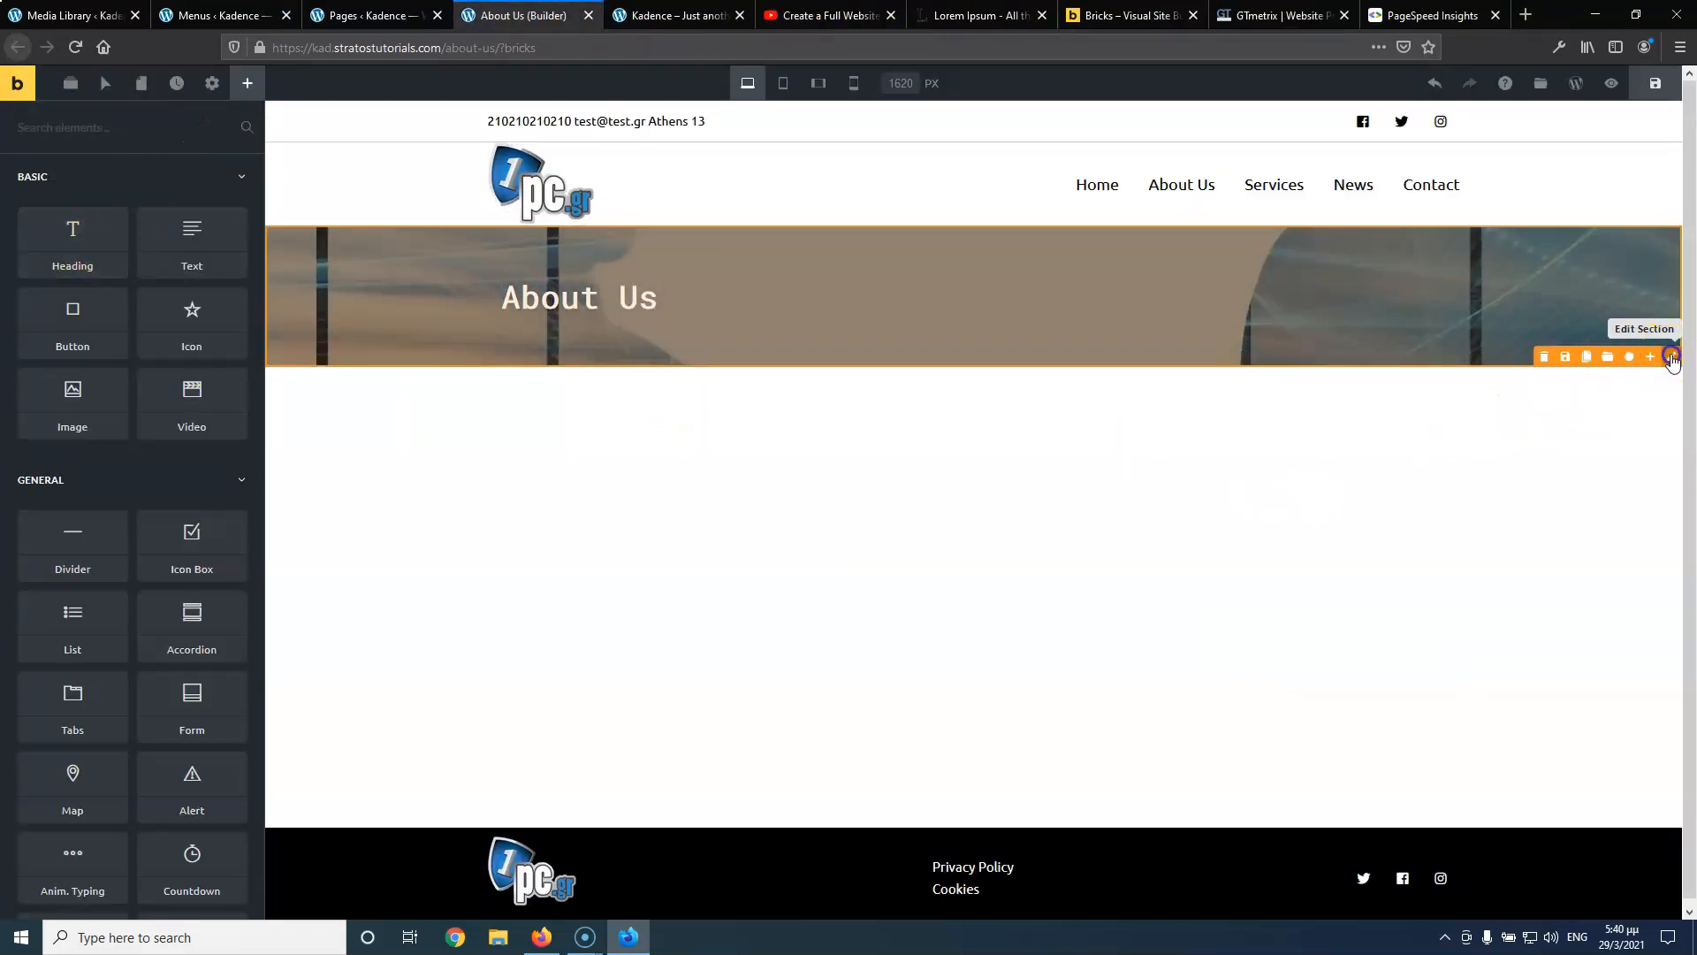
Add a new empty section below the About Us banner
{"action": "left_click", "coordinate": [1670, 357]}
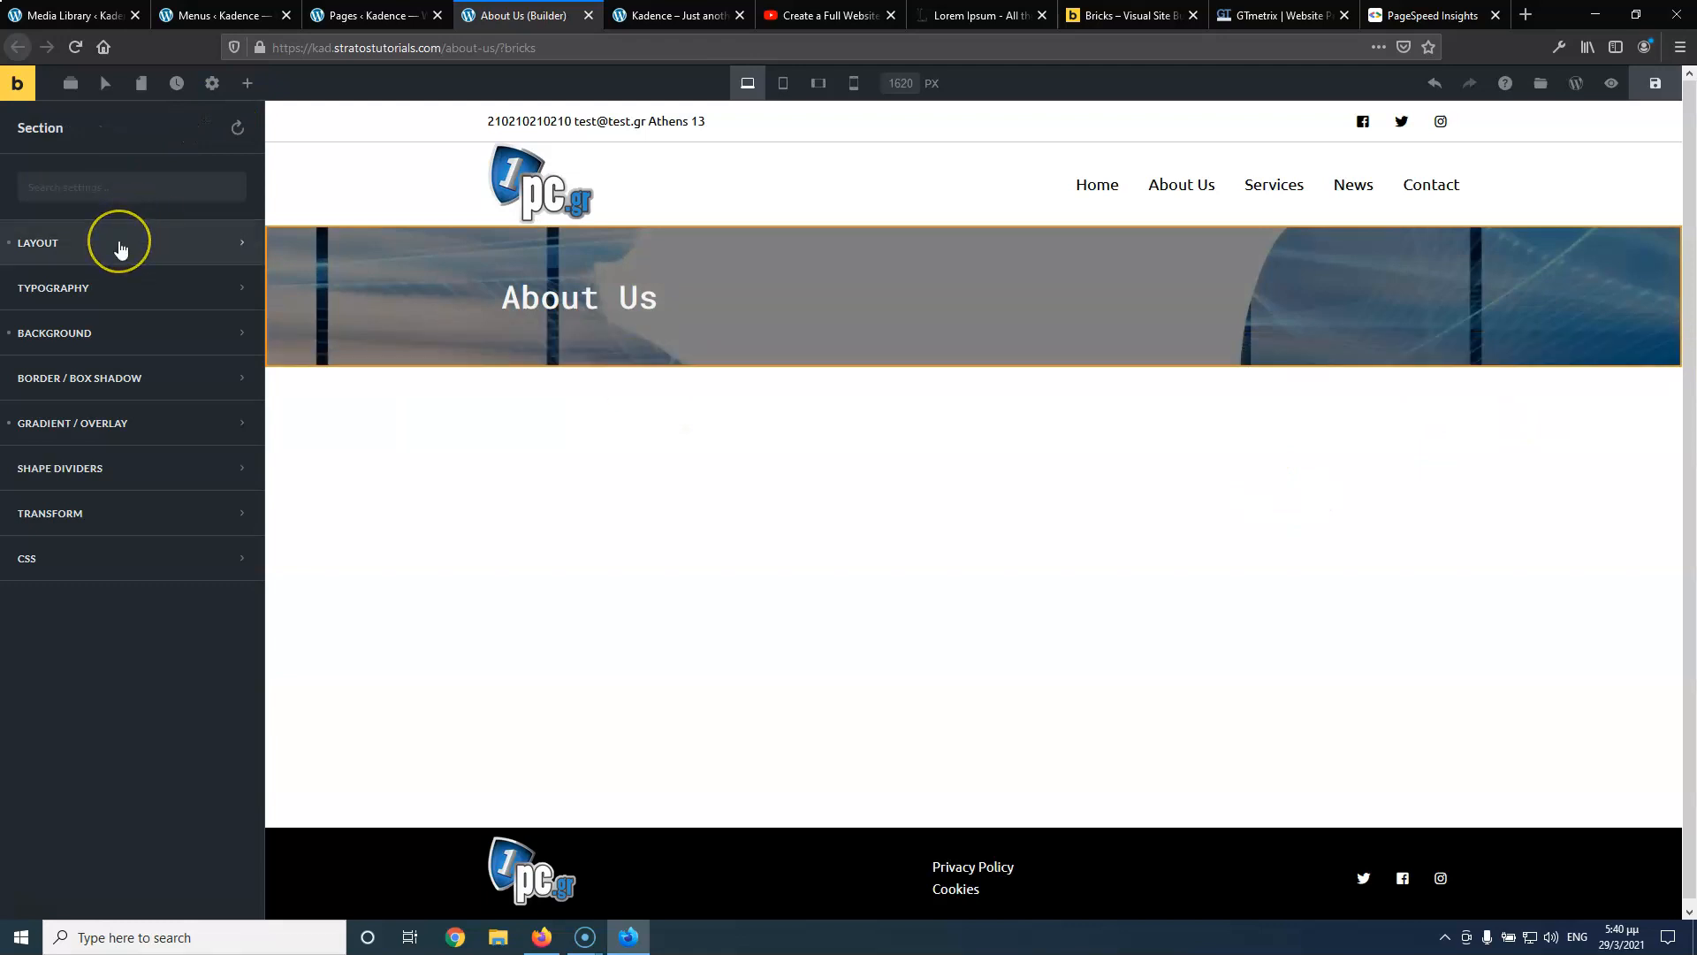
{"action": "left_click", "coordinate": [120, 246]}
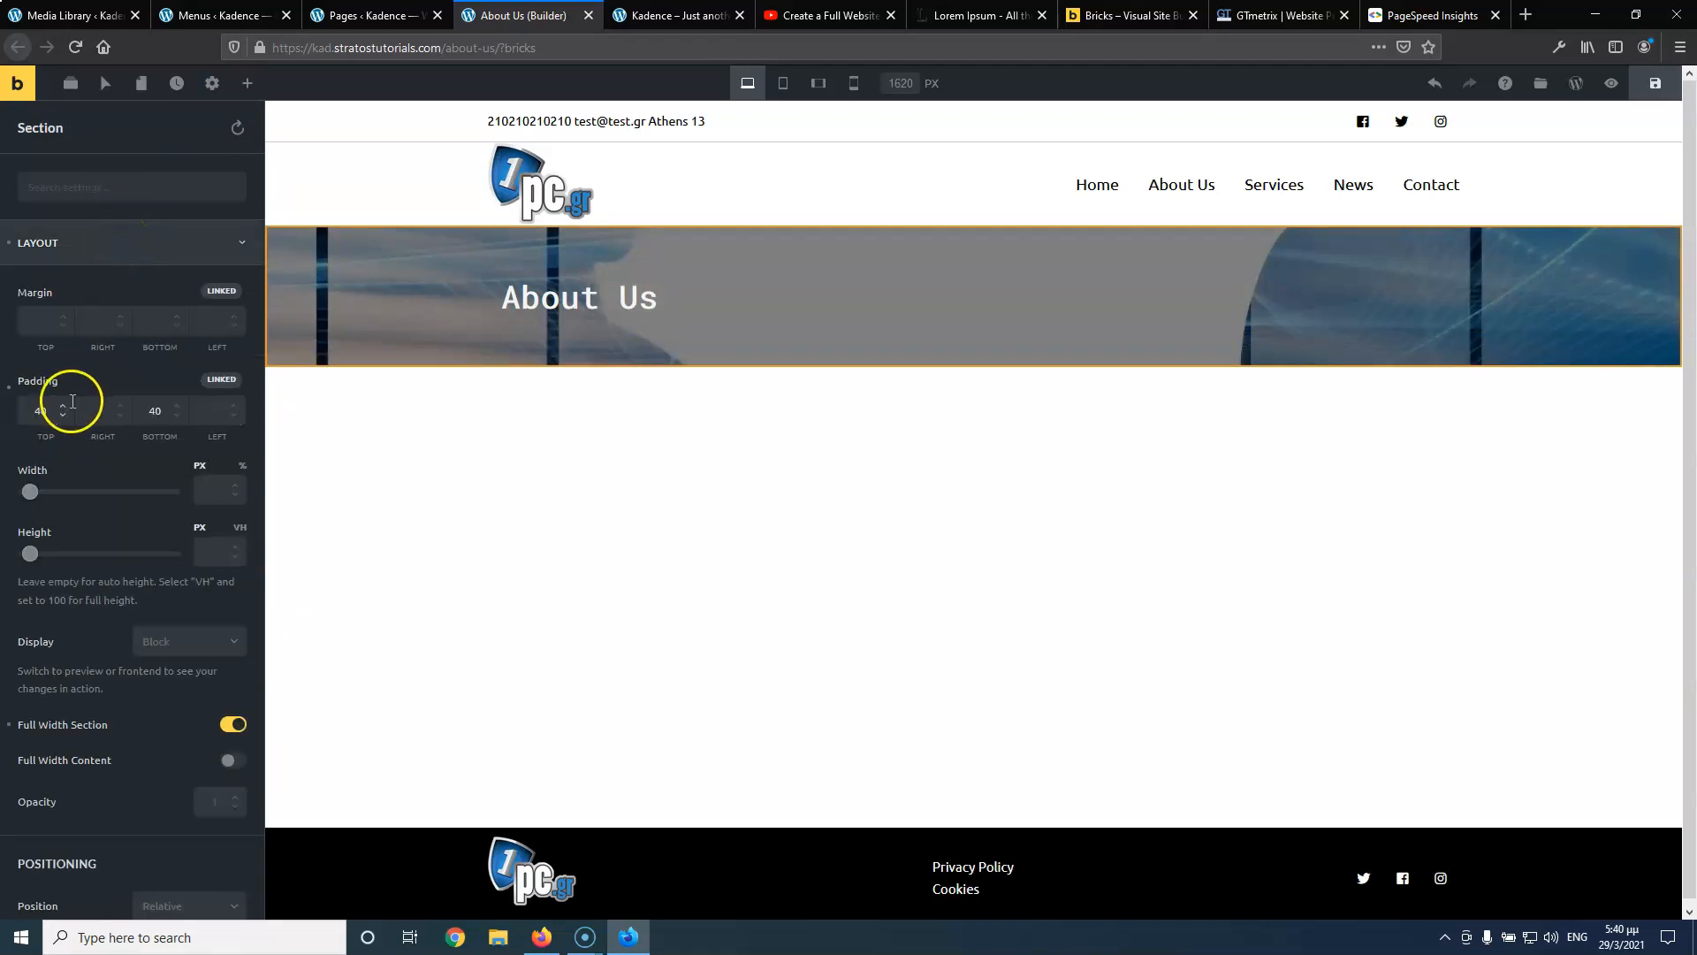
{"action": "left_click", "coordinate": [876, 398]}
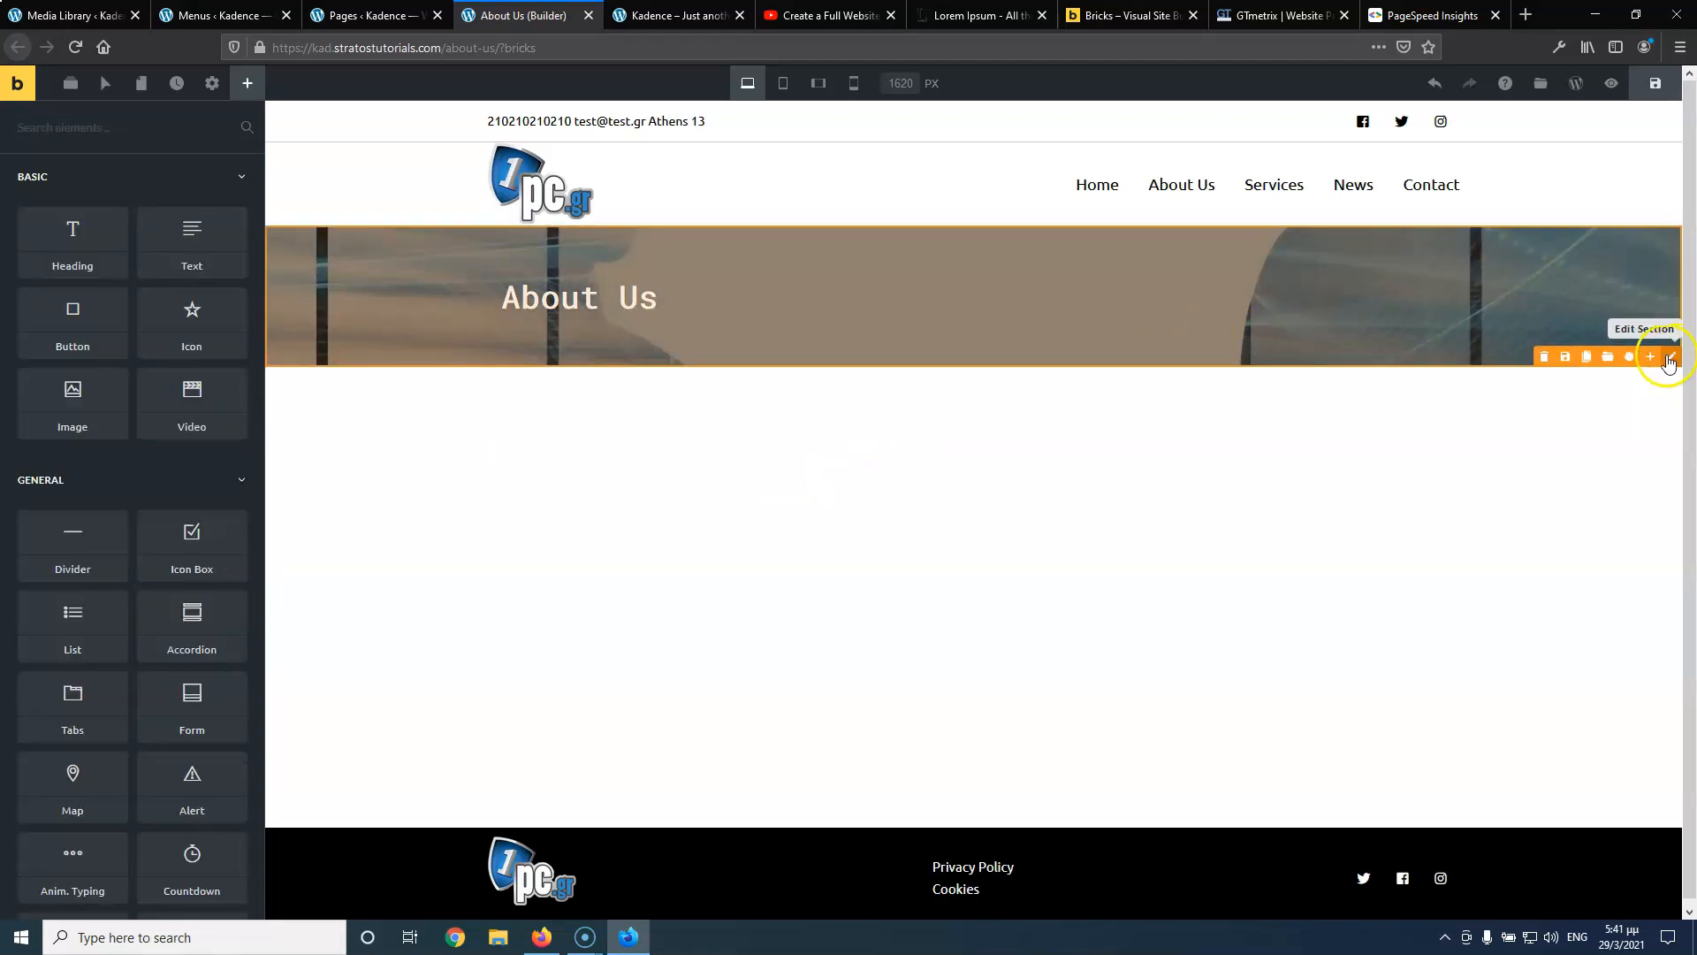
{"action": "left_click", "coordinate": [1646, 356]}
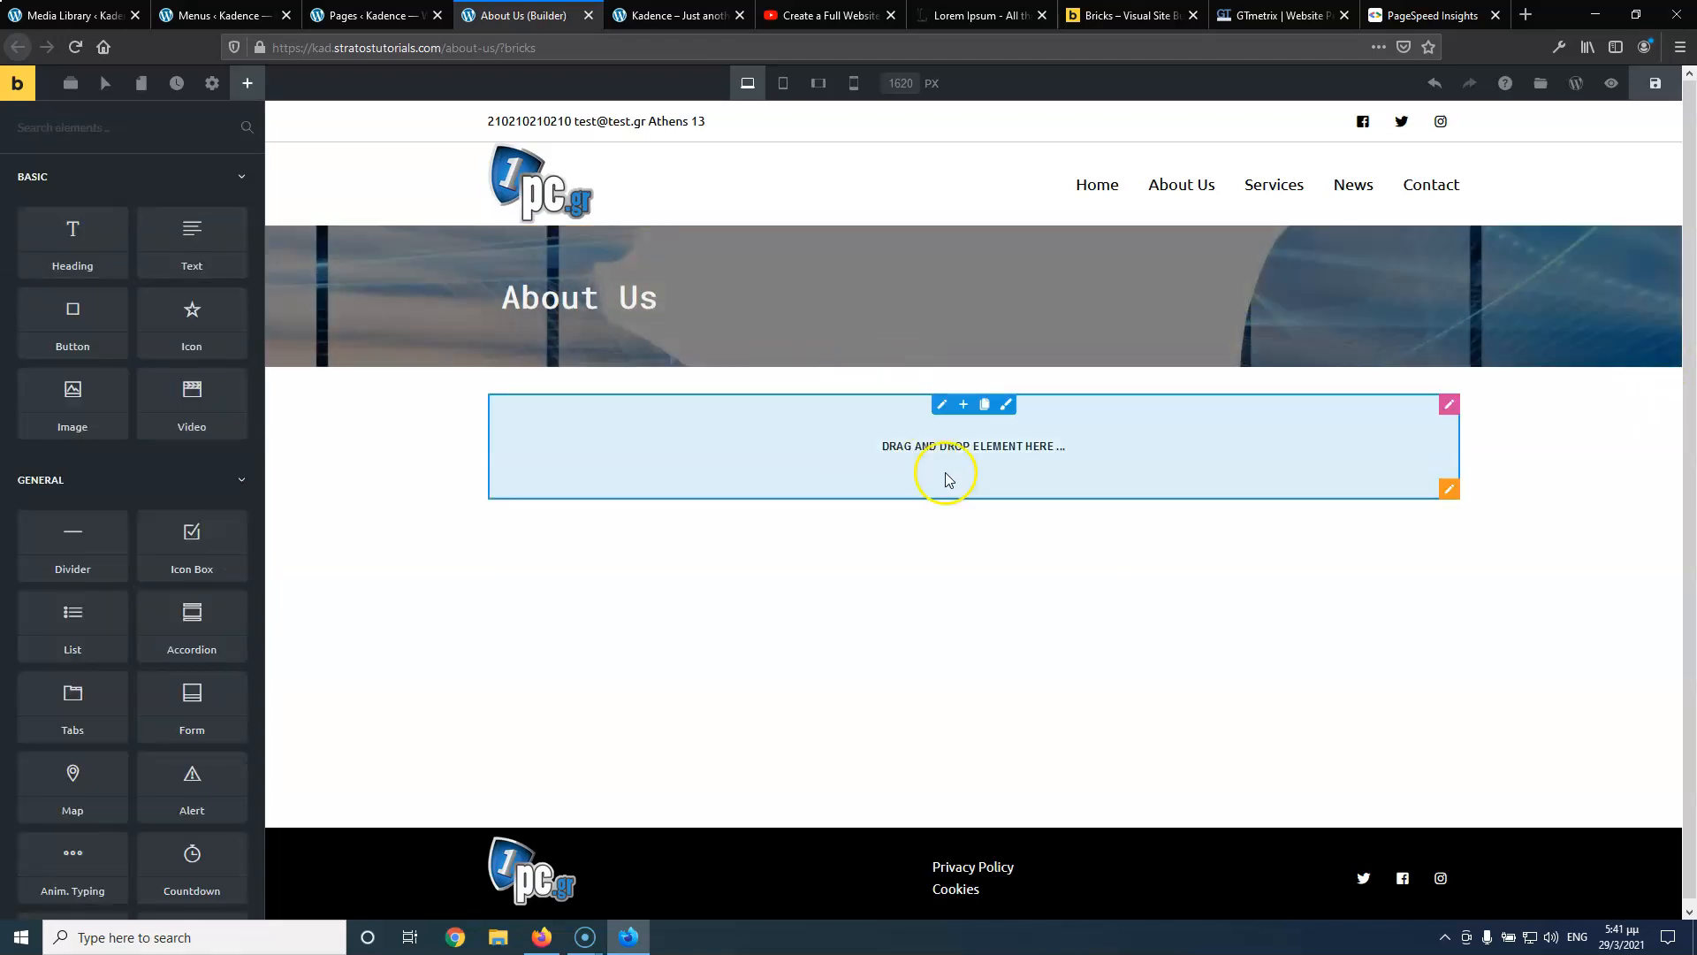
Give the new section 75 px padding at top and bottom
{"action": "left_click", "coordinate": [1444, 491]}
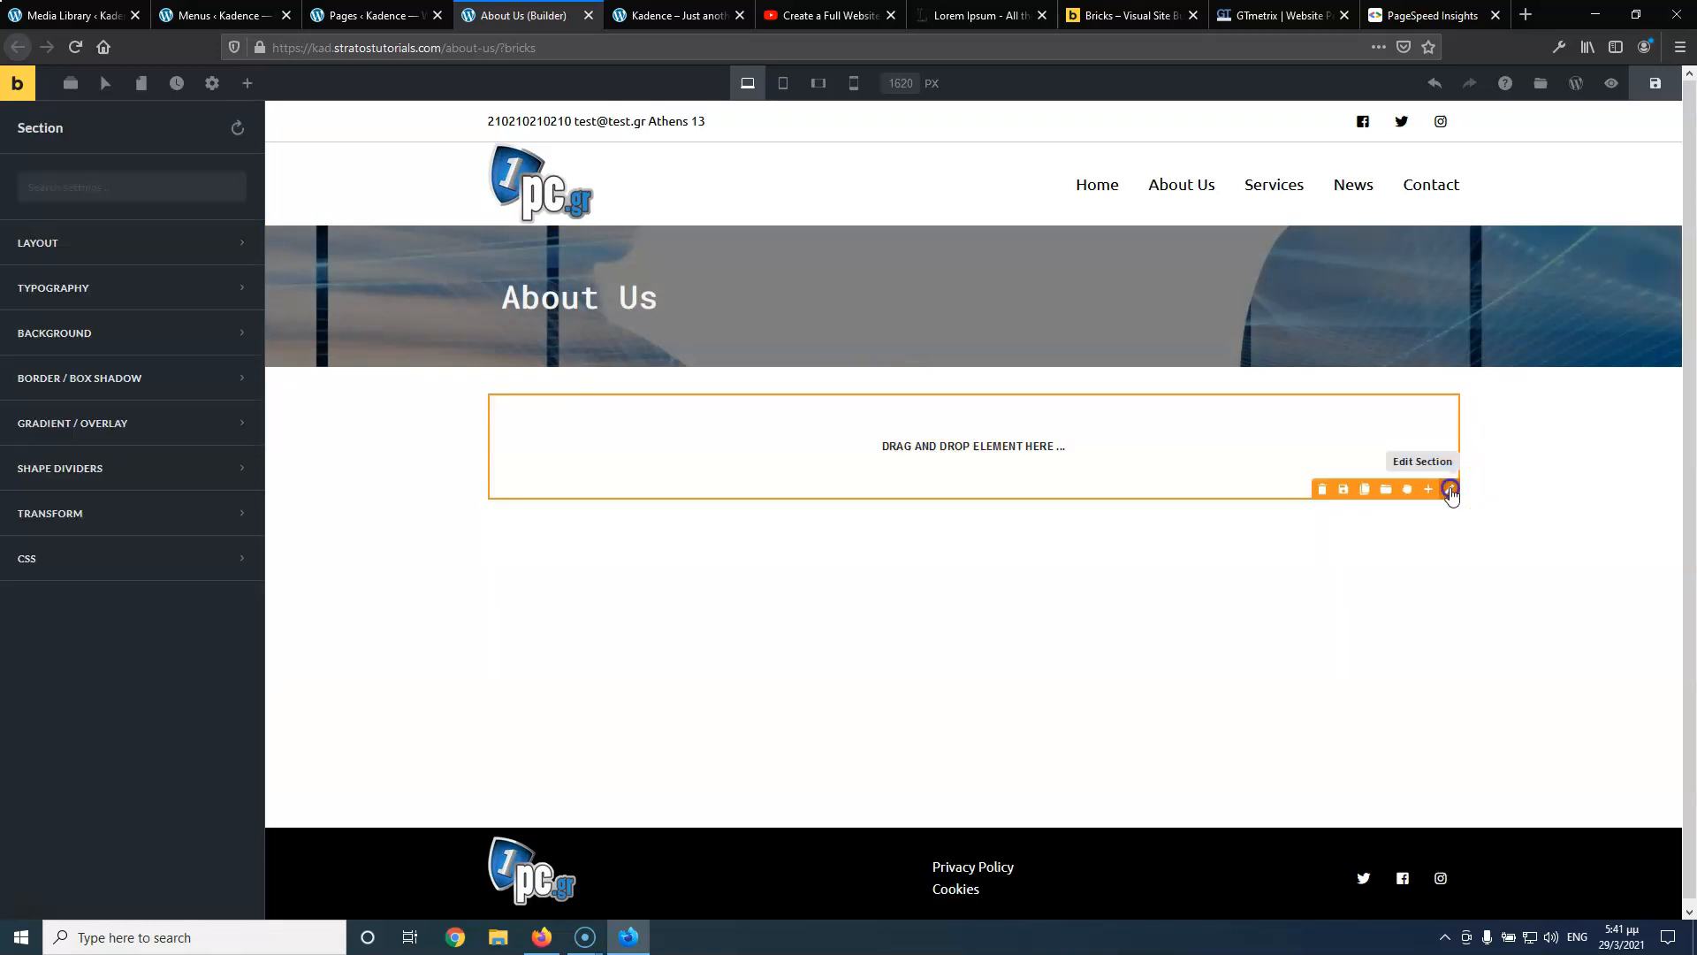
{"action": "left_click", "coordinate": [124, 244]}
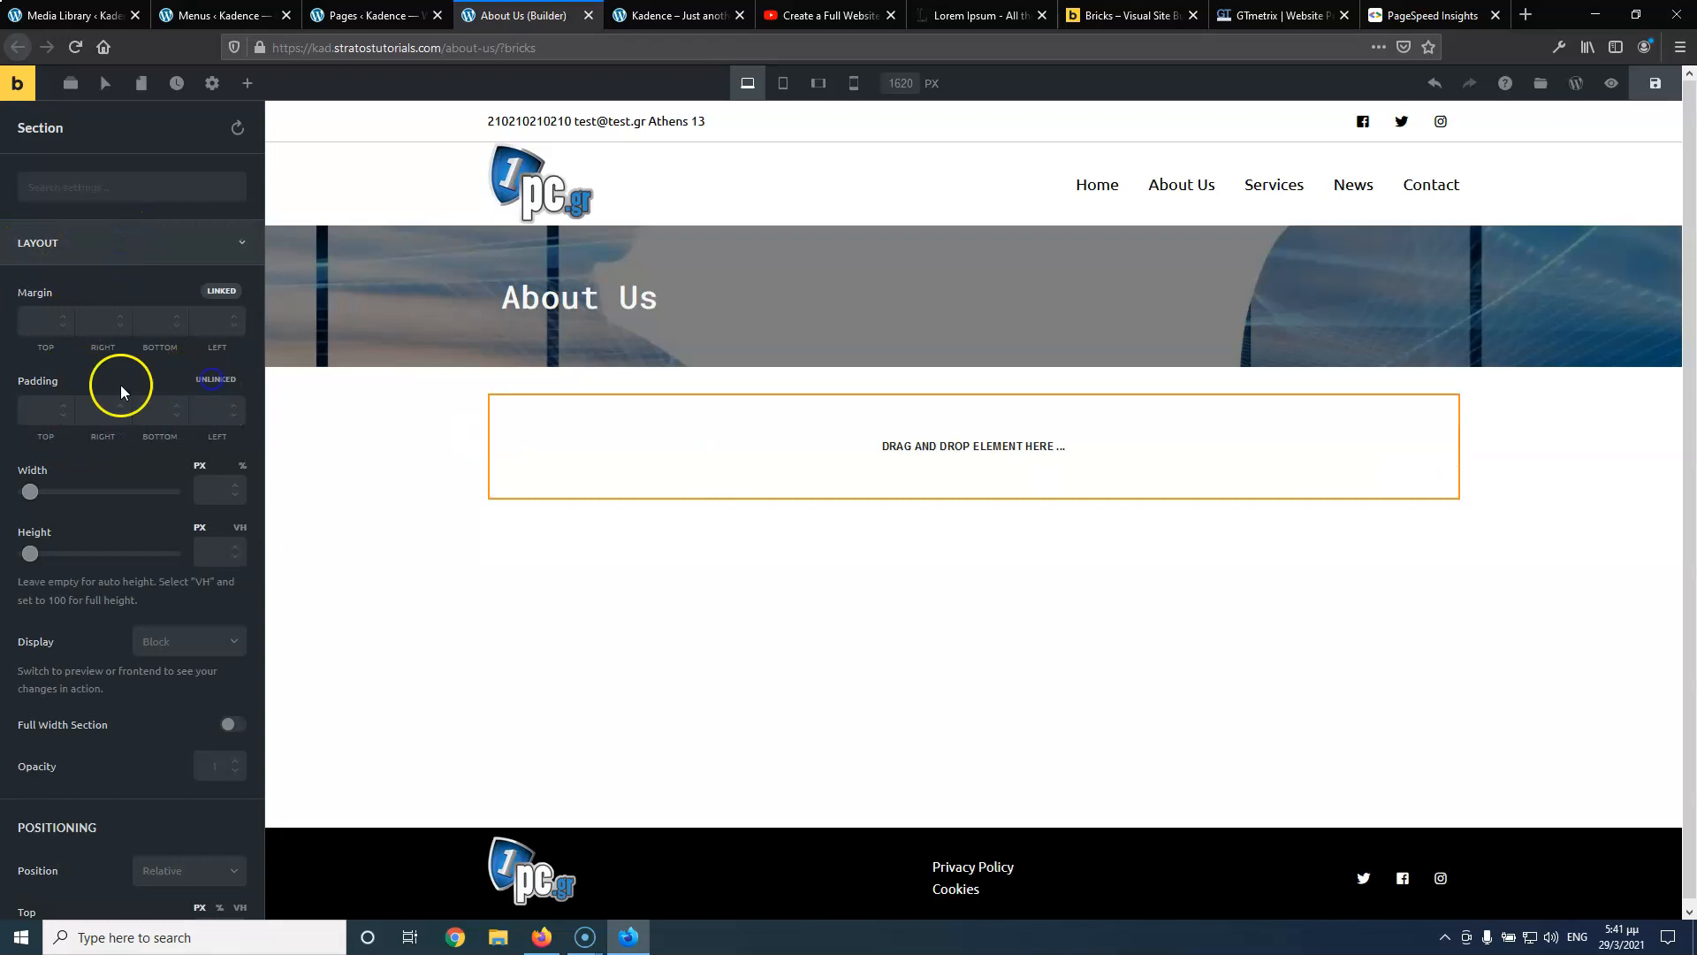
{"action": "type", "text": "75"}
{"action": "left_click", "coordinate": [152, 408]}
{"action": "type", "text": "75"}
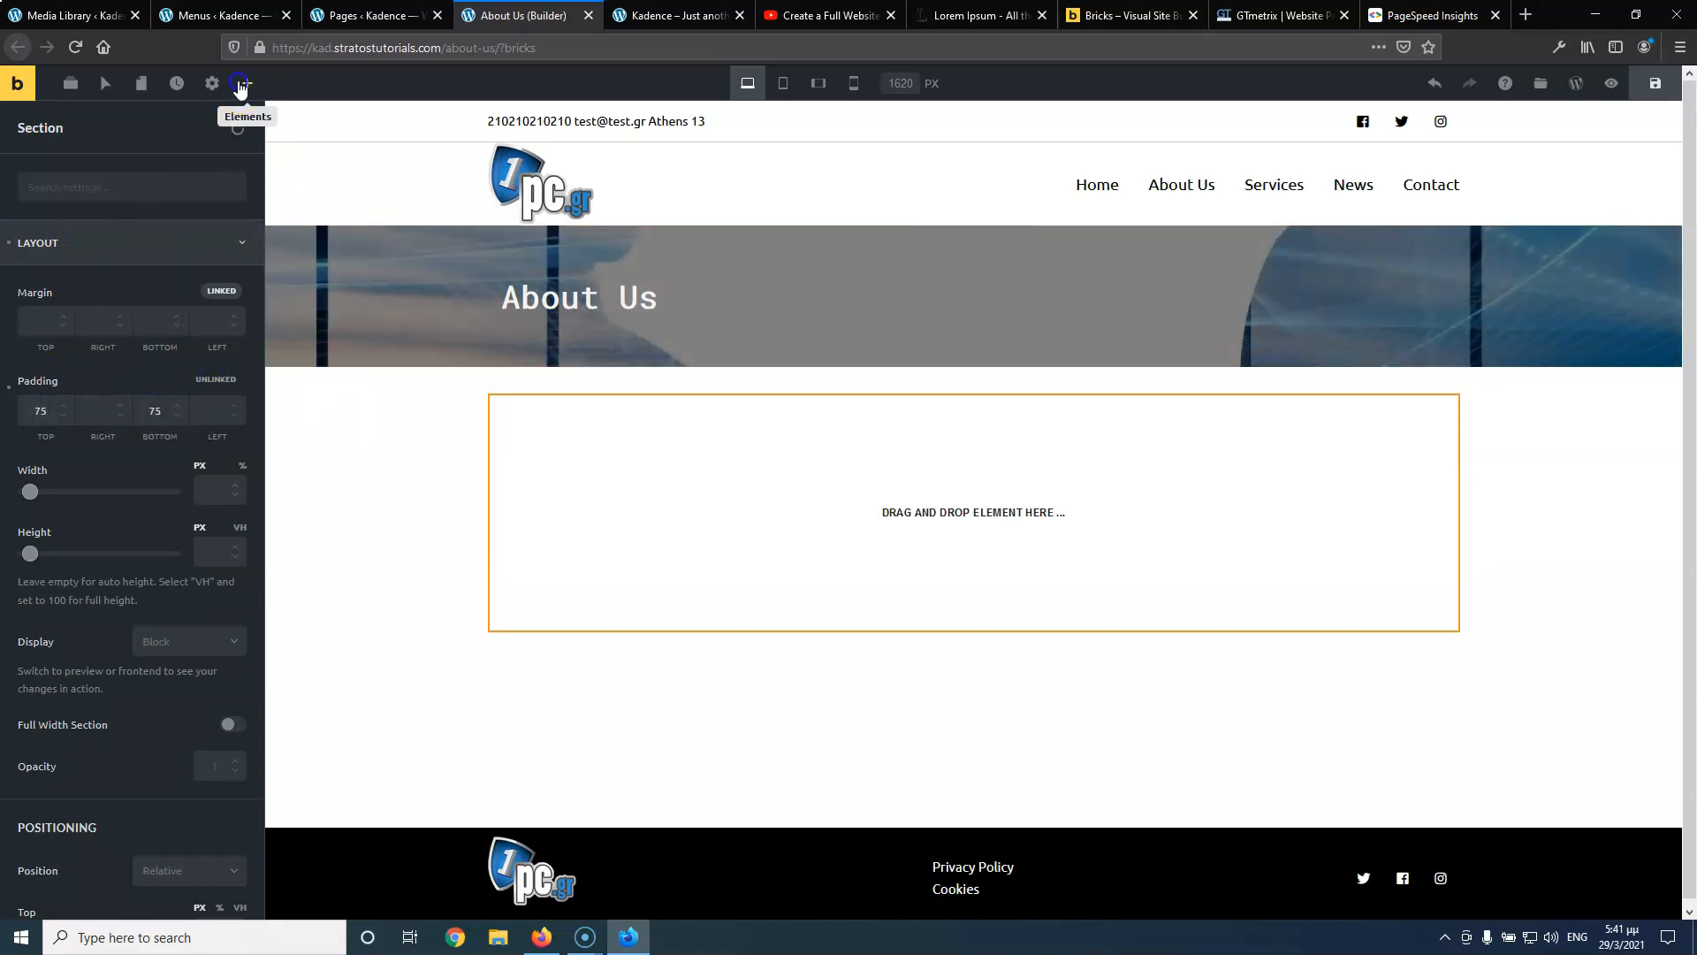
{"action": "left_click", "coordinate": [246, 83]}
Add a text block to the empty section and fill it with five copied Lorem Ipsum paragraphs
{"action": "left_click_drag", "start_coordinate": [179, 256], "coordinate": [877, 491]}
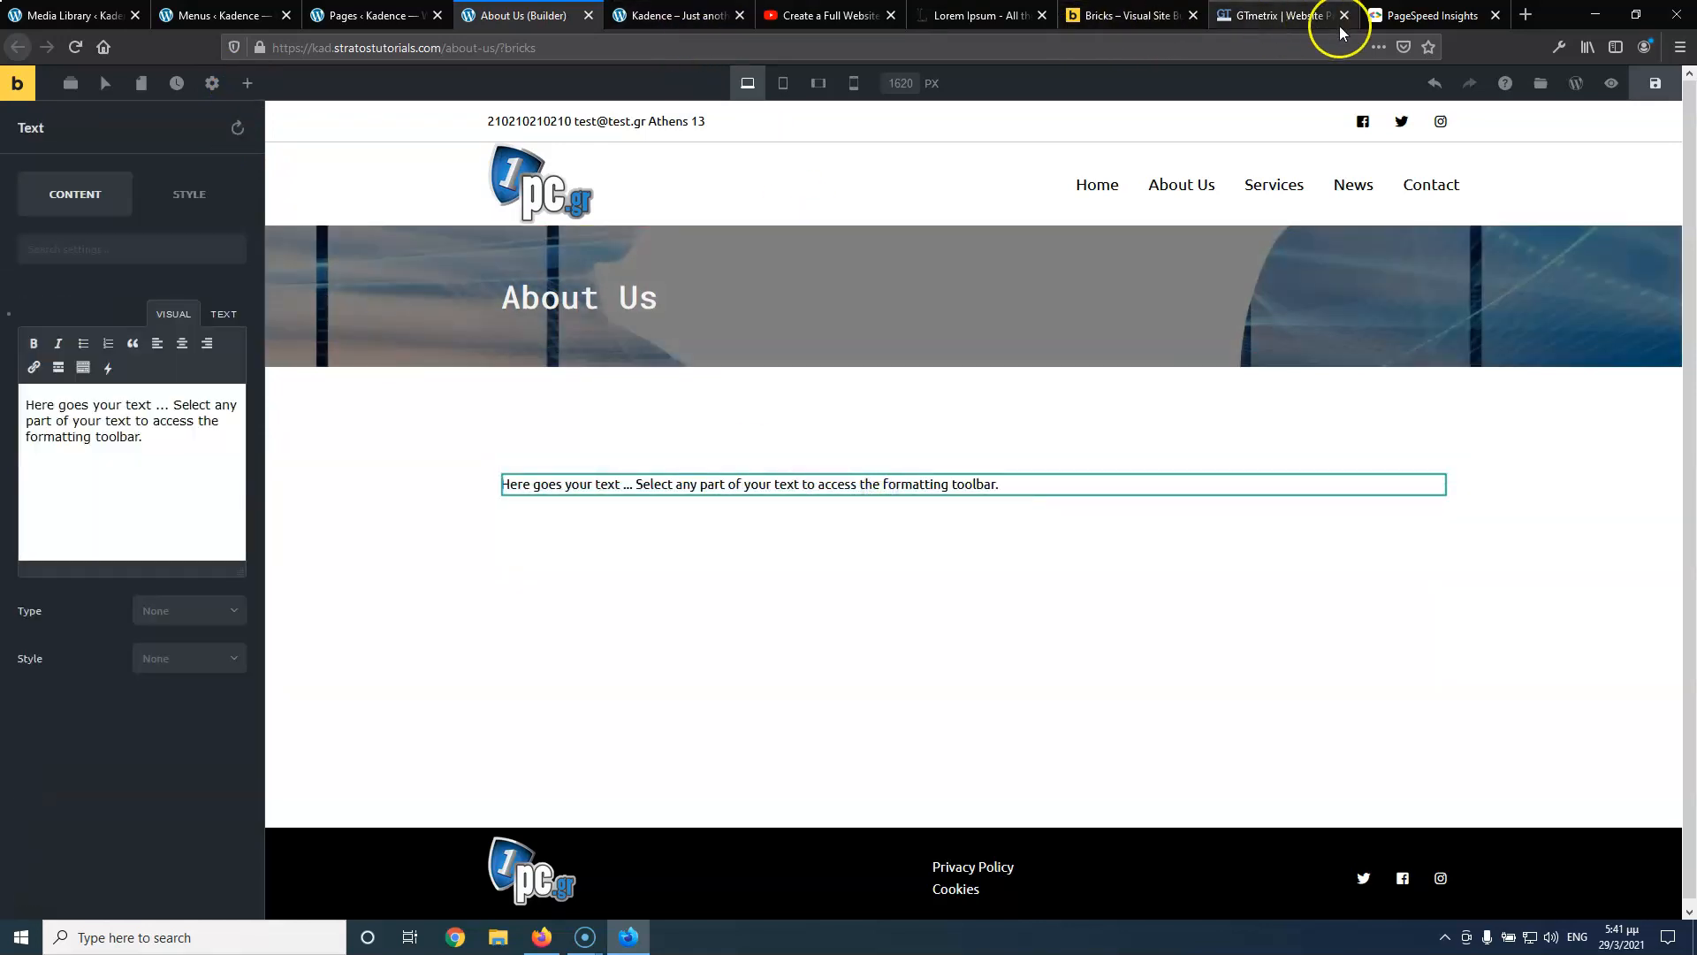
{"action": "left_click", "coordinate": [960, 15]}
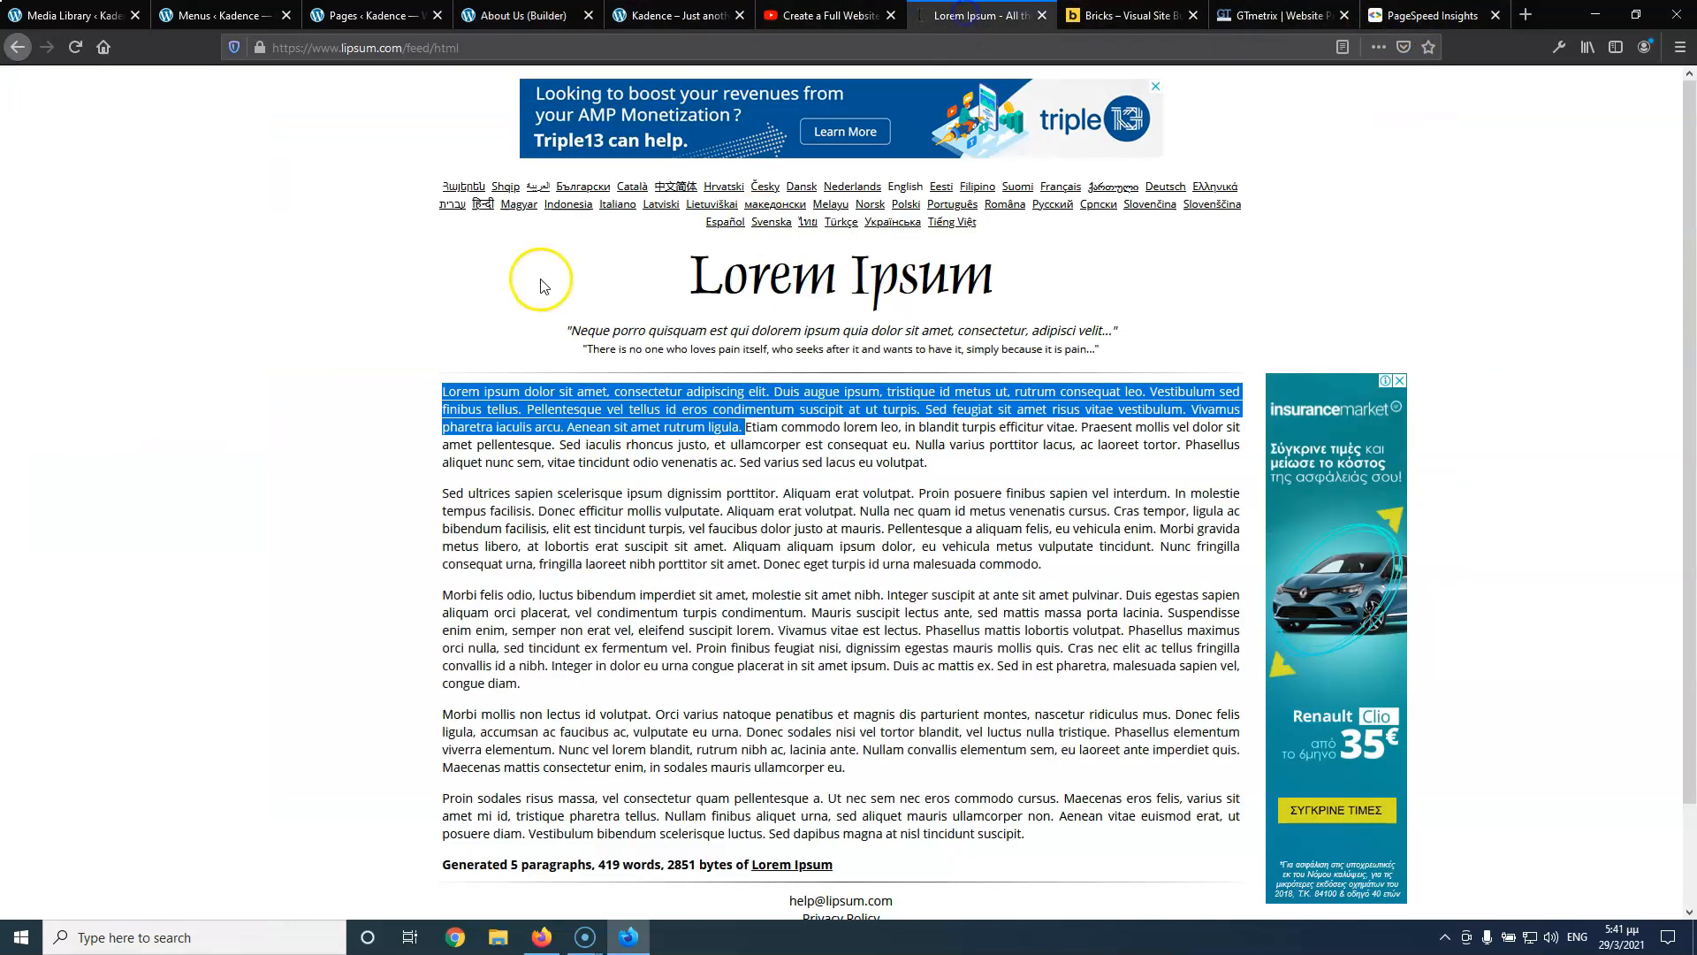
{"action": "left_click", "coordinate": [527, 385]}
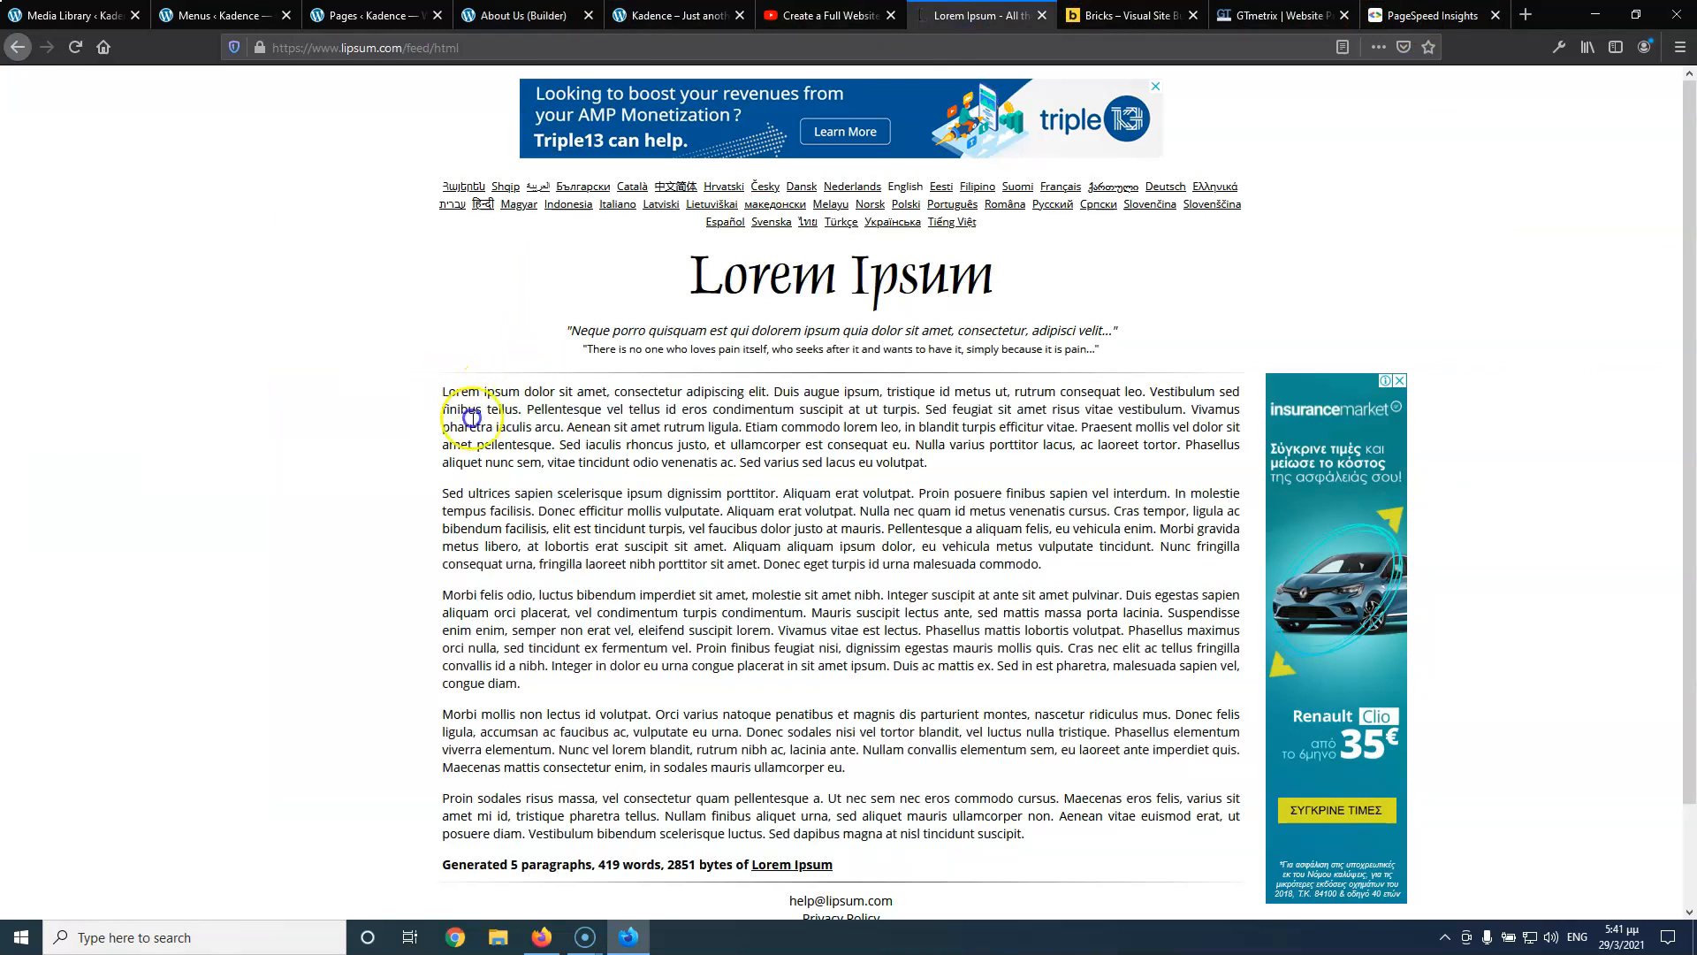
{"action": "left_click_drag", "start_coordinate": [447, 393], "coordinate": [1090, 829]}
{"action": "key", "text": "ctrl+c"}
{"action": "left_click", "coordinate": [389, 16]}
{"action": "left_click", "coordinate": [491, 16]}
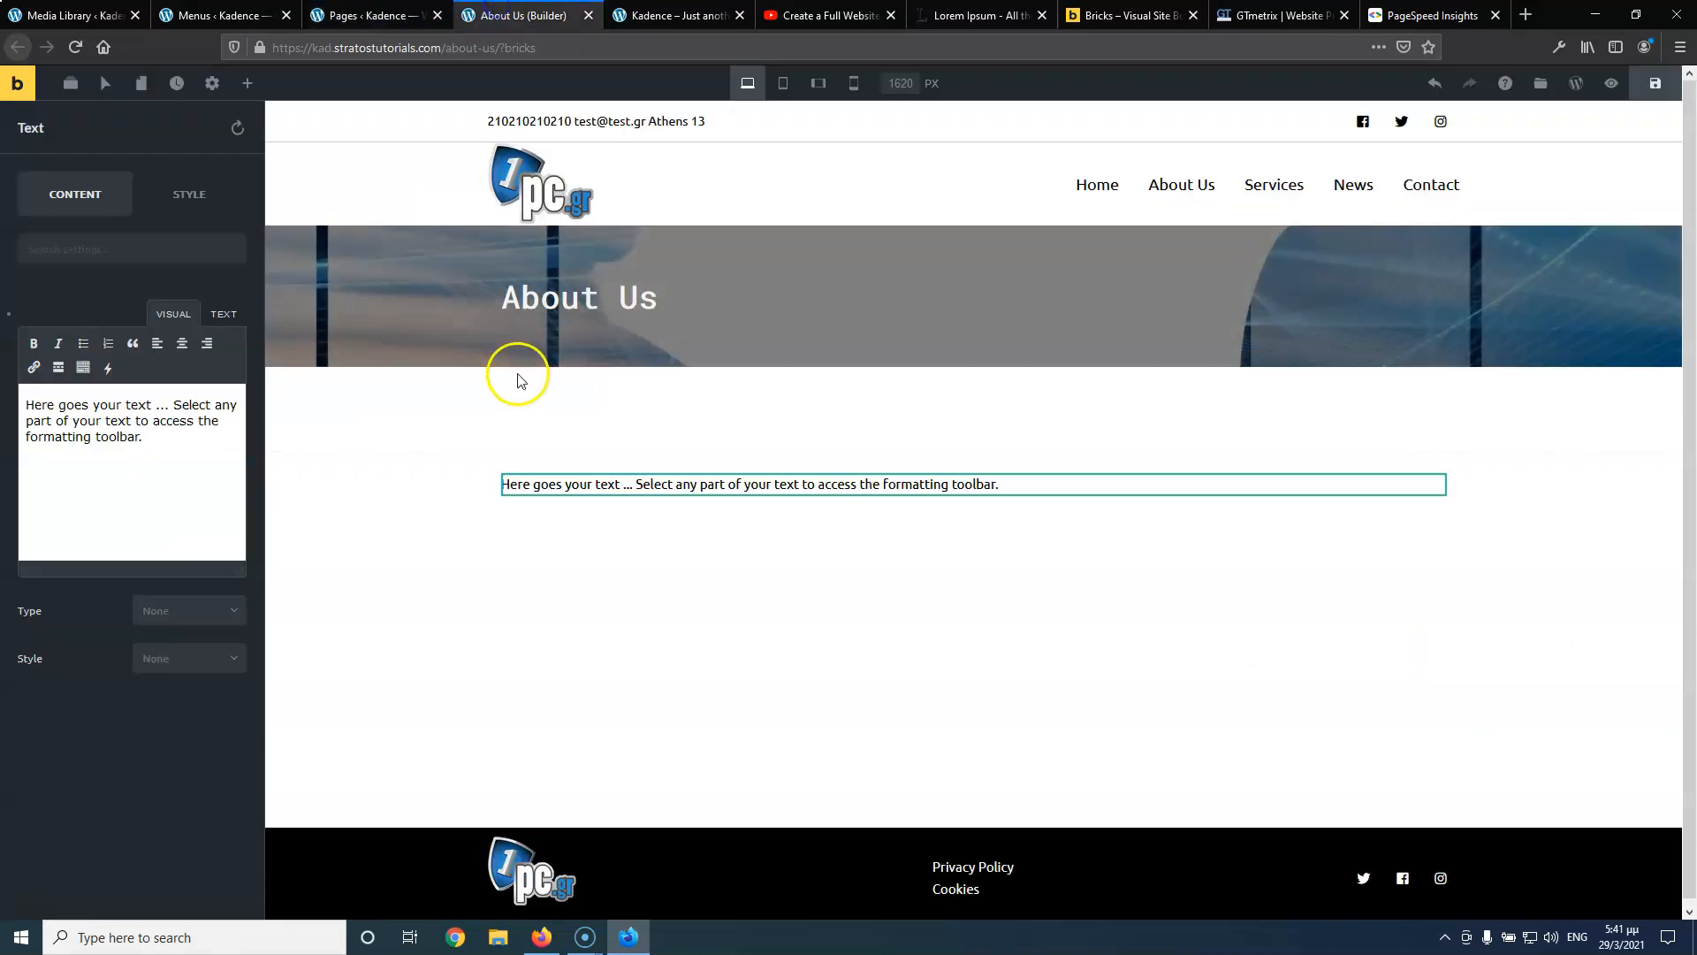
{"action": "left_click", "coordinate": [156, 442]}
{"action": "key", "text": "ctrl+a"}
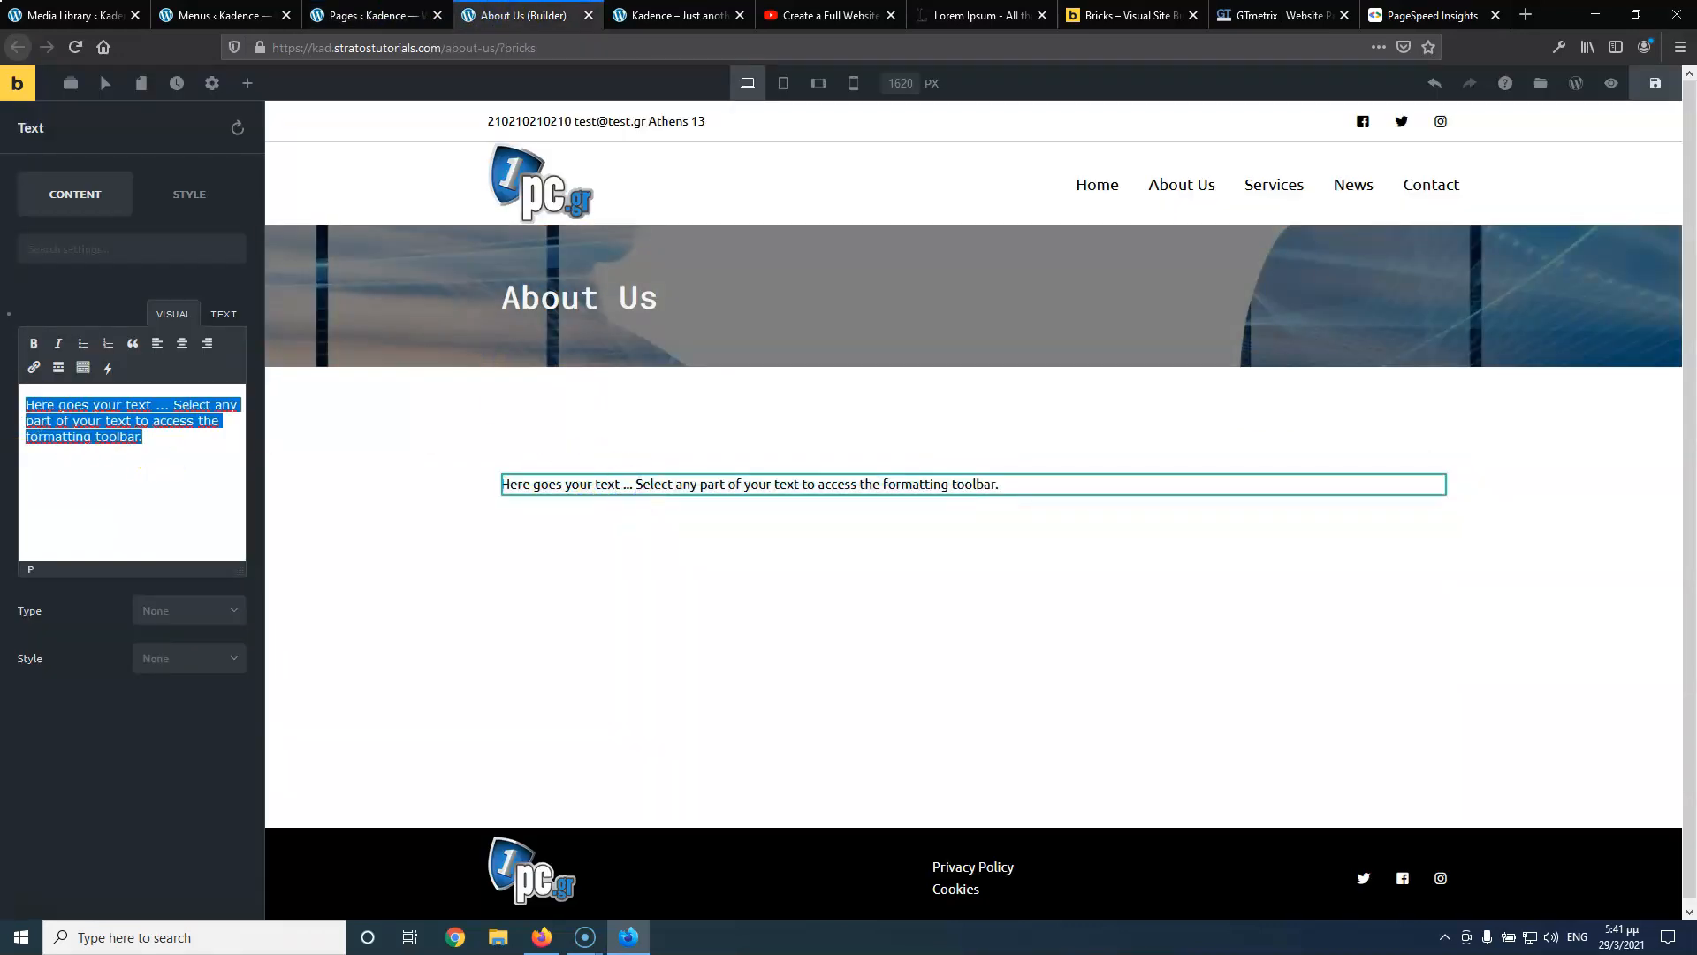
{"action": "key", "text": "ctrl+v"}
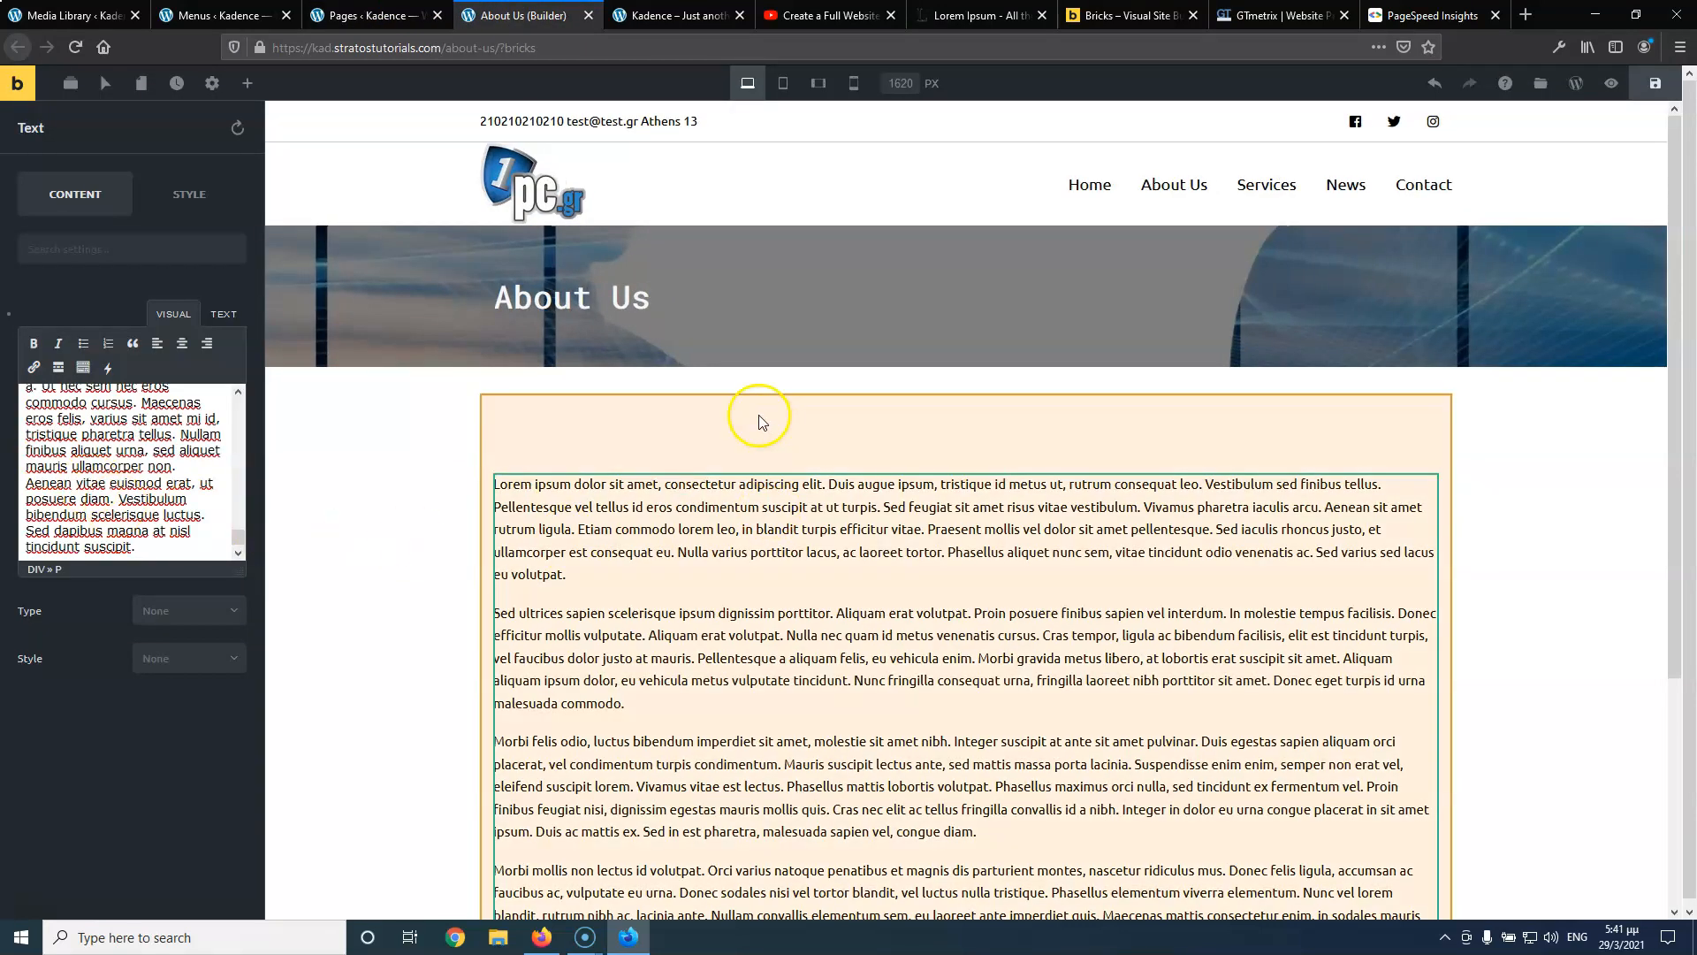
{"action": "left_click", "coordinate": [769, 425]}
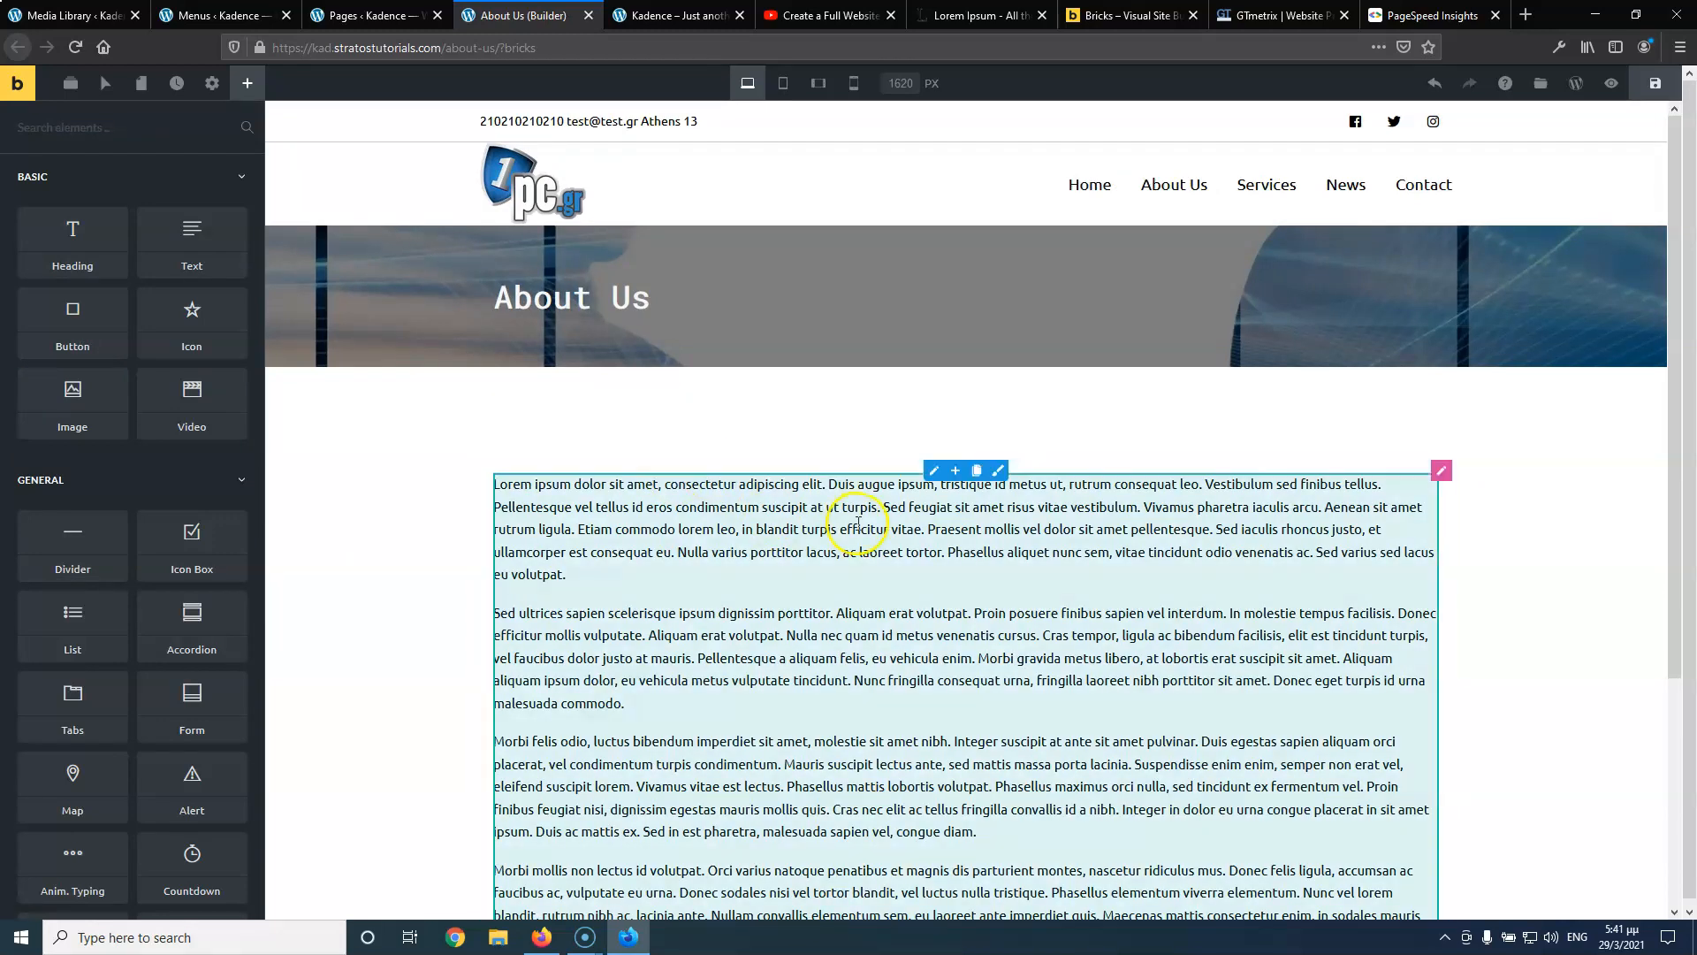
Save the About Us page
{"action": "scroll", "coordinate": [859, 528], "scroll_direction": "down", "scroll_amount": 5}
{"action": "scroll", "coordinate": [742, 391], "scroll_direction": "up", "scroll_amount": 5}
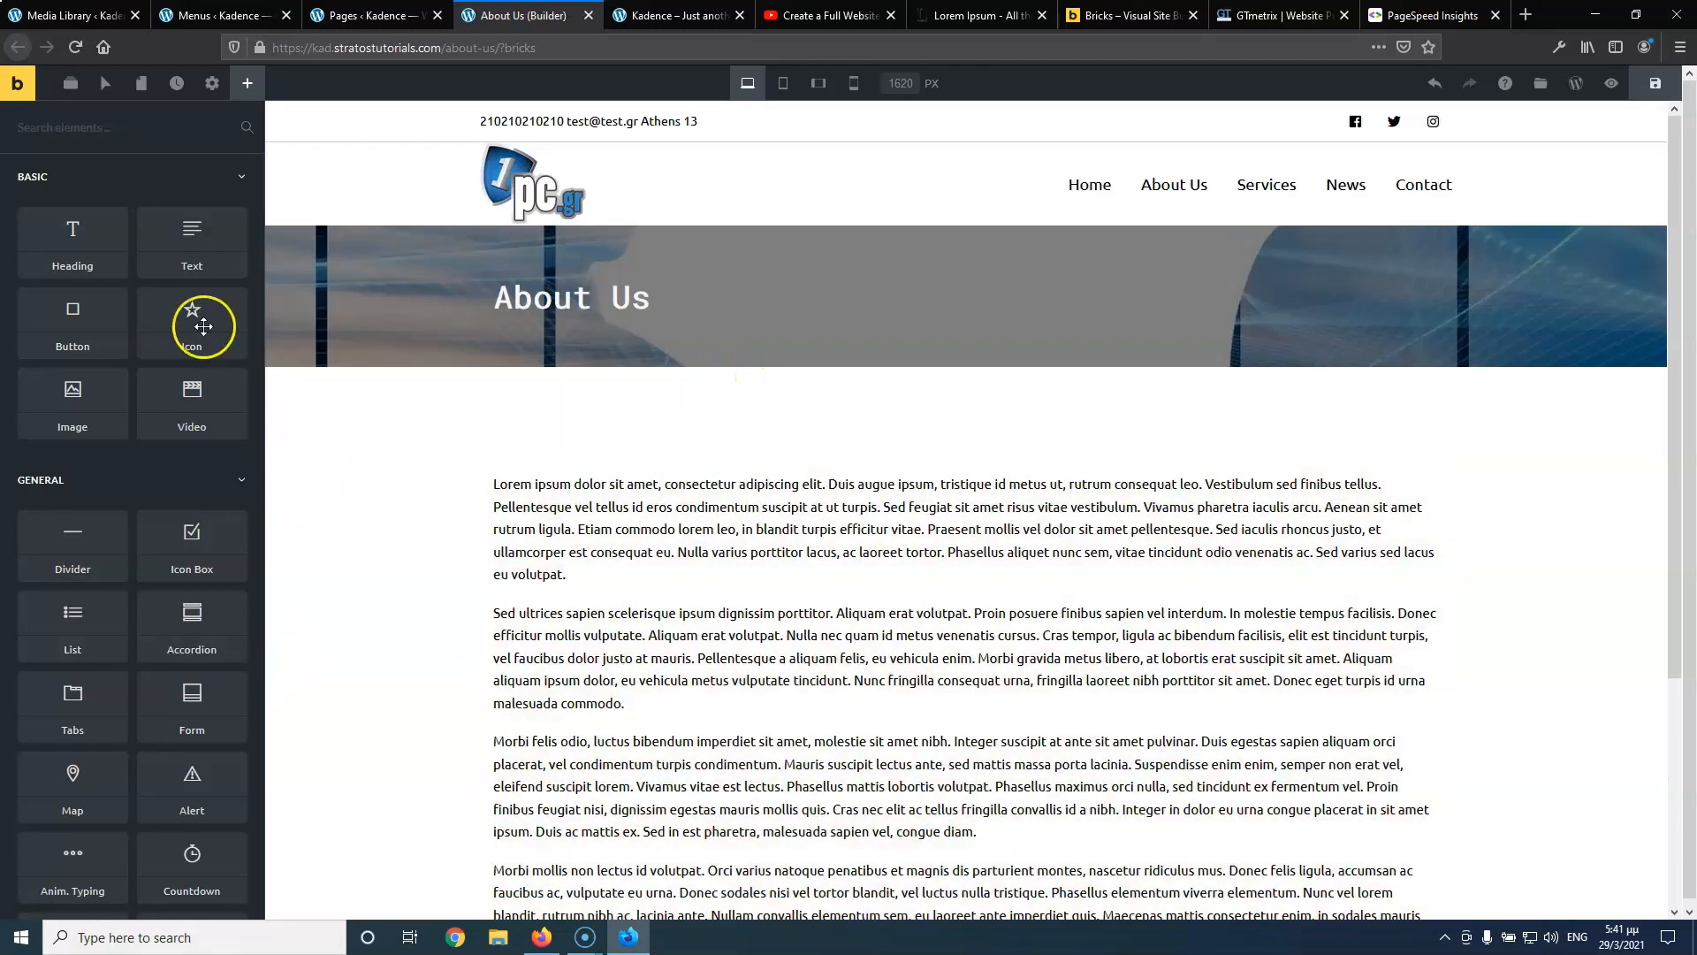
{"action": "left_click", "coordinate": [1654, 83]}
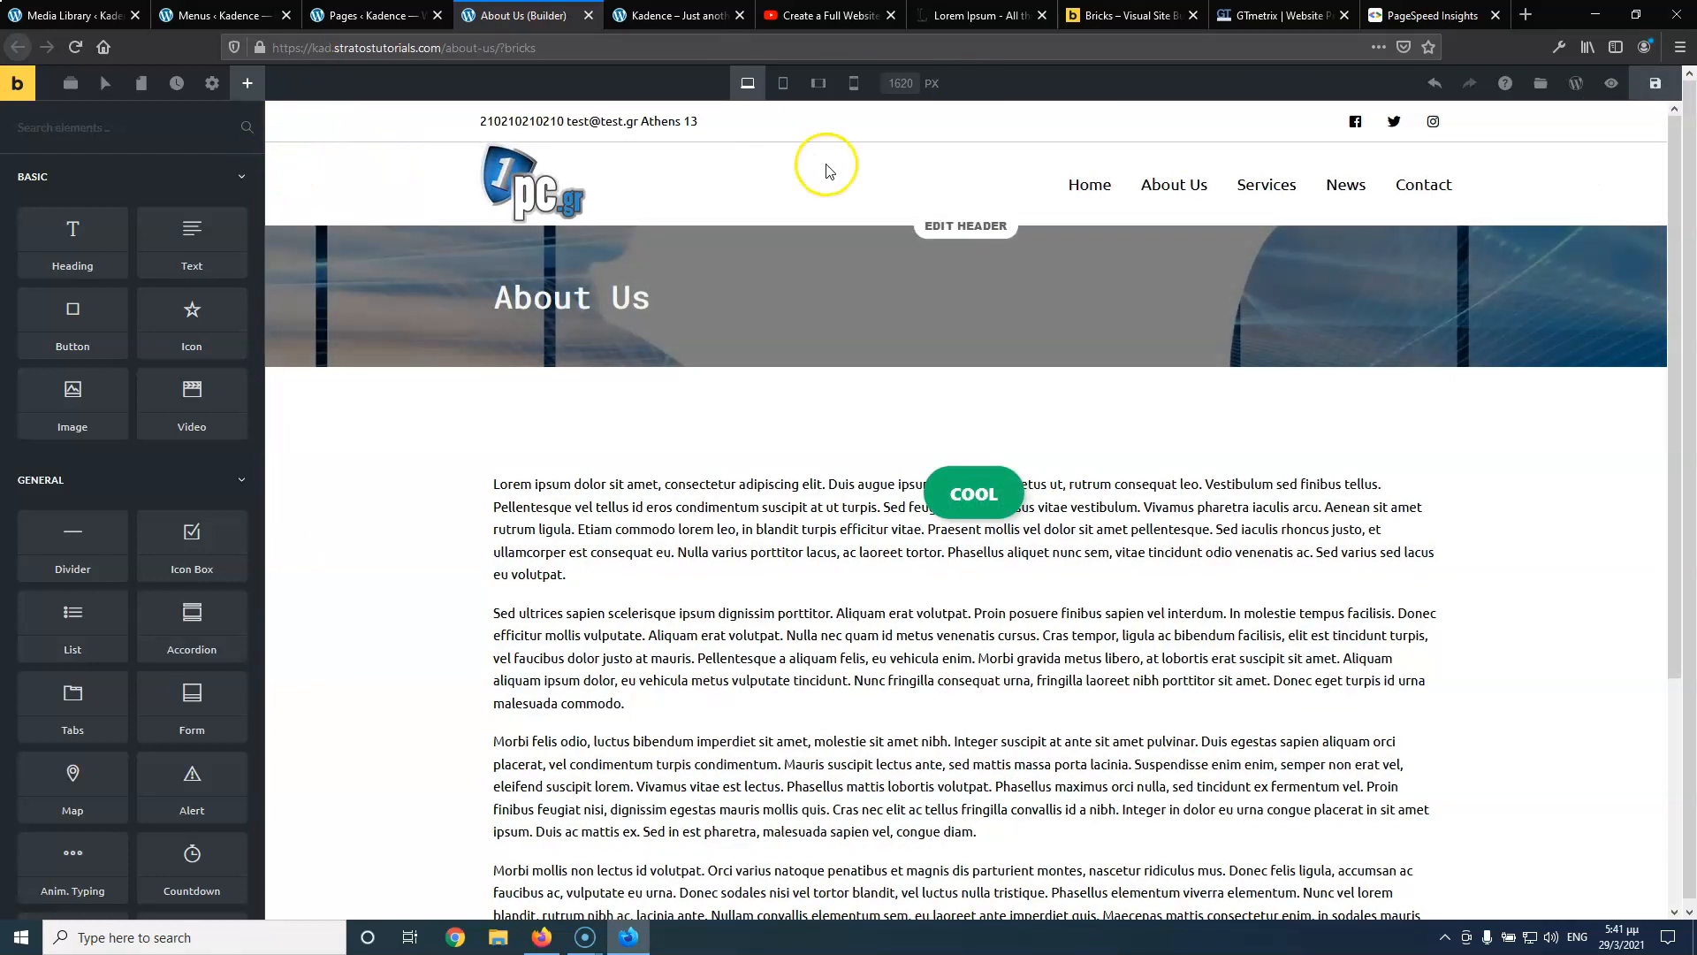
{"action": "left_click", "coordinate": [1652, 100]}
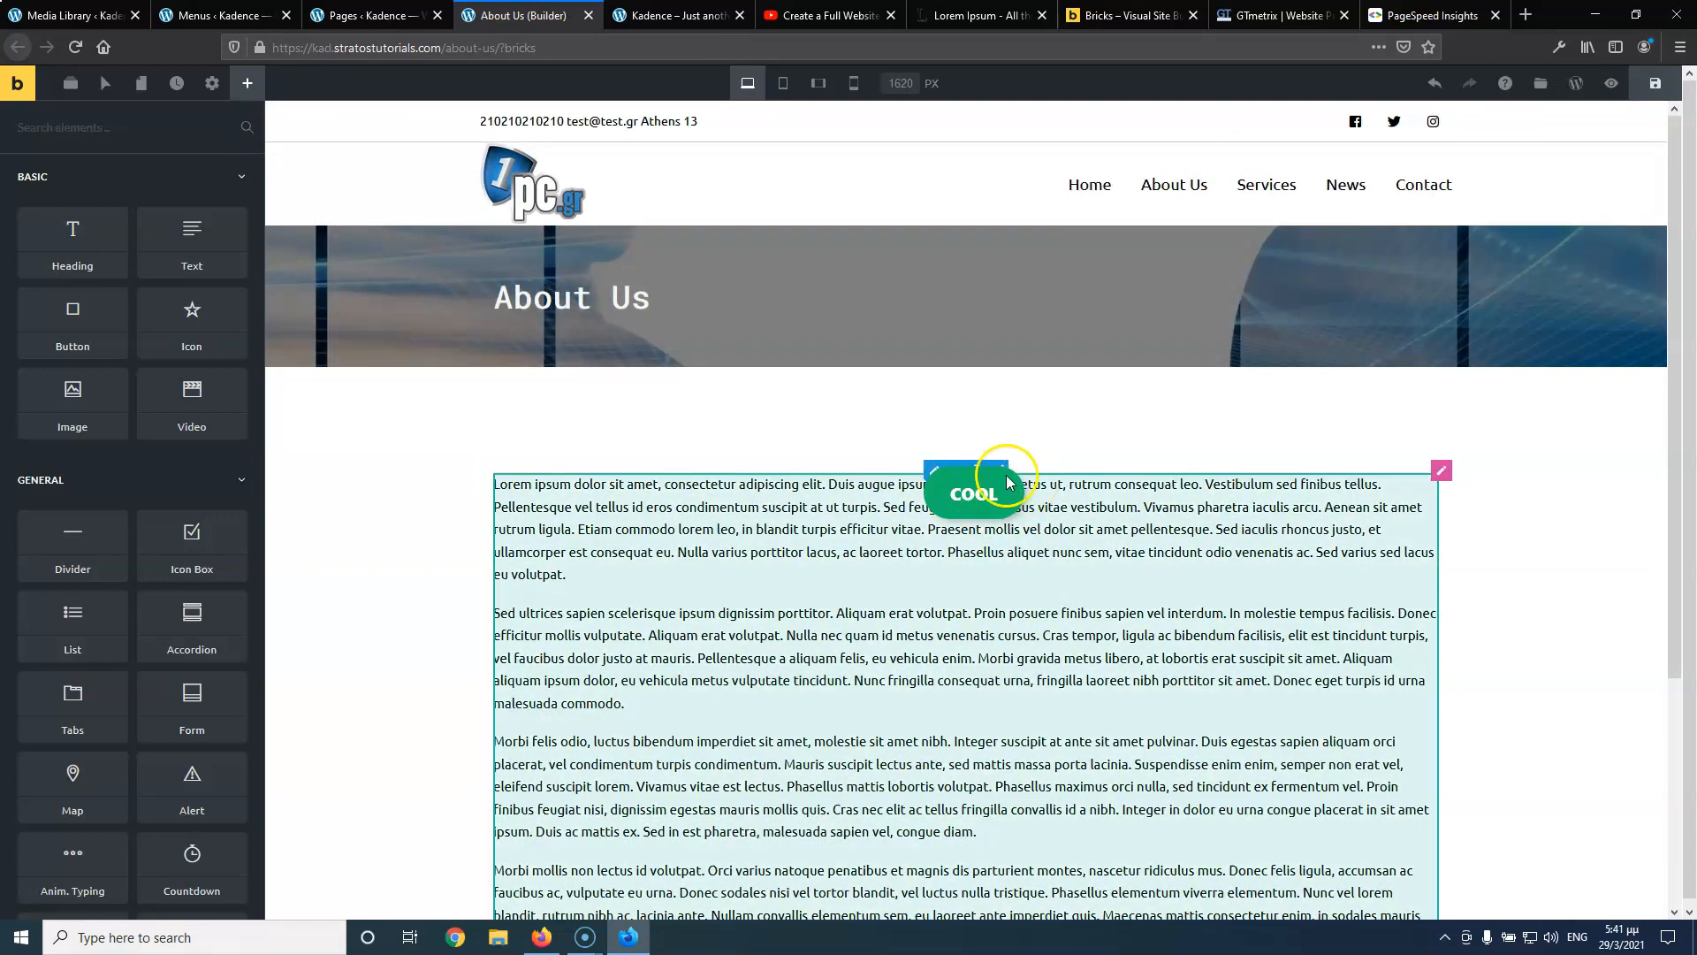
{"action": "left_click", "coordinate": [1655, 83]}
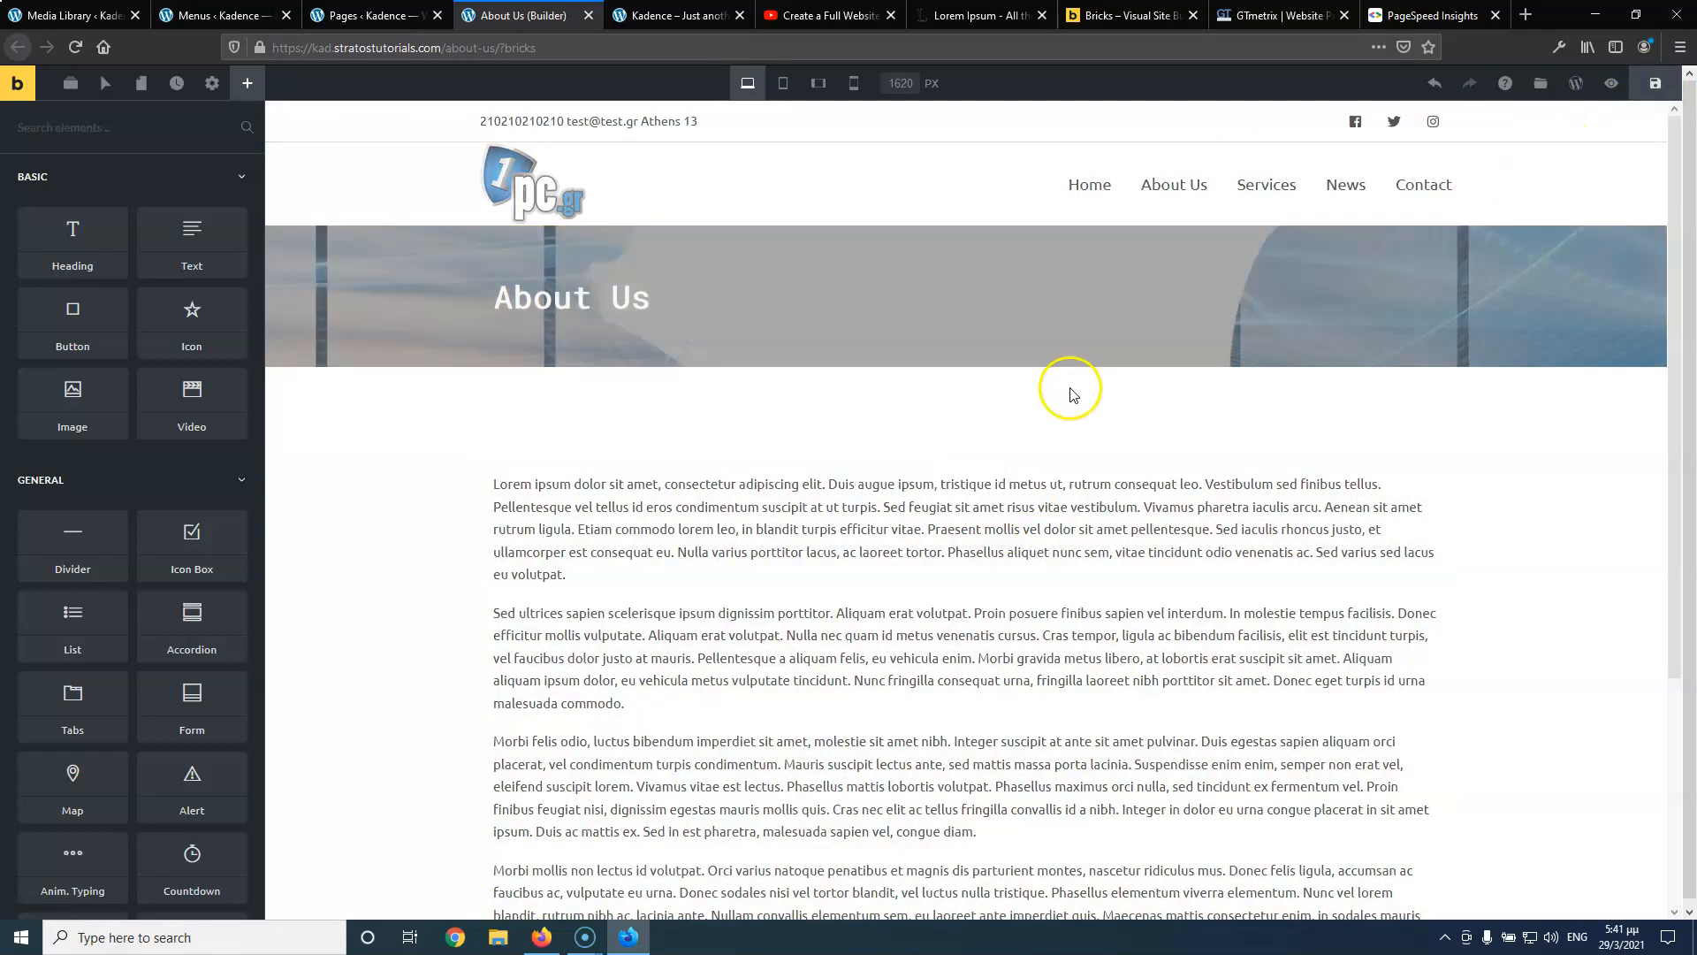
{"action": "left_click", "coordinate": [1653, 93]}
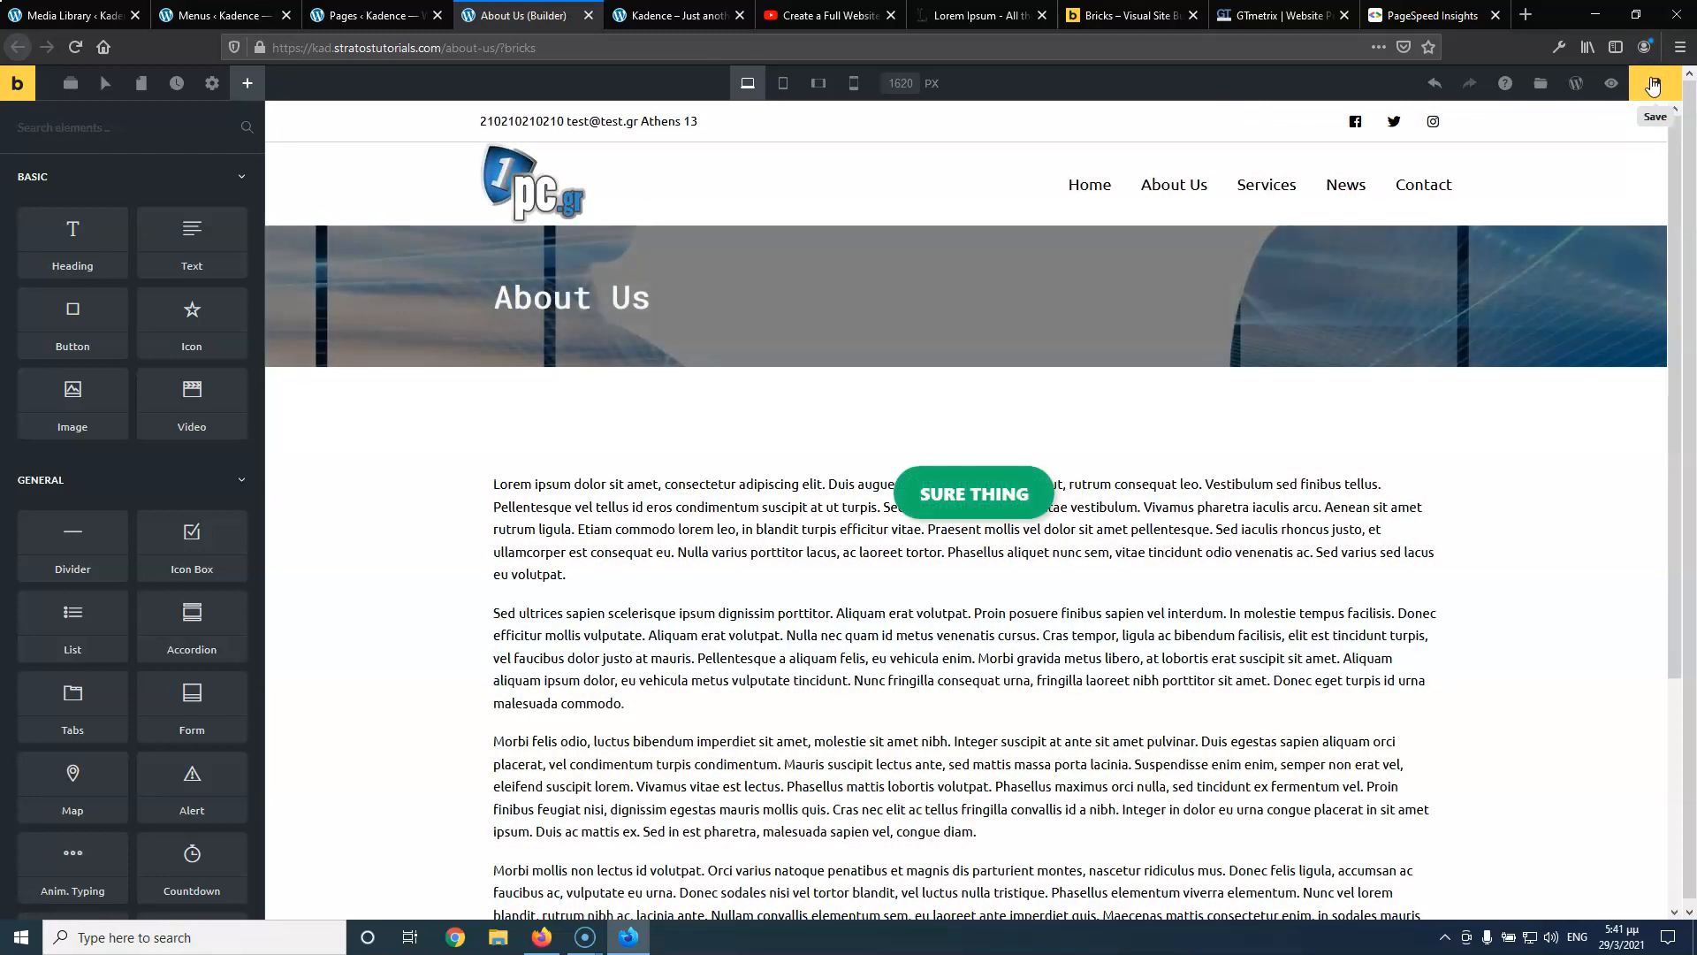
{"action": "left_click", "coordinate": [1653, 84]}
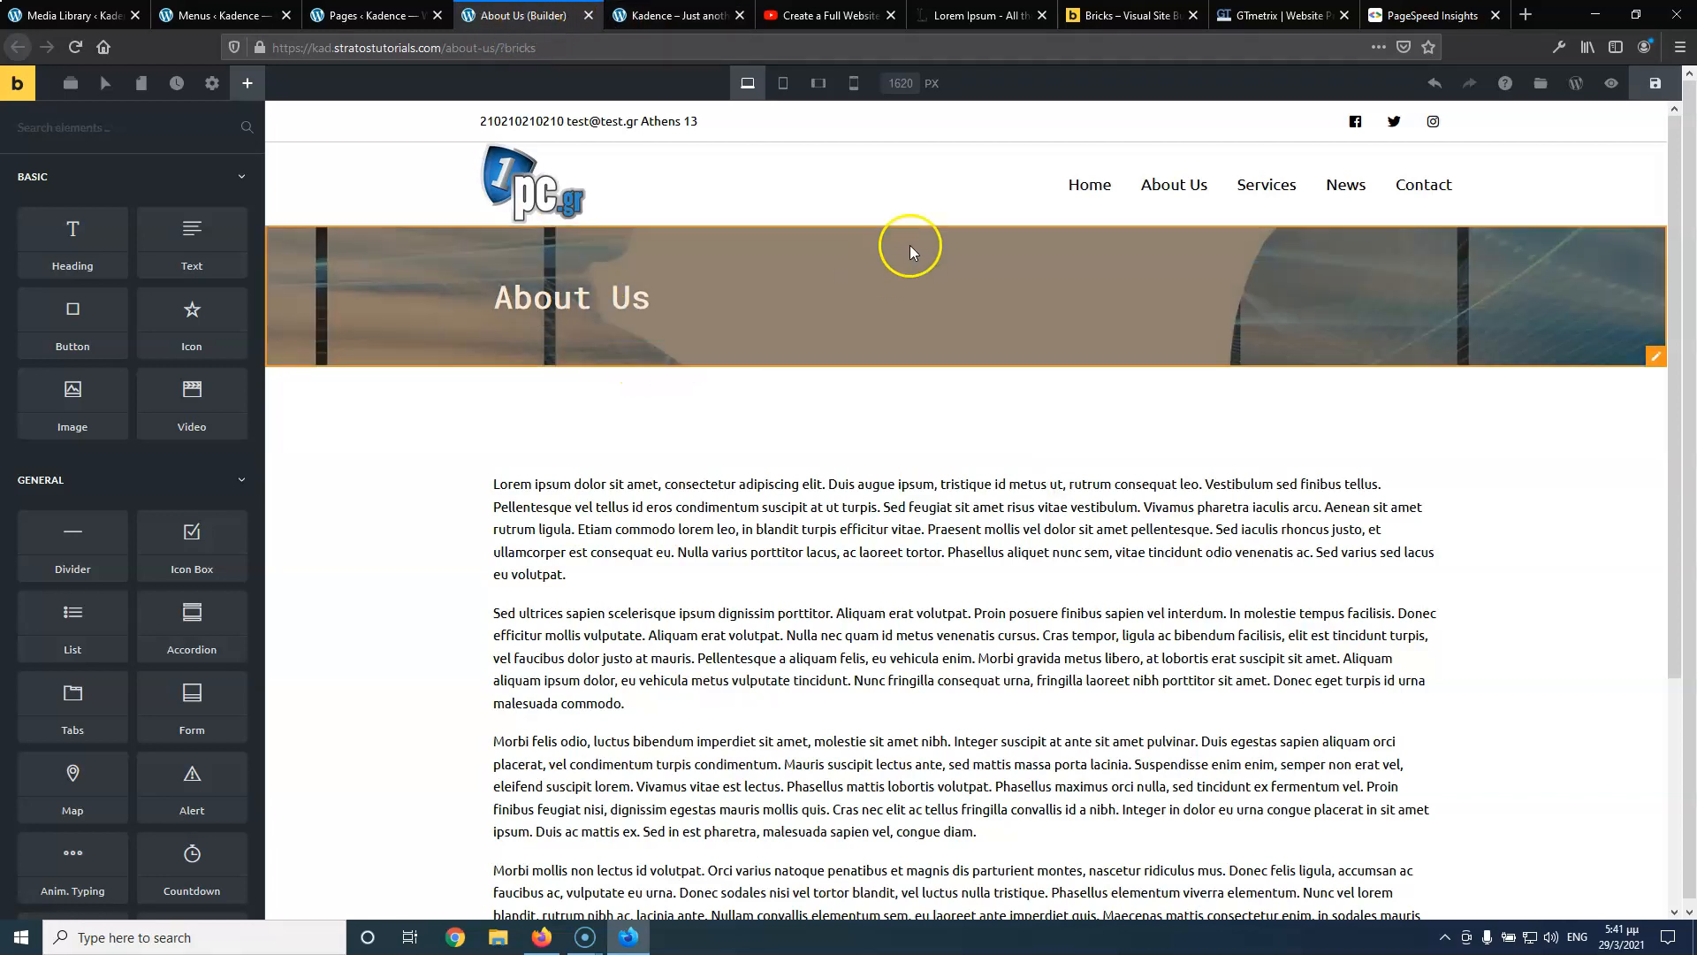
Review the finished Services page layout in the reference tutorial video
{"action": "left_click", "coordinate": [369, 15]}
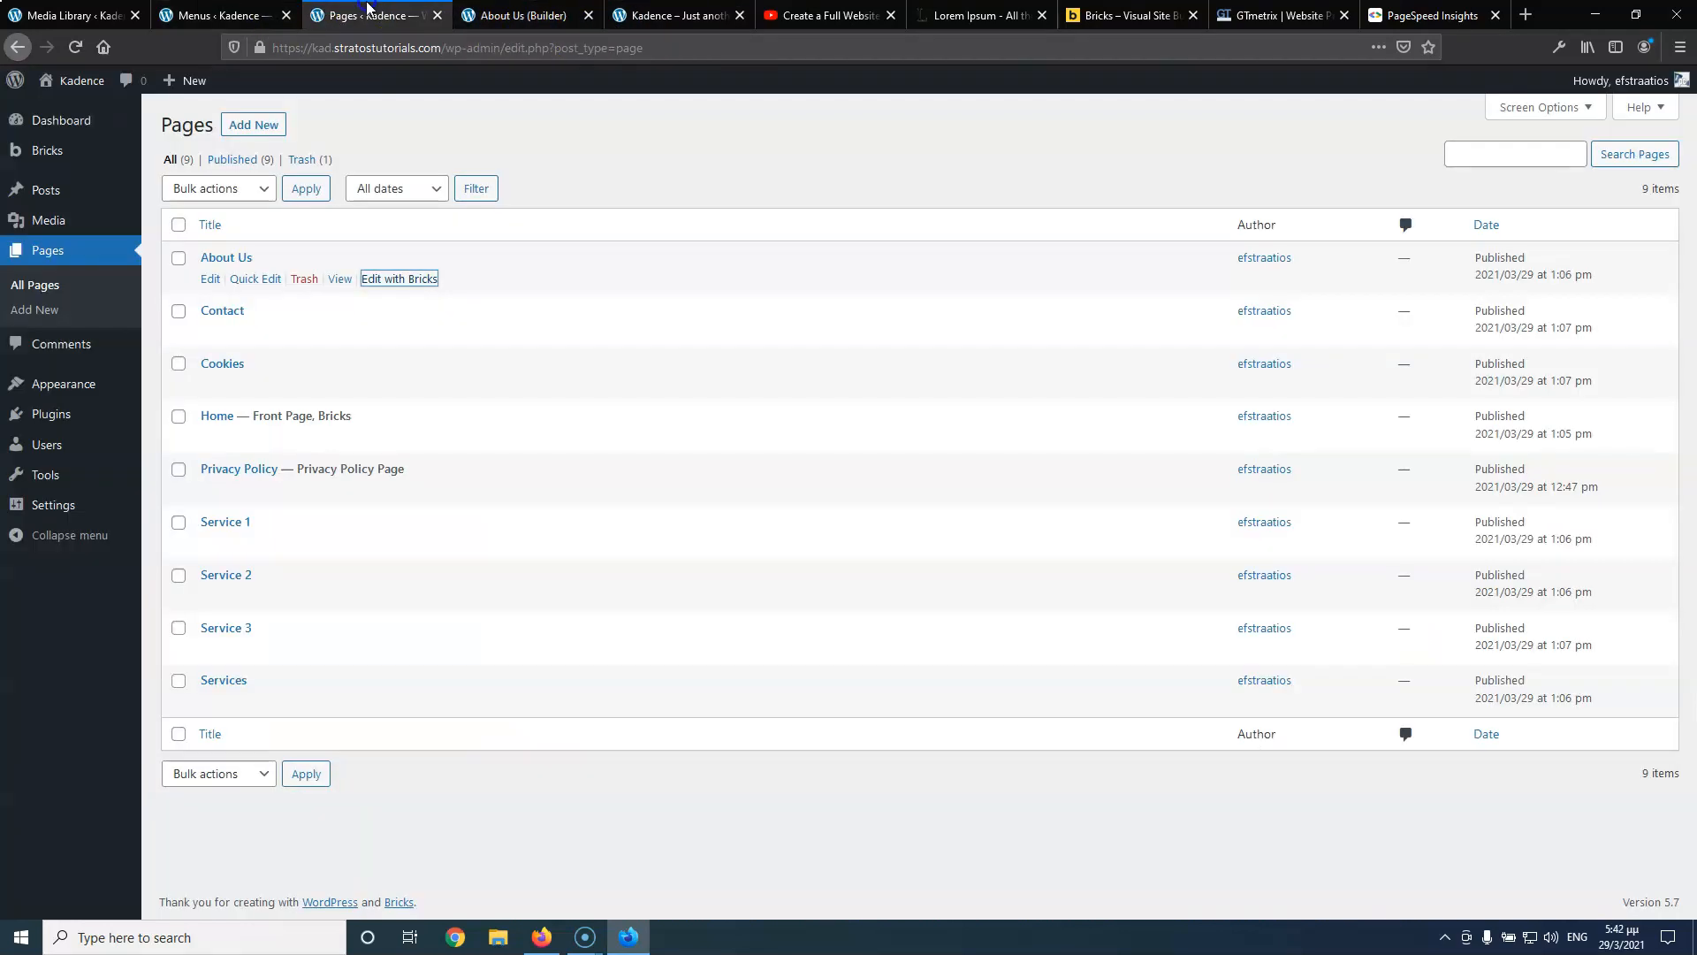
{"action": "left_click", "coordinate": [676, 15]}
{"action": "left_click", "coordinate": [826, 15]}
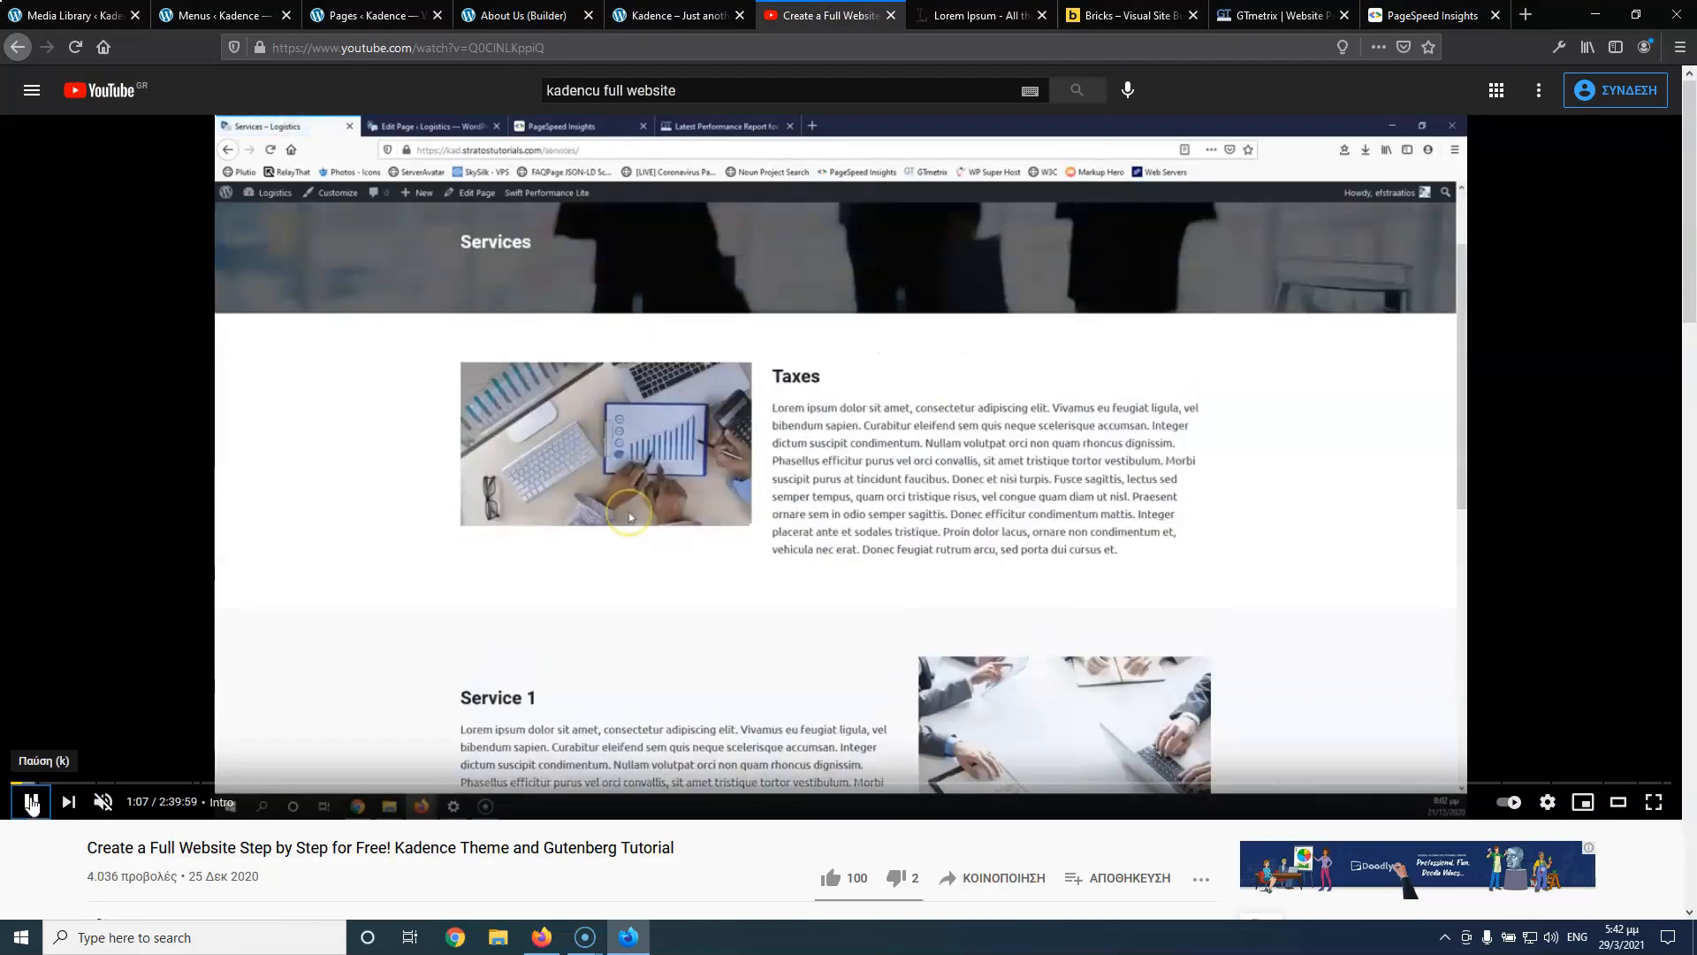
{"action": "left_click", "coordinate": [30, 802]}
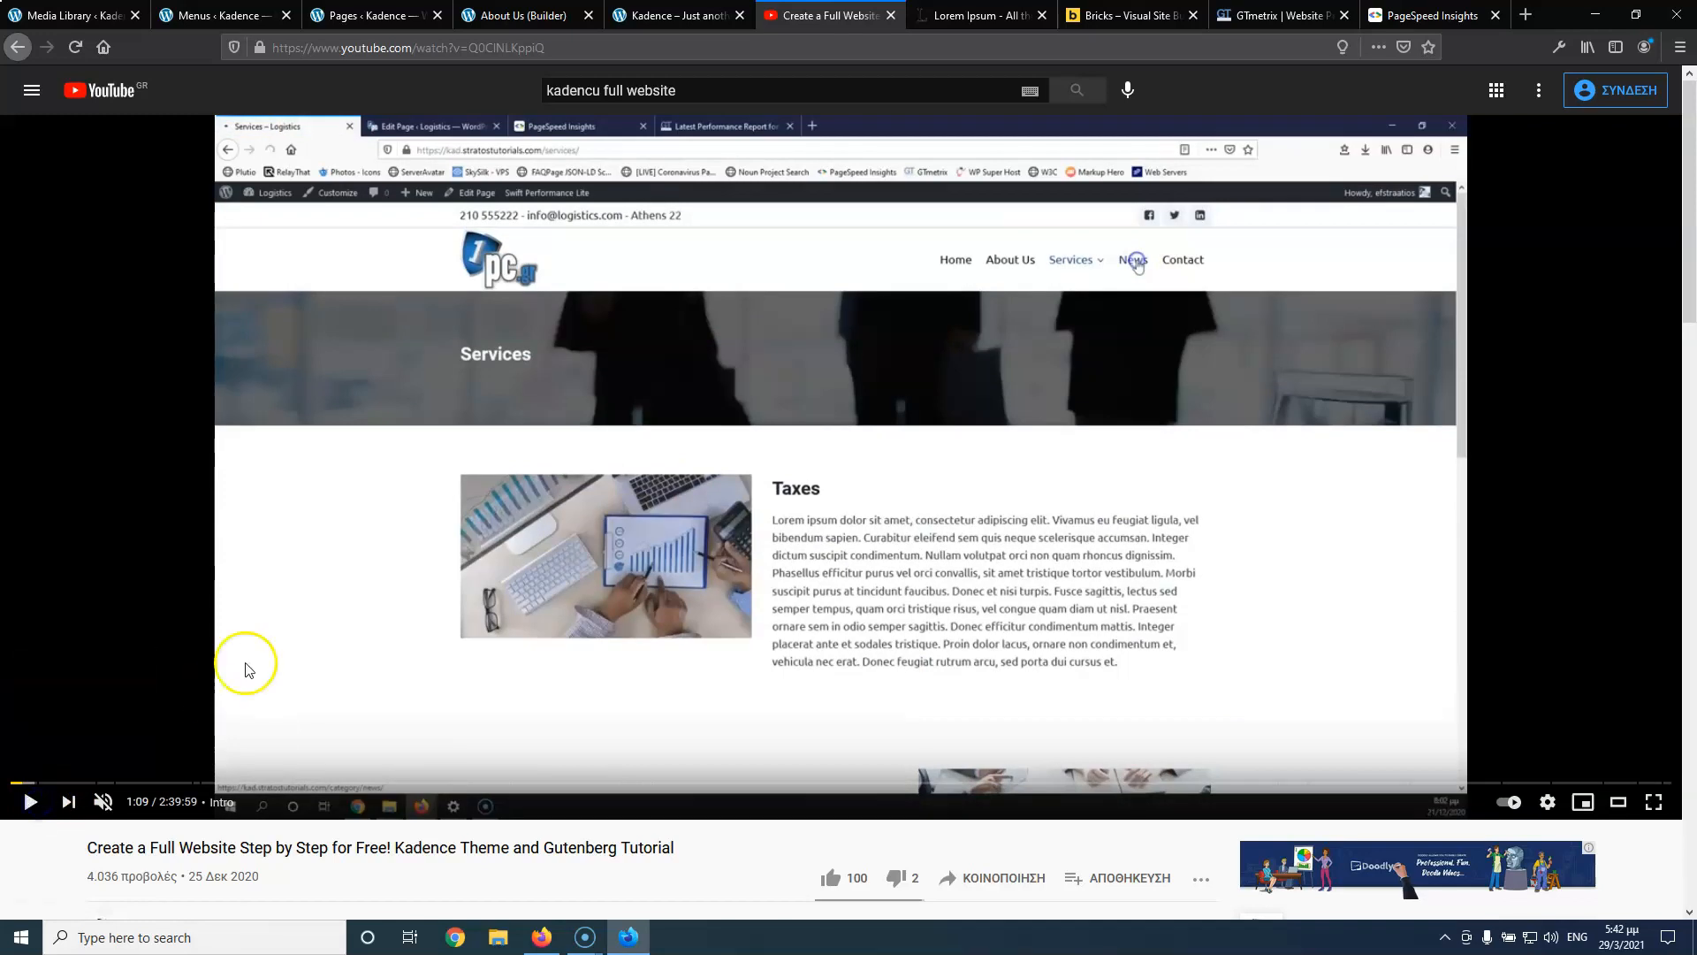
{"action": "left_click", "coordinate": [460, 731]}
{"action": "key", "text": "Left"}
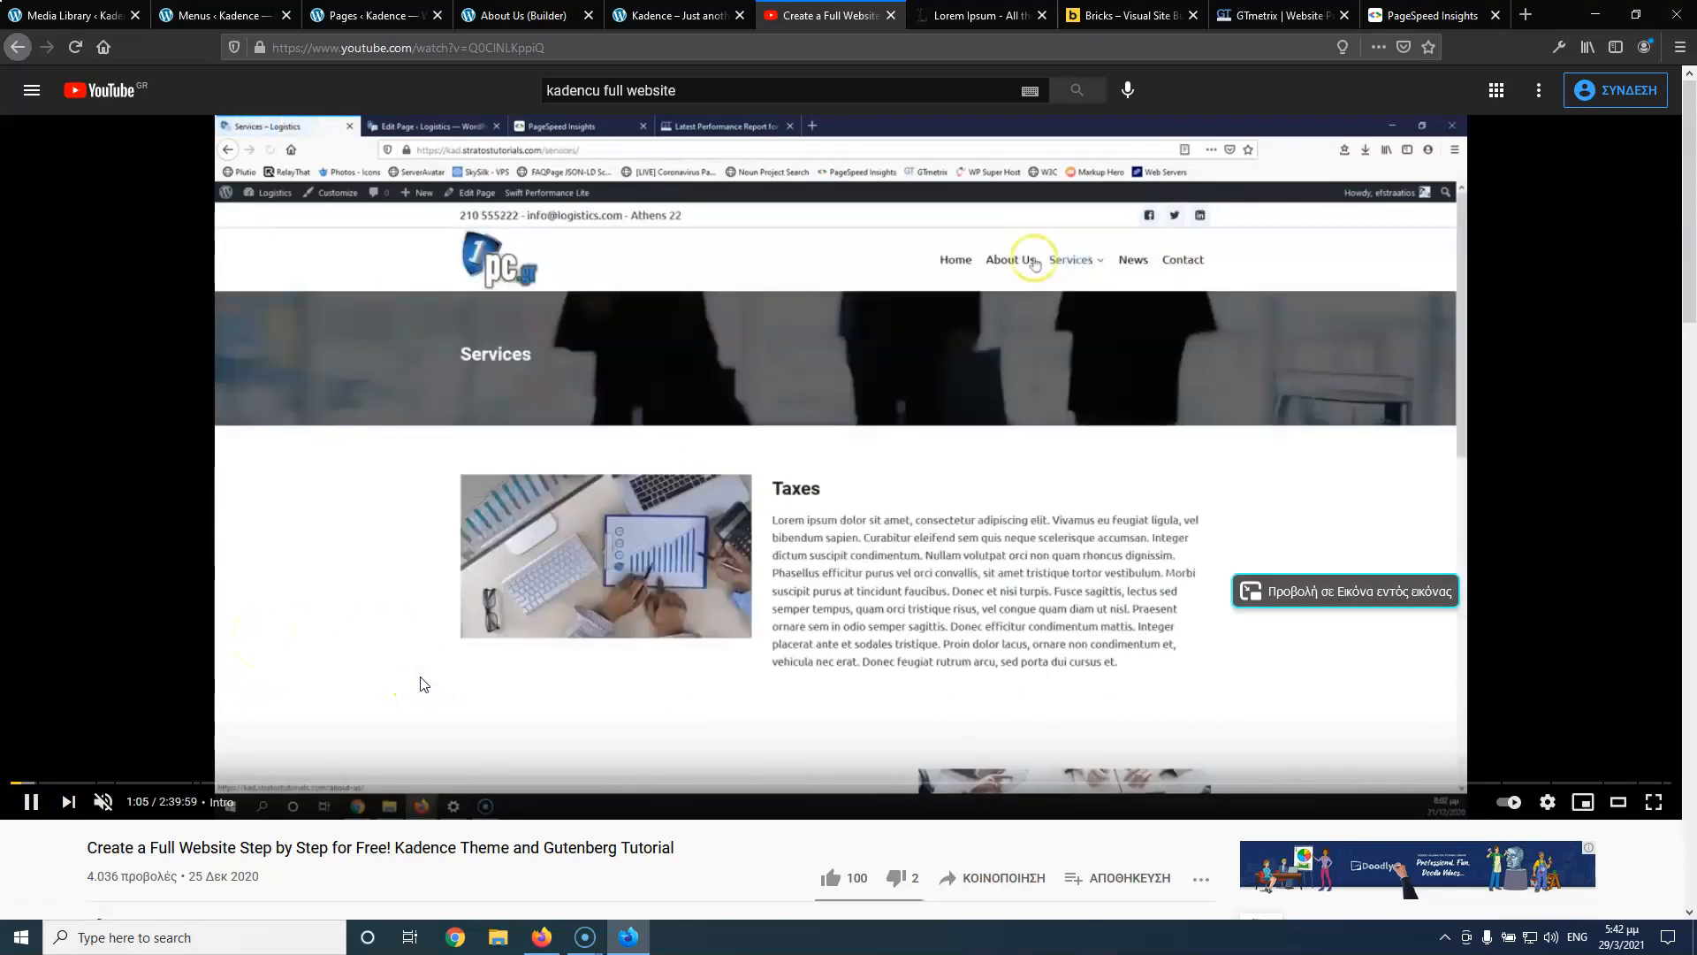
{"action": "left_click", "coordinate": [27, 801]}
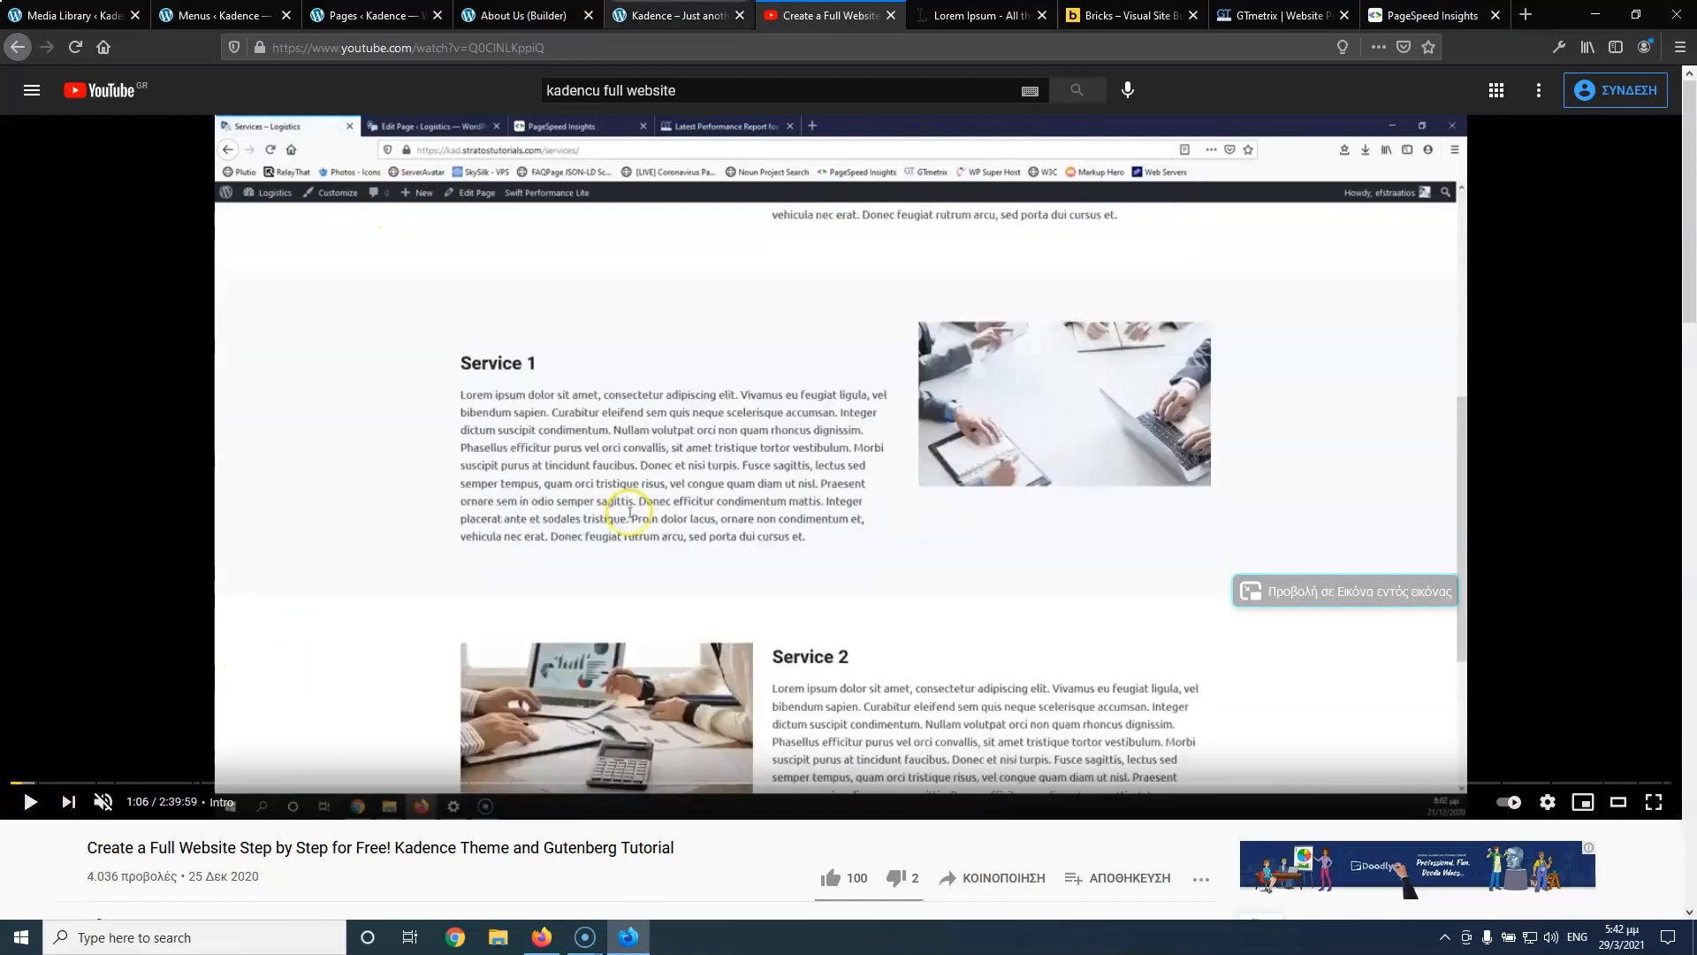
{"action": "left_click", "coordinate": [522, 15]}
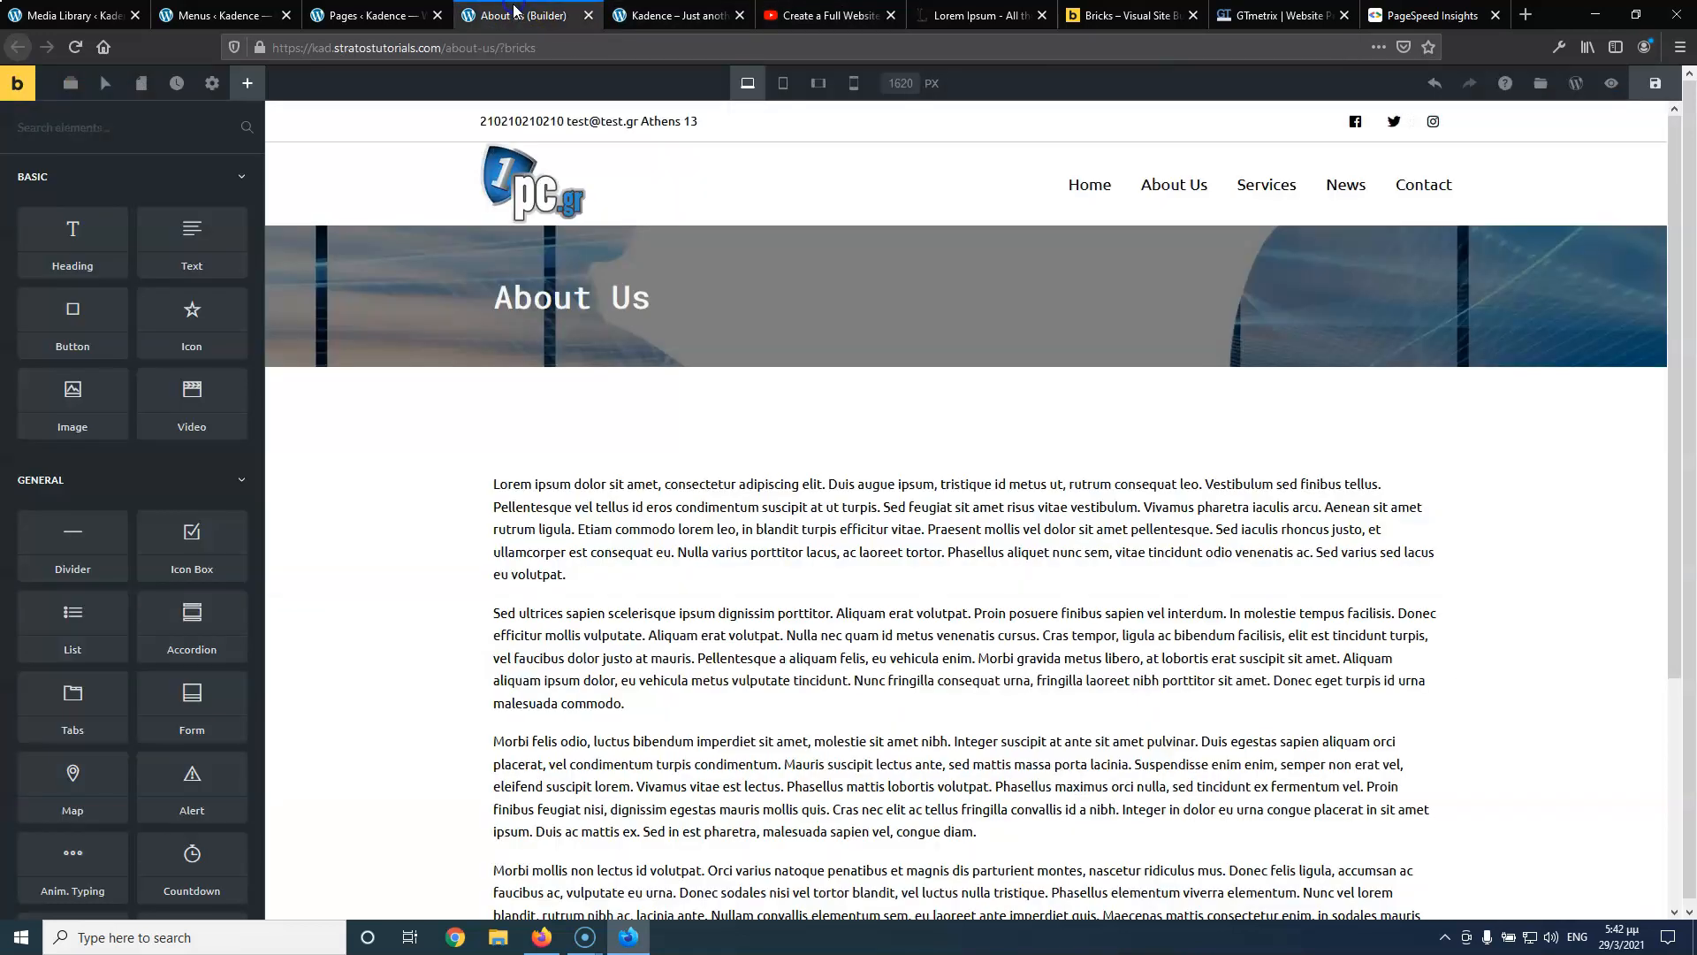
Open the Services page in the Bricks builder from the Pages list, keeping About Us showing
{"action": "left_click", "coordinate": [305, 16]}
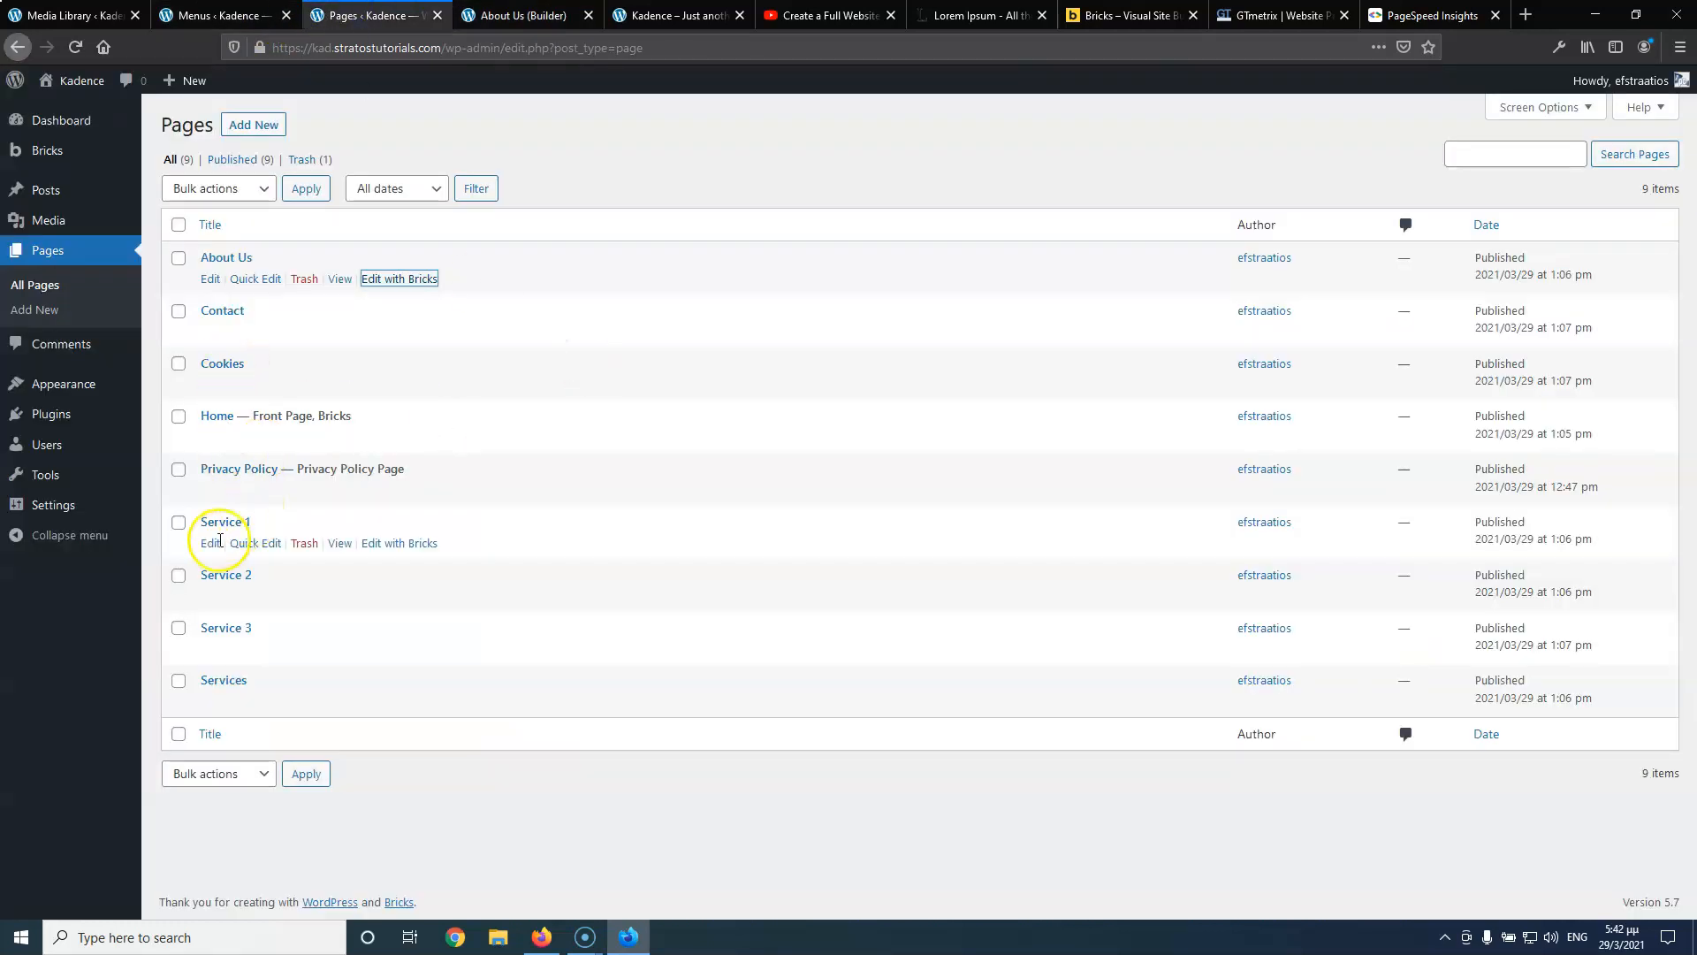
{"action": "left_click", "coordinate": [385, 703]}
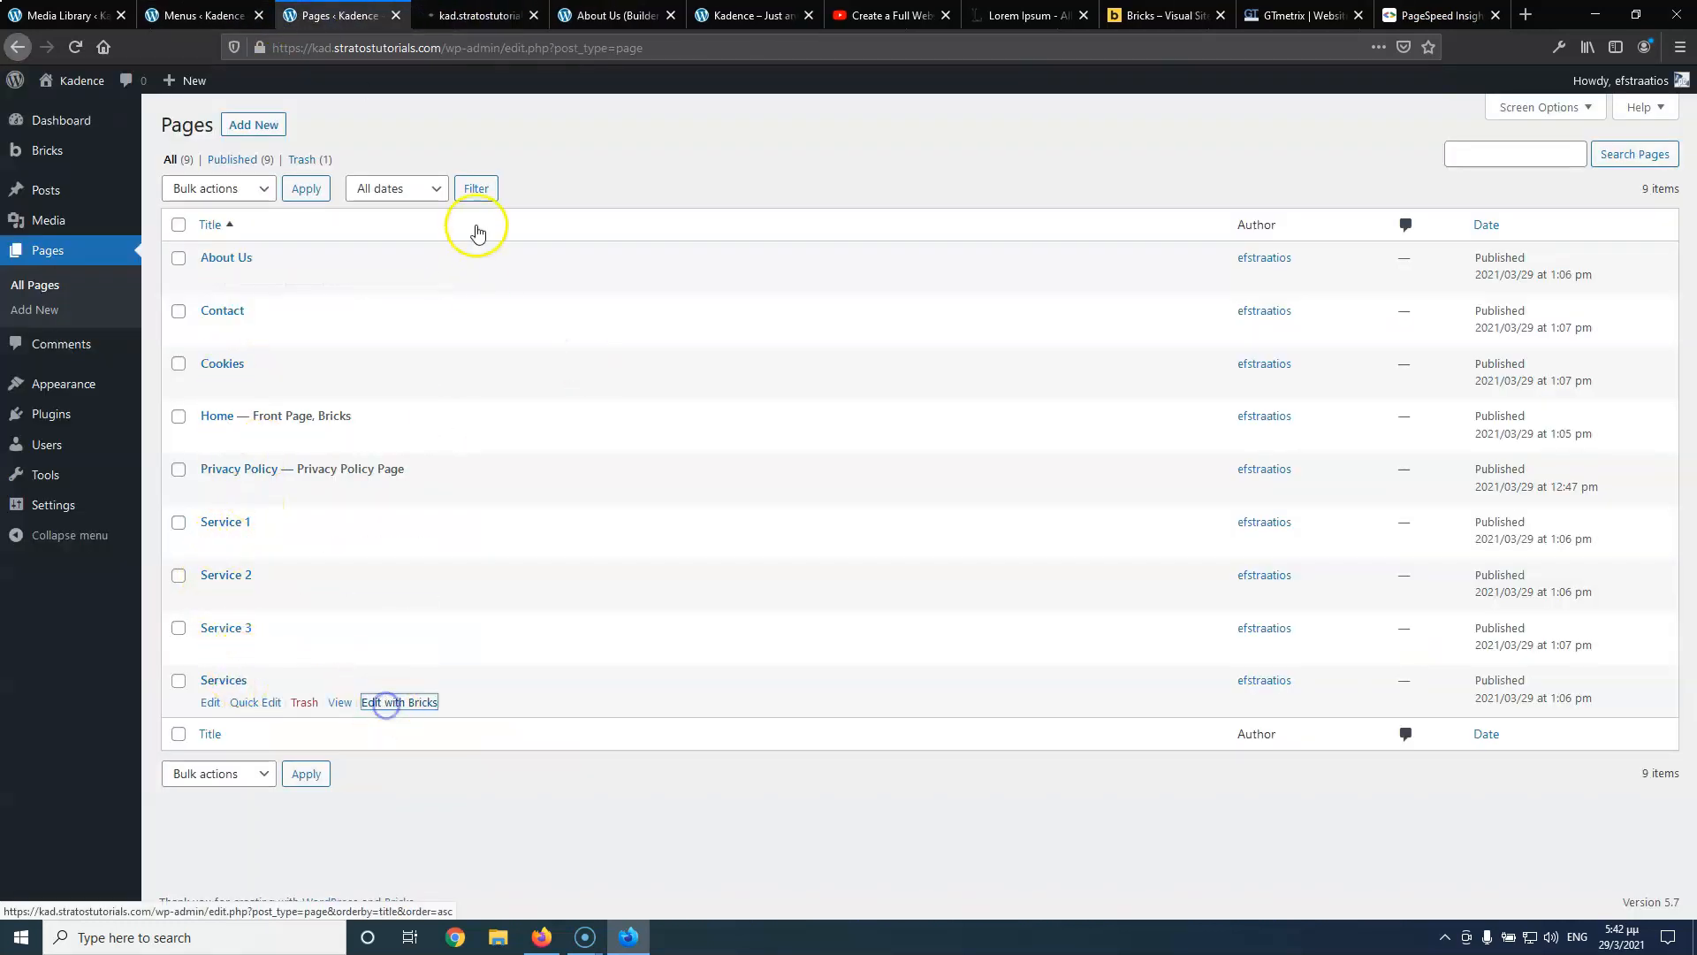
{"action": "left_click", "coordinate": [630, 13]}
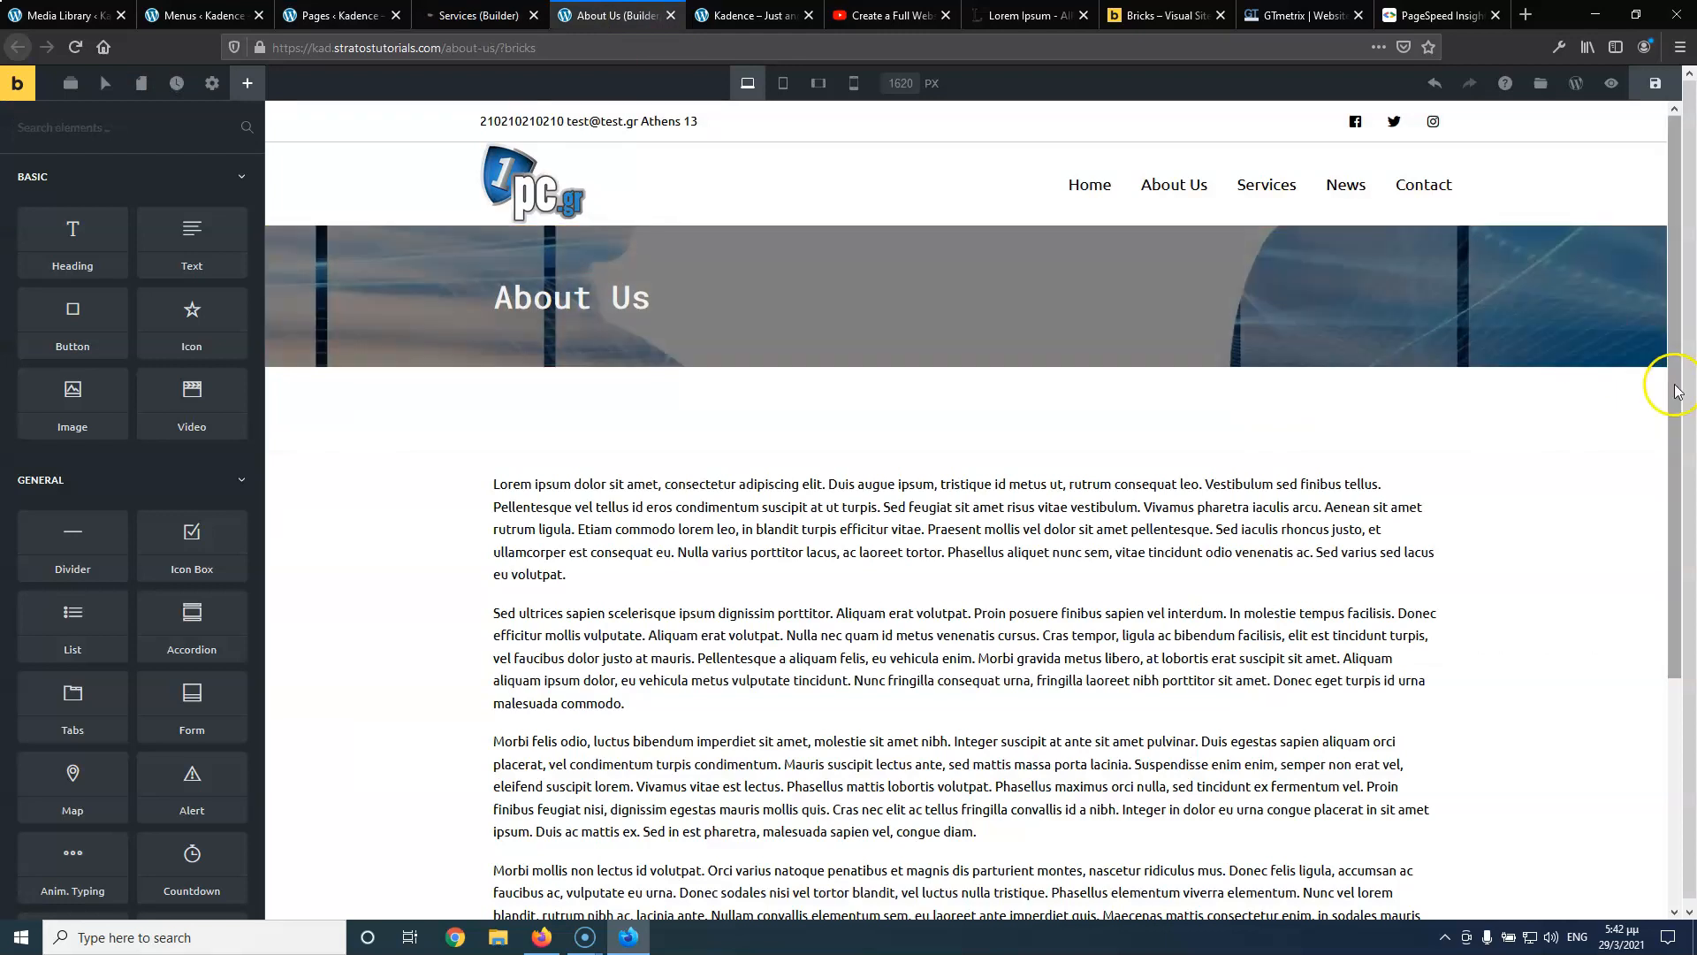
Duplicate and then delete the About Us banner section, and copy its section styles
{"action": "right_click", "coordinate": [1661, 358]}
{"action": "left_click", "coordinate": [1589, 400]}
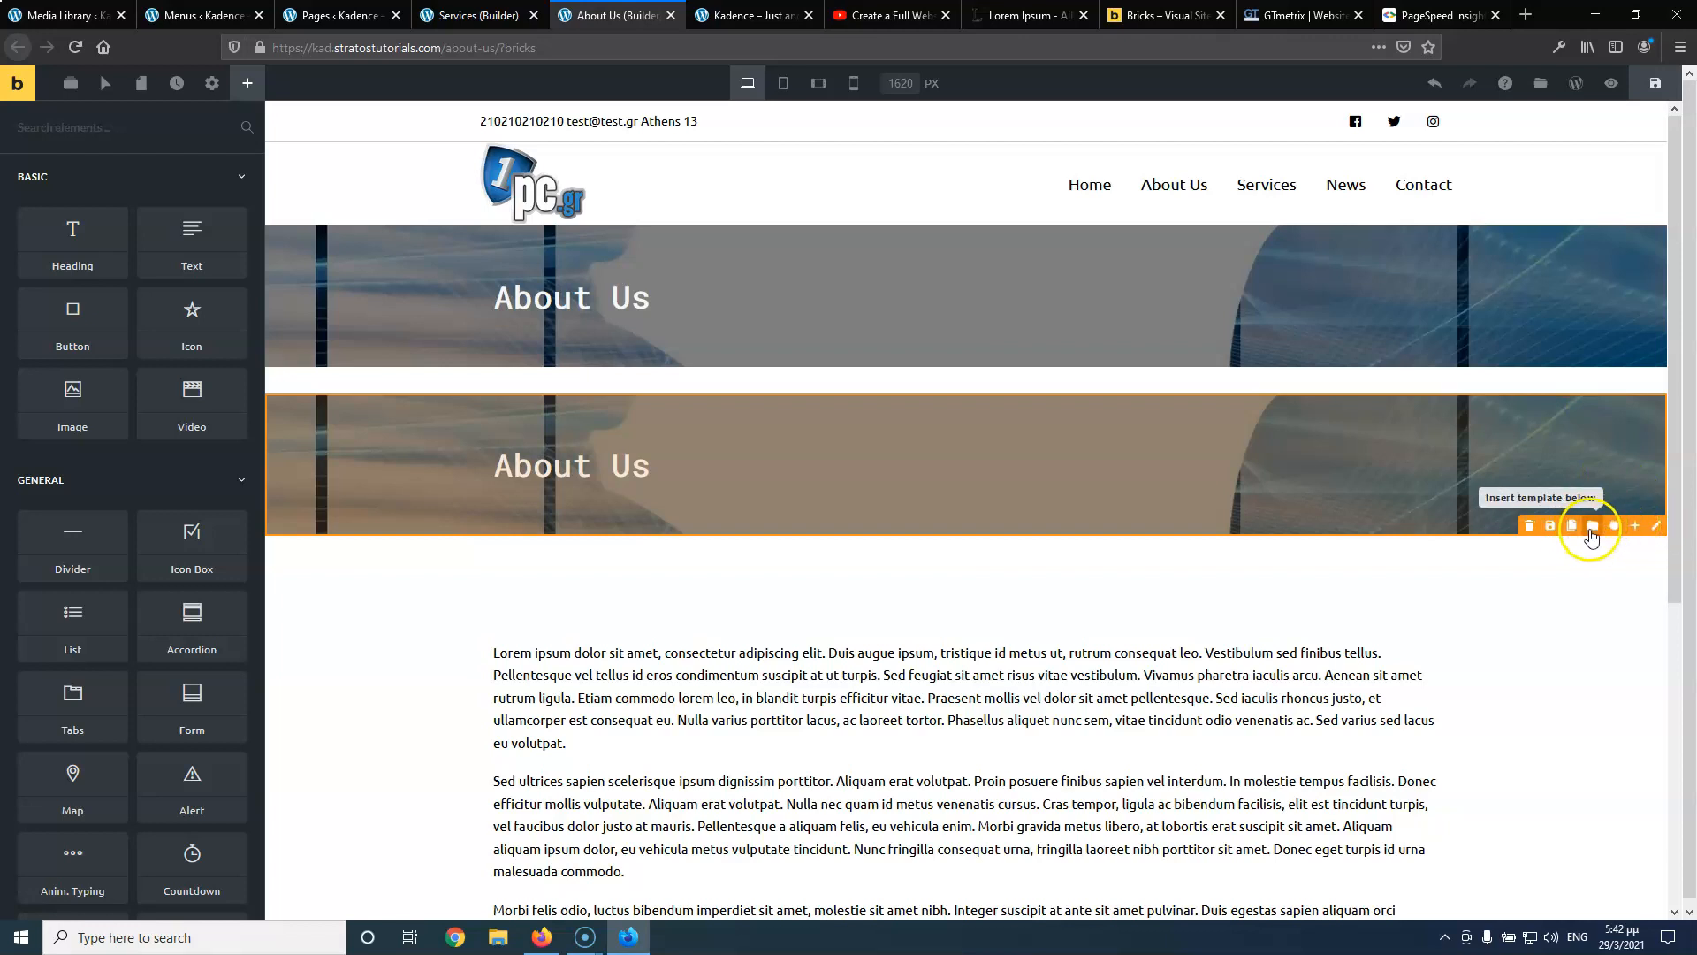
{"action": "left_click", "coordinate": [1530, 529]}
{"action": "left_click", "coordinate": [1532, 529]}
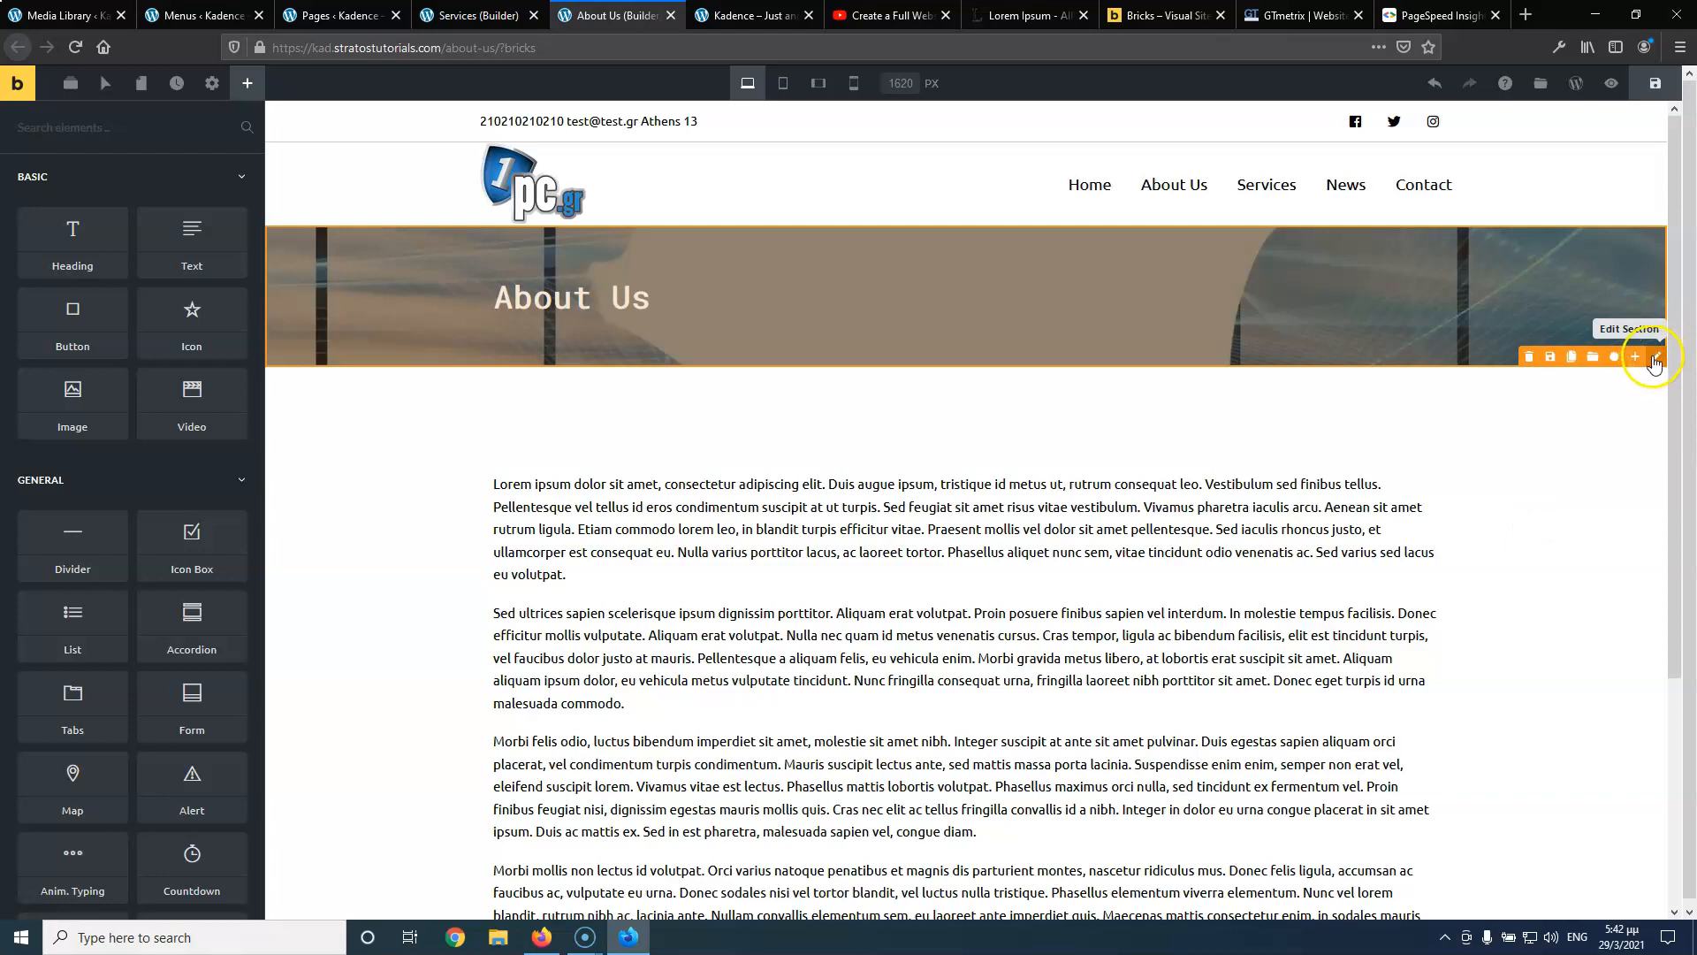
{"action": "right_click", "coordinate": [1652, 363]}
{"action": "left_click", "coordinate": [1605, 442]}
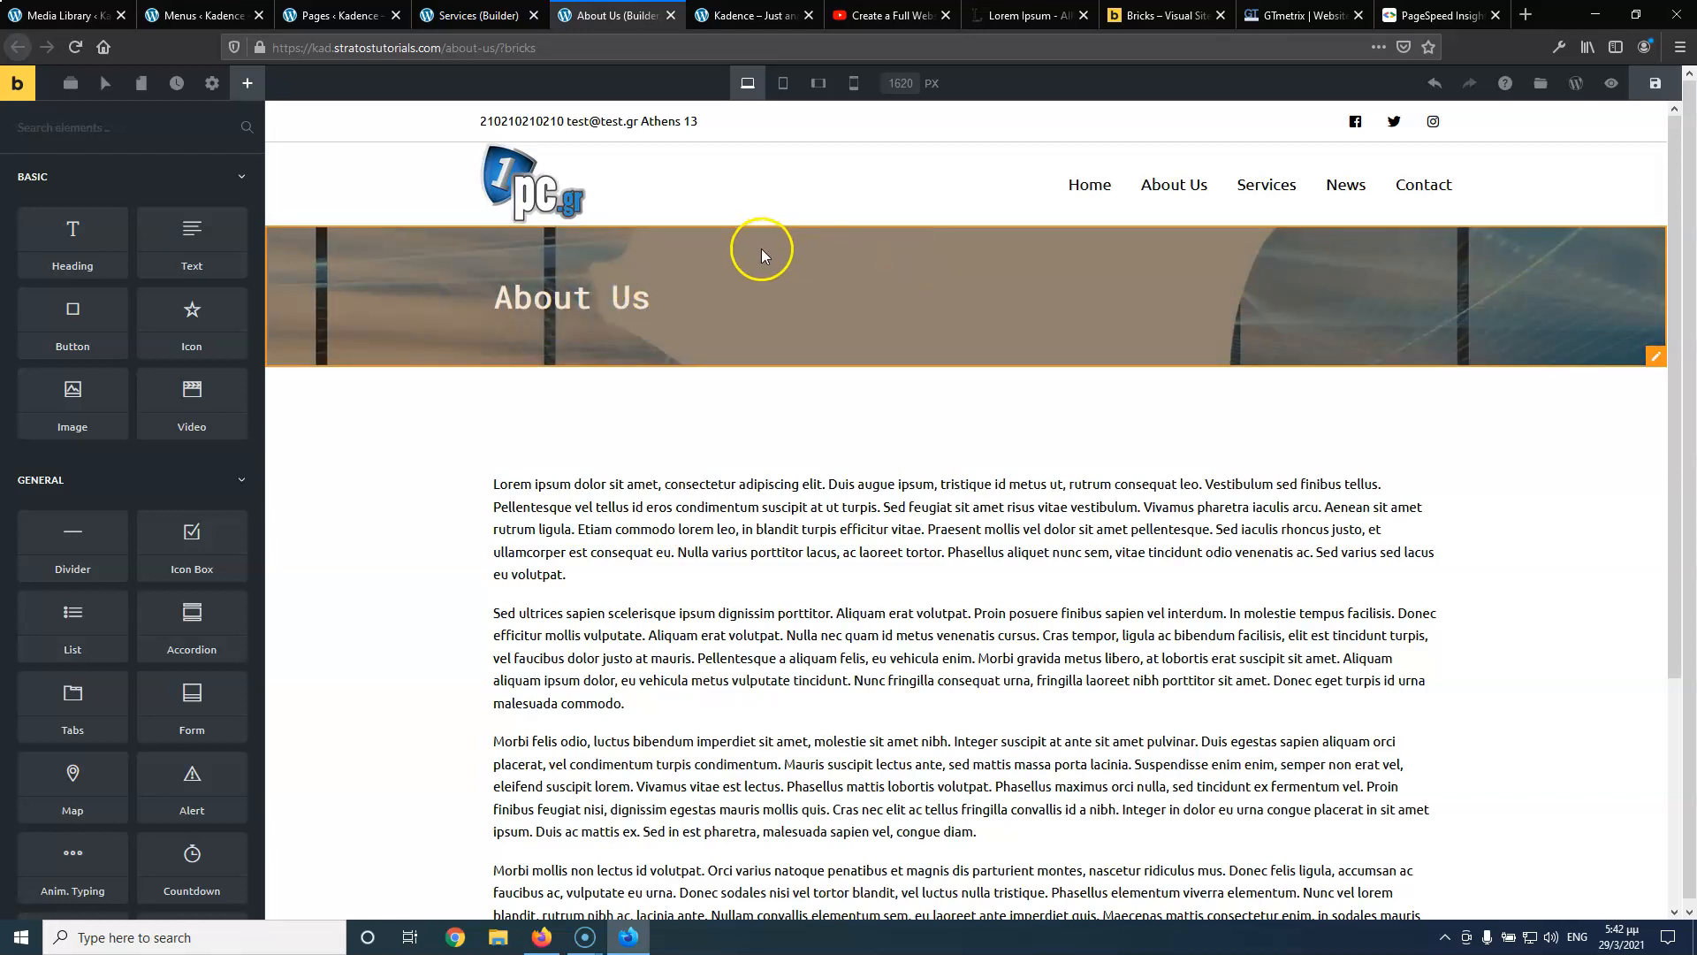
Set the banner background image position to Center Center and save the About Us page
{"action": "left_click", "coordinate": [1651, 353]}
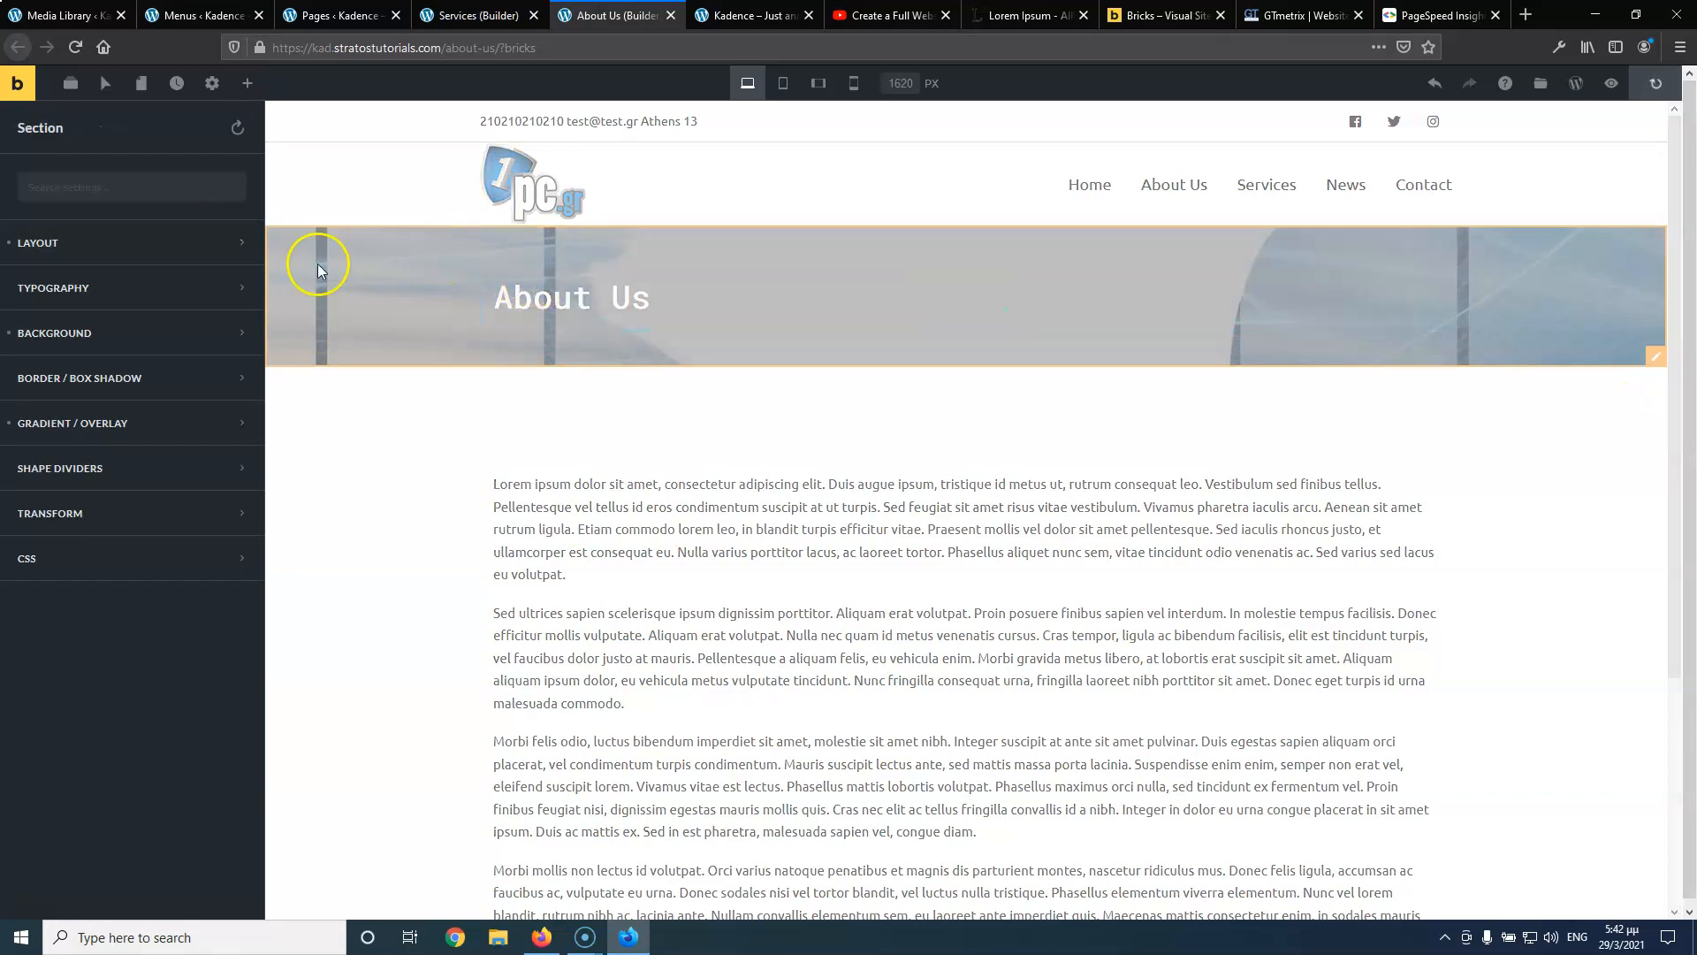
{"action": "left_click", "coordinate": [106, 333]}
{"action": "left_click", "coordinate": [163, 396]}
{"action": "scroll", "coordinate": [161, 633], "scroll_direction": "down", "scroll_amount": 1}
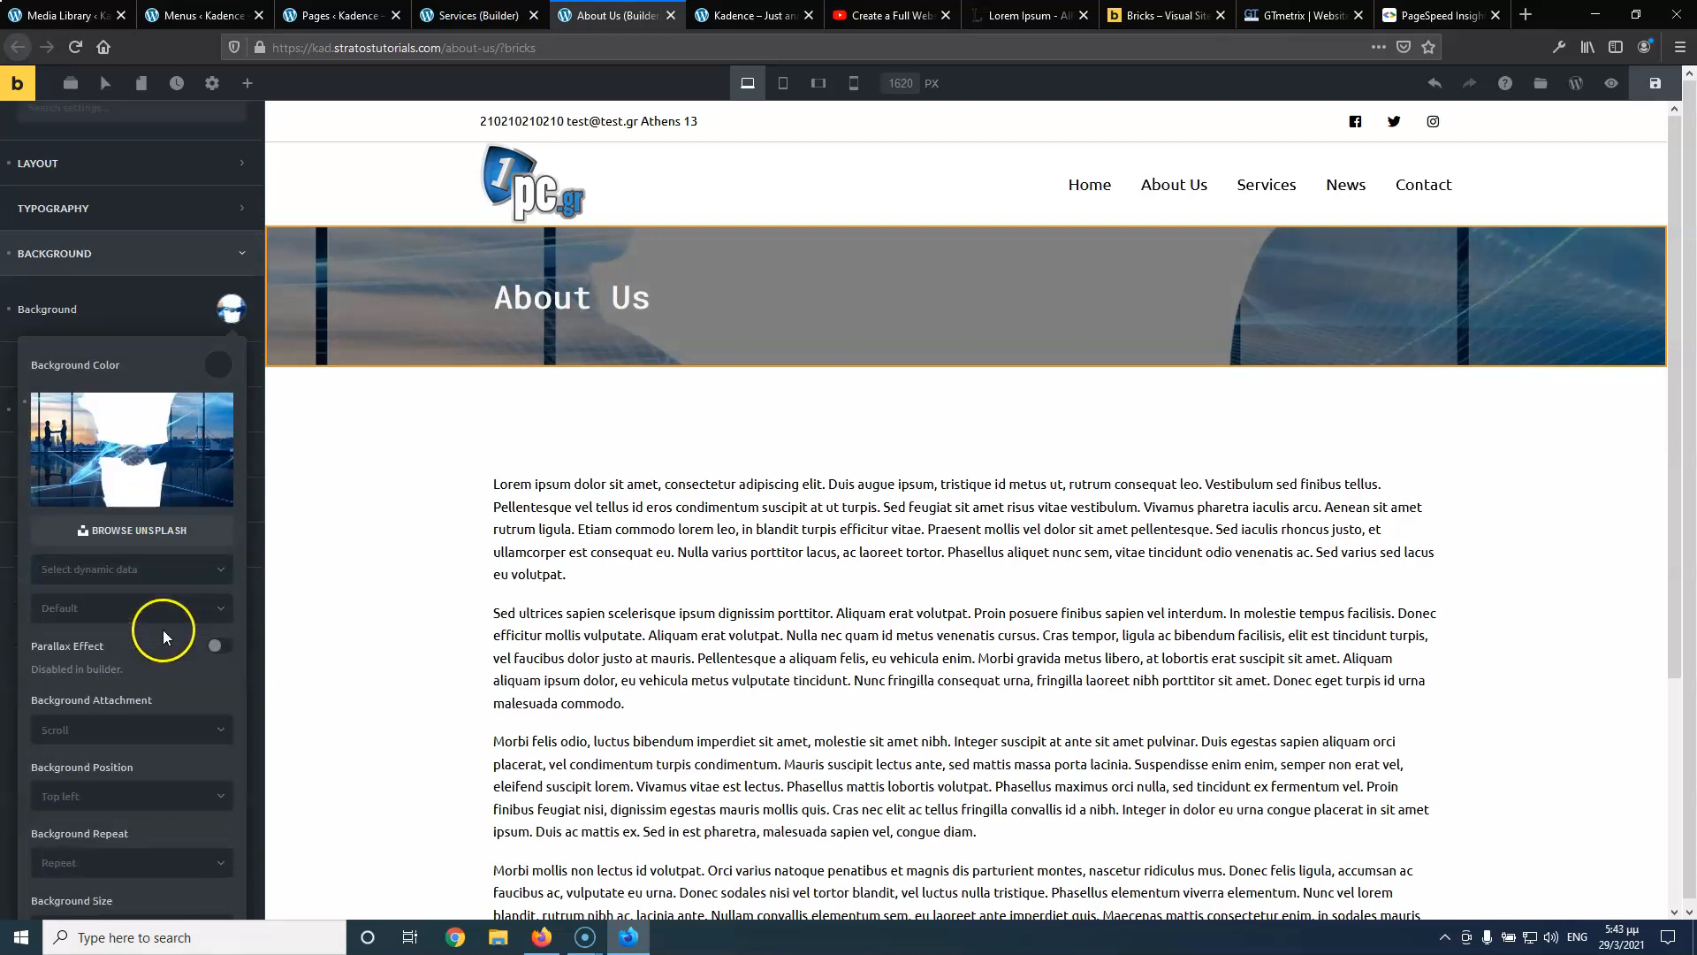
{"action": "scroll", "coordinate": [145, 656], "scroll_direction": "down", "scroll_amount": 1}
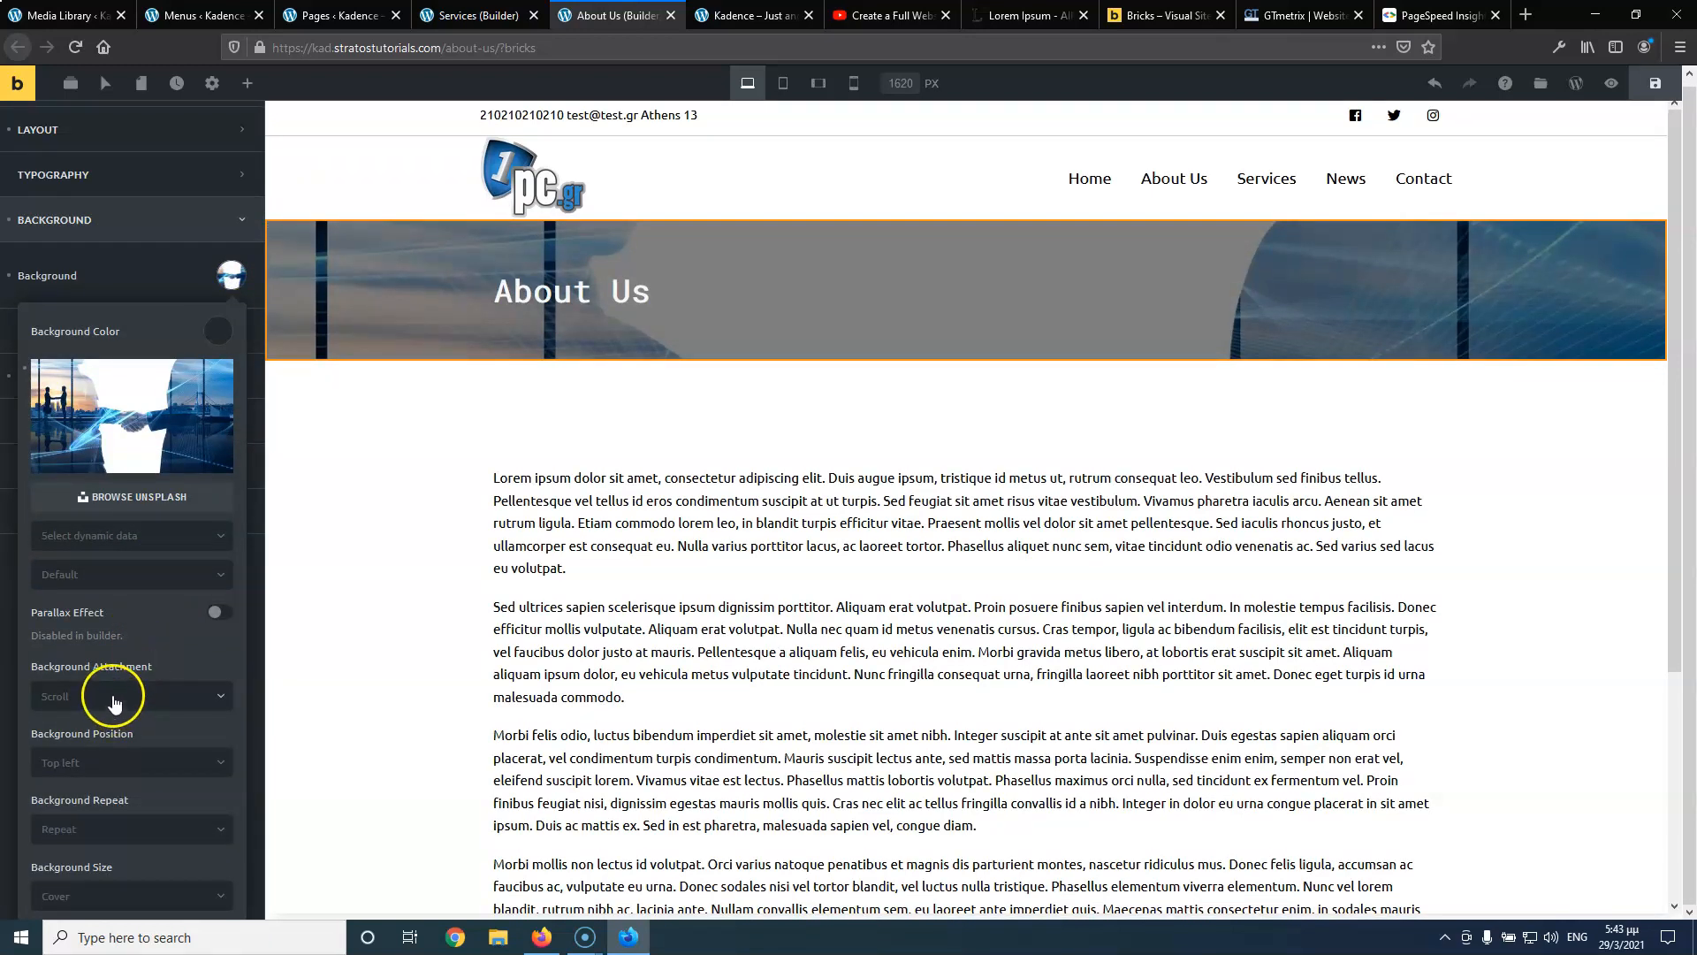
{"action": "left_click", "coordinate": [106, 763]}
{"action": "scroll", "coordinate": [106, 760], "scroll_direction": "down", "scroll_amount": 1}
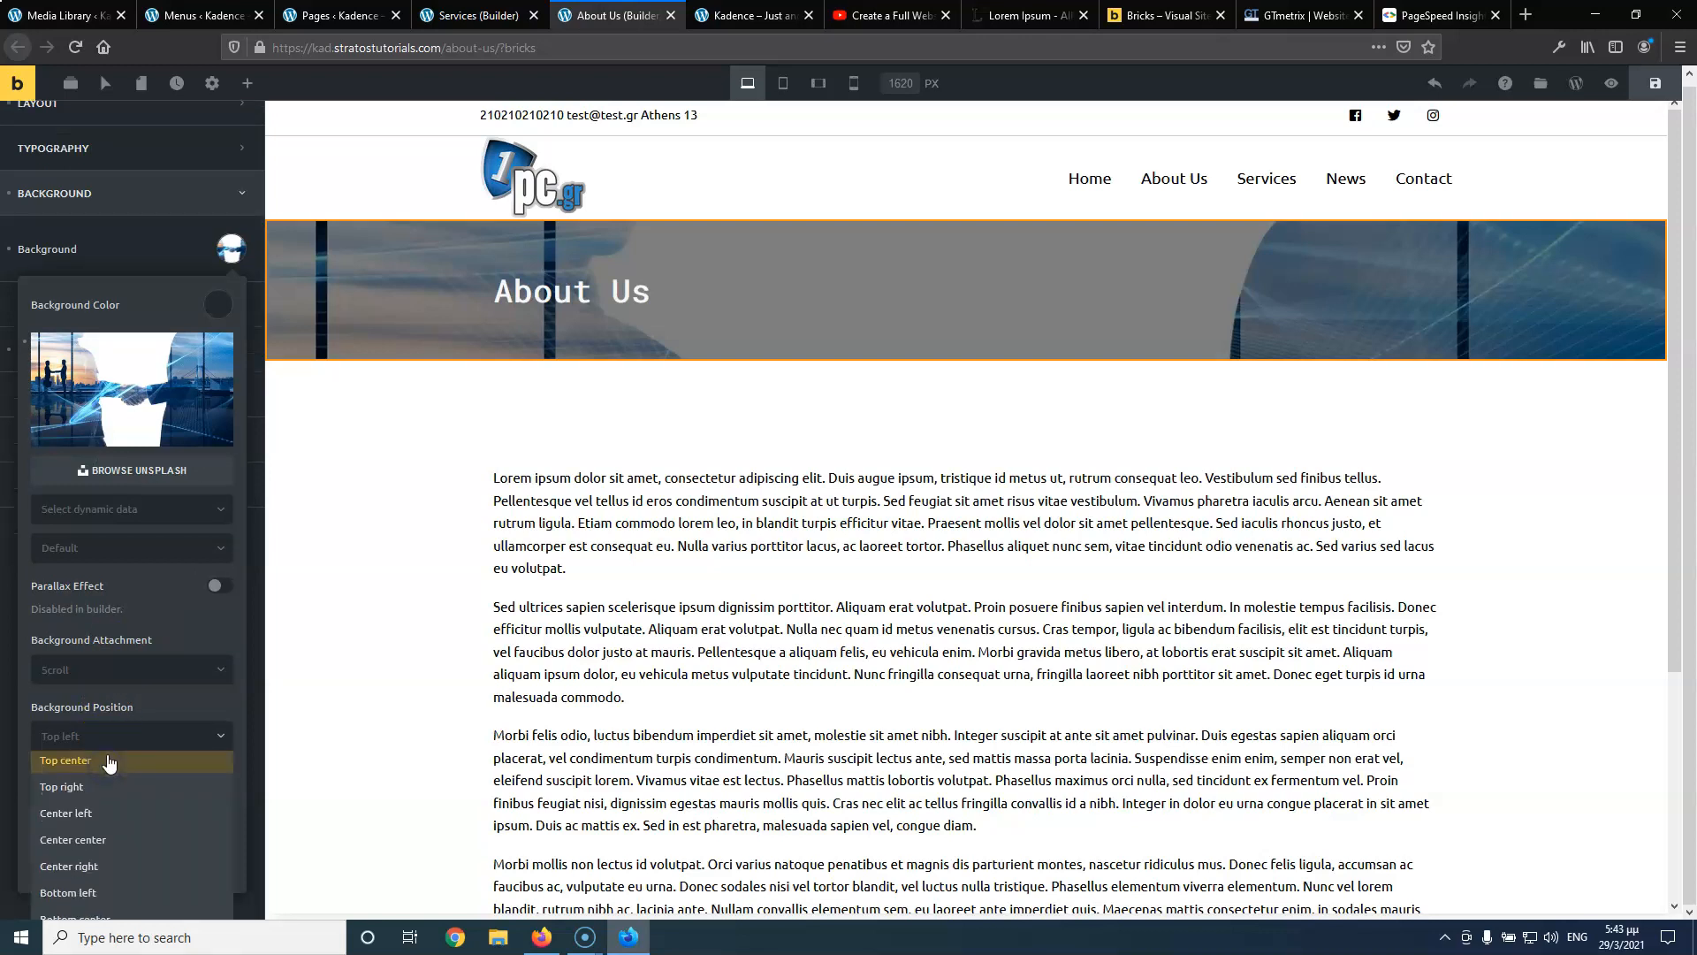
{"action": "left_click", "coordinate": [97, 817]}
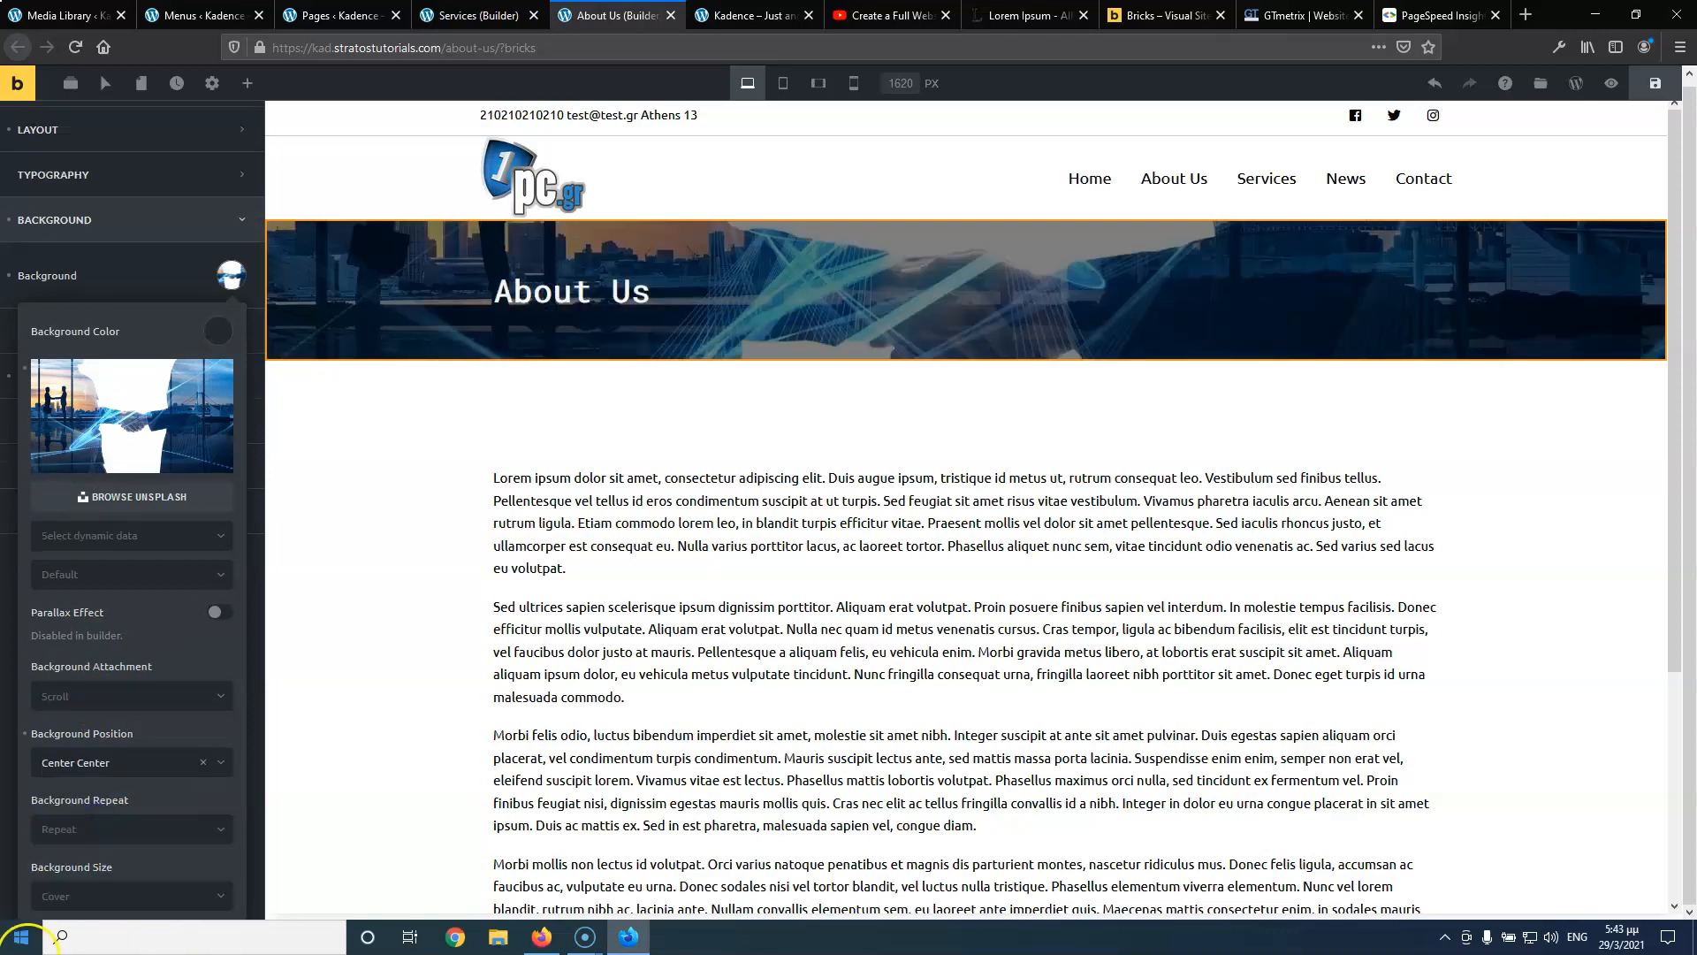
{"action": "left_click", "coordinate": [1655, 83]}
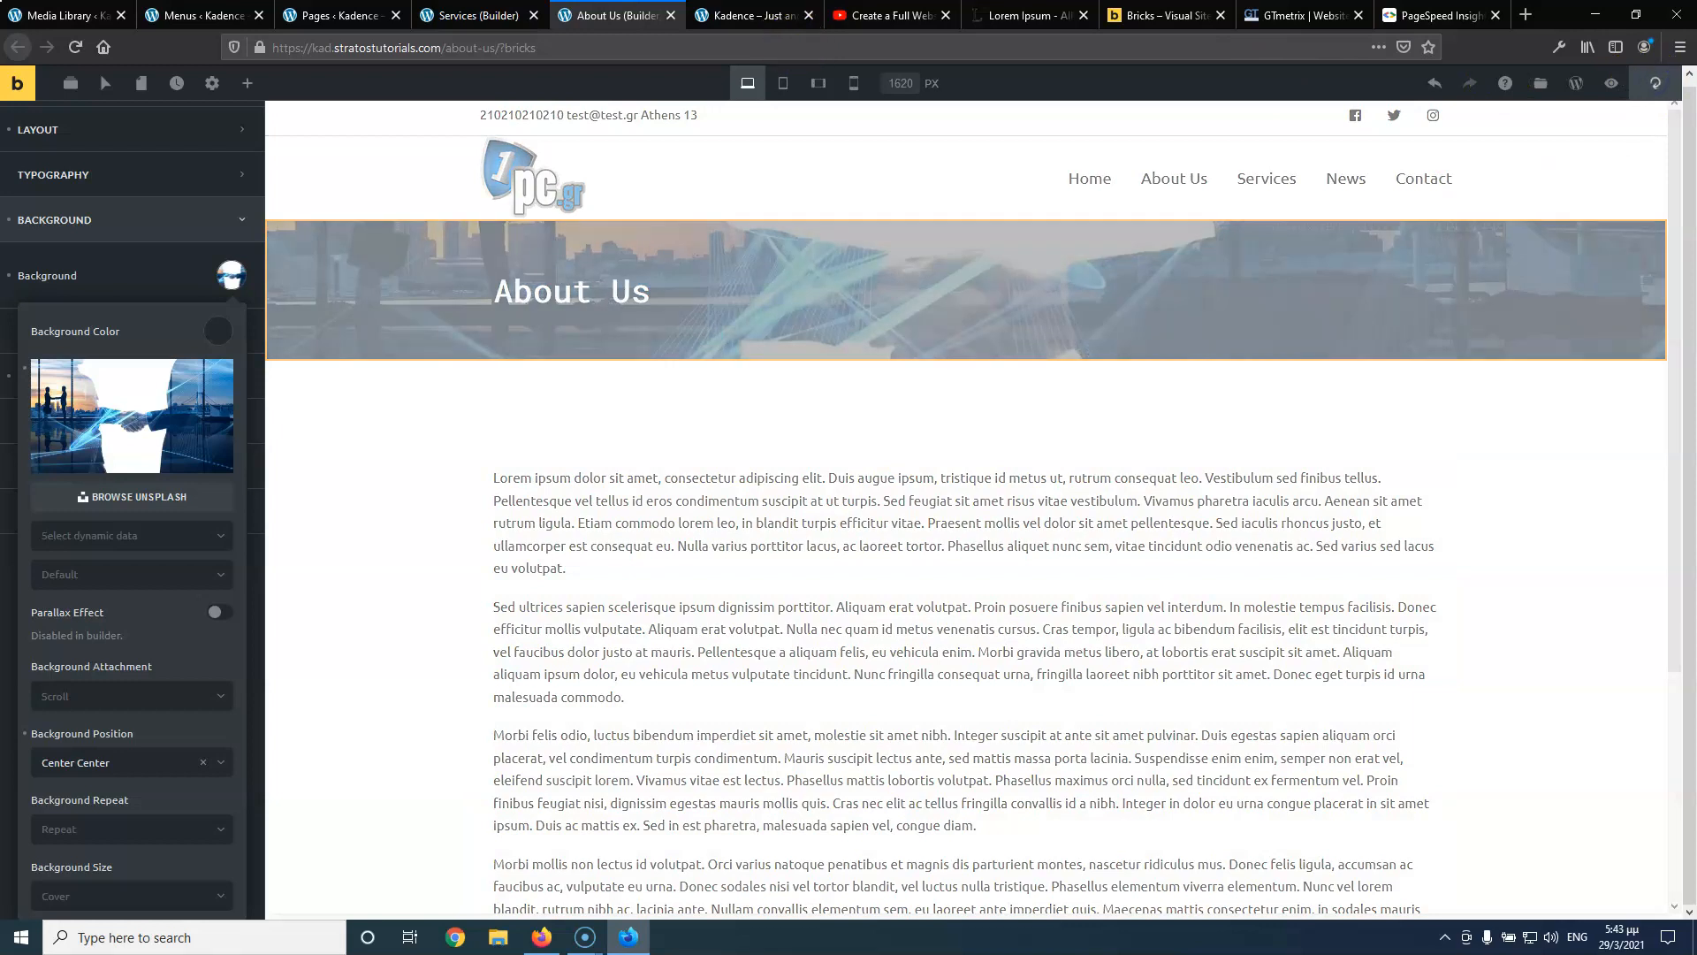
Copy the banner's section styles and insert a new section on the Services page
{"action": "left_click", "coordinate": [485, 17]}
{"action": "left_click", "coordinate": [615, 15]}
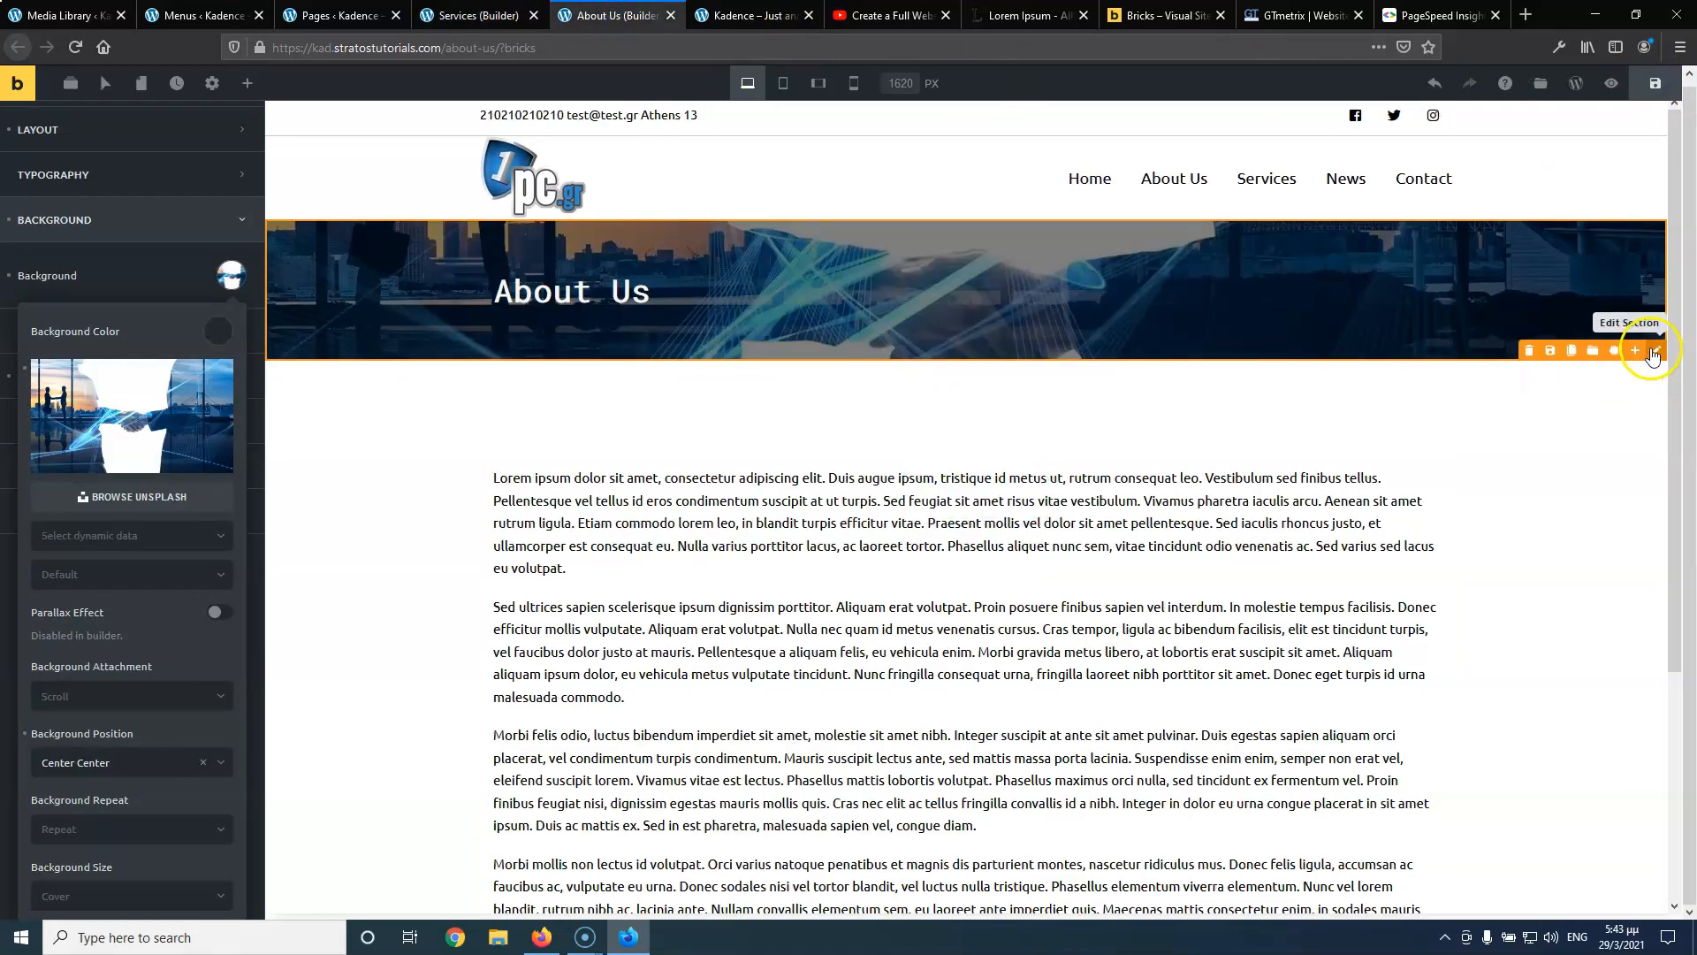
{"action": "left_click", "coordinate": [1652, 352]}
{"action": "mouse_move", "coordinate": [1652, 352]}
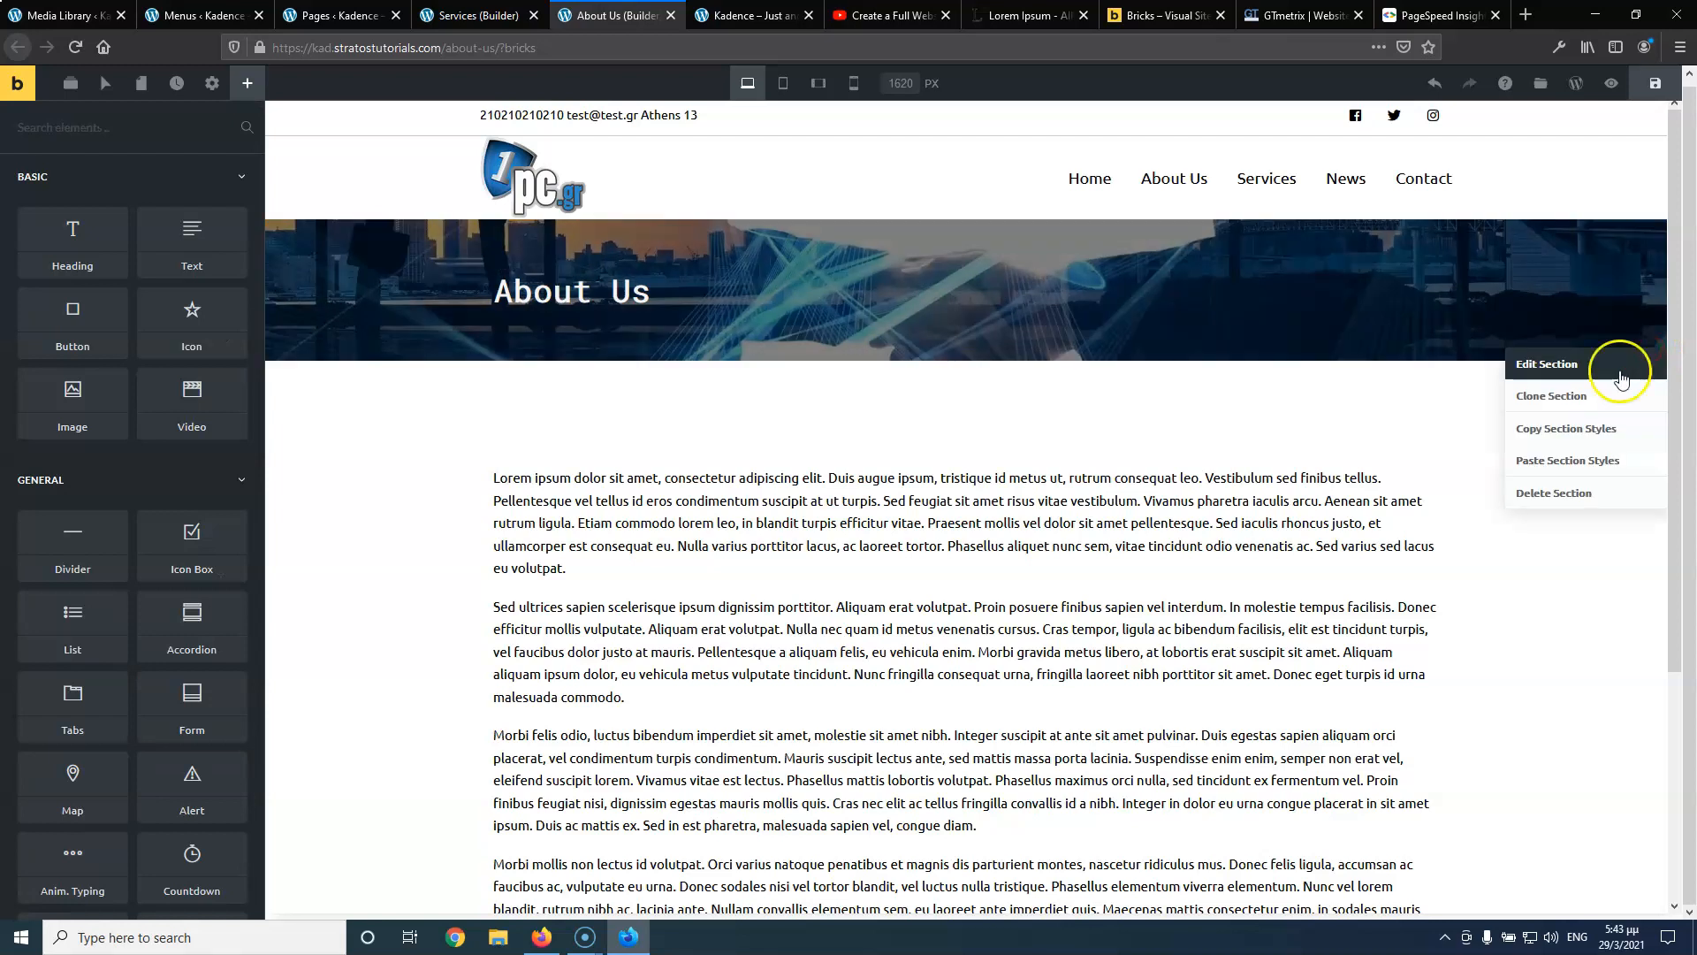
{"action": "left_click", "coordinate": [1573, 429]}
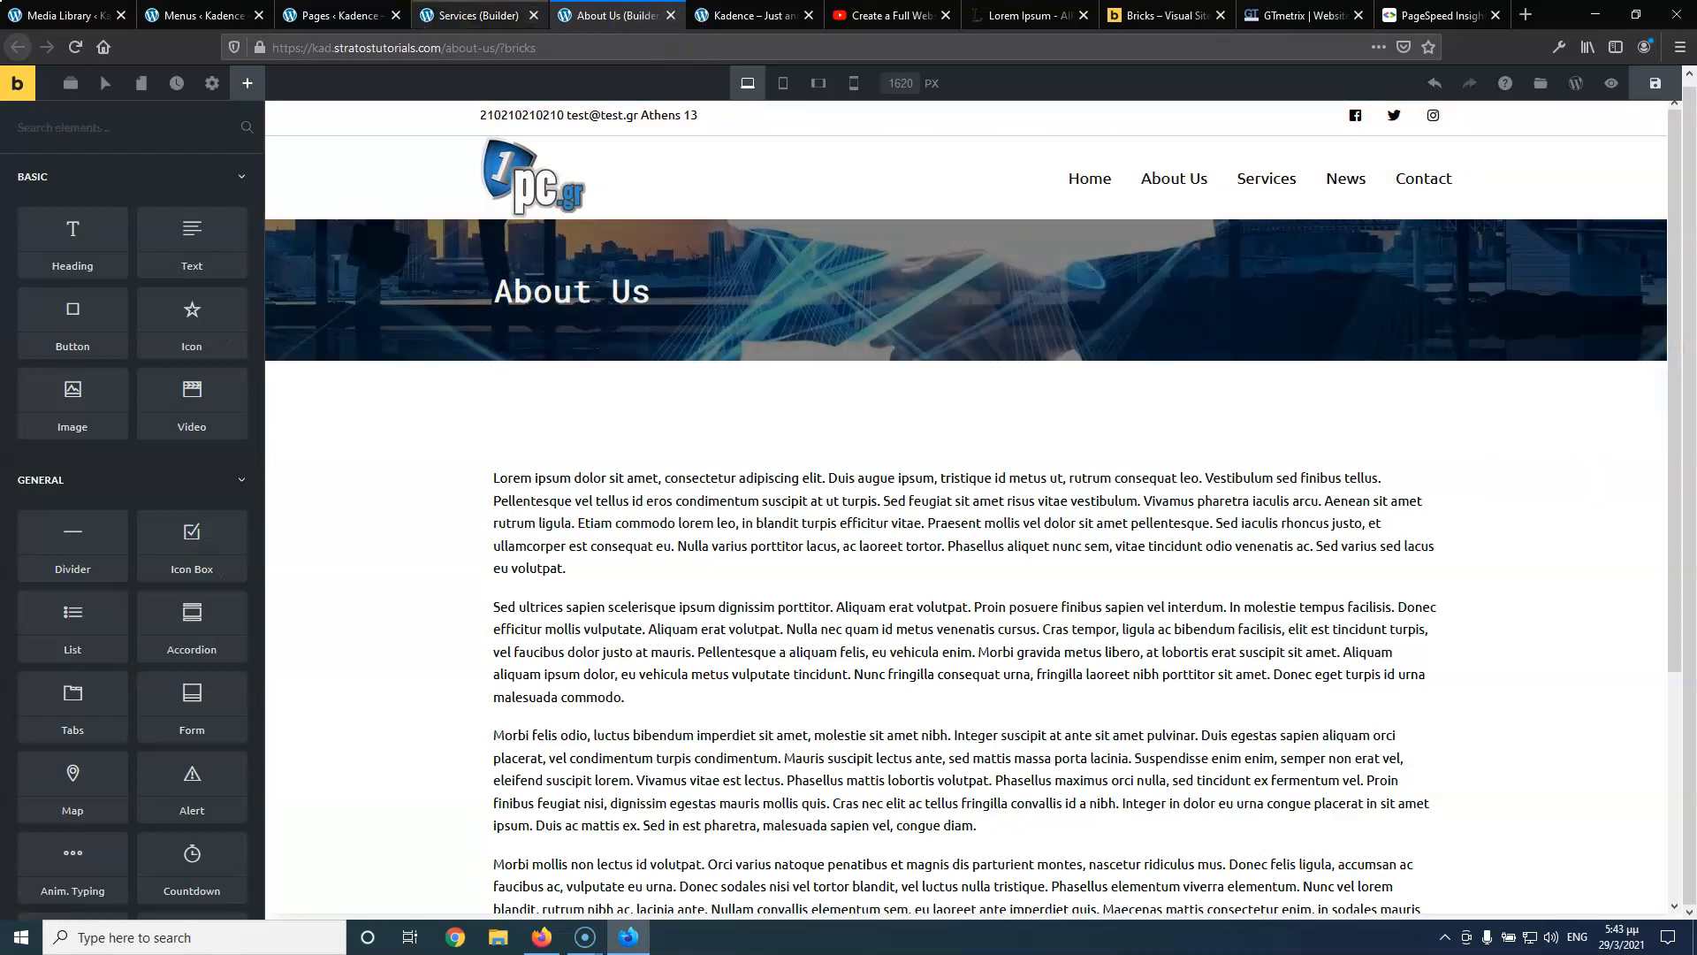
{"action": "left_click", "coordinate": [442, 15]}
{"action": "left_click", "coordinate": [930, 281]}
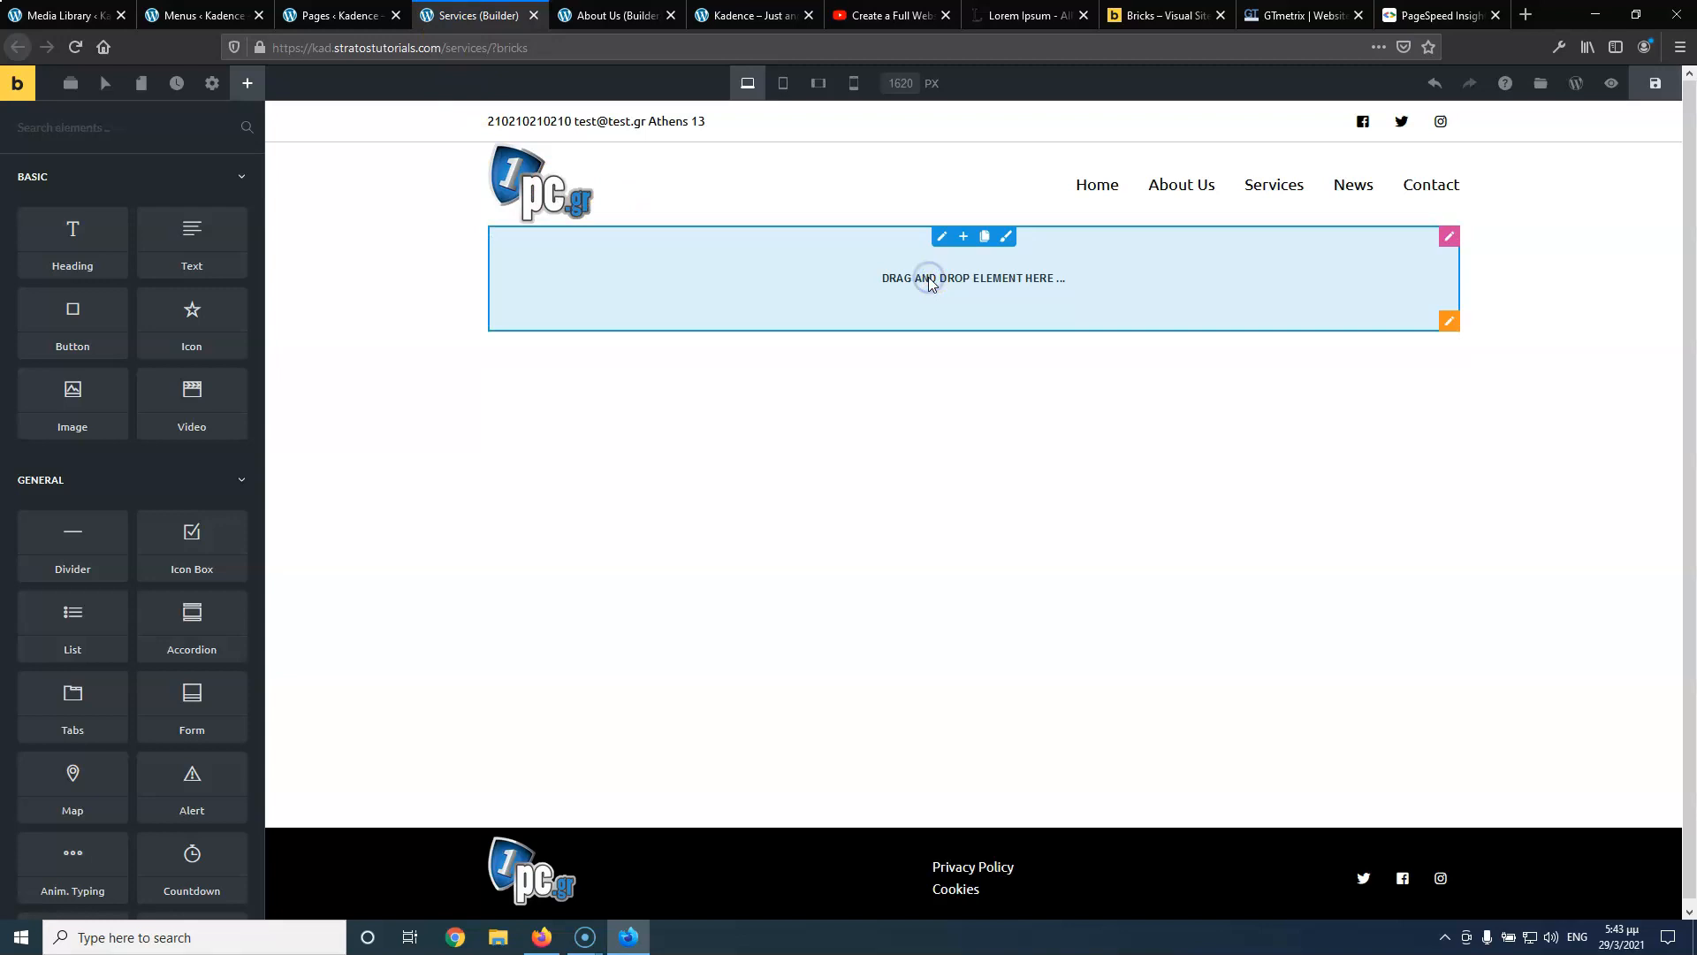
Paste the About Us banner styles into the new section and add a Services heading
{"action": "mouse_move", "coordinate": [1448, 324]}
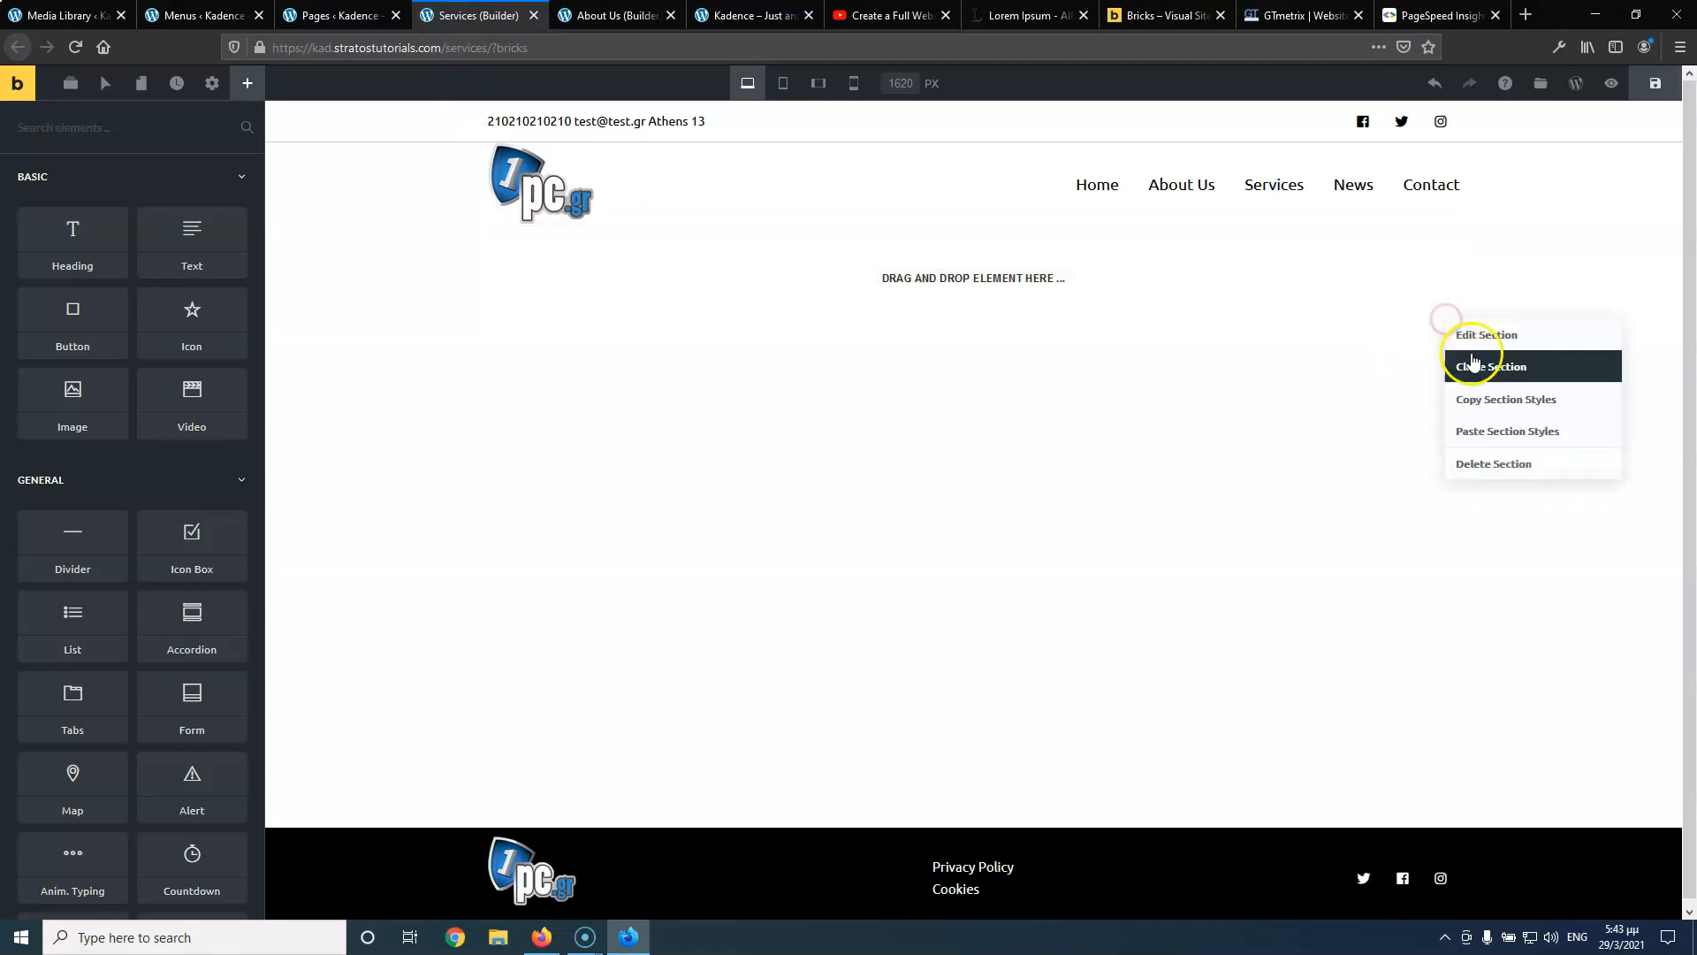
{"action": "left_click", "coordinate": [1471, 428]}
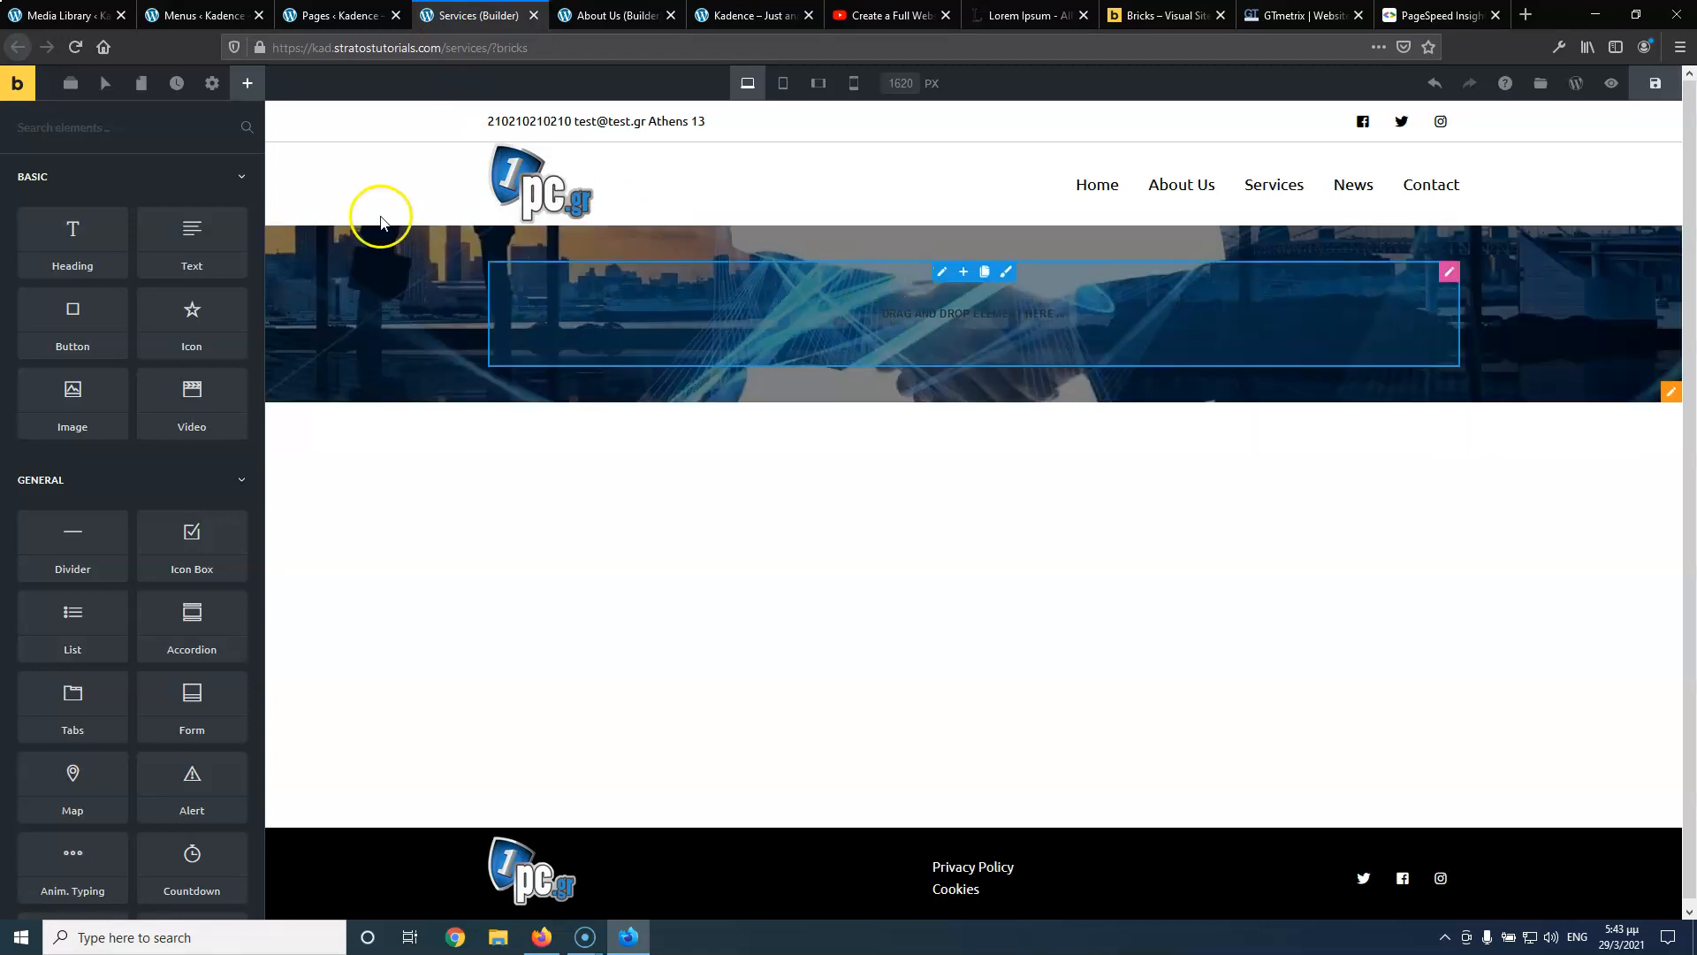
{"action": "left_click_drag", "start_coordinate": [122, 233], "coordinate": [866, 307]}
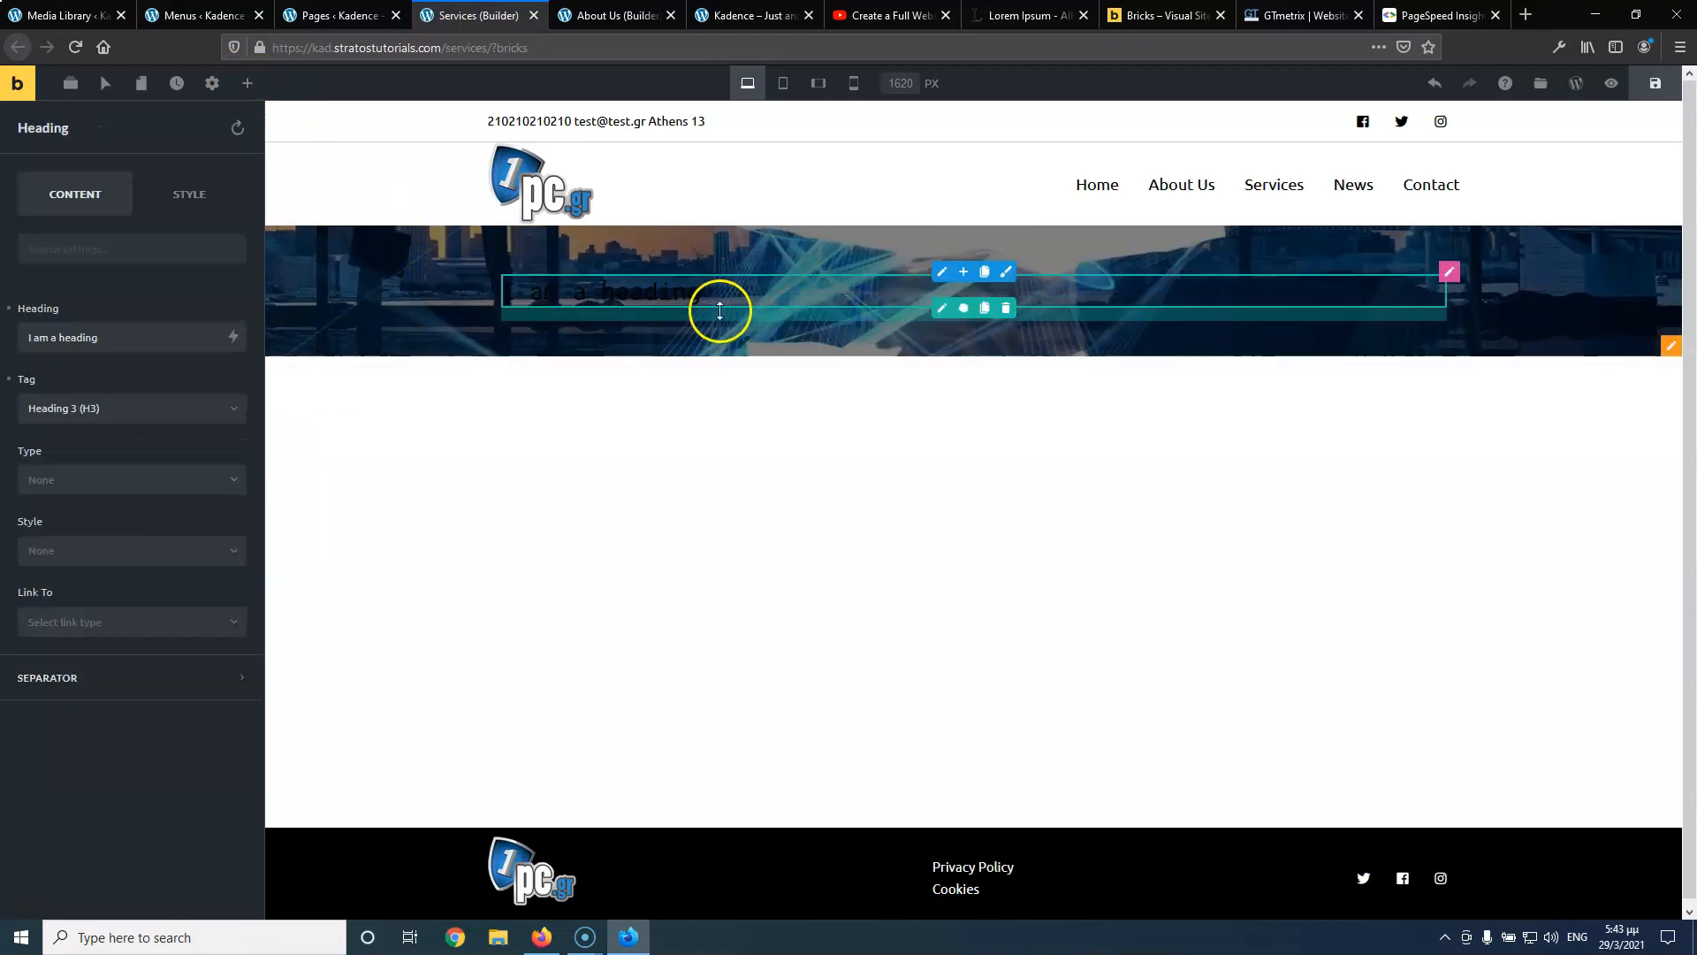
{"action": "left_click", "coordinate": [173, 347]}
{"action": "key", "text": "ctrl+a"}
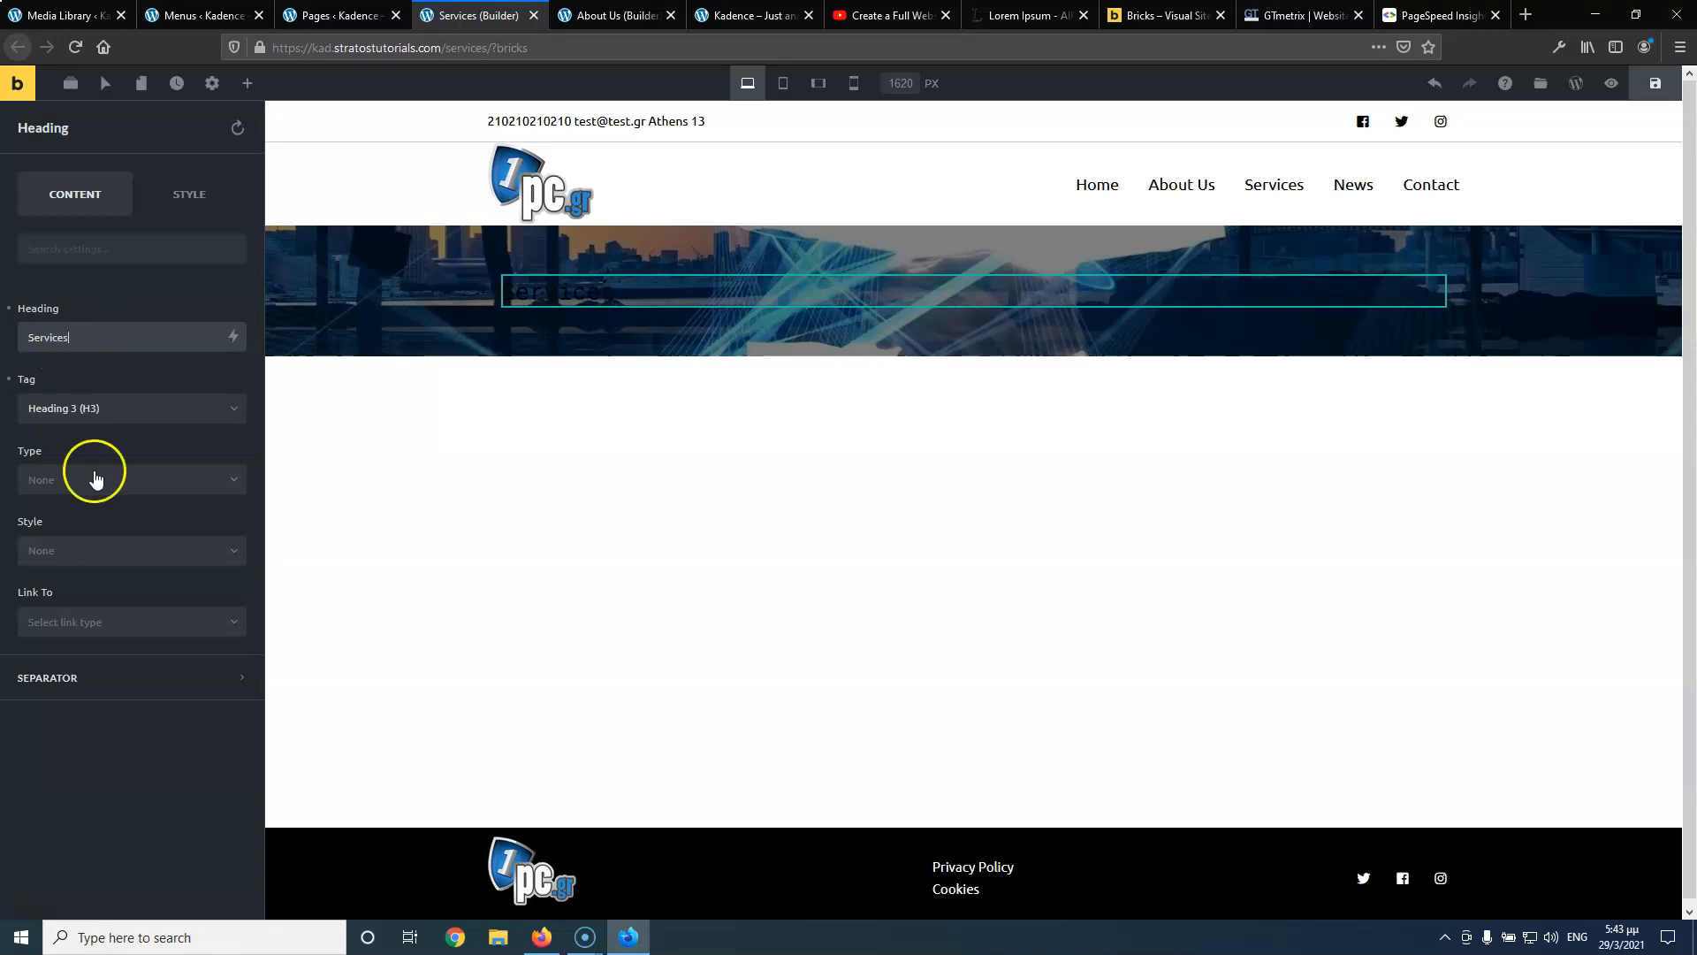
Style the Services heading as a white H1 with font weight 700, and add a section below
{"action": "left_click", "coordinate": [137, 408]}
{"action": "left_click", "coordinate": [120, 441]}
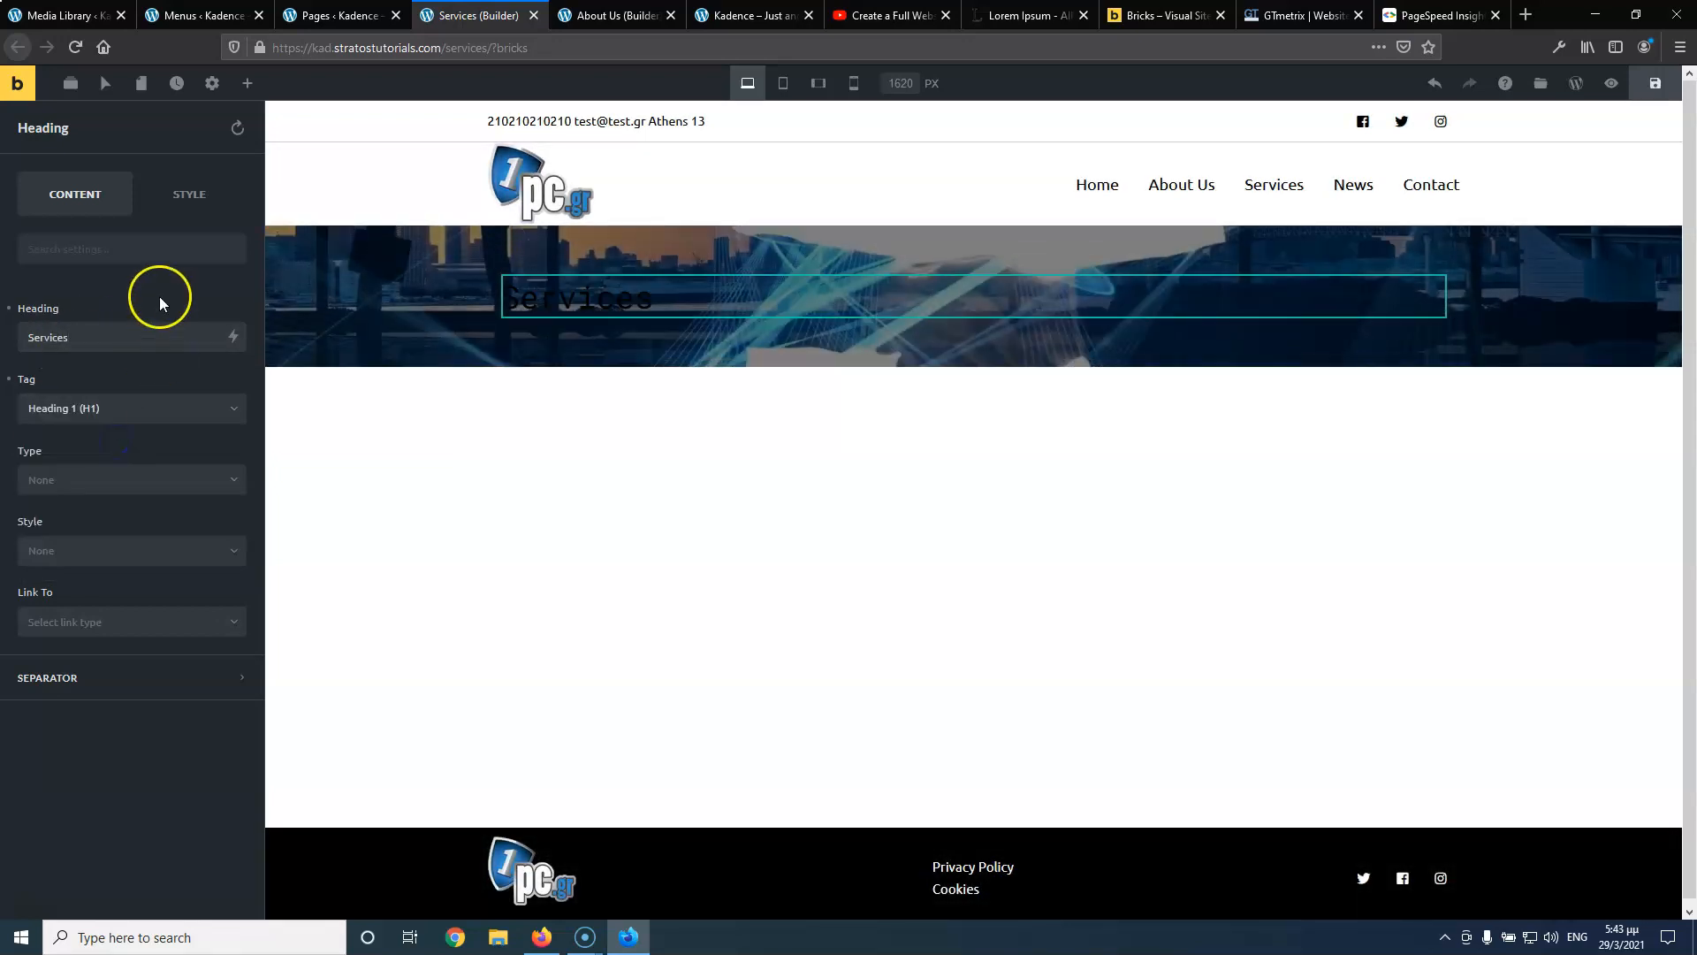
{"action": "left_click", "coordinate": [175, 202]}
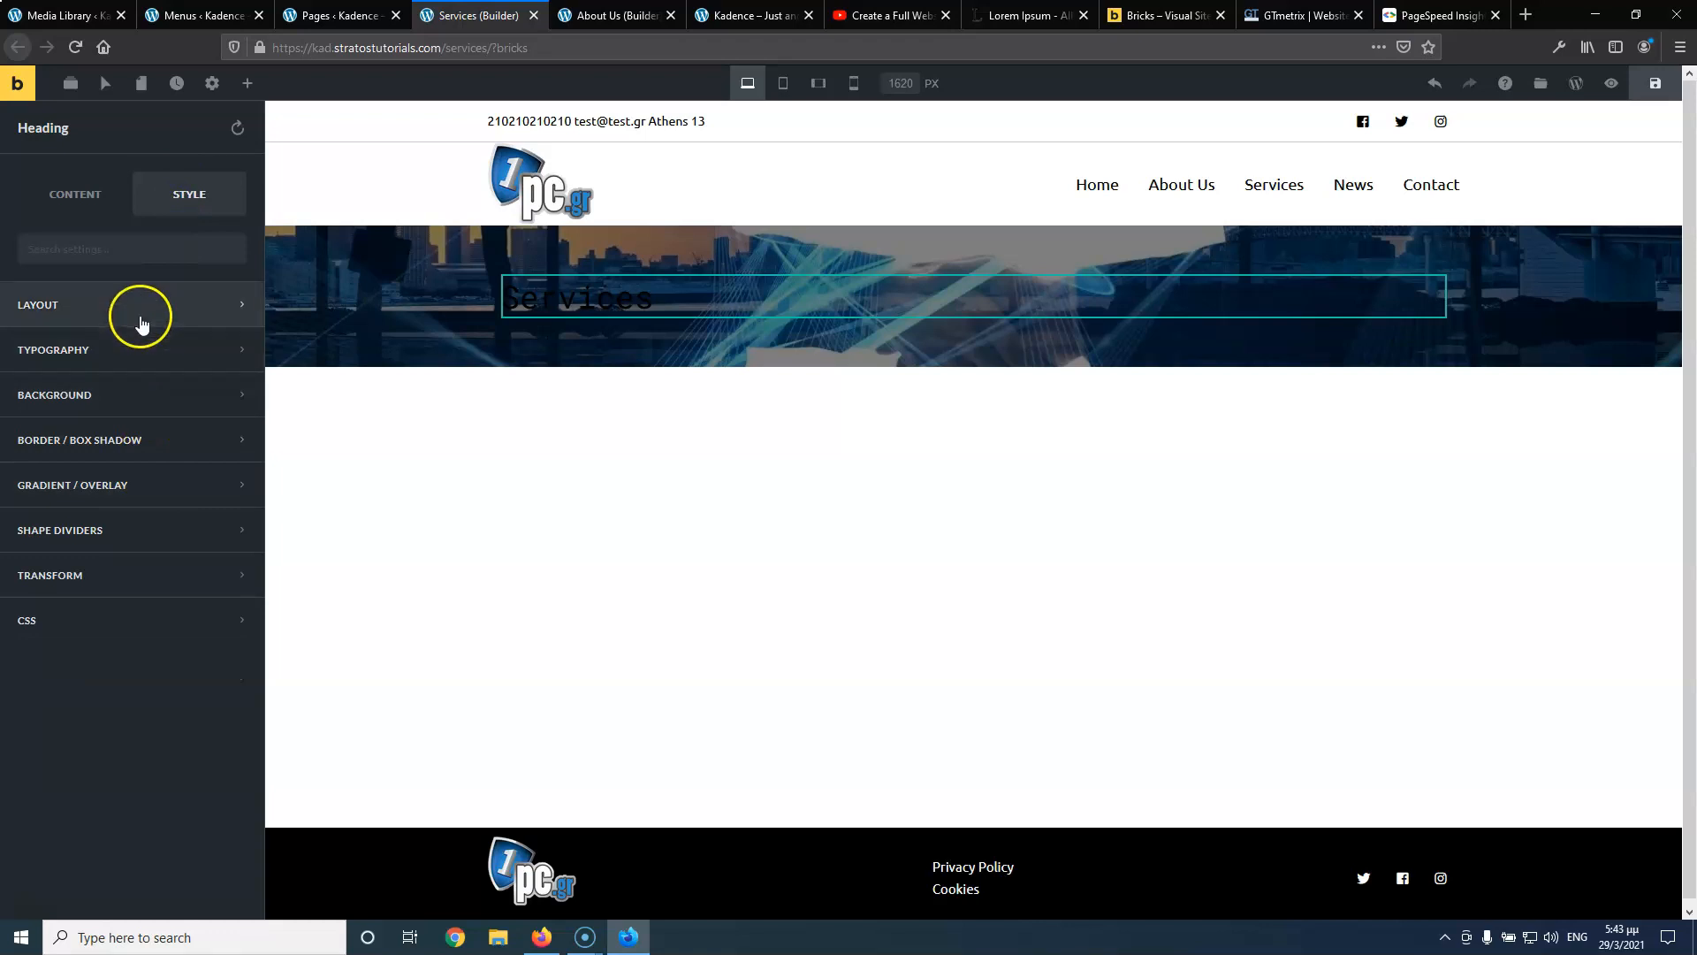
{"action": "left_click", "coordinate": [137, 354]}
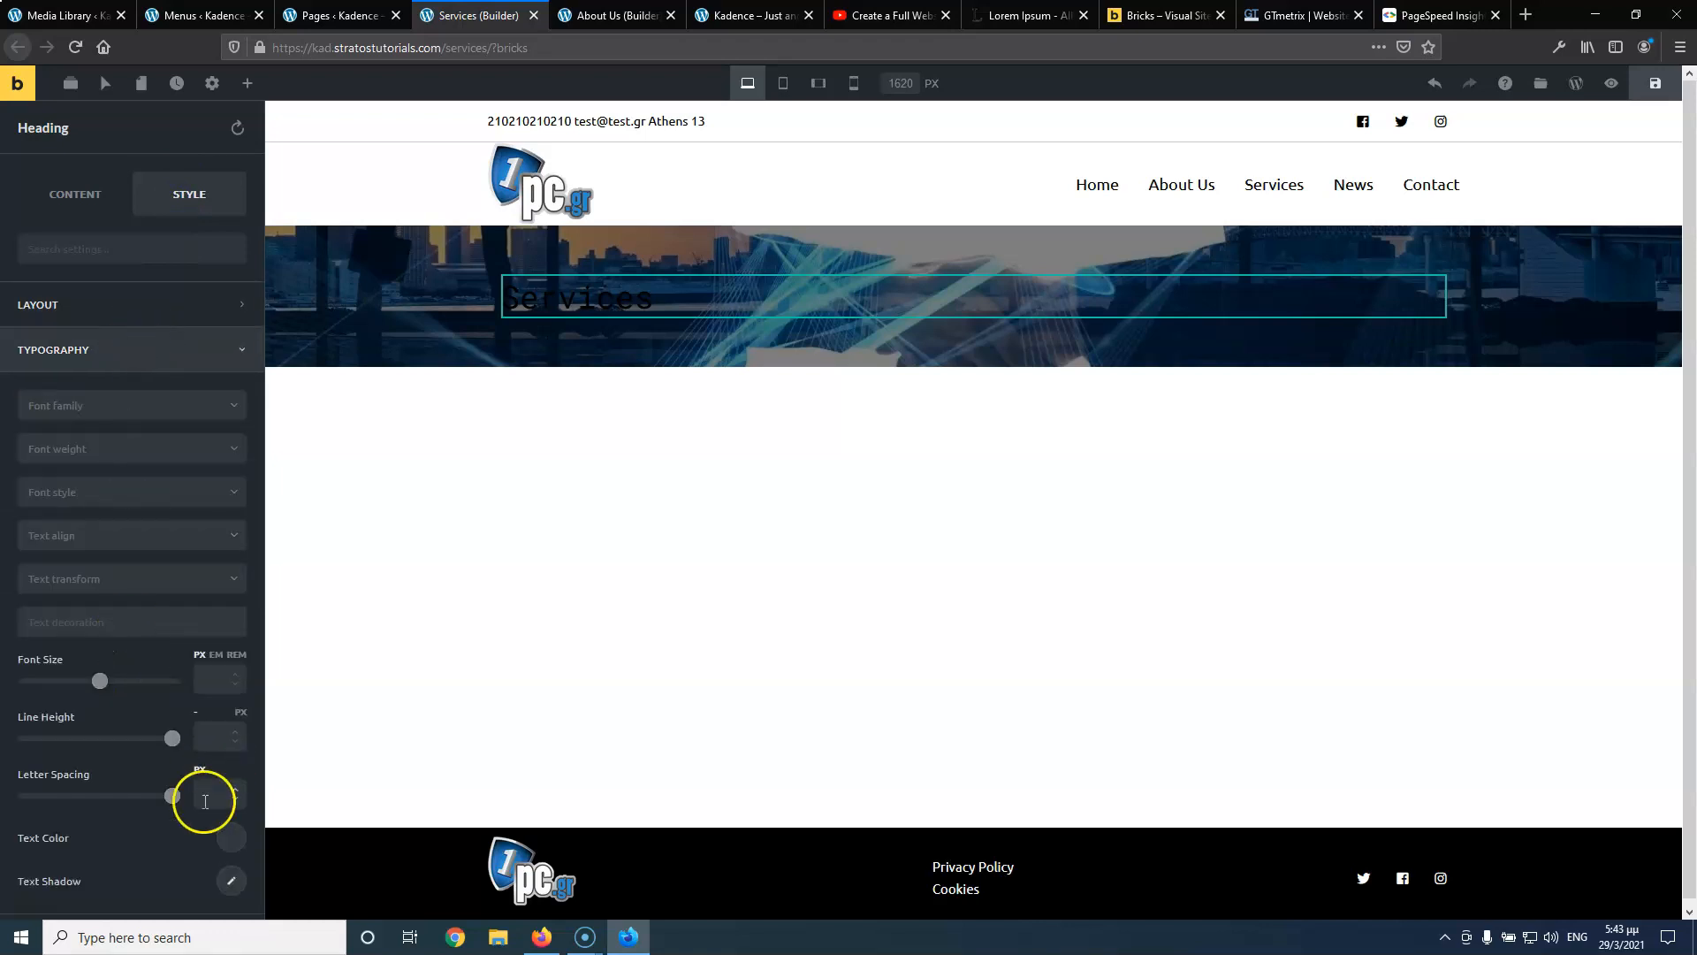
{"action": "left_click", "coordinate": [221, 841]}
{"action": "left_click", "coordinate": [146, 787]}
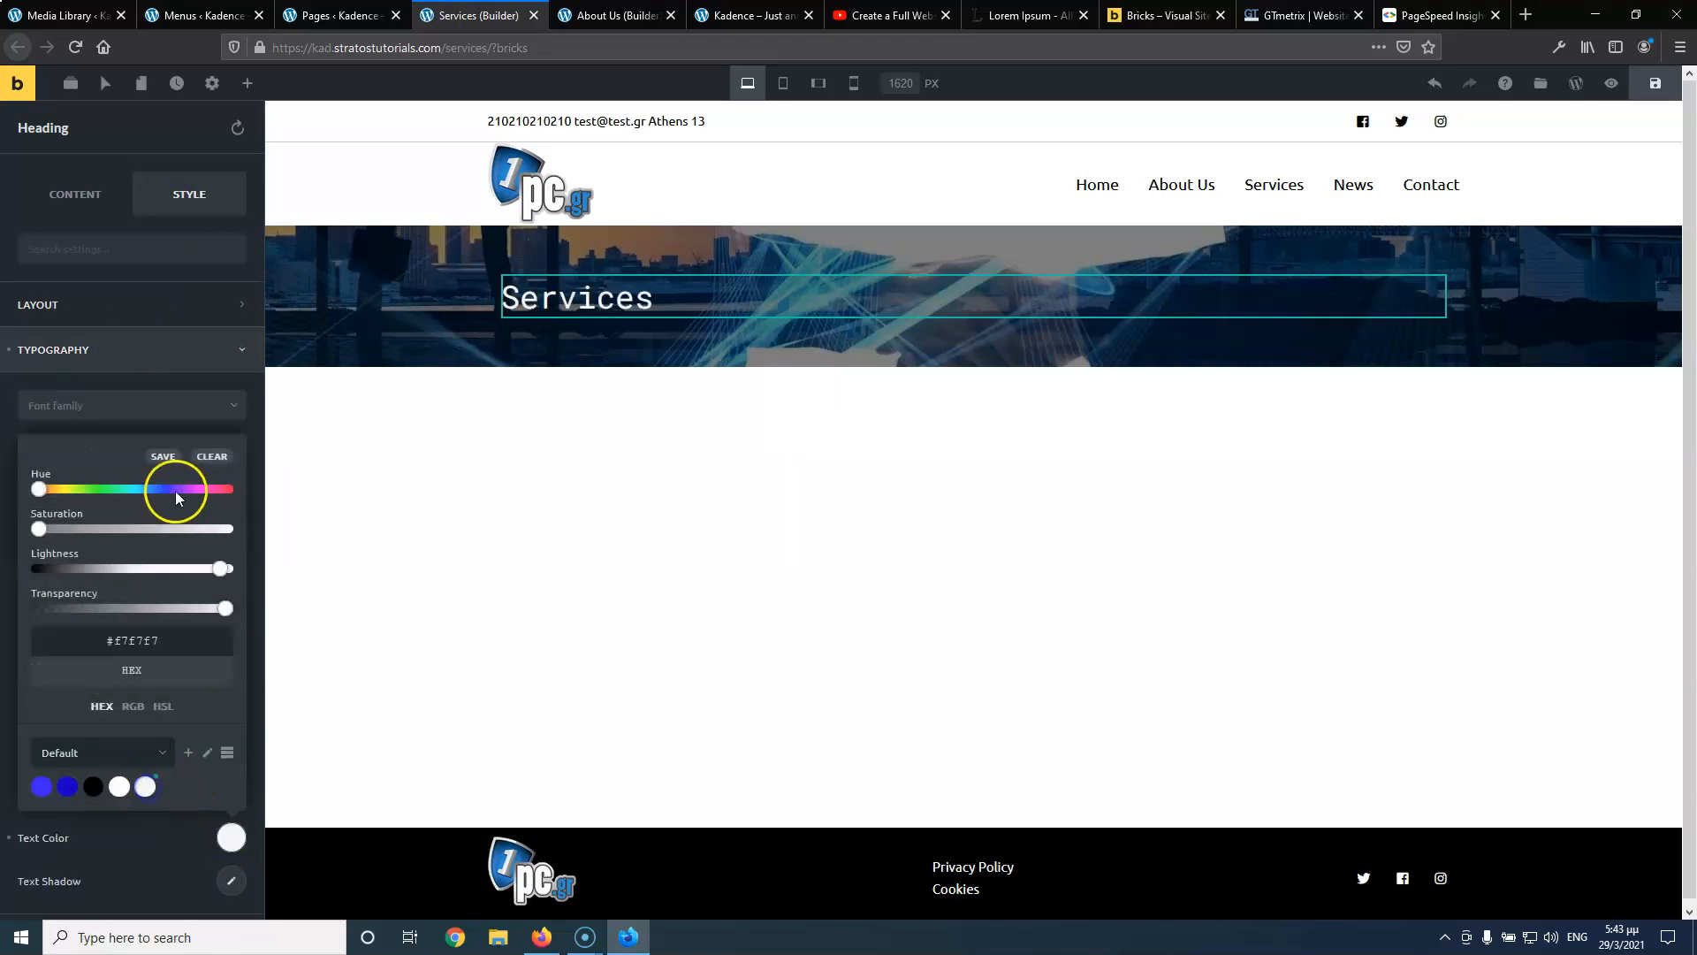
{"action": "left_click", "coordinate": [172, 379]}
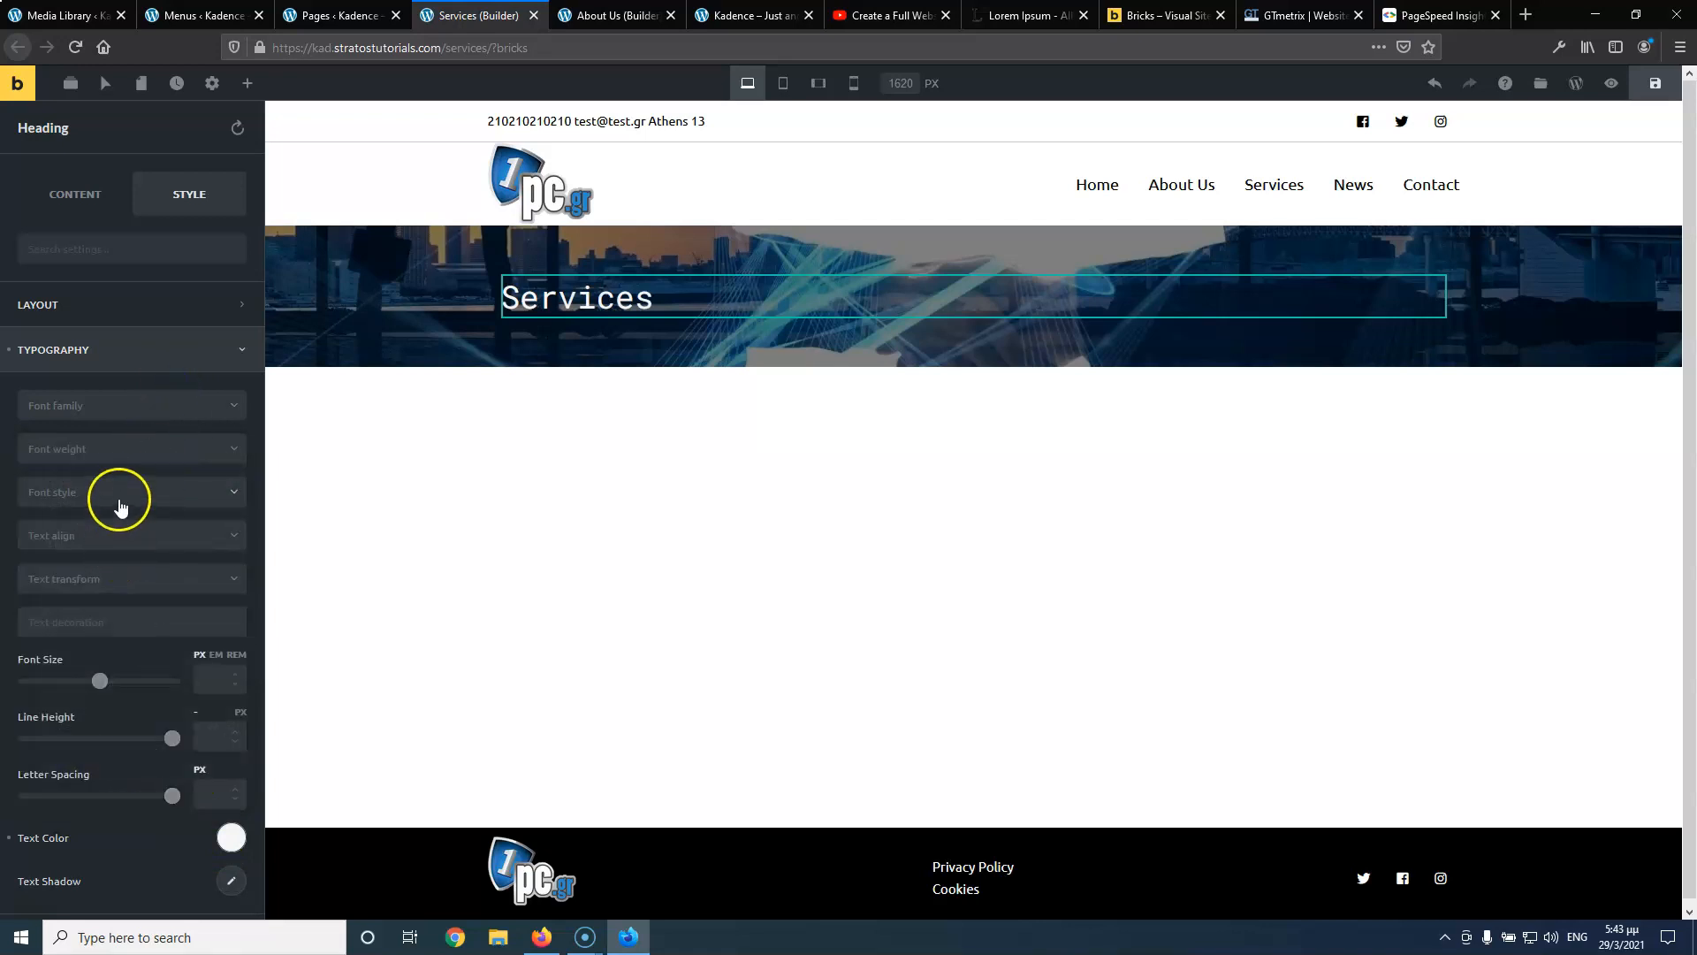
{"action": "left_click", "coordinate": [122, 467]}
{"action": "left_click", "coordinate": [108, 647]}
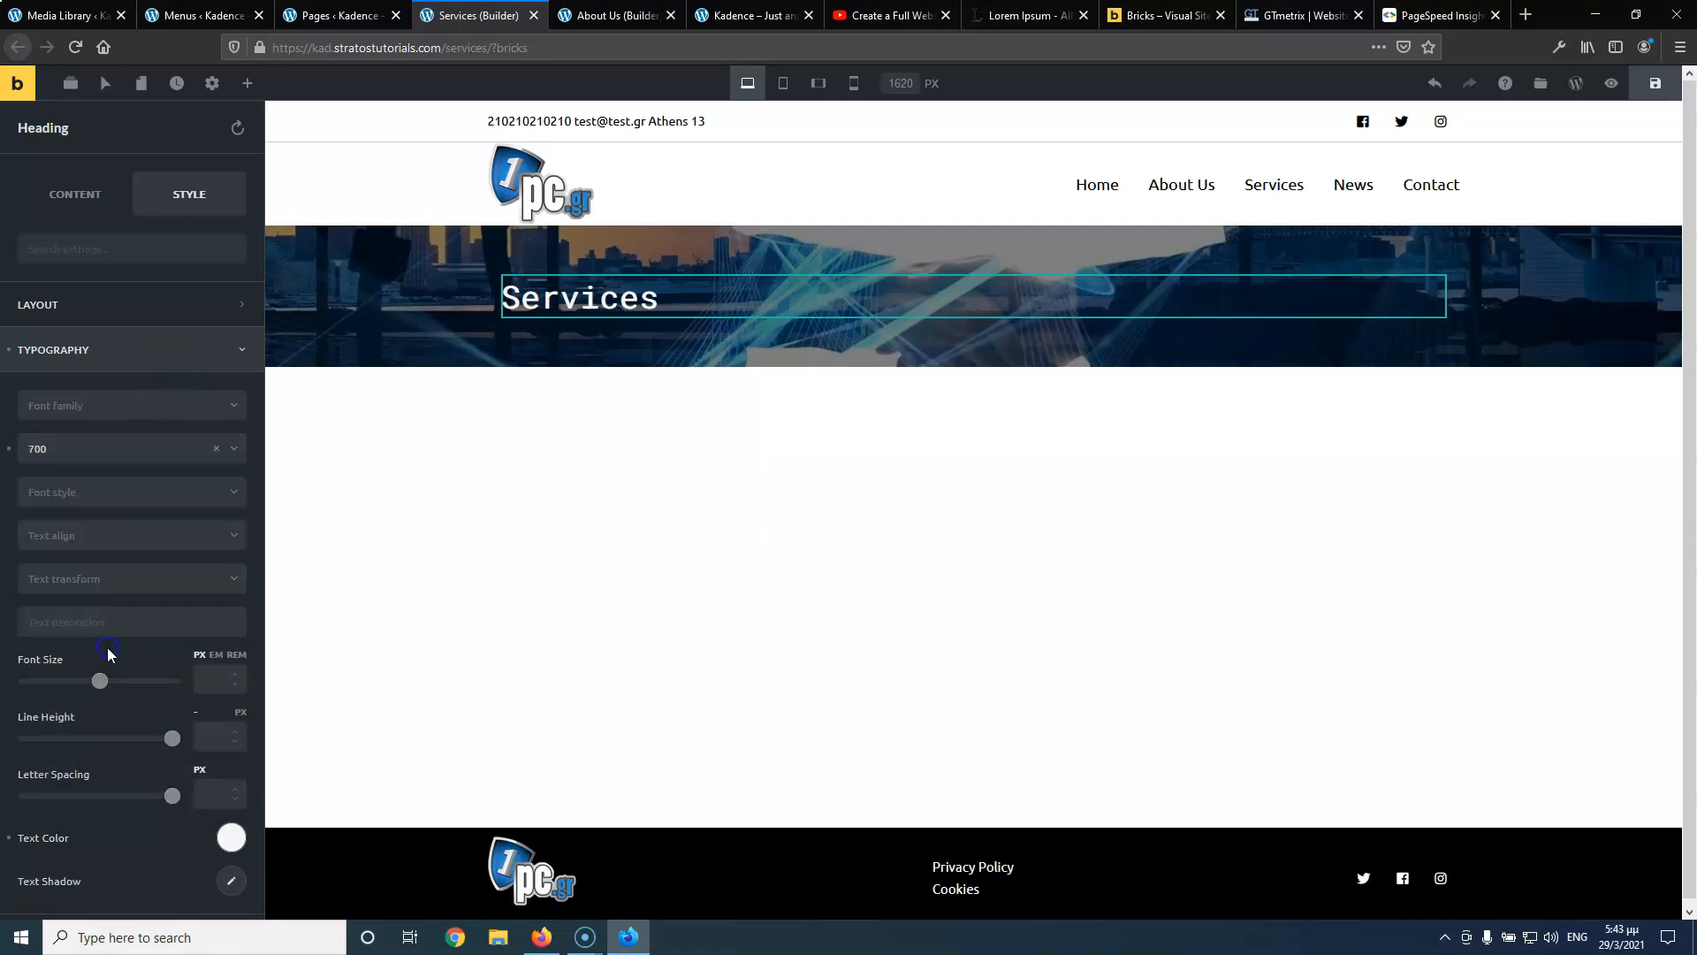
{"action": "left_click", "coordinate": [803, 500]}
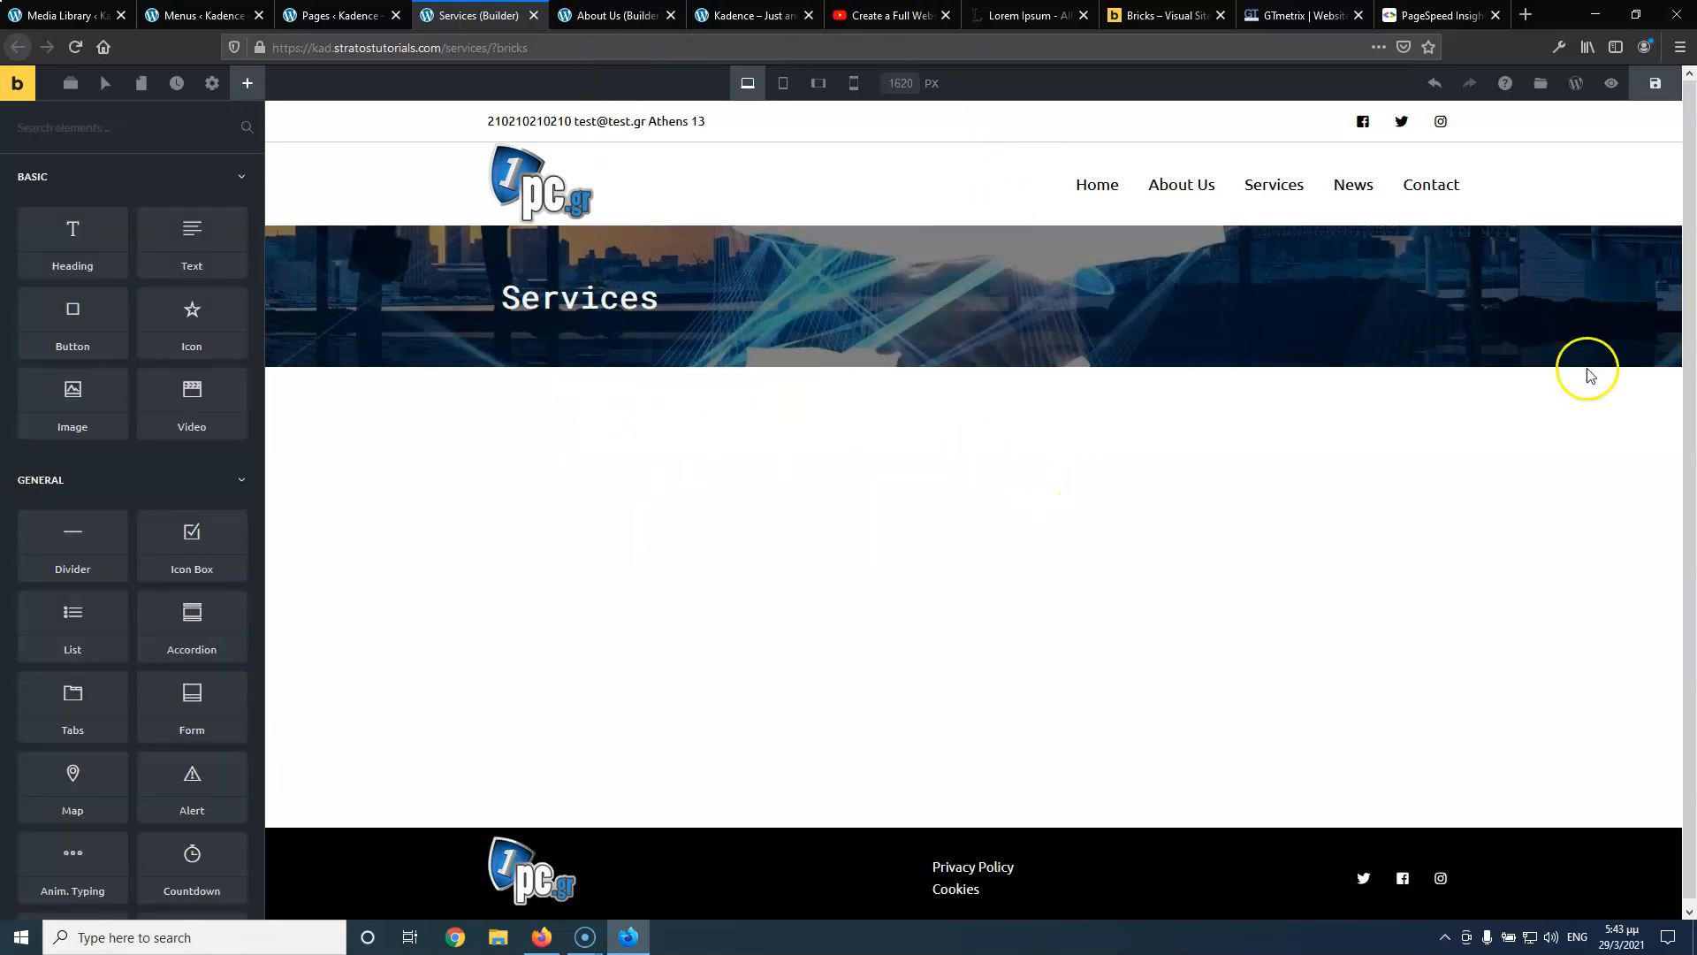
{"action": "left_click", "coordinate": [1649, 362]}
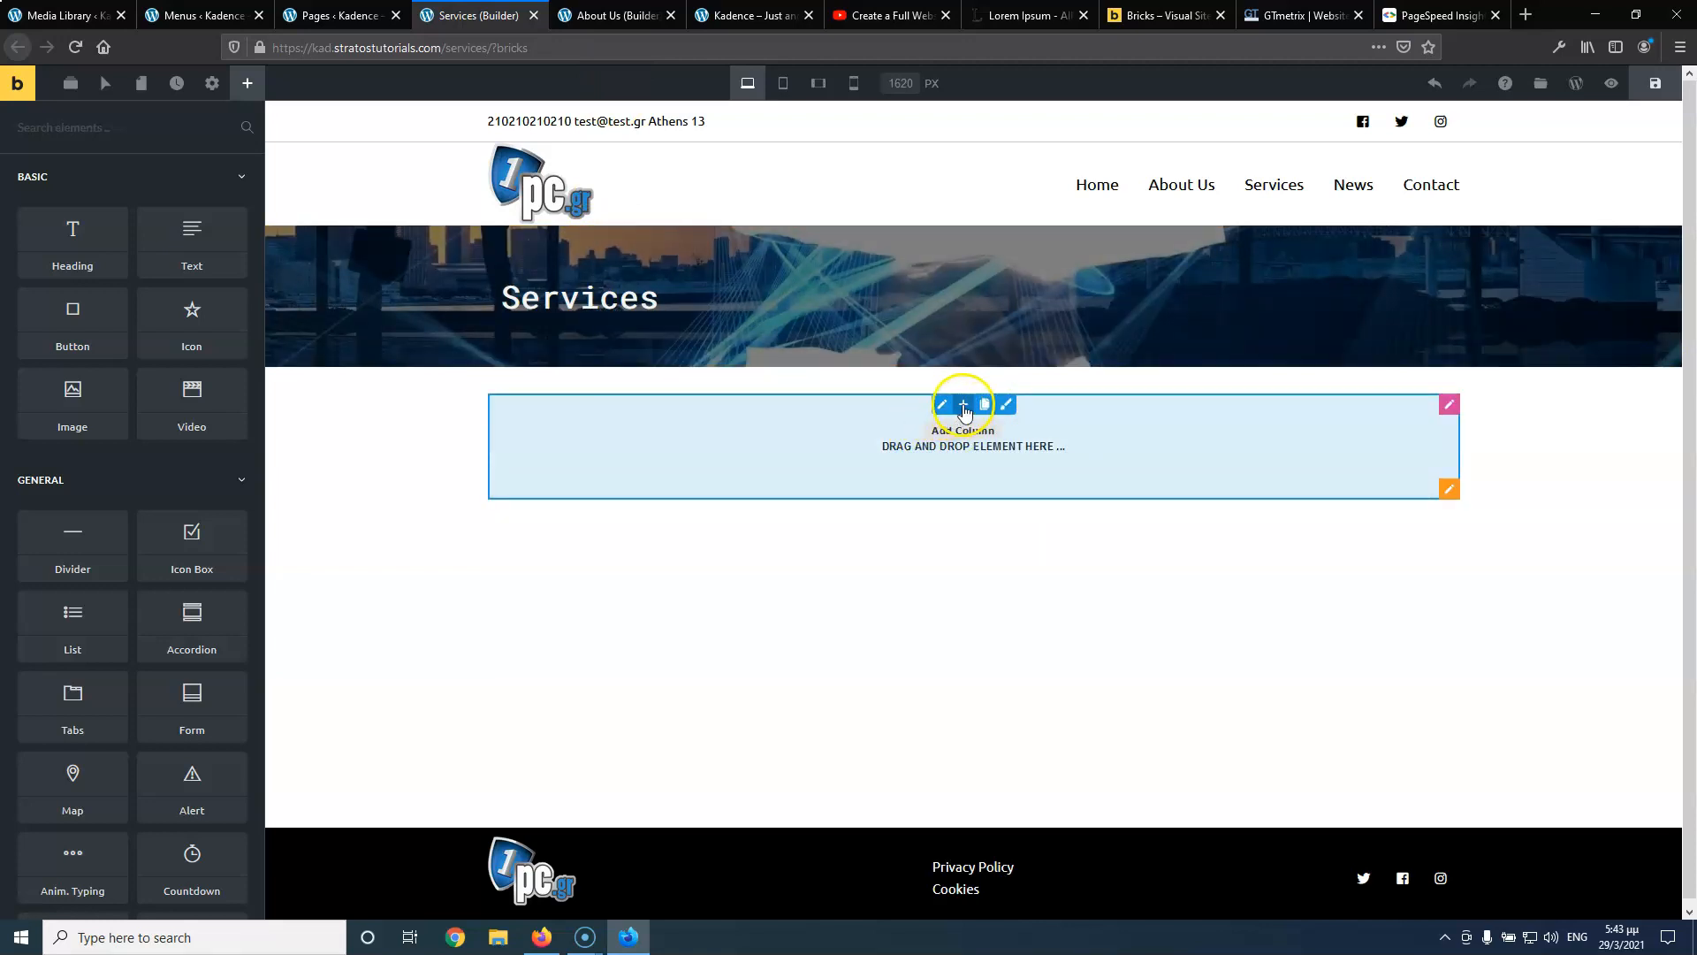
Split the new row into two columns with the first at 41.5%, following the reference video
{"action": "left_click", "coordinate": [964, 404]}
{"action": "left_click_drag", "start_coordinate": [971, 445], "coordinate": [873, 451]}
{"action": "left_click", "coordinate": [863, 17]}
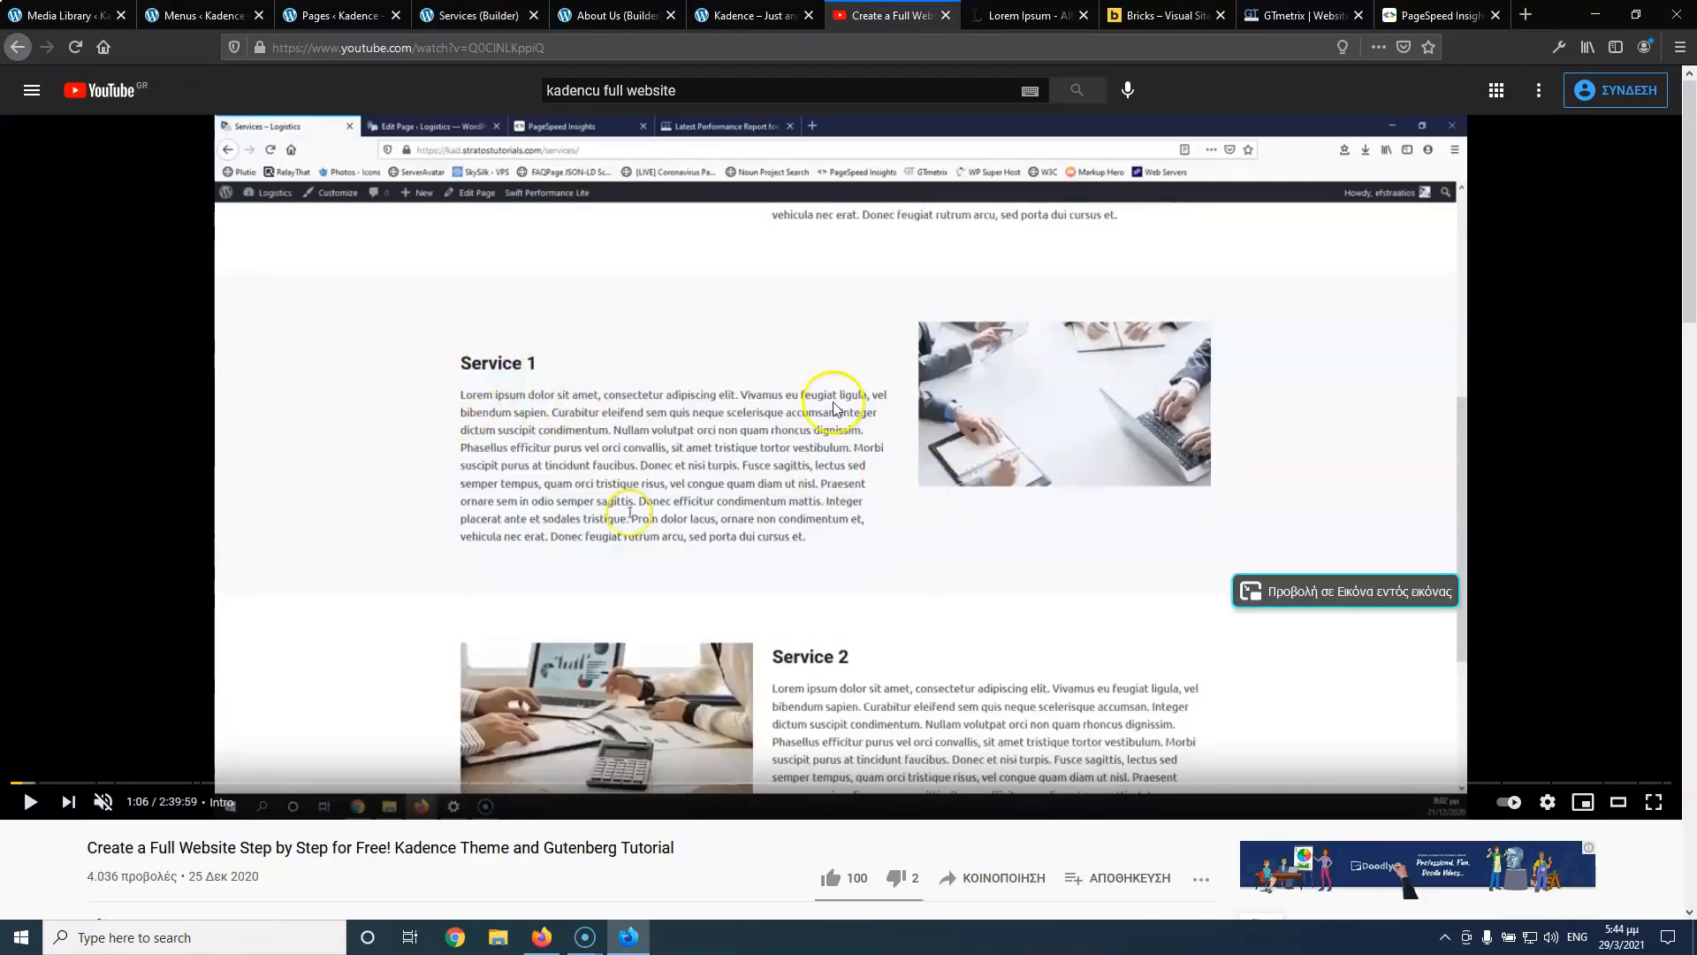
{"action": "left_click", "coordinate": [561, 528]}
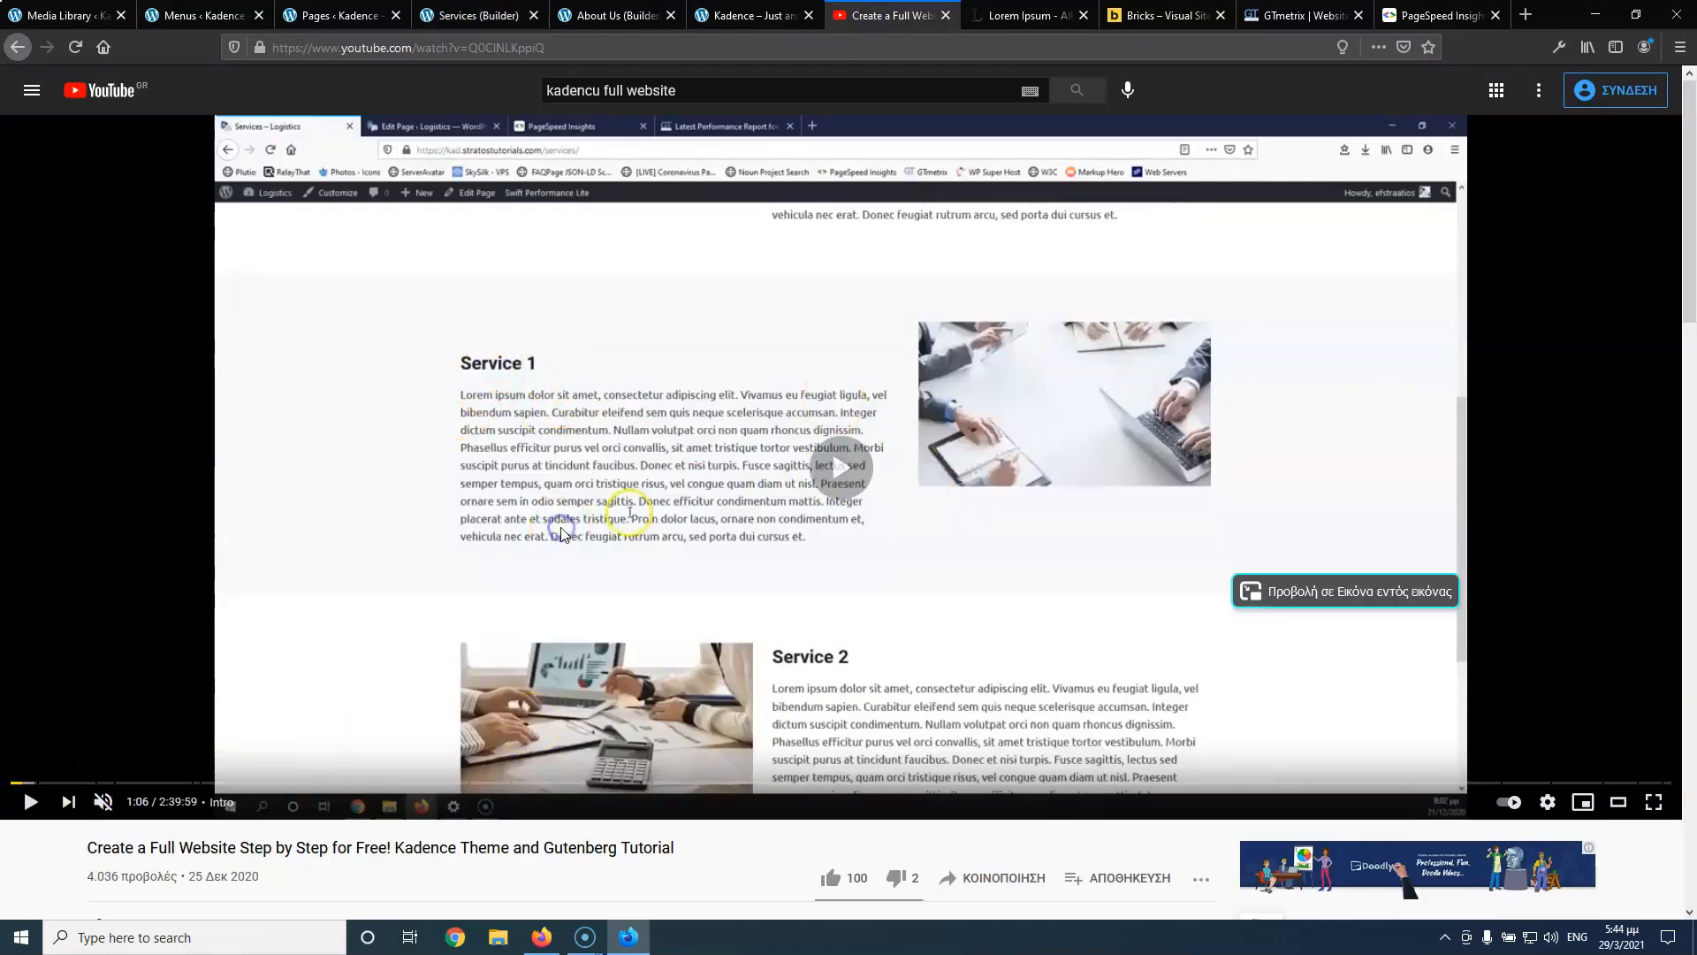
{"action": "key", "text": "Left"}
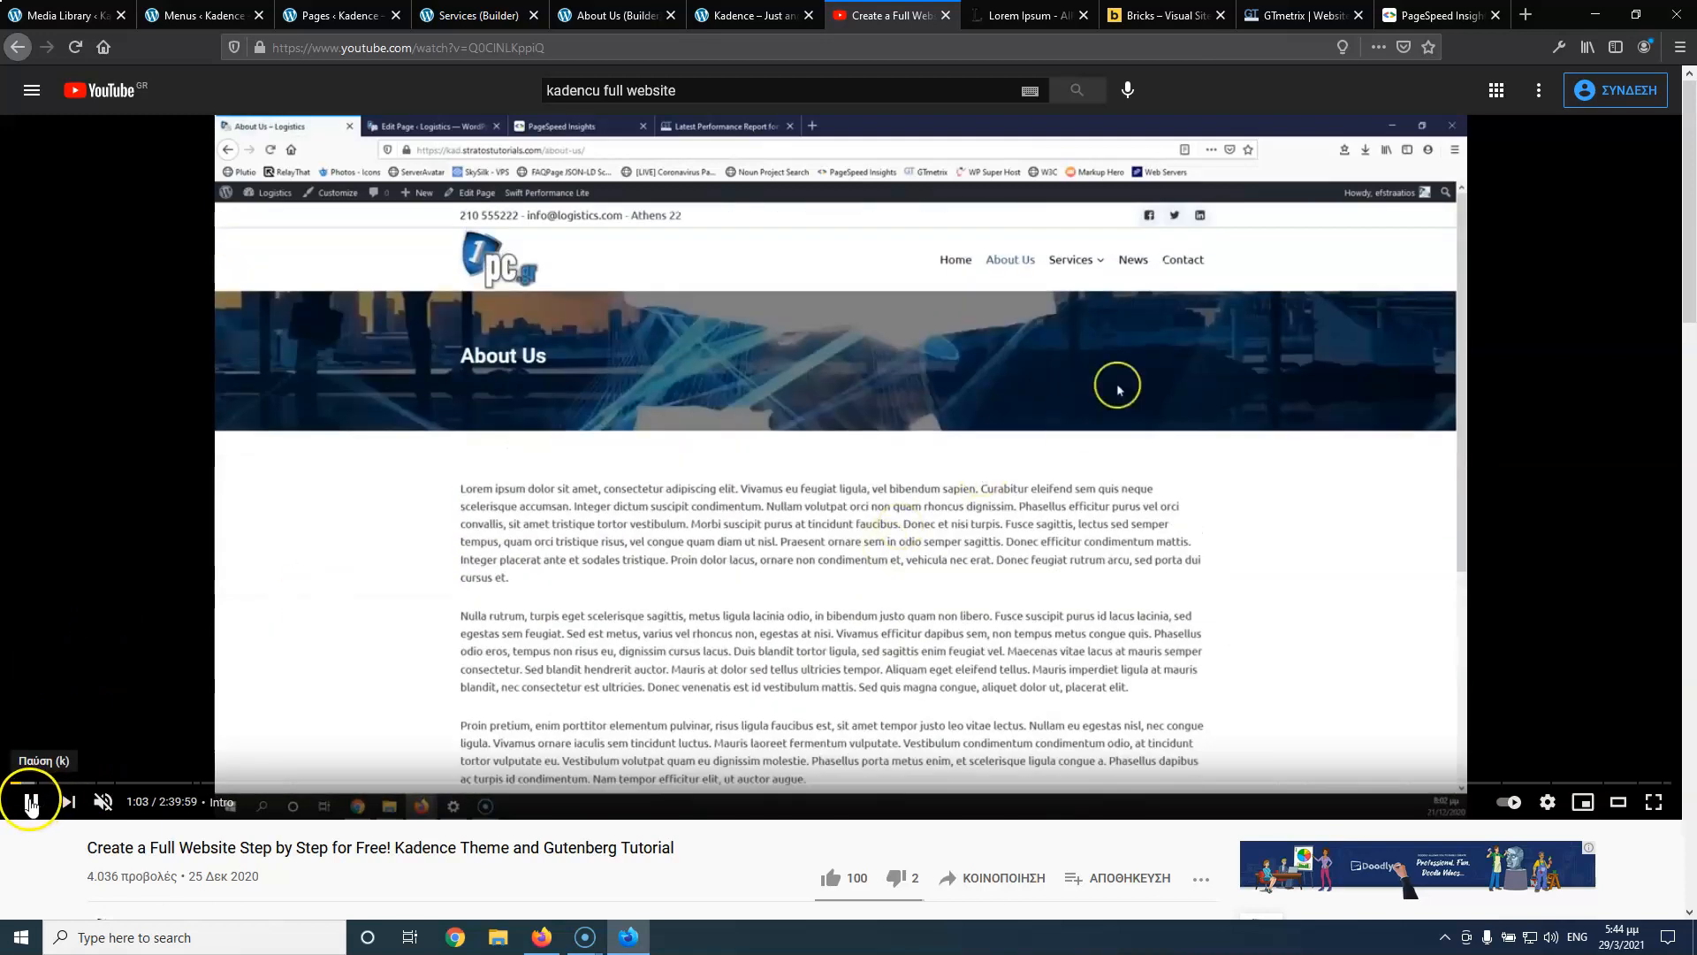
{"action": "left_click", "coordinate": [31, 803]}
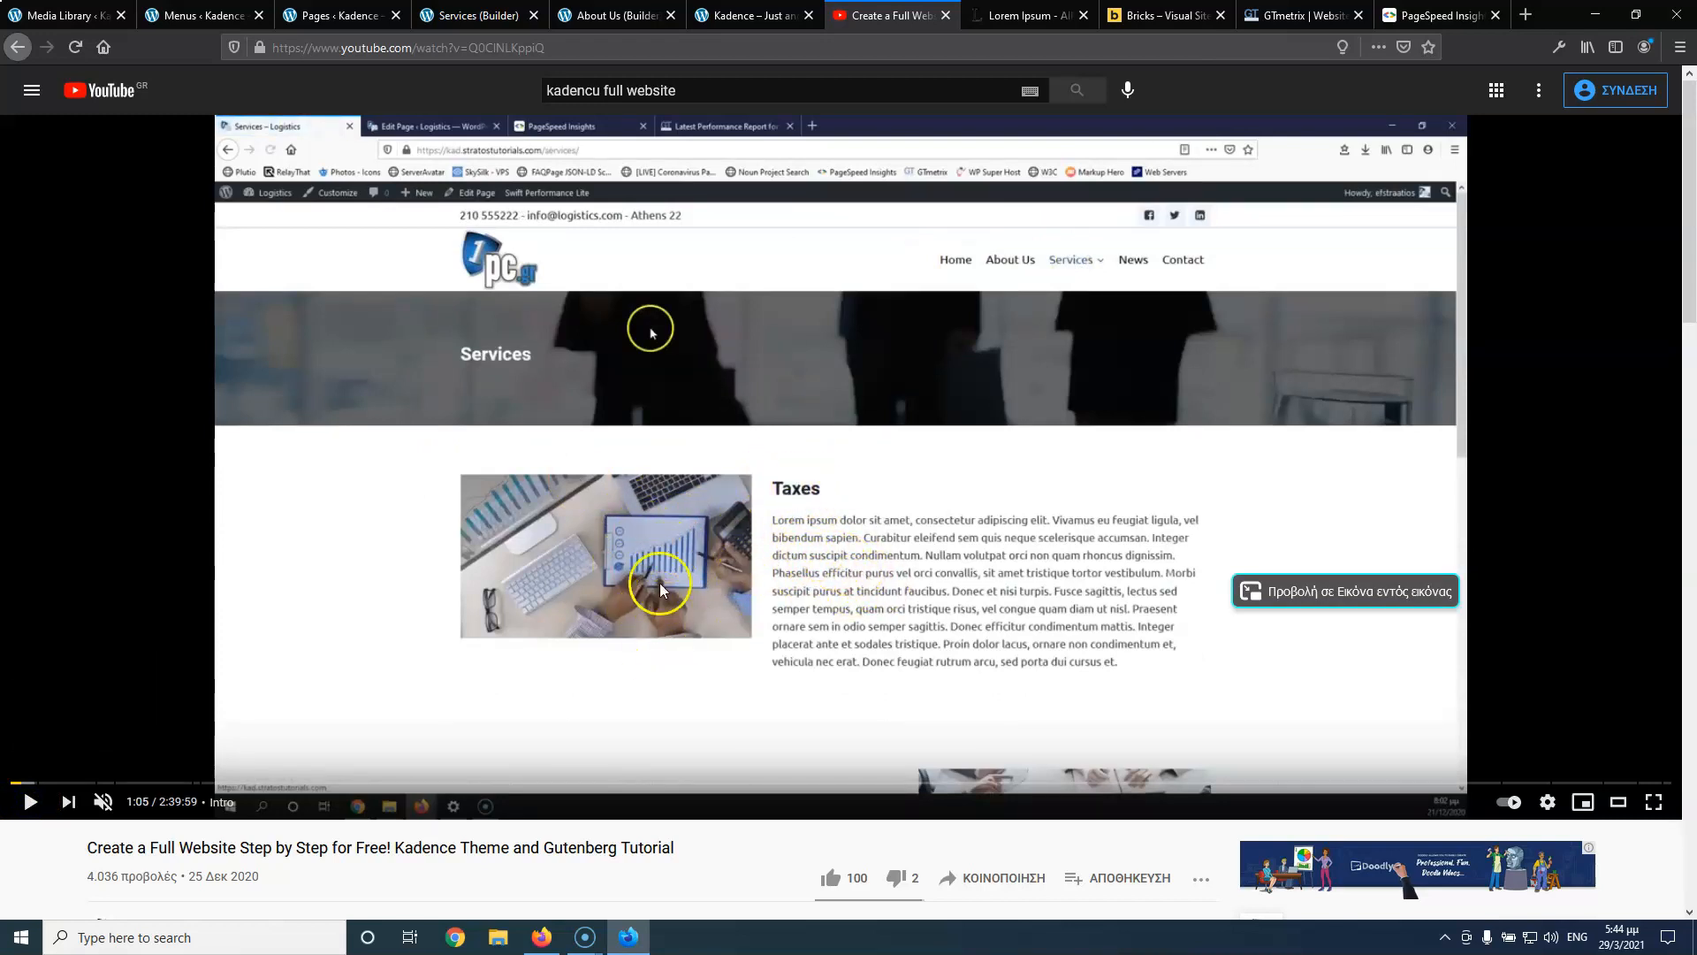
{"action": "left_click", "coordinate": [454, 15]}
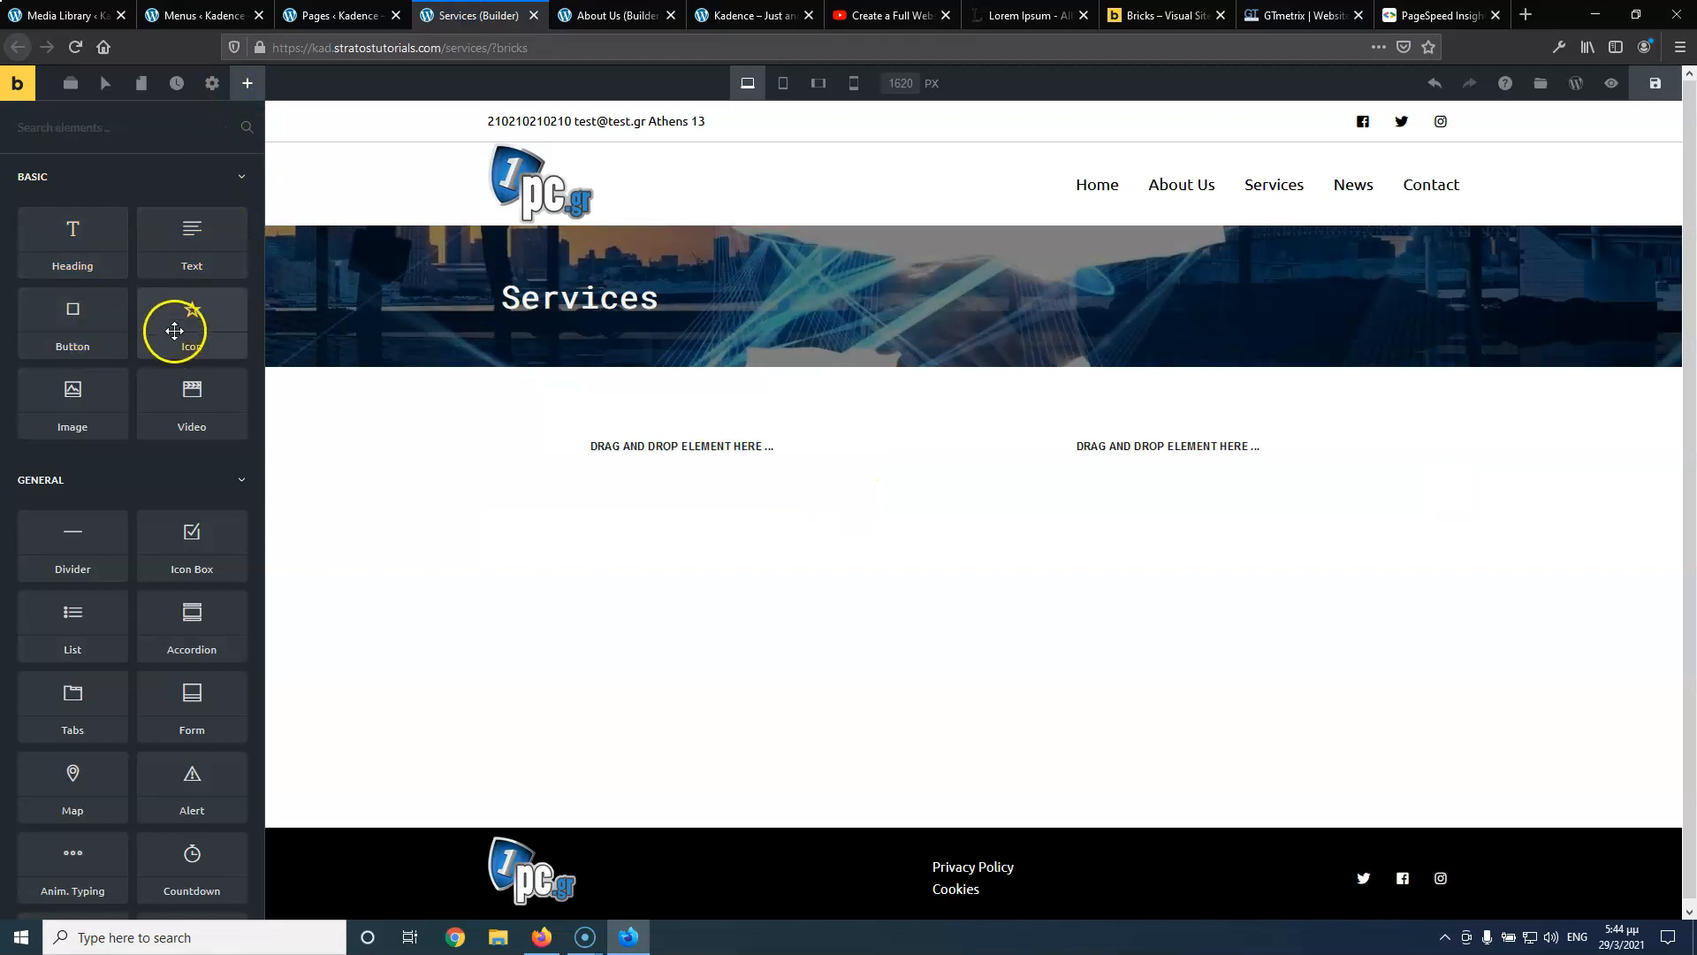
Add an image element to the left column showing logistics.jpg from the Media Library
{"action": "left_click_drag", "start_coordinate": [69, 394], "coordinate": [640, 432]}
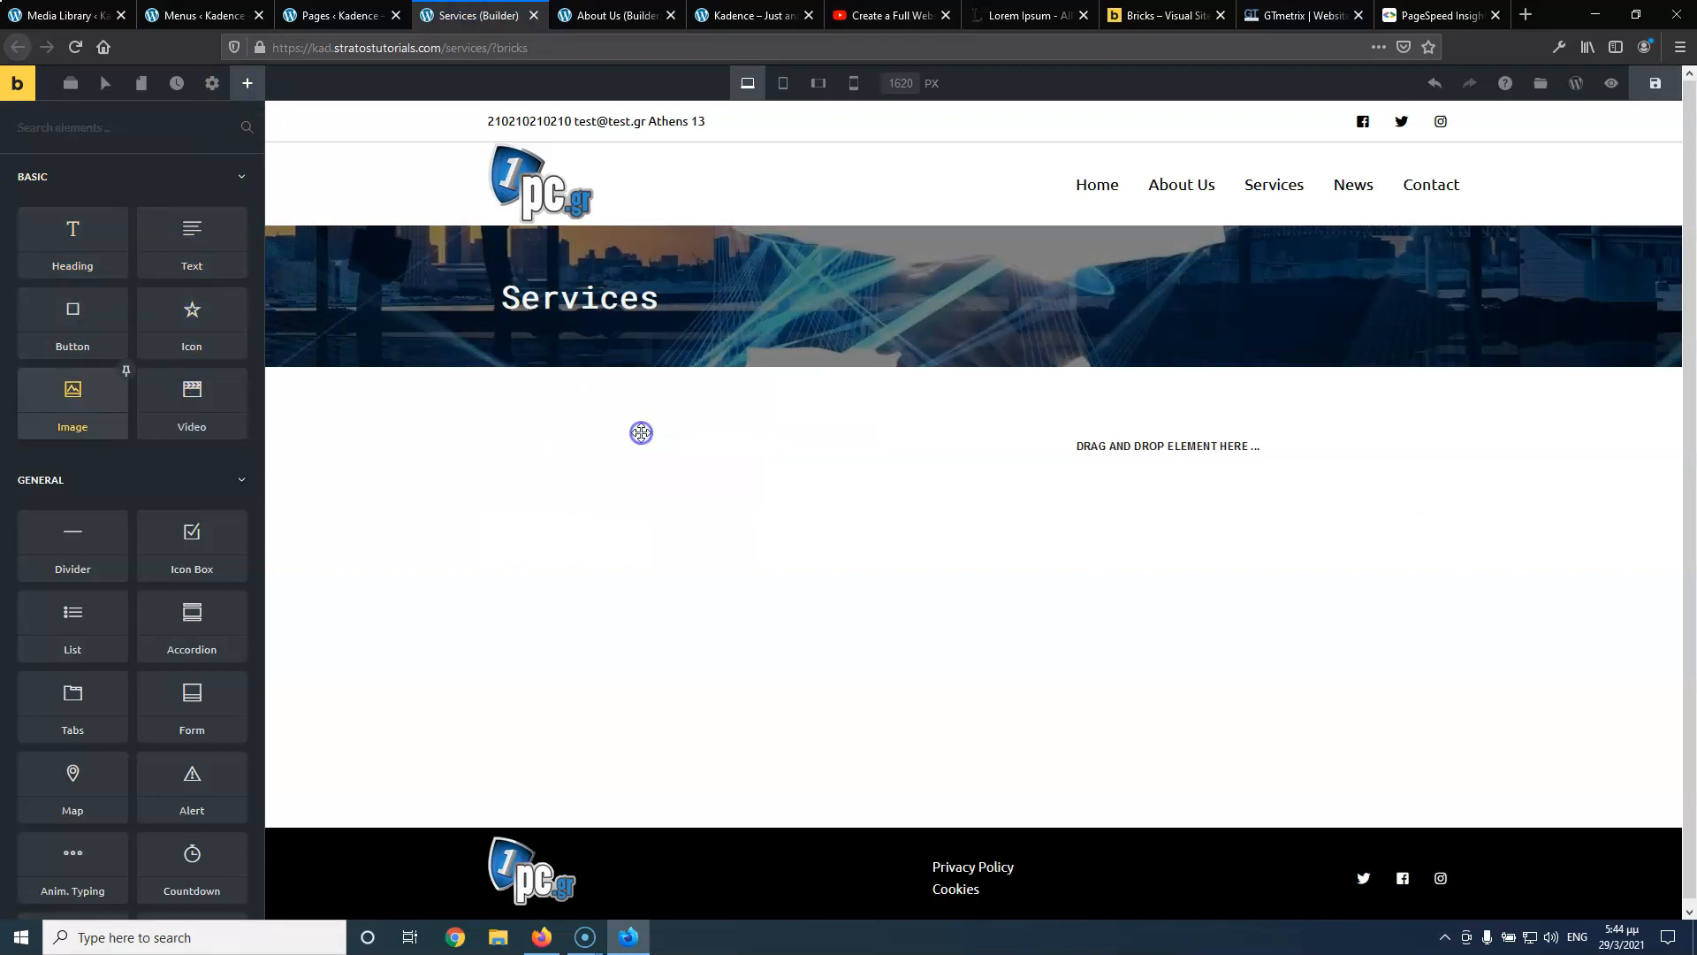
{"action": "left_click", "coordinate": [742, 13]}
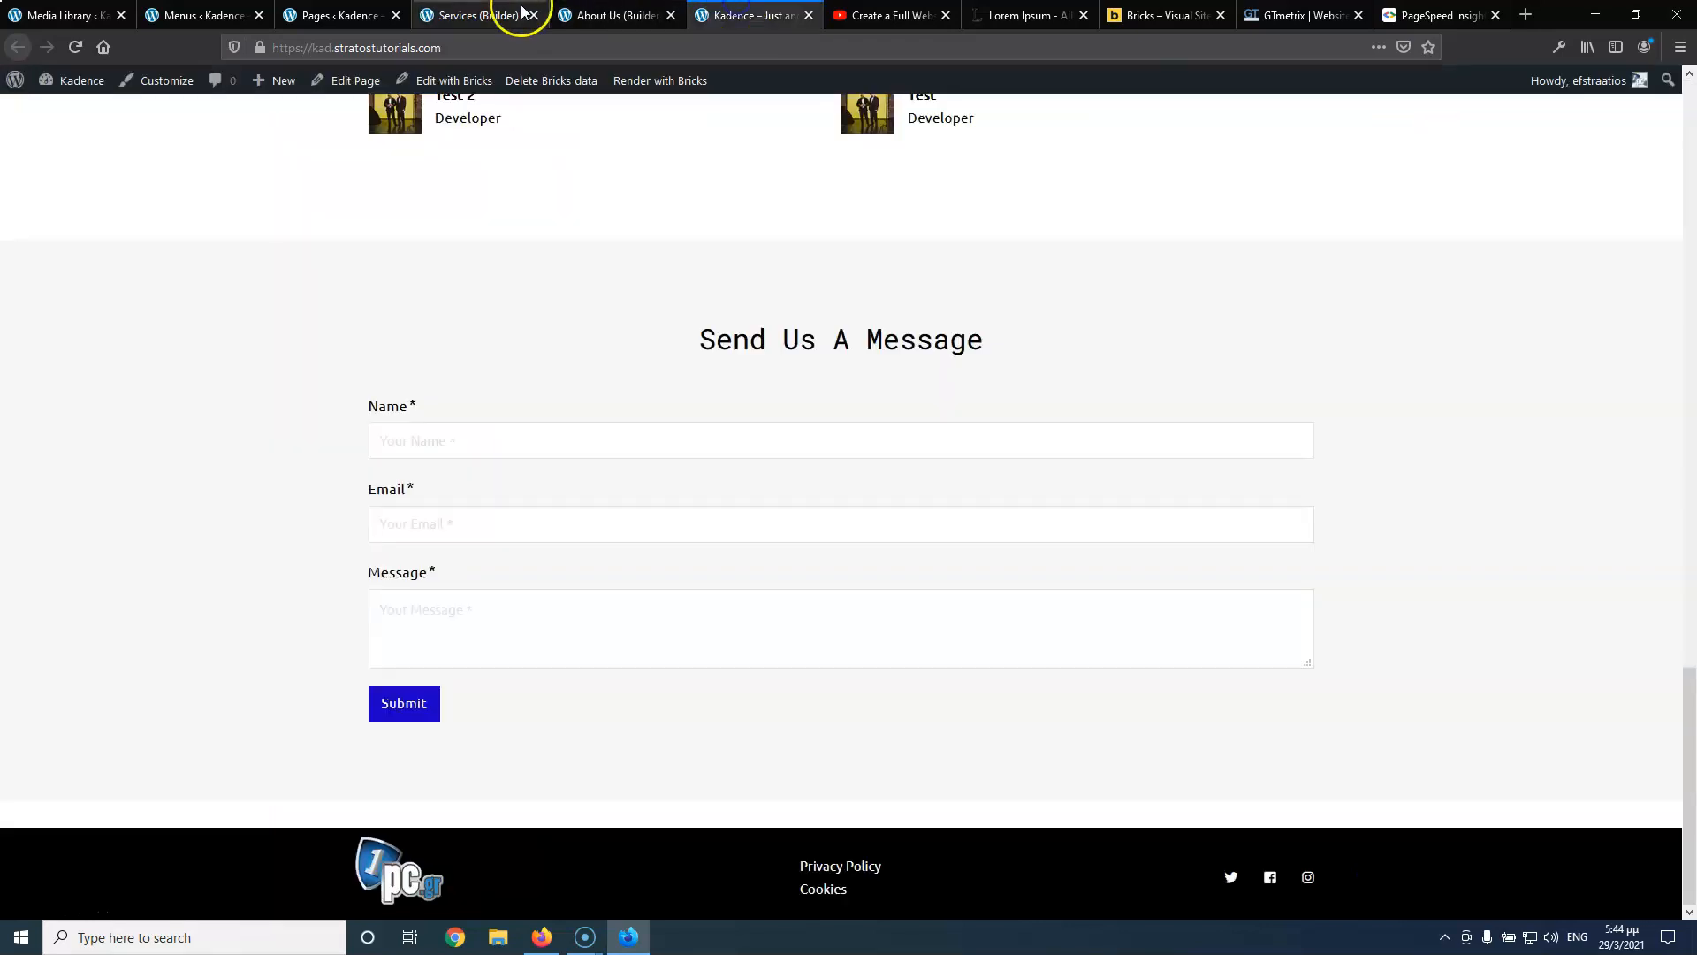
{"action": "left_click", "coordinate": [495, 13]}
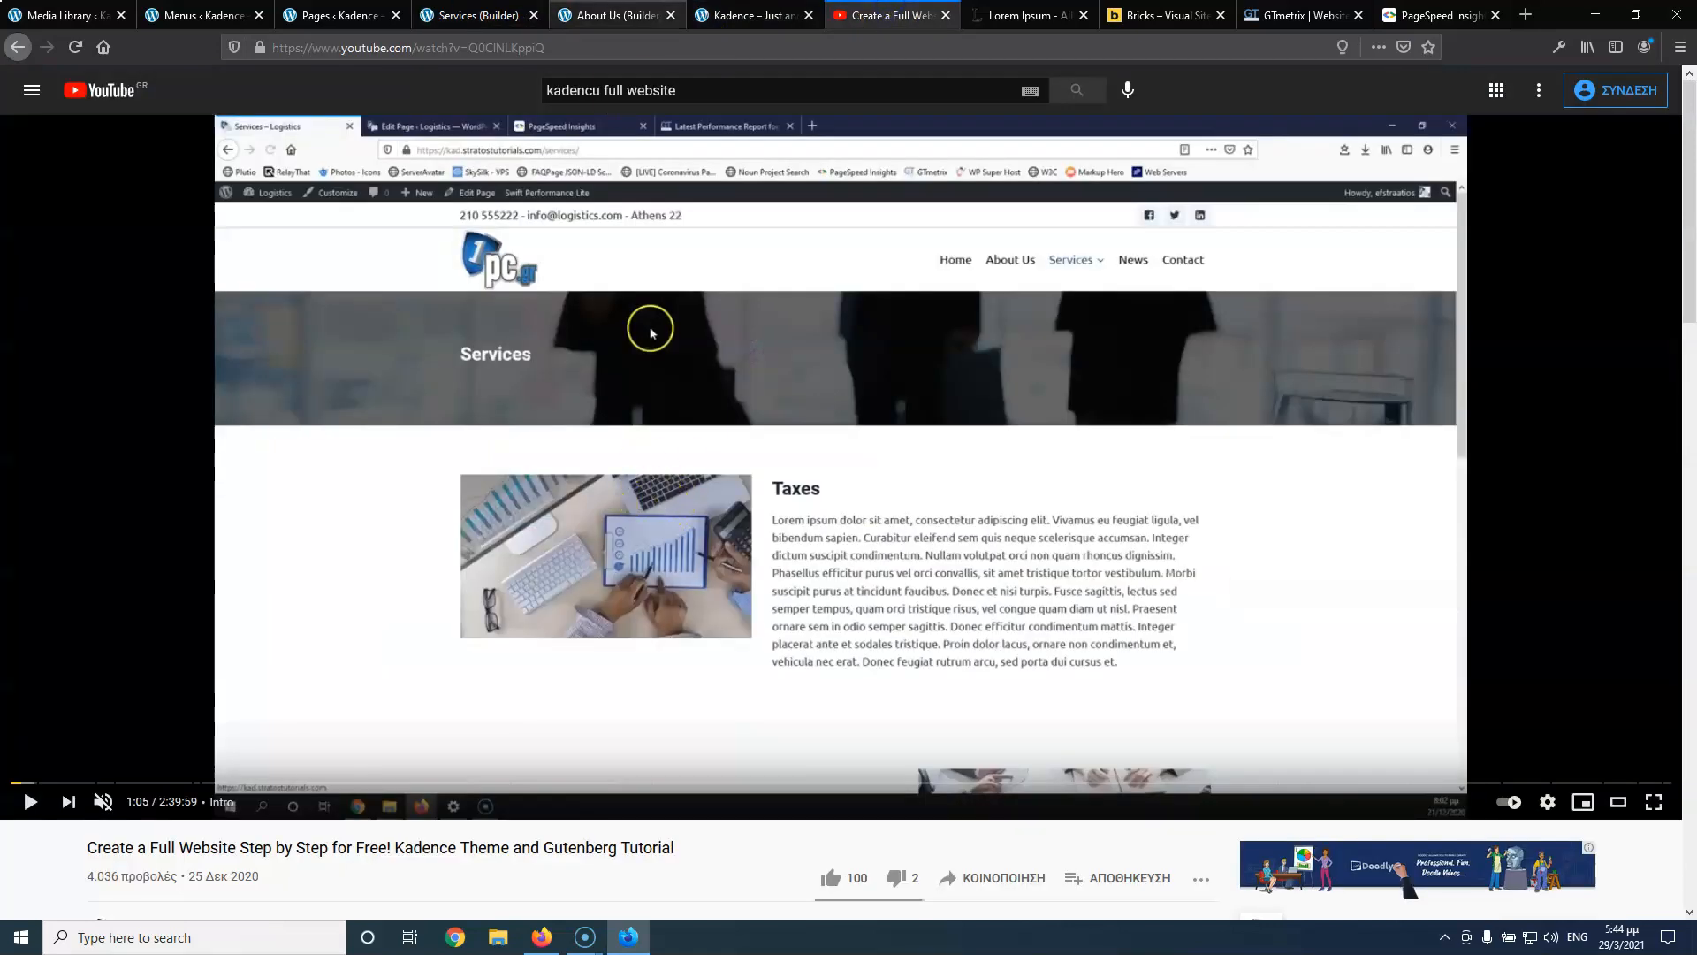
{"action": "left_click", "coordinate": [599, 18]}
{"action": "left_click", "coordinate": [482, 15]}
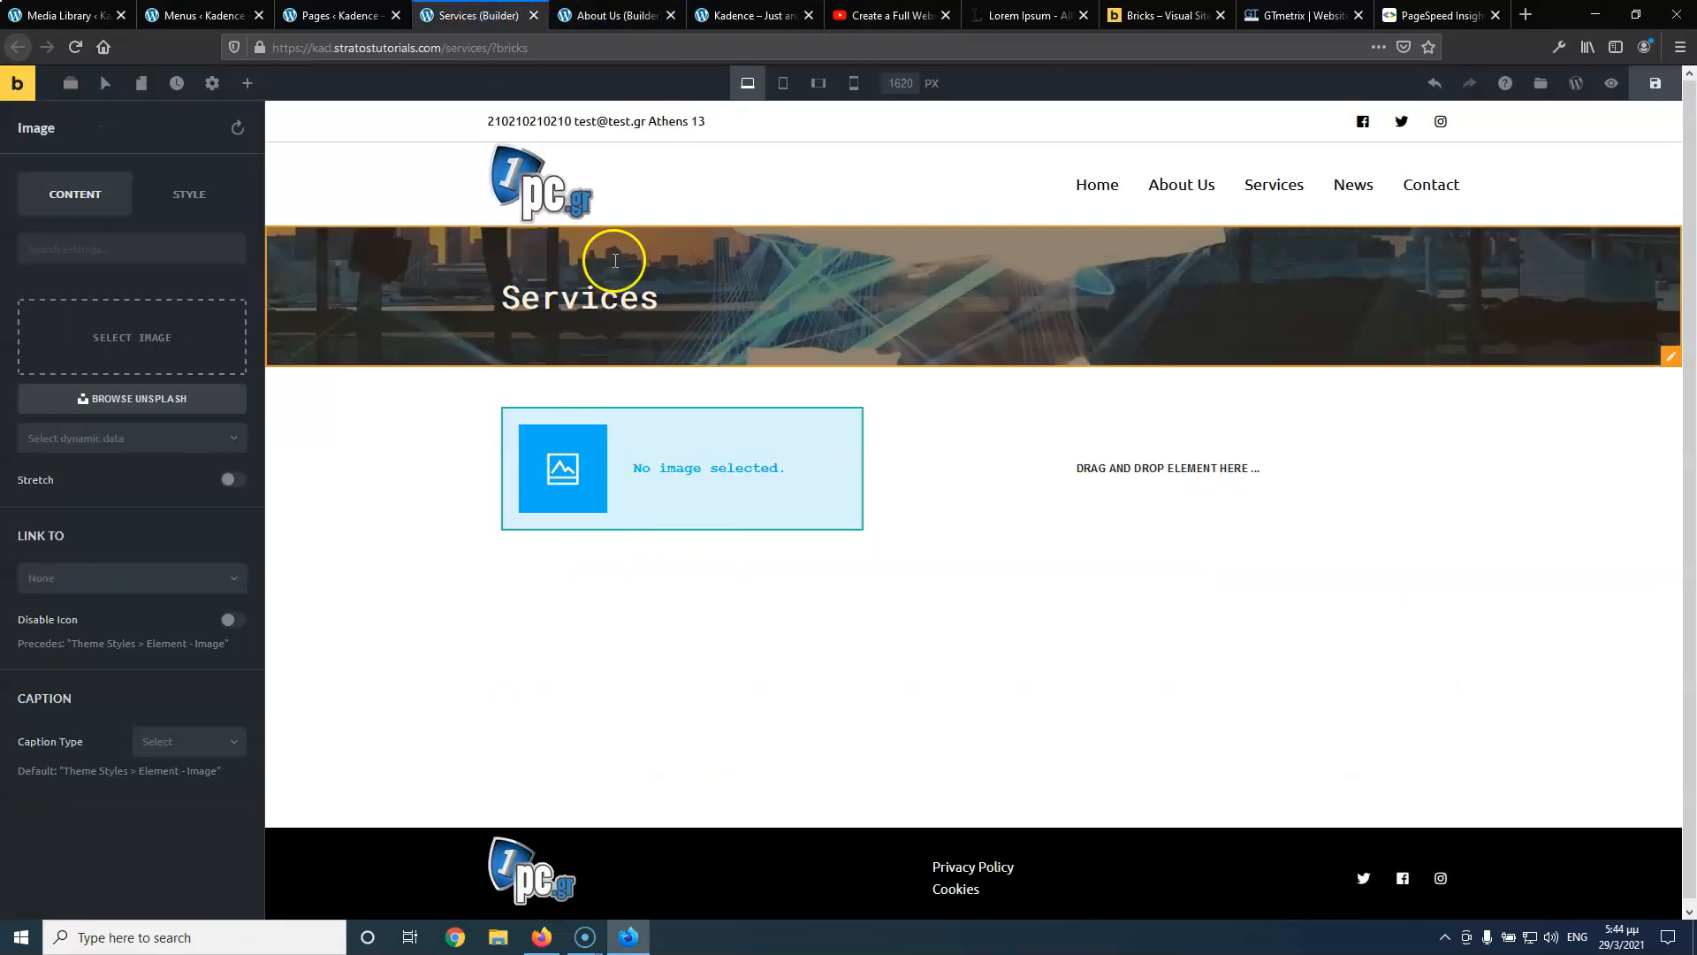
{"action": "left_click", "coordinate": [134, 341]}
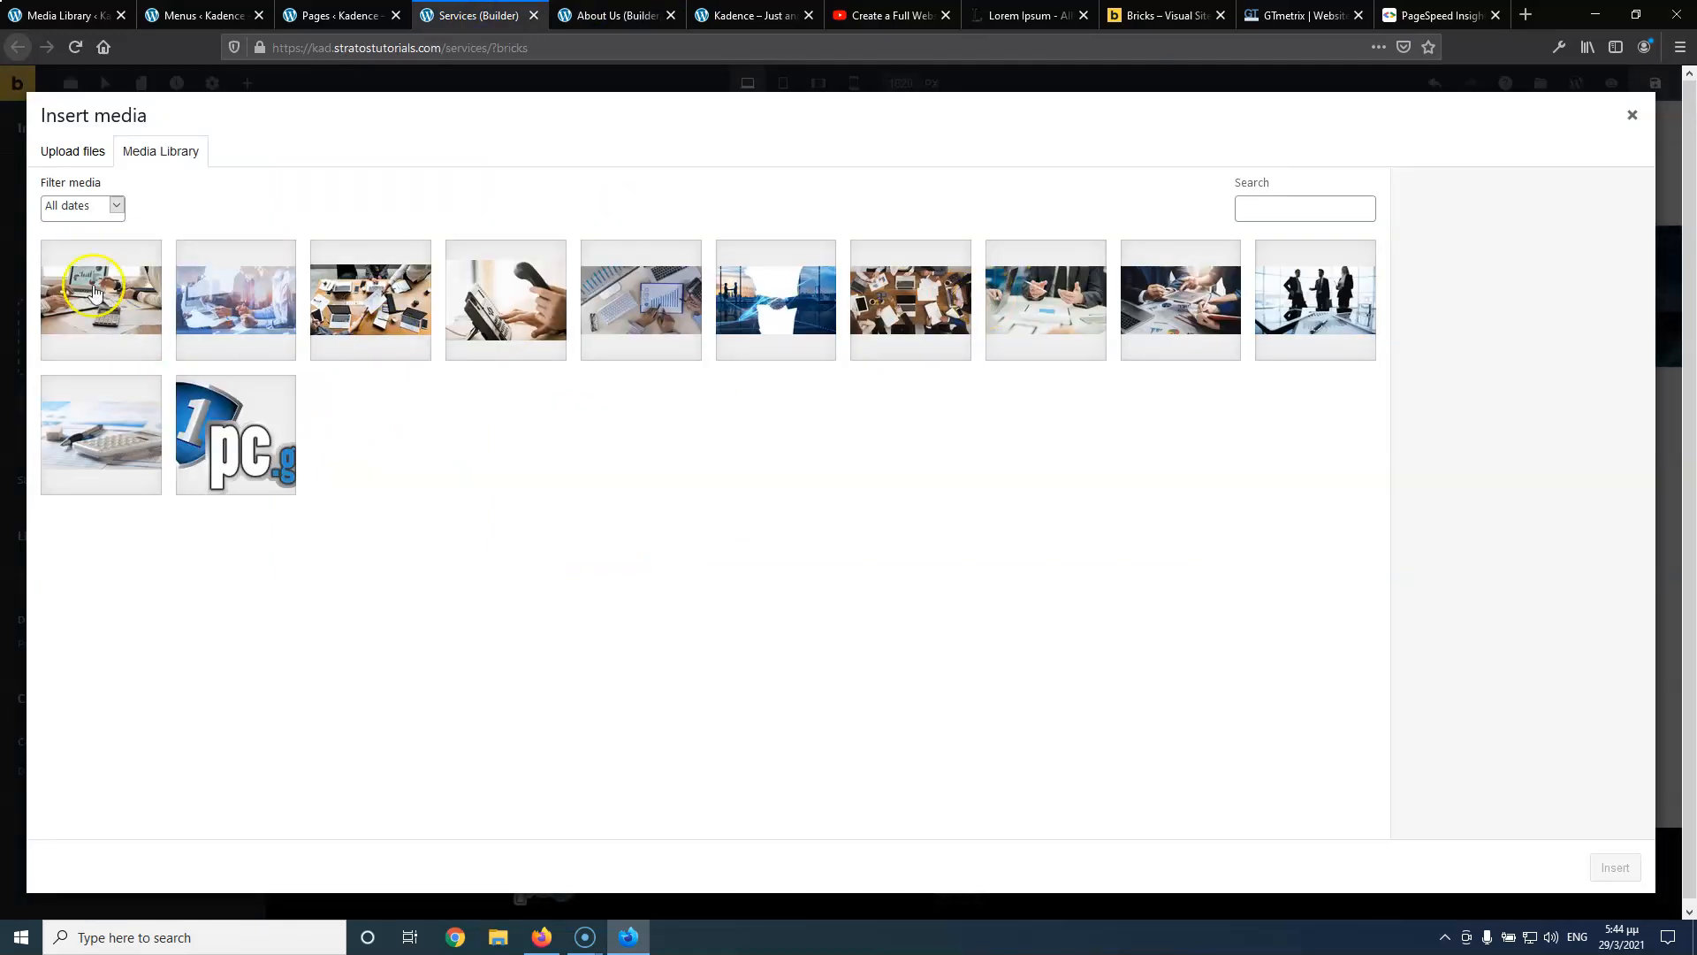
{"action": "left_click", "coordinate": [652, 296]}
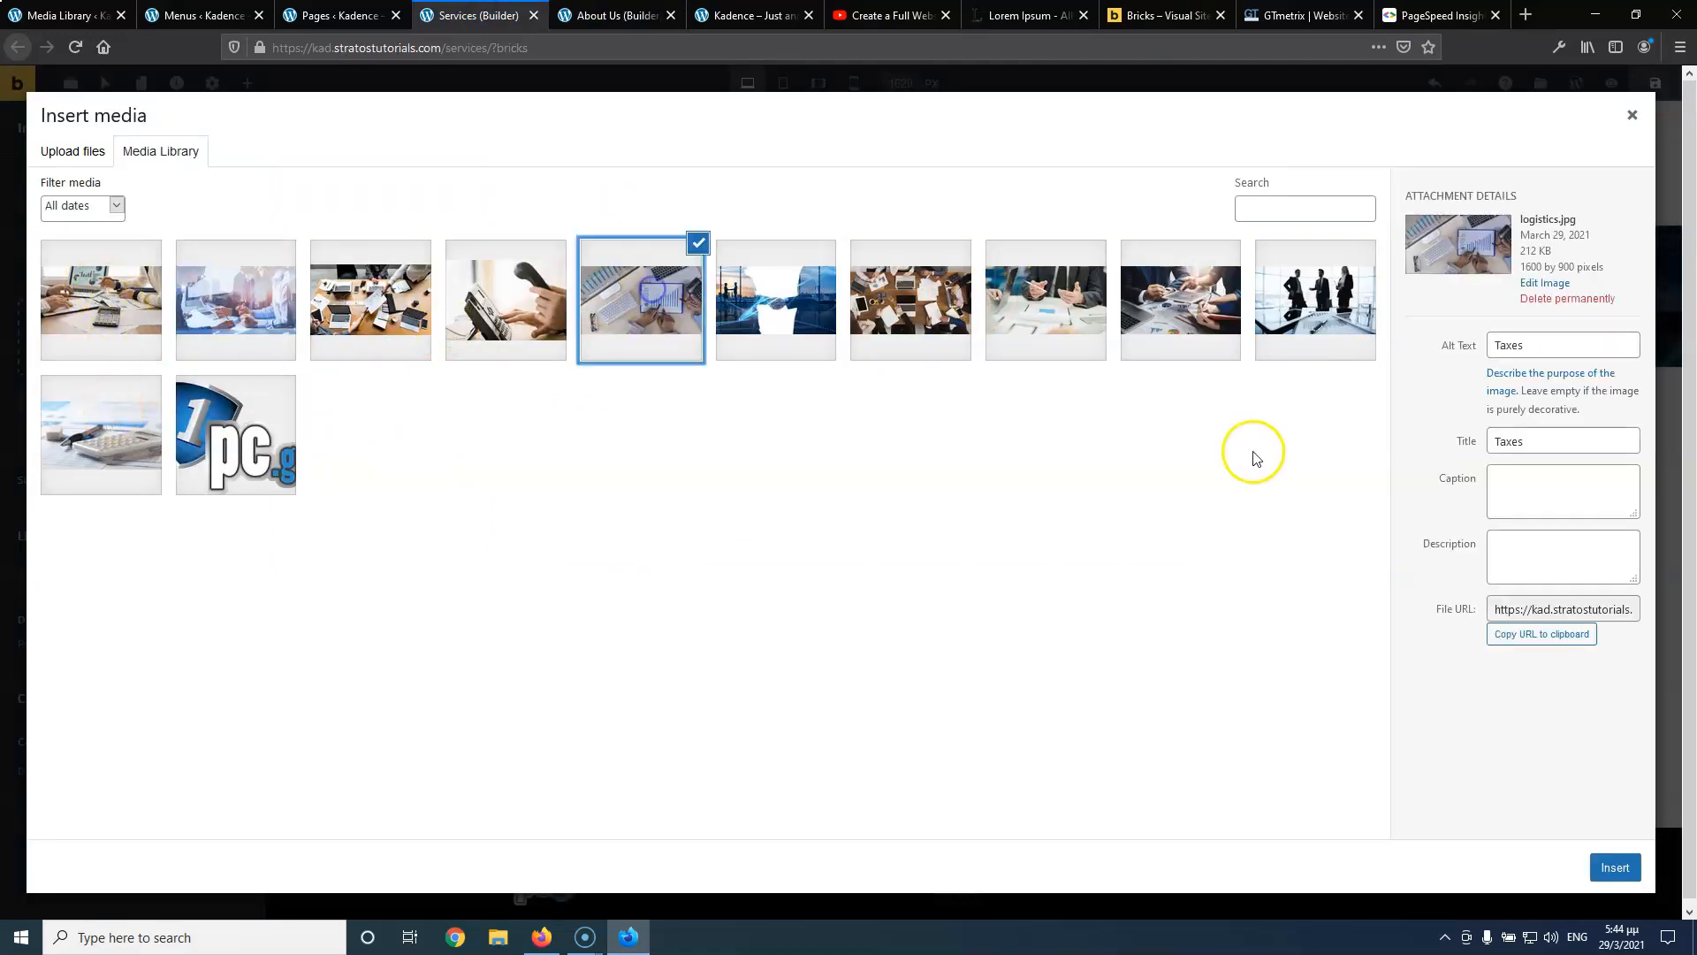
{"action": "left_click", "coordinate": [1615, 867]}
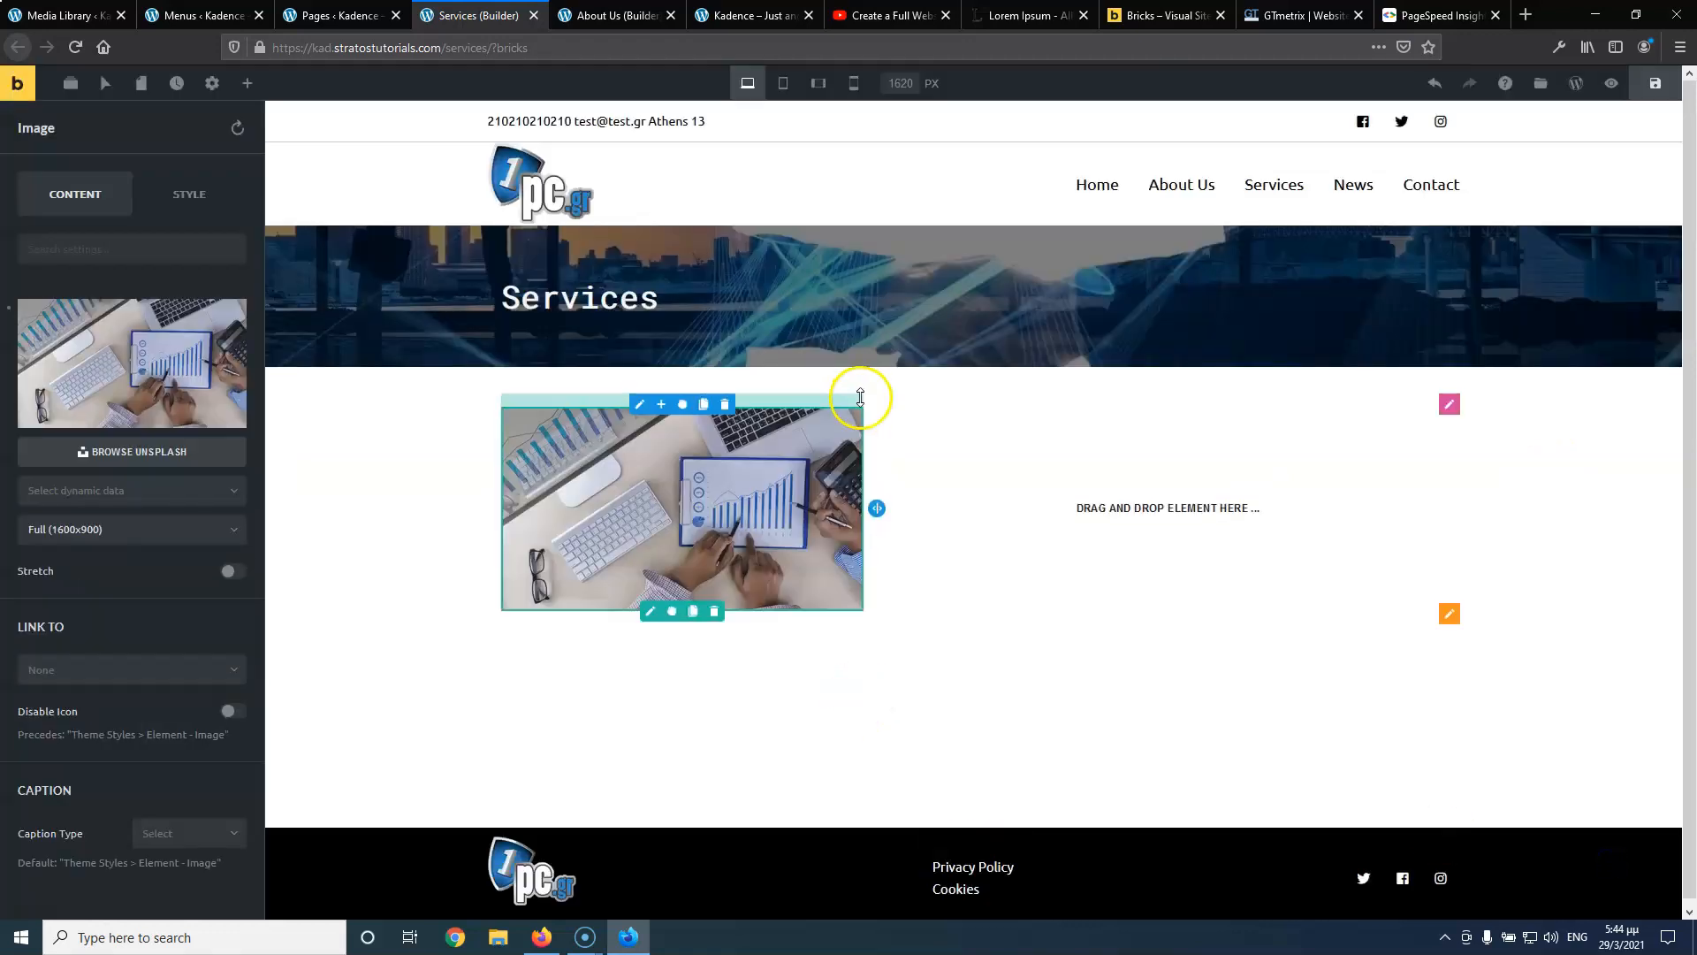
Add a heading reading Taxes to the right column
{"action": "left_click", "coordinate": [248, 86]}
{"action": "left_click_drag", "start_coordinate": [68, 235], "coordinate": [1046, 479]}
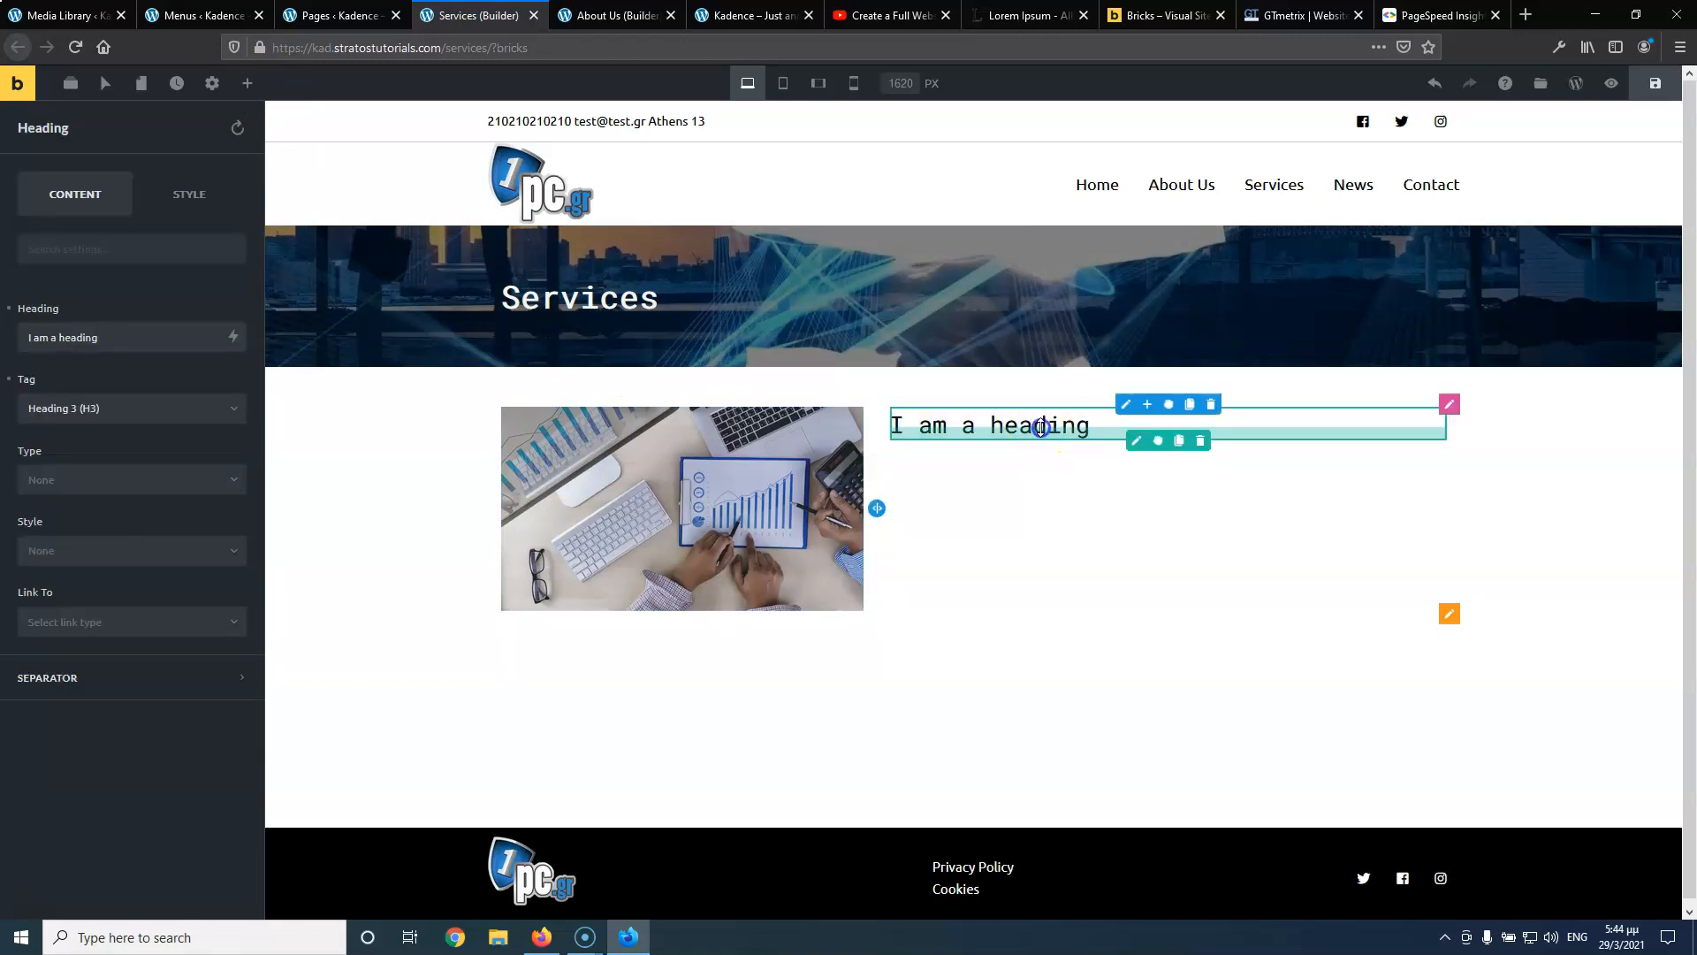
{"action": "left_click_drag", "start_coordinate": [121, 341], "coordinate": [26, 338]}
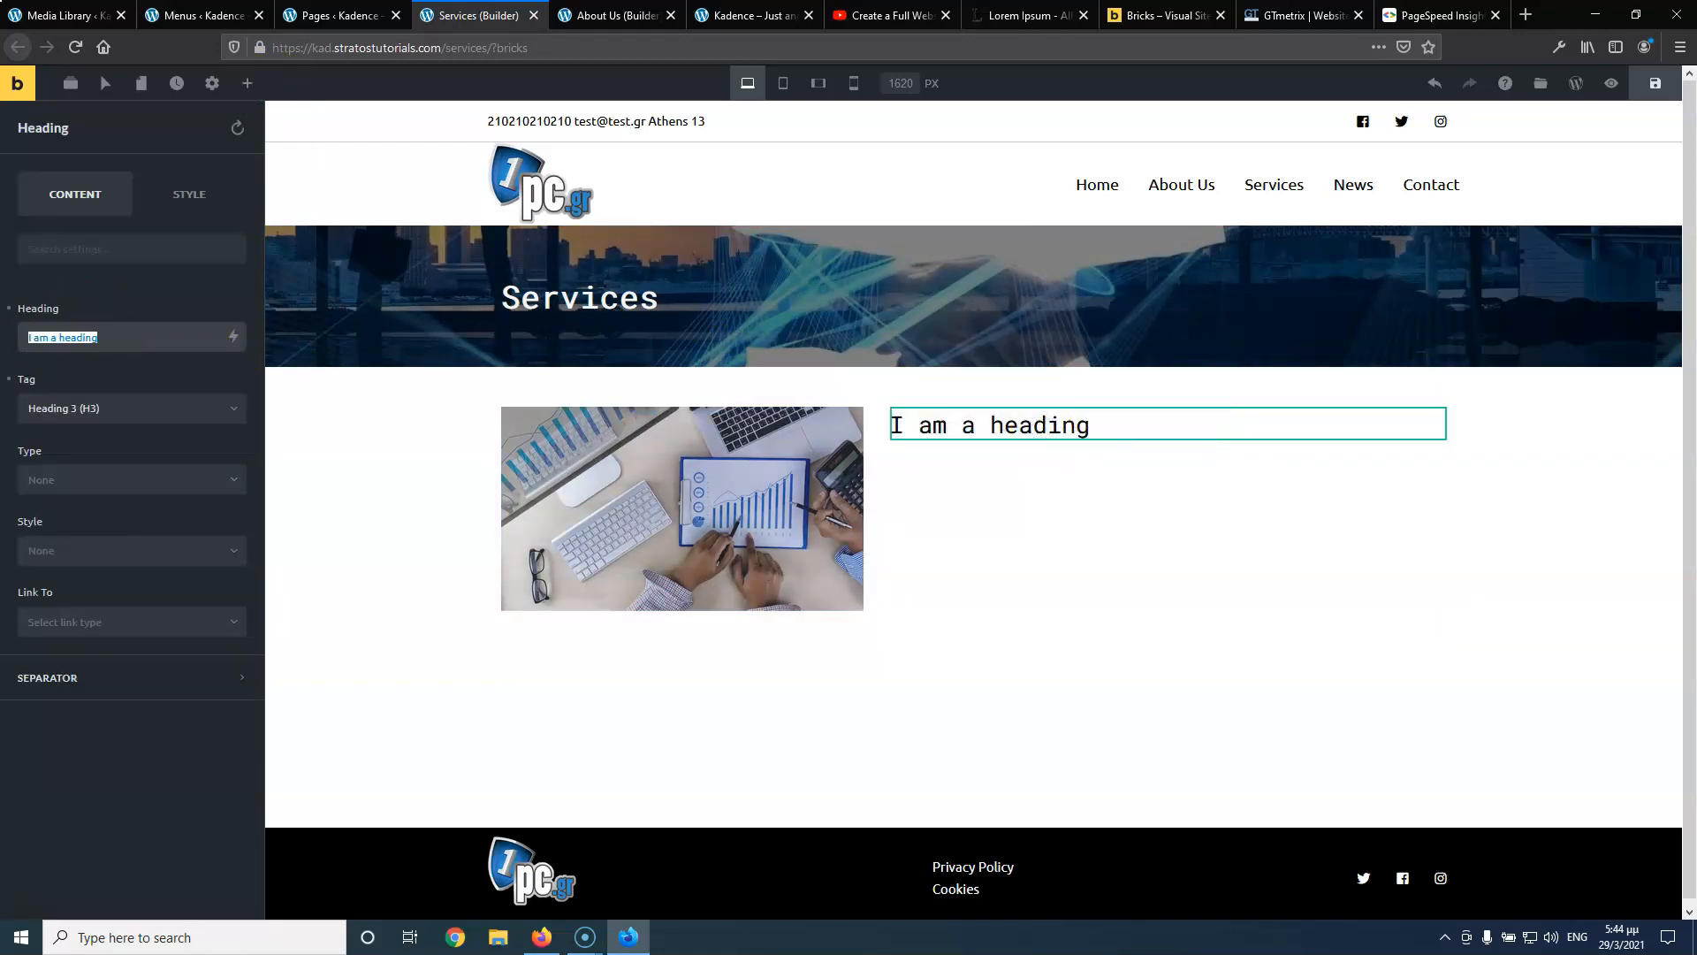
{"action": "type", "text": "Taxes"}
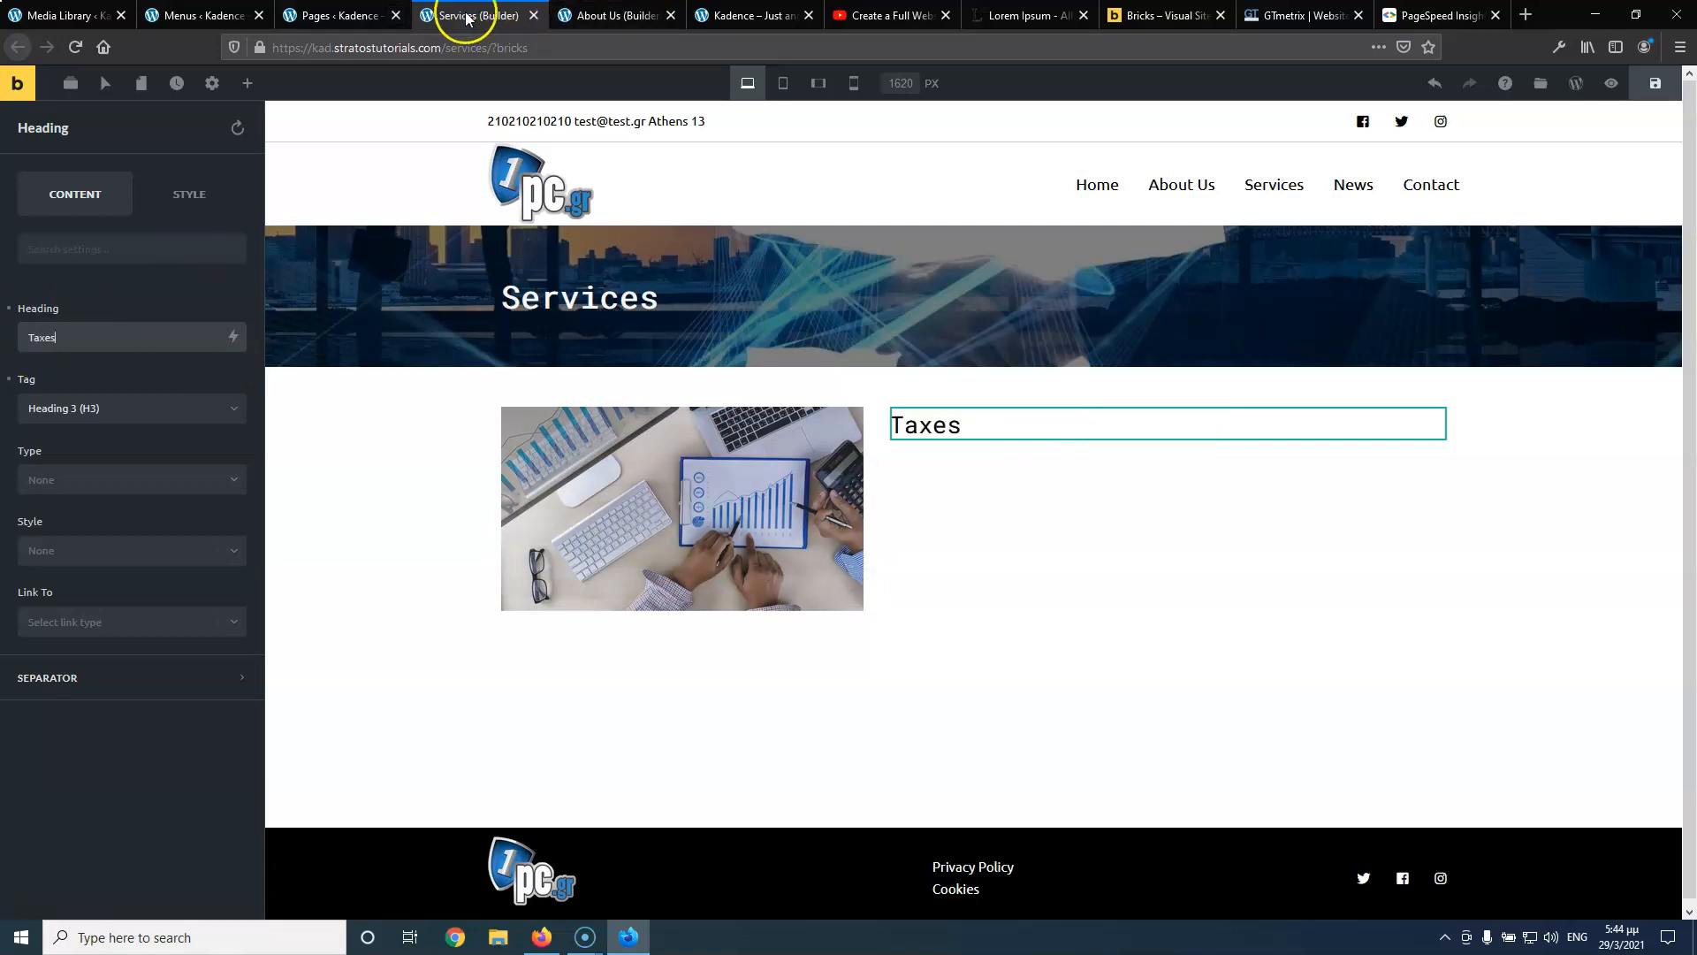
{"action": "left_click", "coordinate": [631, 9]}
{"action": "left_click", "coordinate": [468, 13]}
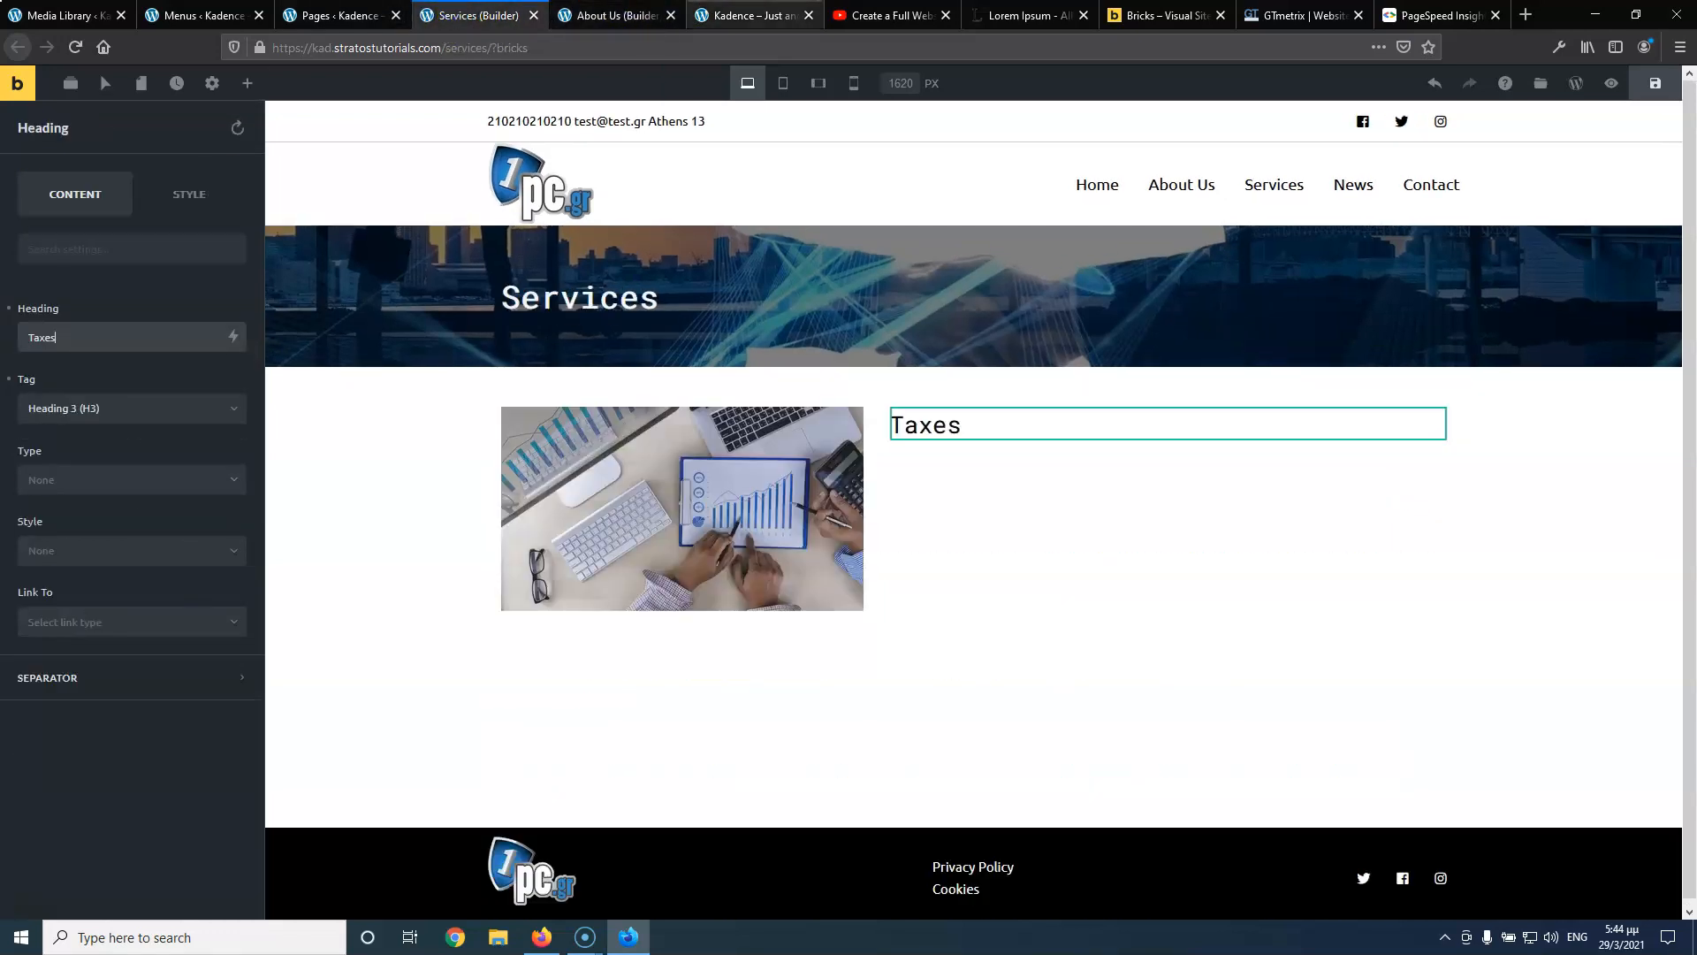
{"action": "left_click", "coordinate": [897, 13]}
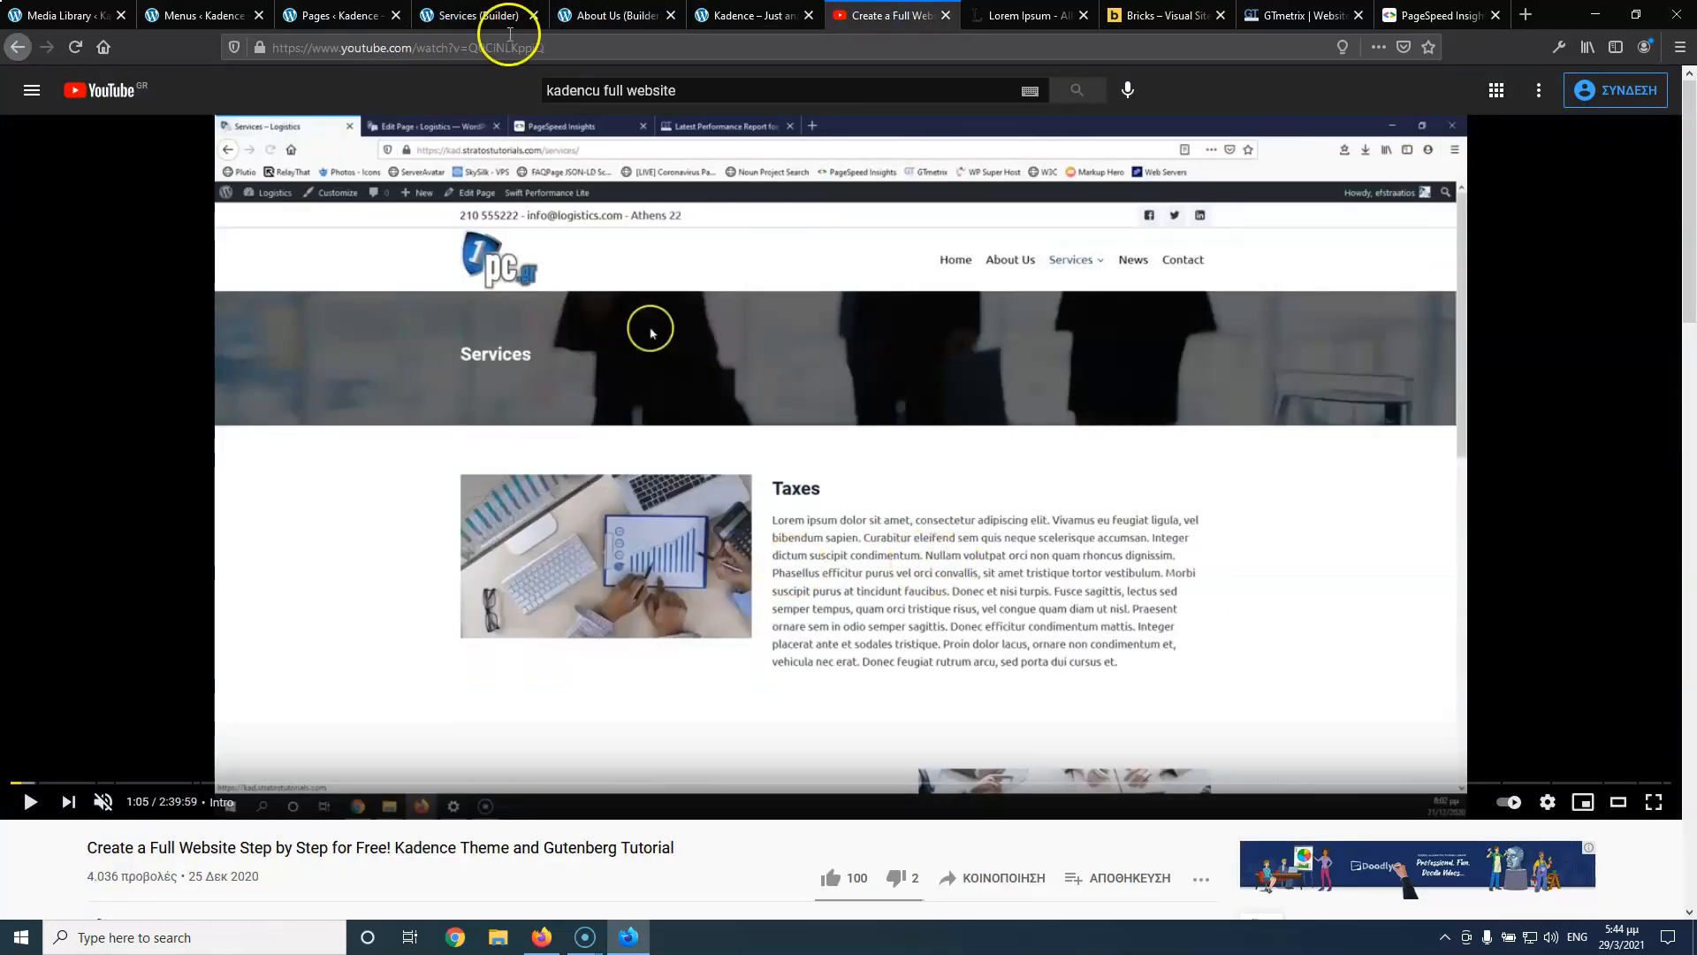
{"action": "left_click", "coordinate": [477, 15]}
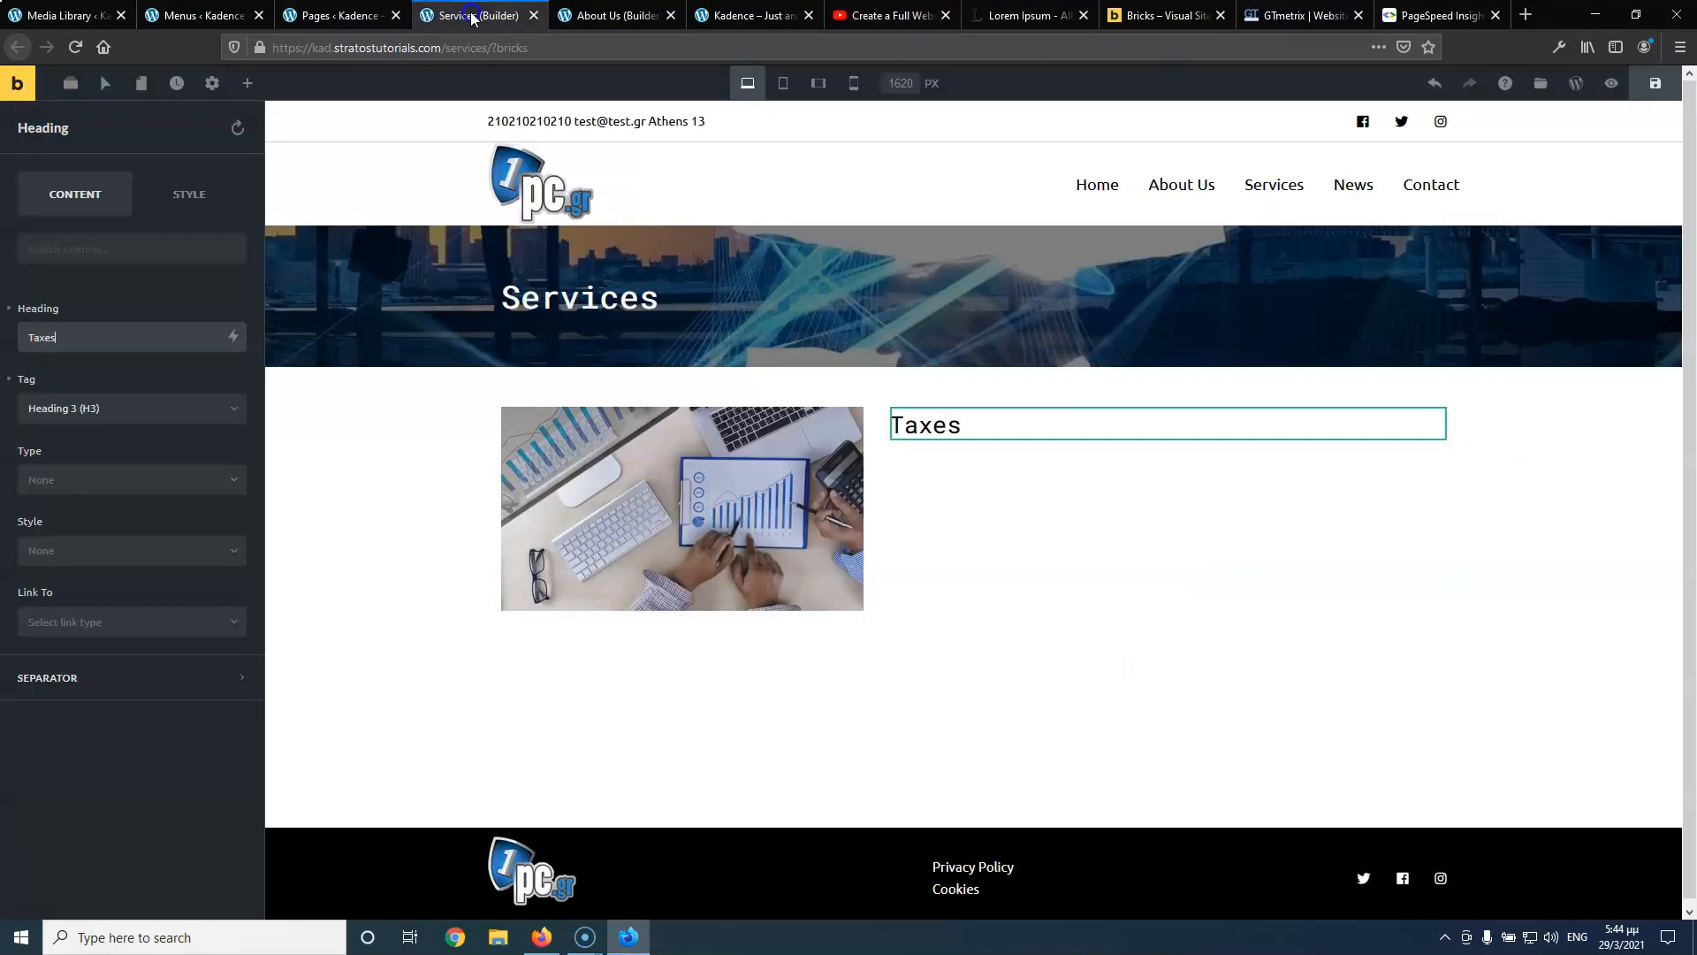
Add a text block below Taxes with pasted lorem ipsum split into two paragraphs
{"action": "left_click", "coordinate": [248, 83]}
{"action": "left_click_drag", "start_coordinate": [212, 256], "coordinate": [910, 446]}
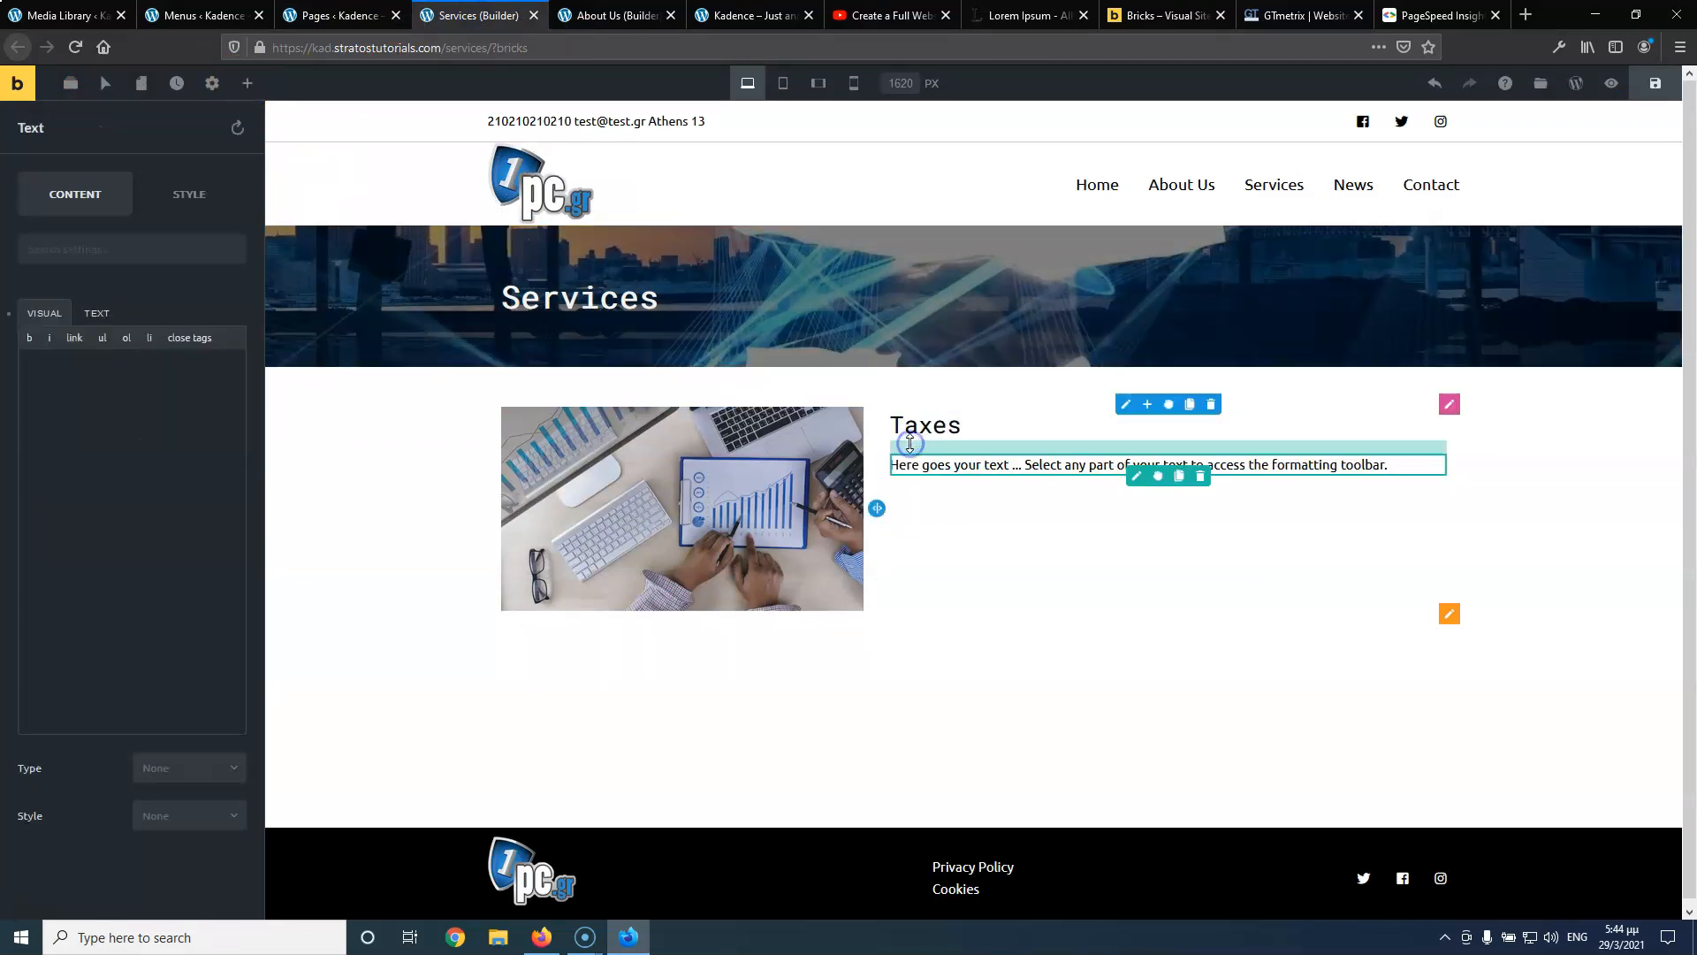
{"action": "left_click", "coordinate": [1030, 16]}
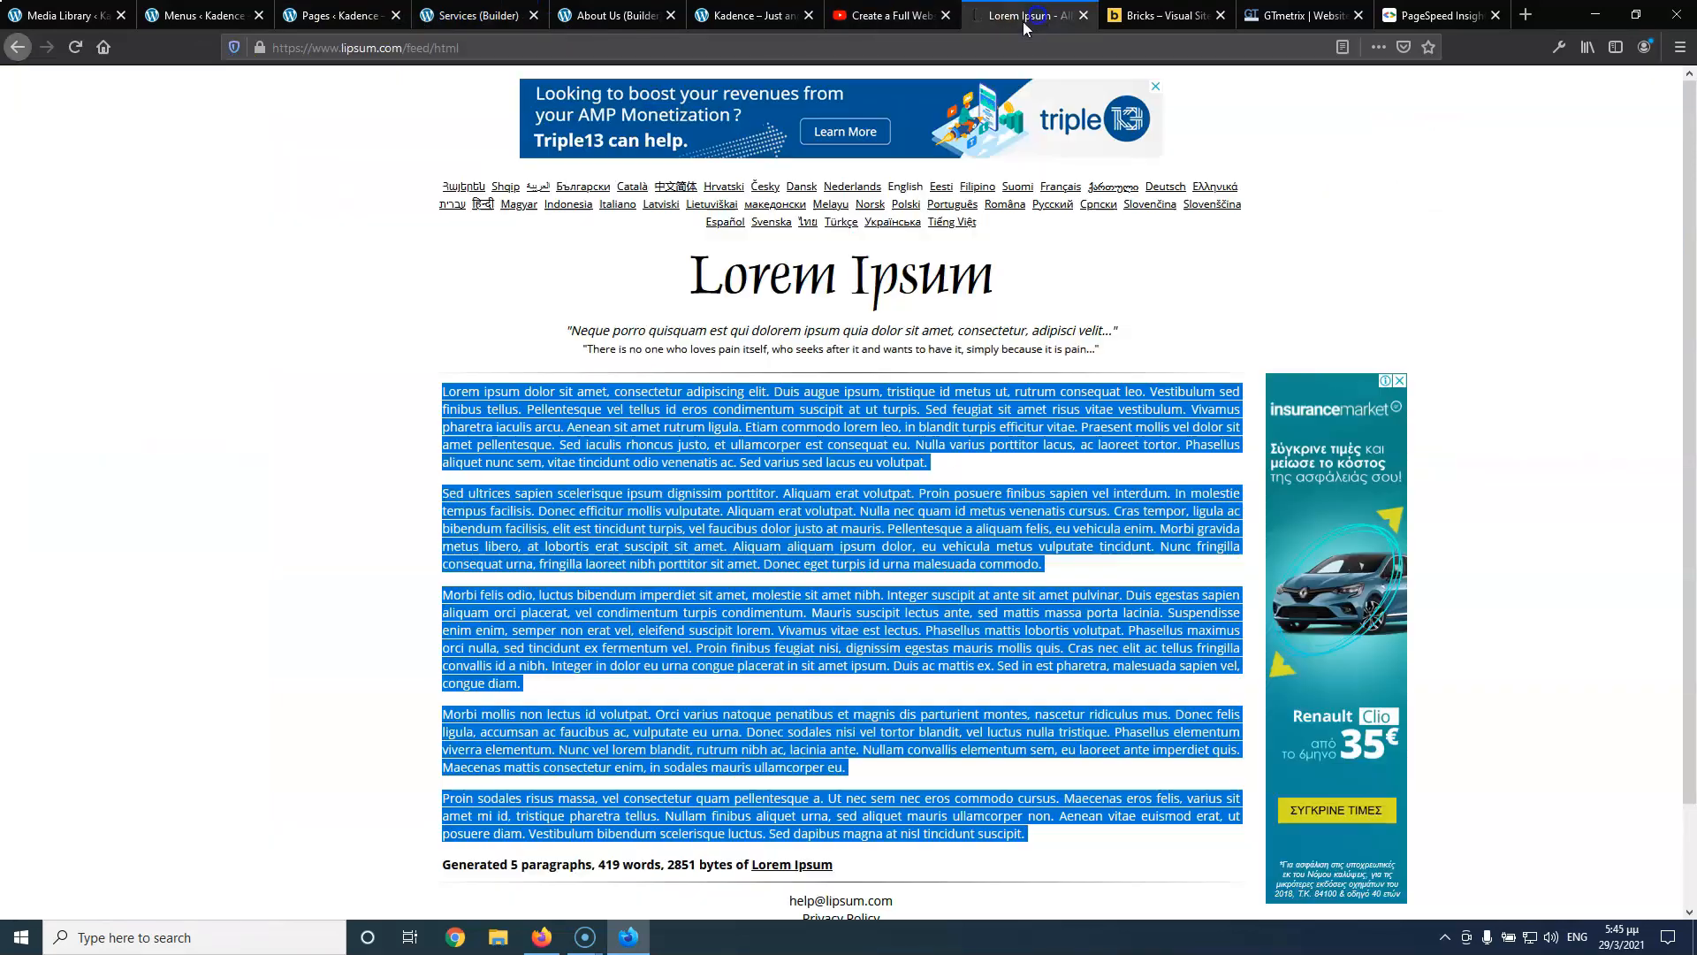
{"action": "left_click", "coordinate": [579, 457]}
{"action": "left_click_drag", "start_coordinate": [443, 391], "coordinate": [741, 427]}
{"action": "key", "text": "ctrl+c"}
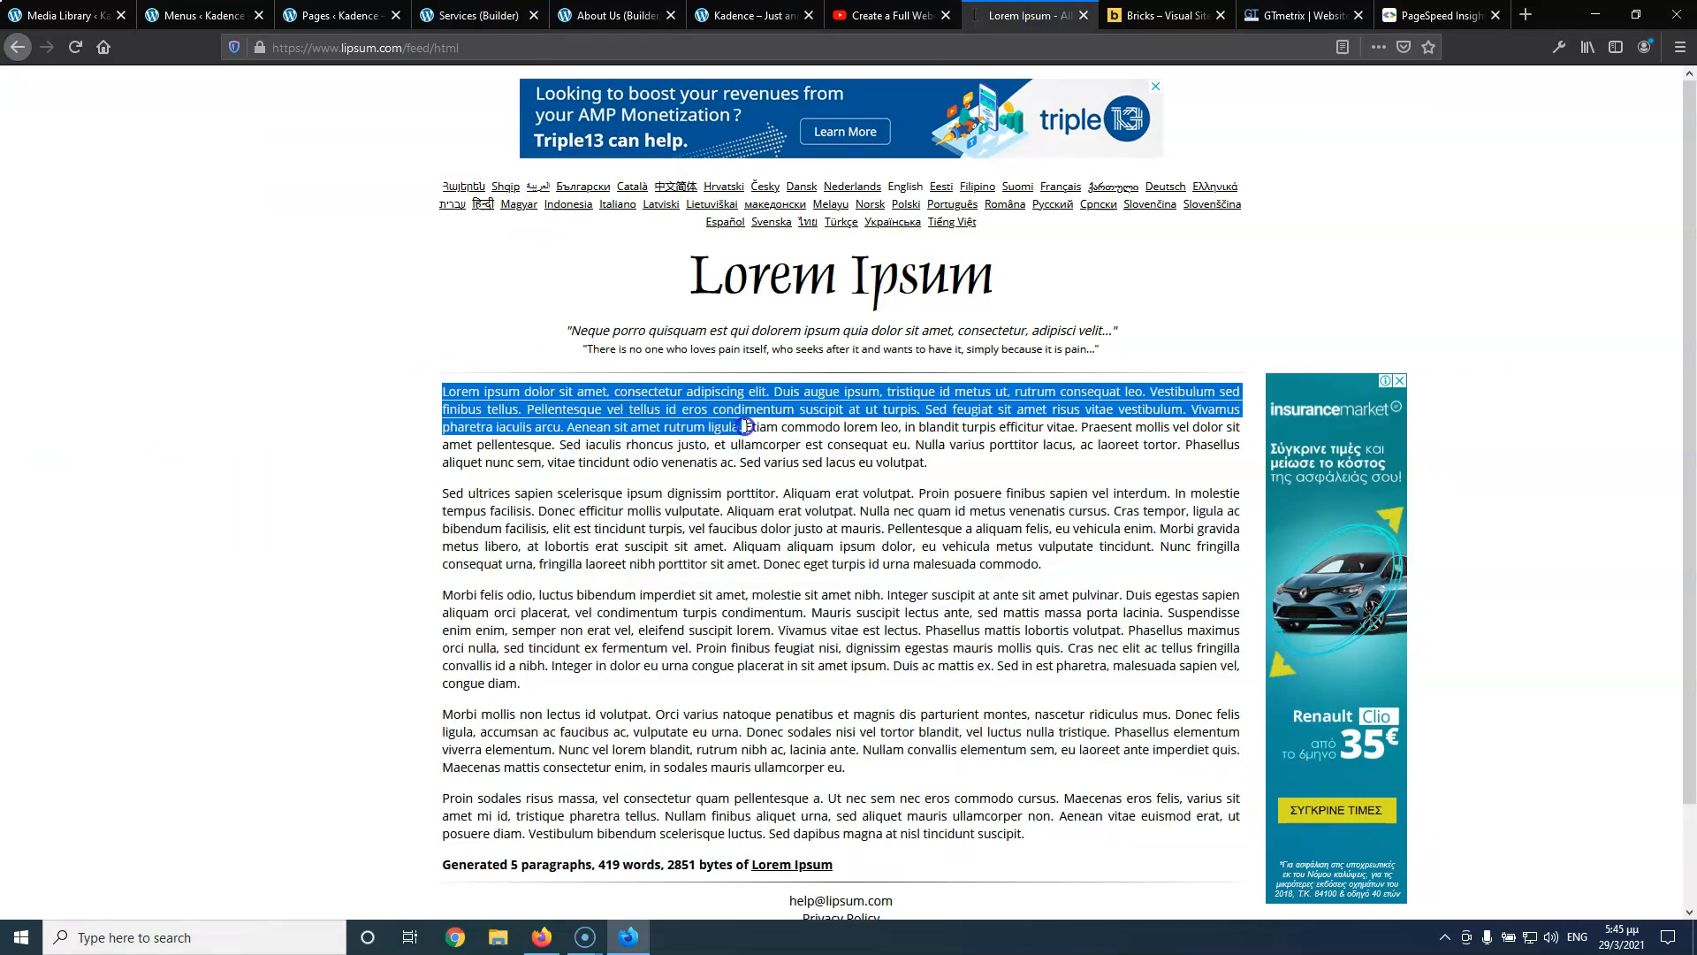
{"action": "left_click", "coordinate": [461, 16]}
{"action": "triple_click", "coordinate": [167, 459]}
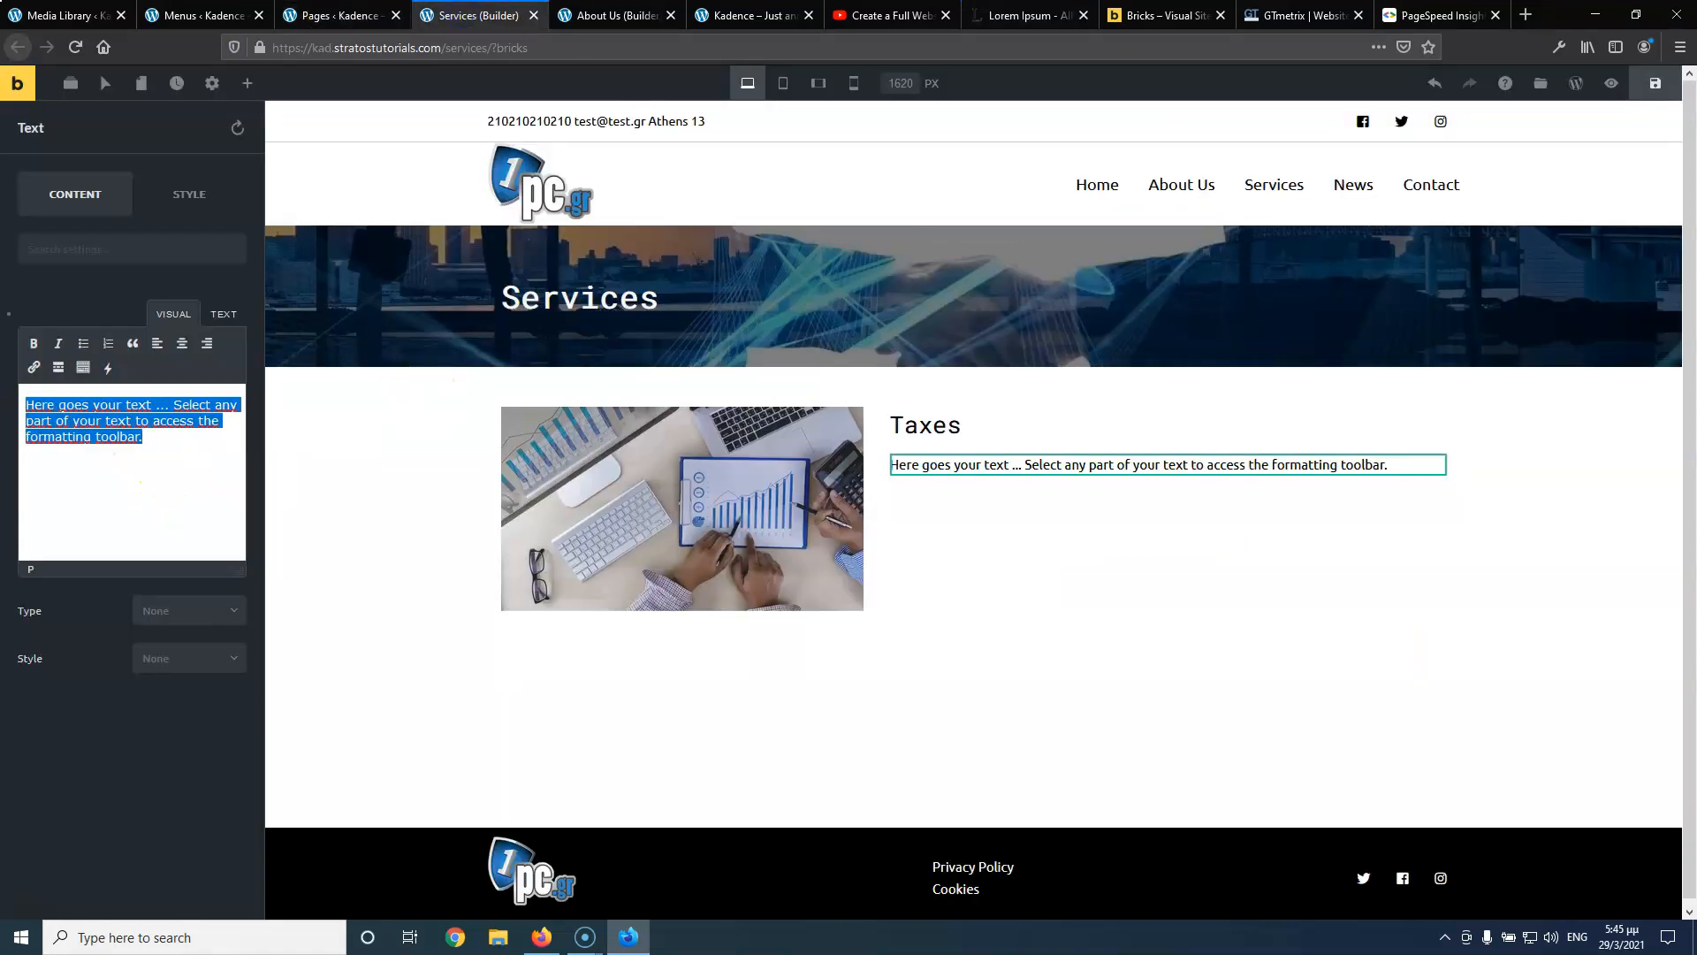
{"action": "key", "text": "ctrl+v"}
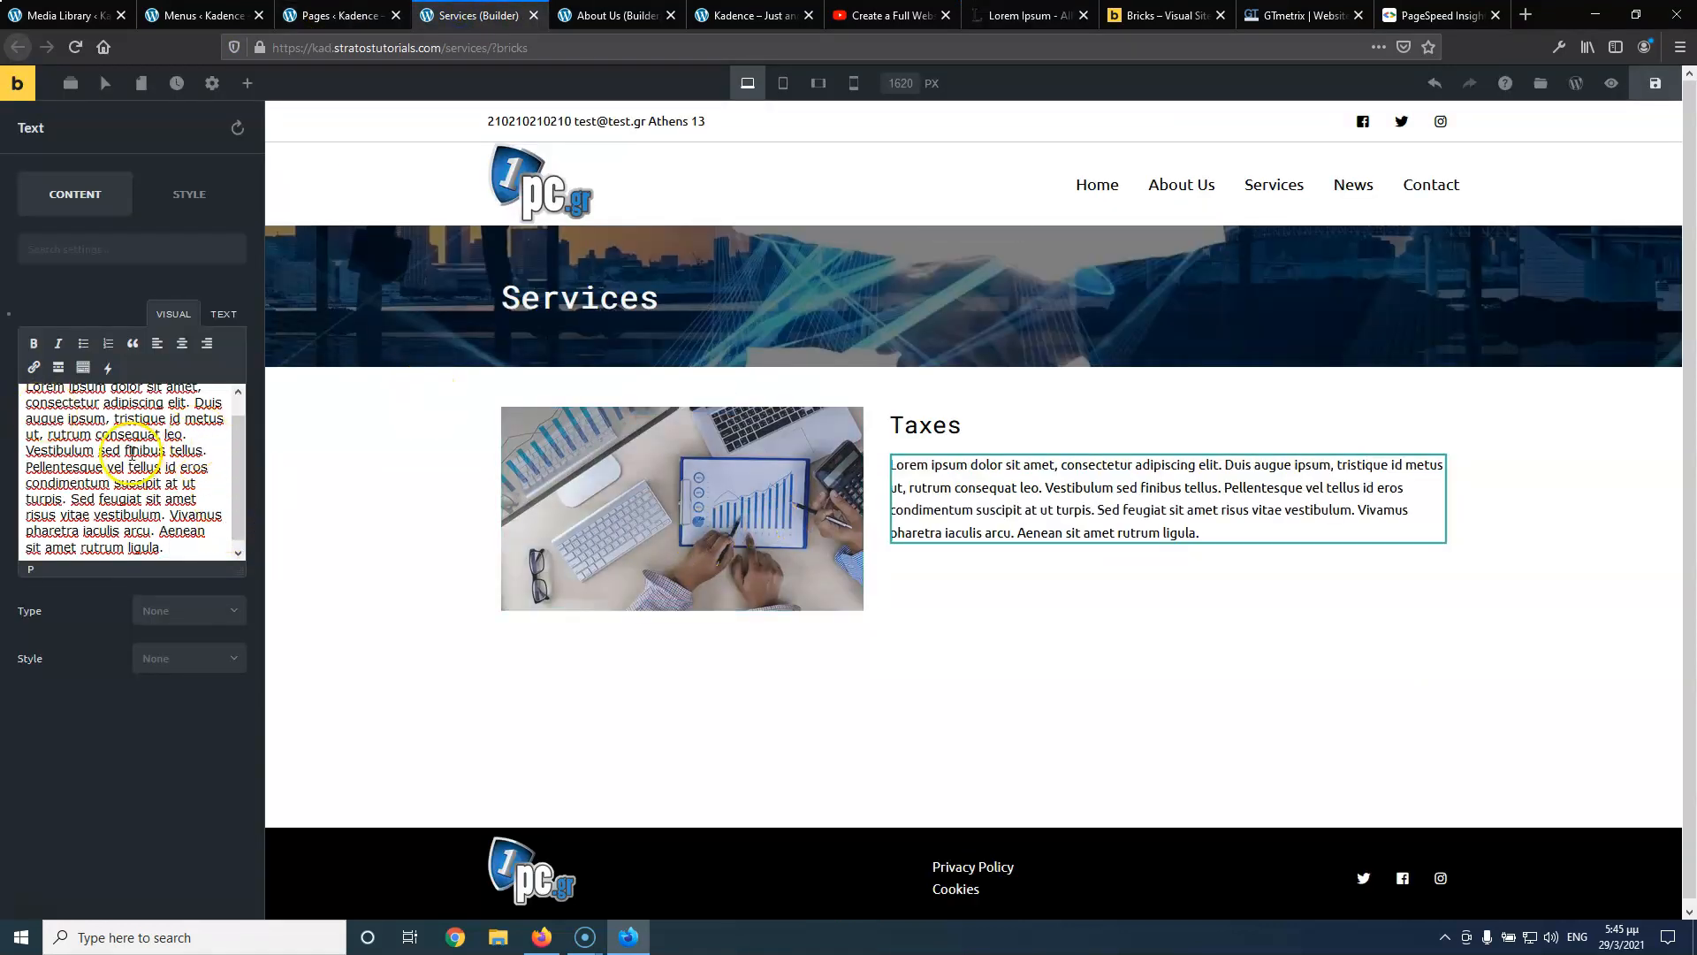
{"action": "key", "text": "Return"}
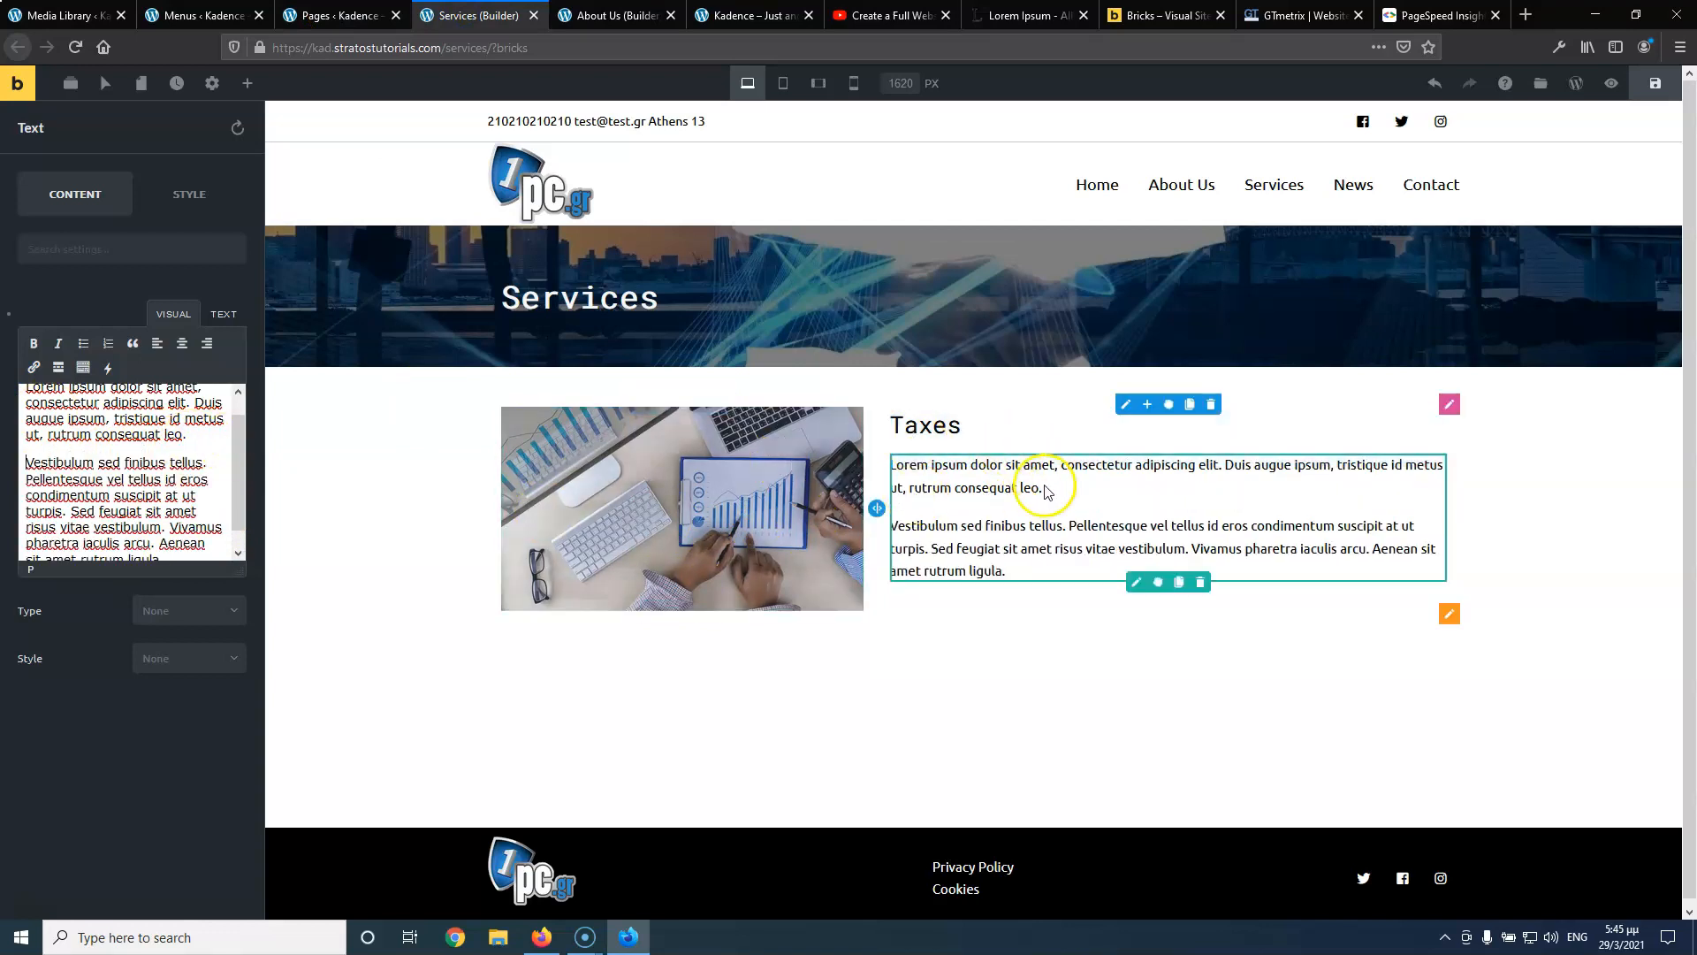
{"action": "left_click", "coordinate": [365, 504]}
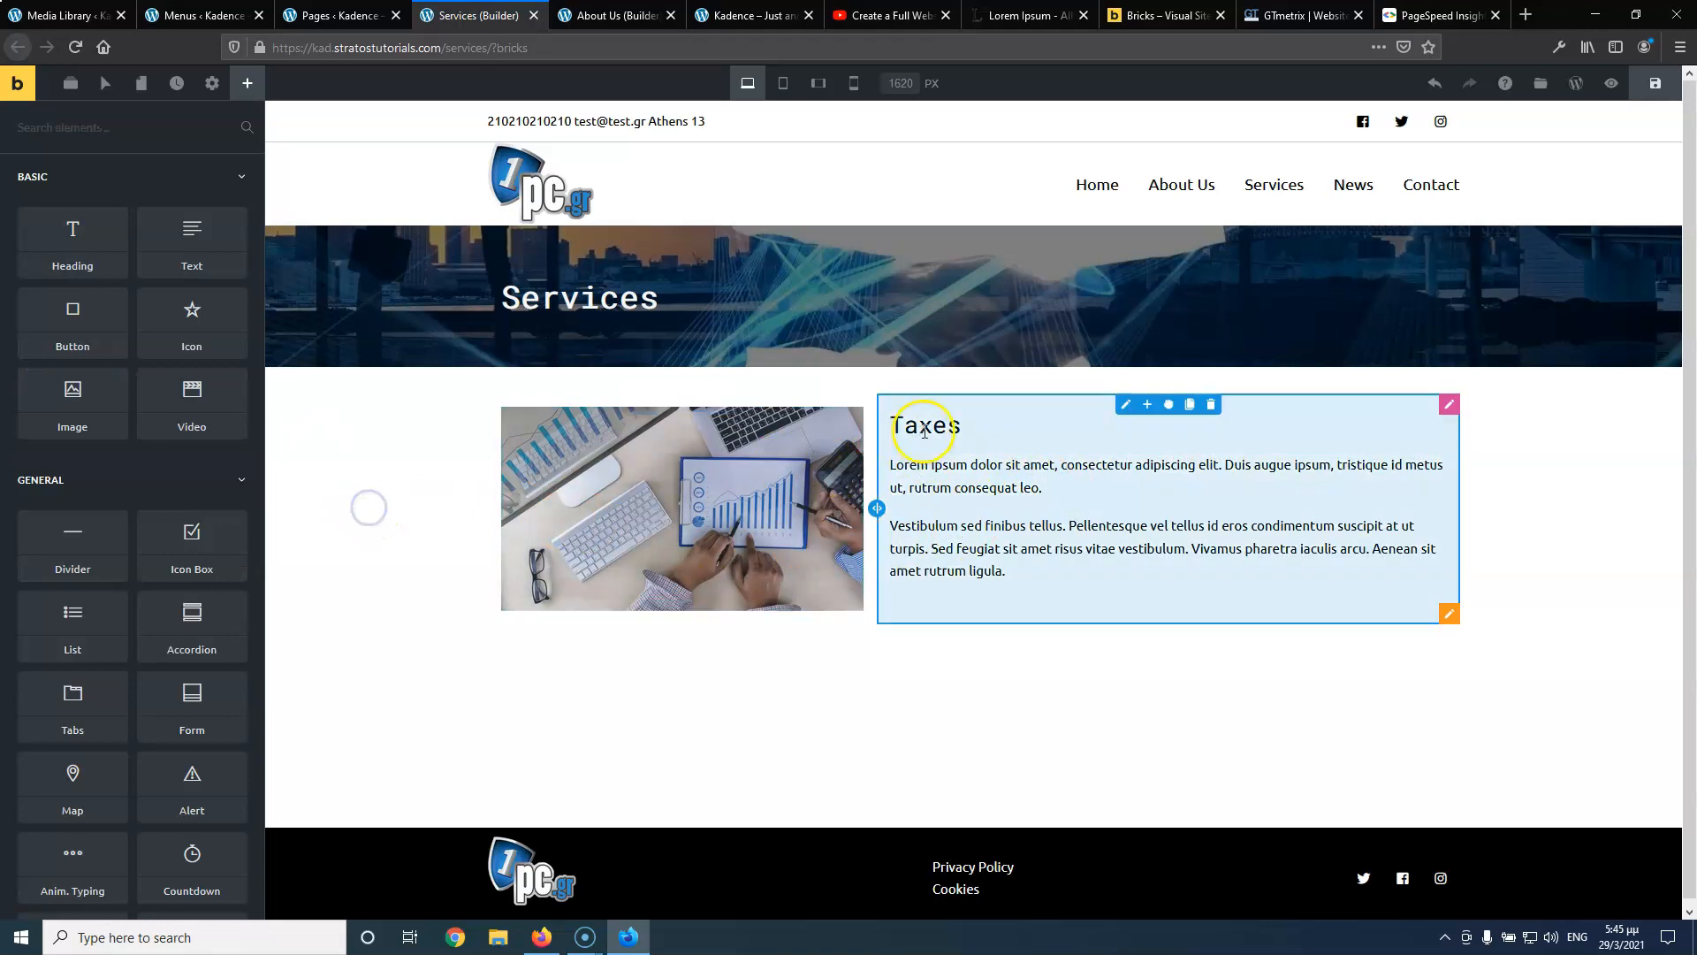
Set the text column's Align Items to Center so the Taxes heading and text sit mid-height
{"action": "left_click", "coordinate": [1126, 406]}
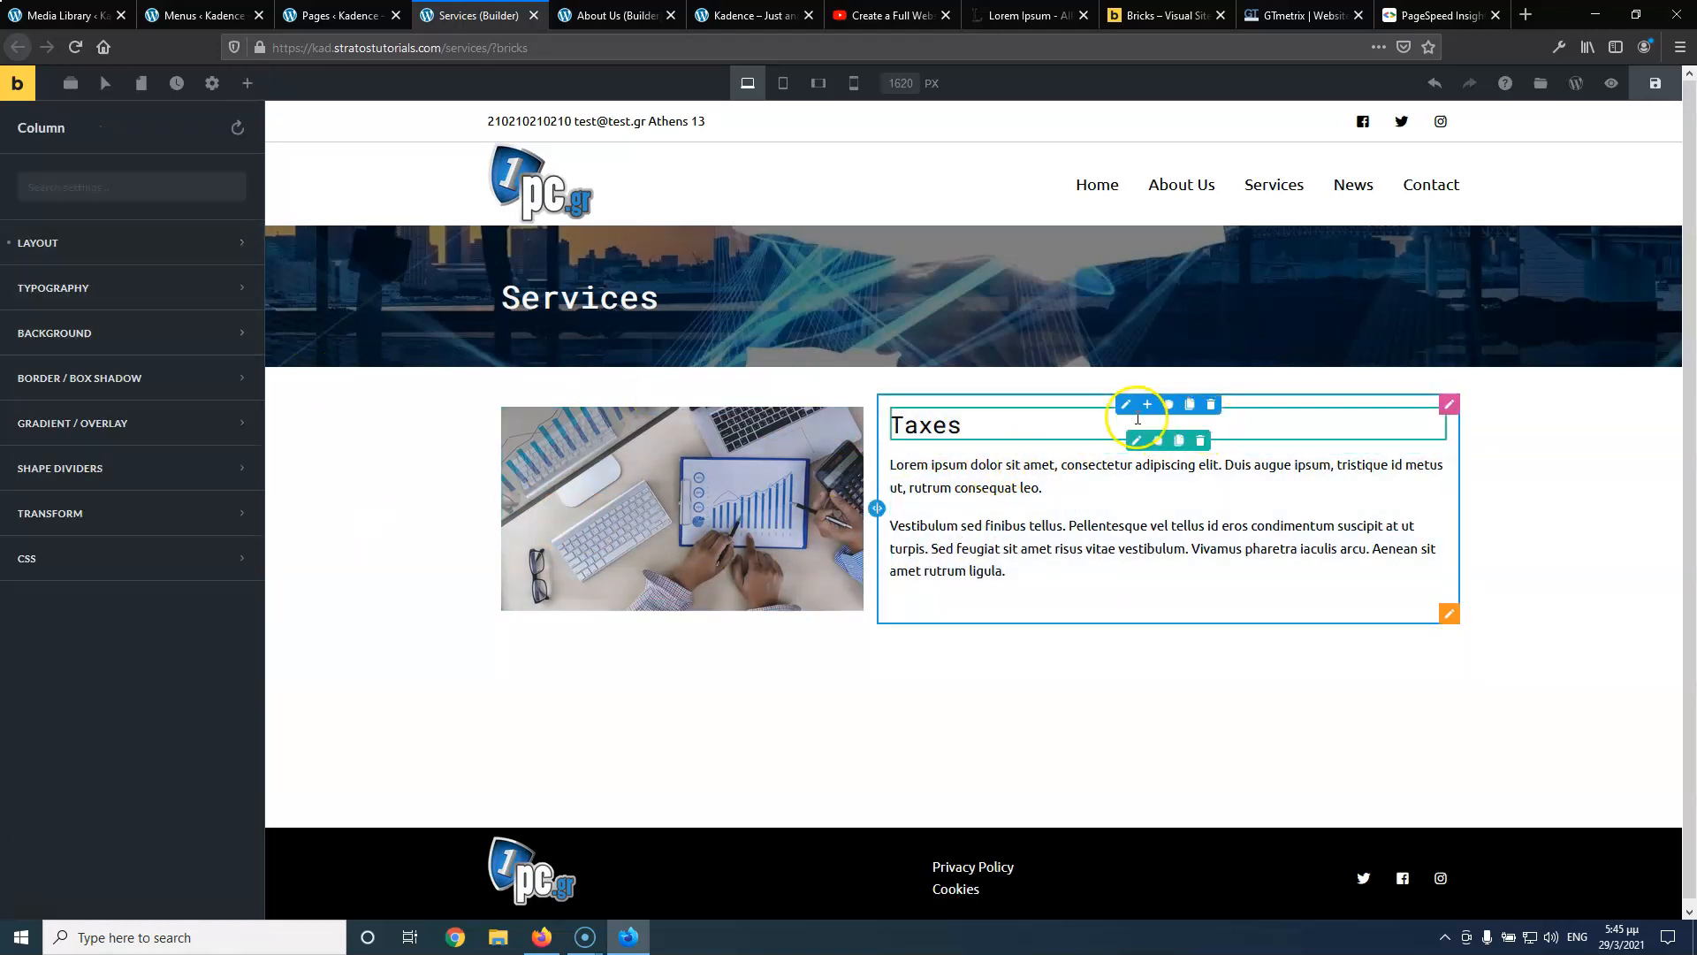
{"action": "left_click", "coordinate": [90, 235]}
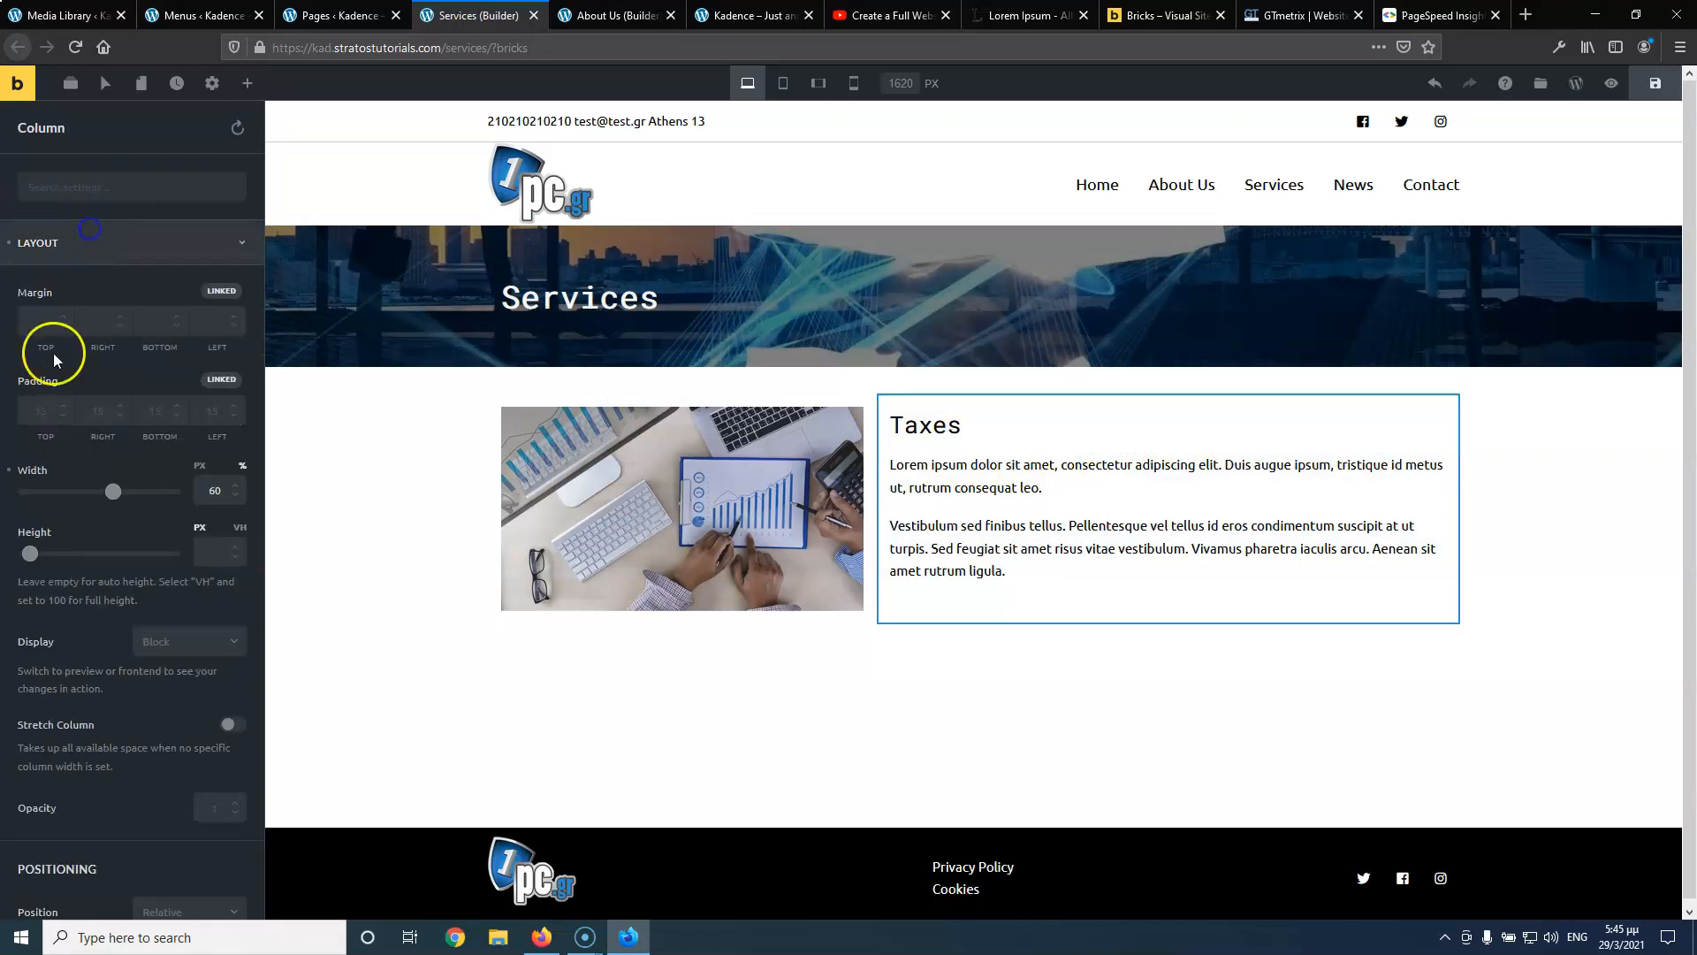
{"action": "scroll", "coordinate": [131, 553], "scroll_direction": "down", "scroll_amount": 10}
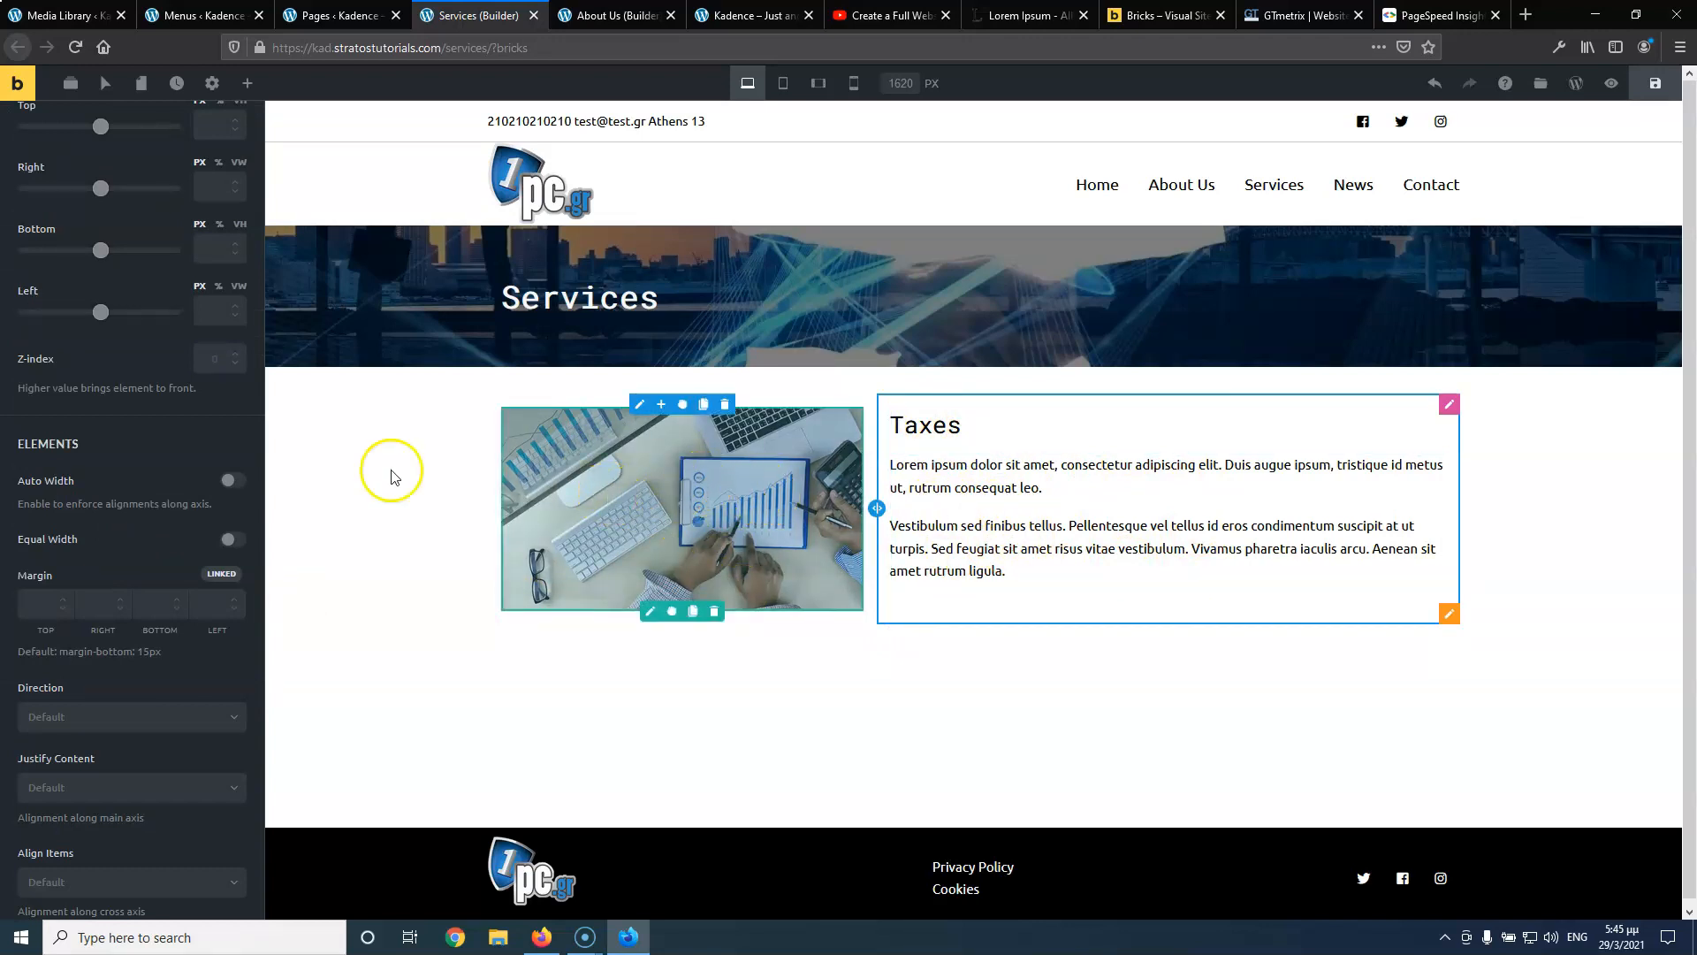
{"action": "scroll", "coordinate": [111, 568], "scroll_direction": "down", "scroll_amount": 3}
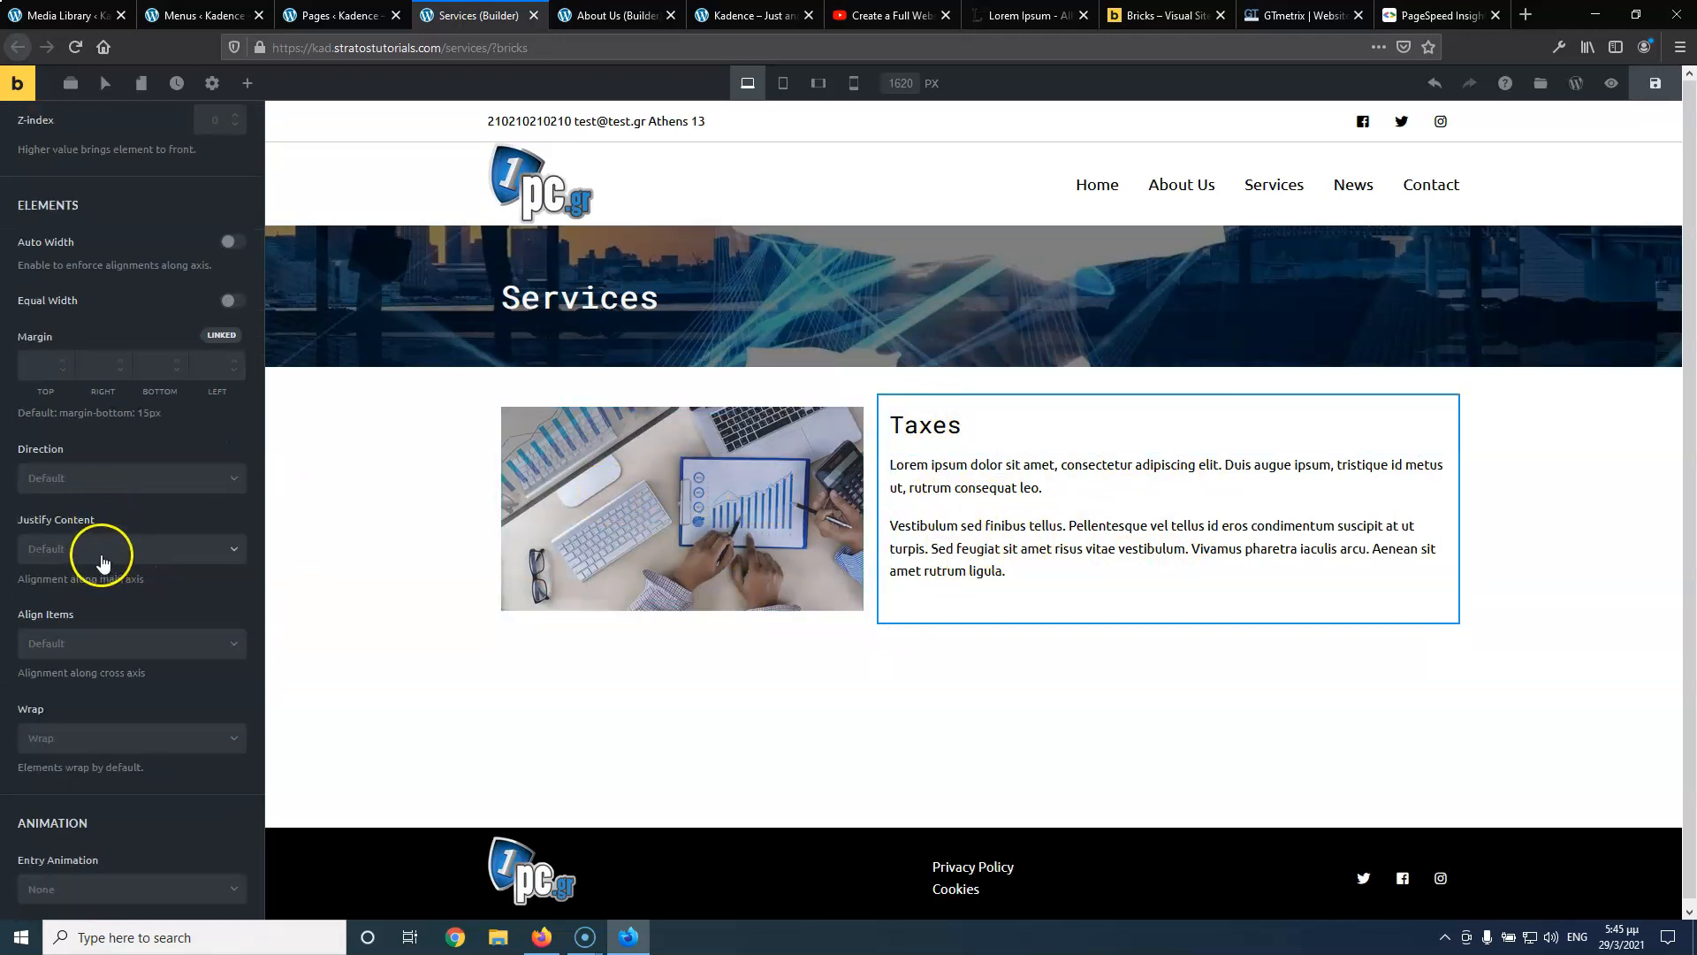
{"action": "left_click", "coordinate": [86, 645]}
{"action": "left_click", "coordinate": [85, 697]}
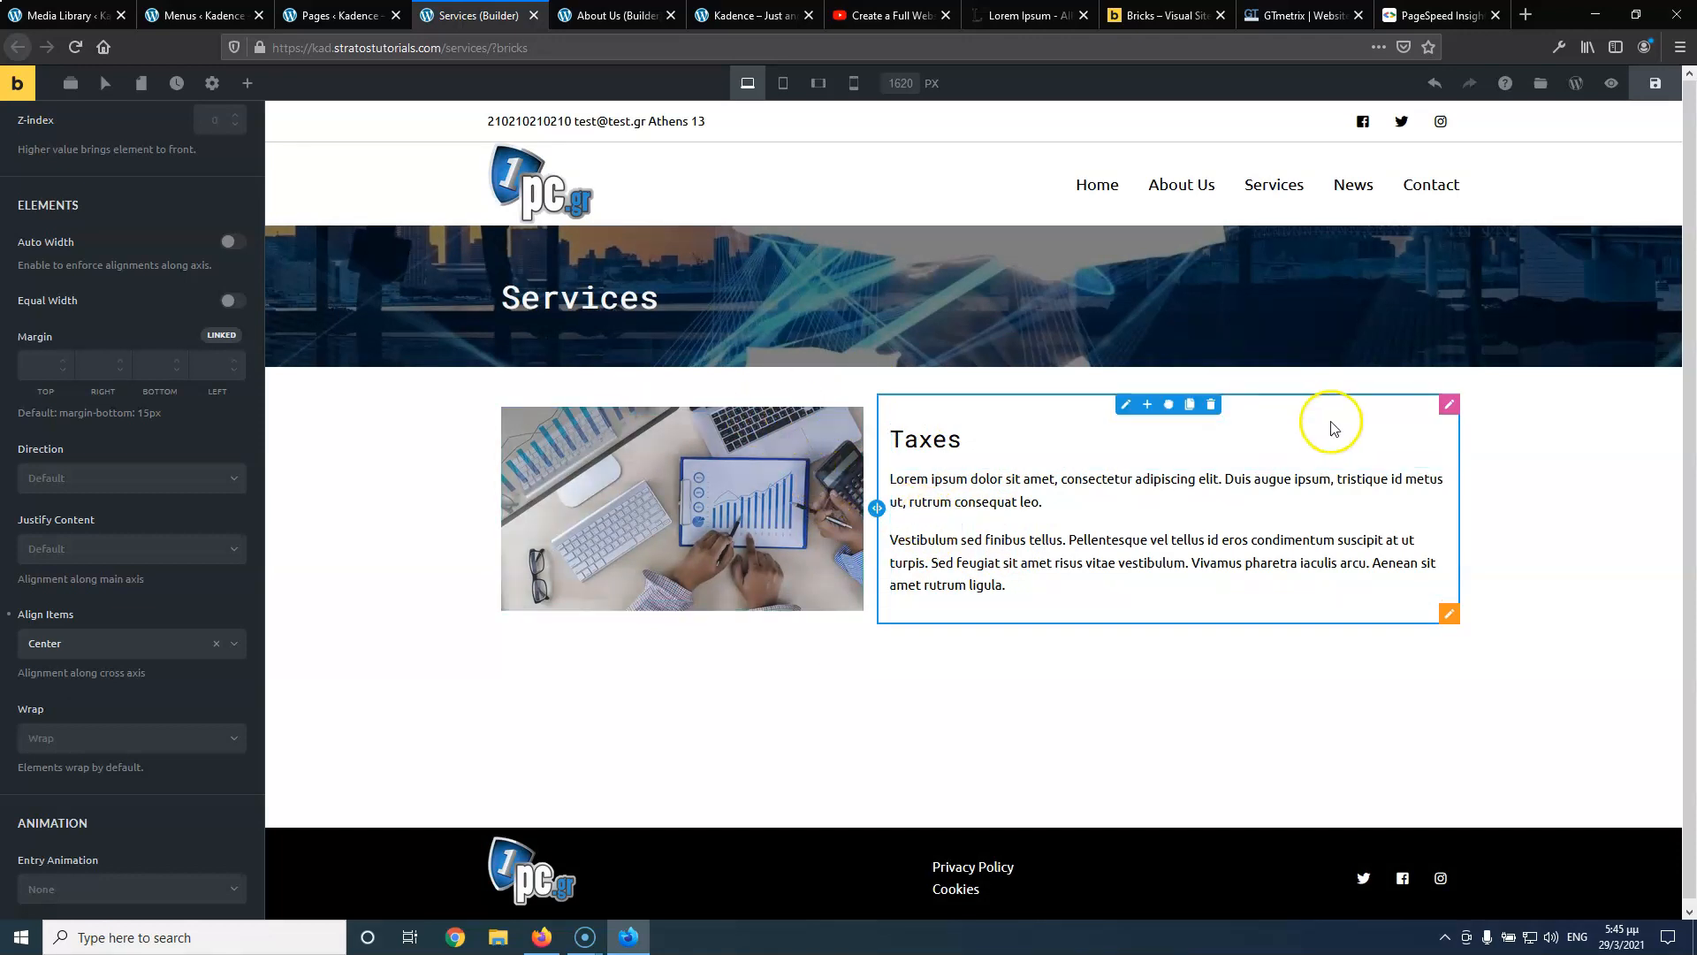
Unlink the section's padding sides and enter 50 for top and bottom padding
{"action": "left_click", "coordinate": [1449, 613]}
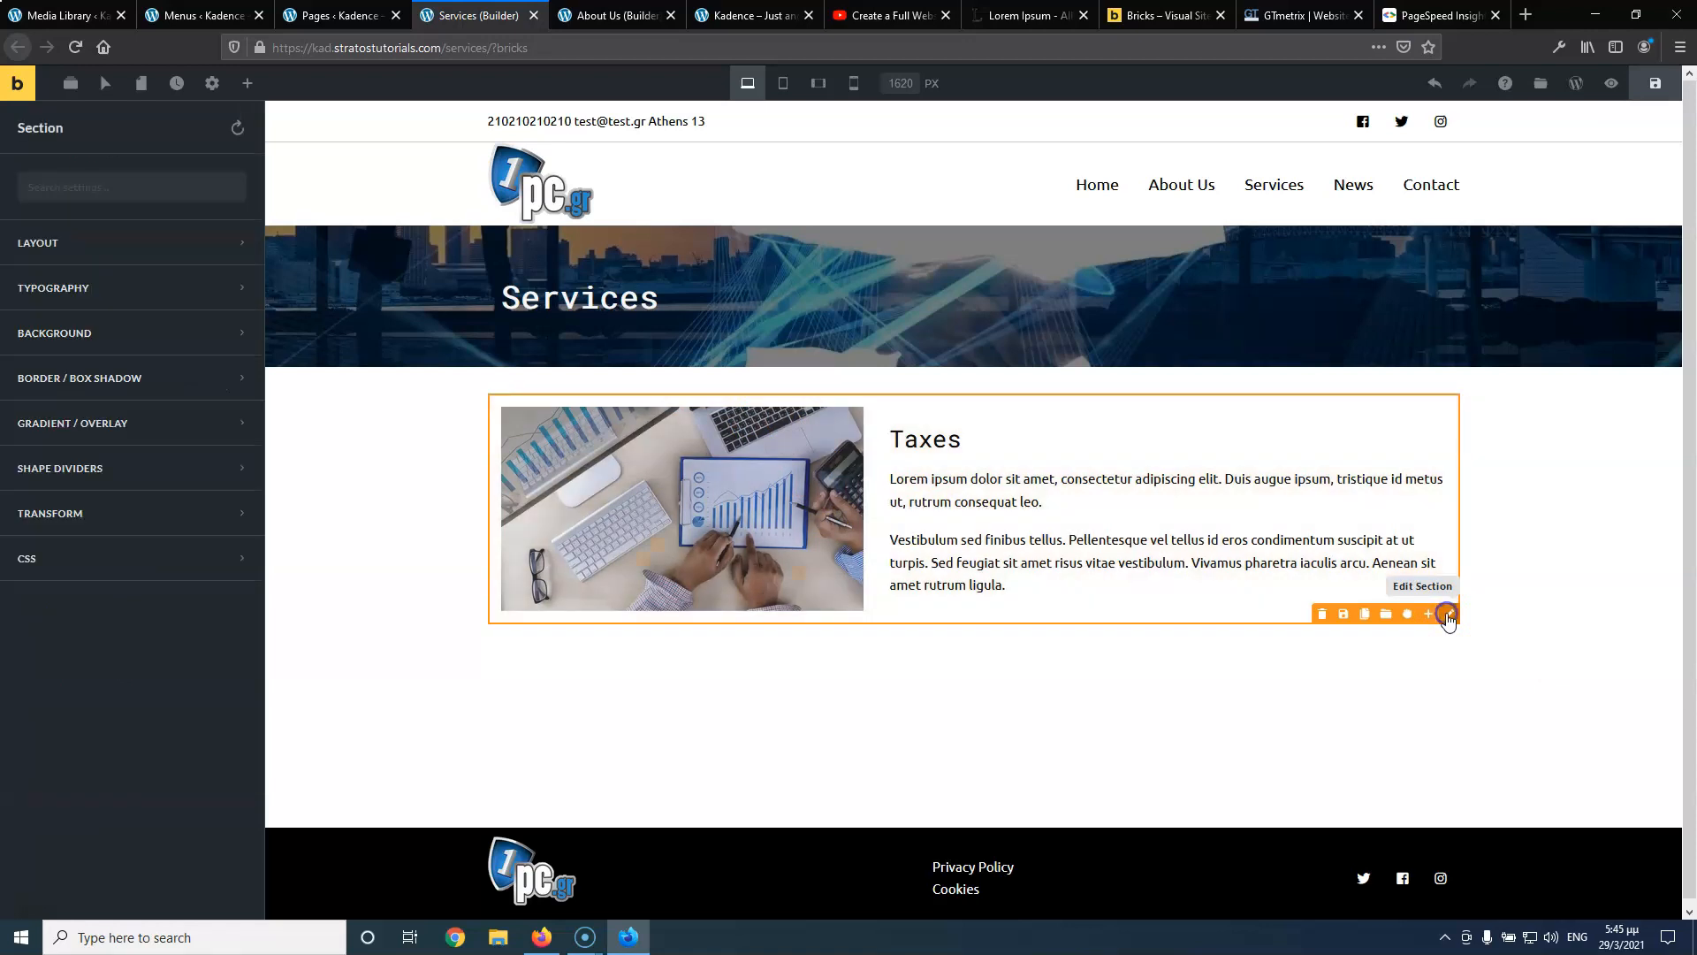
{"action": "left_click", "coordinate": [130, 251]}
{"action": "left_click", "coordinate": [36, 325]}
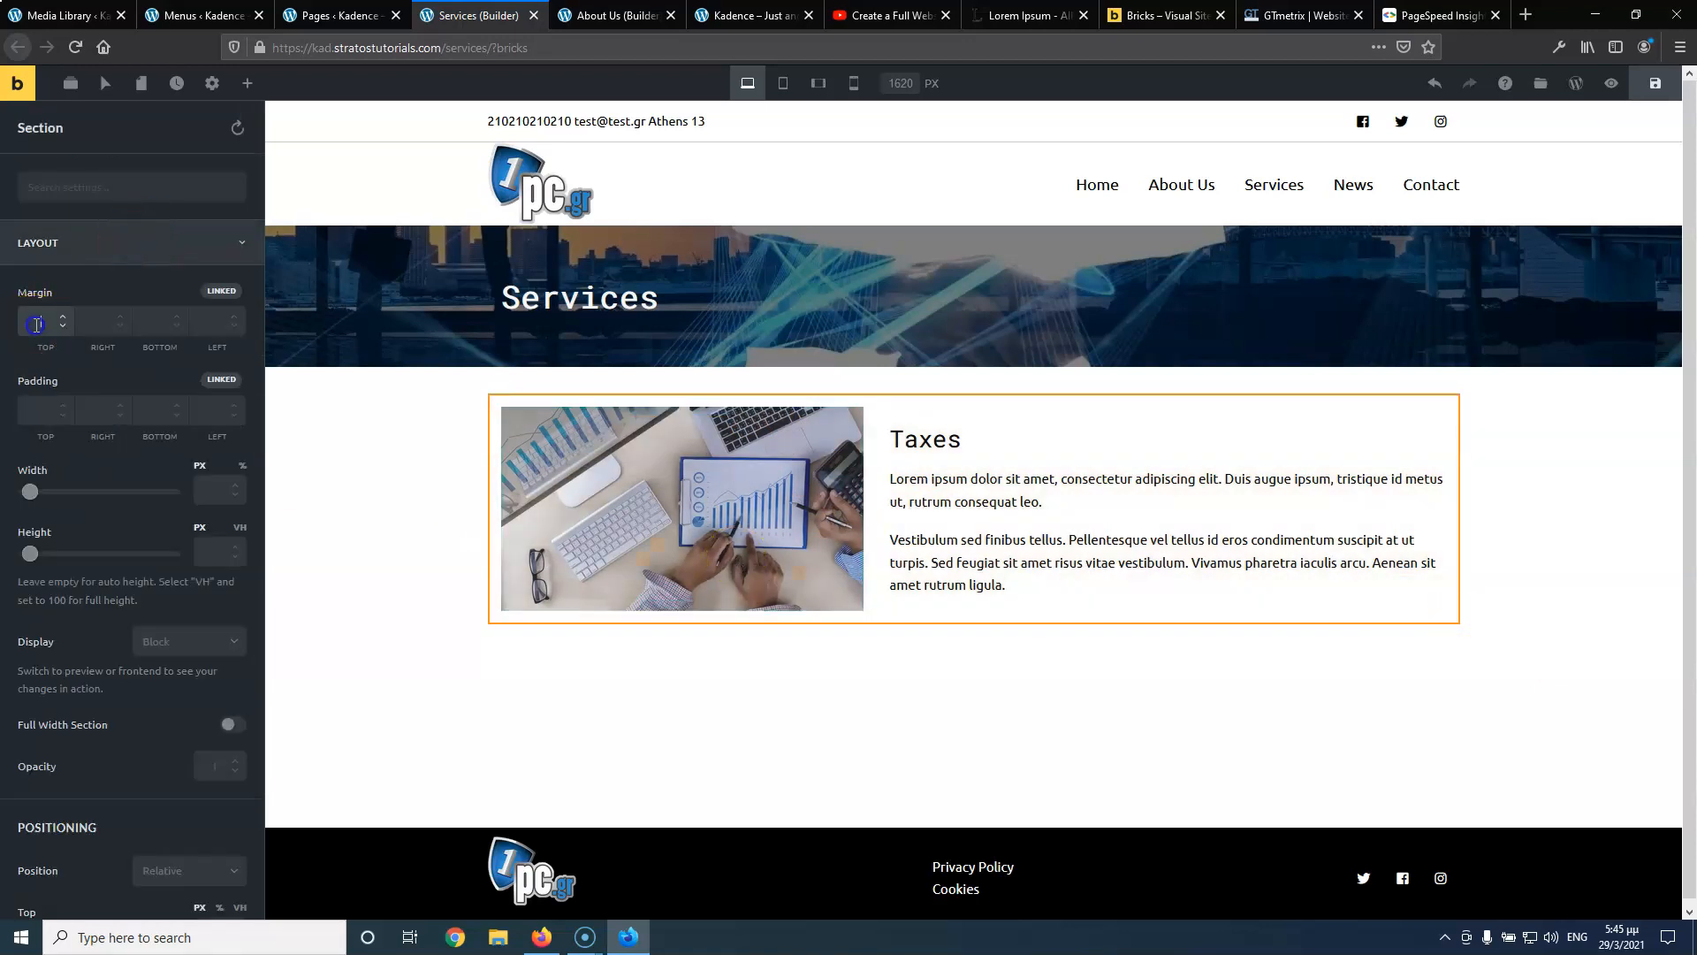
{"action": "left_click", "coordinate": [223, 379]}
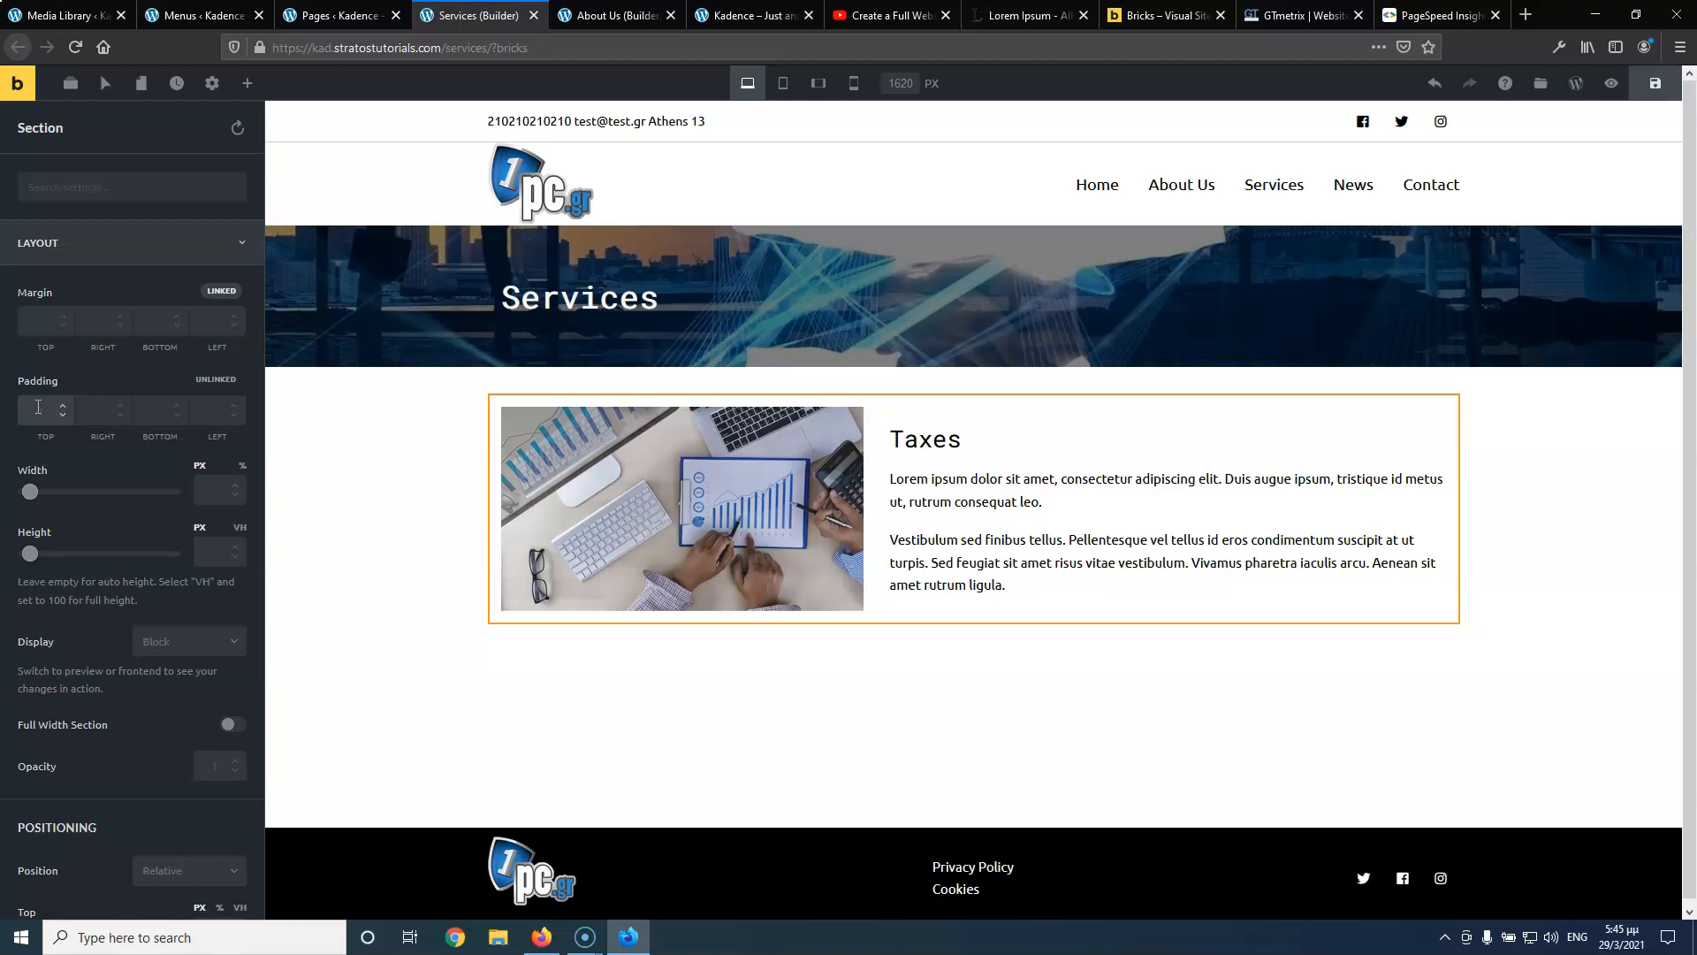
{"action": "left_click", "coordinate": [39, 407]}
{"action": "type", "text": "50"}
{"action": "left_click", "coordinate": [160, 409]}
{"action": "type", "text": "50"}
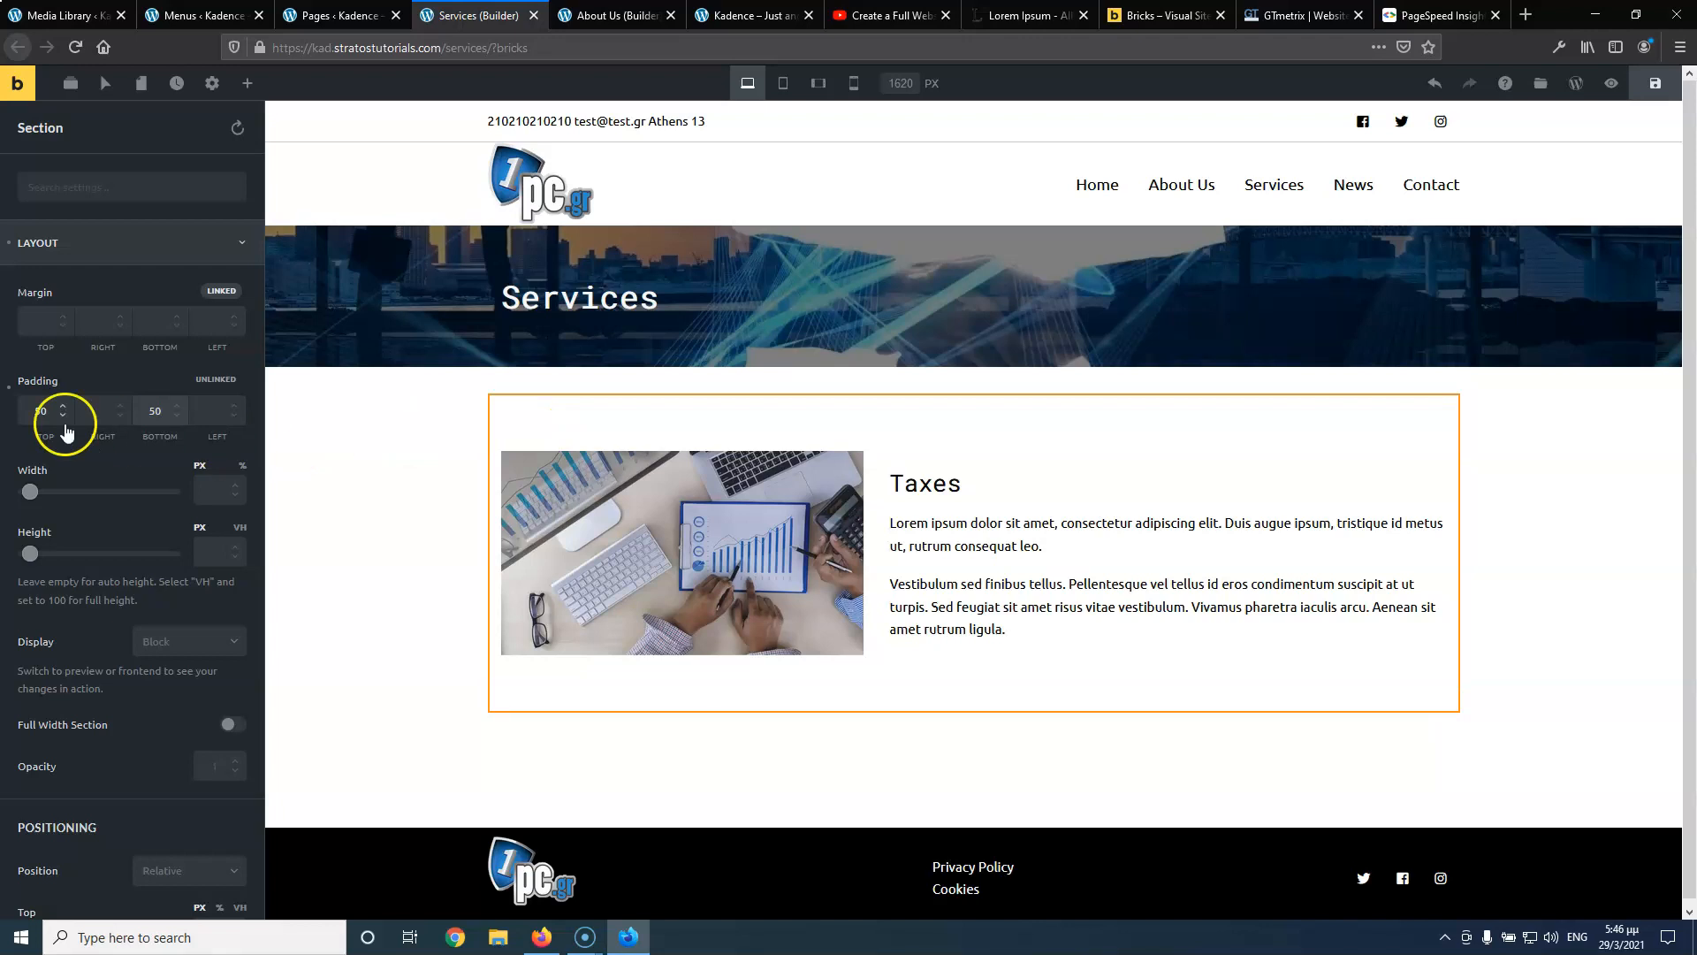
Change the section's top and bottom padding values to 30
{"action": "double_click", "coordinate": [41, 410]}
{"action": "type", "text": "30"}
{"action": "double_click", "coordinate": [158, 410]}
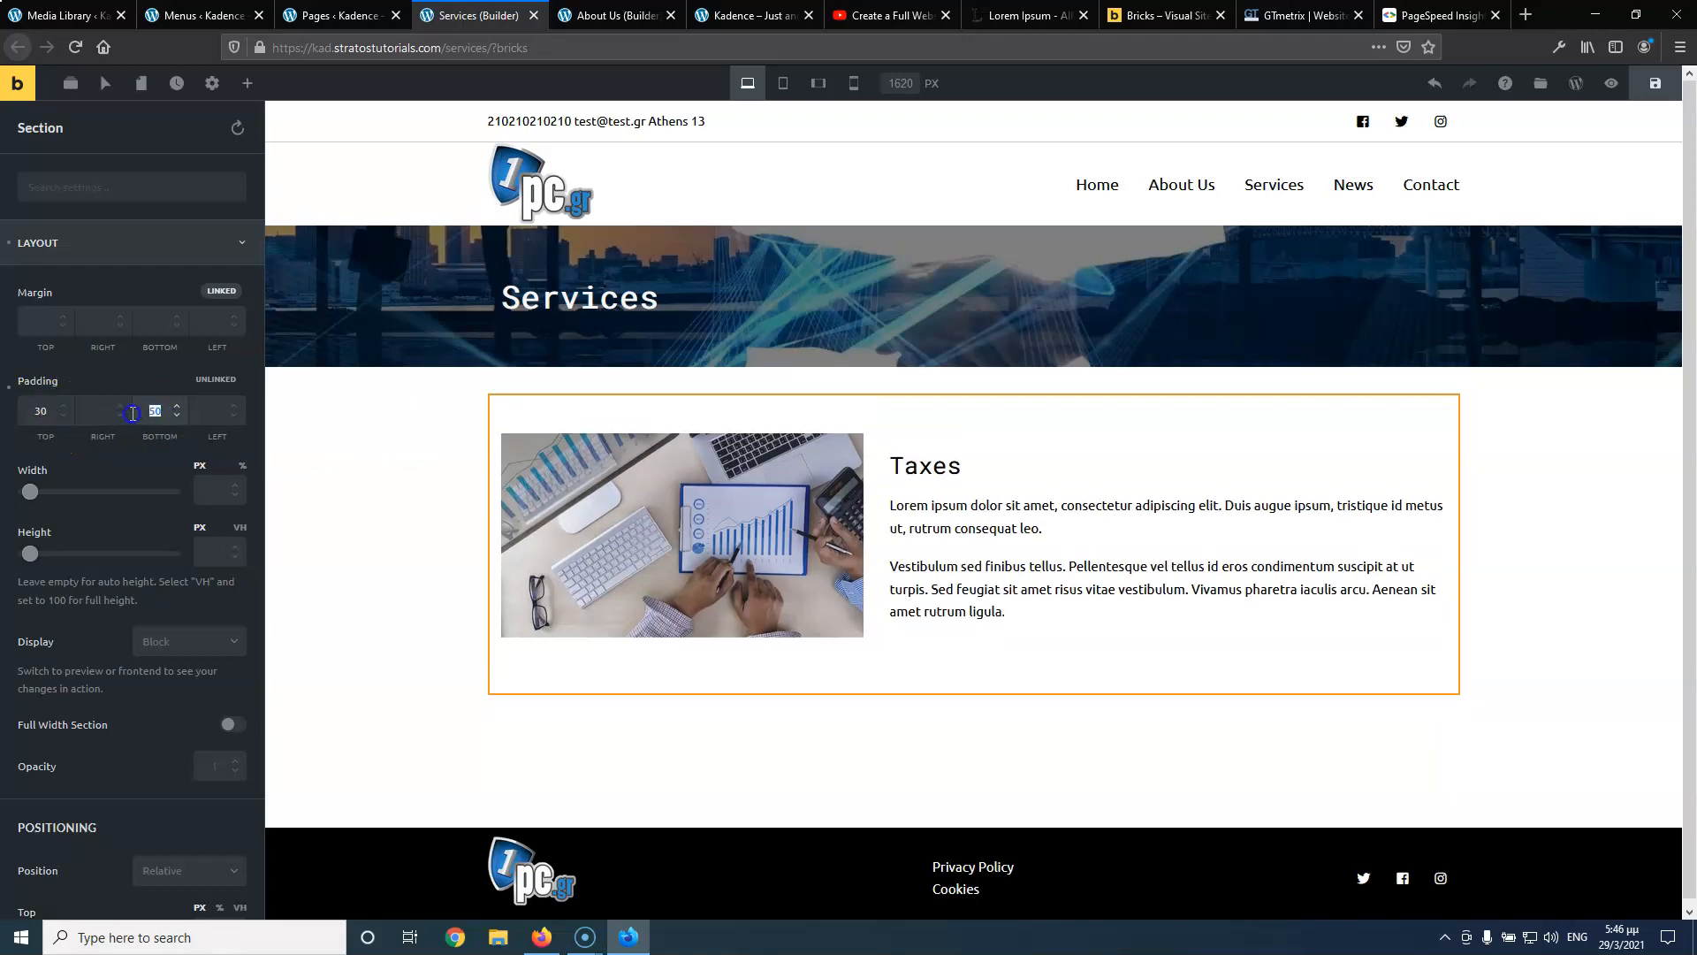
{"action": "type", "text": "30"}
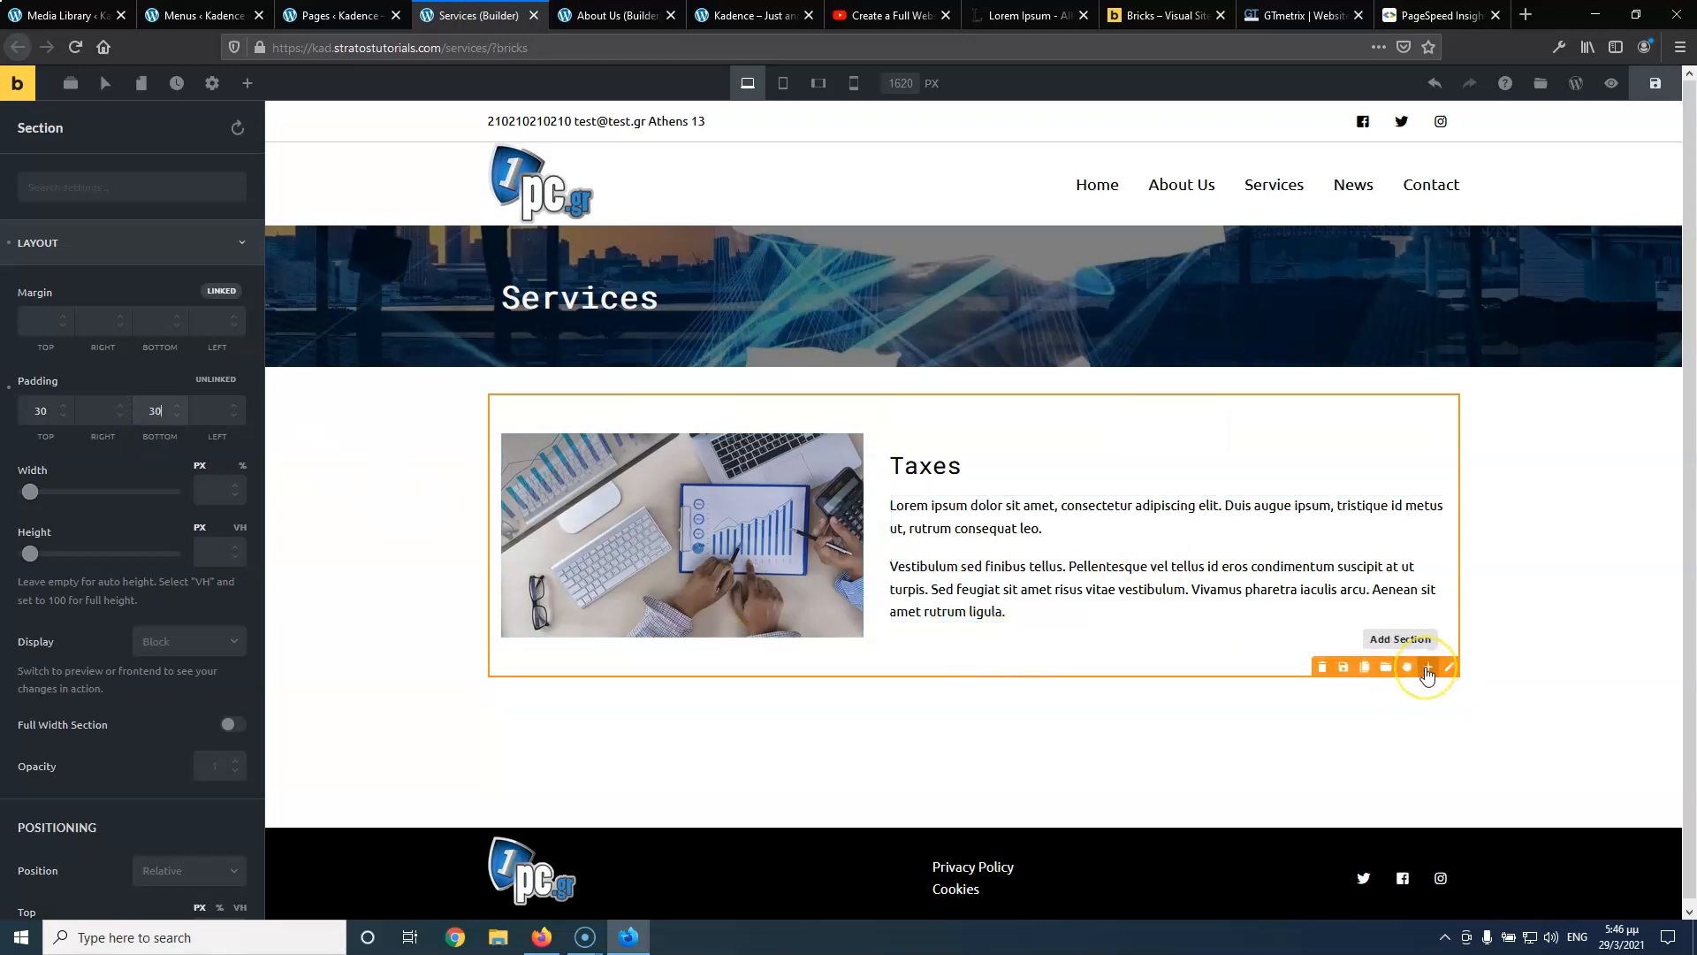
Clone the Taxes section and move the copy's image column to the right side
{"action": "left_click", "coordinate": [1366, 670]}
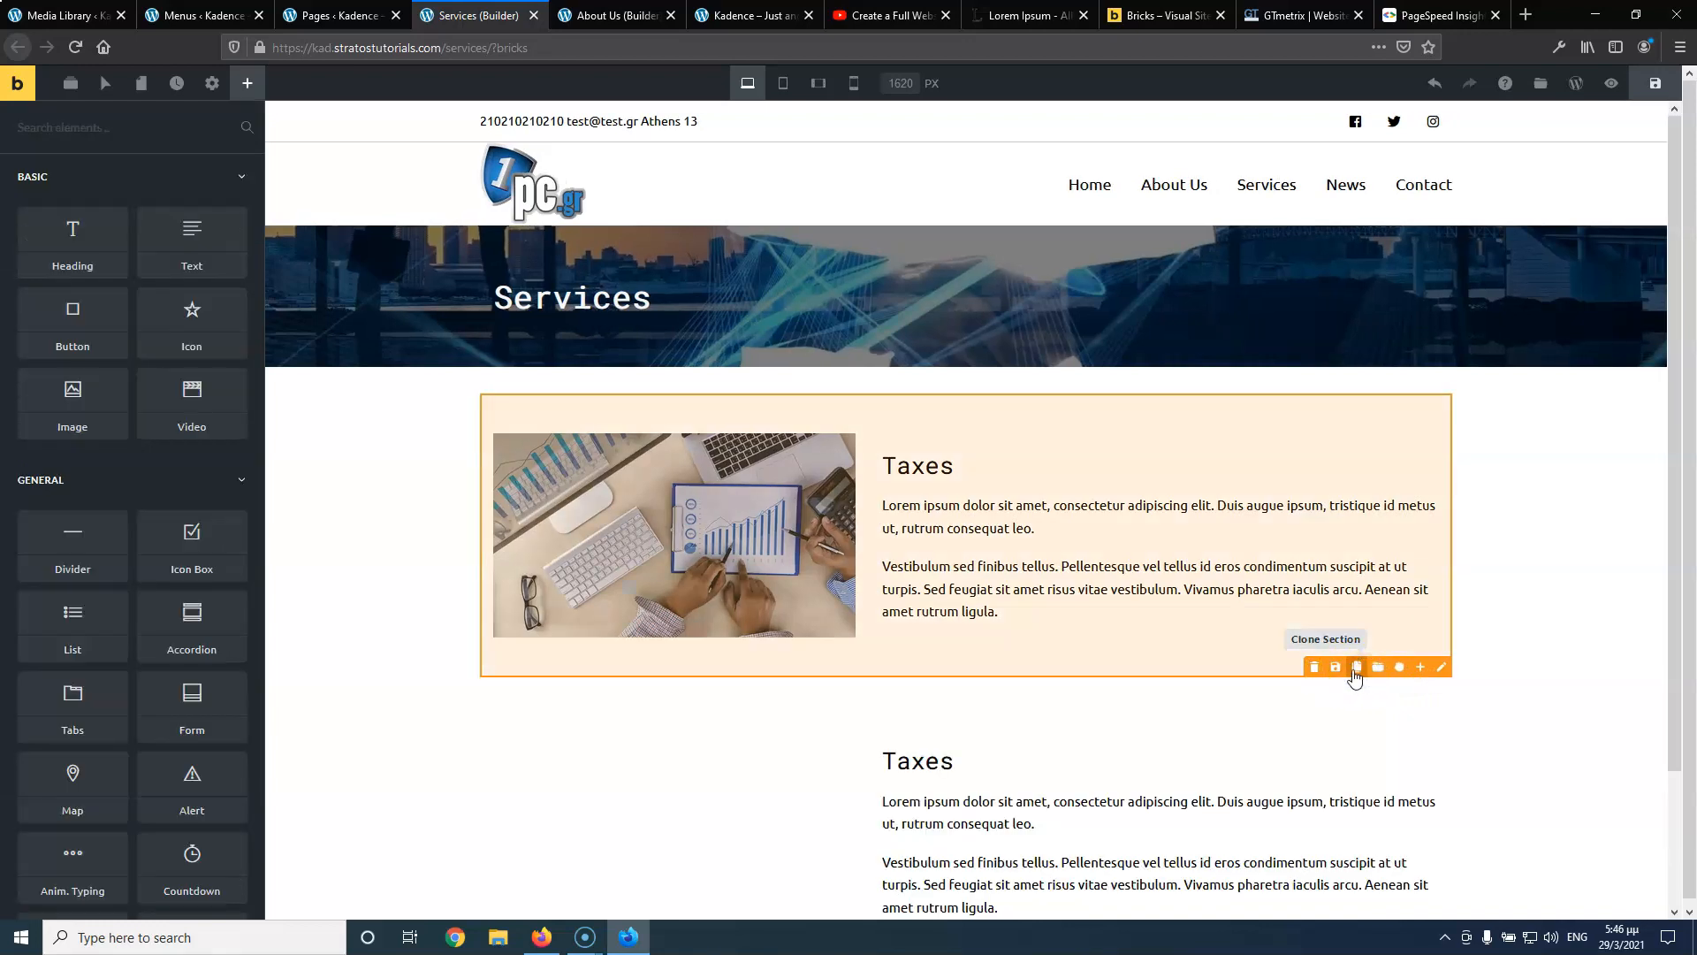
{"action": "scroll", "coordinate": [886, 681], "scroll_direction": "down", "scroll_amount": 5}
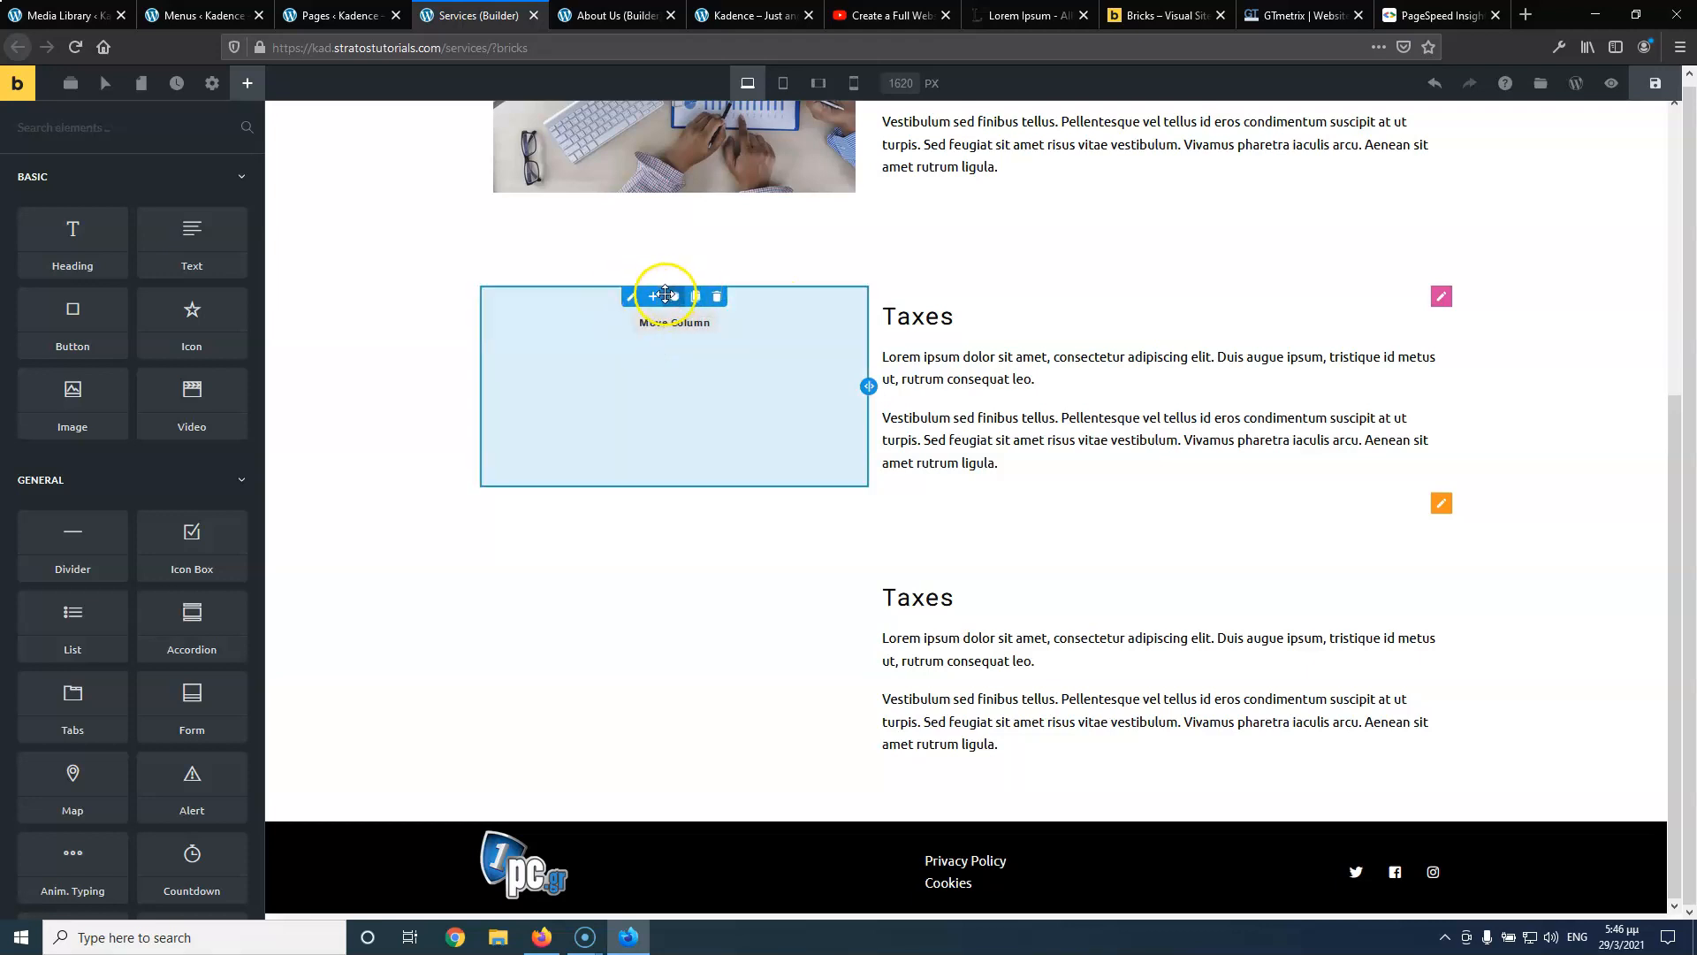
{"action": "left_click_drag", "start_coordinate": [673, 294], "coordinate": [1017, 318]}
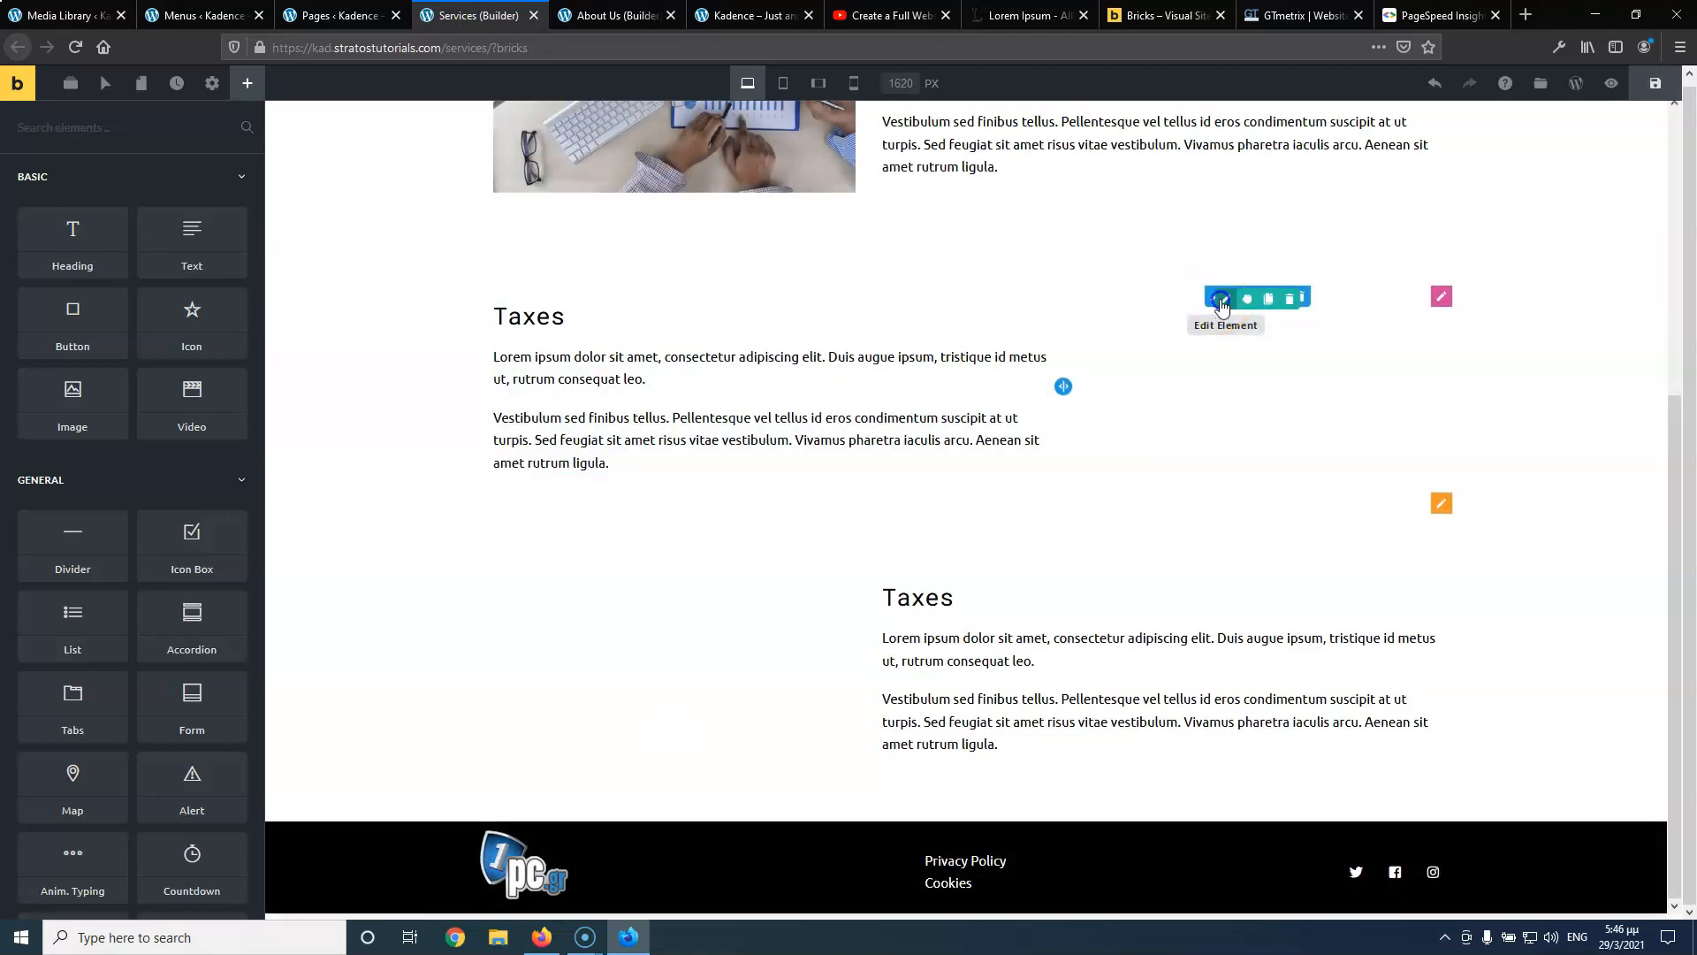
{"action": "left_click", "coordinate": [1222, 301]}
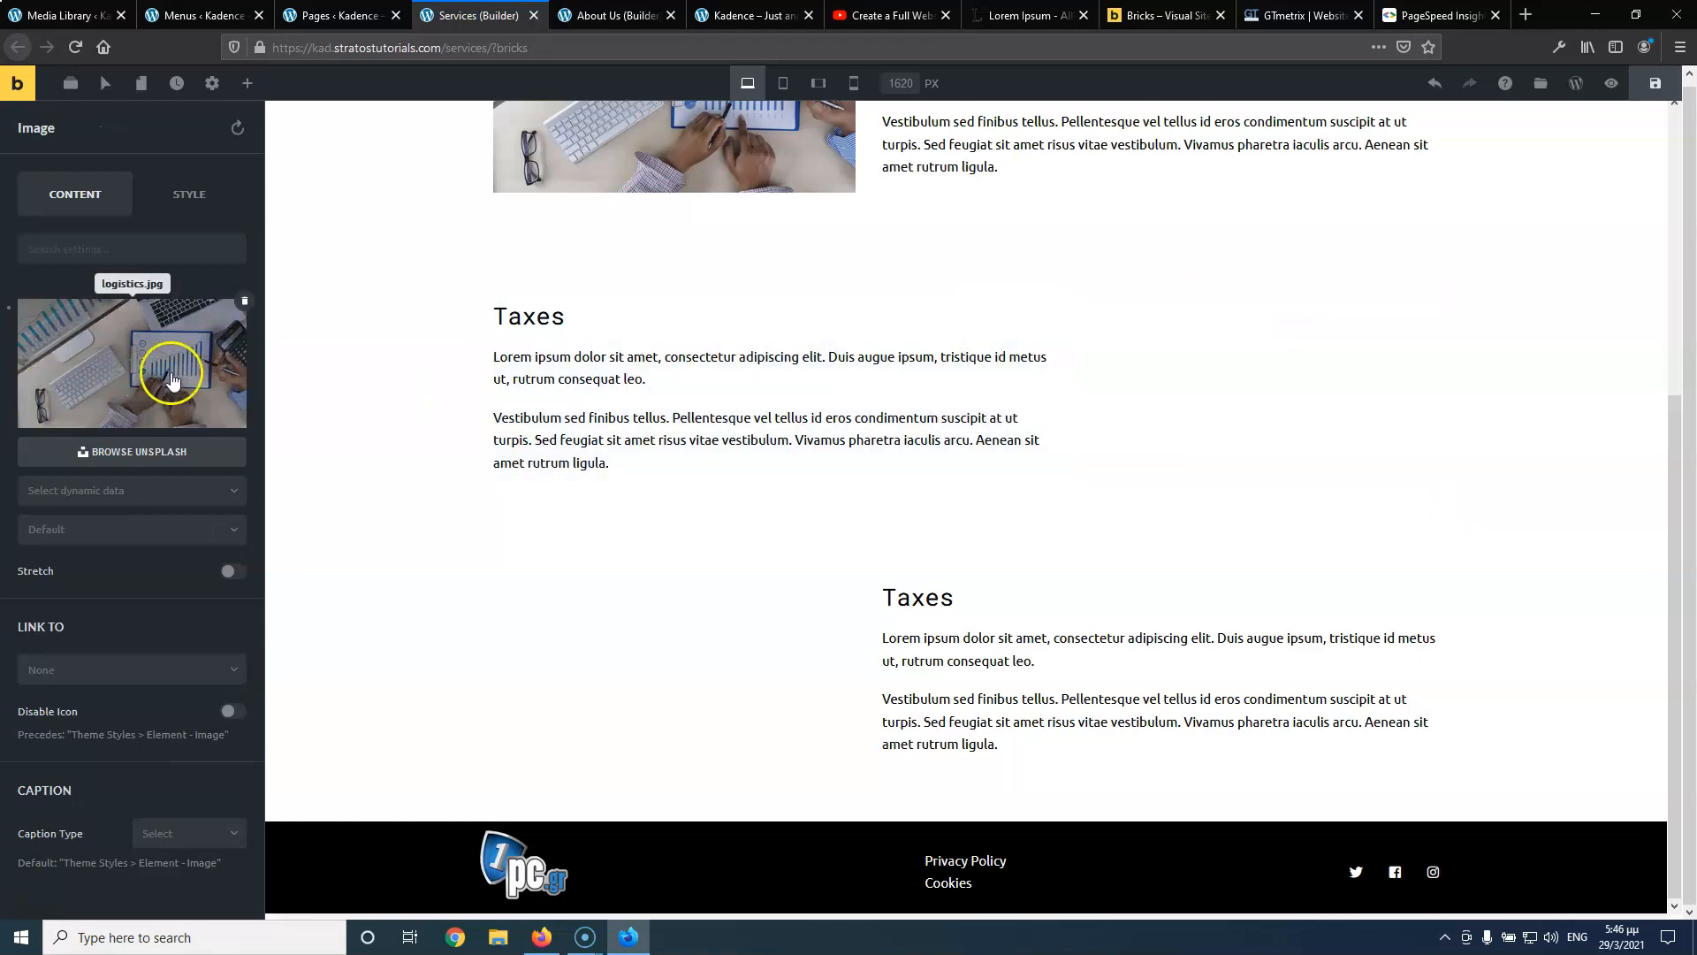
Check the reference tutorial video, then insert logistics-10.jpg into the copied image element
{"action": "left_click", "coordinate": [140, 361]}
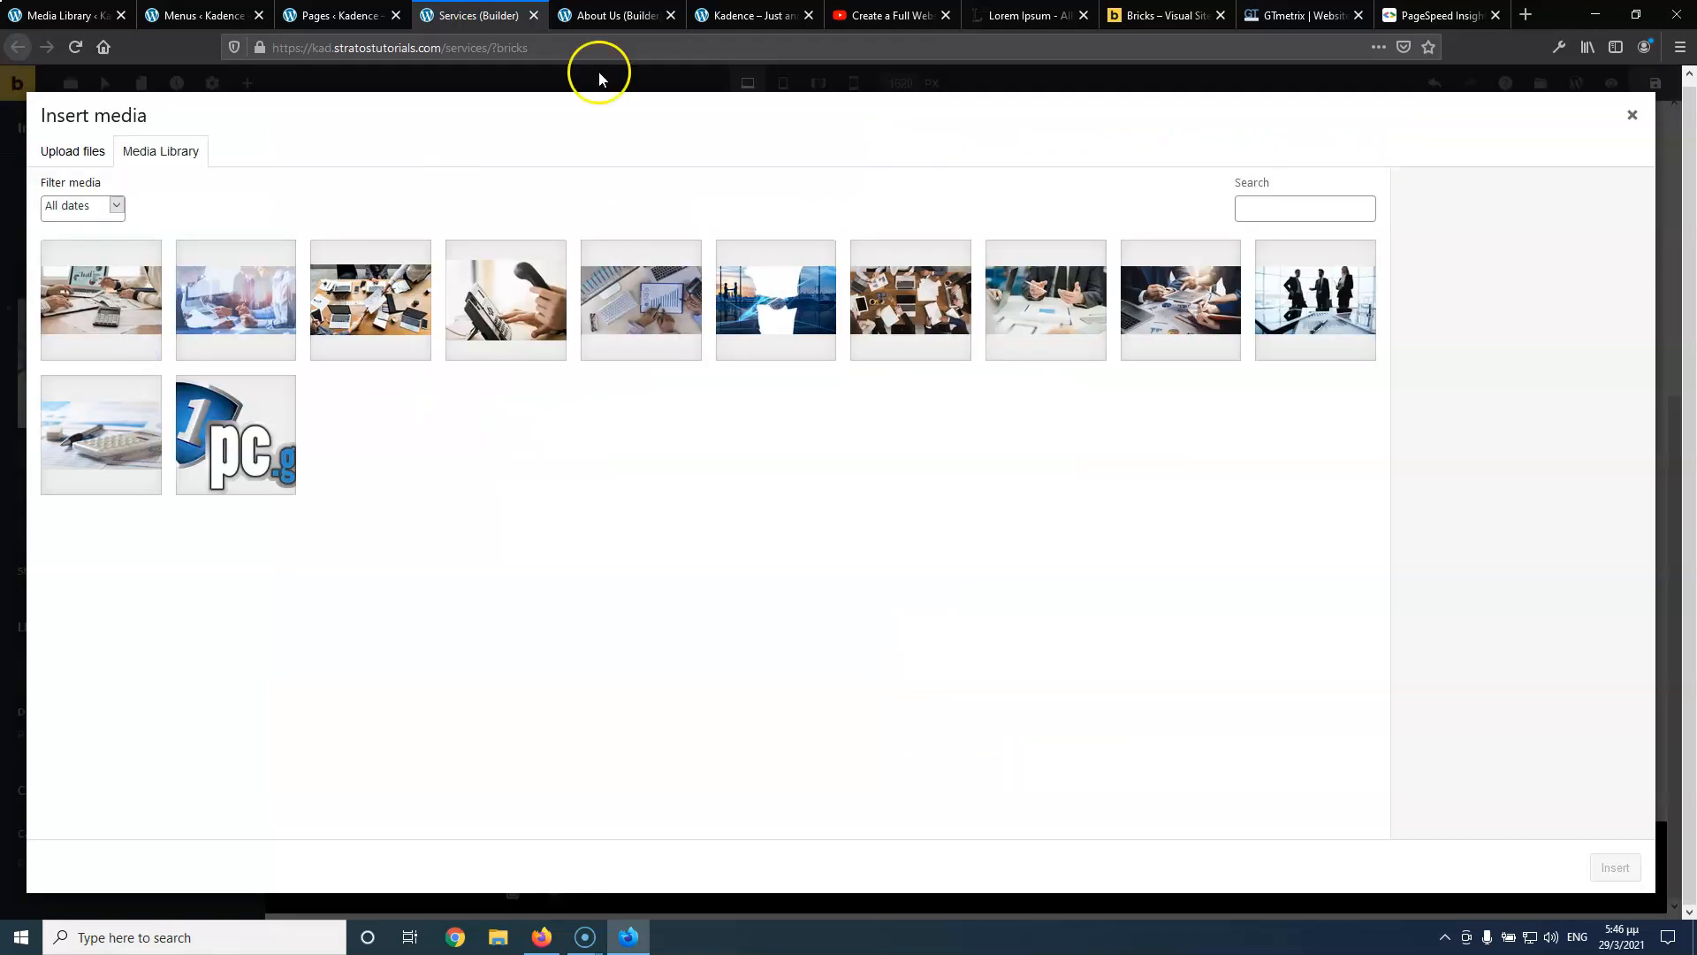
{"action": "left_click", "coordinate": [902, 18]}
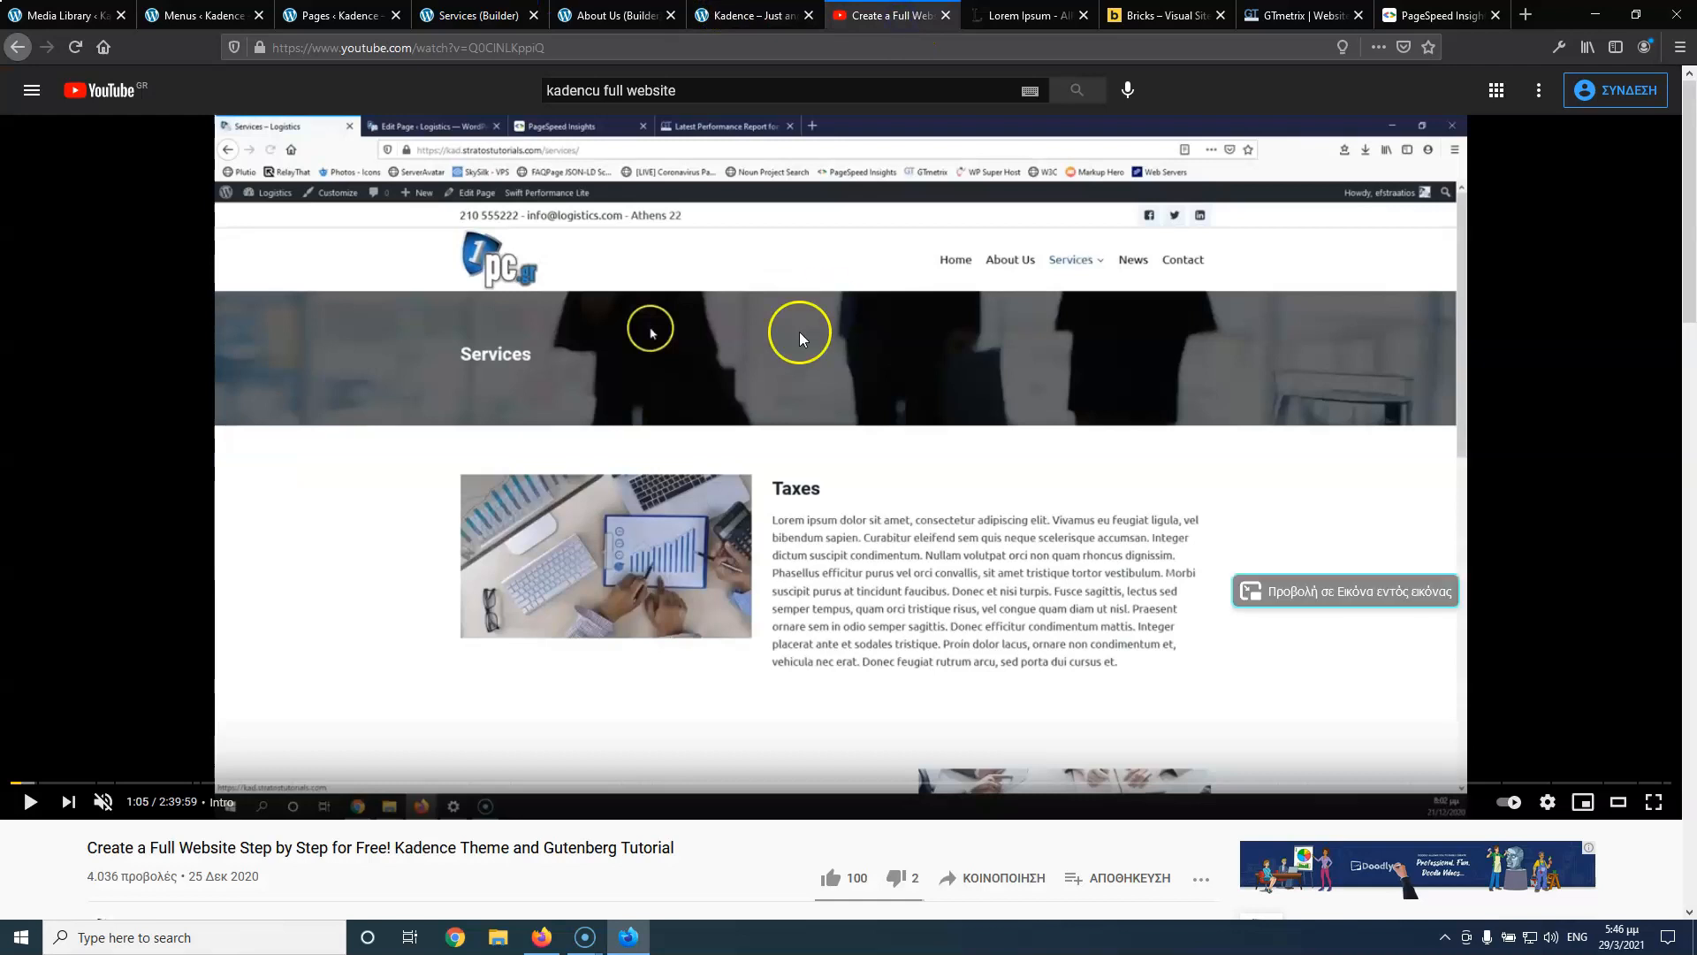
{"action": "left_click", "coordinate": [29, 804]}
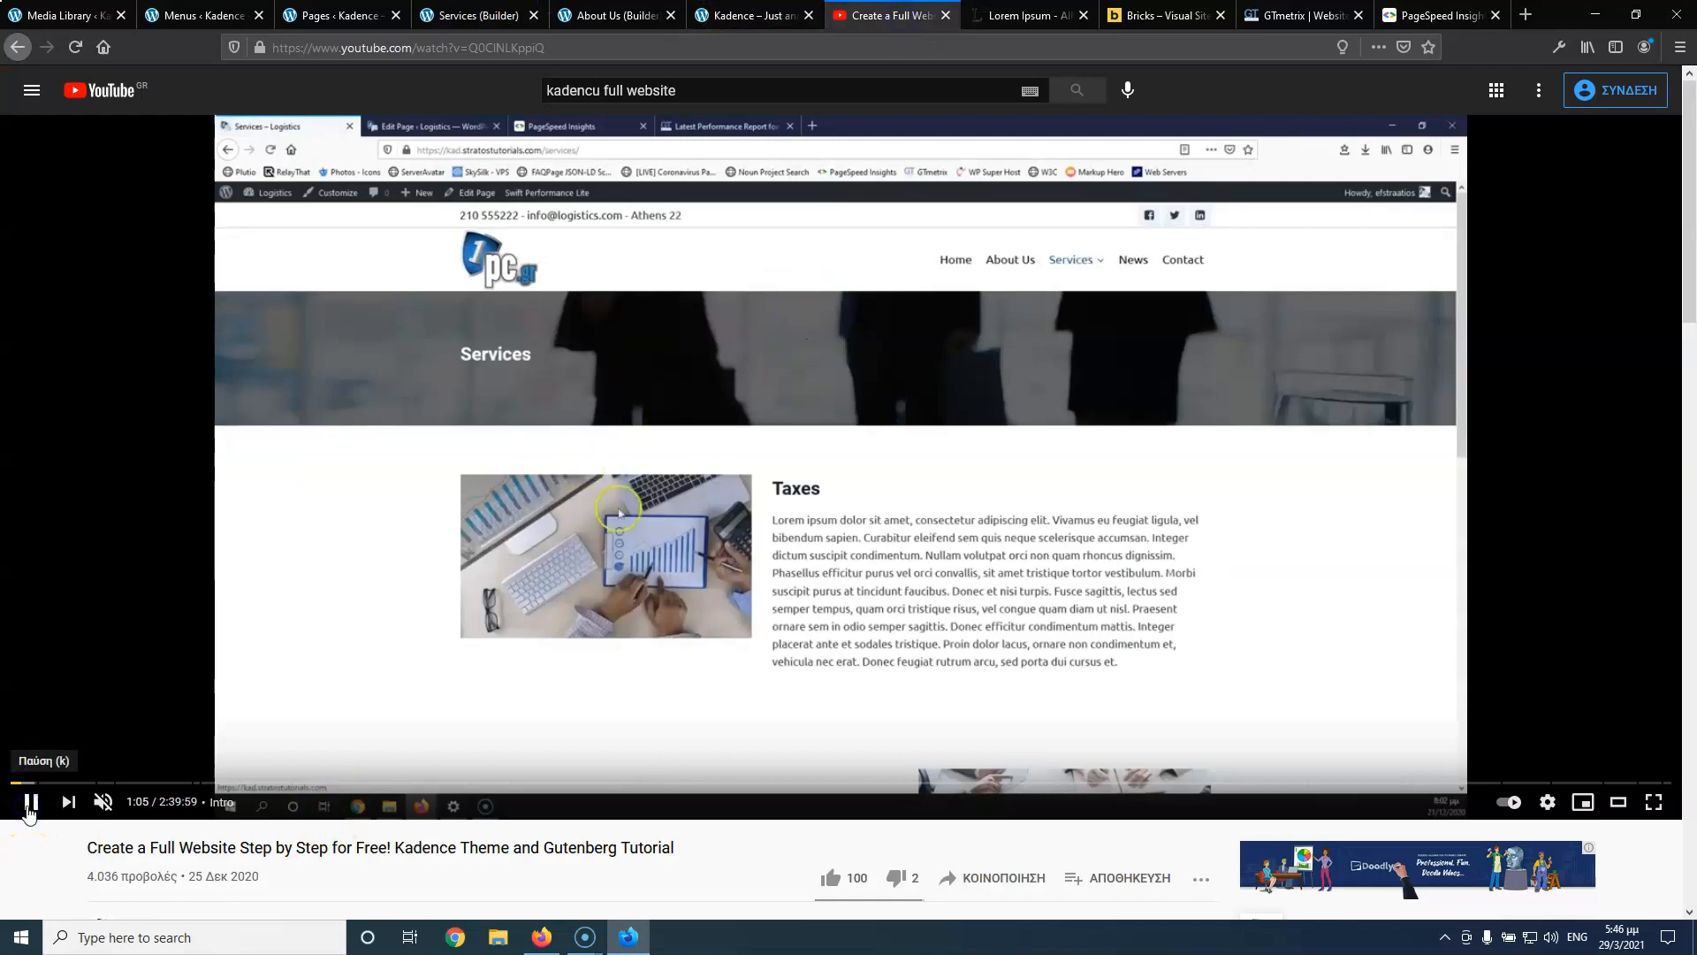
{"action": "left_click", "coordinate": [27, 808]}
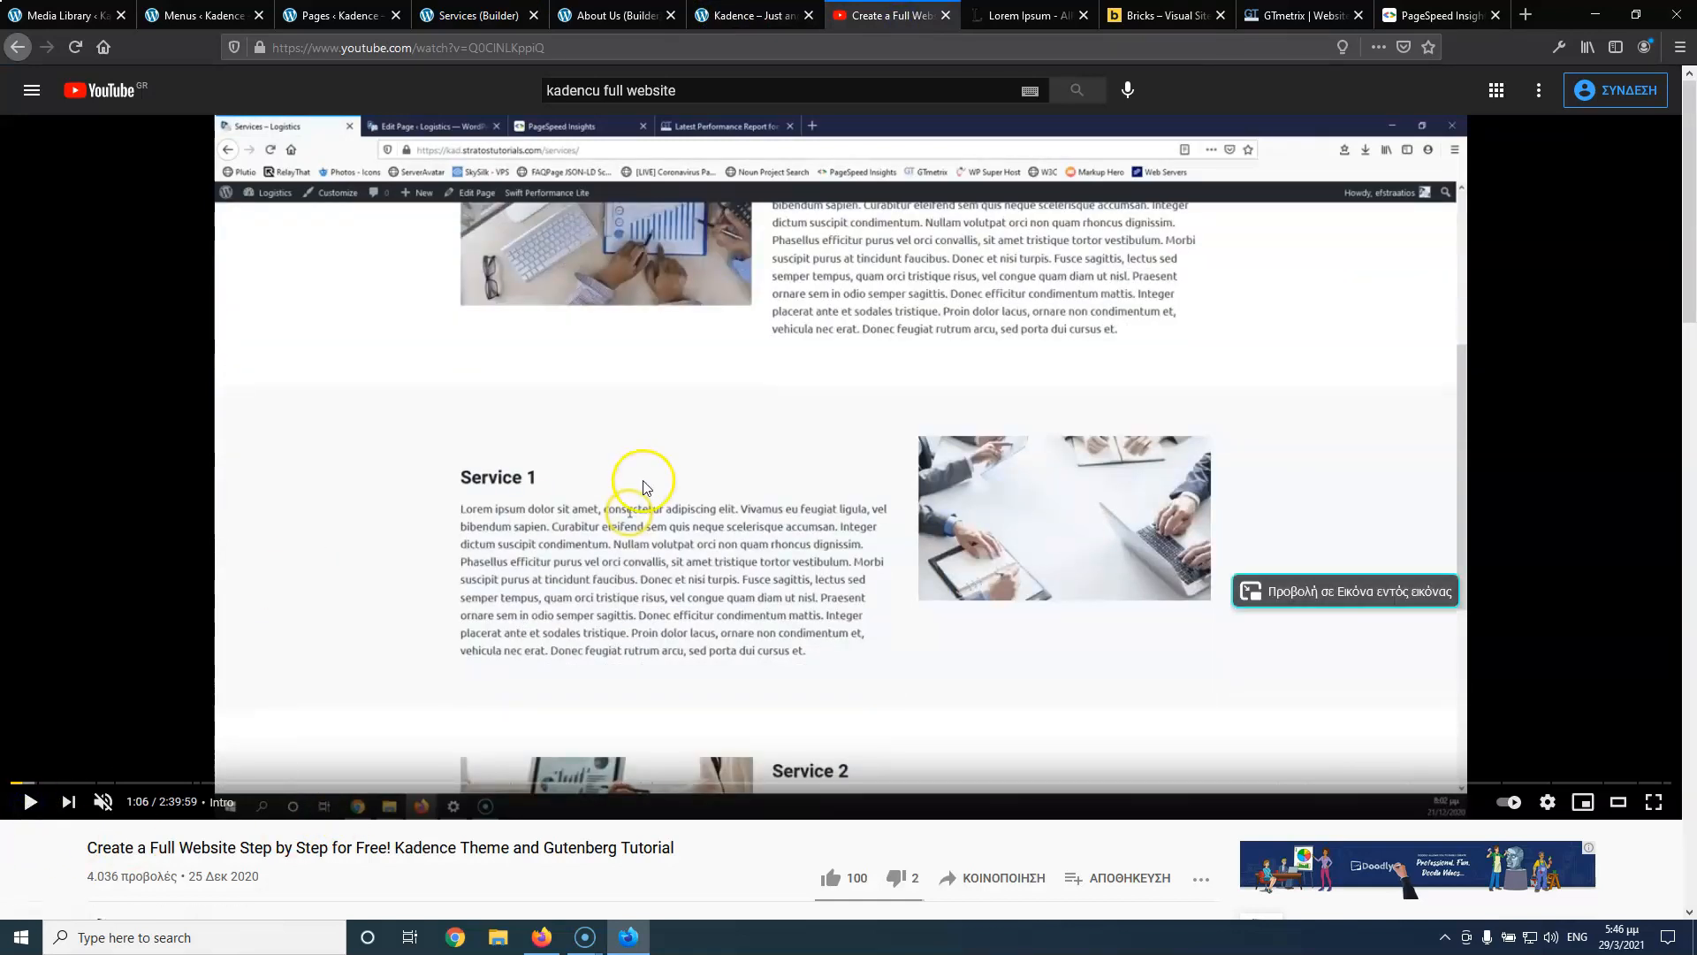
{"action": "left_click", "coordinate": [756, 15]}
{"action": "left_click", "coordinate": [590, 15]}
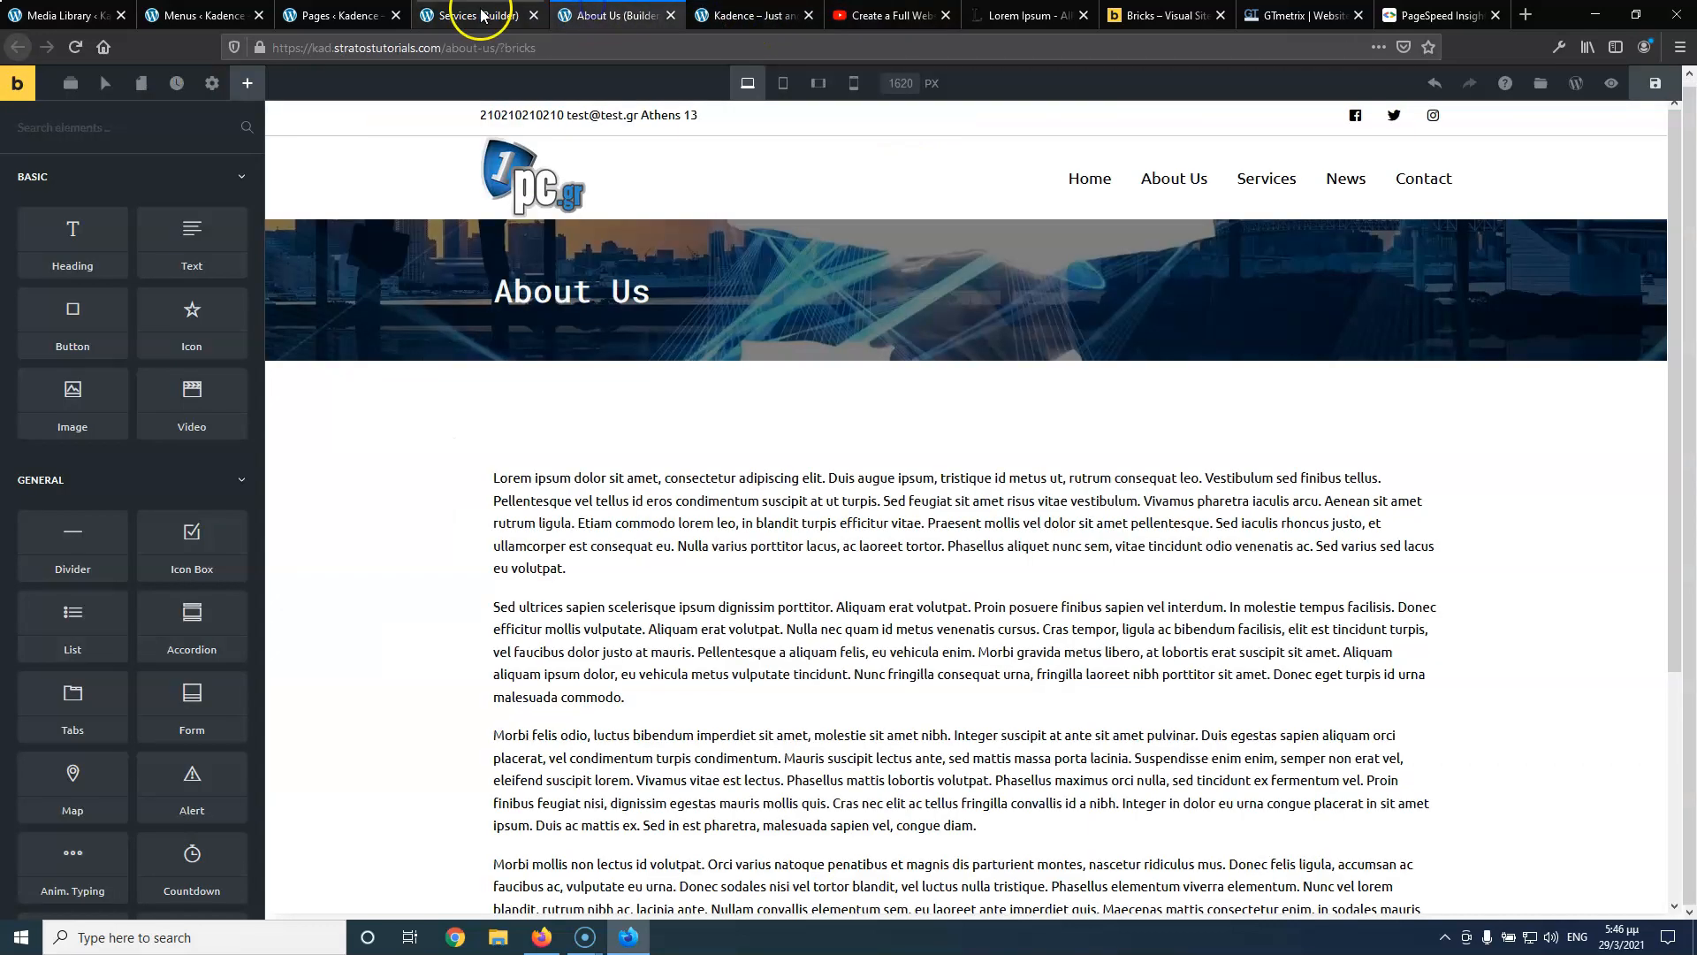
{"action": "left_click", "coordinate": [471, 15]}
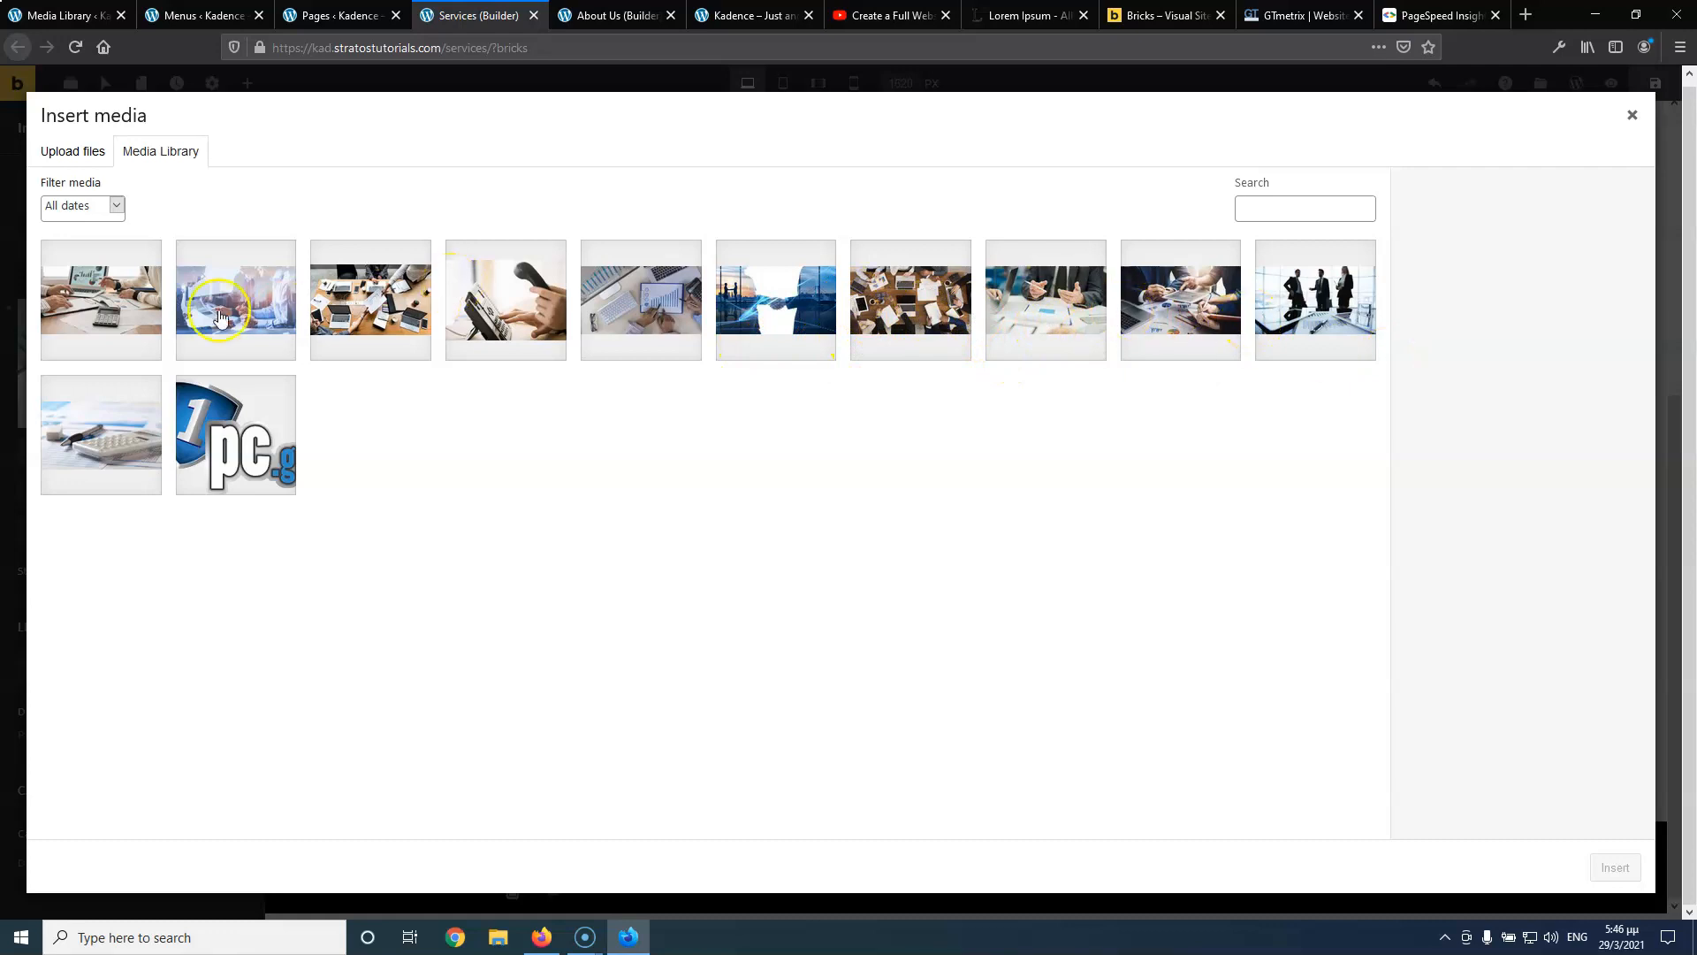
{"action": "left_click", "coordinate": [97, 308]}
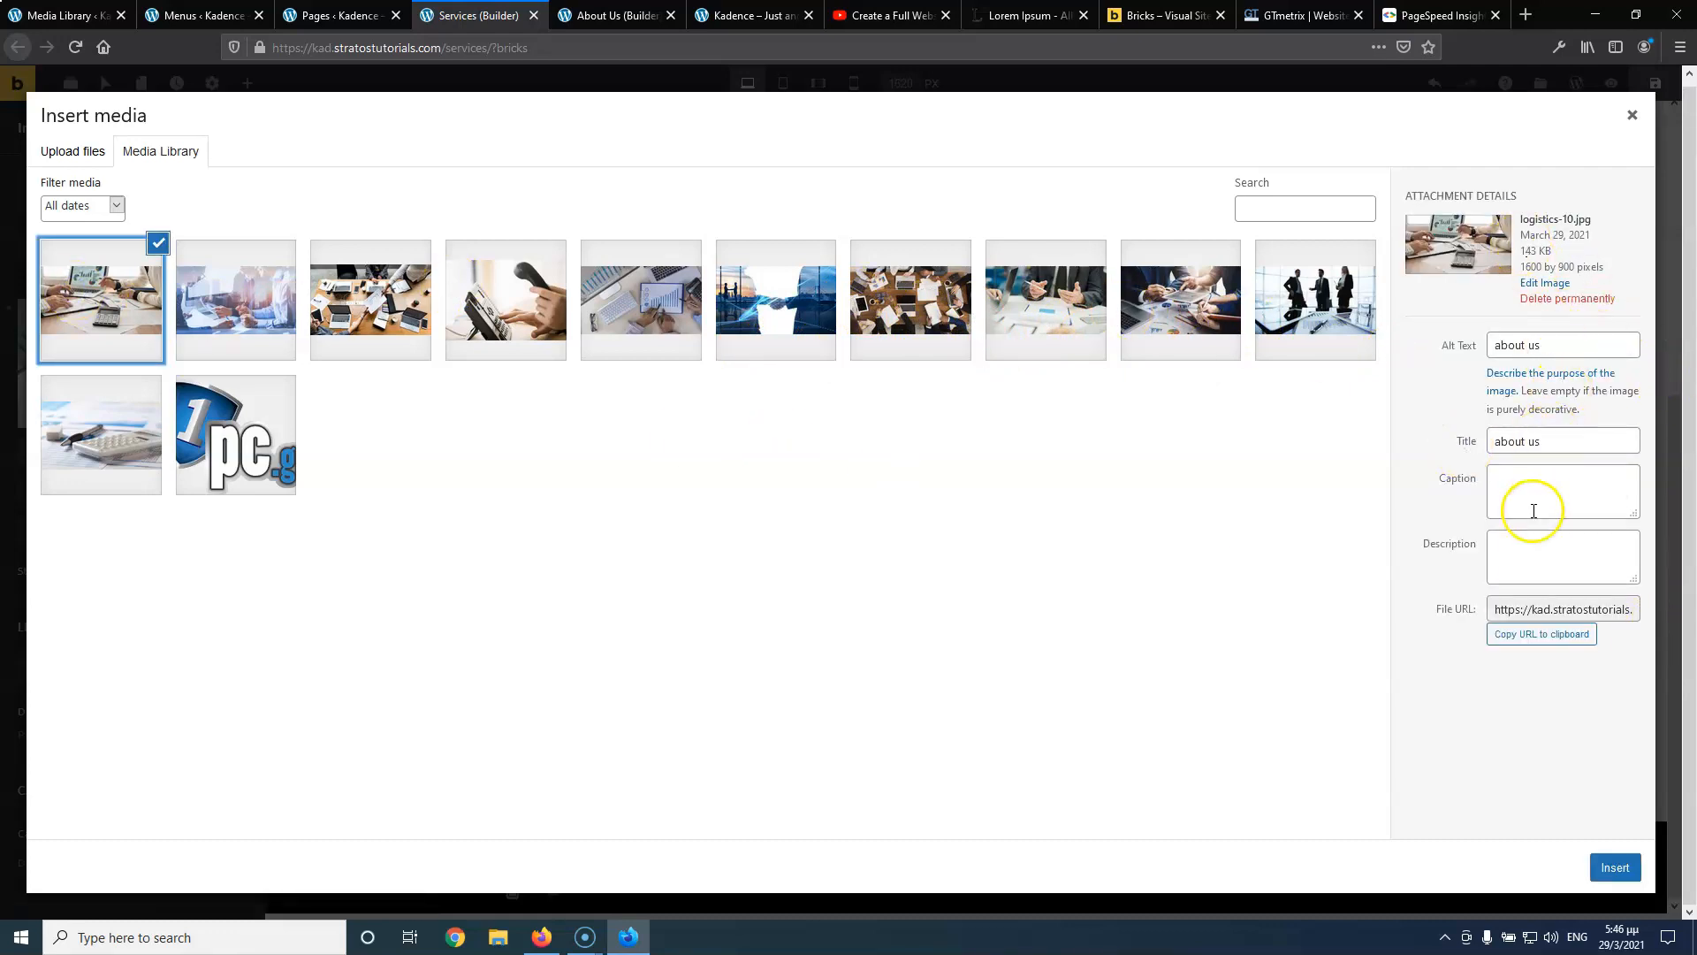
{"action": "left_click", "coordinate": [1615, 867]}
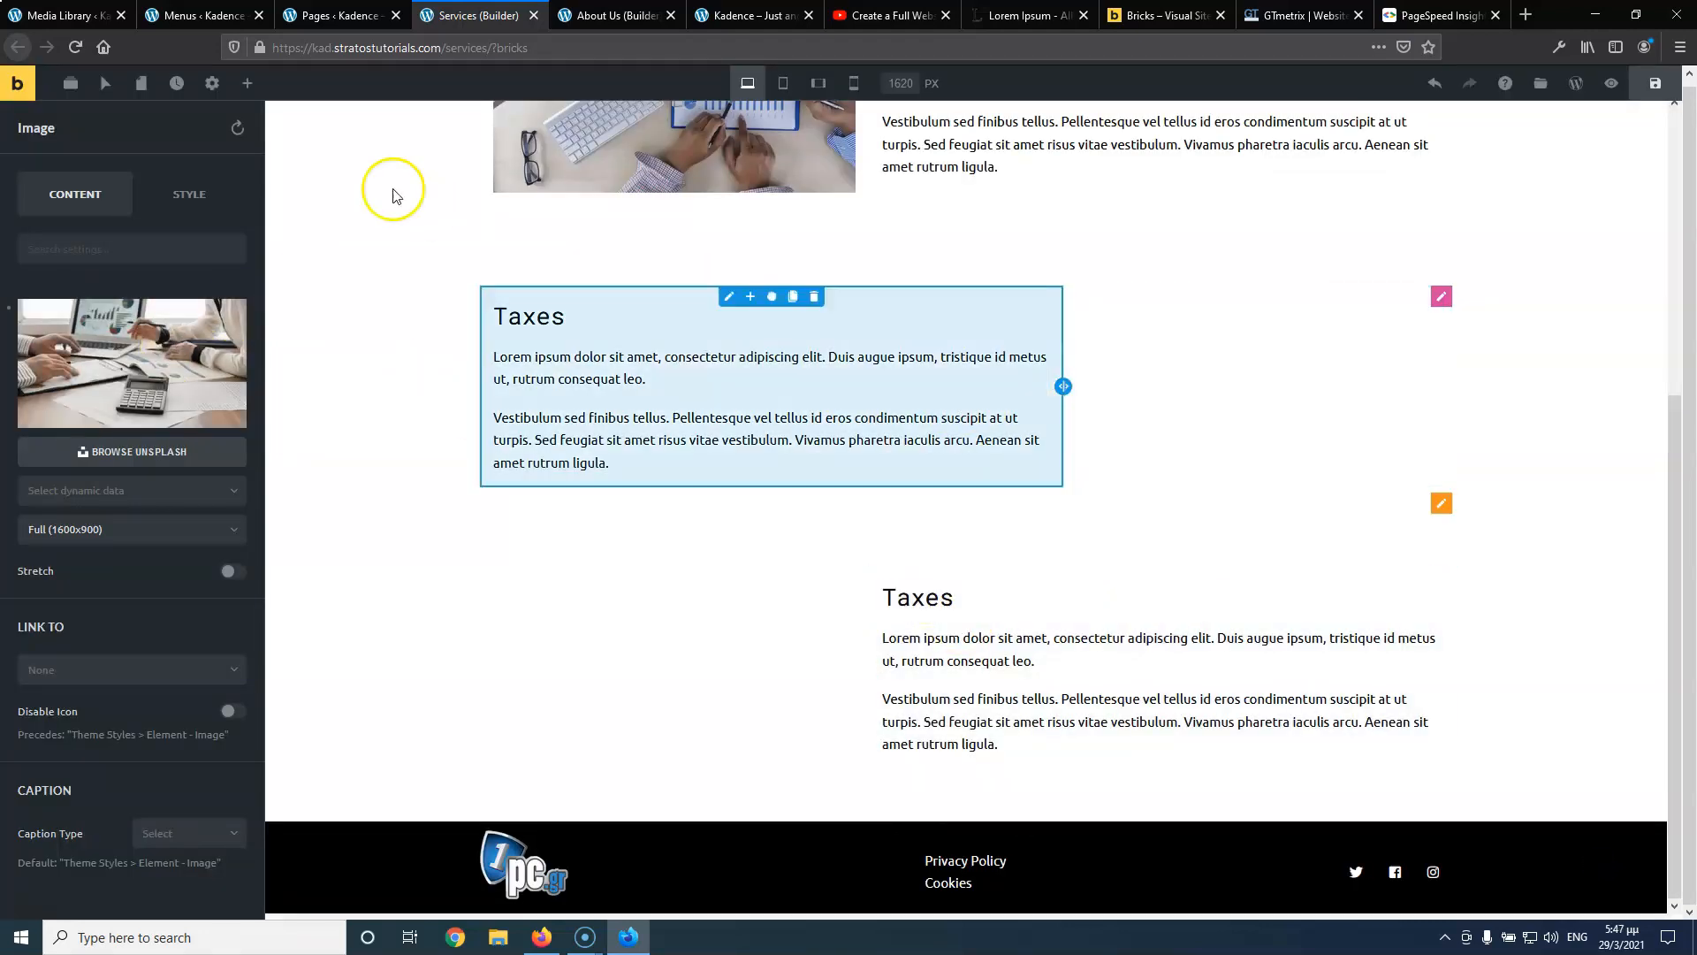
Open the second column's image from the Structure panel and insert logistics-10.jpg again
{"action": "left_click", "coordinate": [71, 87]}
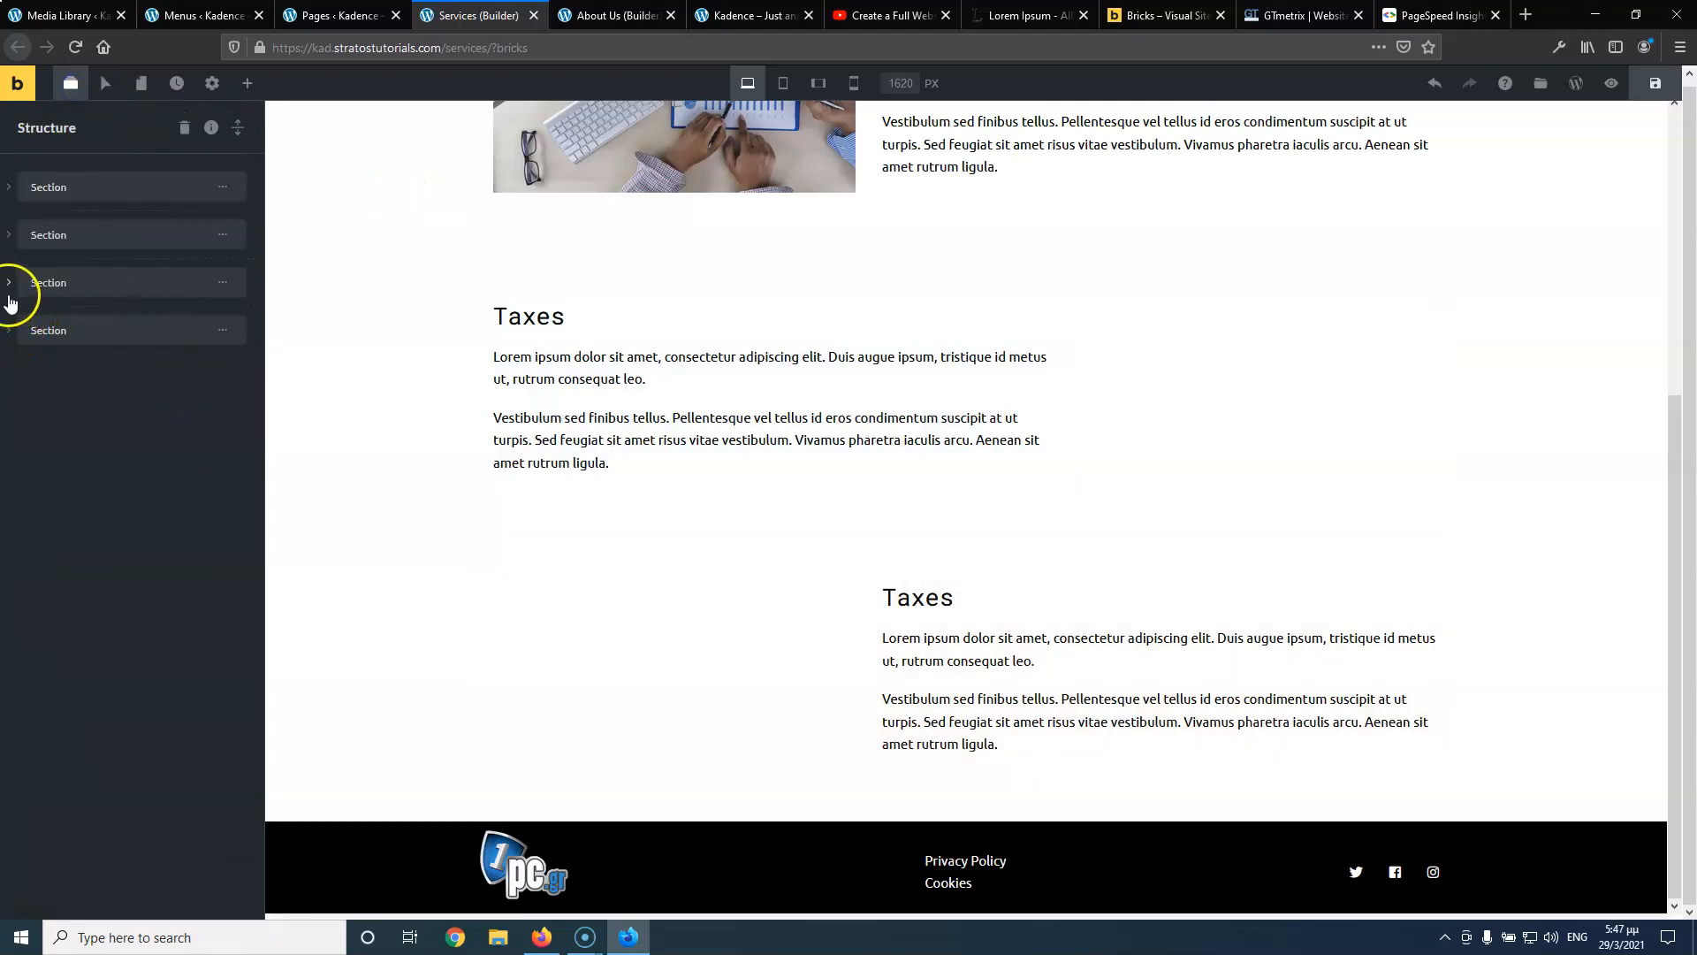
{"action": "left_click", "coordinate": [8, 284]}
{"action": "left_click", "coordinate": [27, 321]}
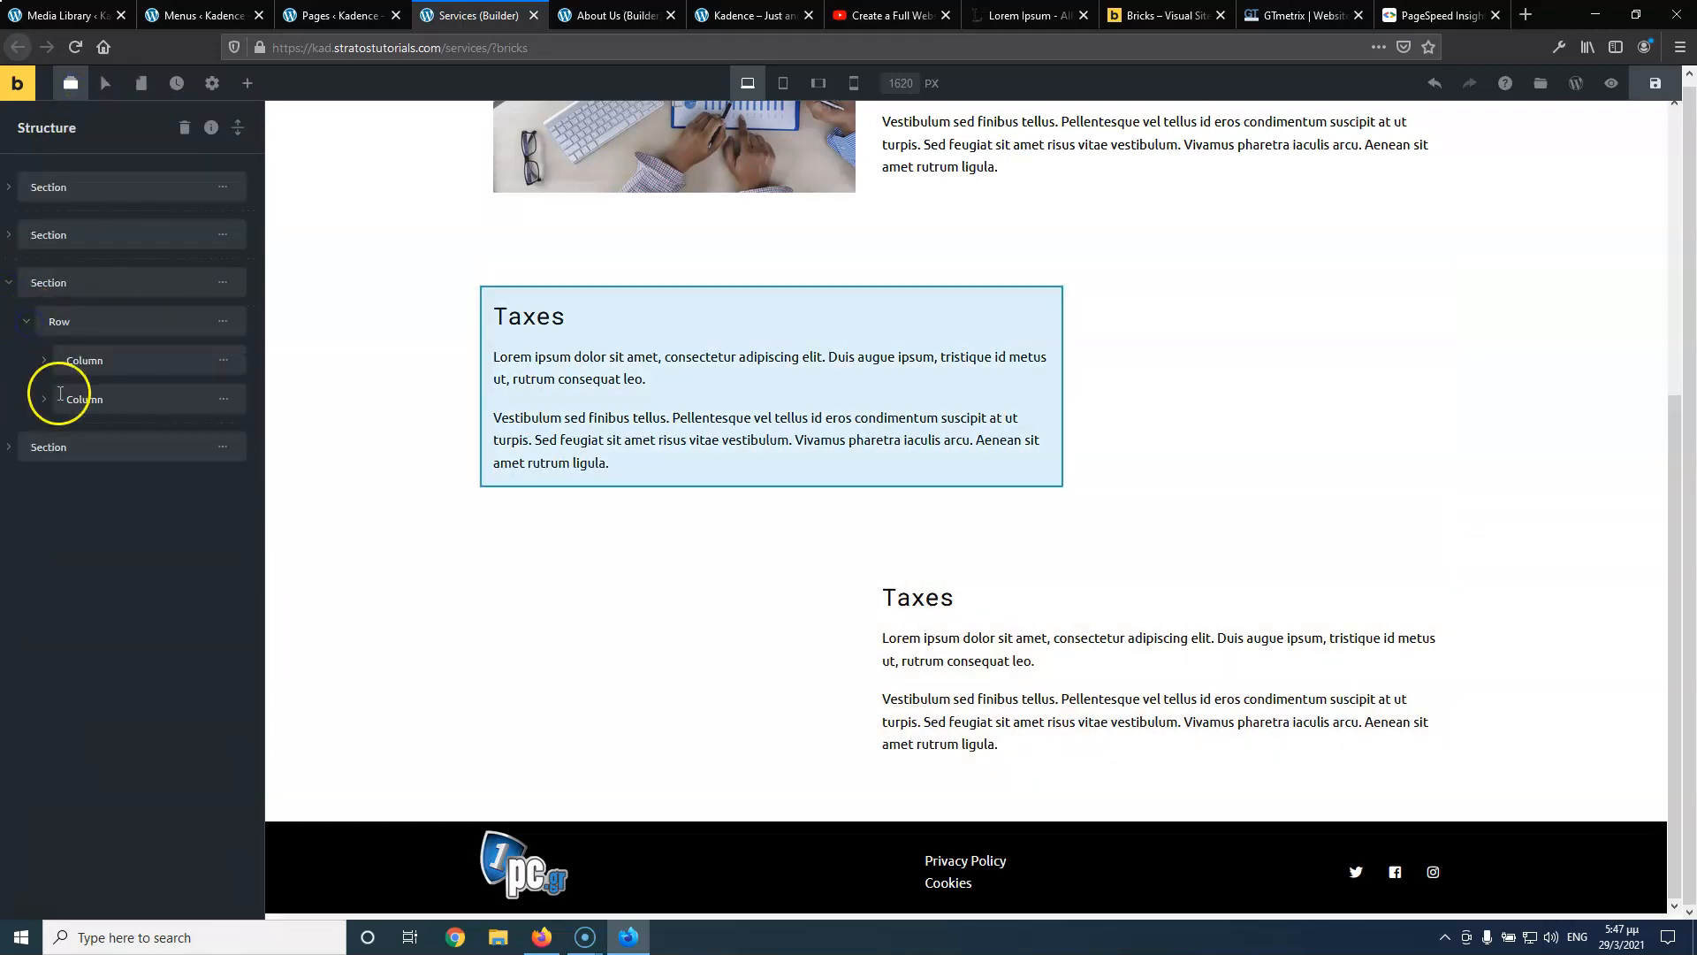
{"action": "left_click", "coordinate": [44, 400]}
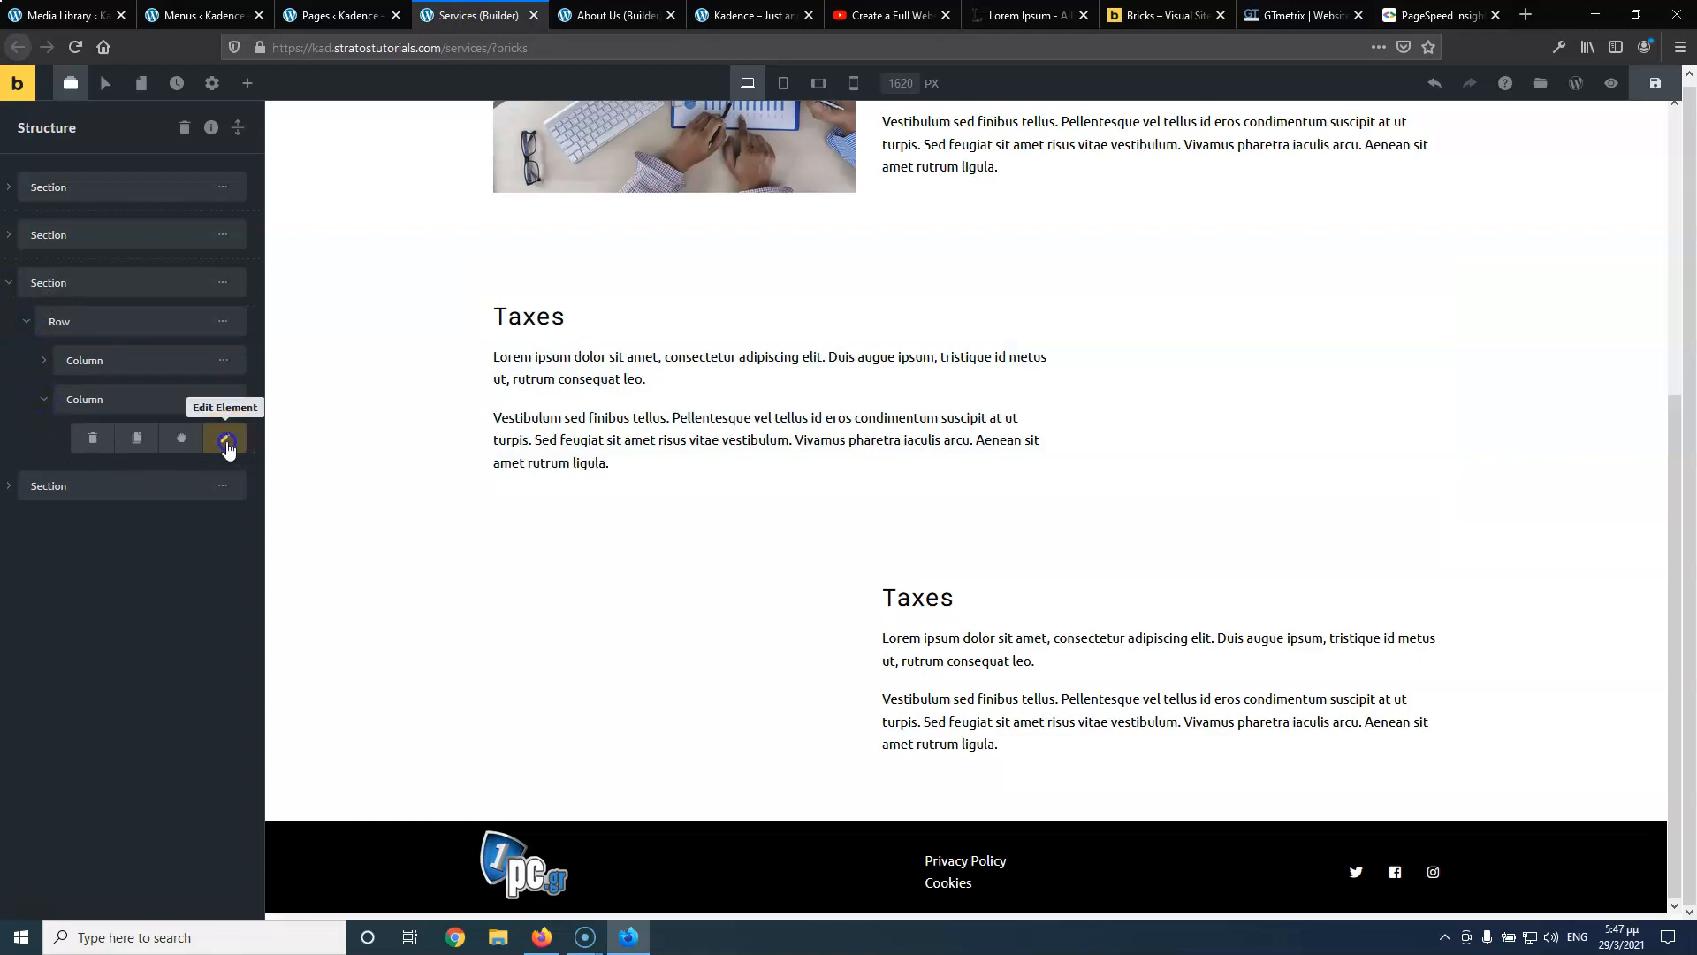
{"action": "left_click", "coordinate": [226, 441]}
{"action": "left_click", "coordinate": [227, 443]}
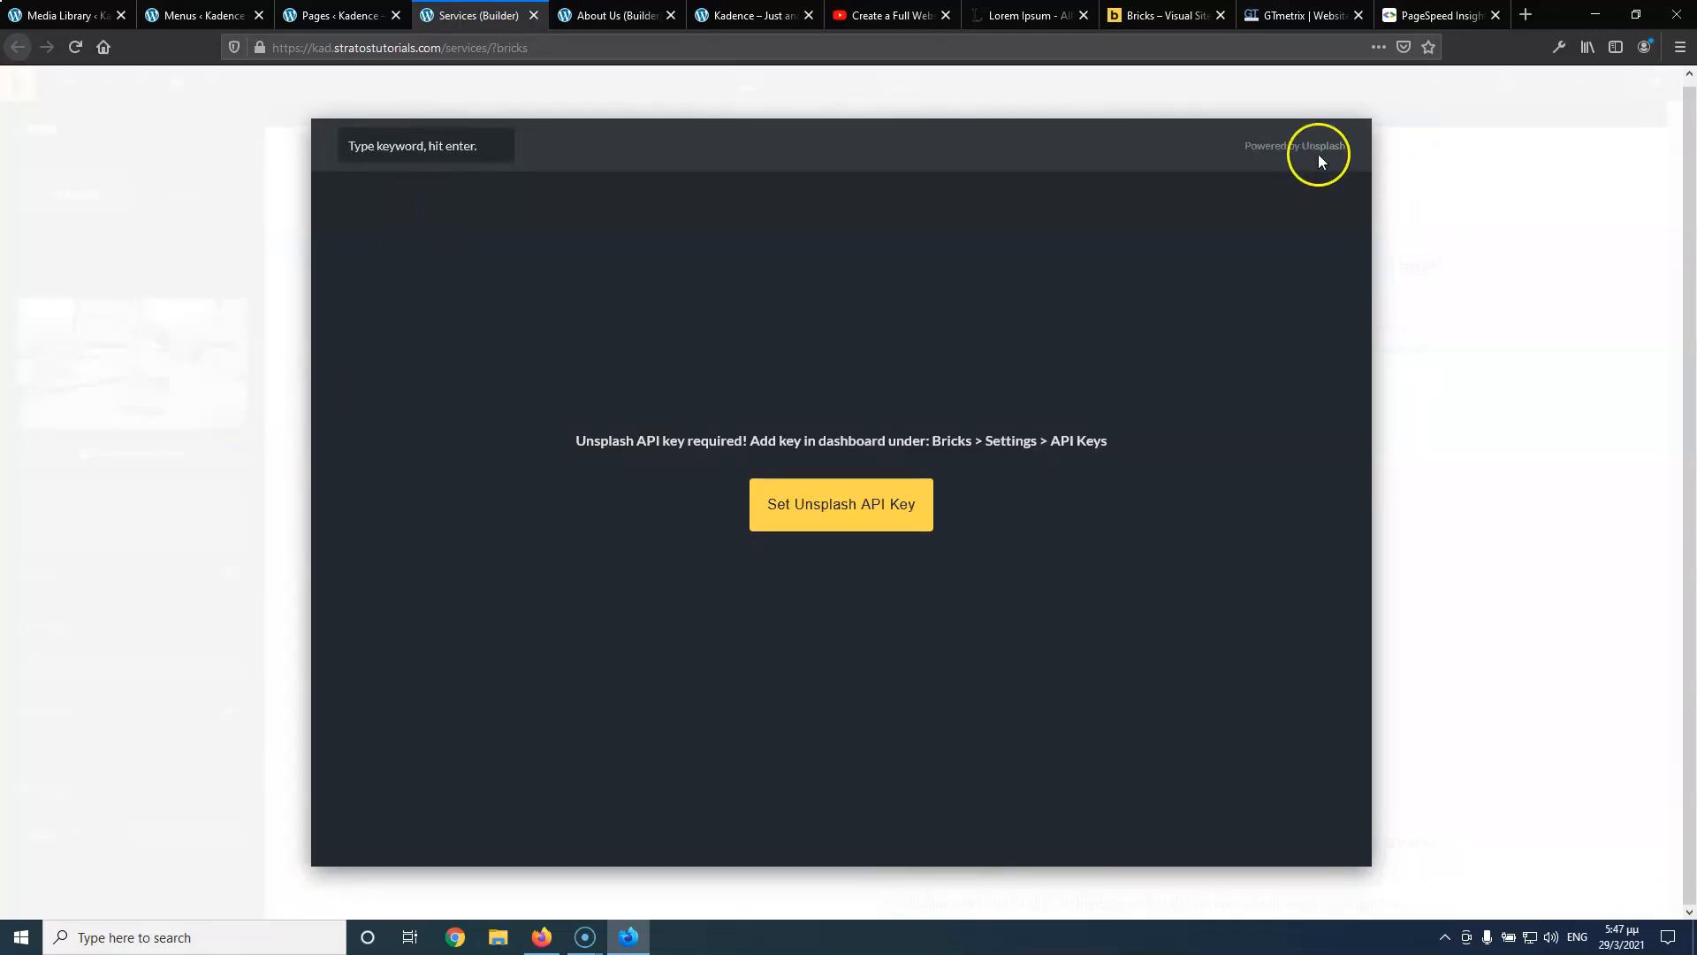
{"action": "left_click", "coordinate": [1459, 397]}
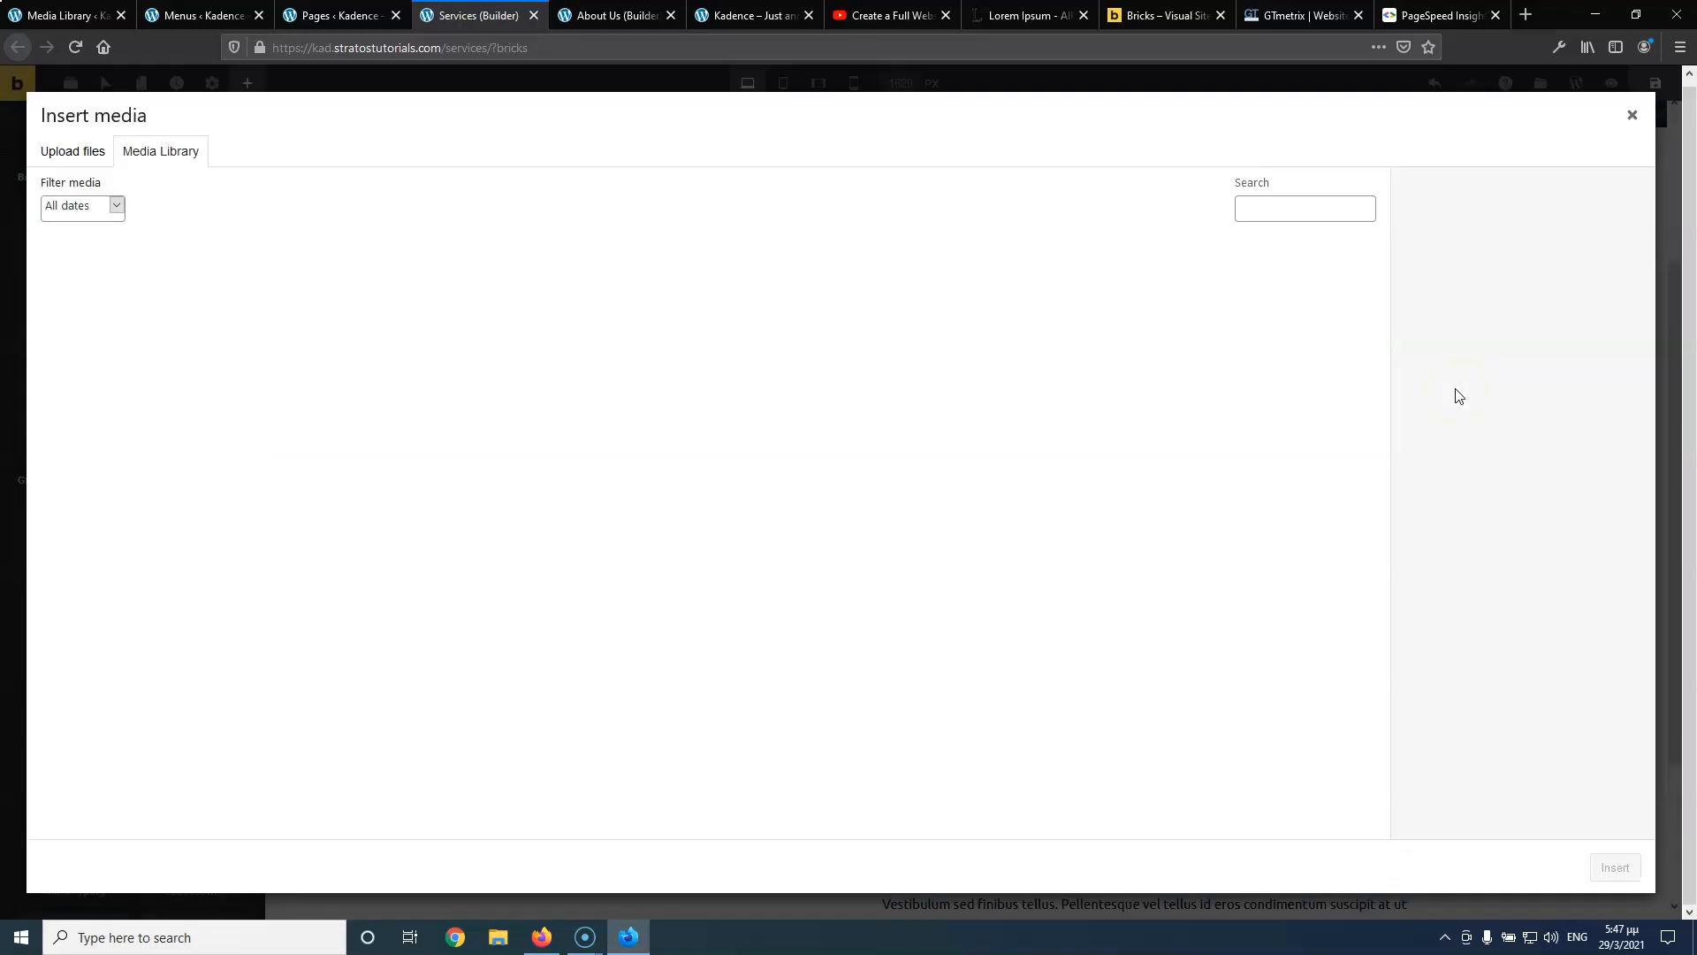
{"action": "left_click", "coordinate": [94, 301]}
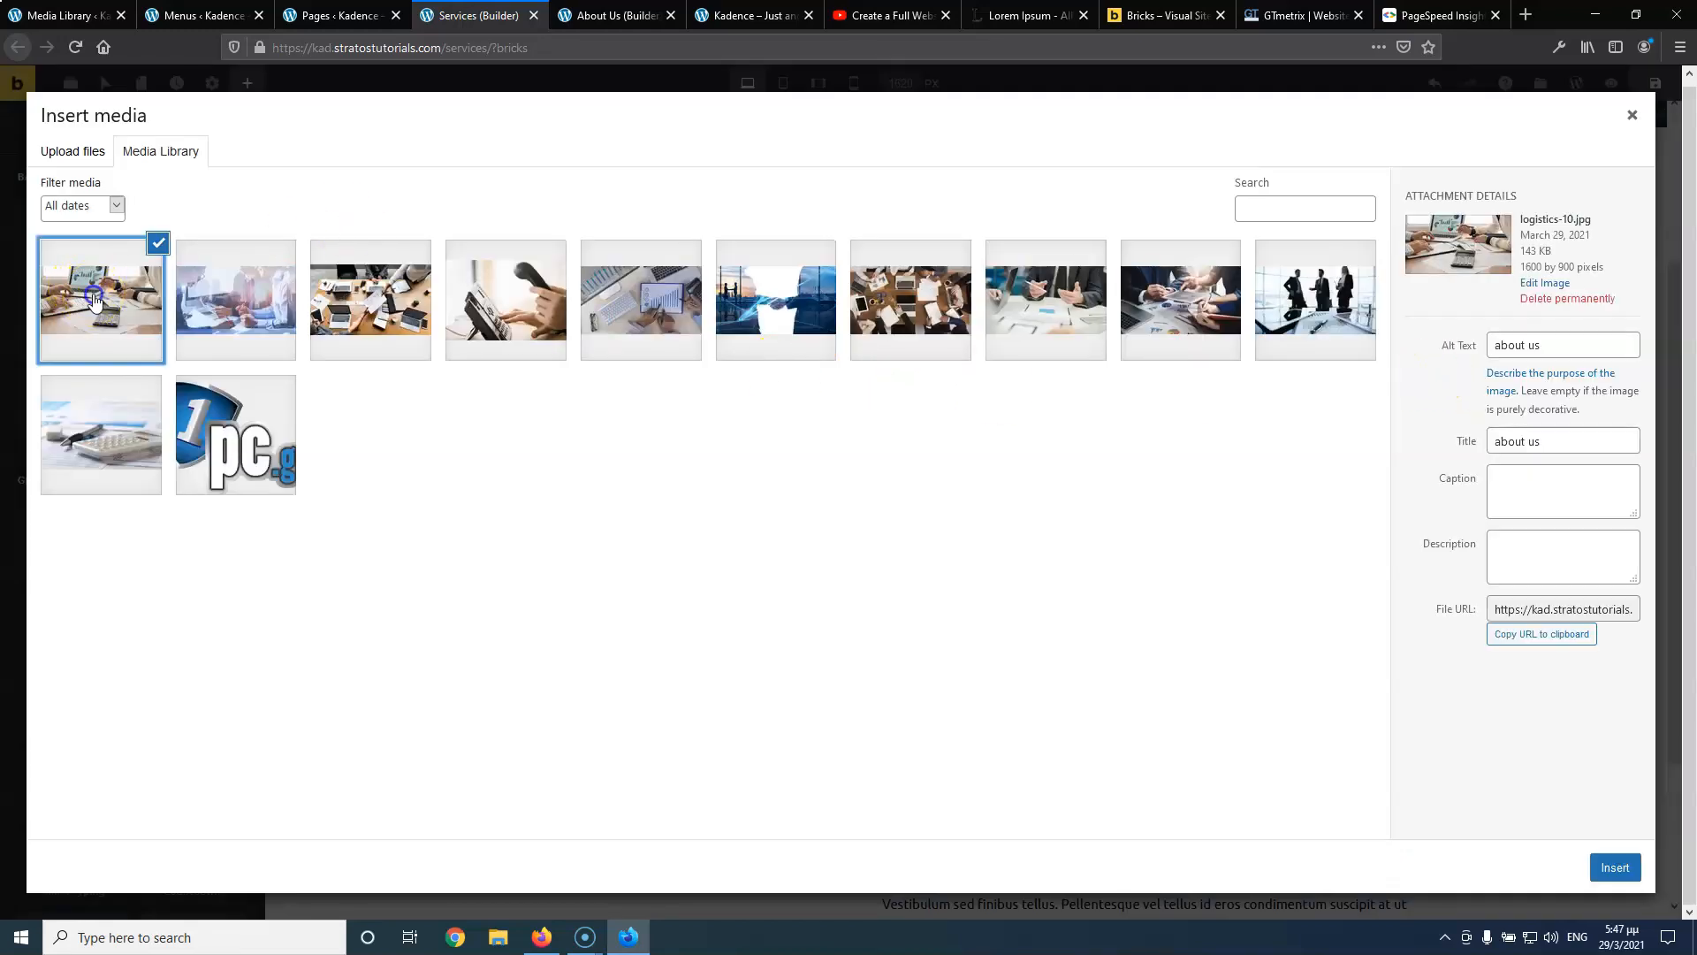
{"action": "left_click", "coordinate": [1618, 867]}
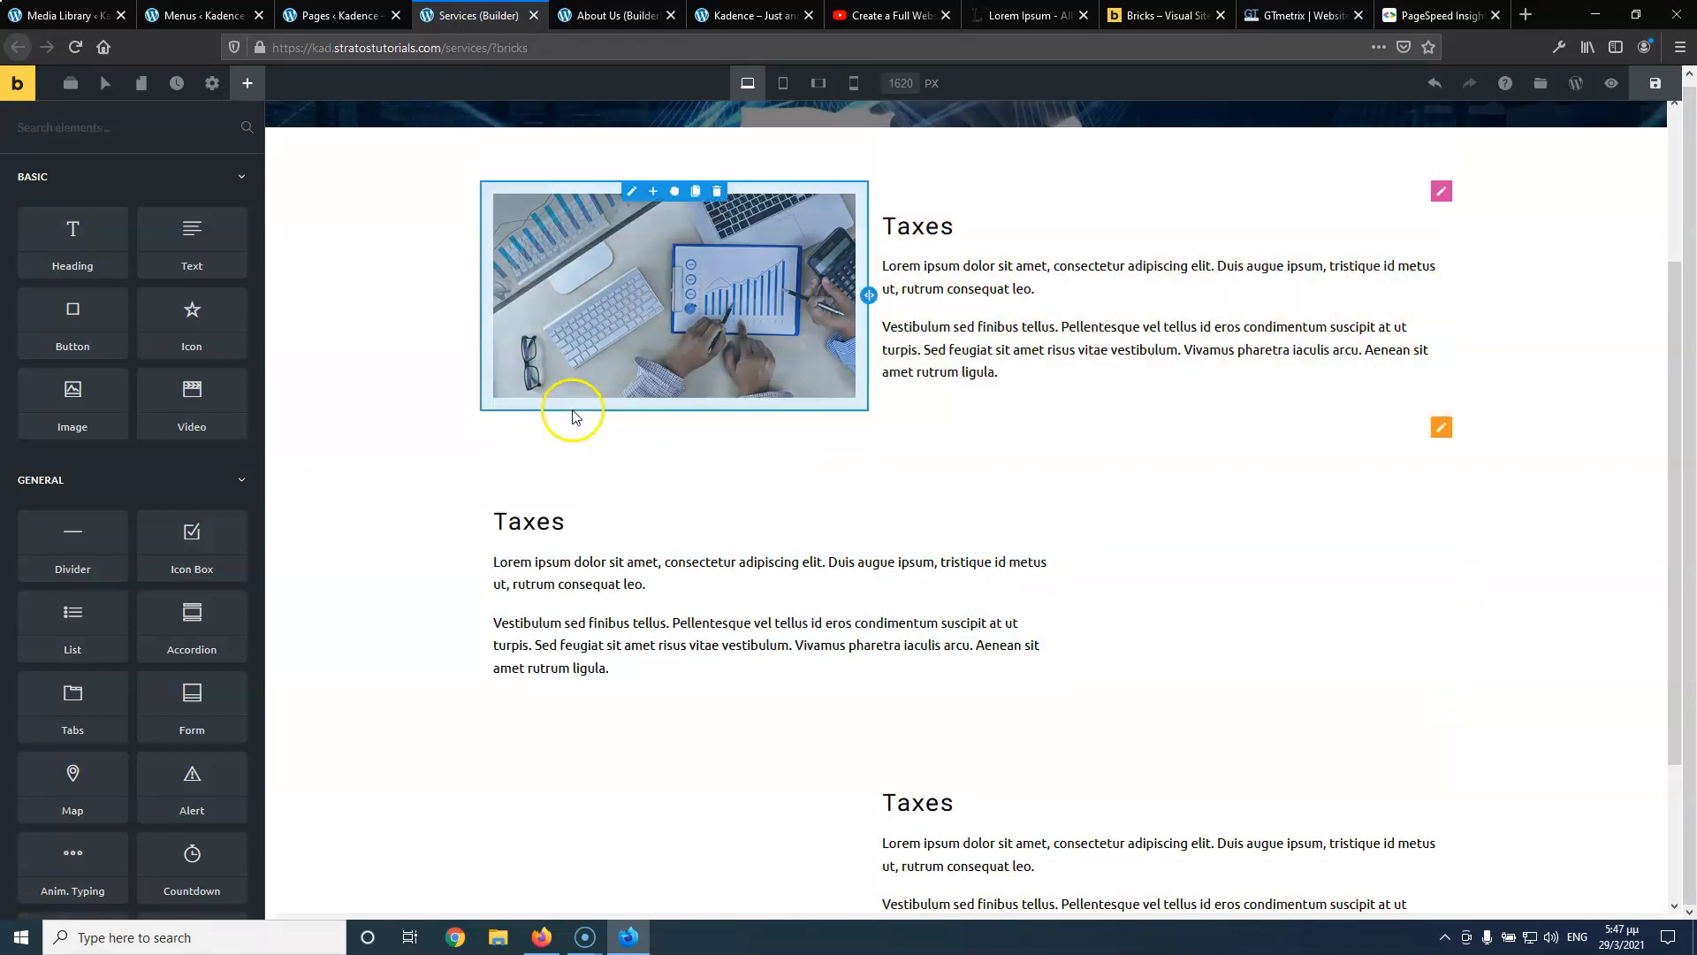
Open the second column's image through Structure and remove its photo
{"action": "left_click", "coordinate": [72, 88]}
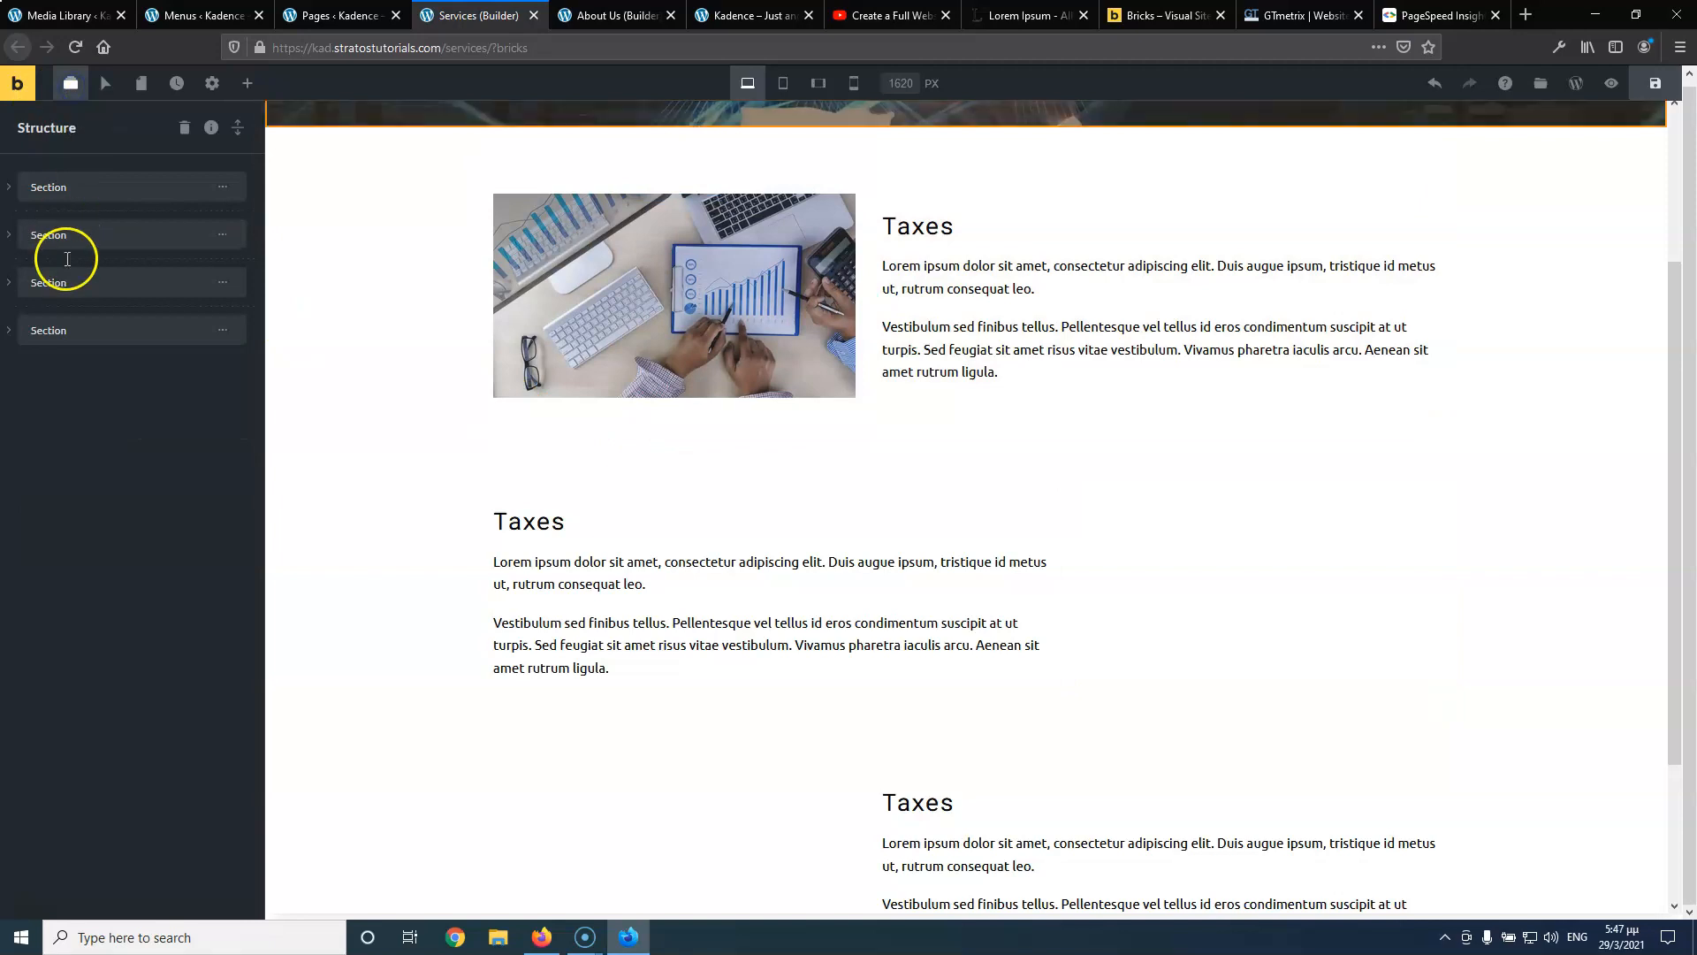
{"action": "left_click", "coordinate": [8, 284]}
{"action": "left_click", "coordinate": [58, 322]}
{"action": "left_click", "coordinate": [27, 324]}
{"action": "left_click", "coordinate": [71, 369]}
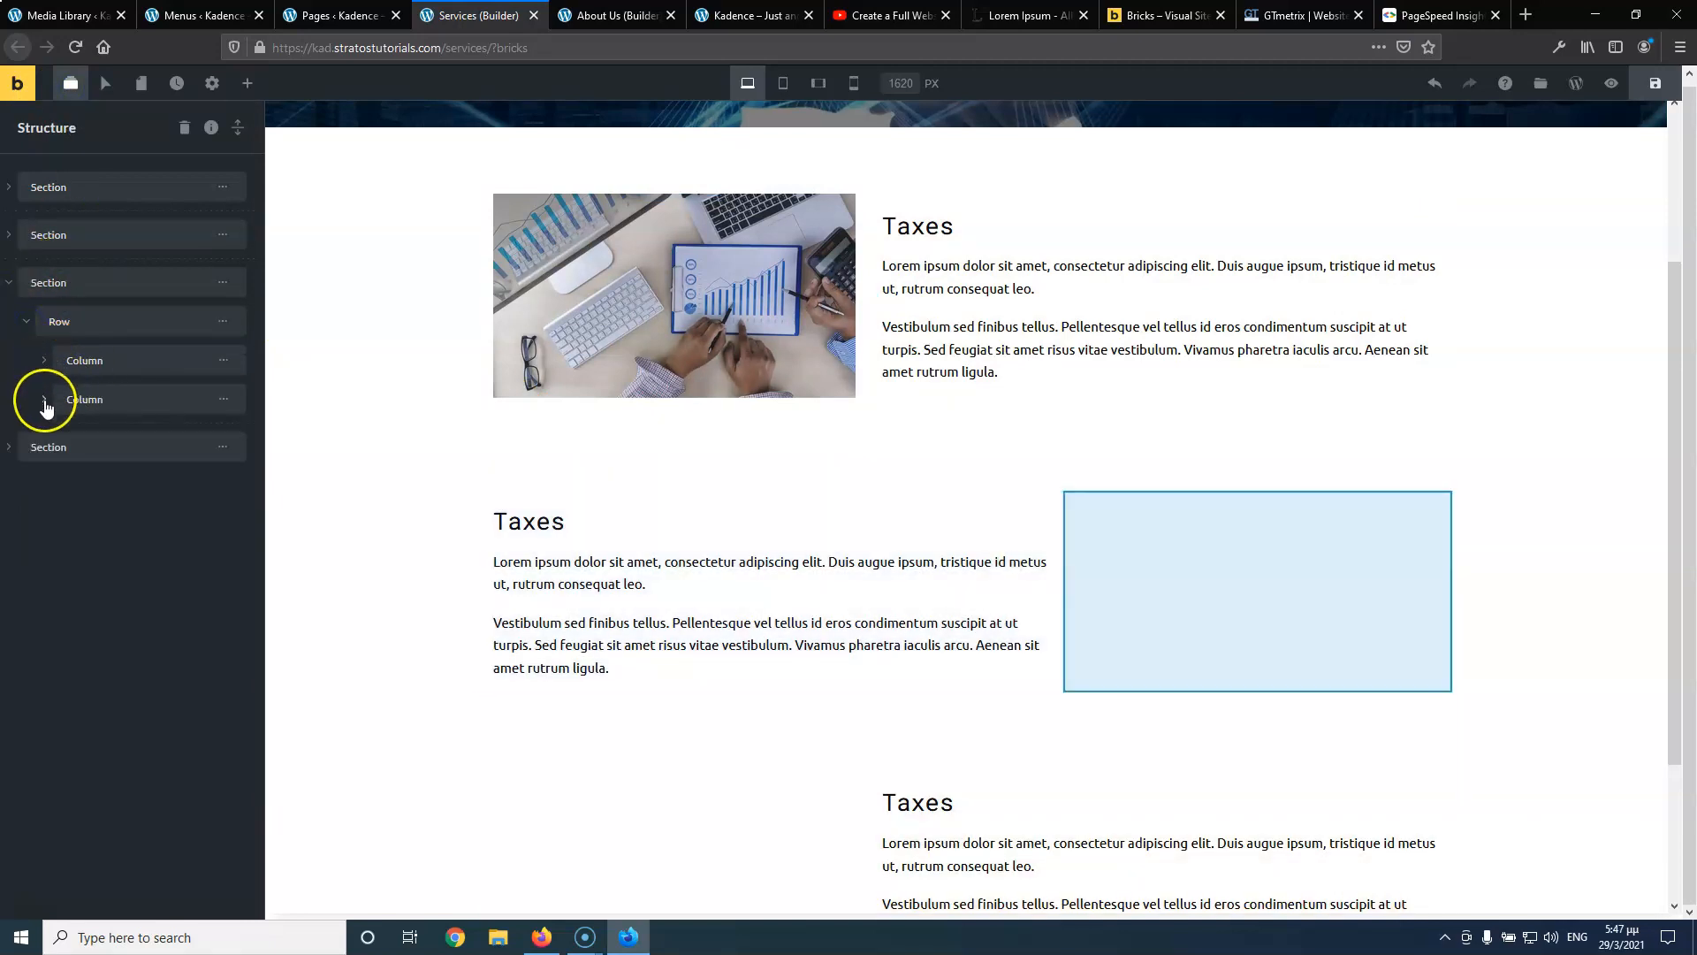
{"action": "left_click", "coordinate": [46, 406]}
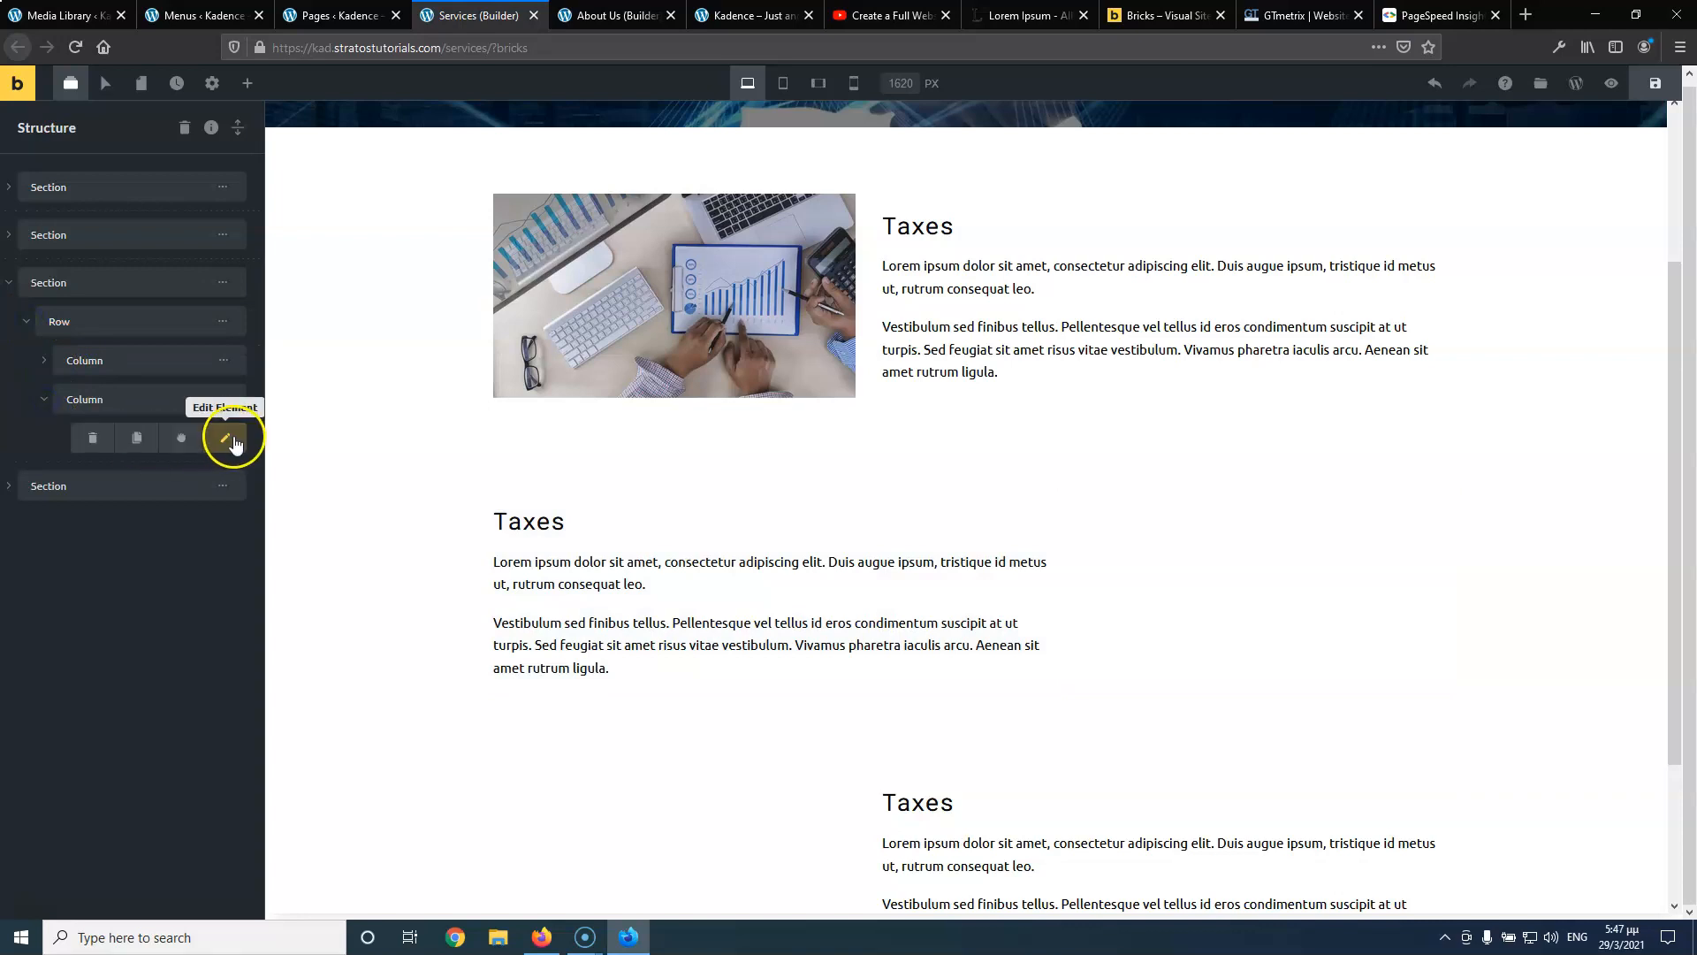
{"action": "left_click", "coordinate": [228, 438]}
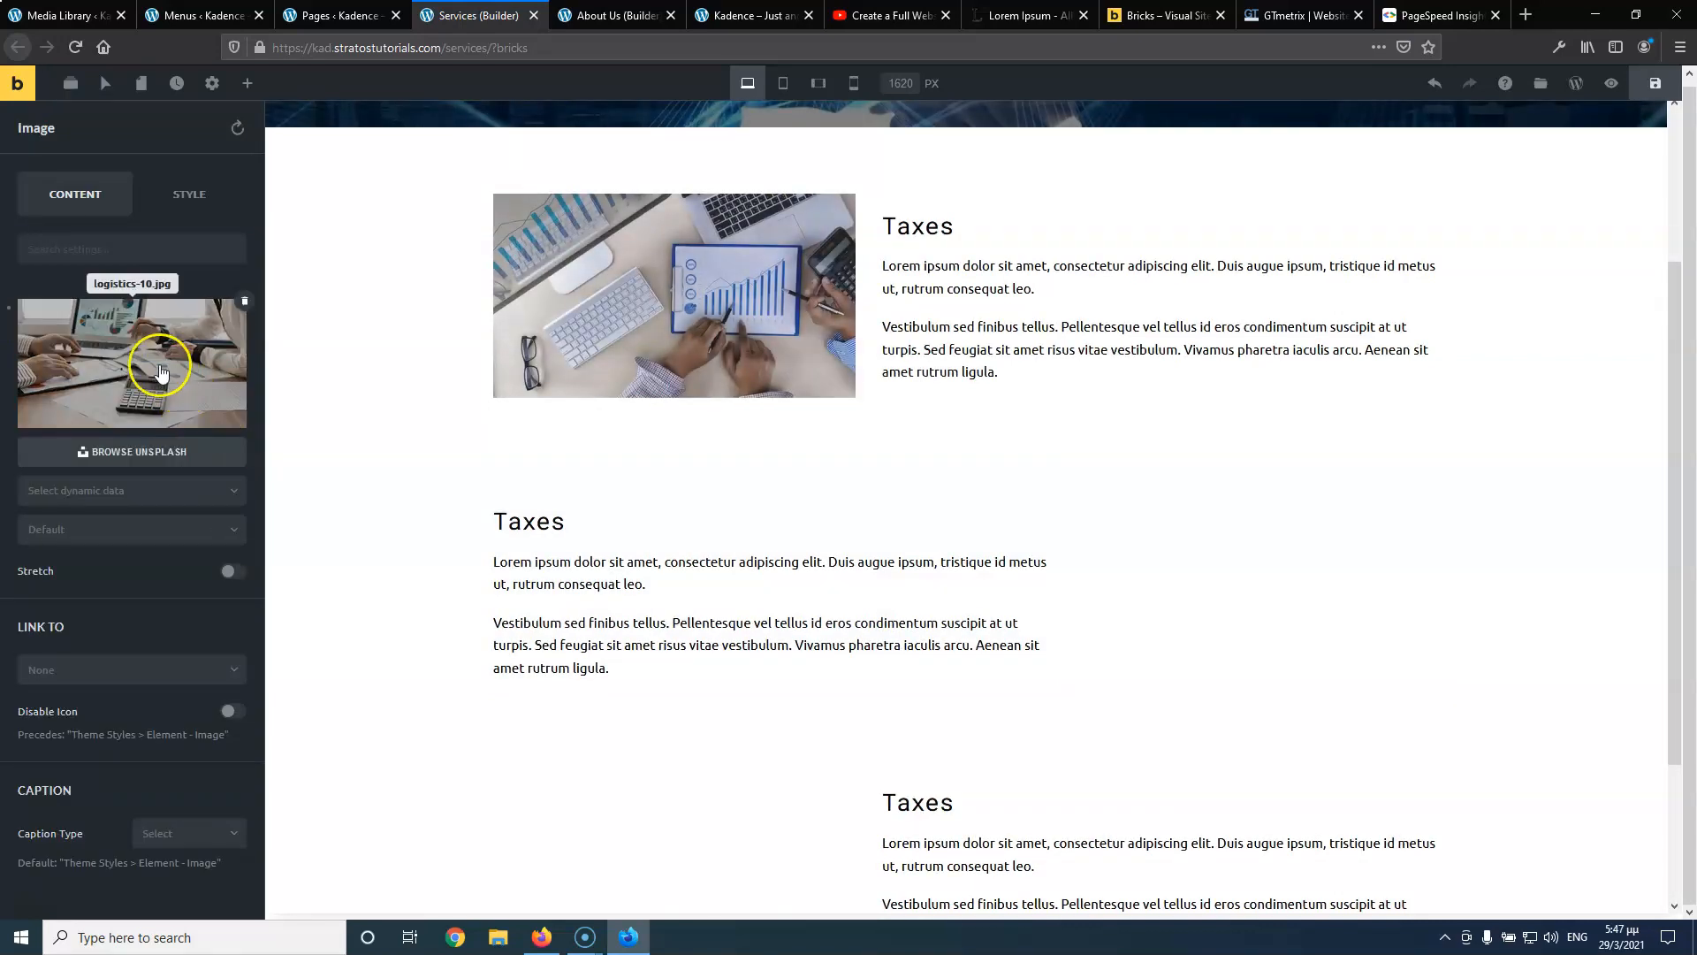
{"action": "left_click", "coordinate": [245, 302]}
{"action": "left_click", "coordinate": [1439, 580]}
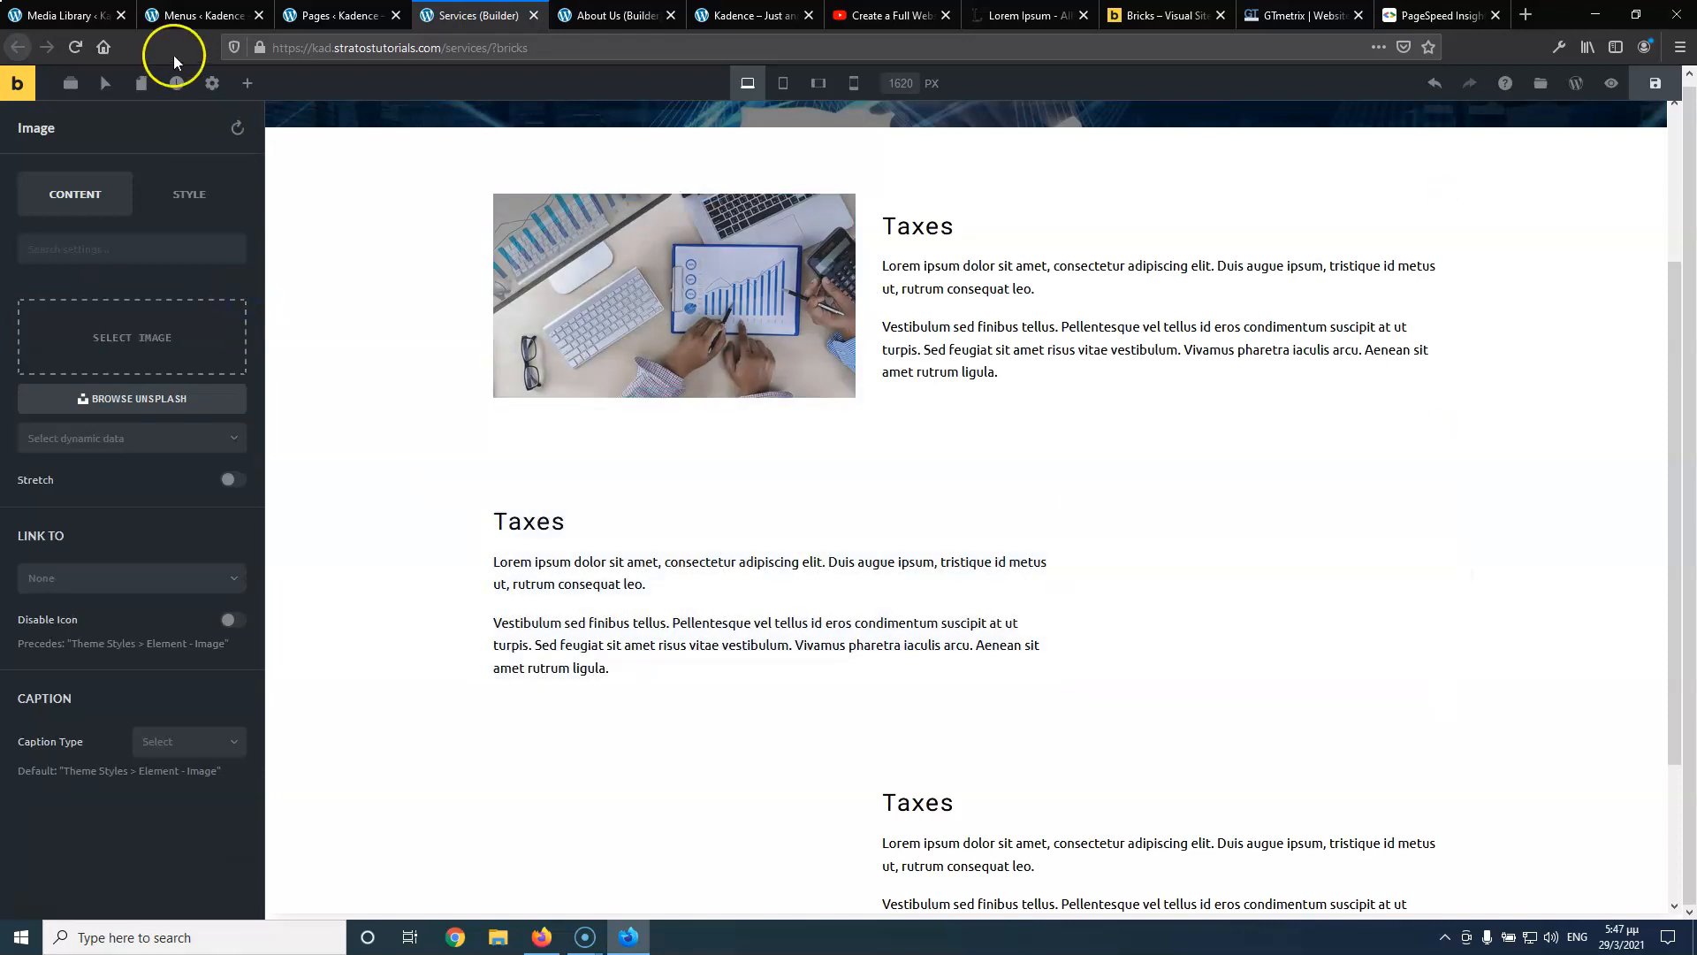
Add a new Image element between the Taxes heading and text, then open its settings from Structure
{"action": "left_click", "coordinate": [249, 85]}
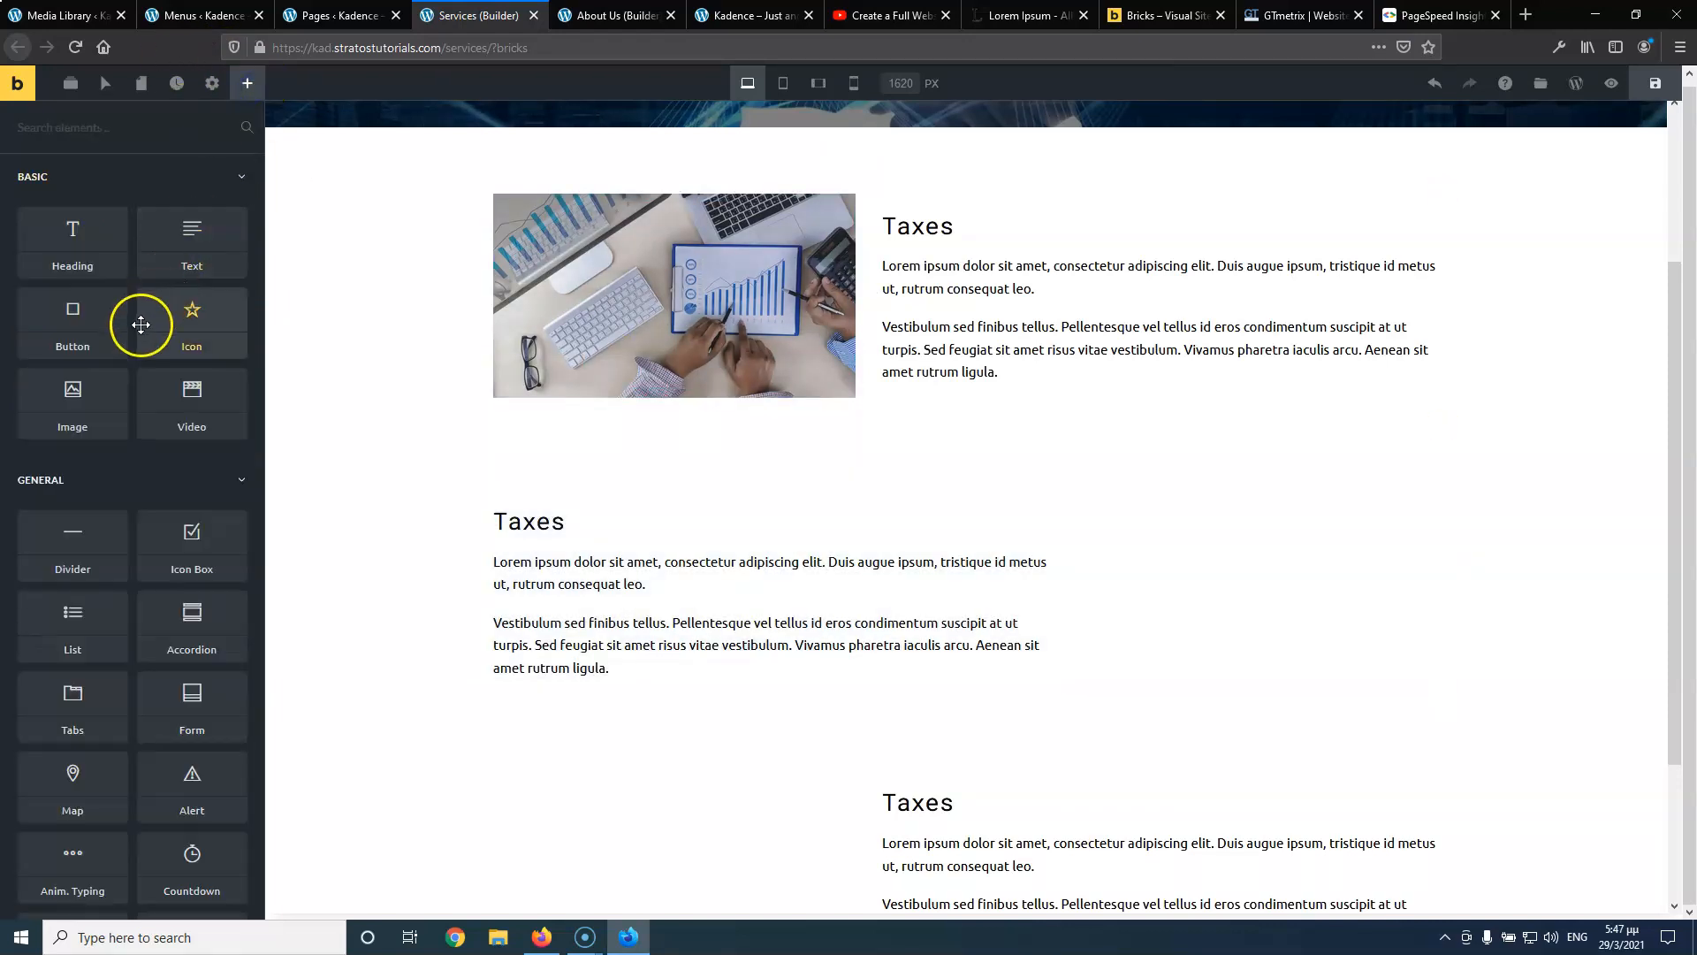
{"action": "left_click_drag", "start_coordinate": [73, 396], "coordinate": [1027, 555]}
{"action": "left_click_drag", "start_coordinate": [928, 567], "coordinate": [955, 538]}
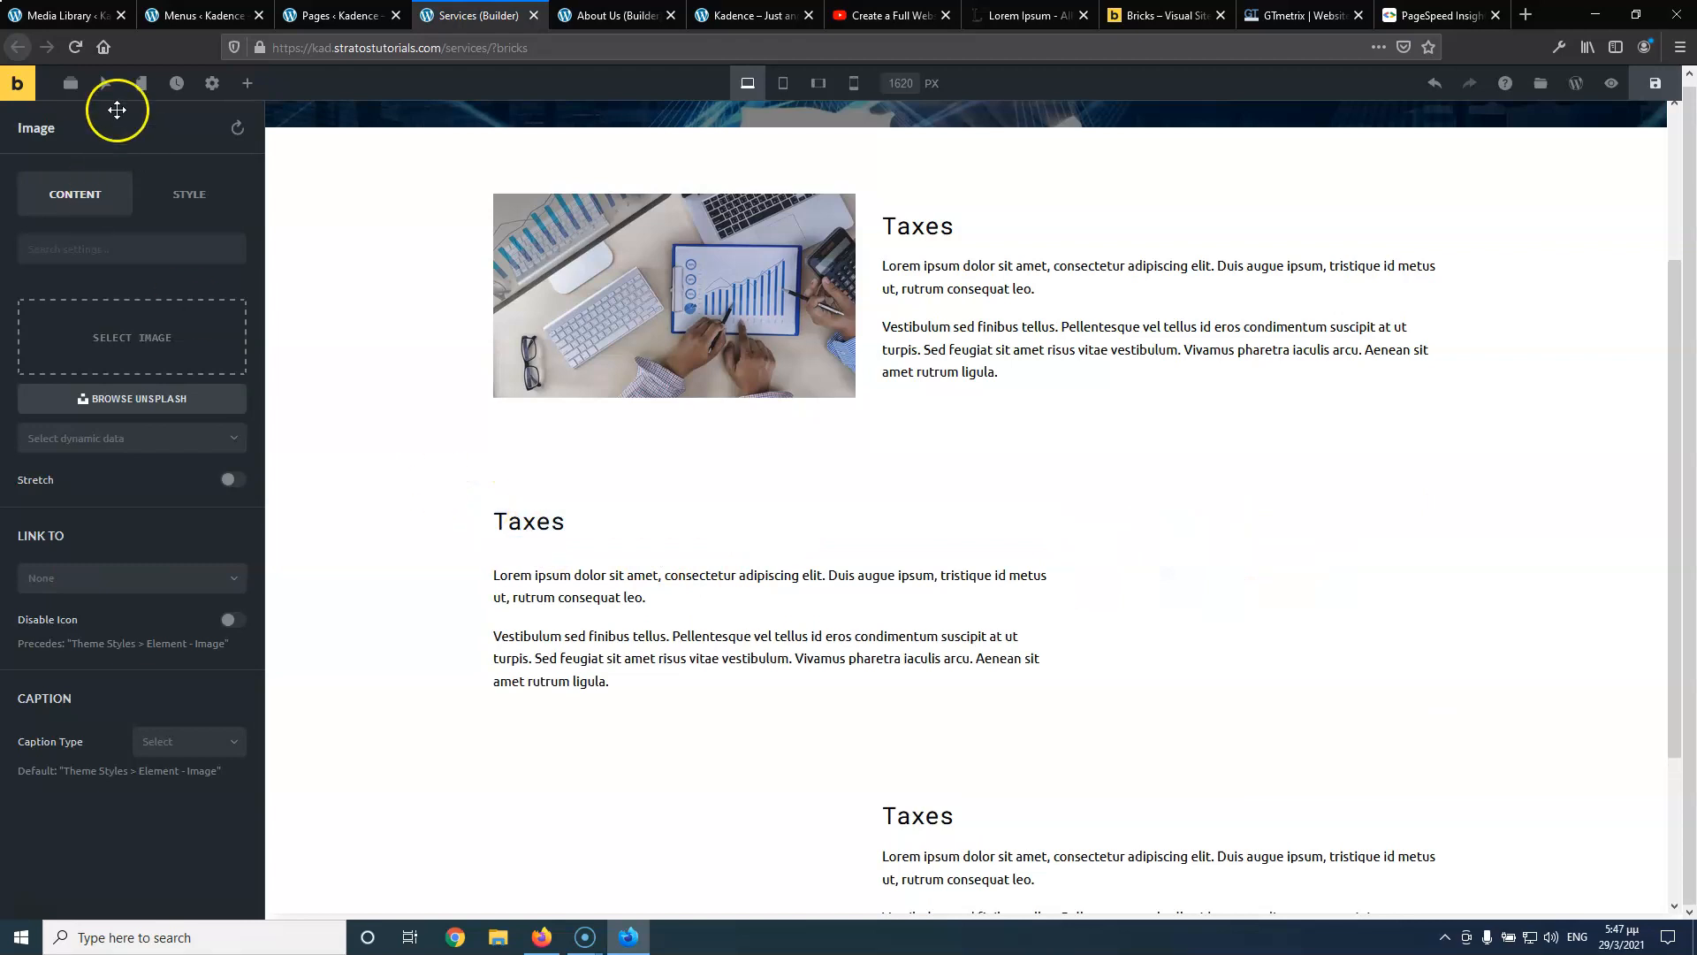
{"action": "left_click", "coordinate": [71, 83]}
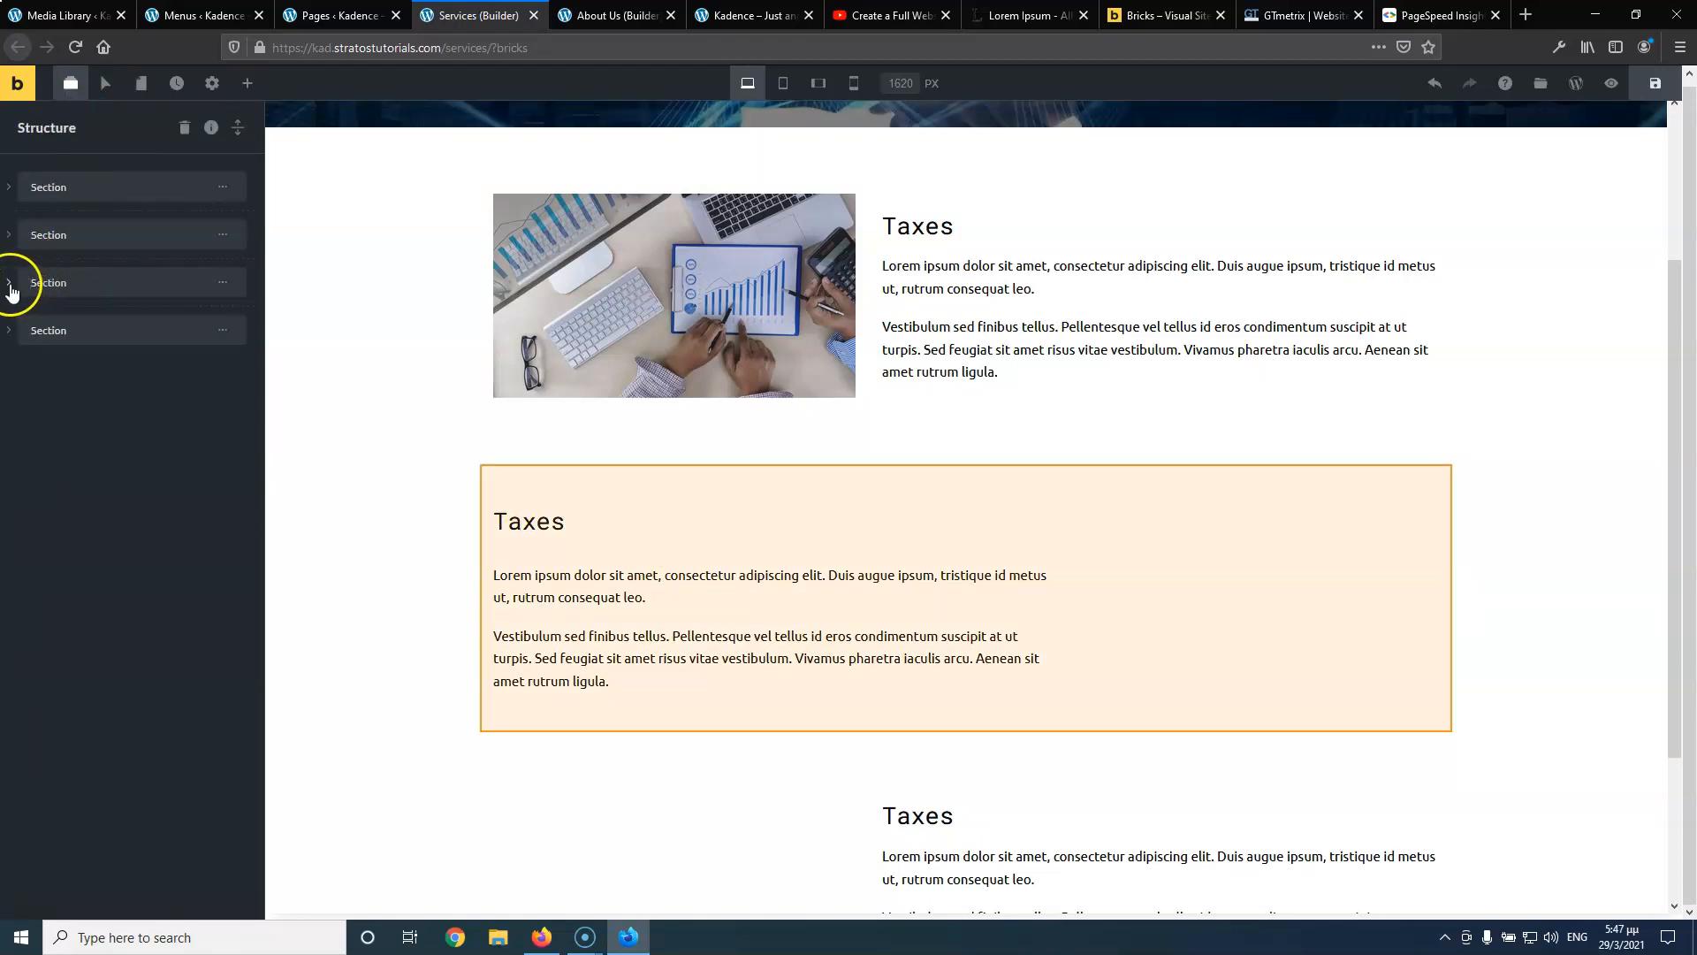
{"action": "left_click", "coordinate": [10, 284]}
{"action": "left_click", "coordinate": [25, 324]}
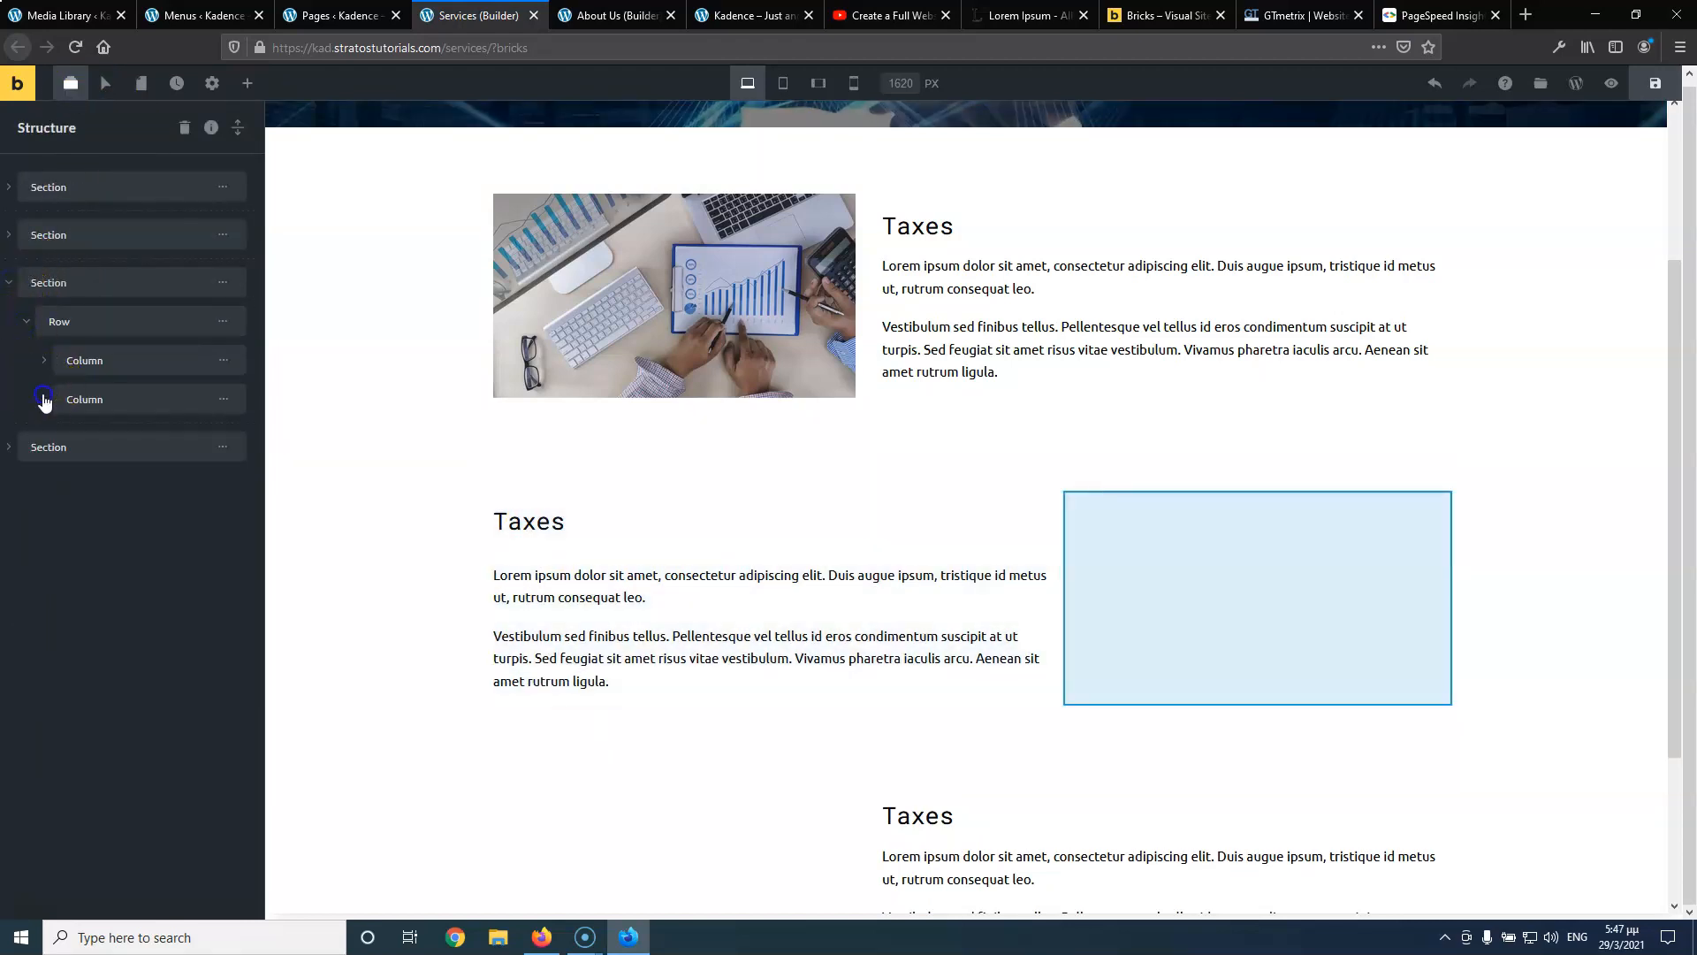
{"action": "left_click", "coordinate": [44, 400]}
{"action": "left_click", "coordinate": [44, 361]}
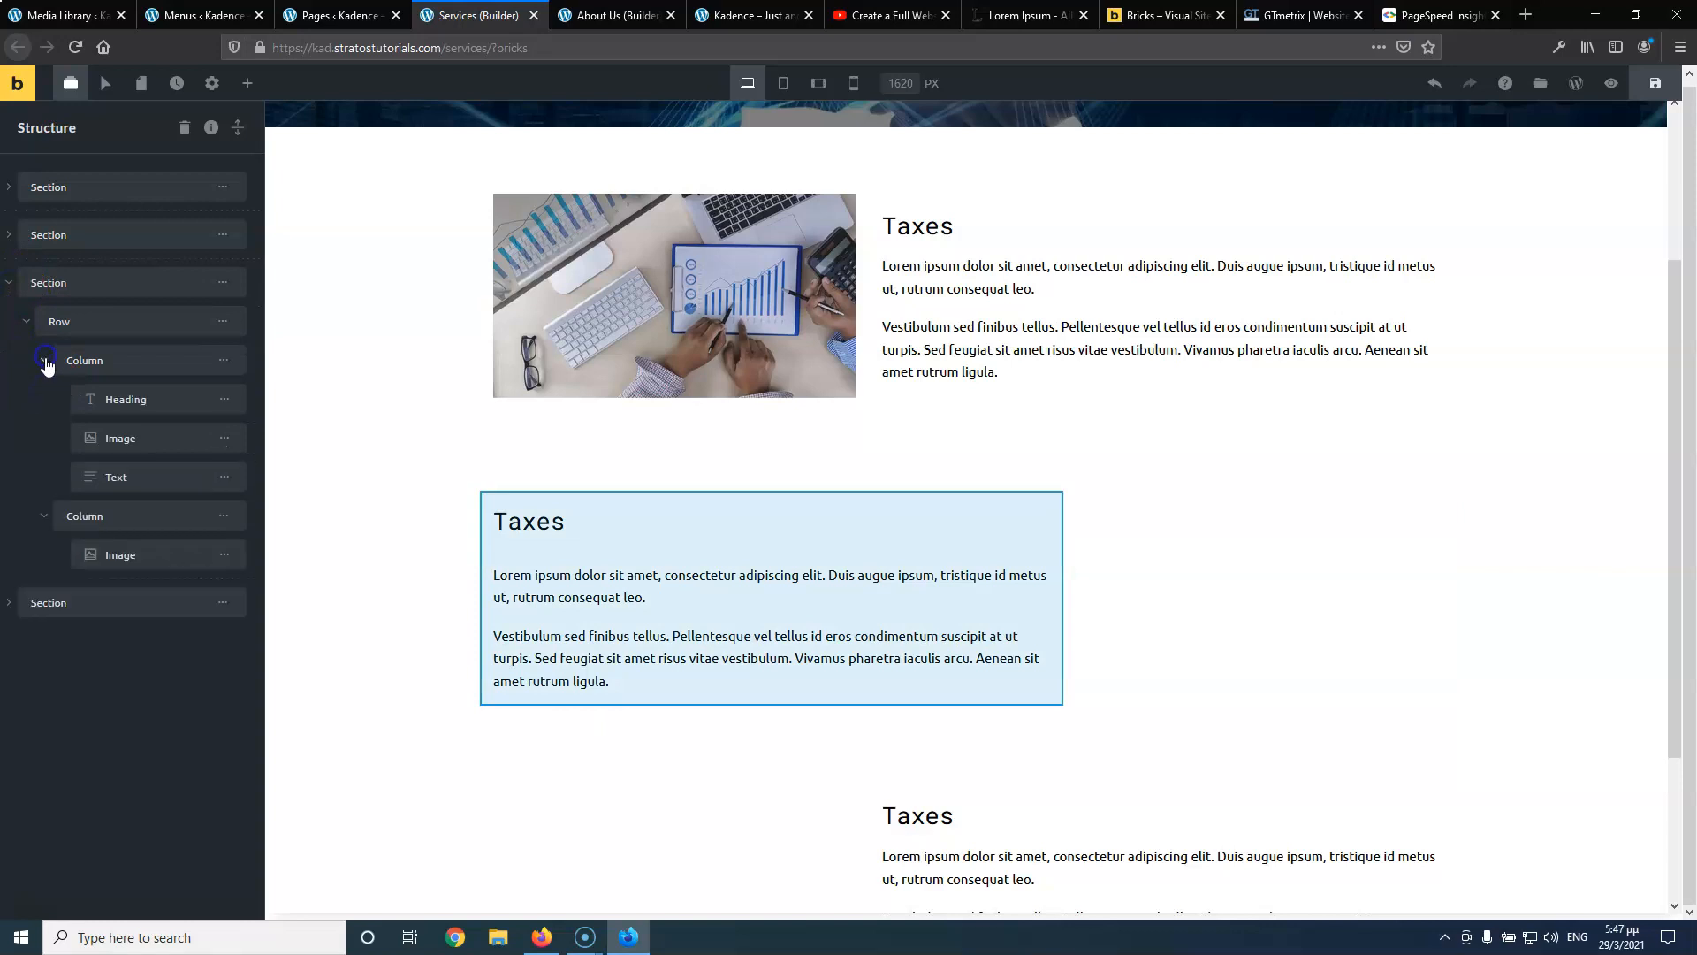
{"action": "left_click", "coordinate": [221, 557]}
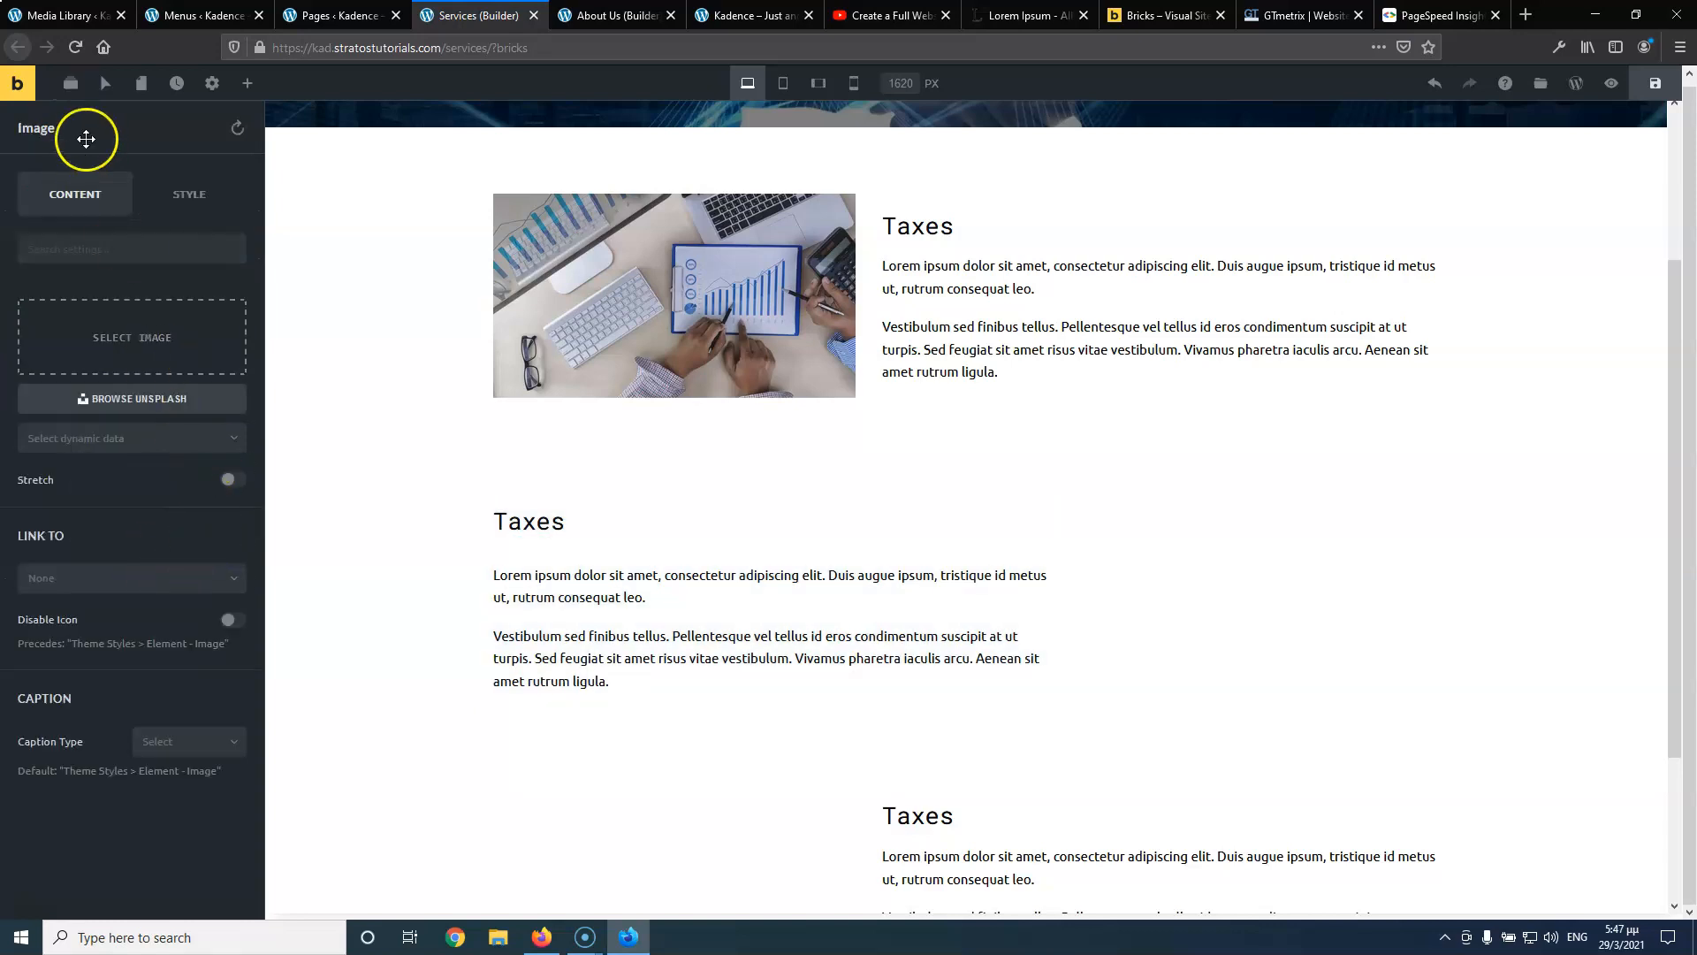
Delete the second column's old image and drag the new image element into place in Structure
{"action": "left_click", "coordinate": [71, 83]}
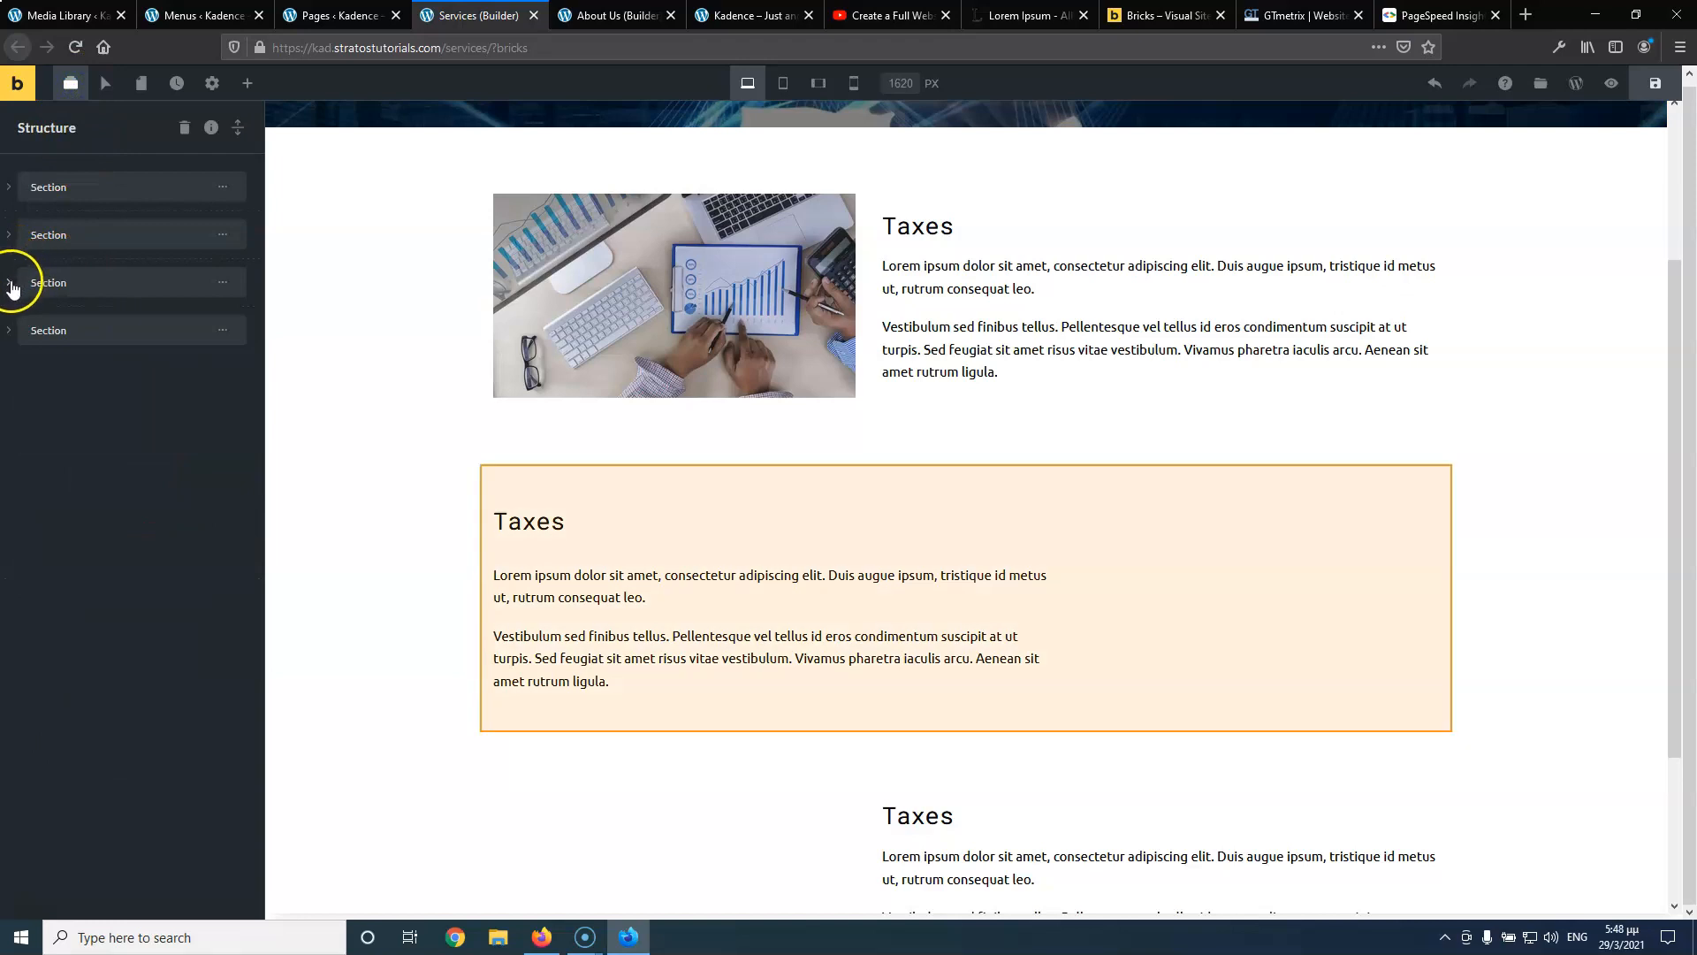
{"action": "left_click", "coordinate": [11, 283]}
{"action": "left_click", "coordinate": [25, 324]}
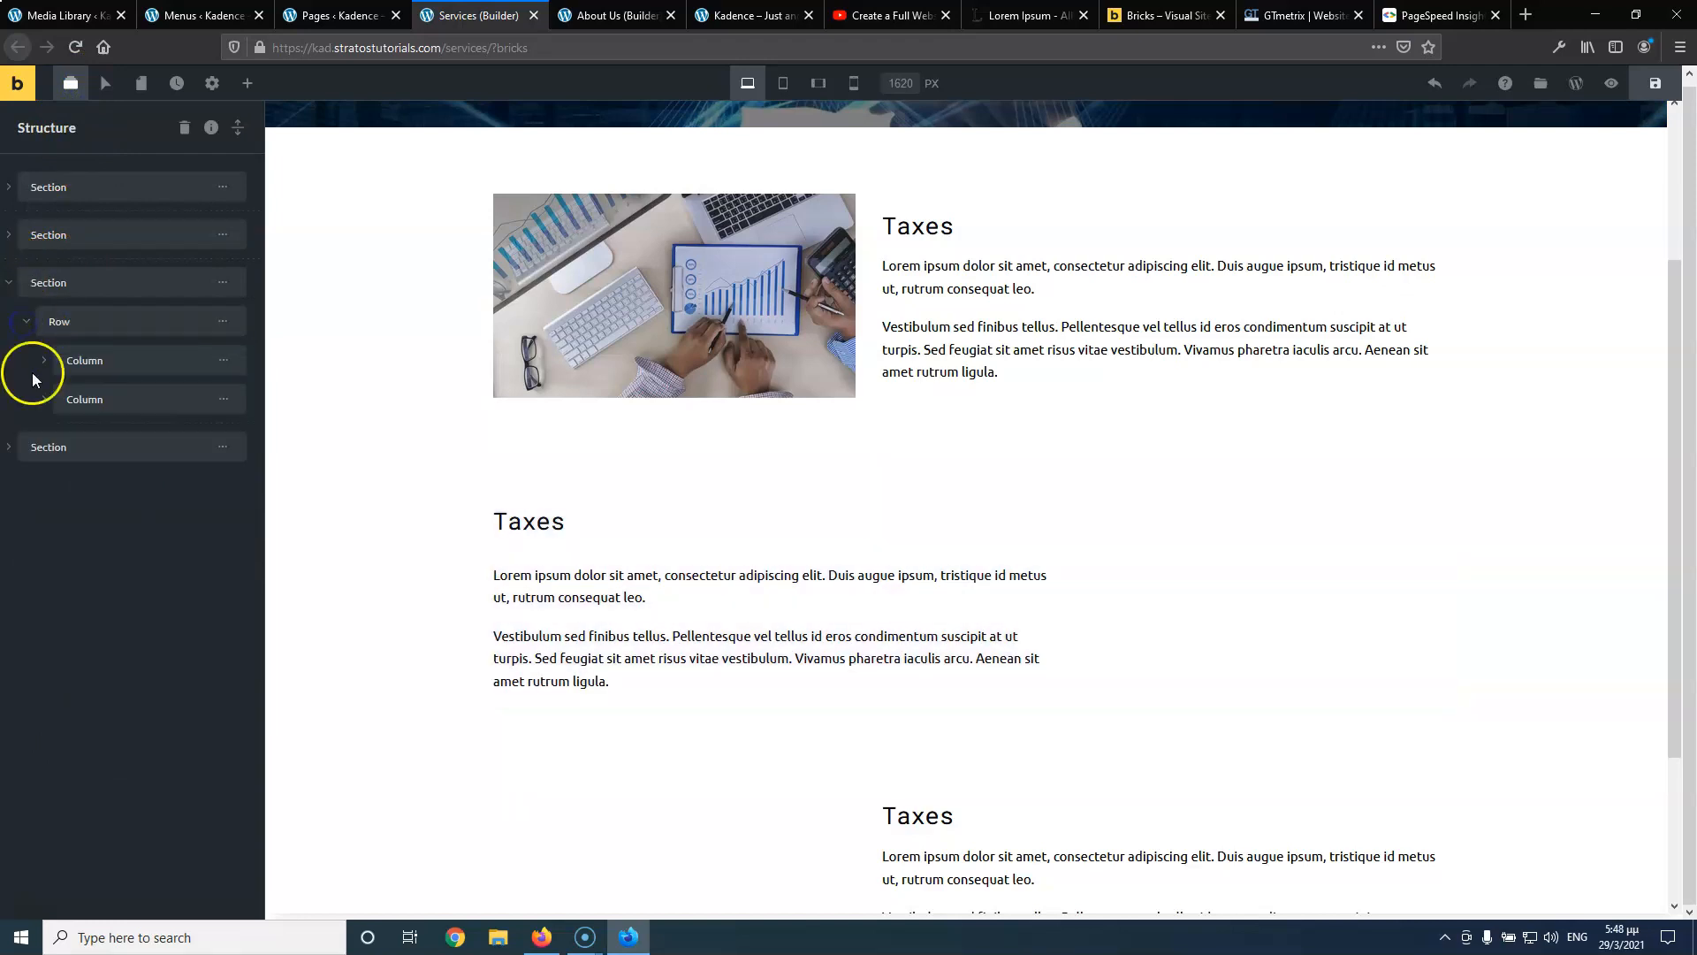
{"action": "left_click", "coordinate": [43, 399]}
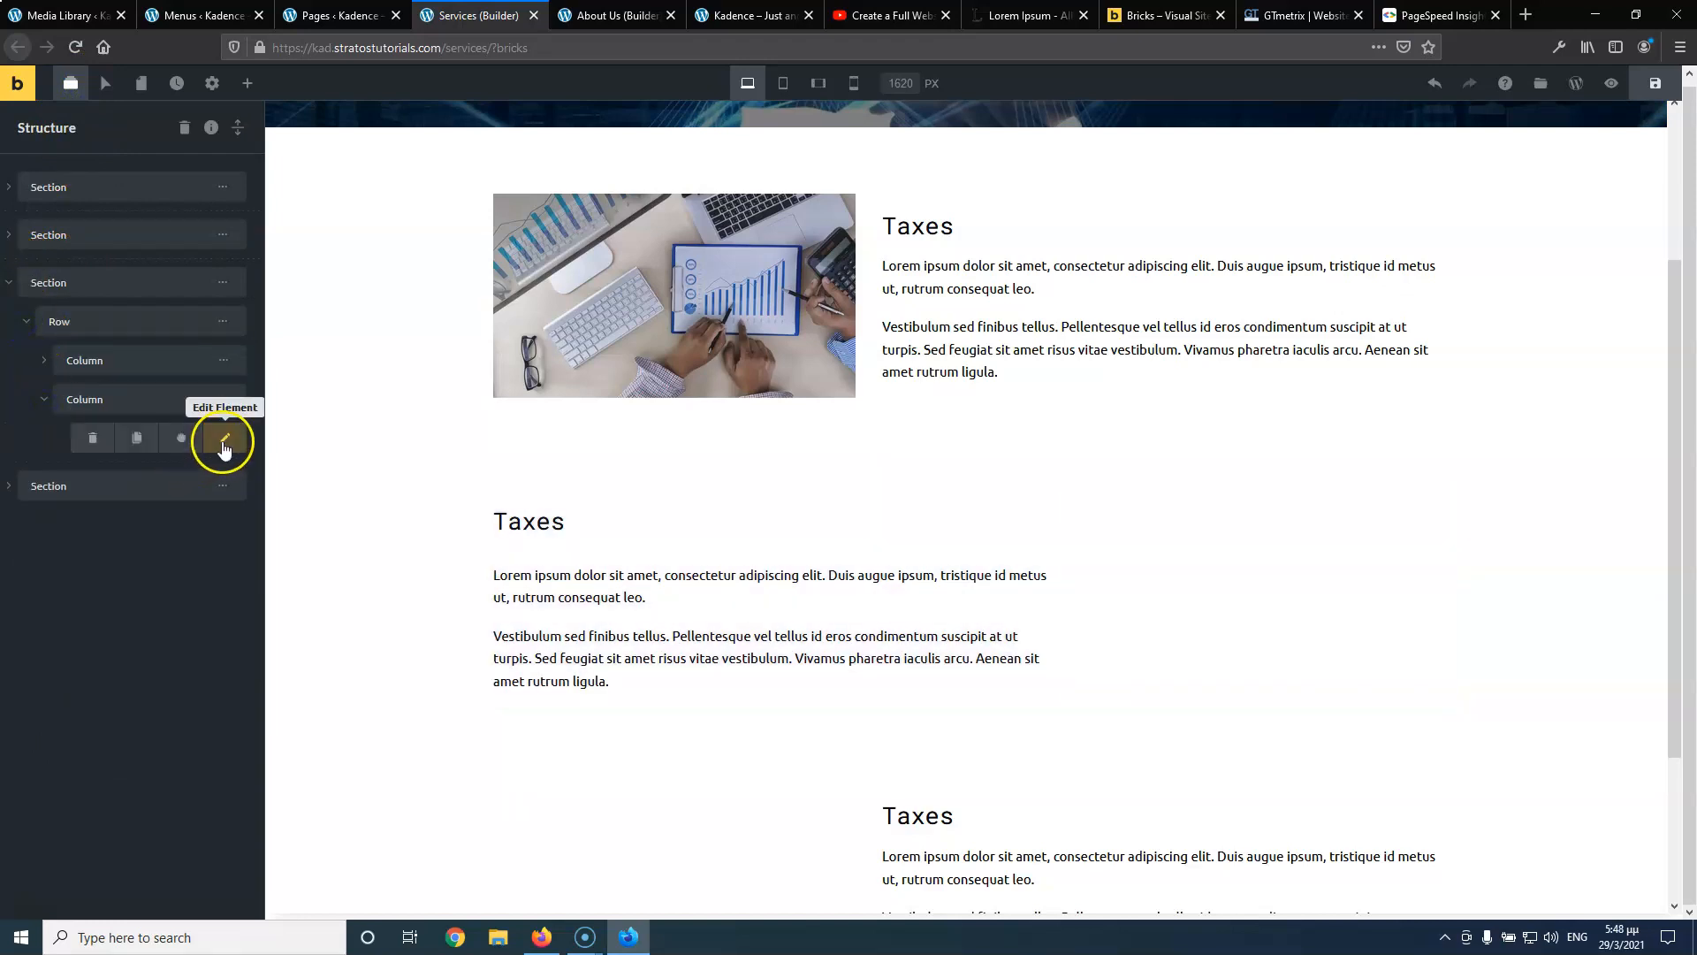
{"action": "left_click", "coordinate": [92, 437]}
{"action": "left_click", "coordinate": [98, 439]}
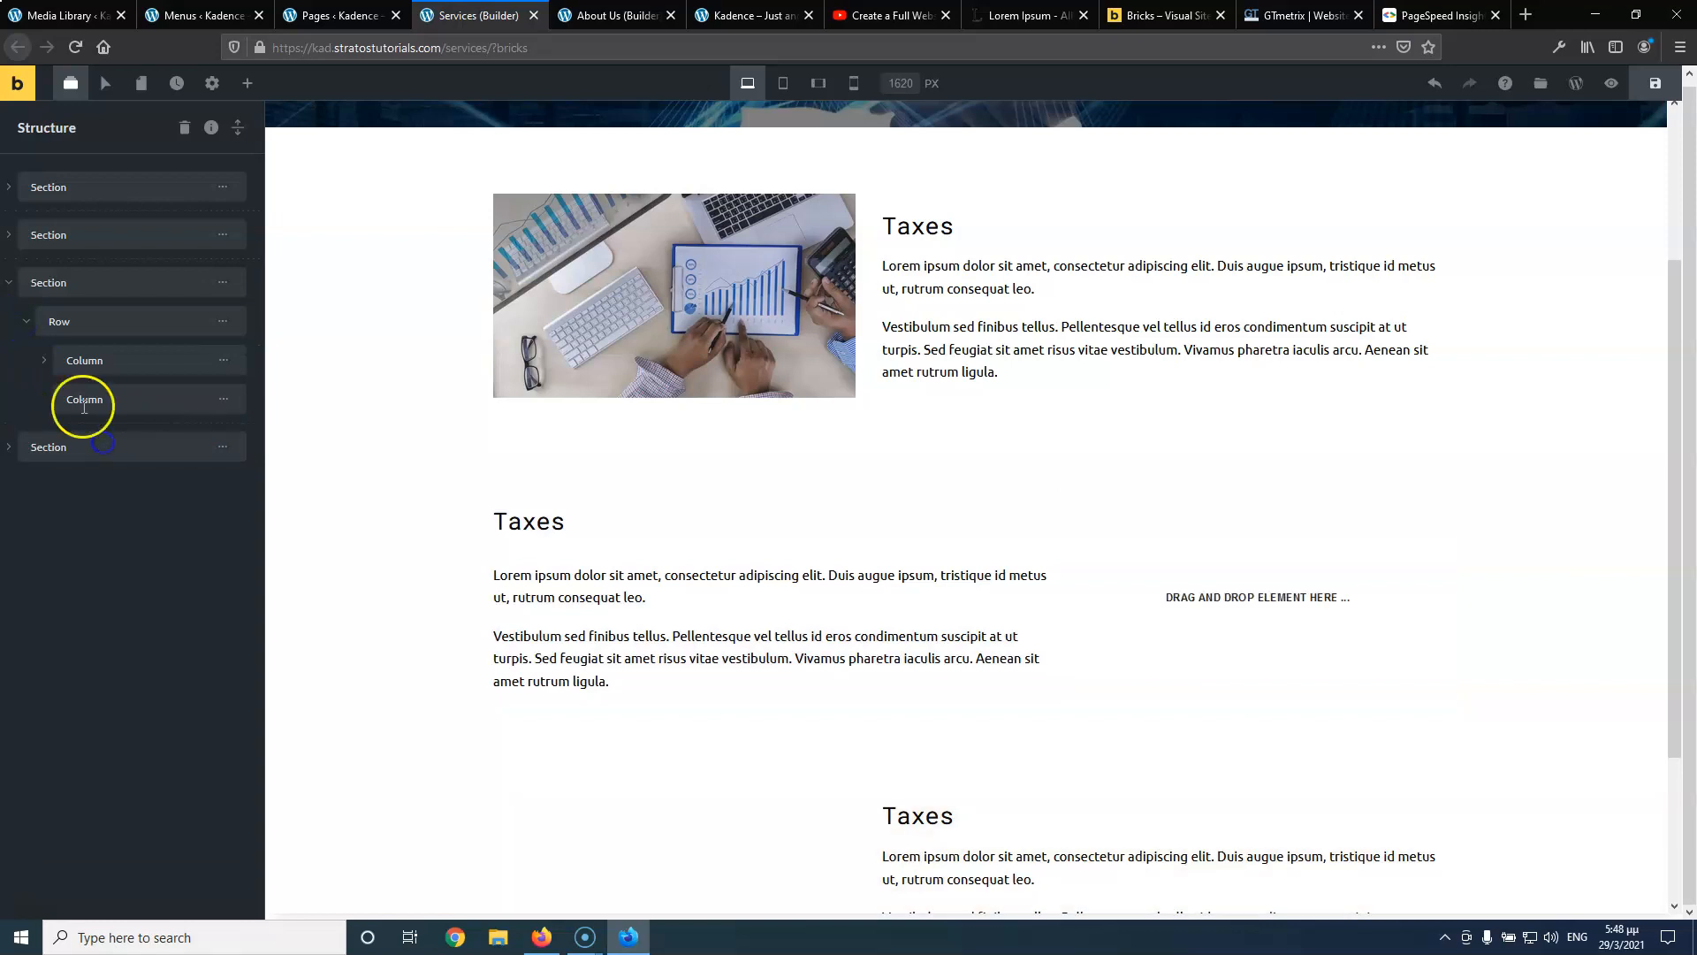
{"action": "left_click", "coordinate": [43, 360]}
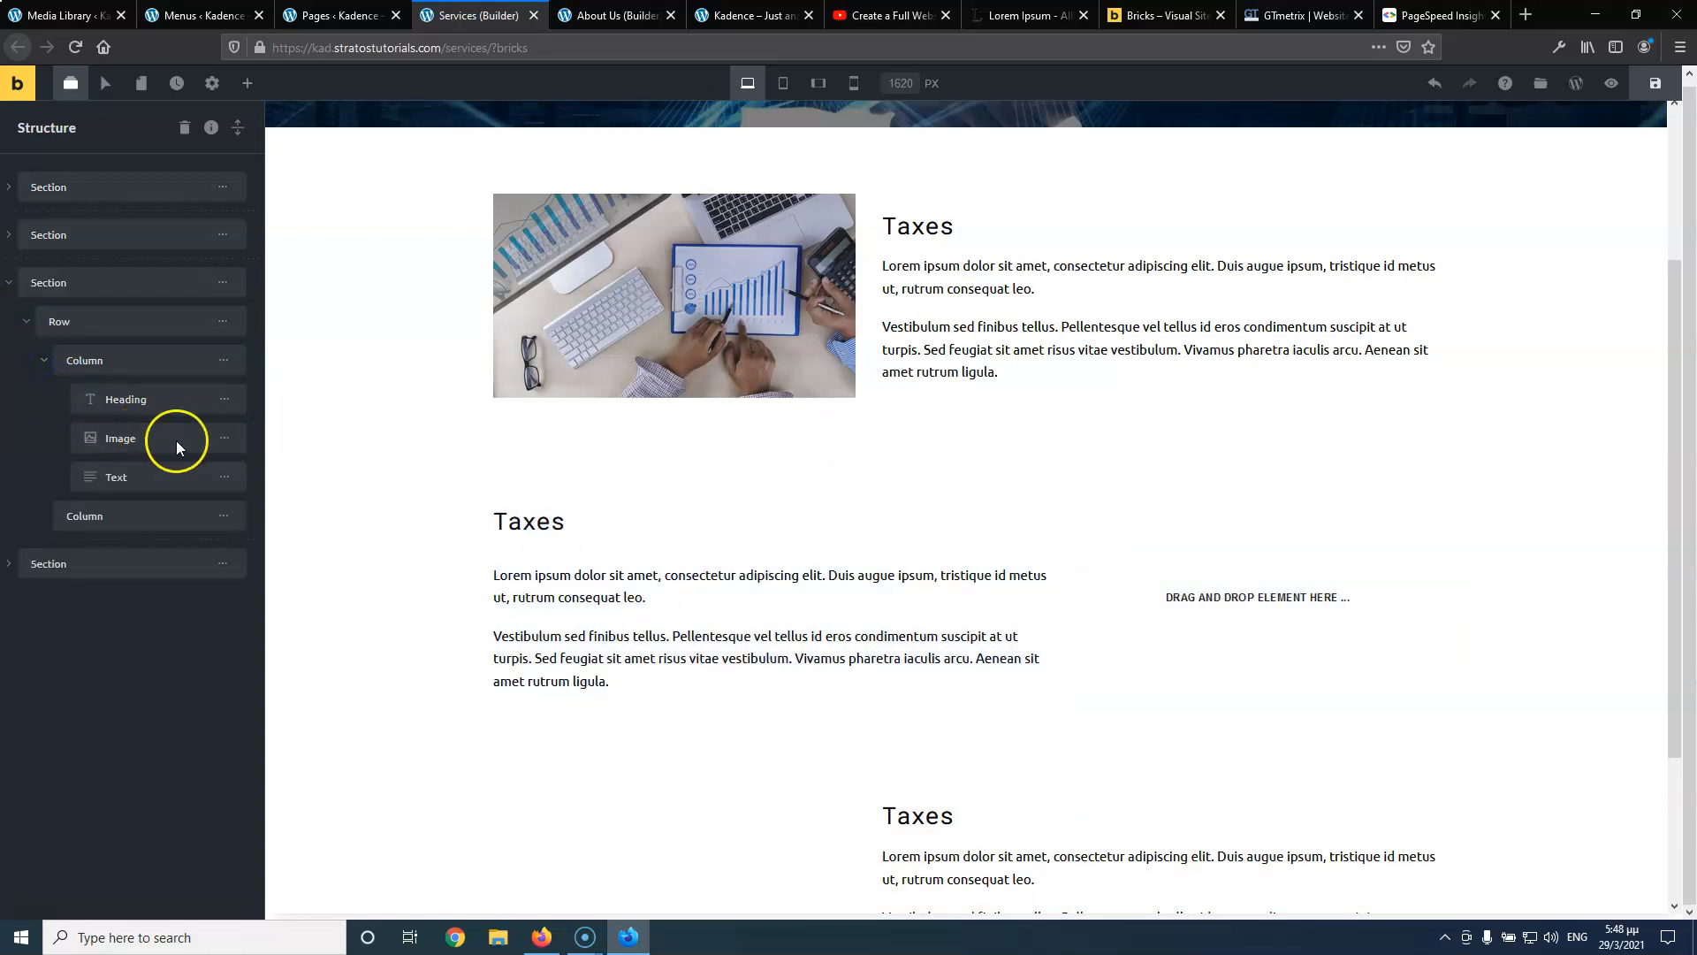
{"action": "left_click_drag", "start_coordinate": [178, 439], "coordinate": [189, 523]}
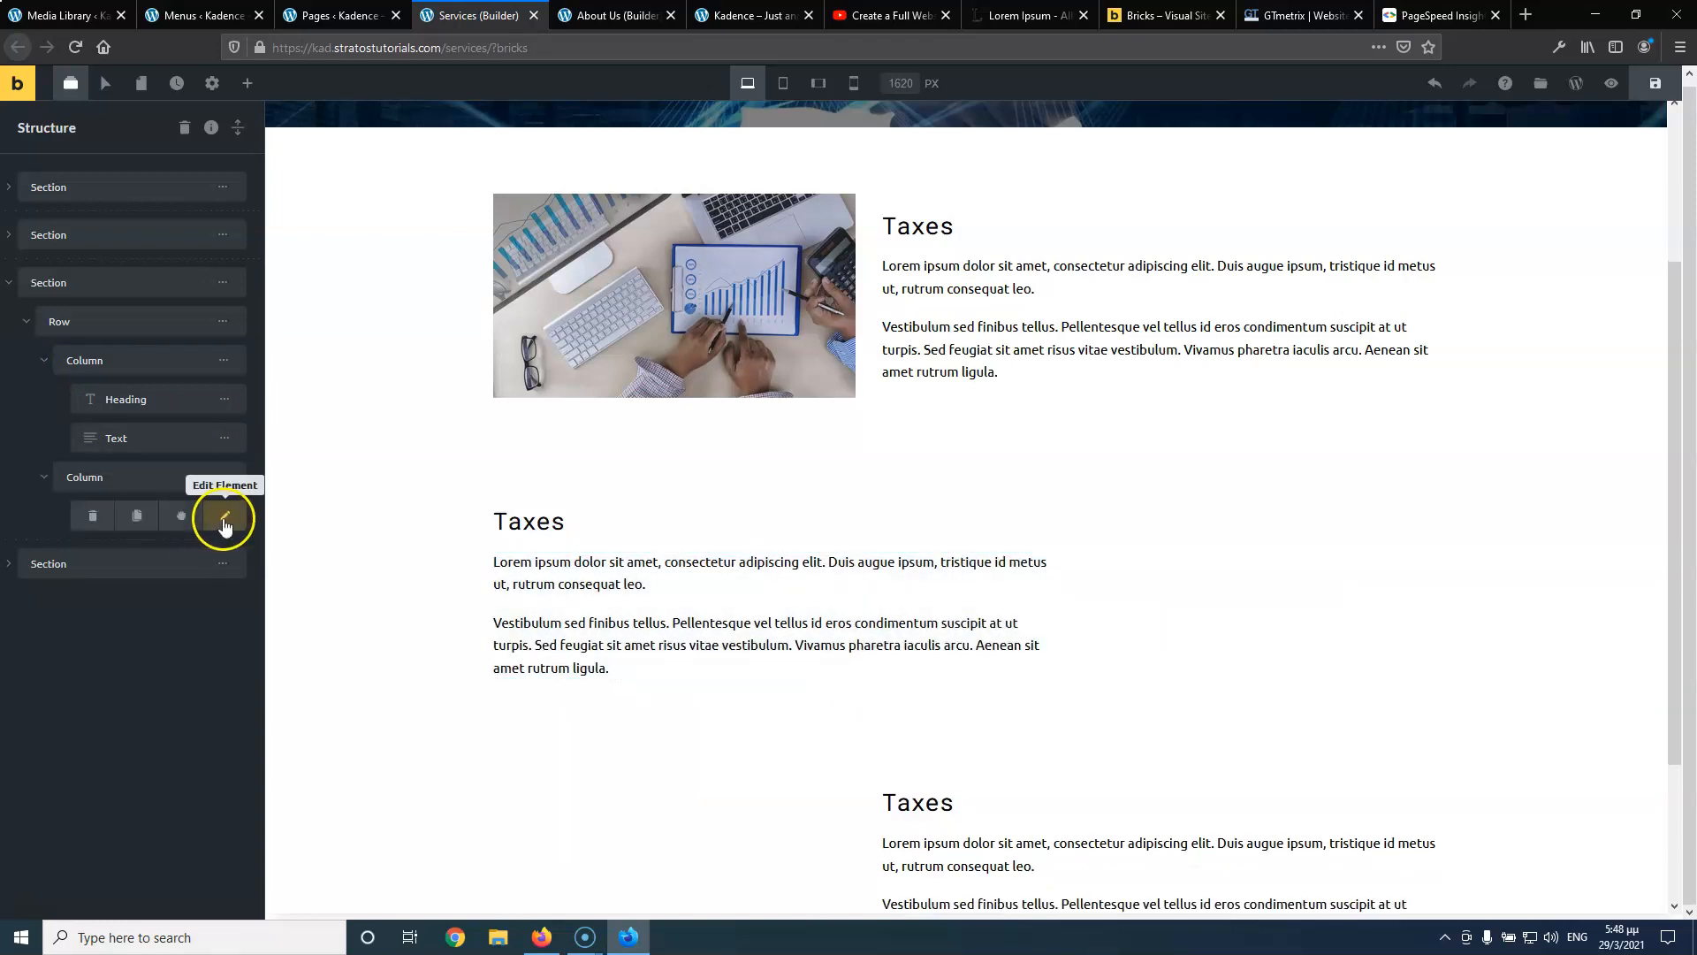
{"action": "left_click", "coordinate": [225, 522]}
Set the second row's image element to logistics-4.jpg from the media library
{"action": "left_click", "coordinate": [140, 340]}
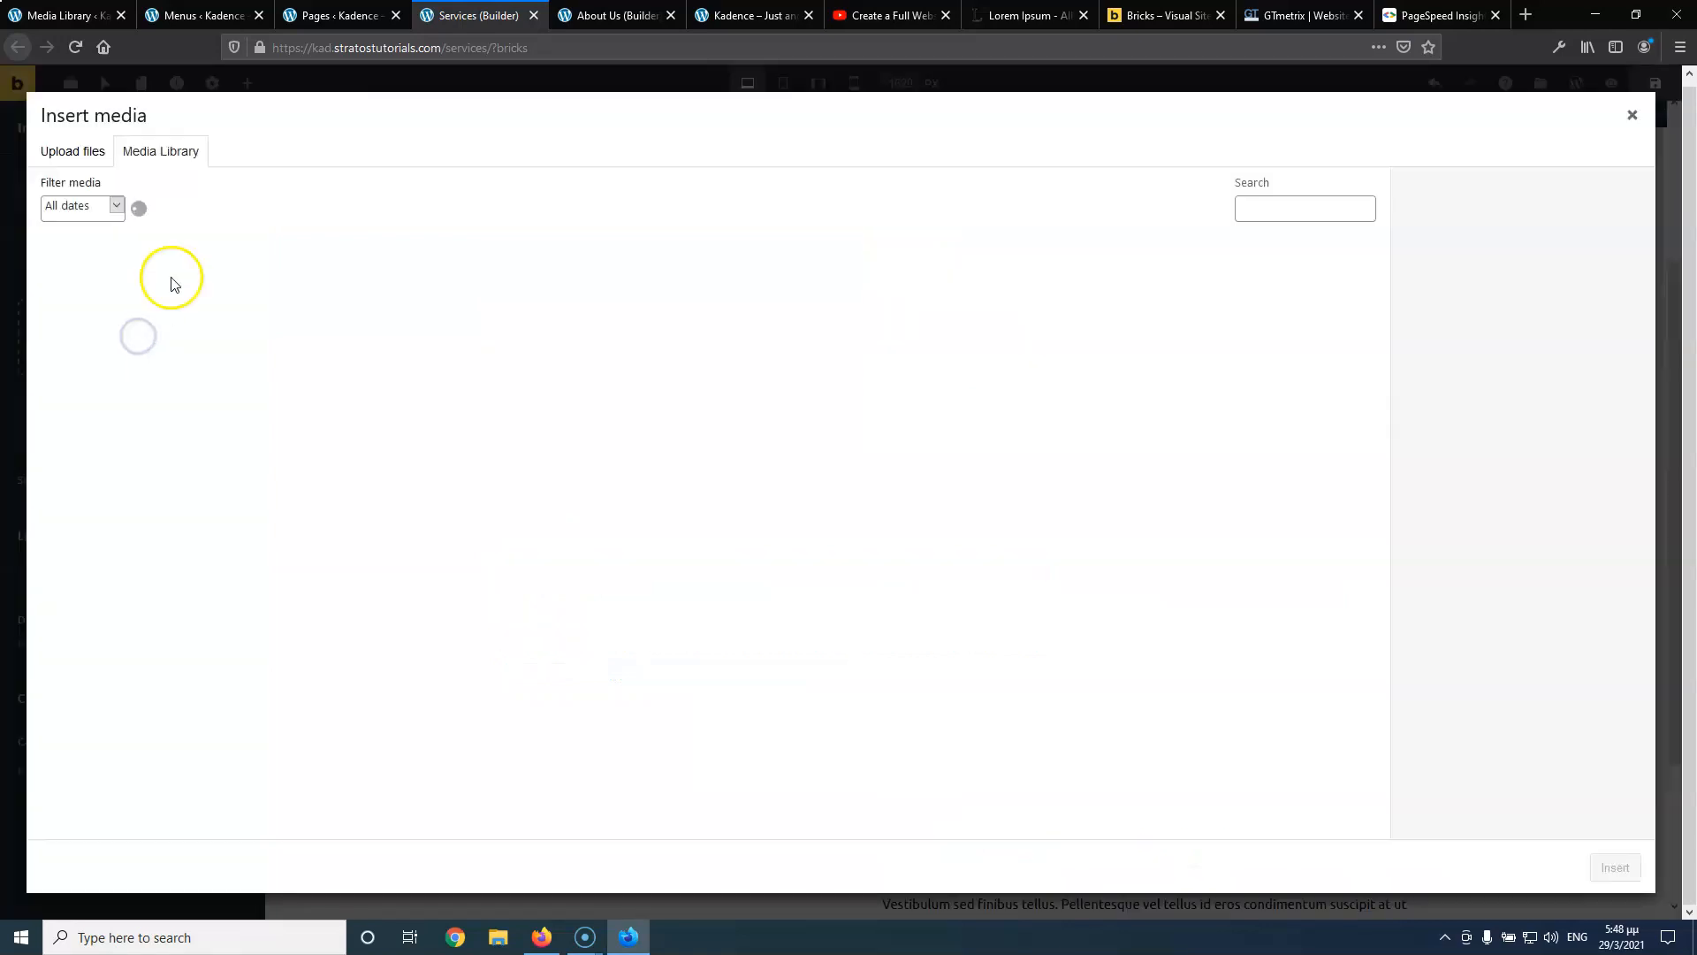
{"action": "left_click", "coordinate": [96, 275]}
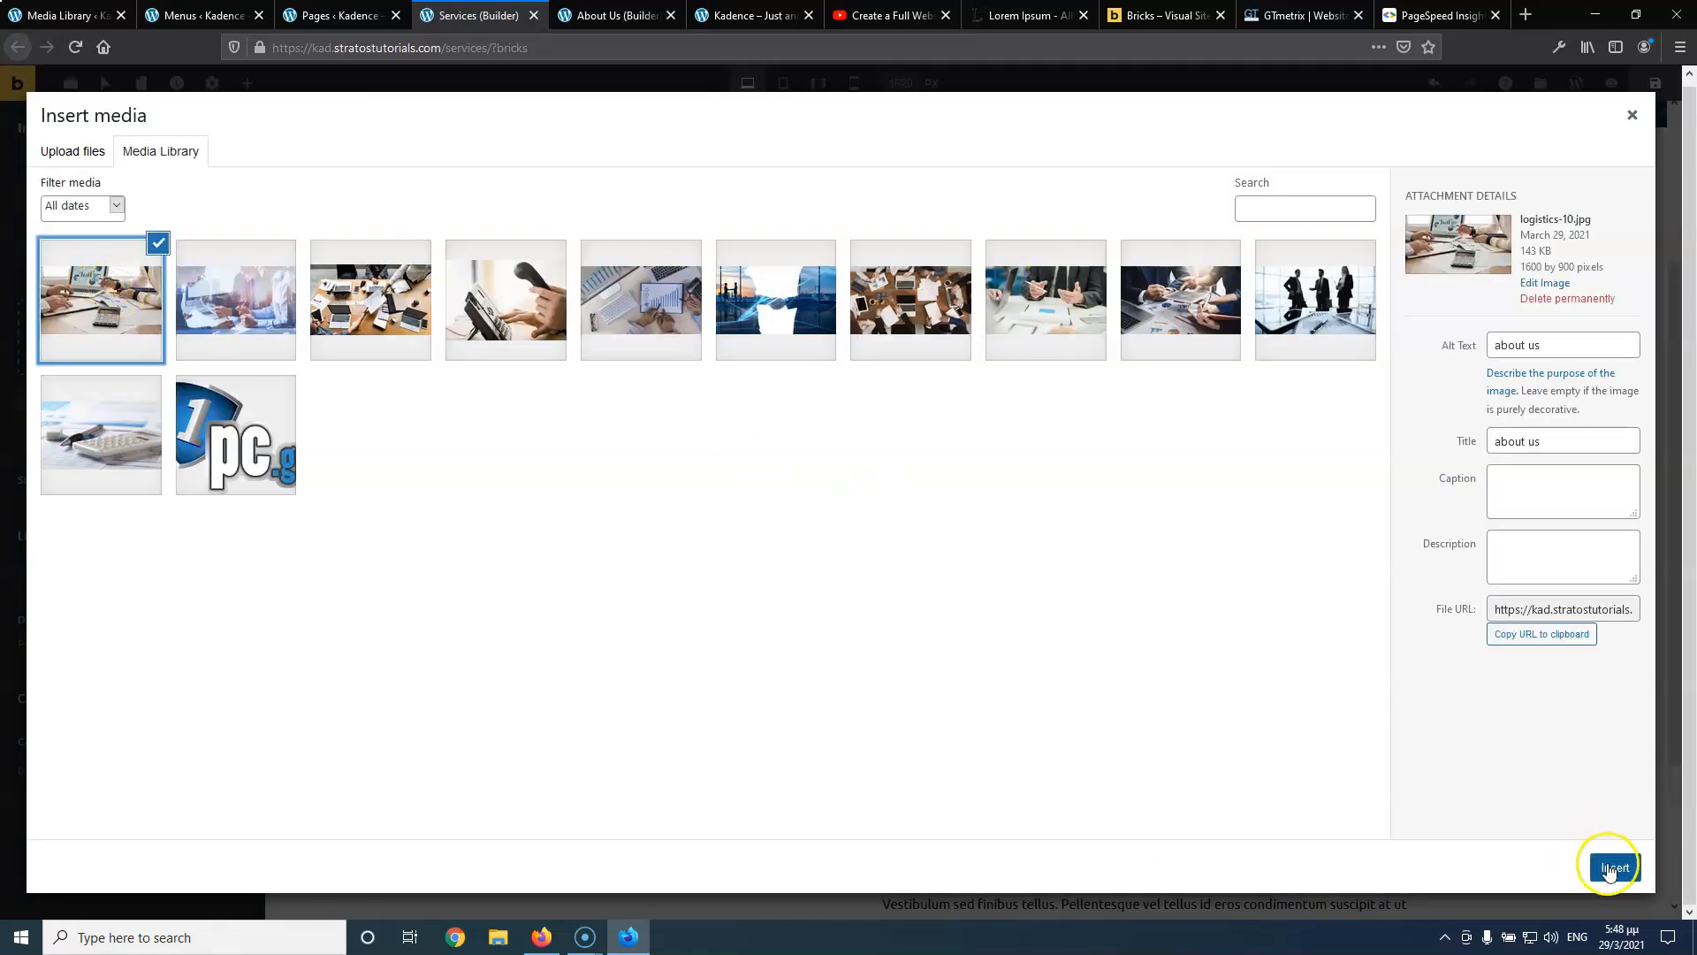
{"action": "left_click", "coordinate": [1611, 867]}
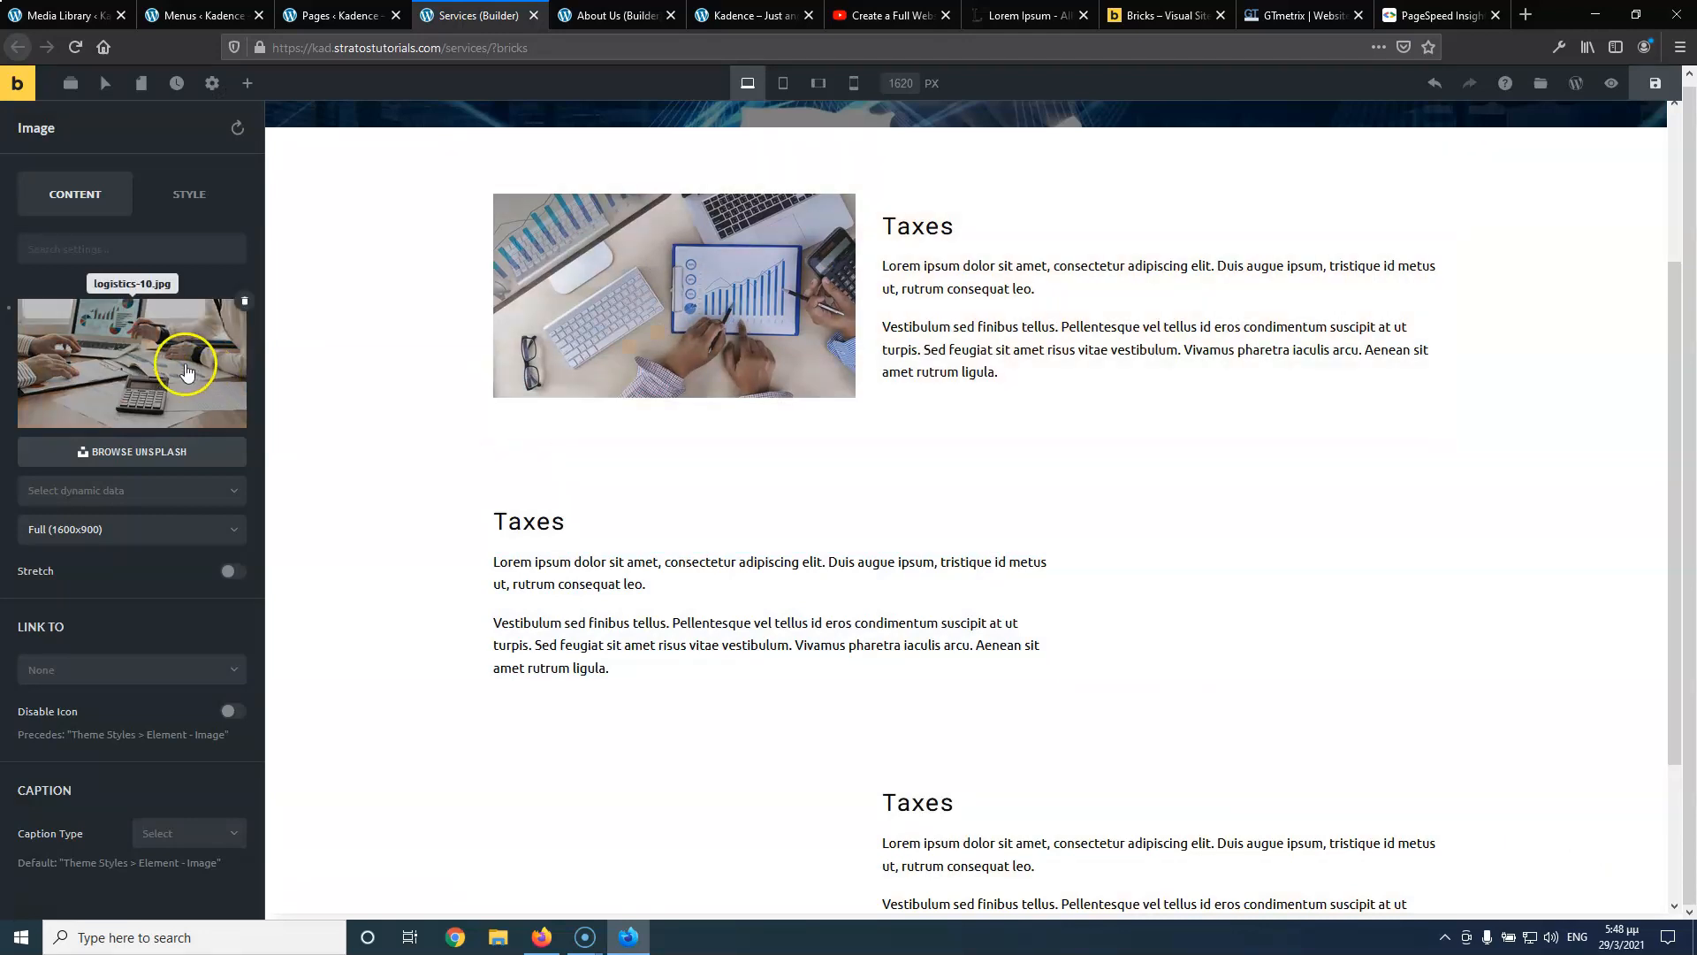
{"action": "left_click", "coordinate": [181, 363]}
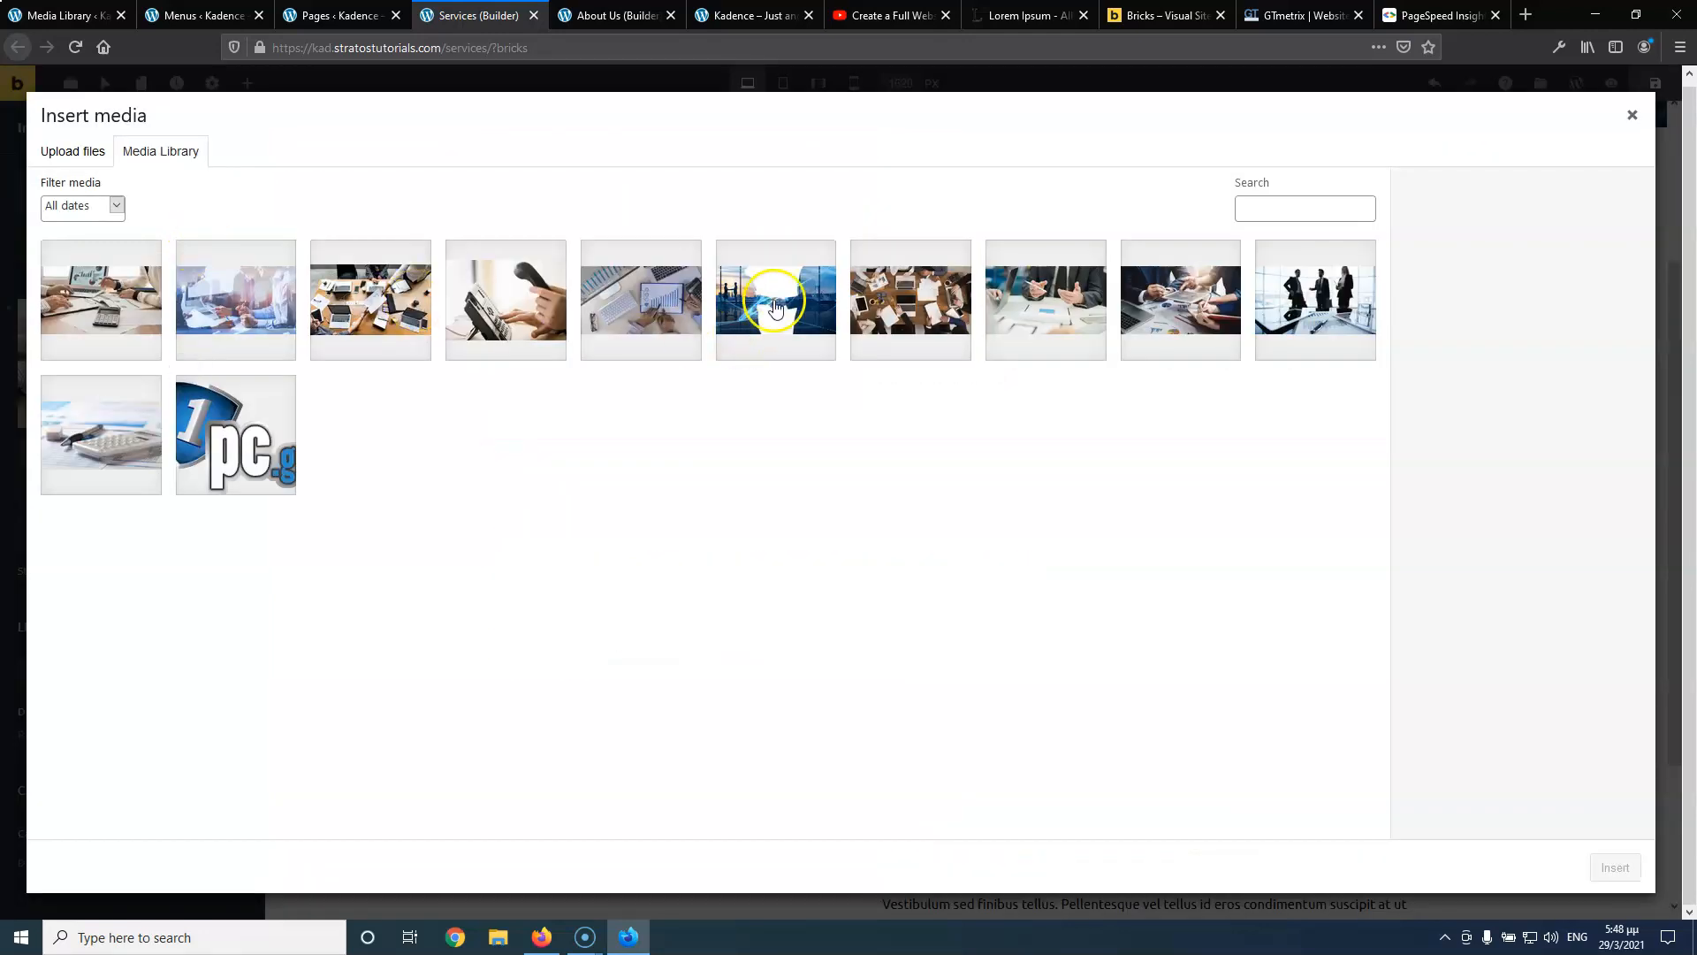
{"action": "left_click", "coordinate": [1171, 296]}
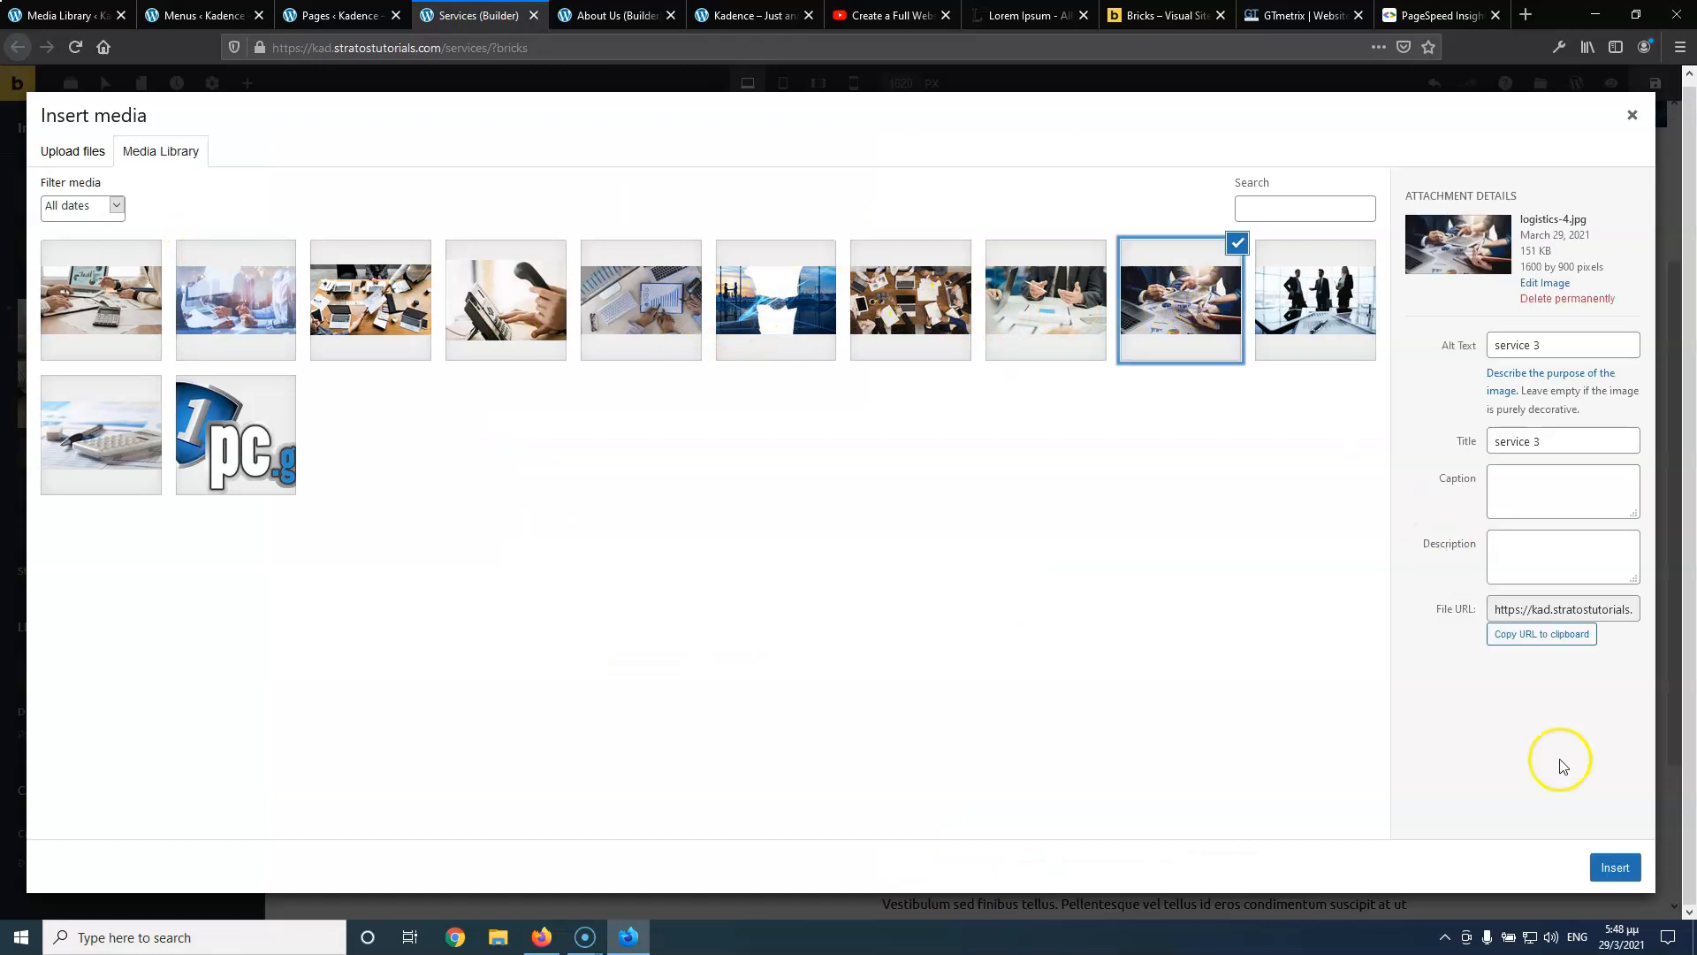
{"action": "left_click", "coordinate": [1615, 867]}
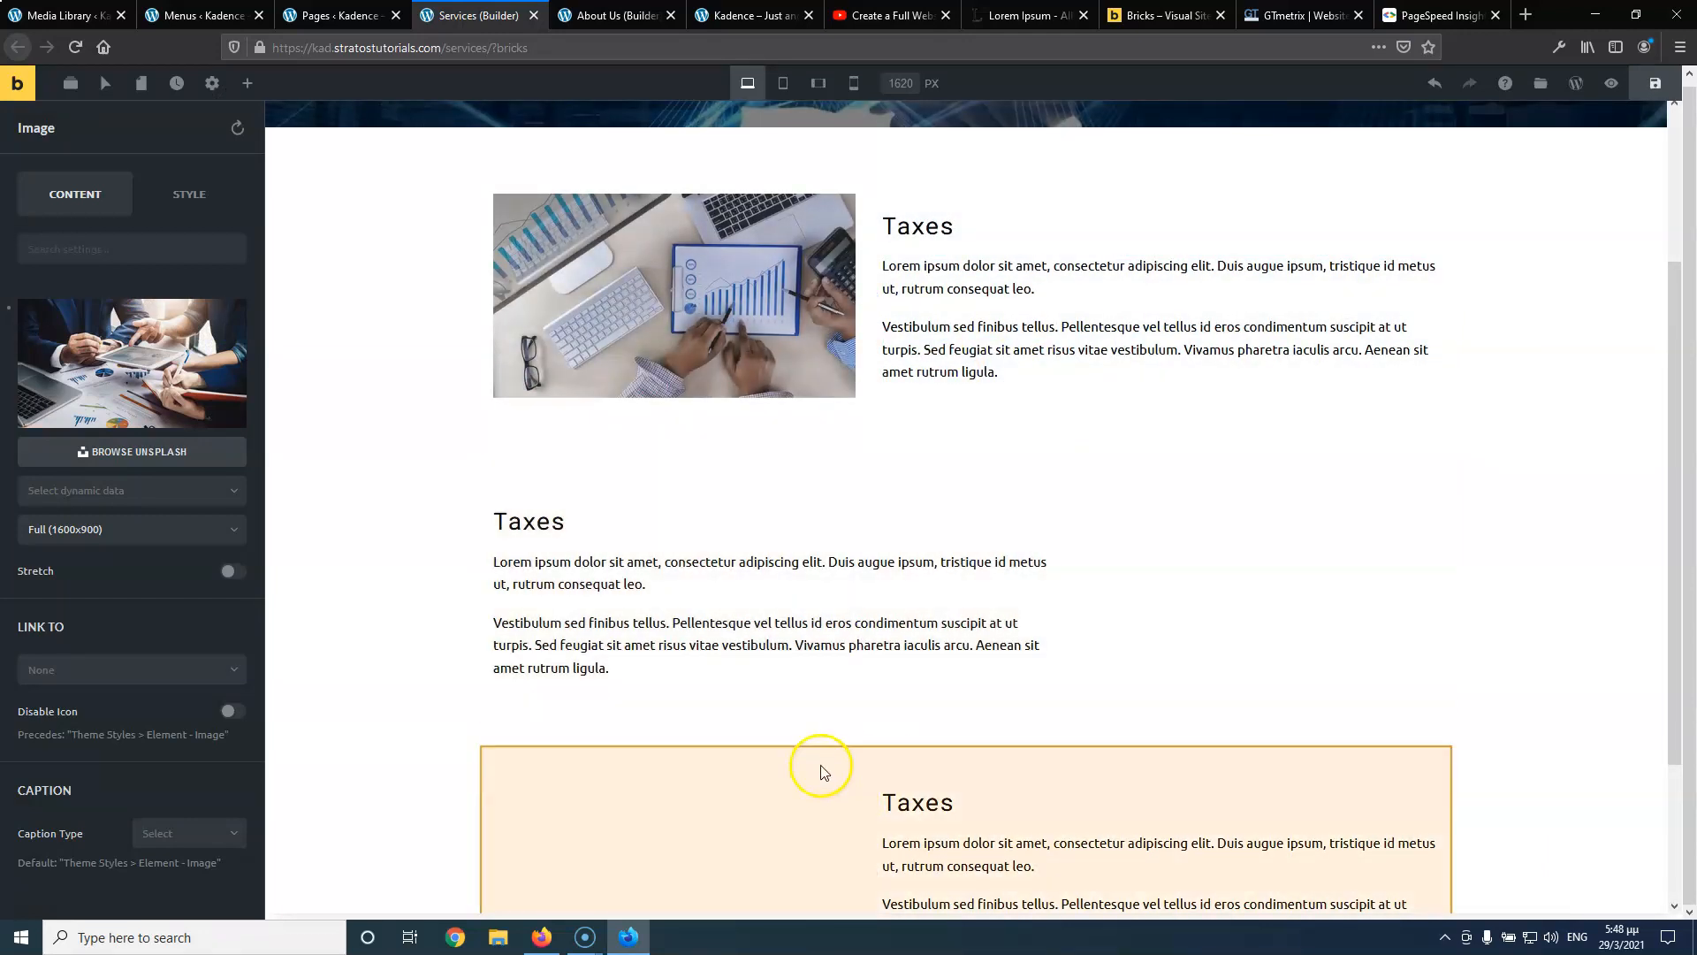
Assign the fifth library image to the third row's image element via Structure
{"action": "scroll", "coordinate": [778, 752], "scroll_direction": "down", "scroll_amount": 3}
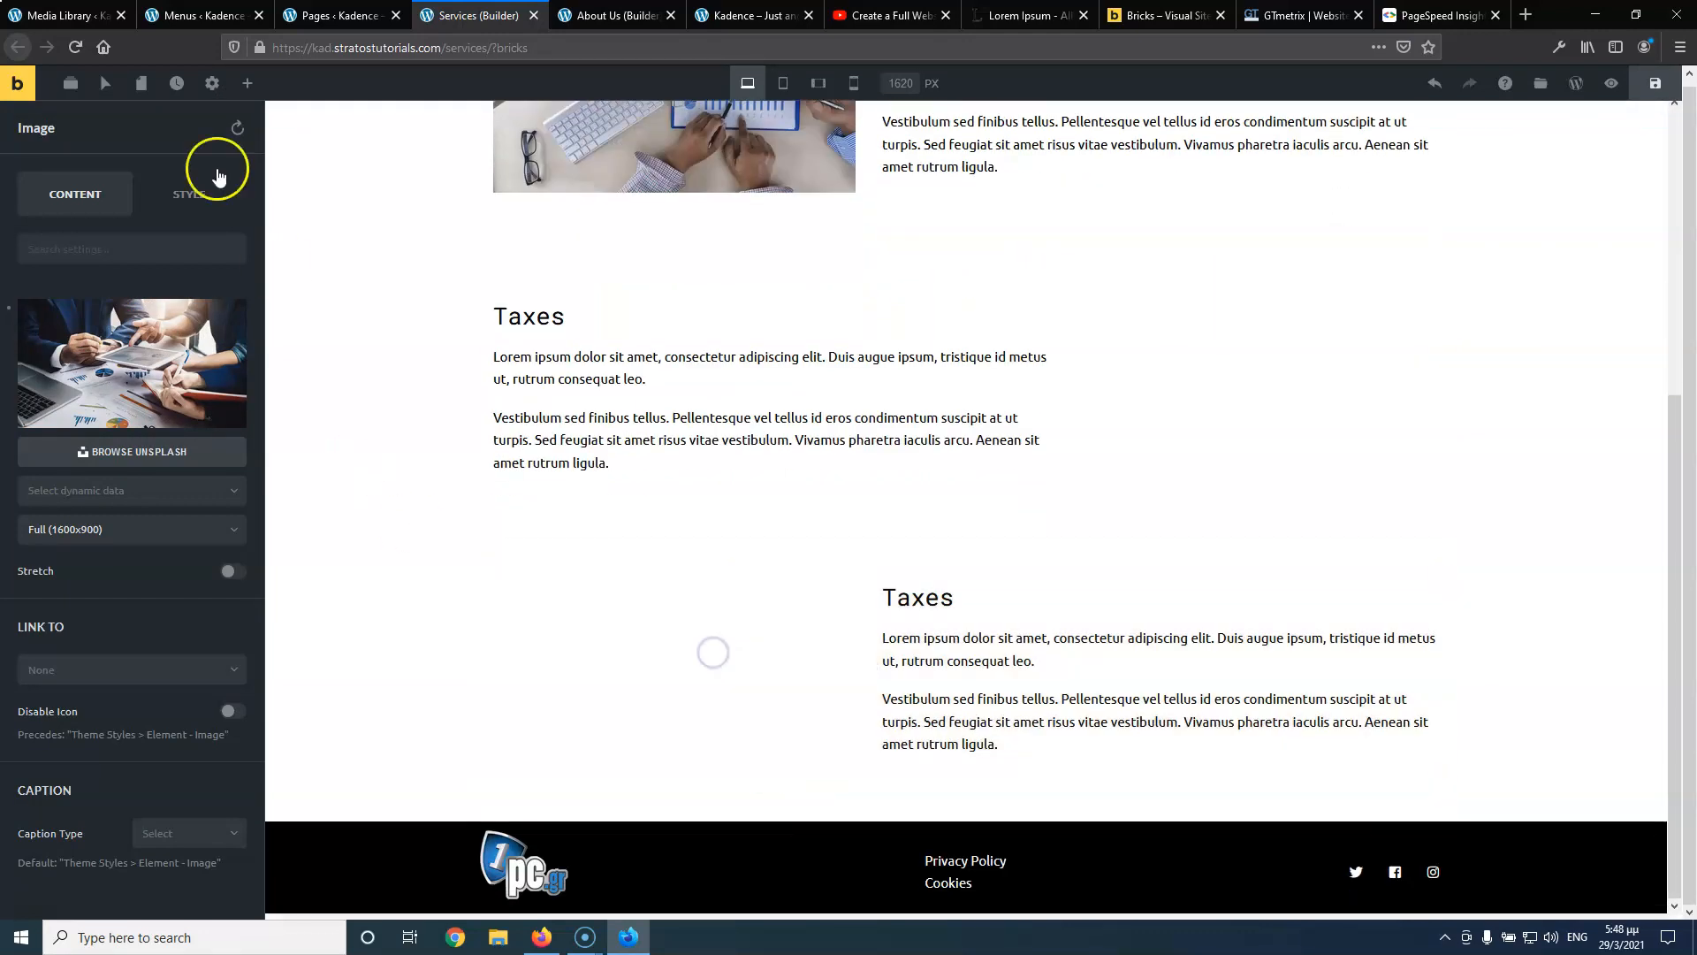
{"action": "left_click", "coordinate": [71, 83]}
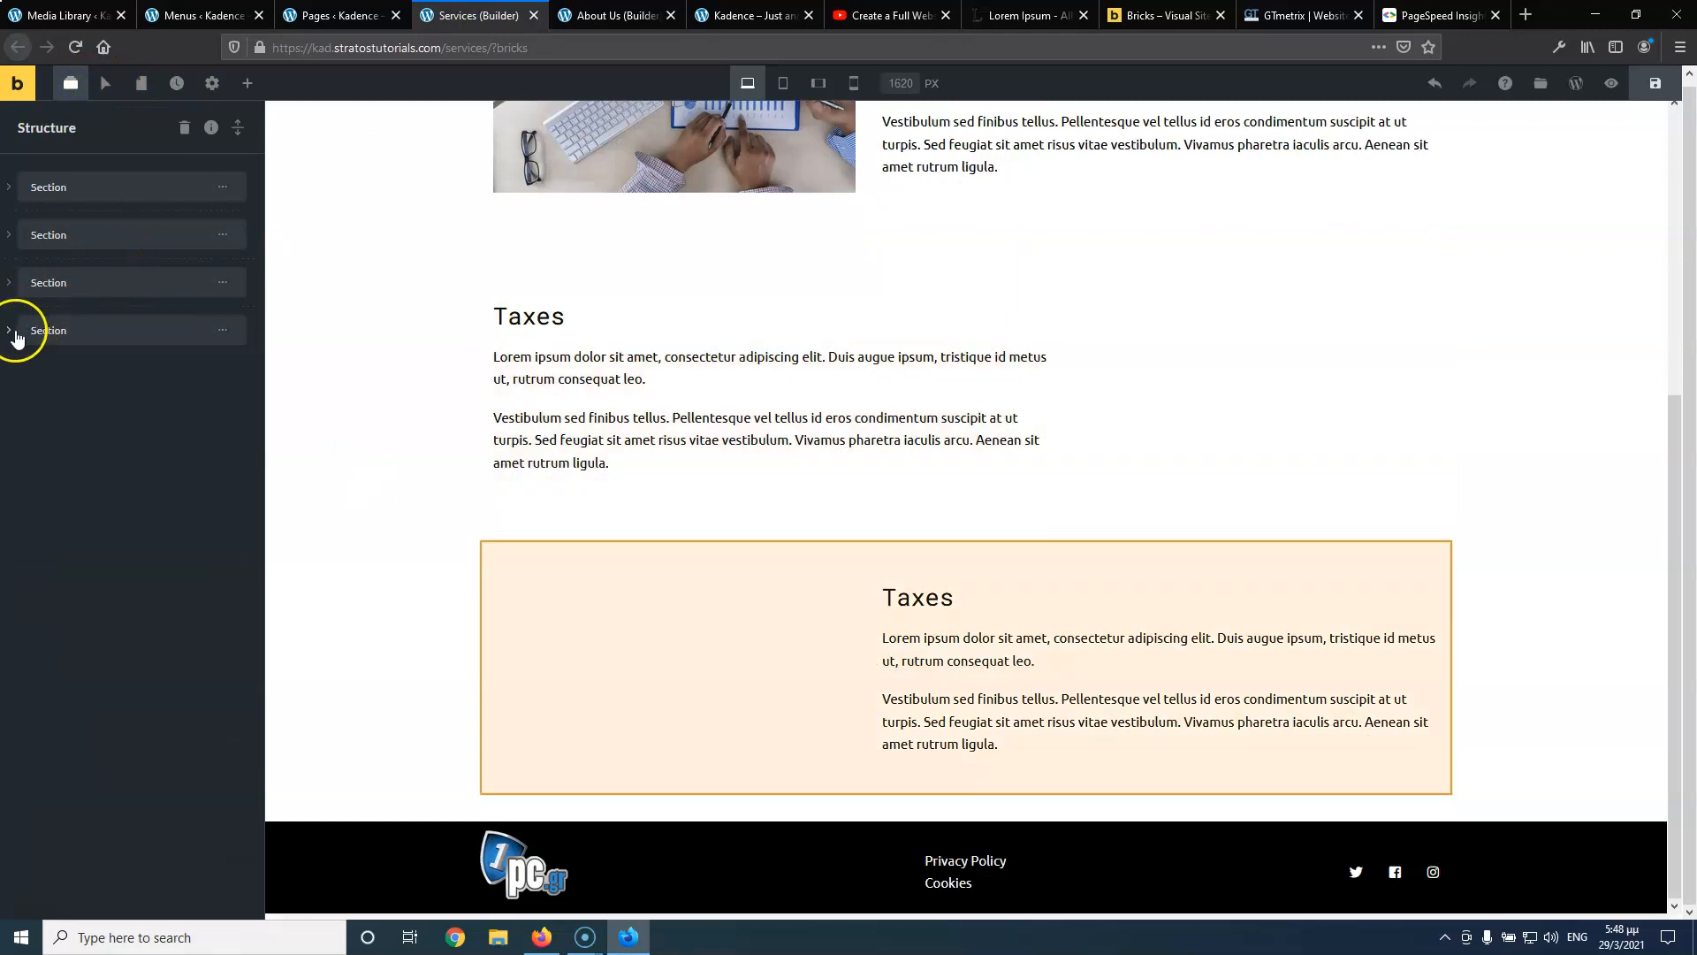
{"action": "left_click", "coordinate": [12, 329]}
{"action": "left_click", "coordinate": [30, 375]}
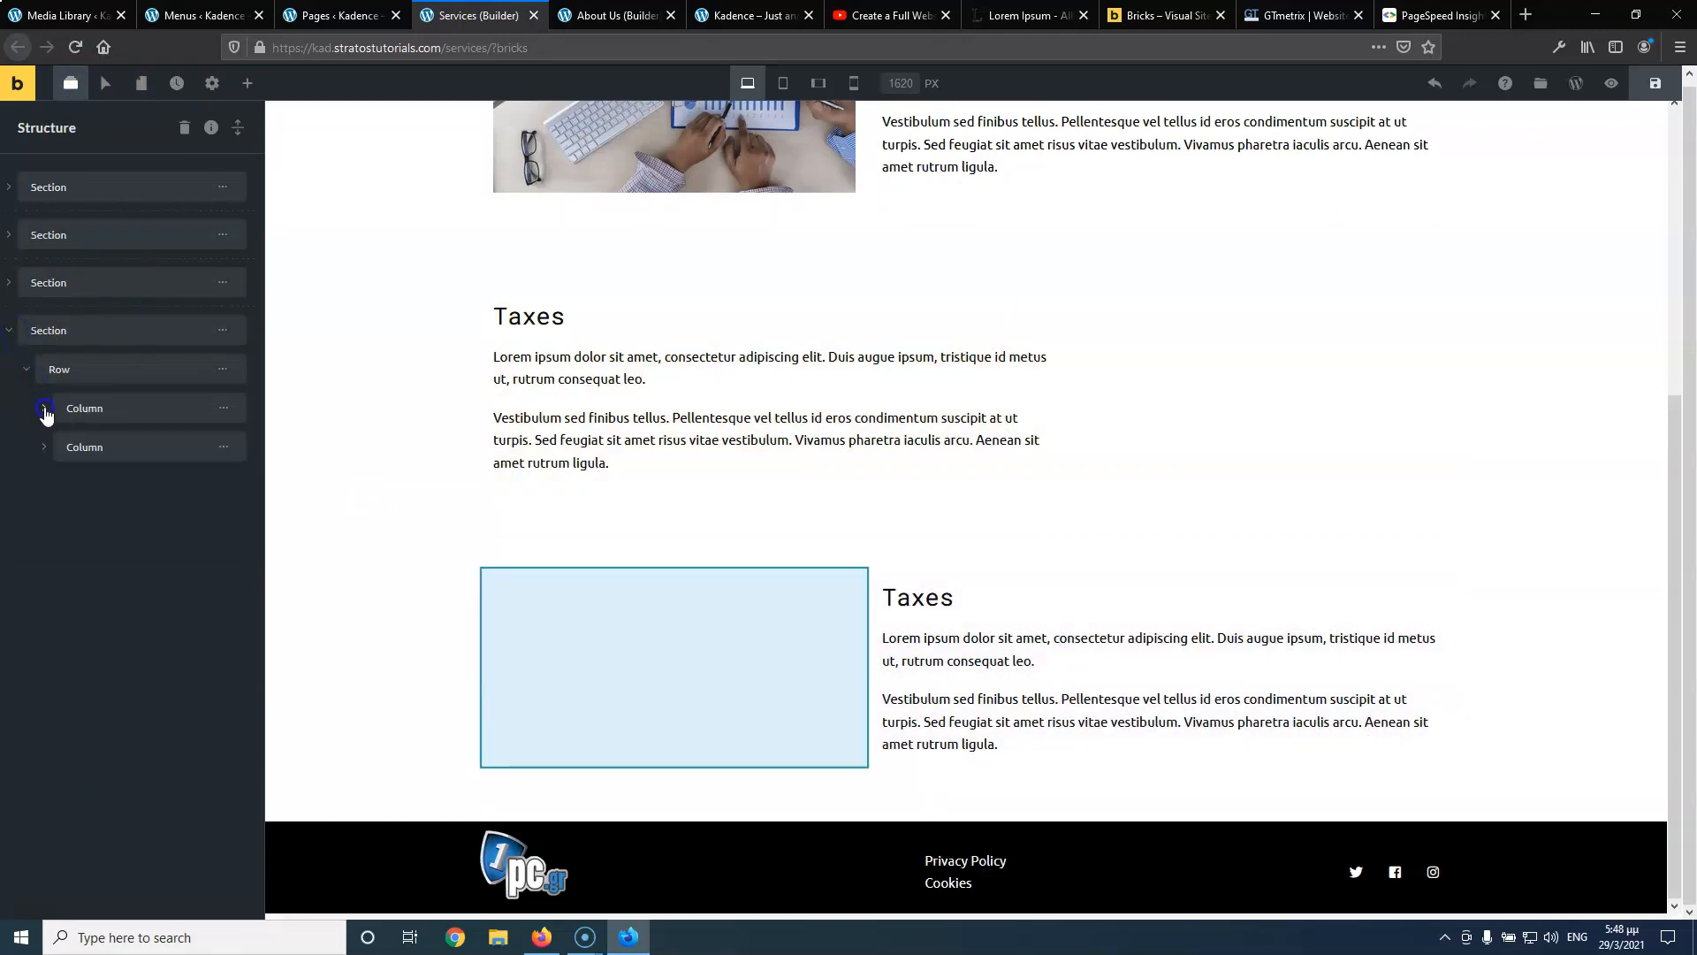
{"action": "left_click", "coordinate": [43, 408]}
{"action": "left_click", "coordinate": [230, 453]}
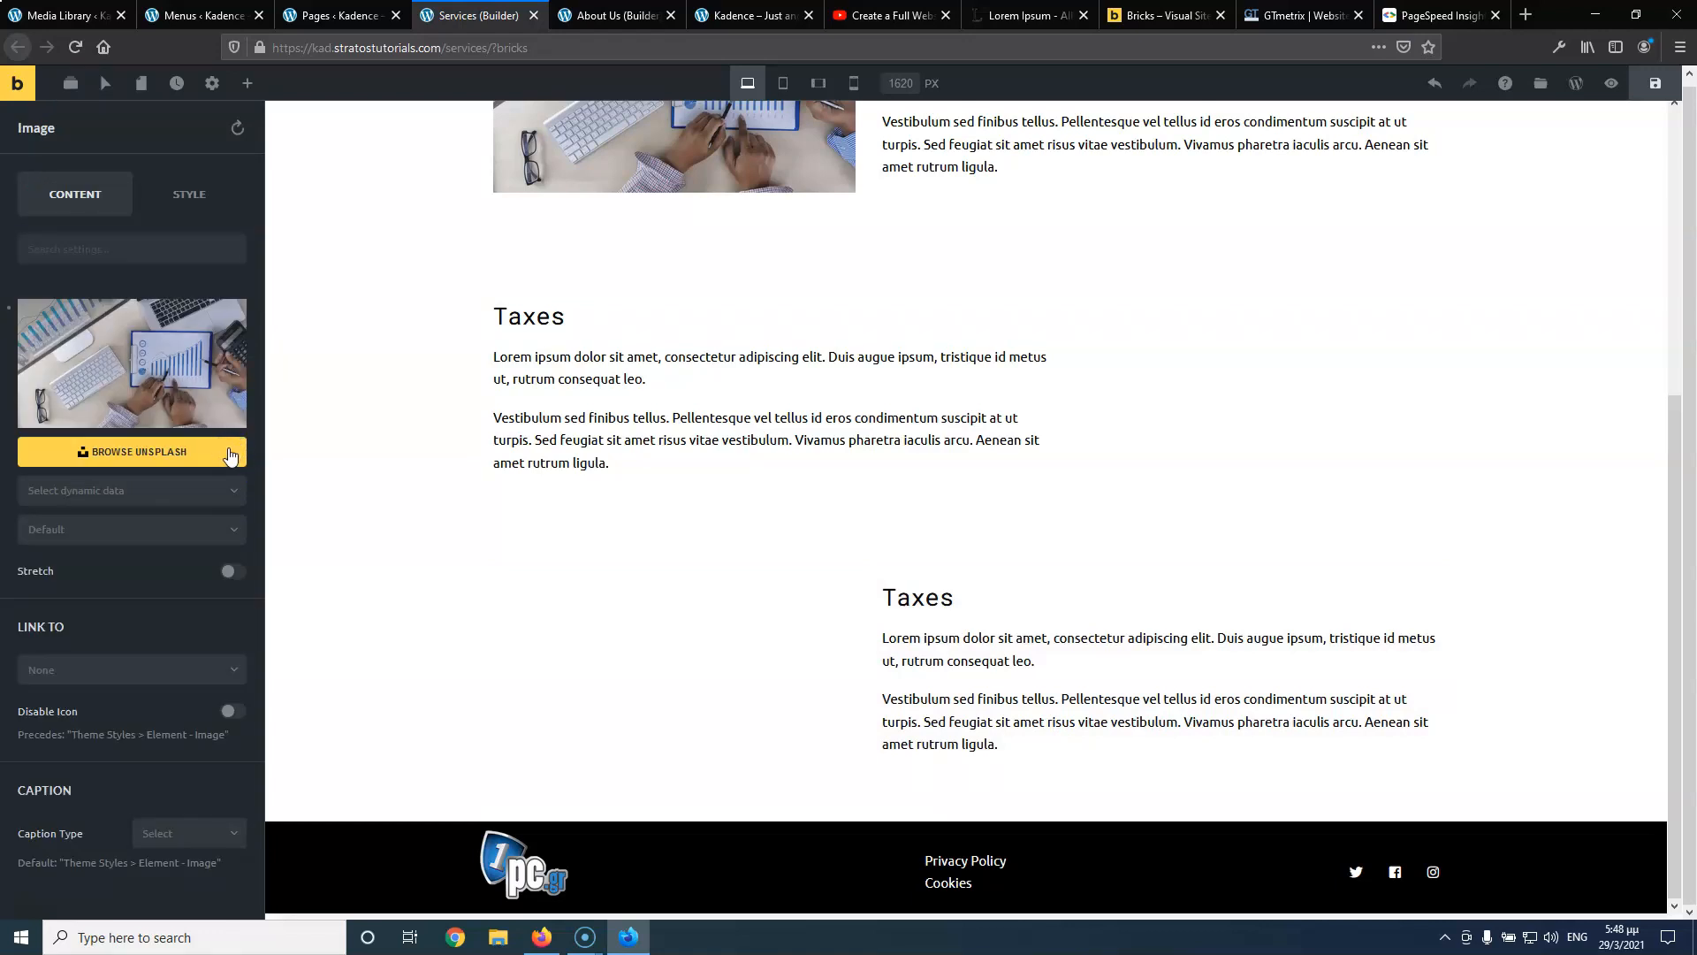
{"action": "left_click", "coordinate": [163, 365]}
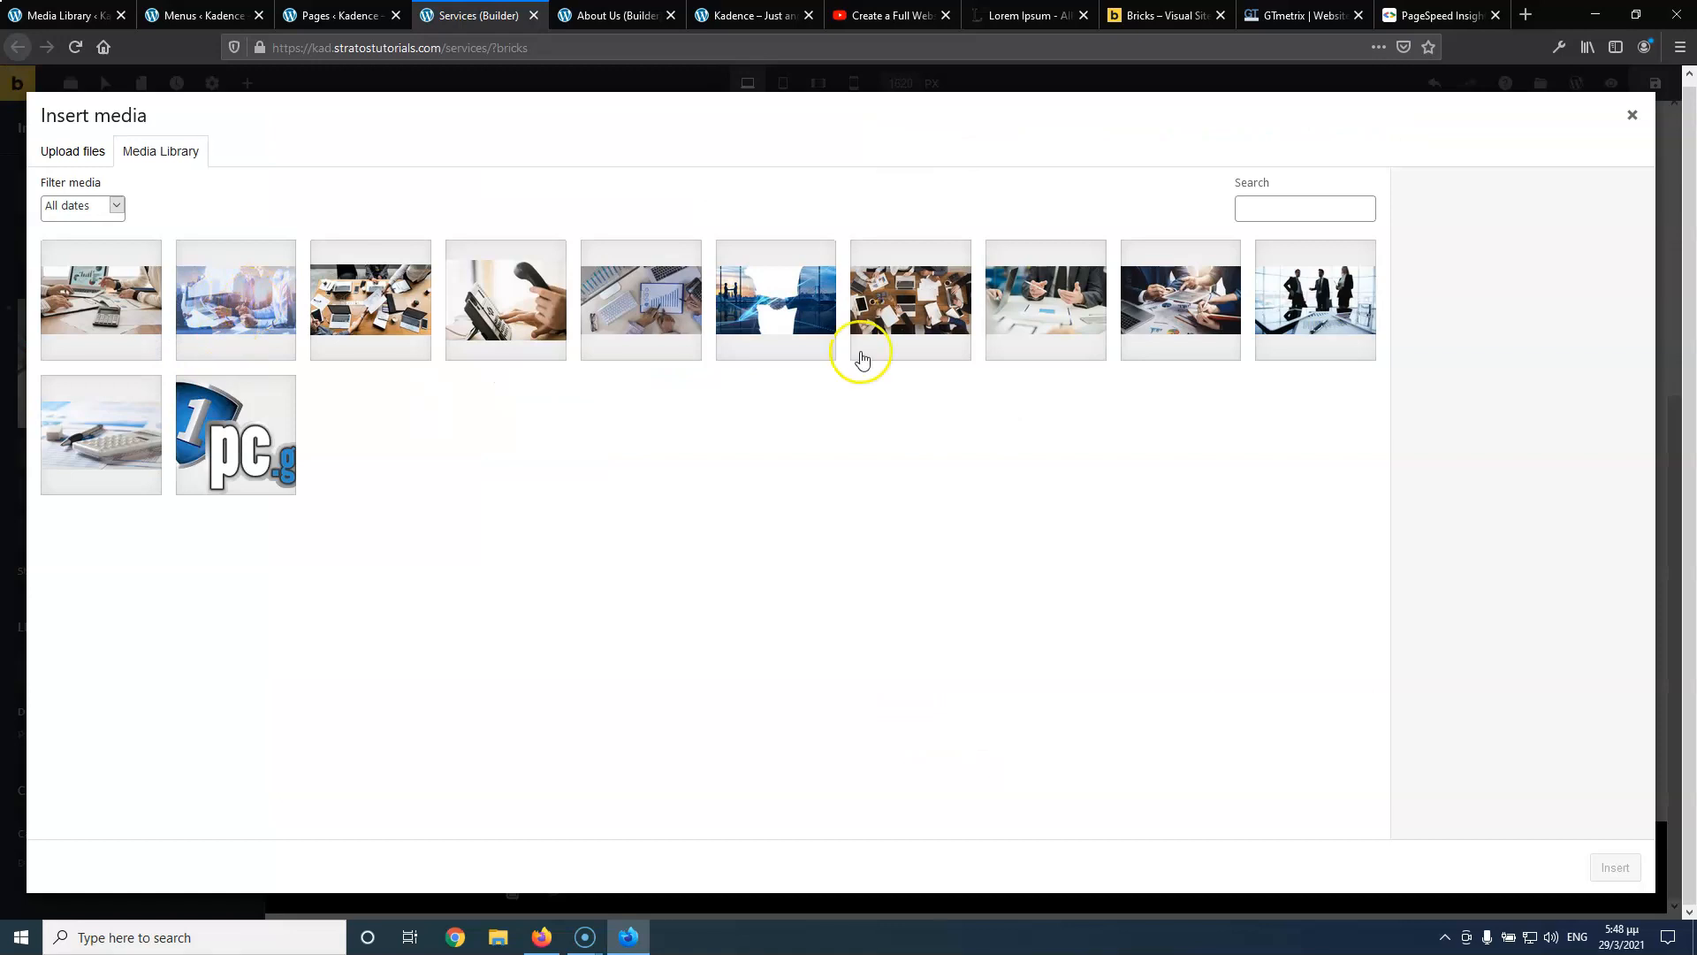
{"action": "left_click", "coordinate": [647, 331]}
{"action": "left_click", "coordinate": [1616, 868]}
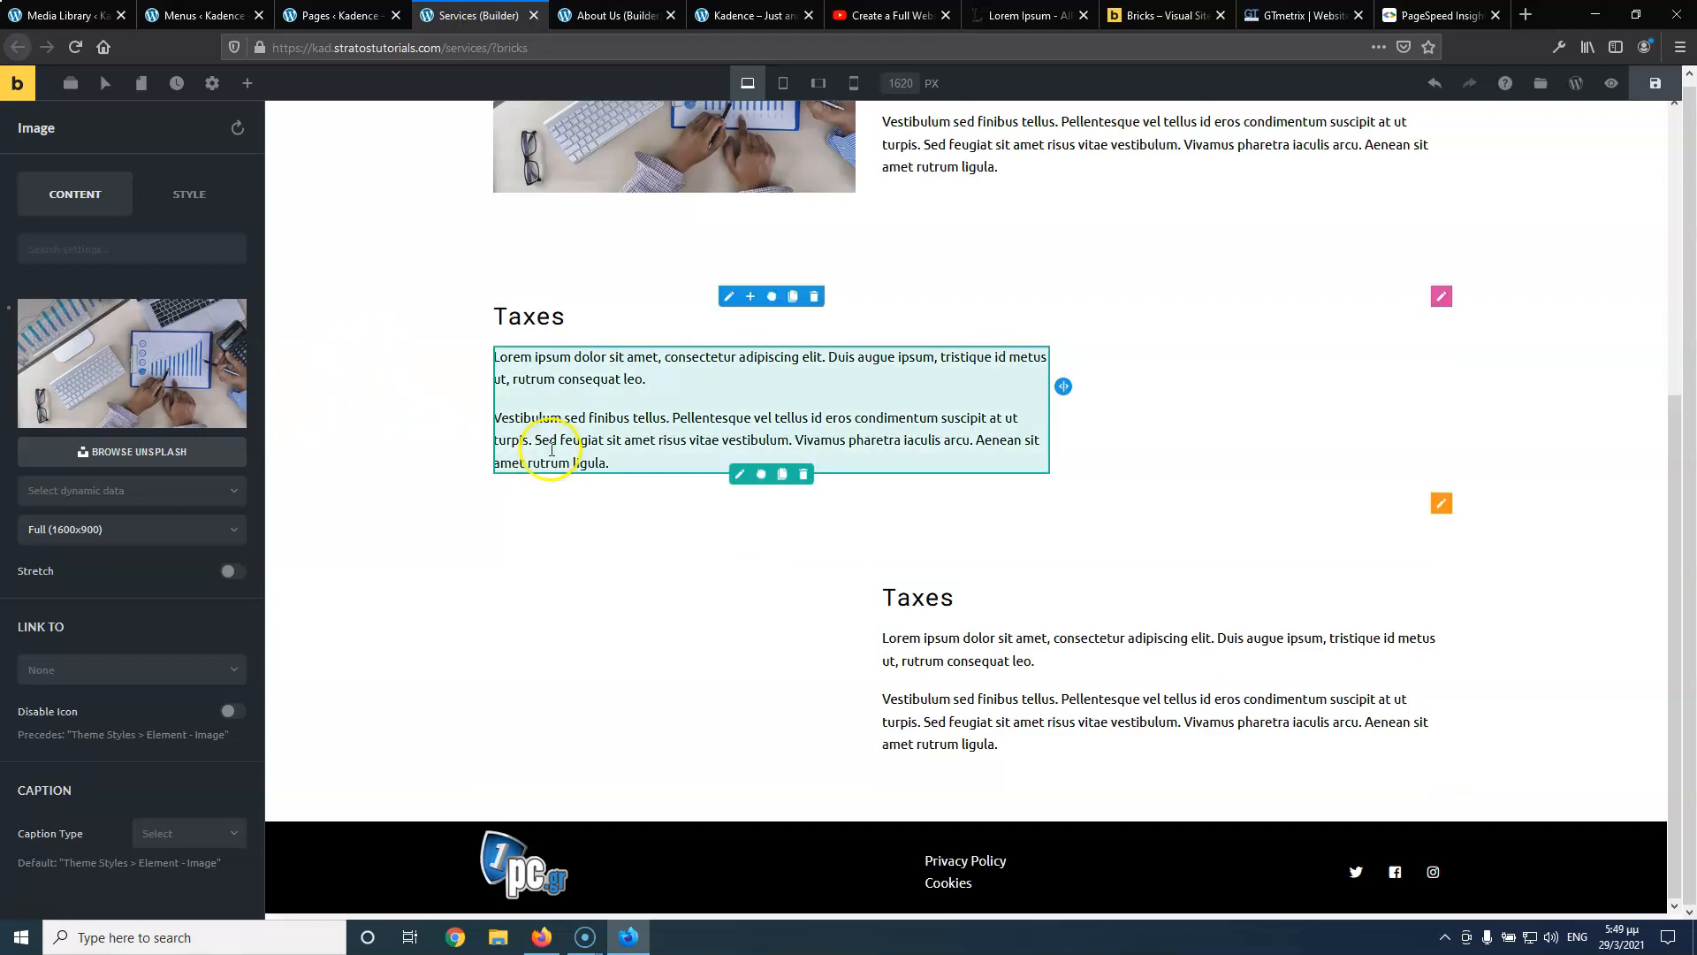
Delete the empty right column beside the second row's Taxes text
{"action": "scroll", "coordinate": [619, 469], "scroll_direction": "up", "scroll_amount": 5}
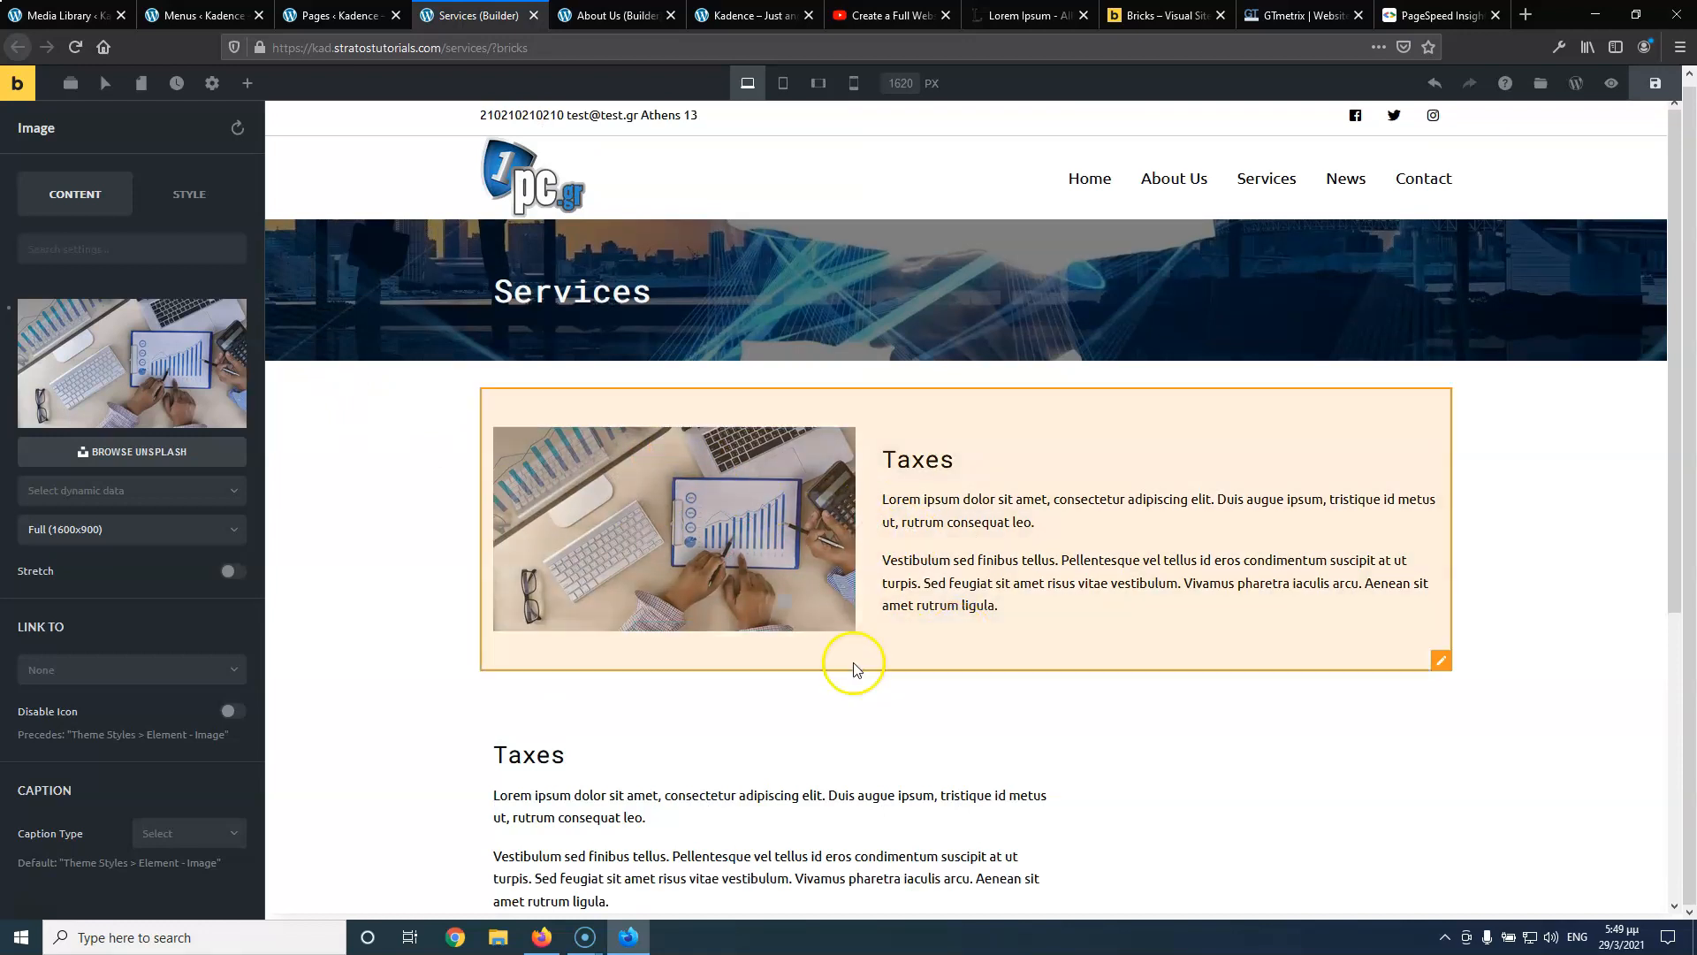
{"action": "scroll", "coordinate": [862, 539], "scroll_direction": "down", "scroll_amount": 2}
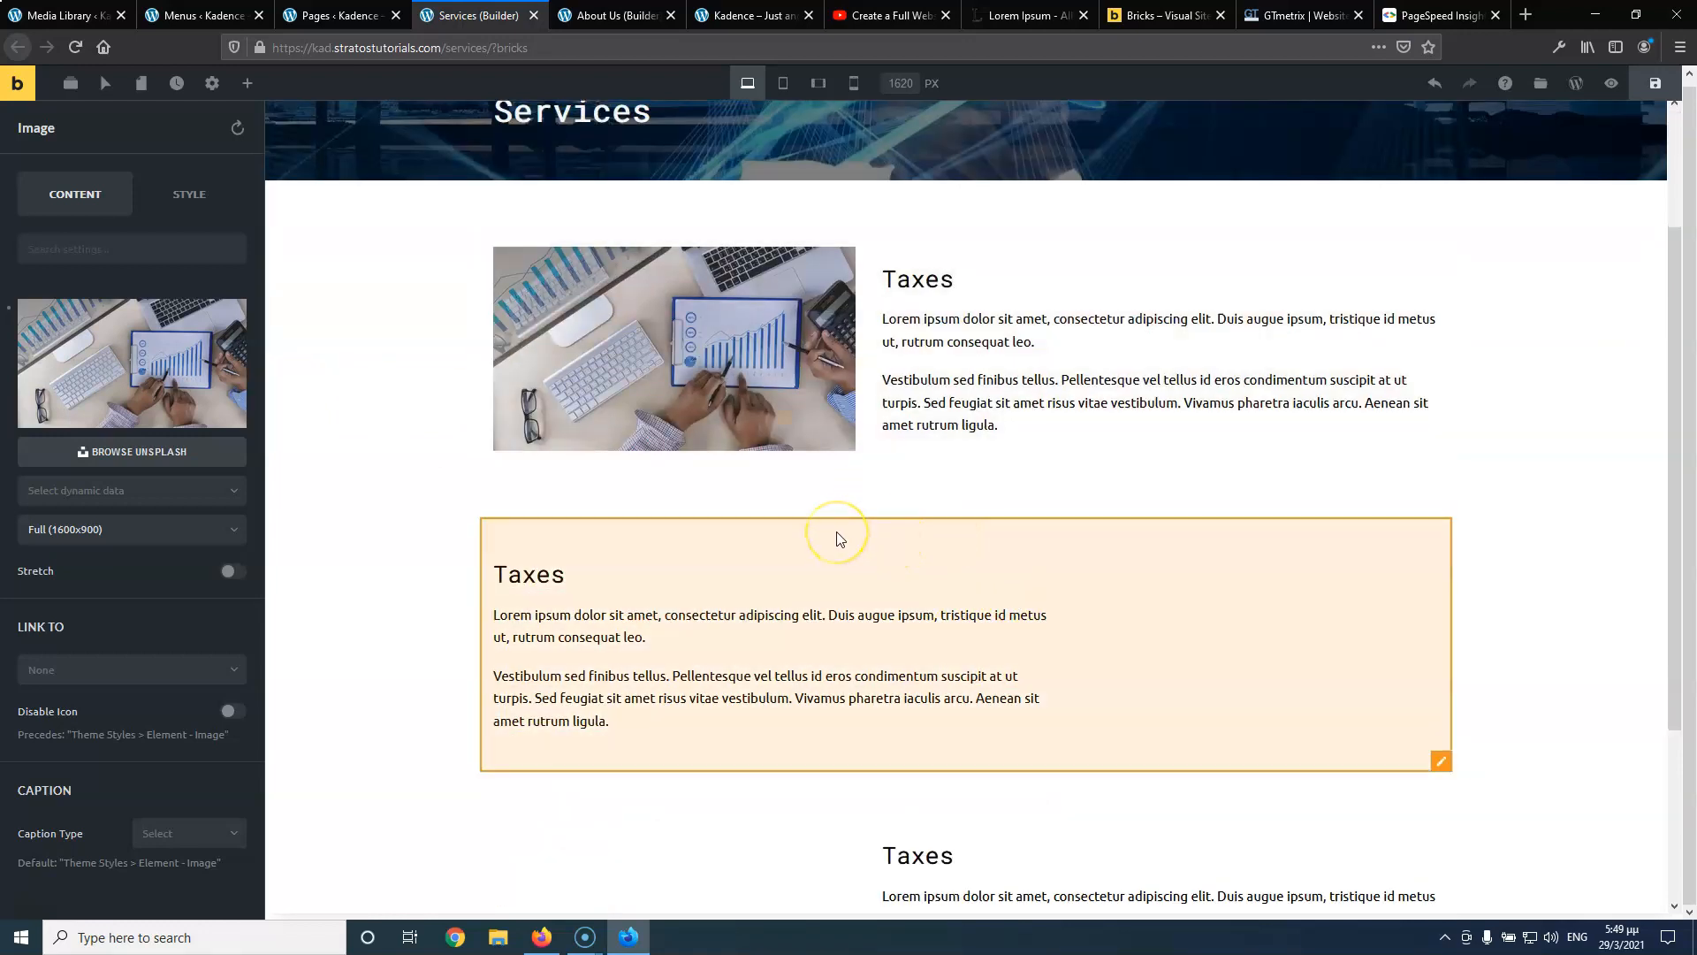
{"action": "left_click", "coordinate": [1281, 689]}
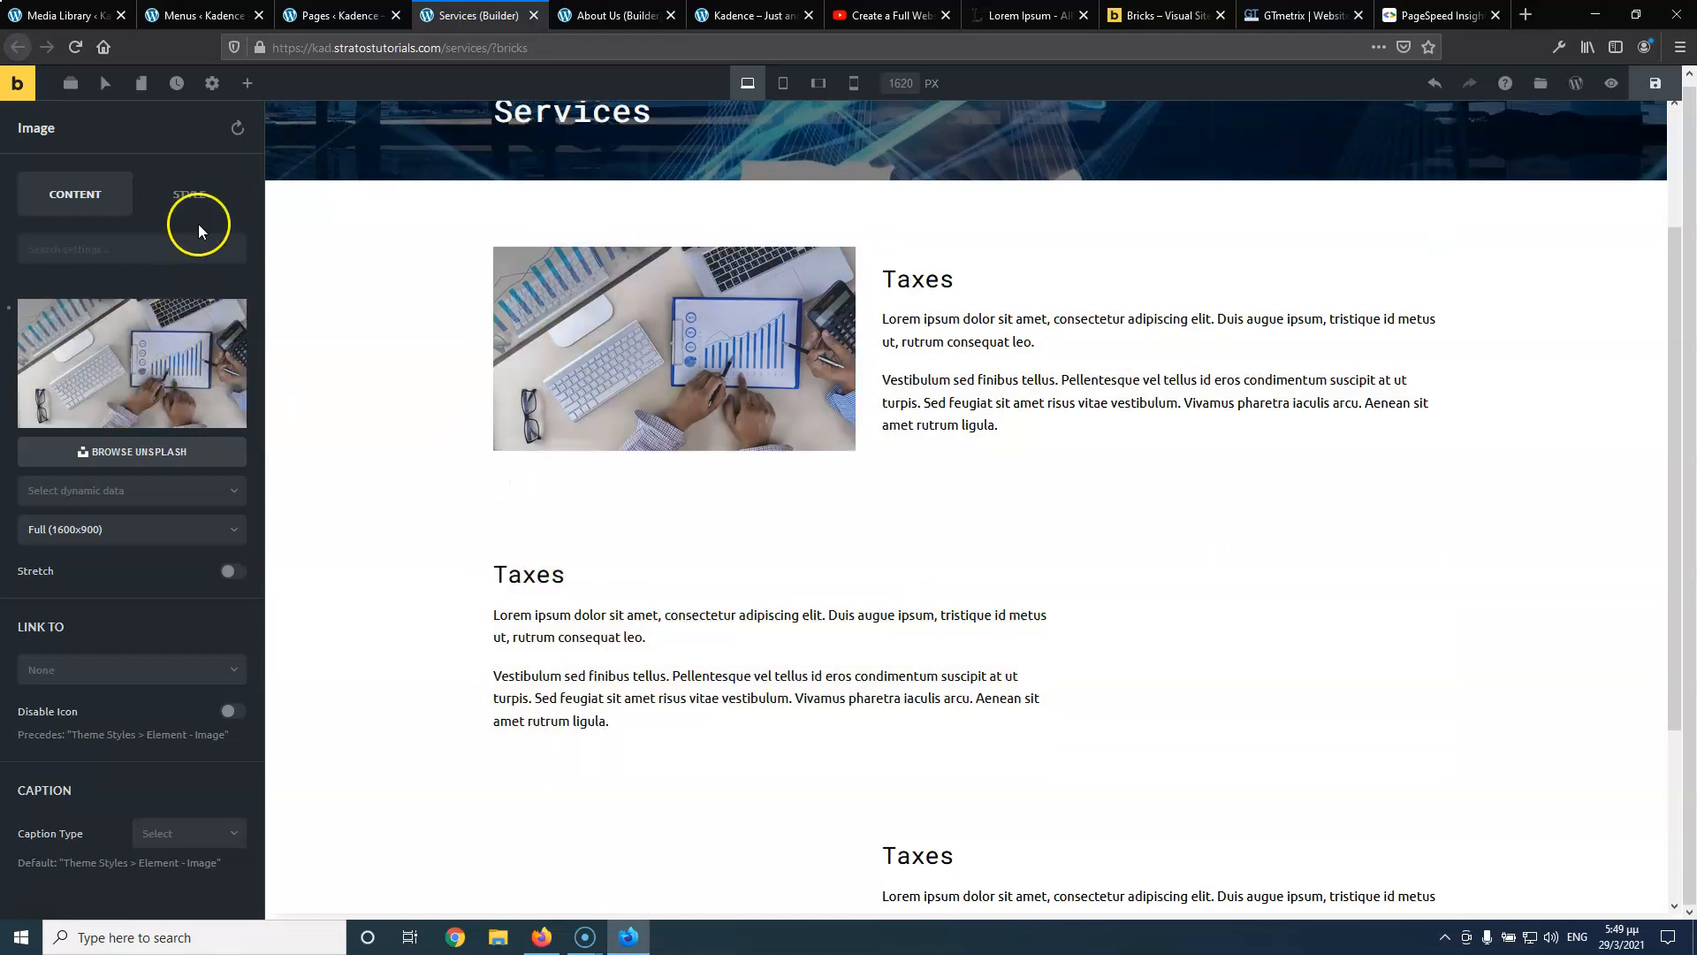
{"action": "left_click", "coordinate": [248, 88]}
{"action": "left_click_drag", "start_coordinate": [110, 326], "coordinate": [1152, 621]}
{"action": "left_click", "coordinate": [1030, 610]}
{"action": "left_click", "coordinate": [1159, 585]}
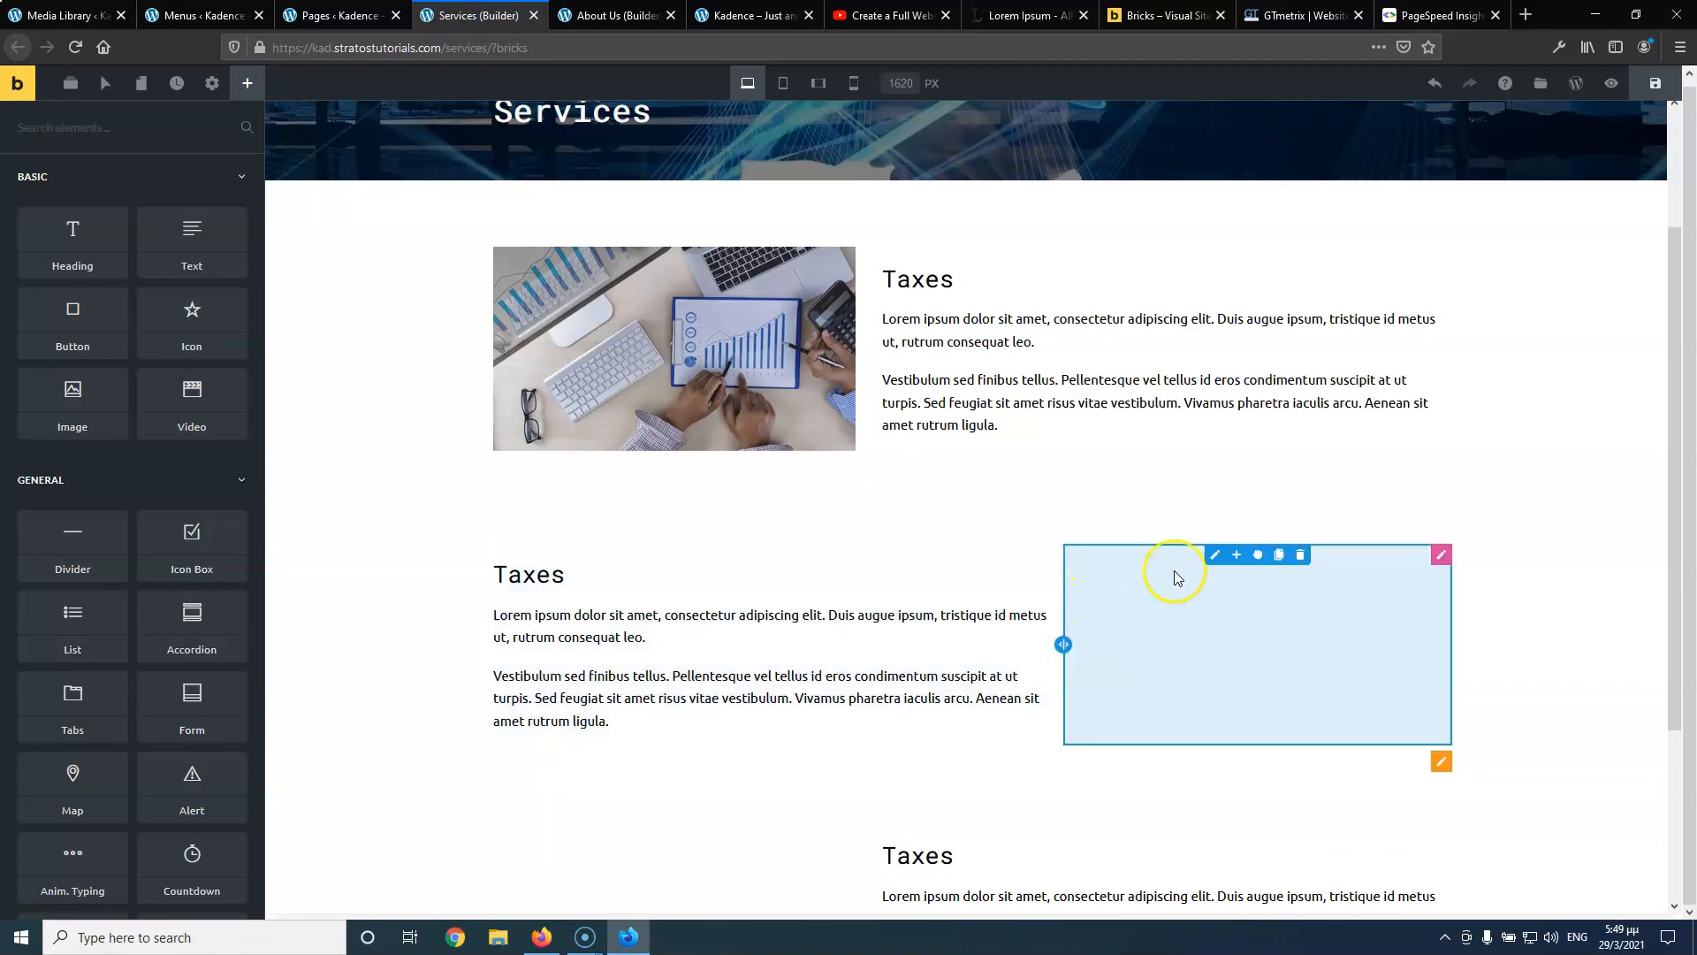
{"action": "left_click", "coordinate": [1302, 557]}
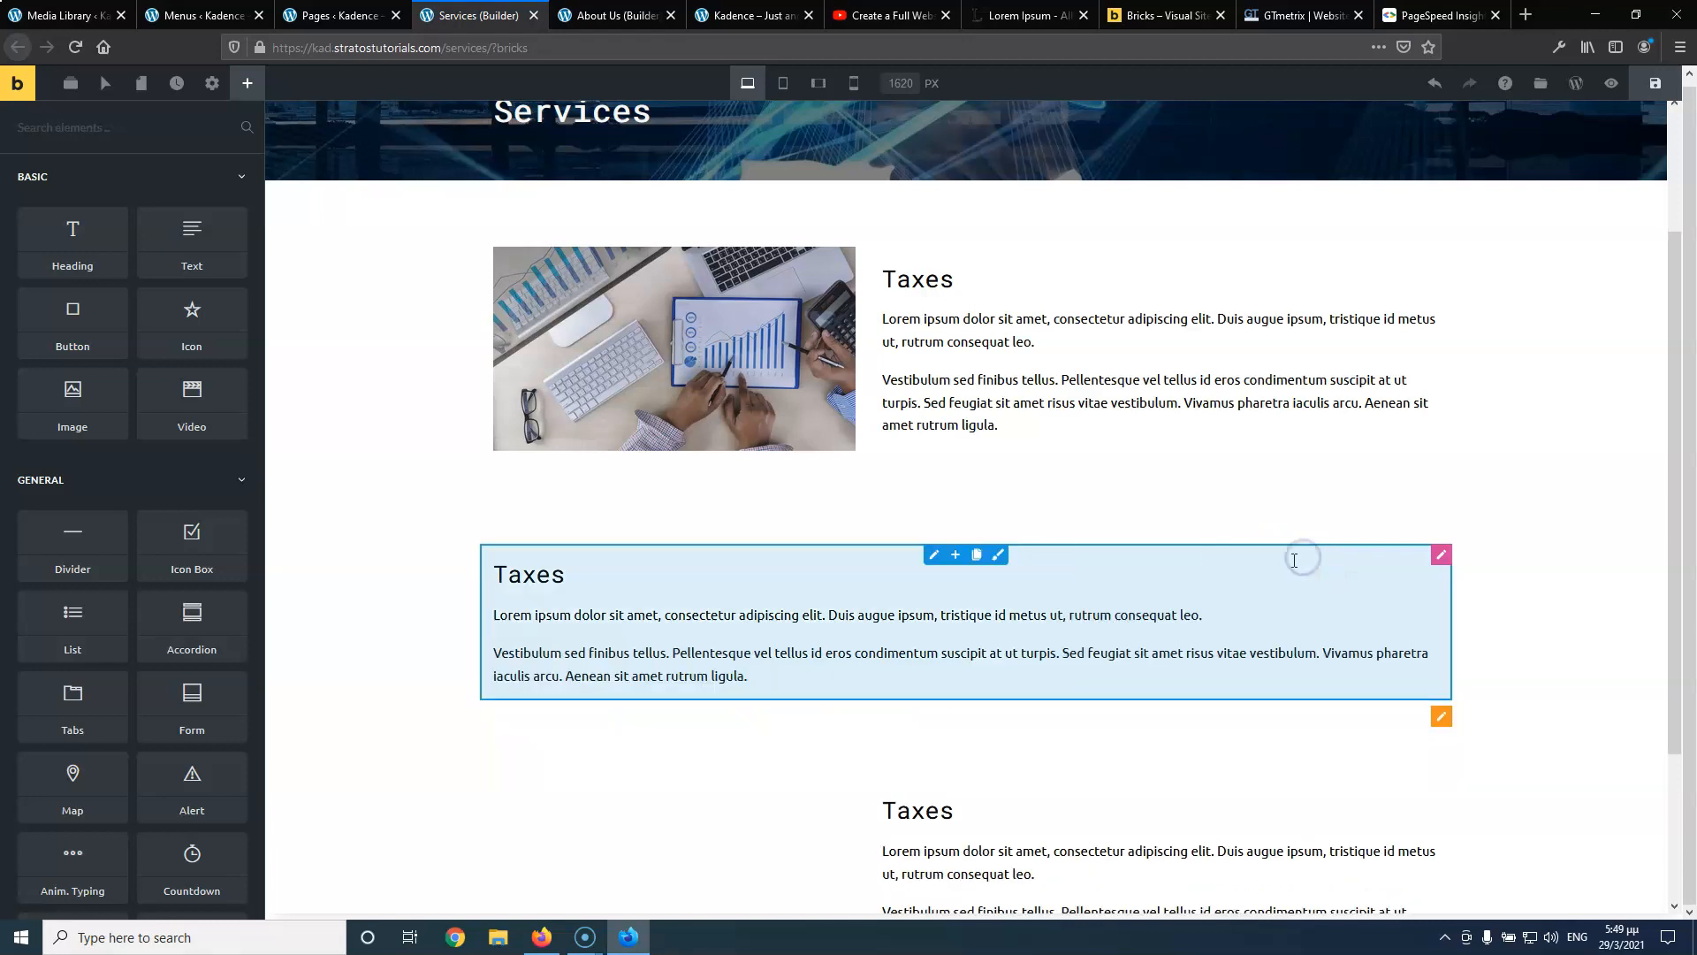
Clone the Taxes text column and add an Image element showing the calculator photo
{"action": "left_click", "coordinate": [975, 555]}
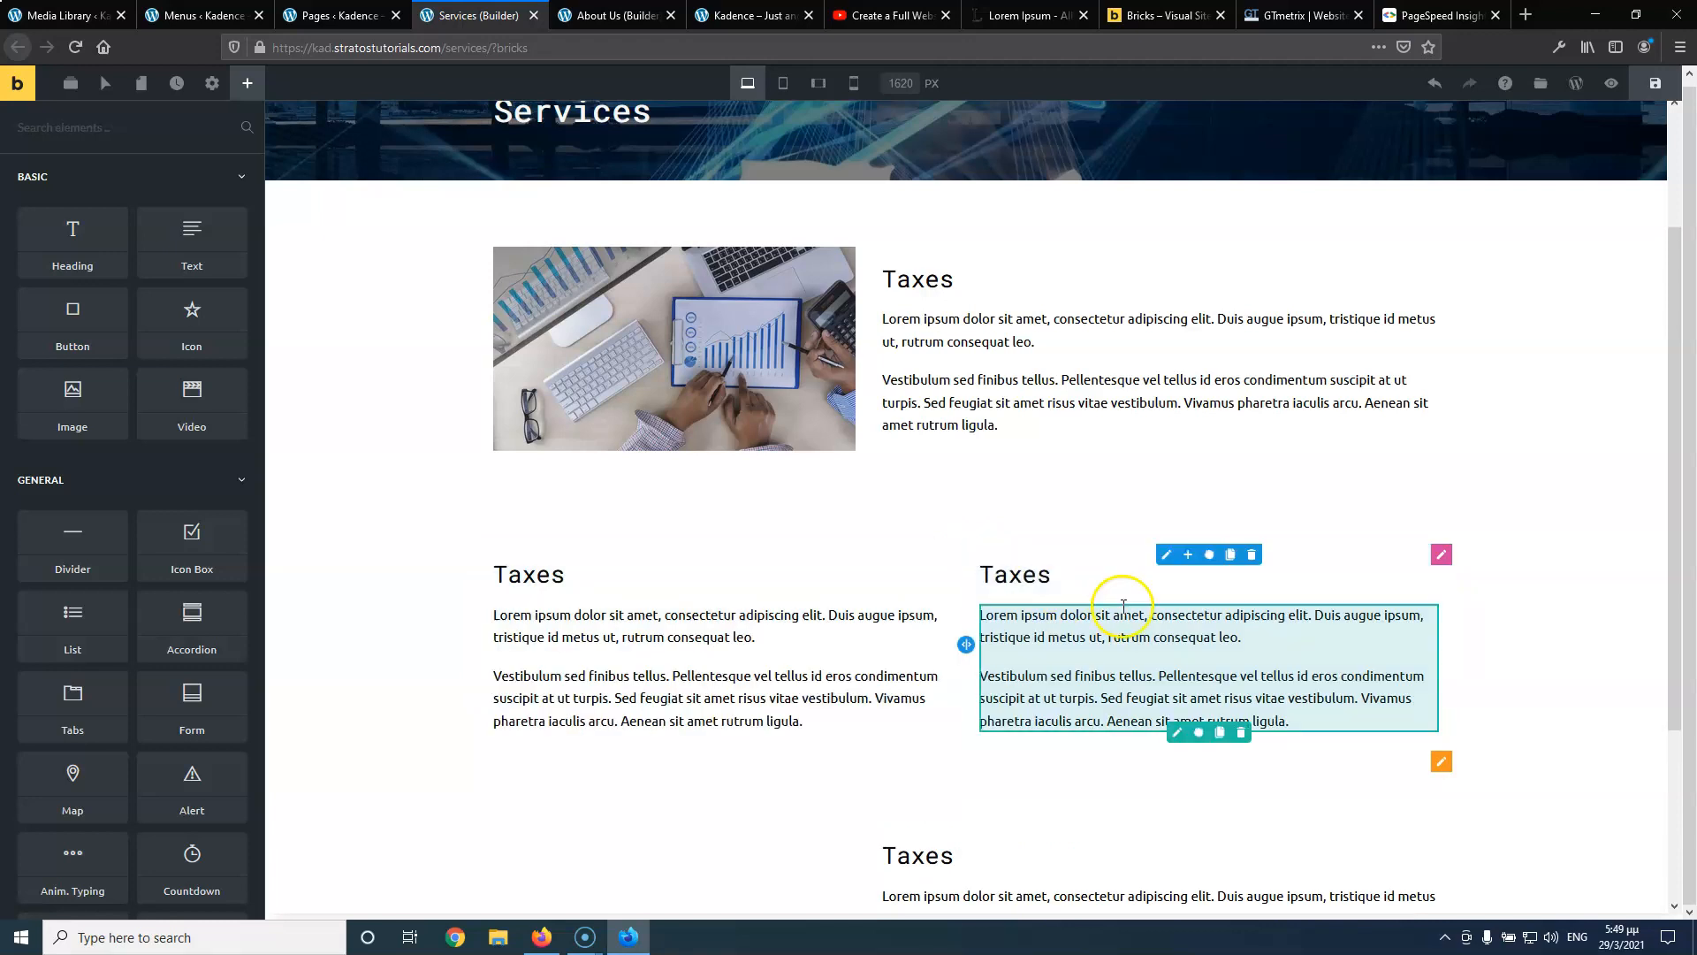
{"action": "left_click_drag", "start_coordinate": [192, 397], "coordinate": [1096, 571]}
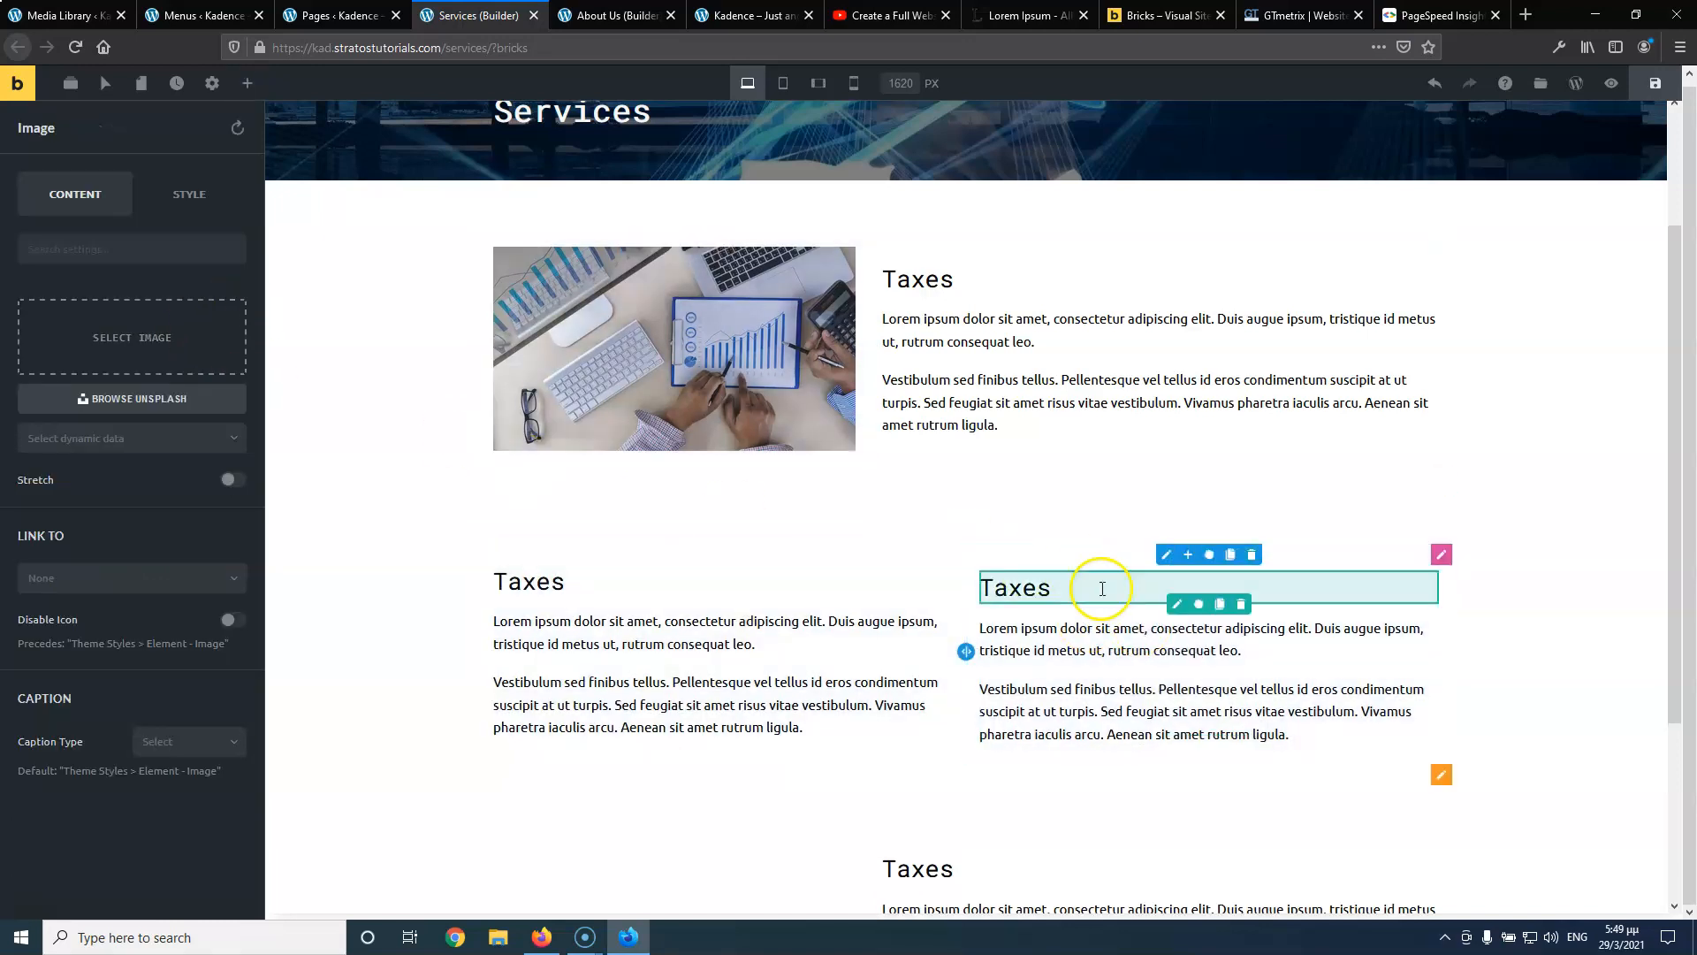
{"action": "left_click", "coordinate": [120, 347]}
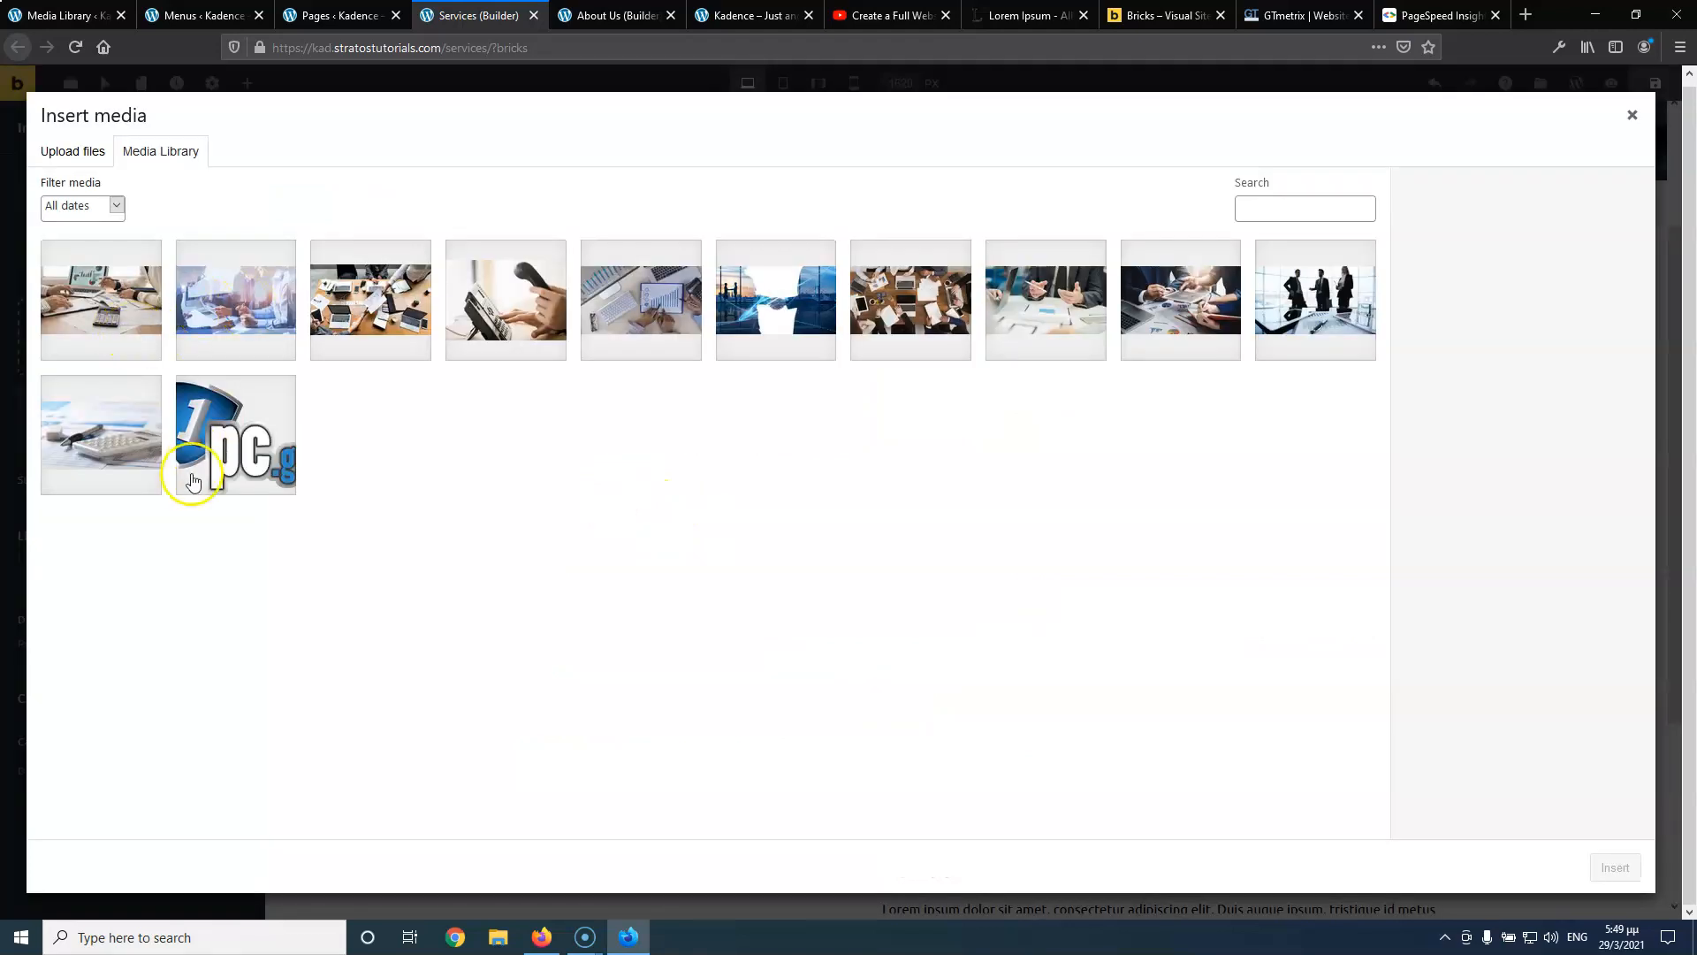
{"action": "left_click", "coordinate": [108, 444]}
{"action": "left_click", "coordinate": [1614, 866]}
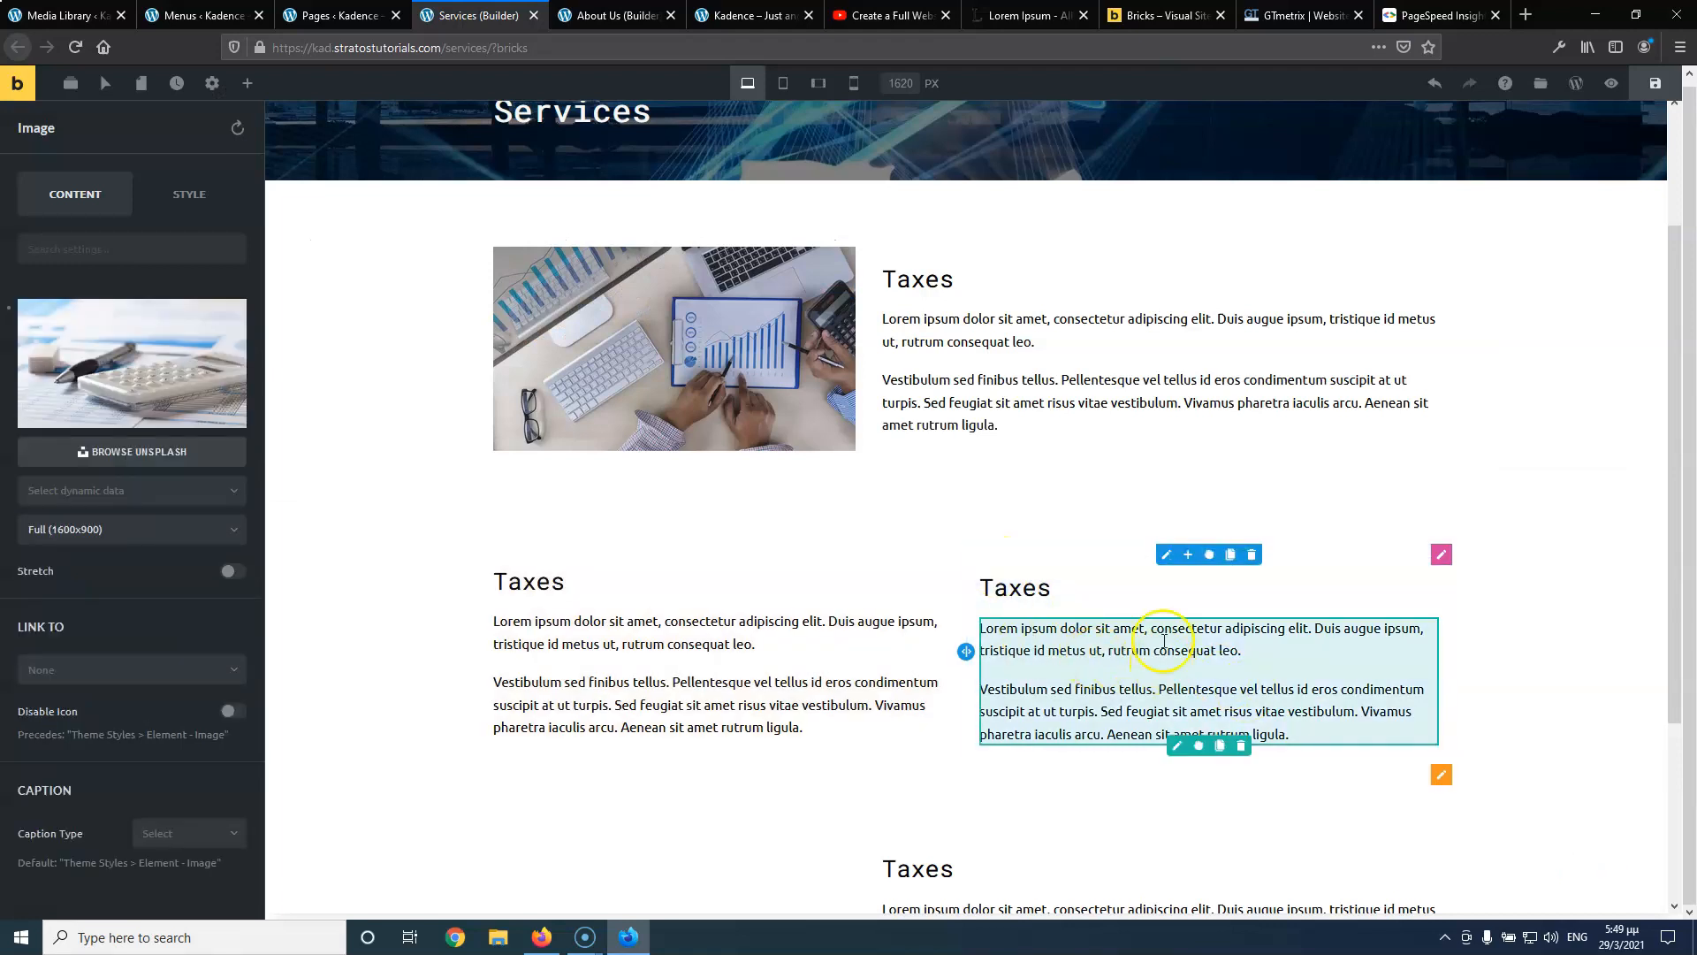
Save the Services page and switch to the About Us page in the builder
{"action": "left_click", "coordinate": [1654, 83]}
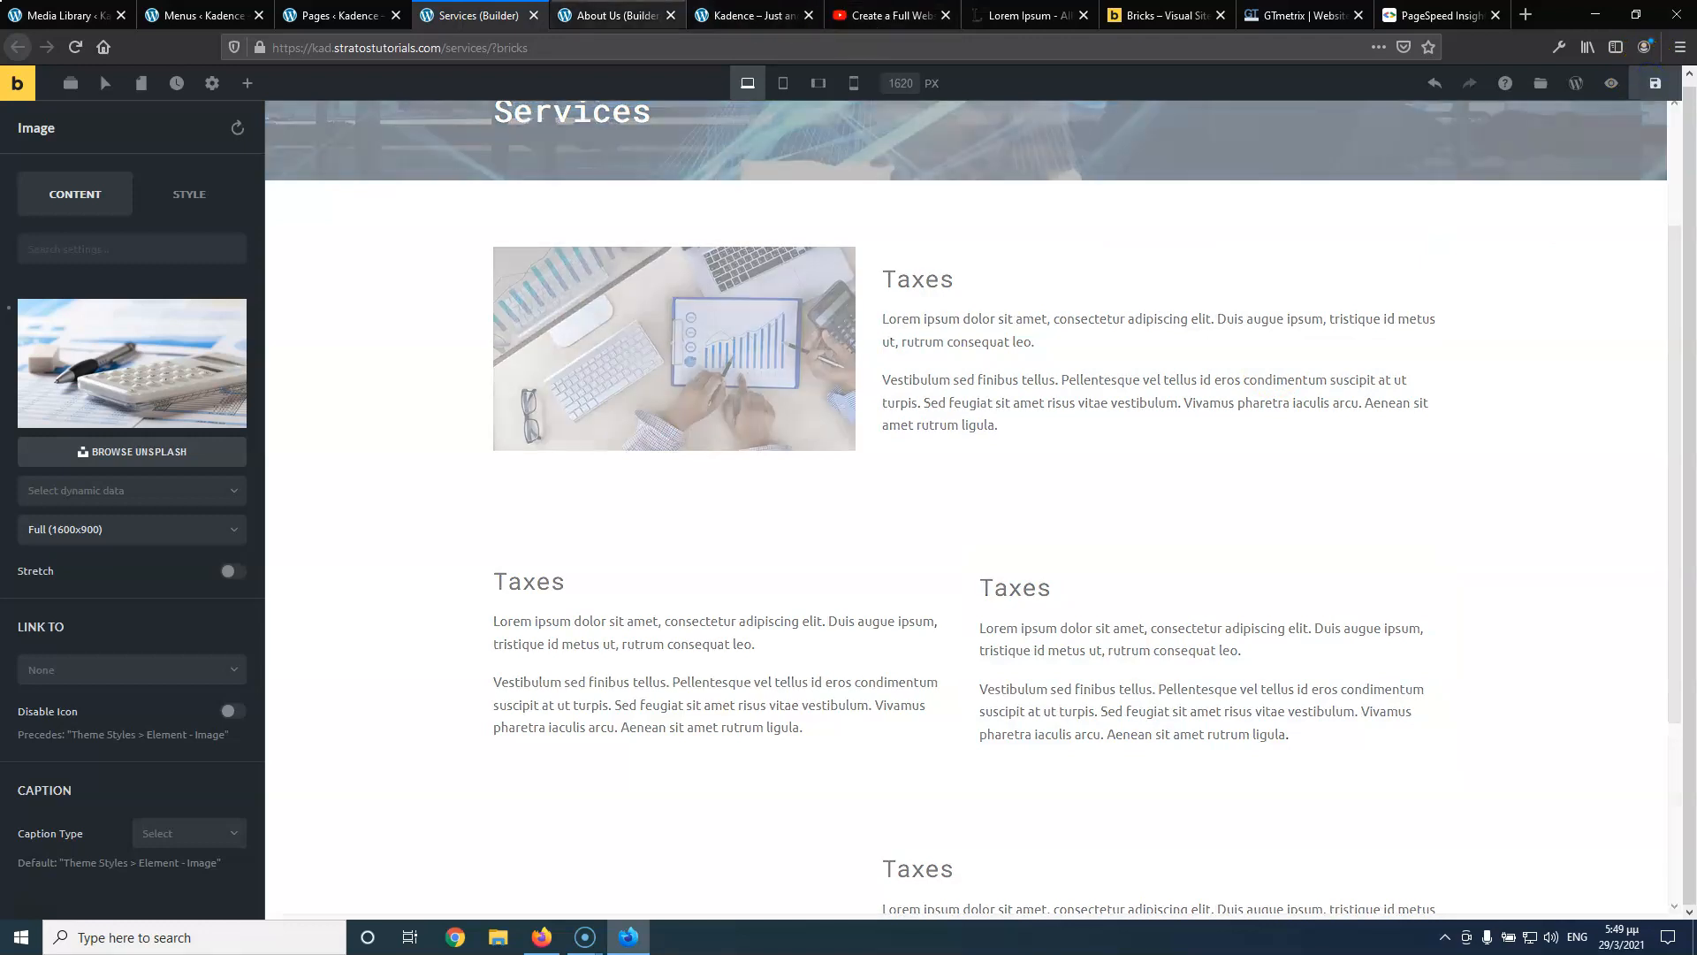
{"action": "left_click", "coordinate": [608, 15]}
{"action": "mouse_move", "coordinate": [1251, 186]}
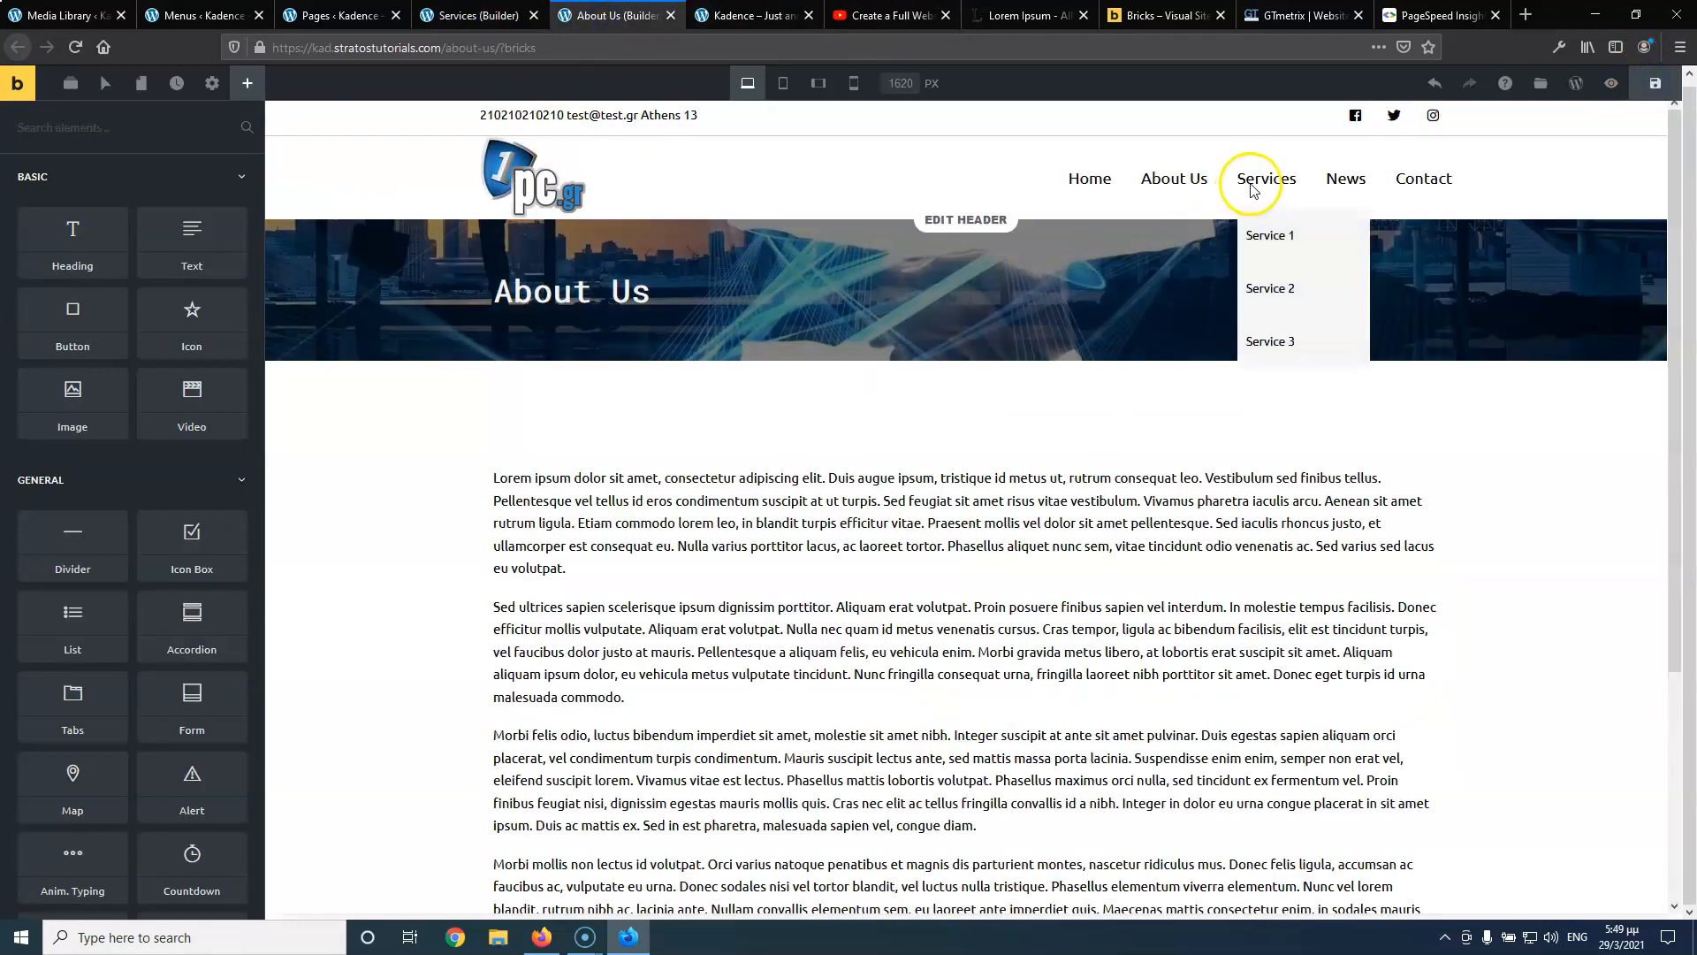
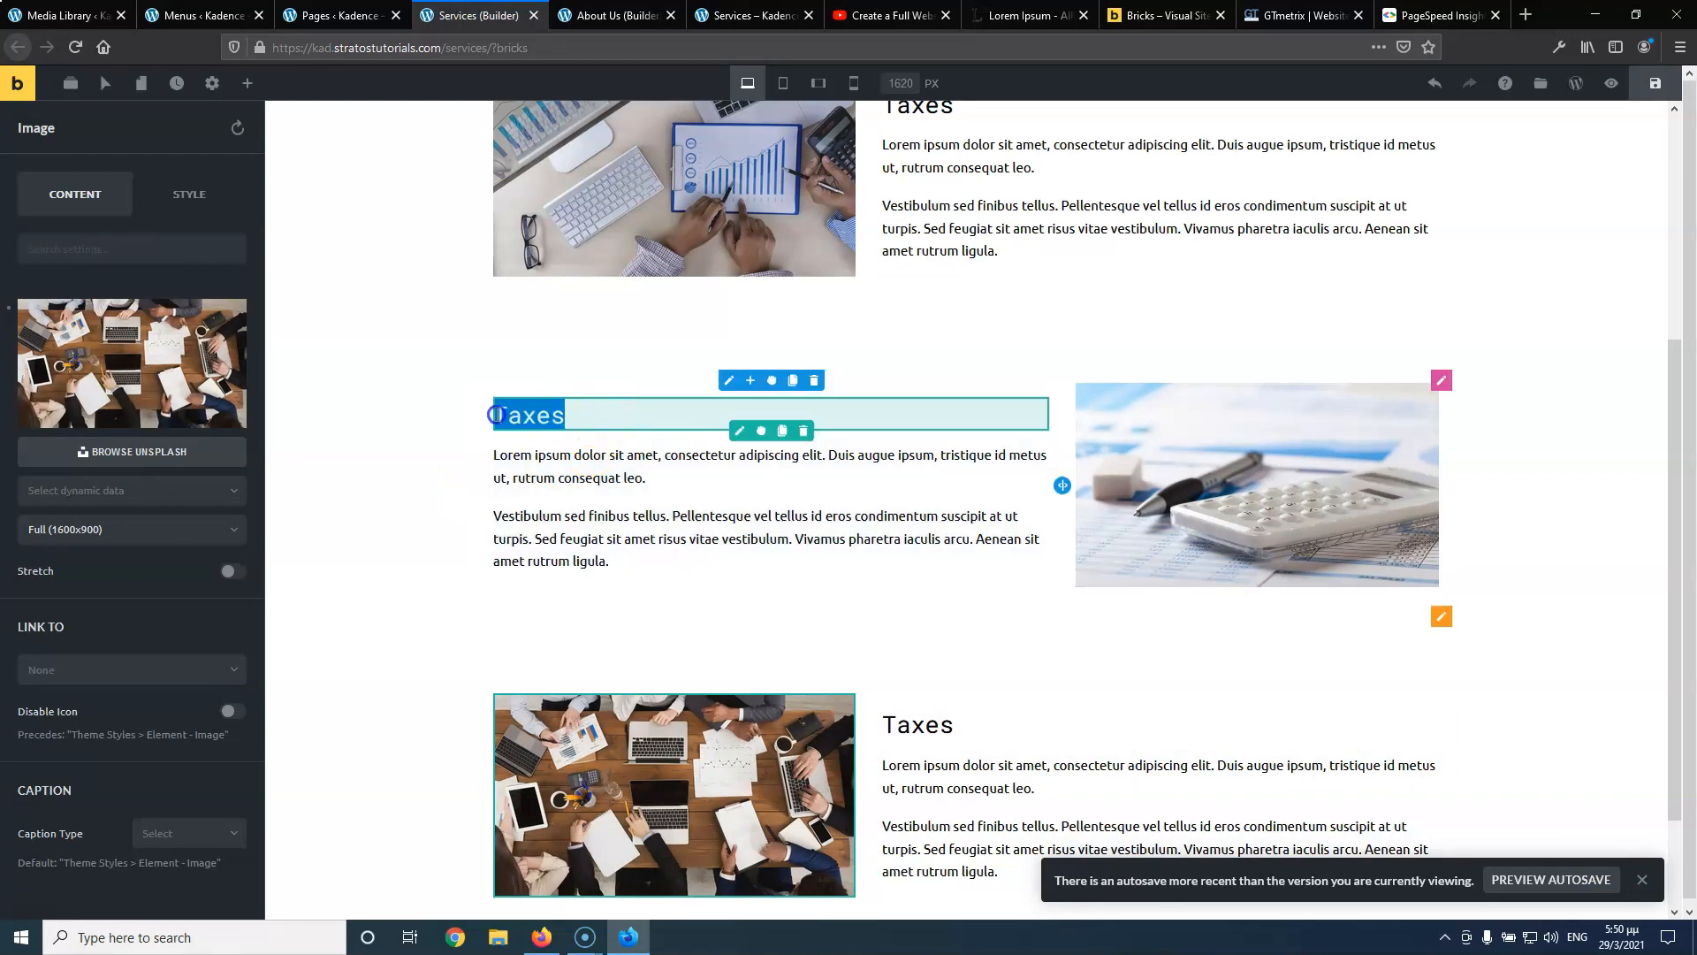
Rename the two duplicate Taxes headings to 'Service 2' and 'Service 3' and save the page
{"action": "type", "text": "Serv"}
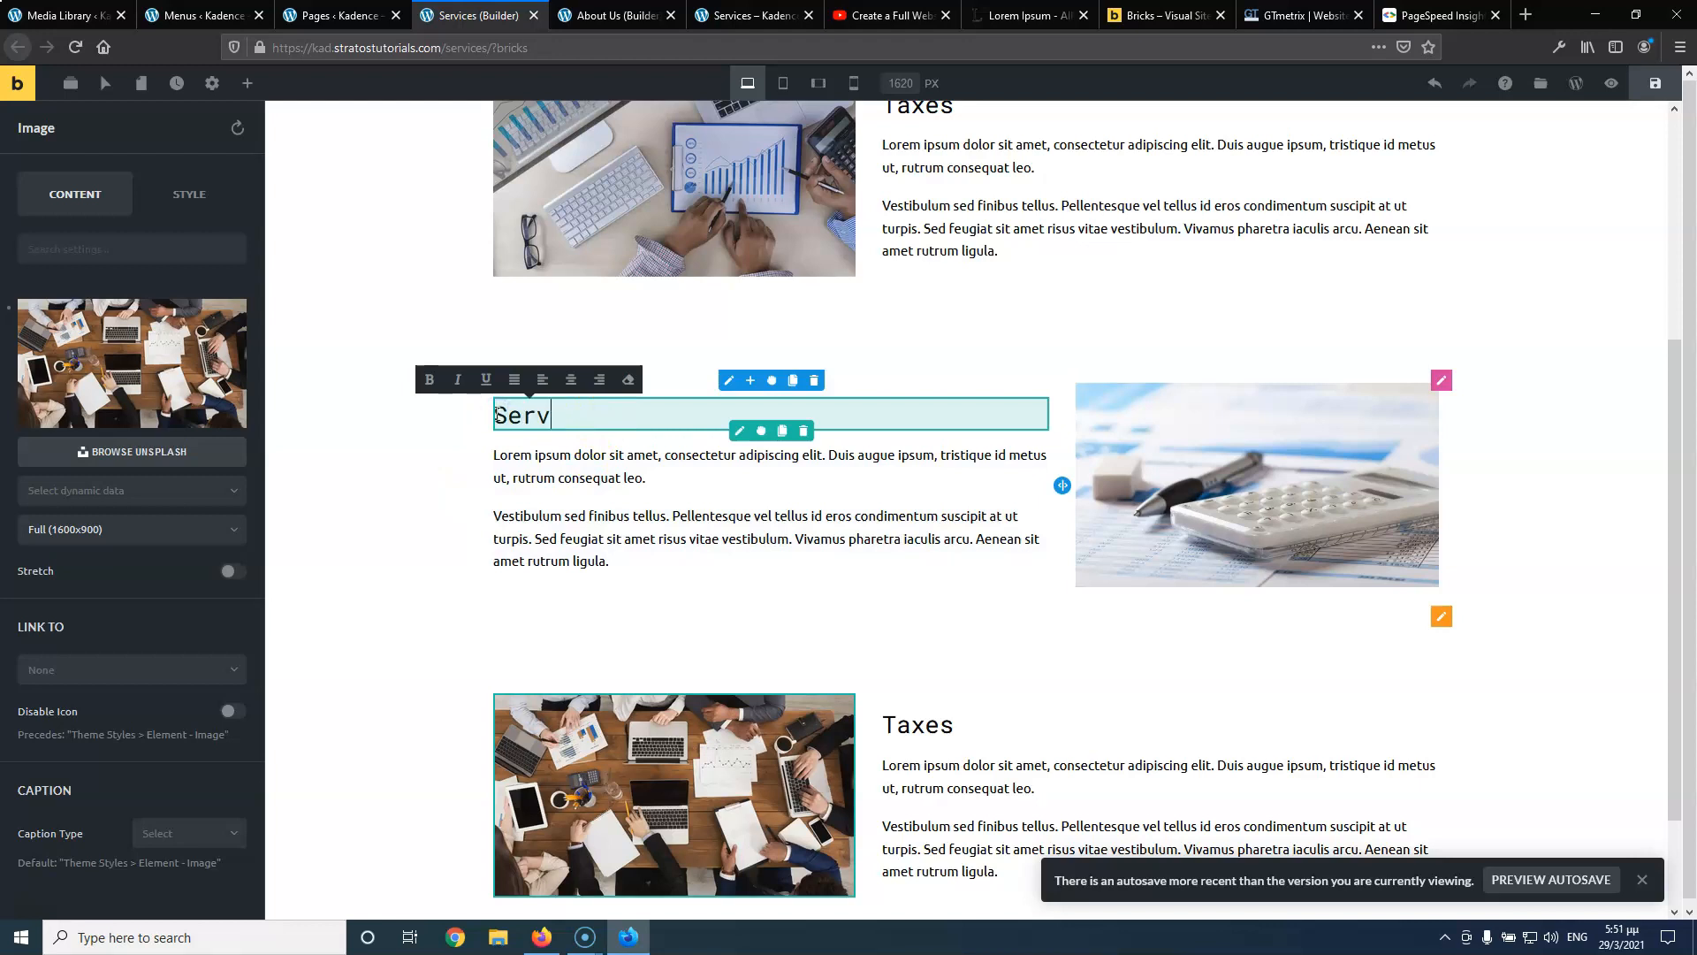
{"action": "type", "text": "ice 2"}
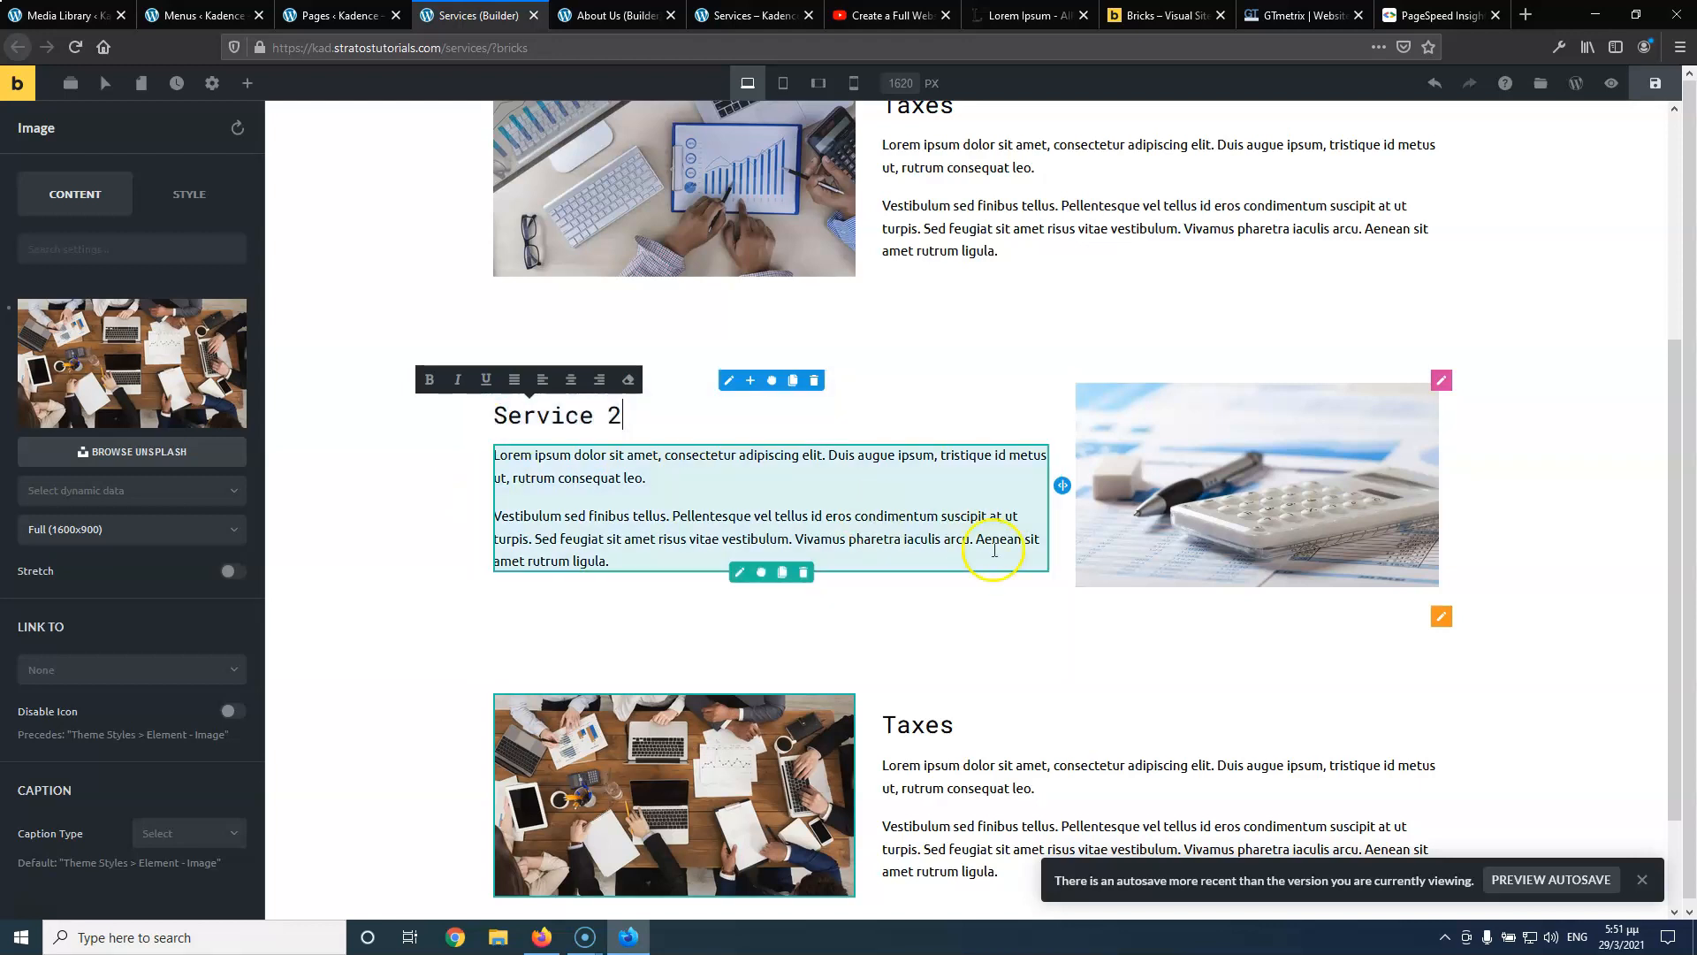
{"action": "double_click", "coordinate": [920, 726]}
{"action": "type", "text": "Ser"}
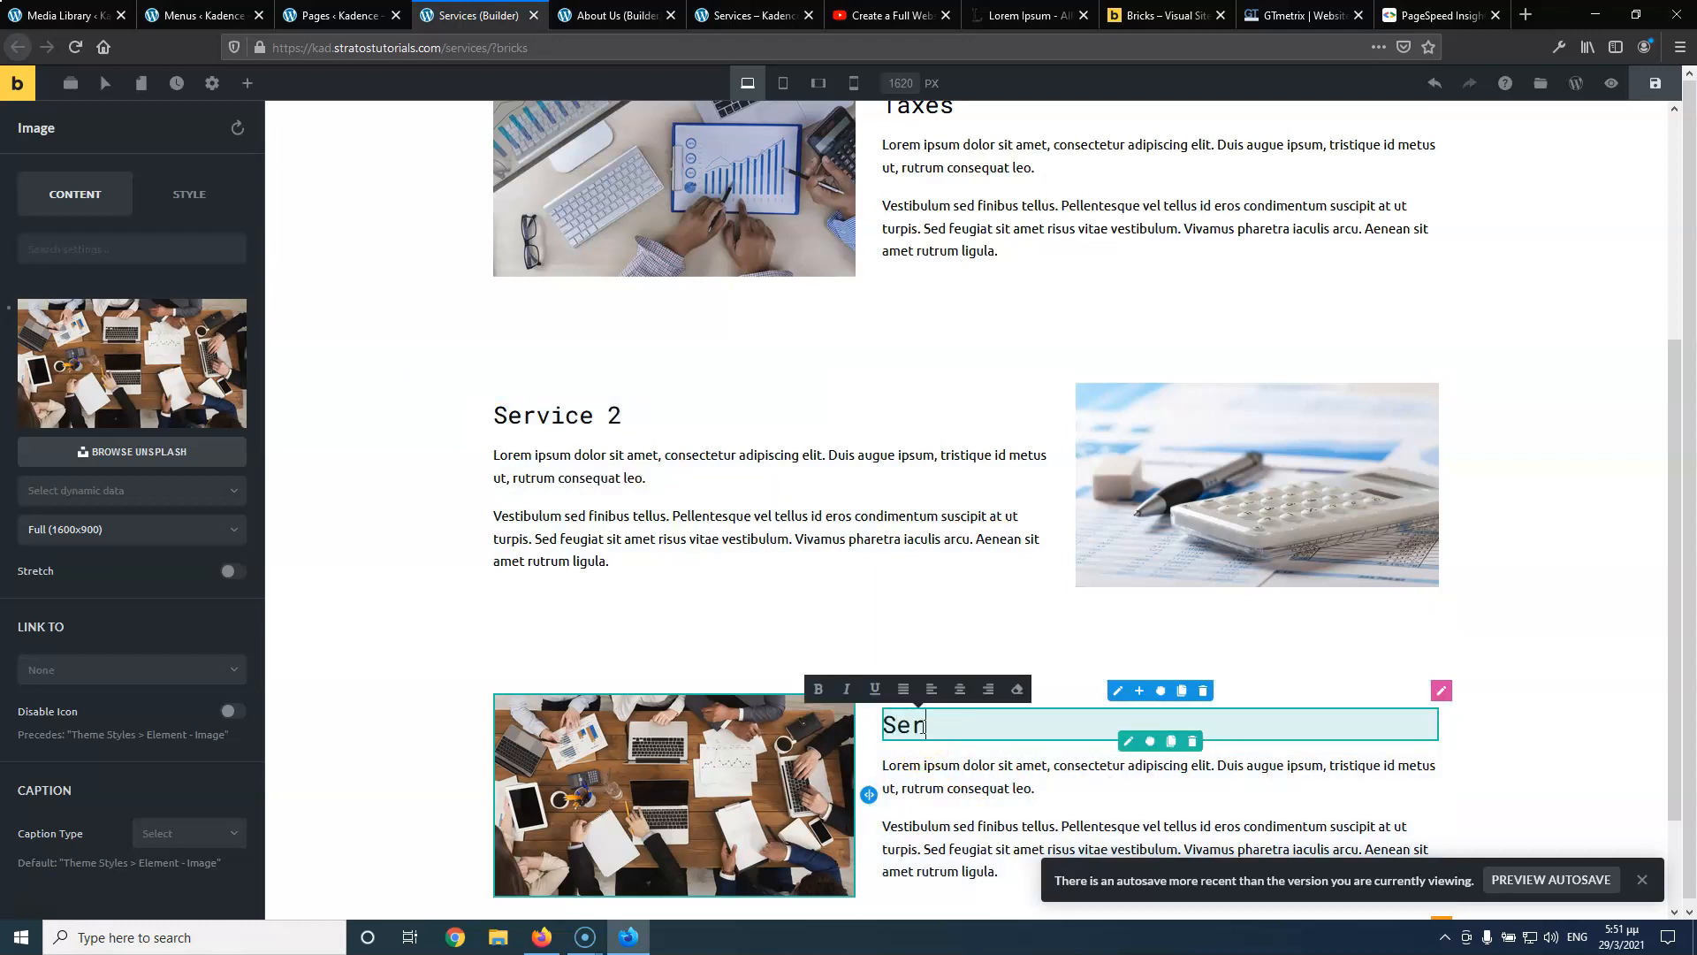
{"action": "type", "text": "vice 3"}
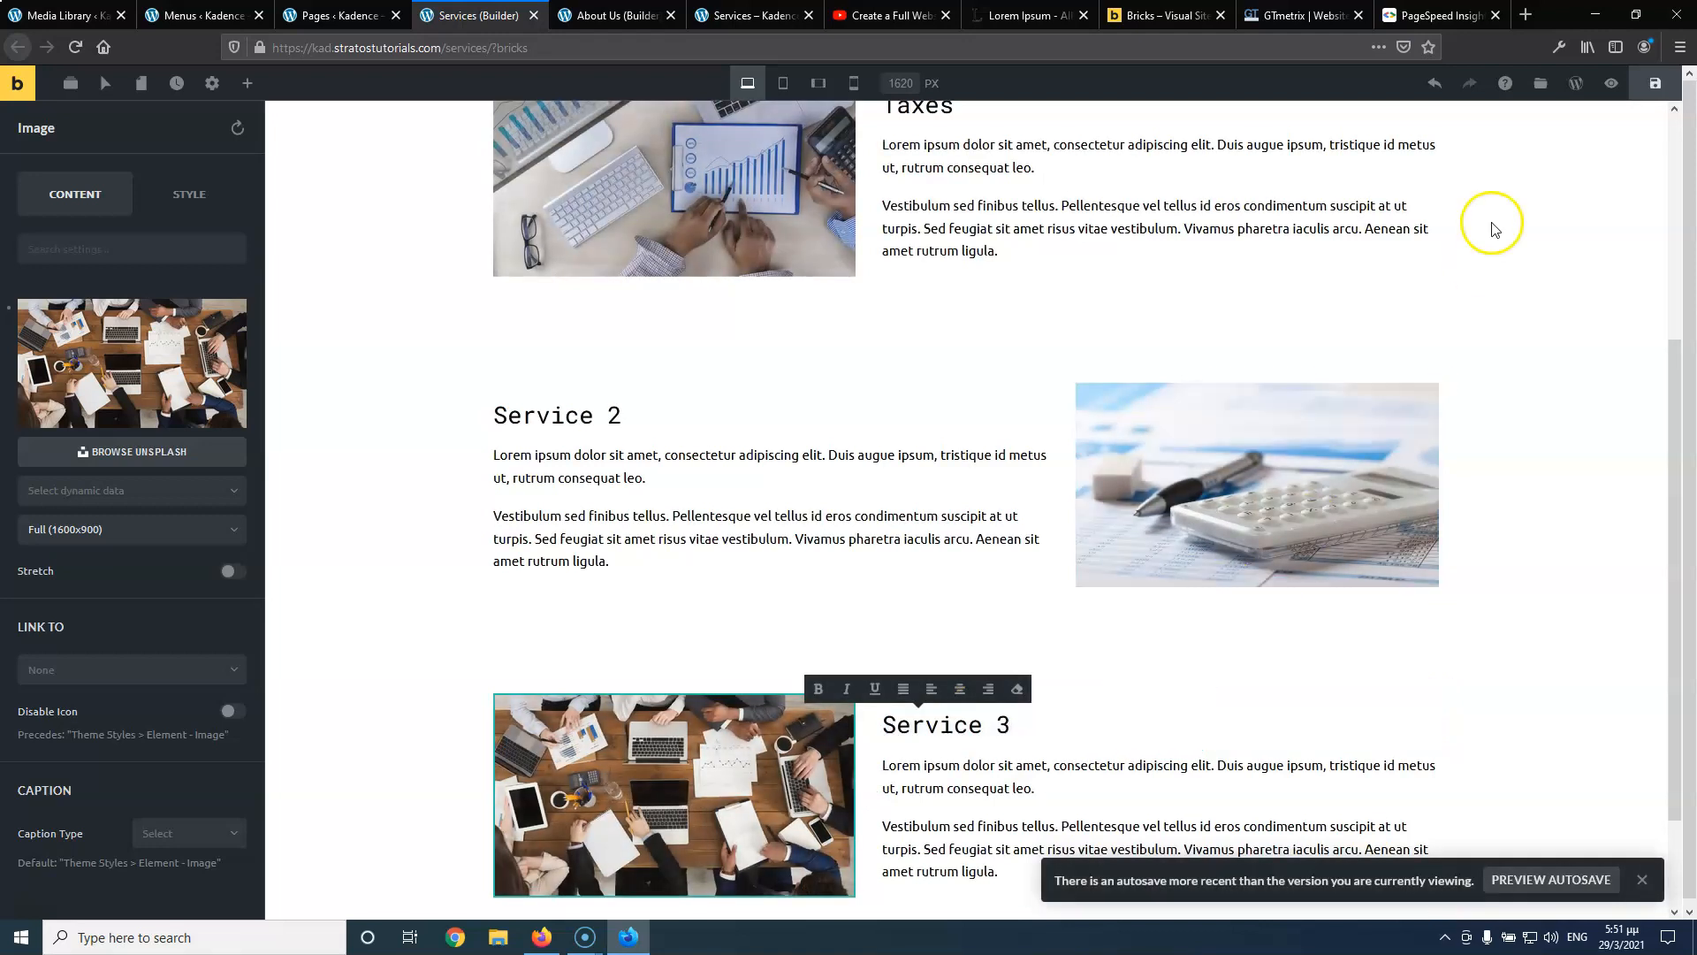
{"action": "left_click", "coordinate": [1657, 87]}
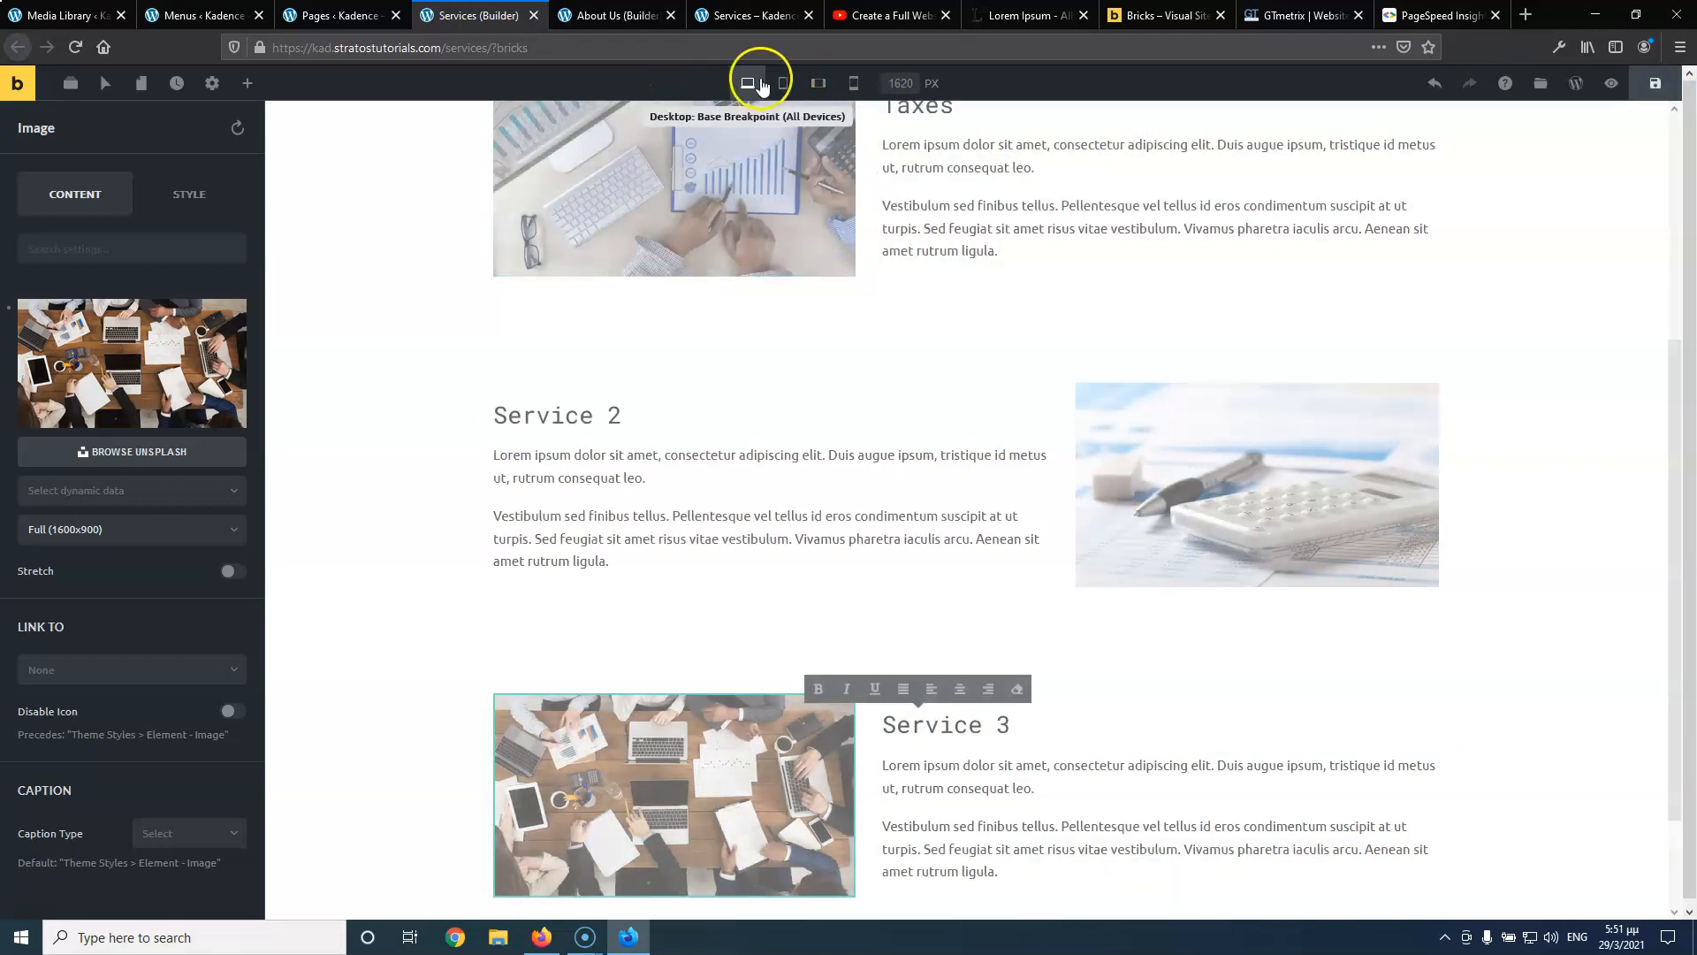
{"action": "left_click", "coordinate": [783, 86]}
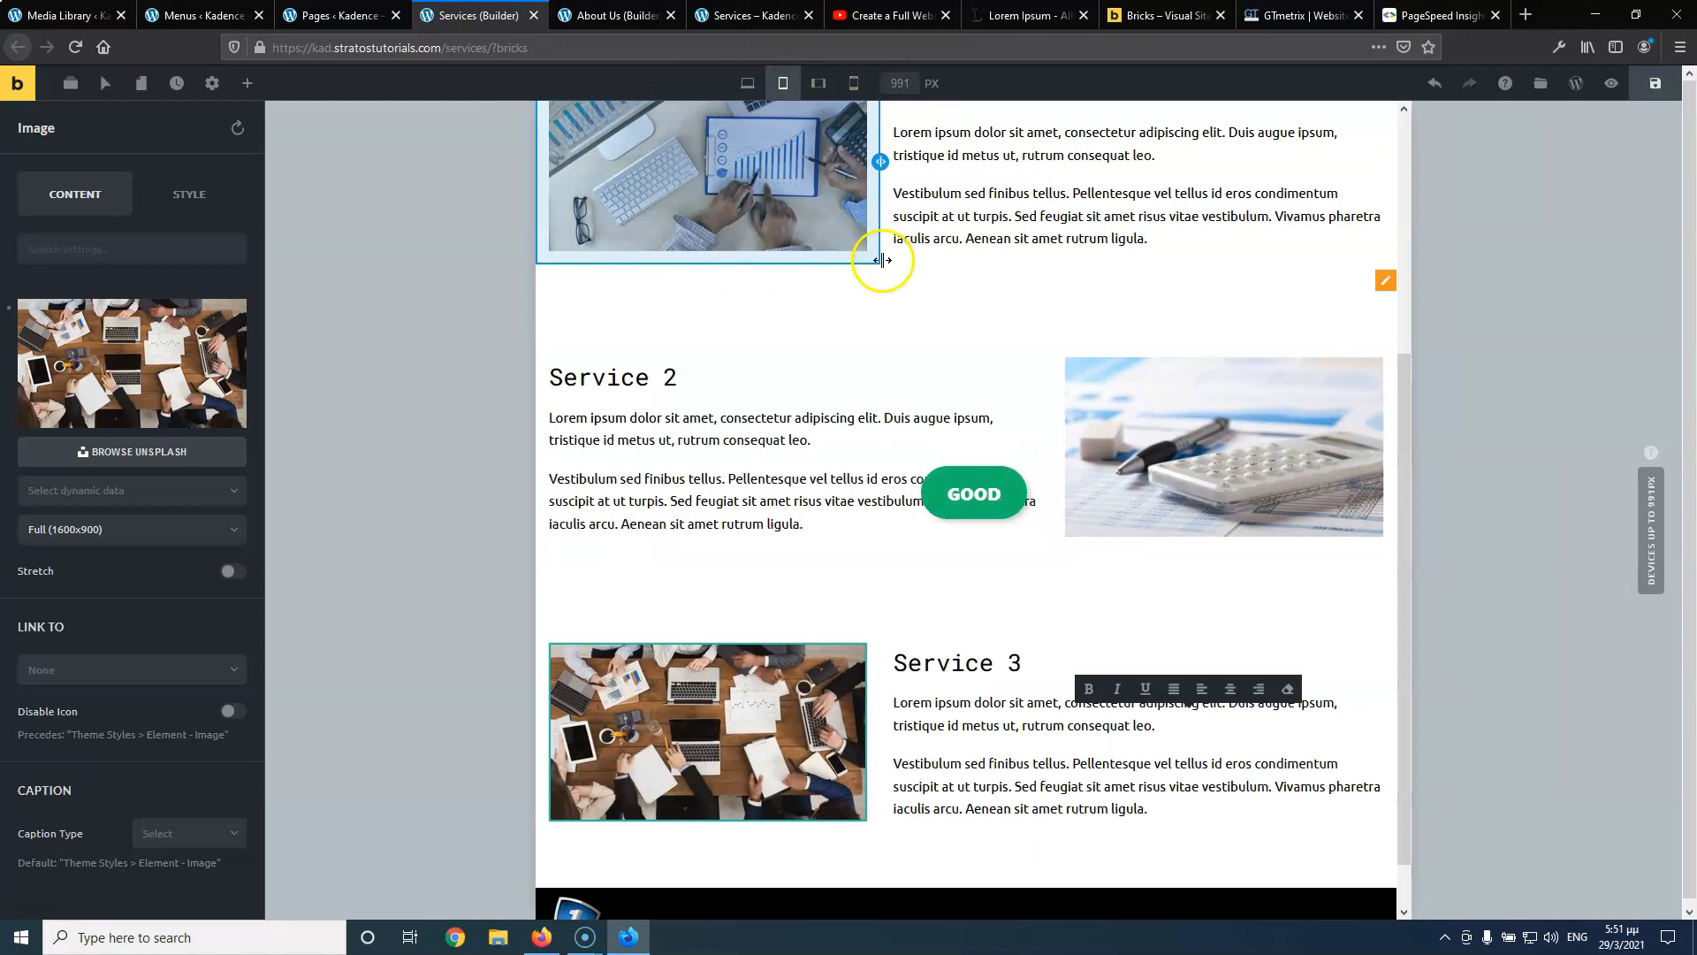
At Mobile Landscape, set the Taxes row's column direction to Row Reversed, putting the image above the text
{"action": "scroll", "coordinate": [884, 230], "scroll_direction": "up", "scroll_amount": 4}
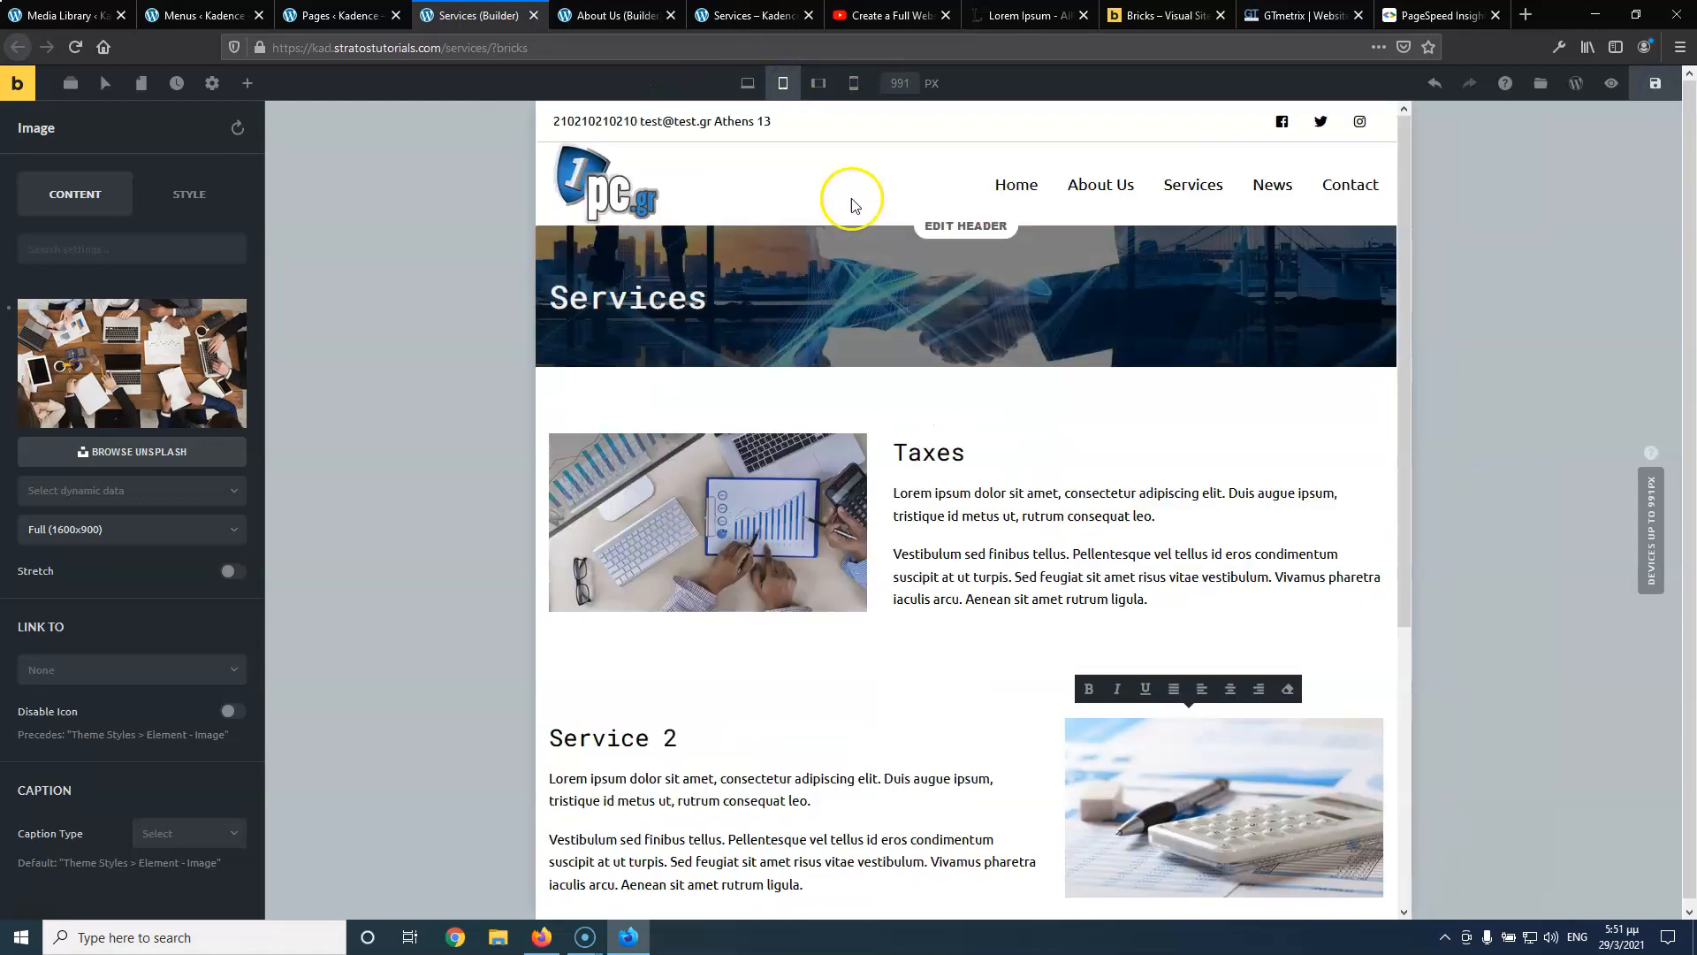
{"action": "left_click", "coordinate": [827, 86]}
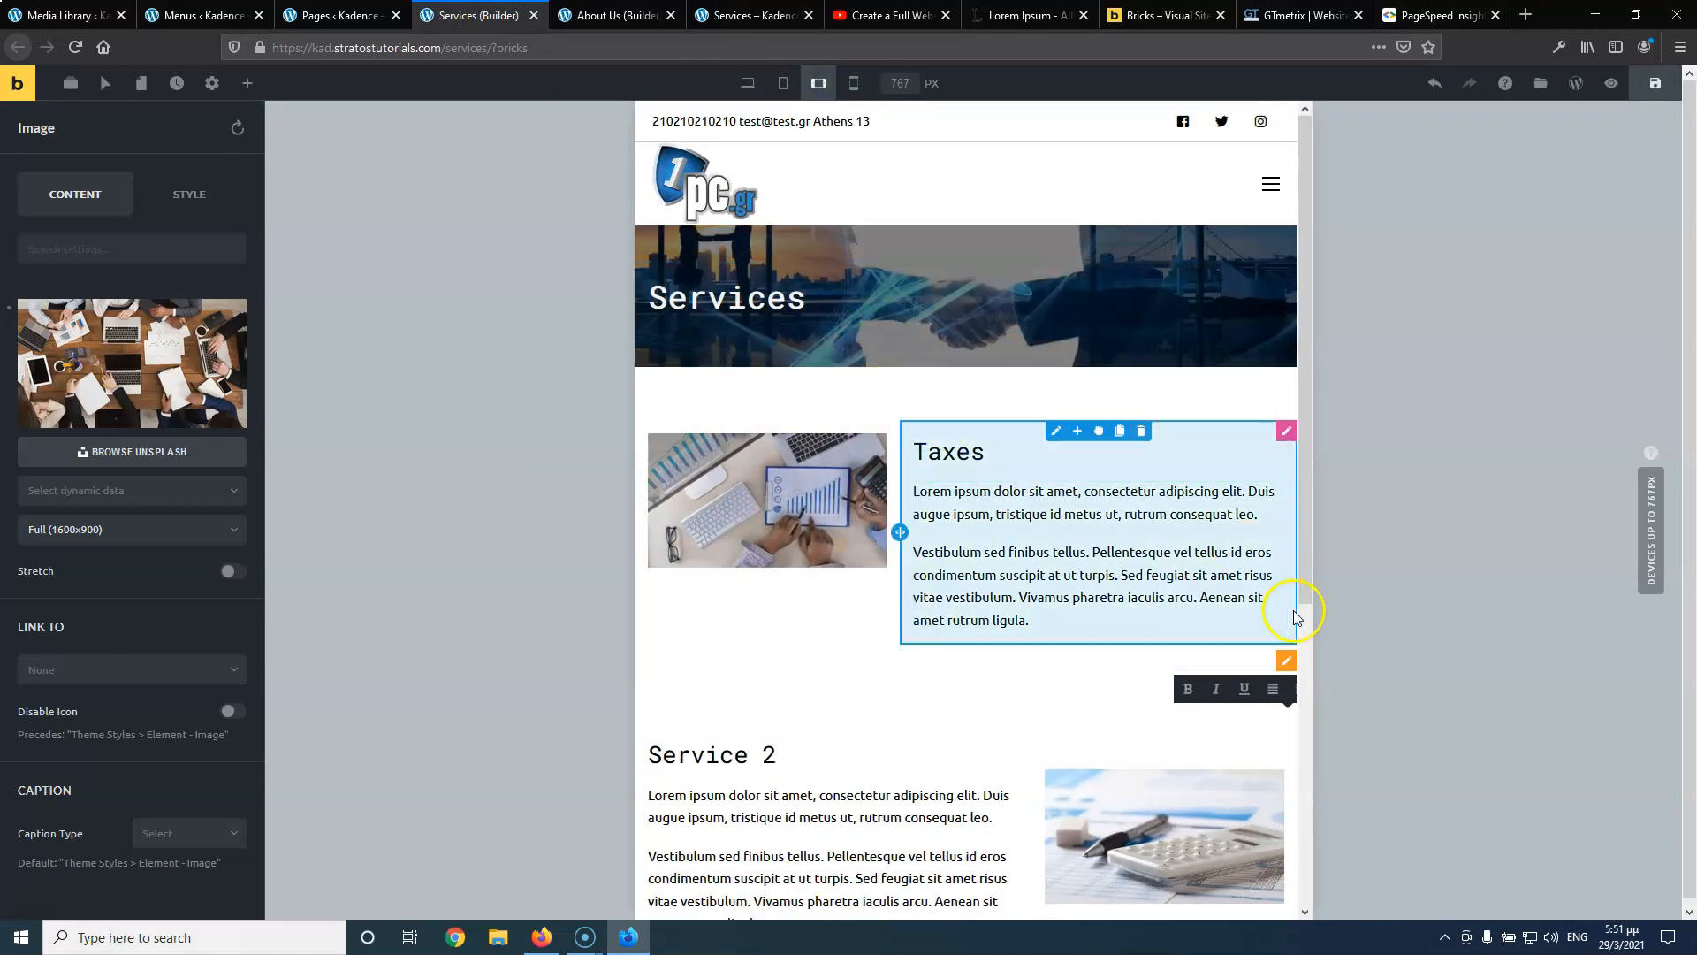
{"action": "left_click", "coordinate": [1287, 431]}
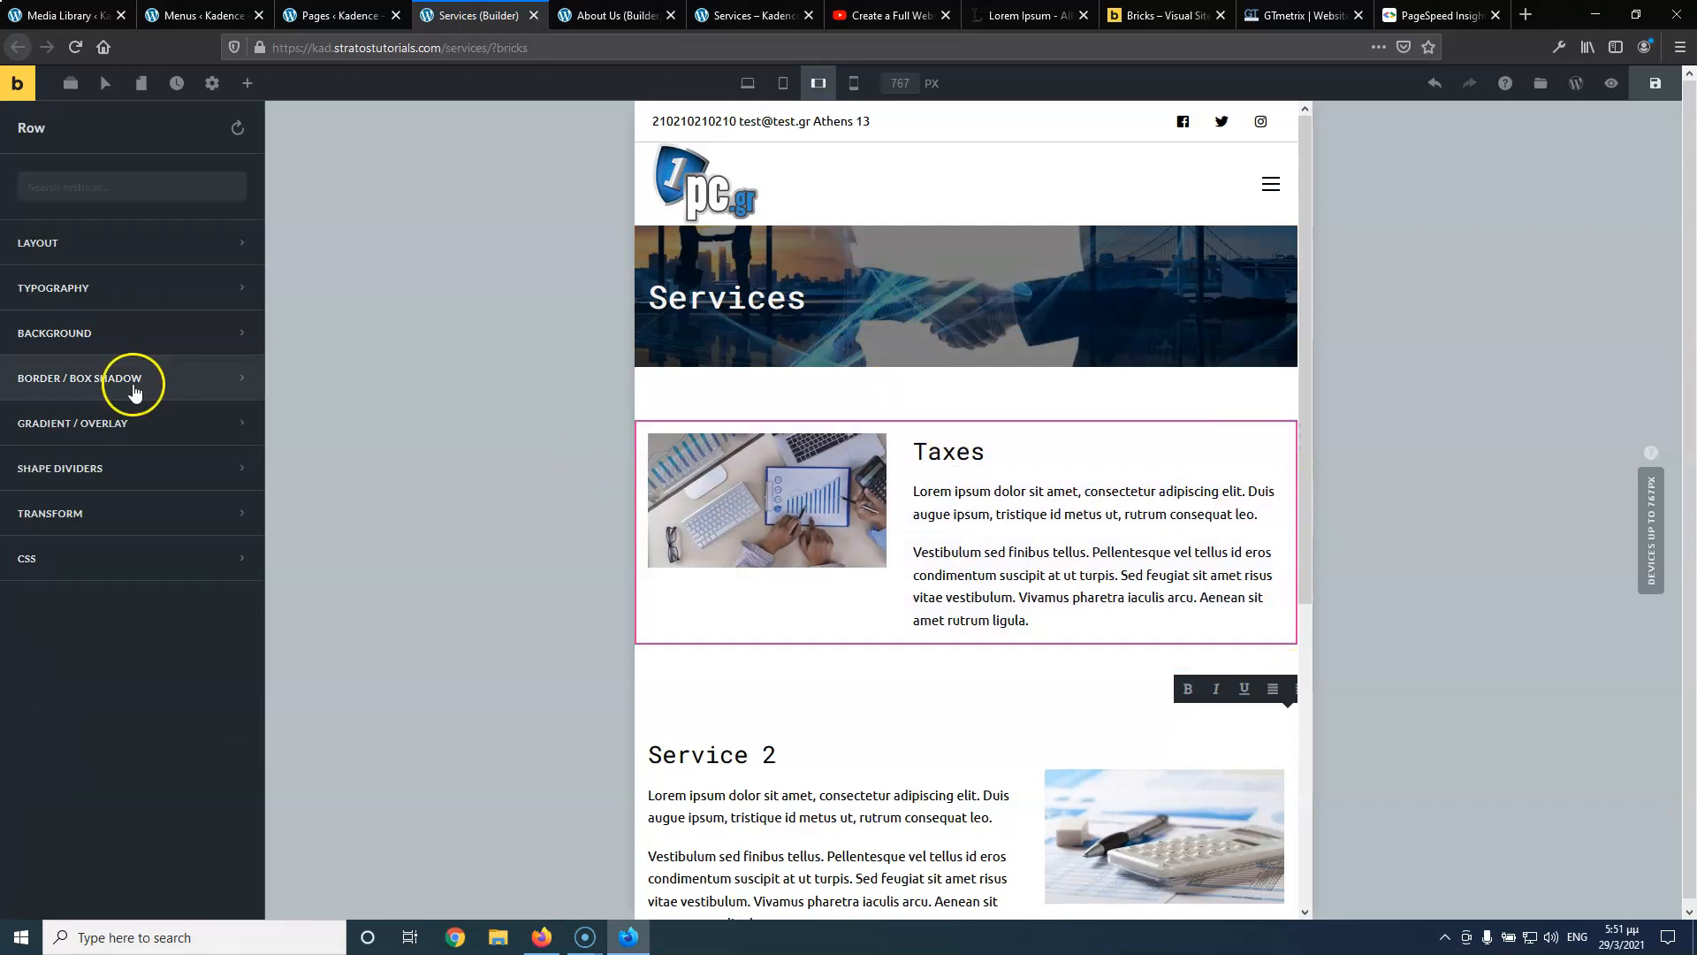
{"action": "left_click", "coordinate": [87, 245]}
{"action": "scroll", "coordinate": [105, 618], "scroll_direction": "down", "scroll_amount": 3}
{"action": "scroll", "coordinate": [103, 619], "scroll_direction": "down", "scroll_amount": 8}
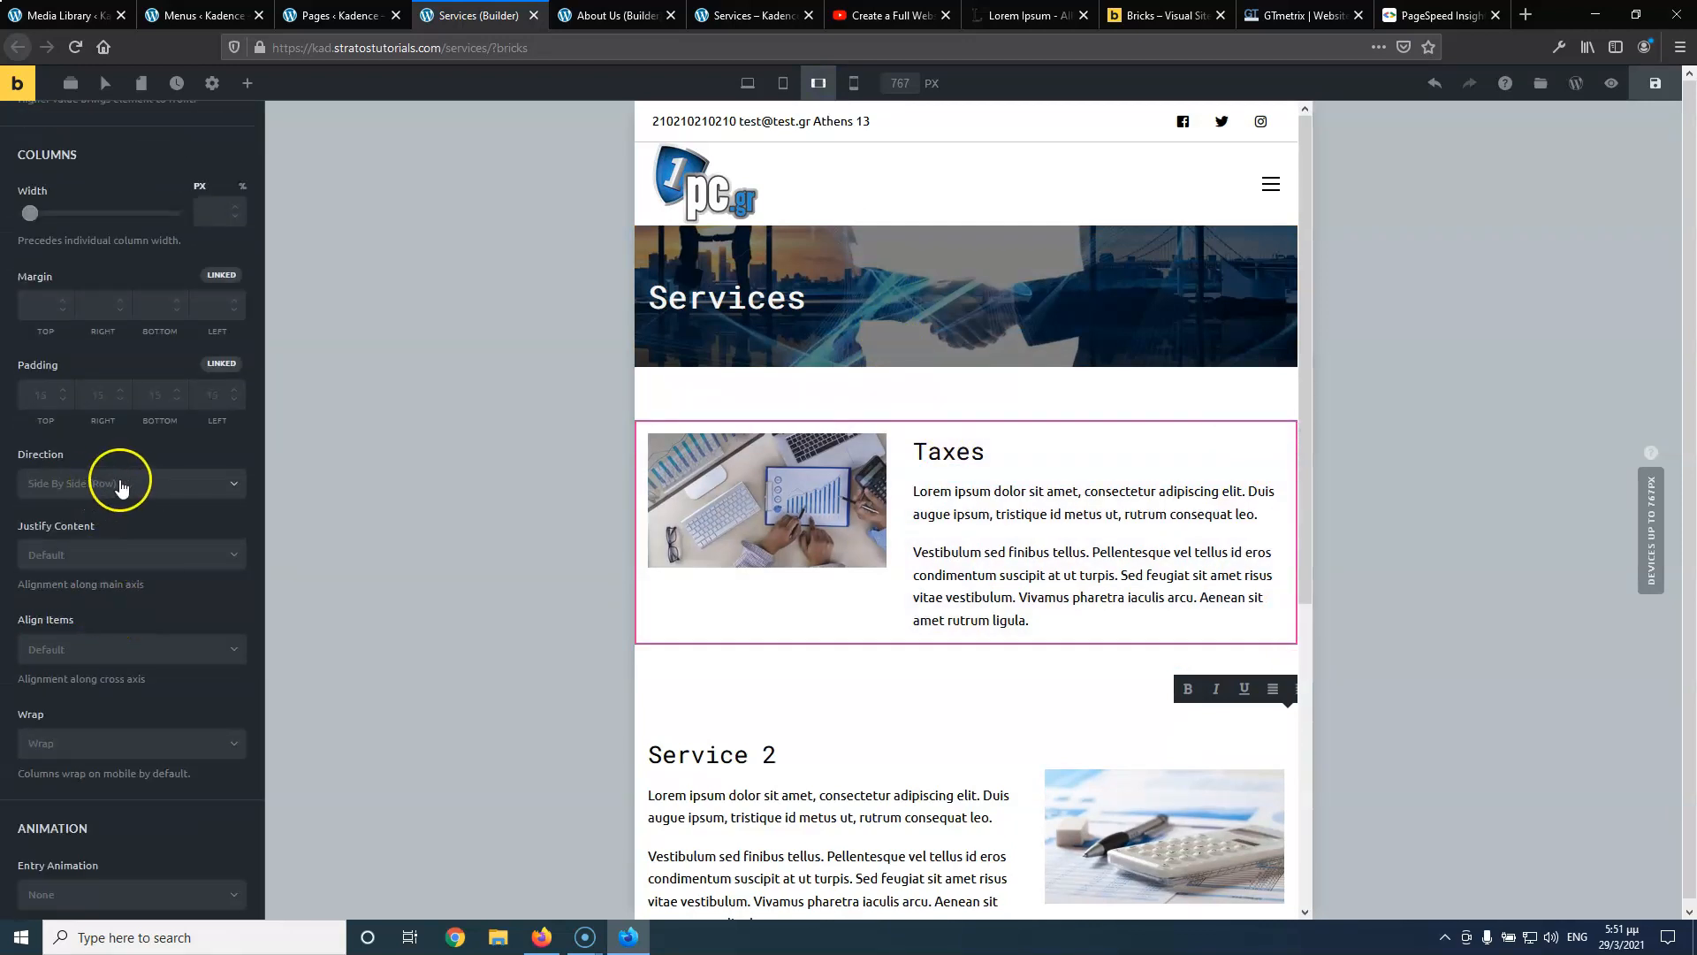
{"action": "left_click", "coordinate": [121, 484]}
{"action": "left_click", "coordinate": [126, 545]}
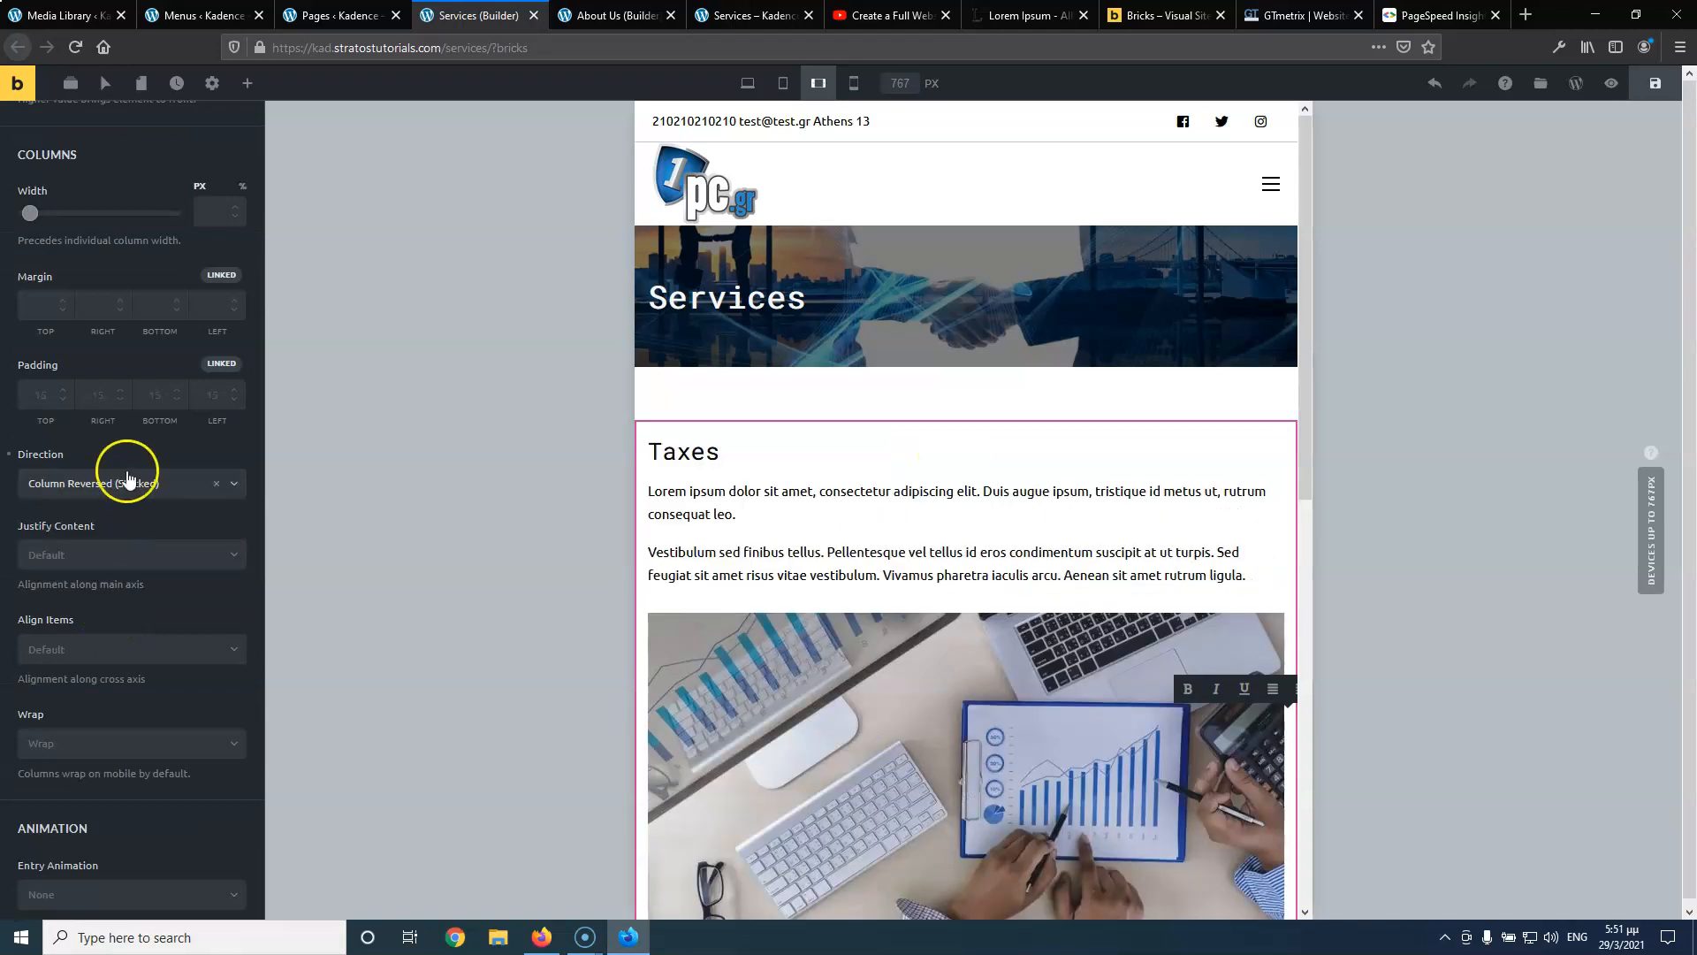
{"action": "left_click", "coordinate": [126, 478]}
{"action": "left_click", "coordinate": [108, 586]}
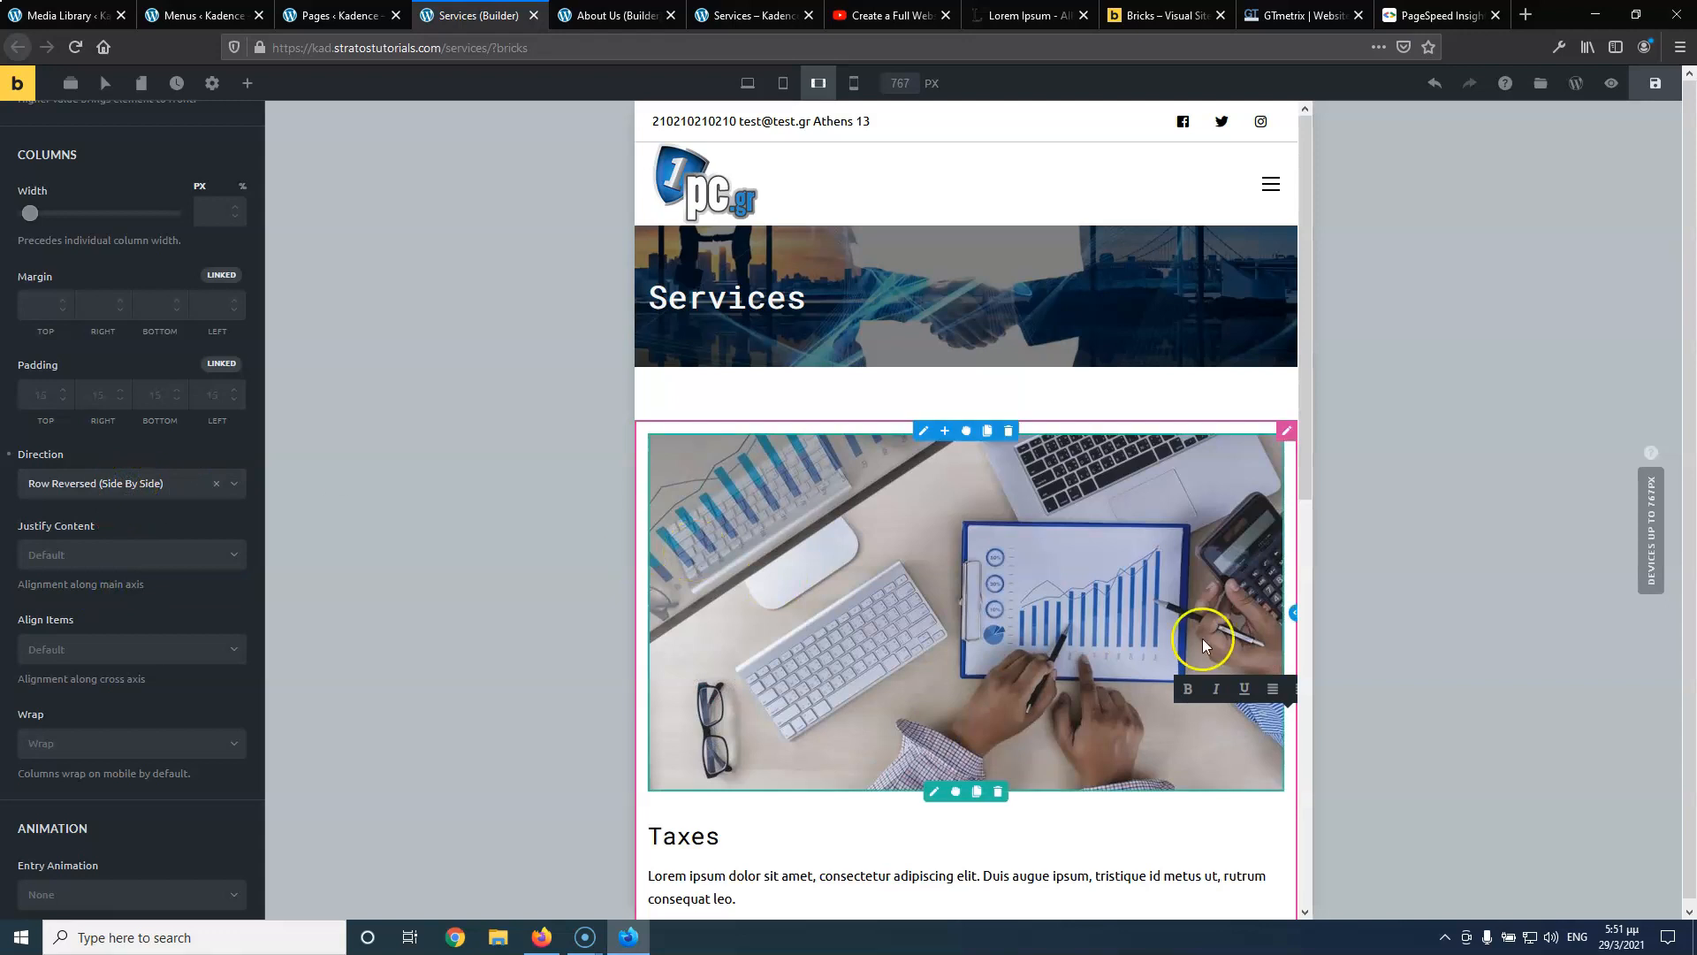
{"action": "scroll", "coordinate": [1205, 630], "scroll_direction": "down", "scroll_amount": 5}
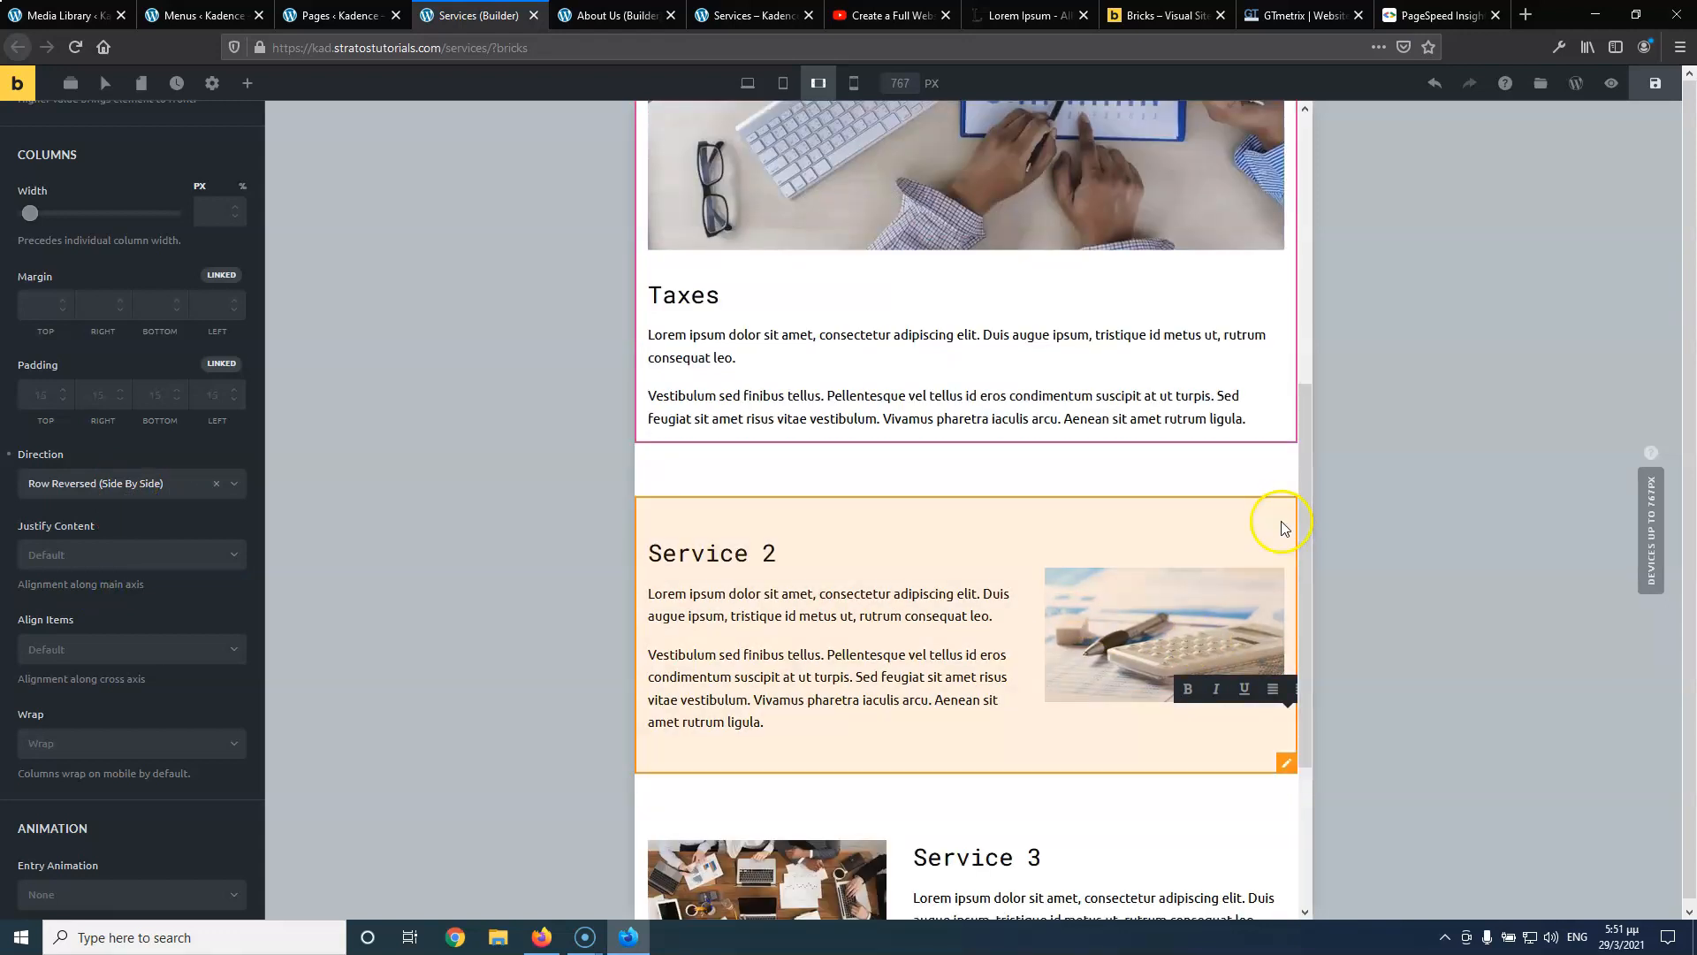
Set the Service 2 row's direction to Column Reversed so its image sits above the text
{"action": "left_click", "coordinate": [1288, 534]}
{"action": "left_click", "coordinate": [1288, 533]}
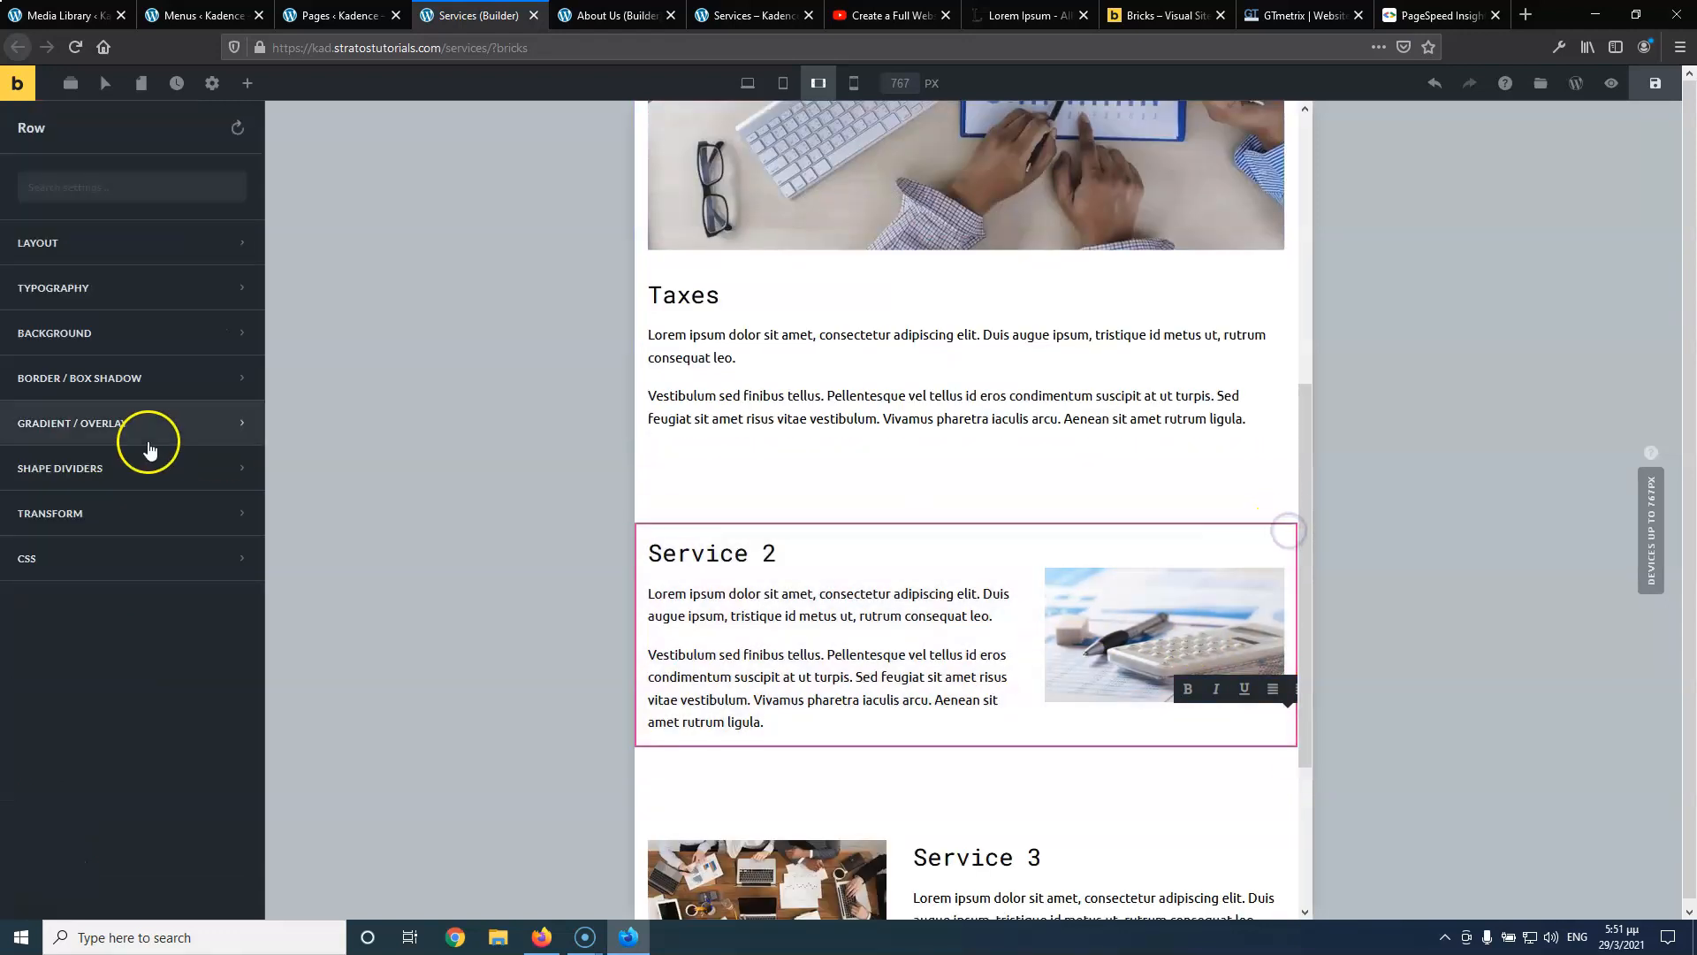
{"action": "left_click", "coordinate": [104, 247]}
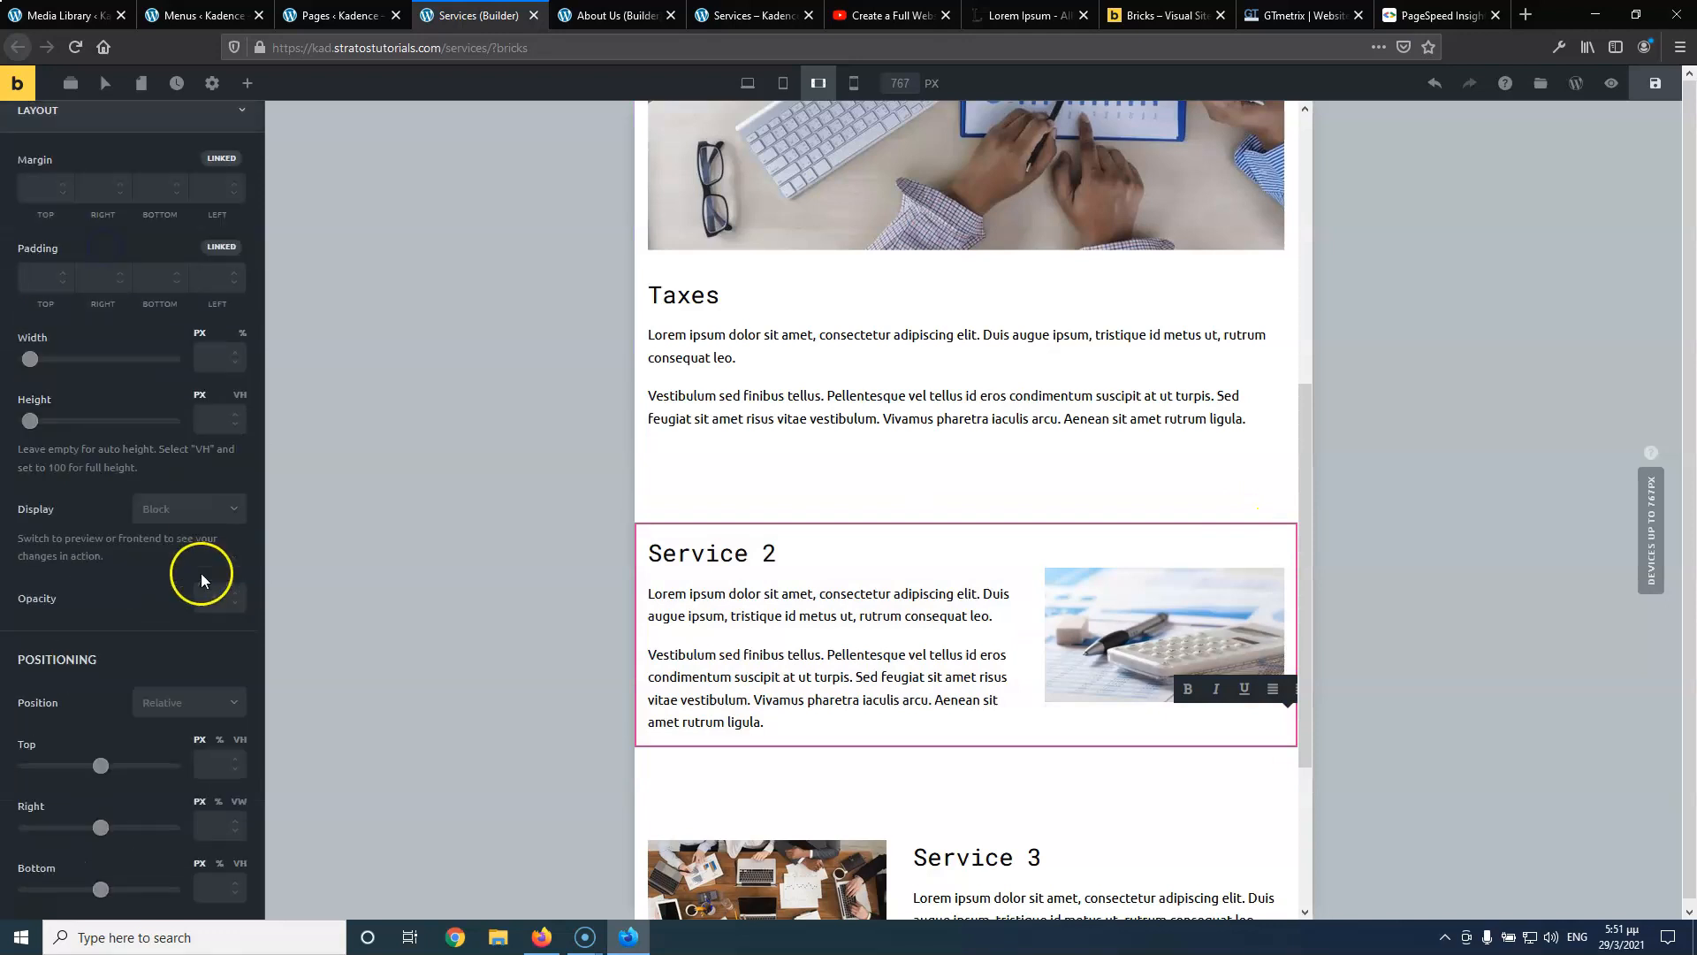
{"action": "scroll", "coordinate": [200, 572], "scroll_direction": "down", "scroll_amount": 10}
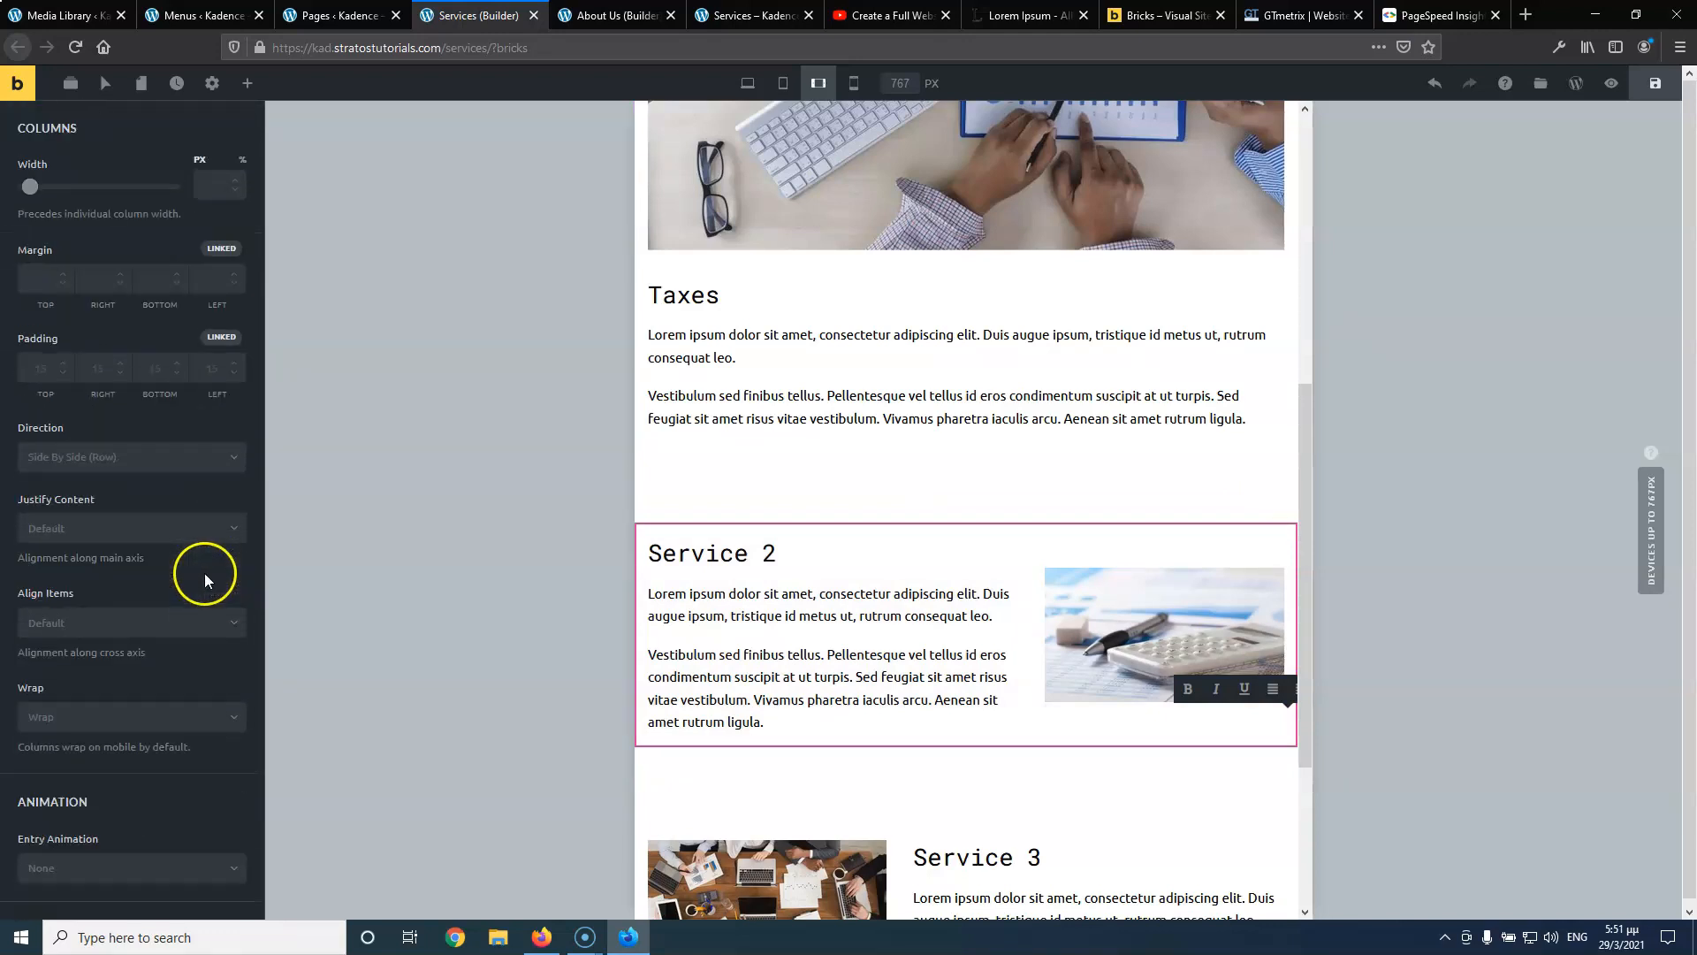
{"action": "left_click", "coordinate": [78, 453]}
{"action": "left_click", "coordinate": [91, 488]}
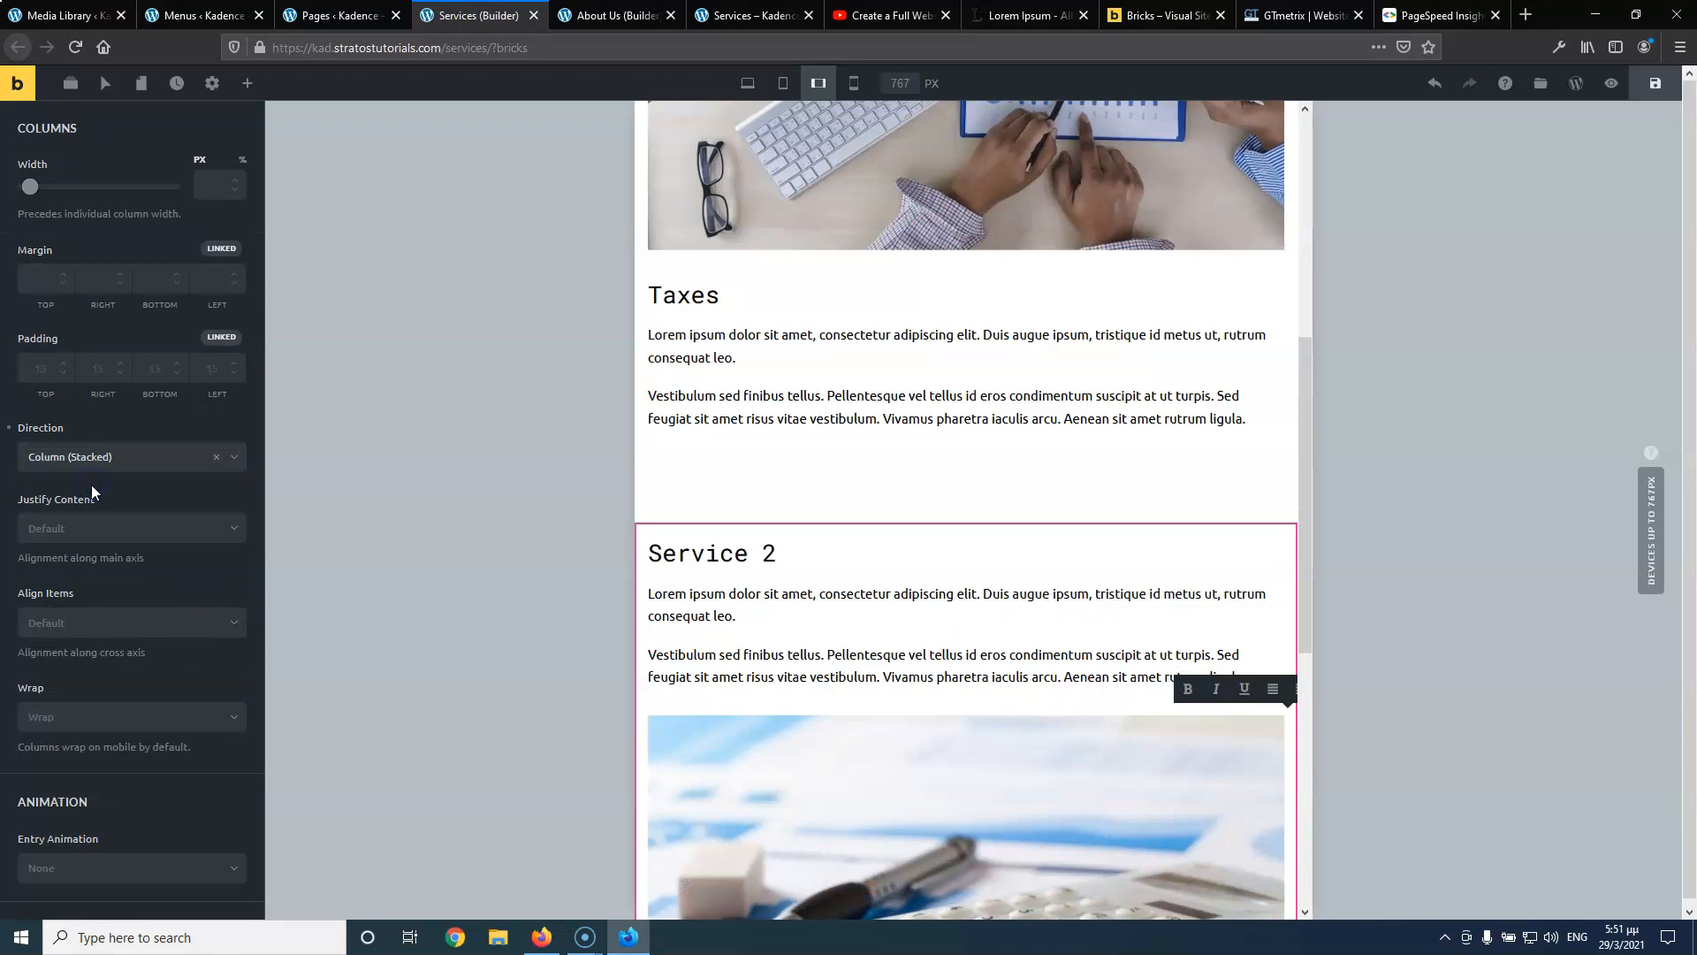
{"action": "left_click", "coordinate": [139, 473]}
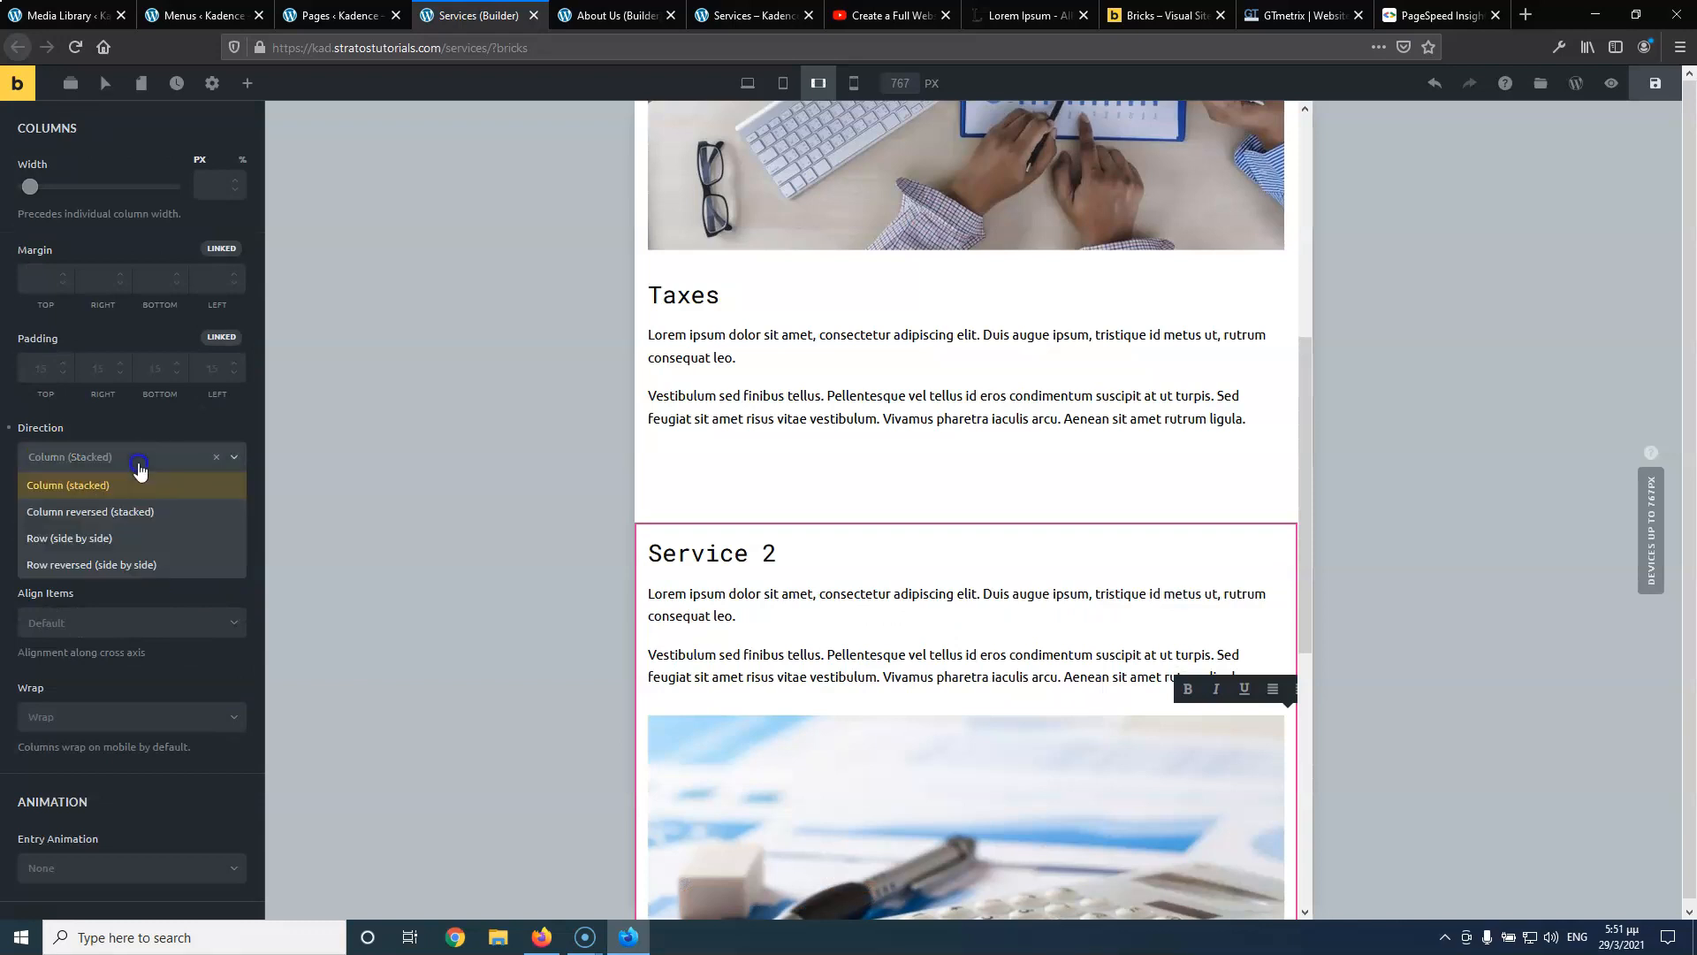
{"action": "left_click", "coordinate": [121, 559]}
{"action": "left_click", "coordinate": [124, 460]}
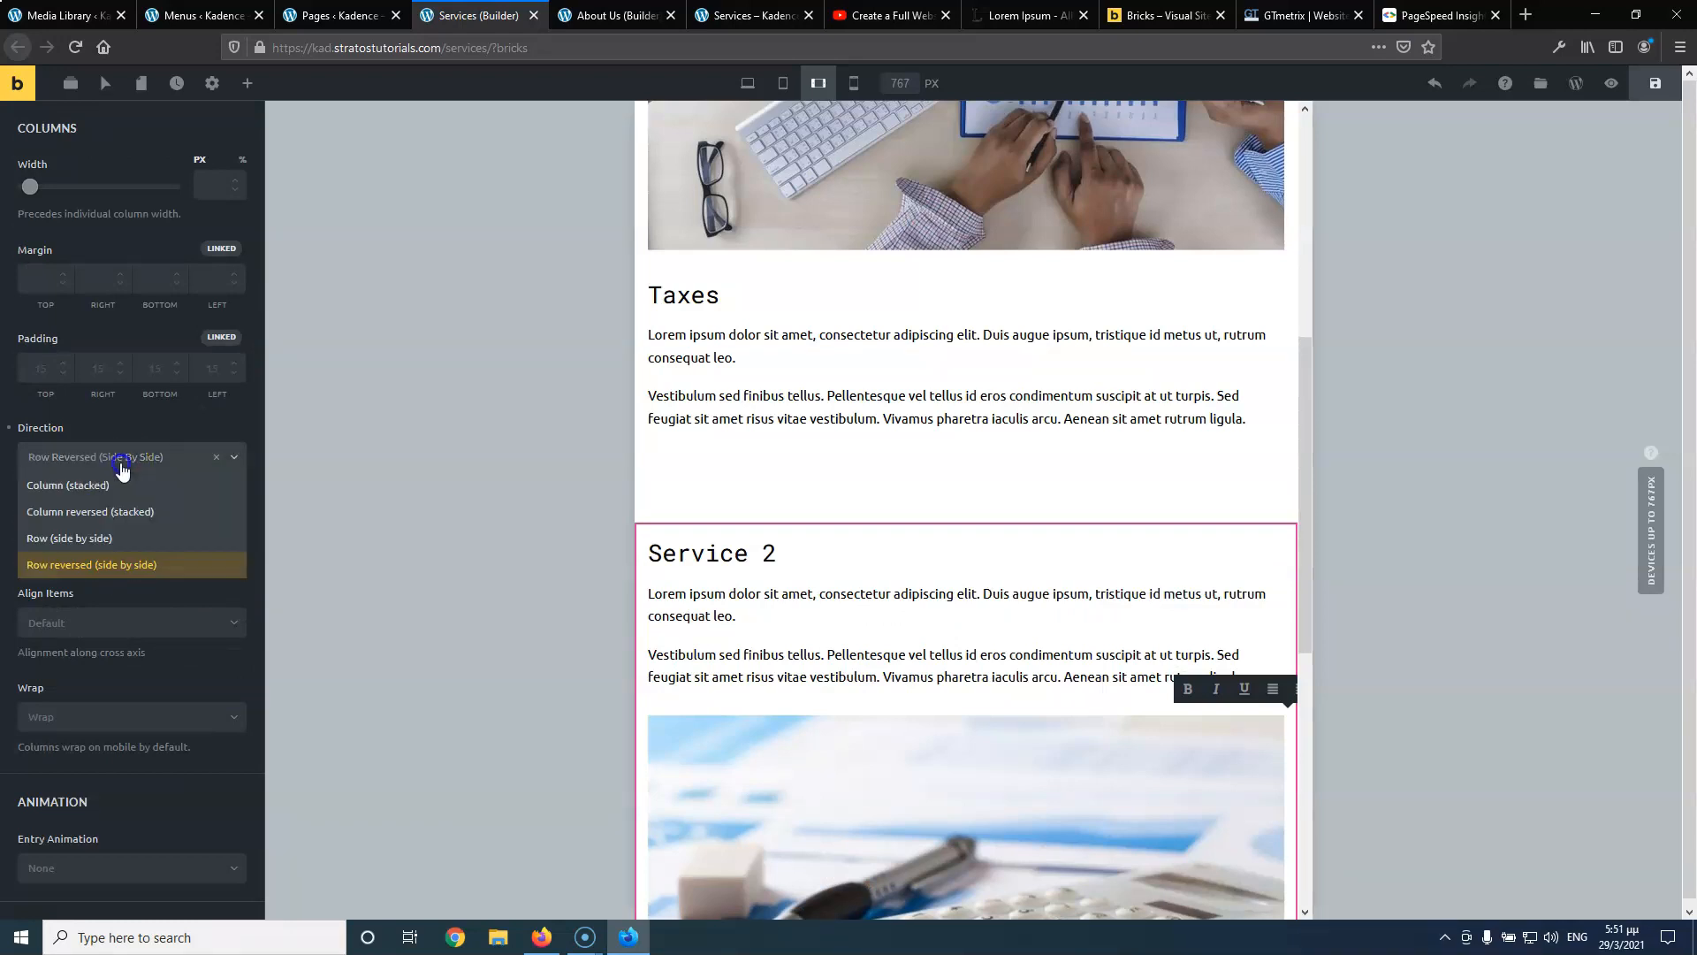
{"action": "left_click", "coordinate": [112, 512]}
{"action": "scroll", "coordinate": [960, 580], "scroll_direction": "down", "scroll_amount": 7}
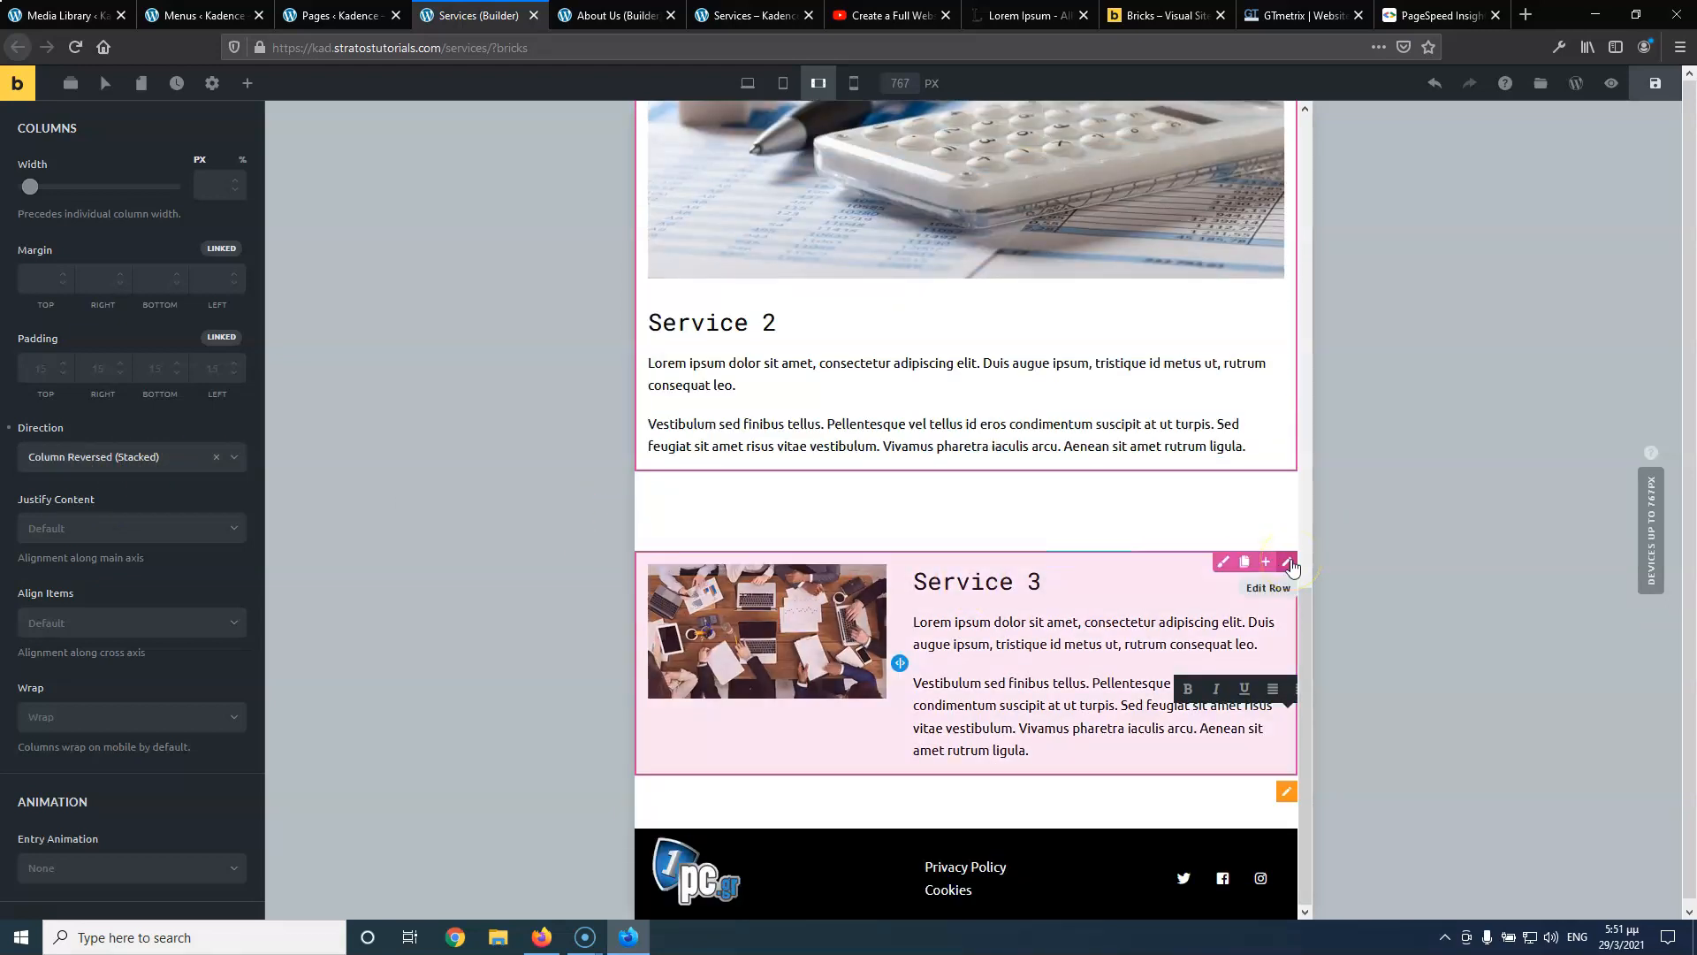
Set the Service 3 row's direction to Row Reversed so its image sits above the text
{"action": "left_click", "coordinate": [1290, 564]}
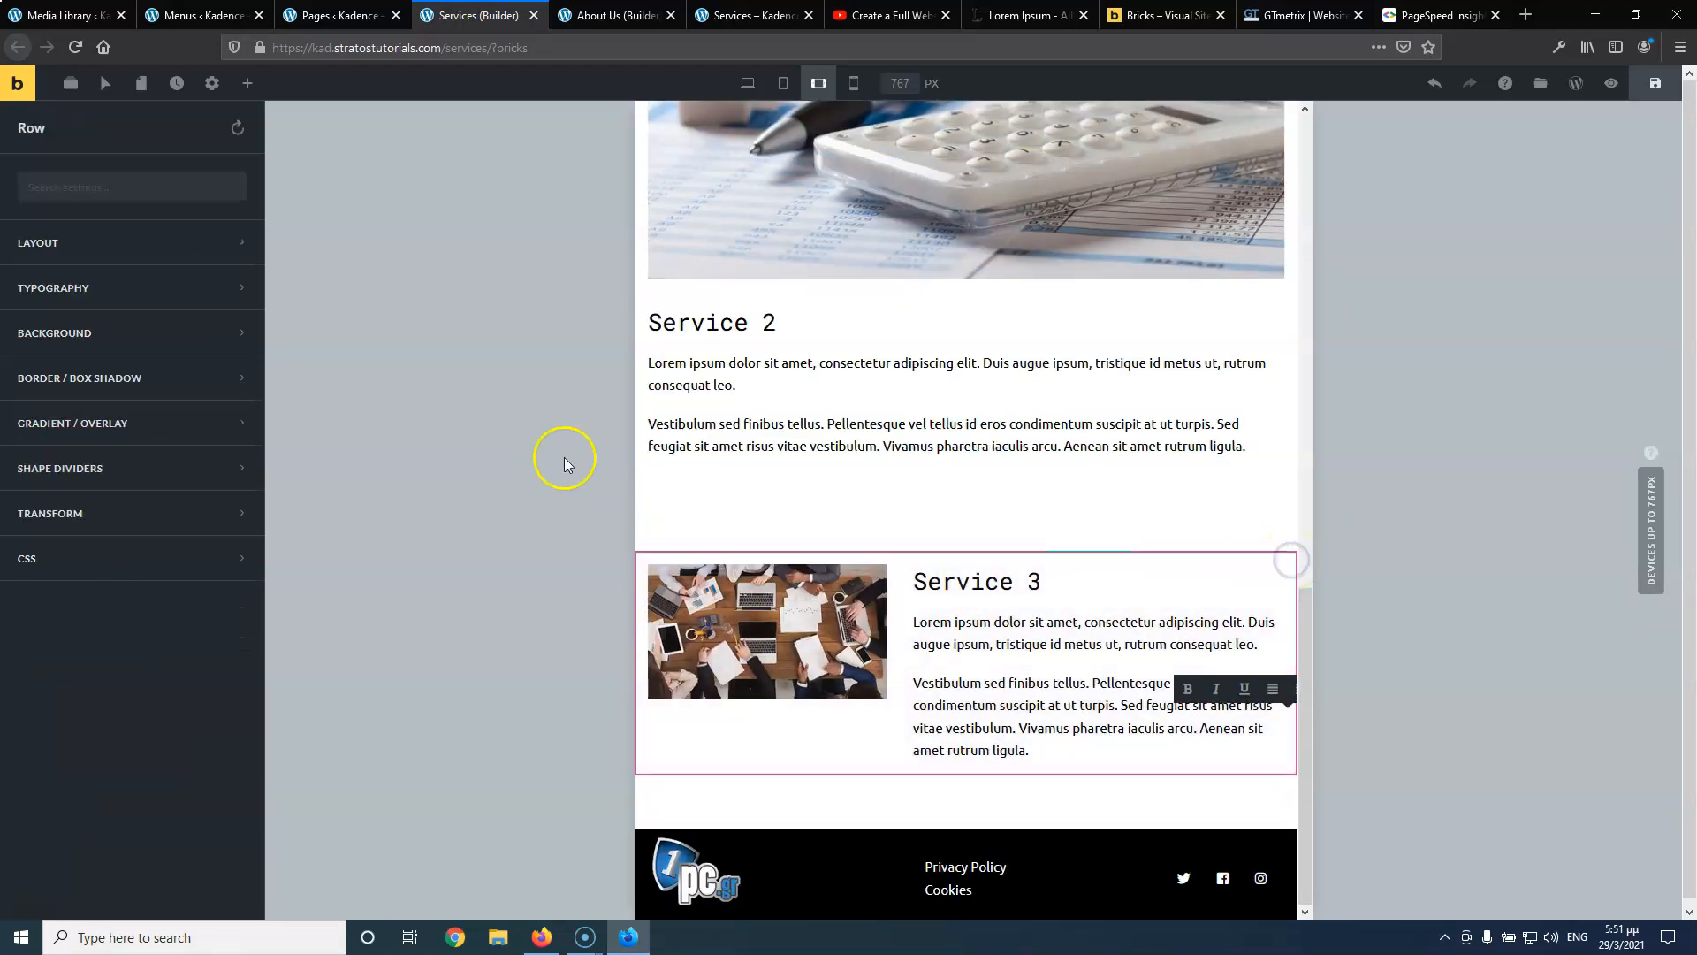
{"action": "left_click", "coordinate": [97, 247]}
{"action": "scroll", "coordinate": [77, 677], "scroll_direction": "down", "scroll_amount": 10}
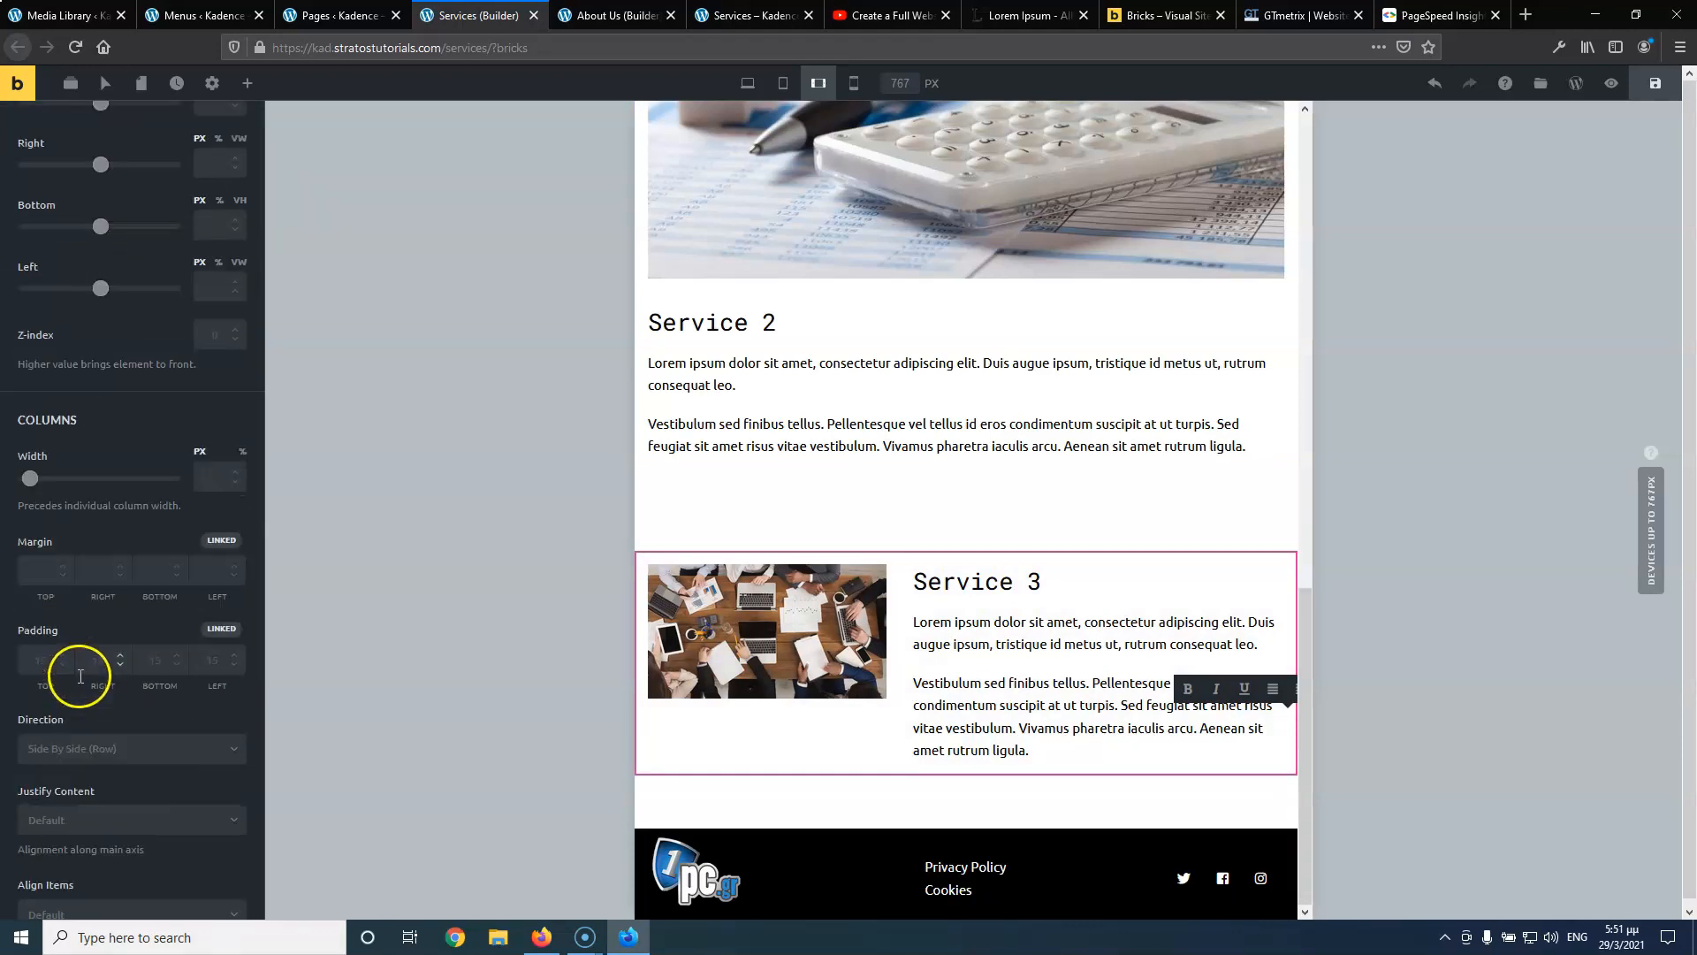
{"action": "scroll", "coordinate": [80, 676], "scroll_direction": "down", "scroll_amount": 3}
{"action": "left_click", "coordinate": [100, 587]}
{"action": "left_click", "coordinate": [102, 624]}
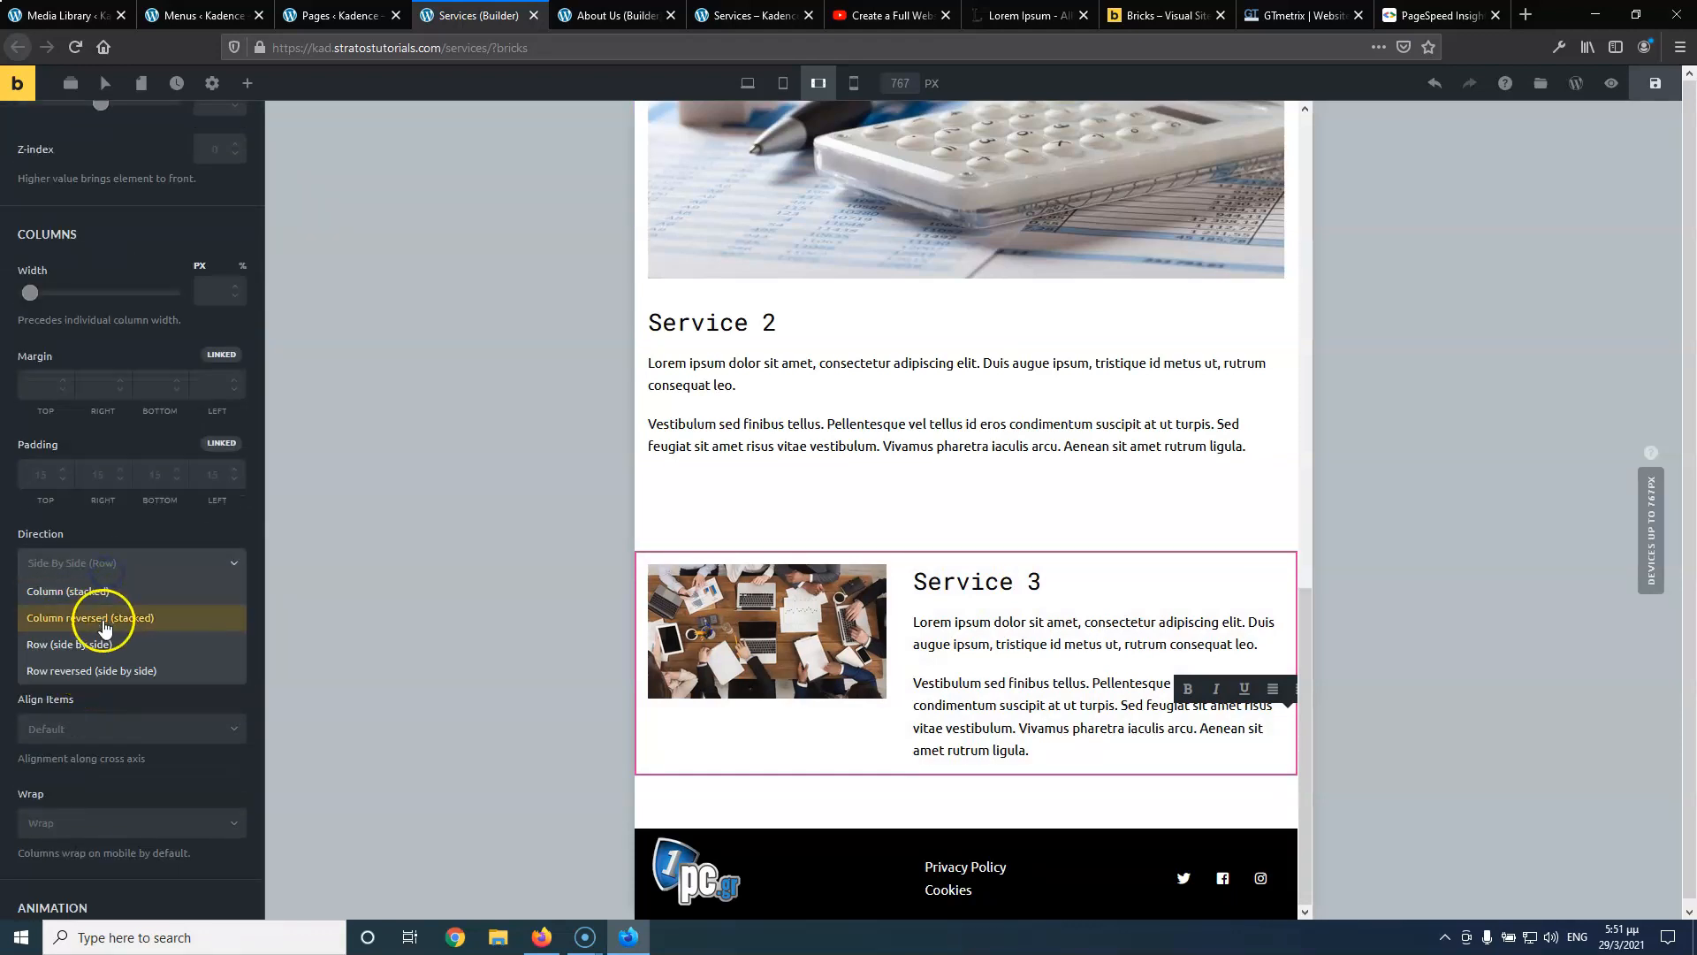
{"action": "left_click", "coordinate": [120, 573]}
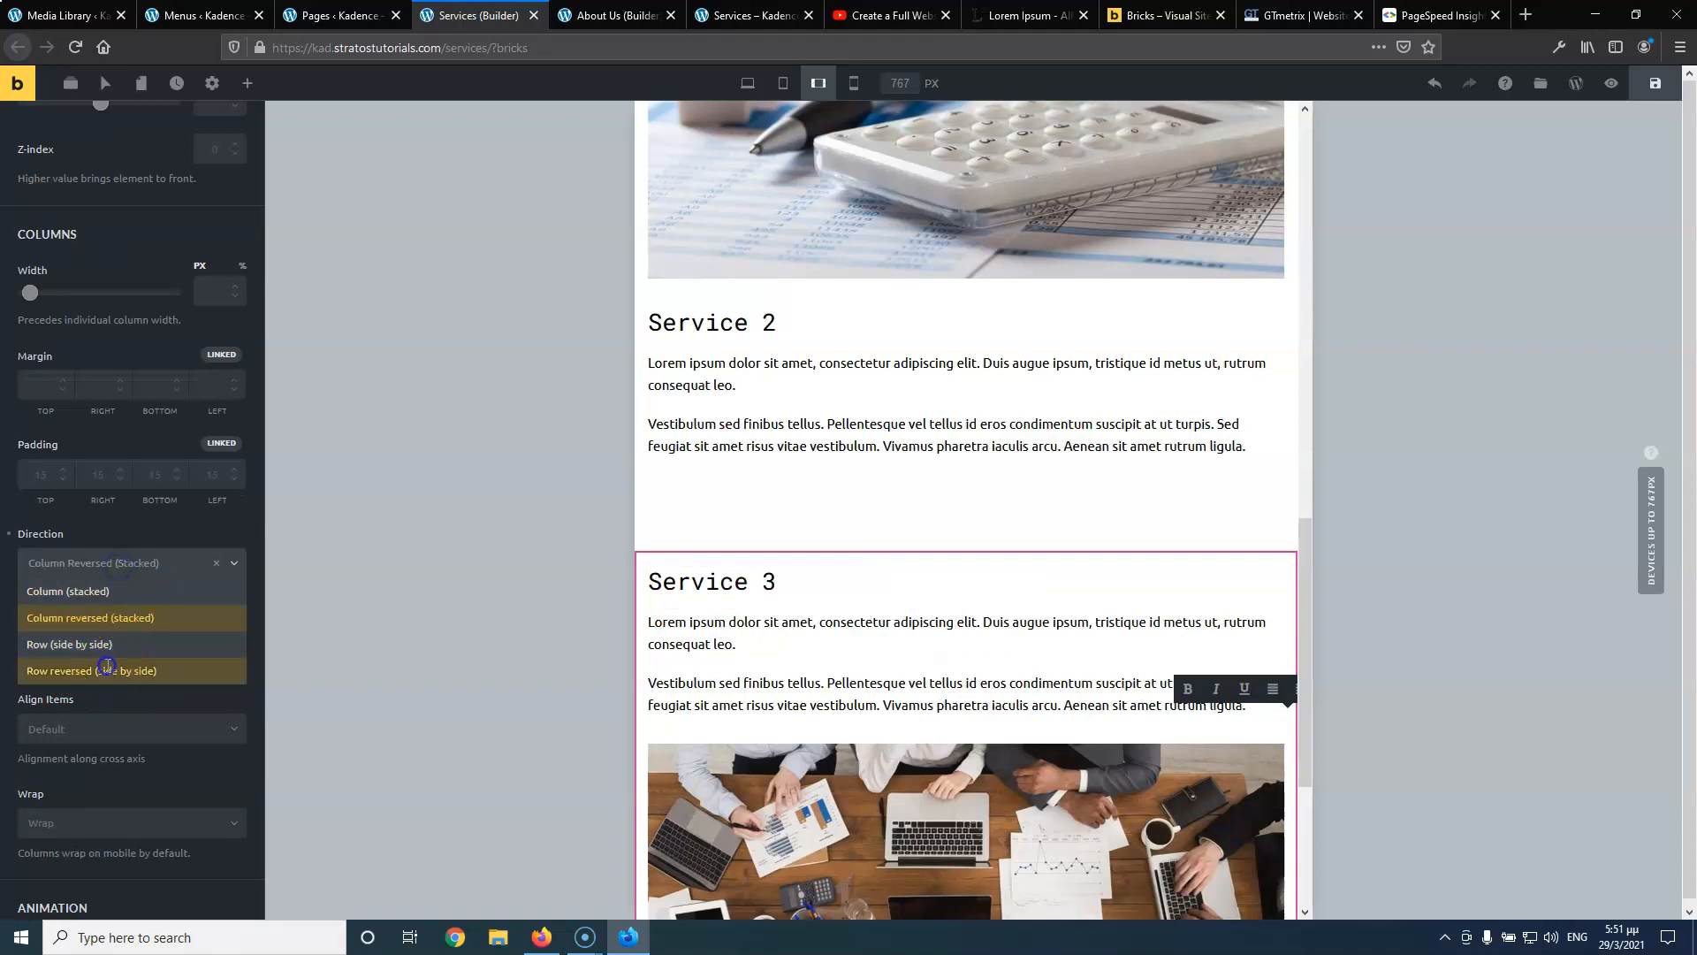
{"action": "left_click", "coordinate": [145, 608]}
{"action": "scroll", "coordinate": [929, 674], "scroll_direction": "up", "scroll_amount": 5}
{"action": "scroll", "coordinate": [967, 576], "scroll_direction": "down", "scroll_amount": 9}
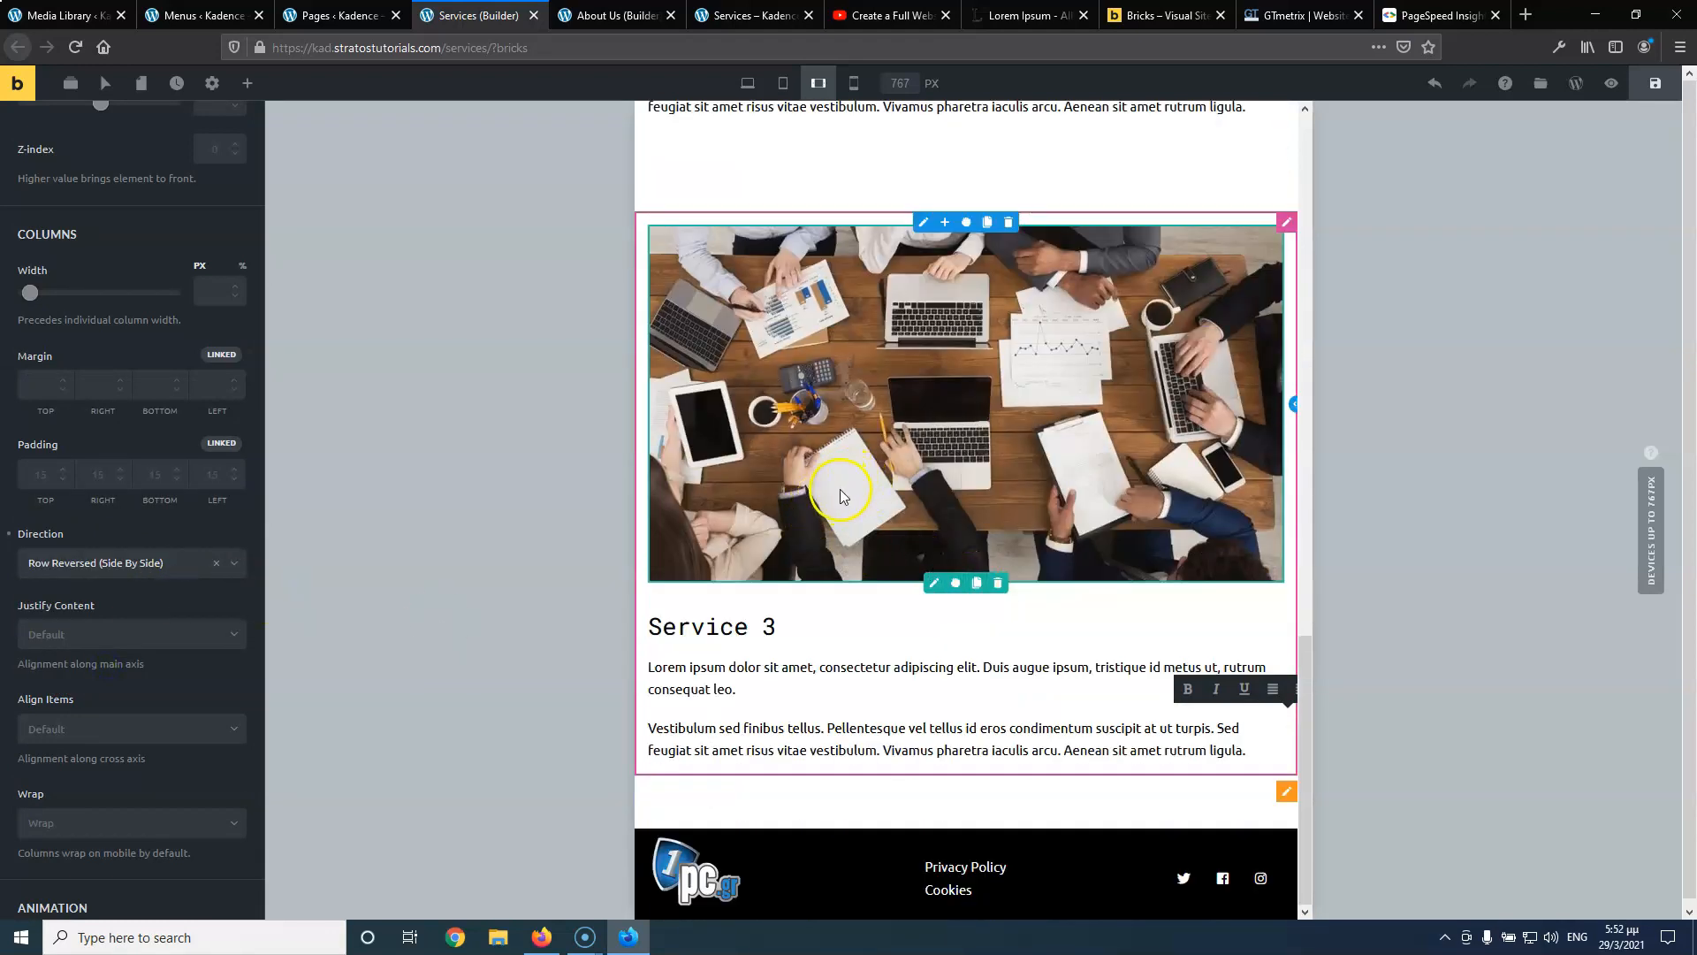
{"action": "scroll", "coordinate": [840, 493], "scroll_direction": "up", "scroll_amount": 5}
{"action": "scroll", "coordinate": [932, 348], "scroll_direction": "up", "scroll_amount": 8}
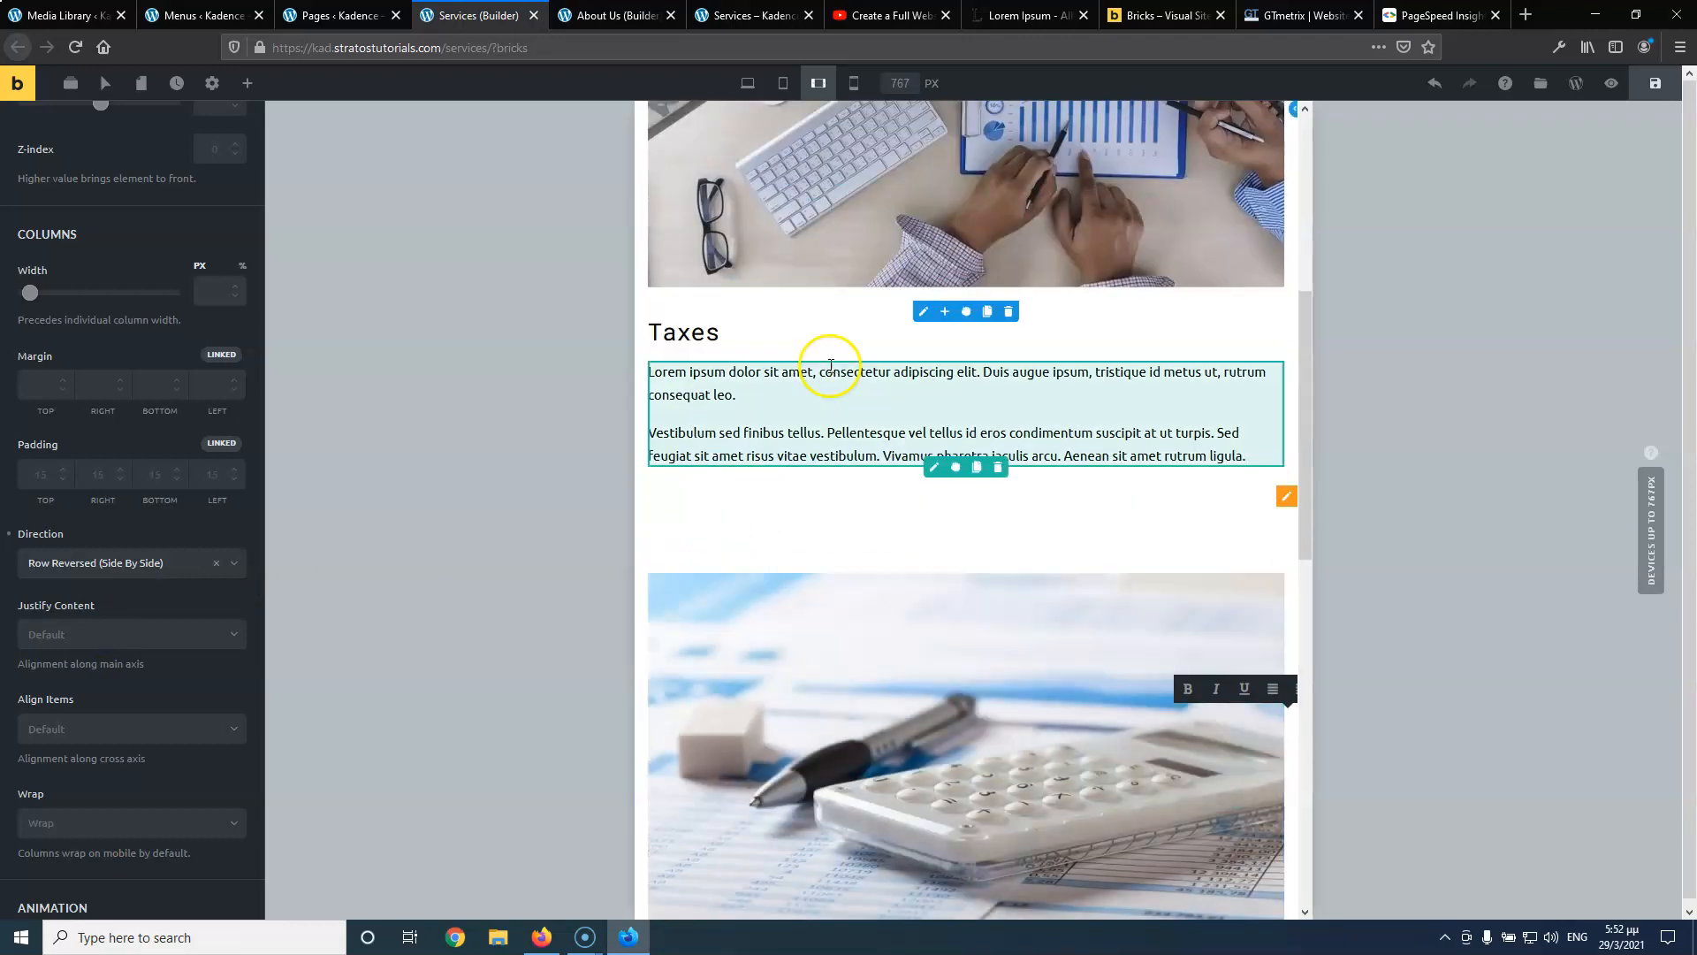
{"action": "scroll", "coordinate": [840, 469], "scroll_direction": "down", "scroll_amount": 4}
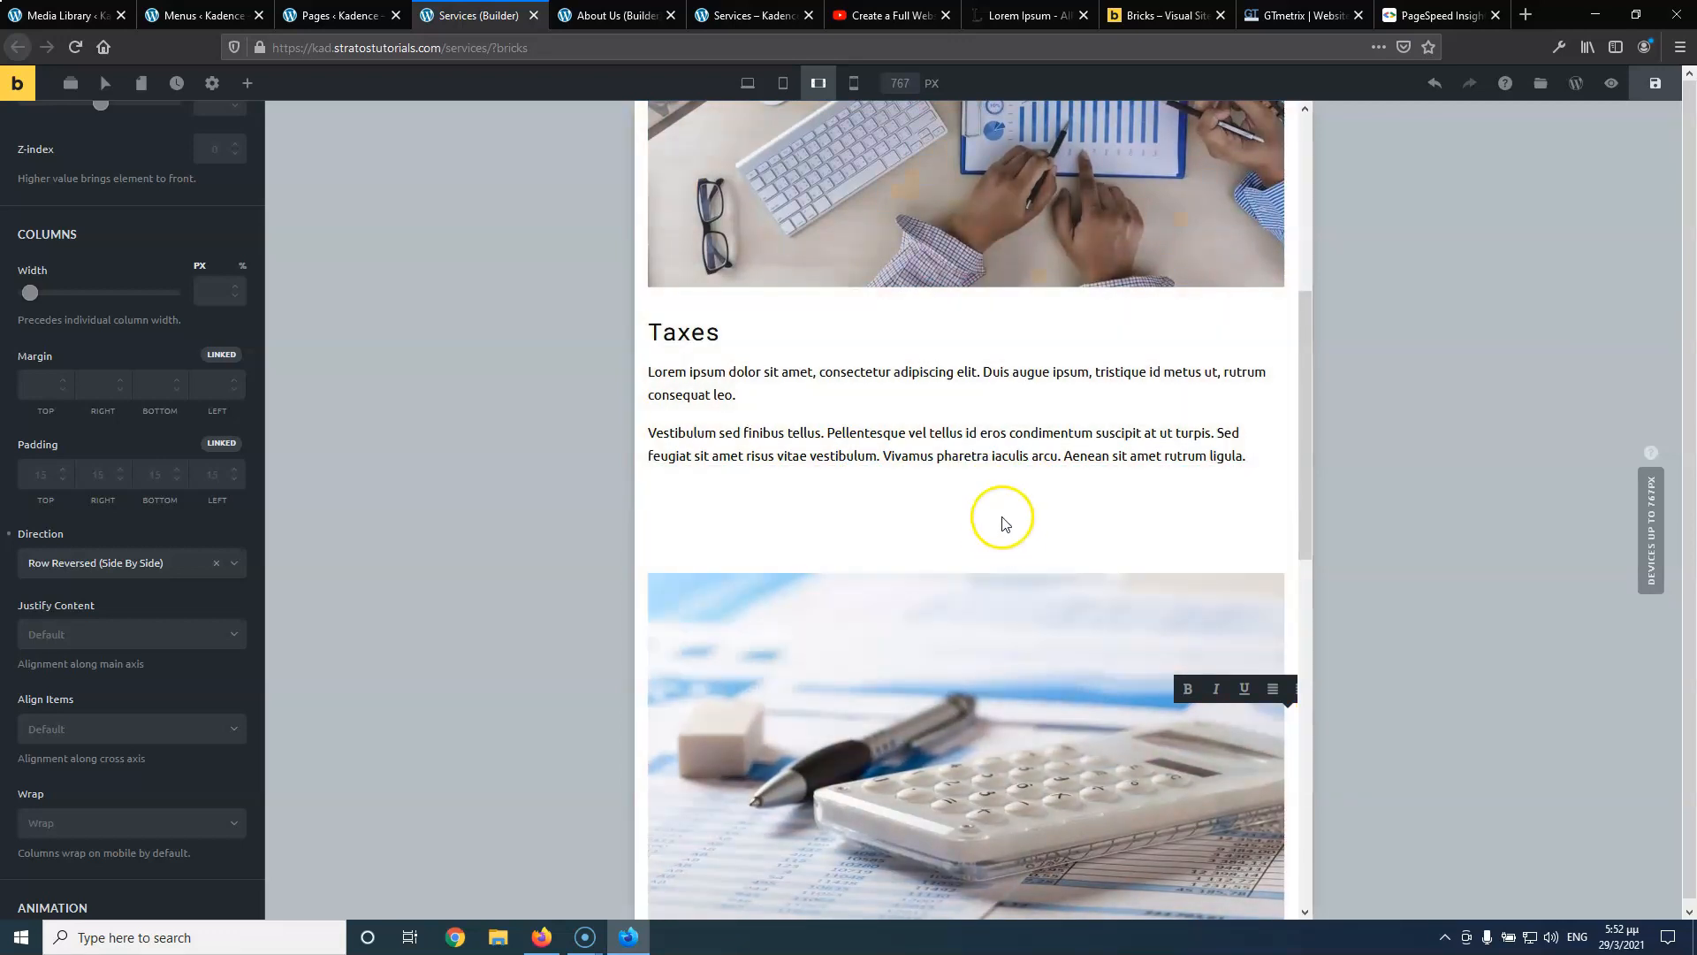
{"action": "scroll", "coordinate": [928, 576], "scroll_direction": "down", "scroll_amount": 4}
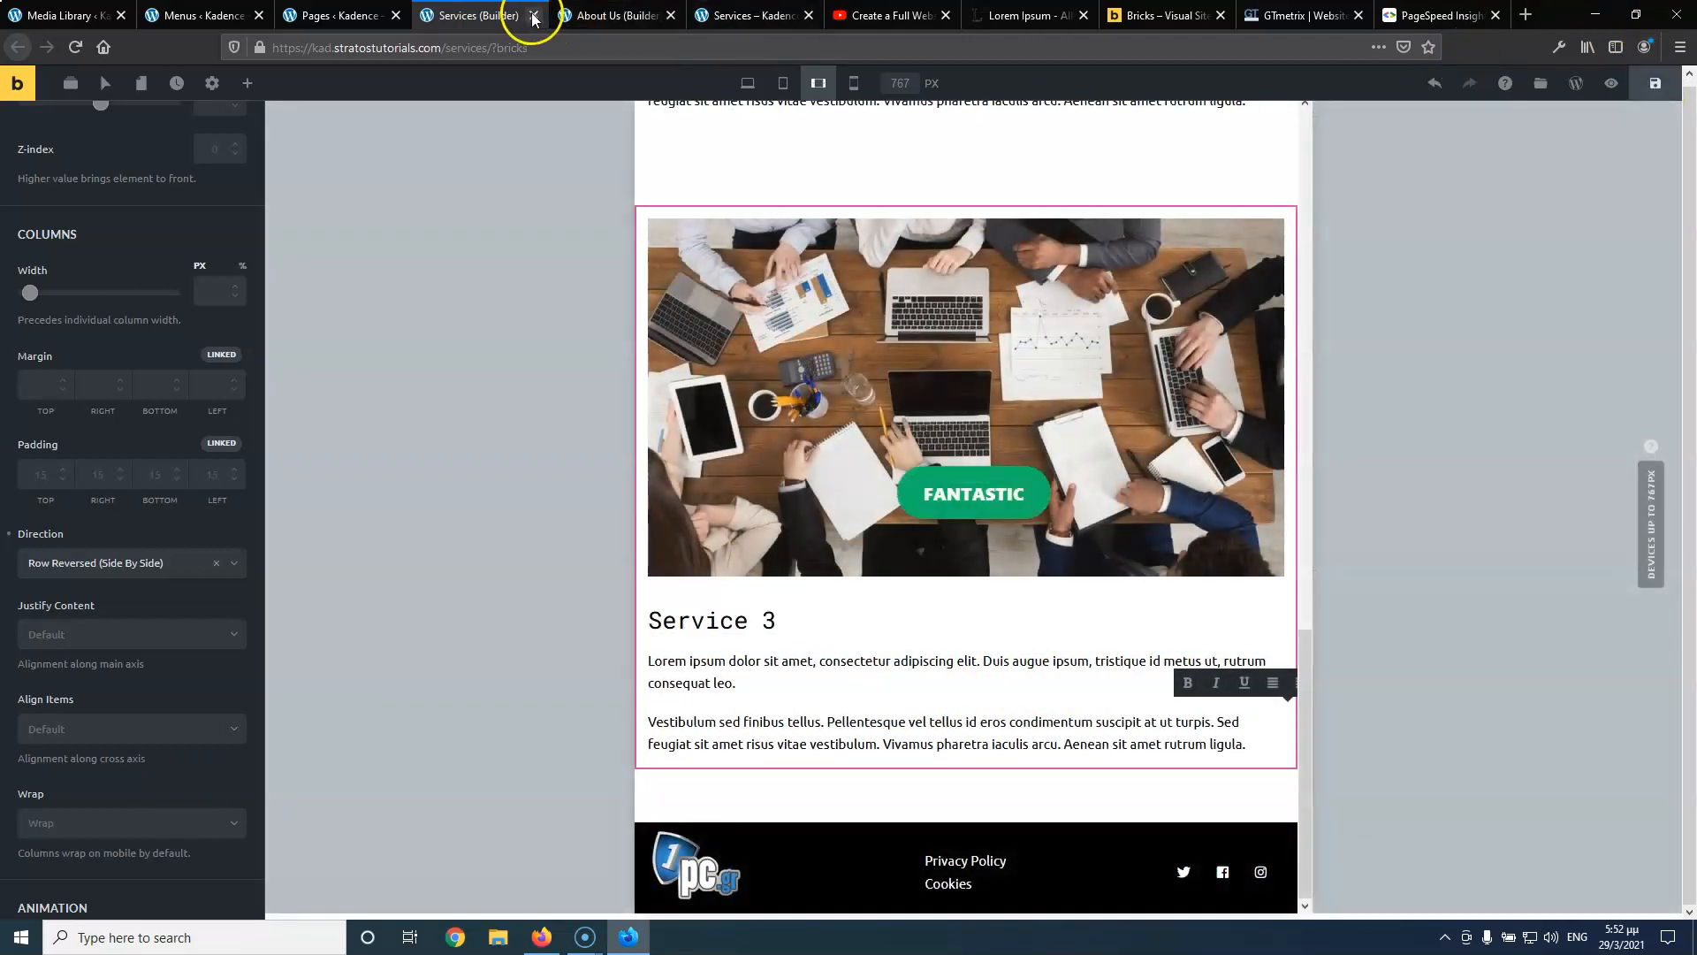
Play the tutorial to its Contact page, pause it, and return to the WordPress Pages list
{"action": "left_click", "coordinate": [535, 20]}
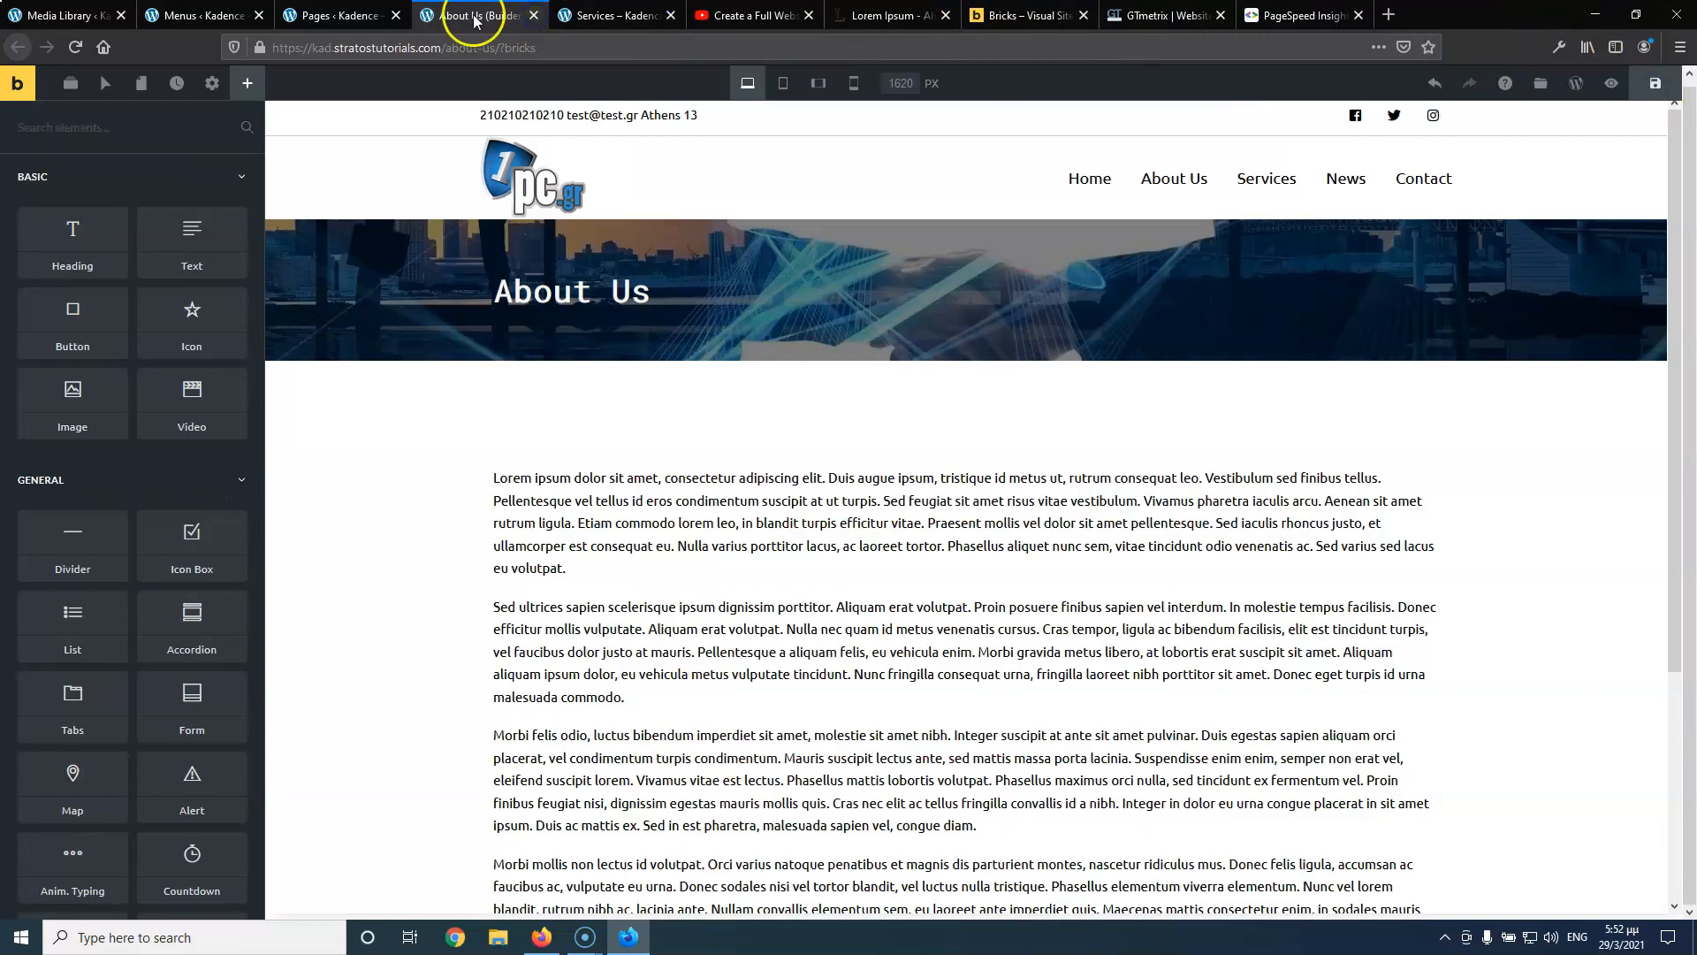
{"action": "left_click", "coordinate": [753, 16]}
{"action": "left_click", "coordinate": [30, 802]}
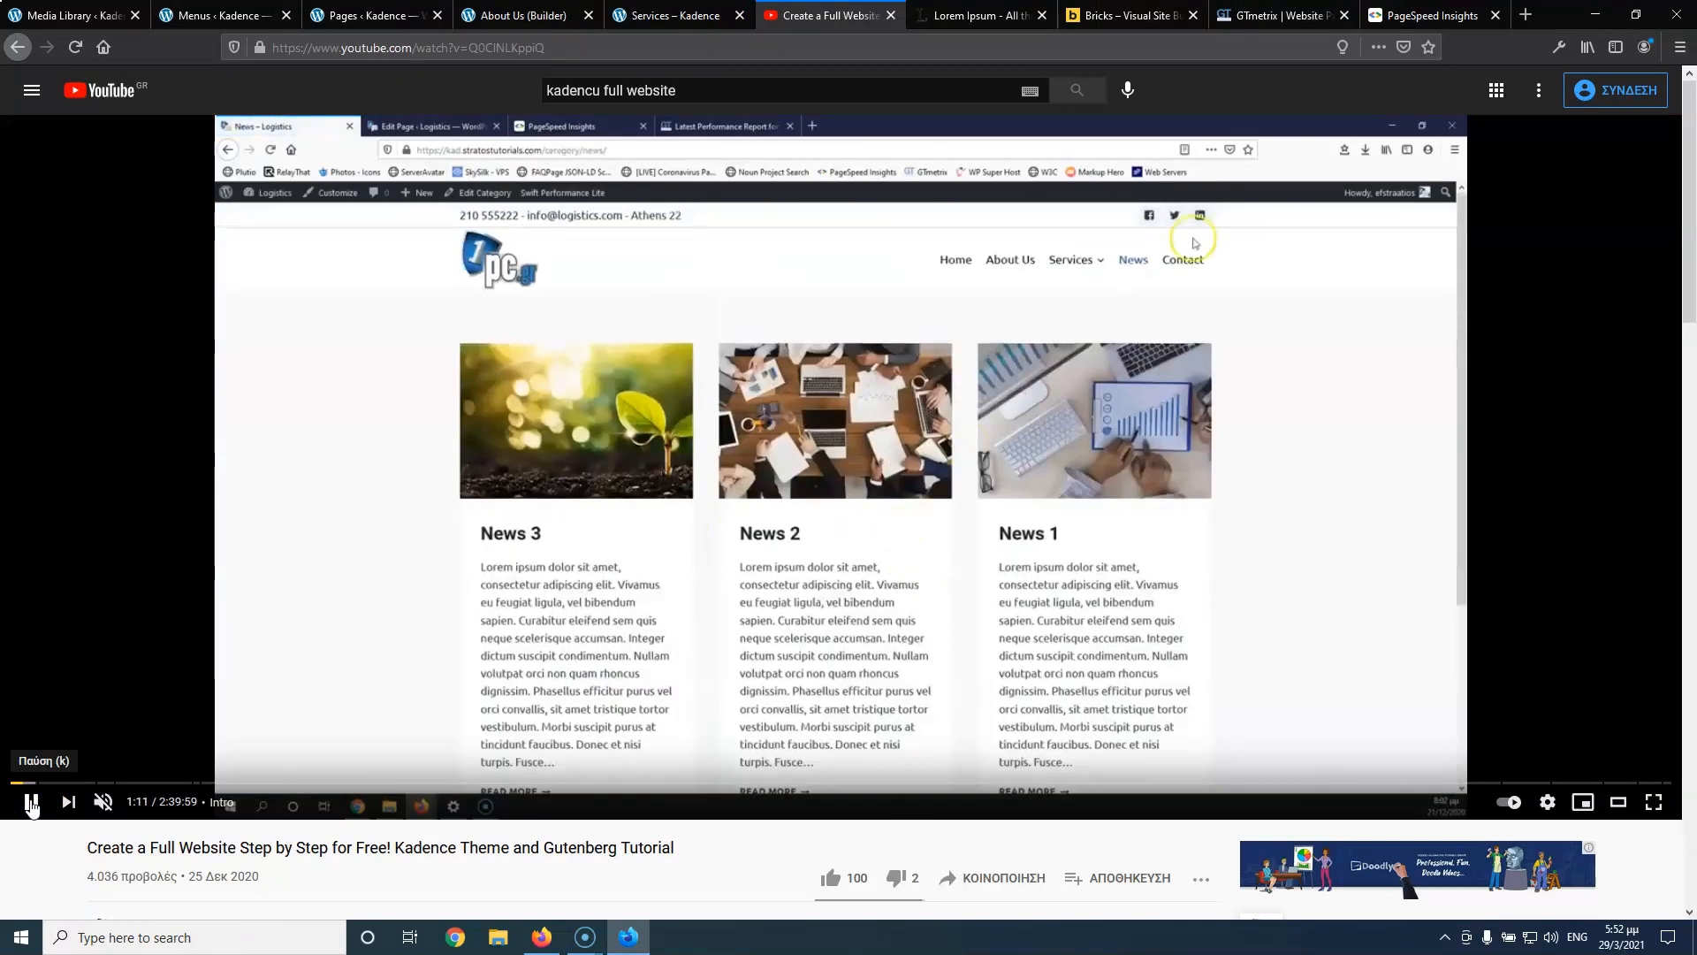
{"action": "left_click", "coordinate": [31, 804]}
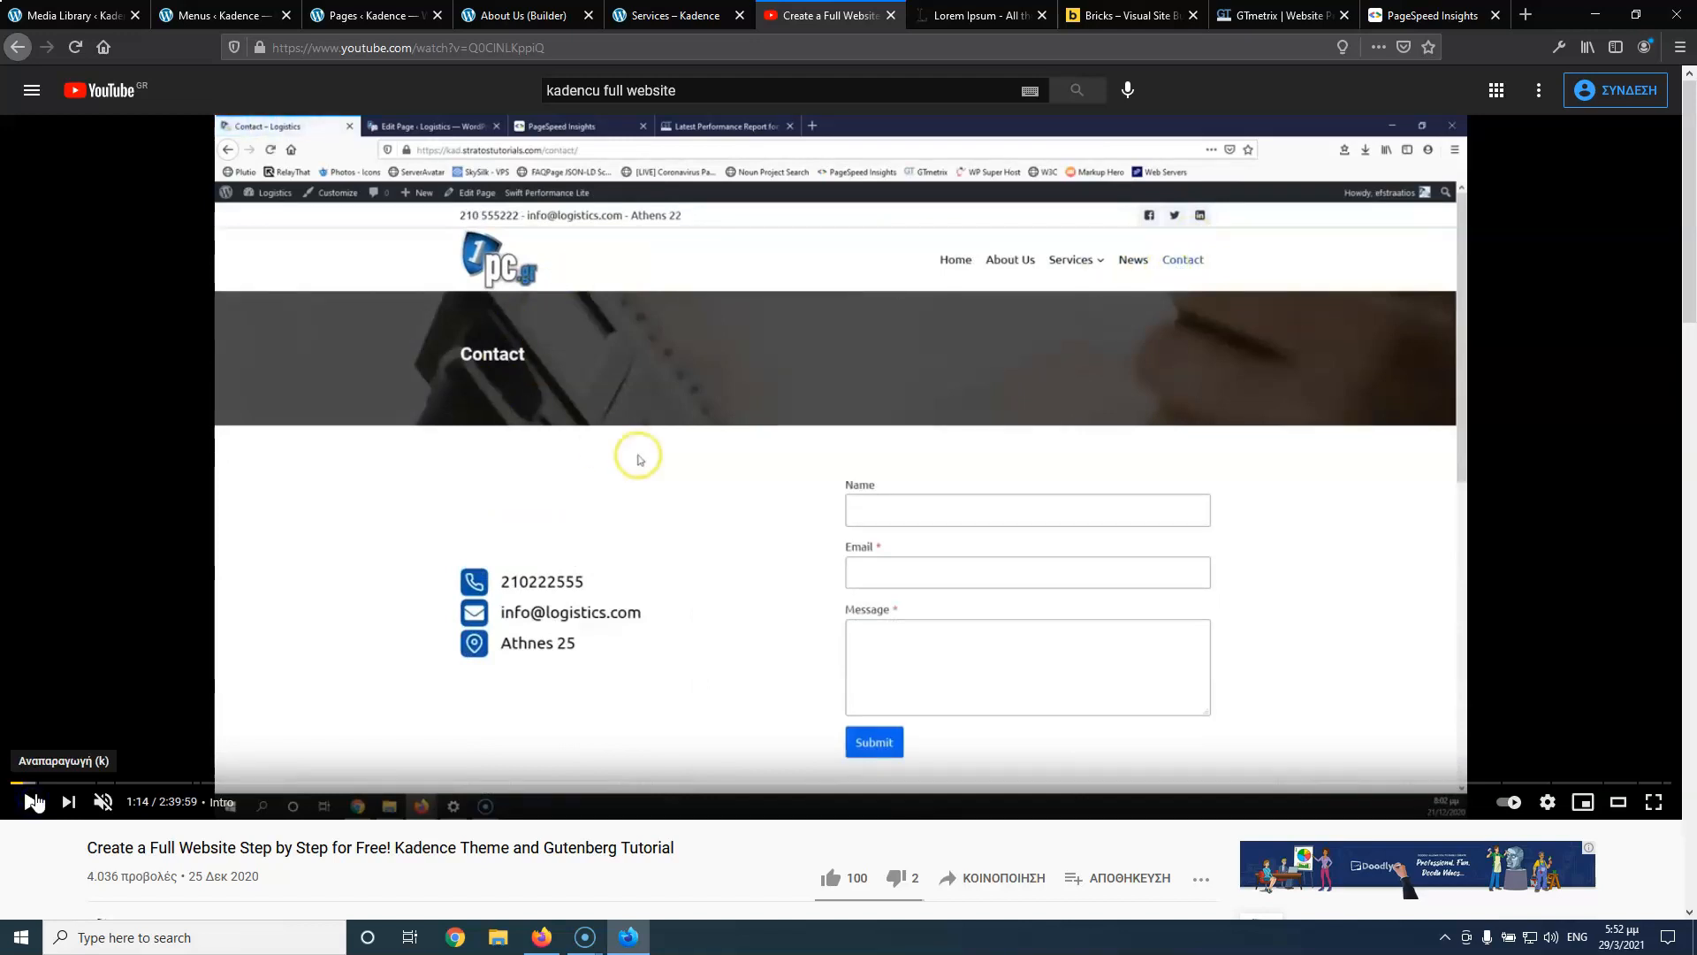
{"action": "left_click", "coordinate": [683, 16]}
{"action": "left_click", "coordinate": [475, 15]}
{"action": "left_click", "coordinate": [376, 15]}
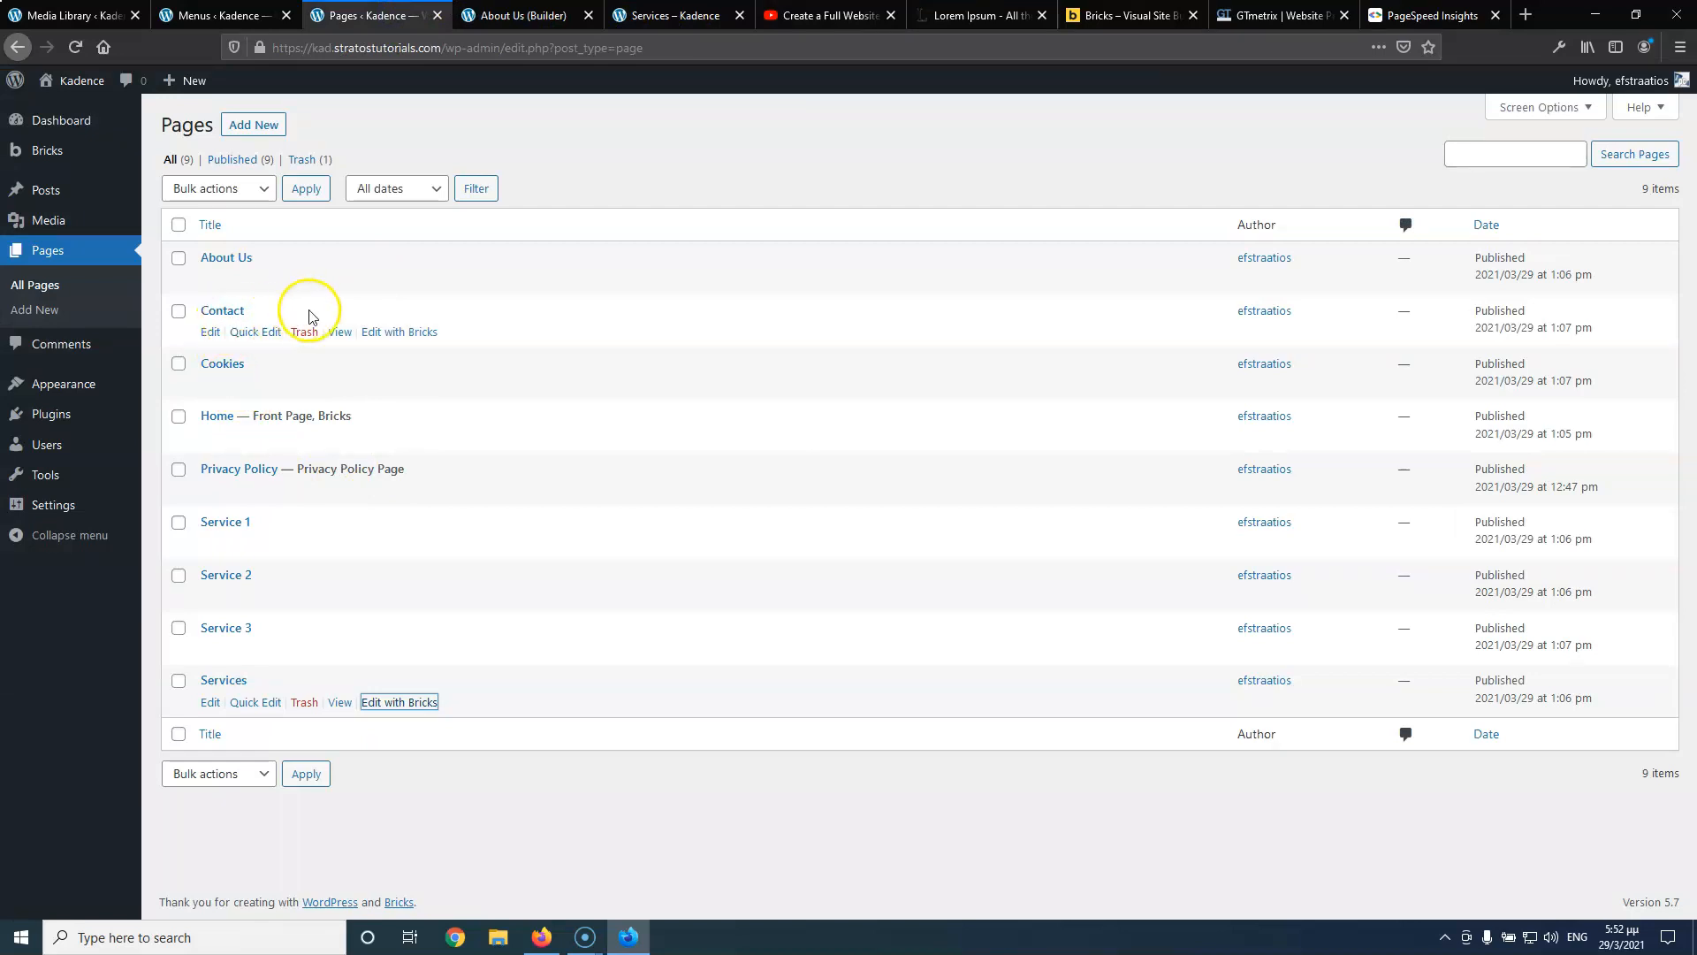
Open the Contact page in Bricks in a new tab and copy the About Us hero's section styles
{"action": "middle_click", "coordinate": [399, 332]}
{"action": "left_click", "coordinate": [638, 11]}
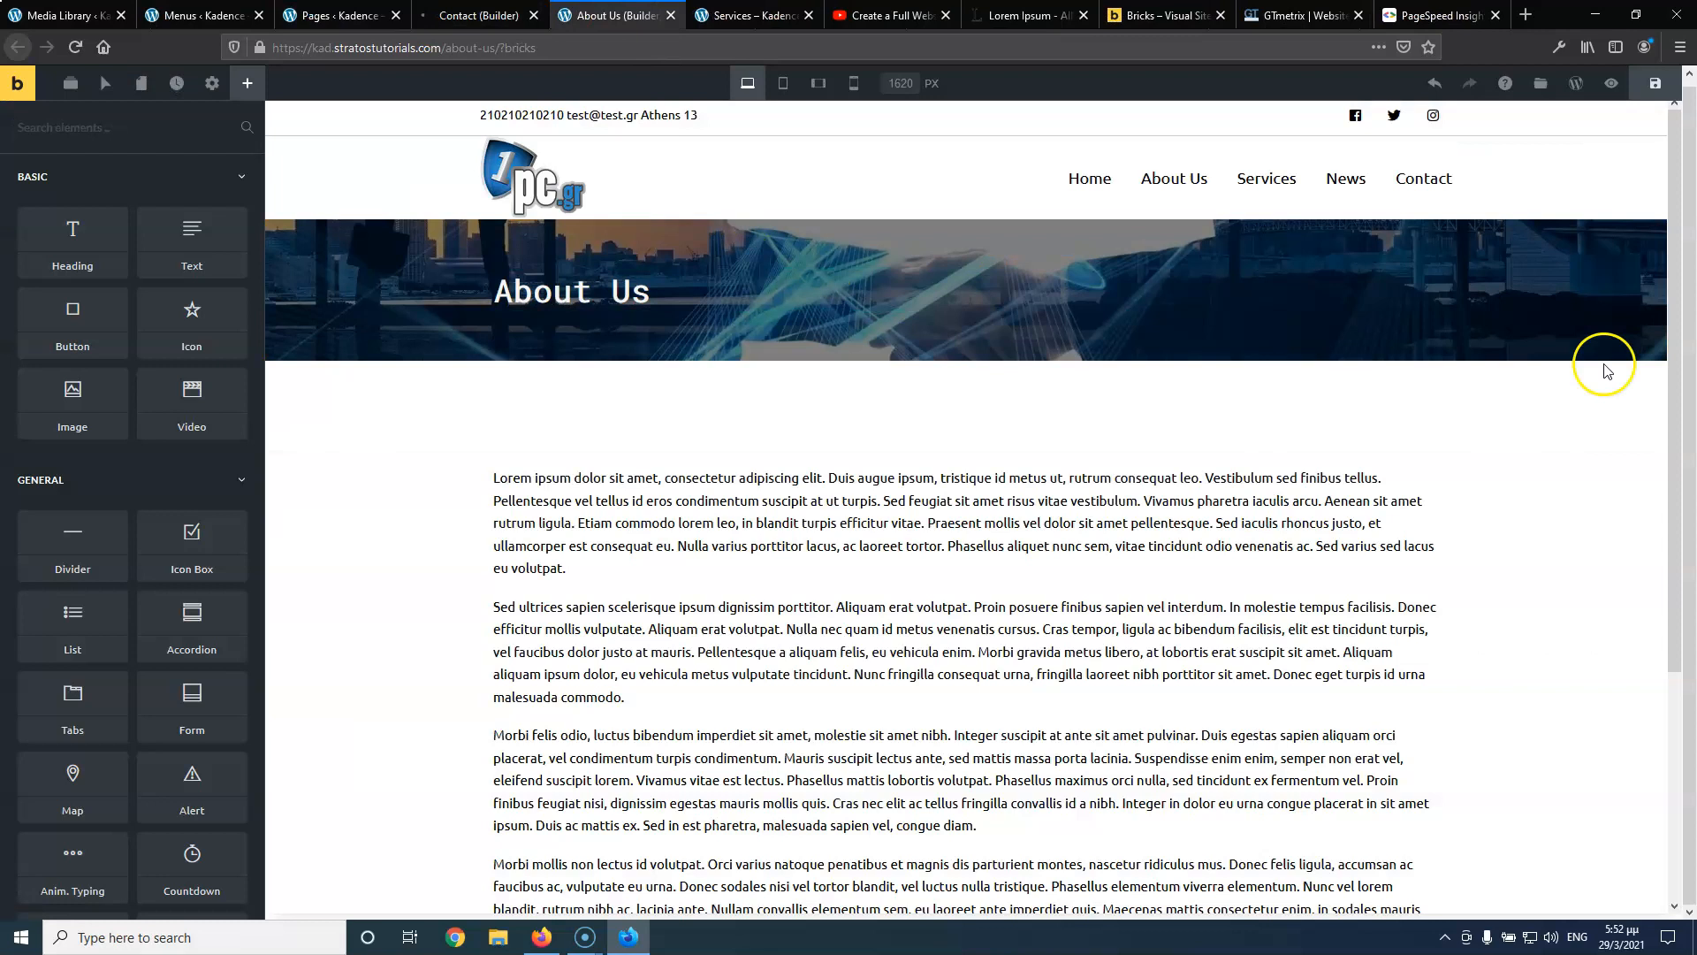
{"action": "right_click", "coordinate": [1660, 354]}
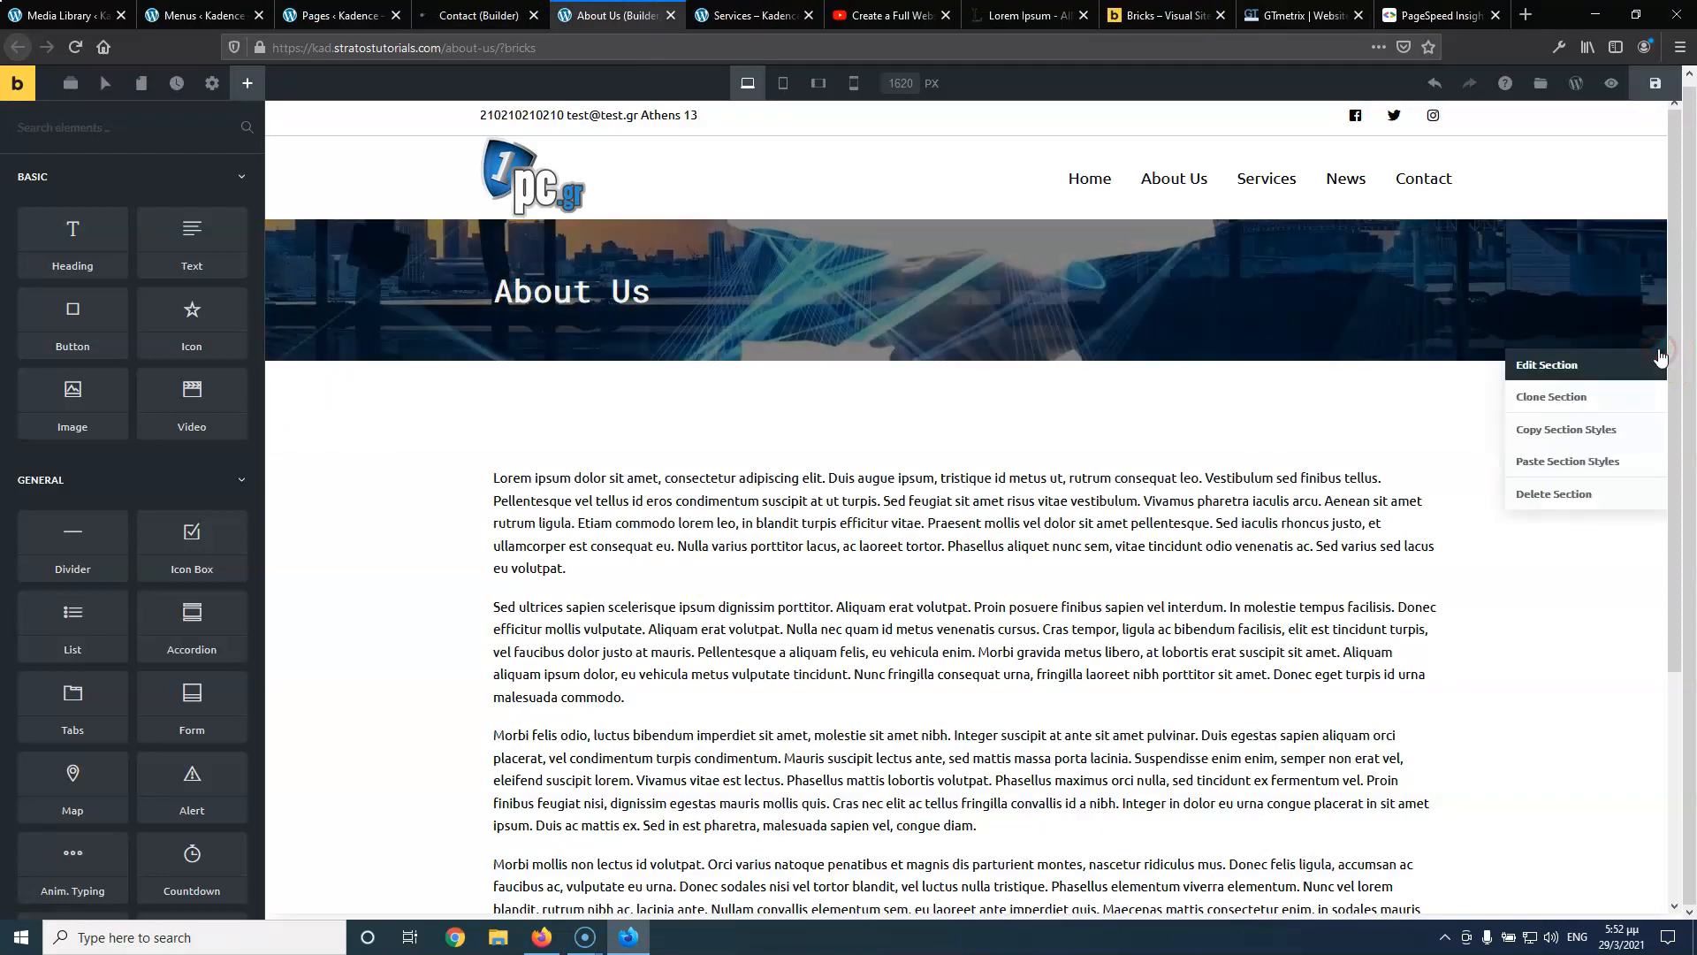
{"action": "left_click", "coordinate": [1588, 432]}
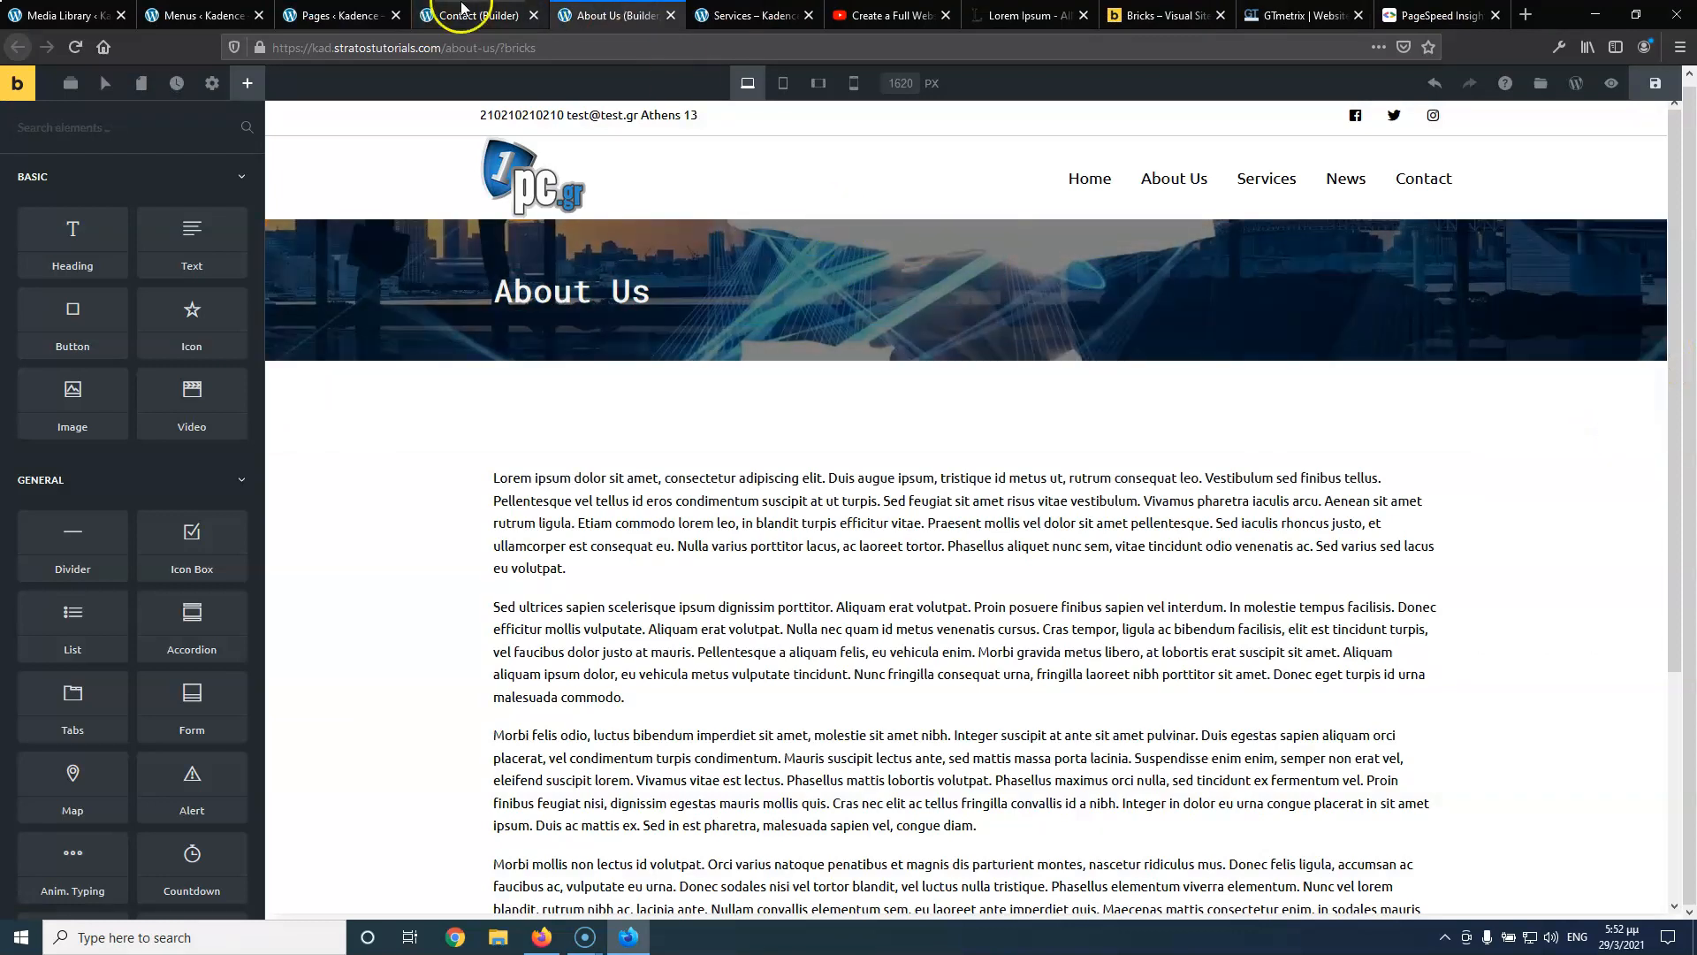
Paste the copied hero styles onto the Contact page's empty section
{"action": "left_click", "coordinate": [482, 17]}
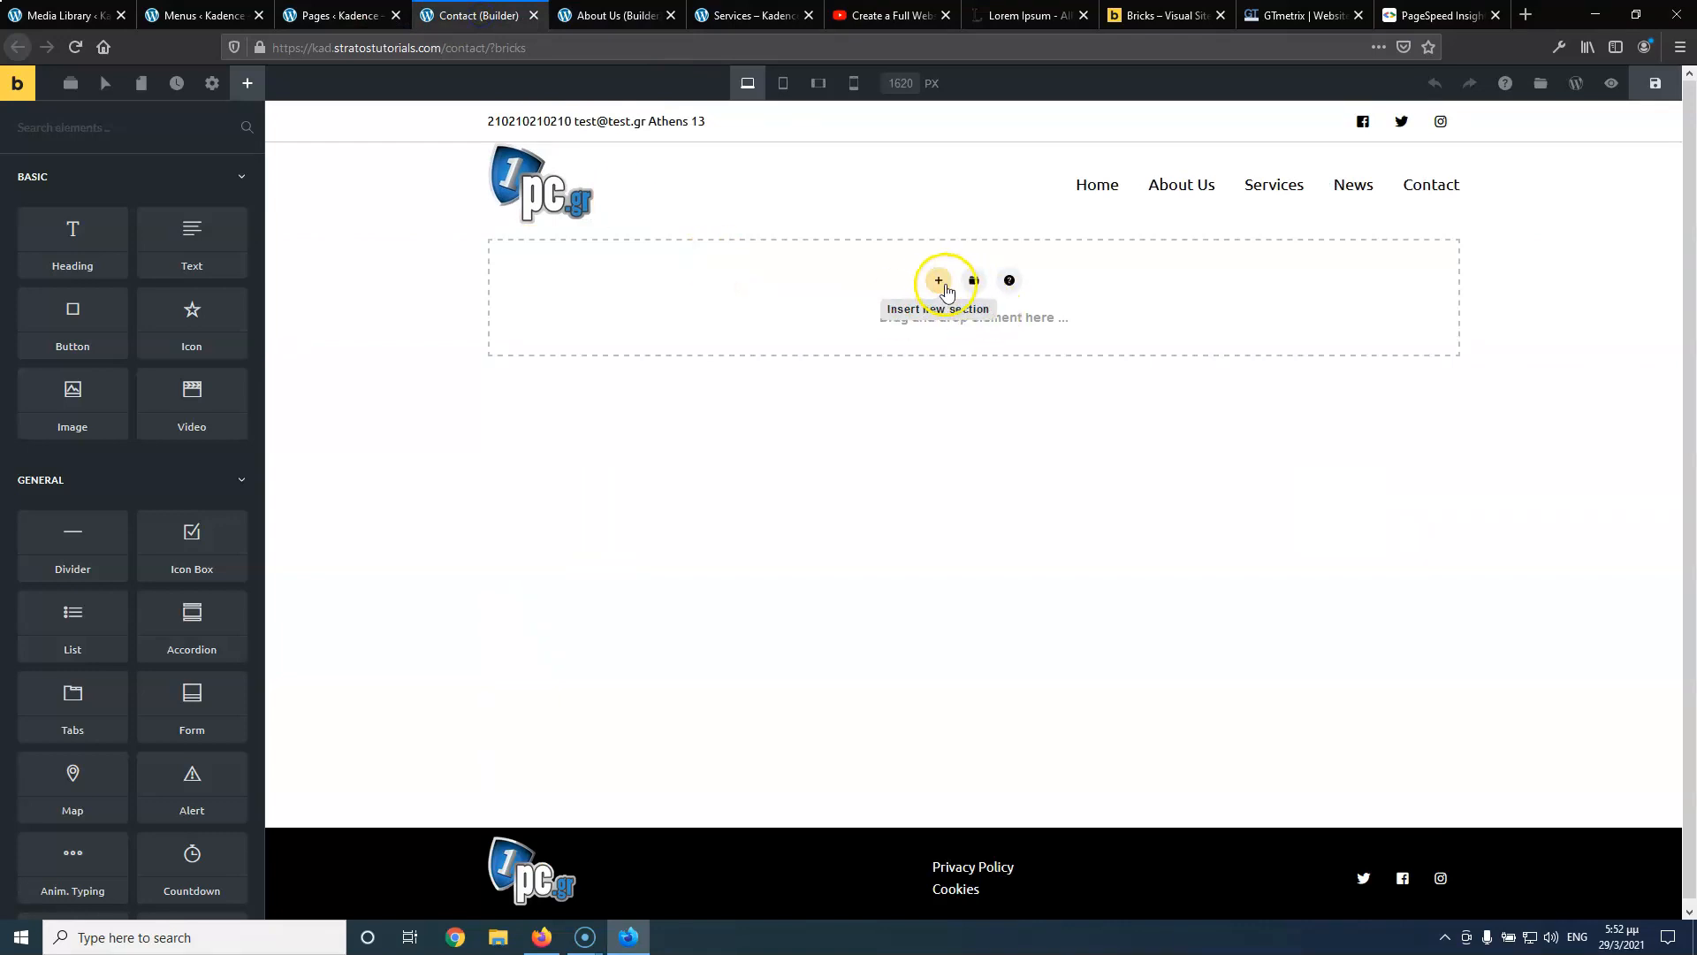
{"action": "right_click", "coordinate": [1444, 323]}
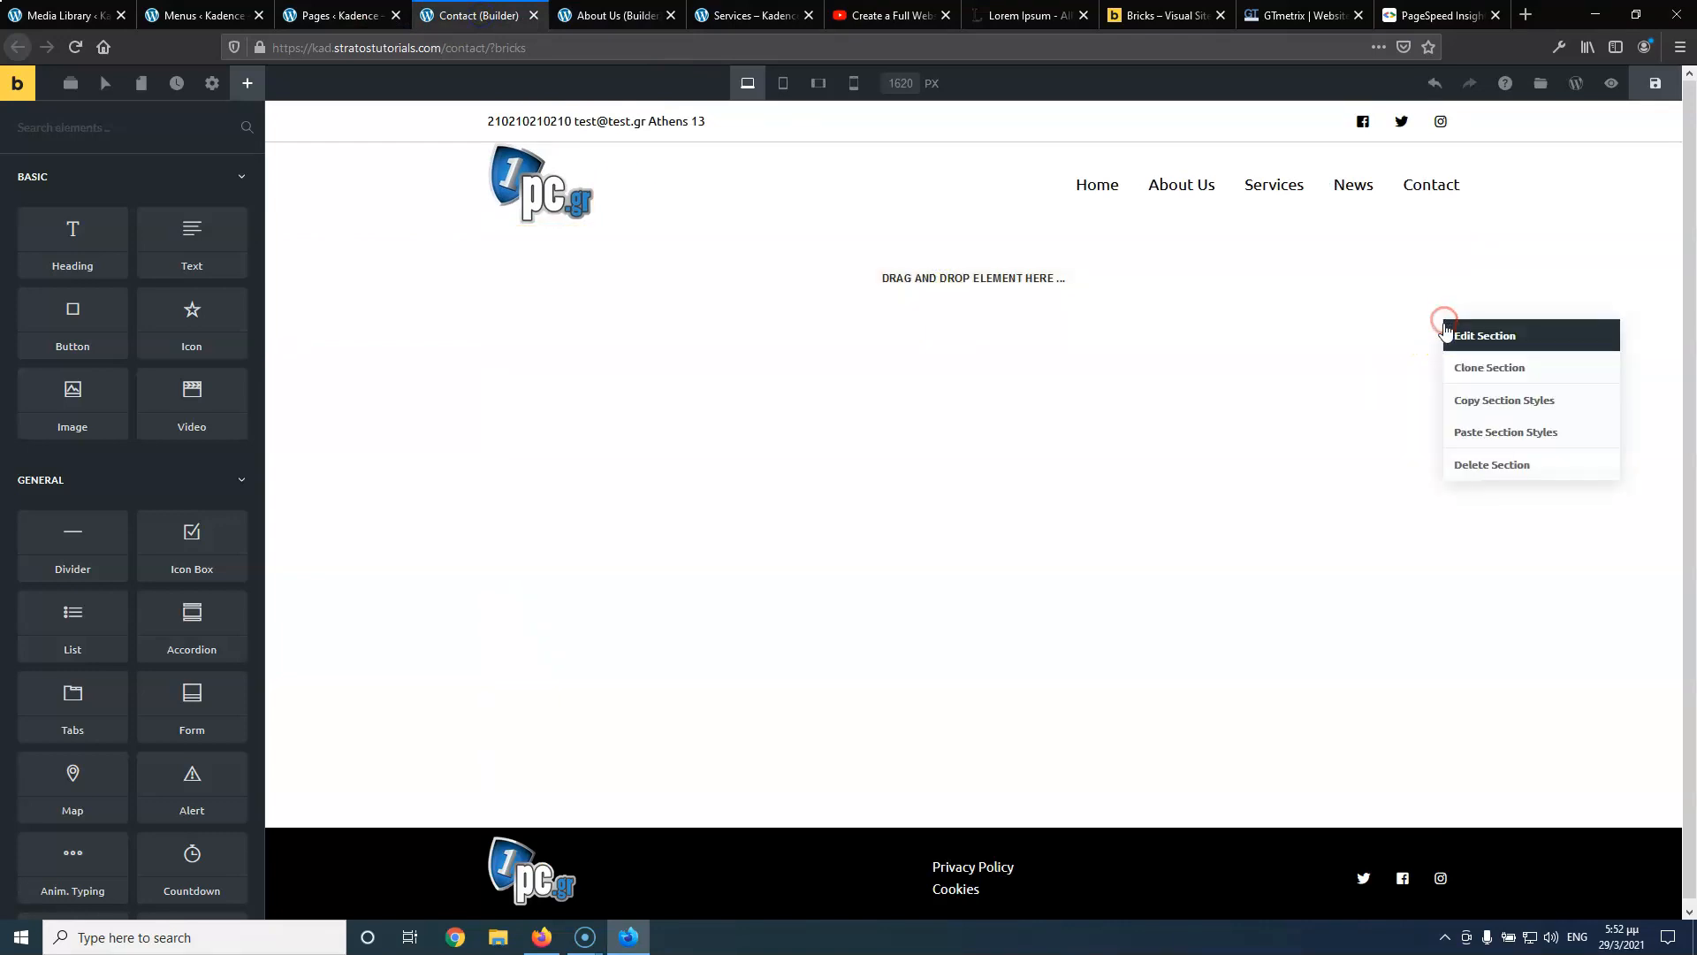
{"action": "left_click", "coordinate": [1482, 439]}
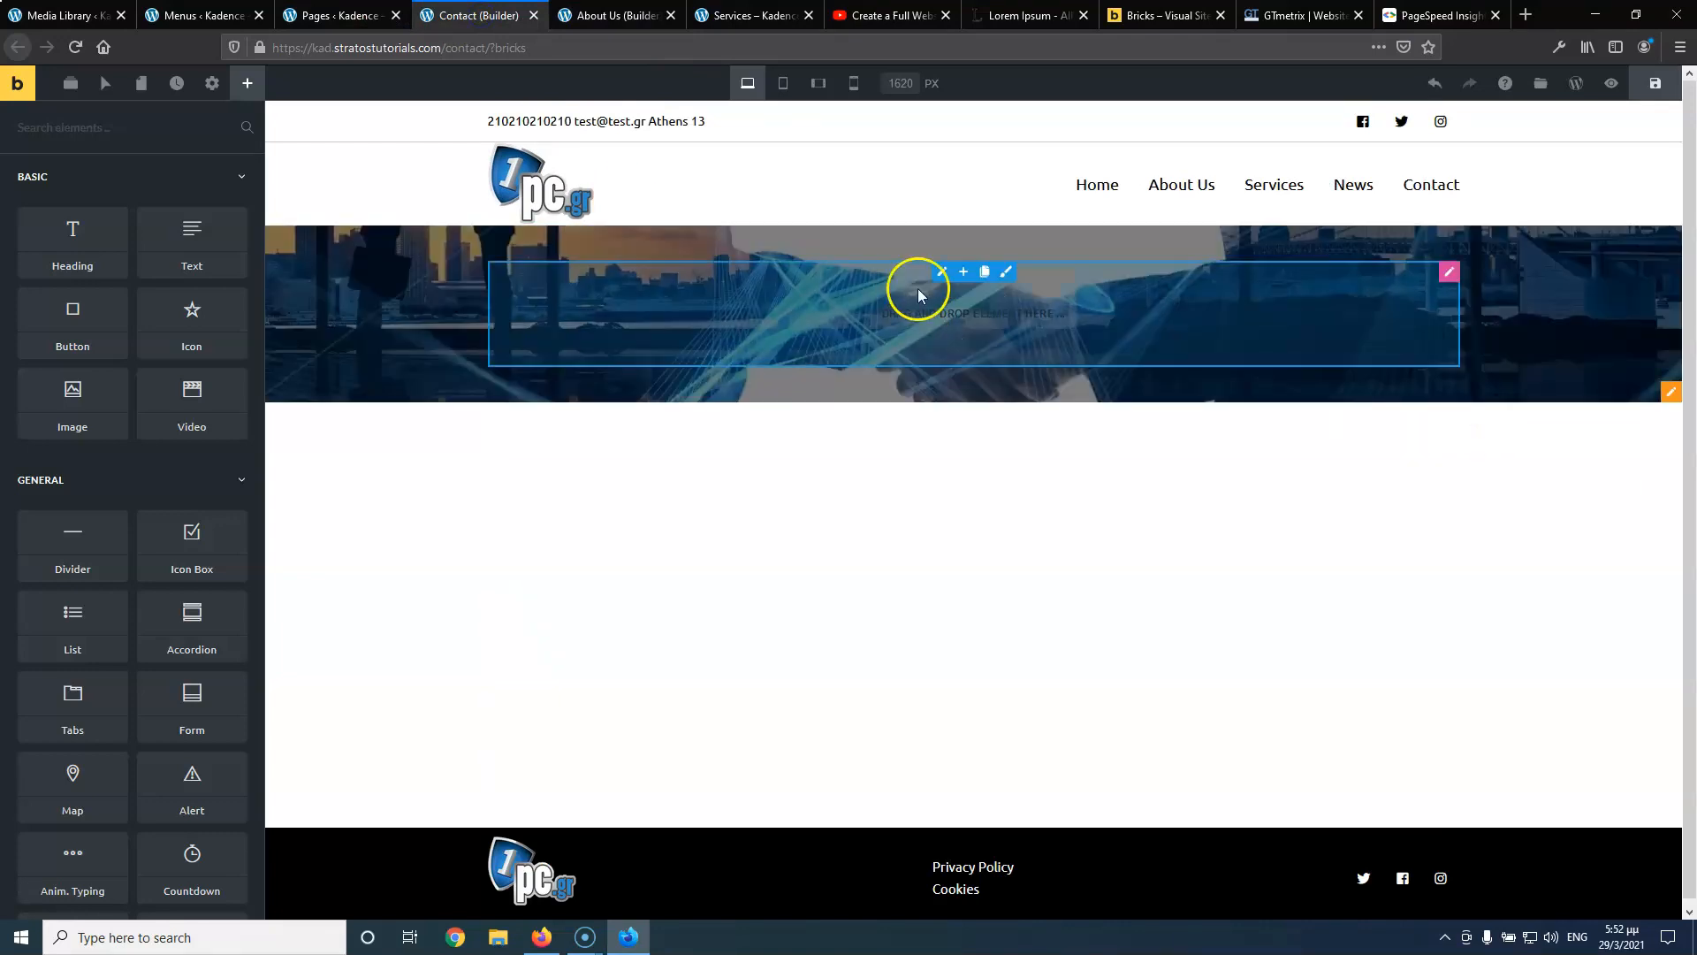
{"action": "left_click", "coordinate": [1671, 392]}
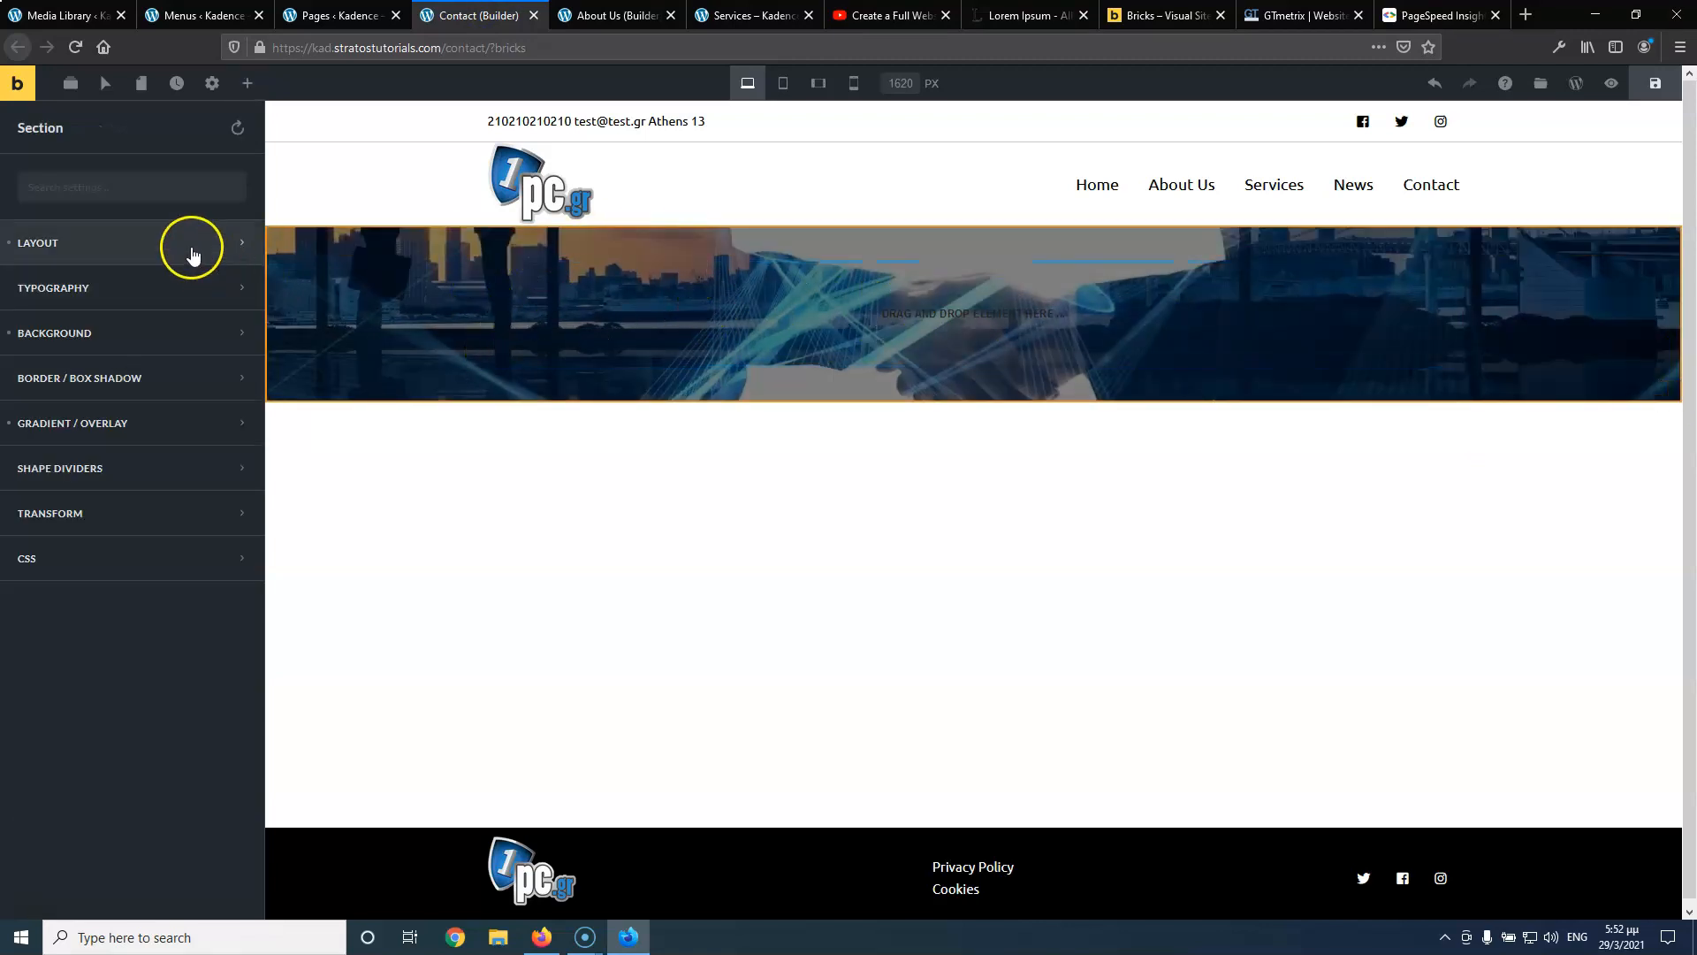
Replace the Contact section's background image with logistics-1.jpg from the media library
{"action": "left_click", "coordinate": [135, 258]}
{"action": "scroll", "coordinate": [187, 566], "scroll_direction": "down", "scroll_amount": 3}
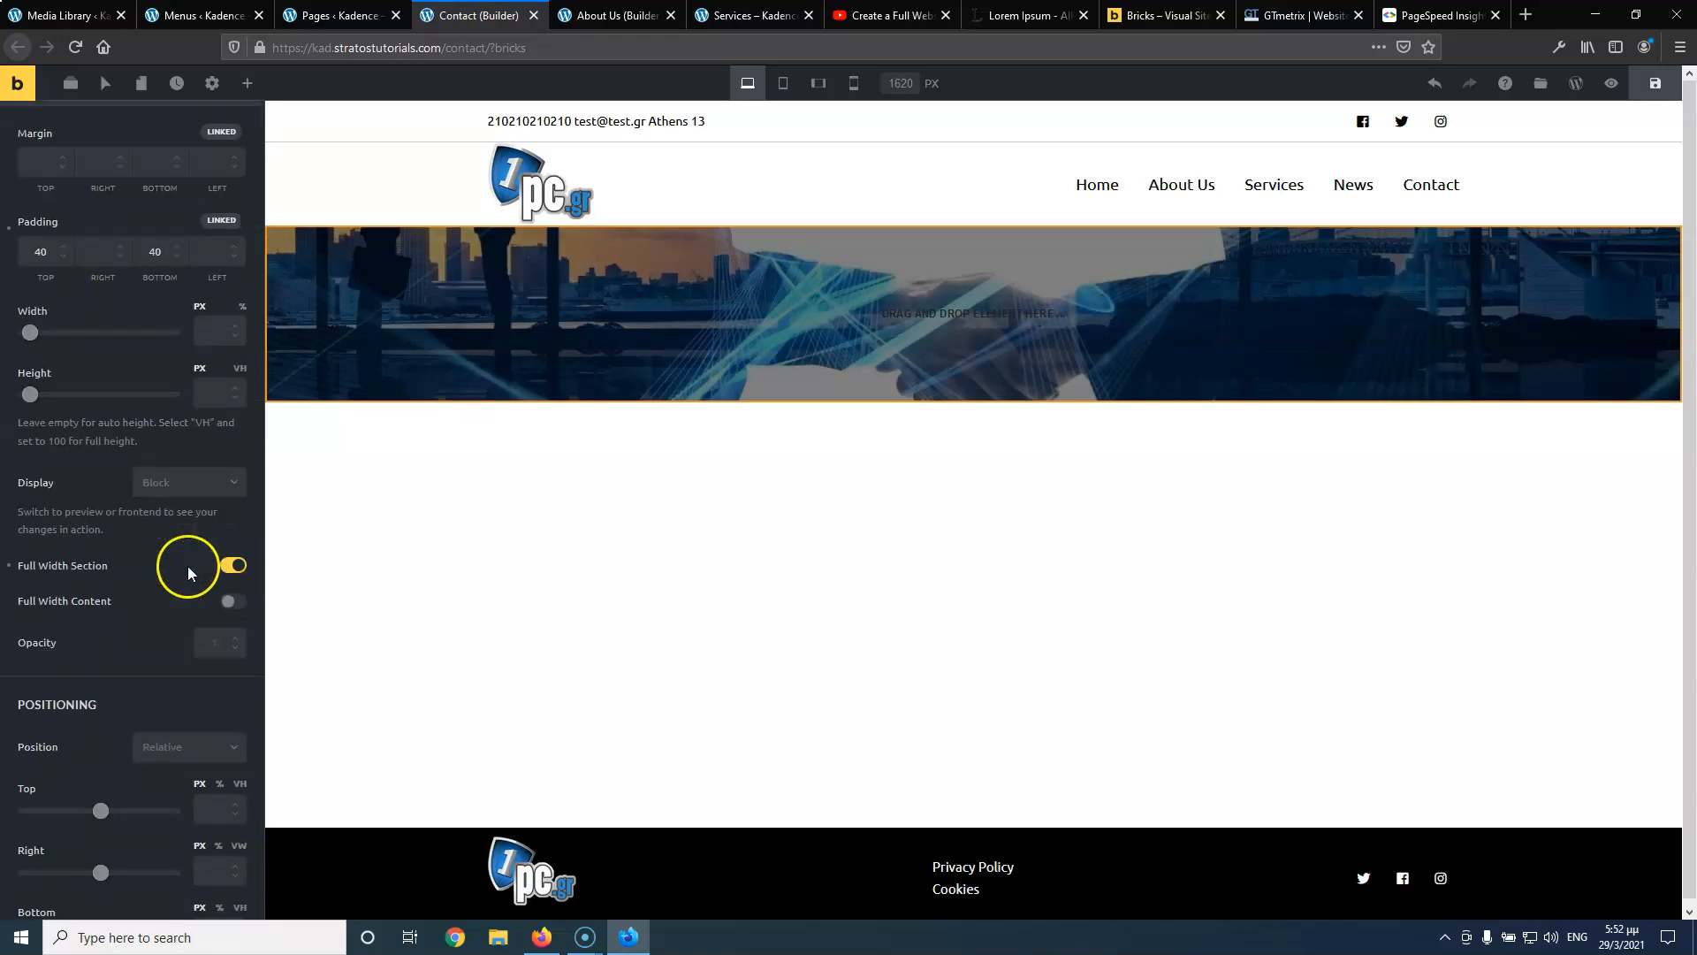
{"action": "scroll", "coordinate": [168, 520], "scroll_direction": "up", "scroll_amount": 3}
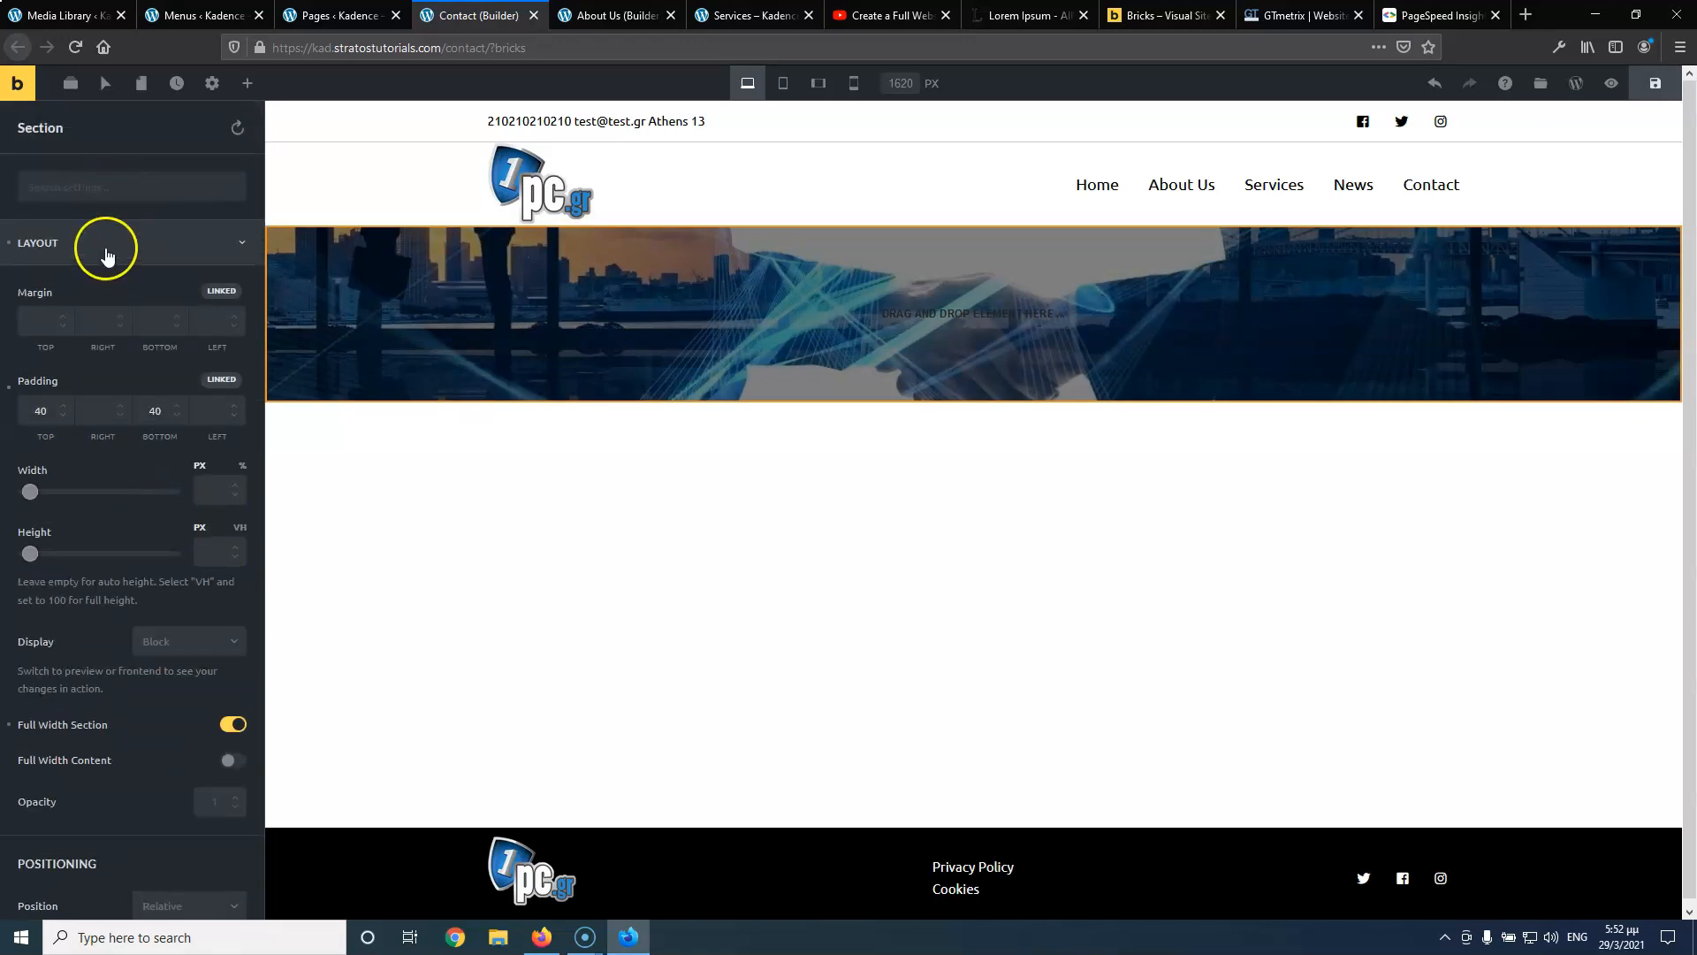
{"action": "left_click", "coordinate": [104, 248]}
{"action": "left_click", "coordinate": [119, 346]}
{"action": "left_click", "coordinate": [230, 389]}
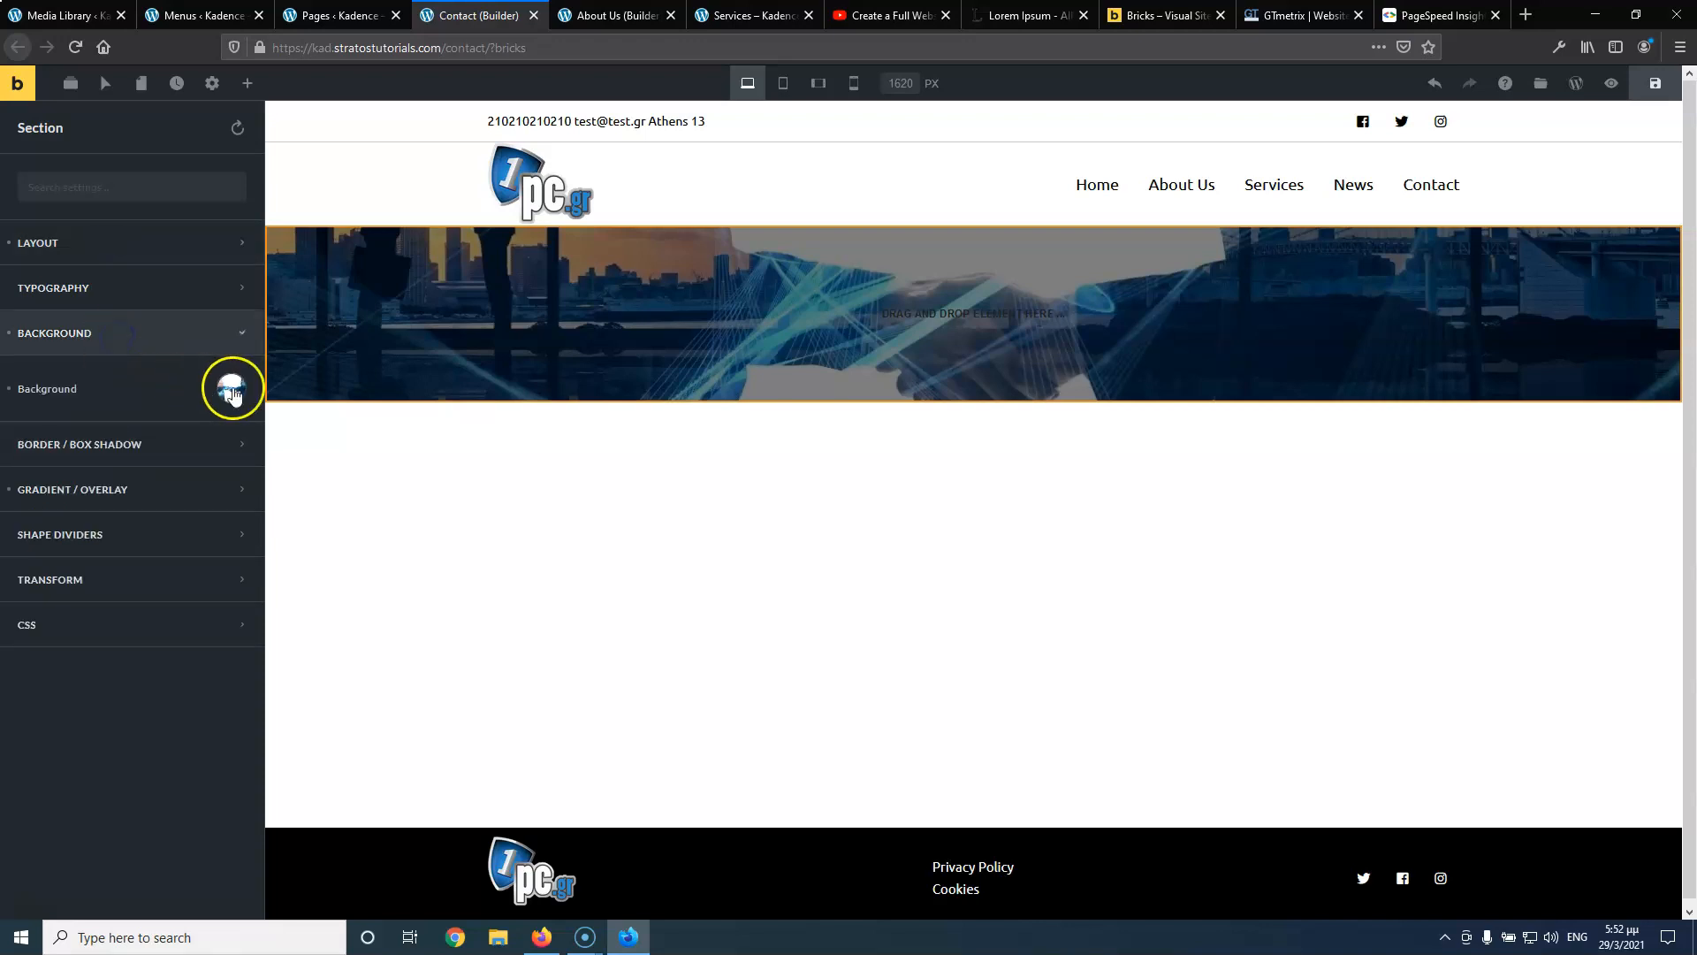
{"action": "left_click", "coordinate": [136, 551]}
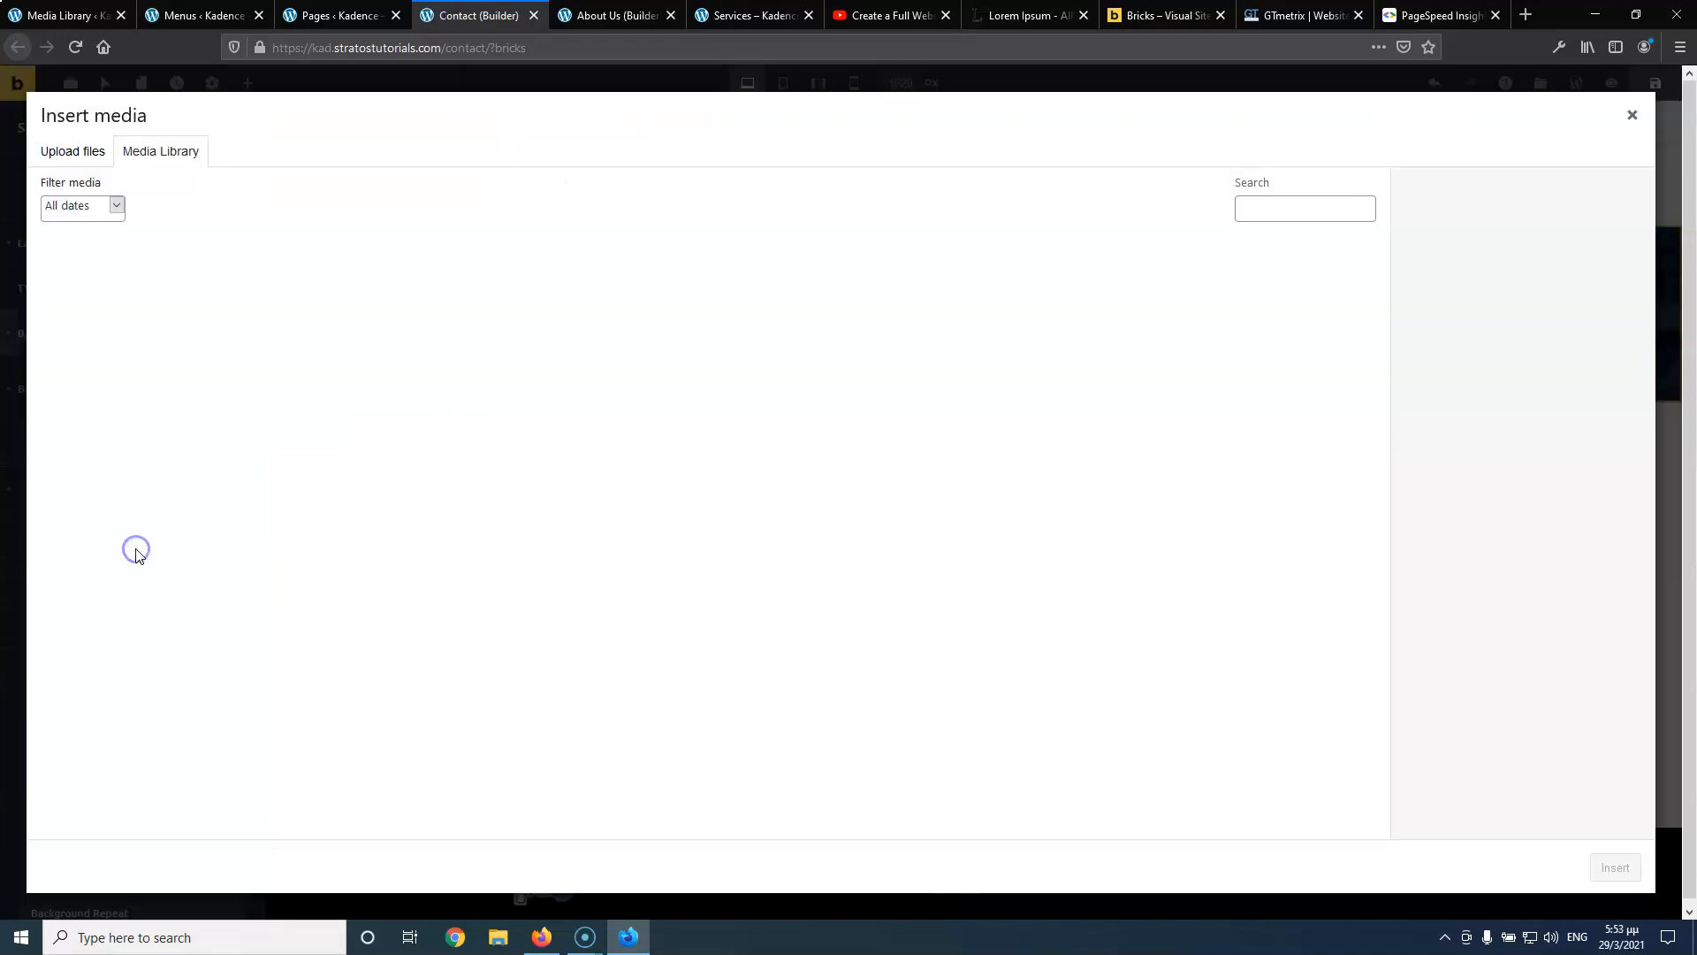
{"action": "left_click", "coordinate": [525, 288]}
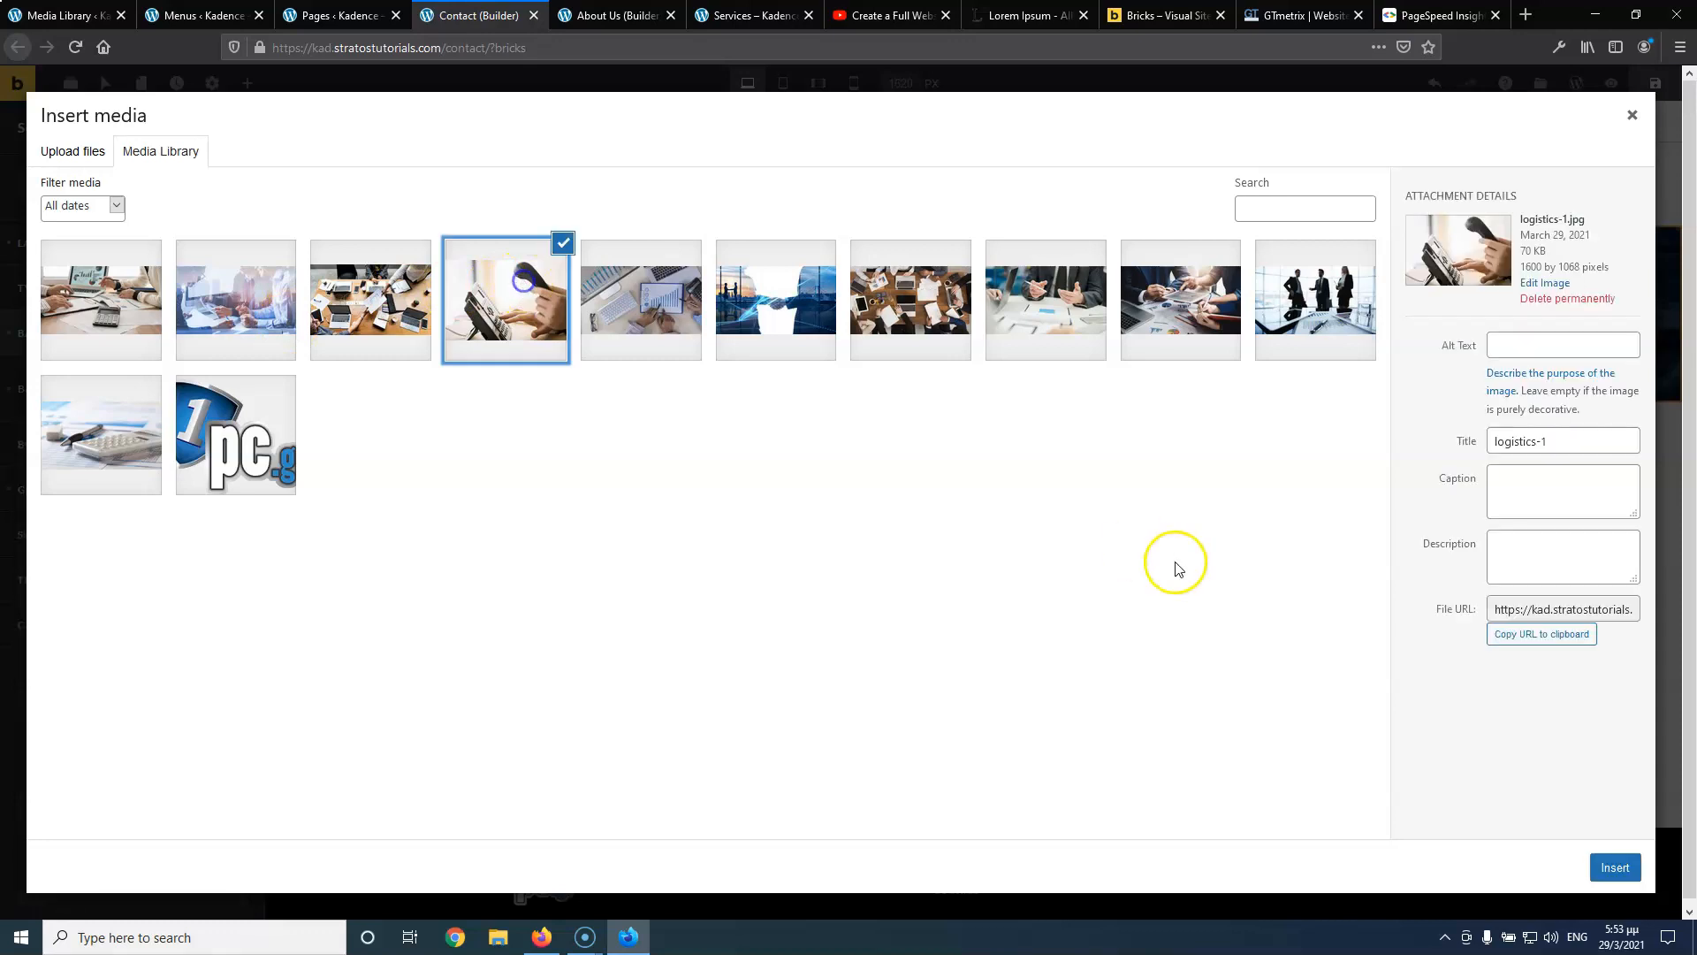
Apply the logistics photo as background and add an H1 heading reading 'Contact' to the hero
{"action": "left_click", "coordinate": [1615, 867]}
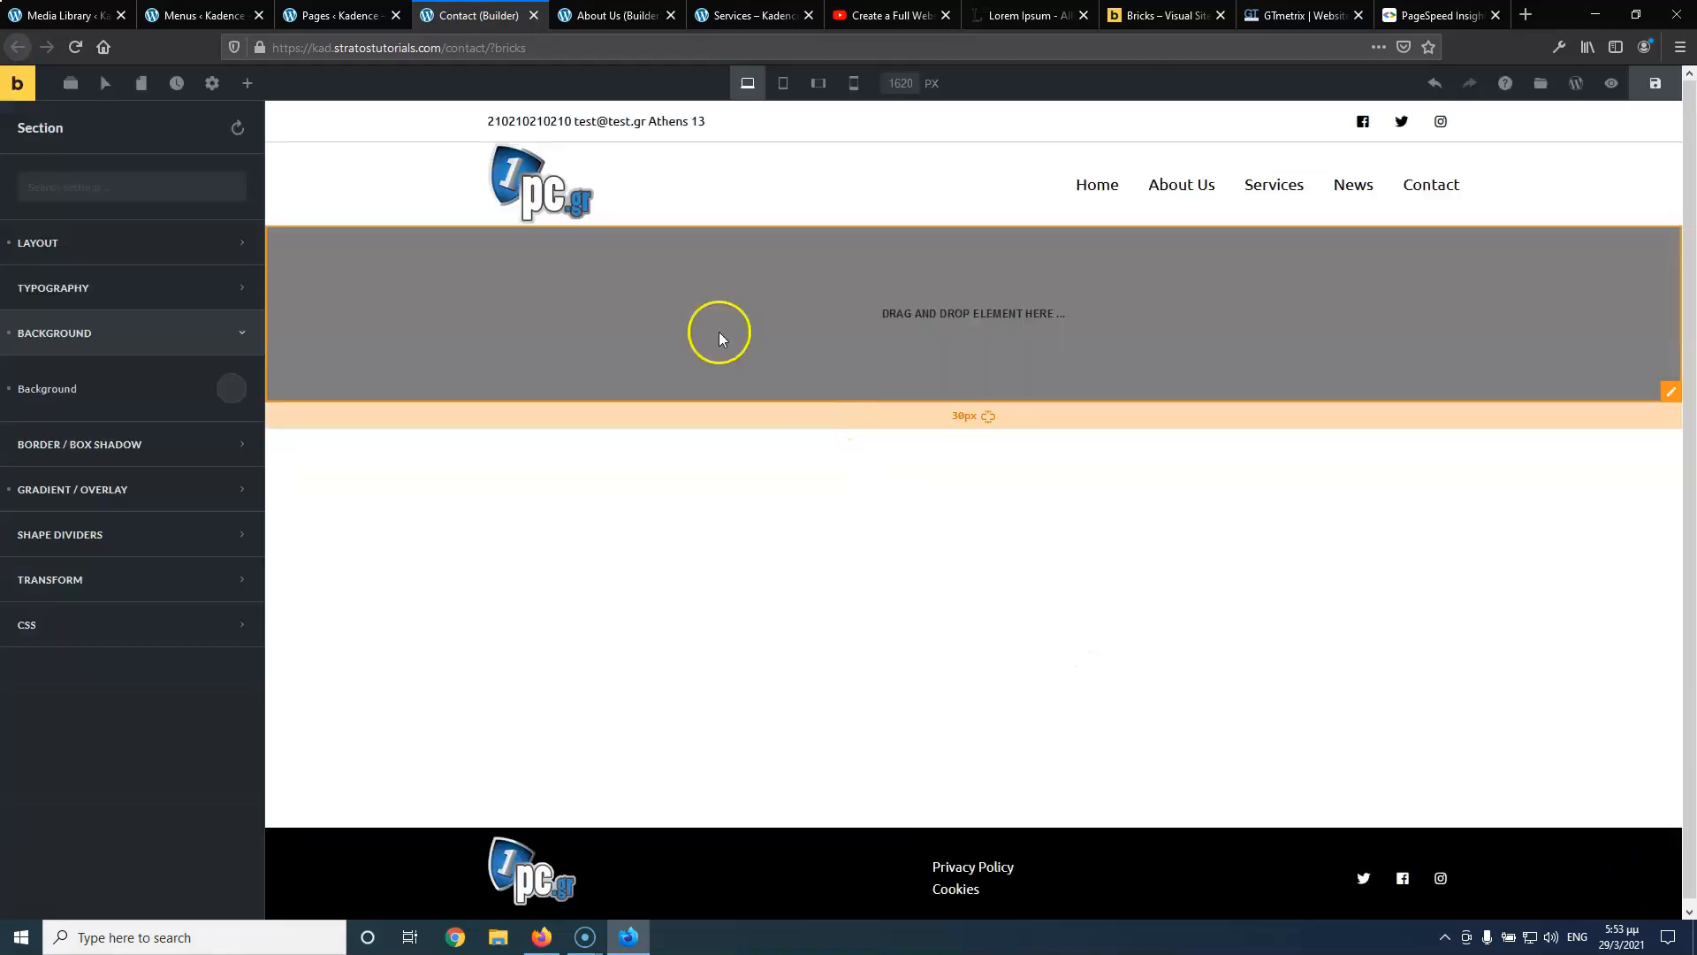
{"action": "left_click", "coordinate": [248, 83]}
{"action": "left_click_drag", "start_coordinate": [87, 240], "coordinate": [884, 322]}
{"action": "triple_click", "coordinate": [155, 342]}
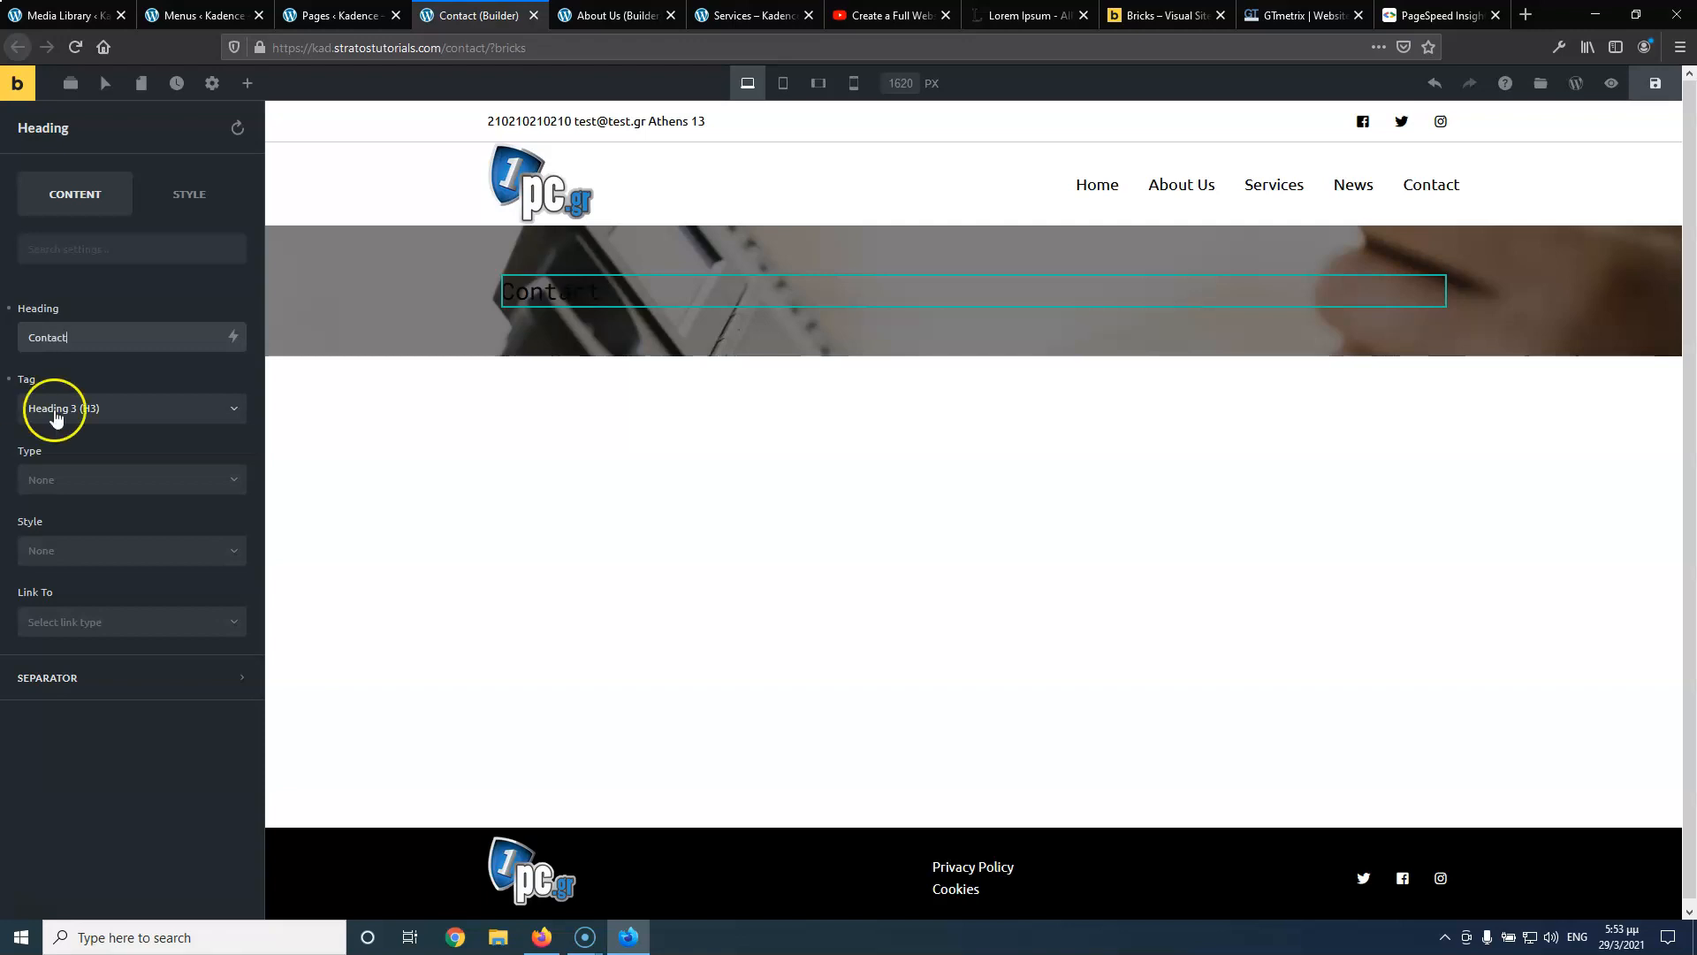
{"action": "left_click", "coordinate": [100, 411]}
{"action": "left_click", "coordinate": [95, 436]}
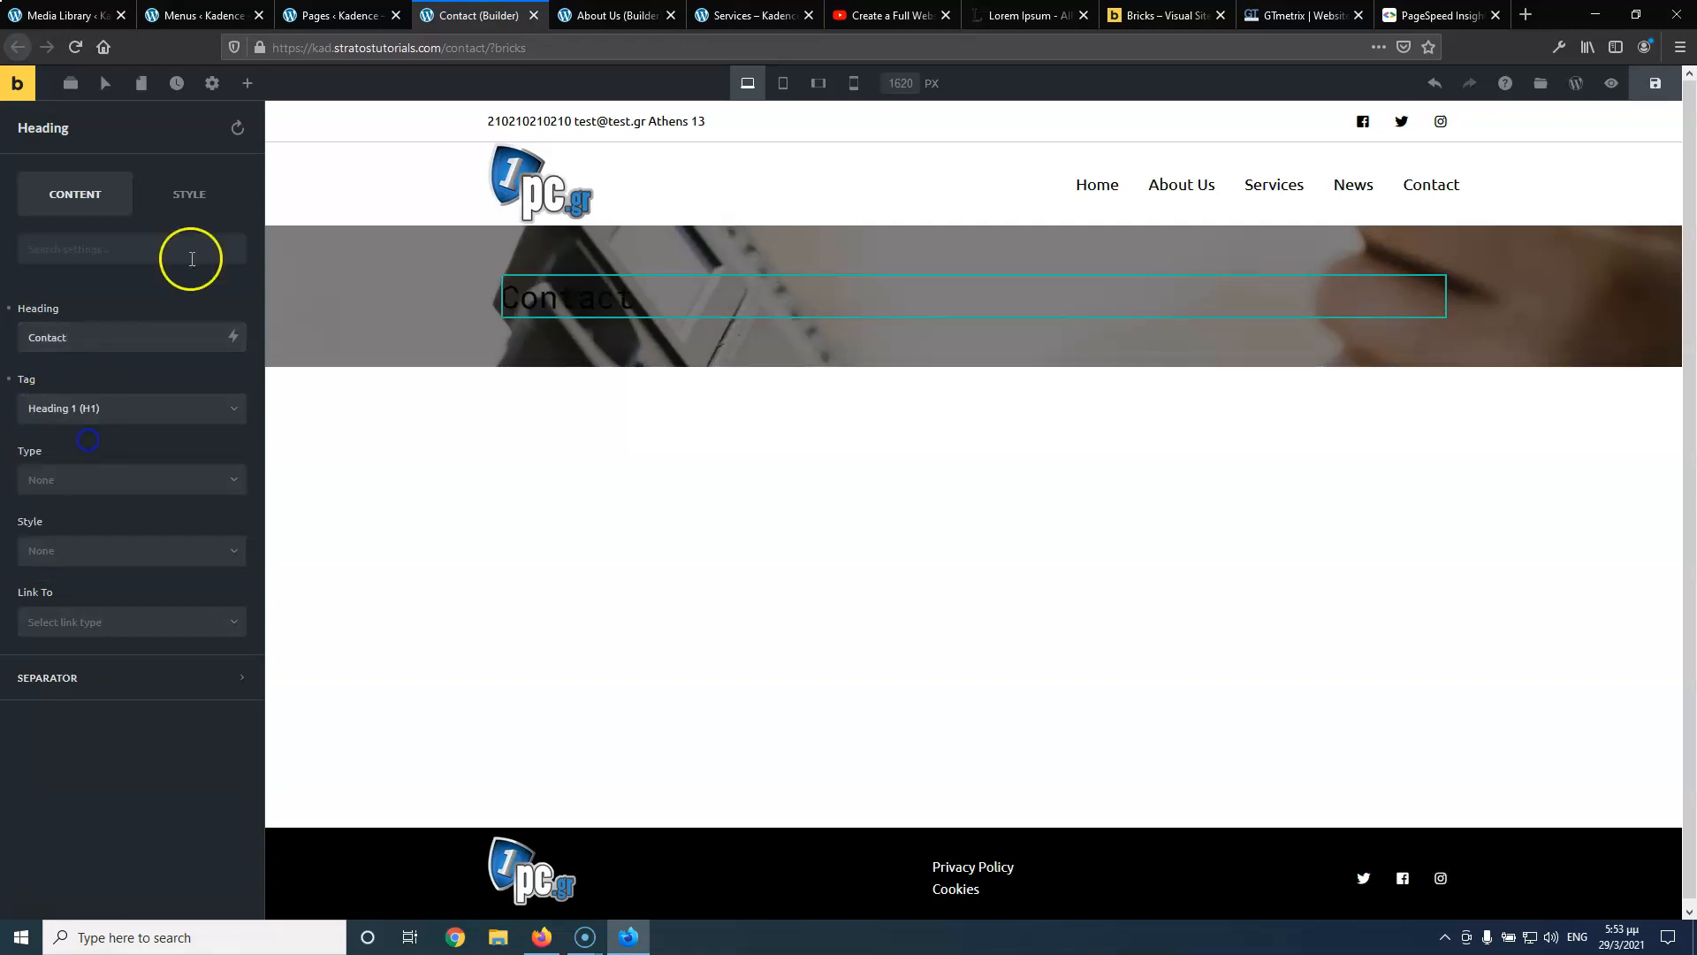
Style the Contact heading with a light near-white colour and font weight 700
{"action": "left_click", "coordinate": [192, 195]}
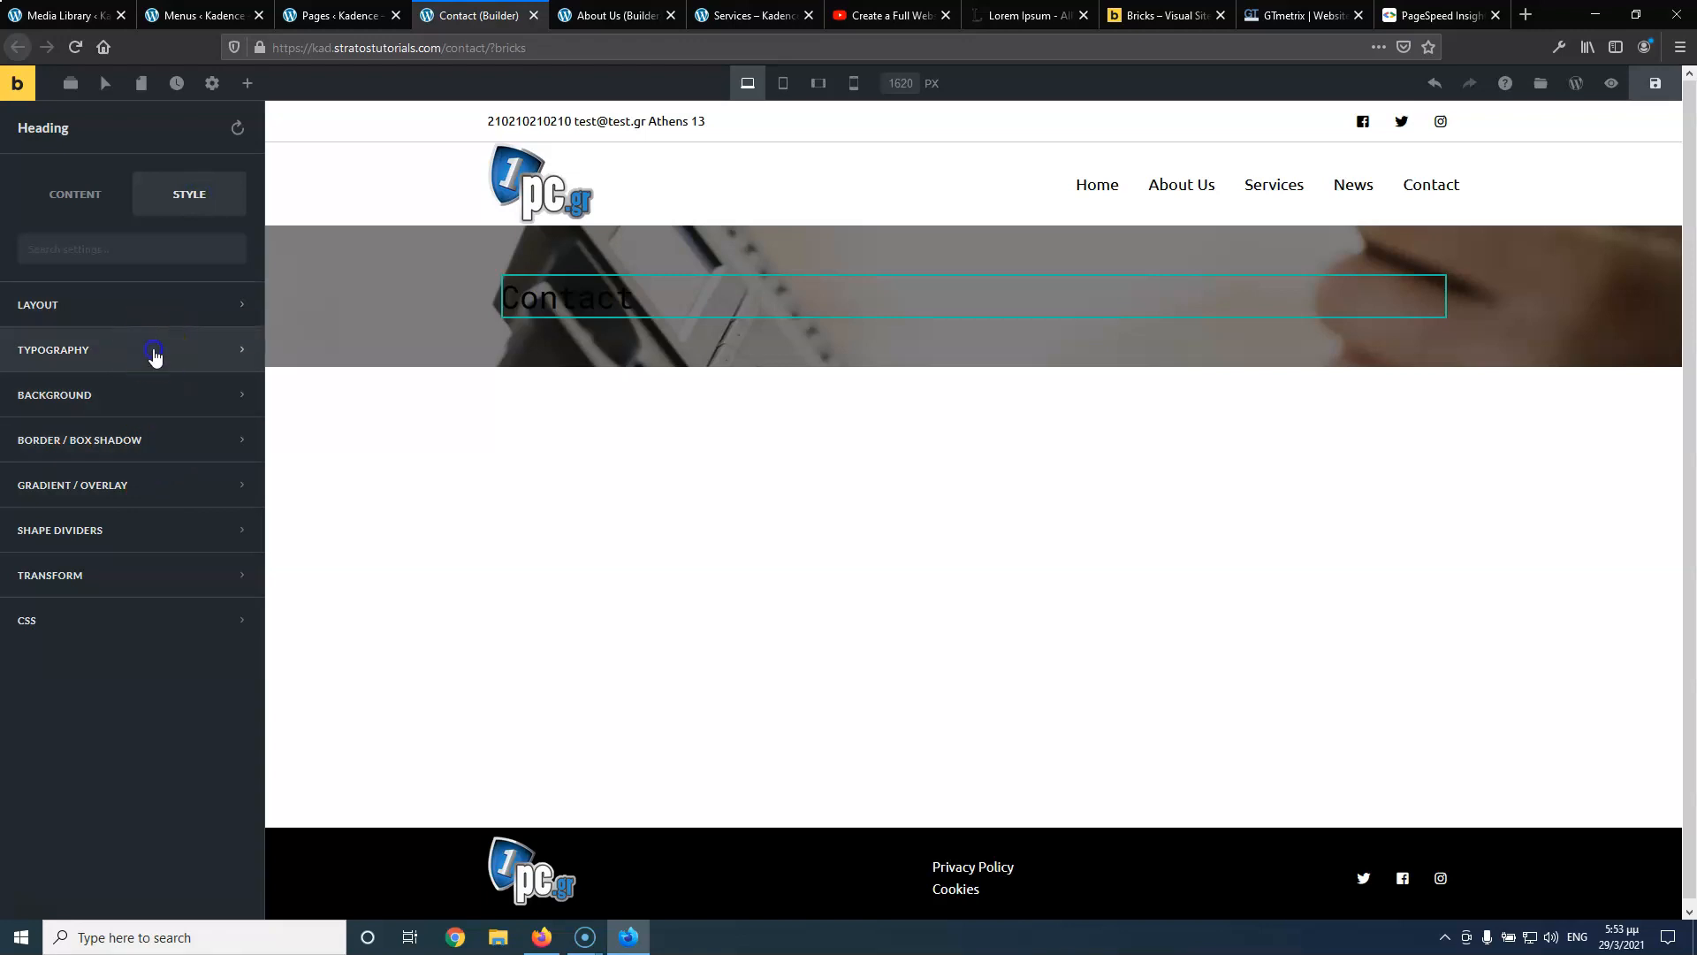
{"action": "left_click", "coordinate": [152, 352]}
{"action": "scroll", "coordinate": [216, 707], "scroll_direction": "down", "scroll_amount": 3}
{"action": "left_click", "coordinate": [231, 682]}
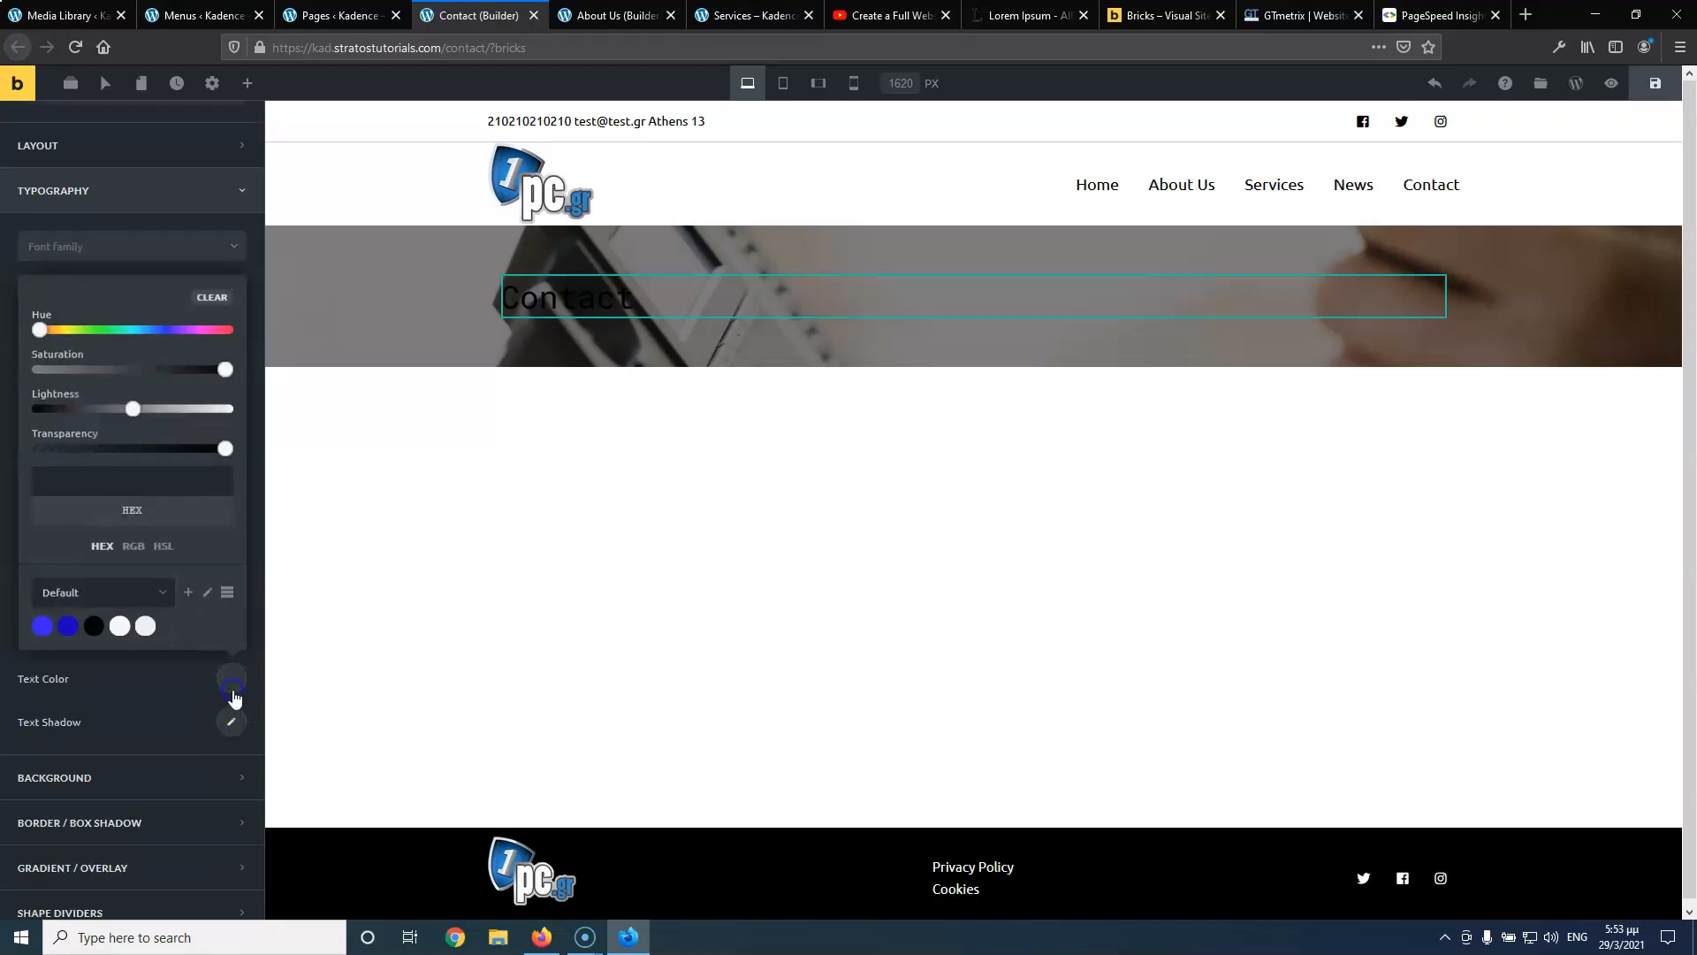
{"action": "left_click", "coordinate": [144, 629]}
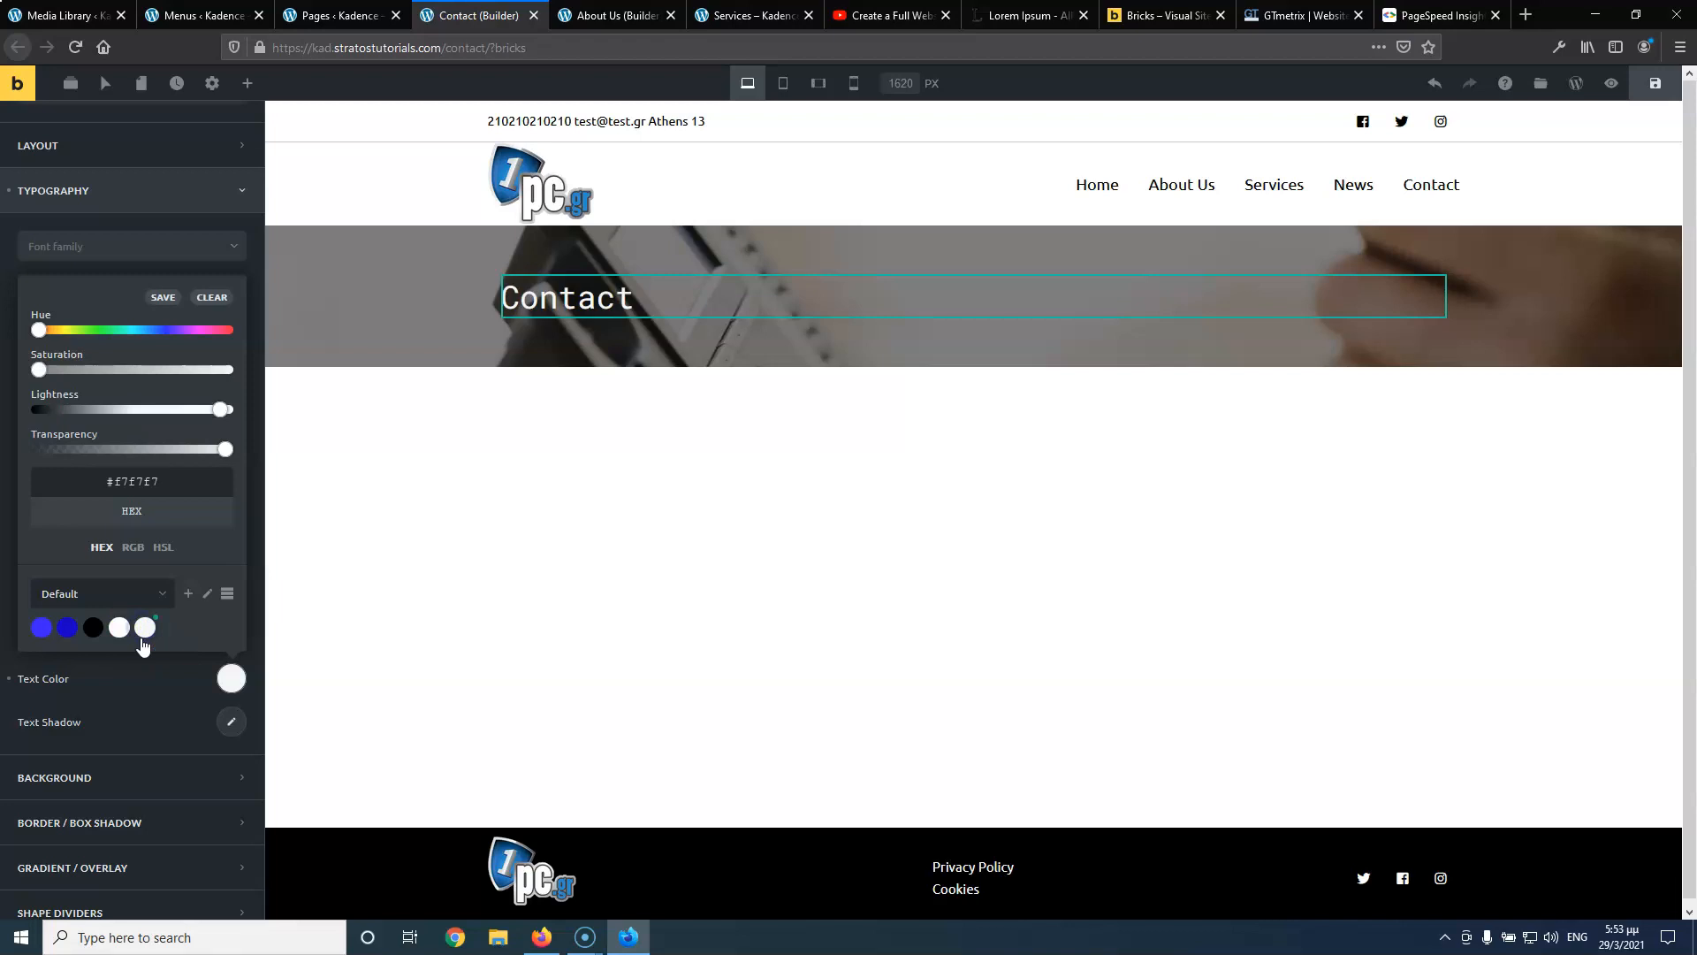
{"action": "left_click", "coordinate": [137, 678]}
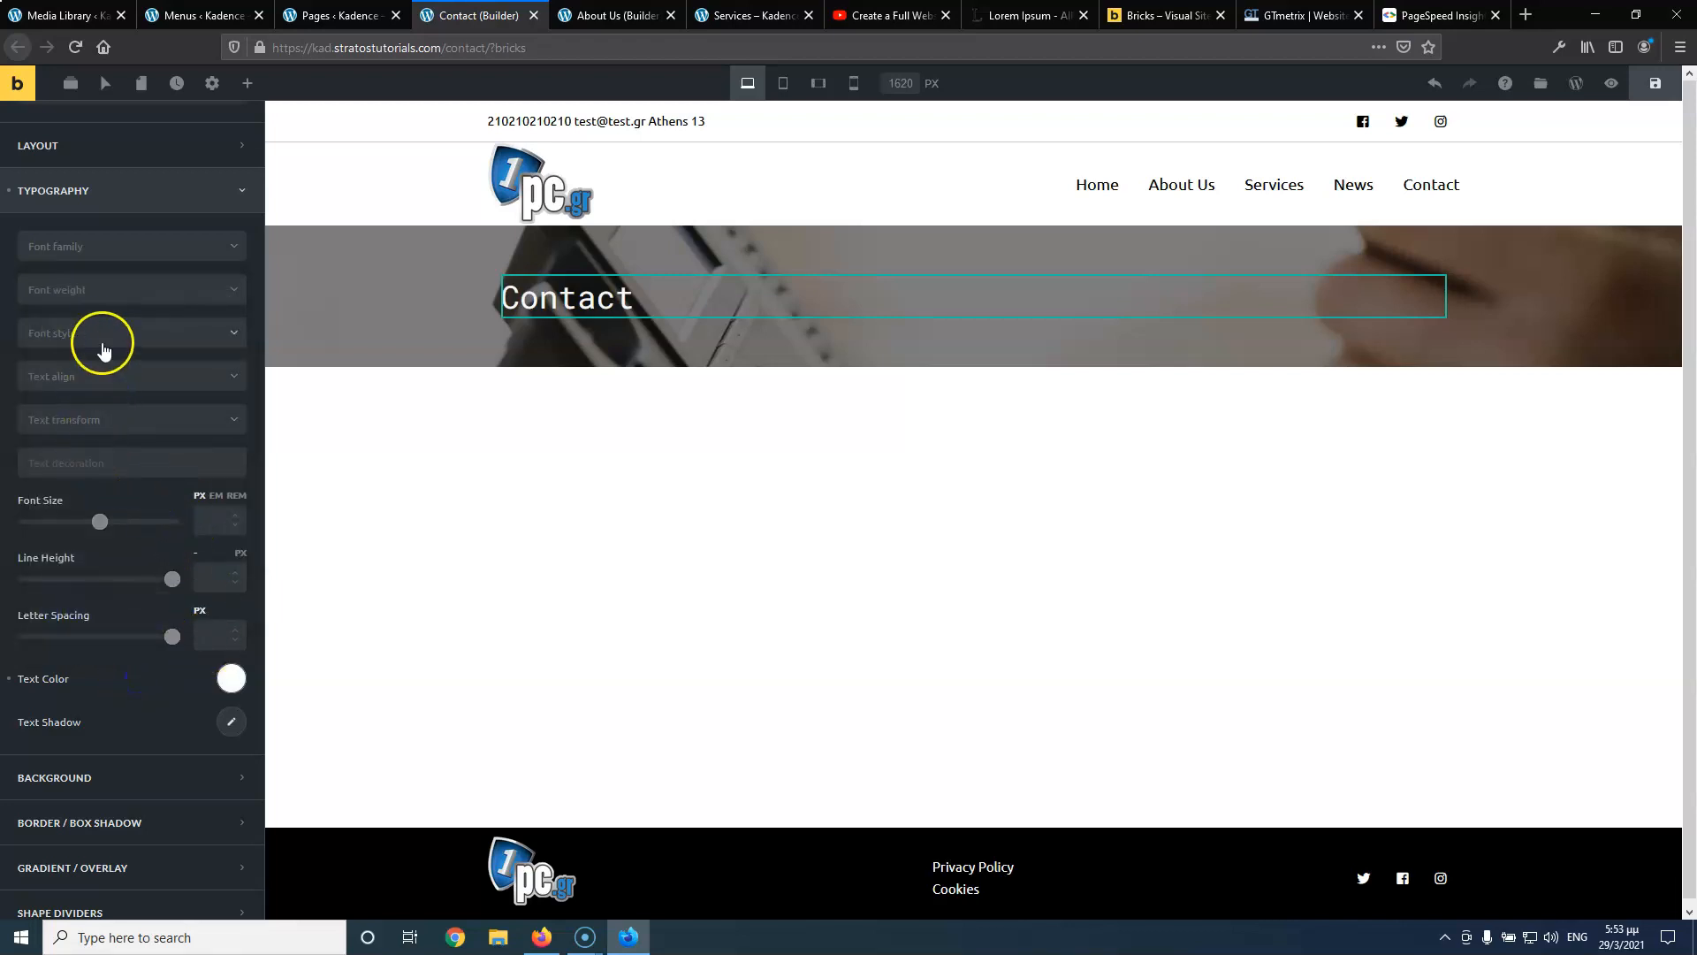
{"action": "left_click", "coordinate": [103, 291]}
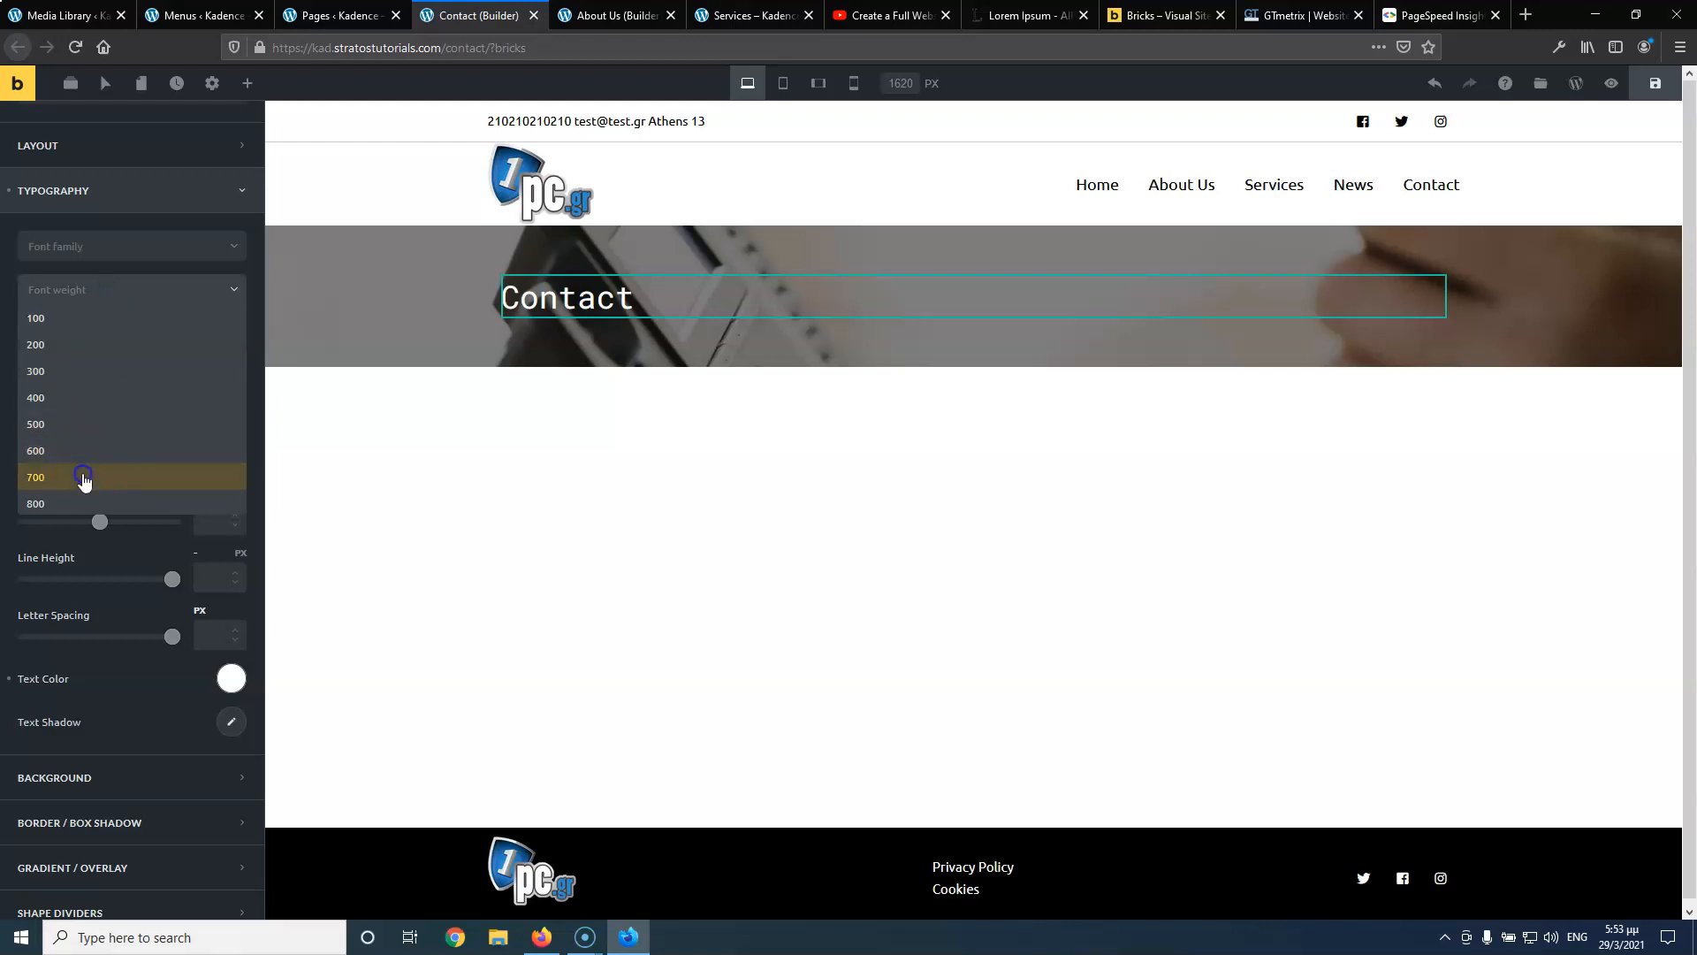
{"action": "left_click", "coordinate": [84, 478]}
{"action": "left_click", "coordinate": [475, 659]}
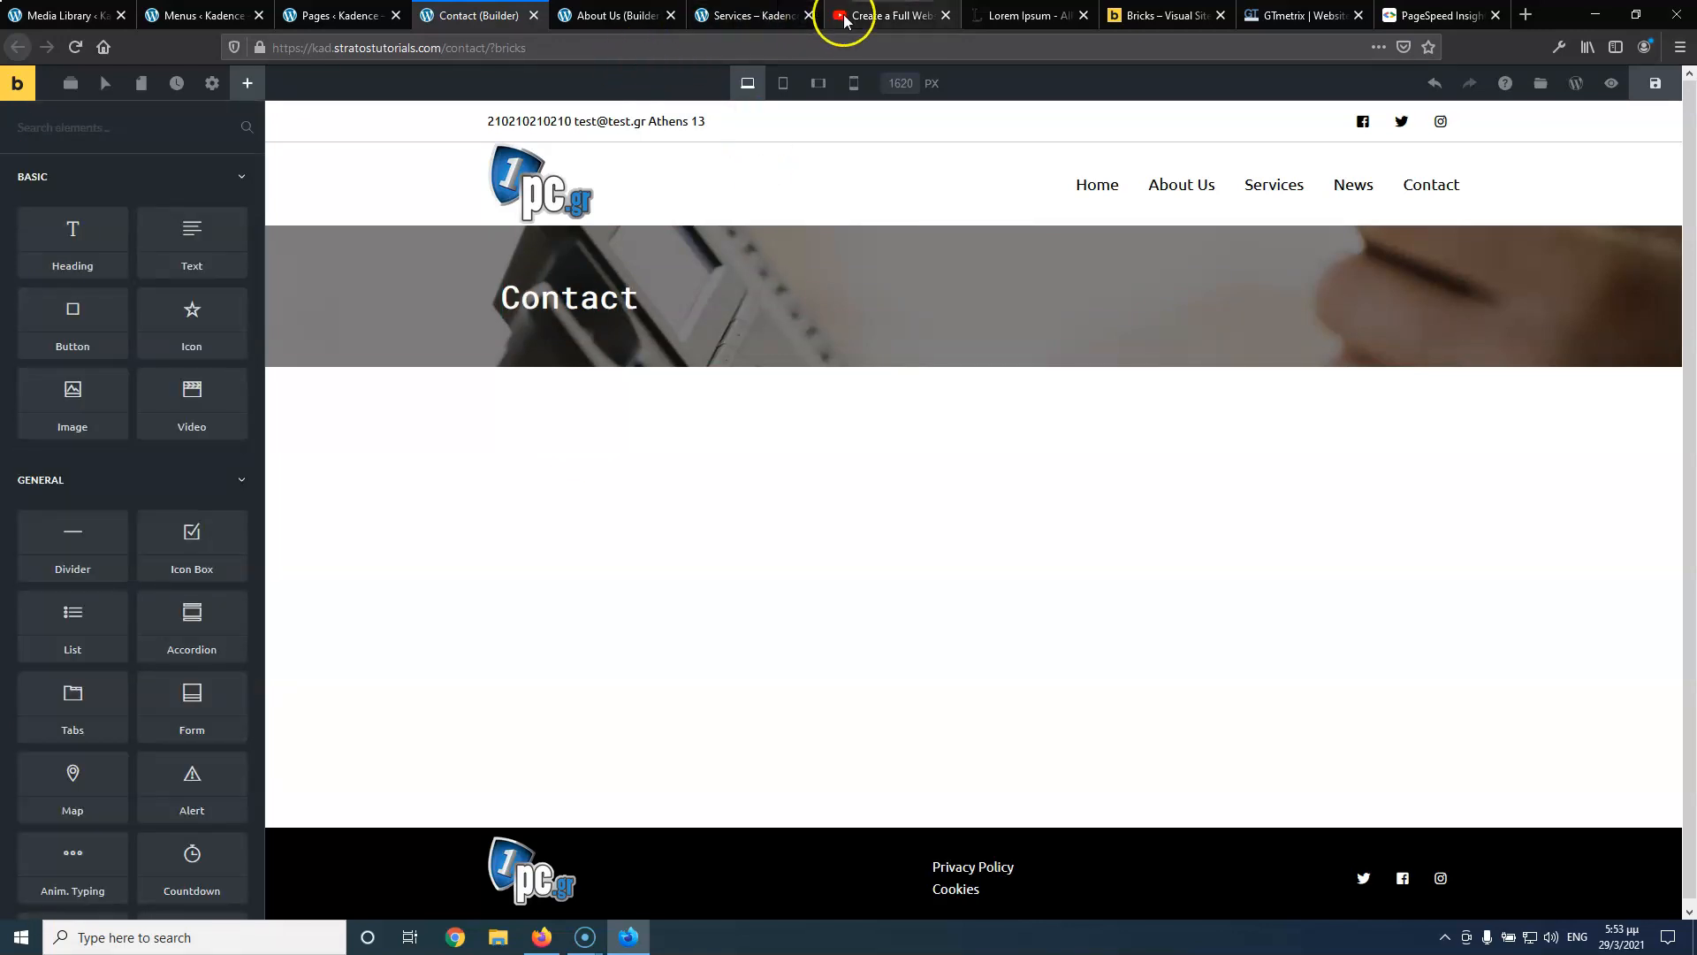
{"action": "left_click", "coordinate": [898, 15]}
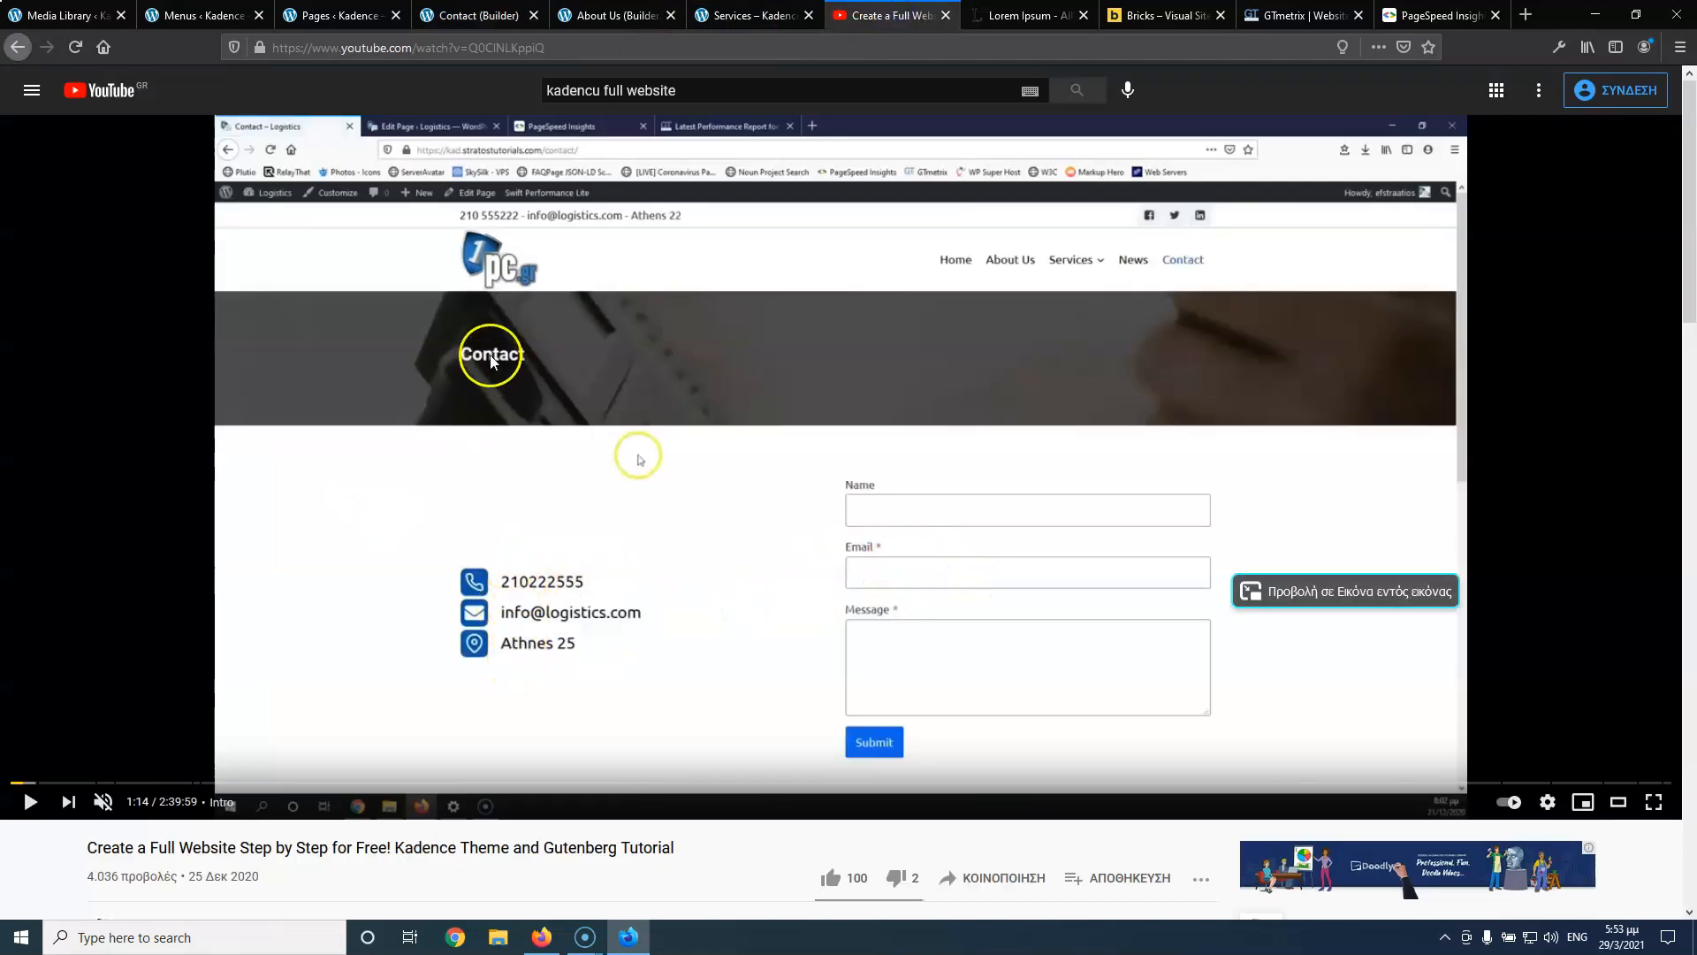
{"action": "left_click", "coordinate": [477, 15]}
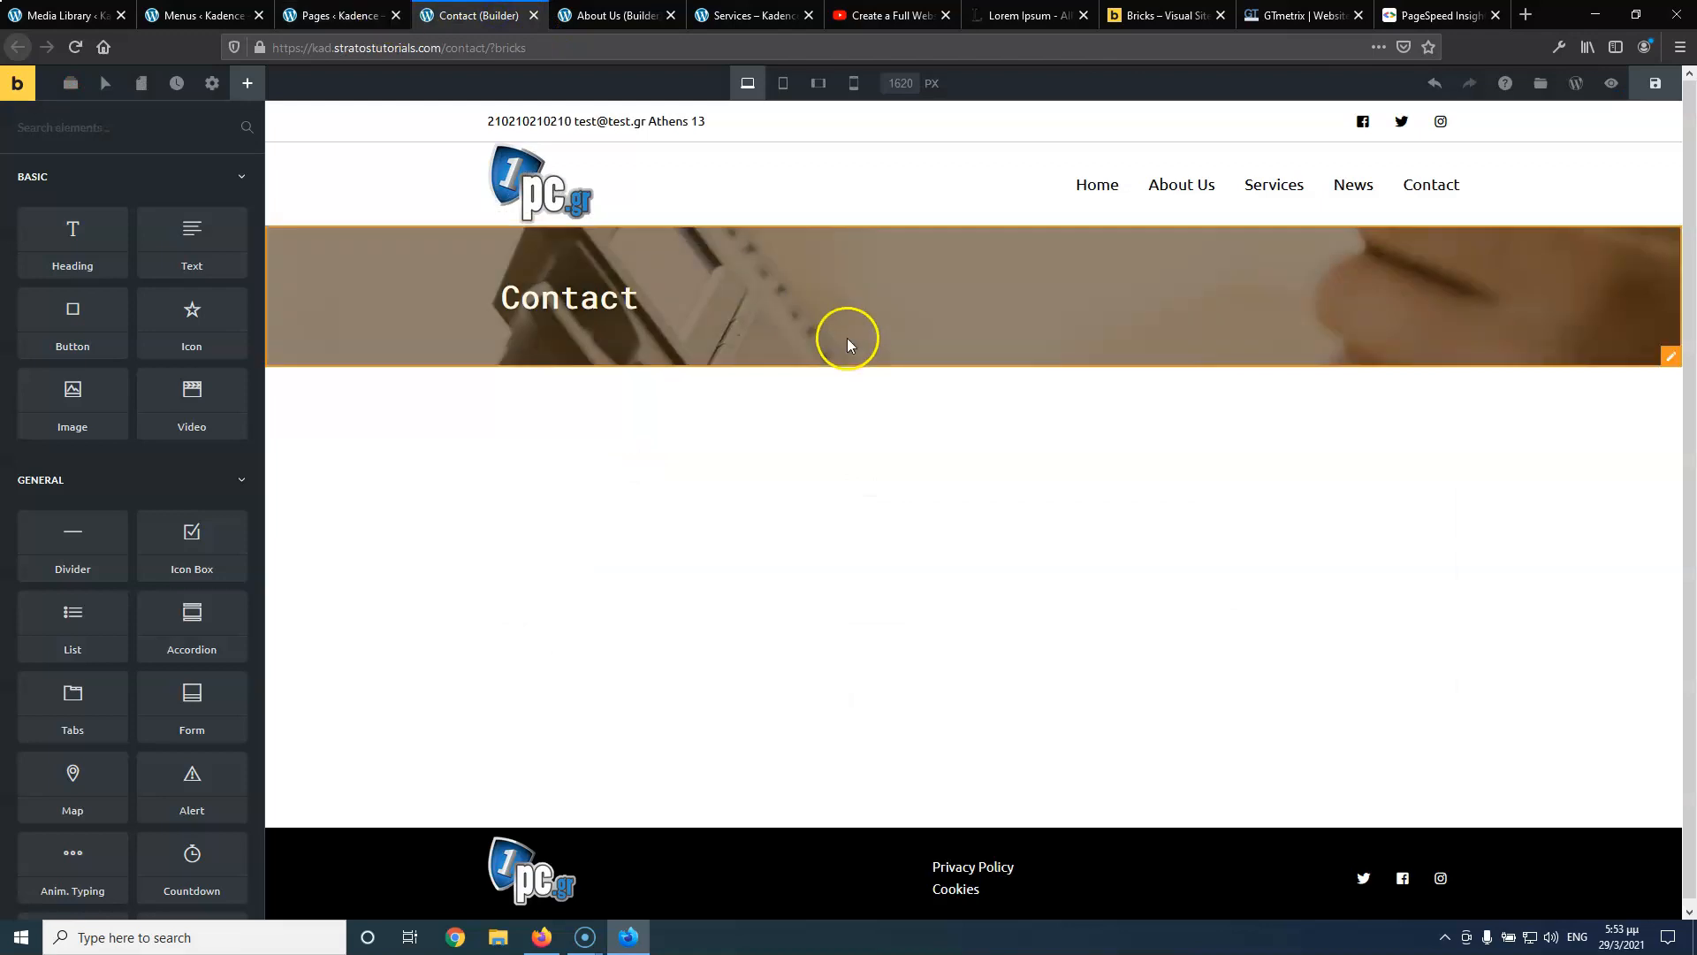
{"action": "left_click", "coordinate": [1676, 362]}
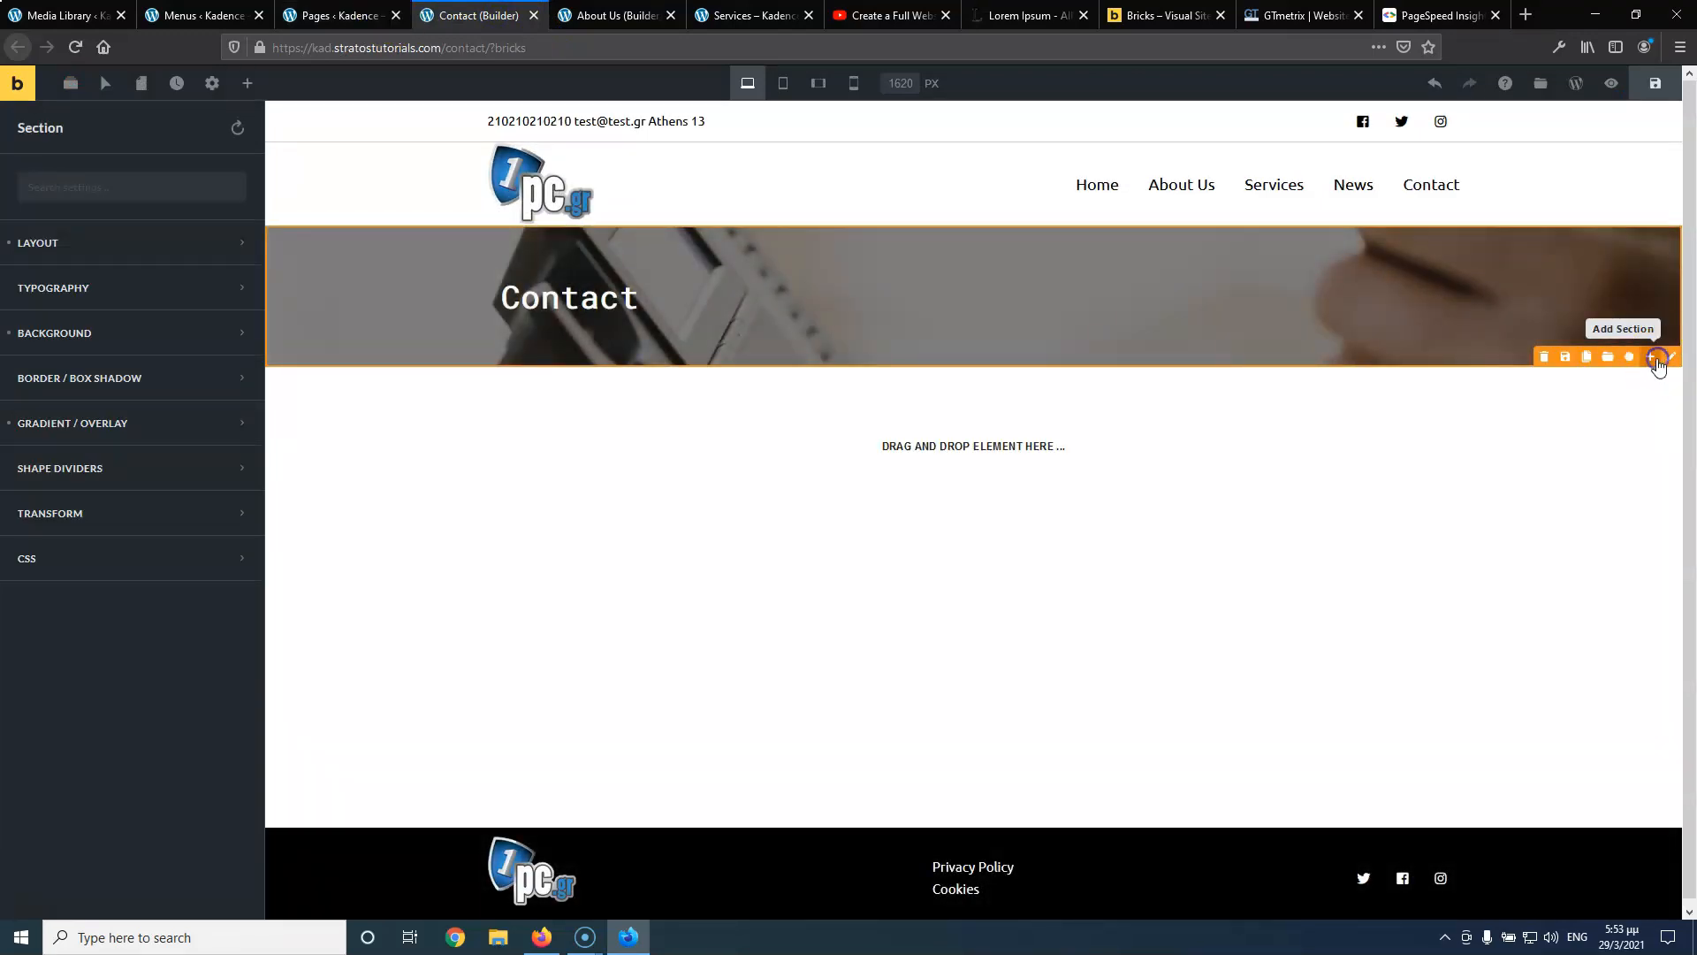
Add a new section below the hero with 75 top and bottom padding, split into two columns
{"action": "left_click", "coordinate": [1658, 359]}
{"action": "left_click", "coordinate": [1449, 491]}
{"action": "left_click", "coordinate": [94, 252]}
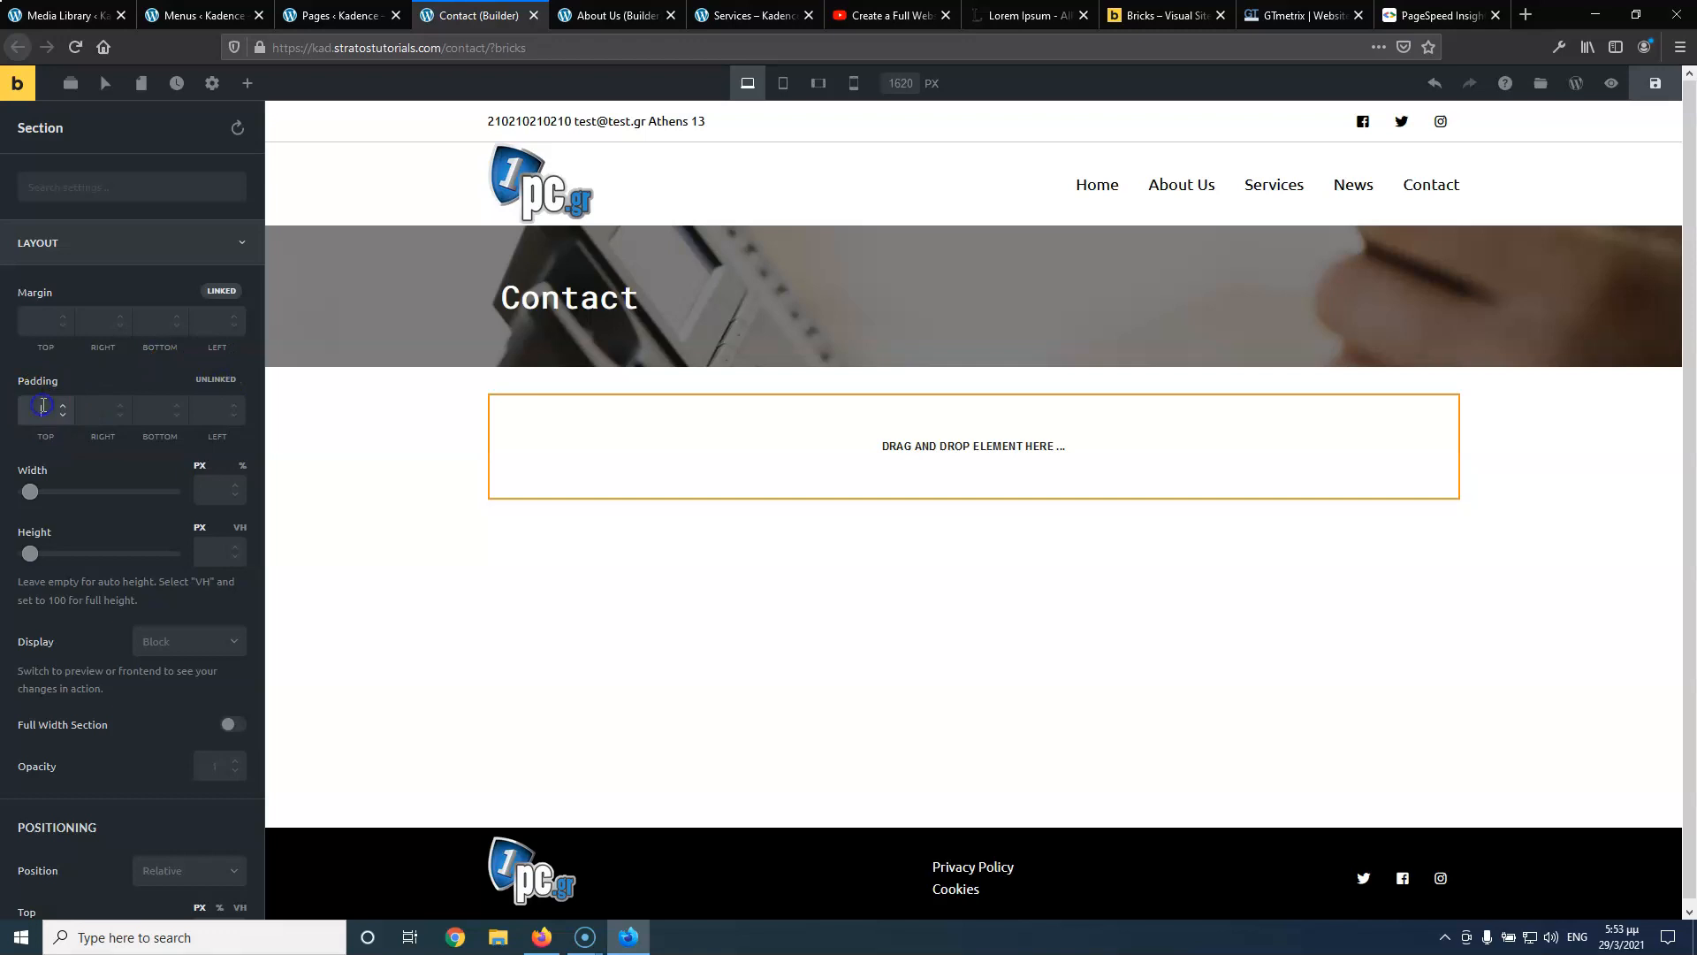
{"action": "type", "text": "75"}
{"action": "left_click", "coordinate": [155, 409]}
{"action": "type", "text": "75"}
{"action": "left_click", "coordinate": [207, 495]}
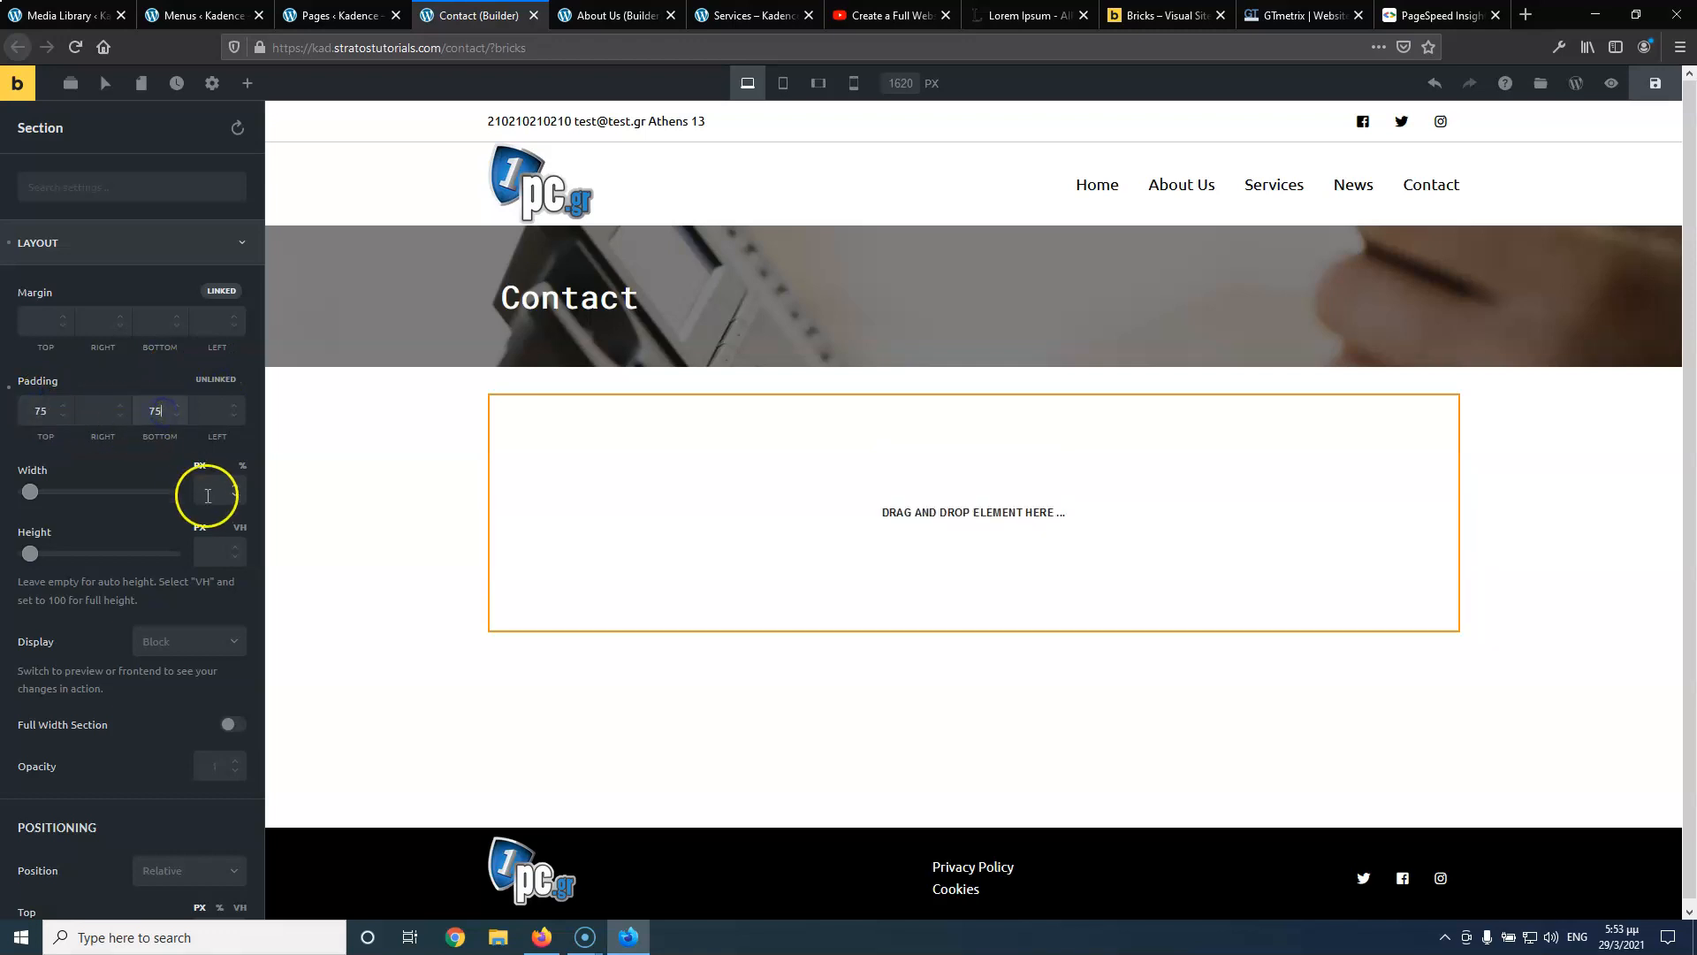
{"action": "scroll", "coordinate": [115, 544], "scroll_direction": "down", "scroll_amount": 3}
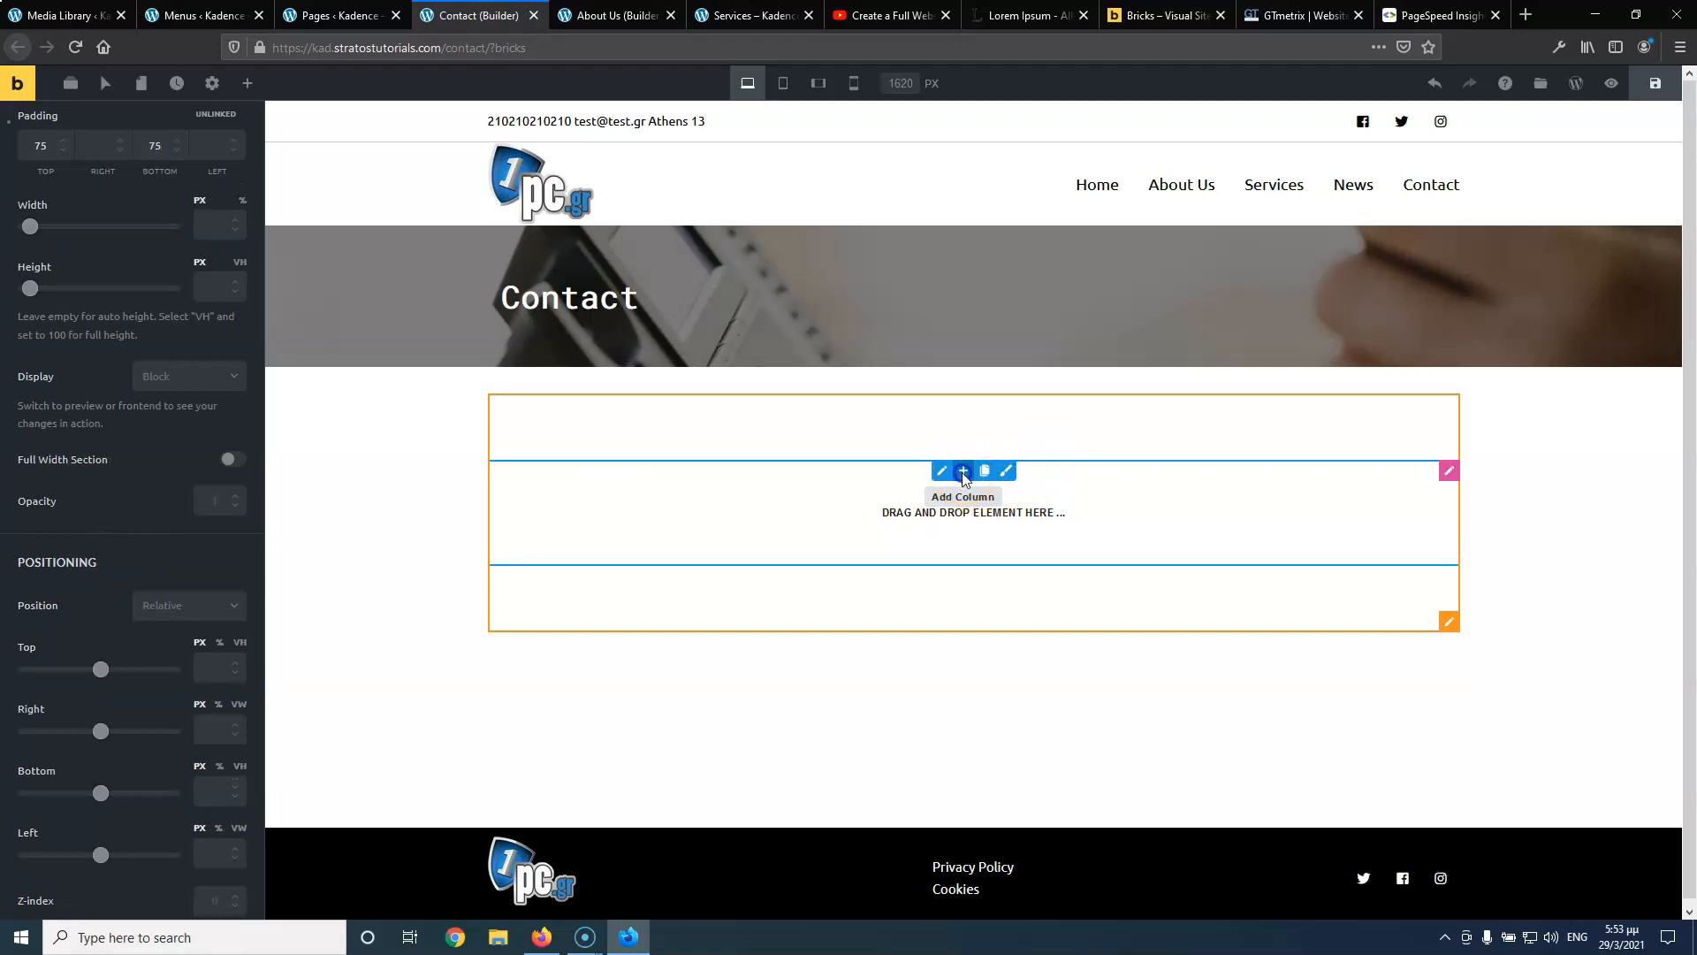
{"action": "left_click", "coordinate": [964, 475]}
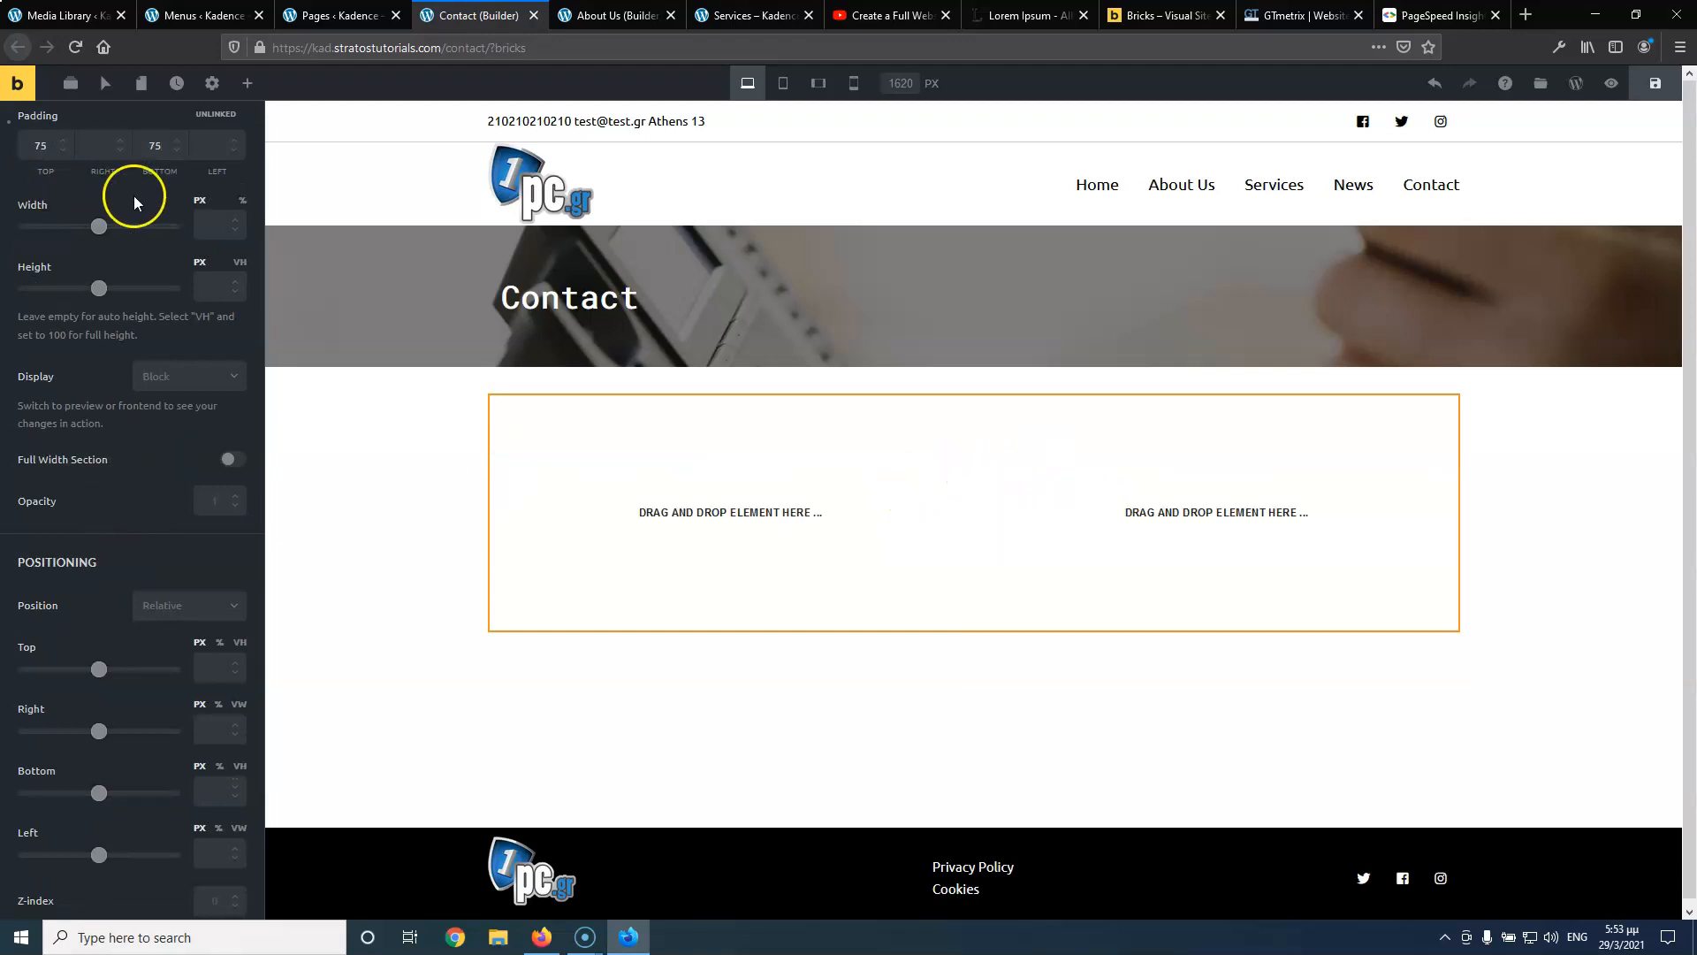
{"action": "scroll", "coordinate": [134, 203], "scroll_direction": "up", "scroll_amount": 5}
Drag a Form element into the new section's right column
{"action": "left_click", "coordinate": [247, 83]}
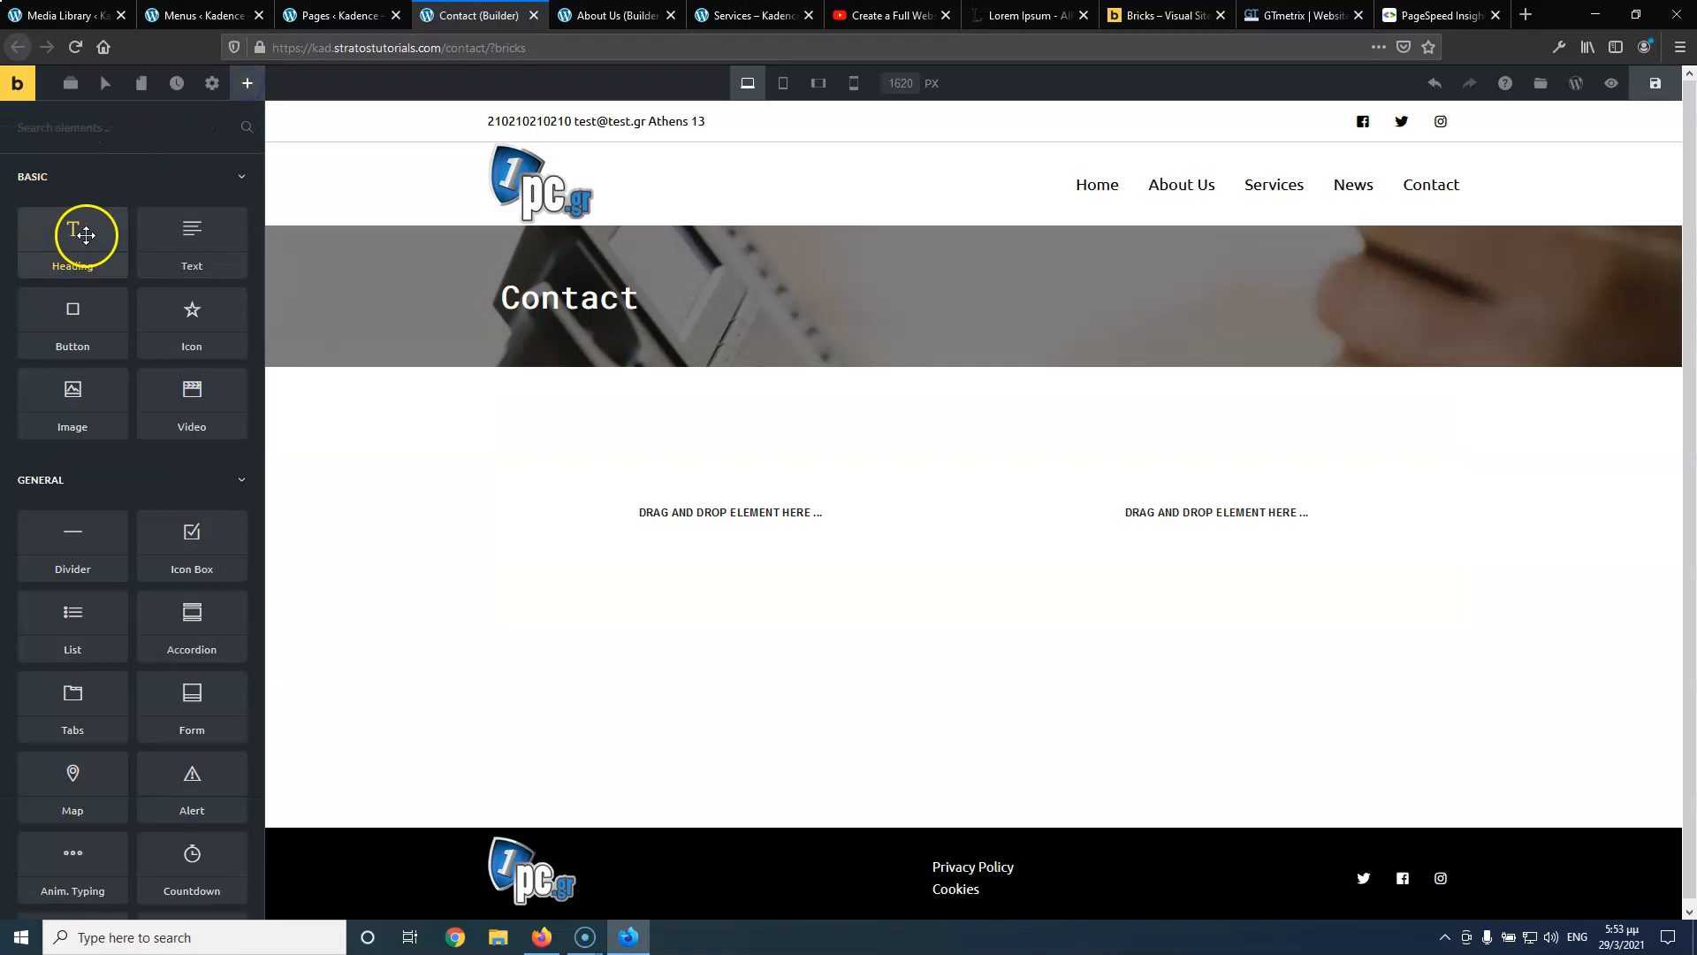
{"action": "type", "text": "for"}
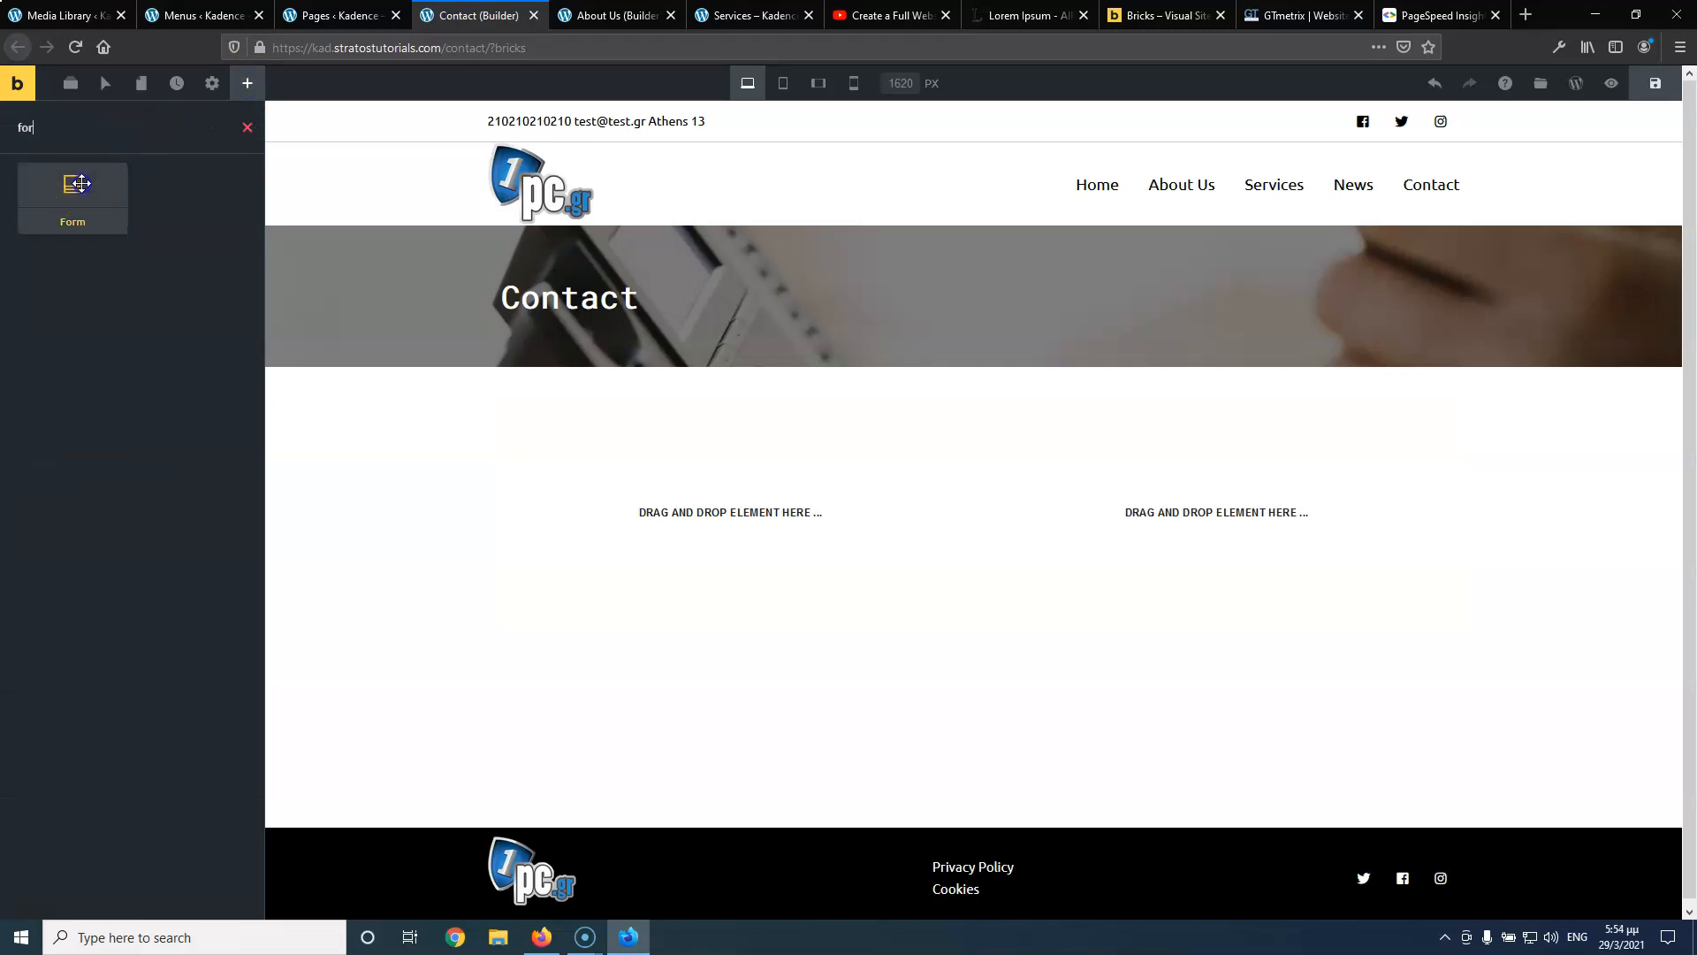
{"action": "left_click_drag", "start_coordinate": [74, 186], "coordinate": [1183, 506]}
{"action": "left_click", "coordinate": [1077, 501]}
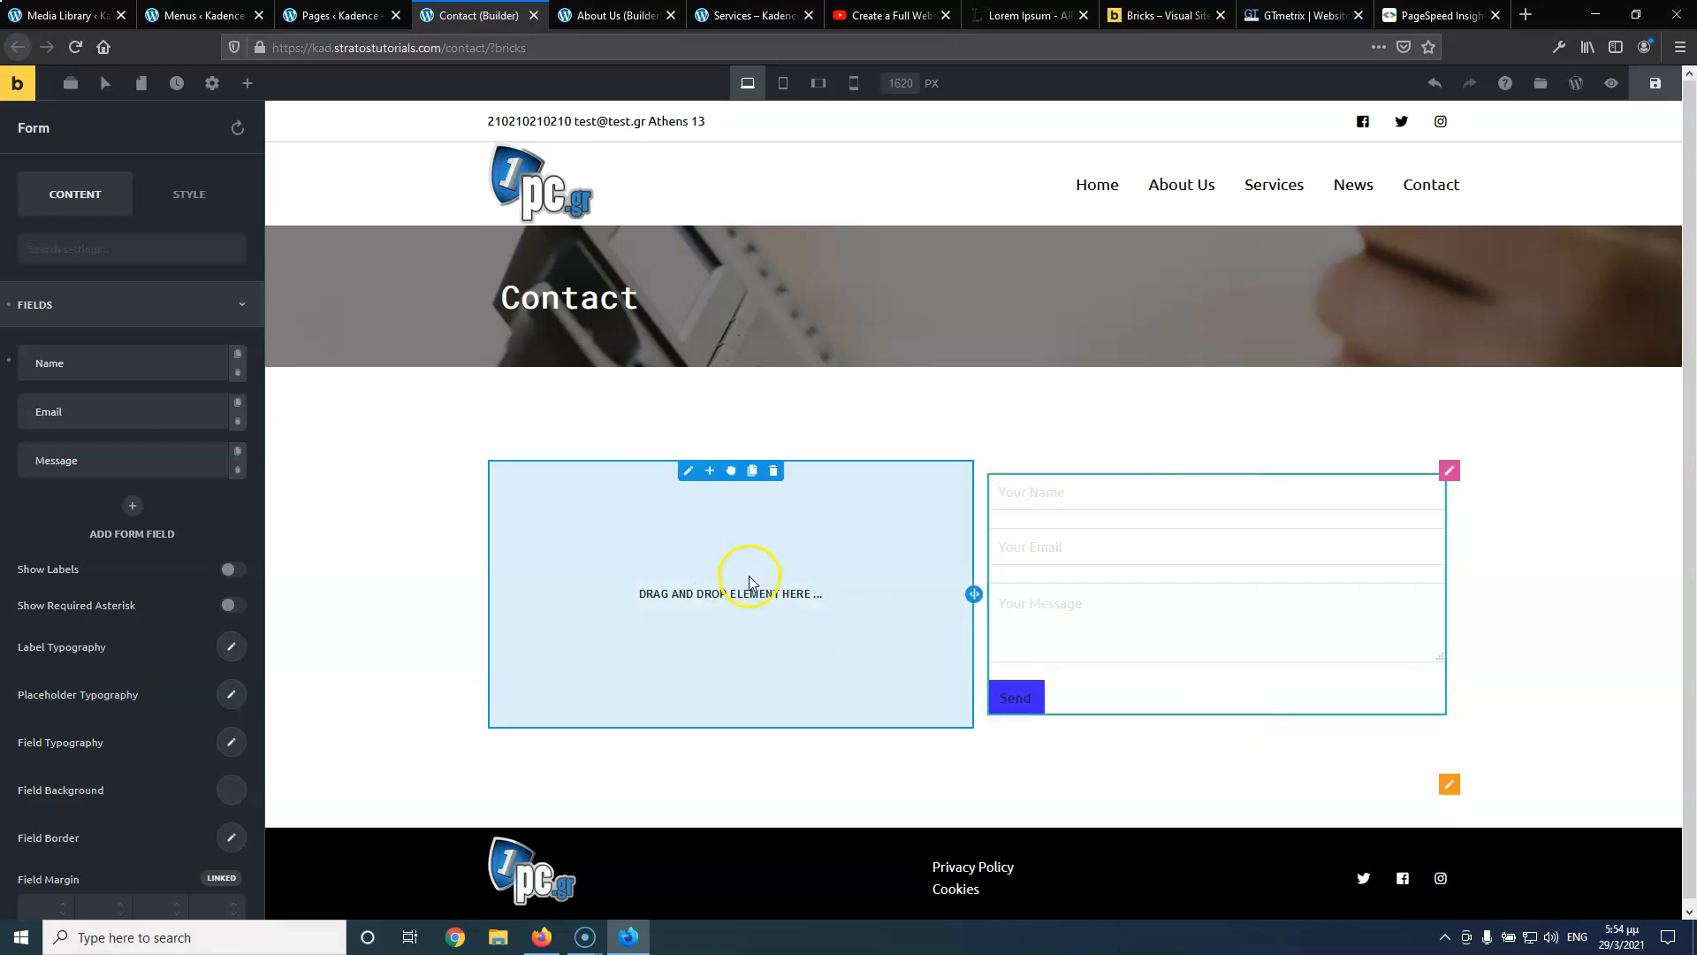
{"action": "left_click", "coordinate": [247, 83]}
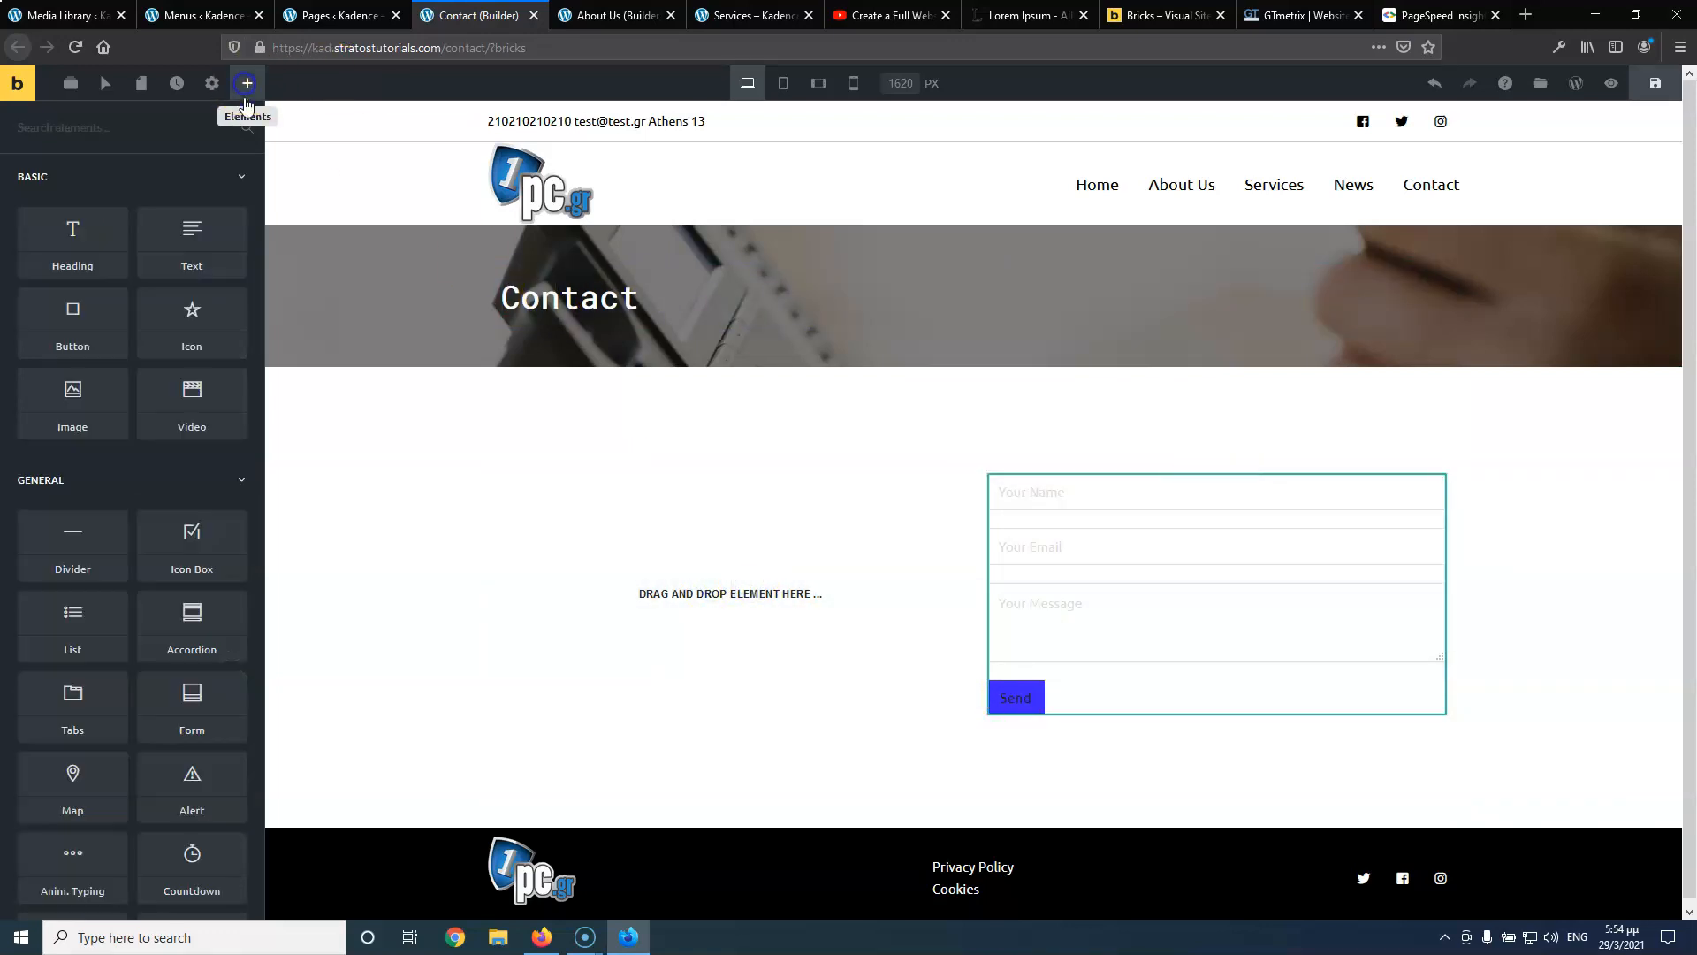
Add an Icon Box to the left column using the Fontawesome Solid phone icon
{"action": "scroll", "coordinate": [163, 528], "scroll_direction": "down", "scroll_amount": 1}
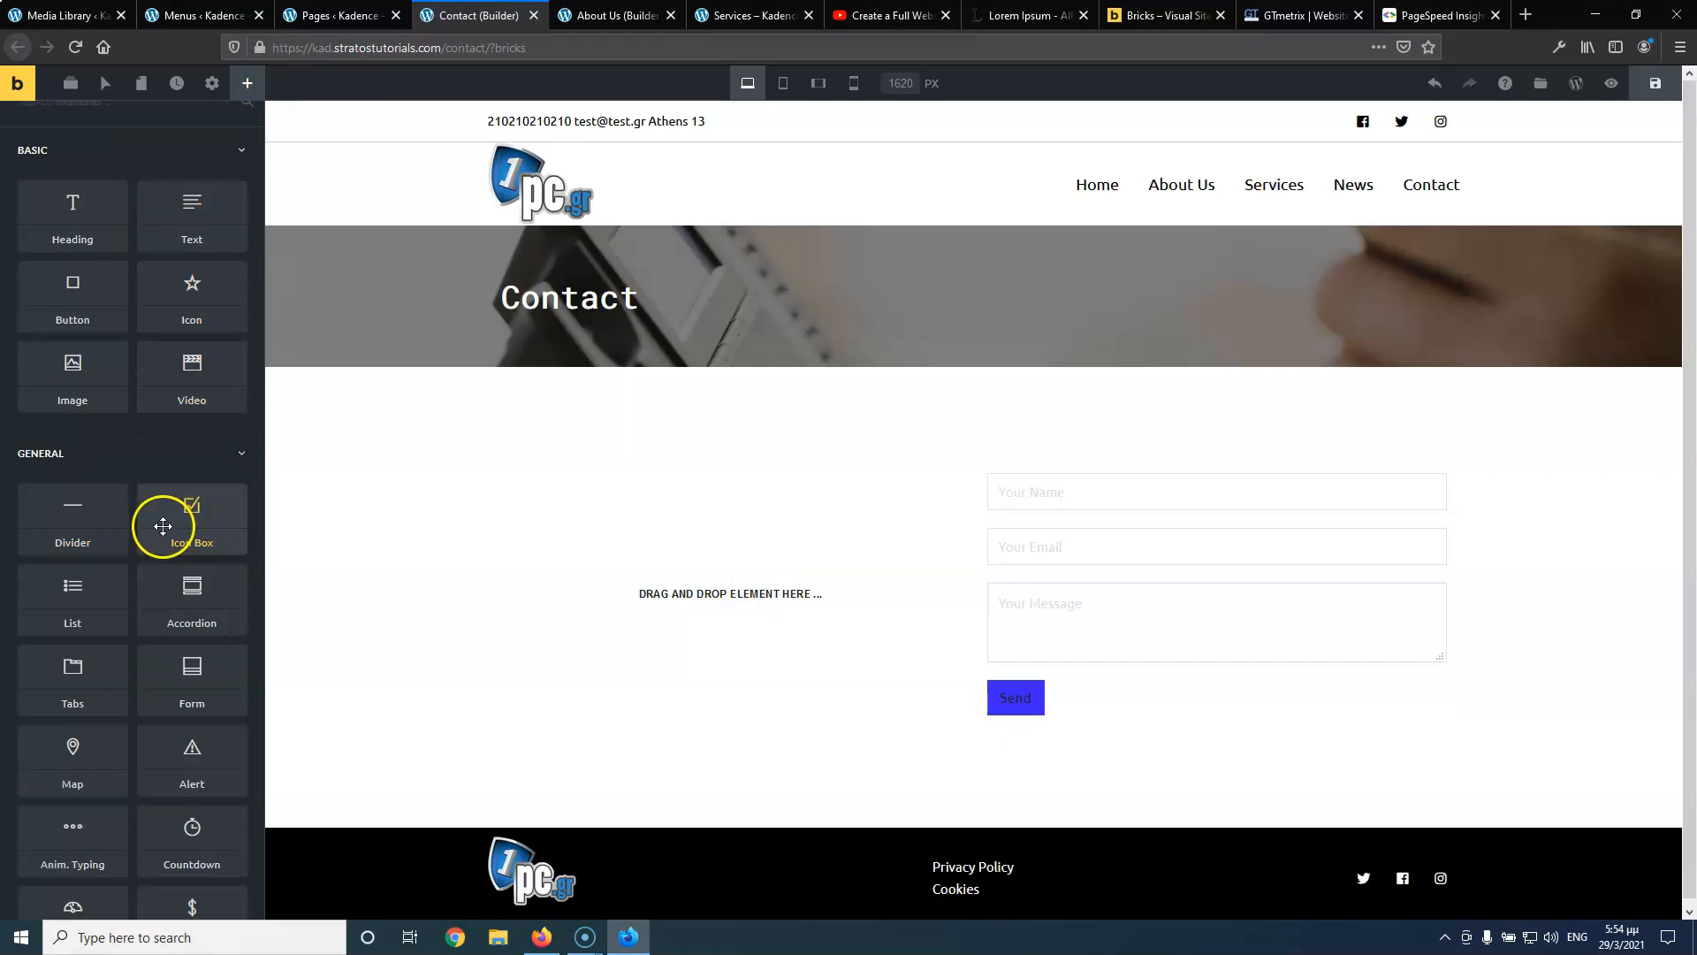
{"action": "left_click_drag", "start_coordinate": [186, 515], "coordinate": [693, 561]}
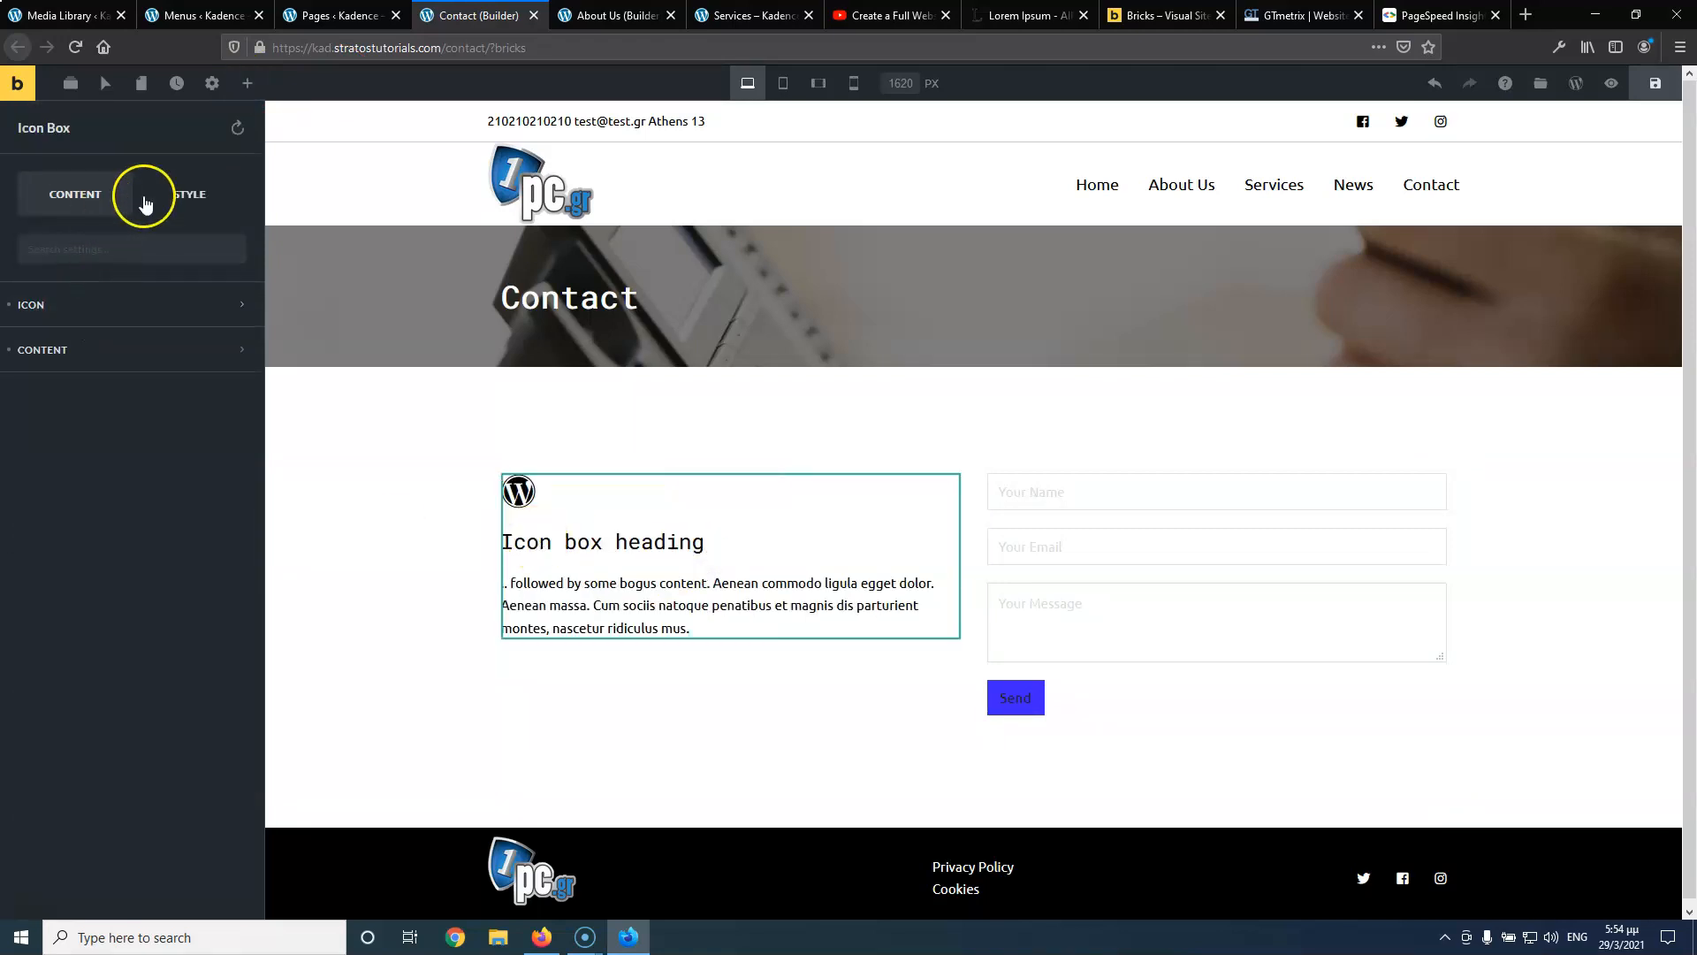
{"action": "left_click", "coordinate": [65, 309]}
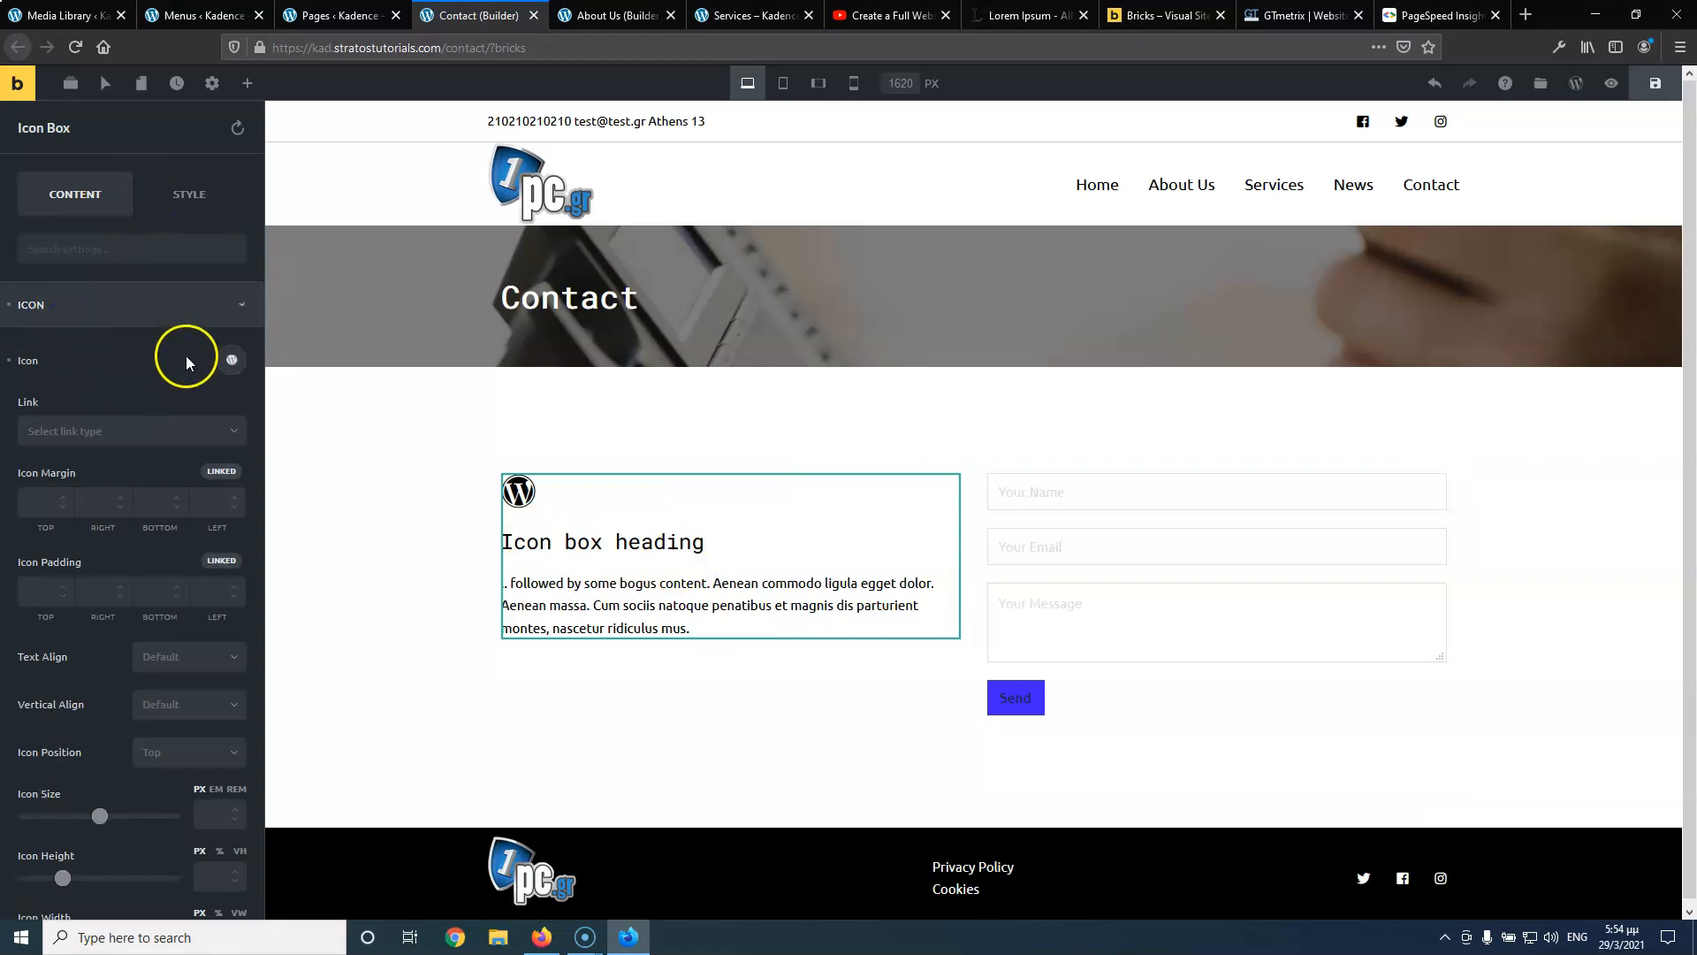
{"action": "left_click", "coordinate": [231, 360]}
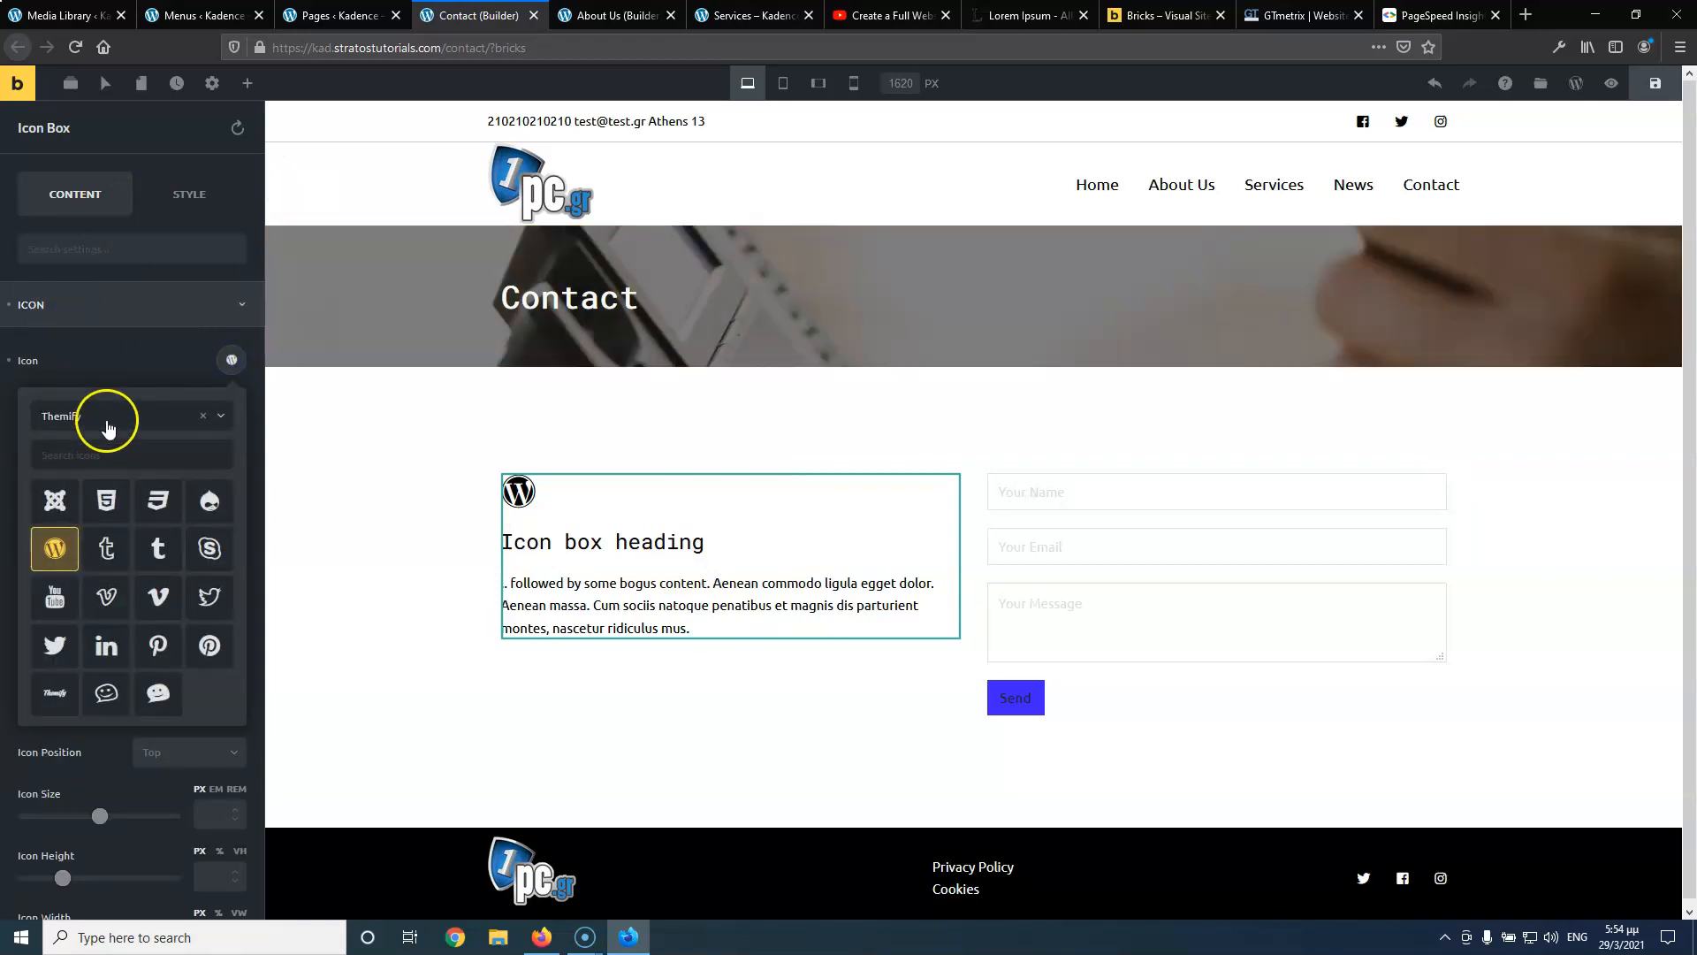
{"action": "left_click", "coordinate": [106, 421]}
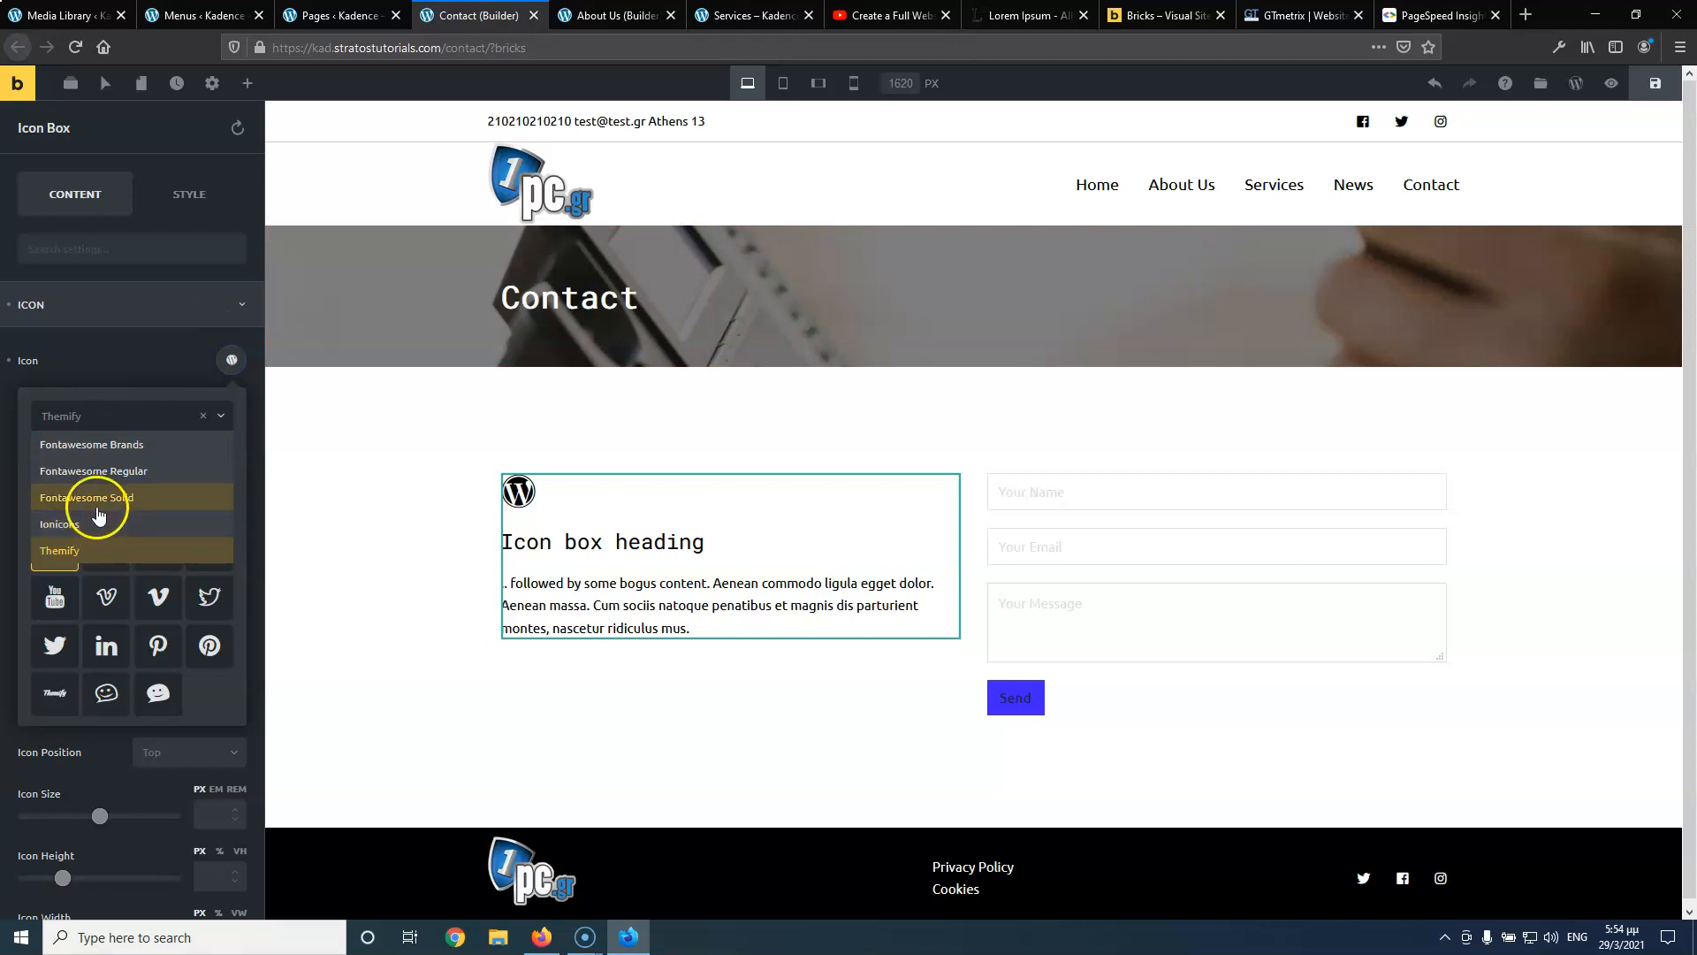
{"action": "left_click", "coordinate": [98, 511]}
{"action": "left_click", "coordinate": [103, 453]}
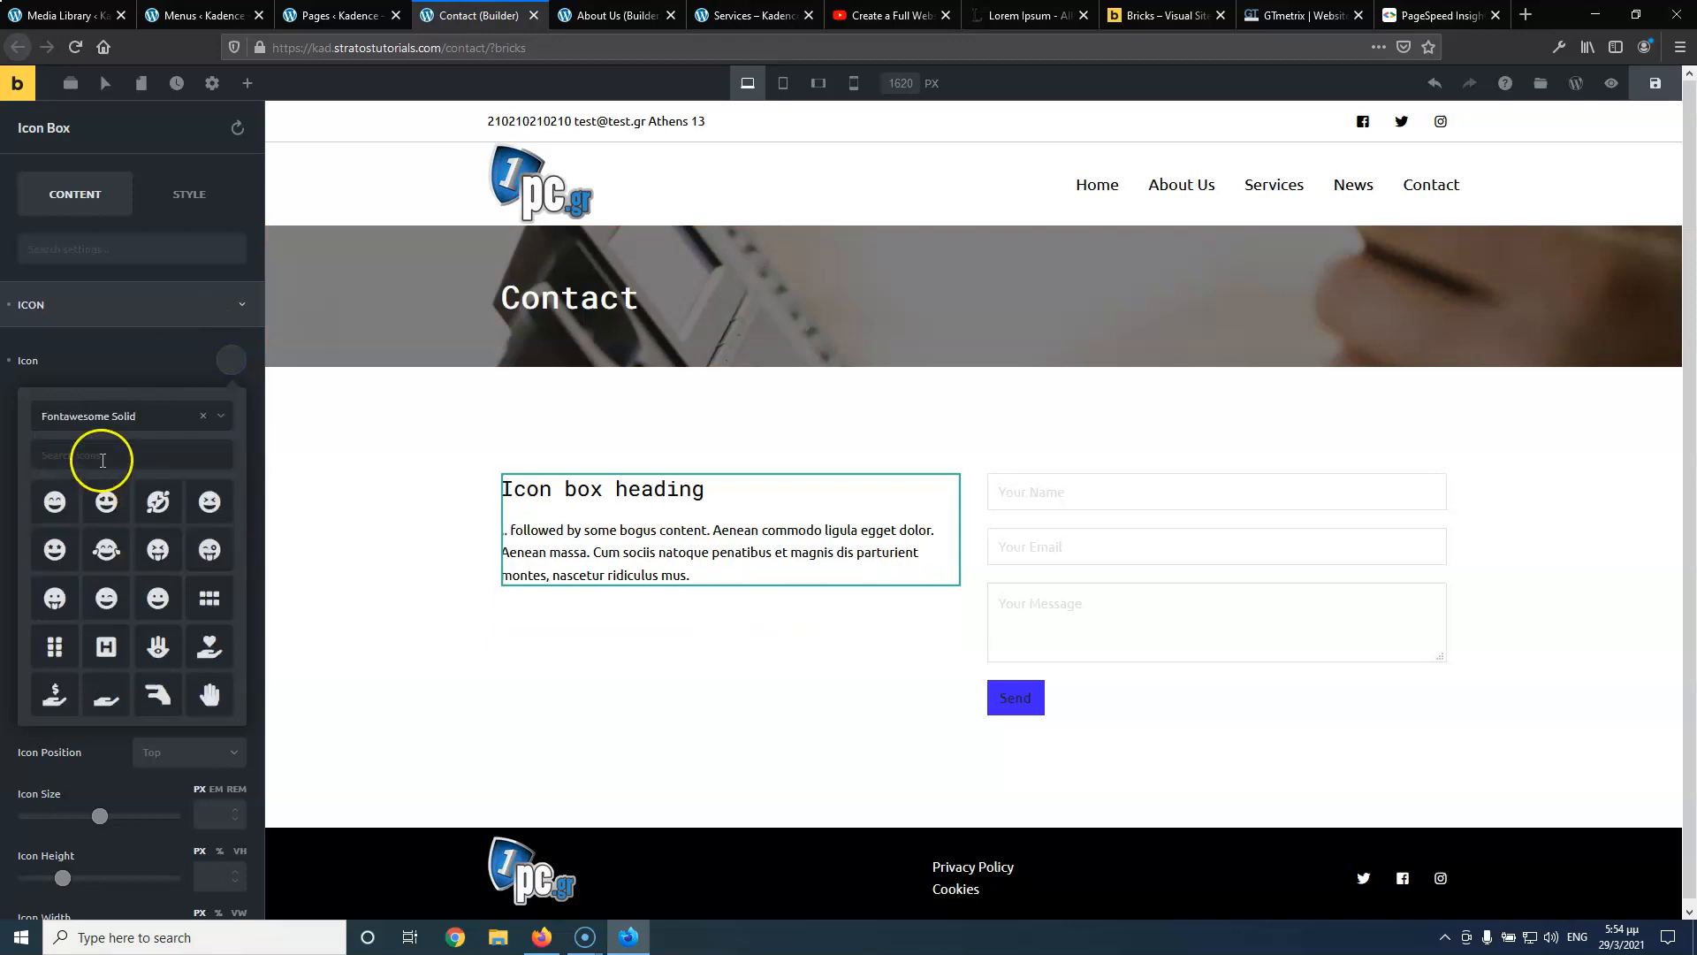
{"action": "type", "text": "pho"}
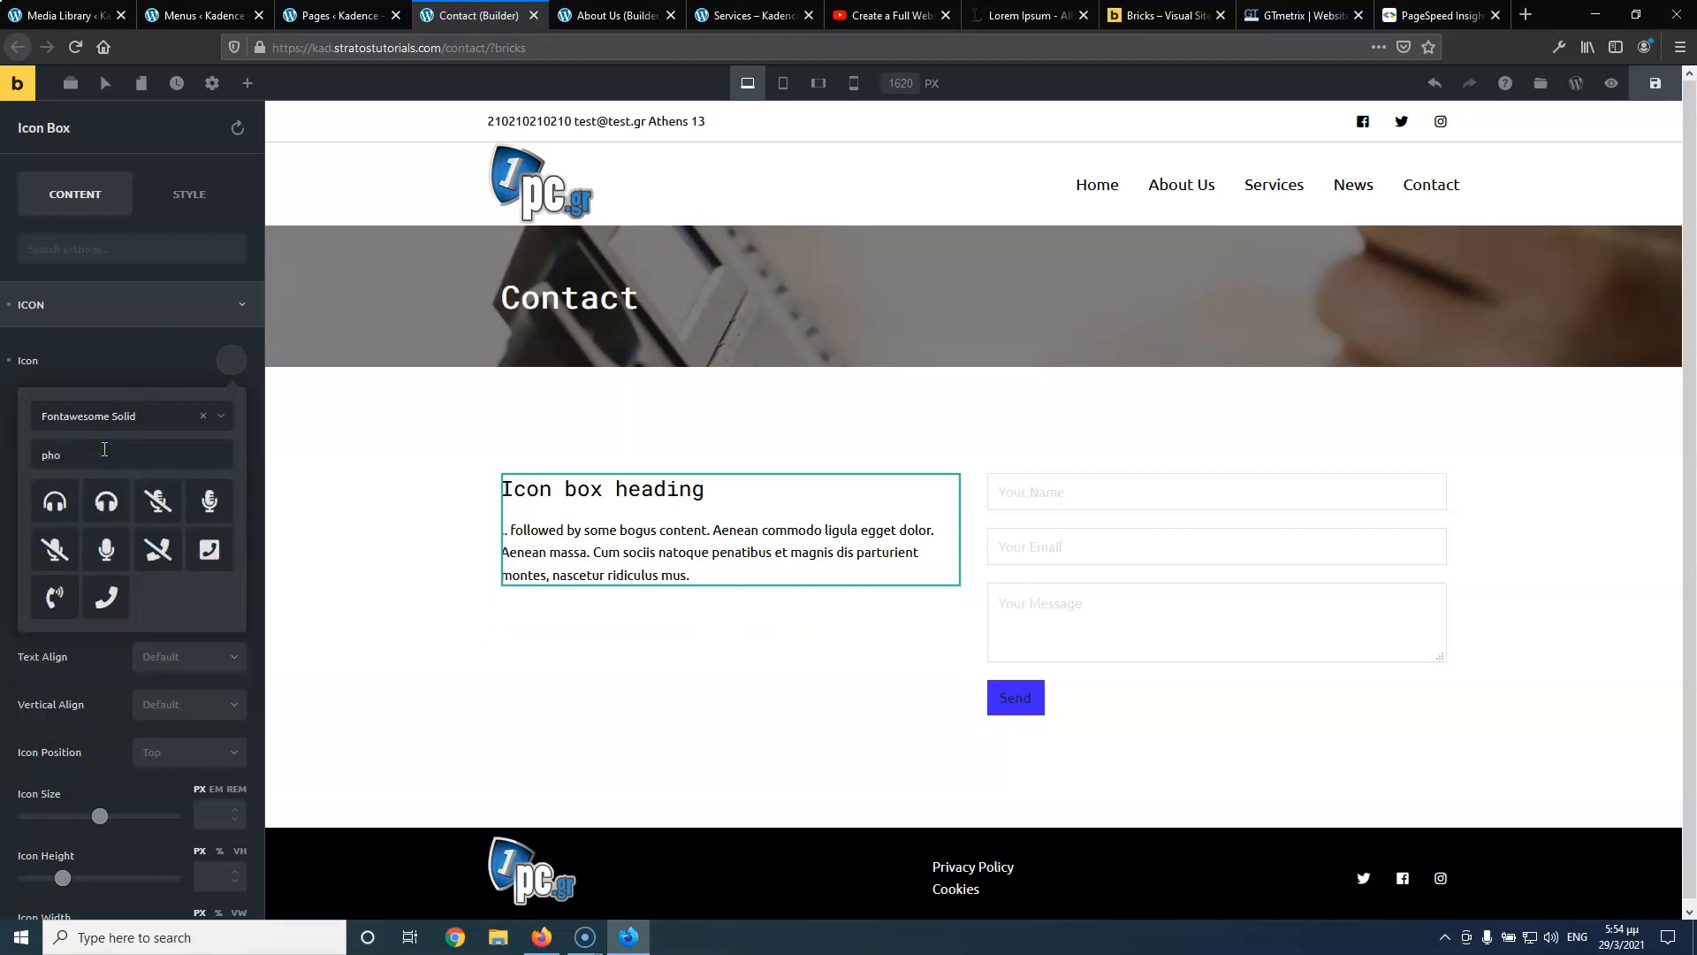
{"action": "left_click", "coordinate": [150, 557]}
{"action": "left_click", "coordinate": [210, 549]}
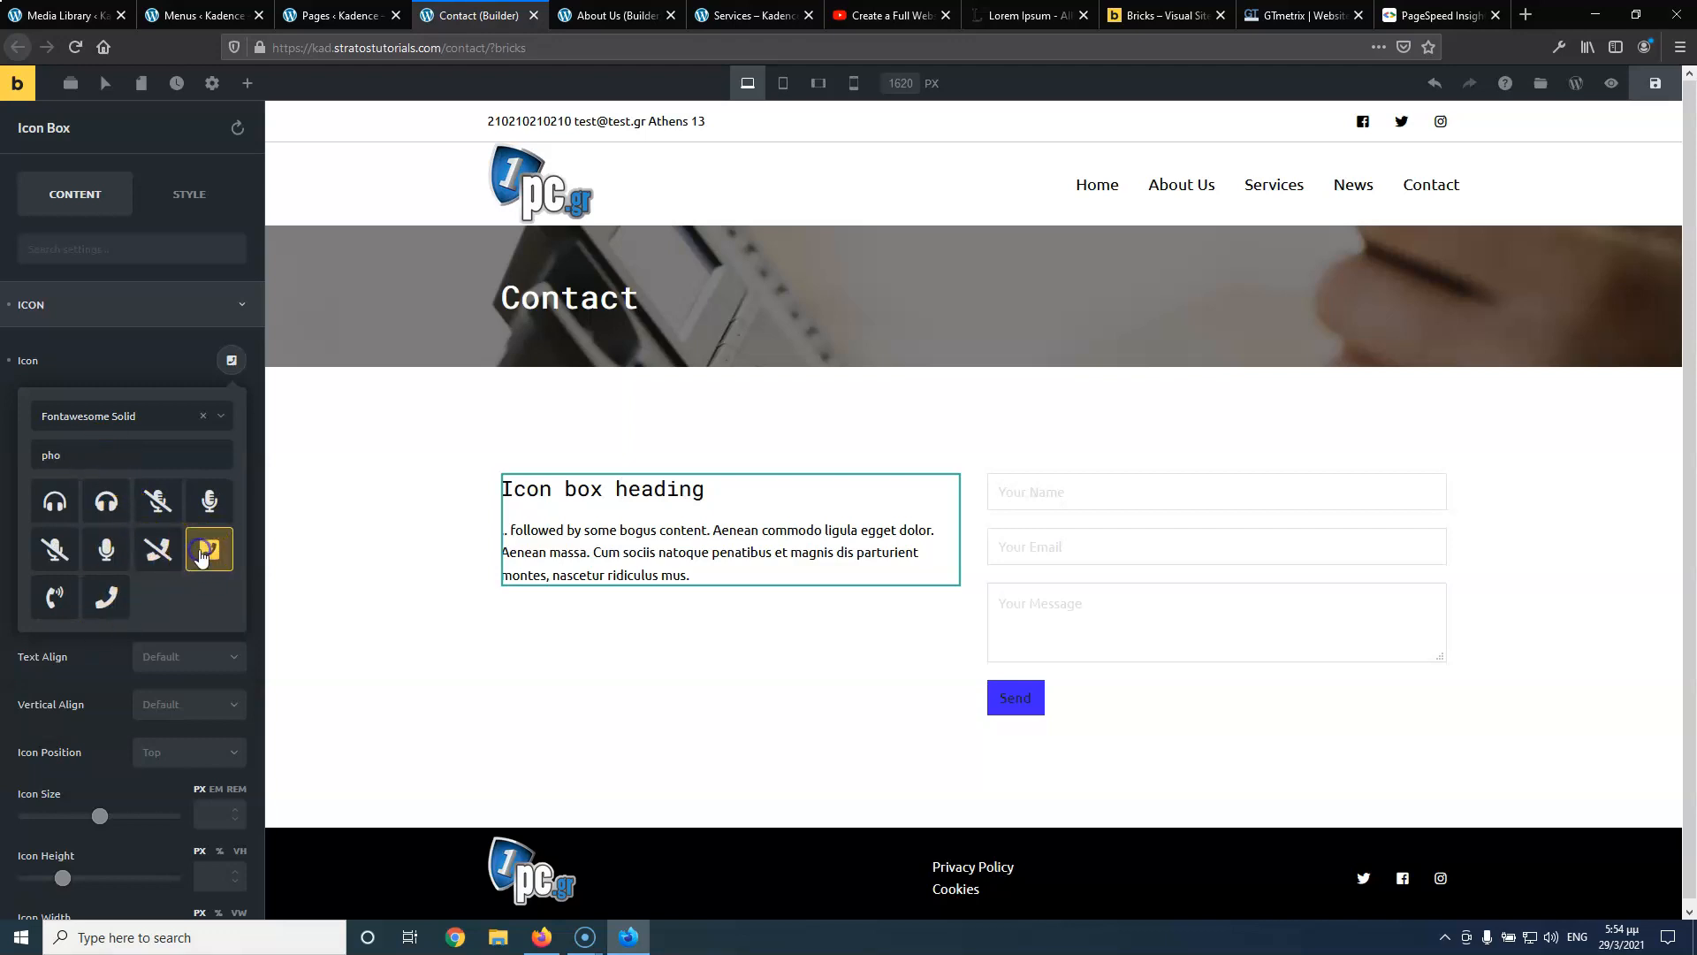
{"action": "left_click", "coordinate": [116, 366]}
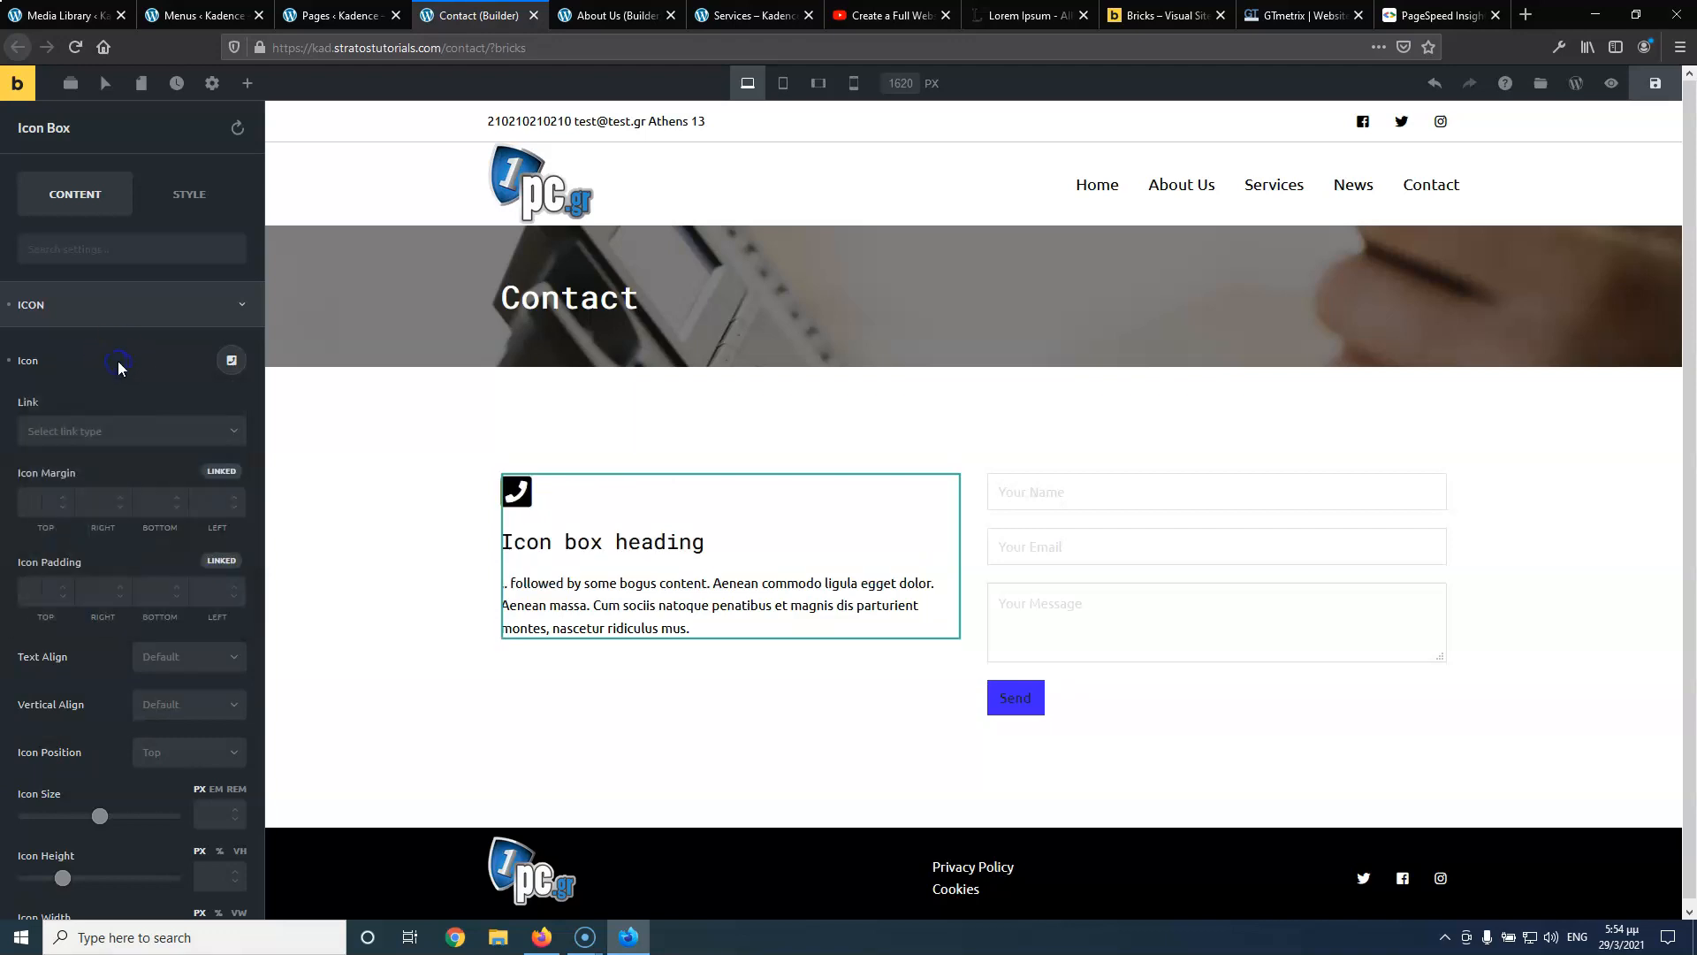
Set the phone icon's colour to blue
{"action": "scroll", "coordinate": [102, 530], "scroll_direction": "down", "scroll_amount": 2}
{"action": "scroll", "coordinate": [102, 566], "scroll_direction": "down", "scroll_amount": 3}
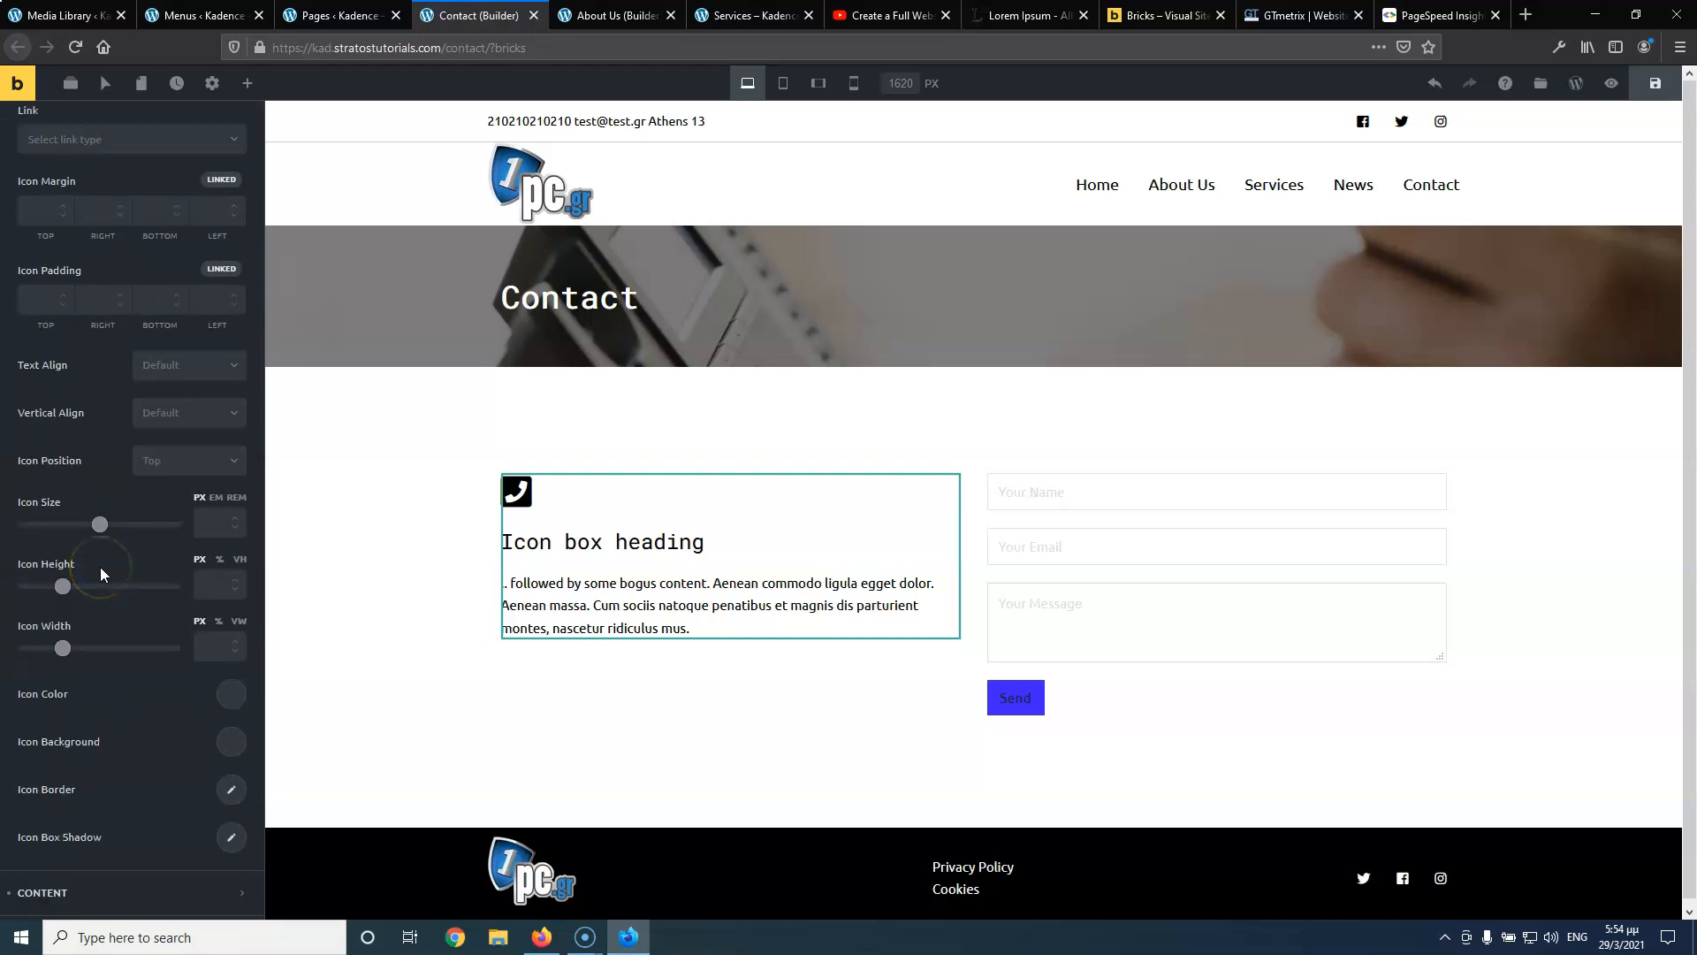
{"action": "left_click", "coordinate": [228, 695]}
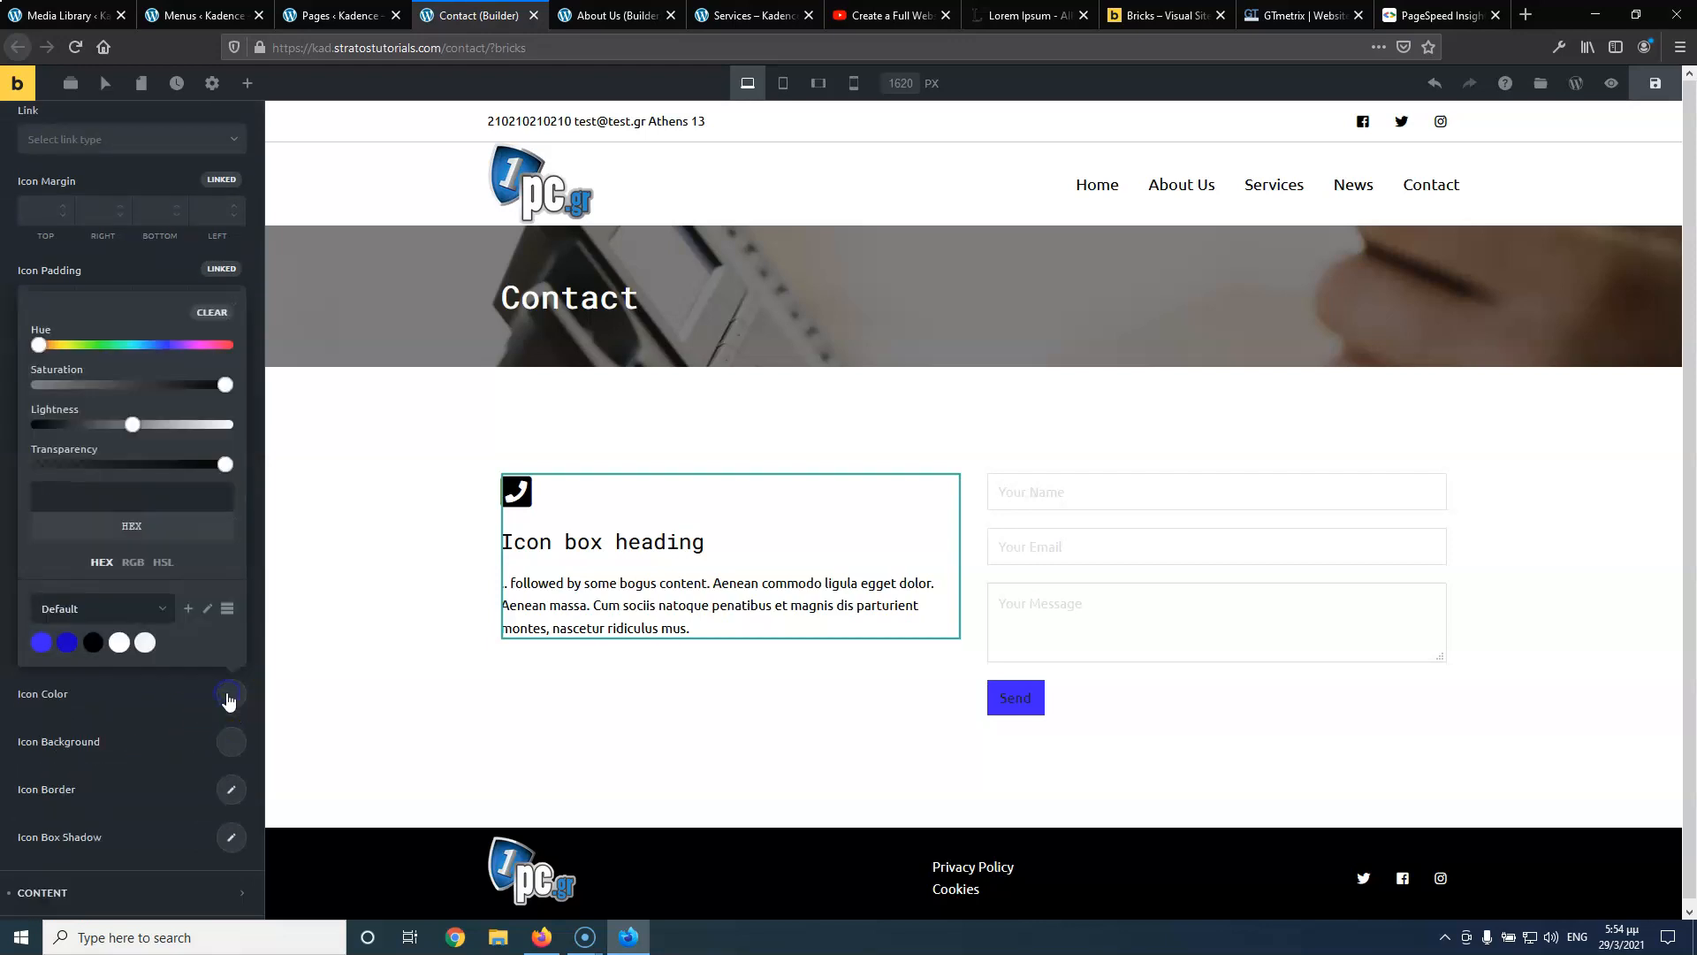
{"action": "left_click", "coordinate": [51, 649]}
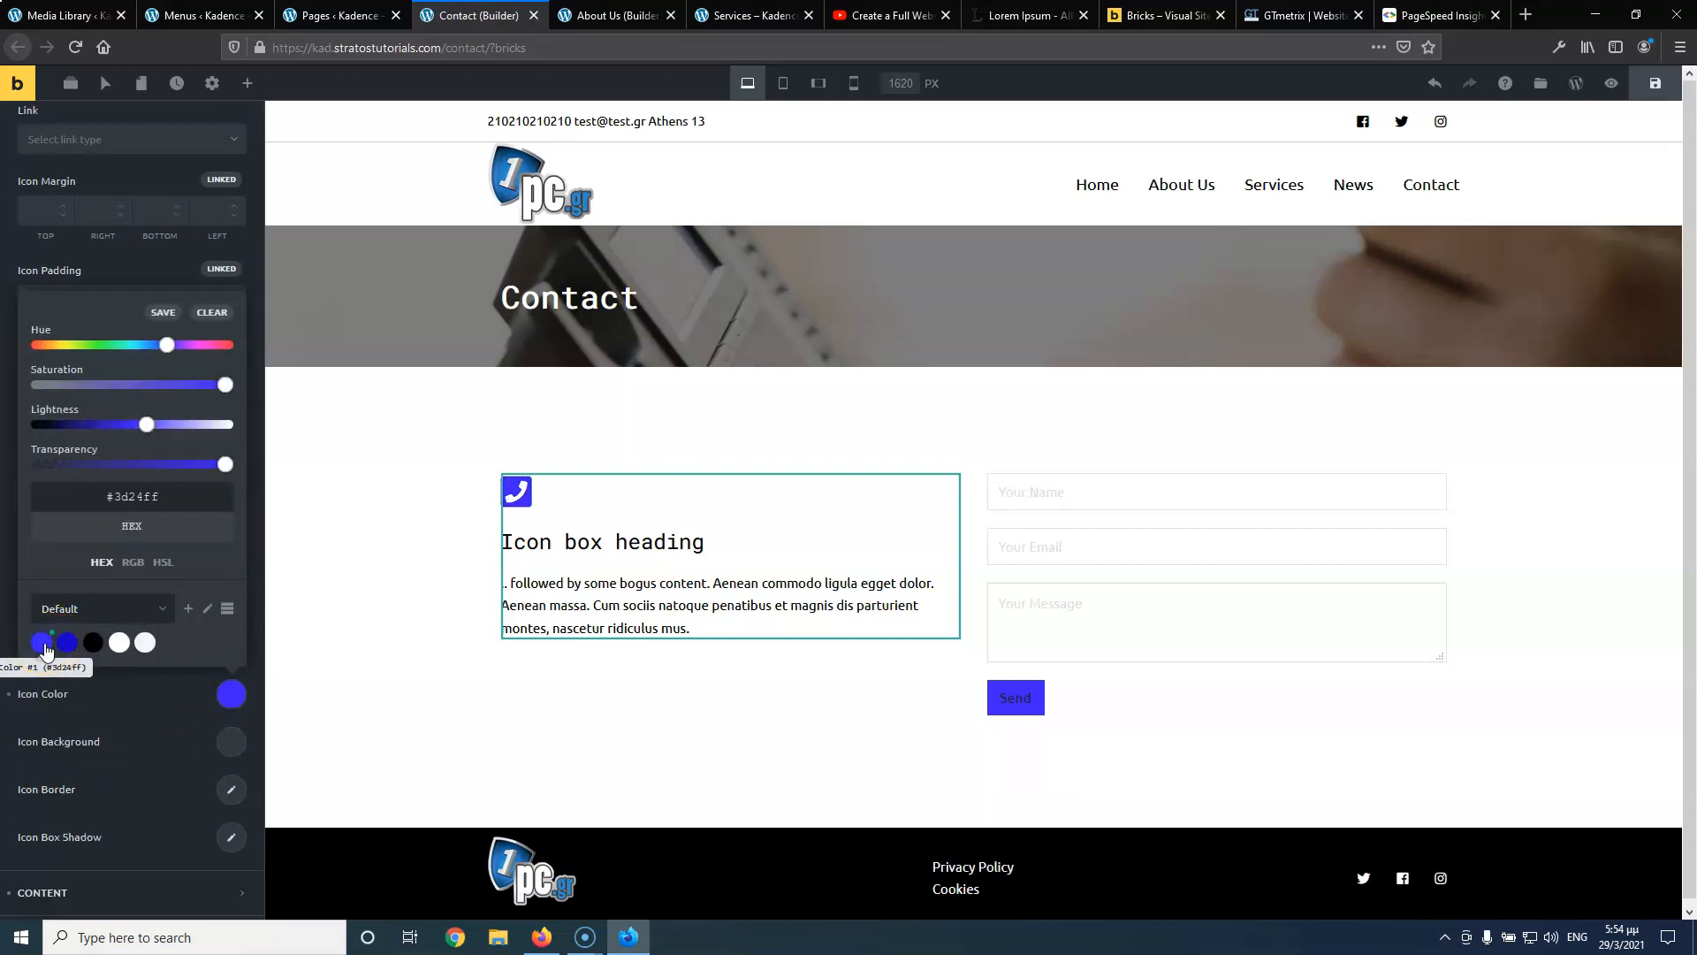
{"action": "left_click", "coordinate": [139, 698]}
Left-align the icon box text and position the phone icon left of the heading
{"action": "scroll", "coordinate": [132, 698], "scroll_direction": "down", "scroll_amount": 1}
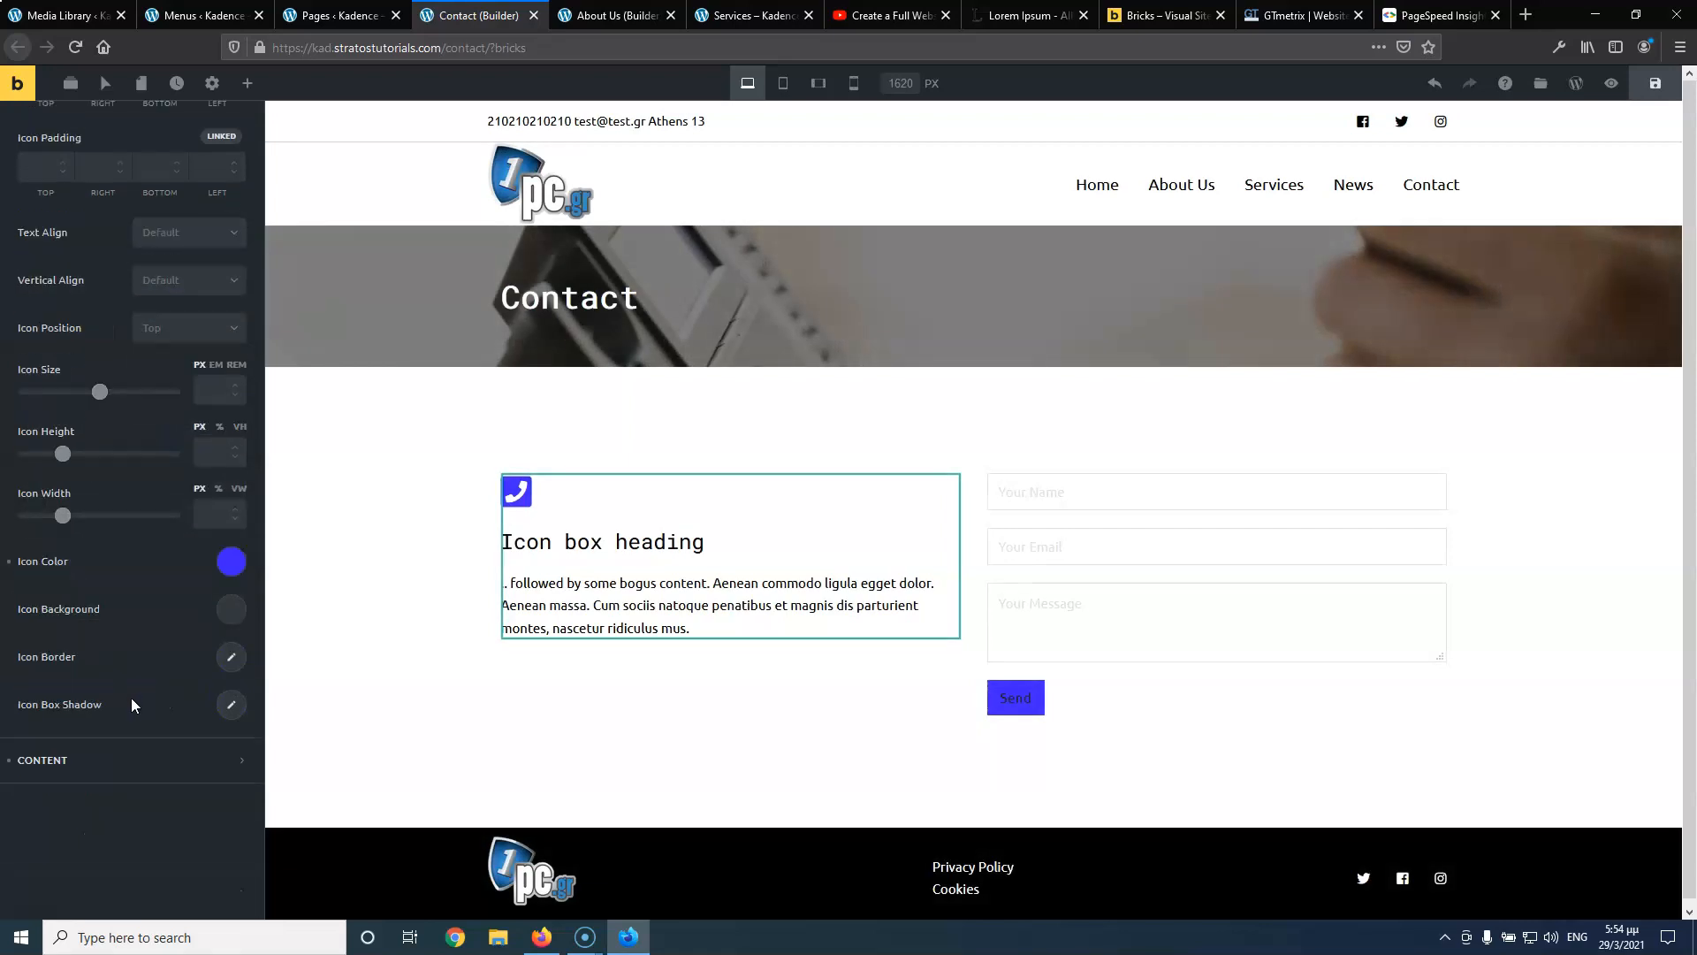
{"action": "scroll", "coordinate": [129, 652], "scroll_direction": "up", "scroll_amount": 2}
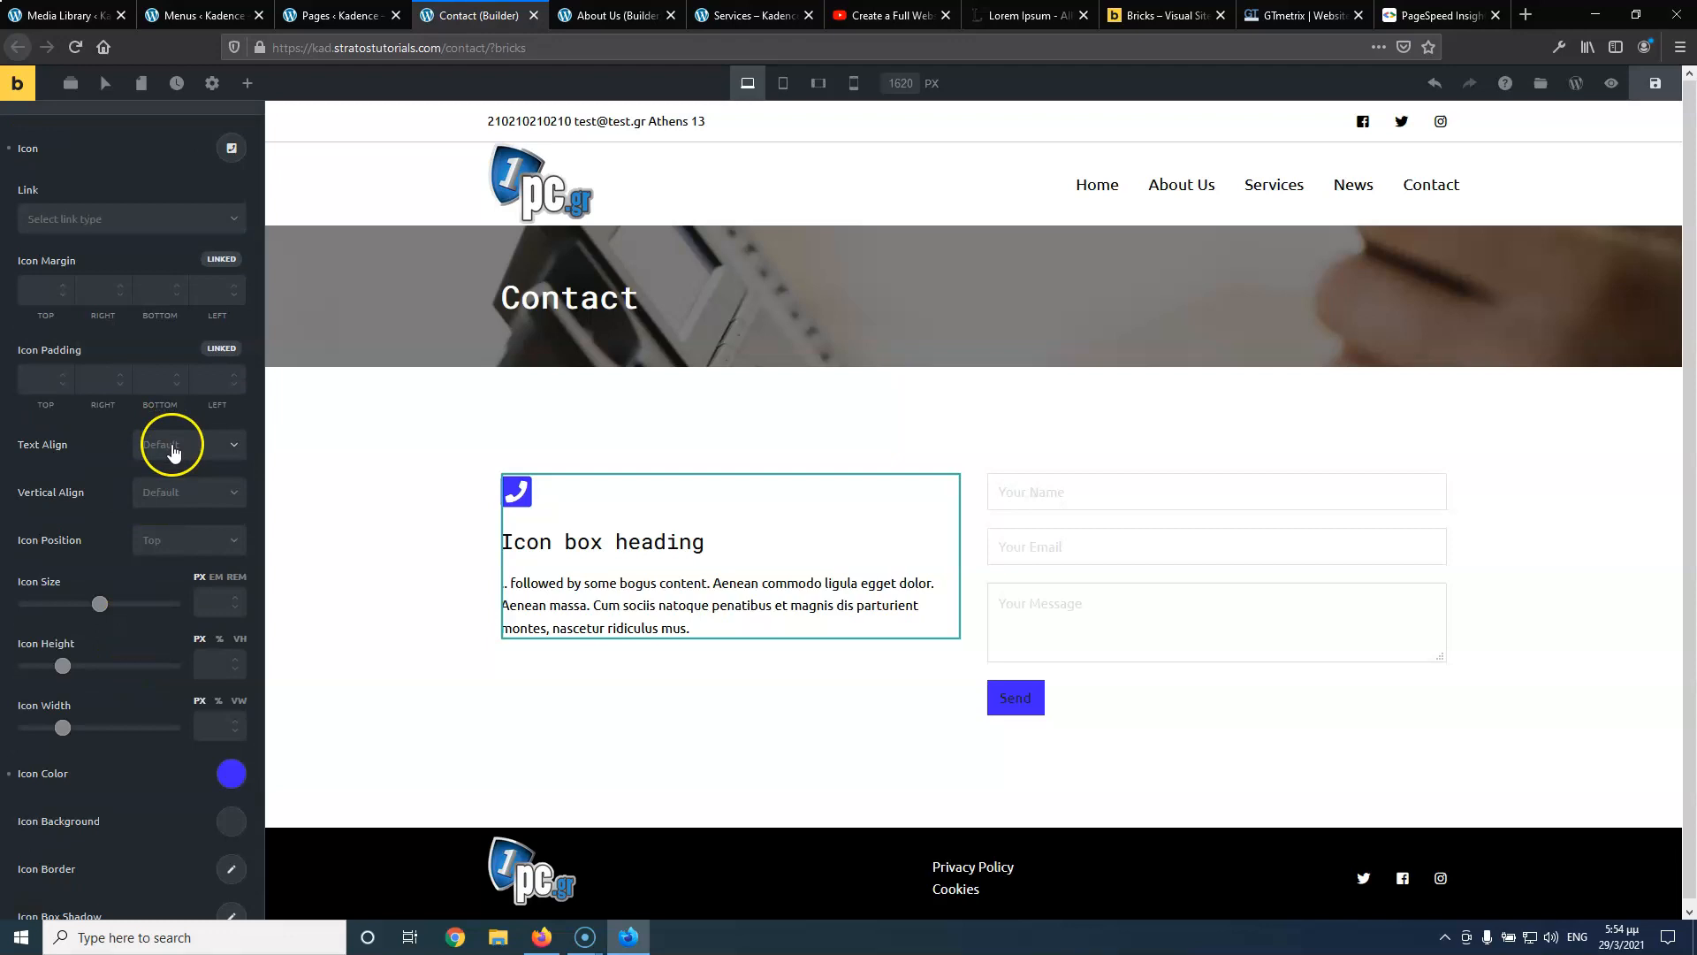
{"action": "left_click", "coordinate": [177, 443]}
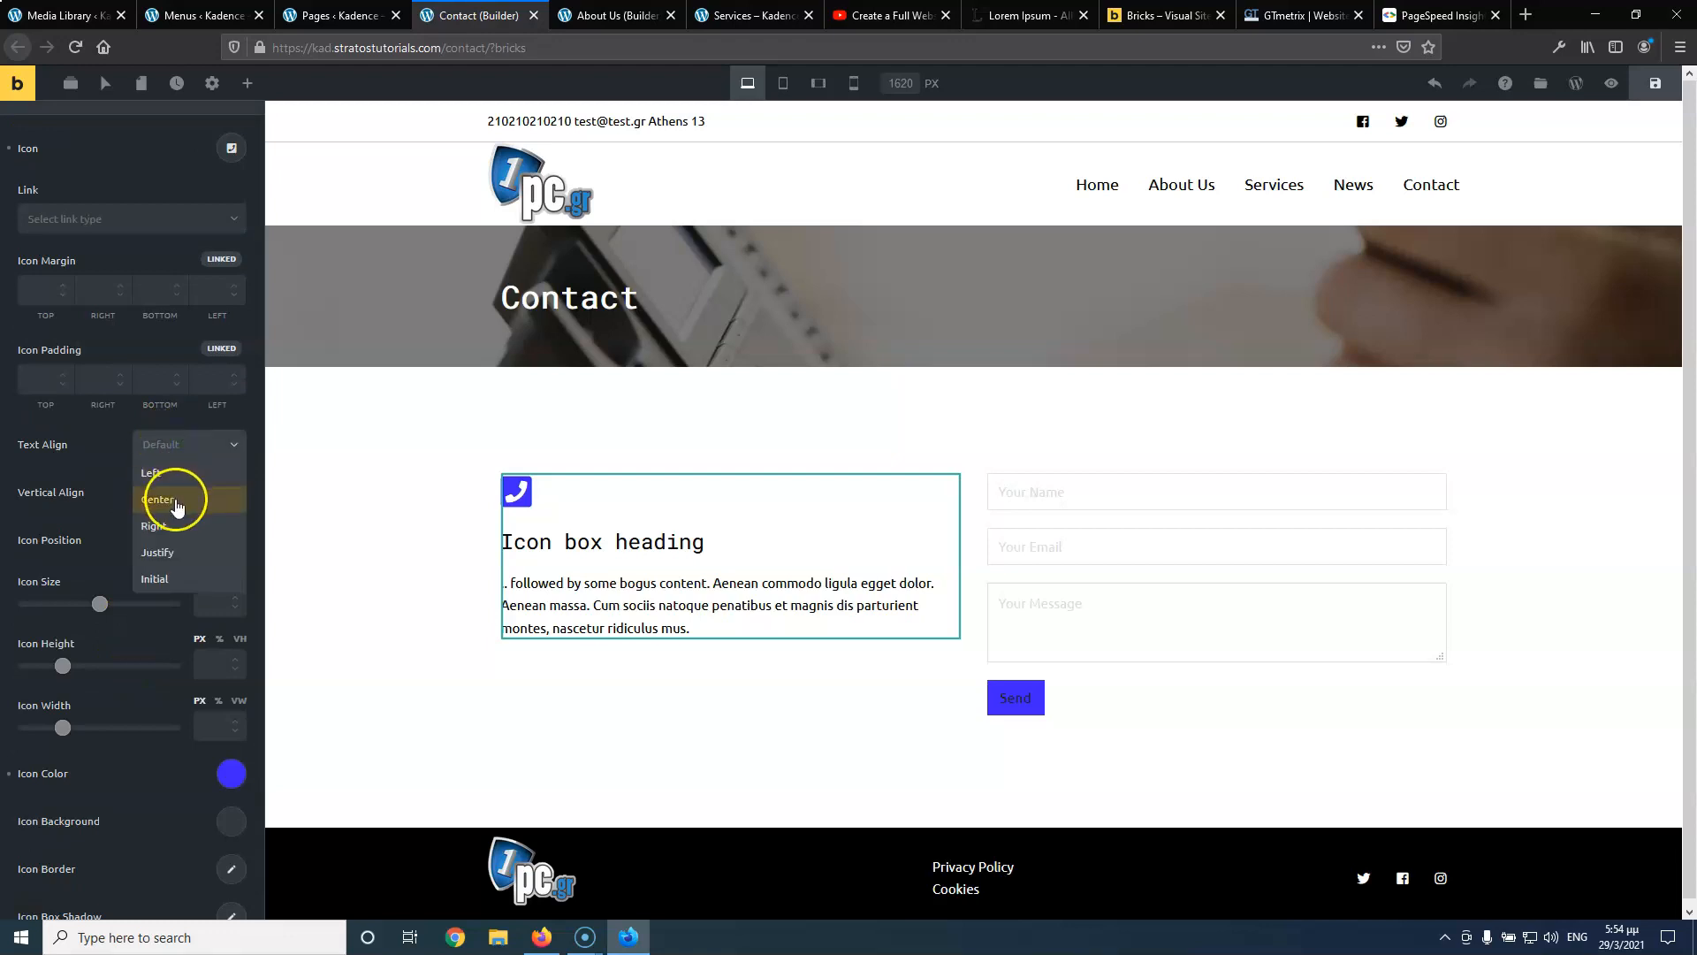
{"action": "left_click", "coordinate": [178, 477]}
{"action": "left_click", "coordinate": [180, 489]}
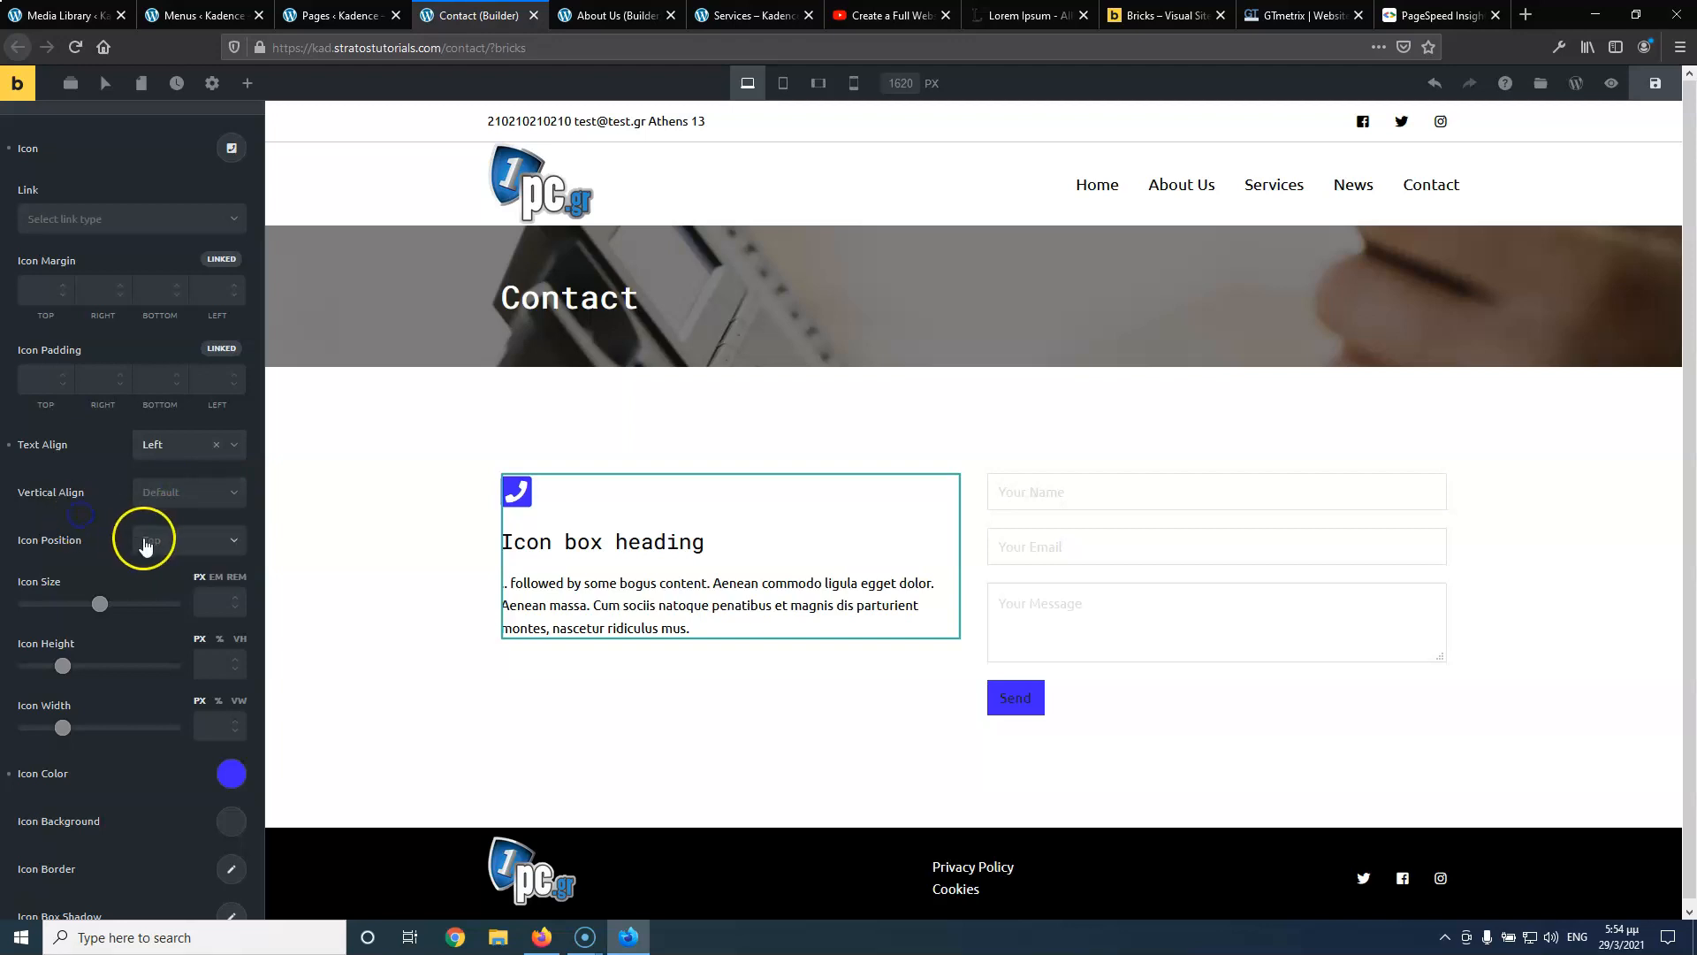
{"action": "left_click", "coordinate": [141, 539]}
{"action": "left_click", "coordinate": [155, 622]}
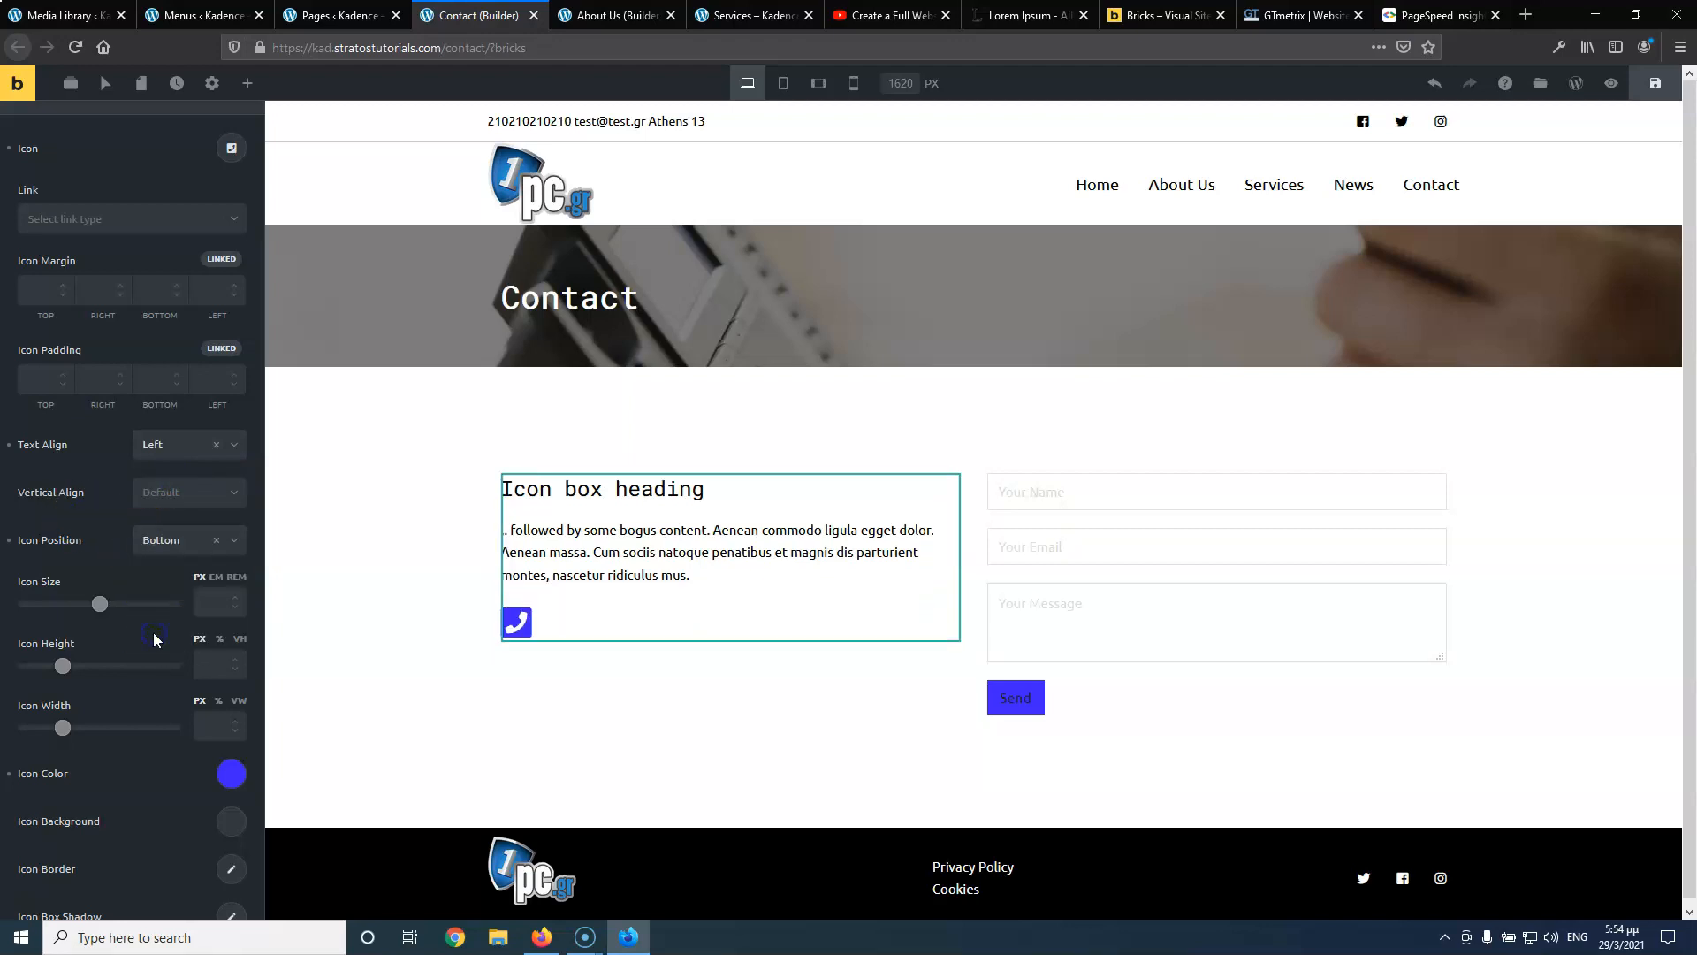
{"action": "left_click", "coordinate": [162, 547]}
{"action": "left_click", "coordinate": [157, 640]}
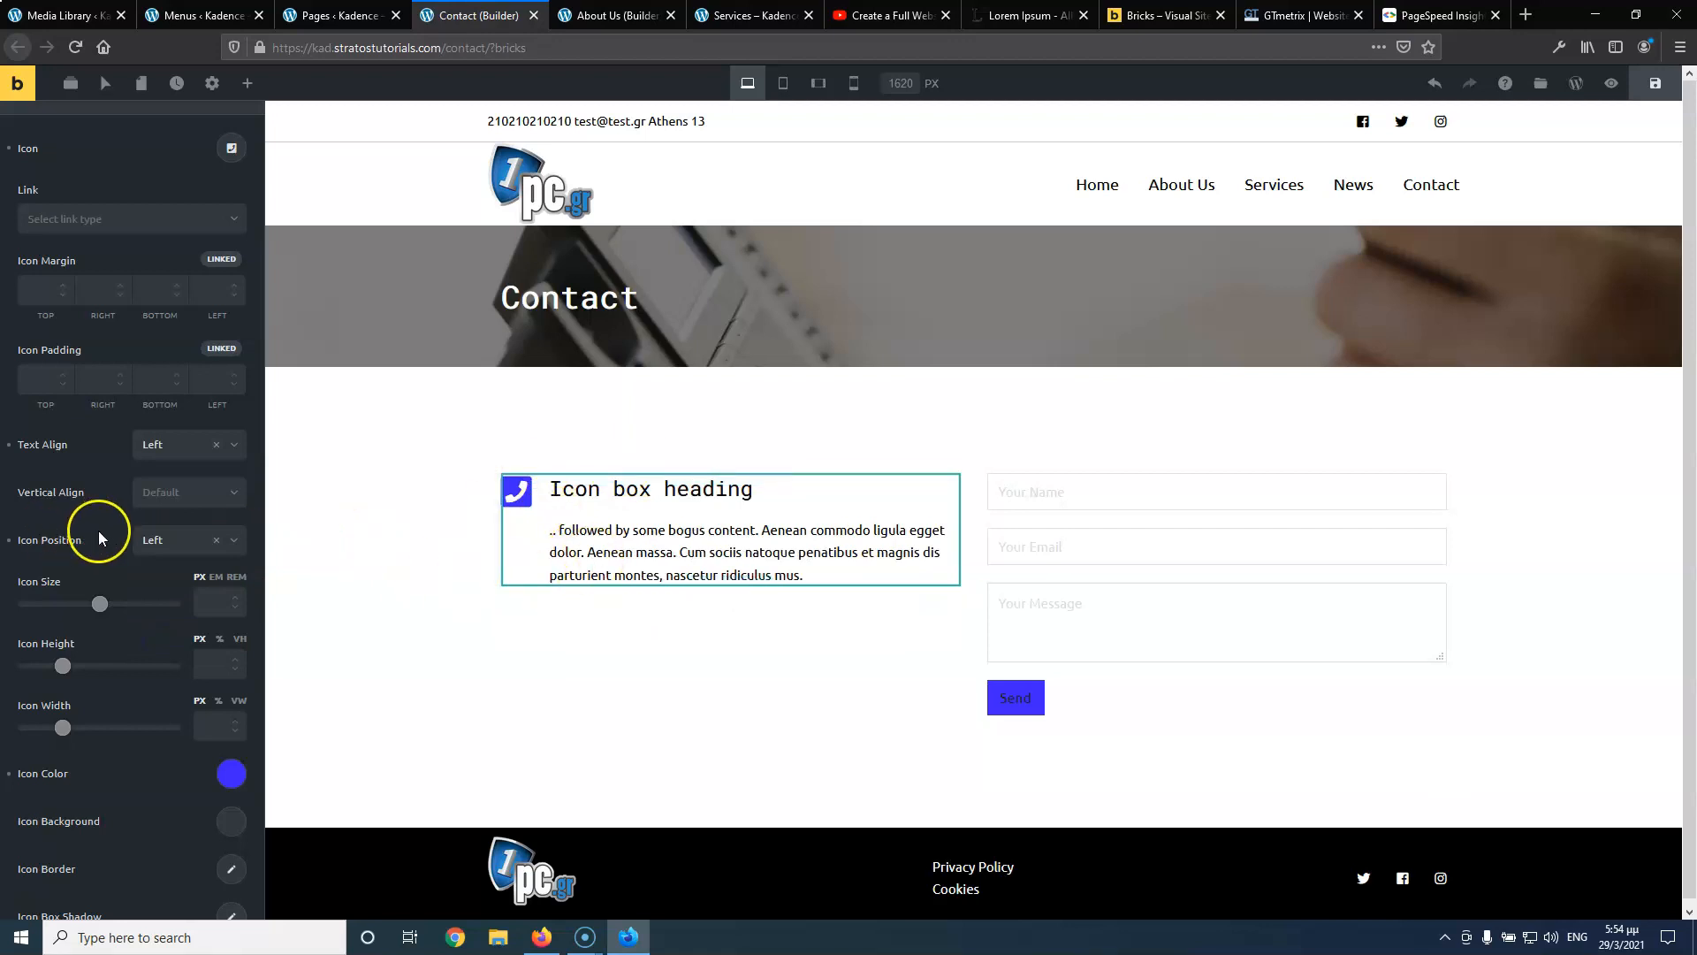
{"action": "scroll", "coordinate": [102, 390], "scroll_direction": "down", "scroll_amount": 5}
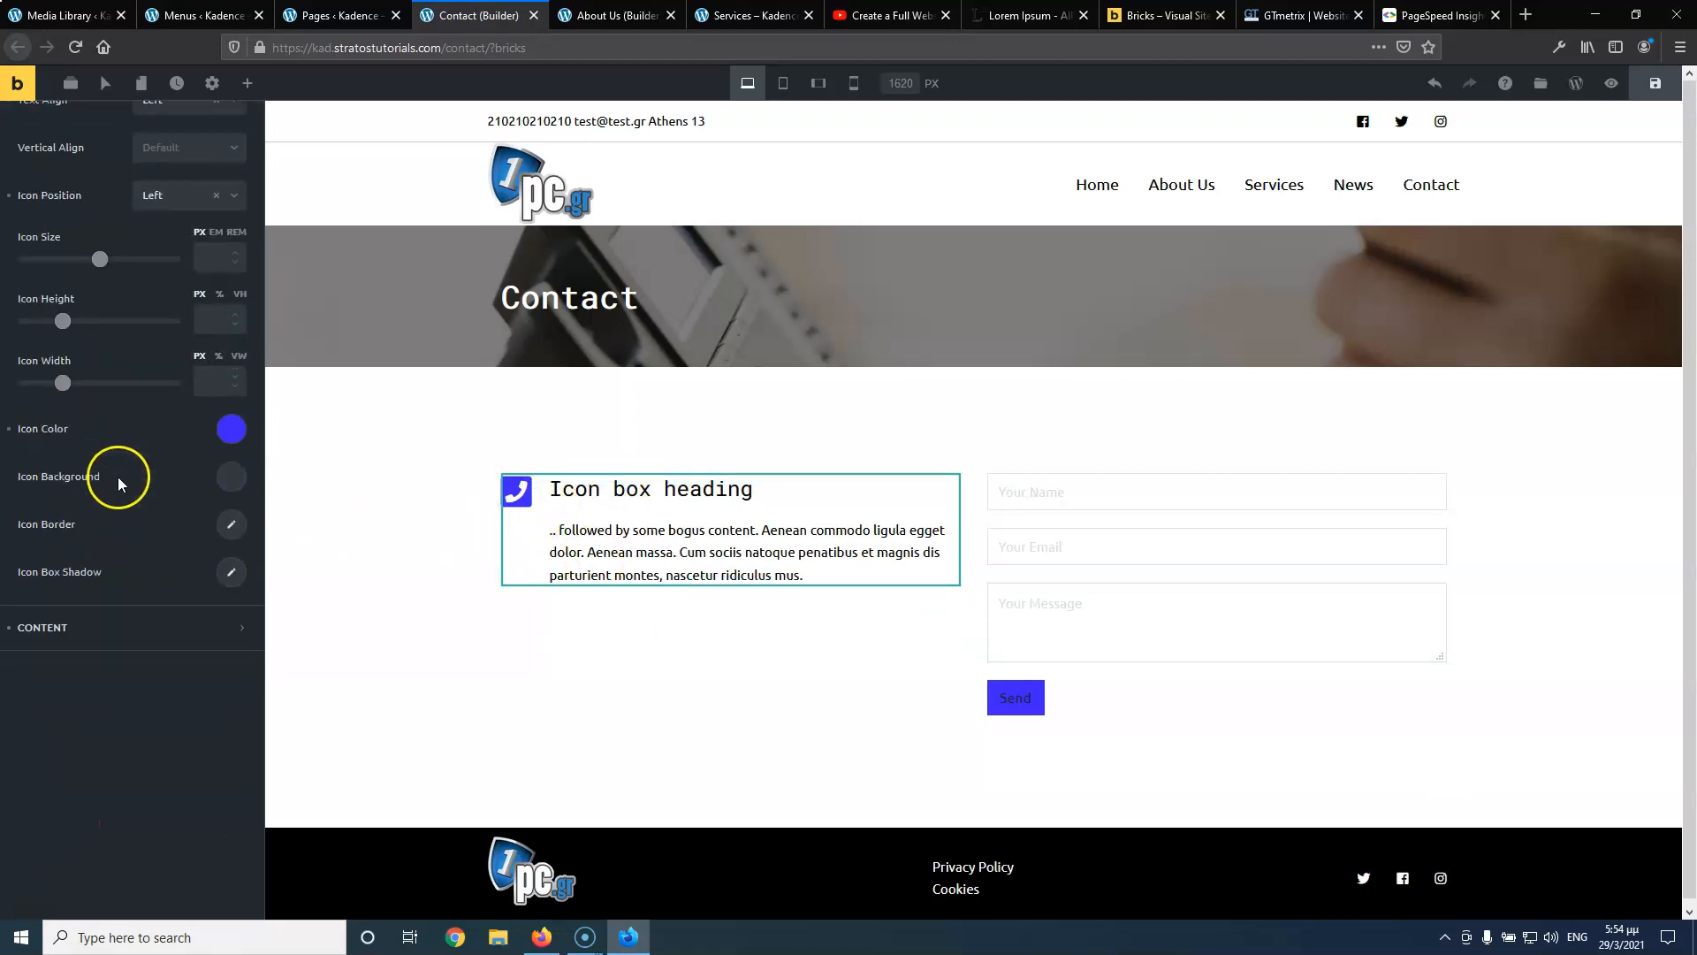
{"action": "left_click", "coordinate": [52, 519]}
{"action": "scroll", "coordinate": [53, 513], "scroll_direction": "down", "scroll_amount": 2}
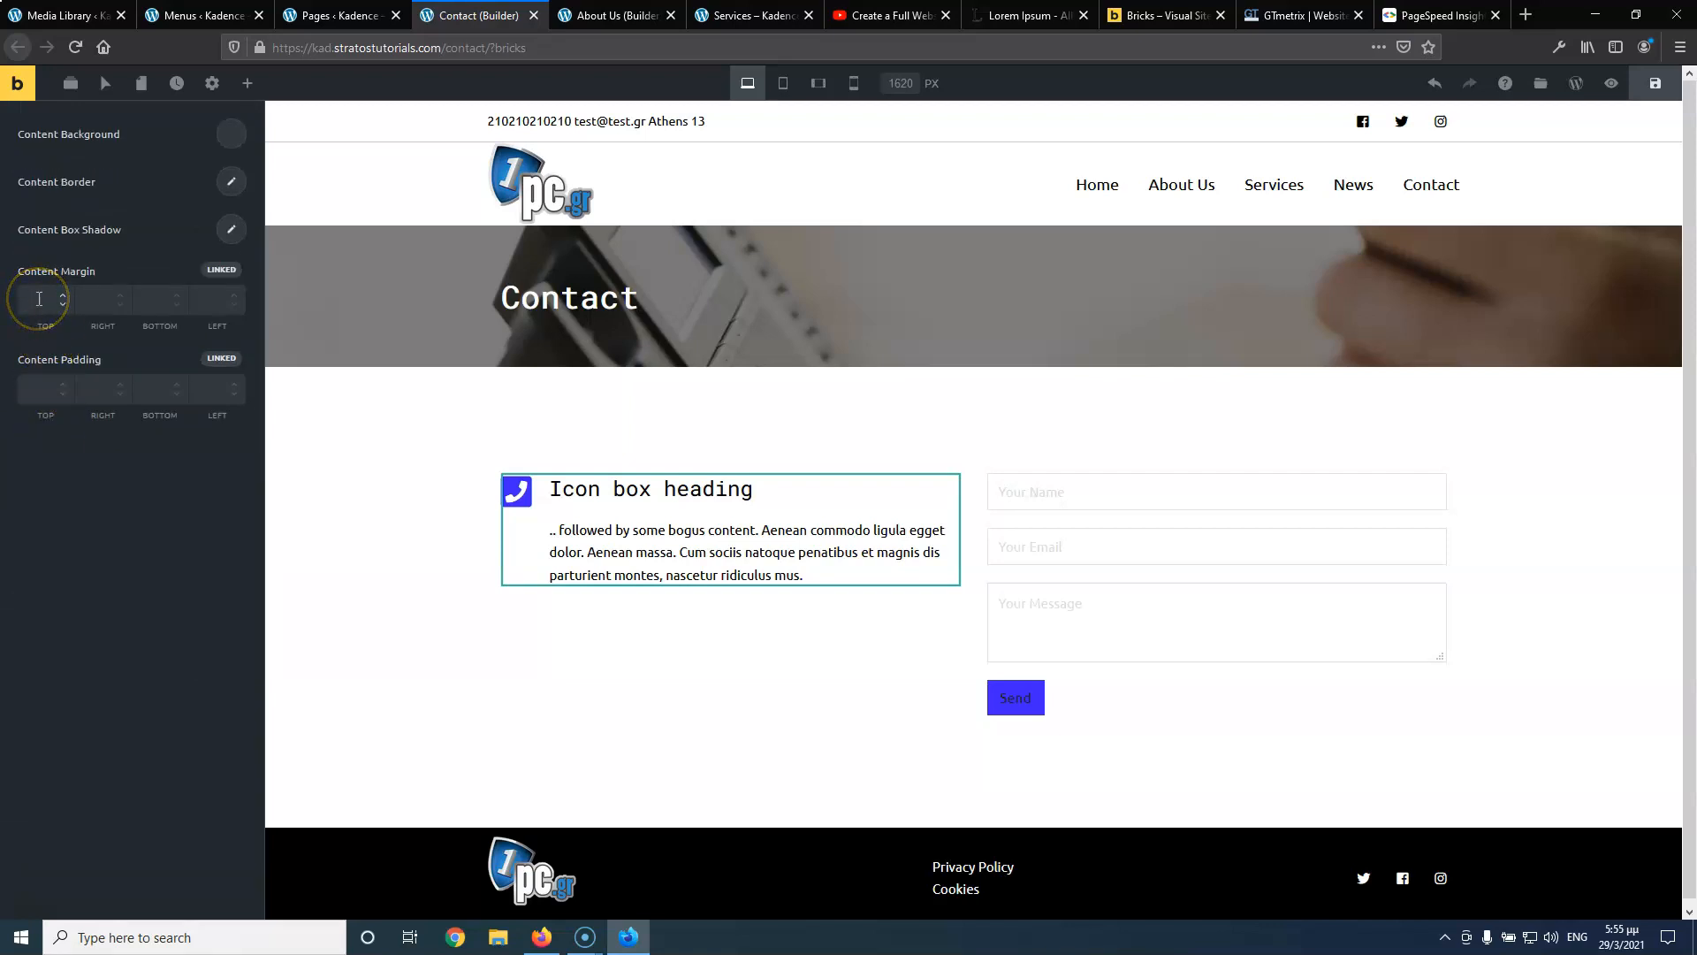
Delete the icon box's placeholder heading and paragraph and enter the phone number as its content
{"action": "scroll", "coordinate": [82, 329], "scroll_direction": "up", "scroll_amount": 4}
{"action": "left_click_drag", "start_coordinate": [172, 294], "coordinate": [24, 181]}
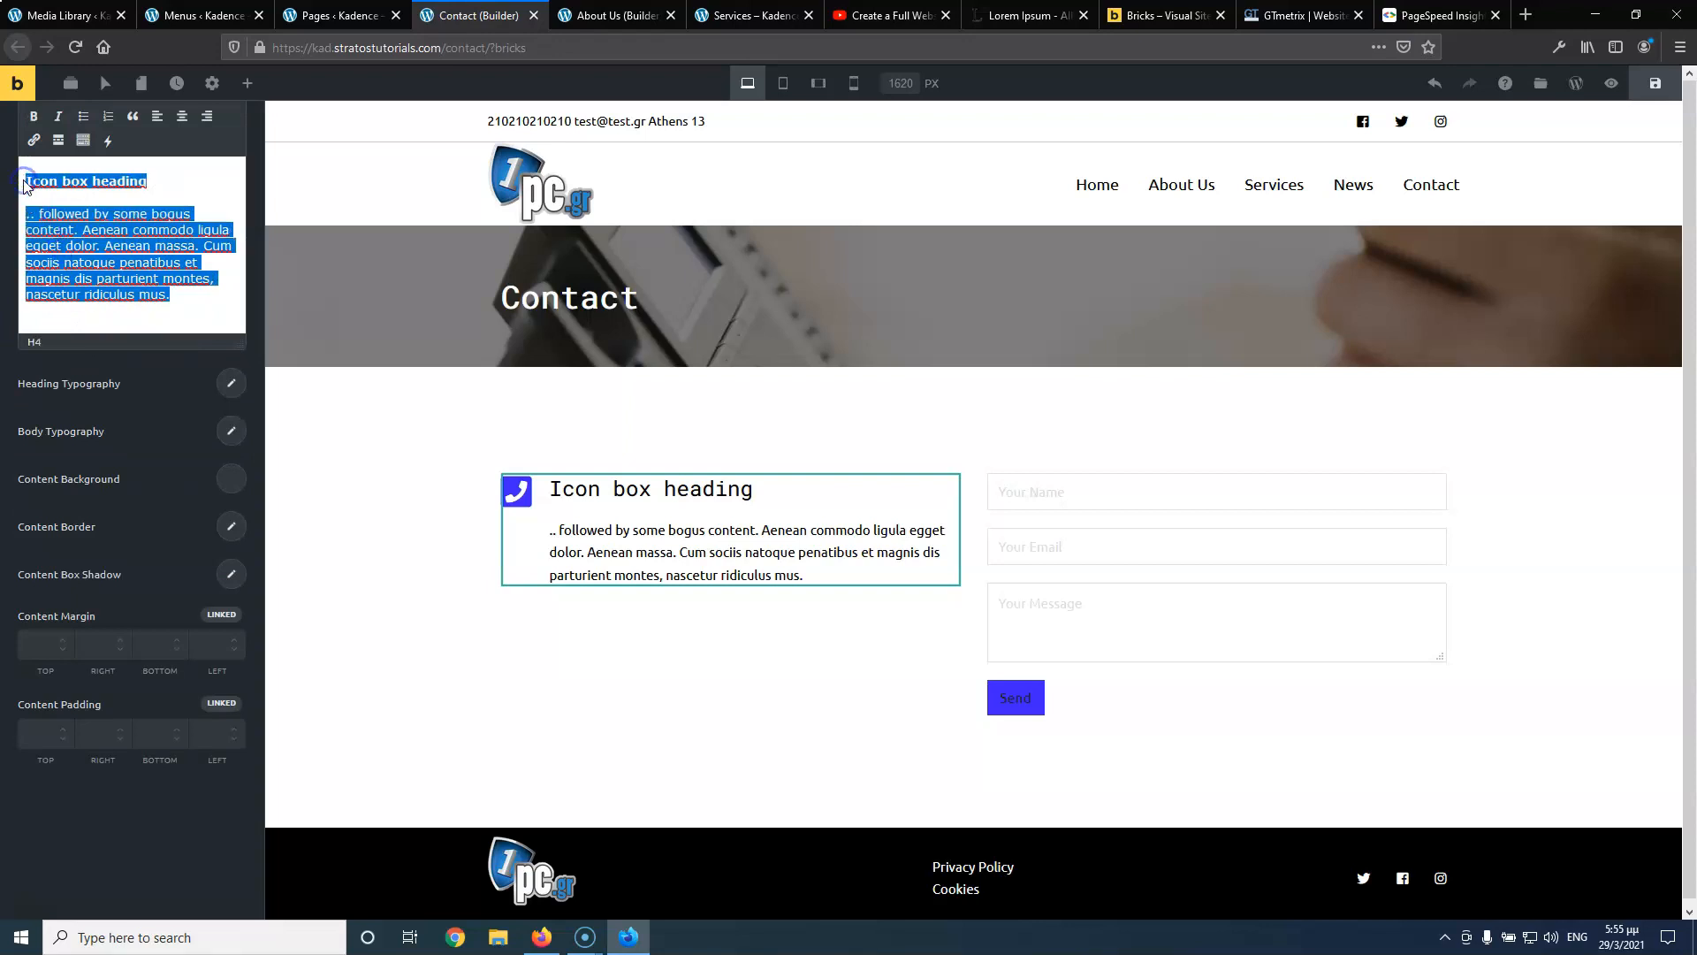
{"action": "key", "text": "BackSpace"}
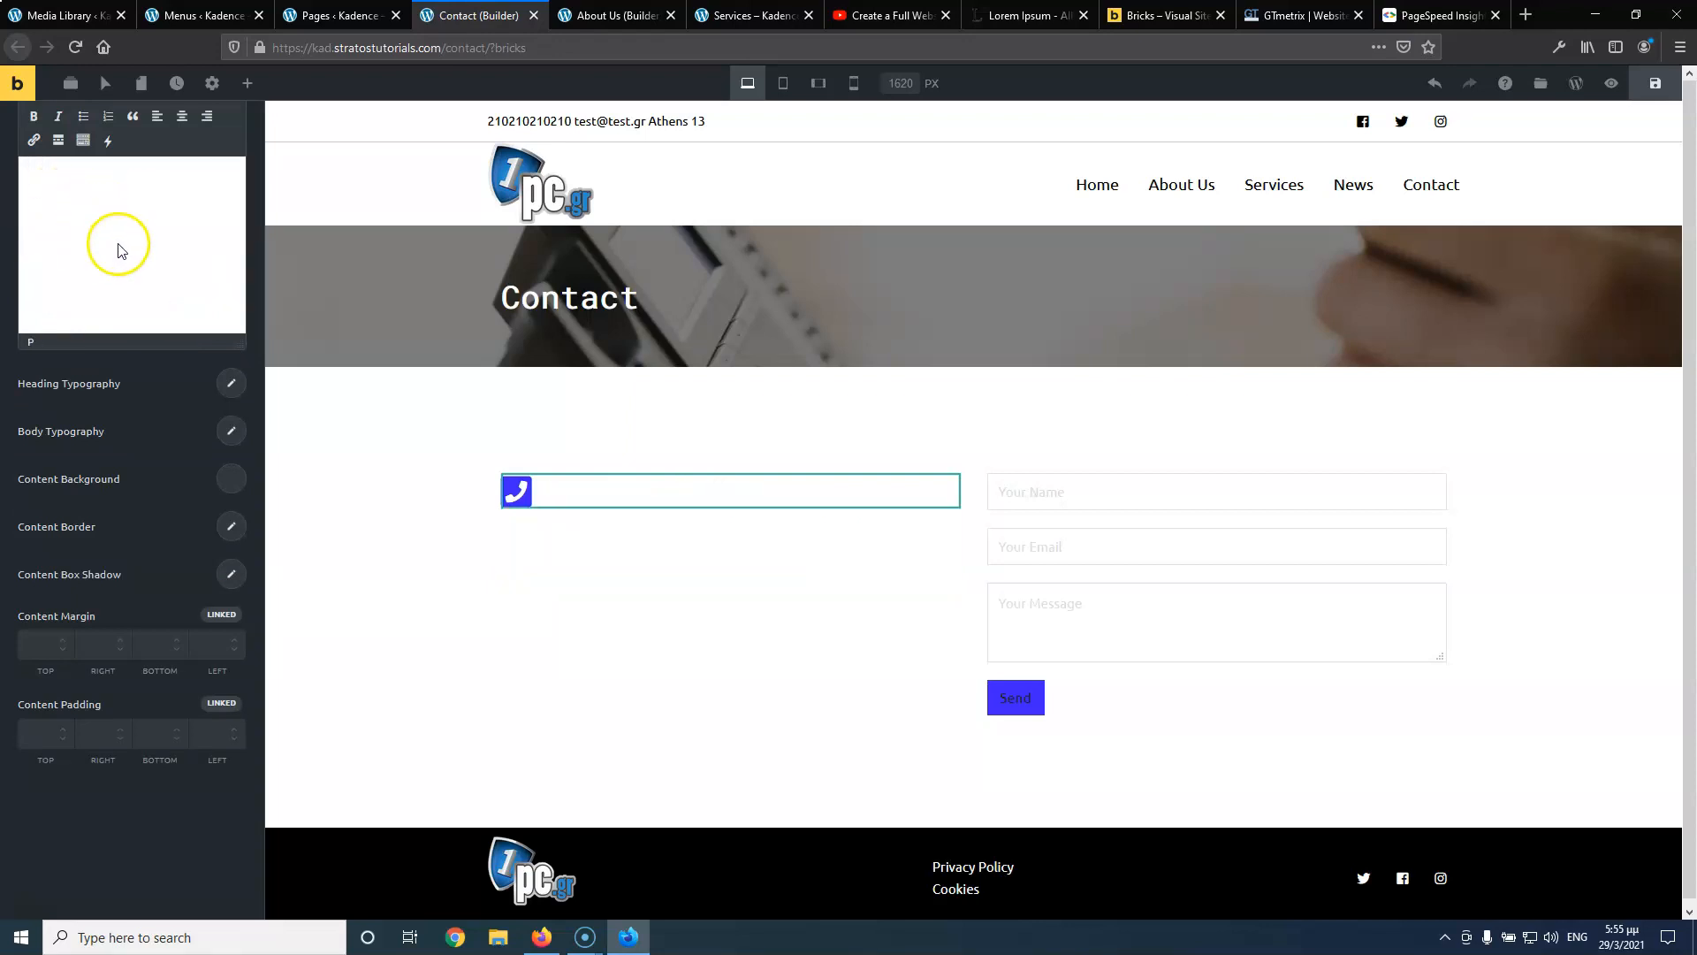
{"action": "scroll", "coordinate": [178, 524], "scroll_direction": "up", "scroll_amount": 3}
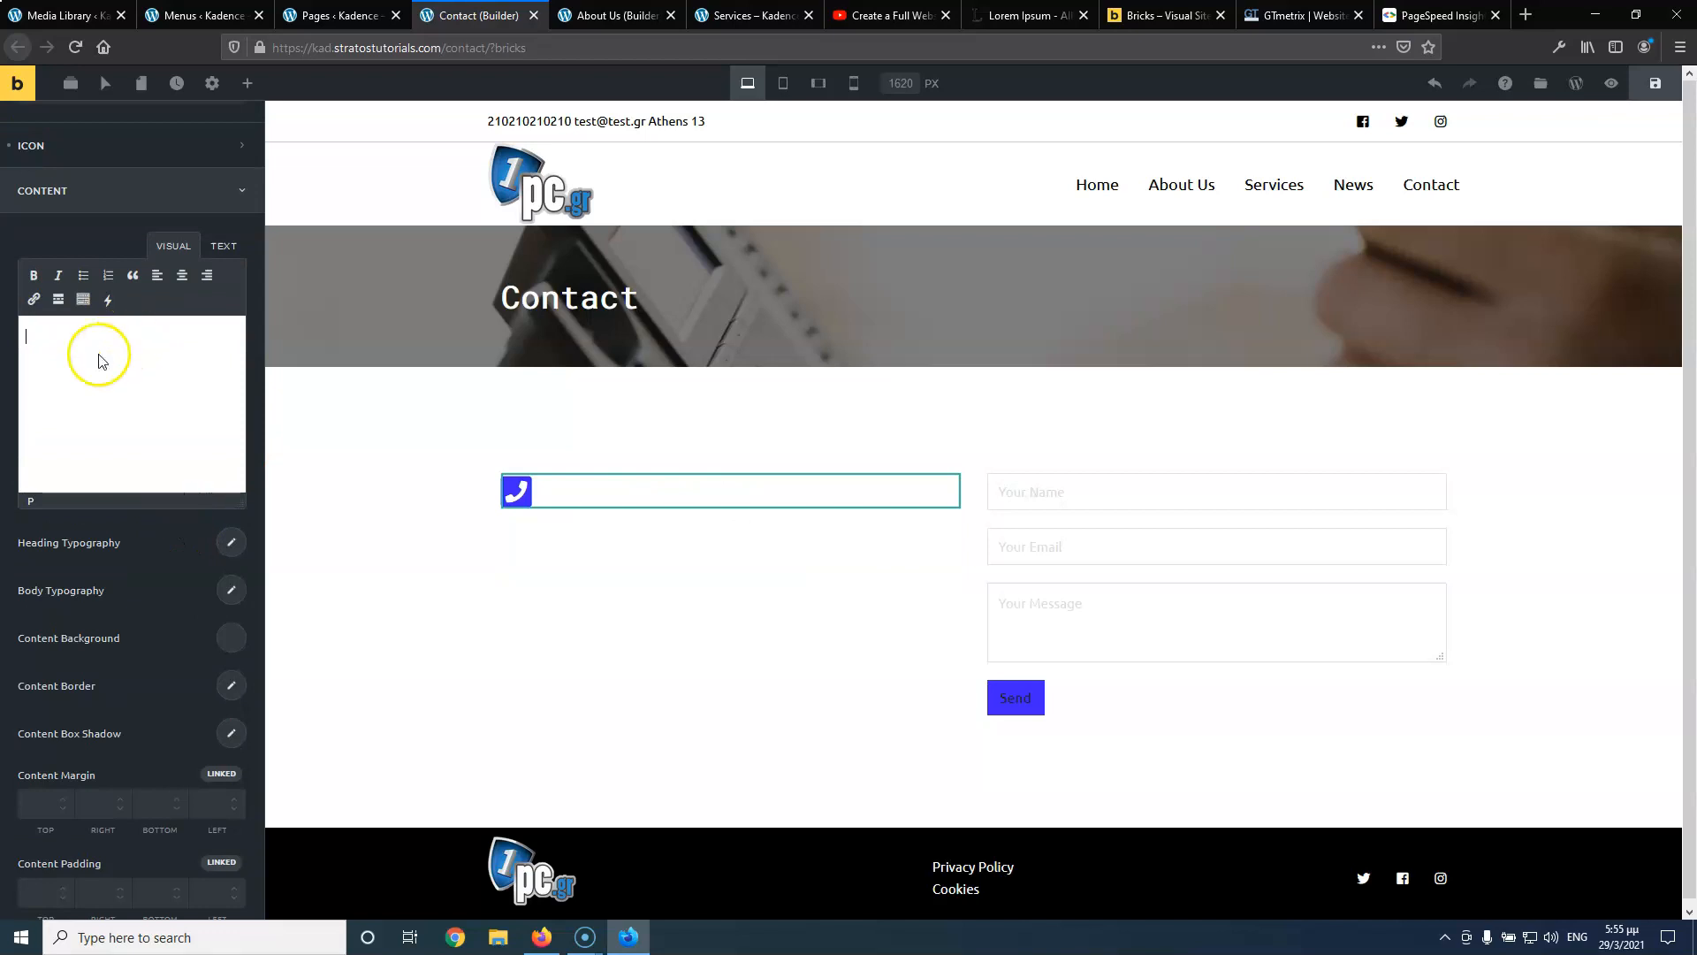
{"action": "left_click", "coordinate": [221, 246]}
{"action": "left_click", "coordinate": [177, 245]}
{"action": "left_click", "coordinate": [57, 355]}
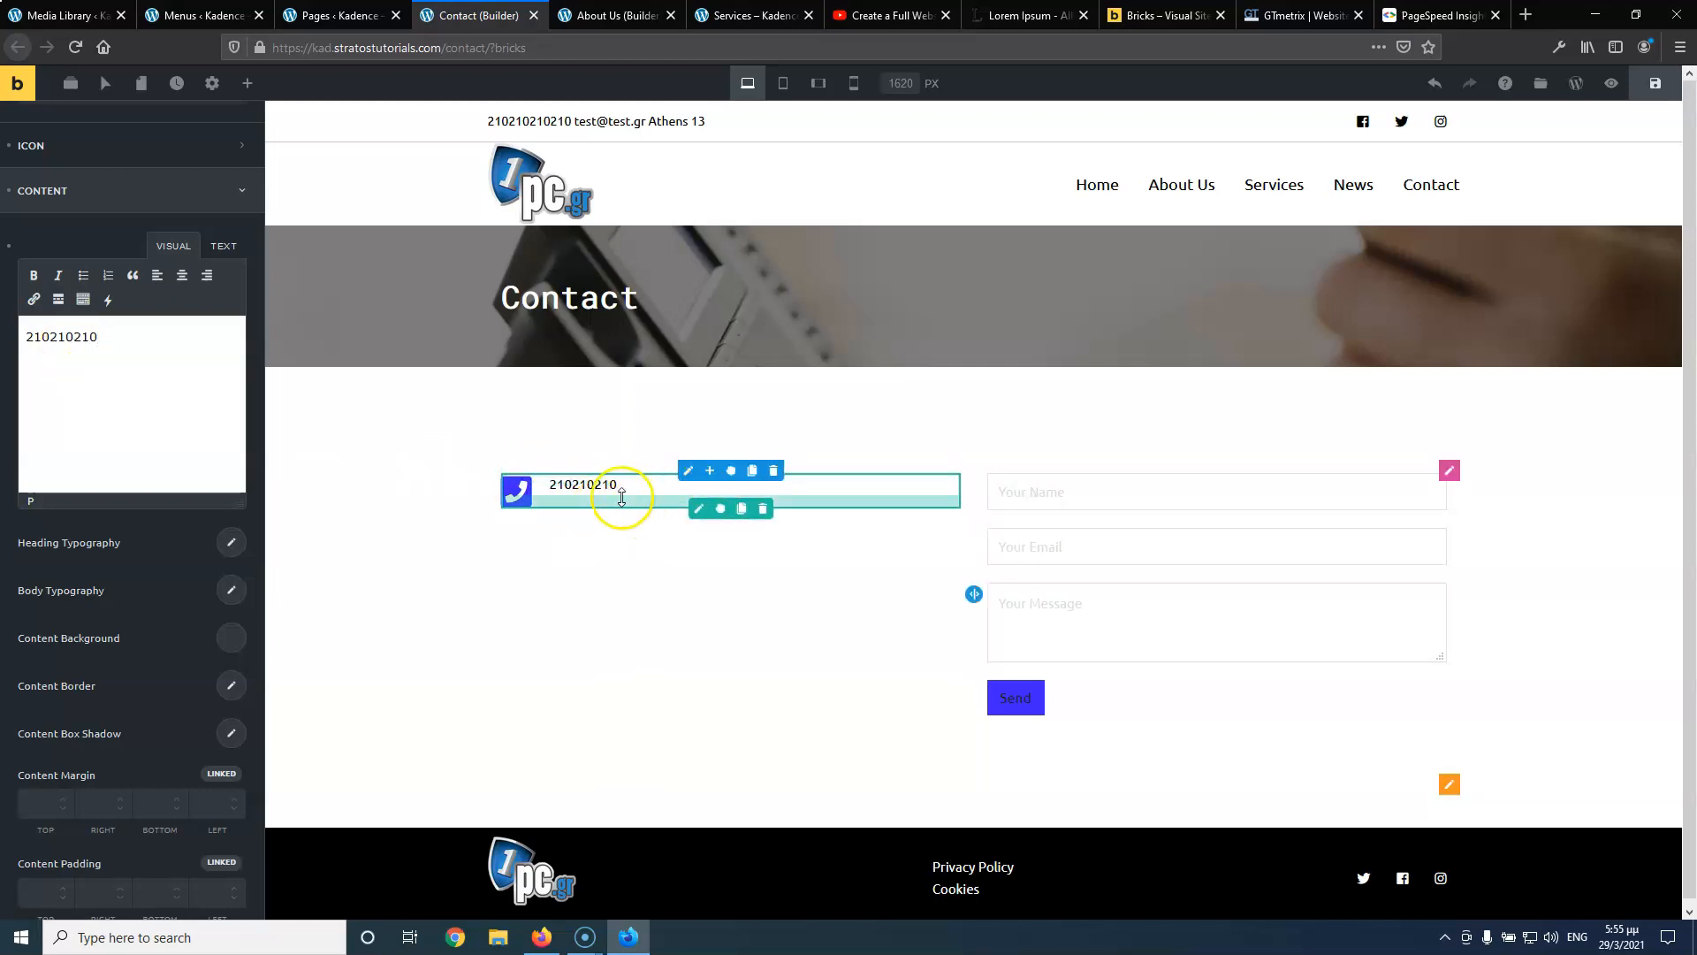
{"action": "left_click", "coordinate": [26, 338]}
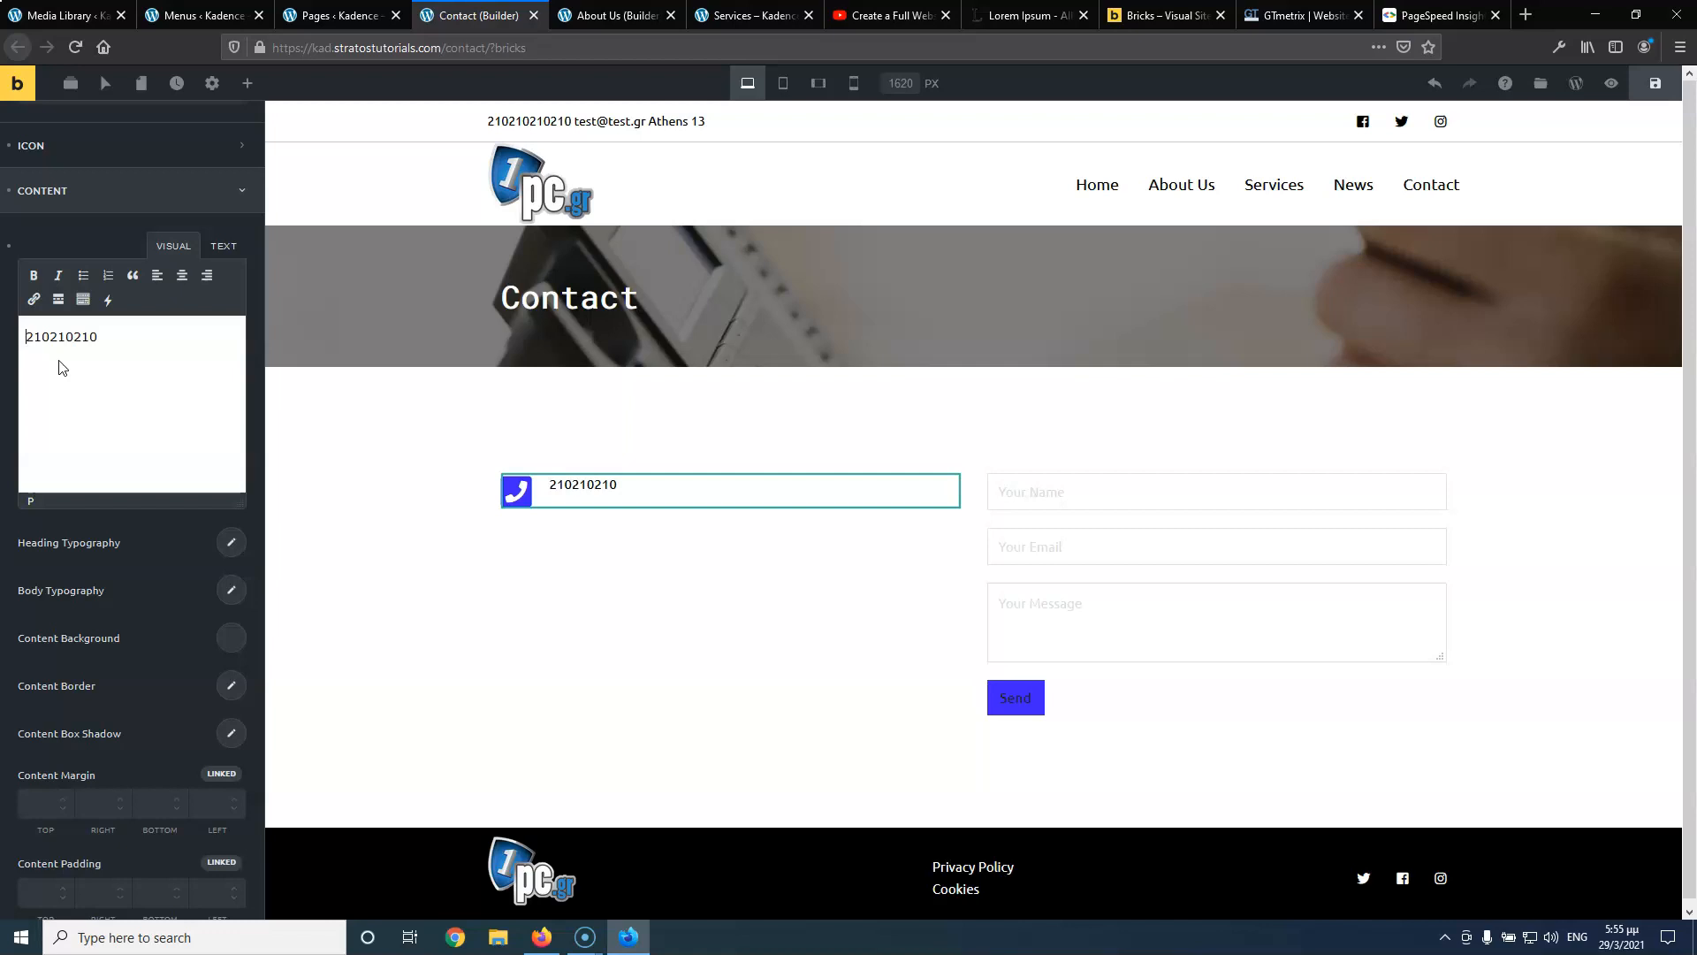
In text mode, start wrapping the phone number in an <h3> tag
{"action": "left_click", "coordinate": [217, 246]}
{"action": "left_click", "coordinate": [38, 329]}
{"action": "left_click", "coordinate": [29, 331]}
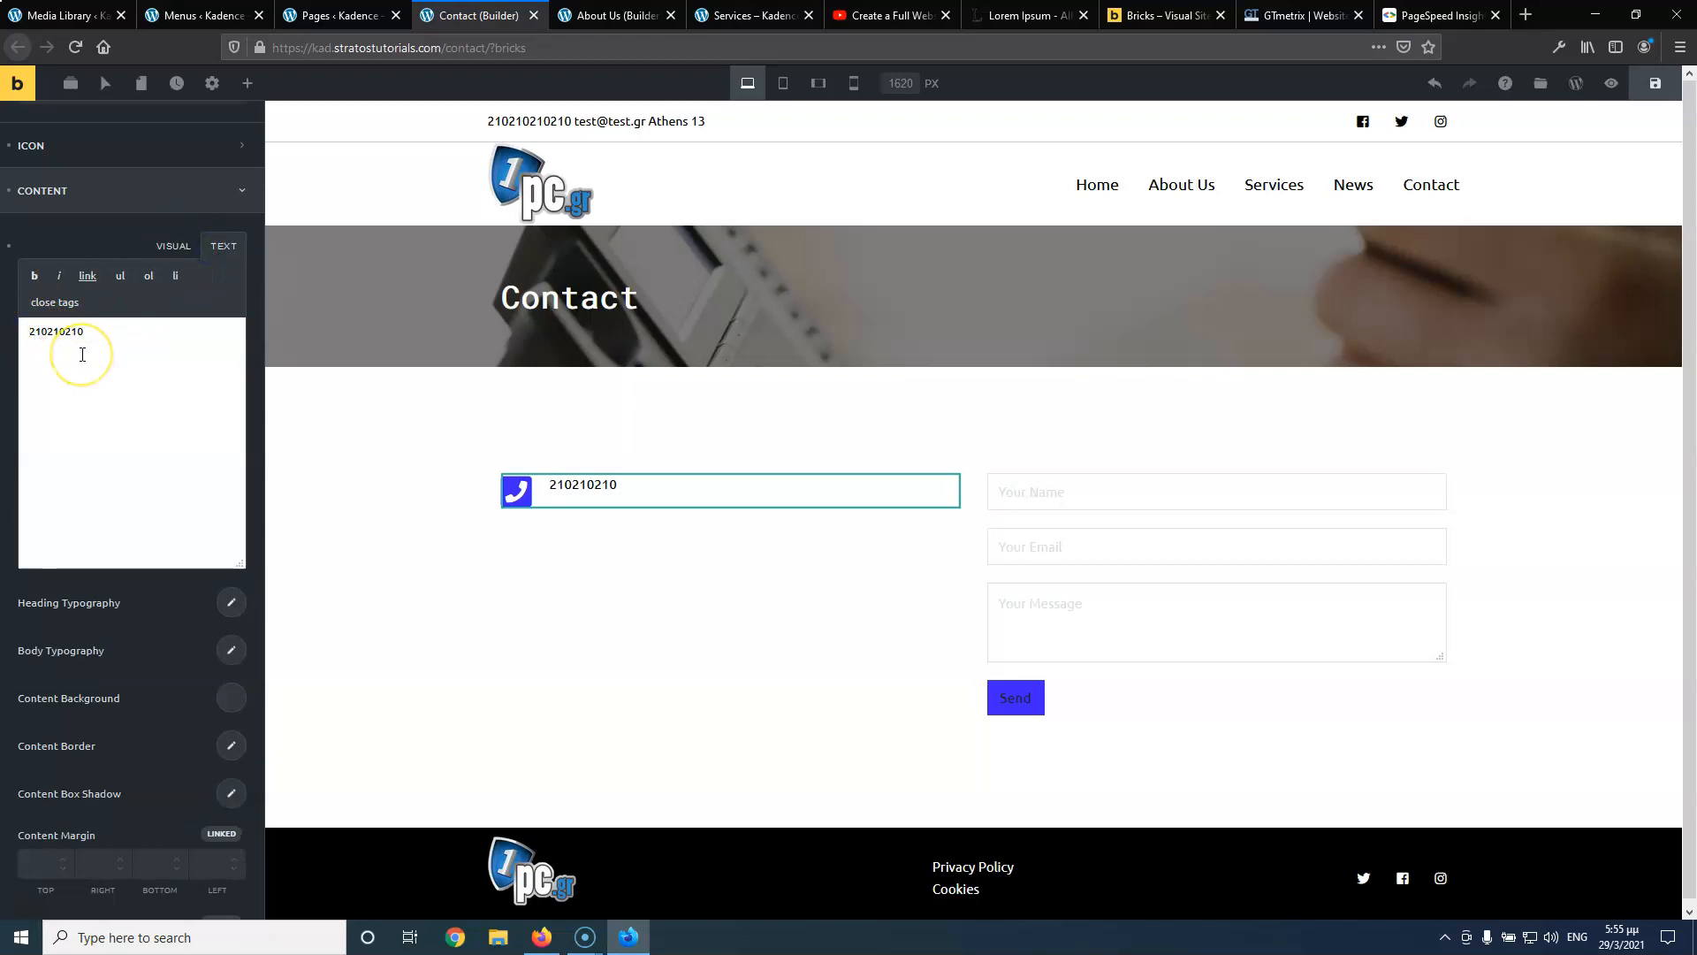
{"action": "type", "text": "<"}
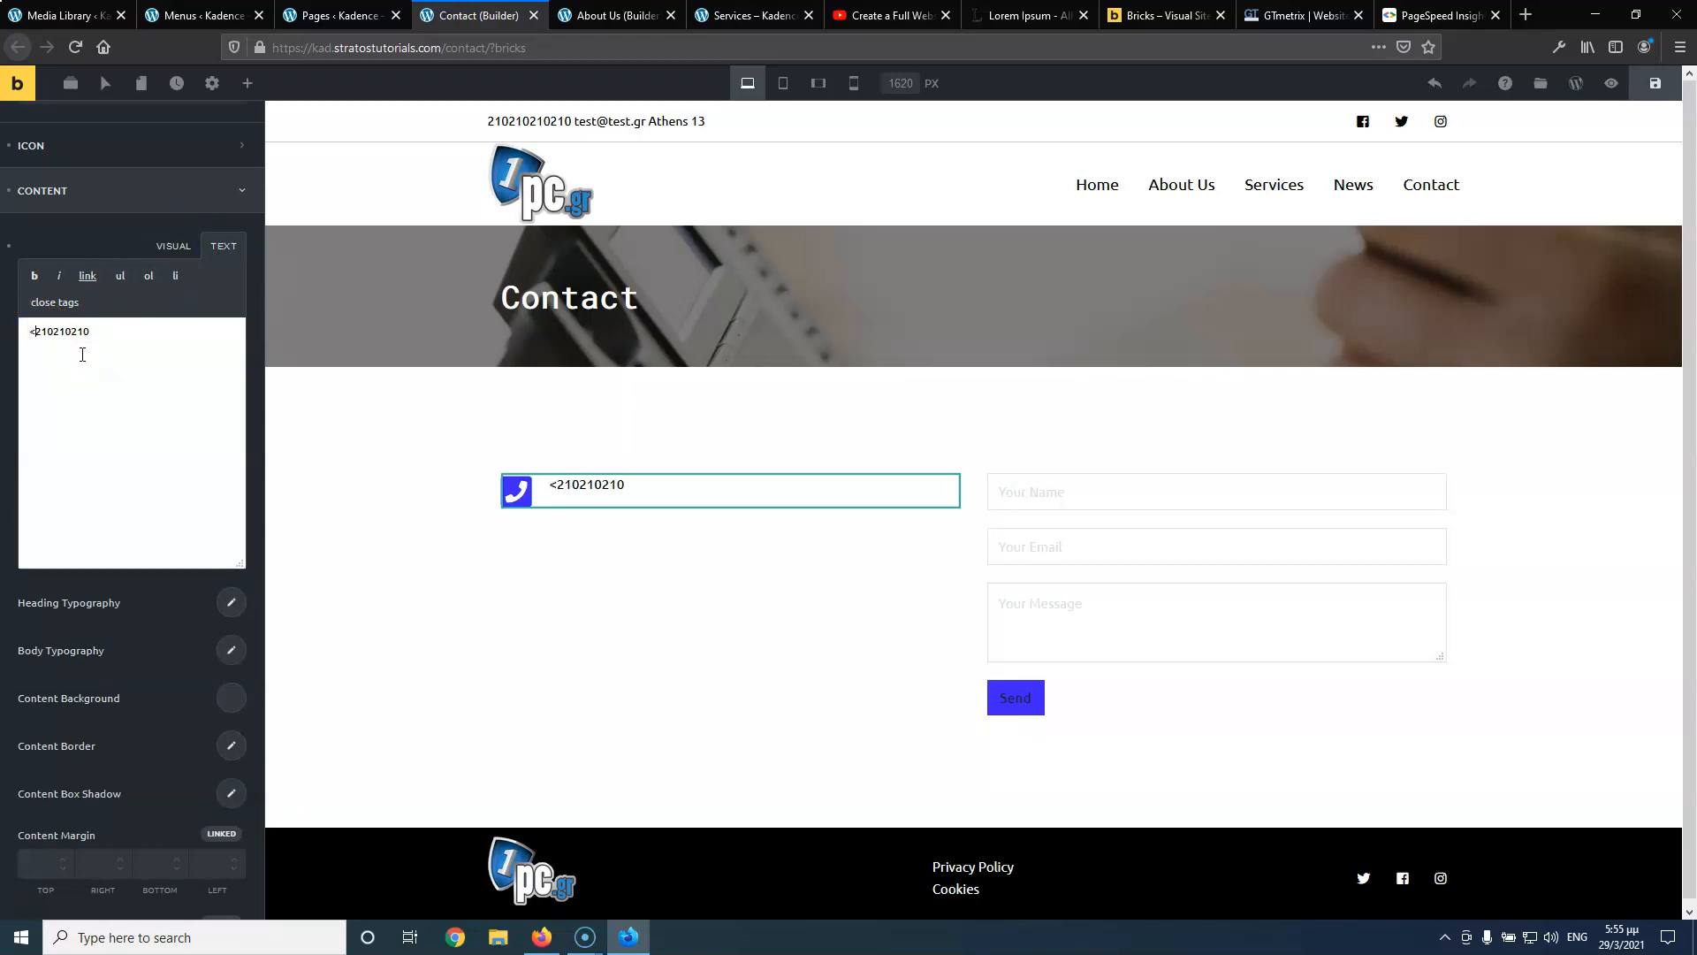
{"action": "type", "text": "h3"}
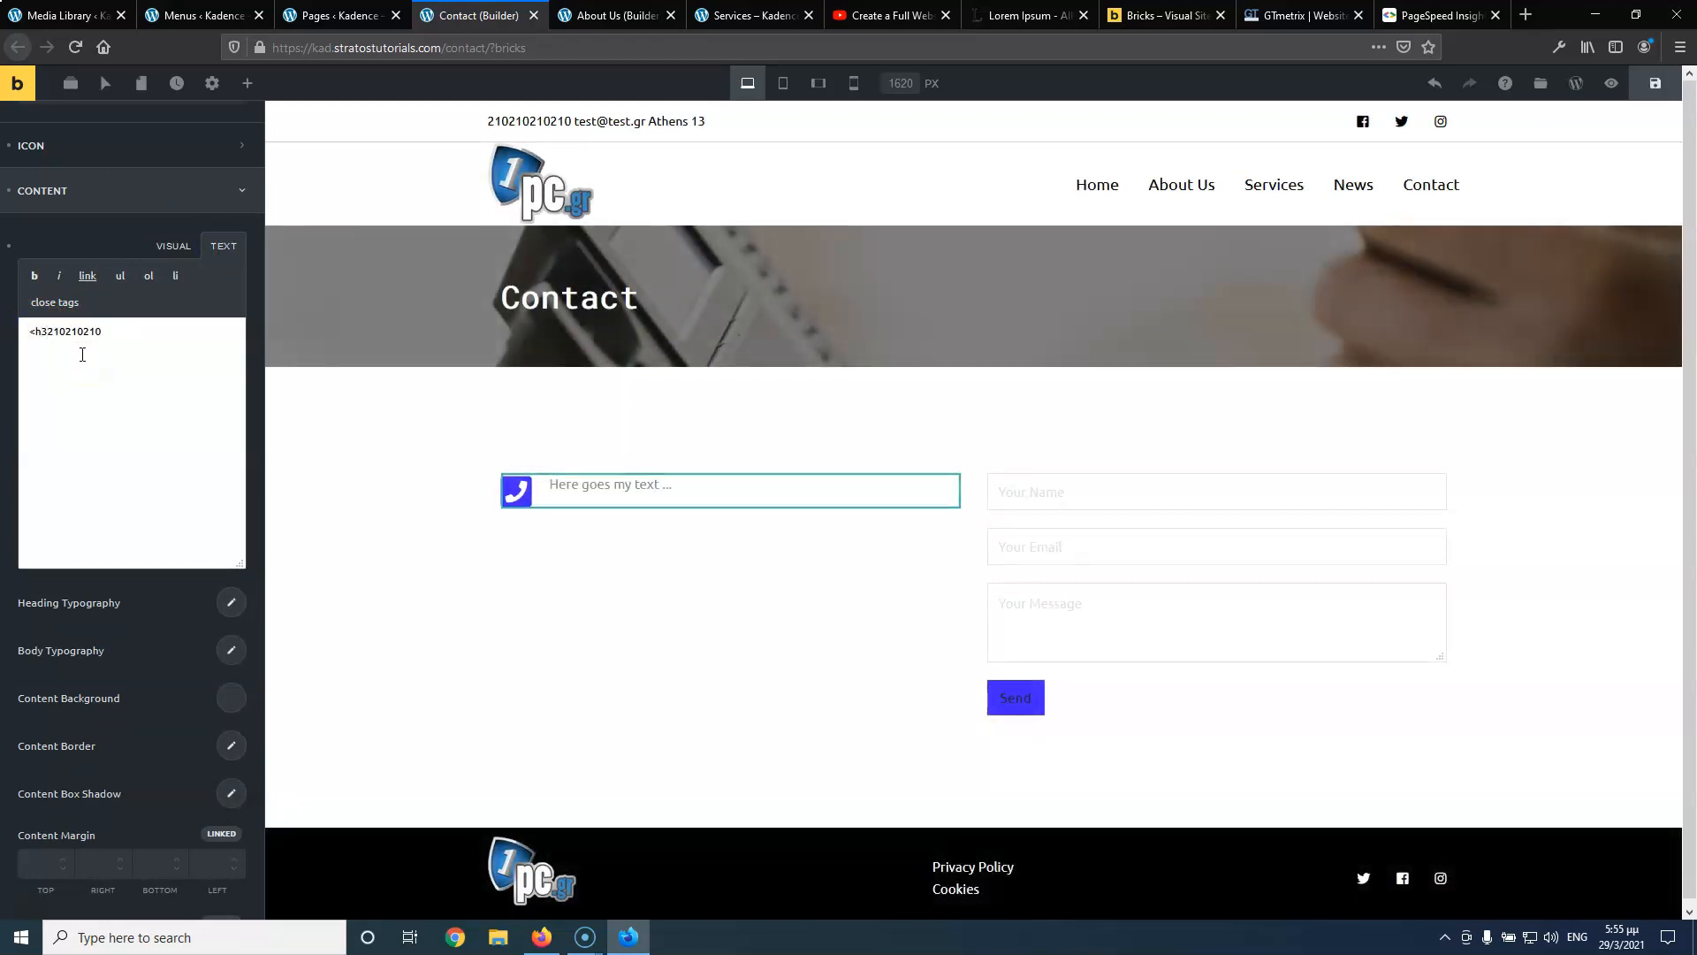
{"action": "type", "text": ">"}
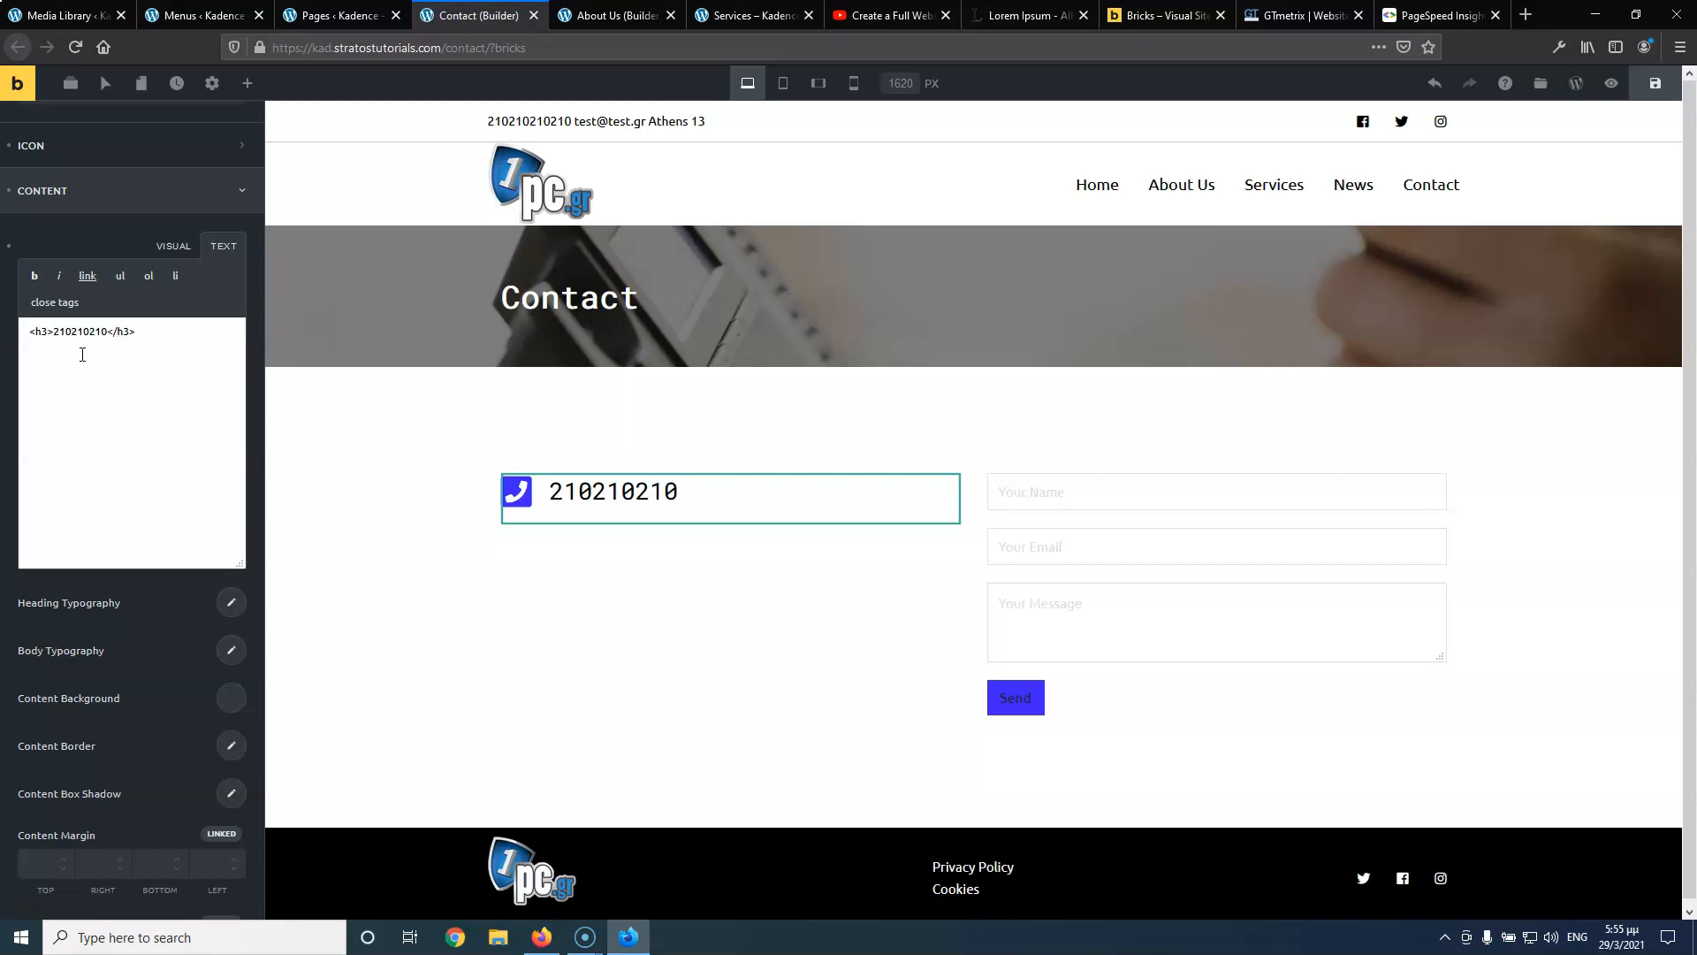
Set the phone heading's font size to 20 px
{"action": "left_click", "coordinate": [182, 636]}
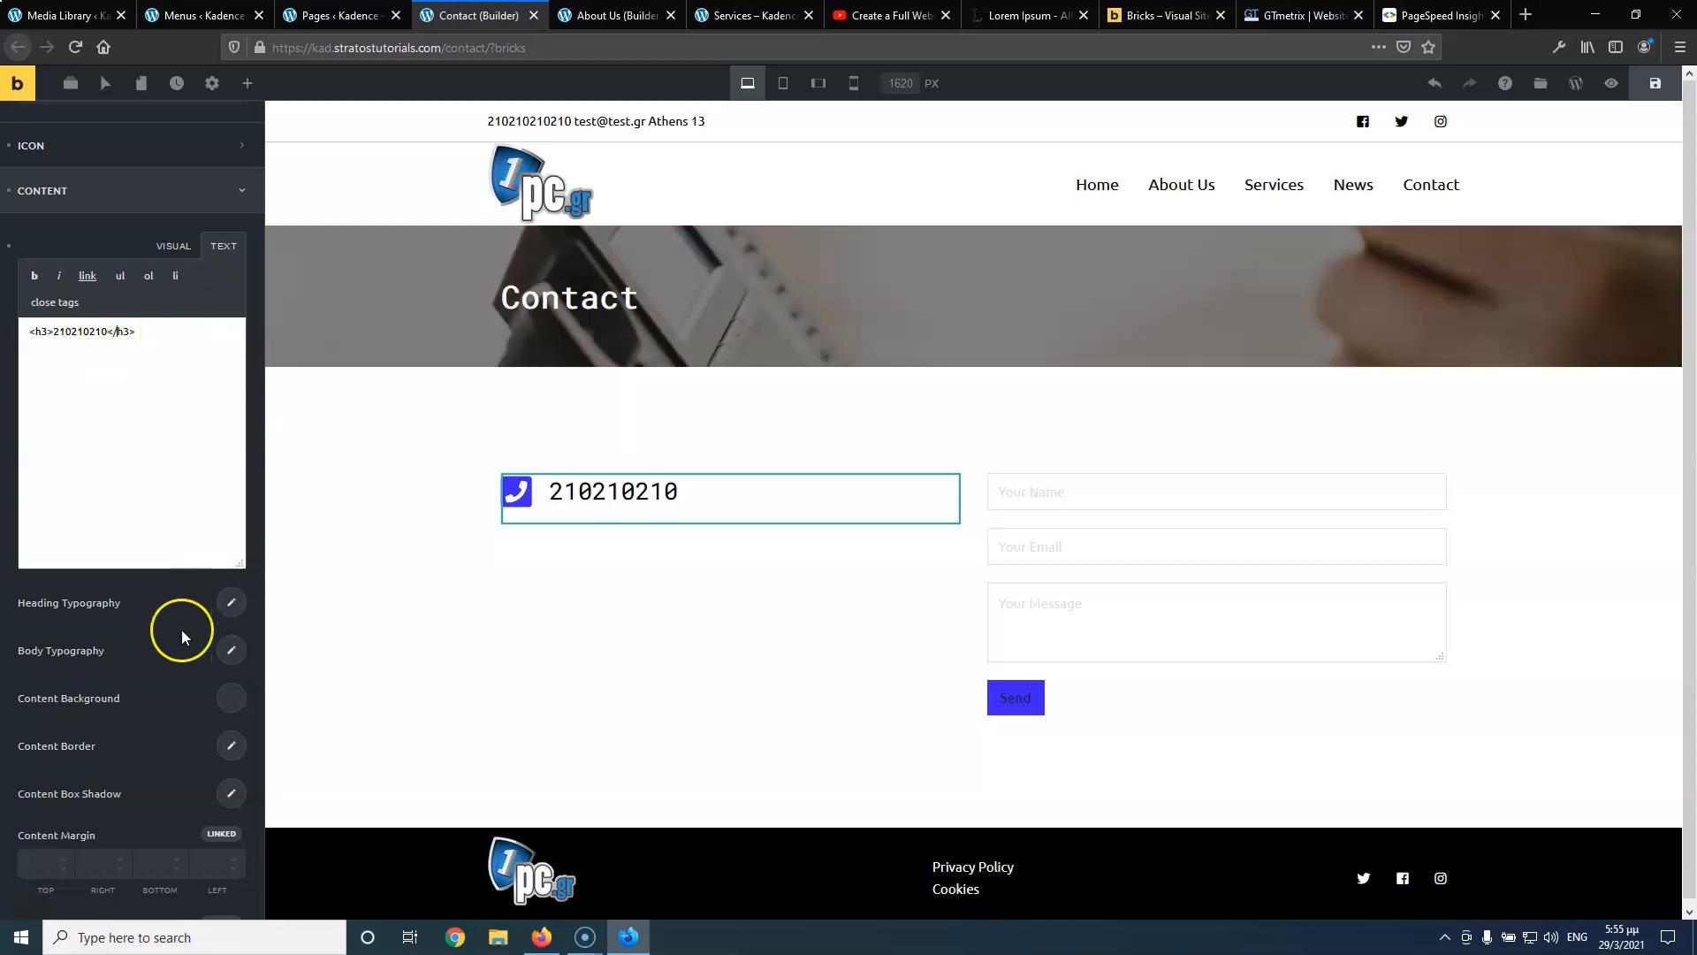
{"action": "left_click", "coordinate": [230, 602]}
{"action": "scroll", "coordinate": [190, 698], "scroll_direction": "down", "scroll_amount": 3}
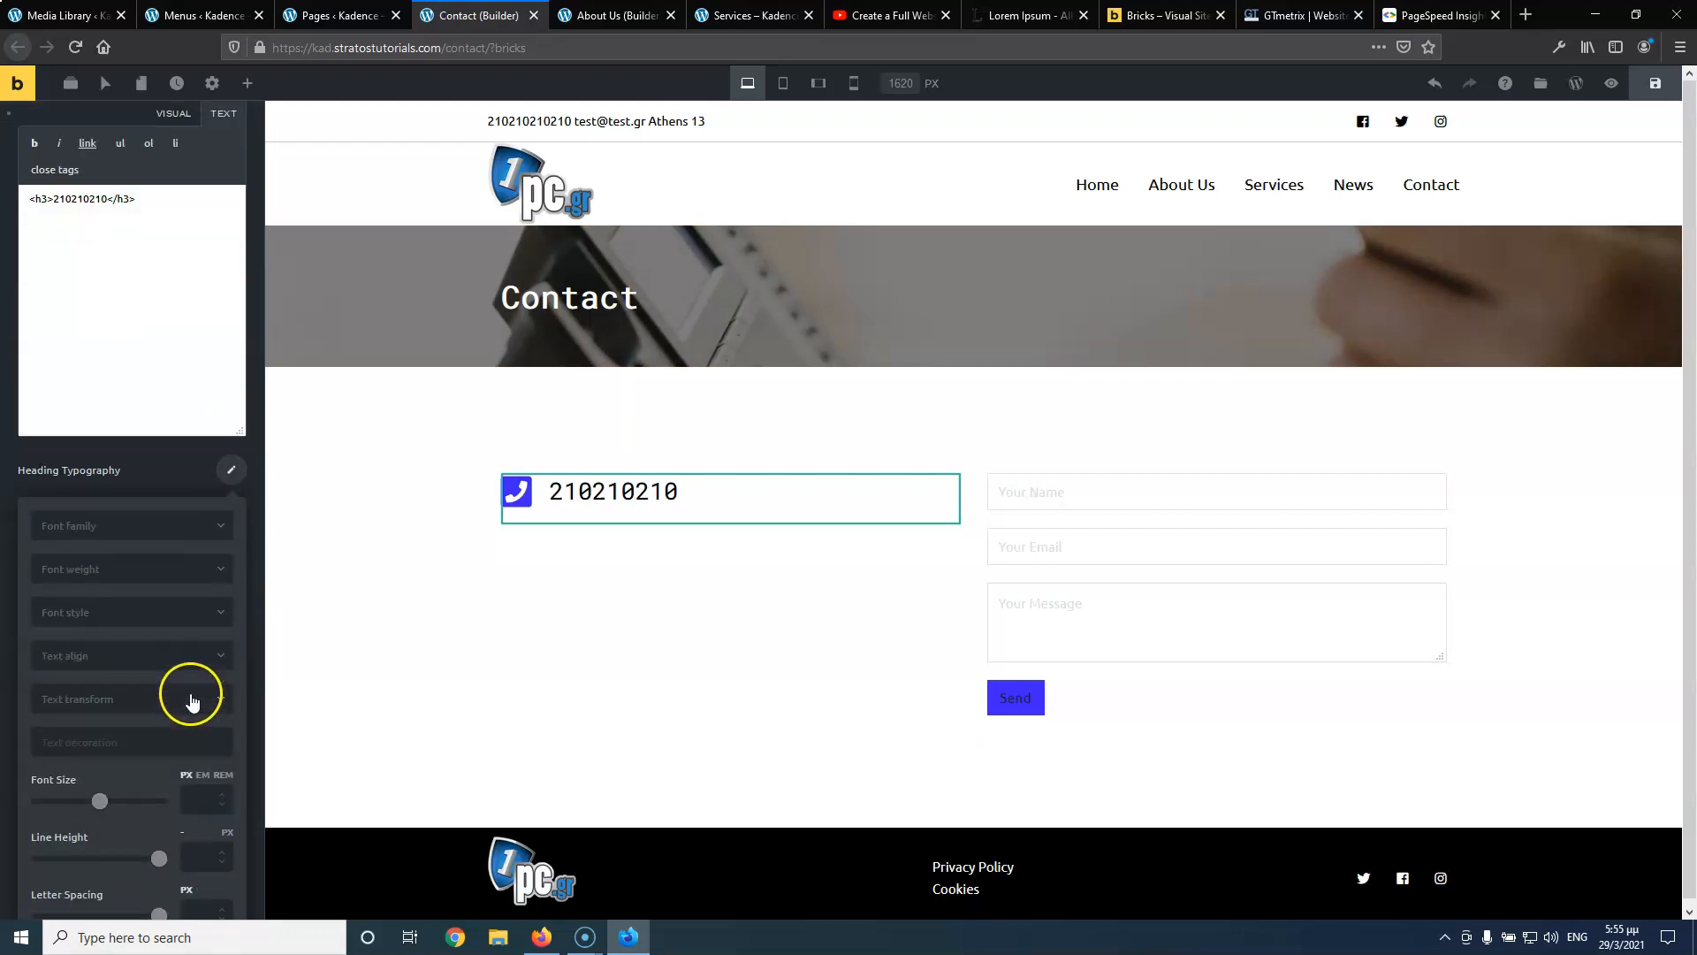
{"action": "left_click", "coordinate": [201, 664]}
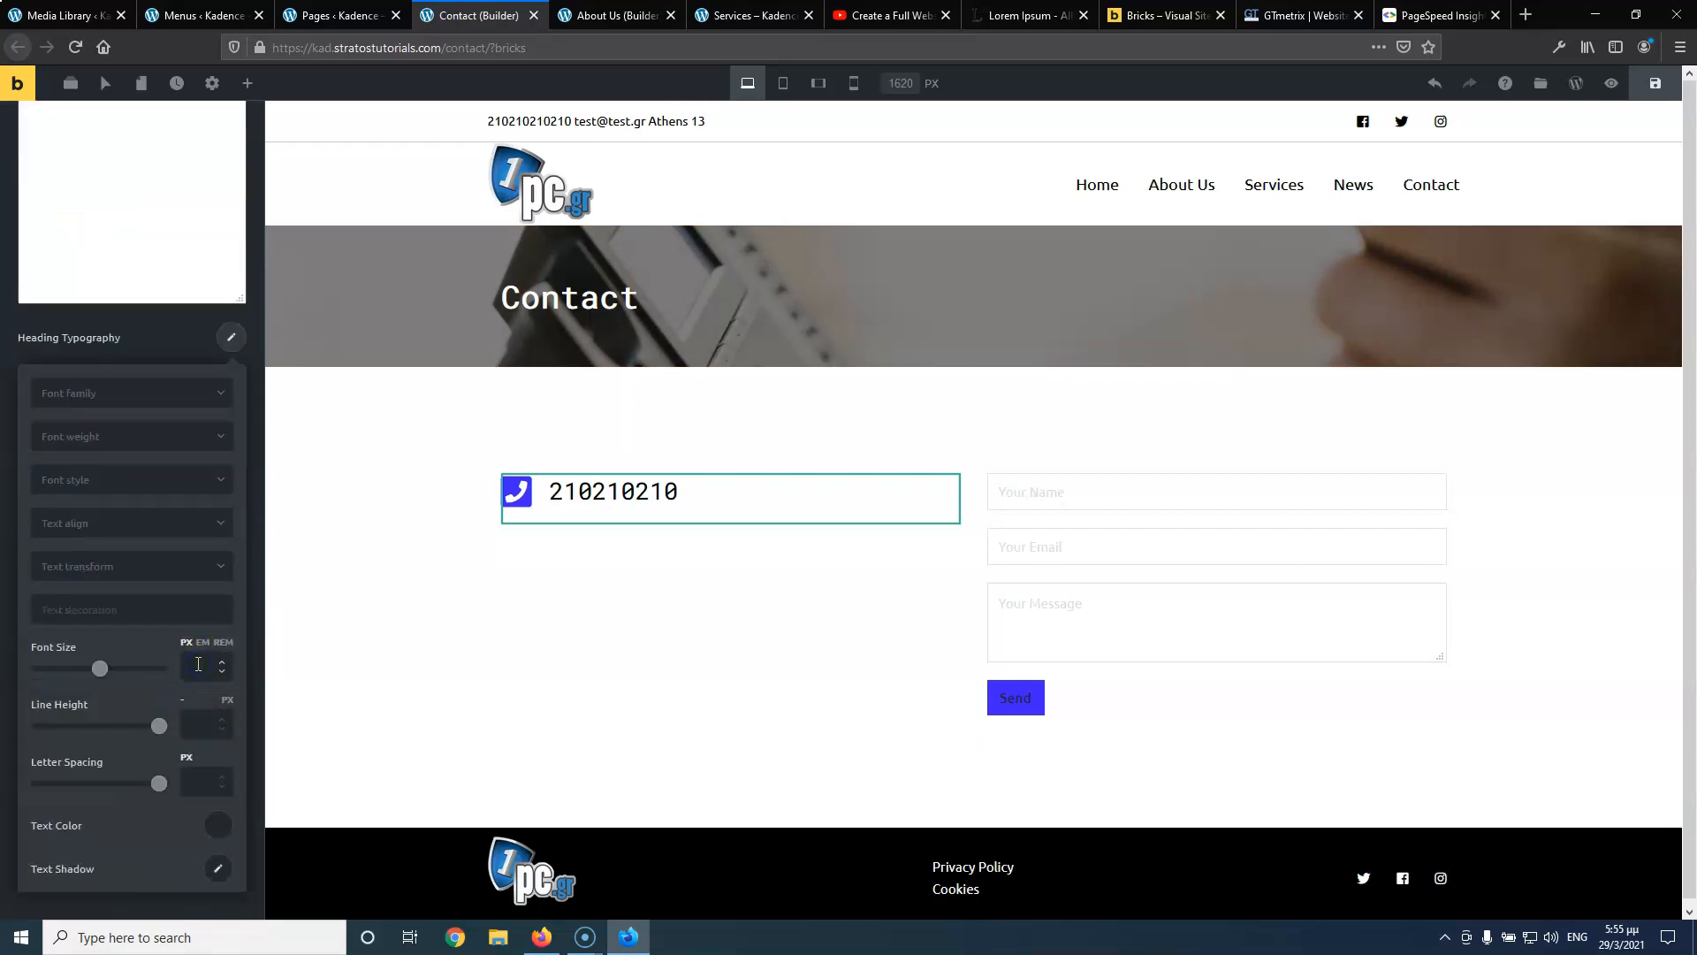
{"action": "type", "text": "20"}
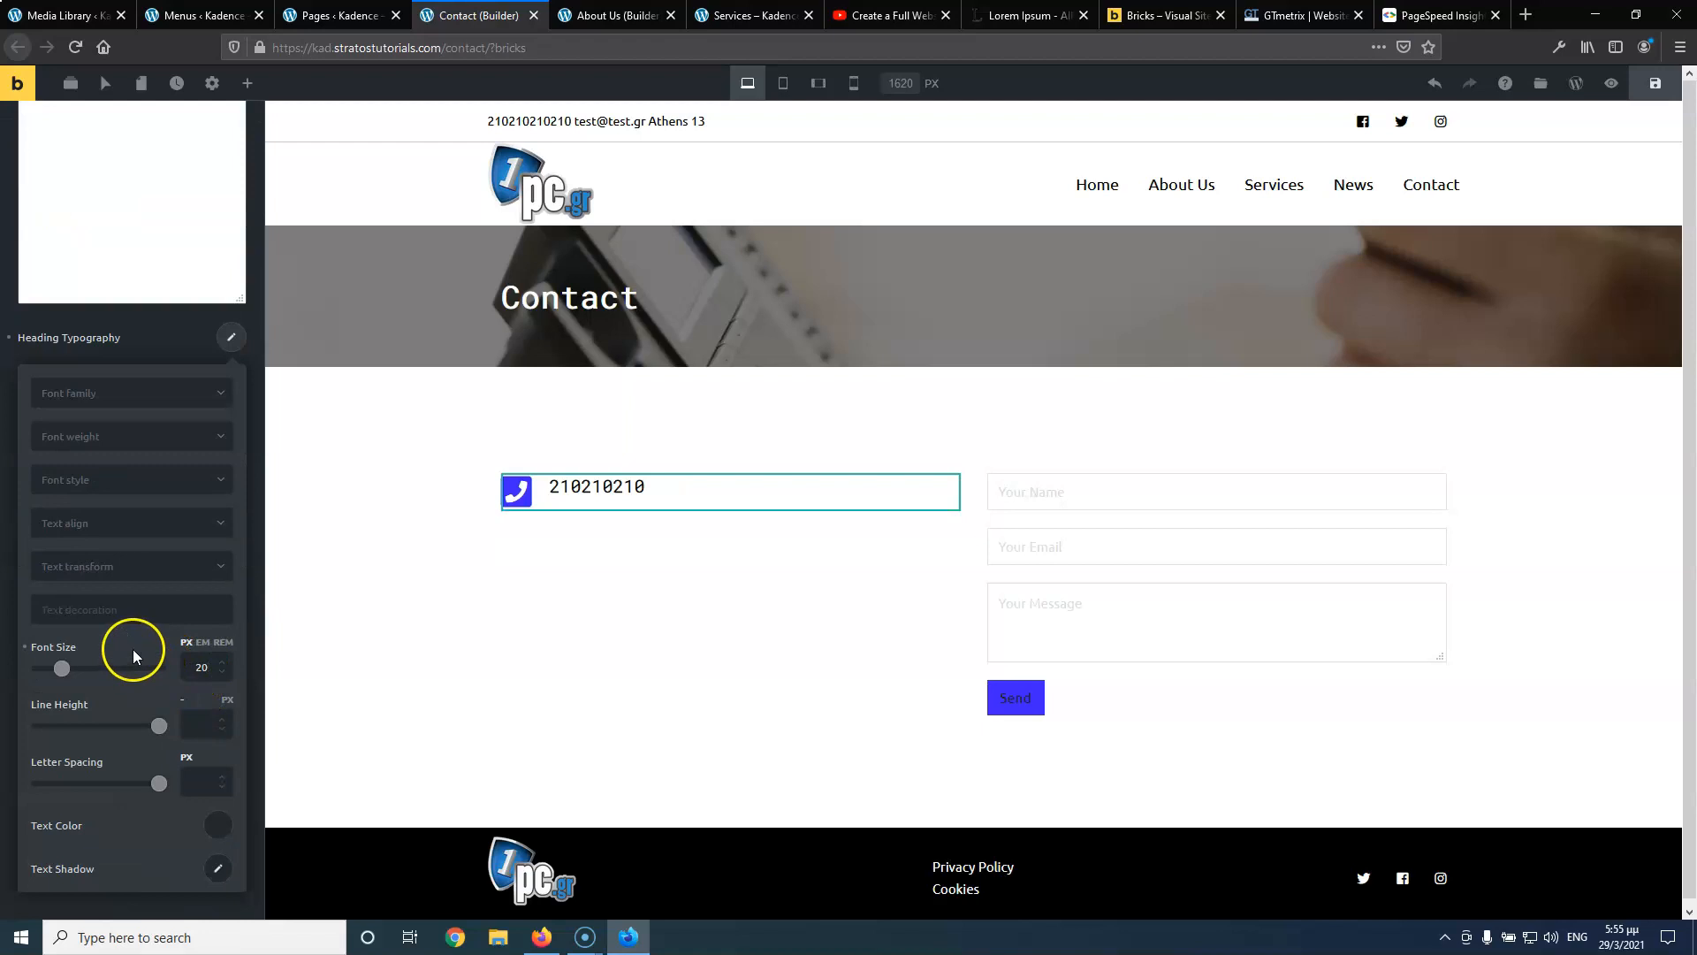
{"action": "scroll", "coordinate": [176, 183], "scroll_direction": "up", "scroll_amount": 3}
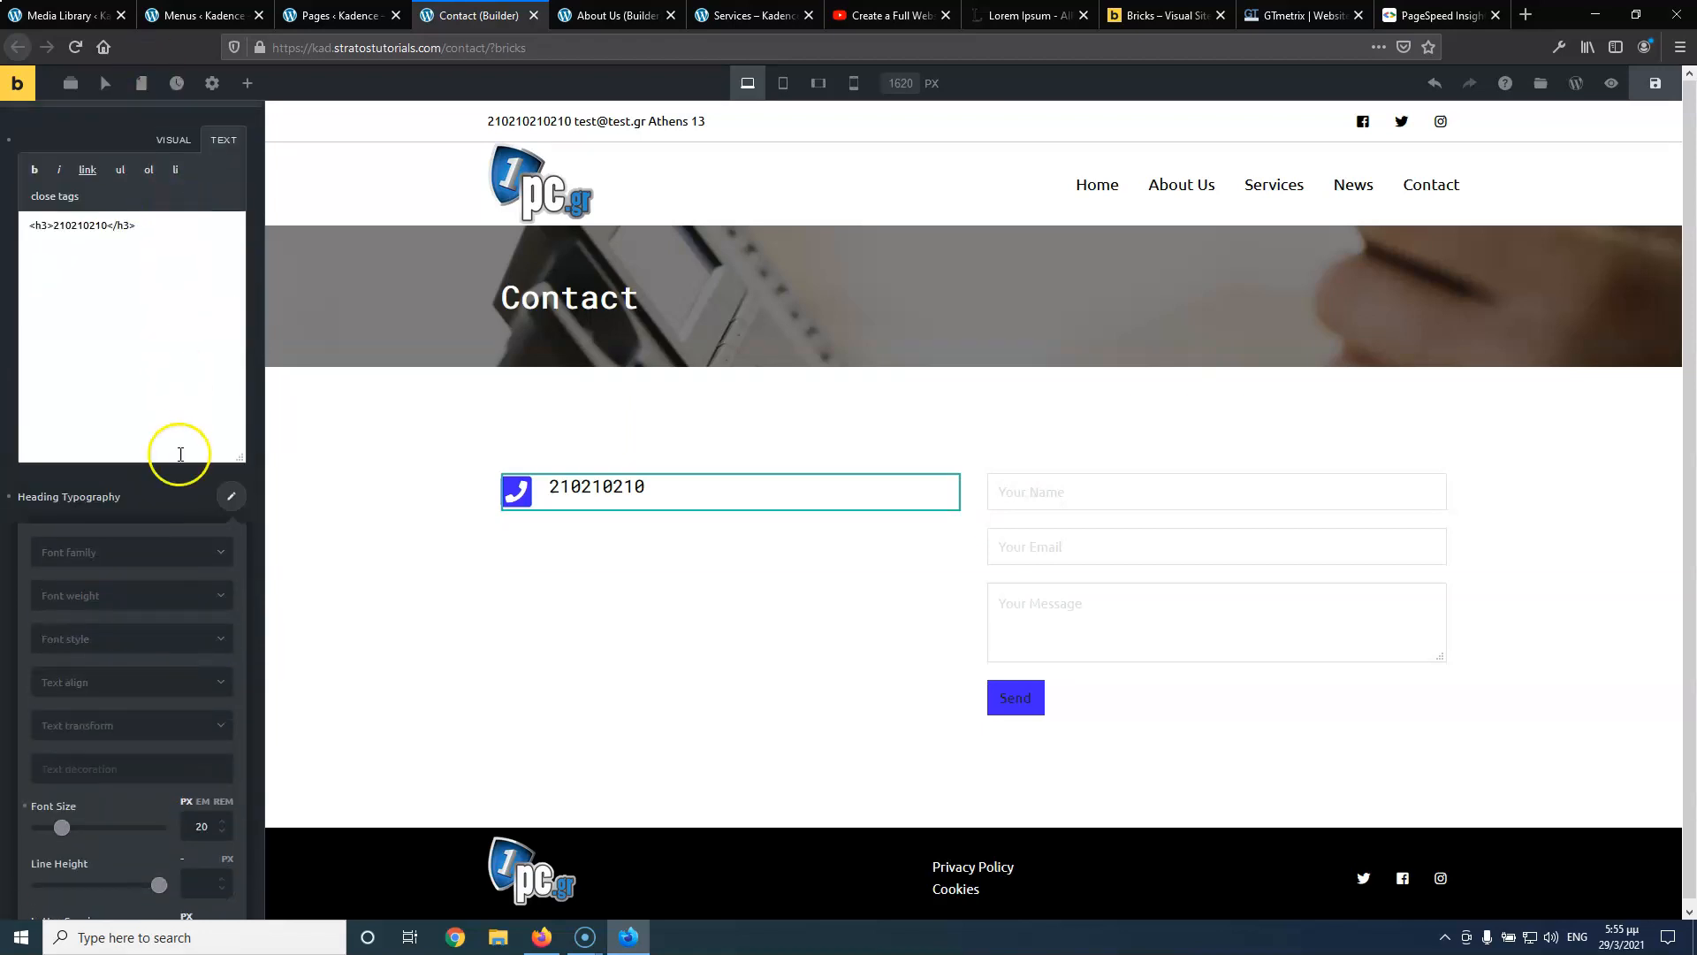
{"action": "left_click", "coordinate": [227, 500]}
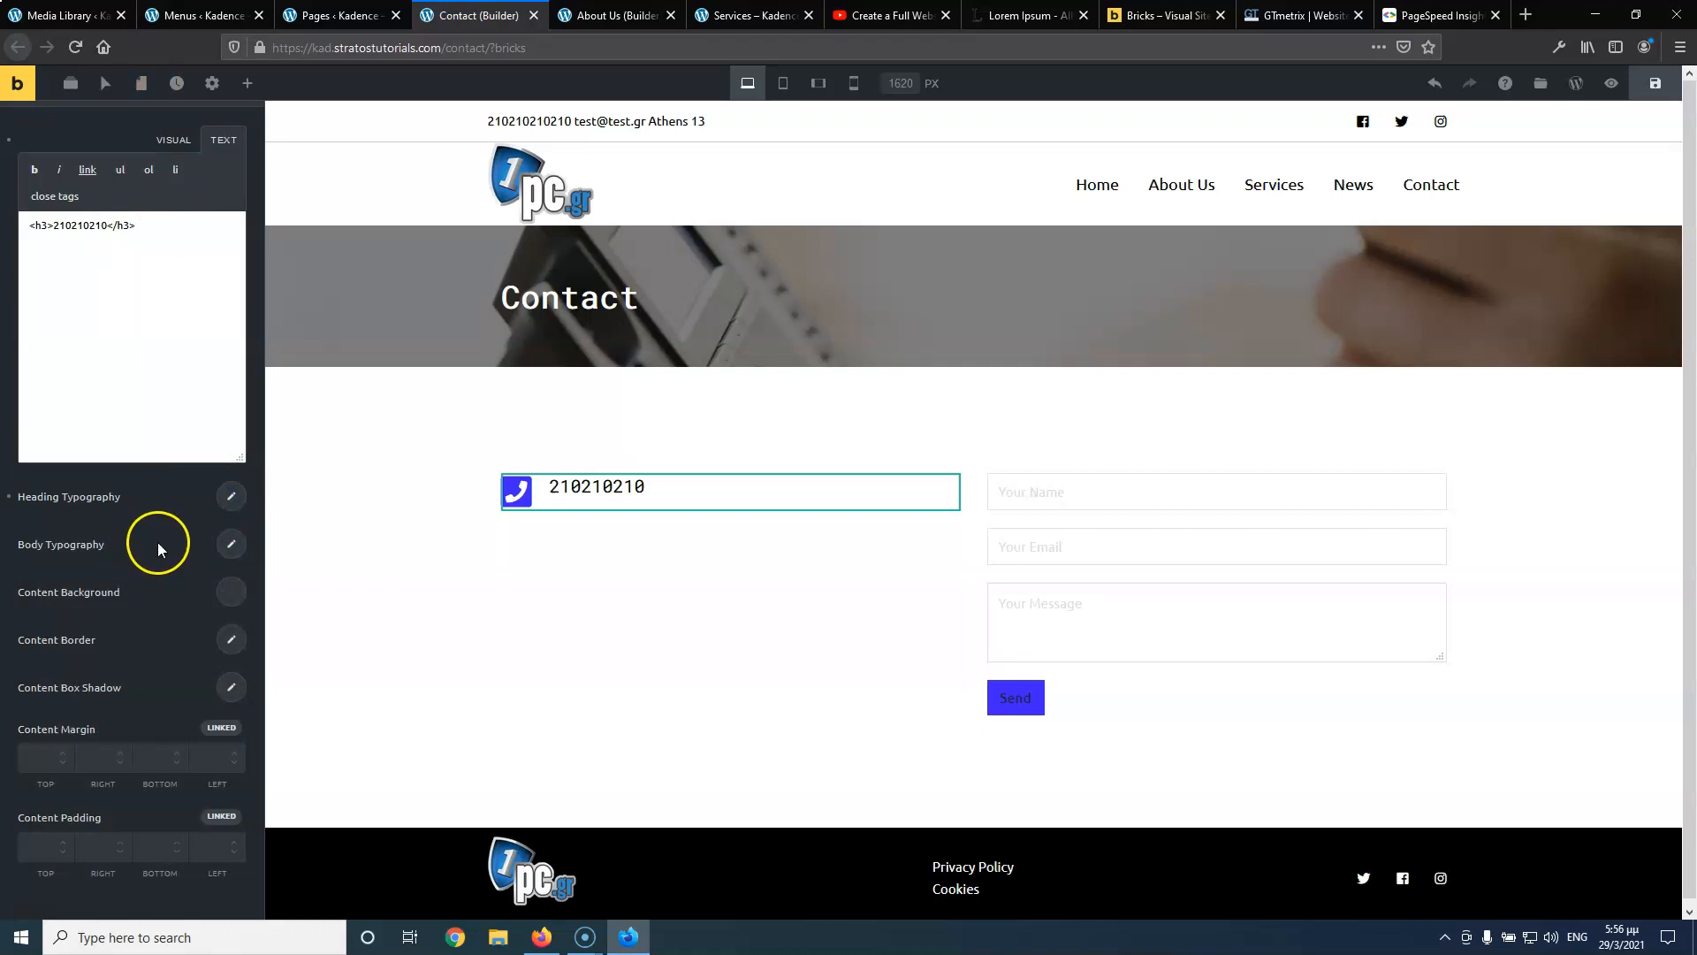
Set the icon box's text alignment to Center
{"action": "scroll", "coordinate": [154, 629], "scroll_direction": "down", "scroll_amount": 3}
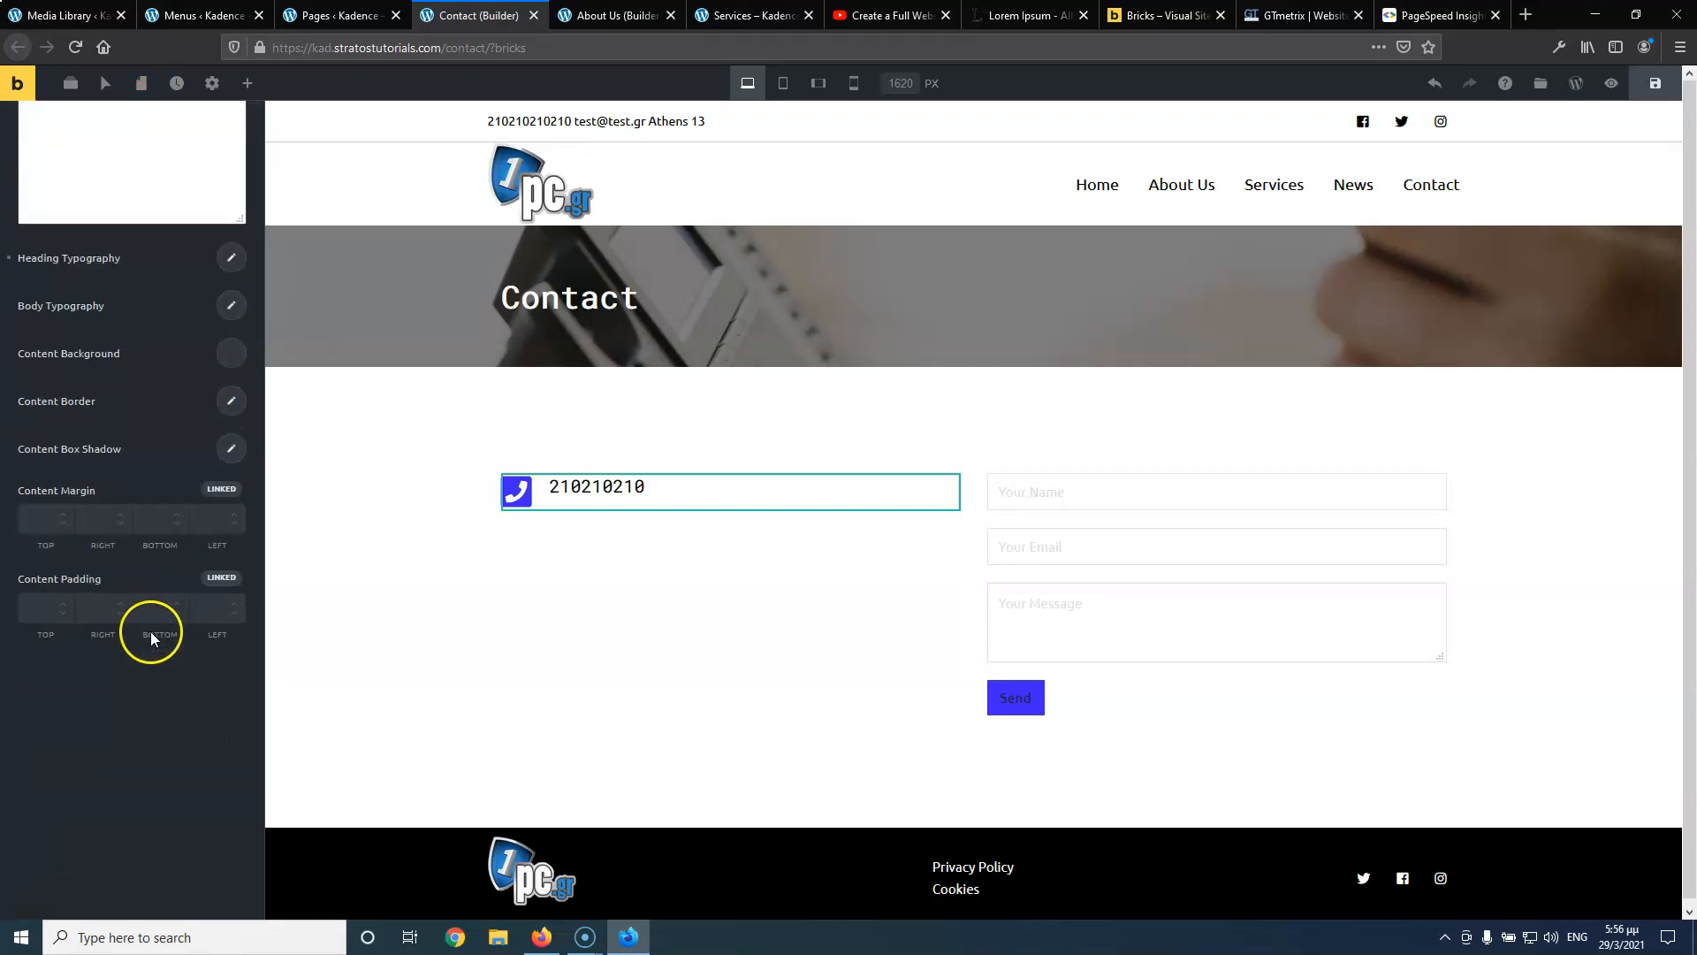
{"action": "scroll", "coordinate": [146, 629], "scroll_direction": "up", "scroll_amount": 6}
{"action": "left_click", "coordinate": [95, 305]}
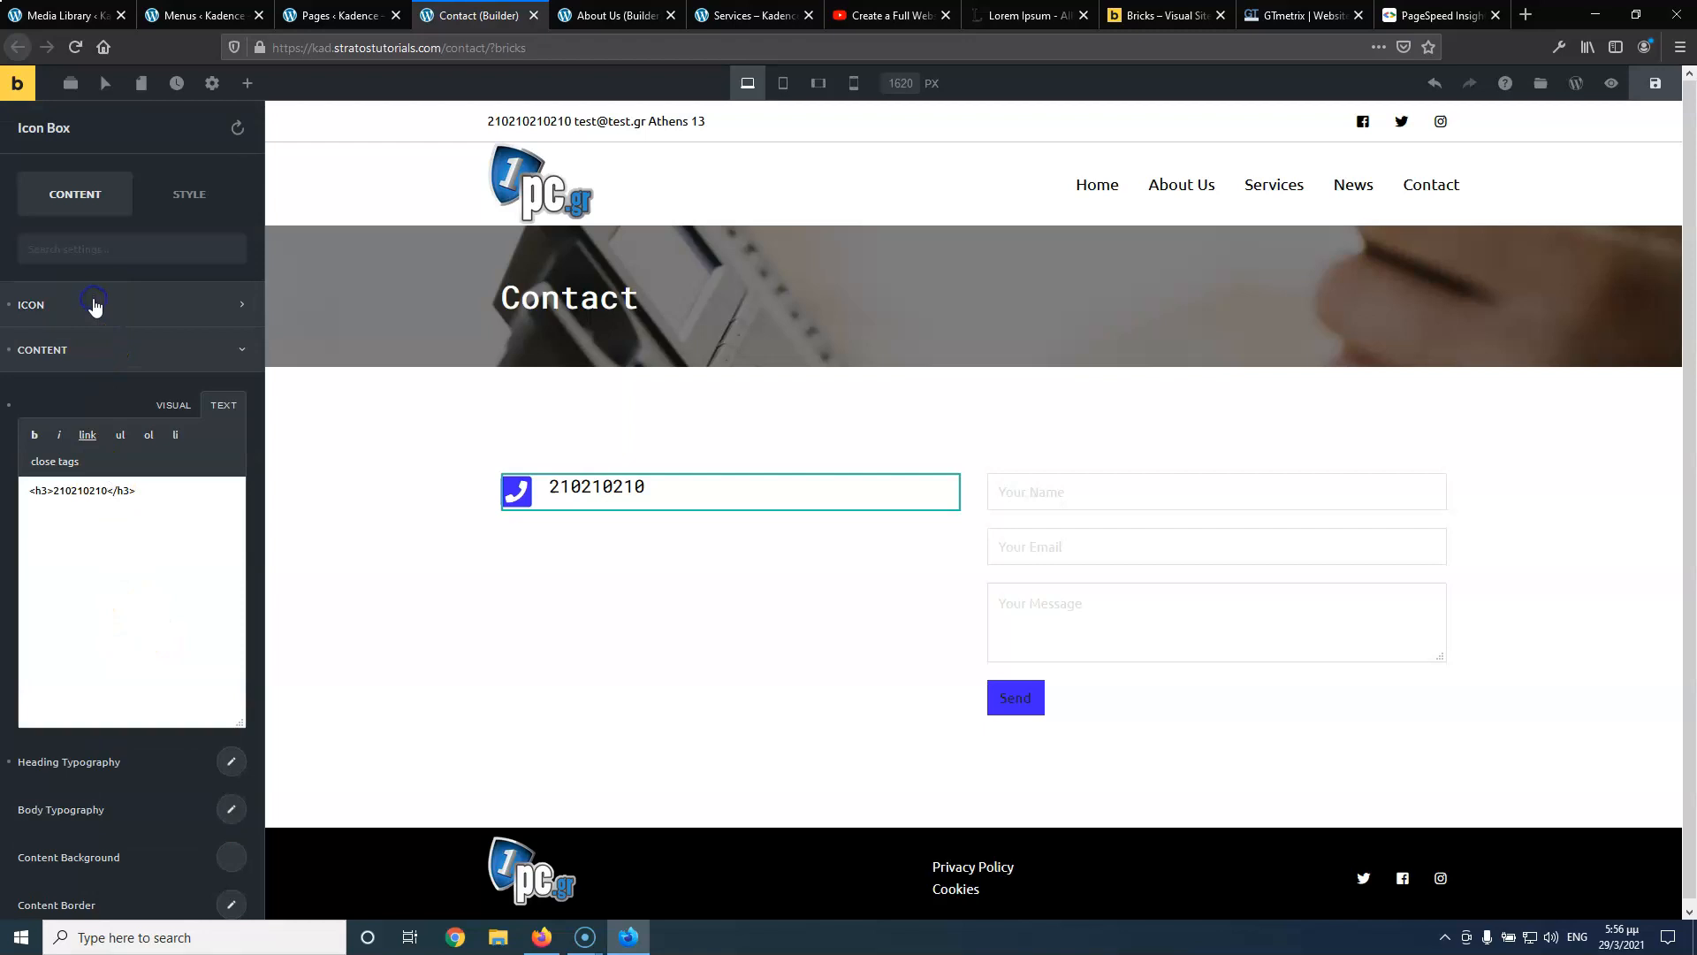
{"action": "scroll", "coordinate": [156, 565], "scroll_direction": "down", "scroll_amount": 1}
{"action": "left_click", "coordinate": [158, 625]}
{"action": "left_click", "coordinate": [163, 690]}
{"action": "left_click", "coordinate": [174, 623]}
{"action": "left_click", "coordinate": [173, 623]}
{"action": "left_click", "coordinate": [173, 585]}
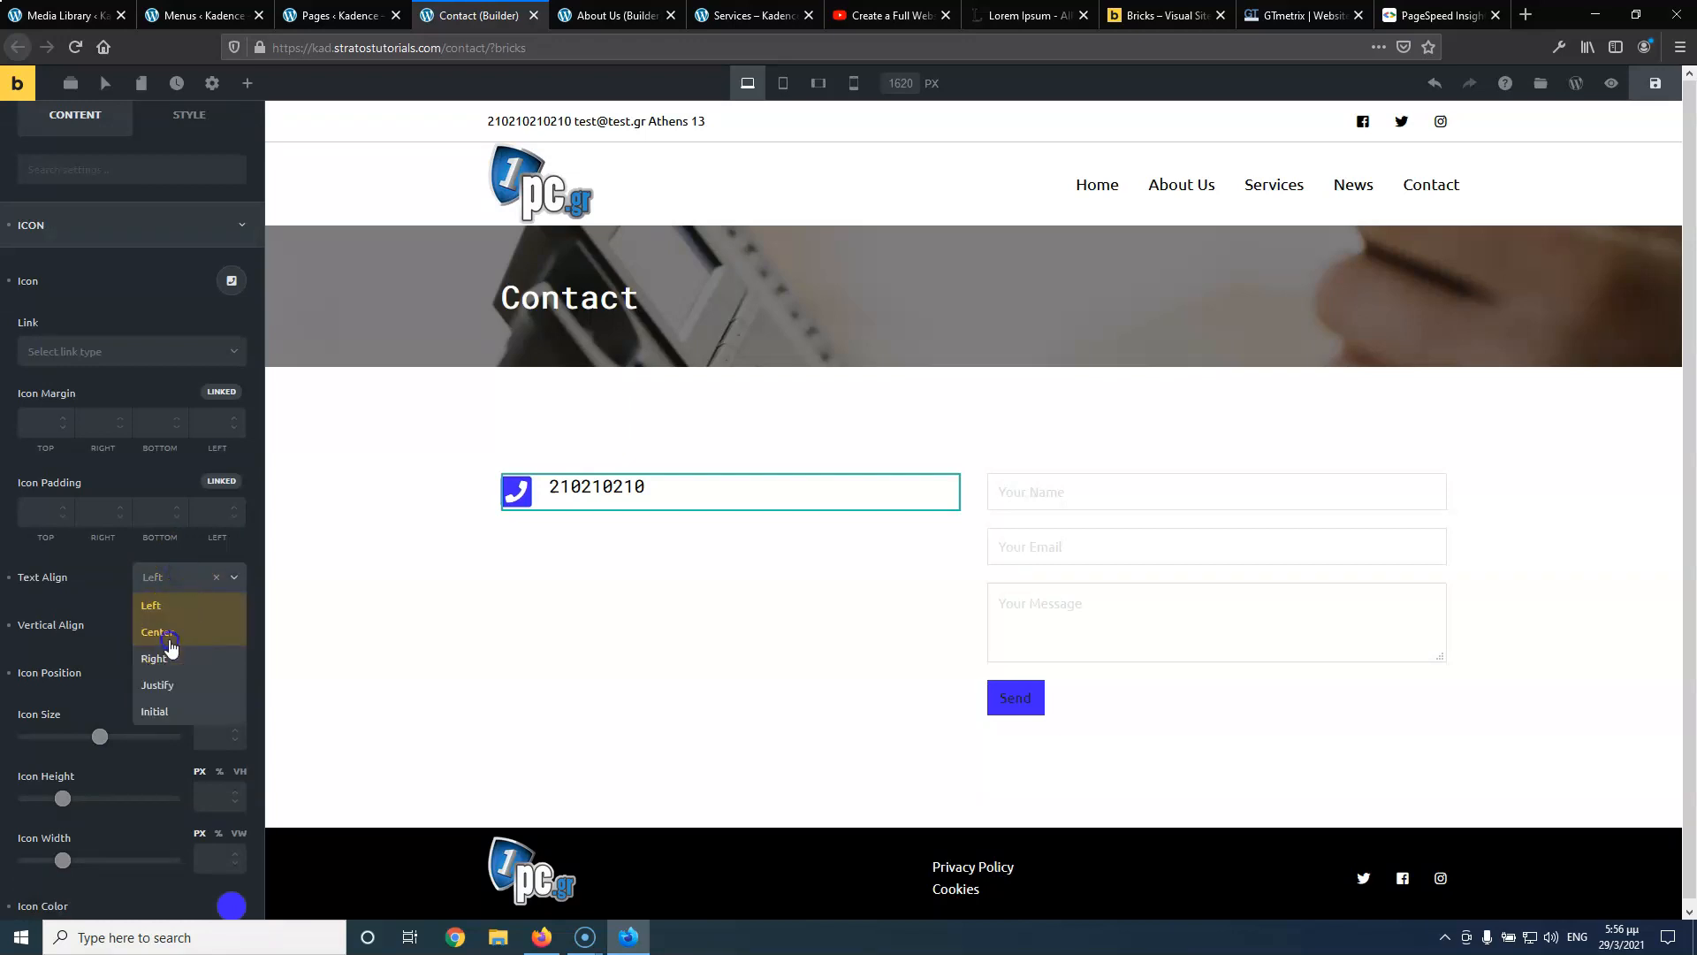
{"action": "left_click", "coordinate": [169, 640]}
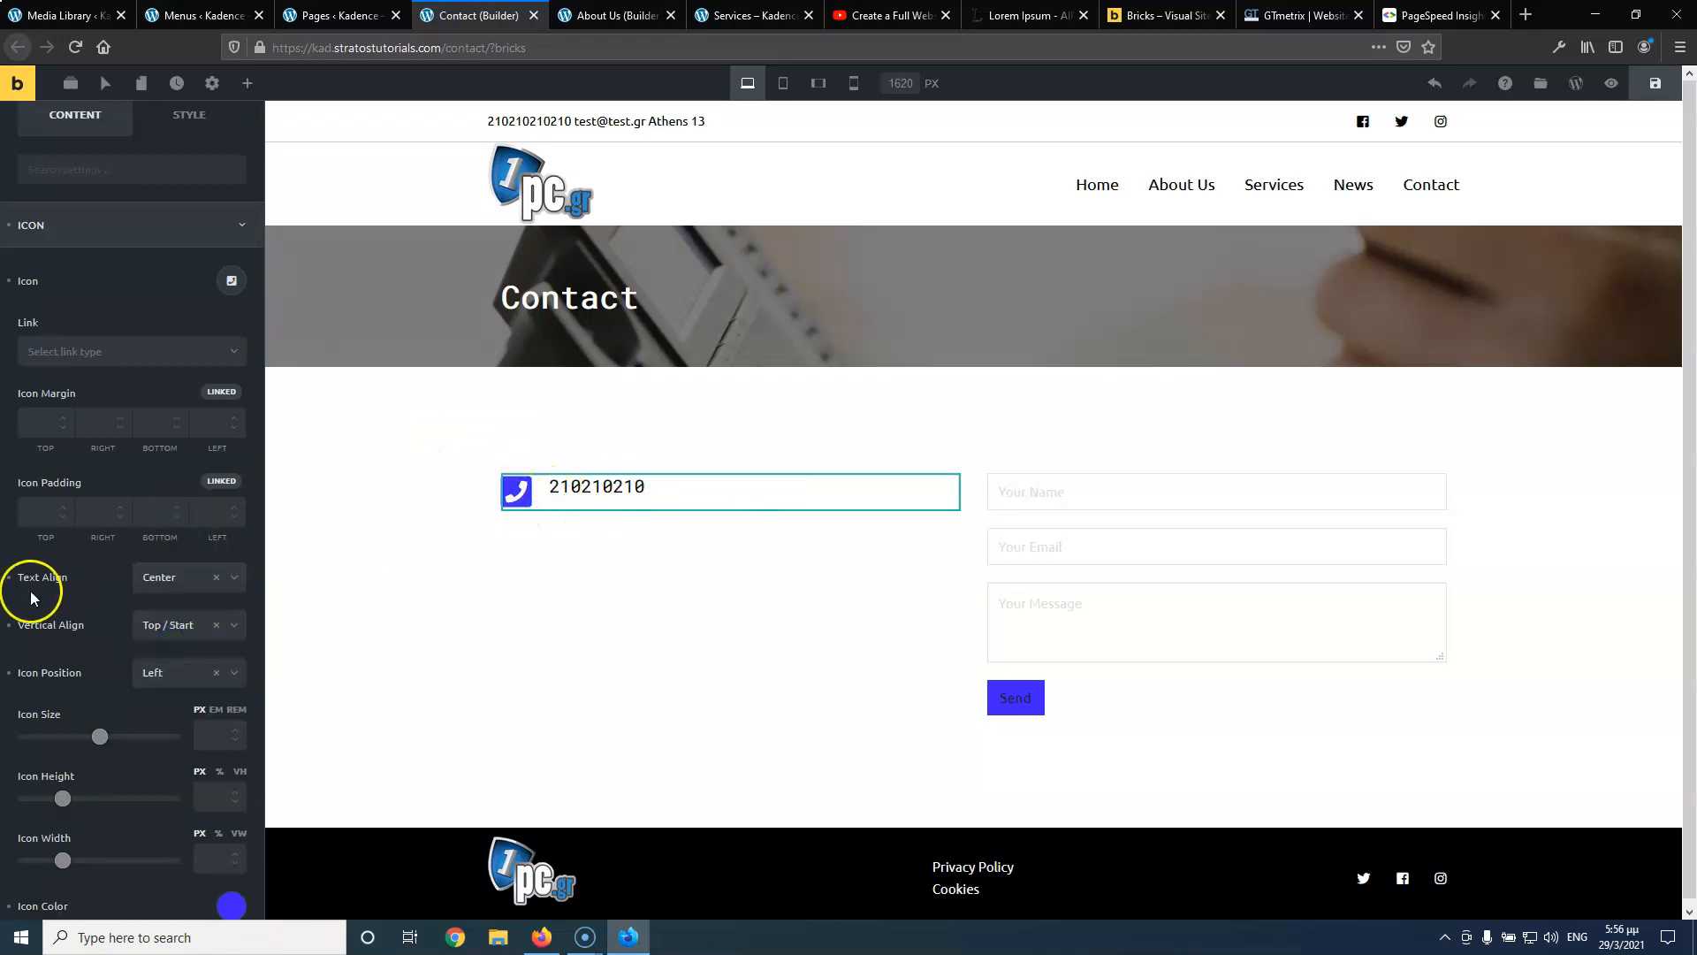
Make the phone icon 30 px in size
{"action": "scroll", "coordinate": [99, 618], "scroll_direction": "down", "scroll_amount": 2}
{"action": "left_click", "coordinate": [206, 650]}
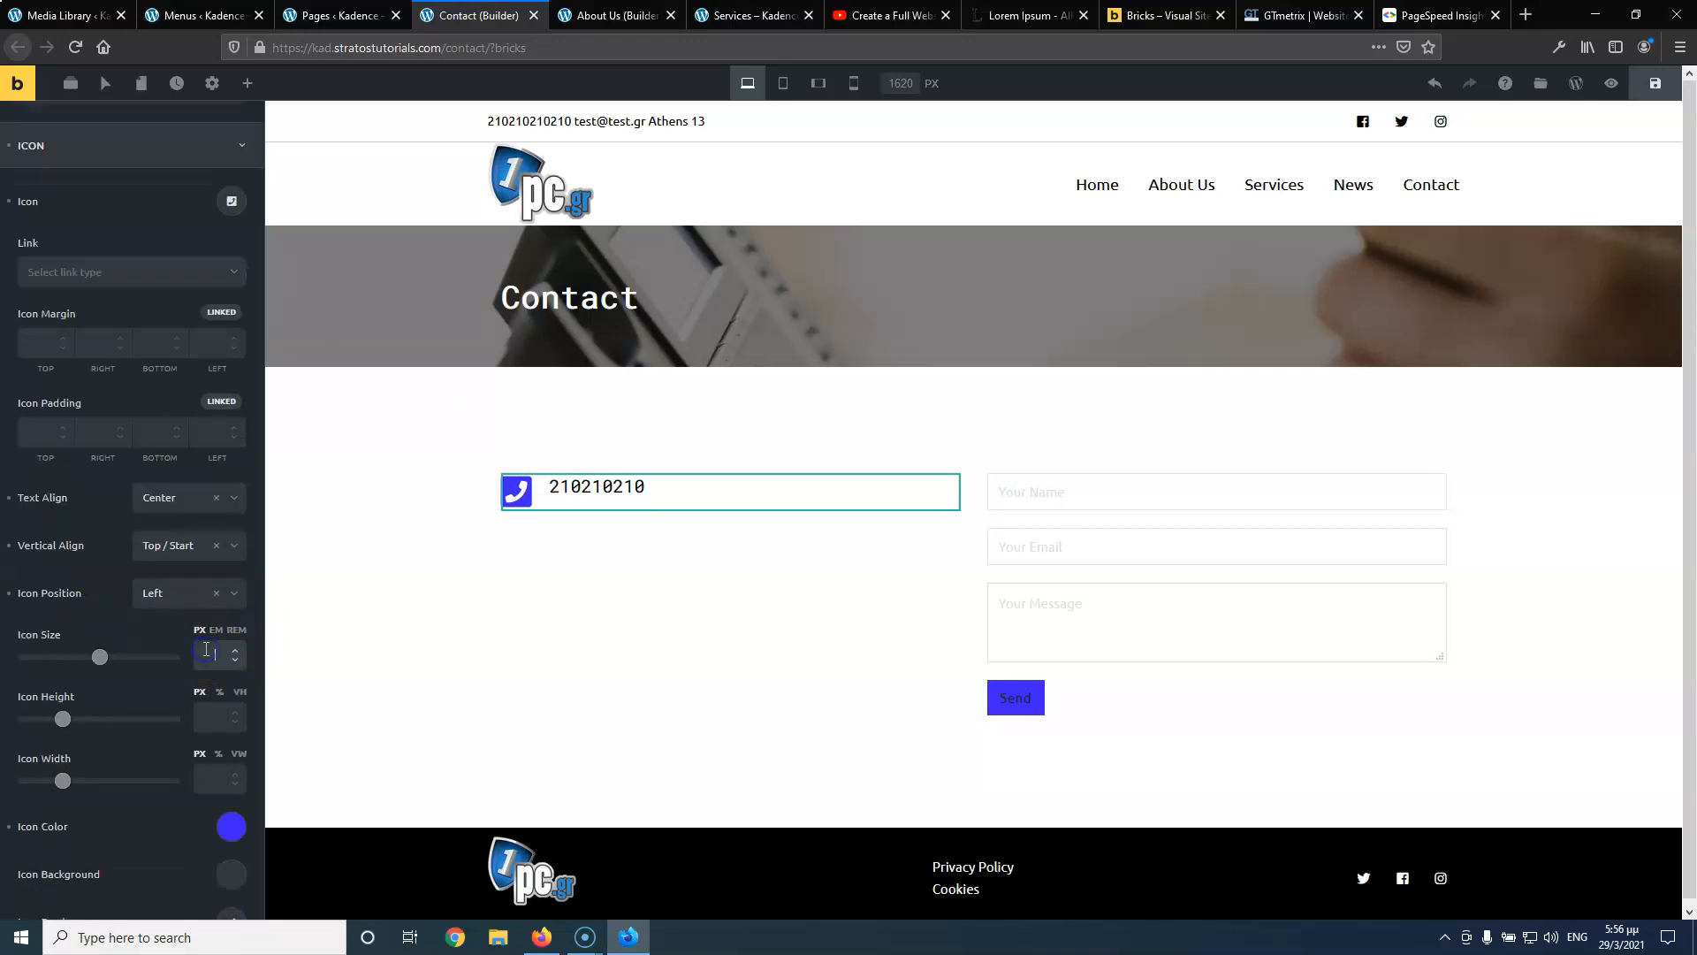
{"action": "type", "text": "25"}
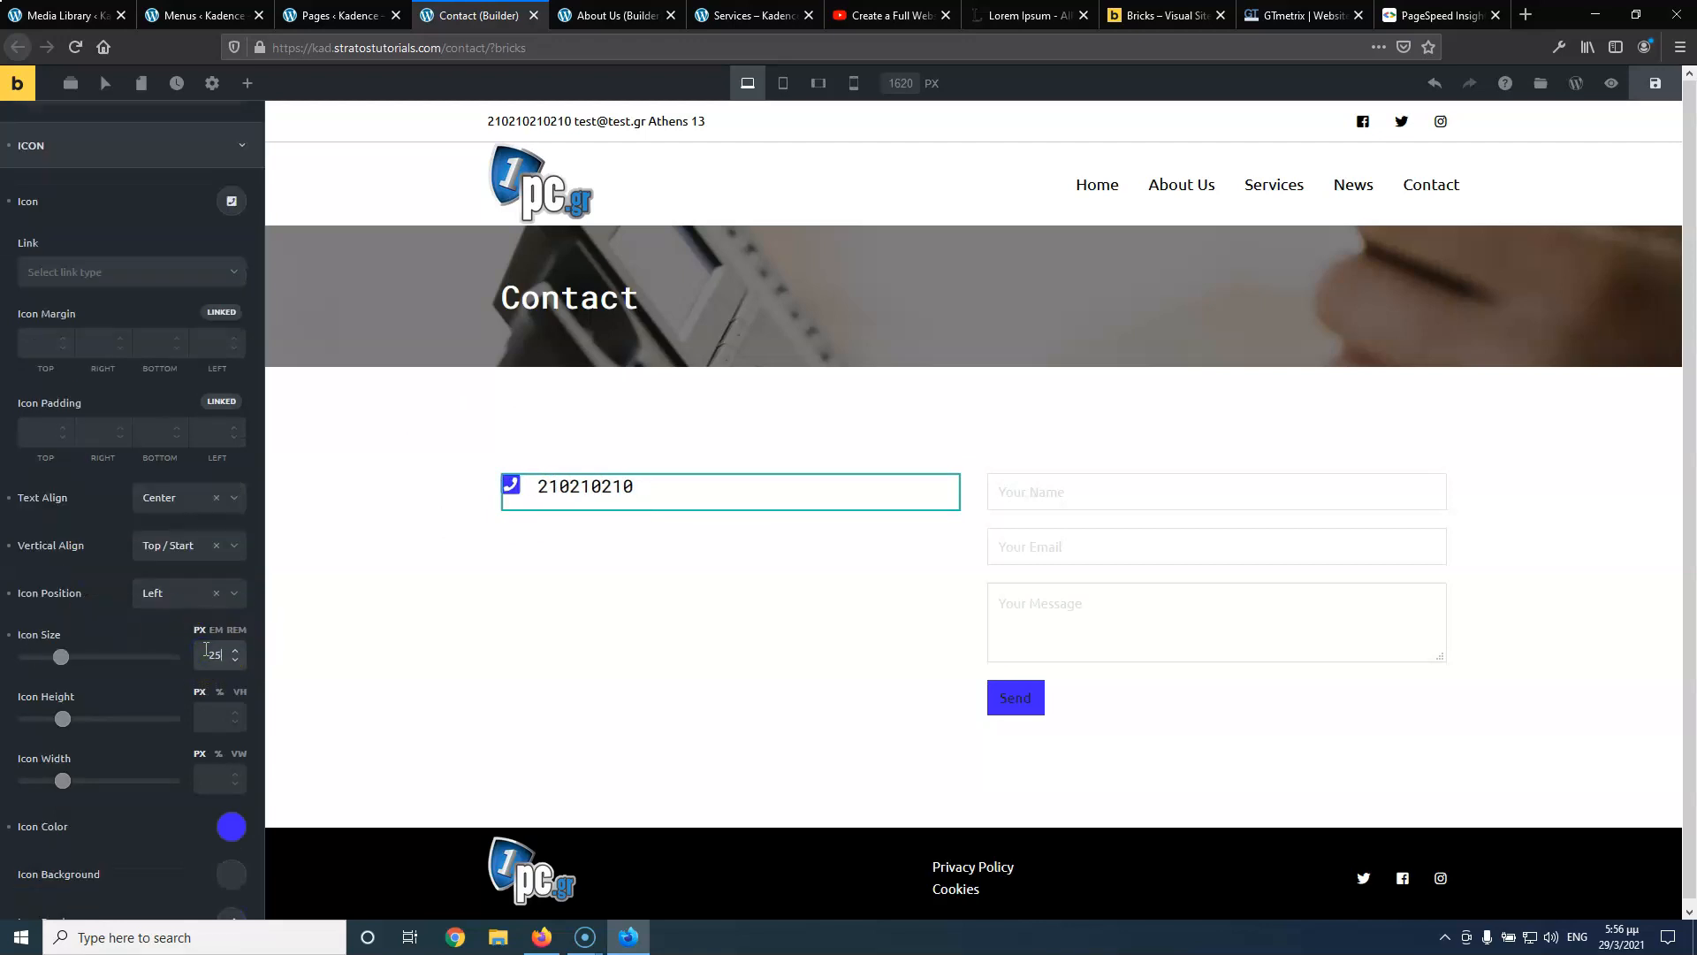
{"action": "left_click_drag", "start_coordinate": [228, 656], "coordinate": [198, 652]}
{"action": "type", "text": "30"}
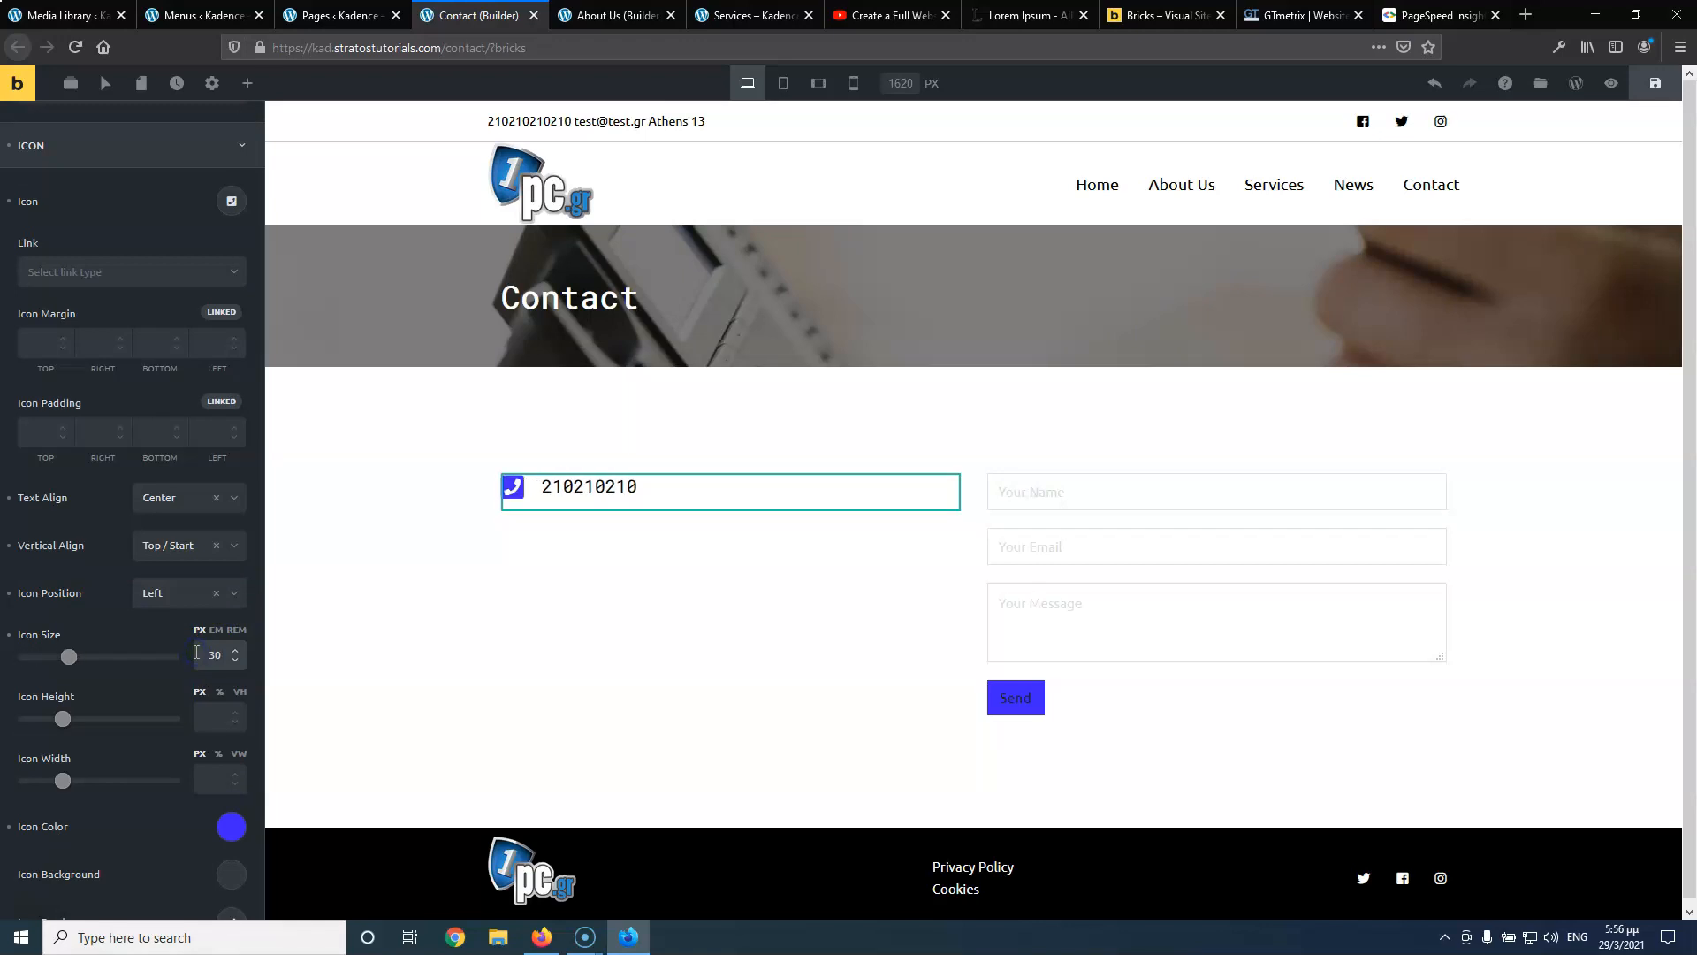
{"action": "left_click", "coordinate": [570, 486]}
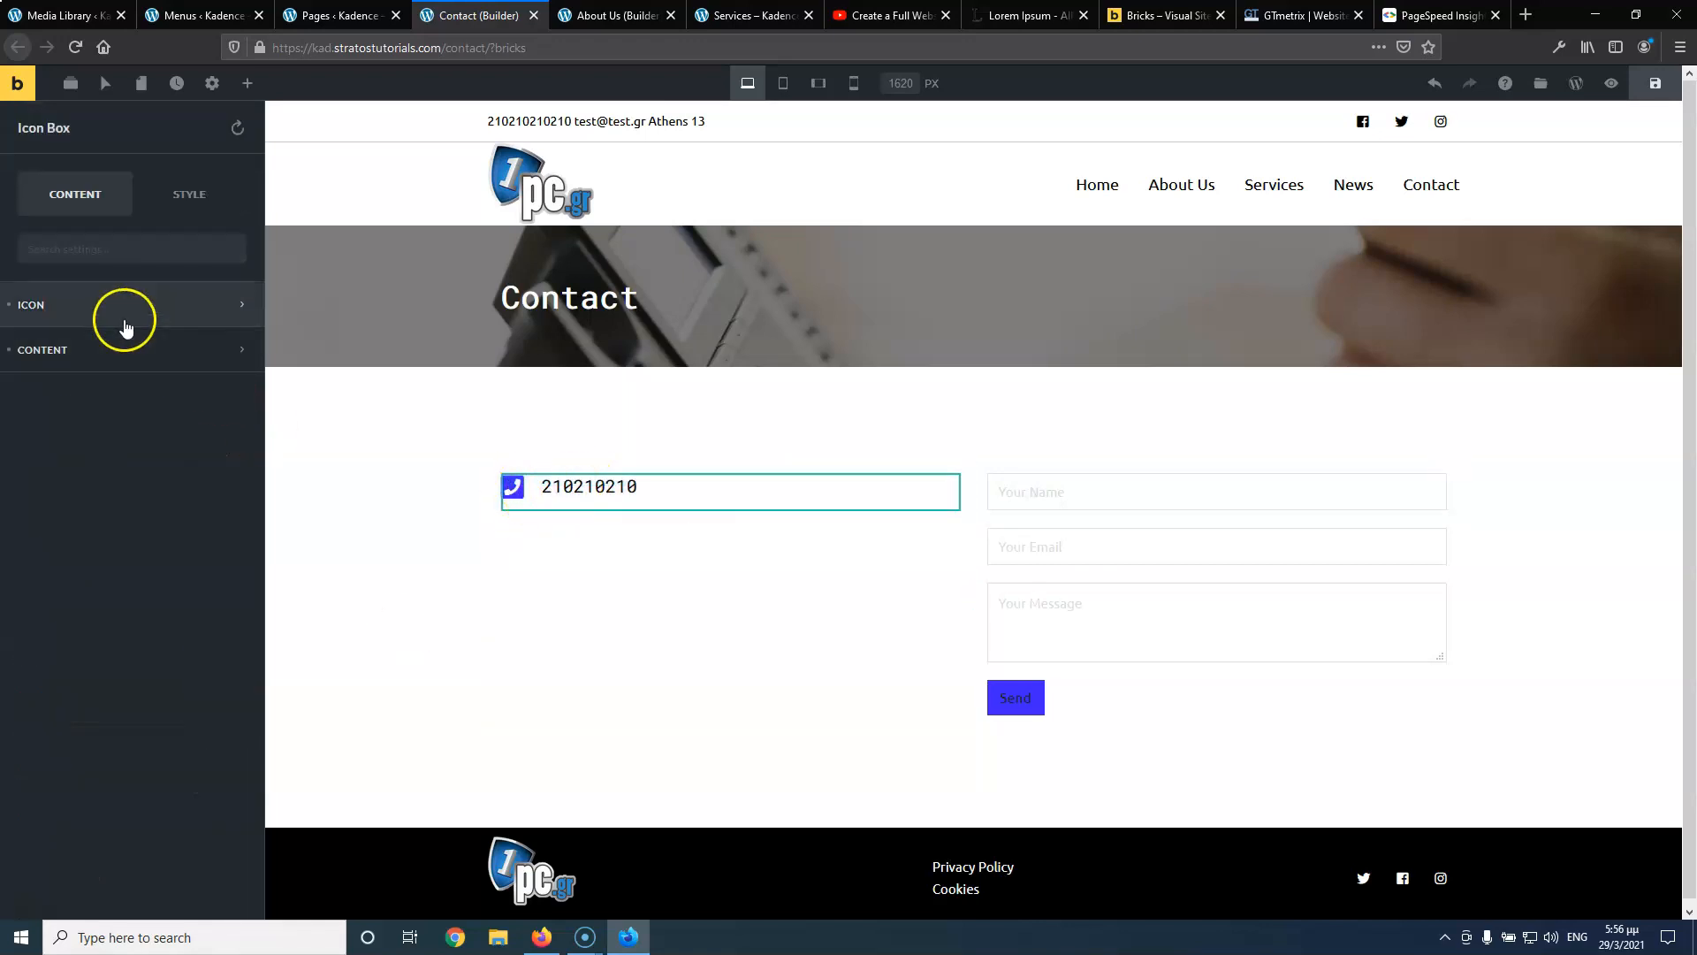
Link the phone number text to a tel:0030… URL so it can be tapped to call
{"action": "left_click_drag", "start_coordinate": [156, 495], "coordinate": [18, 497]}
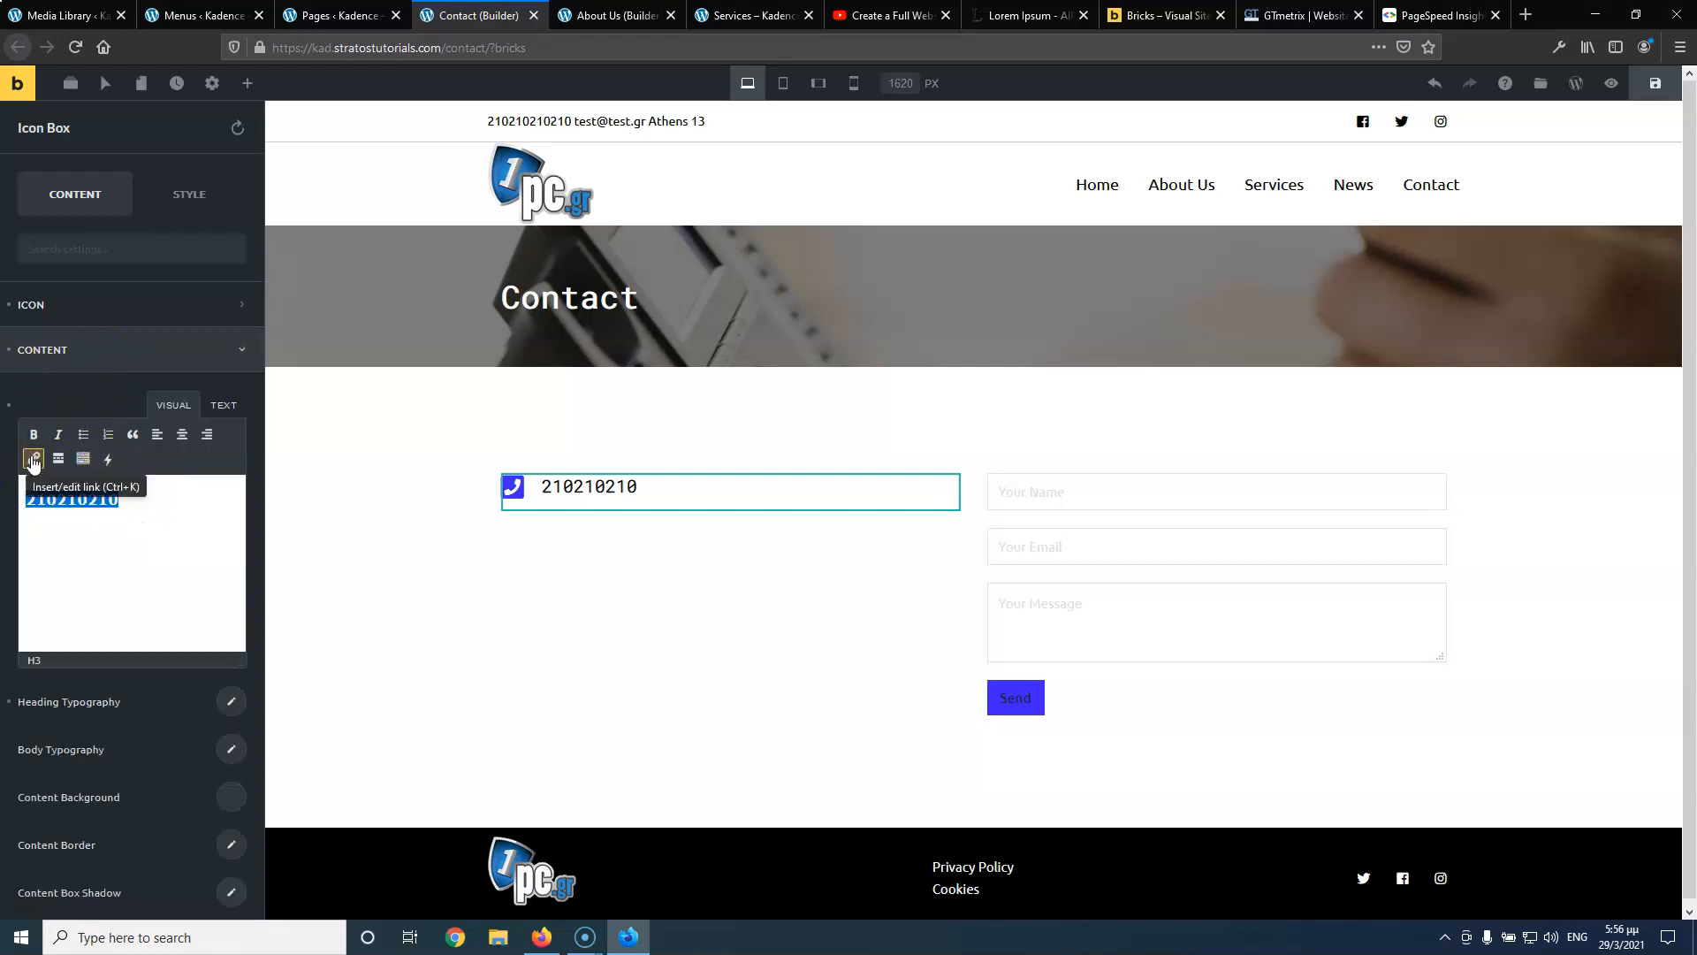
{"action": "left_click", "coordinate": [33, 458]}
{"action": "left_click", "coordinate": [174, 533]}
{"action": "type", "text": "tel:"}
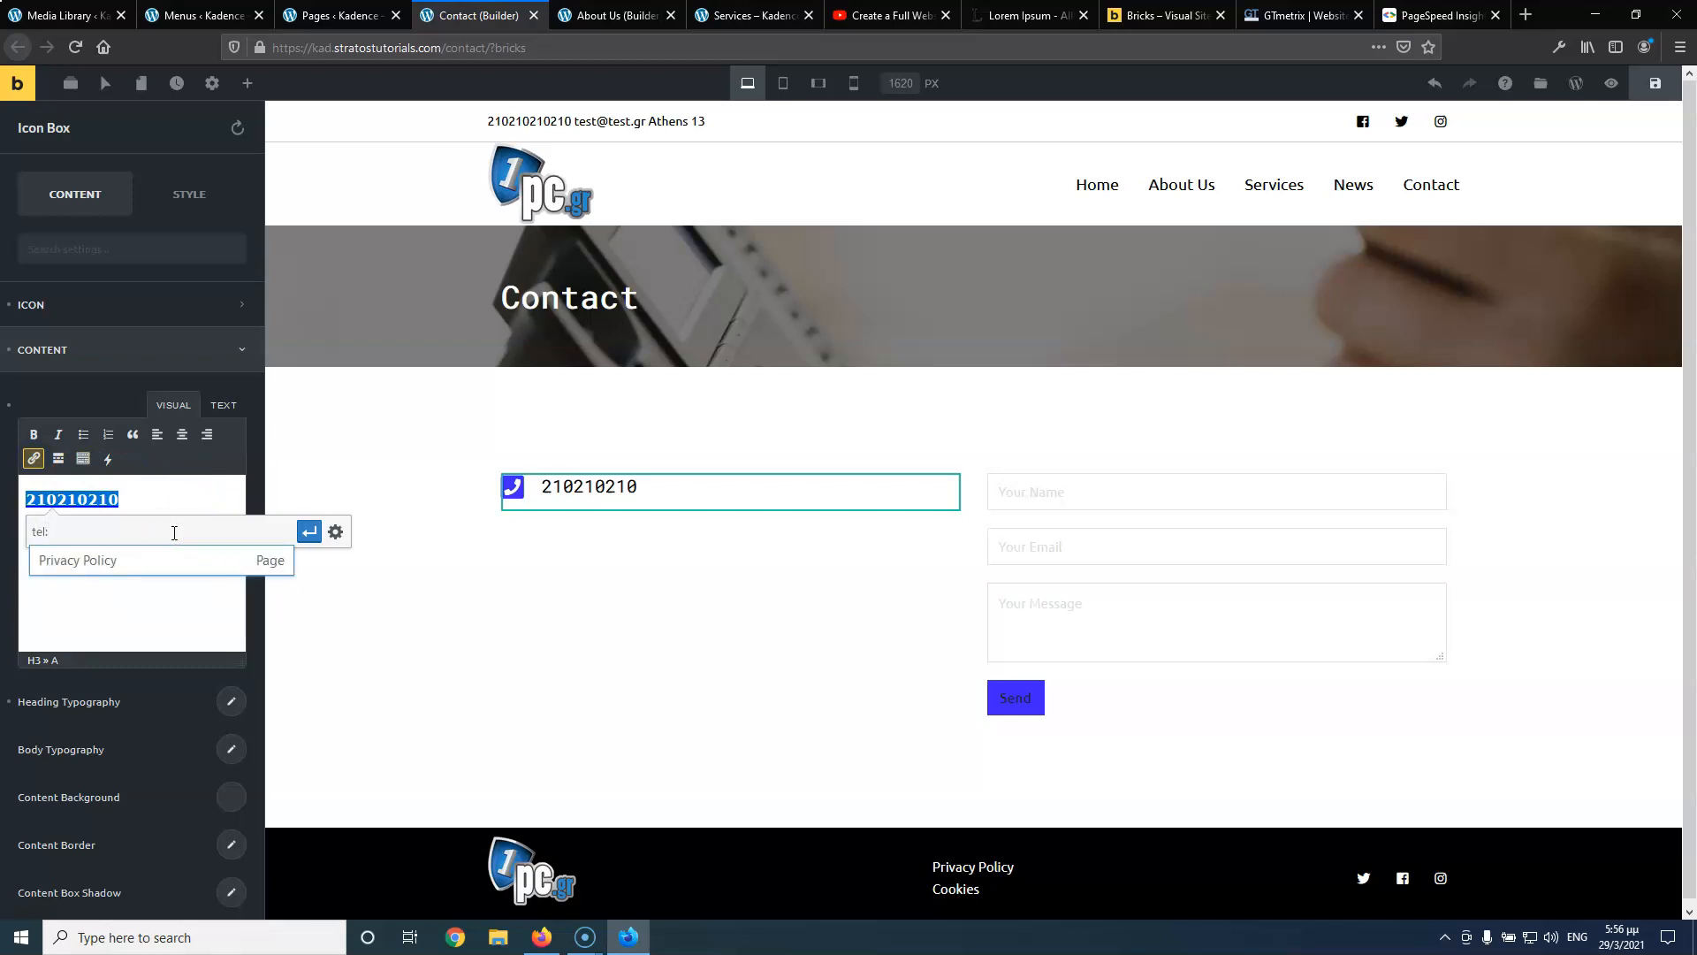
{"action": "type", "text": "0030210210210"}
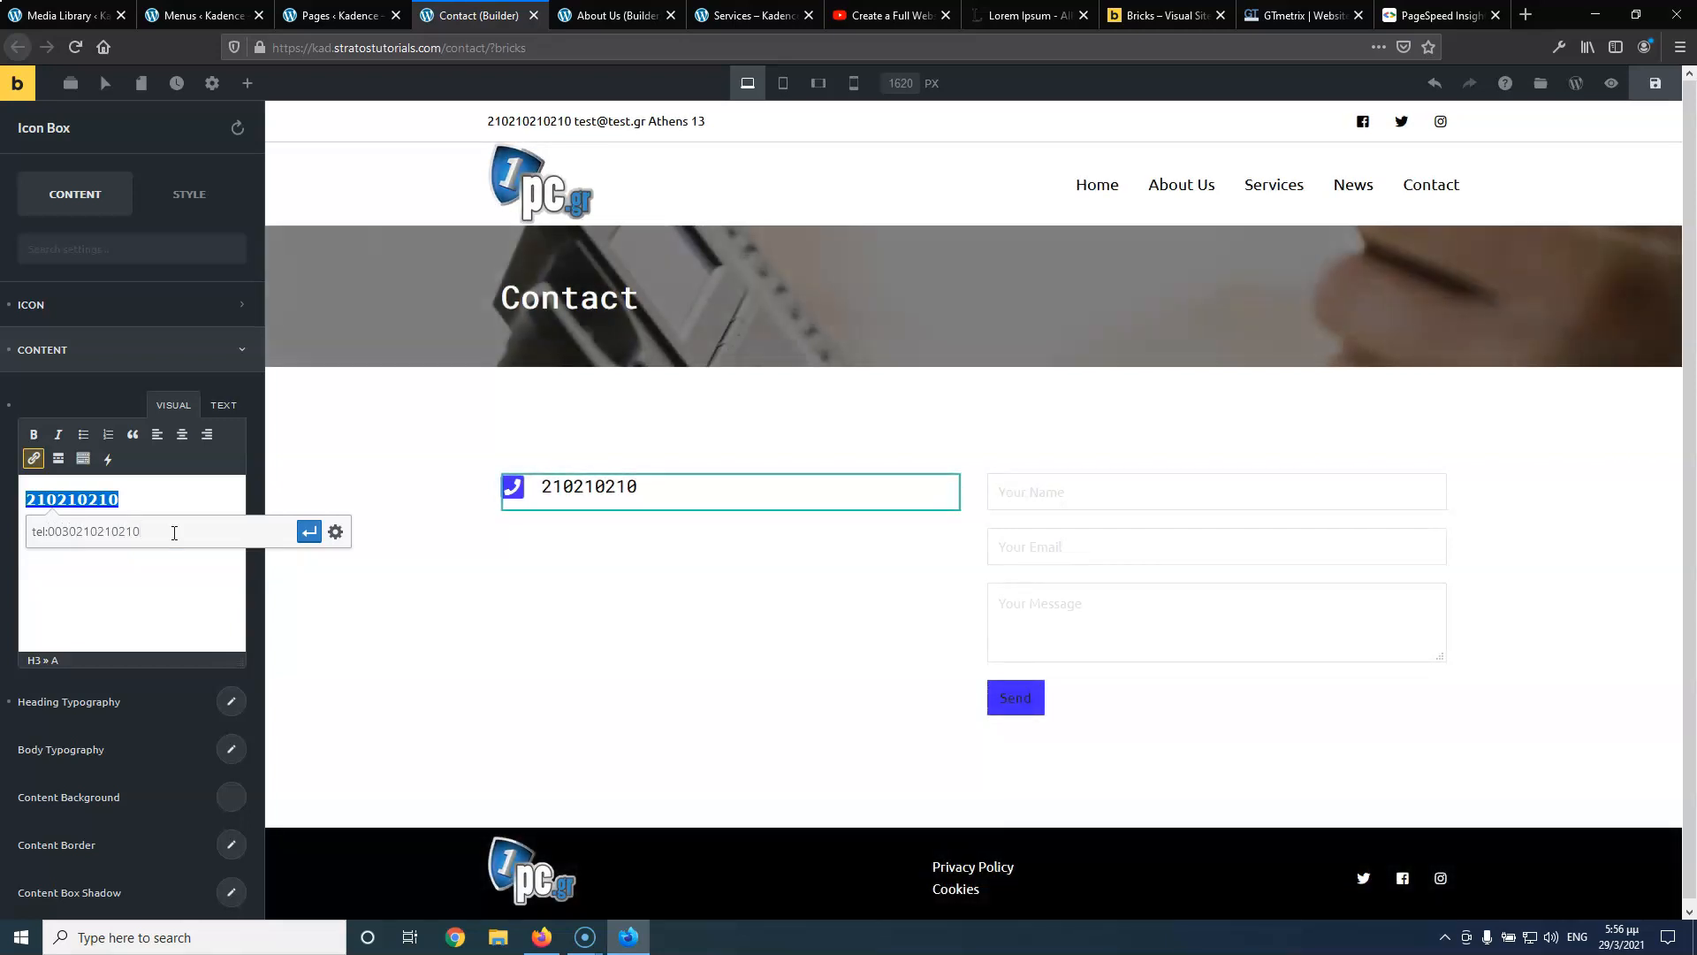
{"action": "left_click", "coordinate": [309, 531]}
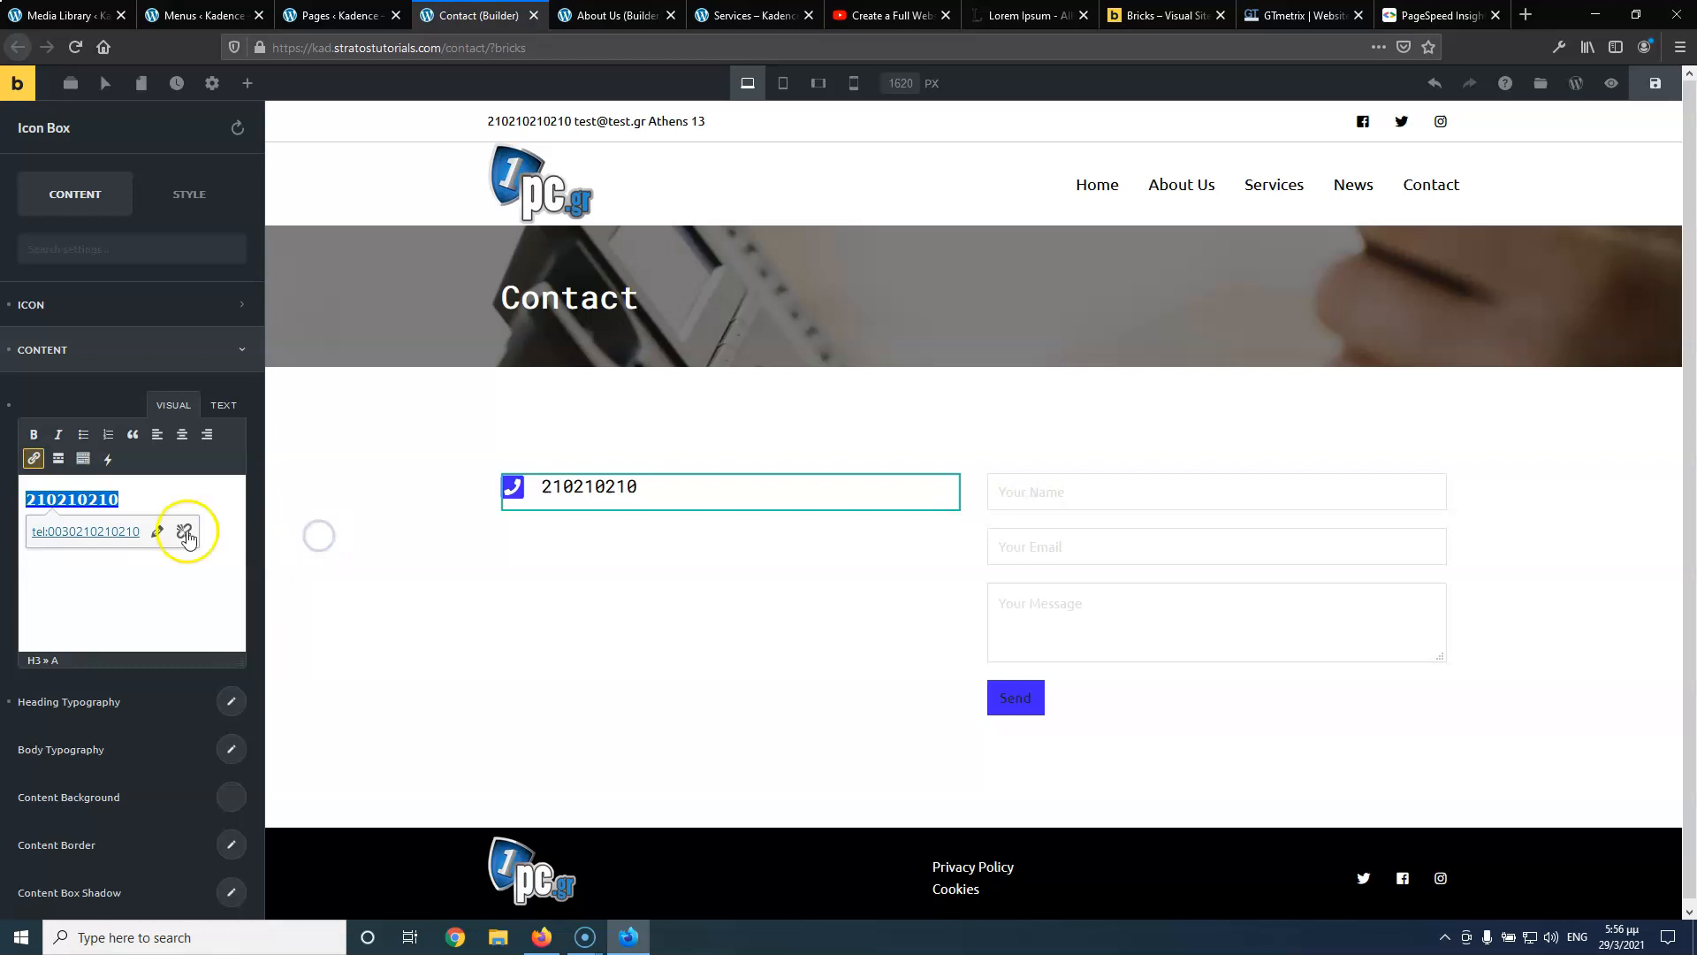
{"action": "left_click", "coordinate": [146, 593]}
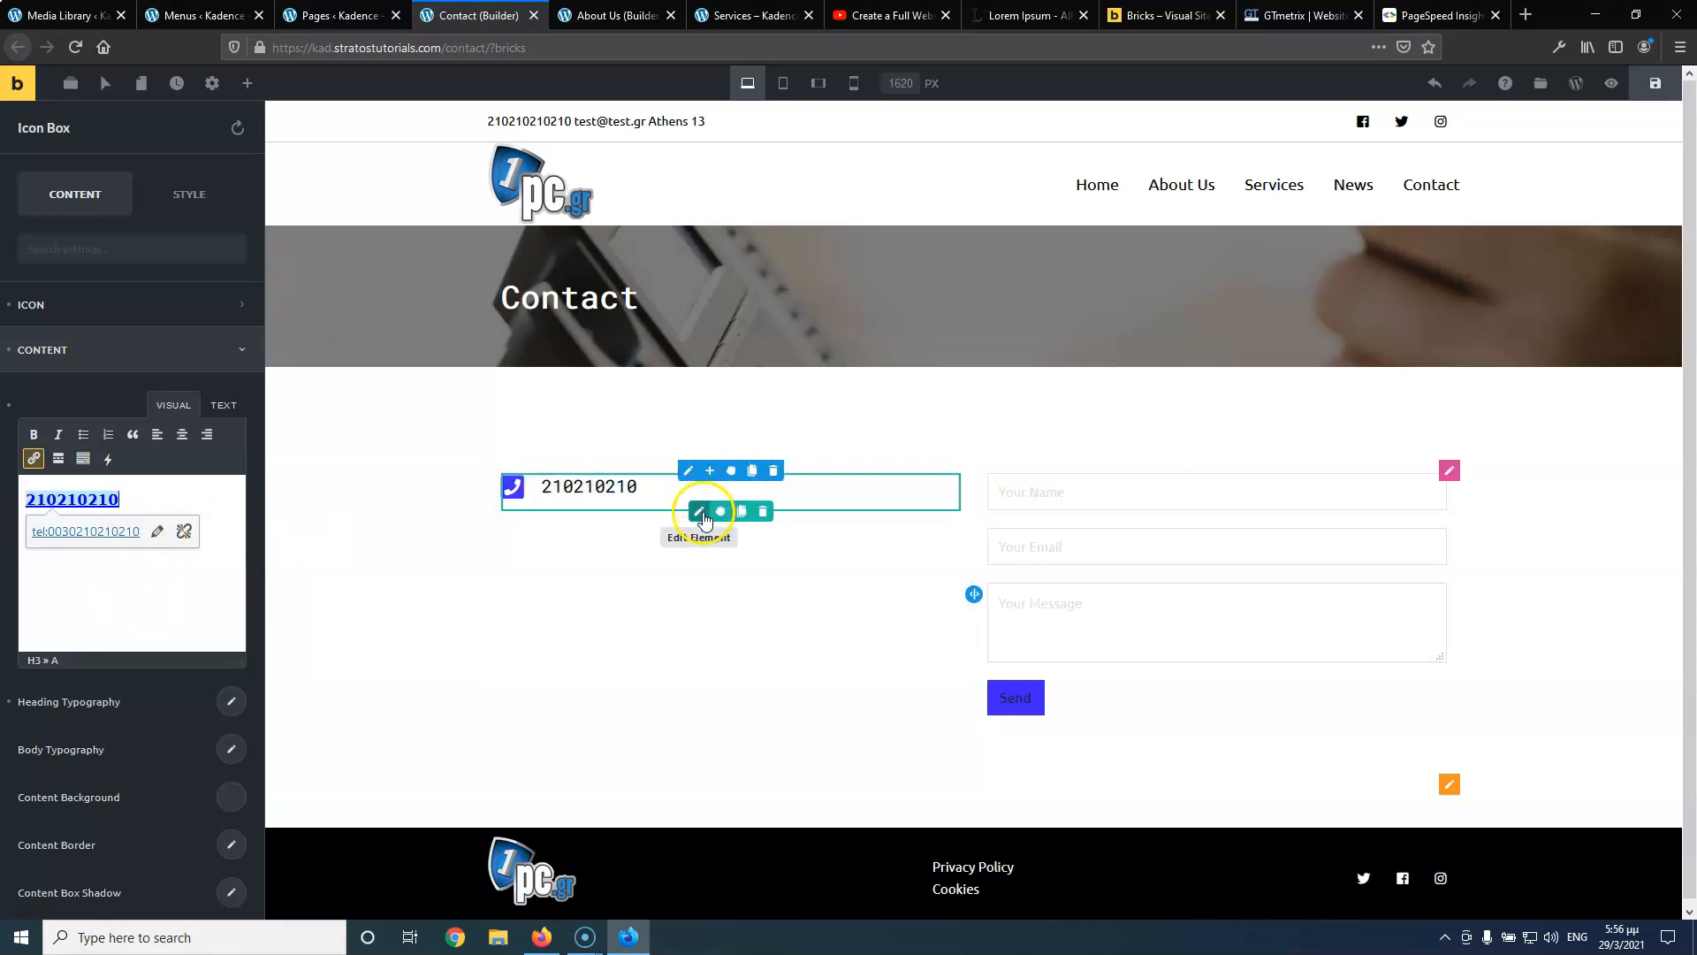
Clone the phone icon box twice to make three contact rows
{"action": "left_click", "coordinate": [742, 514]}
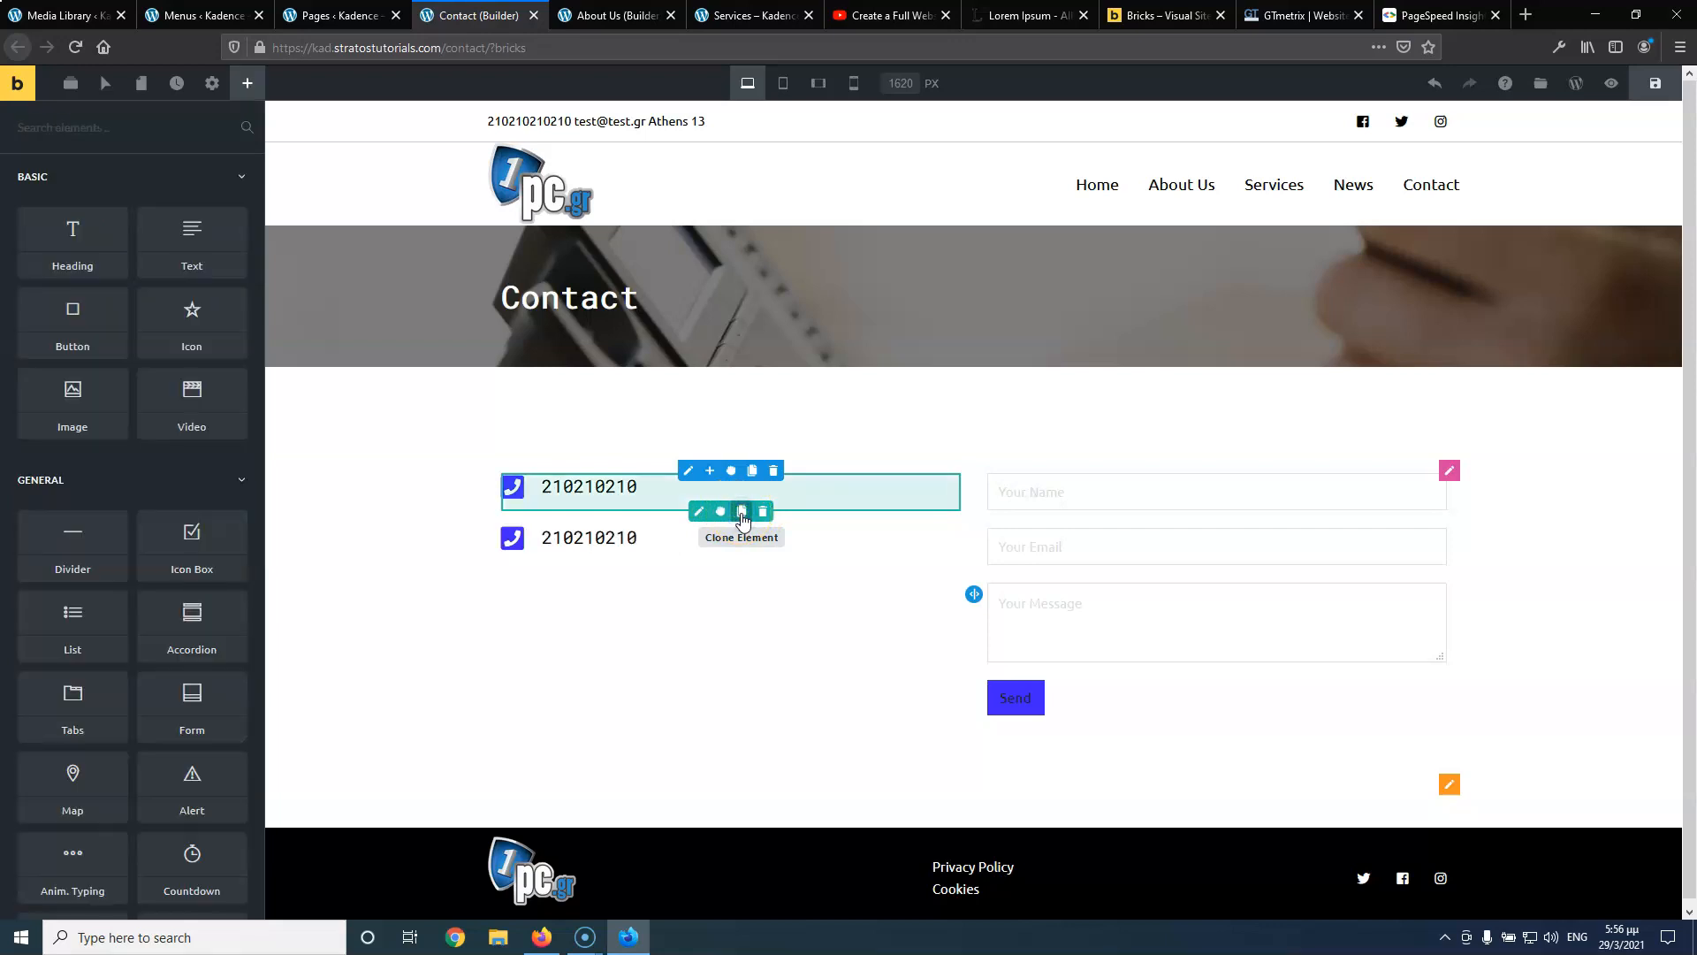
{"action": "left_click", "coordinate": [741, 515]}
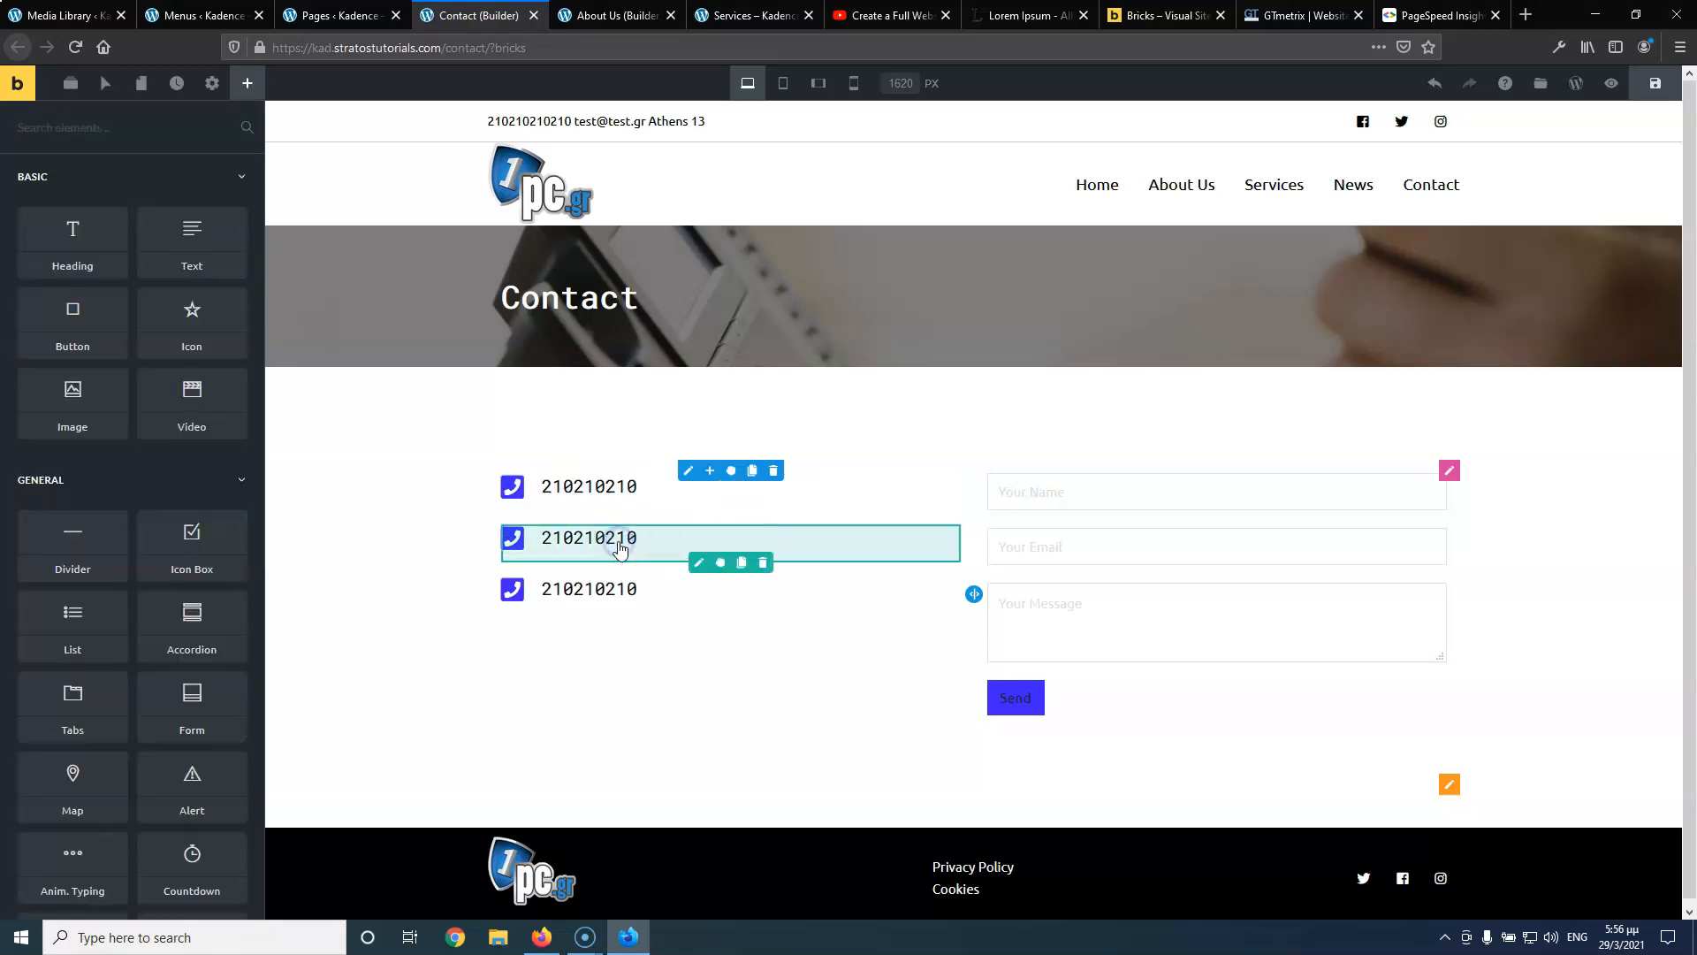
{"action": "left_click", "coordinate": [698, 562]}
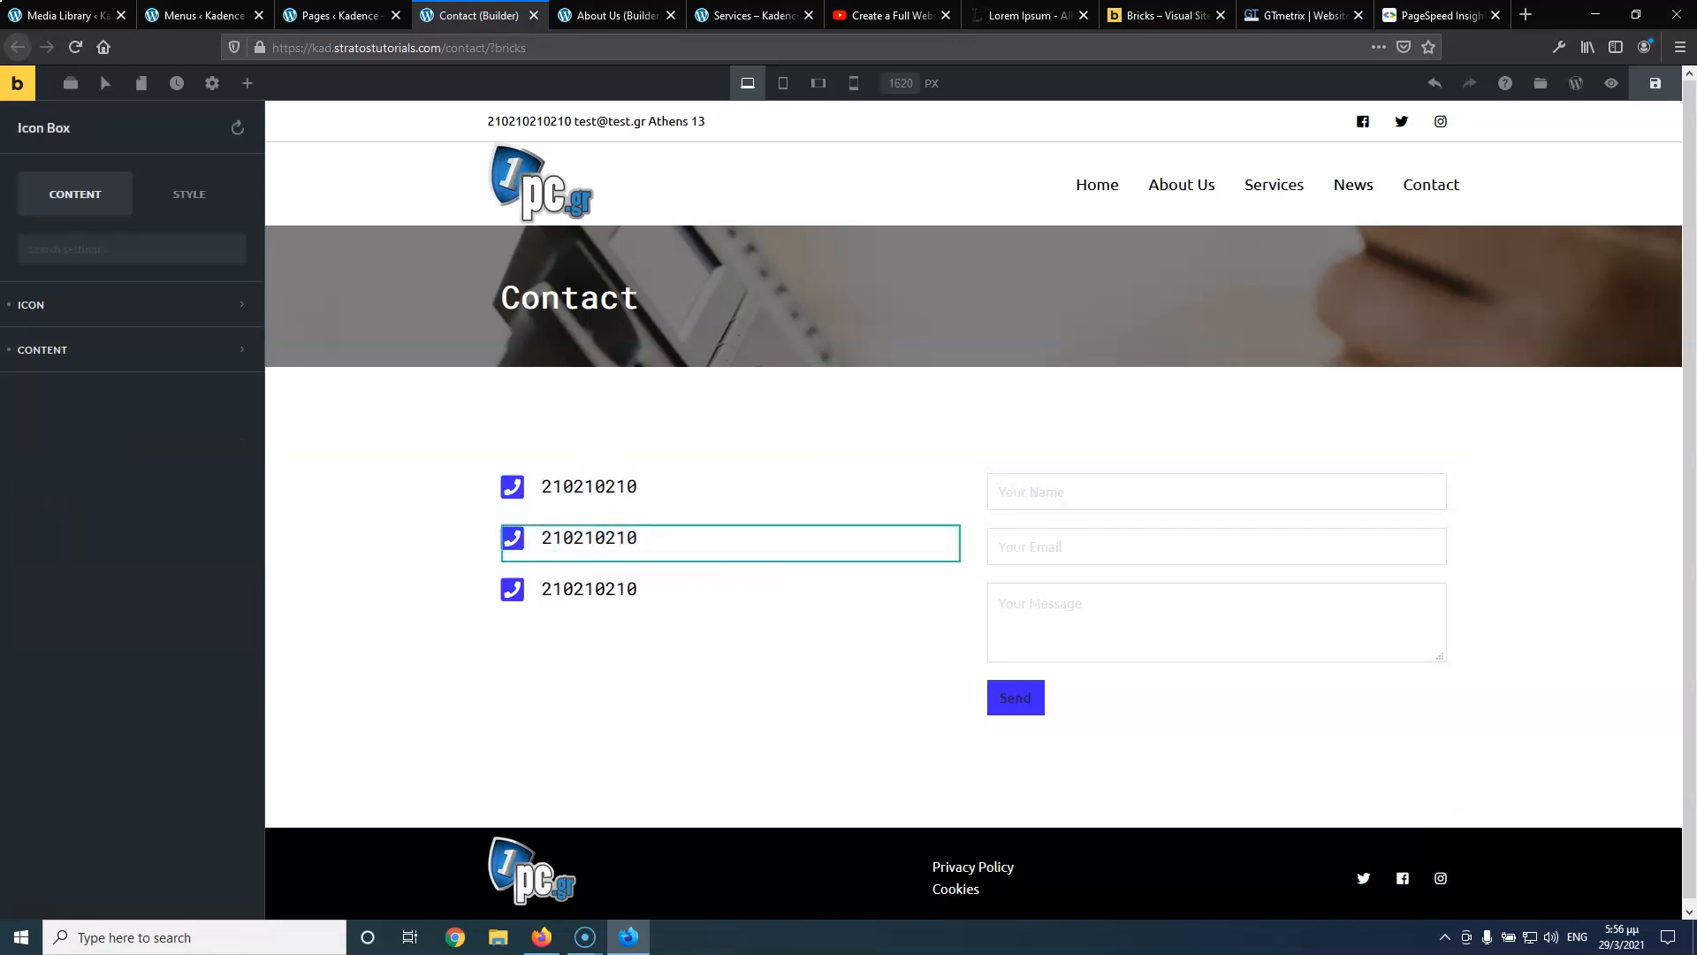
Swap the middle box's phone icon for the envelope icon found by searching 'env'
{"action": "left_click", "coordinate": [153, 311]}
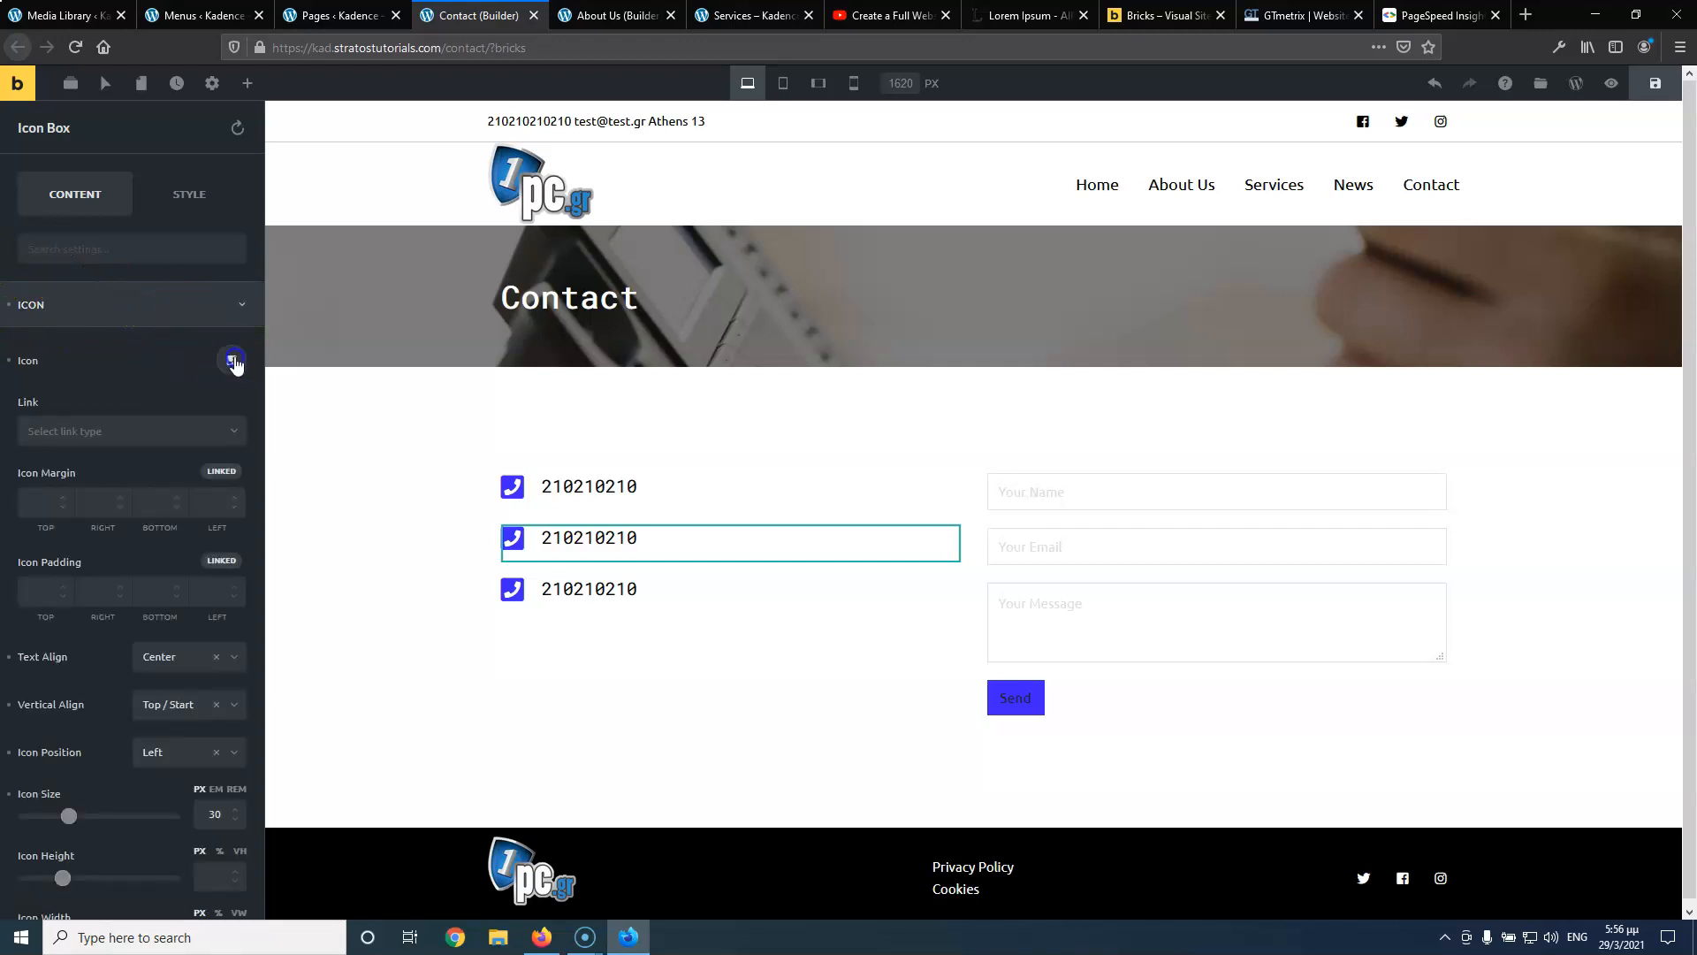
{"action": "left_click", "coordinate": [231, 361]}
{"action": "left_click", "coordinate": [144, 446]}
{"action": "type", "text": "env"}
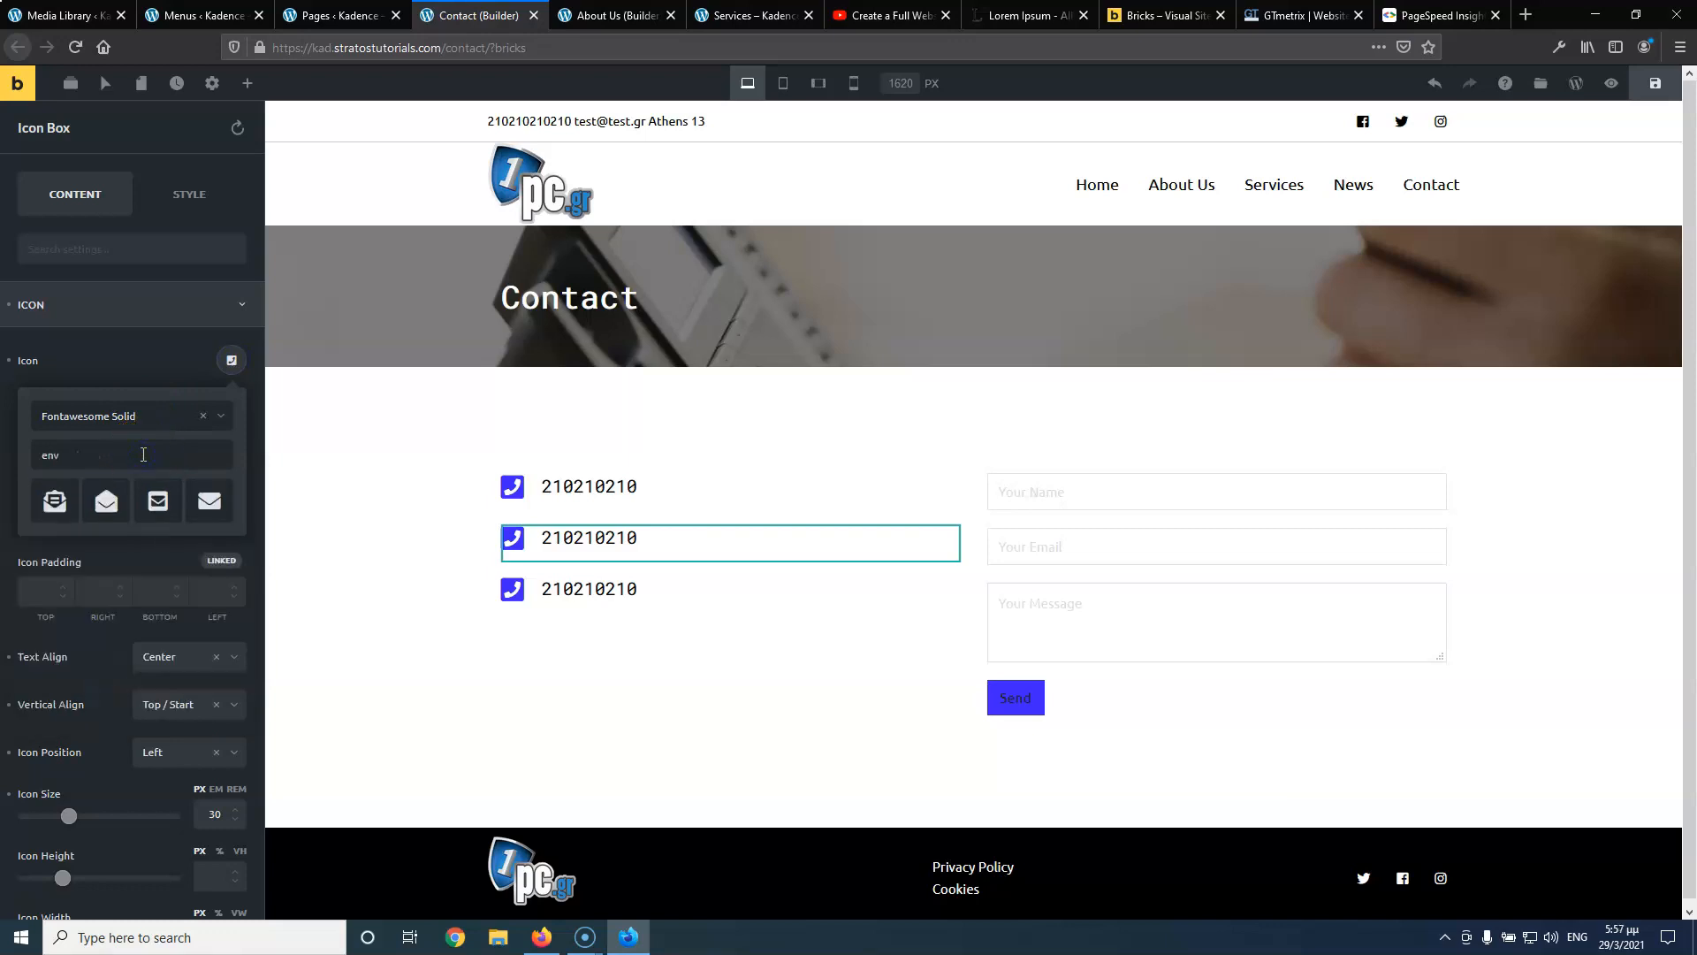
{"action": "left_click", "coordinate": [158, 500]}
{"action": "left_click", "coordinate": [594, 541]}
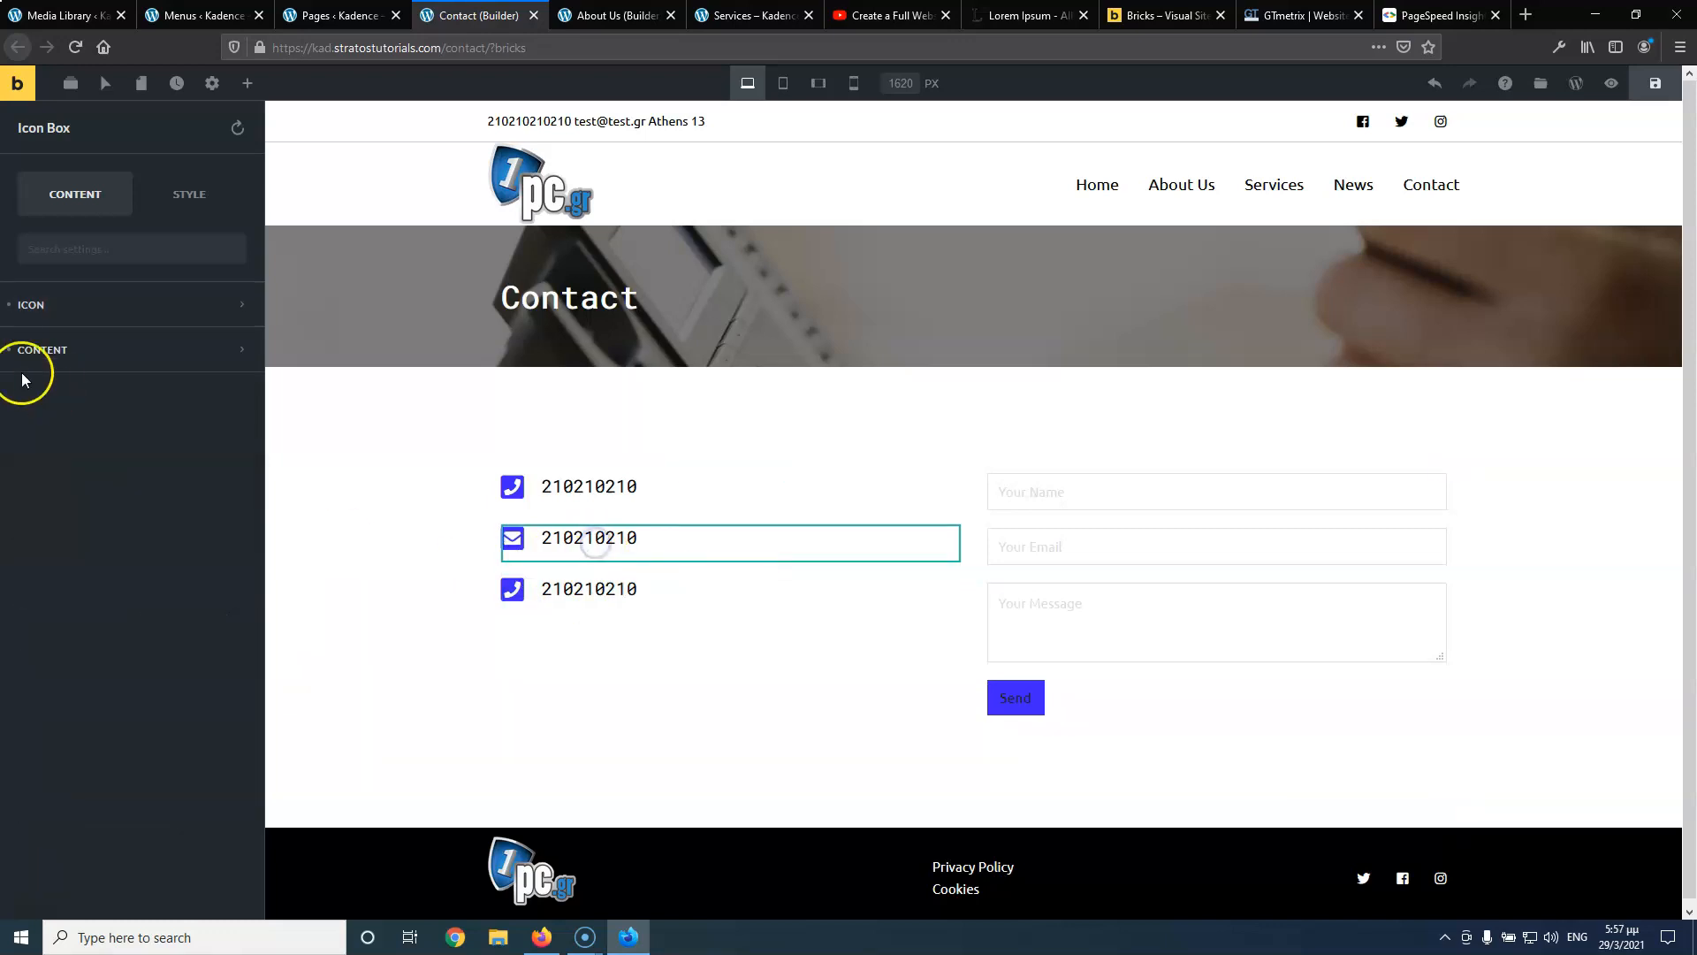
{"action": "left_click", "coordinate": [12, 358]}
{"action": "left_click", "coordinate": [189, 508]}
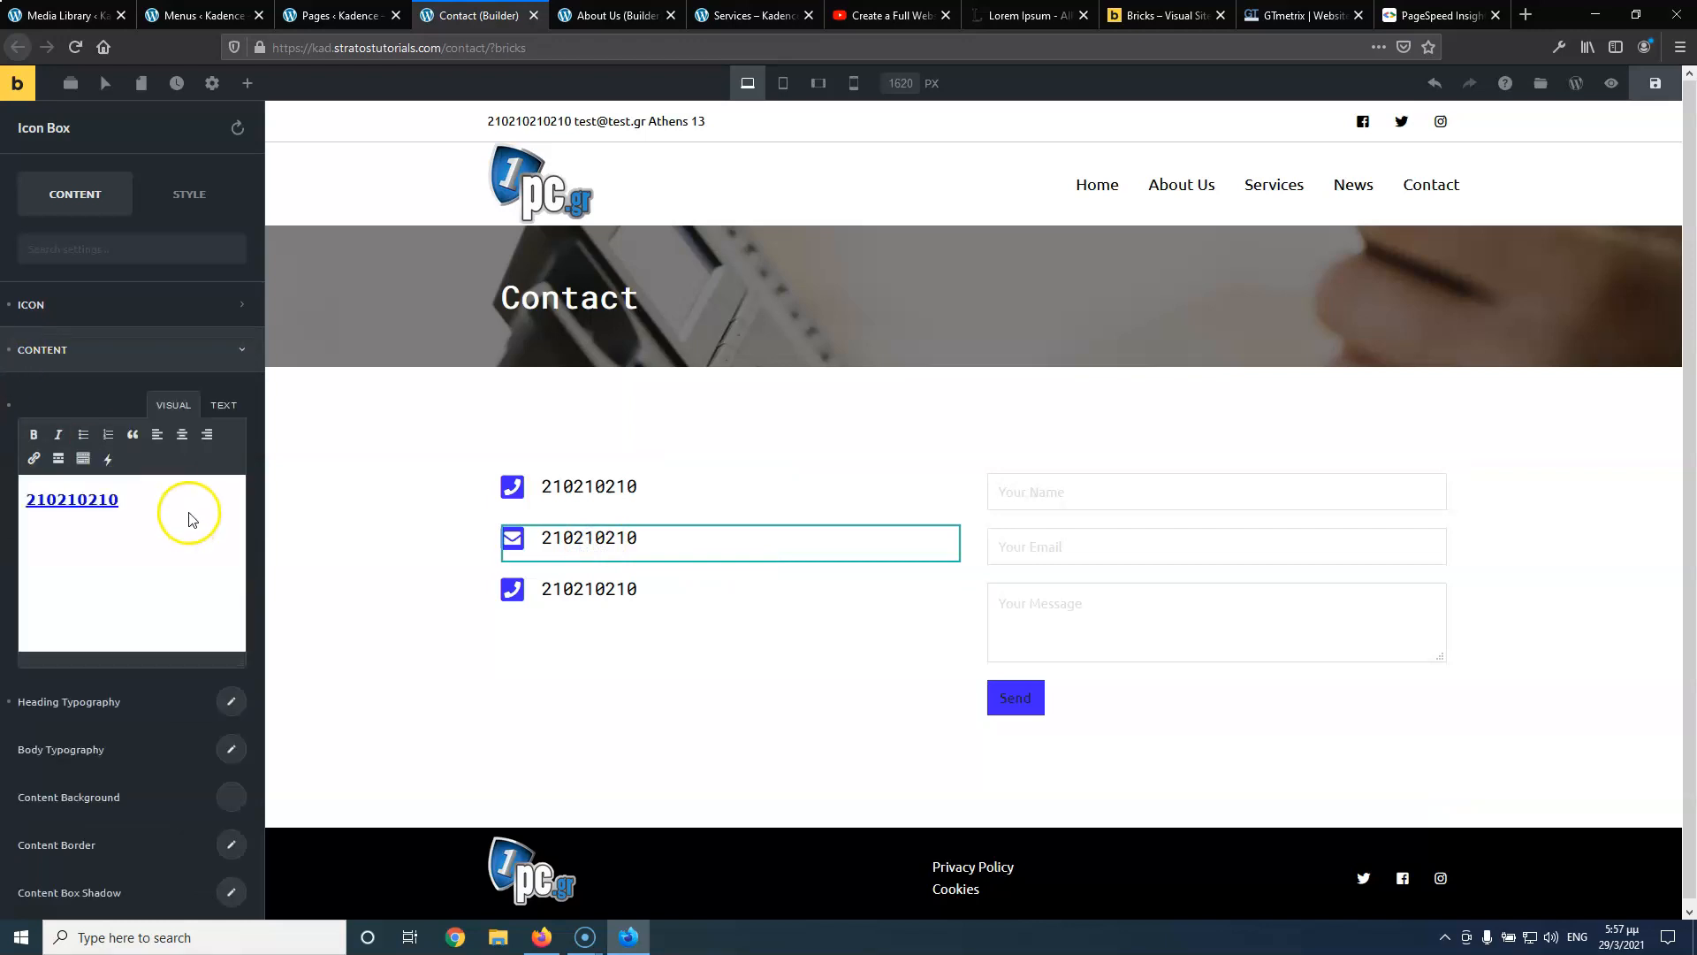
Replace the middle box text with the sample email address and change its link to a mailto: URL
{"action": "key", "text": "ctrl+a"}
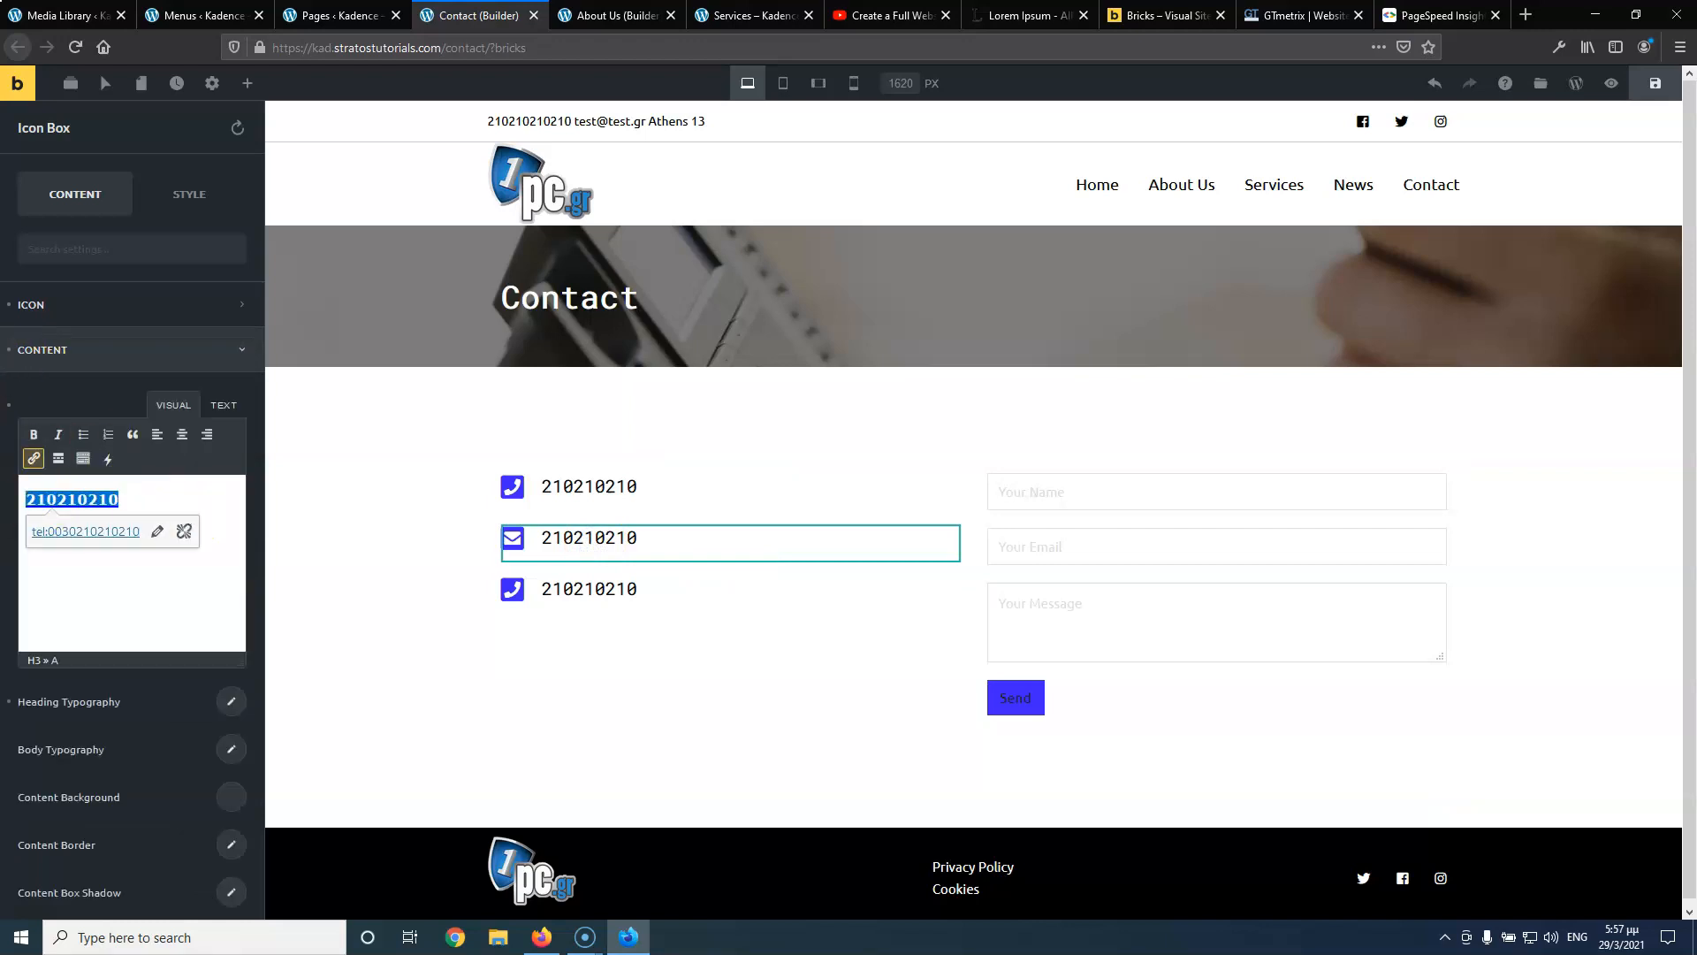
{"action": "type", "text": "test@test.gr"}
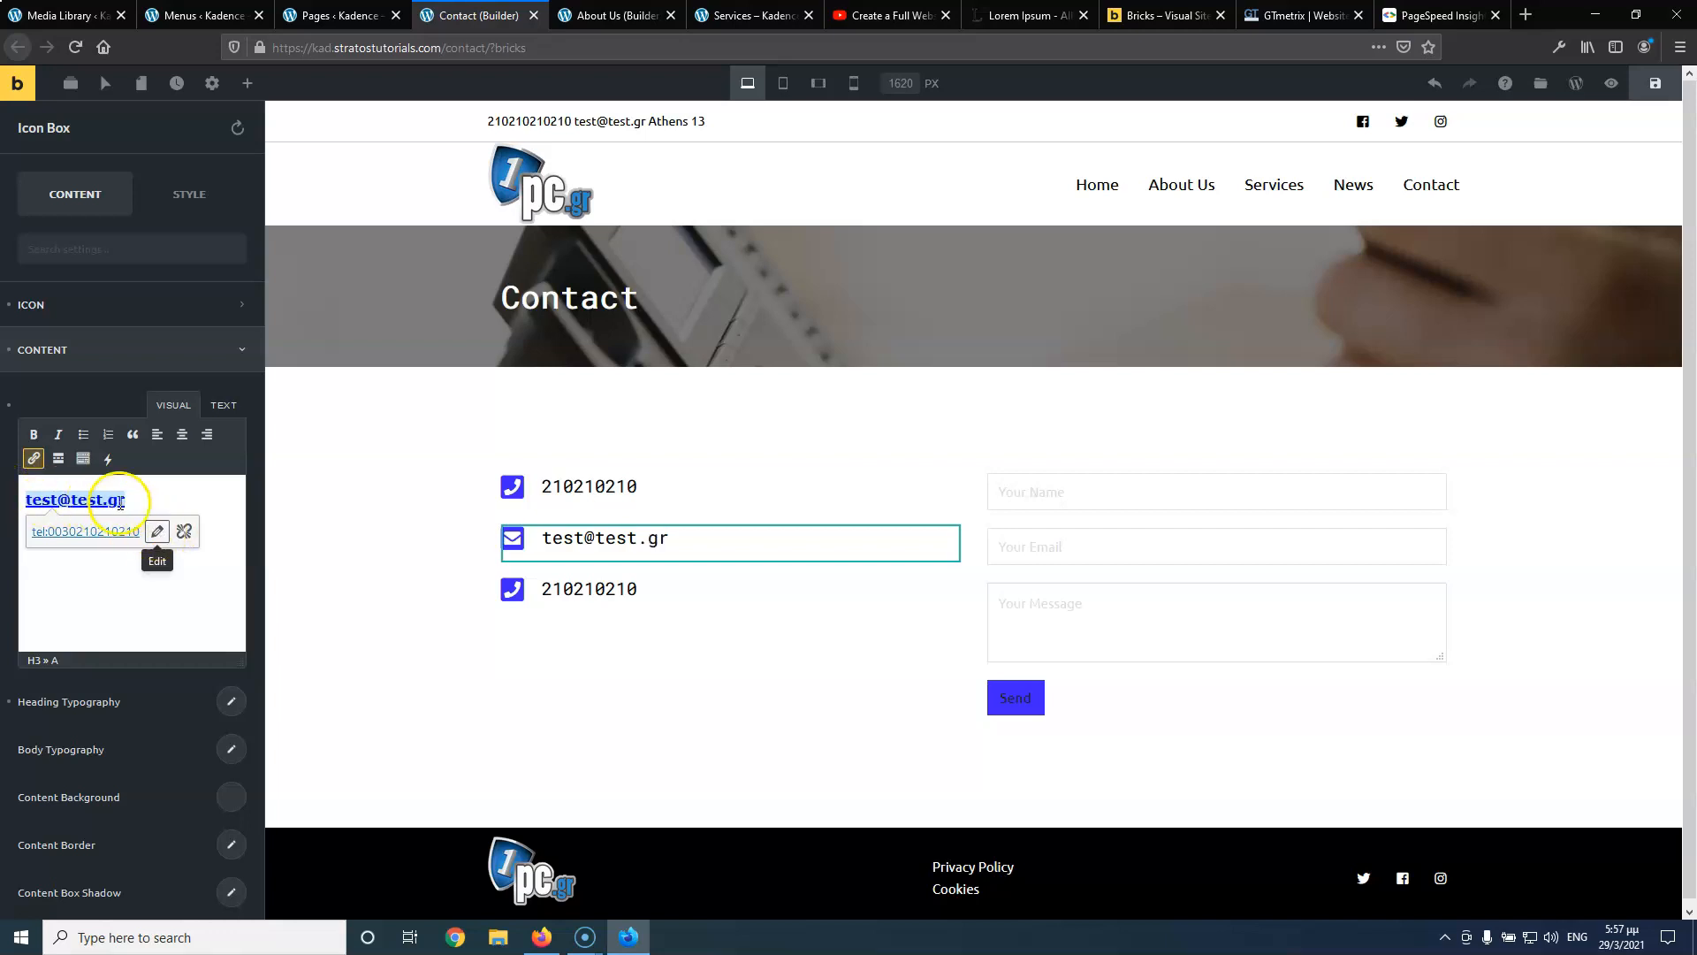
{"action": "triple_click", "coordinate": [117, 501]}
{"action": "key", "text": "ctrl+c"}
{"action": "left_click", "coordinate": [163, 532]}
{"action": "key", "text": "ctrl+v"}
{"action": "left_click", "coordinate": [35, 531]}
{"action": "type", "text": "m"}
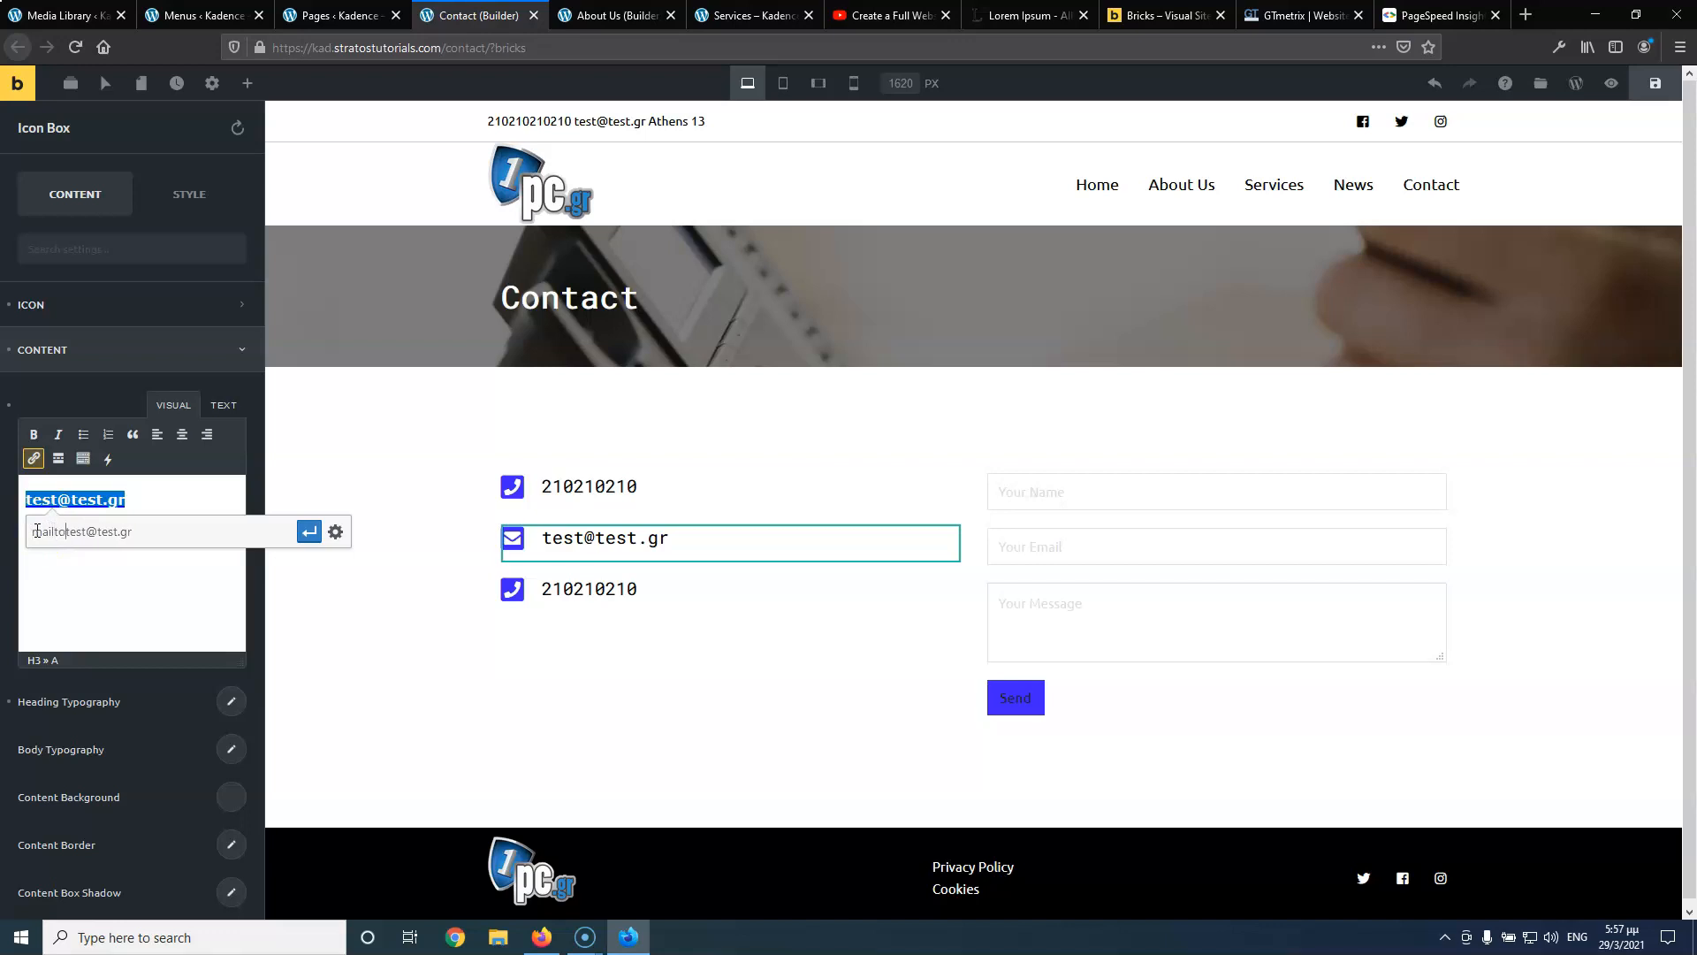
{"action": "left_click", "coordinate": [308, 531]}
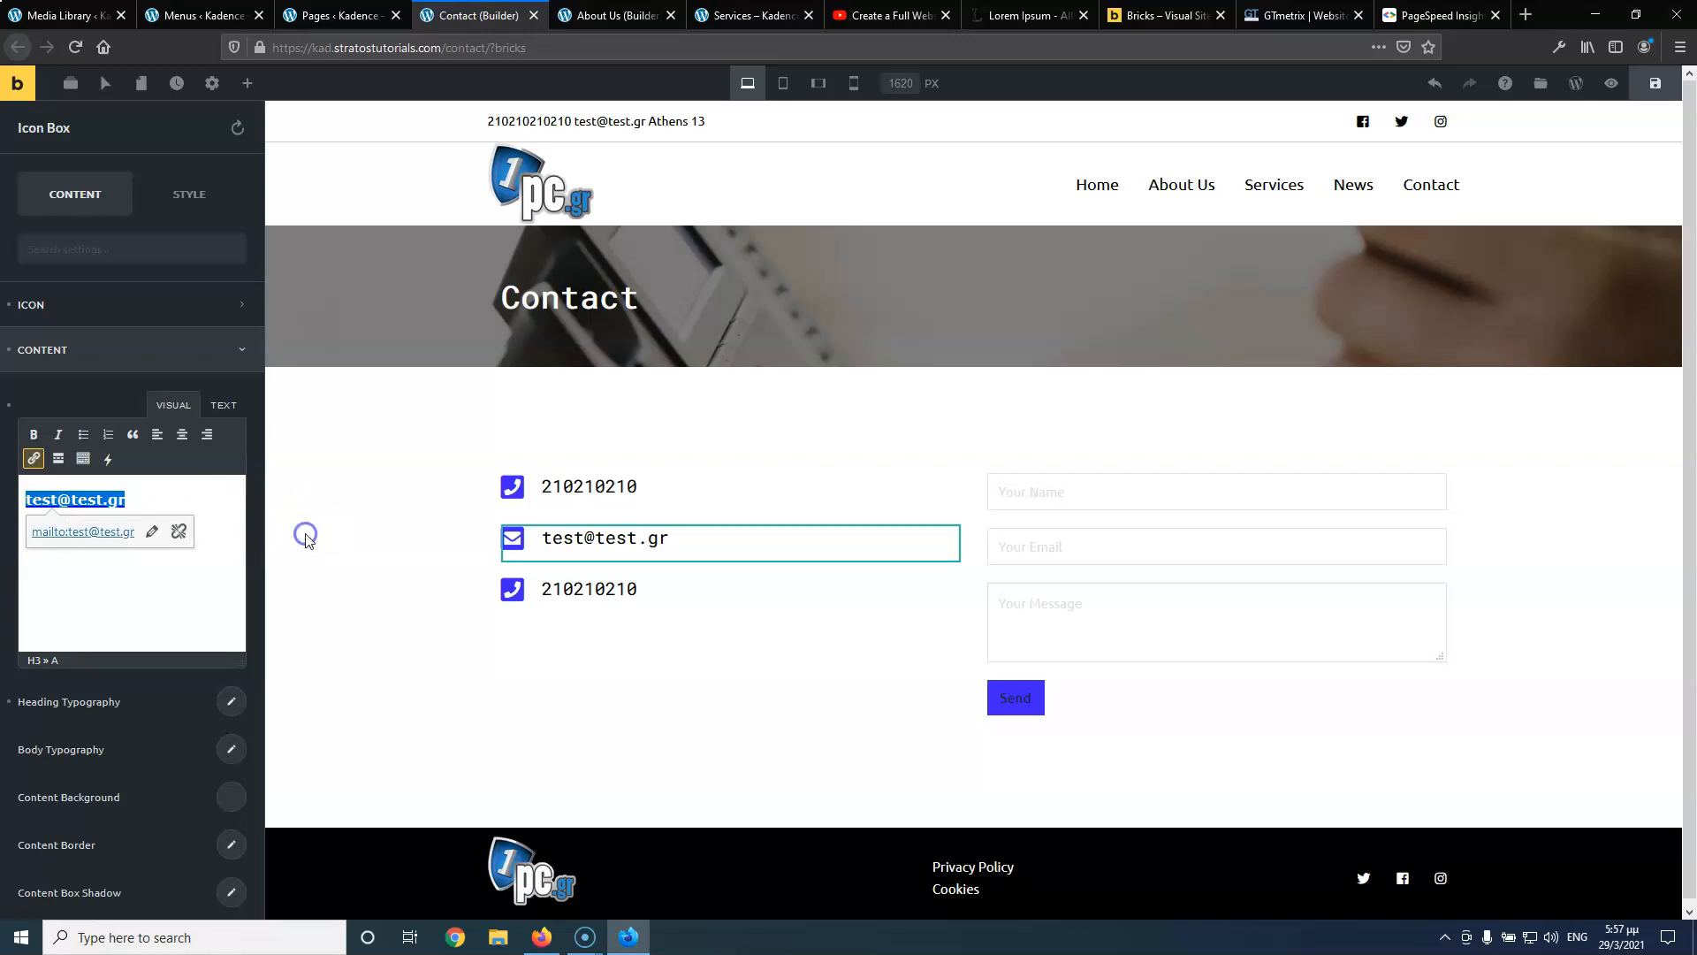
{"action": "left_click", "coordinate": [563, 589]}
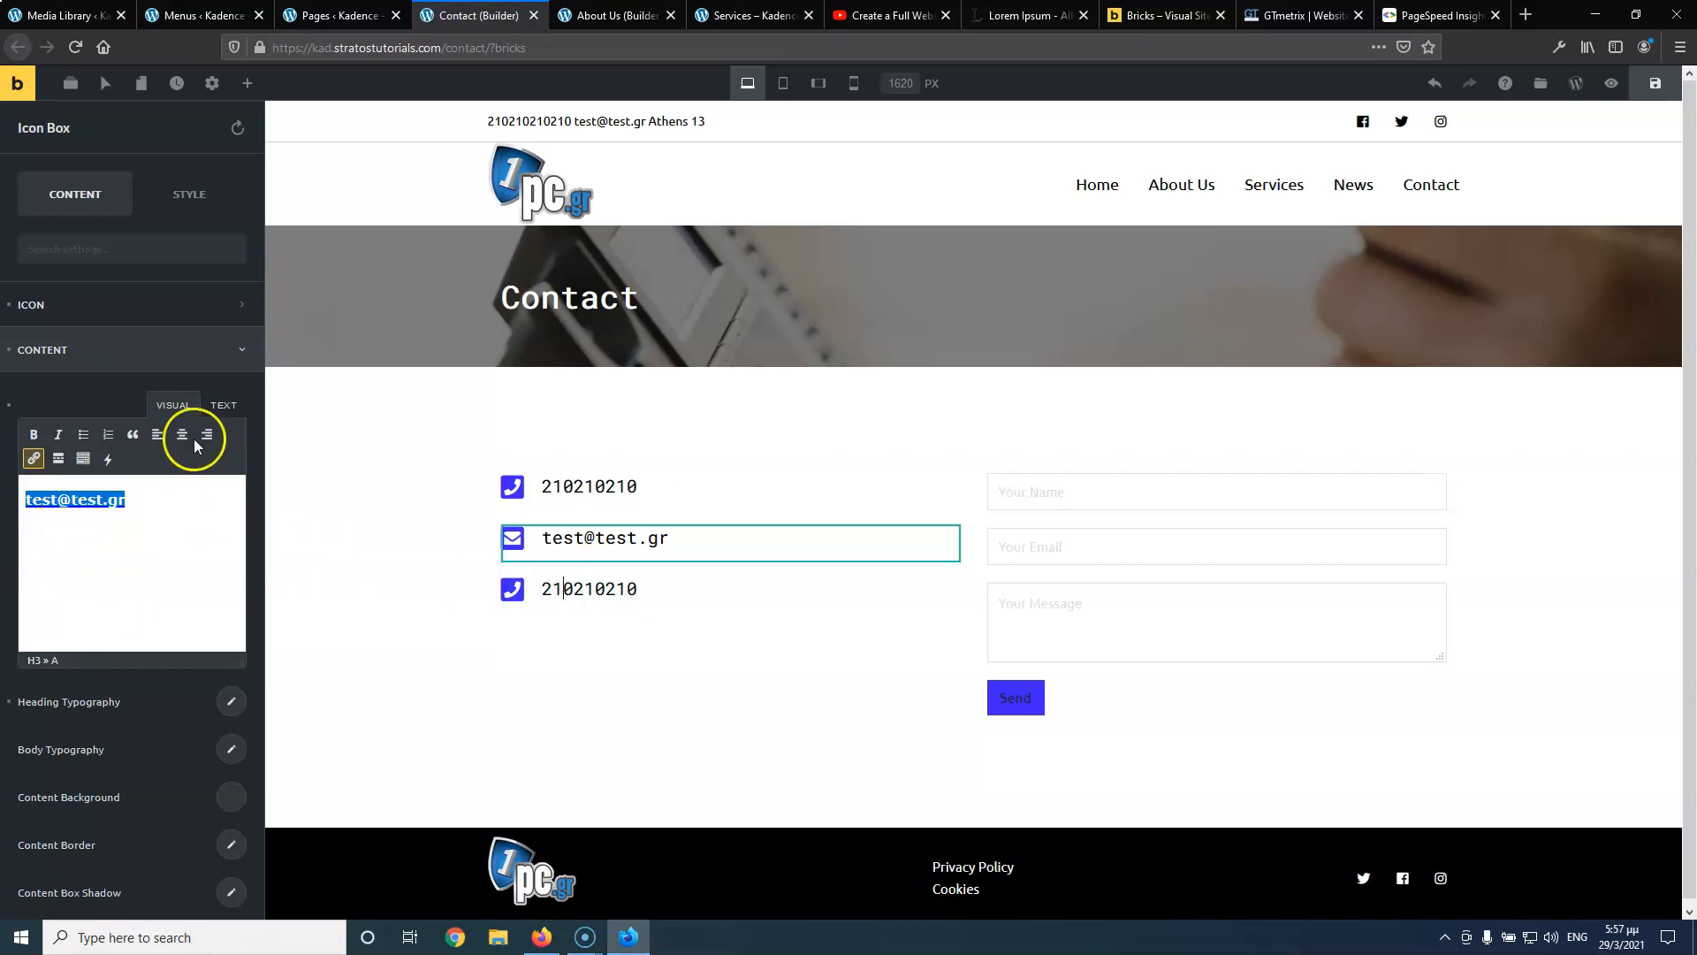
{"action": "left_click", "coordinate": [224, 405]}
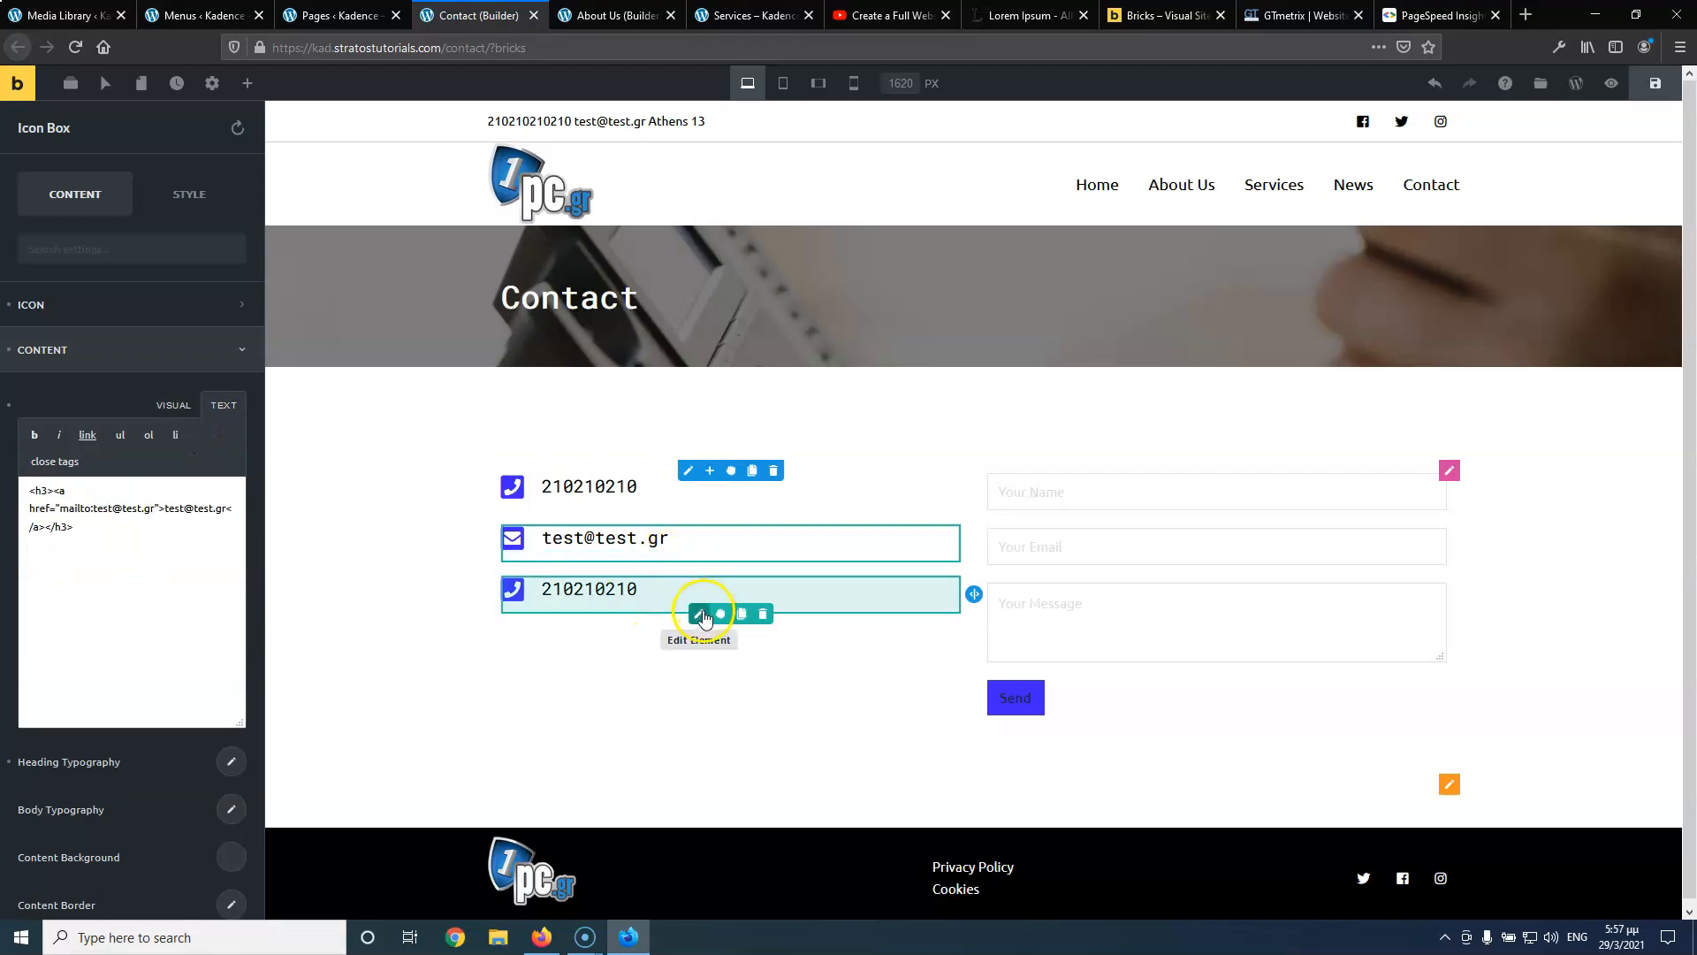
Delete the third box's HTML content in the source view, then undo the edit
{"action": "left_click", "coordinate": [699, 613]}
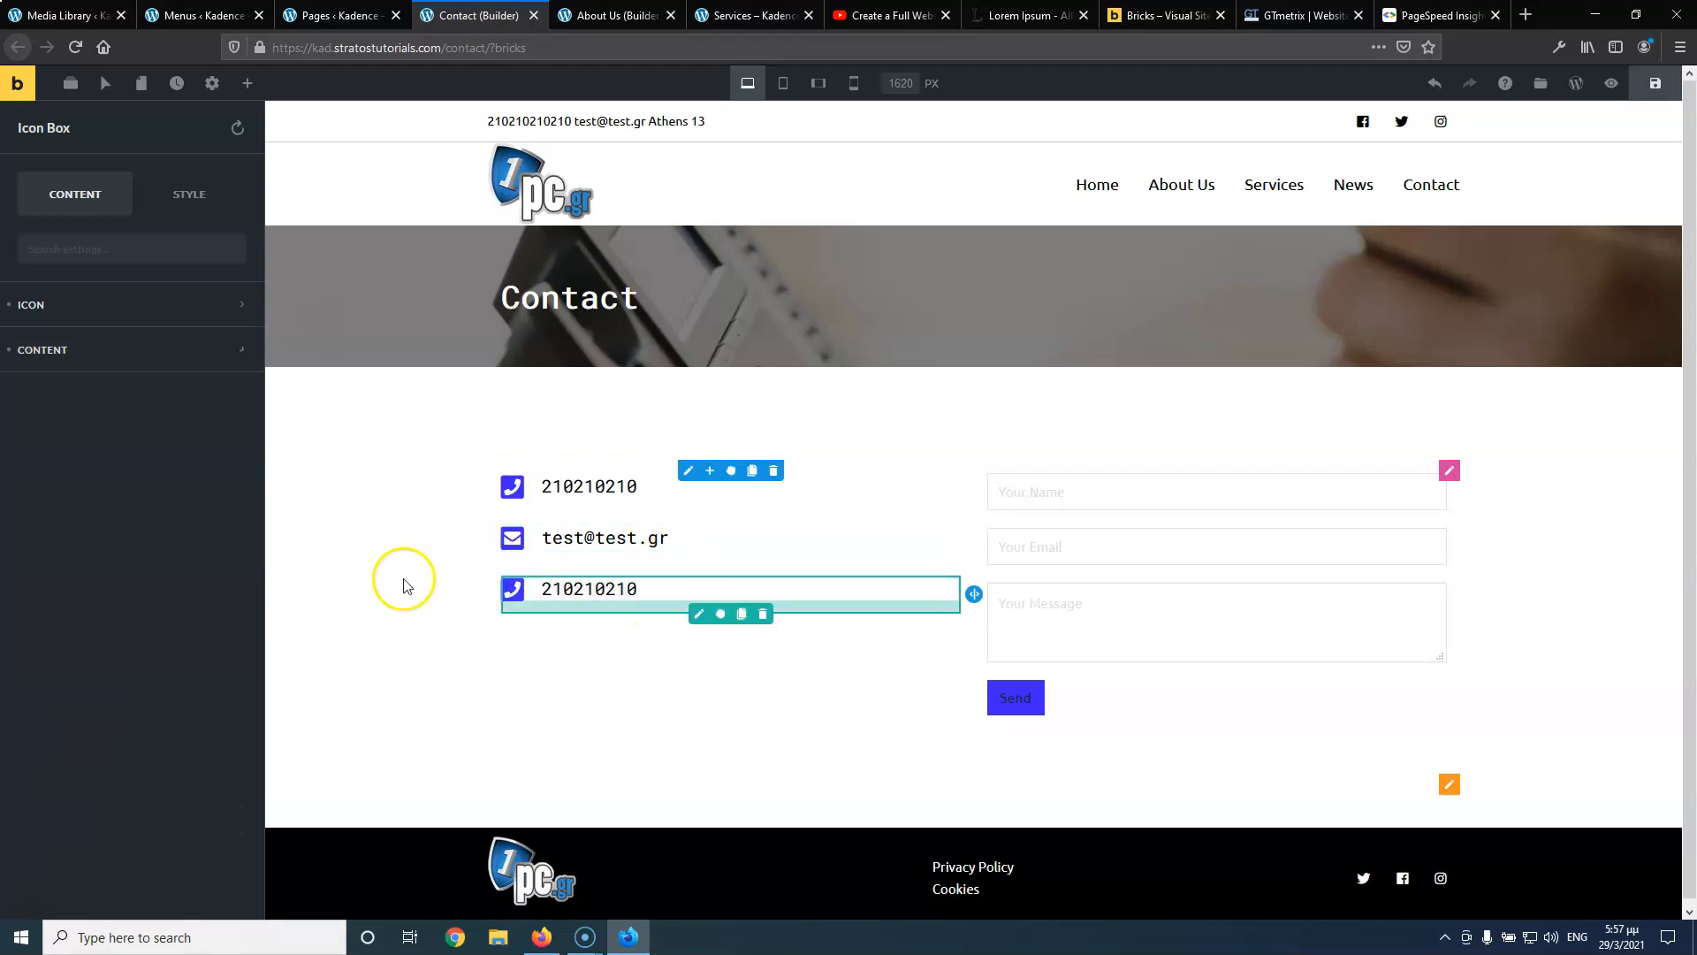
{"action": "left_click", "coordinate": [114, 353]}
{"action": "left_click", "coordinate": [221, 405]}
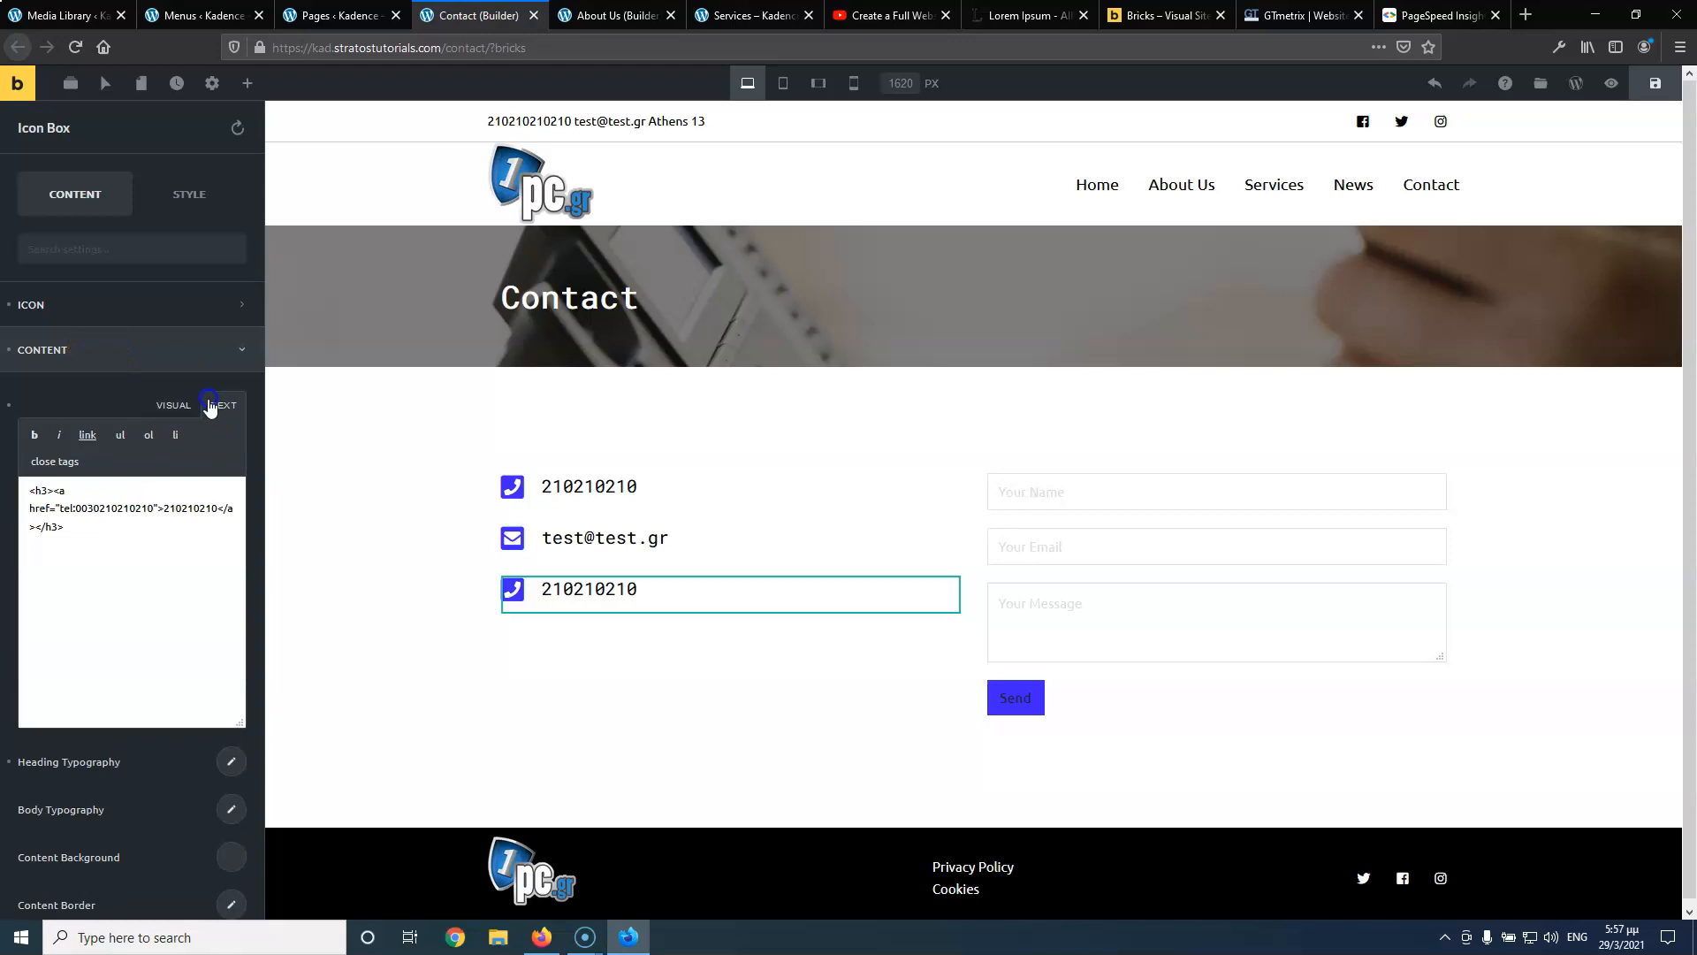
{"action": "left_click_drag", "start_coordinate": [148, 567], "coordinate": [60, 492]}
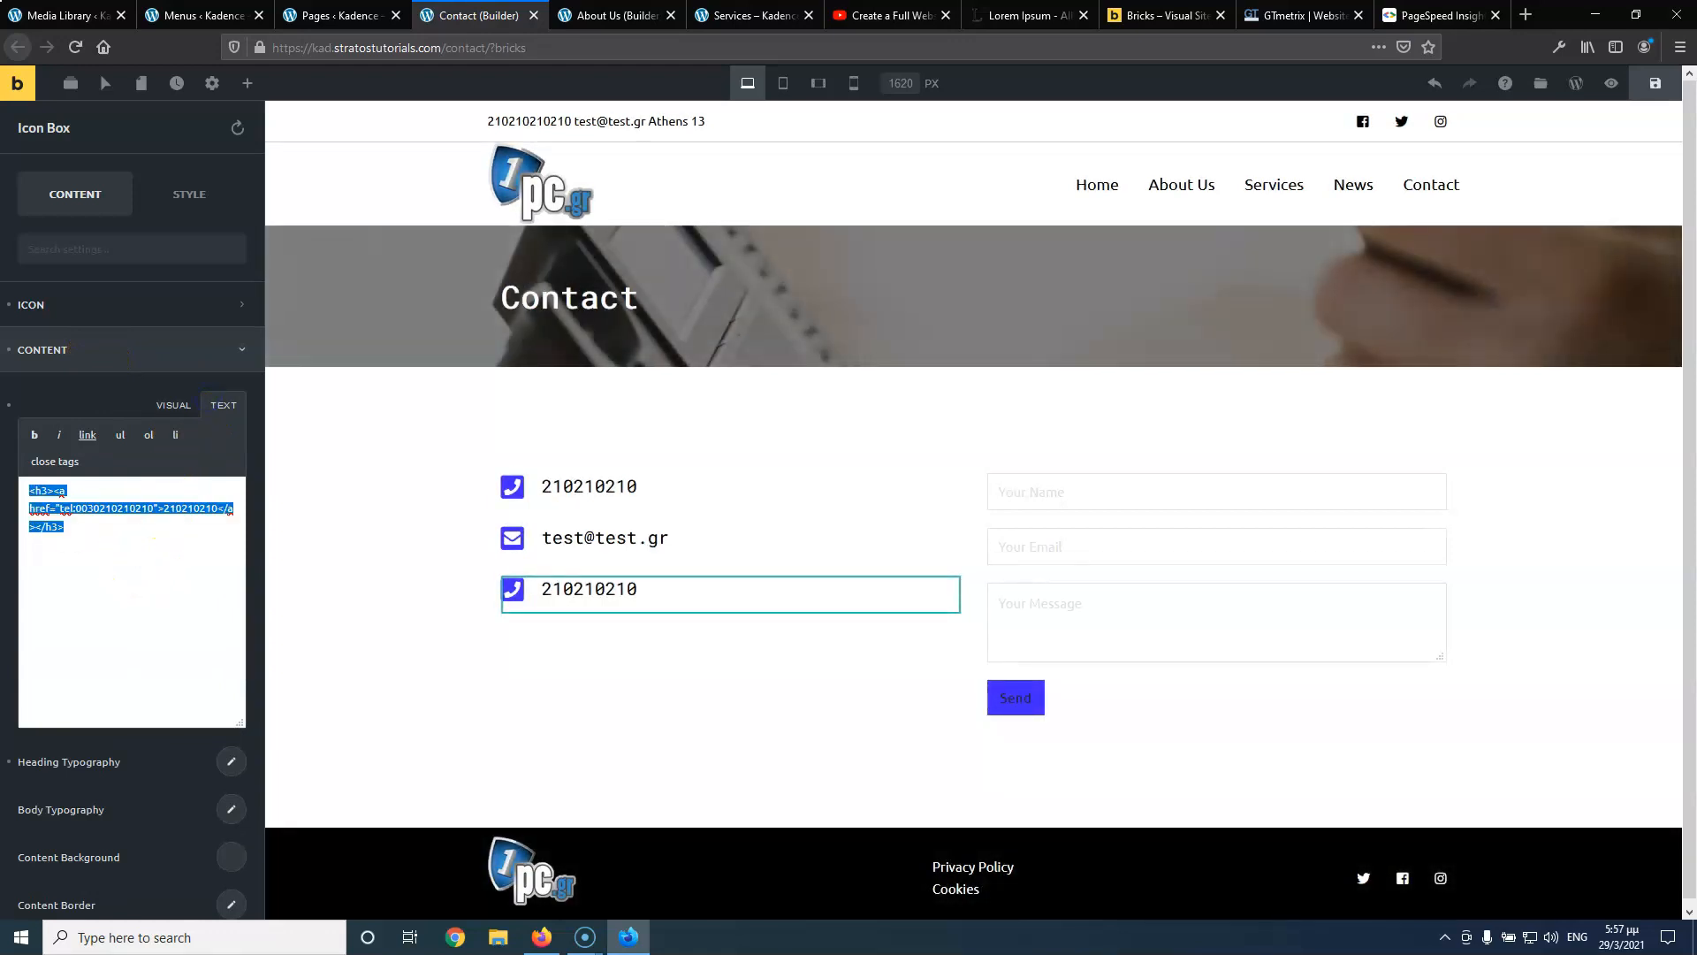
{"action": "key", "text": "BackSpace"}
{"action": "left_click", "coordinate": [173, 405]}
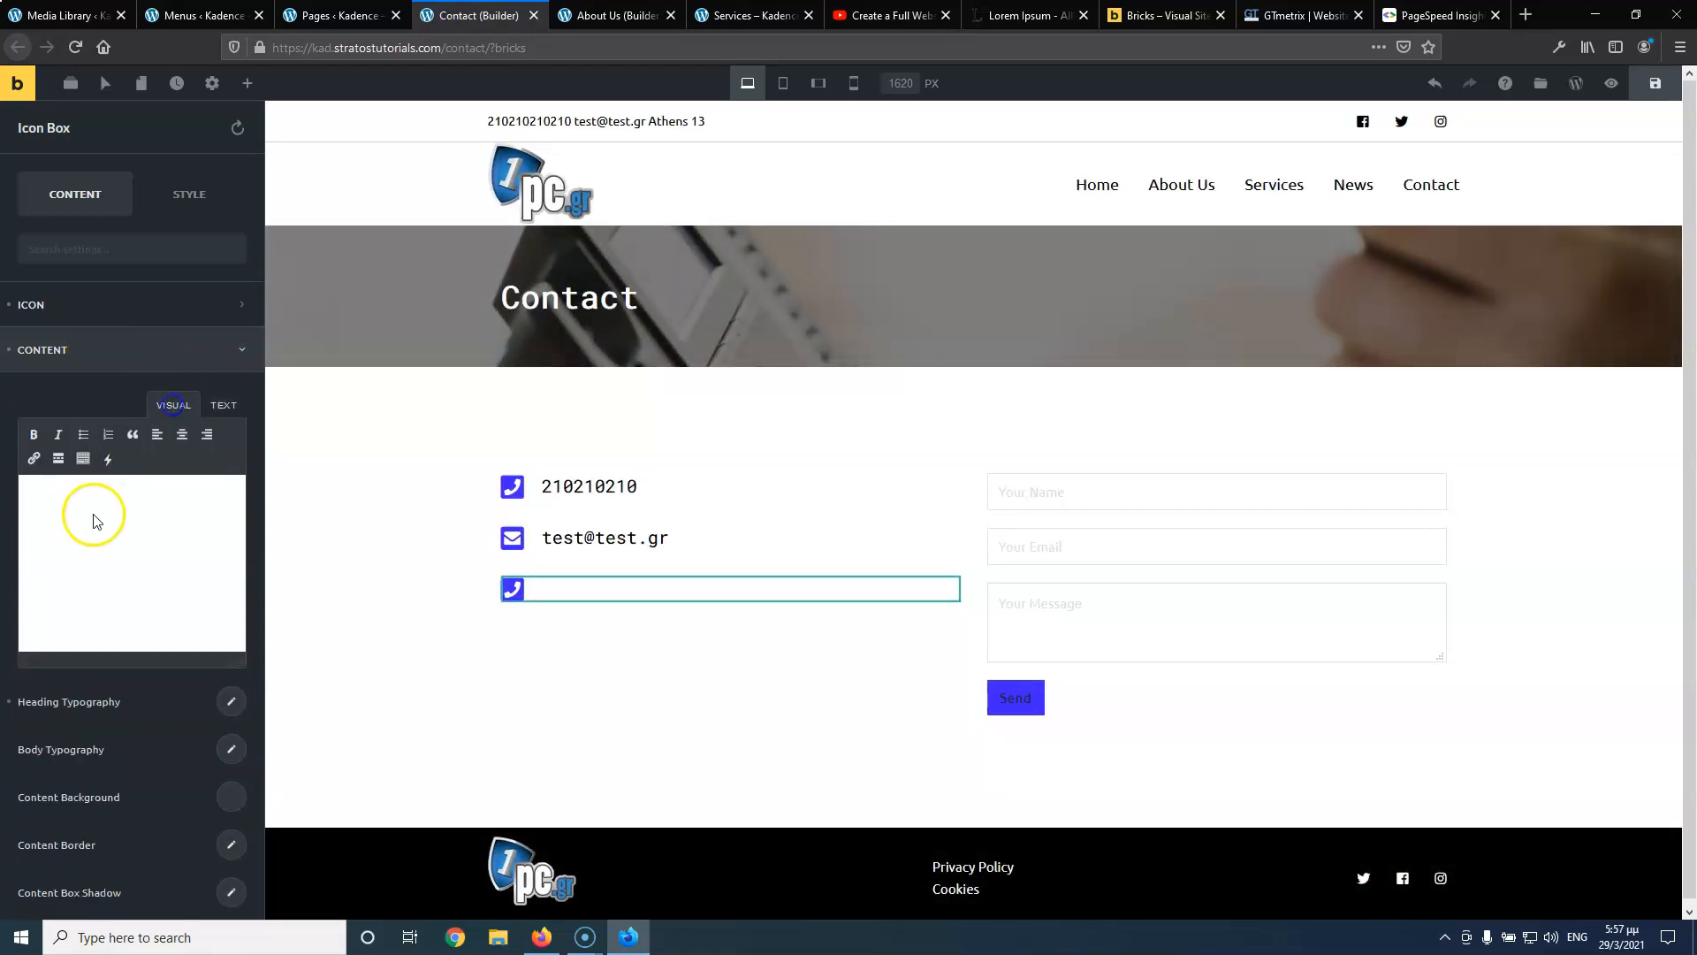
{"action": "left_click", "coordinate": [226, 406]}
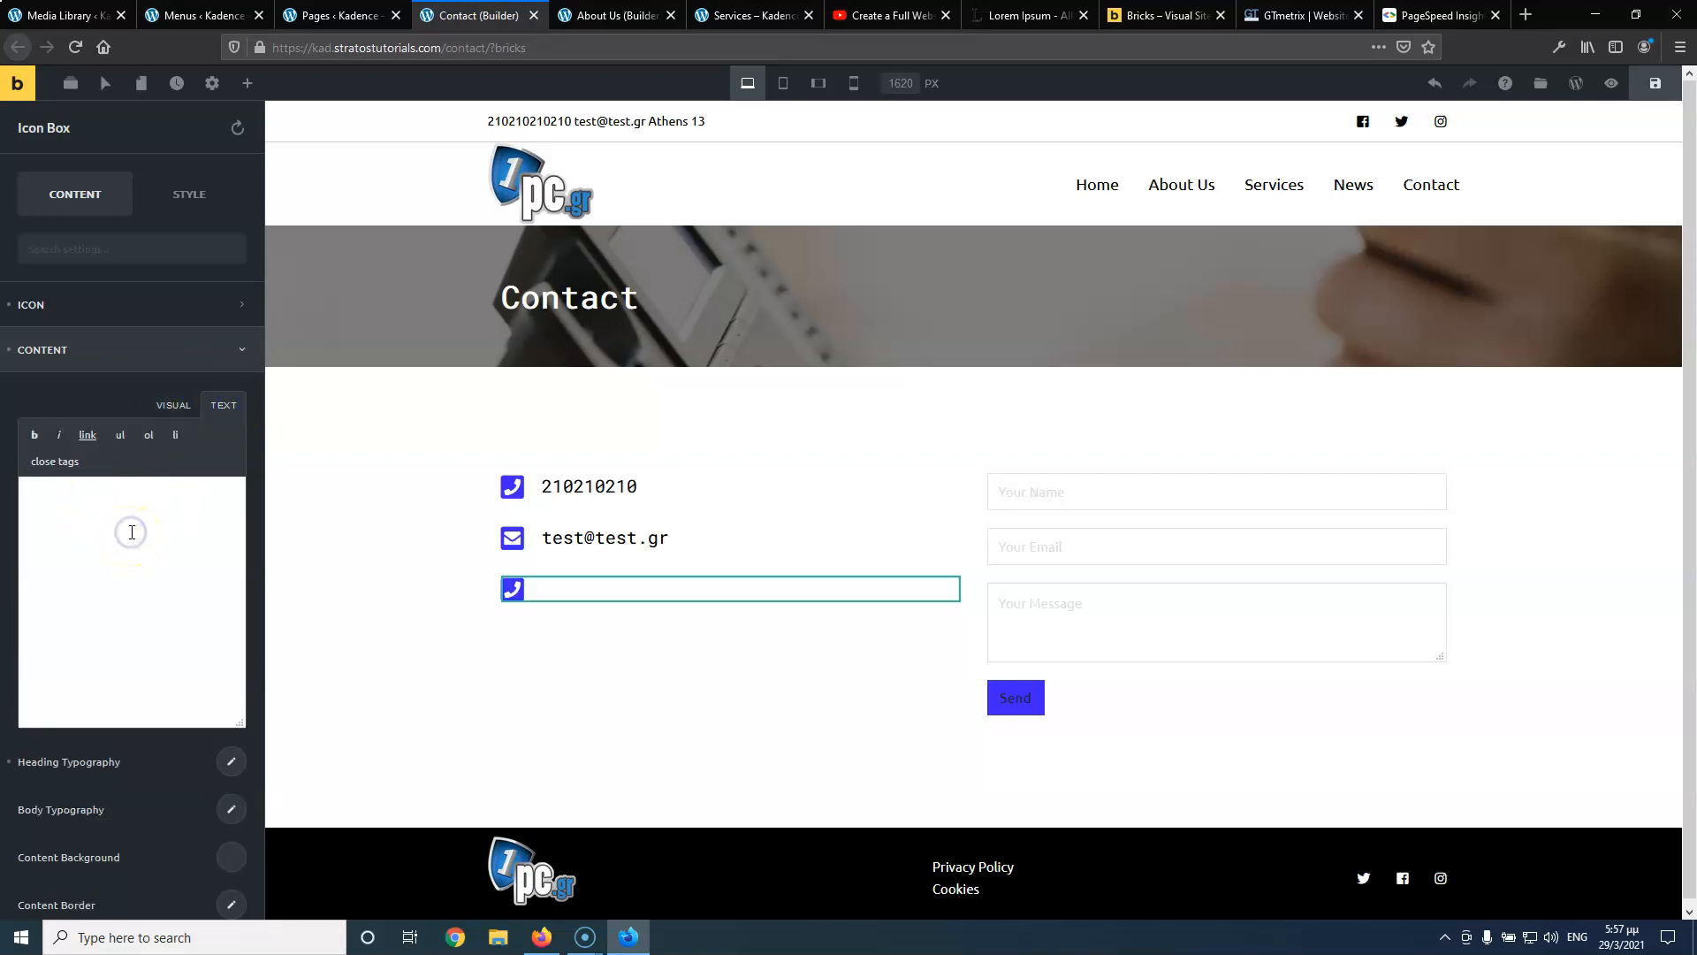
{"action": "key", "text": "ctrl+z"}
Replace the third box's phone link markup with the address 'Athens 13'
{"action": "mouse_move", "coordinate": [667, 591]}
{"action": "left_click", "coordinate": [698, 615]}
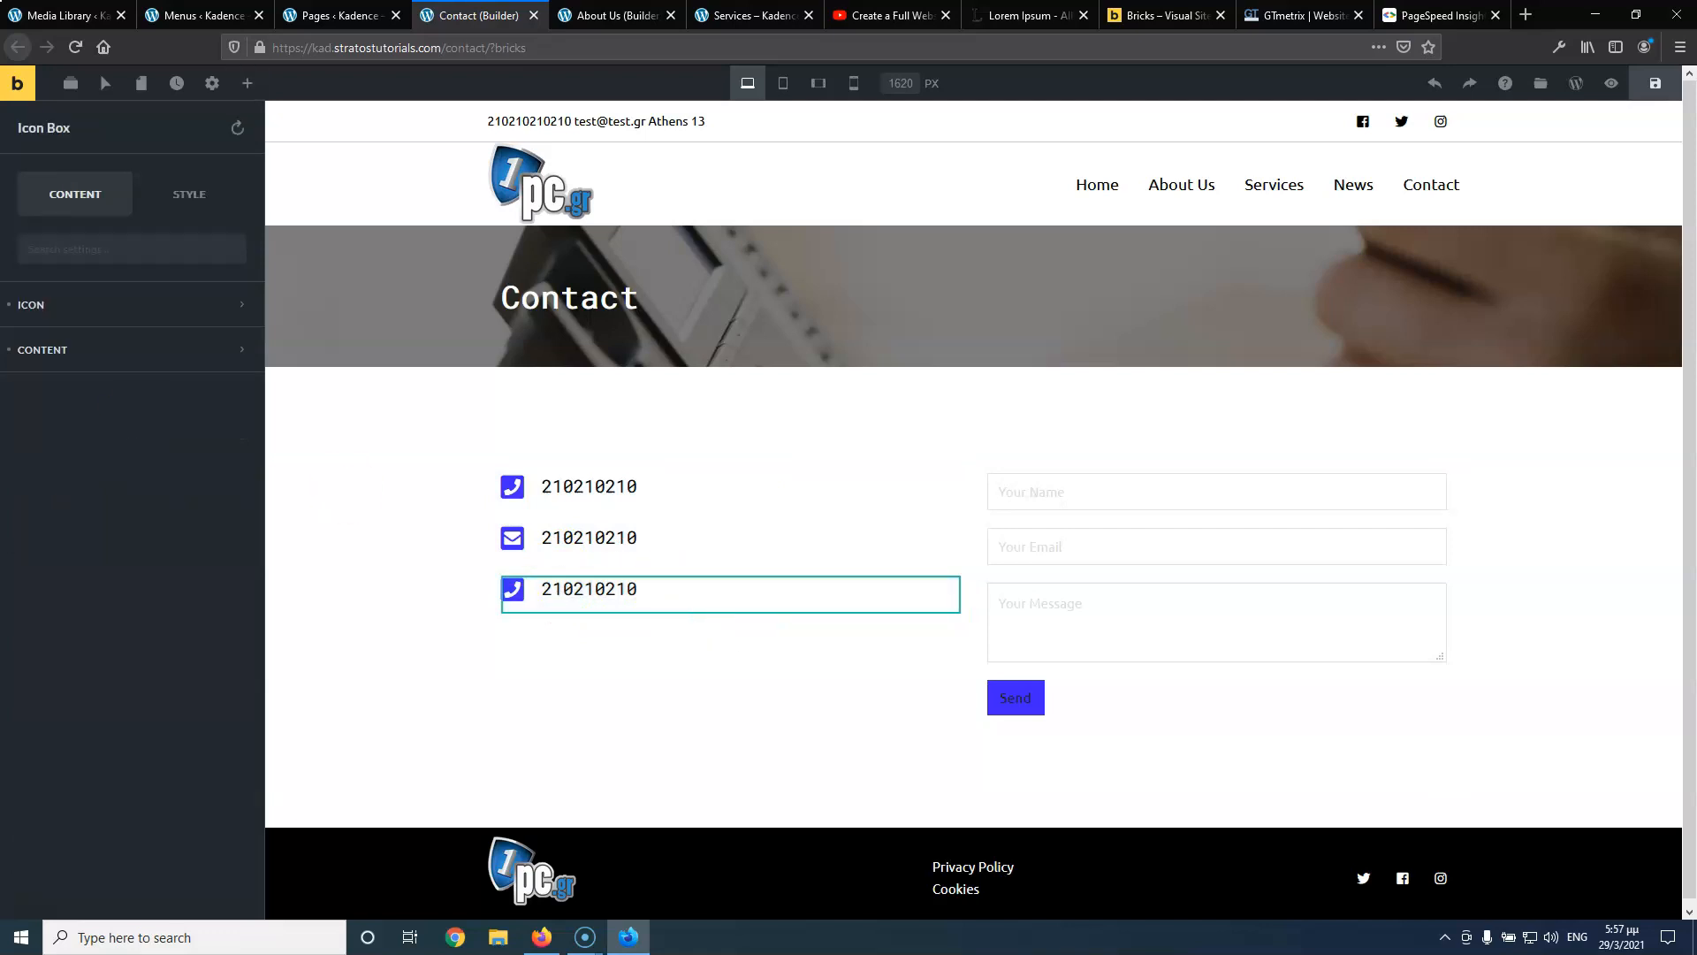
{"action": "left_click", "coordinate": [113, 367]}
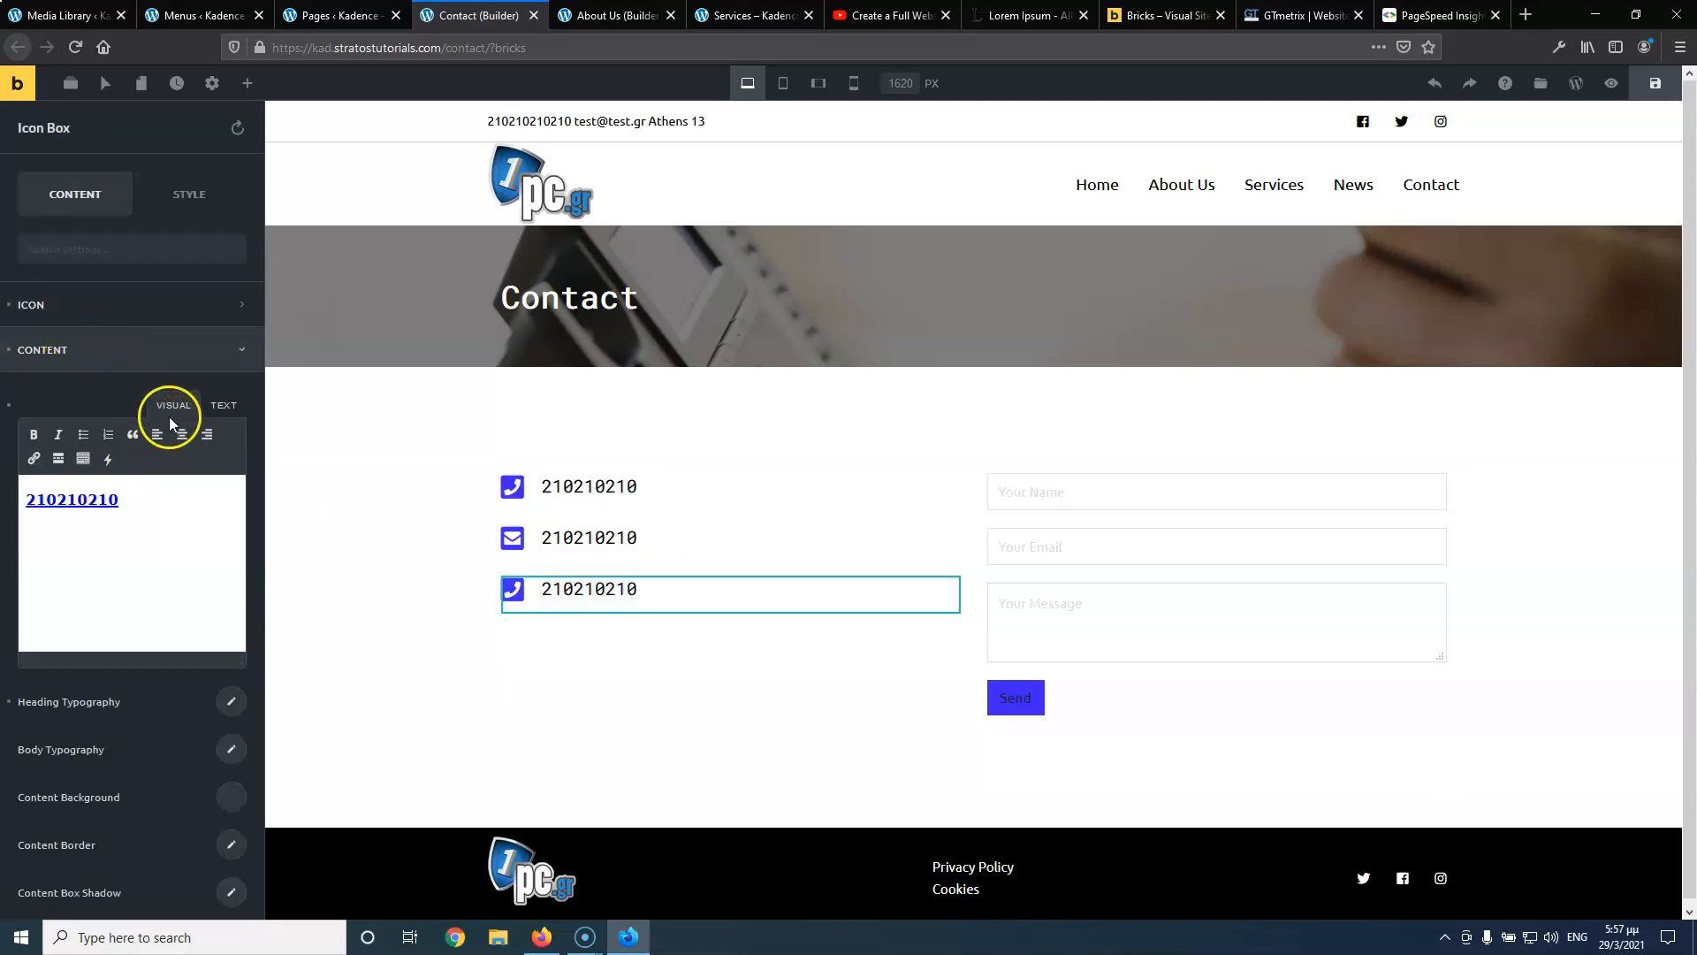
{"action": "left_click", "coordinate": [221, 406]}
{"action": "left_click_drag", "start_coordinate": [53, 491], "coordinate": [42, 529]}
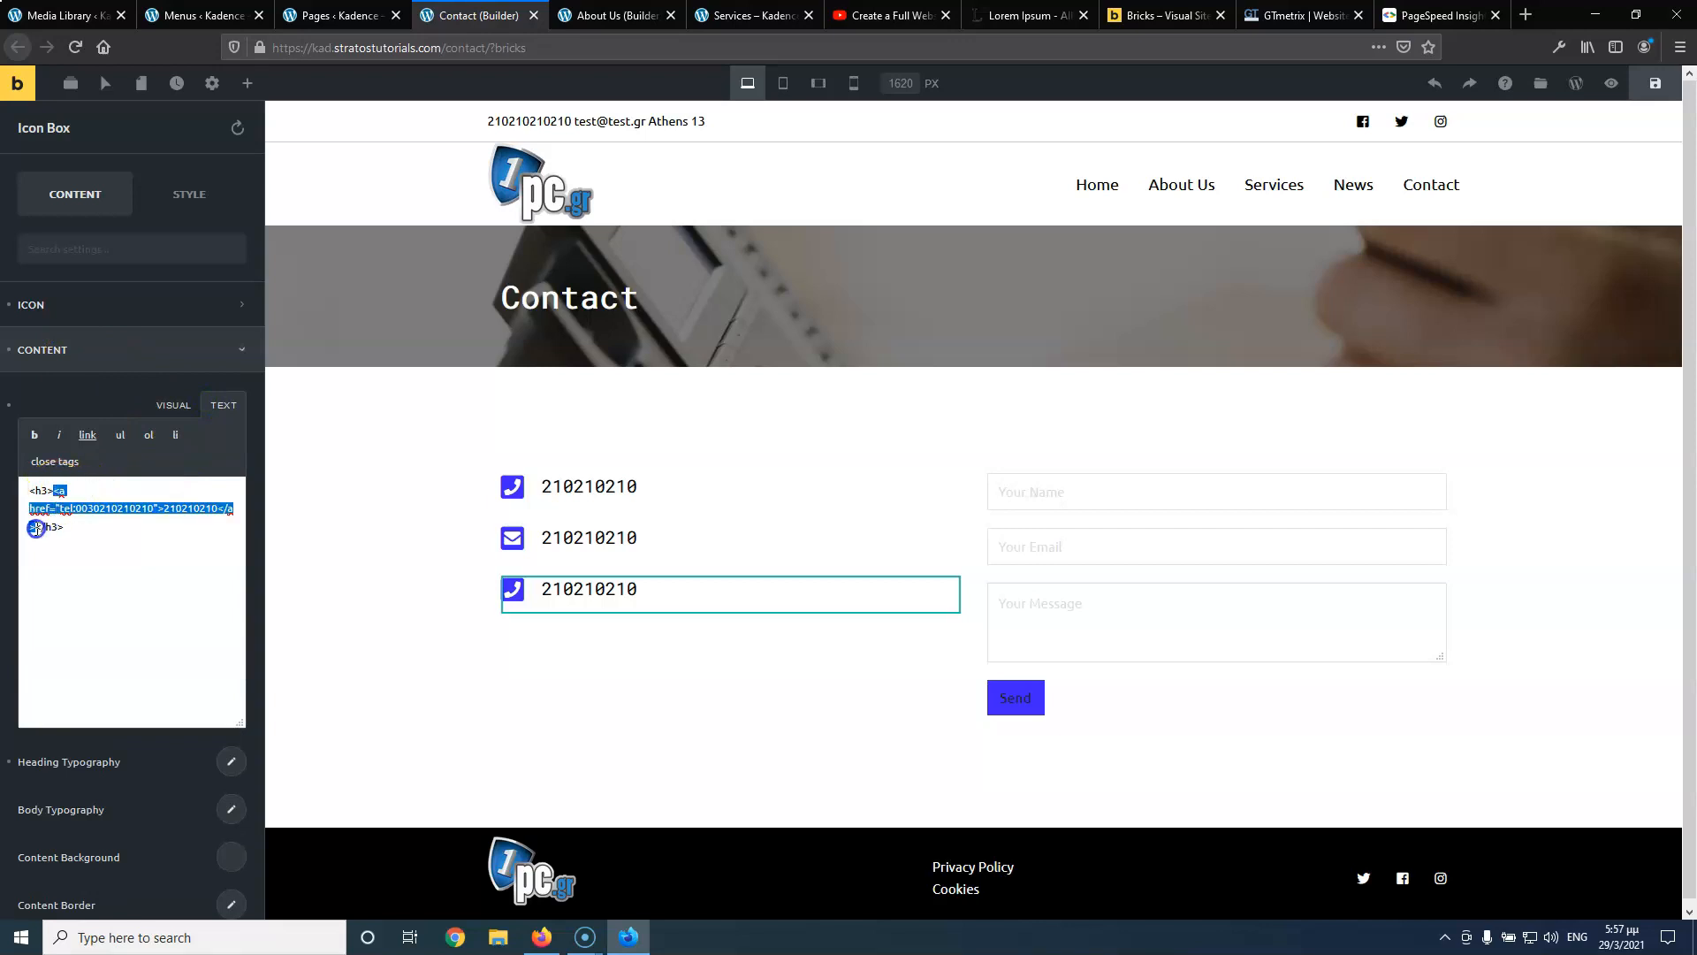
{"action": "type", "text": "Athens 13"}
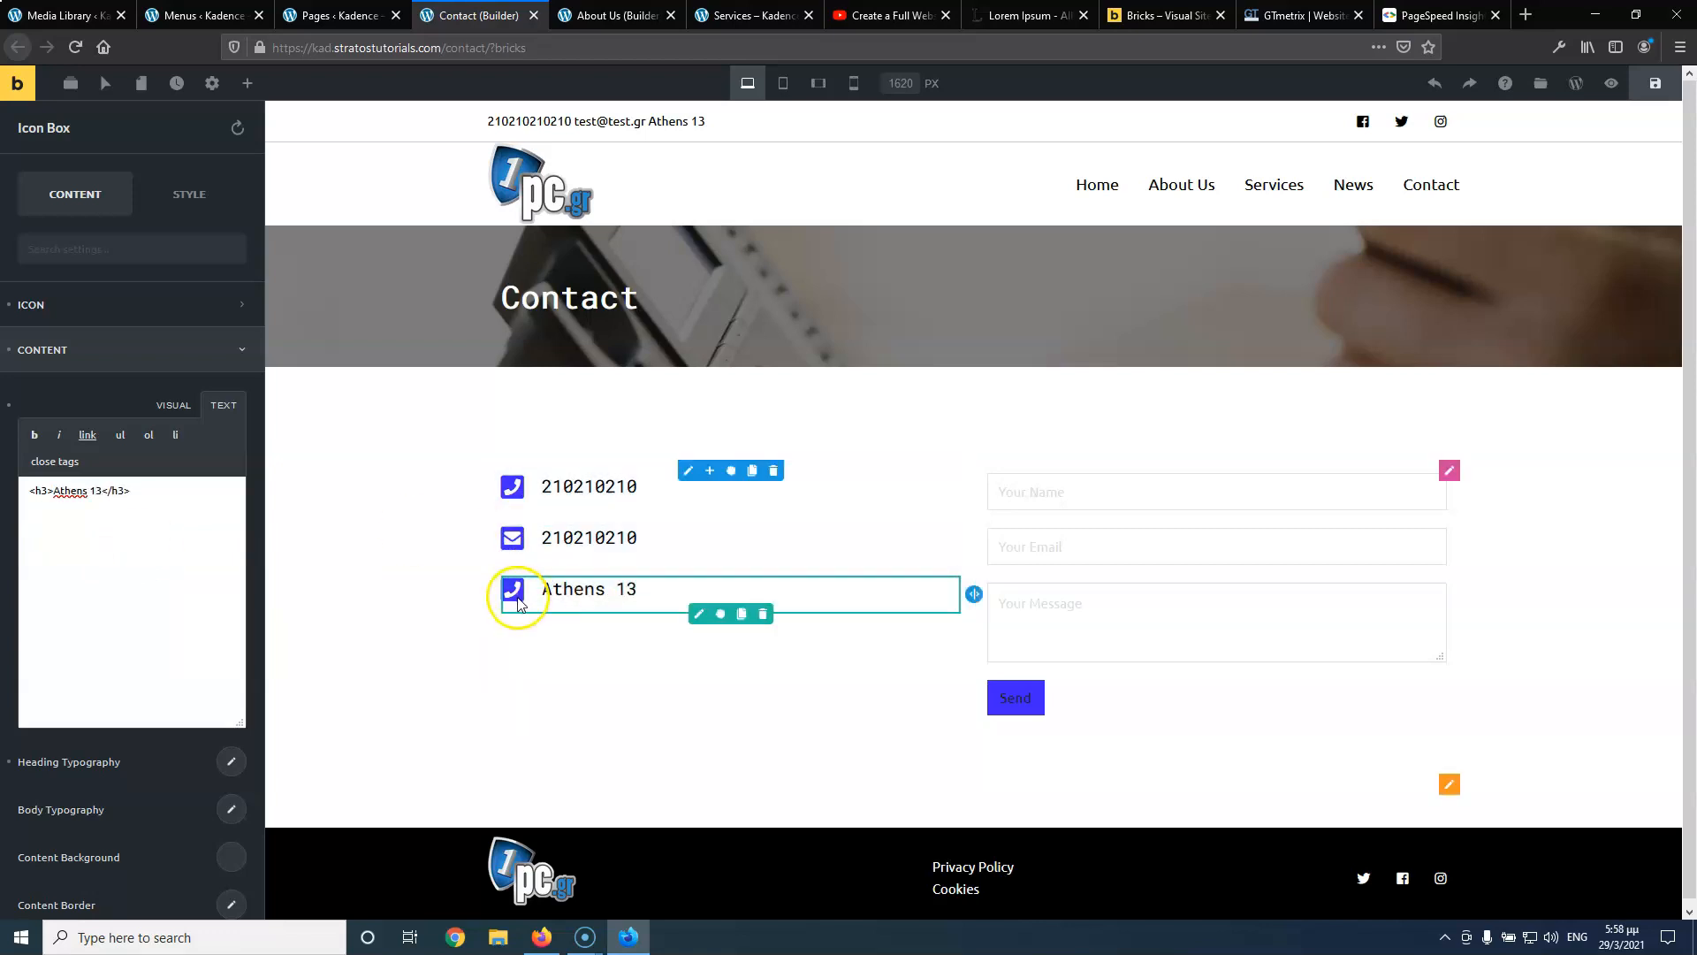
Change the third box's icon to the map-marker icon found by searching 'map'
{"action": "left_click", "coordinate": [99, 303]}
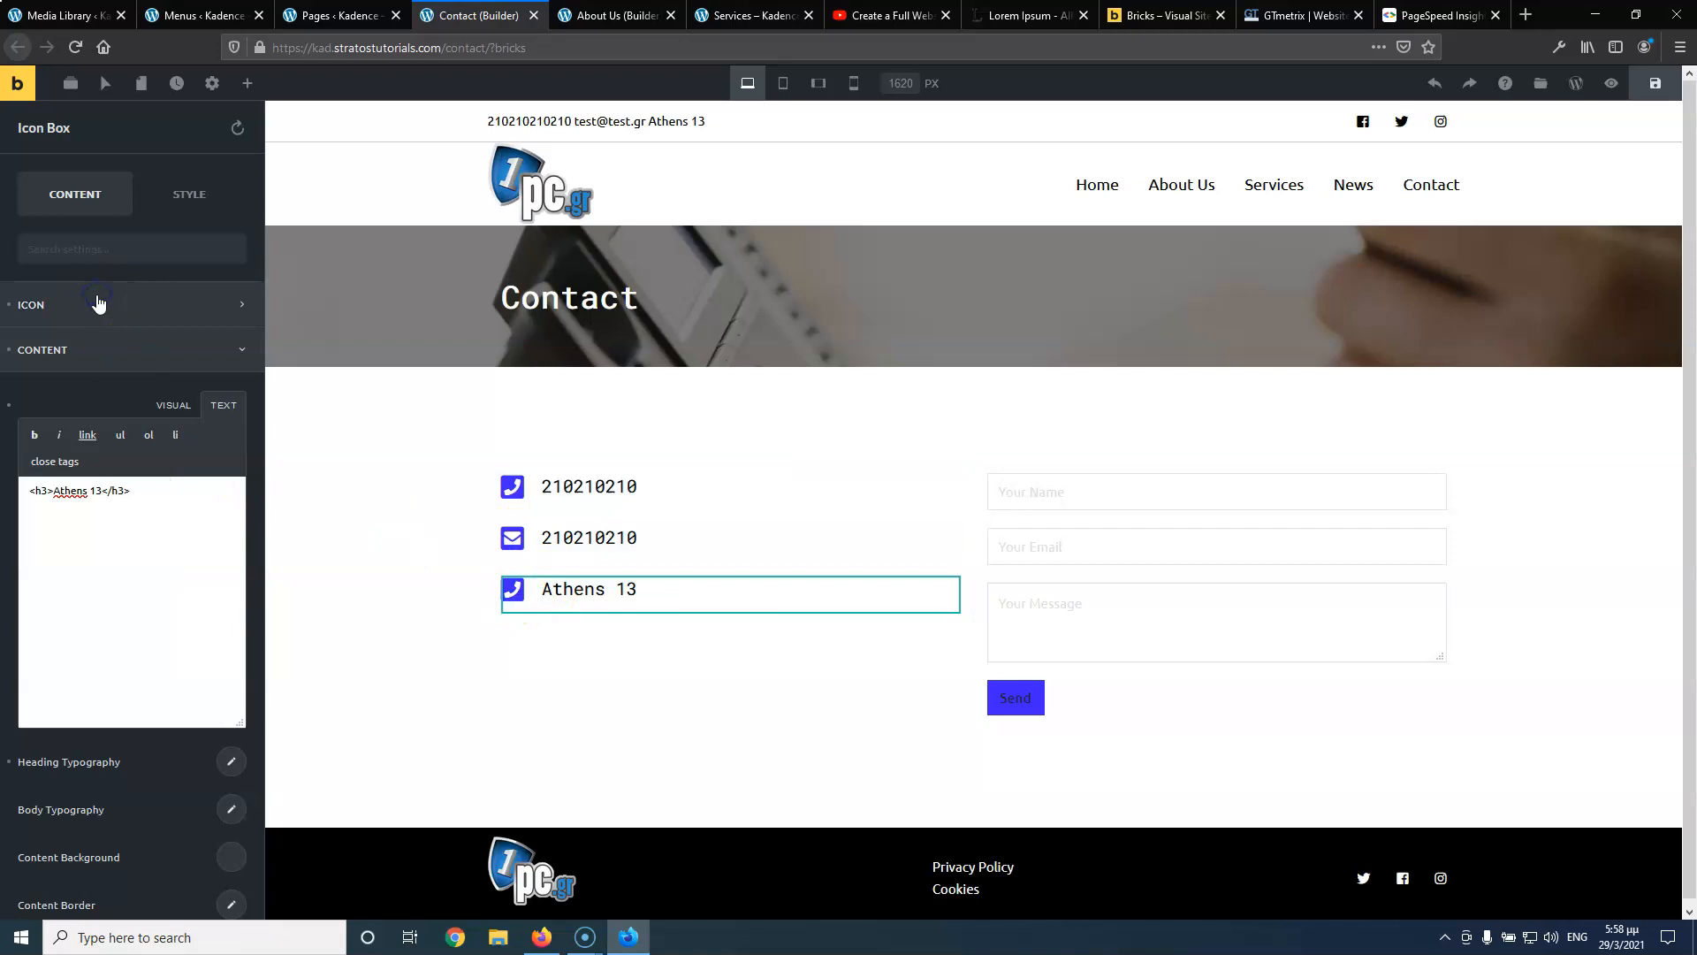
{"action": "left_click", "coordinate": [233, 362]}
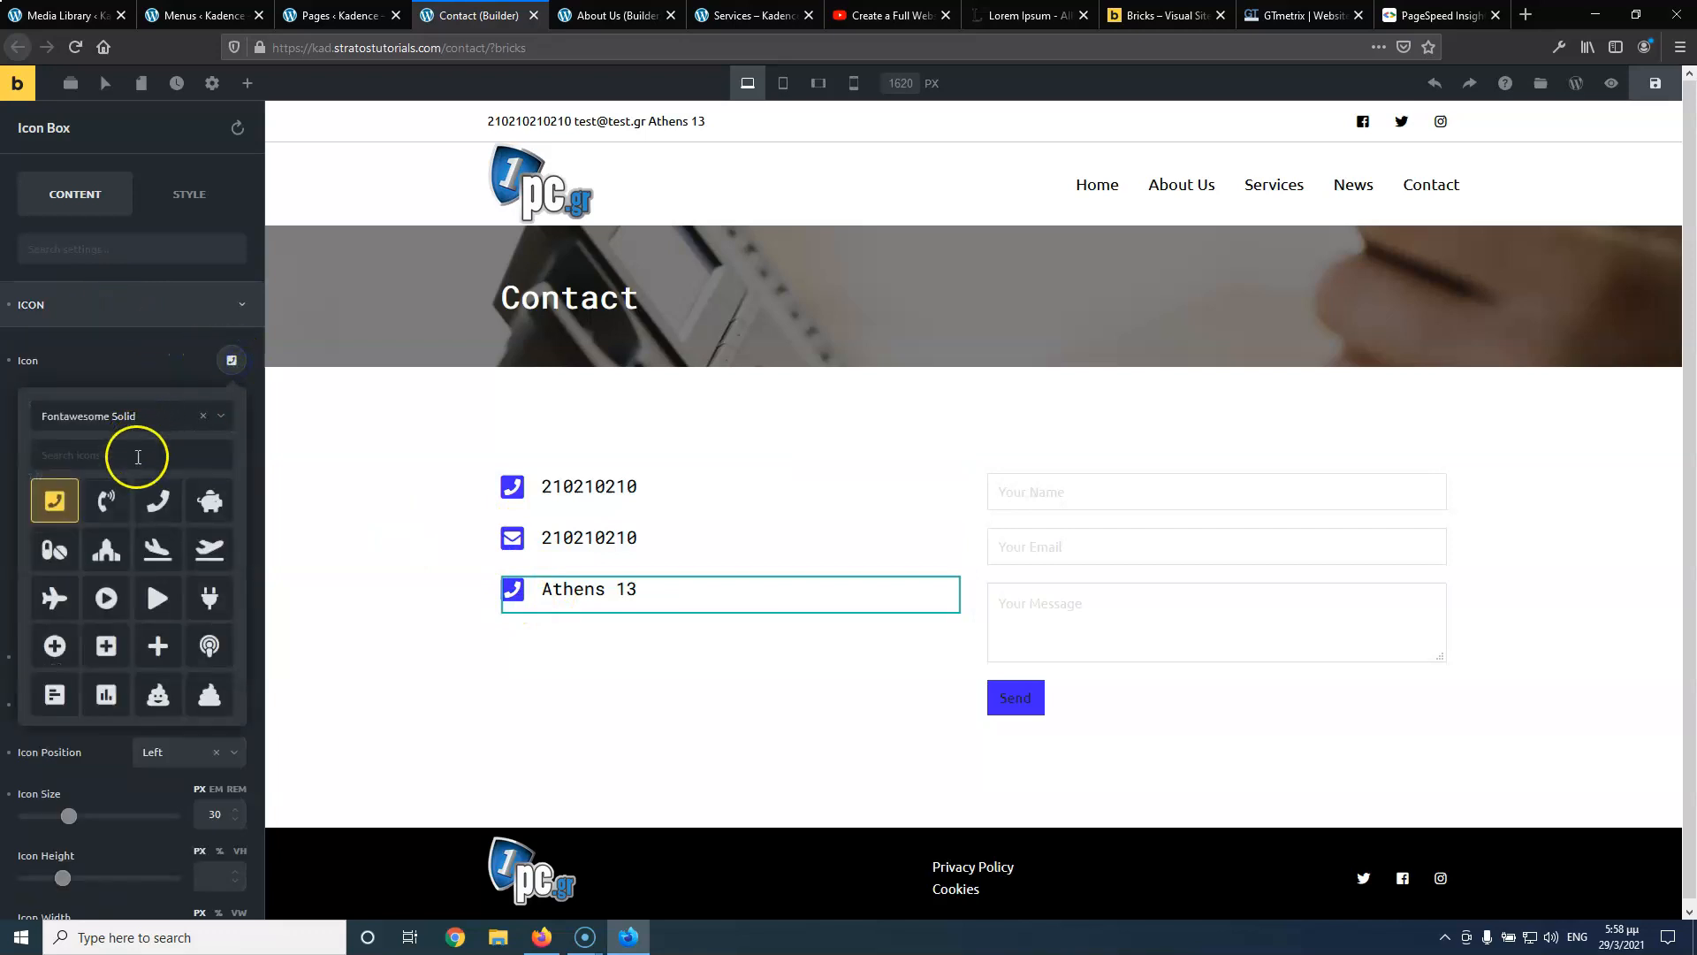
{"action": "type", "text": "map"}
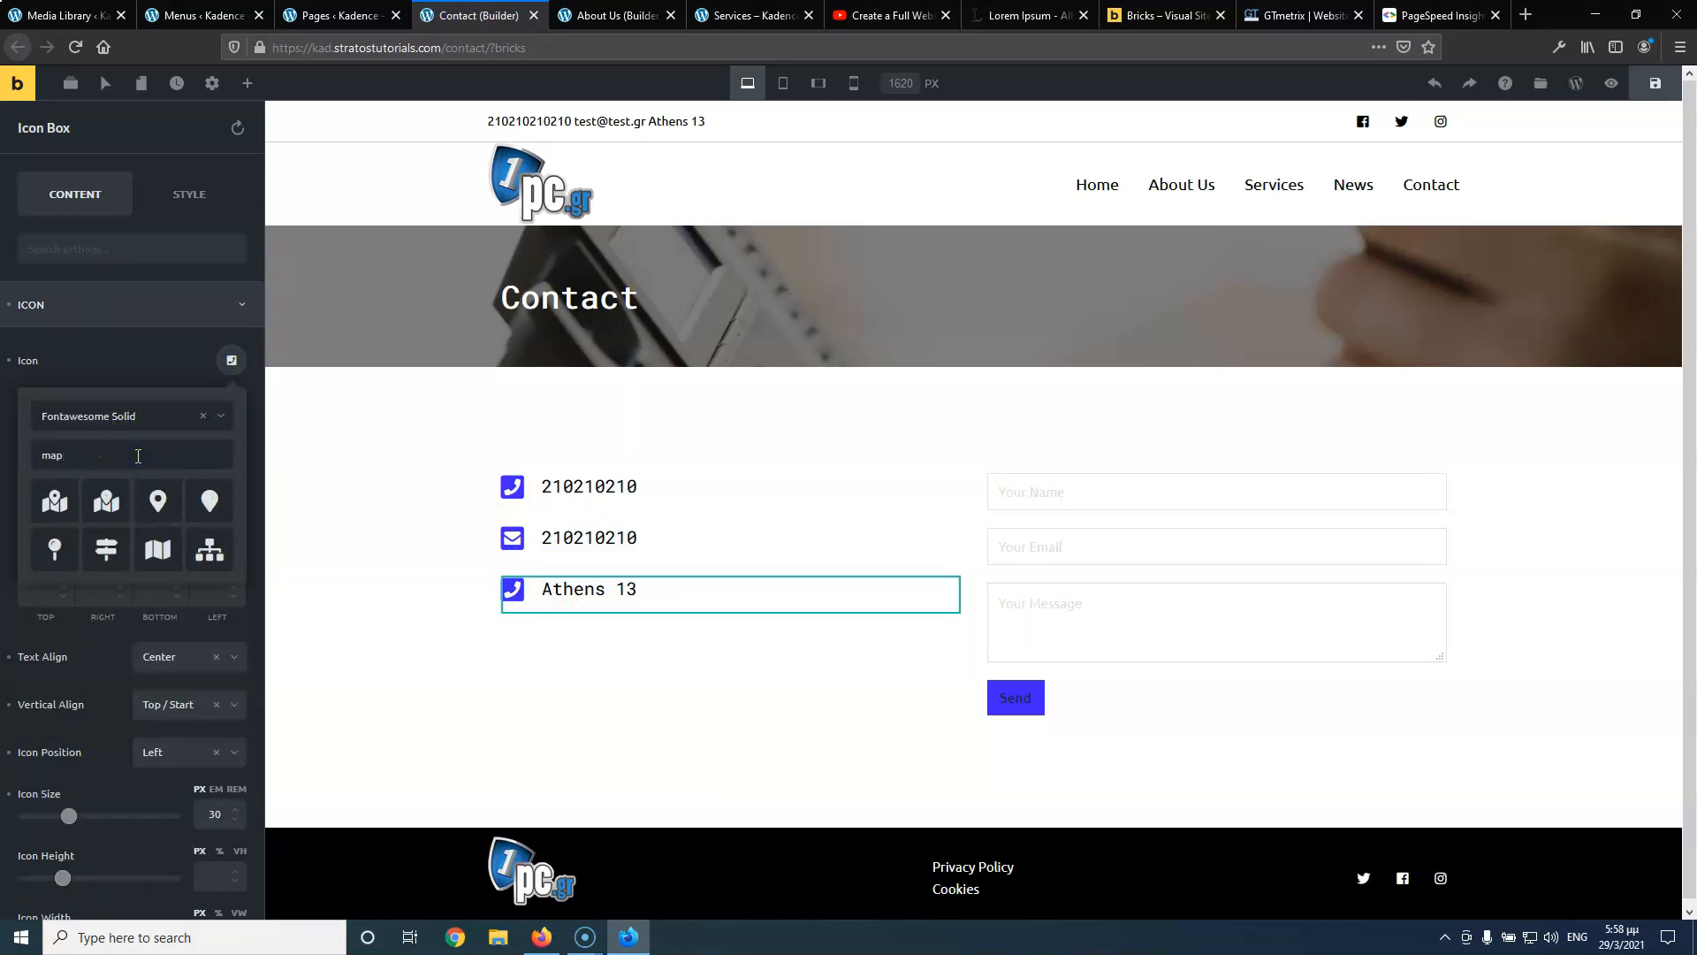
{"action": "left_click", "coordinate": [157, 500]}
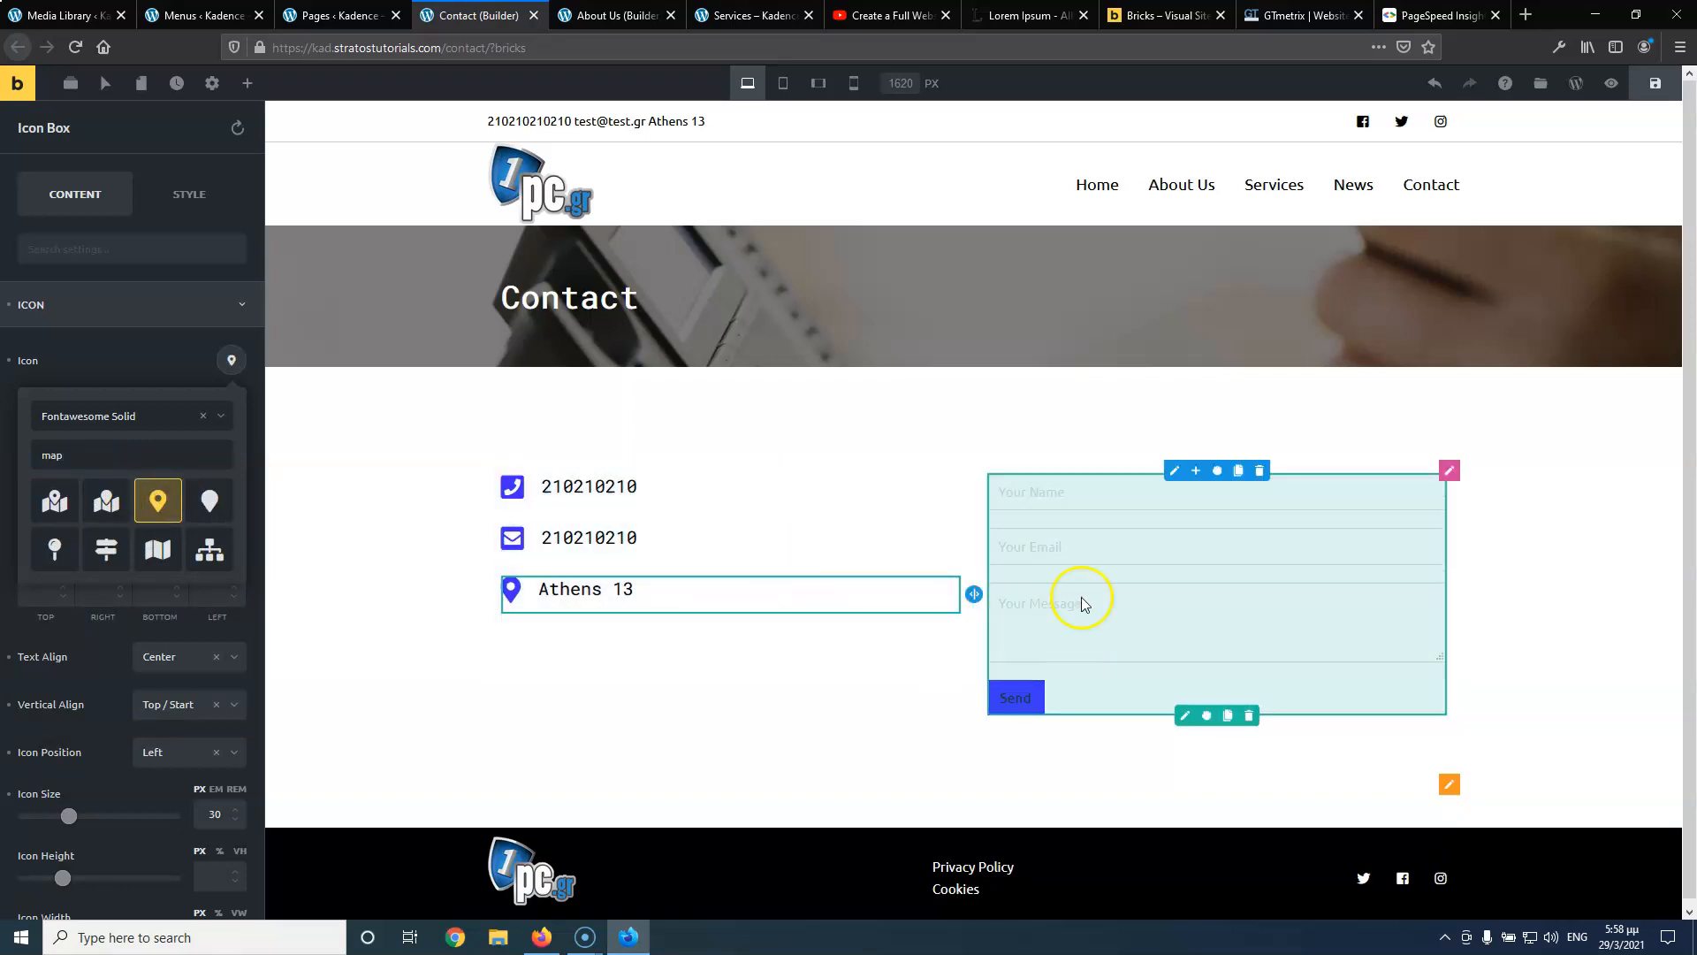
Check the reference video and other page tabs, then return to the Contact page builder
{"action": "left_click", "coordinate": [862, 15]}
{"action": "left_click", "coordinate": [31, 802]}
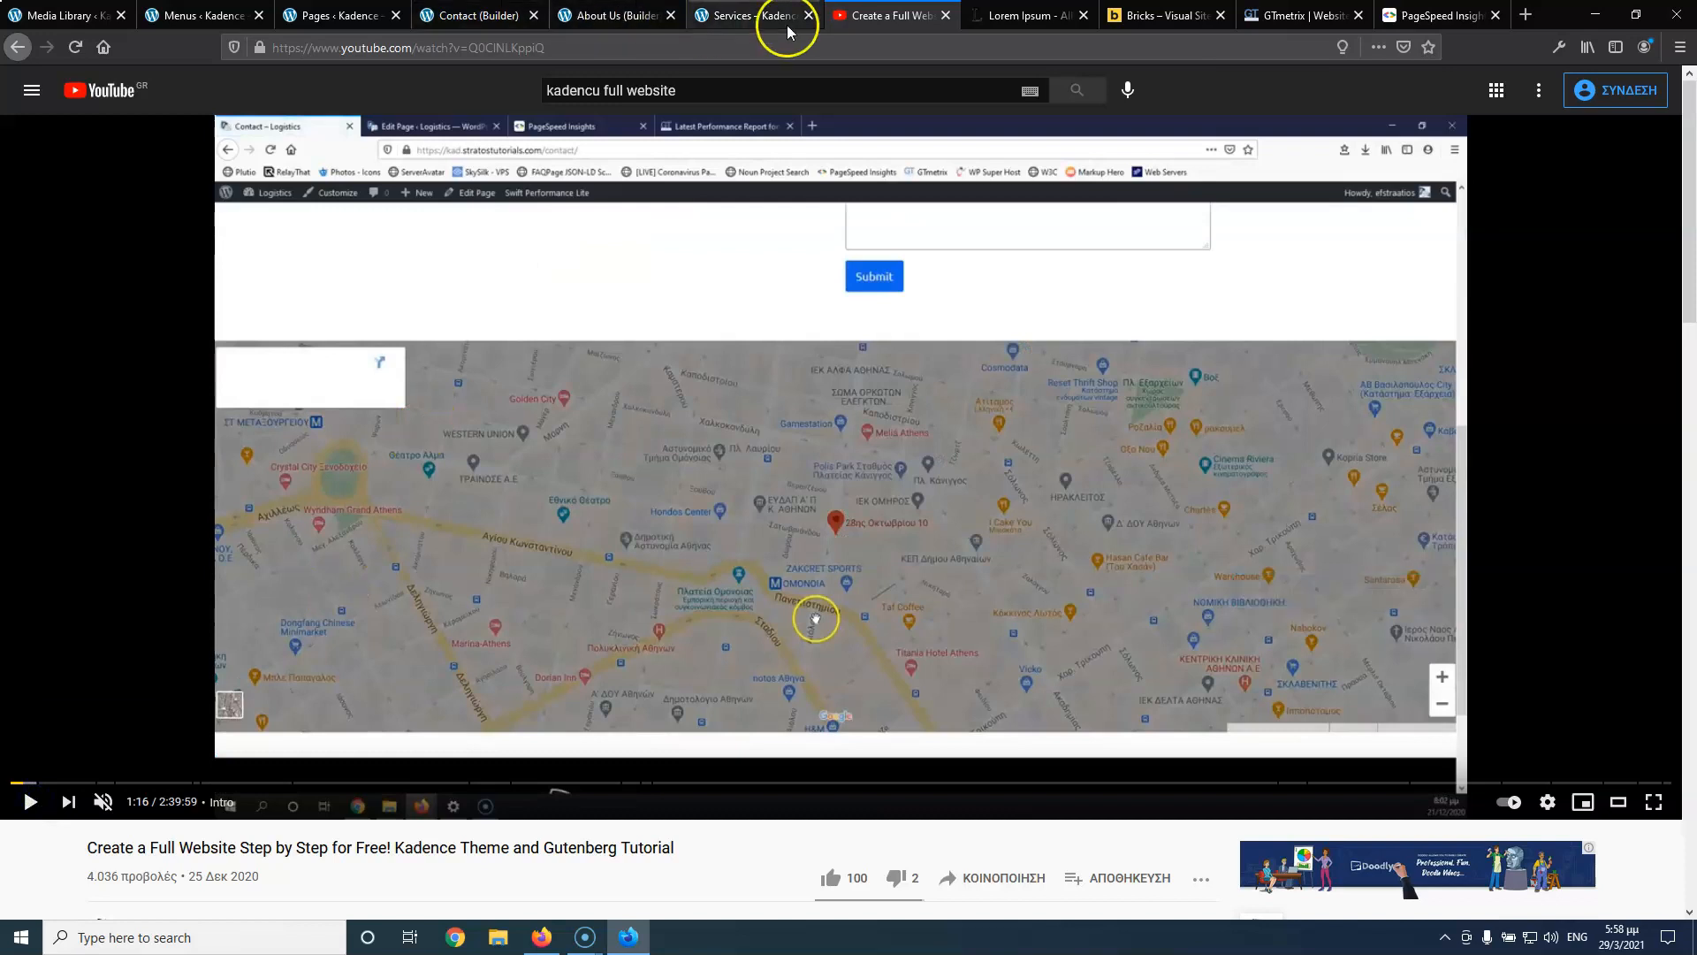
{"action": "left_click", "coordinate": [756, 17]}
{"action": "left_click", "coordinate": [623, 16]}
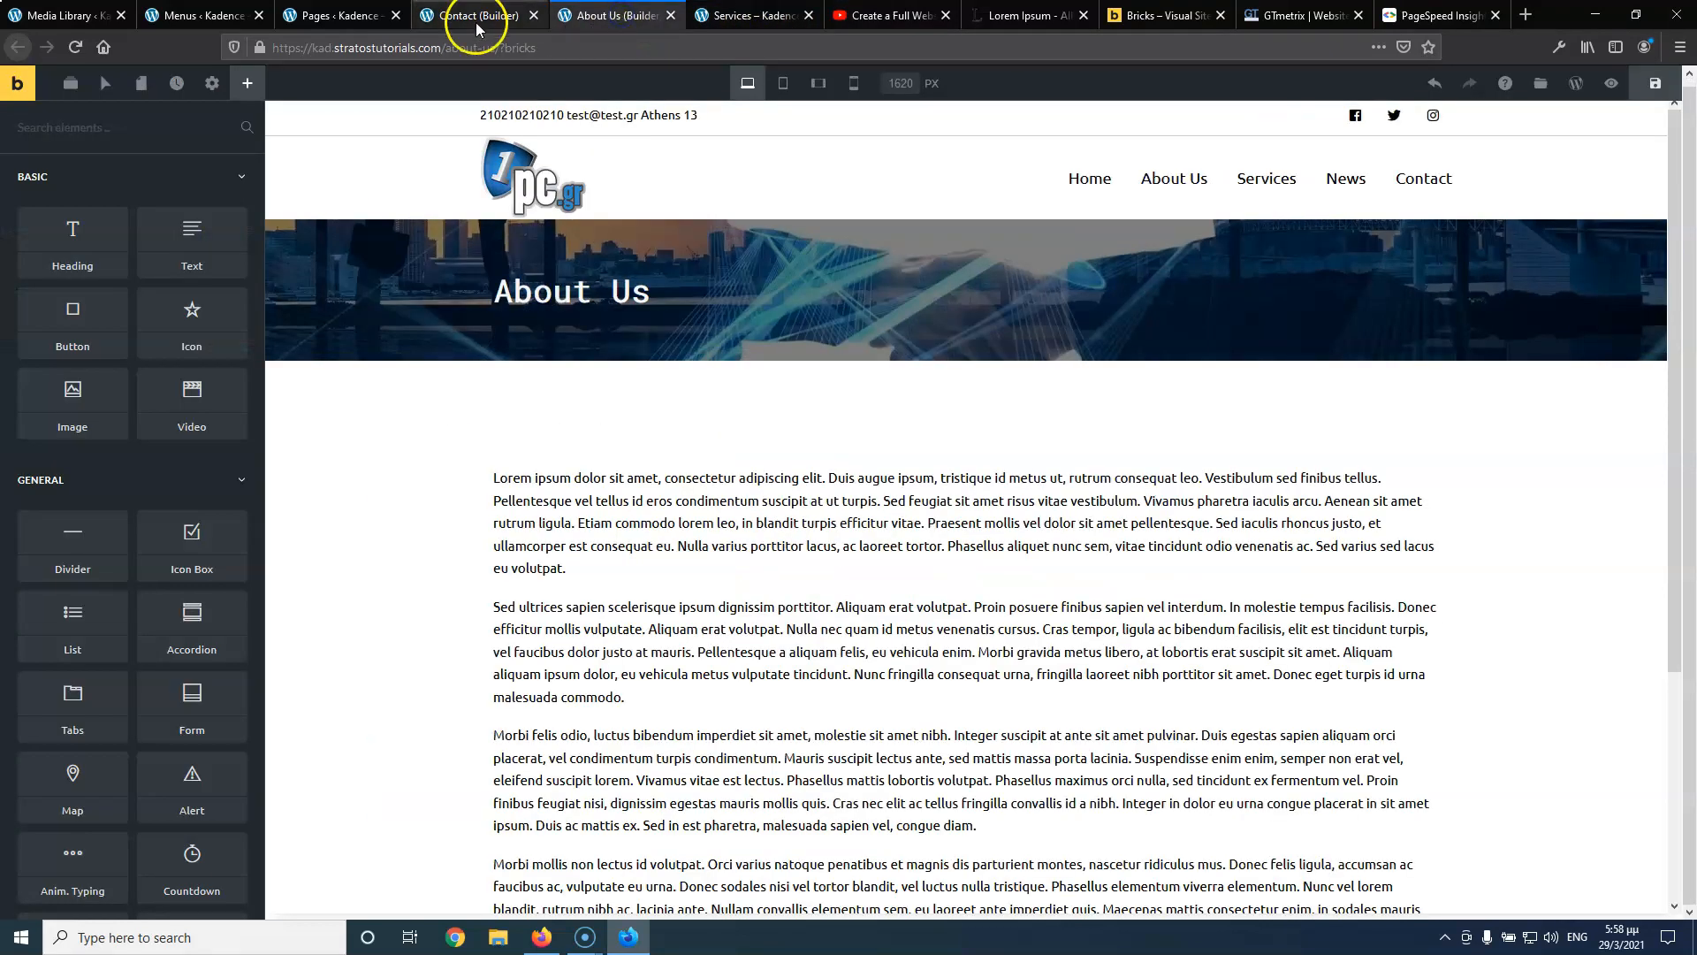
{"action": "left_click", "coordinate": [447, 17]}
{"action": "left_click", "coordinate": [345, 26]}
{"action": "left_click", "coordinate": [463, 19]}
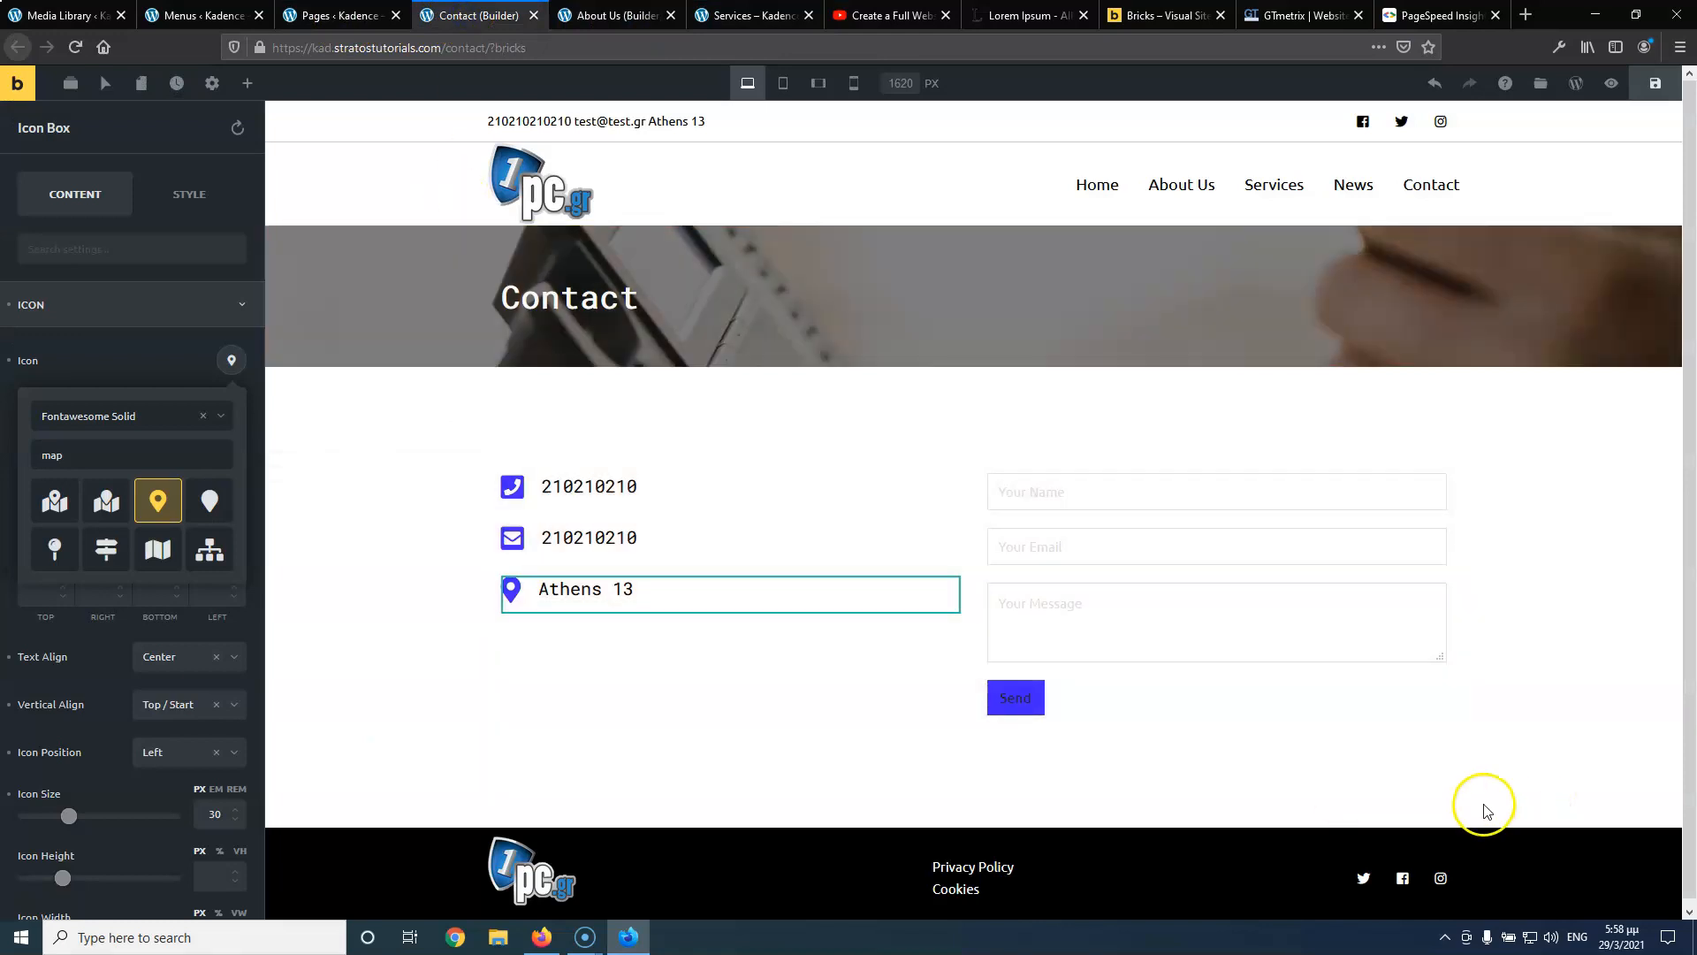
Add a new section below the contact section, try a Map element there, then remove it
{"action": "mouse_move", "coordinate": [1456, 794]}
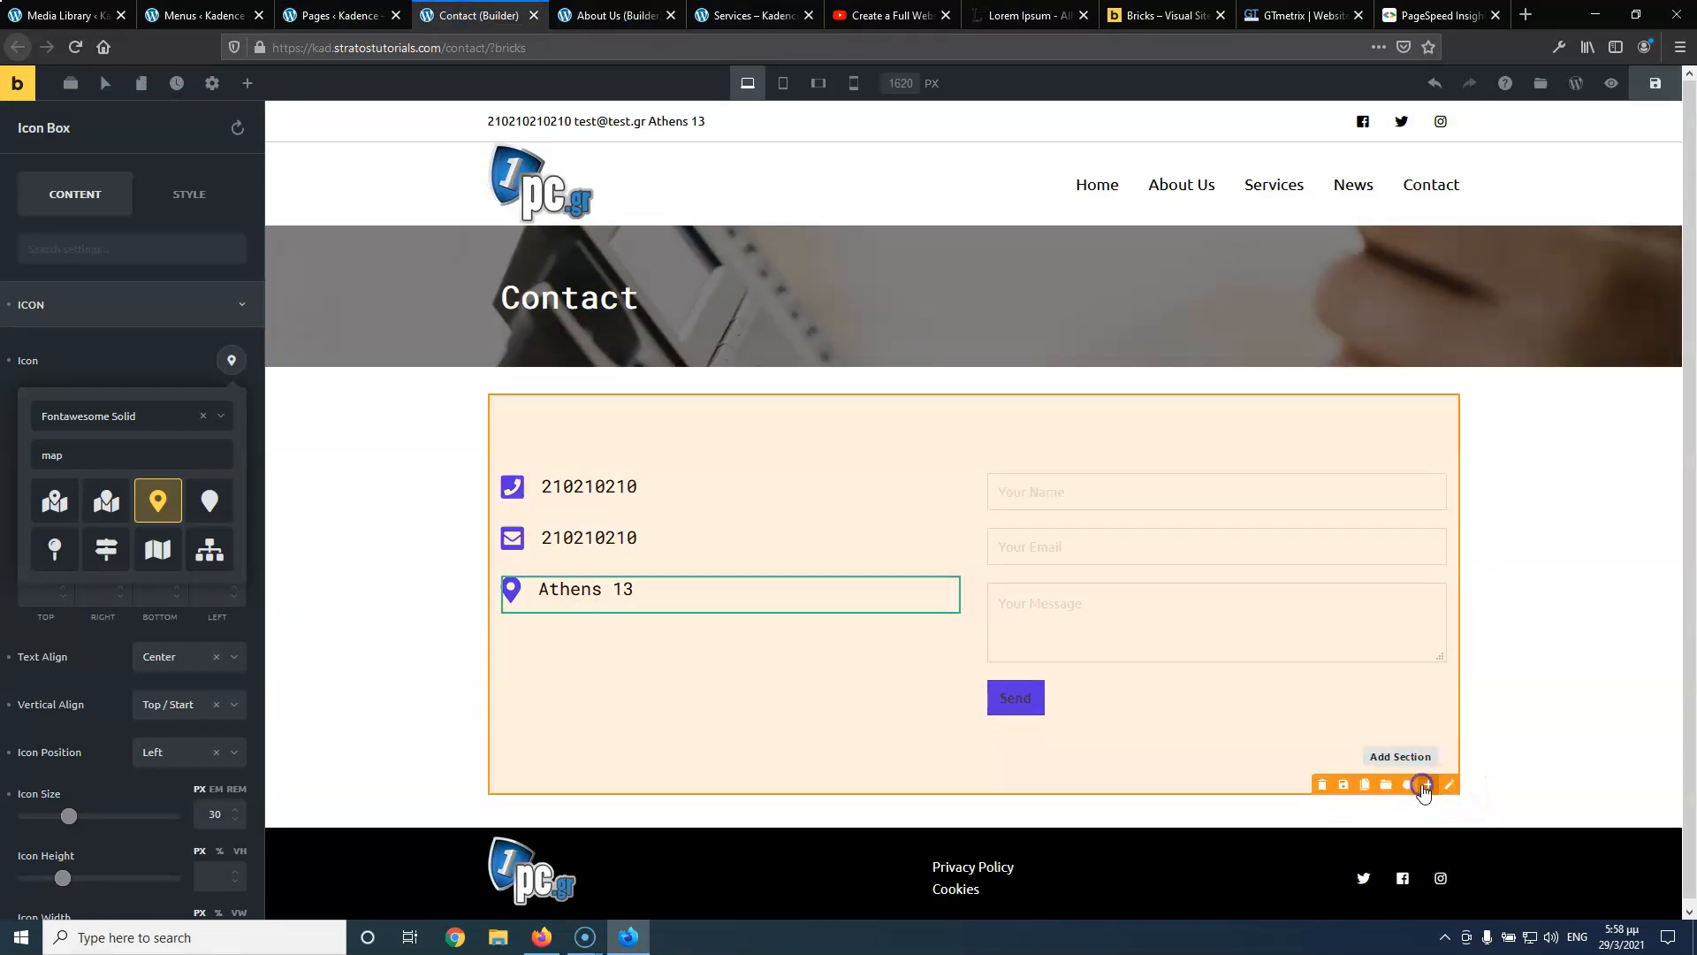
{"action": "left_click", "coordinate": [1423, 785]}
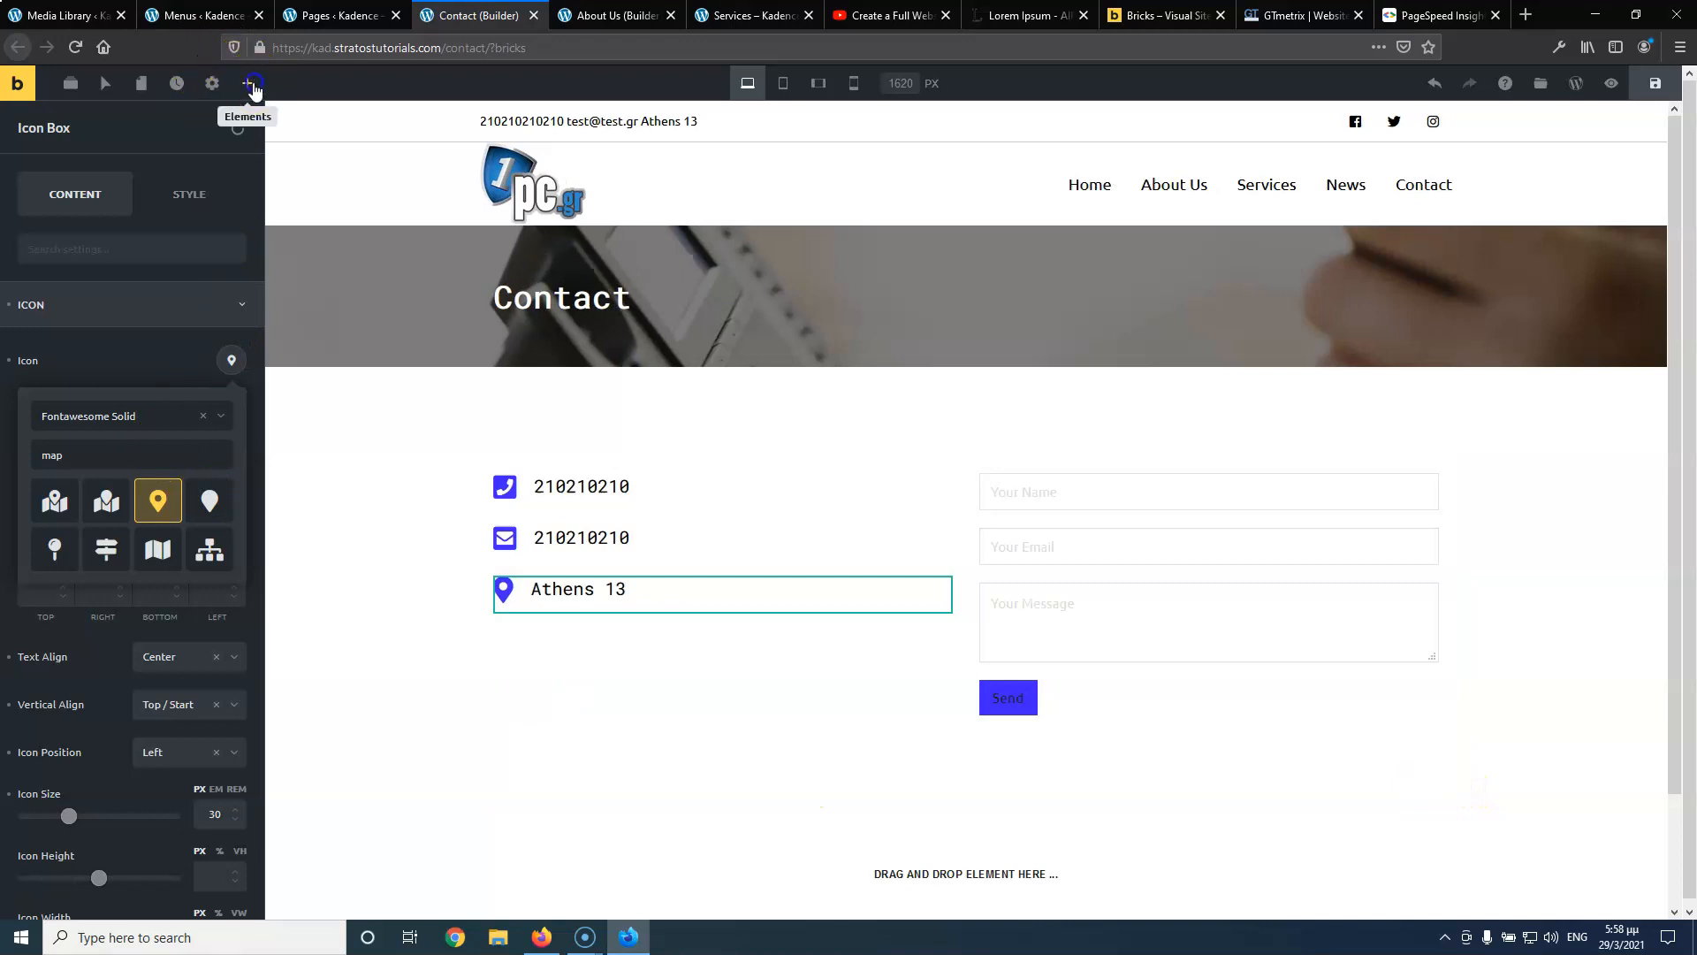
{"action": "left_click", "coordinate": [253, 85]}
{"action": "type", "text": "ma"}
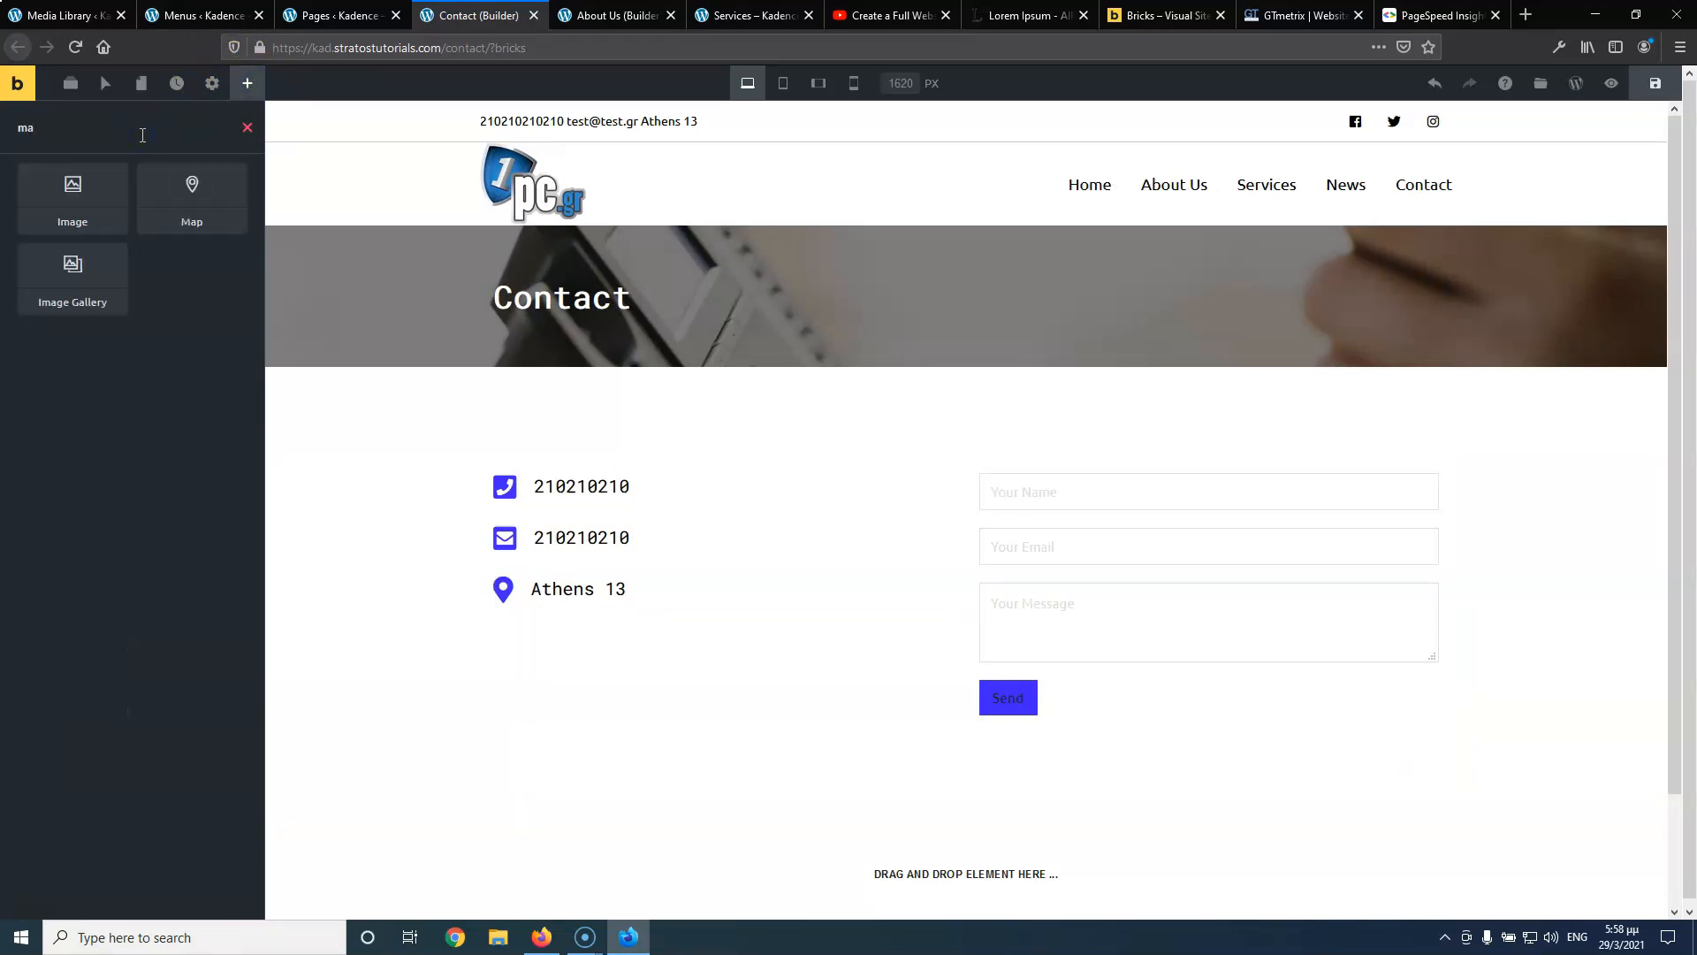
{"action": "type", "text": "p"}
{"action": "left_click_drag", "start_coordinate": [114, 171], "coordinate": [902, 836]}
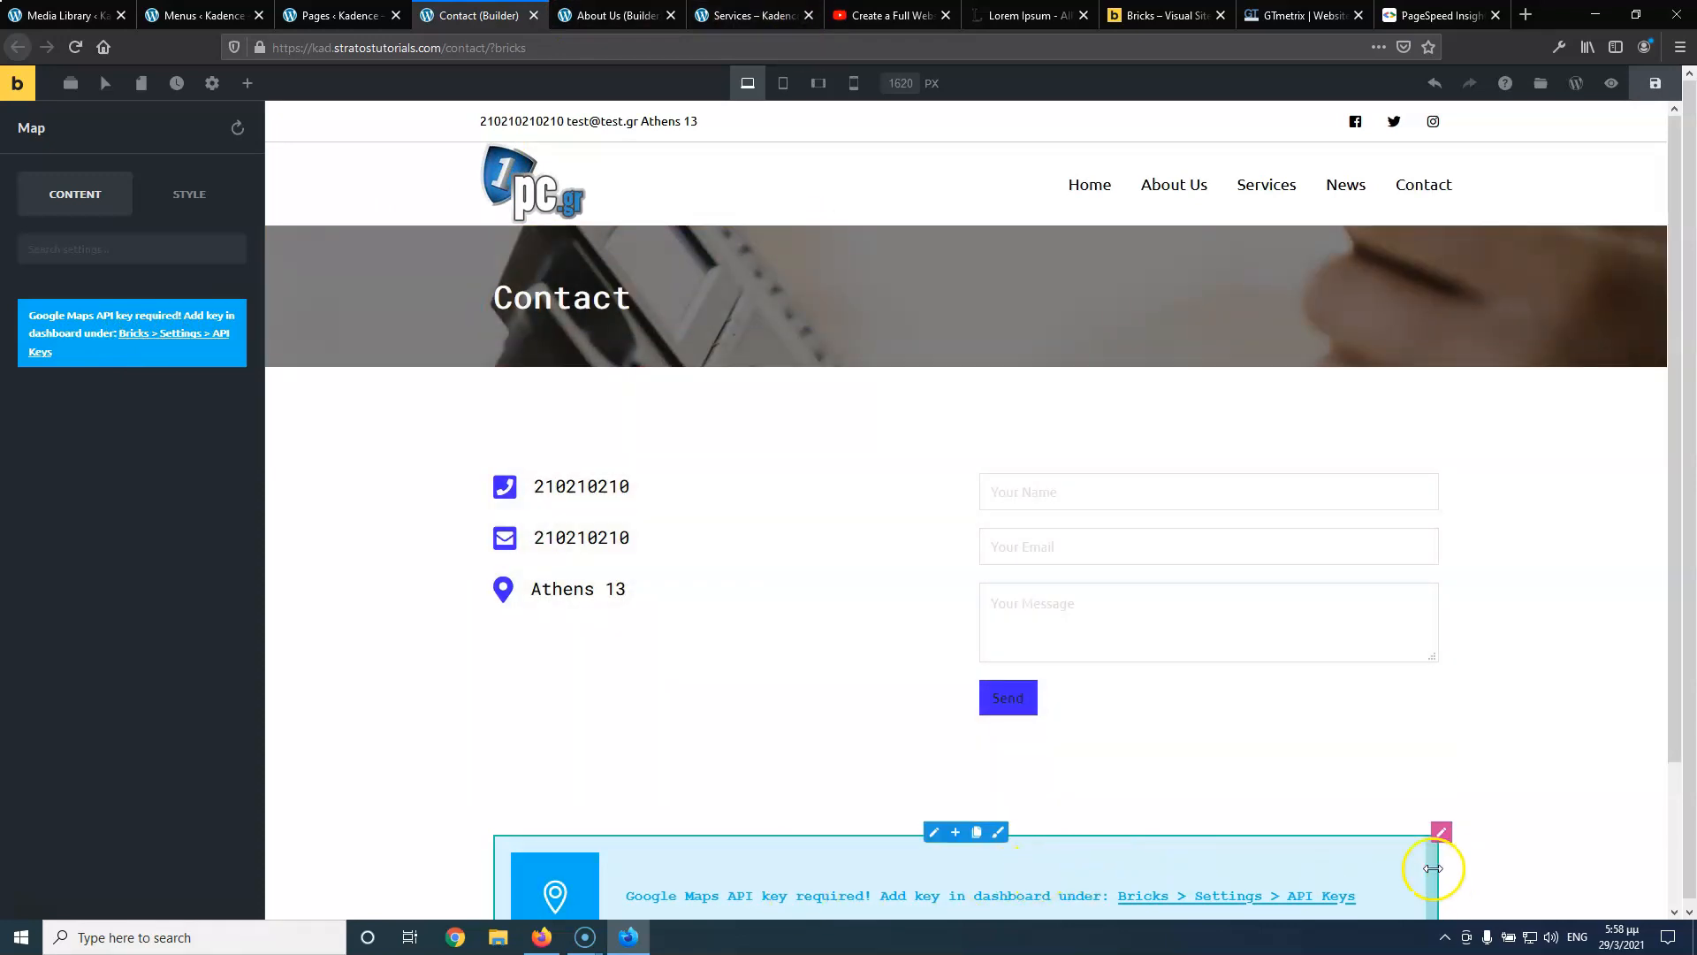
{"action": "scroll", "coordinate": [1147, 864], "scroll_direction": "down", "scroll_amount": 2}
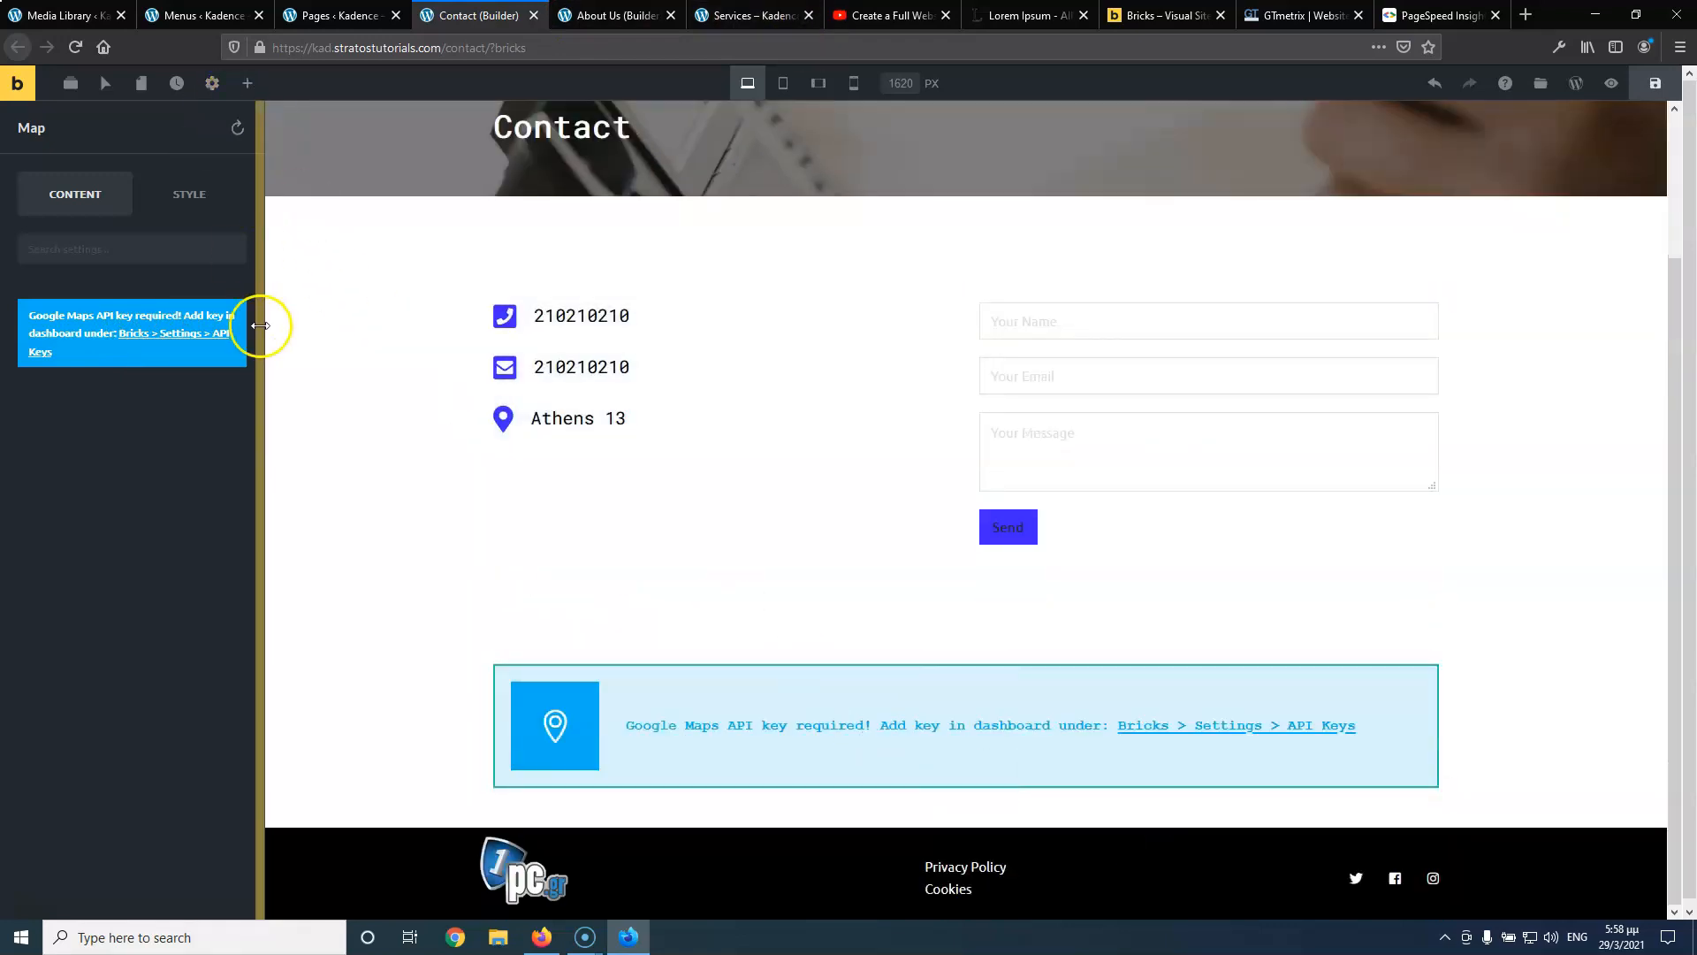
{"action": "left_click", "coordinate": [995, 791]}
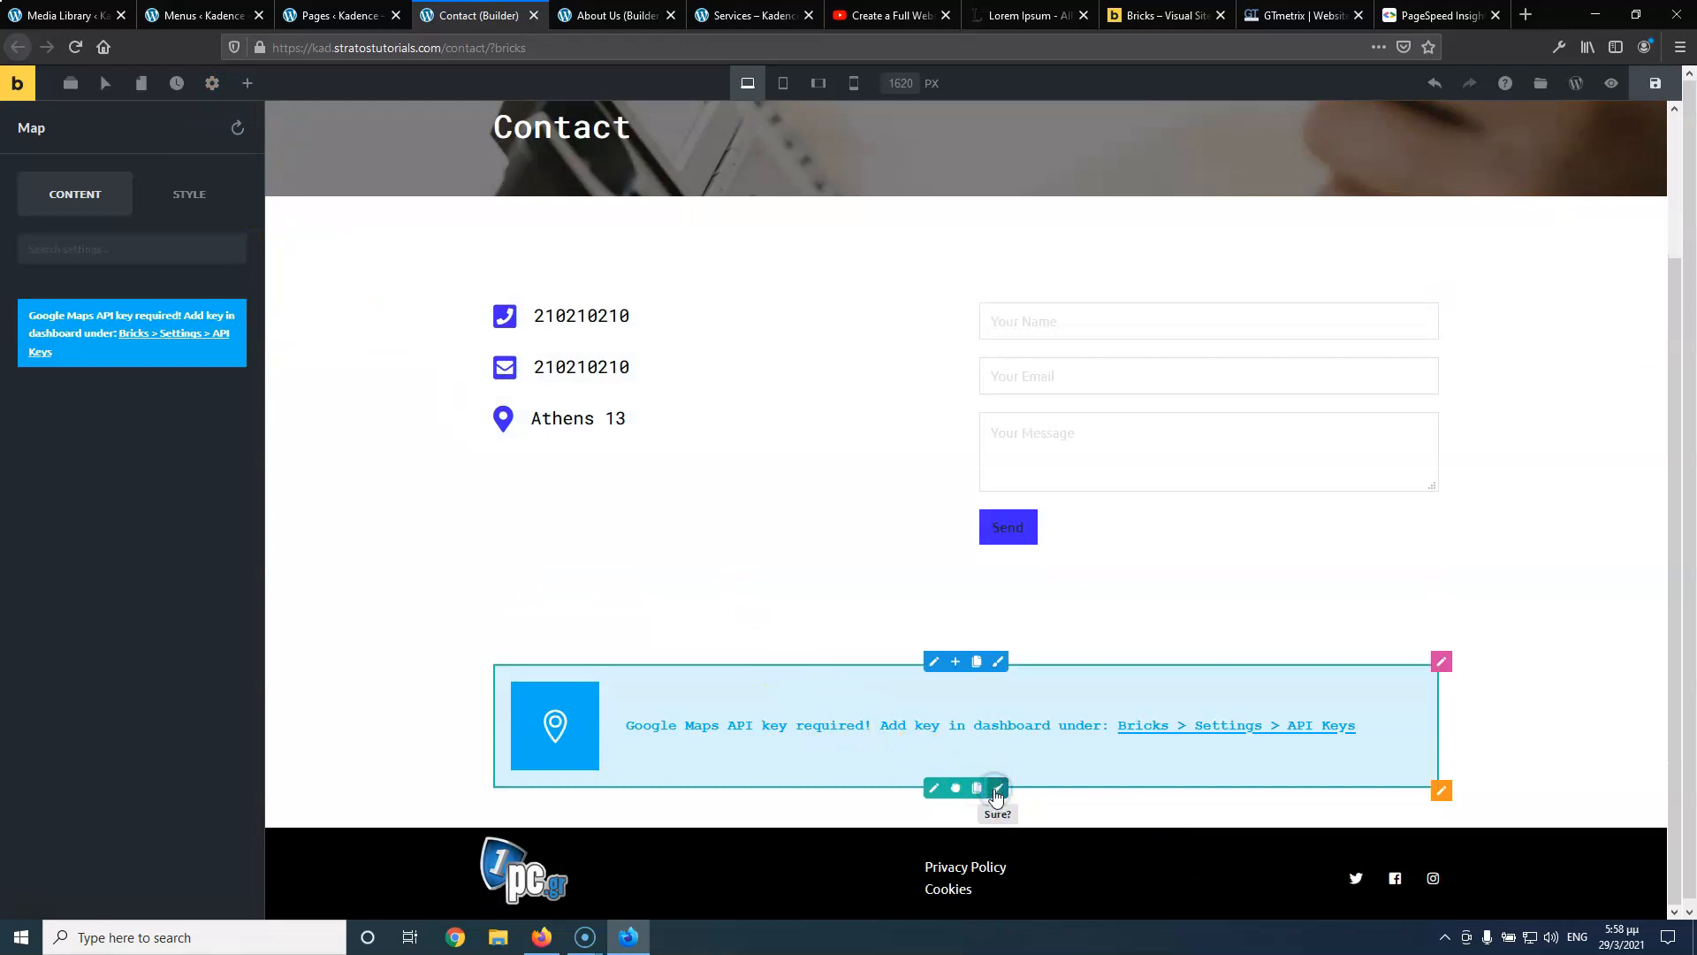
{"action": "left_click", "coordinate": [995, 789]}
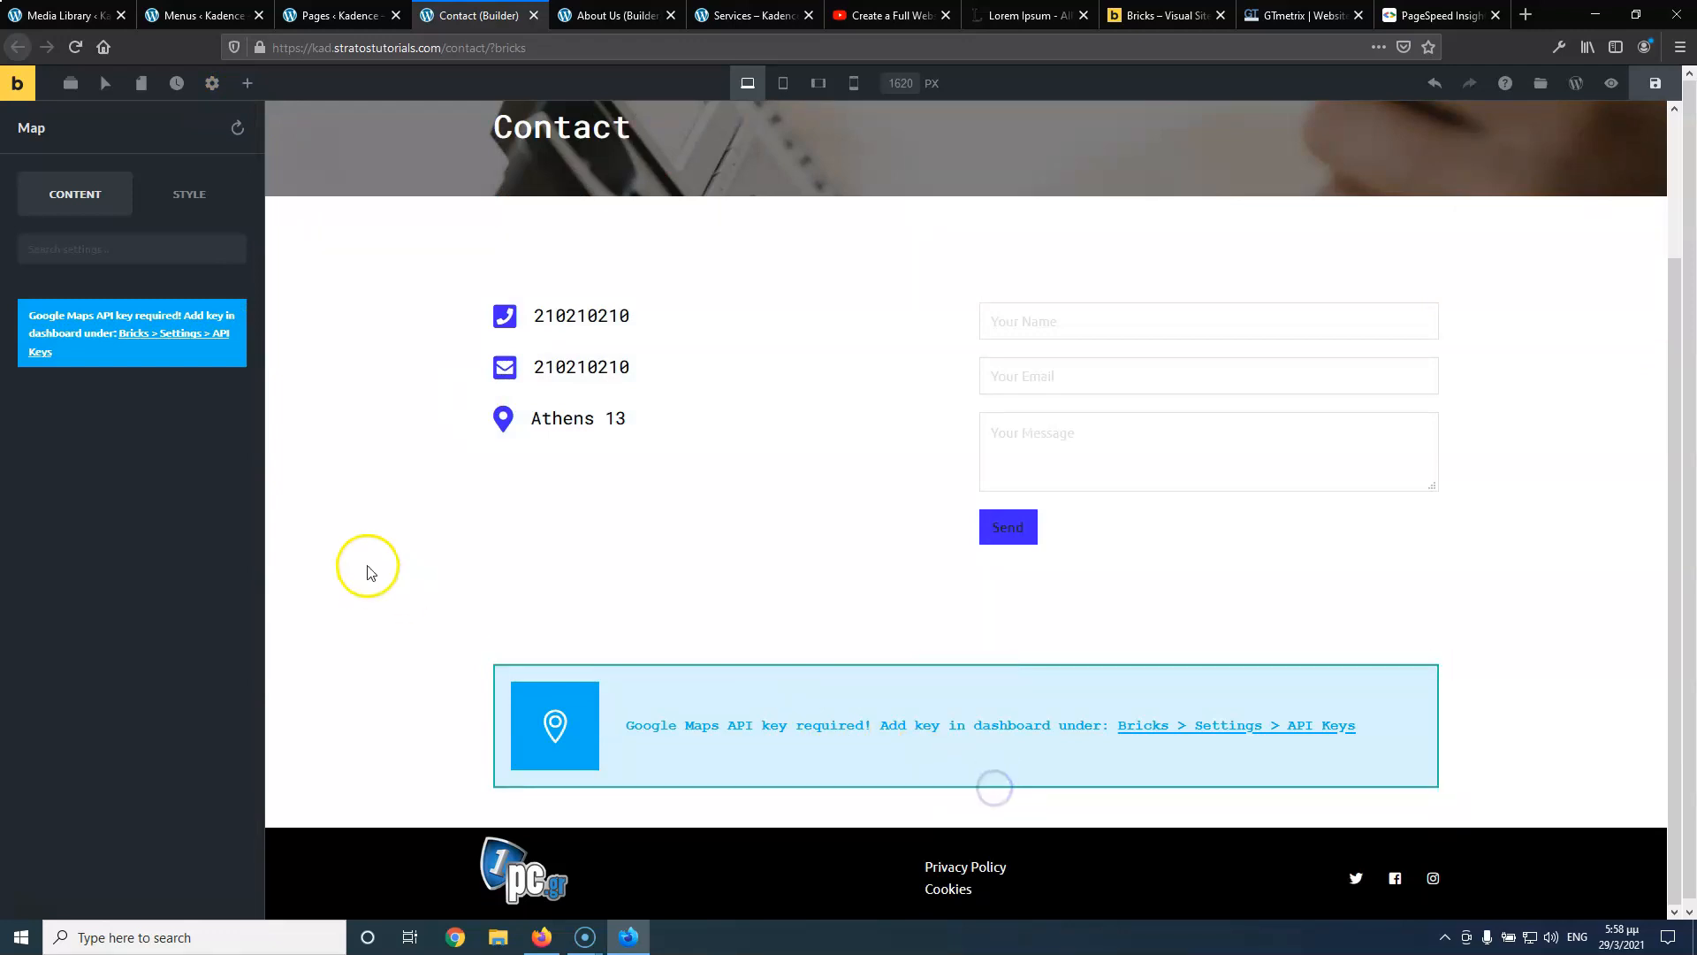
{"action": "left_click", "coordinate": [999, 789]}
{"action": "left_click", "coordinate": [999, 790]}
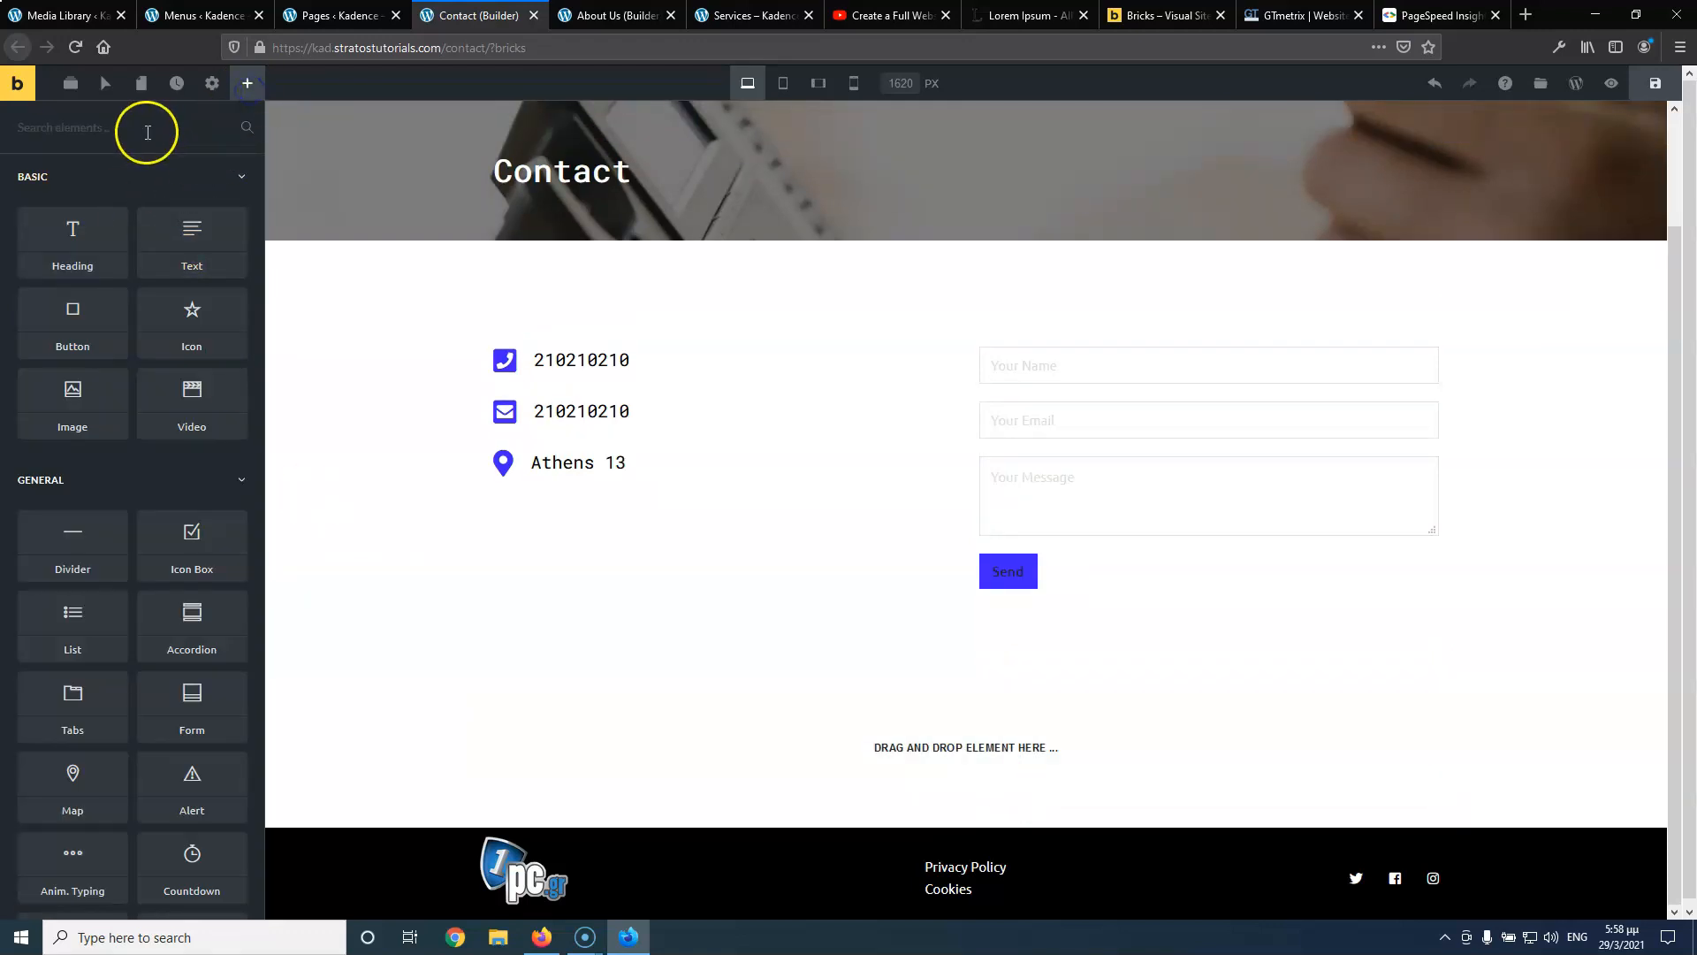
Add an HTML element to the new section, clear its sample code, and open a blank browser tab
{"action": "type", "text": "html"}
{"action": "left_click_drag", "start_coordinate": [71, 188], "coordinate": [1002, 731]}
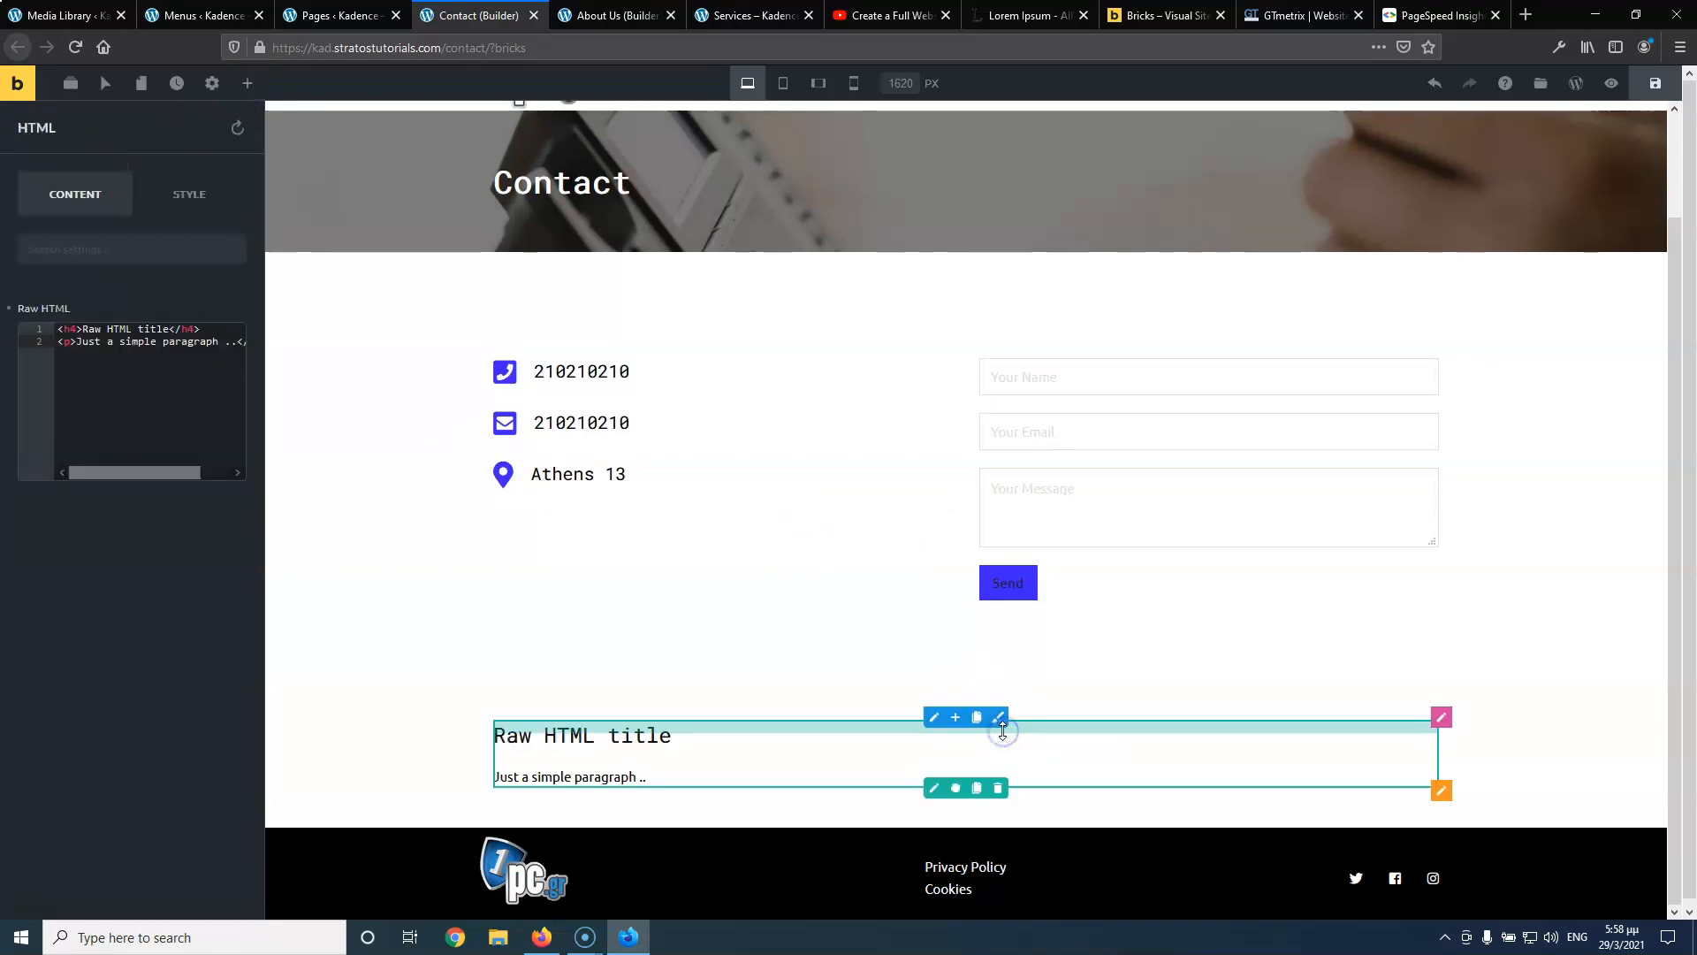
{"action": "left_click", "coordinate": [188, 336]}
{"action": "key", "text": "ctrl+a"}
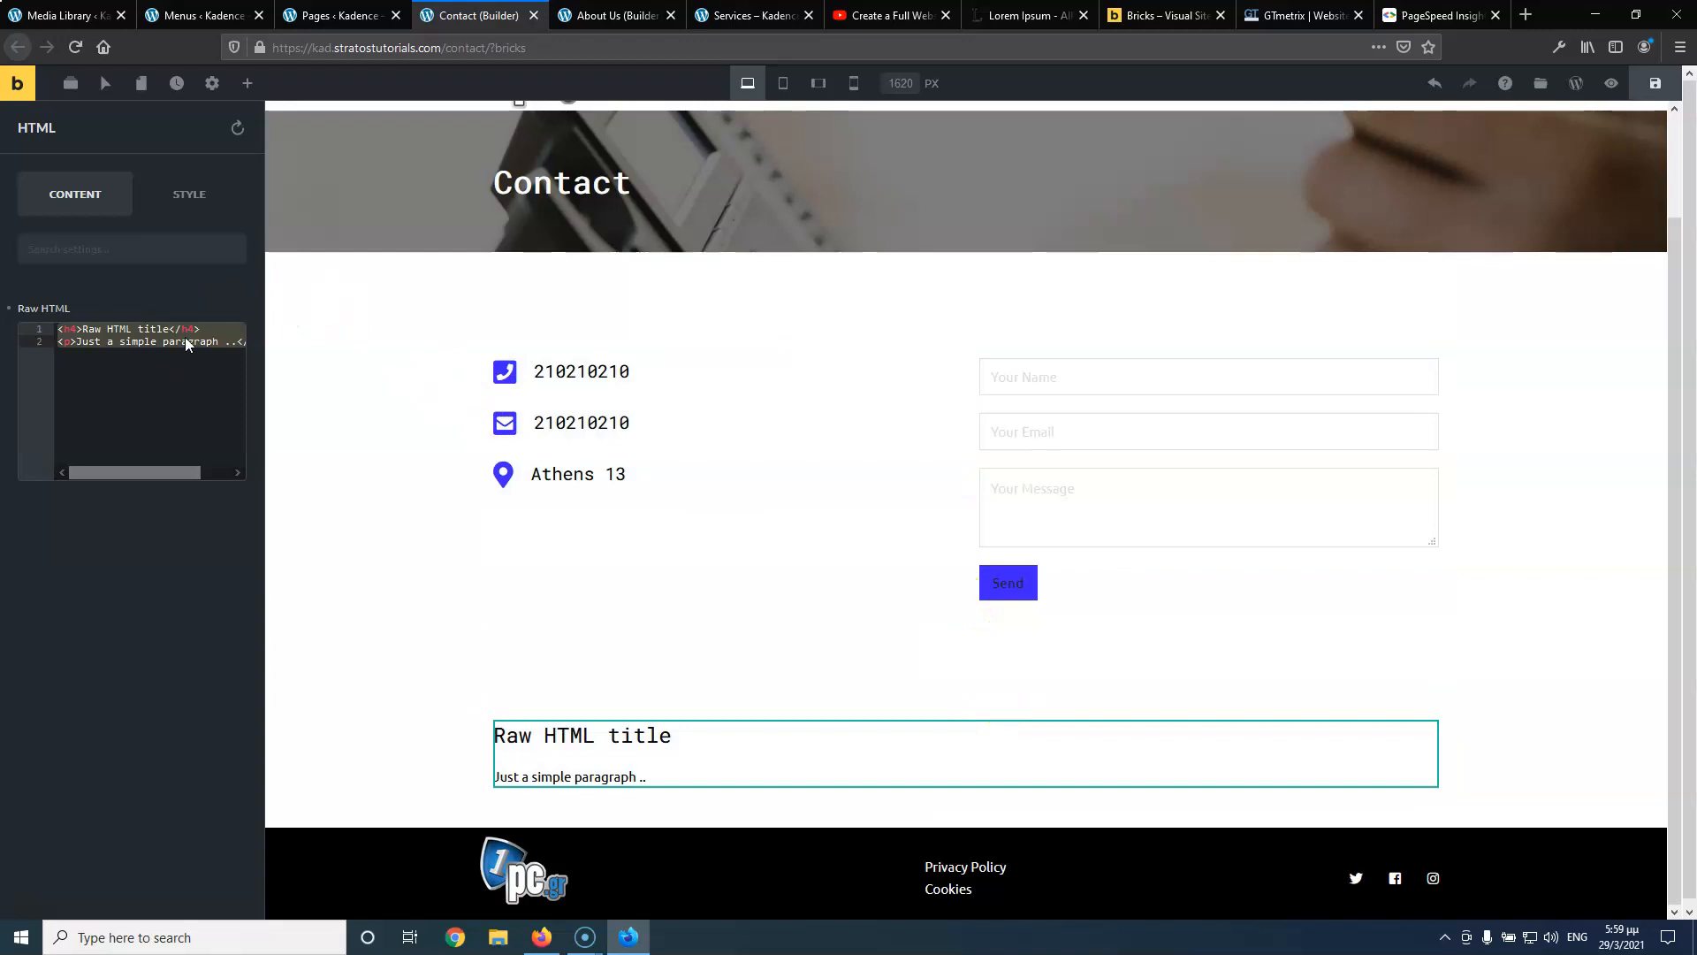
{"action": "key", "text": "Delete"}
{"action": "left_click", "coordinate": [1526, 15]}
{"action": "left_click", "coordinate": [1137, 55]}
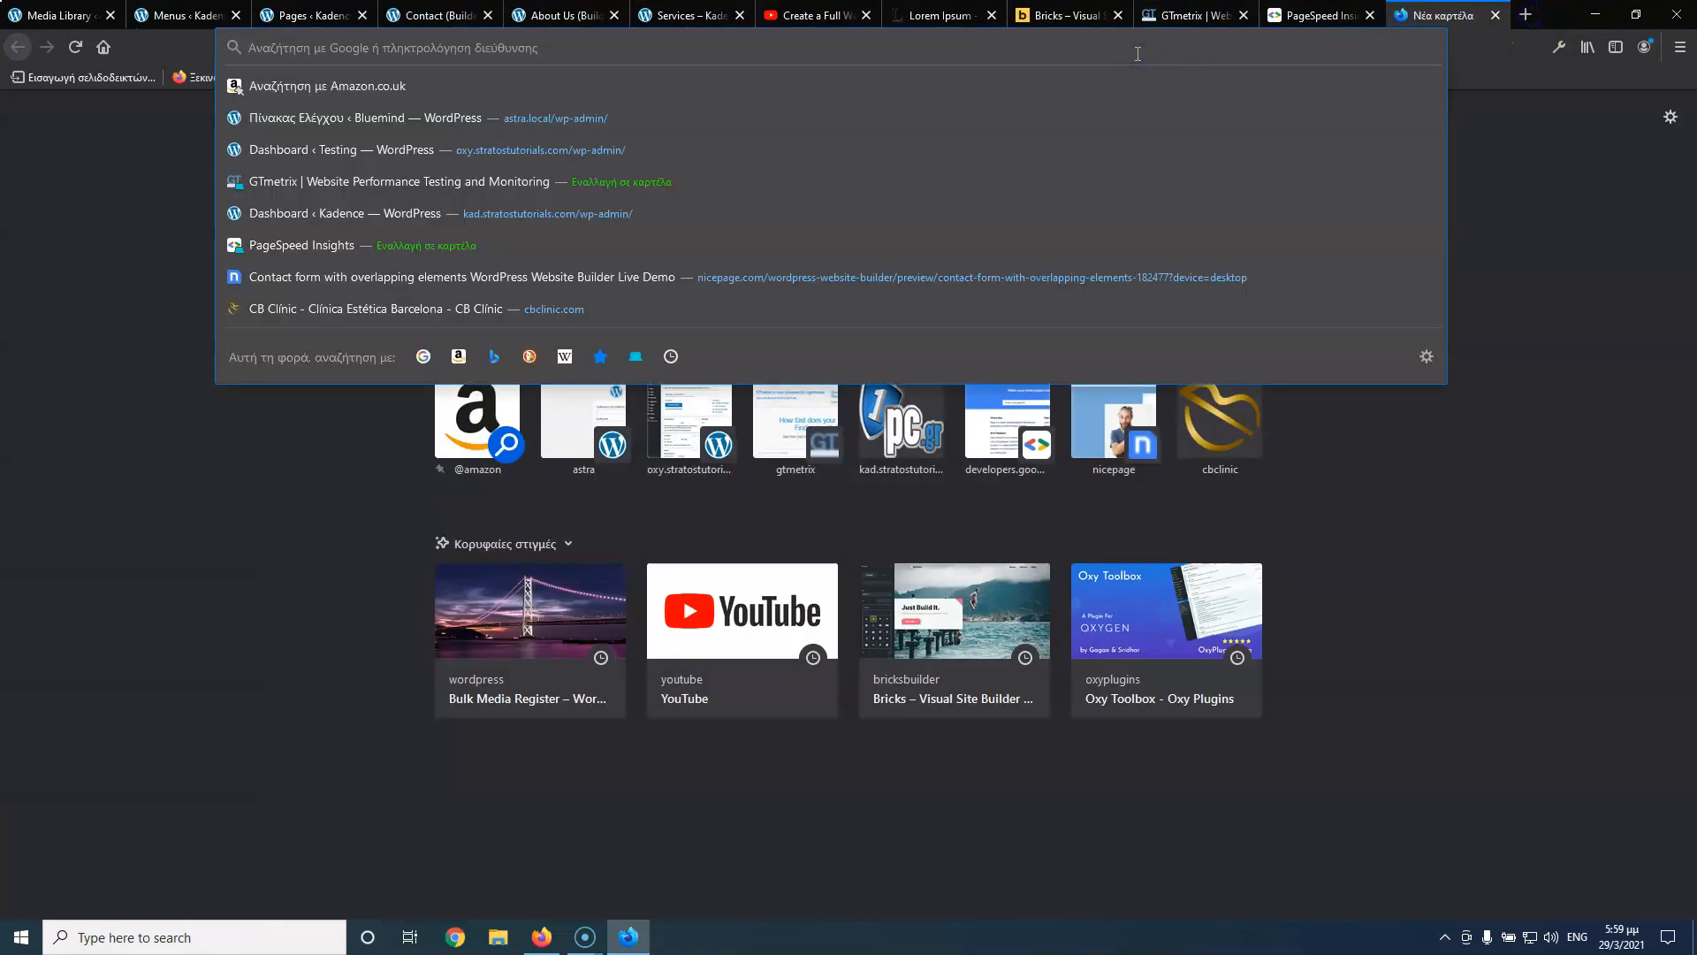
Open Google Maps and find Πολυχώρος Ιερα Οδός 13 by searching 'αθηνάς 13'
{"action": "type", "text": "google"}
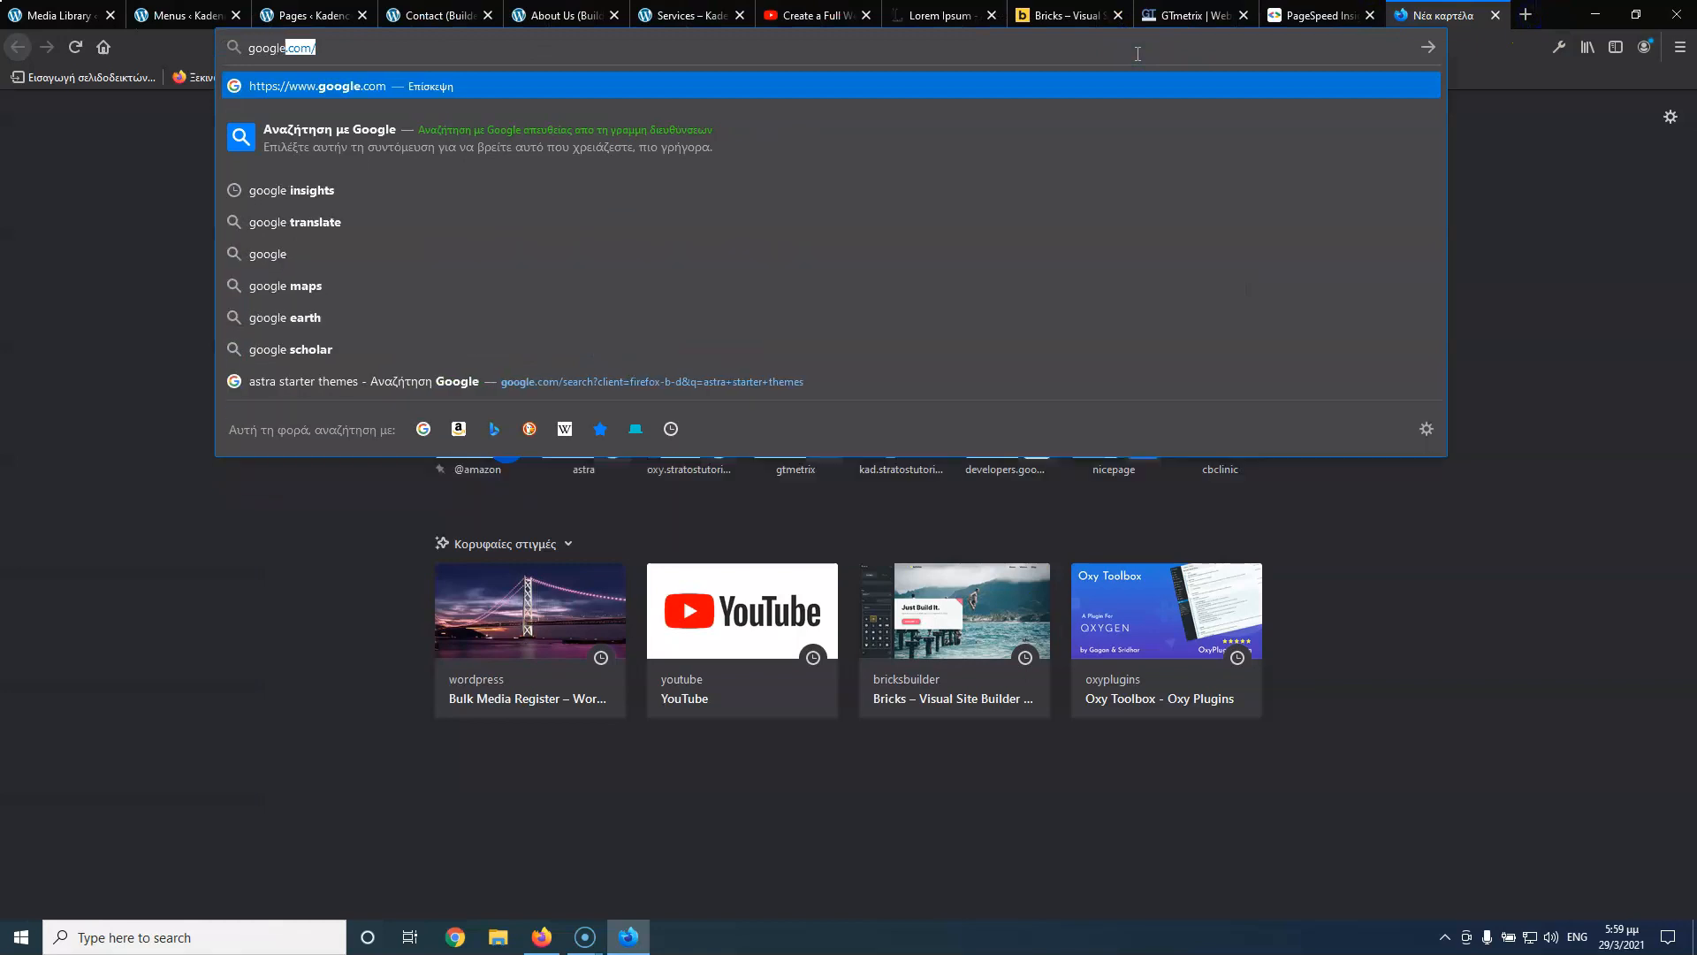
{"action": "type", "text": " map"}
{"action": "key", "text": "Down"}
{"action": "key", "text": "Return"}
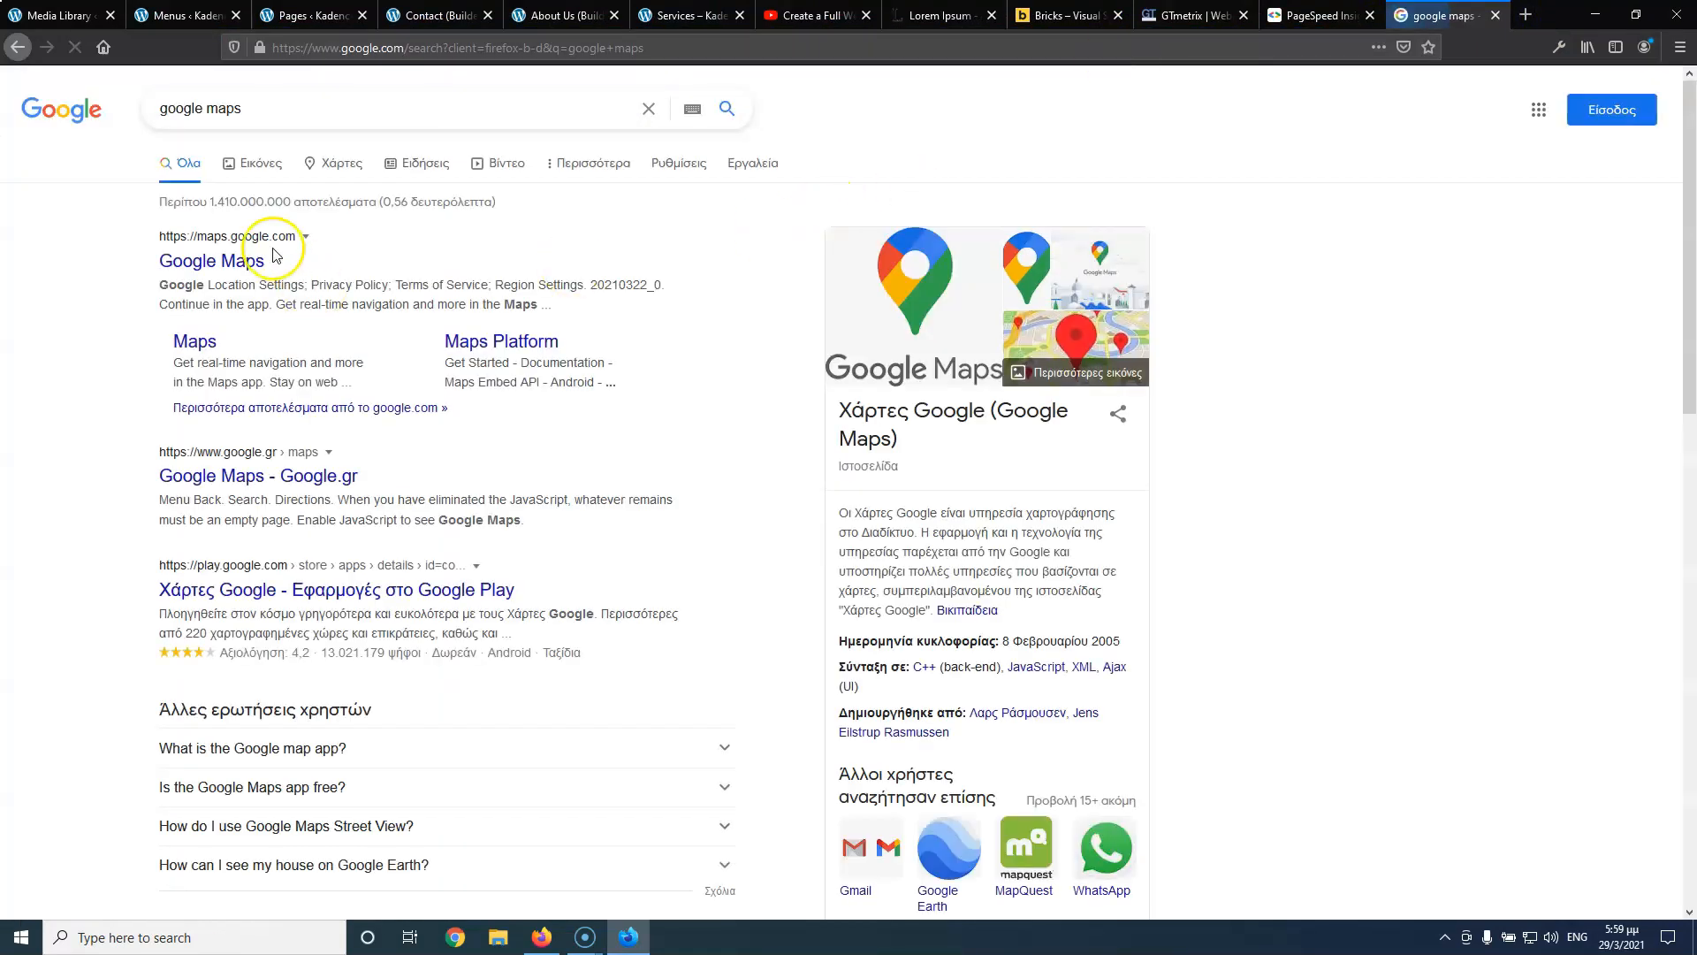
{"action": "left_click", "coordinate": [223, 262]}
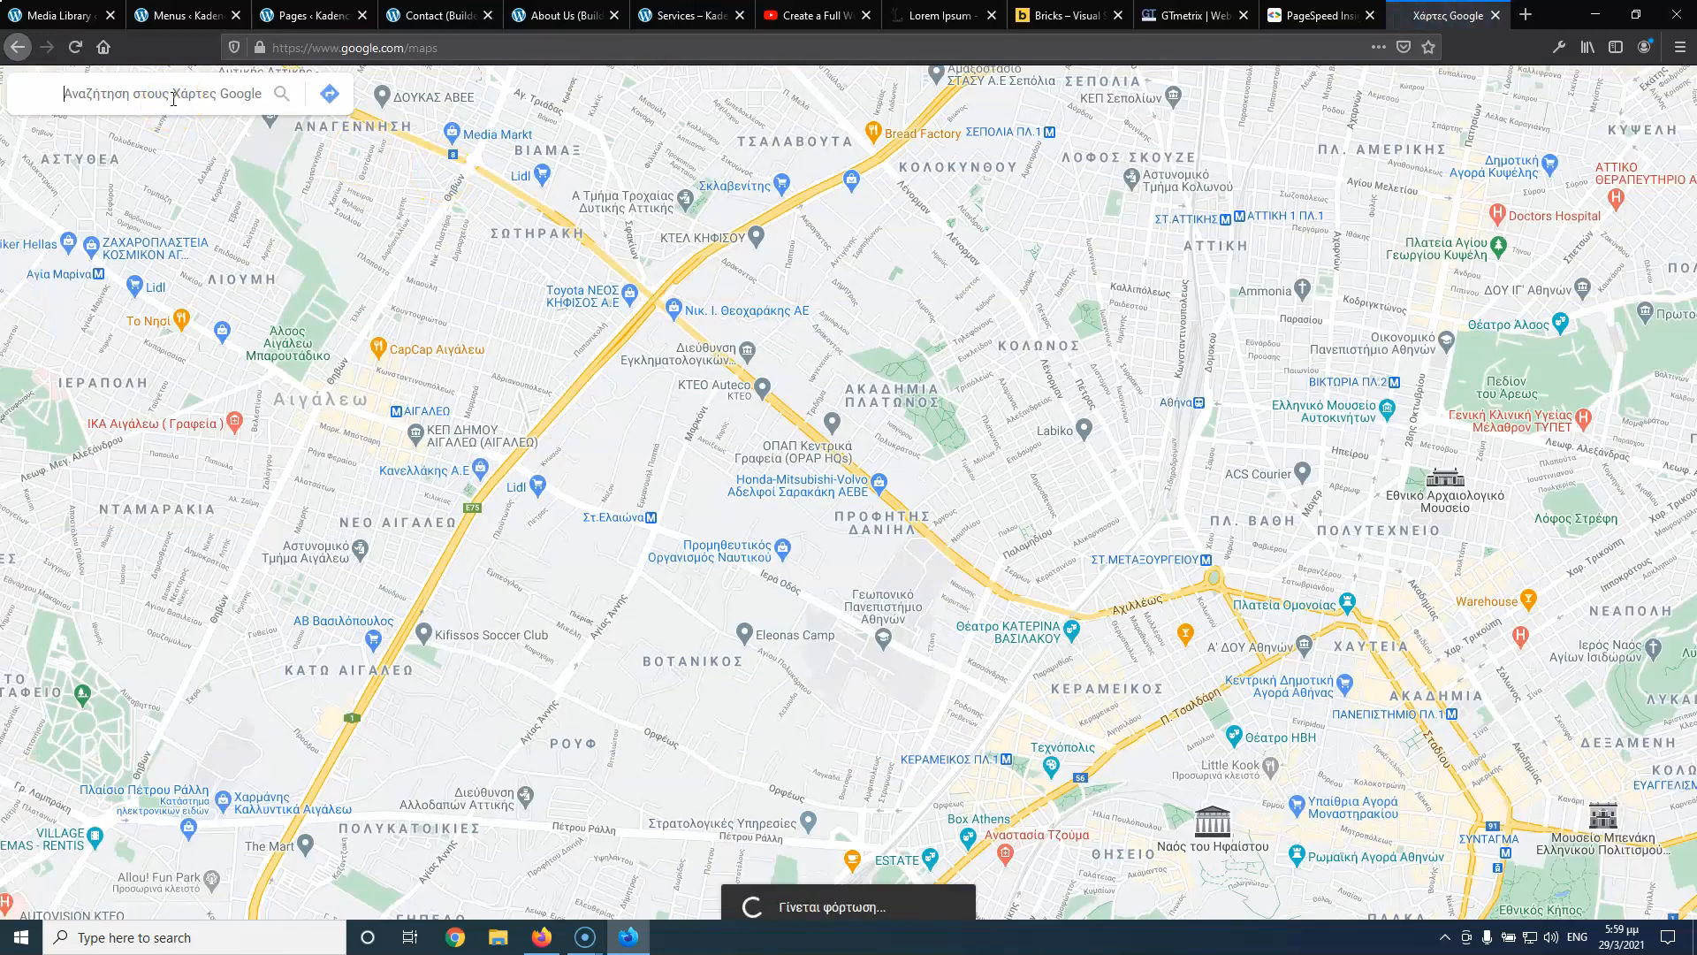
{"action": "type", "text": "a"}
{"action": "type", "text": "θηνάς"}
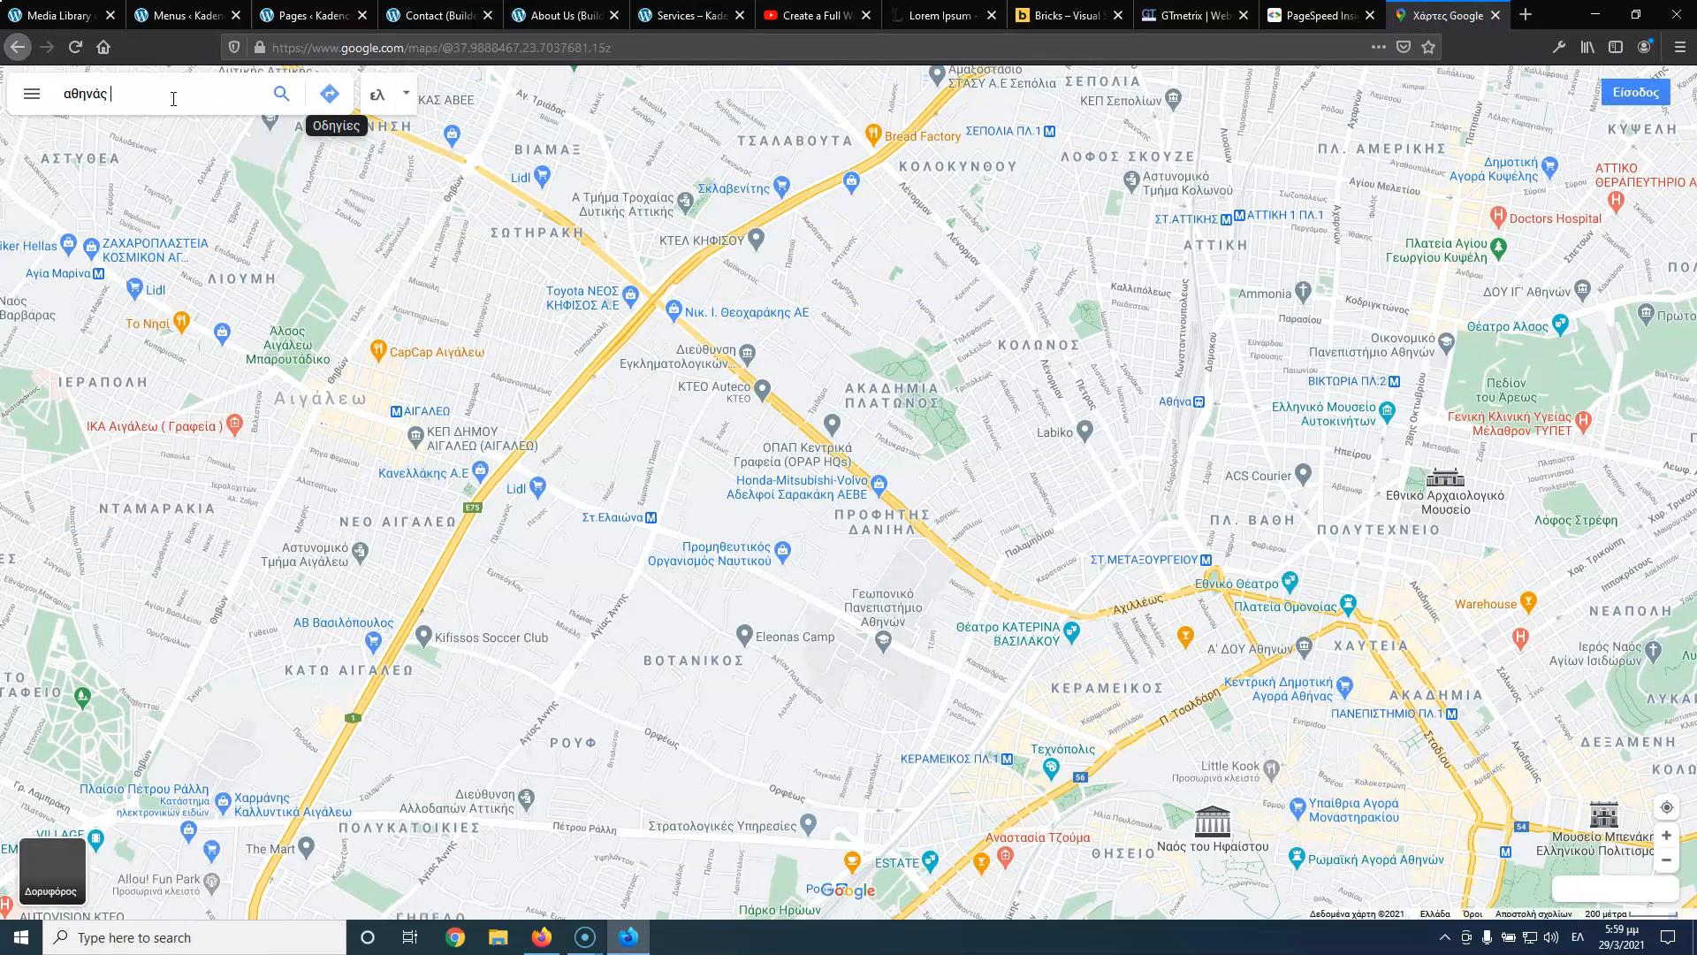
{"action": "type", "text": " 13"}
{"action": "key", "text": "Return"}
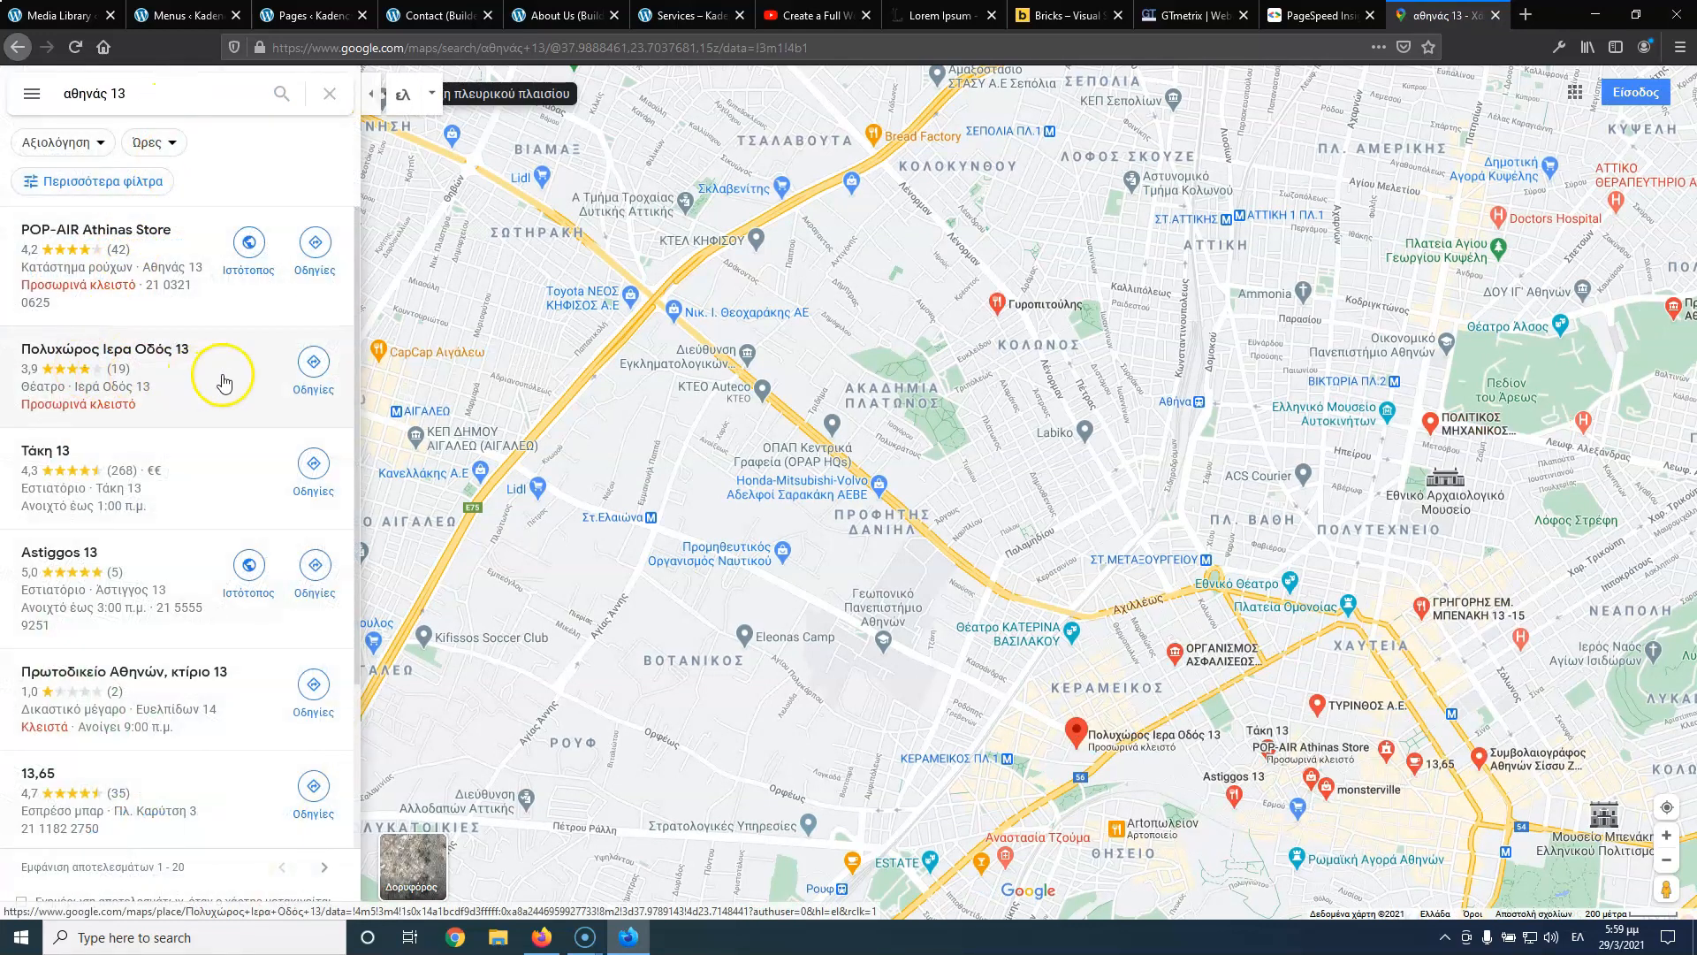
{"action": "scroll", "coordinate": [103, 452], "scroll_direction": "down", "scroll_amount": 3}
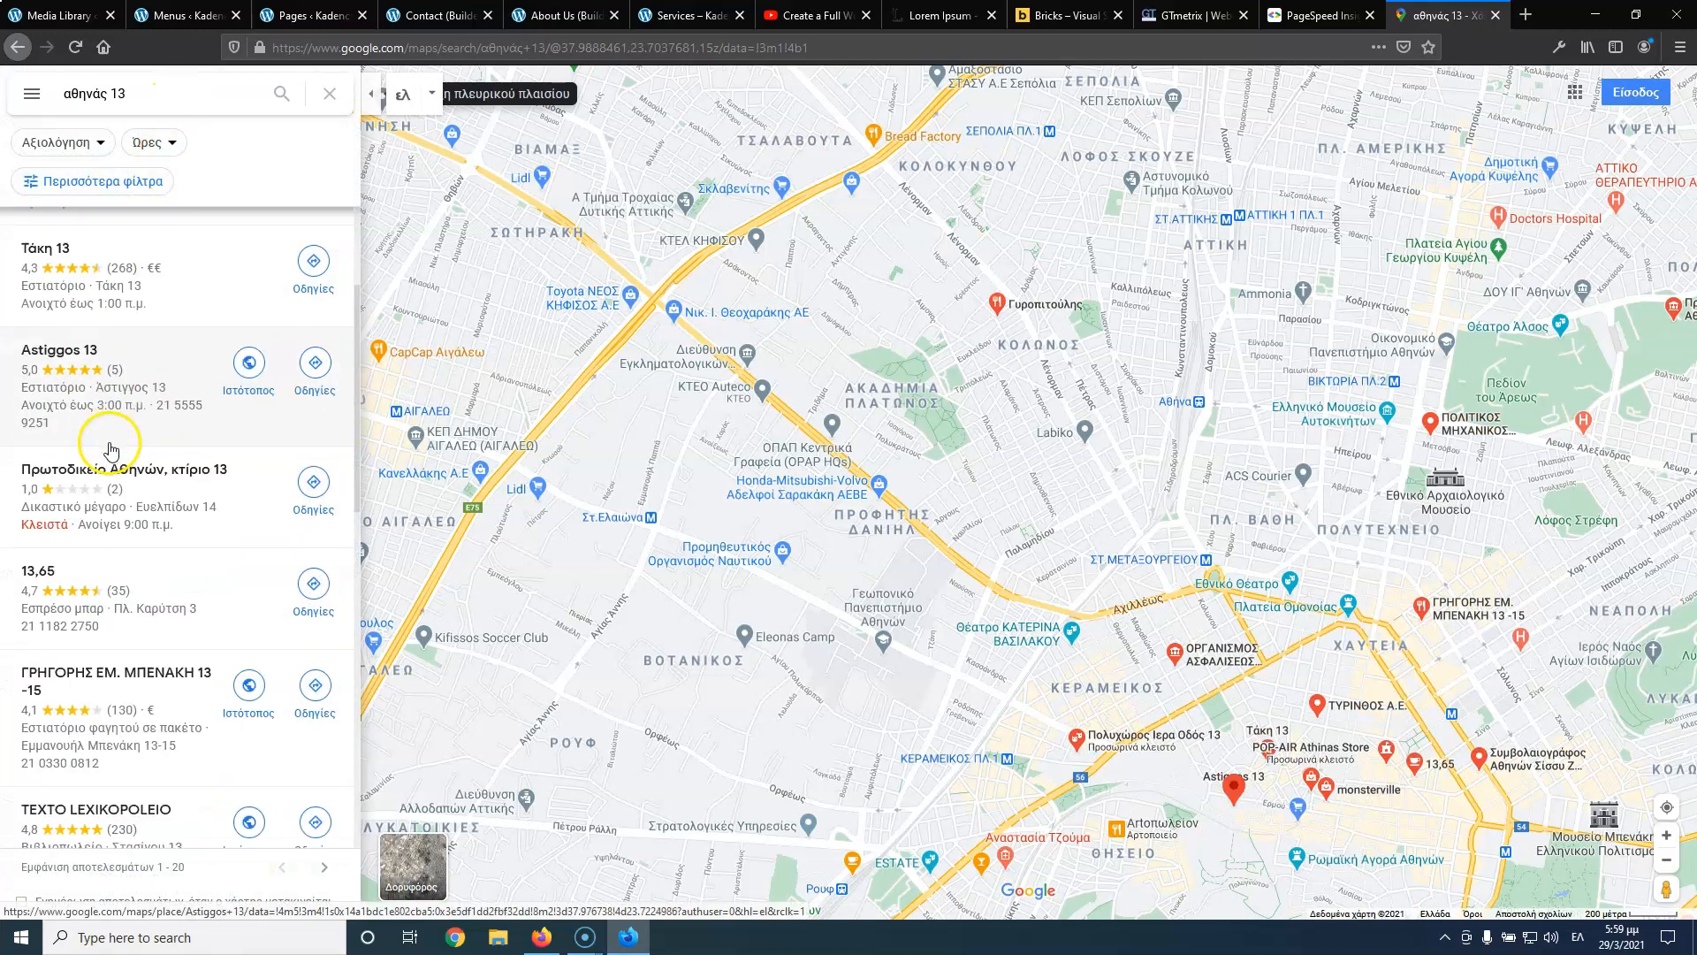
{"action": "scroll", "coordinate": [114, 518], "scroll_direction": "down", "scroll_amount": 5}
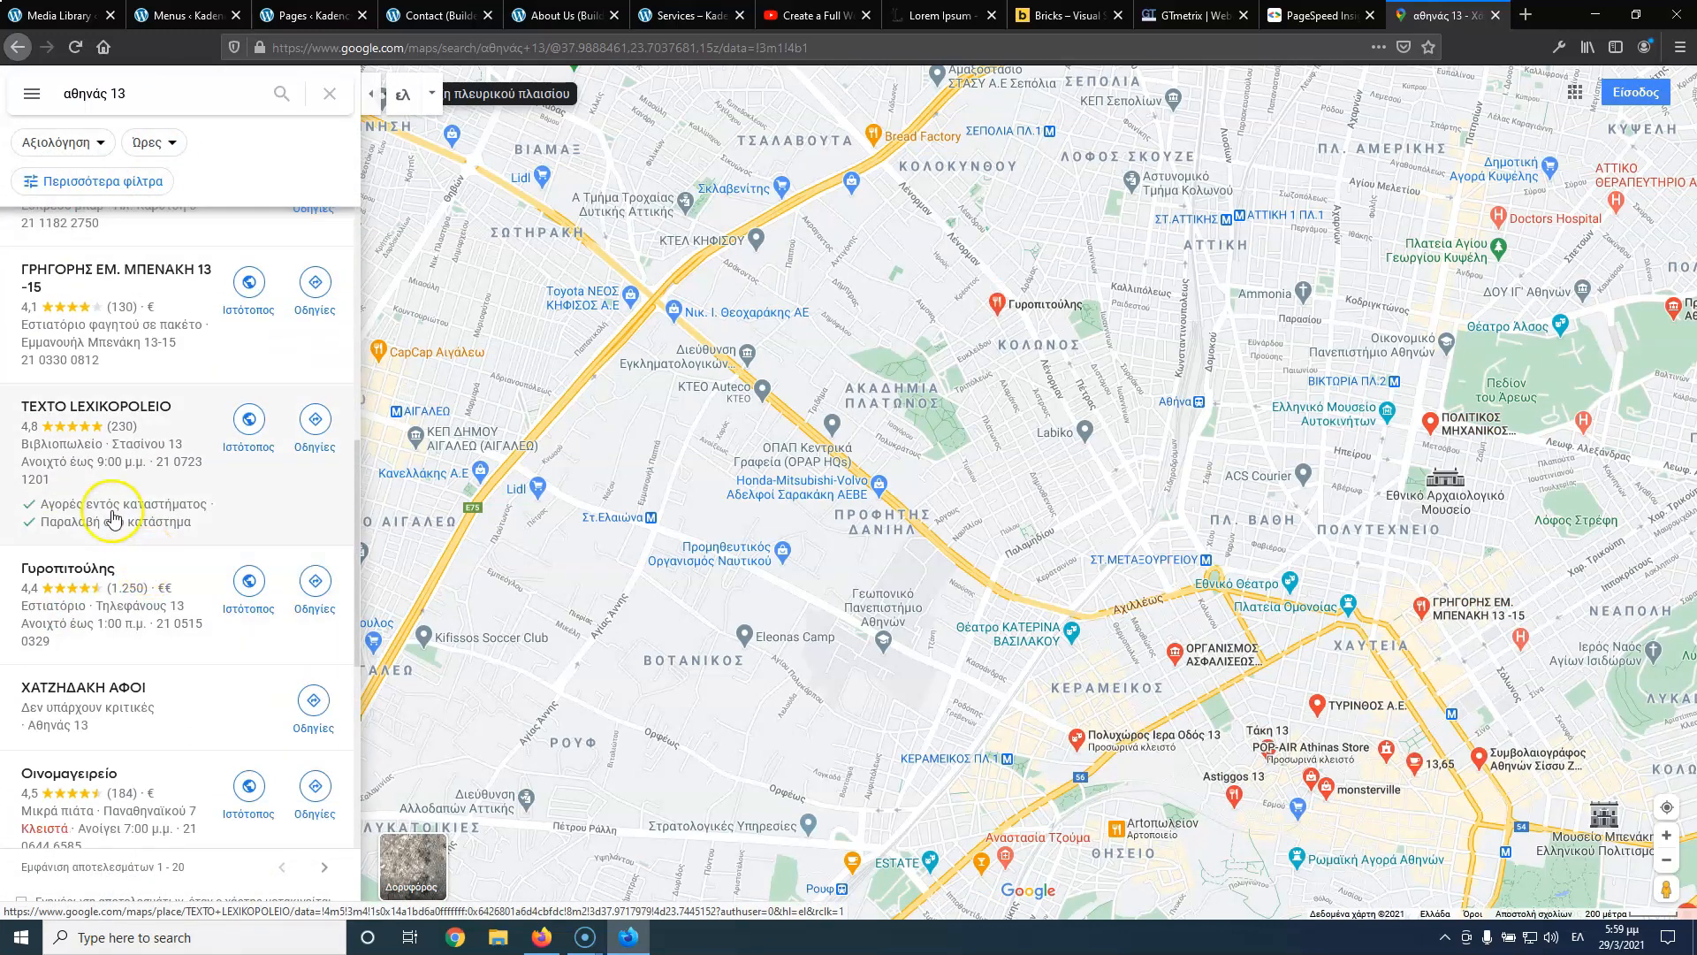
{"action": "scroll", "coordinate": [113, 518], "scroll_direction": "up", "scroll_amount": 10}
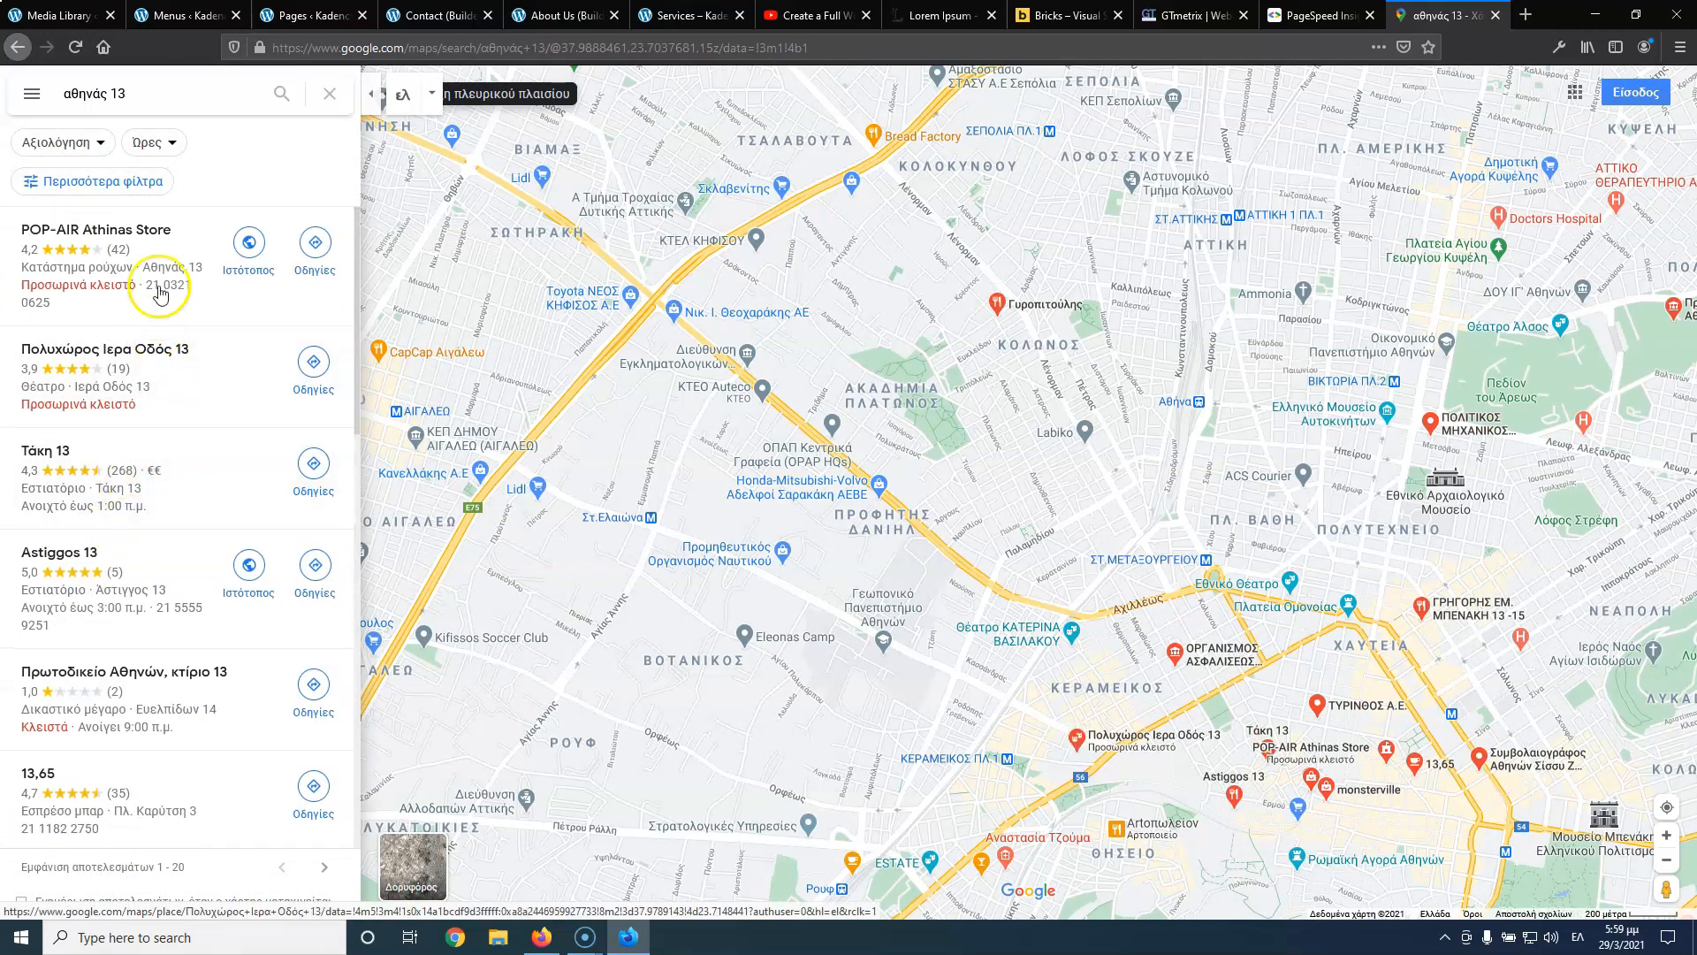
{"action": "left_click", "coordinate": [159, 352]}
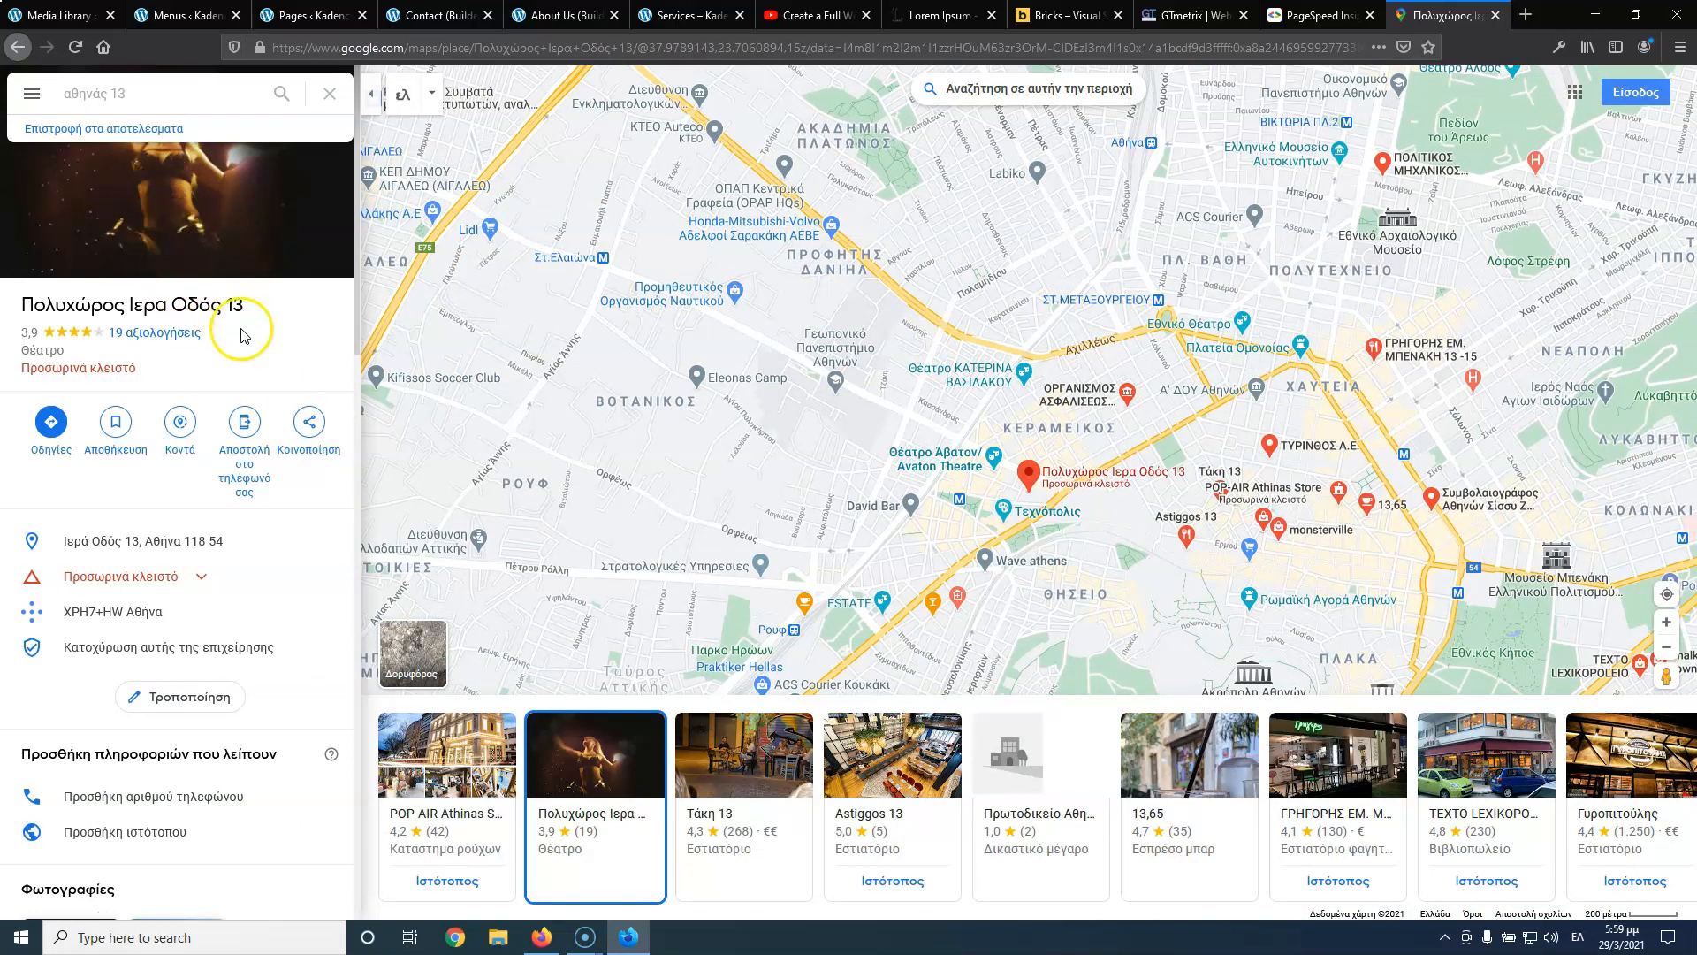
Copy the place's embed-map iframe HTML and close the Maps tab
{"action": "left_click", "coordinate": [309, 426]}
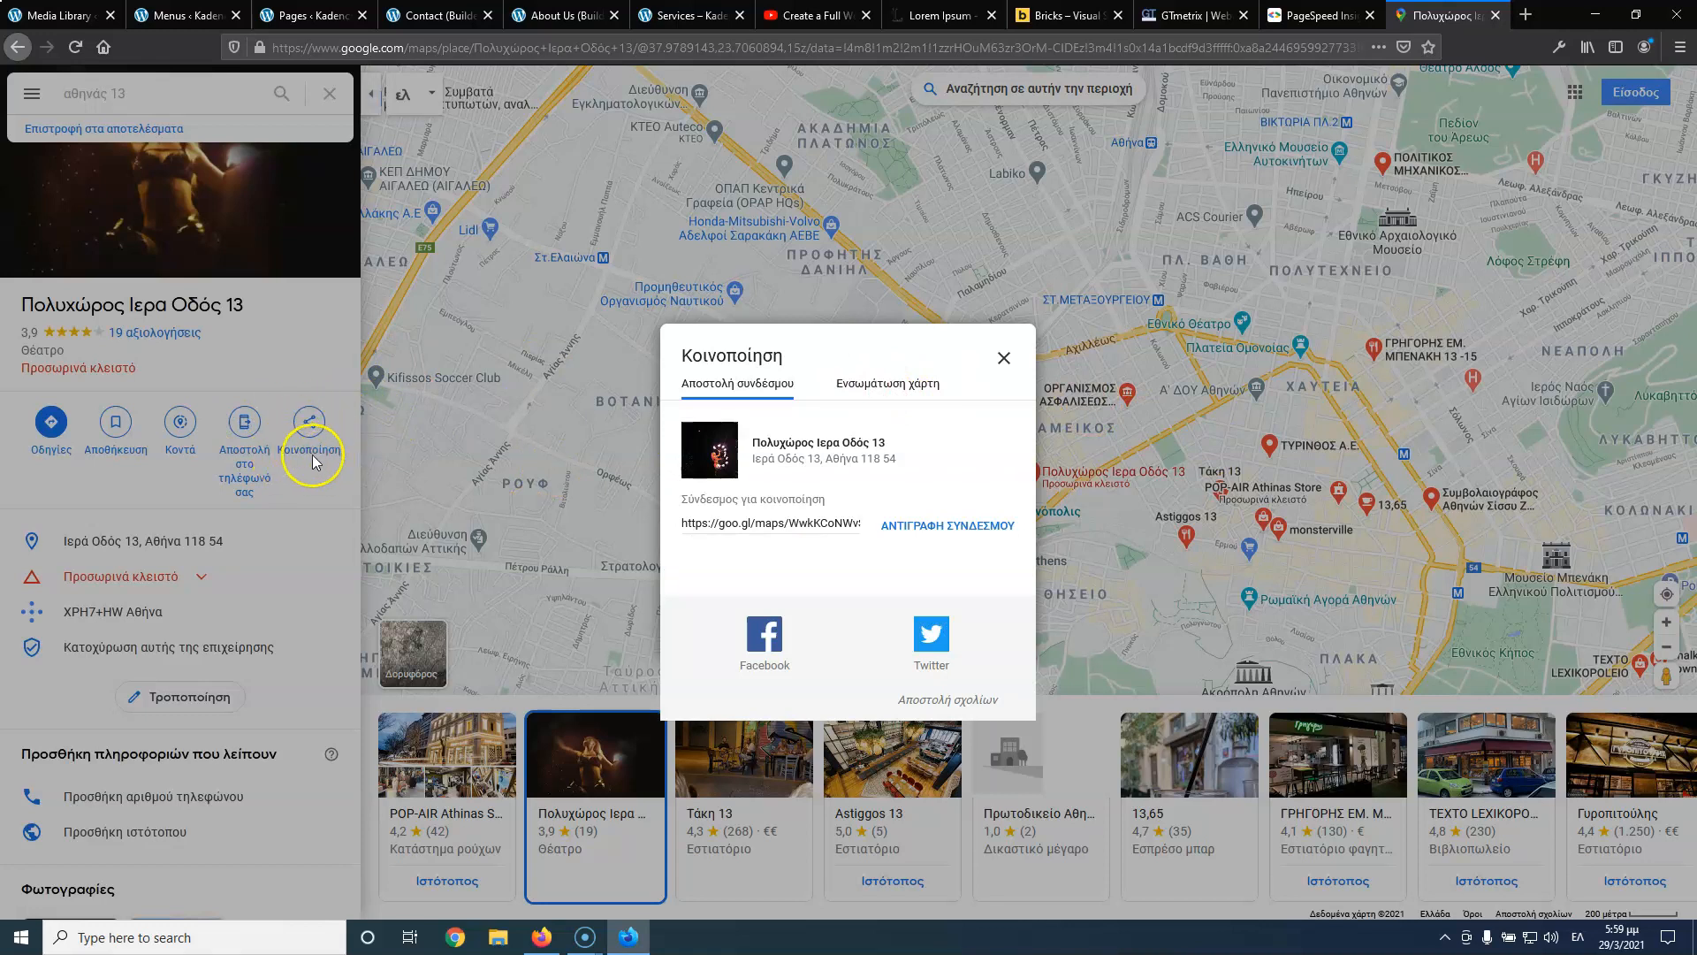
{"action": "left_click", "coordinate": [900, 389]}
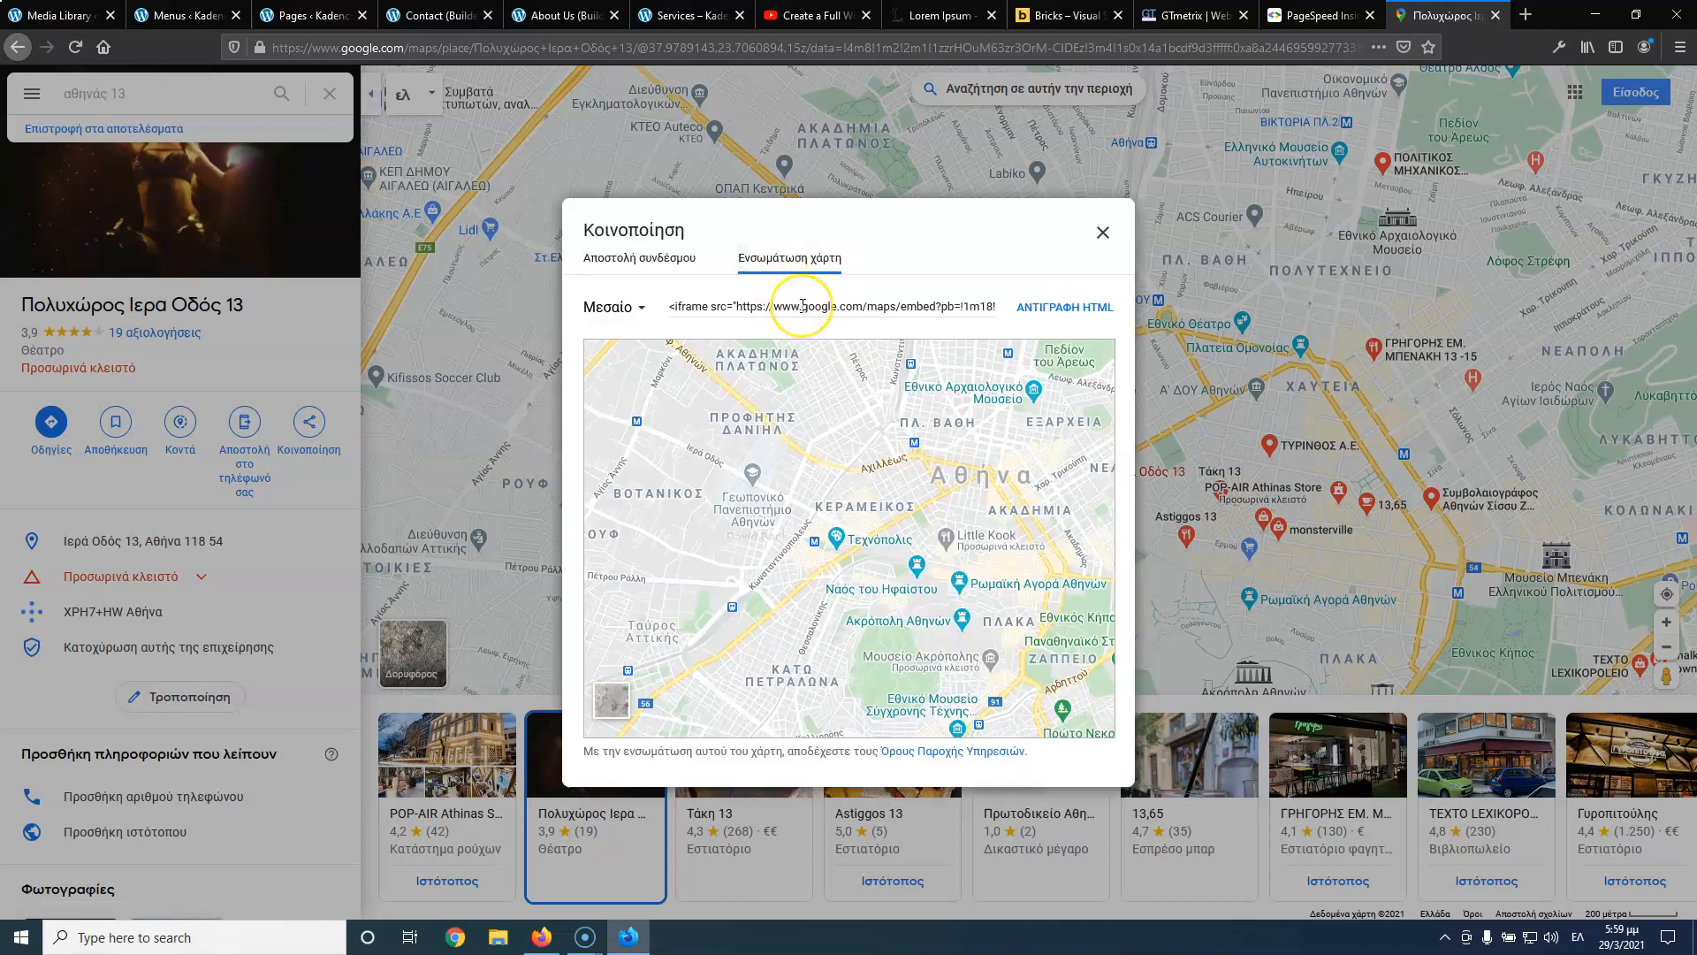
{"action": "left_click", "coordinate": [802, 306]}
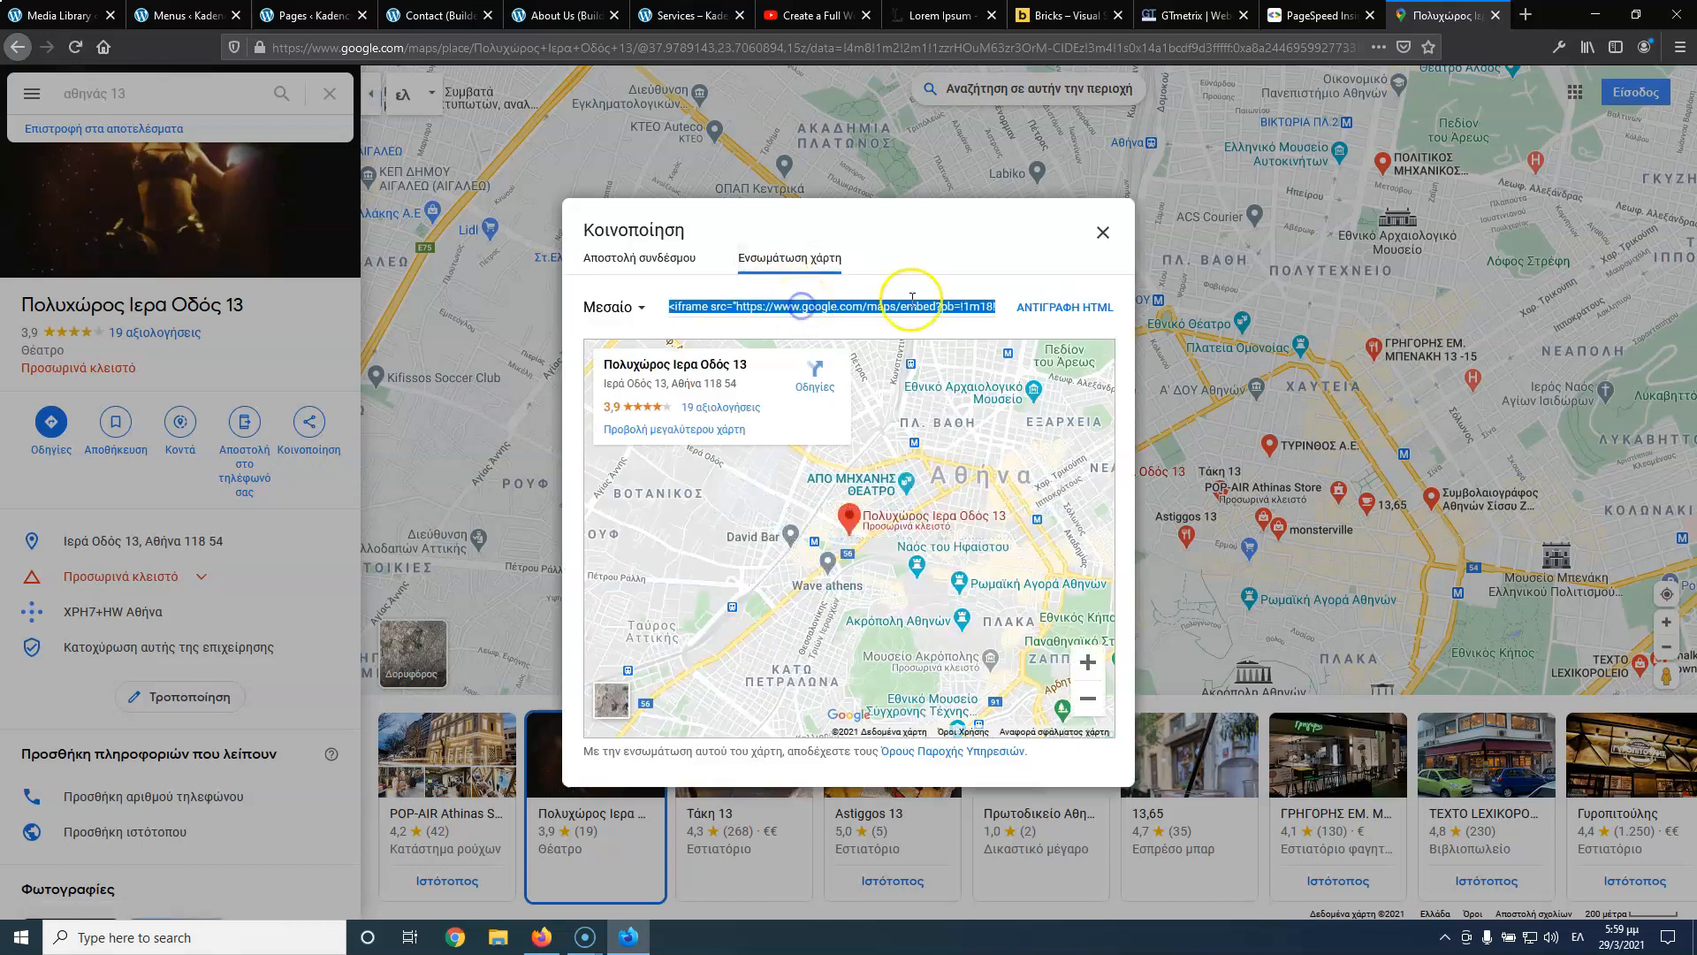
{"action": "left_click", "coordinate": [1048, 307]}
{"action": "left_click", "coordinate": [1102, 231]}
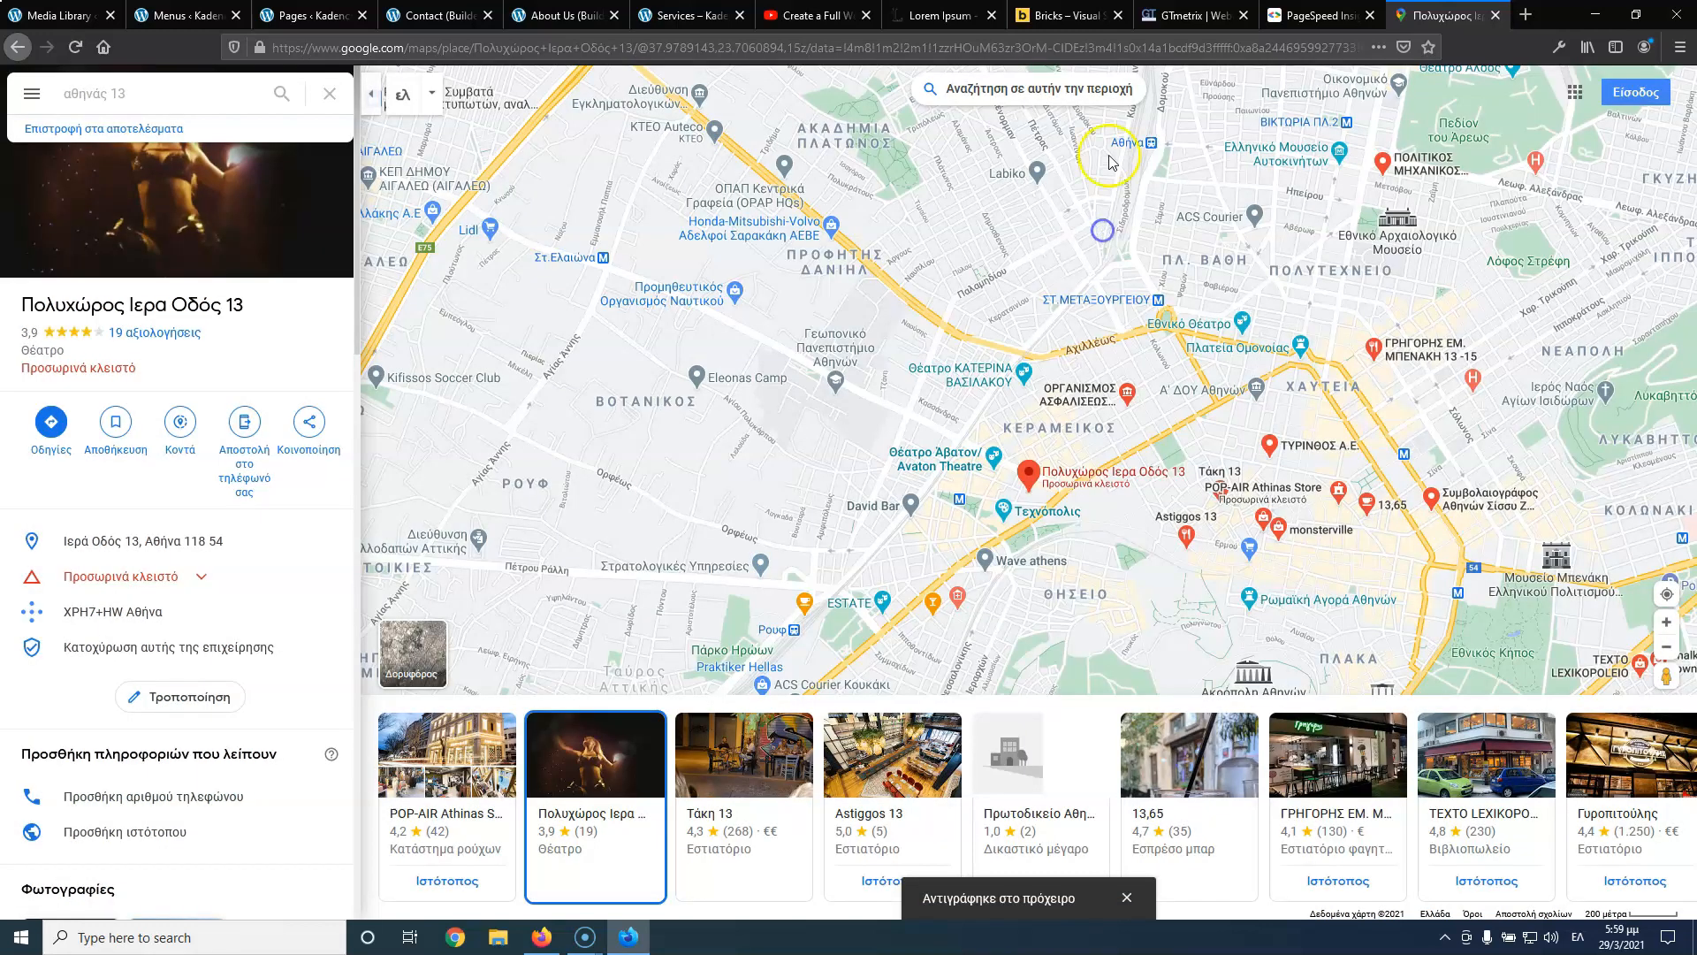
{"action": "left_click", "coordinate": [1494, 15]}
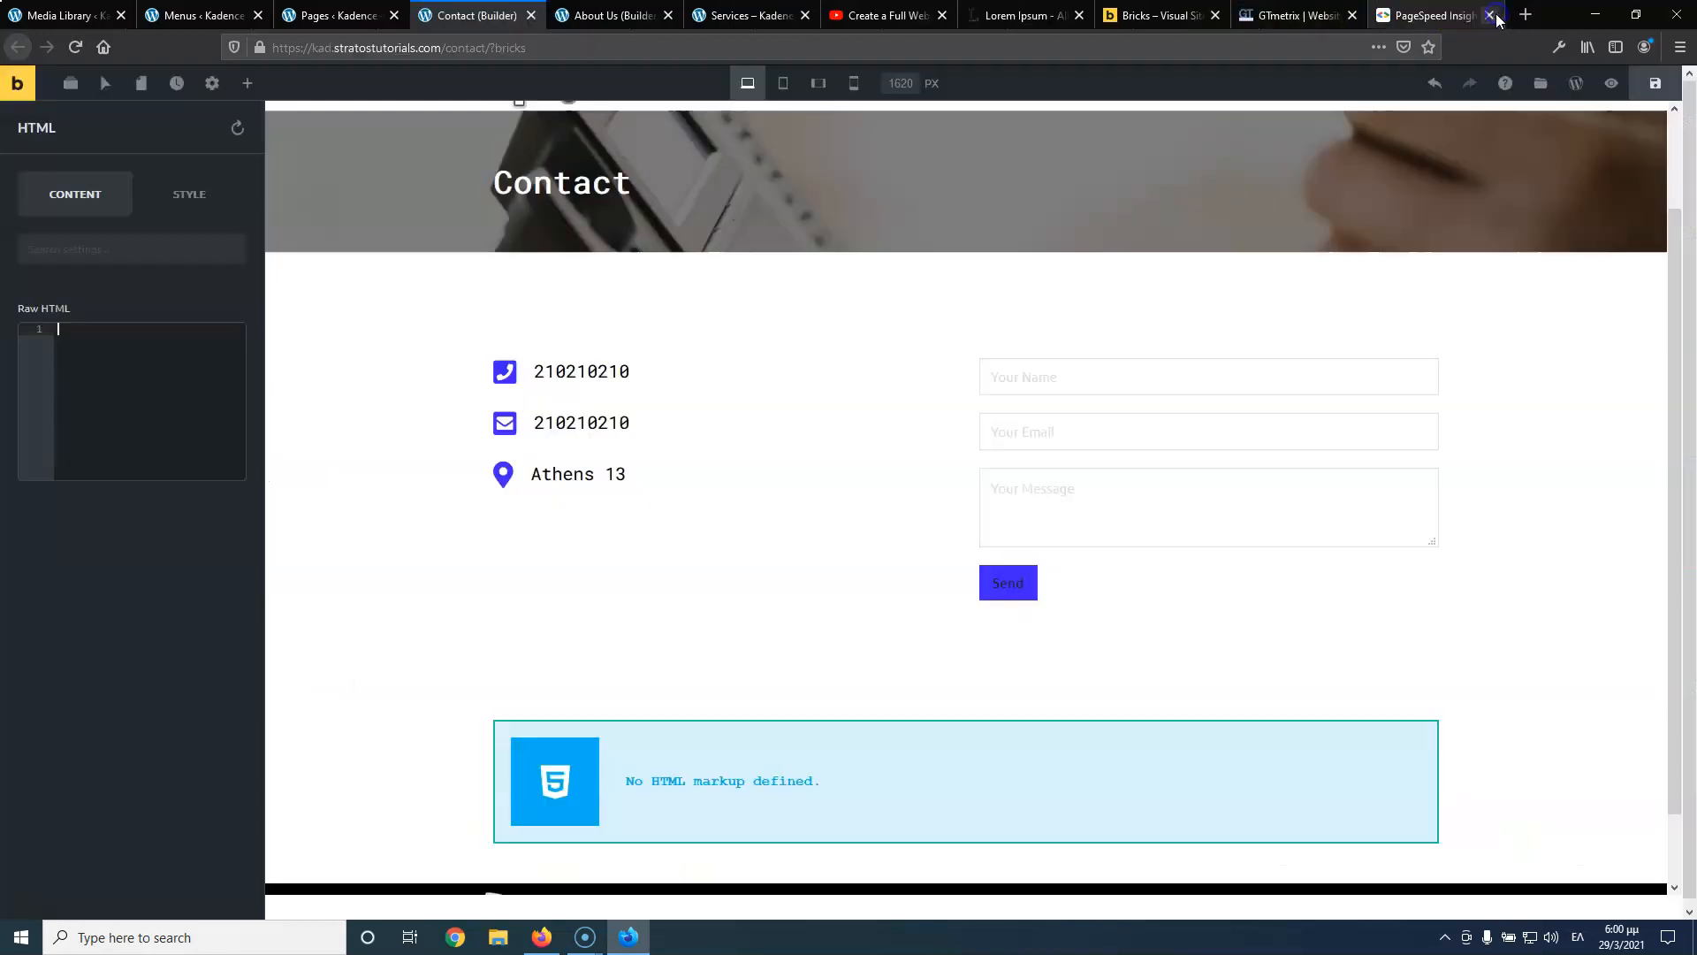
Paste the Google Maps iframe code into the empty HTML element and save the Contact page
{"action": "left_click", "coordinate": [82, 339]}
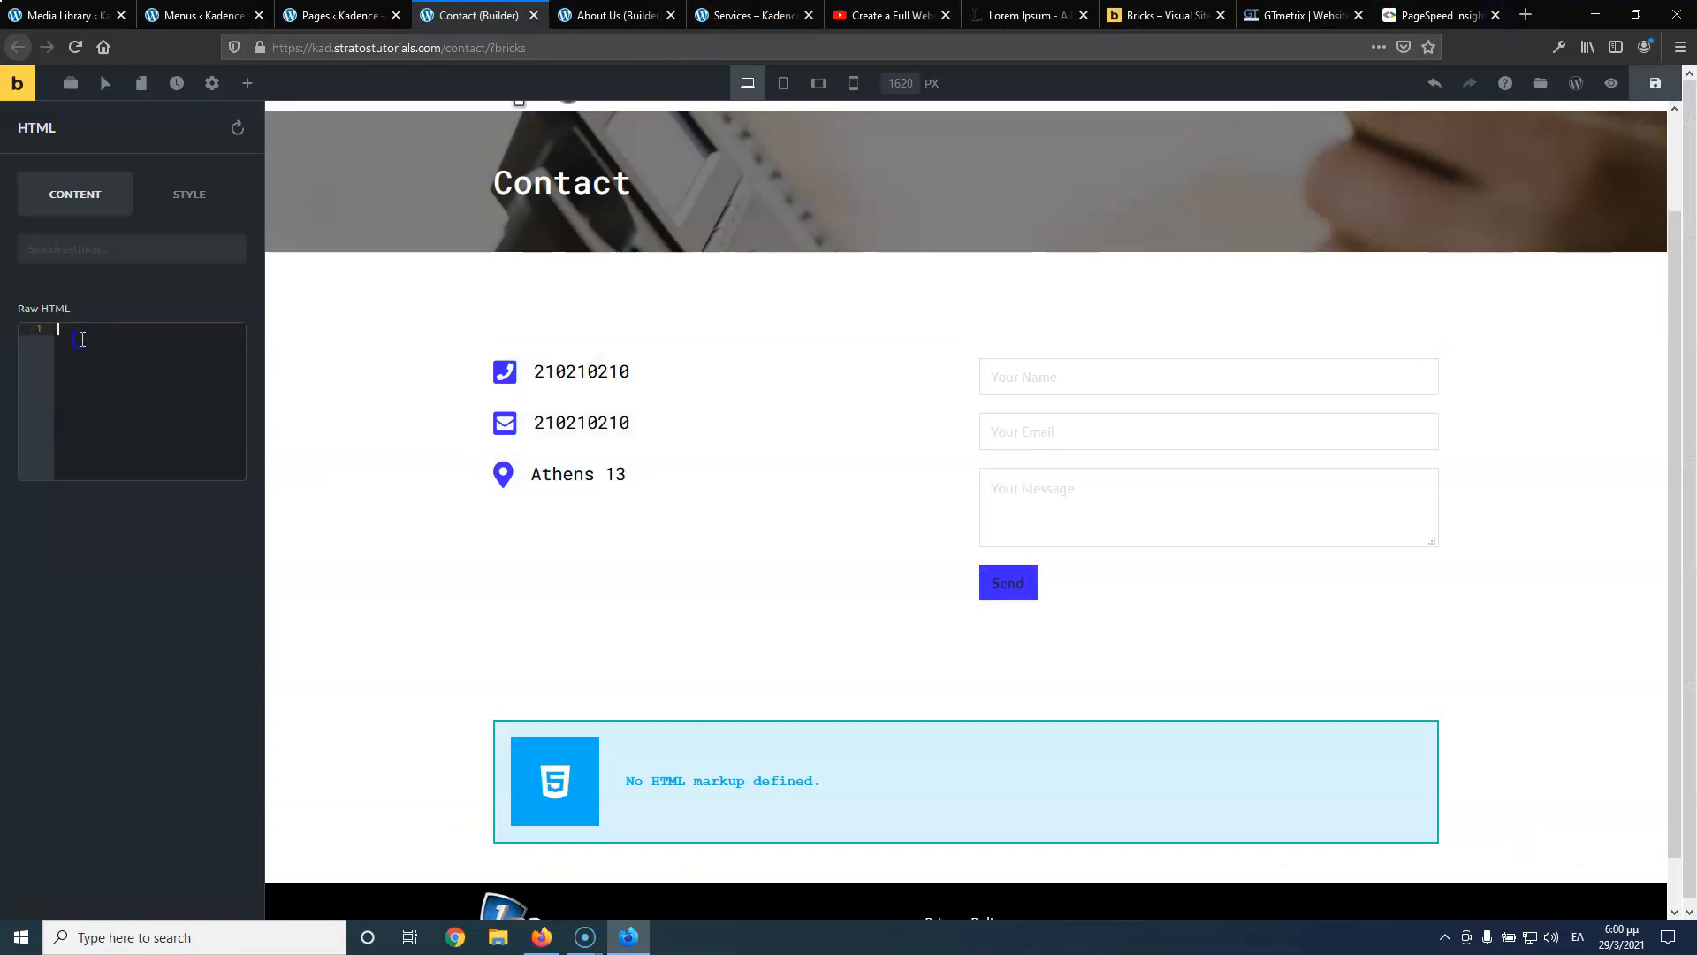
{"action": "key", "text": "ctrl+v"}
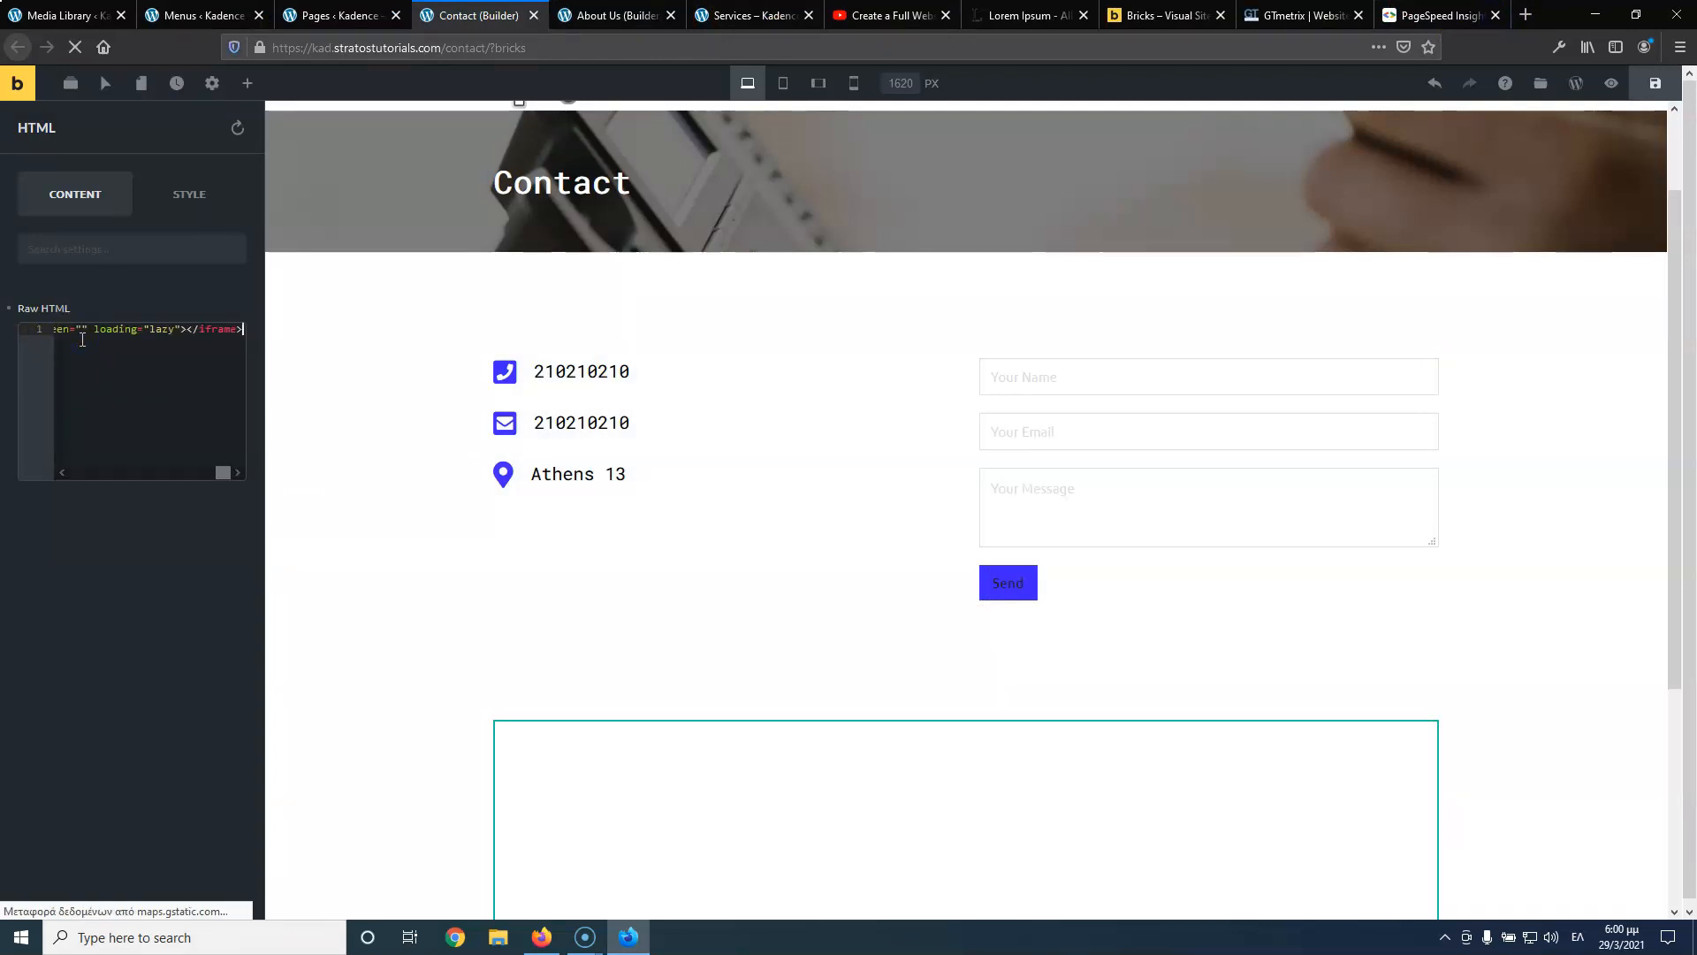
{"action": "scroll", "coordinate": [397, 459], "scroll_direction": "down", "scroll_amount": 3}
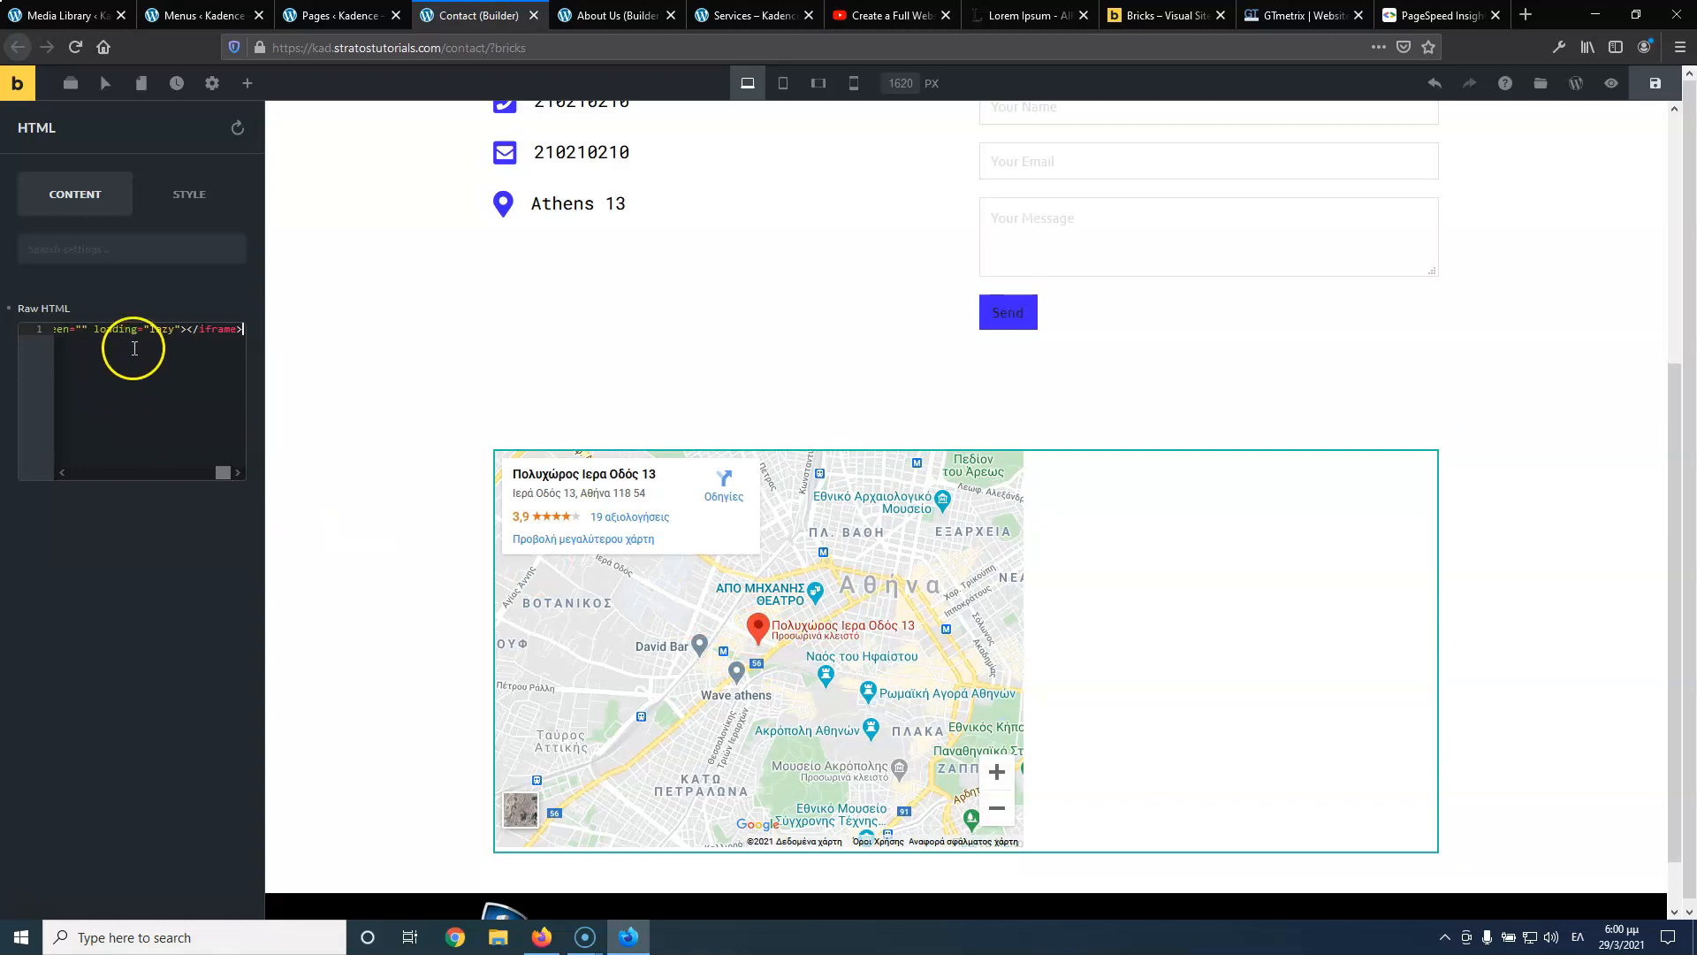
{"action": "key", "text": "ctrl+s"}
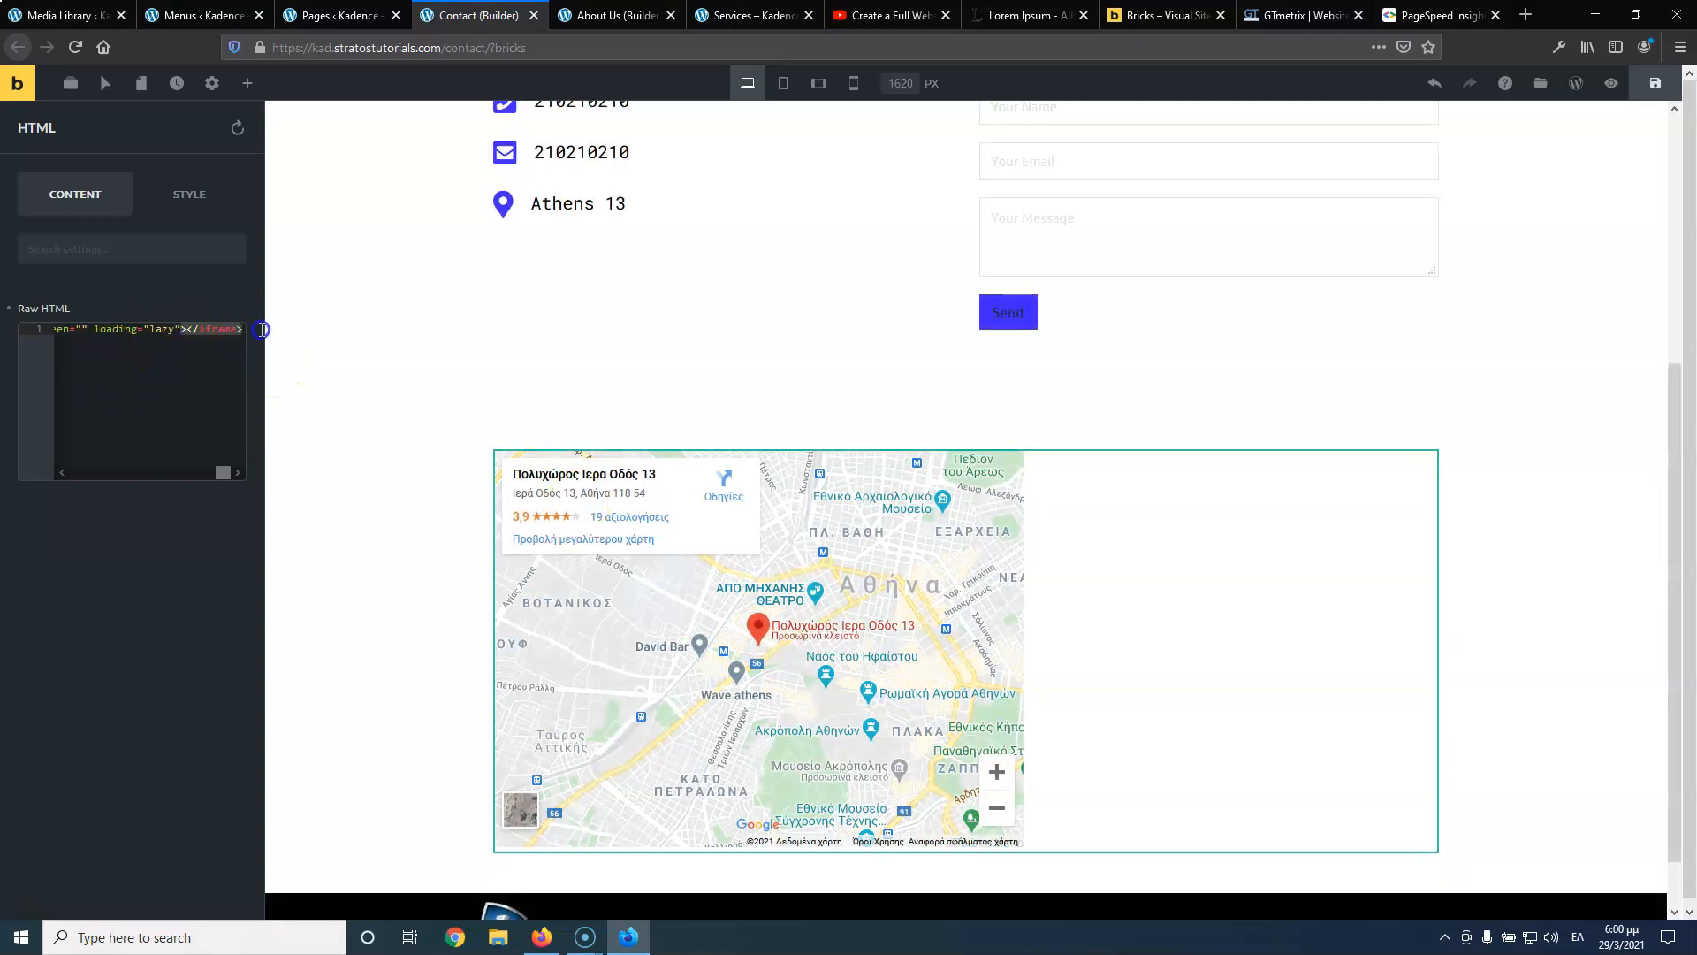
Edit the map iframe to width 100% and height 600, and open its section's layout settings
{"action": "left_click_drag", "start_coordinate": [169, 330], "coordinate": [85, 331]}
{"action": "left_click", "coordinate": [90, 331]}
{"action": "key", "text": "Left"}
{"action": "key", "text": "Left"}
{"action": "key", "text": "Left"}
{"action": "key", "text": "Left"}
{"action": "key", "text": "Left"}
{"action": "key", "text": "Left"}
{"action": "key", "text": "Left"}
{"action": "key", "text": "Left"}
{"action": "key", "text": "Left"}
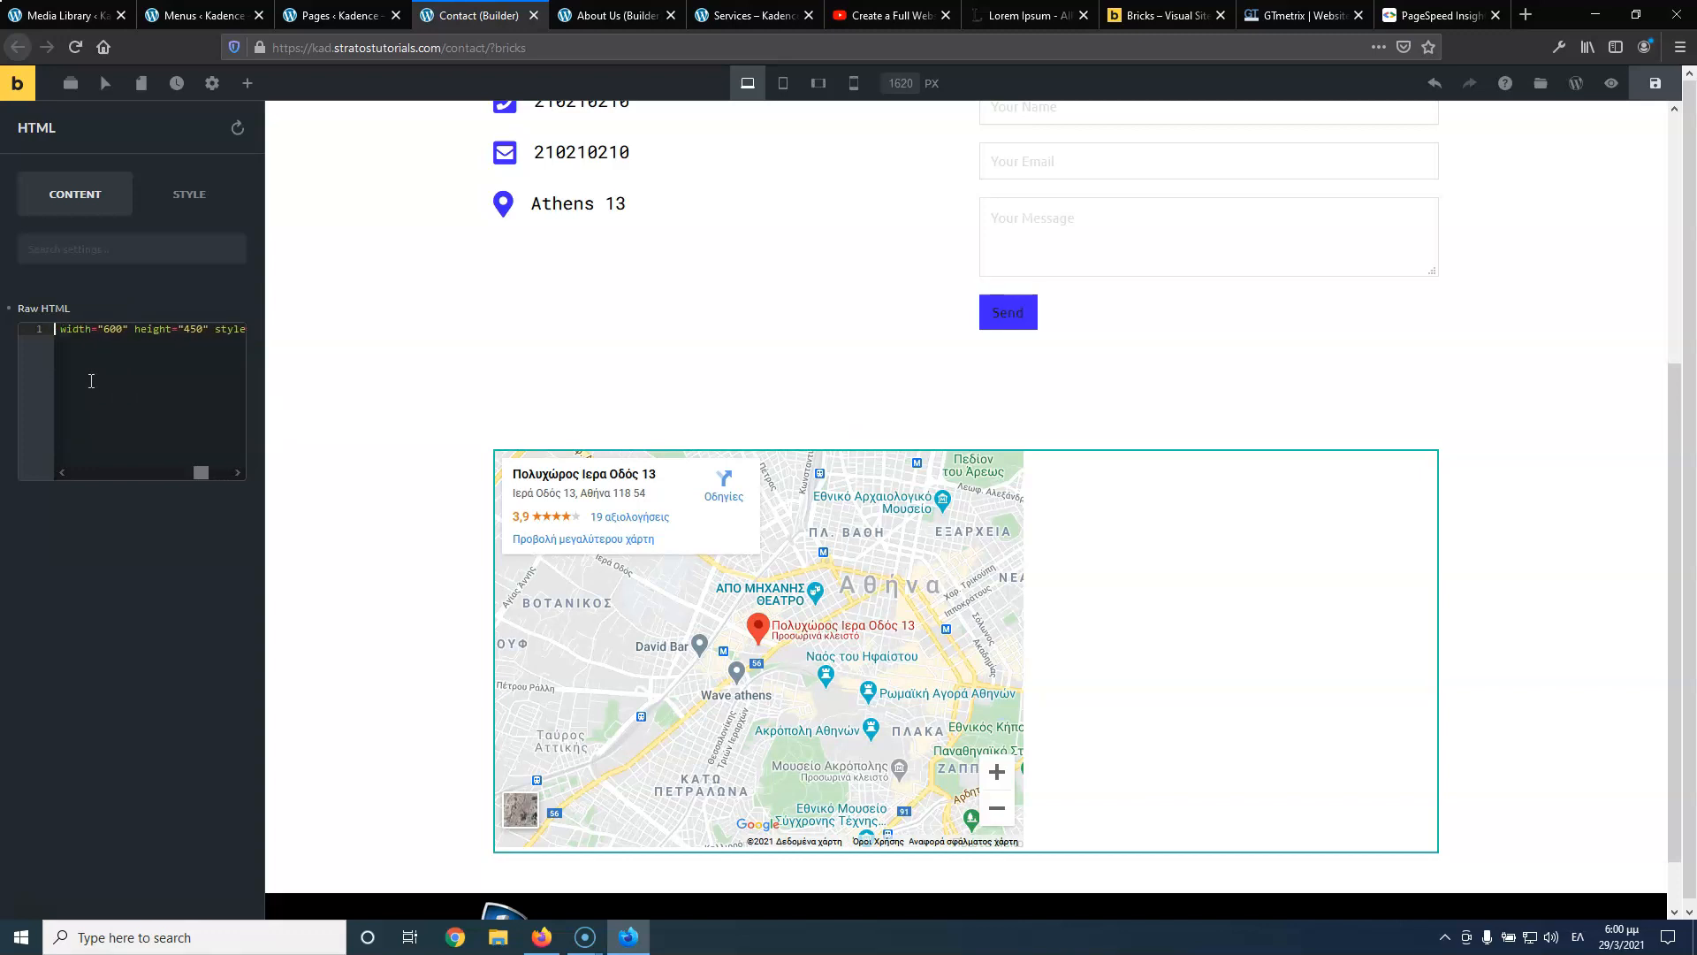
{"action": "key", "text": "Left"}
{"action": "key", "text": "Left"}
{"action": "key", "text": "Left"}
{"action": "key", "text": "Left"}
{"action": "key", "text": "Left"}
{"action": "type", "text": "10"}
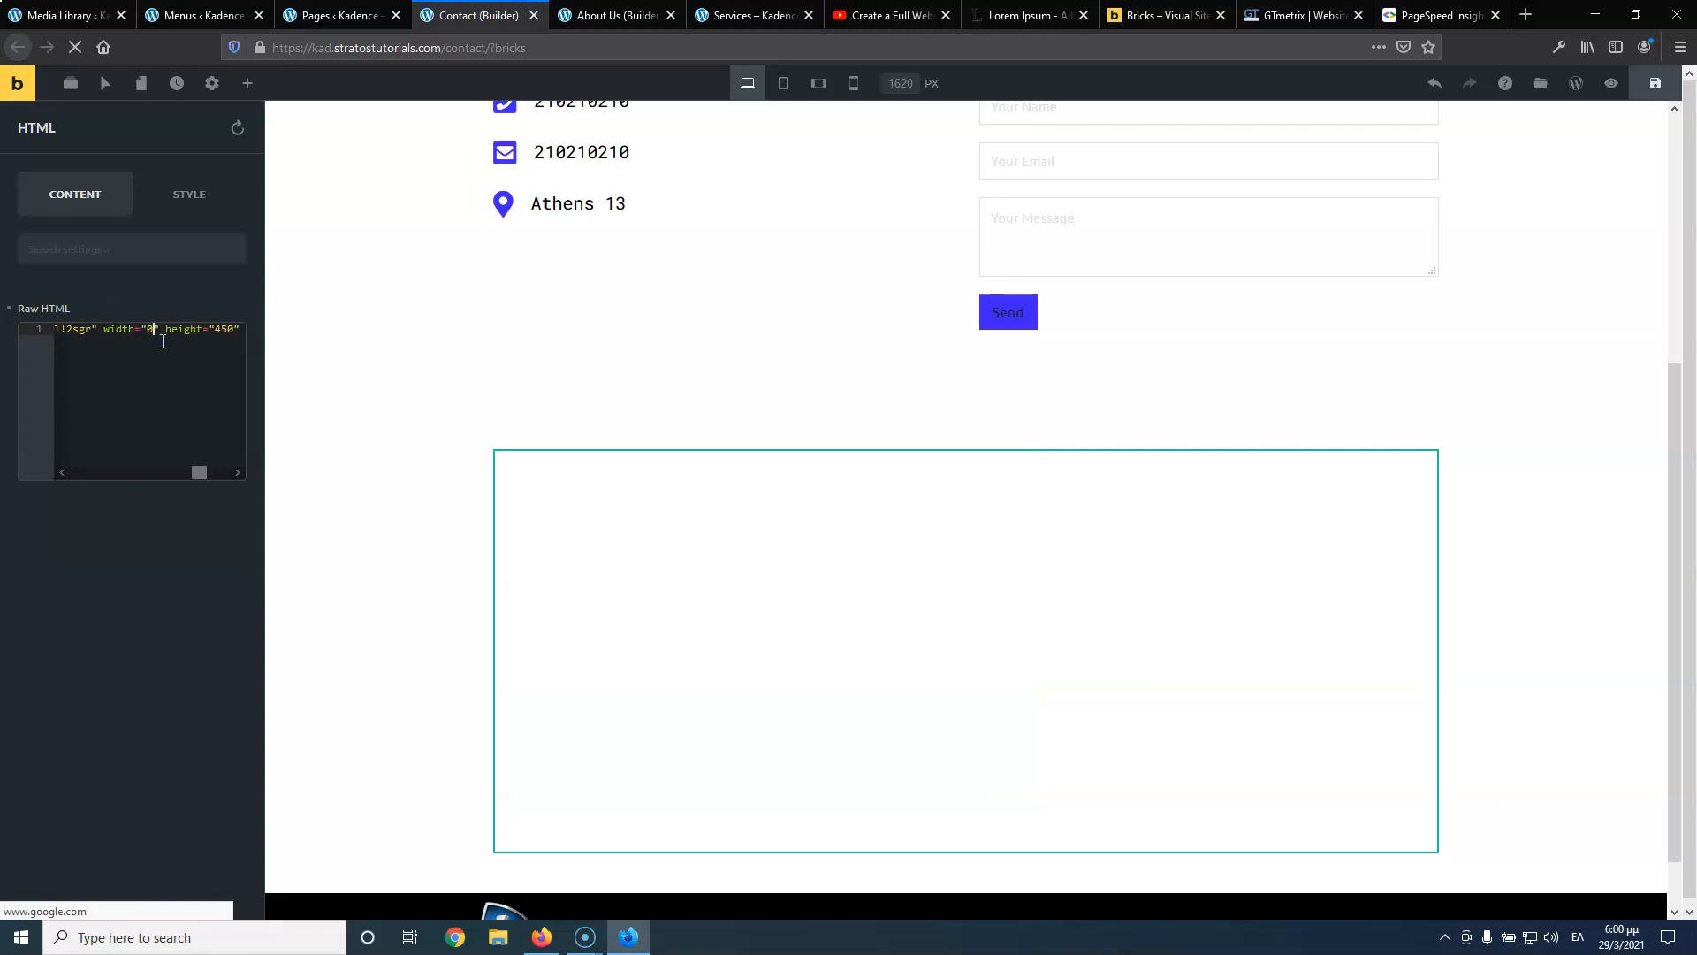
{"action": "type", "text": "0"}
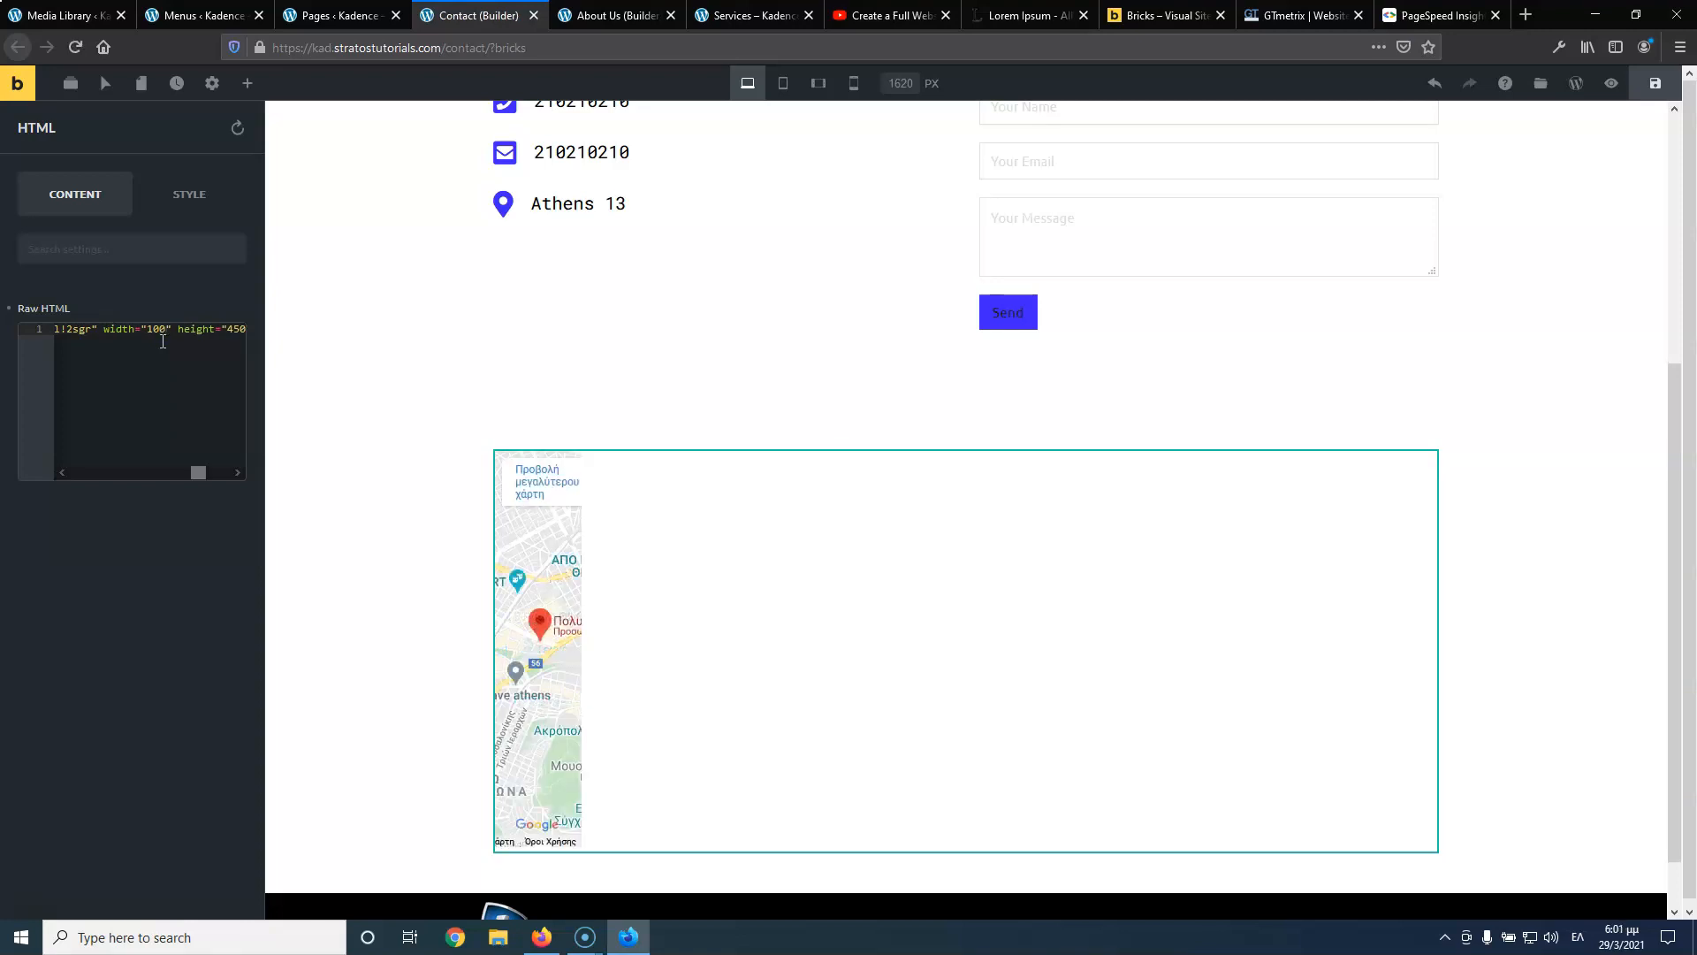
{"action": "type", "text": "%"}
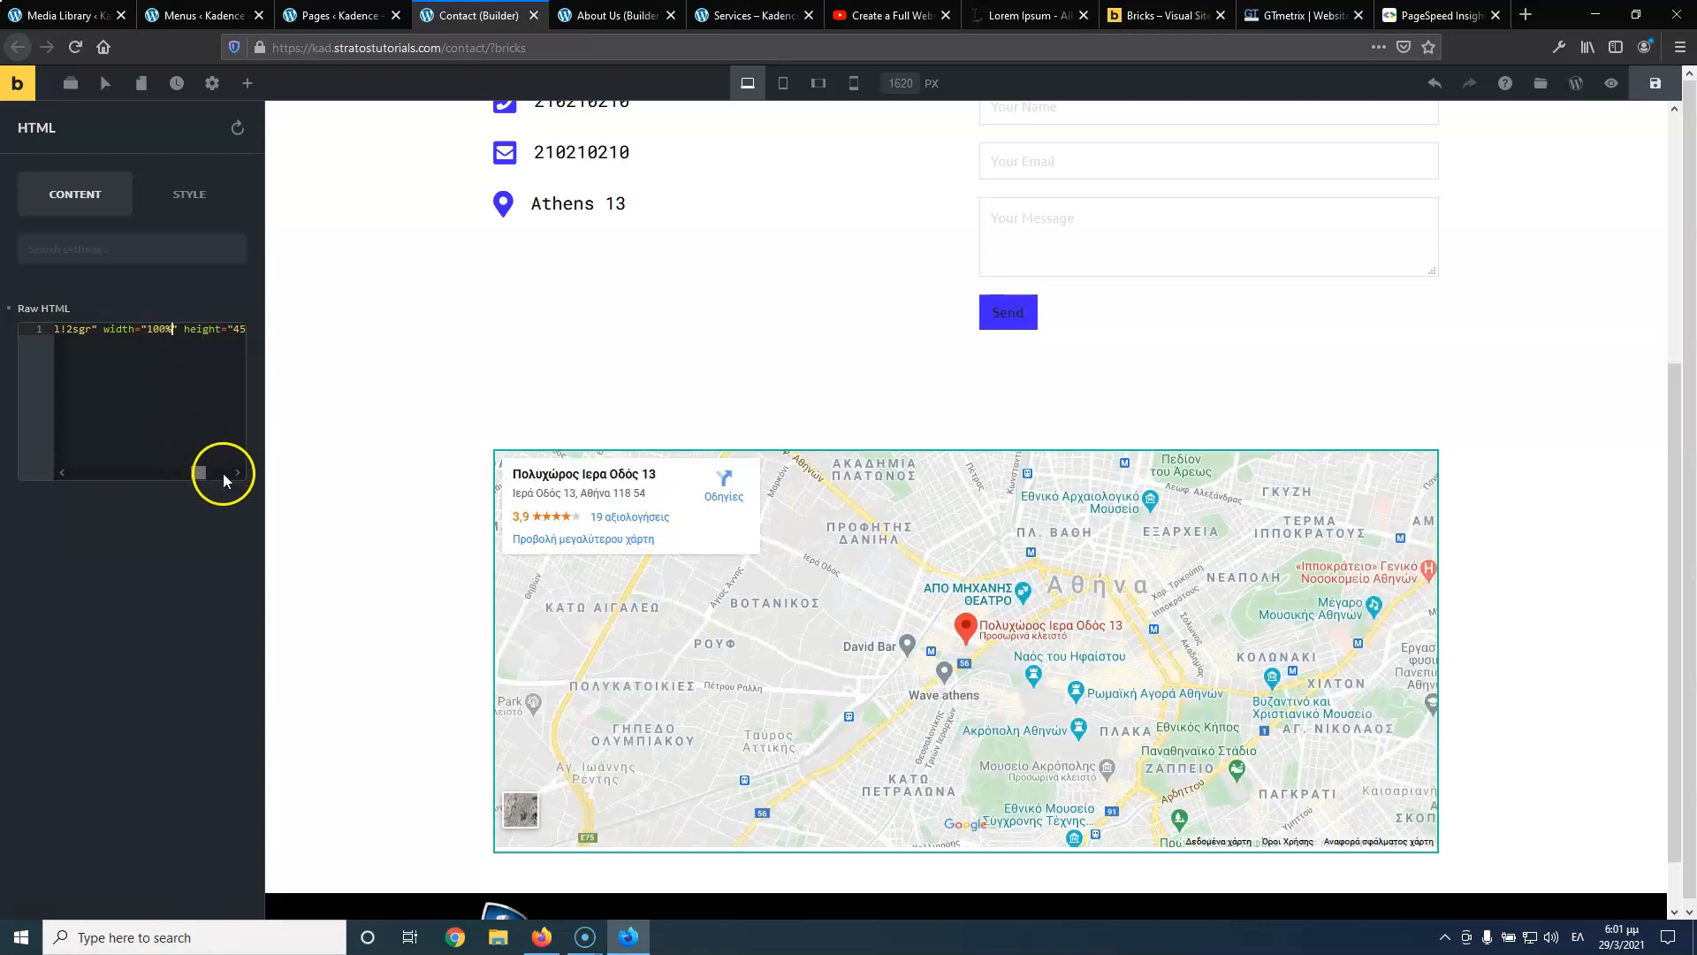
{"action": "left_click", "coordinate": [235, 472]}
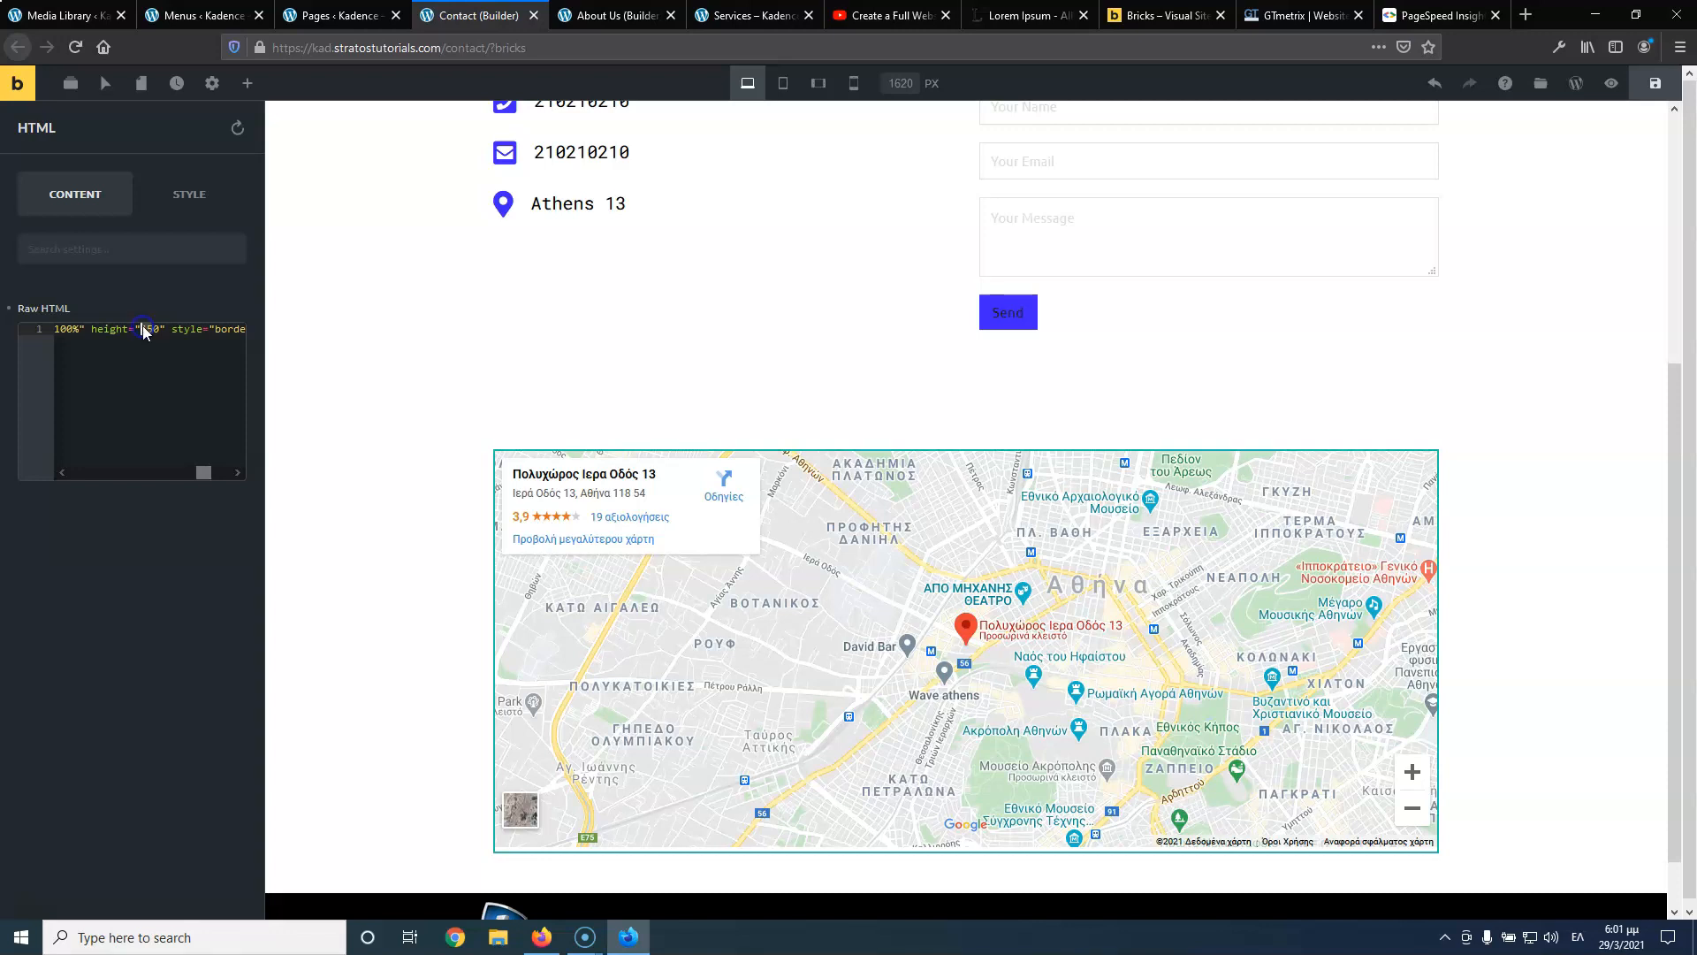
{"action": "type", "text": "600"}
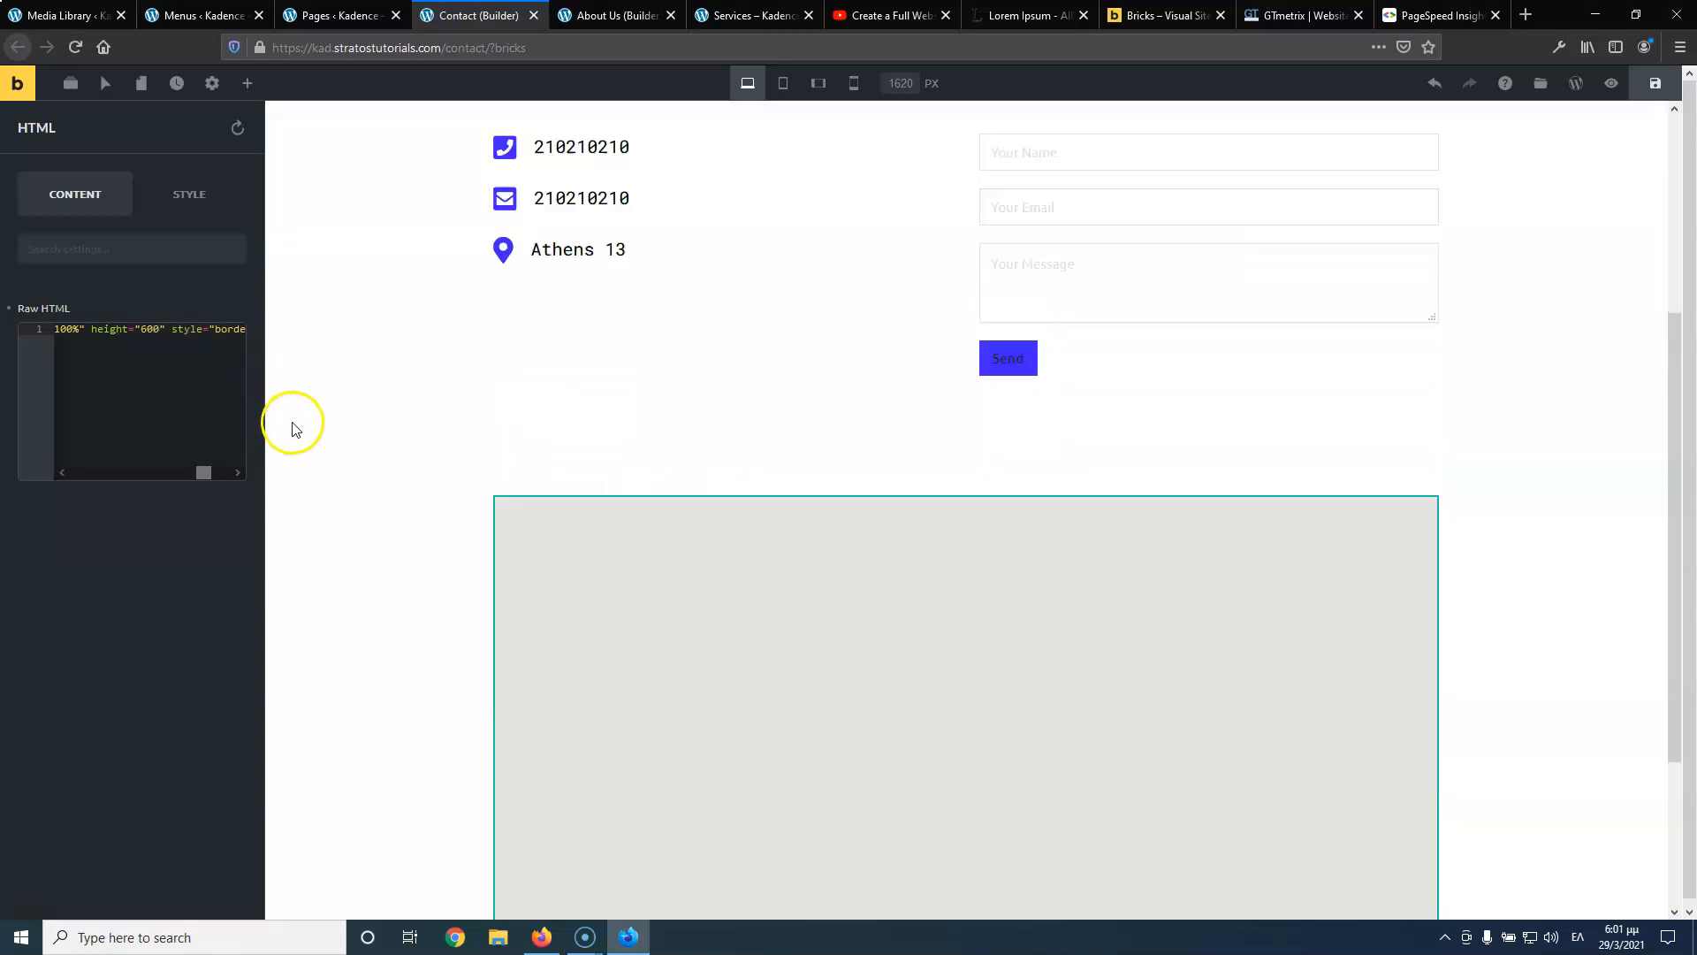
{"action": "scroll", "coordinate": [409, 481], "scroll_direction": "down", "scroll_amount": 3}
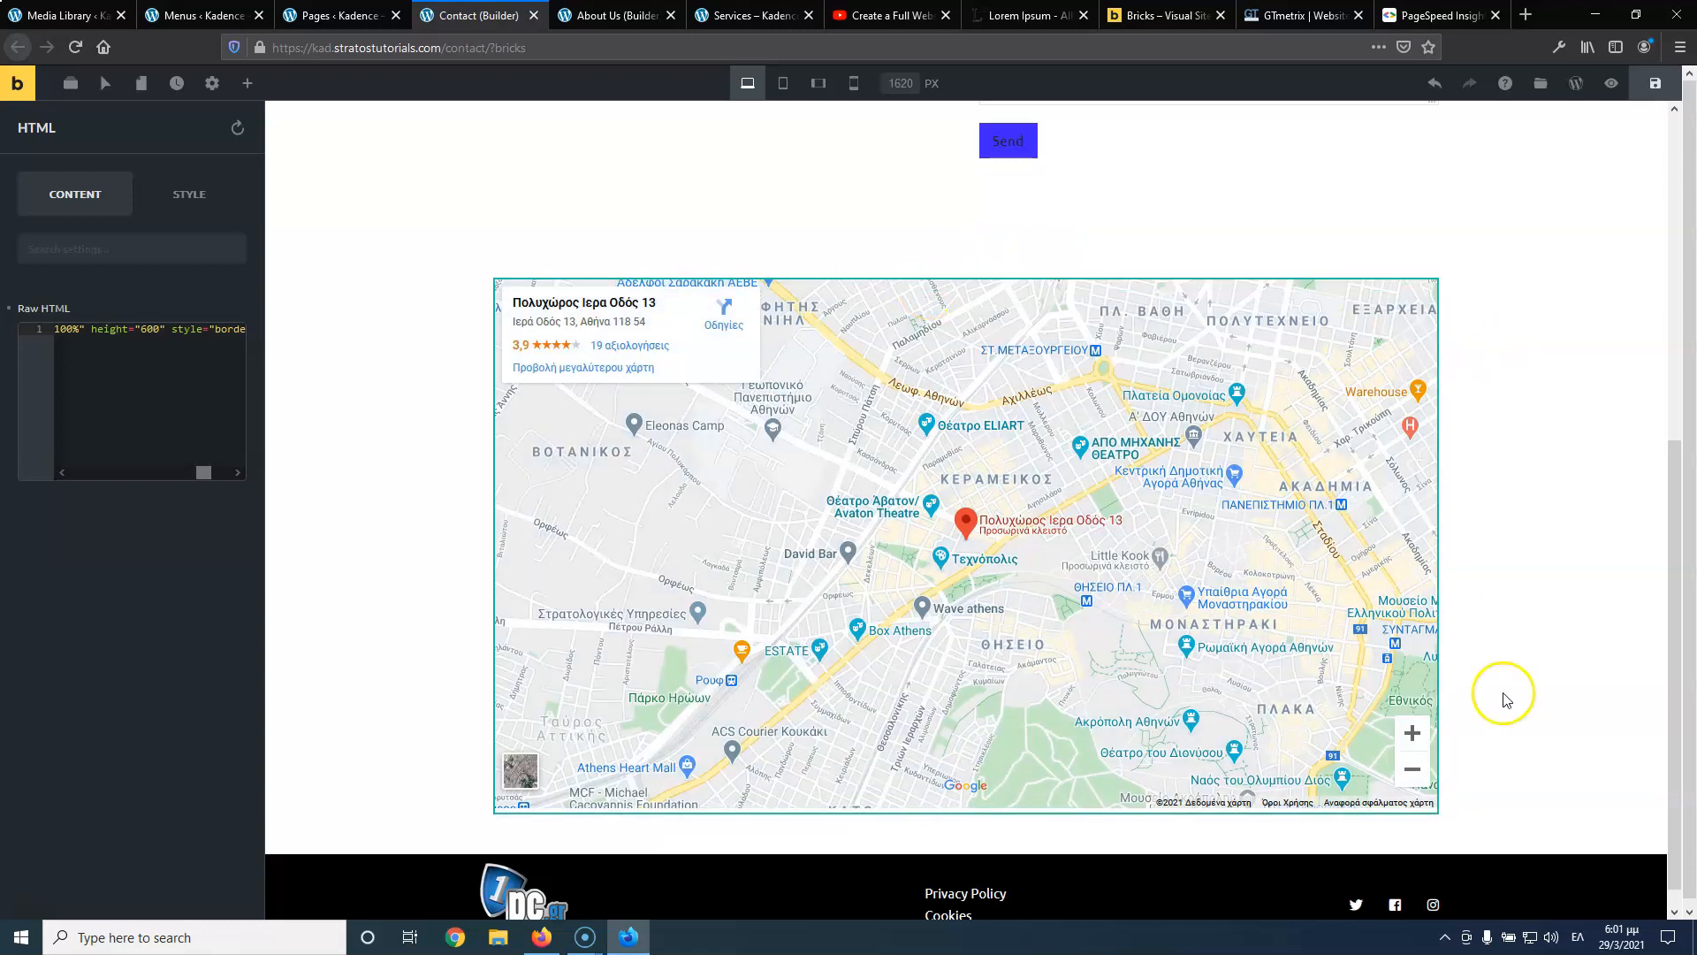
{"action": "left_click", "coordinate": [1443, 820]}
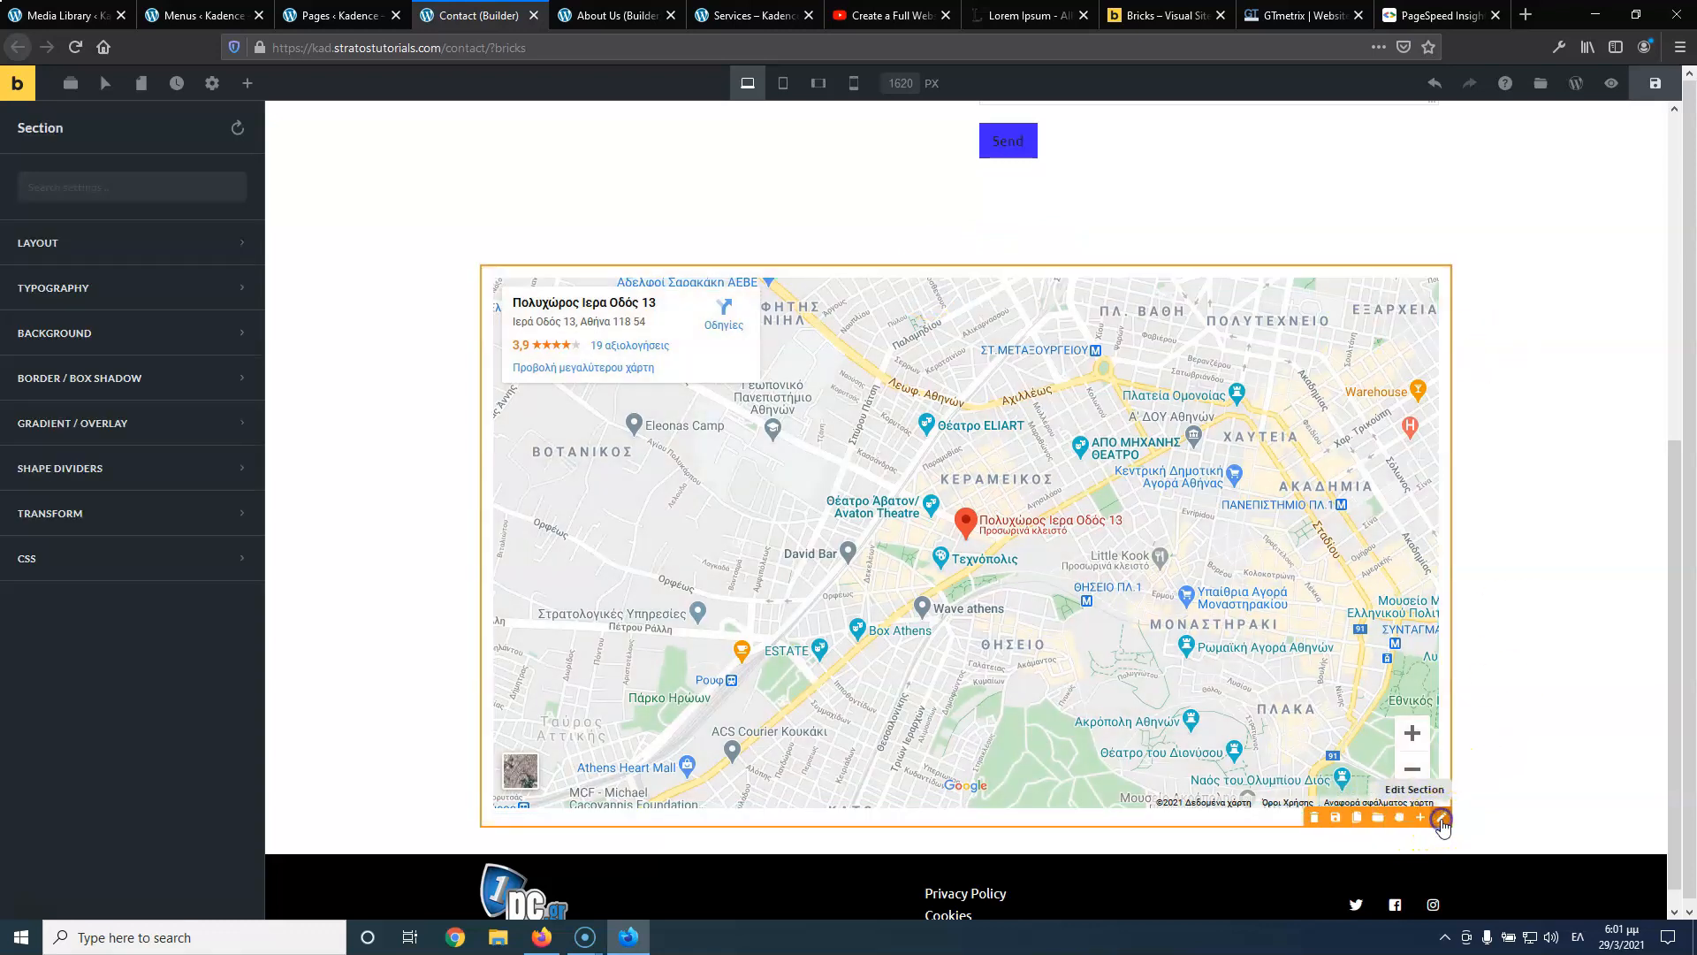
{"action": "left_click", "coordinate": [75, 243]}
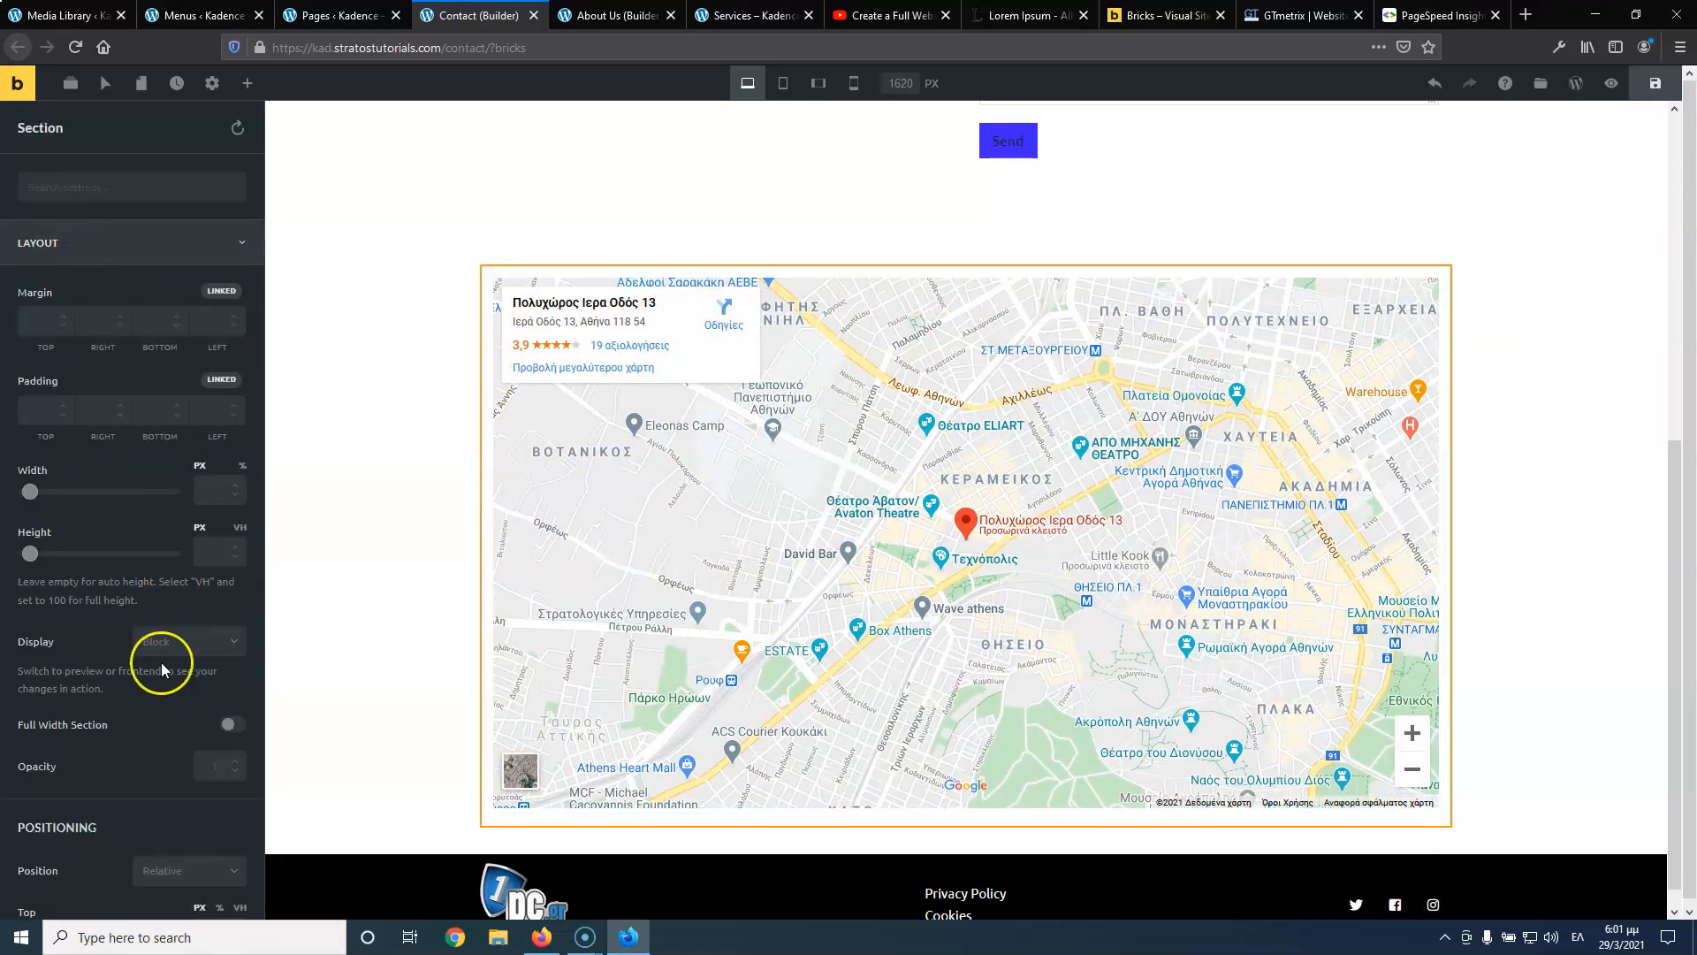
Enable Full Width Section and Full Width Content, set the map column padding to 0, and save
{"action": "left_click", "coordinate": [232, 725]}
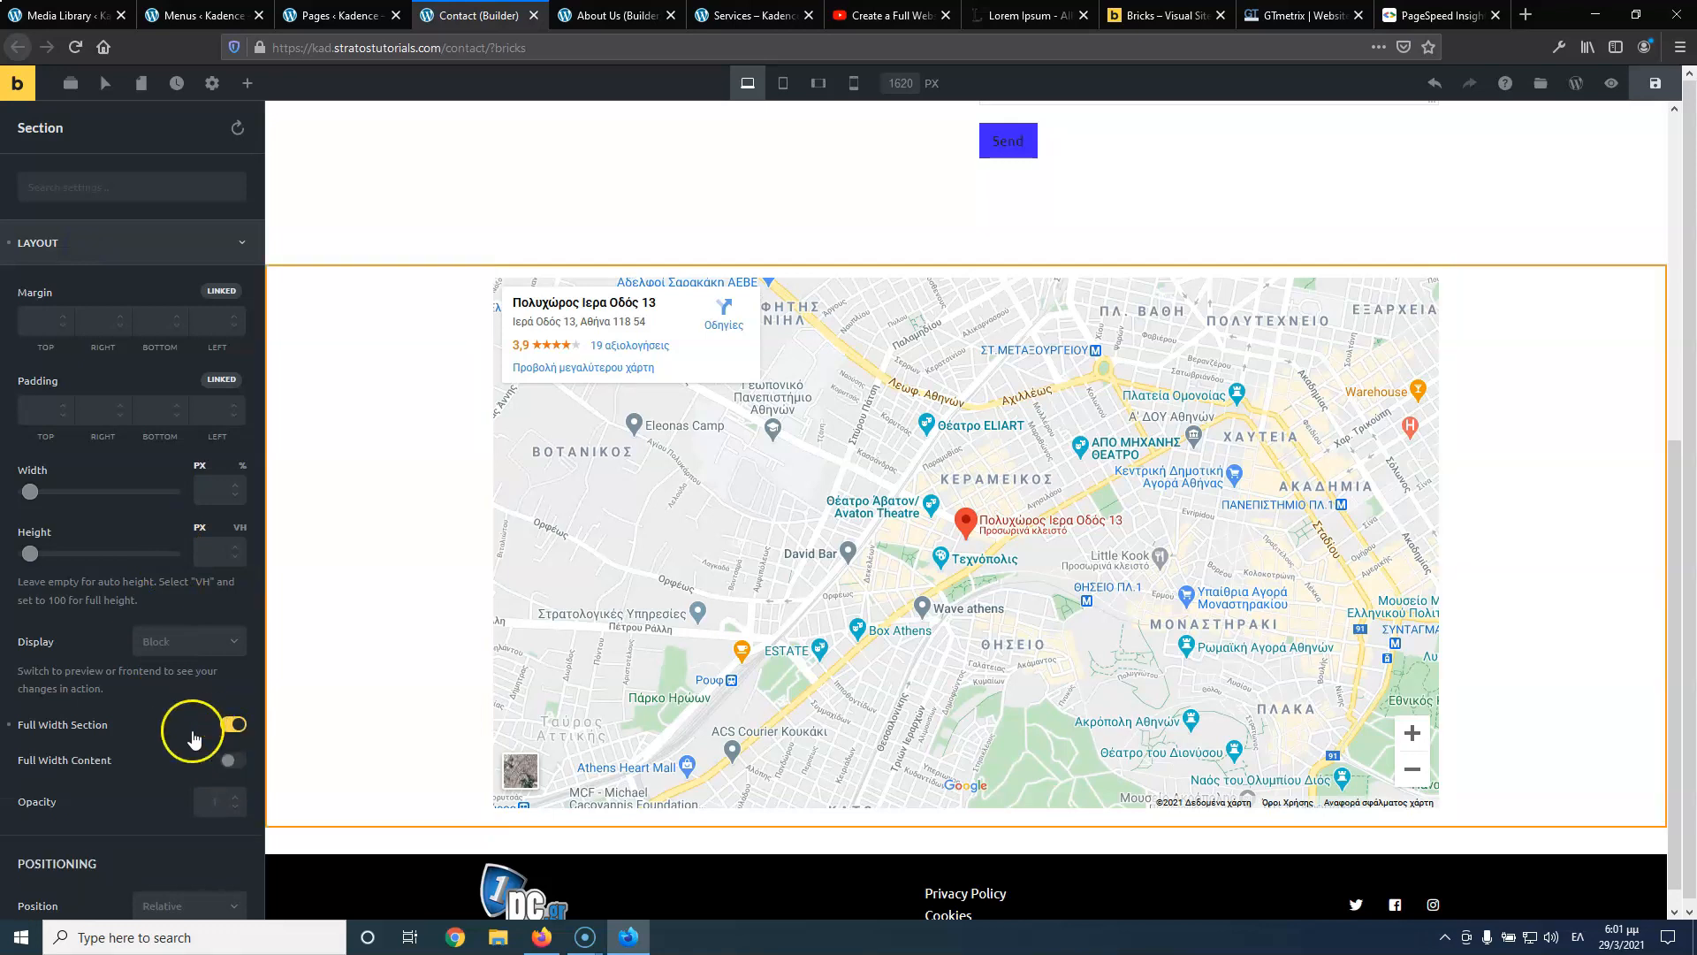
{"action": "left_click", "coordinate": [234, 760]}
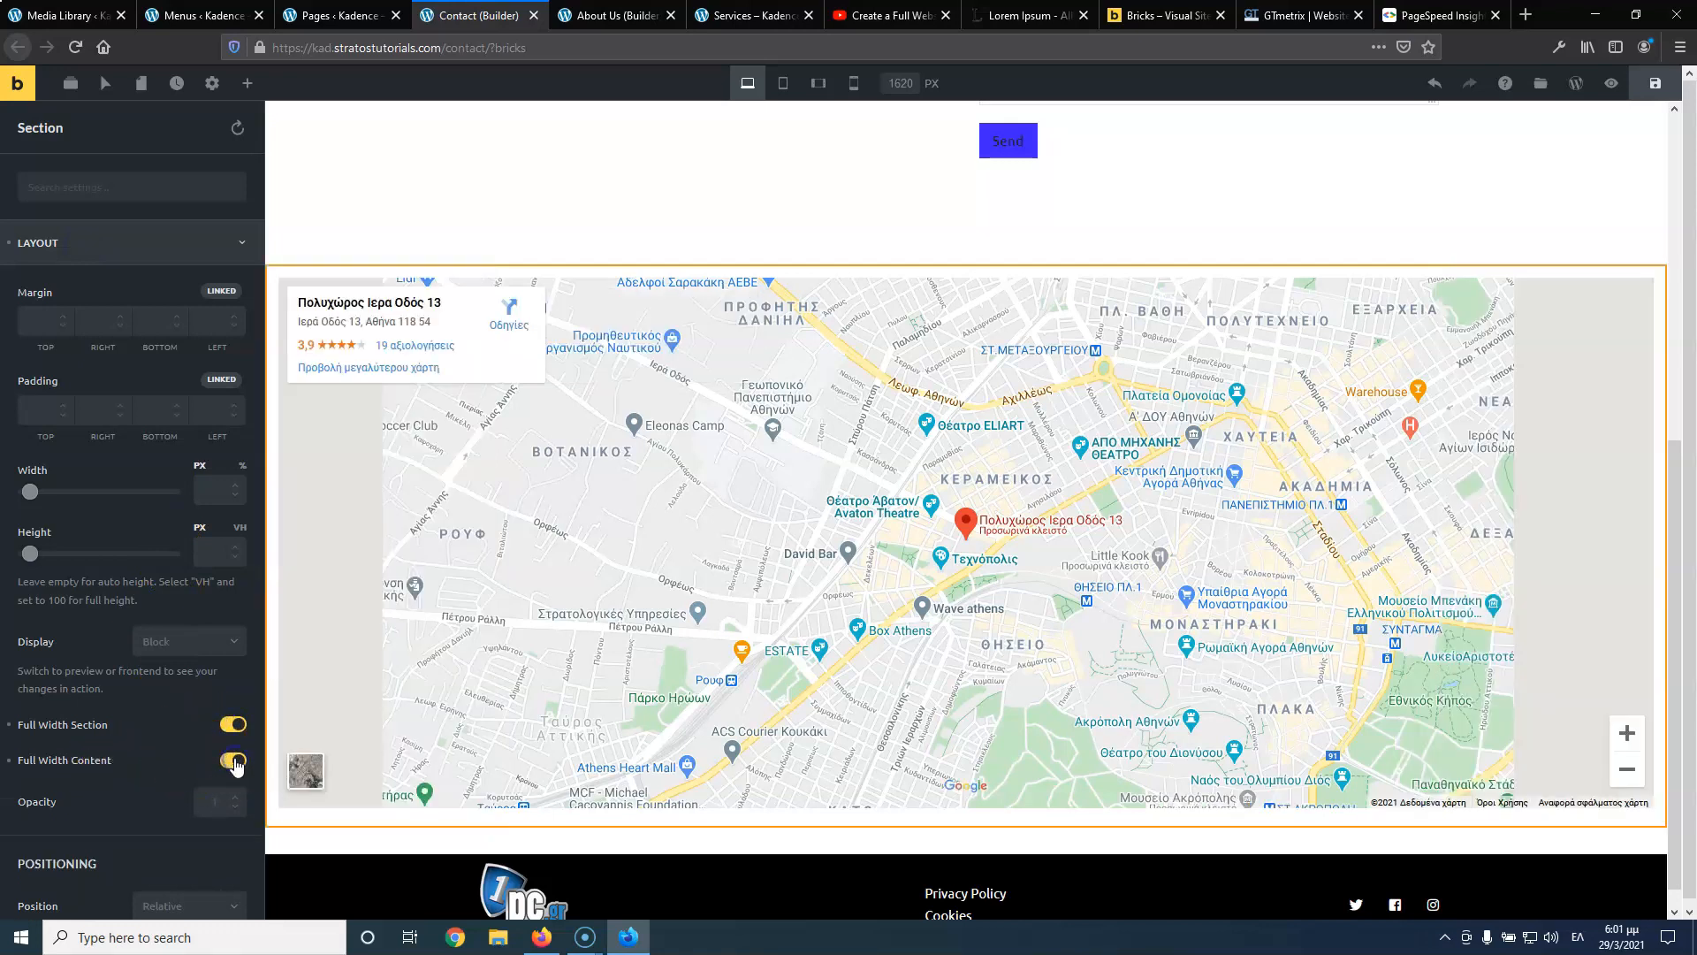
{"action": "left_click", "coordinate": [820, 410]}
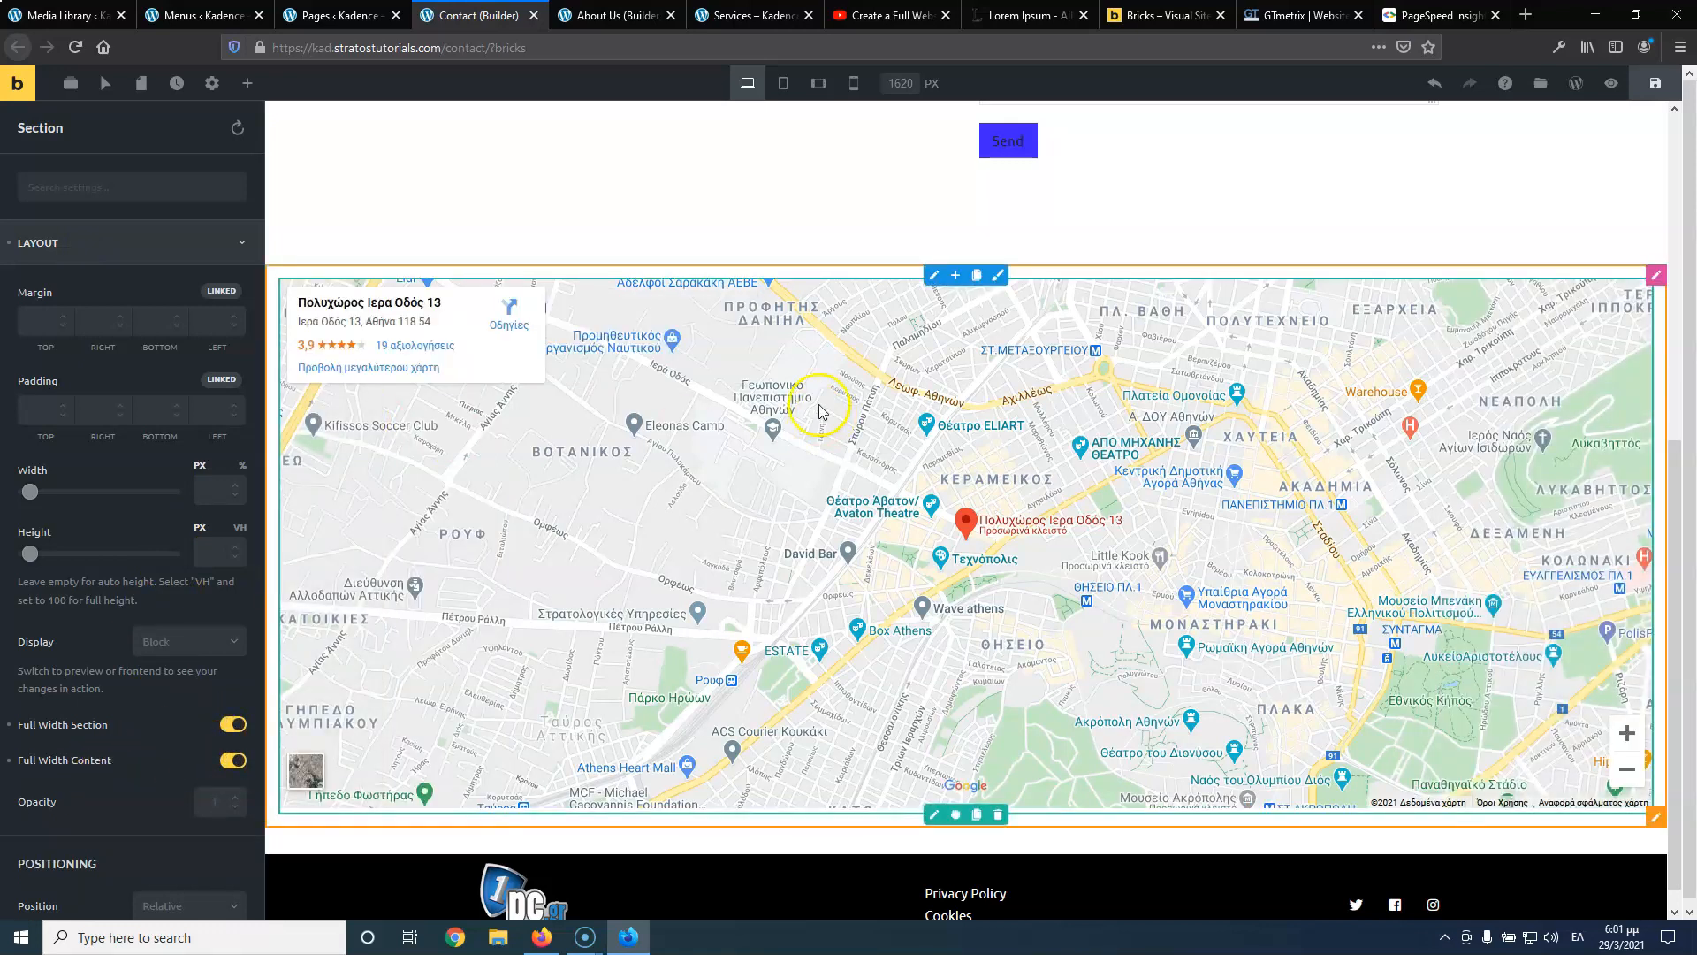
{"action": "left_click", "coordinate": [935, 278]}
{"action": "left_click", "coordinate": [114, 250]}
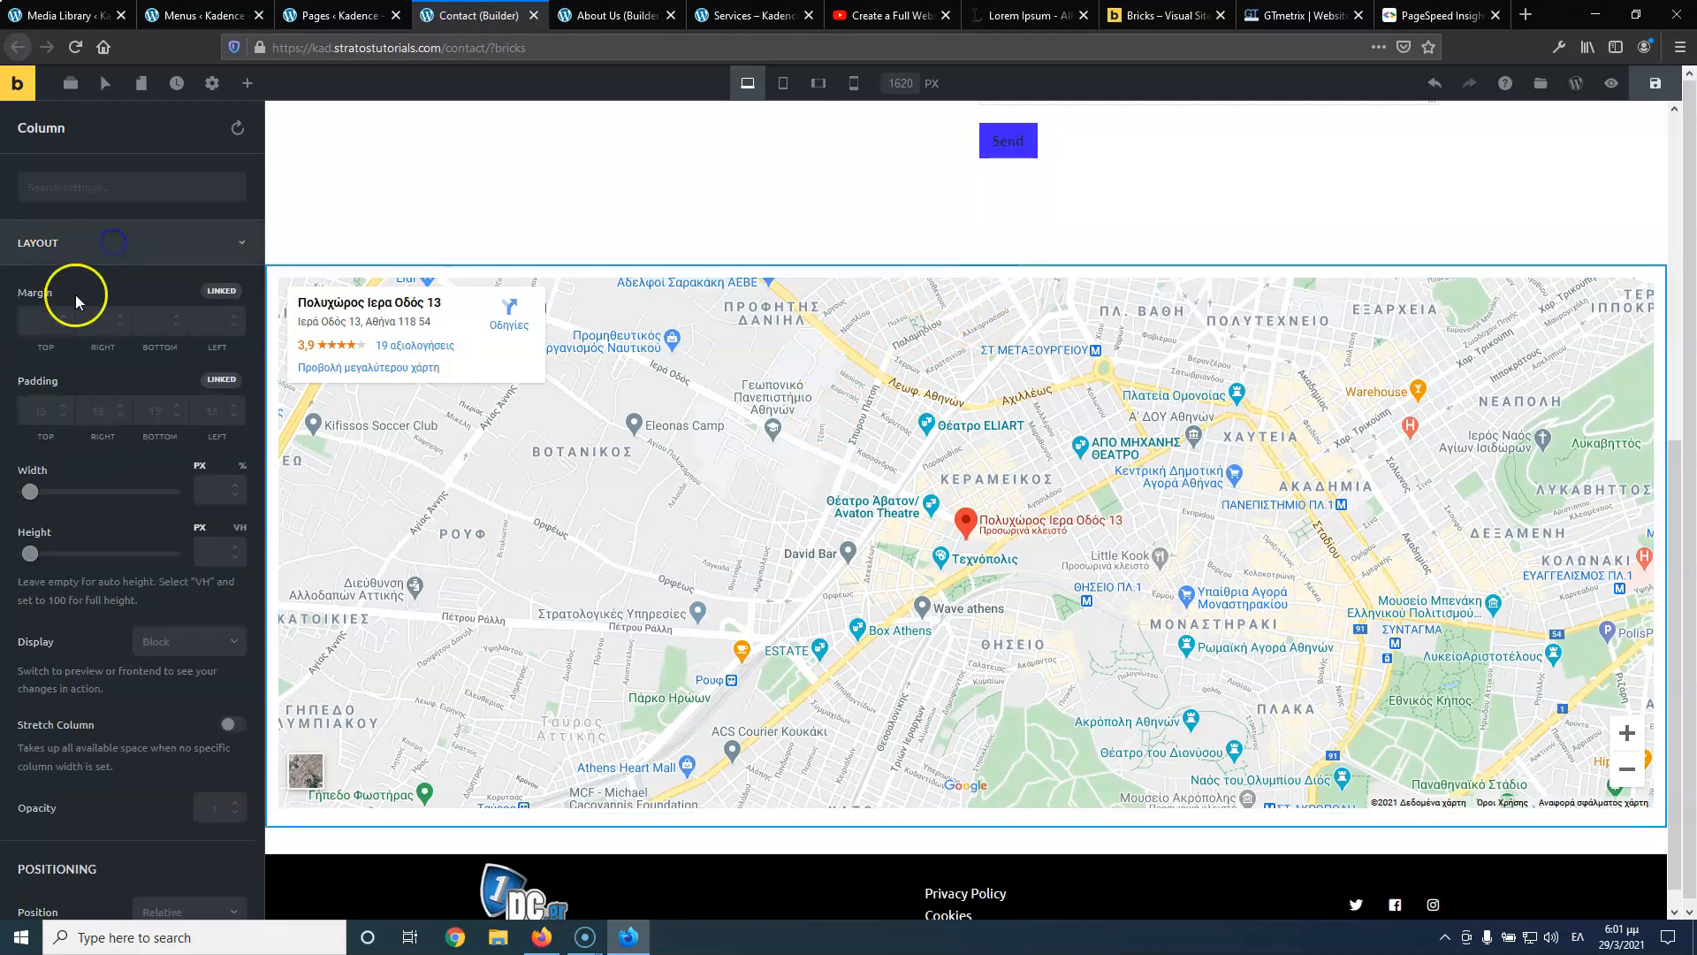
{"action": "left_click", "coordinate": [45, 413]}
{"action": "type", "text": "0"}
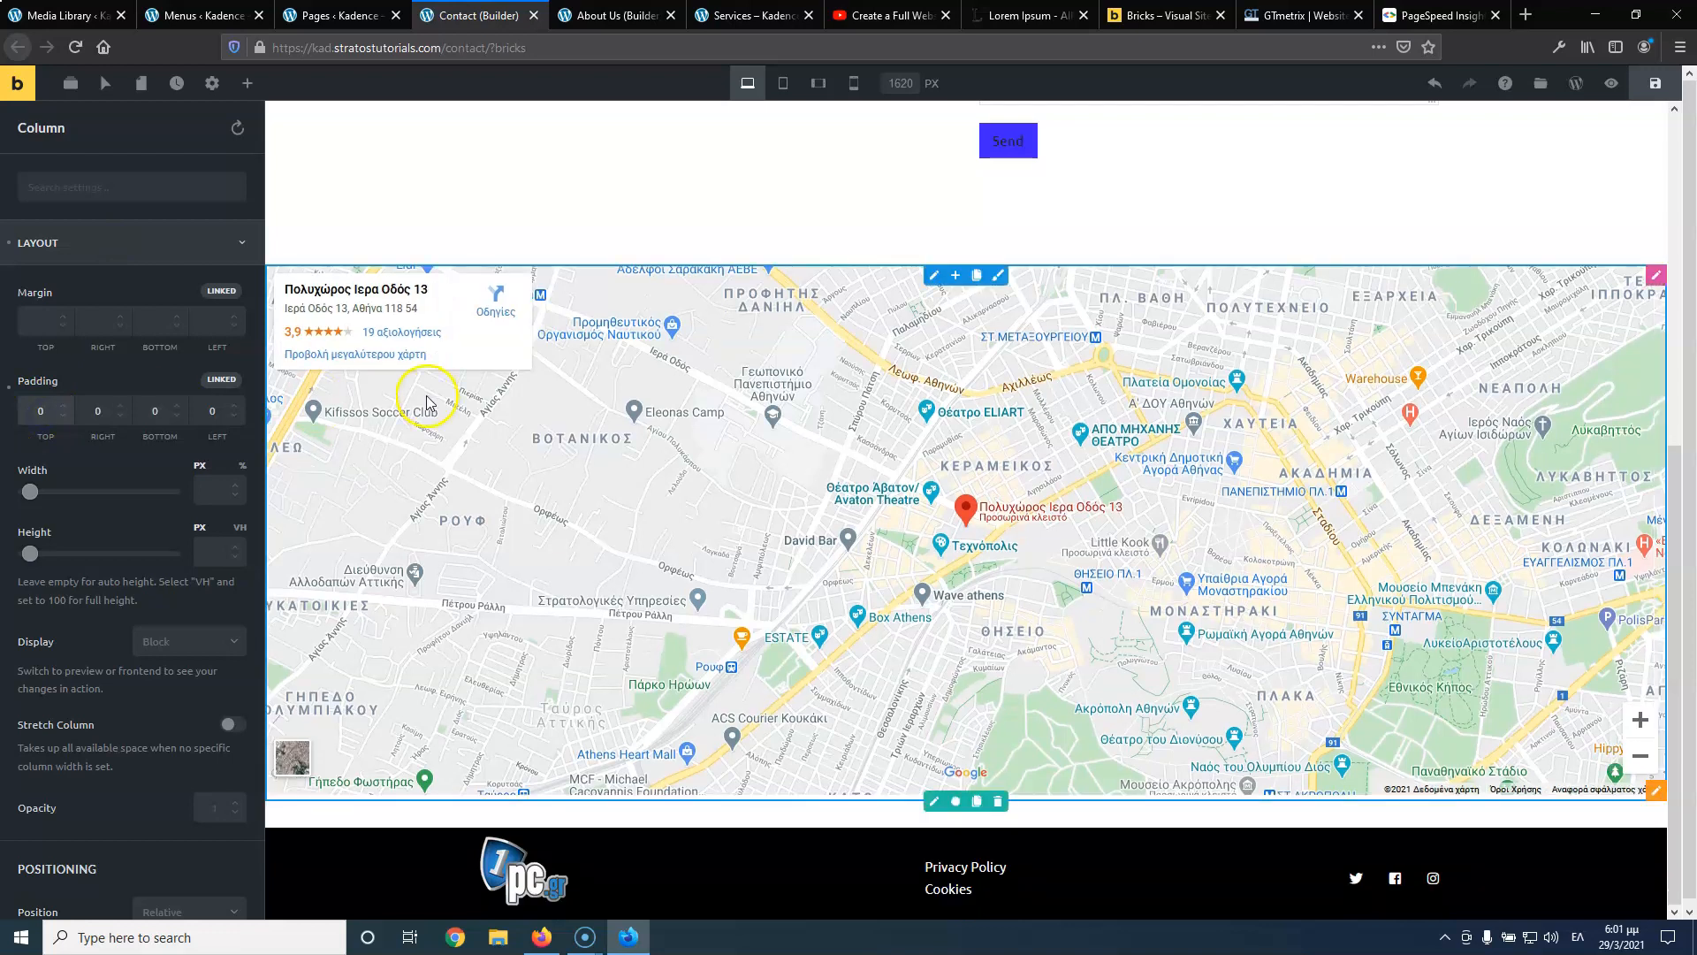
{"action": "left_click", "coordinate": [1653, 86]}
{"action": "left_click", "coordinate": [609, 16]}
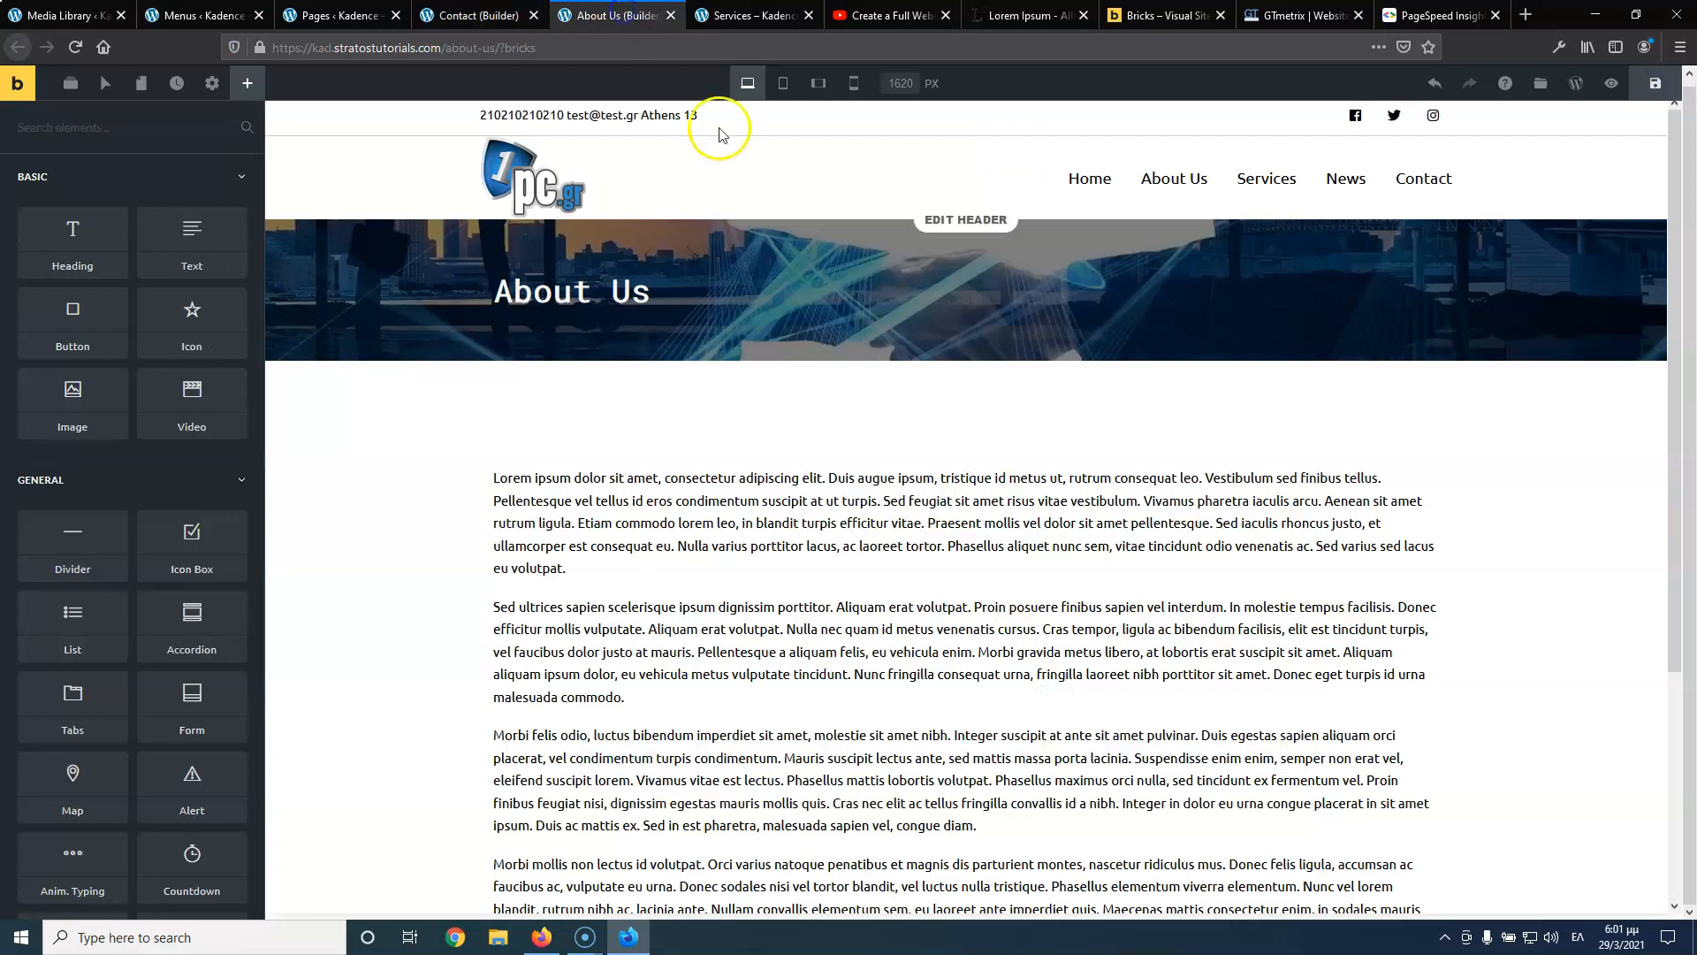
Close the About Us builder, check the full-width map on the live Contact page, and return to the Contact builder
{"action": "left_click", "coordinate": [670, 17]}
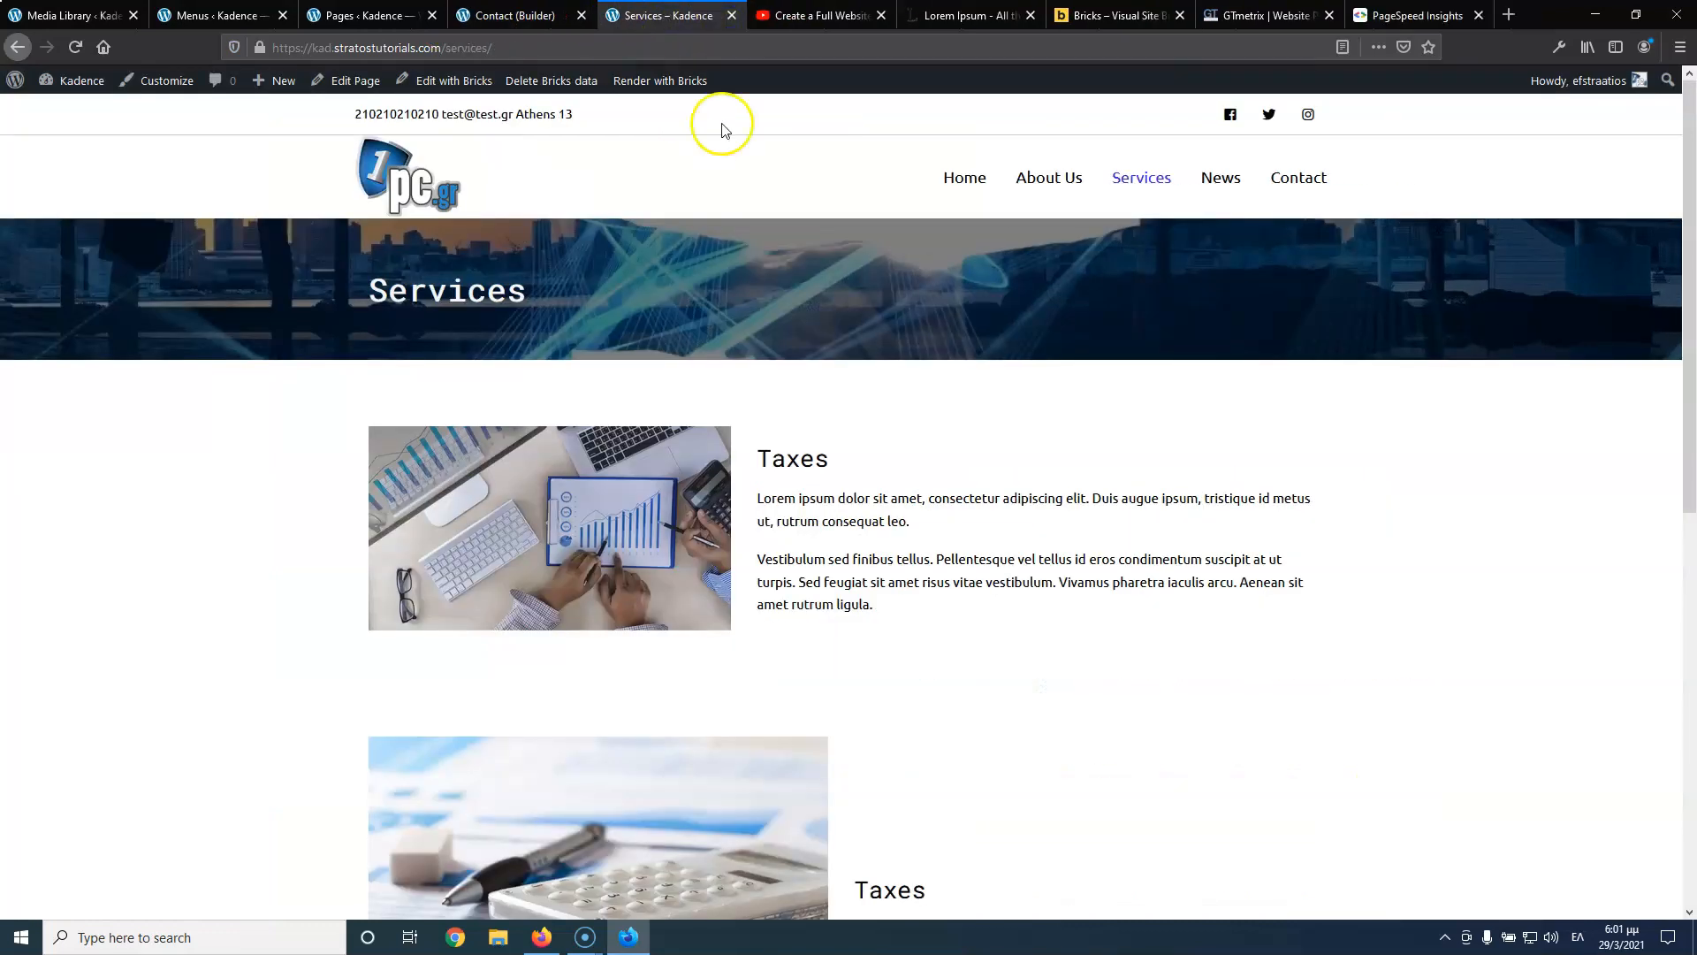
{"action": "left_click", "coordinate": [1282, 181]}
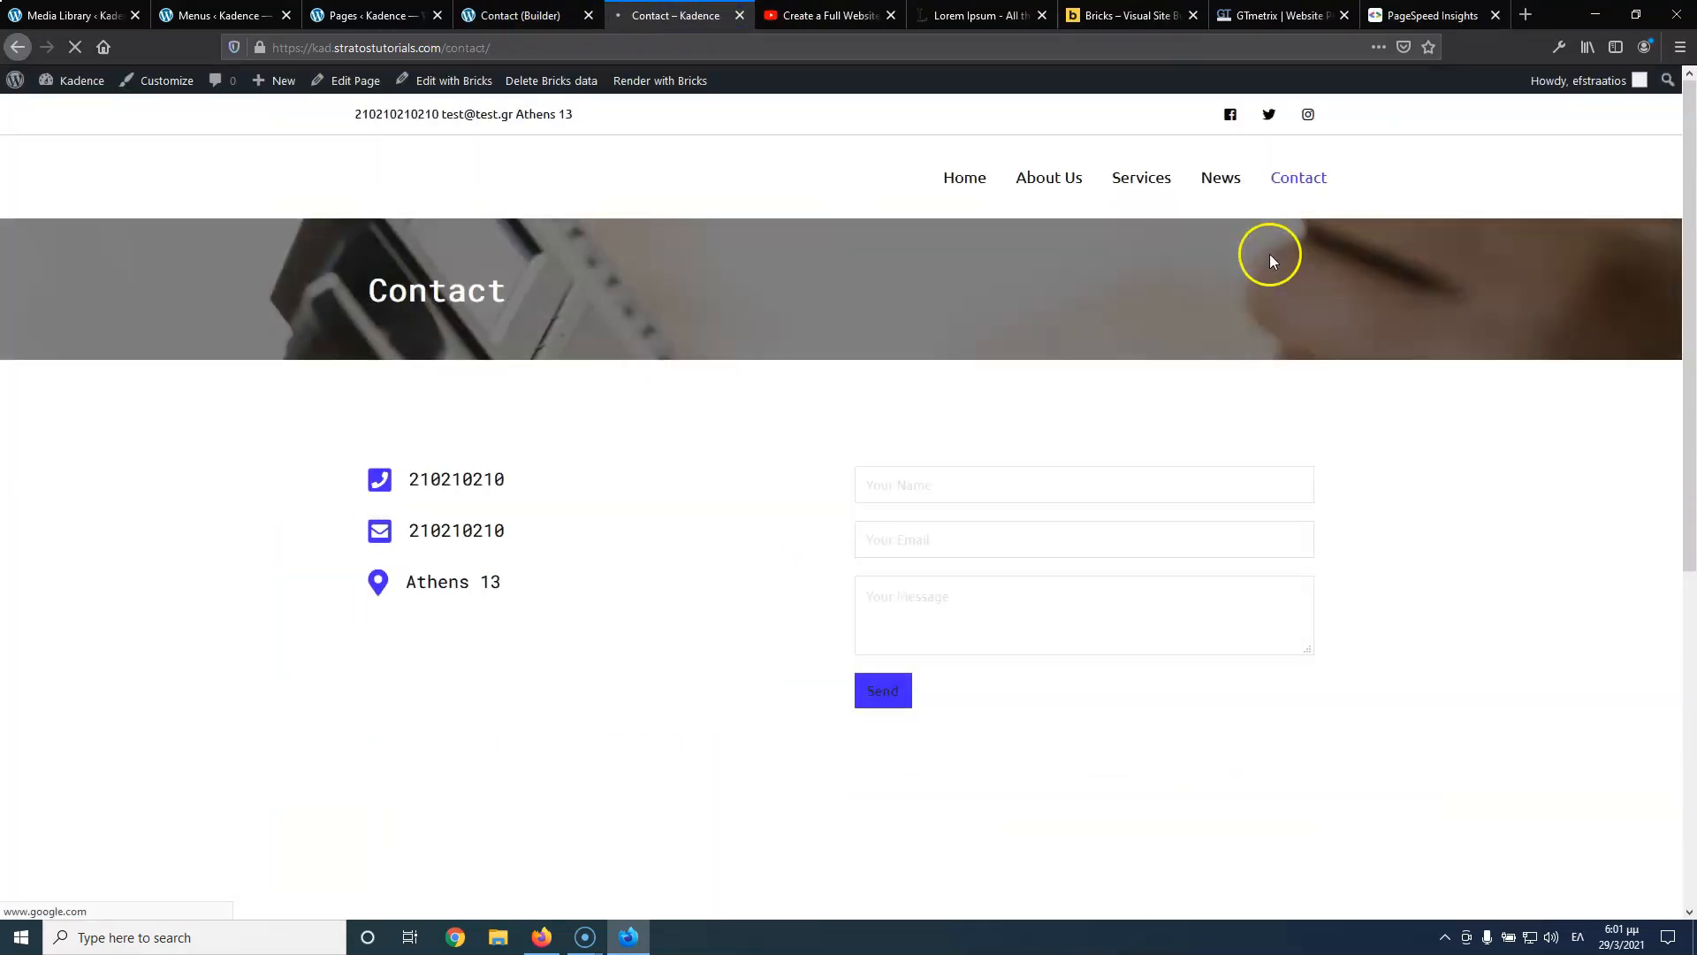
{"action": "scroll", "coordinate": [870, 517], "scroll_direction": "down", "scroll_amount": 5}
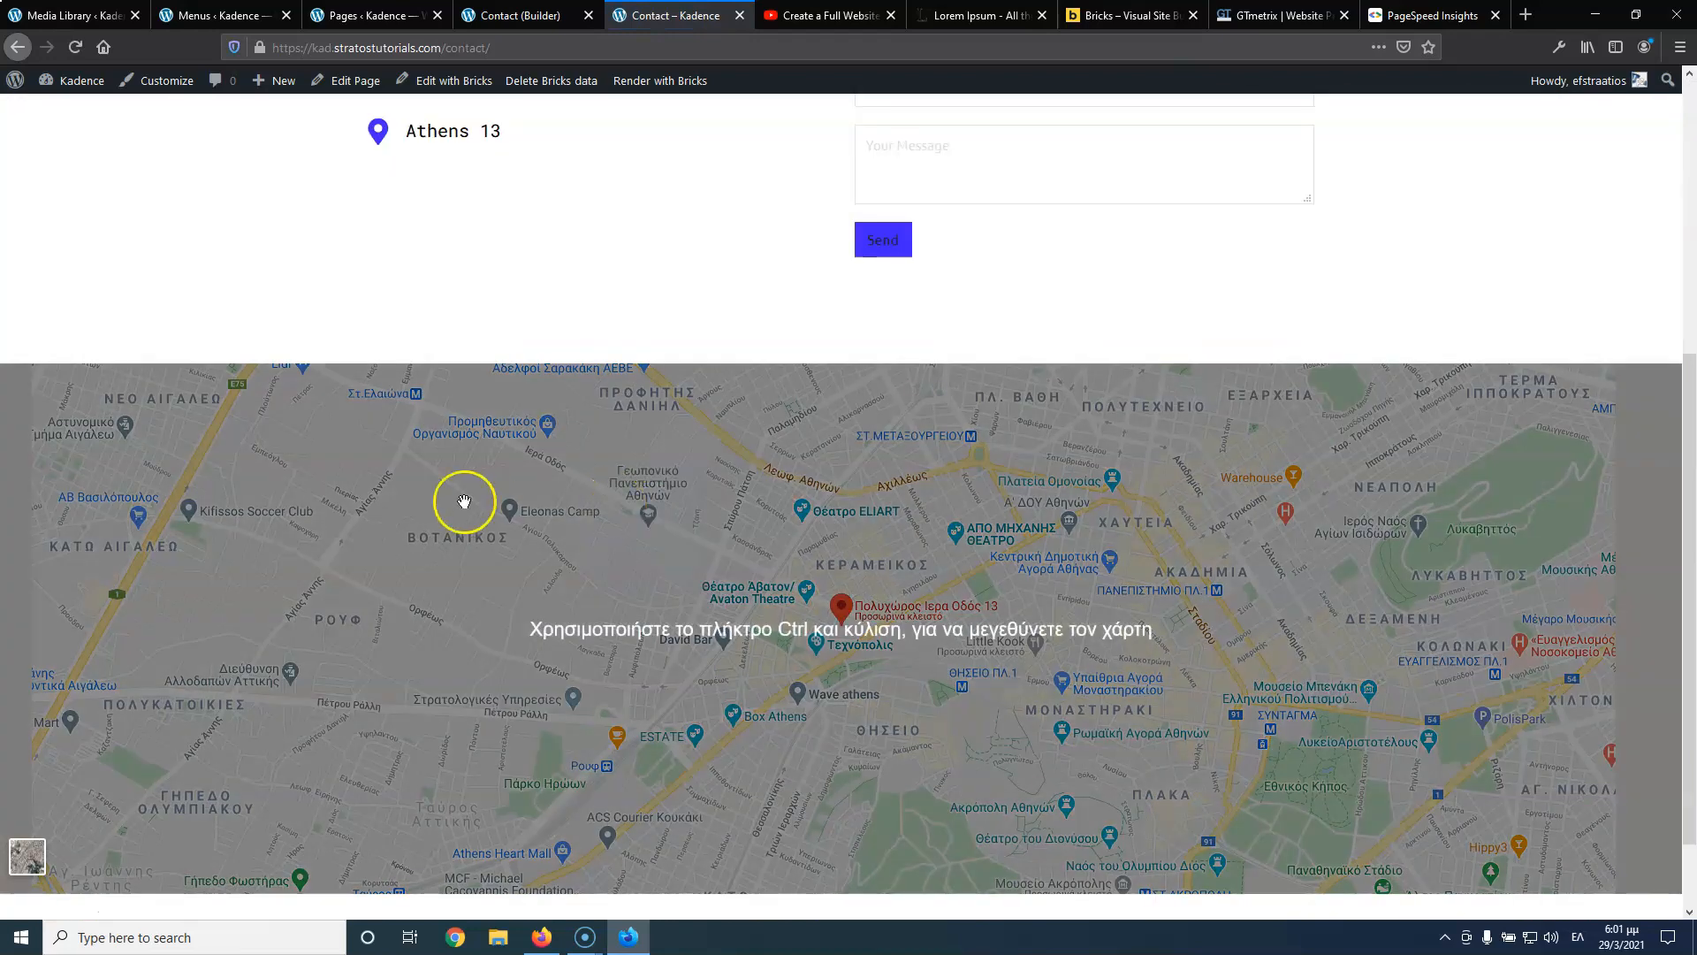
{"action": "scroll", "coordinate": [322, 295], "scroll_direction": "up", "scroll_amount": 3}
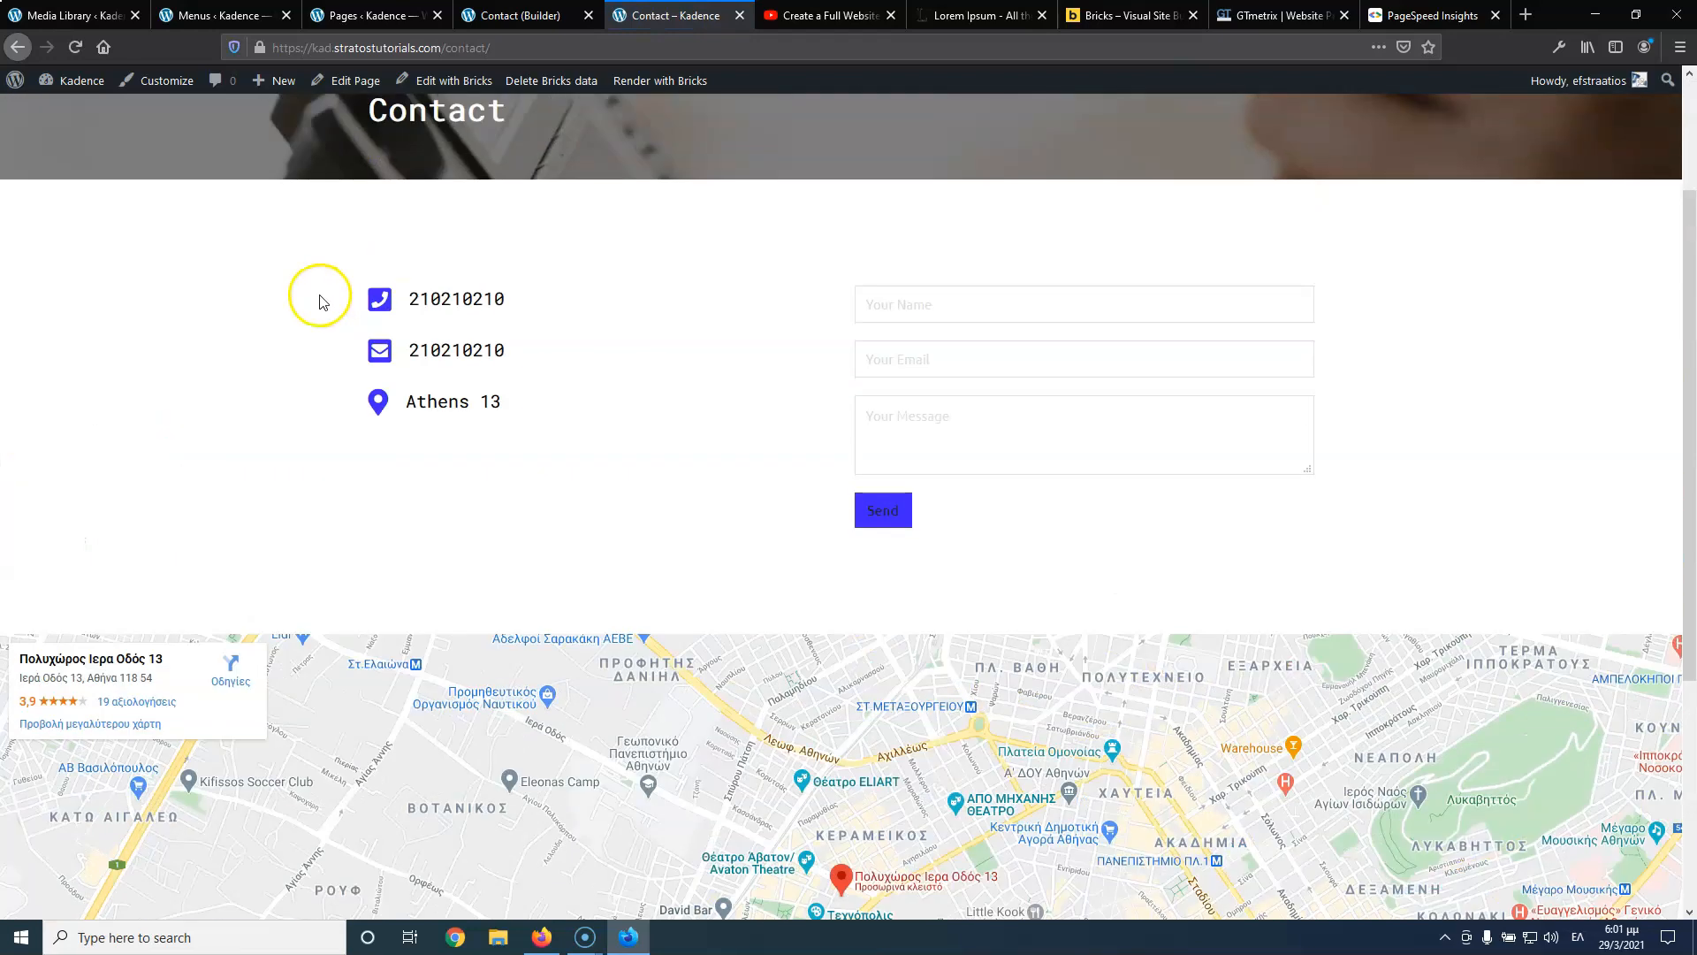
{"action": "left_click", "coordinate": [419, 12]}
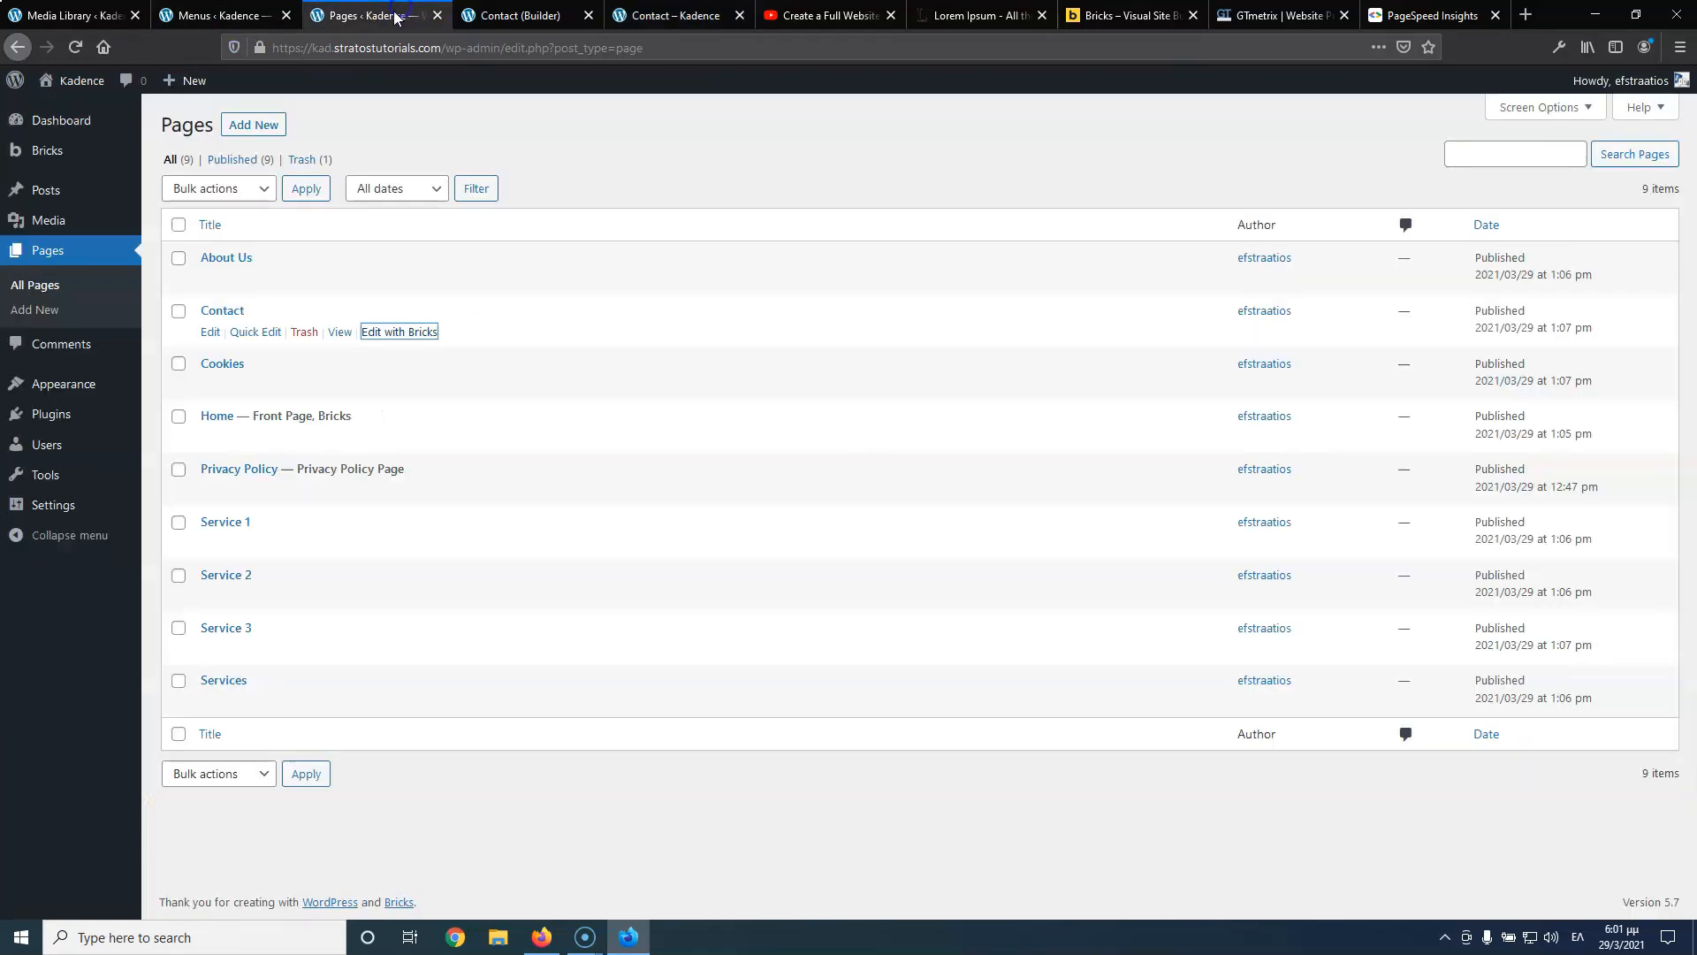
{"action": "left_click", "coordinate": [526, 19]}
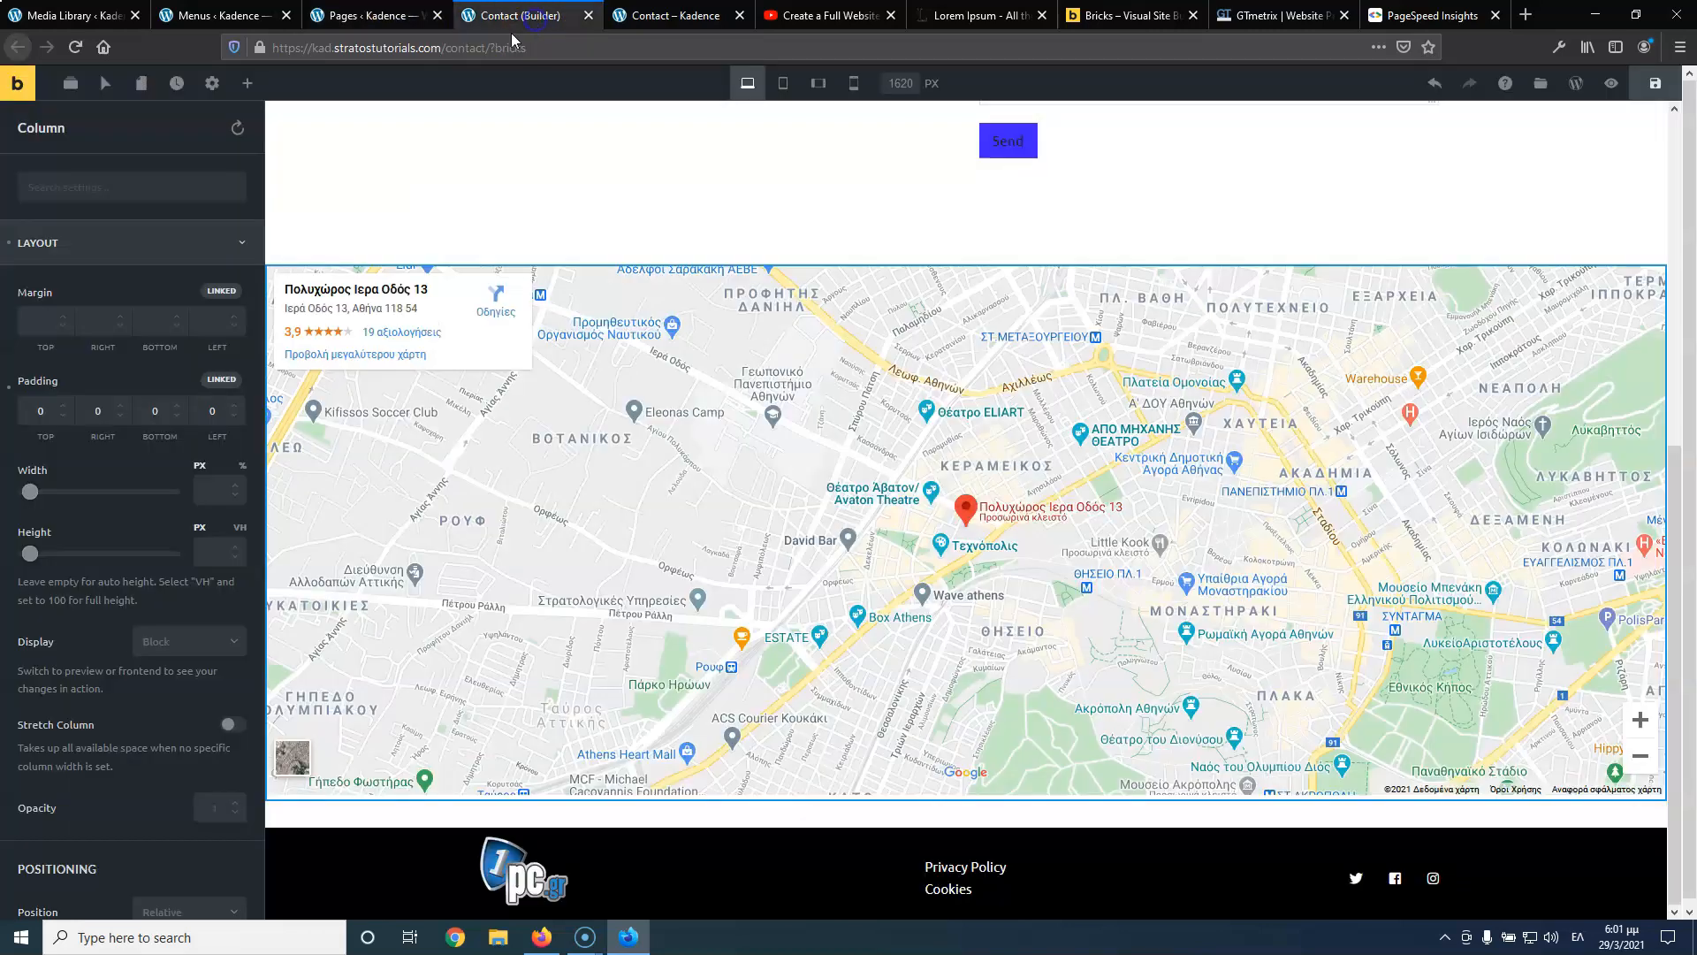
Set the contact details column's Align Items to Center and save the page
{"action": "left_click", "coordinate": [783, 84]}
{"action": "scroll", "coordinate": [807, 257], "scroll_direction": "up", "scroll_amount": 5}
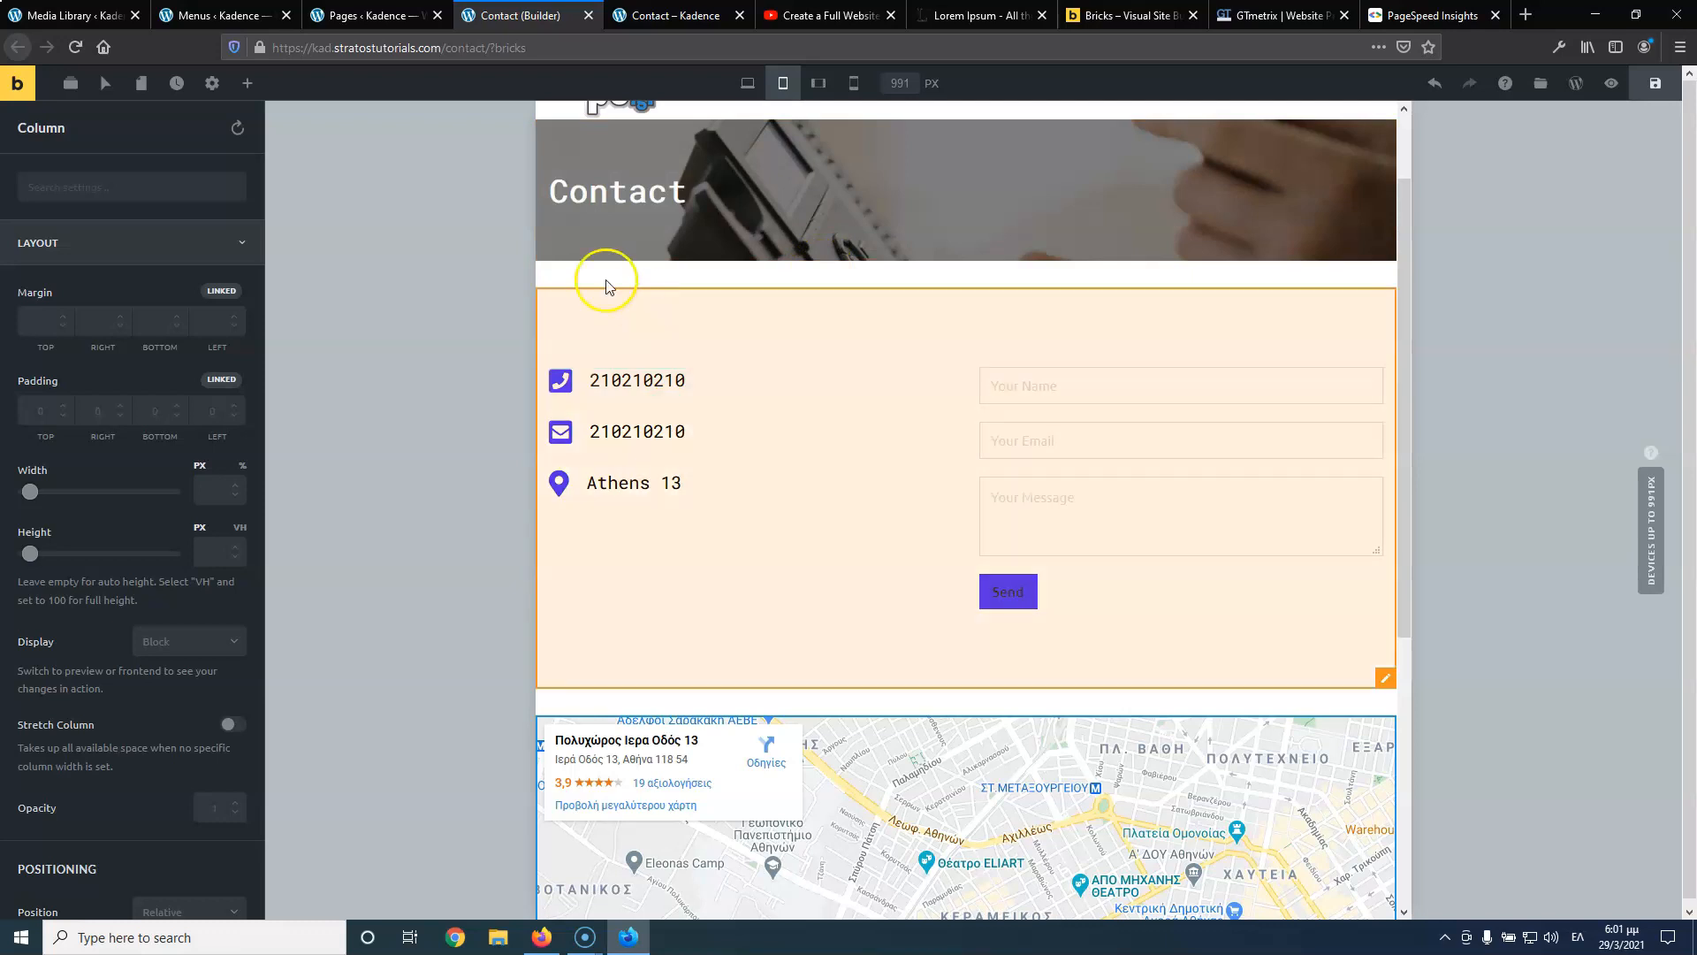
{"action": "left_click", "coordinate": [748, 85]}
{"action": "left_click", "coordinate": [682, 366]}
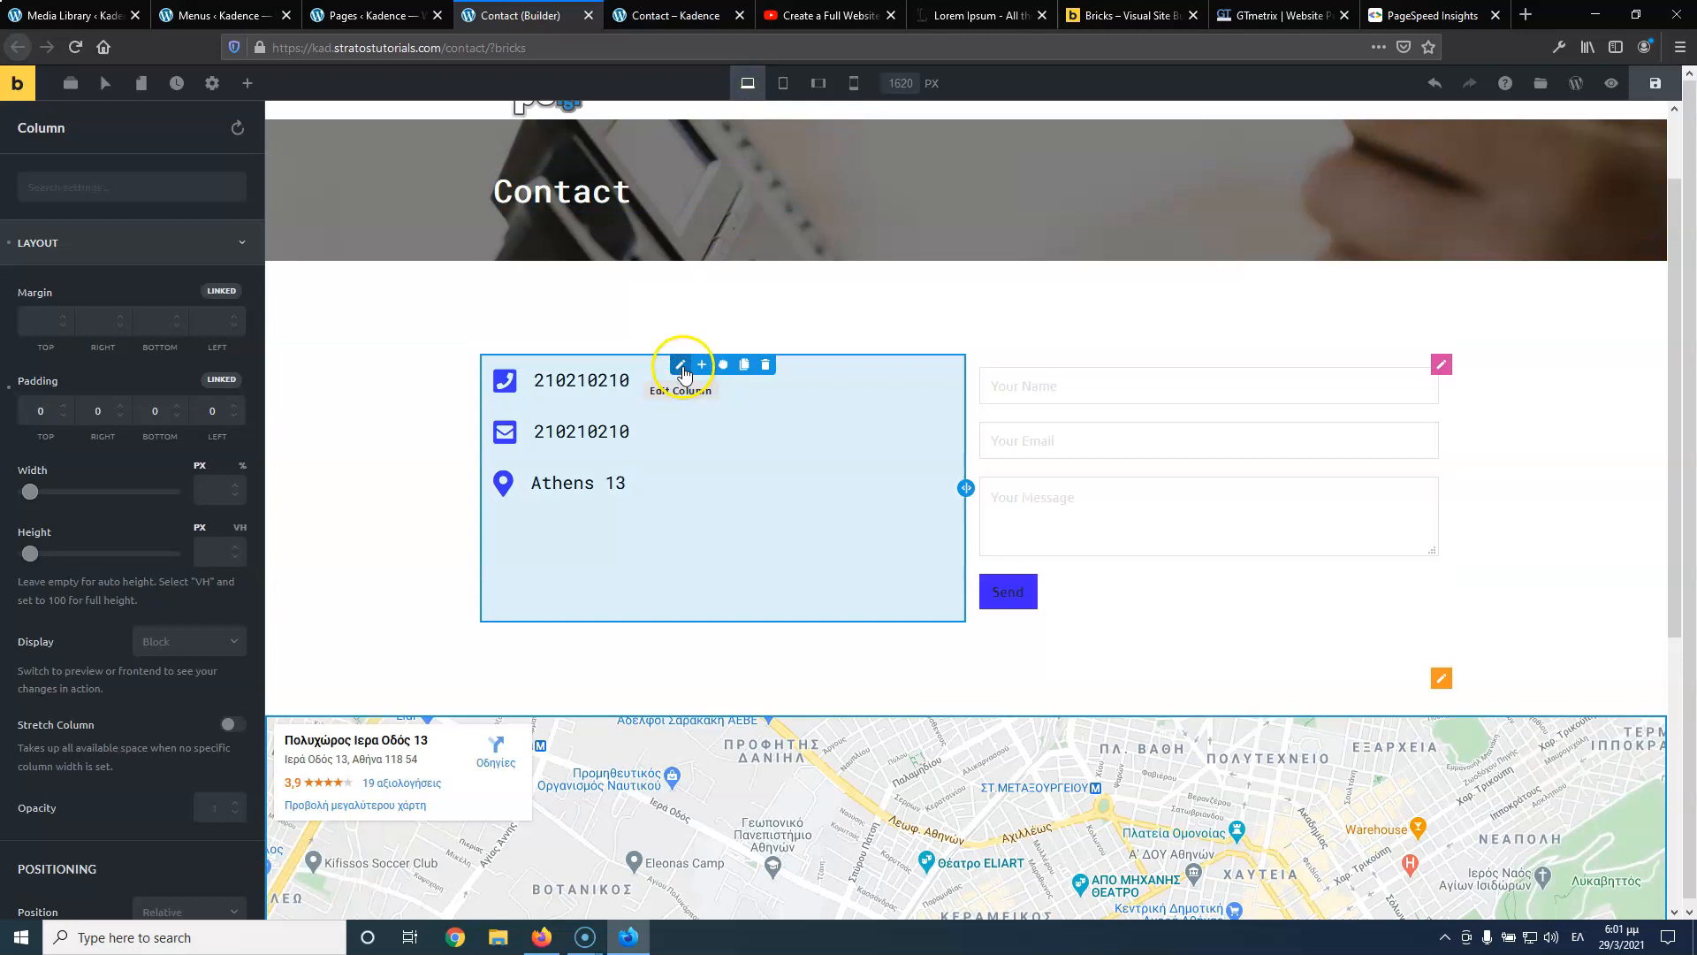
{"action": "left_click", "coordinate": [93, 244]}
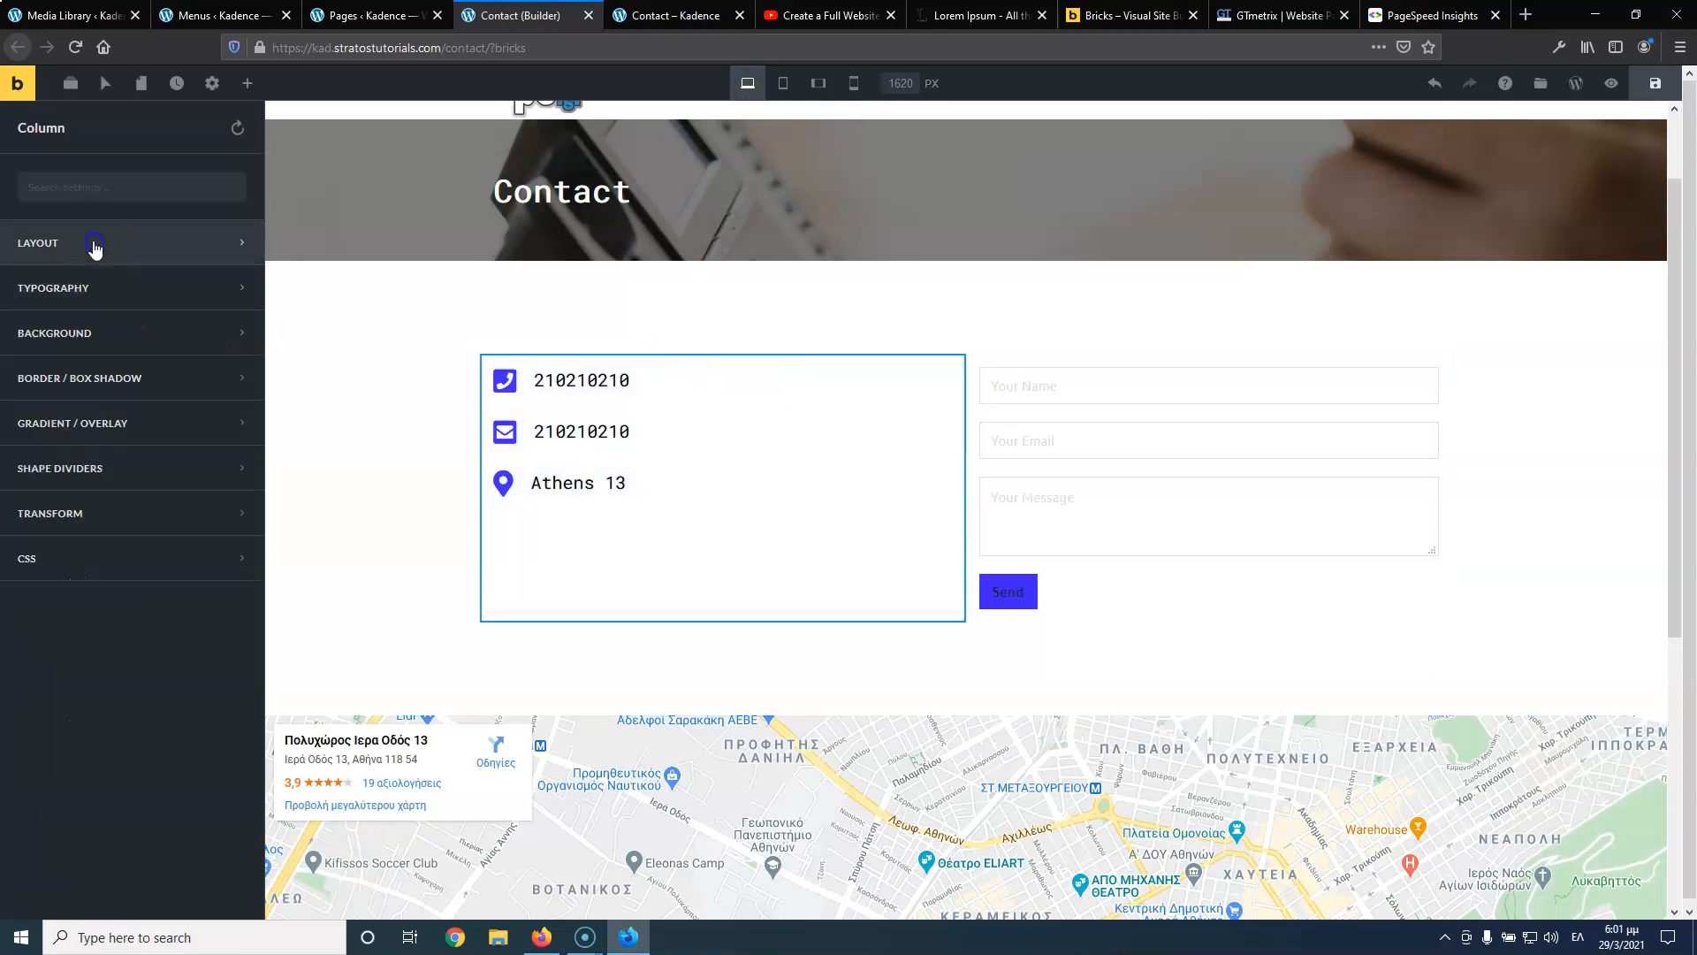
{"action": "scroll", "coordinate": [160, 535], "scroll_direction": "down", "scroll_amount": 10}
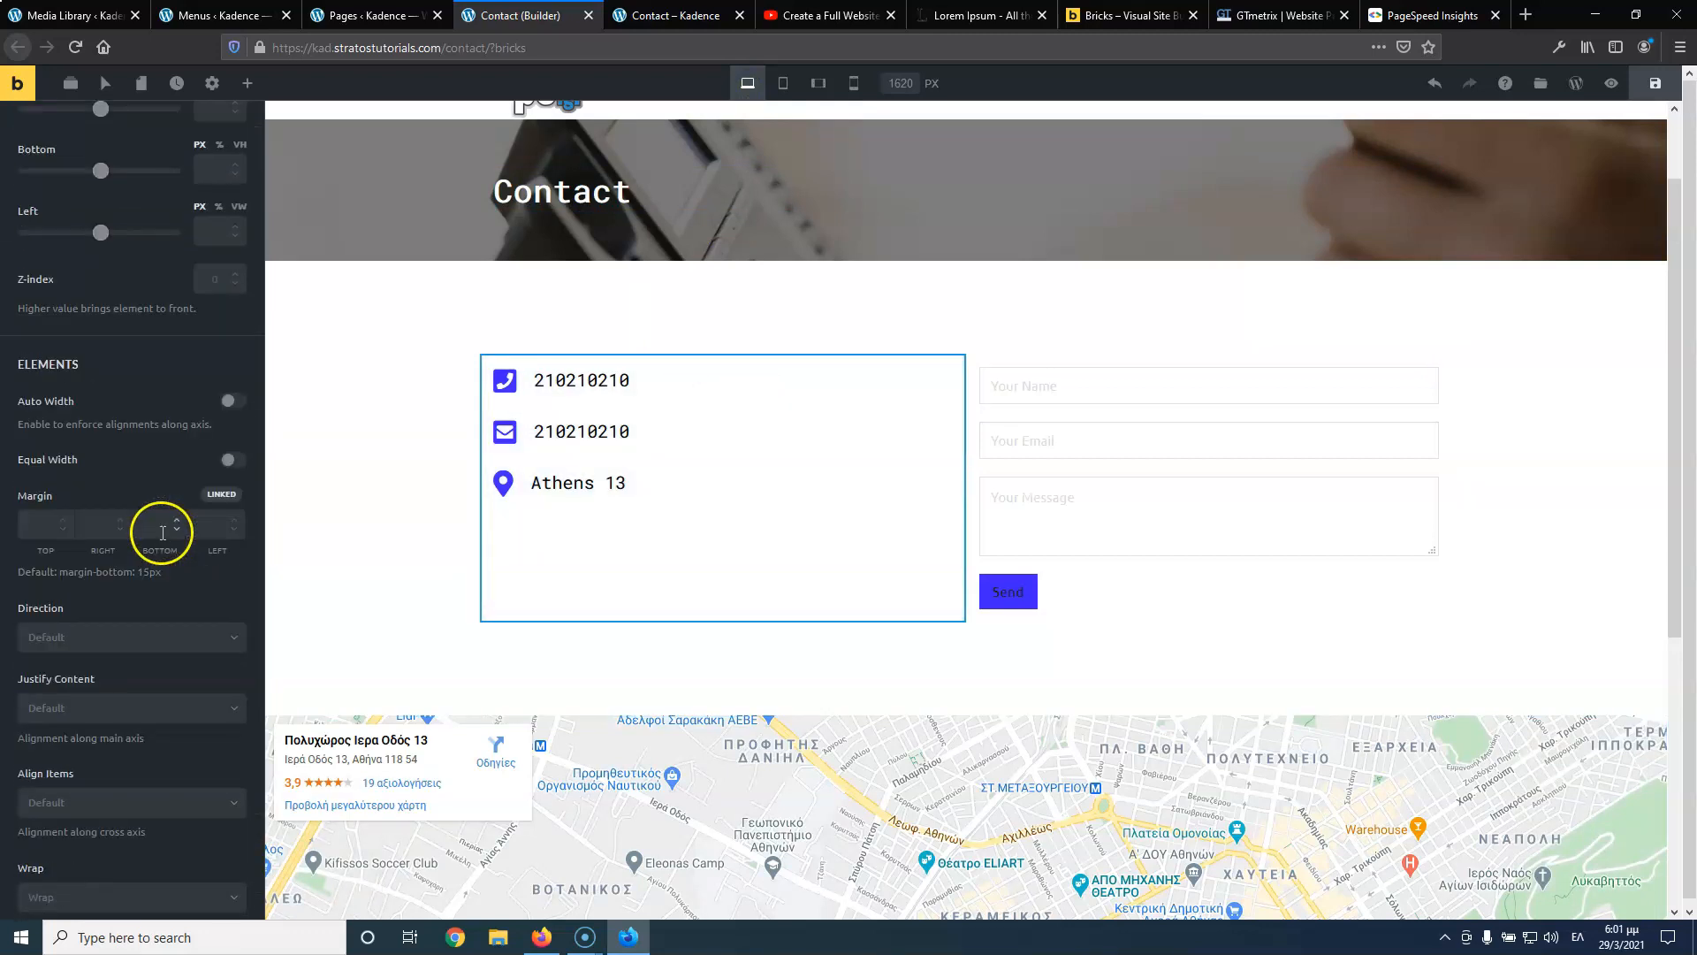
{"action": "left_click", "coordinate": [114, 620]}
{"action": "left_click", "coordinate": [114, 667]}
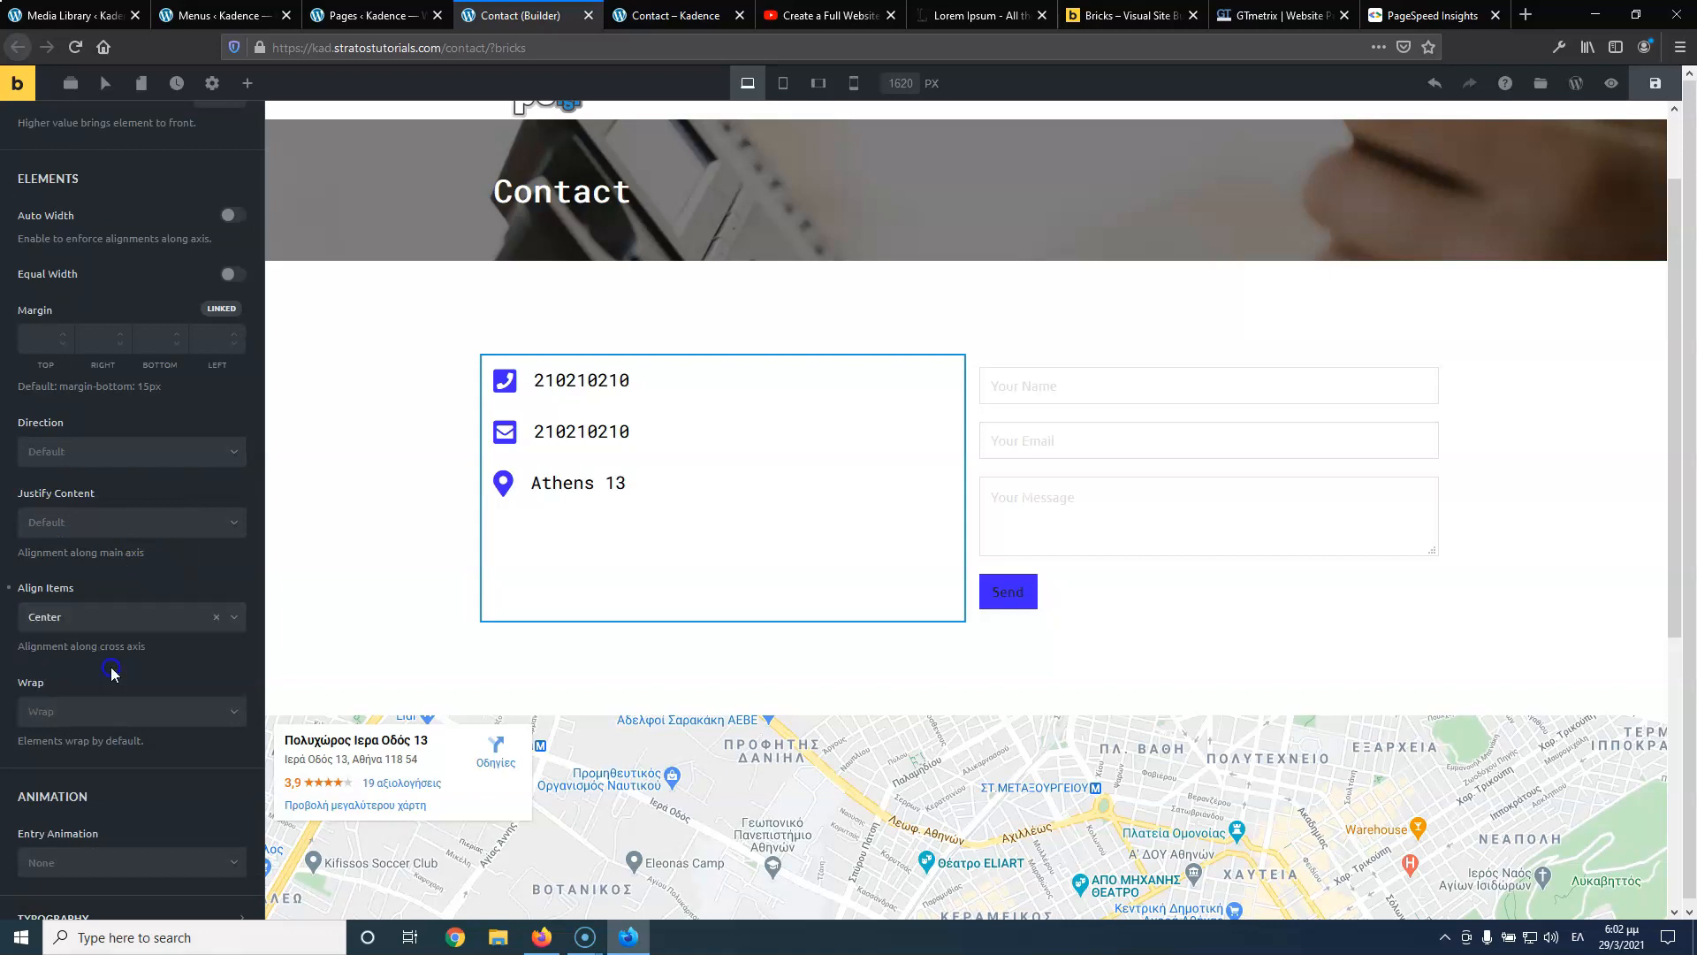
{"action": "left_click", "coordinate": [1655, 83]}
Preview the Contact page at tablet portrait and mobile landscape widths
{"action": "left_click", "coordinate": [783, 83]}
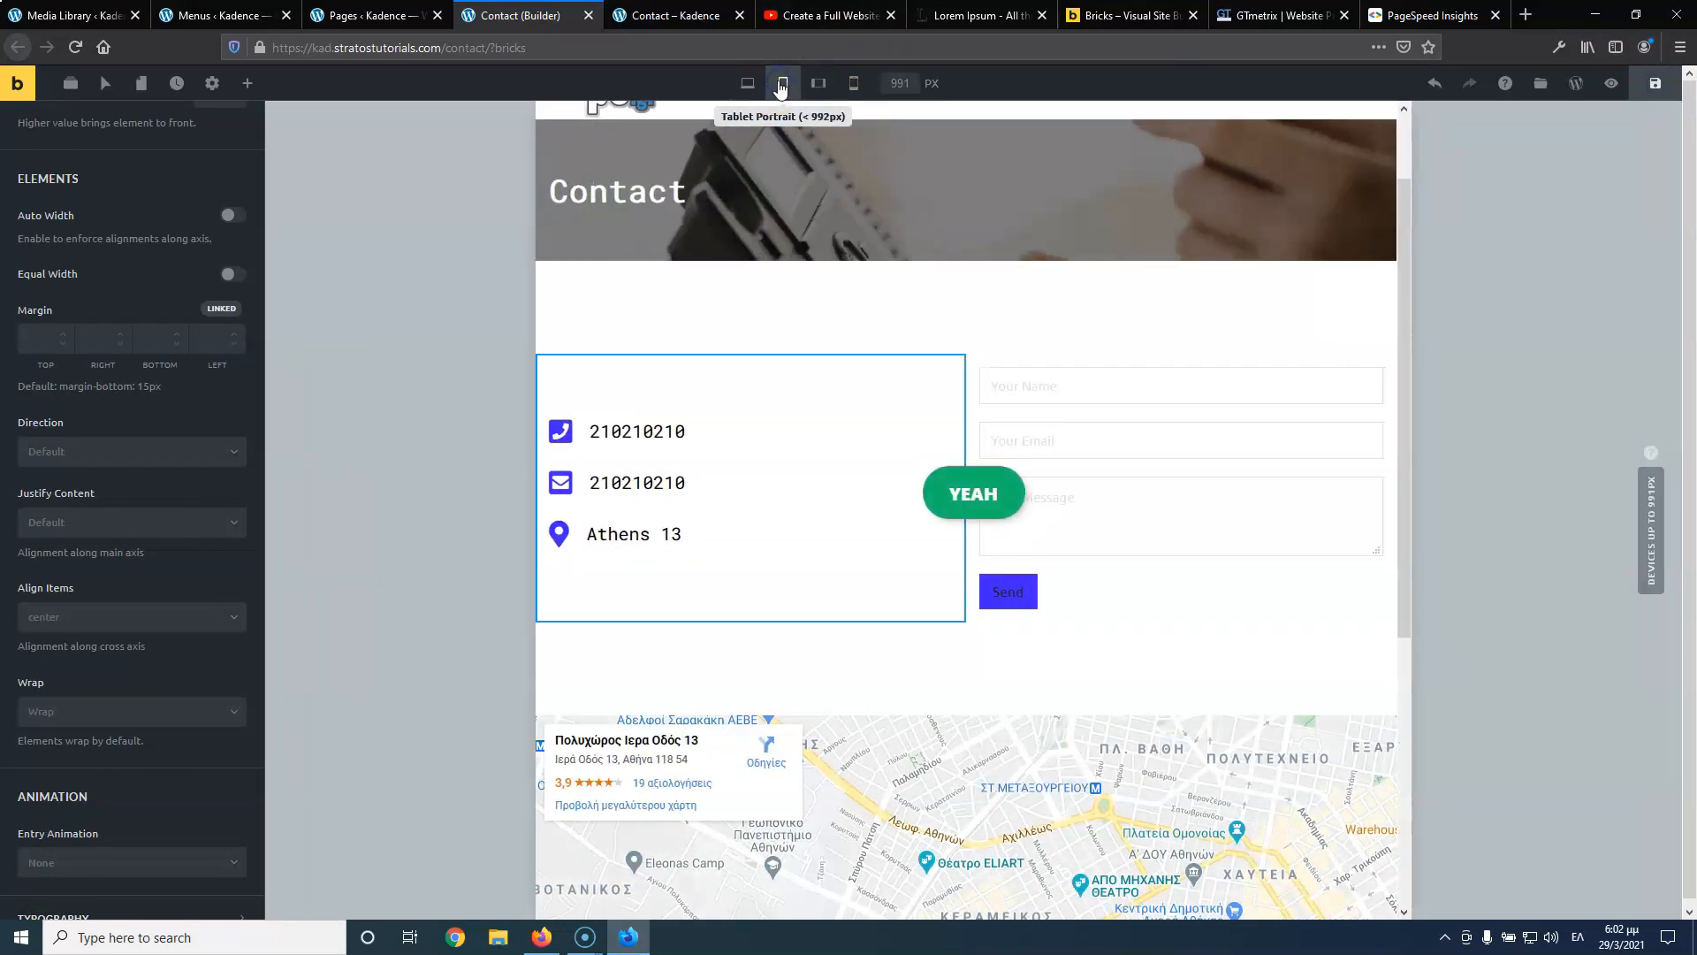
{"action": "left_click", "coordinate": [817, 84]}
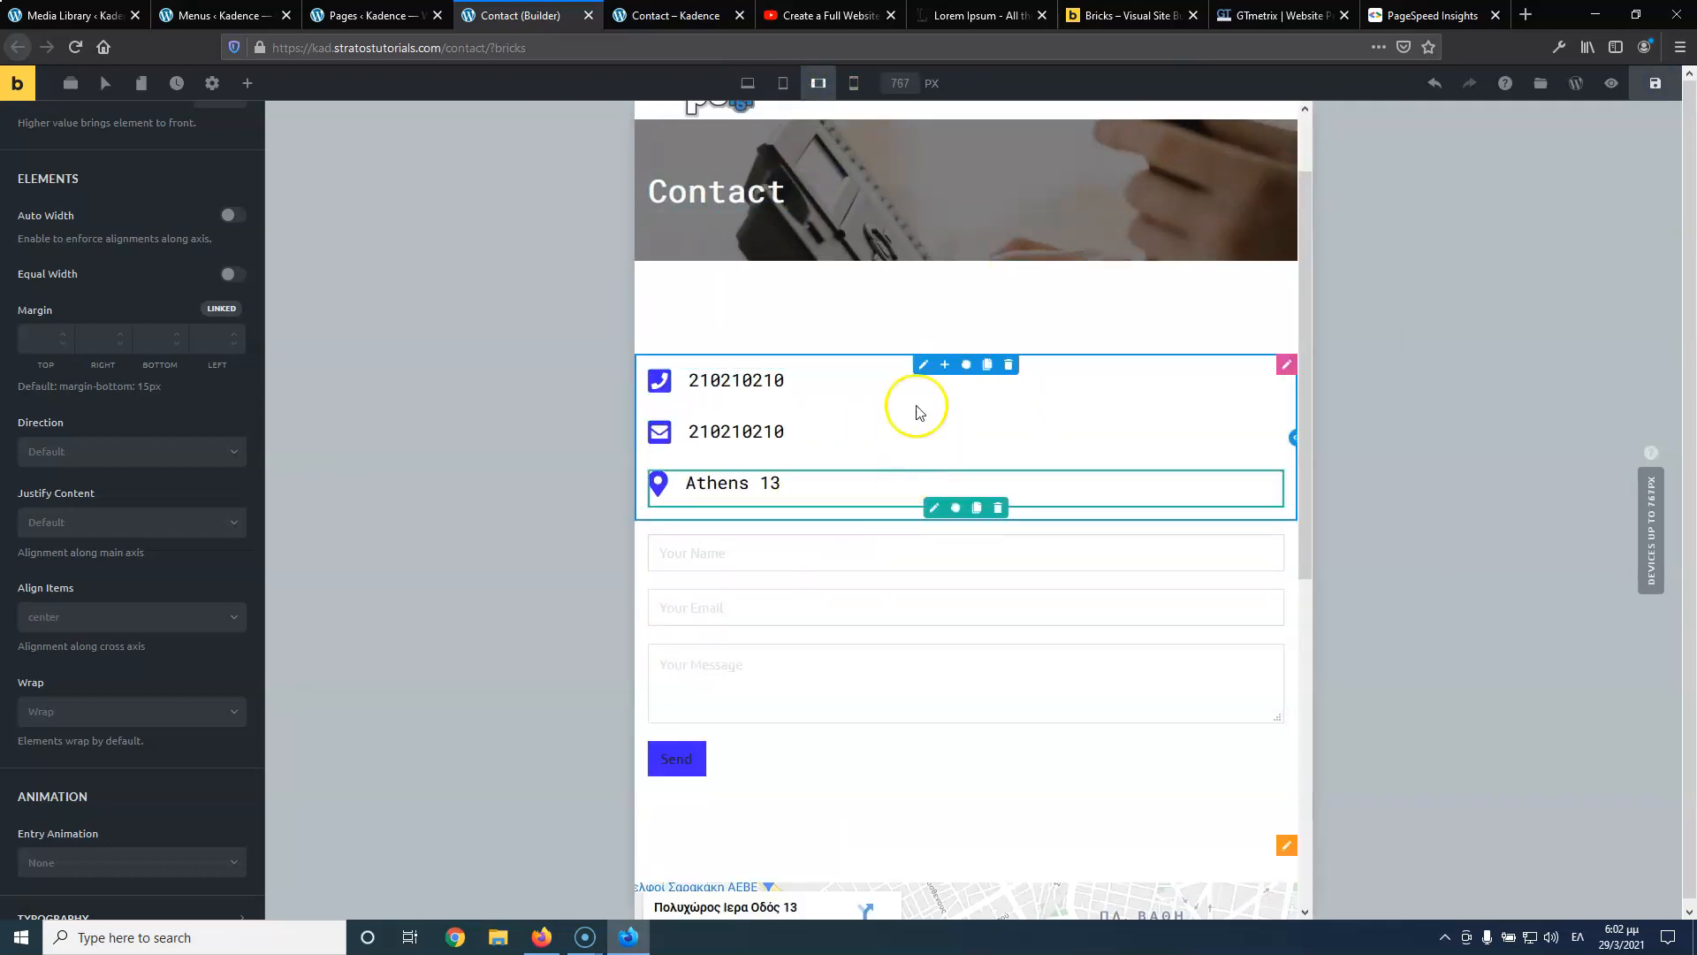
{"action": "scroll", "coordinate": [908, 360], "scroll_direction": "down", "scroll_amount": 3}
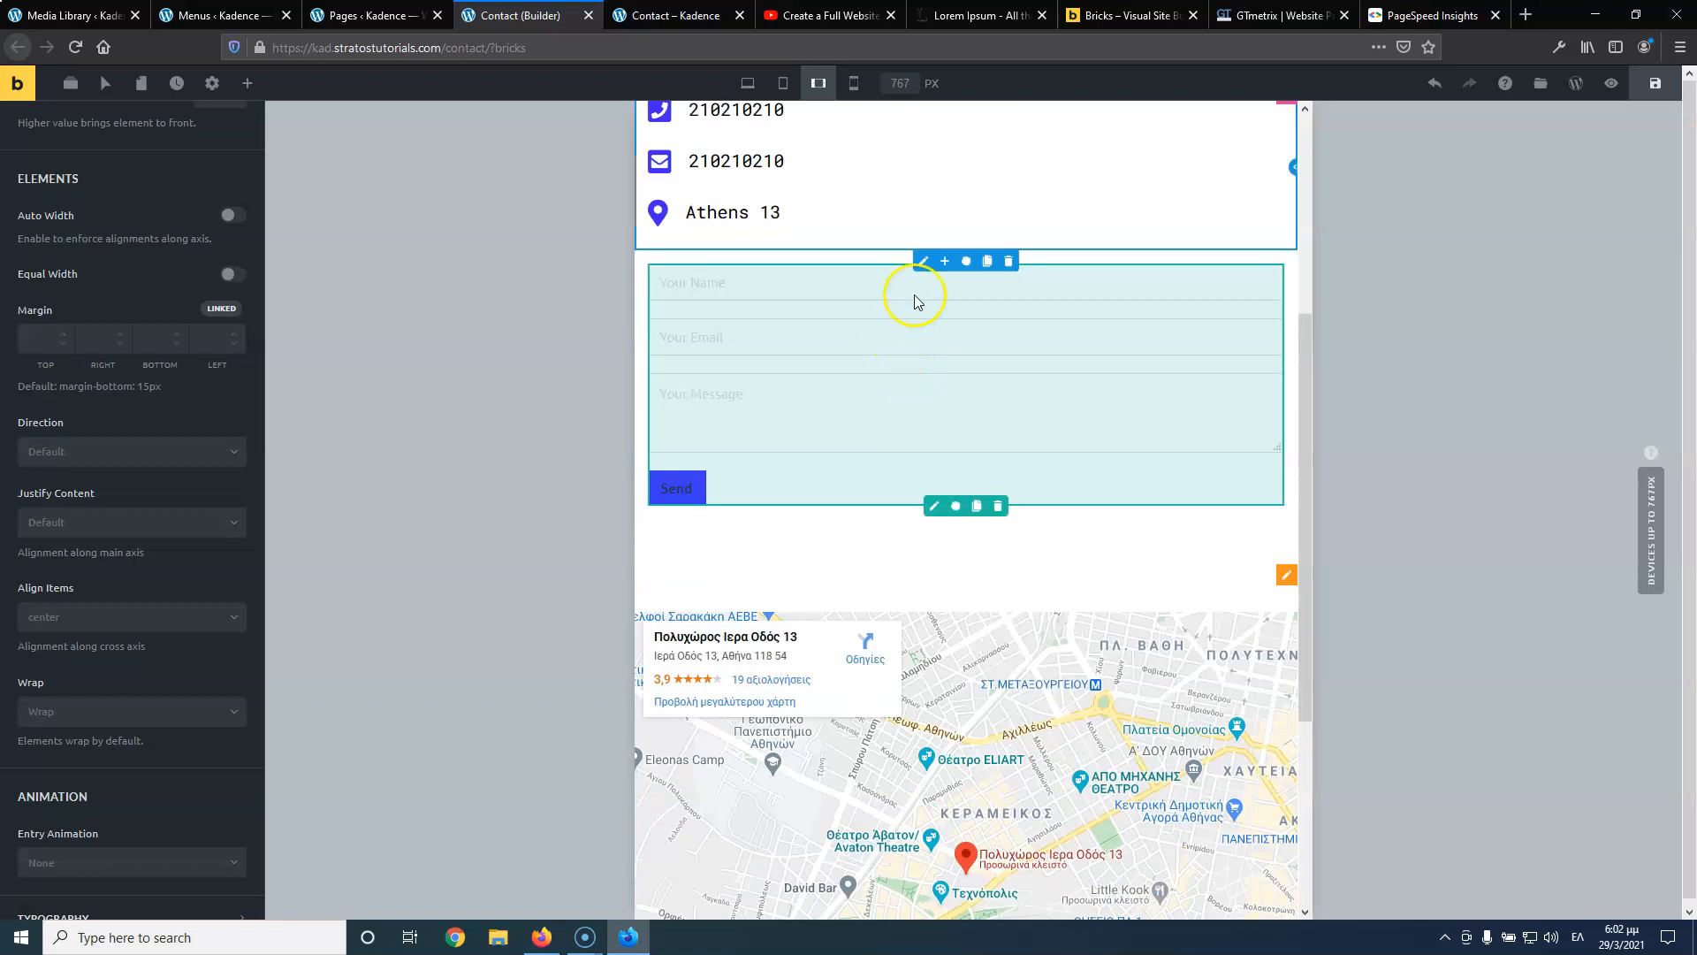
{"action": "scroll", "coordinate": [864, 280], "scroll_direction": "up", "scroll_amount": 3}
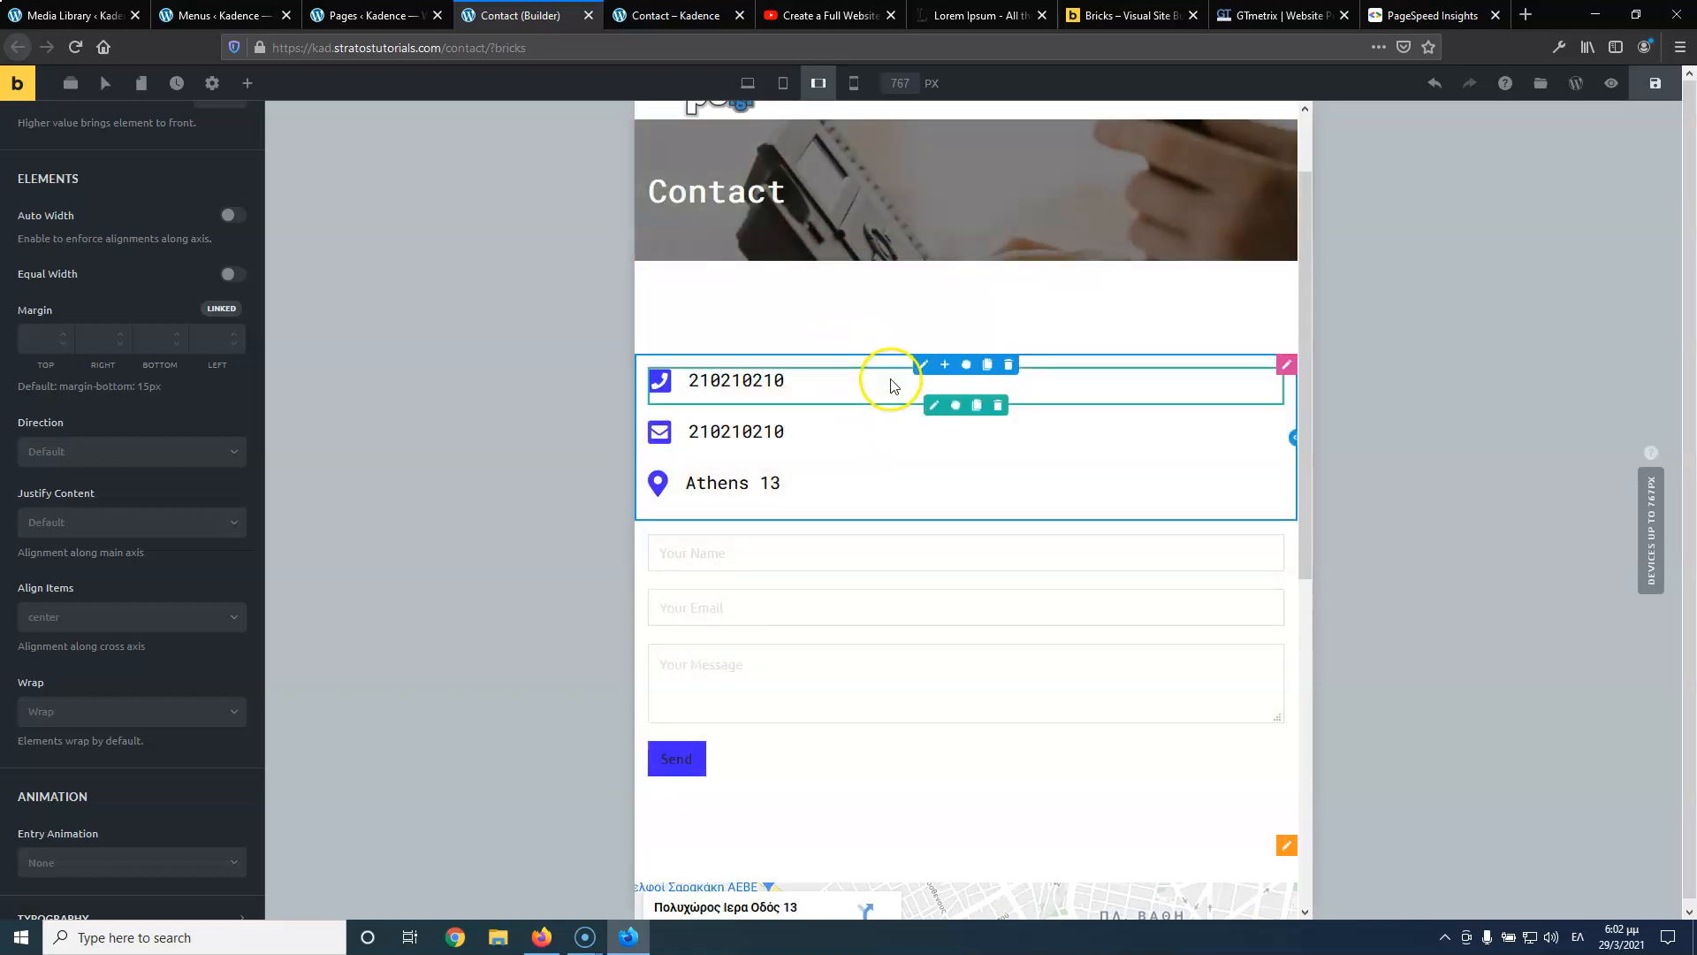
{"action": "scroll", "coordinate": [848, 530], "scroll_direction": "down", "scroll_amount": 7}
{"action": "scroll", "coordinate": [848, 534], "scroll_direction": "up", "scroll_amount": 8}
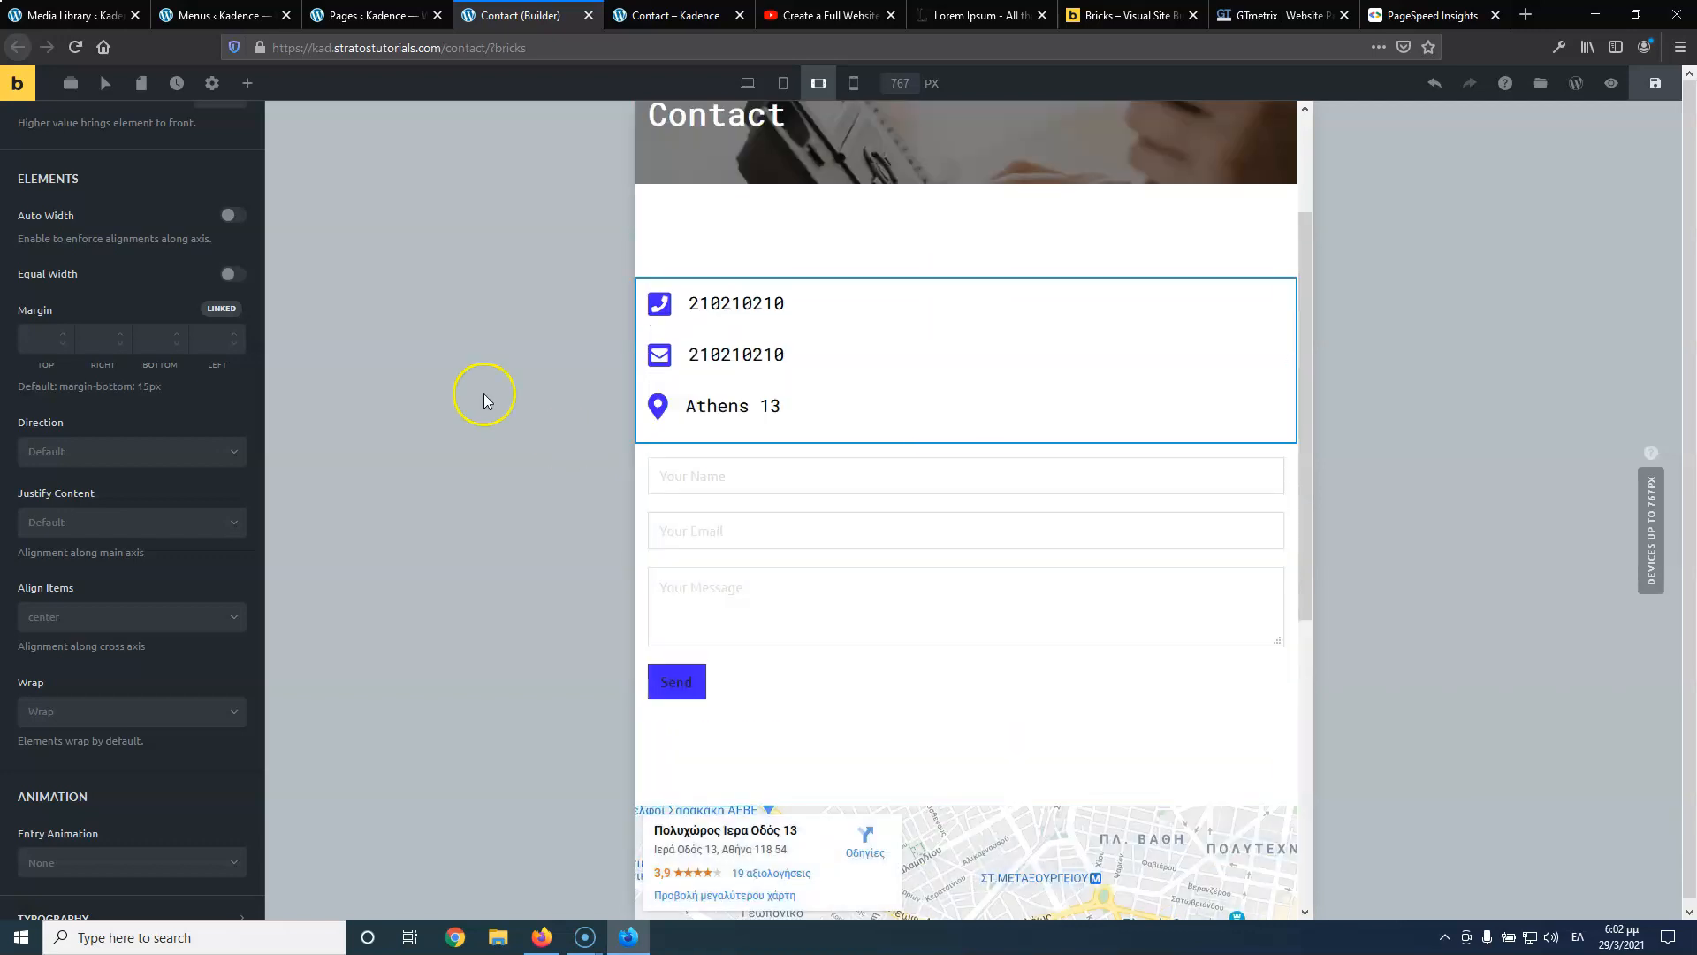
At mobile portrait width, shrink the contact section's top and bottom padding and save
{"action": "left_click", "coordinate": [862, 85]}
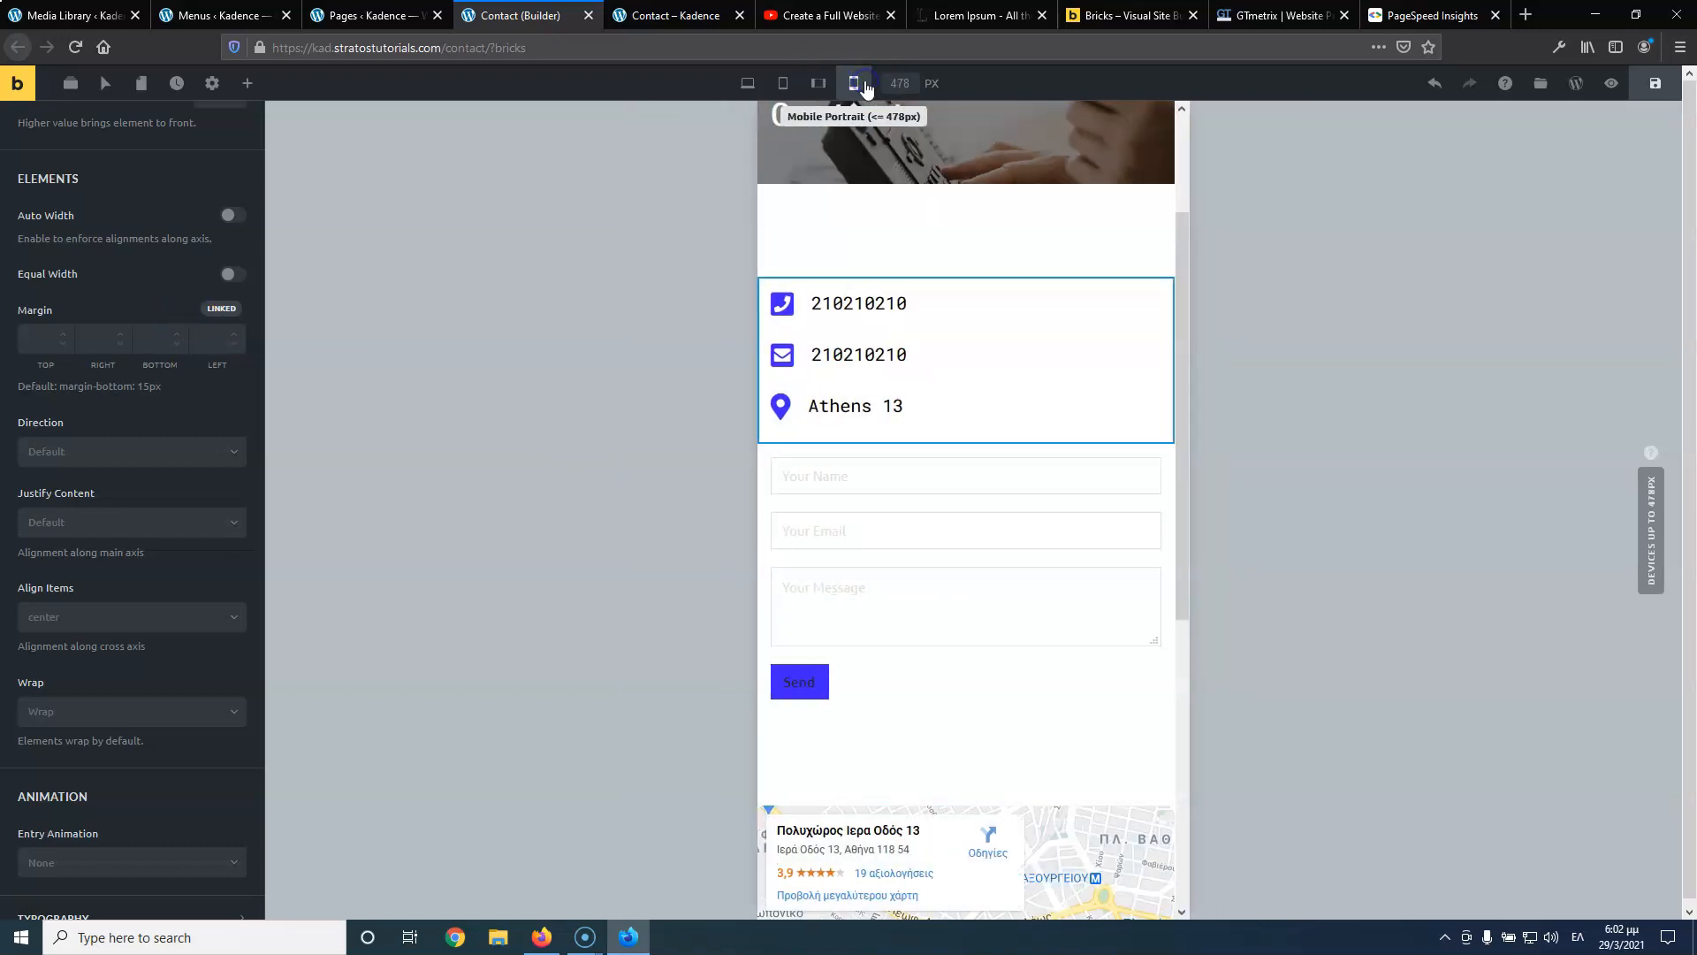
{"action": "scroll", "coordinate": [1022, 523], "scroll_direction": "down", "scroll_amount": 4}
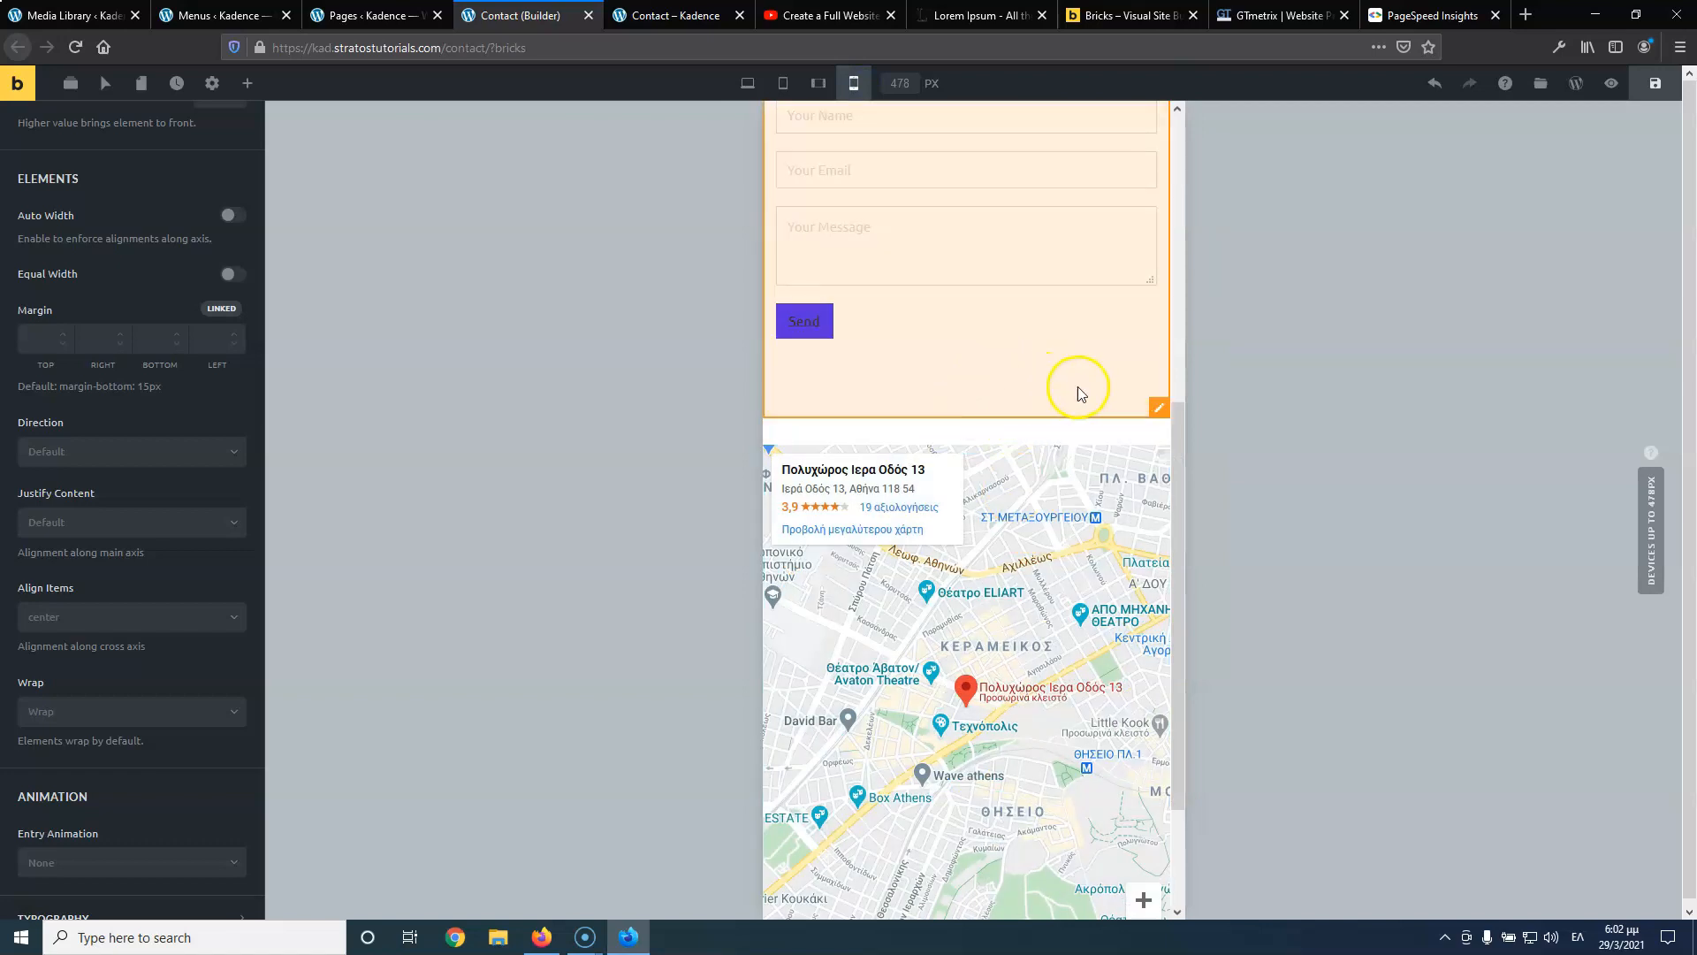
{"action": "left_click", "coordinate": [1155, 407]}
{"action": "left_click_drag", "start_coordinate": [1006, 383], "coordinate": [1011, 350]}
{"action": "scroll", "coordinate": [1011, 358], "scroll_direction": "up", "scroll_amount": 6}
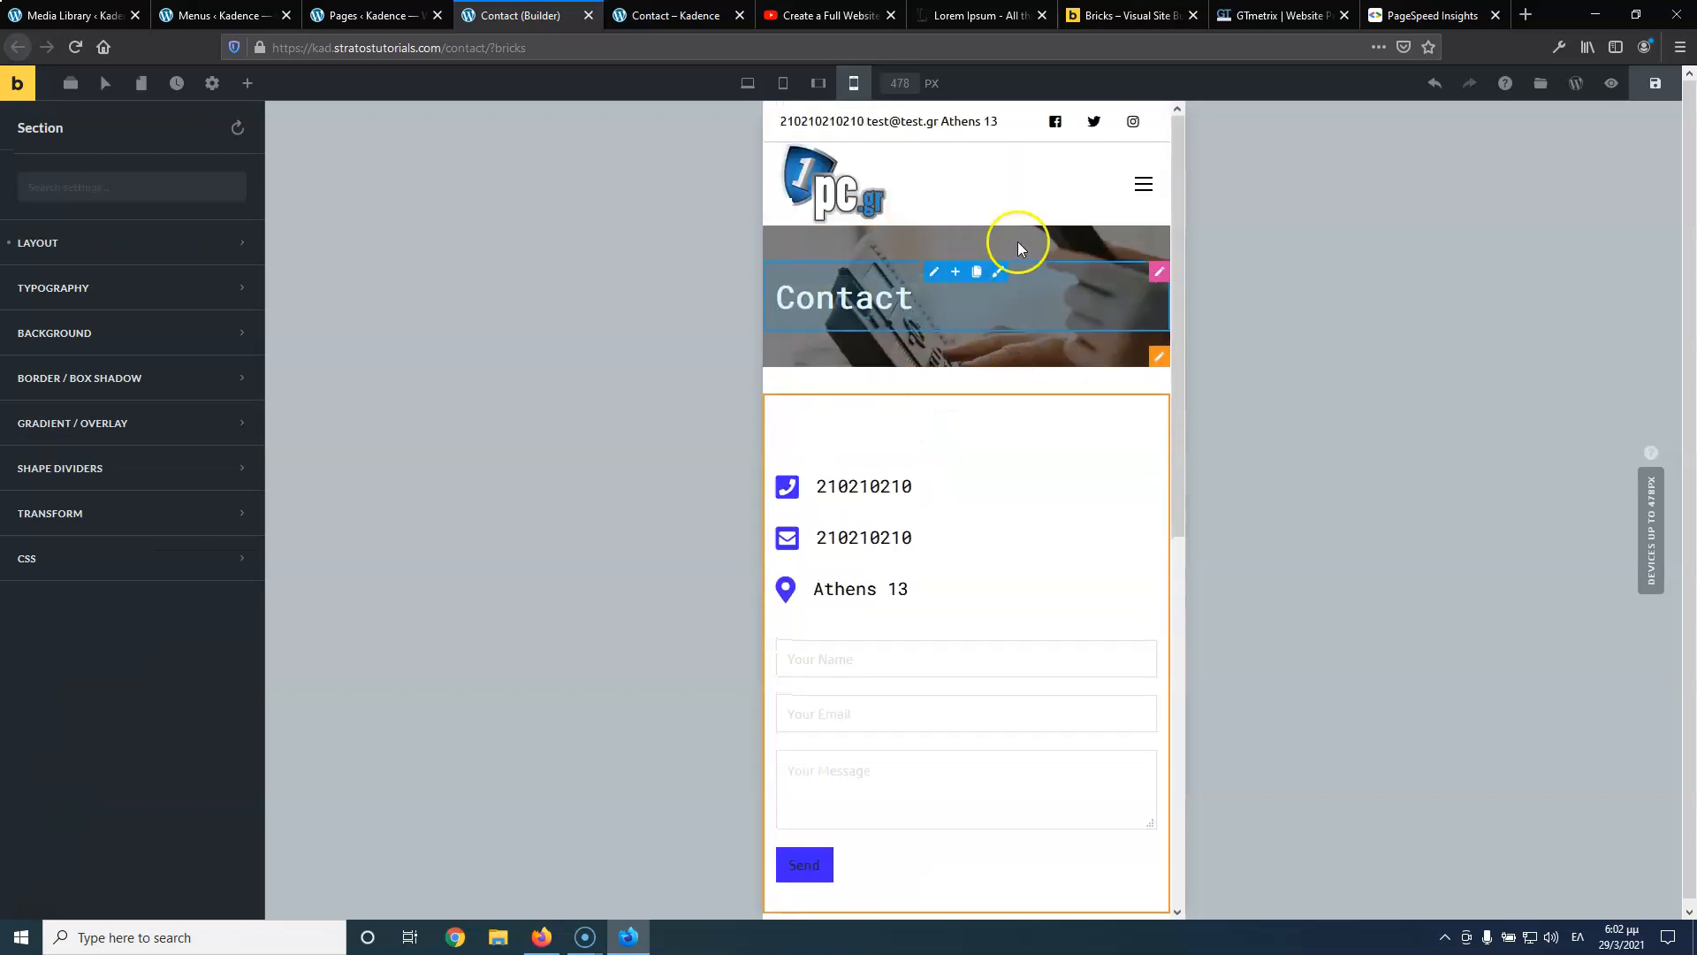
{"action": "scroll", "coordinate": [1030, 301], "scroll_direction": "down", "scroll_amount": 6}
{"action": "scroll", "coordinate": [1034, 322], "scroll_direction": "up", "scroll_amount": 4}
{"action": "left_click_drag", "start_coordinate": [955, 236], "coordinate": [956, 179]}
{"action": "scroll", "coordinate": [1043, 474], "scroll_direction": "down", "scroll_amount": 5}
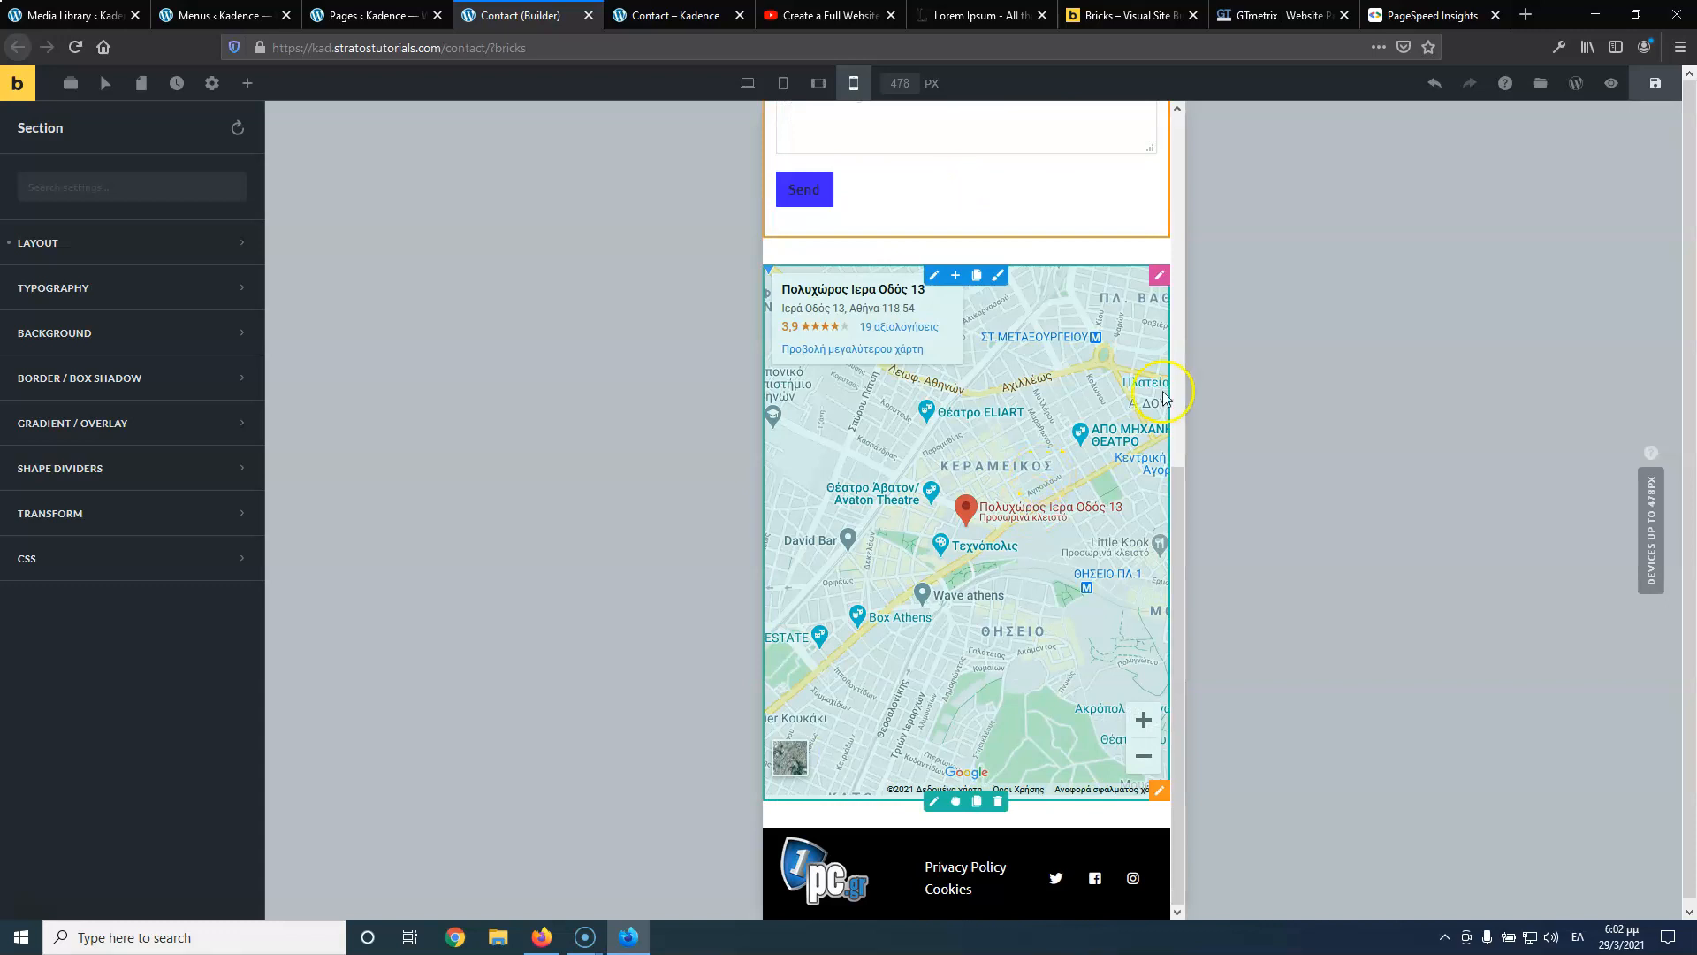
{"action": "left_click", "coordinate": [1655, 83]}
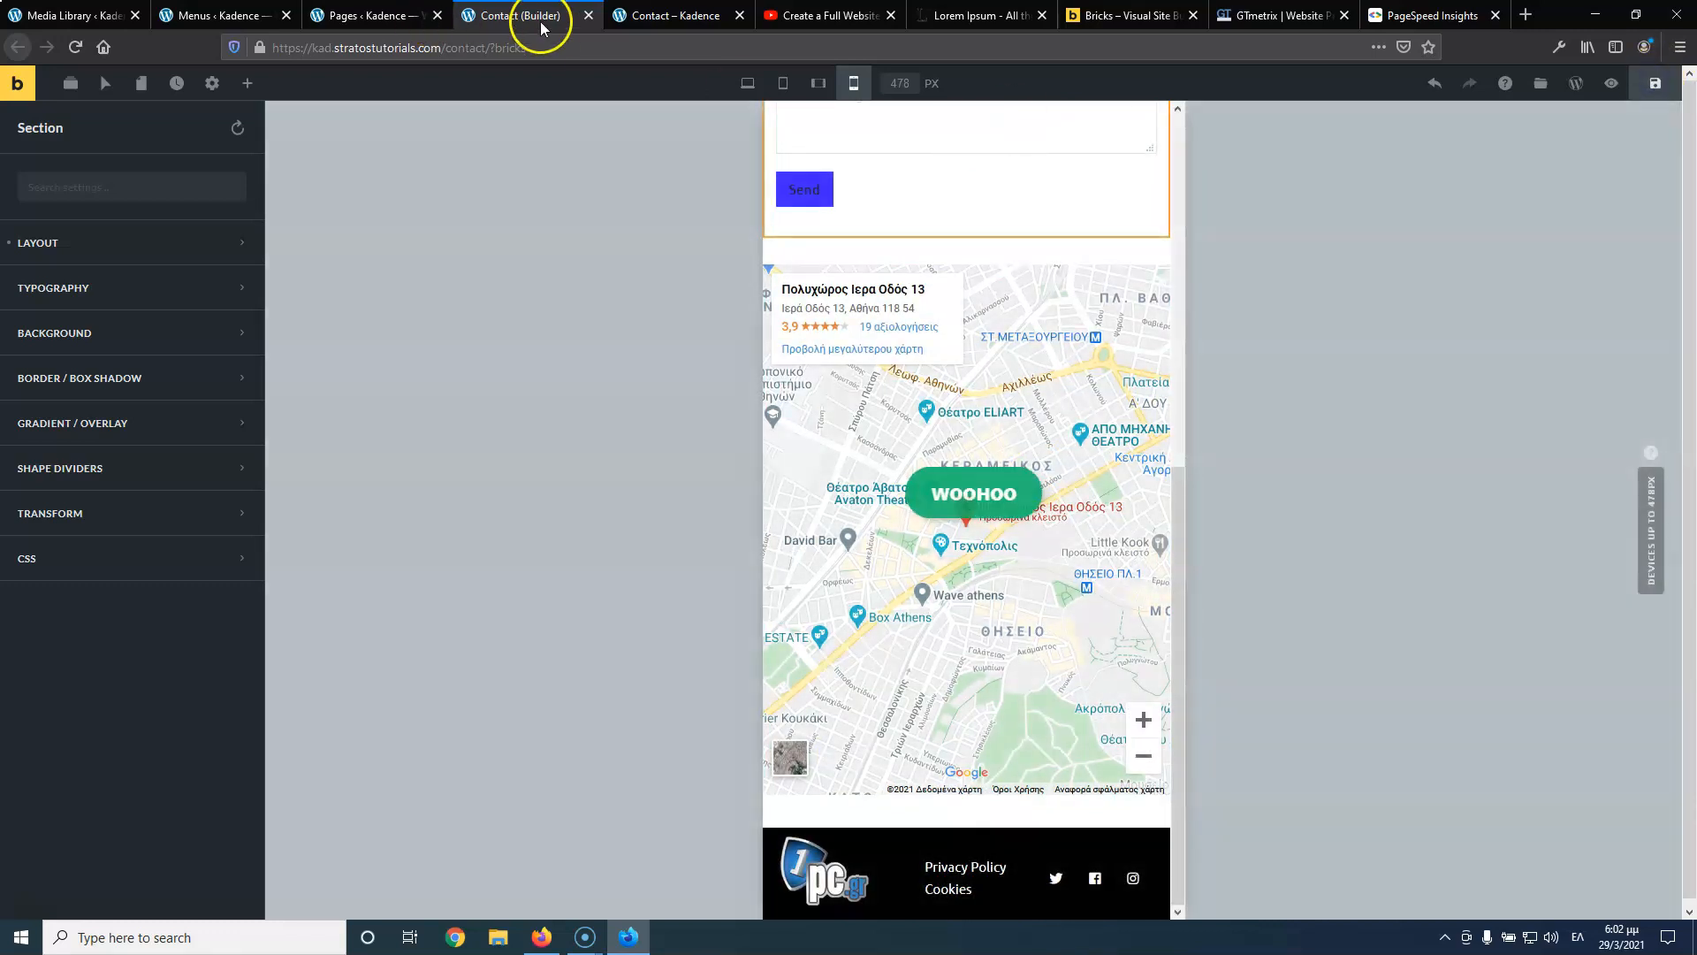
Open the live News category page, see it shows nothing found, and go back to Menus
{"action": "left_click", "coordinate": [358, 18]}
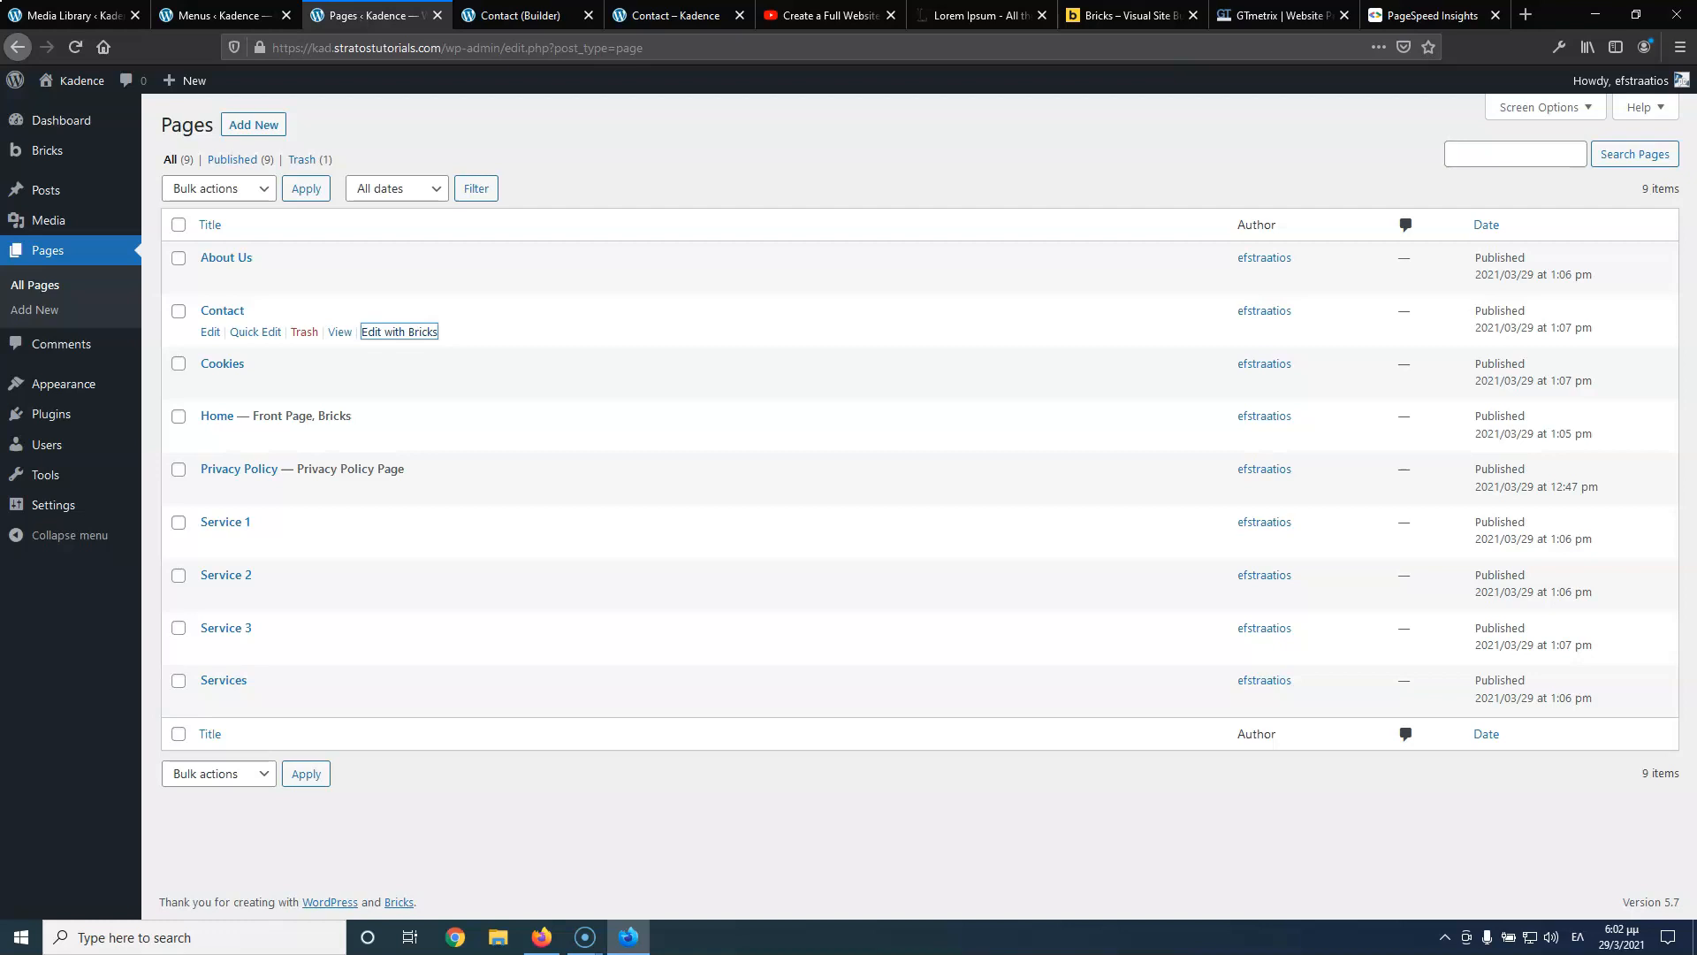
{"action": "mouse_move", "coordinate": [34, 156]}
{"action": "left_click", "coordinate": [205, 189]}
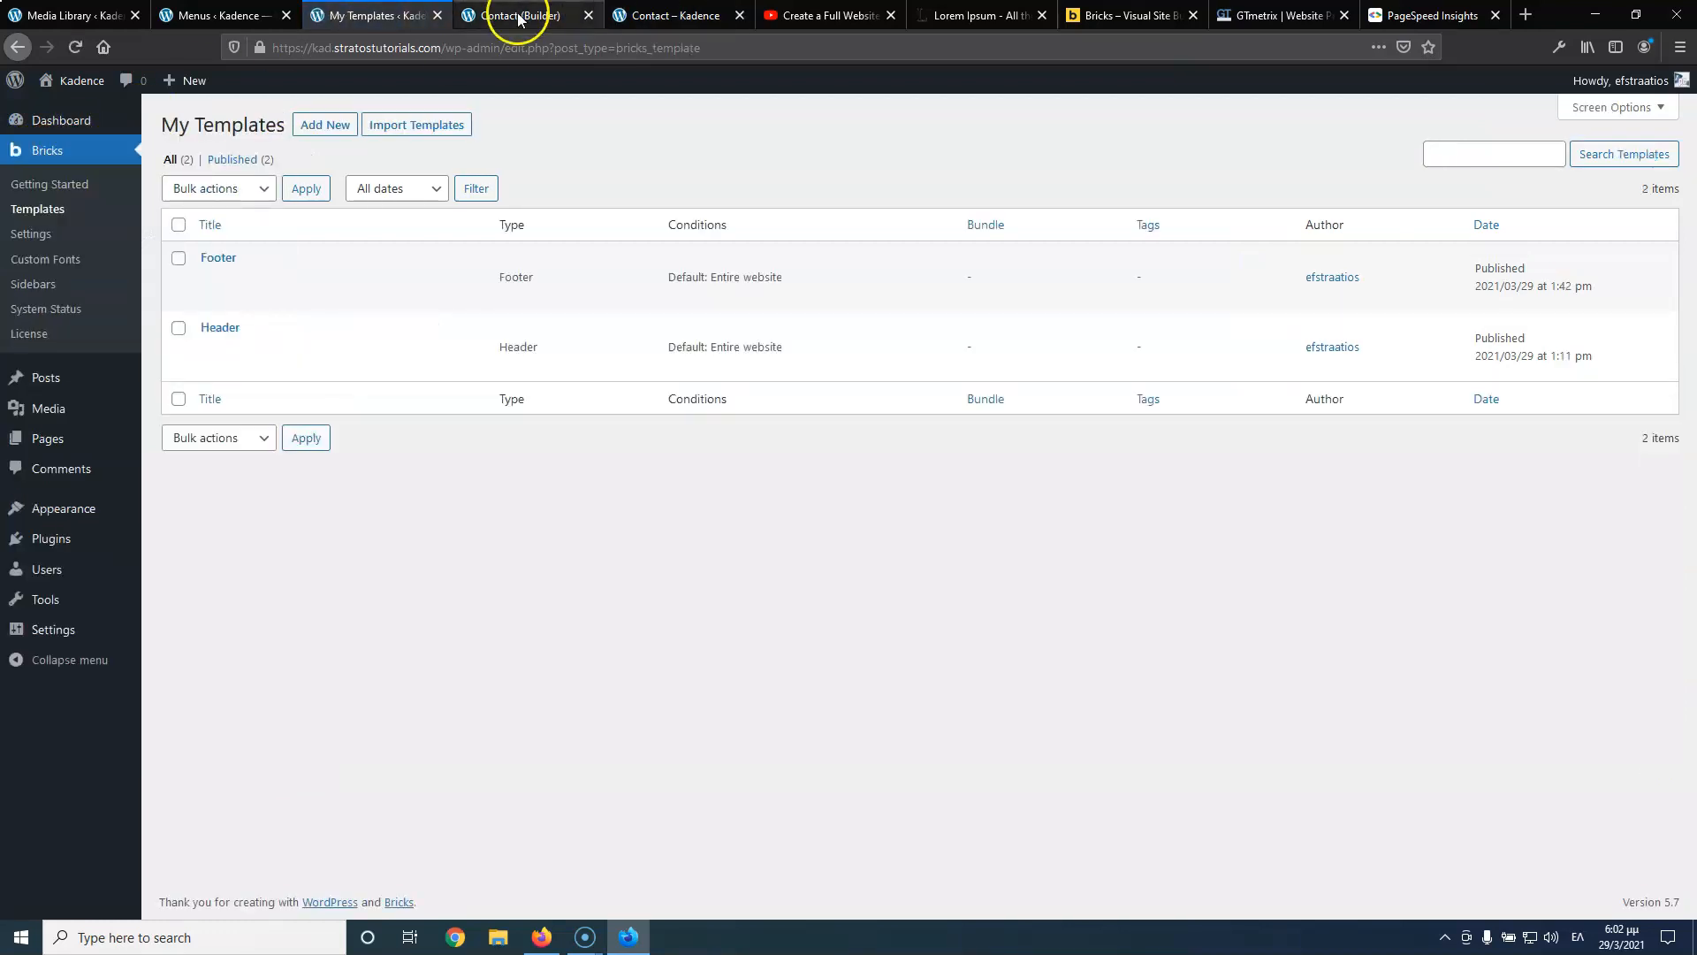
{"action": "left_click", "coordinate": [518, 18]}
{"action": "left_click", "coordinate": [692, 16]}
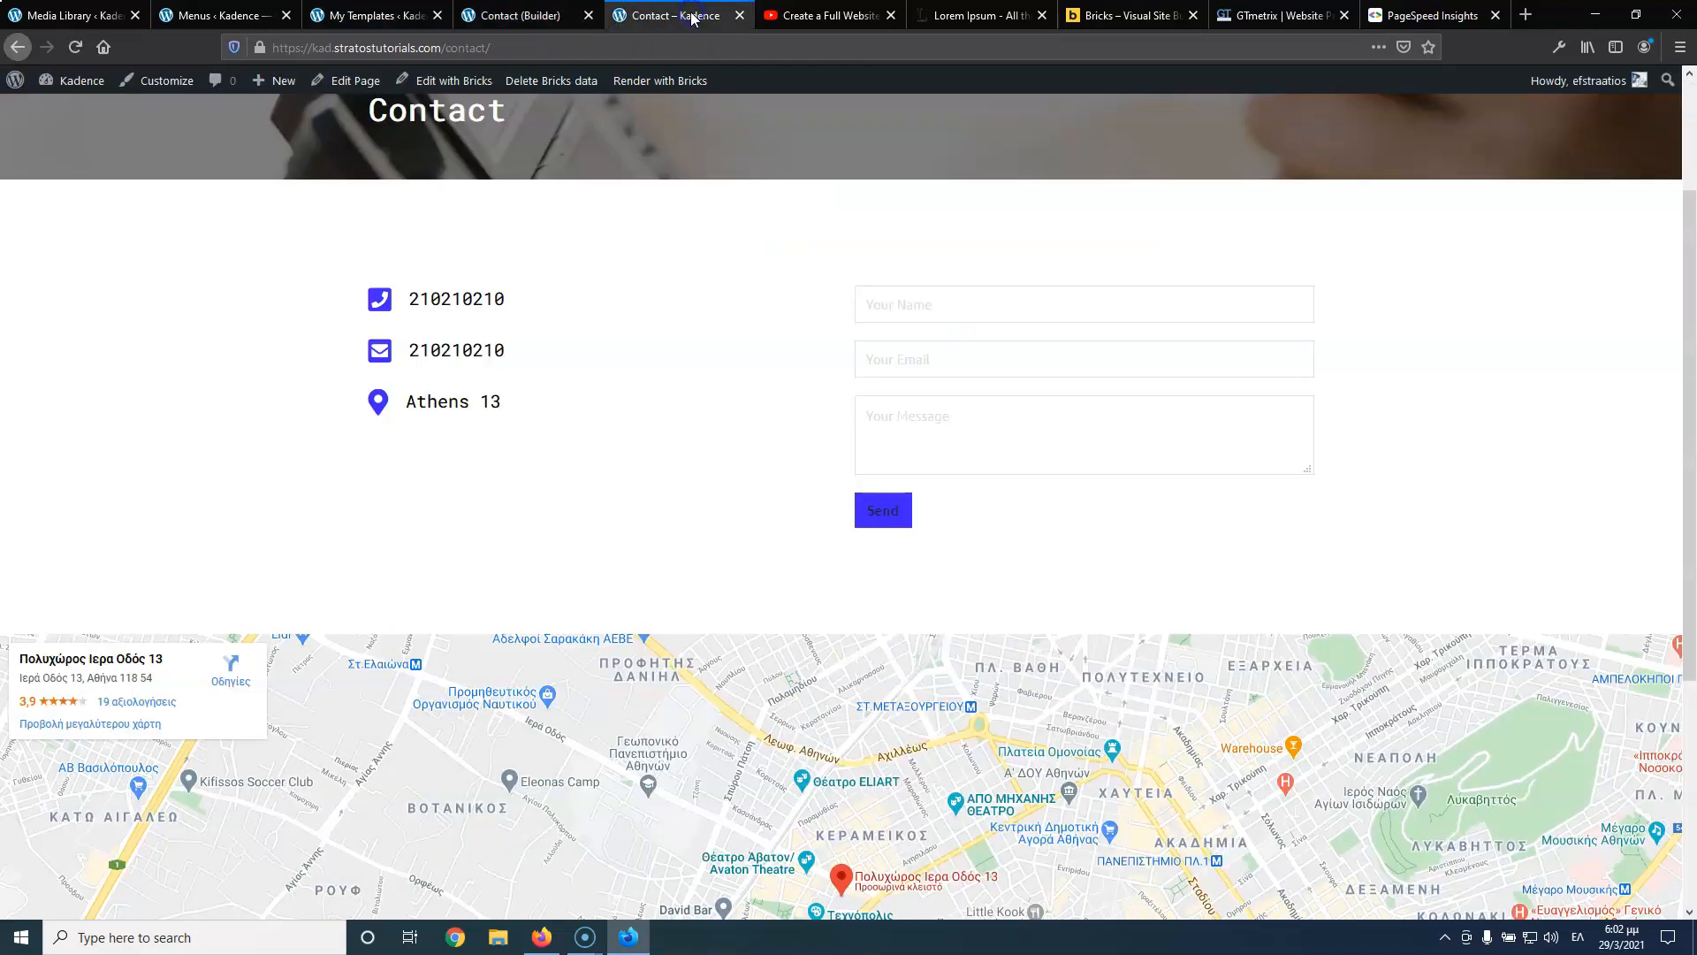
{"action": "scroll", "coordinate": [1011, 445], "scroll_direction": "up", "scroll_amount": 2}
{"action": "left_click", "coordinate": [1209, 172]}
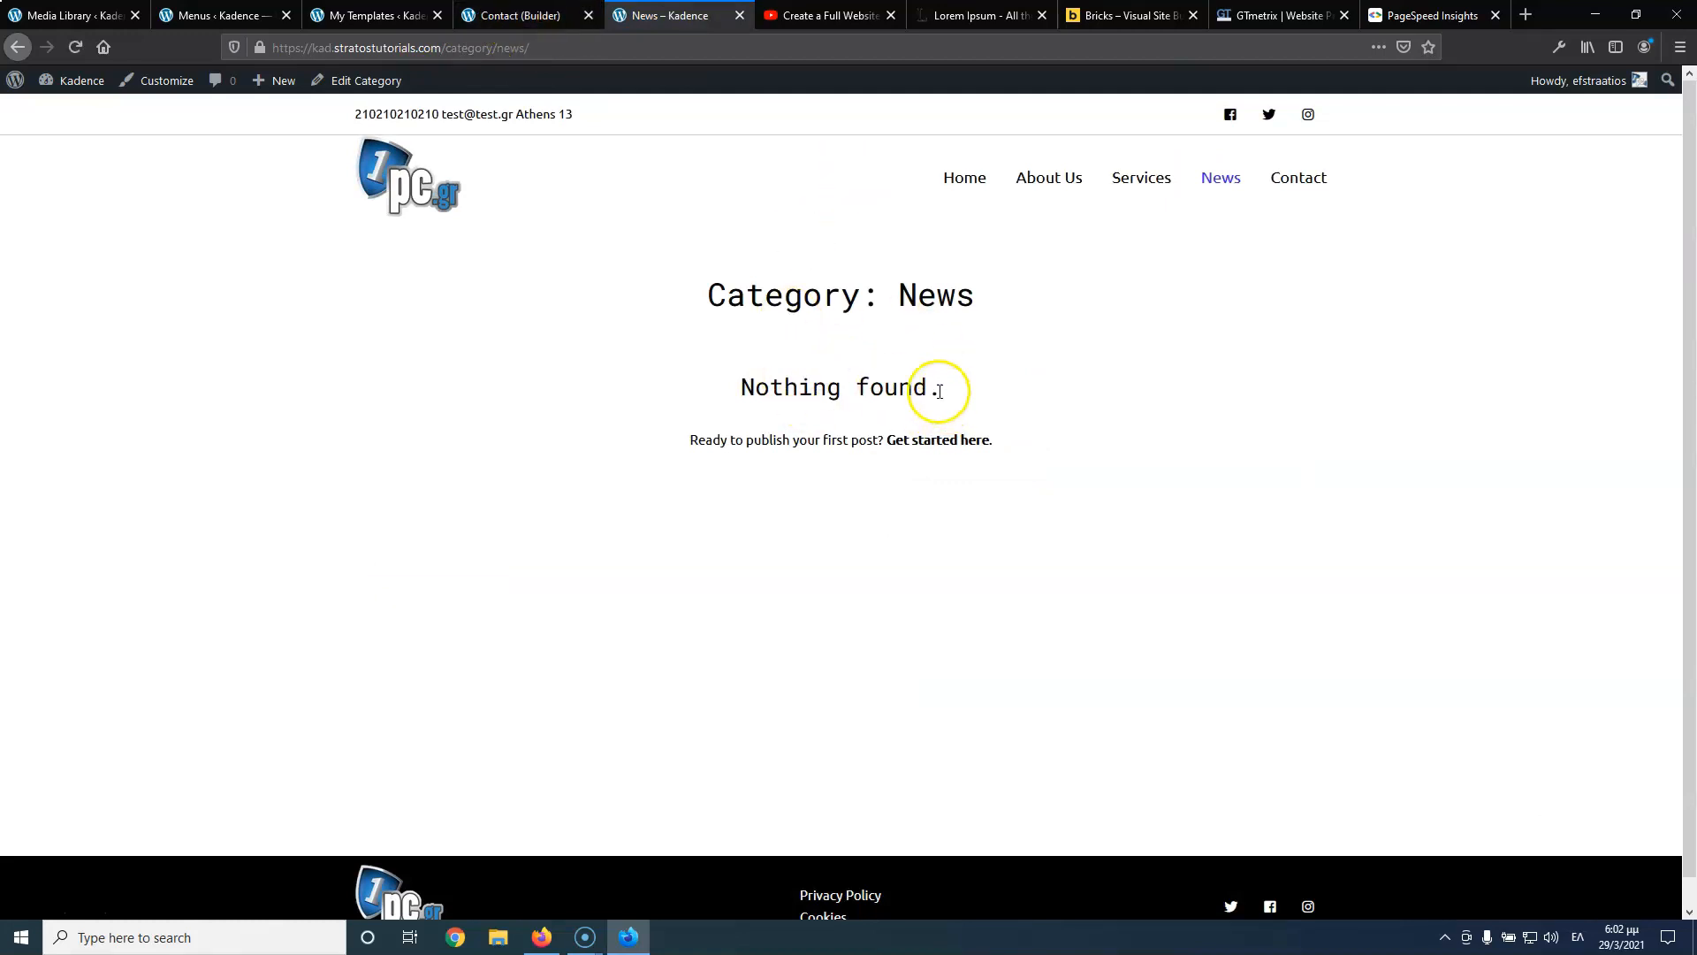
{"action": "left_click", "coordinate": [186, 16]}
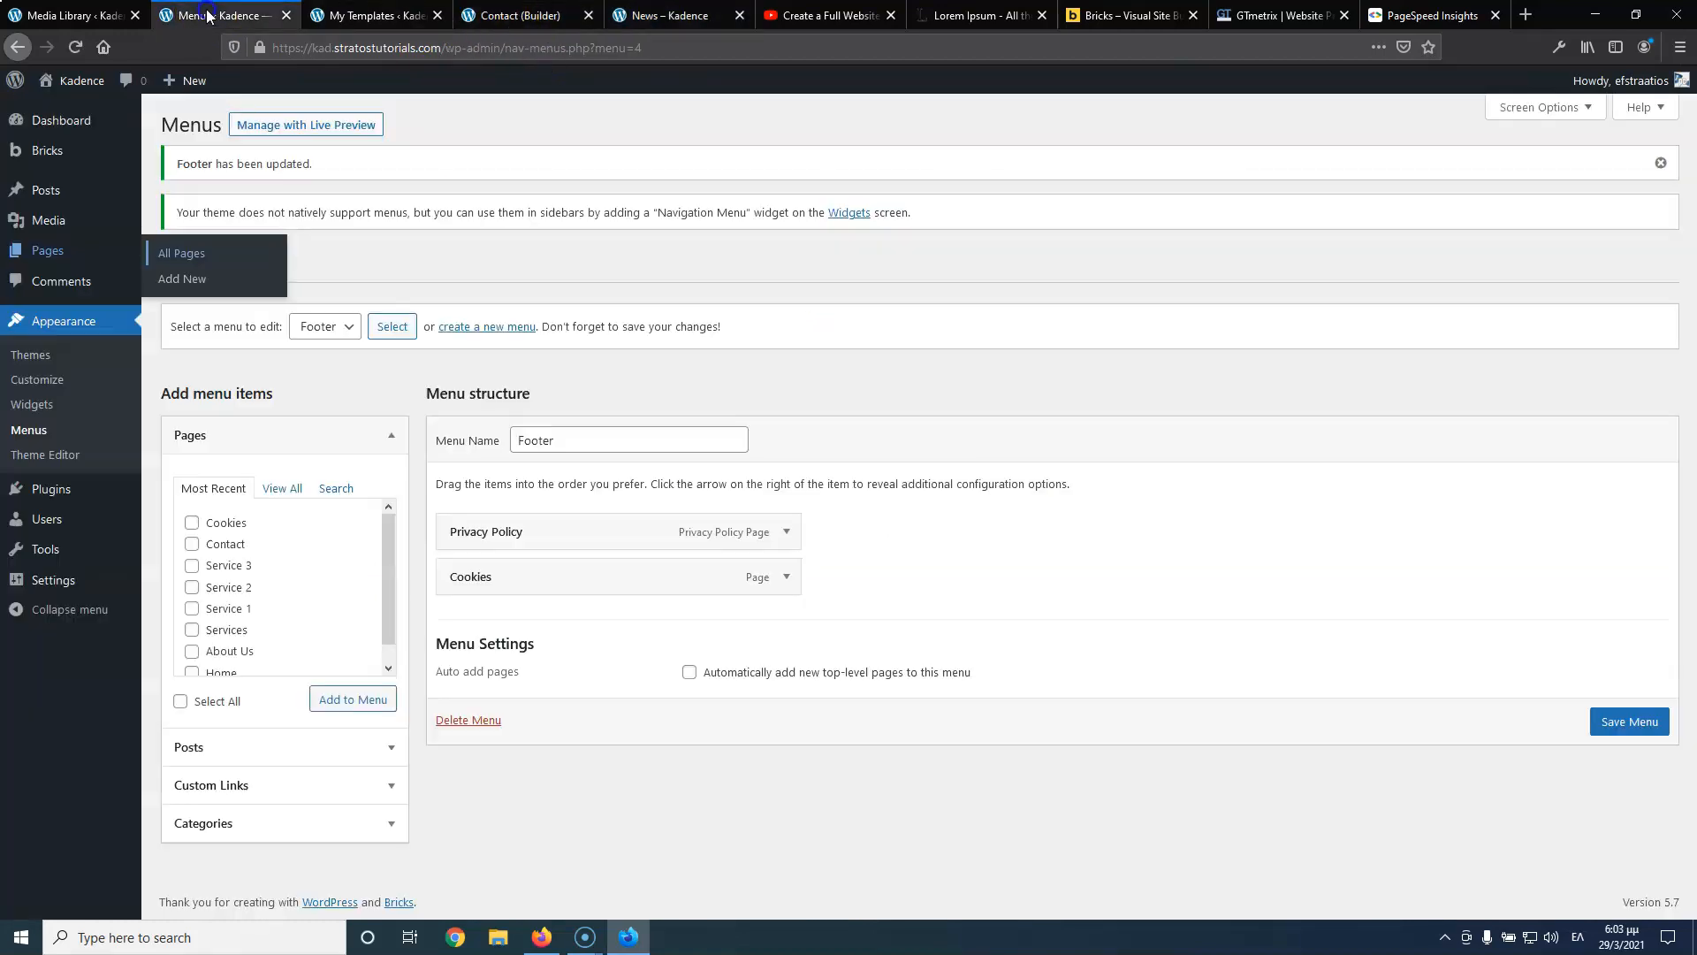
Trash the Hello world! post and open three new-post editors in background tabs
{"action": "mouse_move", "coordinate": [75, 168]}
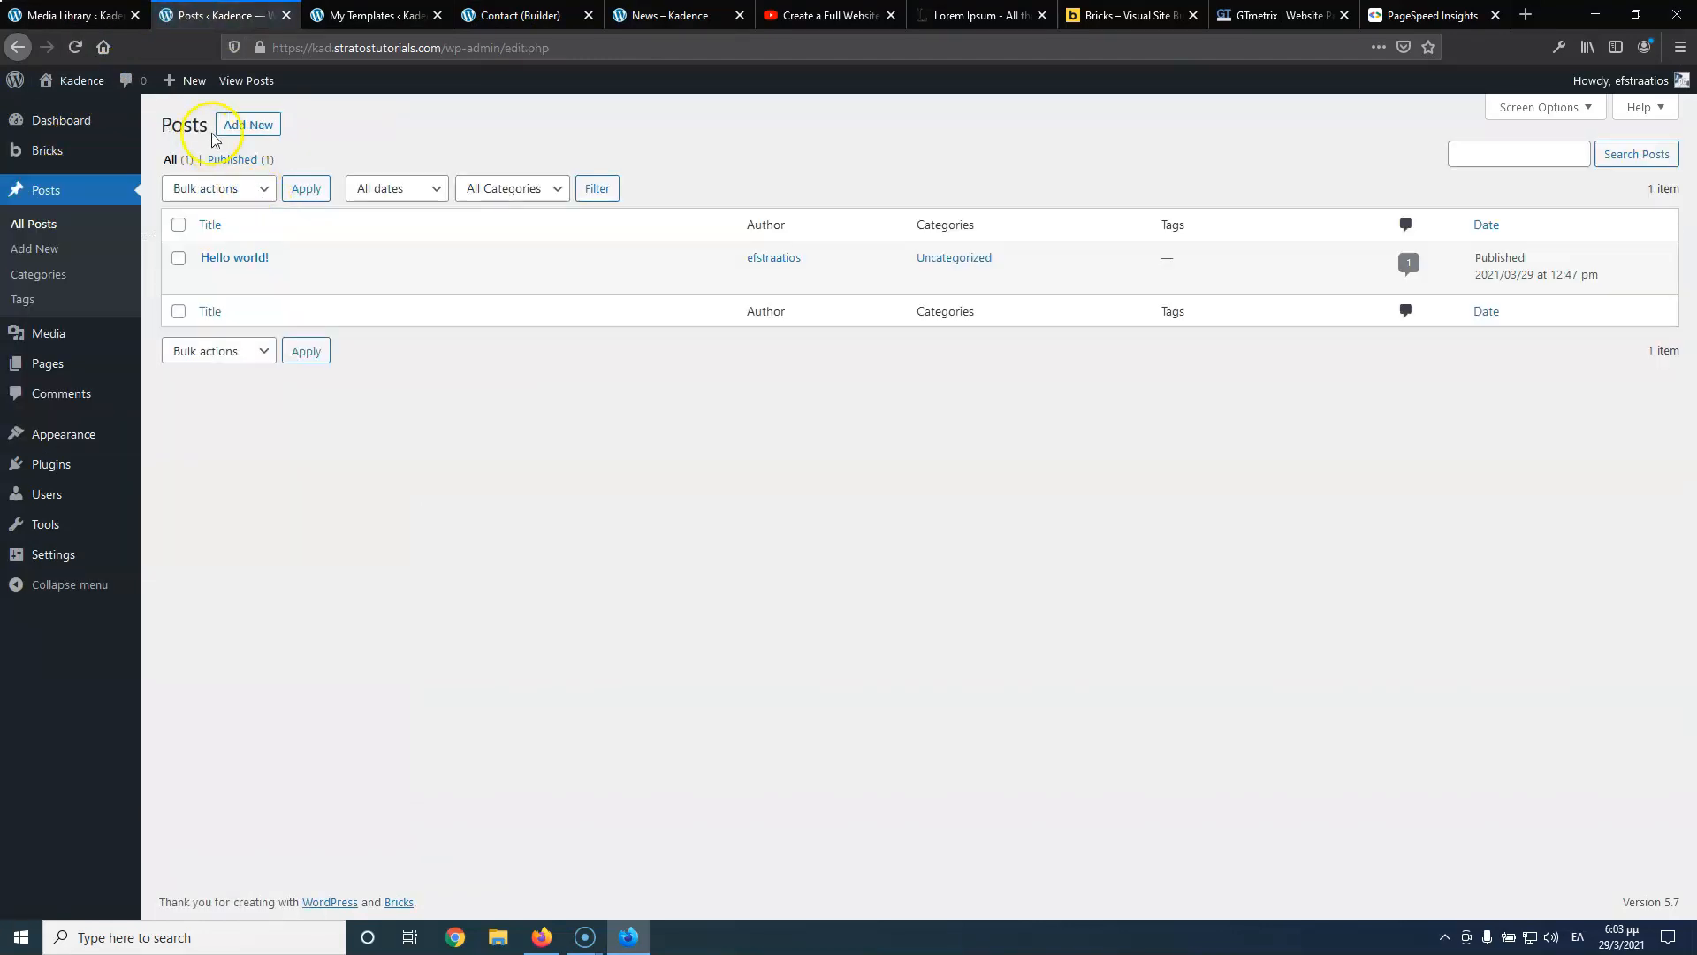
{"action": "mouse_move", "coordinate": [251, 261]}
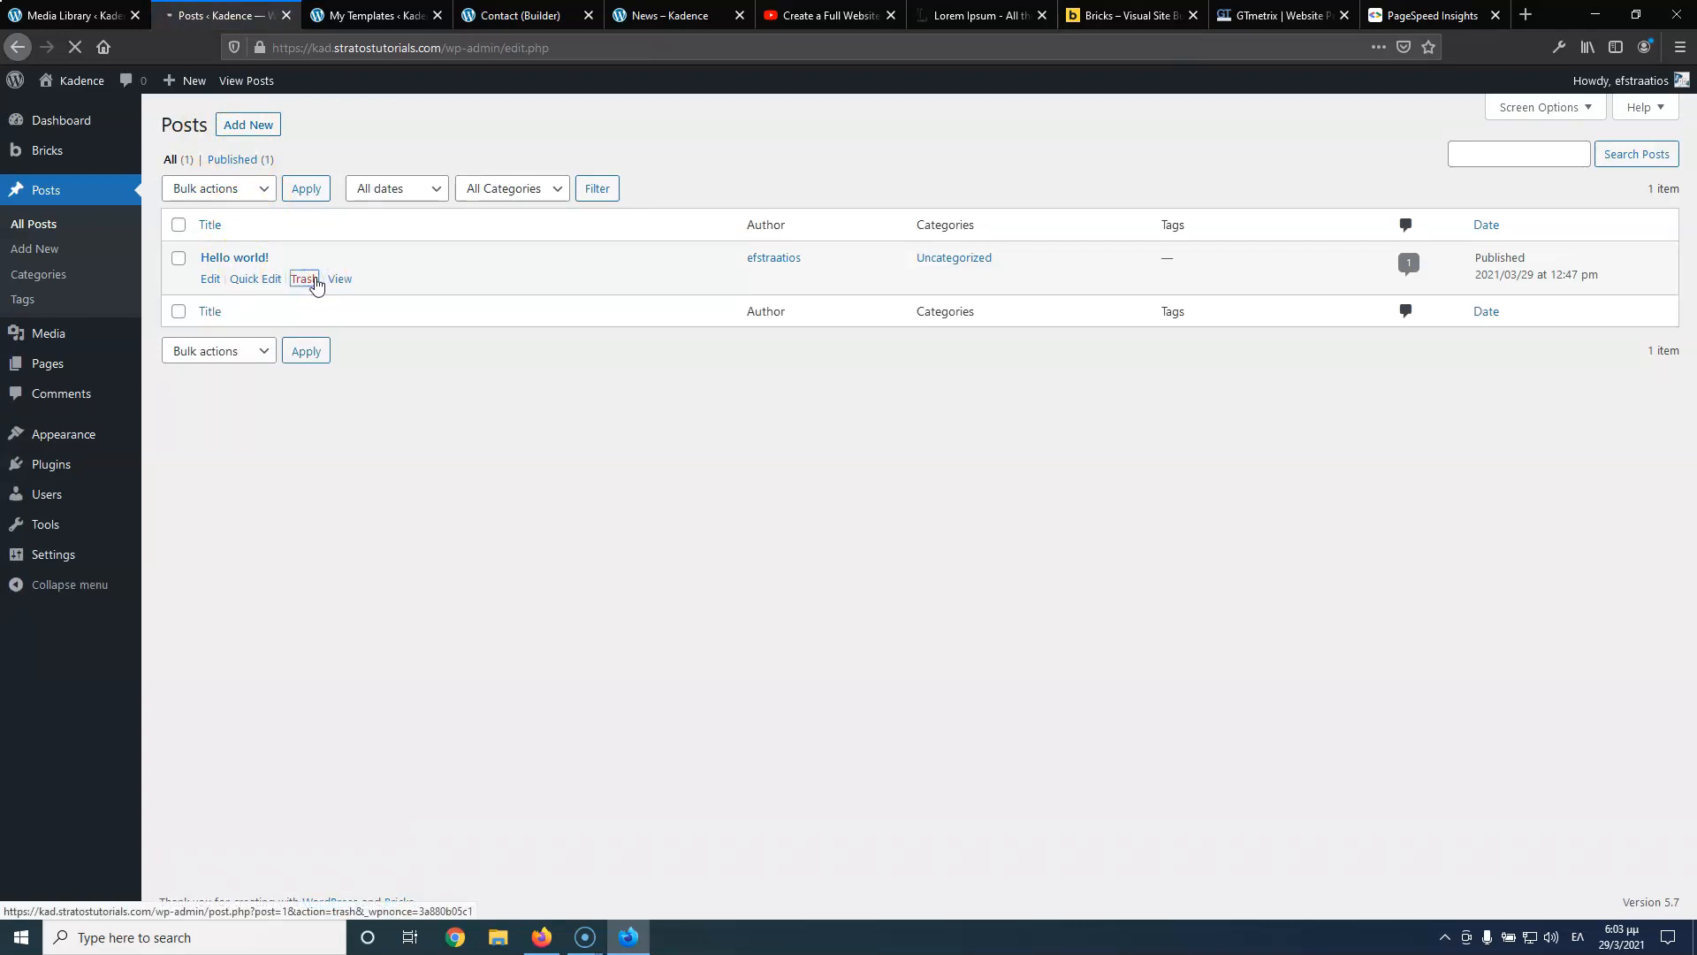
{"action": "middle_click", "coordinate": [248, 126]}
{"action": "middle_click", "coordinate": [248, 126]}
{"action": "middle_click", "coordinate": [247, 126]}
{"action": "left_click", "coordinate": [292, 15]}
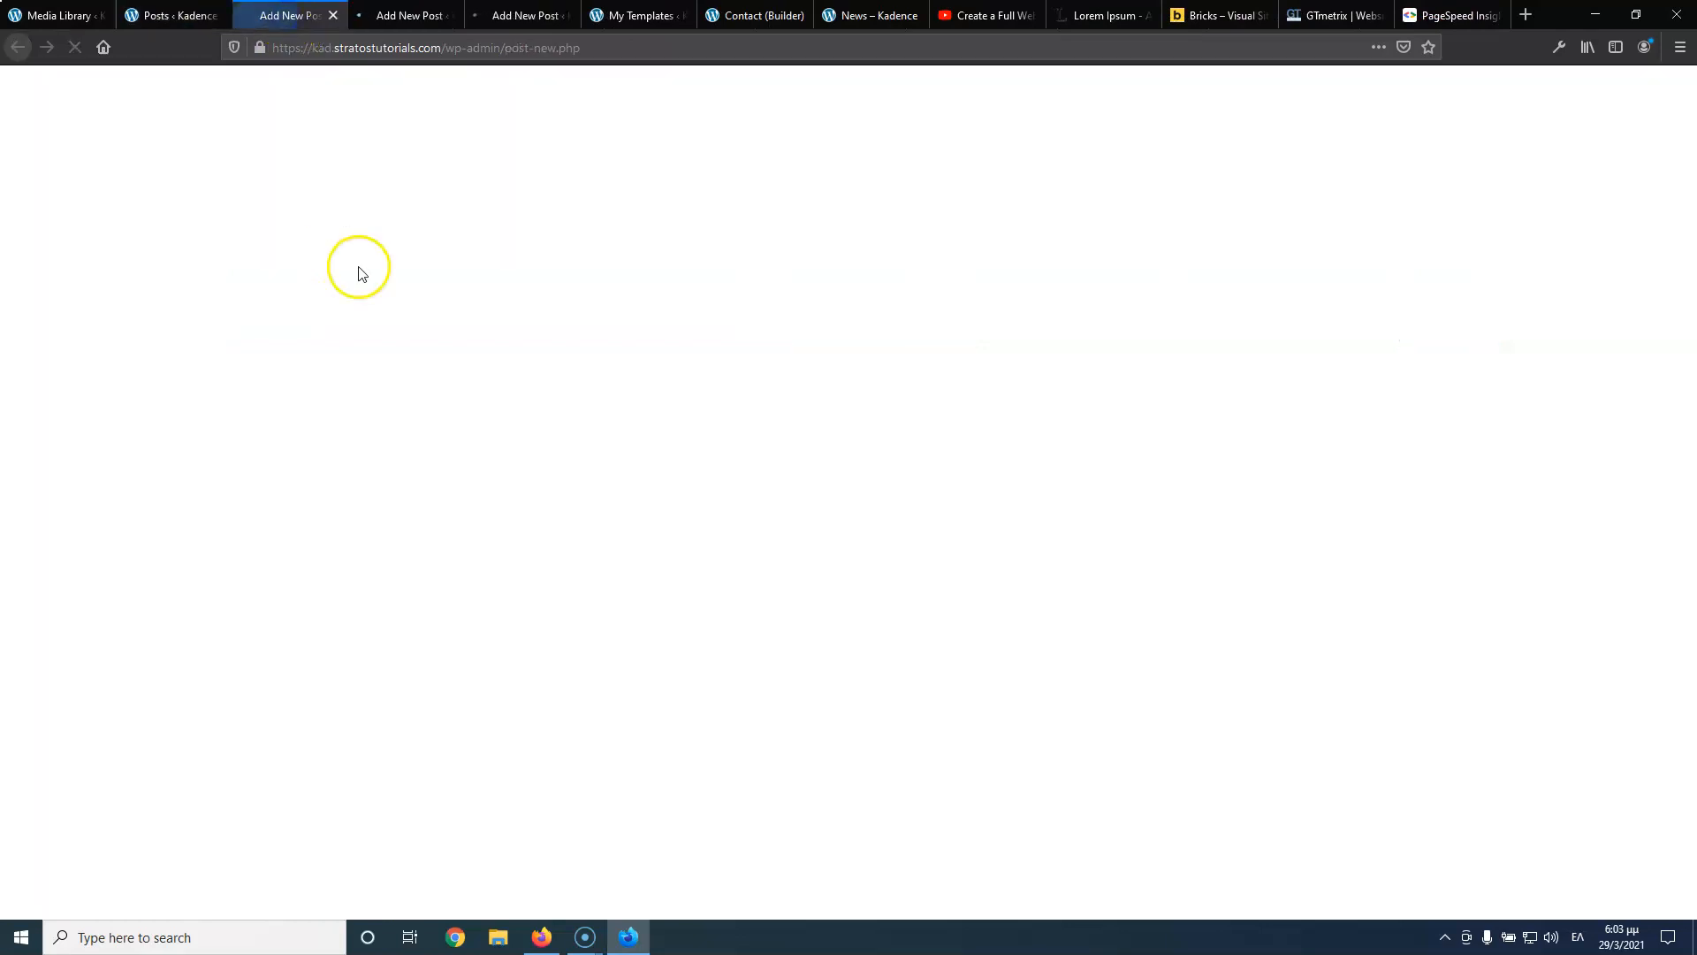
Title the three new posts News 1, News 2 and News 3
{"action": "left_click", "coordinate": [415, 211]}
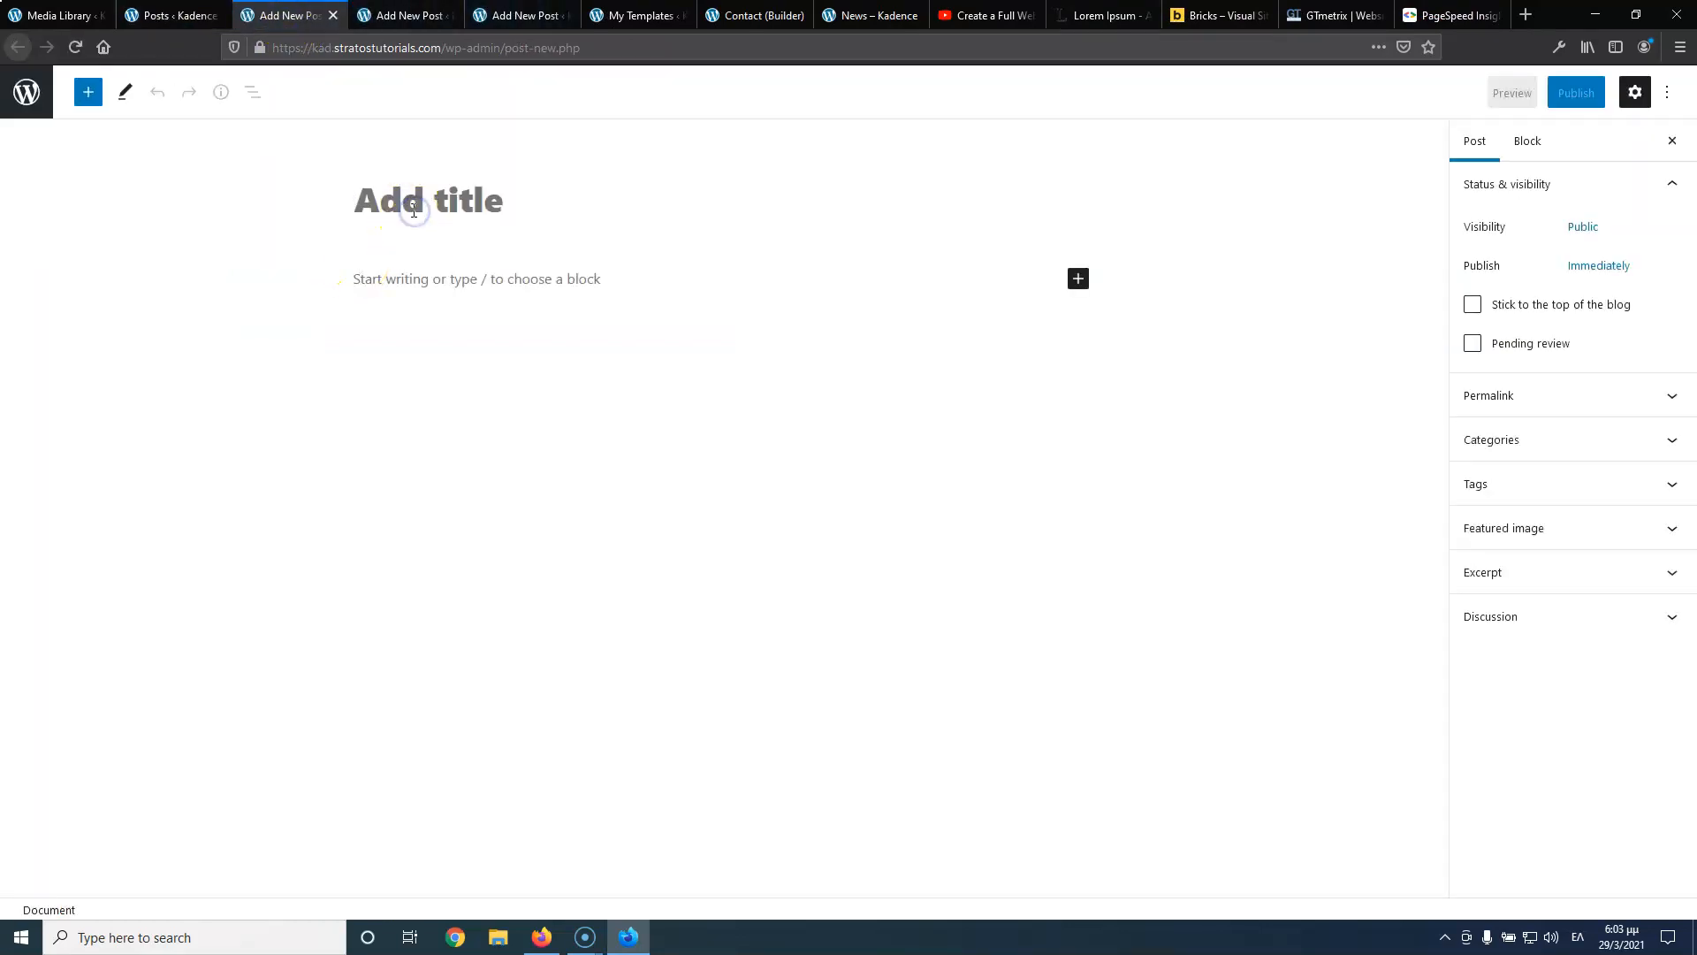
{"action": "type", "text": "Νεσ"}
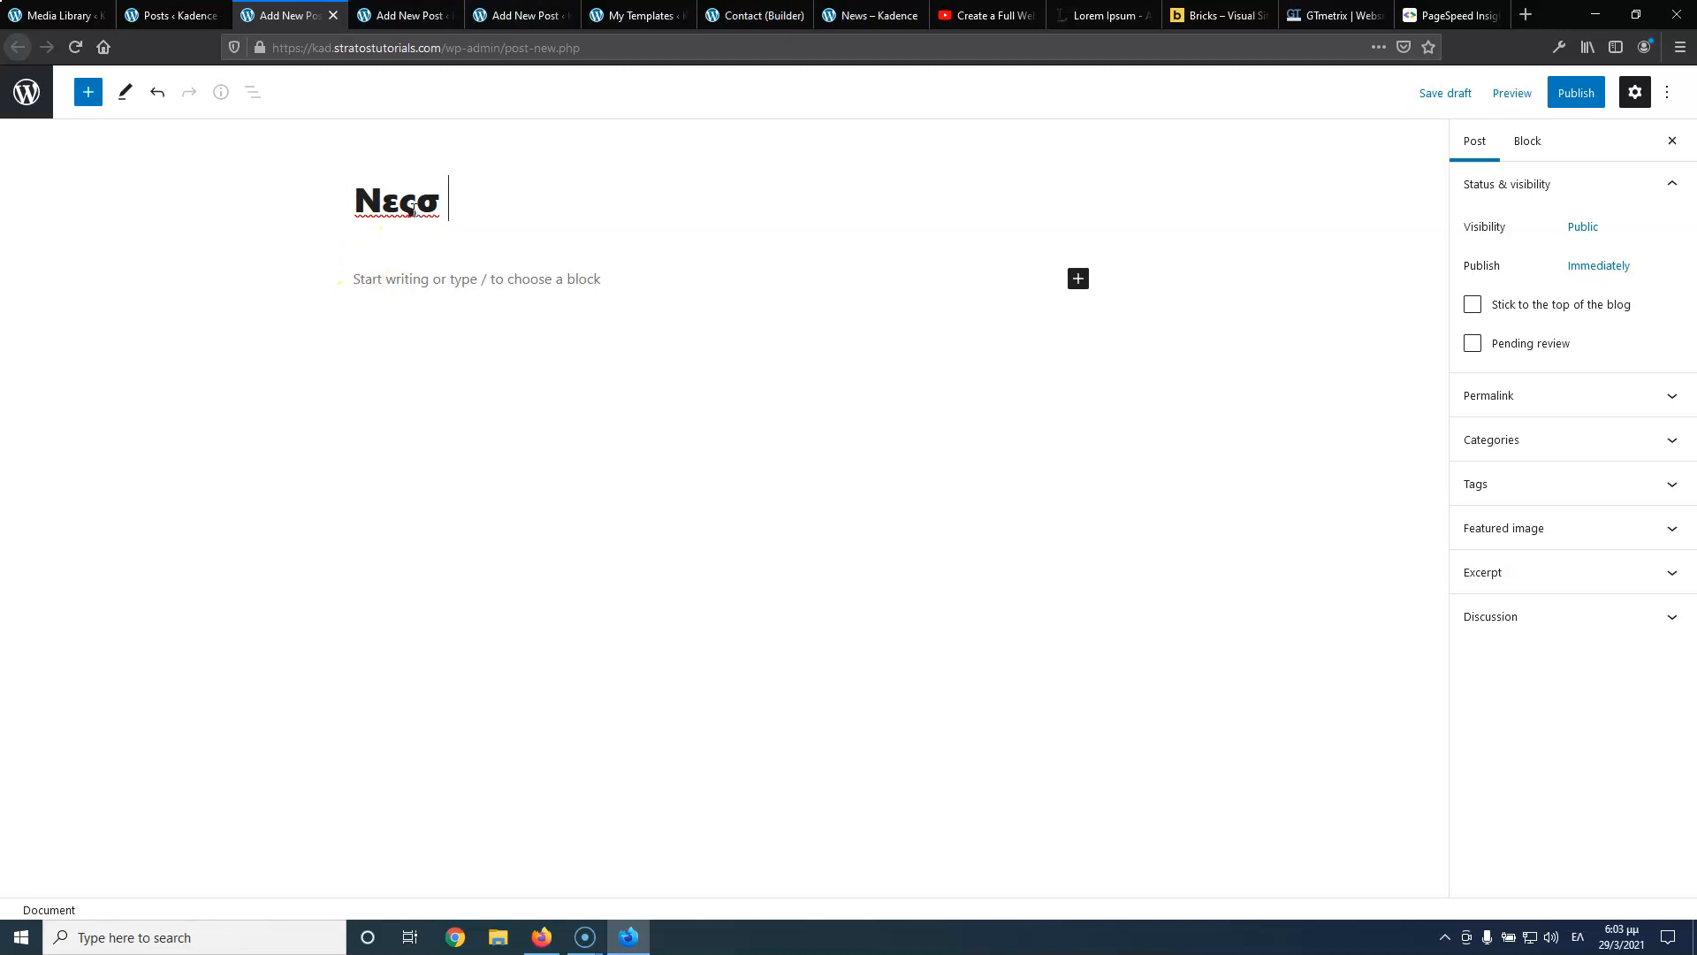
{"action": "key", "text": "BackSpace"}
{"action": "key", "text": "BackSpace"}
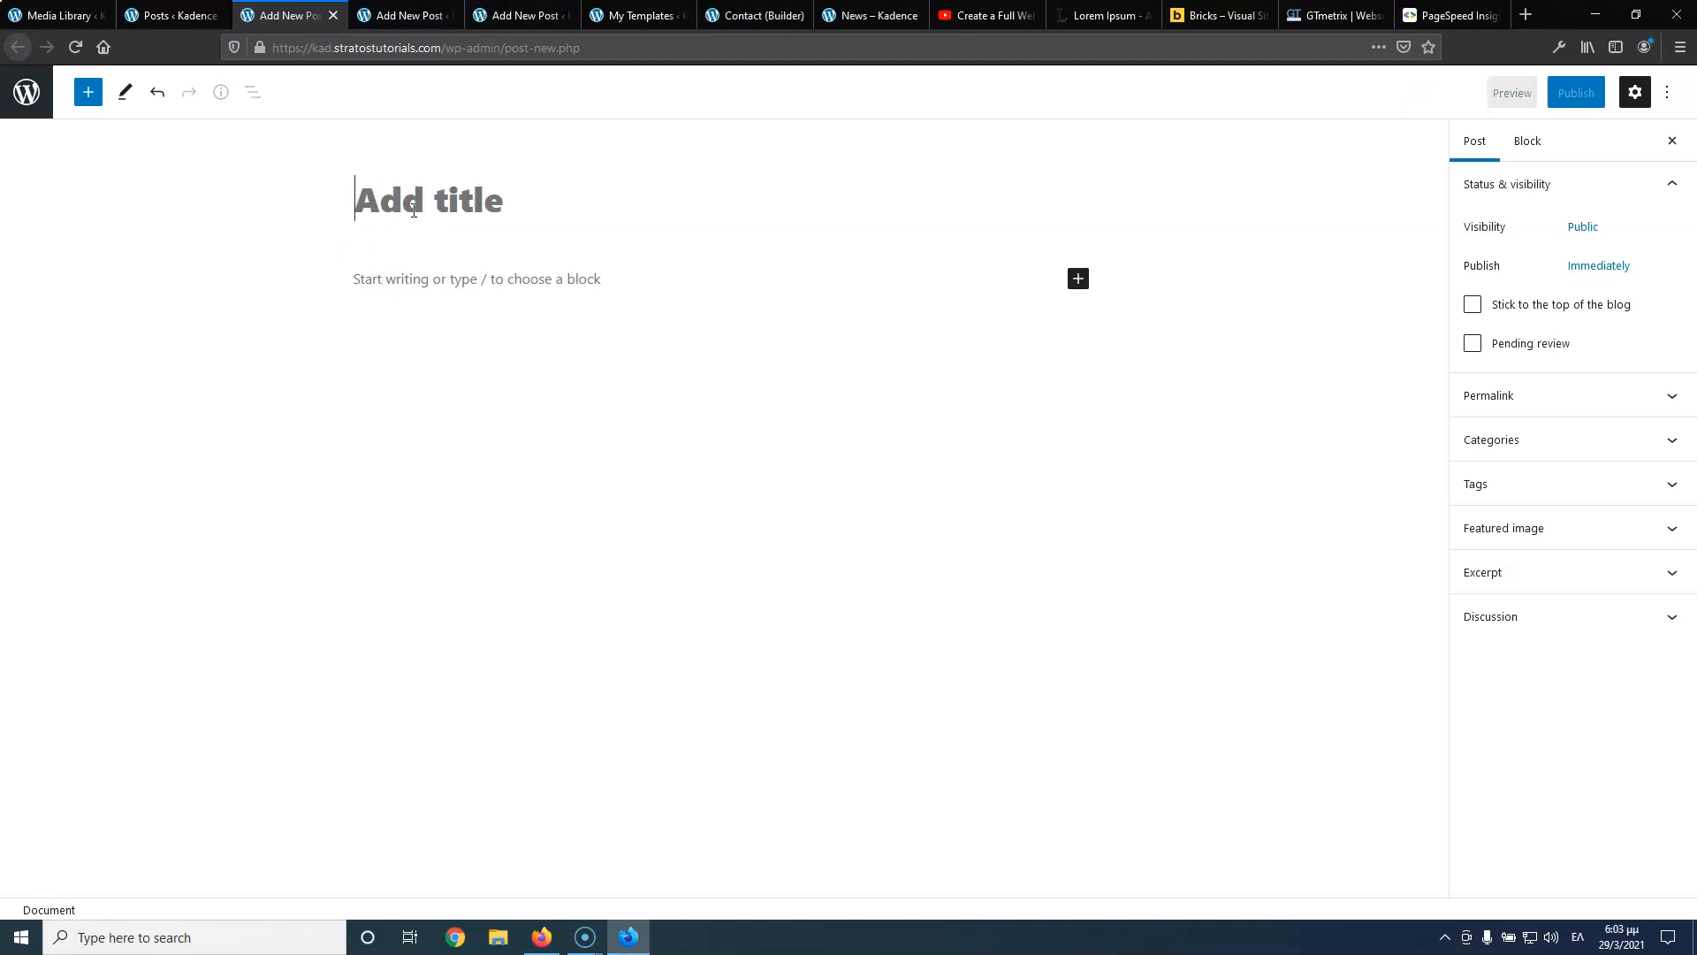
{"action": "type", "text": "News"}
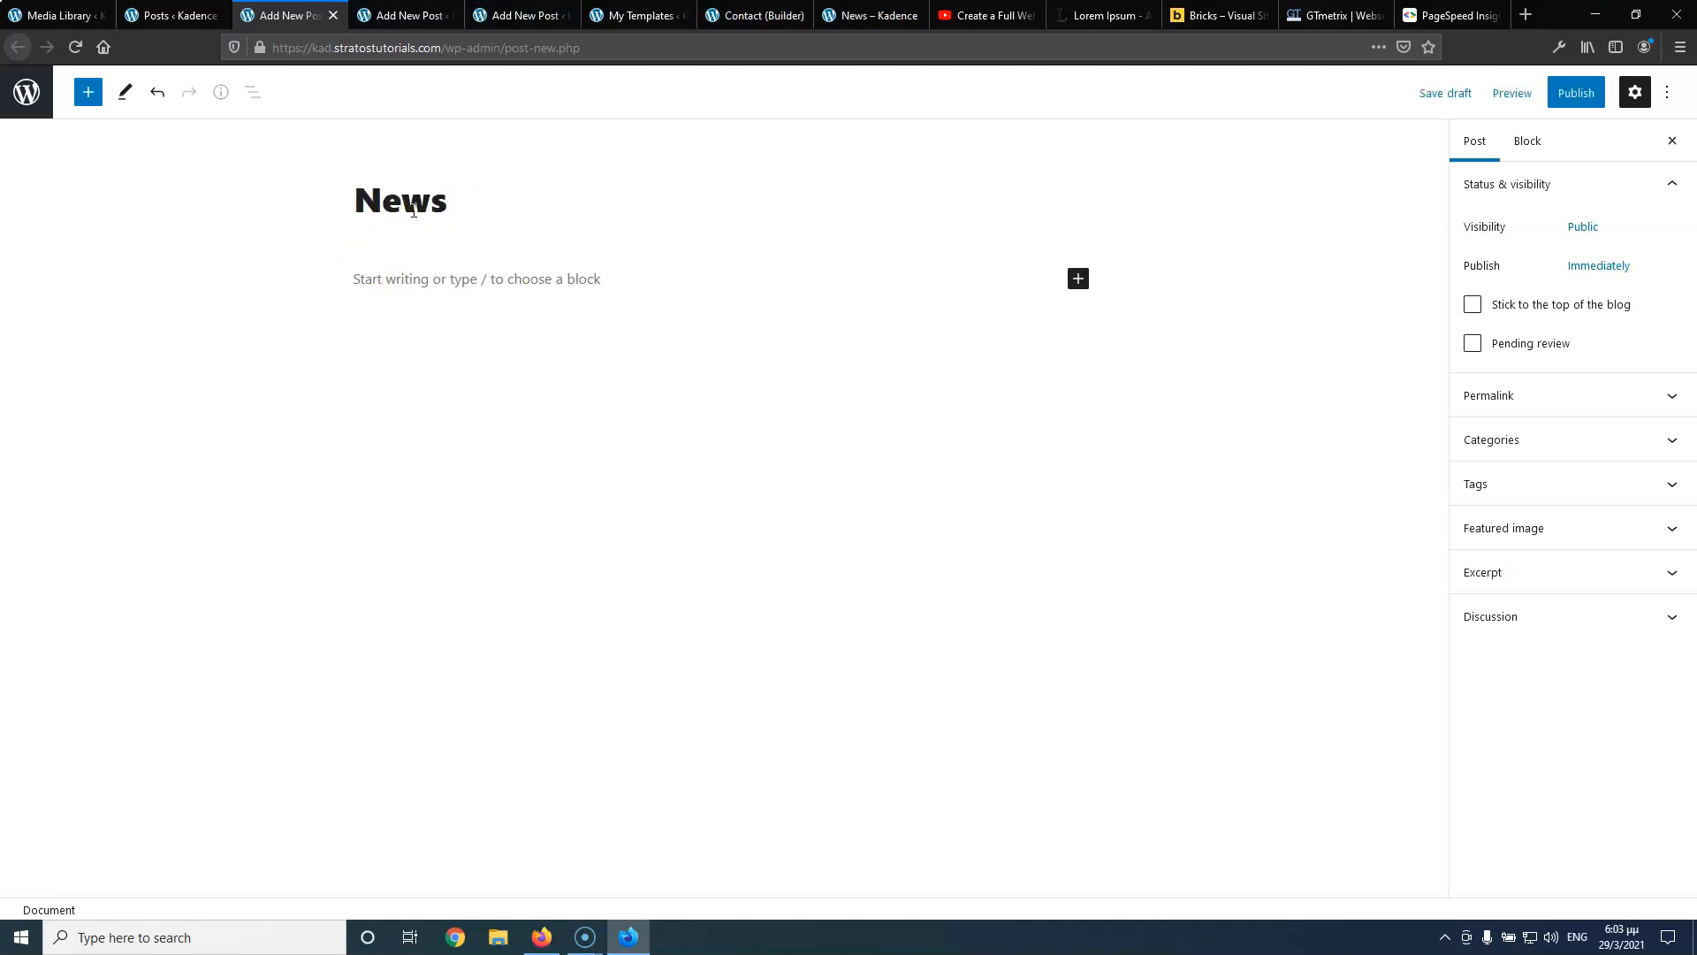
{"action": "left_click_drag", "start_coordinate": [413, 207], "coordinate": [413, 209]}
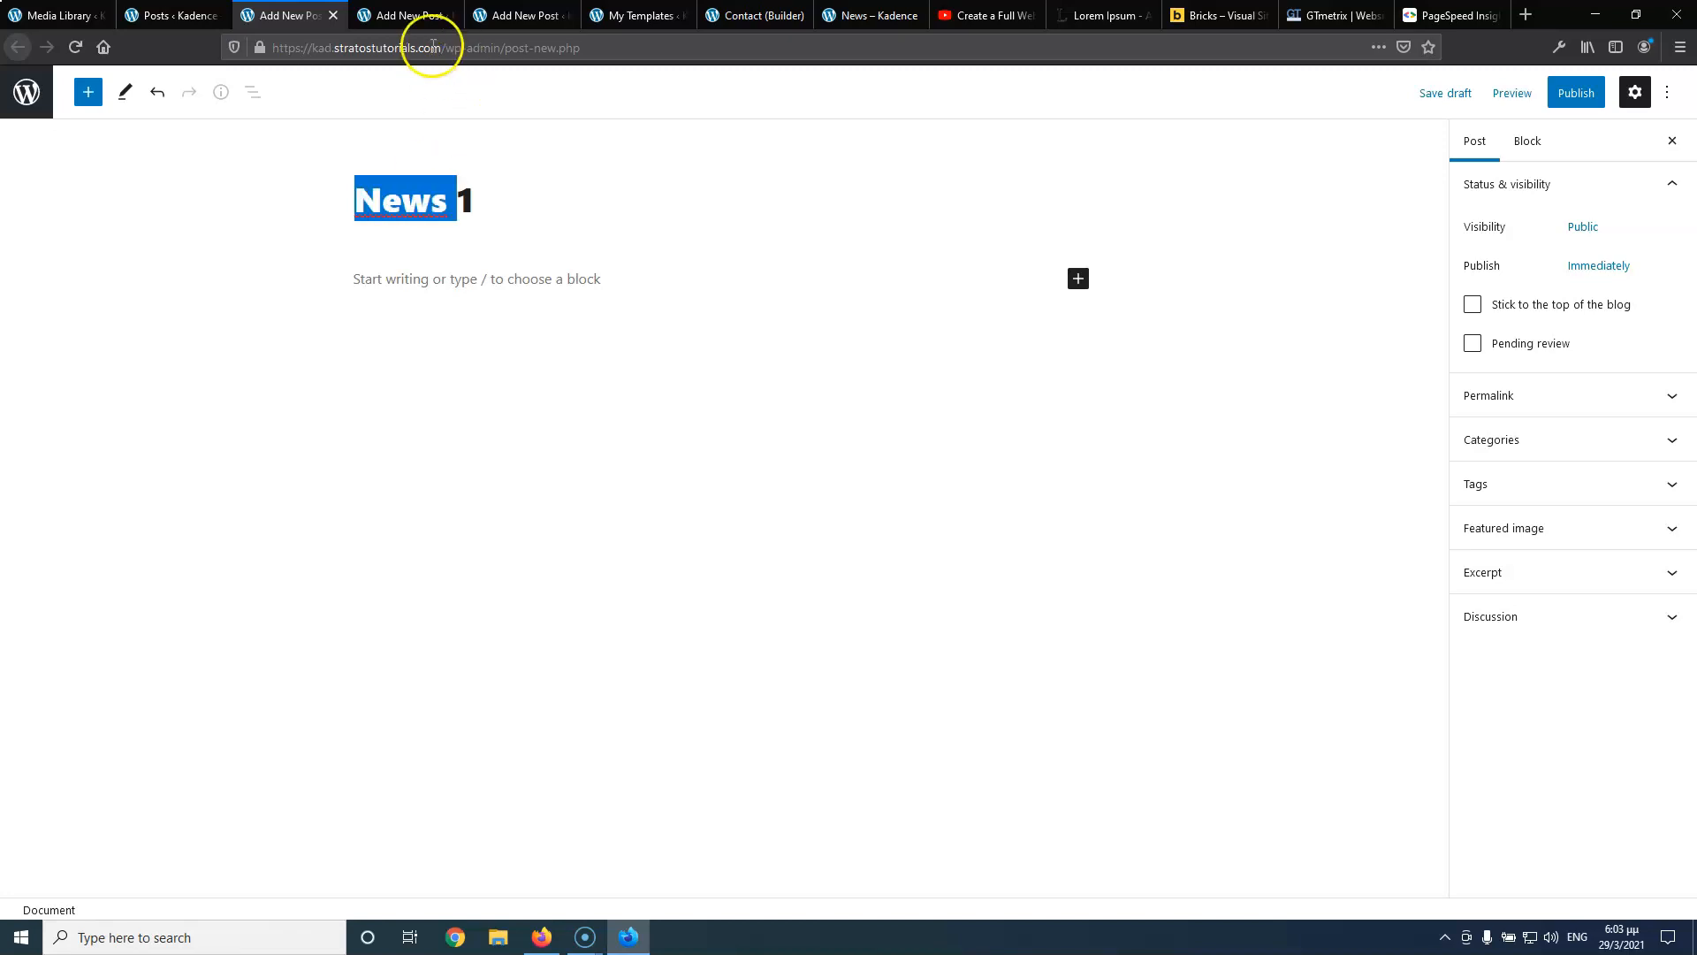
{"action": "left_click", "coordinate": [422, 15]}
{"action": "left_click", "coordinate": [442, 202]}
{"action": "type", "text": "News"}
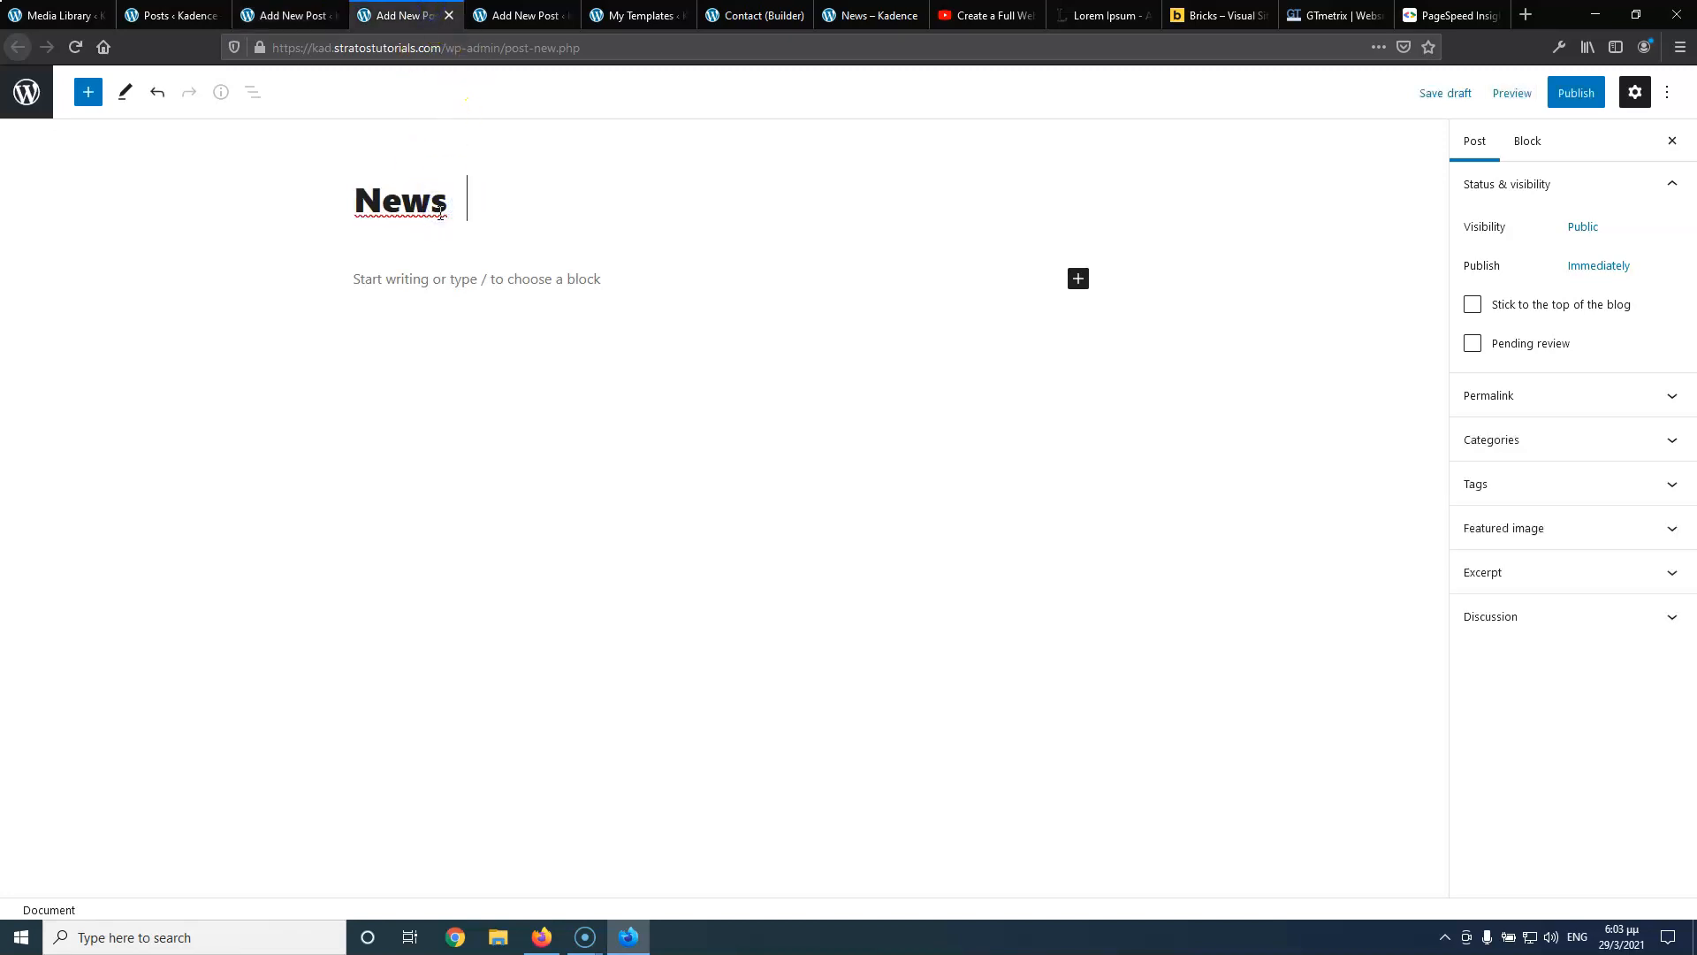
{"action": "left_click", "coordinate": [517, 16]}
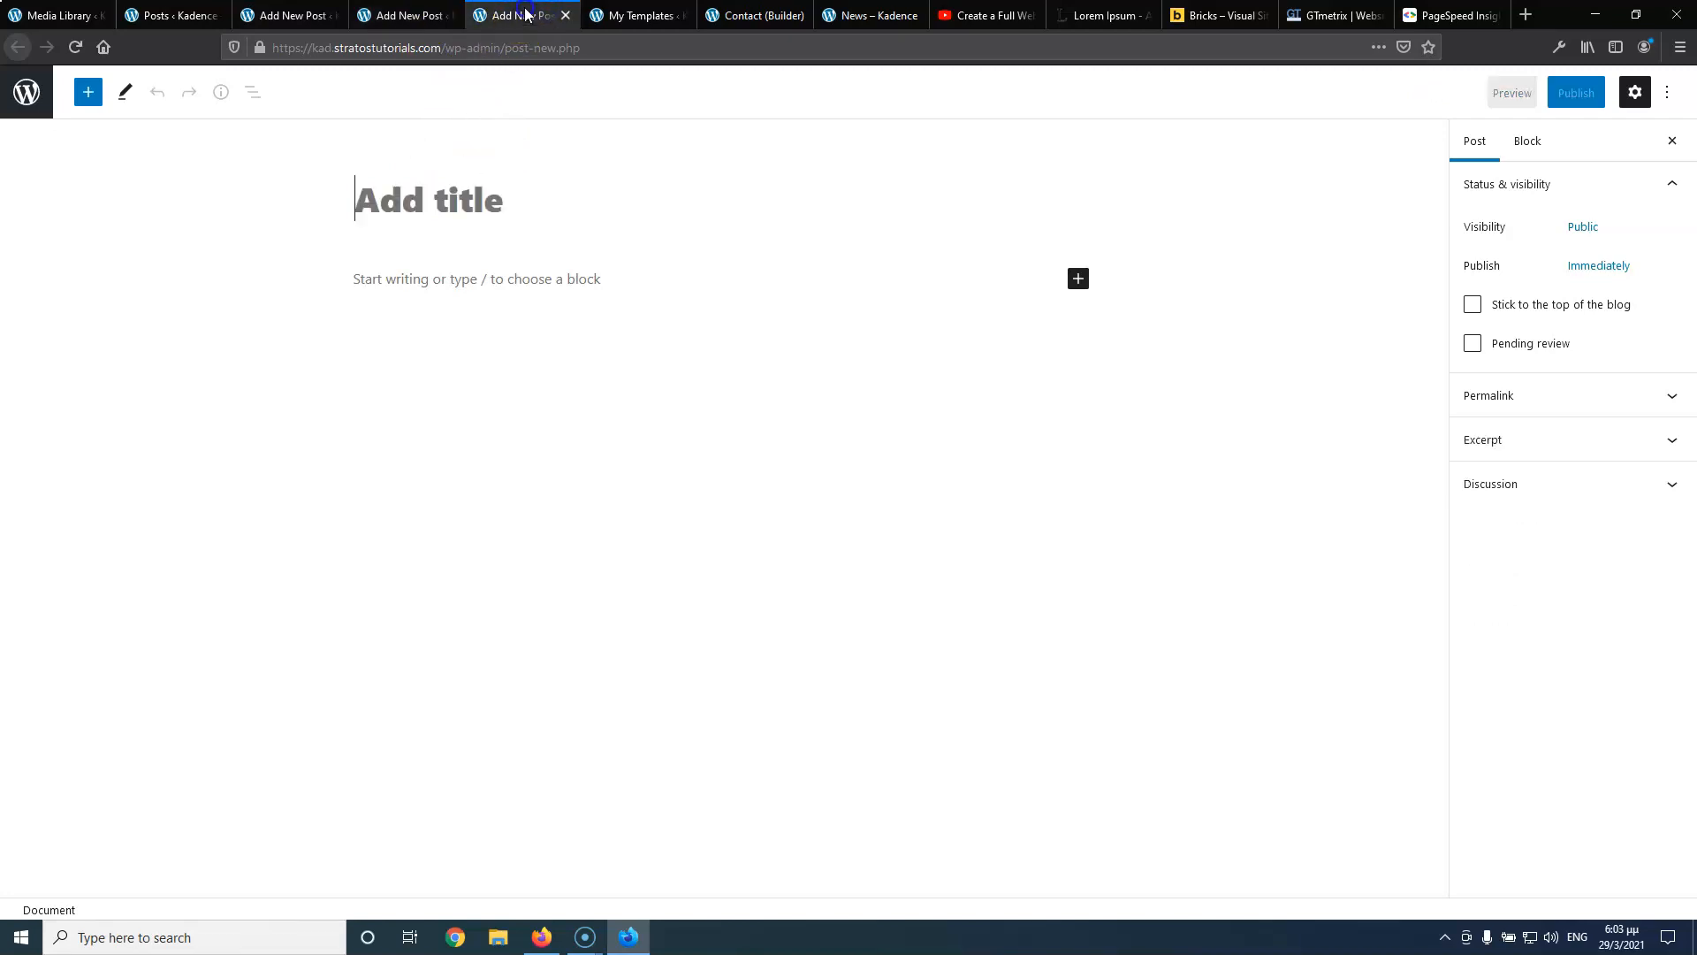
{"action": "left_click", "coordinate": [478, 194]}
{"action": "type", "text": "News"}
{"action": "type", "text": "3"}
Select all five Lorem Ipsum paragraphs on lipsum.com and place the caret in each post body
{"action": "left_click", "coordinate": [1080, 16]}
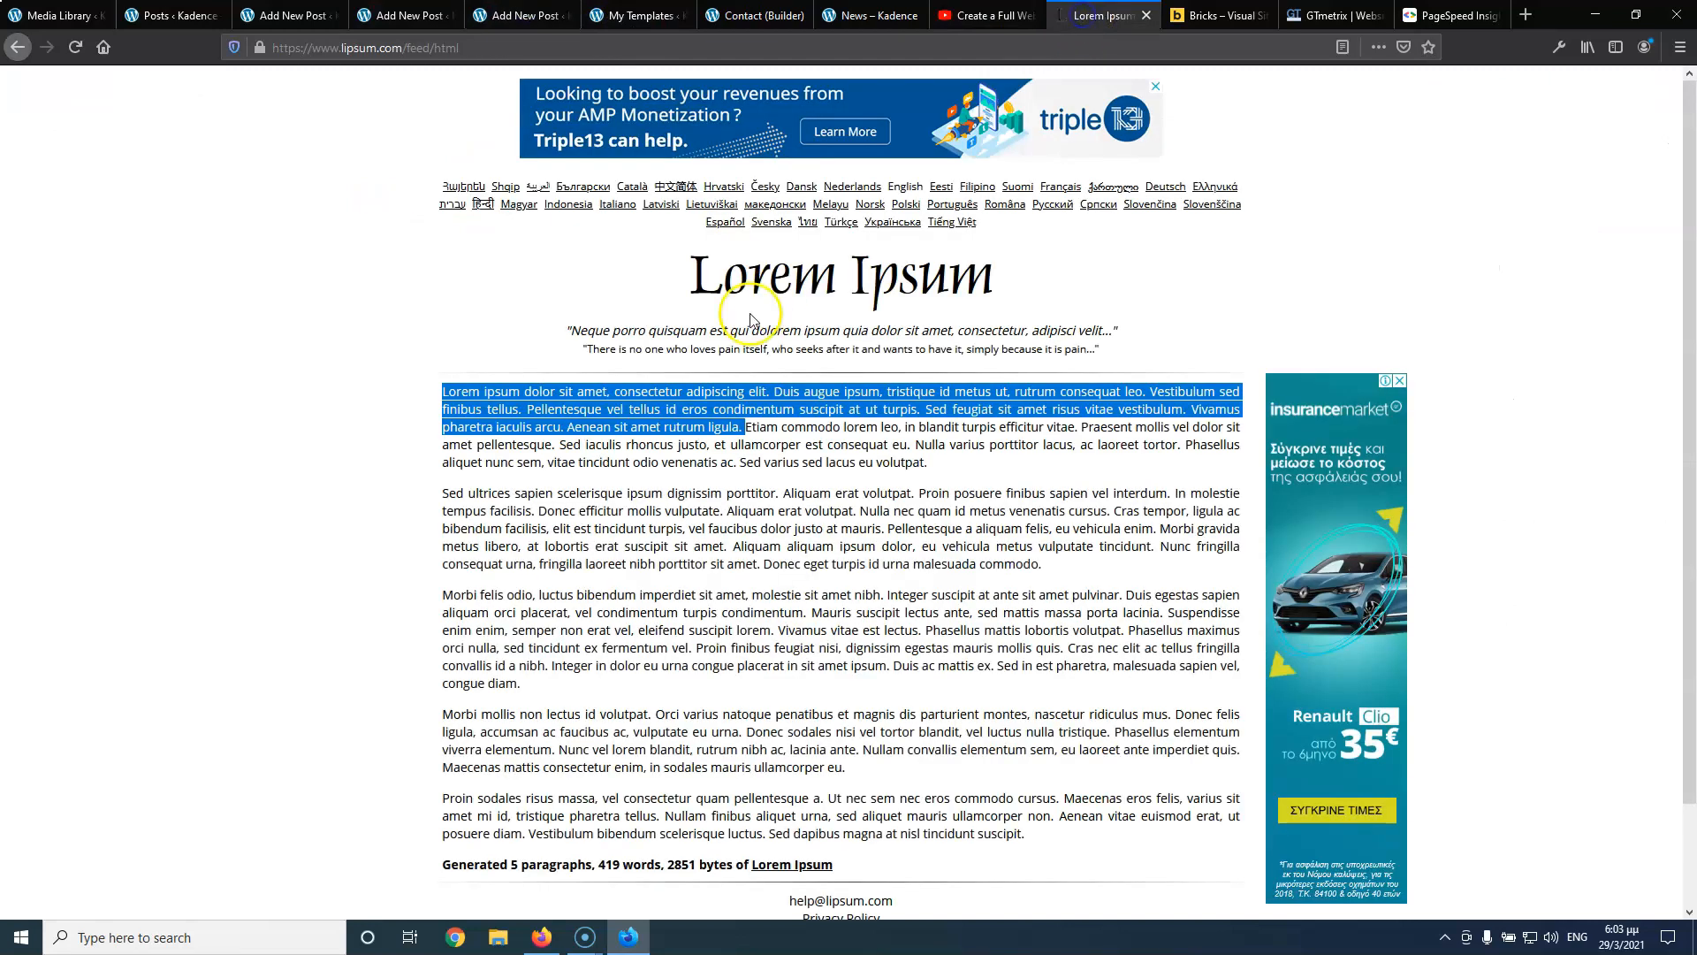
{"action": "left_click", "coordinate": [673, 411]}
{"action": "left_click", "coordinate": [447, 392]}
{"action": "left_click_drag", "start_coordinate": [445, 391], "coordinate": [1100, 831]}
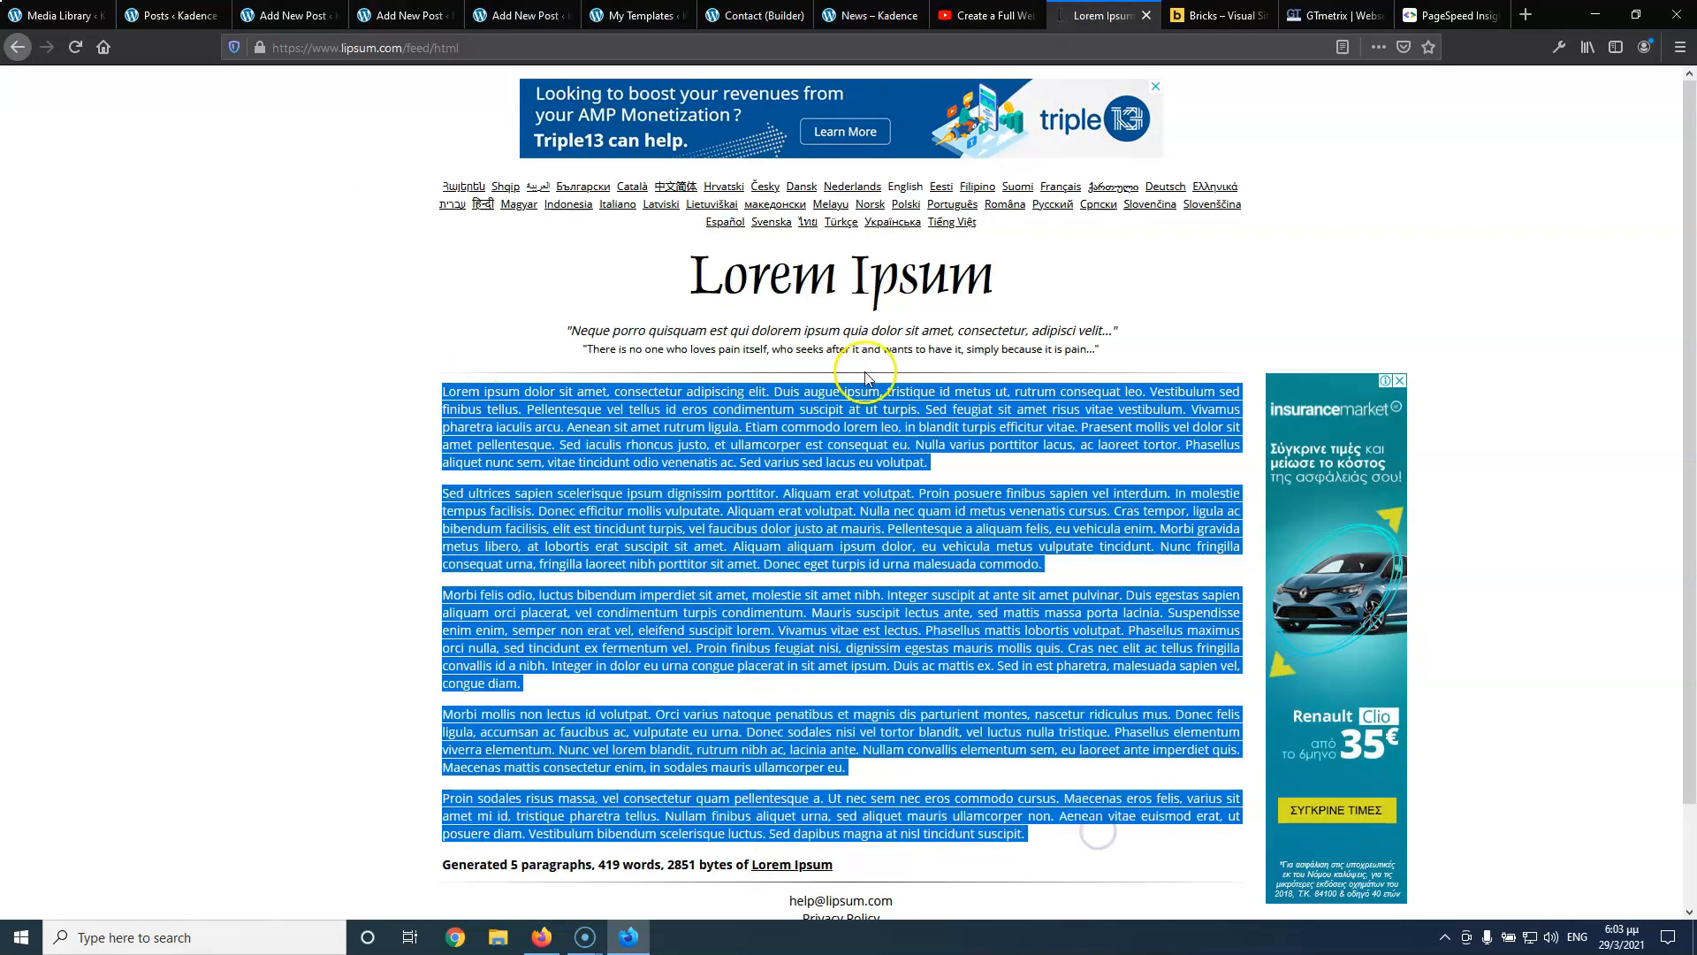
{"action": "left_click", "coordinate": [405, 15]}
{"action": "left_click", "coordinate": [295, 15]}
{"action": "left_click", "coordinate": [432, 279]}
{"action": "left_click", "coordinate": [412, 16]}
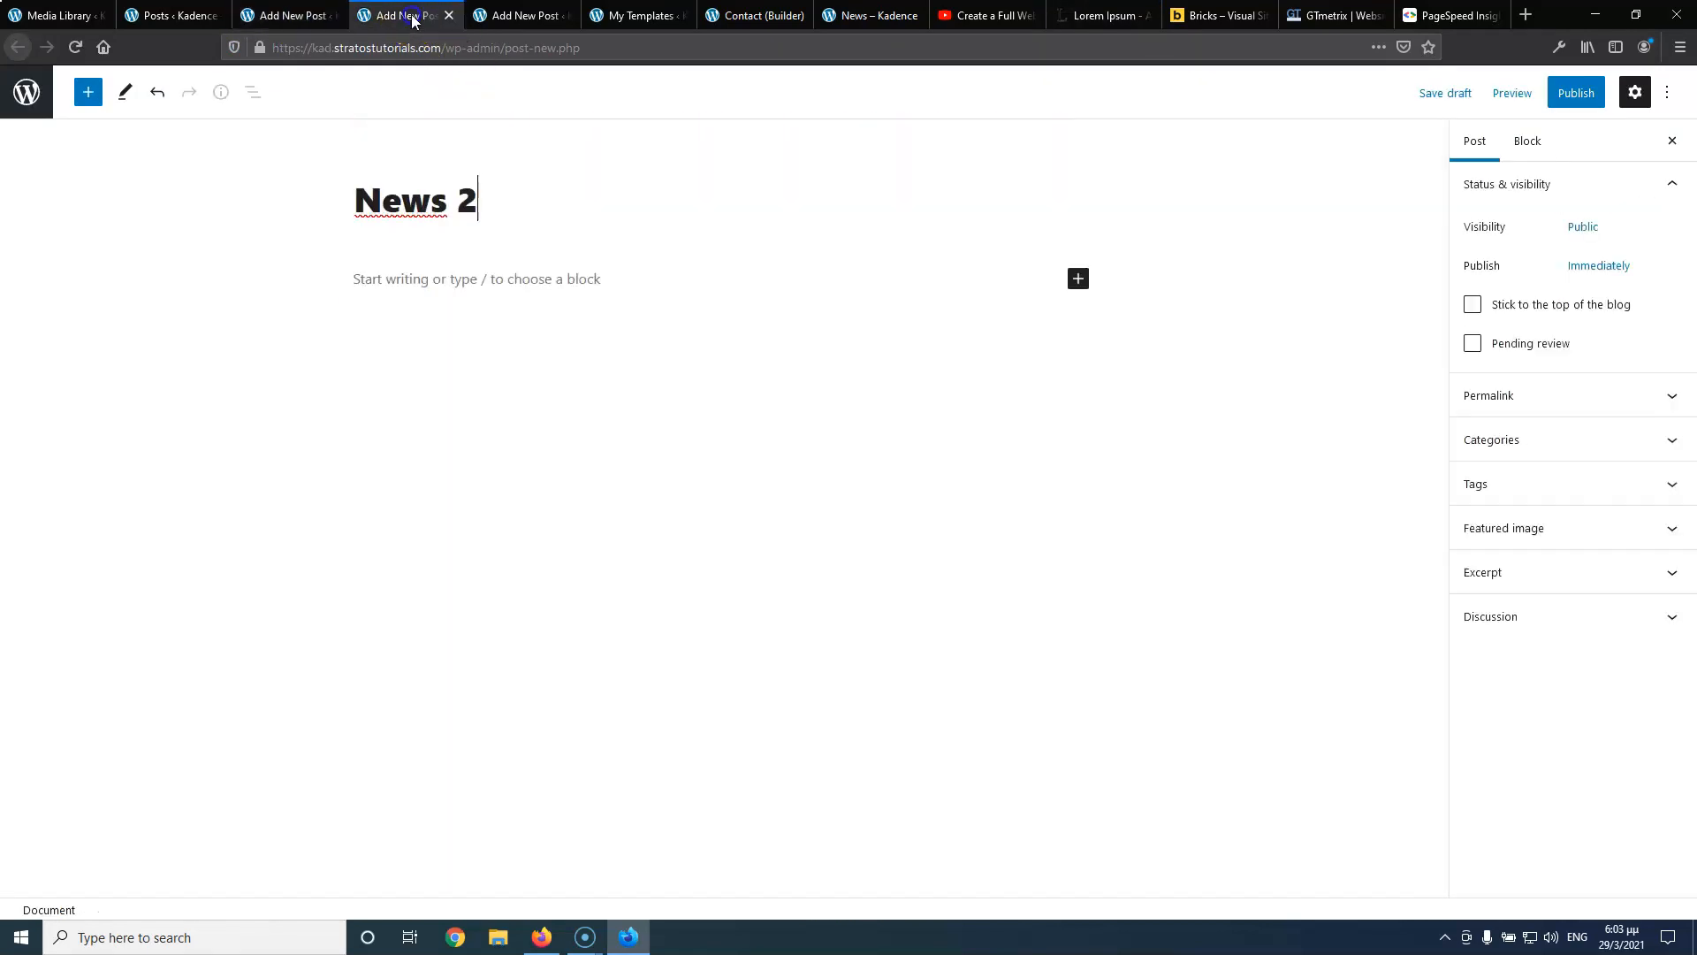
{"action": "left_click", "coordinate": [458, 281]}
{"action": "left_click", "coordinate": [517, 15]}
Paste the first sentence of News 1 into its Excerpt field
{"action": "left_click", "coordinate": [502, 281]}
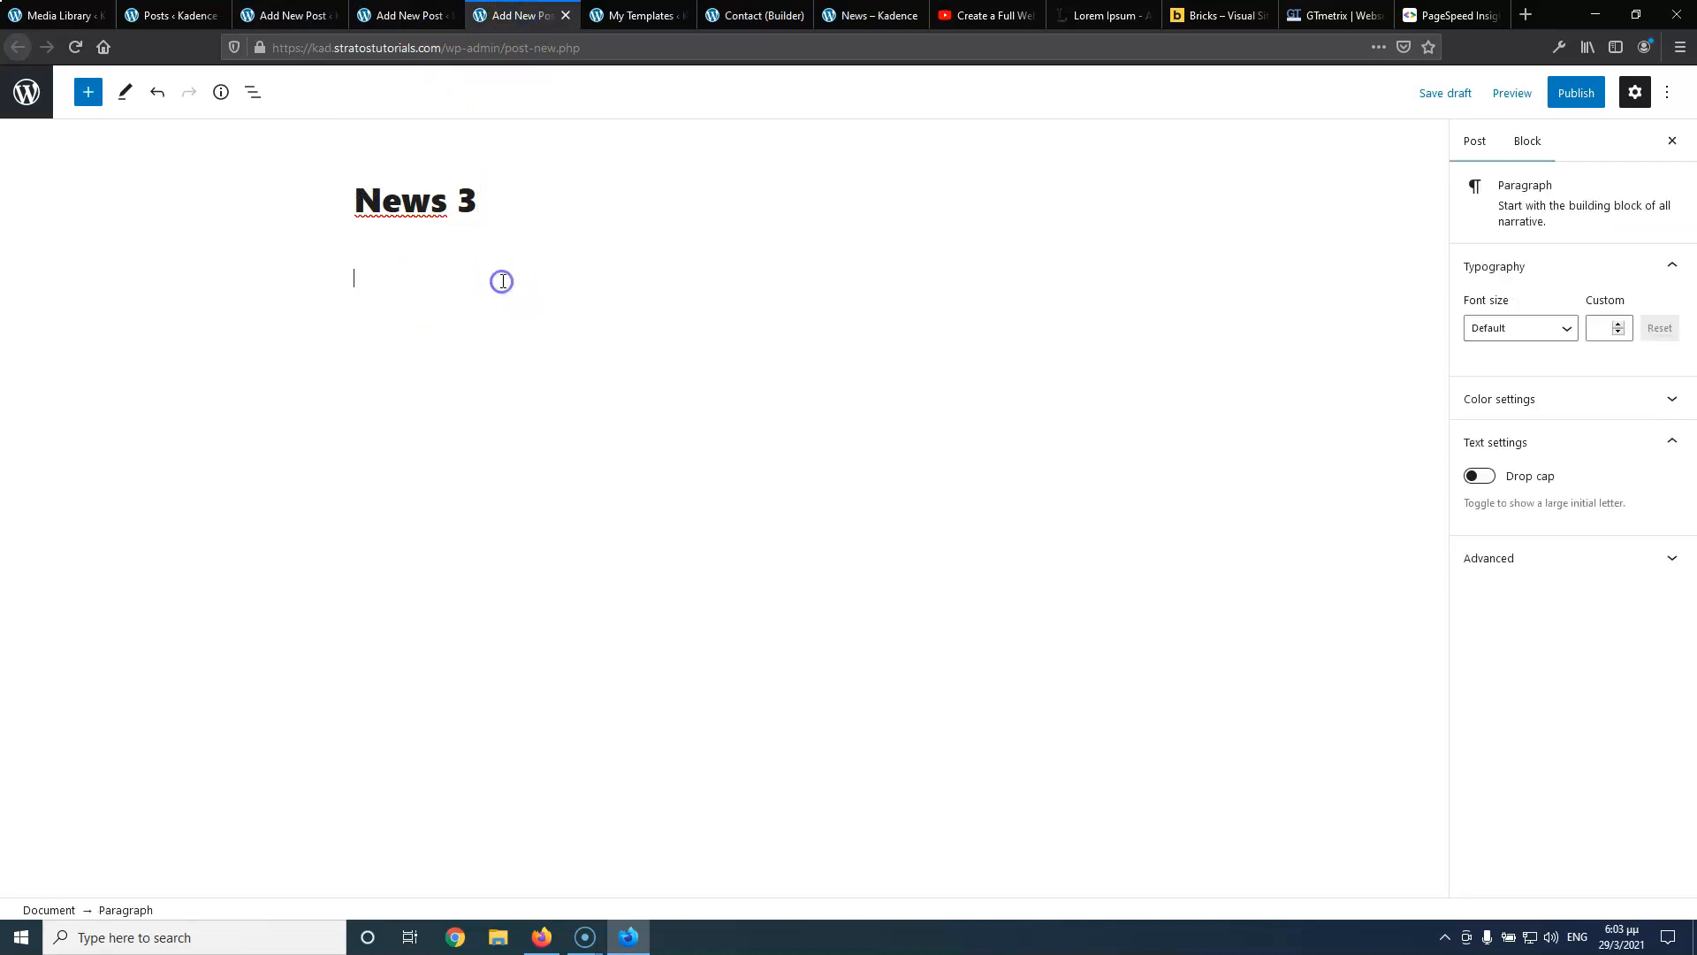
{"action": "left_click", "coordinate": [269, 16]}
{"action": "scroll", "coordinate": [425, 243], "scroll_direction": "up", "scroll_amount": 5}
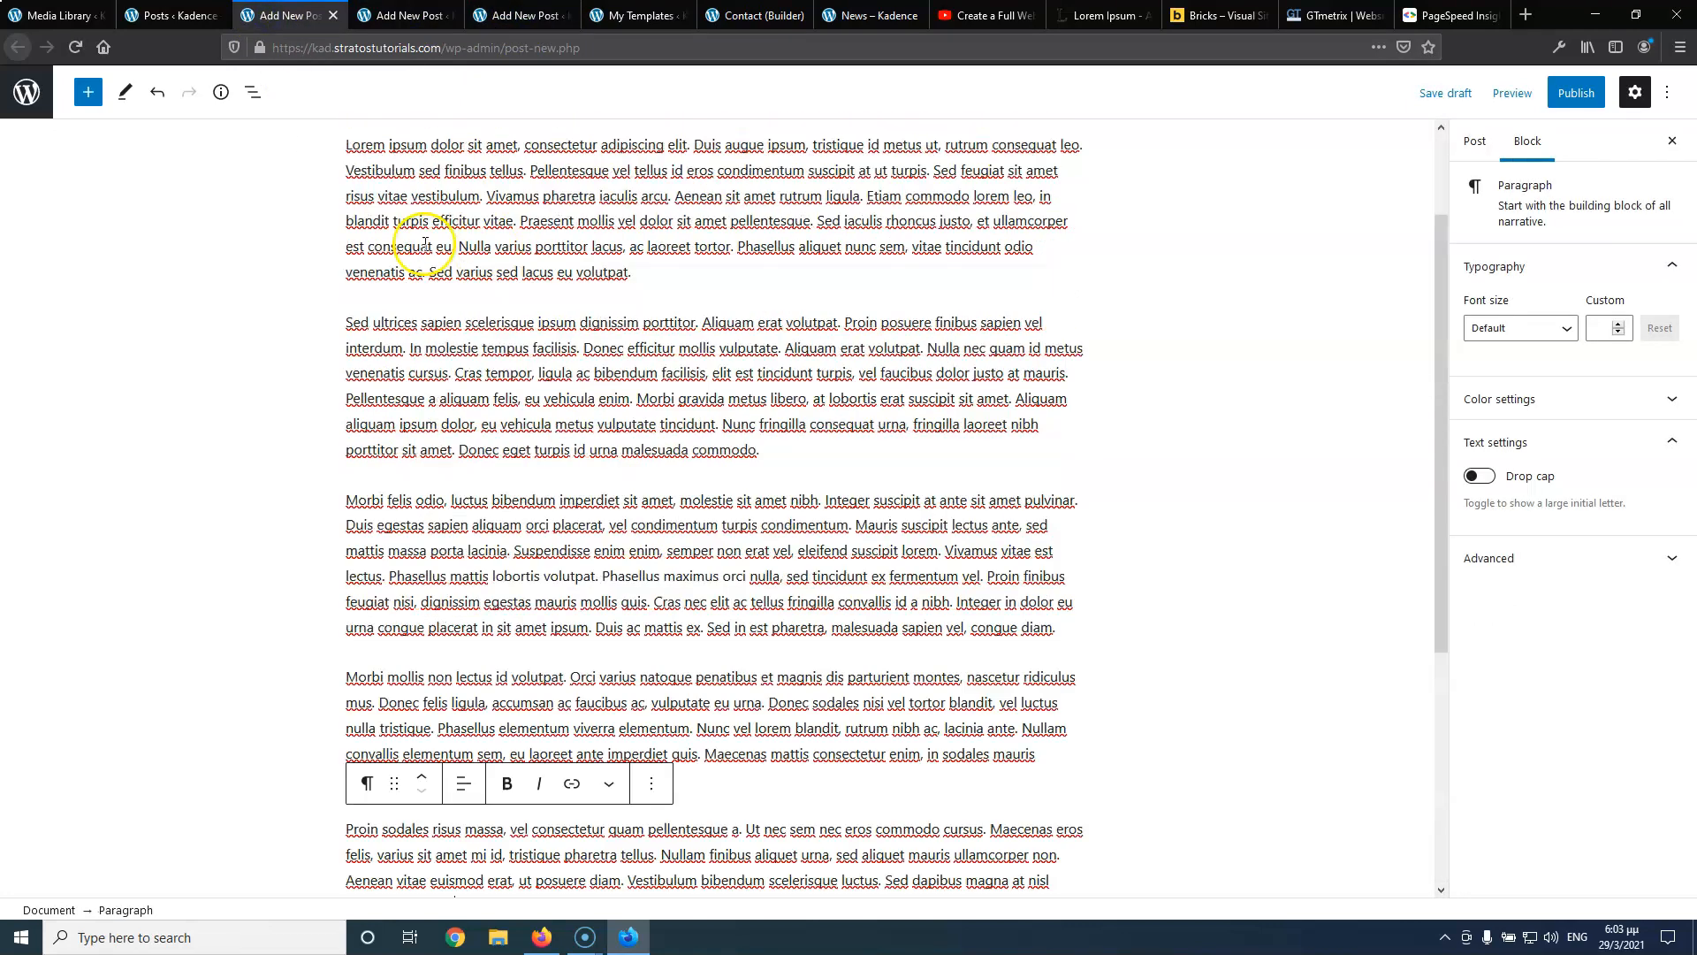
{"action": "scroll", "coordinate": [426, 243], "scroll_direction": "up", "scroll_amount": 2}
{"action": "left_click_drag", "start_coordinate": [347, 279], "coordinate": [992, 271]}
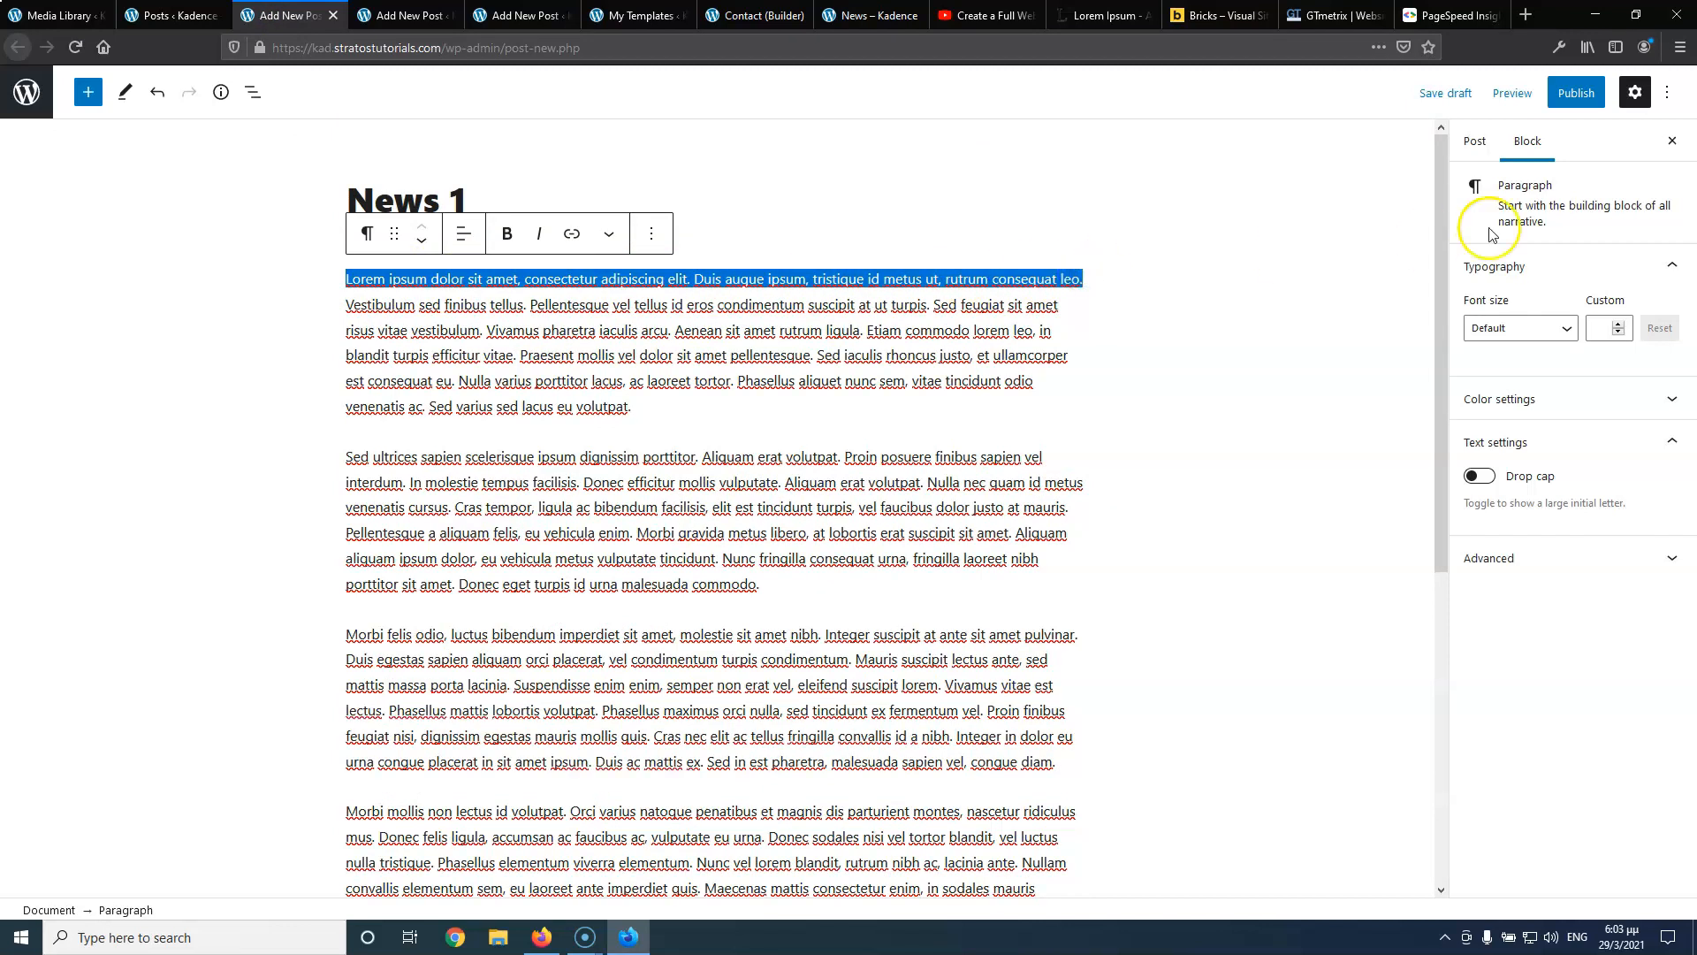
{"action": "left_click", "coordinate": [1474, 140]}
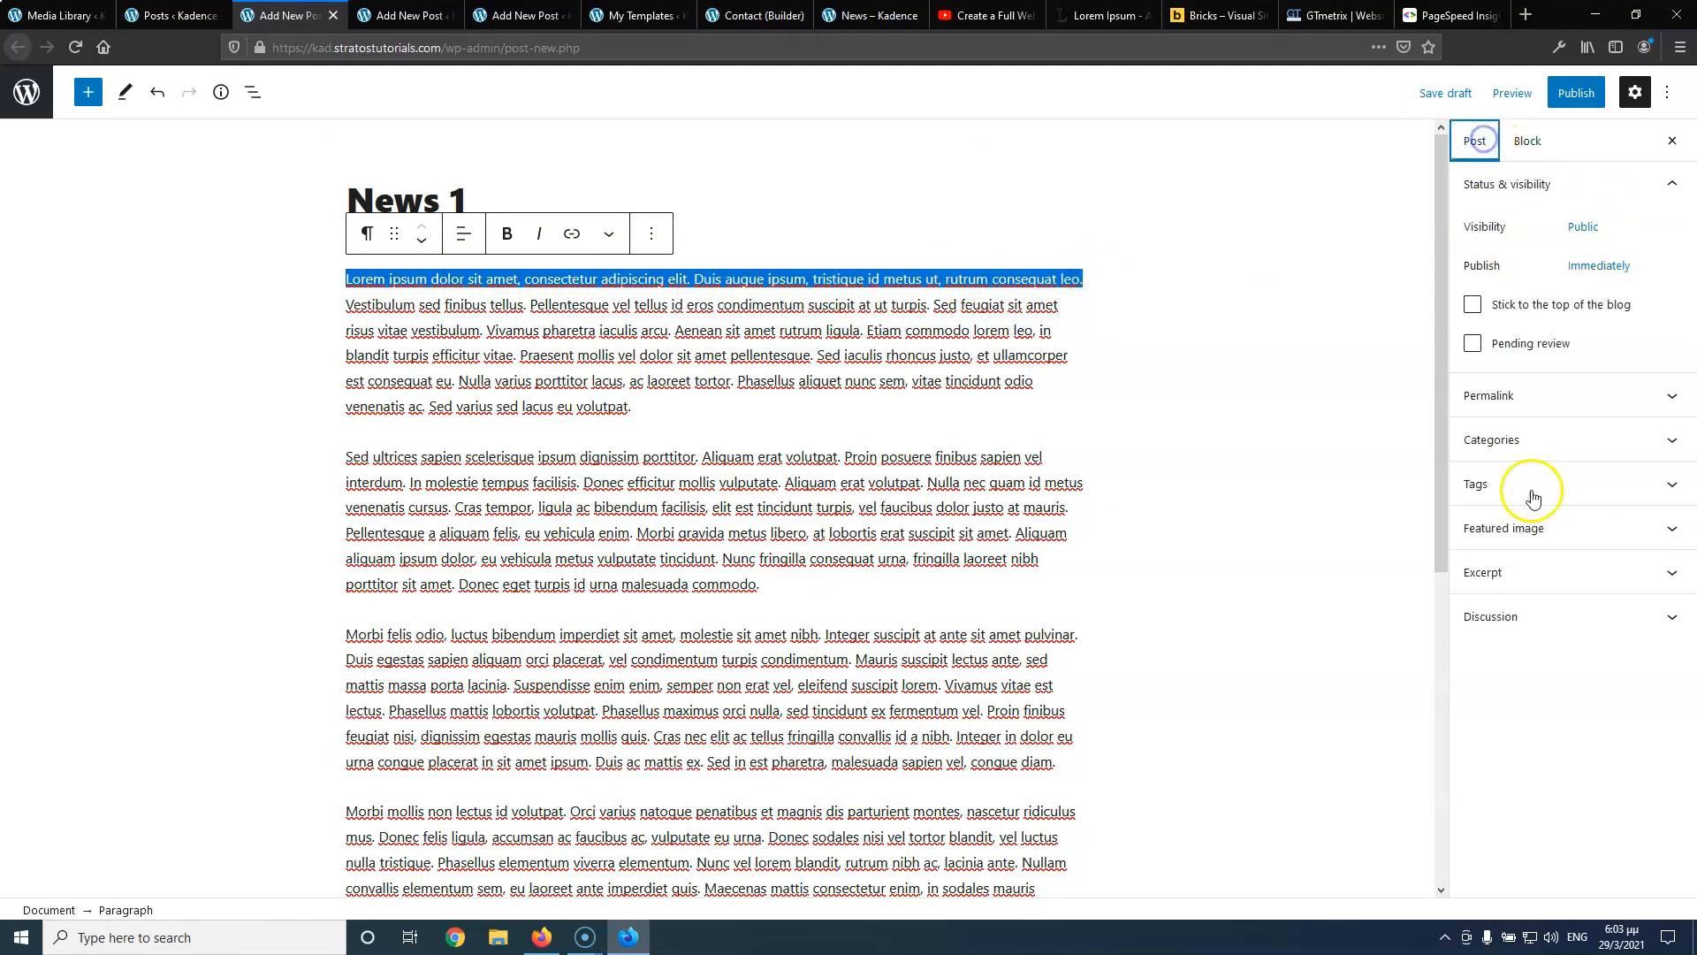
{"action": "left_click", "coordinate": [1527, 573]}
{"action": "left_click", "coordinate": [1525, 658]}
{"action": "type", "text": "Lorem ipsum dolor sit amet, consectetur adipiscing elit. Duis augue ipsum, tristique id metus ut, rutrum consequat leo."}
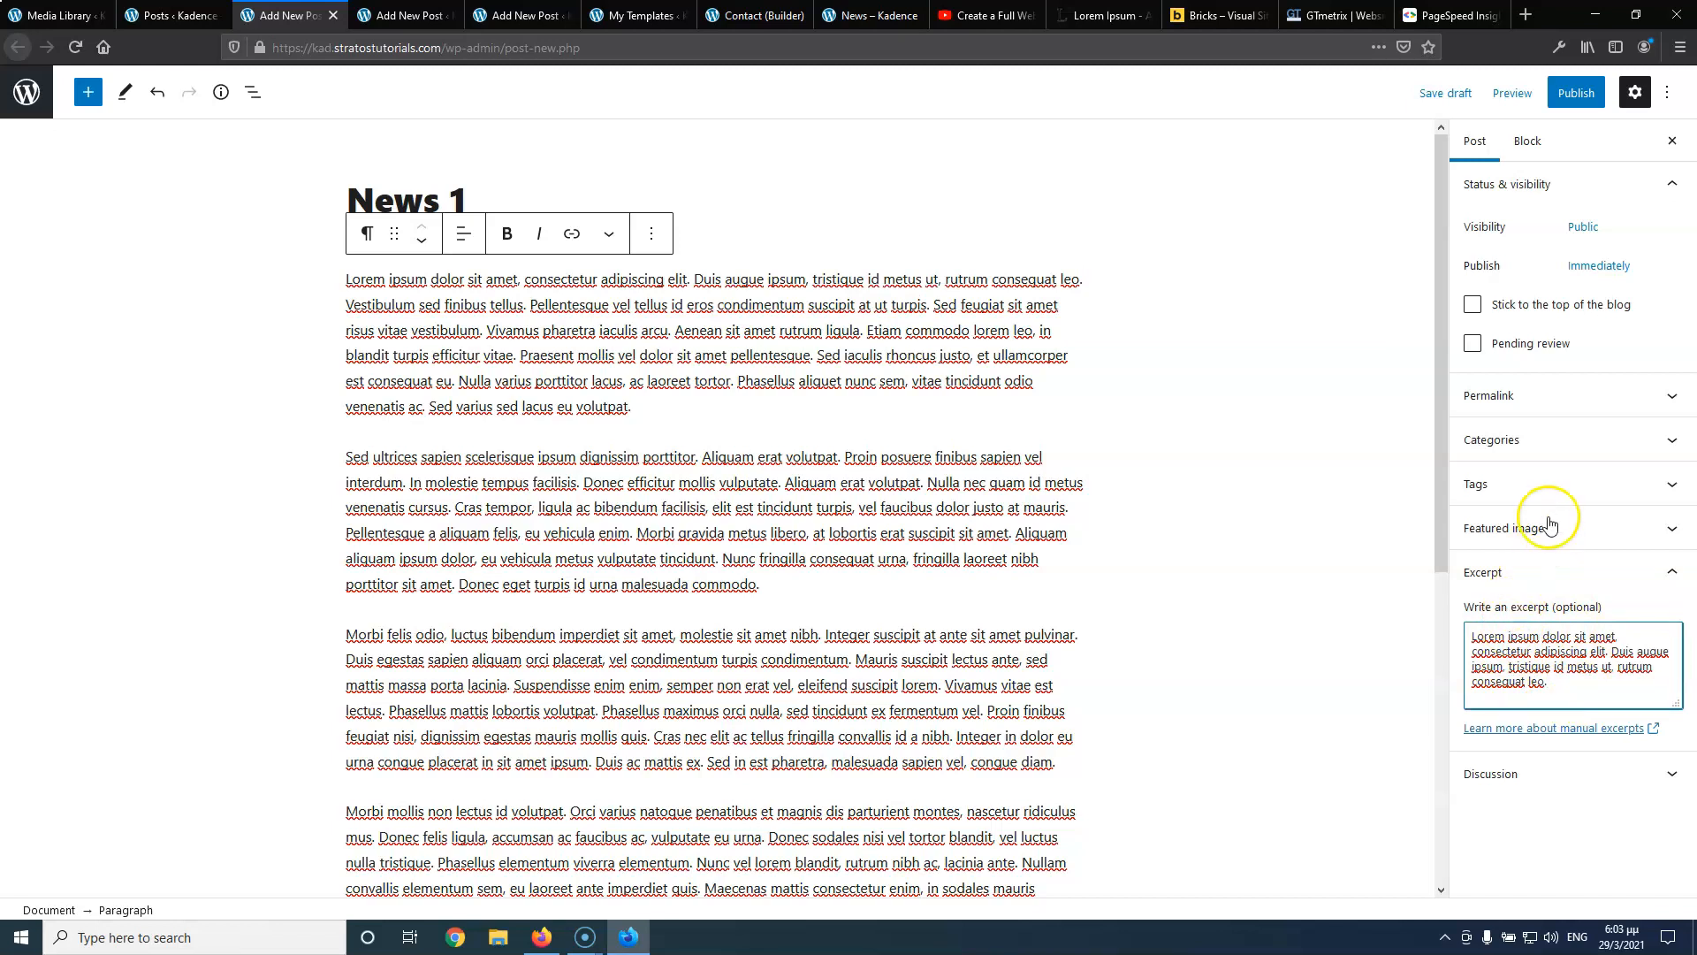
Tick the News category, set logistics.jpg as featured image, and publish News 1
{"action": "left_click", "coordinate": [1543, 441]}
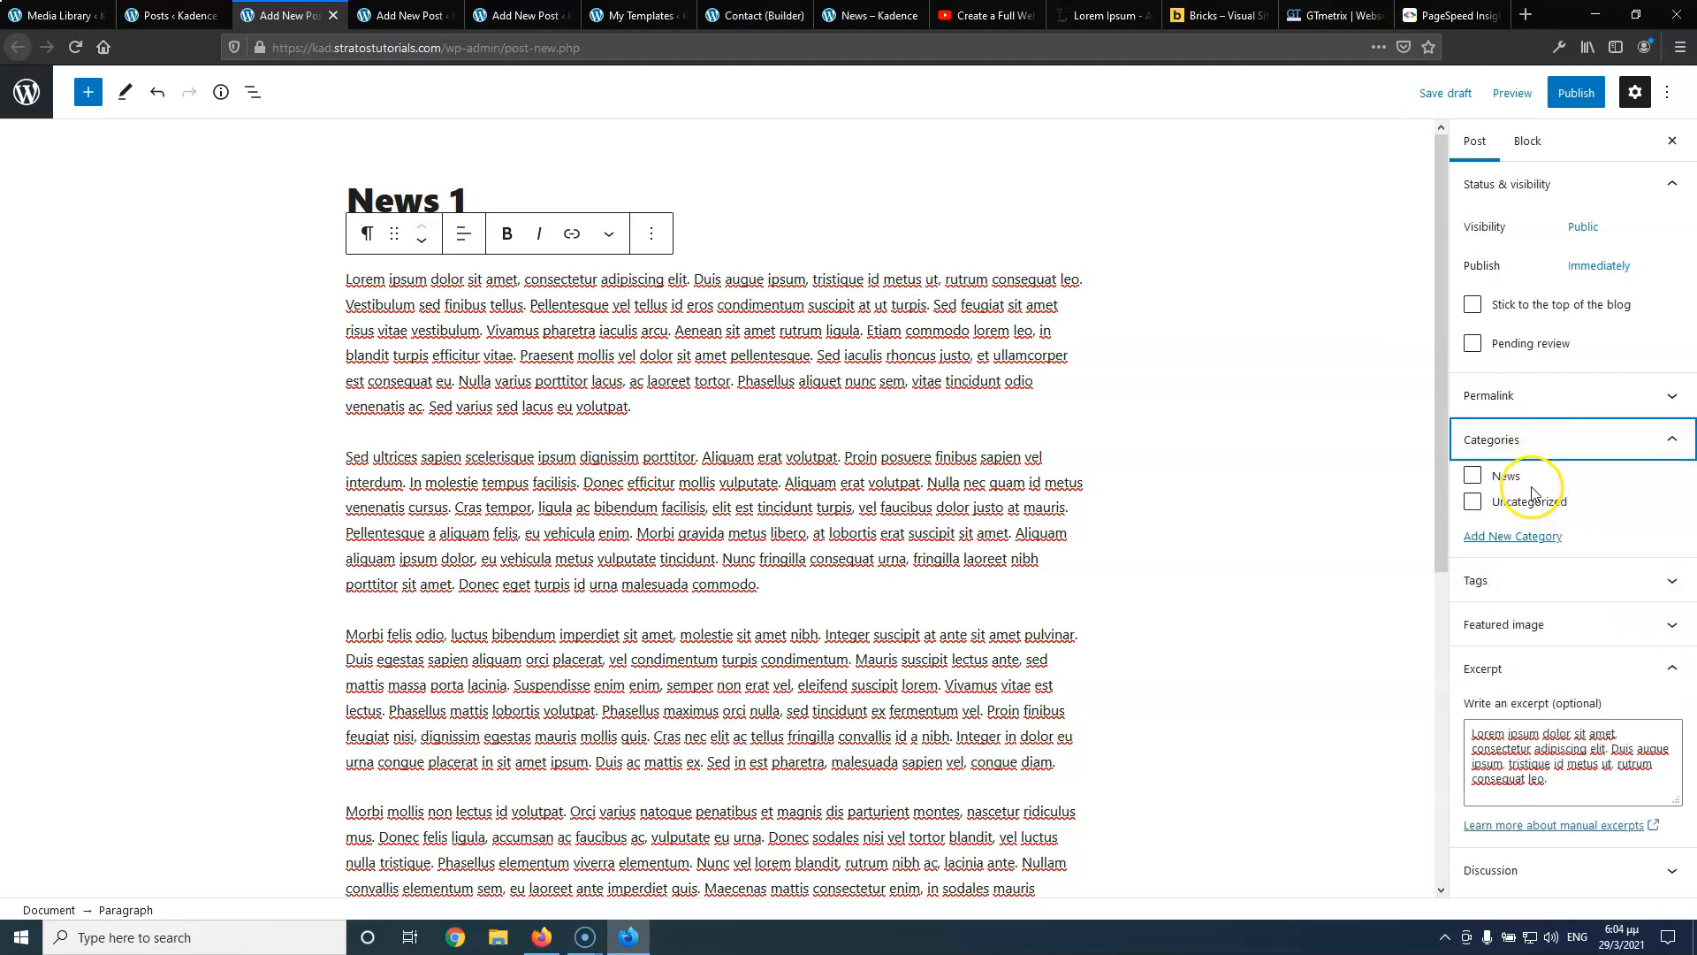
{"action": "left_click", "coordinate": [1484, 477]}
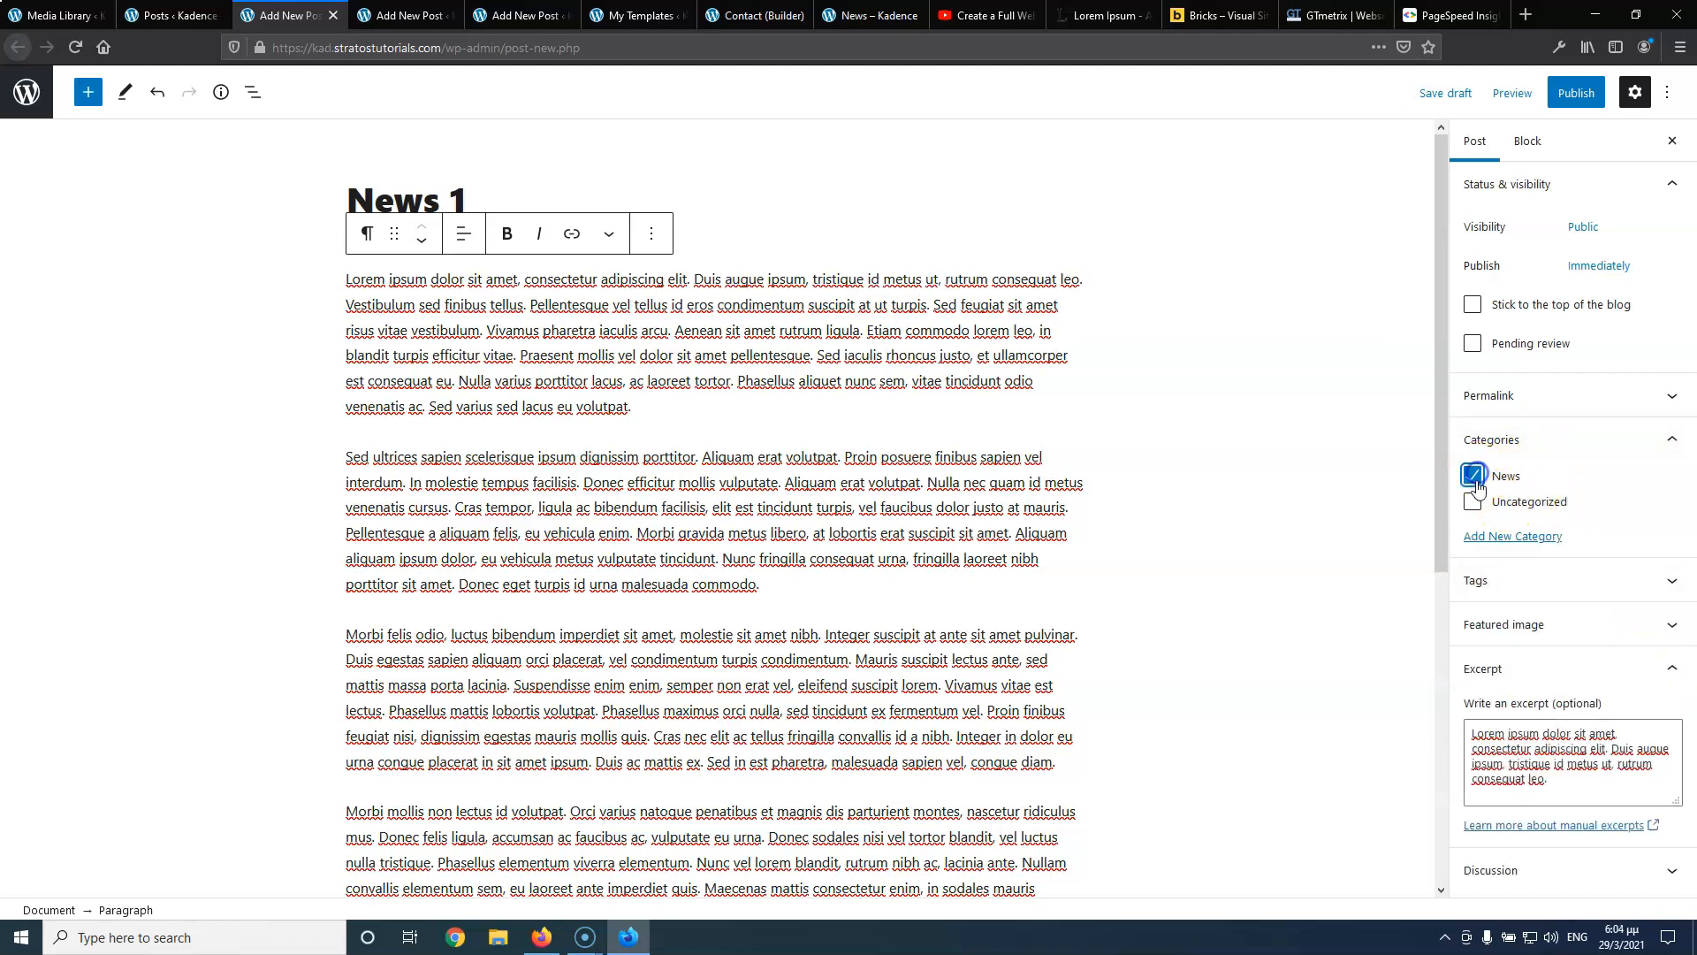
{"action": "left_click", "coordinate": [1536, 633]}
{"action": "left_click", "coordinate": [1545, 685]}
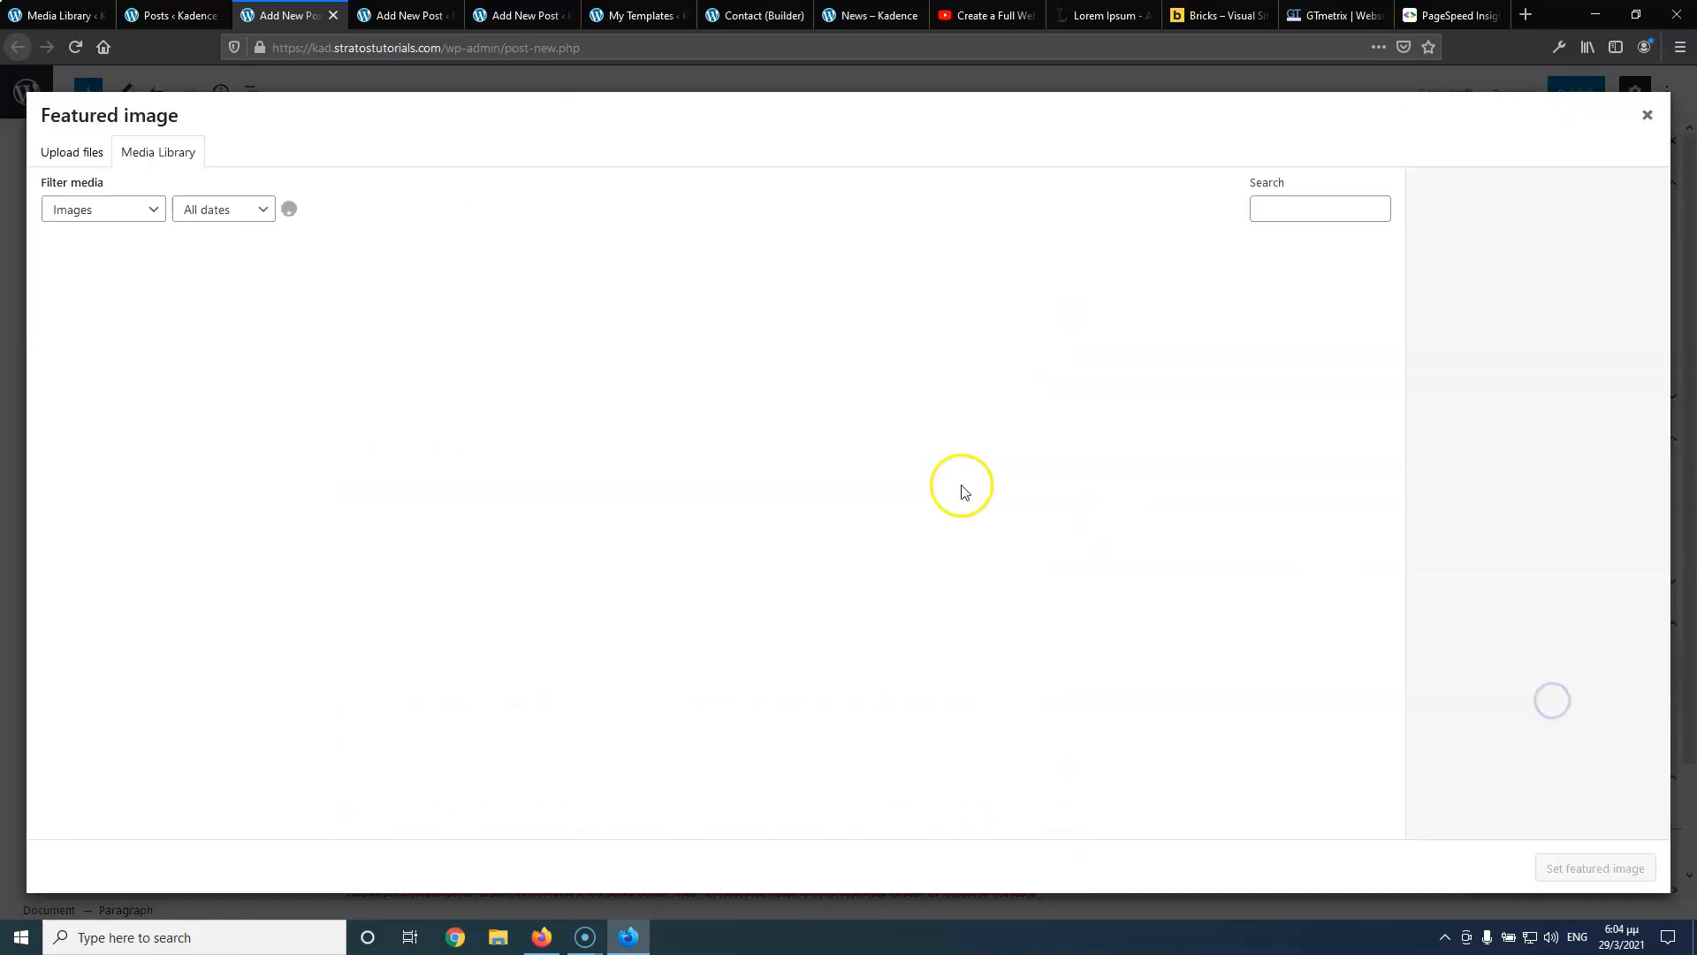
{"action": "left_click", "coordinate": [615, 313]}
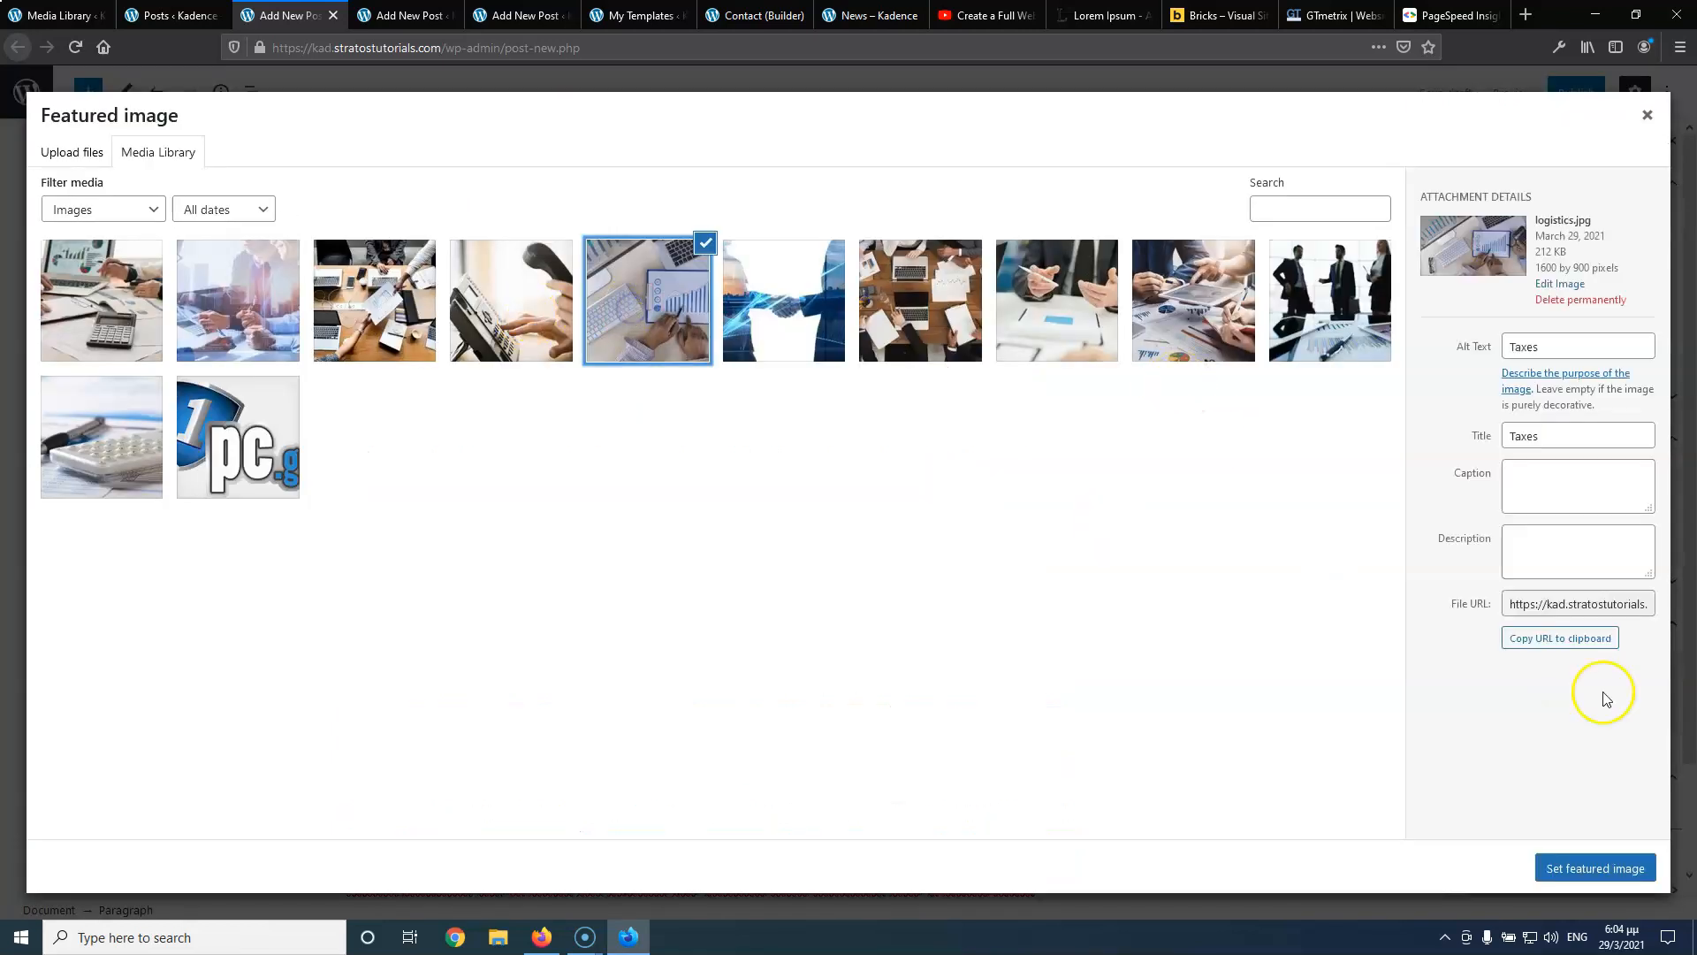
{"action": "left_click", "coordinate": [1609, 864]}
{"action": "left_click", "coordinate": [1576, 92]}
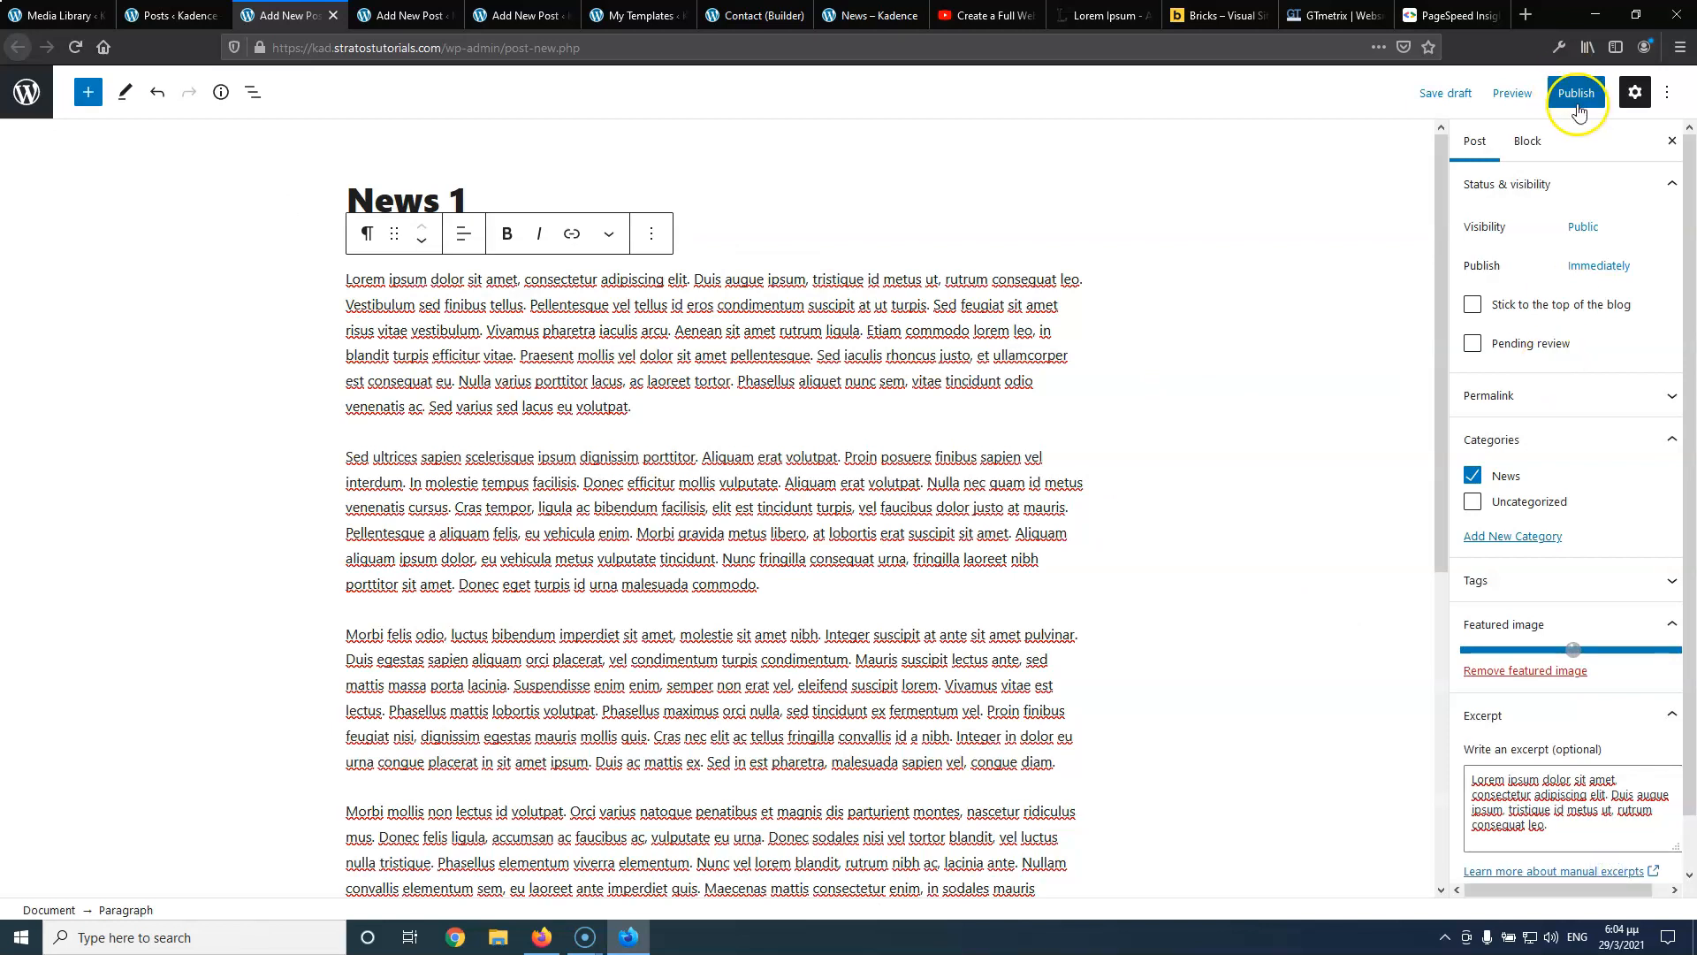
{"action": "left_click", "coordinate": [1514, 93]}
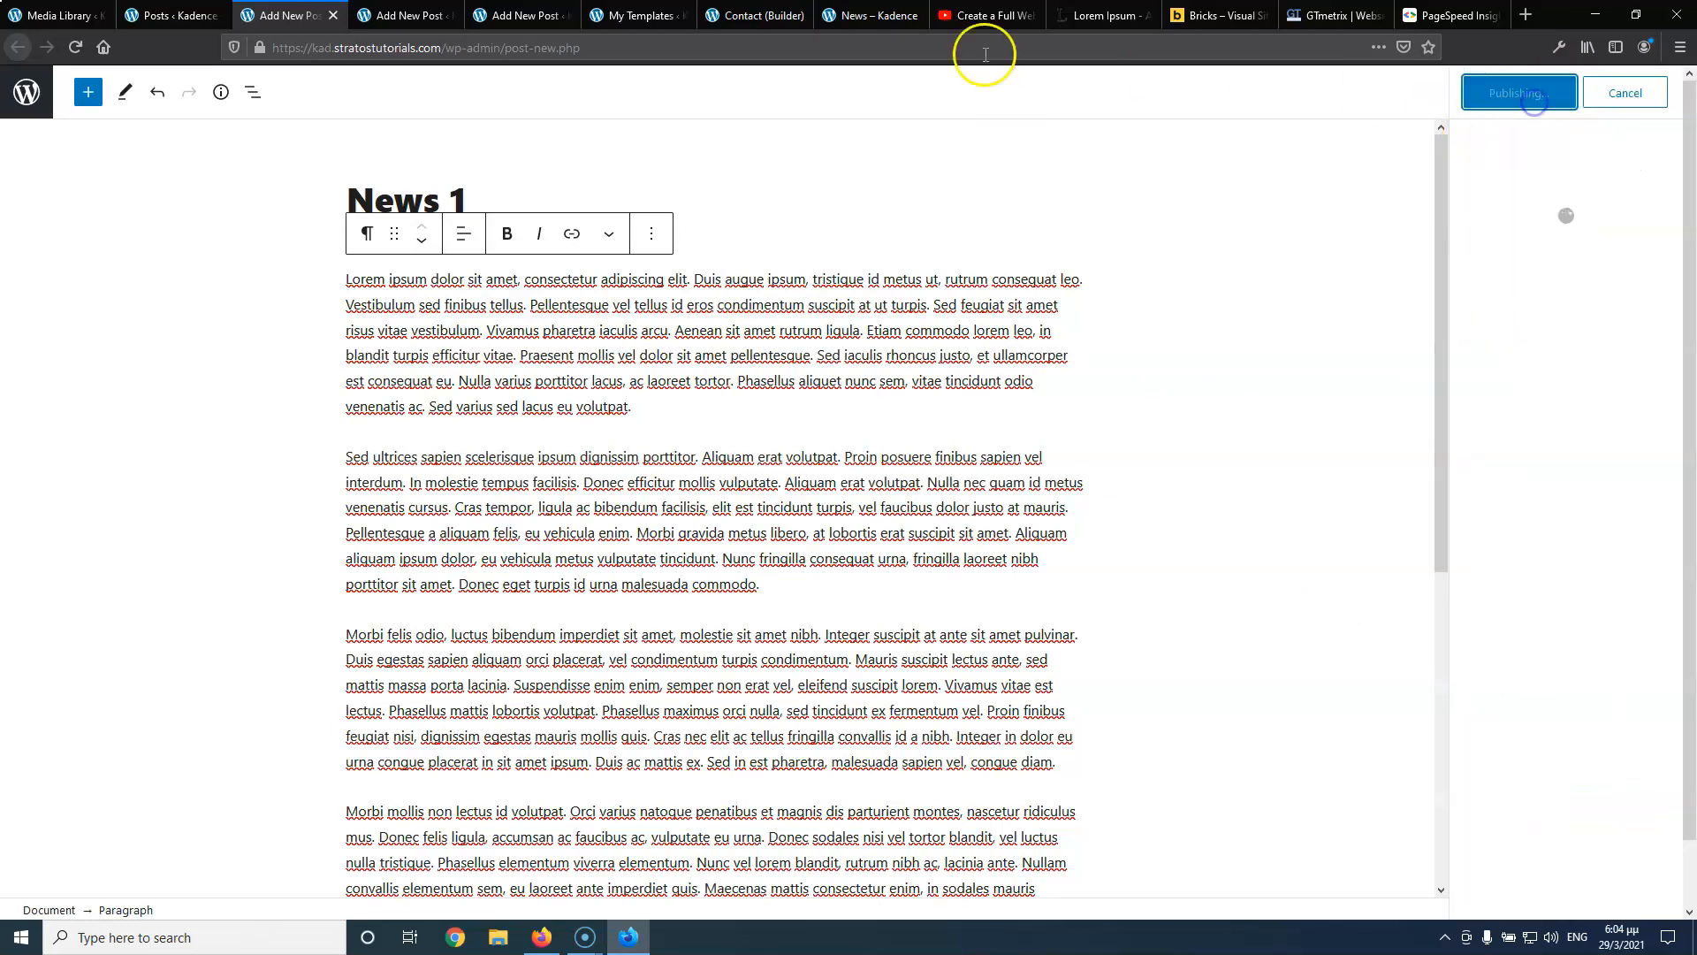
{"action": "left_click", "coordinate": [333, 15]}
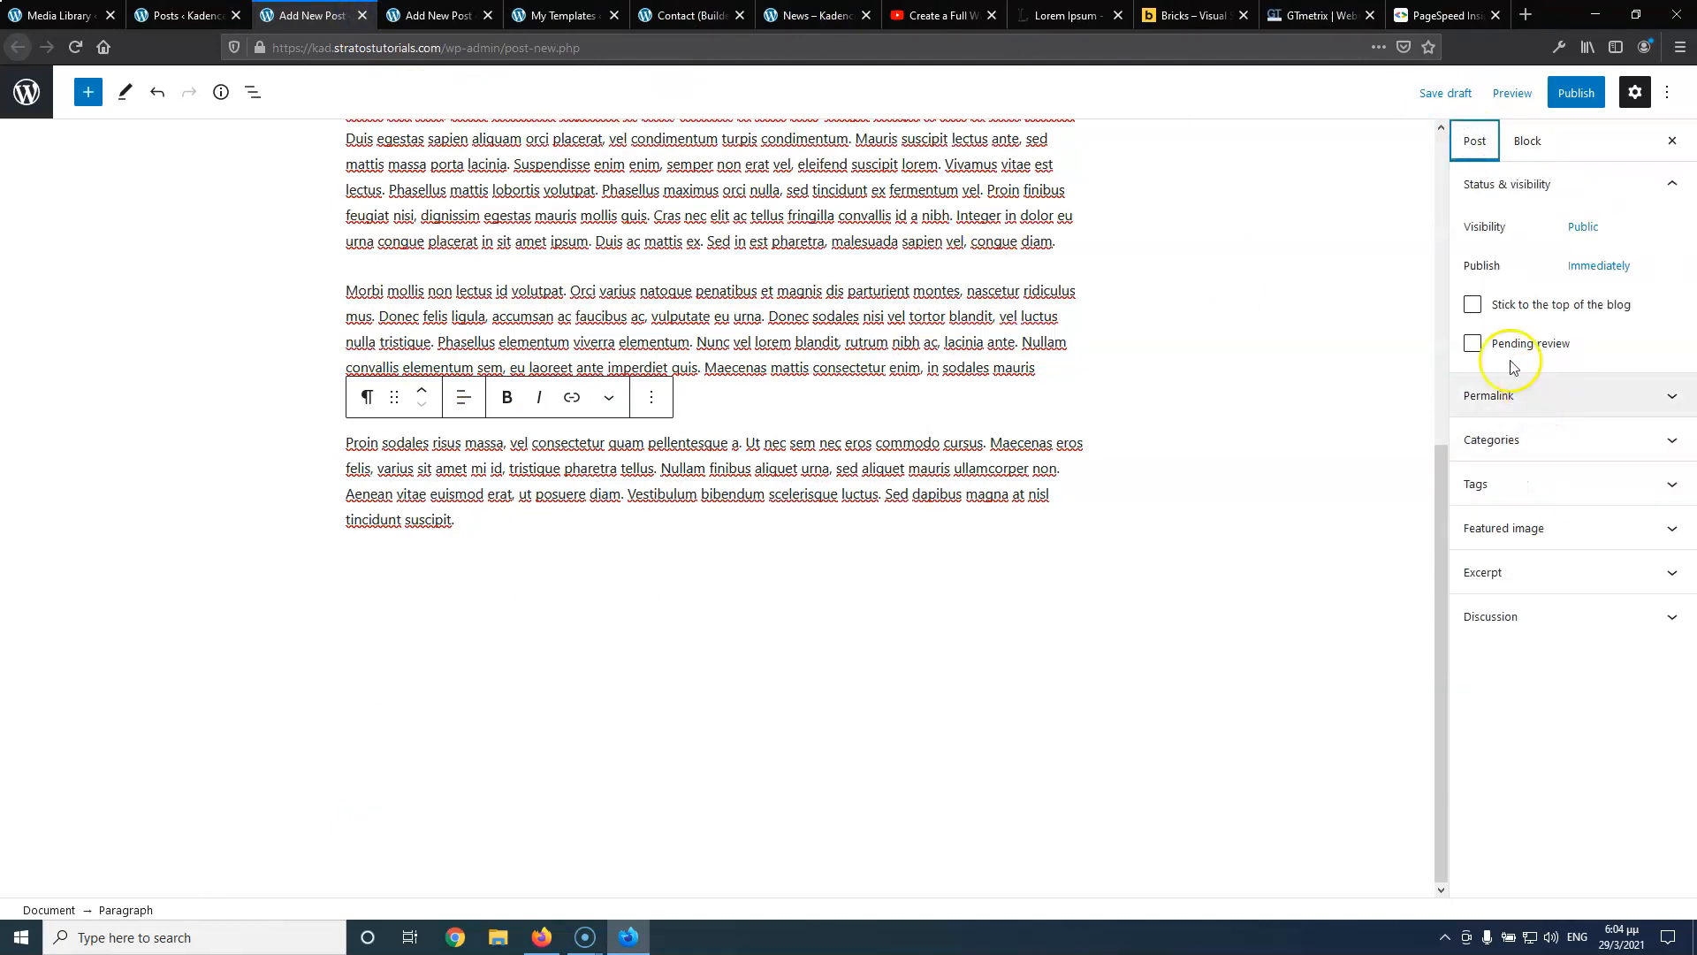
Put the post in the News category with logistics-4 as its featured image
{"action": "left_click", "coordinate": [1508, 442]}
{"action": "left_click", "coordinate": [1473, 477]}
{"action": "left_click", "coordinate": [1496, 628]}
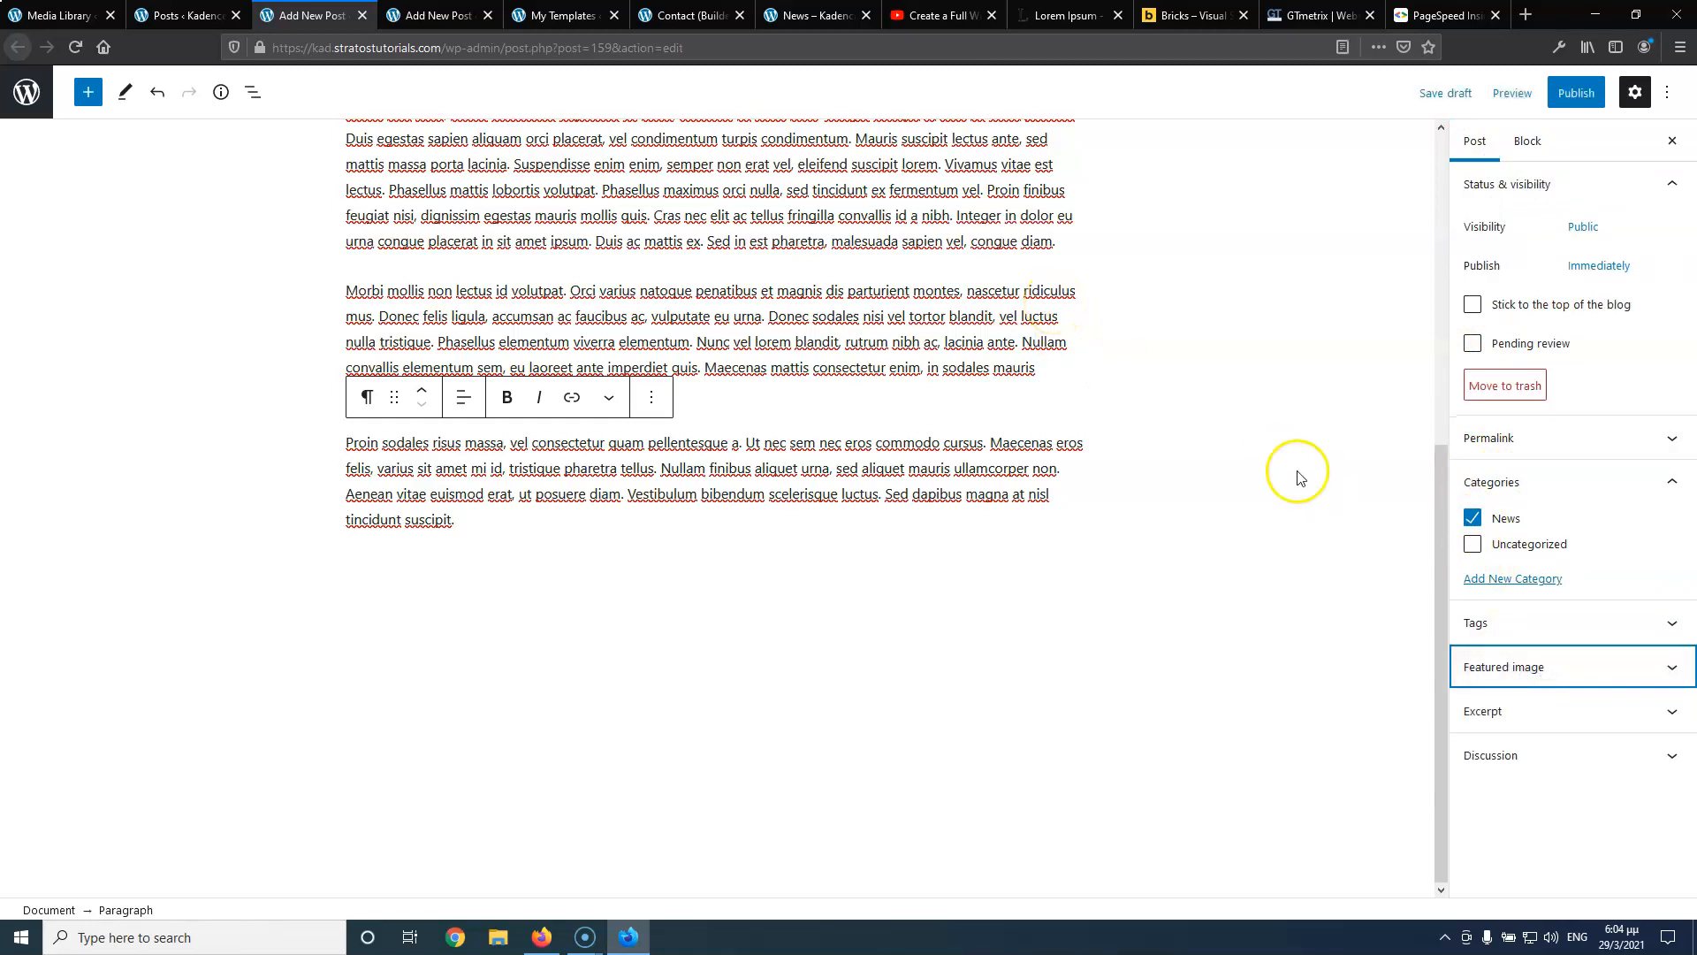
{"action": "left_click", "coordinate": [1528, 667]}
{"action": "left_click", "coordinate": [1528, 743]}
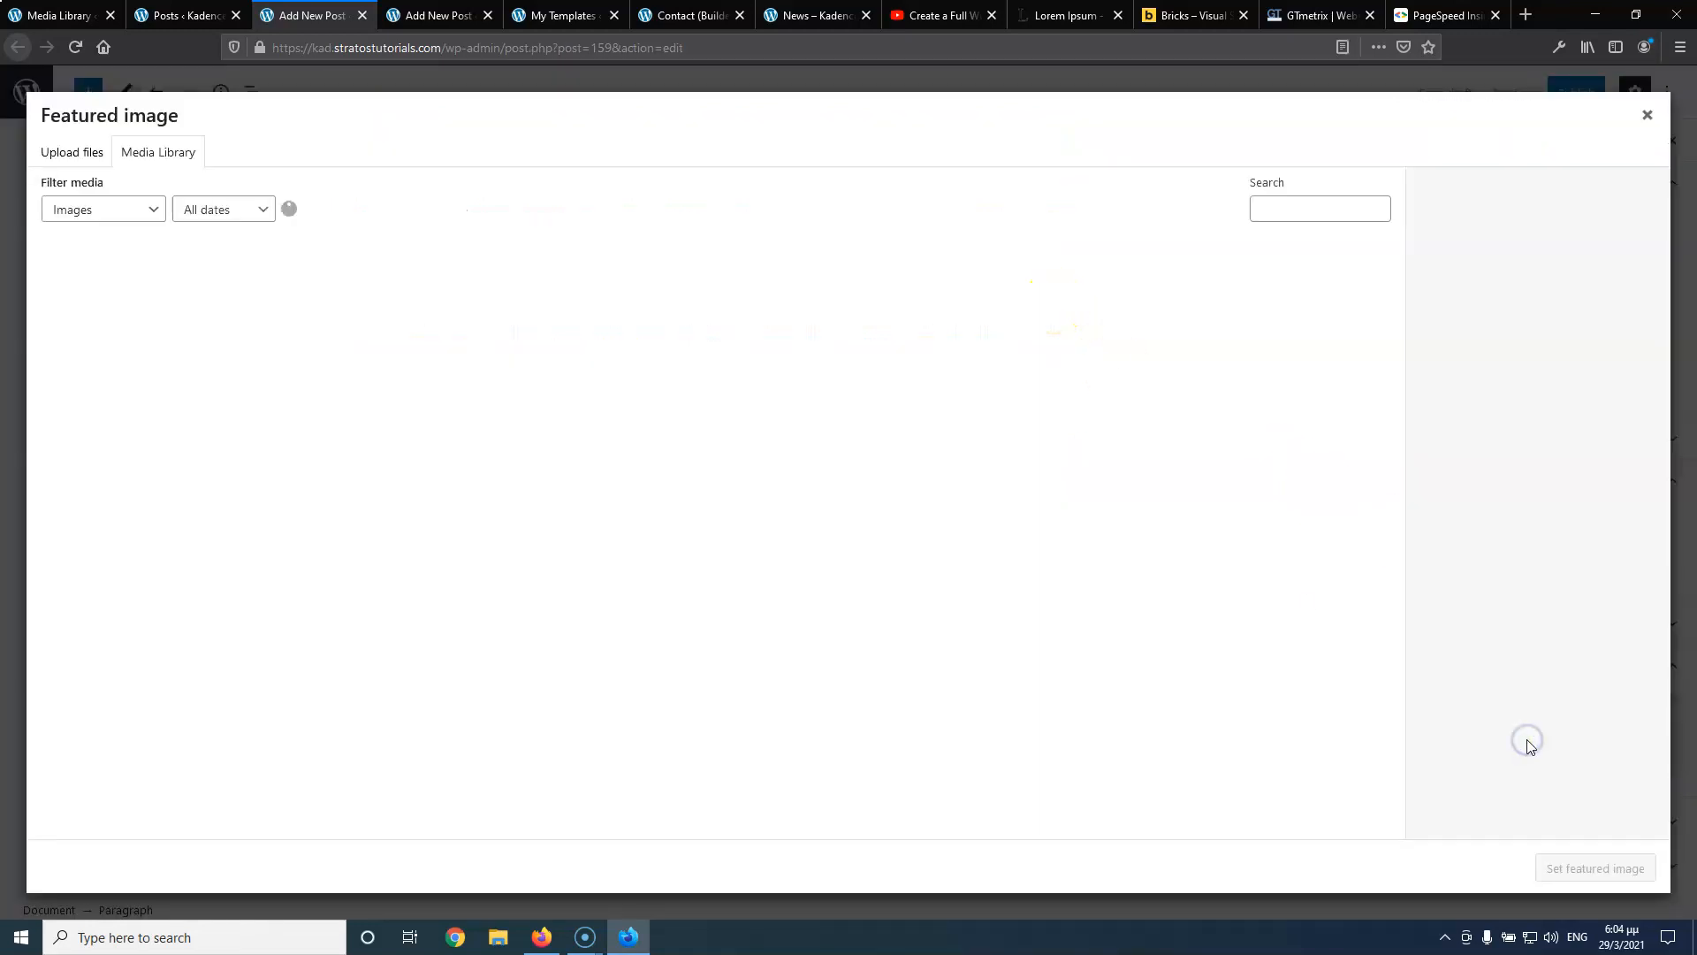
{"action": "left_click", "coordinate": [920, 313]}
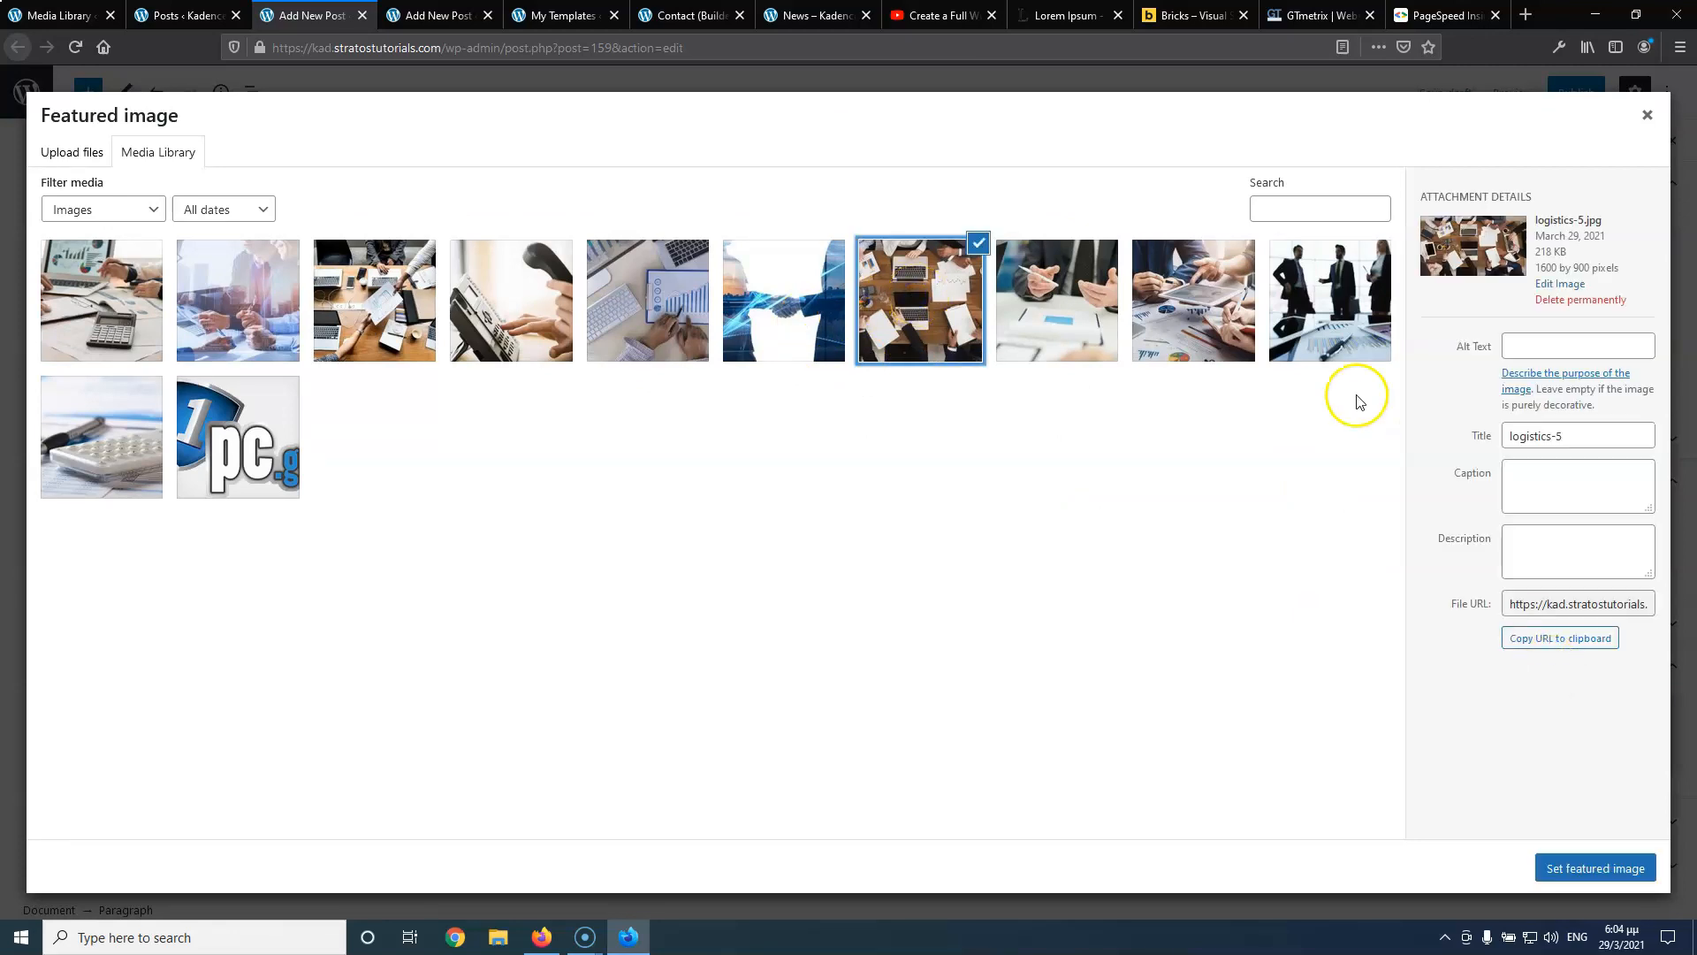
{"action": "left_click", "coordinate": [1222, 283]}
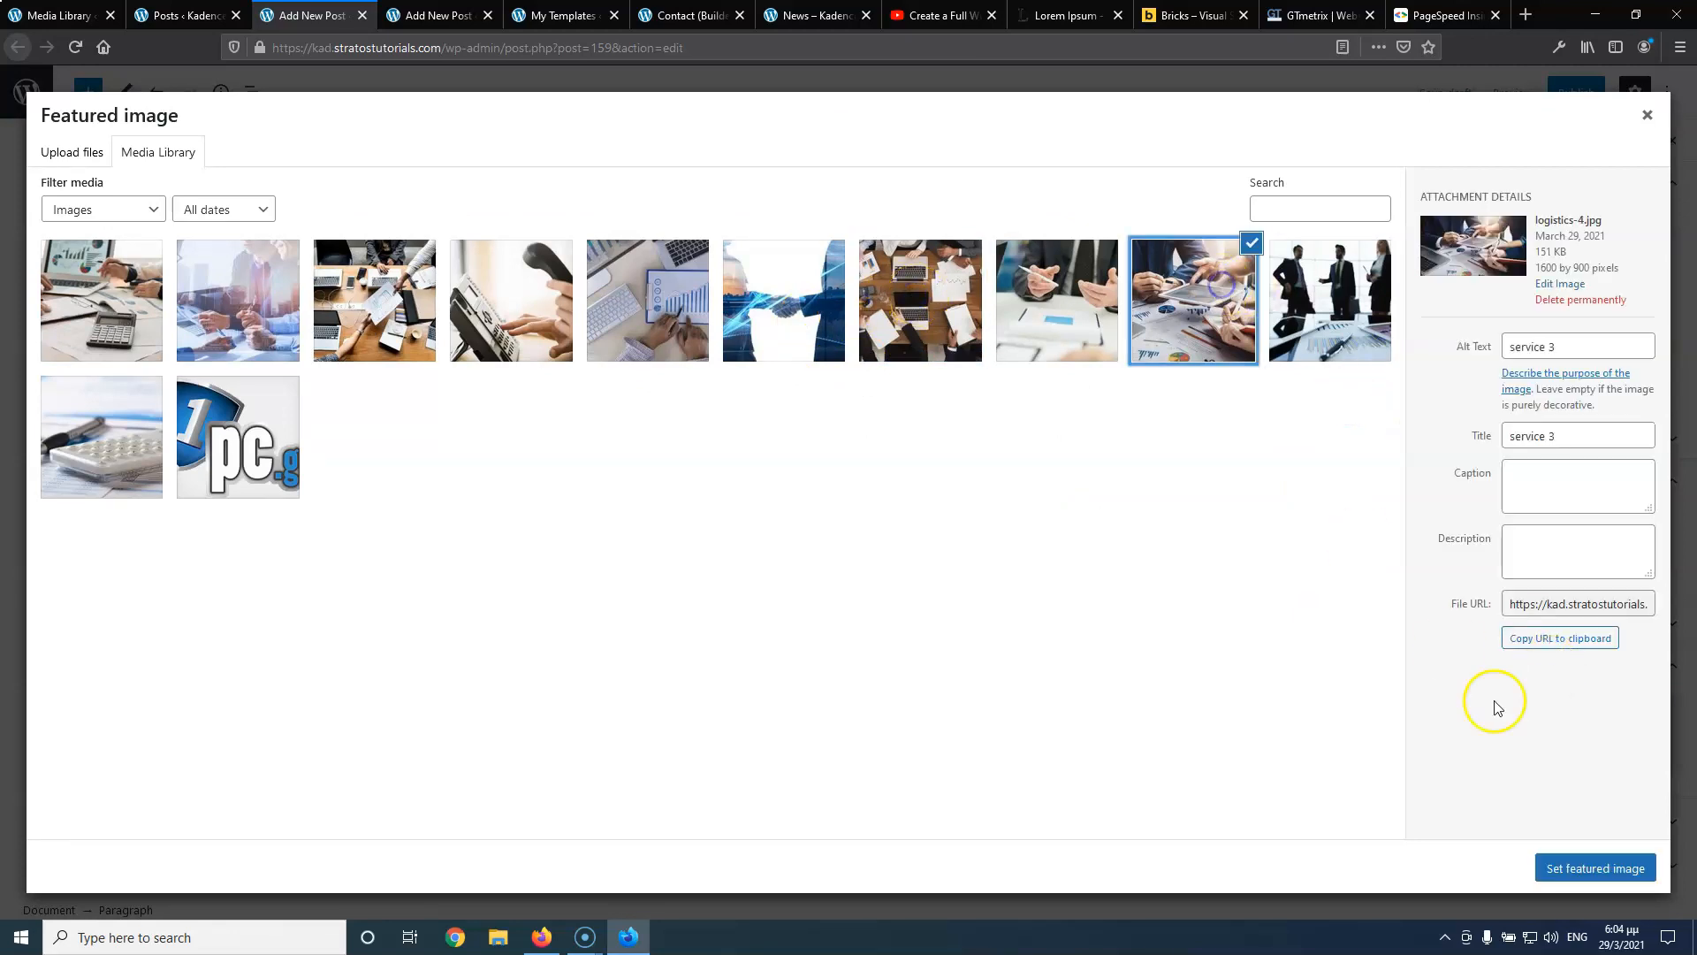
{"action": "left_click", "coordinate": [1607, 869]}
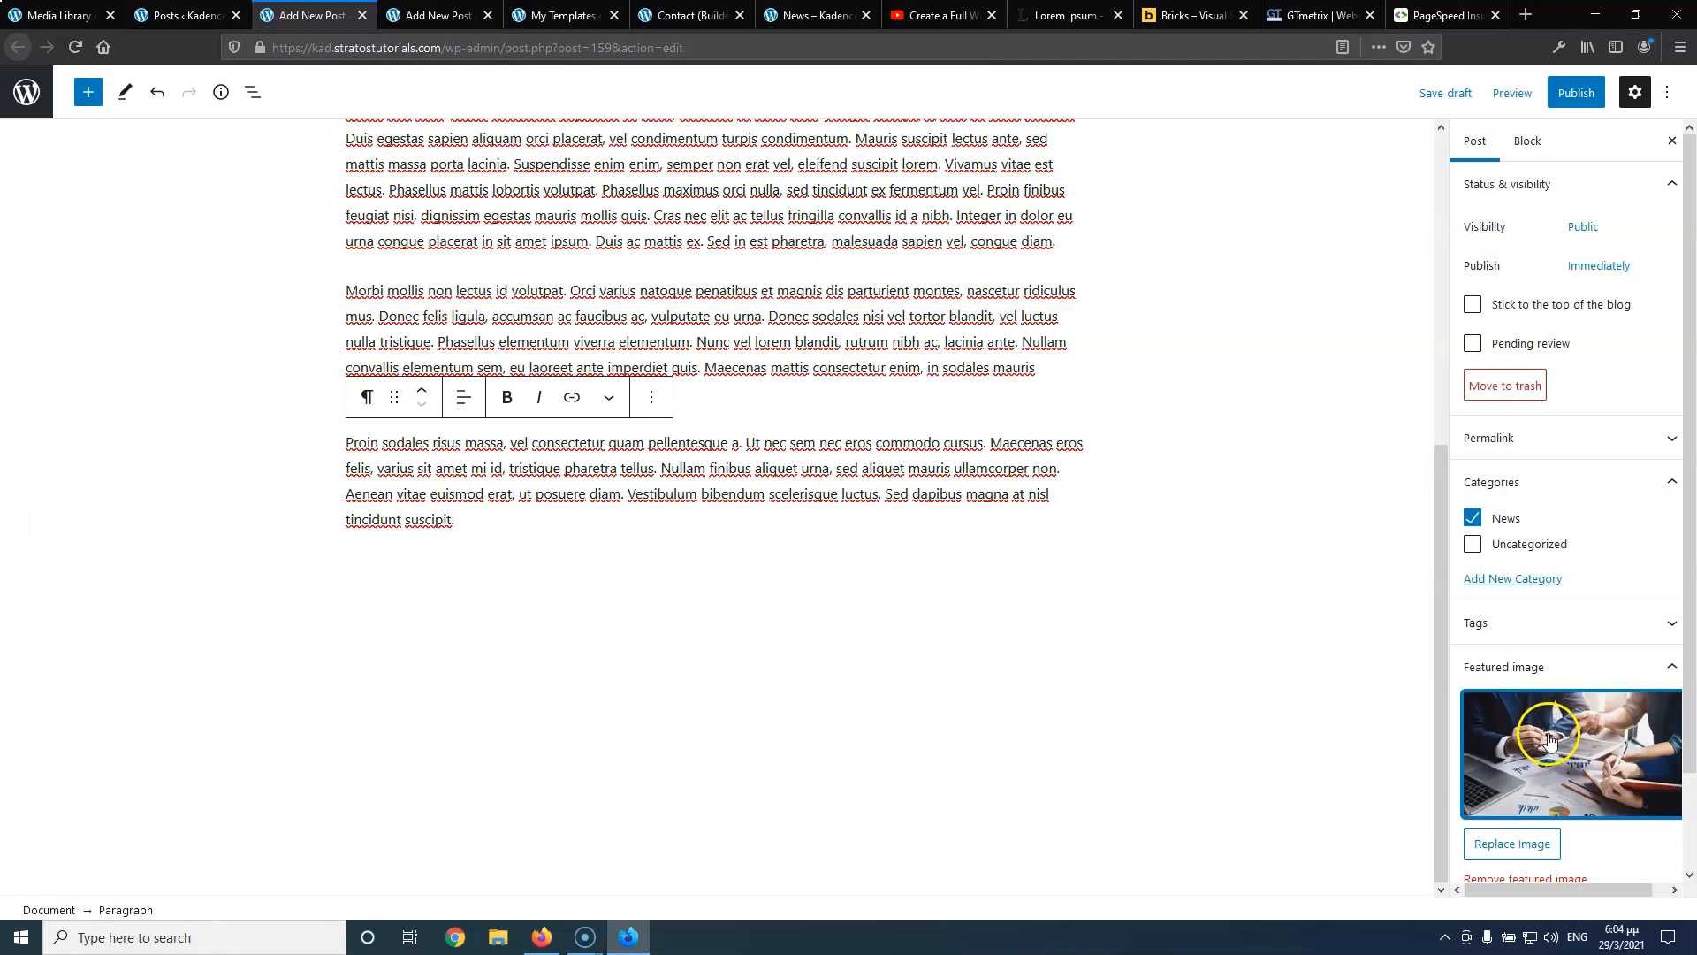
Paste the Lorem ipsum excerpt and publish the post
{"action": "scroll", "coordinate": [1549, 738], "scroll_direction": "down", "scroll_amount": 2}
{"action": "left_click", "coordinate": [1514, 815]}
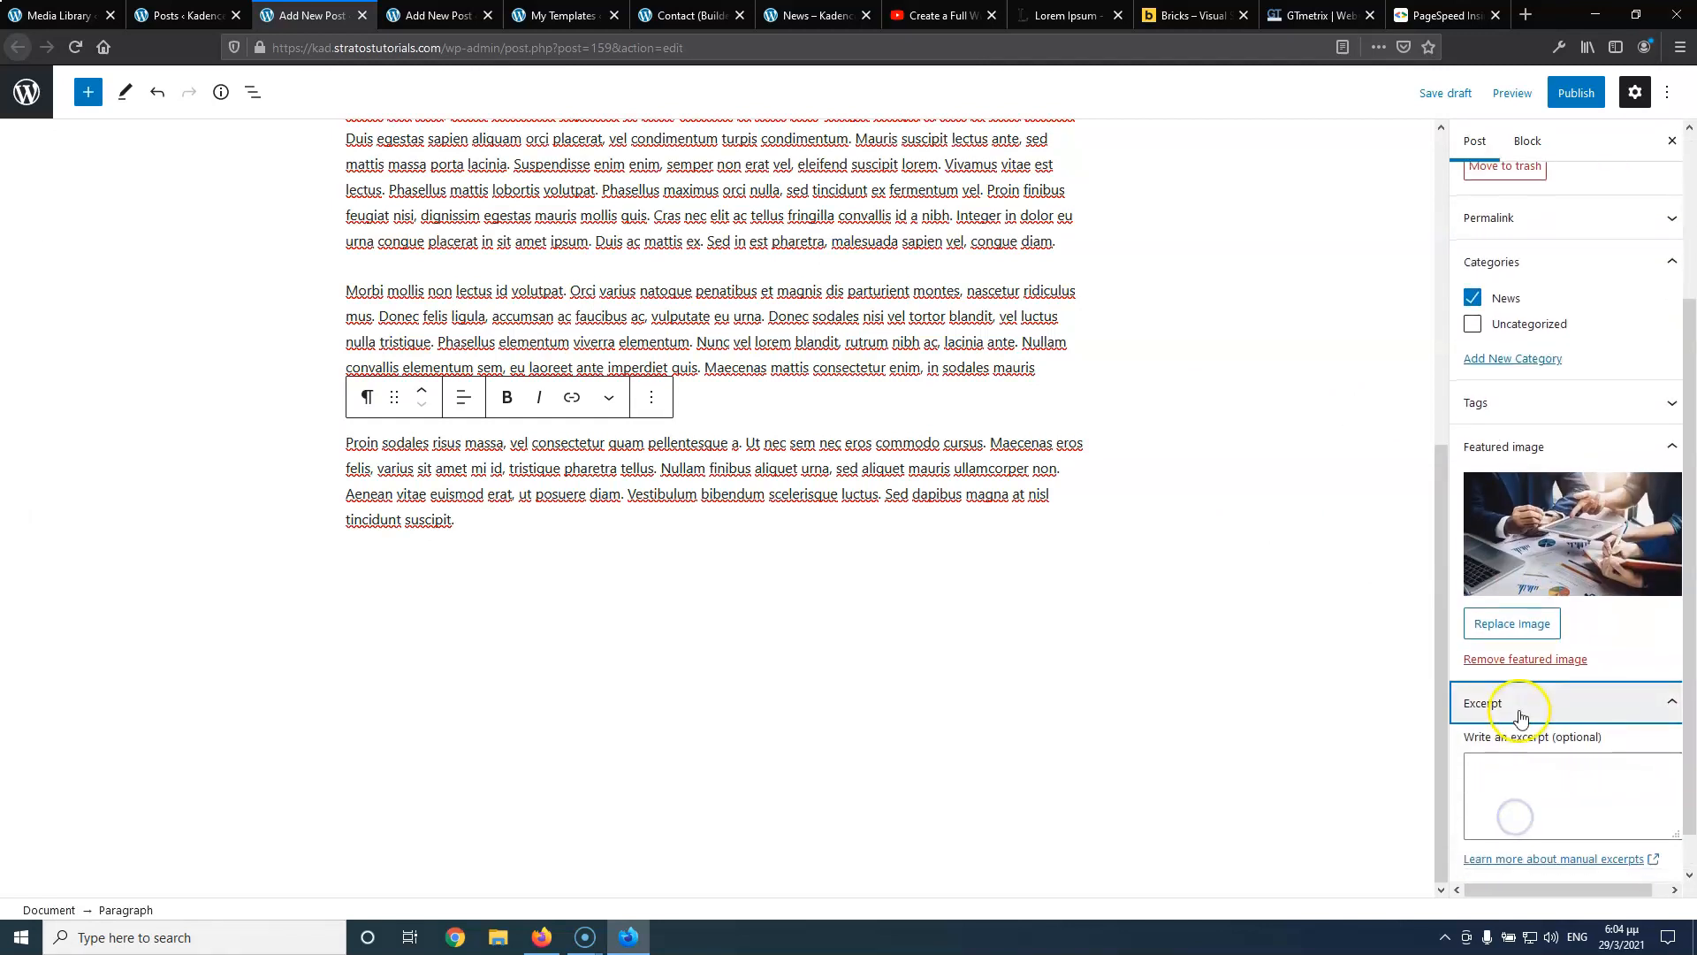
{"action": "left_click", "coordinate": [1515, 731]}
{"action": "type", "text": "Lorem ipsum dolor sit amet, consectetur adipiscing elit. Duis augue ipsum, tristique id metus ut, rutrum consequat leo."}
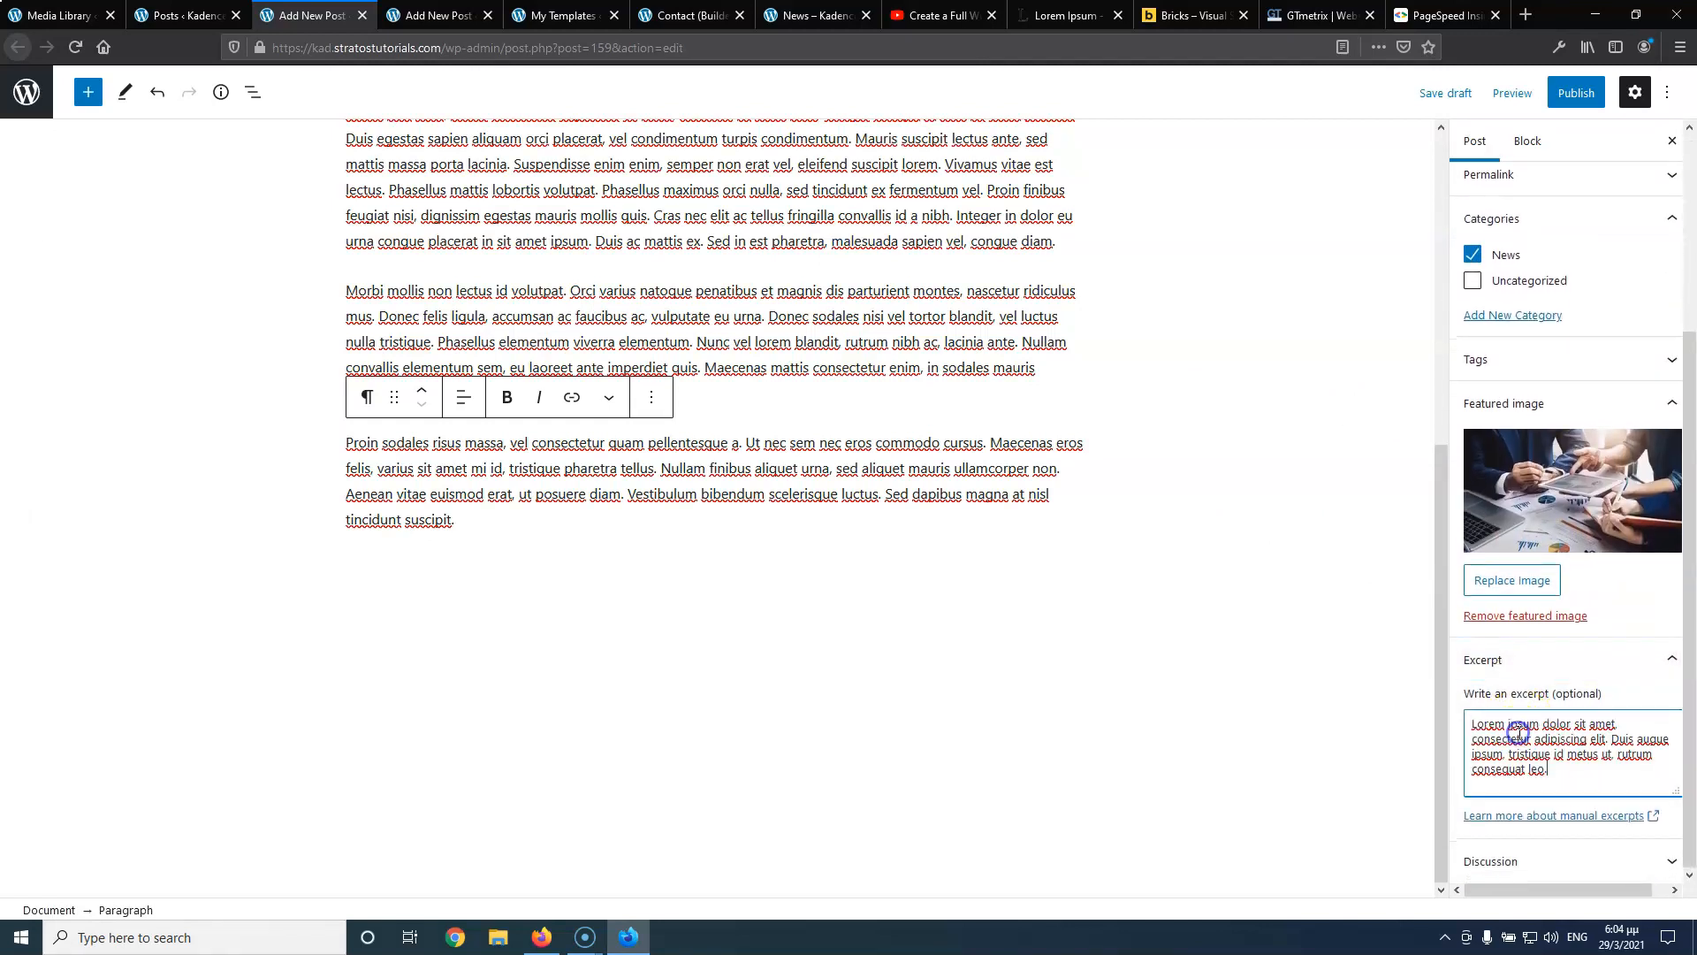
{"action": "left_click", "coordinate": [1580, 94]}
{"action": "left_click", "coordinate": [1527, 94]}
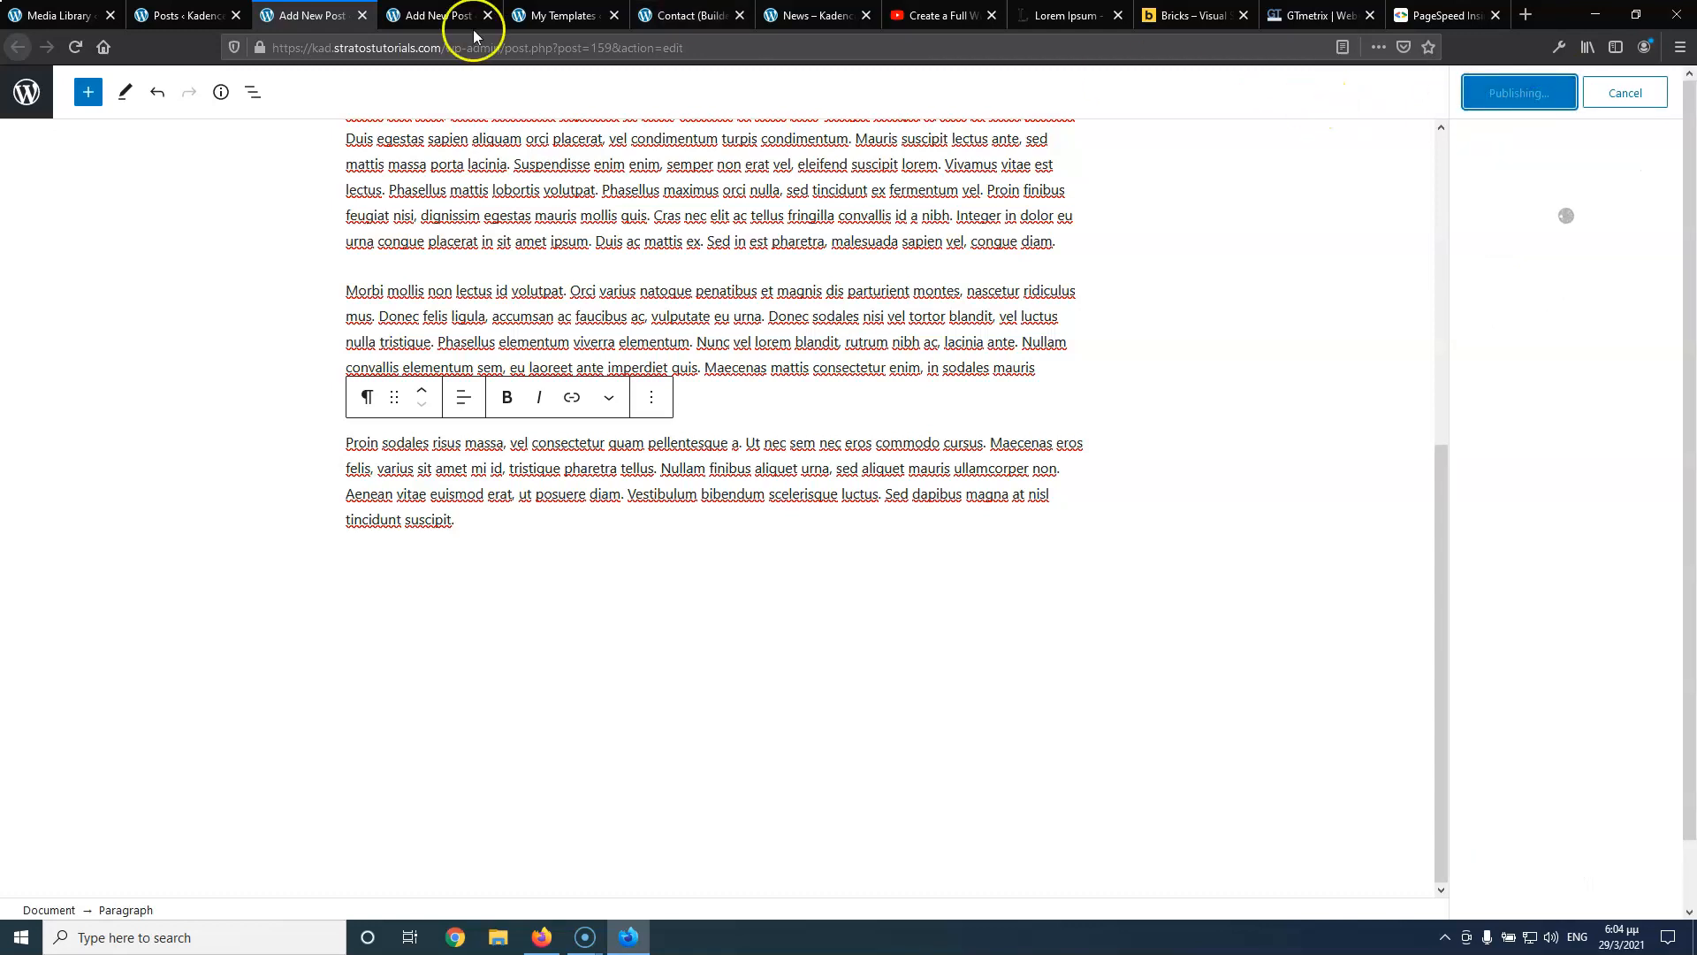
{"action": "left_click", "coordinate": [361, 16]}
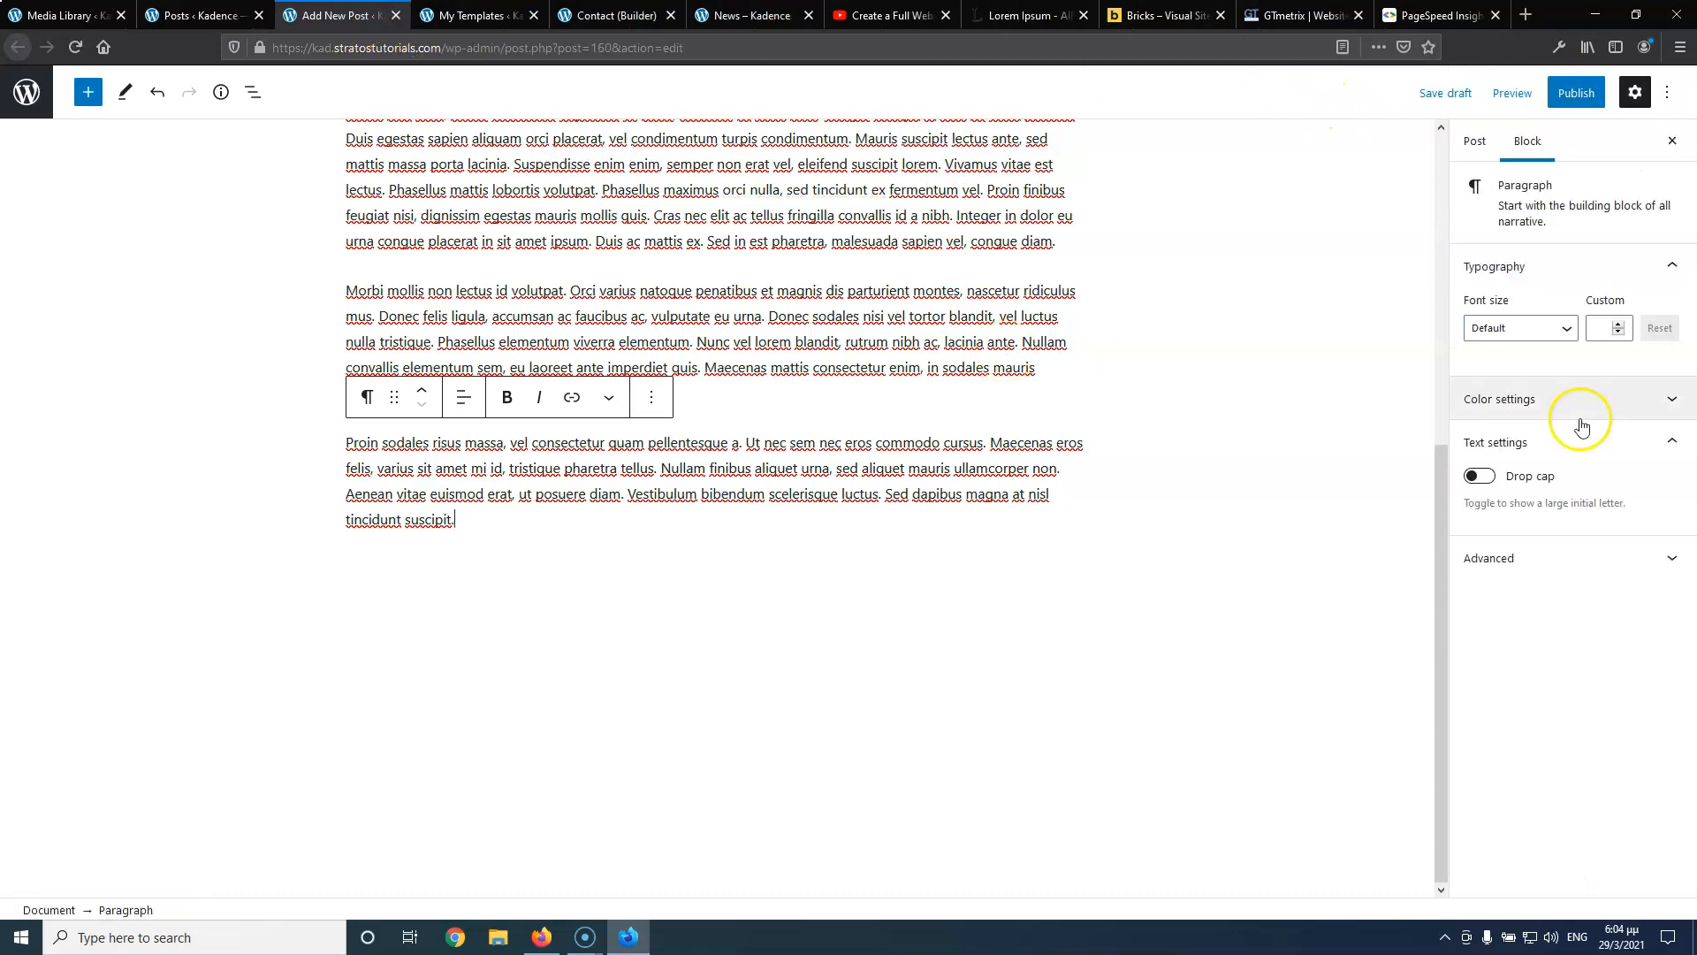
Put News 3 in the News category with logistics-2 as its featured image
{"action": "left_click", "coordinate": [1475, 141]}
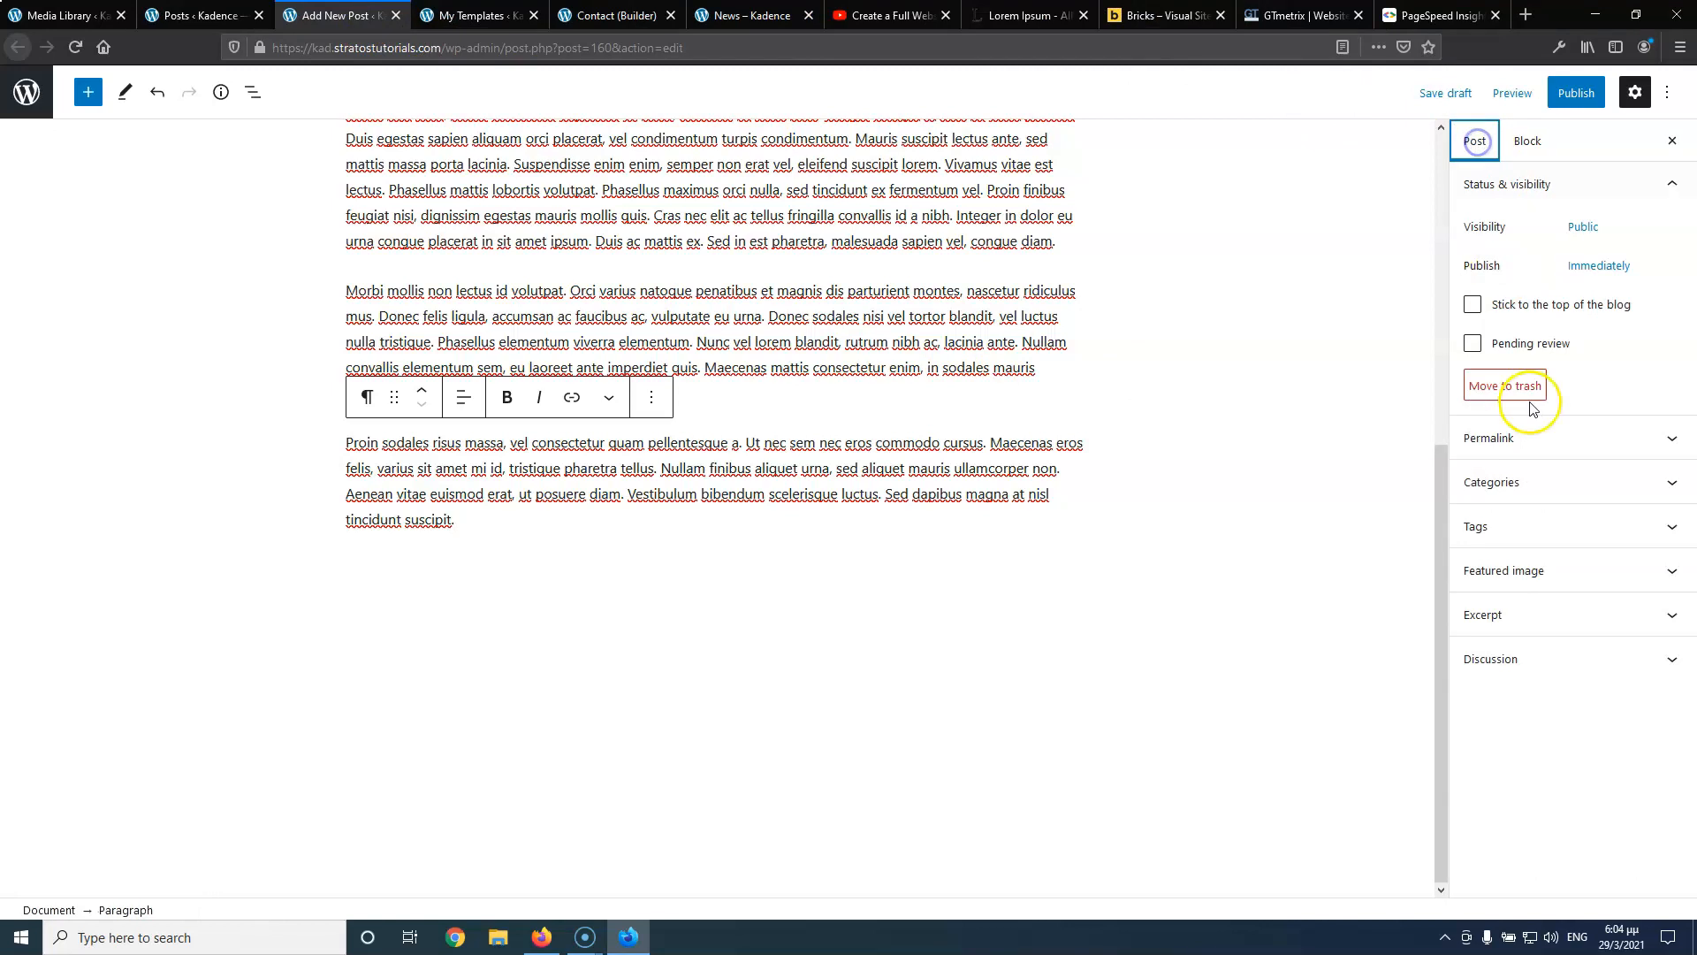
{"action": "left_click", "coordinate": [1516, 481]}
{"action": "left_click", "coordinate": [1474, 522]}
{"action": "left_click", "coordinate": [1505, 667]}
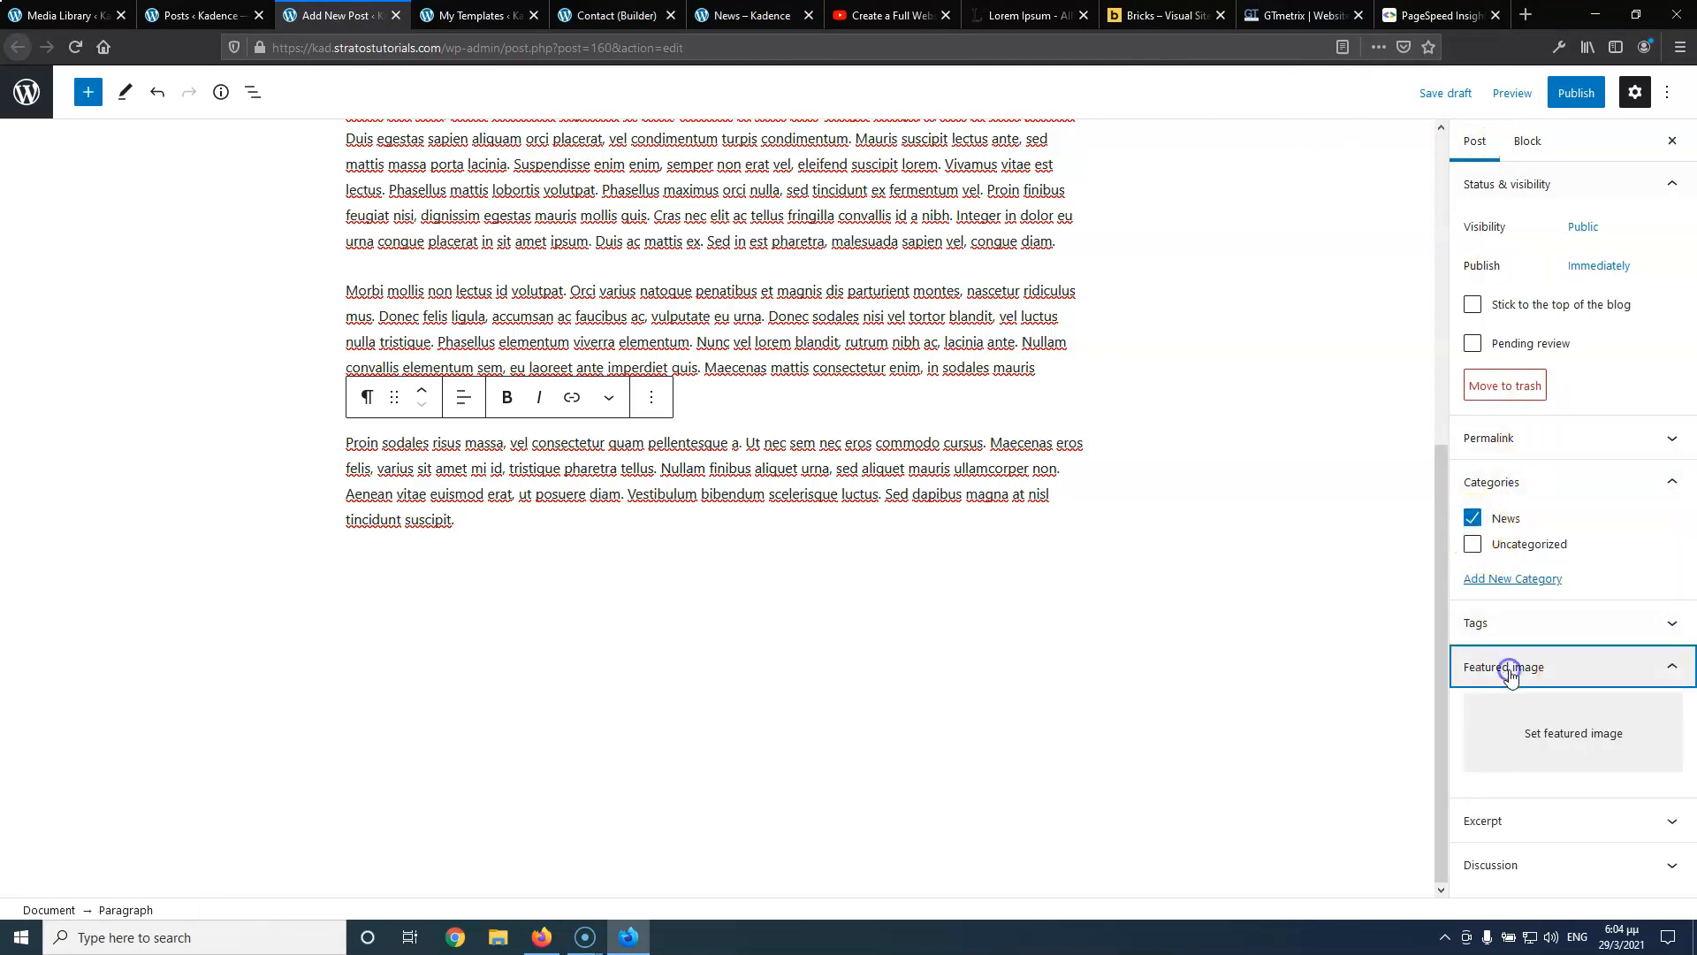
{"action": "left_click", "coordinate": [1528, 735]}
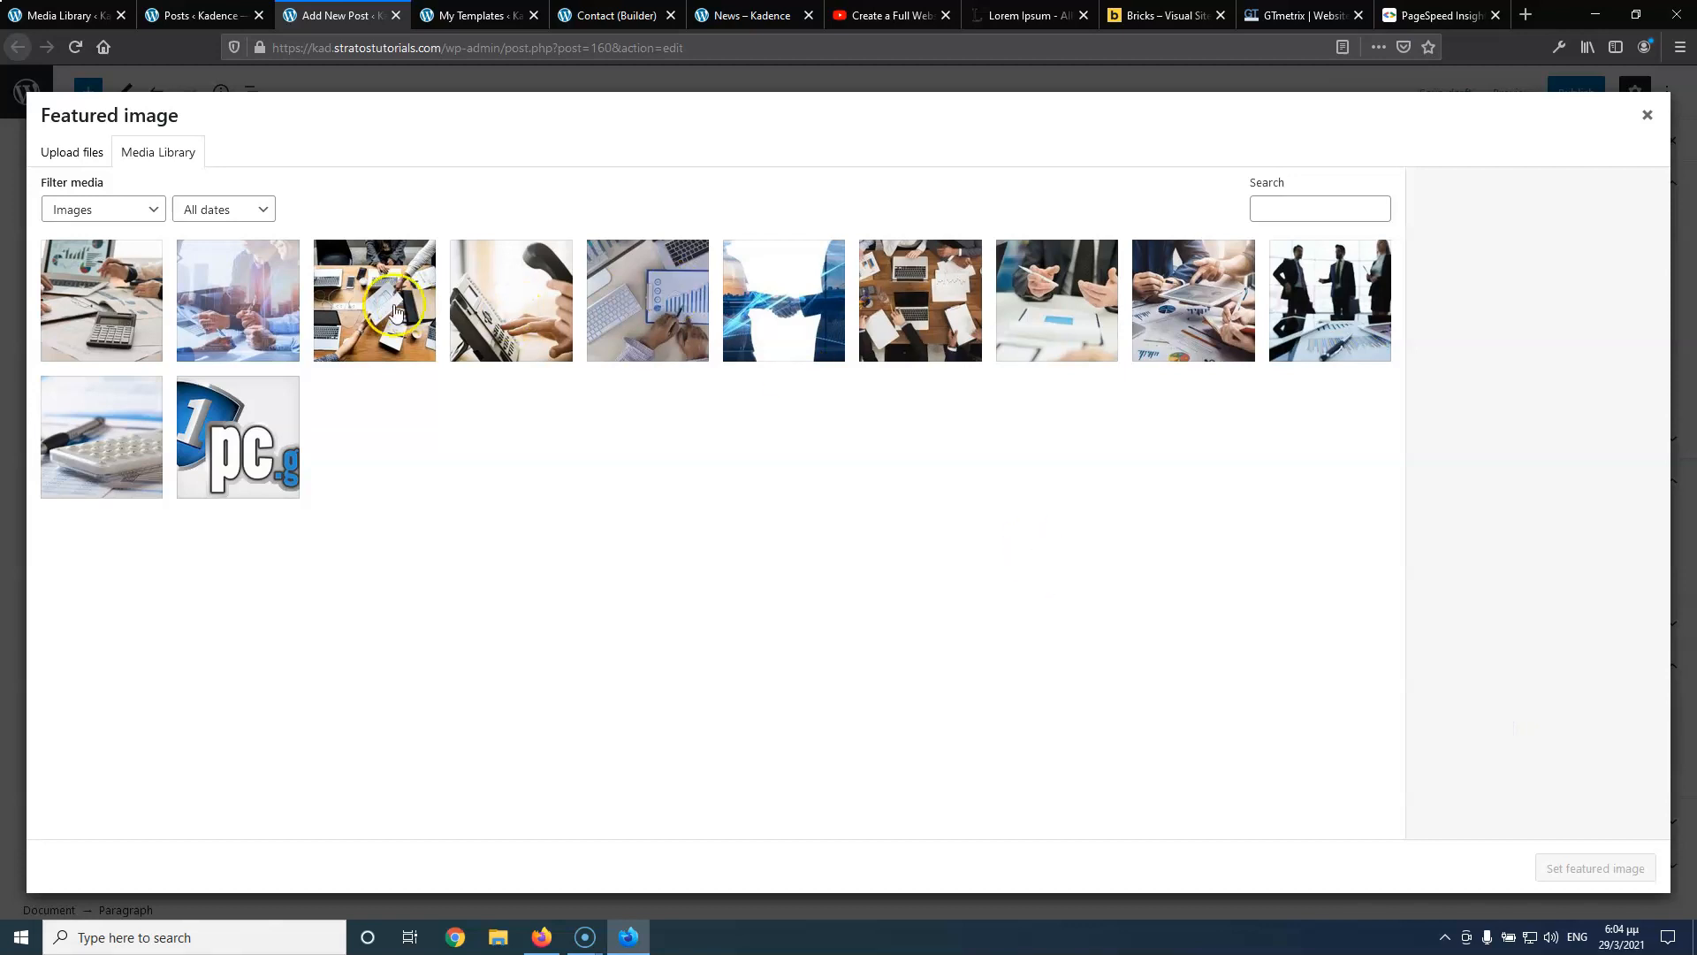
{"action": "left_click", "coordinate": [394, 311]}
{"action": "left_click", "coordinate": [212, 305]}
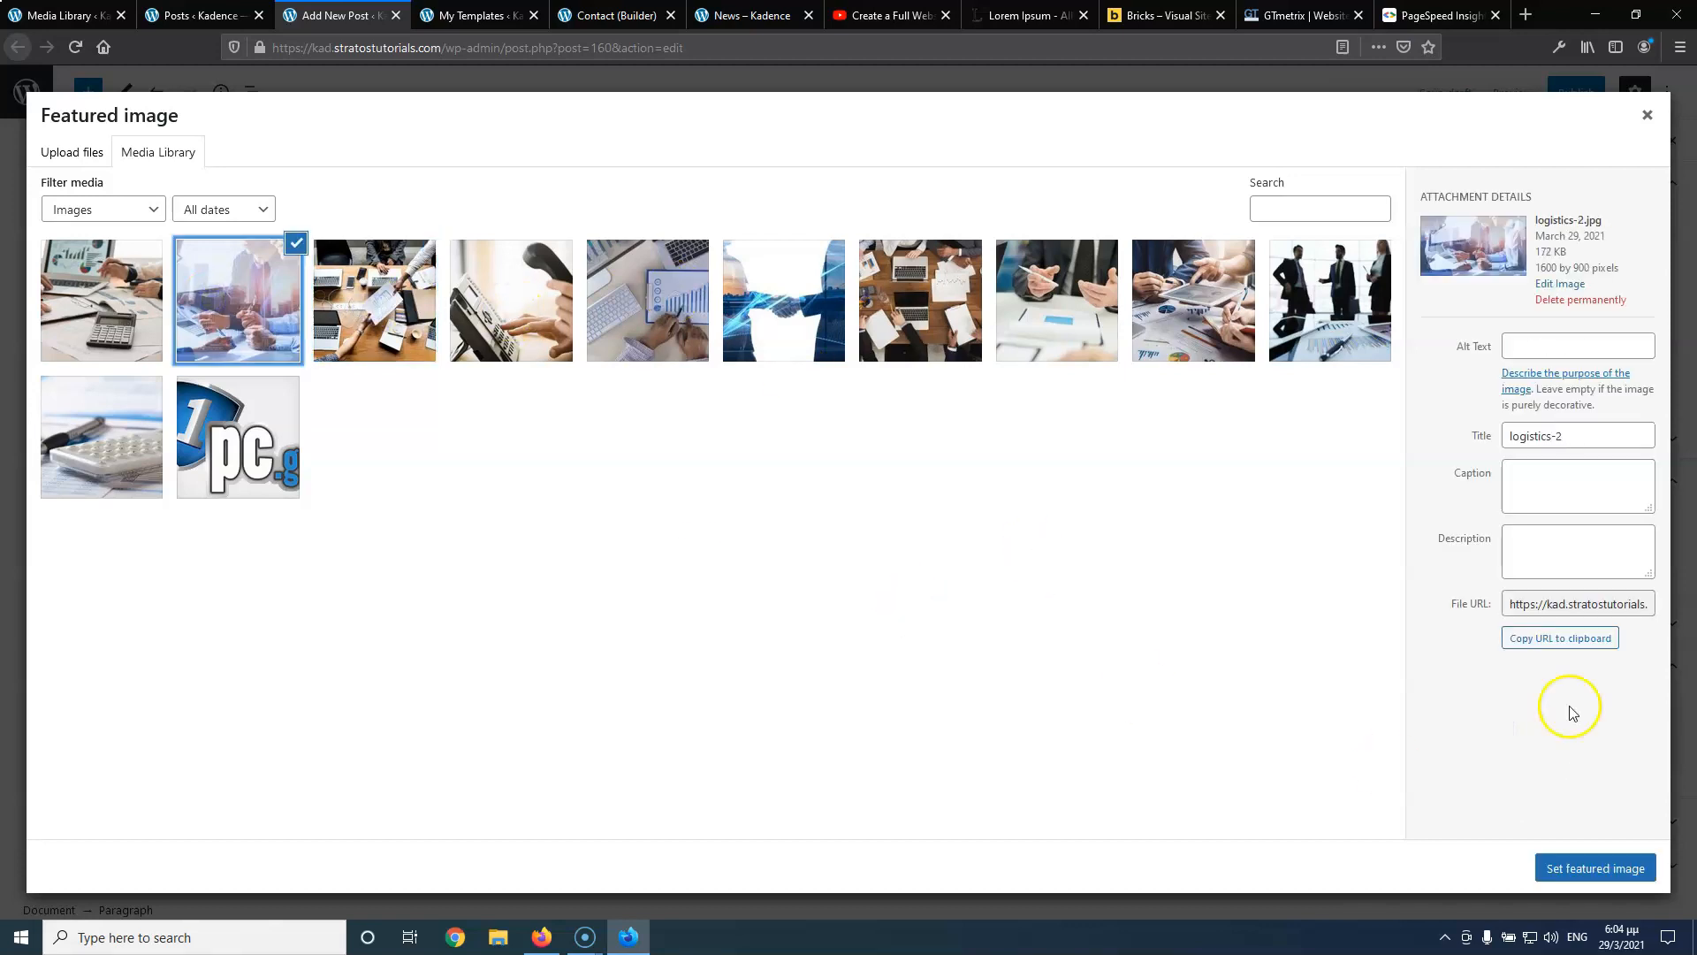
{"action": "left_click", "coordinate": [1566, 870]}
Paste the Lorem ipsum excerpt into News 3 and publish it
{"action": "scroll", "coordinate": [1518, 751], "scroll_direction": "down", "scroll_amount": 2}
{"action": "left_click", "coordinate": [1511, 810]}
{"action": "left_click", "coordinate": [1538, 803]}
{"action": "key", "text": "ctrl+v"}
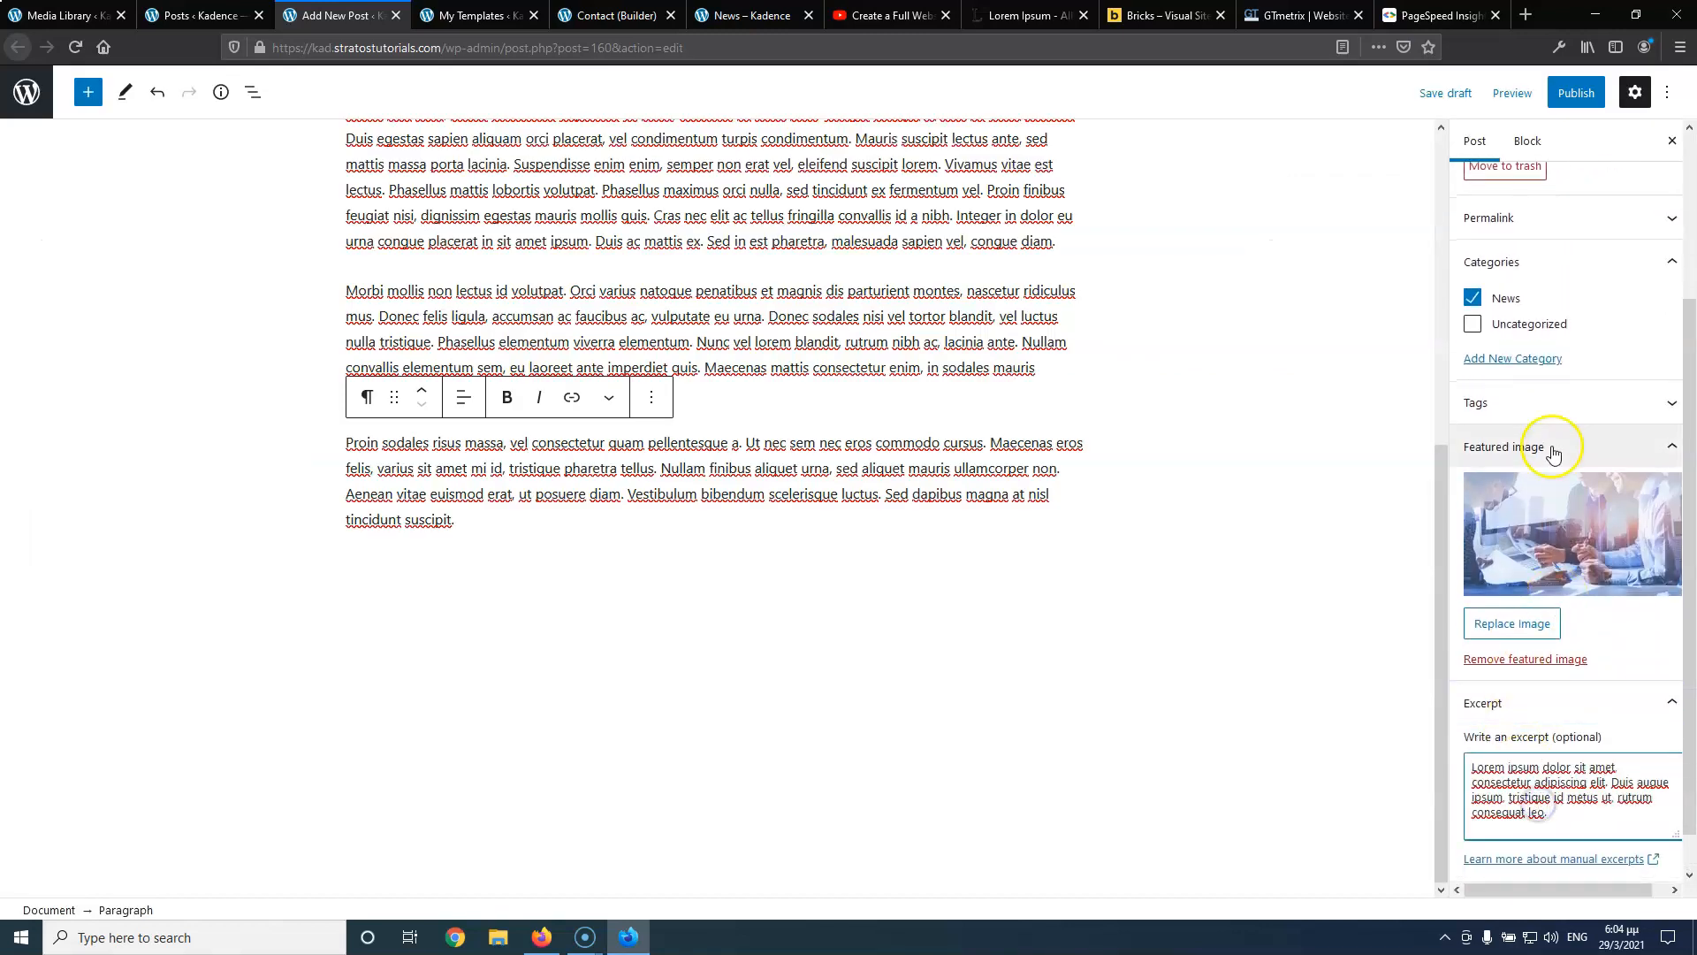
{"action": "left_click", "coordinate": [1564, 96]}
{"action": "left_click", "coordinate": [1552, 99]}
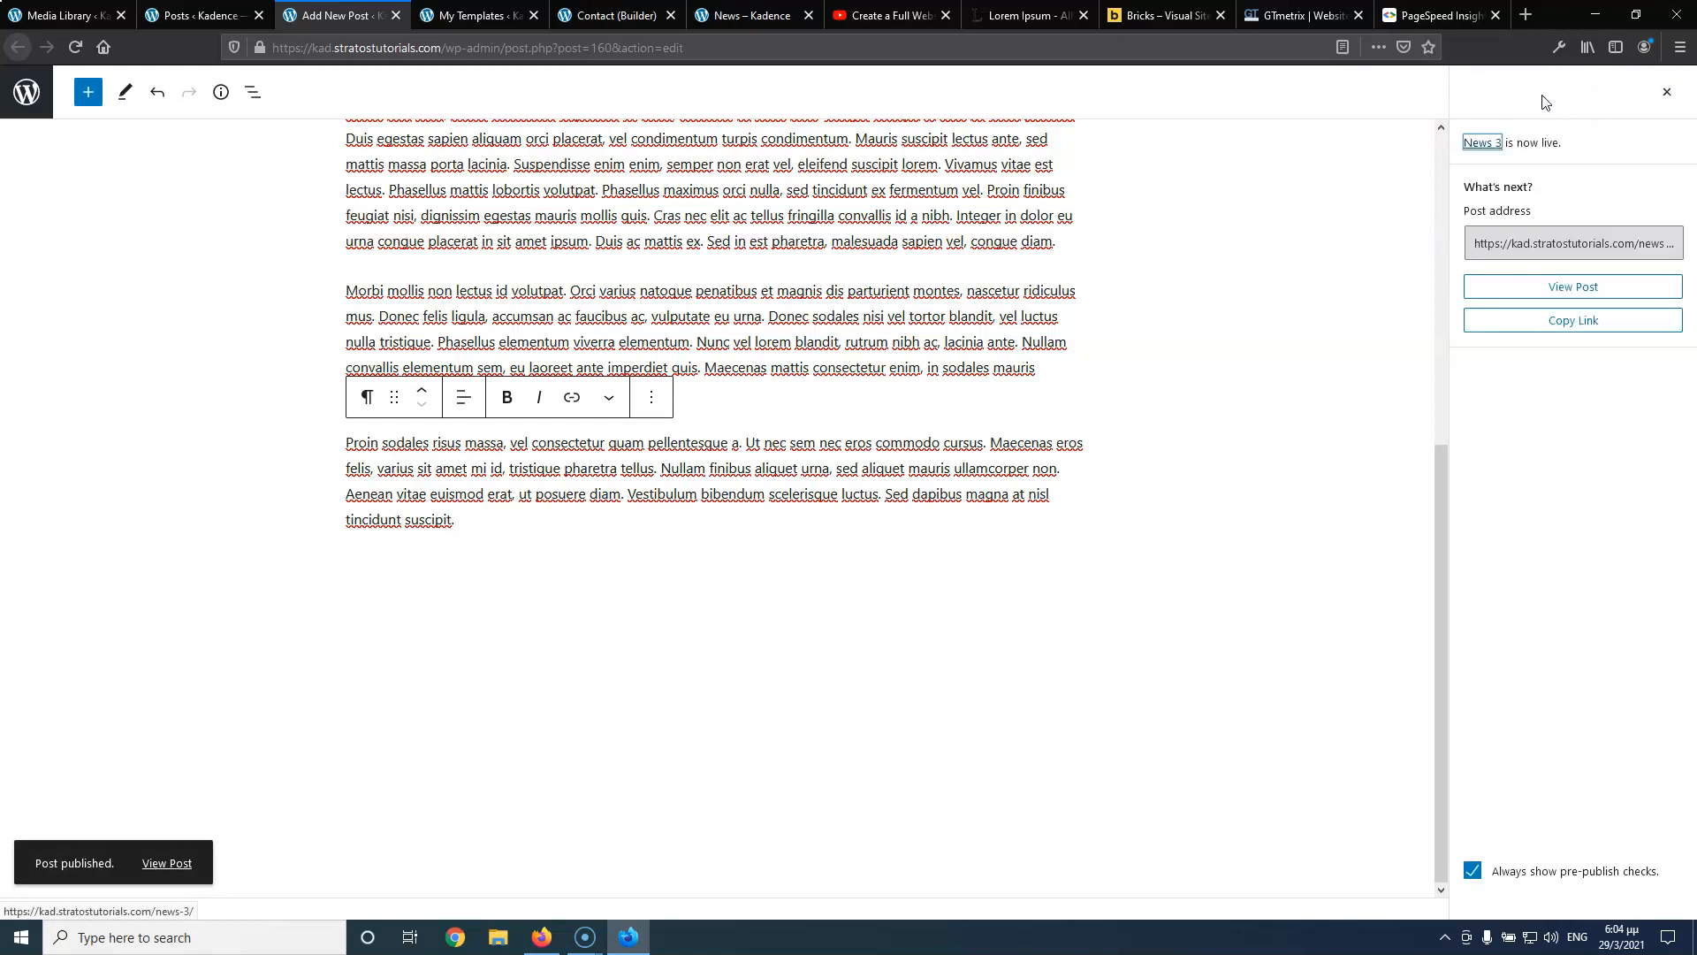
{"action": "left_click", "coordinate": [1667, 93]}
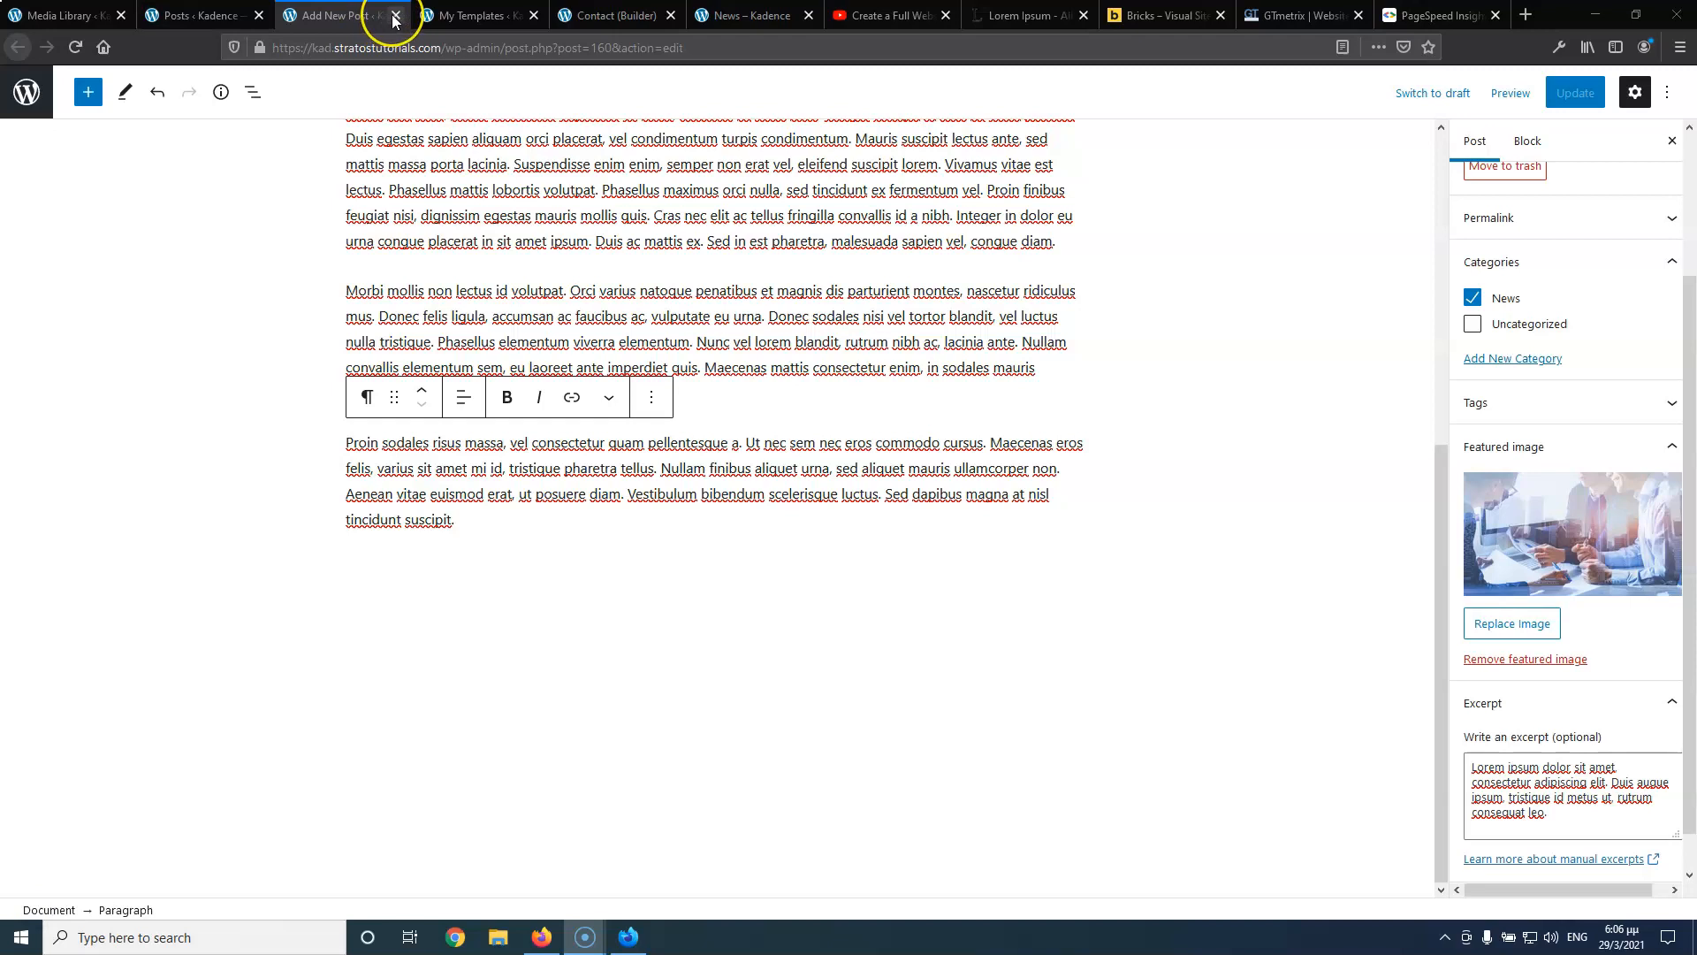
Reload the News category page and check News 1–3 appear with images and excerpts
{"action": "left_click", "coordinate": [395, 16]}
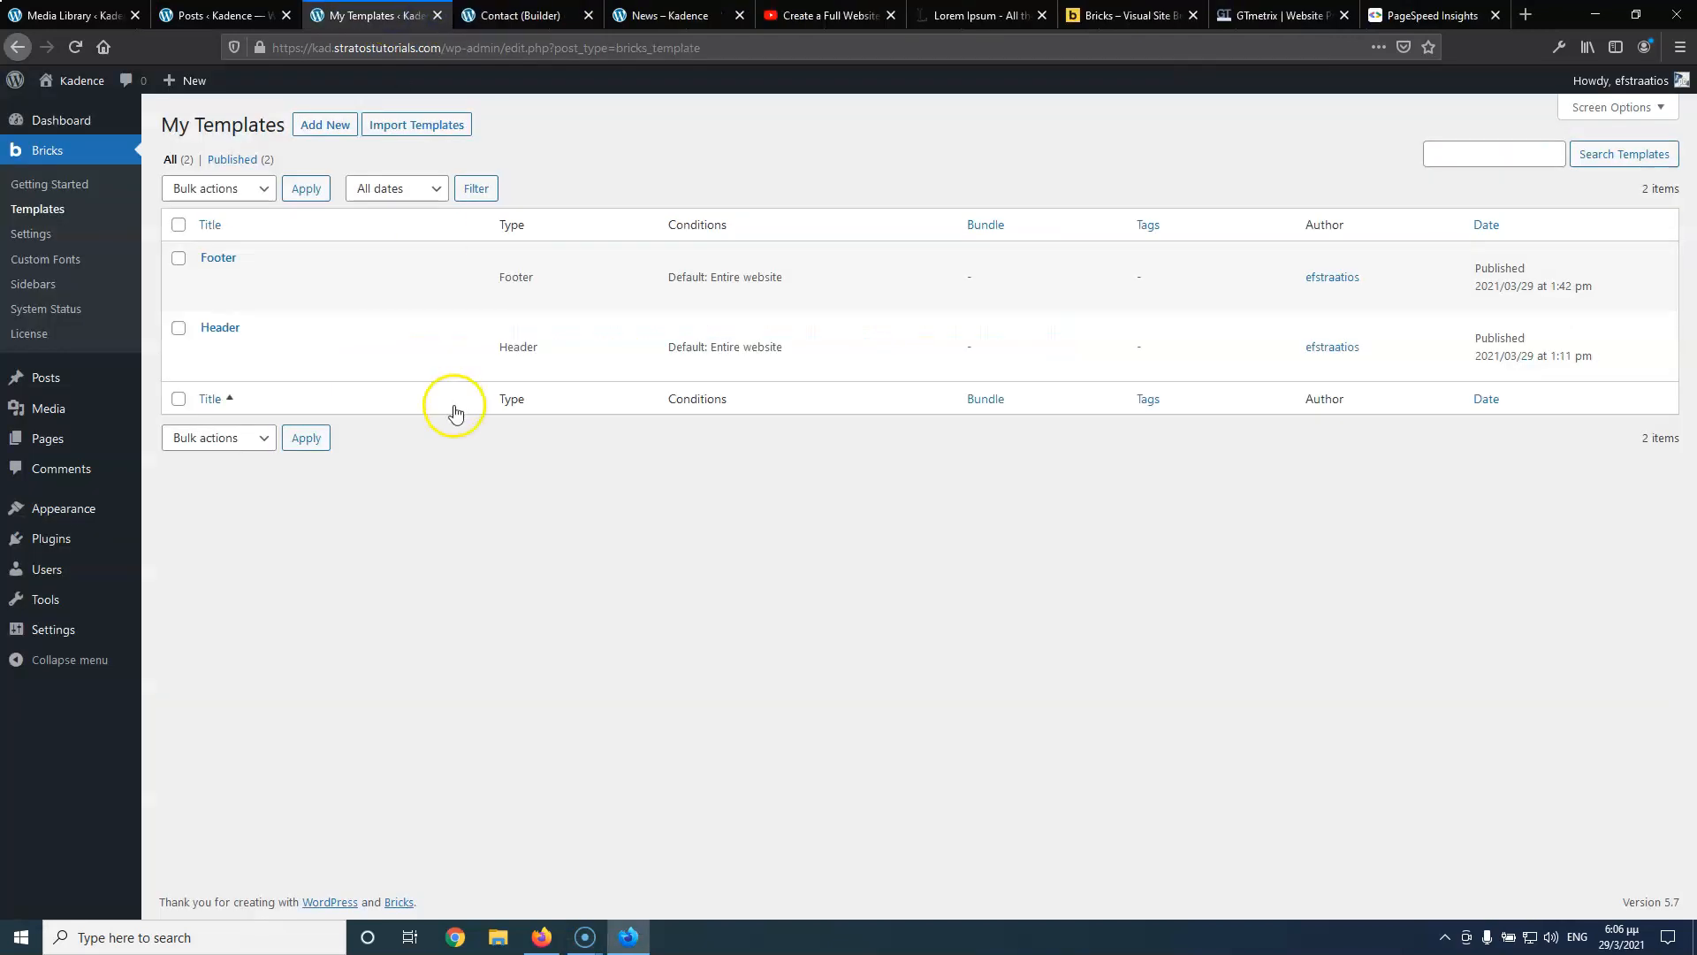
{"action": "left_click", "coordinate": [670, 16]}
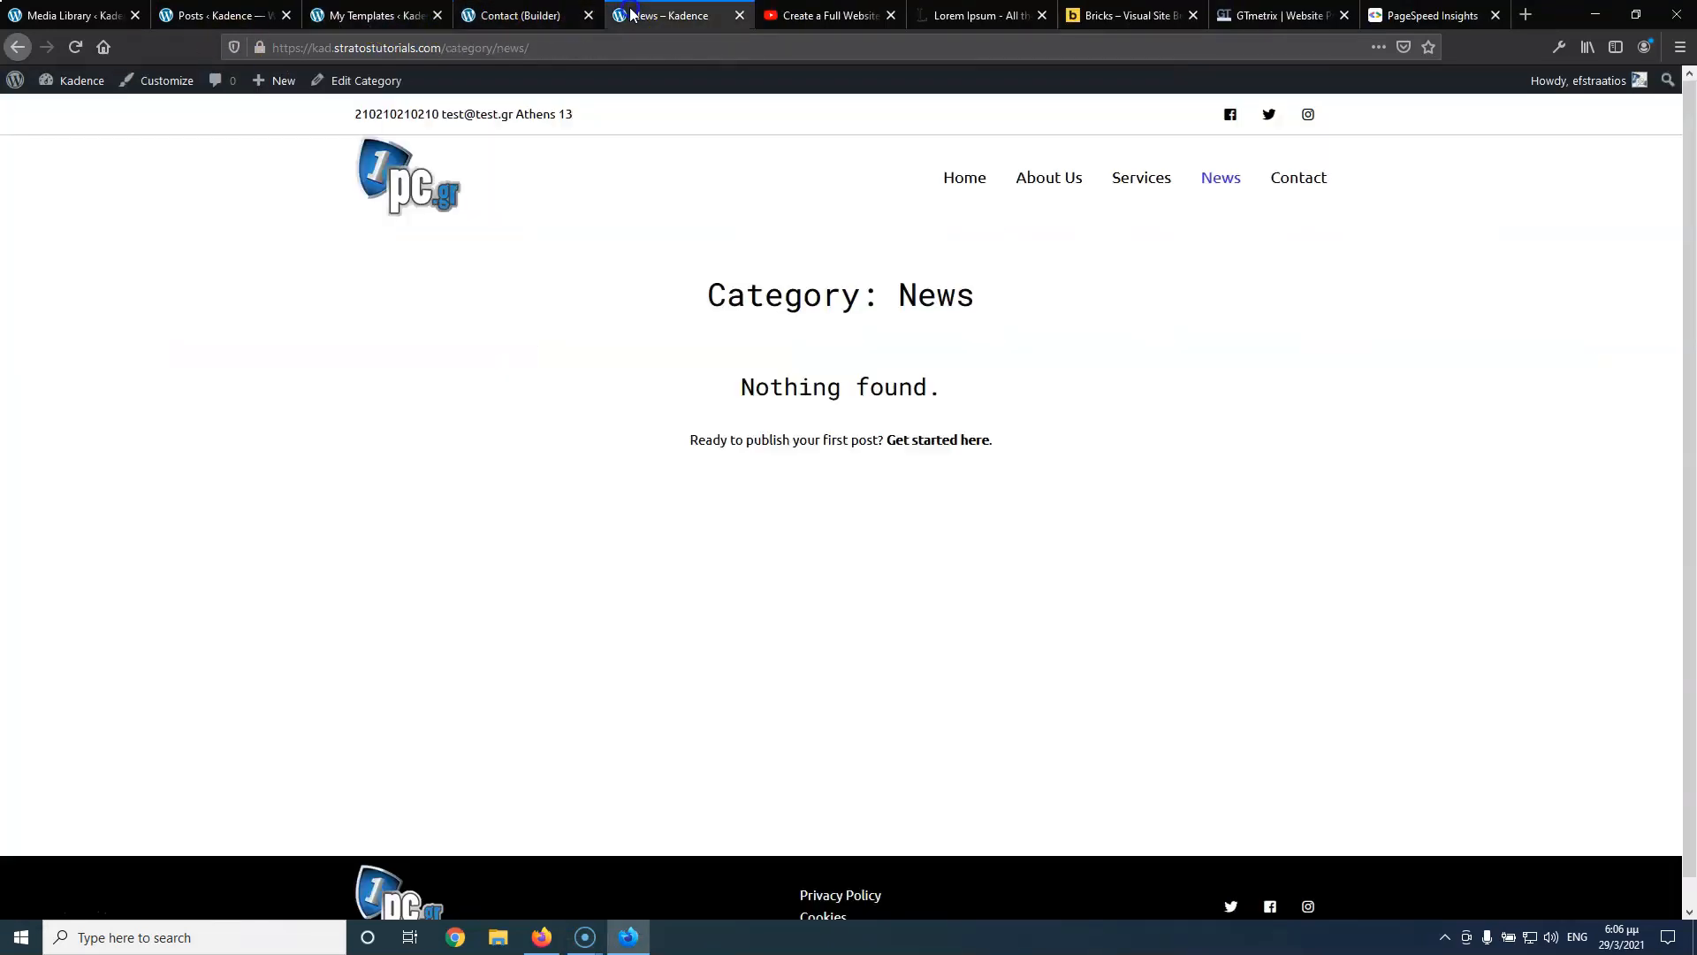
{"action": "left_click", "coordinate": [74, 48]}
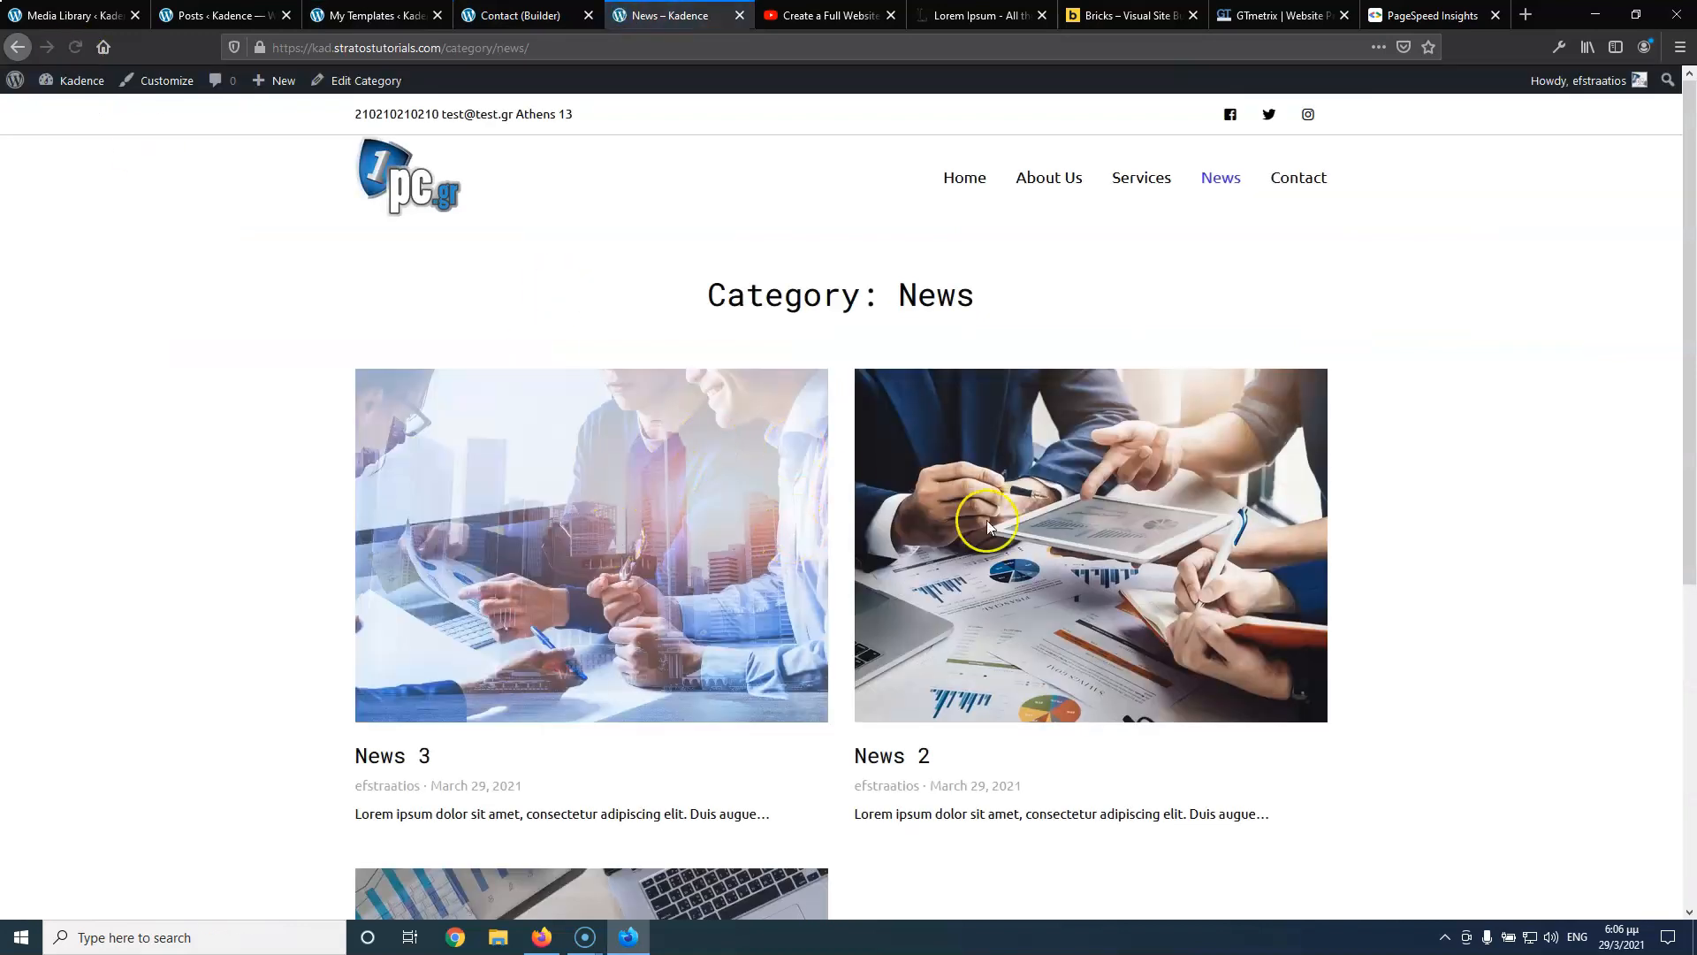
{"action": "scroll", "coordinate": [987, 520], "scroll_direction": "down", "scroll_amount": 5}
{"action": "scroll", "coordinate": [985, 522], "scroll_direction": "up", "scroll_amount": 5}
{"action": "scroll", "coordinate": [1015, 528], "scroll_direction": "down", "scroll_amount": 5}
{"action": "scroll", "coordinate": [1062, 511], "scroll_direction": "up", "scroll_amount": 3}
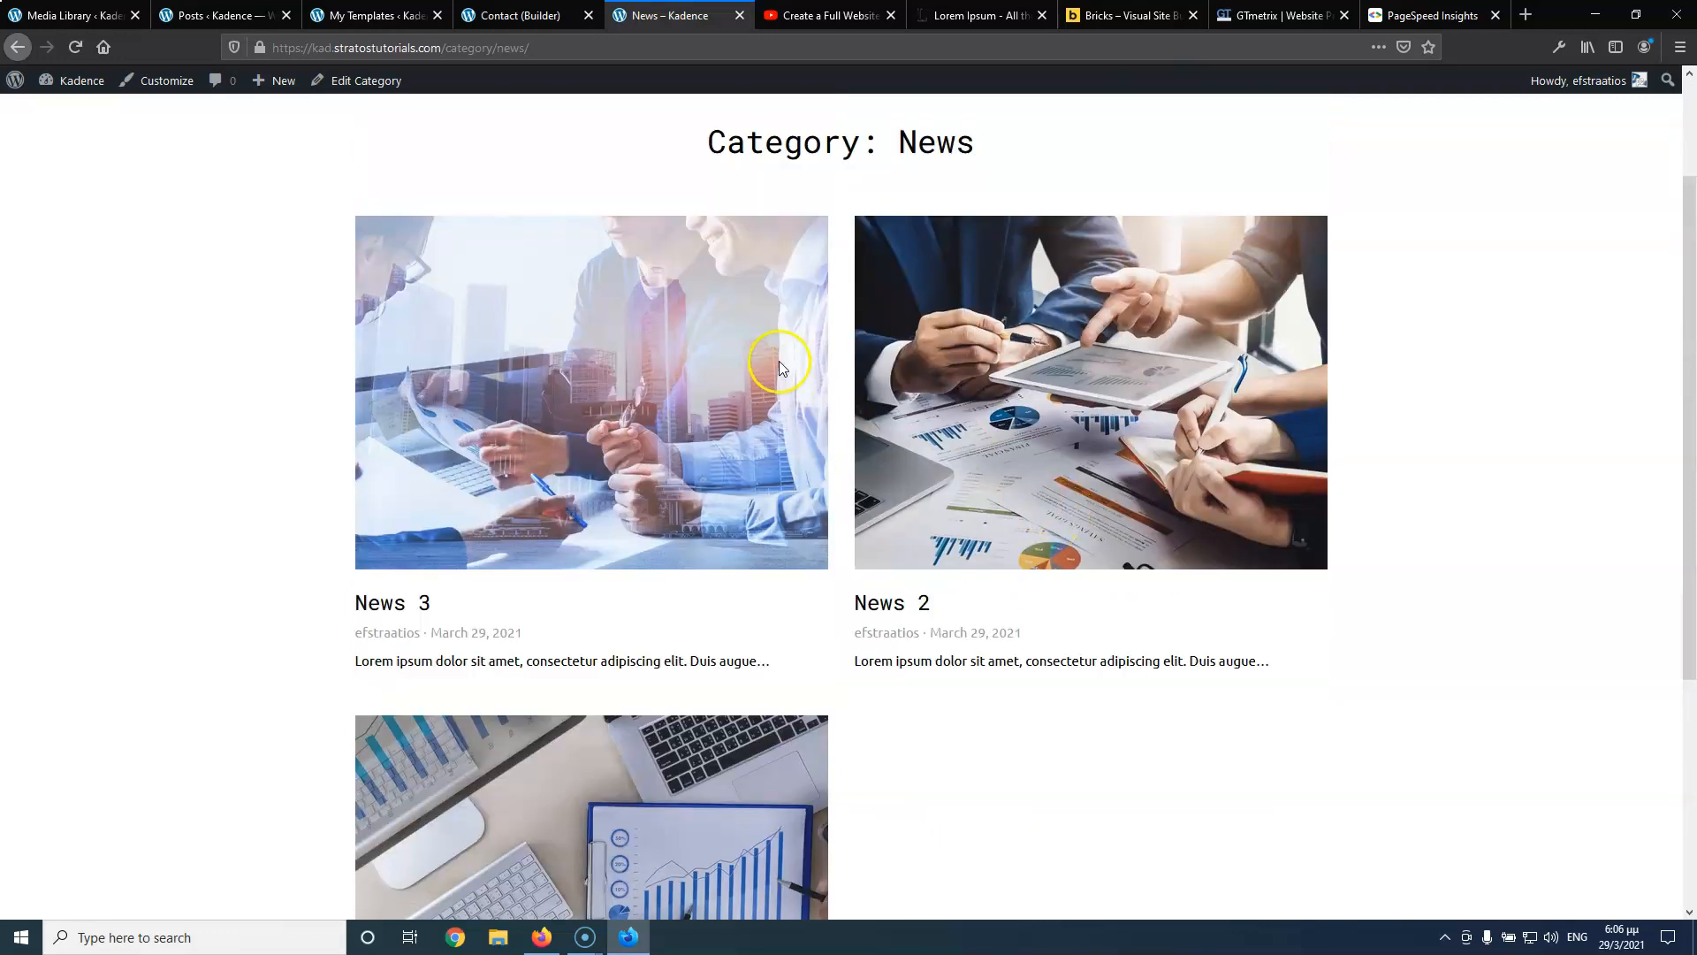
{"action": "scroll", "coordinate": [780, 367], "scroll_direction": "down", "scroll_amount": 5}
Close the Contact builder and open a new Bricks template form from My Templates
{"action": "left_click", "coordinate": [517, 15]}
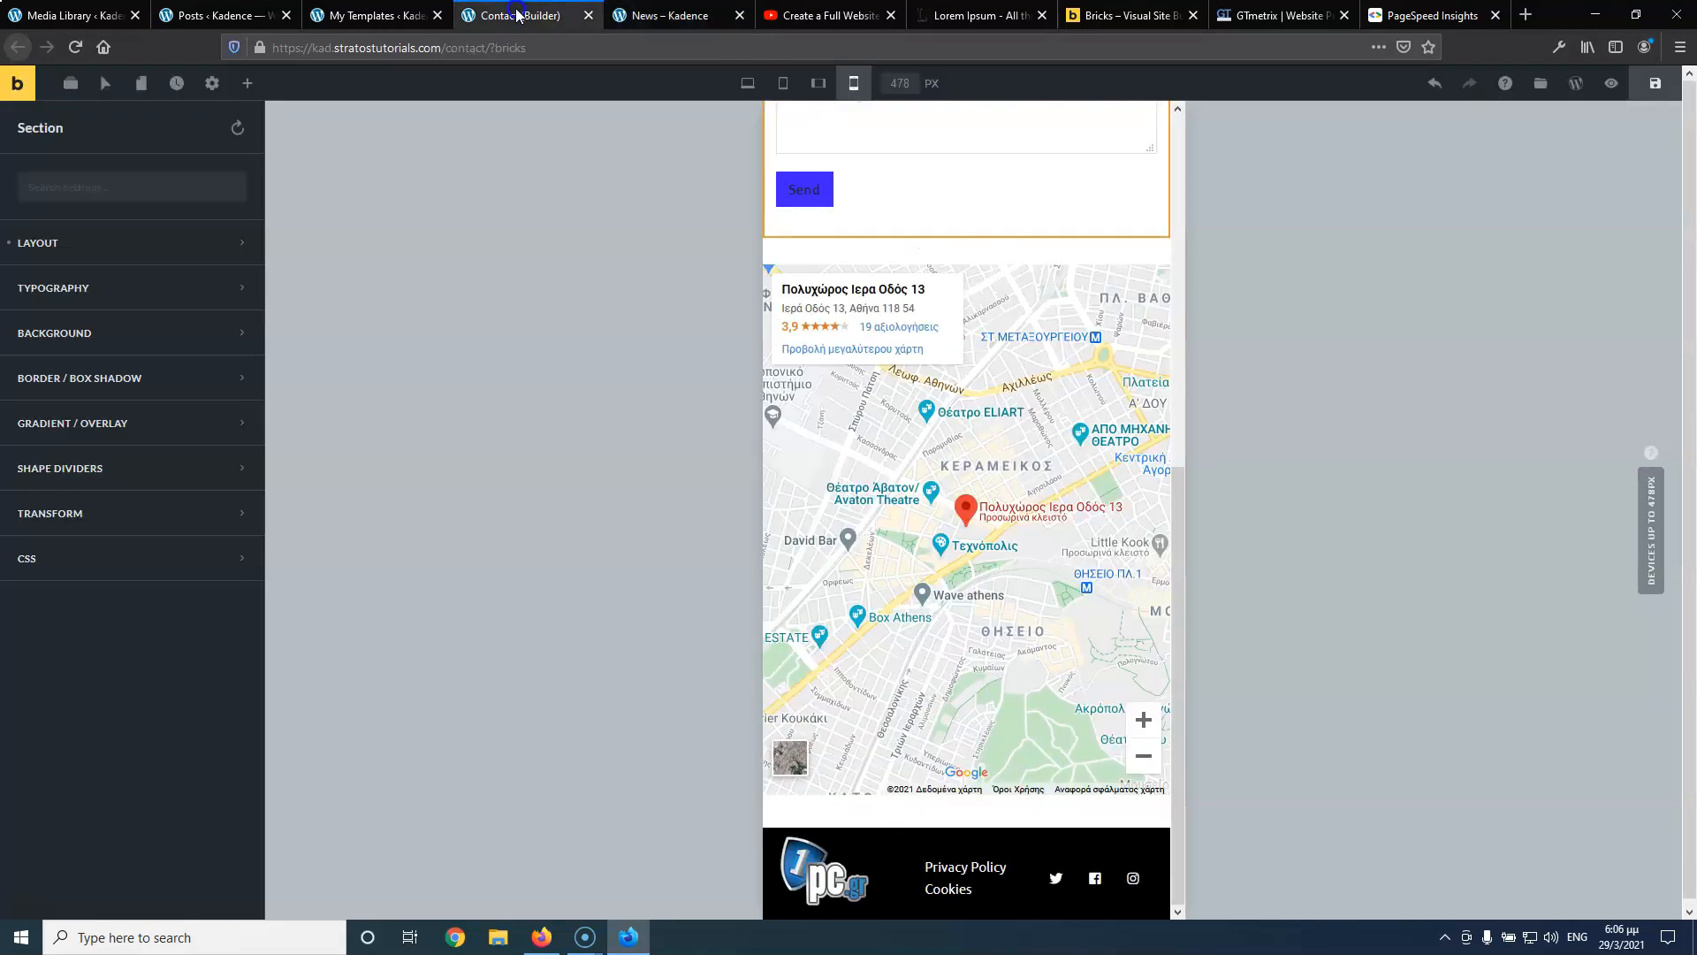
{"action": "left_click", "coordinate": [587, 16]}
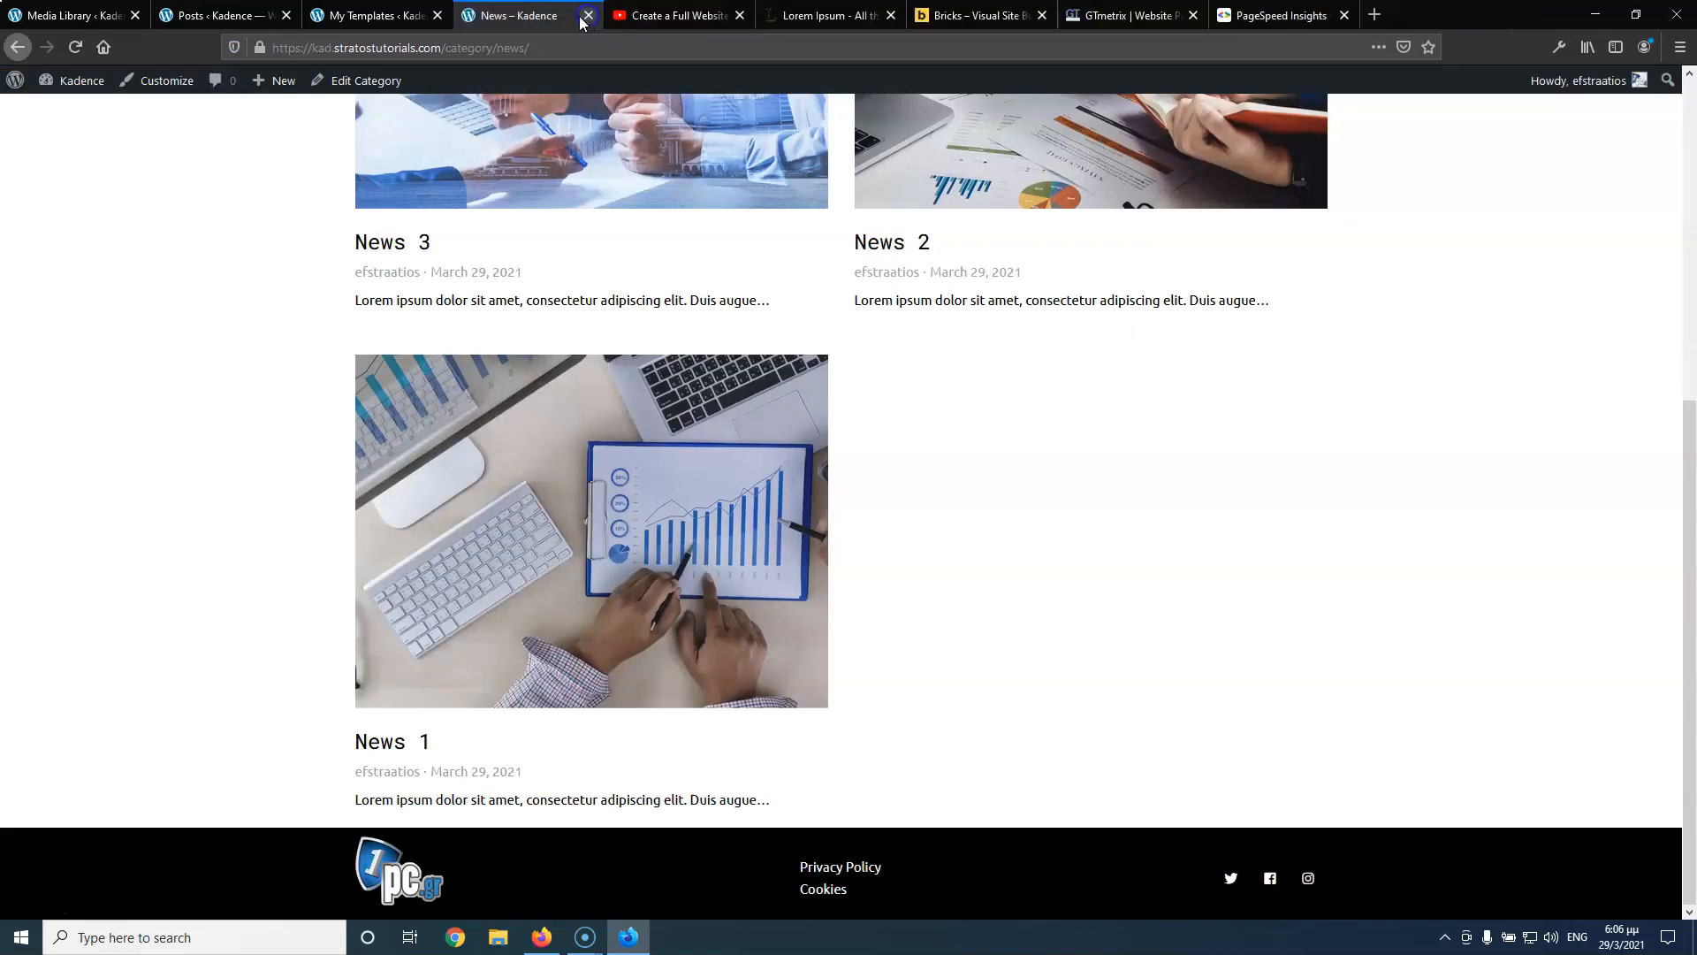
{"action": "left_click", "coordinate": [392, 18]}
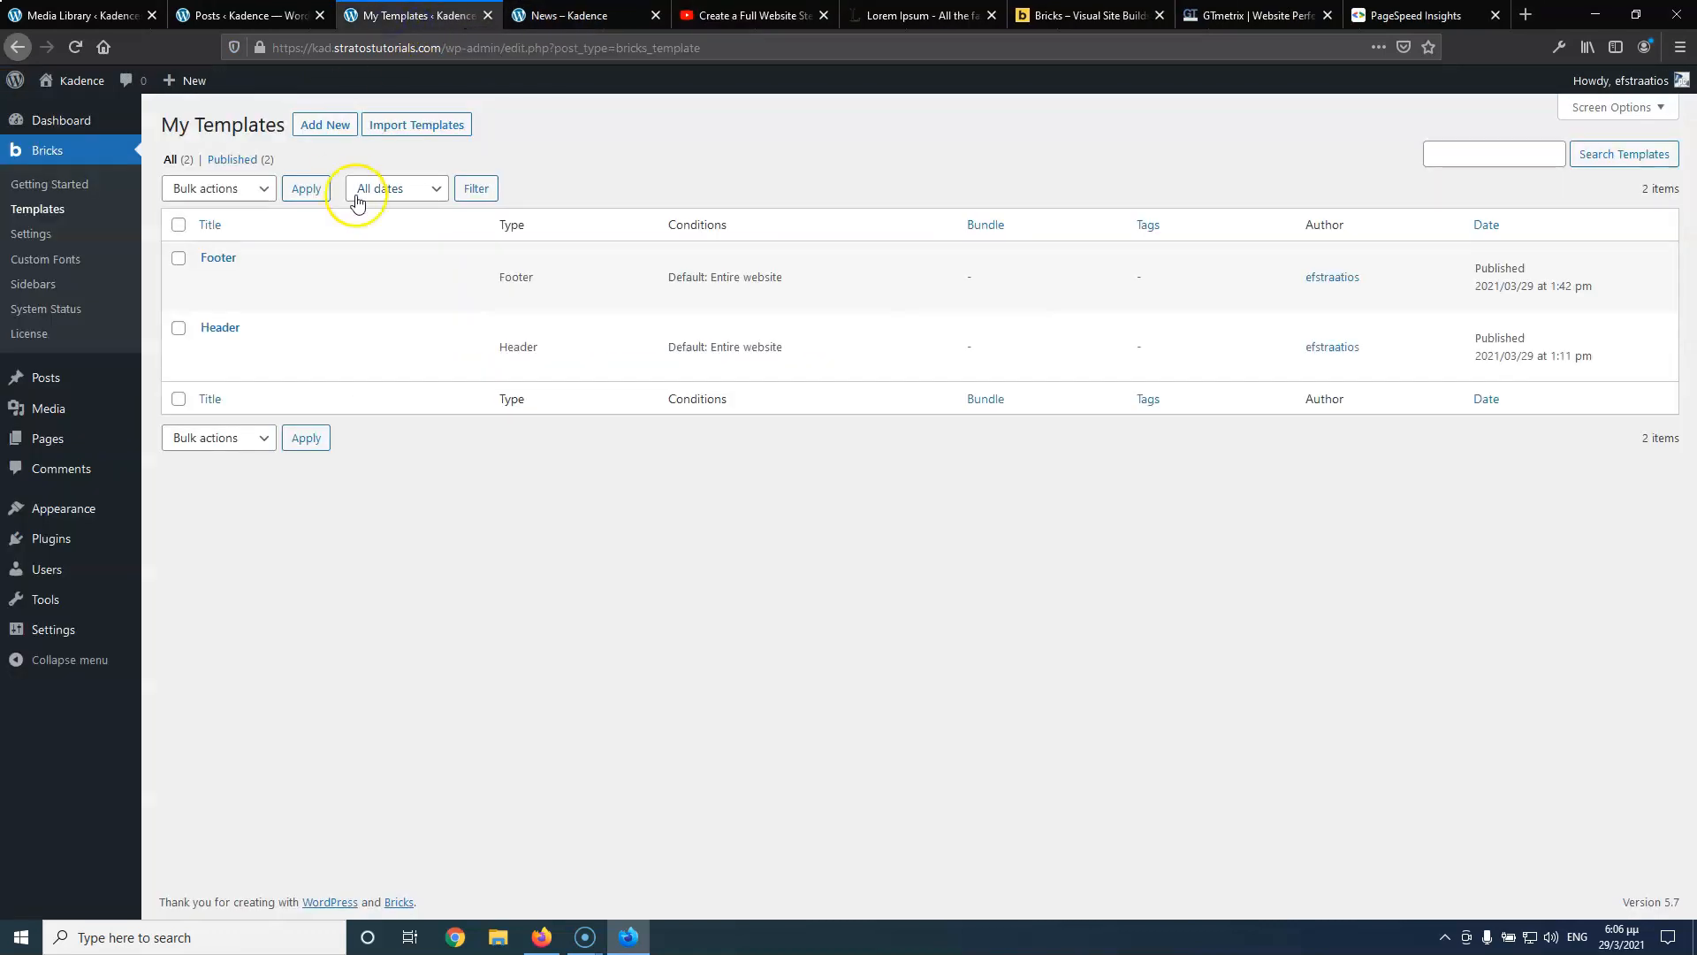
{"action": "middle_click", "coordinate": [339, 130]}
Publish the Posts Archive template as Archive type, open it in Bricks, then reload My Templates
{"action": "left_click", "coordinate": [504, 15]}
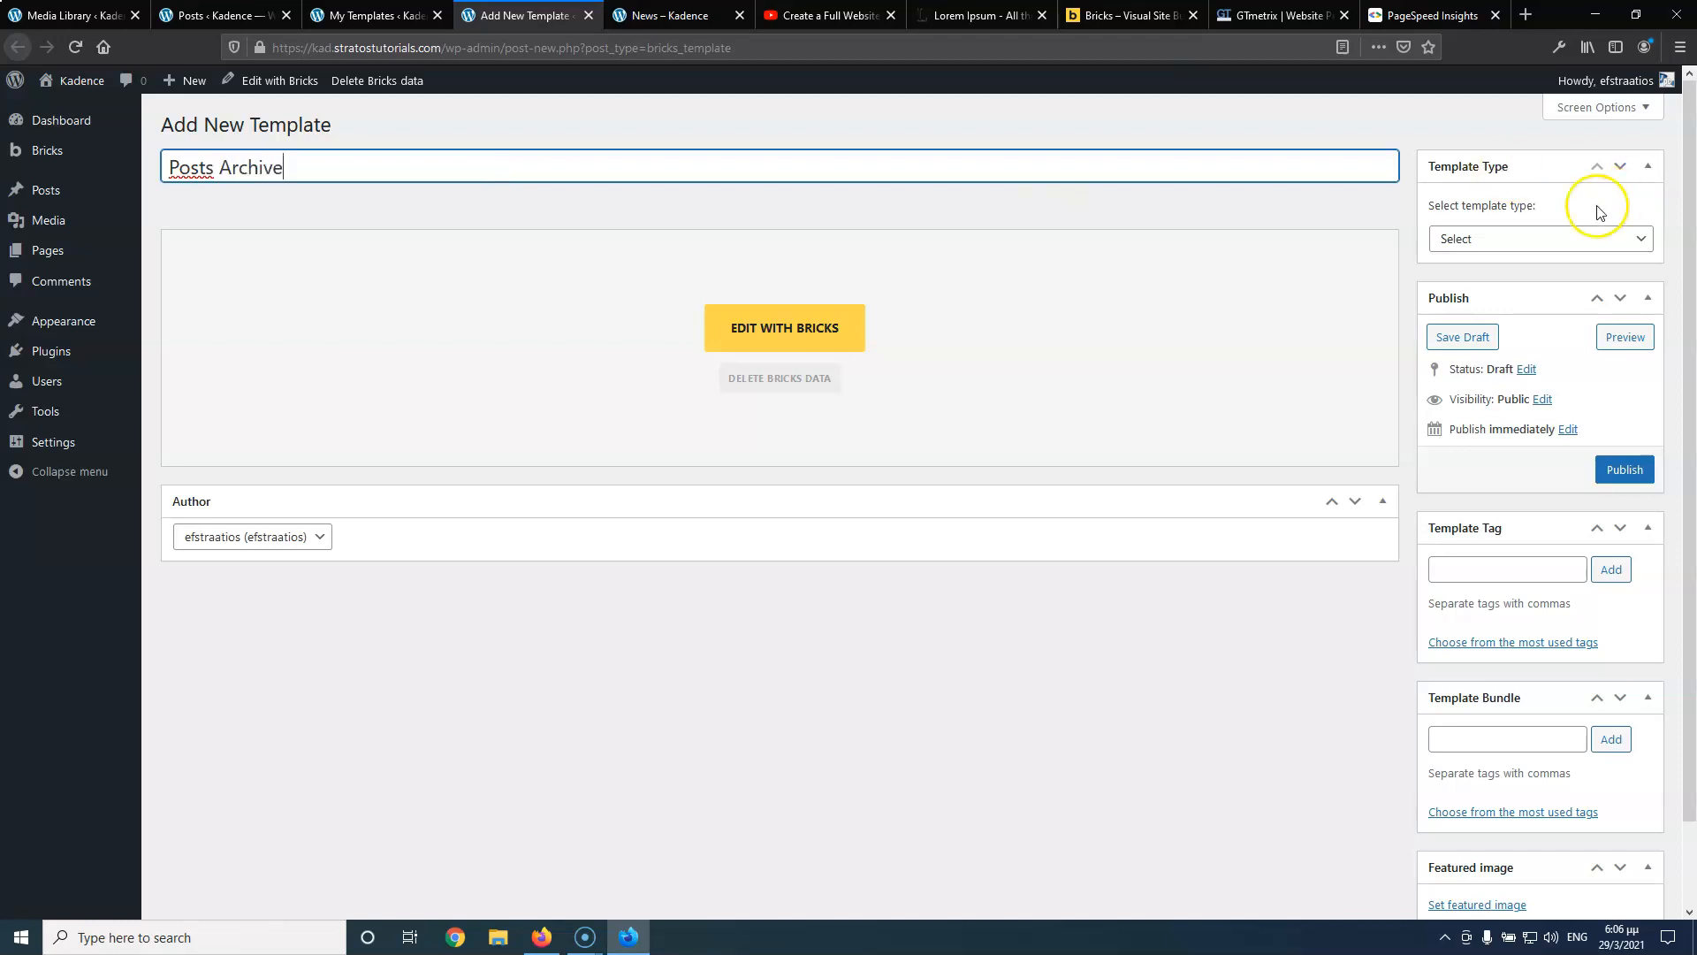
{"action": "left_click", "coordinate": [1561, 237]}
{"action": "left_click", "coordinate": [1483, 395]}
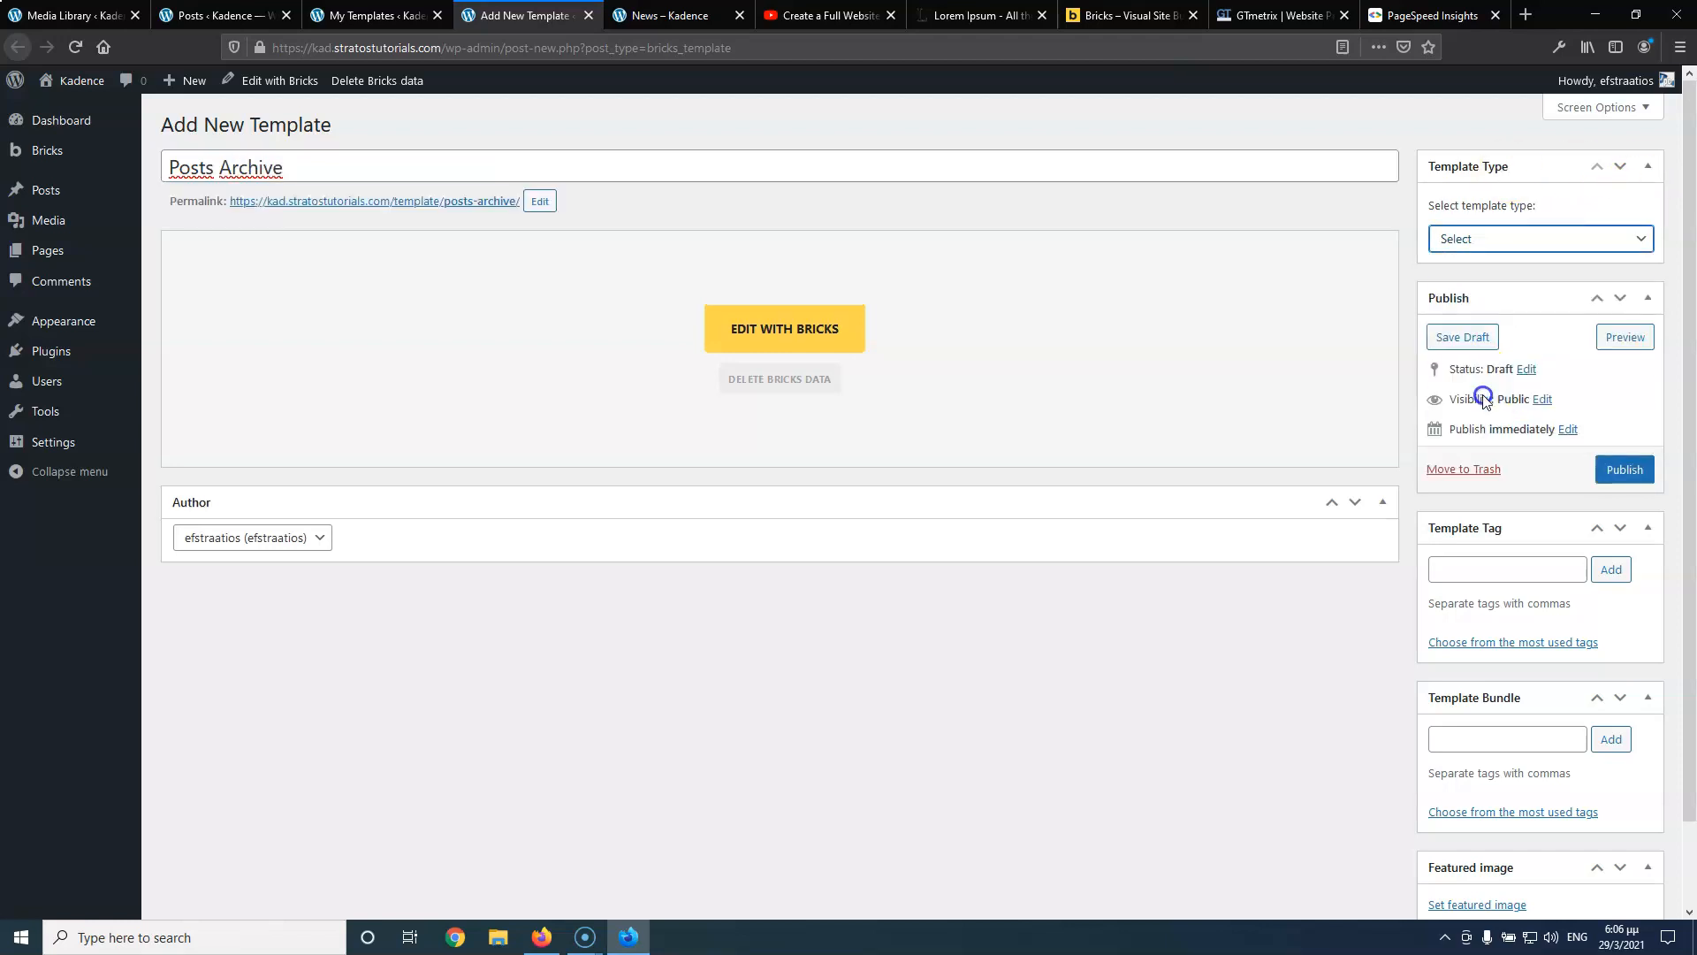
{"action": "left_click", "coordinate": [1624, 469]}
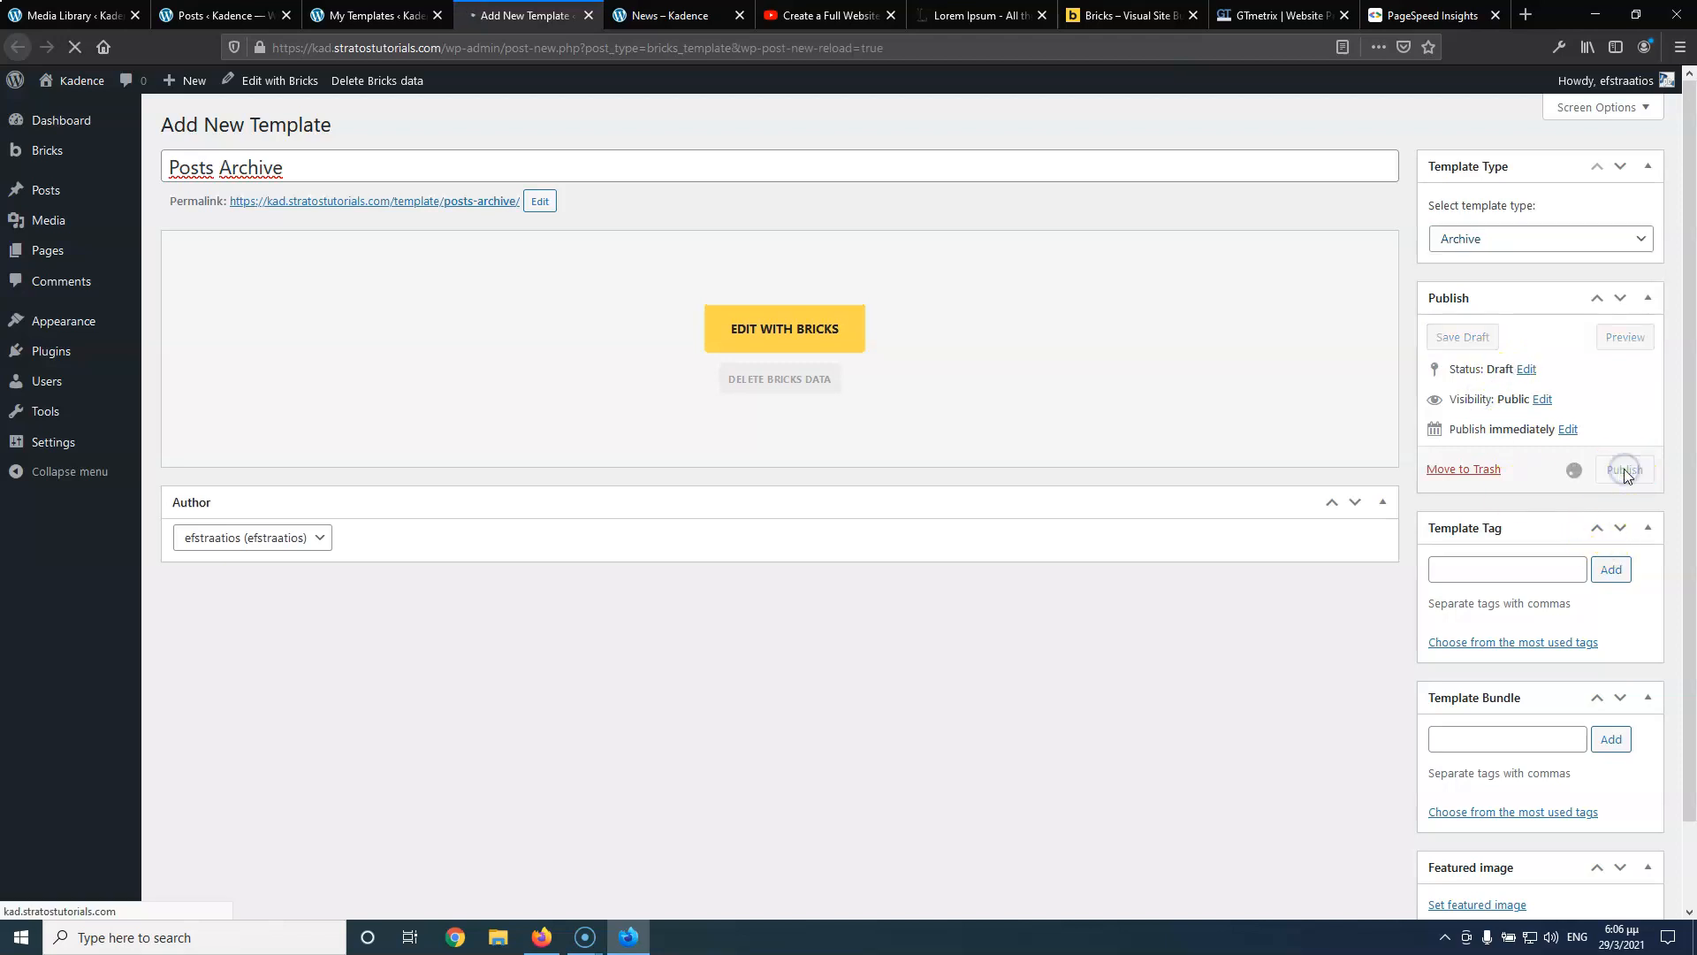
{"action": "left_click", "coordinate": [762, 378]}
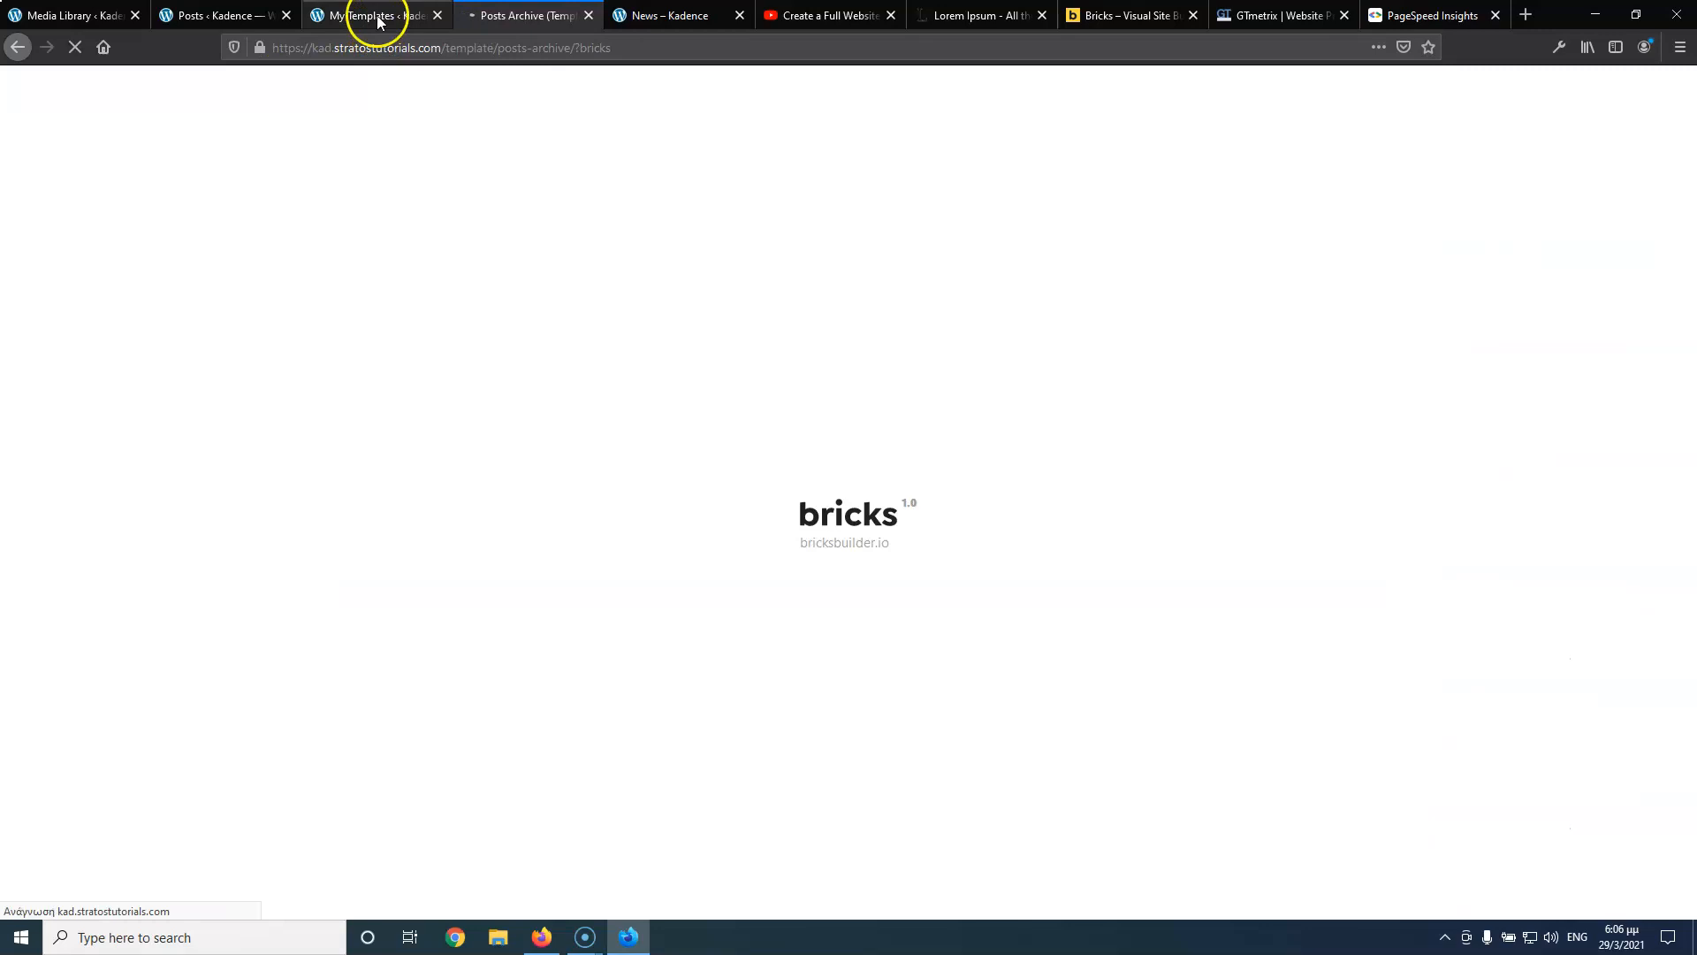
{"action": "left_click", "coordinate": [378, 15]}
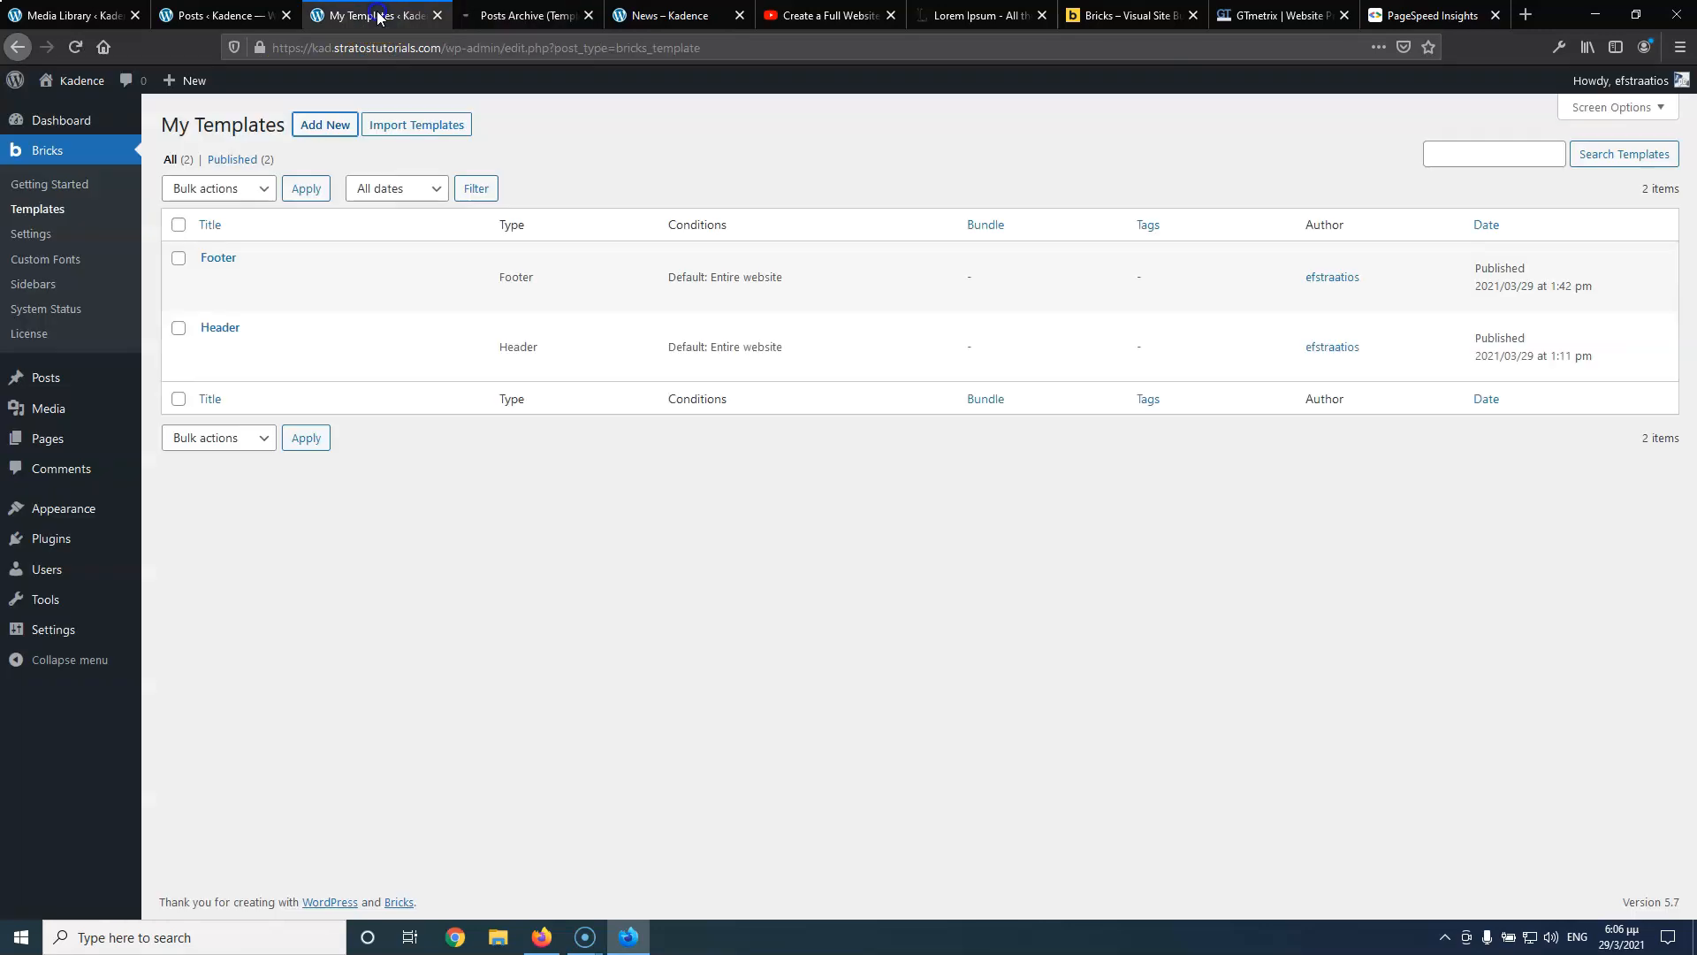
{"action": "left_click", "coordinate": [75, 46]}
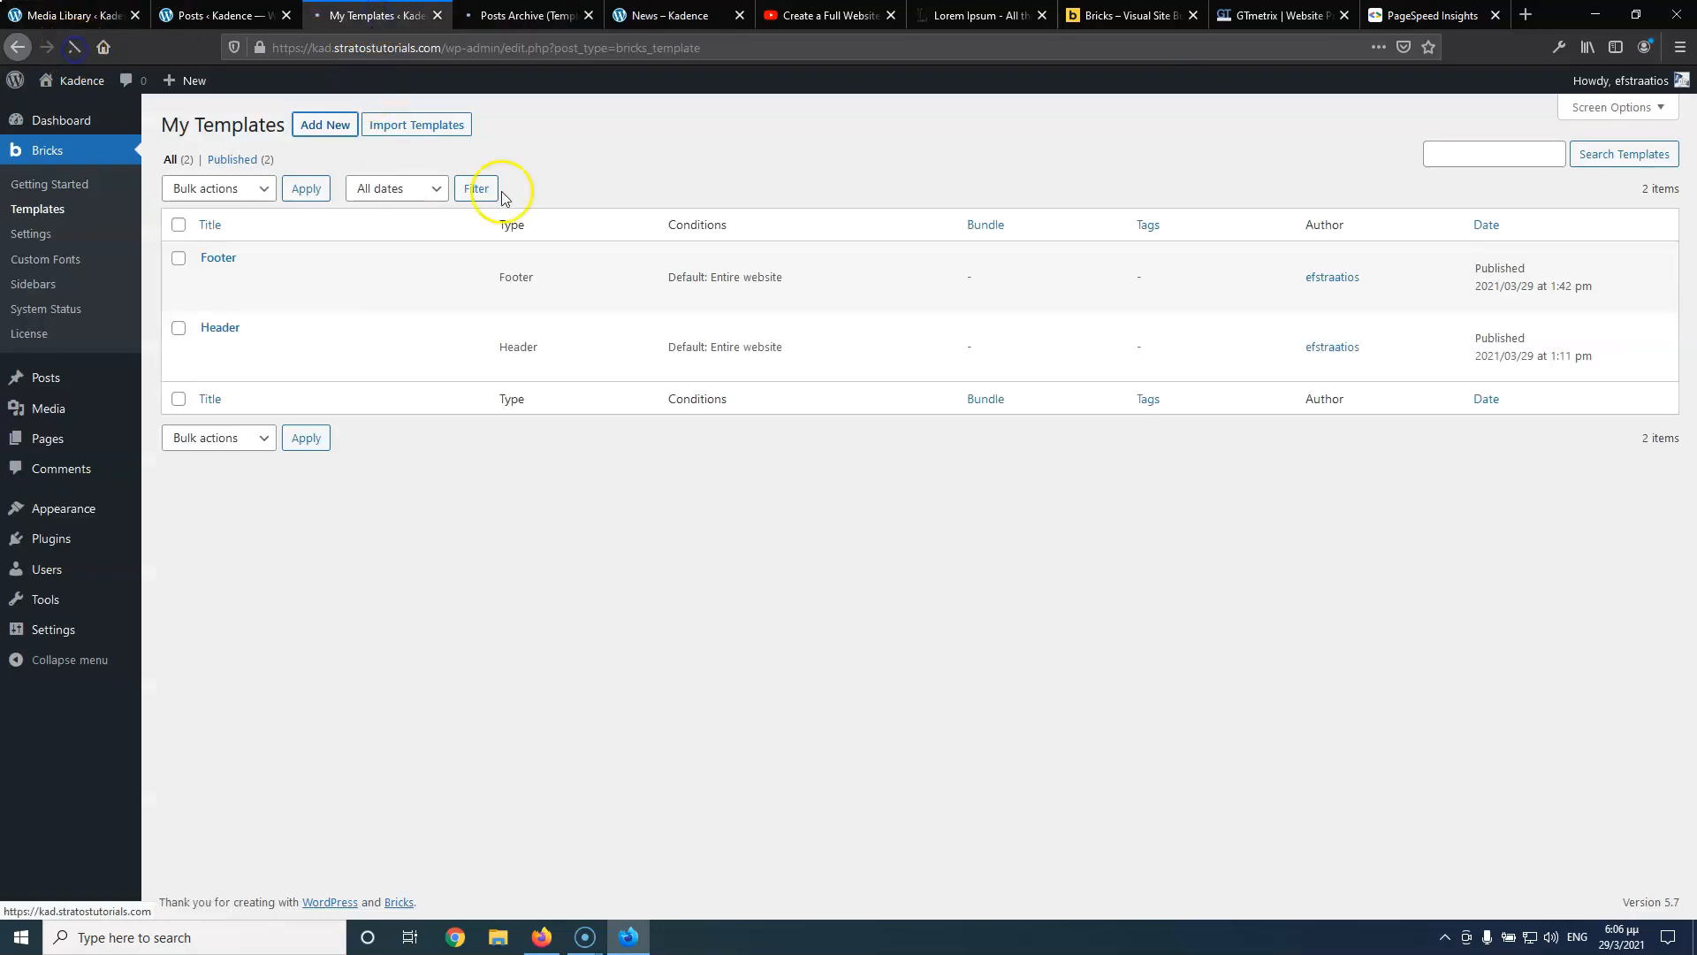
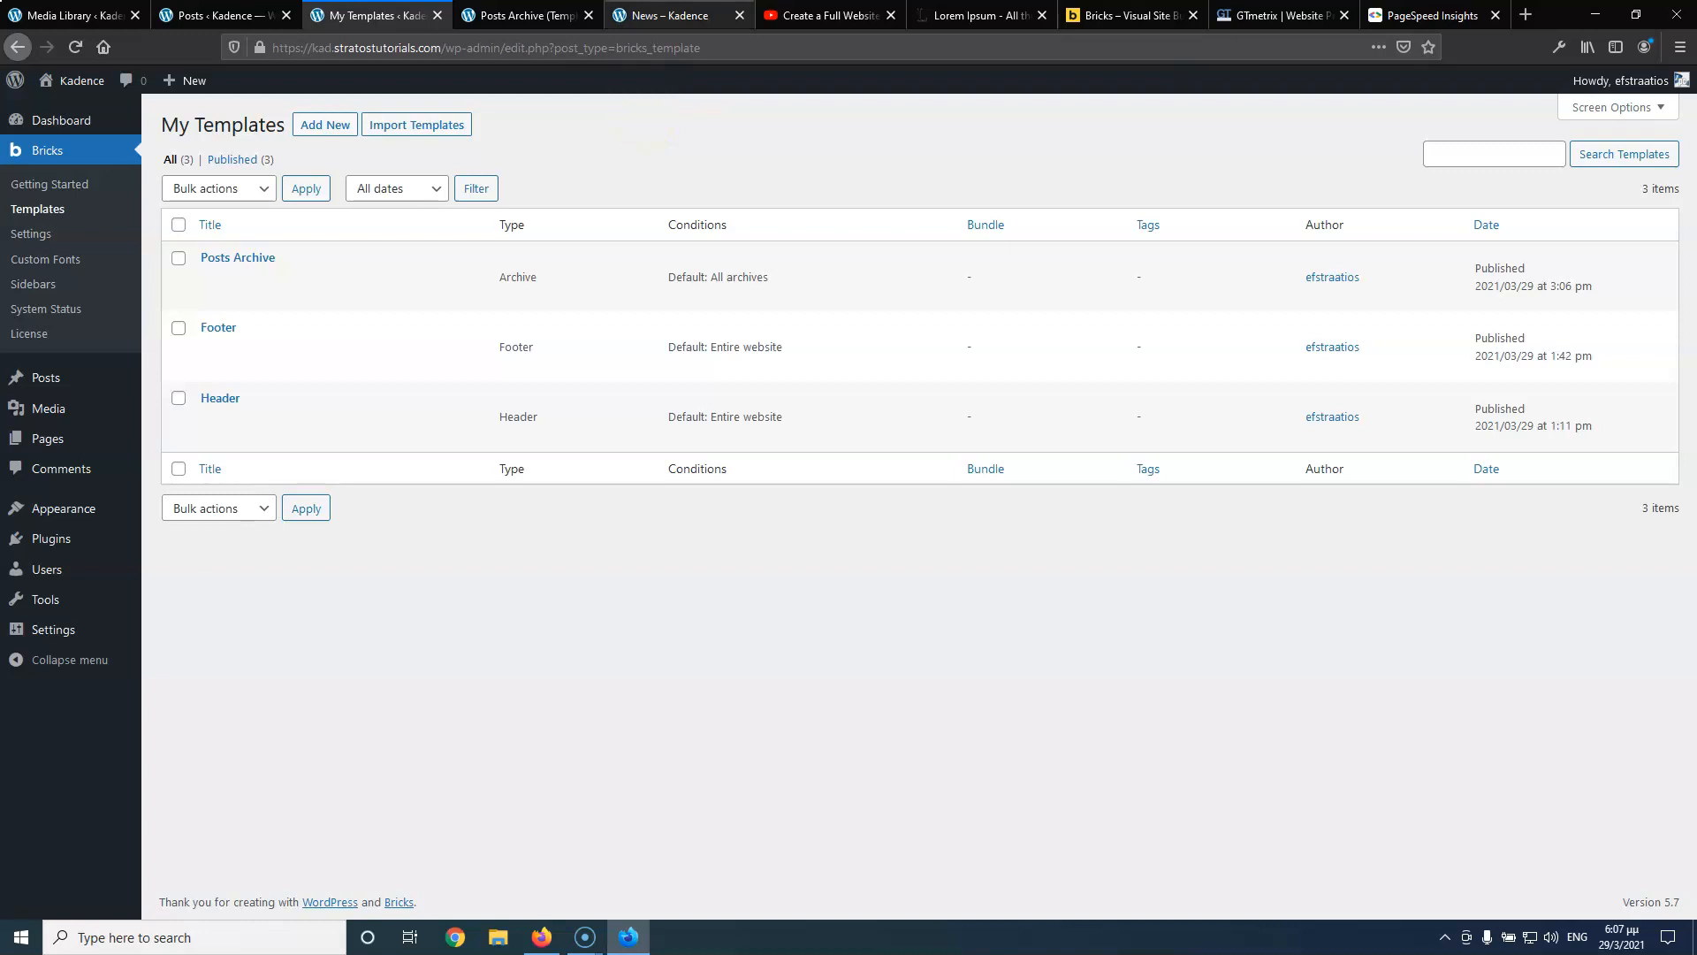
Copy the News category page address and load it in a new browser tab
{"action": "left_click", "coordinate": [644, 13]}
{"action": "left_click", "coordinate": [247, 53]}
{"action": "key", "text": "ctrl+c"}
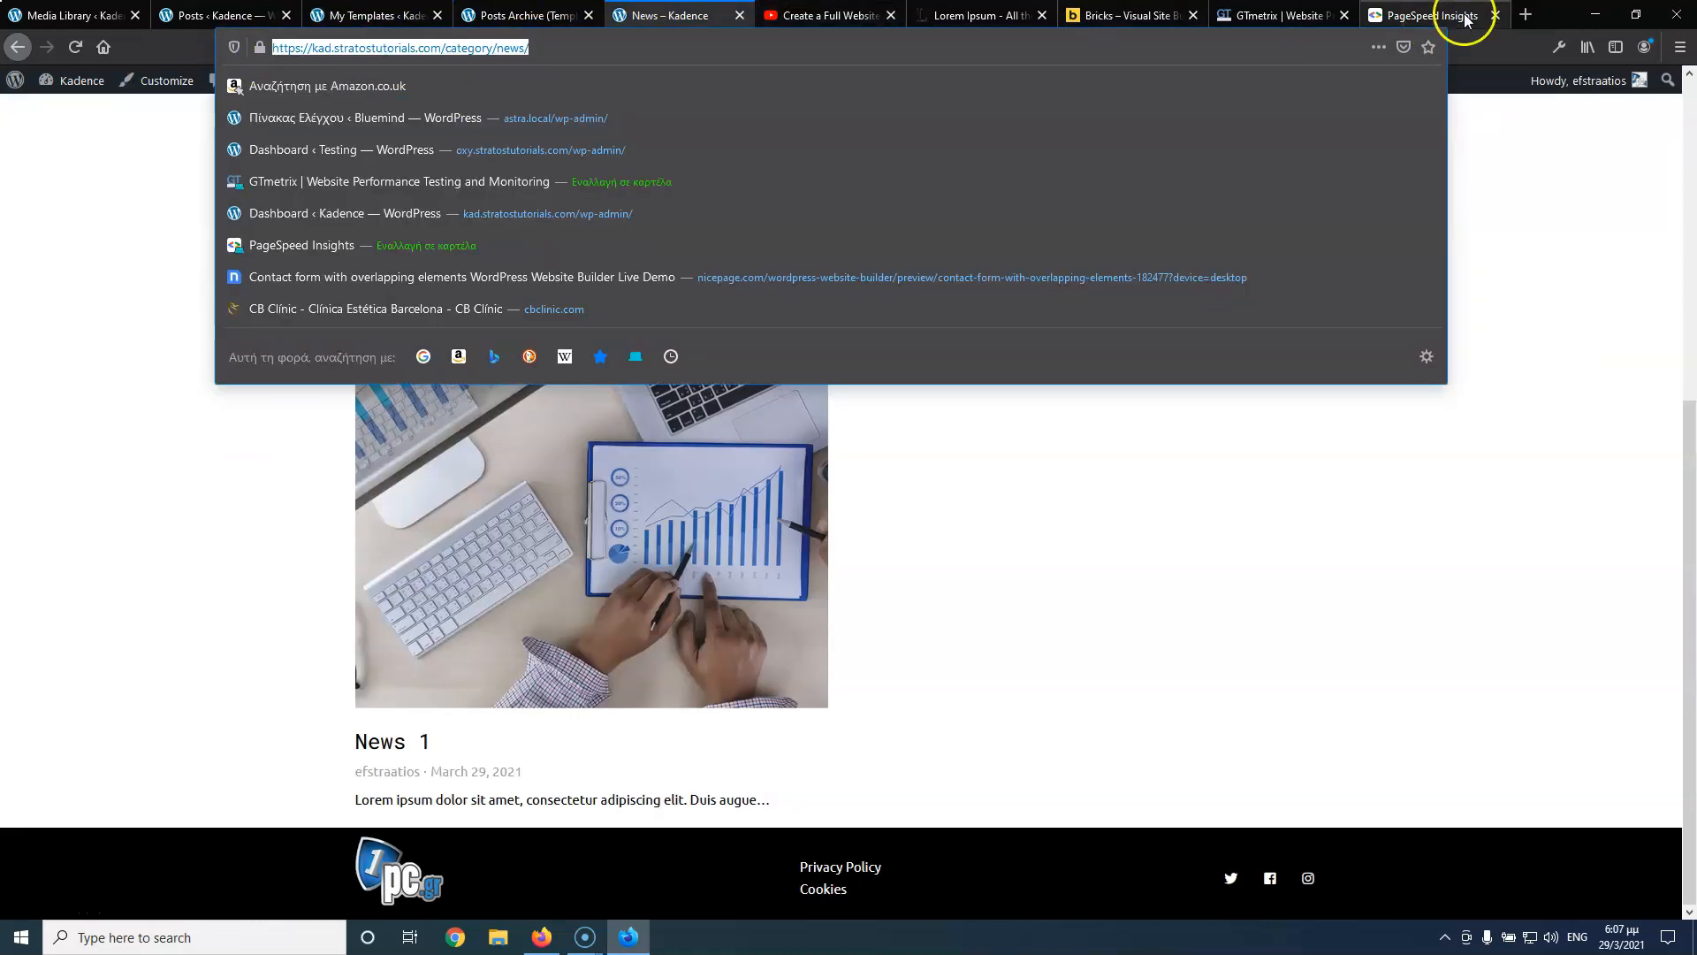
{"action": "left_click", "coordinate": [1525, 16]}
{"action": "key", "text": "ctrl+v"}
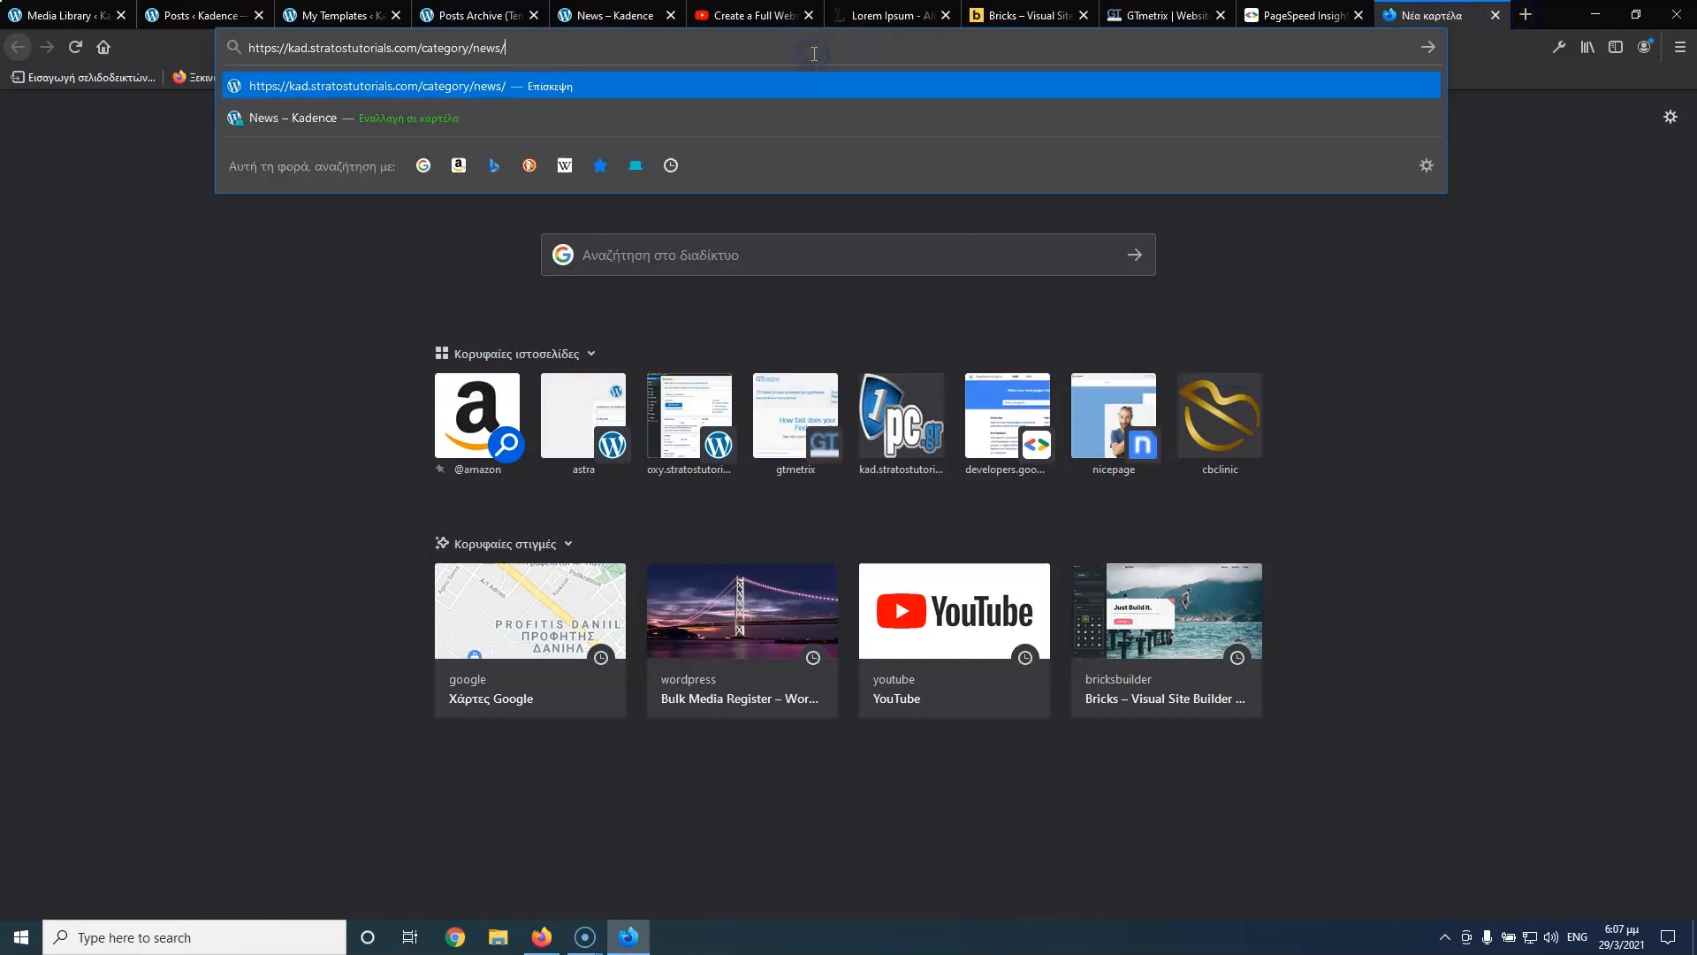
{"action": "key", "text": "Return"}
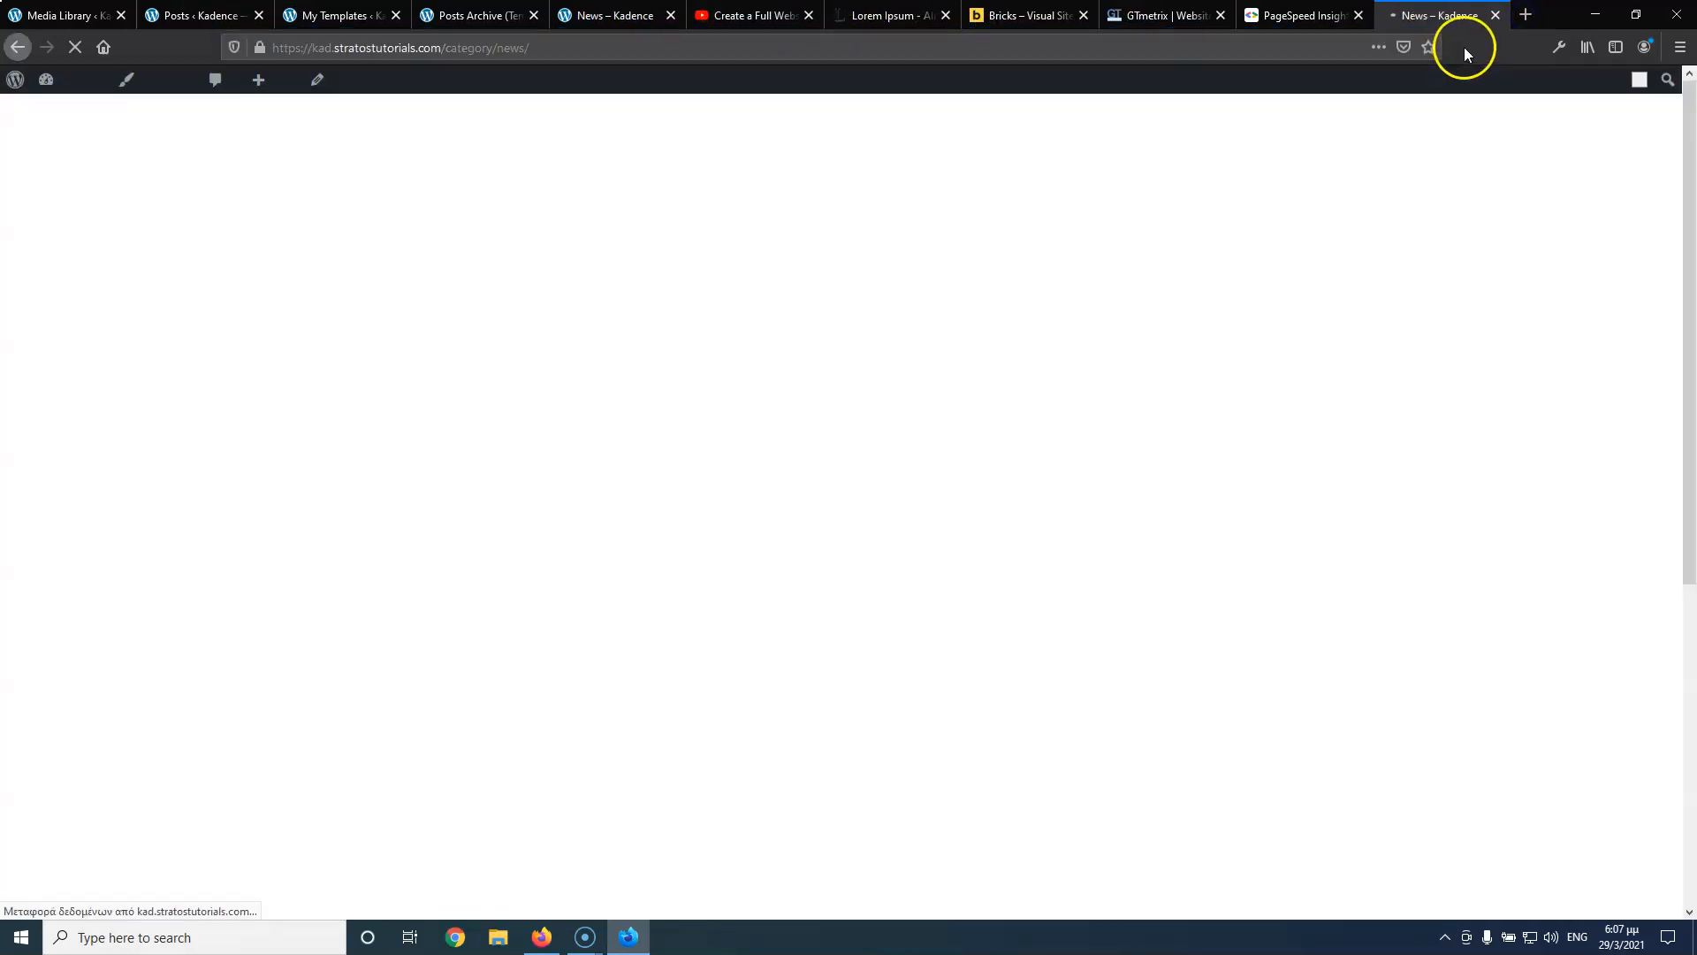
Reorder the tabs, compare both News pages, then return to the Posts Archive editor
{"action": "left_click_drag", "start_coordinate": [1456, 16], "coordinate": [703, 20]}
{"action": "left_click", "coordinate": [604, 18]}
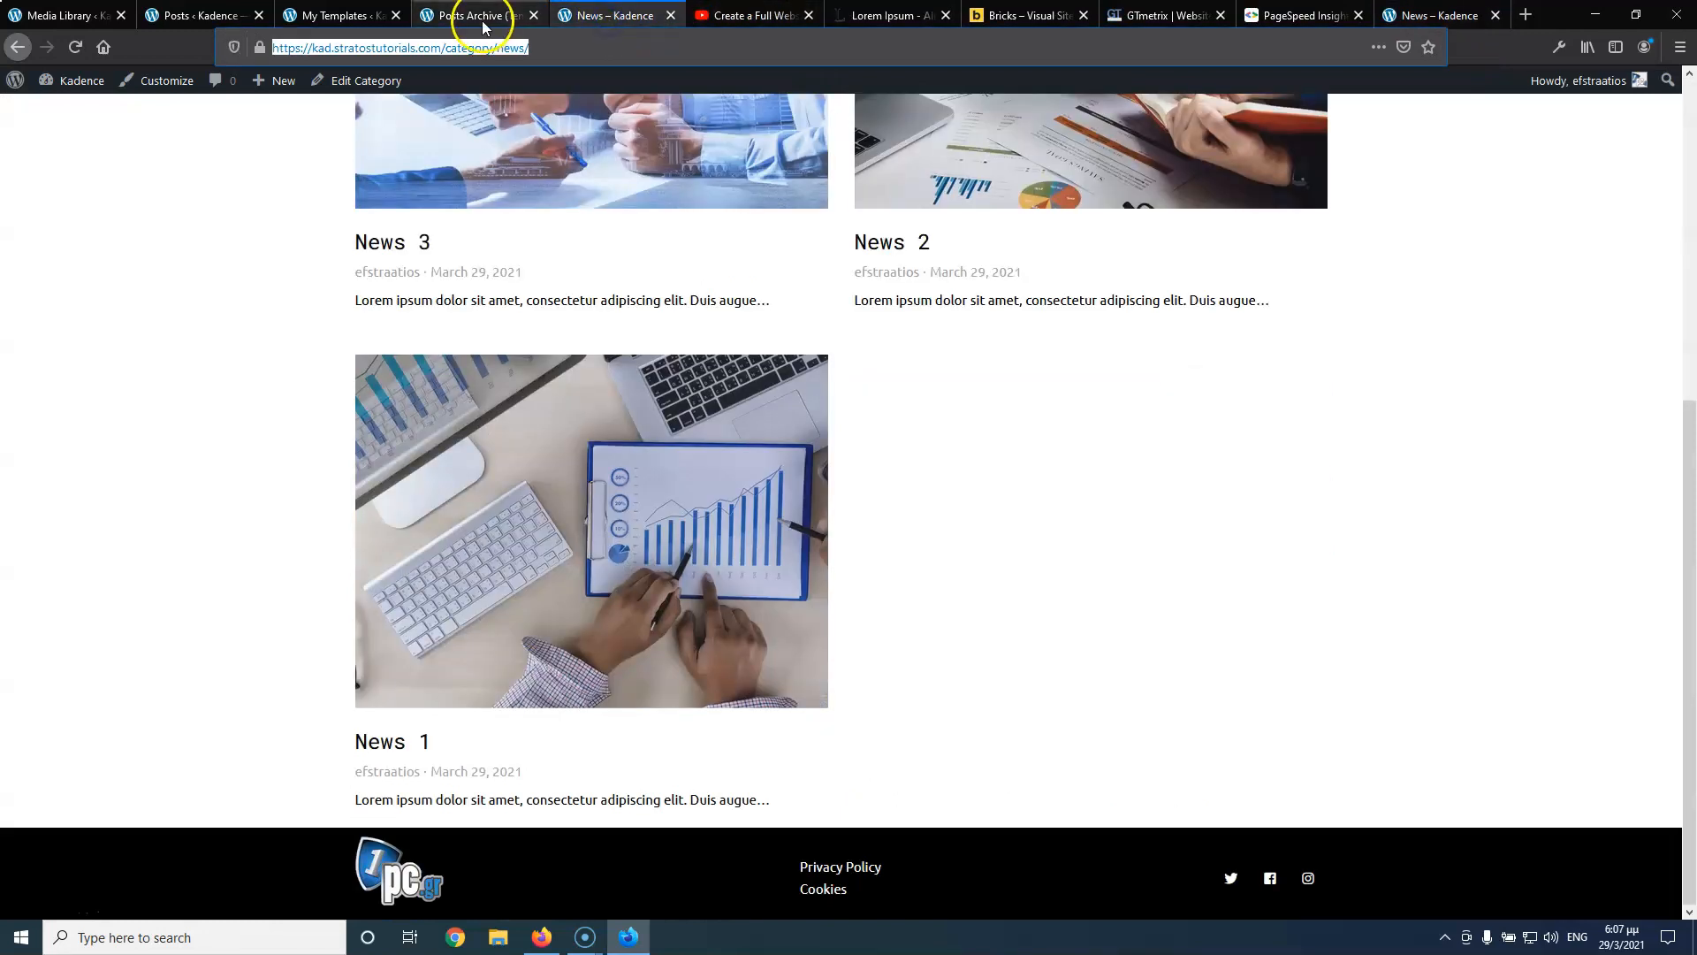
{"action": "left_click", "coordinate": [483, 18]}
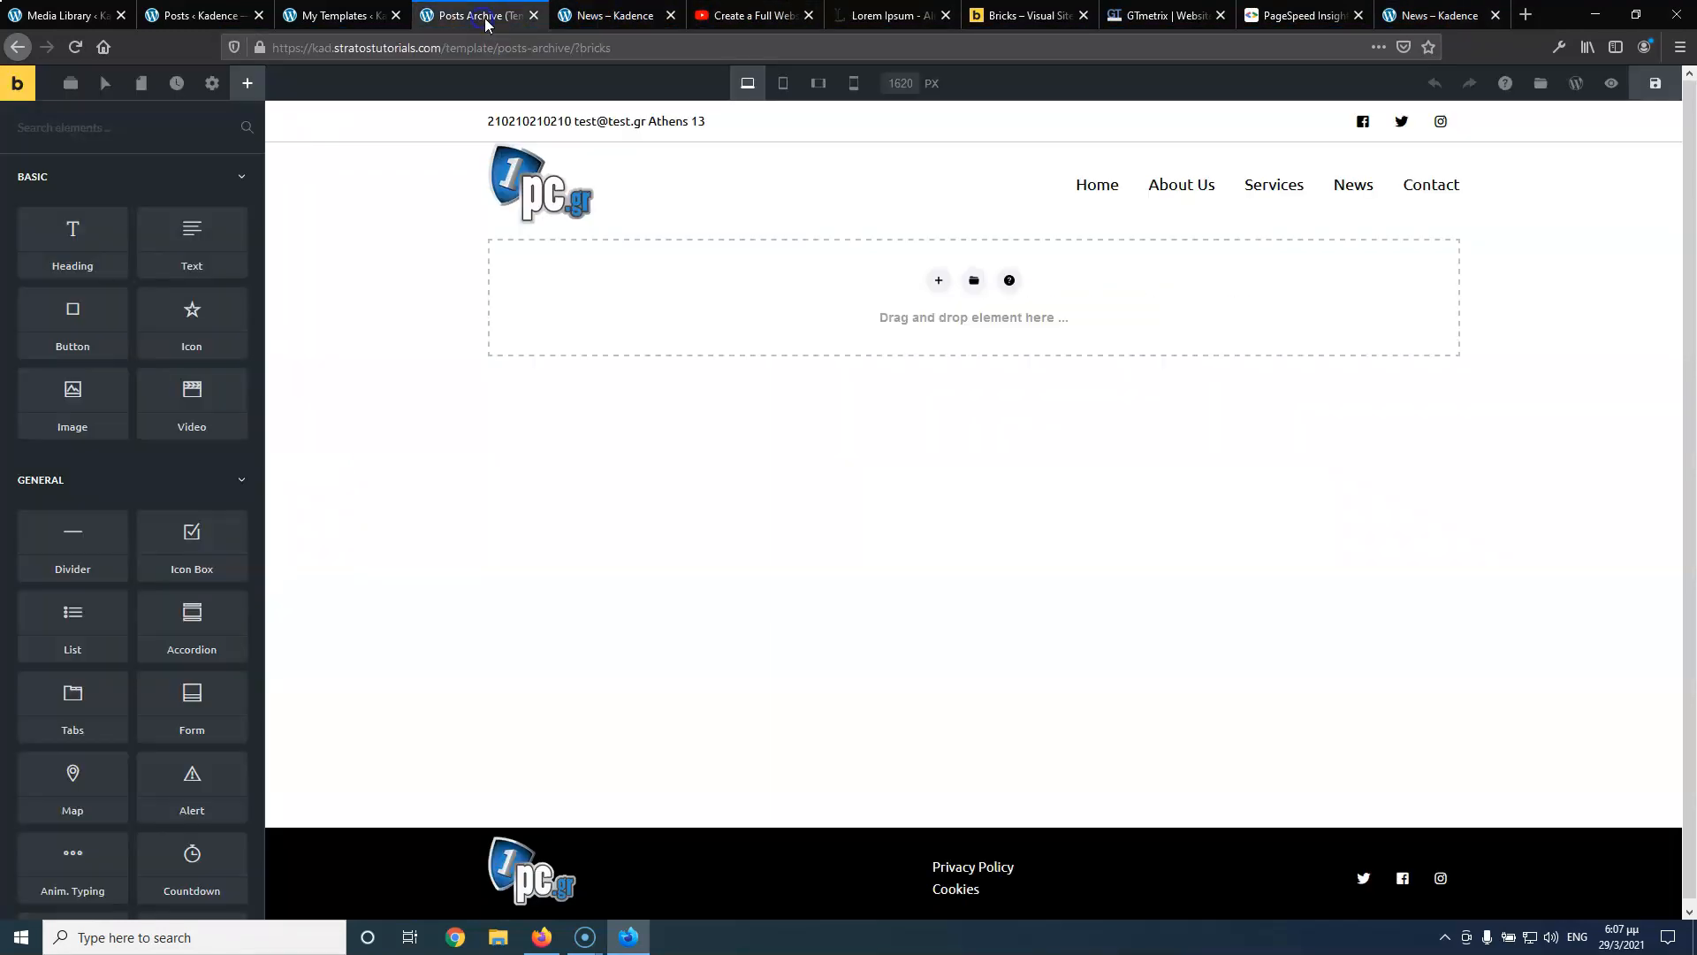
{"action": "left_click", "coordinate": [645, 18]}
{"action": "left_click_drag", "start_coordinate": [1406, 16], "coordinate": [588, 16]}
{"action": "left_click", "coordinate": [744, 18]}
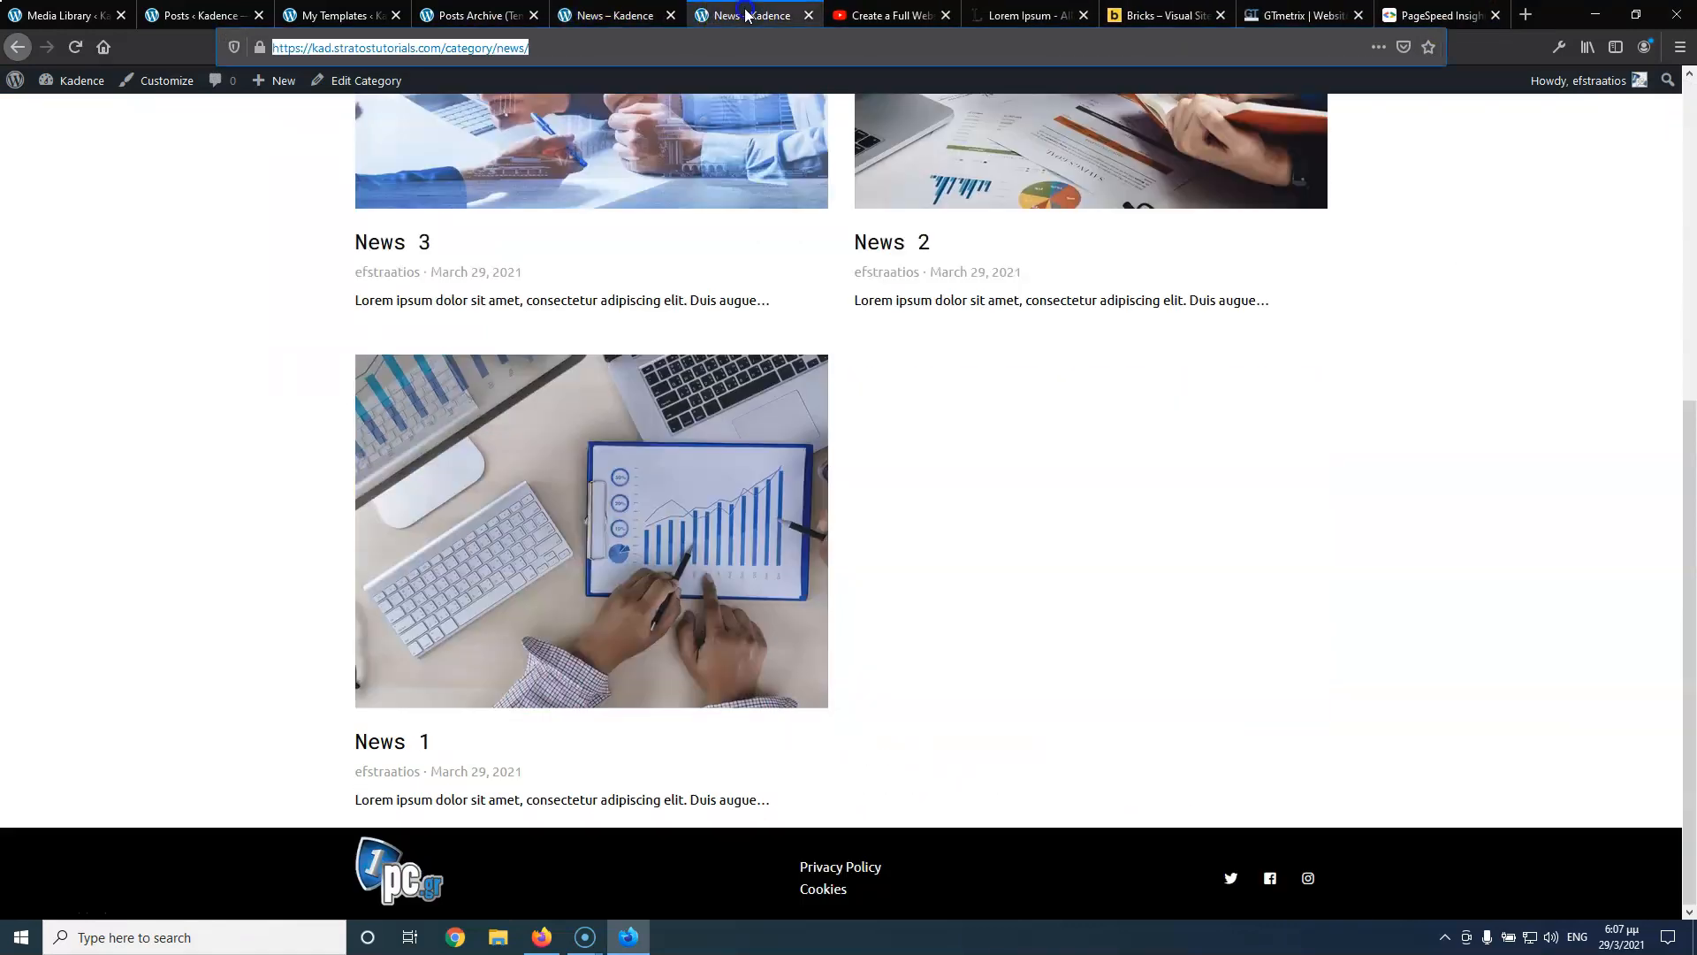
{"action": "left_click", "coordinate": [618, 17]}
{"action": "left_click", "coordinate": [482, 19]}
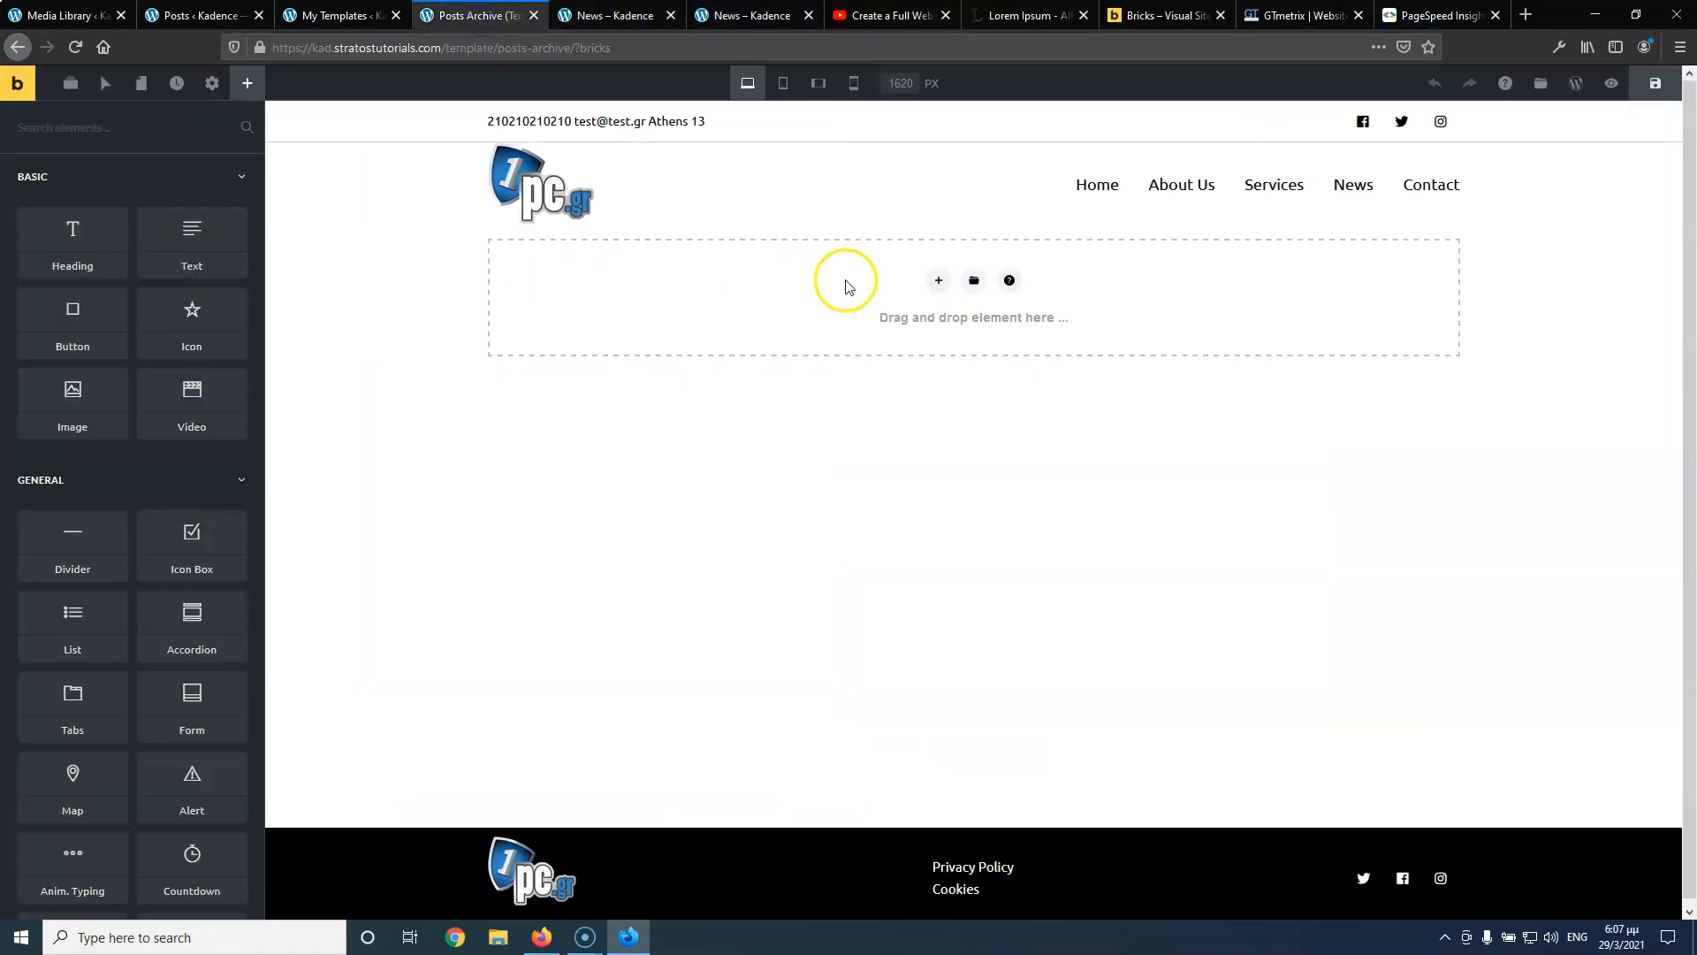
Add an empty section, save, and reload the News page to check the template
{"action": "left_click", "coordinate": [935, 283]}
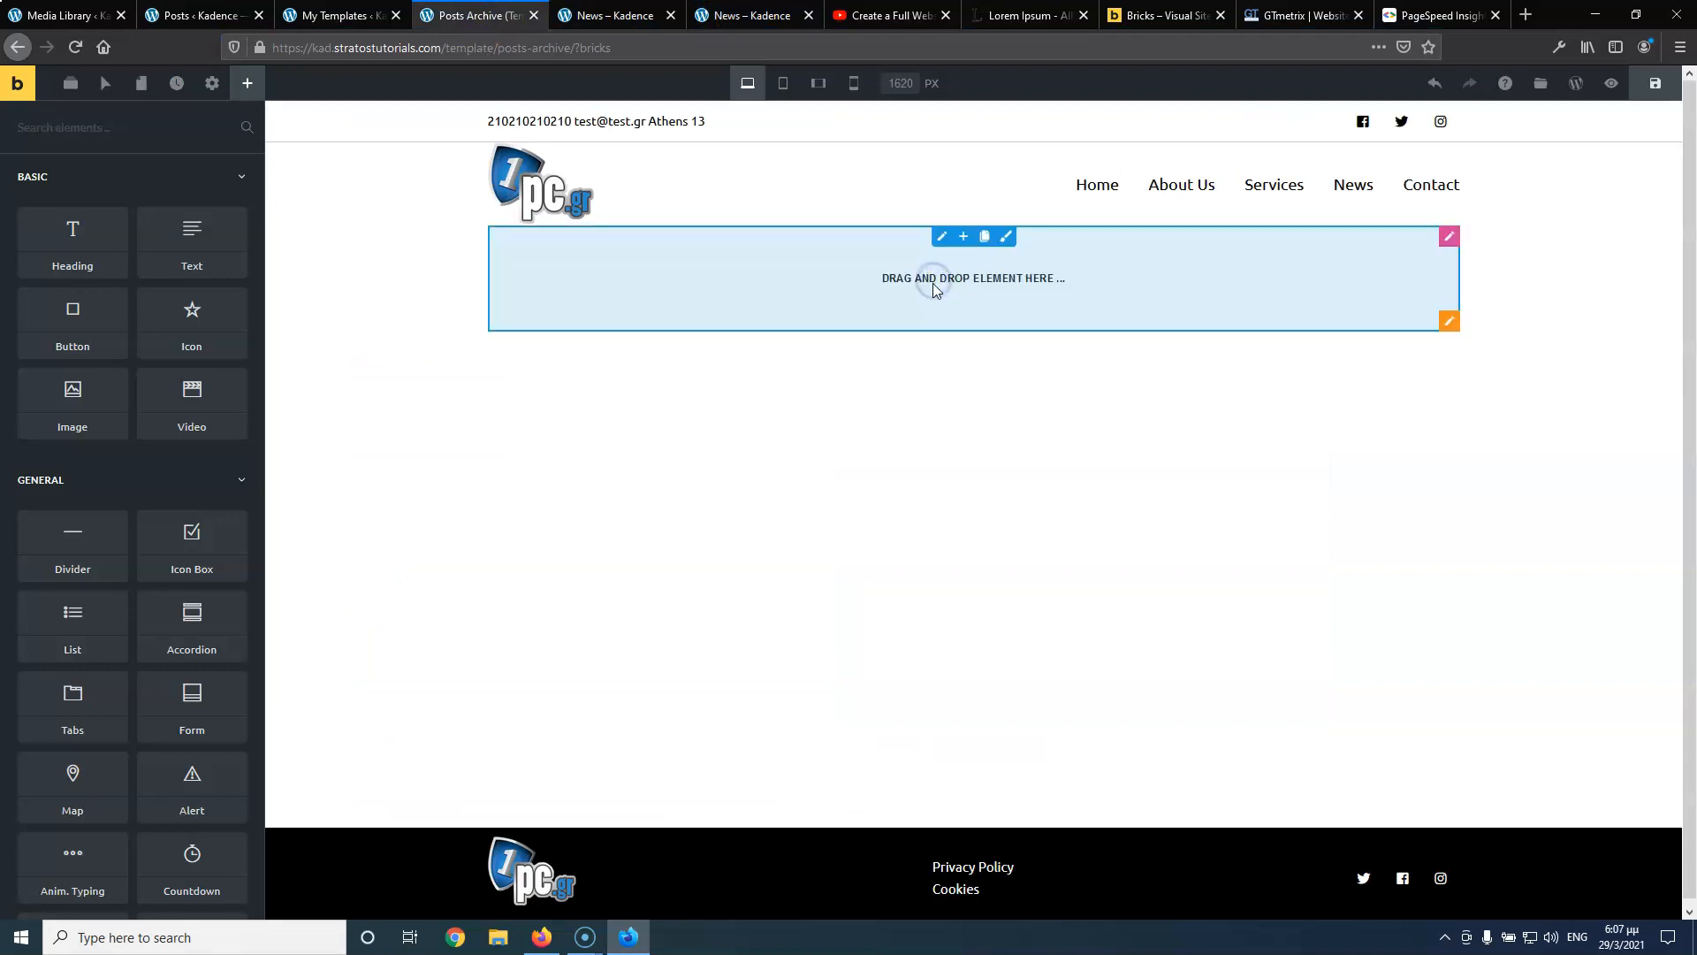
{"action": "left_click", "coordinate": [1656, 83]}
{"action": "left_click", "coordinate": [614, 15]}
{"action": "left_click", "coordinate": [74, 47]}
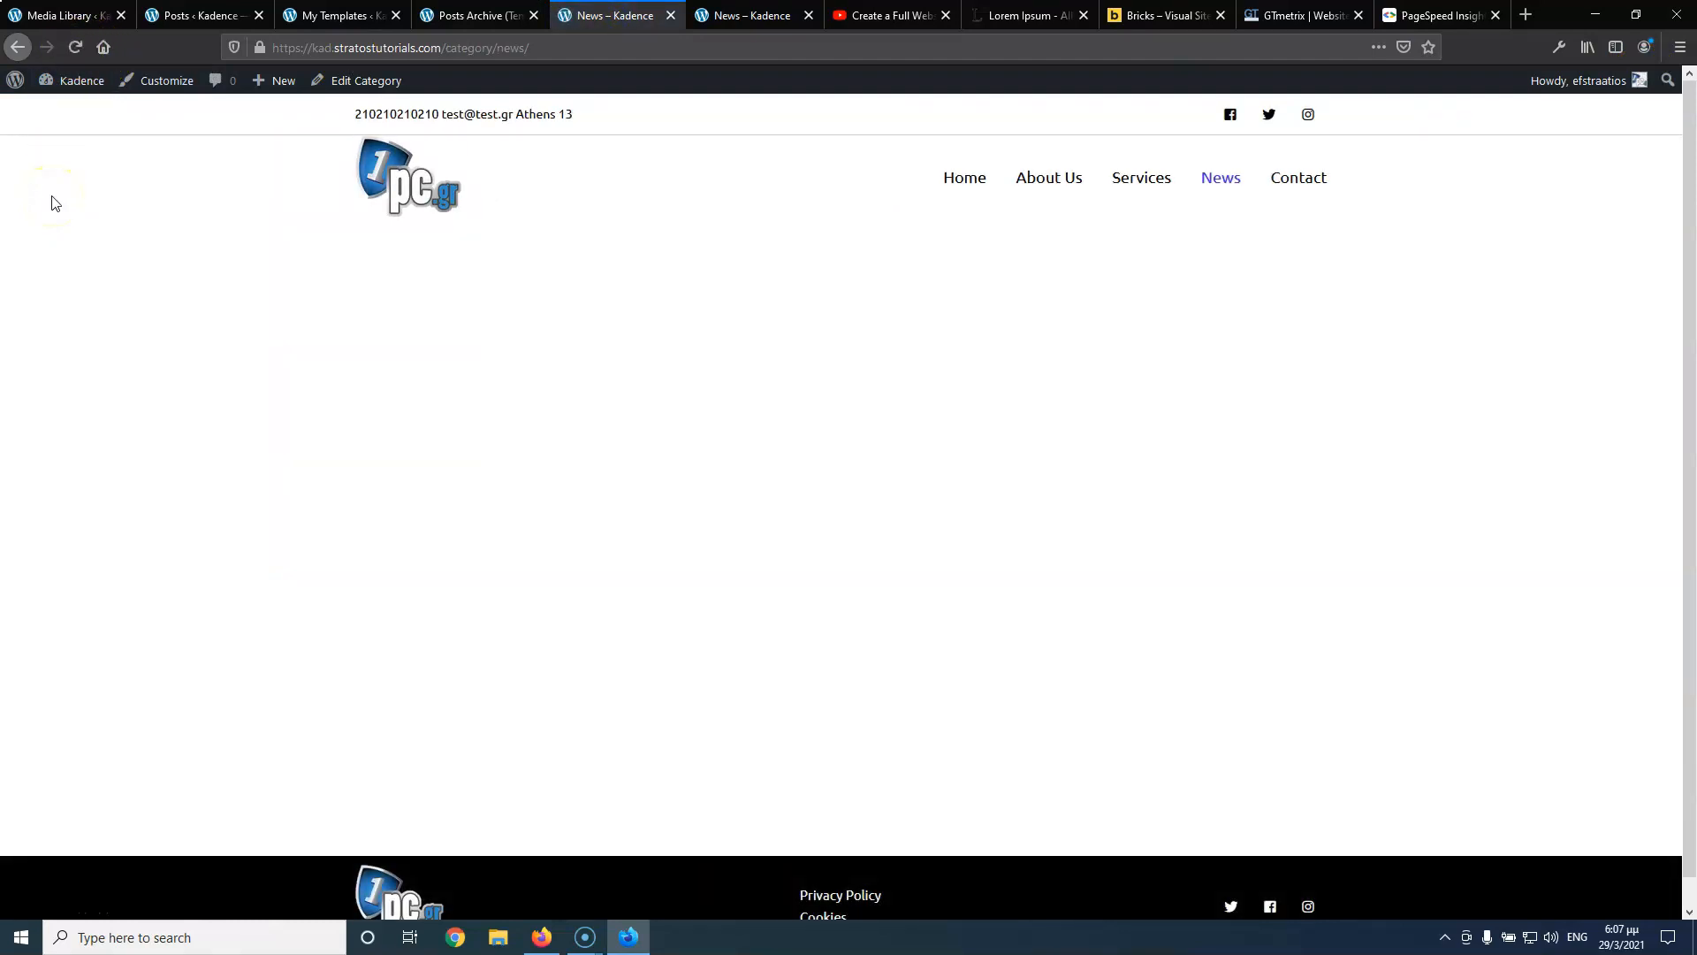
{"action": "left_click", "coordinate": [460, 16]}
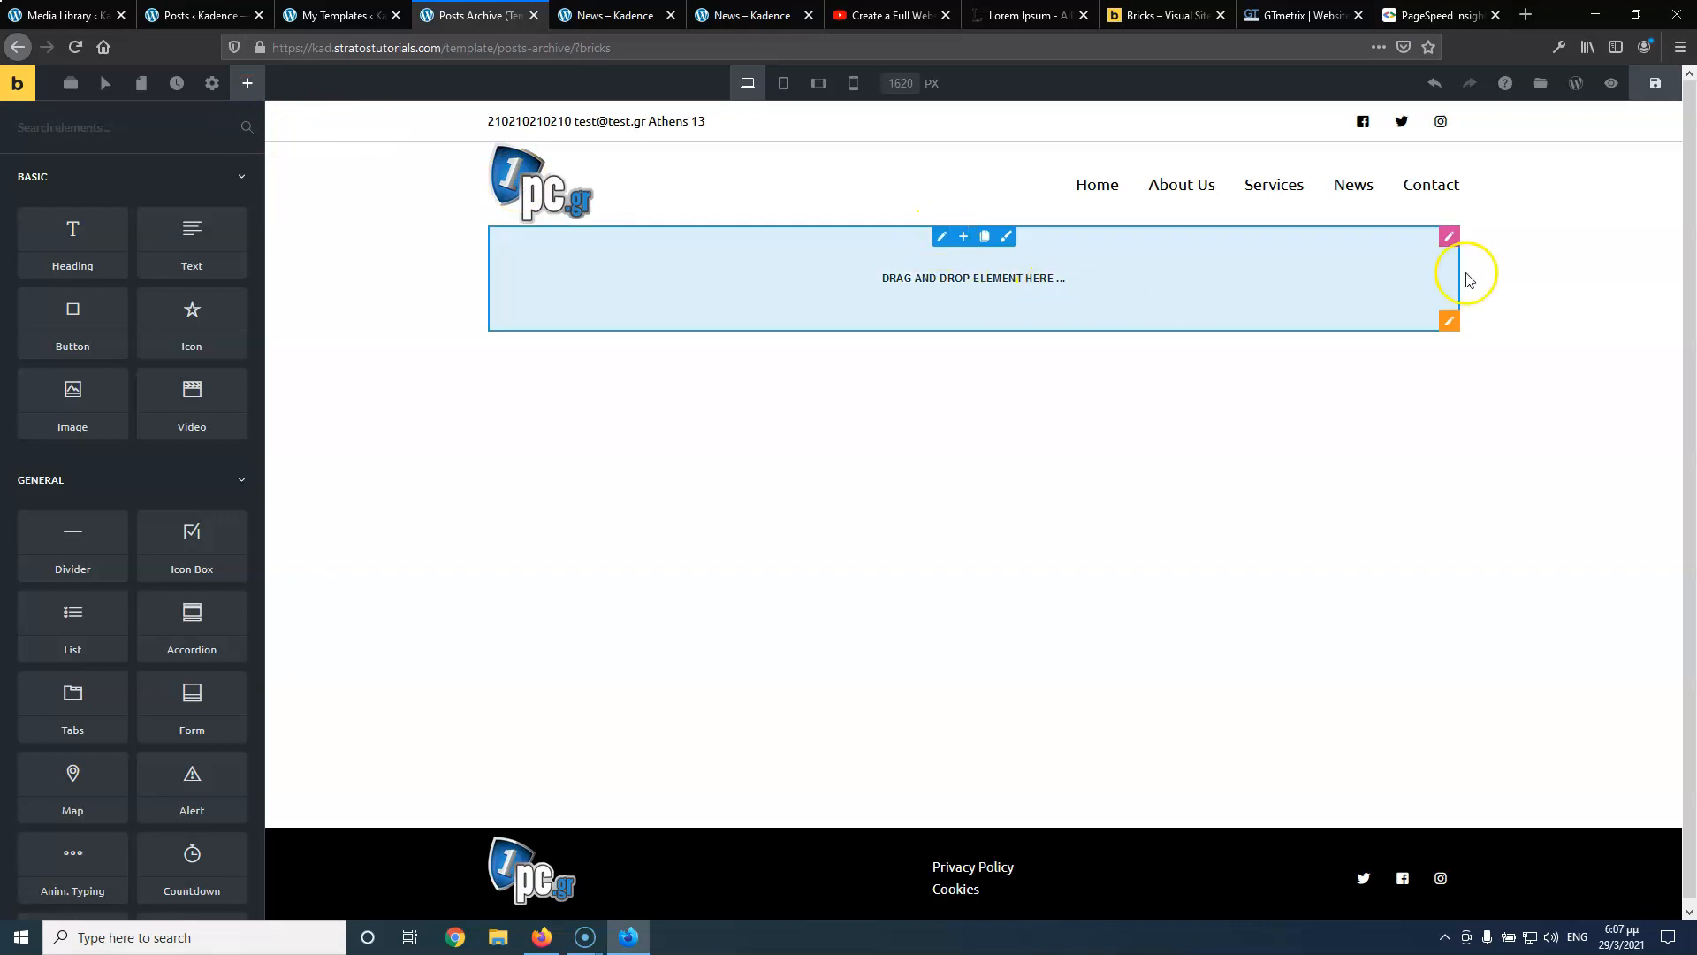
Give the new section 50px top and bottom padding
{"action": "left_click", "coordinate": [1450, 325]}
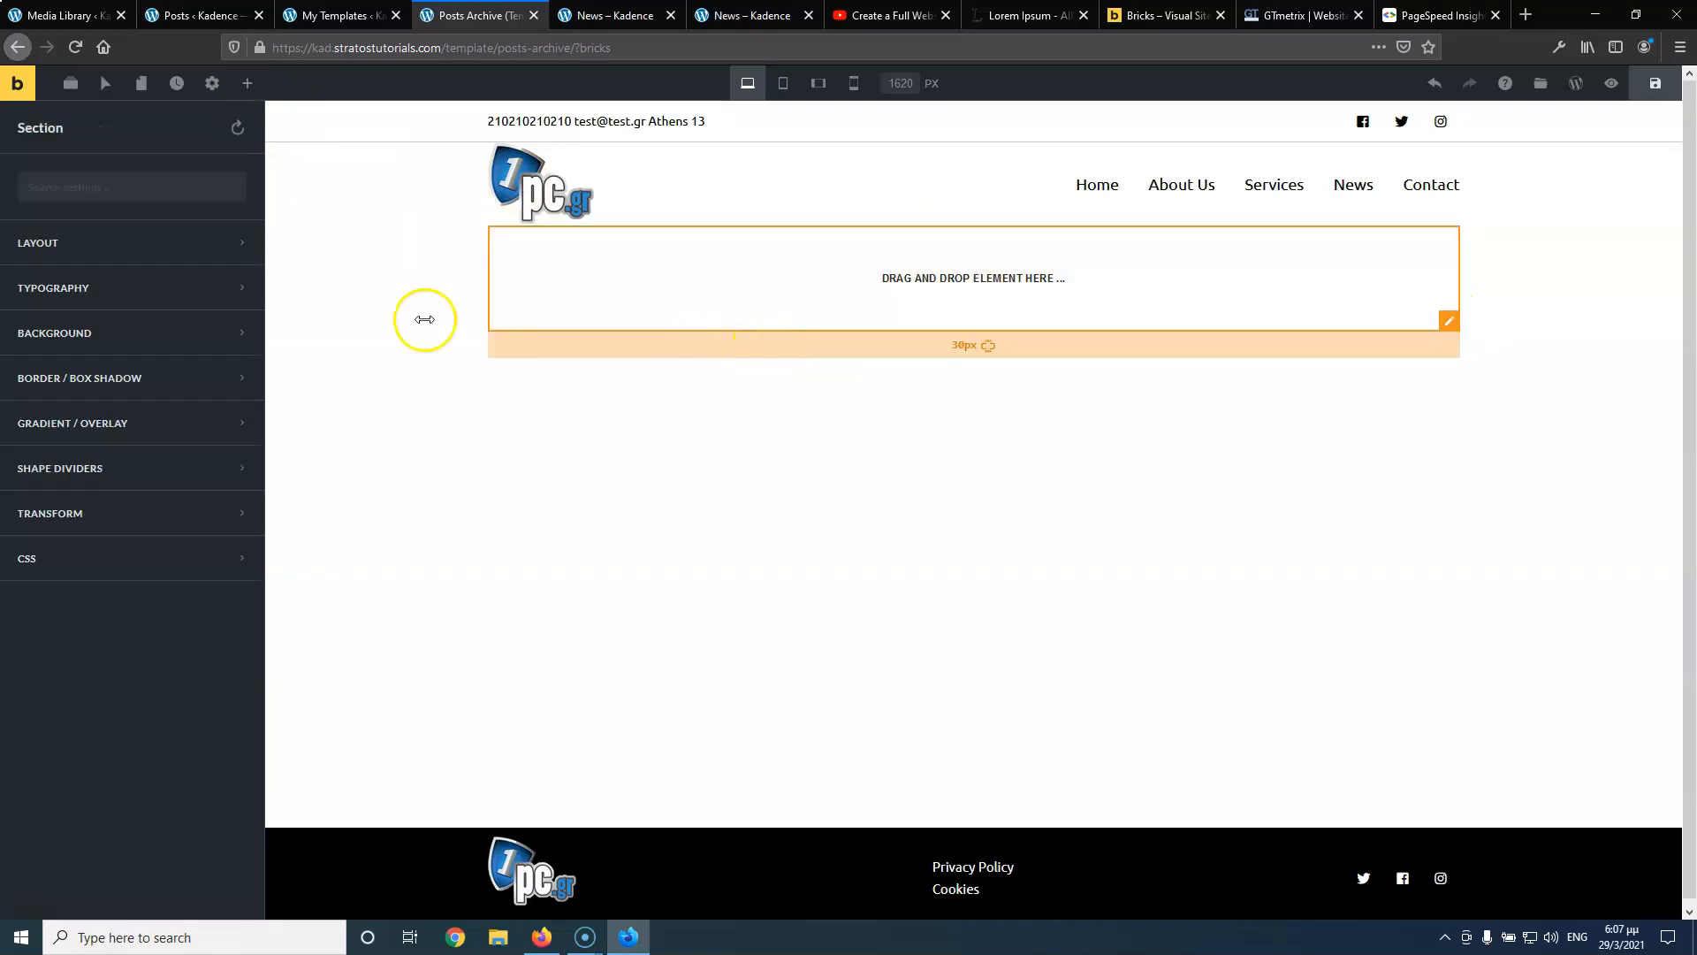
{"action": "left_click", "coordinate": [148, 249]}
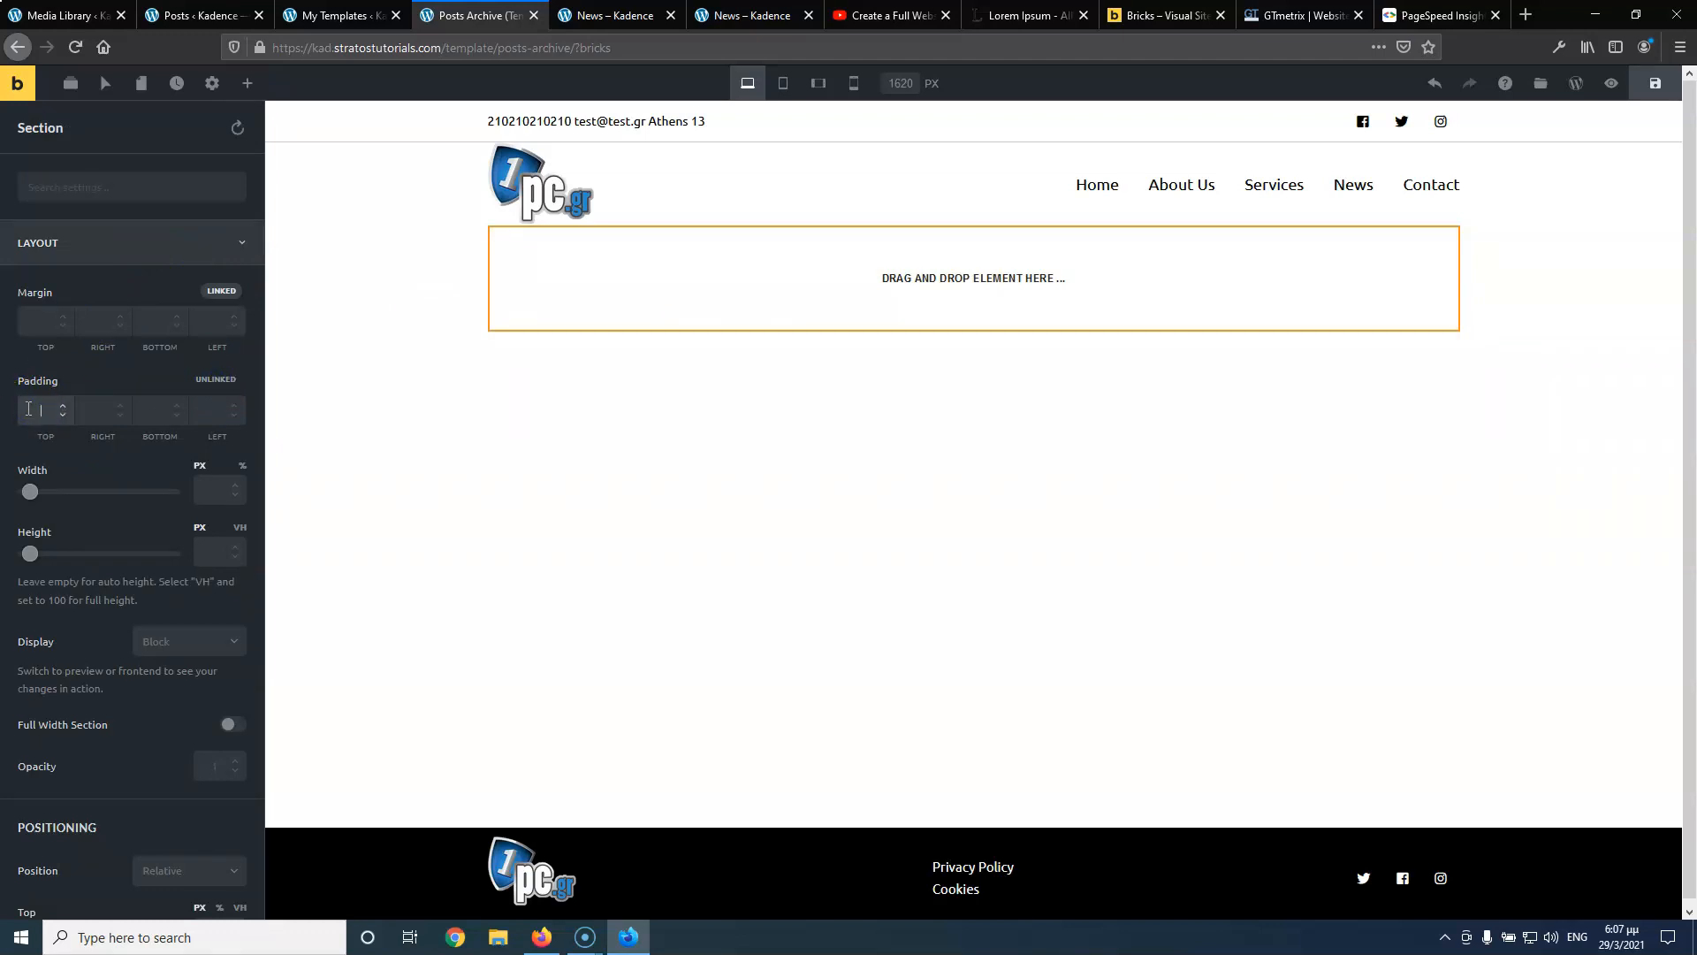
{"action": "type", "text": "50"}
{"action": "left_click", "coordinate": [152, 410]}
{"action": "type", "text": "50"}
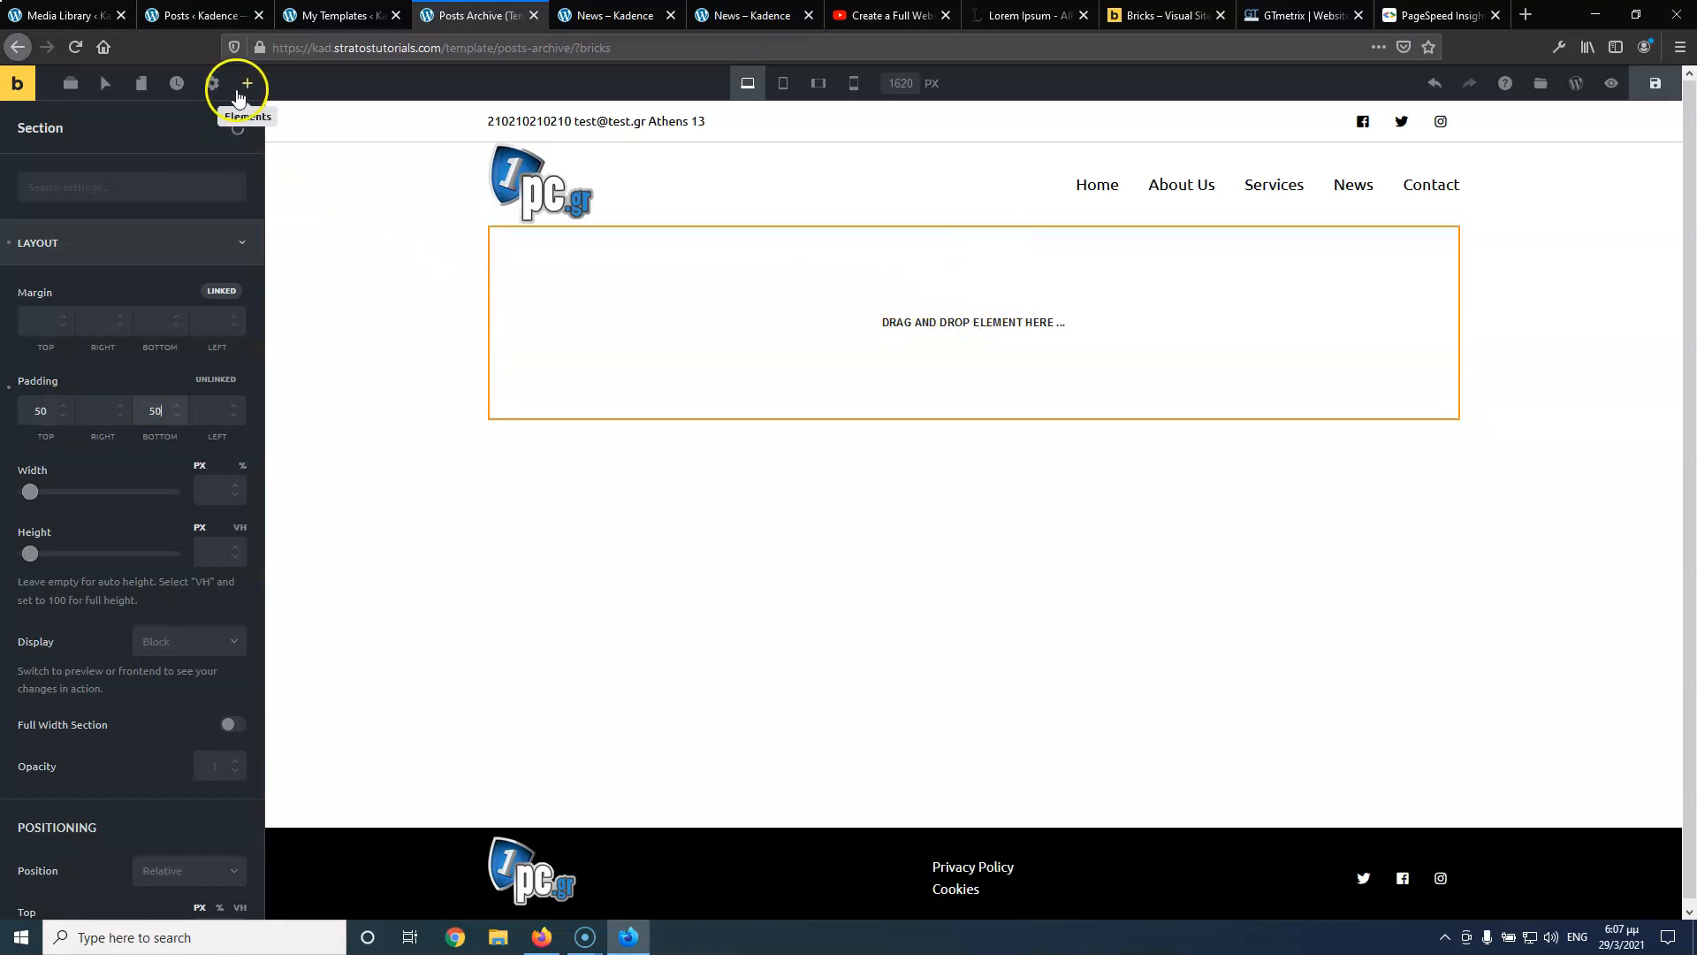
Drop a Posts element into the section and save the template
{"action": "left_click", "coordinate": [247, 83]}
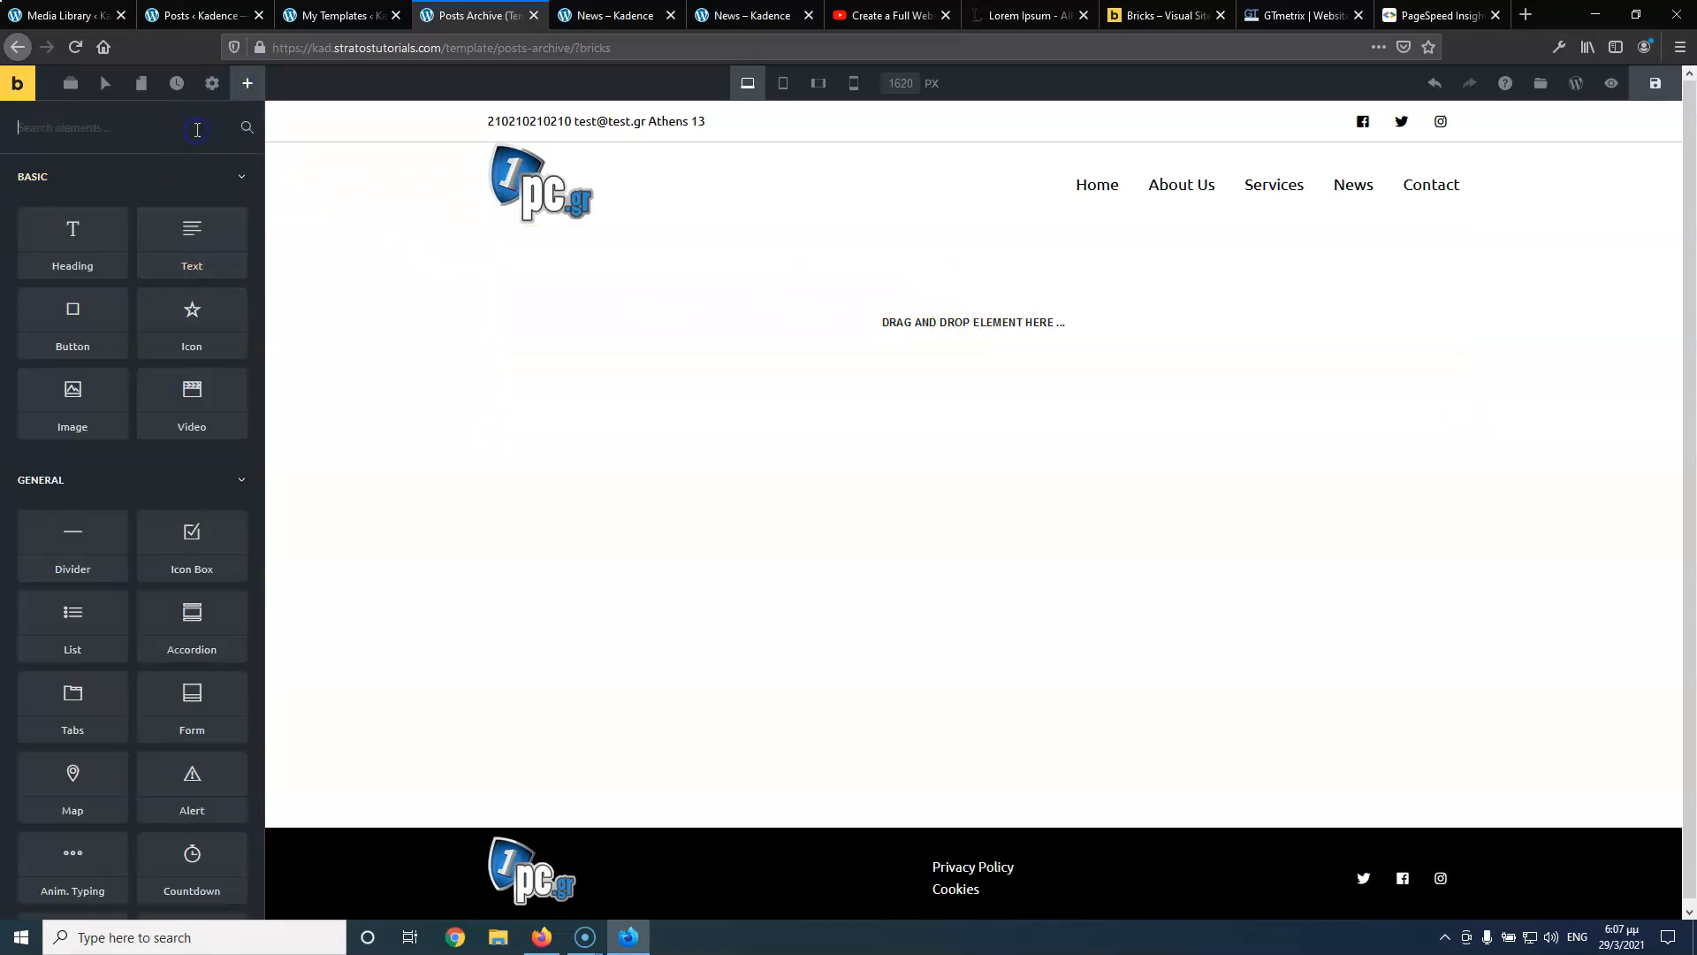
{"action": "left_click", "coordinate": [195, 130]}
{"action": "type", "text": "po"}
{"action": "left_click_drag", "start_coordinate": [75, 188], "coordinate": [891, 329]}
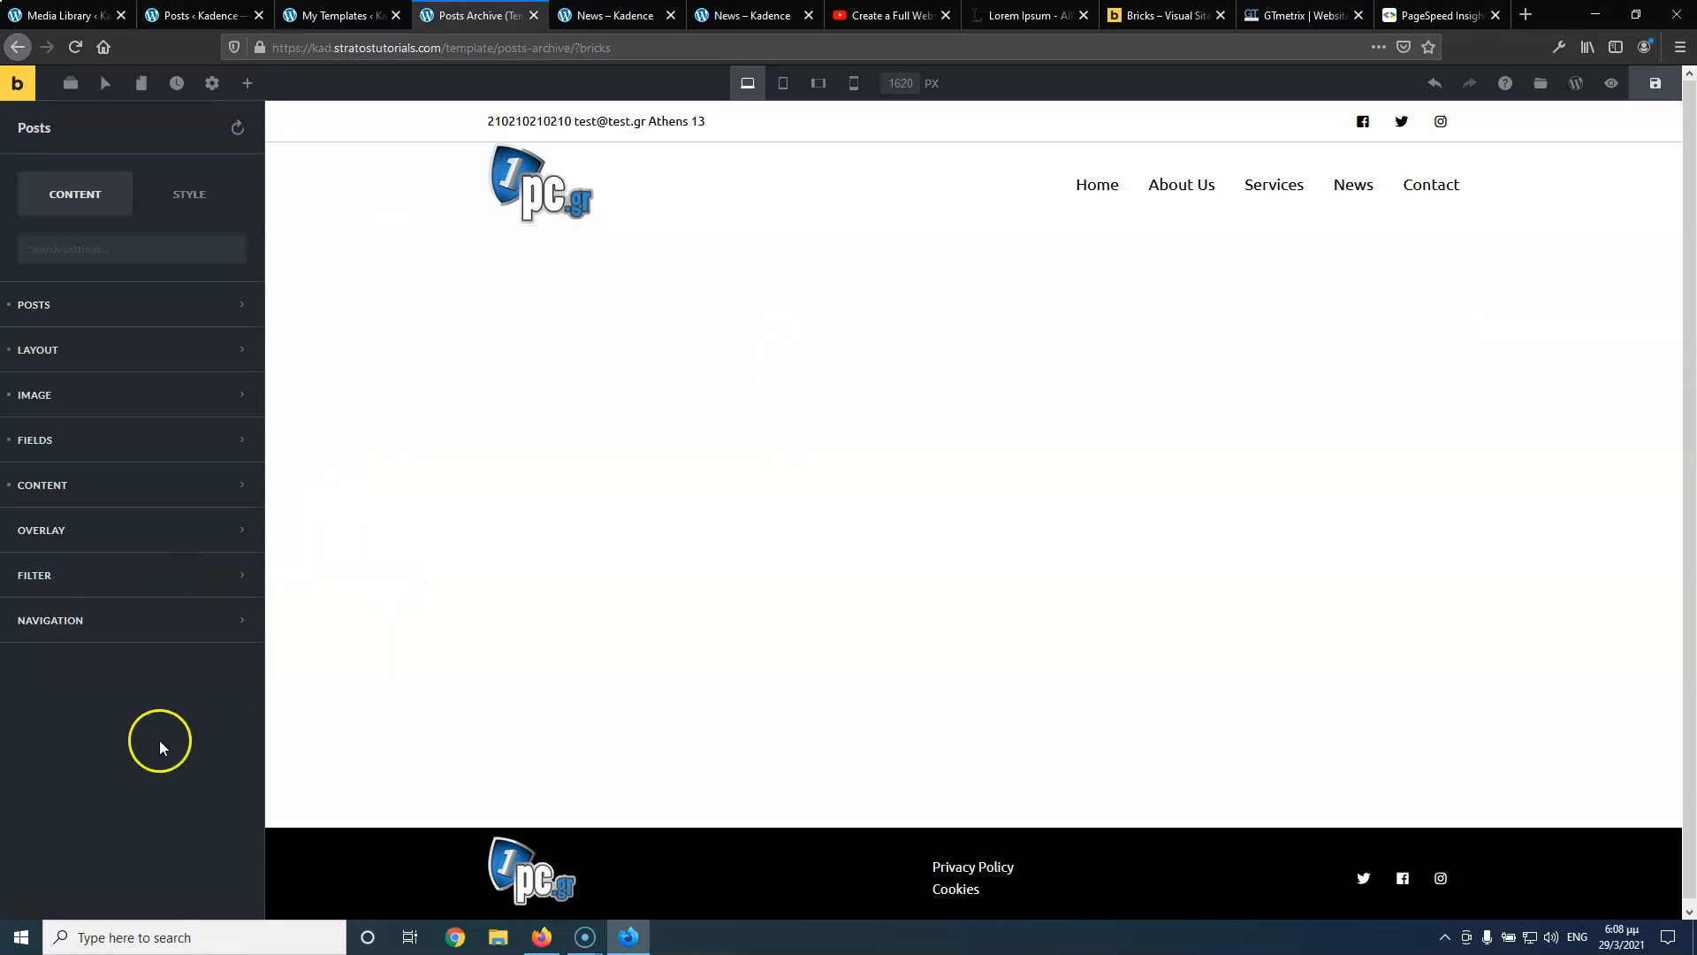
{"action": "left_click", "coordinate": [1655, 83]}
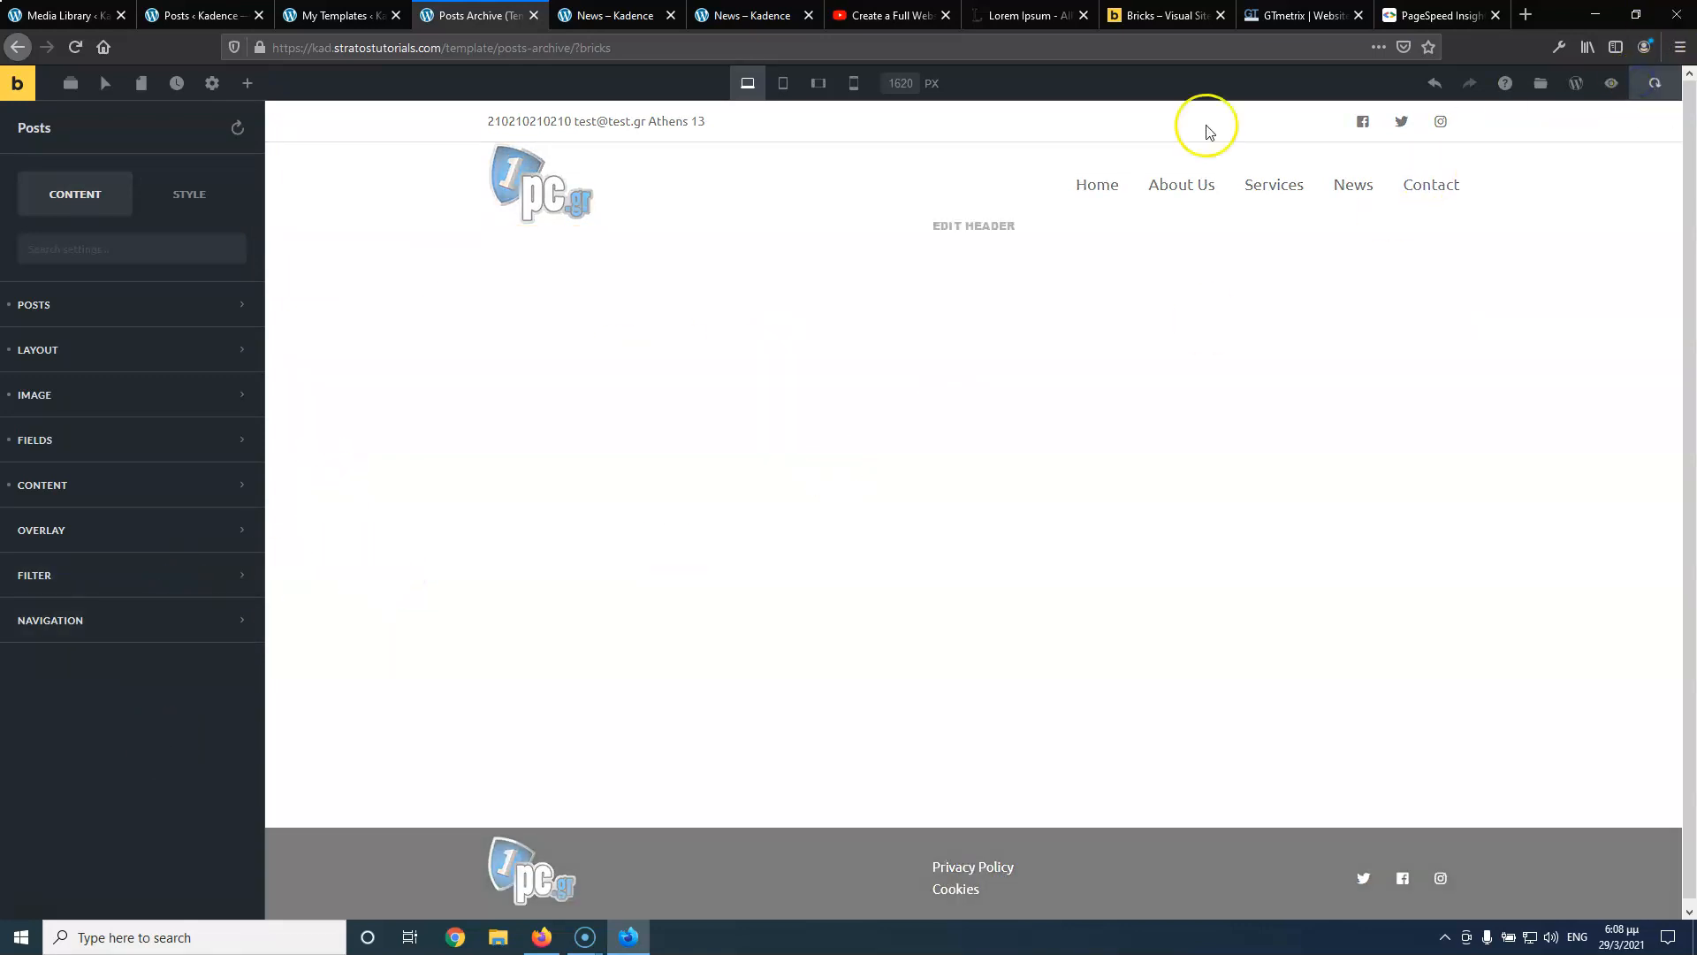
Filter the posts query by the News (Category) term and save
{"action": "left_click", "coordinate": [47, 316]}
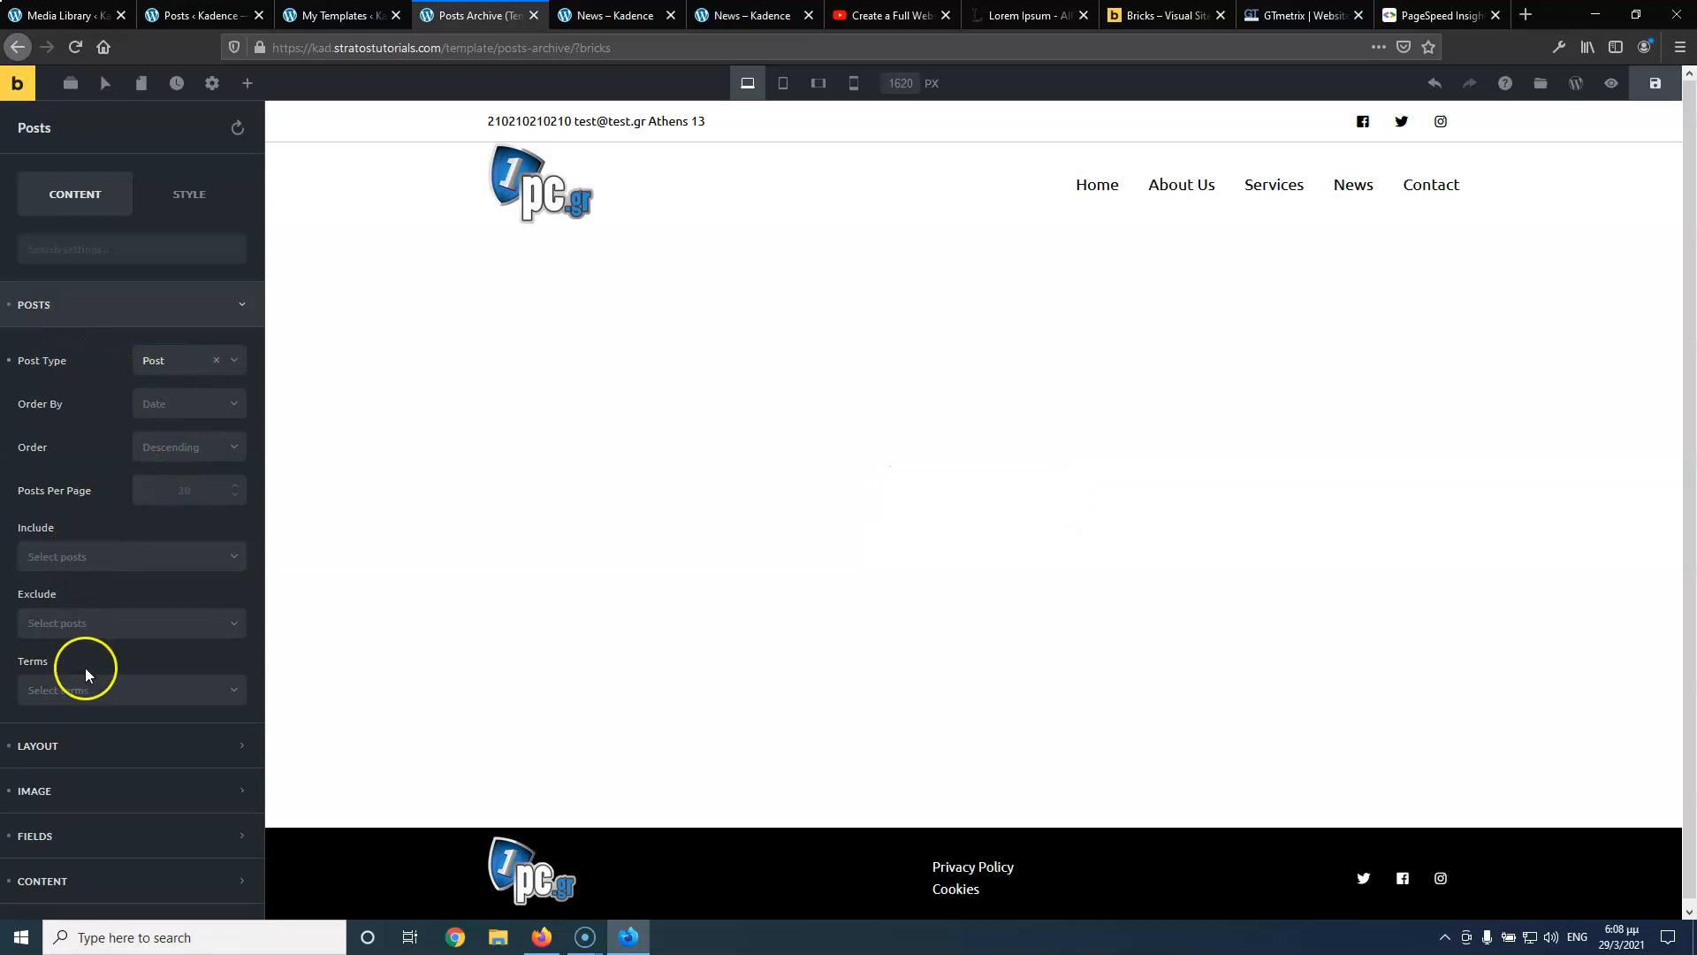
{"action": "left_click", "coordinate": [99, 694]}
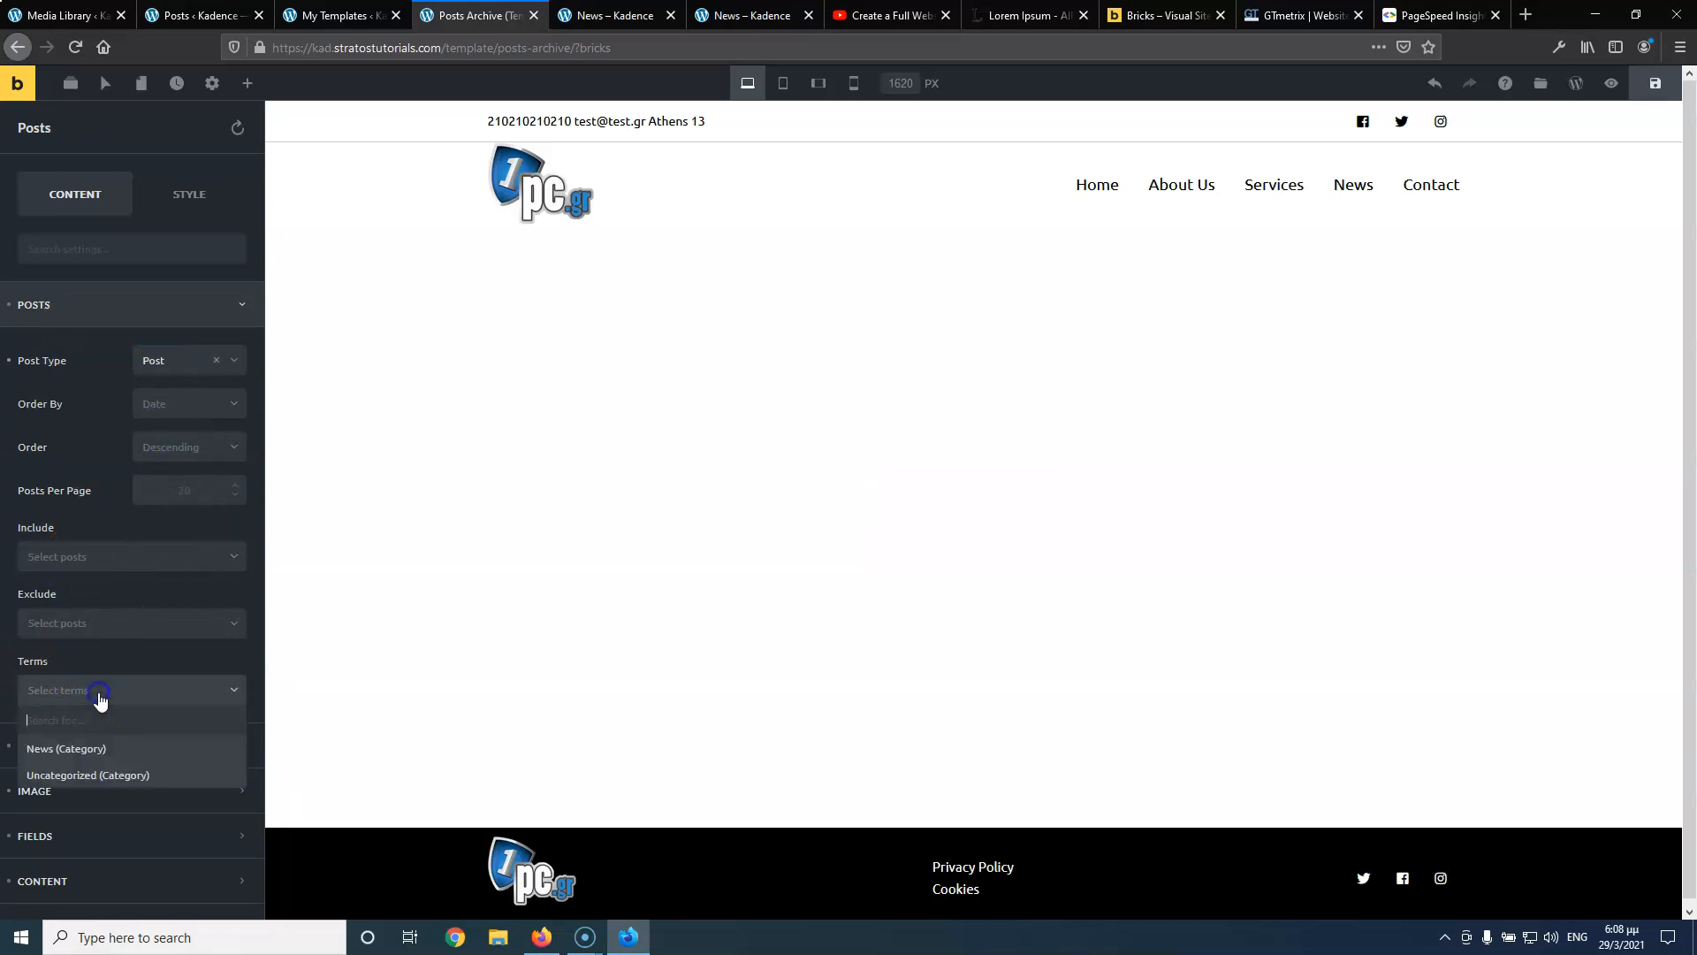
{"action": "left_click", "coordinate": [99, 751]}
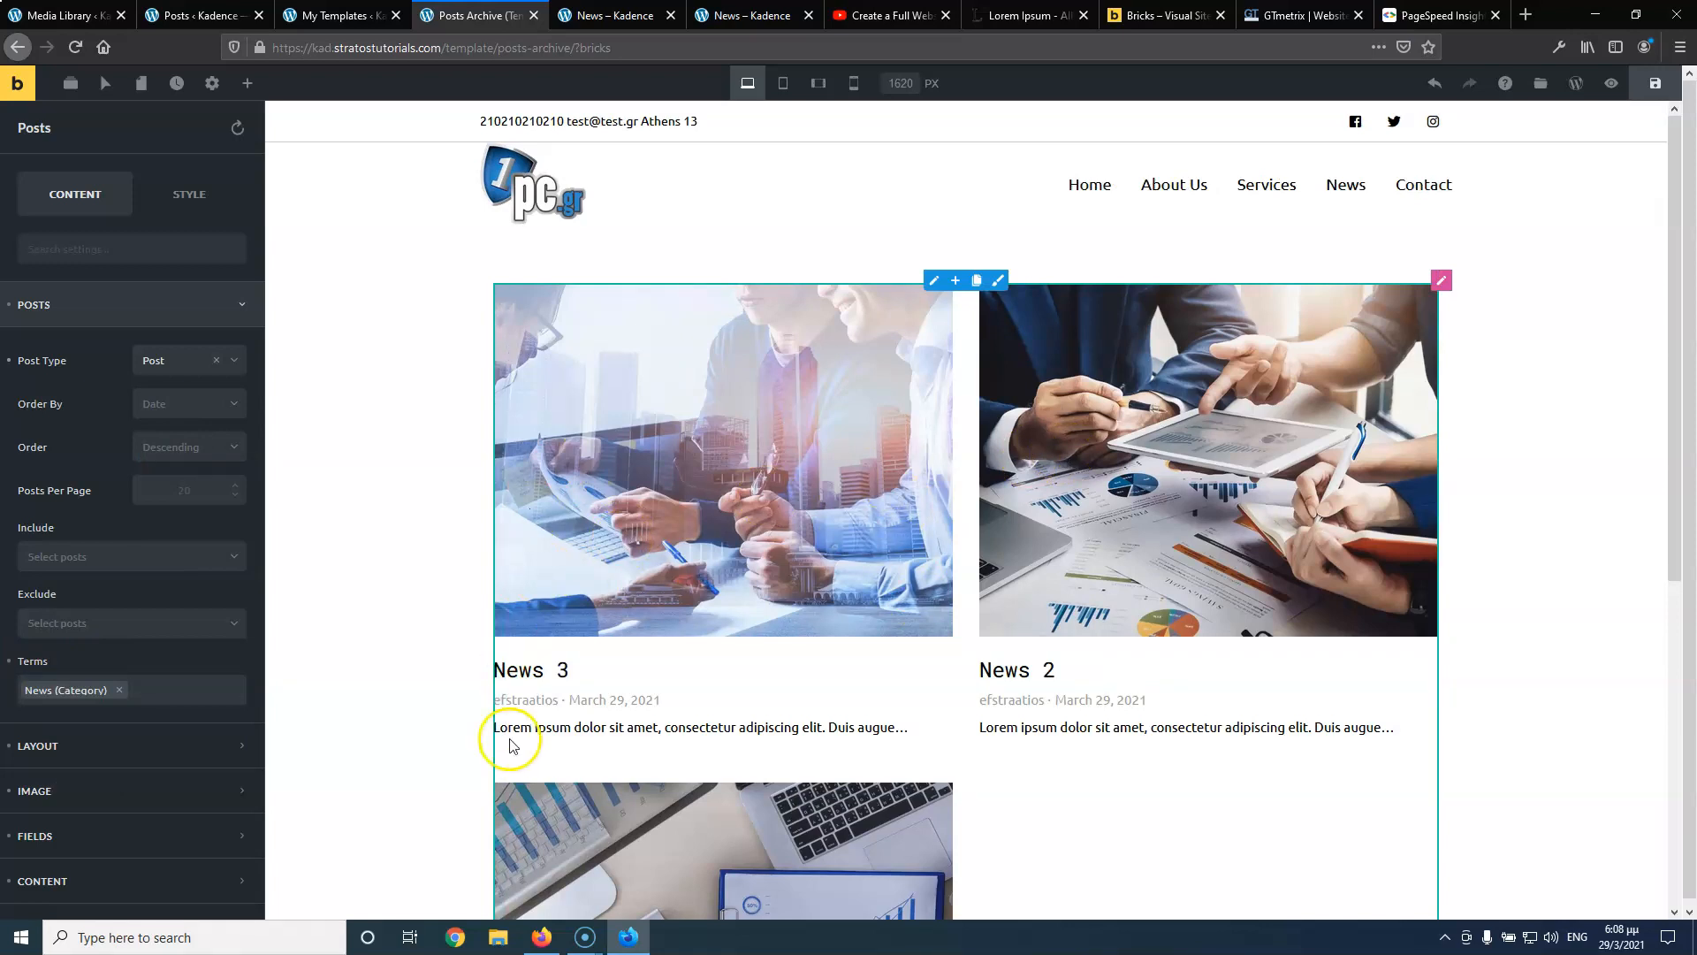
{"action": "left_click", "coordinate": [1657, 84]}
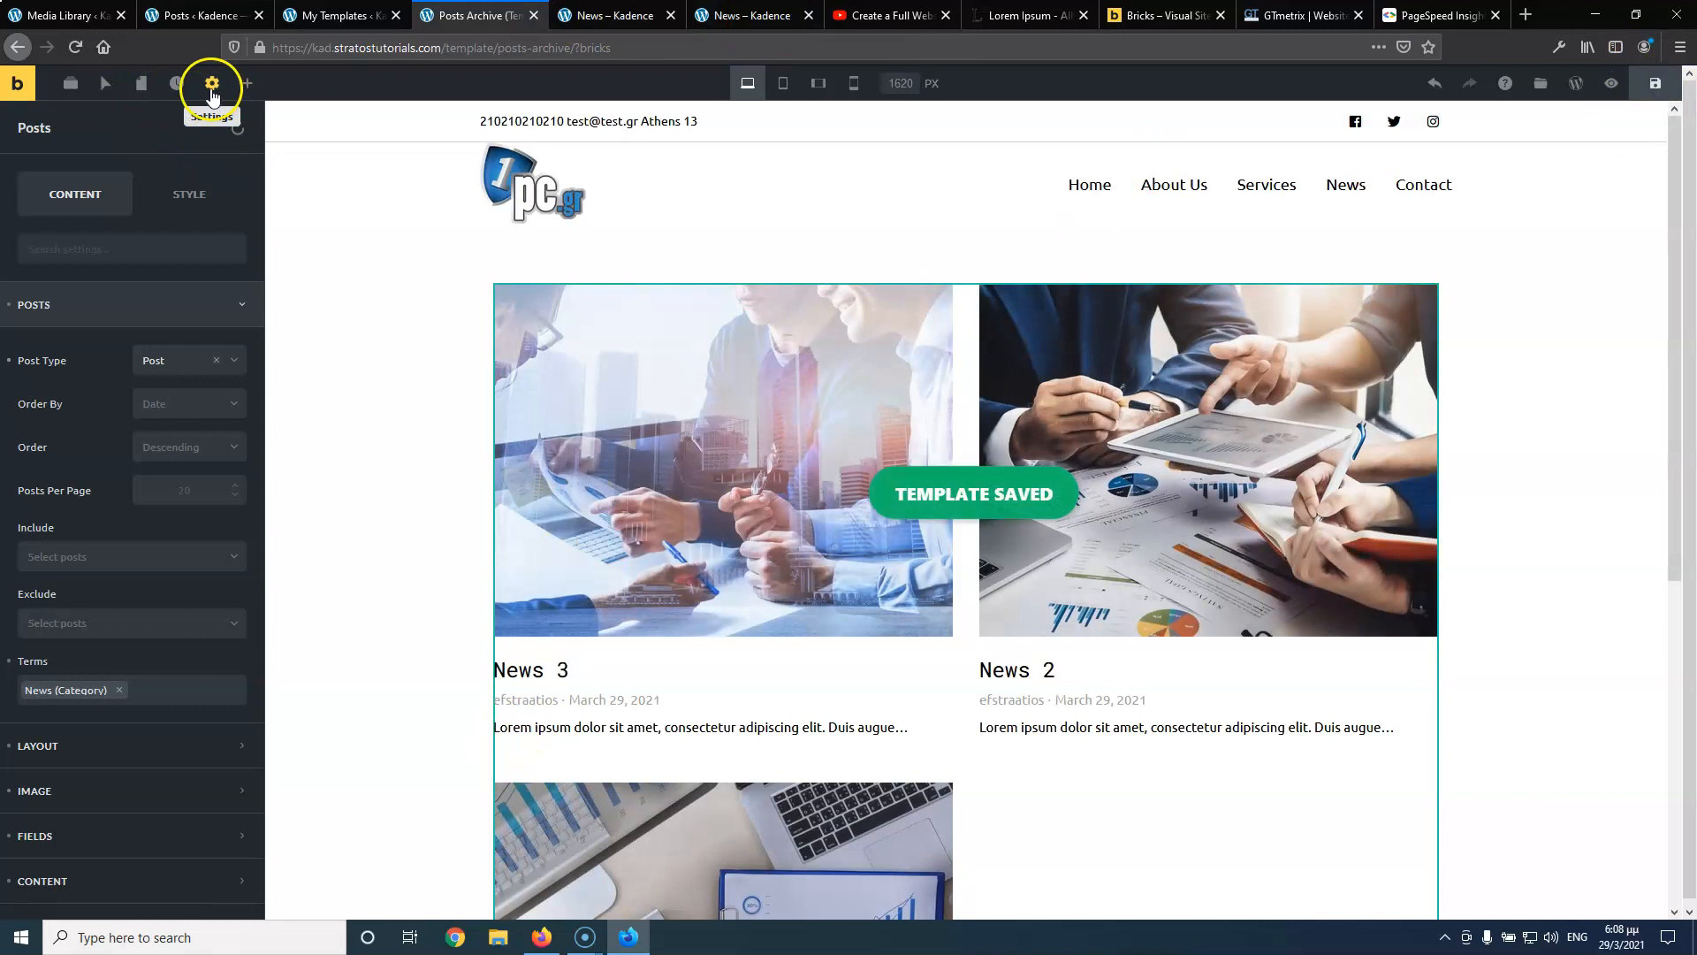
Add an Archive display condition in Template Settings and save
{"action": "left_click", "coordinate": [212, 83]}
{"action": "left_click", "coordinate": [100, 281]}
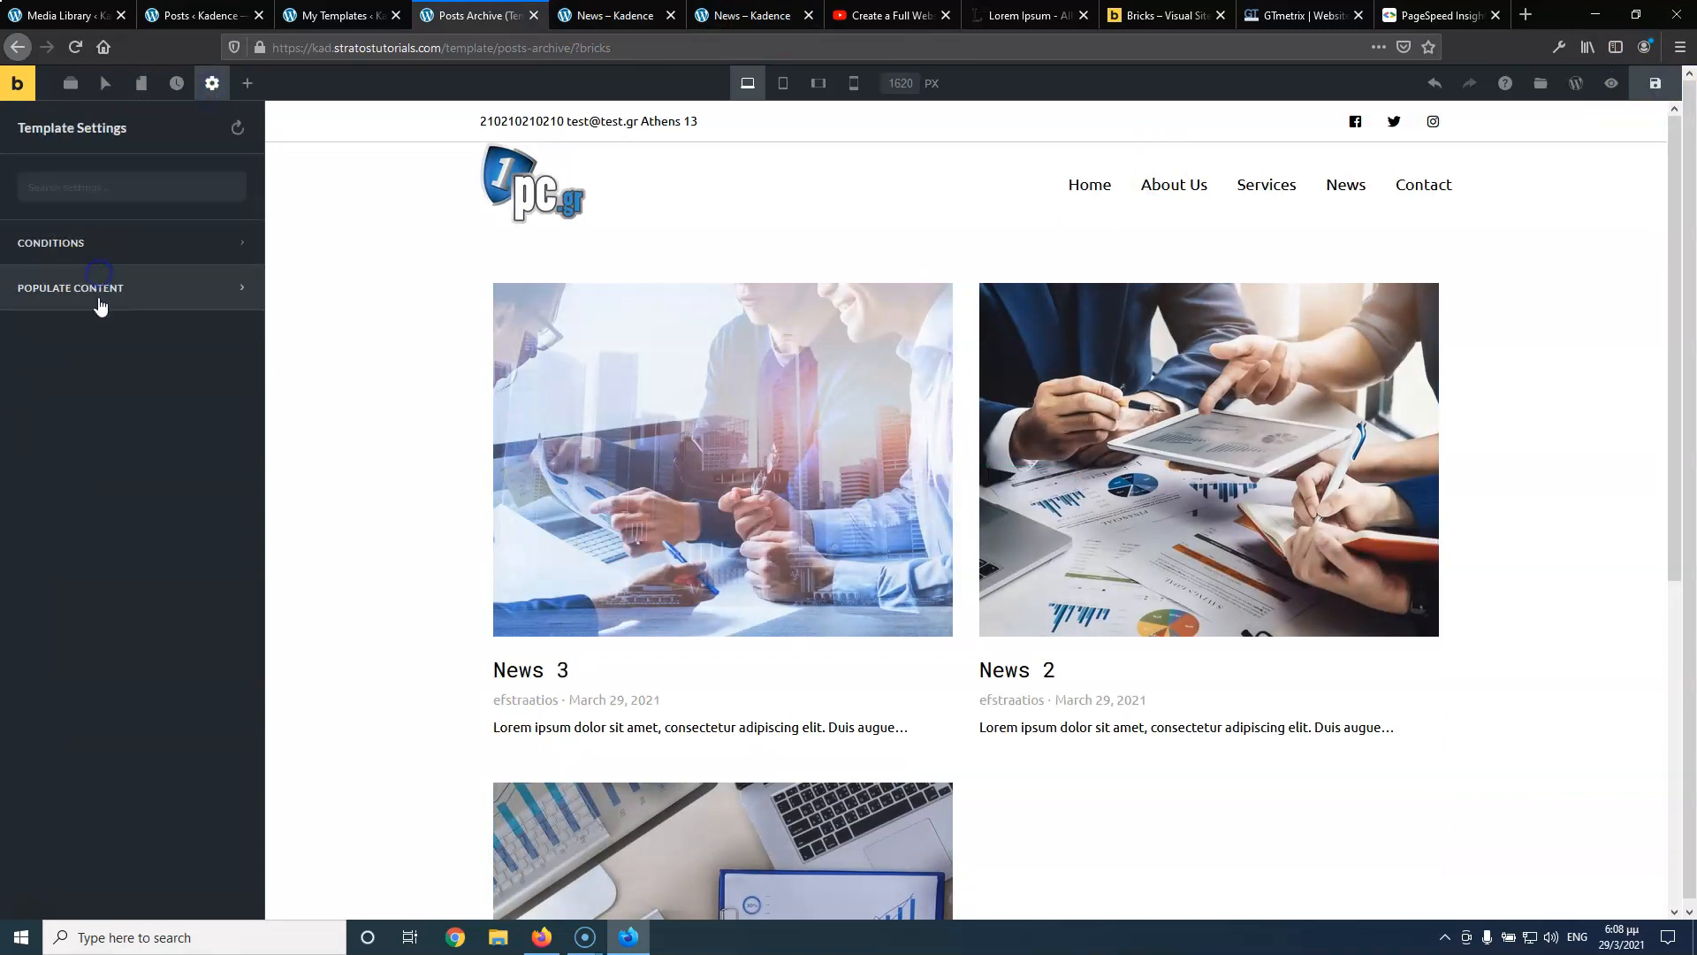
{"action": "left_click", "coordinate": [78, 245]}
{"action": "left_click", "coordinate": [133, 362]}
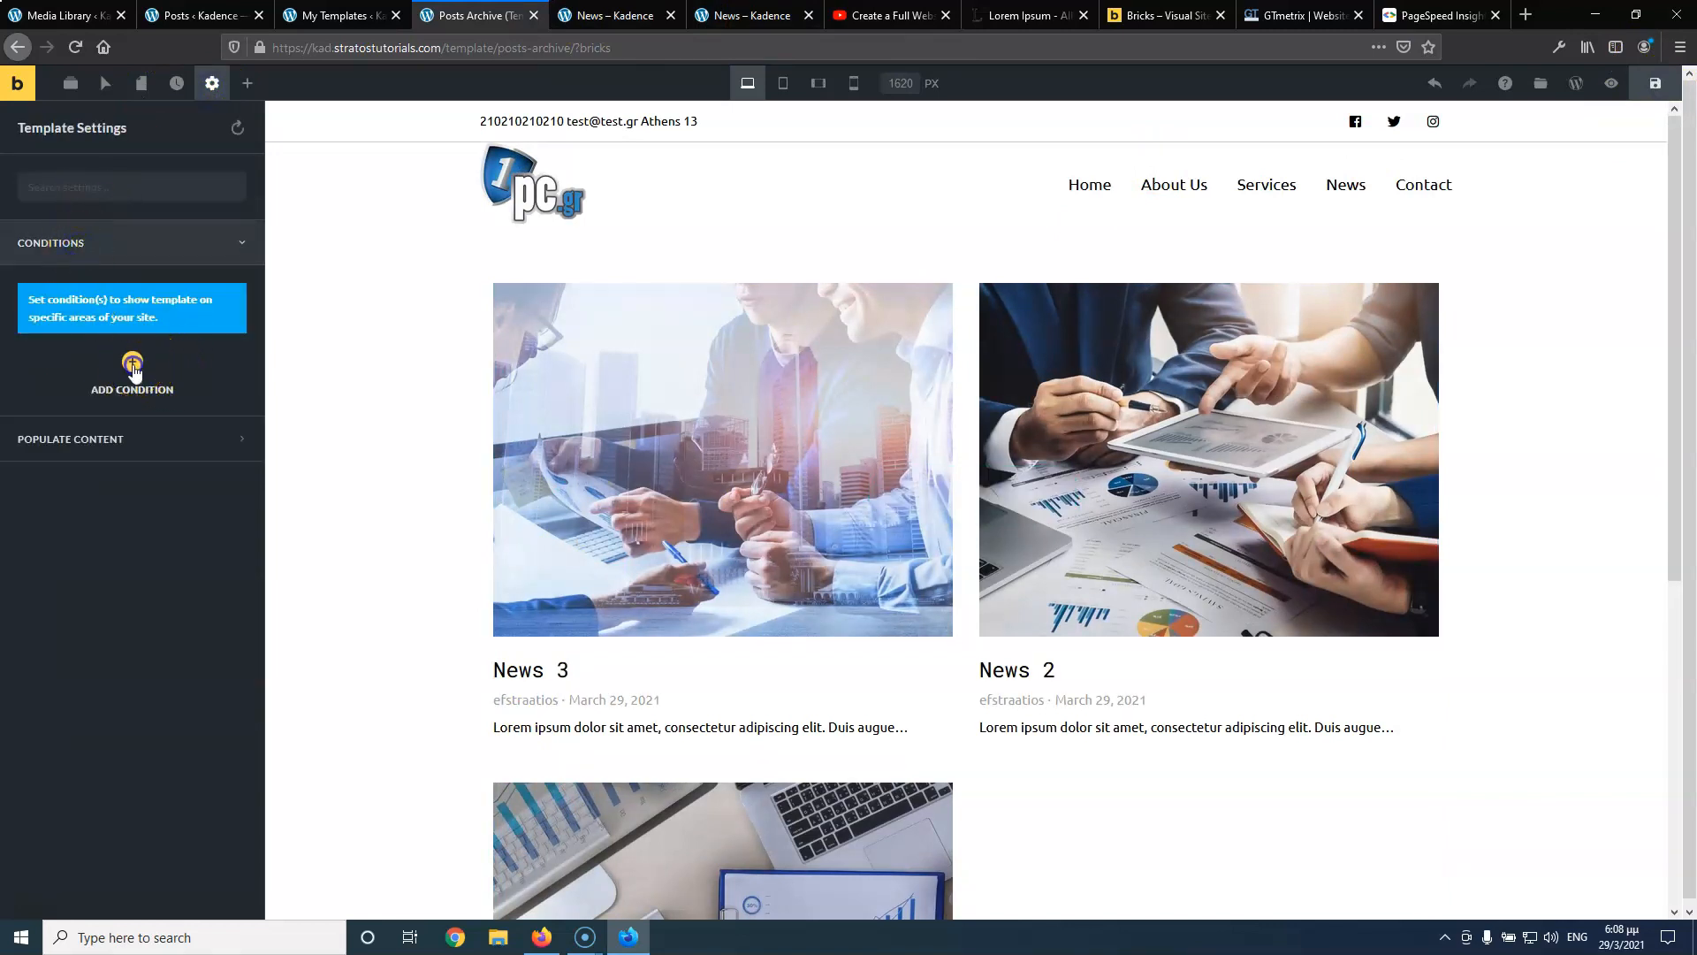
{"action": "left_click", "coordinate": [112, 431]}
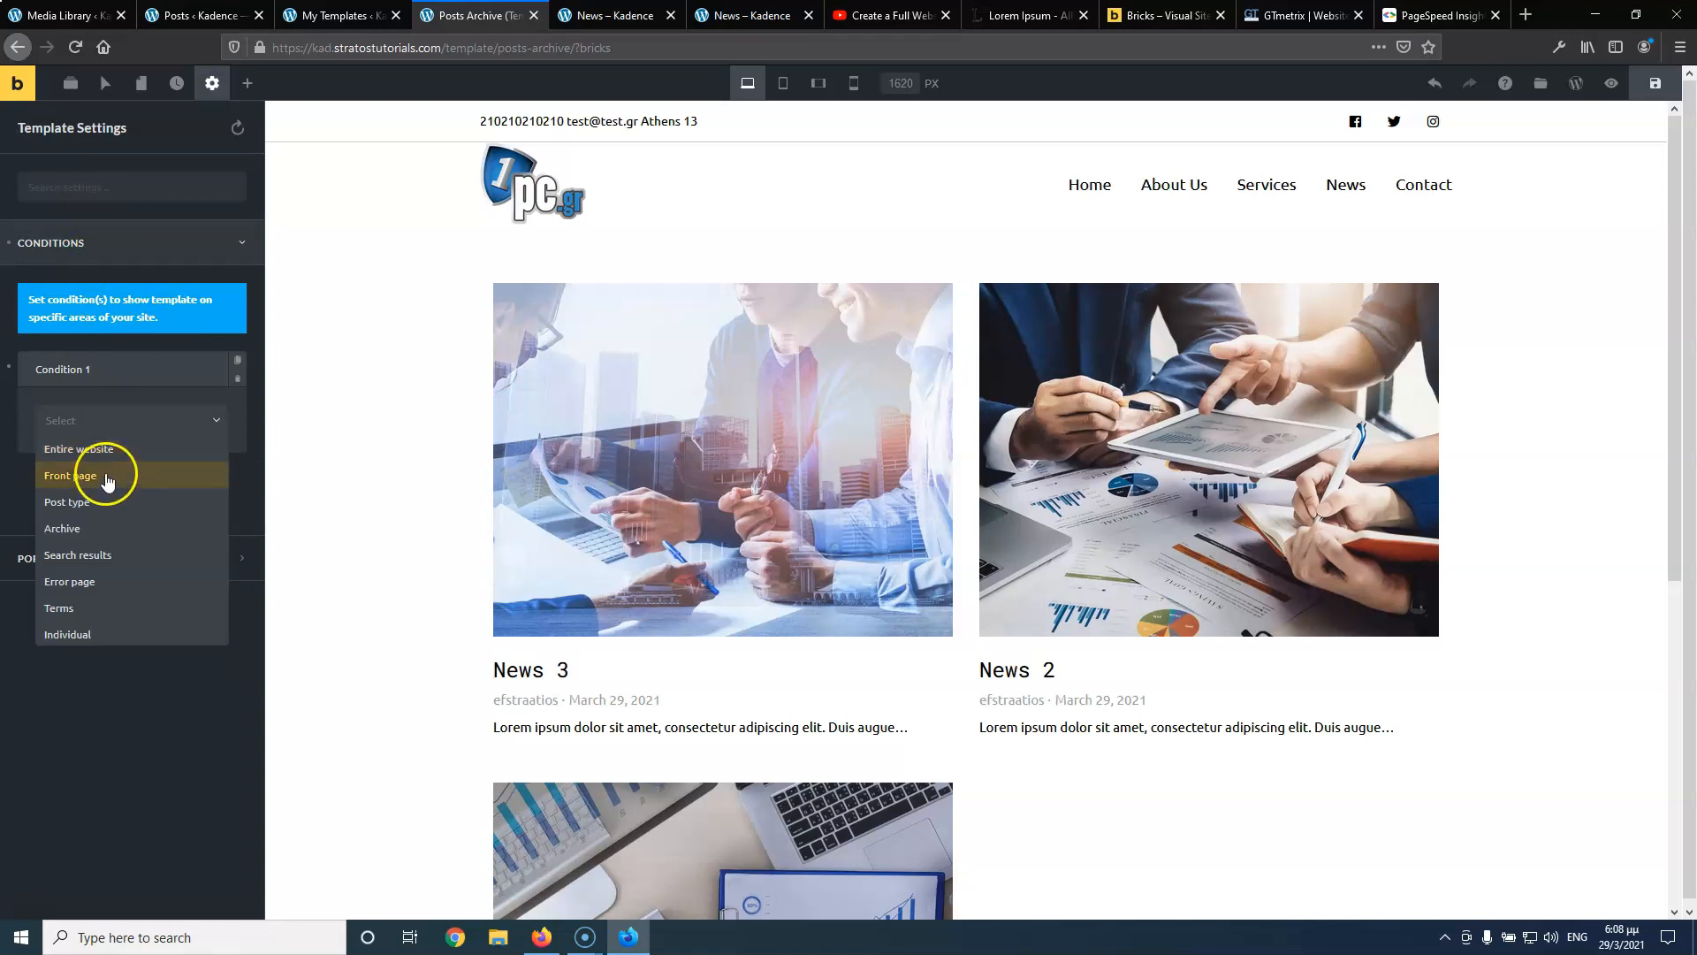
{"action": "left_click", "coordinate": [103, 523]}
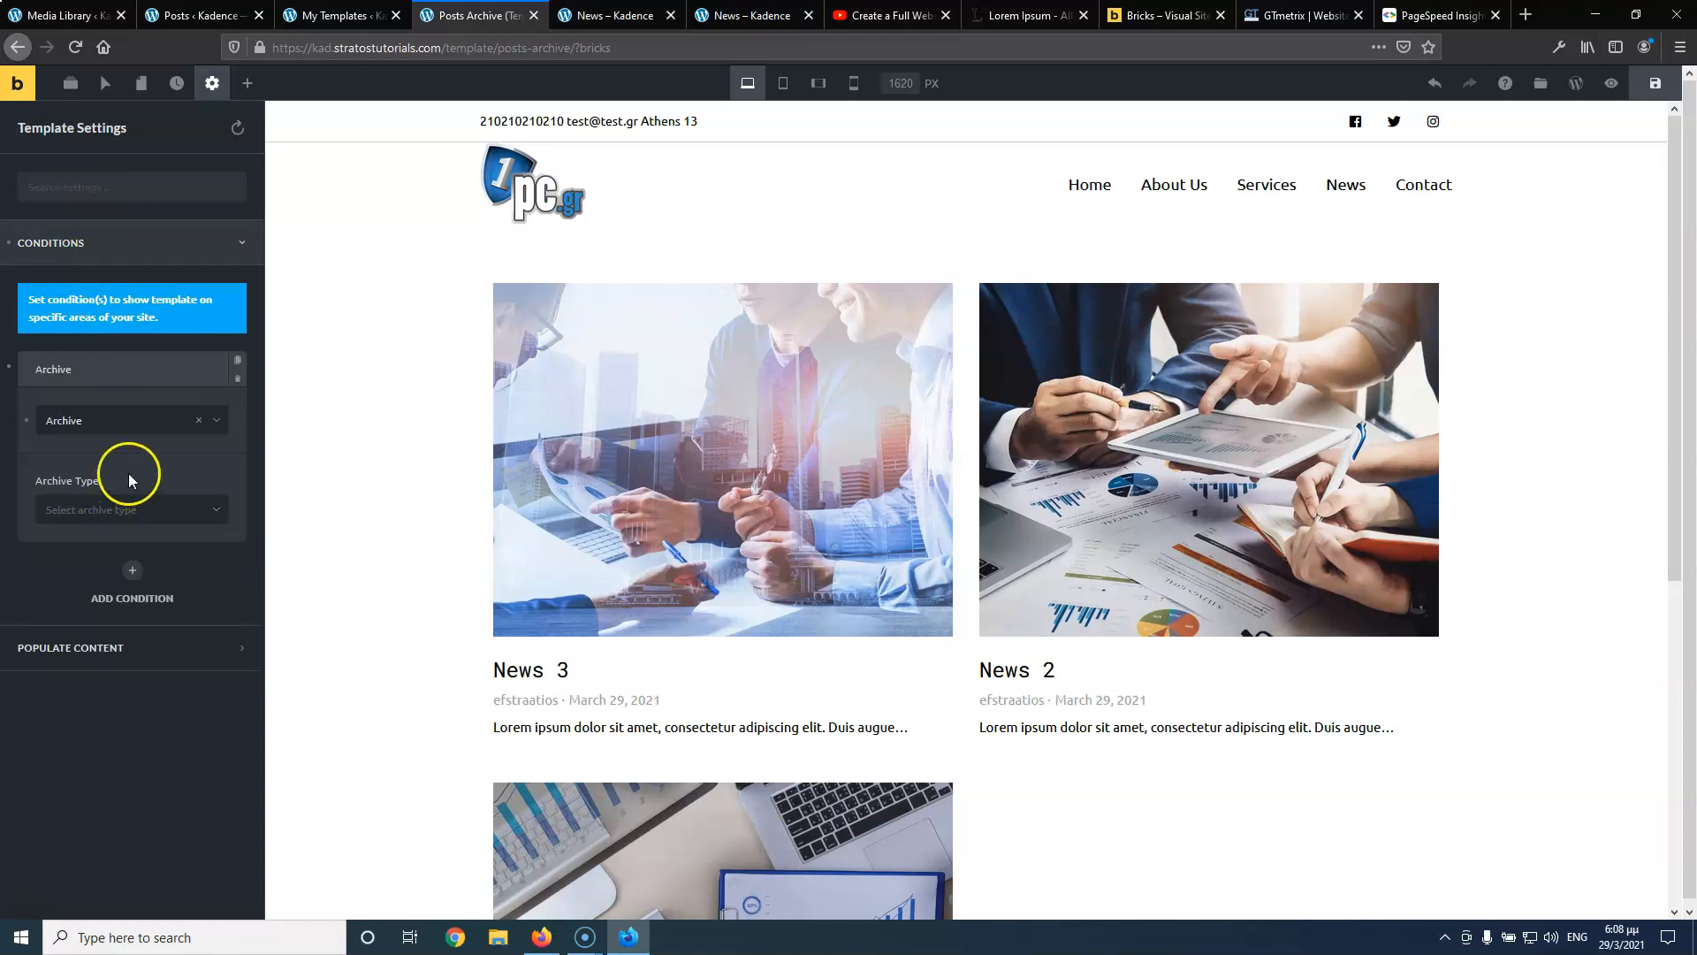
{"action": "left_click", "coordinate": [121, 510]}
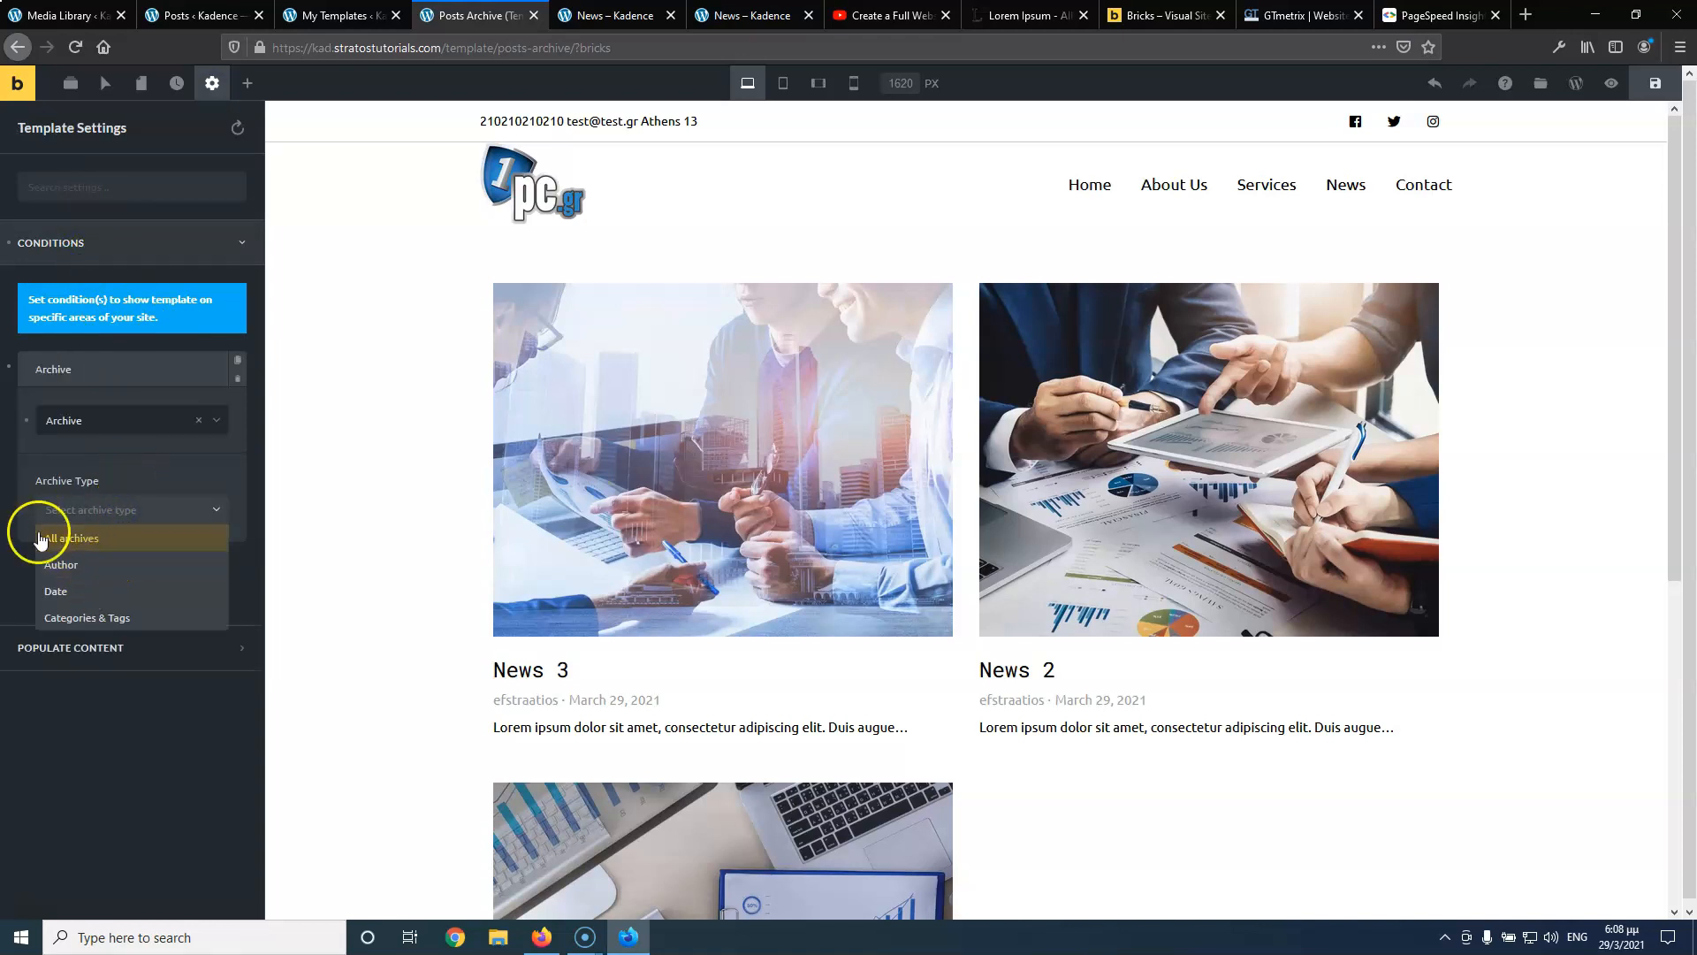
{"action": "left_click", "coordinate": [10, 581]}
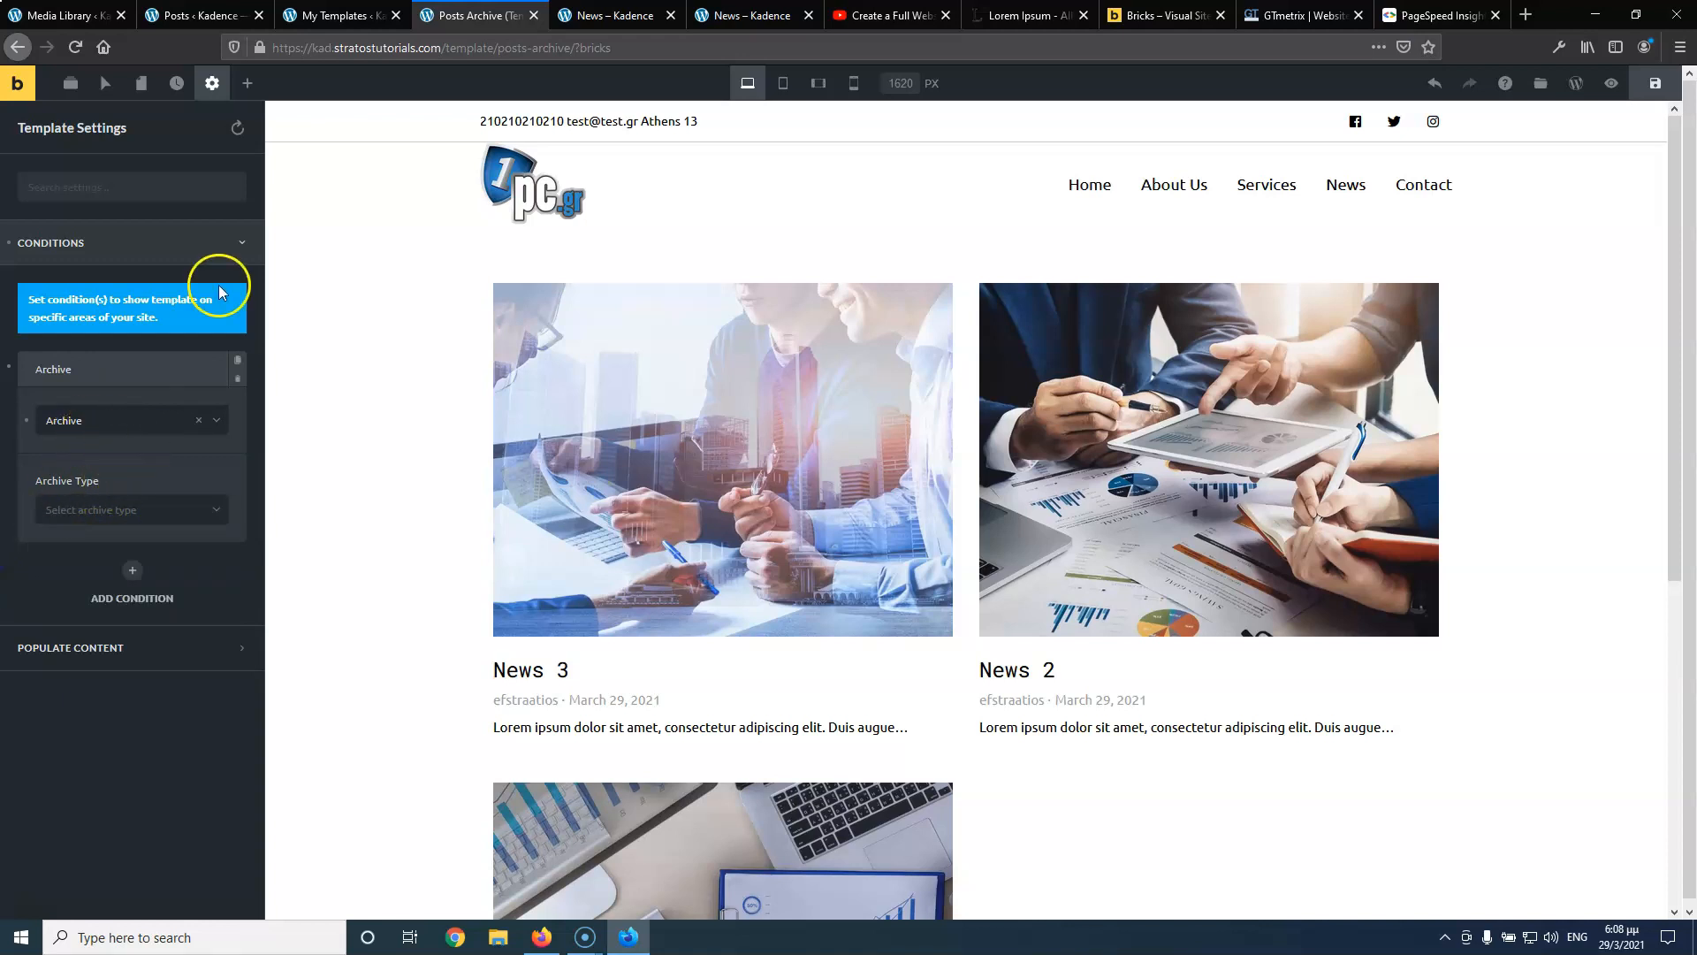
{"action": "left_click", "coordinate": [1666, 86]}
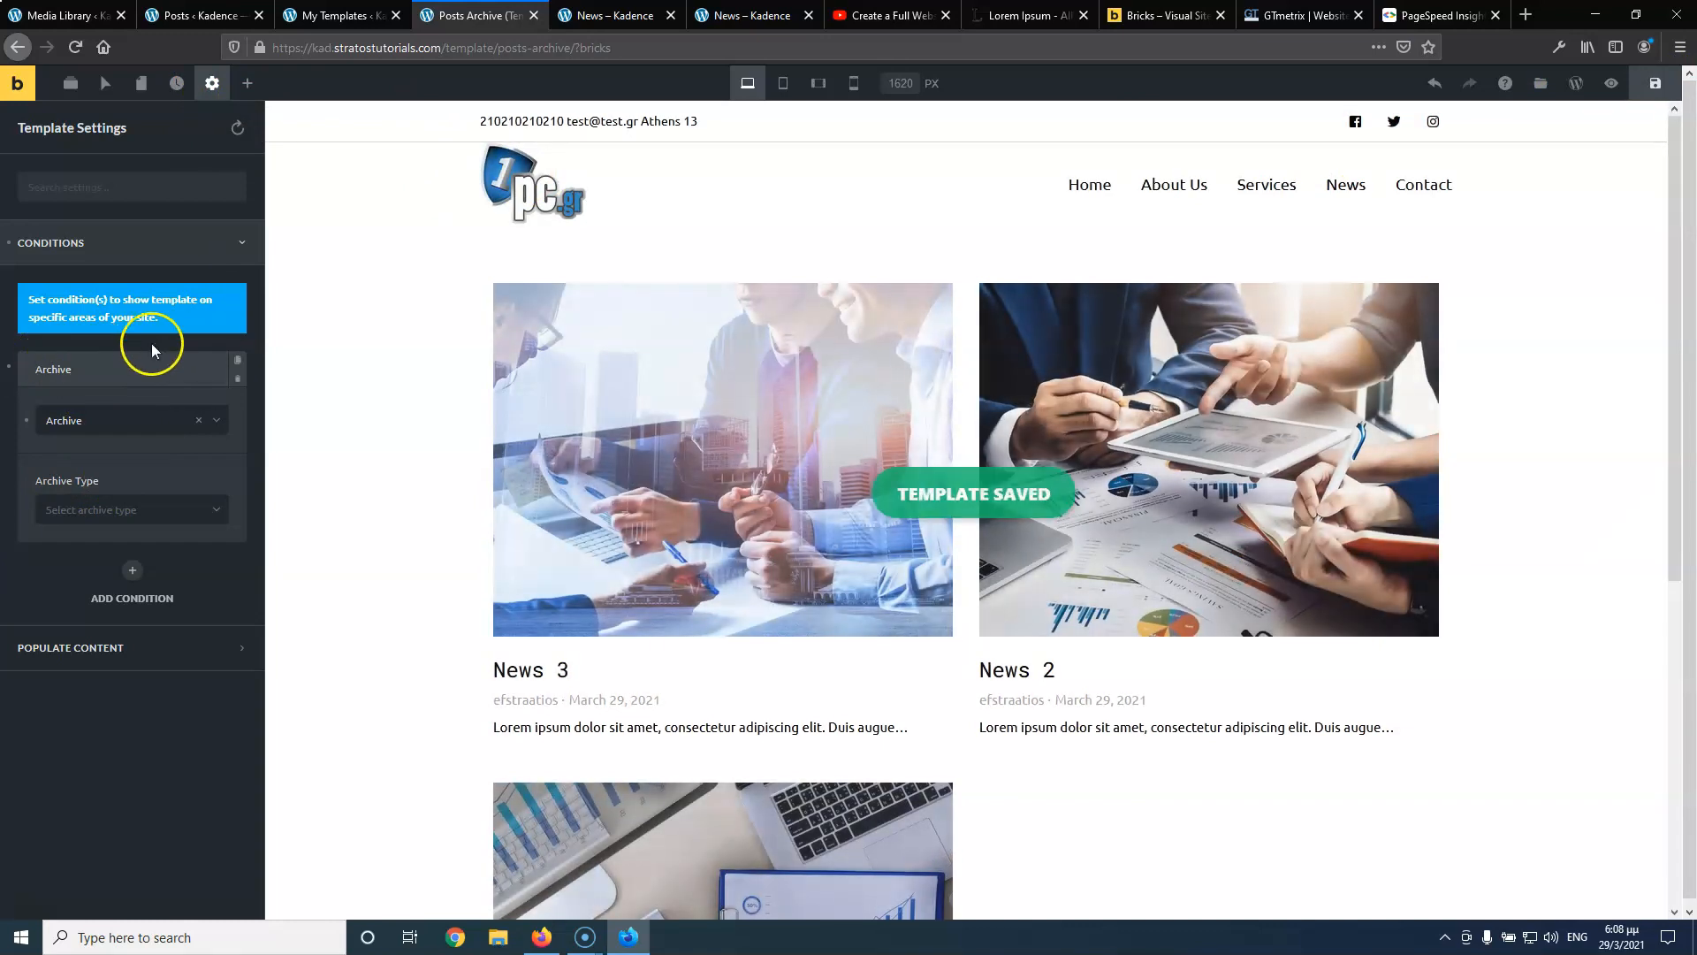
Change the condition to Terms with News (Category), save, and go to My Templates
{"action": "left_click", "coordinate": [82, 647]}
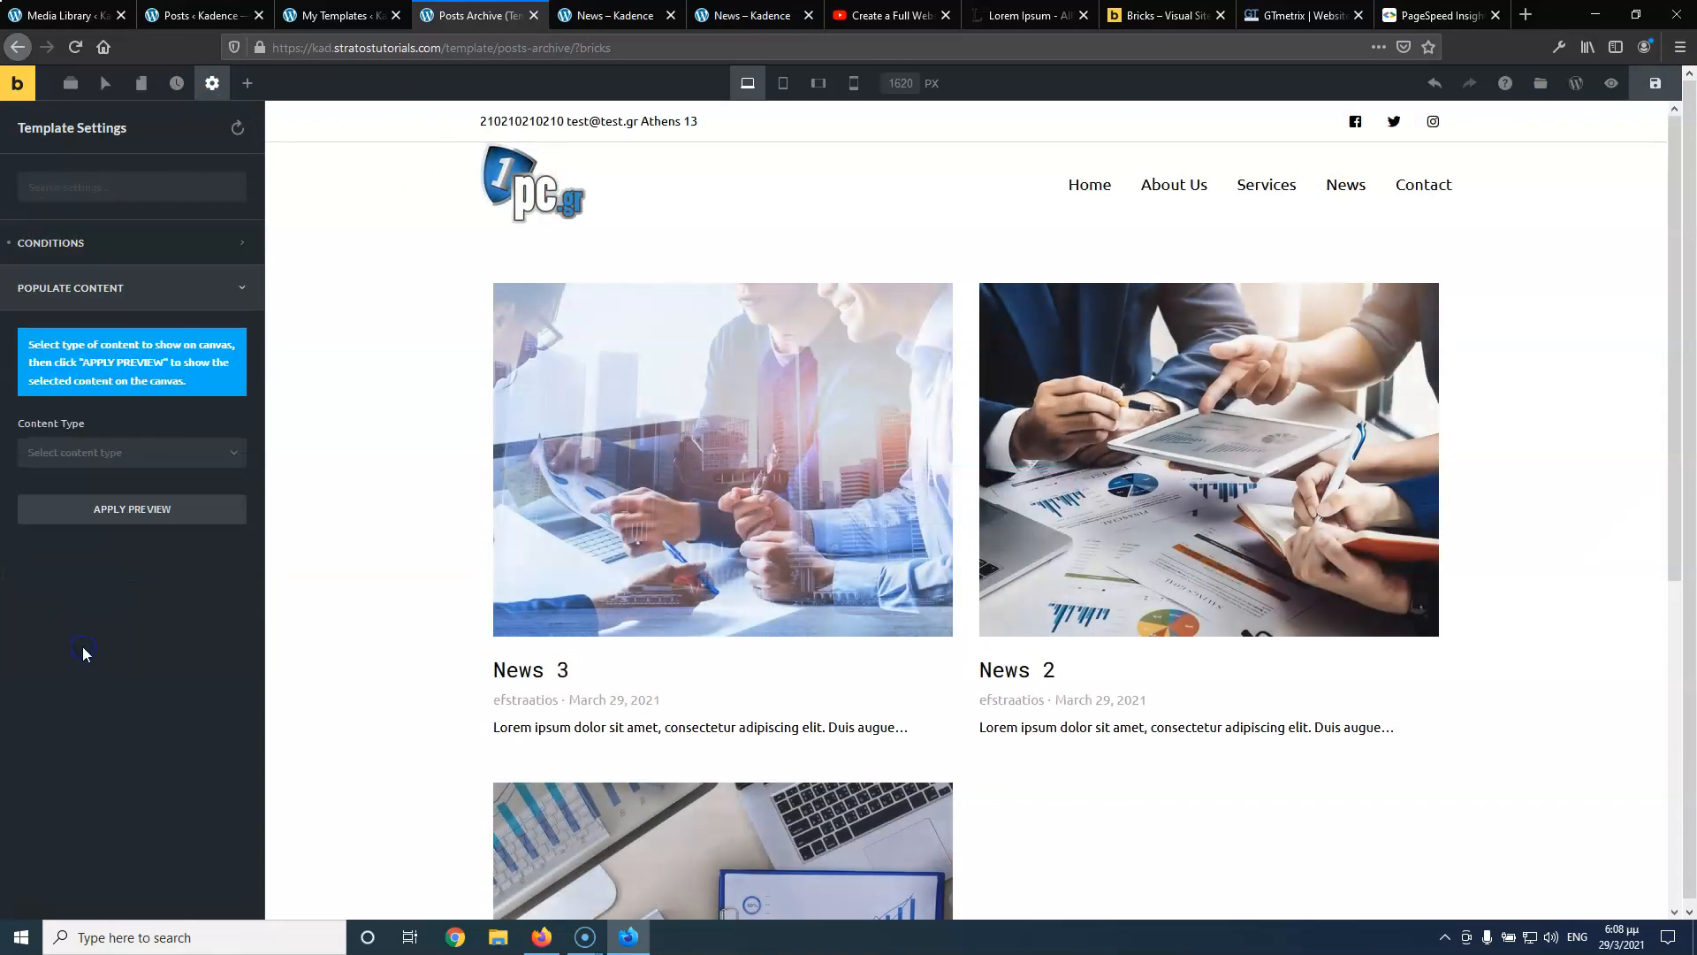
{"action": "left_click", "coordinate": [102, 243]}
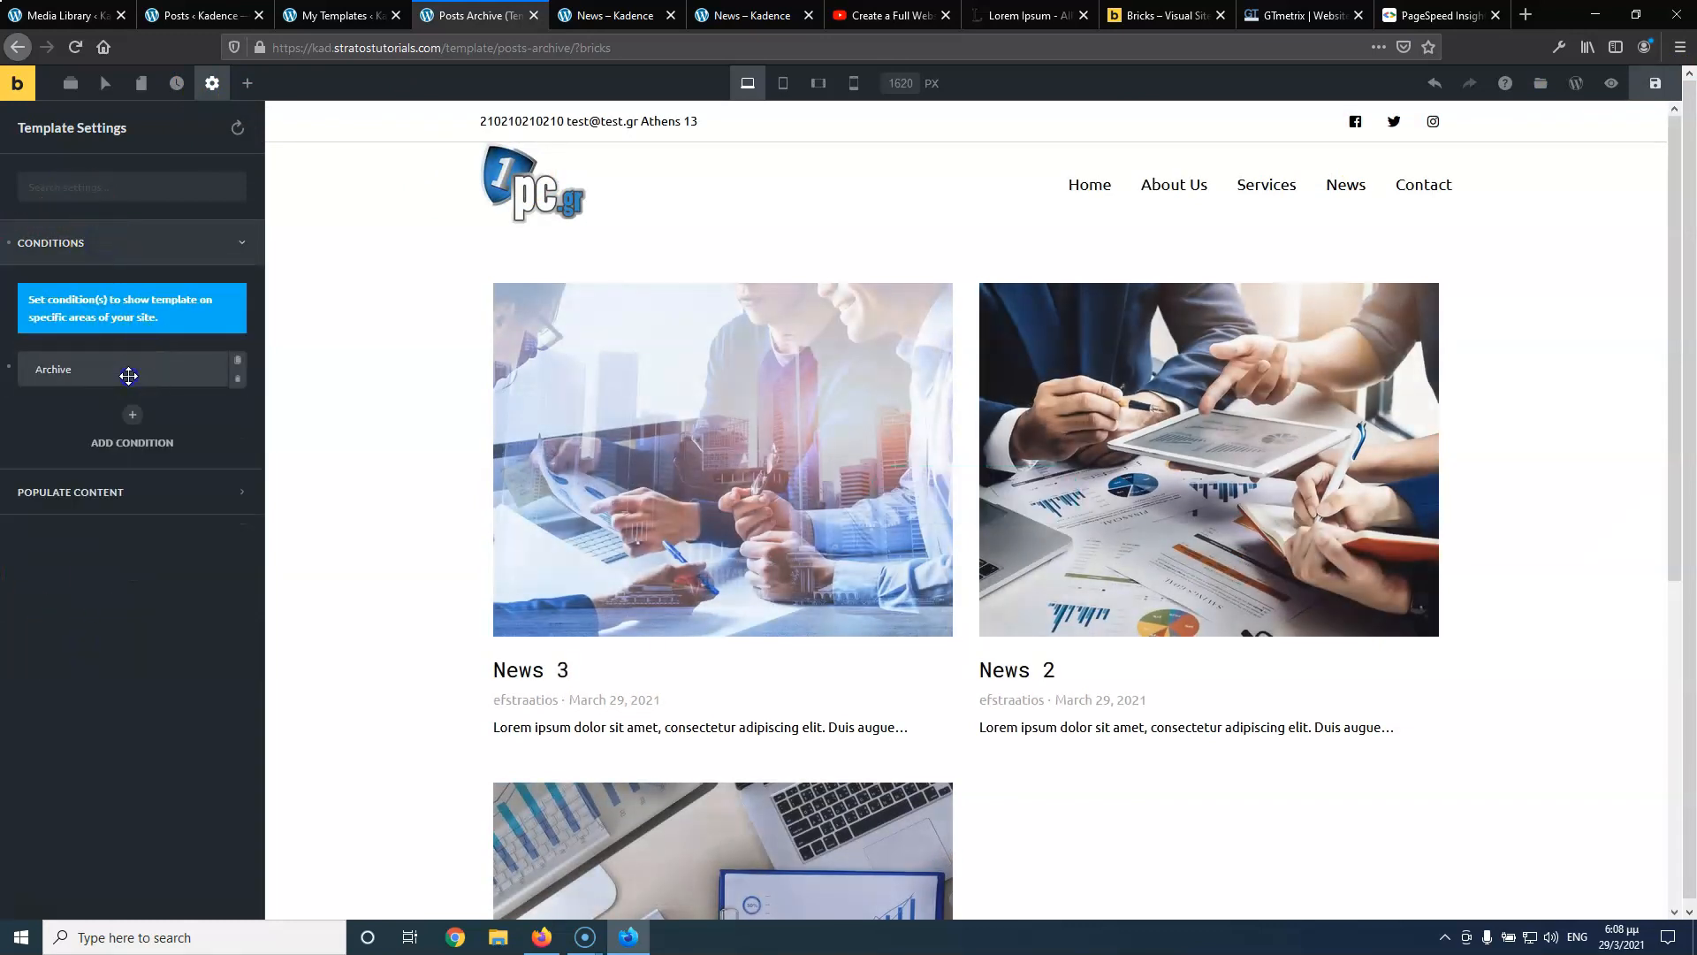
{"action": "left_click", "coordinate": [128, 376]}
{"action": "left_click", "coordinate": [100, 512]}
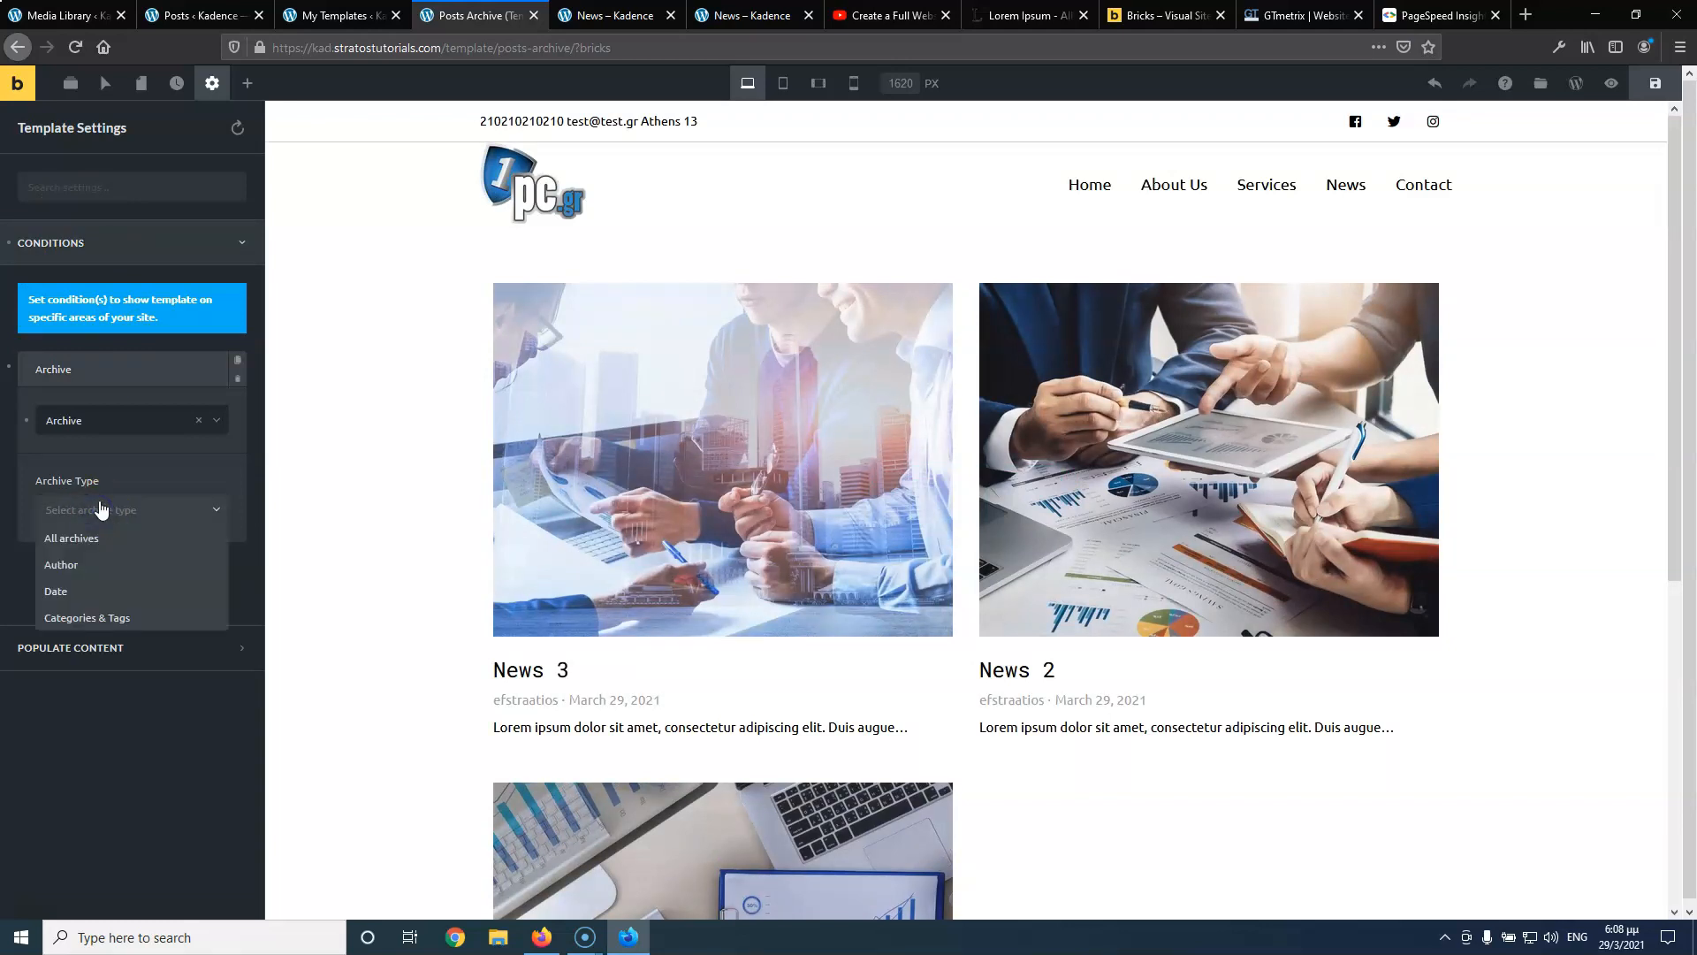
{"action": "left_click", "coordinate": [98, 409]}
{"action": "left_click", "coordinate": [104, 423]}
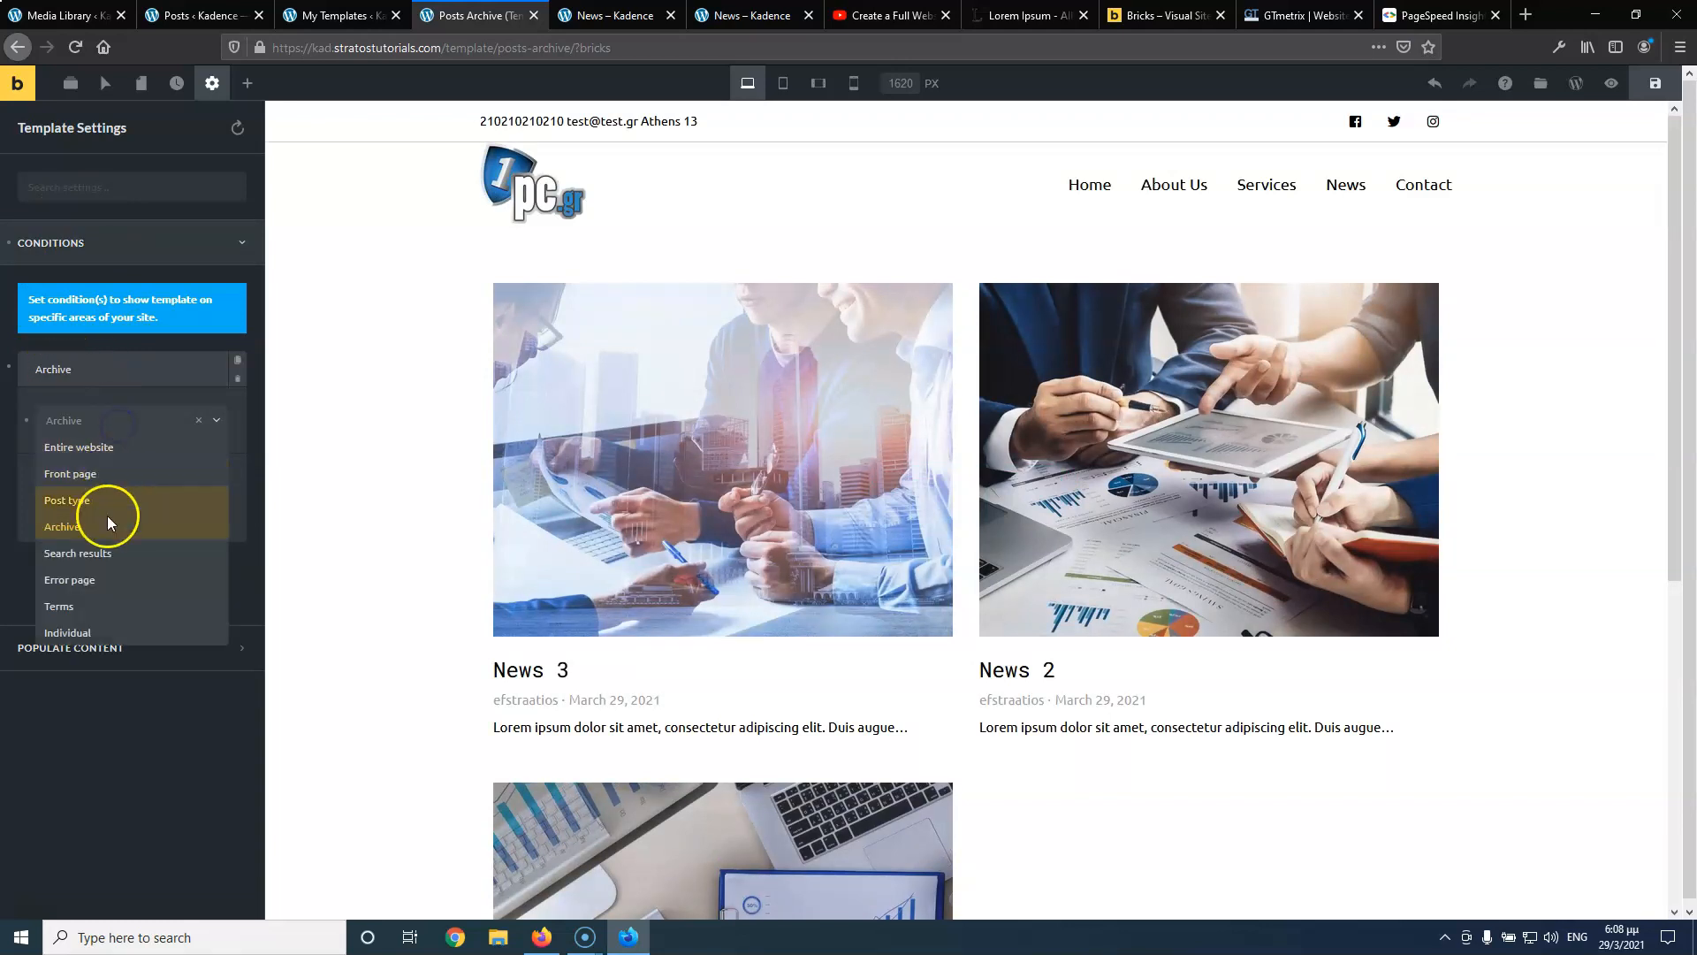
{"action": "left_click", "coordinate": [96, 607]}
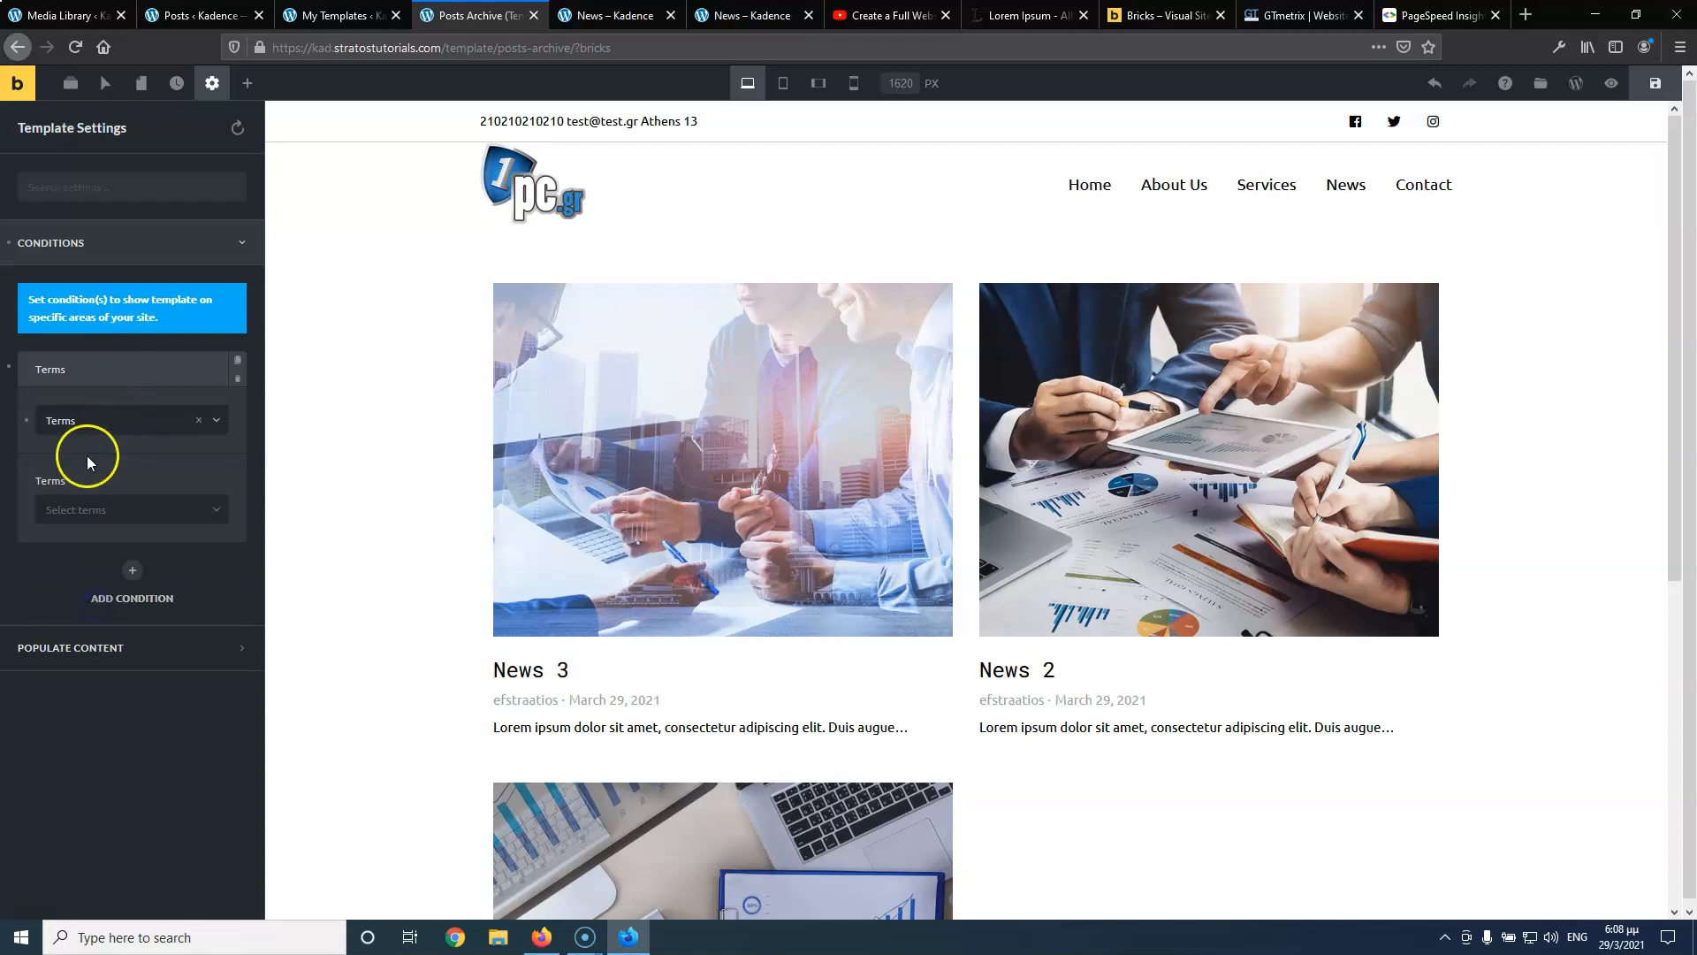
{"action": "left_click", "coordinate": [122, 521]}
{"action": "left_click", "coordinate": [112, 576]}
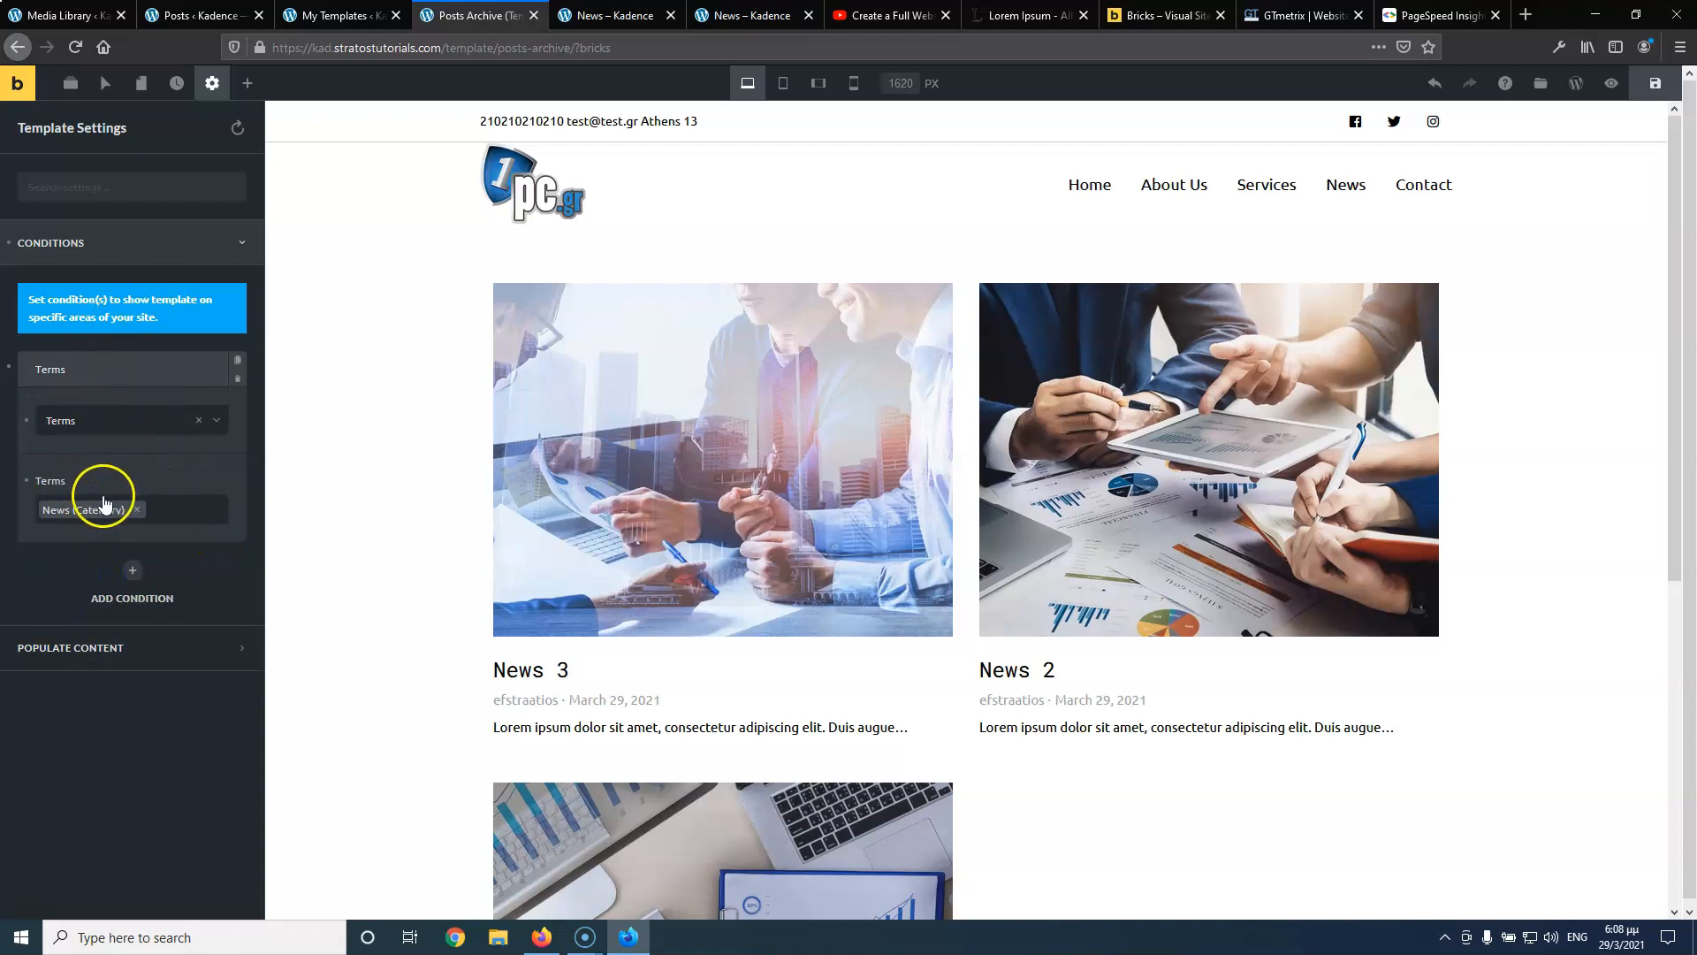
{"action": "left_click", "coordinate": [1655, 83]}
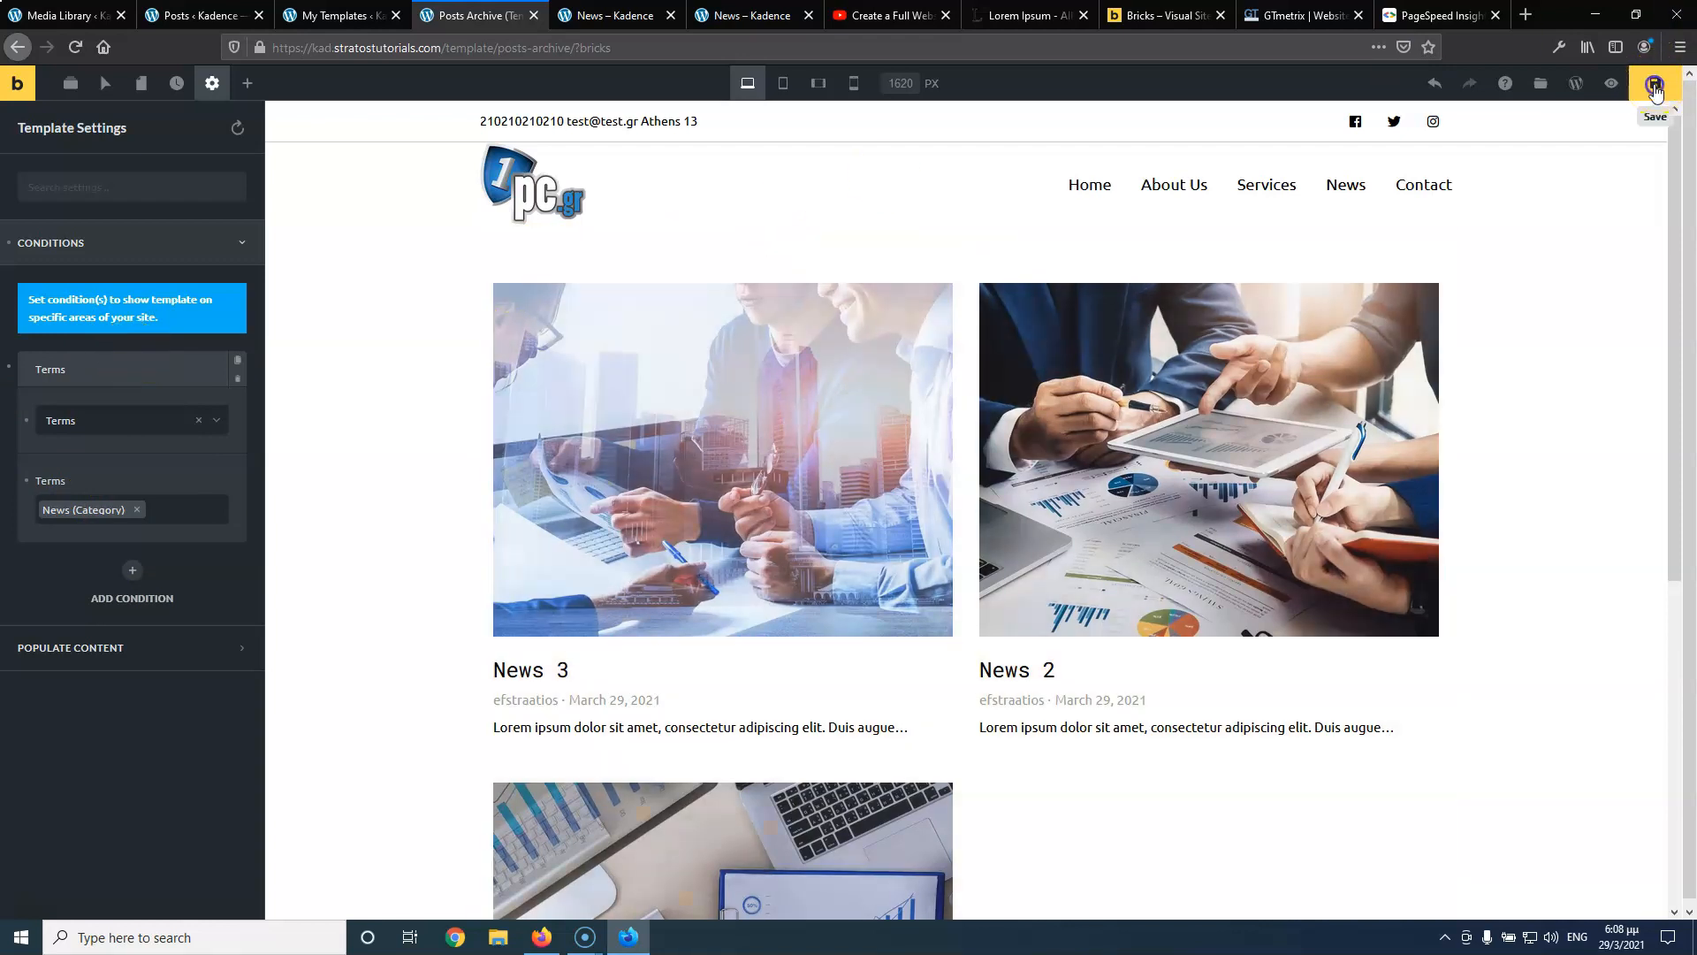
{"action": "left_click", "coordinate": [330, 16]}
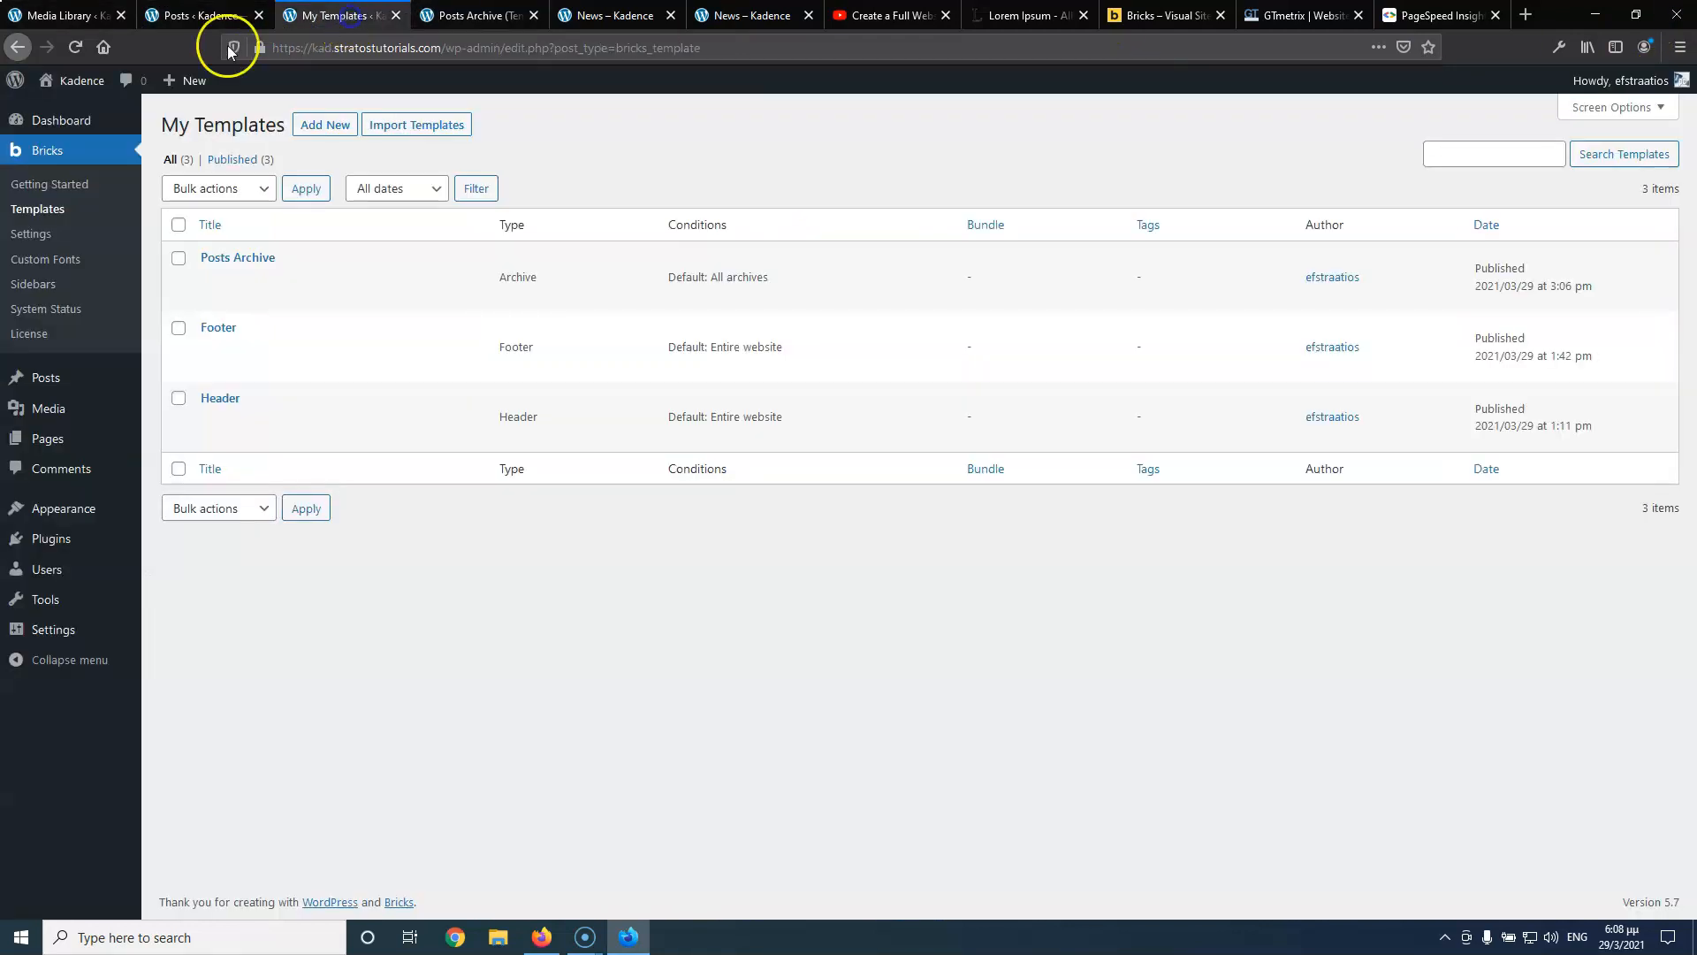
Reload My Templates to see the Terms (News) condition, then reload the News category page
{"action": "left_click", "coordinate": [75, 47]}
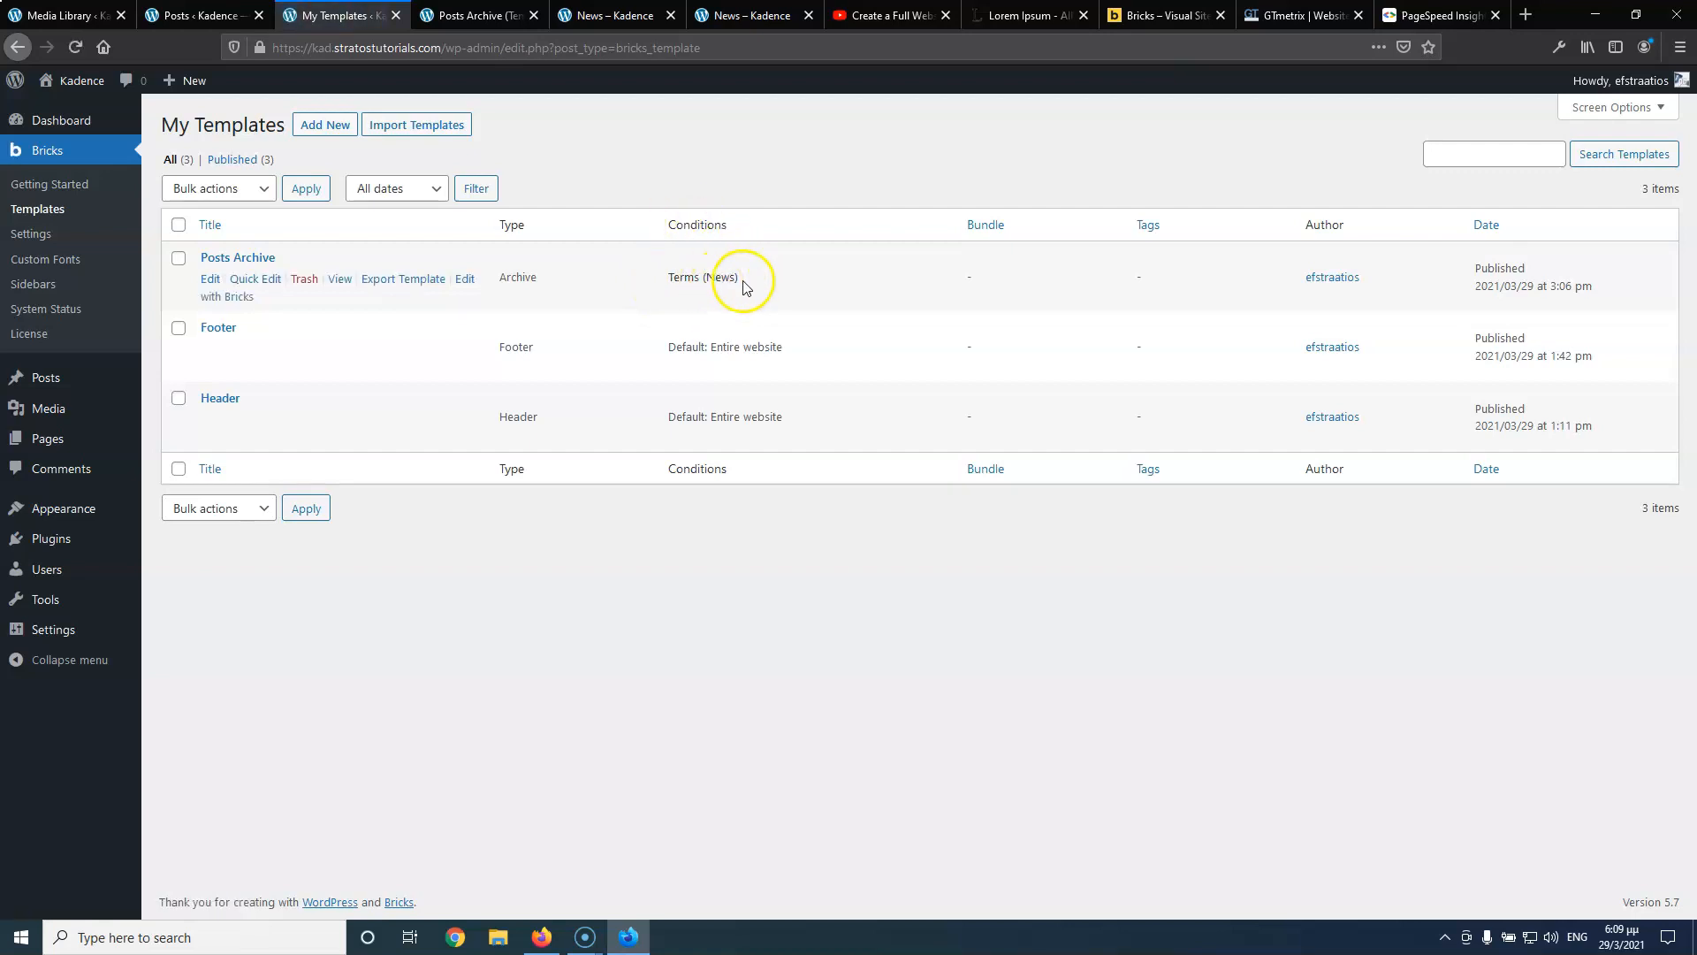
{"action": "left_click", "coordinate": [469, 15]}
{"action": "left_click", "coordinate": [610, 15]}
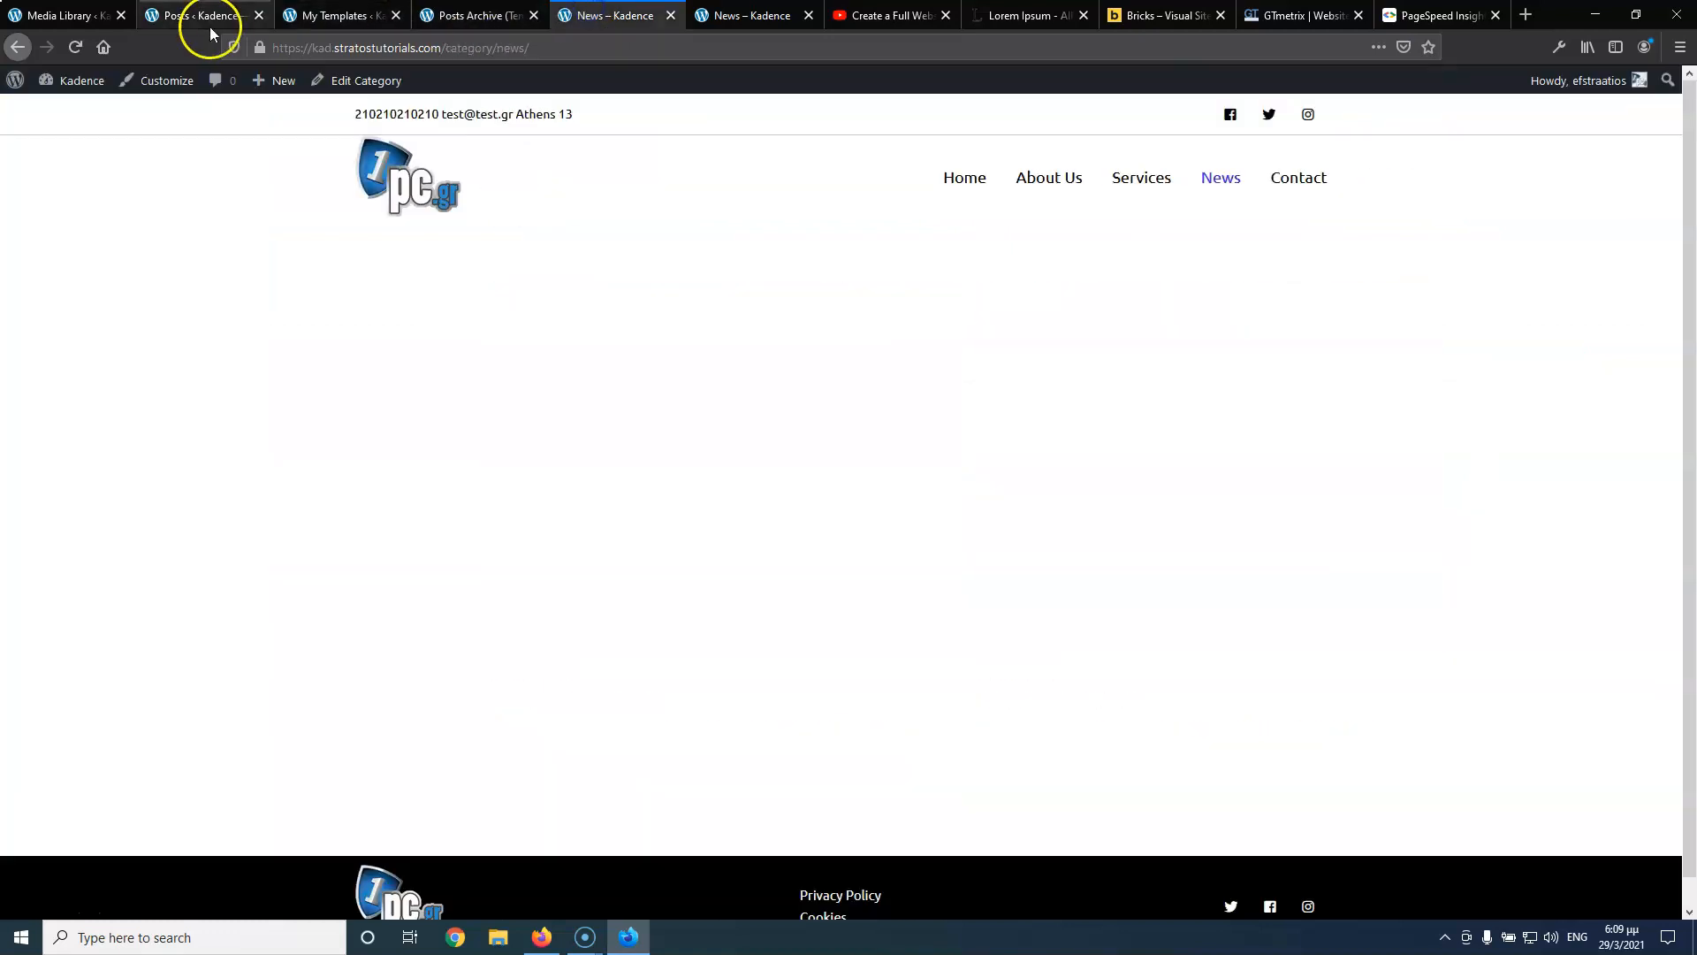
{"action": "left_click", "coordinate": [69, 50]}
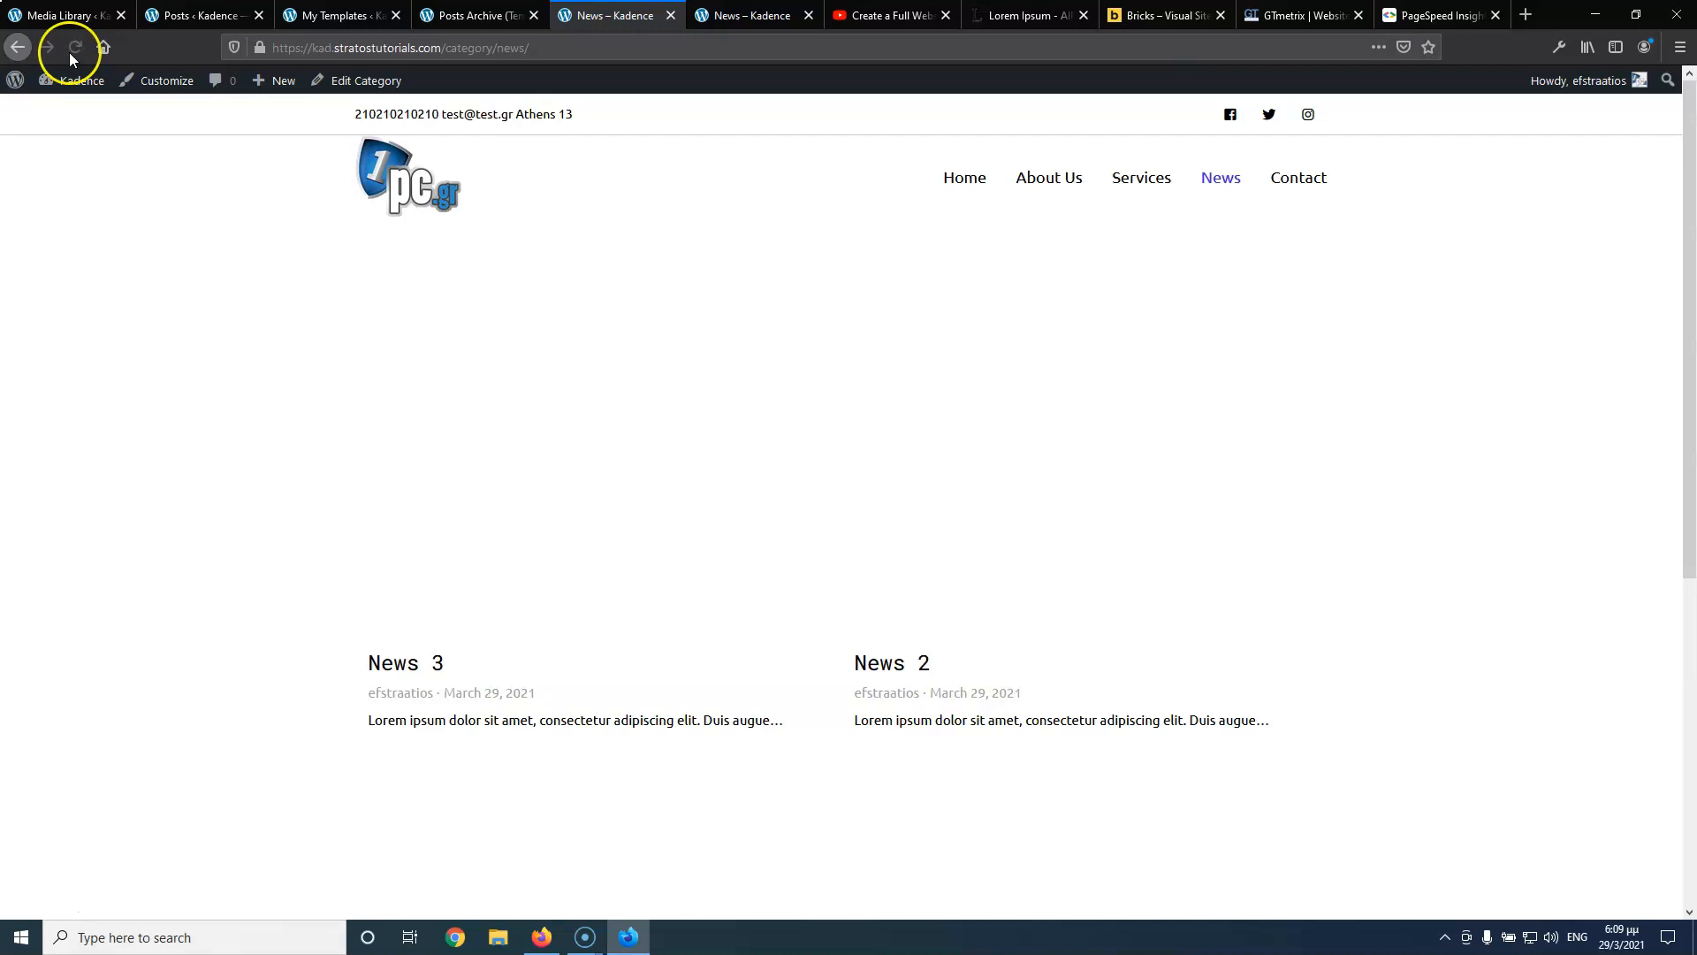
Back in the editor, drop a Heading element above the posts grid
{"action": "left_click", "coordinate": [423, 17]}
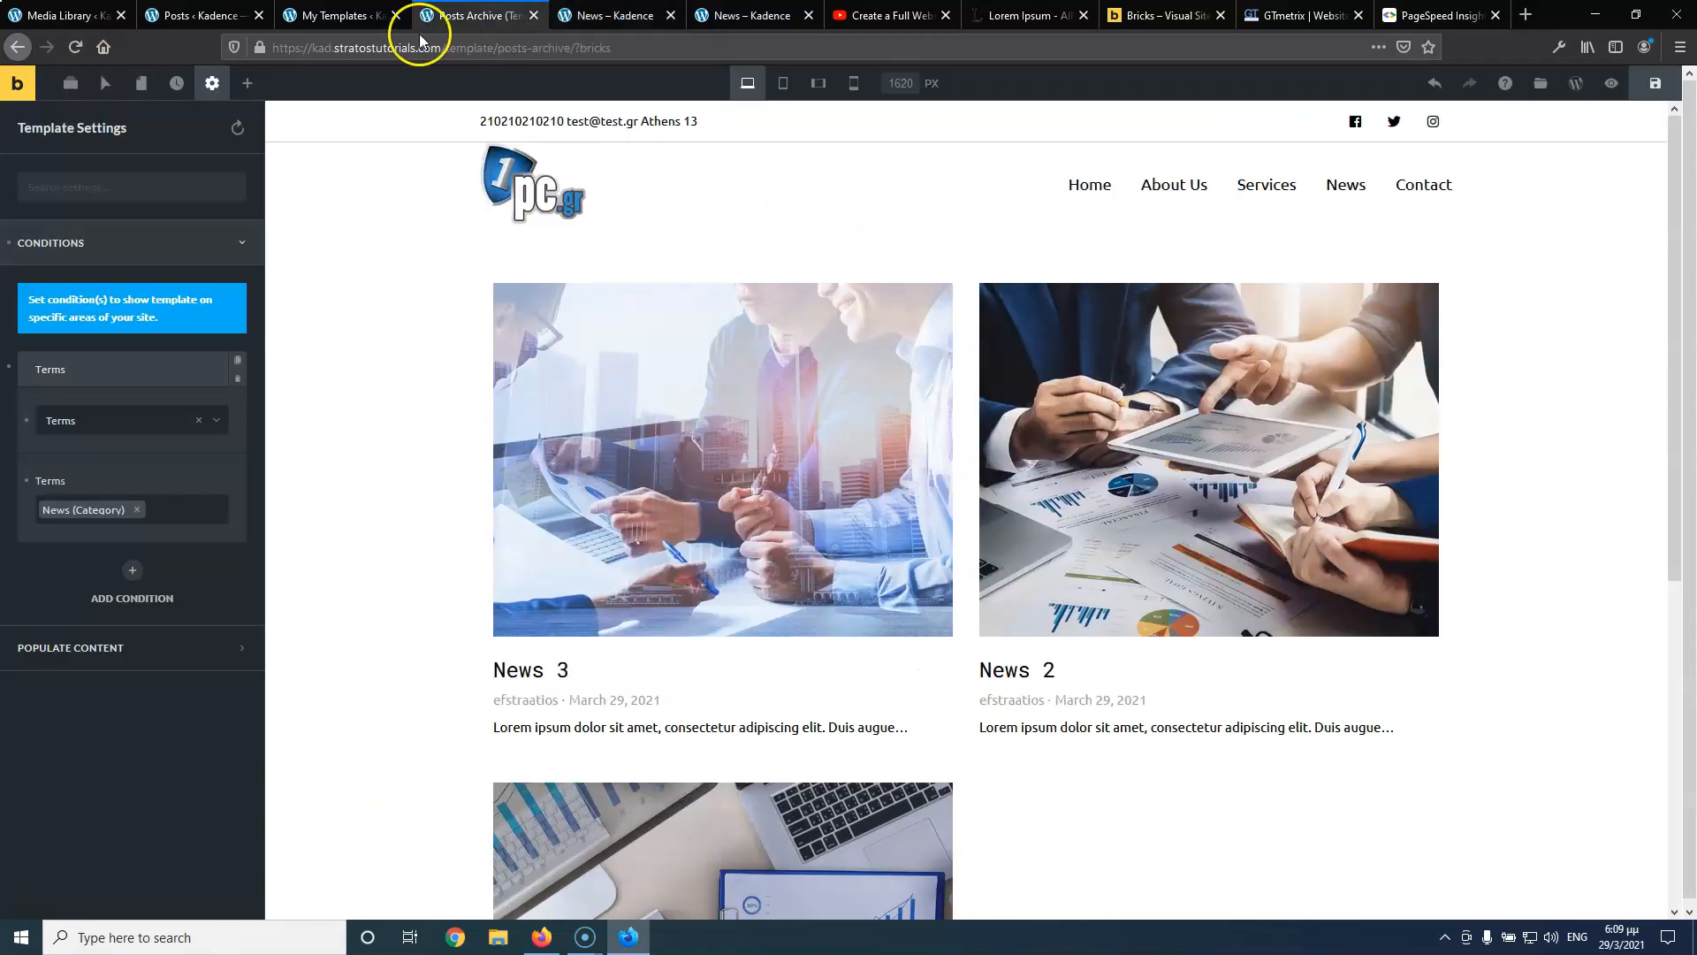
{"action": "left_click", "coordinate": [747, 13]}
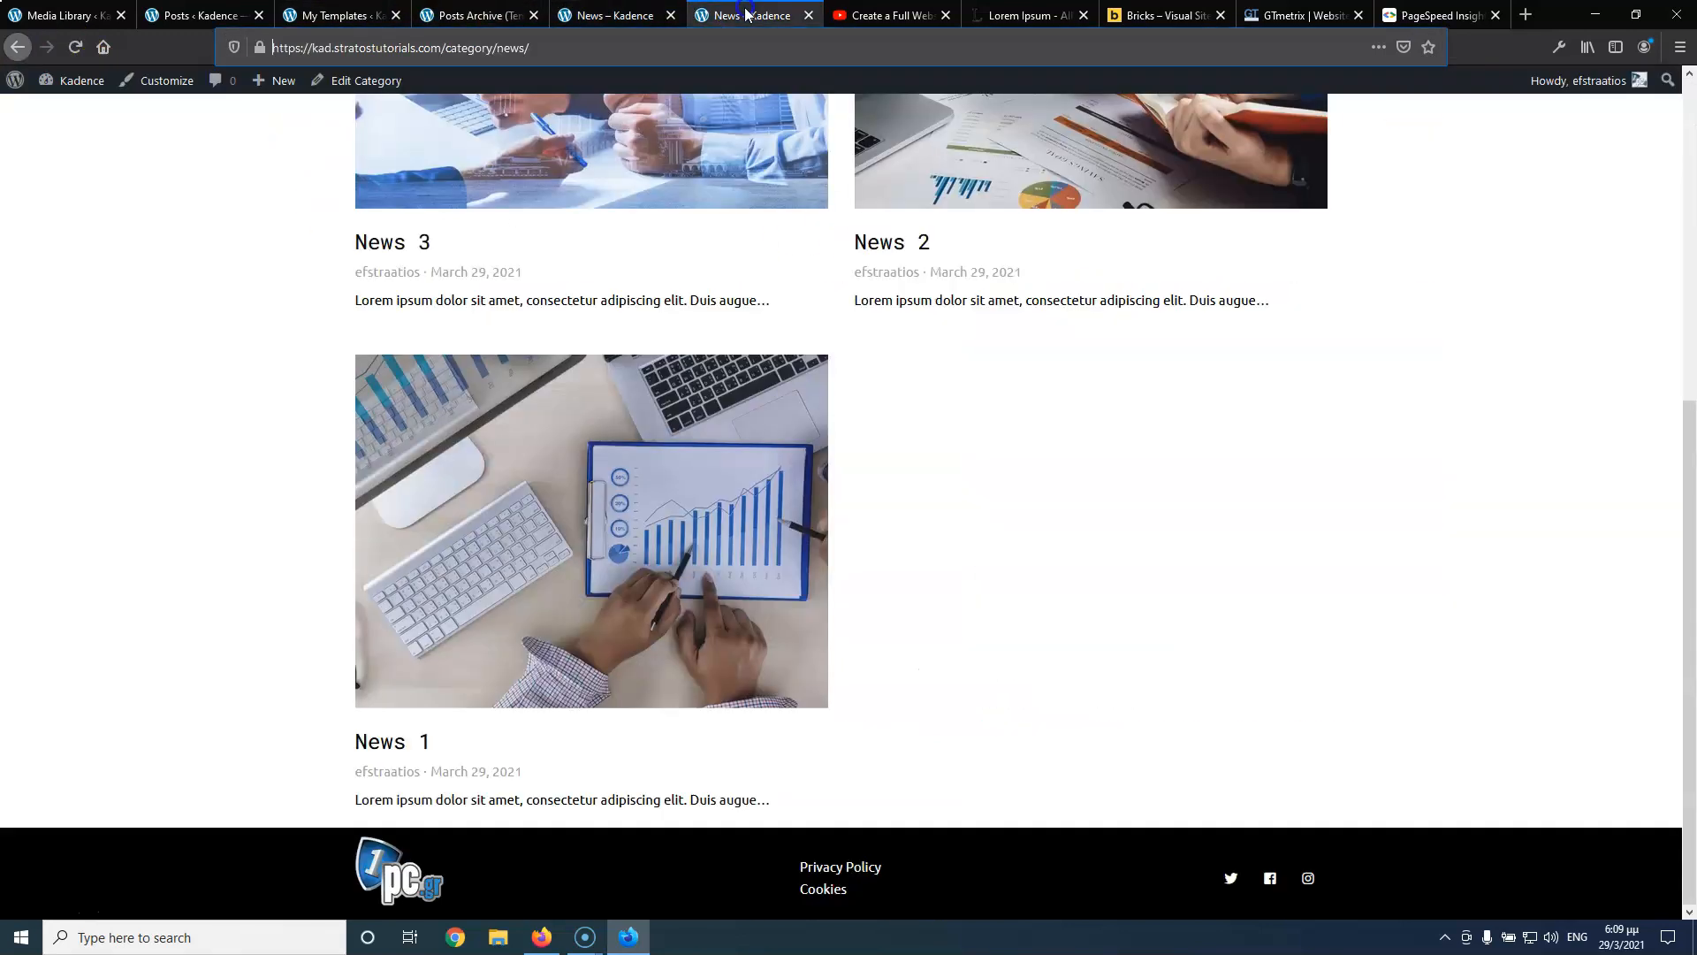
{"action": "scroll", "coordinate": [654, 220], "scroll_direction": "up", "scroll_amount": 6}
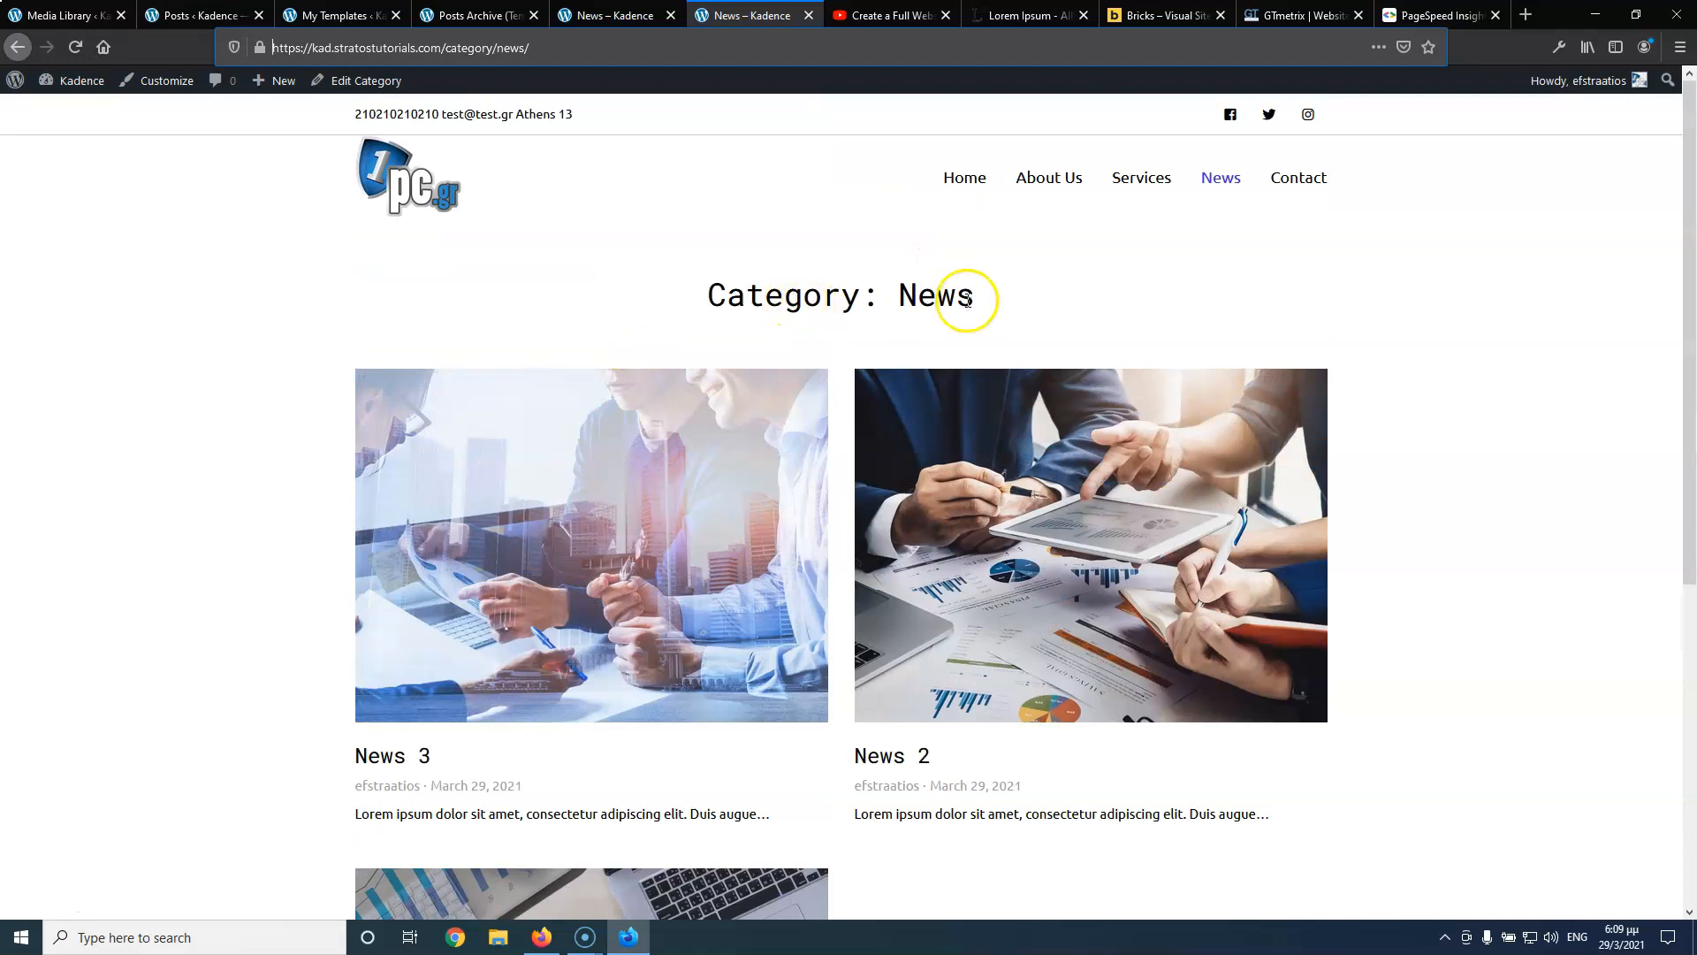
{"action": "left_click", "coordinate": [610, 15]}
{"action": "left_click", "coordinate": [459, 16]}
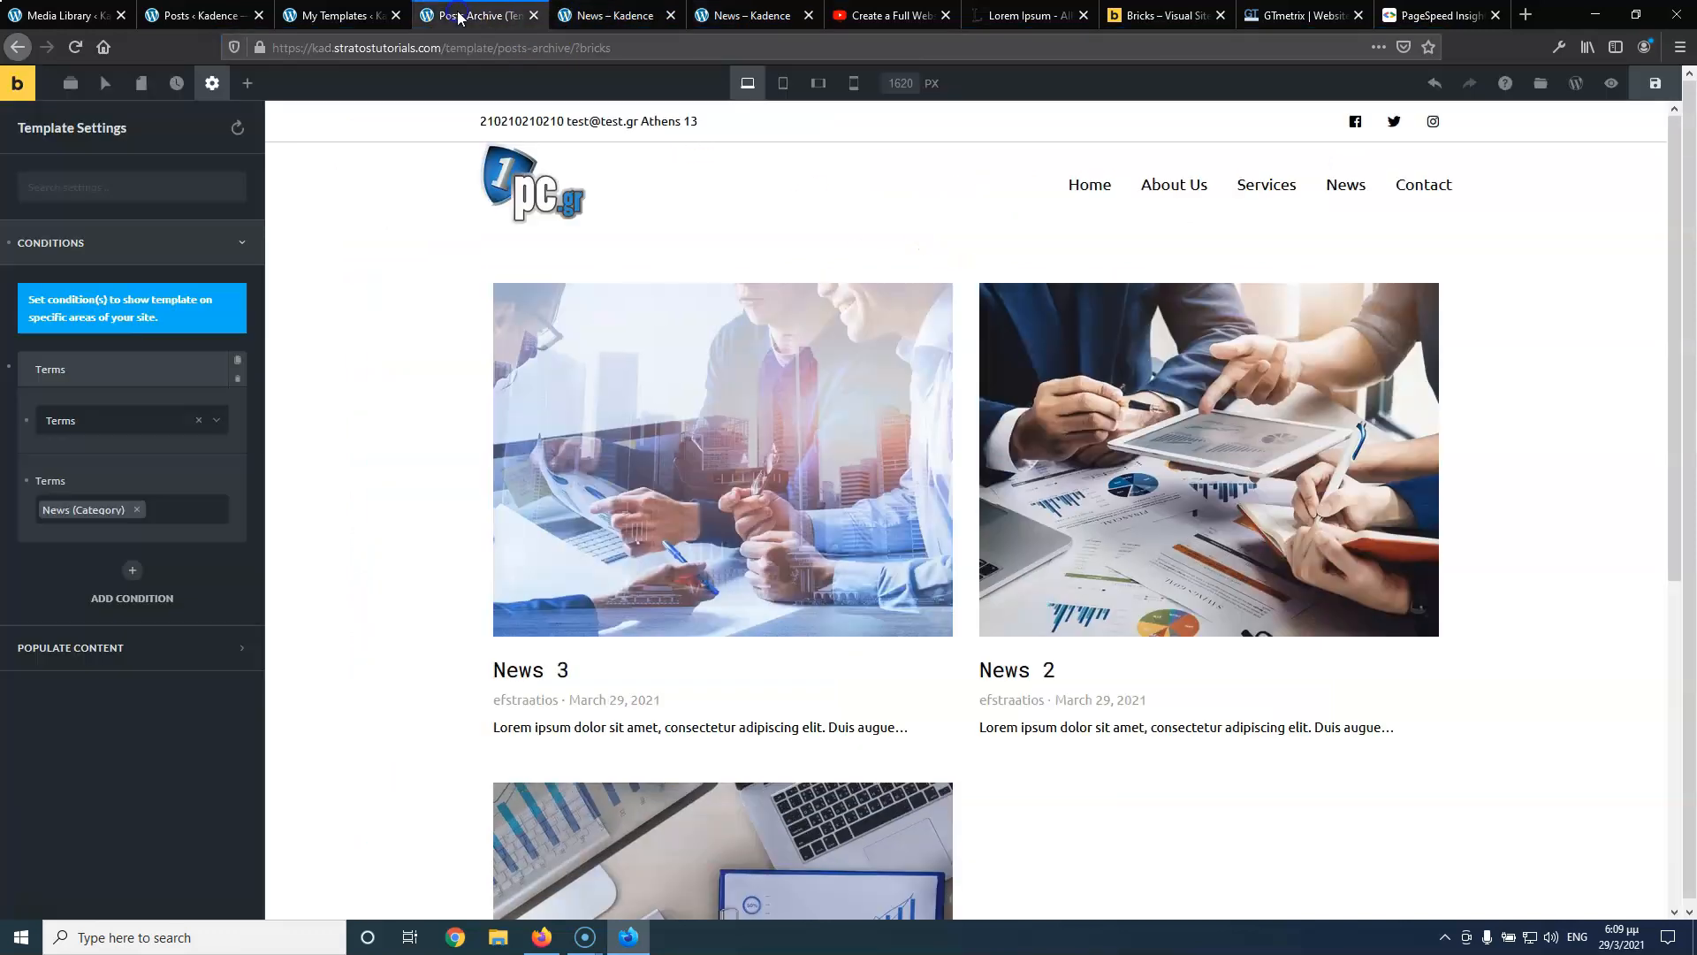
{"action": "left_click", "coordinate": [248, 84]}
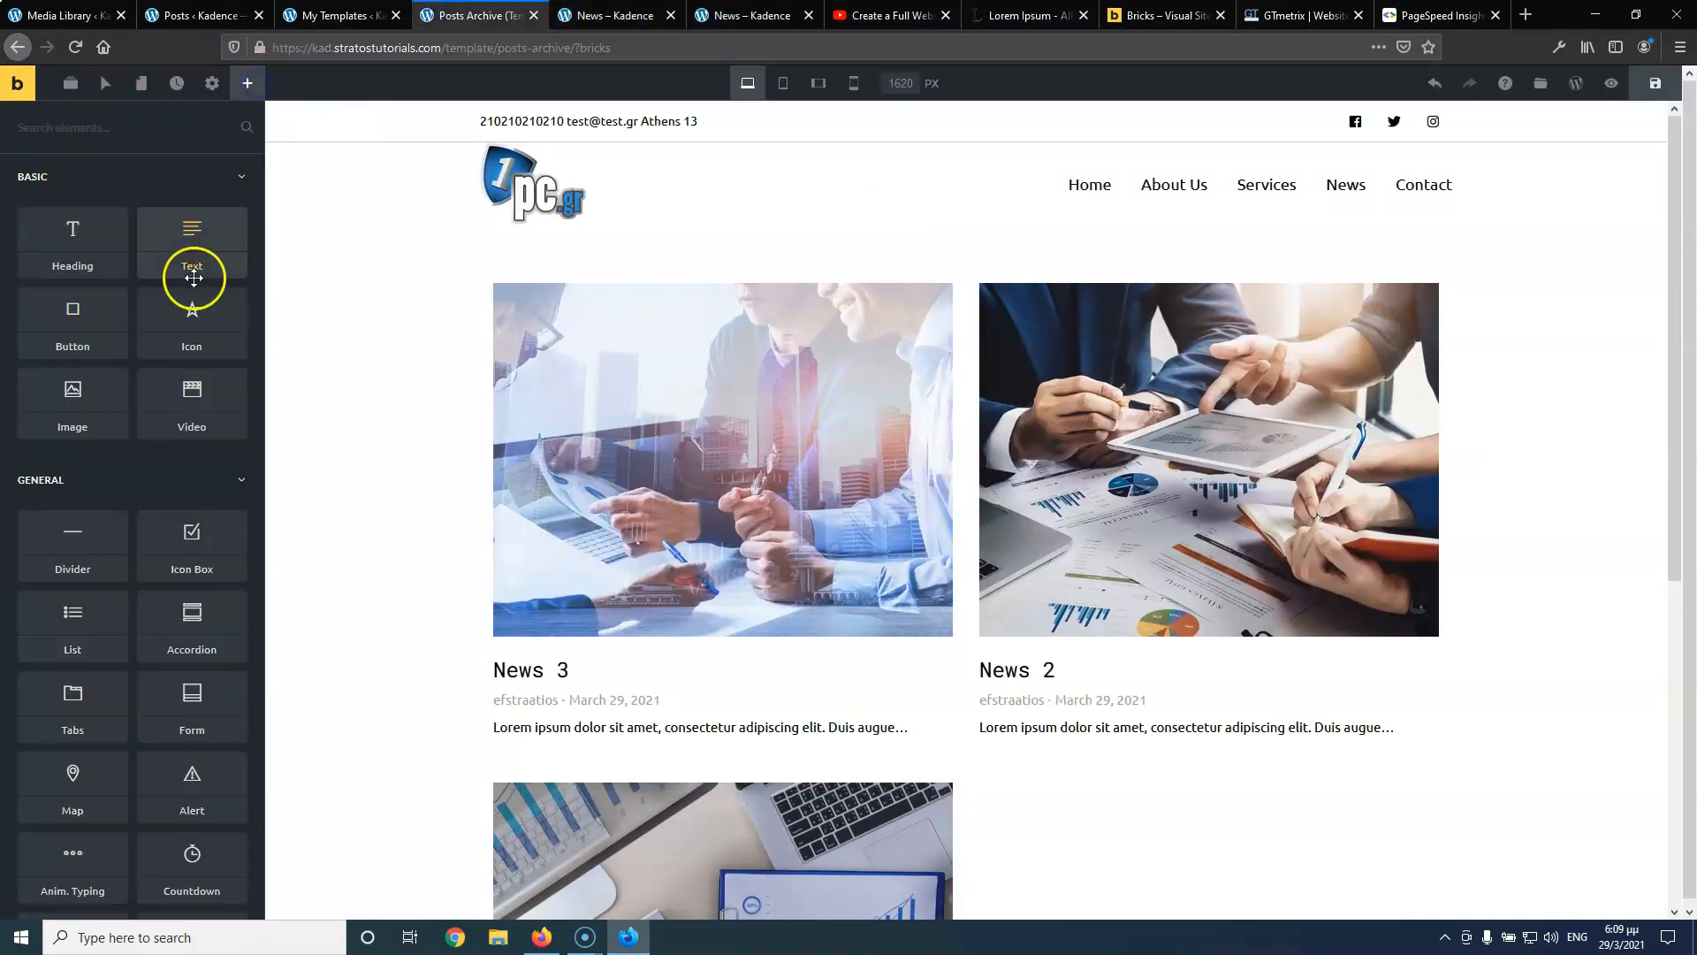
{"action": "left_click_drag", "start_coordinate": [68, 242], "coordinate": [886, 299]}
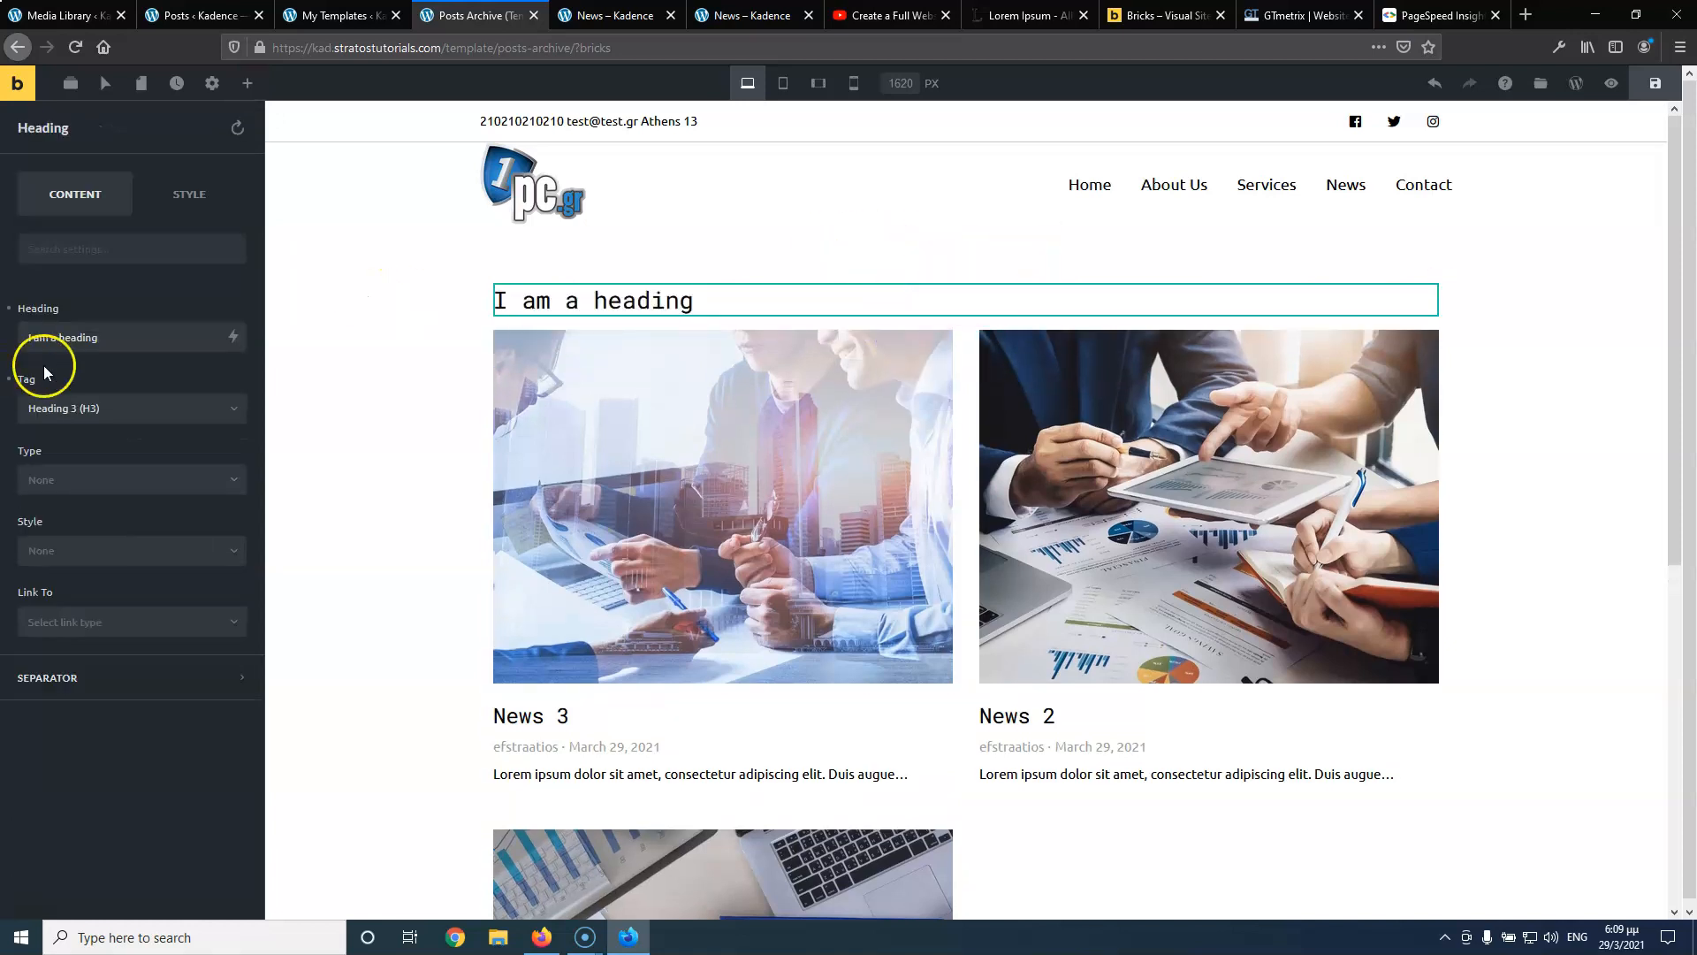
Make the heading read 'Category' plus {post_terms_category} dynamic data, tagged H1
{"action": "left_click", "coordinate": [127, 339]}
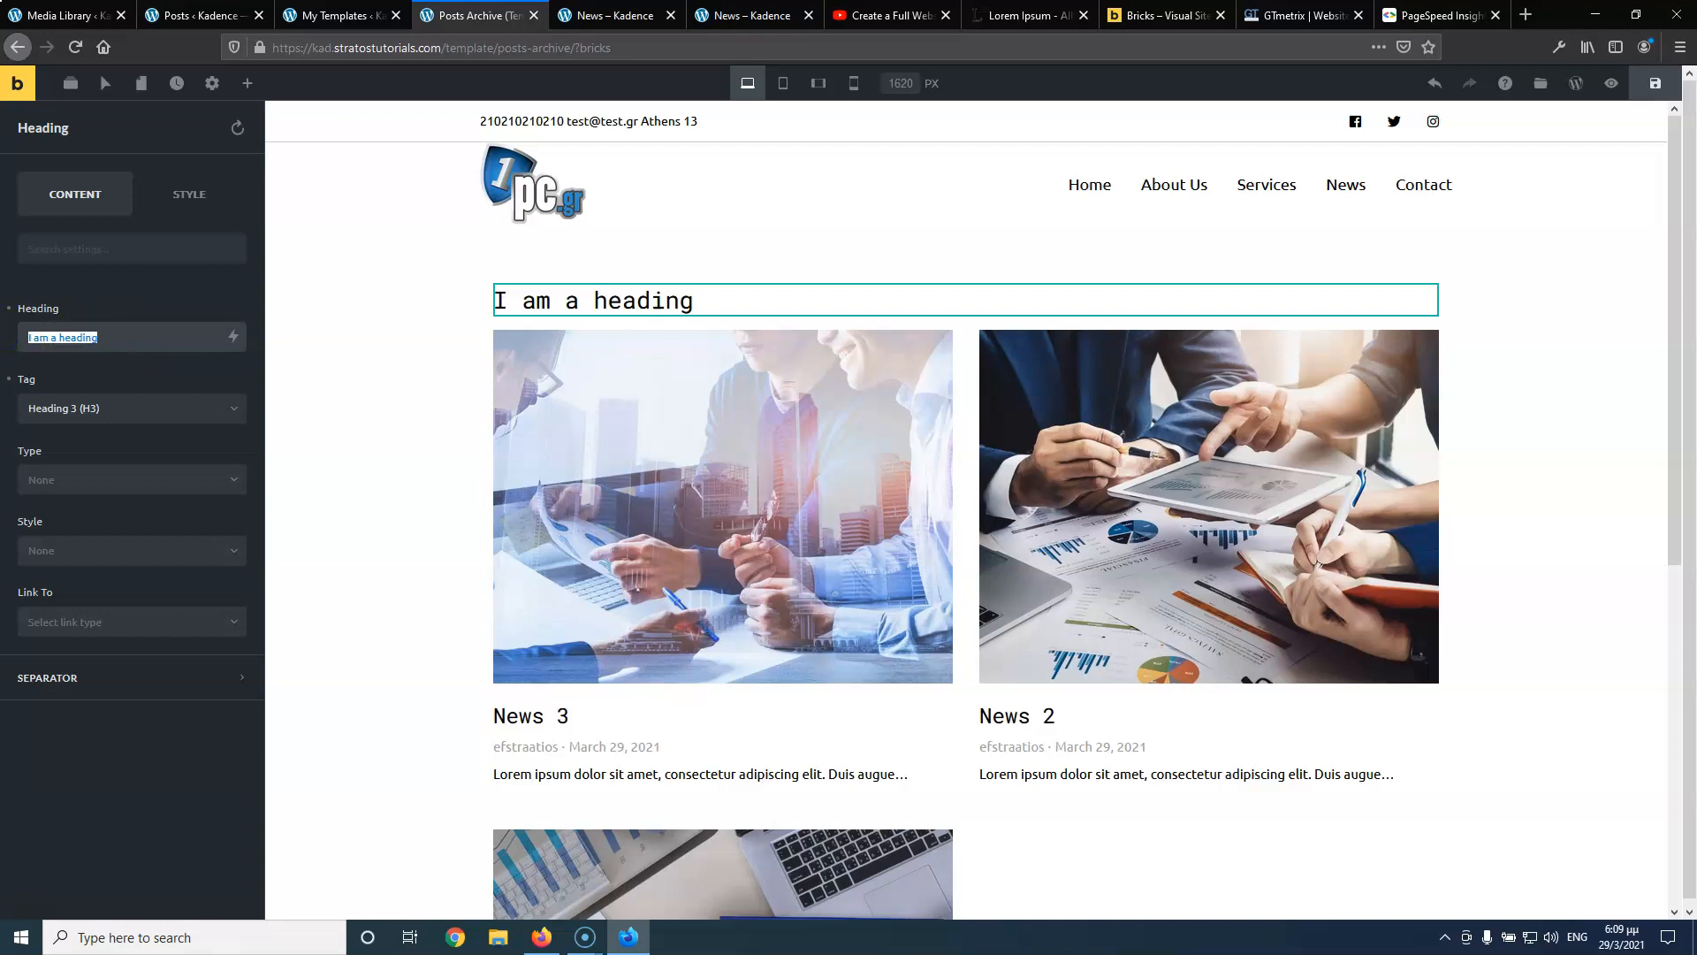
{"action": "type", "text": "Category"}
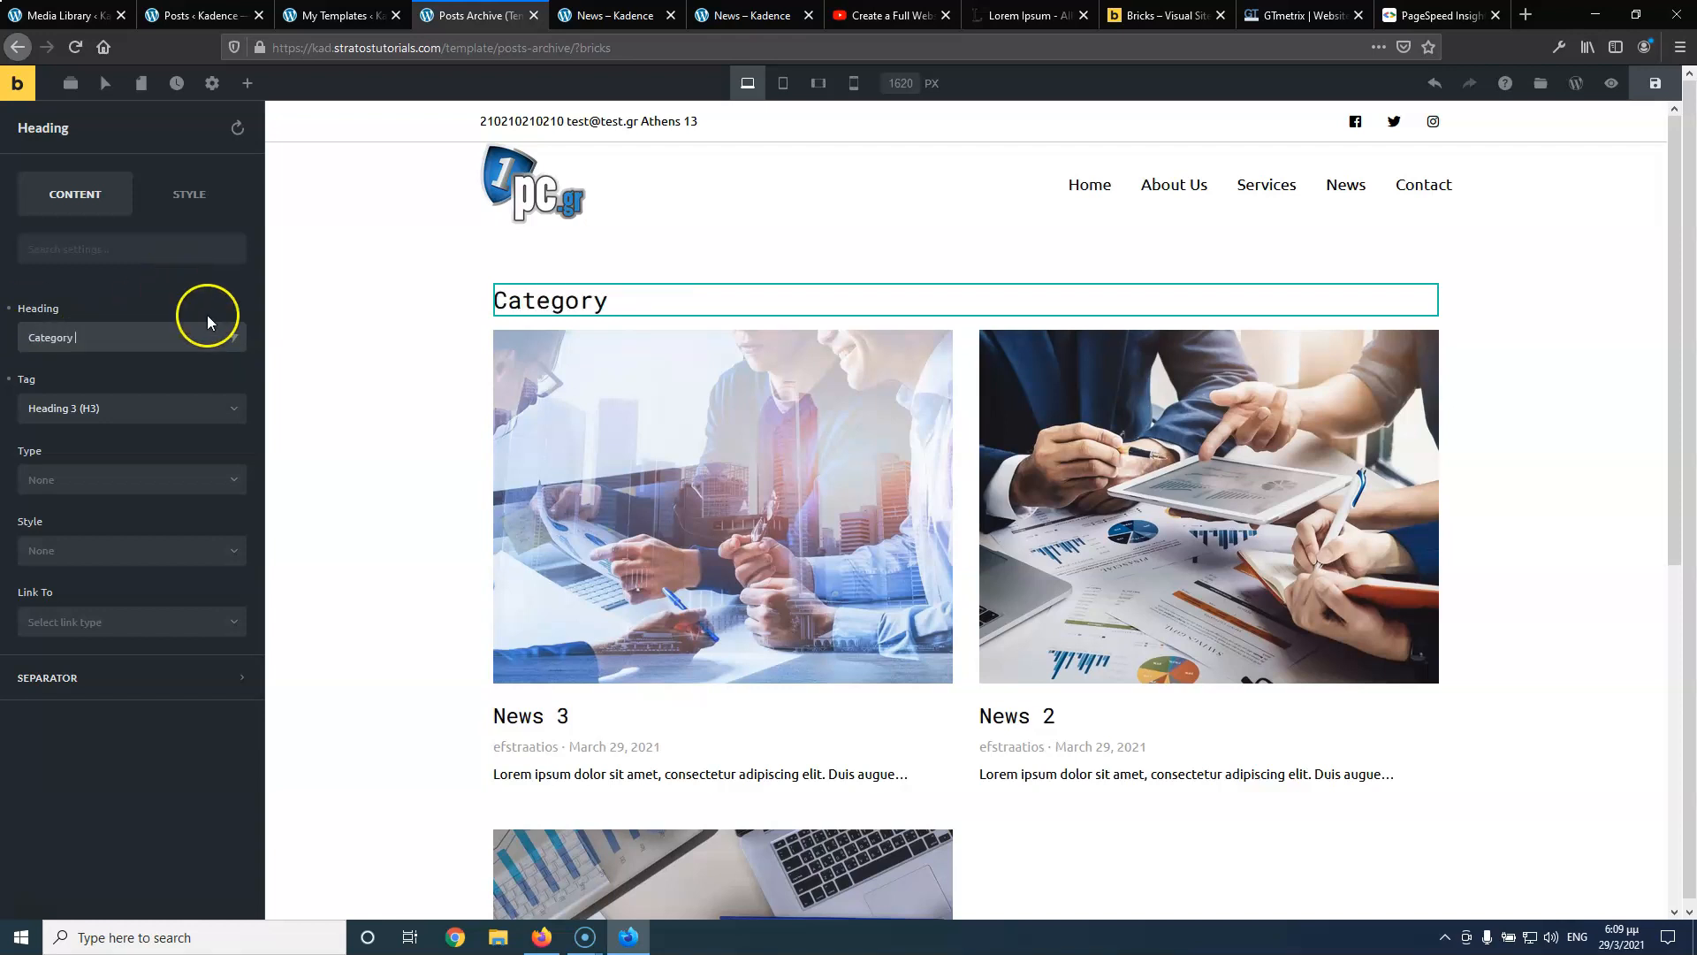
{"action": "left_click", "coordinate": [233, 336]}
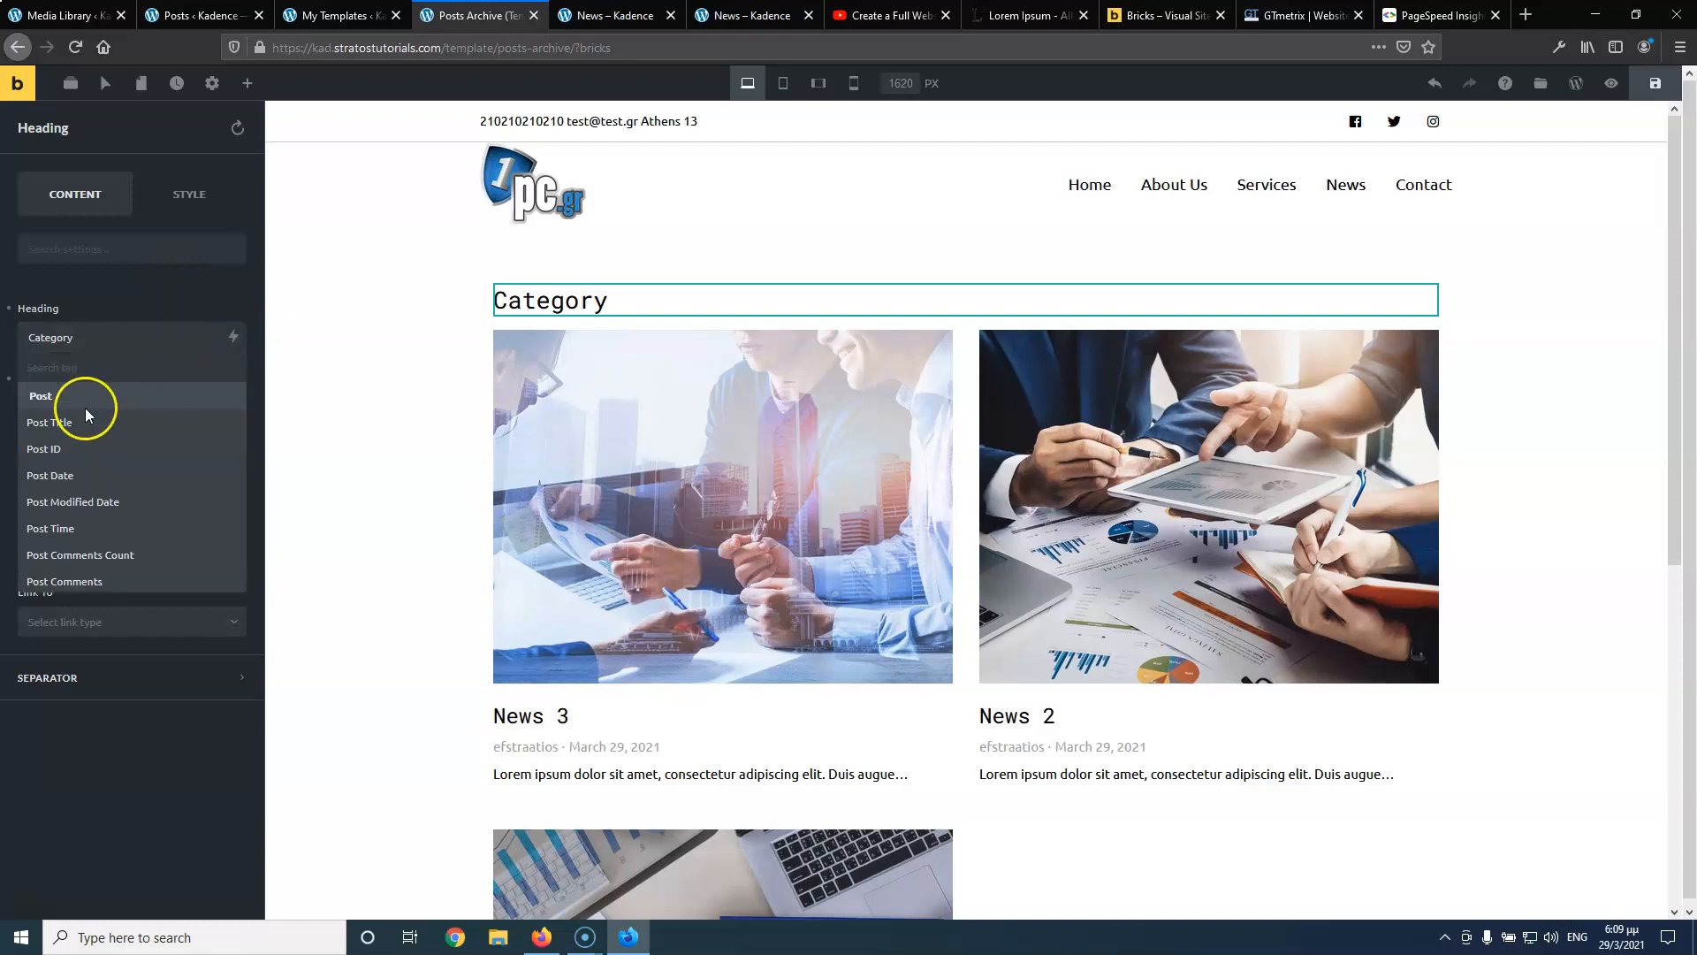
{"action": "scroll", "coordinate": [103, 455], "scroll_direction": "down", "scroll_amount": 2}
{"action": "scroll", "coordinate": [104, 460], "scroll_direction": "down", "scroll_amount": 5}
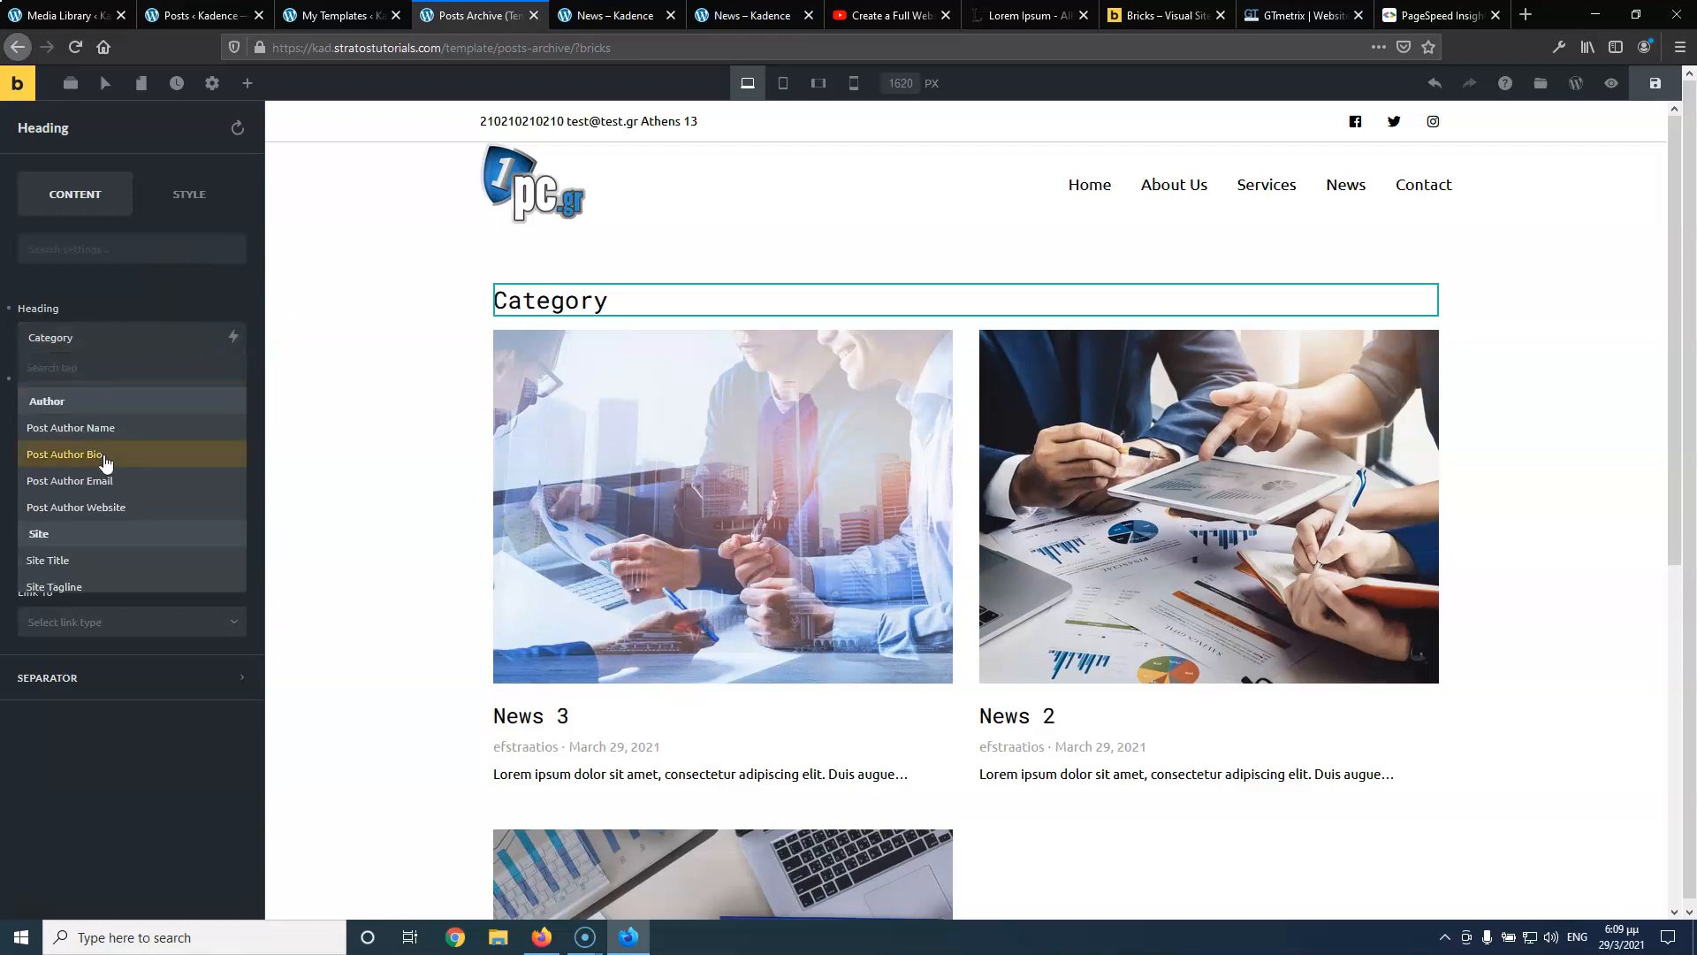
{"action": "left_click", "coordinate": [97, 553]}
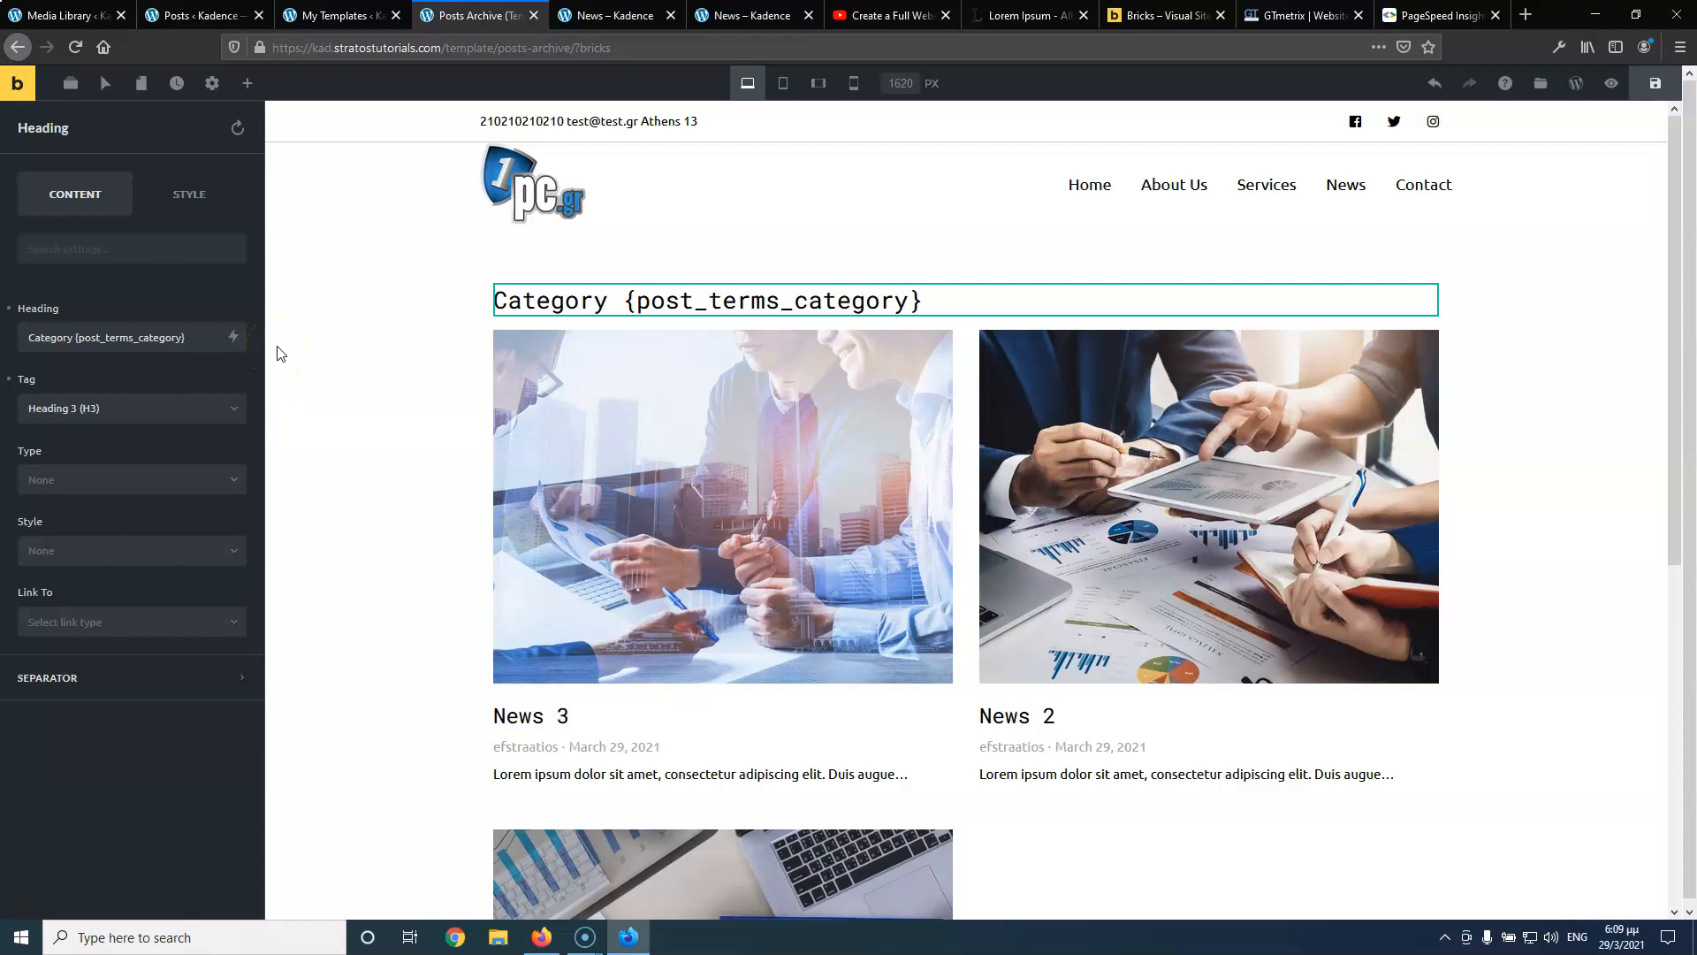
{"action": "left_click", "coordinate": [140, 416]}
{"action": "left_click", "coordinate": [140, 438]}
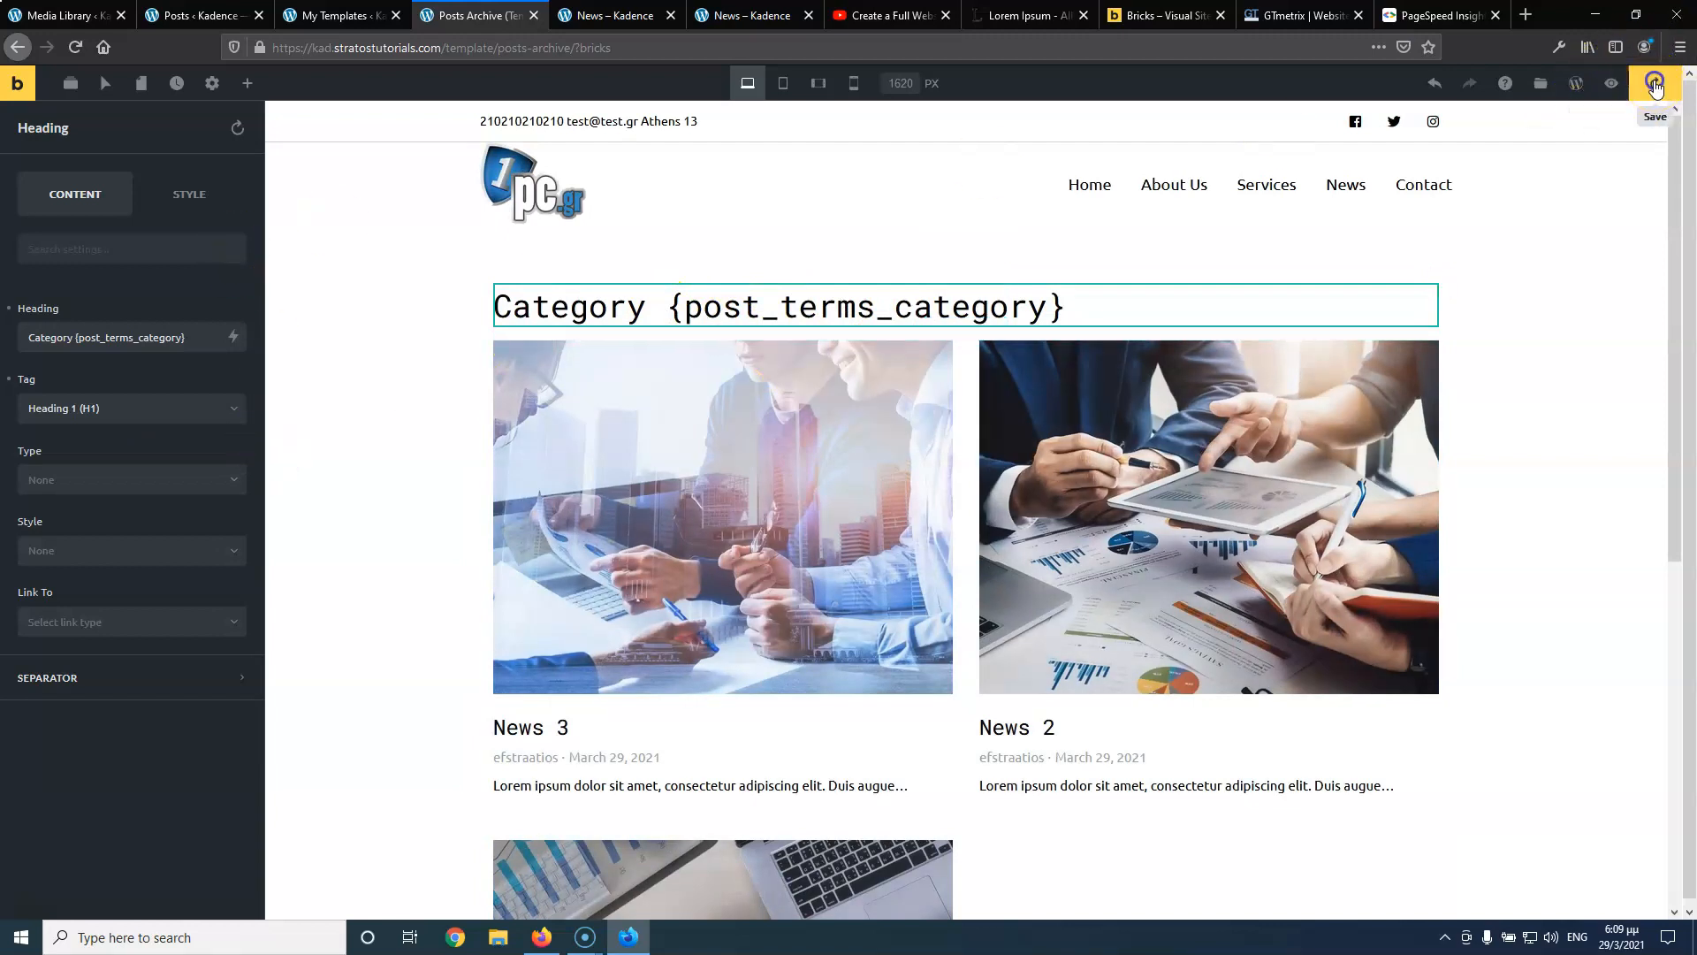
Check the heading on the reloaded News page, then add a colon after 'Category'
{"action": "left_click", "coordinate": [616, 18]}
{"action": "left_click", "coordinate": [74, 49]}
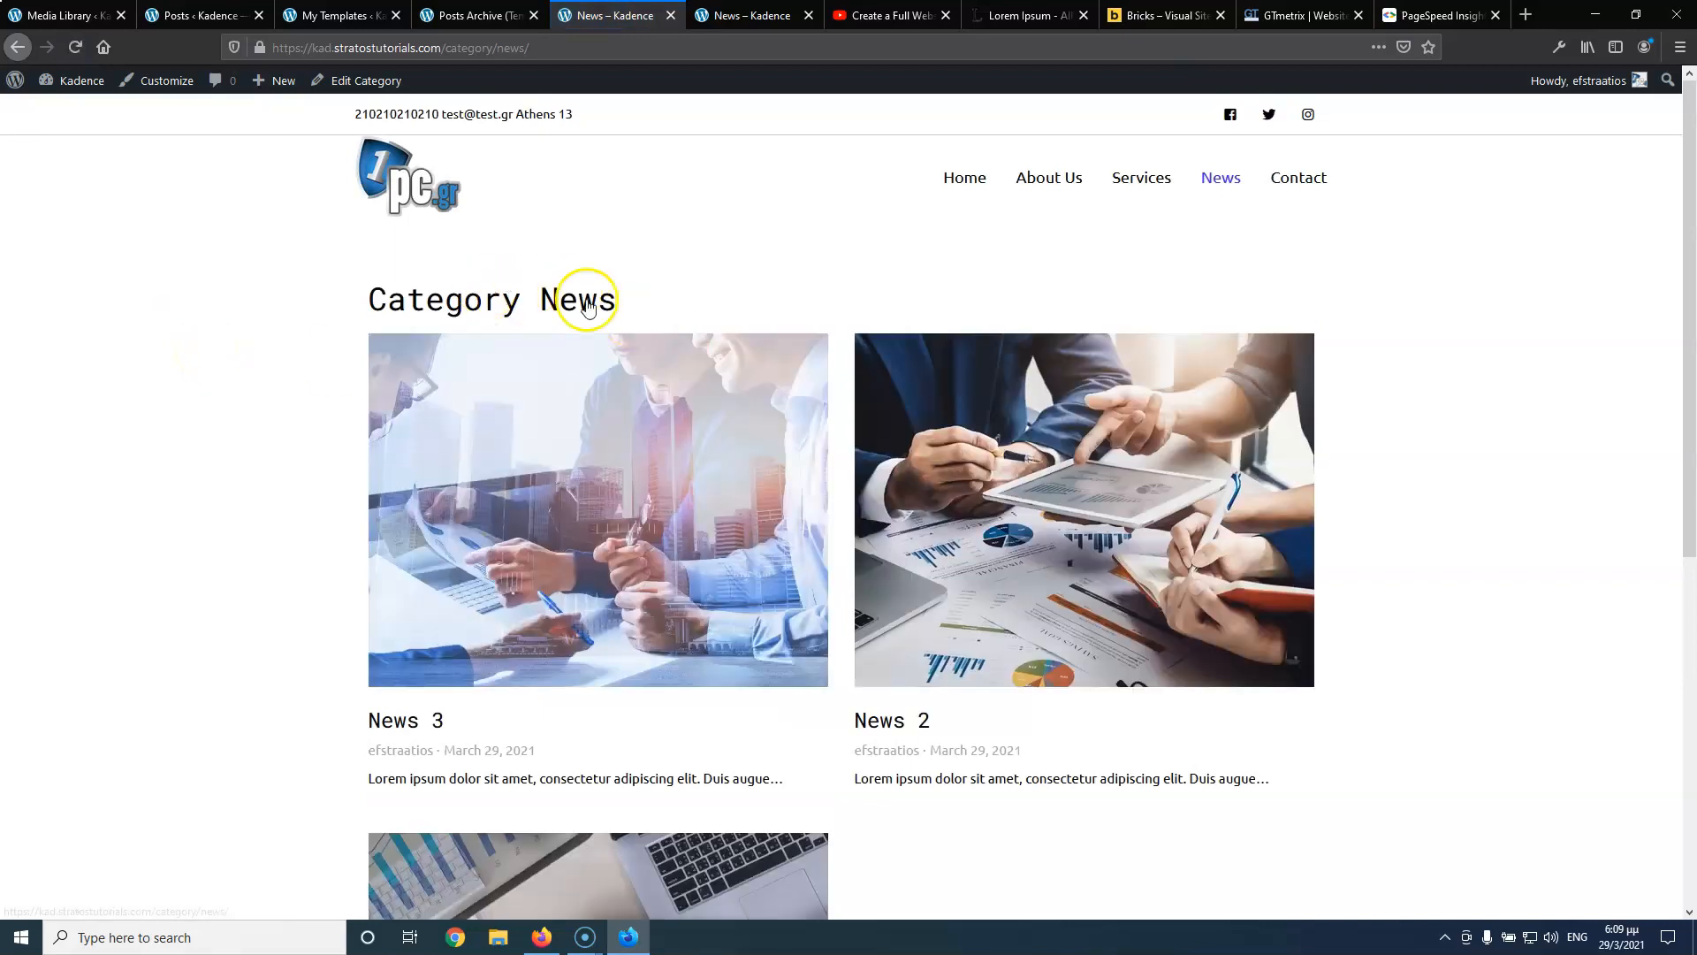
{"action": "left_click", "coordinate": [450, 15]}
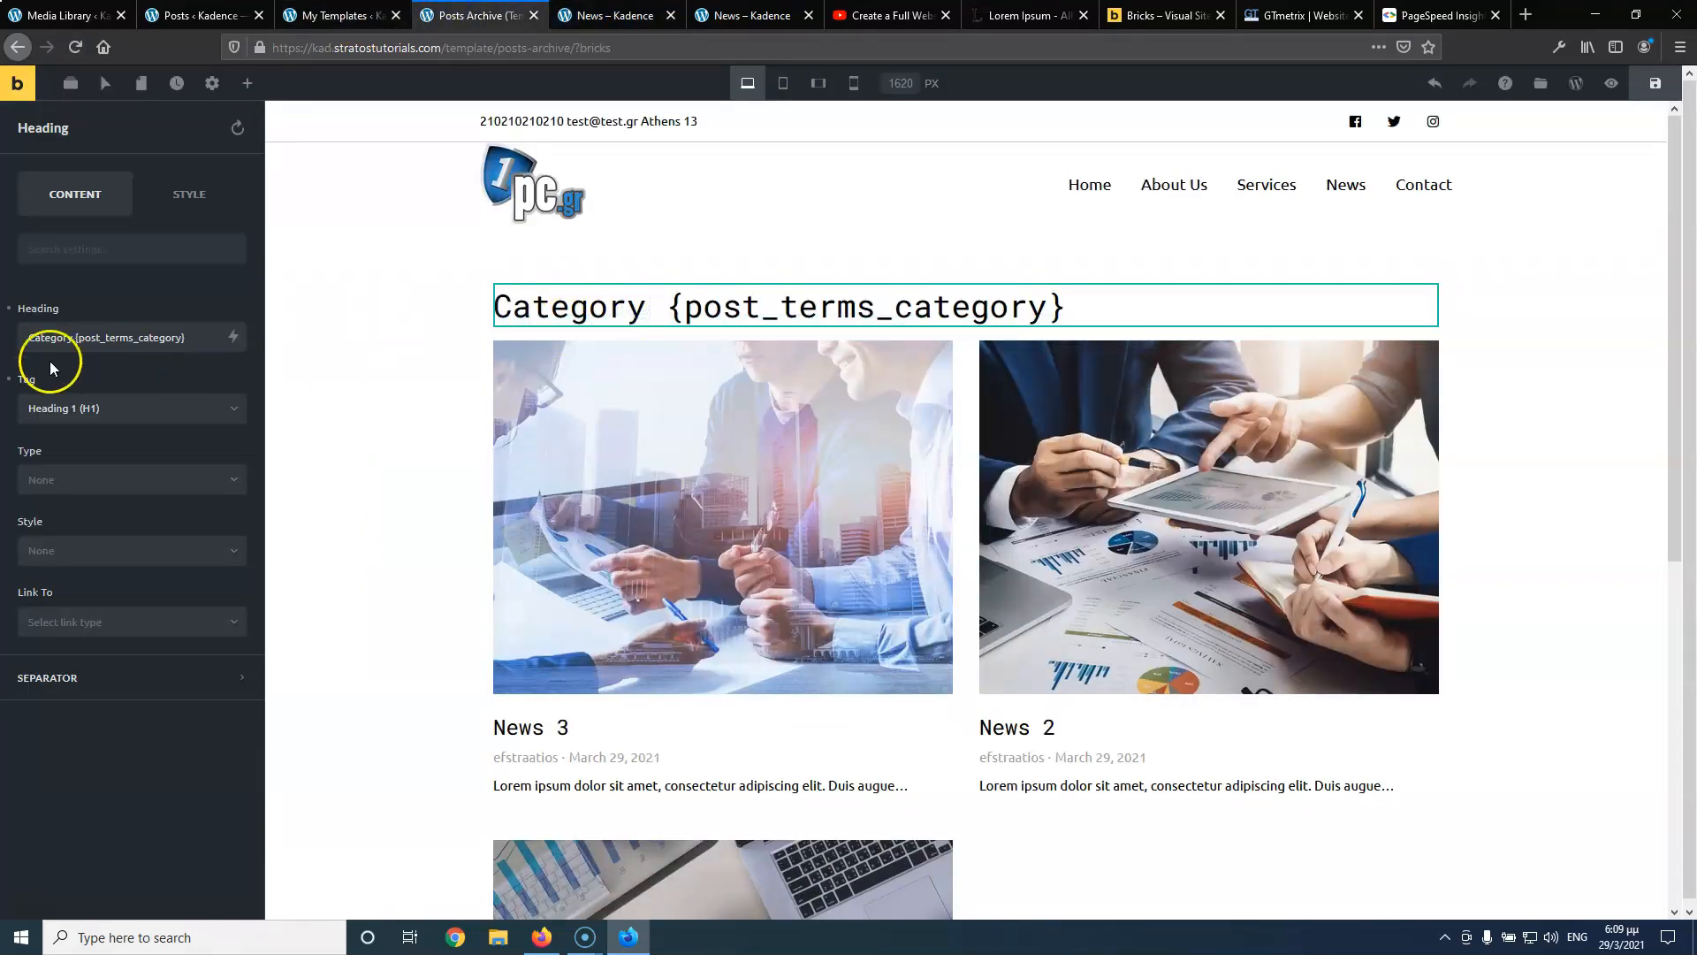
{"action": "left_click", "coordinate": [73, 336]}
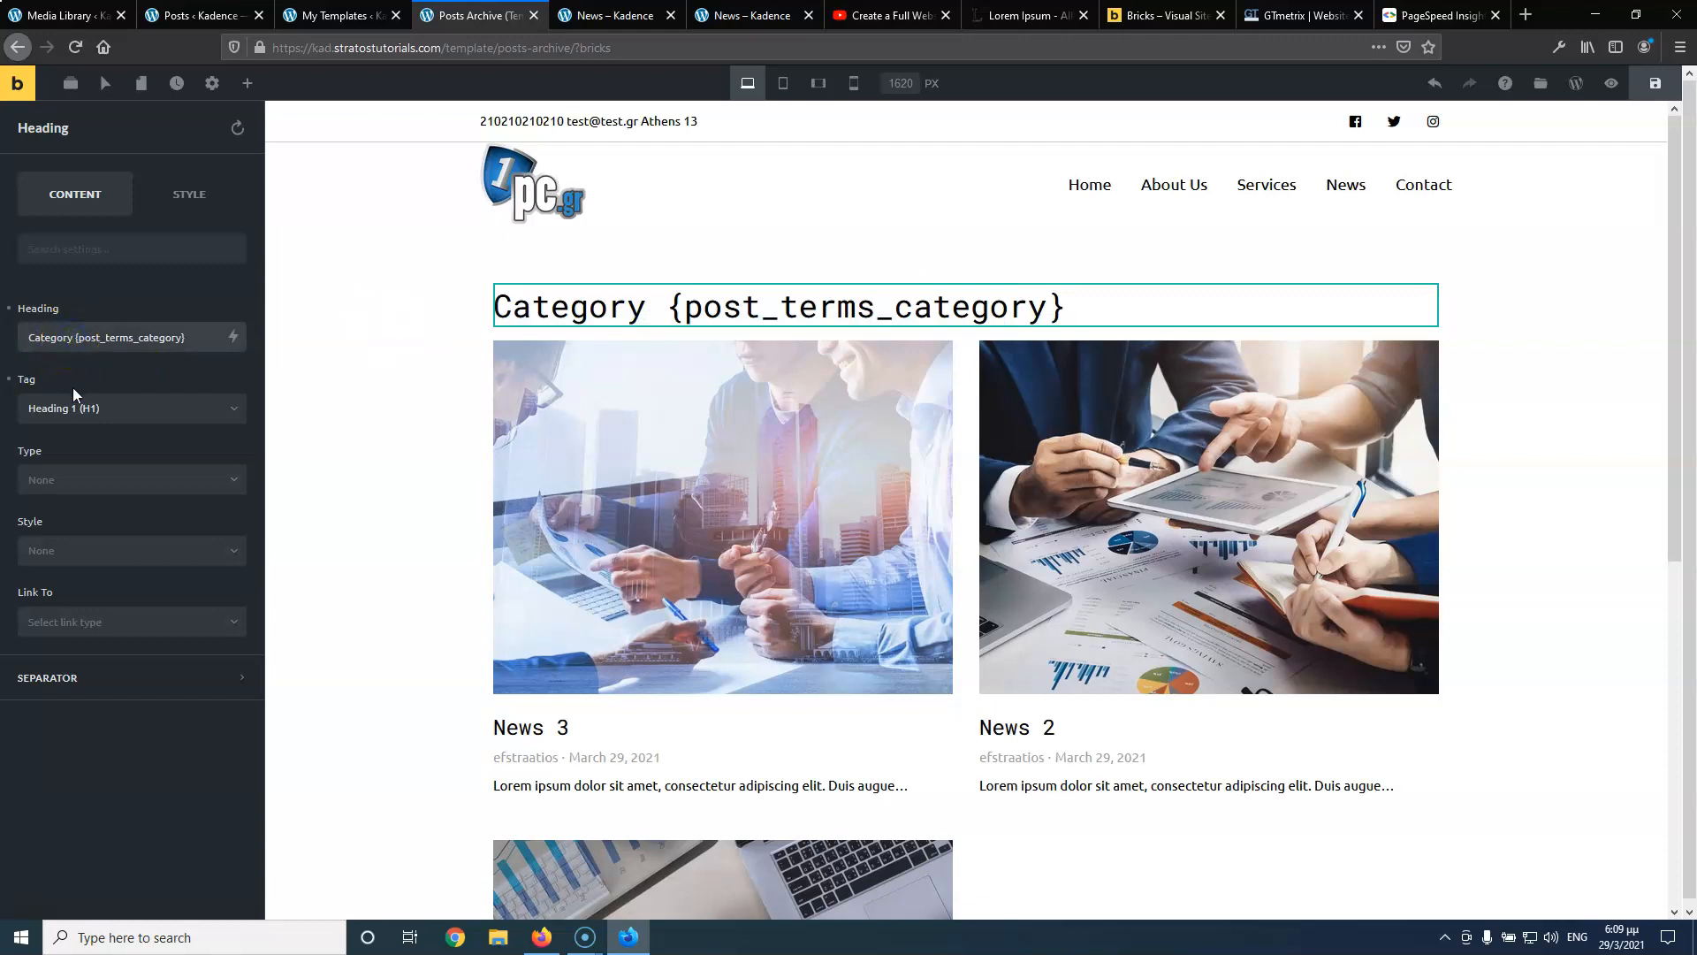
{"action": "type", "text": ":"}
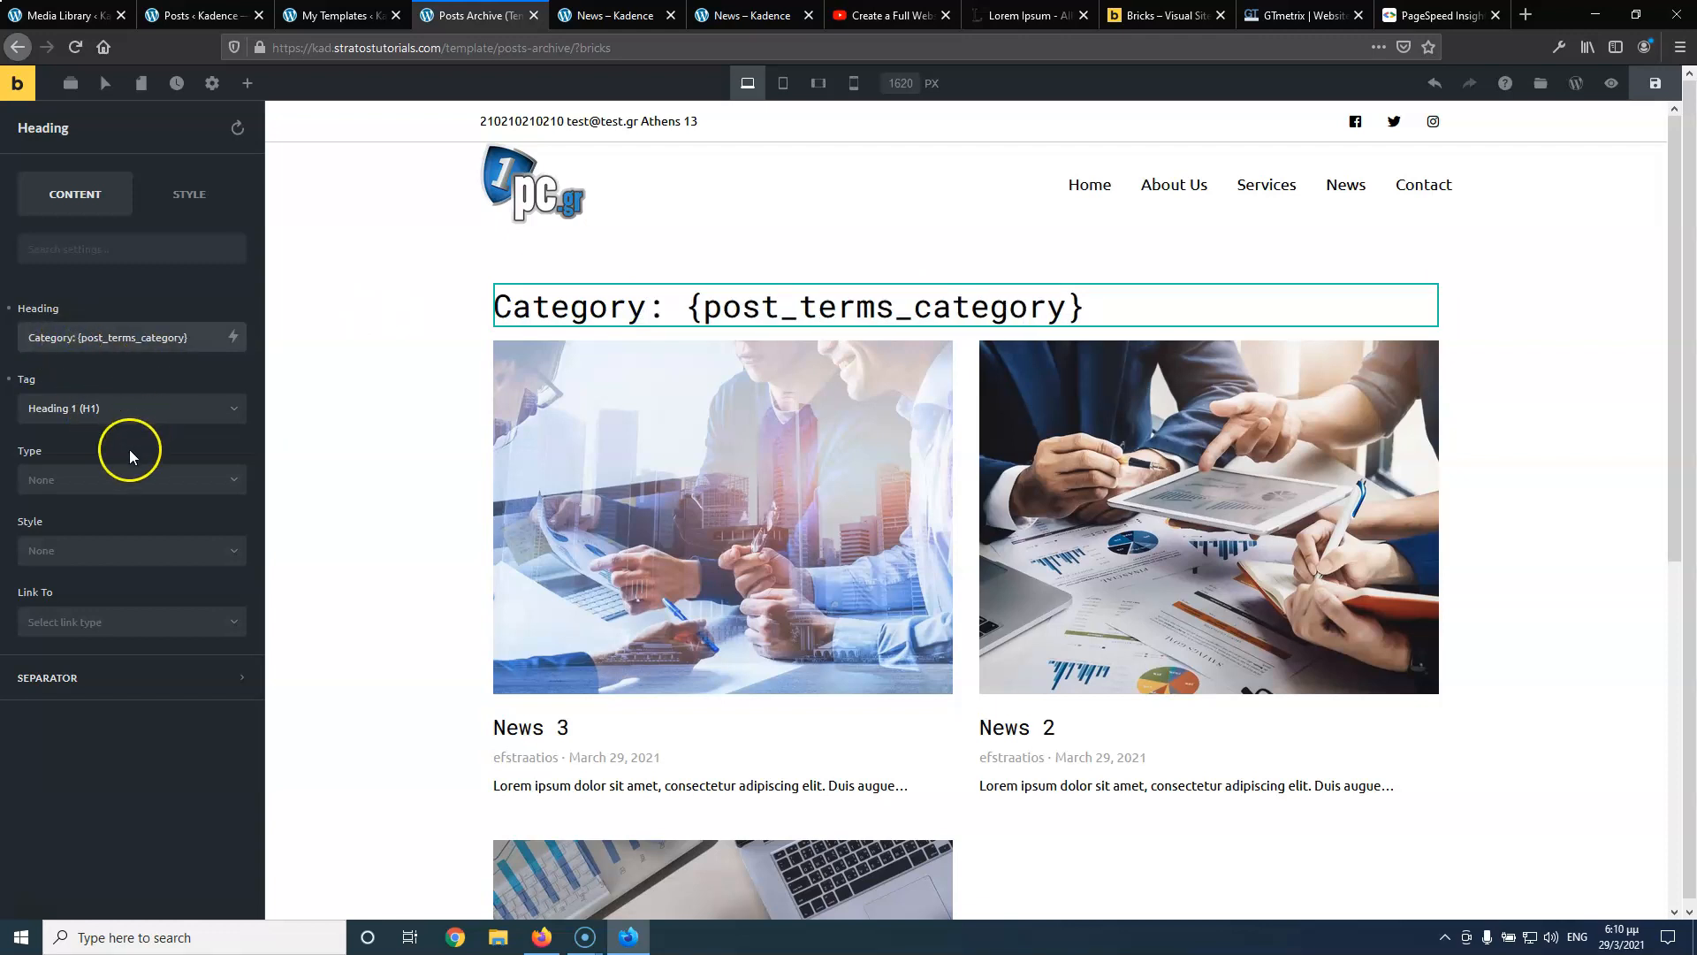
Set the posts grid's query post type to Post
{"action": "left_click", "coordinate": [671, 422]}
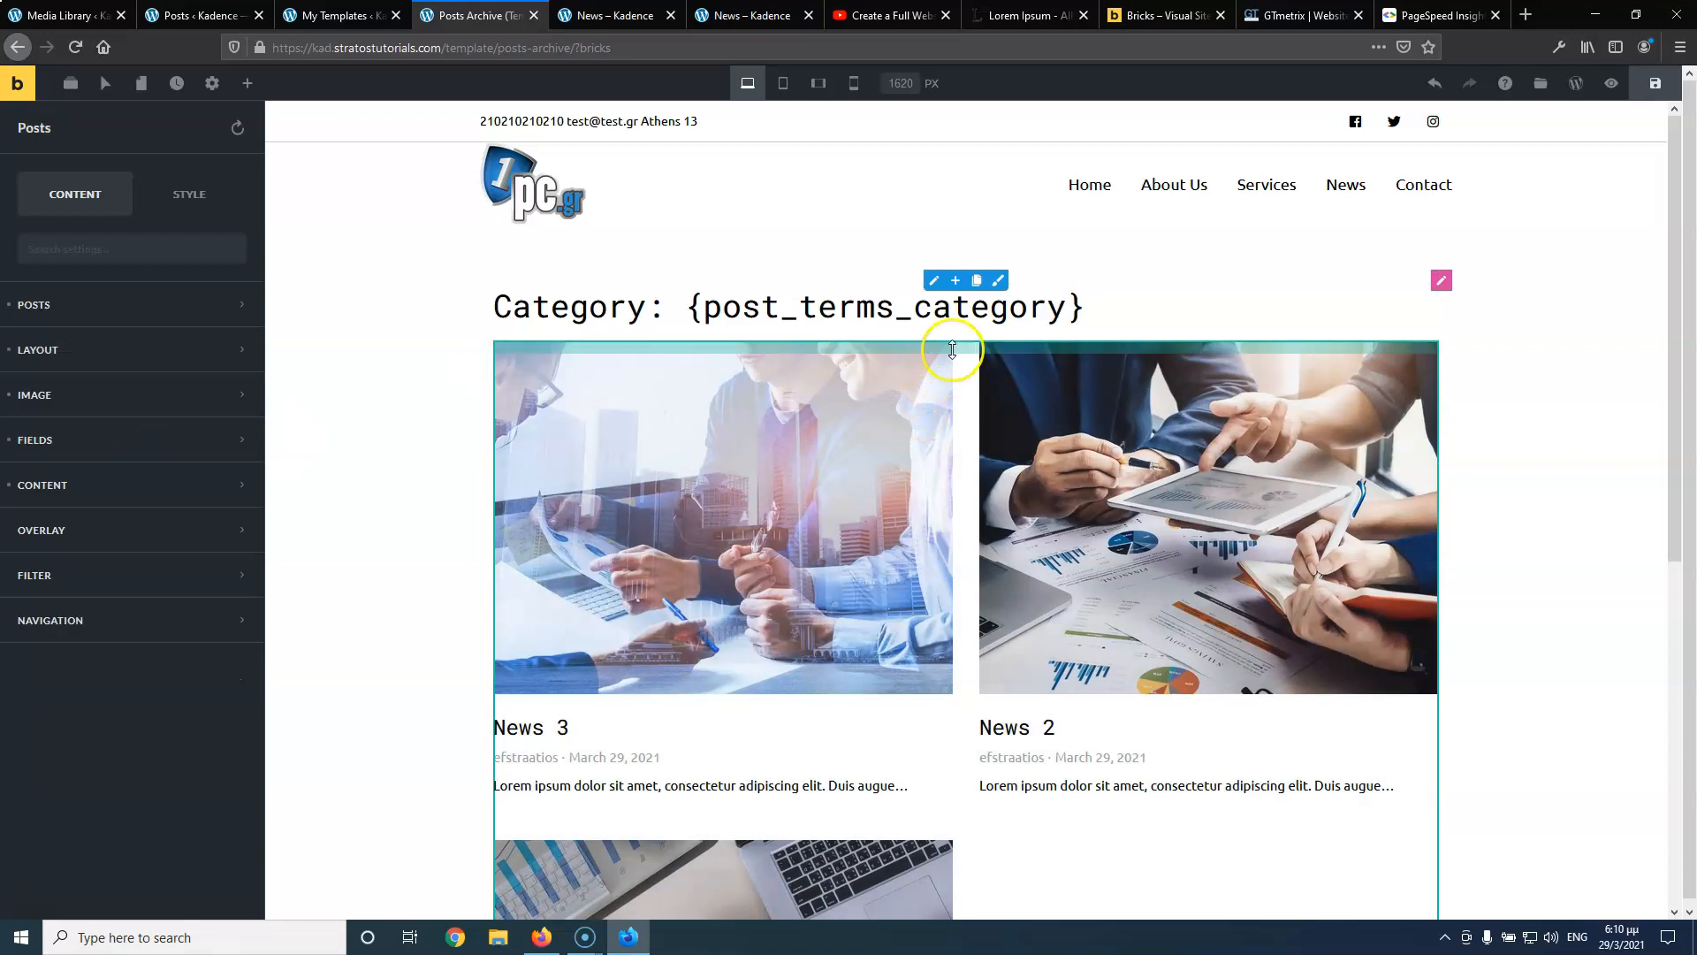
{"action": "left_click", "coordinate": [120, 312]}
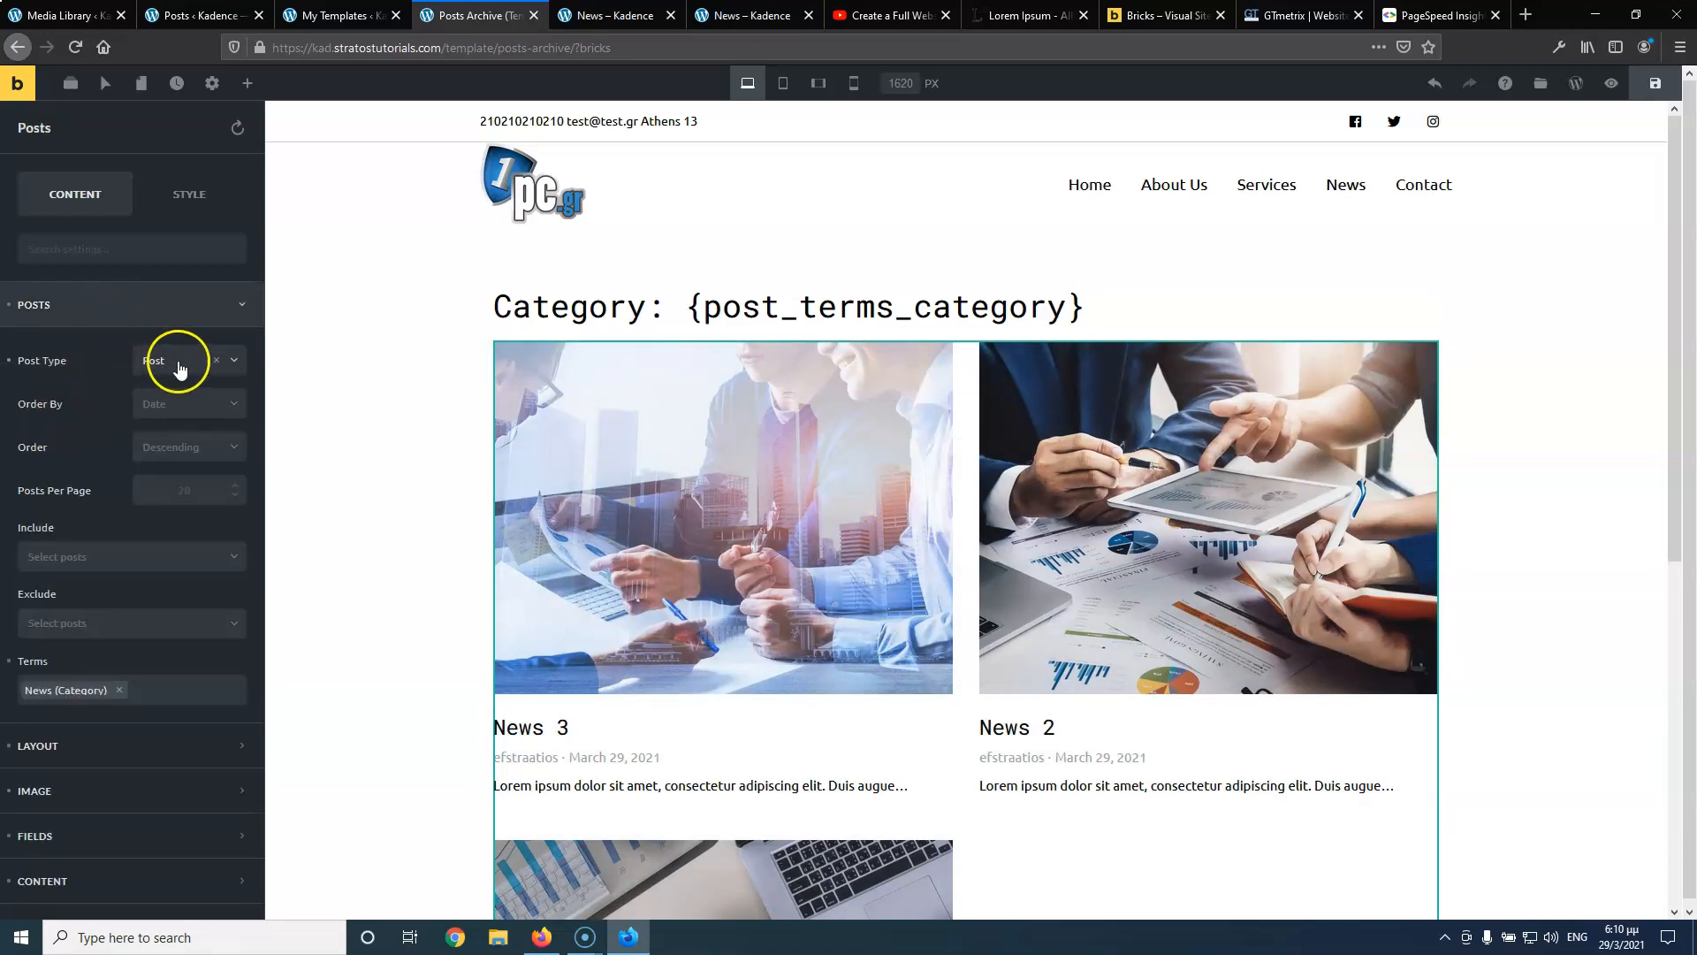
{"action": "left_click", "coordinate": [179, 369]}
{"action": "left_click", "coordinate": [183, 383]}
{"action": "left_click", "coordinate": [85, 373]}
Try the Metro, Masonry and List layouts, then settle on Grid
{"action": "scroll", "coordinate": [107, 477], "scroll_direction": "down", "scroll_amount": 1}
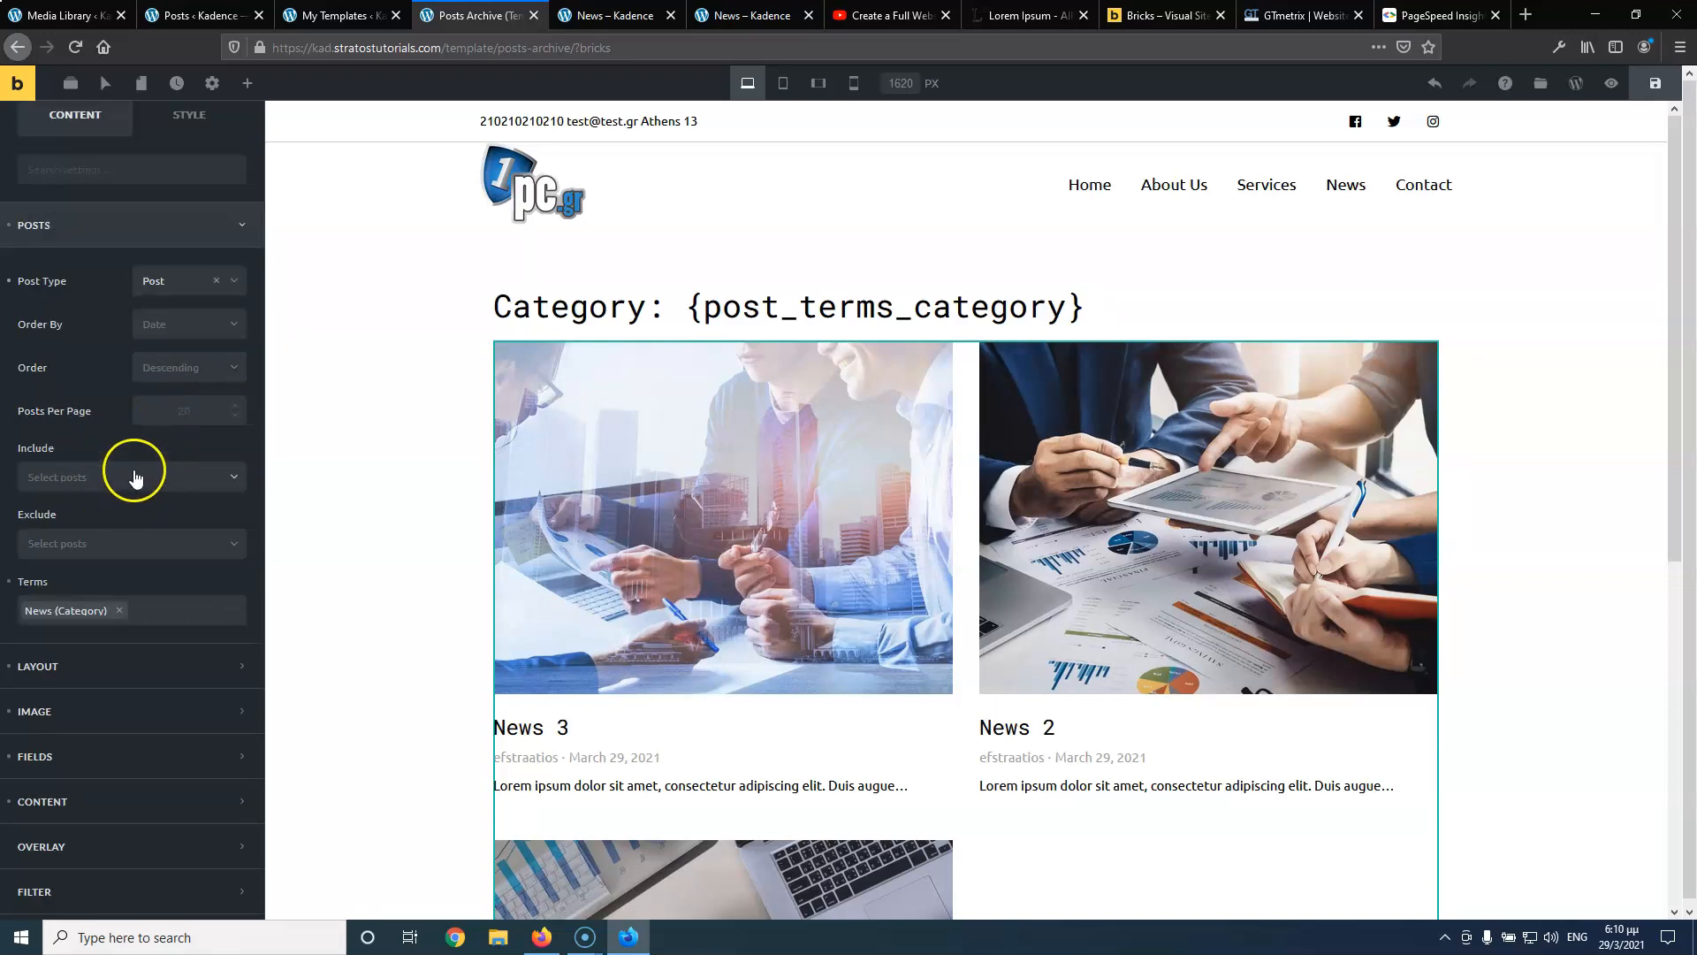
{"action": "scroll", "coordinate": [133, 448], "scroll_direction": "down", "scroll_amount": 1}
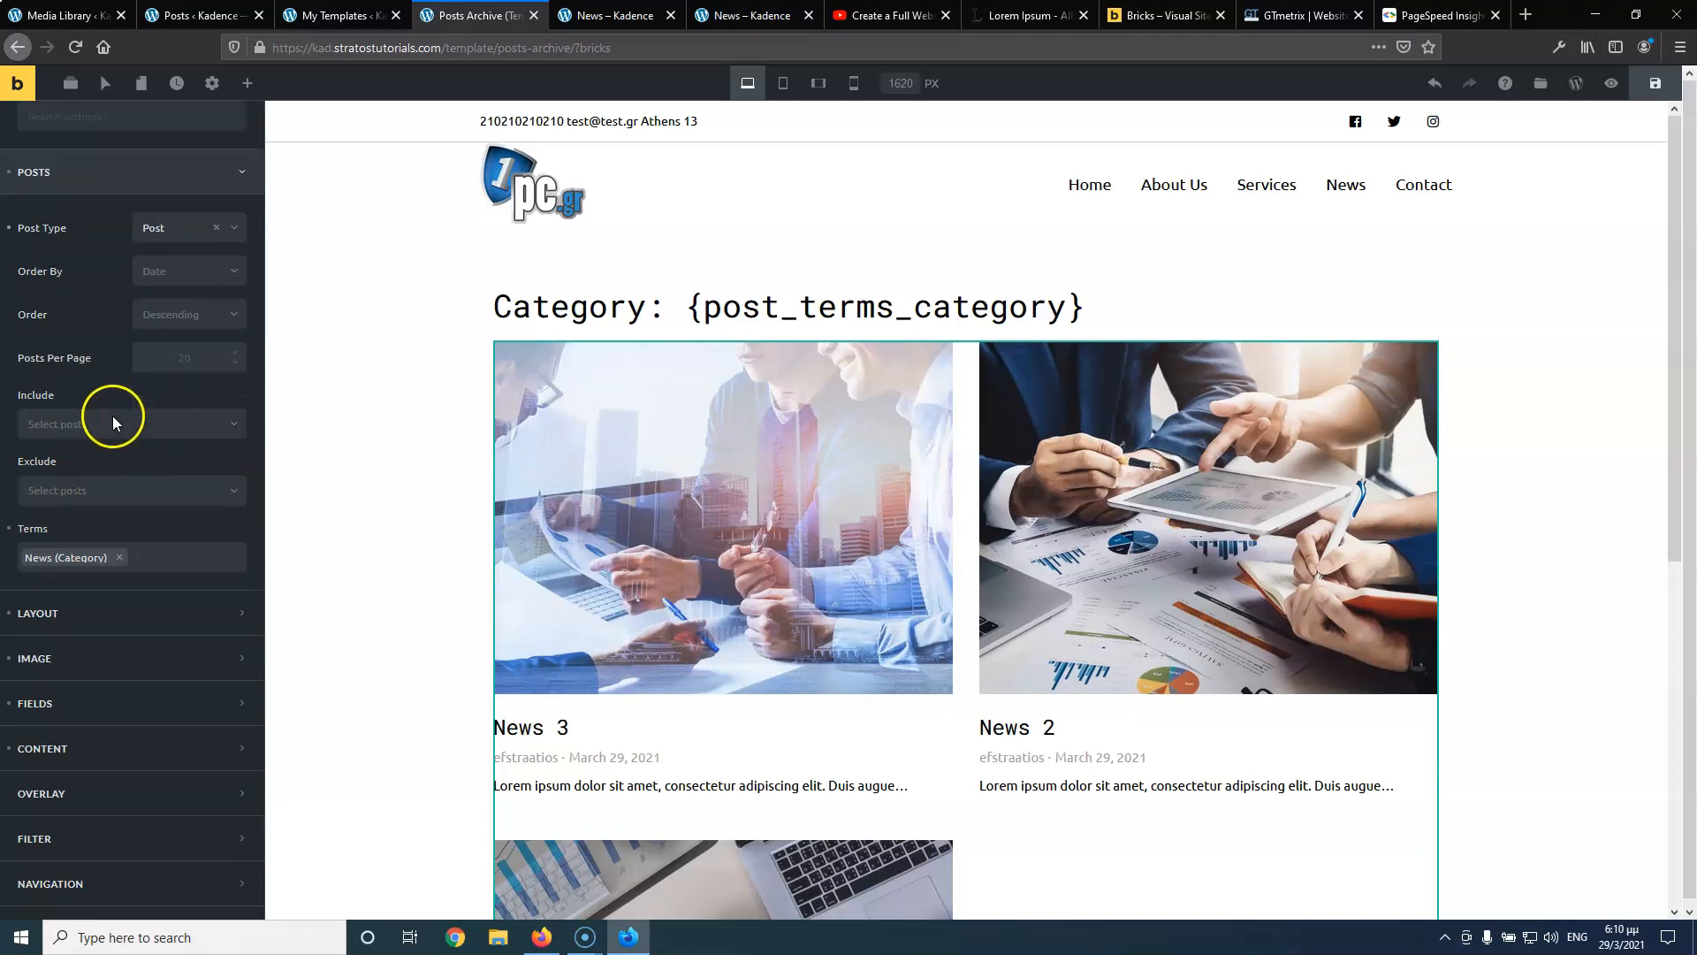
{"action": "left_click", "coordinate": [78, 608]}
{"action": "left_click", "coordinate": [146, 416]}
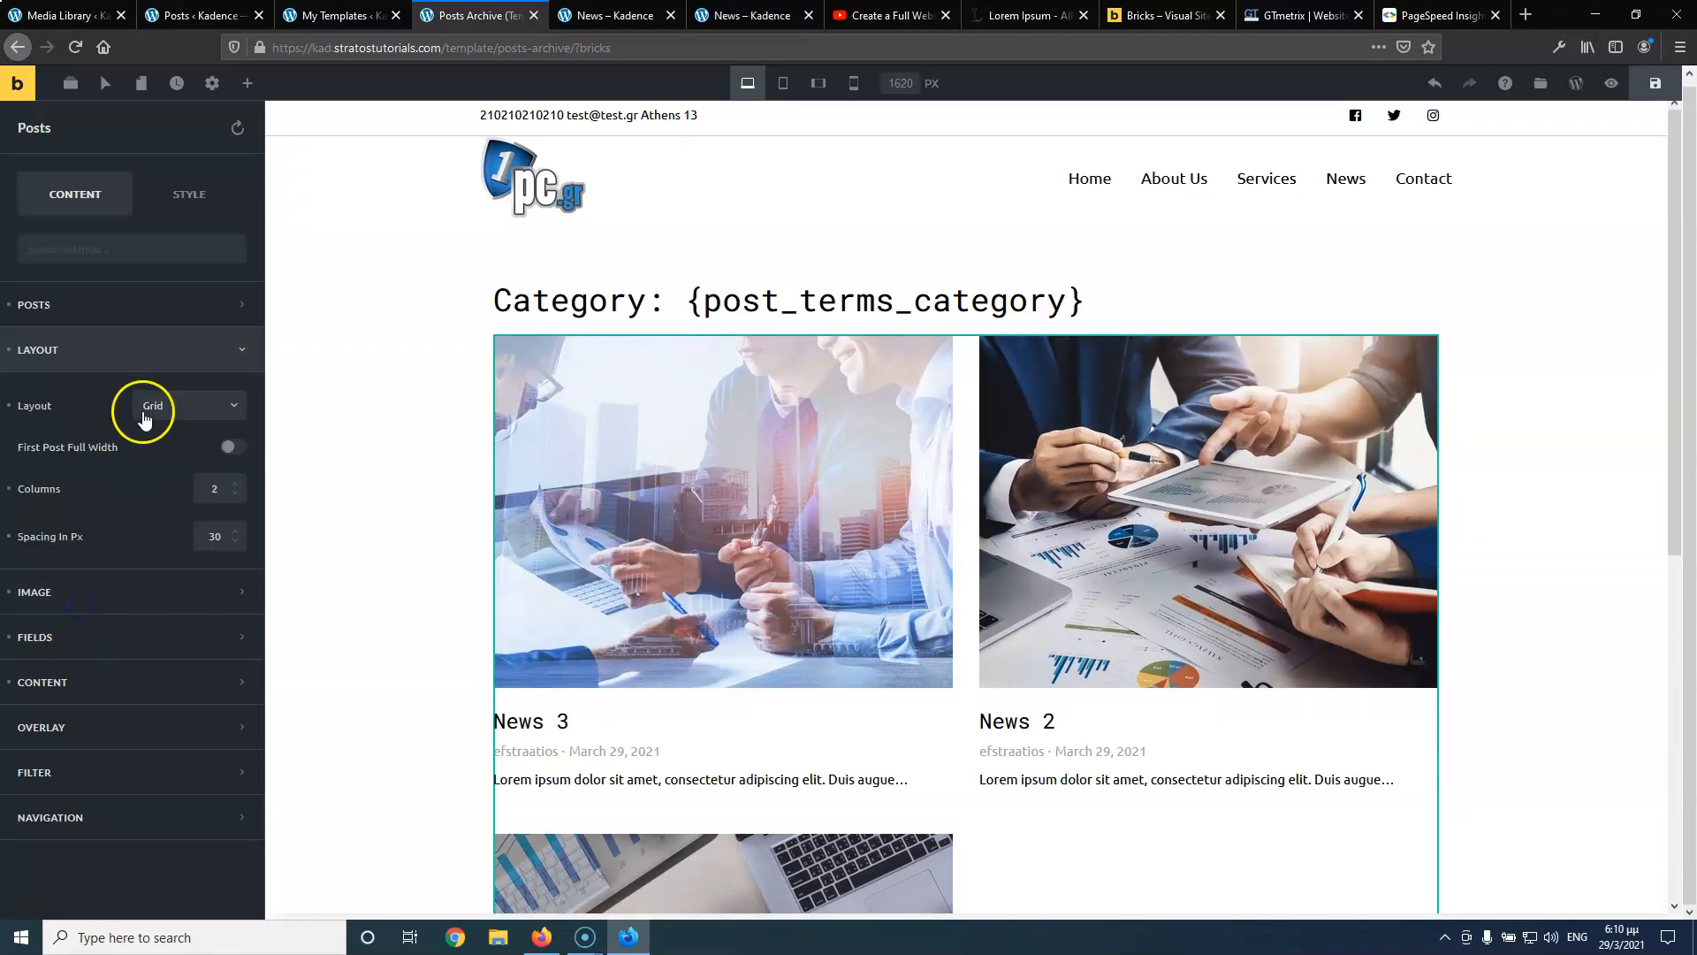
{"action": "left_click", "coordinate": [170, 406]}
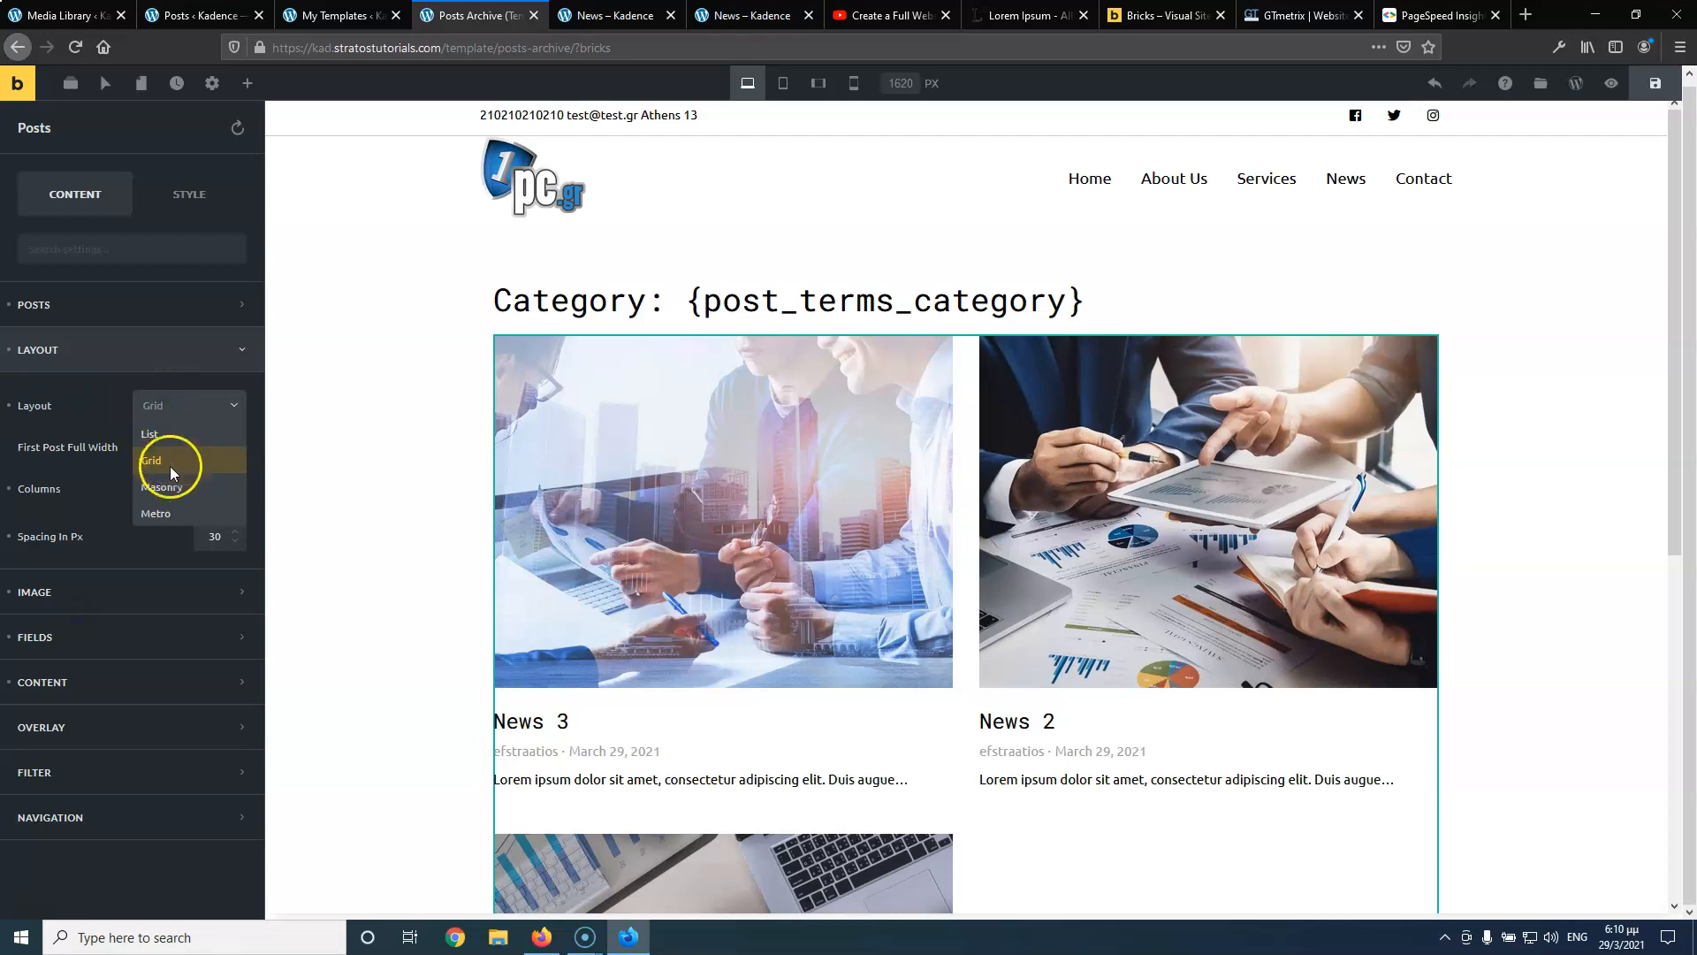
{"action": "left_click", "coordinate": [169, 520]}
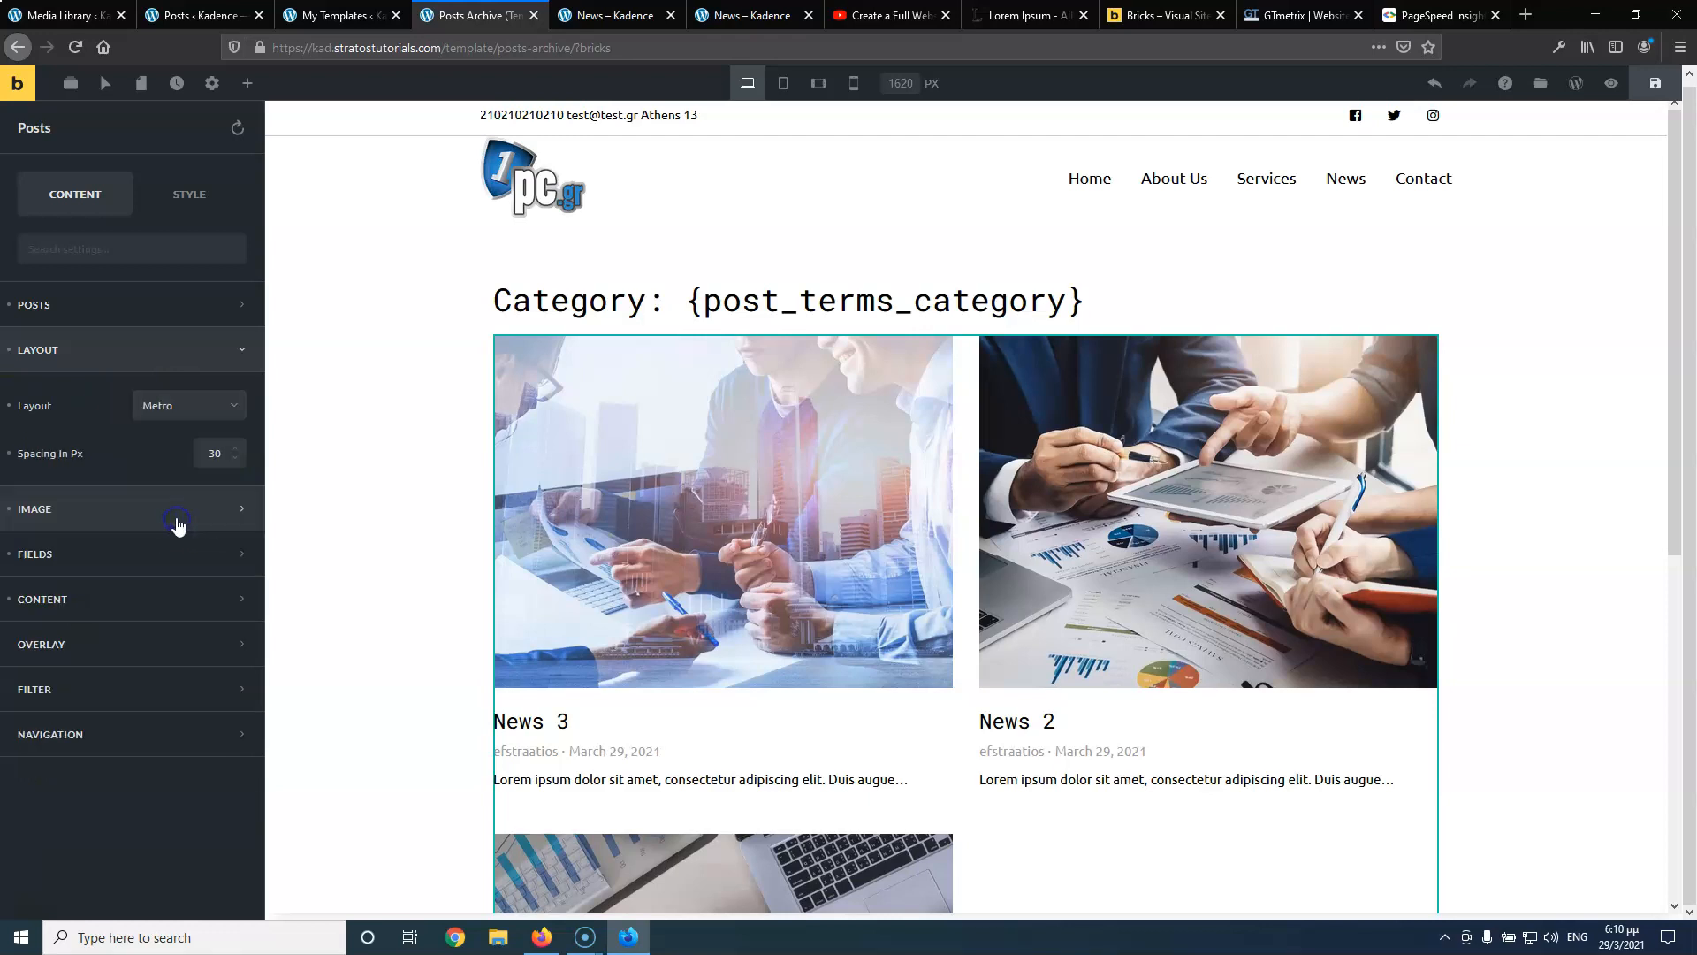
{"action": "left_click", "coordinate": [197, 412]}
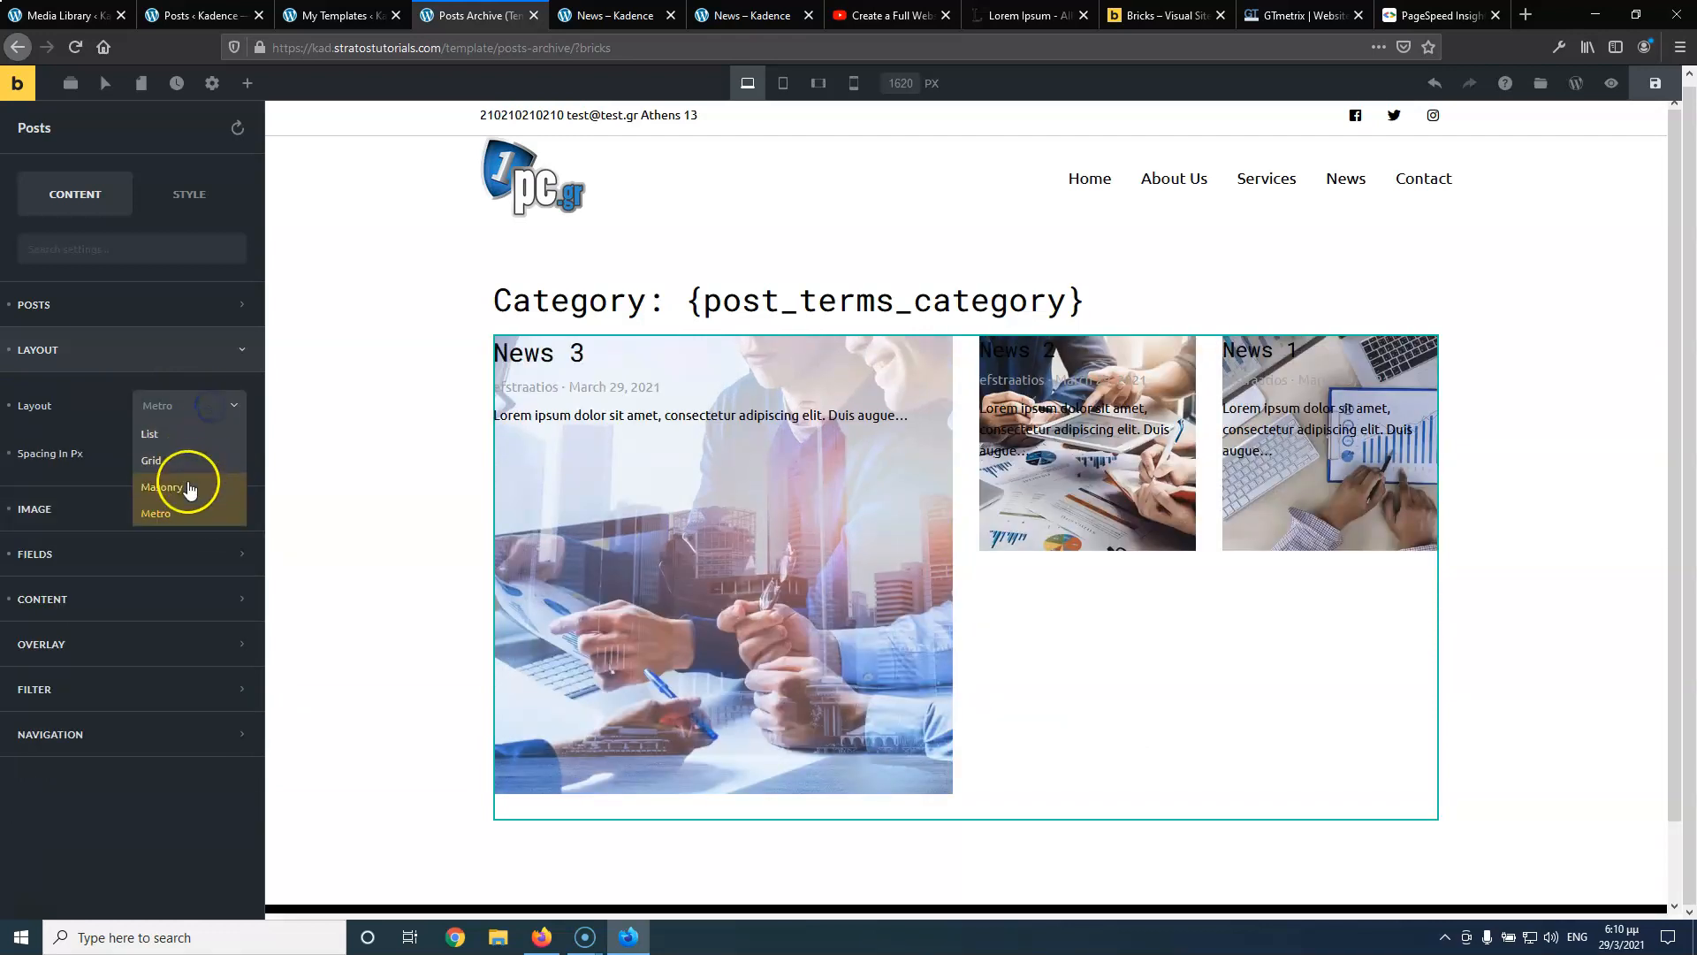
{"action": "left_click", "coordinate": [186, 485]}
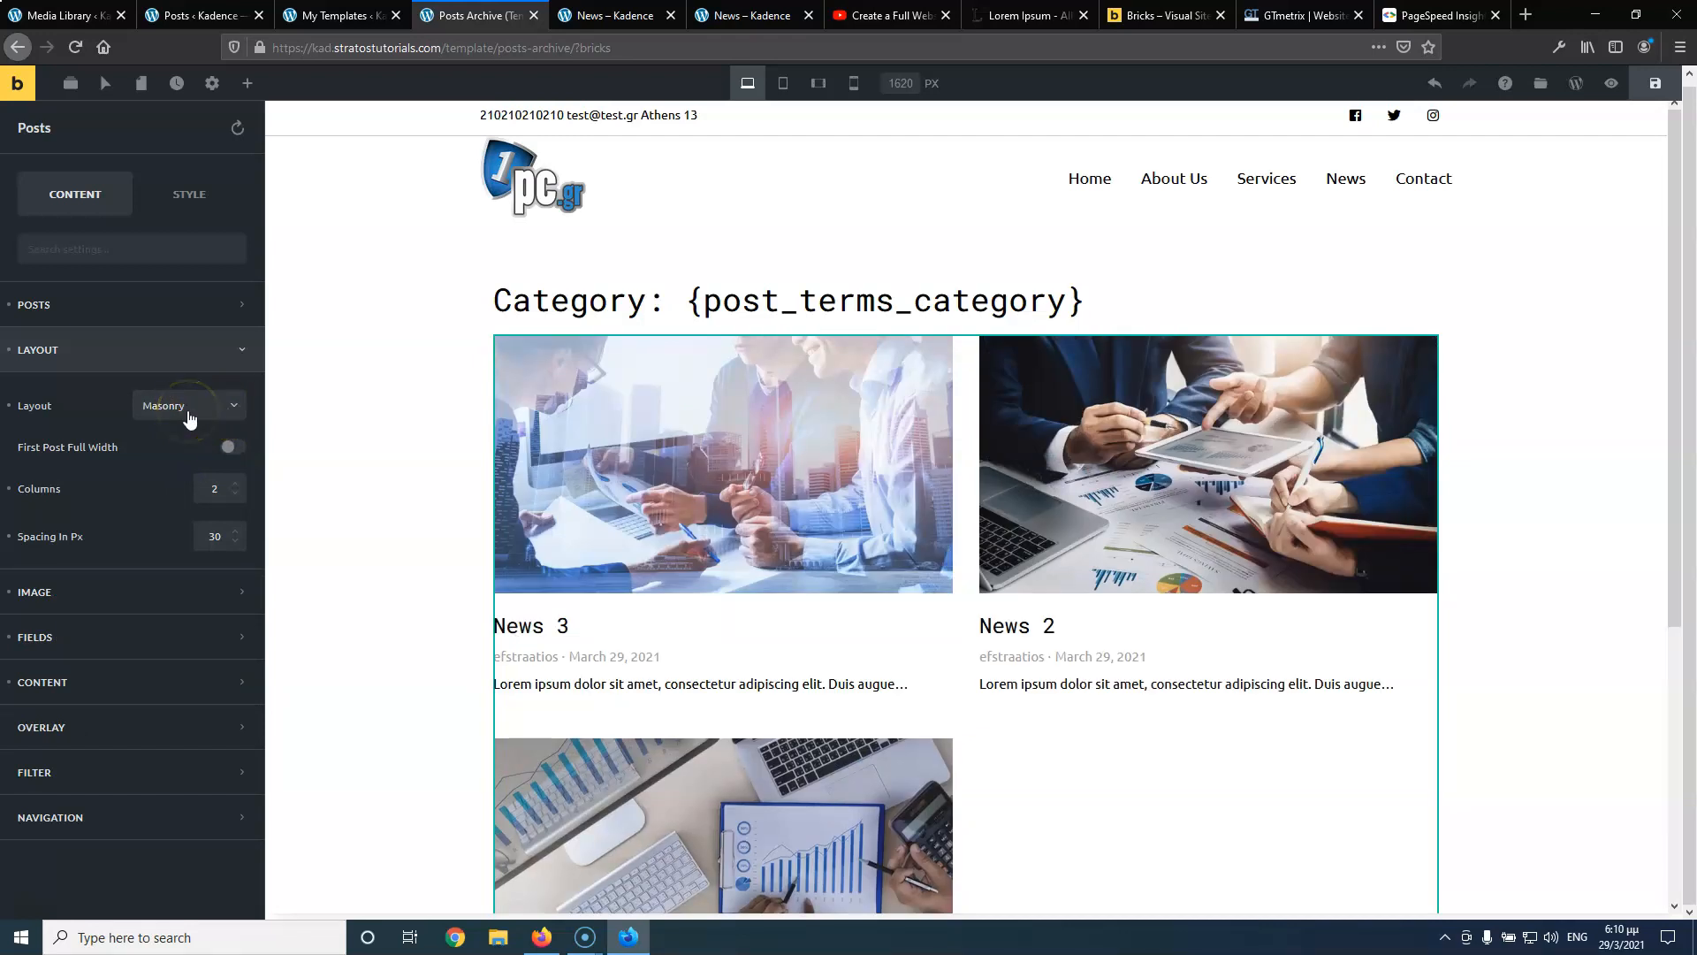
{"action": "left_click", "coordinate": [188, 412]}
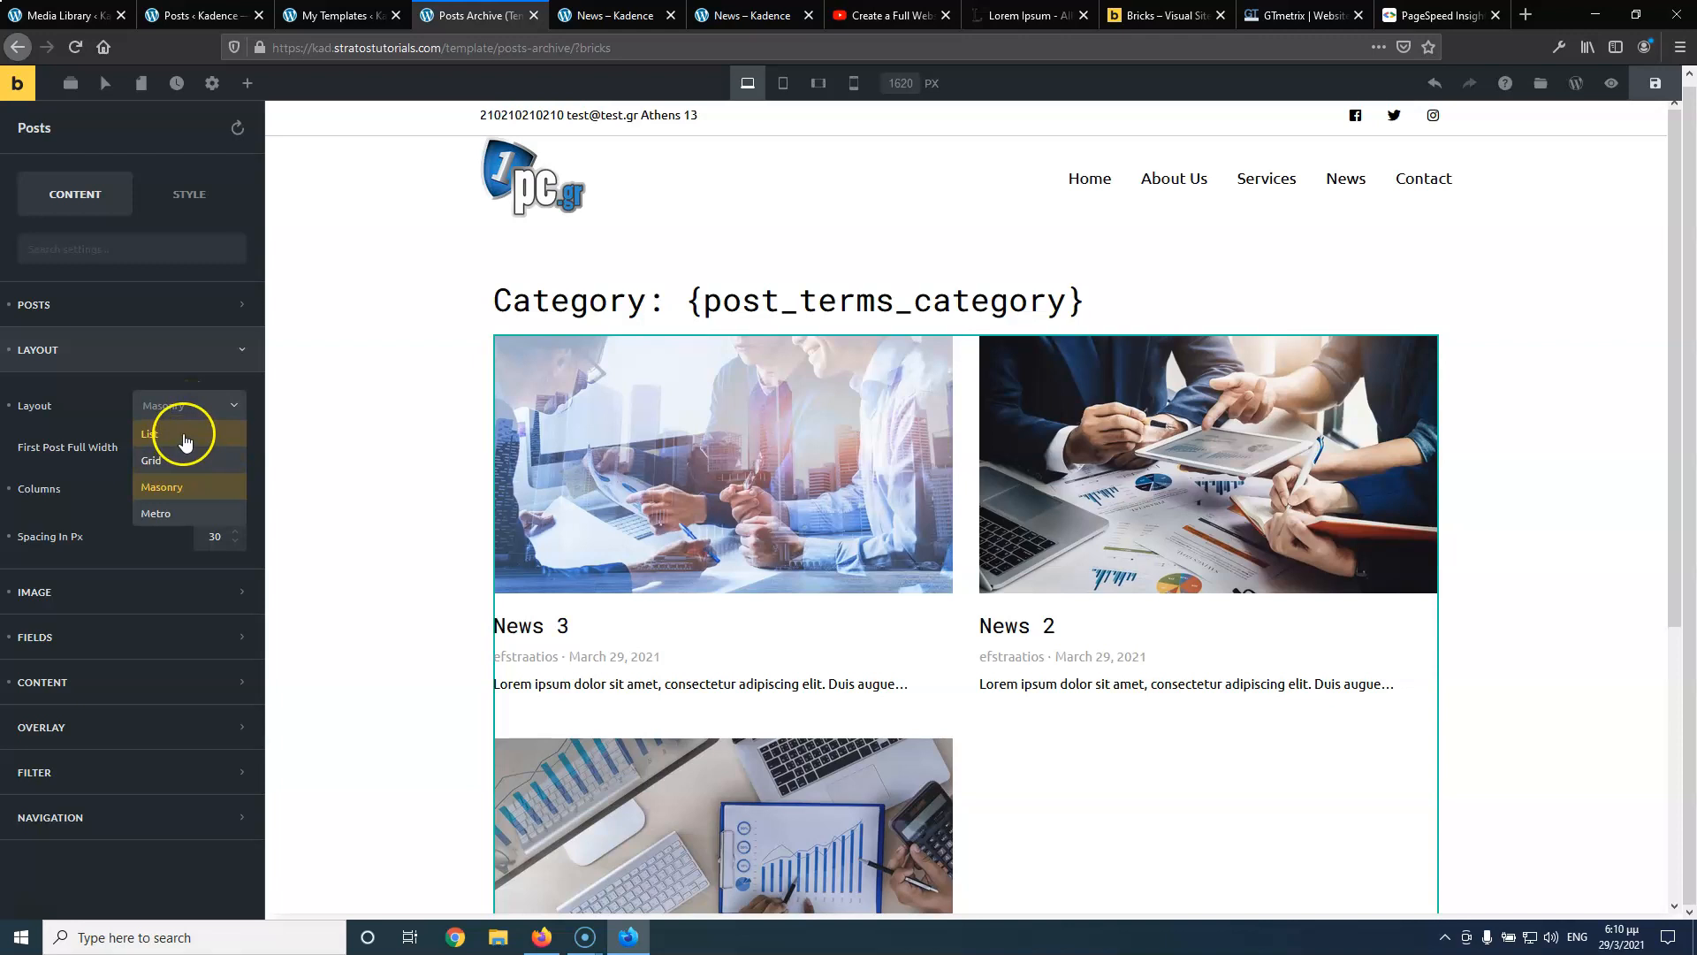
{"action": "left_click", "coordinate": [184, 437]}
{"action": "left_click", "coordinate": [181, 413]}
{"action": "left_click", "coordinate": [170, 463]}
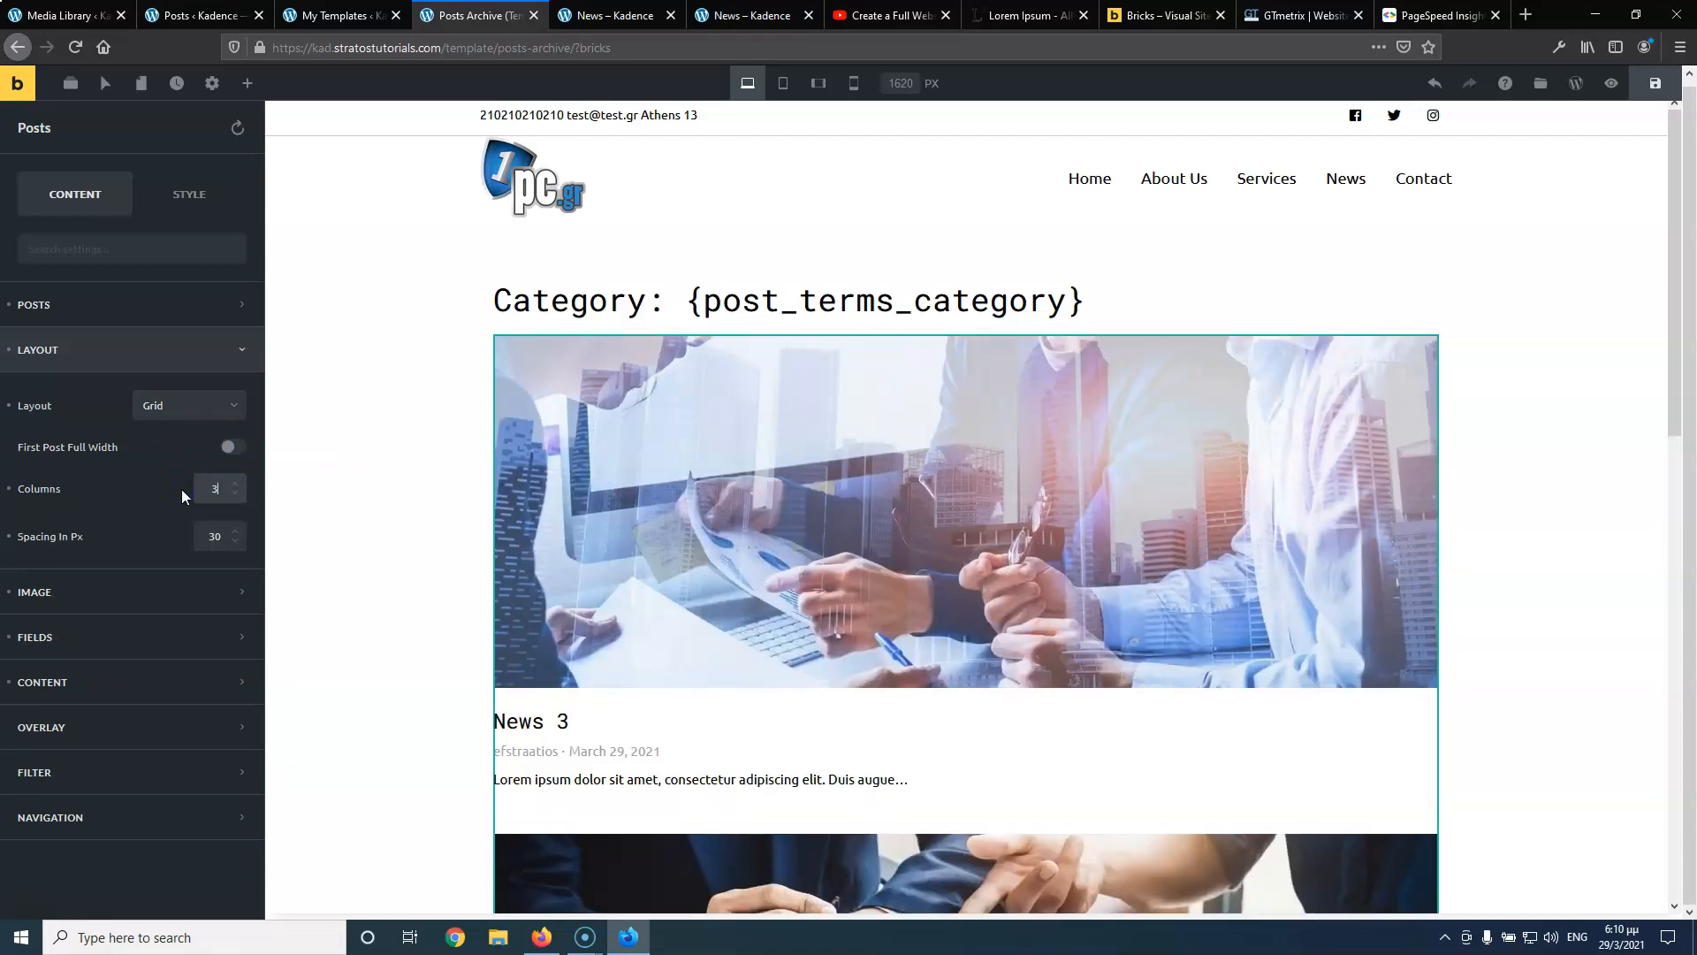
Set 3 columns, 10px spacing and a 16:9 image ratio for the posts
{"action": "left_click", "coordinate": [170, 495]}
{"action": "left_click", "coordinate": [210, 535]}
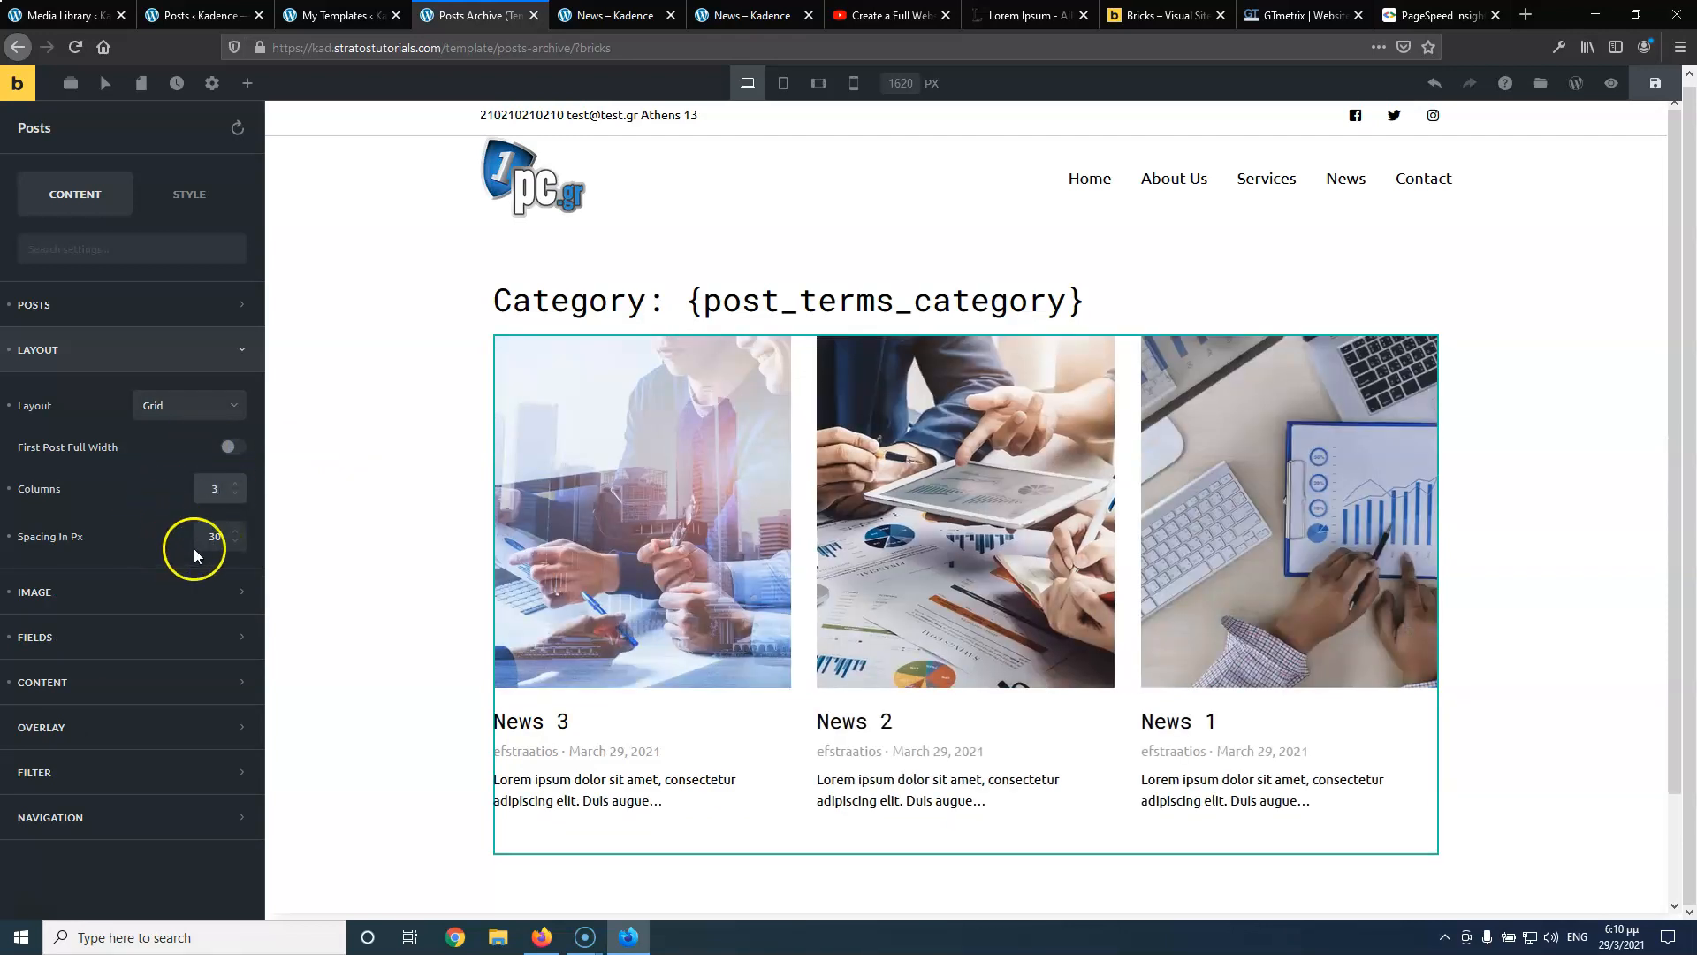
{"action": "left_click_drag", "start_coordinate": [224, 538], "coordinate": [164, 538]}
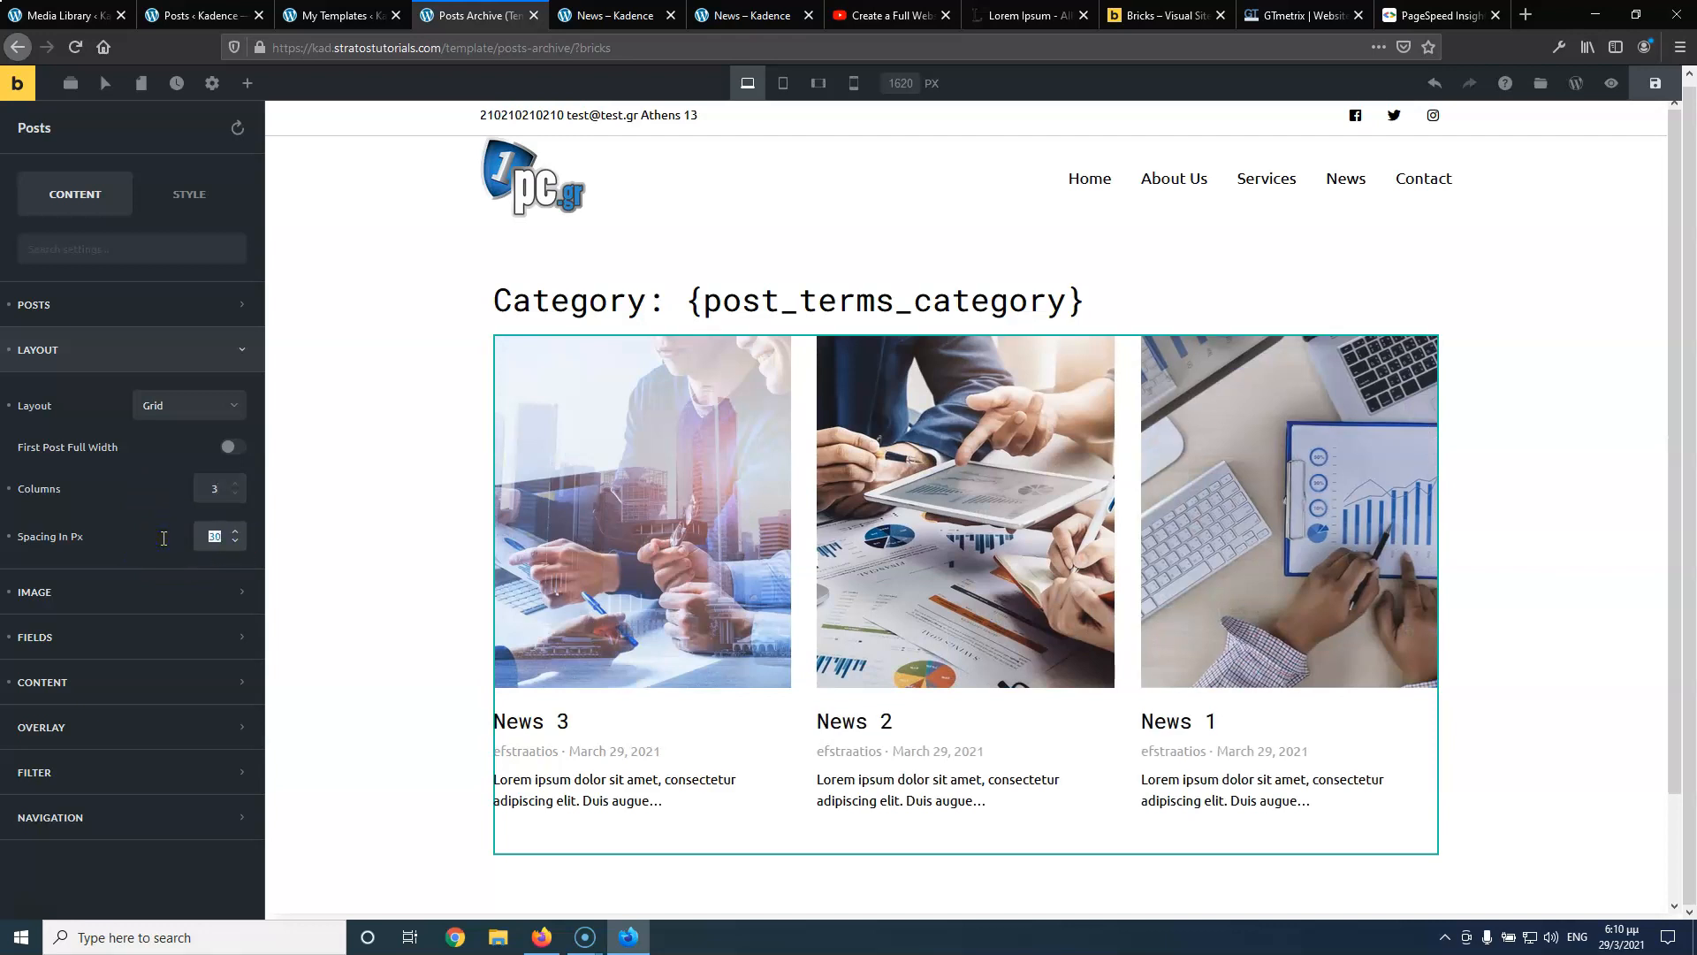
{"action": "type", "text": "10"}
{"action": "left_click", "coordinate": [132, 592]}
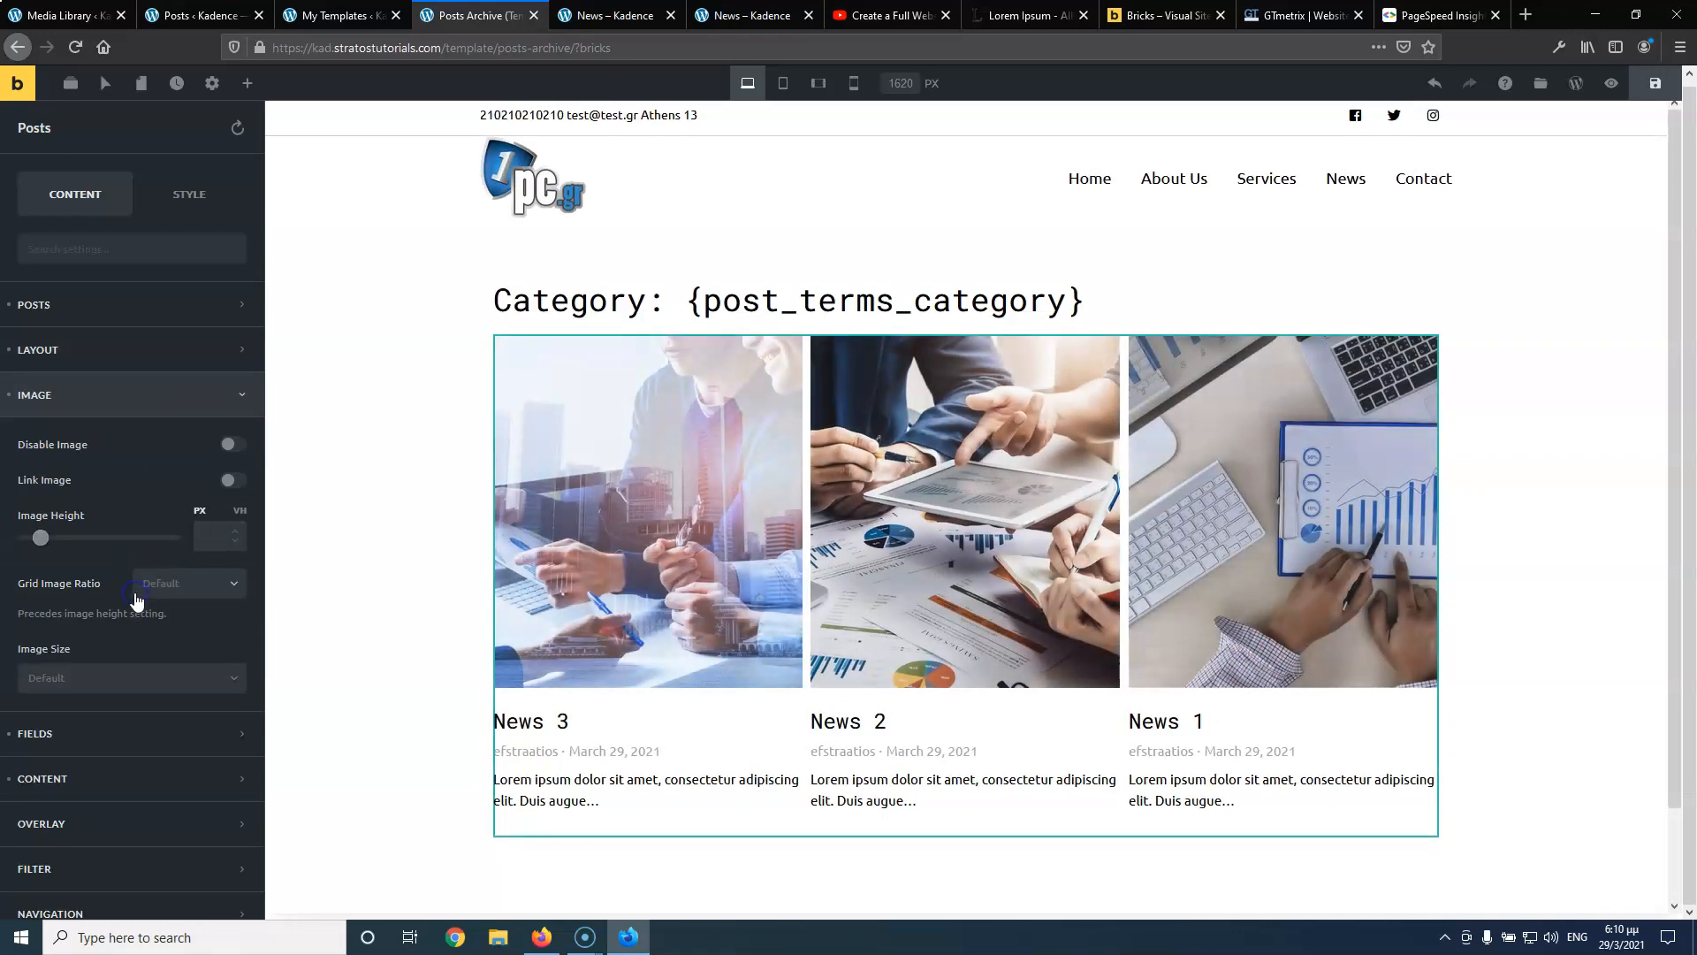
{"action": "left_click", "coordinate": [168, 583]}
{"action": "left_click", "coordinate": [177, 643]}
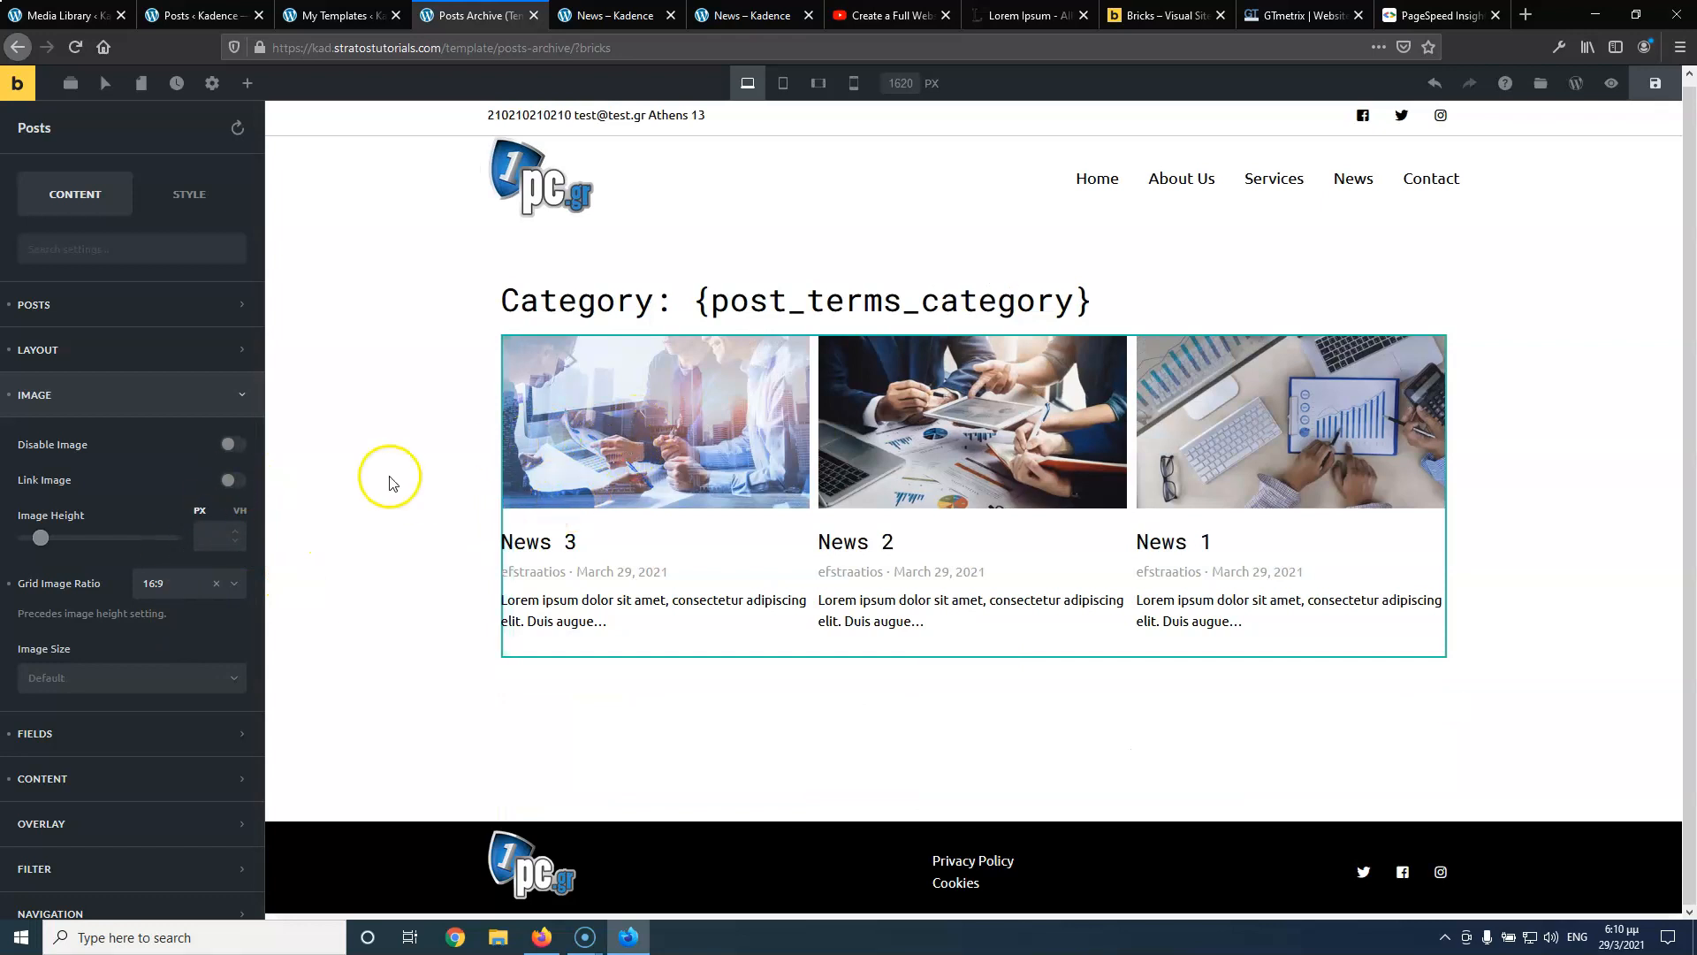
{"action": "scroll", "coordinate": [124, 528], "scroll_direction": "down", "scroll_amount": 1}
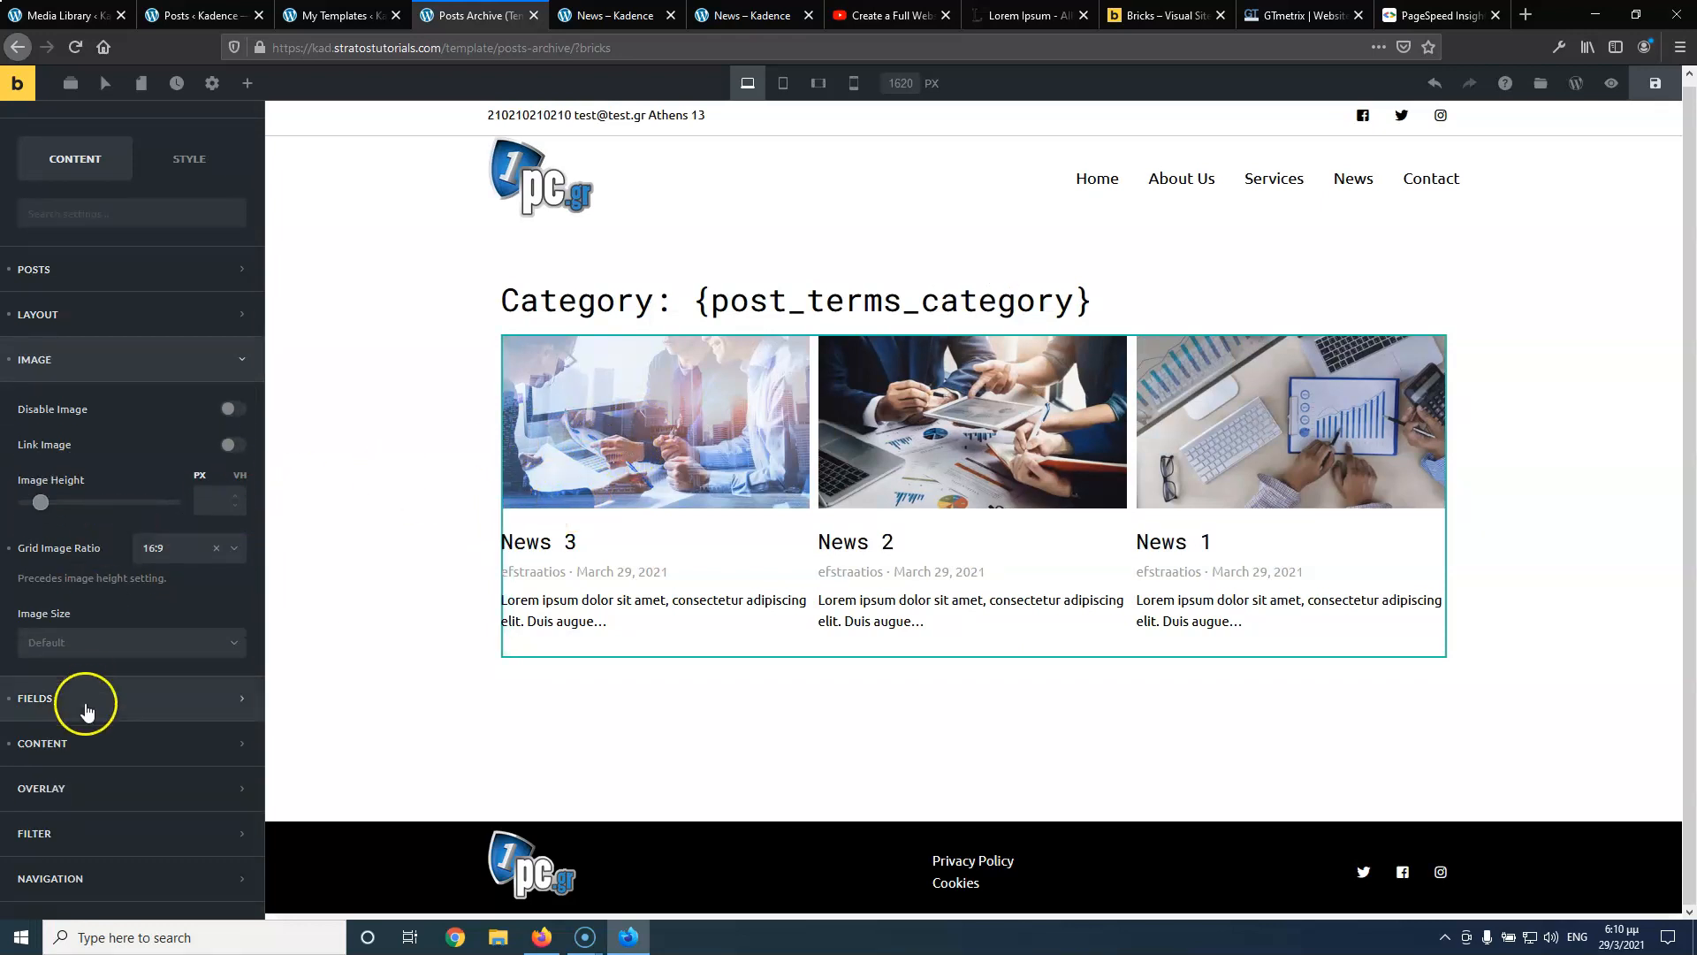
Turn off the author in the post cards' Meta field
{"action": "left_click", "coordinate": [104, 673]}
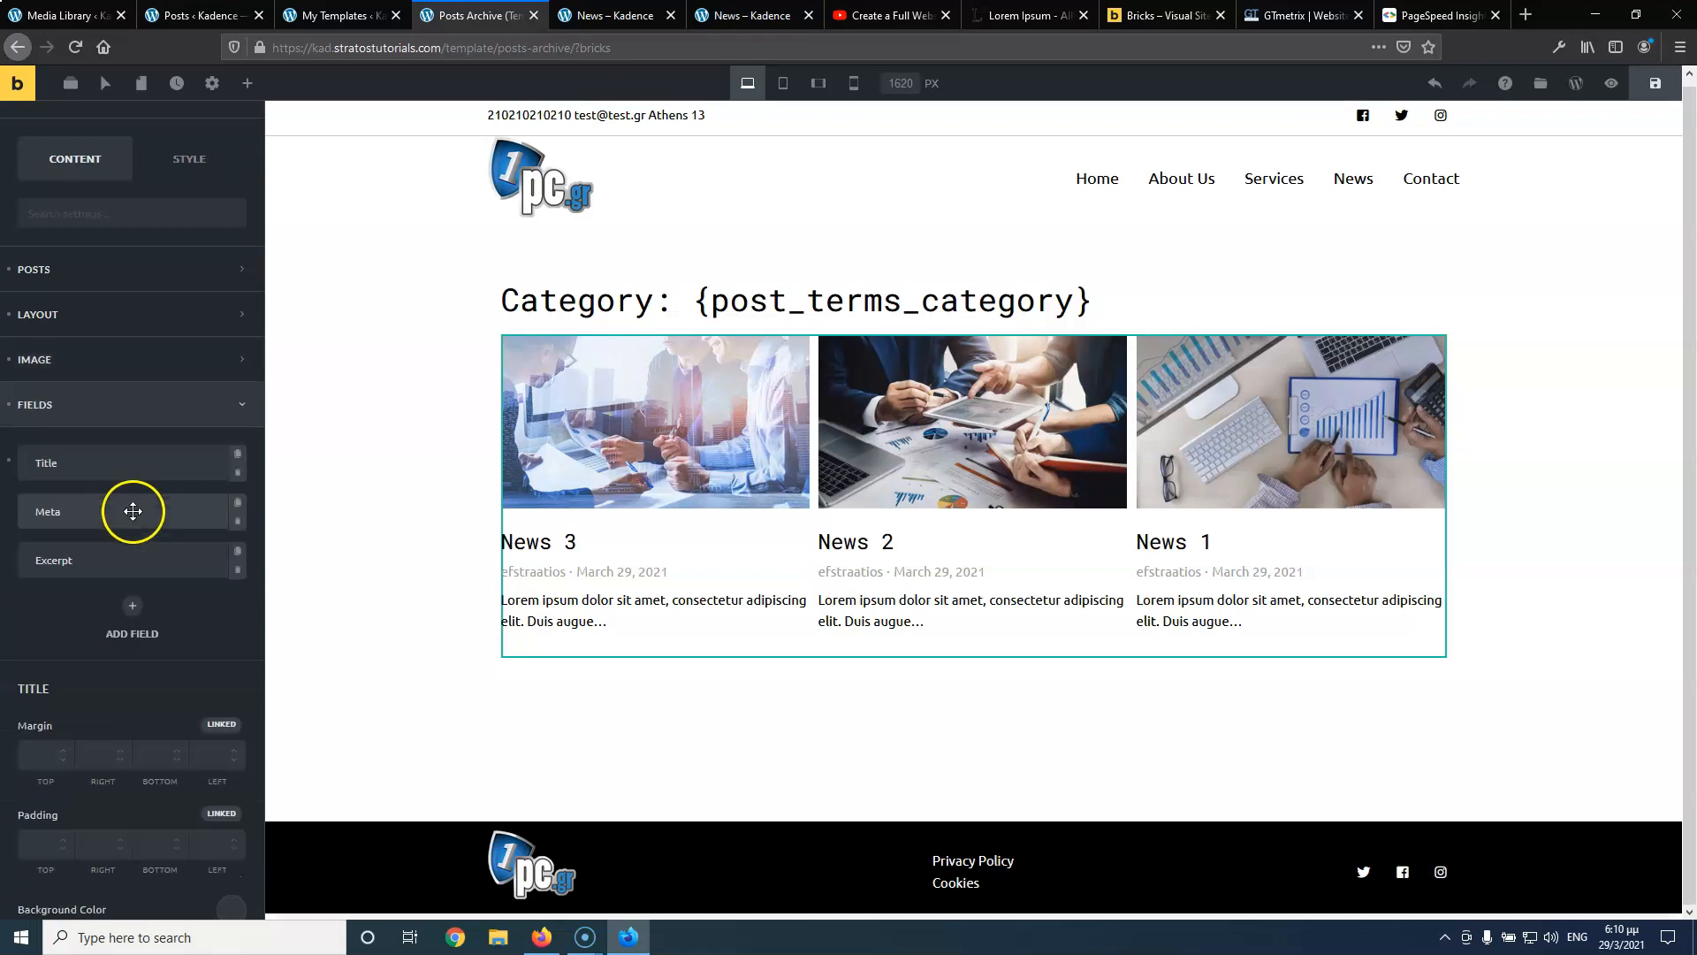
{"action": "scroll", "coordinate": [137, 453], "scroll_direction": "down", "scroll_amount": 1}
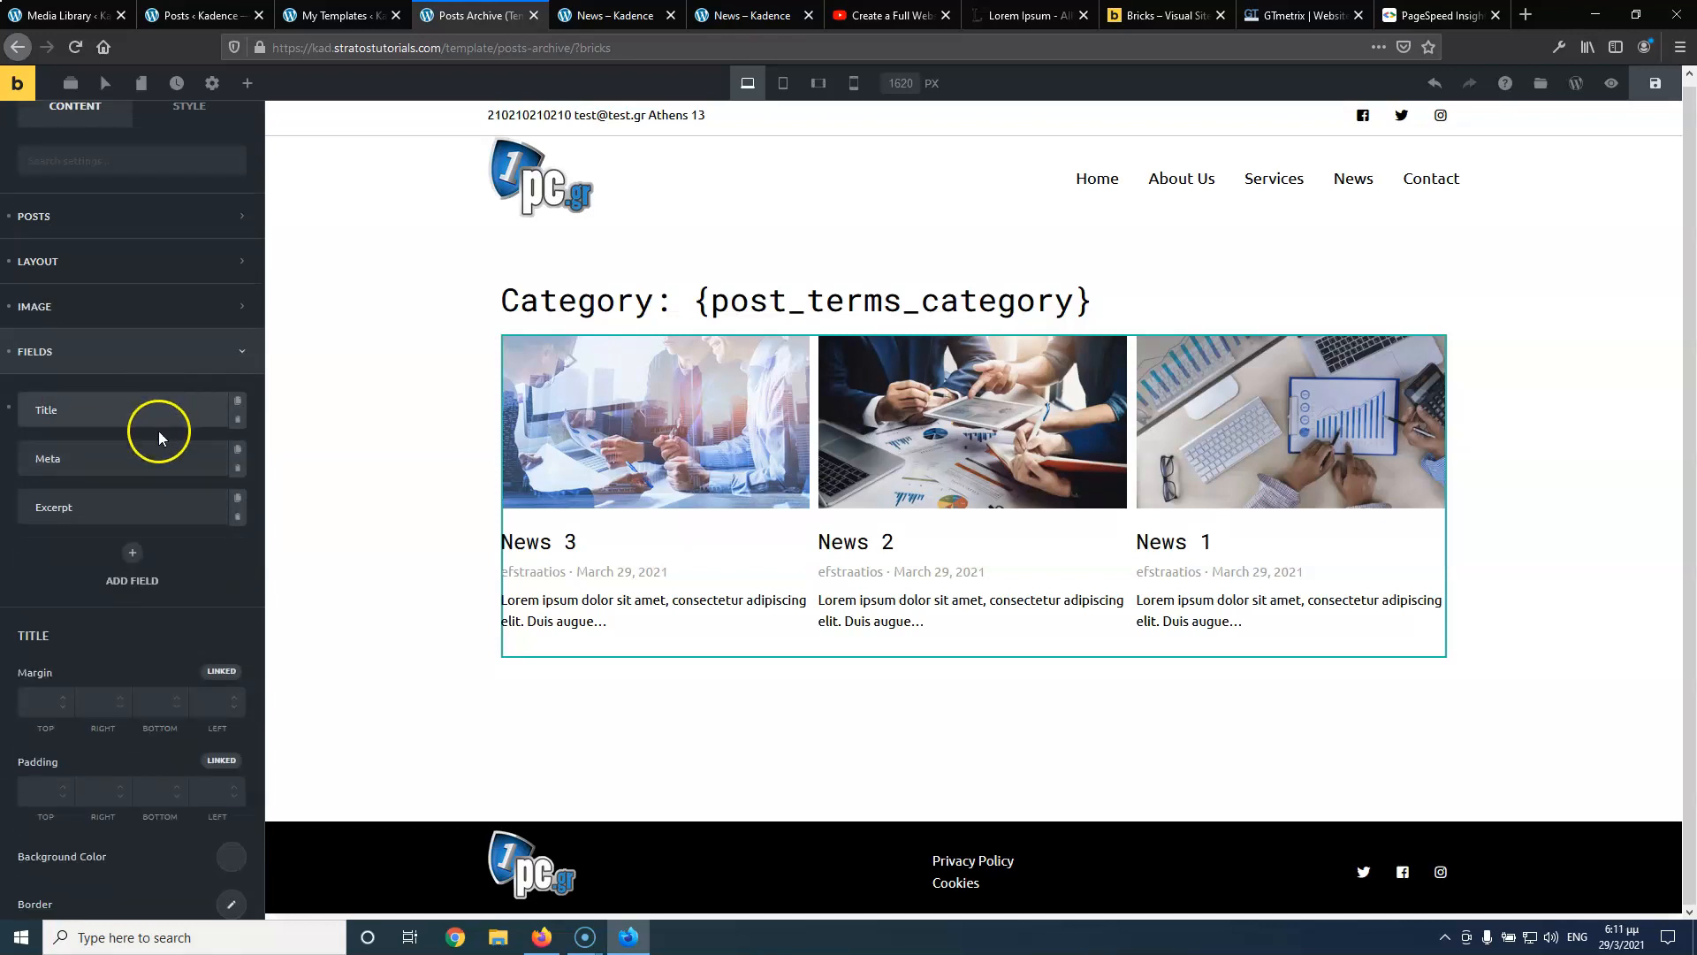
{"action": "left_click", "coordinate": [90, 455]}
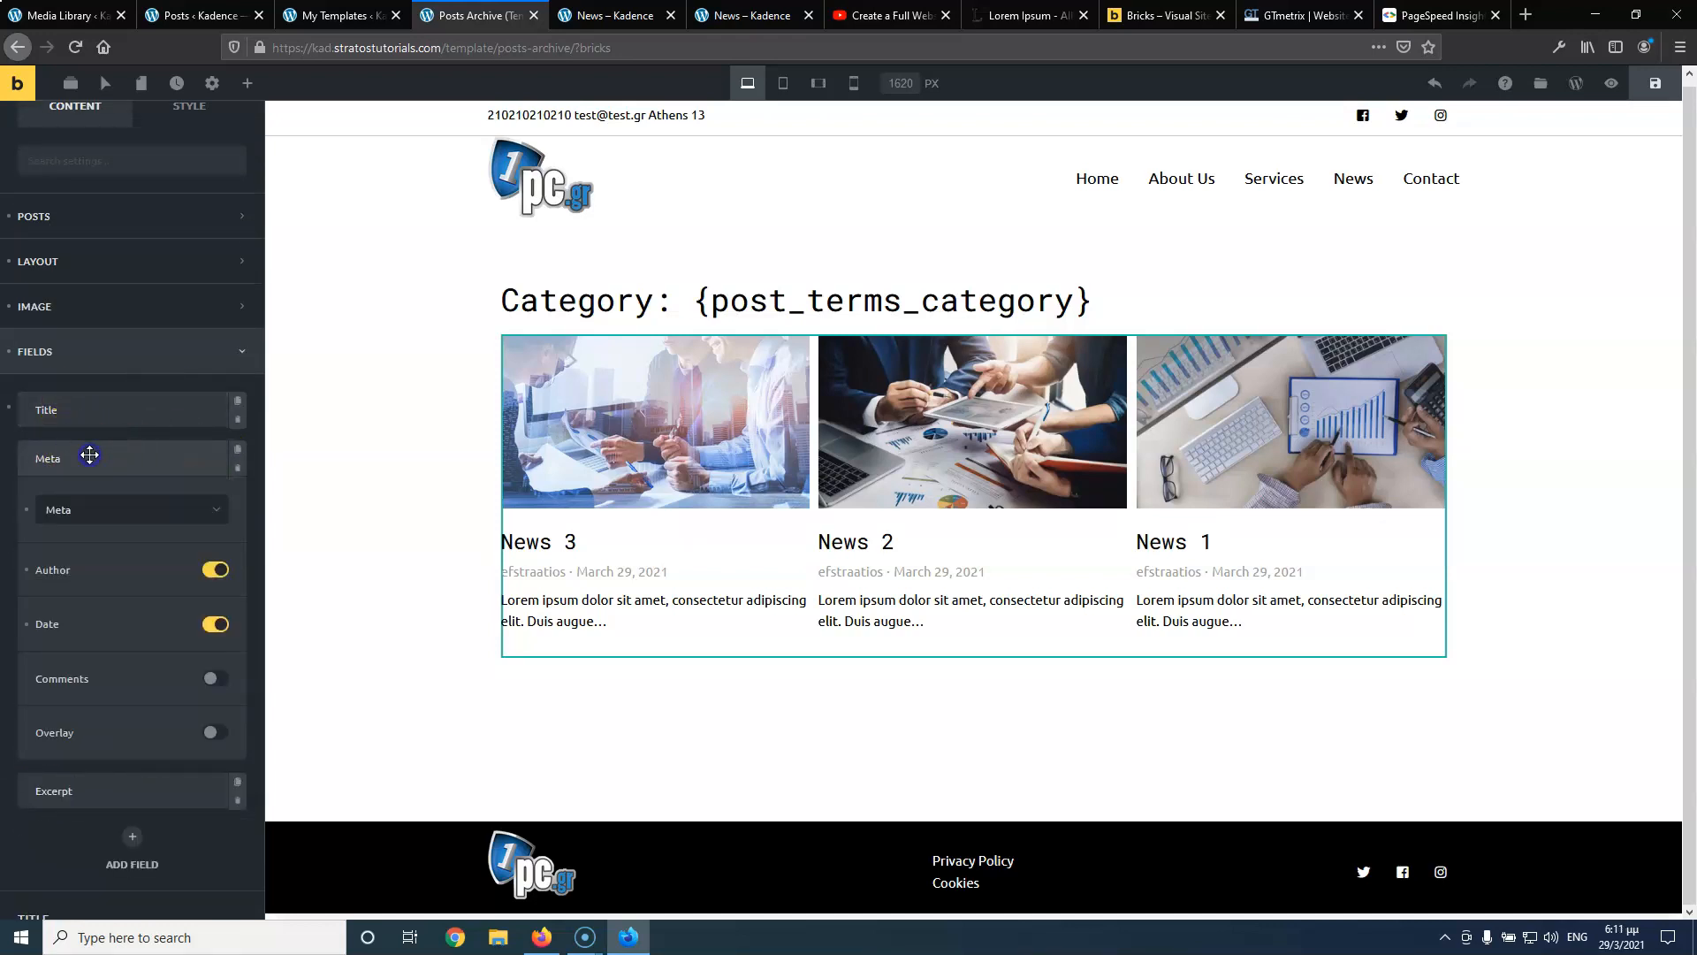
{"action": "left_click", "coordinate": [210, 571]}
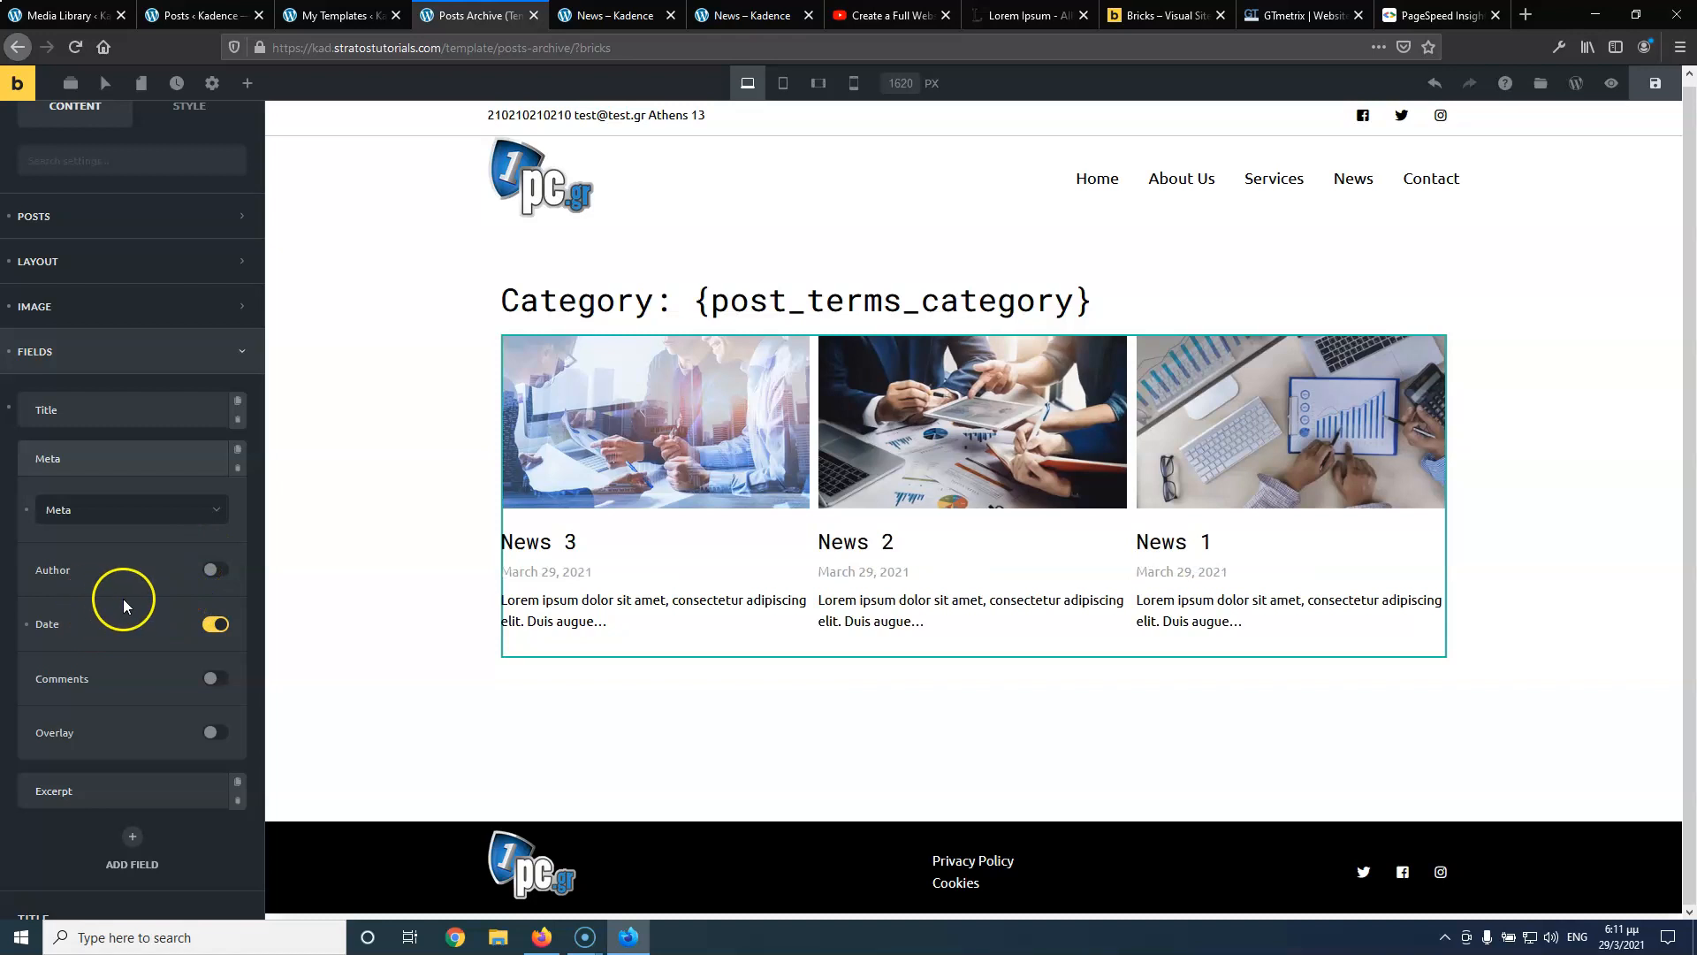
{"action": "left_click", "coordinate": [139, 456]}
Delete the Excerpt field from the post cards
{"action": "left_click", "coordinate": [121, 511]}
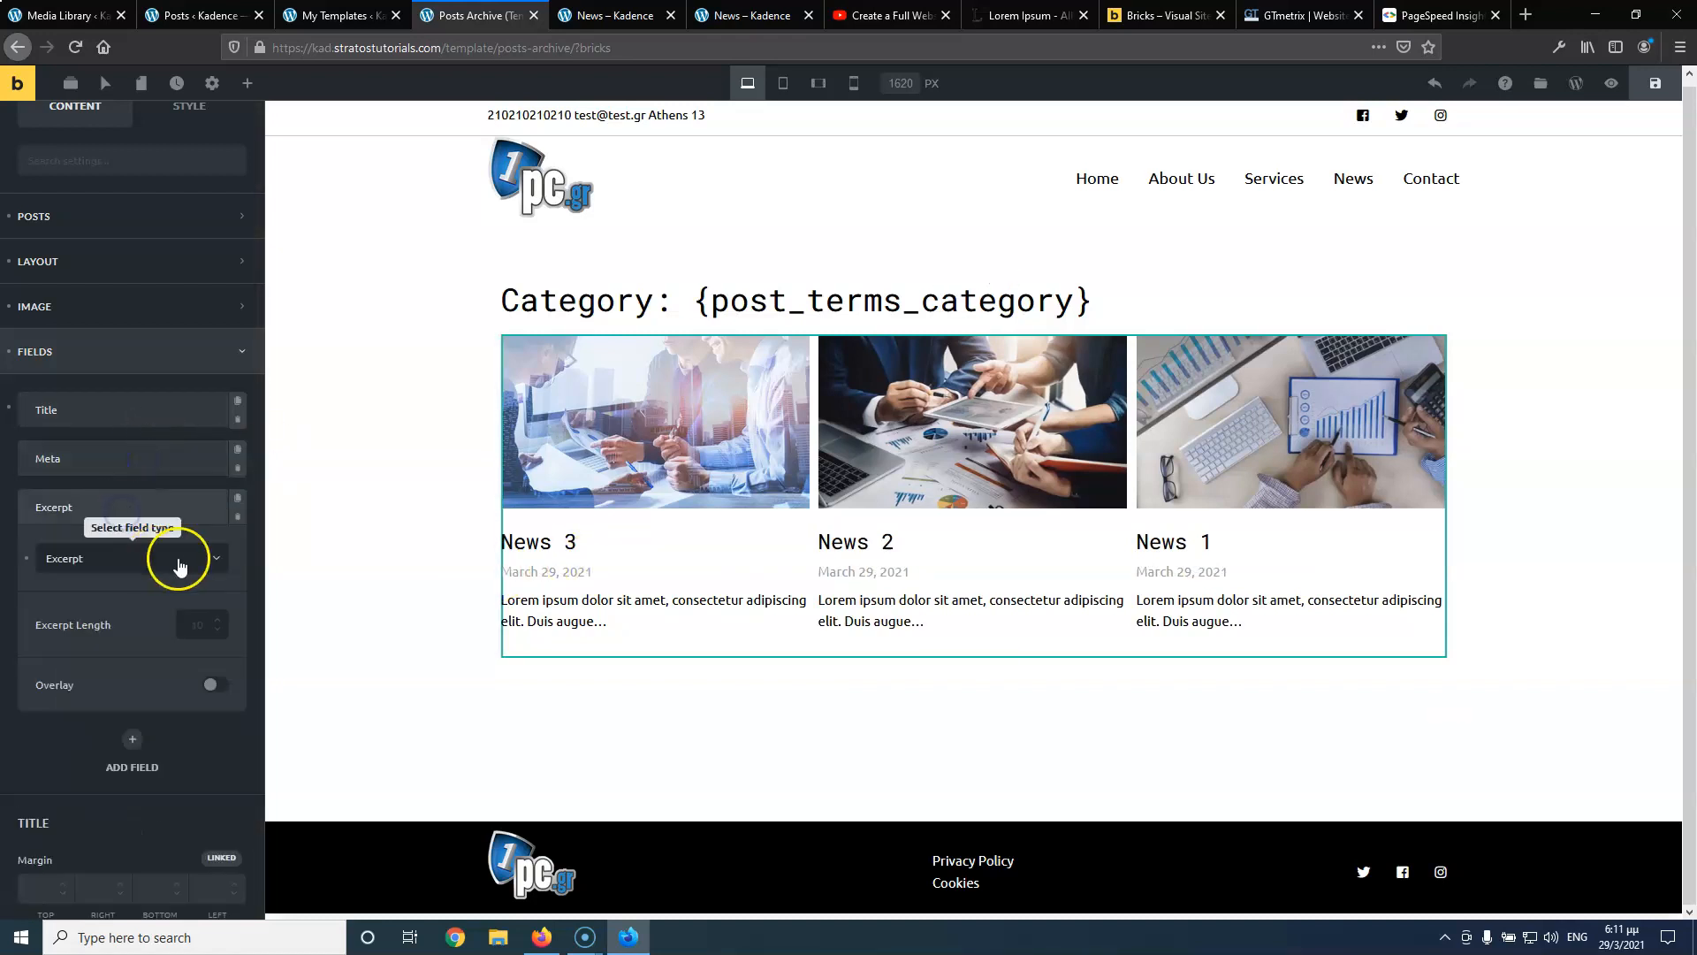
{"action": "left_click", "coordinate": [125, 558]}
{"action": "left_click", "coordinate": [91, 645]}
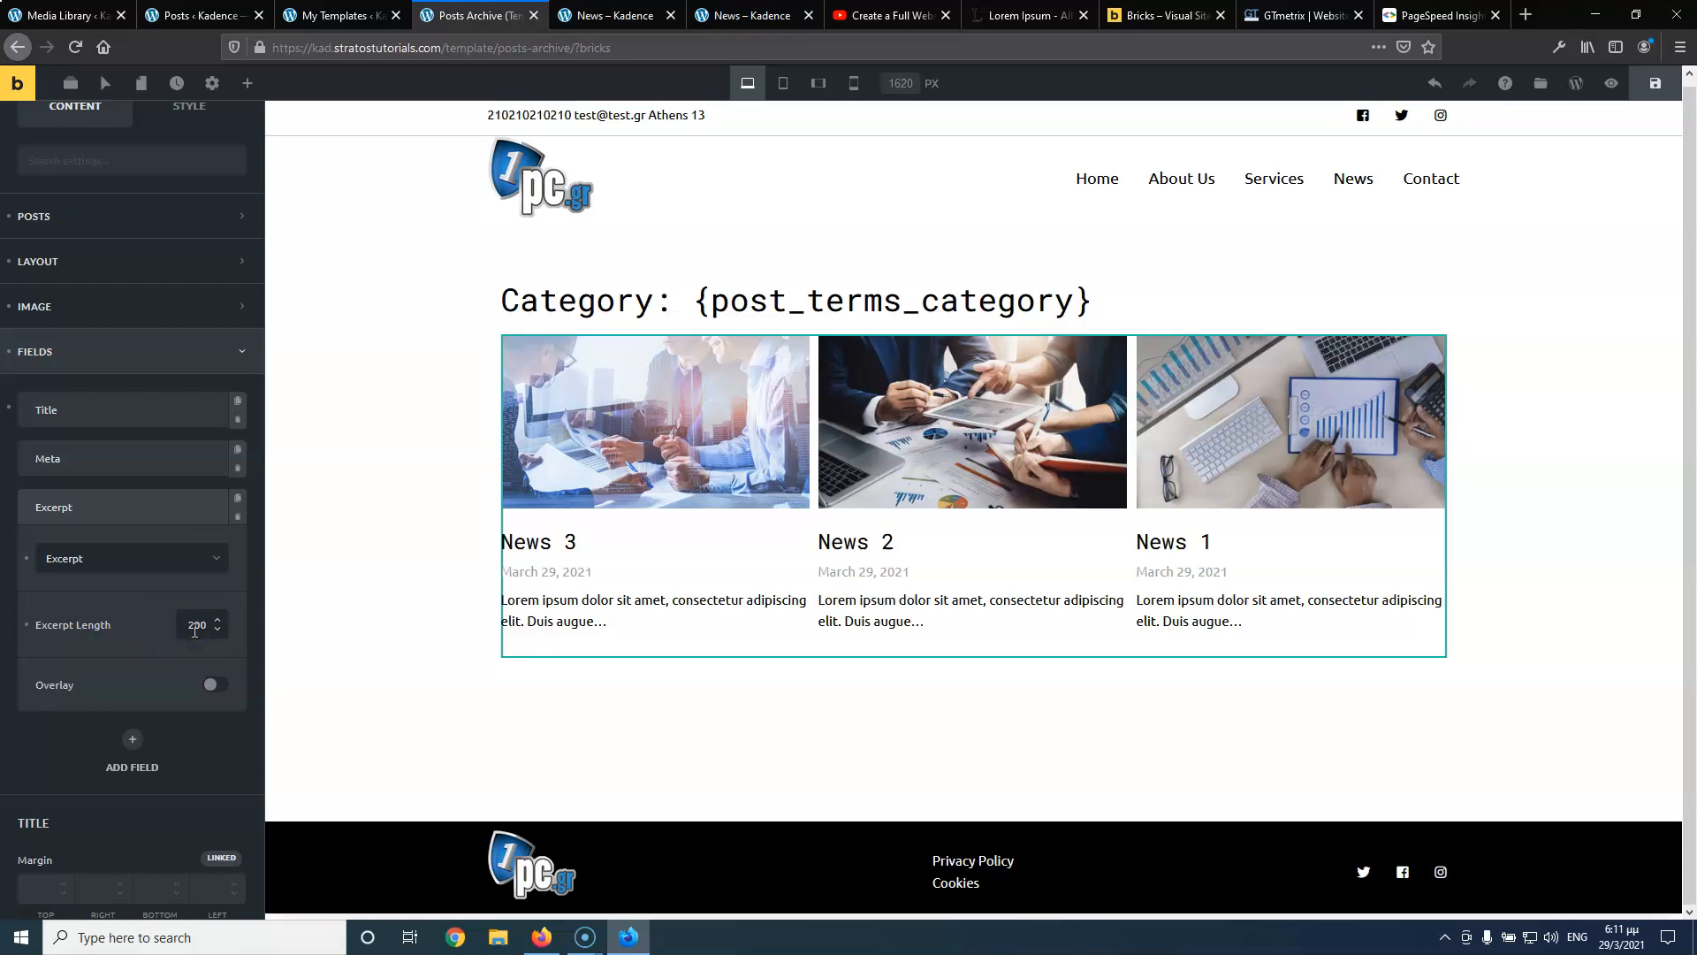
{"action": "scroll", "coordinate": [621, 679], "scroll_direction": "down", "scroll_amount": 5}
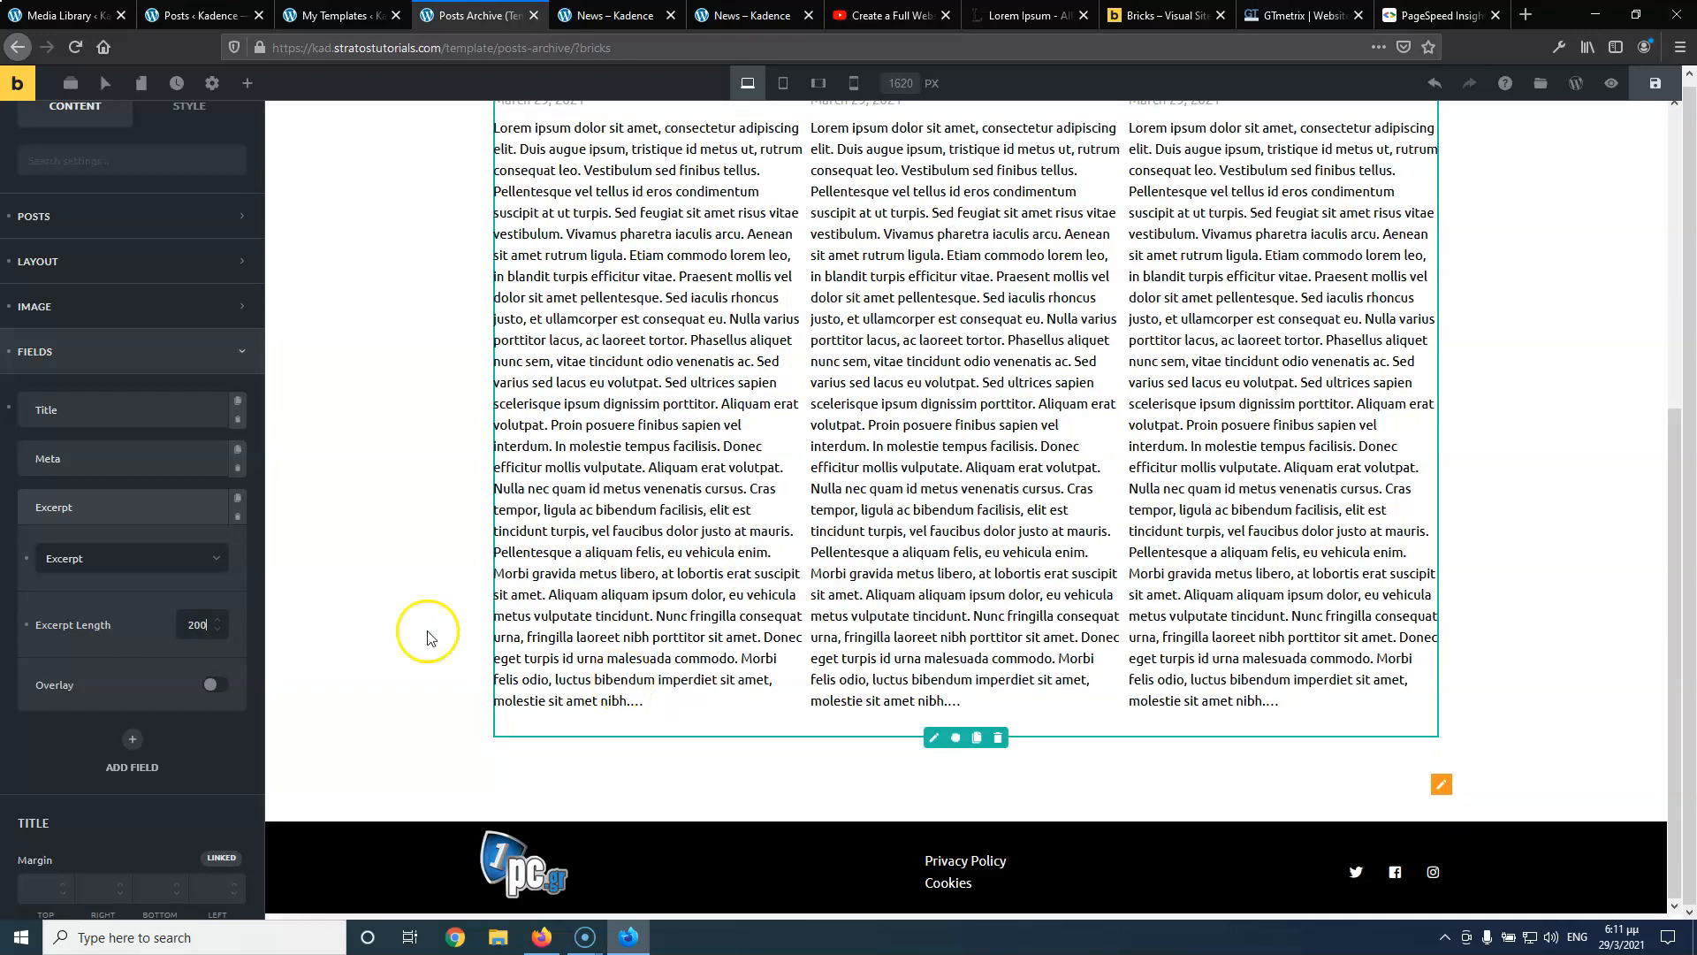
{"action": "scroll", "coordinate": [592, 568], "scroll_direction": "up", "scroll_amount": 5}
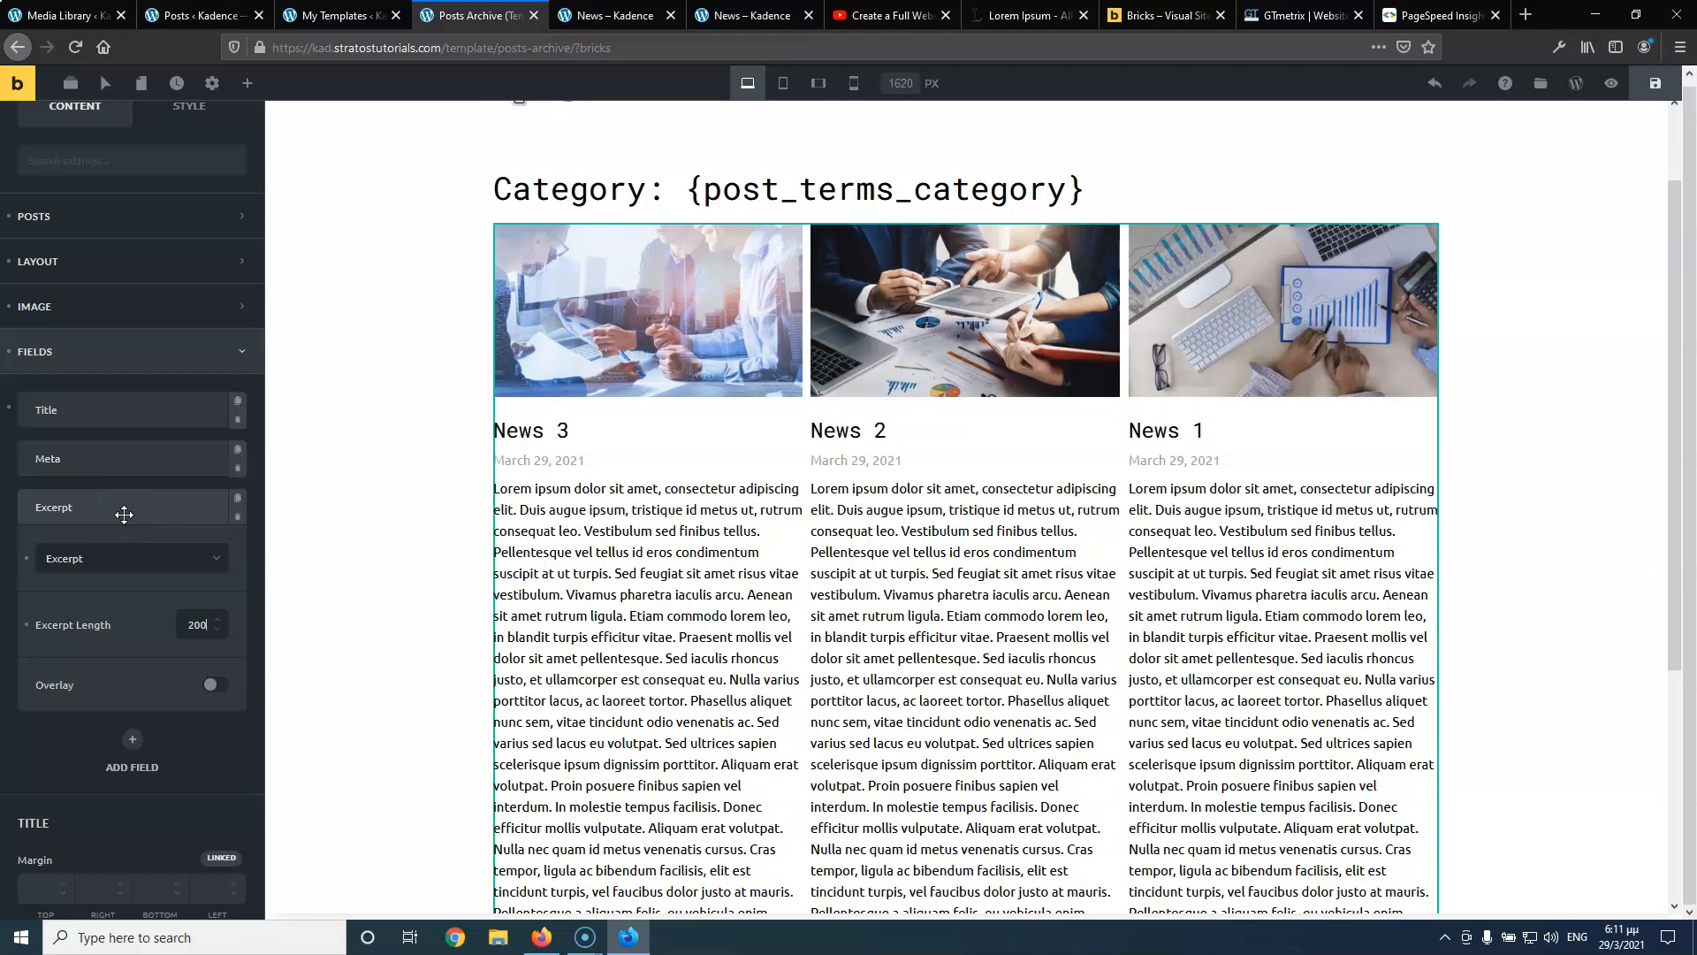
{"action": "left_click", "coordinate": [112, 565]}
{"action": "left_click", "coordinate": [238, 519]}
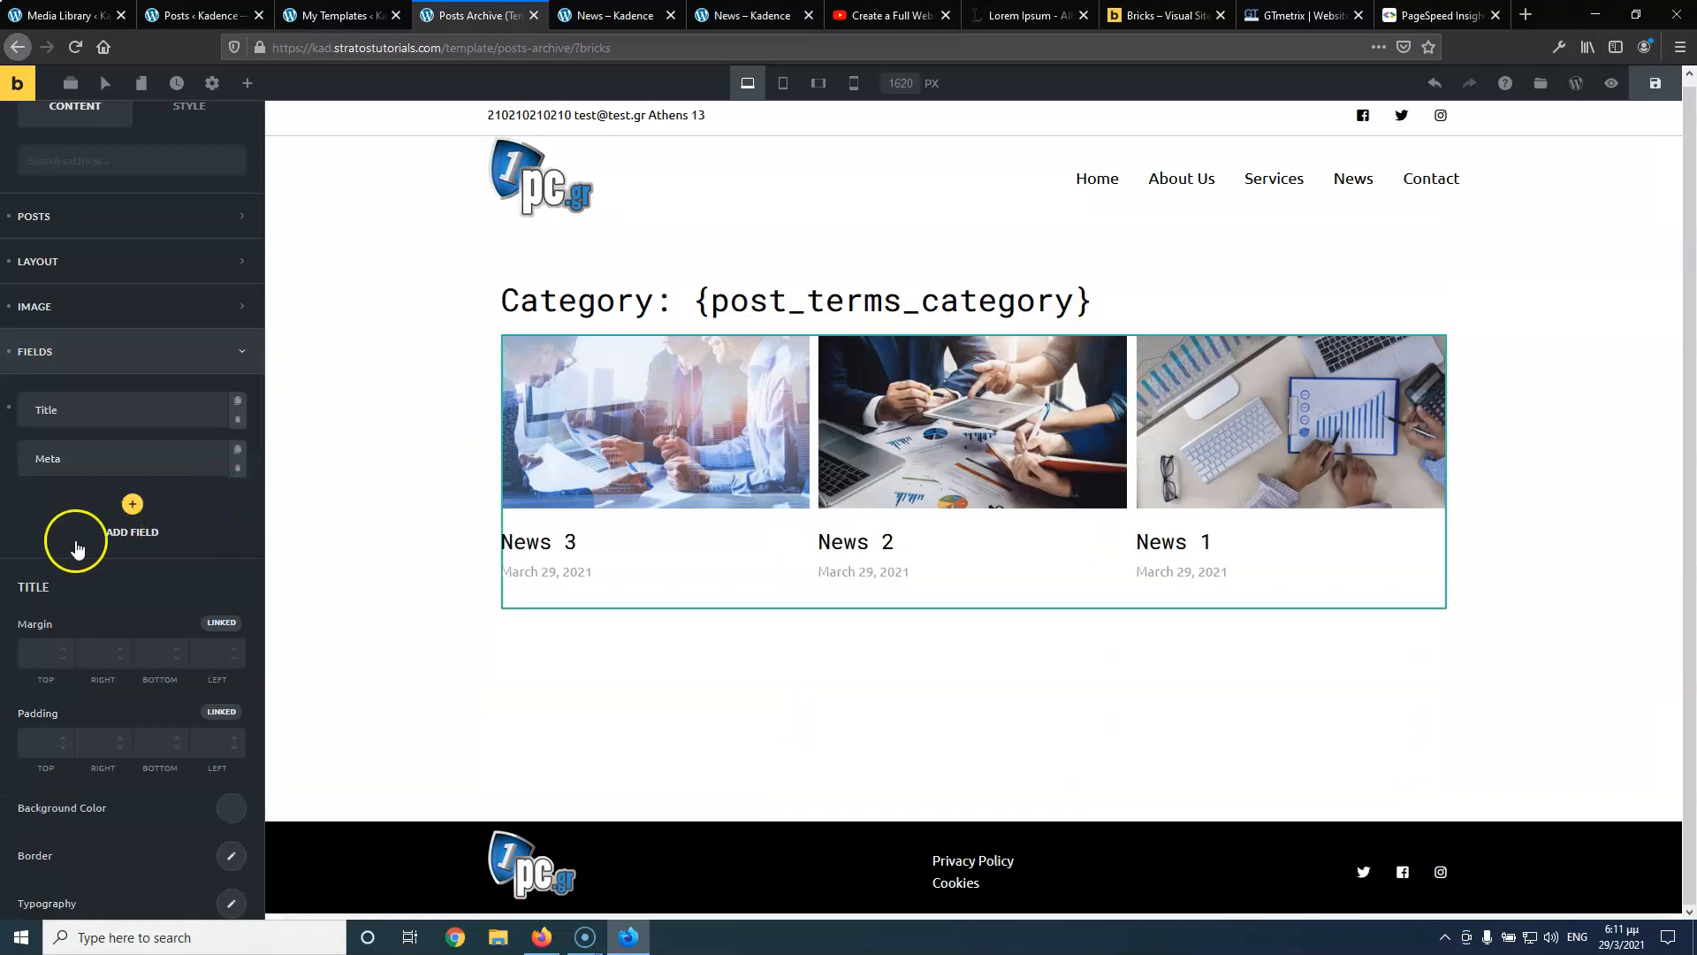
Add a new field of type Read more to each post card
{"action": "left_click", "coordinate": [124, 504]}
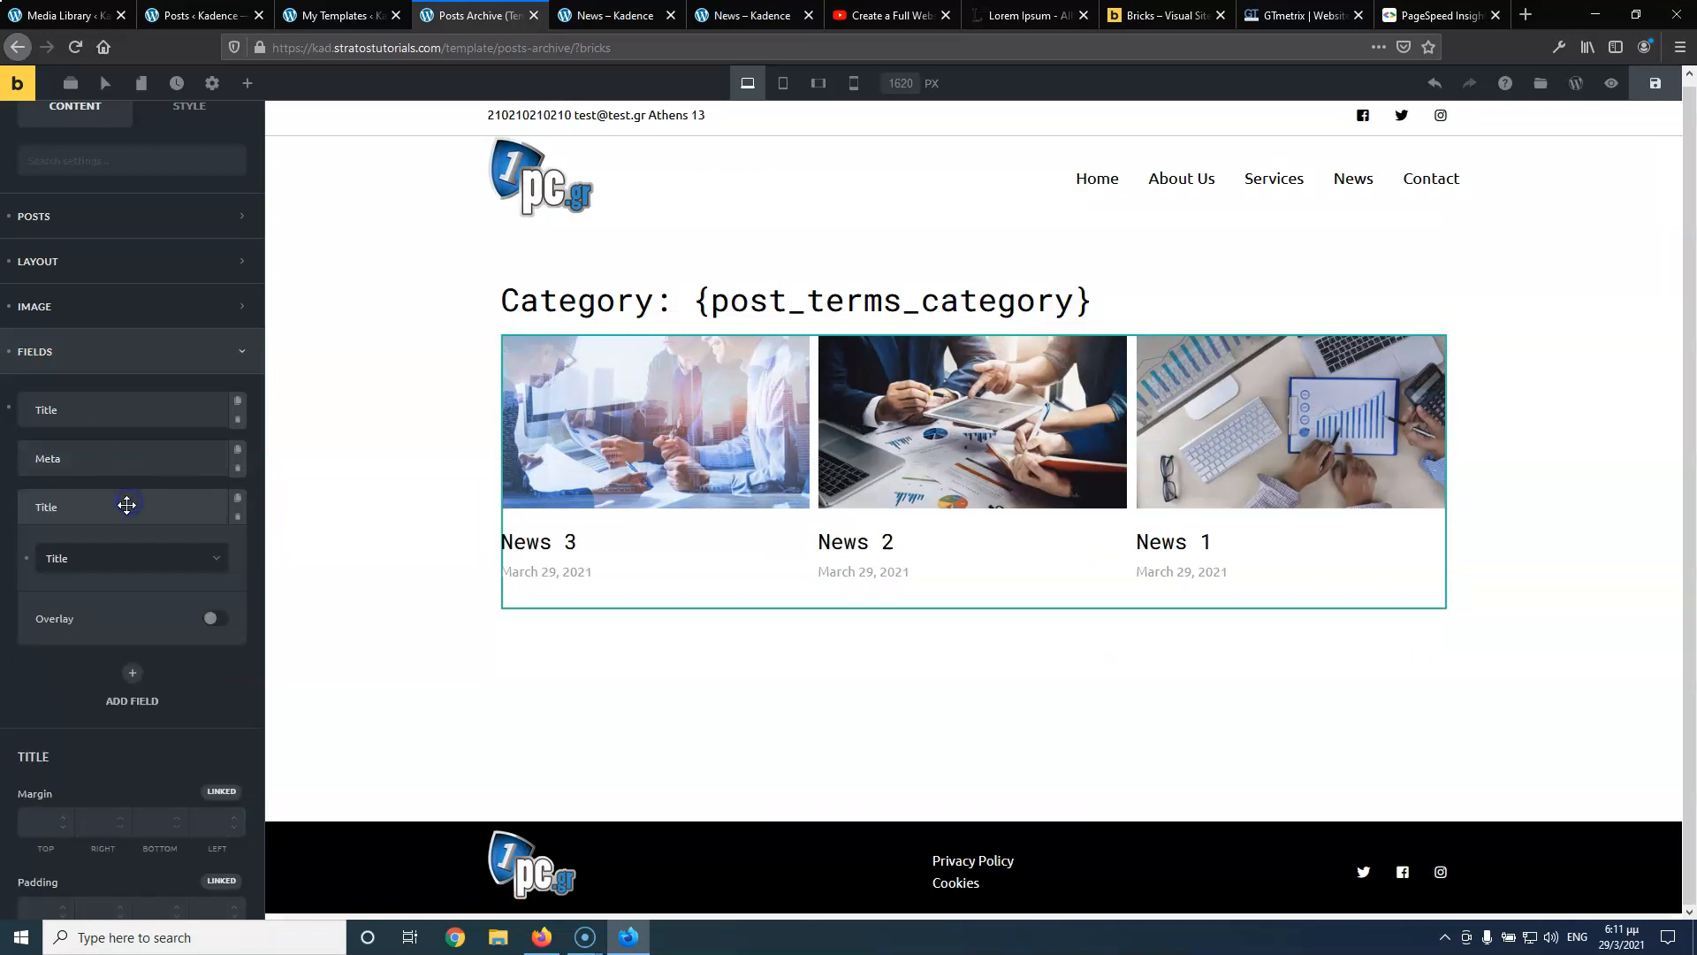
{"action": "left_click", "coordinate": [119, 558]}
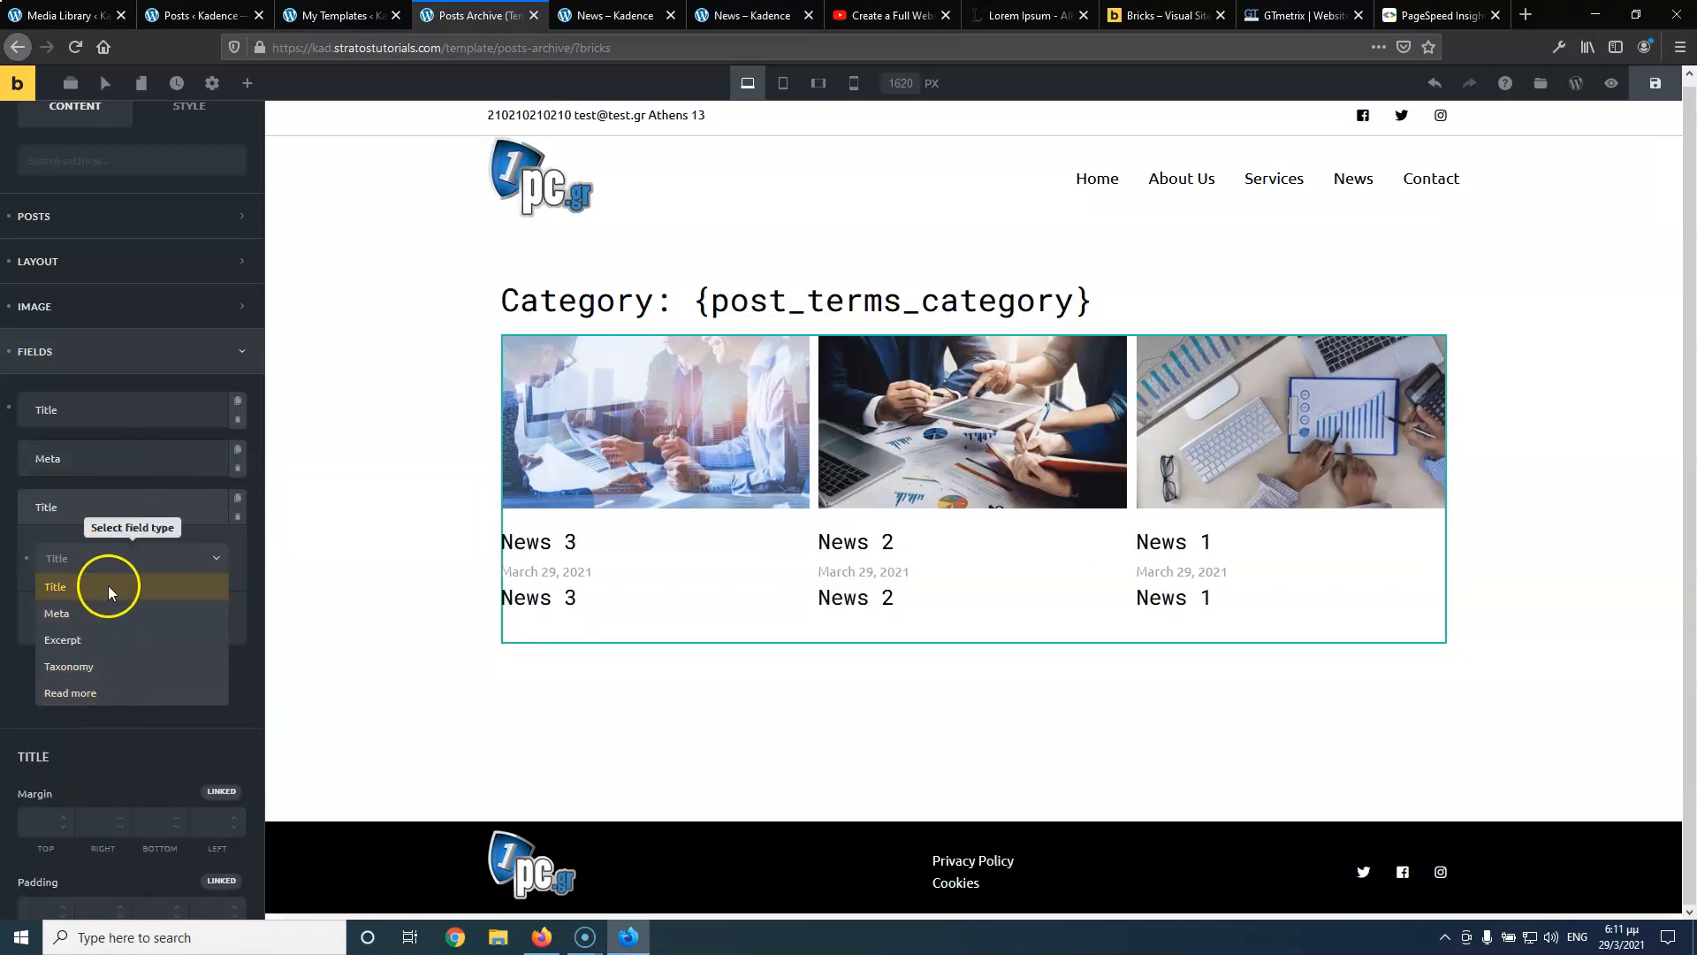
{"action": "left_click", "coordinate": [100, 698]}
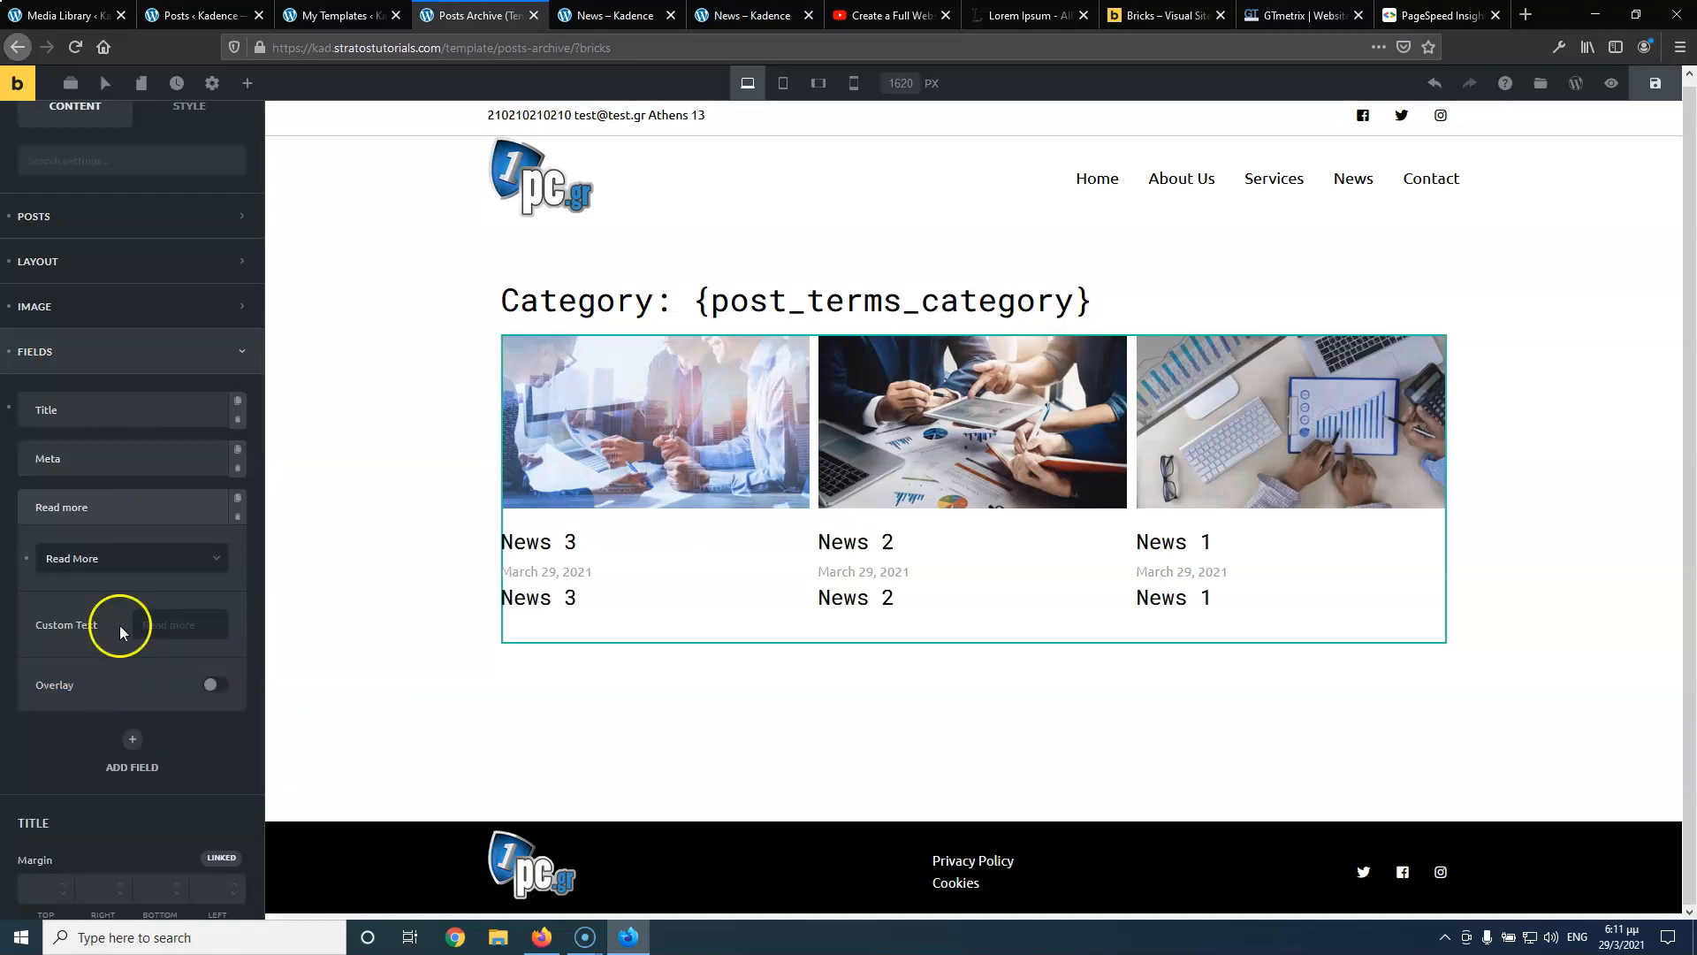
{"action": "left_click", "coordinate": [167, 628]}
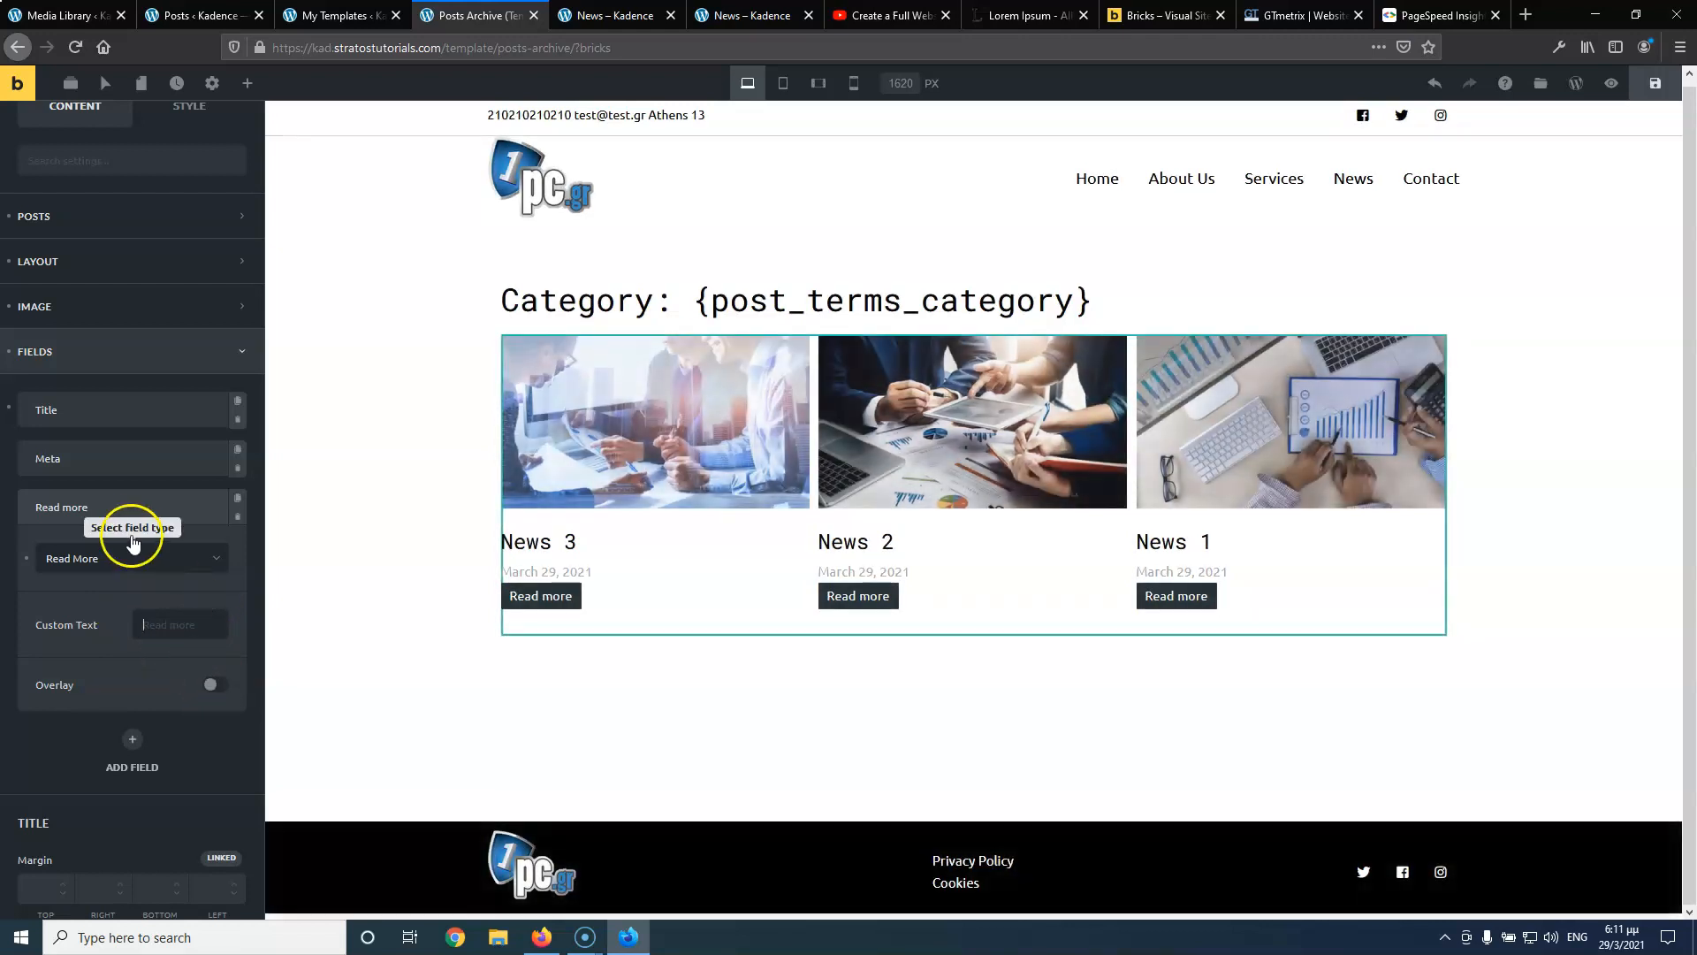
{"action": "left_click", "coordinate": [132, 500]}
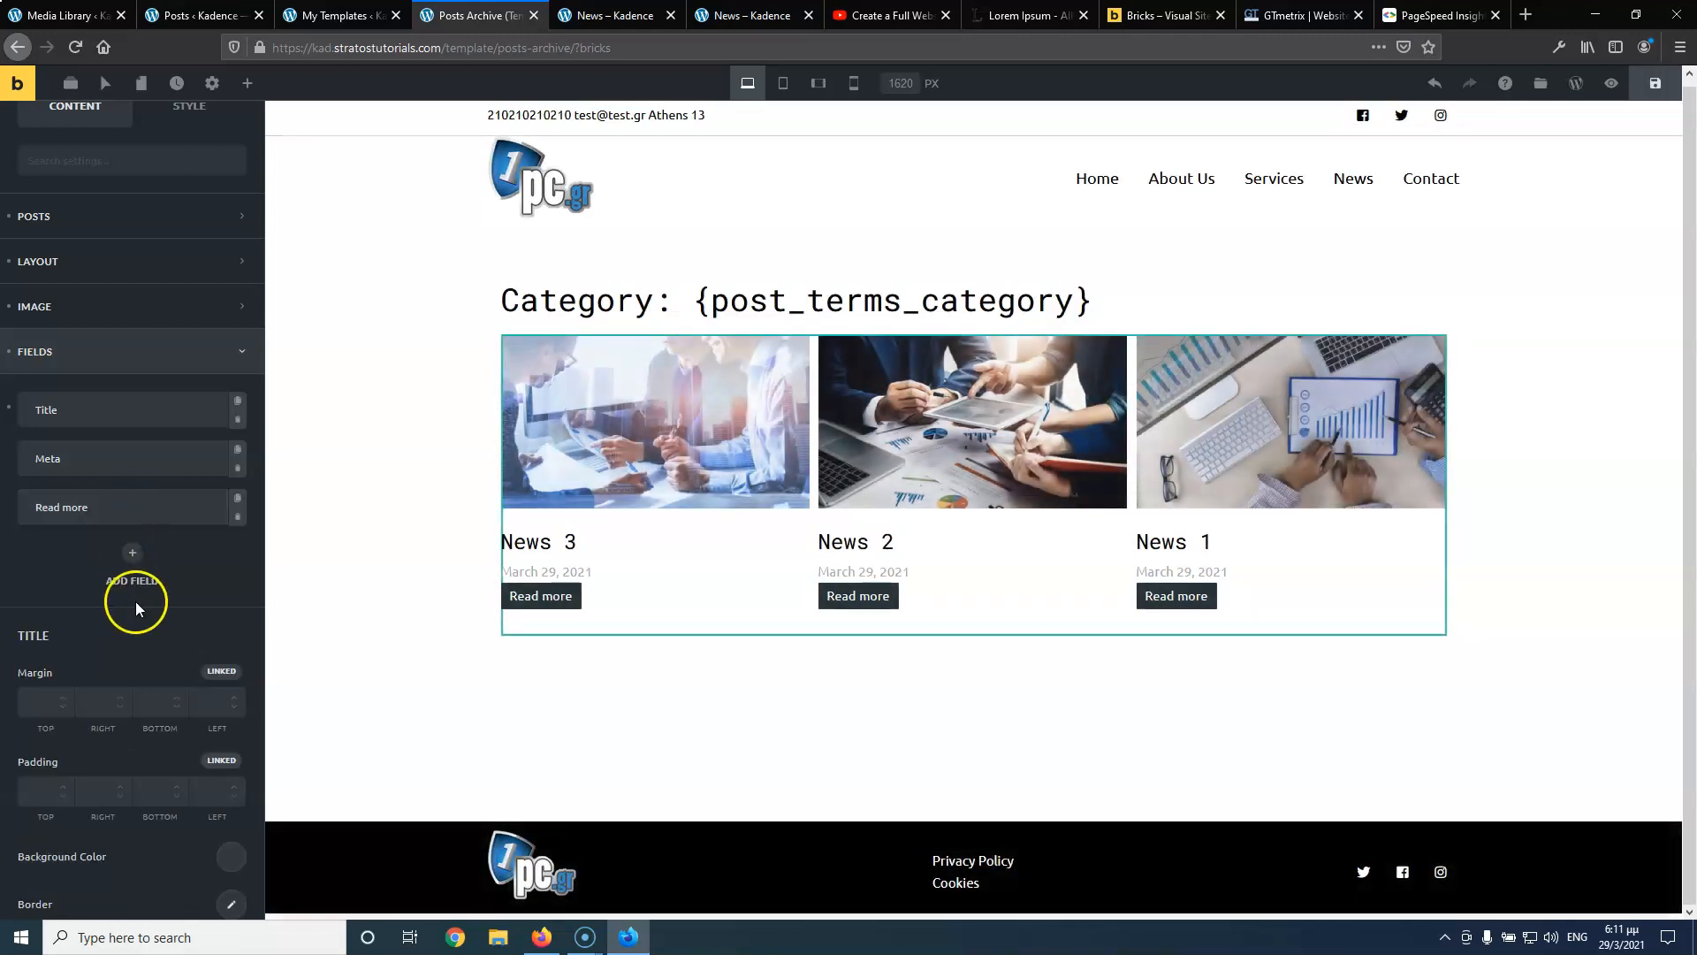
{"action": "scroll", "coordinate": [135, 601], "scroll_direction": "down", "scroll_amount": 2}
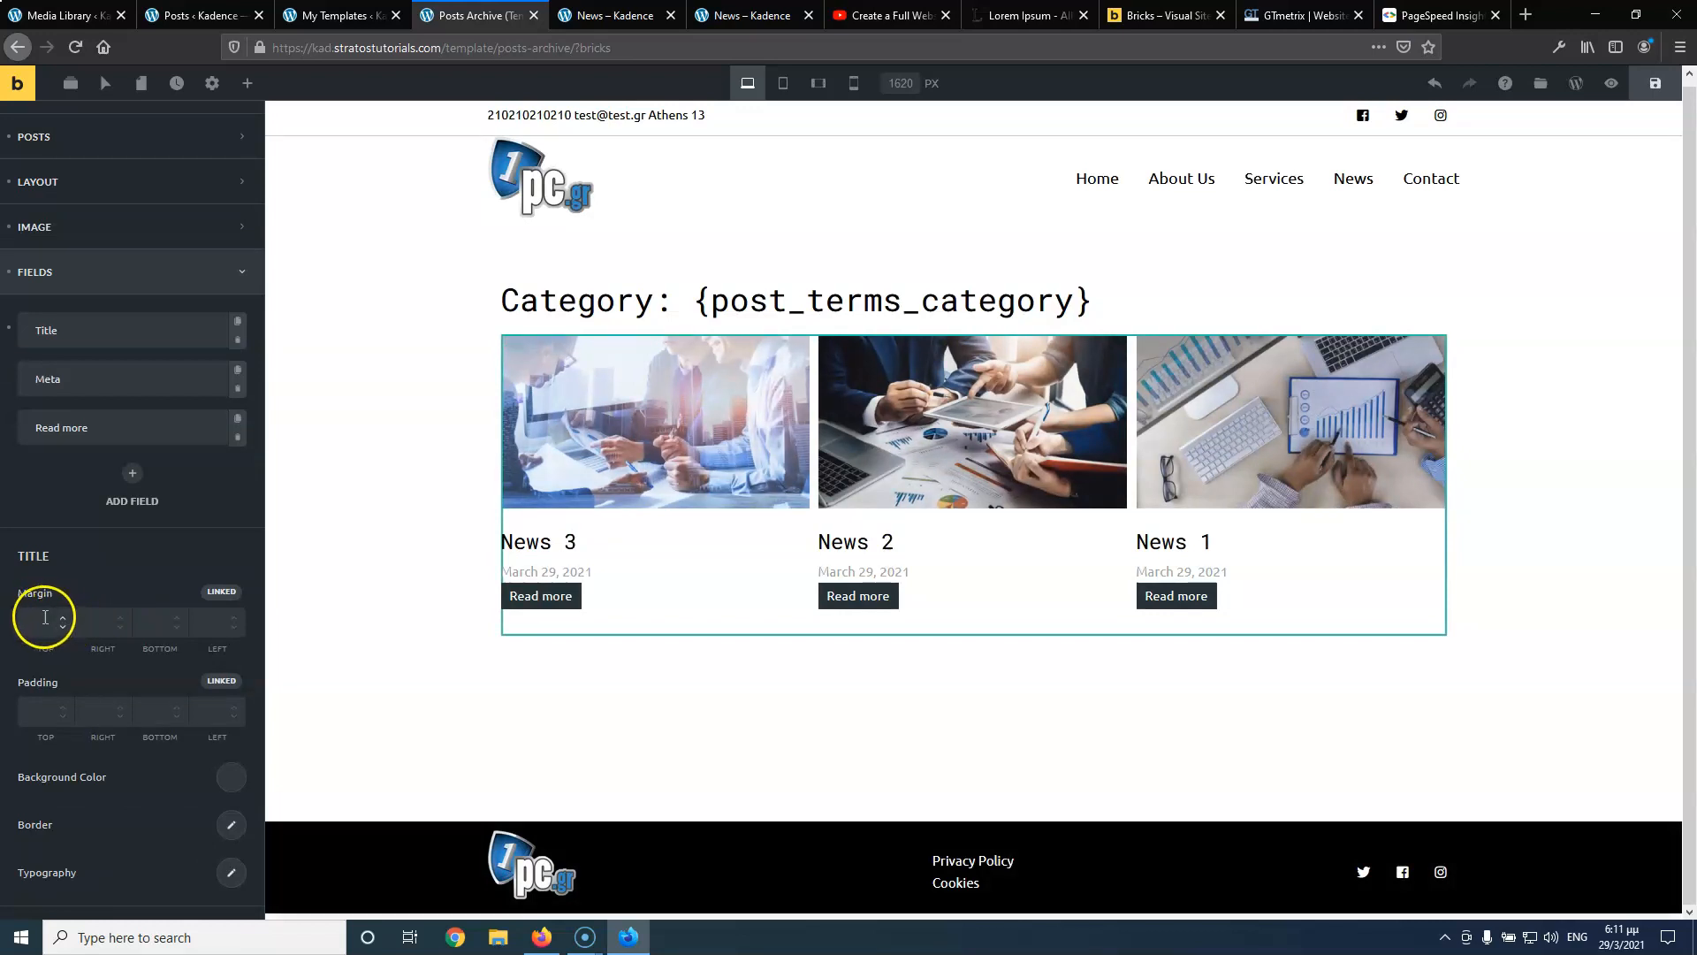
In the Title Typography settings, clear the Text align value so titles aren't centred
{"action": "scroll", "coordinate": [36, 643], "scroll_direction": "down", "scroll_amount": 3}
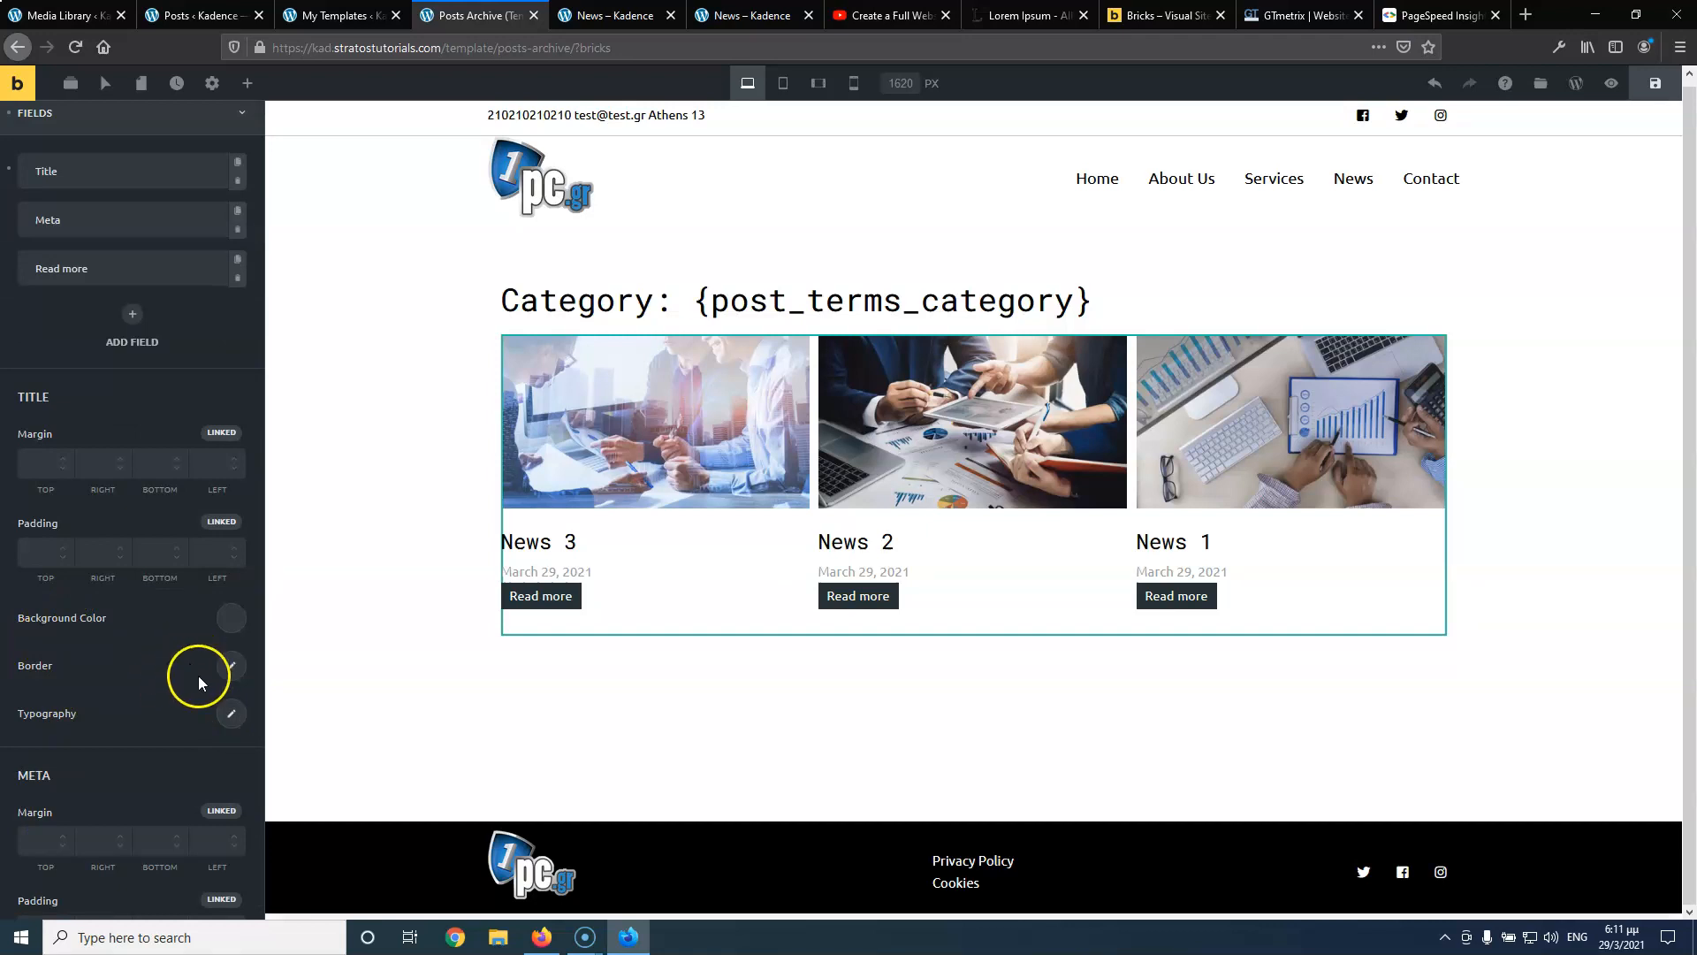
{"action": "left_click", "coordinate": [231, 712]}
{"action": "left_click", "coordinate": [160, 324]}
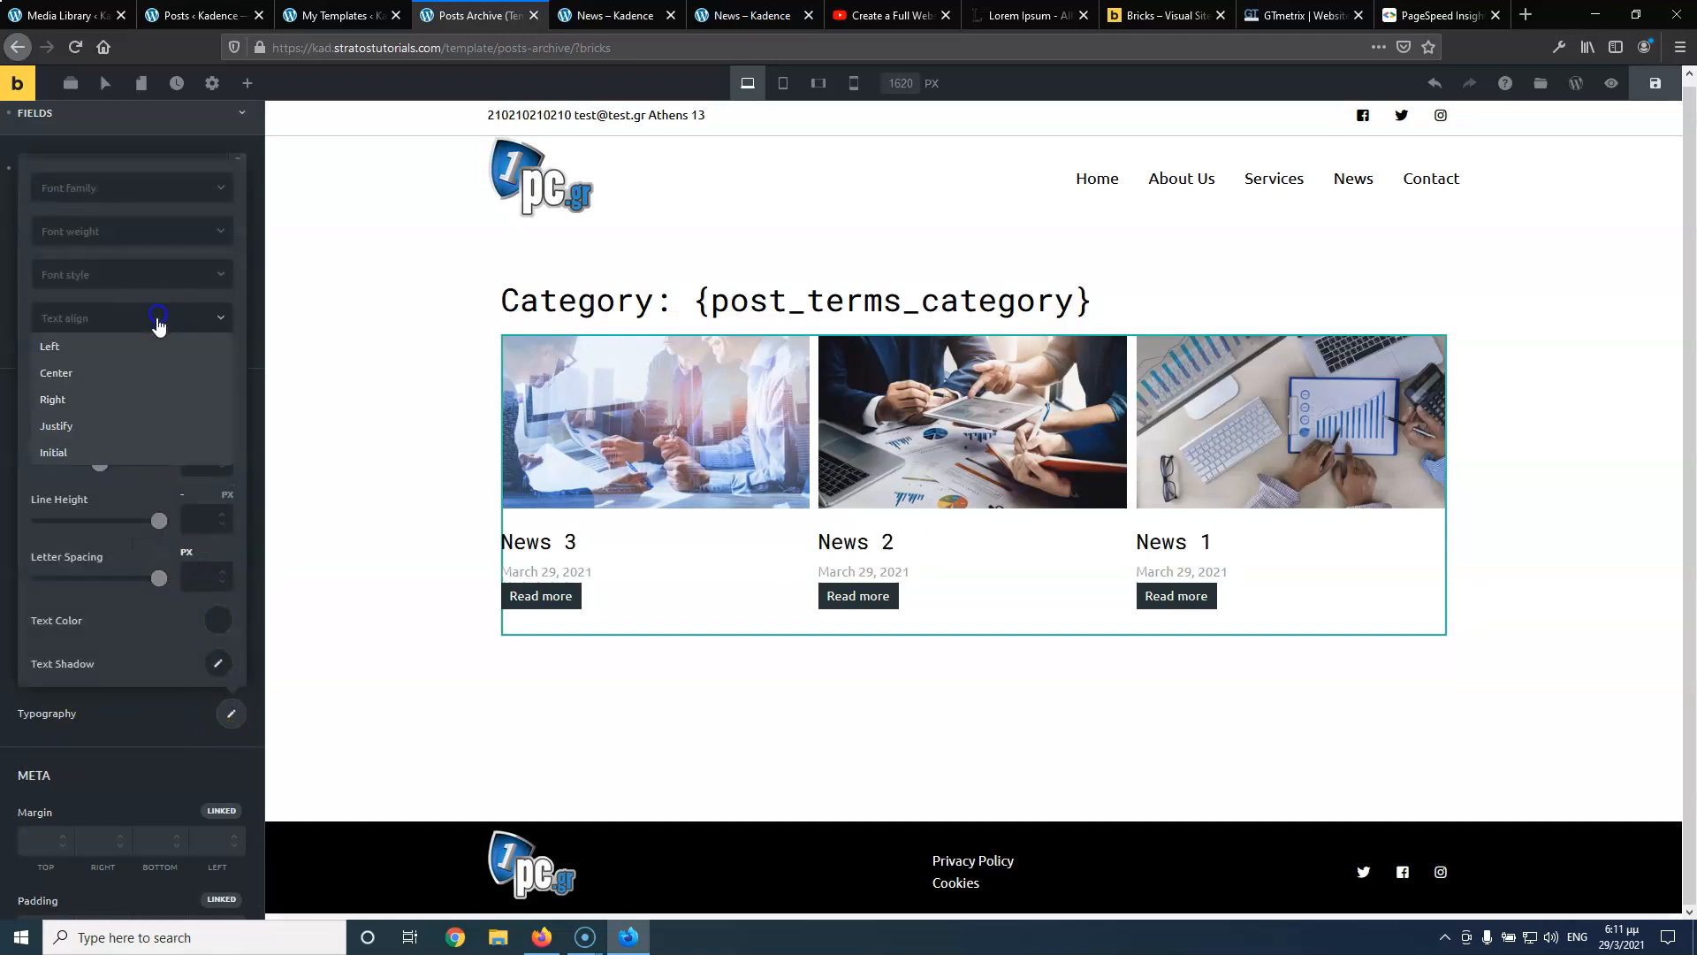
{"action": "left_click", "coordinate": [127, 372]}
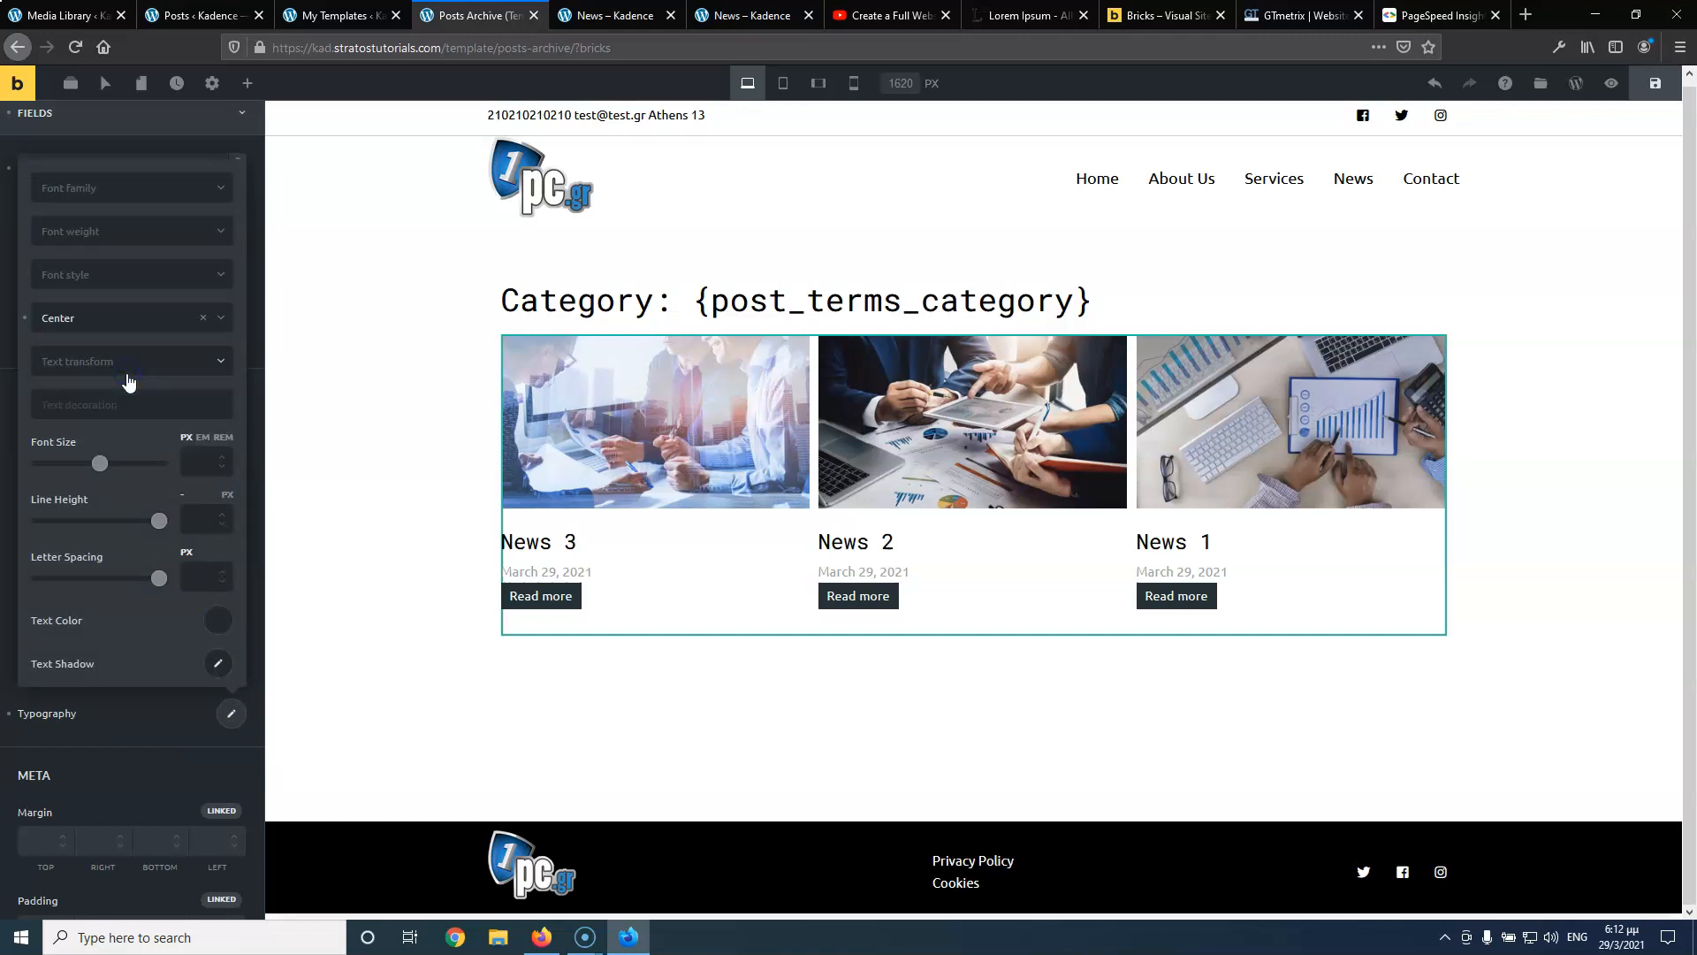
{"action": "left_click", "coordinate": [178, 319]}
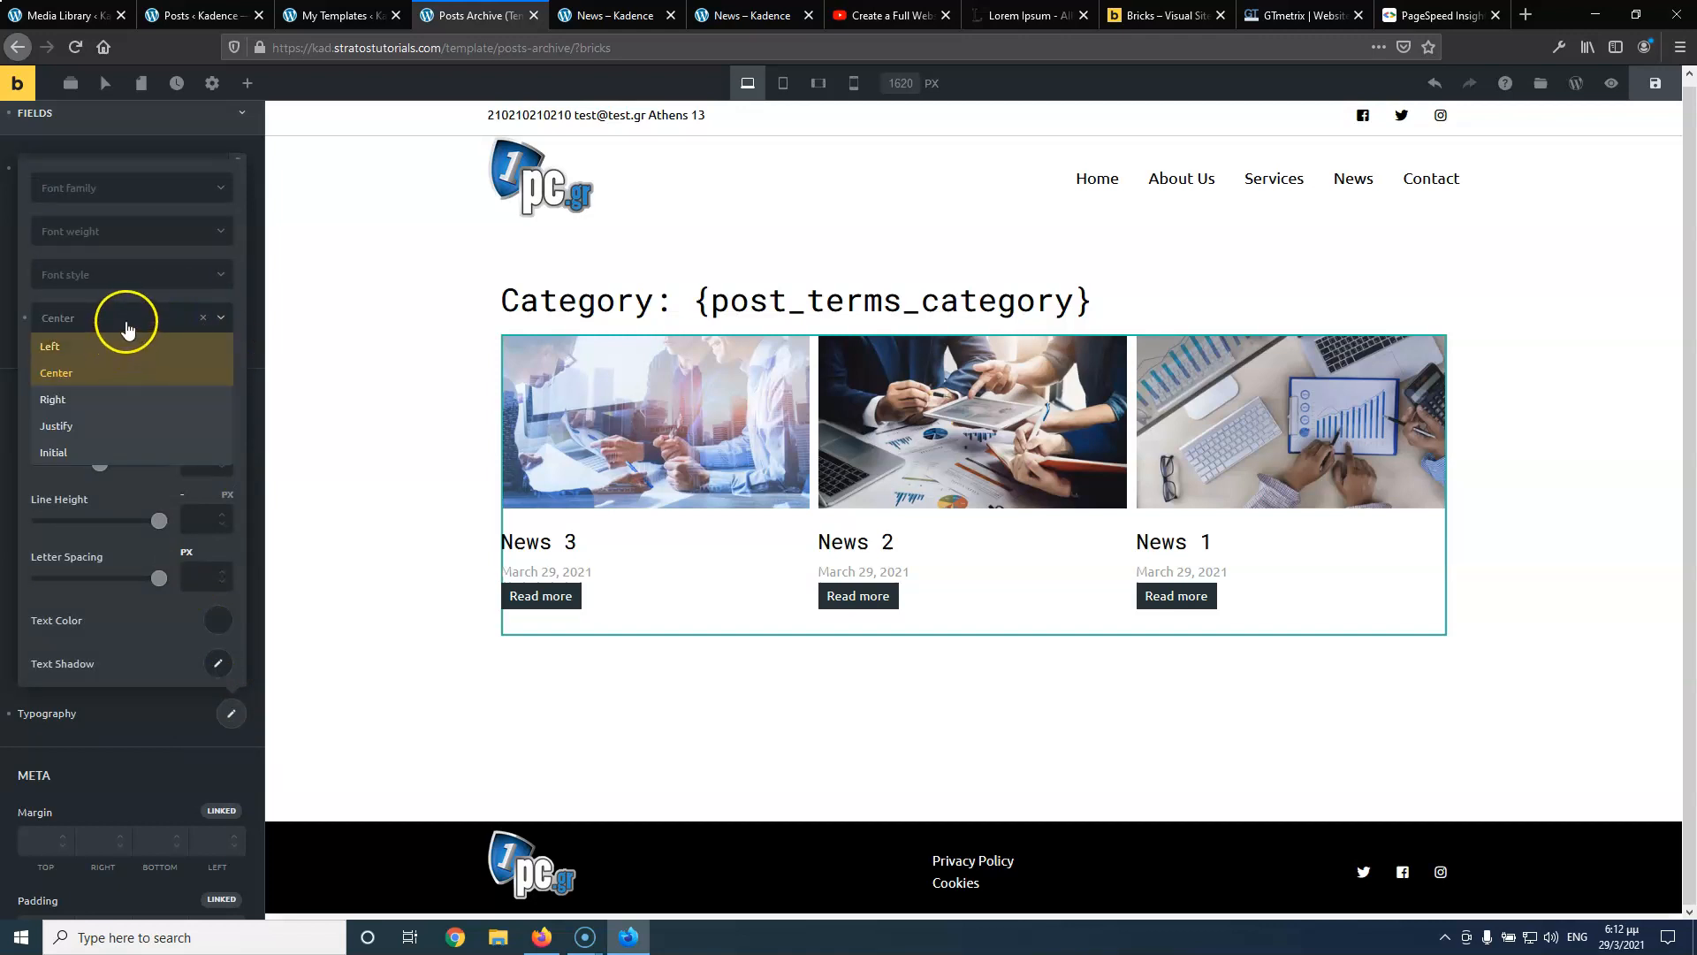
{"action": "left_click", "coordinate": [202, 320]}
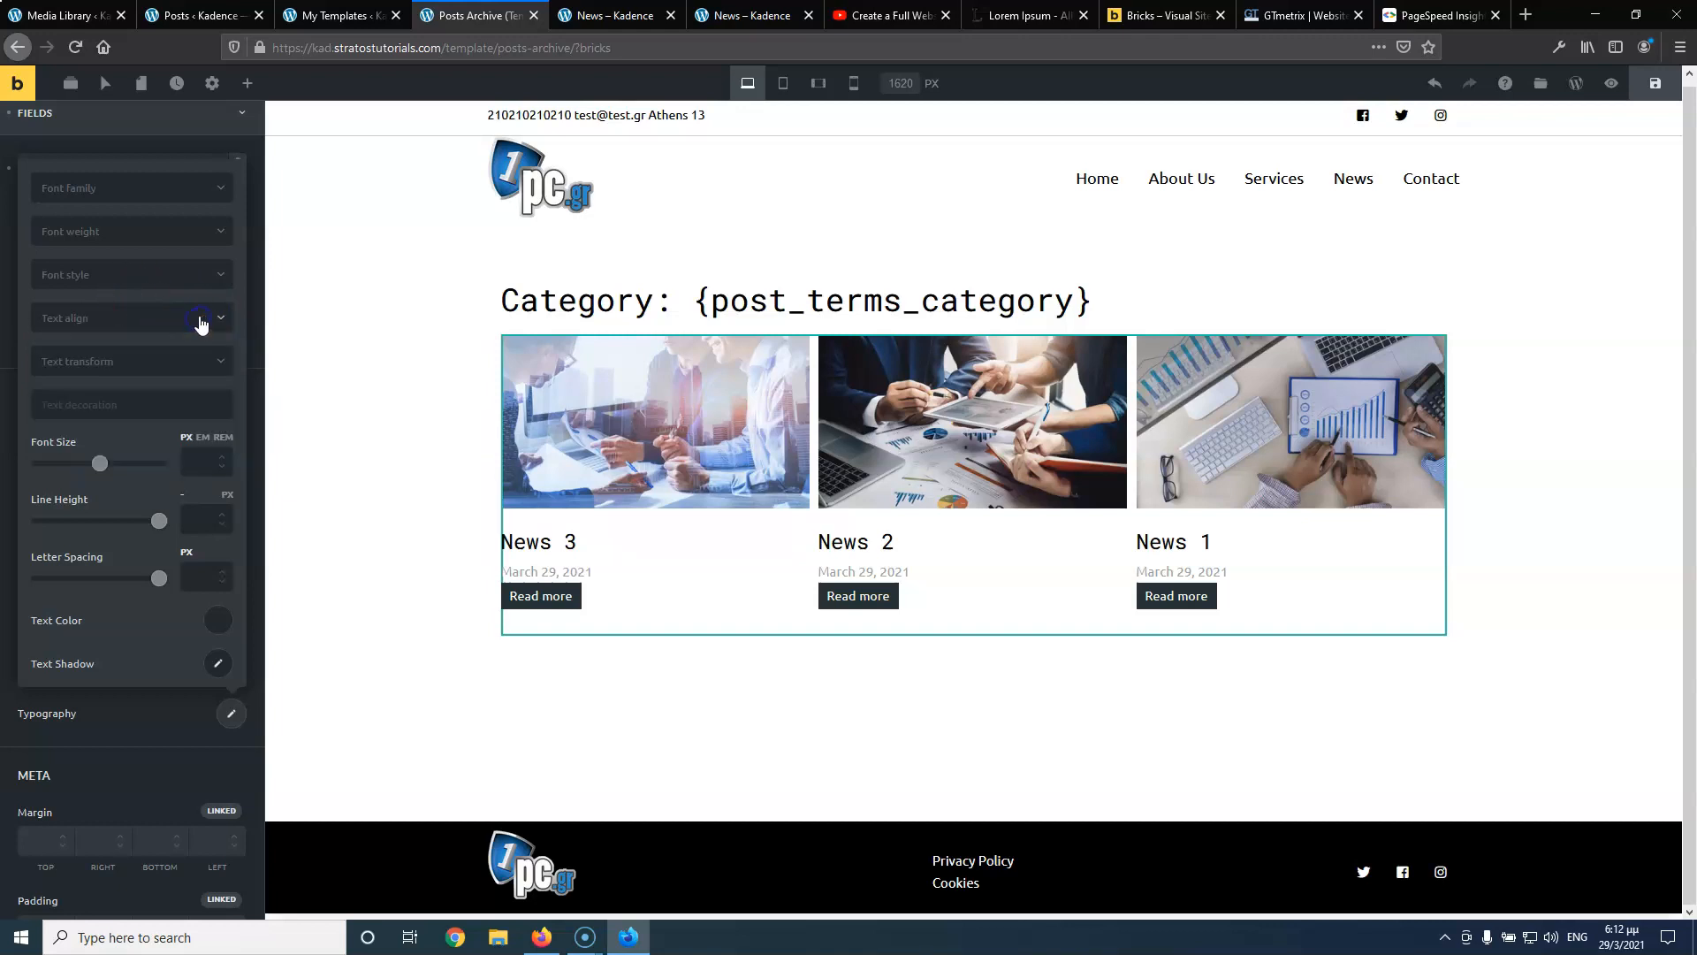
{"action": "left_click", "coordinate": [126, 718]}
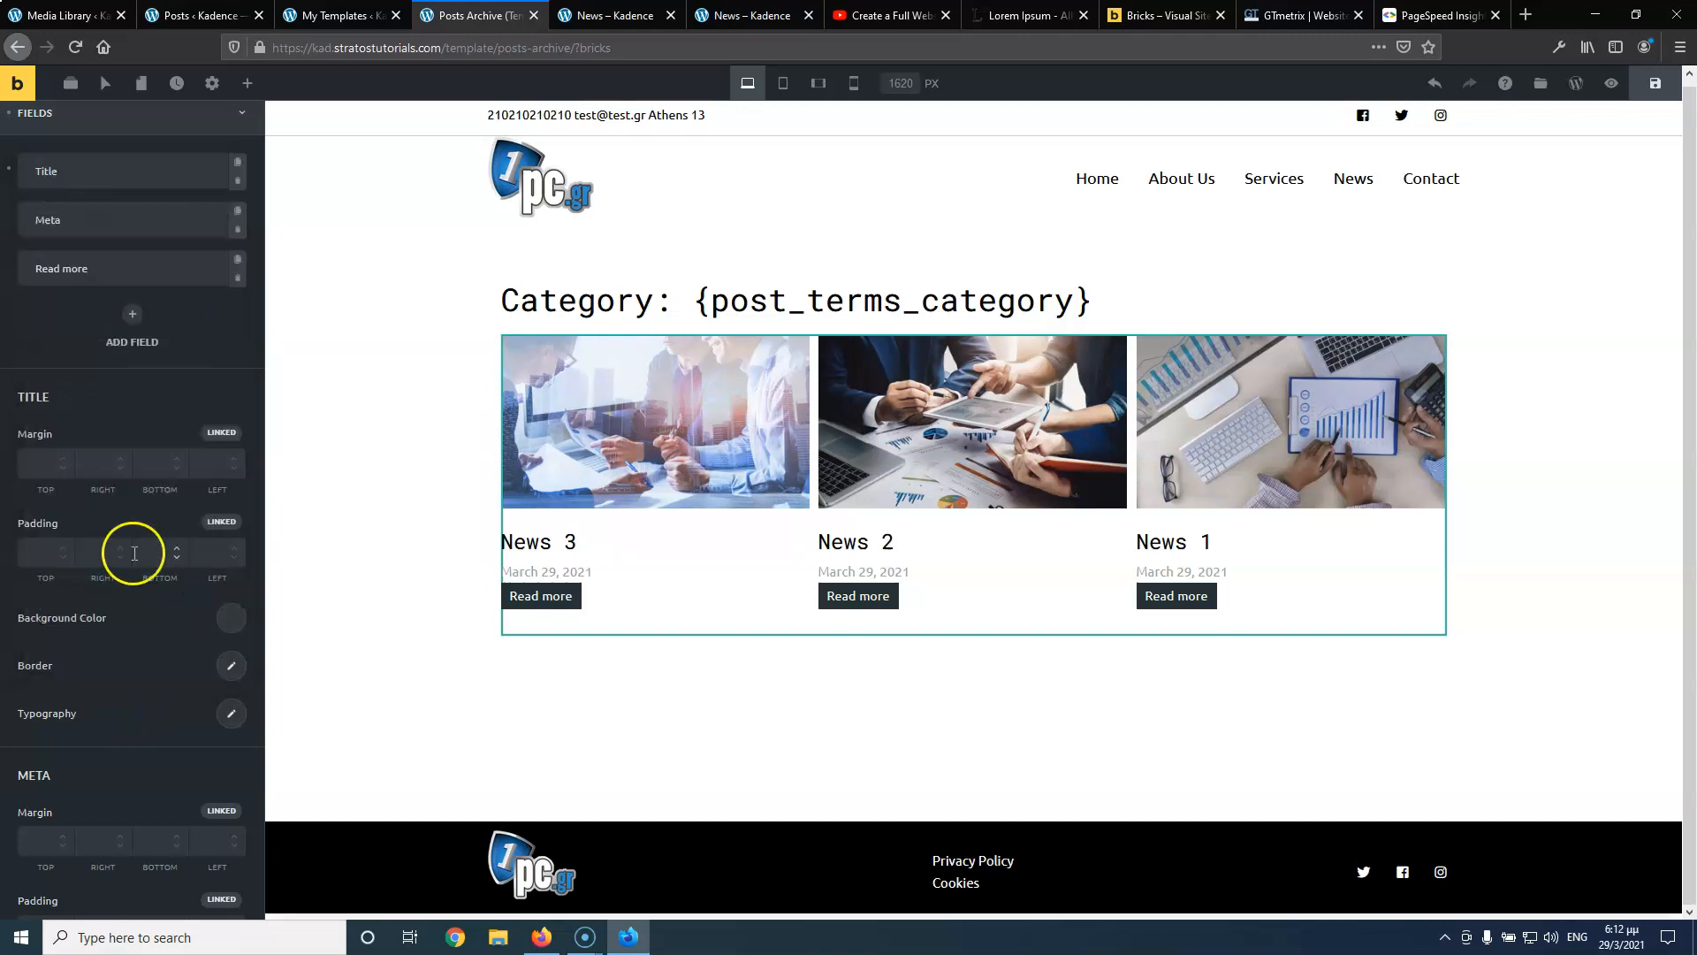
Make the post dates black with a 13px font size
{"action": "scroll", "coordinate": [123, 549], "scroll_direction": "down", "scroll_amount": 2}
{"action": "scroll", "coordinate": [112, 557], "scroll_direction": "down", "scroll_amount": 1}
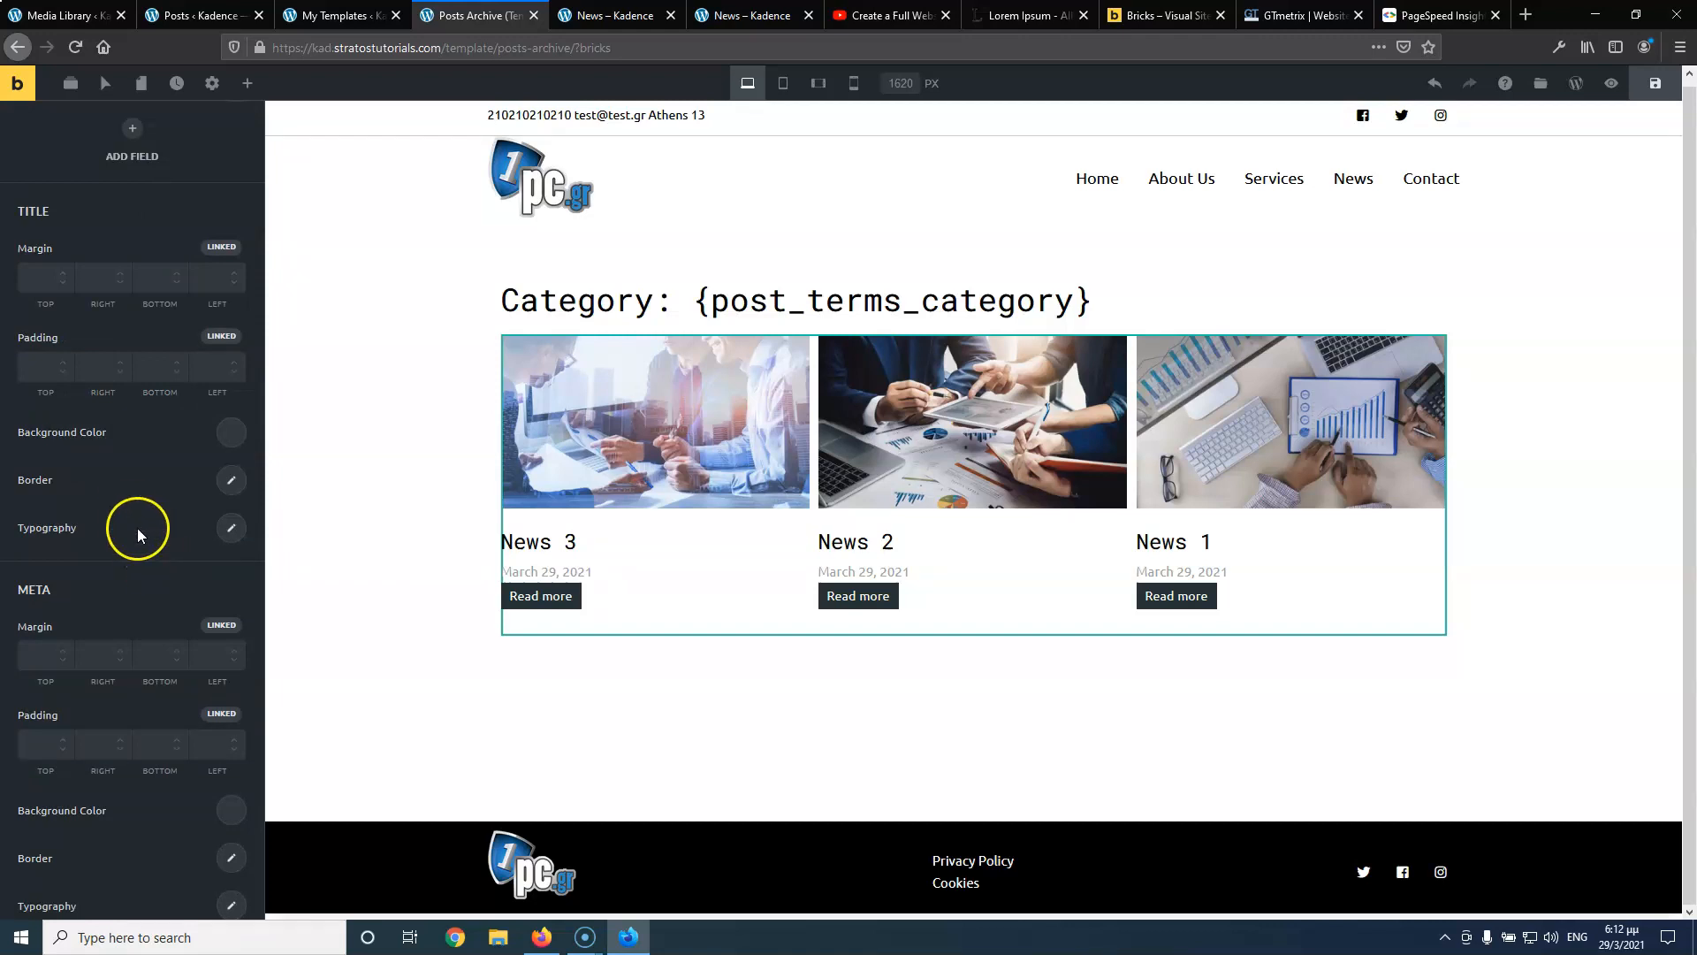
{"action": "scroll", "coordinate": [130, 629], "scroll_direction": "down", "scroll_amount": 2}
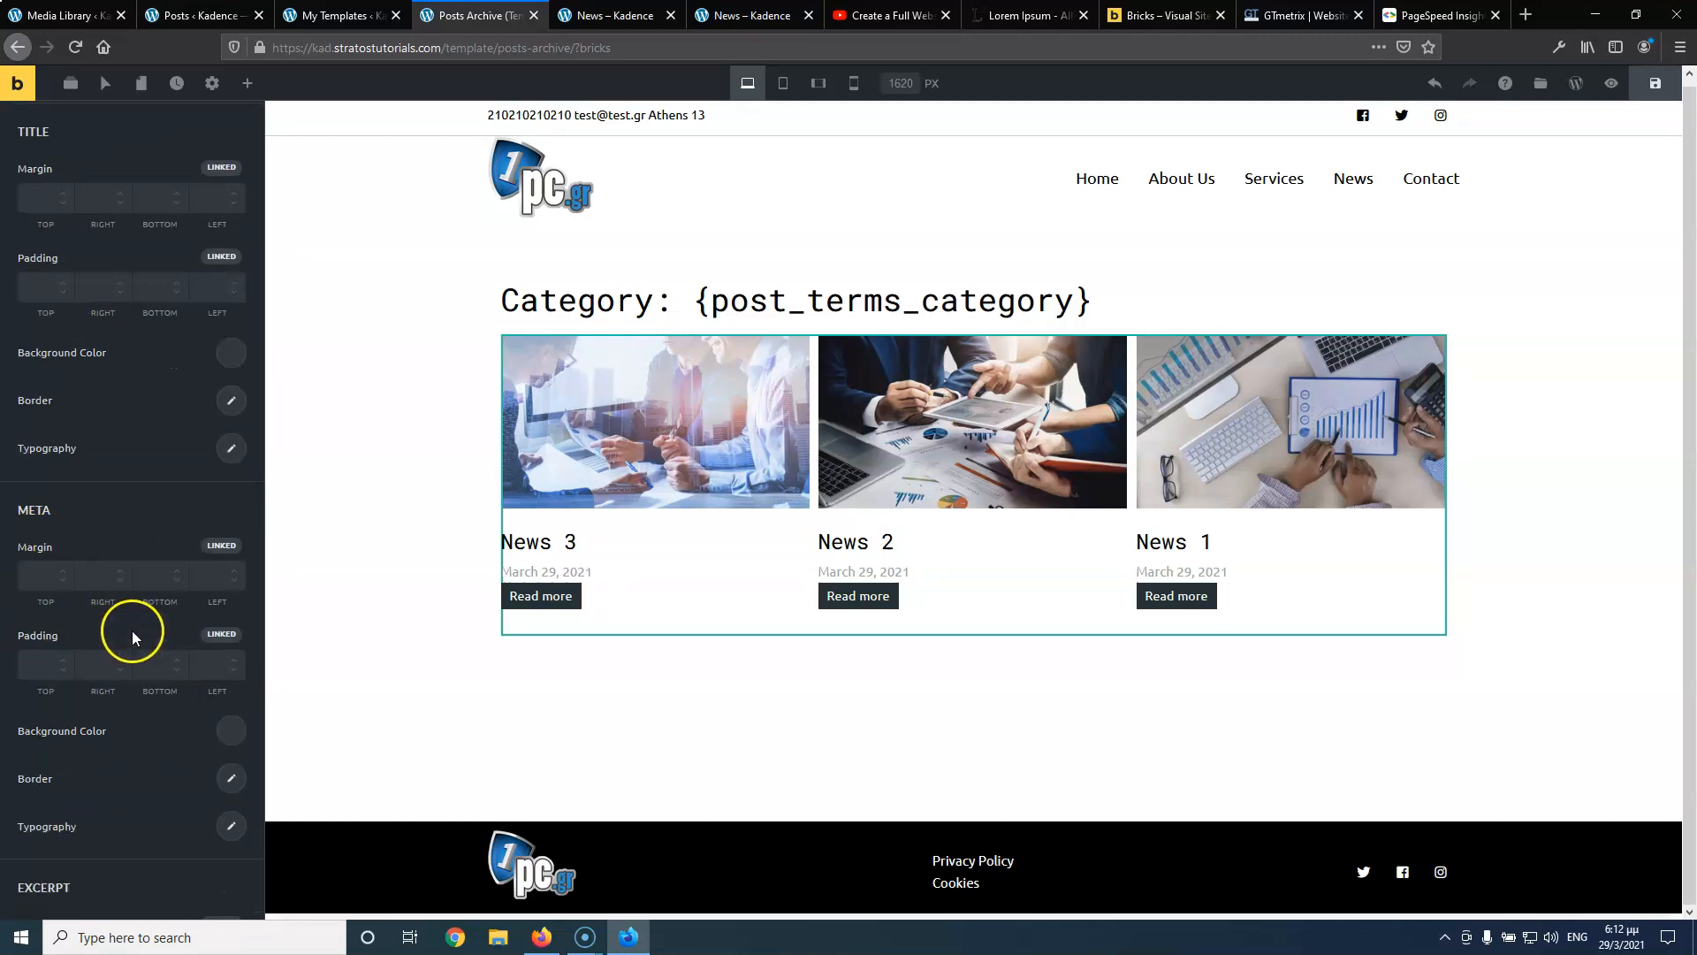
{"action": "left_click", "coordinate": [228, 752]}
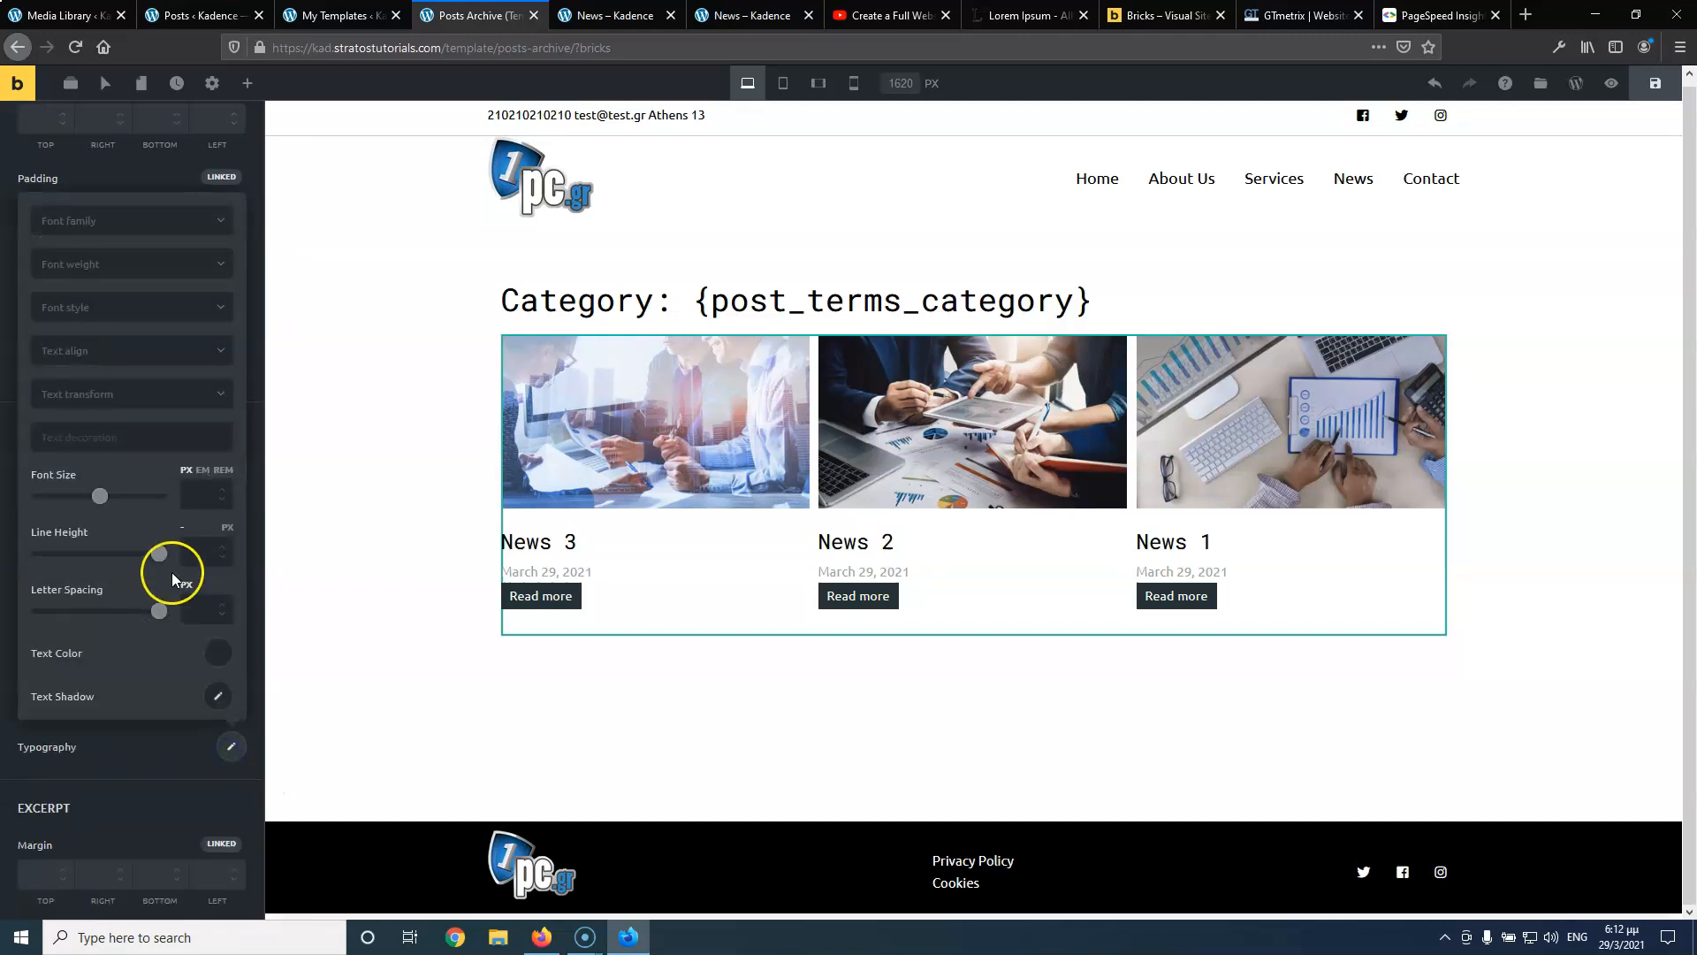
{"action": "left_click", "coordinate": [217, 655]}
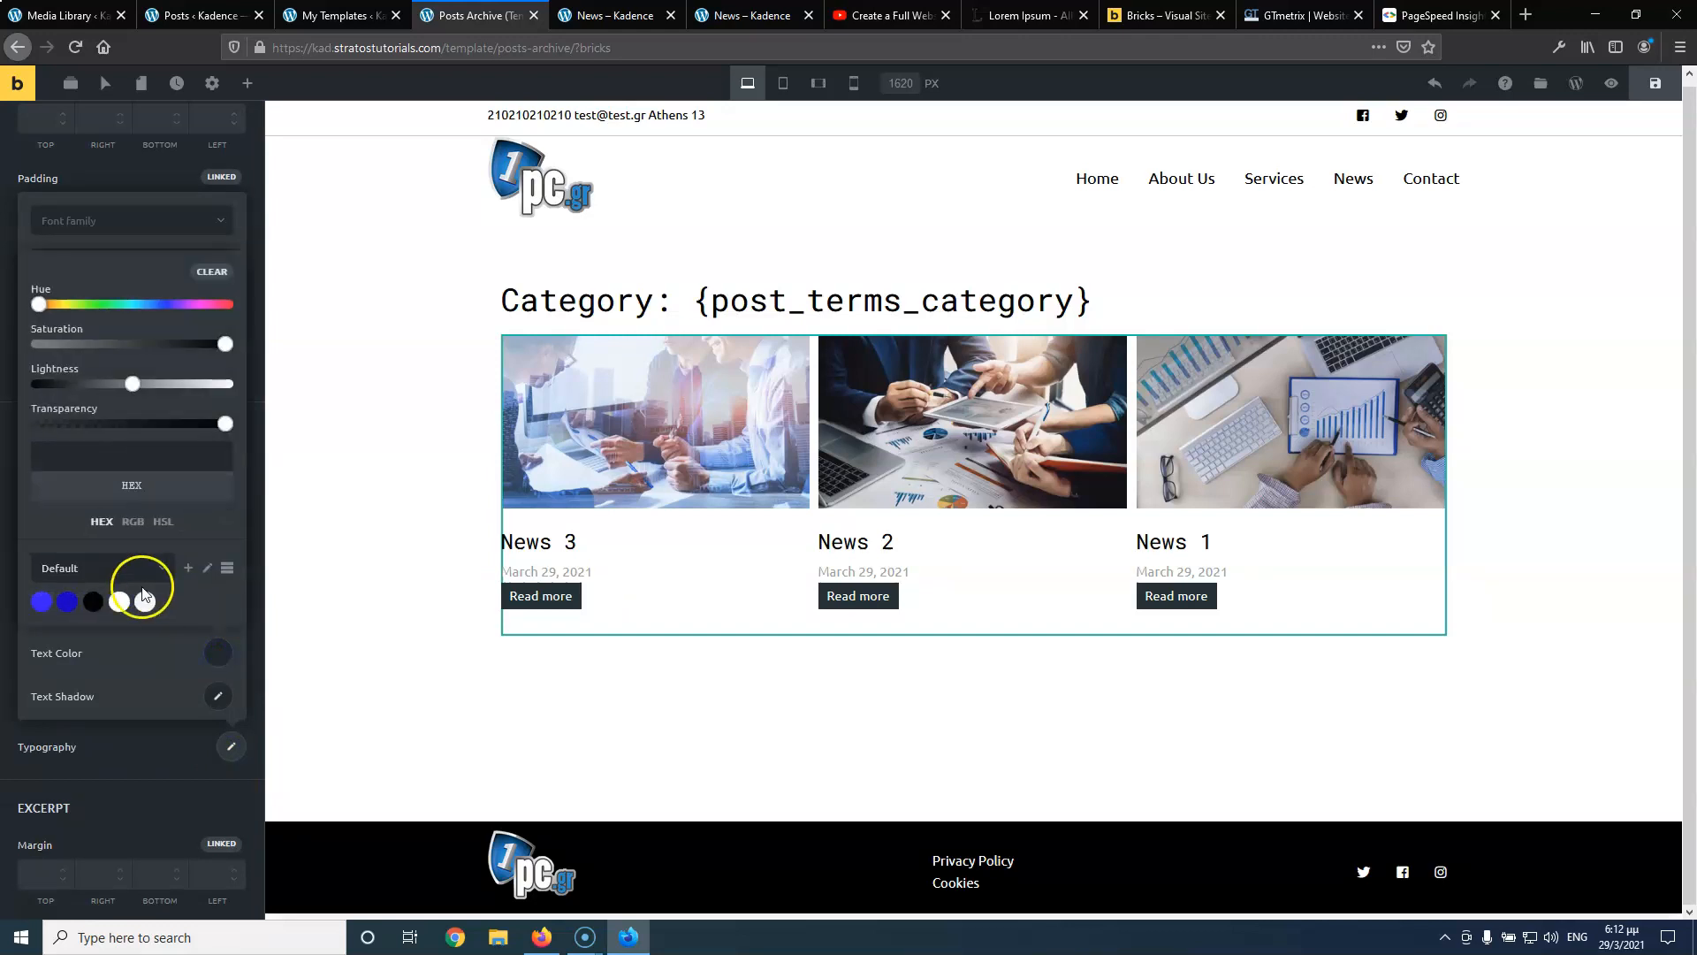
{"action": "left_click", "coordinate": [92, 599]}
{"action": "left_click", "coordinate": [220, 655]}
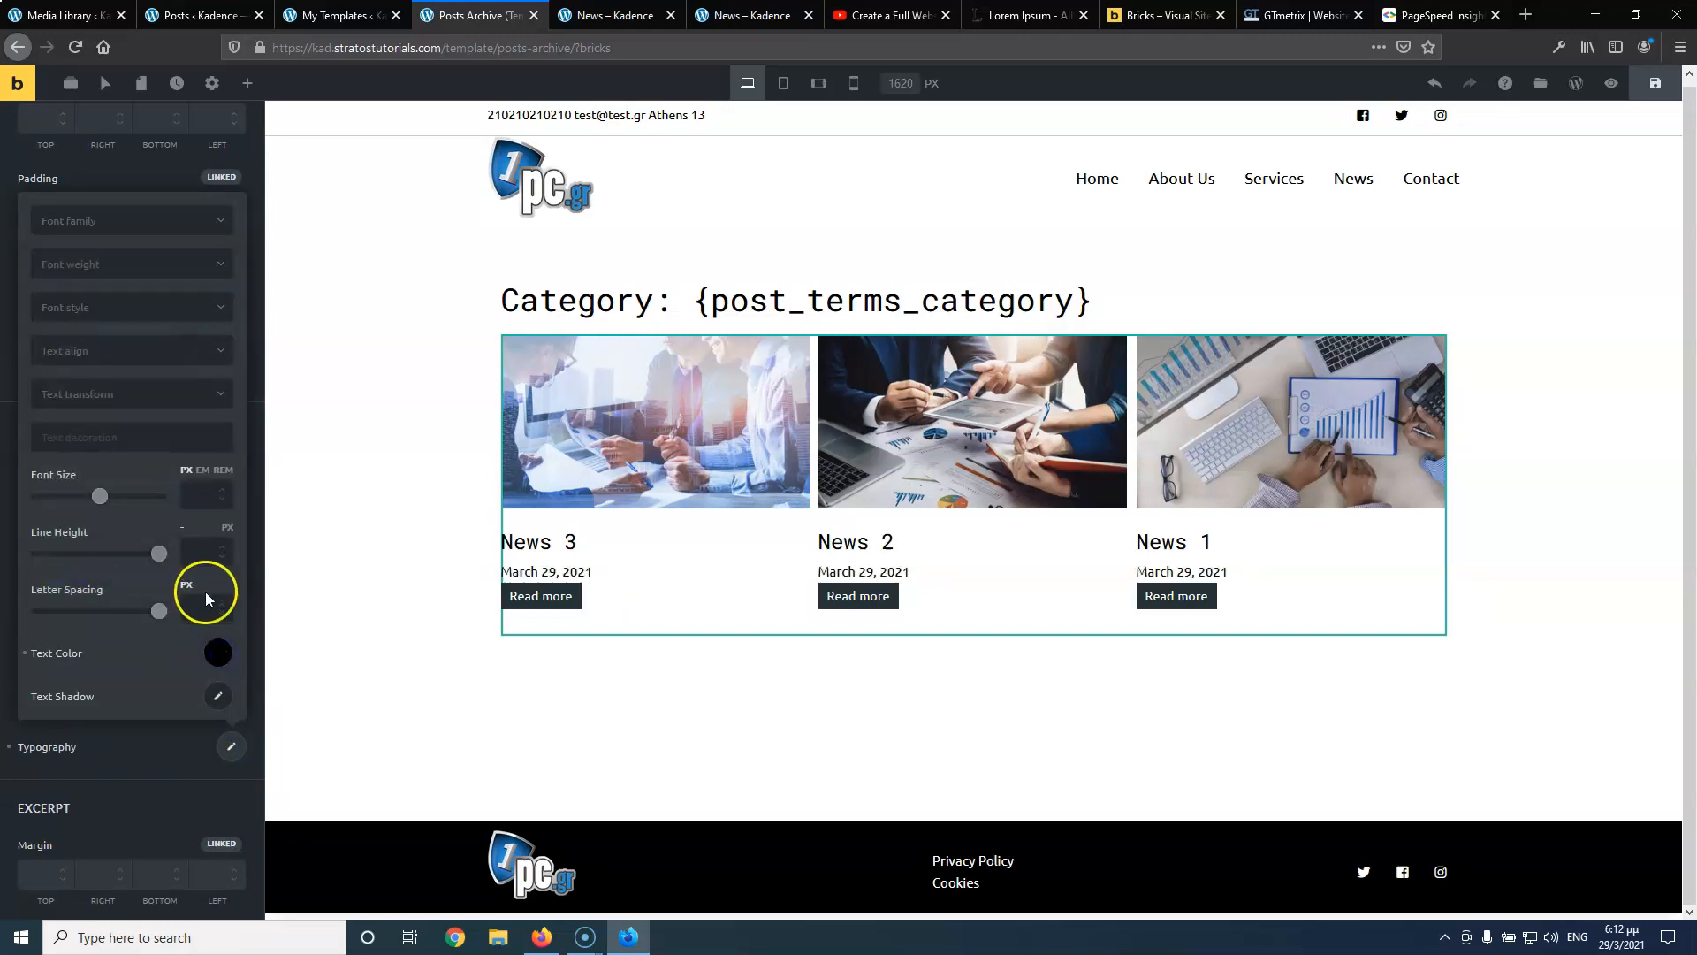
{"action": "left_click", "coordinate": [194, 493]}
{"action": "type", "text": "12"}
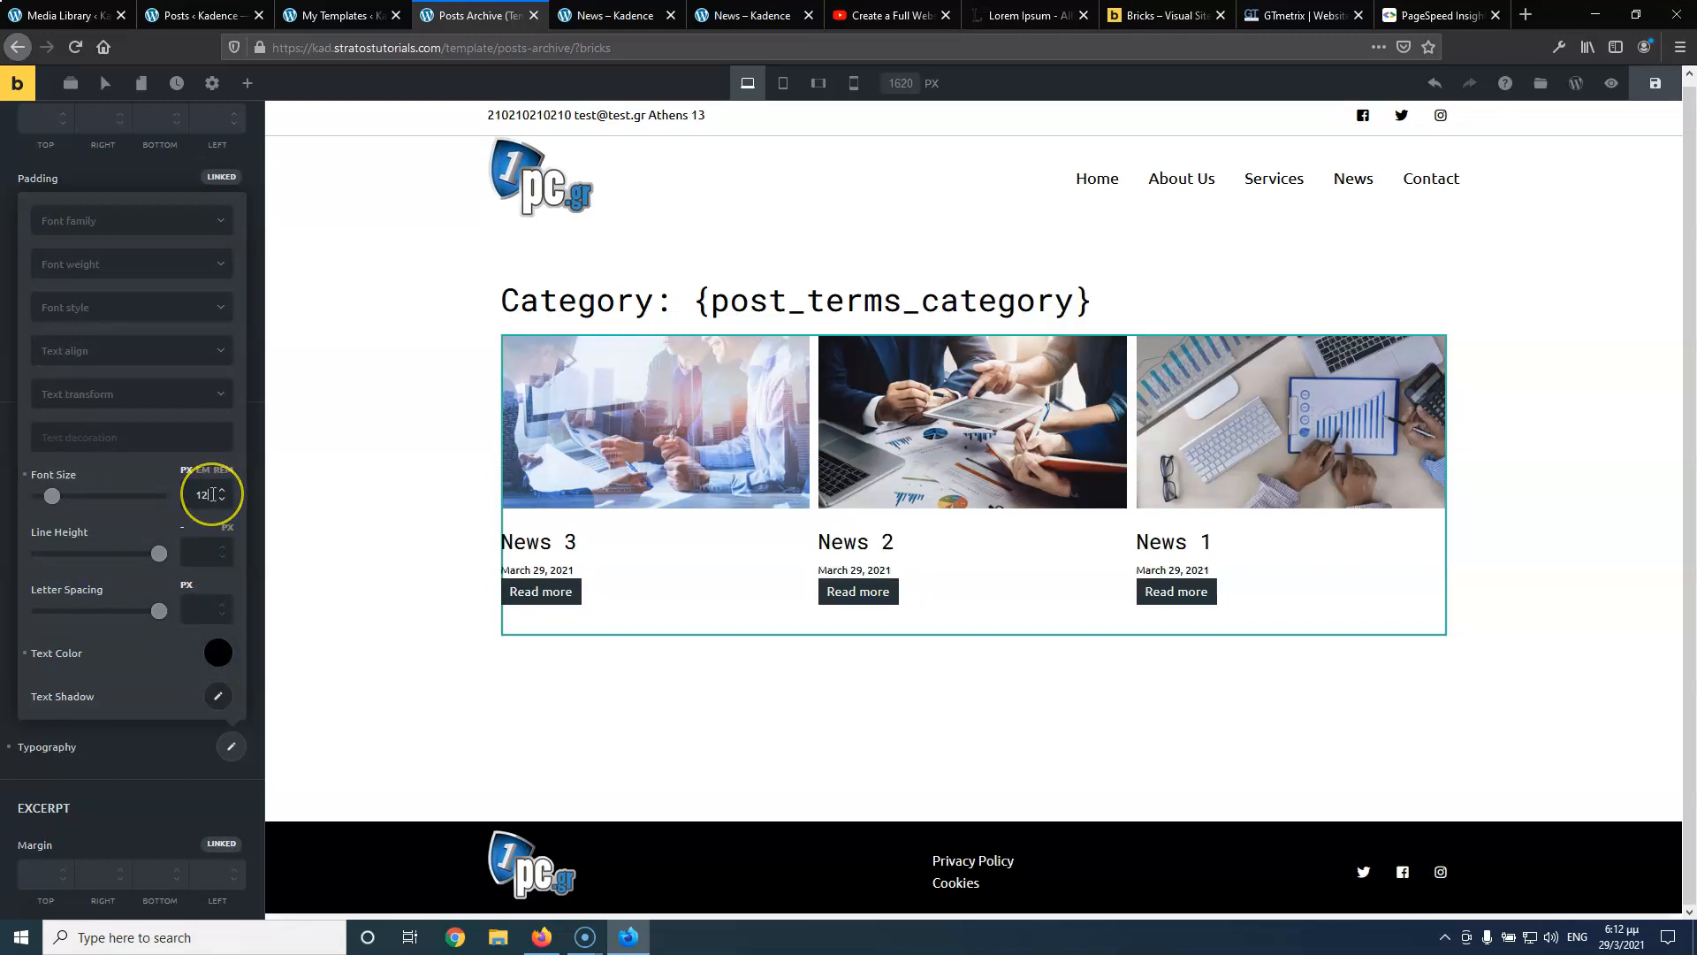
{"action": "key", "text": "BackSpace"}
{"action": "type", "text": "4"}
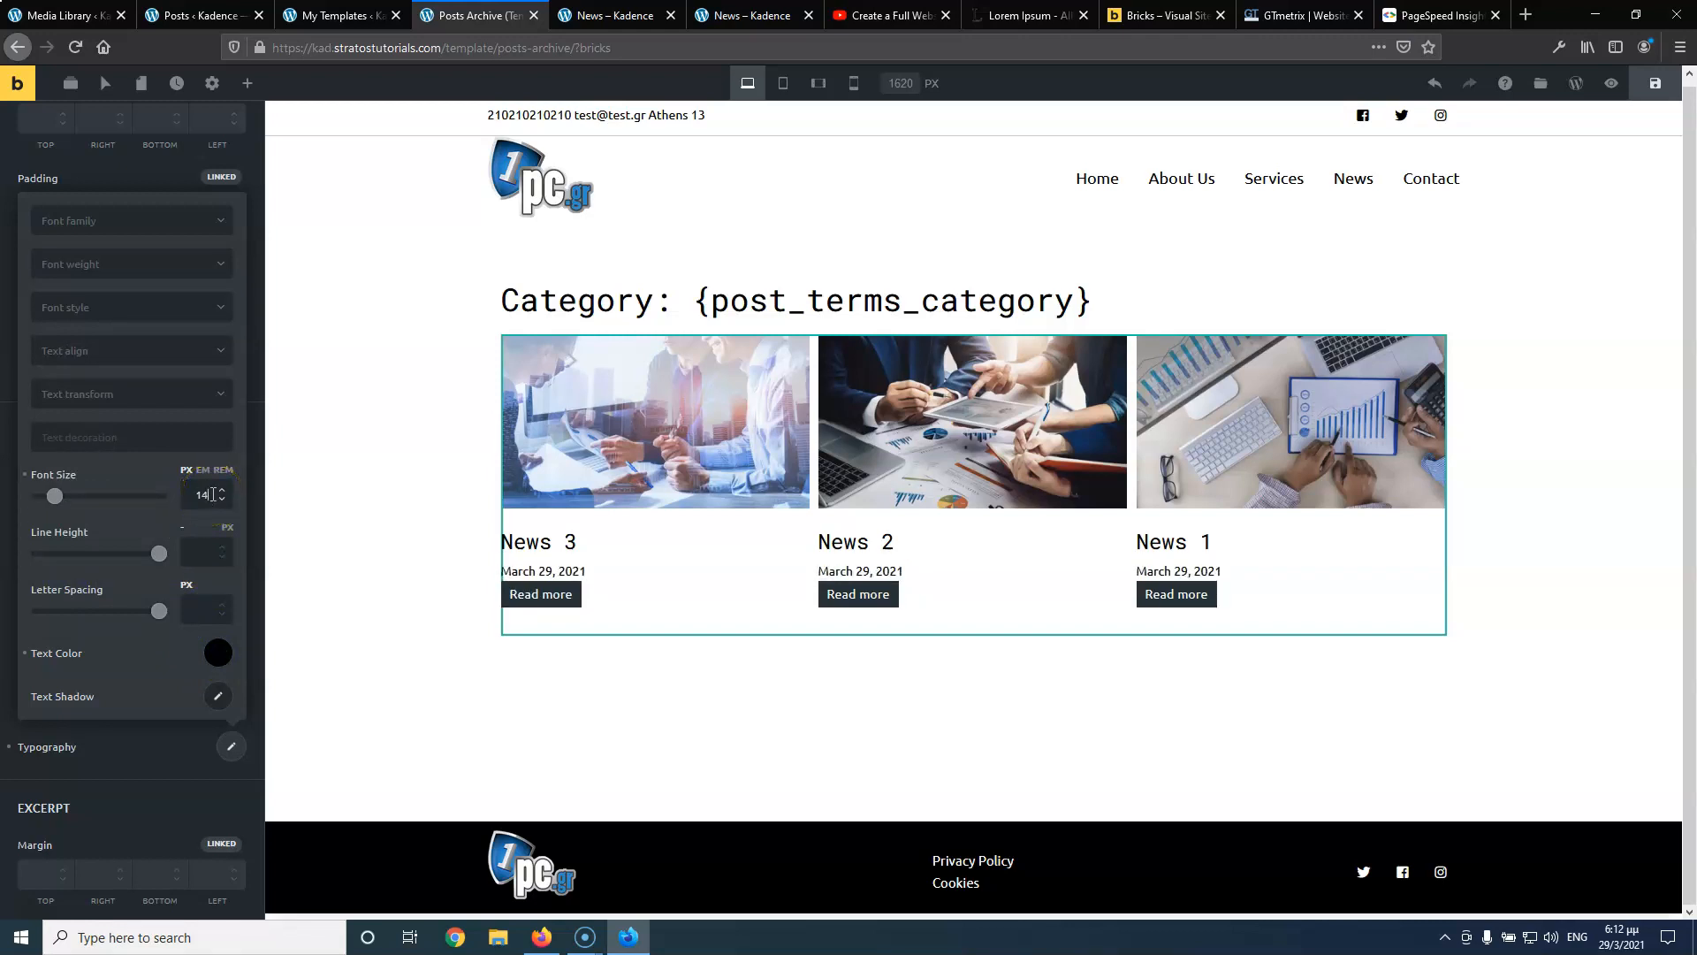
{"action": "key", "text": "BackSpace"}
{"action": "type", "text": "3"}
Give the Read more buttons a 20px top margin
{"action": "scroll", "coordinate": [166, 752], "scroll_direction": "down", "scroll_amount": 5}
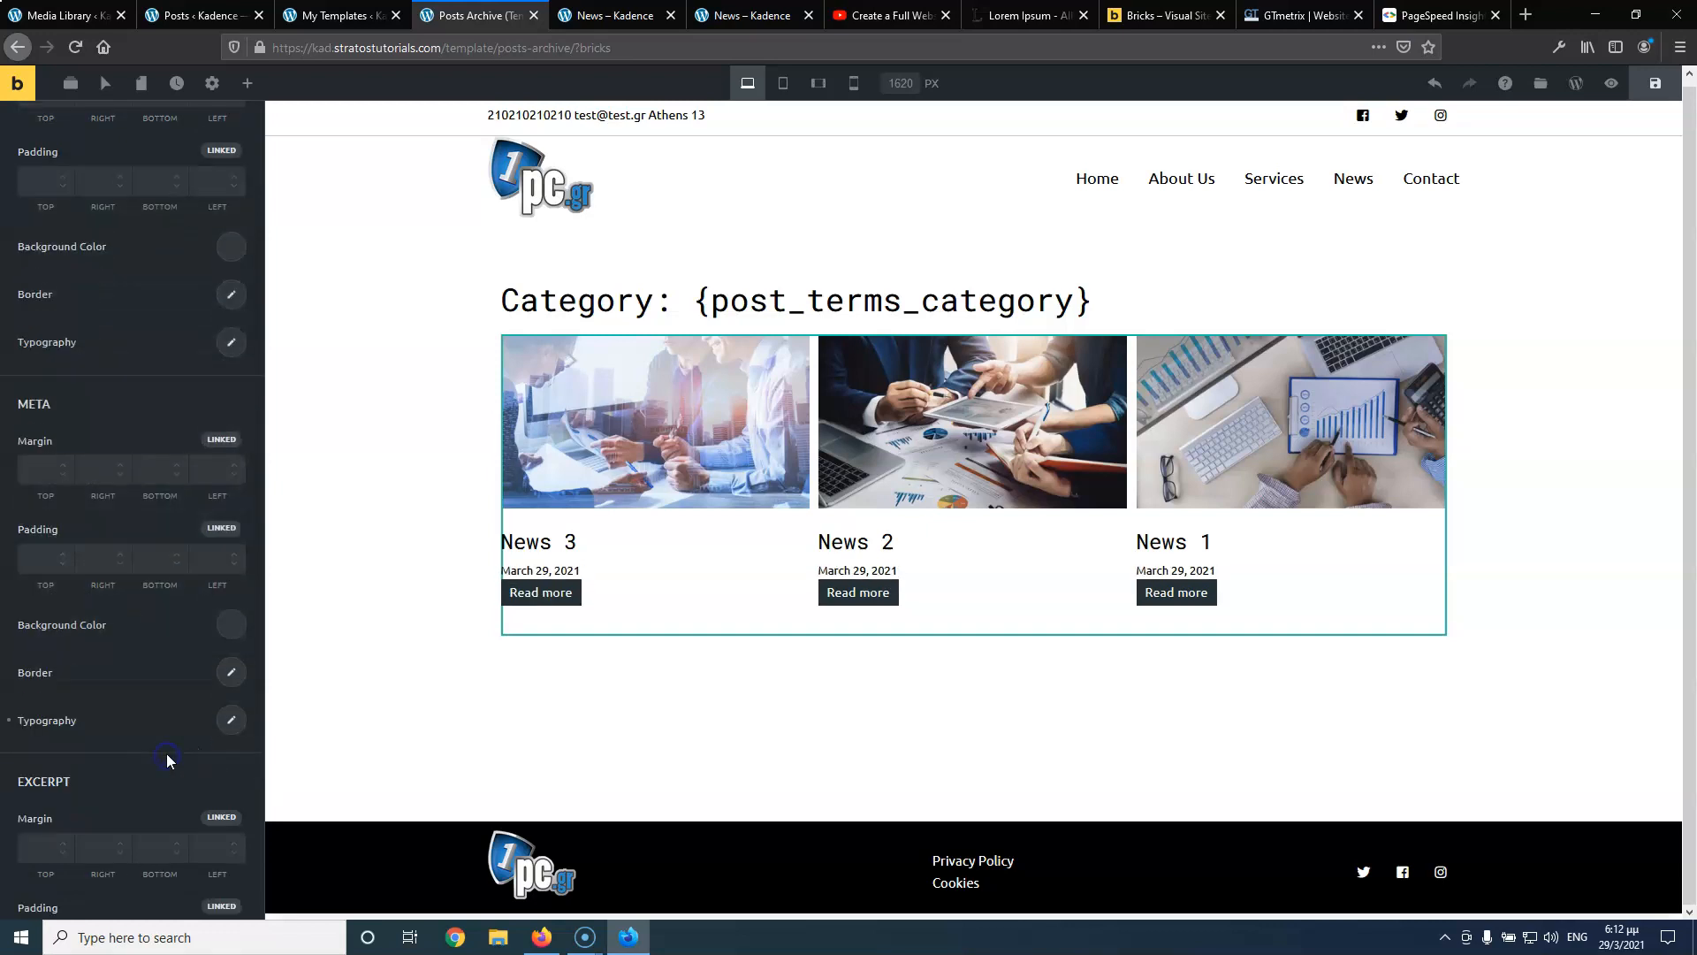
{"action": "scroll", "coordinate": [168, 750], "scroll_direction": "down", "scroll_amount": 5}
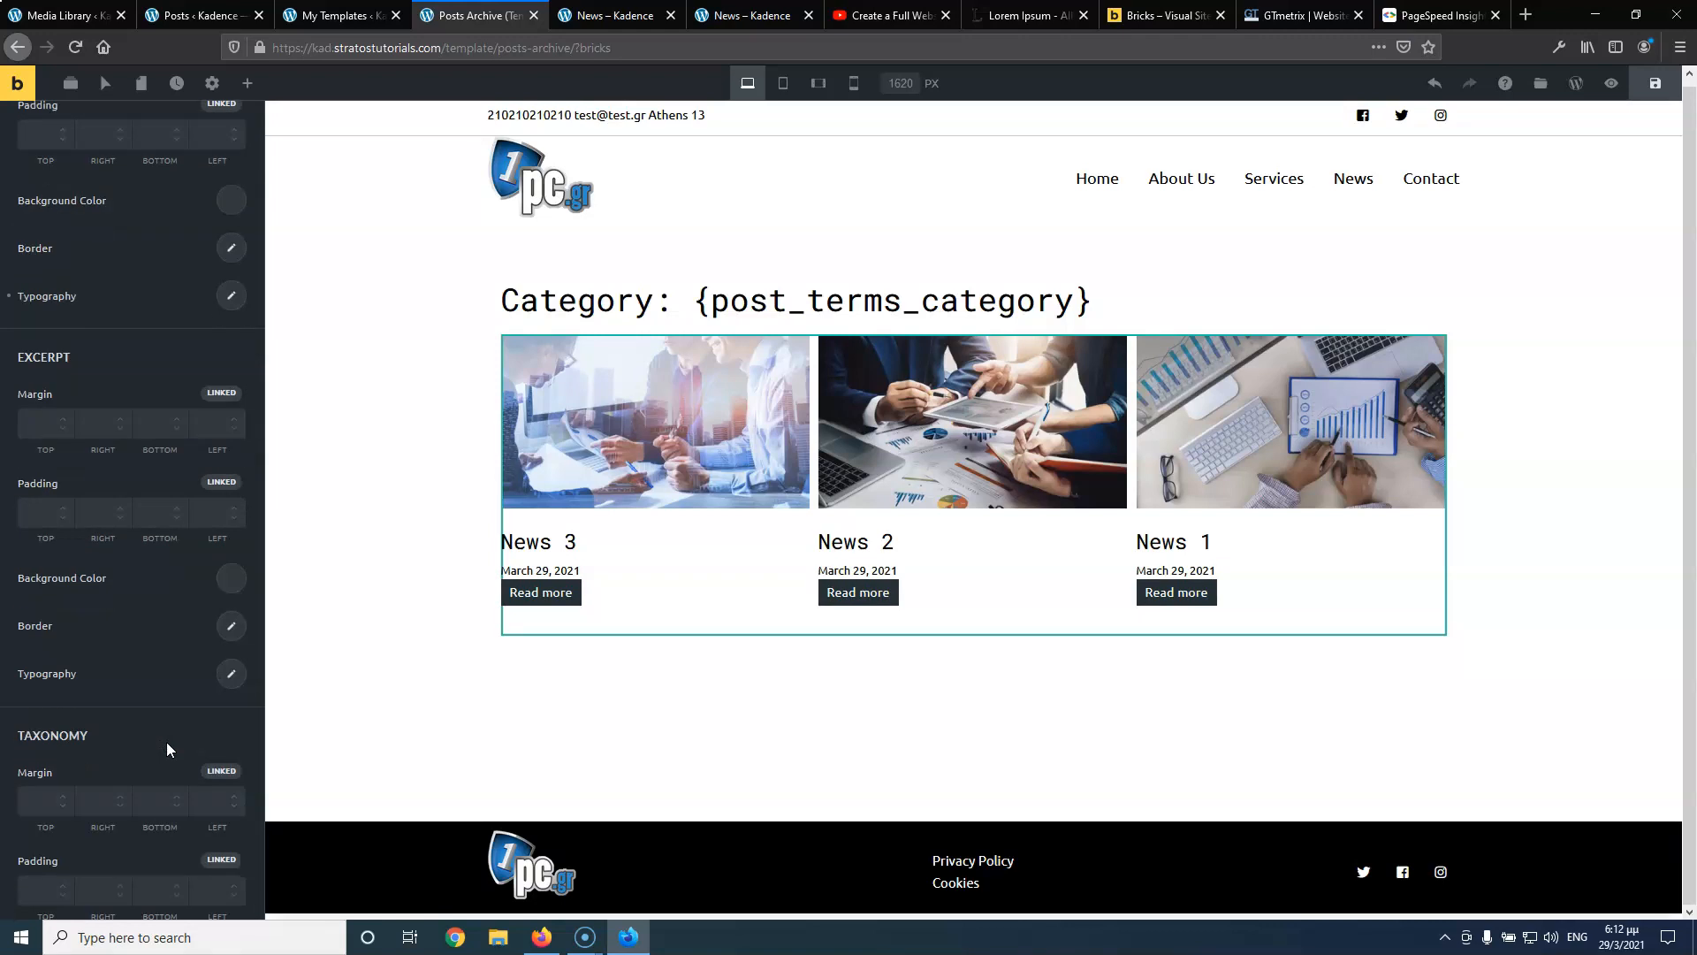
{"action": "scroll", "coordinate": [167, 741], "scroll_direction": "down", "scroll_amount": 3}
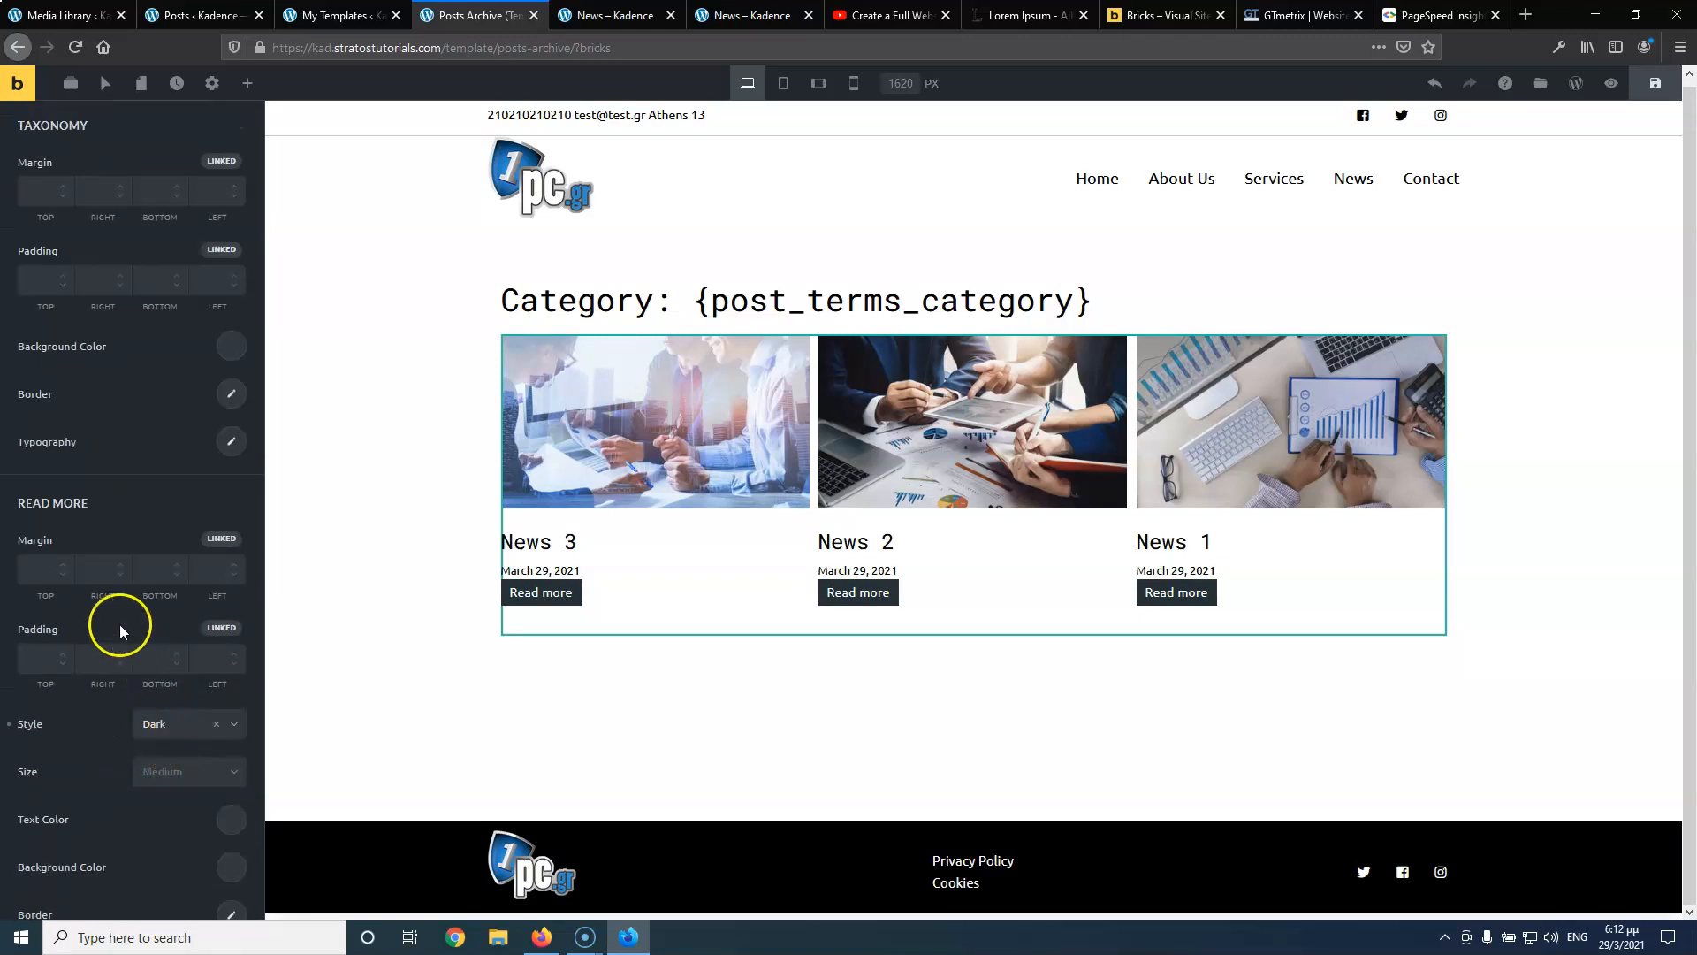
{"action": "left_click", "coordinate": [37, 565]}
{"action": "type", "text": "20"}
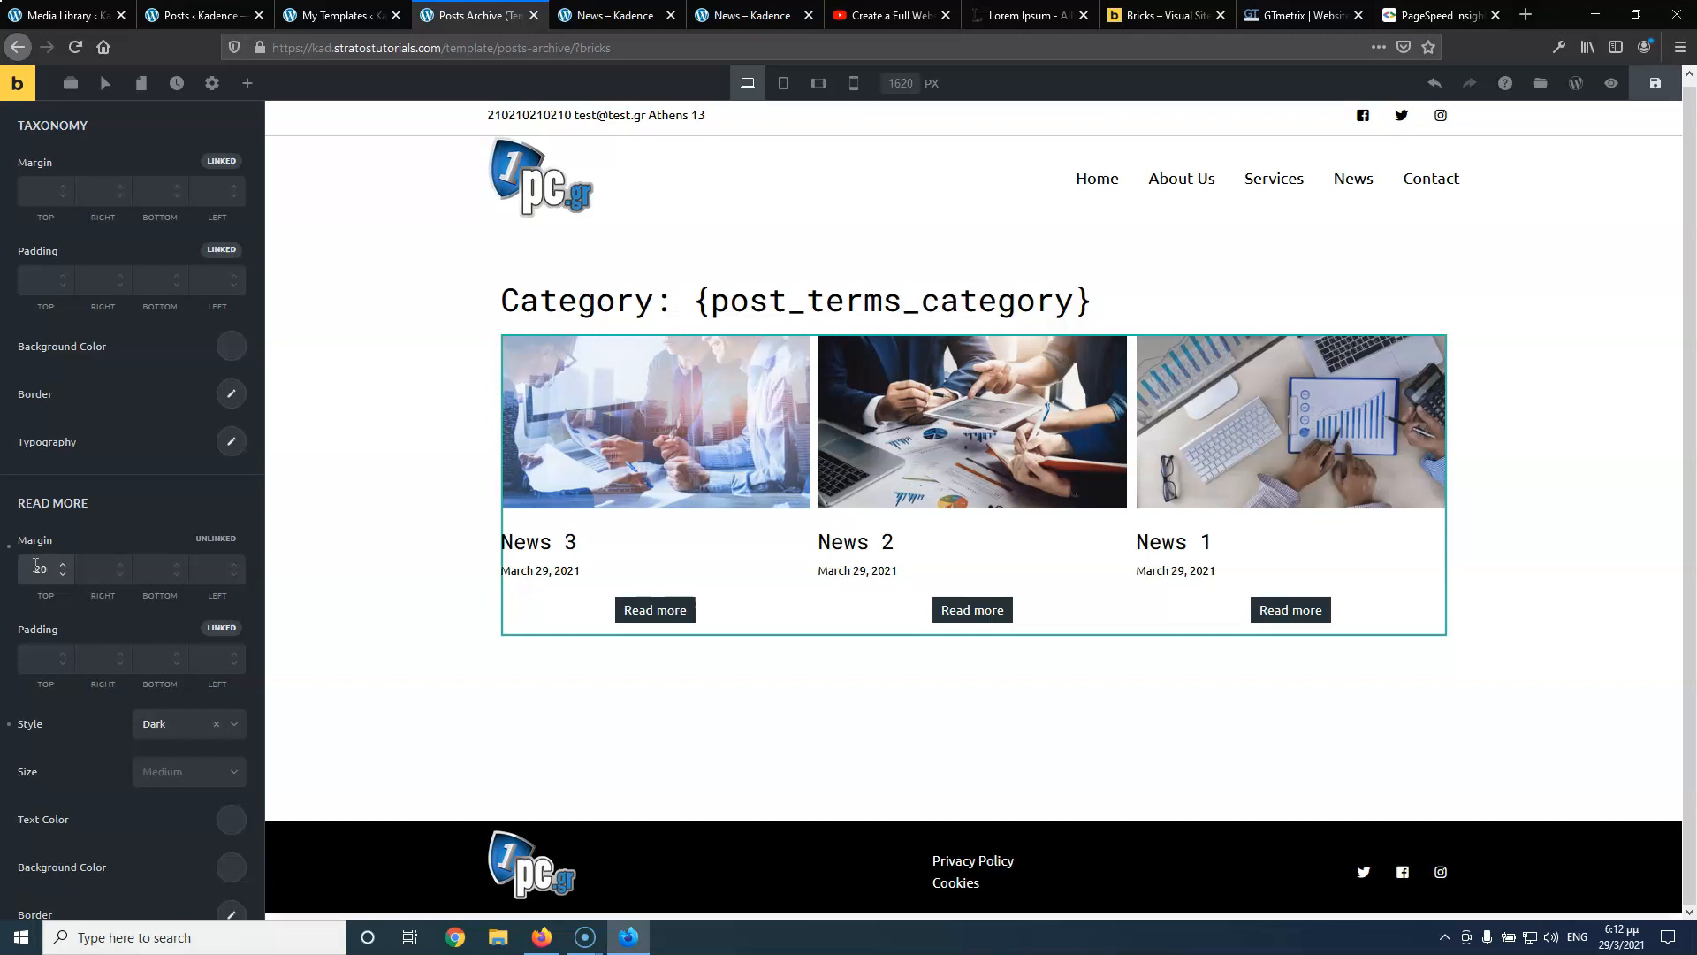
{"action": "scroll", "coordinate": [40, 575], "scroll_direction": "down", "scroll_amount": 5}
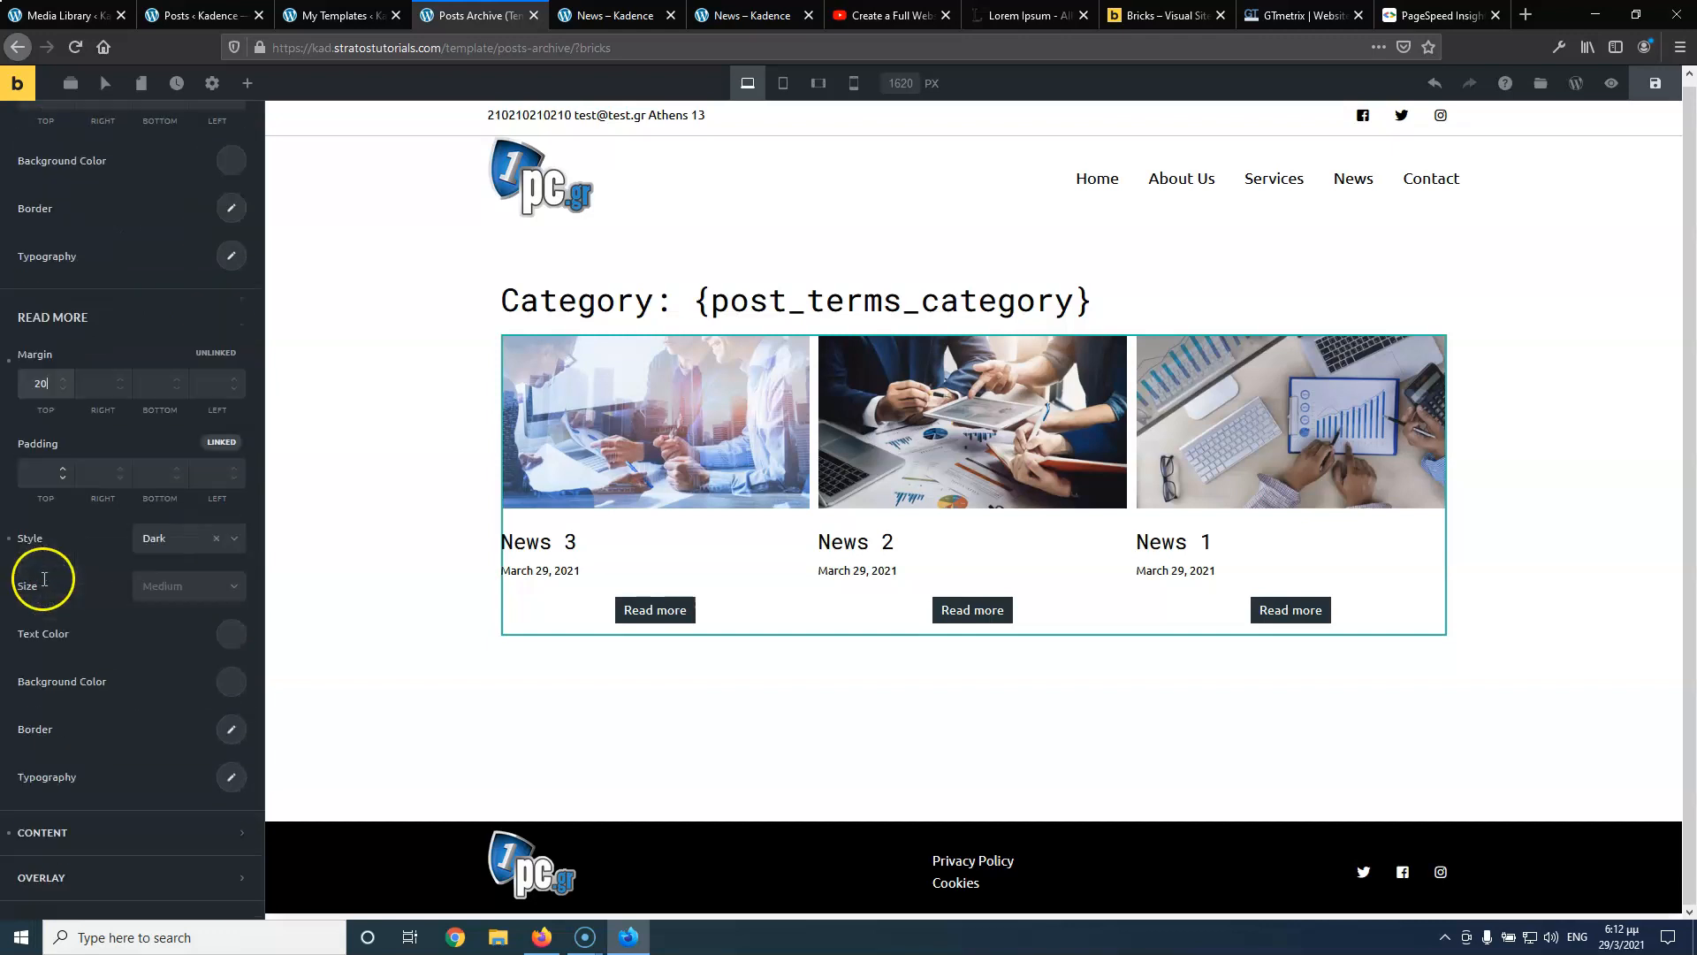
{"action": "left_click", "coordinate": [40, 618]}
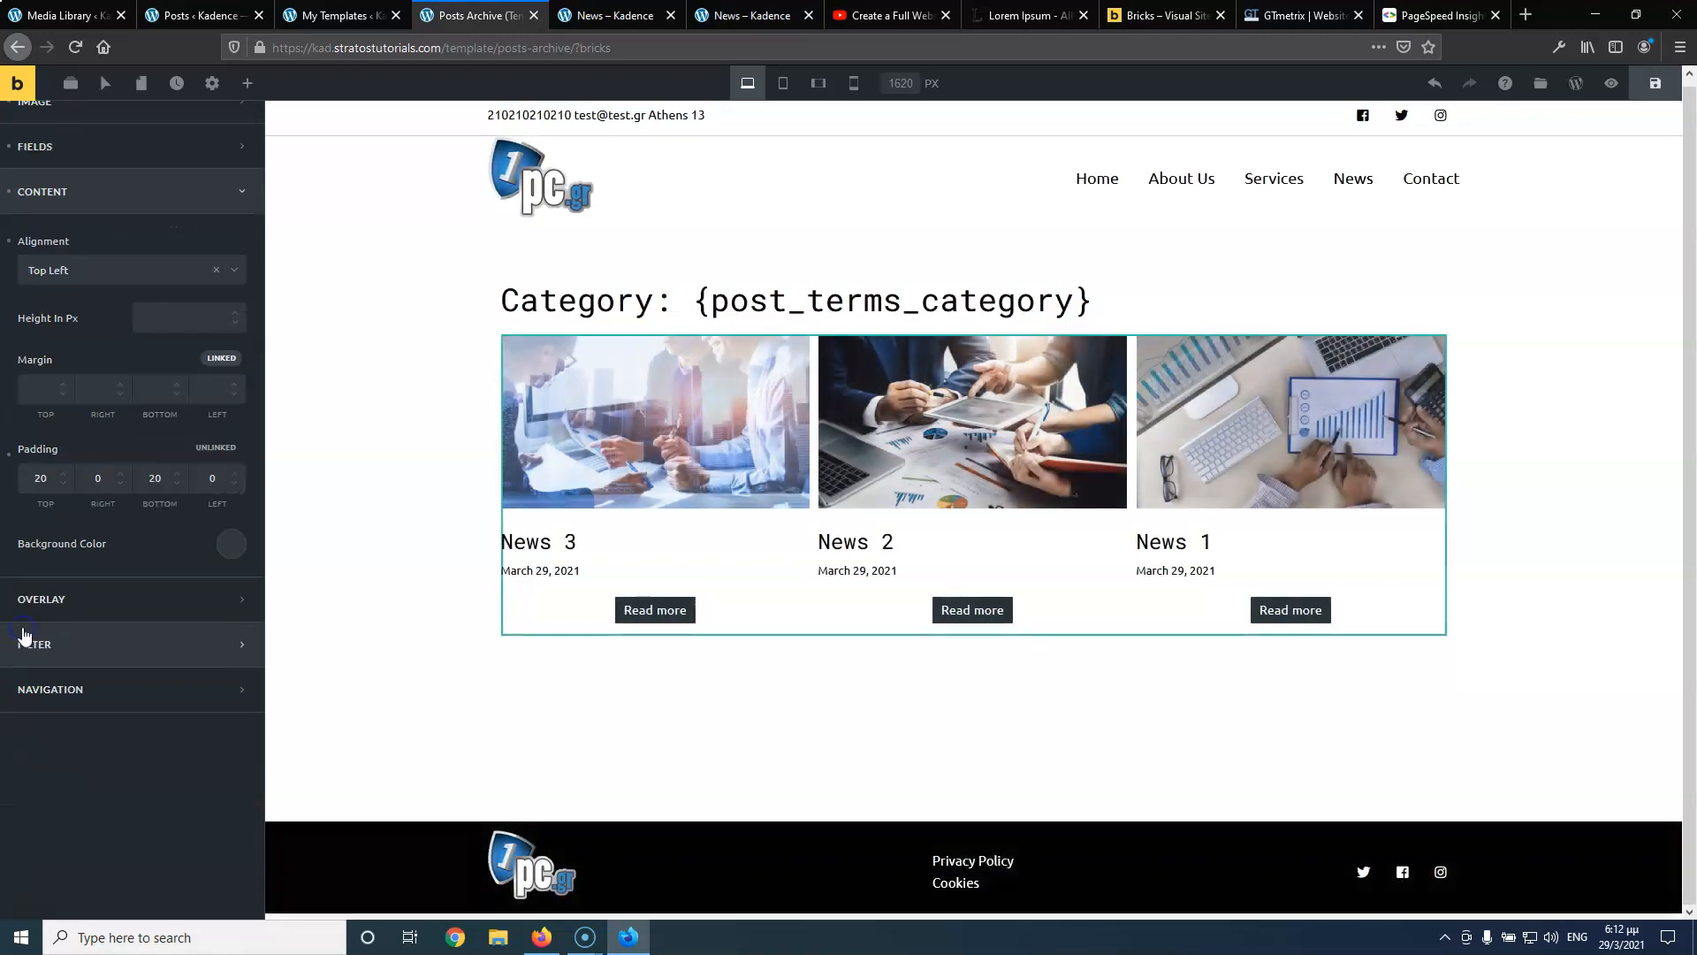
Set the post card content alignment to Middle Center
{"action": "scroll", "coordinate": [161, 401], "scroll_direction": "up", "scroll_amount": 1}
{"action": "left_click", "coordinate": [98, 320]}
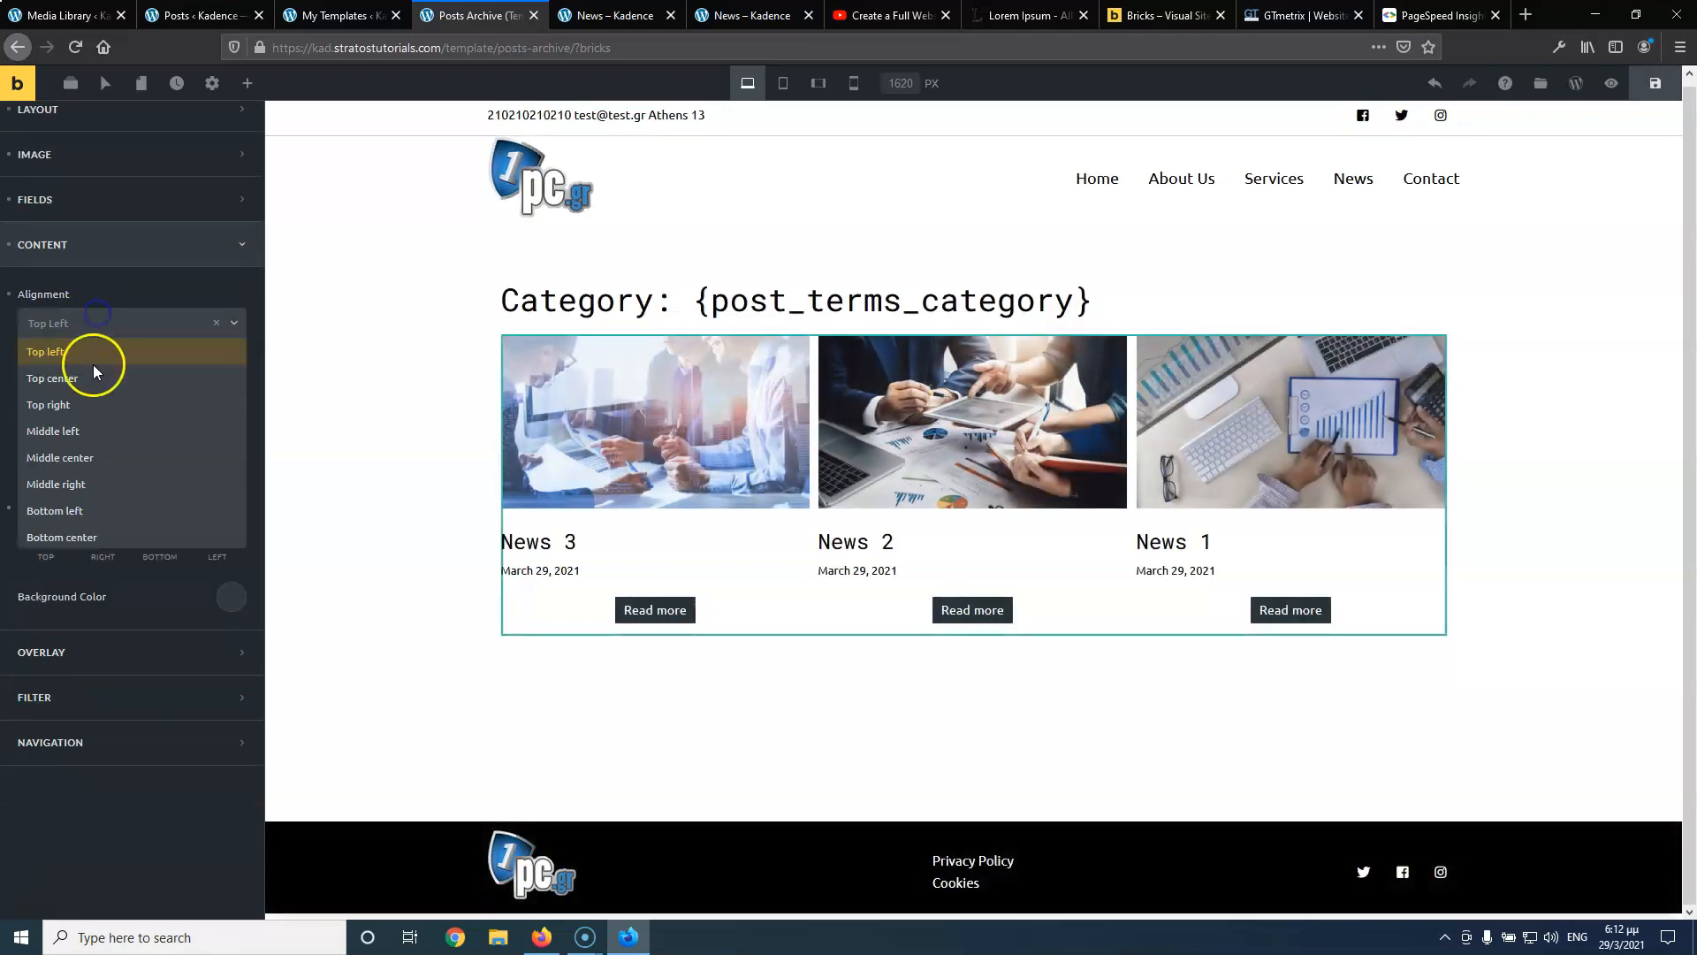
{"action": "left_click", "coordinate": [86, 465]}
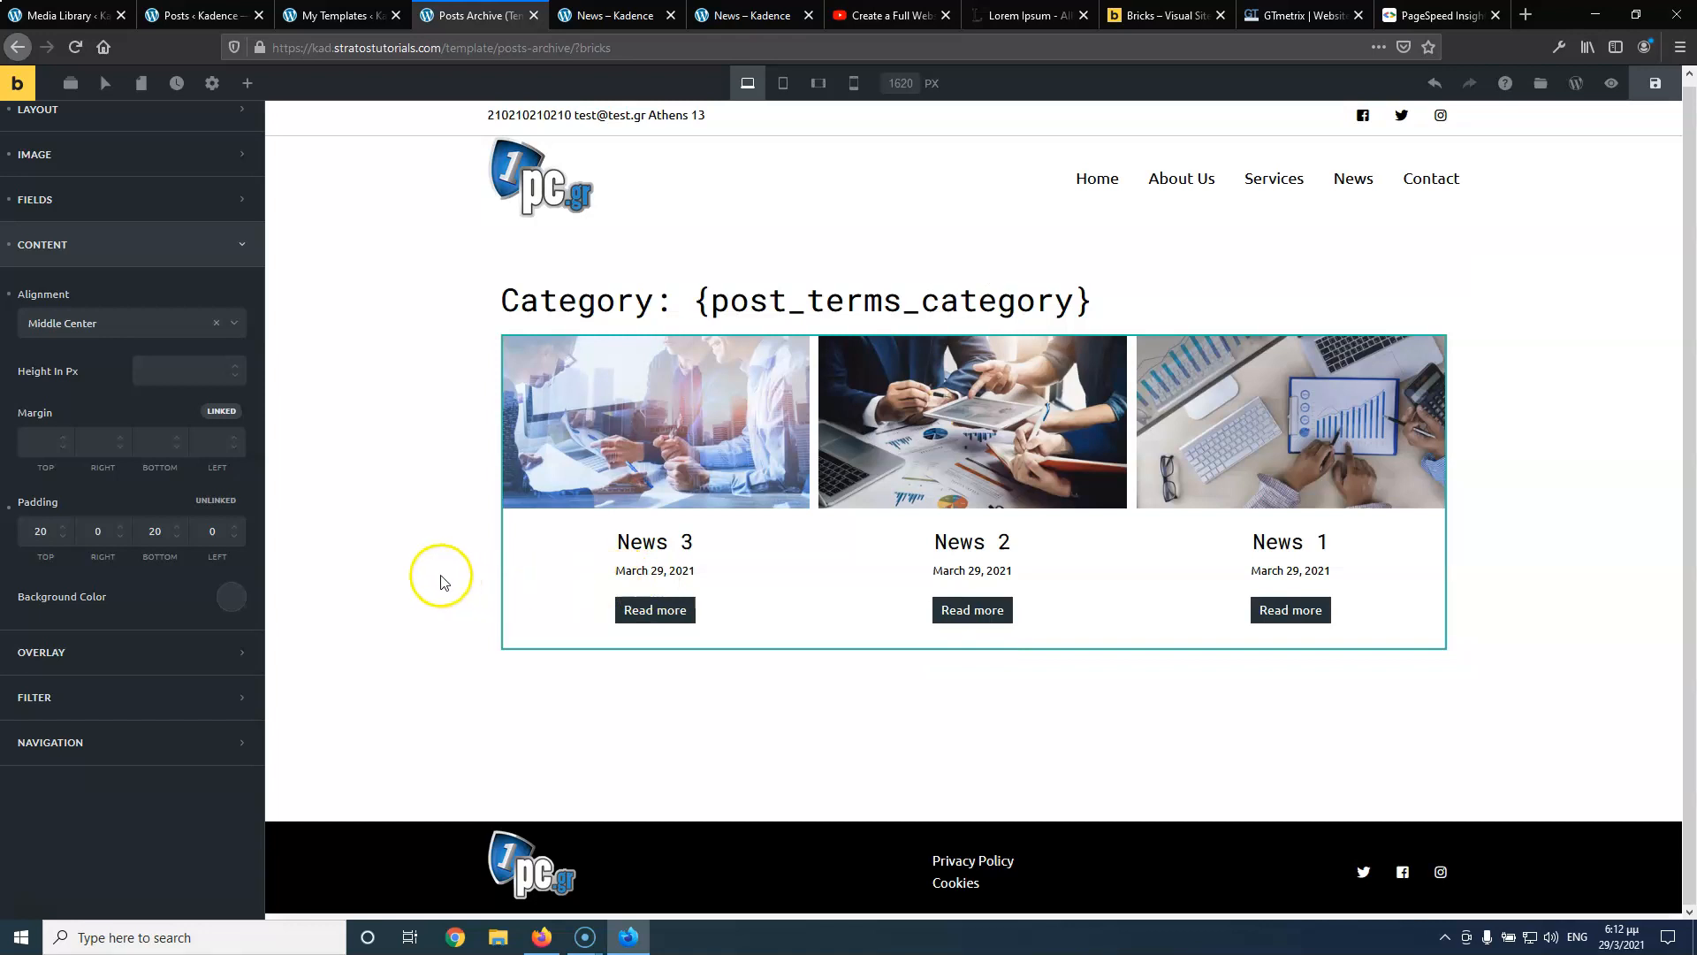
Review the Overlay, Filter and Navigation settings, leave navigation off, and save the archive template
{"action": "left_click", "coordinate": [63, 654]}
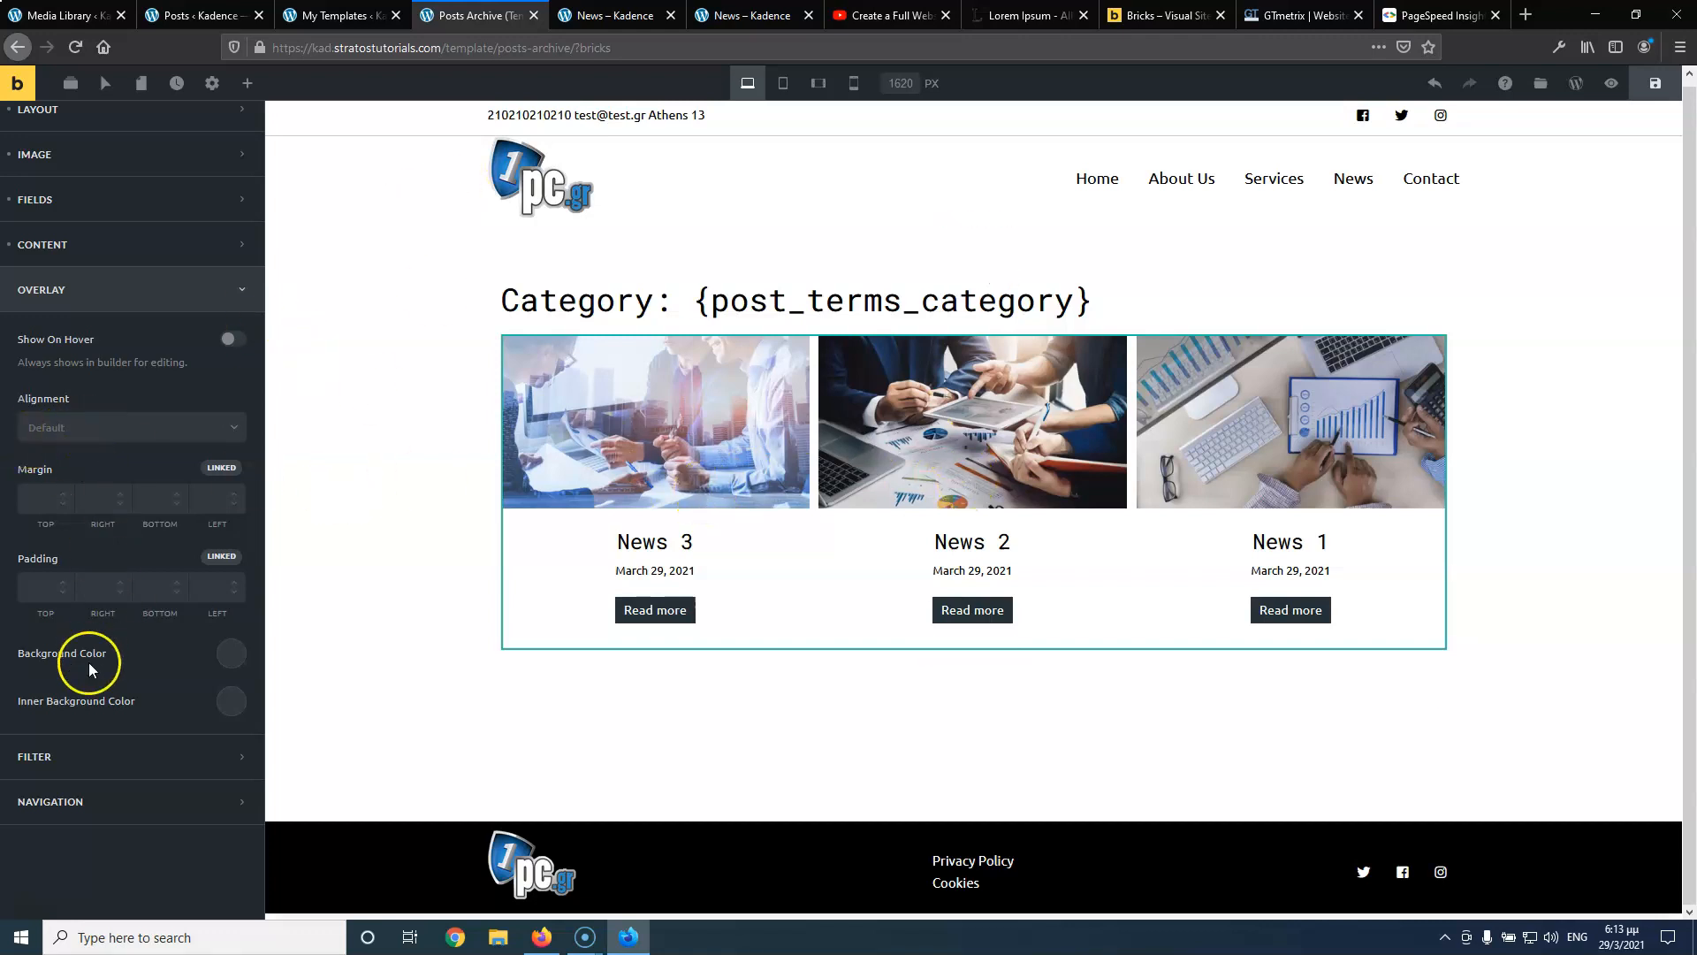
{"action": "left_click", "coordinate": [70, 761]}
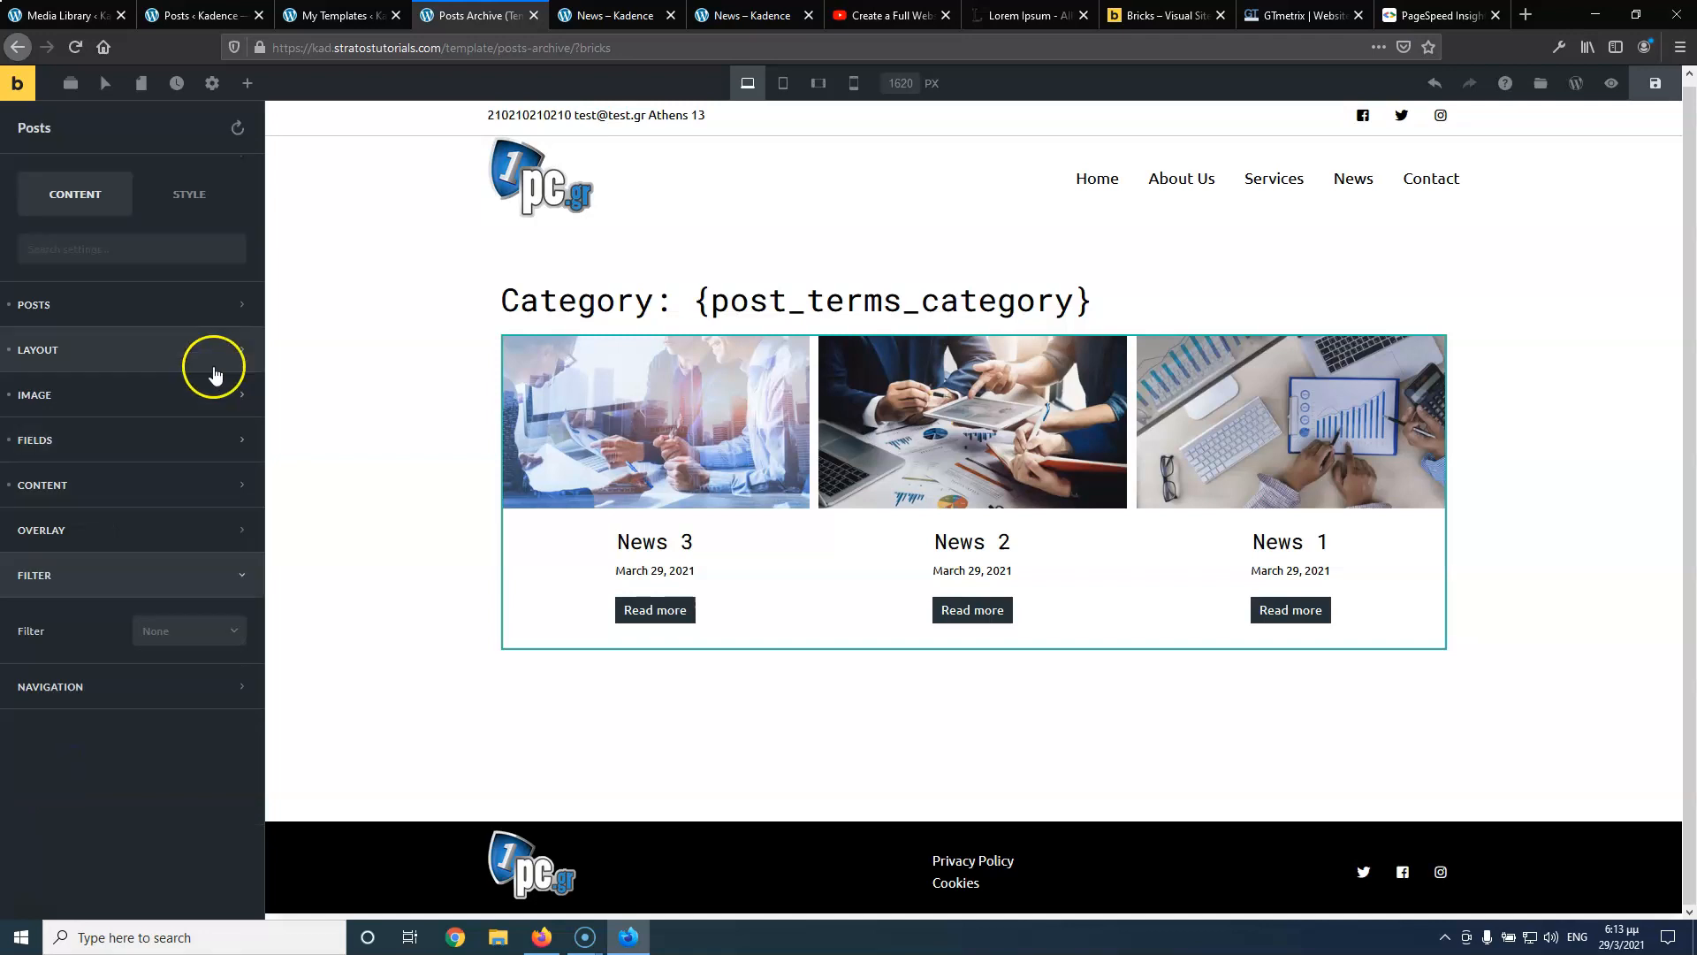
{"action": "left_click", "coordinate": [168, 631]}
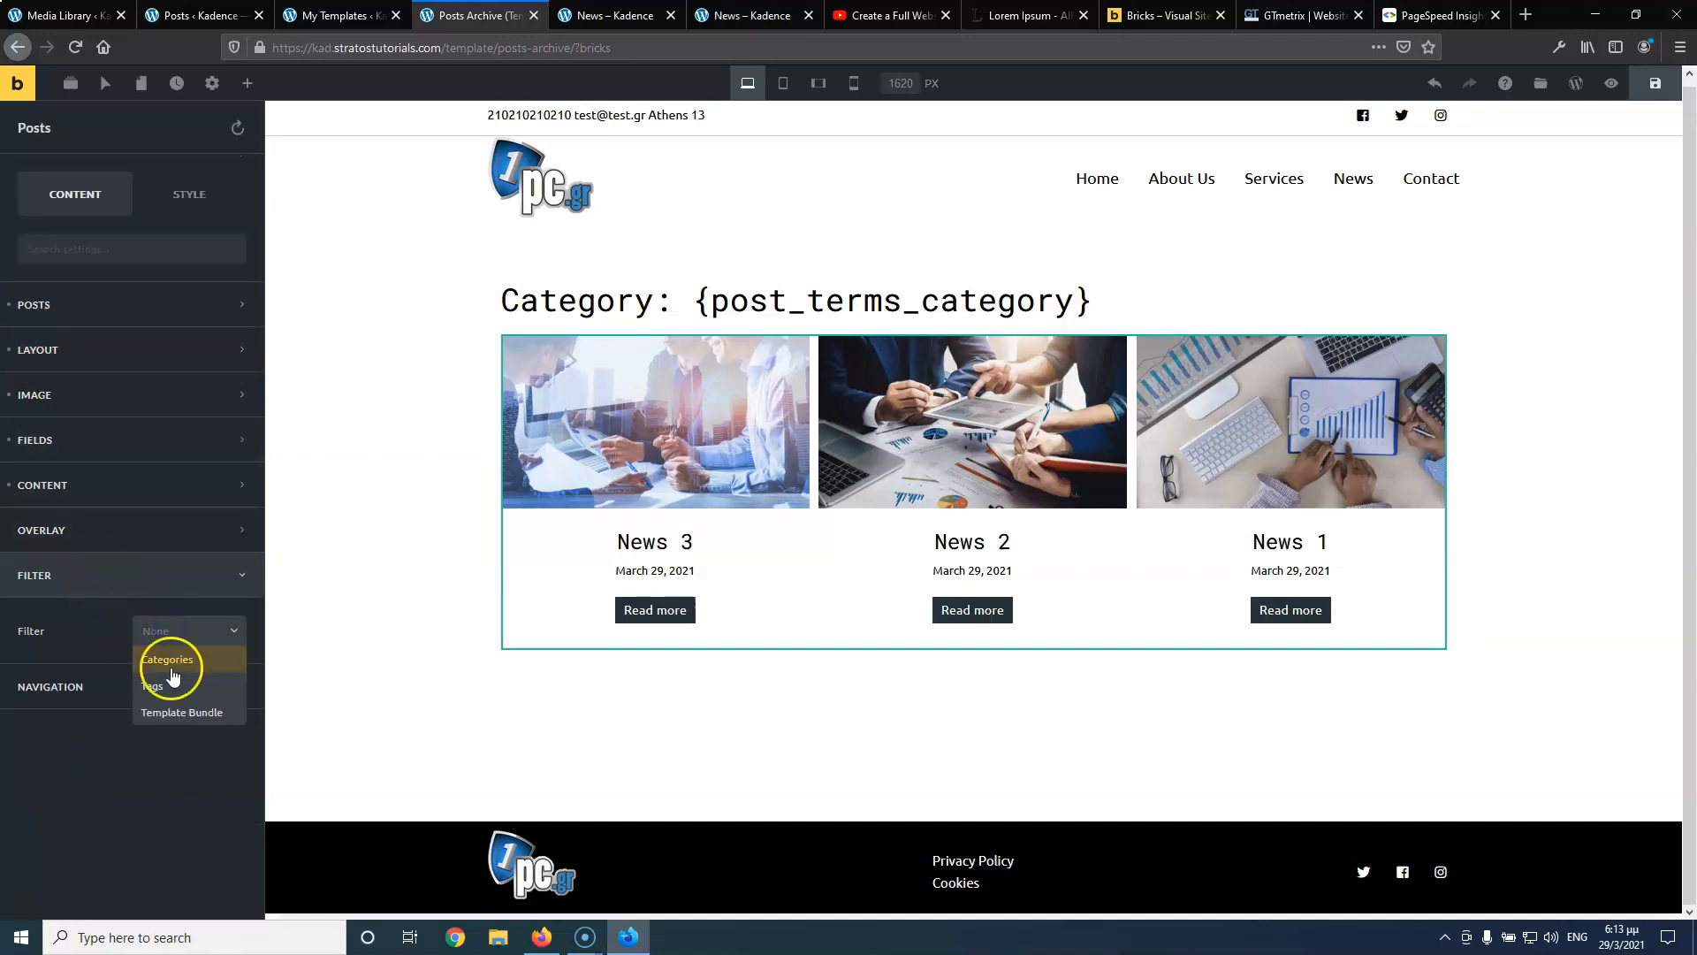
{"action": "left_click", "coordinate": [138, 833]}
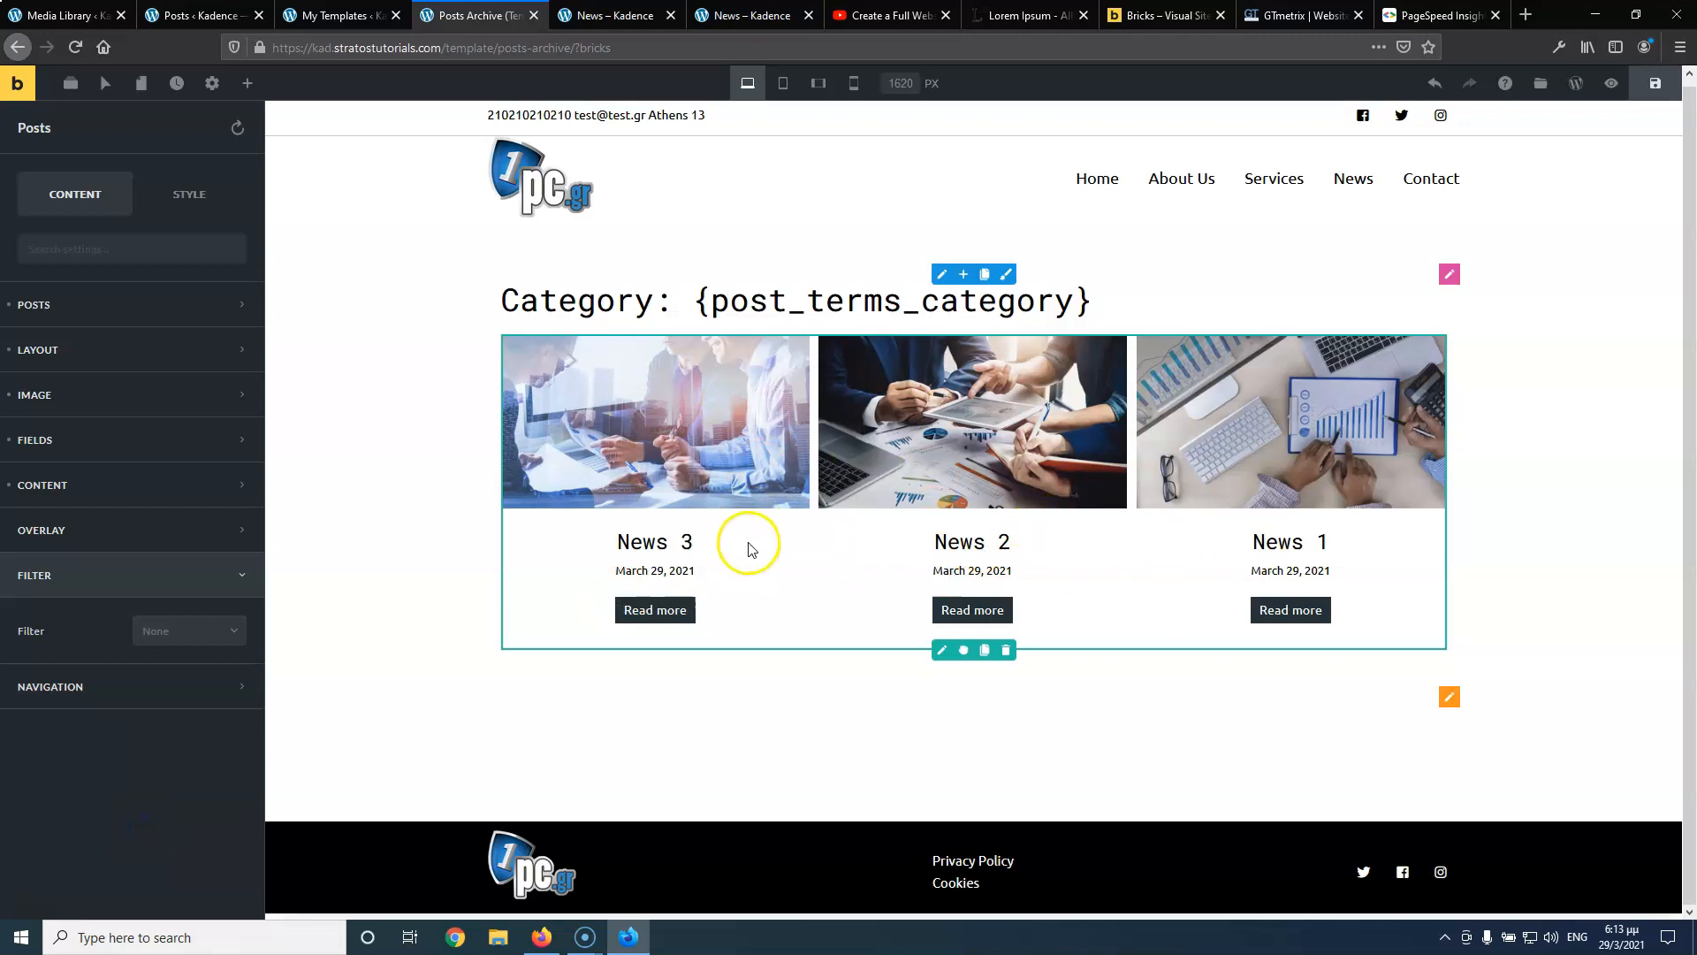
{"action": "left_click", "coordinate": [128, 687]}
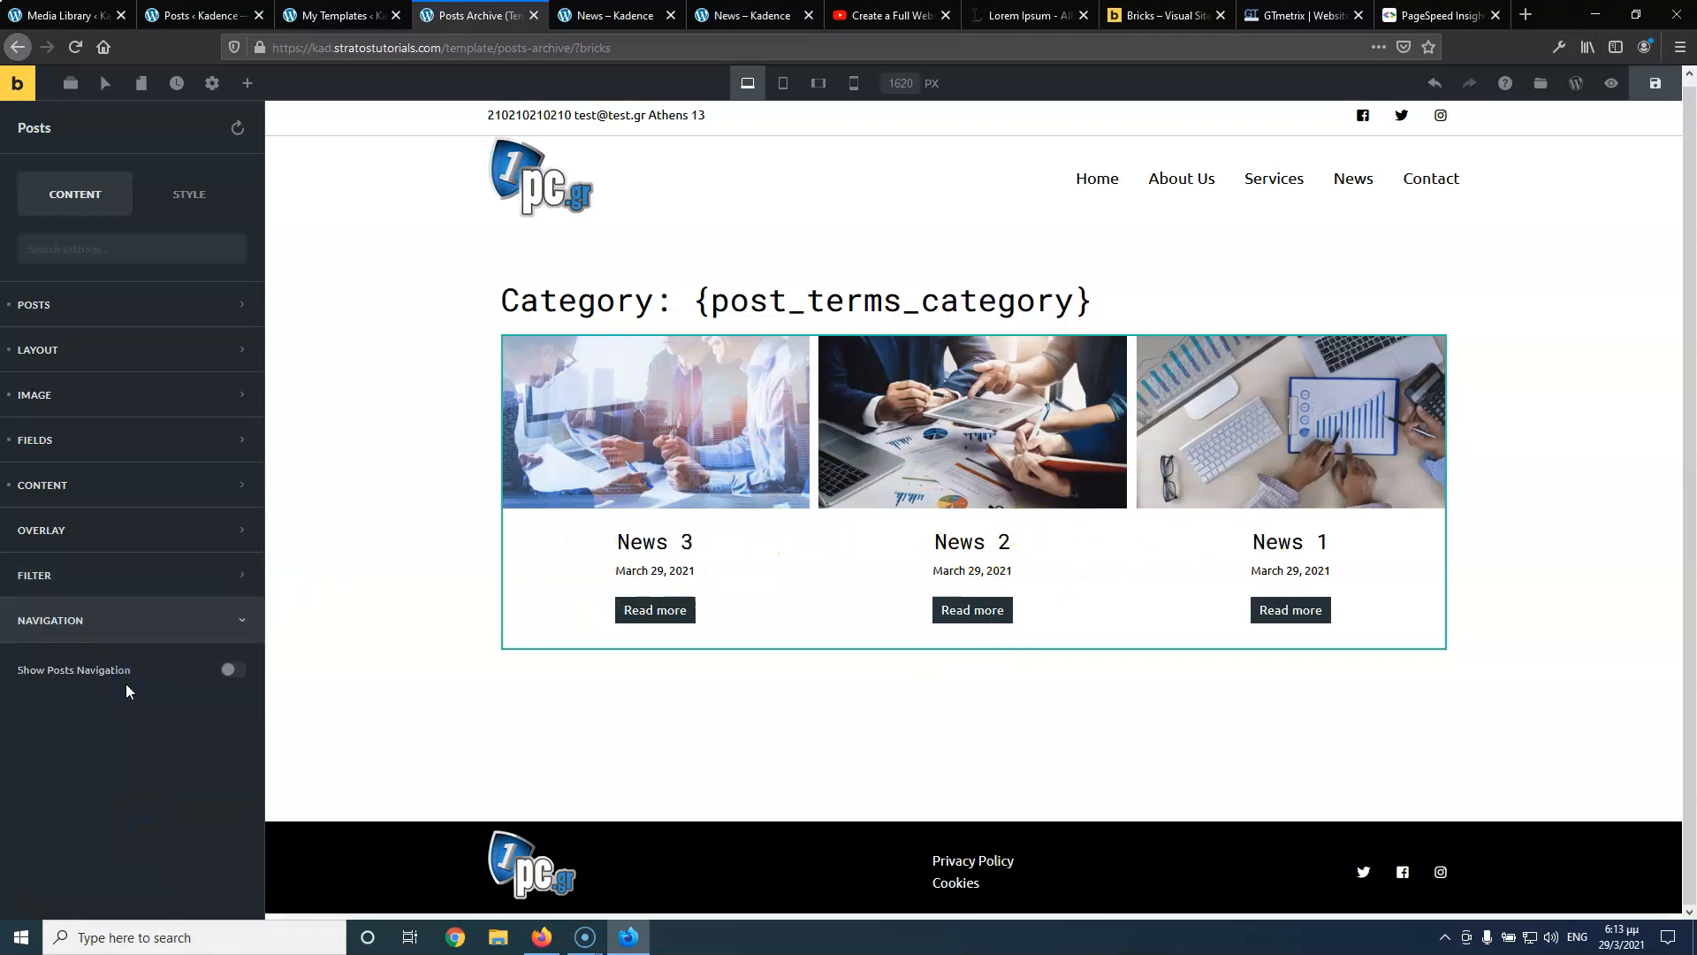
{"action": "left_click", "coordinate": [242, 676]}
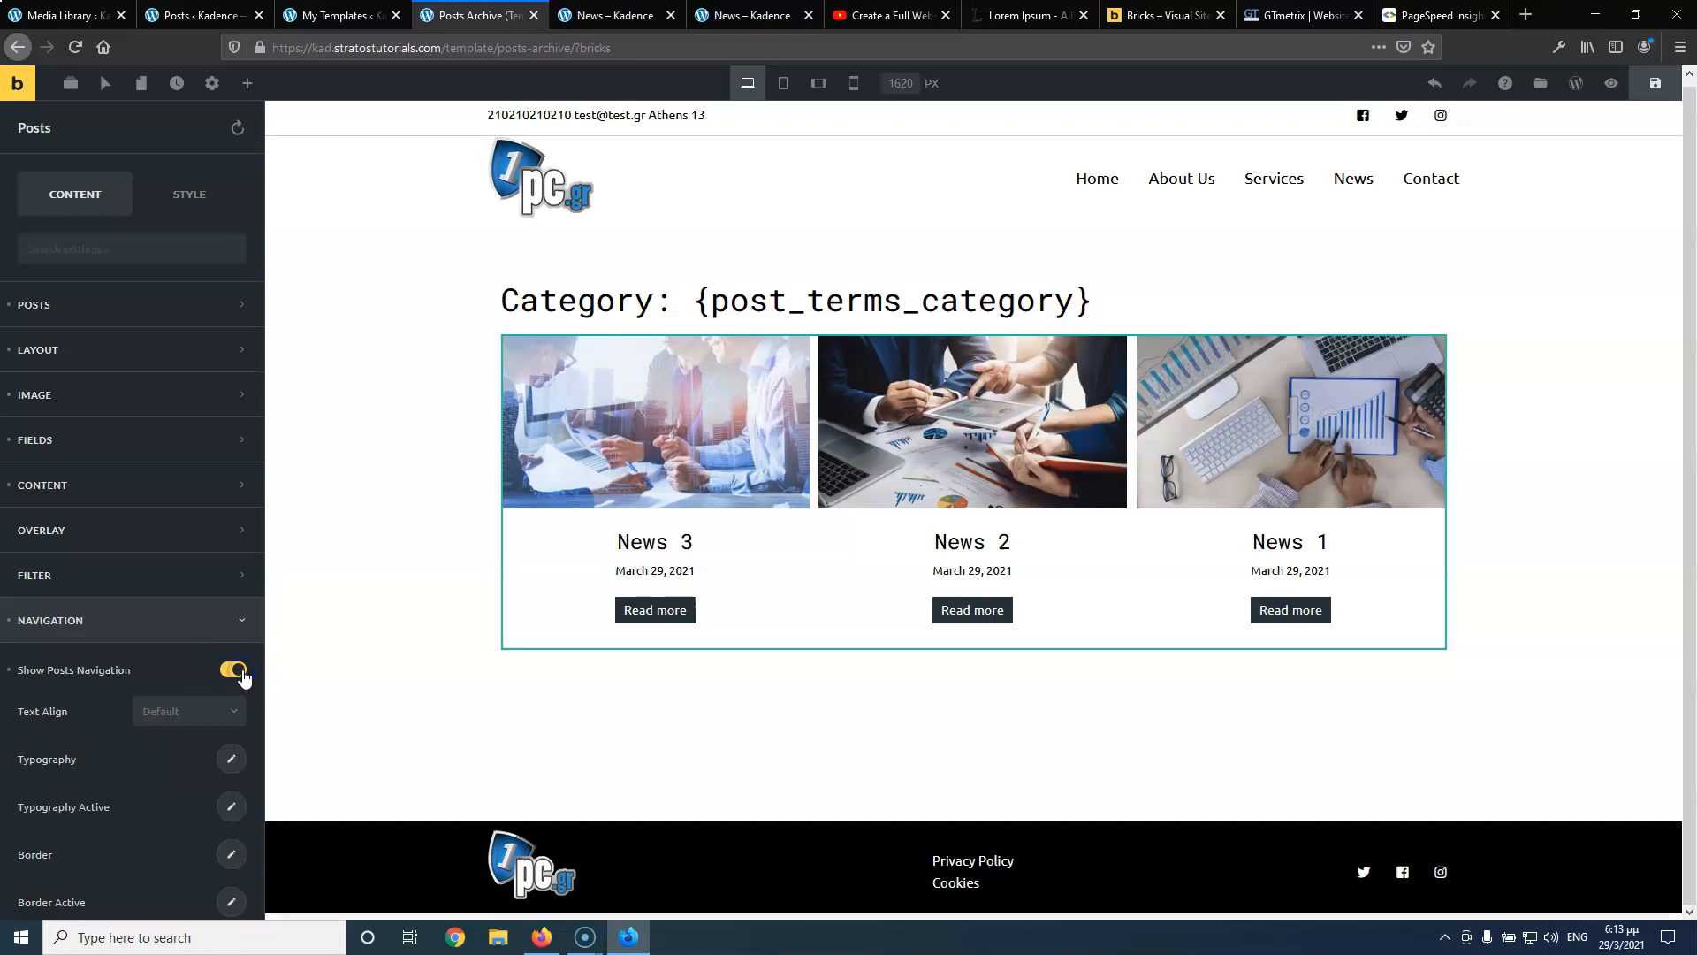
{"action": "scroll", "coordinate": [133, 685], "scroll_direction": "down", "scroll_amount": 3}
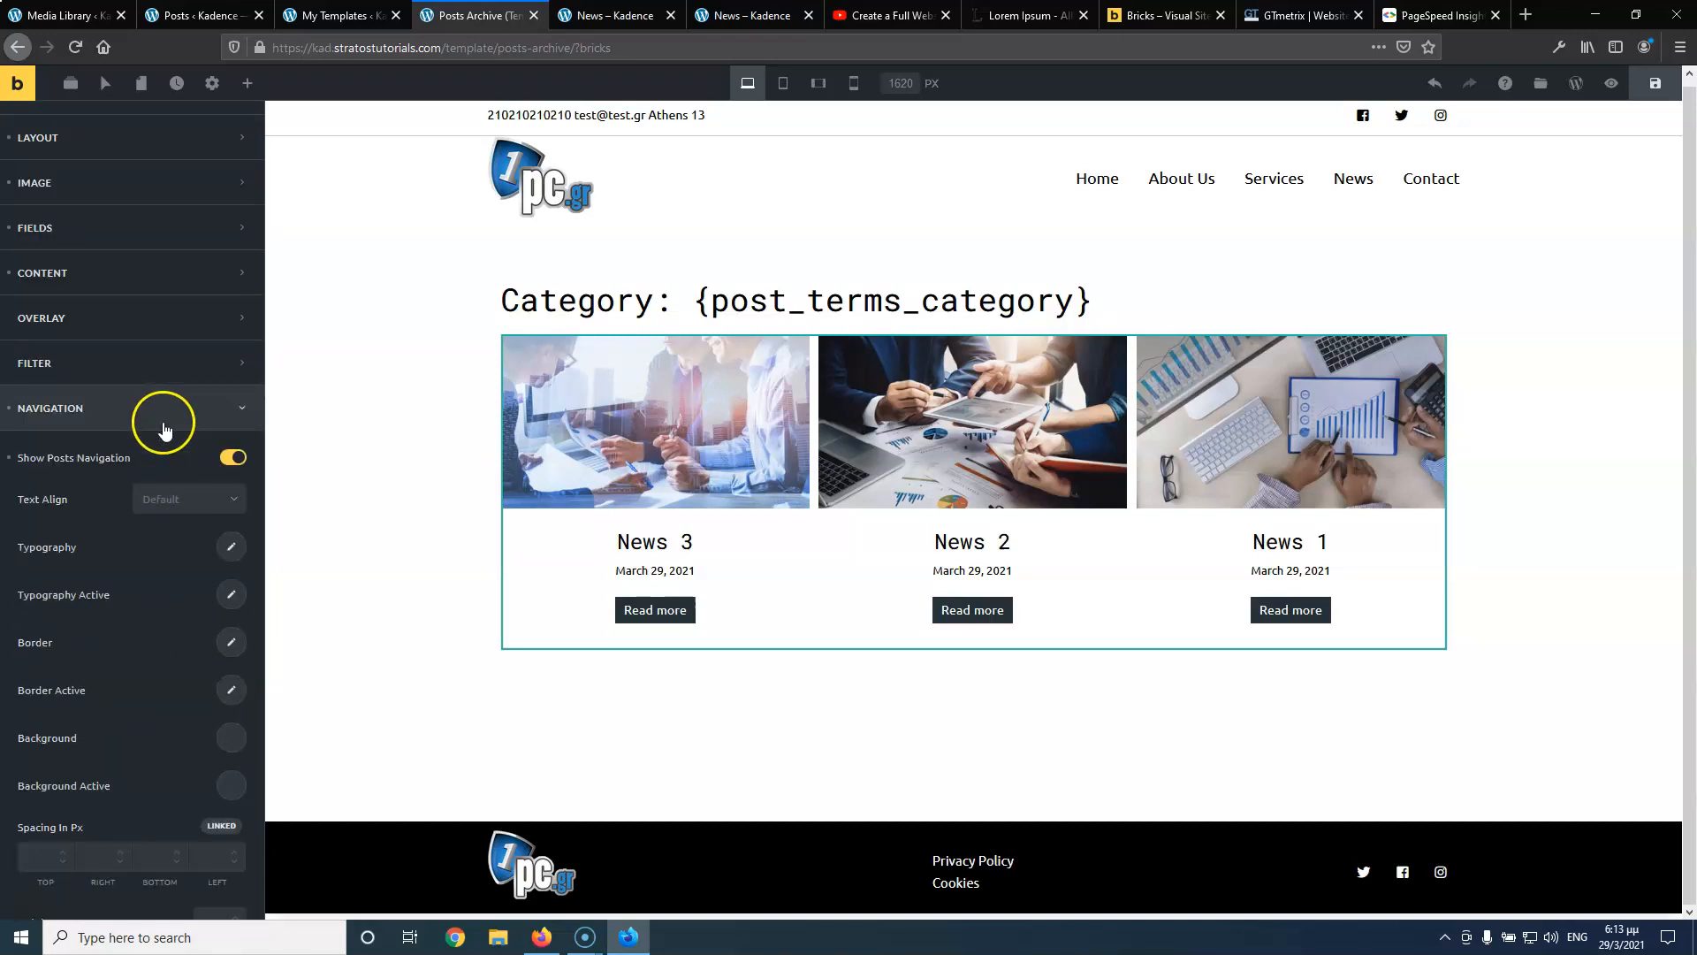
{"action": "left_click", "coordinate": [230, 457]}
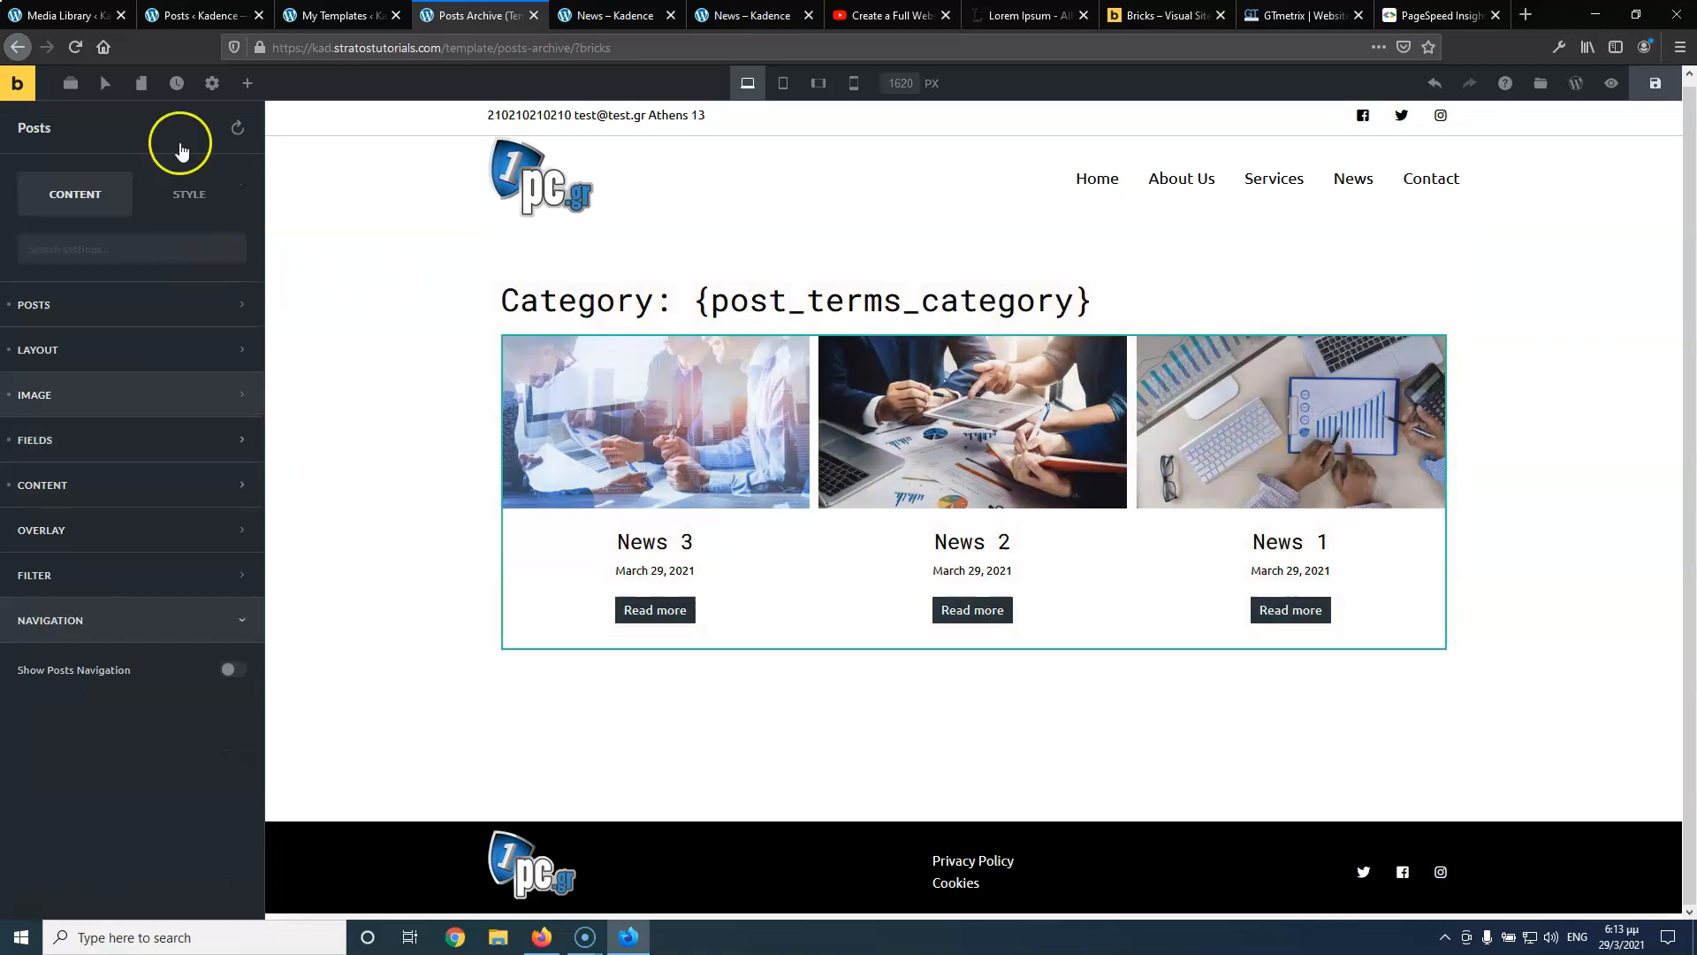
{"action": "left_click", "coordinate": [1656, 83]}
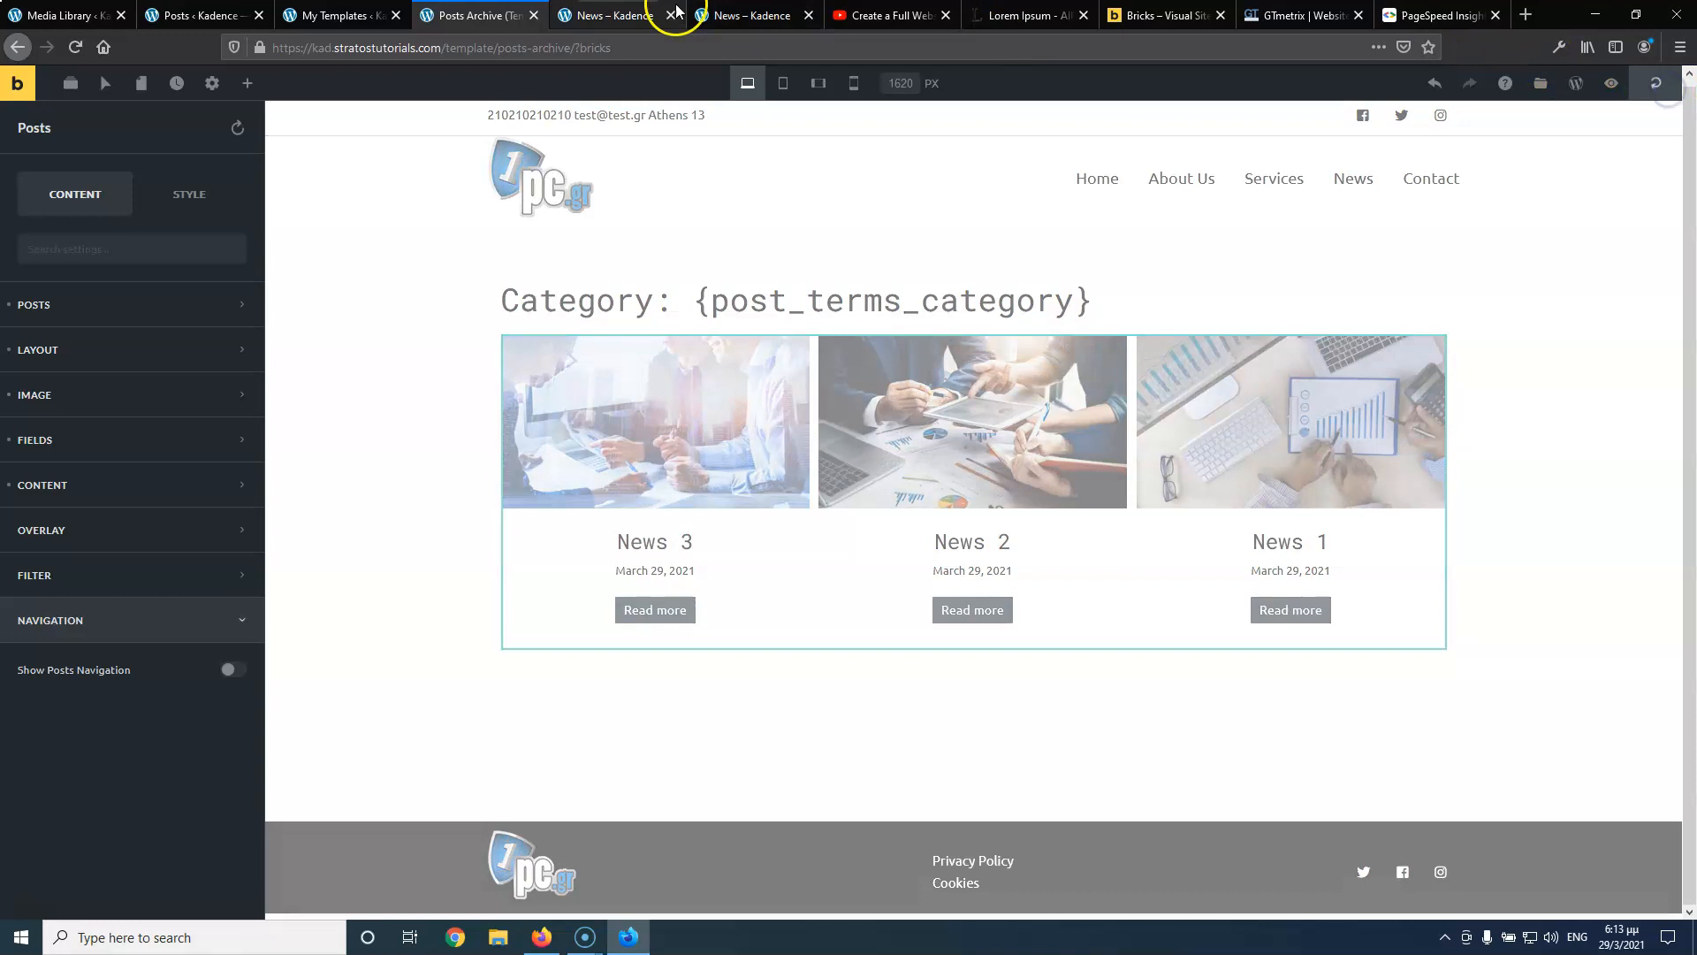
Reload the live News page and compare its new three-column grid with the original two-column archive
{"action": "left_click", "coordinate": [676, 11]}
{"action": "left_click", "coordinate": [76, 47]}
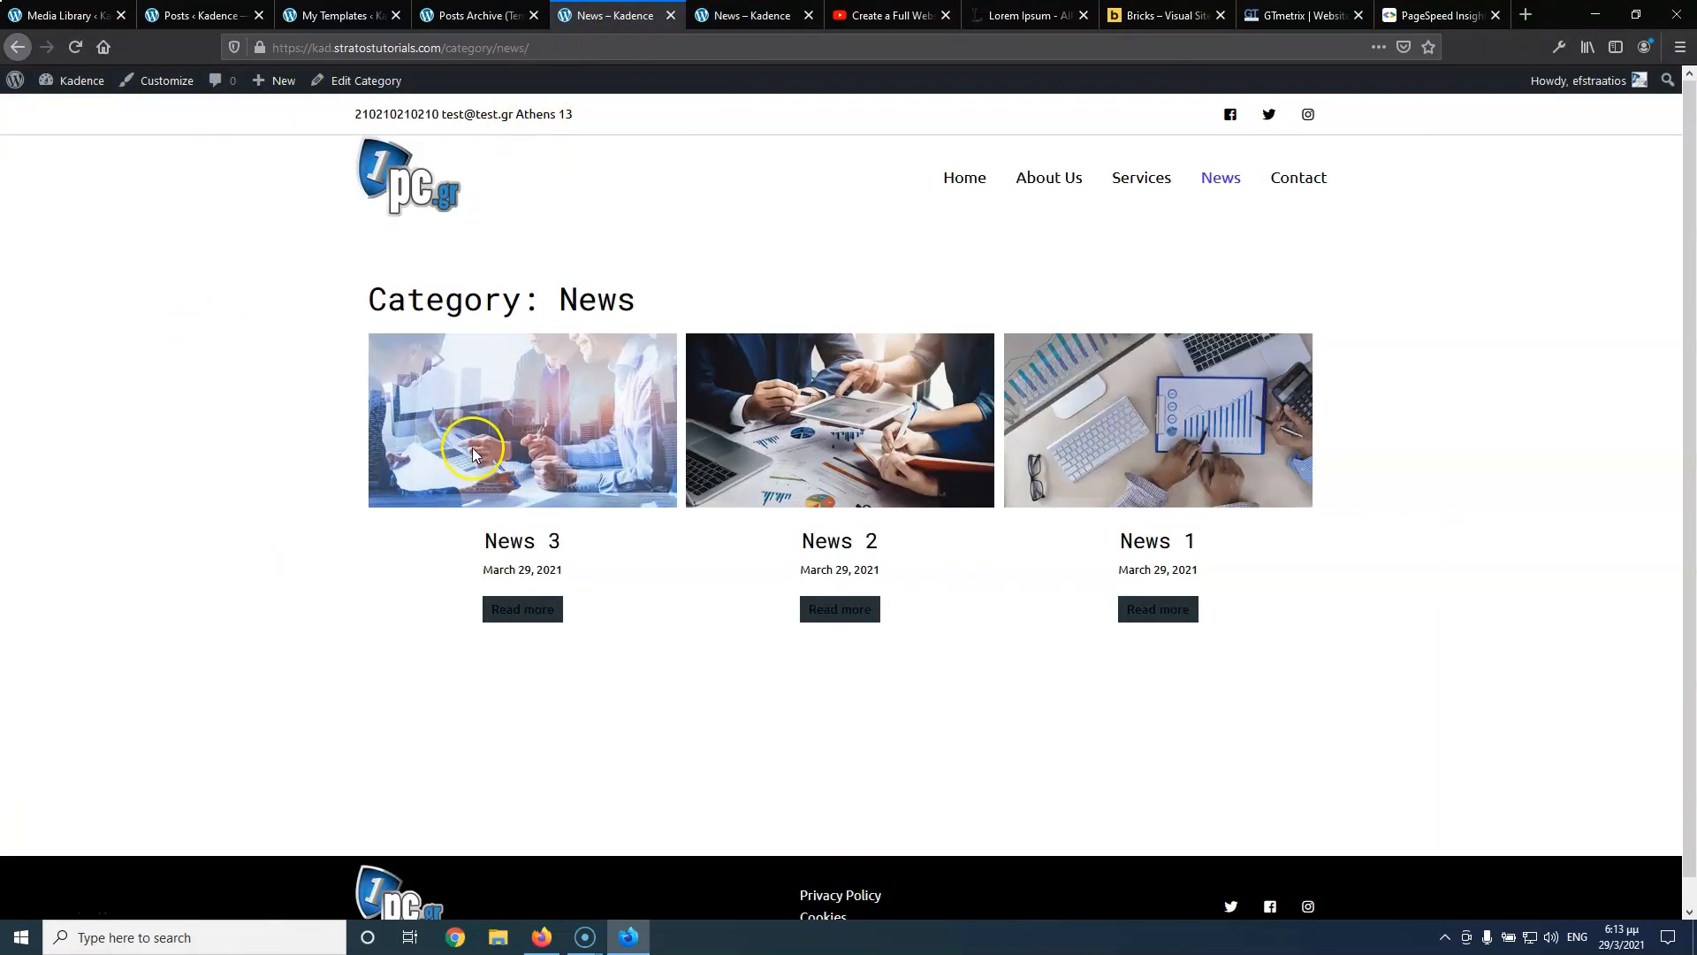
{"action": "left_click", "coordinate": [735, 18]}
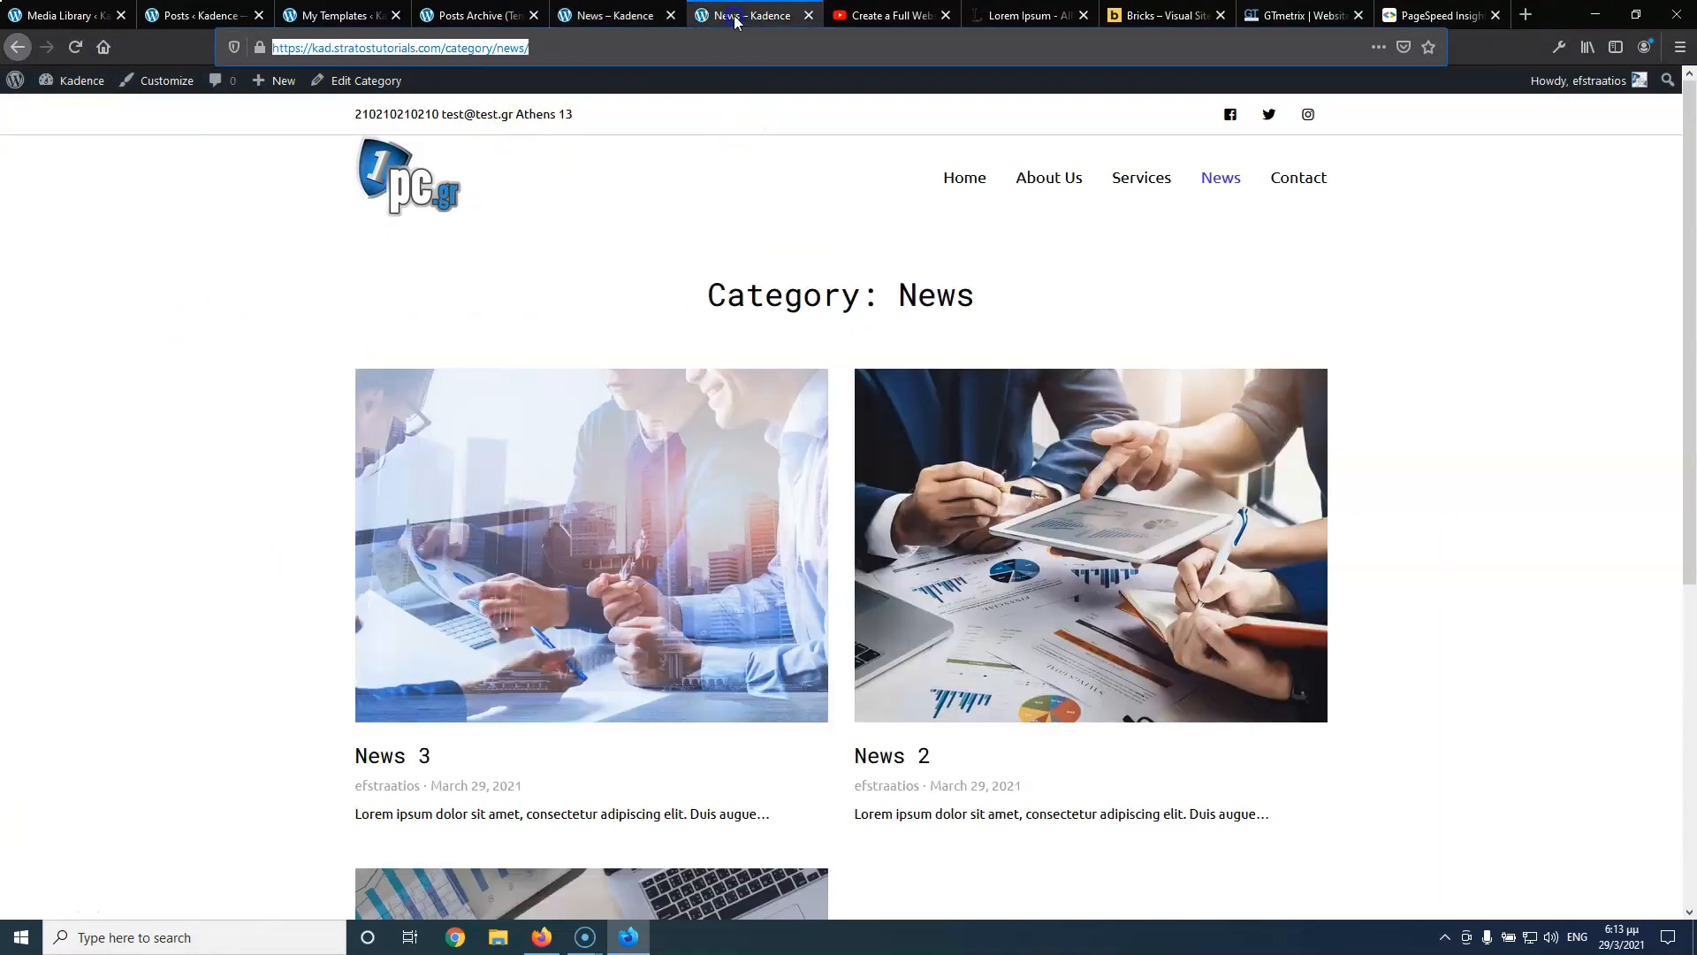
{"action": "left_click", "coordinate": [626, 17]}
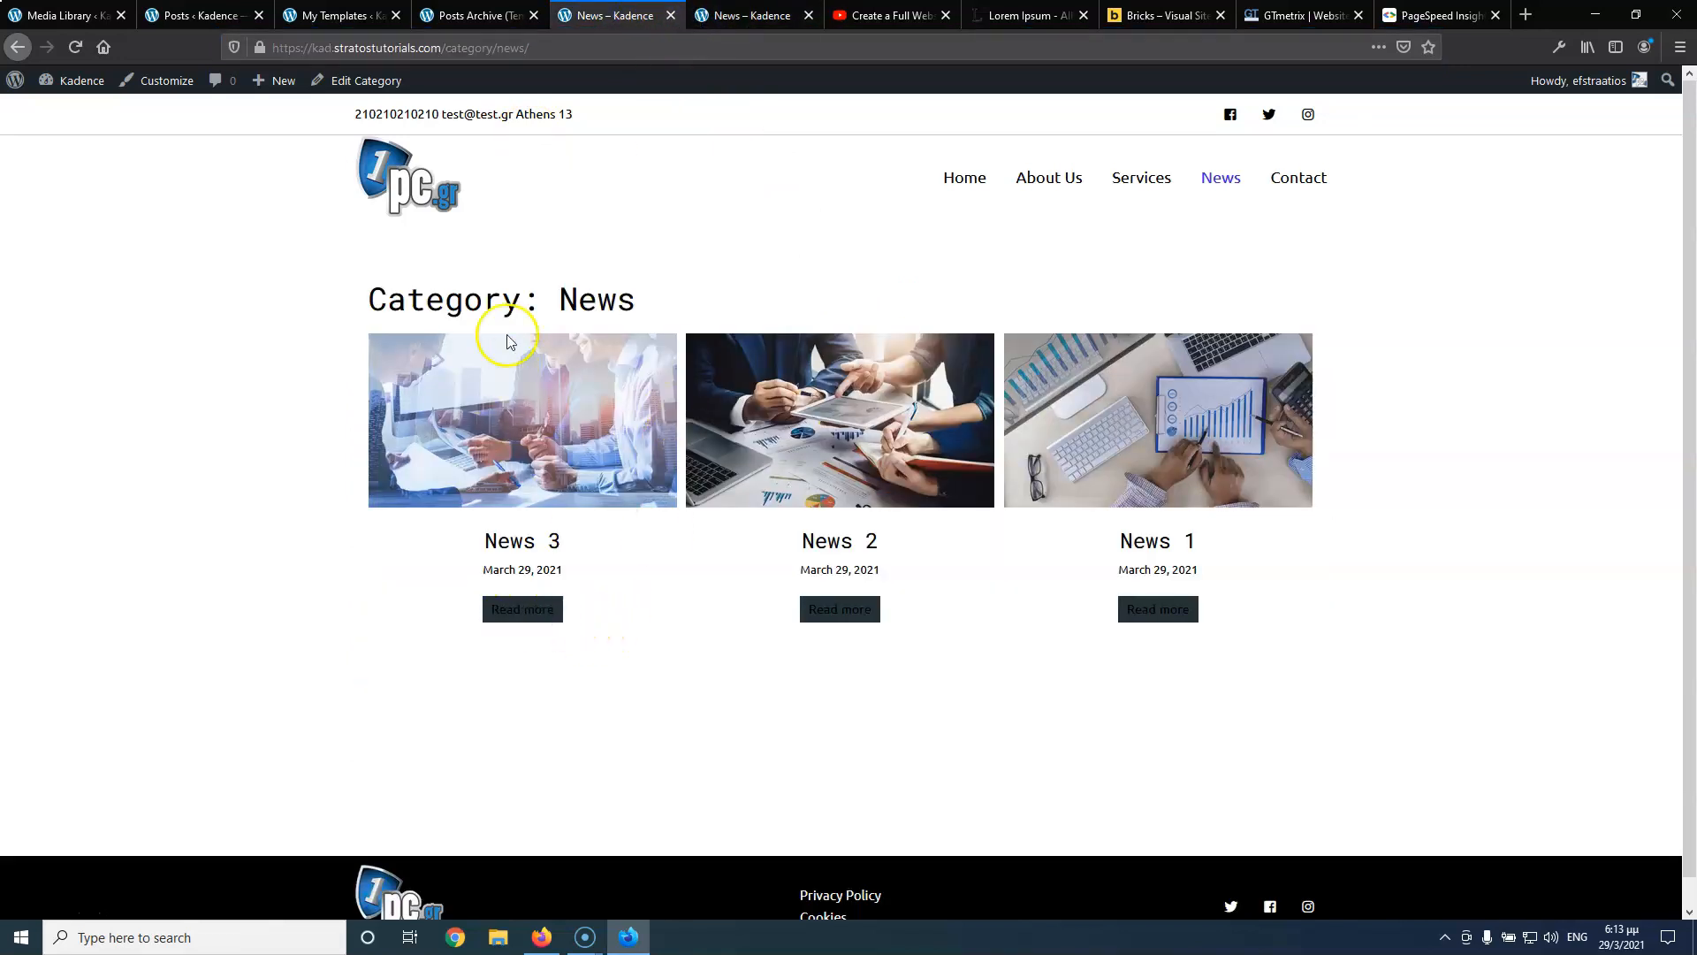
{"action": "left_click", "coordinate": [473, 16]}
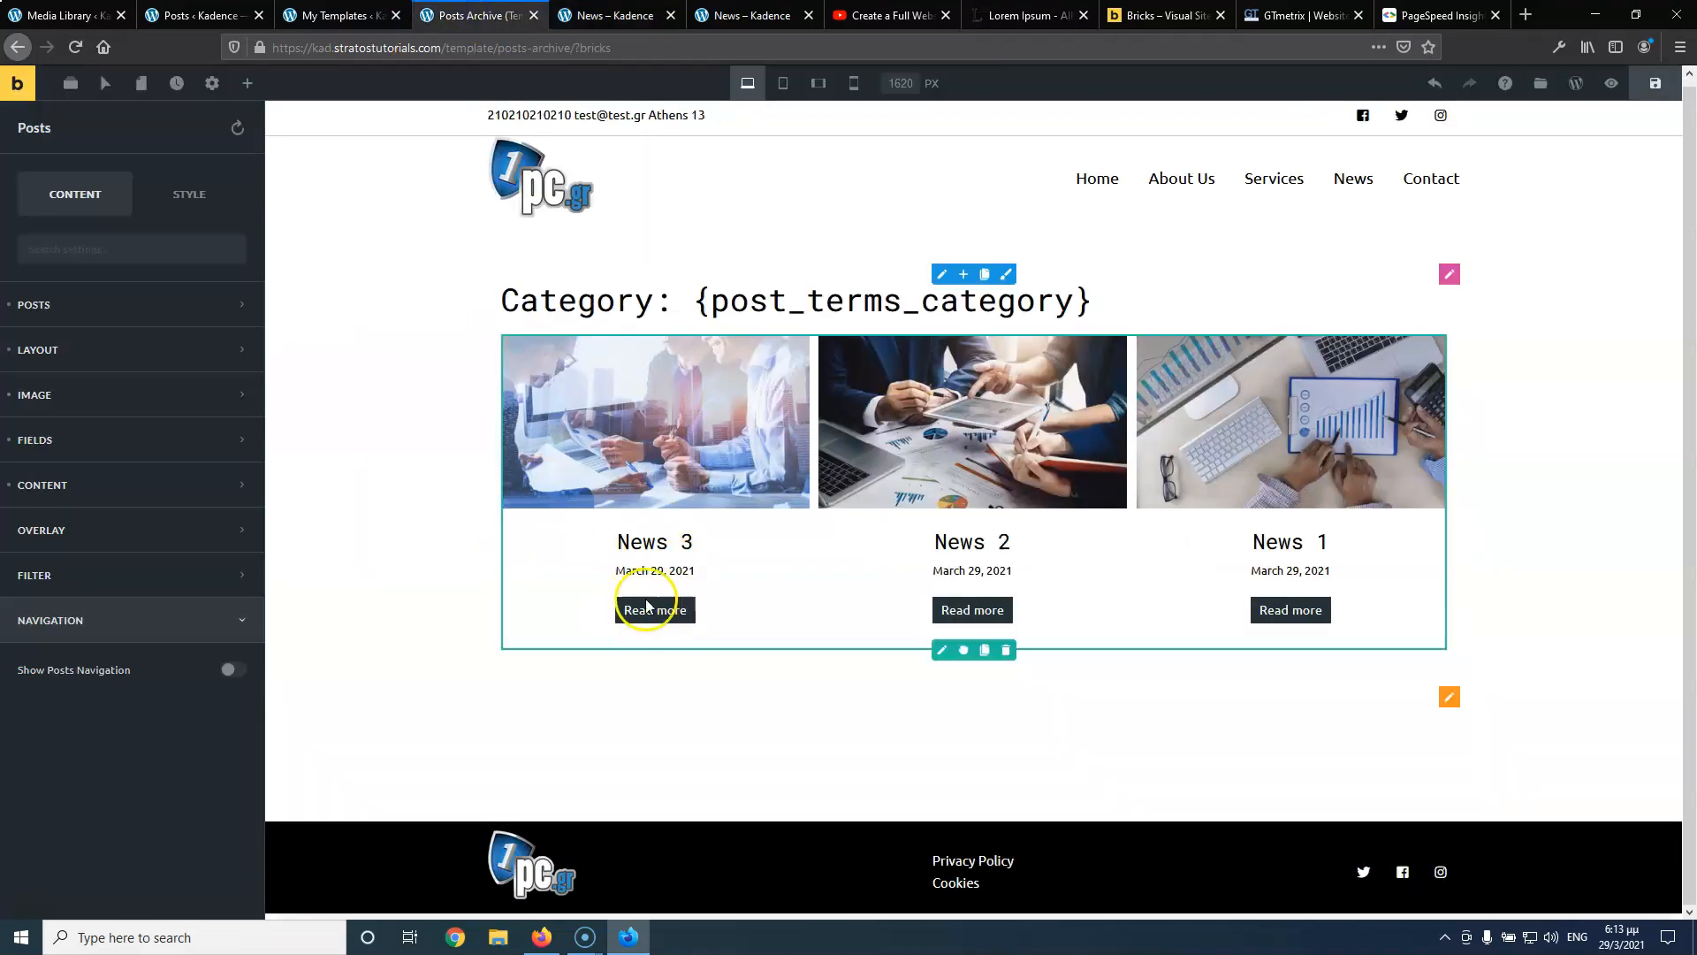
{"action": "left_click", "coordinate": [616, 20]}
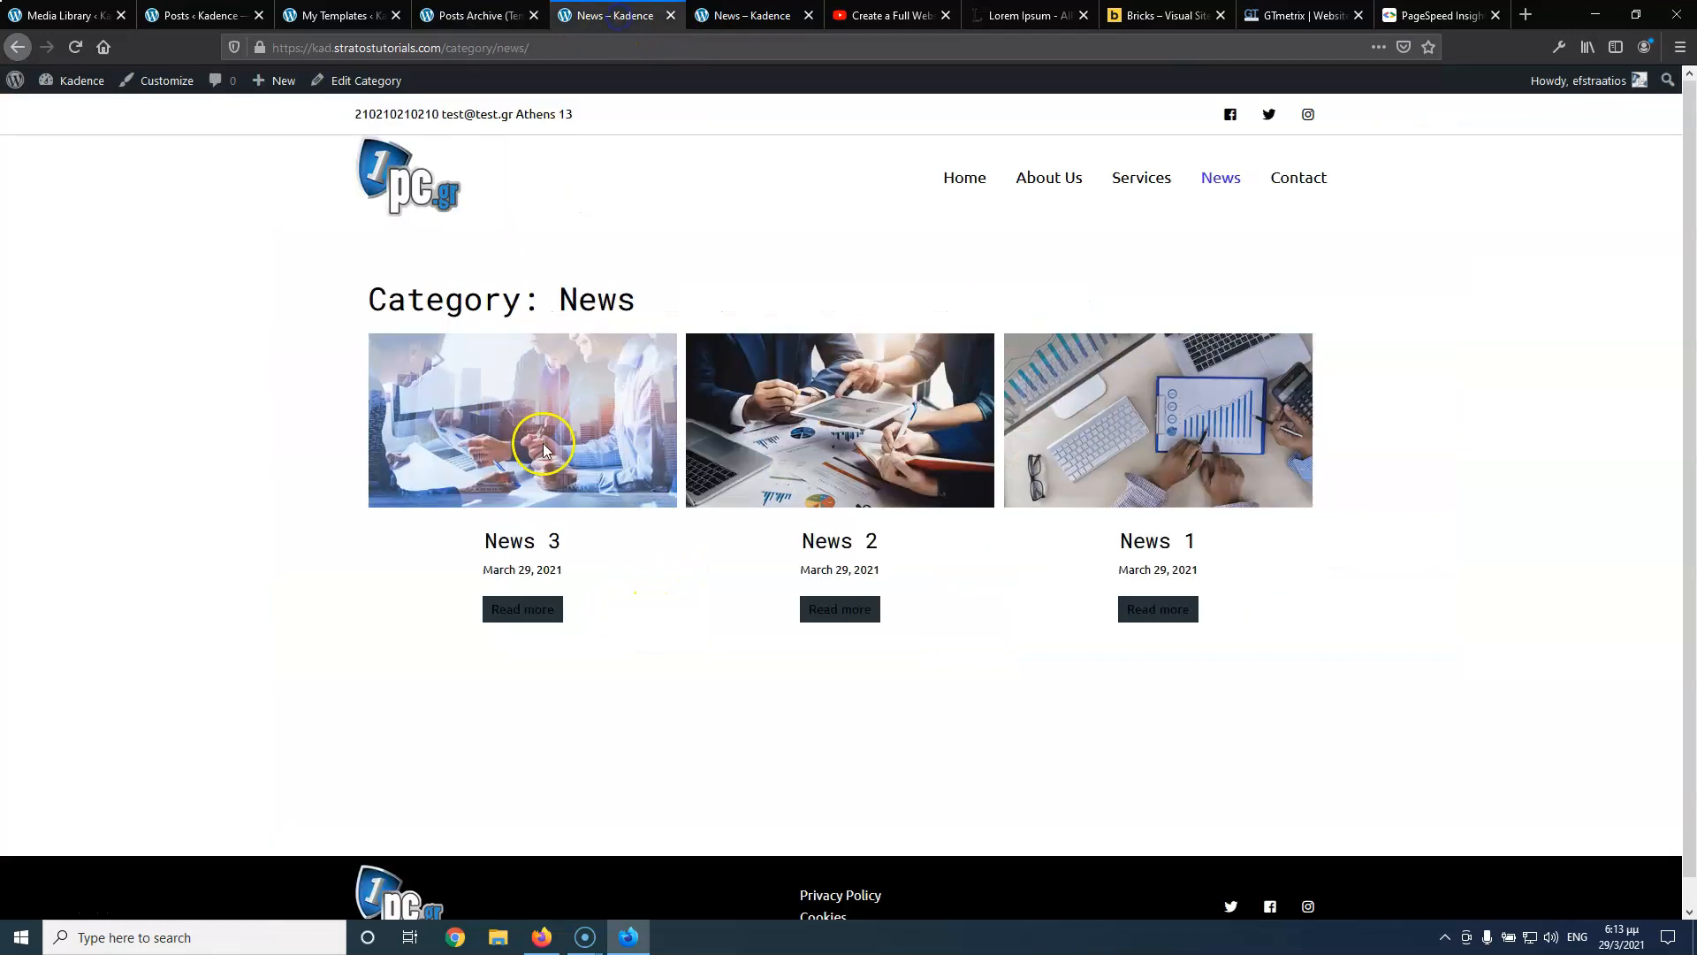
{"action": "left_click", "coordinate": [482, 16]}
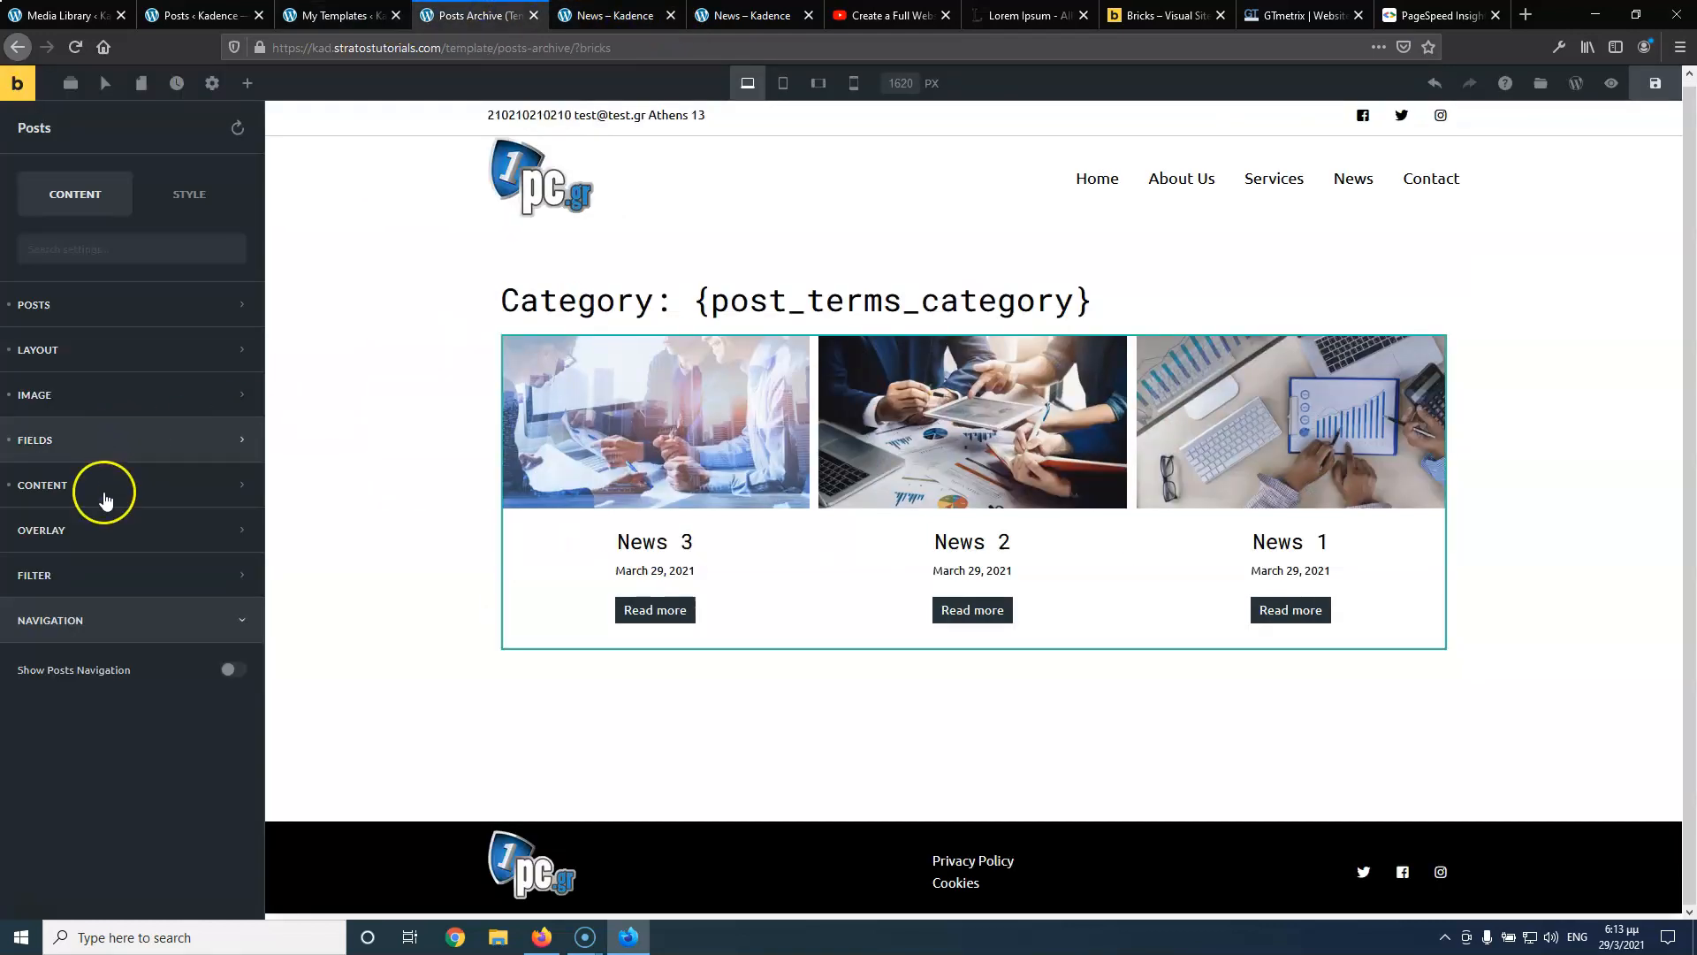
Set the Read more button text colour to white (#ffffff) and save the archive template
{"action": "left_click", "coordinate": [92, 442]}
{"action": "scroll", "coordinate": [114, 576], "scroll_direction": "down", "scroll_amount": 5}
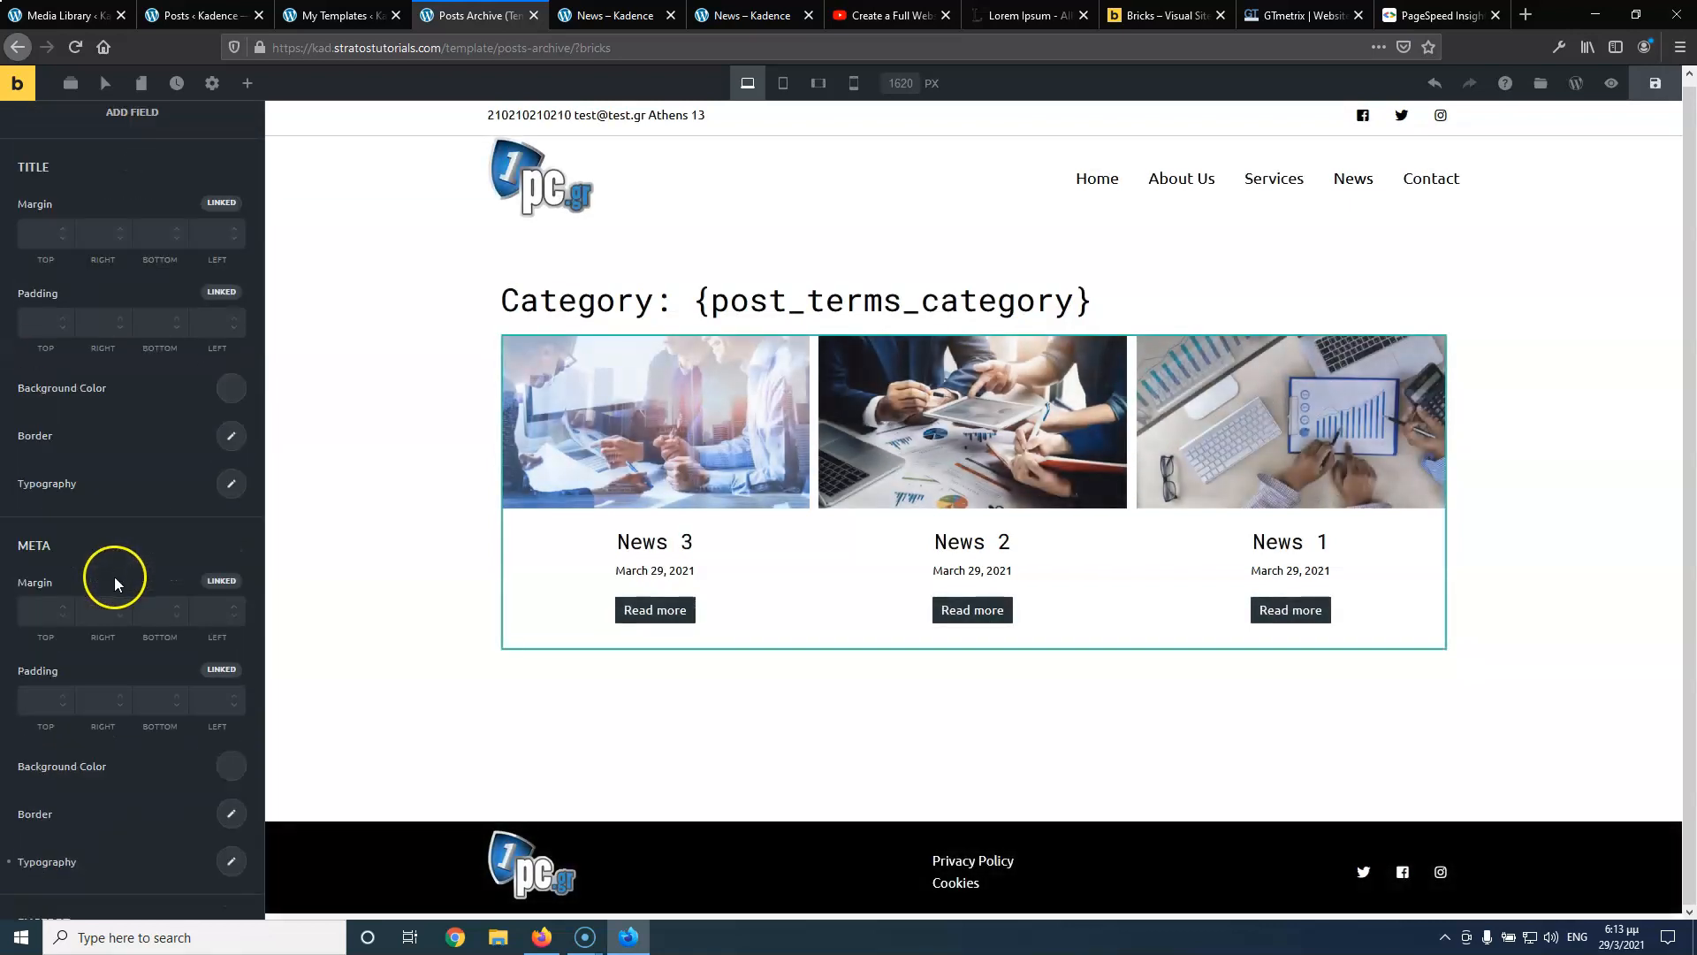
{"action": "scroll", "coordinate": [114, 577], "scroll_direction": "down", "scroll_amount": 5}
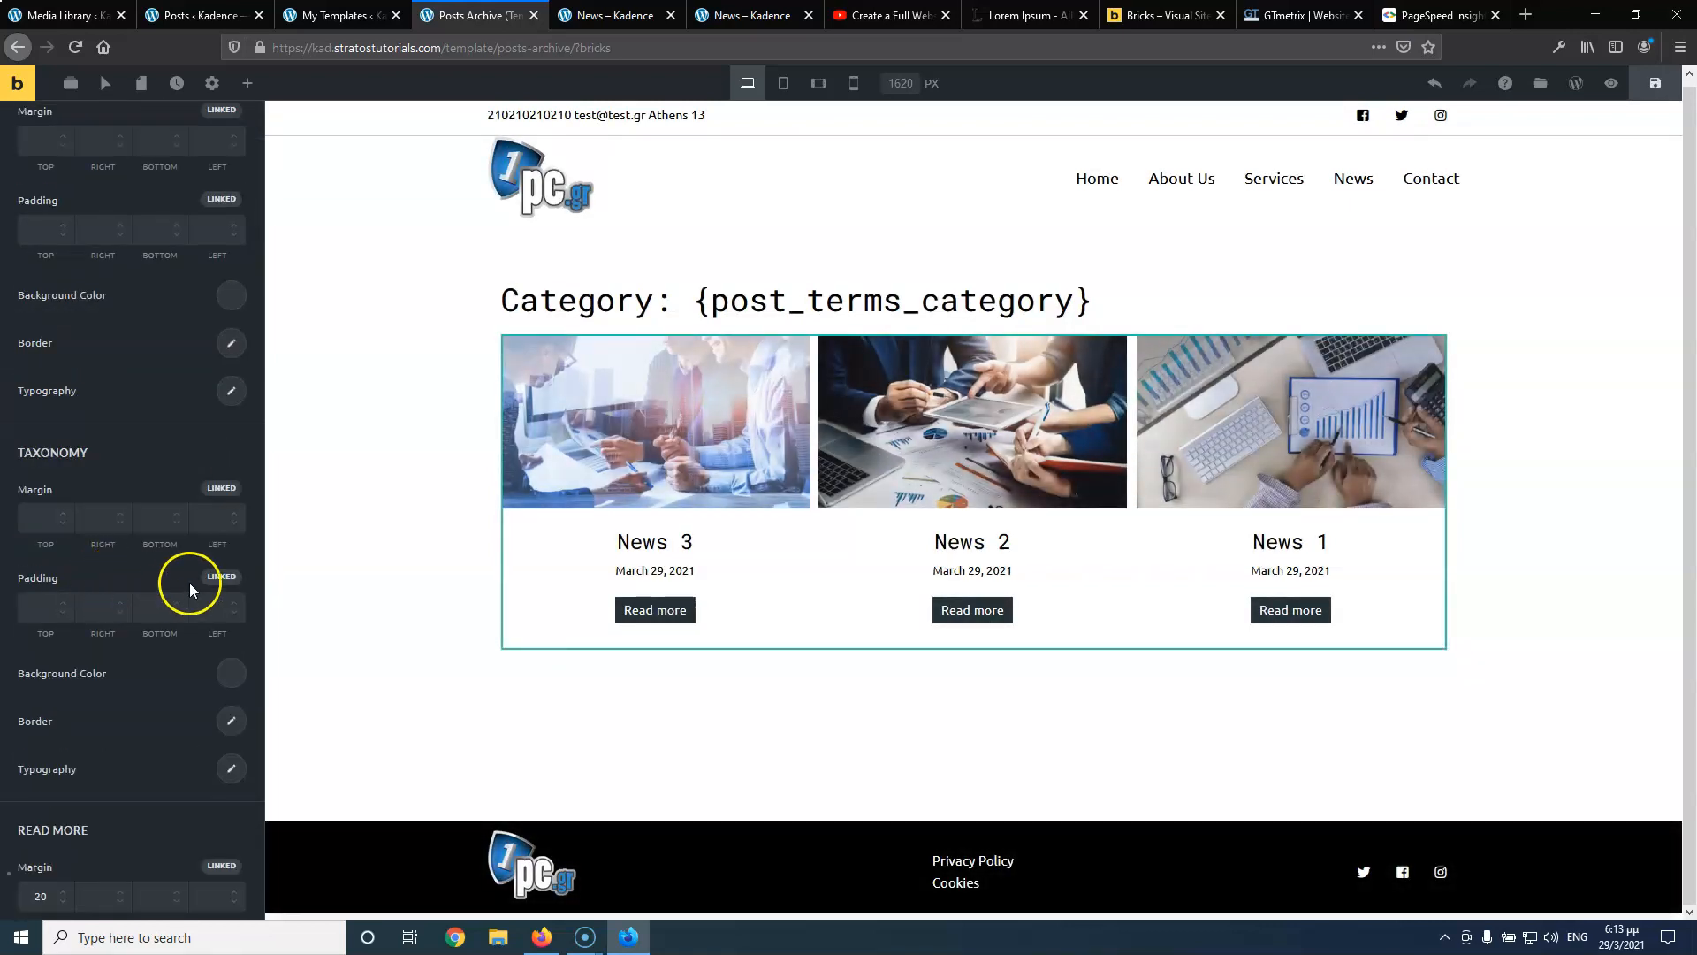
{"action": "scroll", "coordinate": [113, 700], "scroll_direction": "down", "scroll_amount": 6}
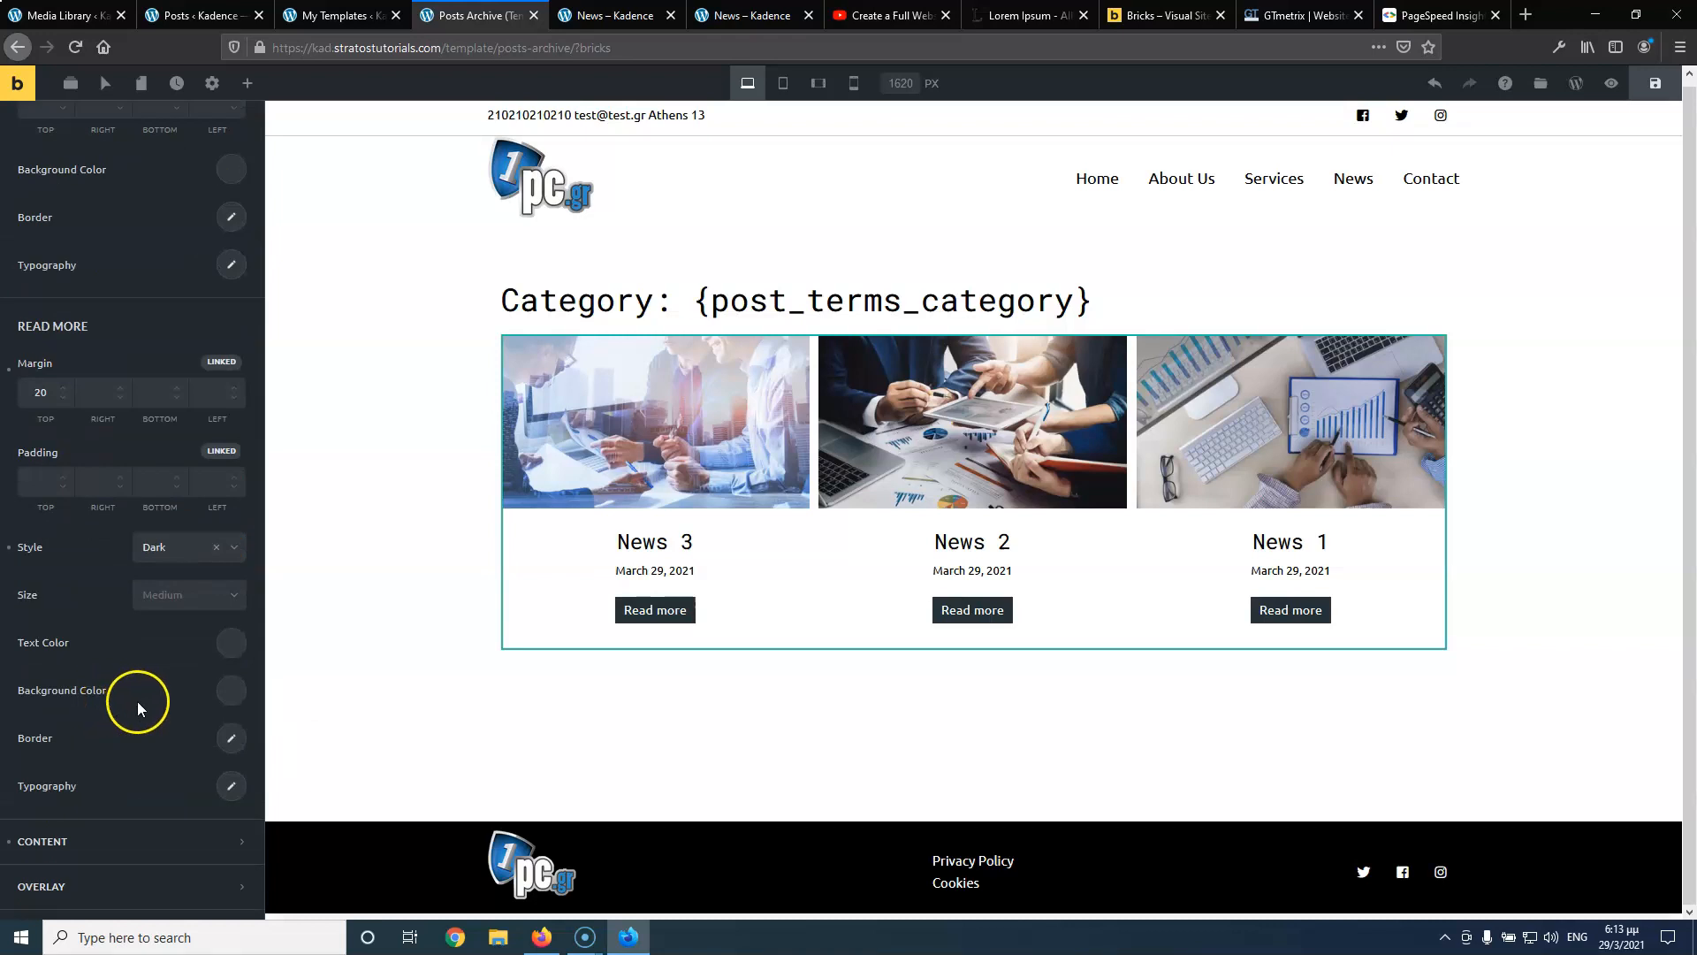
{"action": "left_click", "coordinate": [230, 786]}
{"action": "scroll", "coordinate": [132, 690], "scroll_direction": "down", "scroll_amount": 1}
{"action": "left_click", "coordinate": [200, 592]}
{"action": "left_click", "coordinate": [126, 536]}
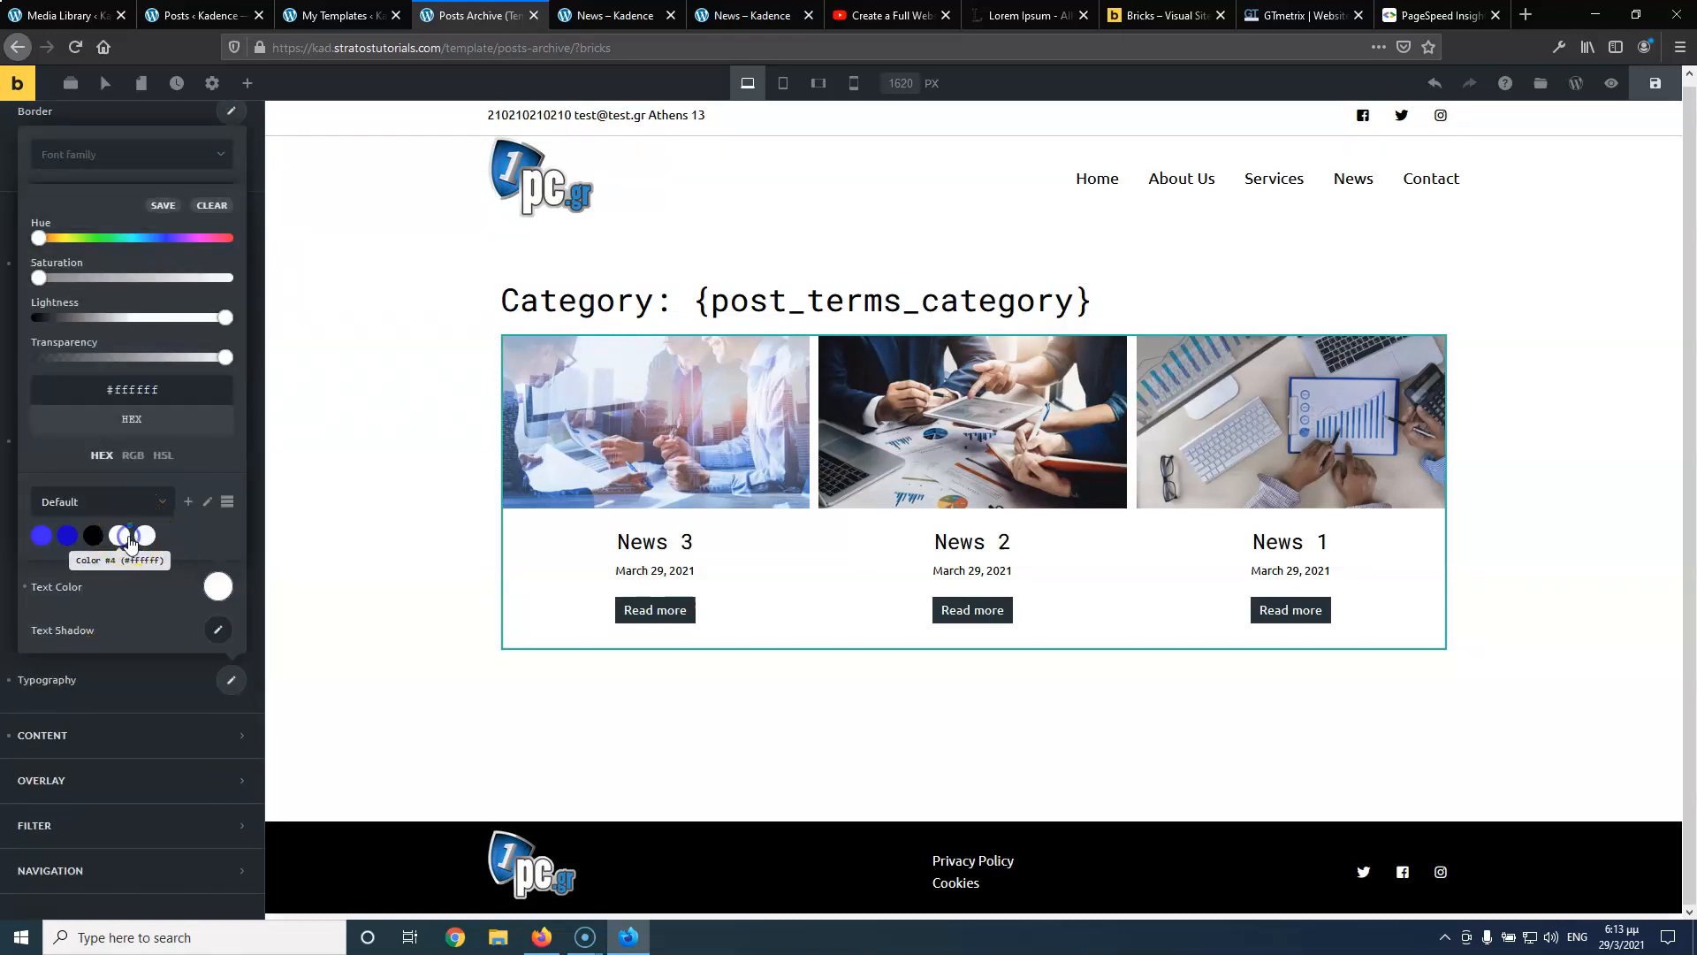
{"action": "left_click", "coordinate": [1650, 93]}
{"action": "left_click", "coordinate": [613, 19]}
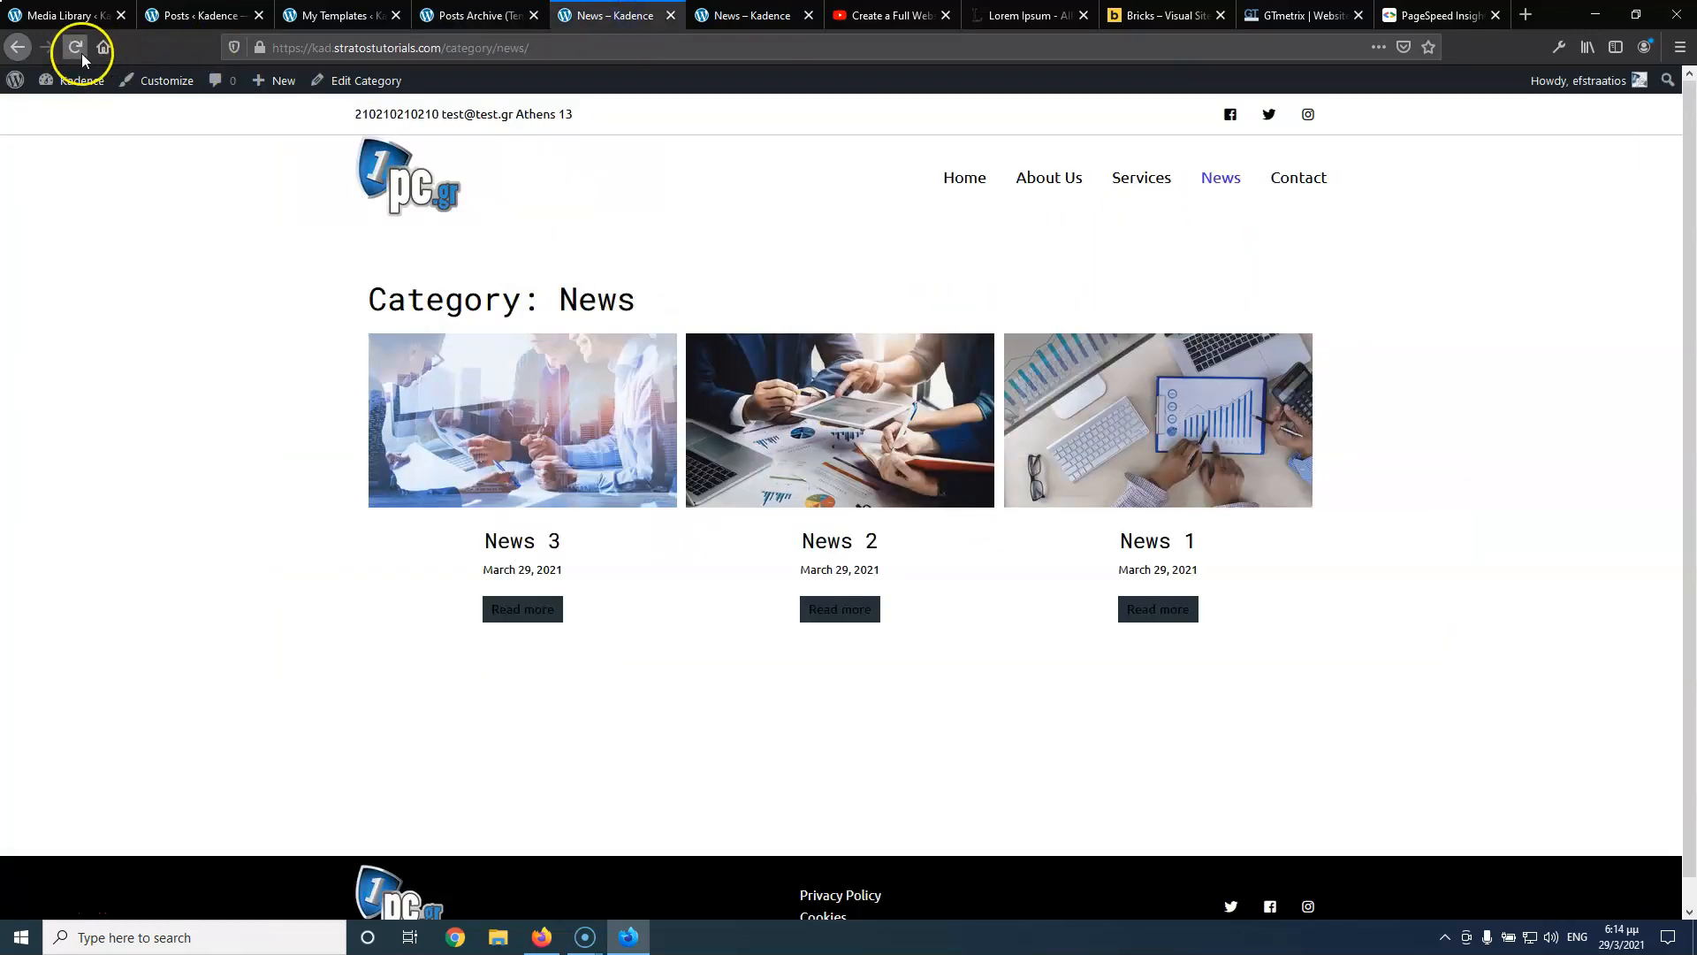
Reload the News page and open News 3 from both listings to check the white Read more text
{"action": "left_click", "coordinate": [76, 48]}
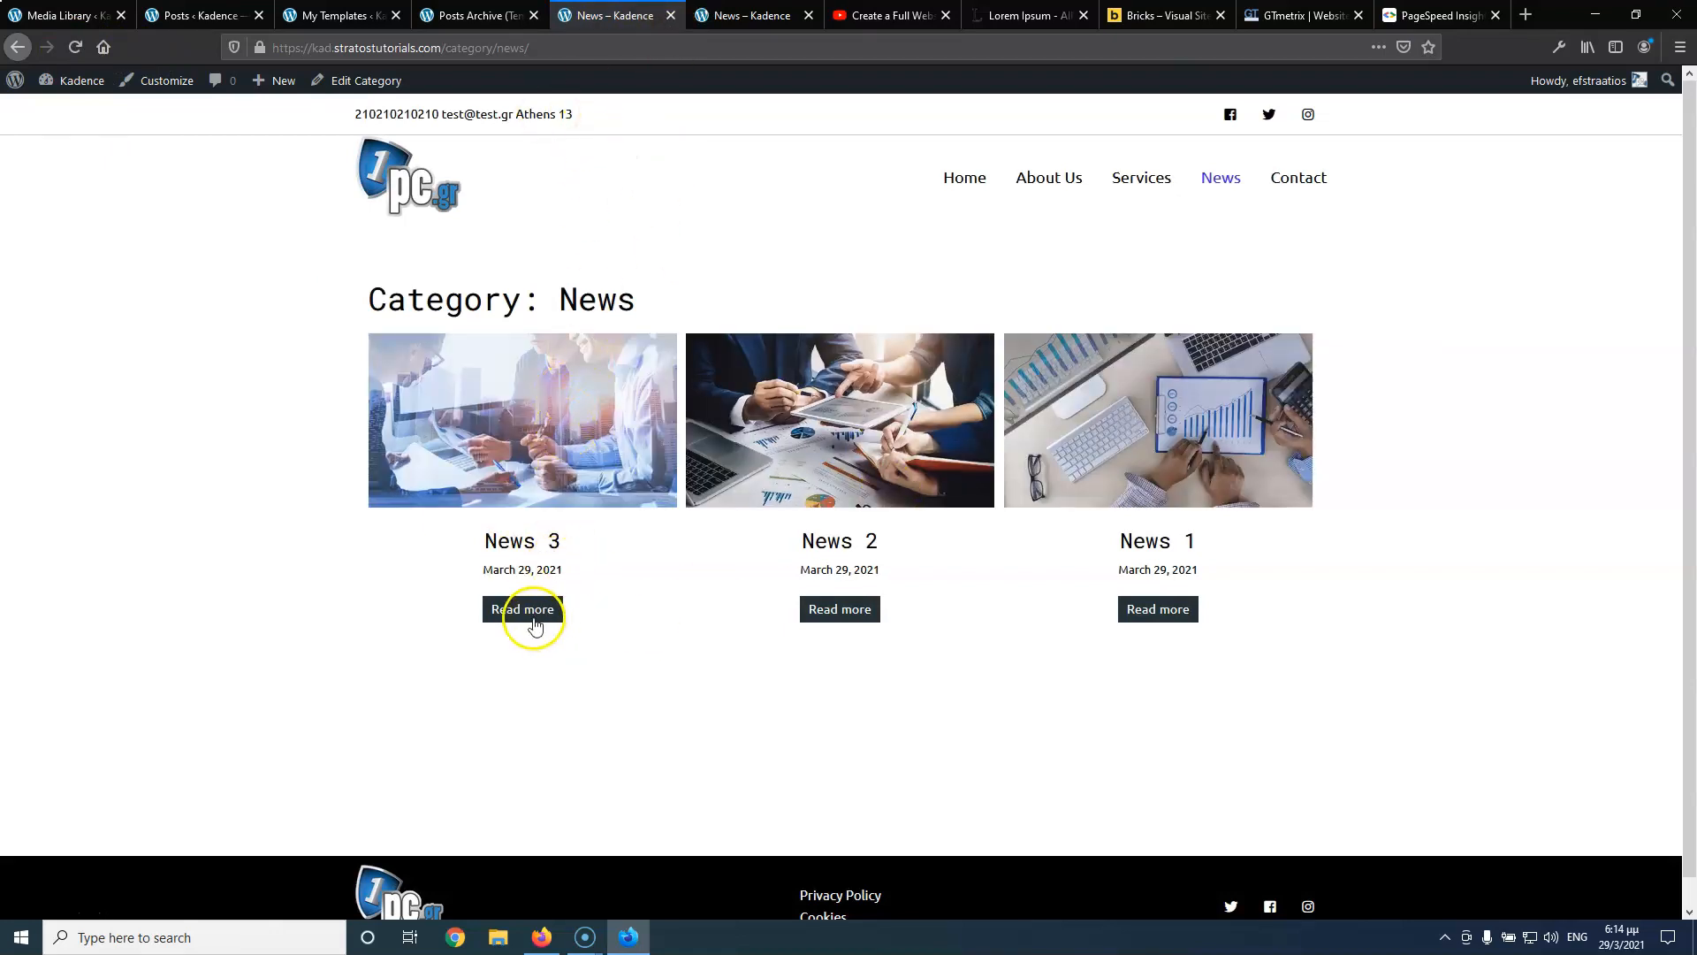
{"action": "left_click", "coordinate": [534, 613]}
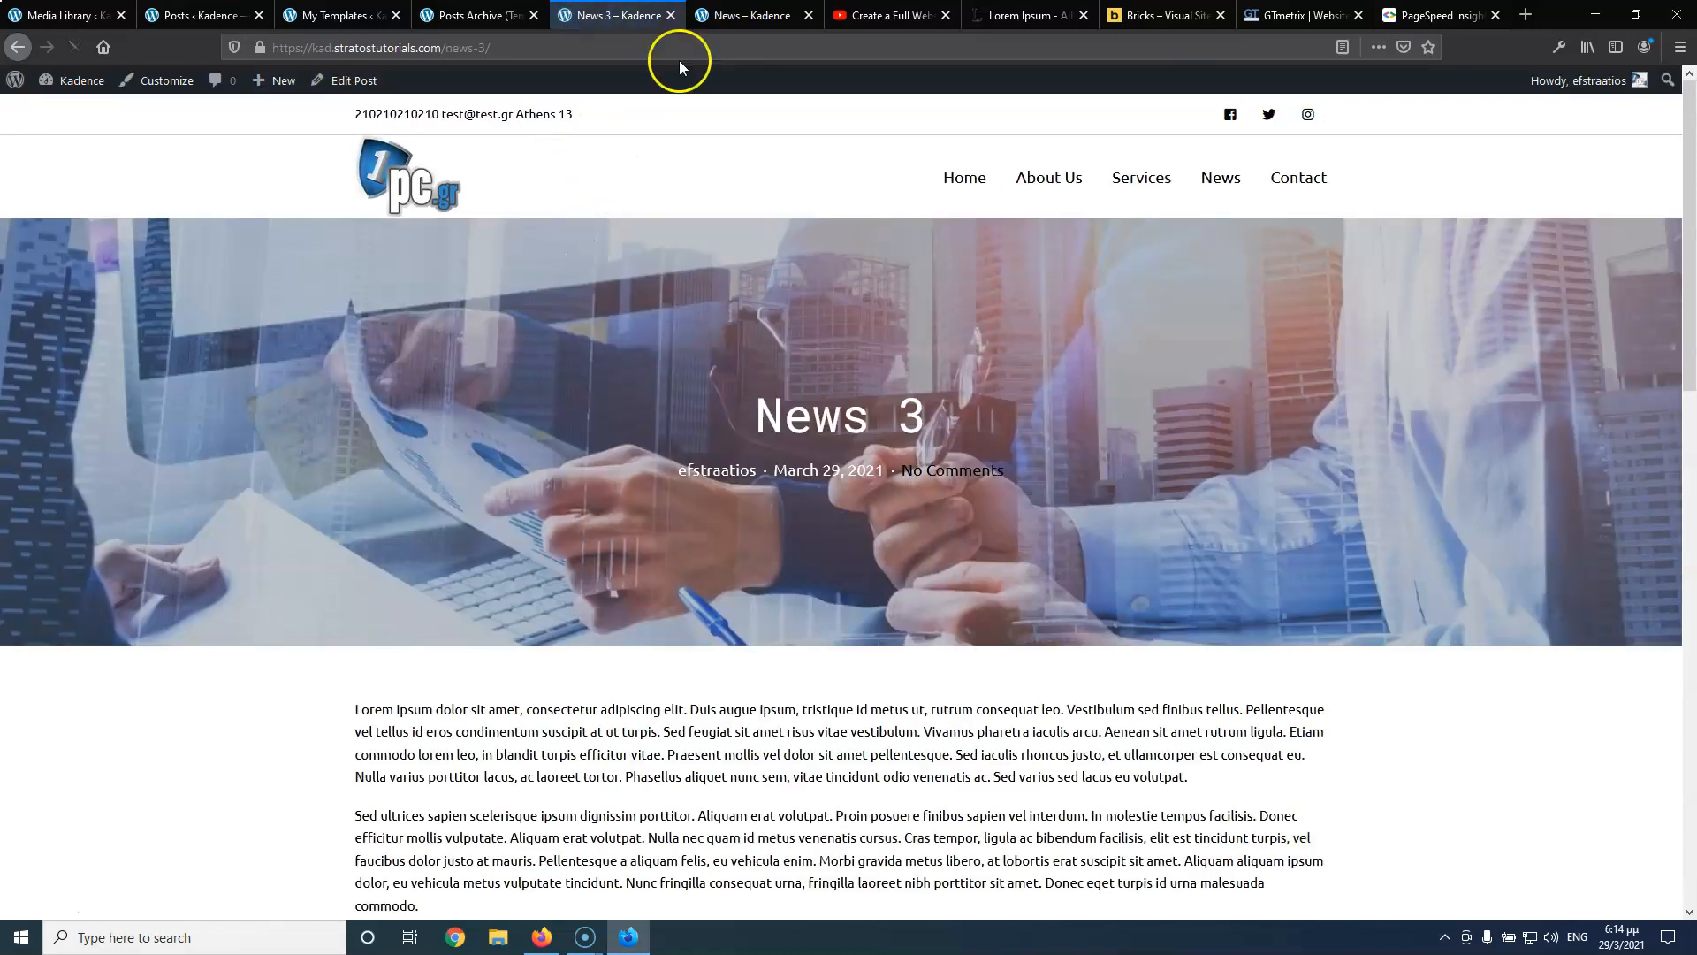
{"action": "left_click", "coordinate": [732, 15]}
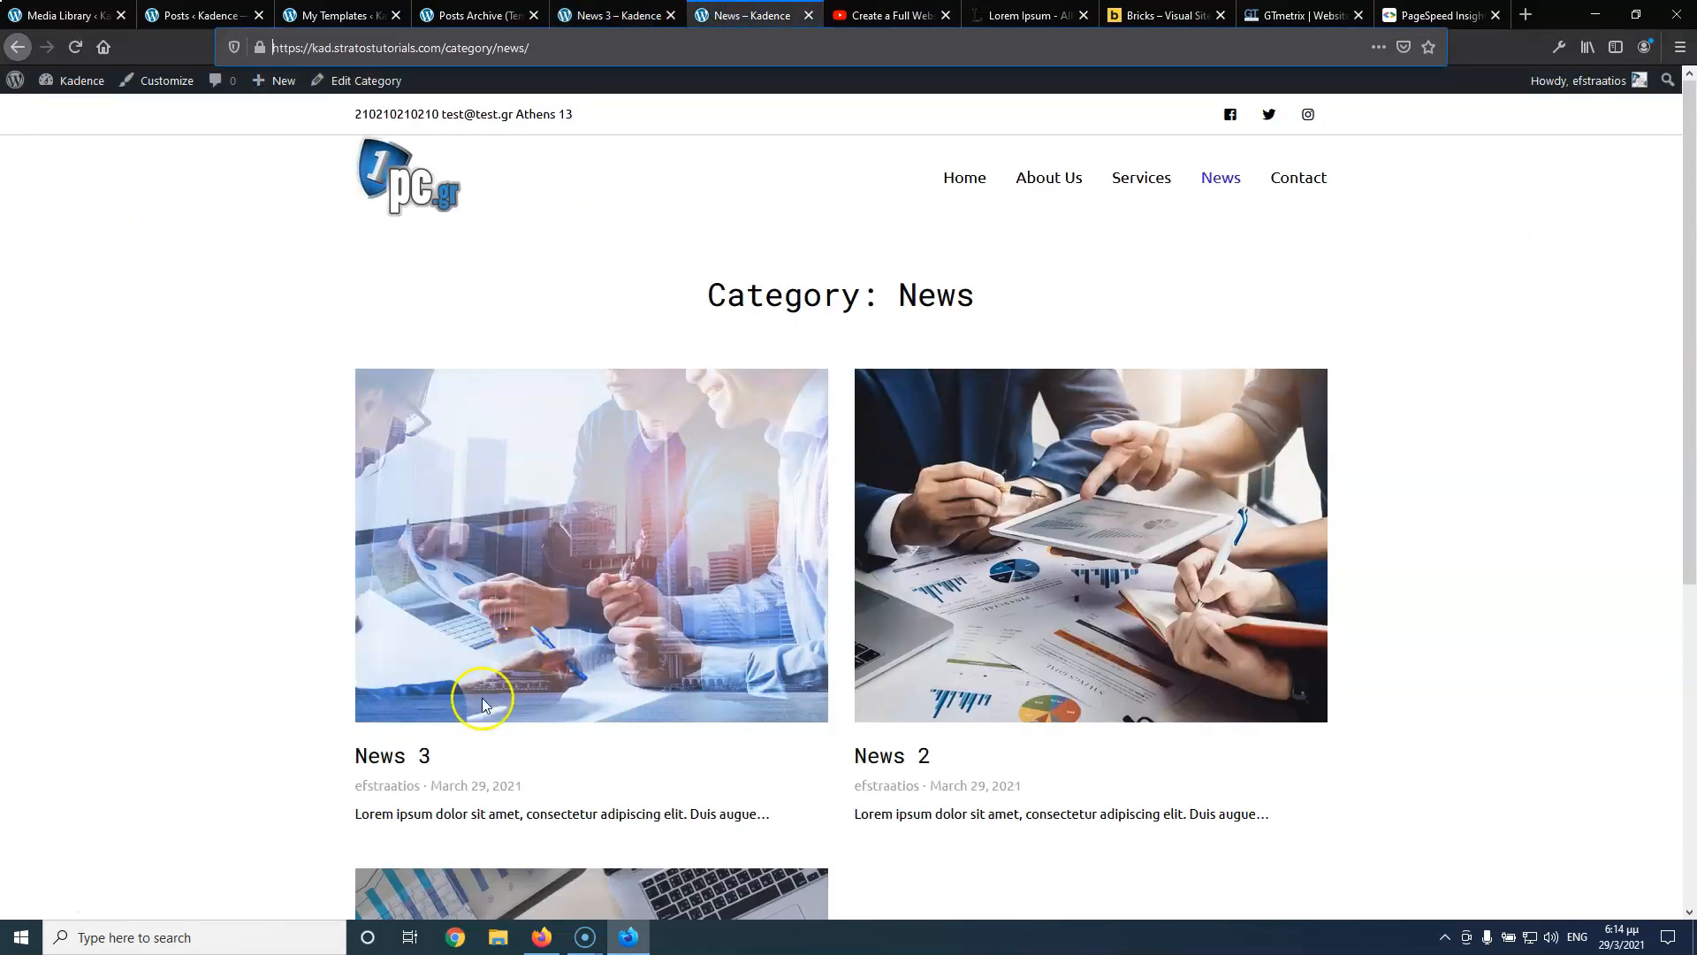
{"action": "left_click", "coordinate": [387, 755]}
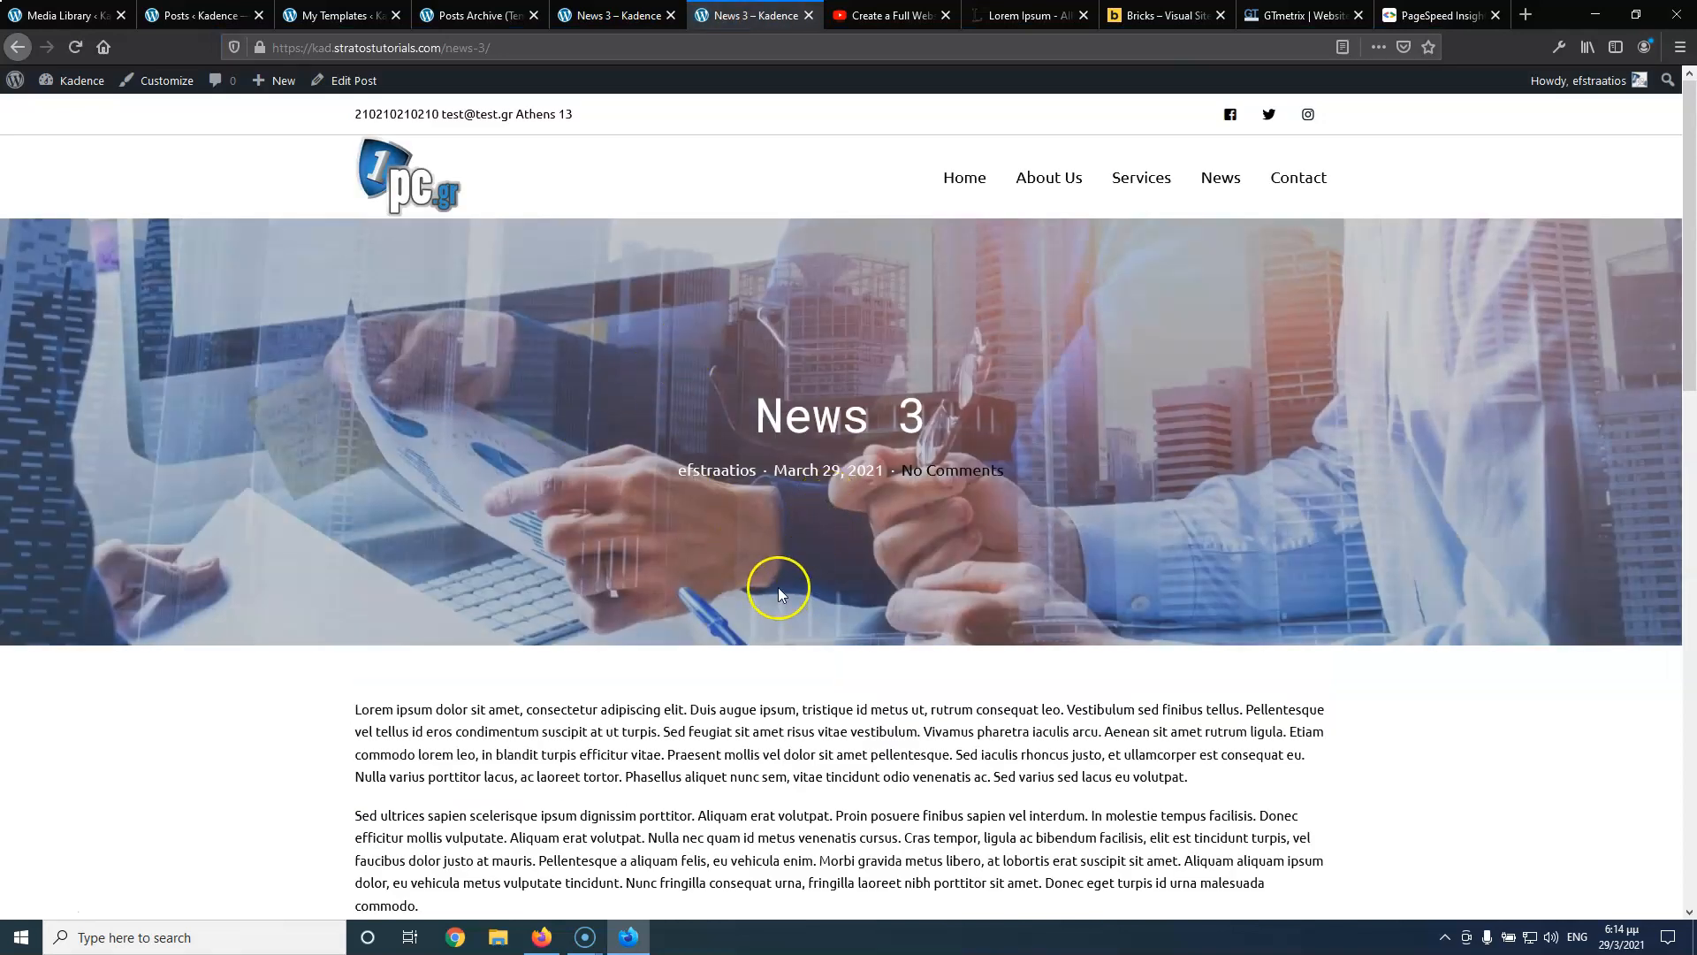
{"action": "scroll", "coordinate": [739, 542], "scroll_direction": "down", "scroll_amount": 15}
{"action": "scroll", "coordinate": [732, 542], "scroll_direction": "up", "scroll_amount": 15}
{"action": "scroll", "coordinate": [732, 543], "scroll_direction": "down", "scroll_amount": 15}
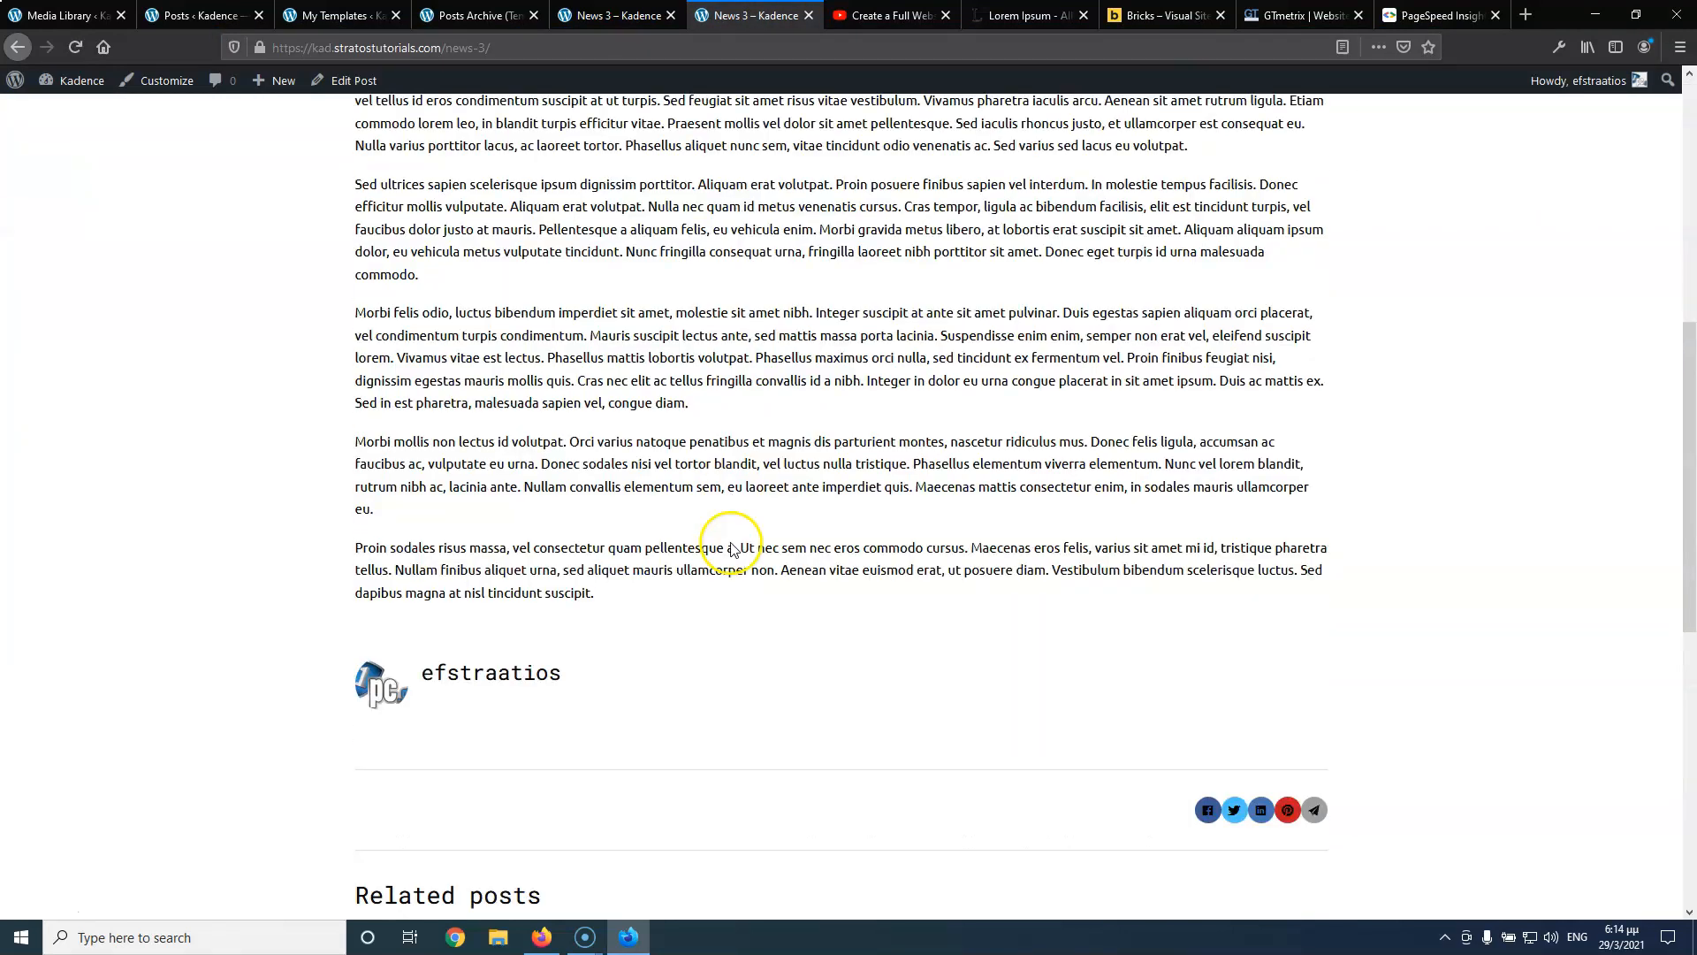
{"action": "scroll", "coordinate": [732, 543], "scroll_direction": "up", "scroll_amount": 15}
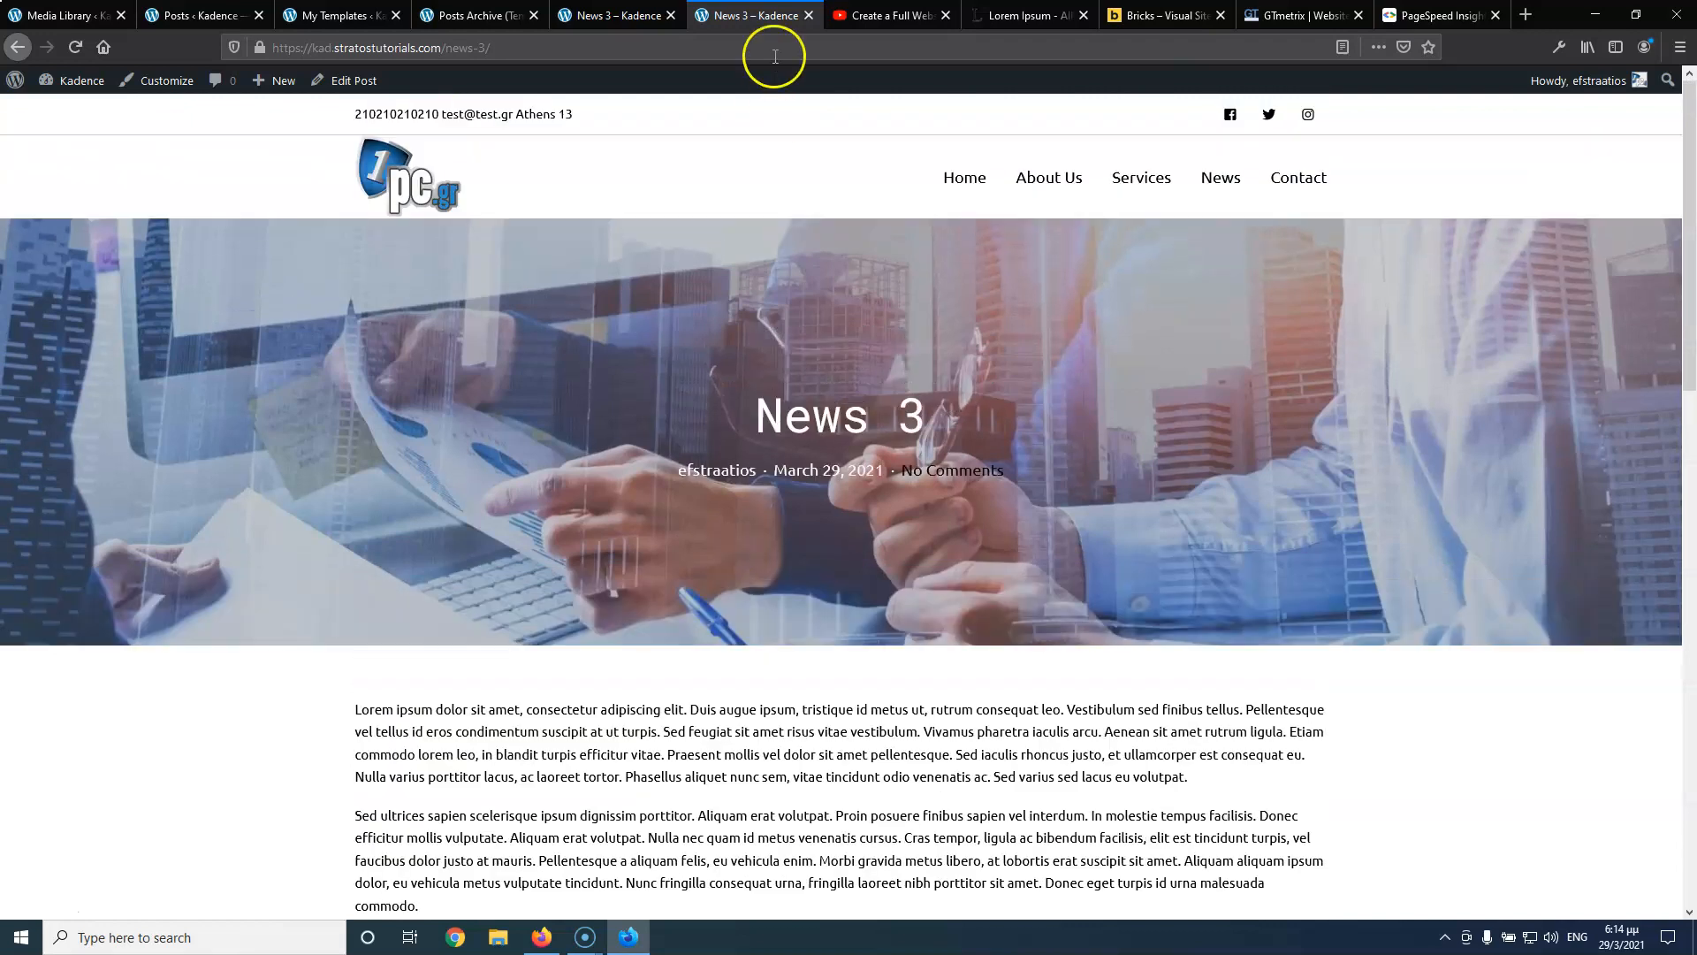
Close the posts archive builder and start a new template from My Templates
{"action": "left_click", "coordinate": [450, 15]}
{"action": "left_click", "coordinate": [354, 11]}
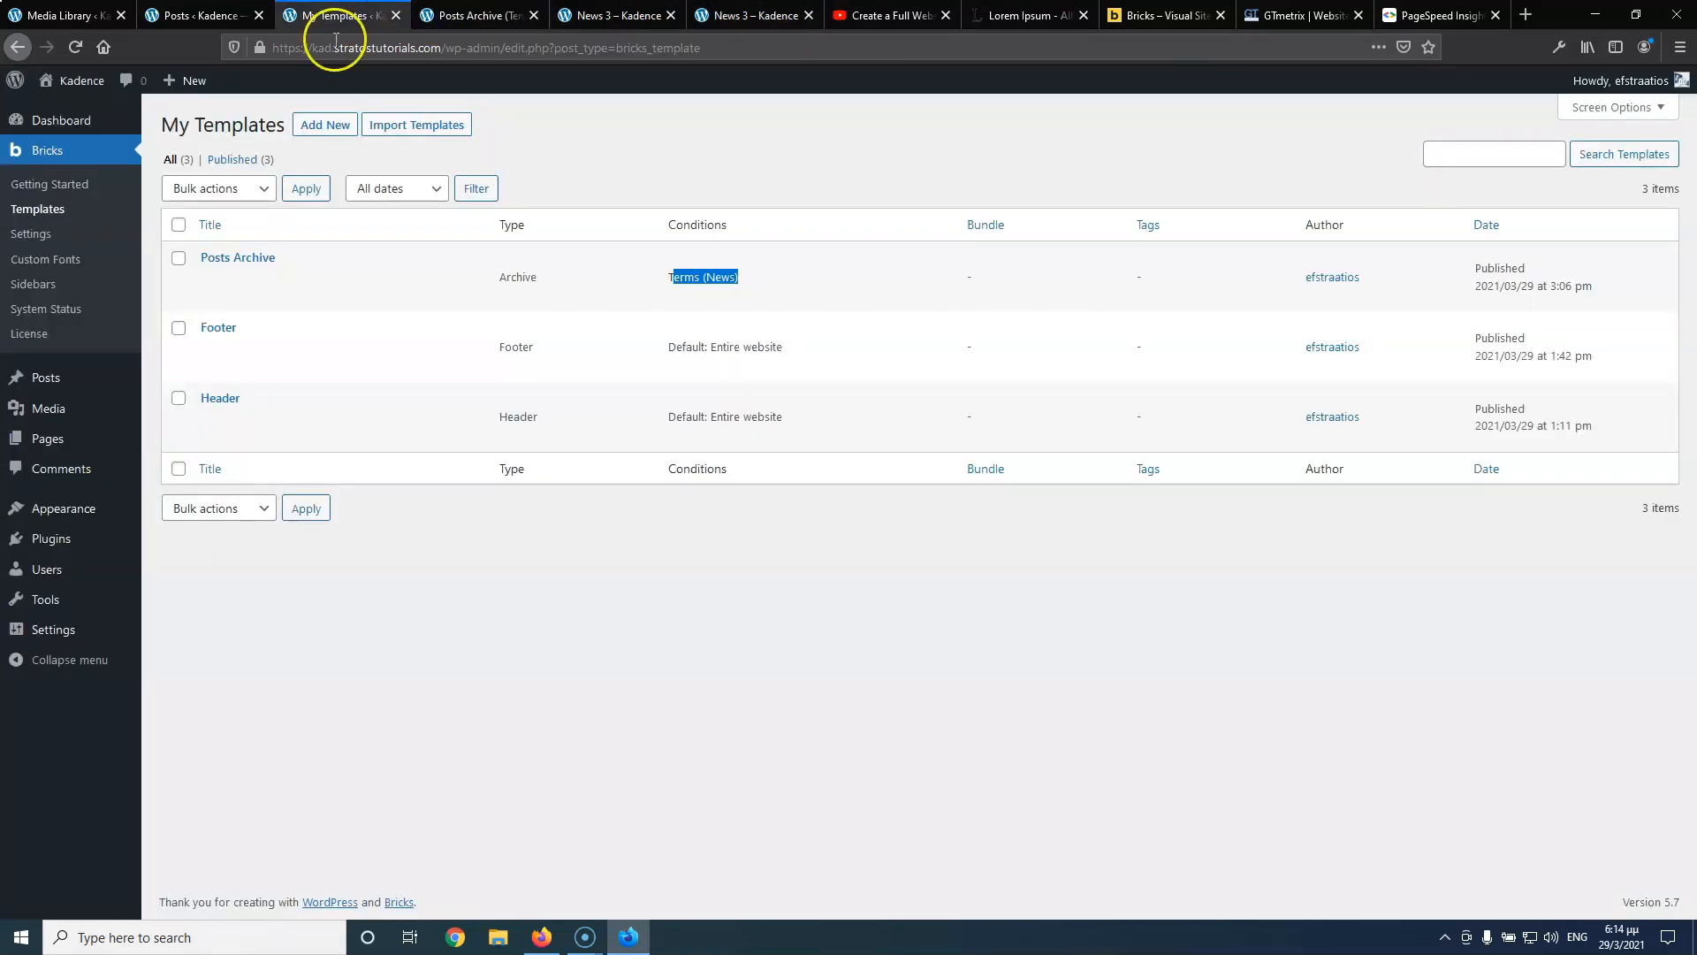
{"action": "left_click", "coordinate": [459, 19]}
{"action": "left_click", "coordinate": [534, 16]}
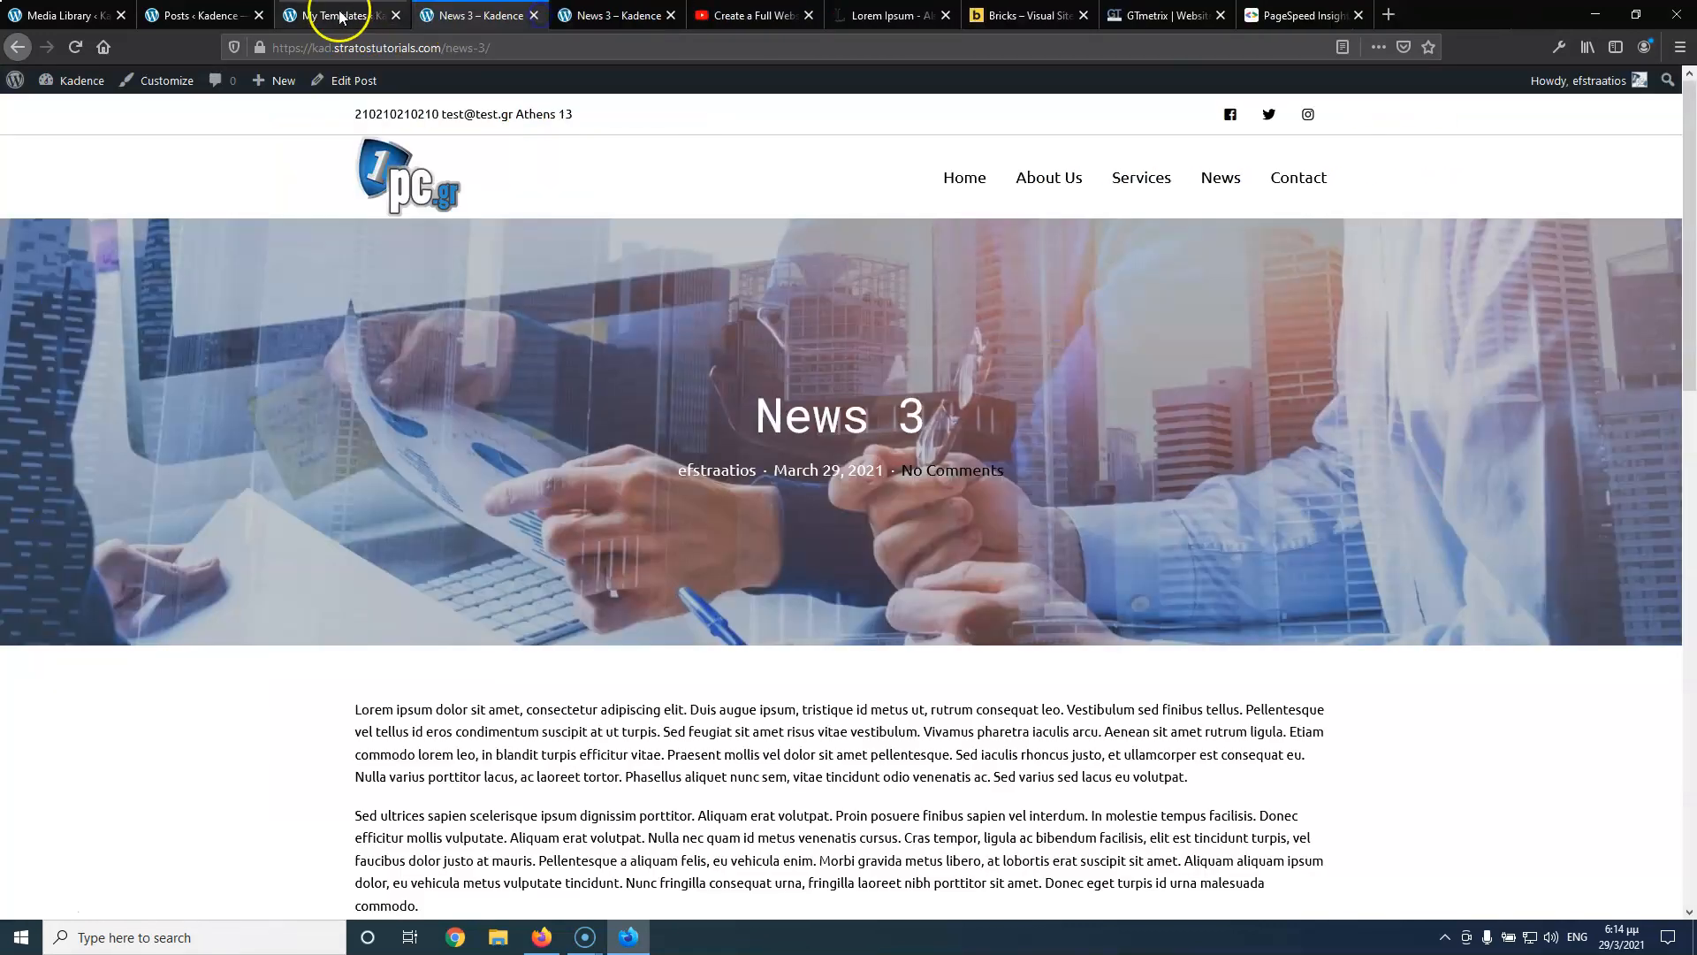
{"action": "left_click", "coordinate": [334, 18]}
{"action": "middle_click", "coordinate": [318, 133]}
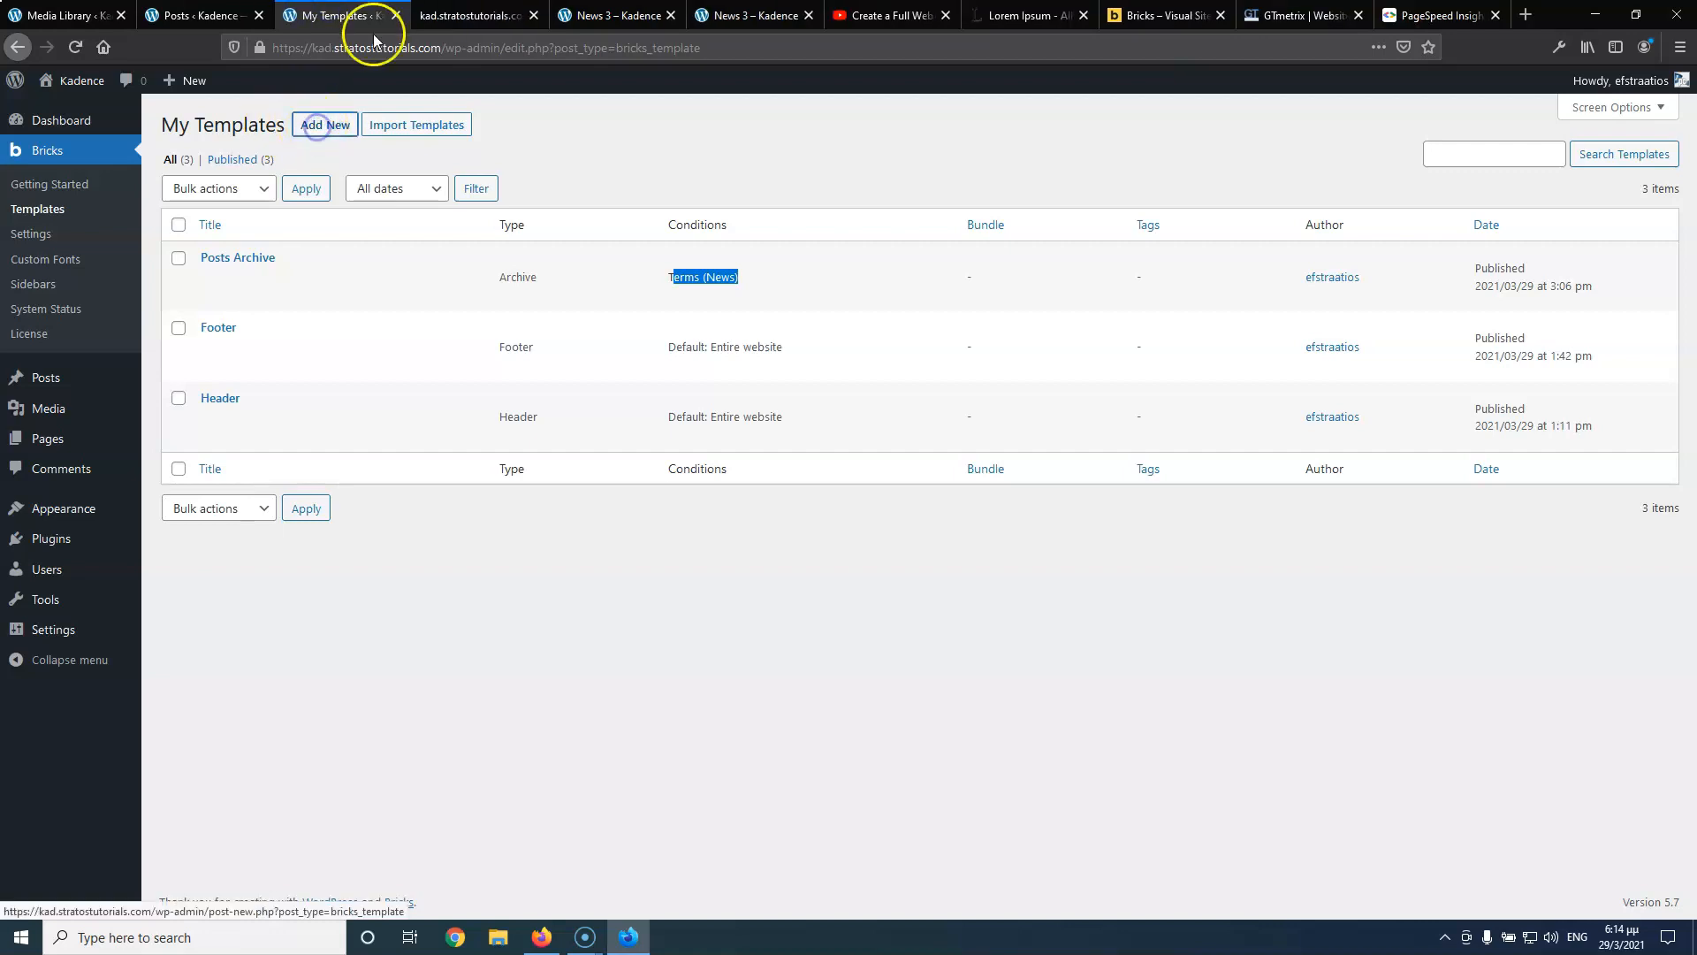
{"action": "left_click", "coordinate": [484, 15]}
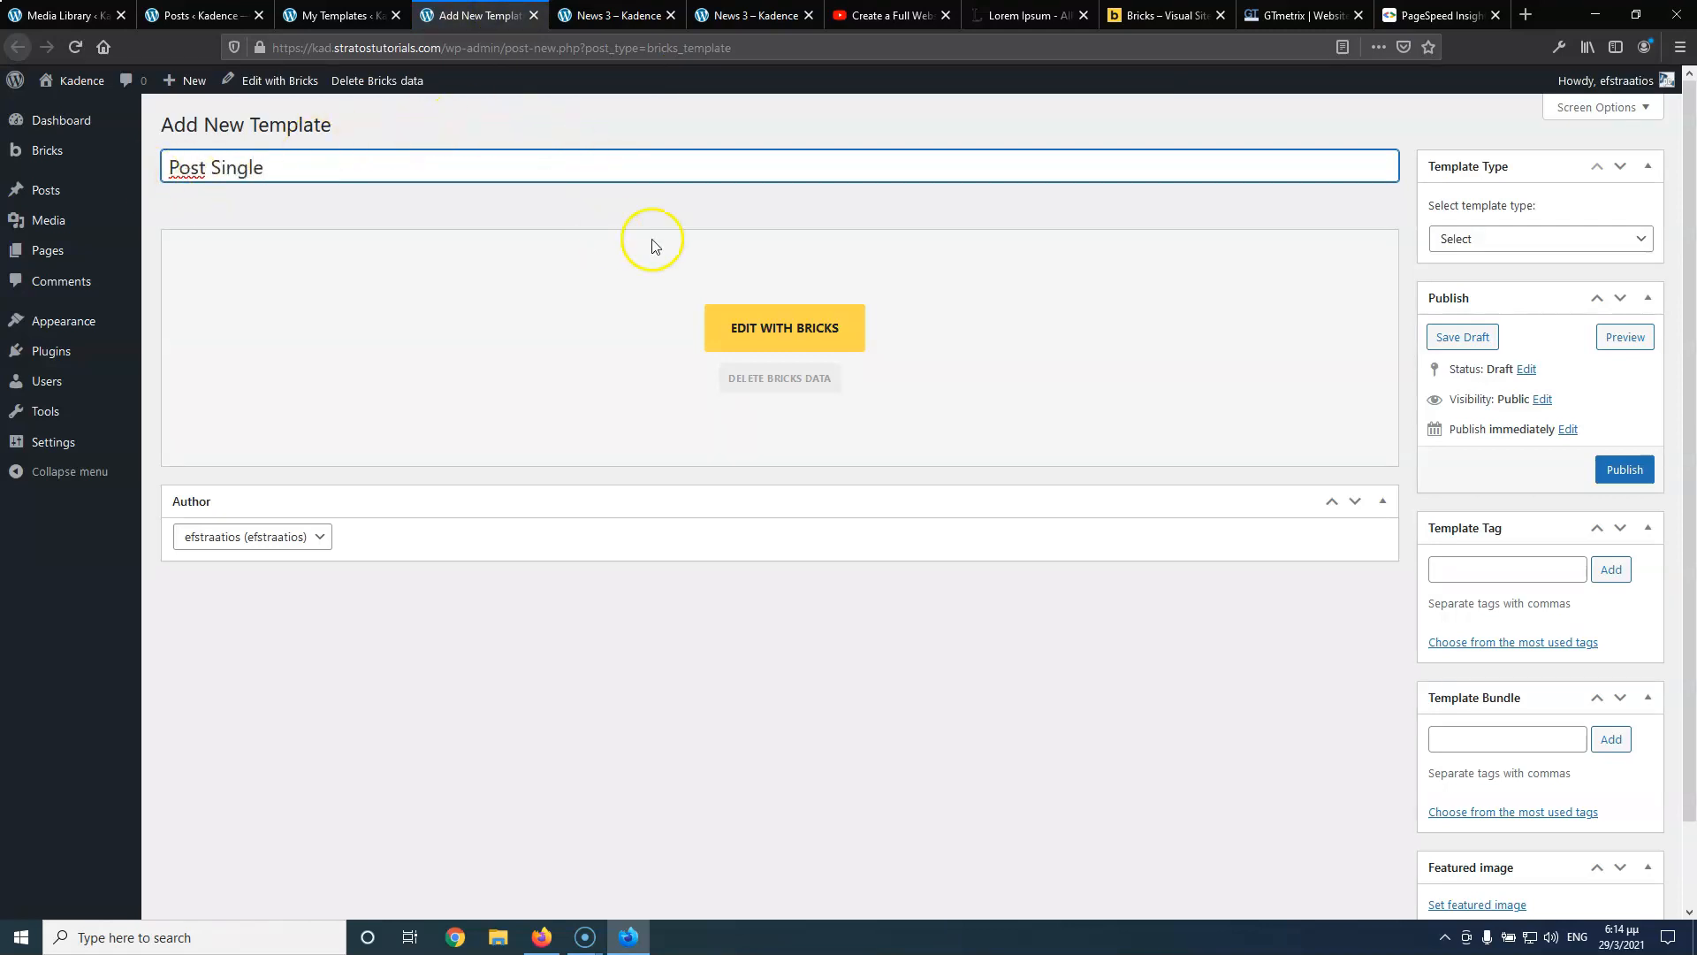
Publish Post Single as a Content template and open it in Bricks
{"action": "left_click", "coordinate": [1533, 238]}
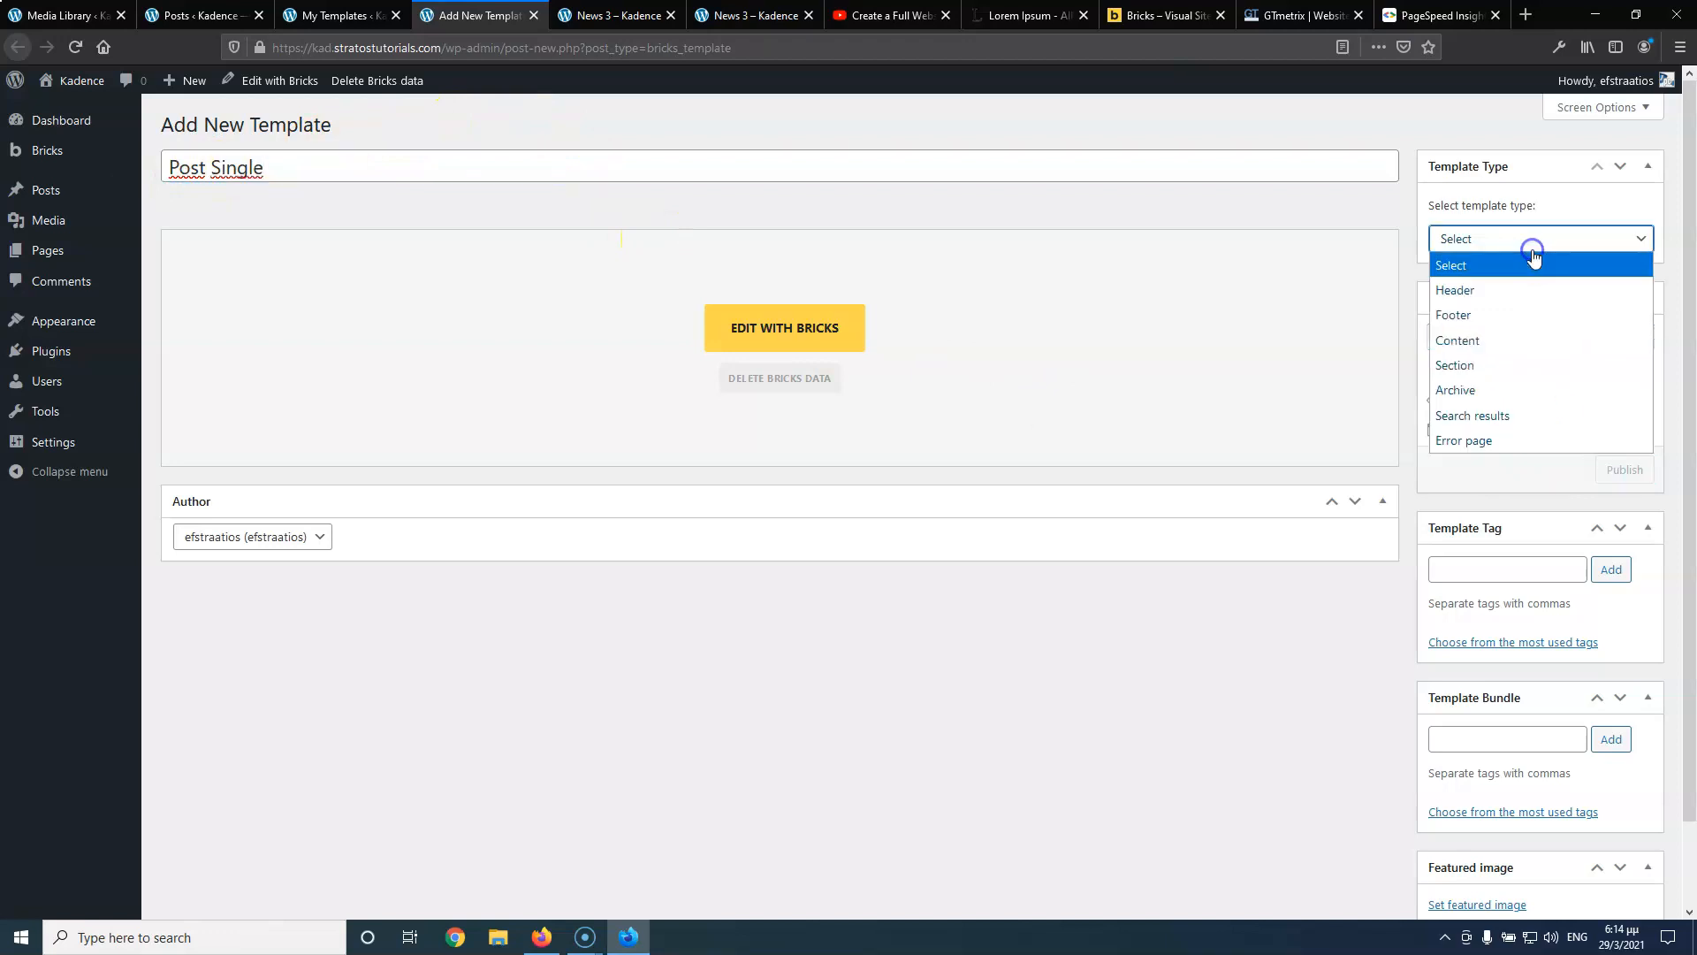
{"action": "left_click", "coordinate": [1513, 346]}
{"action": "left_click", "coordinate": [1623, 469]}
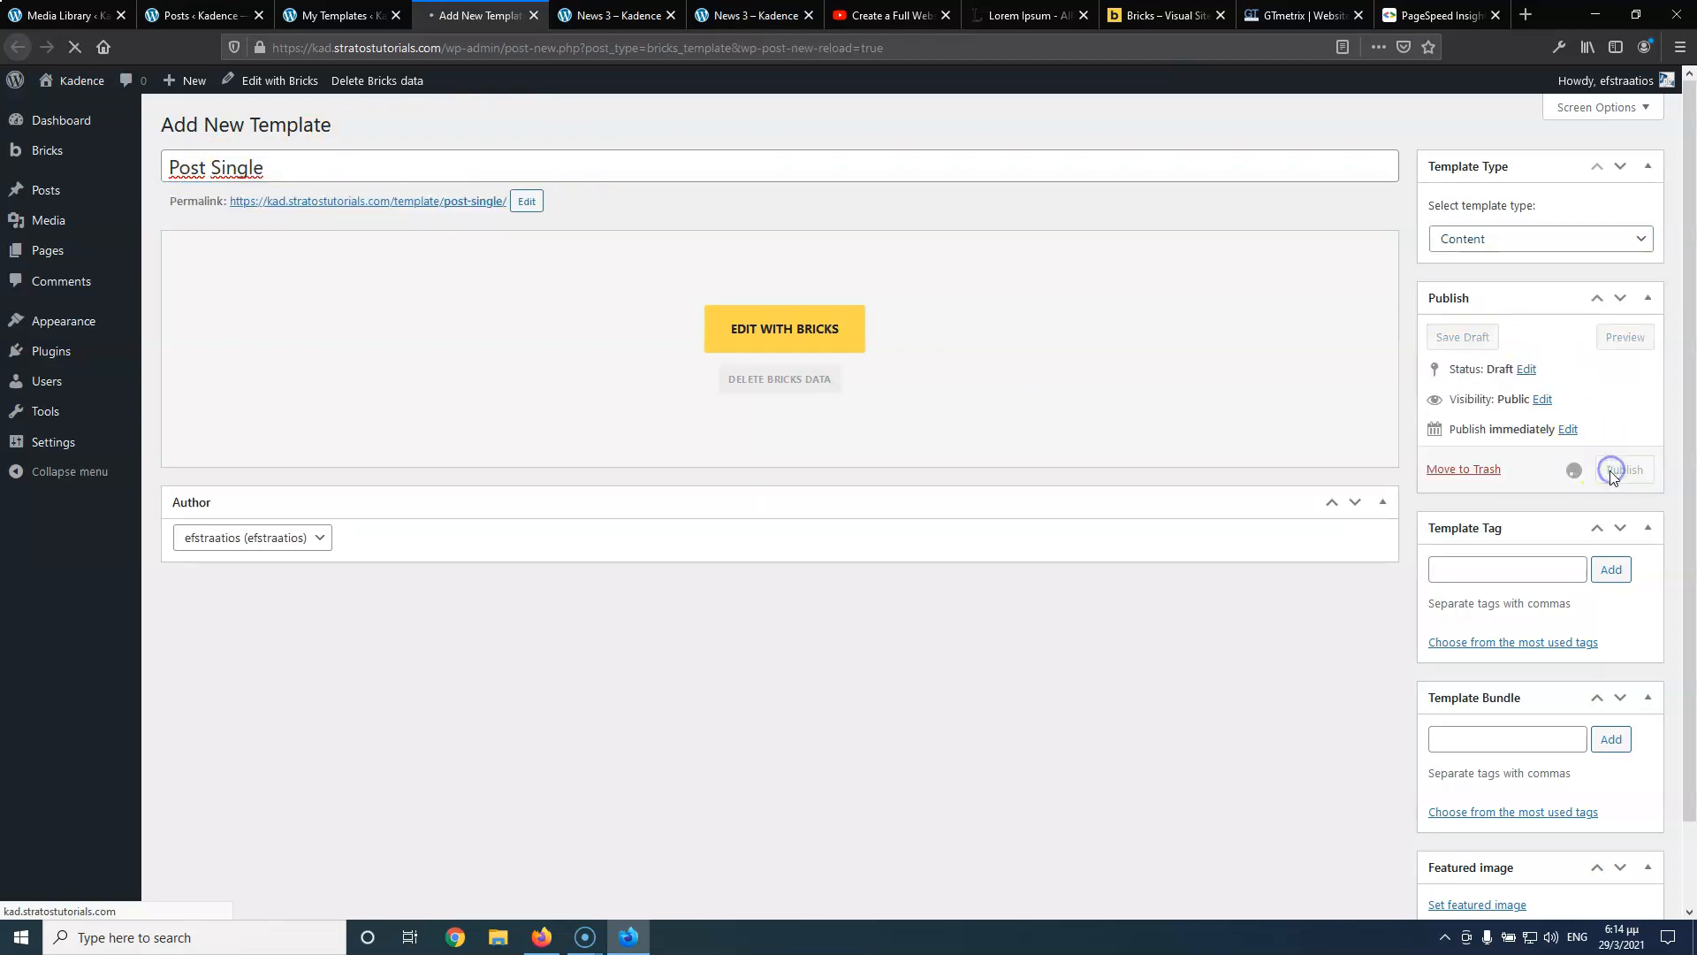
{"action": "left_click", "coordinate": [782, 385]}
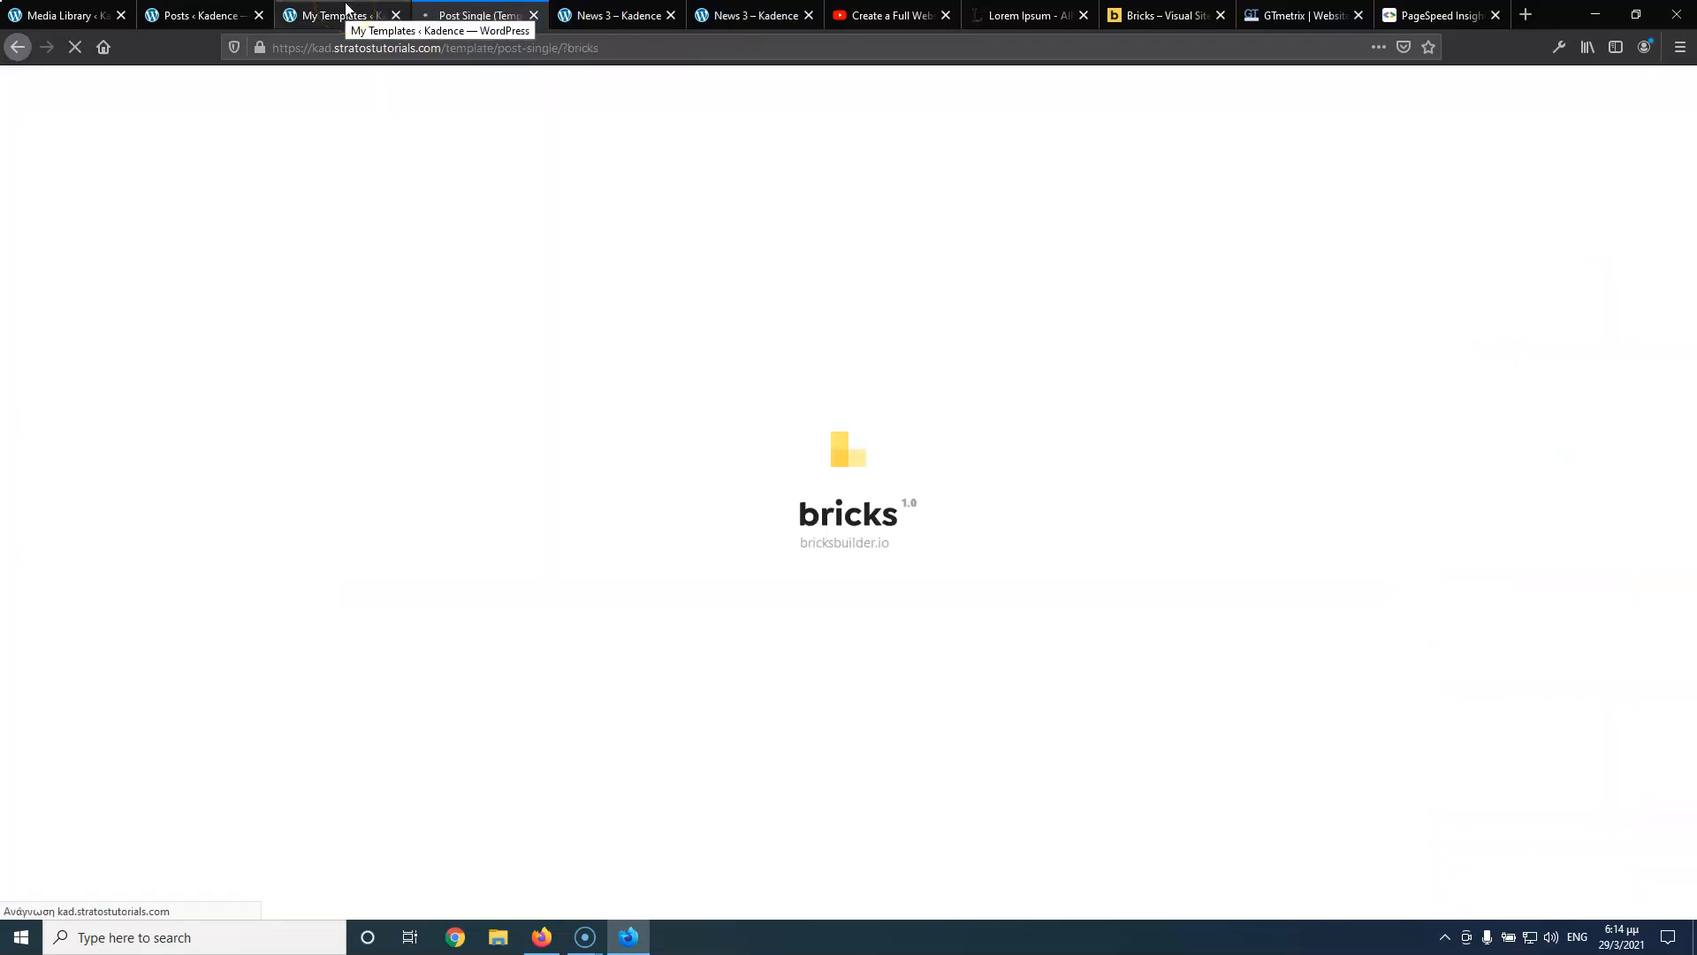
Refresh My Templates to confirm Post Single is listed, then return to its builder
{"action": "left_click", "coordinate": [345, 13]}
{"action": "left_click", "coordinate": [78, 53]}
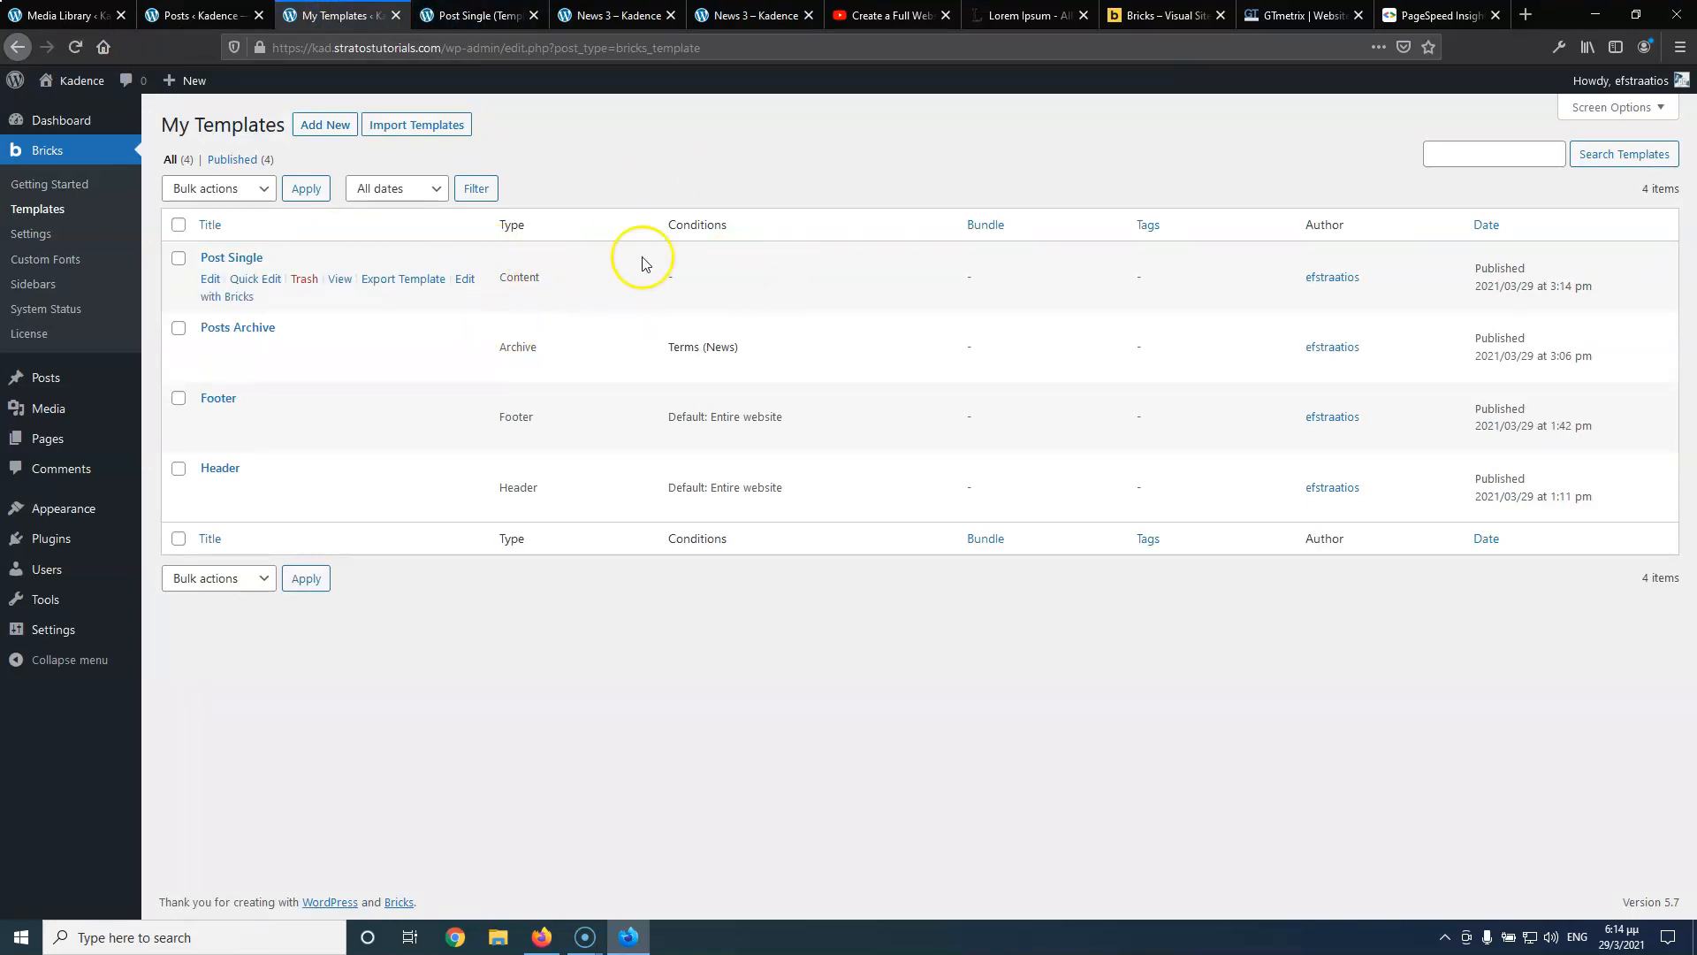
{"action": "left_click", "coordinate": [458, 12]}
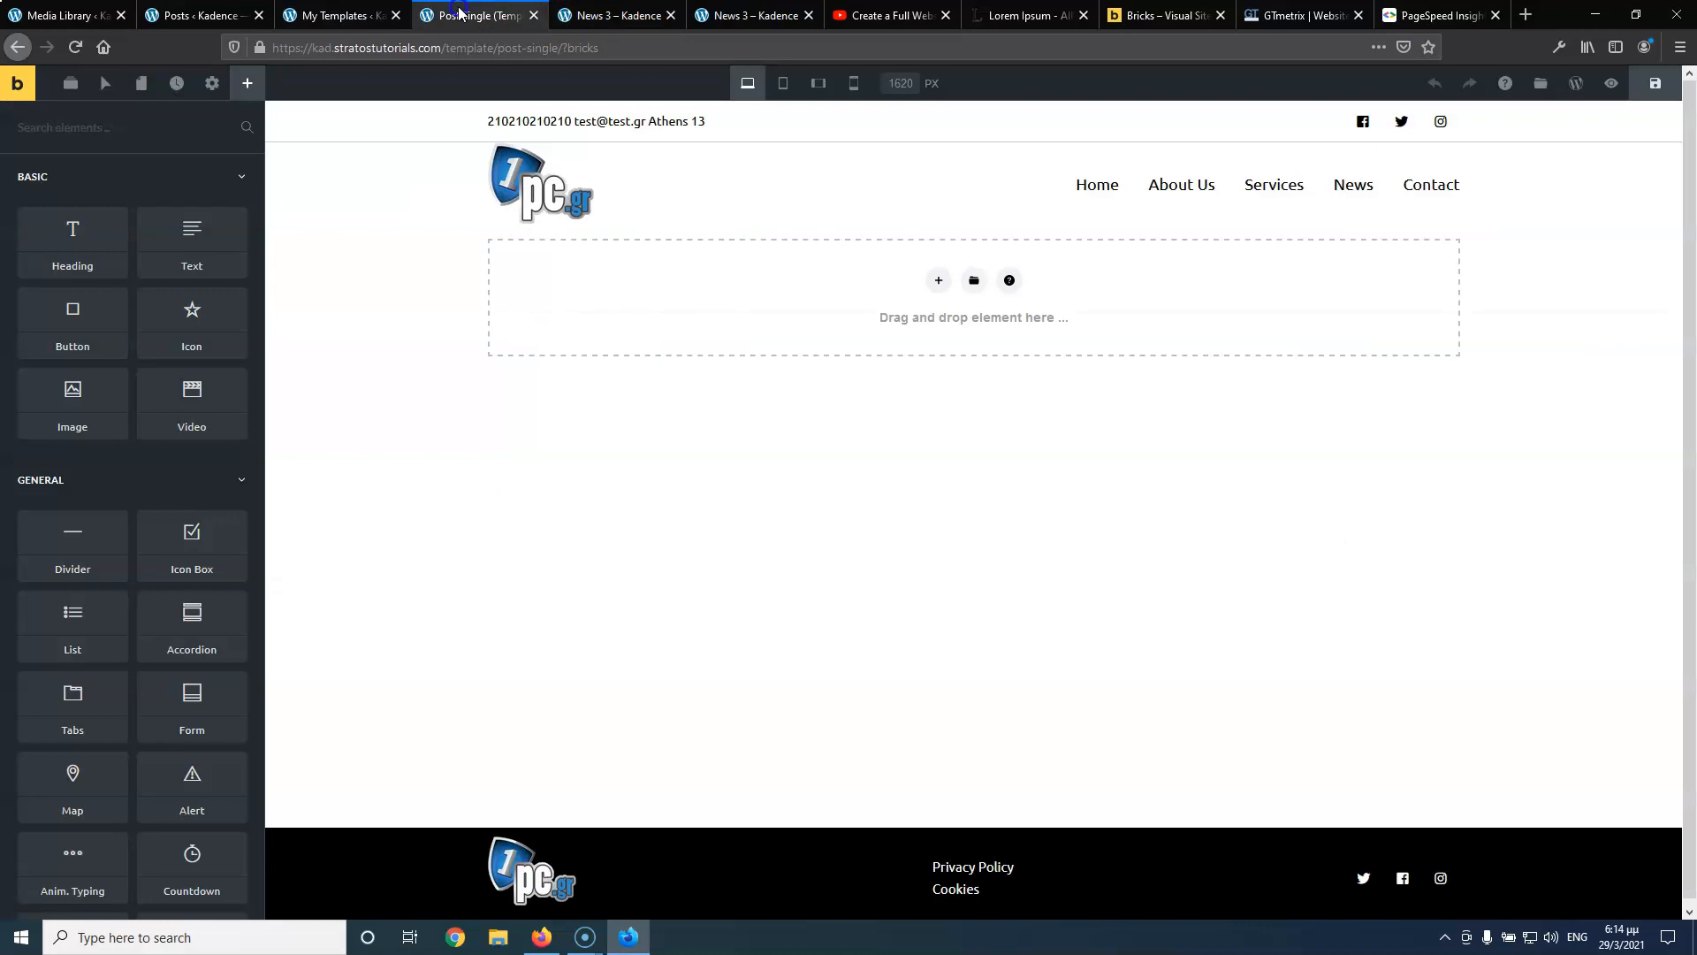
Add a Post type condition targeting Post to the Post Single template and save it
{"action": "left_click", "coordinate": [212, 86]}
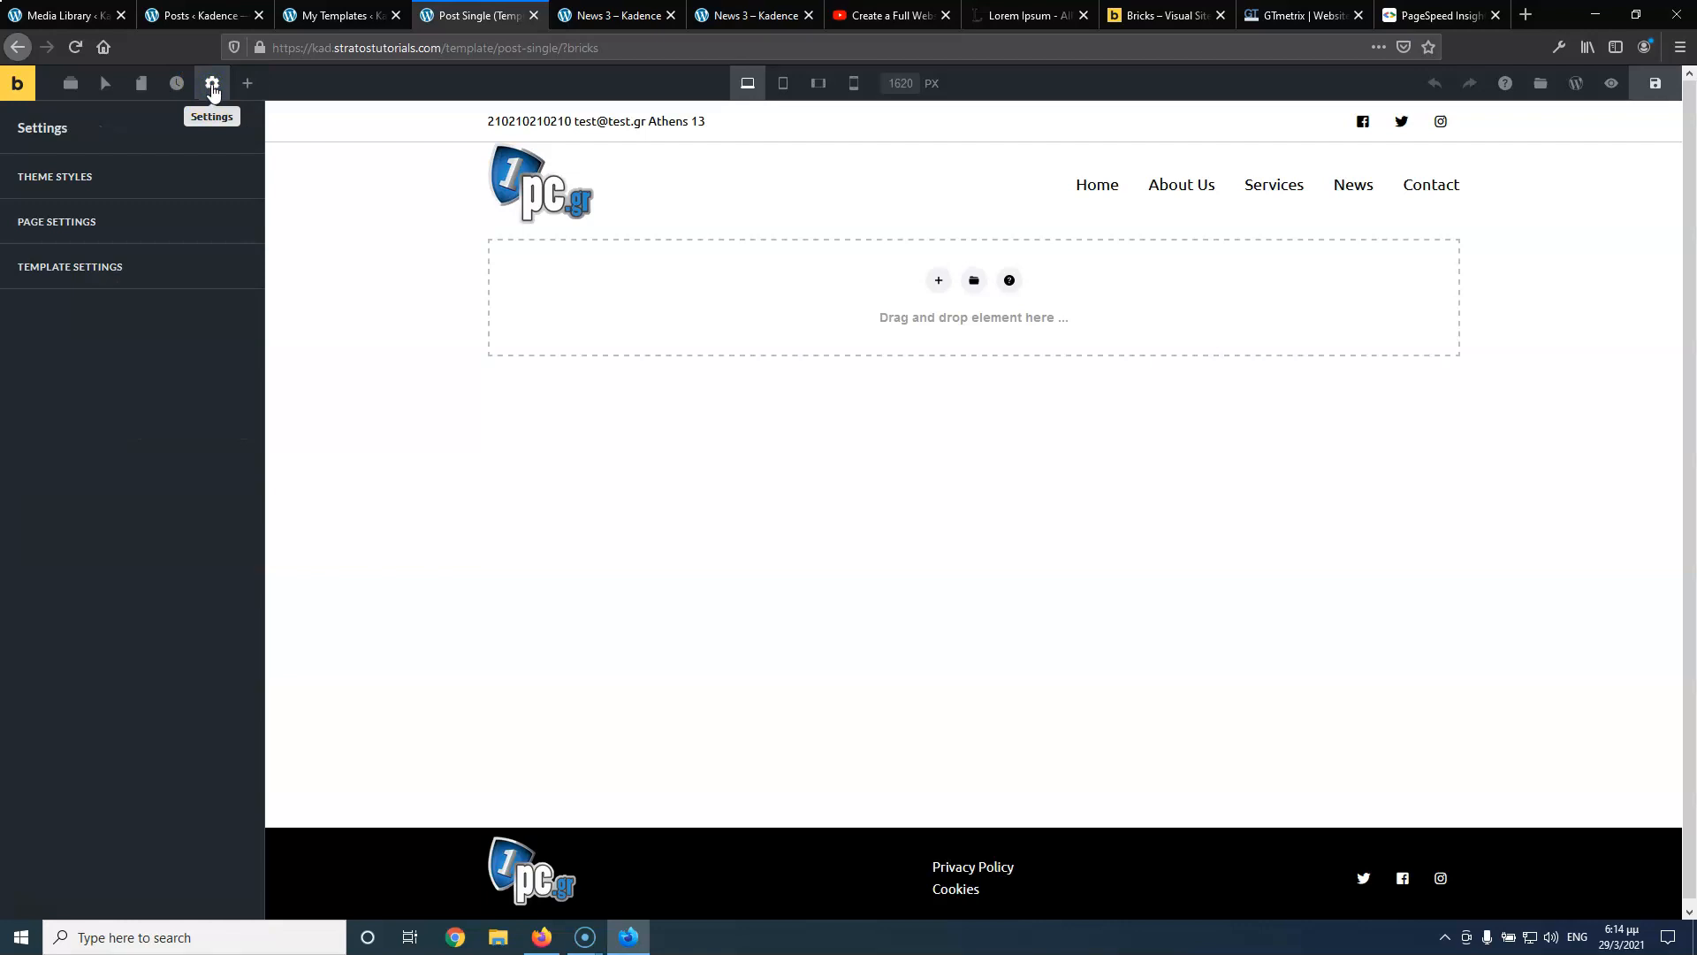
{"action": "left_click", "coordinate": [139, 268]}
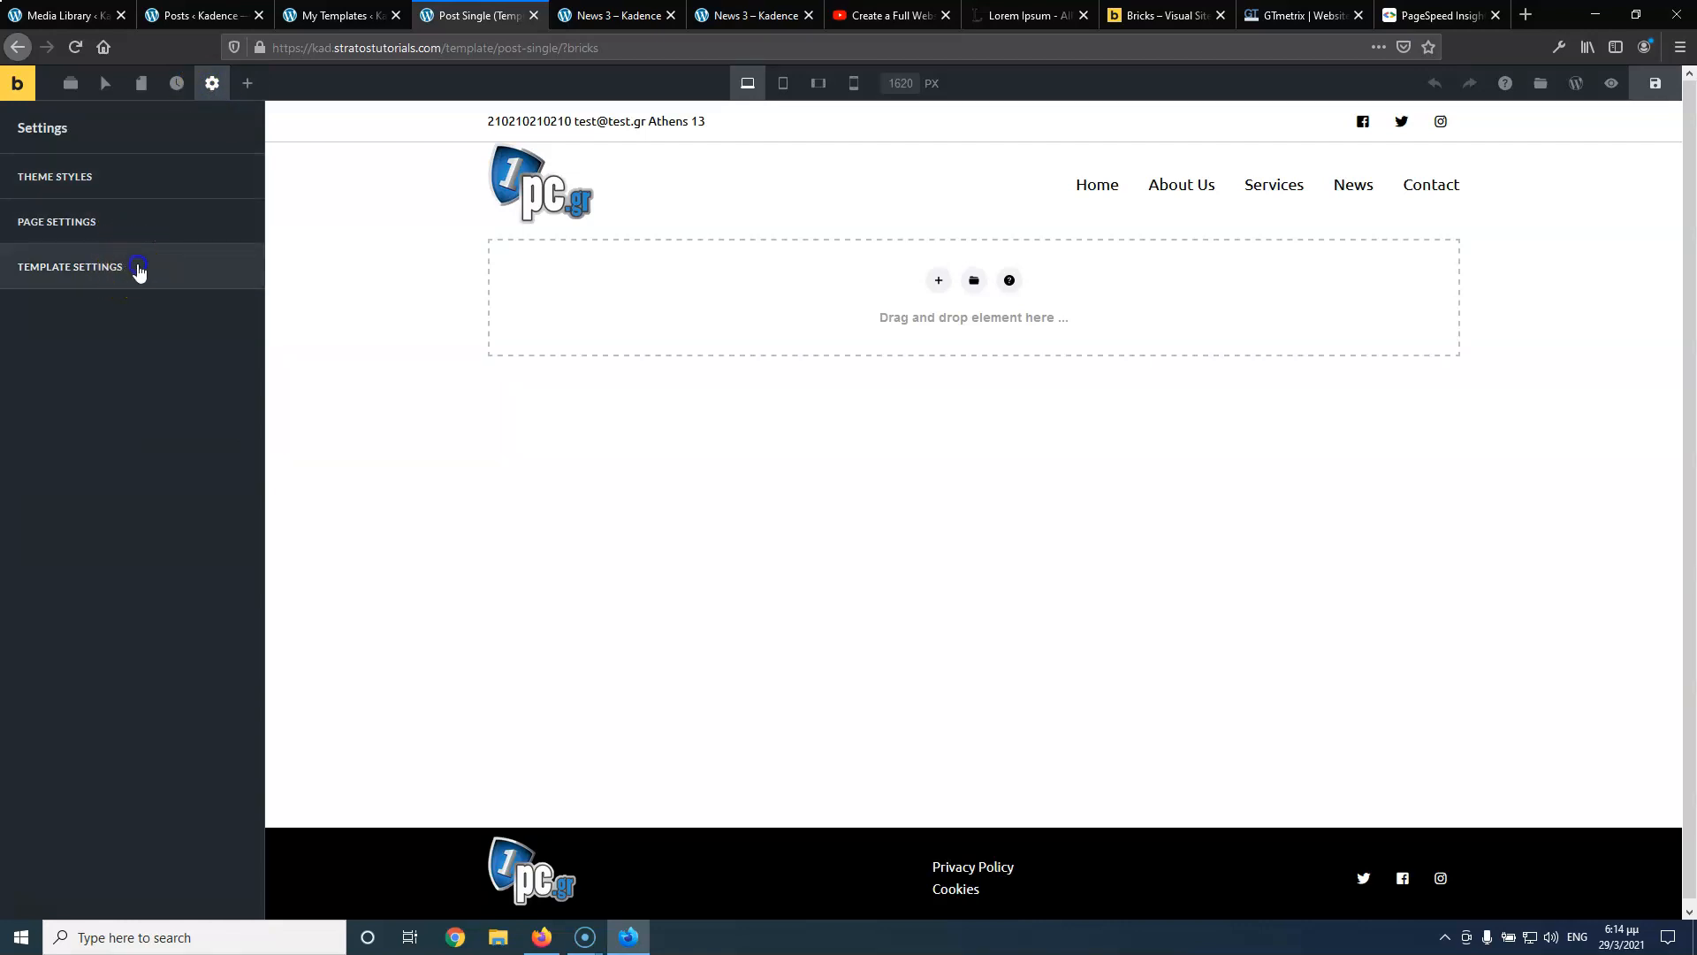
{"action": "left_click", "coordinate": [140, 247]}
{"action": "left_click", "coordinate": [132, 362]}
{"action": "left_click", "coordinate": [135, 421]}
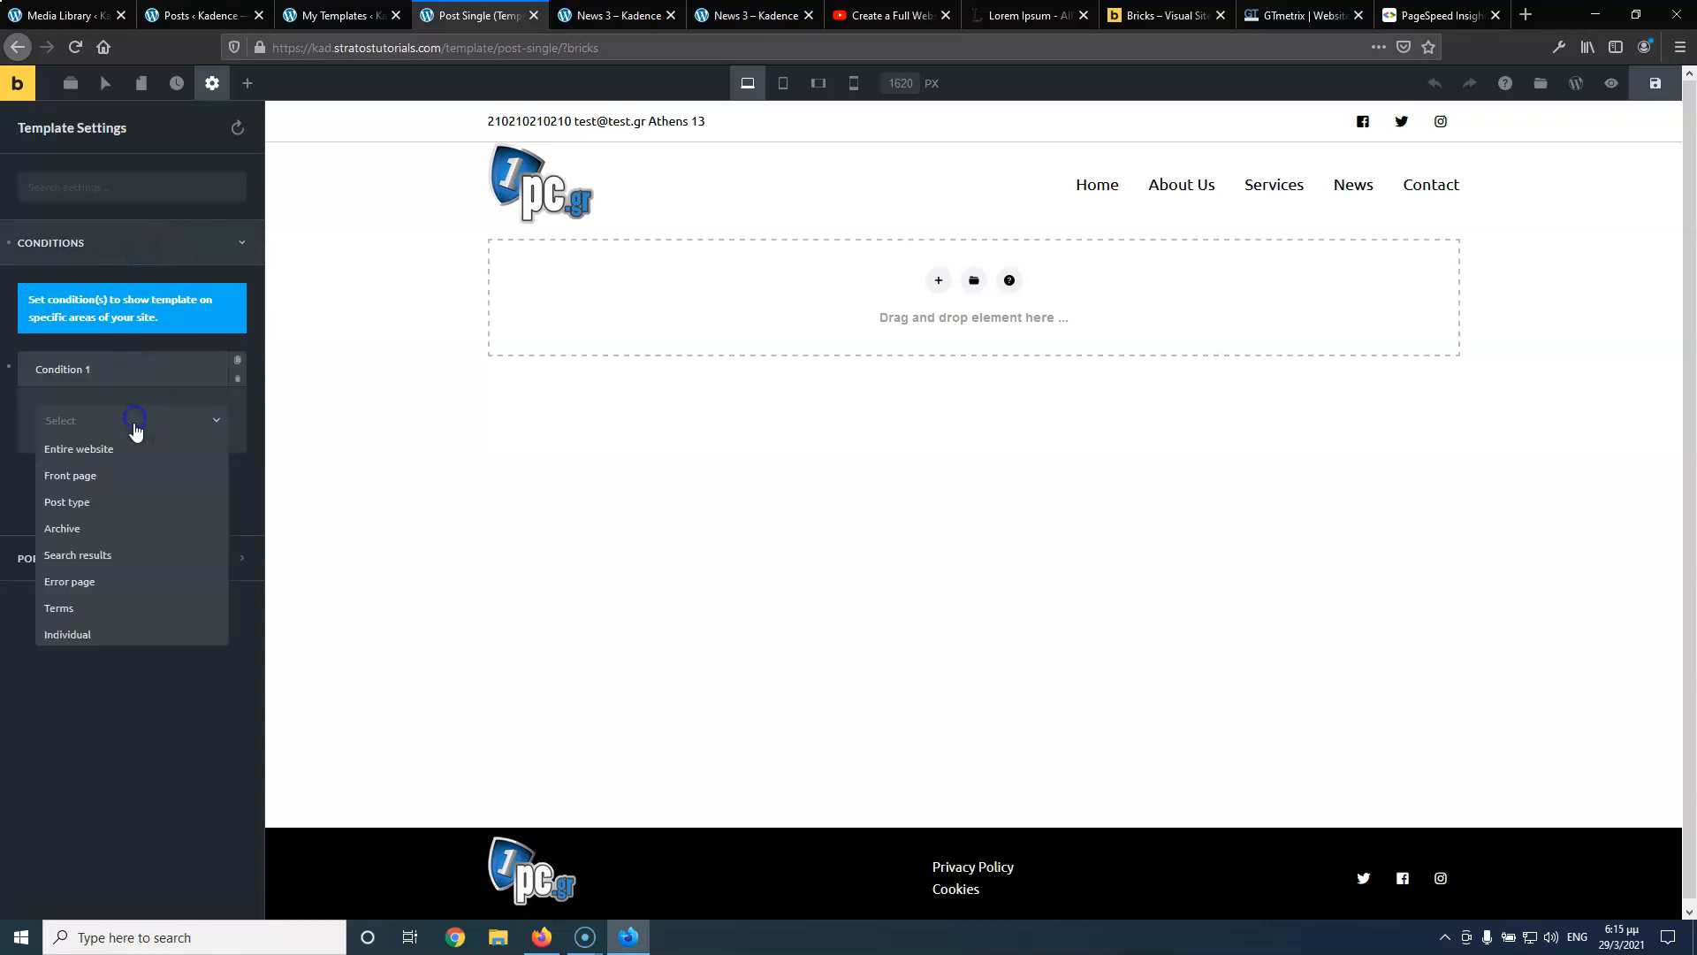
{"action": "left_click", "coordinate": [119, 508]}
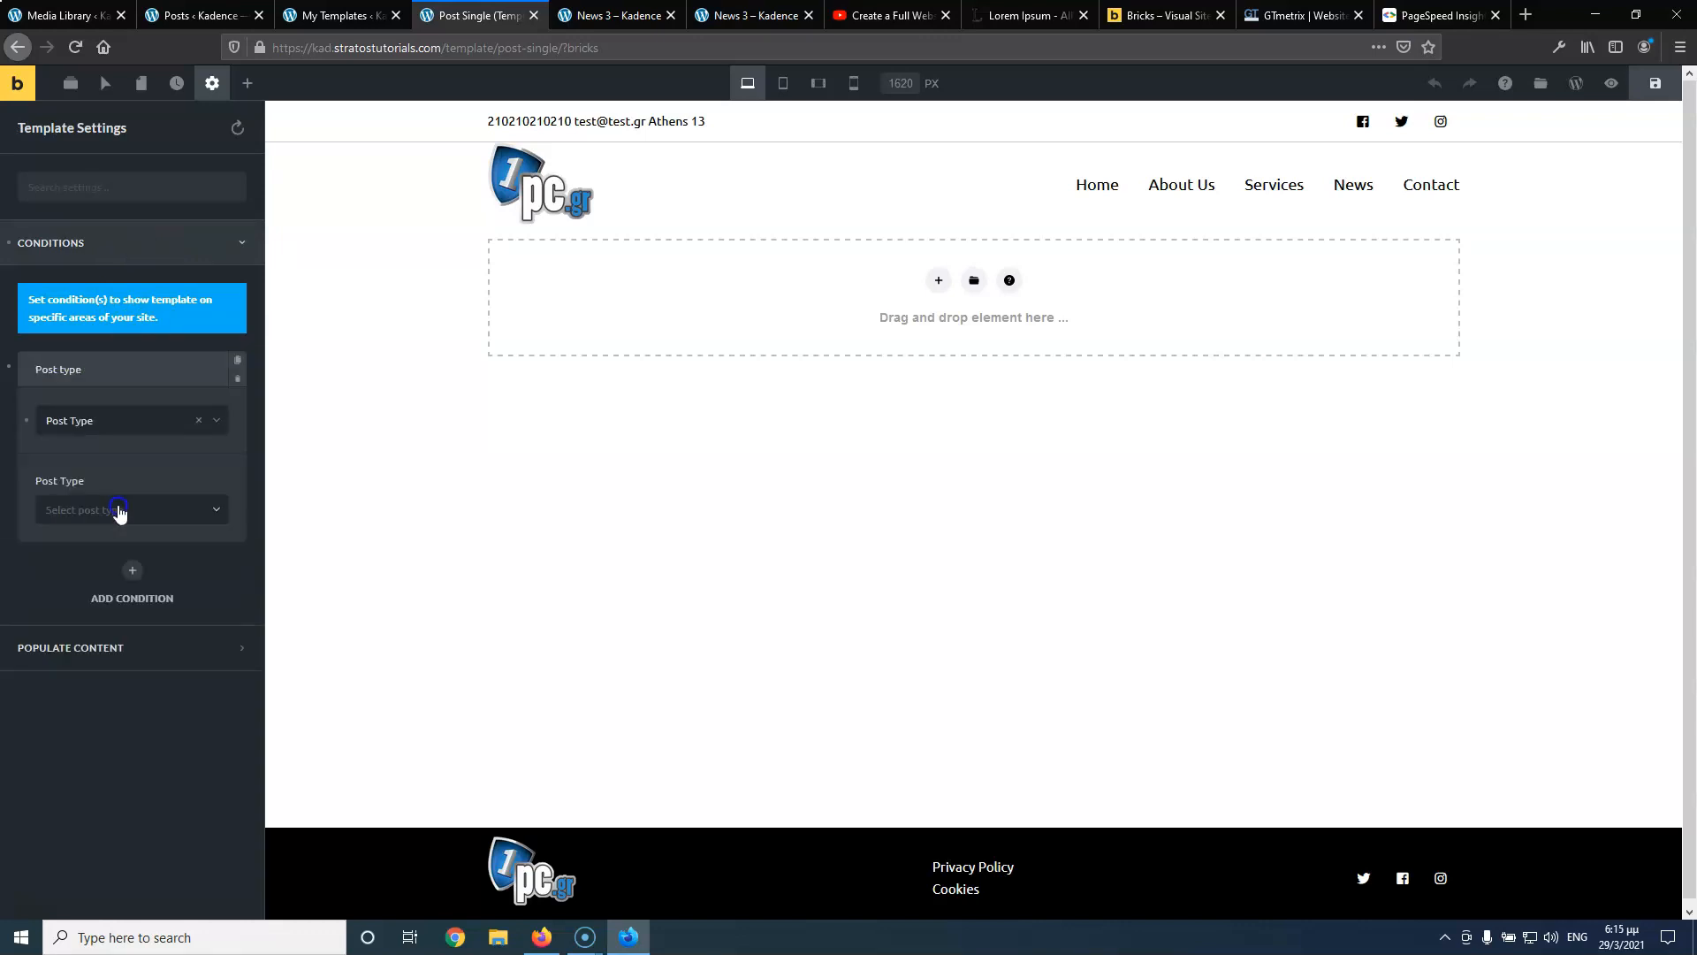
{"action": "left_click", "coordinate": [119, 523]}
{"action": "left_click", "coordinate": [114, 548]}
{"action": "left_click", "coordinate": [130, 513]}
{"action": "left_click", "coordinate": [105, 510]}
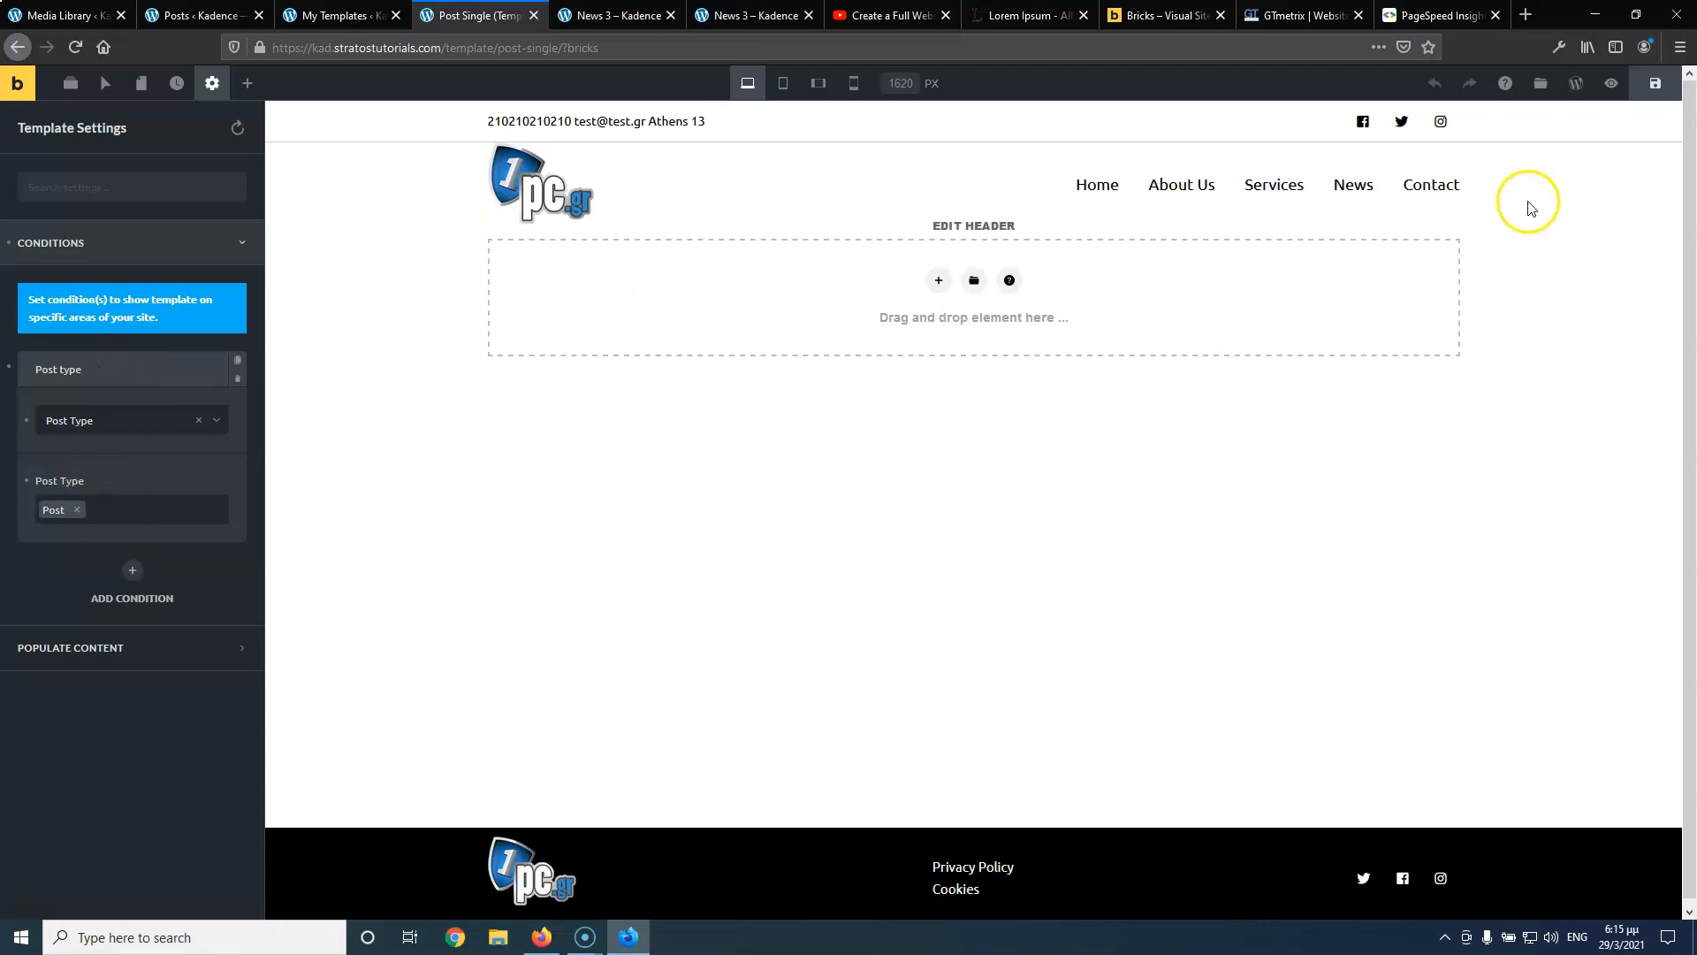
{"action": "left_click", "coordinate": [1665, 85]}
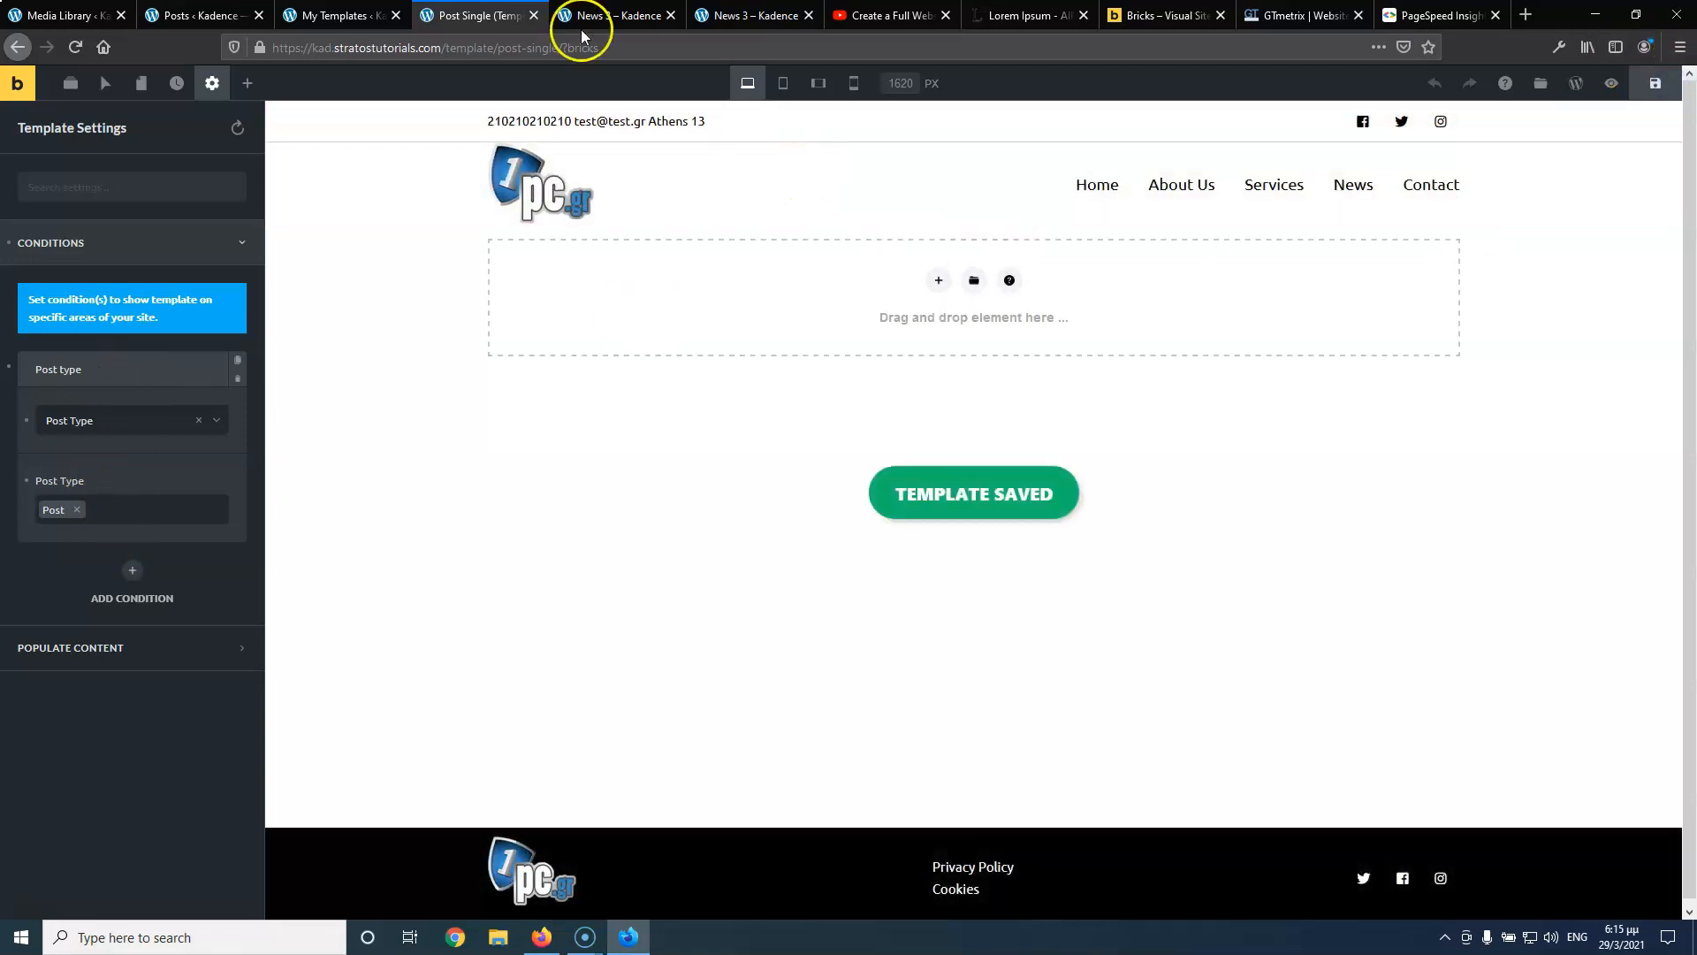
Add a section whose background image uses the post's dynamic Featured Image
{"action": "left_click", "coordinate": [624, 17]}
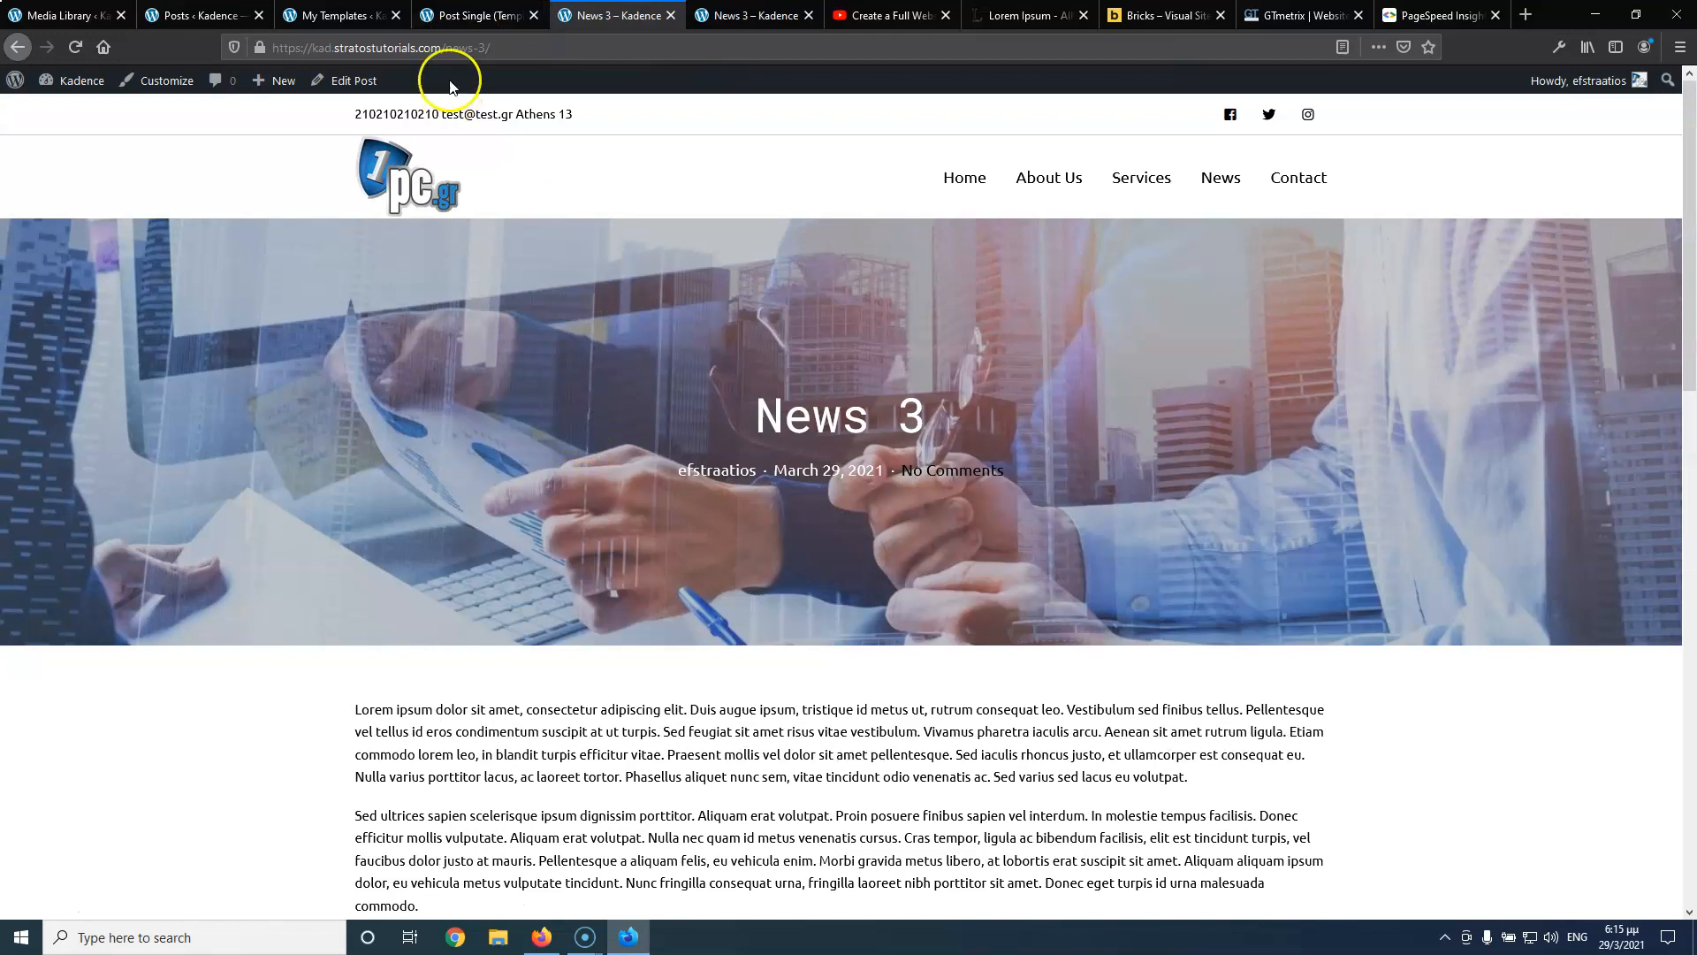
{"action": "left_click", "coordinate": [473, 16]}
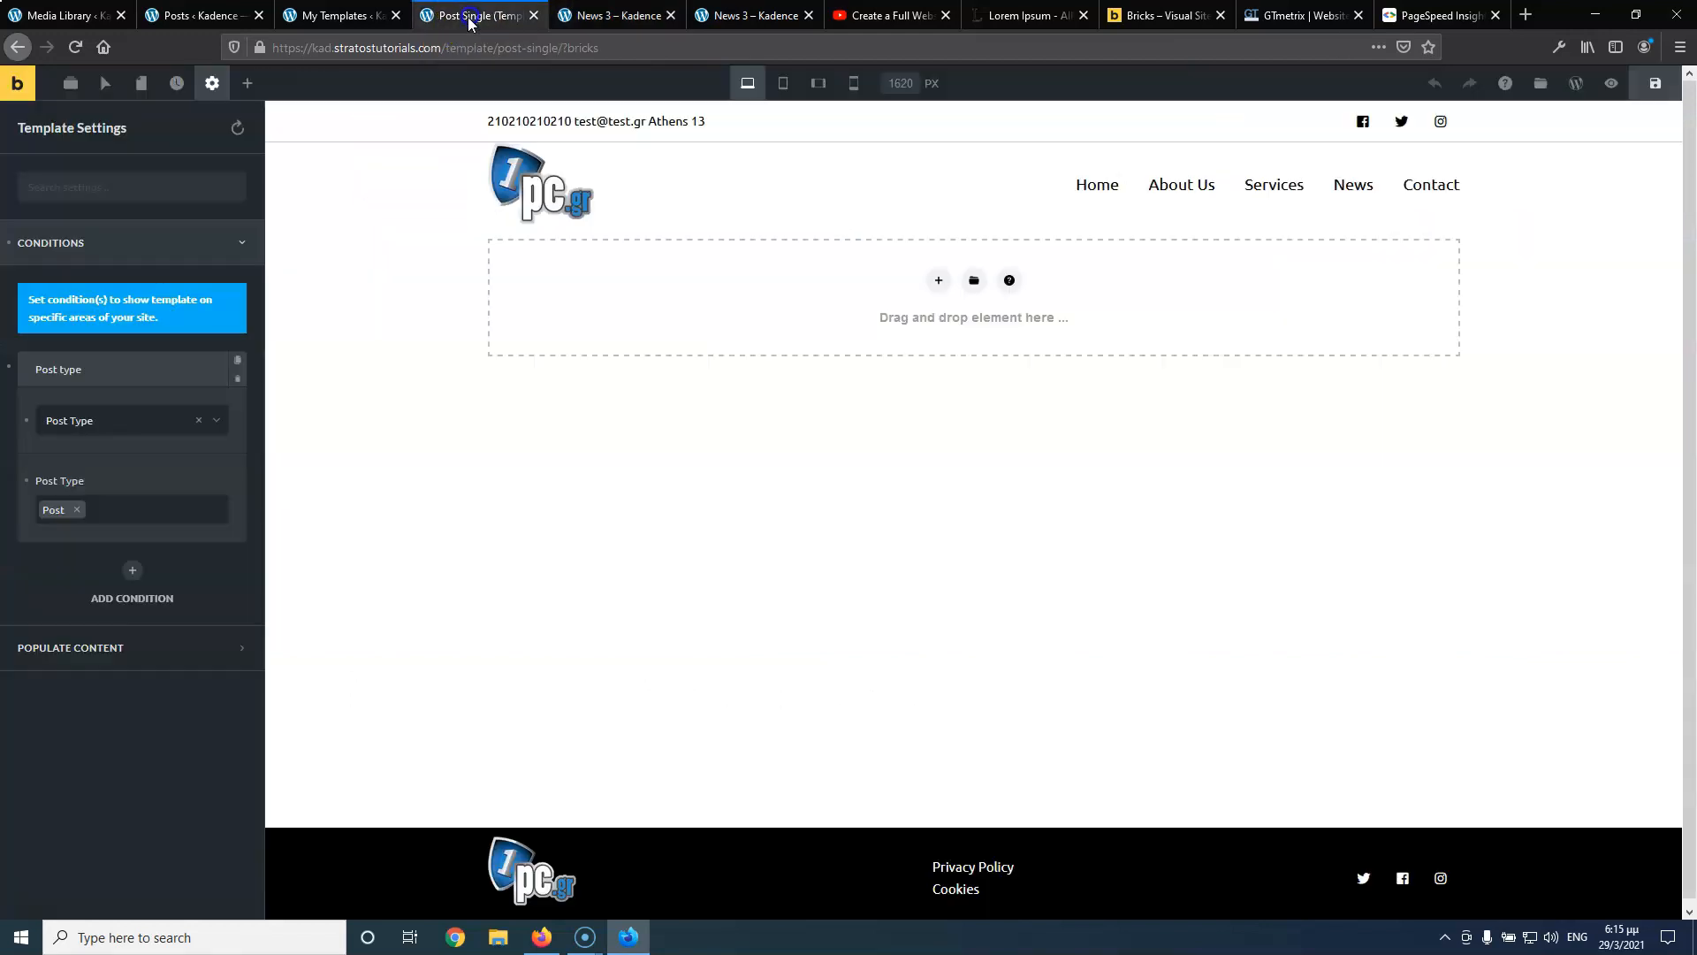
{"action": "left_click", "coordinate": [940, 283]}
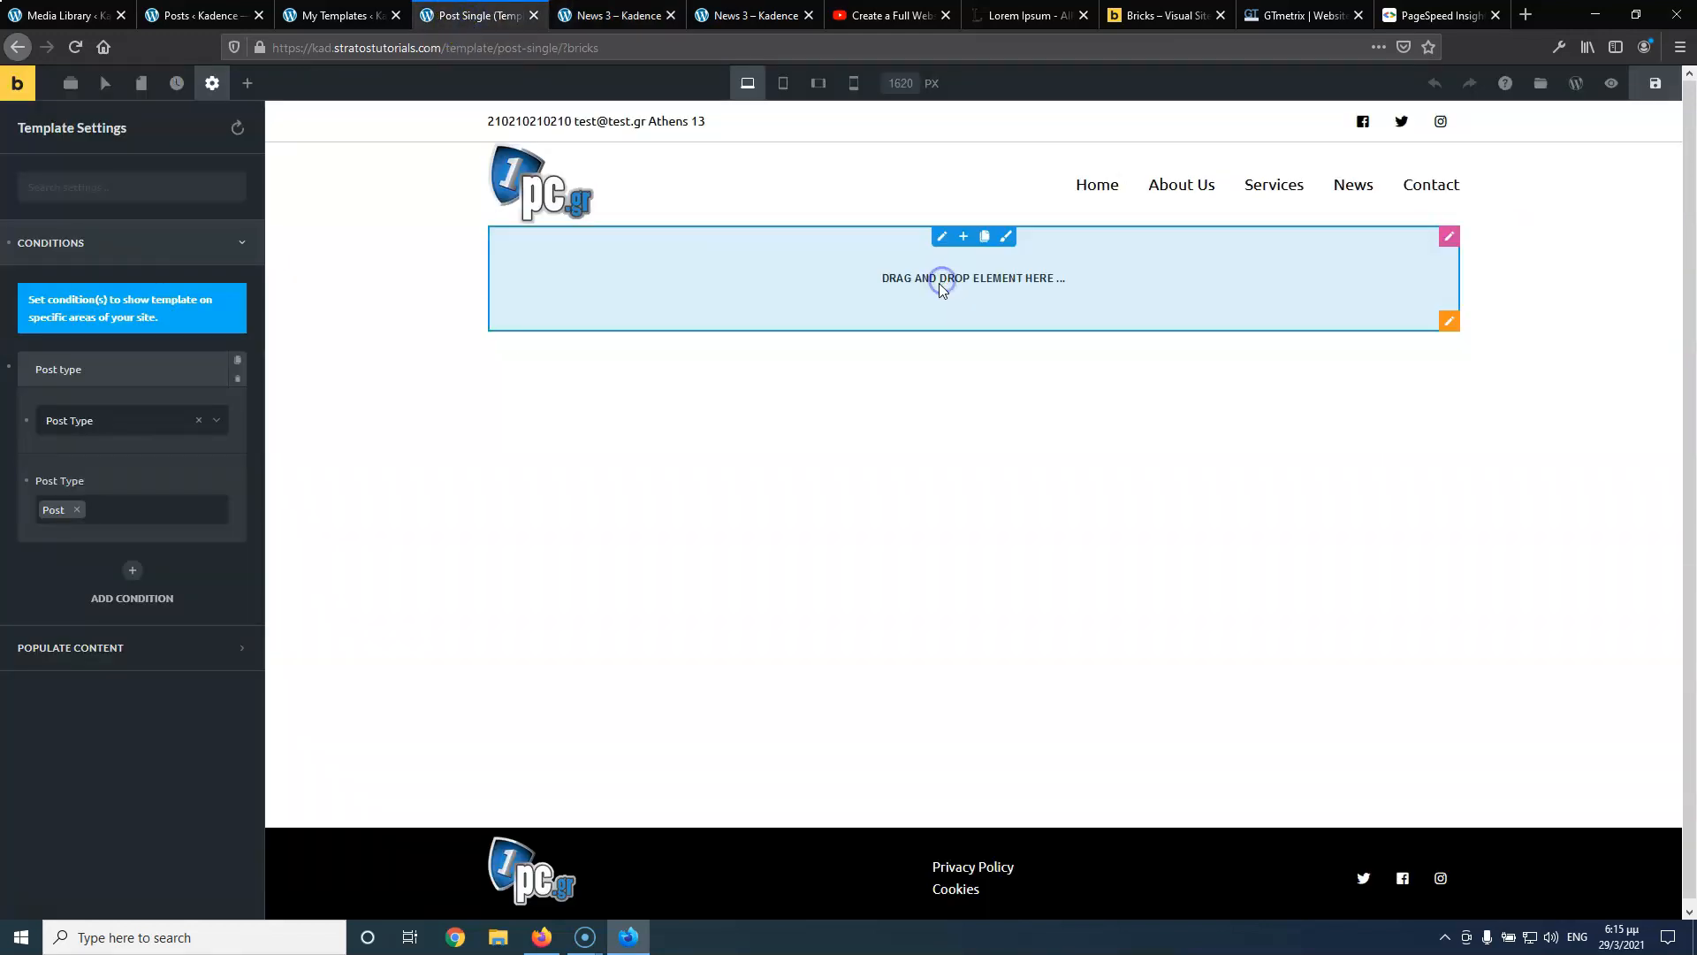
{"action": "left_click", "coordinate": [1446, 318]}
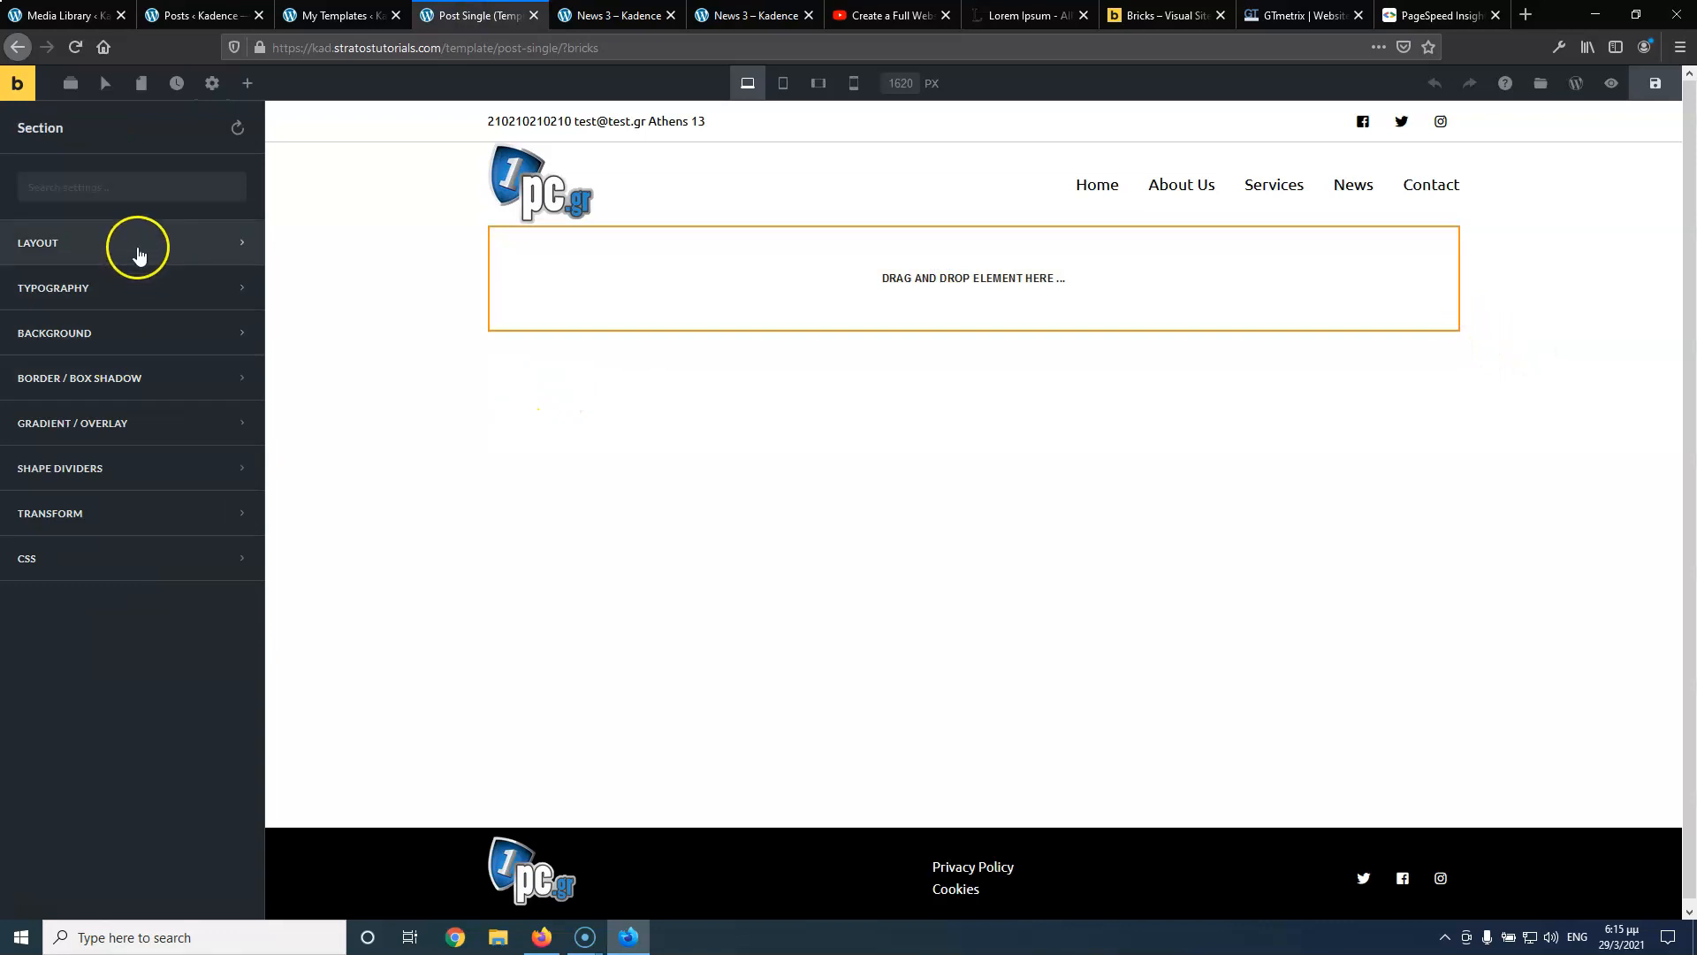
{"action": "left_click", "coordinate": [130, 338]}
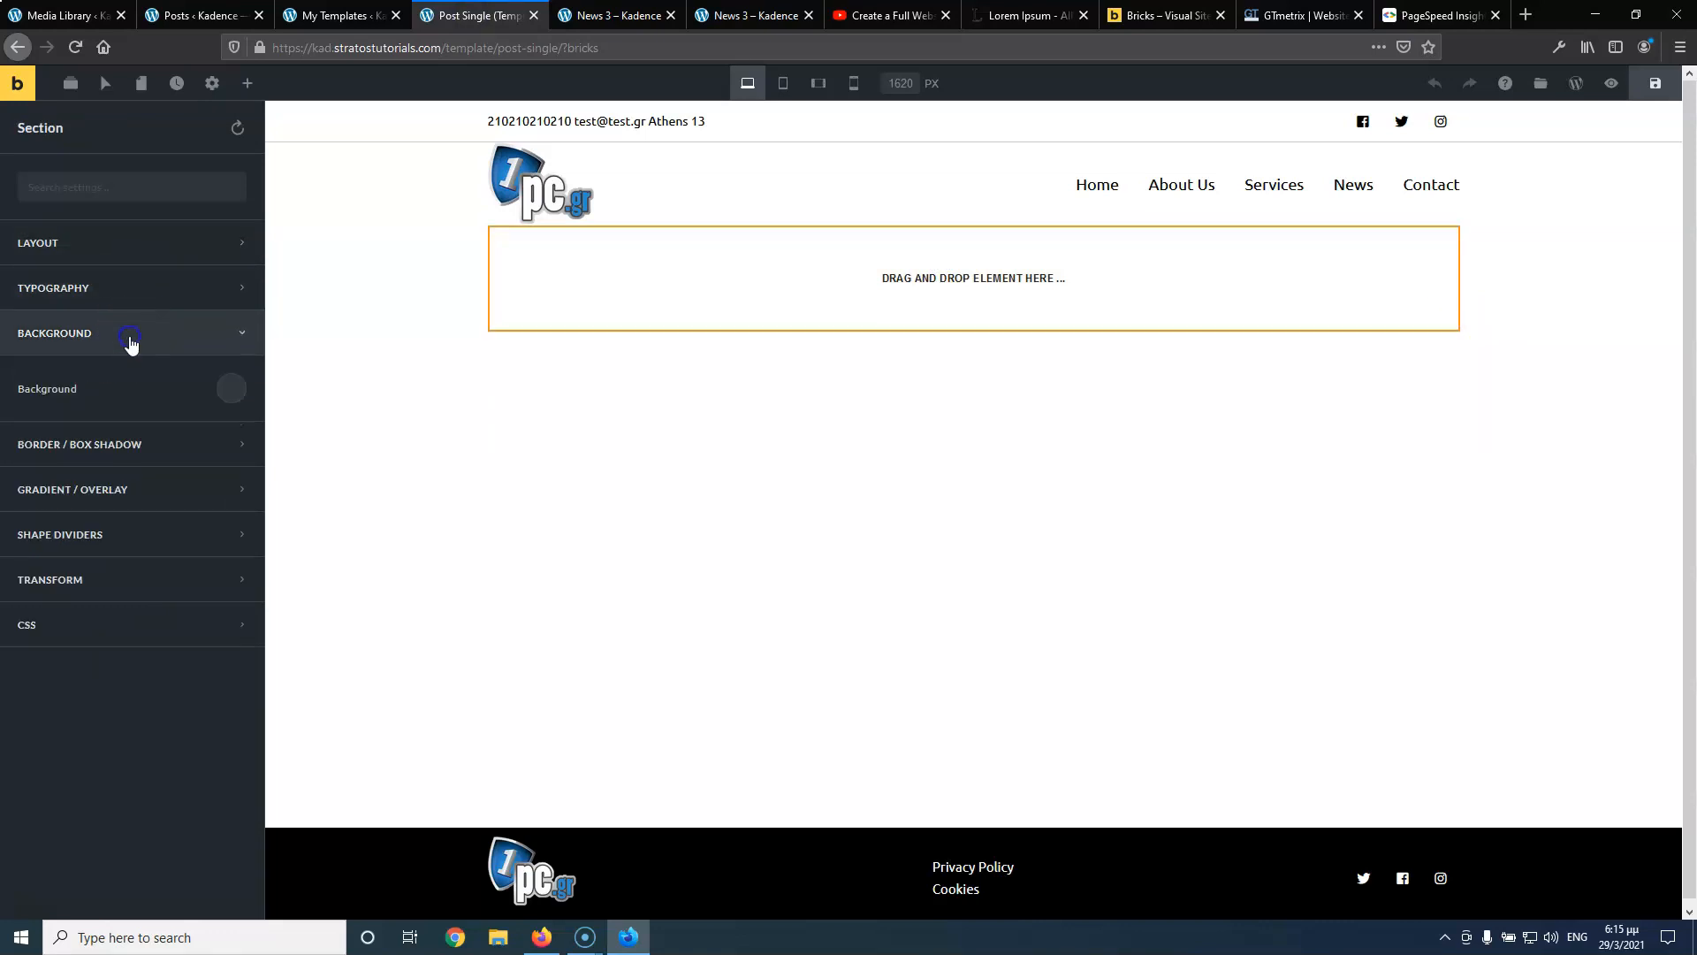
{"action": "left_click", "coordinate": [228, 389]}
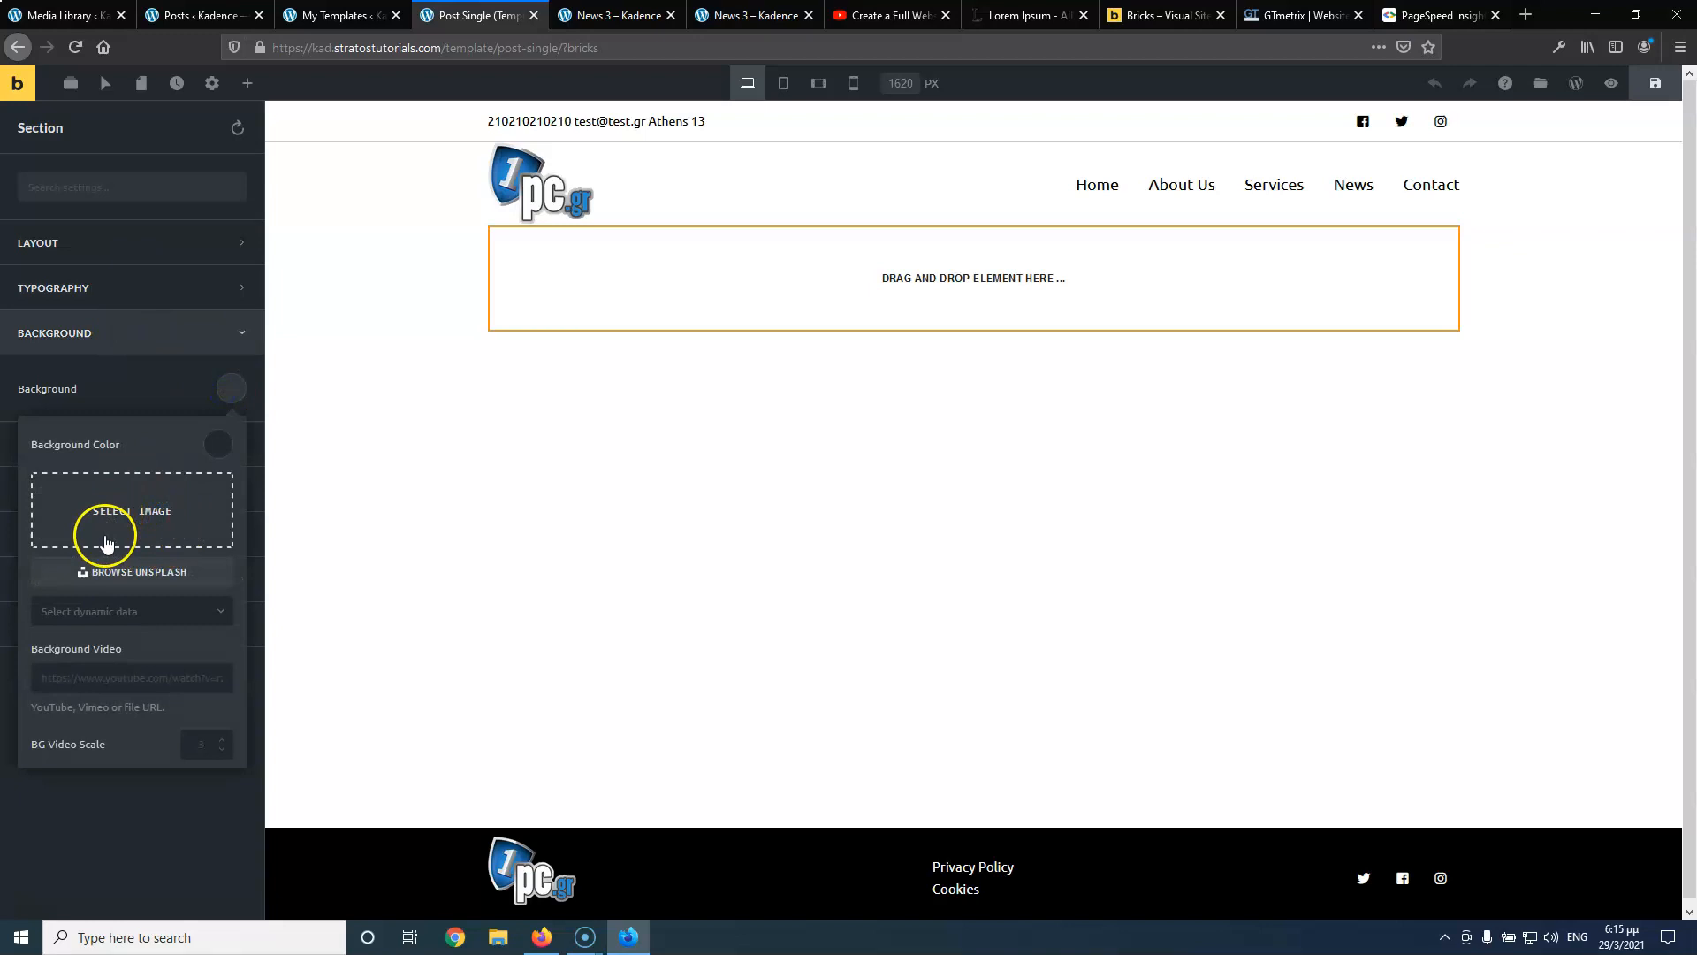
{"action": "left_click", "coordinate": [132, 612]}
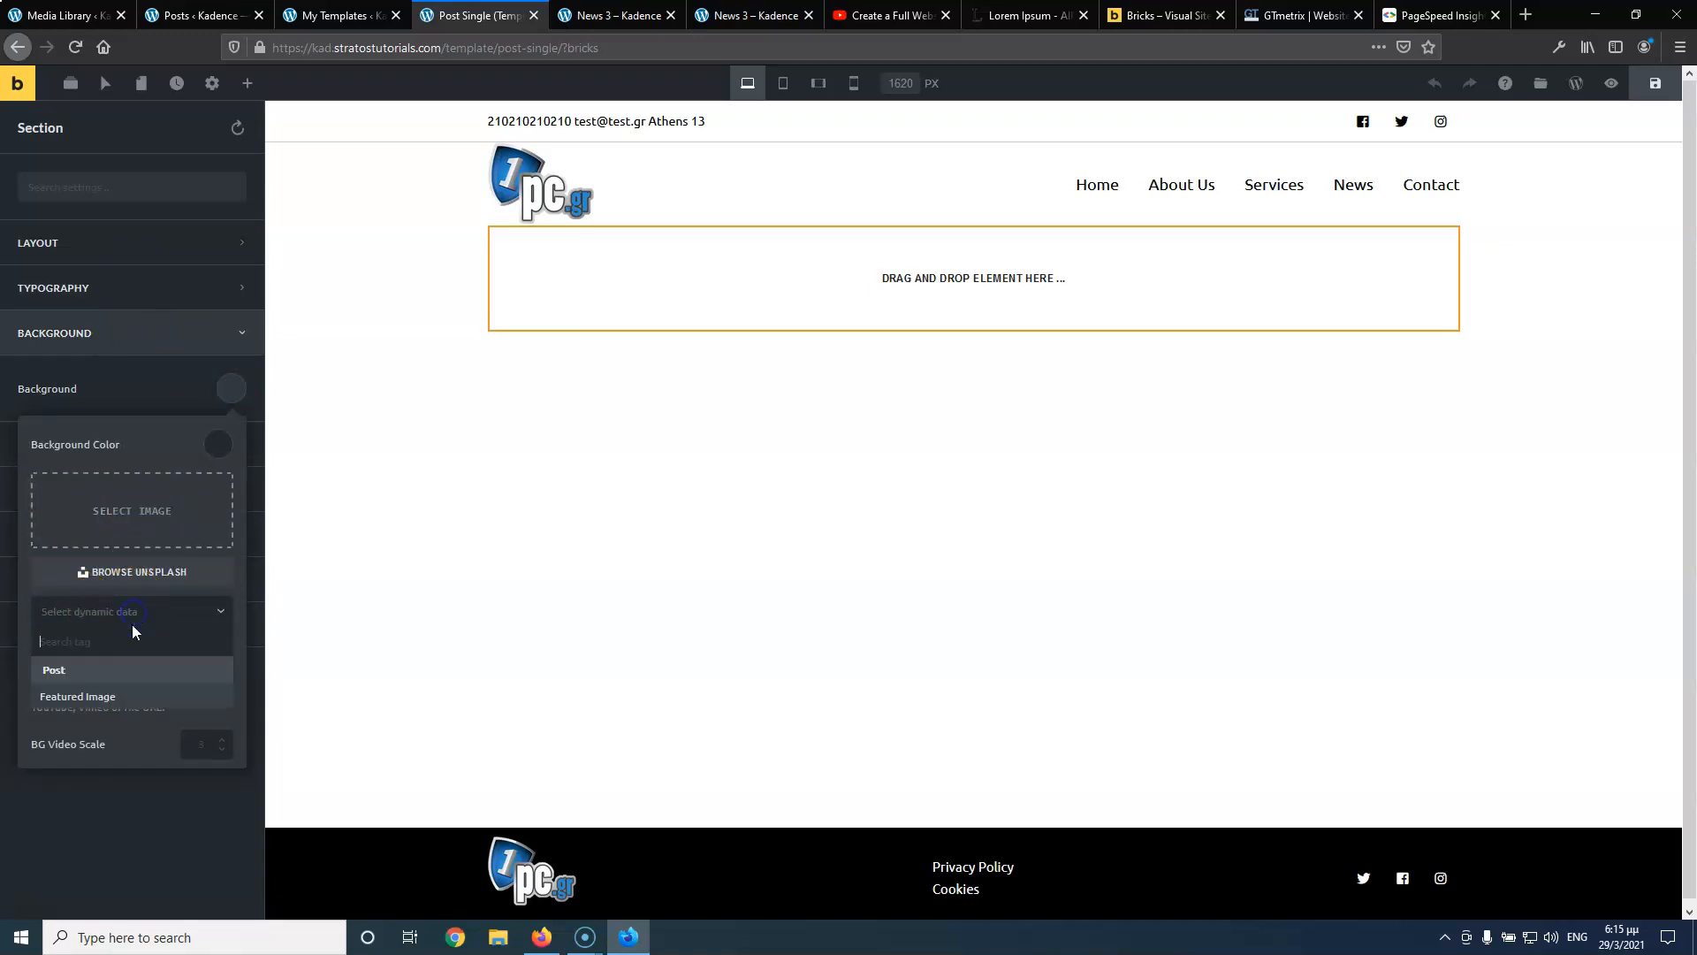
{"action": "left_click", "coordinate": [125, 694]}
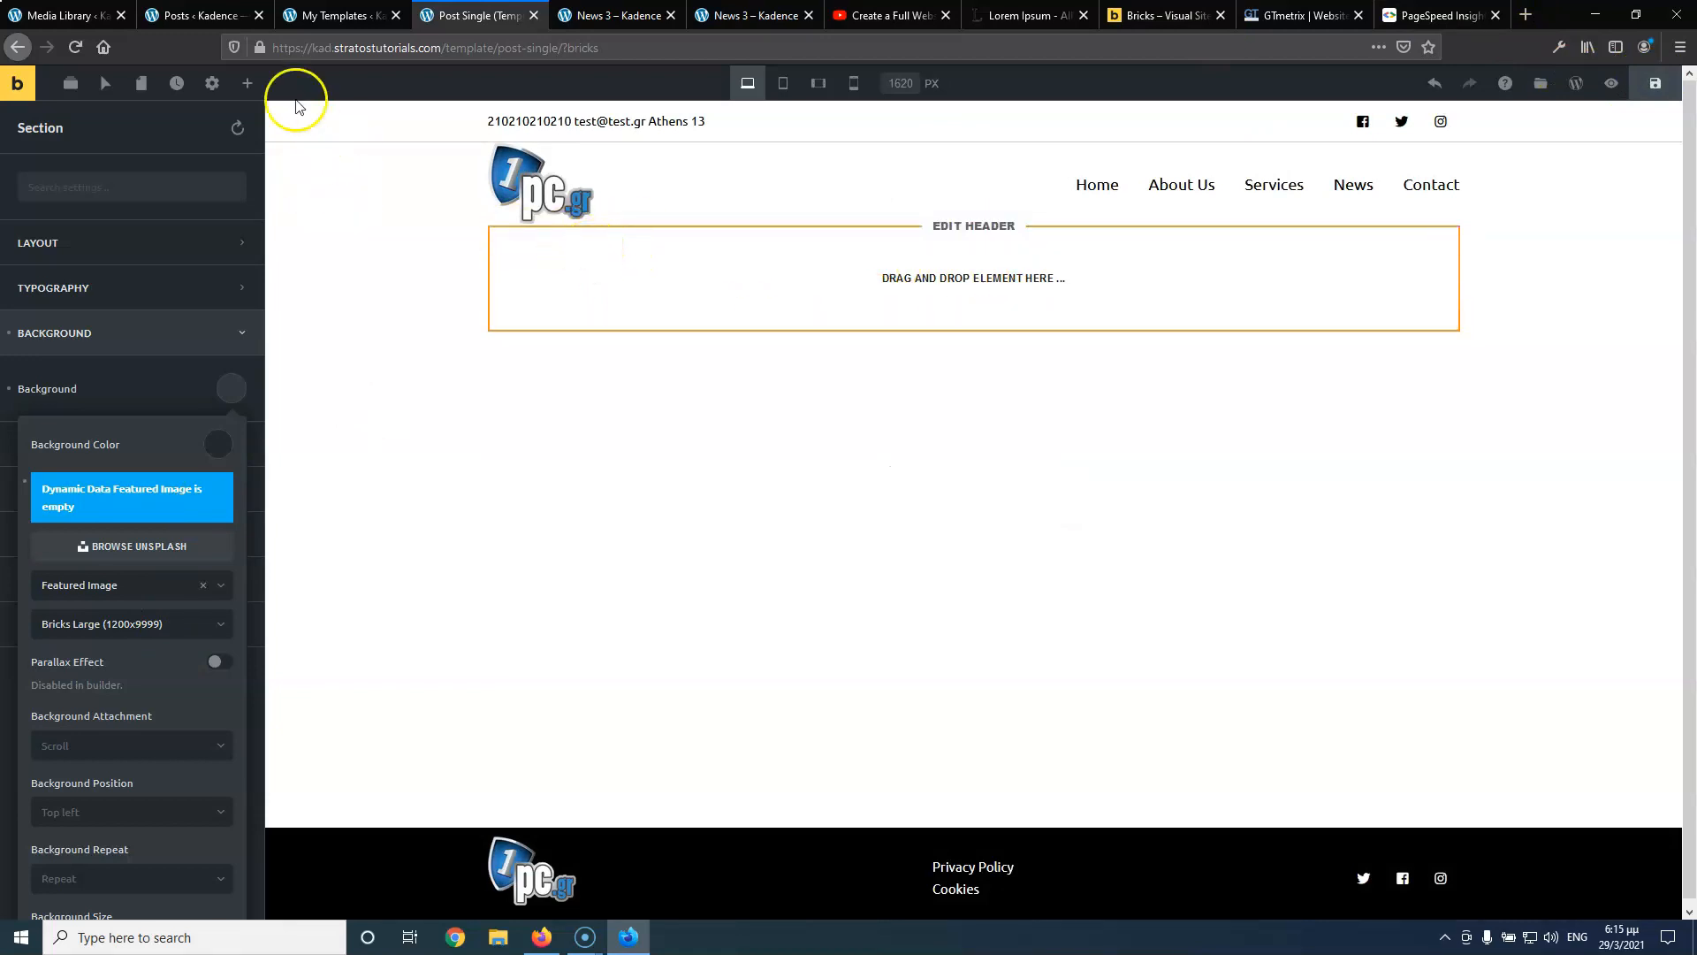
{"action": "left_click", "coordinate": [210, 85]}
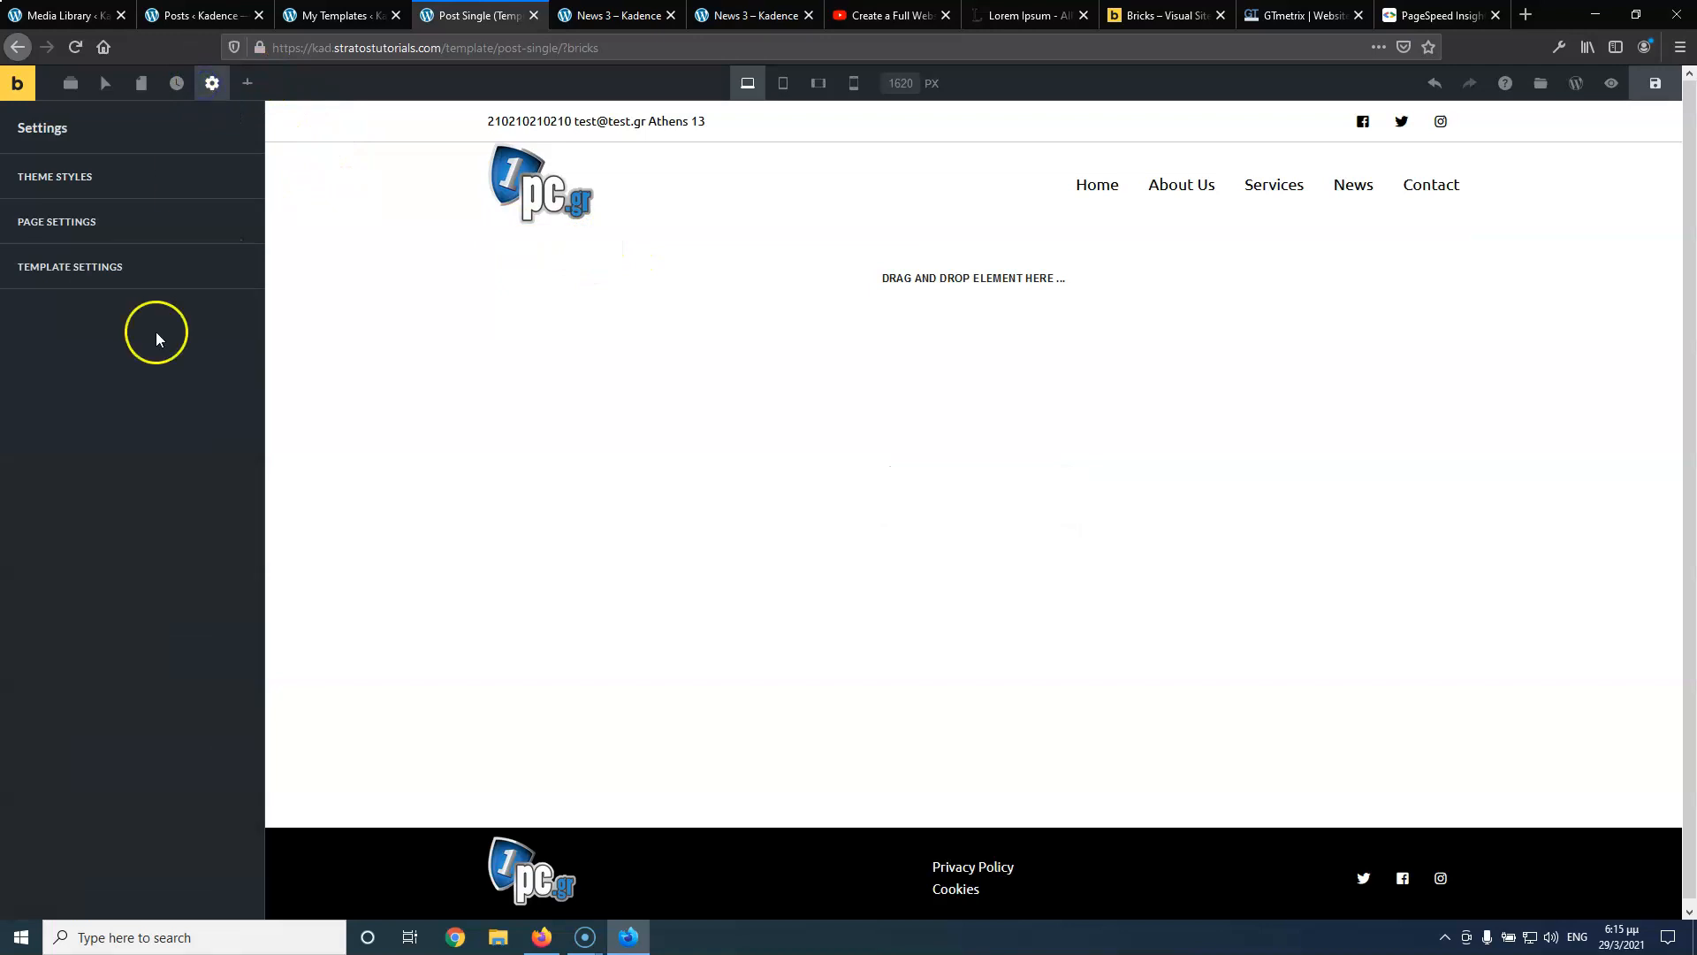
Populate the template preview with the Service 3 page as Single Post/page content
{"action": "left_click", "coordinate": [141, 267]}
{"action": "left_click", "coordinate": [126, 288]}
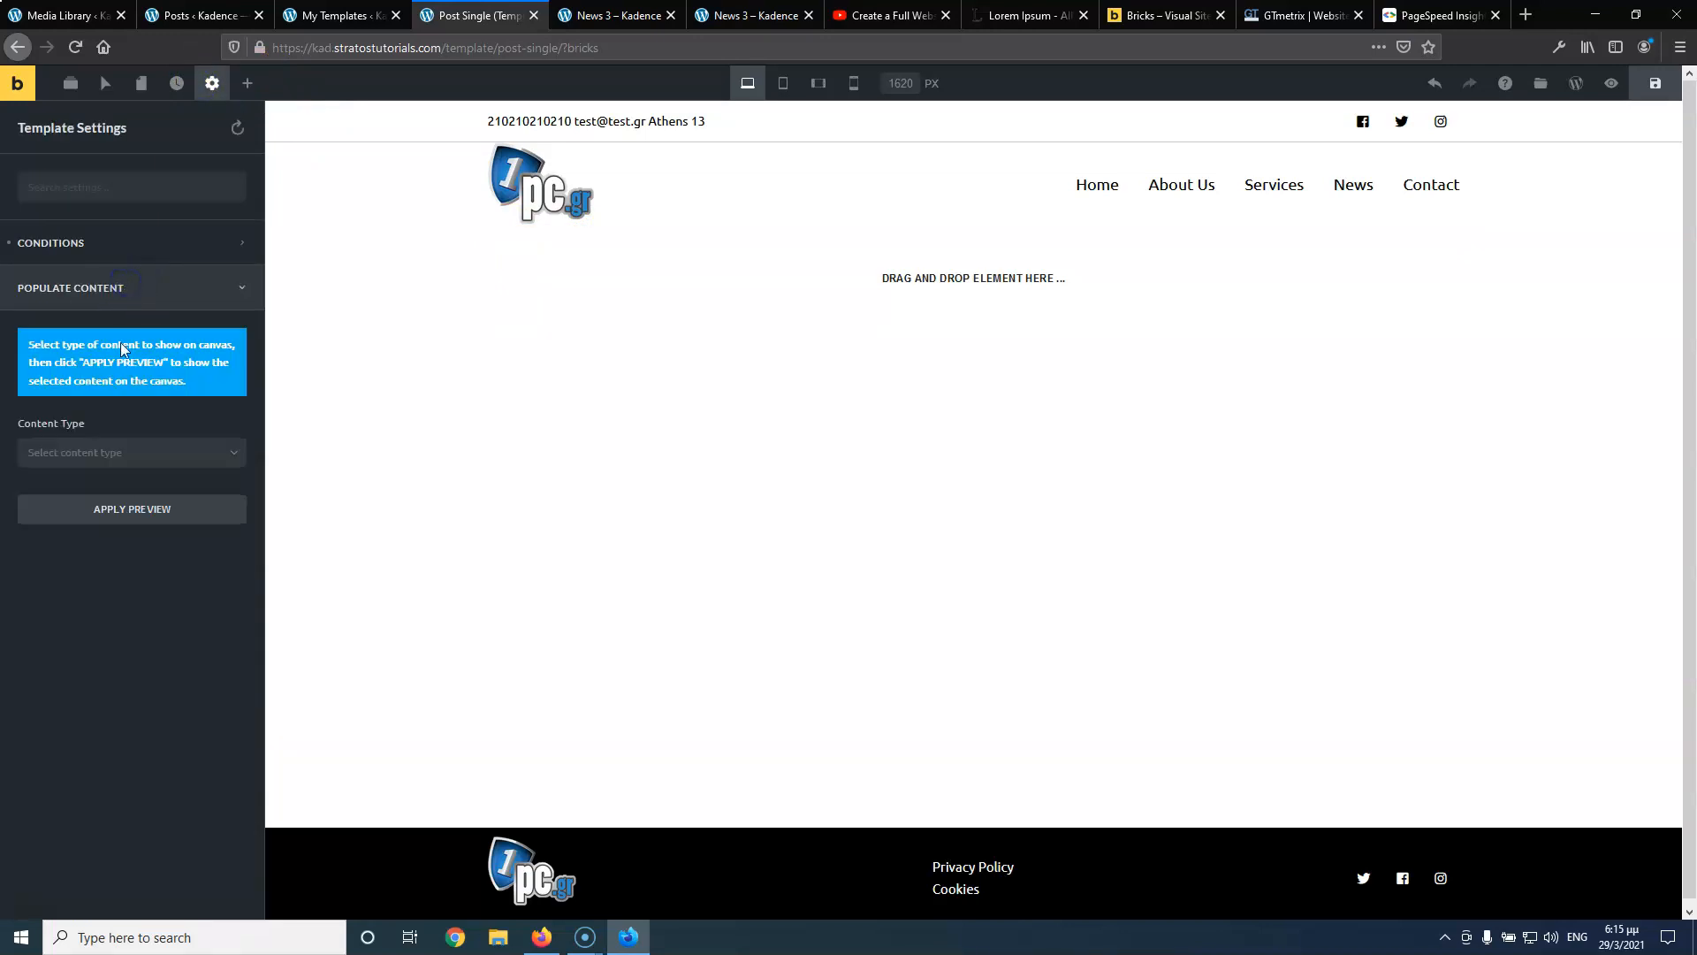
{"action": "left_click", "coordinate": [131, 452]}
{"action": "left_click", "coordinate": [113, 643]}
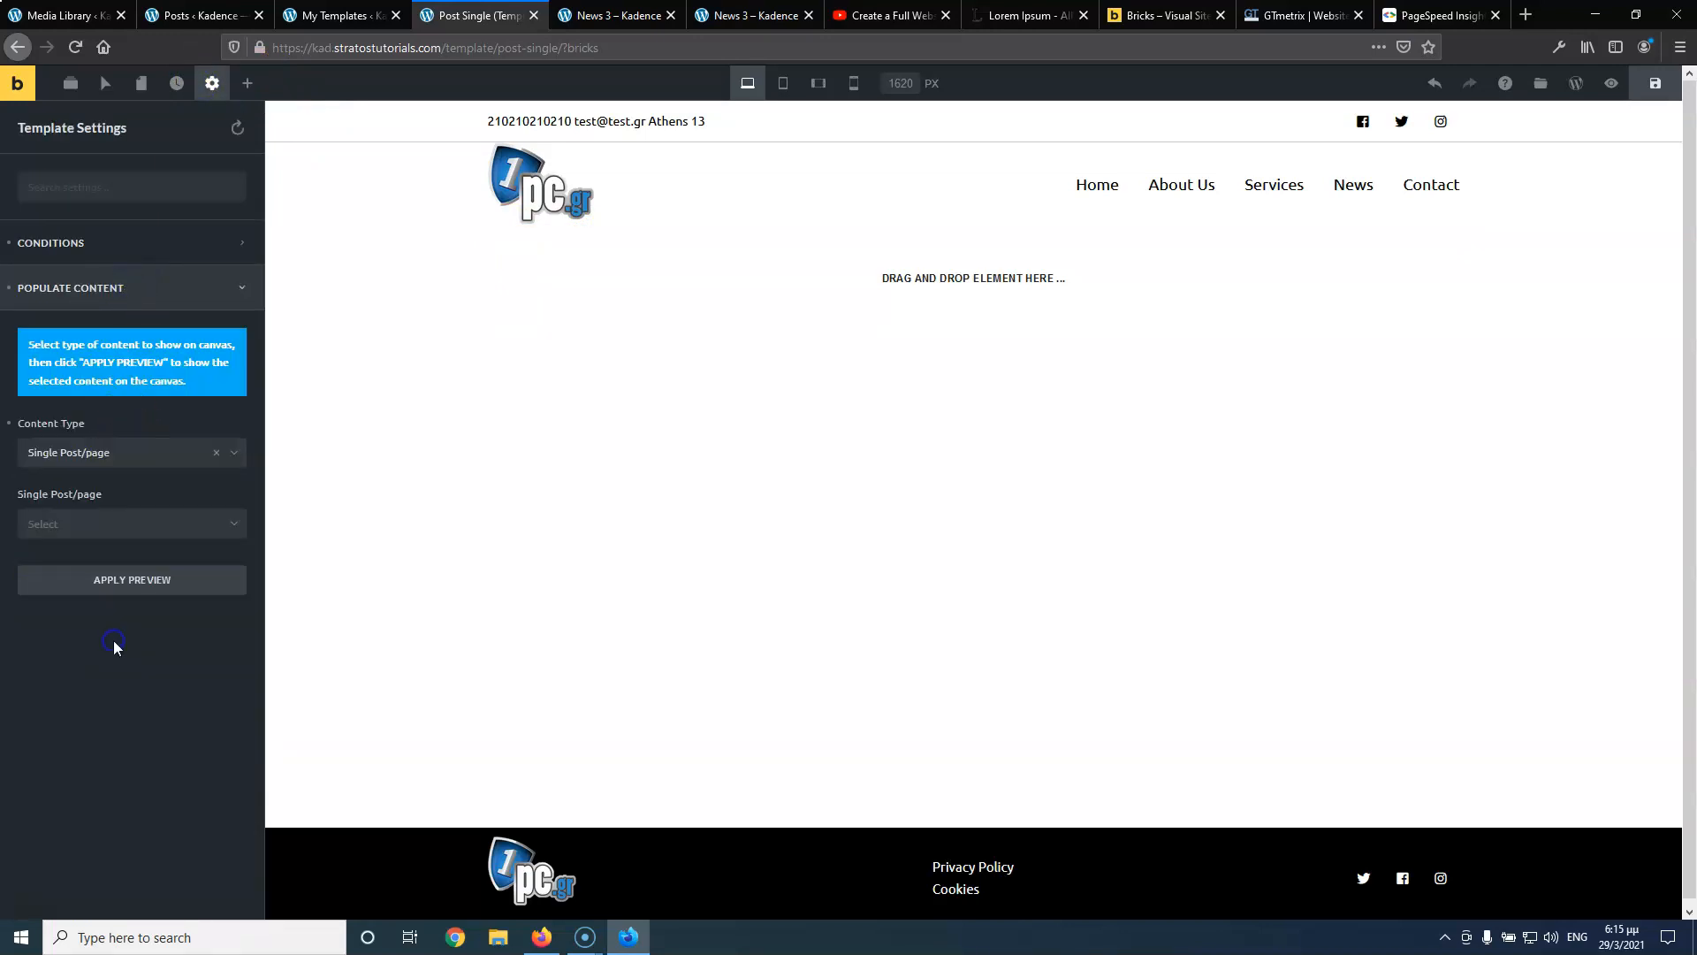
{"action": "left_click", "coordinate": [119, 527]}
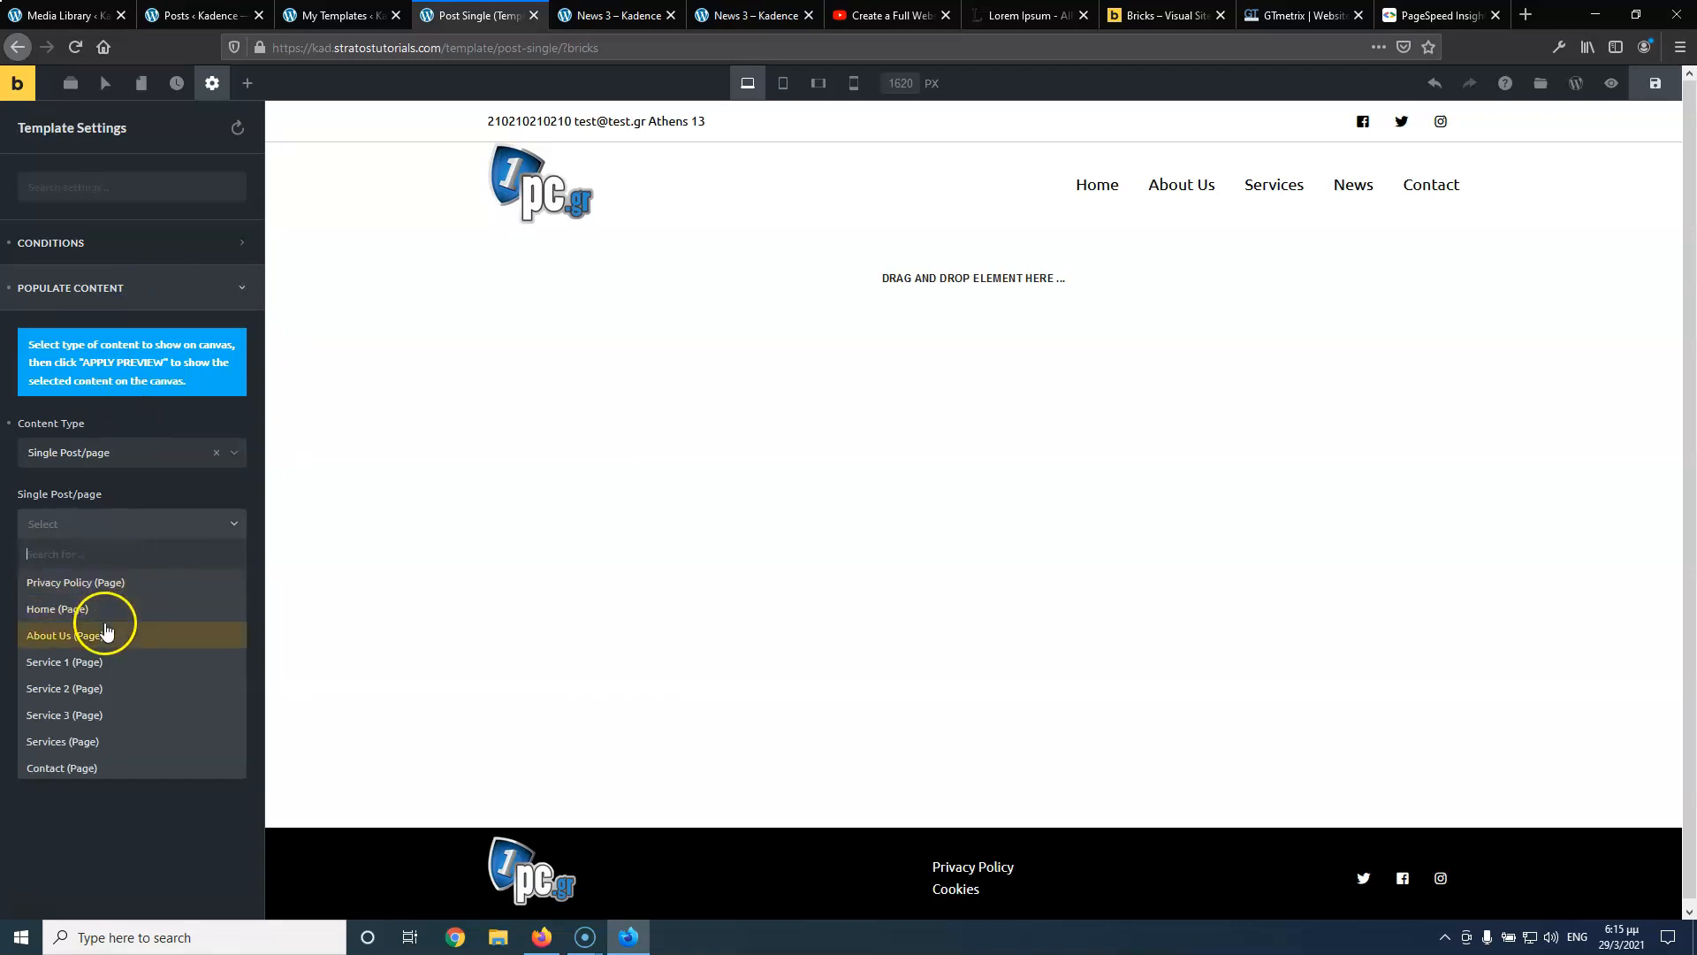
{"action": "left_click", "coordinate": [99, 714]}
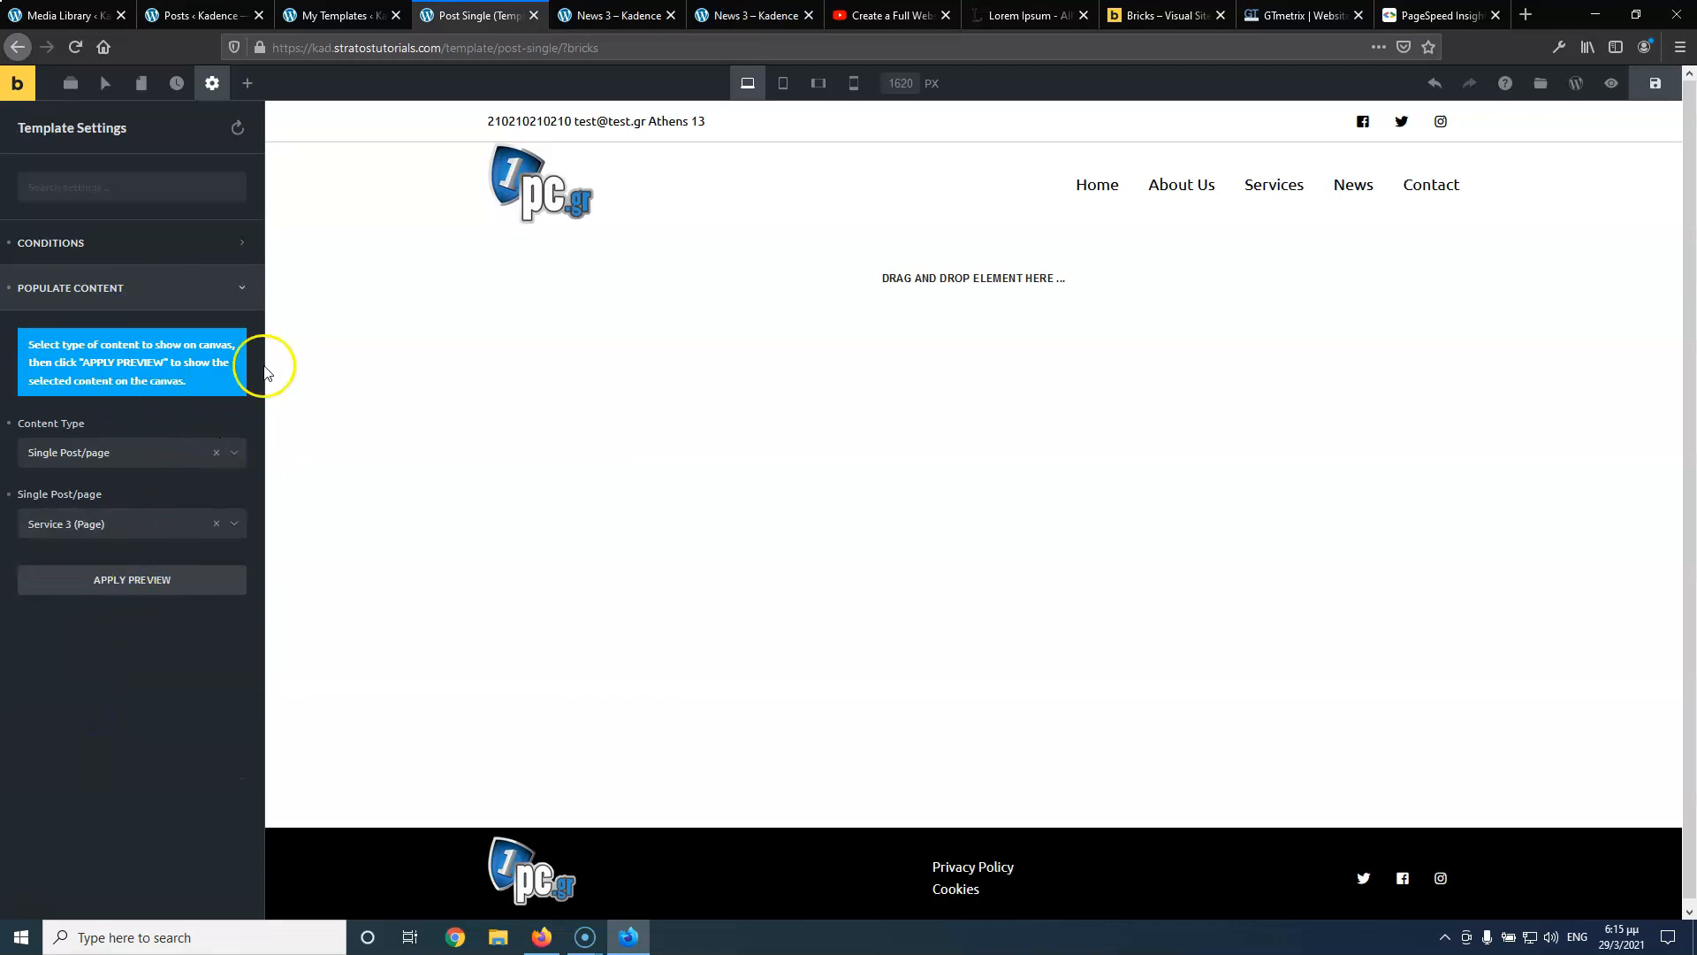
{"action": "left_click", "coordinate": [189, 580]}
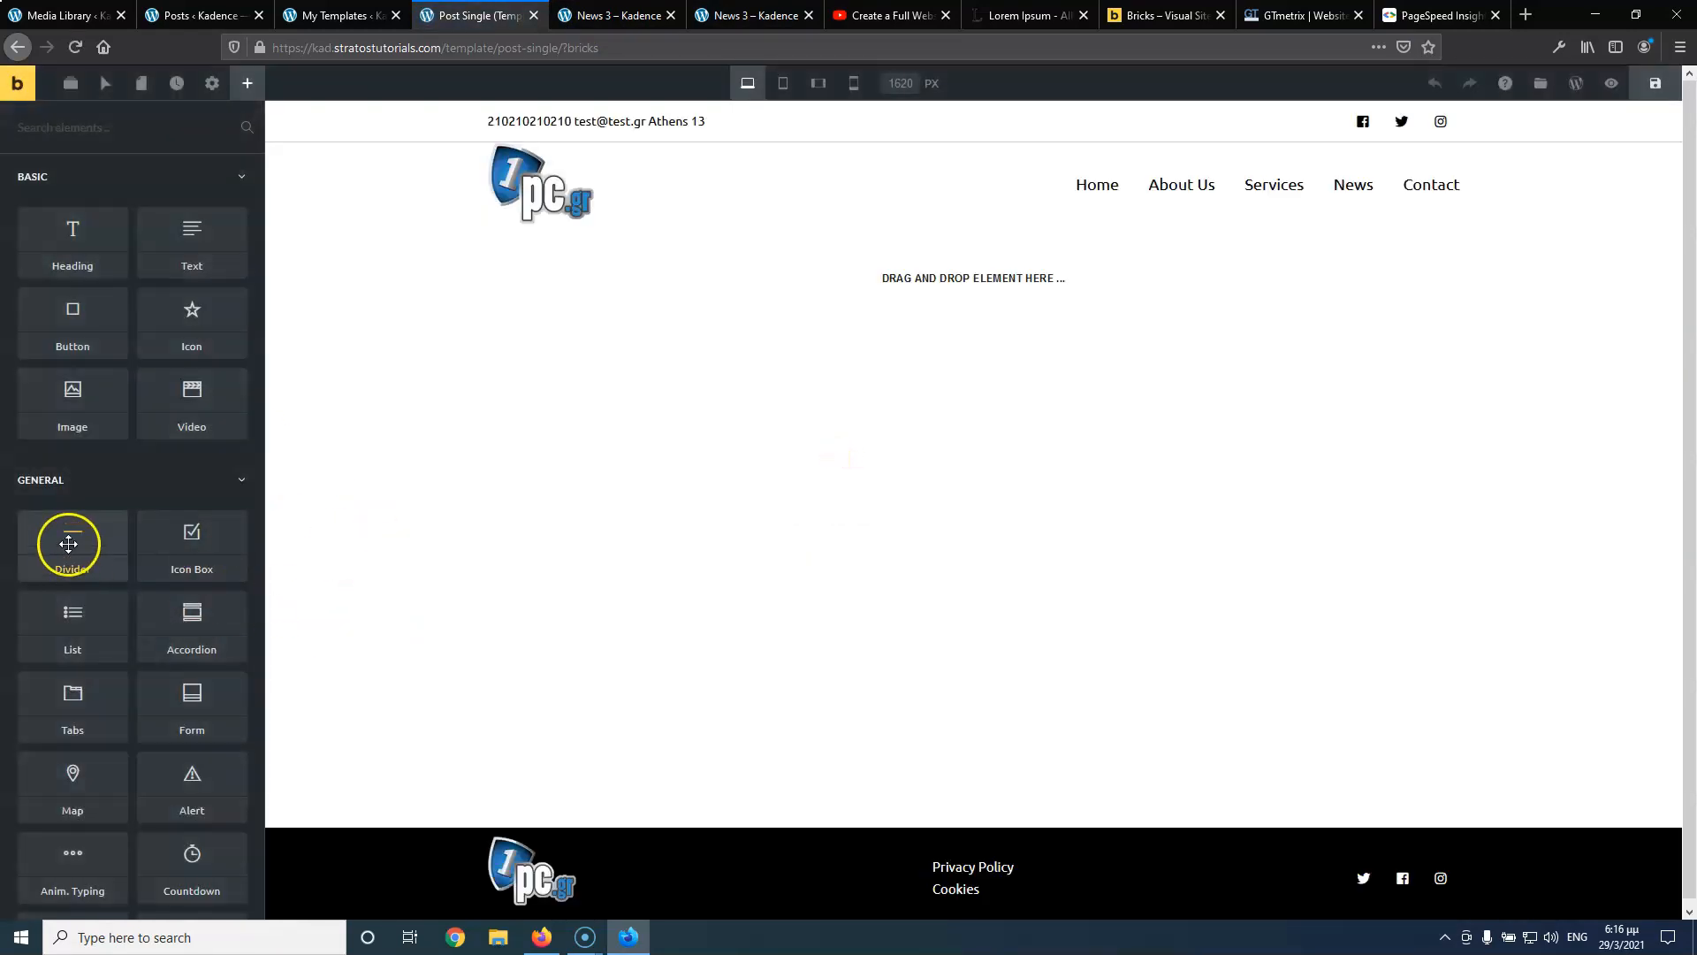
Switch the preview content to the News 3 post and compare with its live page
{"action": "left_click", "coordinate": [212, 83]}
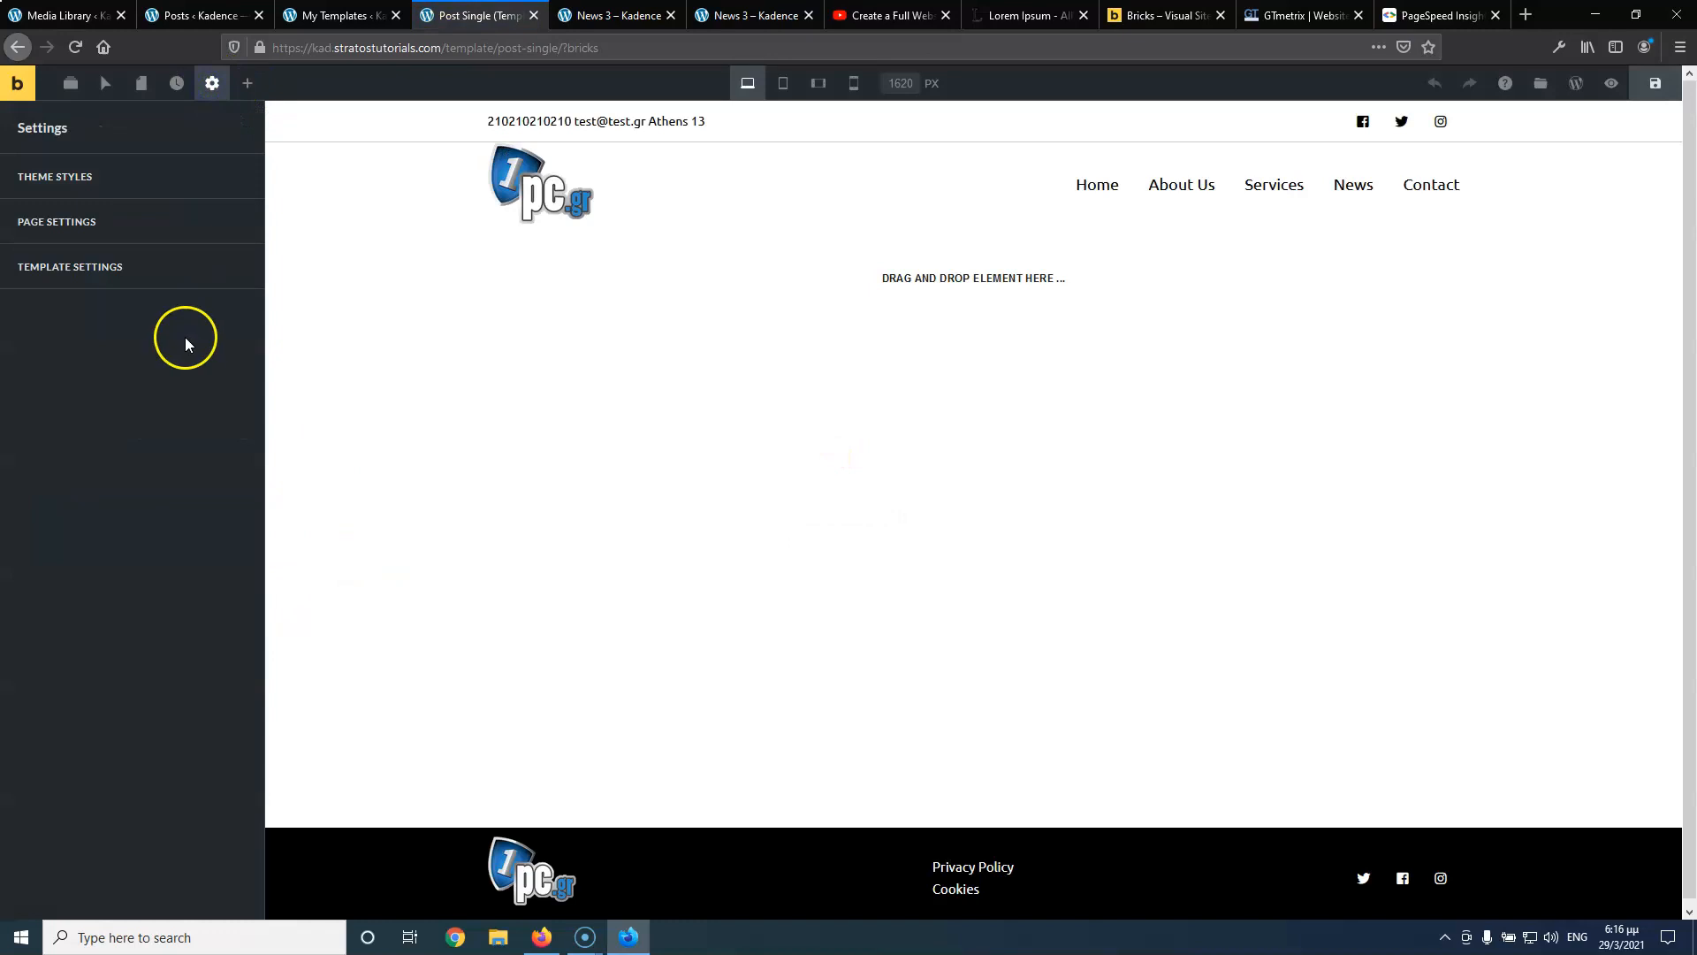
{"action": "left_click", "coordinate": [95, 266]}
{"action": "left_click", "coordinate": [96, 289]}
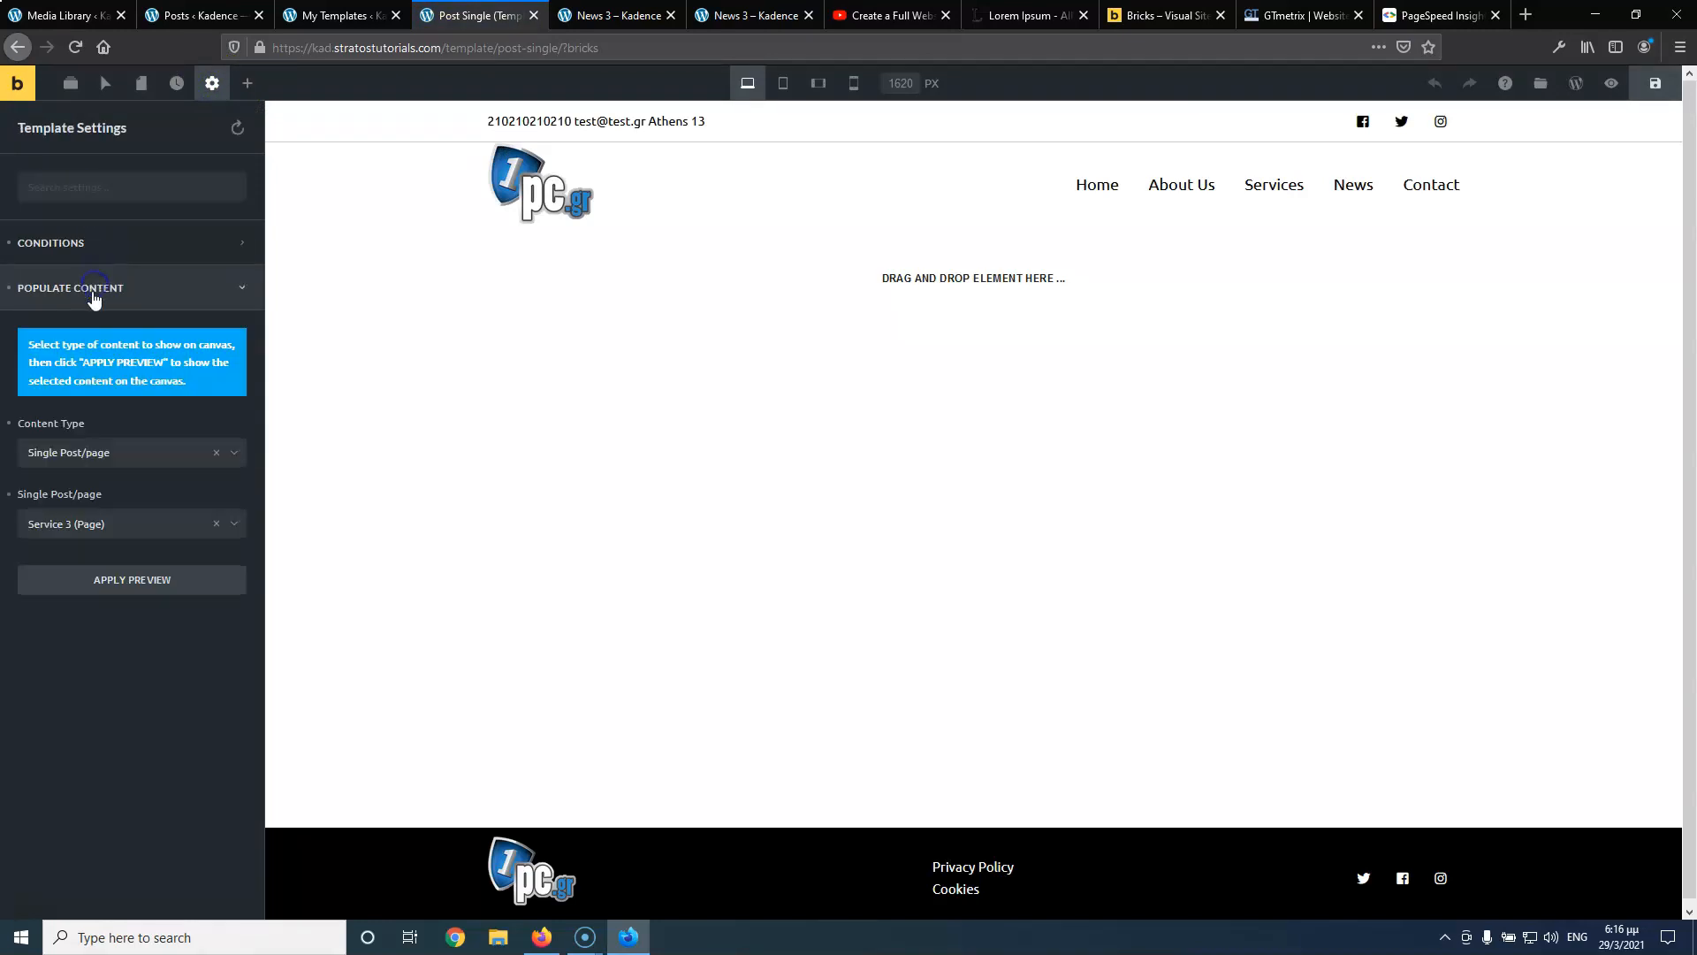
{"action": "left_click", "coordinate": [113, 529]}
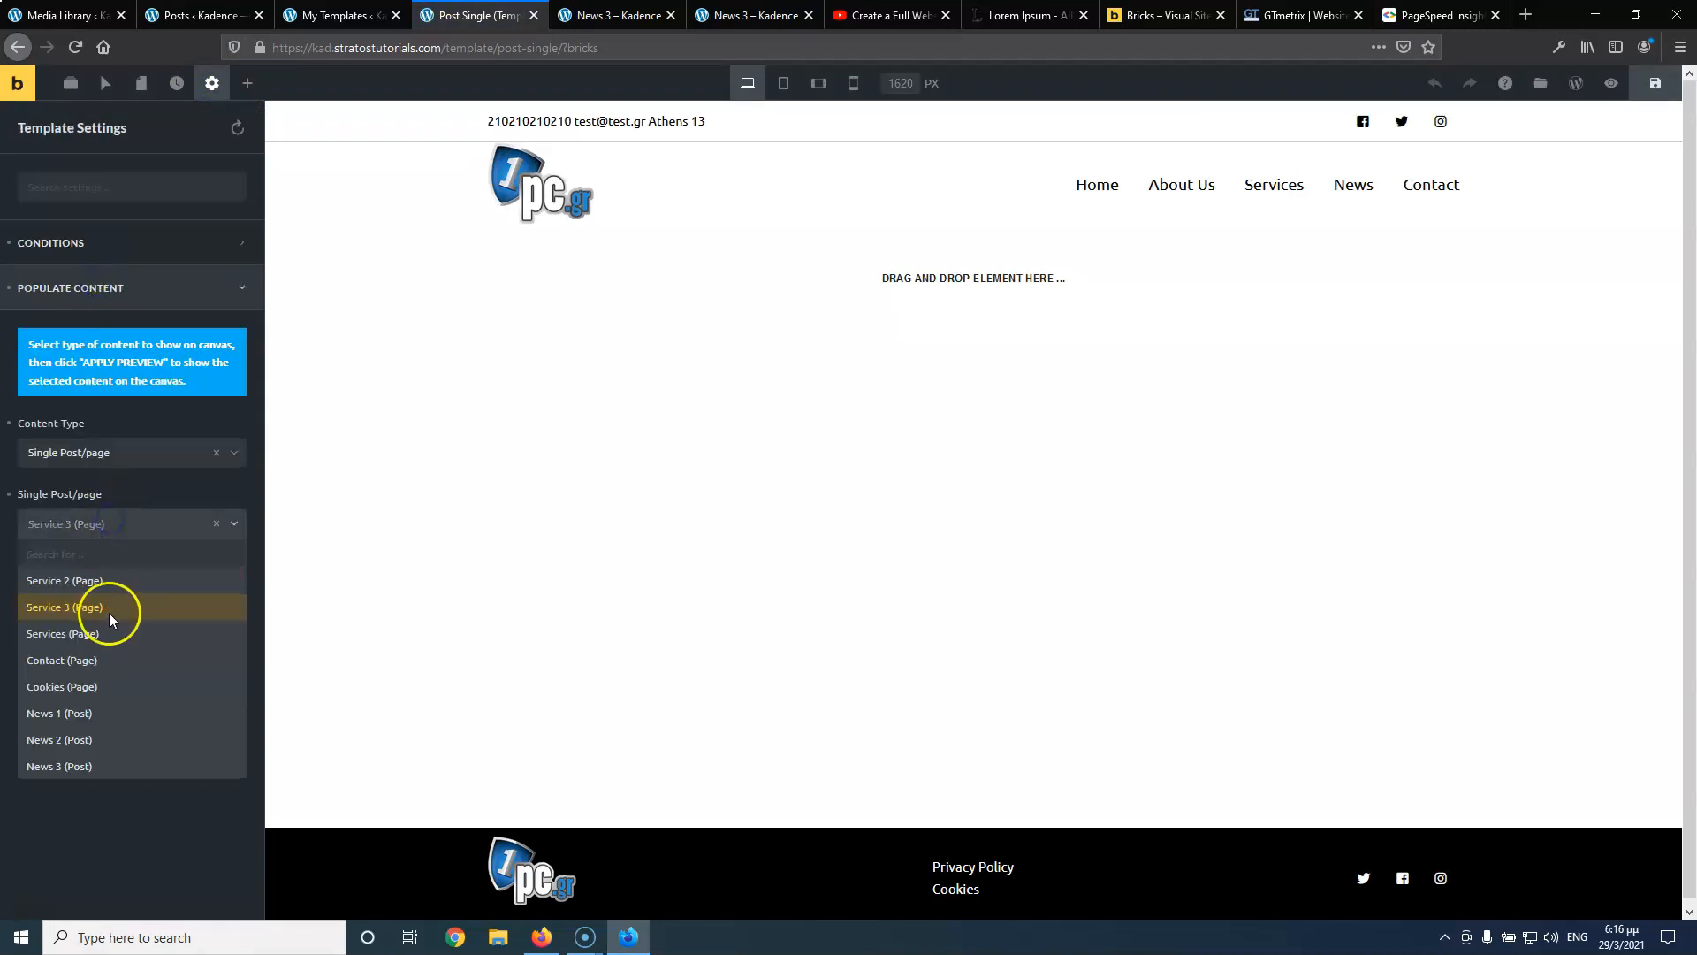
{"action": "left_click", "coordinate": [85, 744]}
{"action": "left_click", "coordinate": [112, 521]}
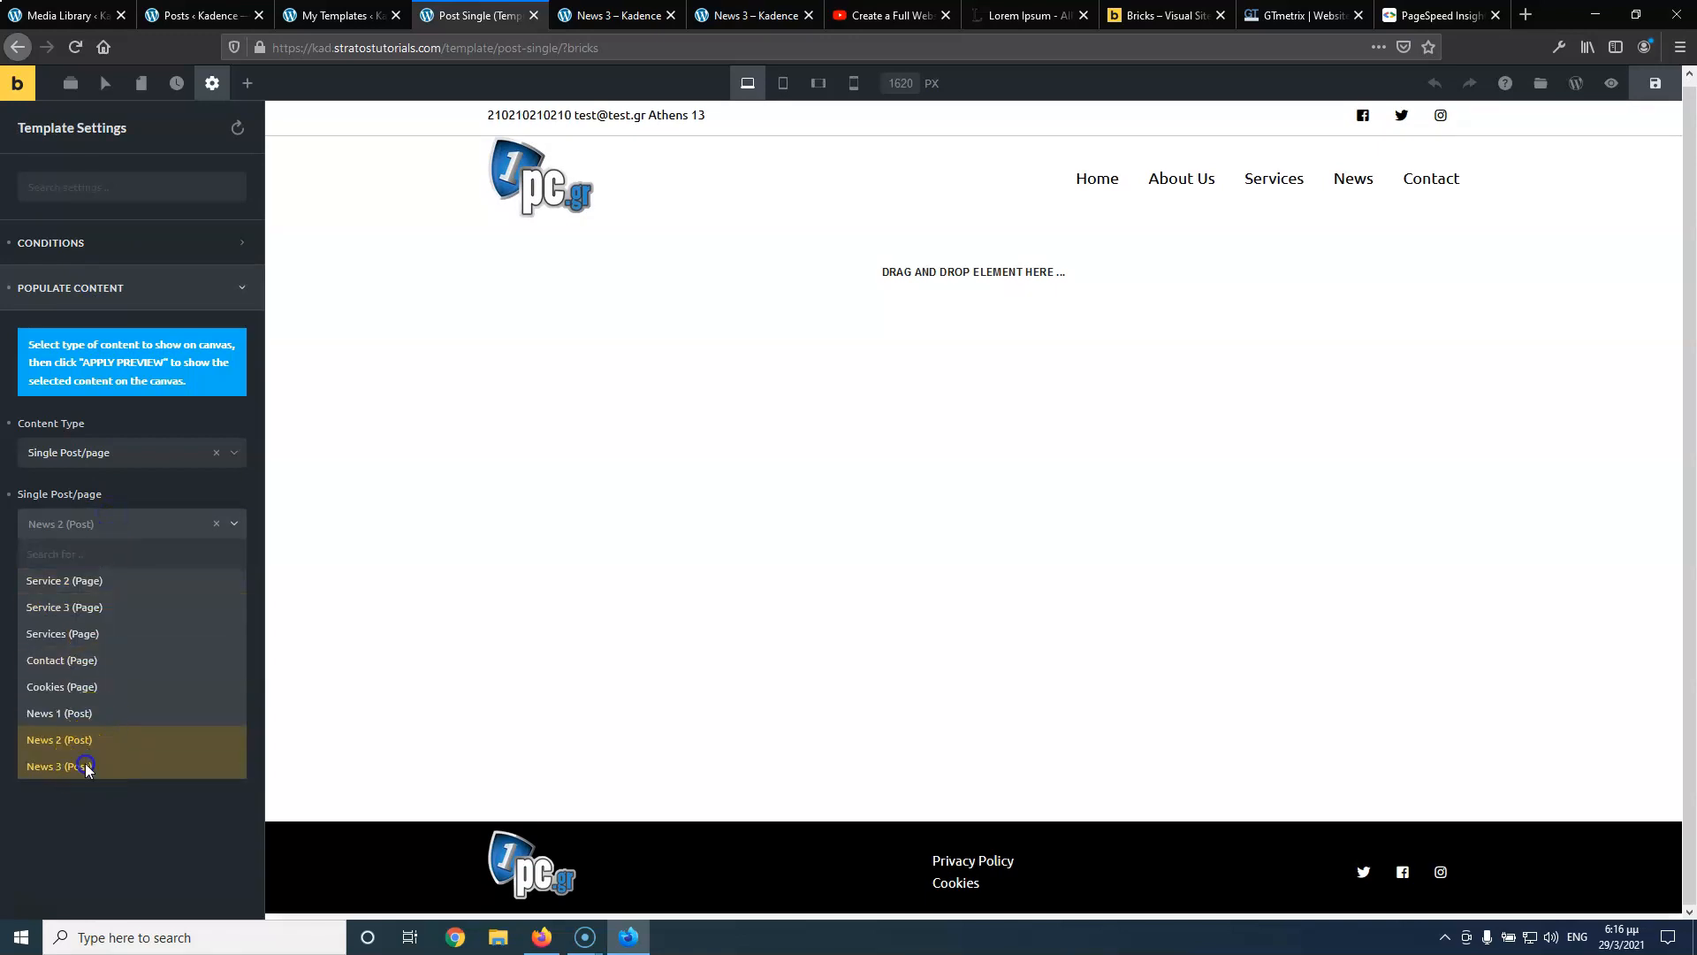
{"action": "left_click", "coordinate": [83, 765]}
{"action": "left_click", "coordinate": [128, 582]}
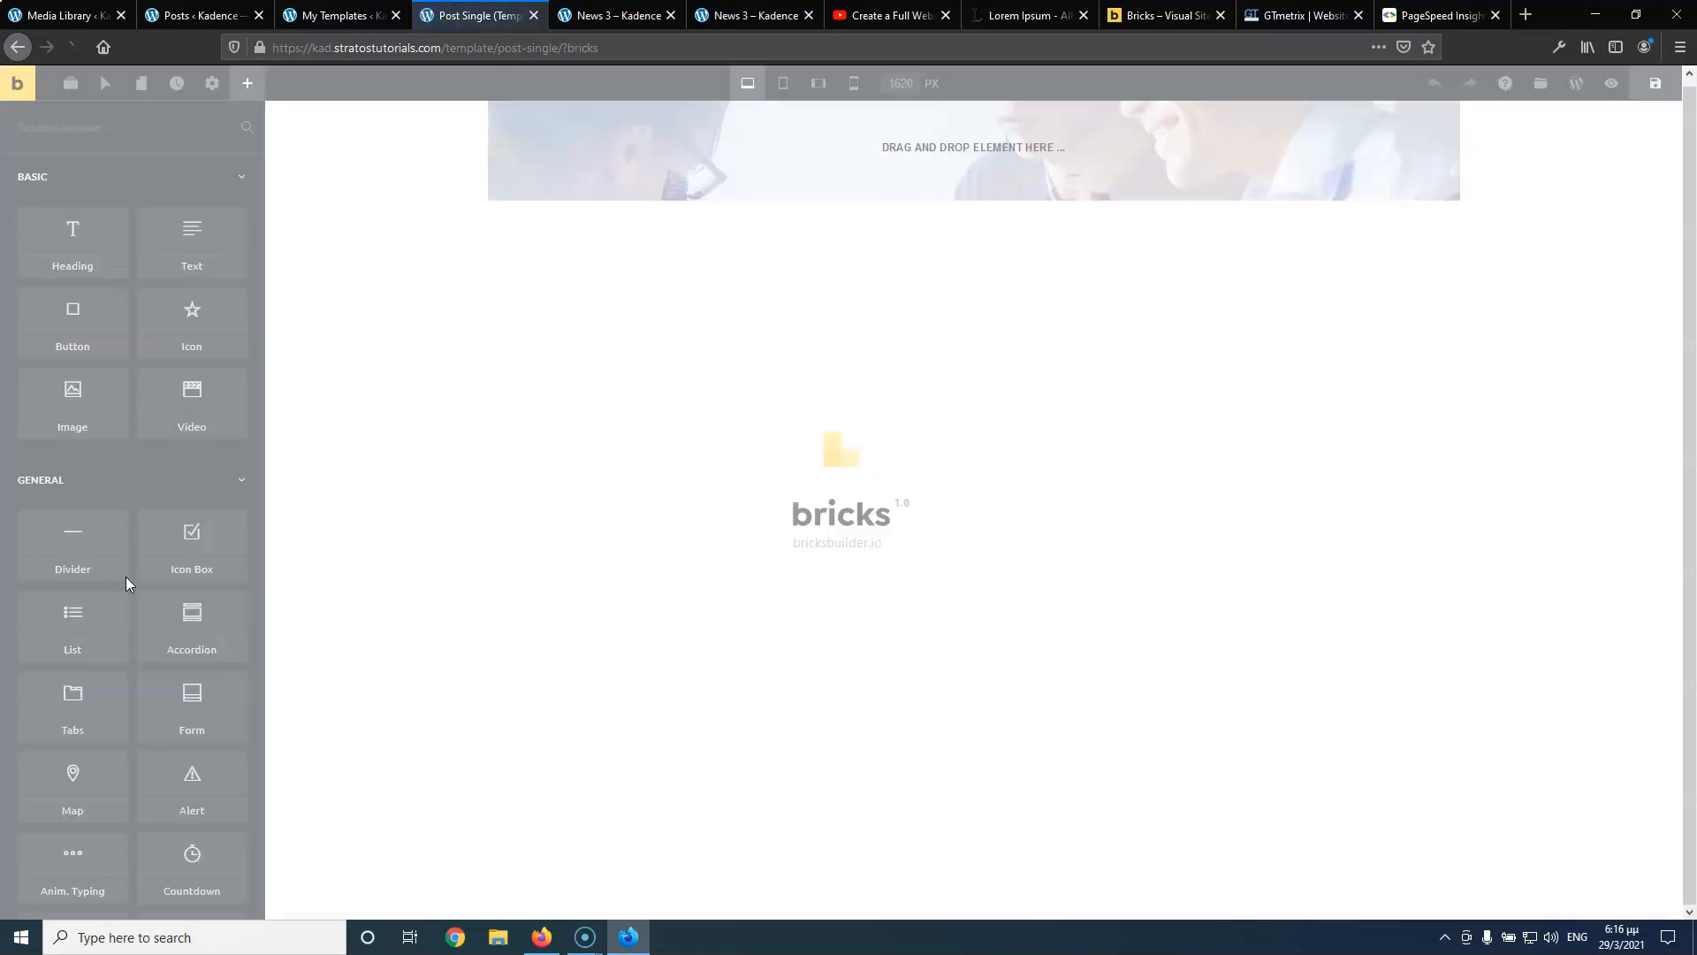
{"action": "left_click", "coordinate": [610, 15]}
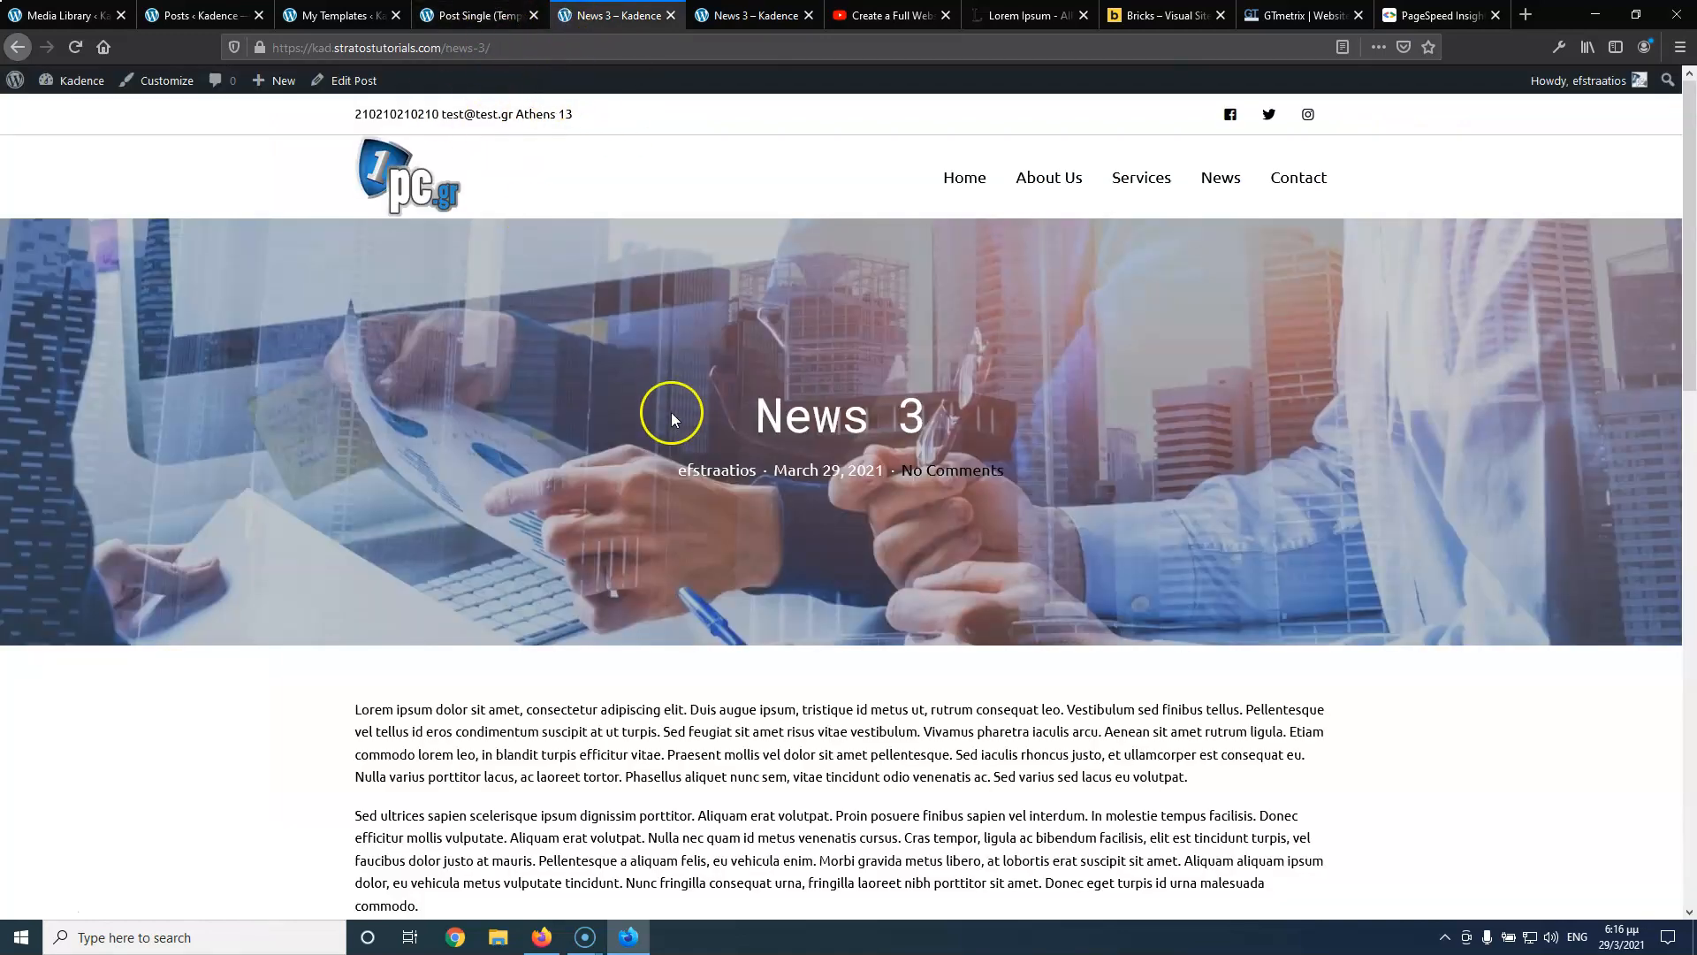
Set the hero section background position to Center Center and attachment to Fixed
{"action": "left_click", "coordinate": [468, 15]}
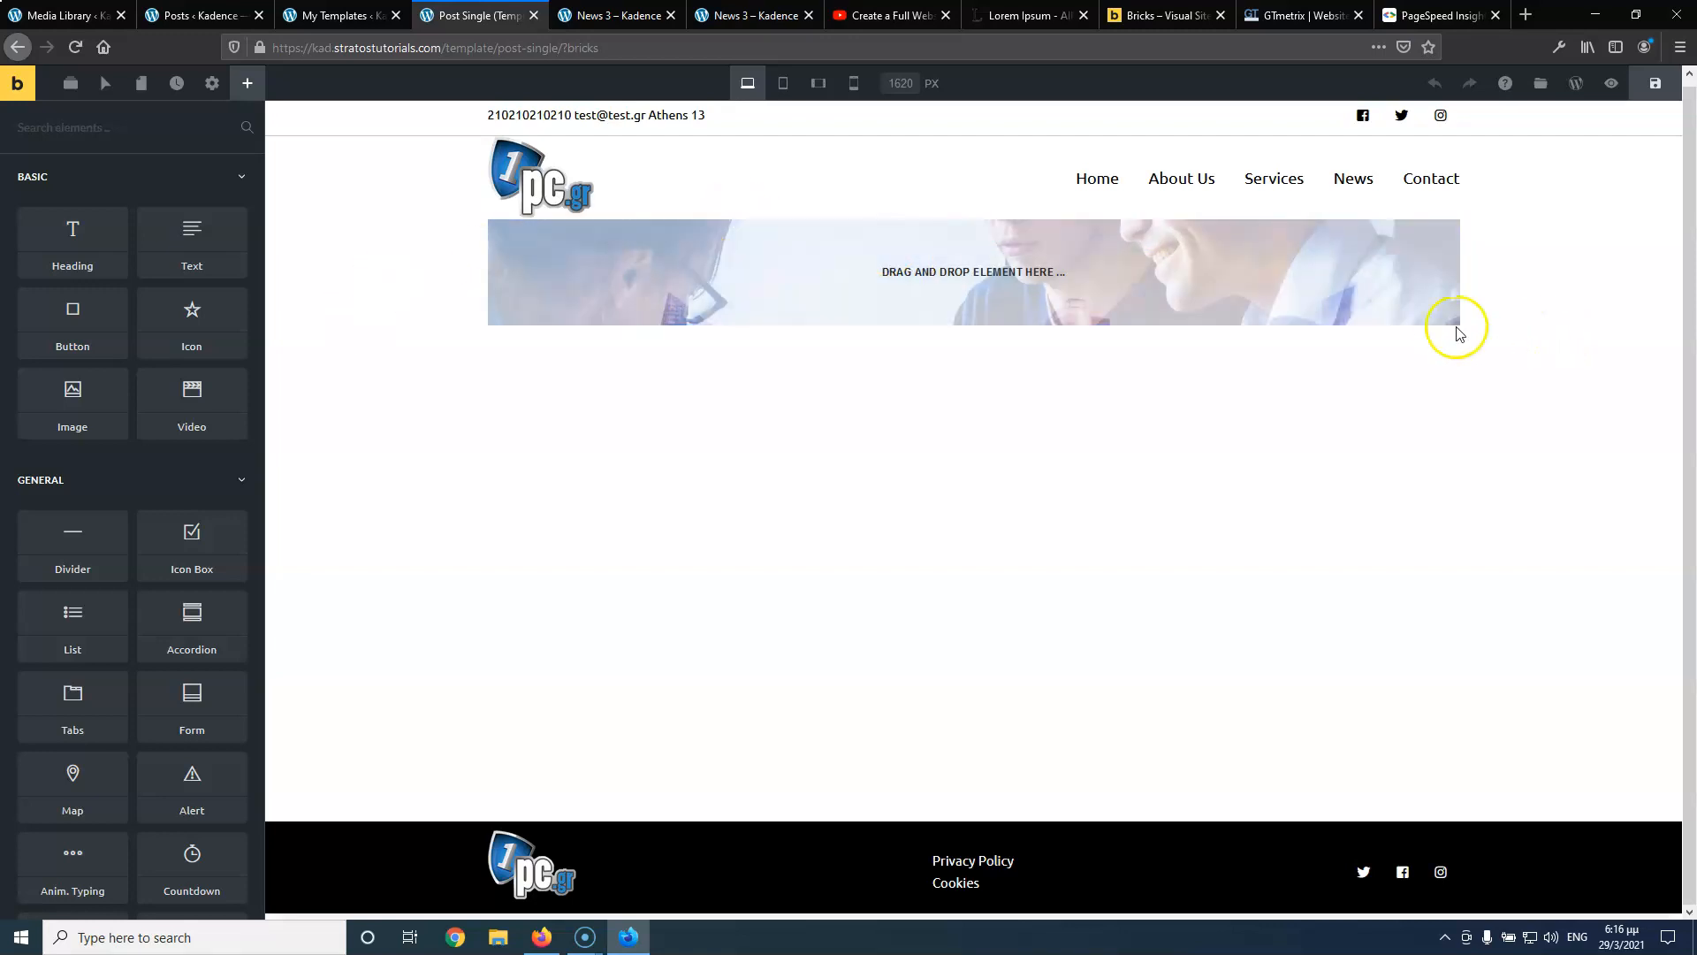
{"action": "left_click", "coordinate": [1451, 315]}
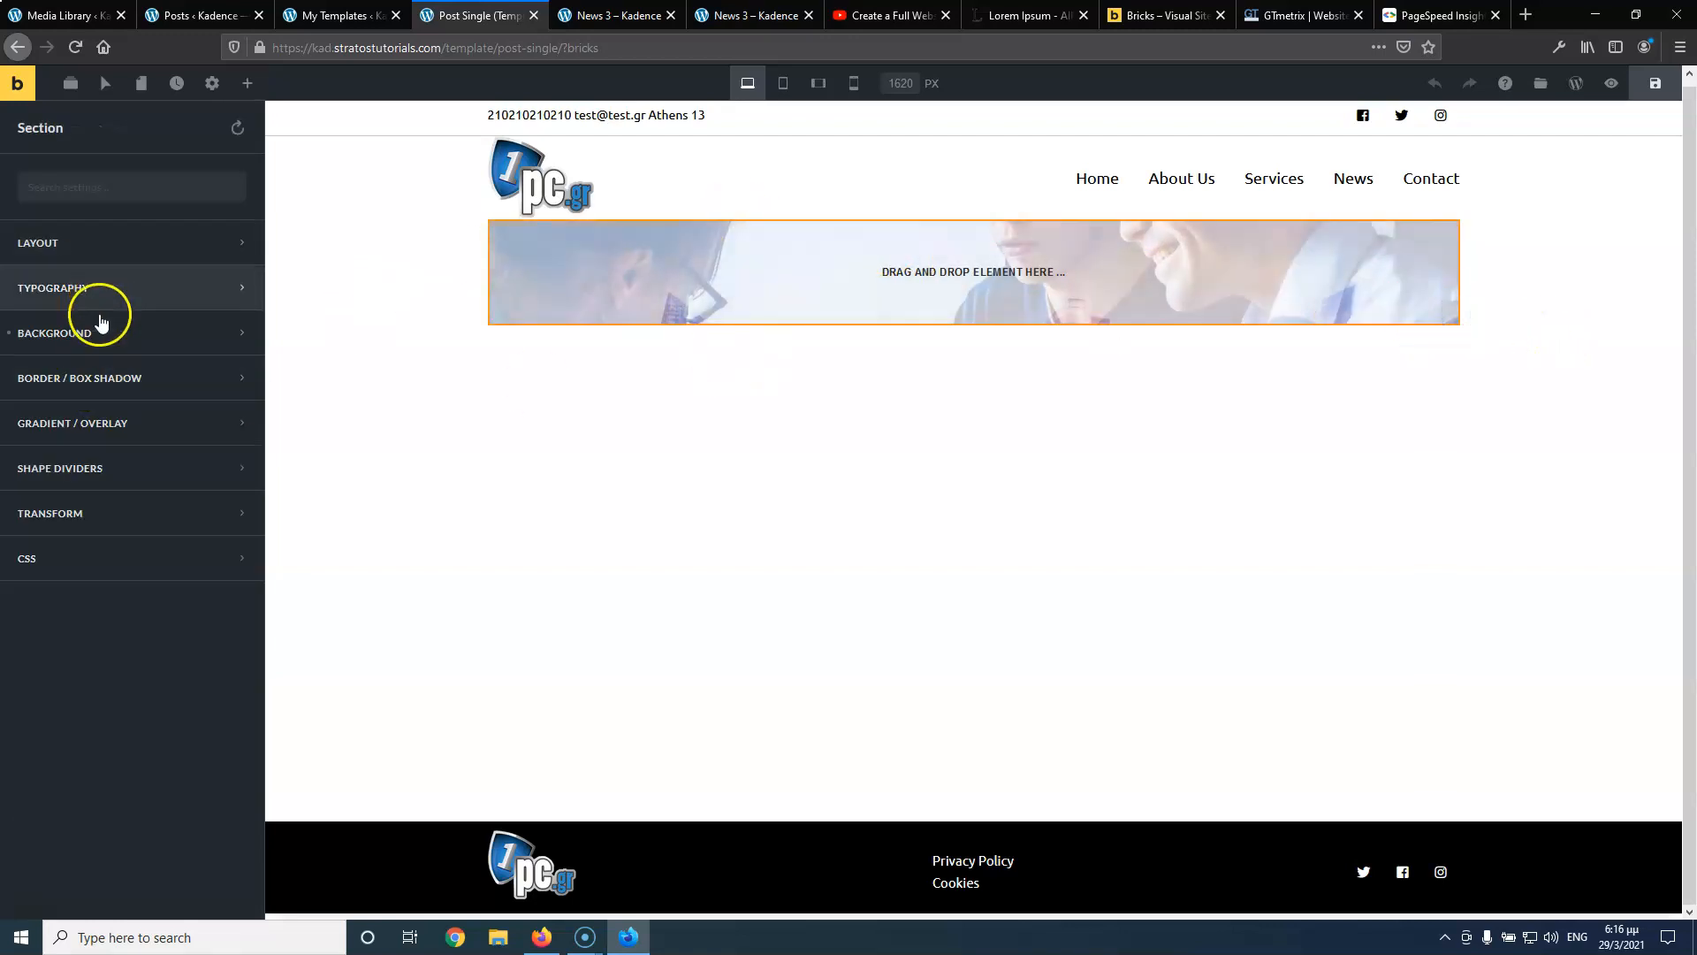
{"action": "left_click", "coordinate": [87, 349]}
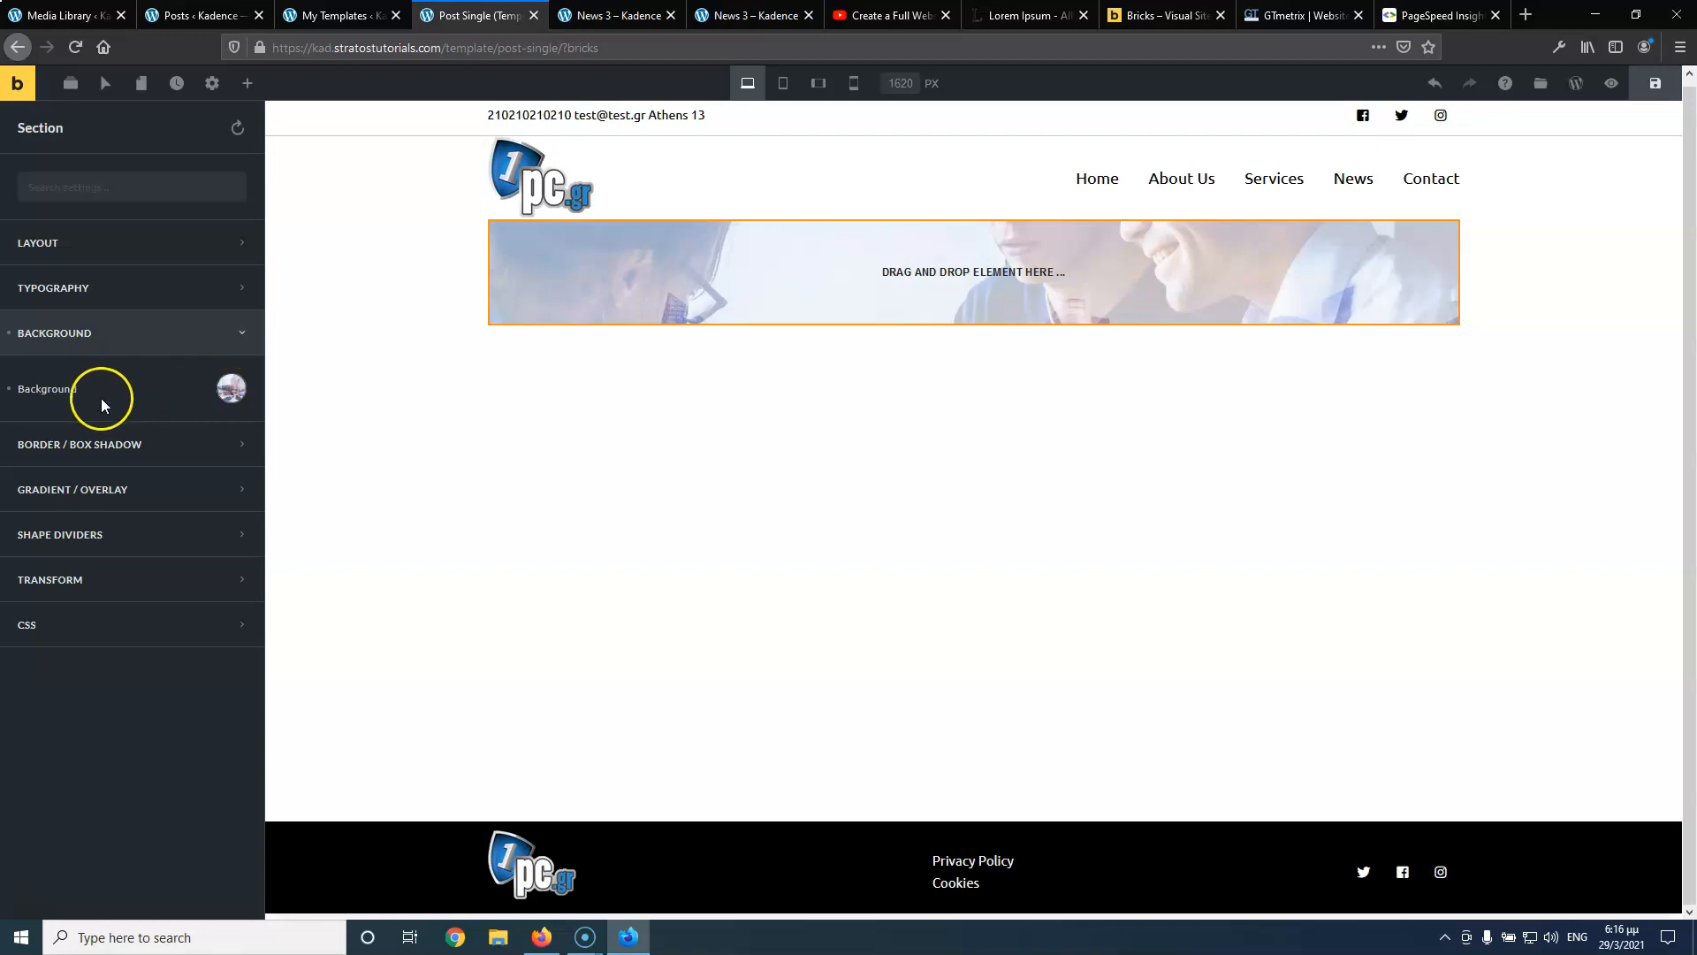
{"action": "left_click", "coordinate": [229, 391]}
{"action": "scroll", "coordinate": [101, 636], "scroll_direction": "down", "scroll_amount": 2}
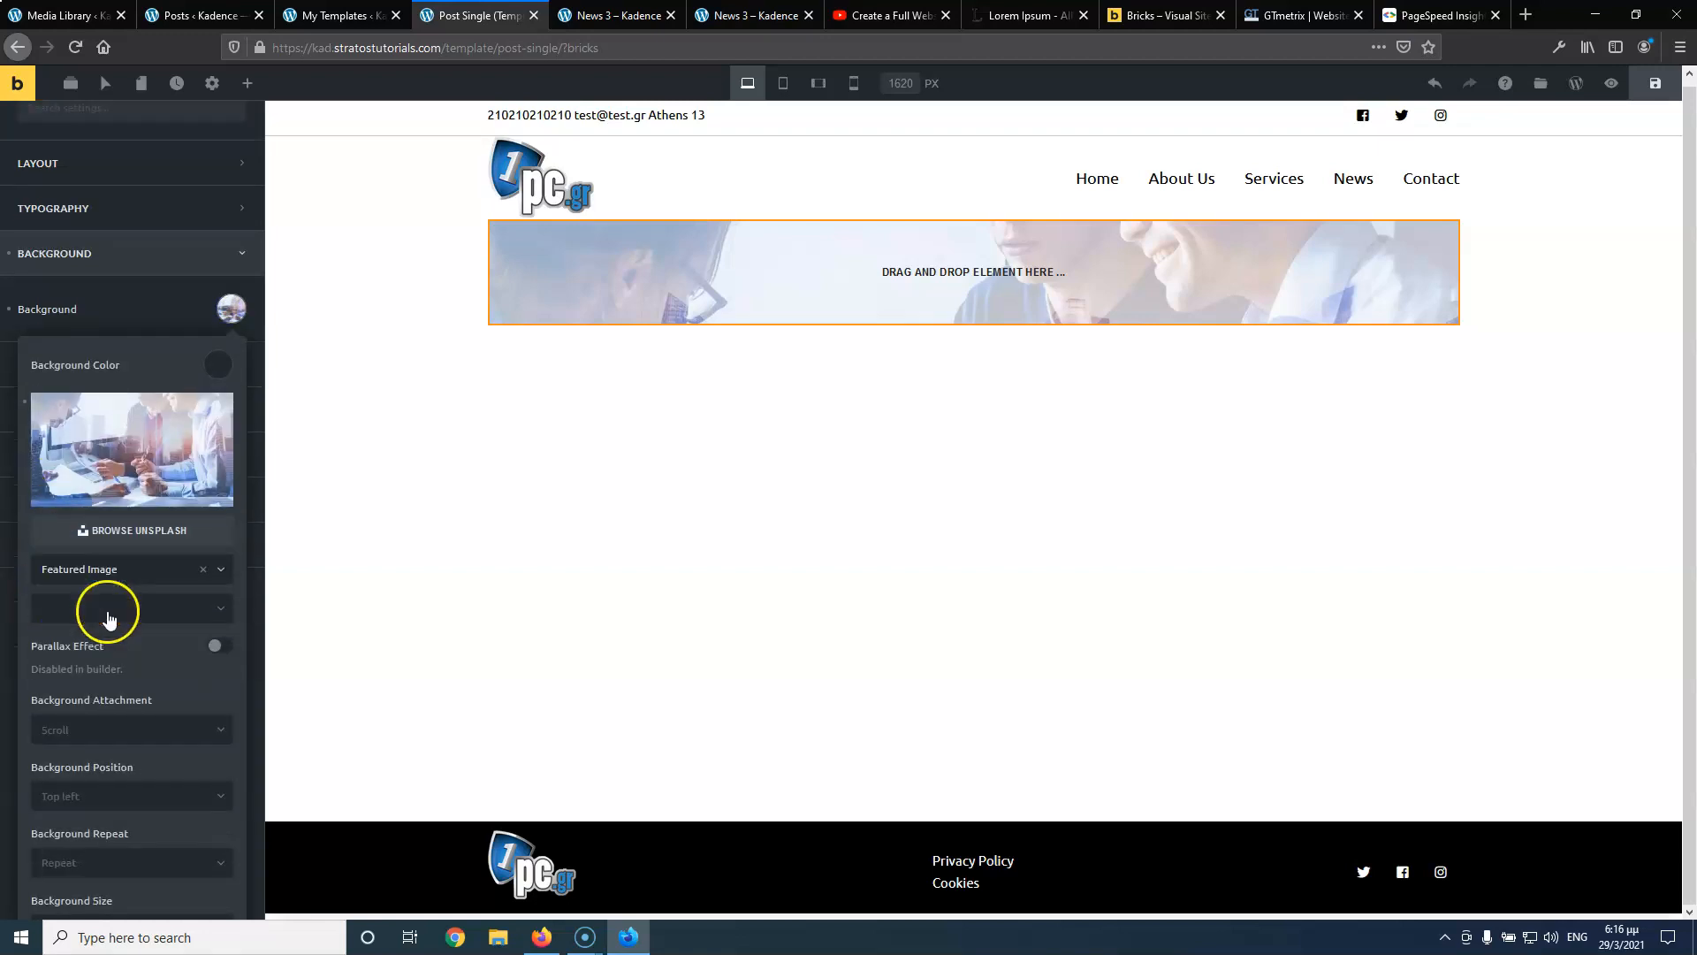
{"action": "left_click", "coordinate": [88, 765]}
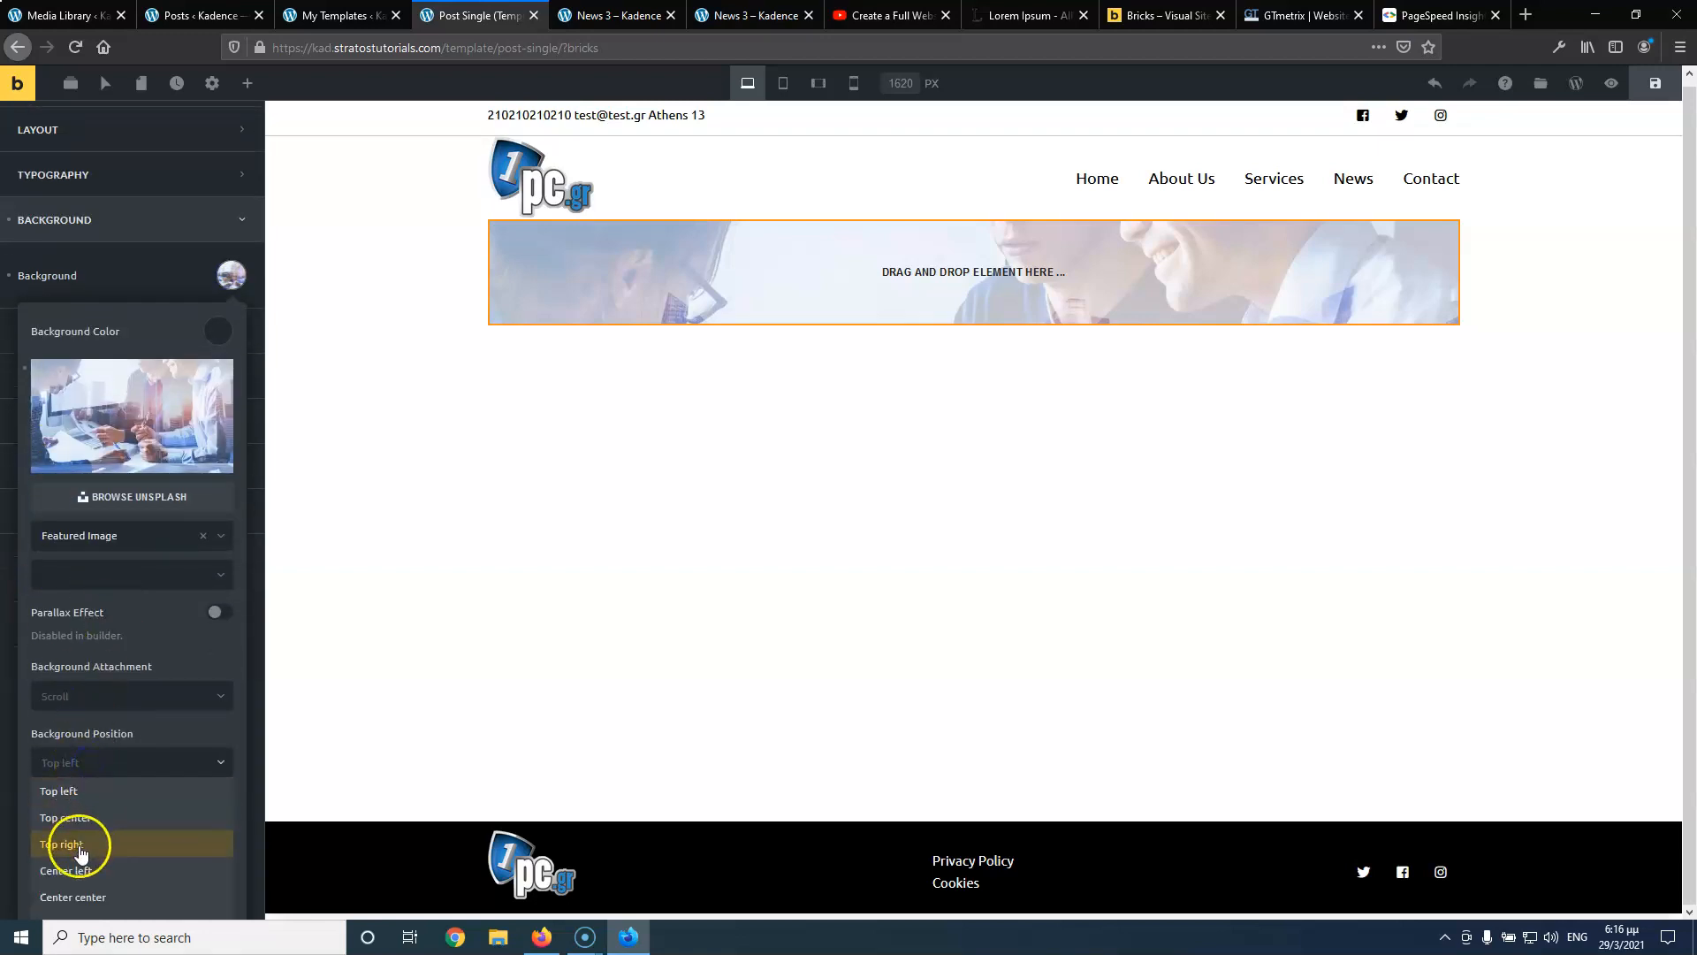
{"action": "left_click", "coordinate": [127, 896]}
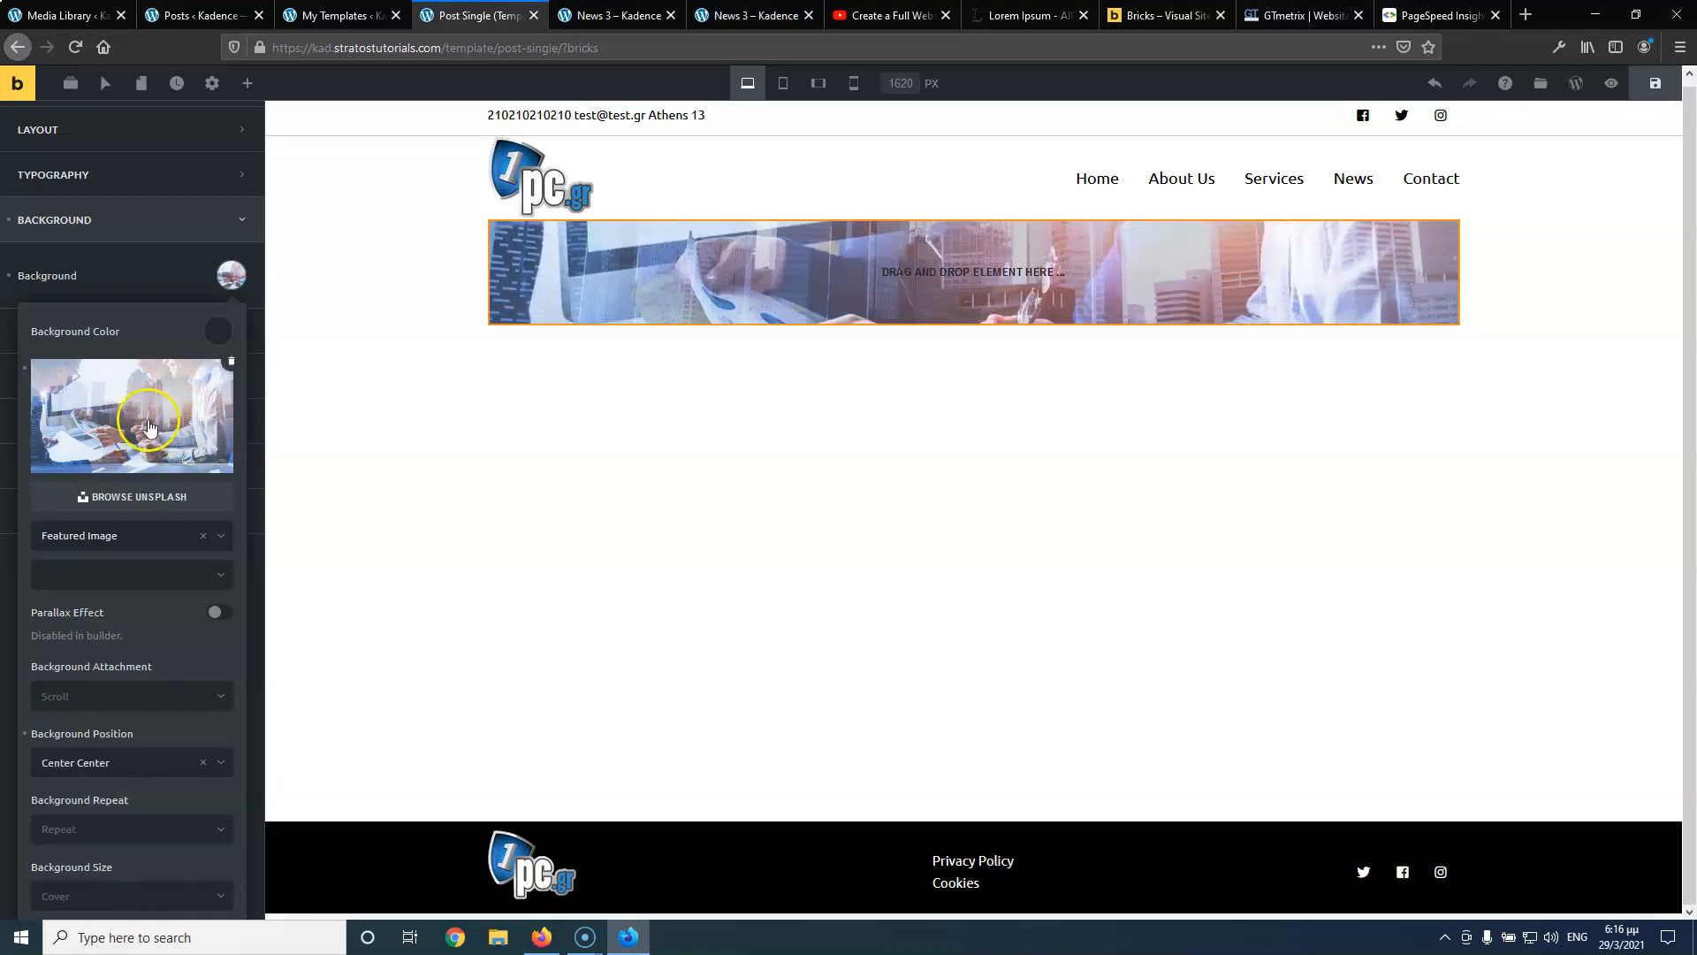
{"action": "left_click", "coordinate": [119, 696]}
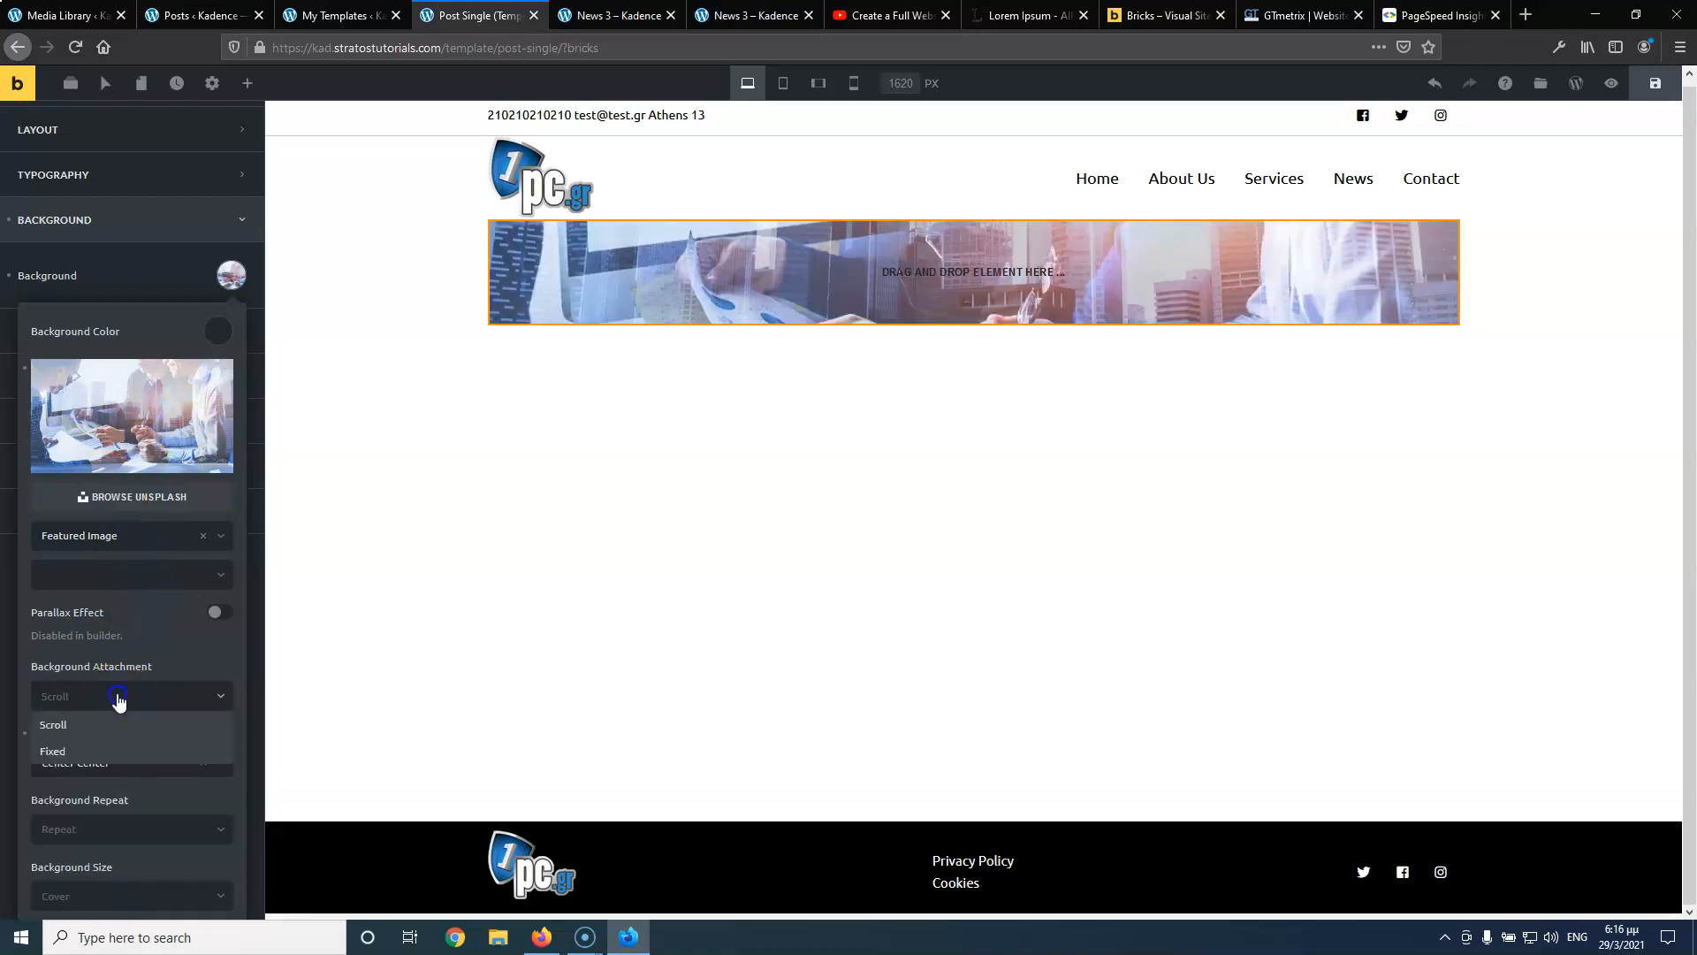
{"action": "left_click", "coordinate": [103, 753]}
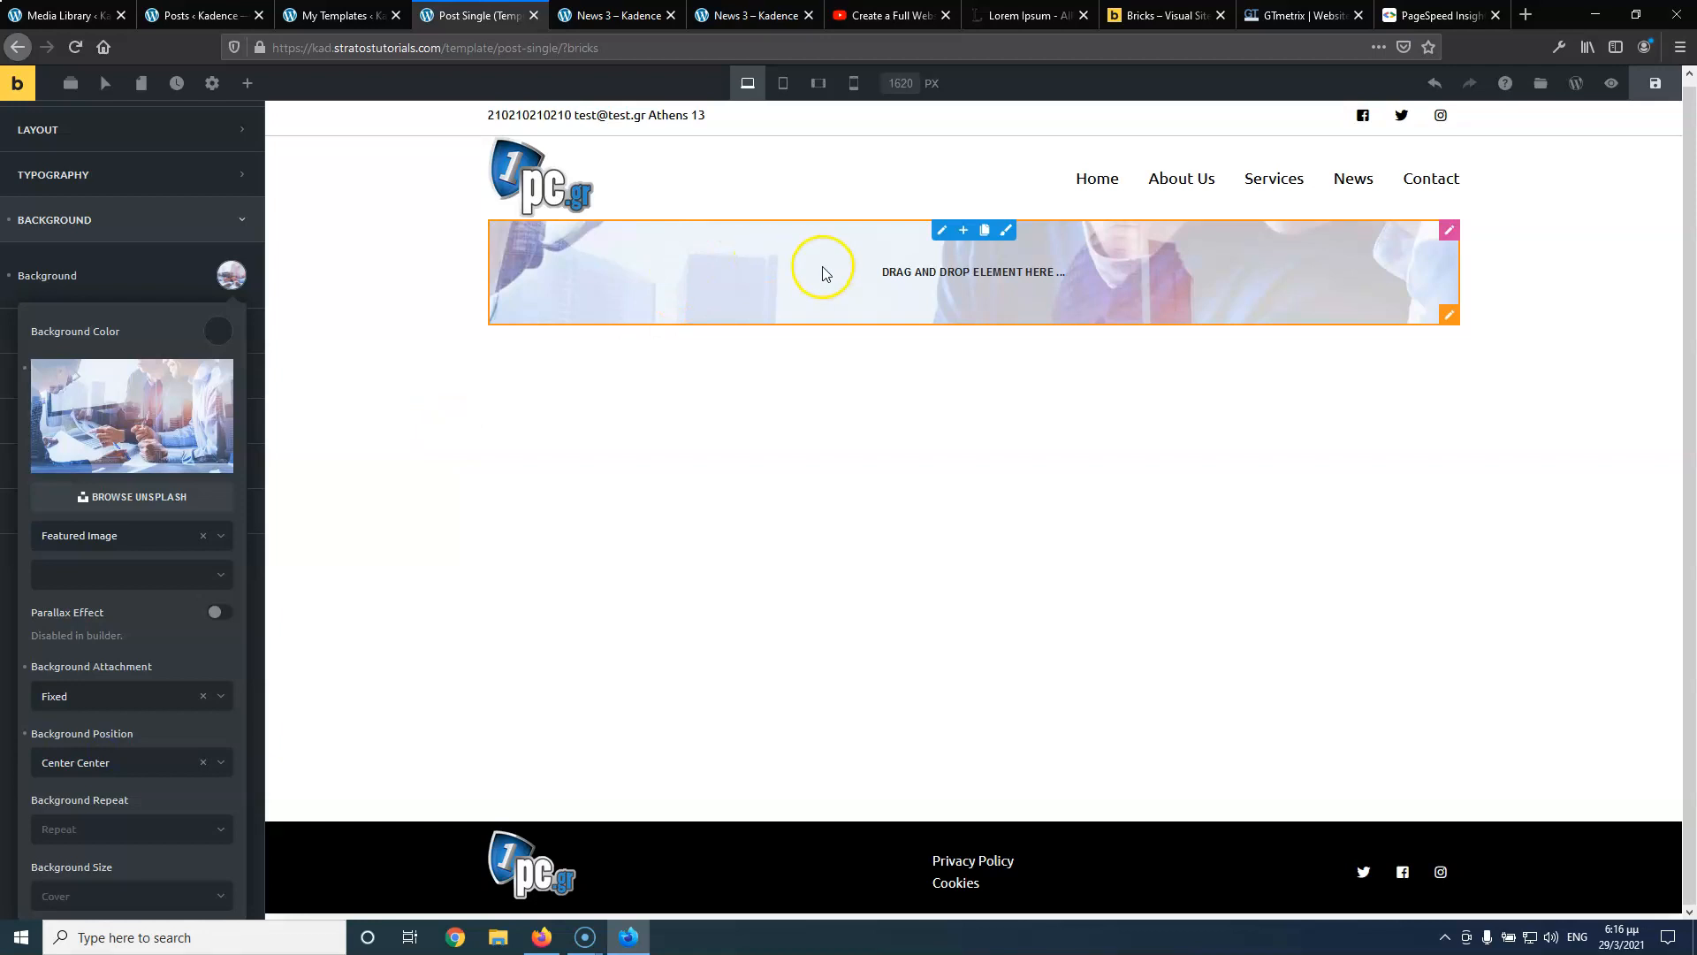
Compare the hero against the live News 3 post, then close the background settings
{"action": "left_click", "coordinate": [595, 19]}
{"action": "scroll", "coordinate": [730, 326], "scroll_direction": "down", "scroll_amount": 5}
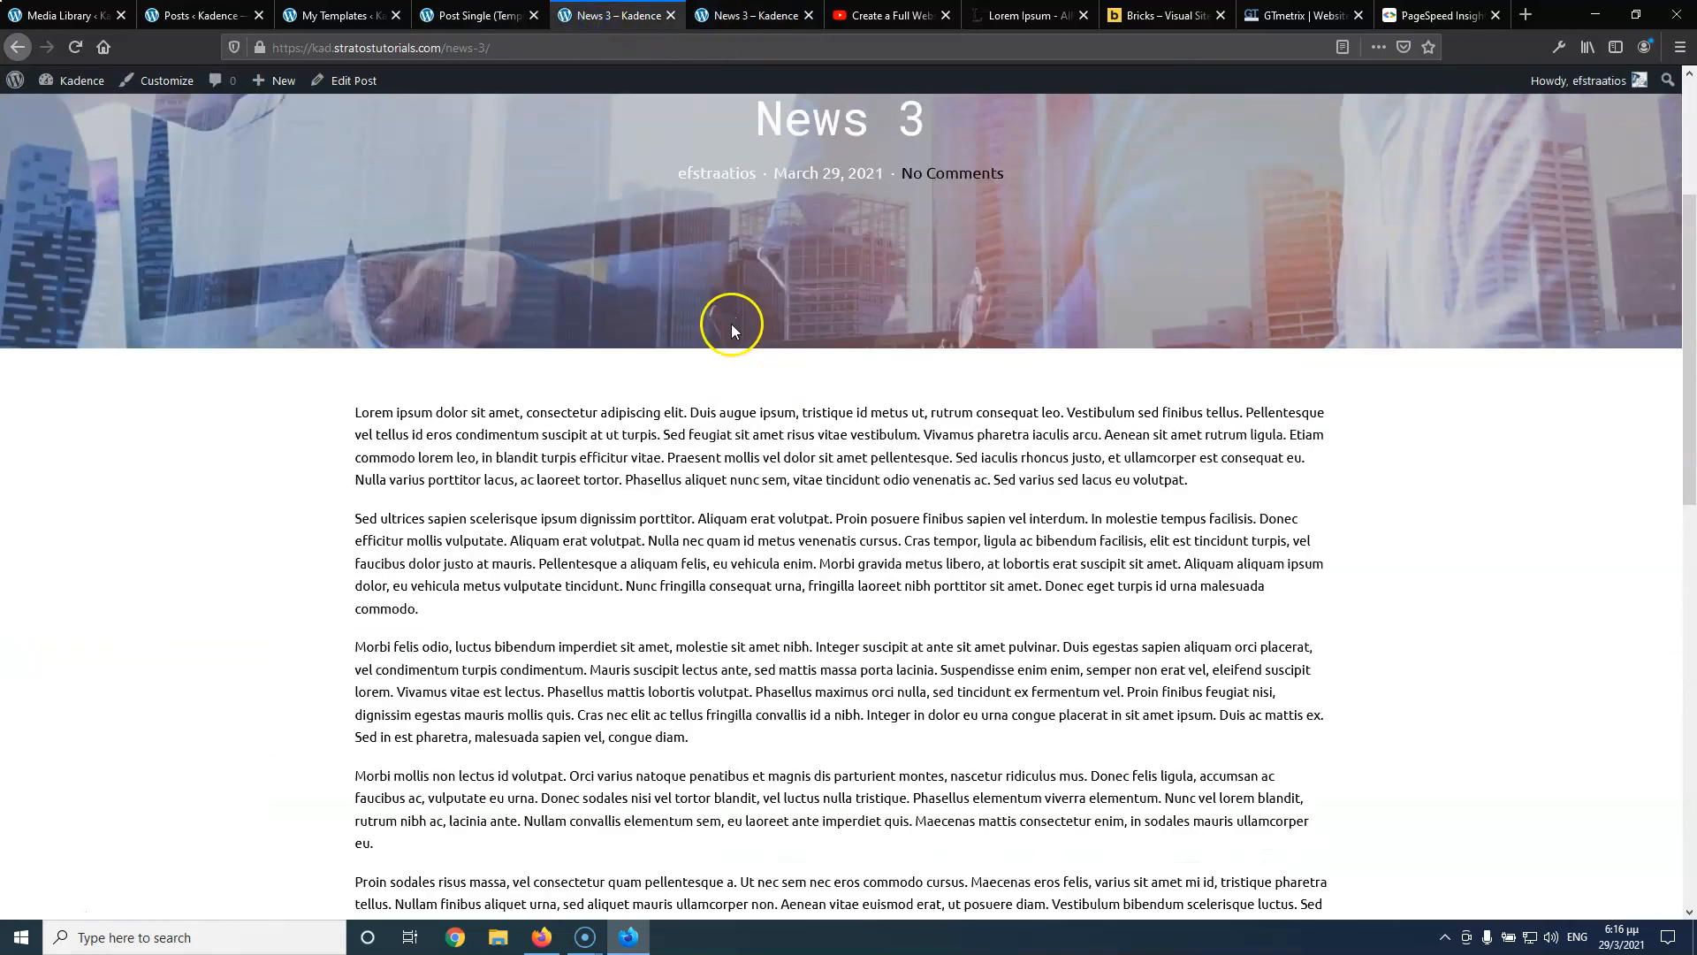
{"action": "scroll", "coordinate": [730, 324], "scroll_direction": "up", "scroll_amount": 5}
{"action": "left_click", "coordinate": [477, 15]}
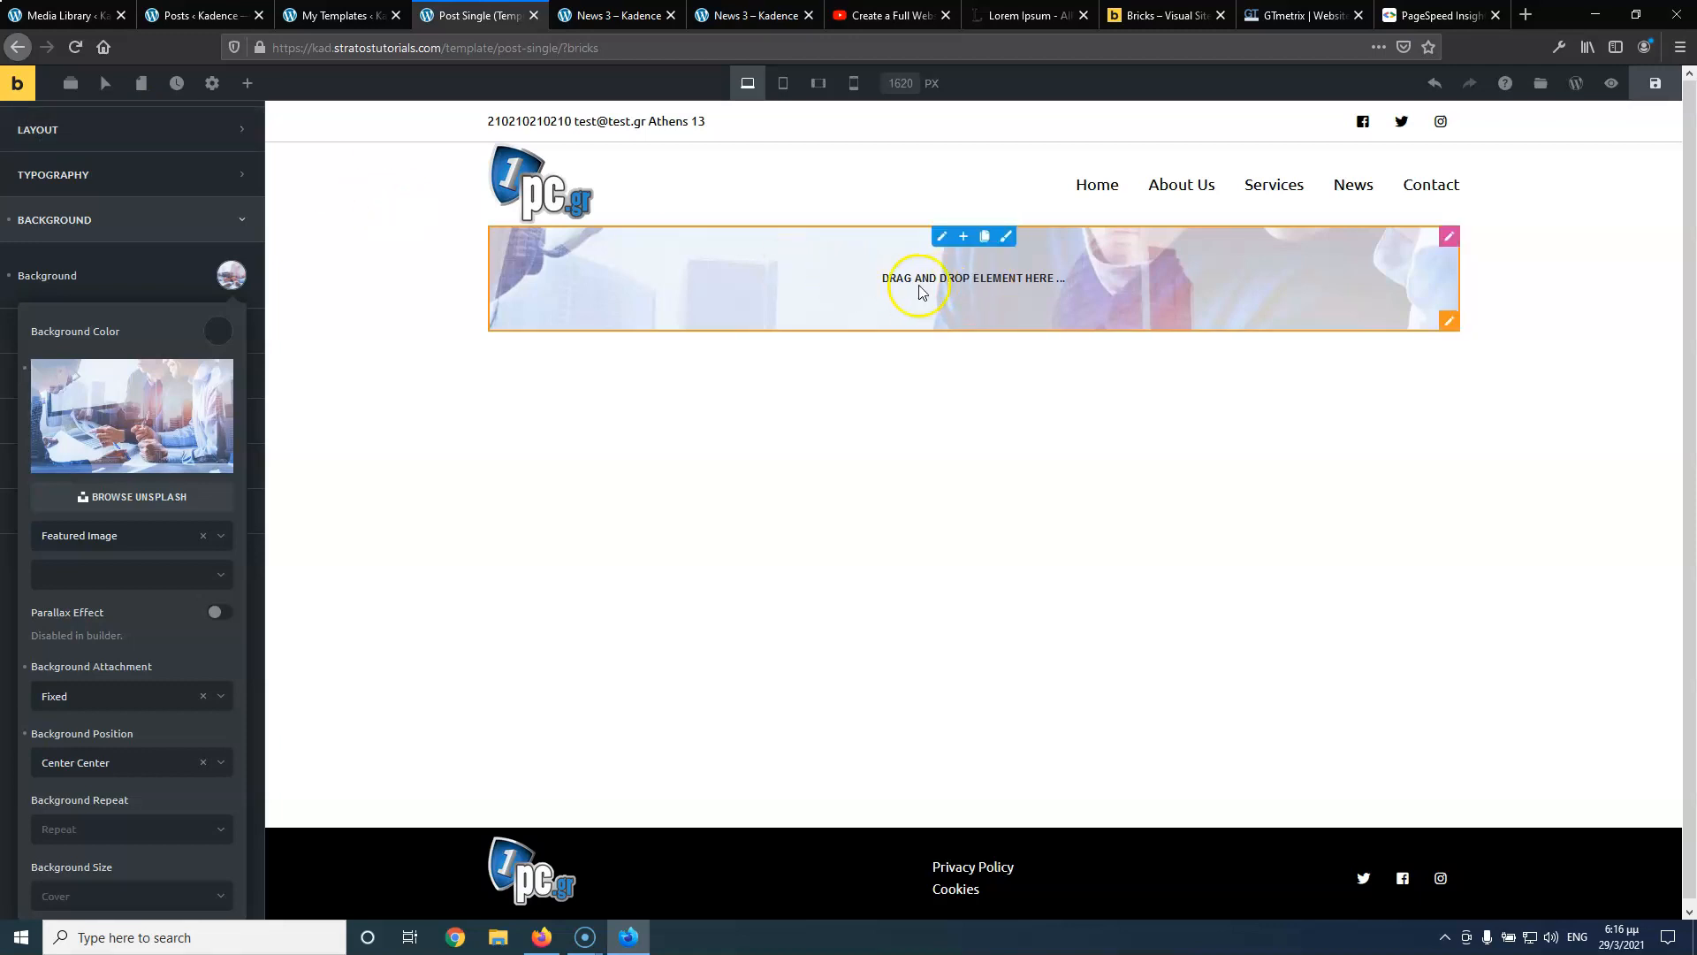
{"action": "left_click", "coordinate": [170, 256]}
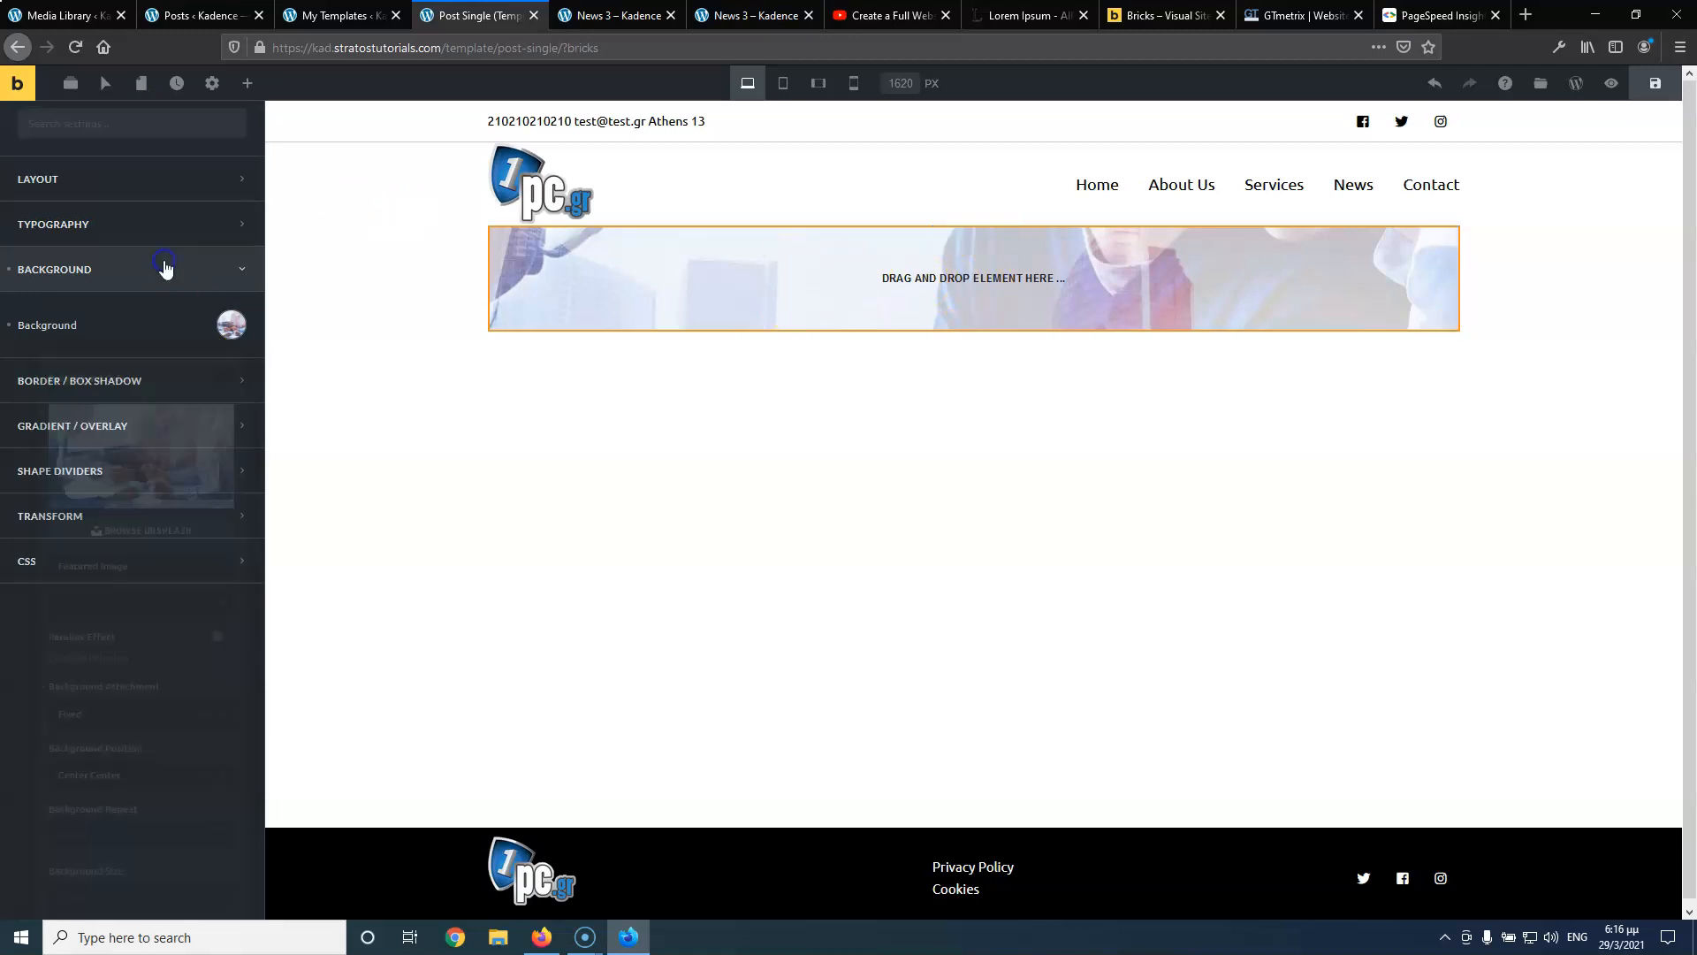
Stretch the hero section to full width, set its height to 50vh, and save
{"action": "left_click", "coordinate": [121, 191]}
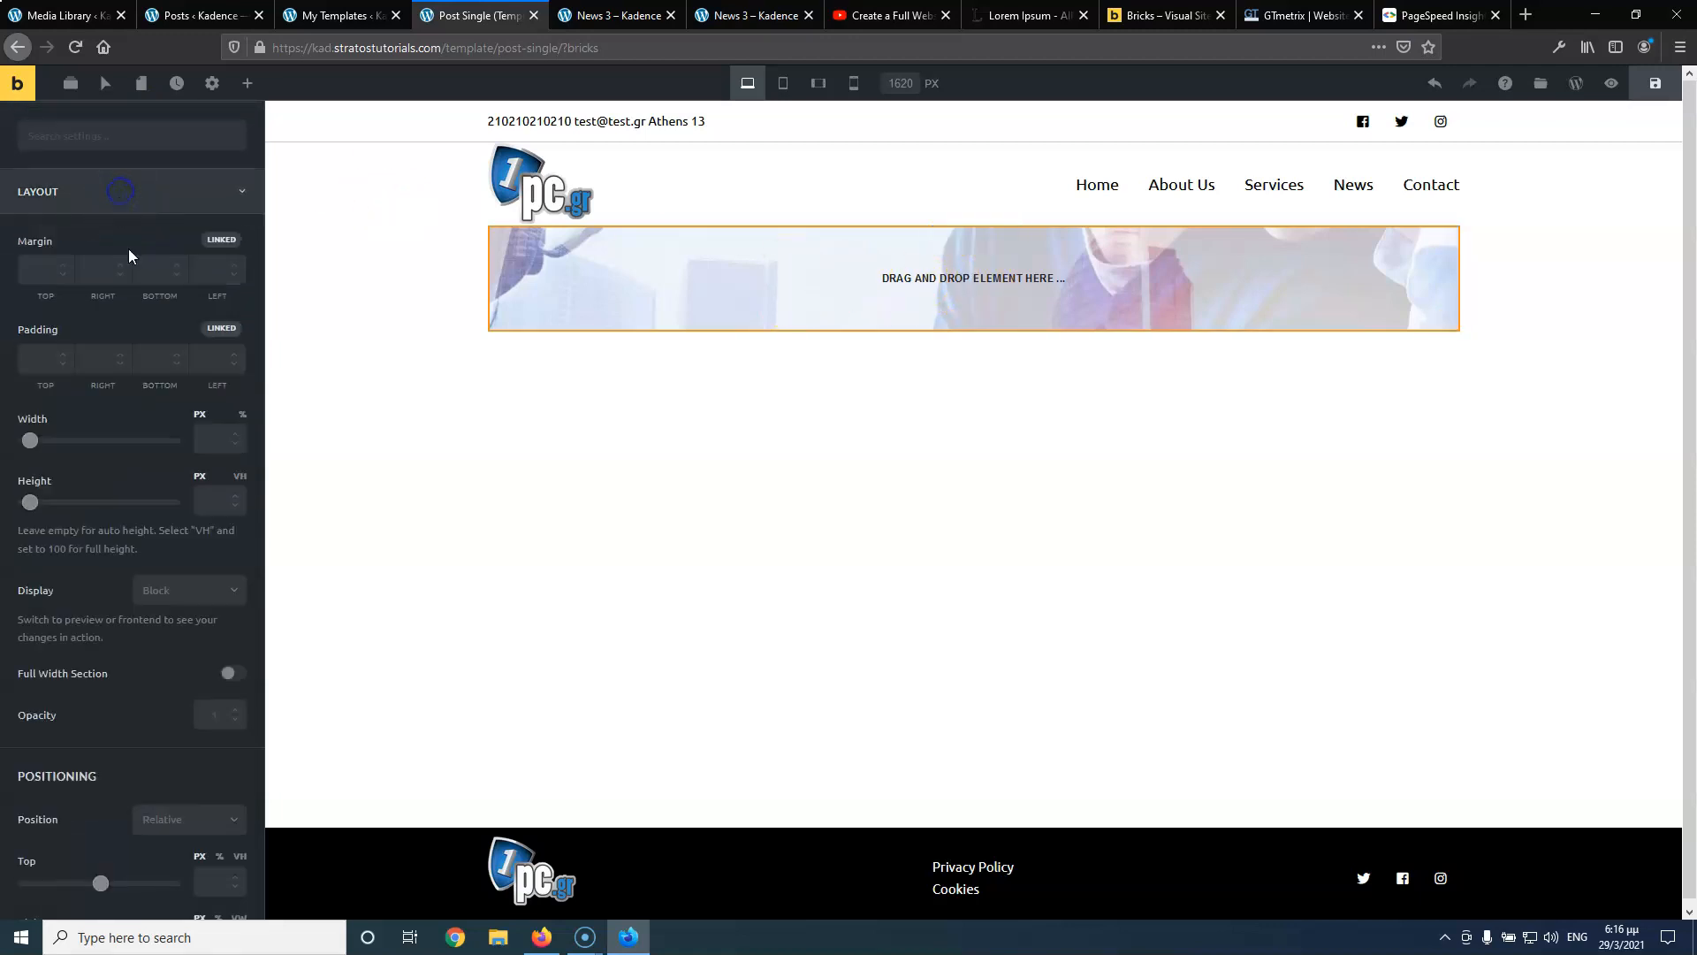
{"action": "left_click", "coordinate": [232, 673]}
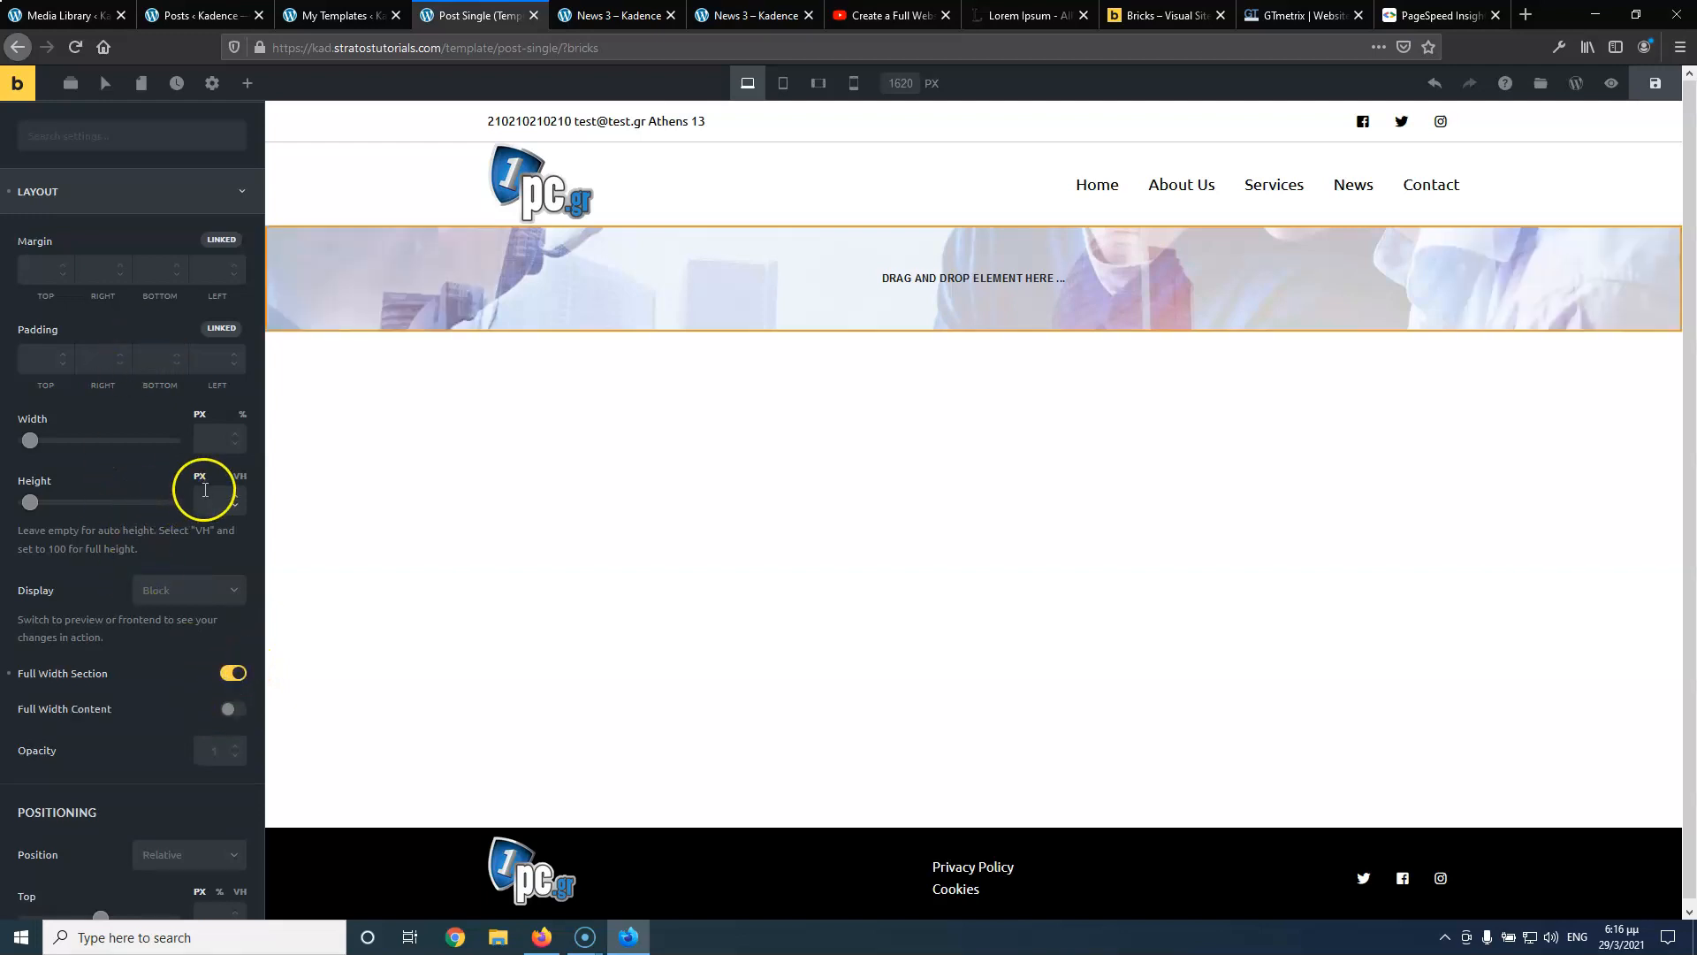
{"action": "left_click", "coordinate": [238, 477]}
{"action": "type", "text": "50"}
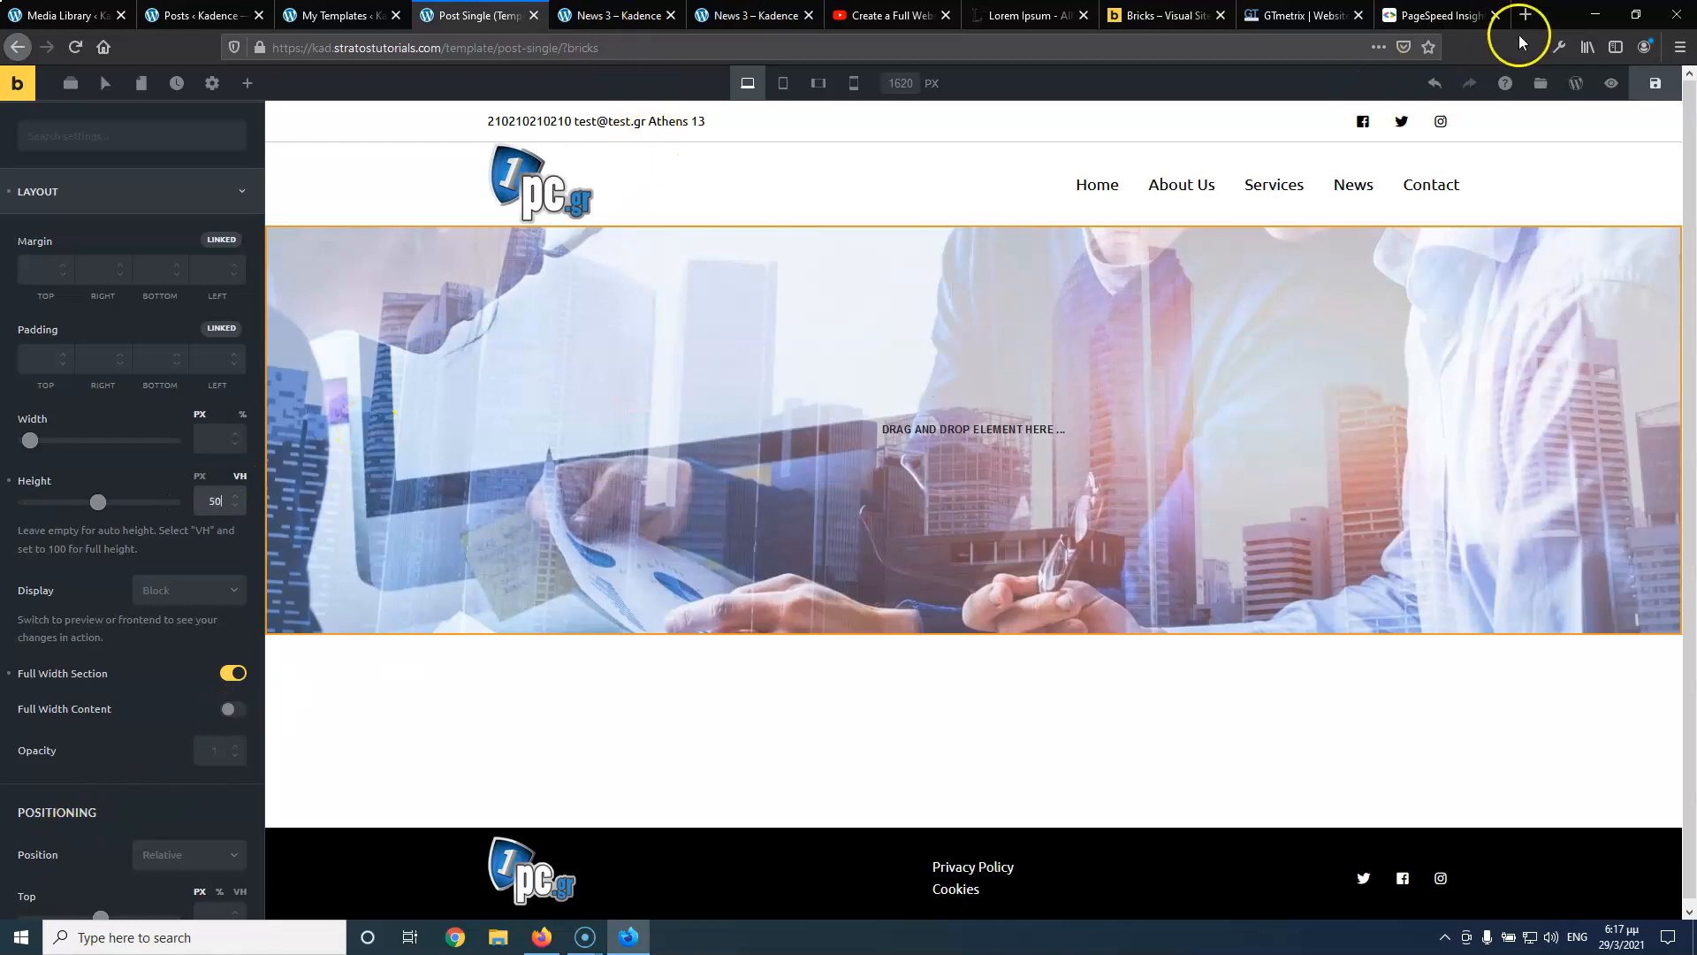
{"action": "left_click", "coordinate": [1655, 84]}
Compare the template-rendered News 3 post with the original News 3 page, then return to the builder
{"action": "left_click", "coordinate": [599, 16]}
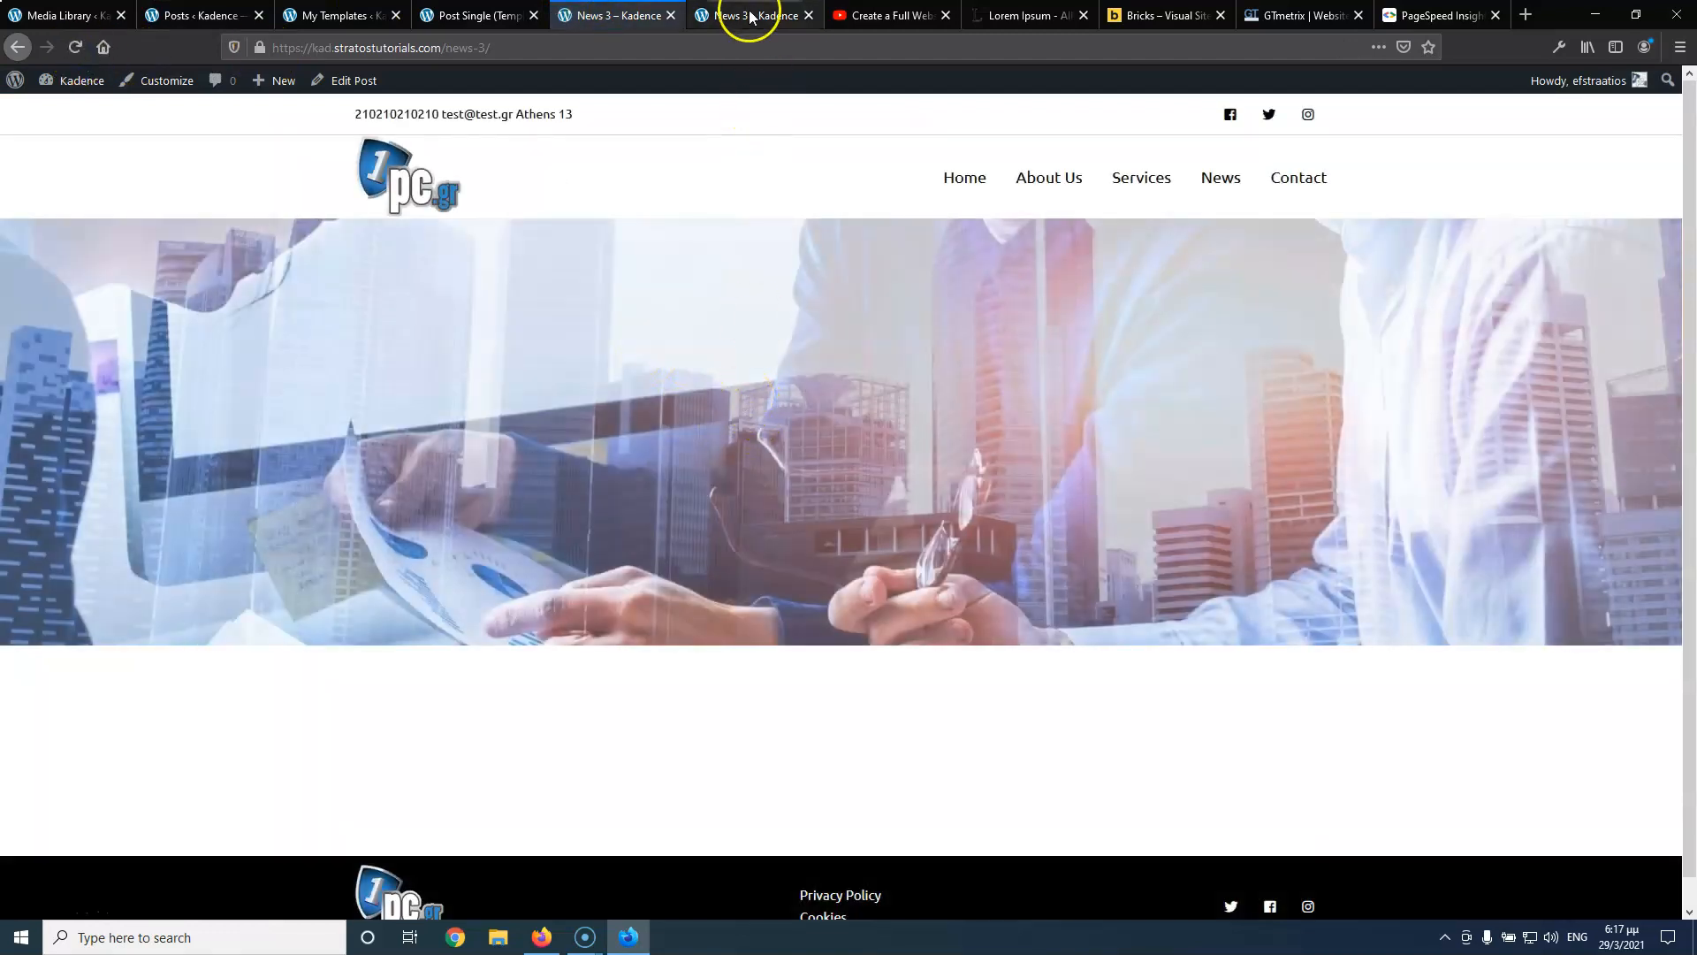
{"action": "left_click", "coordinate": [747, 15]}
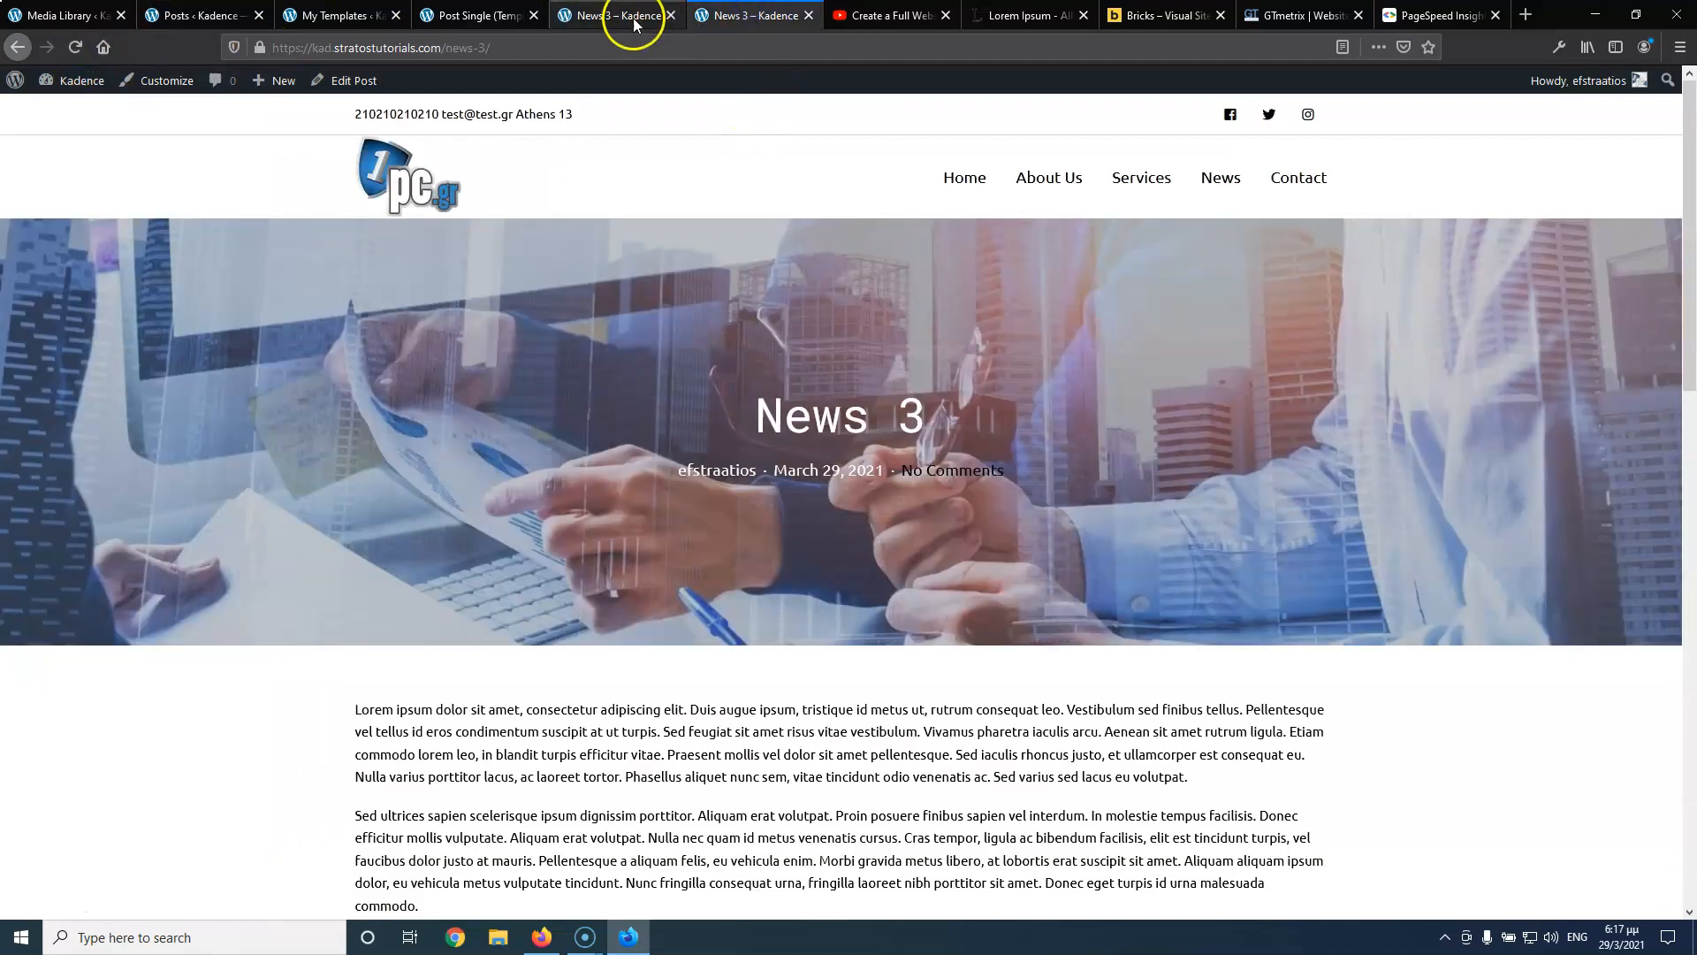
{"action": "scroll", "coordinate": [998, 495], "scroll_direction": "down", "scroll_amount": 10}
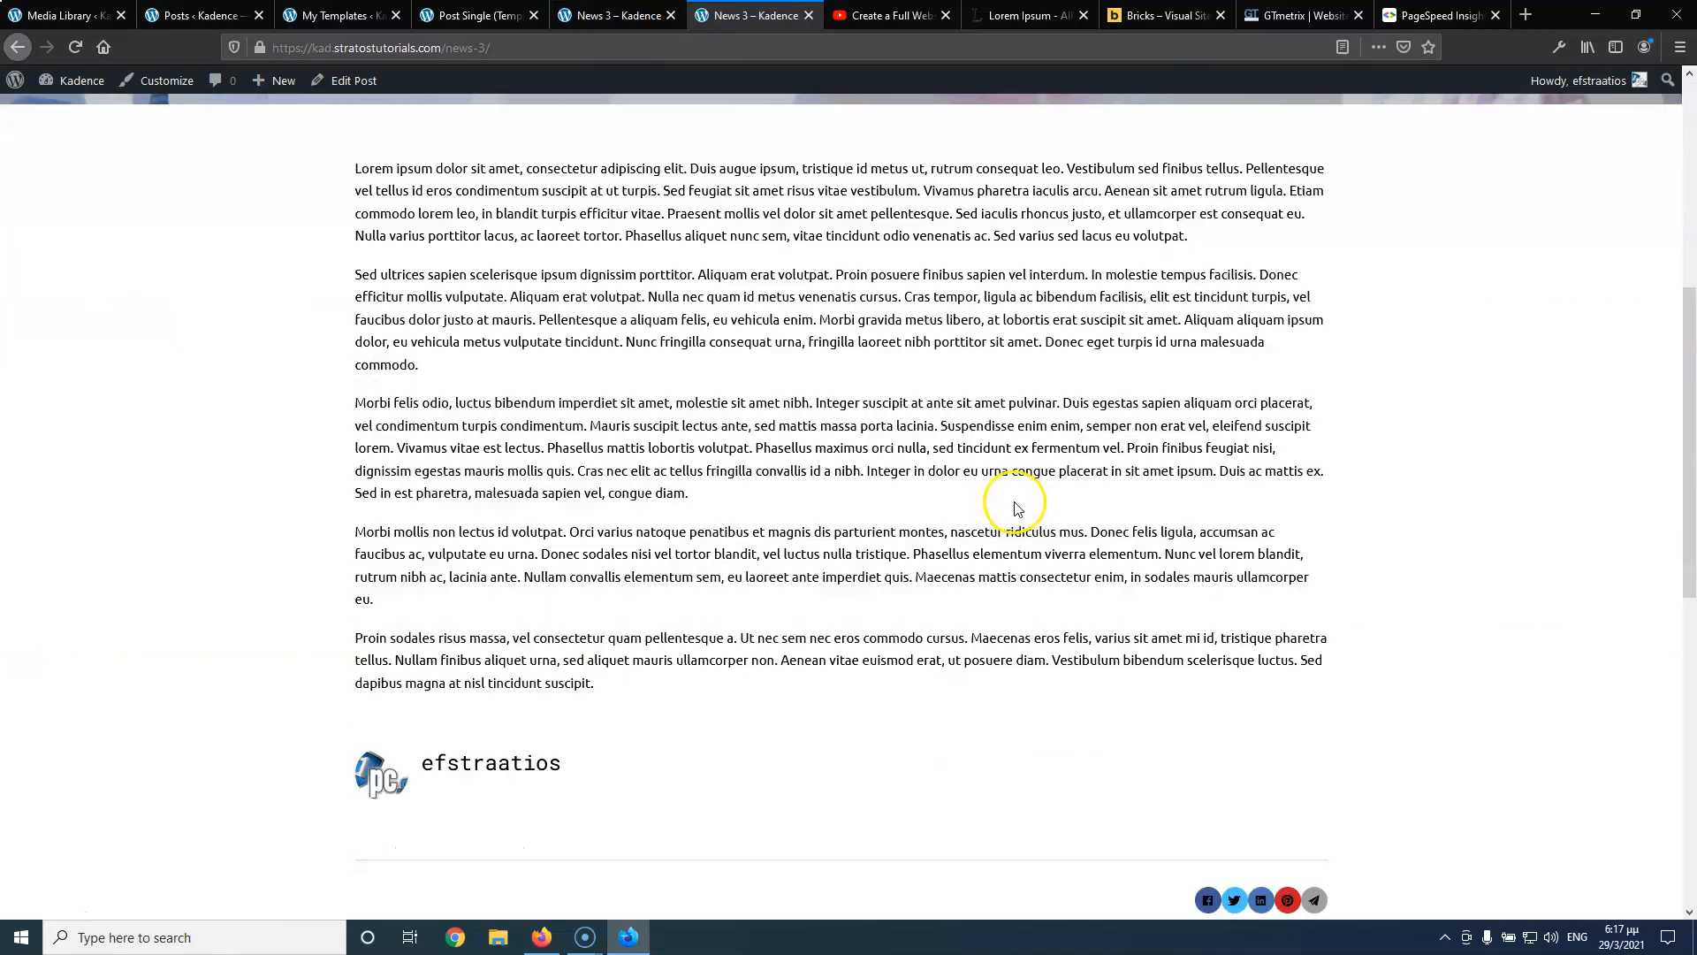
{"action": "scroll", "coordinate": [1012, 503], "scroll_direction": "up", "scroll_amount": 10}
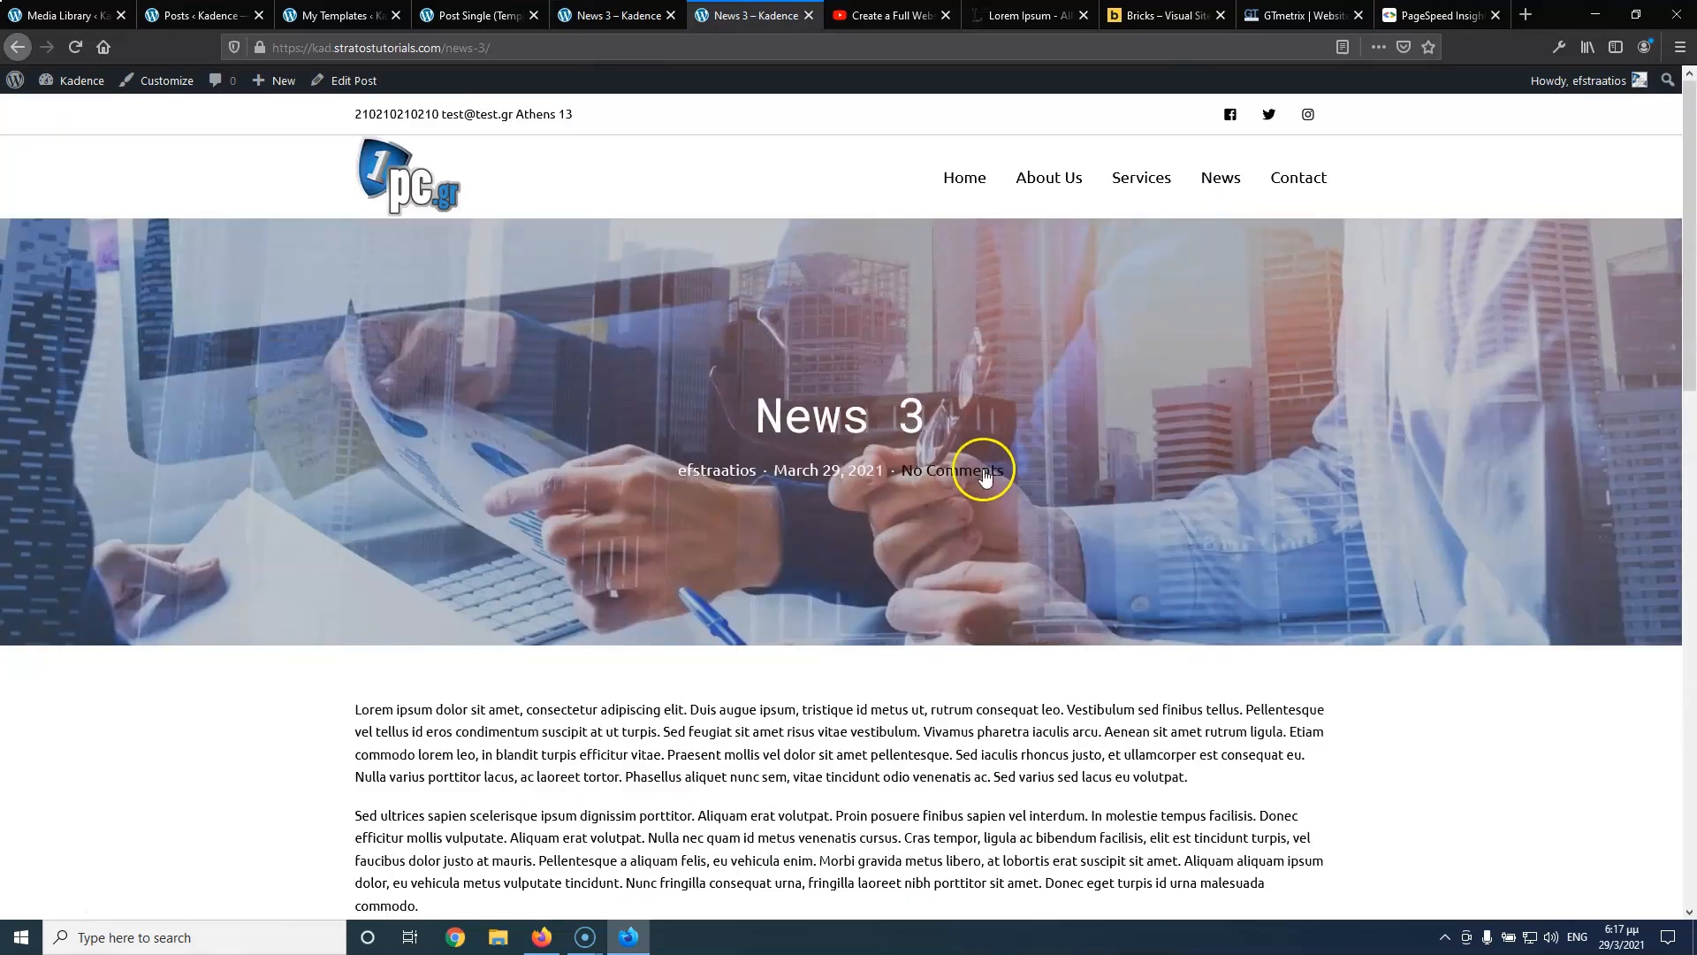
{"action": "left_click", "coordinate": [609, 19]}
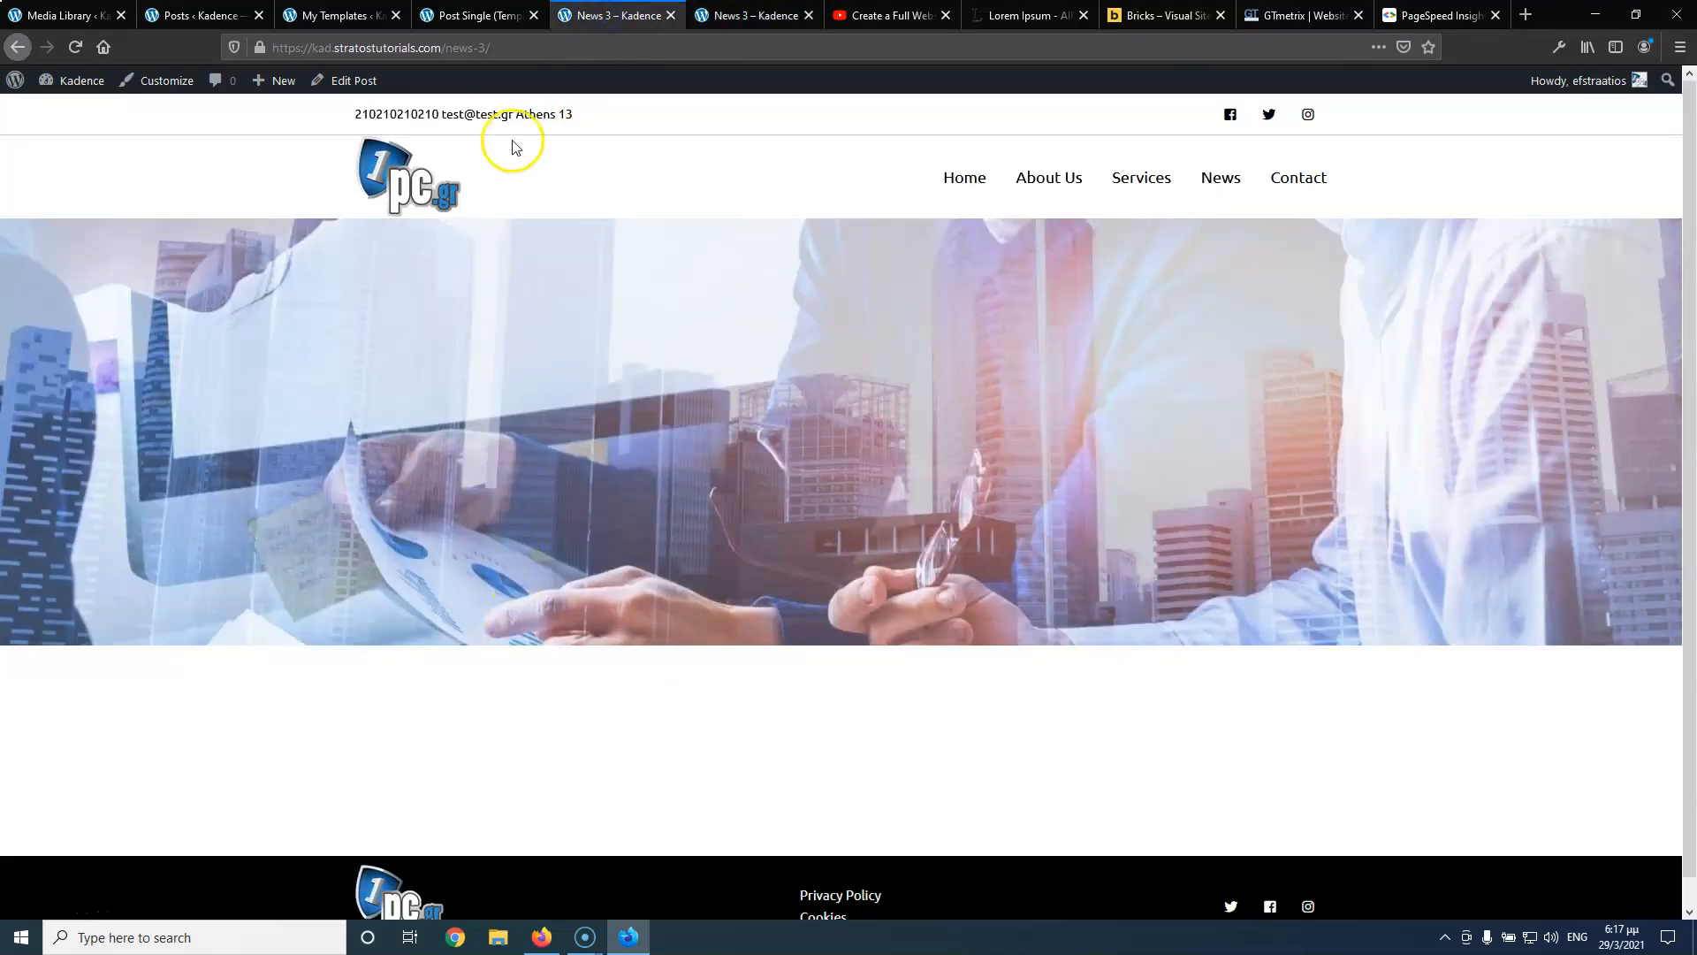
{"action": "left_click", "coordinate": [467, 15]}
{"action": "left_click", "coordinate": [755, 15]}
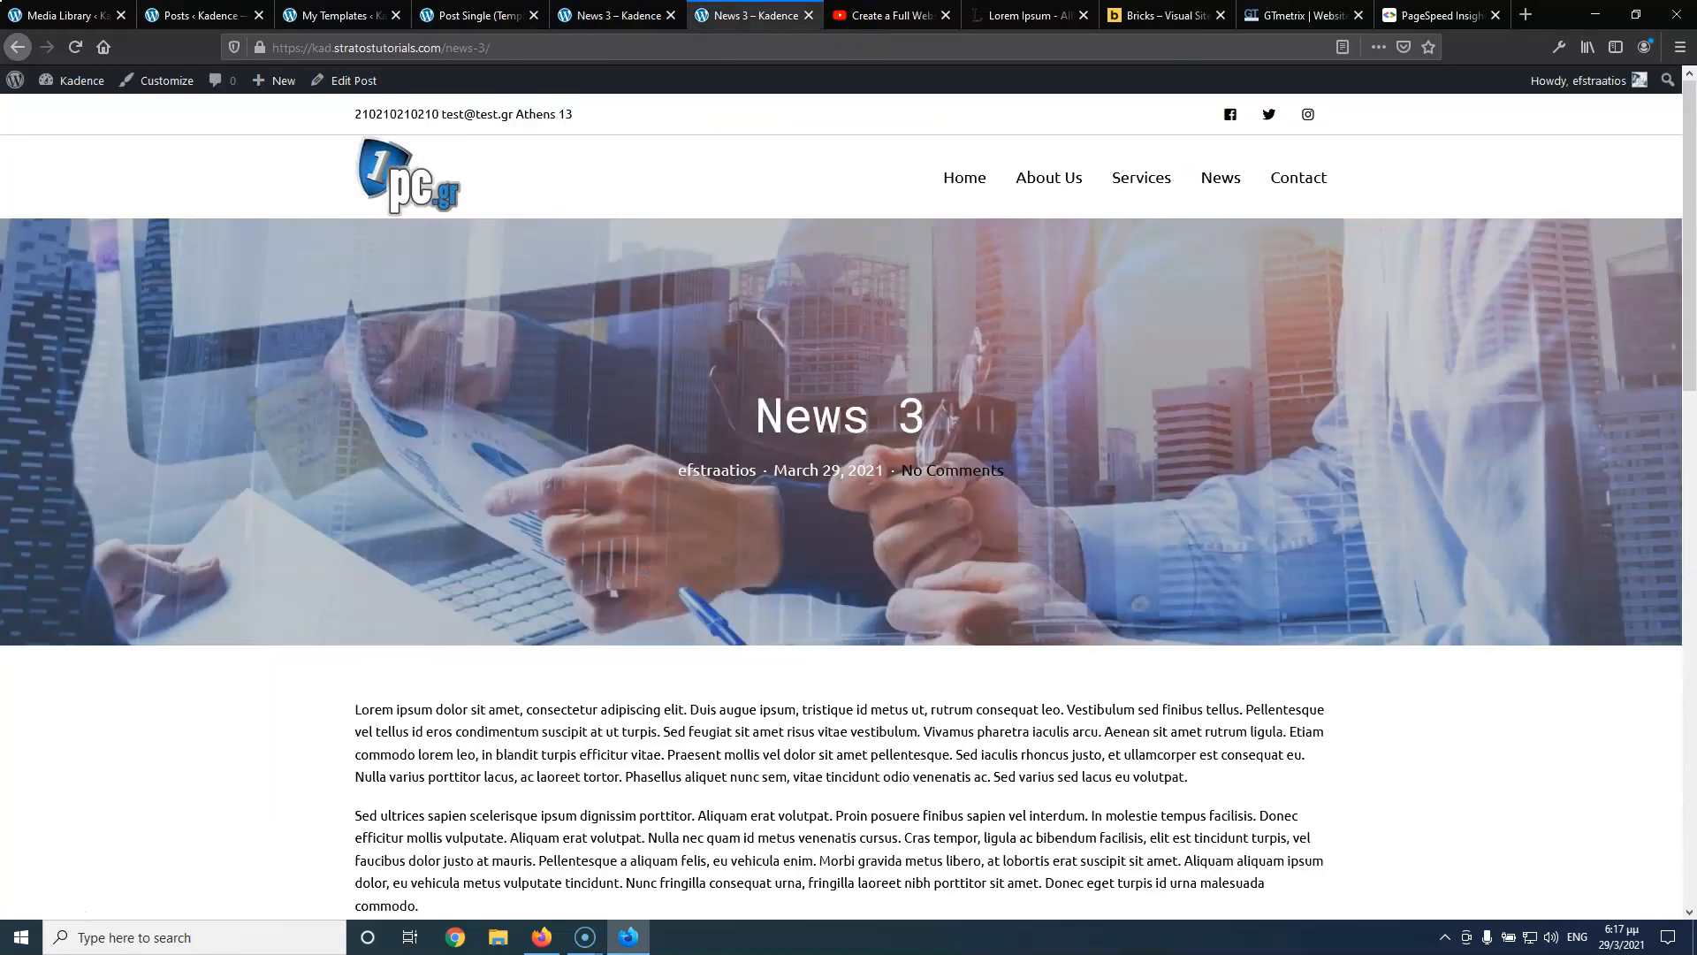
{"action": "left_click", "coordinate": [478, 15]}
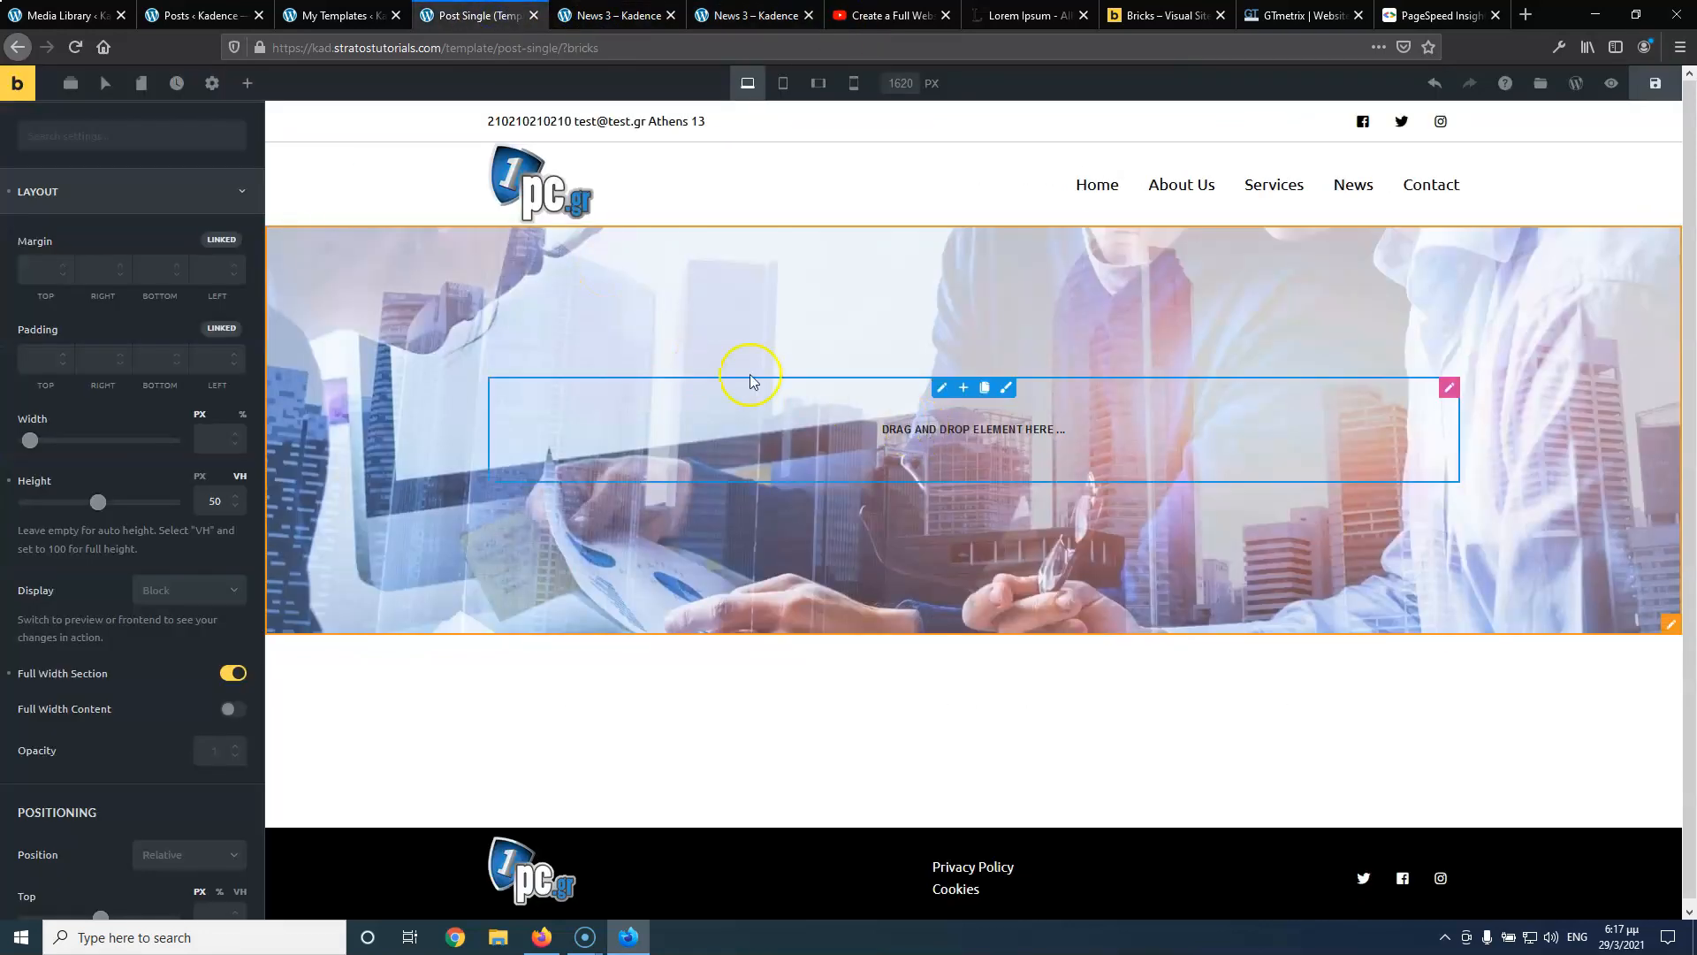
Add a Heading to the hero whose text is the dynamic Post Title
{"action": "left_click", "coordinate": [243, 96]}
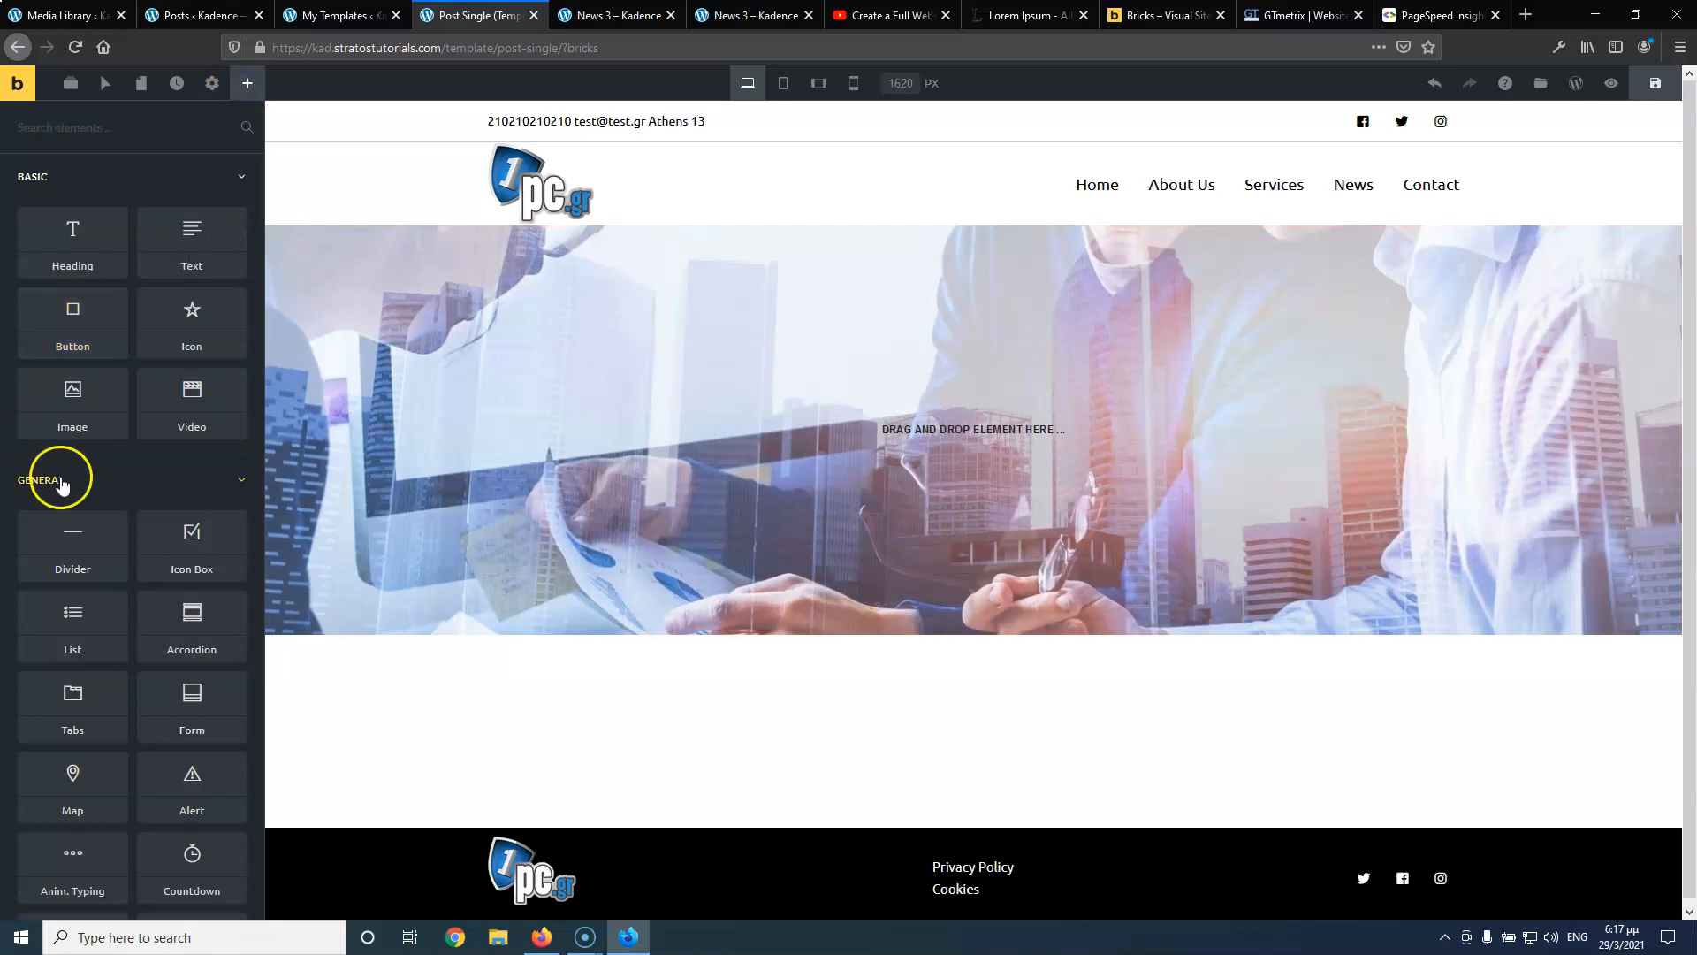
{"action": "left_click_drag", "start_coordinate": [75, 246], "coordinate": [946, 390]}
{"action": "triple_click", "coordinate": [151, 339]}
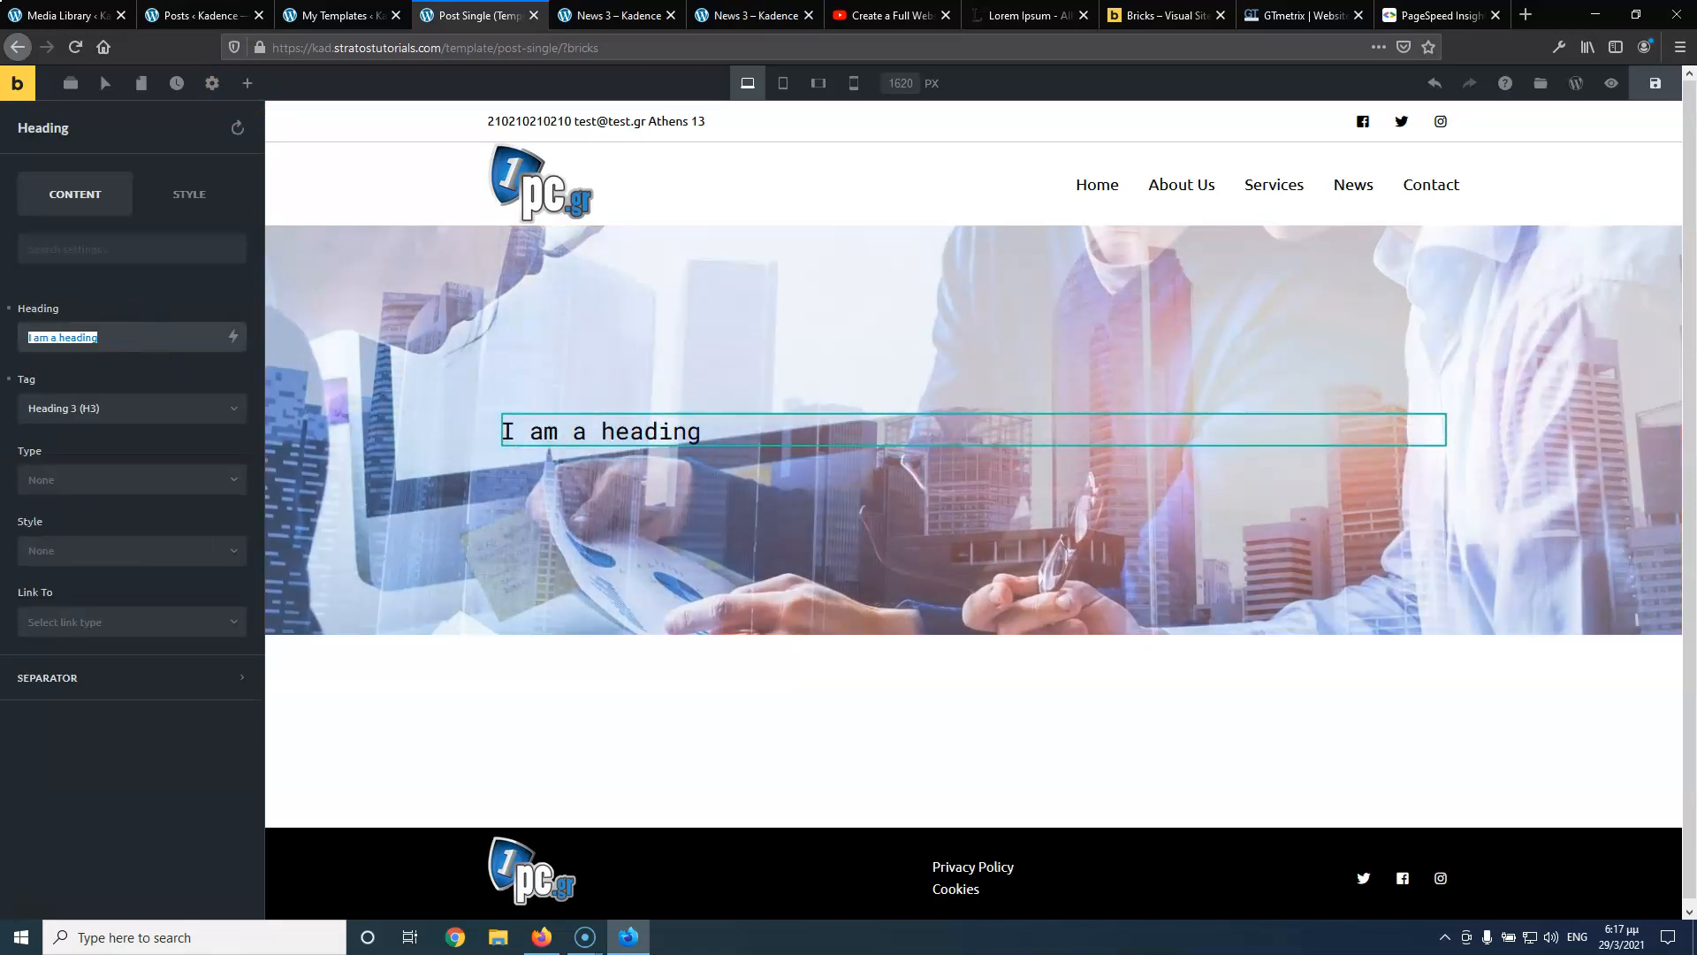
{"action": "key", "text": "BackSpace"}
{"action": "left_click", "coordinate": [231, 336]}
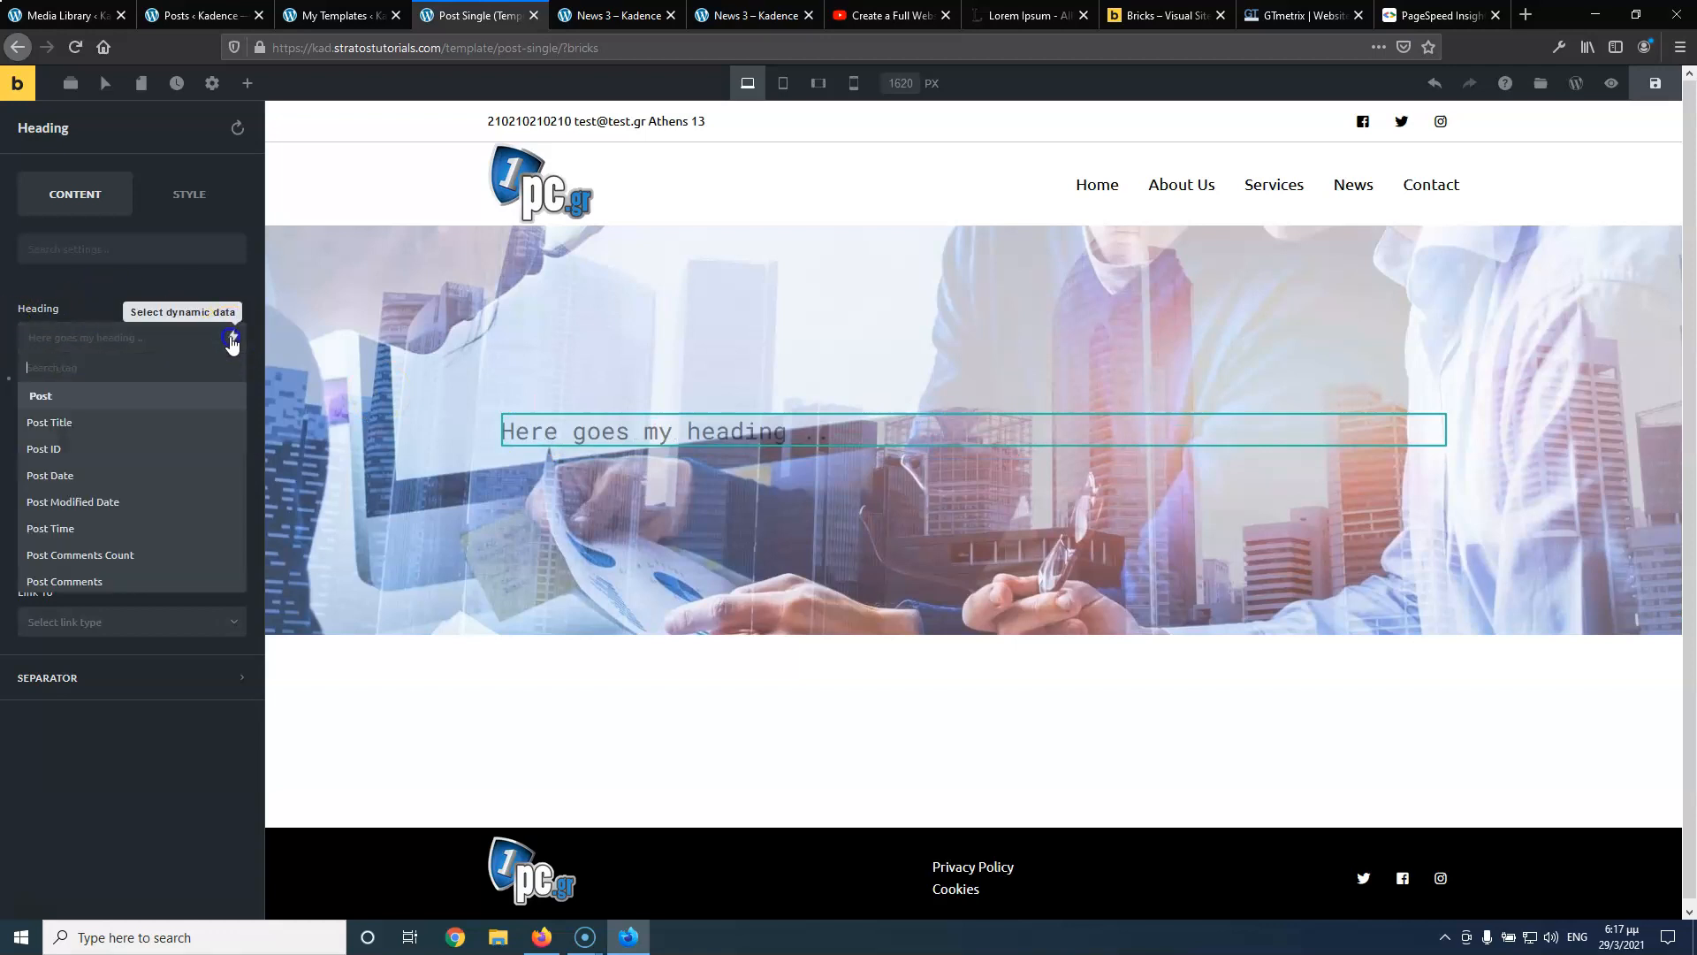
{"action": "left_click", "coordinate": [71, 423]}
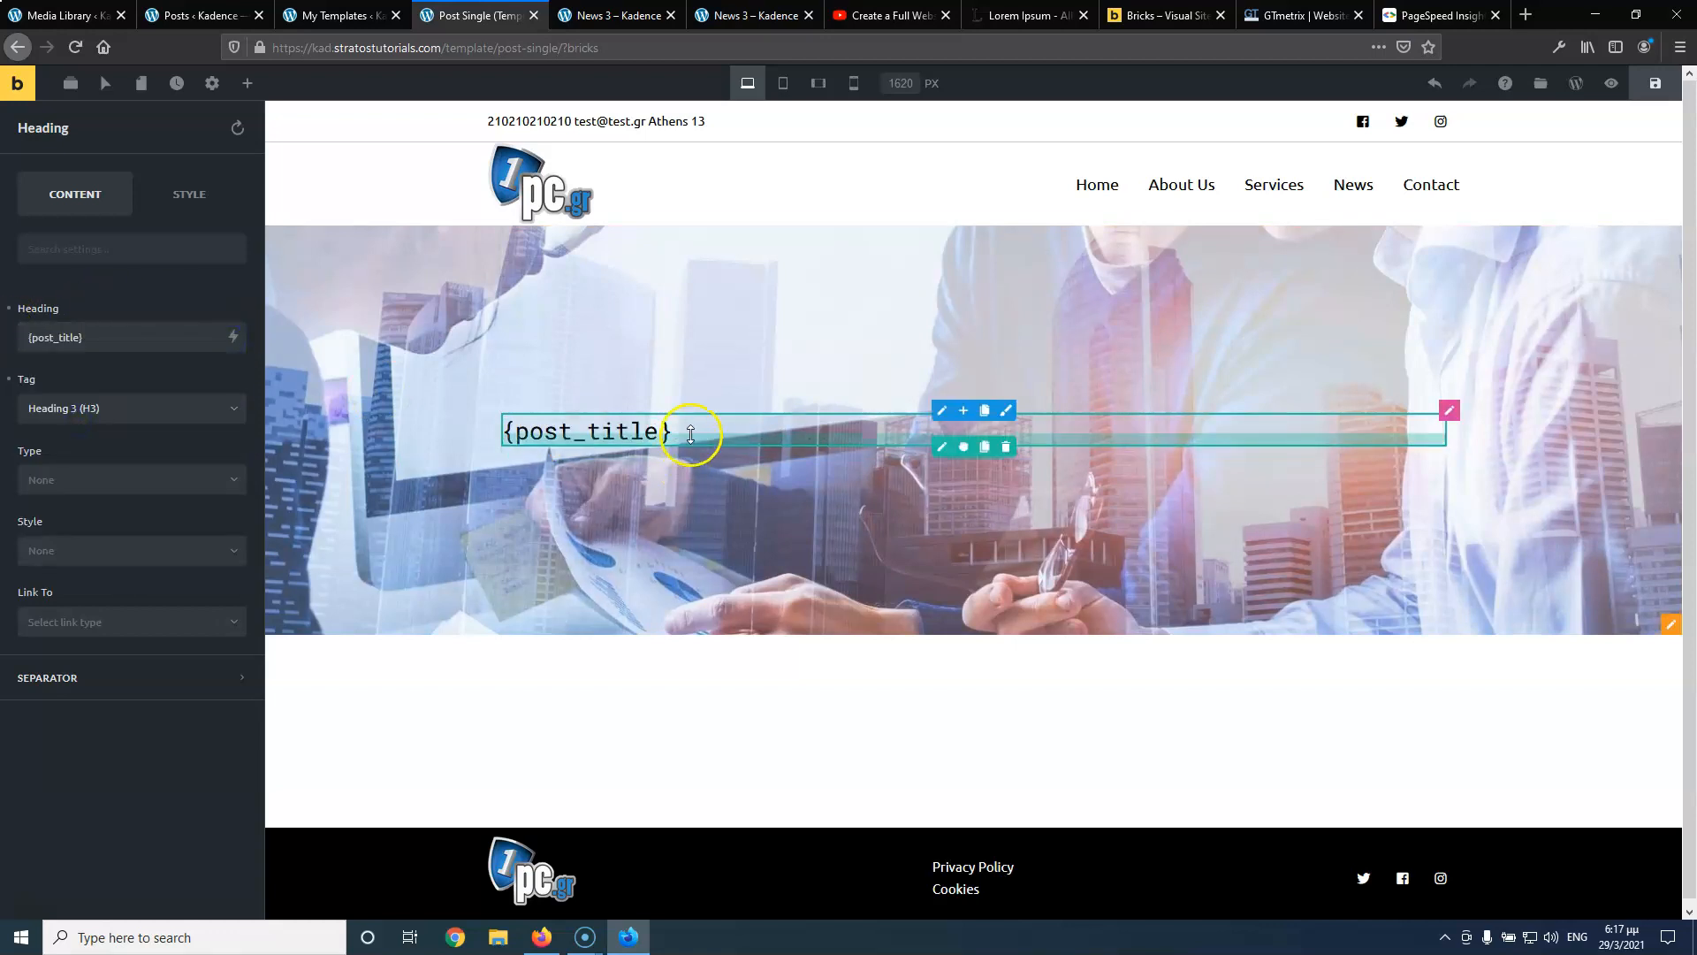
Save the template and reload the live News 3 post to check the title
{"action": "left_click", "coordinate": [1656, 83]}
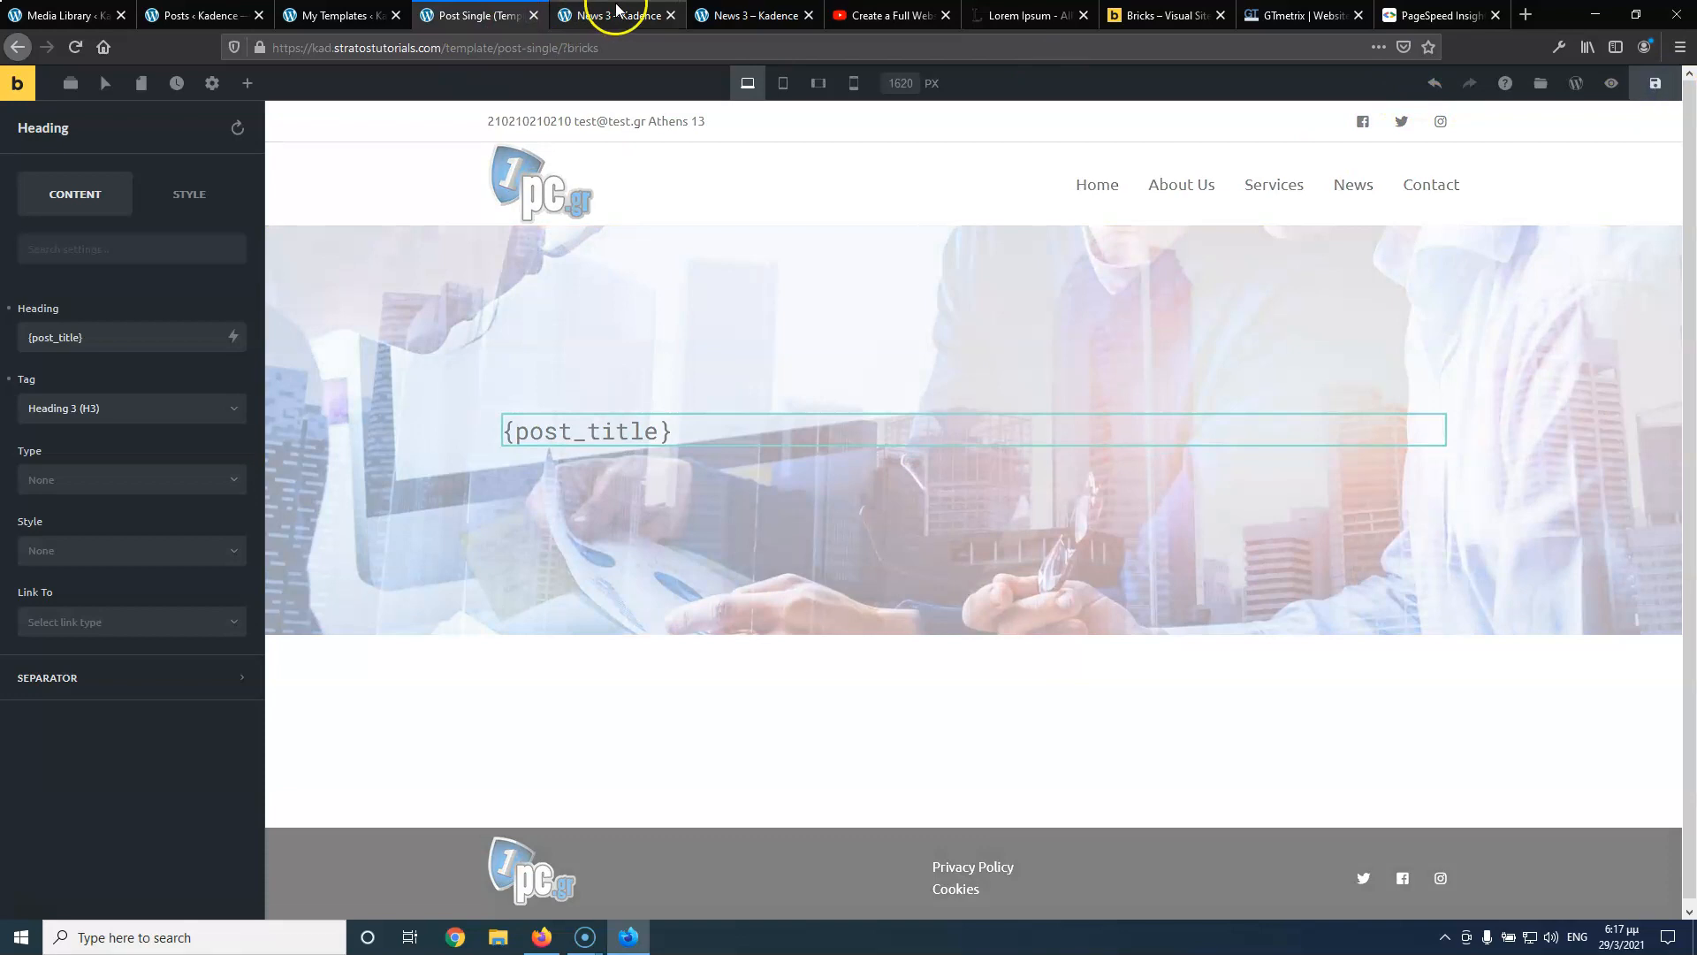
{"action": "left_click", "coordinate": [610, 15]}
{"action": "left_click", "coordinate": [76, 47]}
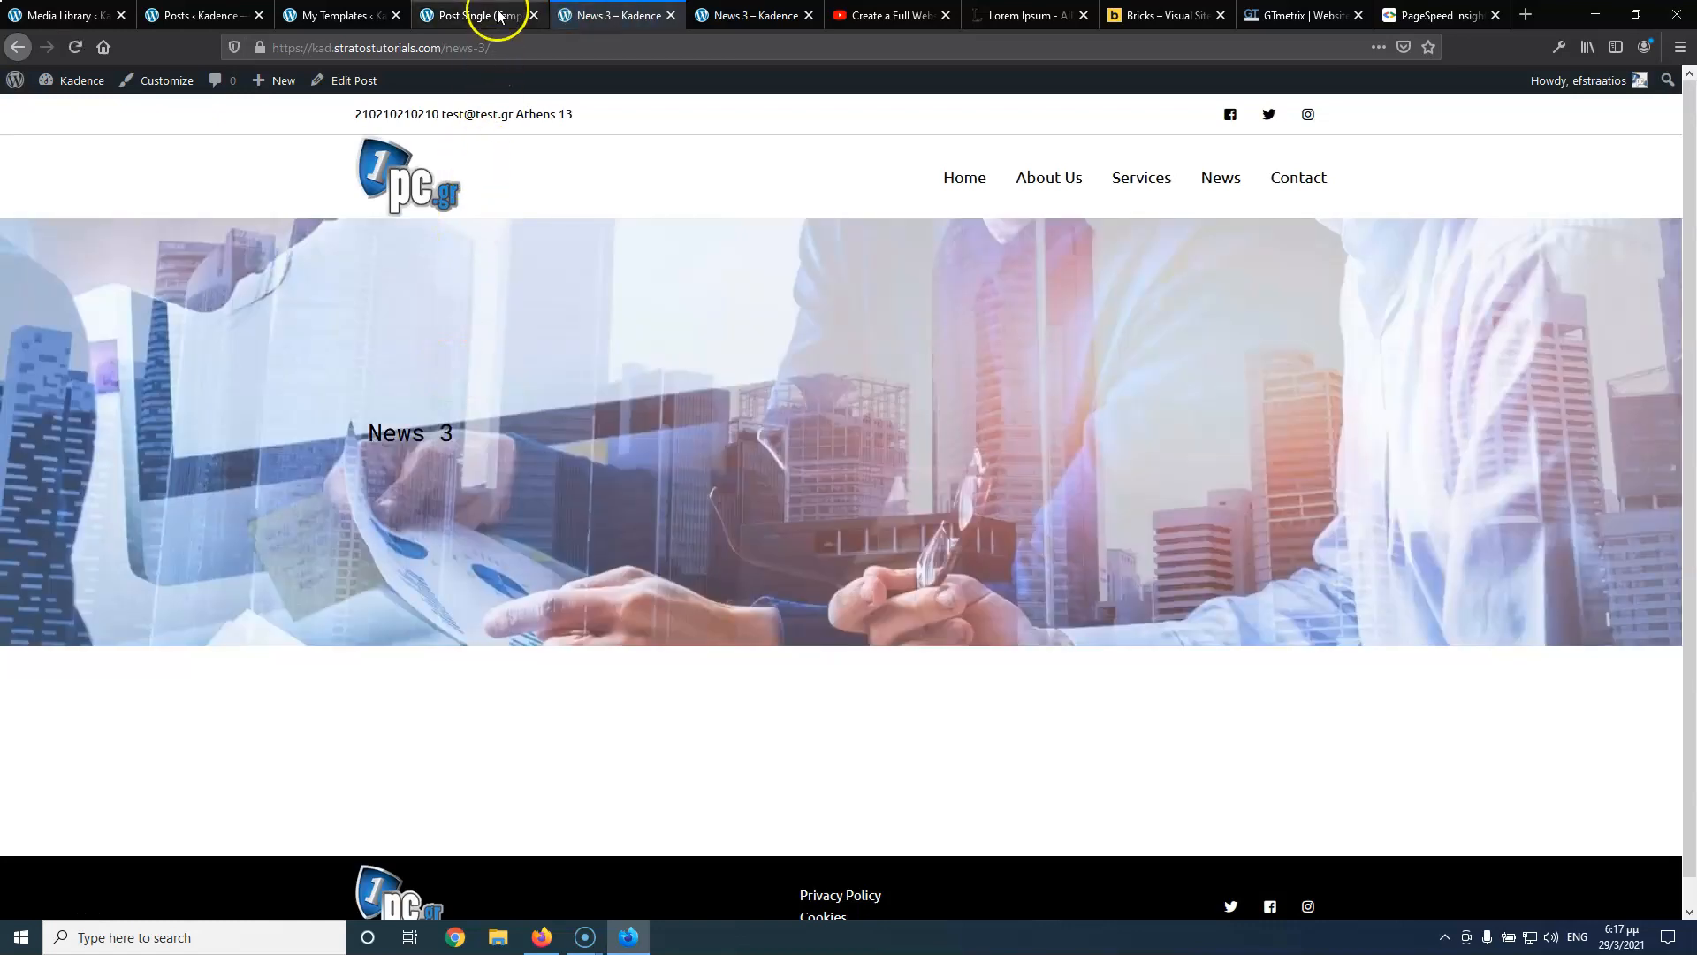
{"action": "left_click", "coordinate": [499, 16]}
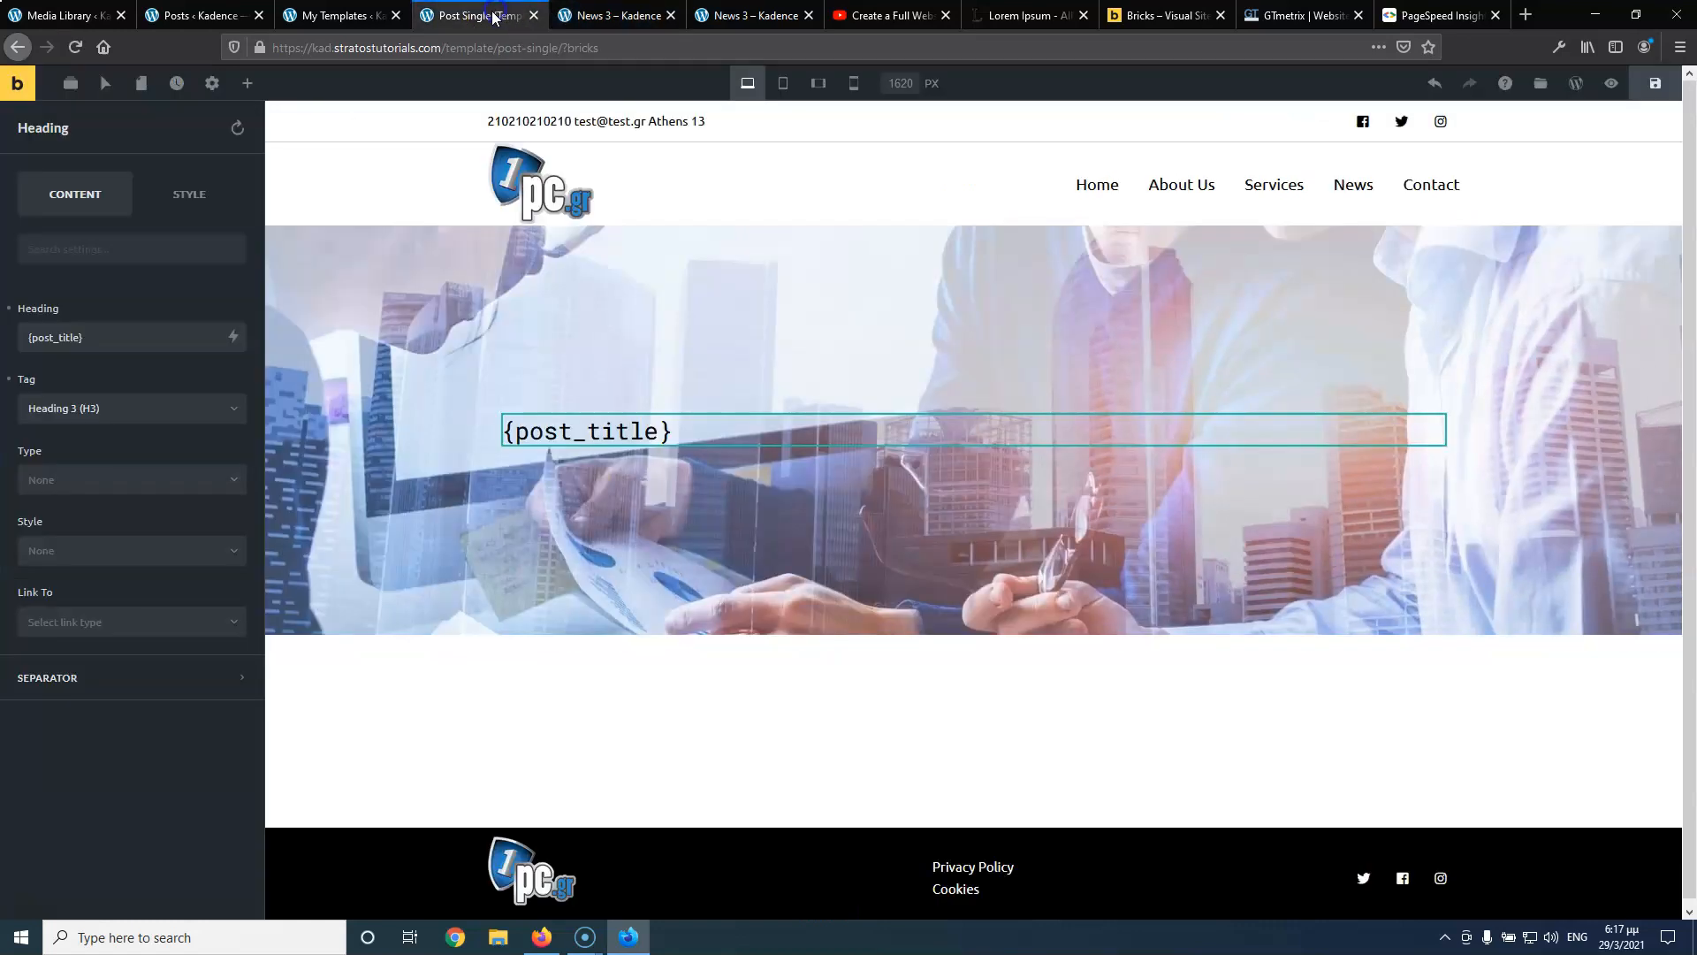
Add a Post Title element to the hero and delete the old {post_title} heading
{"action": "left_click", "coordinate": [248, 83]}
{"action": "scroll", "coordinate": [125, 526], "scroll_direction": "down", "scroll_amount": 15}
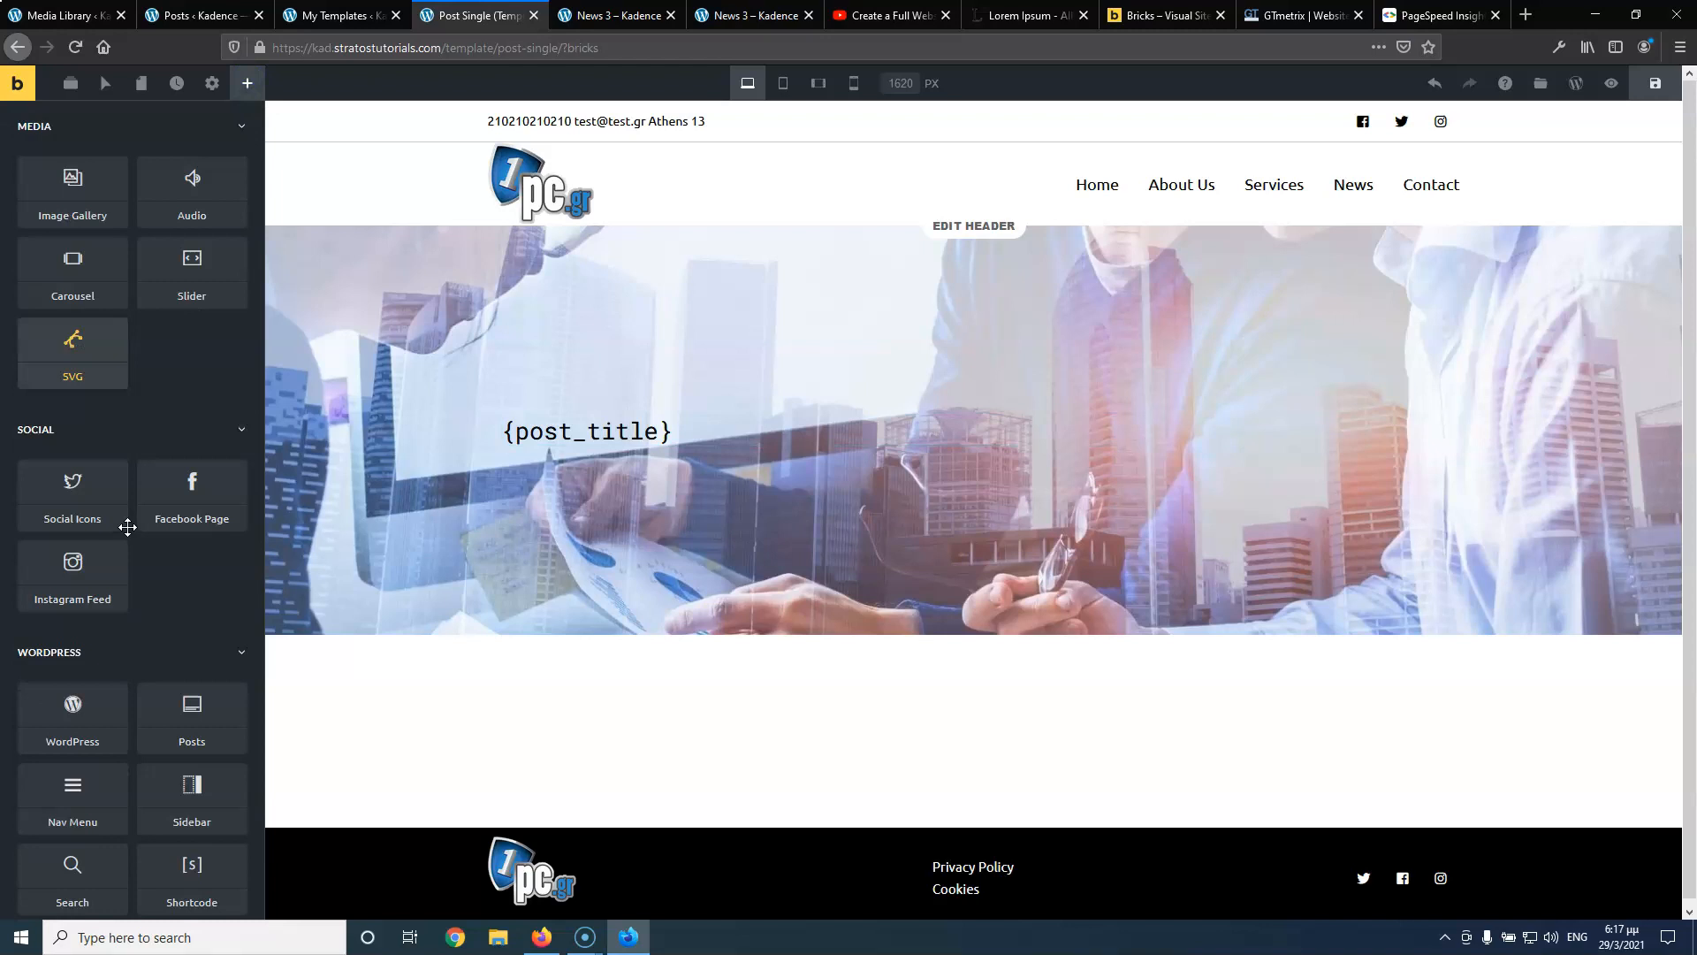
{"action": "scroll", "coordinate": [125, 526], "scroll_direction": "down", "scroll_amount": 10}
{"action": "left_click_drag", "start_coordinate": [117, 526], "coordinate": [549, 425]}
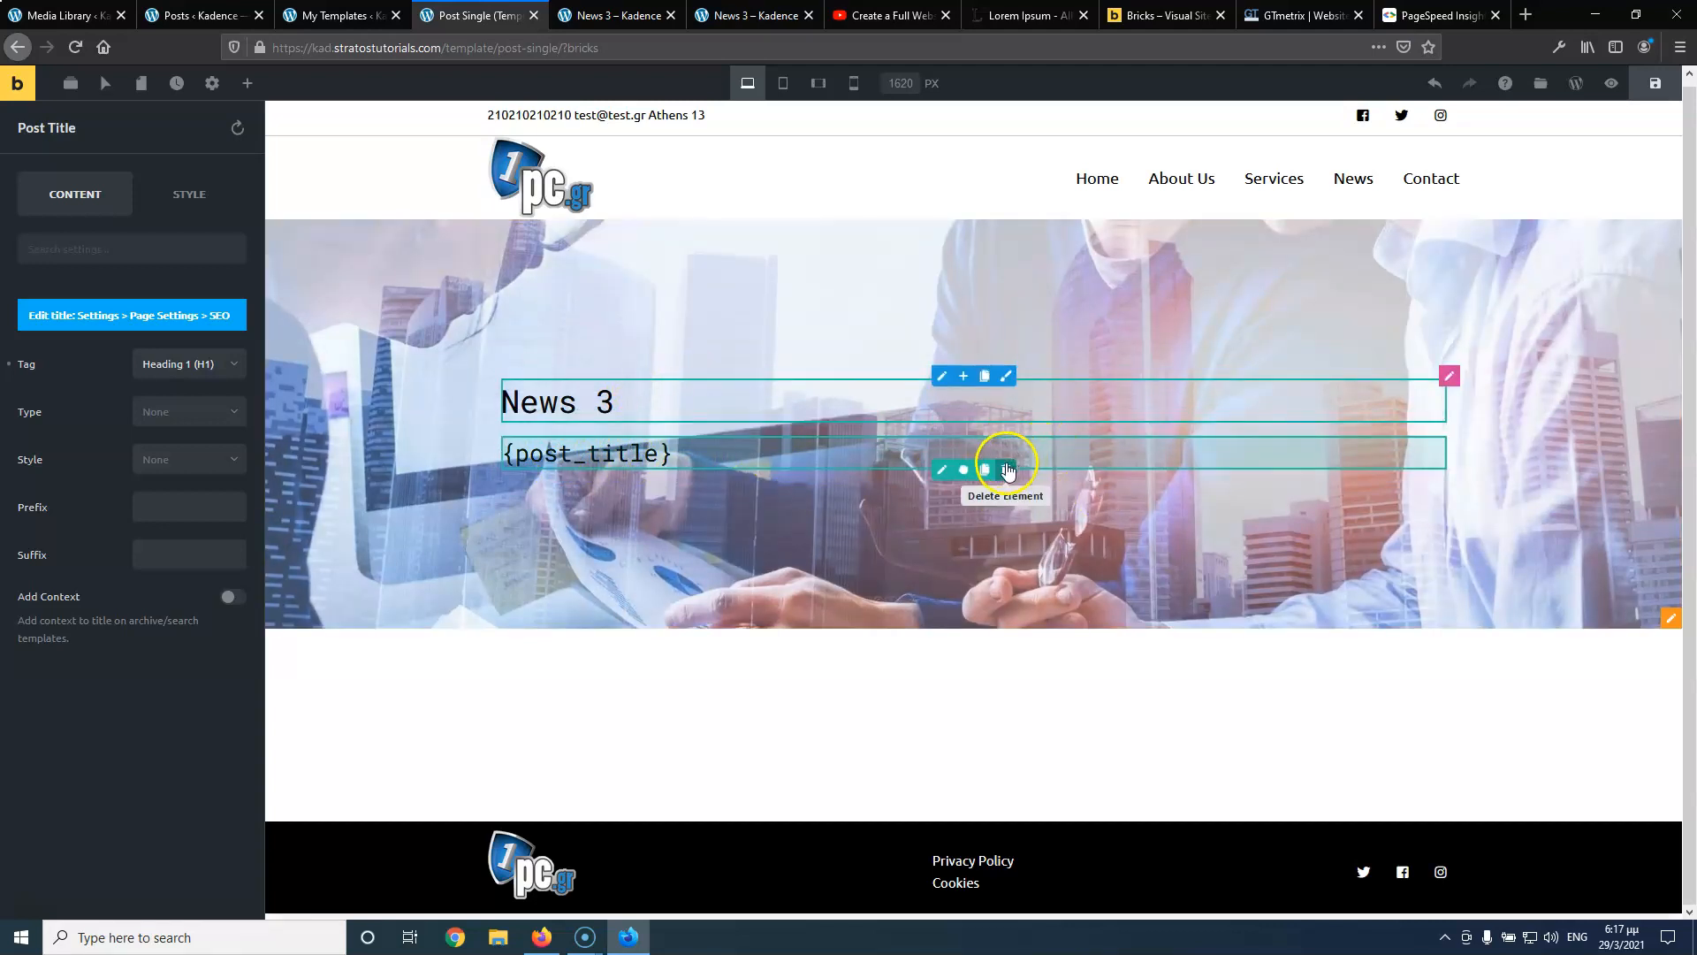
{"action": "left_click", "coordinate": [1007, 471]}
{"action": "left_click", "coordinate": [1006, 471]}
{"action": "left_click", "coordinate": [598, 425]}
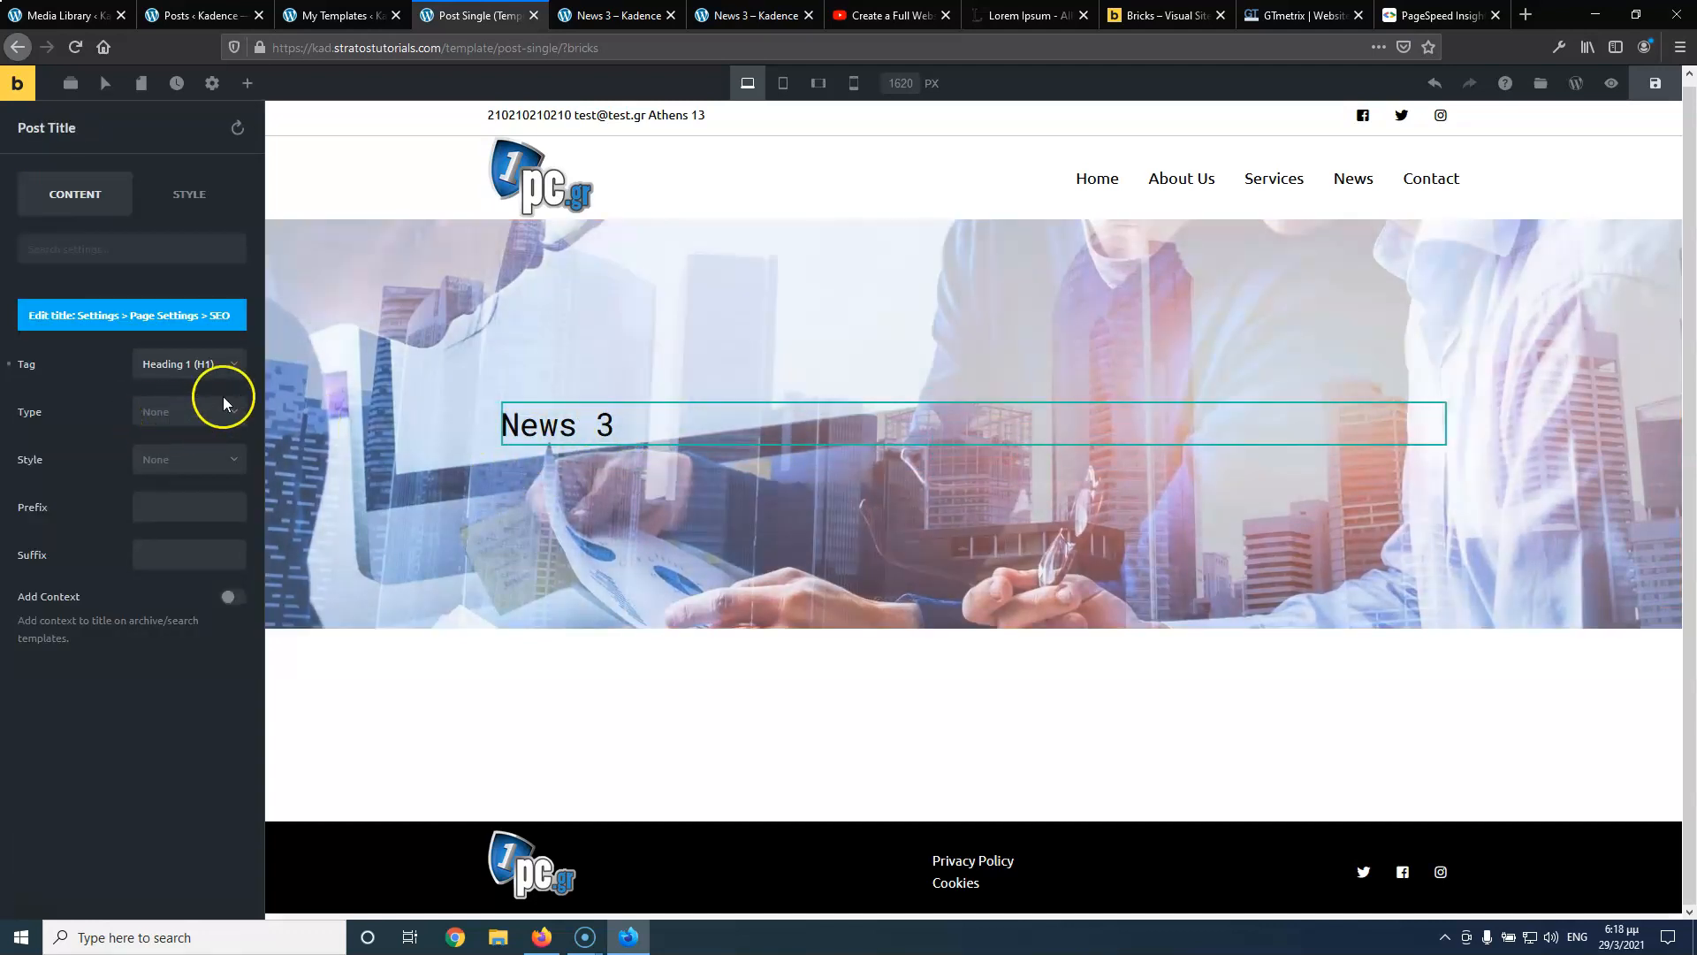
Set the News 3 title's typography text alignment to Center
{"action": "left_click", "coordinate": [173, 419]}
{"action": "left_click", "coordinate": [67, 403]}
{"action": "left_click", "coordinate": [212, 196]}
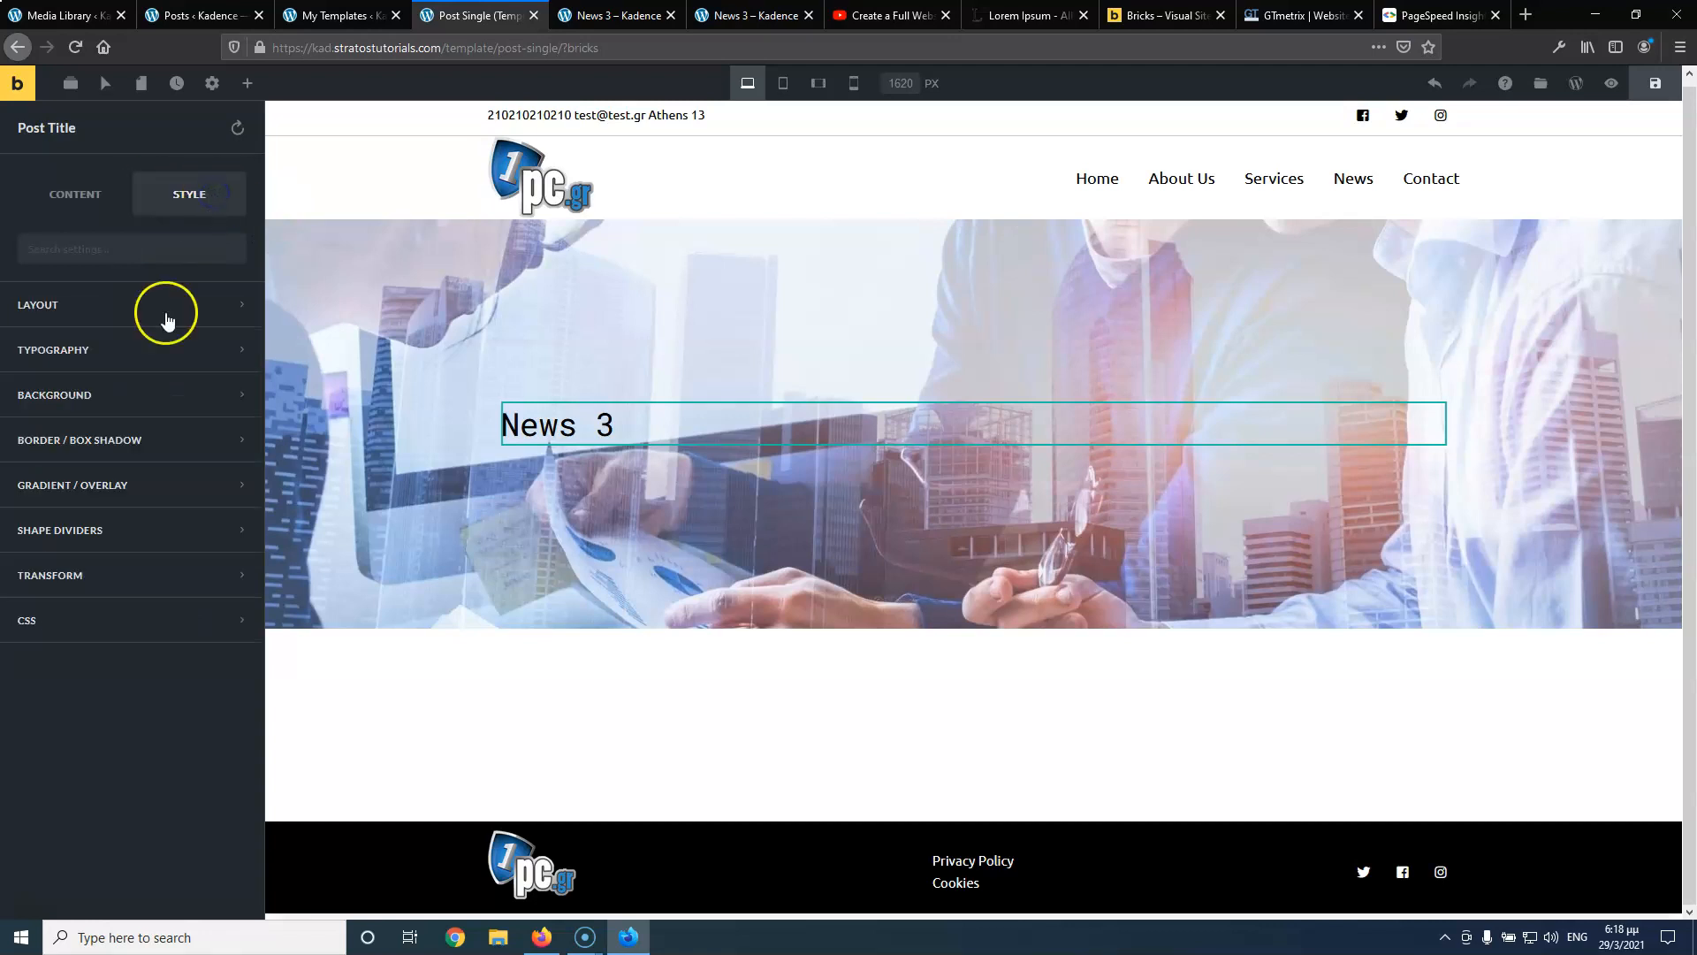
{"action": "left_click", "coordinate": [118, 352]}
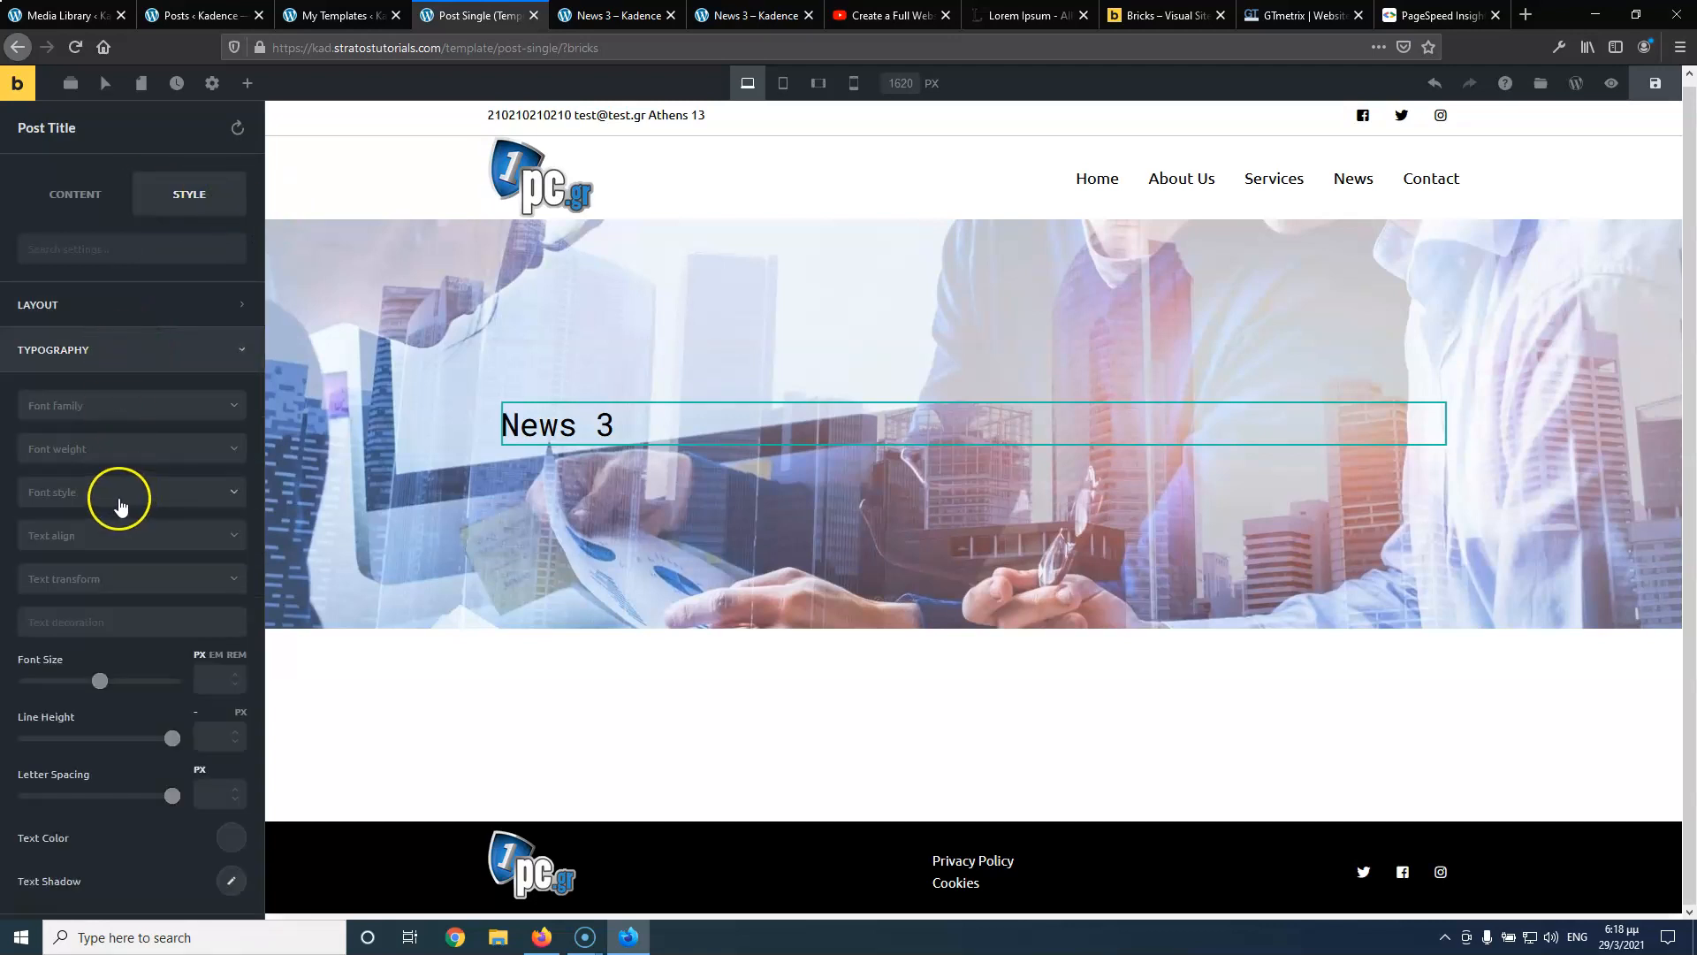
{"action": "left_click", "coordinate": [107, 536]}
{"action": "left_click", "coordinate": [101, 601]}
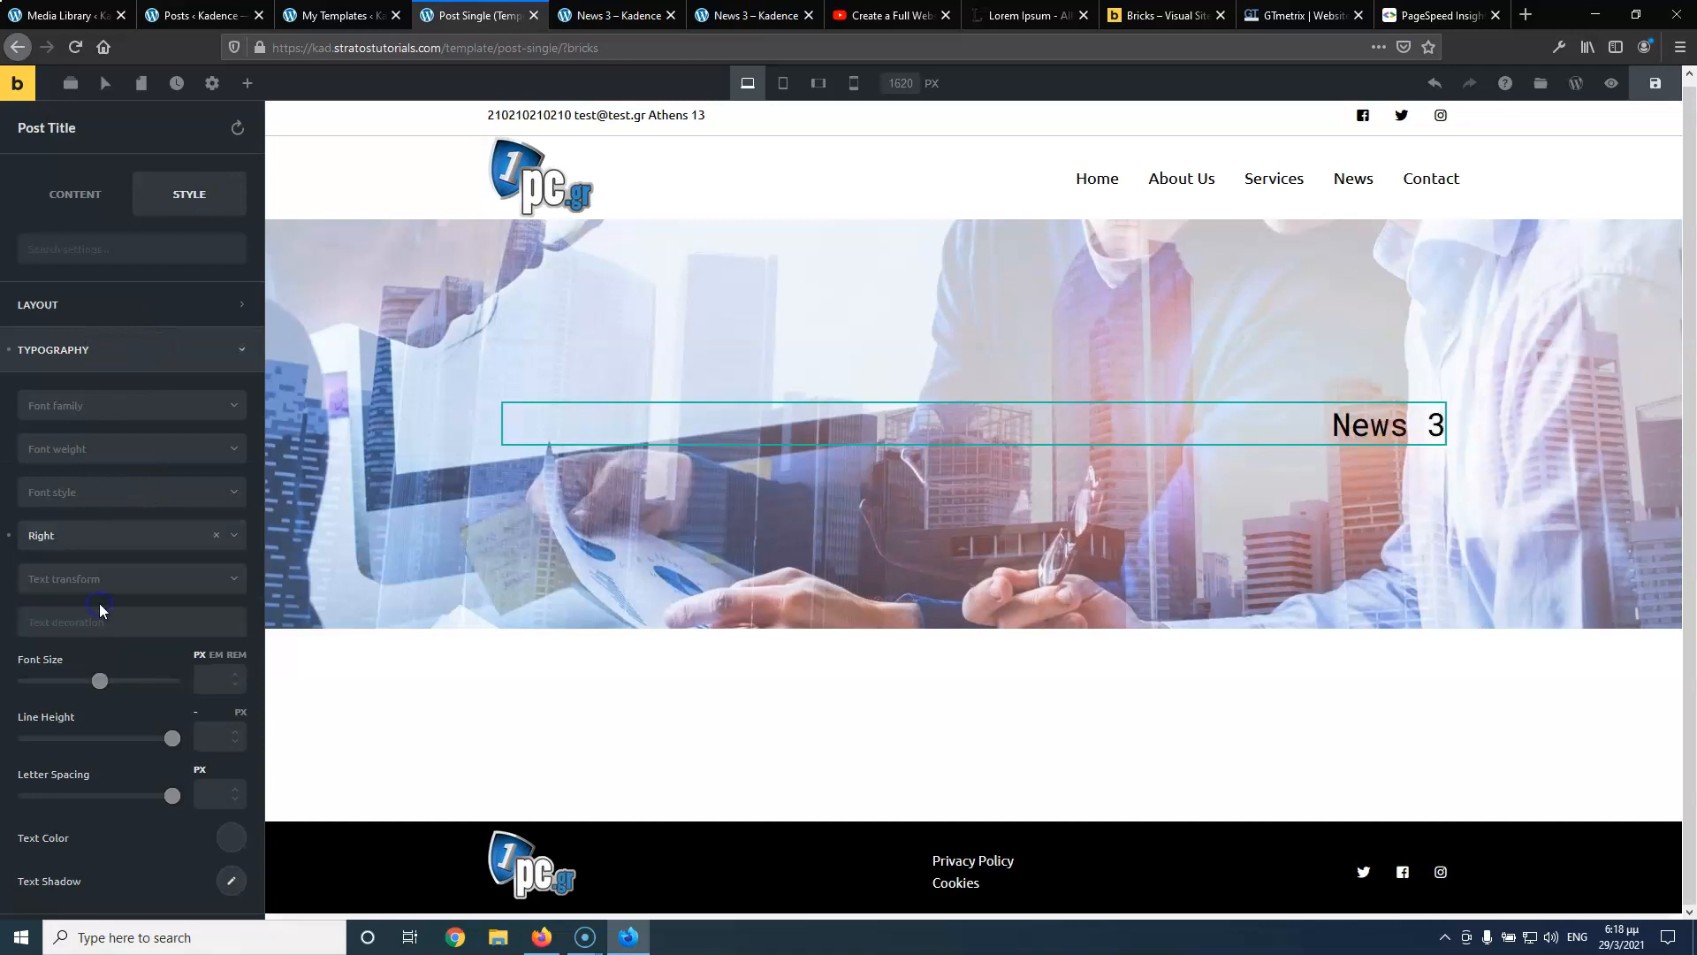
{"action": "left_click", "coordinate": [103, 536]}
{"action": "left_click", "coordinate": [95, 583]}
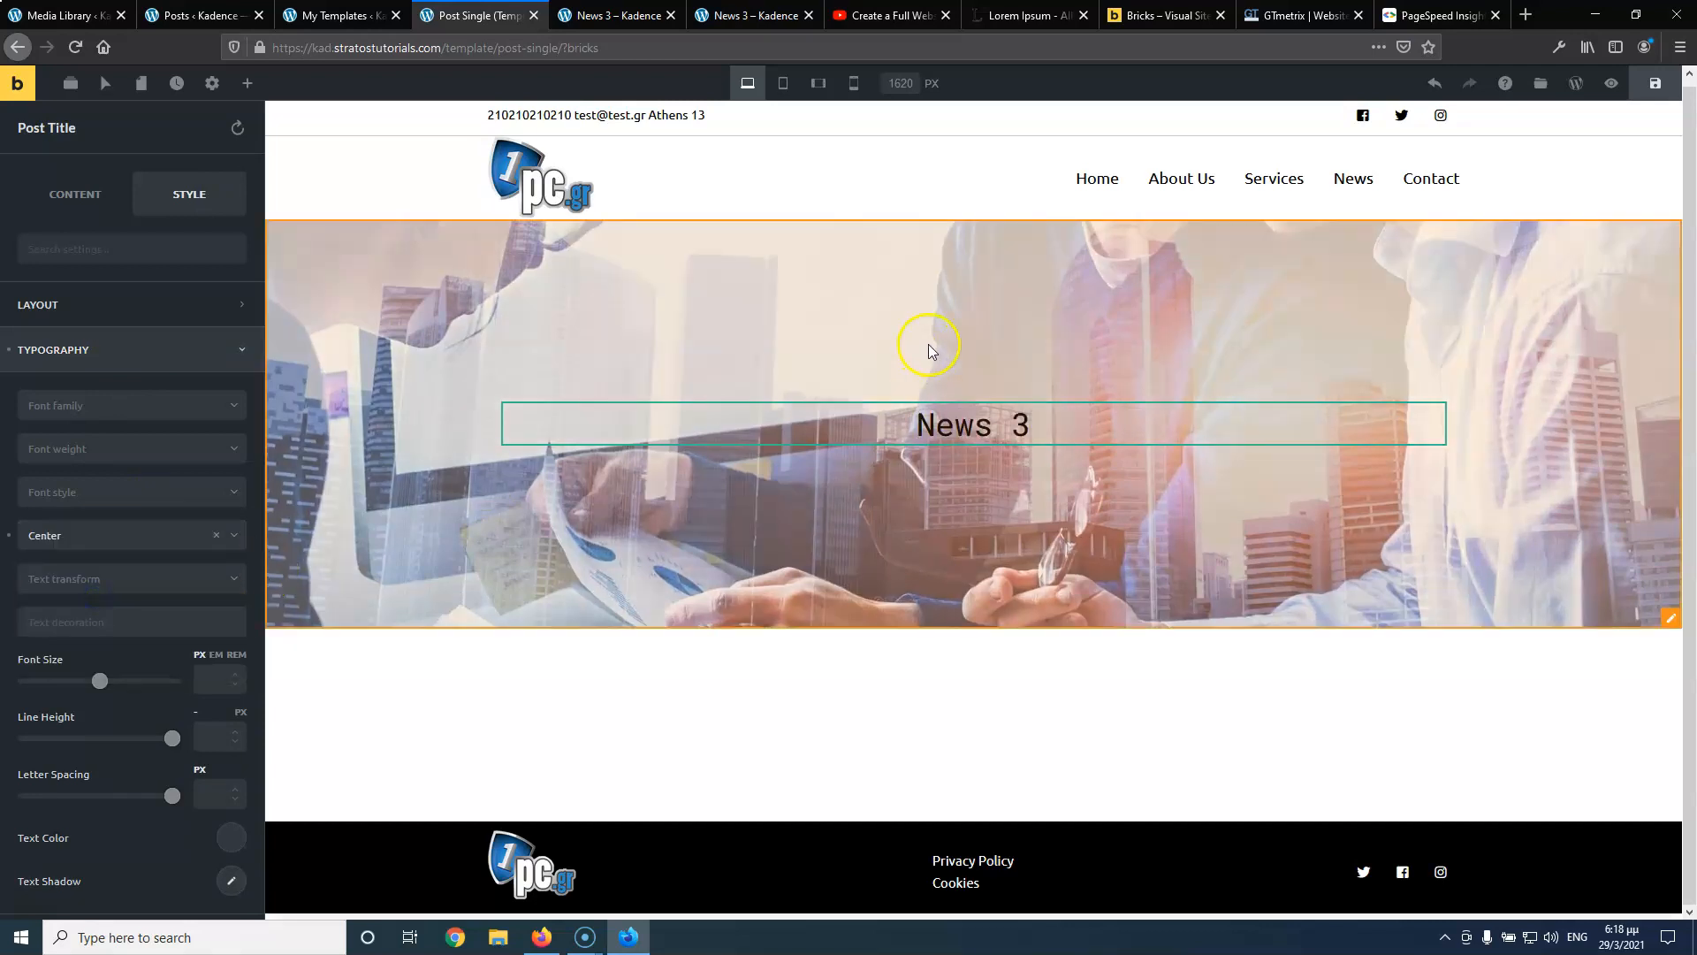
Compare the rendered News 3 post with the original page, then return to the builder
{"action": "left_click", "coordinate": [747, 11]}
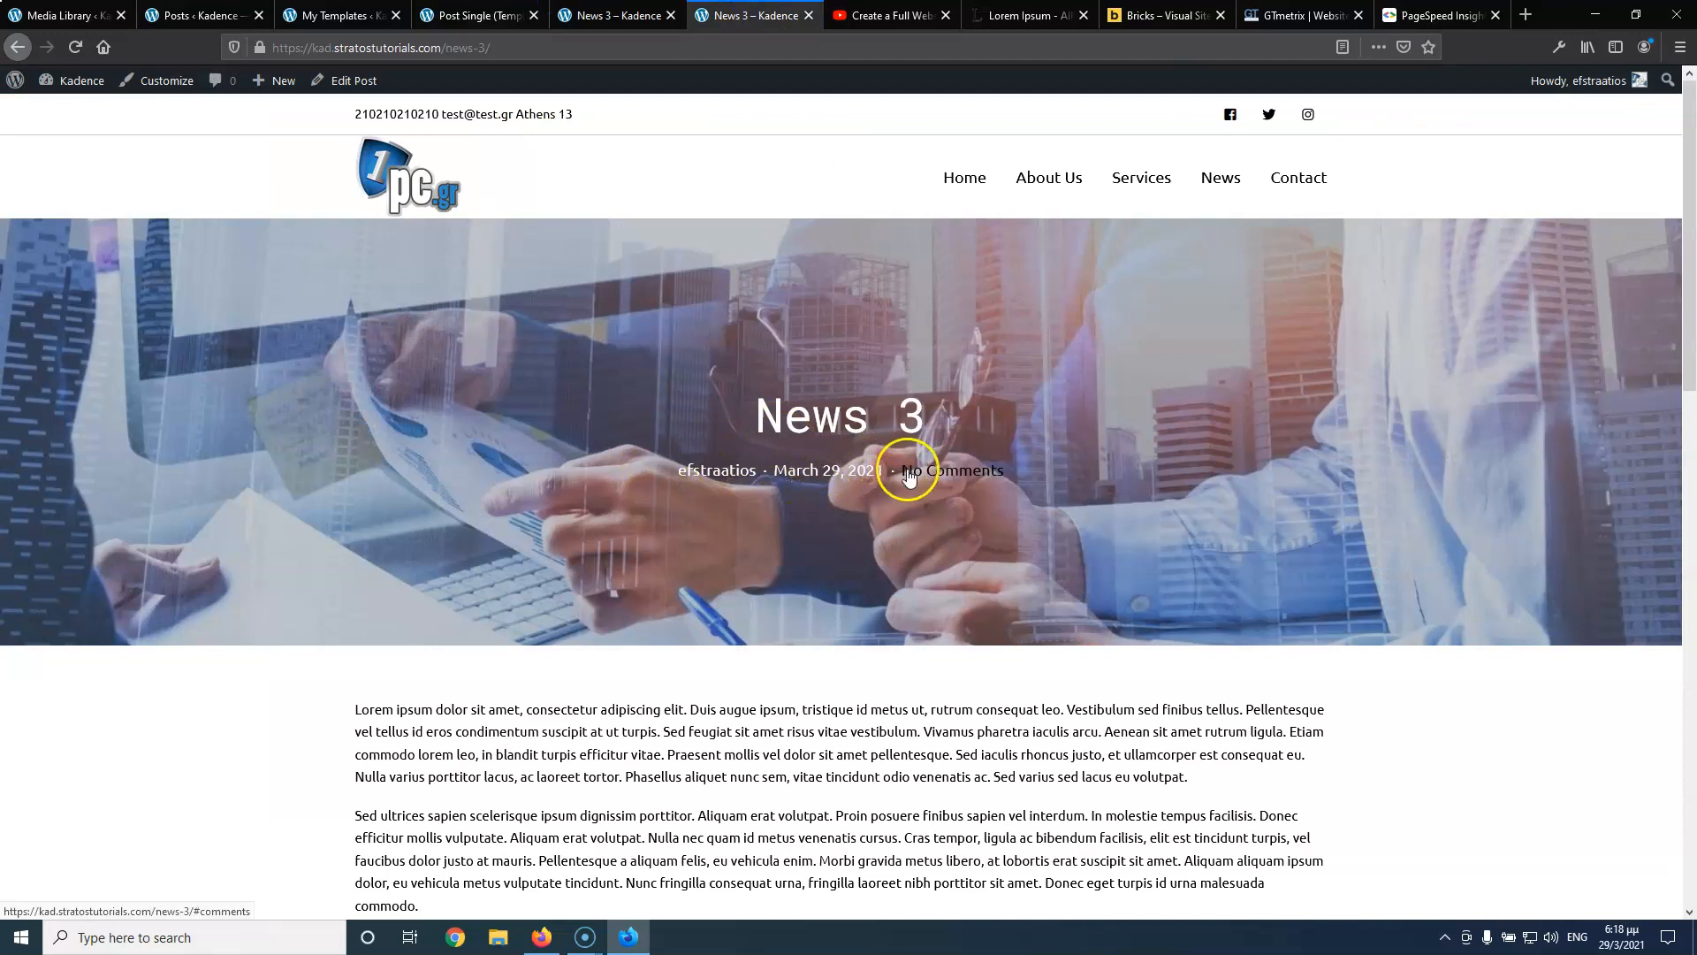
{"action": "left_click", "coordinate": [603, 15]}
{"action": "left_click", "coordinate": [473, 15]}
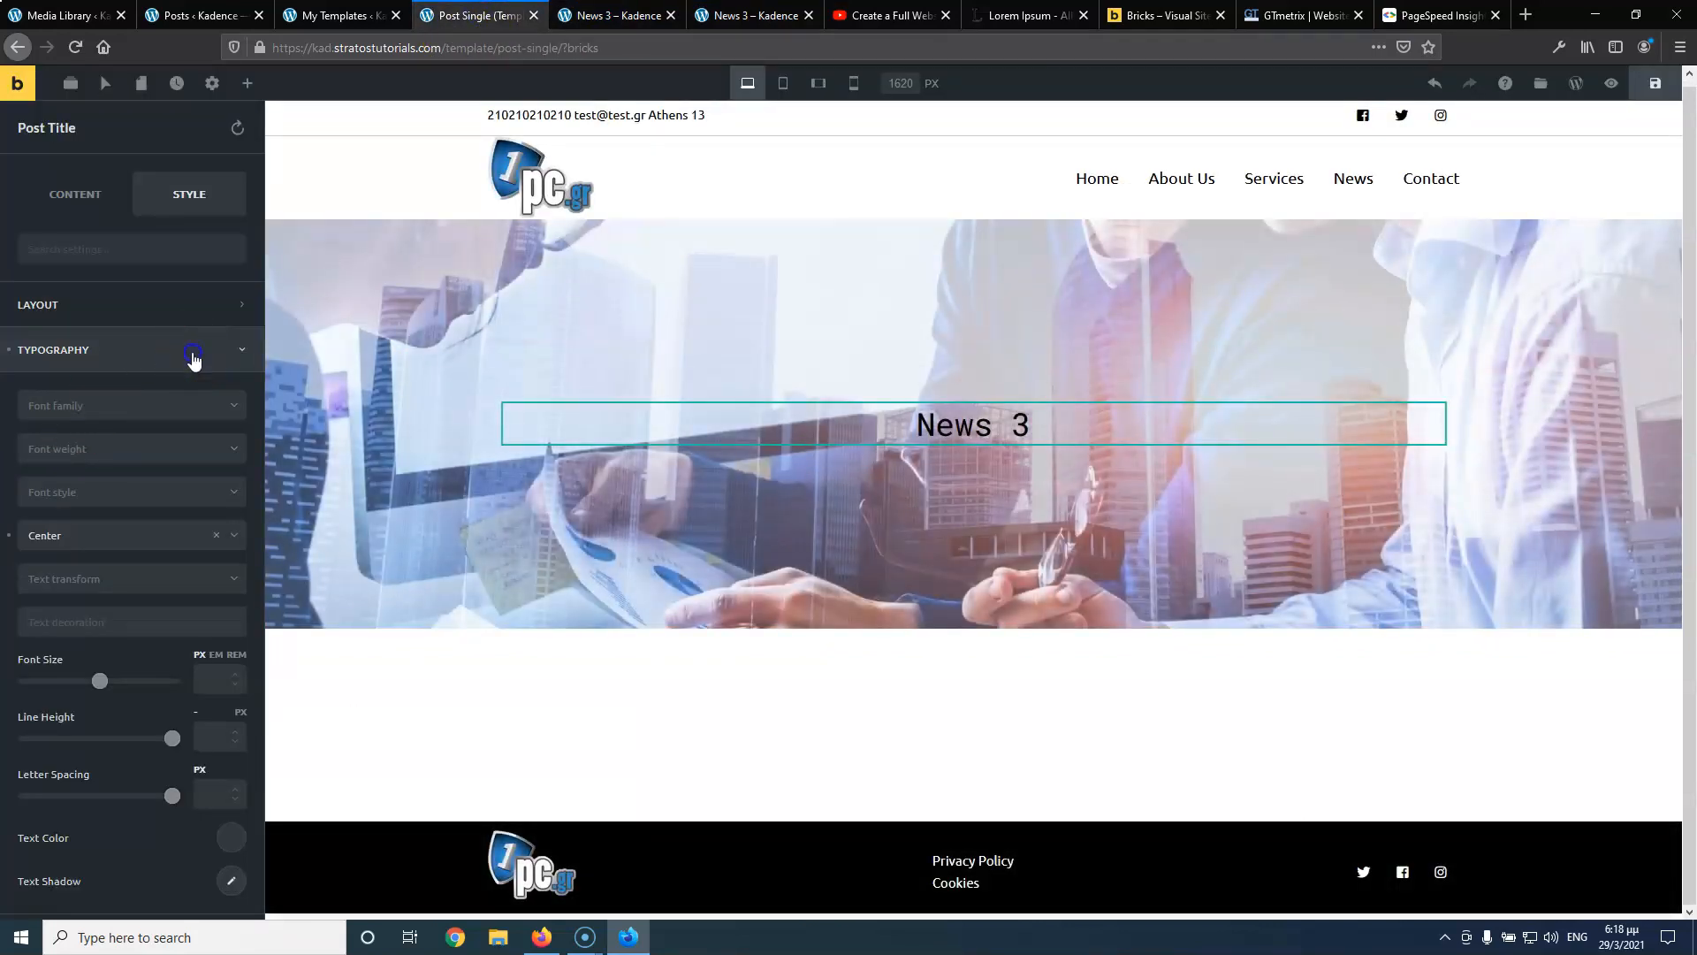
{"action": "left_click", "coordinate": [193, 350]}
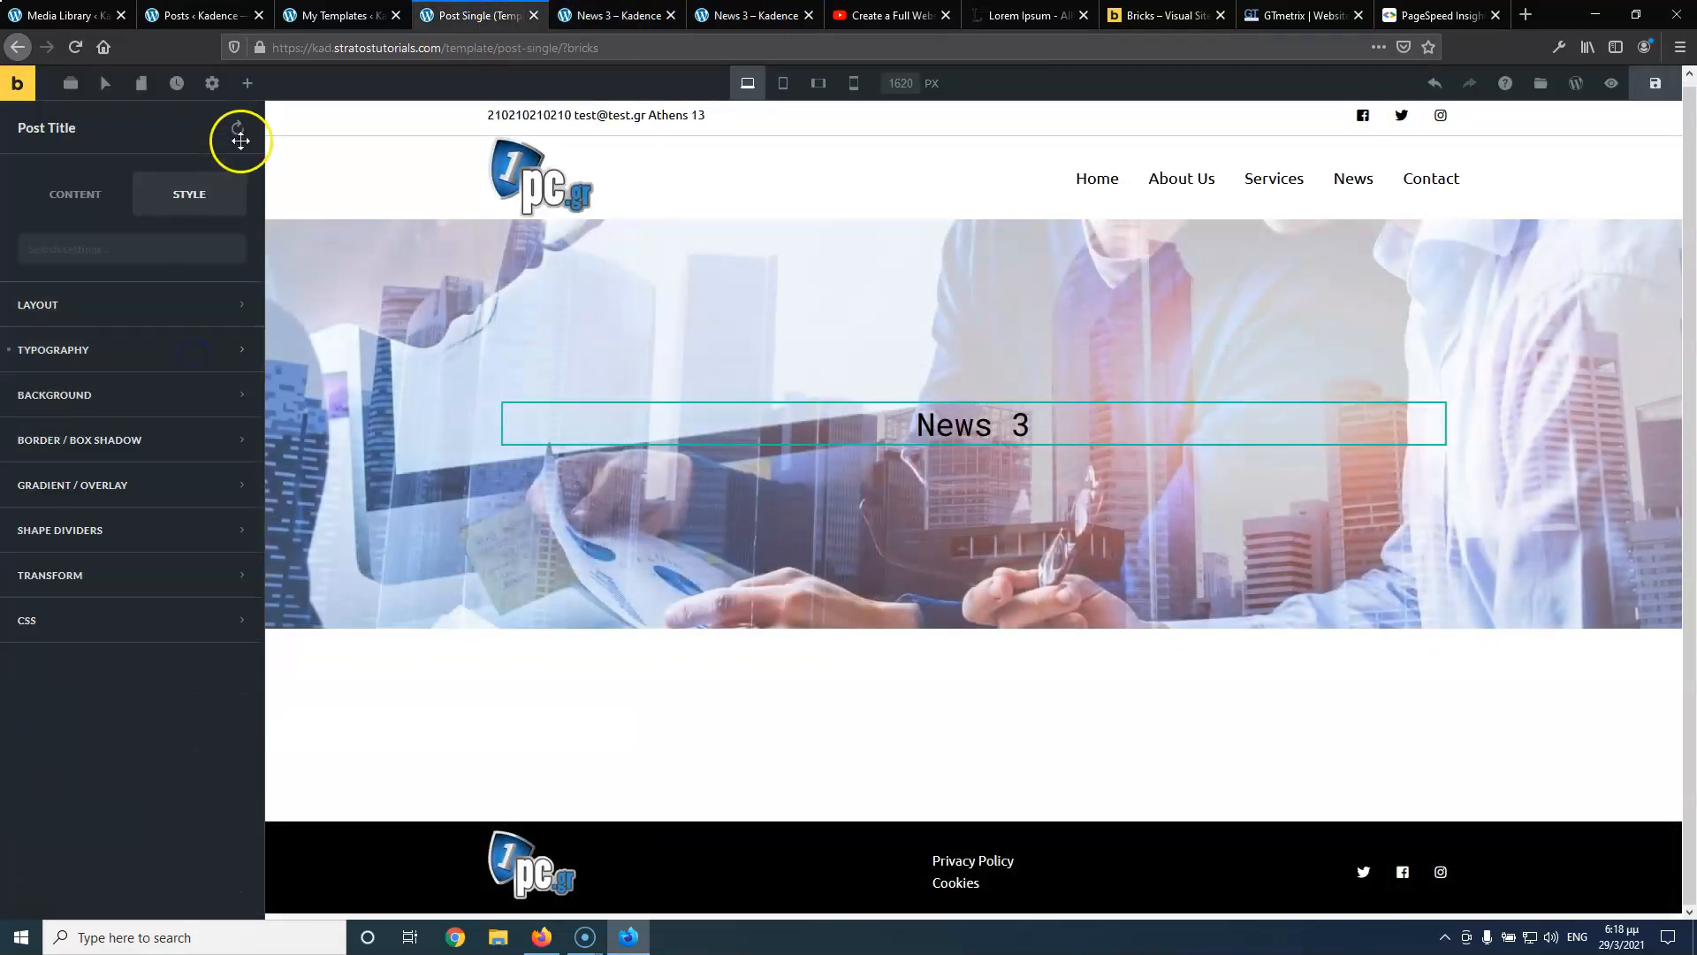
Add a Meta Data element to the hero, removing author, published date and comment count
{"action": "left_click", "coordinate": [247, 83]}
{"action": "scroll", "coordinate": [33, 602], "scroll_direction": "down", "scroll_amount": 2}
{"action": "scroll", "coordinate": [33, 602], "scroll_direction": "down", "scroll_amount": 15}
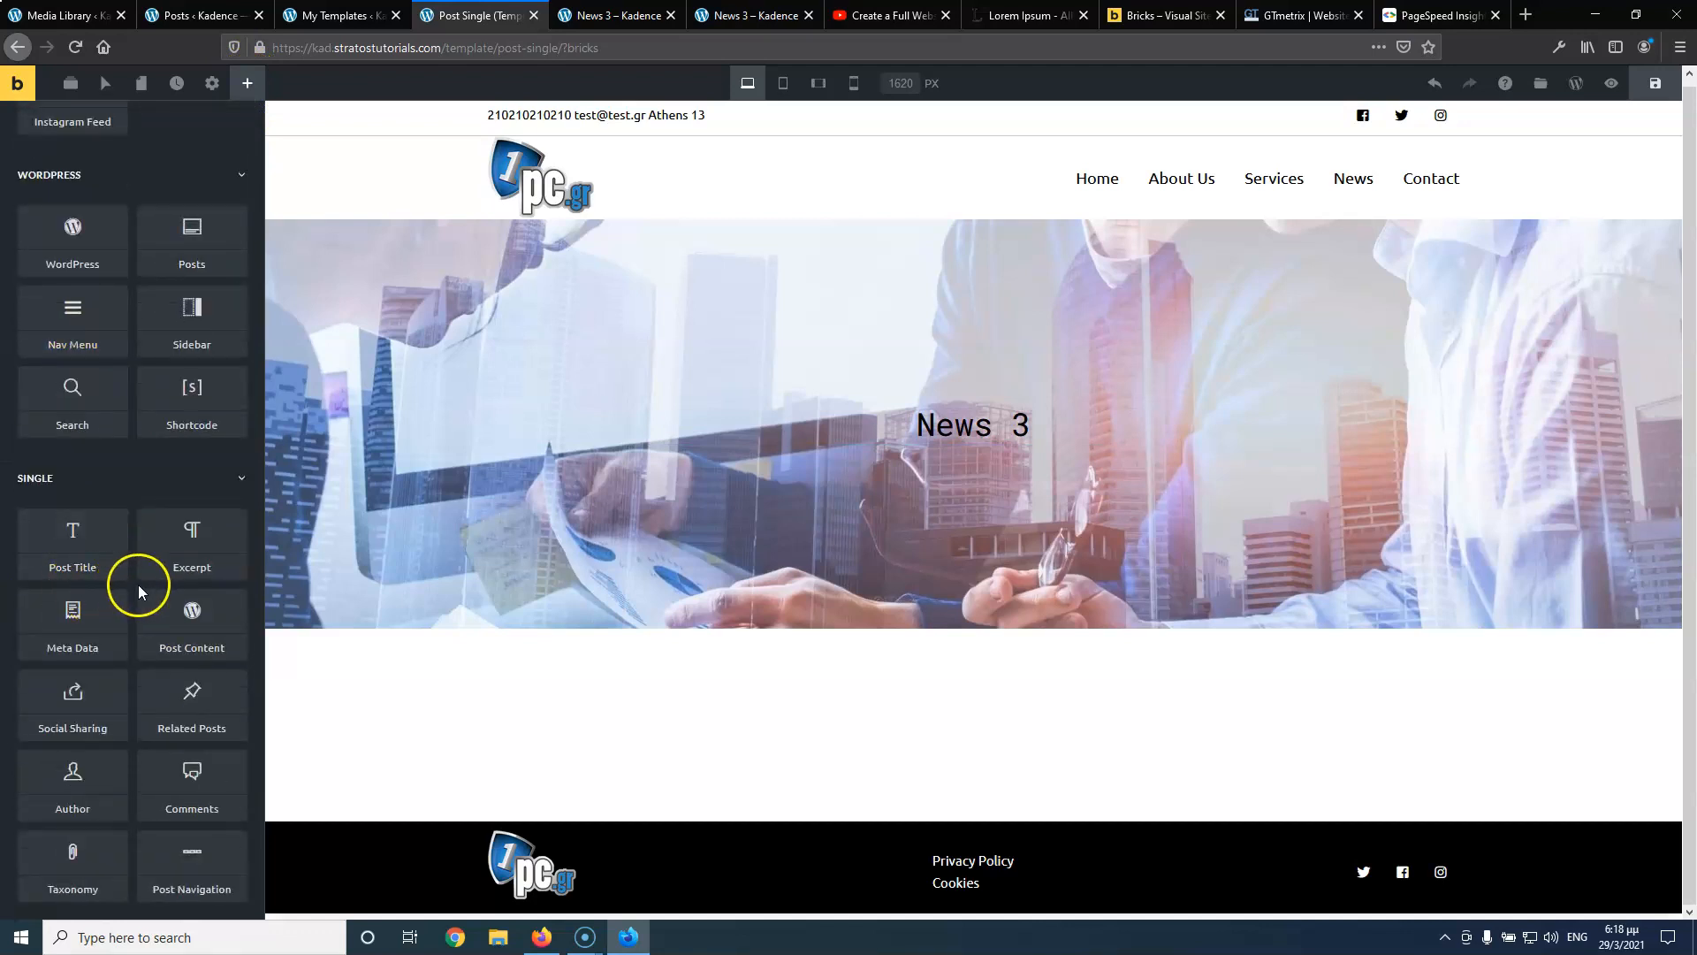
{"action": "left_click_drag", "start_coordinate": [72, 614], "coordinate": [939, 405]}
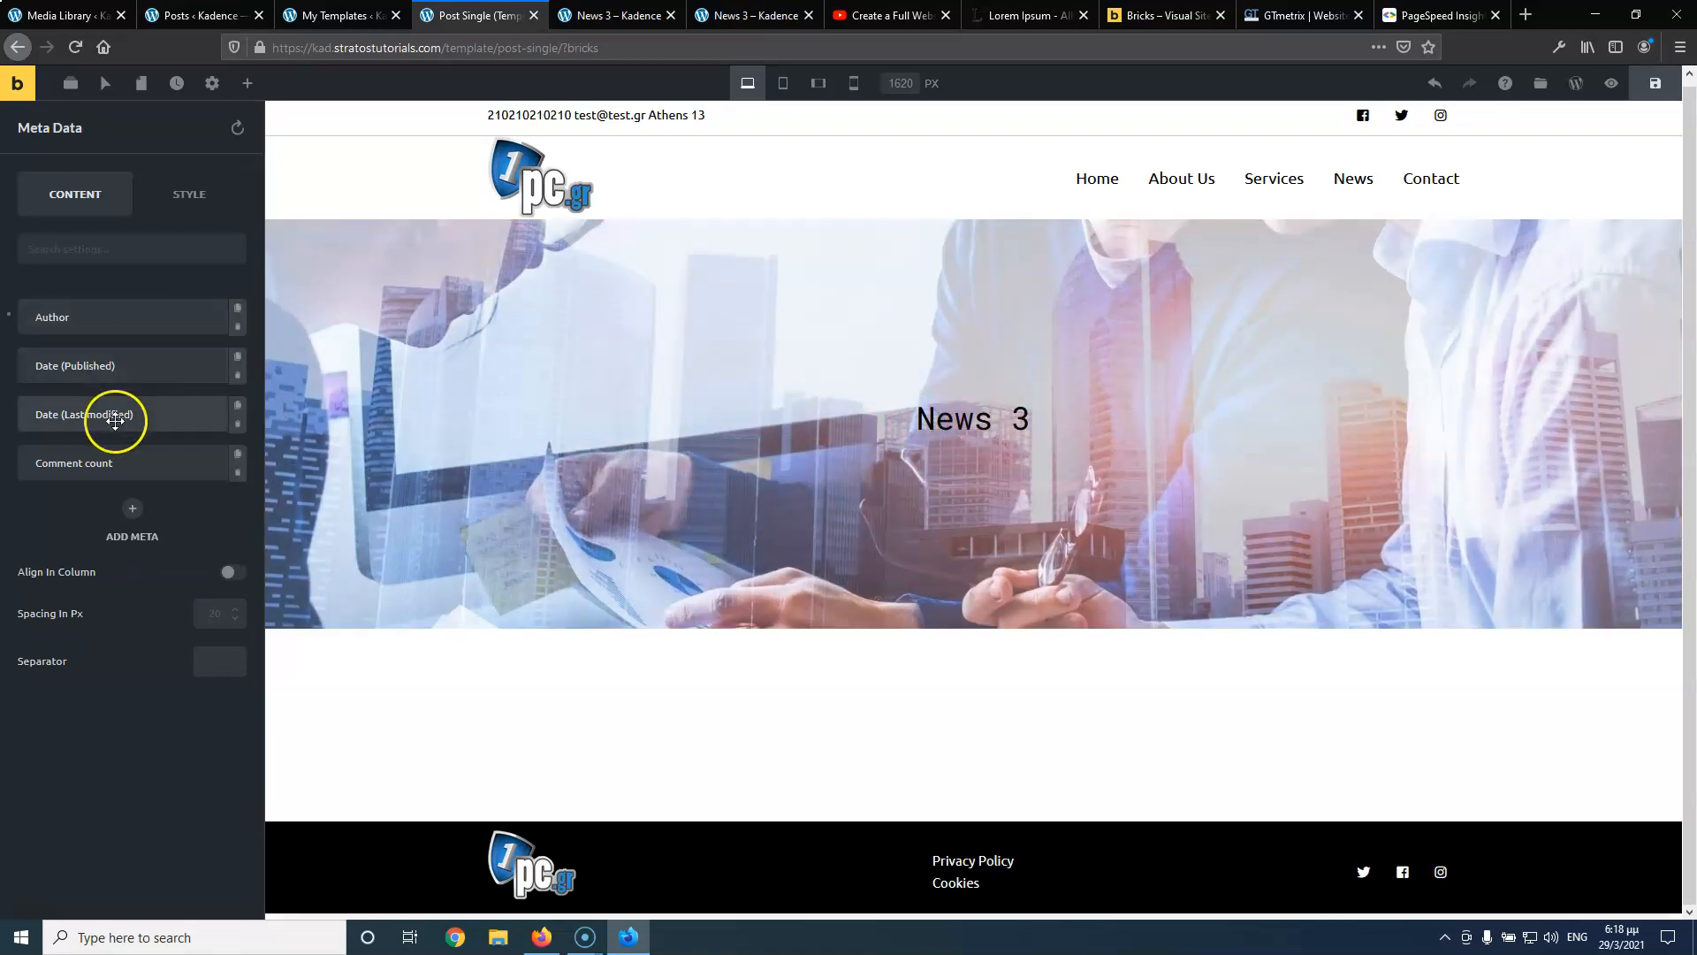
{"action": "left_click", "coordinate": [238, 330]}
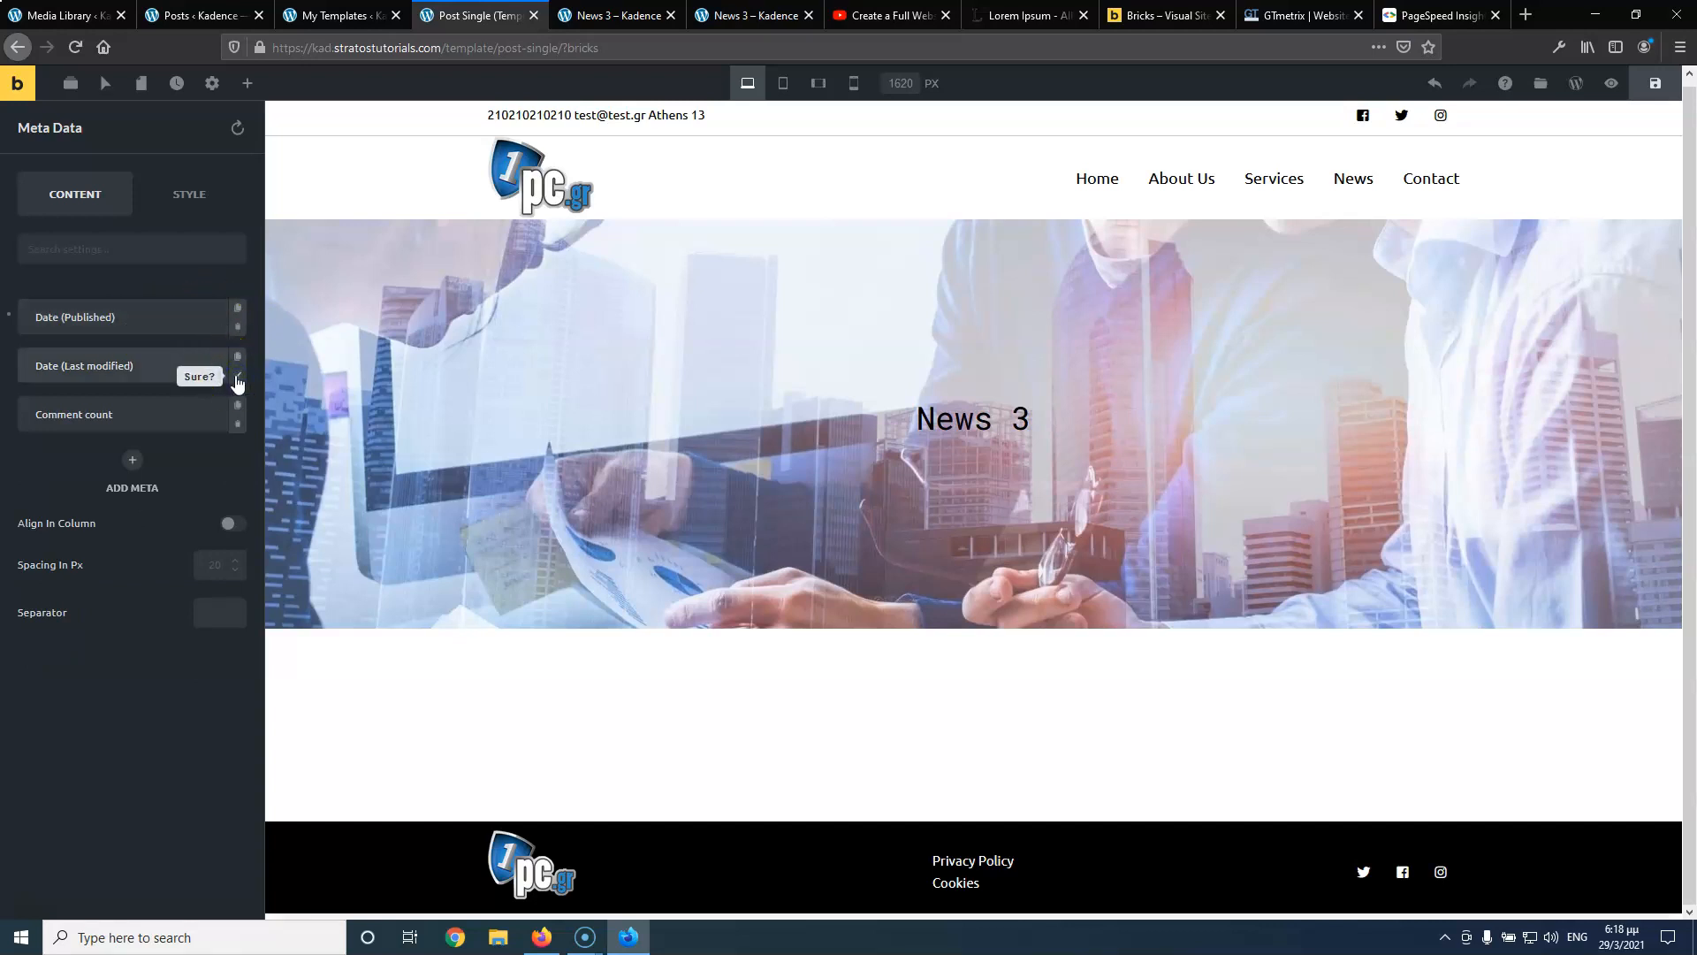
{"action": "left_click", "coordinate": [239, 331]}
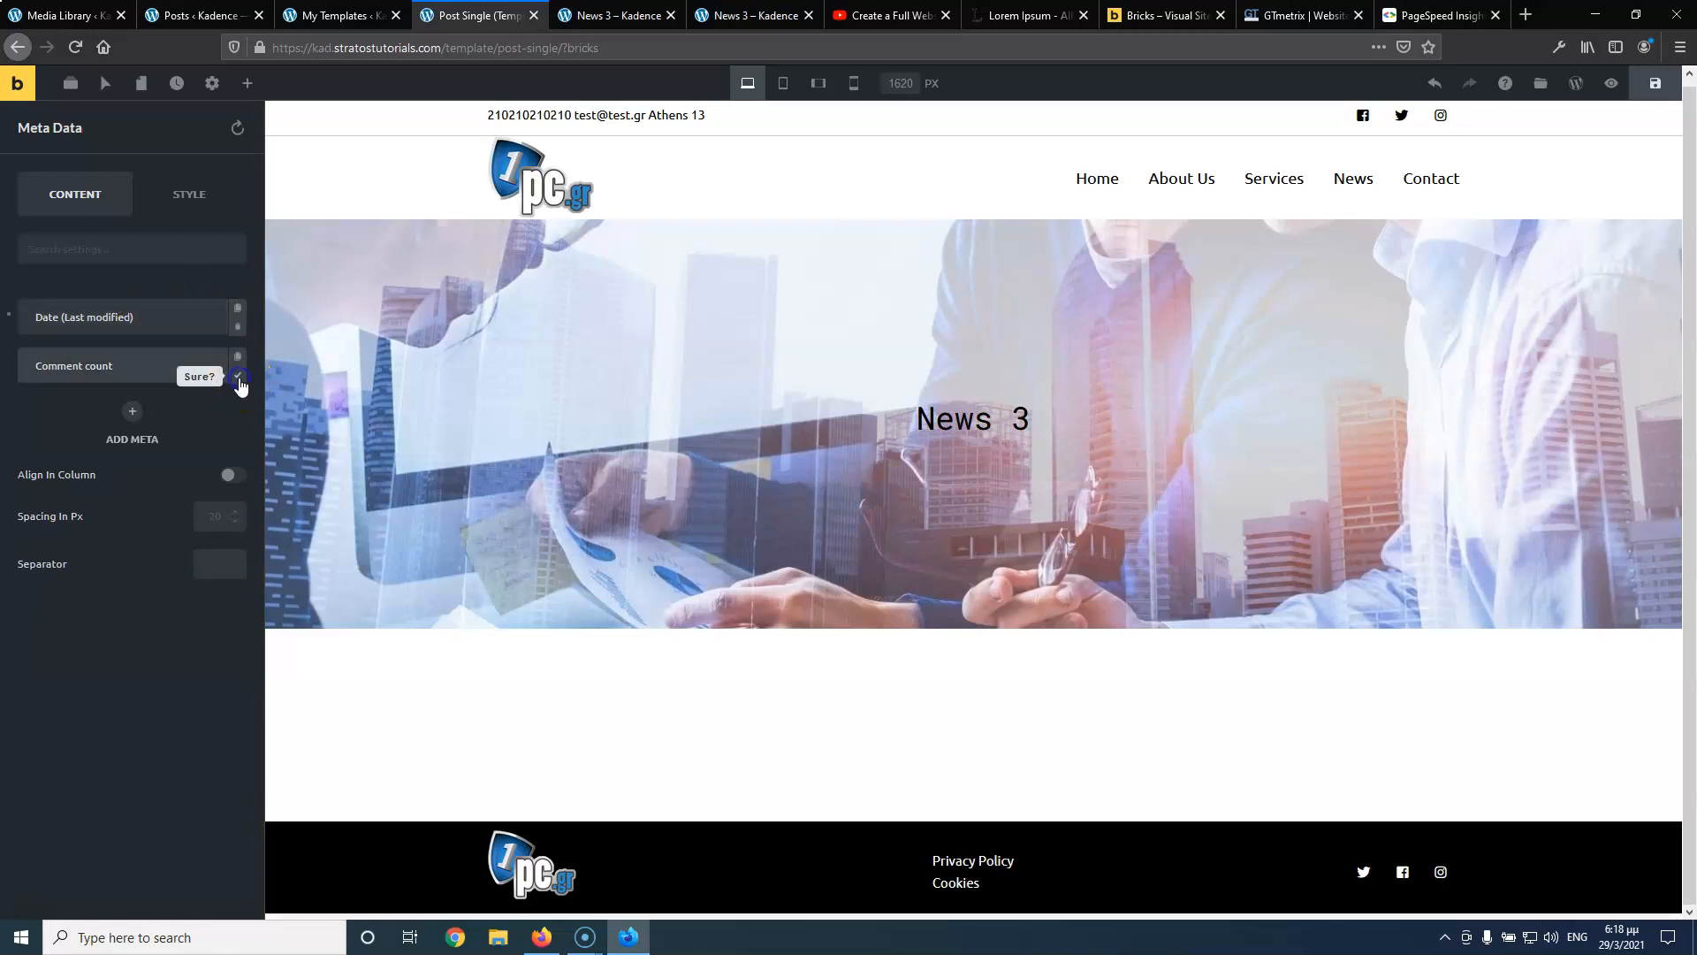
{"action": "left_click", "coordinate": [238, 378]}
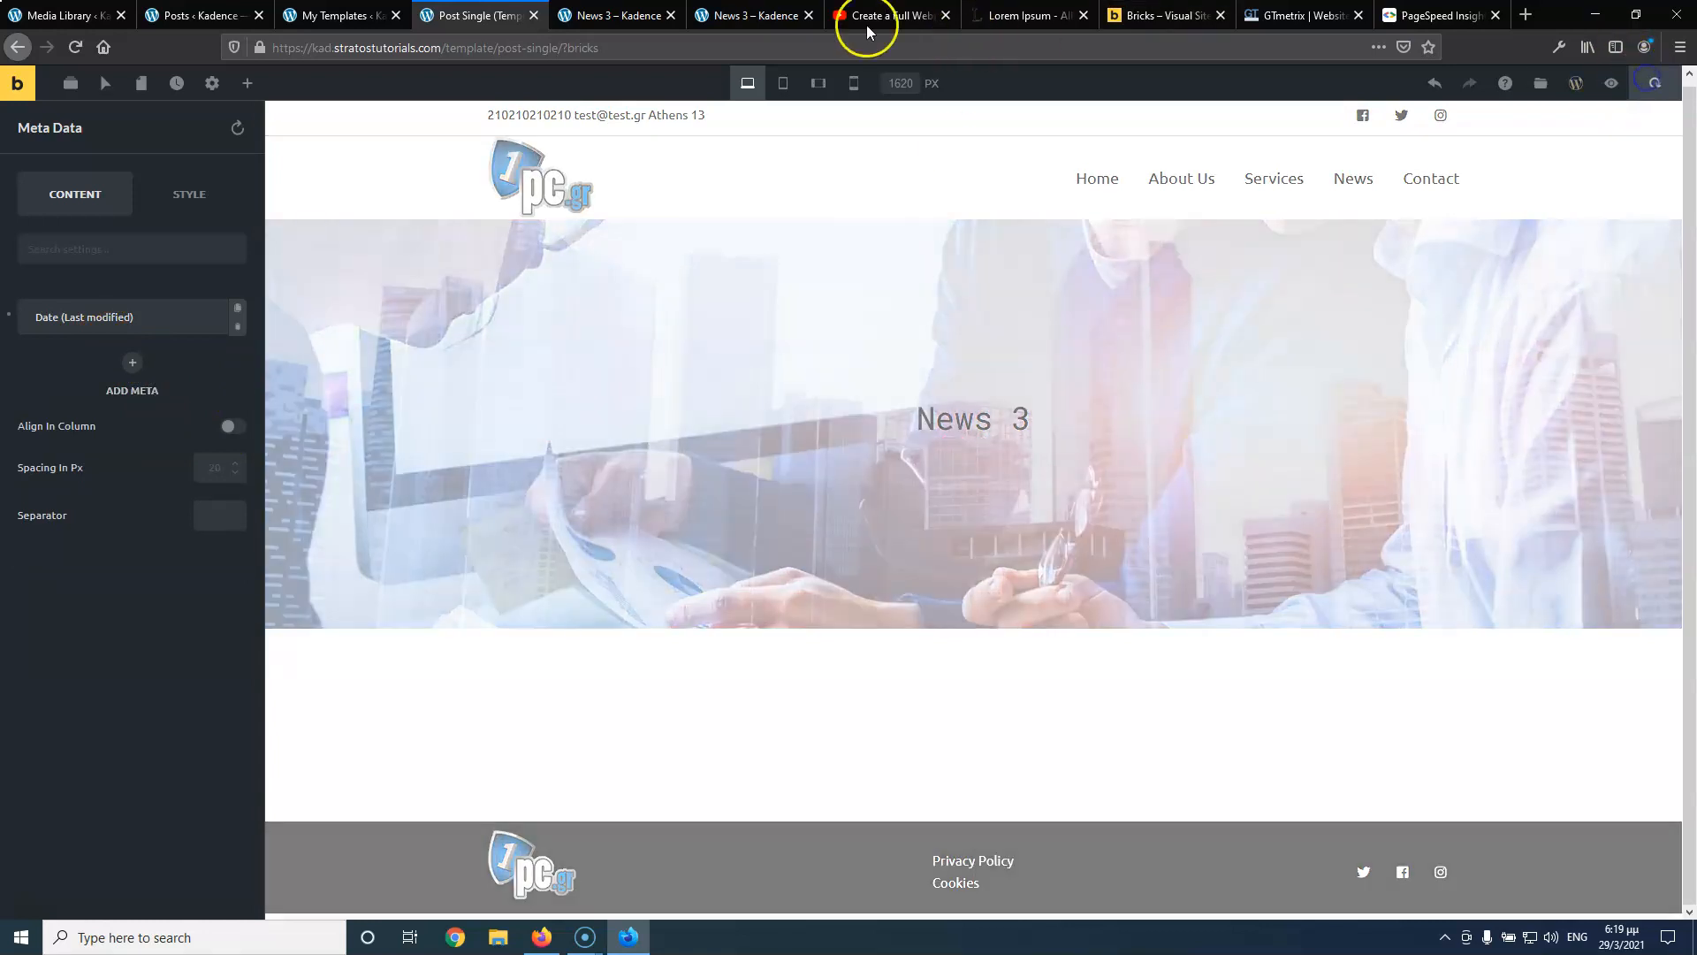
Reload the live News 3 post and the template editor to check the date
{"action": "left_click", "coordinate": [606, 13]}
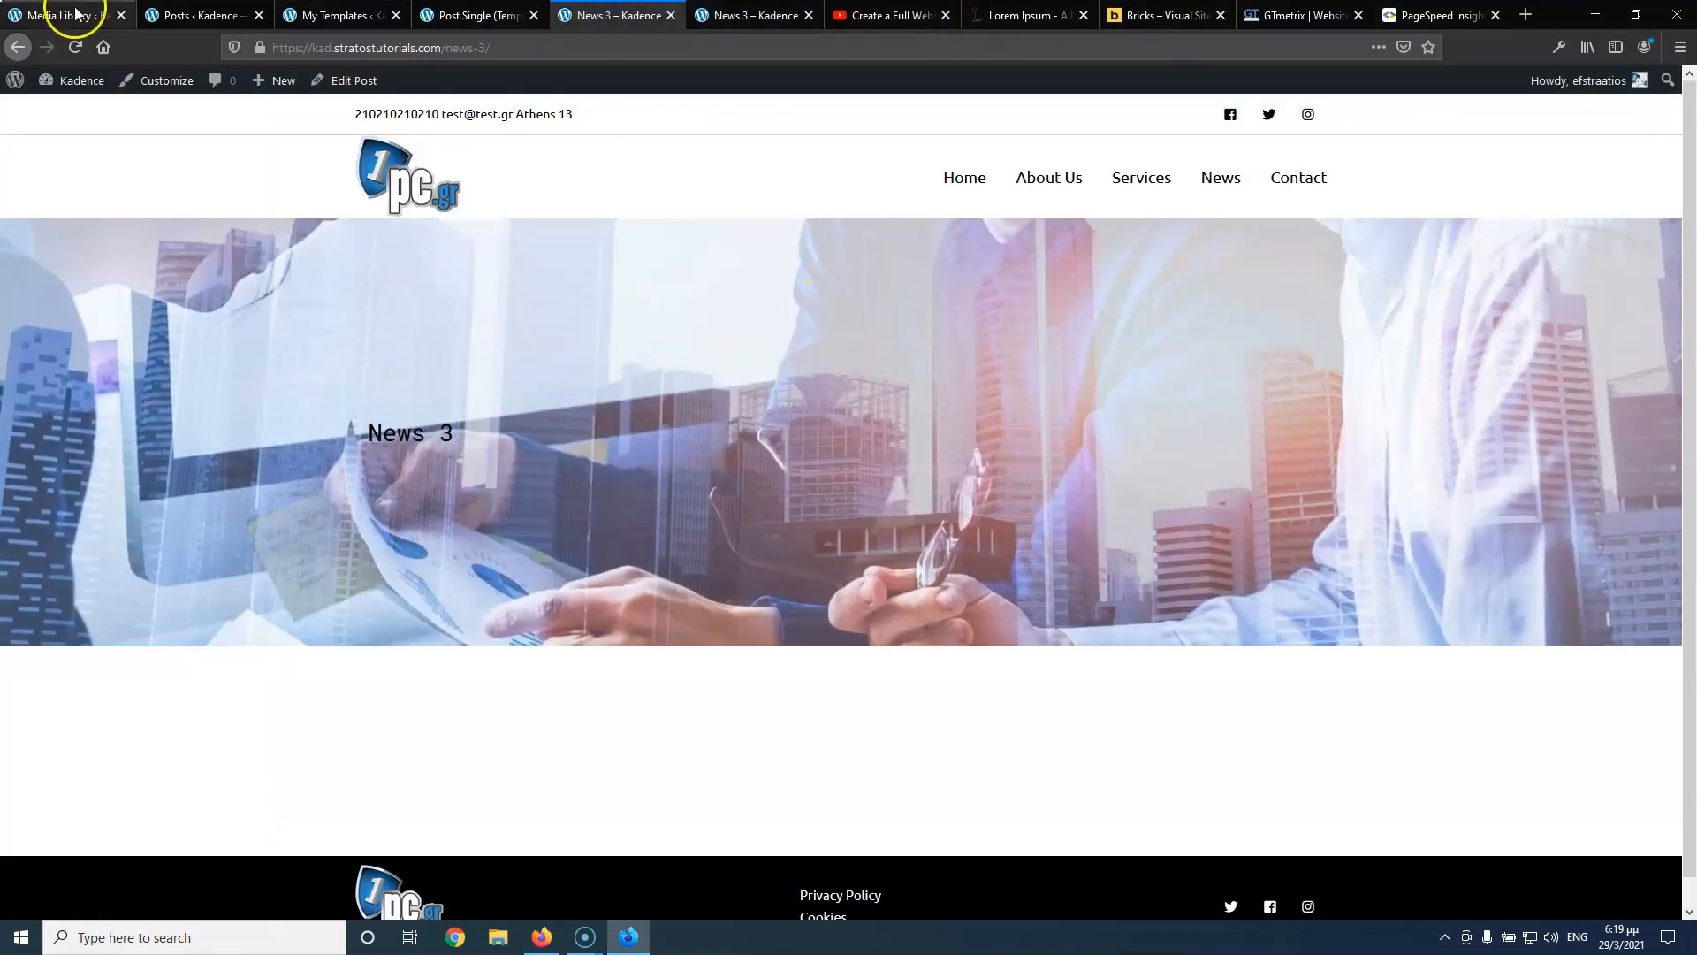
{"action": "left_click", "coordinate": [75, 47]}
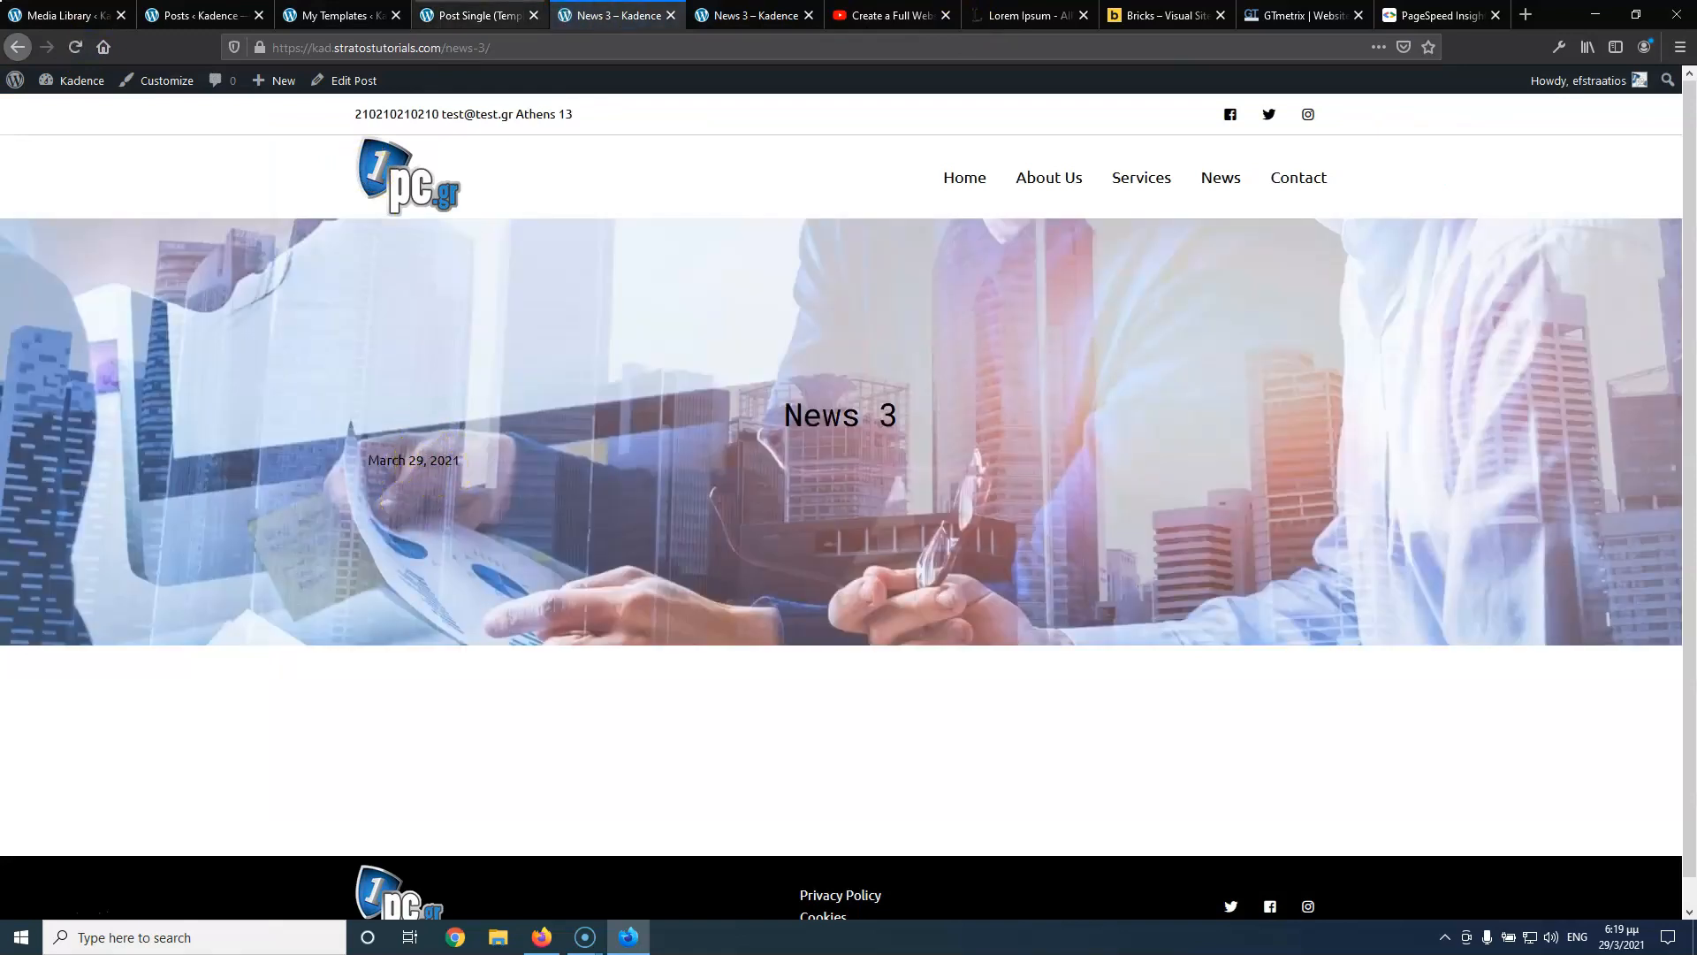
{"action": "left_click", "coordinate": [468, 18]}
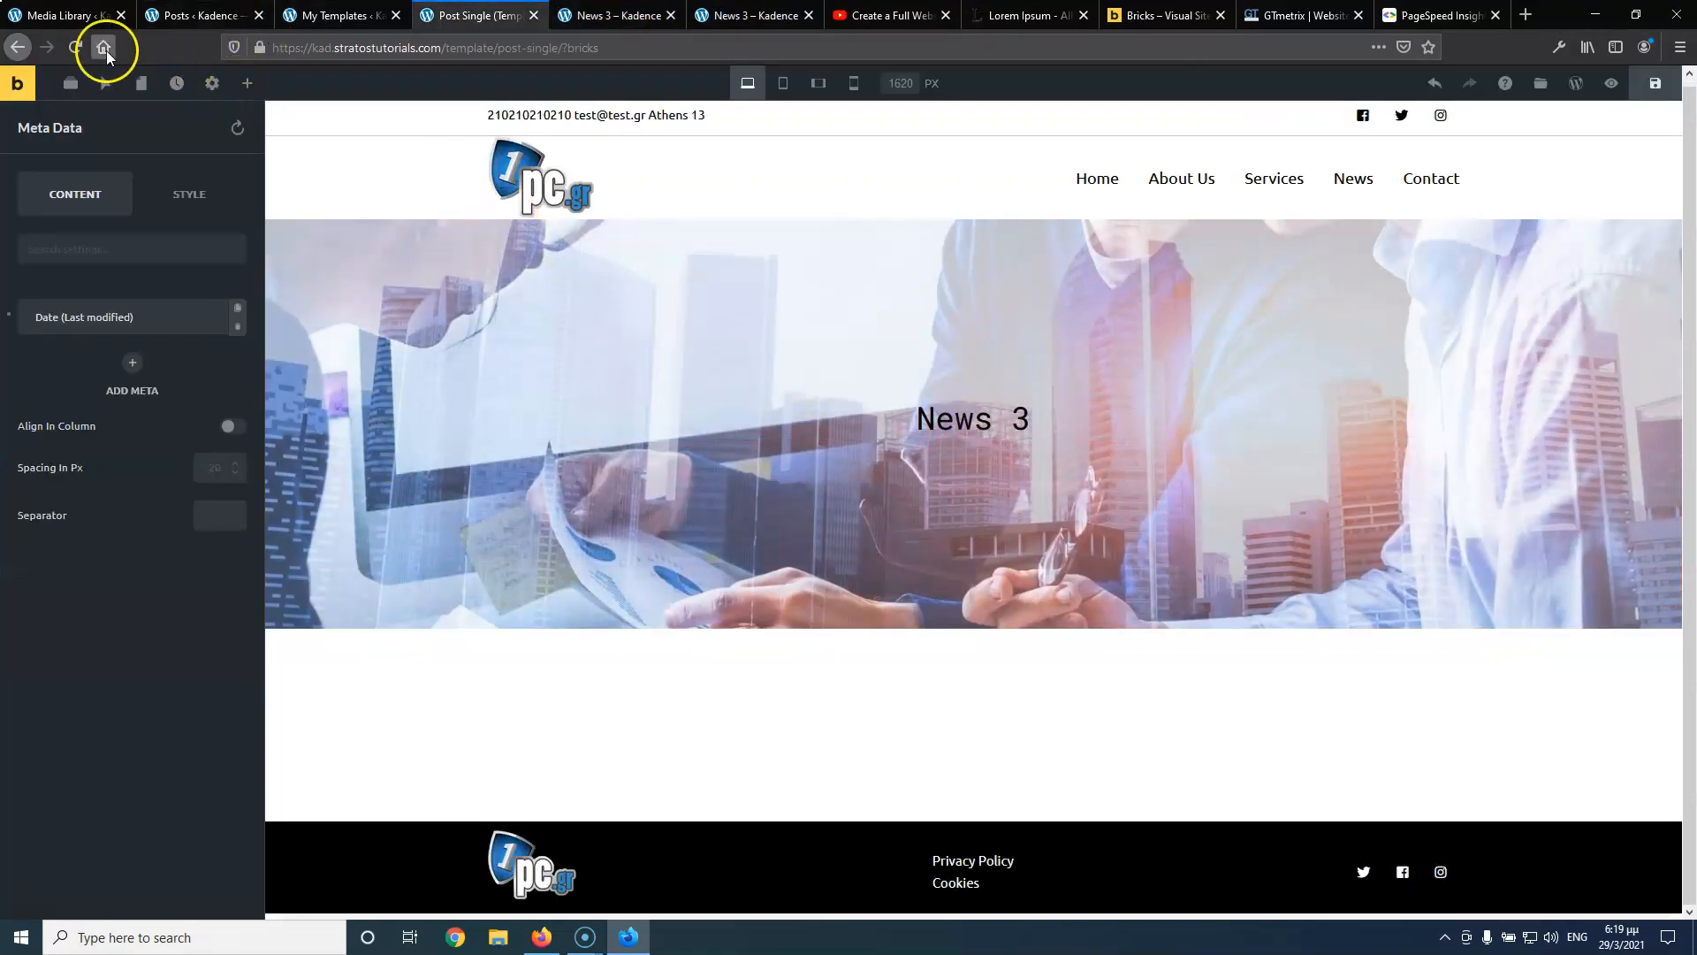
{"action": "left_click", "coordinate": [75, 47]}
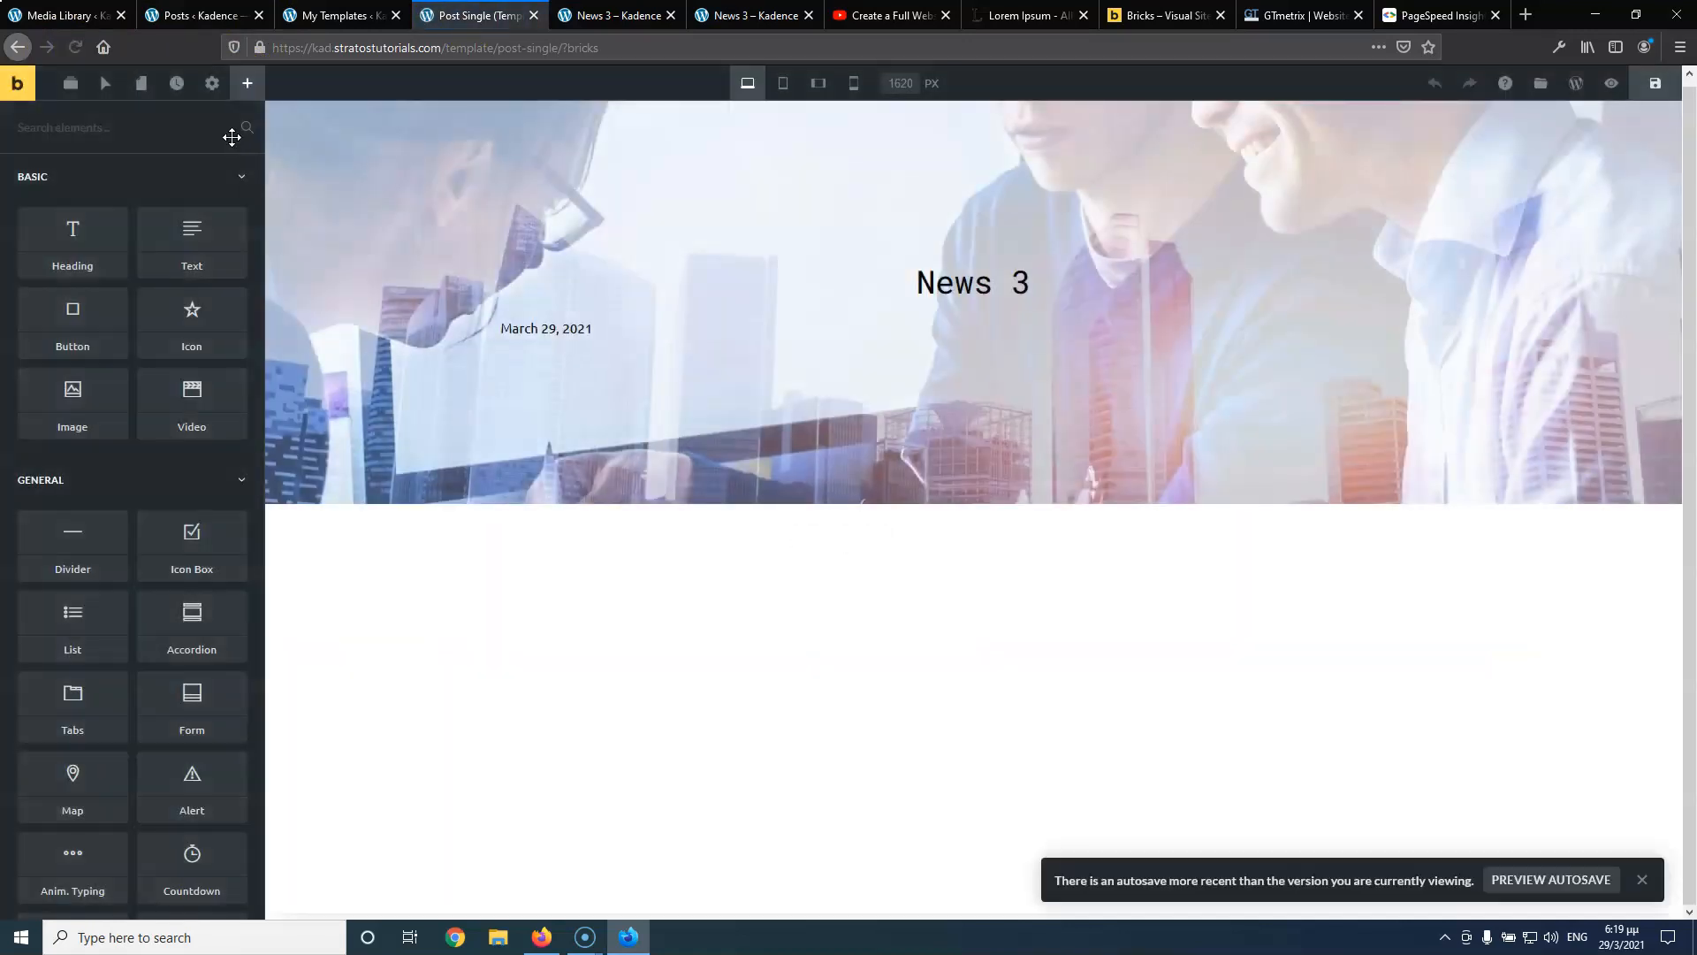
Set the March 29, 2021 date element's text alignment to Center
{"action": "left_click", "coordinate": [565, 452]}
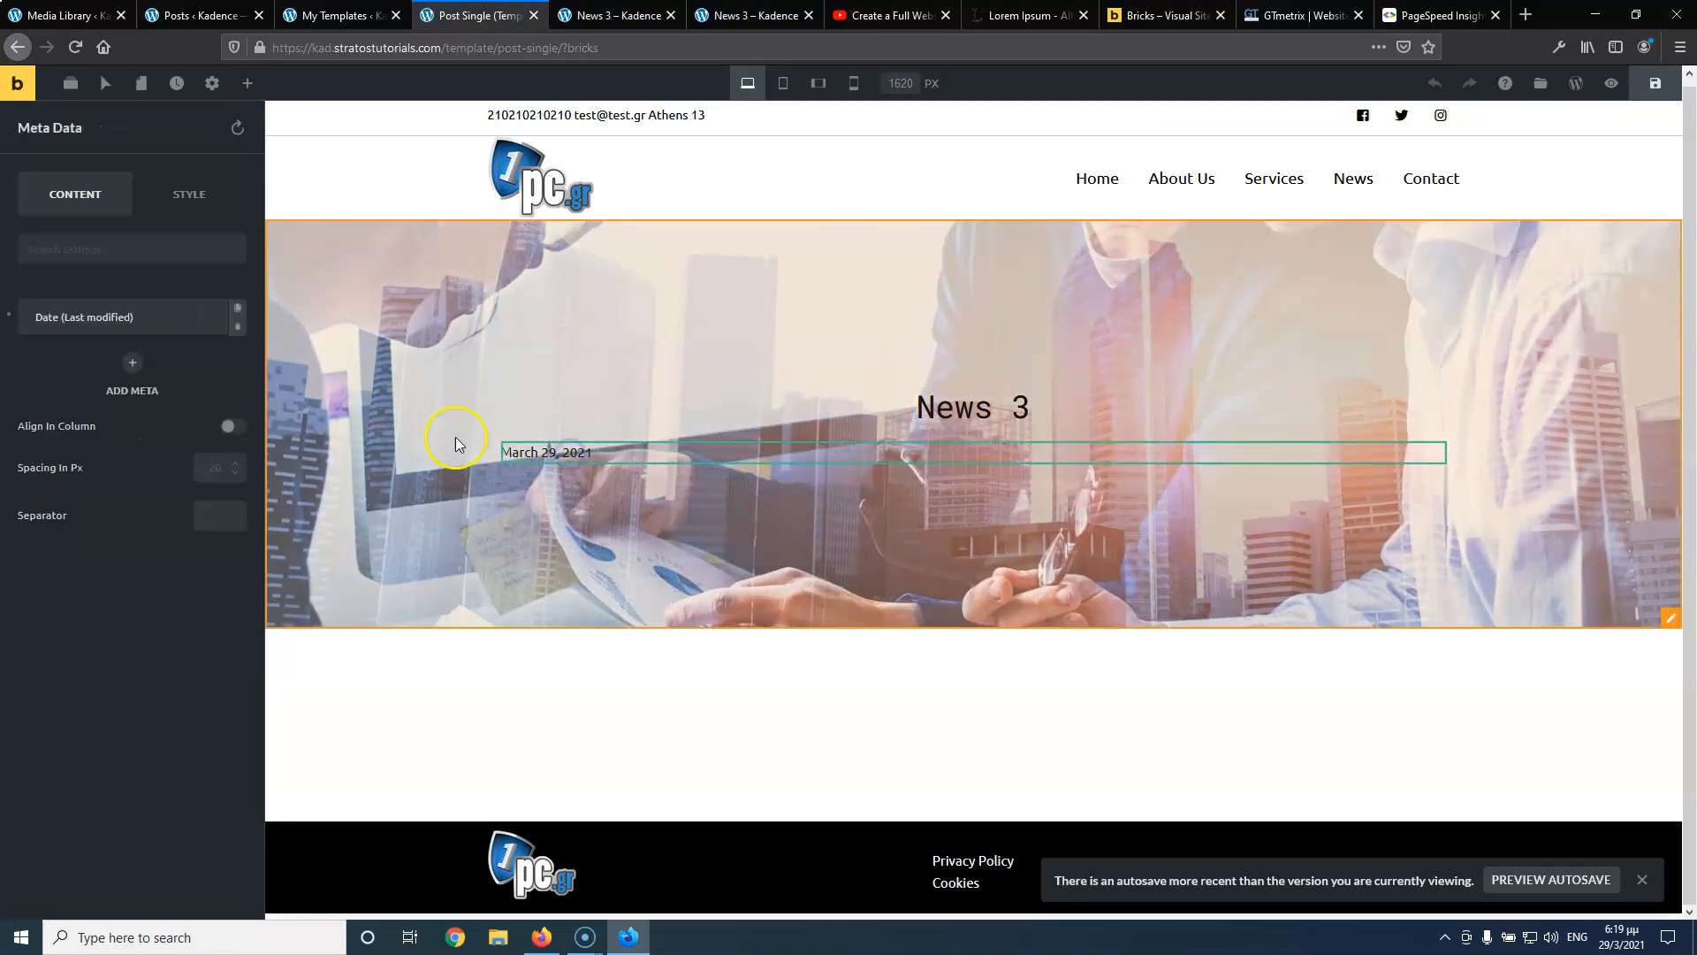
{"action": "left_click", "coordinate": [187, 183]}
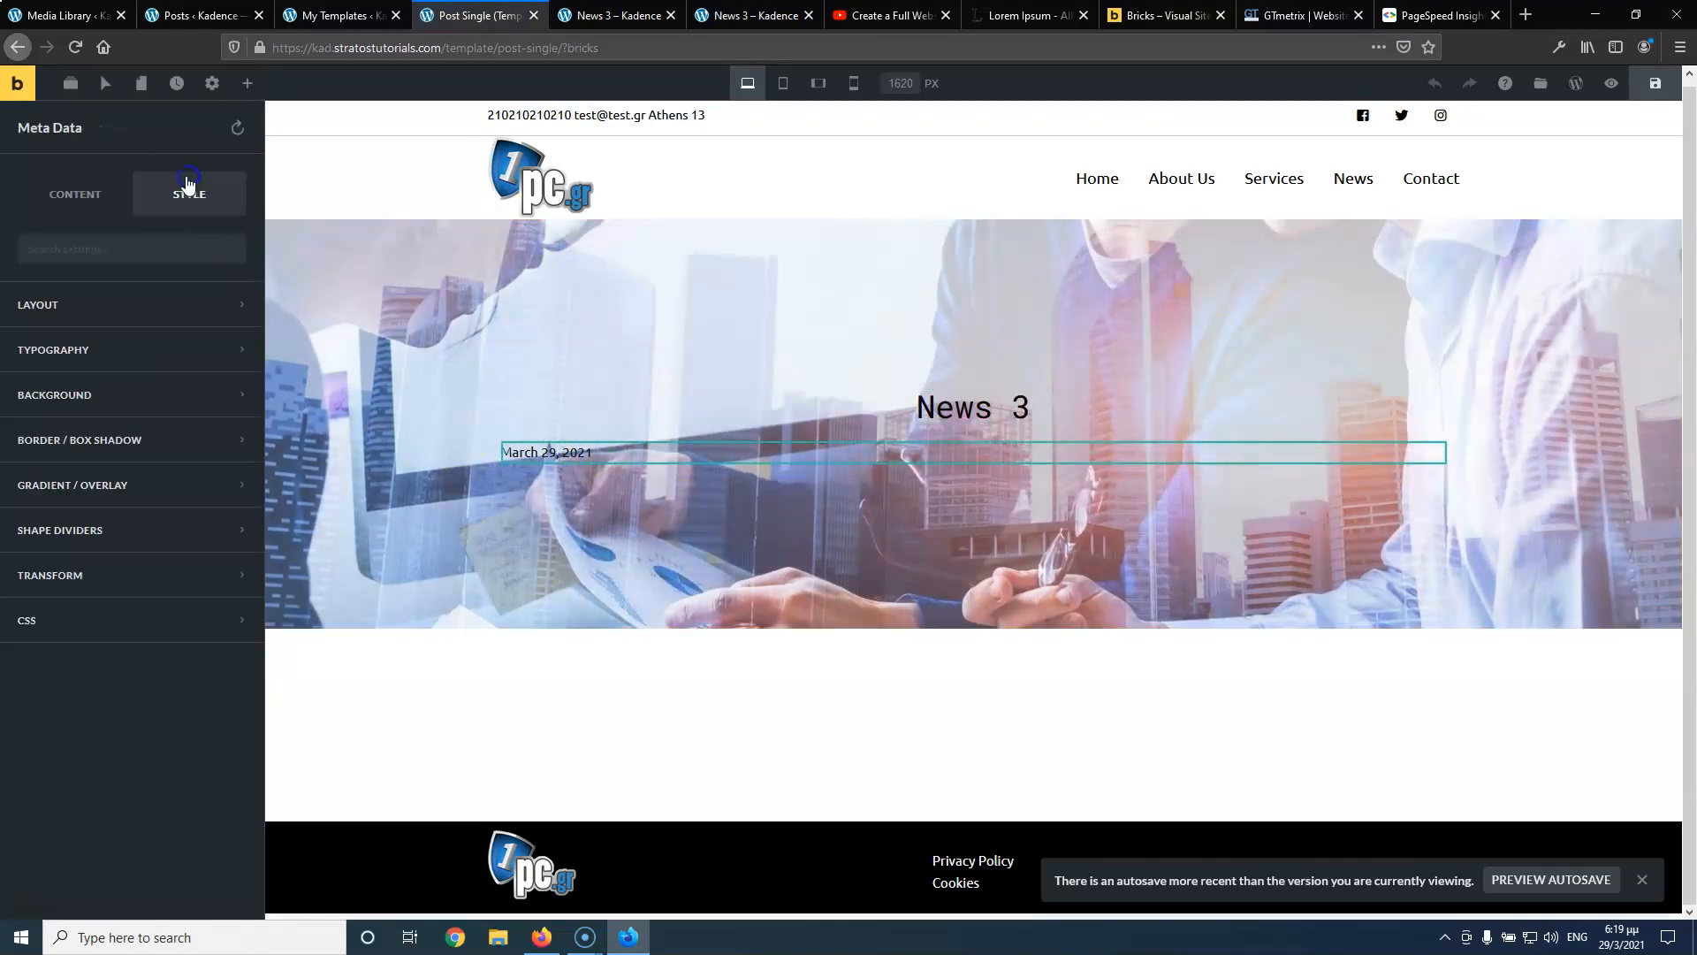
{"action": "left_click", "coordinate": [120, 362]}
{"action": "left_click", "coordinate": [104, 535]}
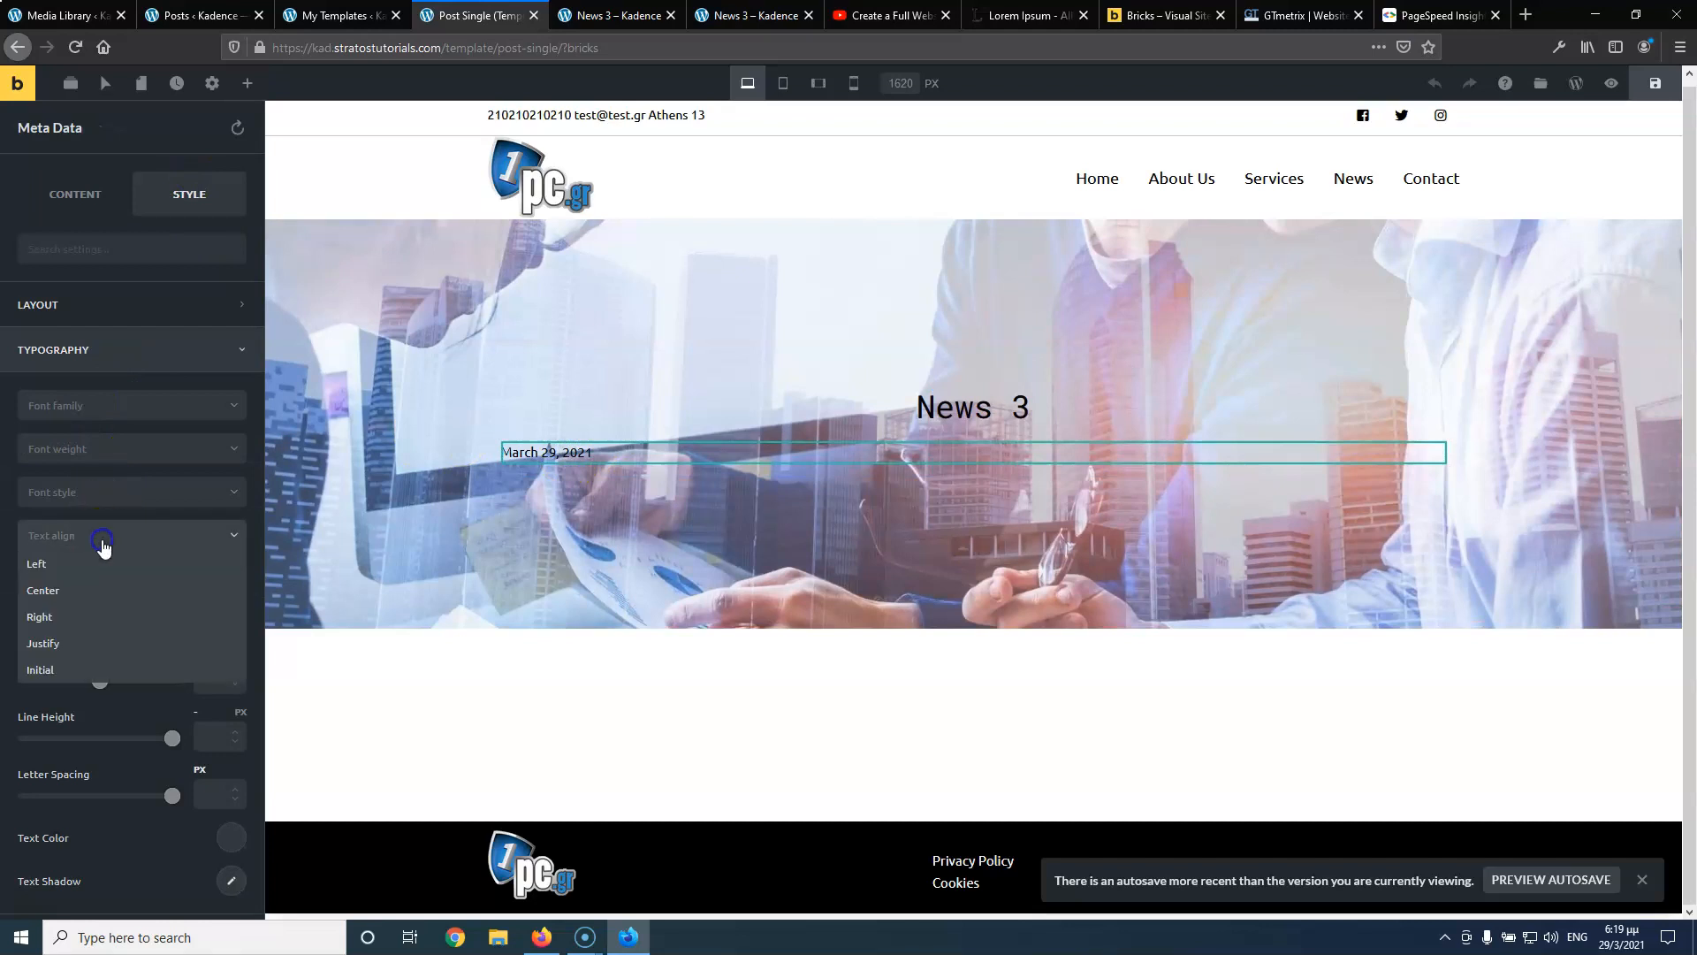
{"action": "left_click", "coordinate": [97, 593]}
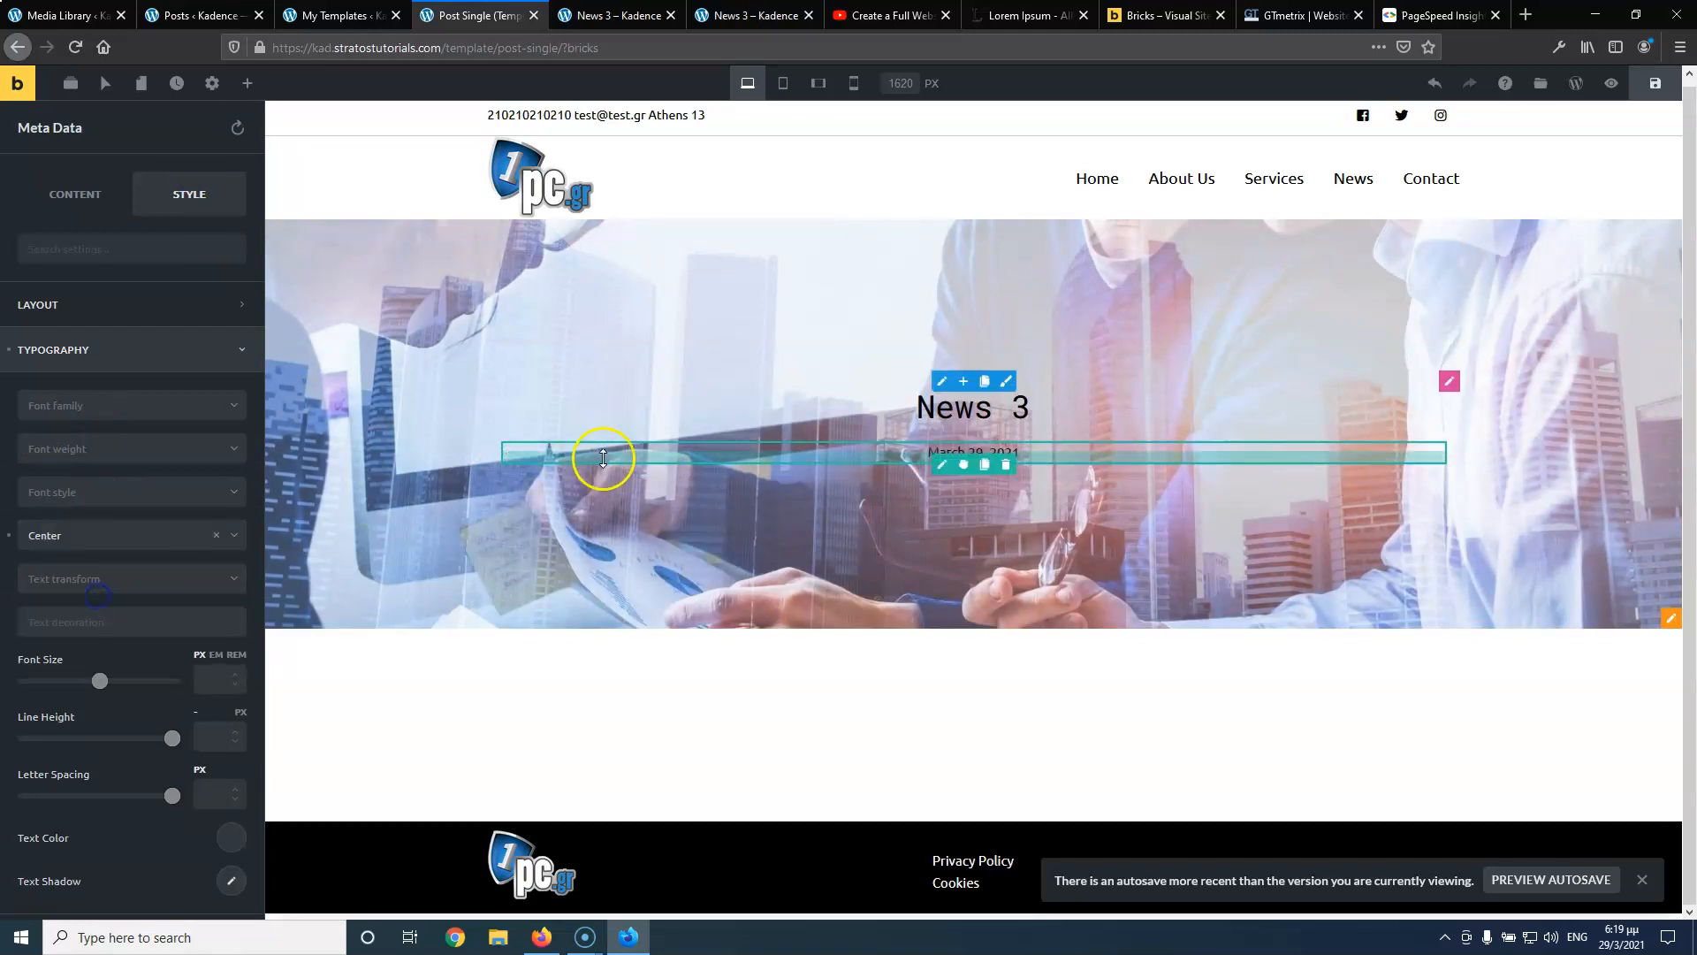
{"action": "left_click", "coordinate": [936, 453]}
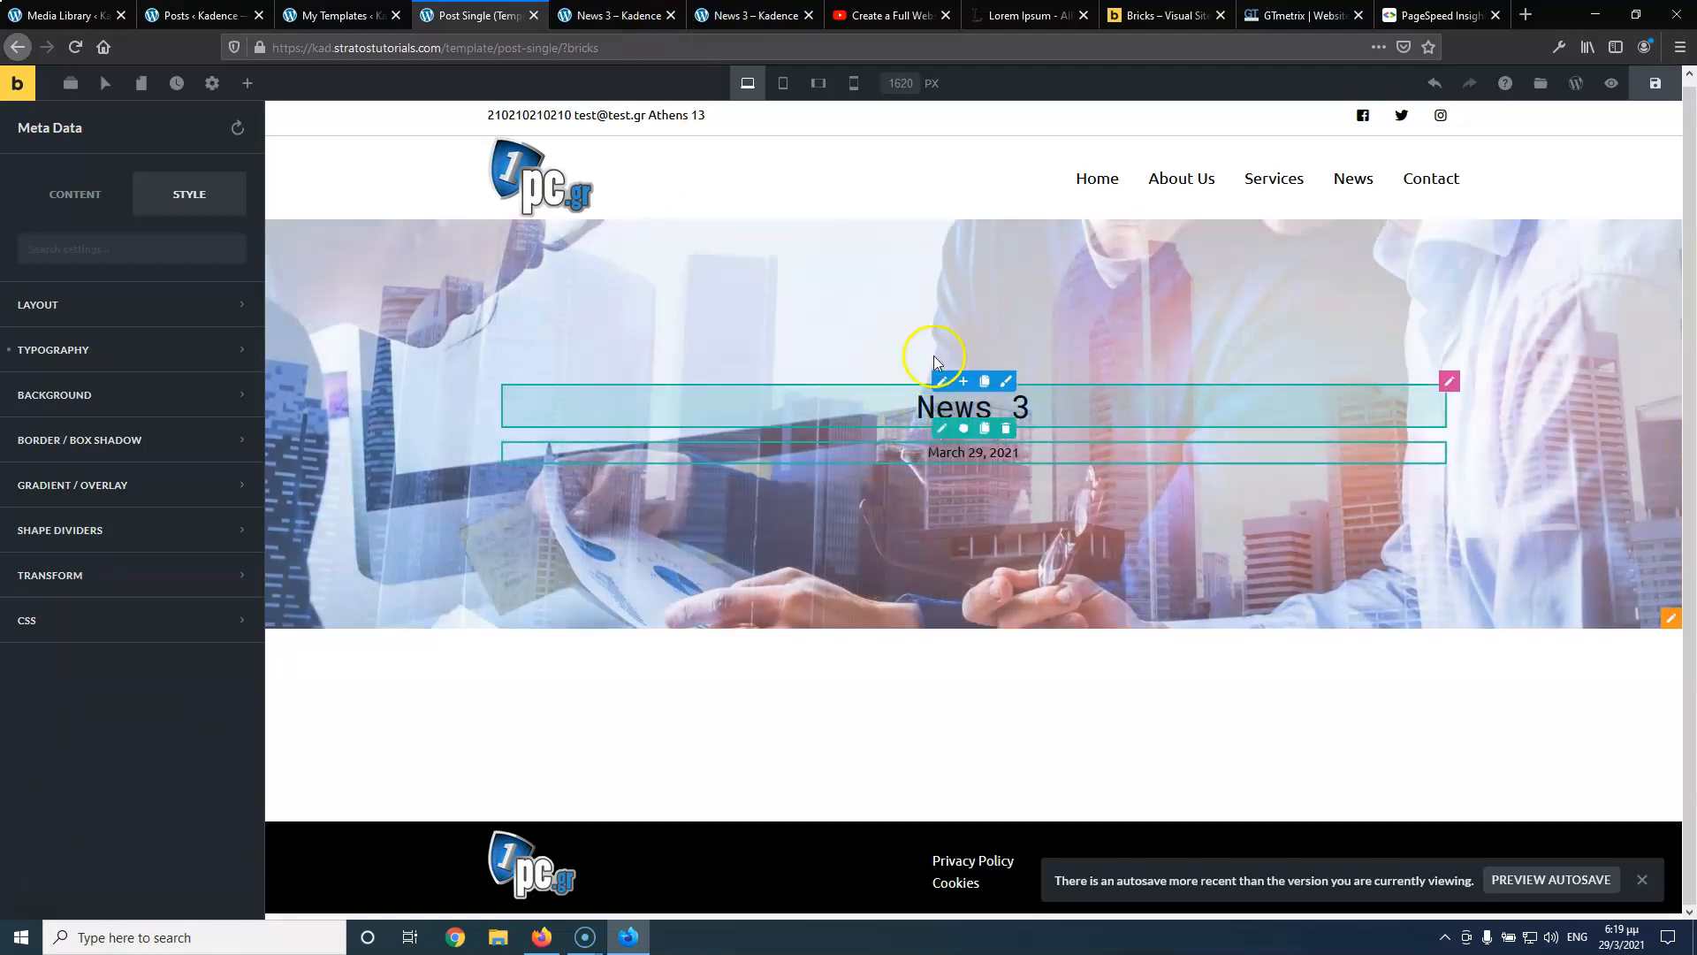
{"action": "left_click", "coordinate": [629, 18]}
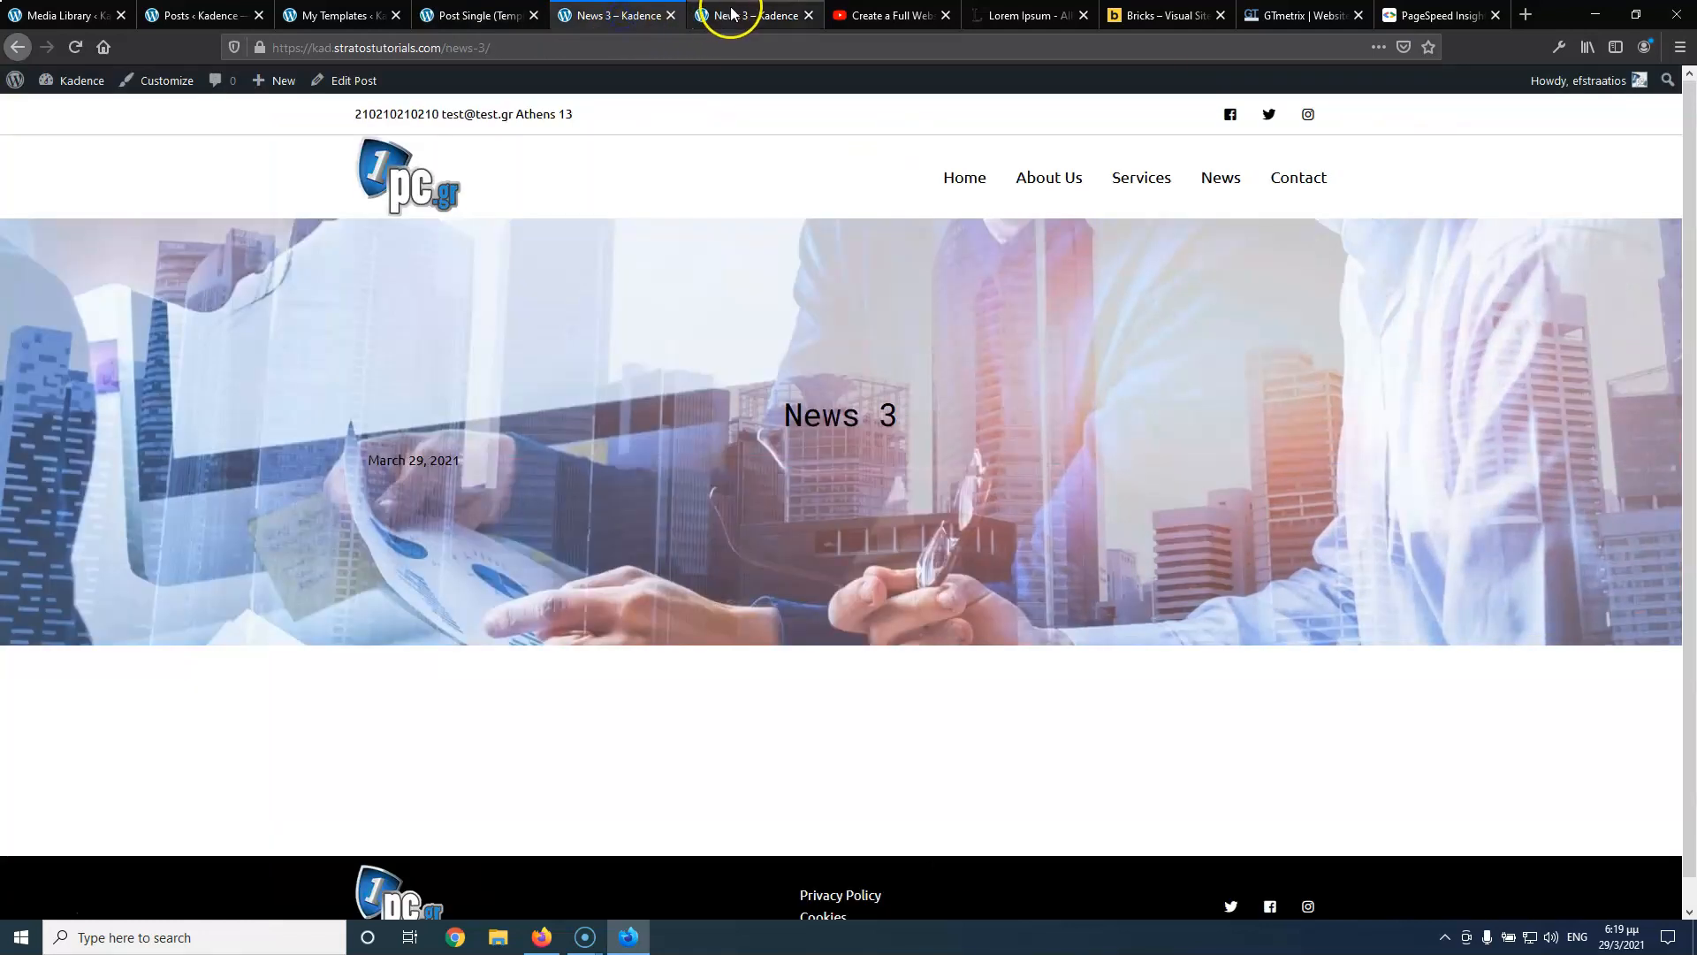
{"action": "left_click", "coordinate": [738, 12]}
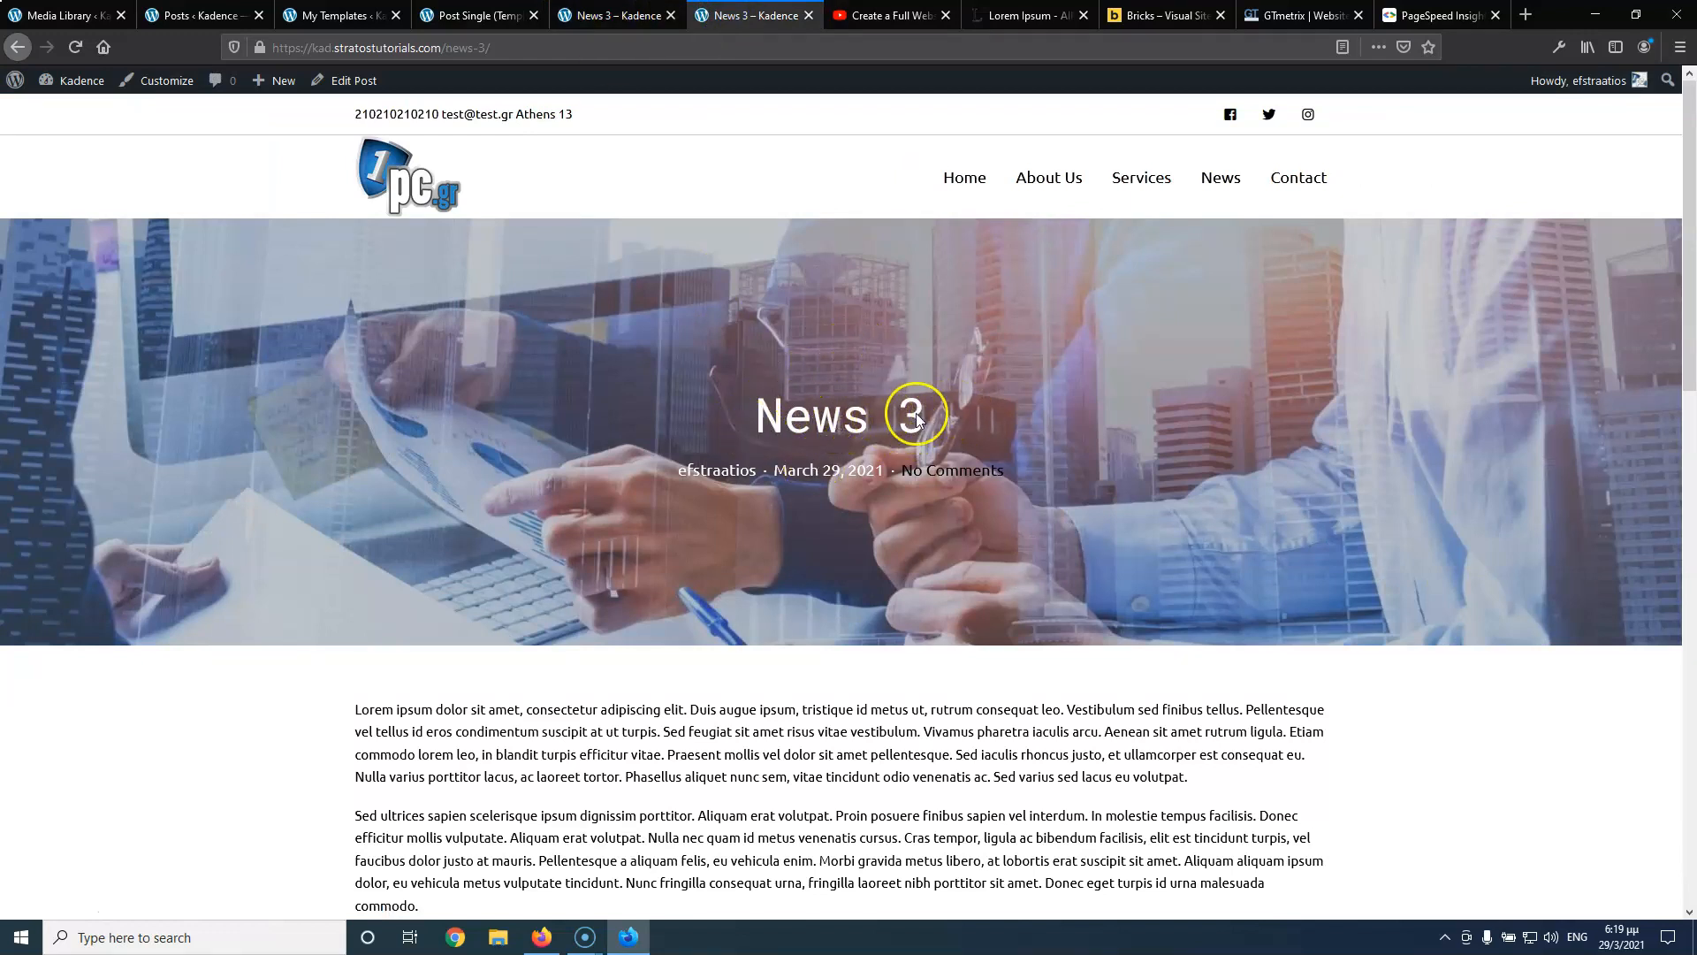
{"action": "left_click", "coordinate": [619, 16]}
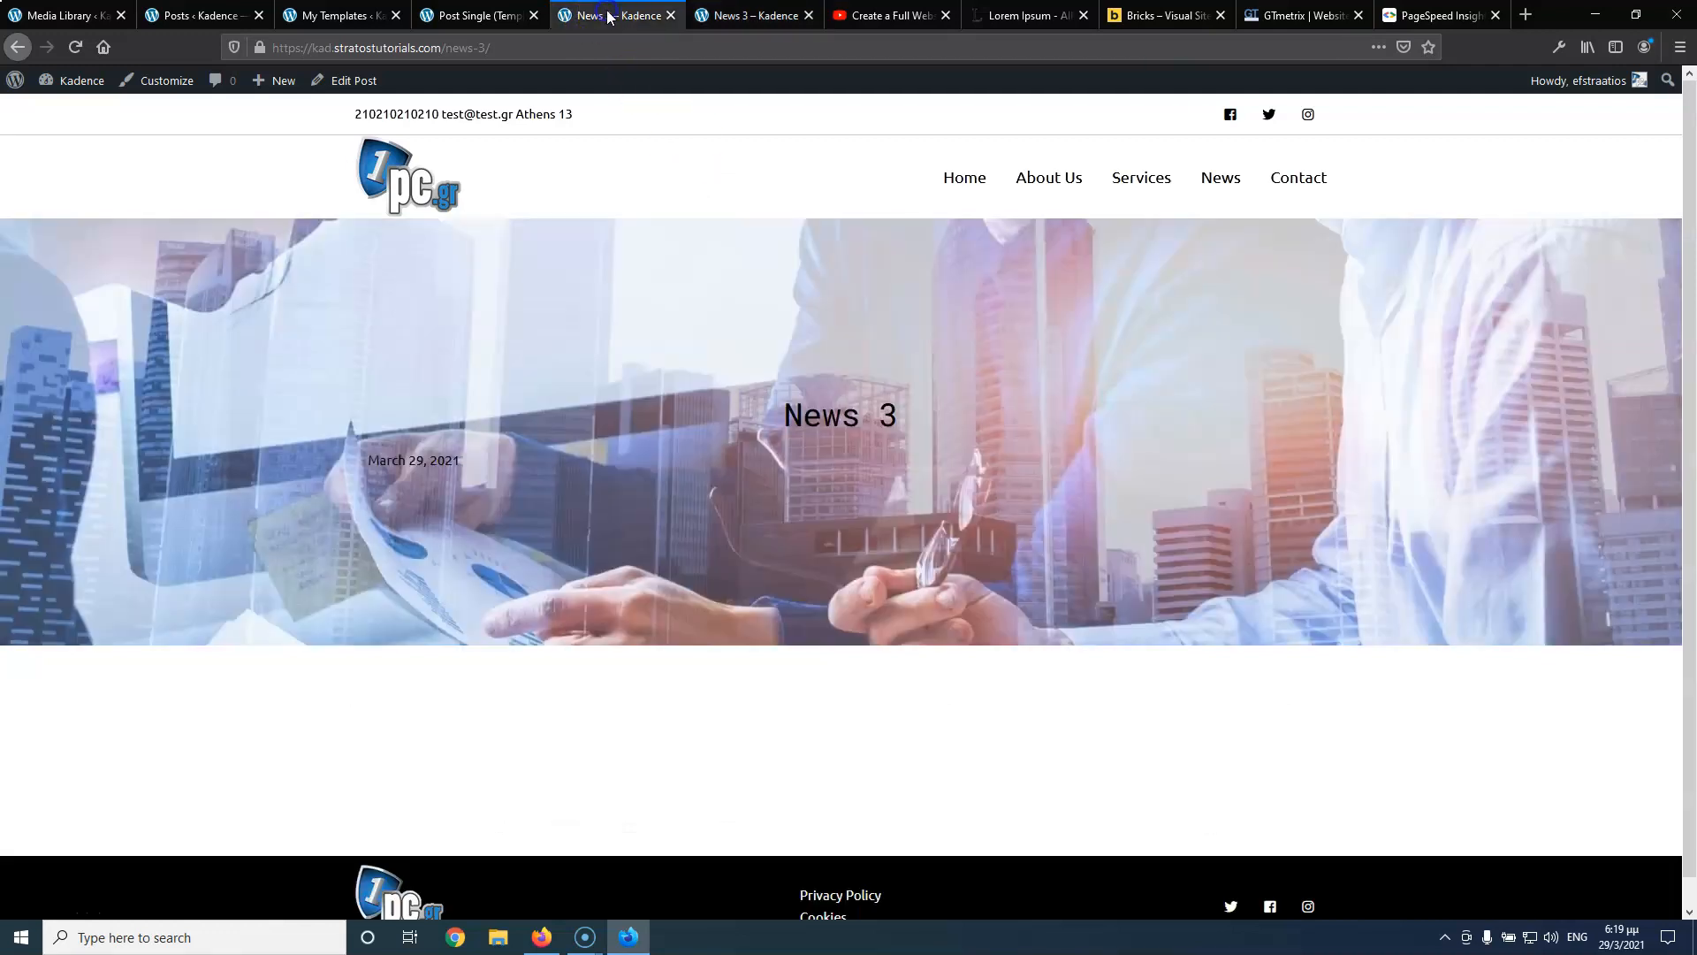
{"action": "left_click", "coordinate": [757, 17]}
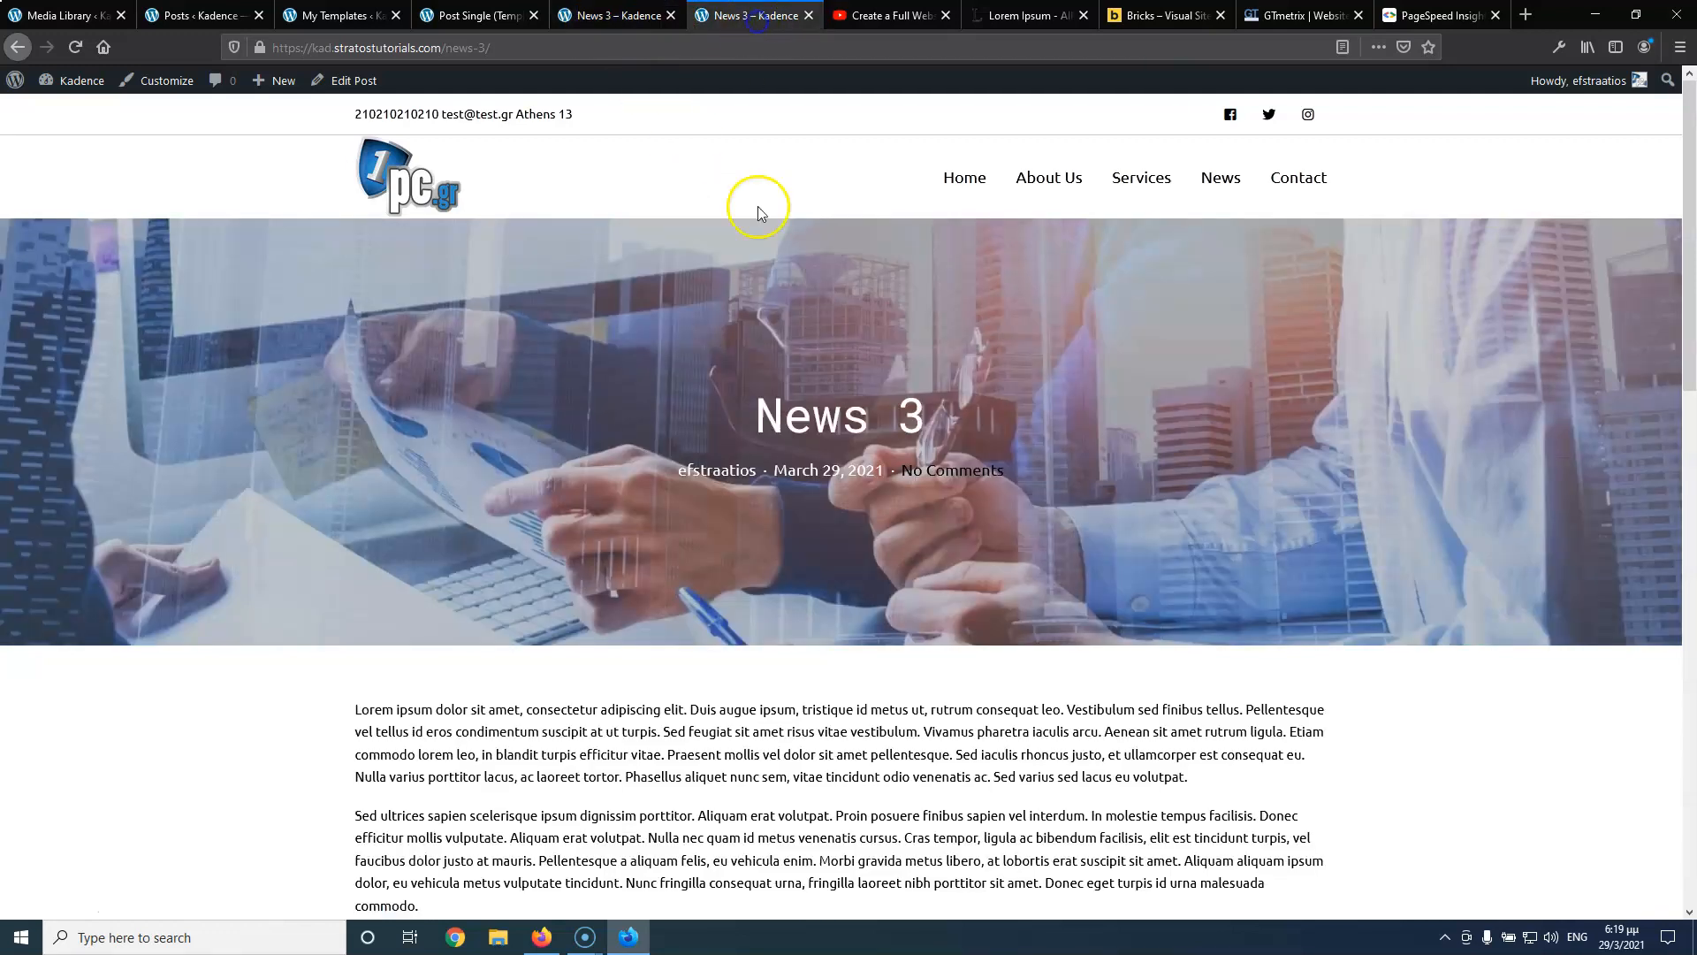
{"action": "left_click", "coordinate": [600, 18]}
{"action": "left_click", "coordinate": [778, 17]}
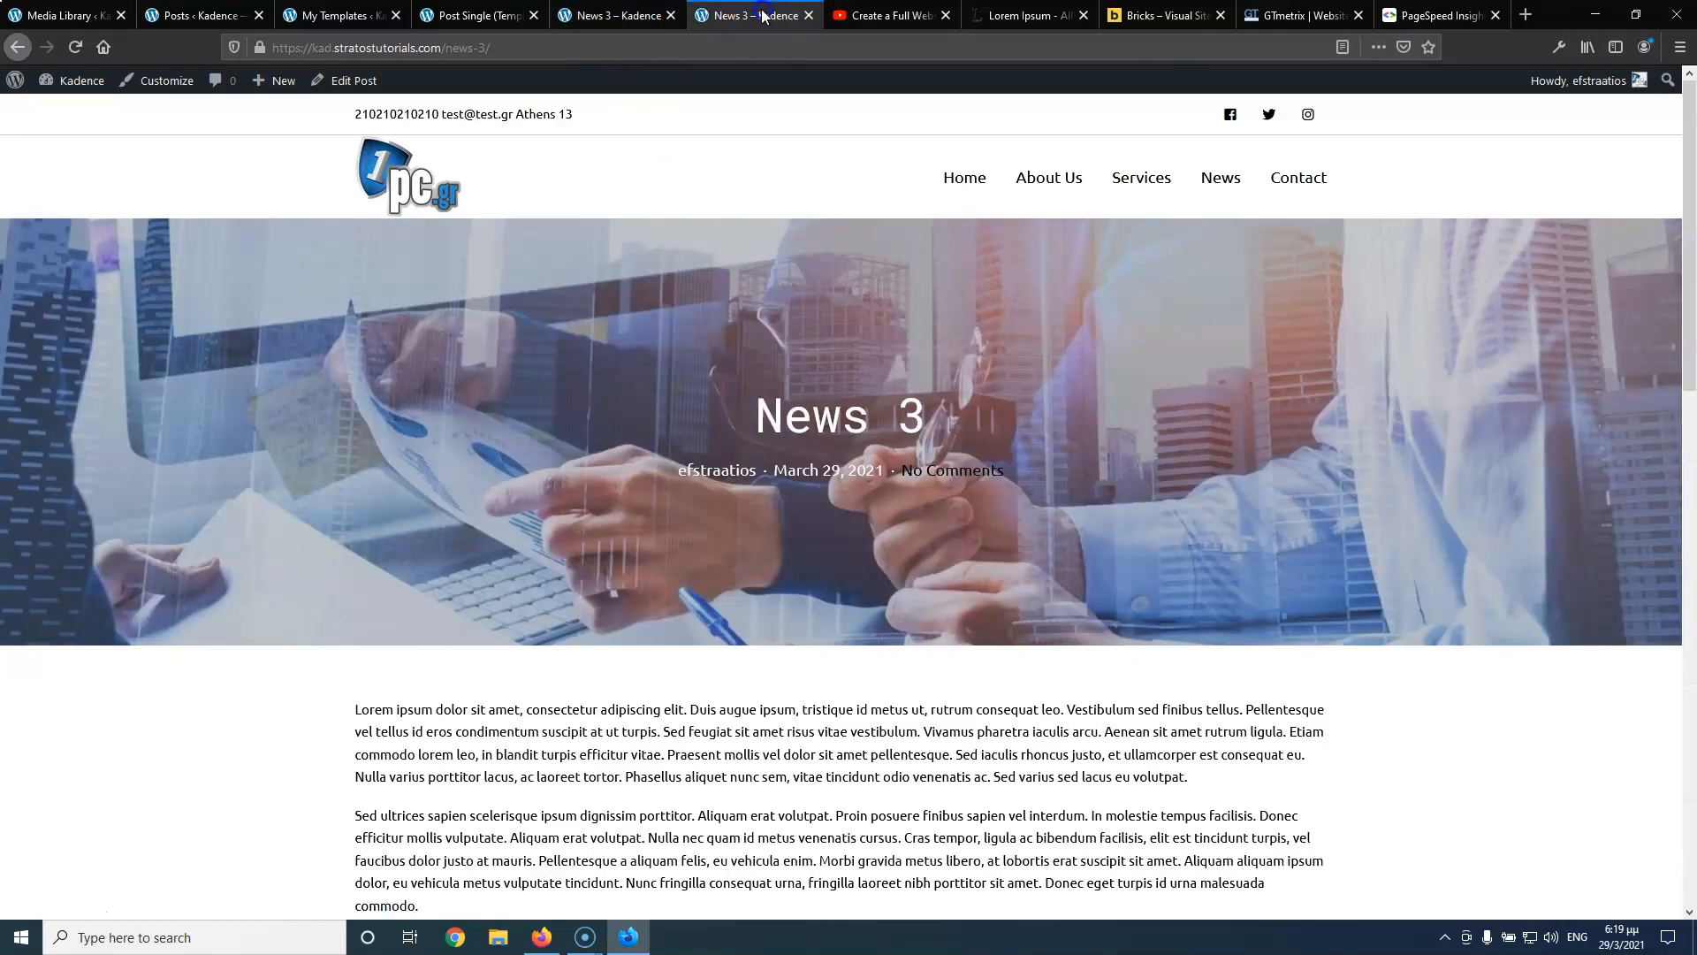
{"action": "left_click", "coordinate": [596, 20]}
{"action": "left_click", "coordinate": [482, 17]}
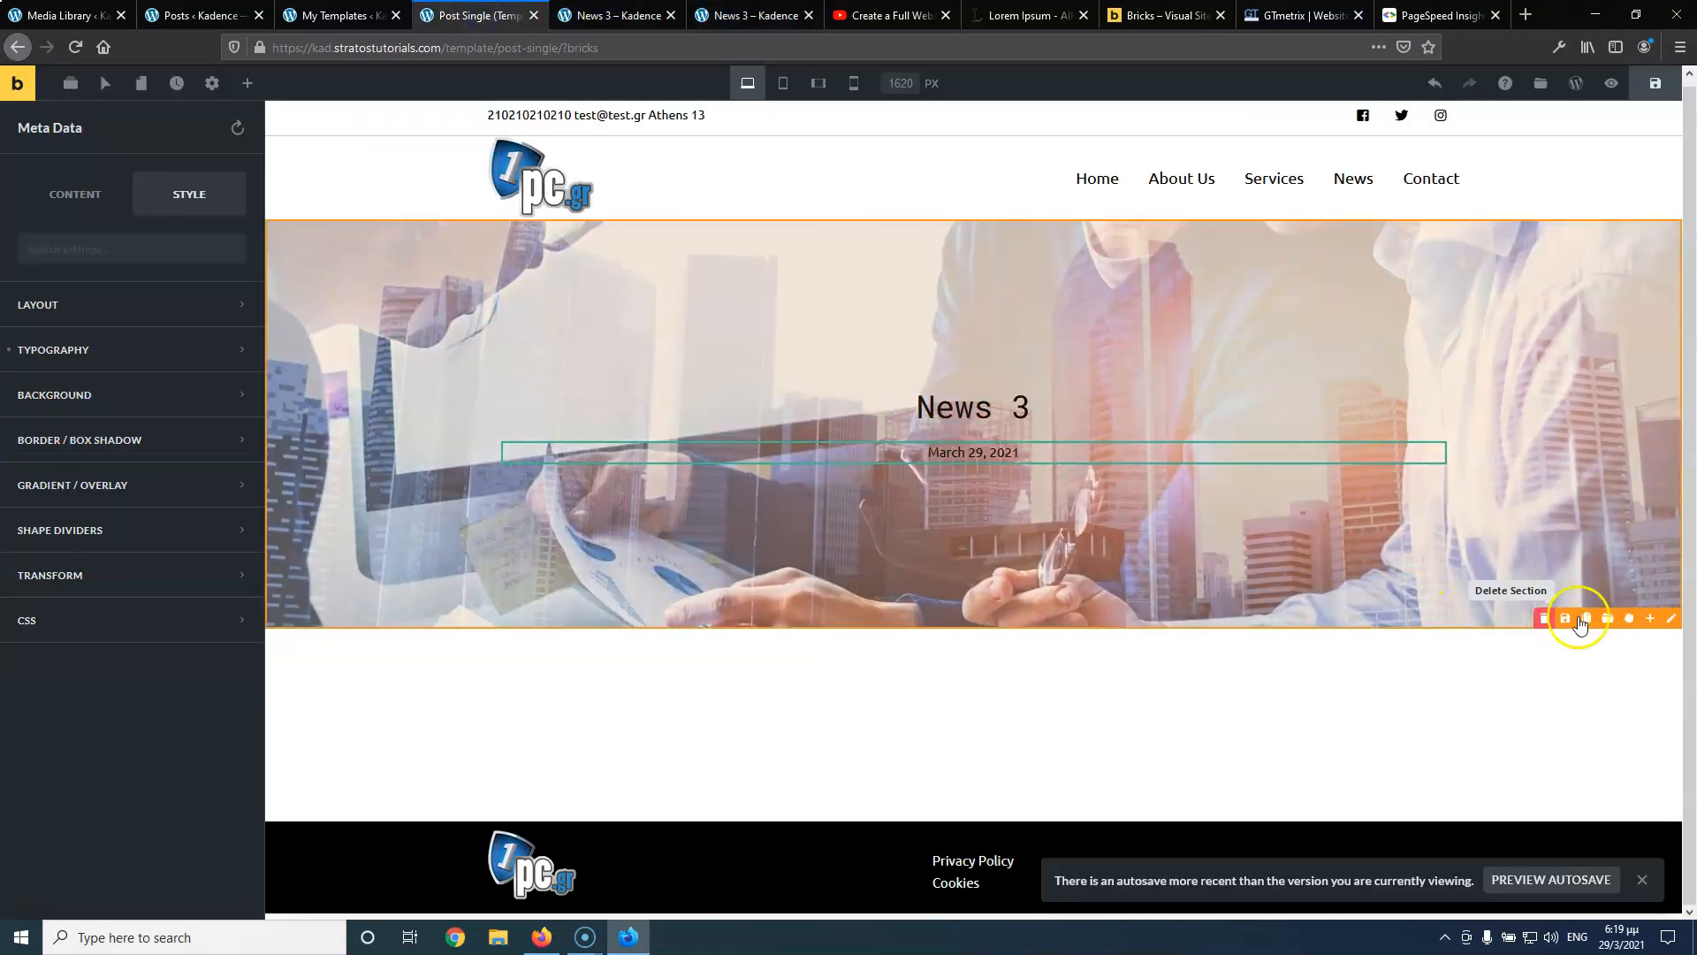
Apply a black #000000 overlay at about 0.54 transparency to the hero section
{"action": "left_click", "coordinate": [1670, 619]}
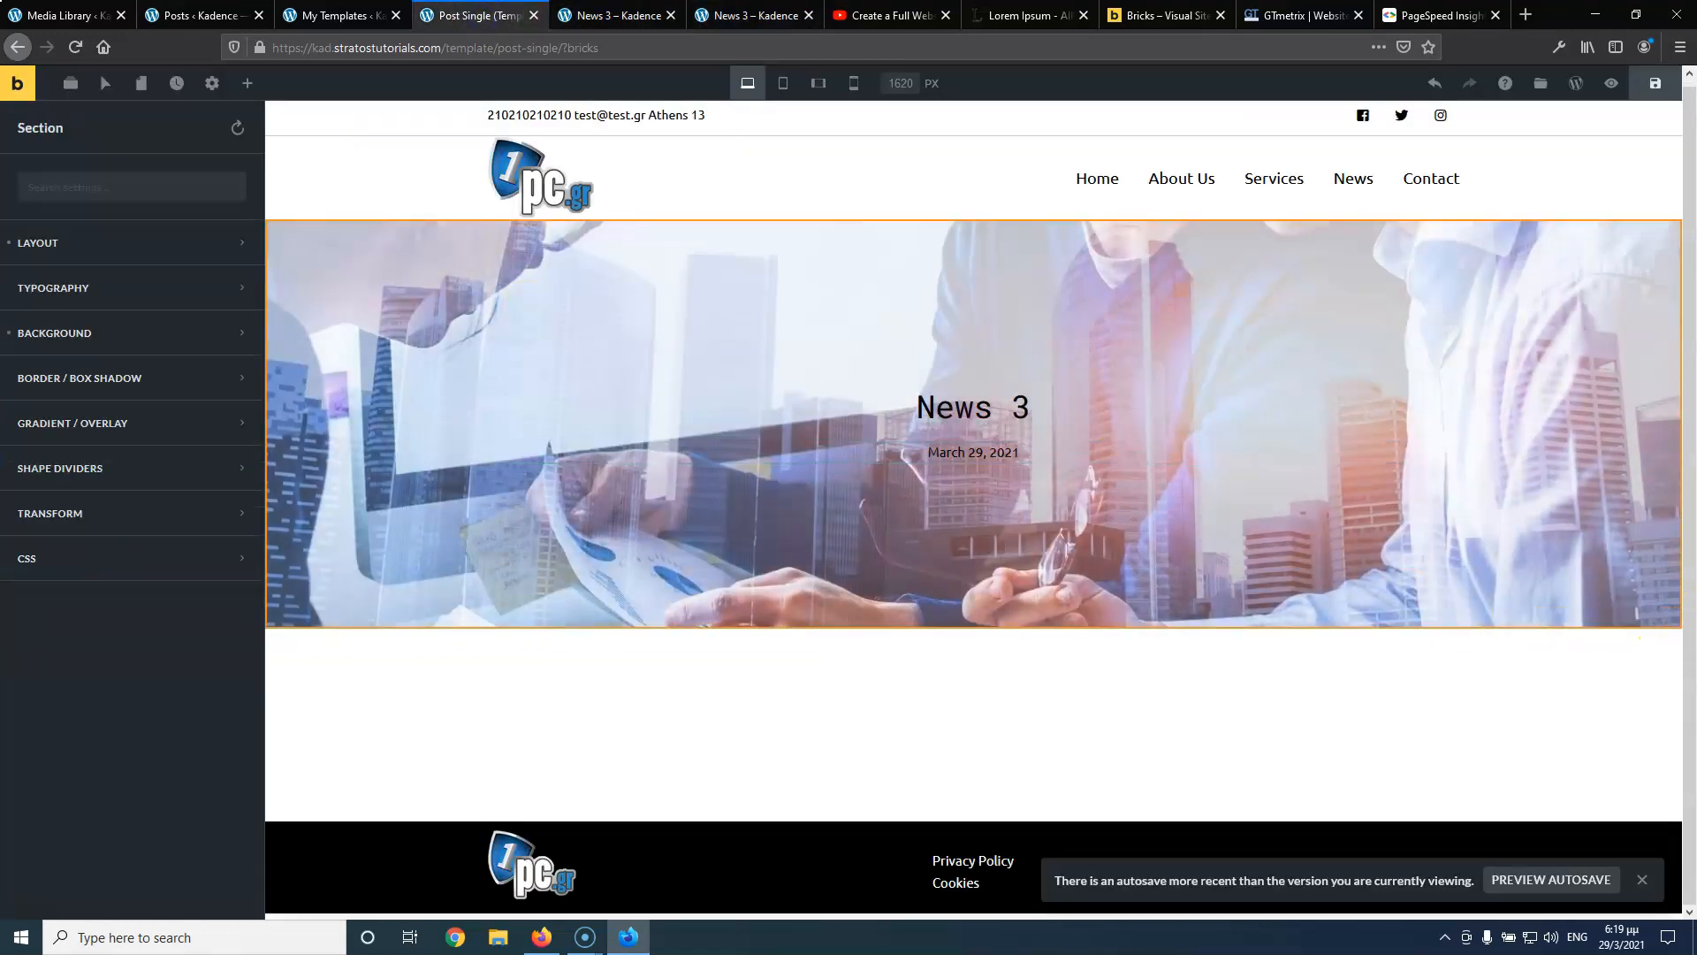
{"action": "left_click", "coordinate": [156, 424]}
{"action": "left_click", "coordinate": [179, 495]}
{"action": "left_click", "coordinate": [172, 535]}
{"action": "left_click", "coordinate": [132, 644]}
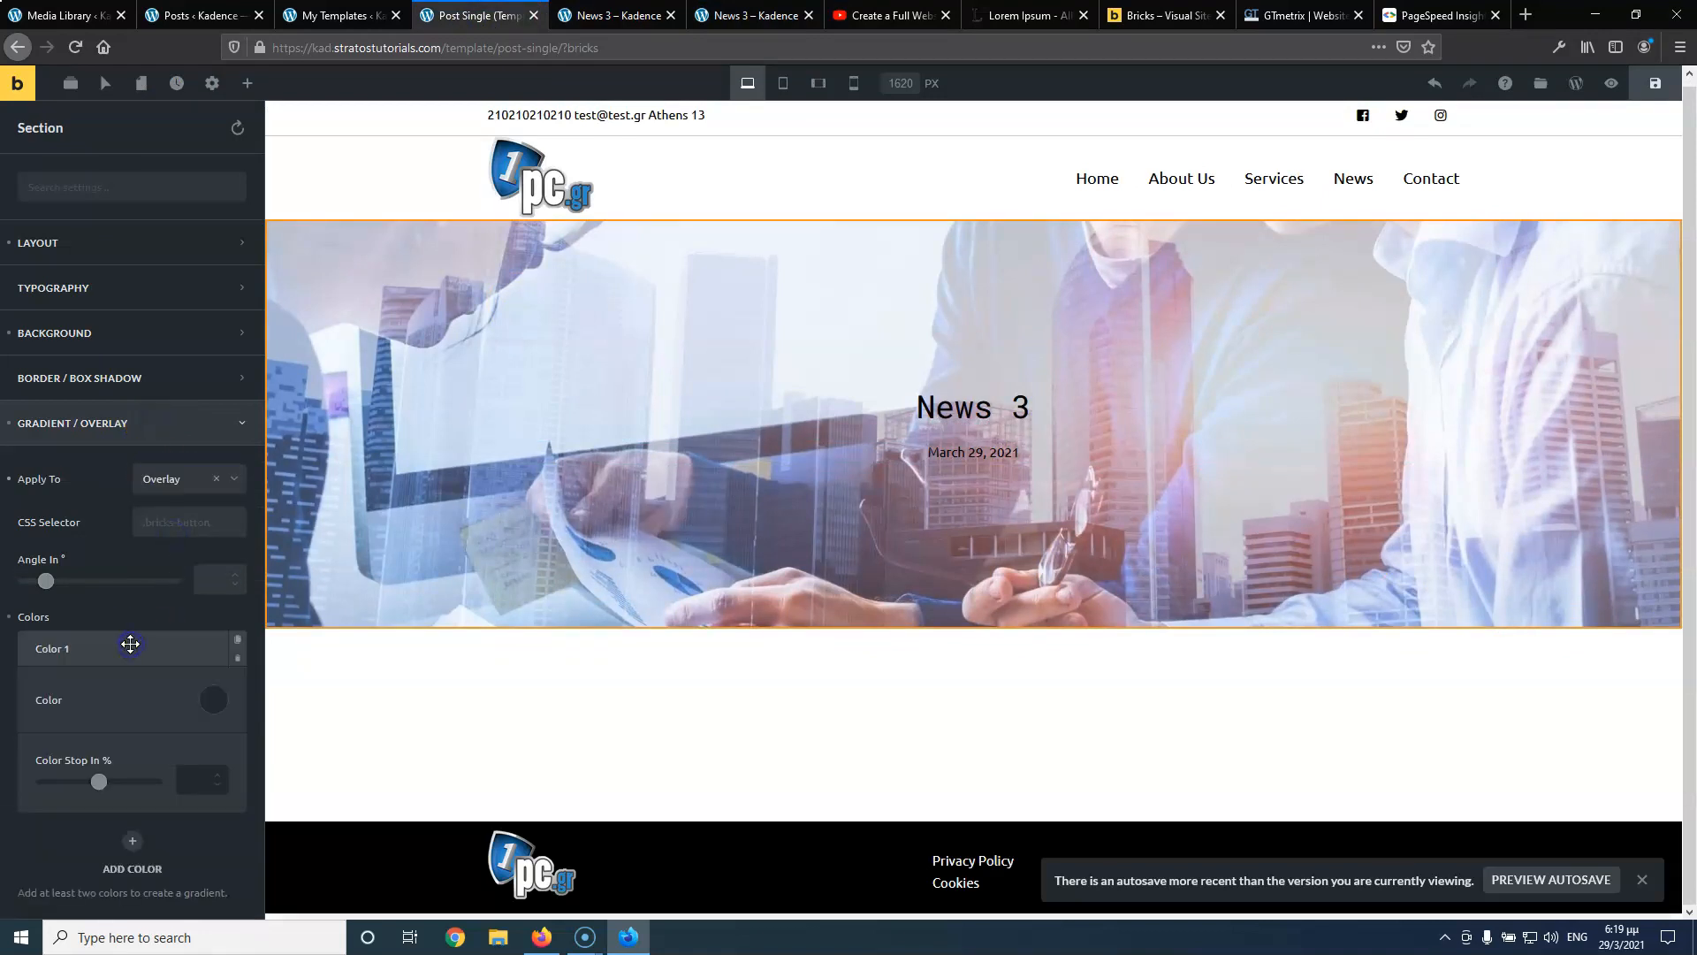
{"action": "left_click", "coordinate": [210, 701]}
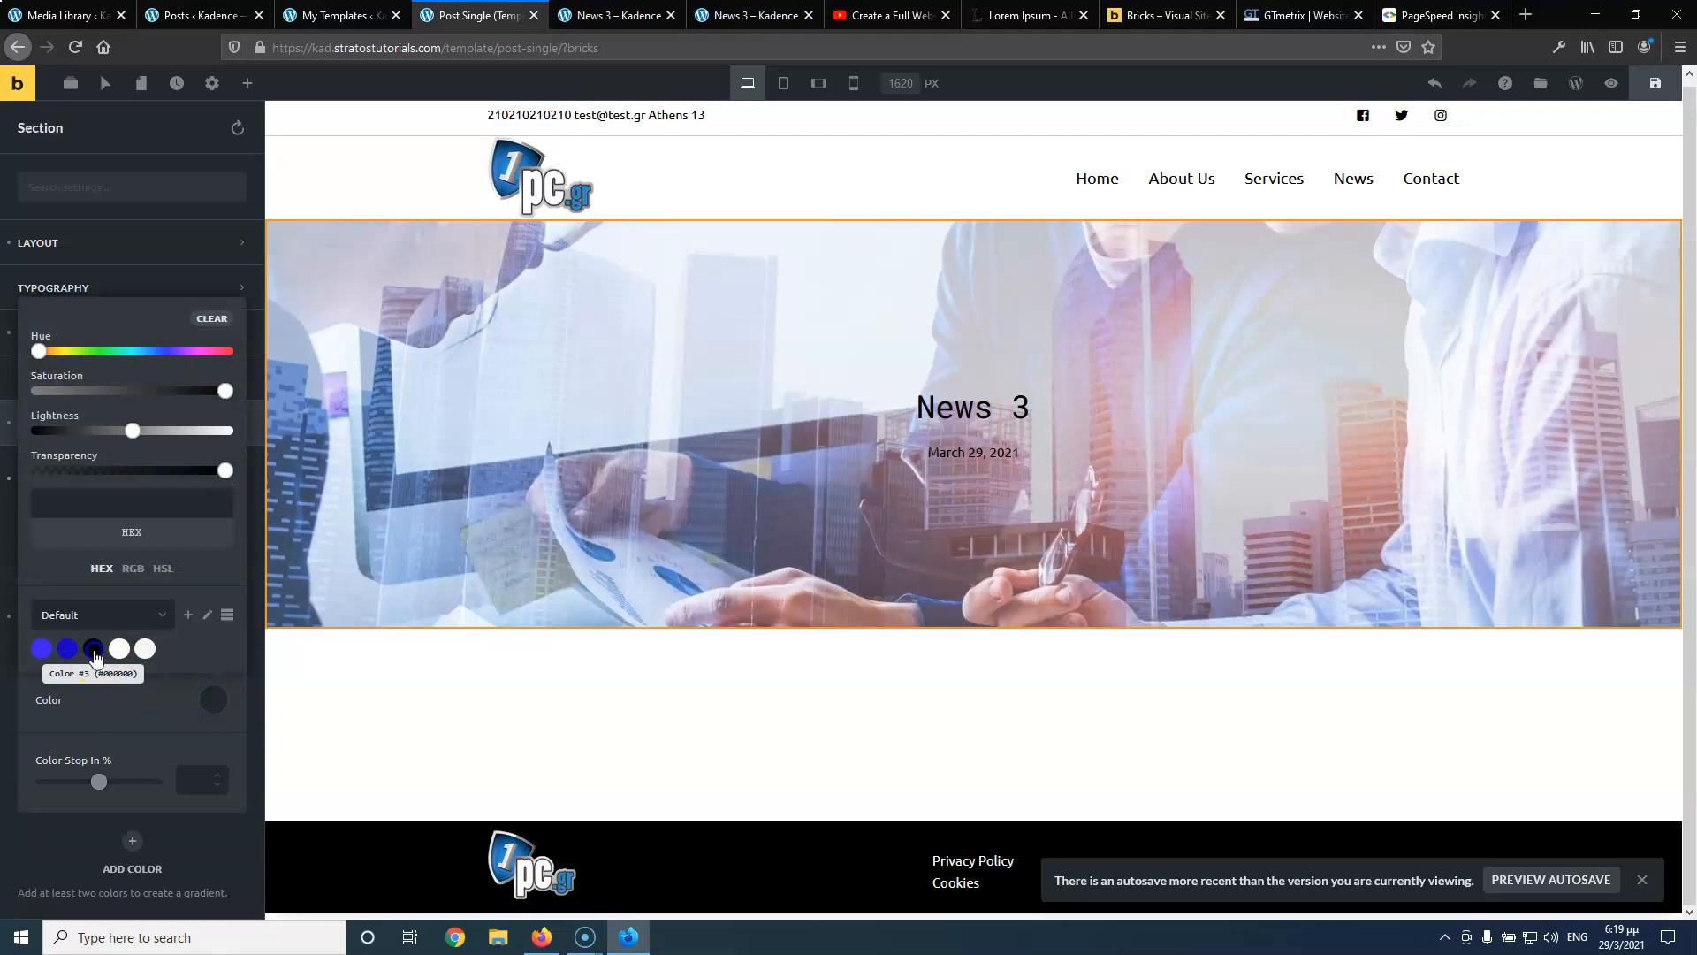
{"action": "left_click", "coordinate": [92, 650]}
{"action": "left_click_drag", "start_coordinate": [228, 480], "coordinate": [139, 472]}
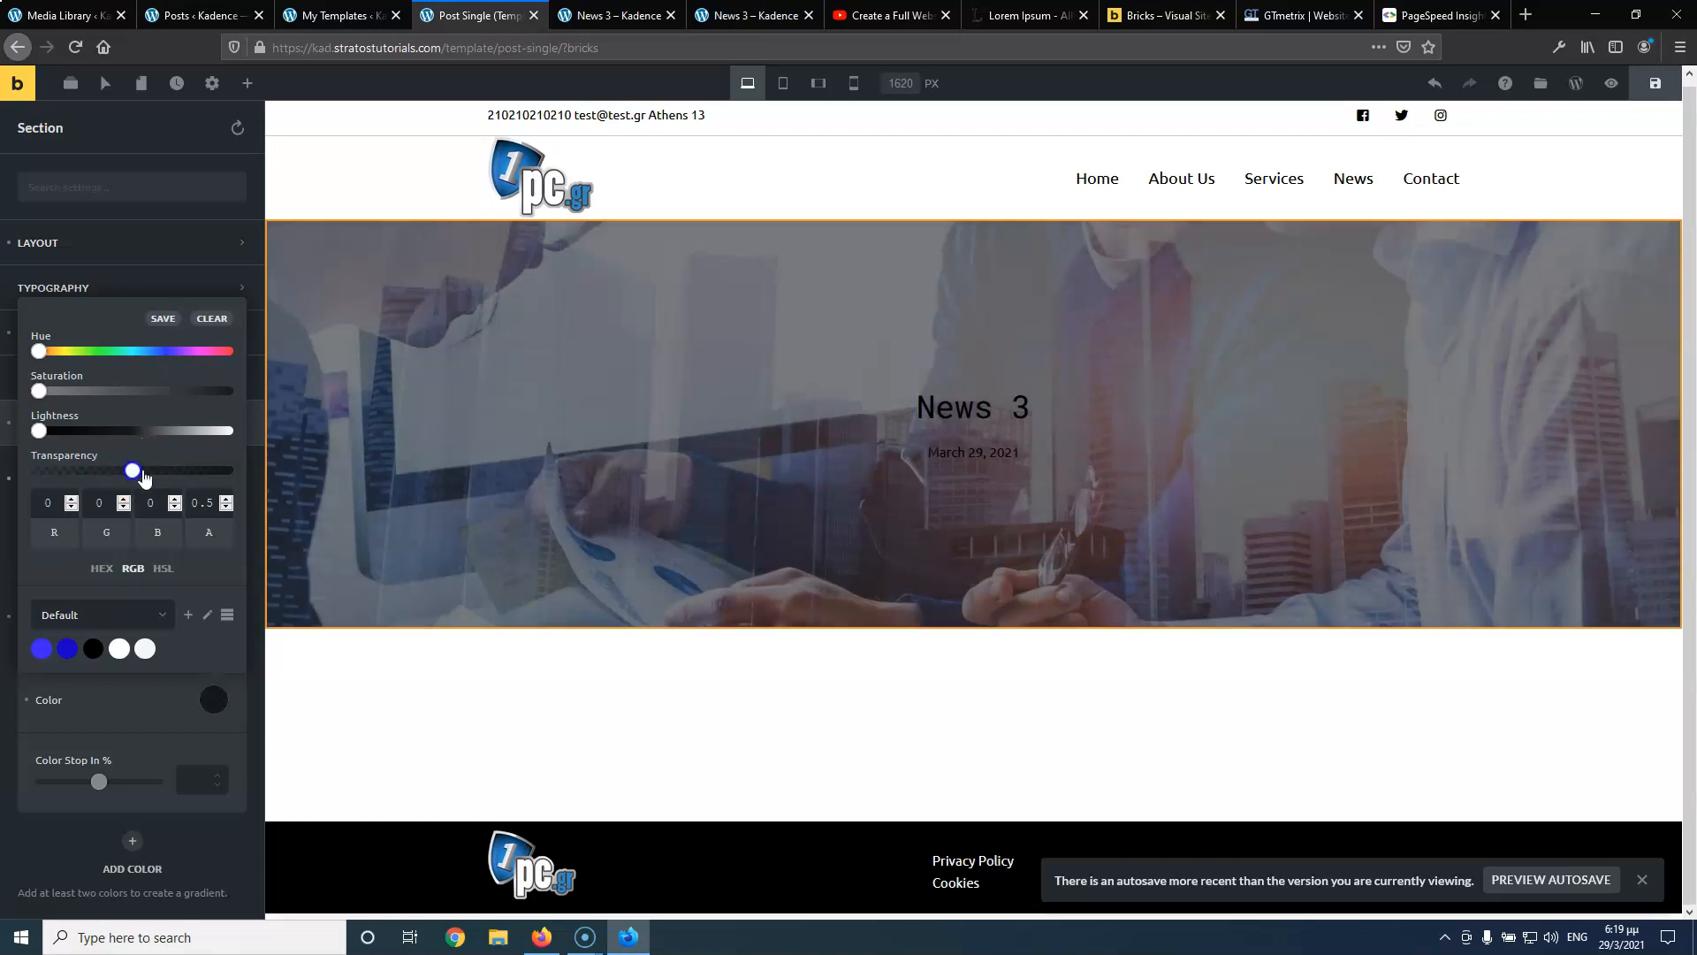
{"action": "left_click", "coordinate": [917, 407]}
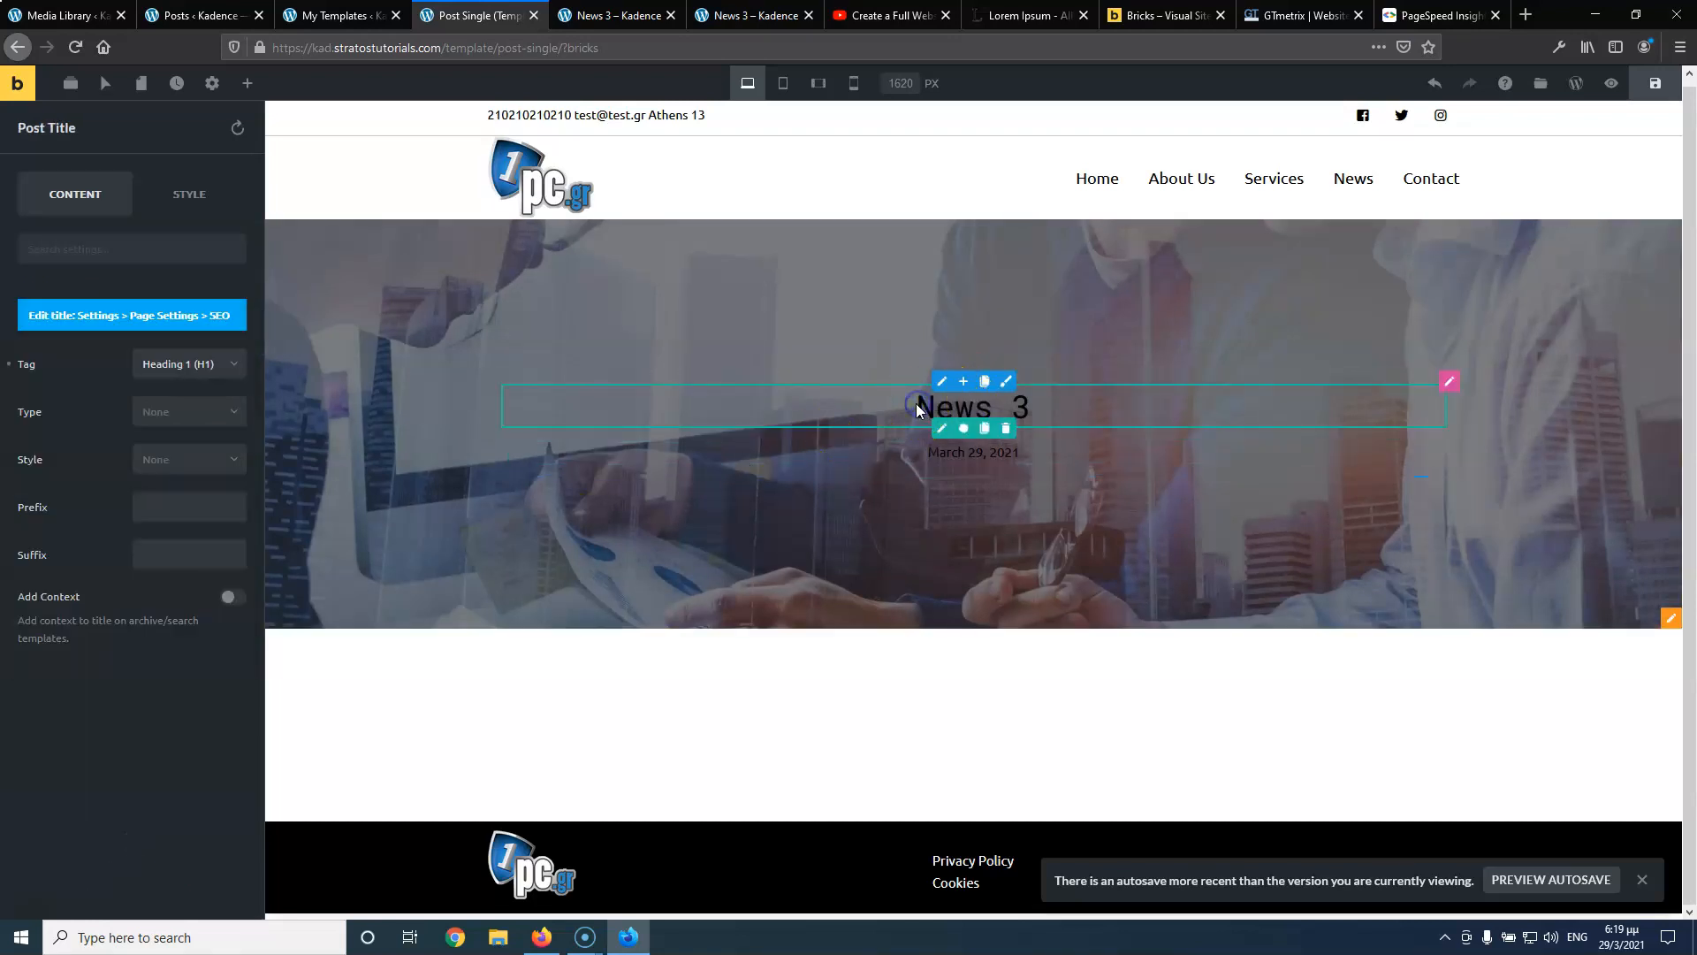
Set the News 3 title's text colour to white
{"action": "left_click", "coordinate": [180, 193]}
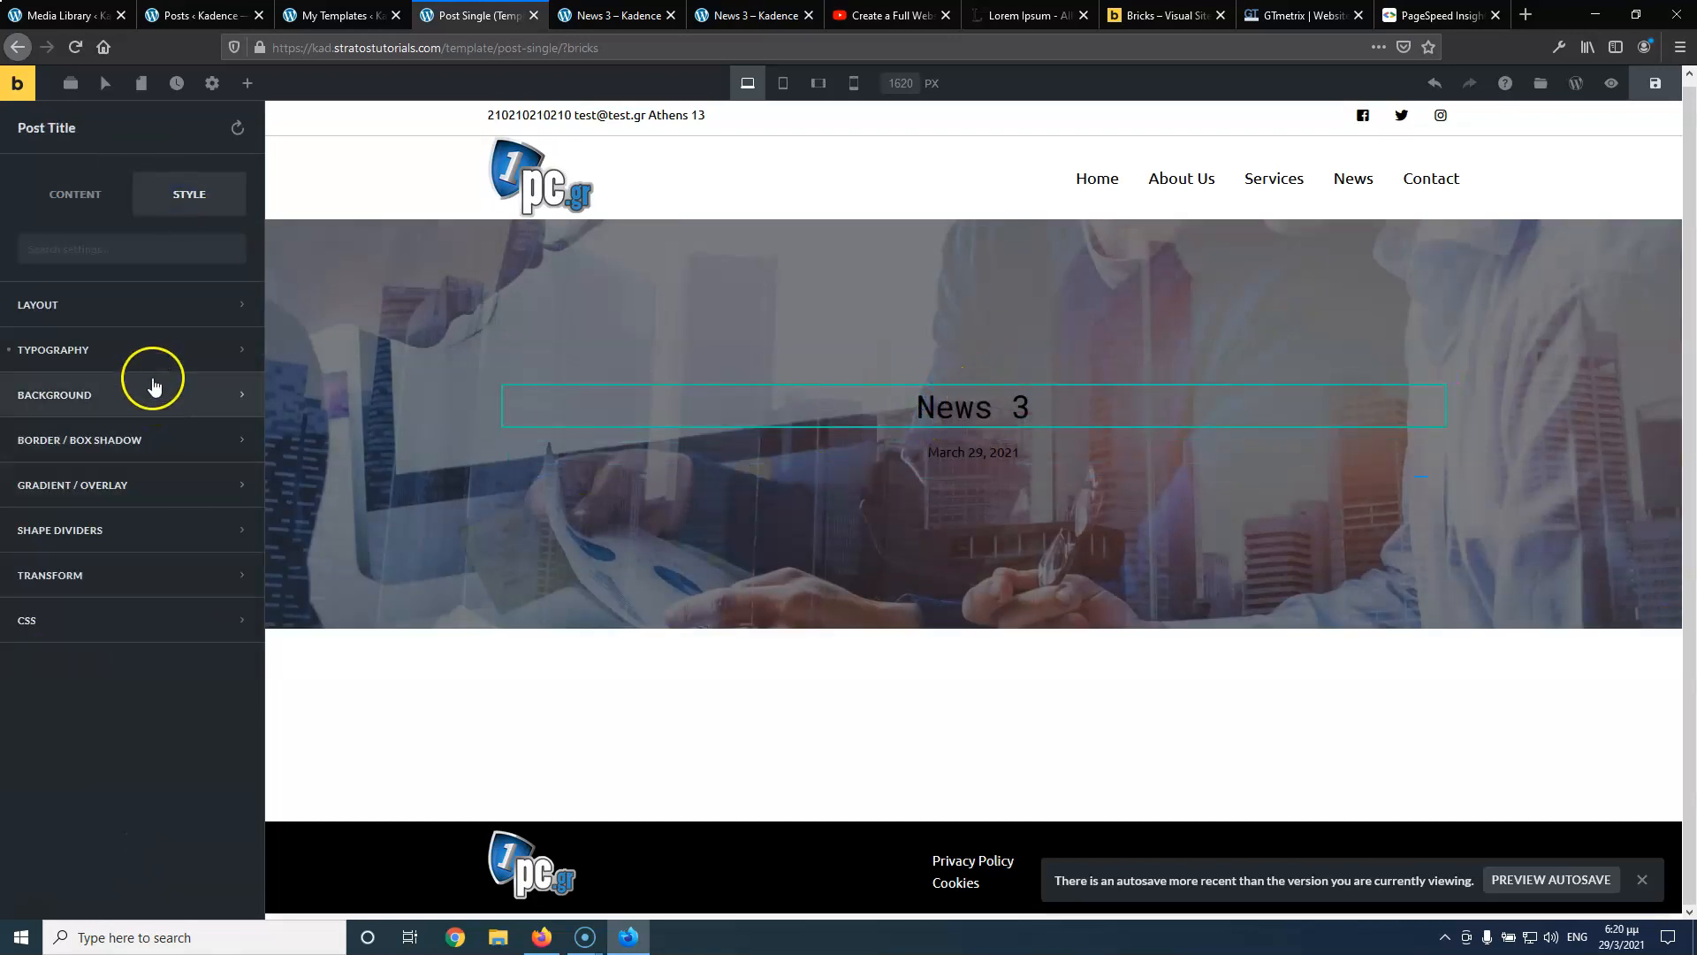
{"action": "left_click", "coordinate": [155, 353]}
{"action": "scroll", "coordinate": [221, 618], "scroll_direction": "down", "scroll_amount": 2}
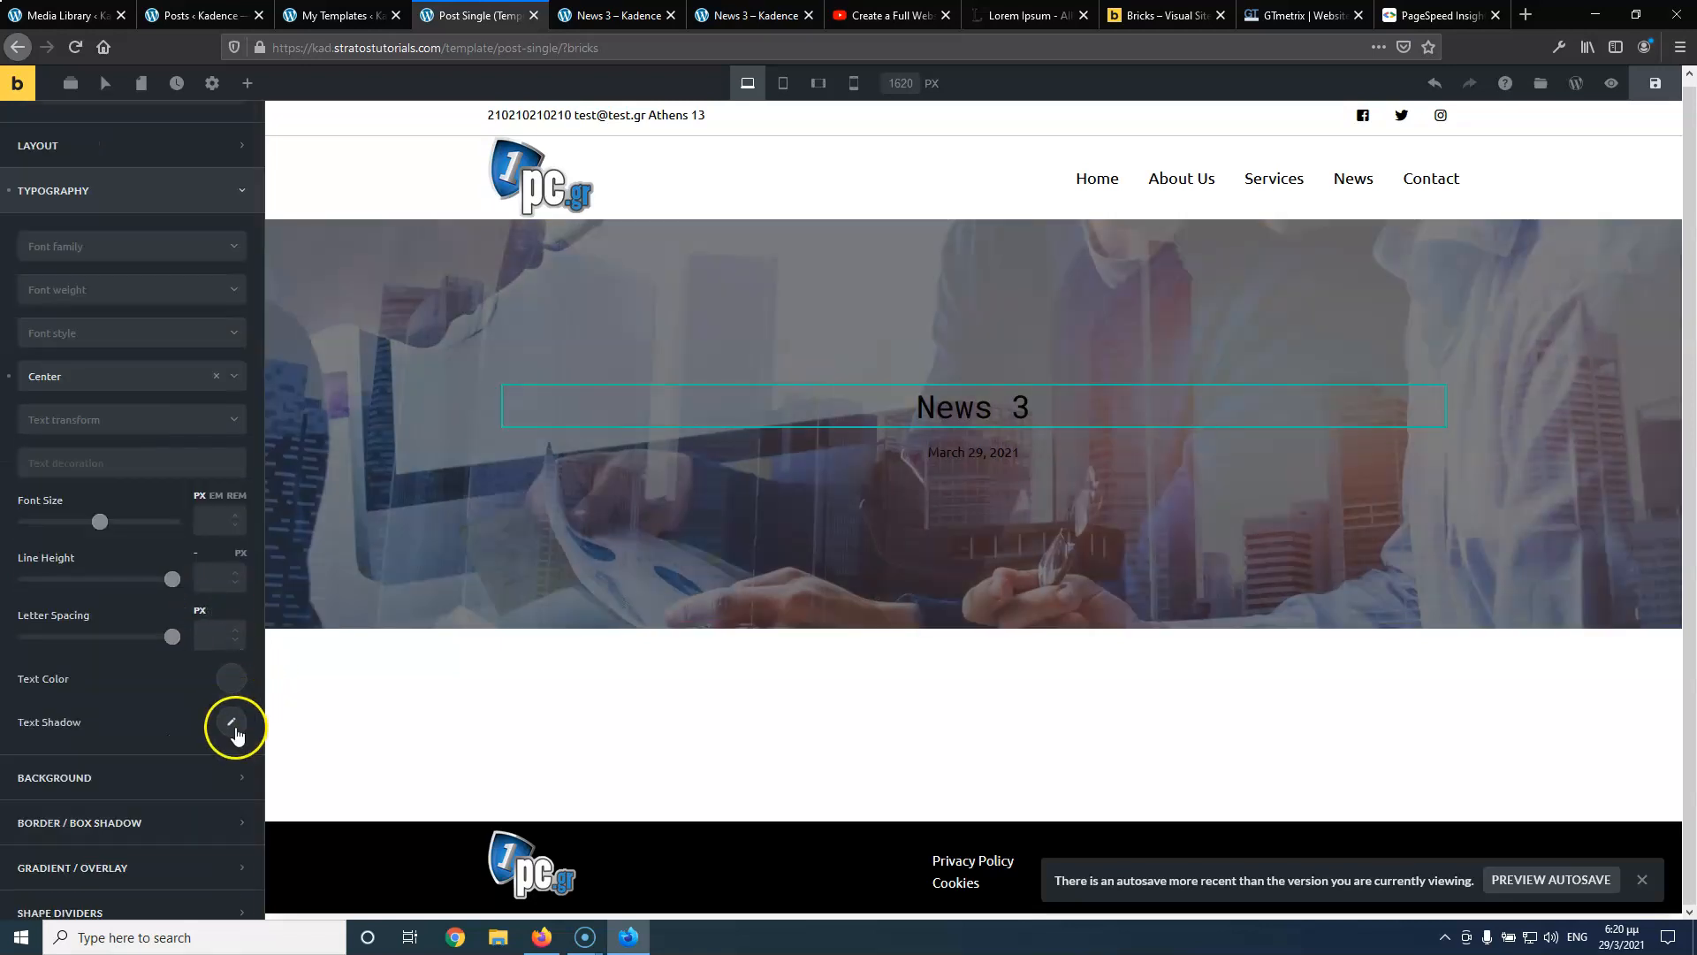
{"action": "left_click", "coordinate": [231, 723]}
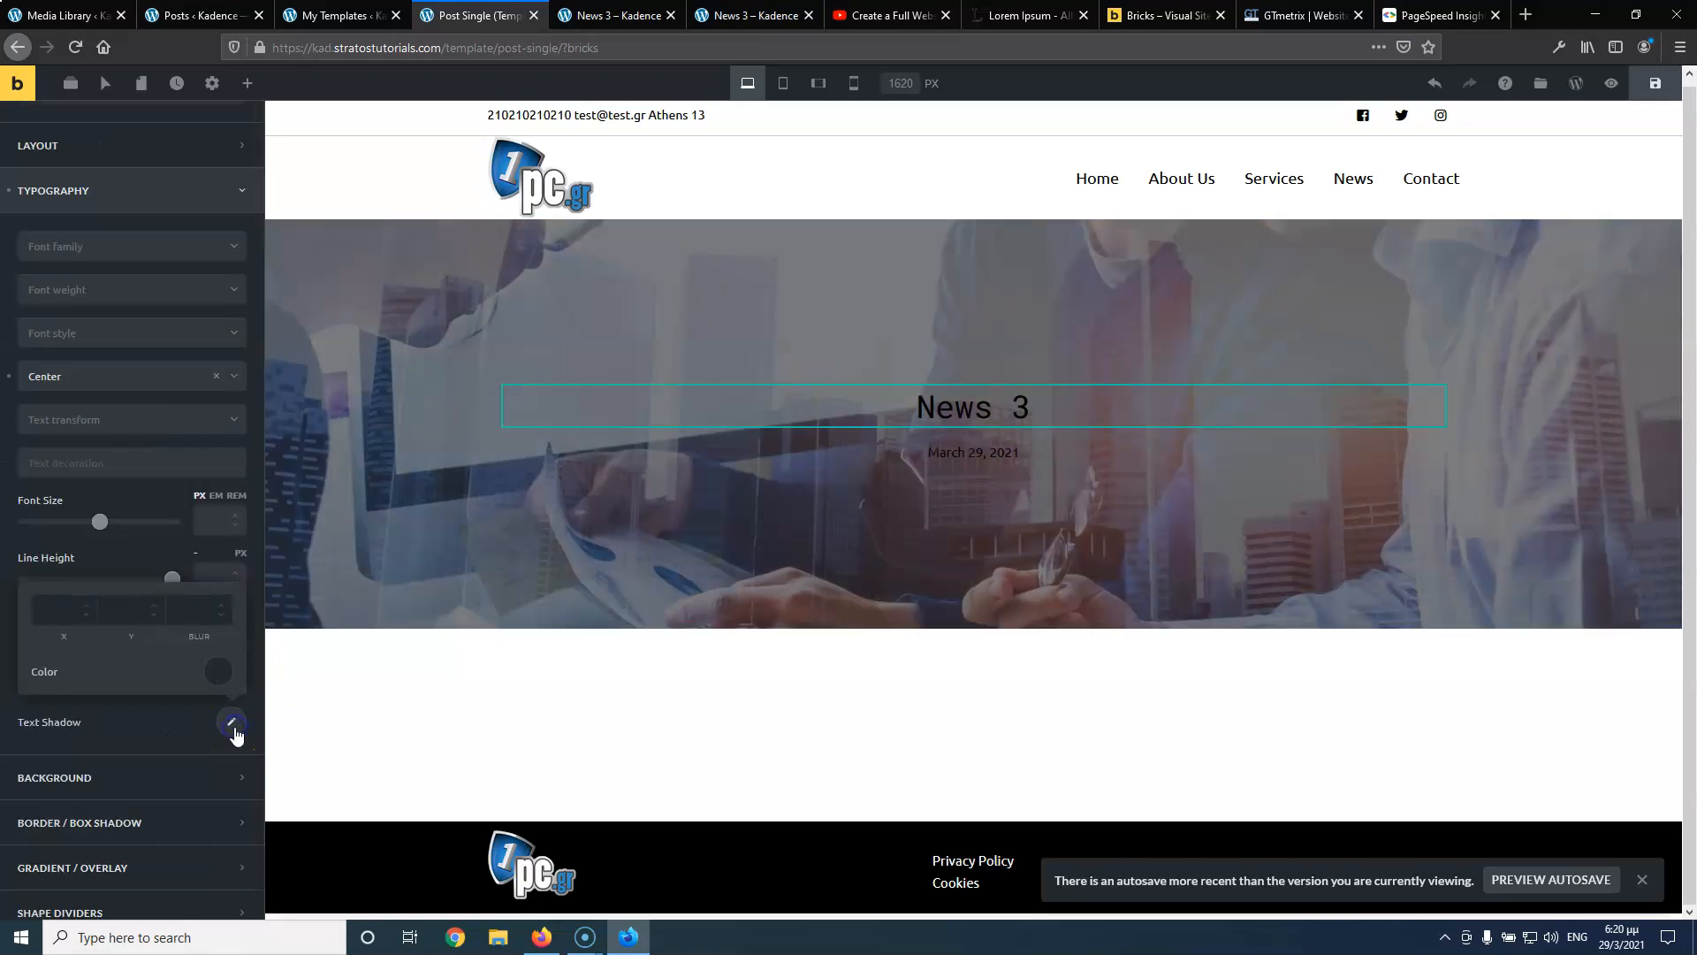
{"action": "left_click", "coordinate": [156, 730]}
{"action": "left_click", "coordinate": [229, 679]}
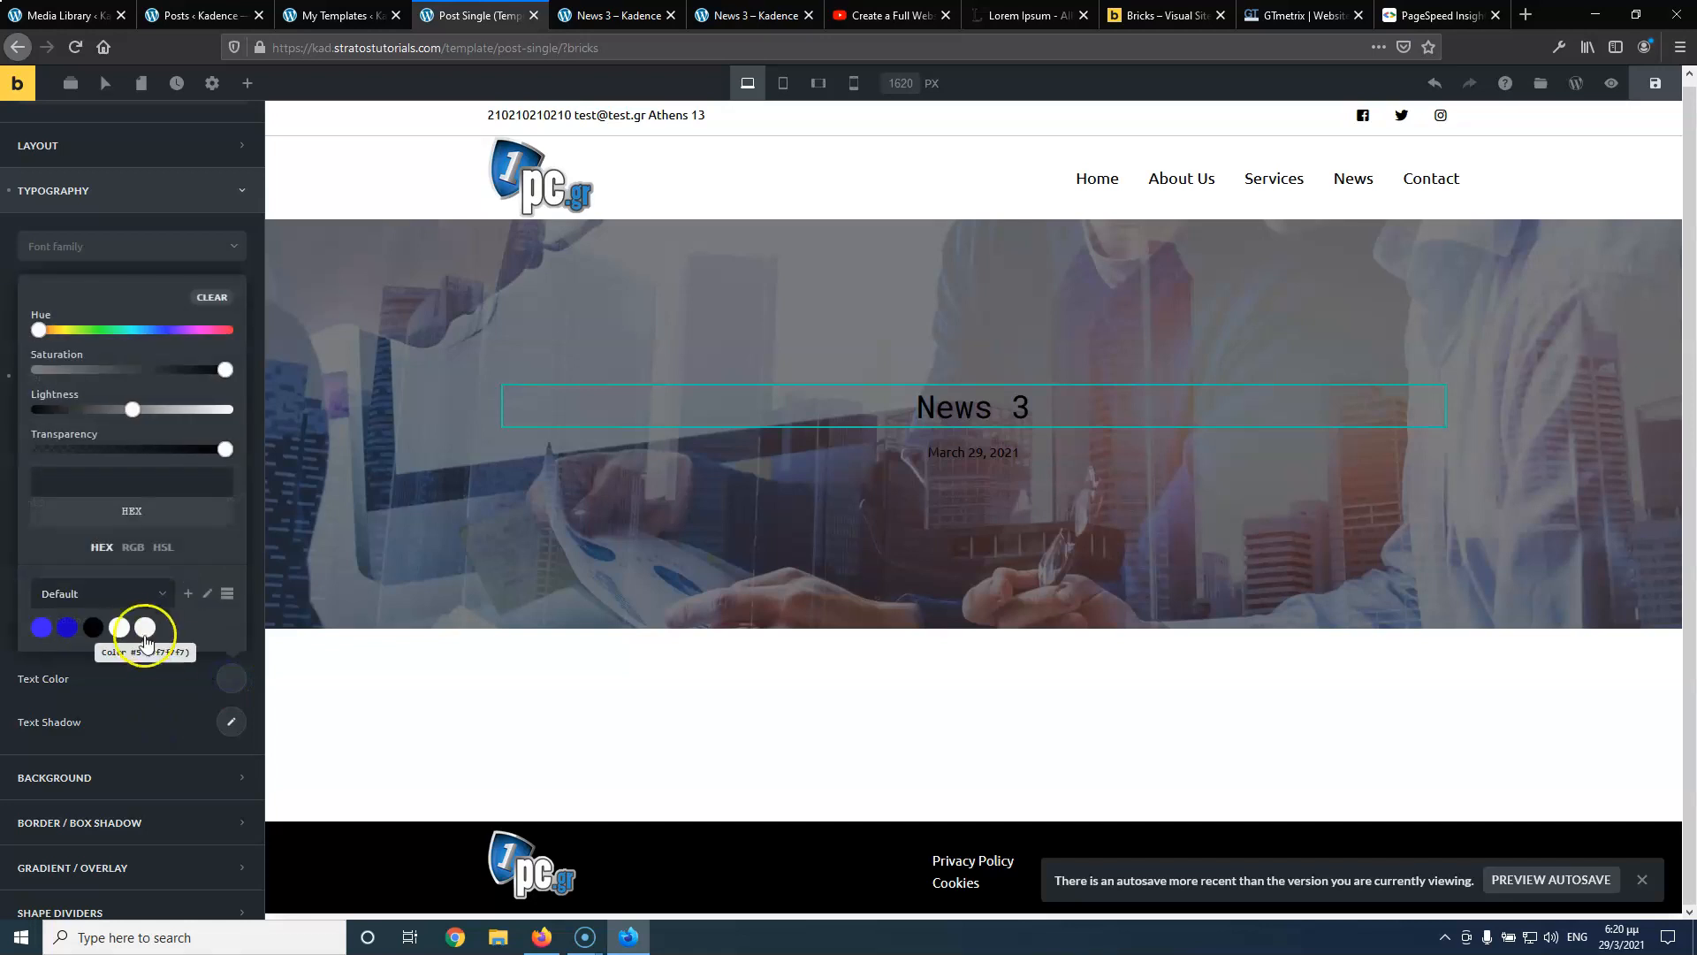
{"action": "left_click", "coordinate": [121, 628]}
{"action": "left_click", "coordinate": [154, 711]}
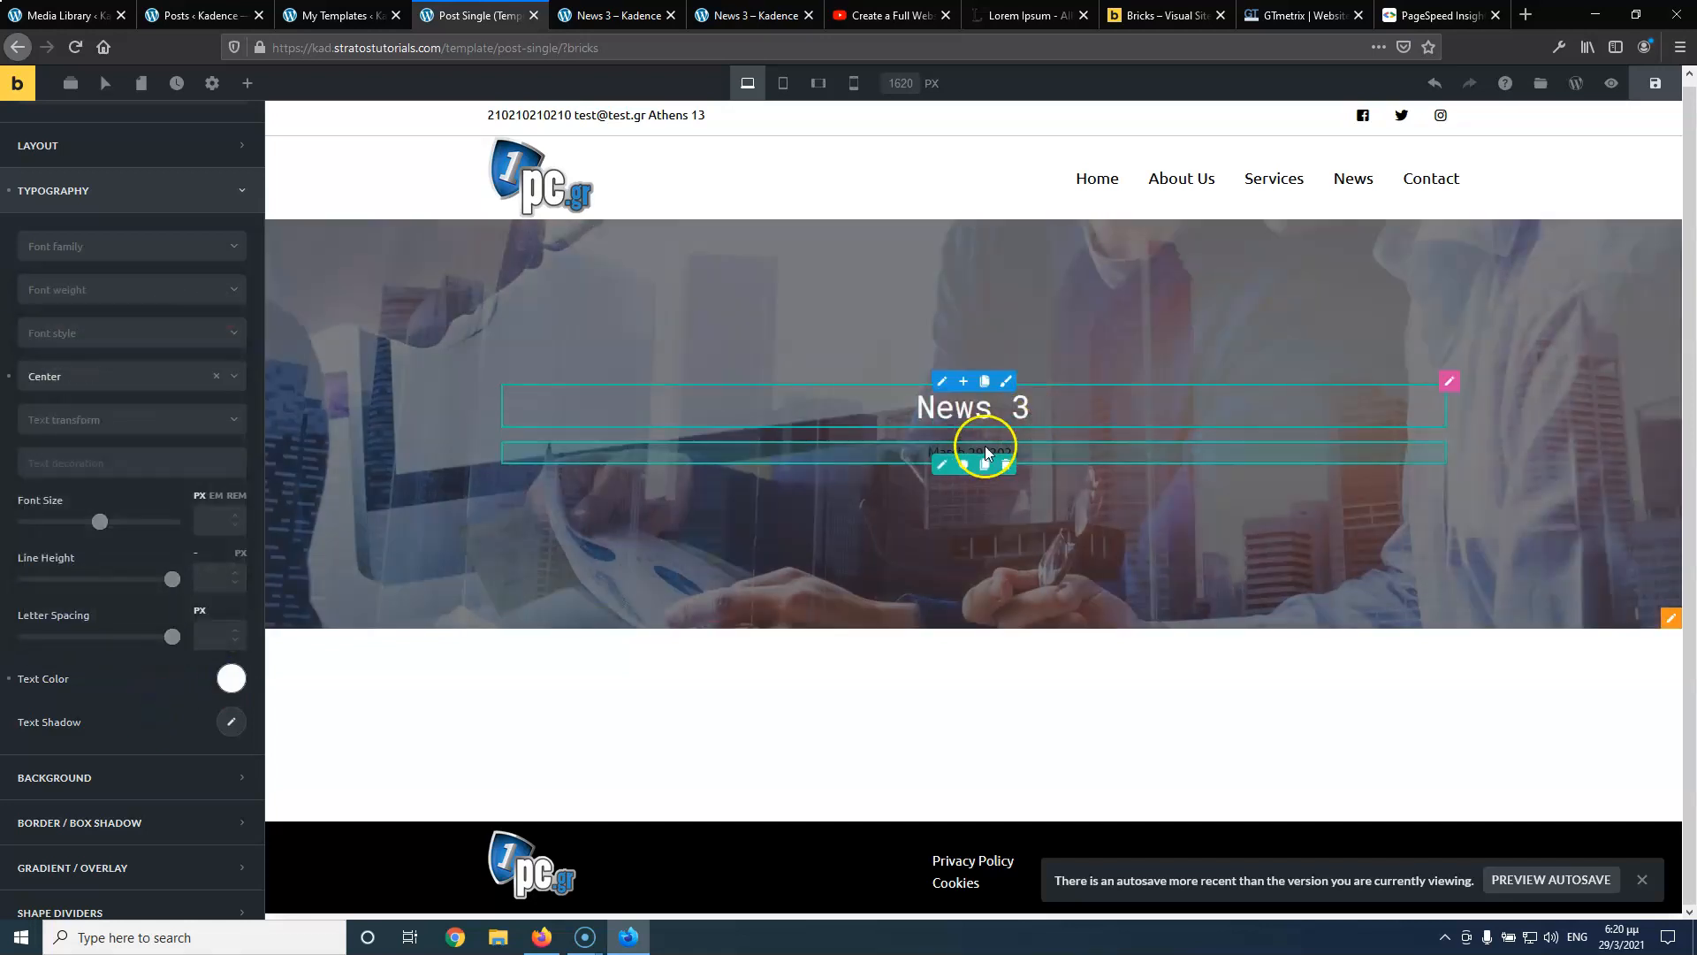
Set the post date's text colour to white #ffffff
{"action": "left_click", "coordinate": [952, 467]}
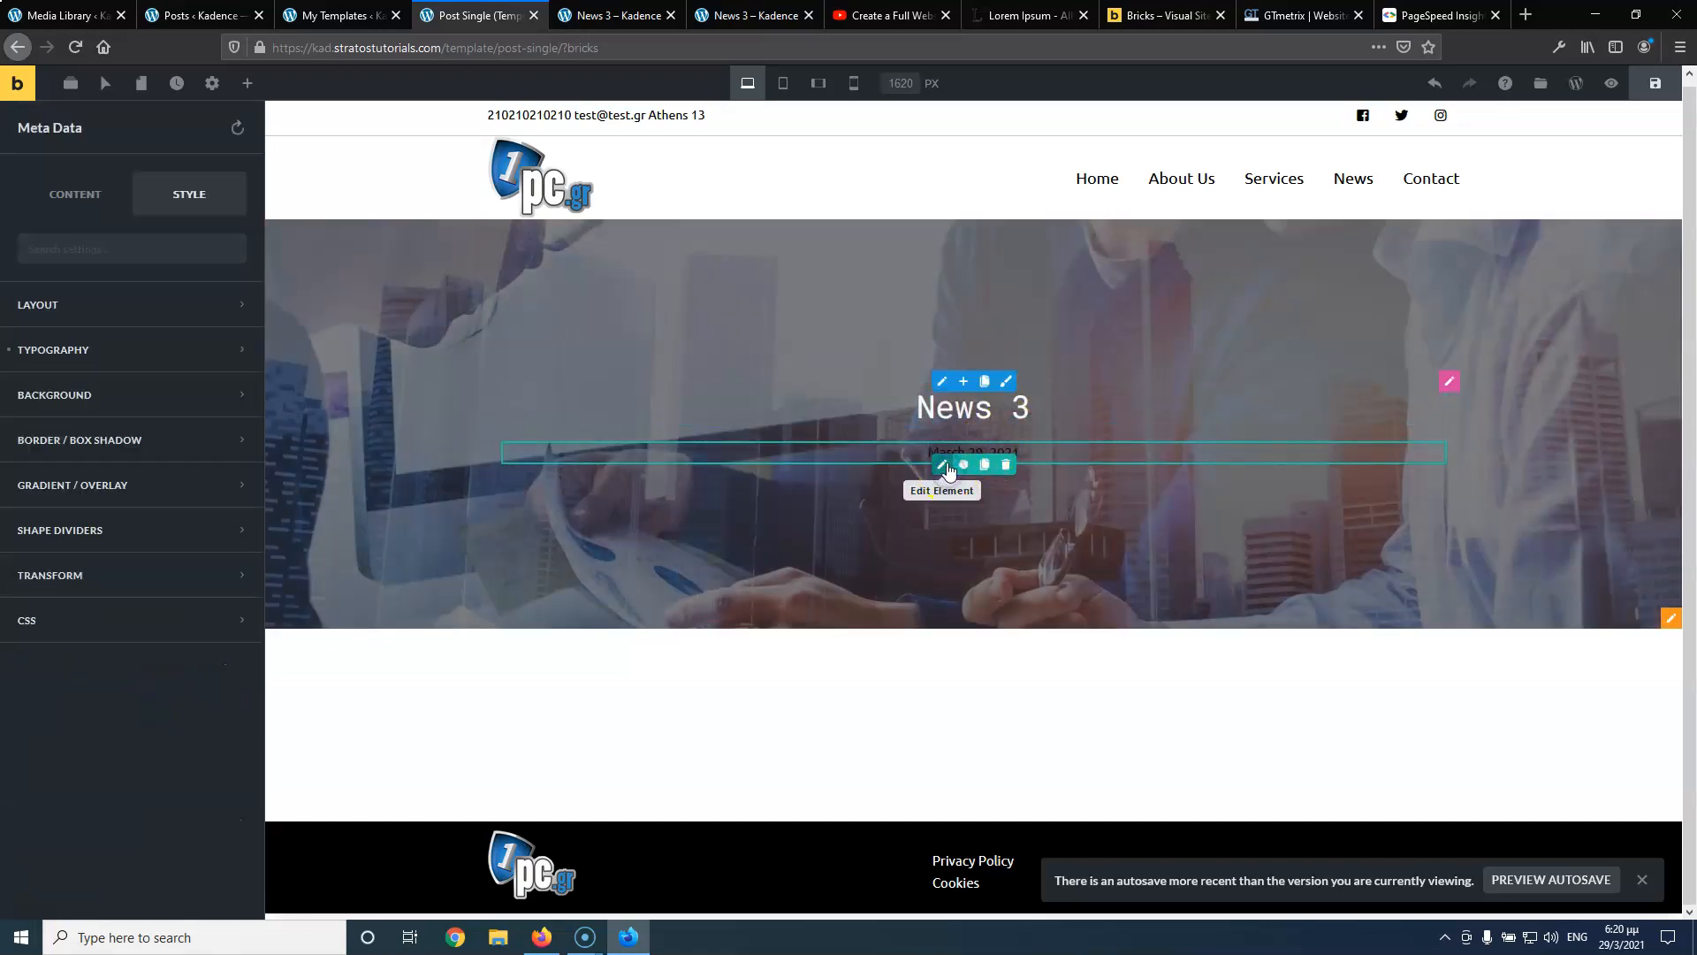
{"action": "left_click", "coordinate": [103, 350]}
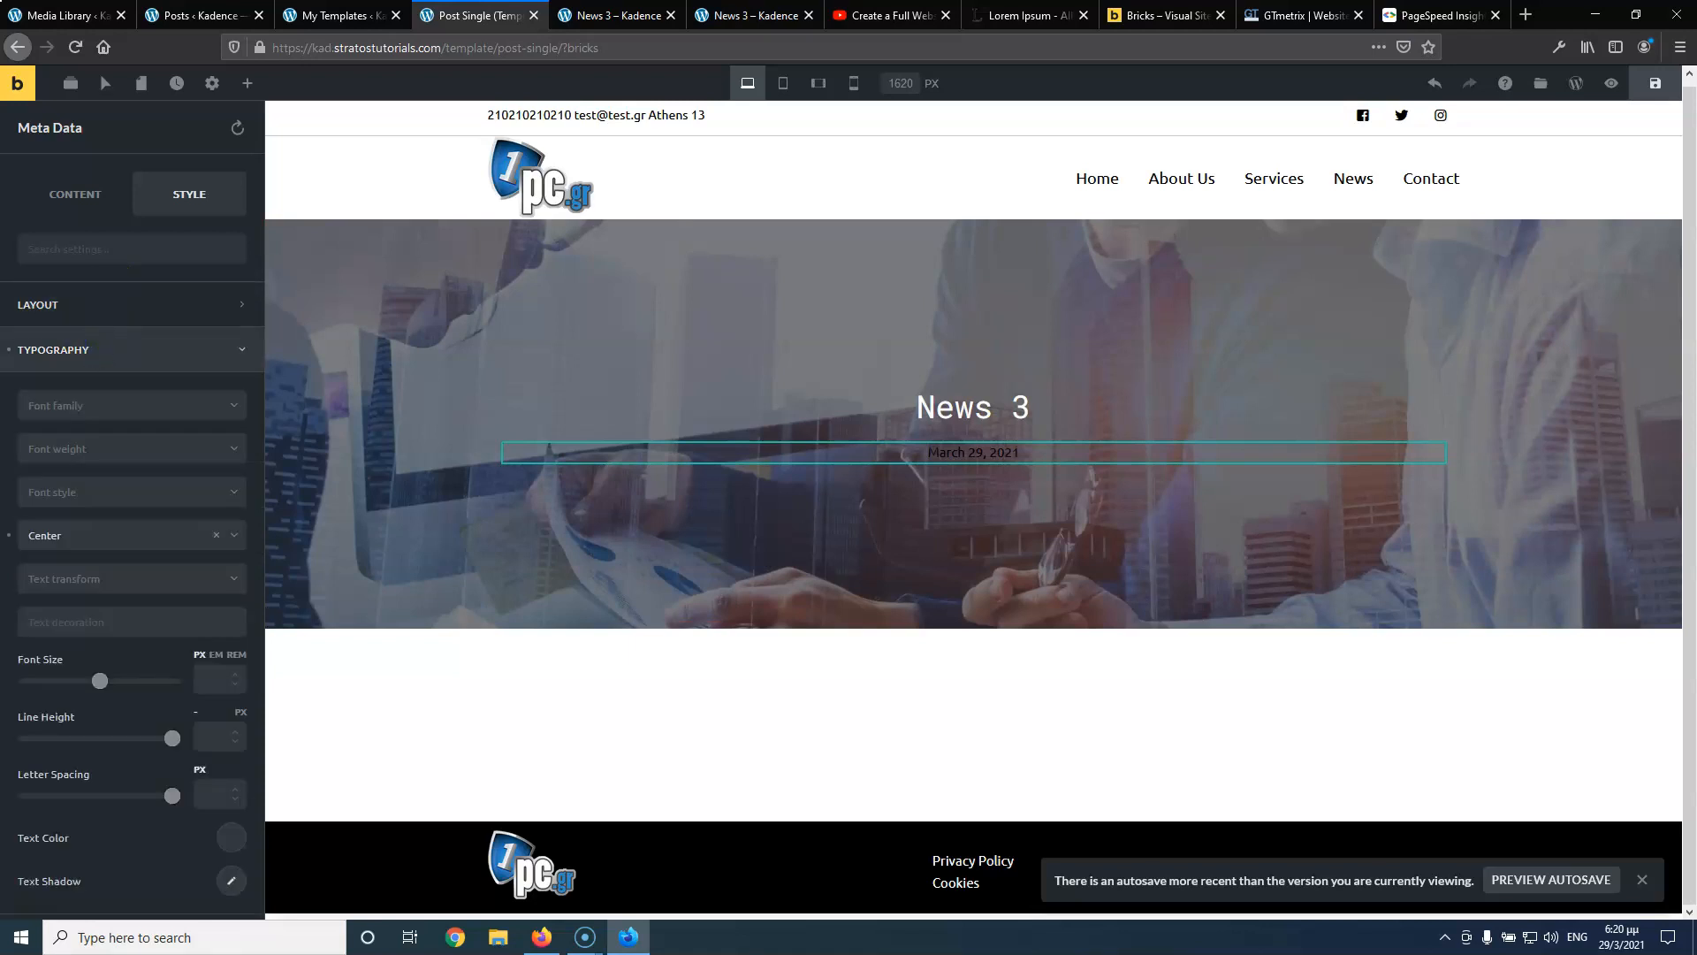
{"action": "scroll", "coordinate": [121, 735], "scroll_direction": "down", "scroll_amount": 3}
{"action": "left_click", "coordinate": [232, 661]}
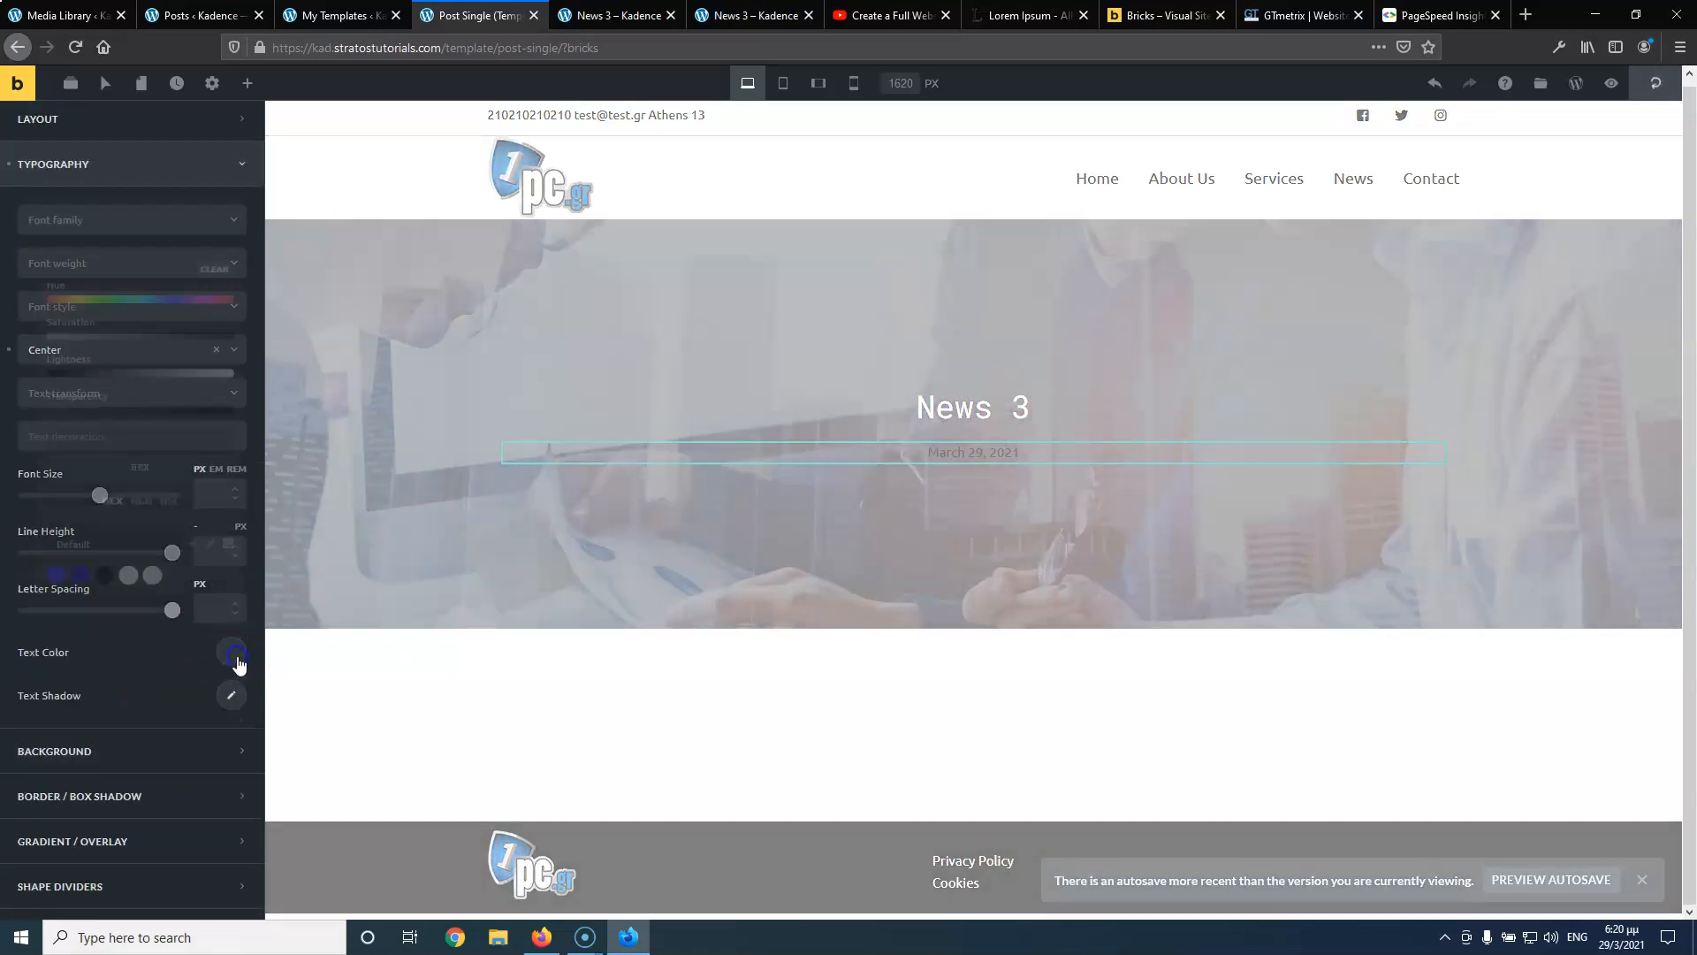
{"action": "left_click", "coordinate": [119, 600]}
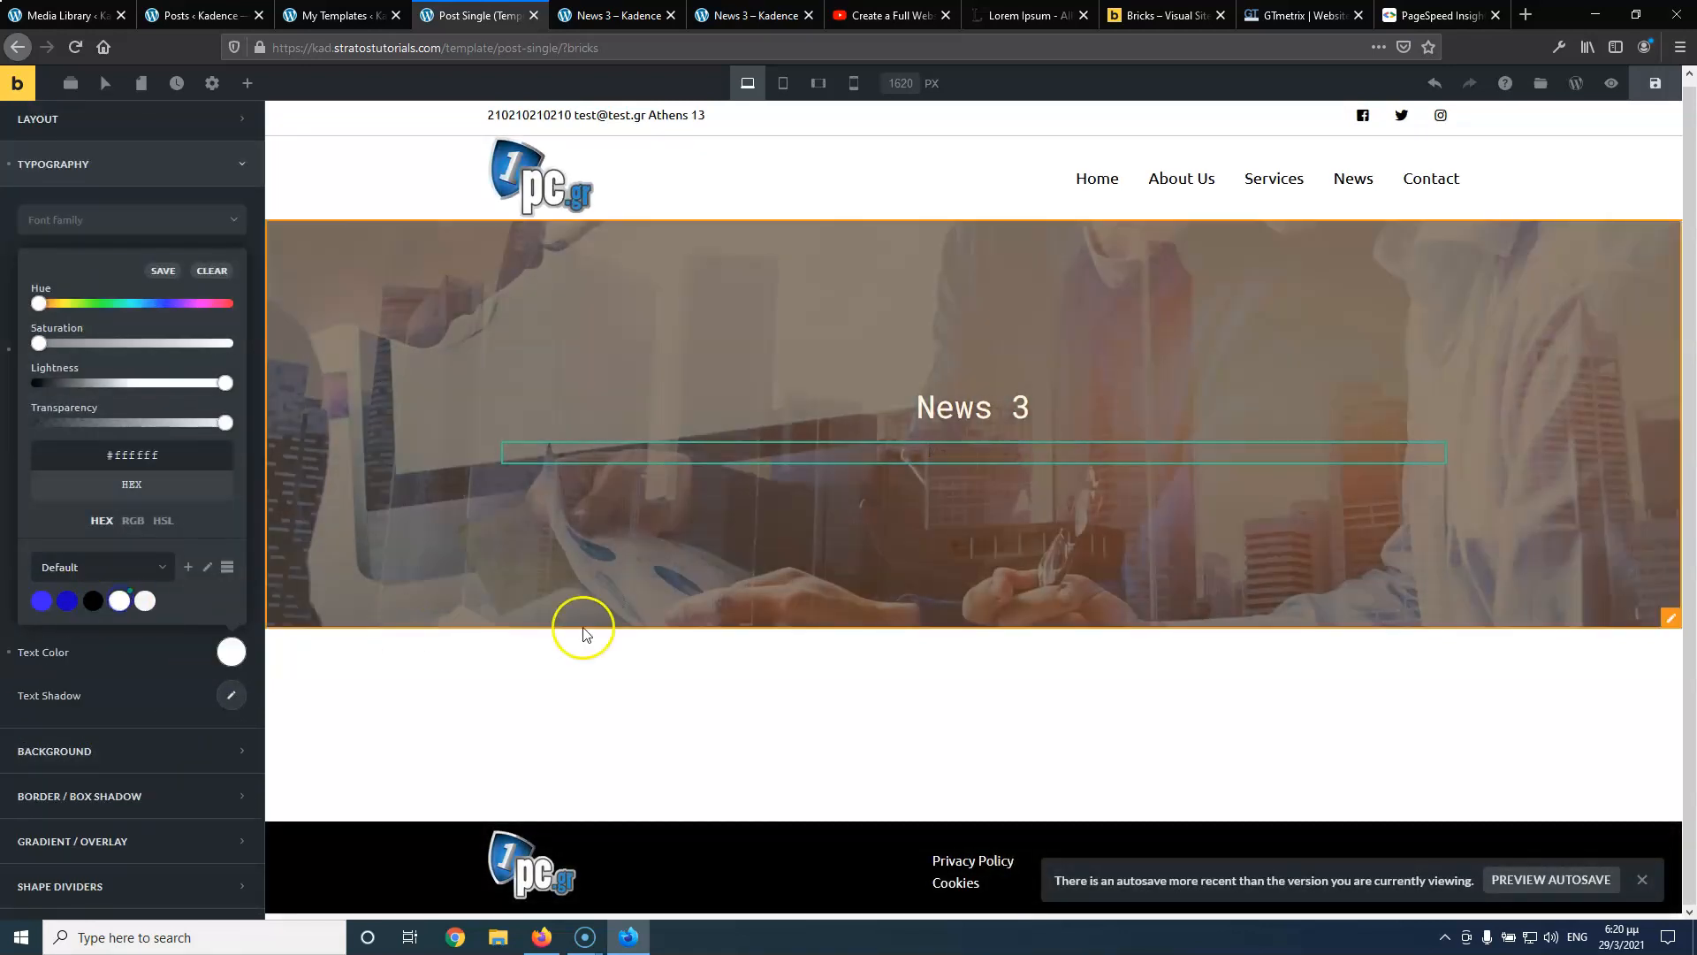
{"action": "left_click", "coordinate": [810, 566]}
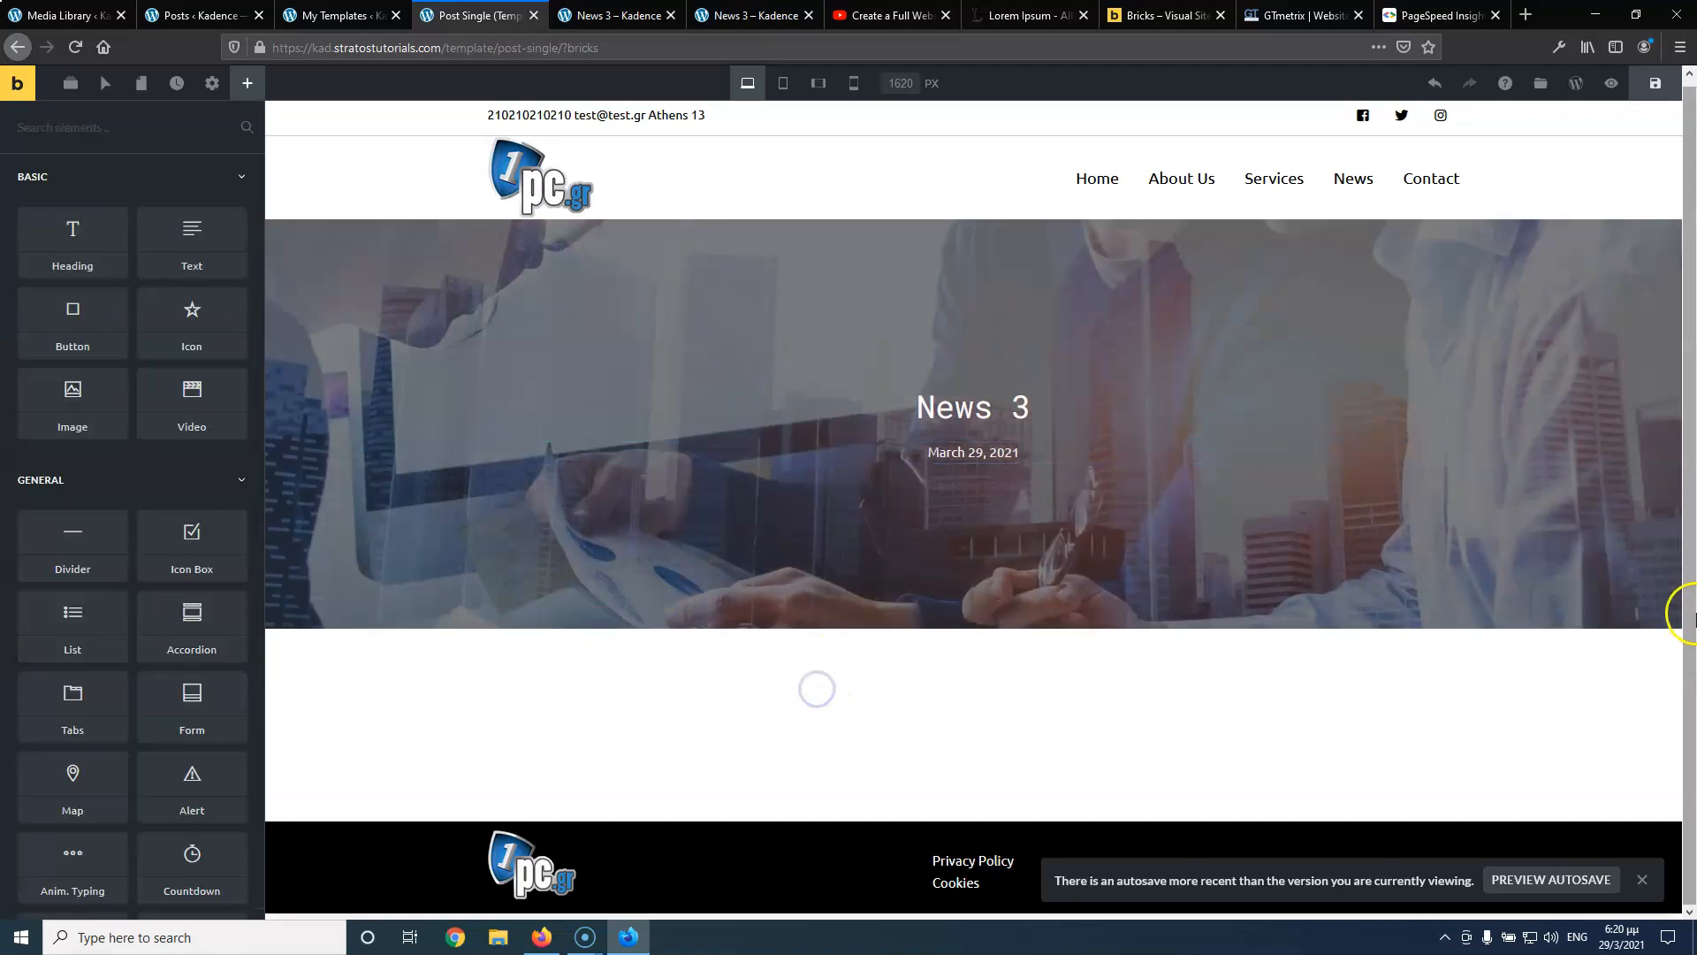
Add an empty section below the hero and drop a Post Content element into it
{"action": "left_click", "coordinate": [1566, 623]}
{"action": "left_click", "coordinate": [1650, 619]}
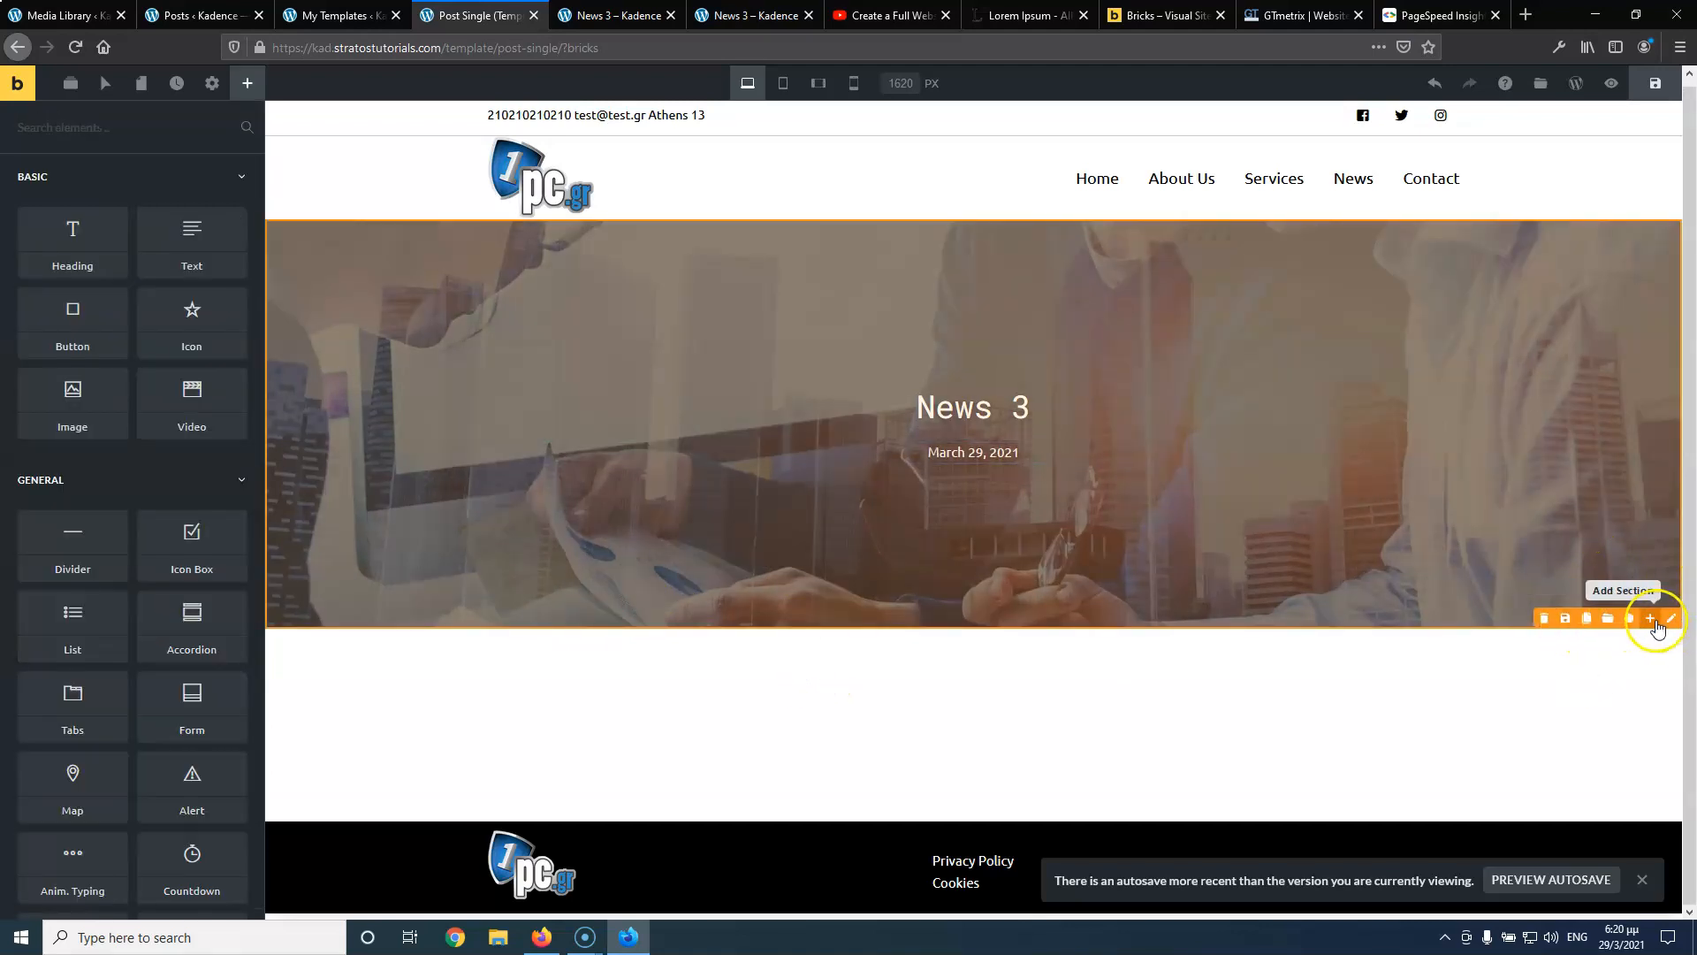
{"action": "left_click", "coordinate": [920, 689]}
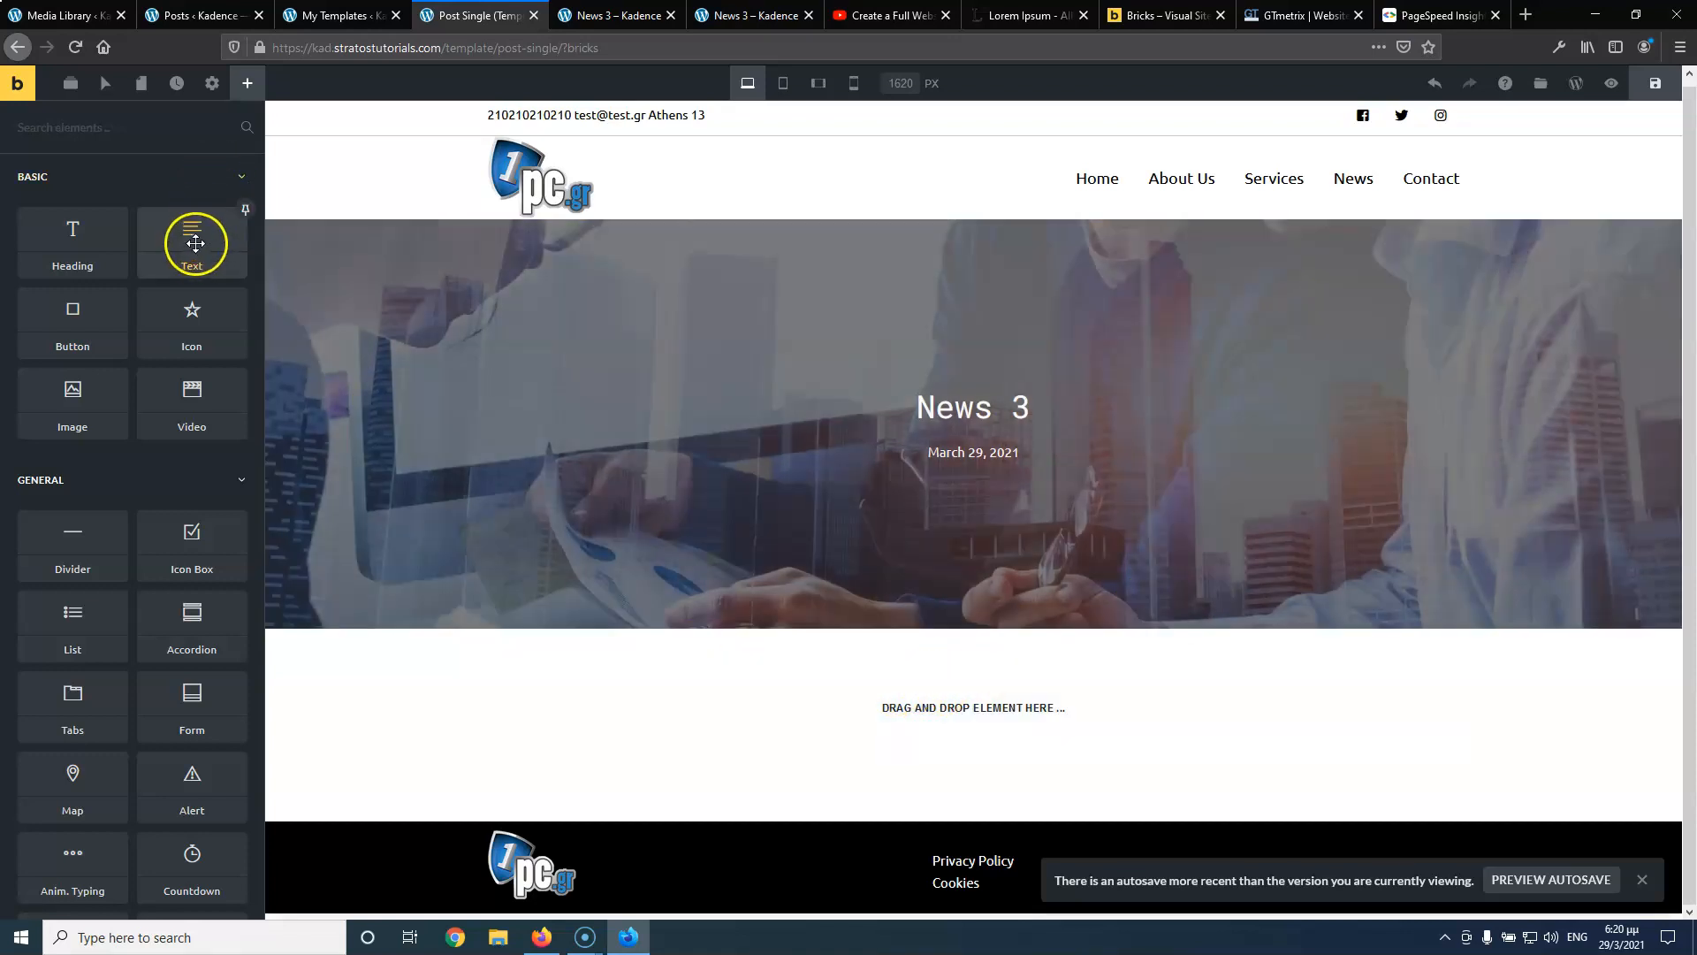
{"action": "scroll", "coordinate": [186, 386], "scroll_direction": "down", "scroll_amount": 15}
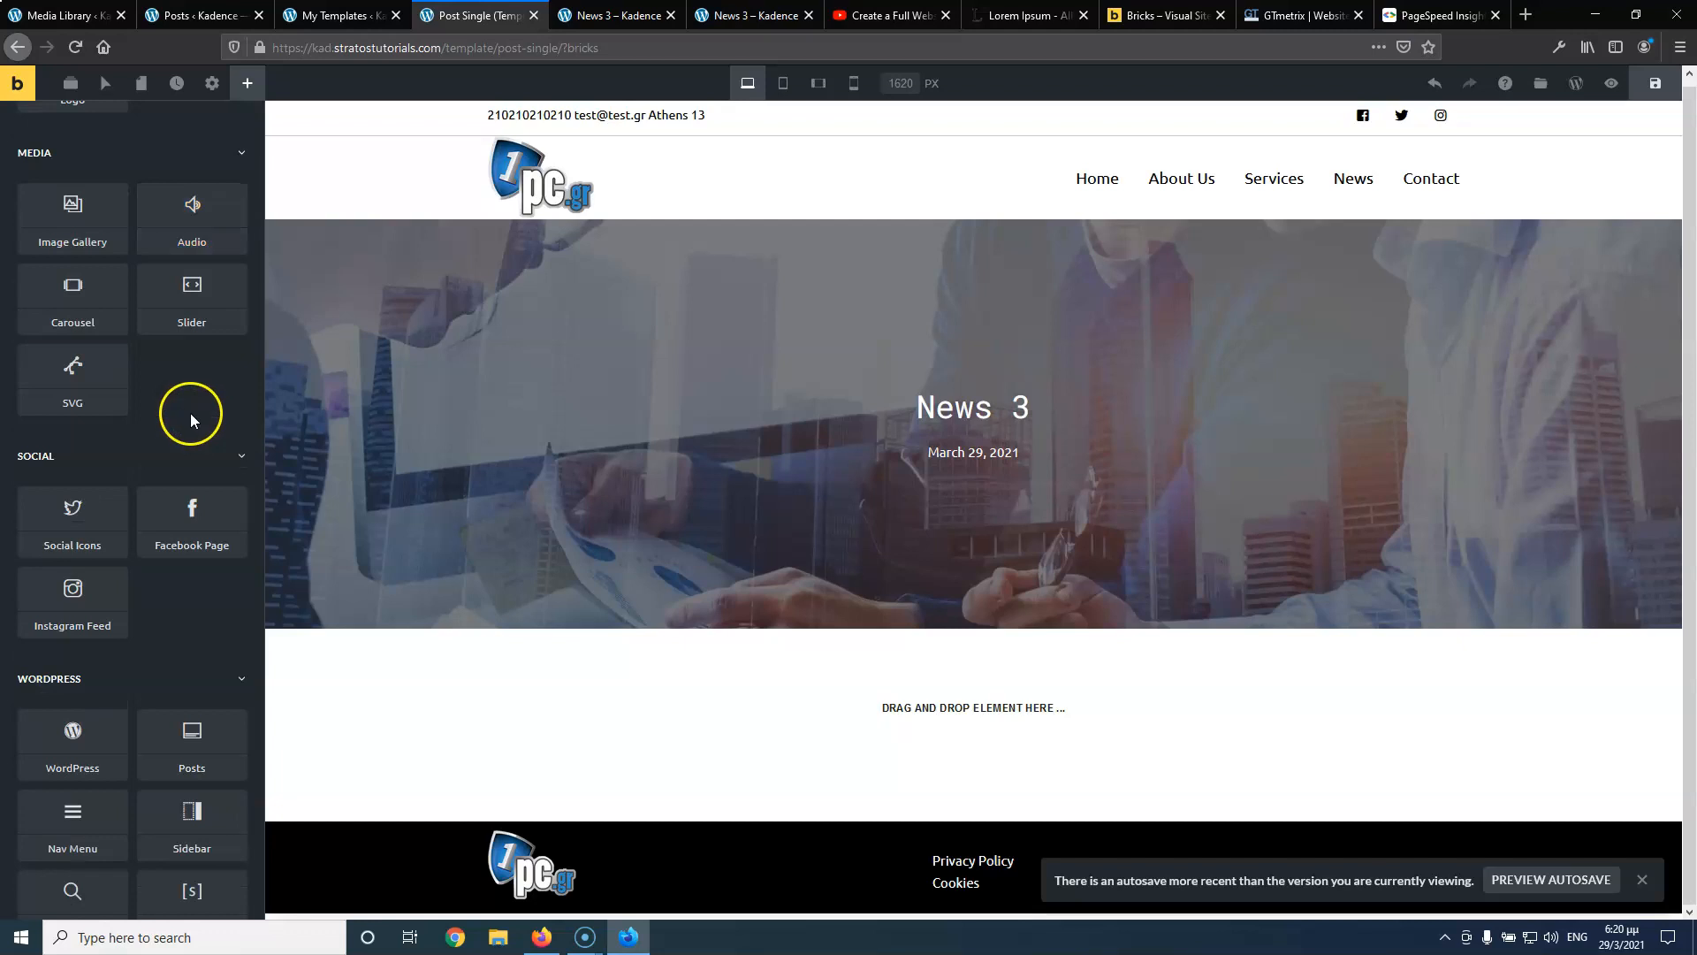
{"action": "scroll", "coordinate": [191, 419], "scroll_direction": "down", "scroll_amount": 6}
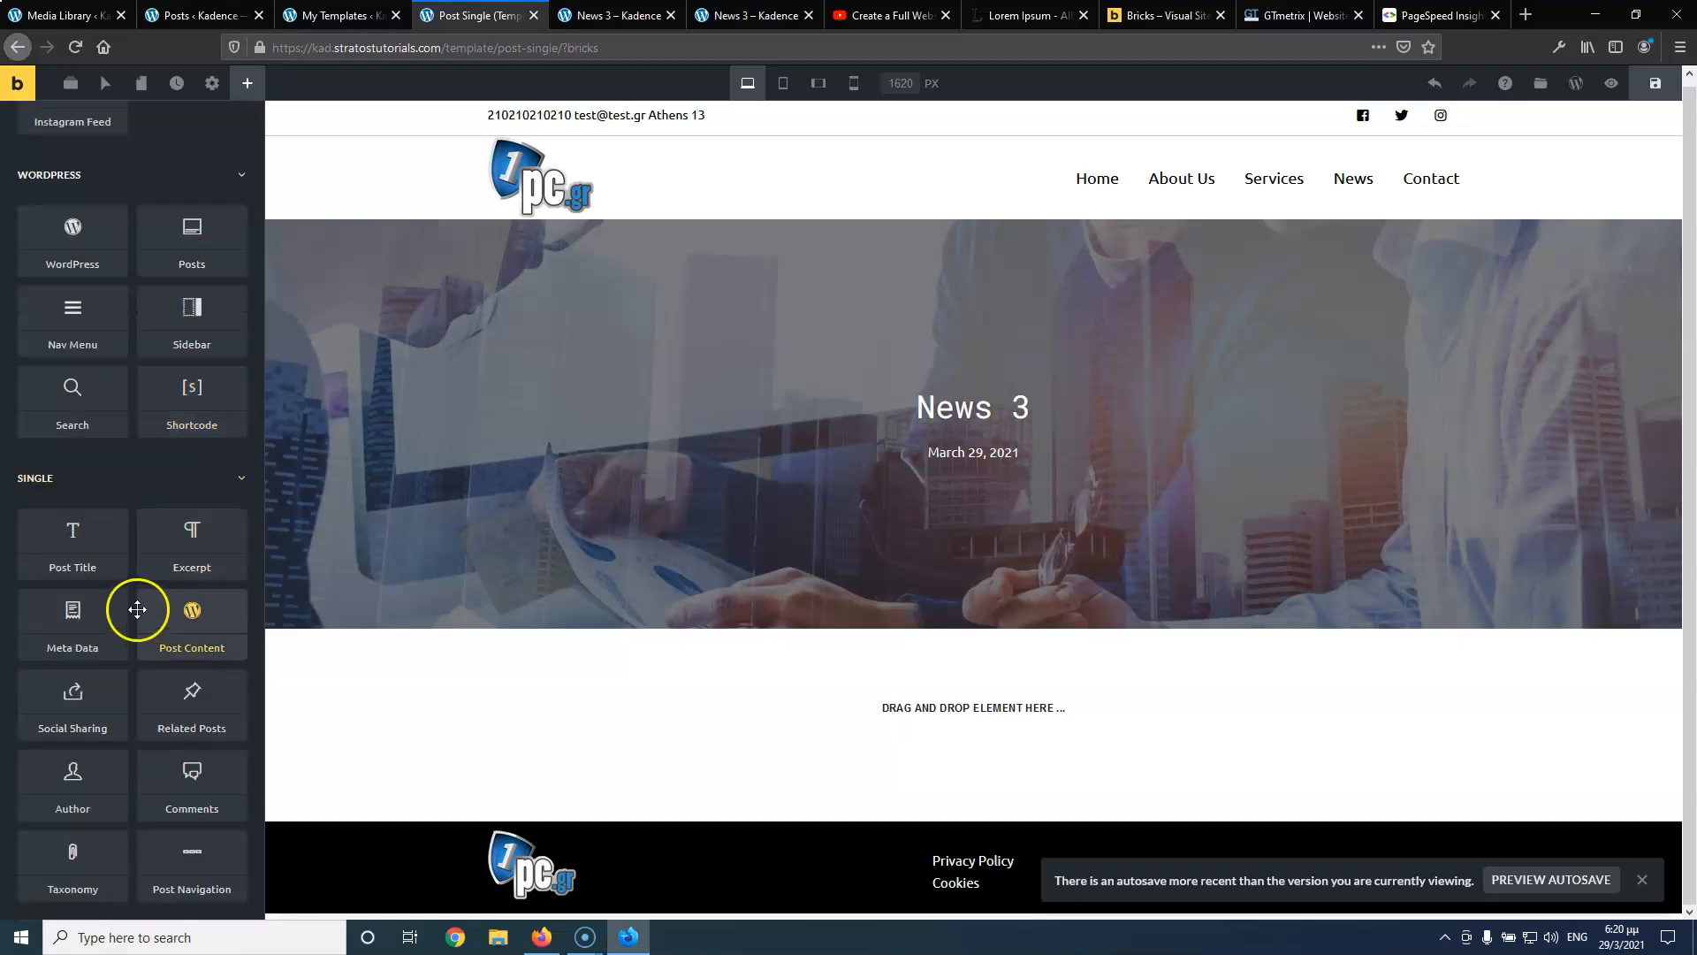
{"action": "left_click_drag", "start_coordinate": [186, 610], "coordinate": [891, 676]}
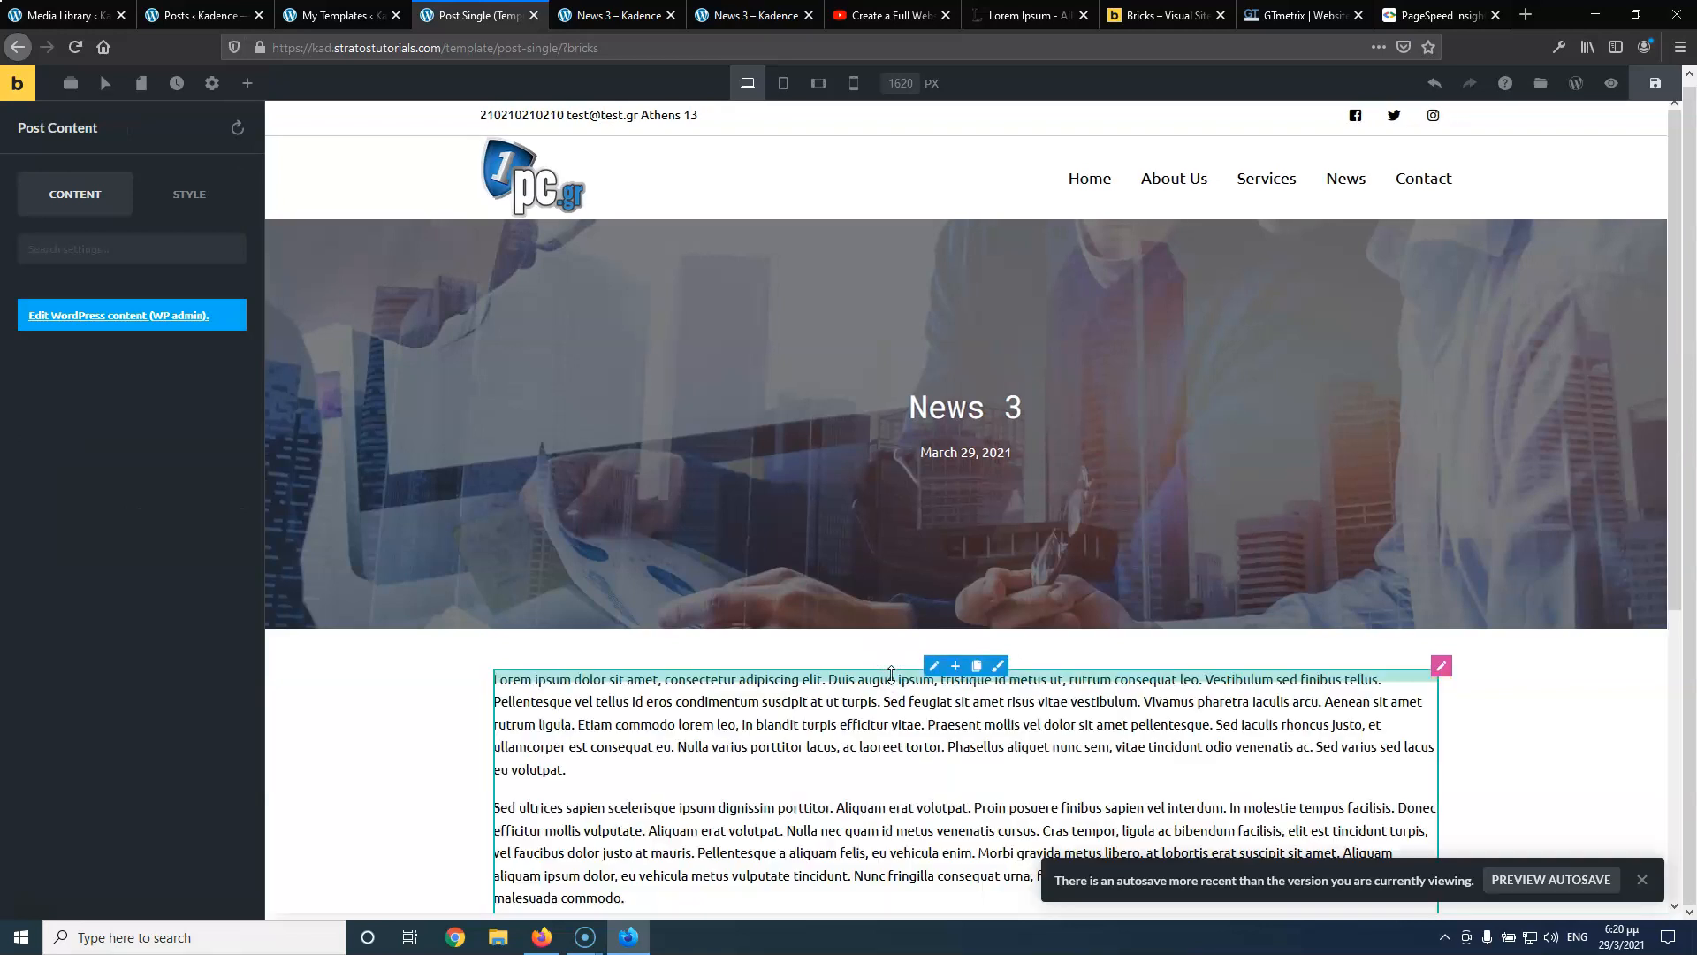
{"action": "scroll", "coordinate": [763, 621], "scroll_direction": "down", "scroll_amount": 5}
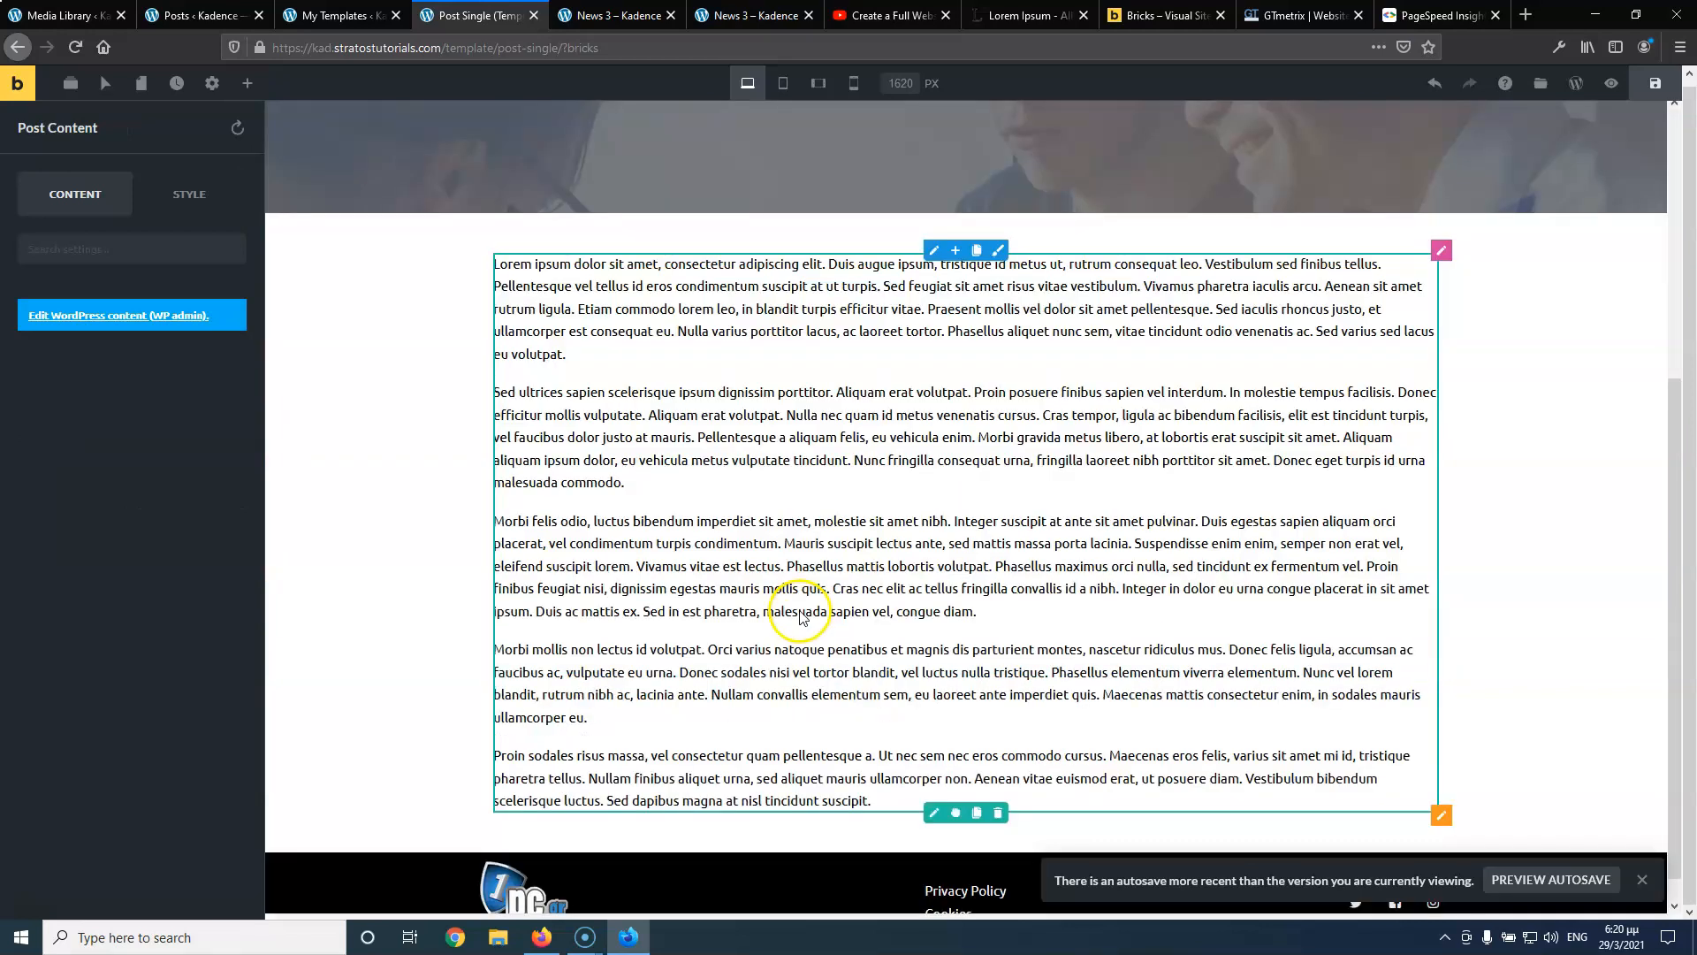
Save, reload and scroll the live News 3 post, then compare it with the original page
{"action": "left_click", "coordinate": [1654, 84]}
{"action": "left_click", "coordinate": [590, 18]}
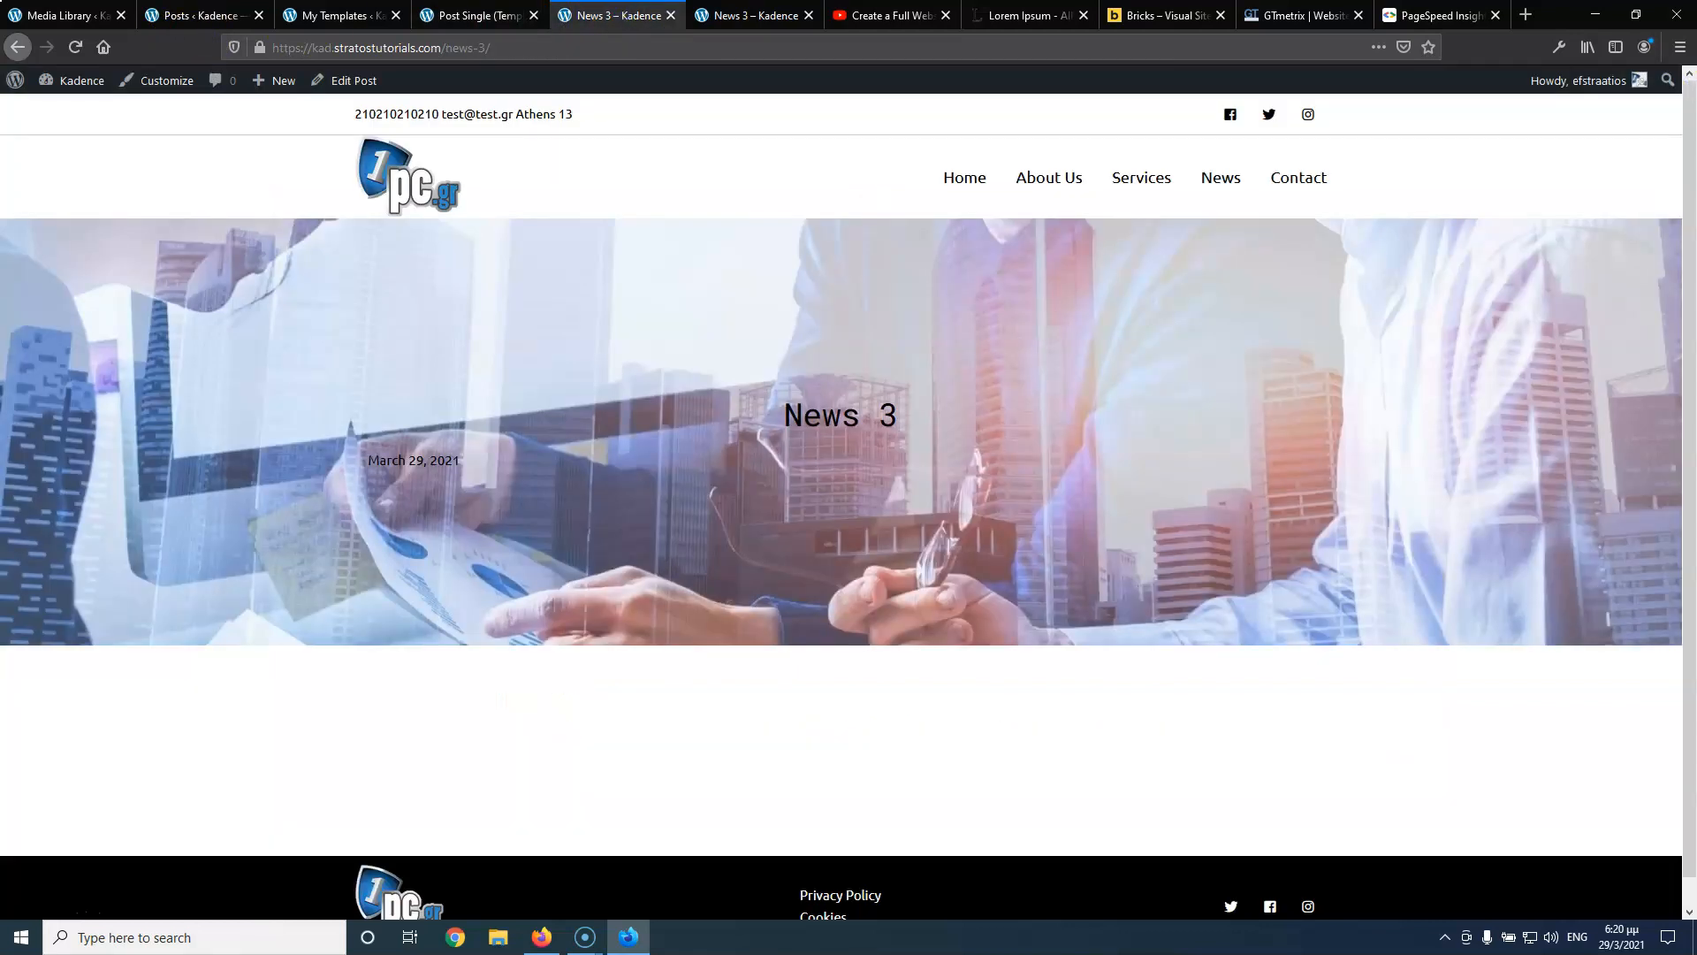
{"action": "left_click", "coordinate": [75, 47]}
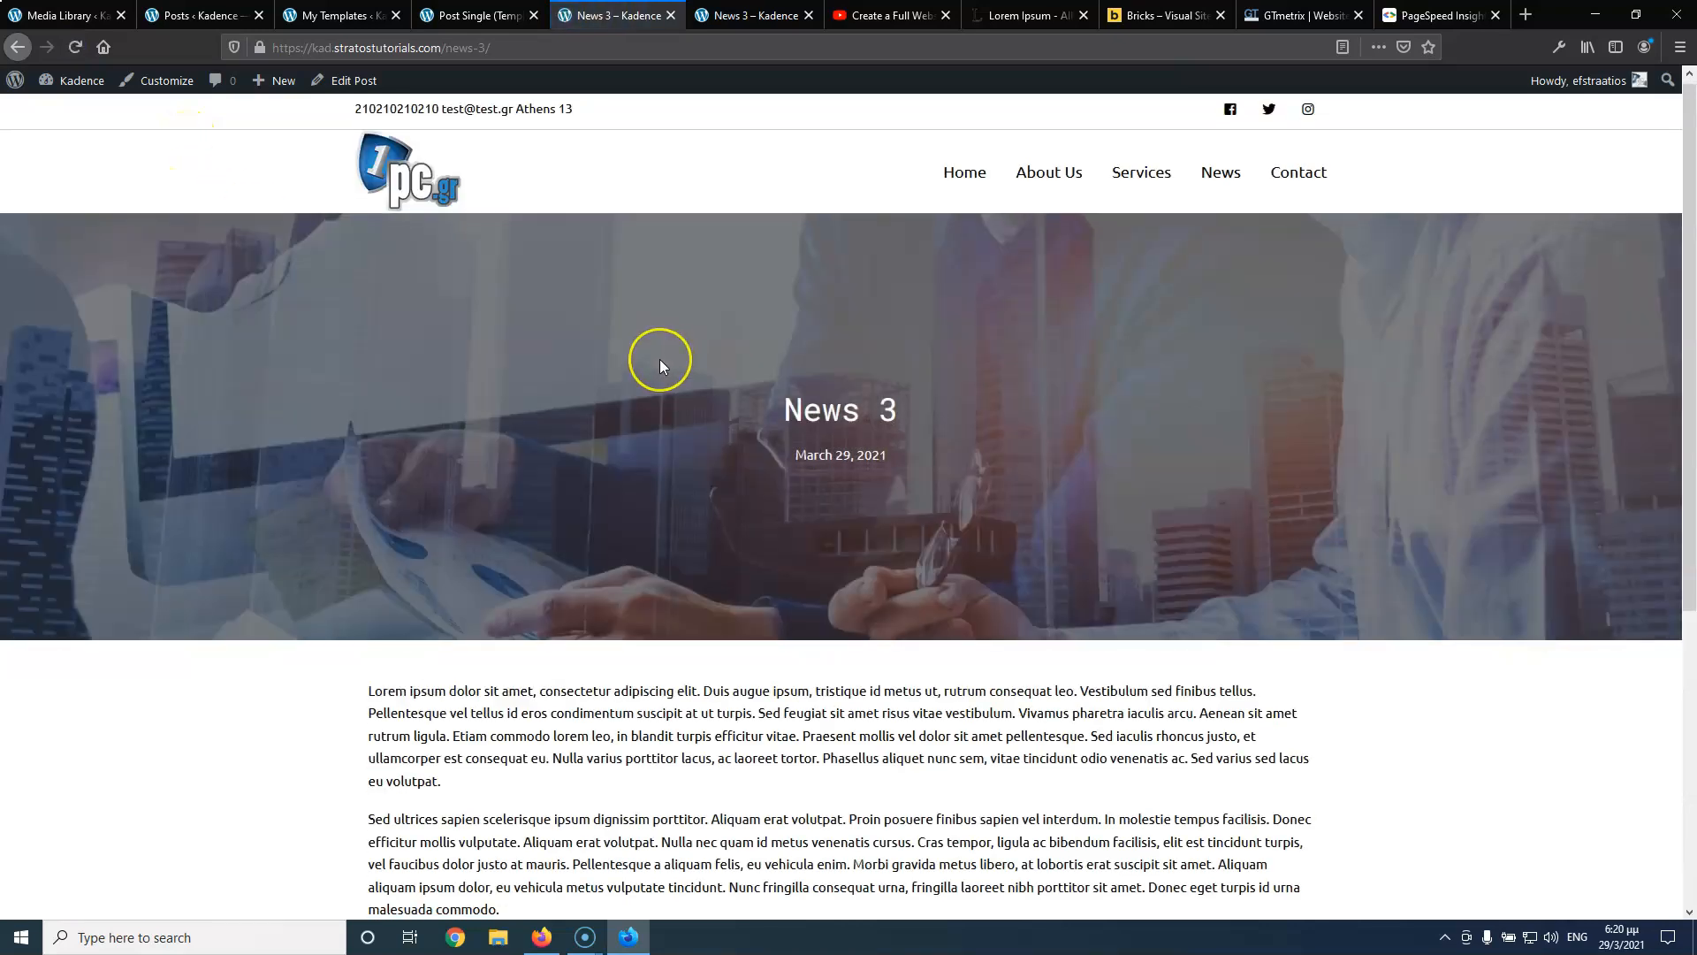
{"action": "scroll", "coordinate": [660, 359], "scroll_direction": "down", "scroll_amount": 4}
{"action": "scroll", "coordinate": [663, 360], "scroll_direction": "up", "scroll_amount": 4}
{"action": "scroll", "coordinate": [825, 336], "scroll_direction": "down", "scroll_amount": 4}
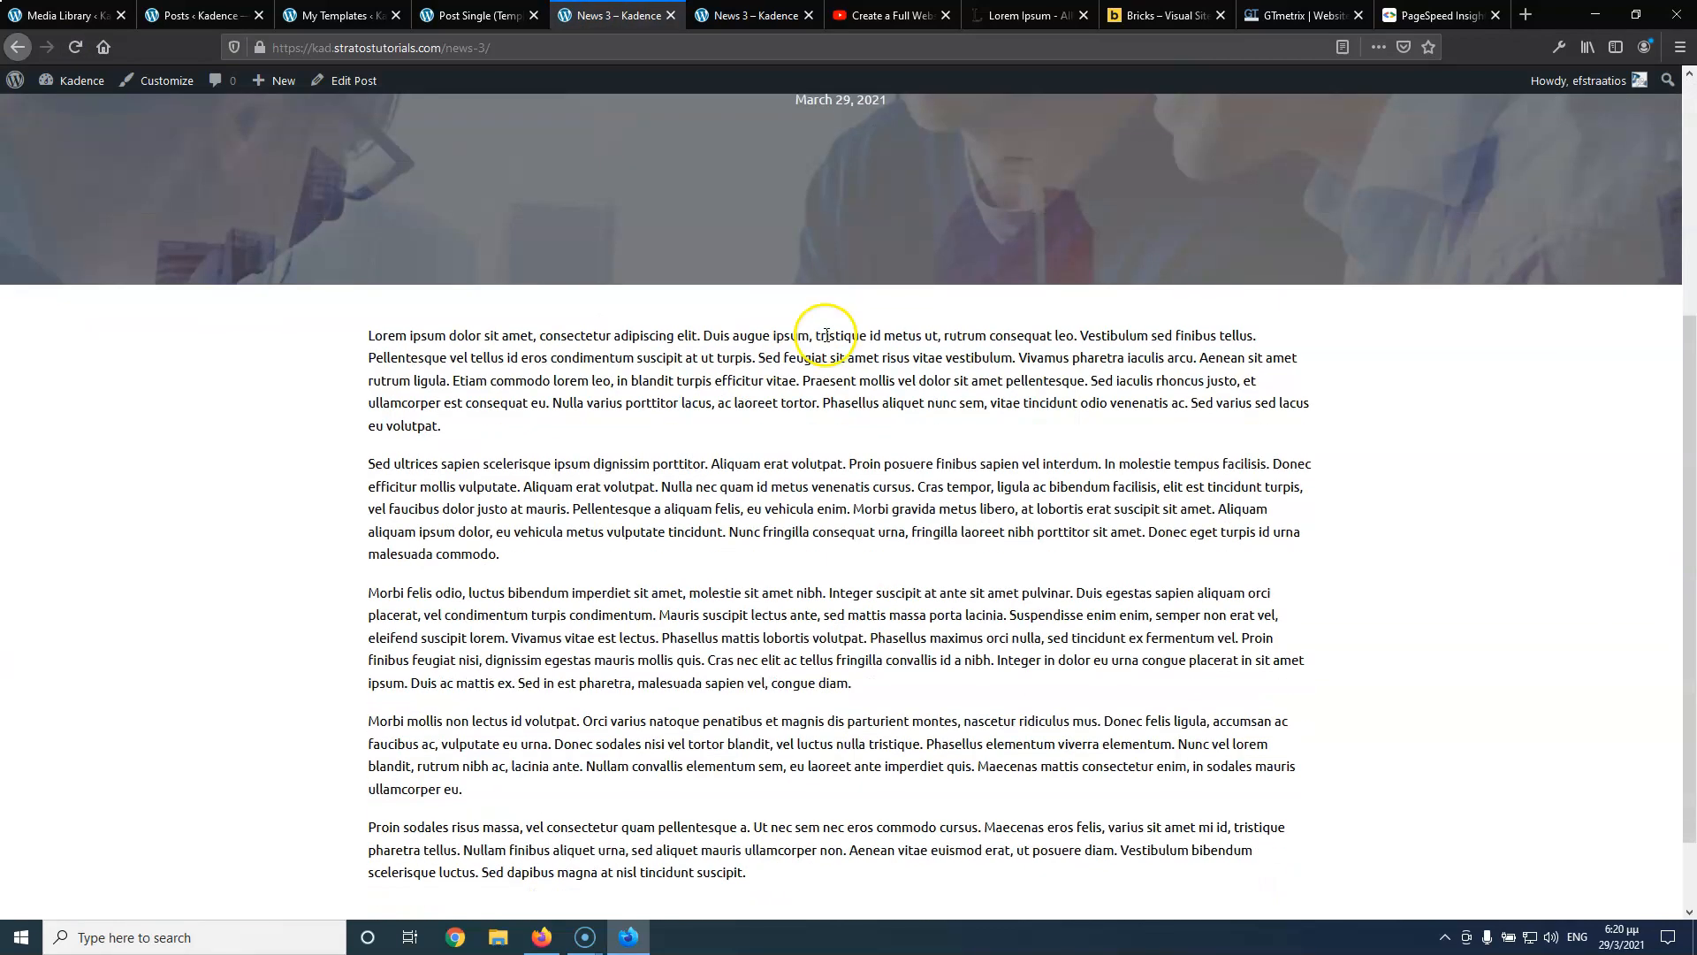
{"action": "scroll", "coordinate": [831, 336], "scroll_direction": "up", "scroll_amount": 3}
{"action": "scroll", "coordinate": [1071, 342], "scroll_direction": "down", "scroll_amount": 4}
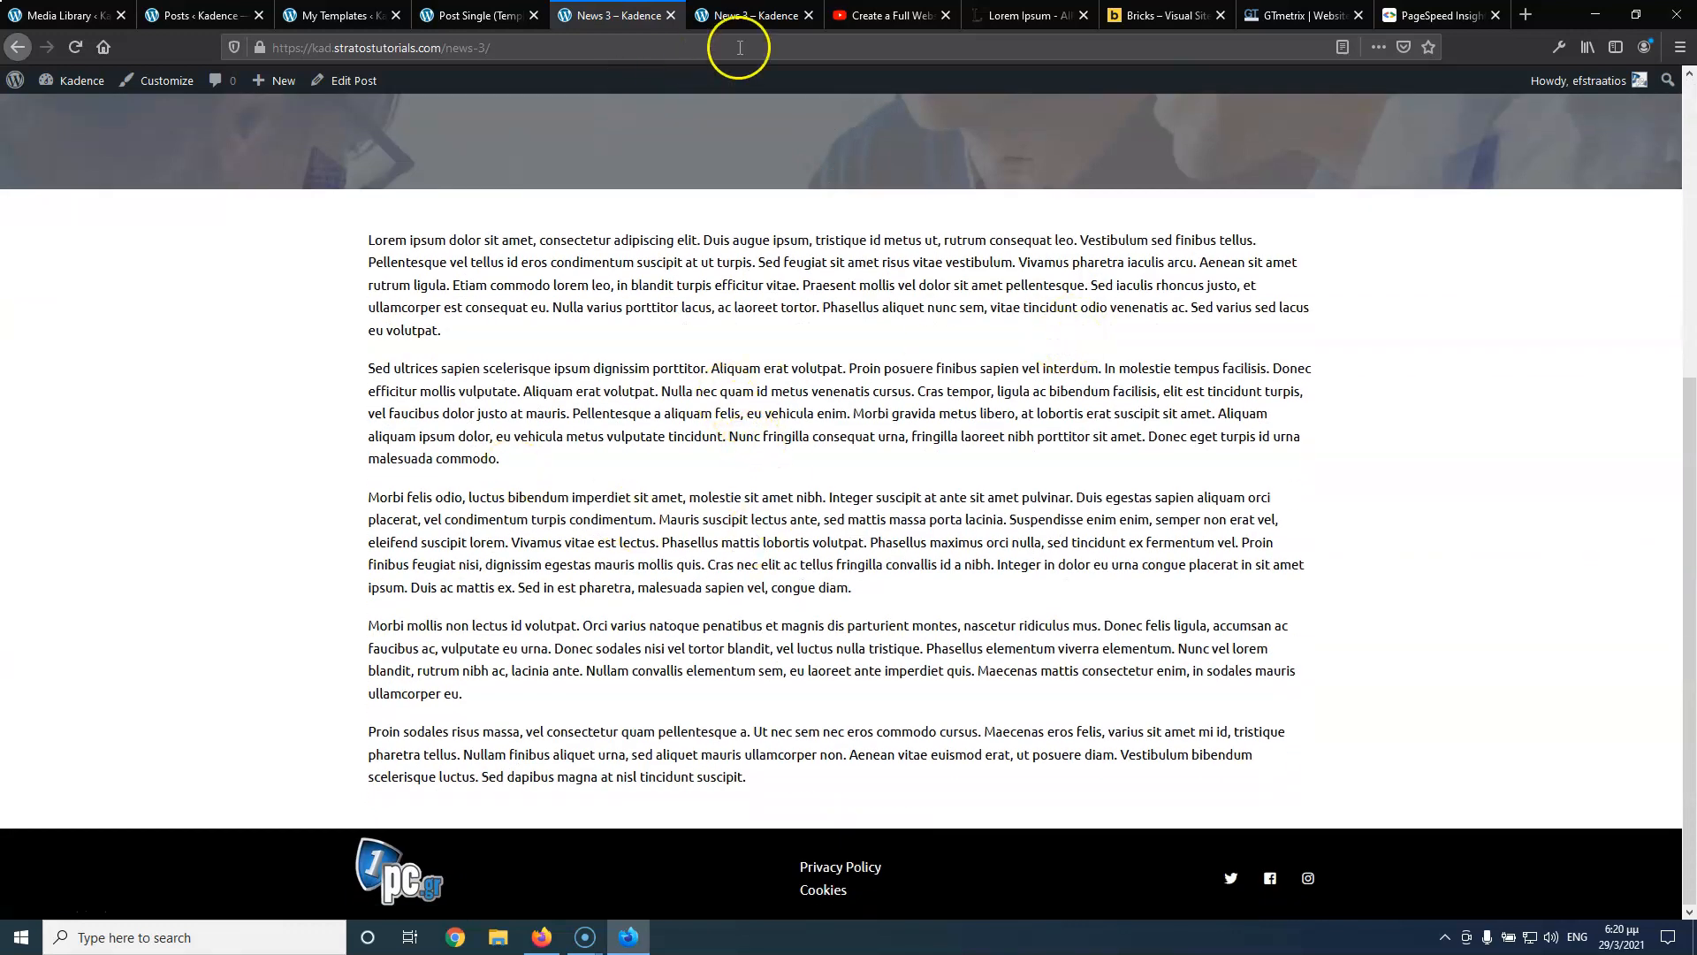
{"action": "left_click", "coordinate": [747, 15]}
{"action": "scroll", "coordinate": [448, 378], "scroll_direction": "down", "scroll_amount": 10}
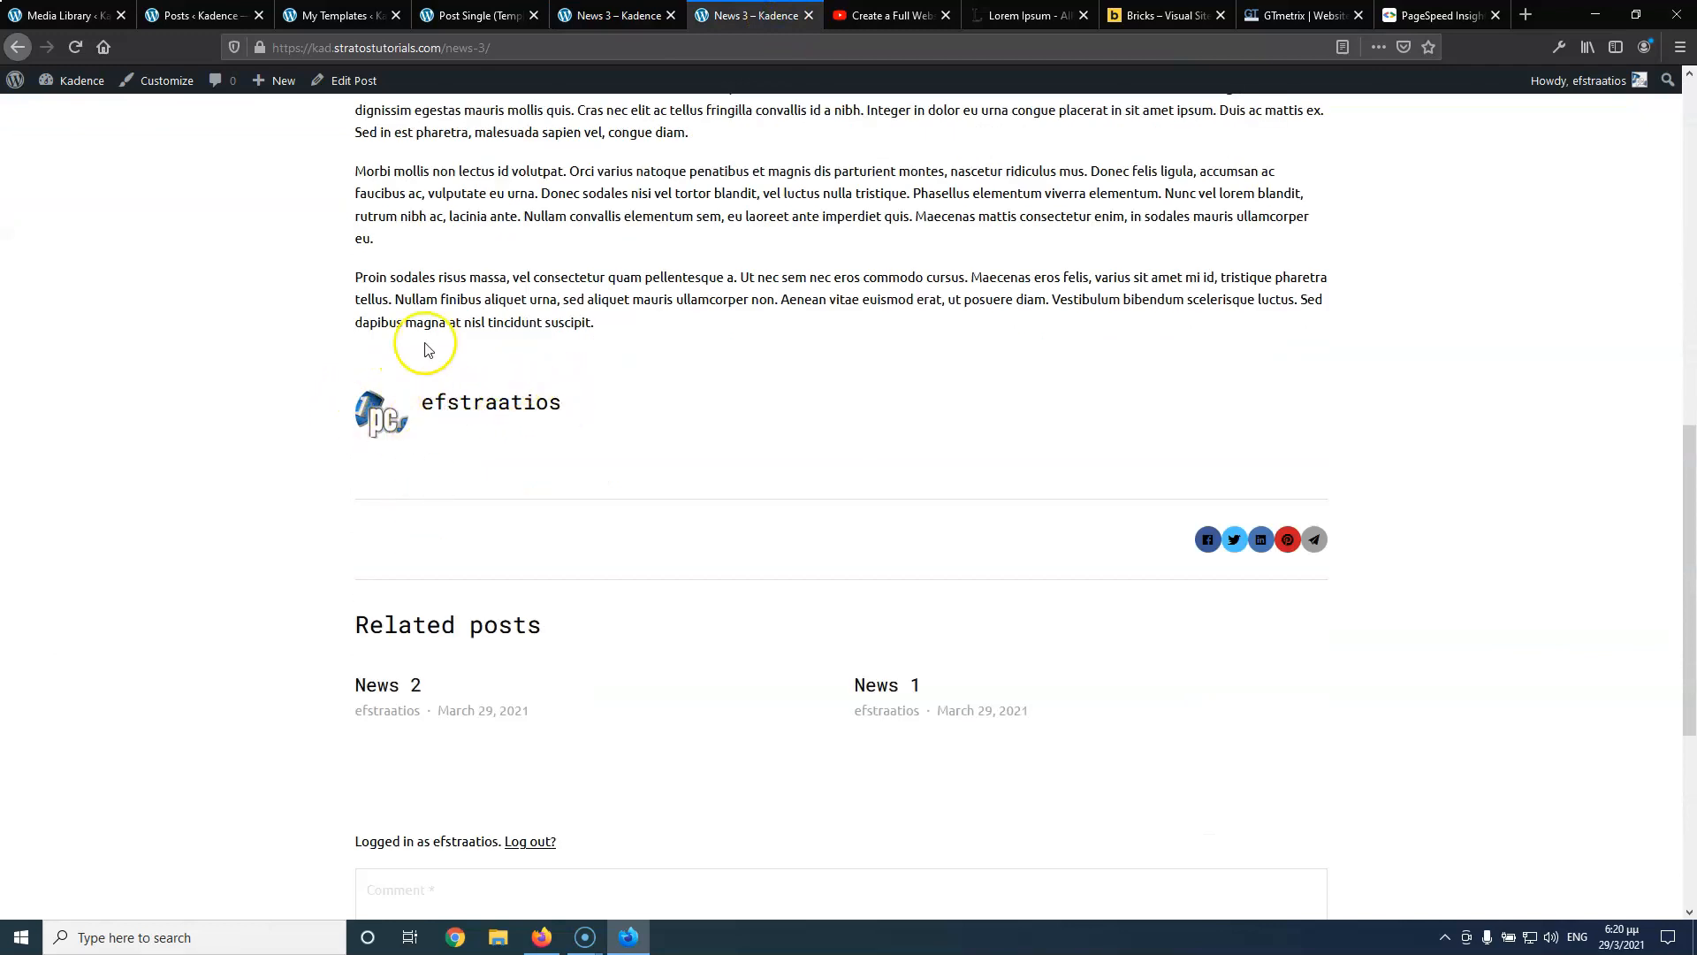
Add a new section below the post content containing an Author element
{"action": "left_click", "coordinate": [623, 15]}
{"action": "left_click", "coordinate": [485, 15]}
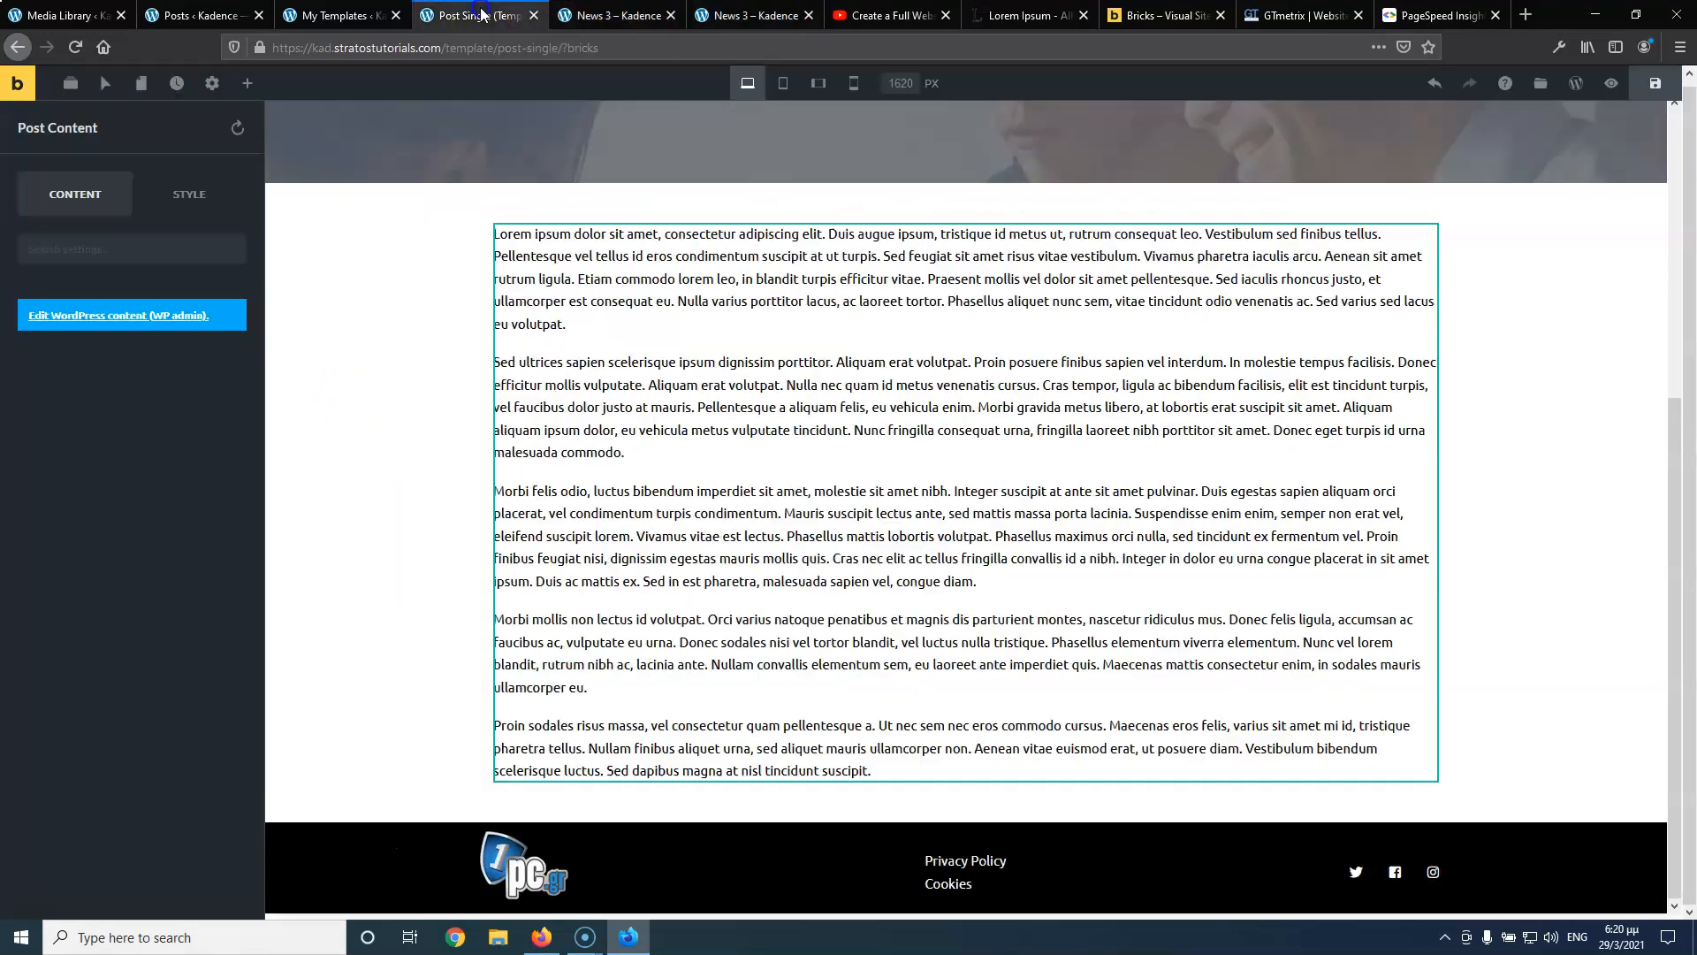
{"action": "left_click", "coordinate": [240, 87]}
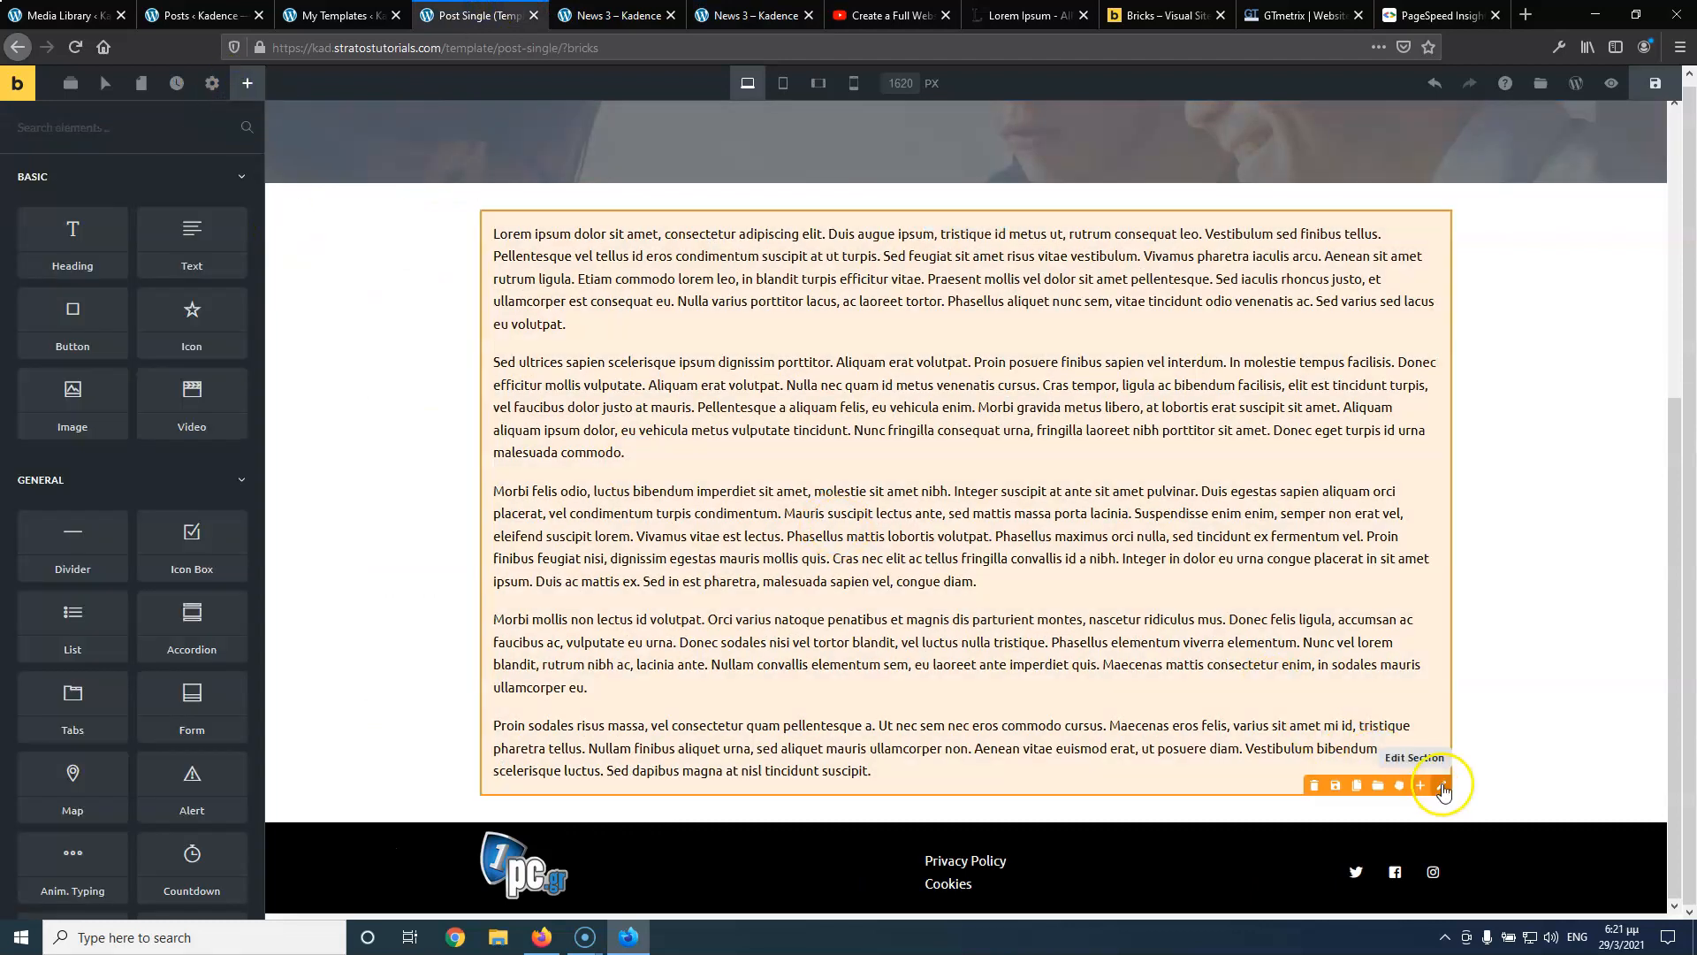
{"action": "left_click", "coordinate": [1433, 786]}
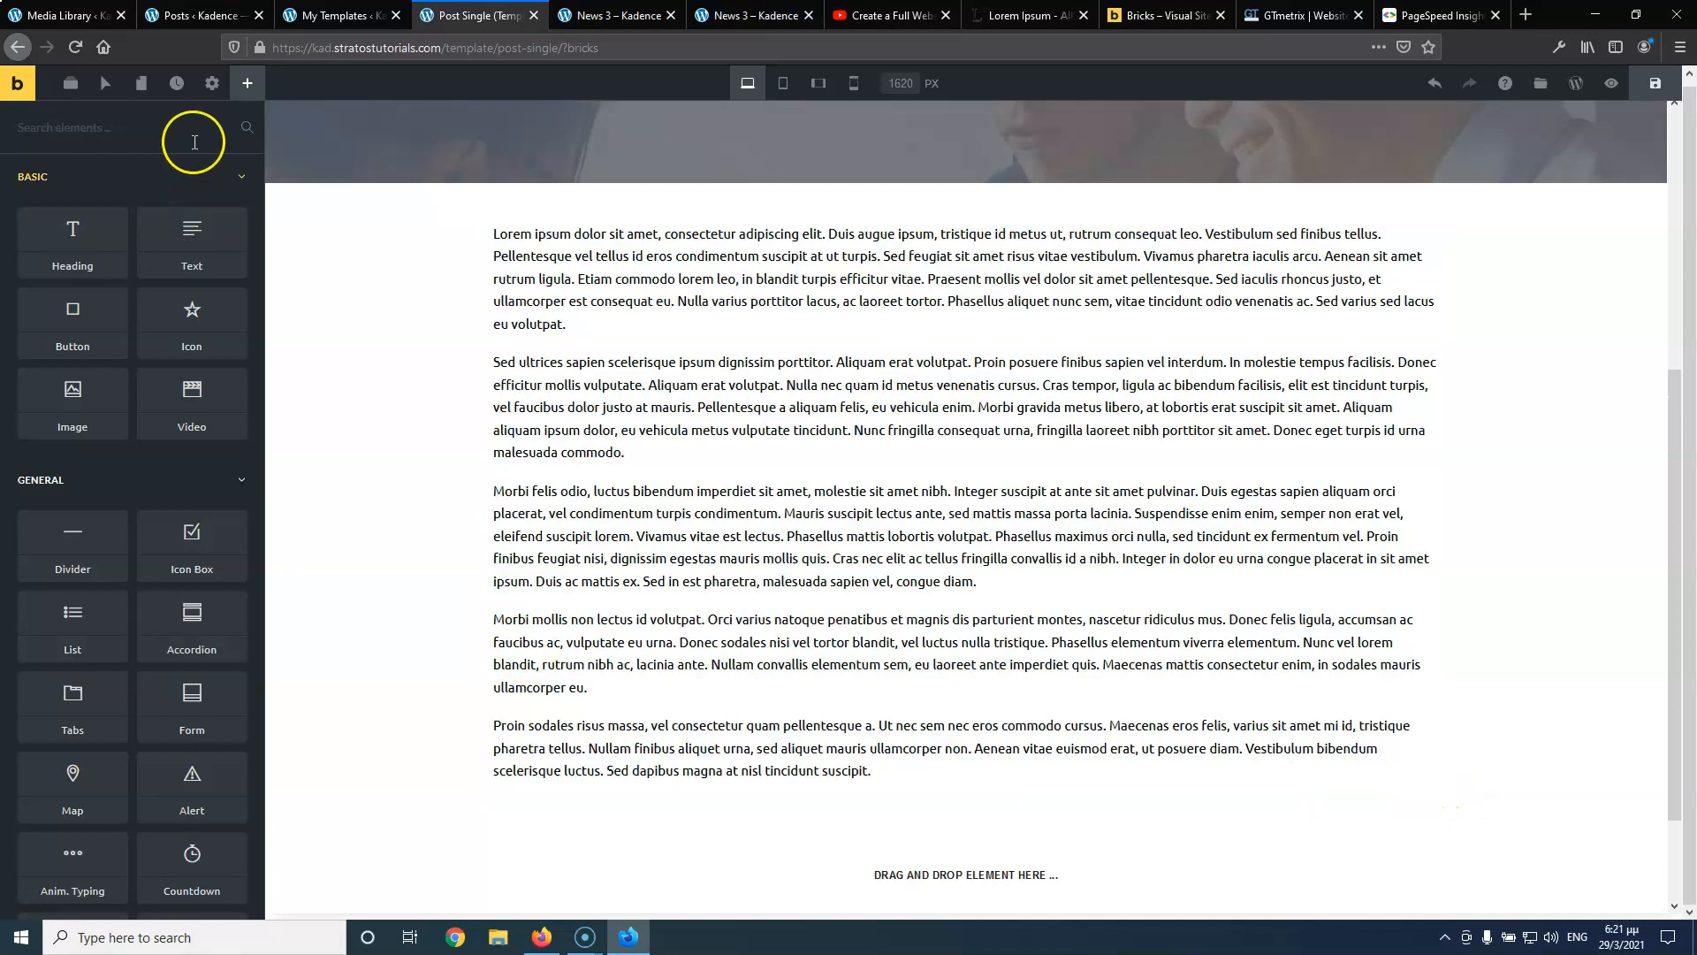
{"action": "scroll", "coordinate": [88, 522], "scroll_direction": "down", "scroll_amount": 15}
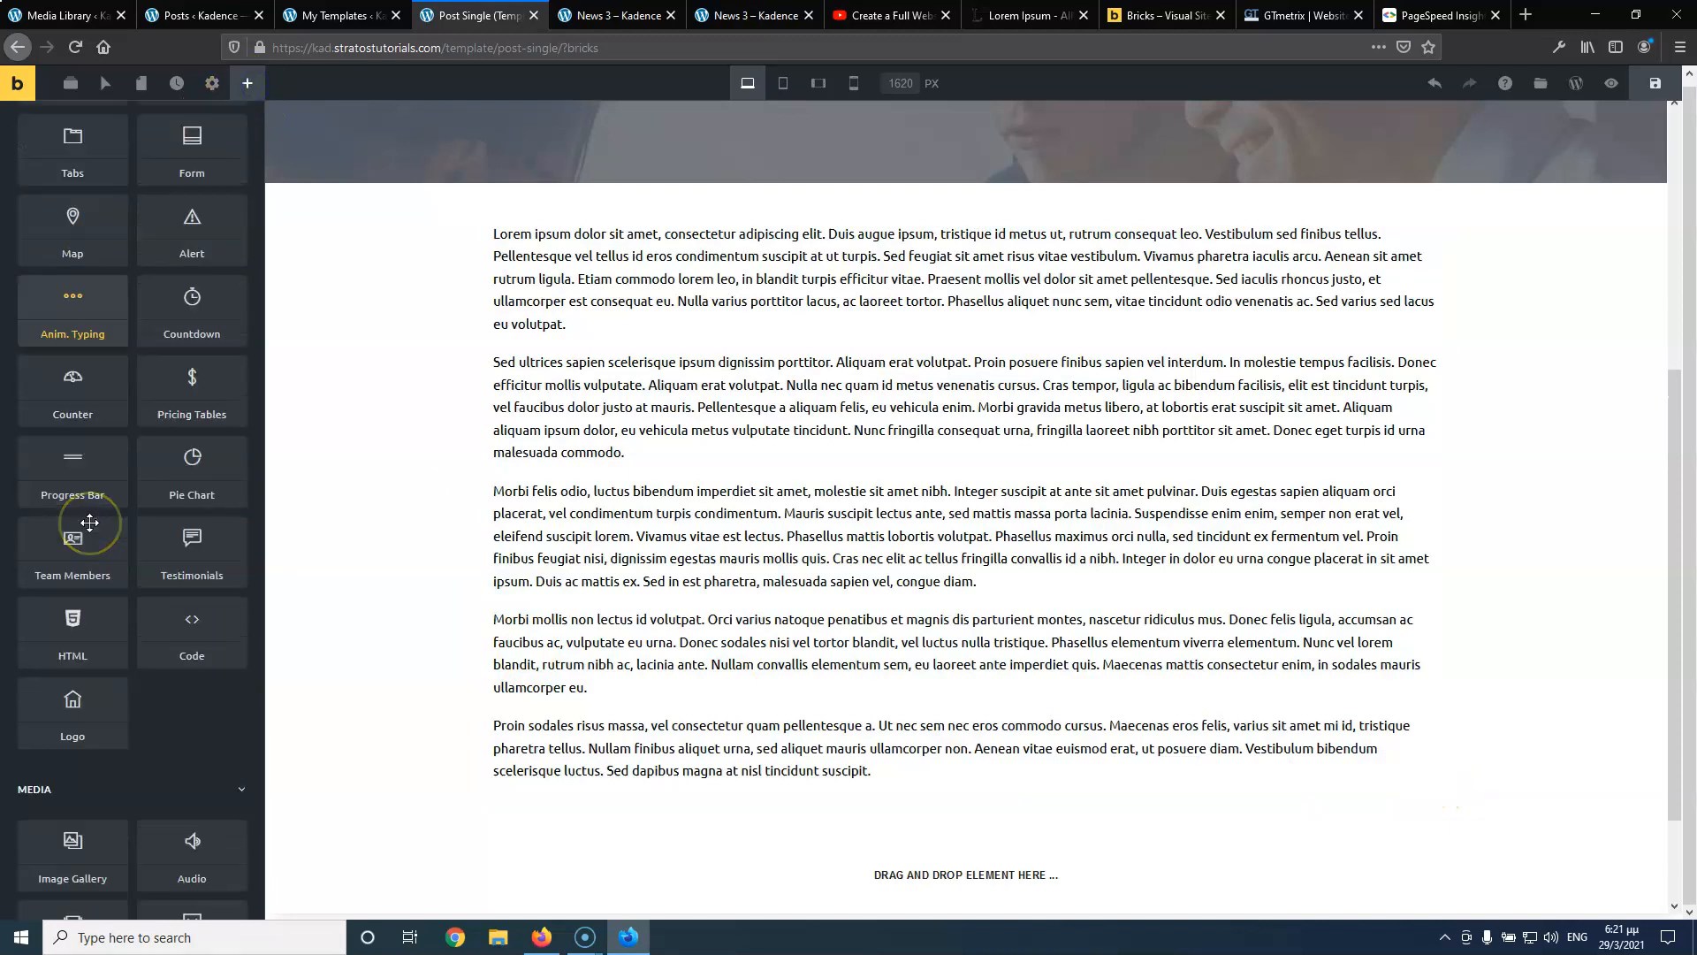
{"action": "scroll", "coordinate": [89, 523], "scroll_direction": "down", "scroll_amount": 3}
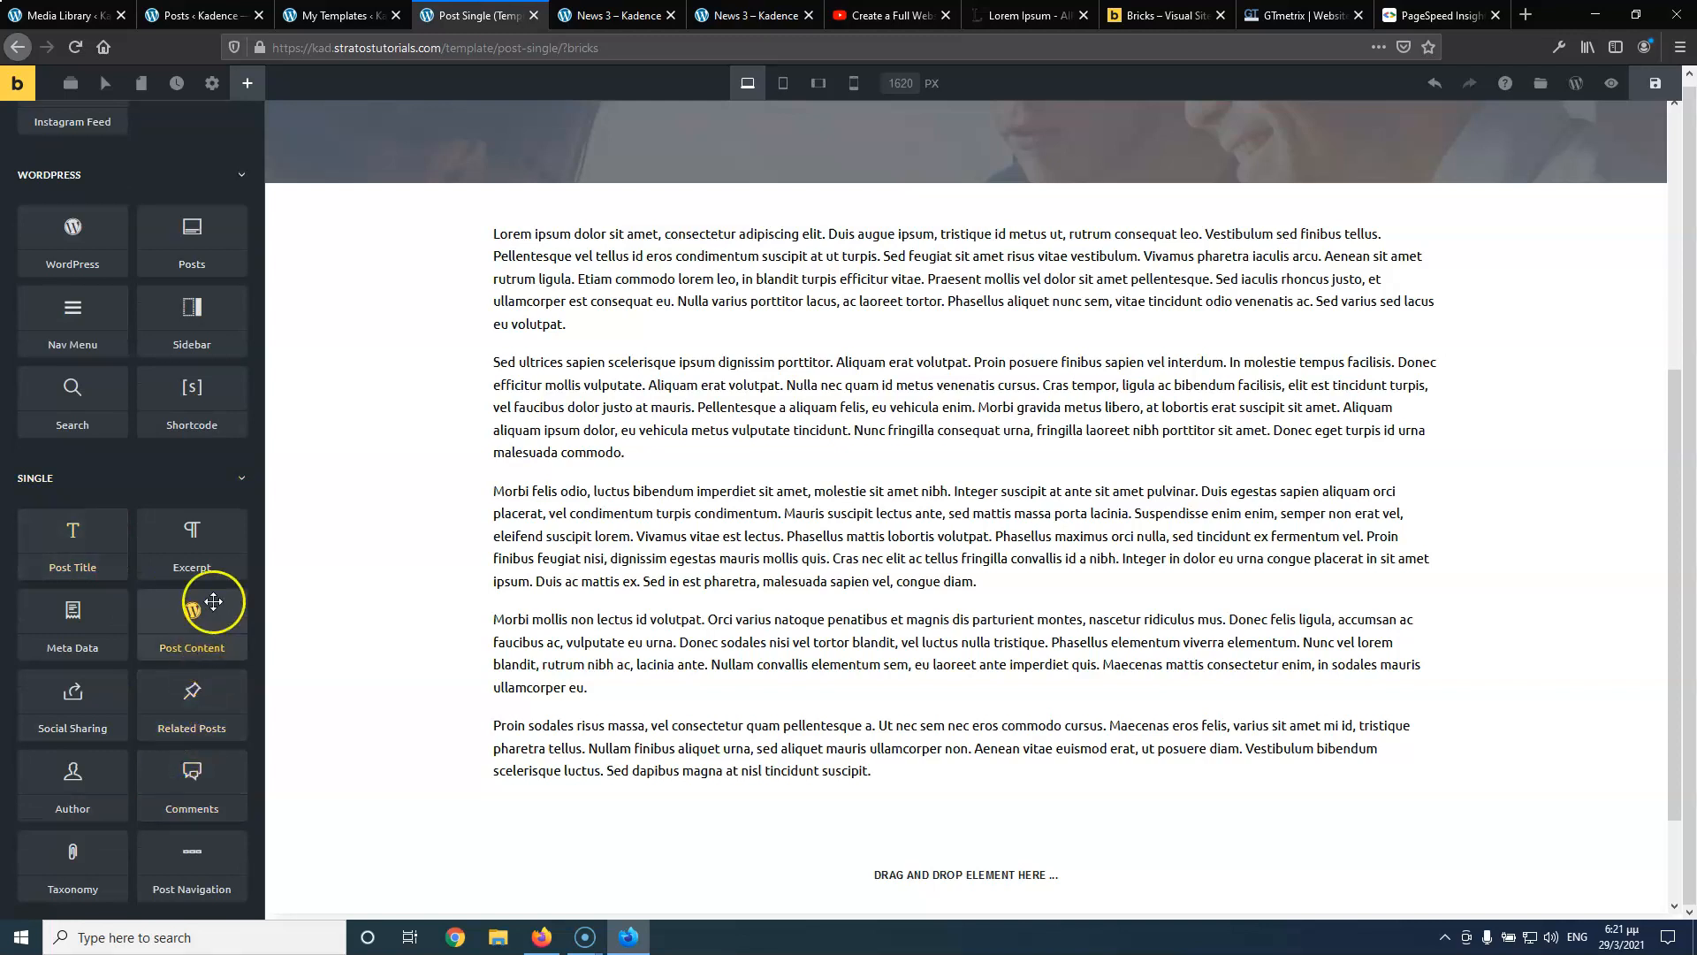
{"action": "left_click_drag", "start_coordinate": [73, 771], "coordinate": [777, 842]}
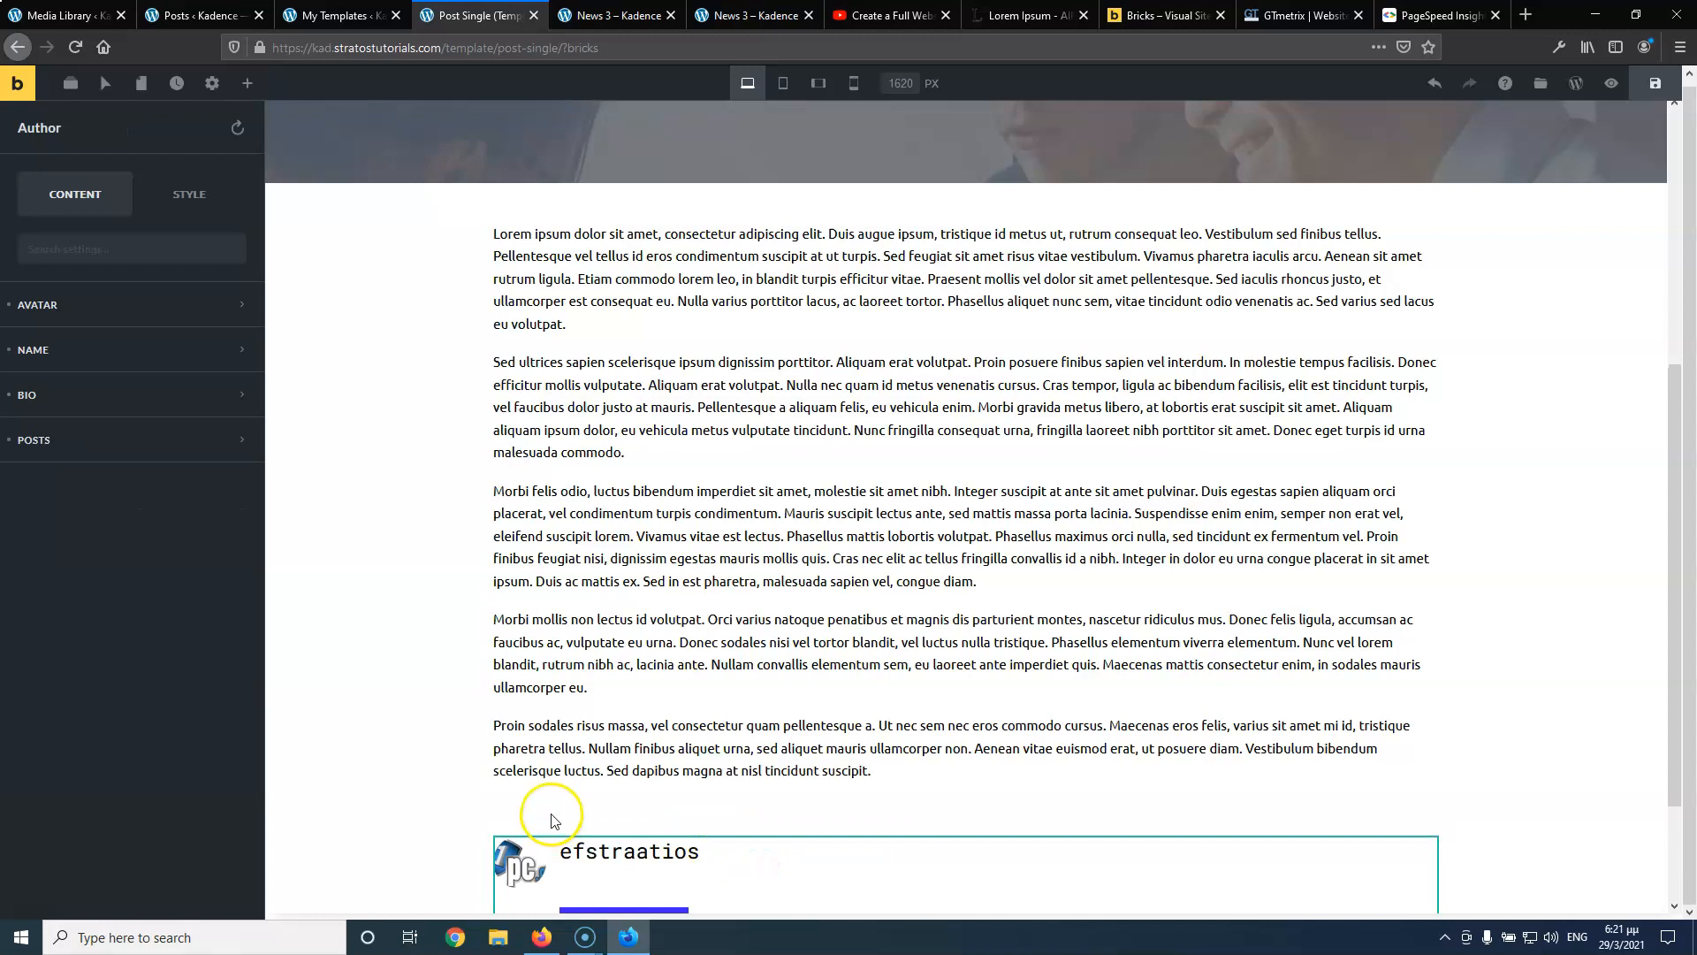
{"action": "scroll", "coordinate": [575, 771], "scroll_direction": "down", "scroll_amount": 2}
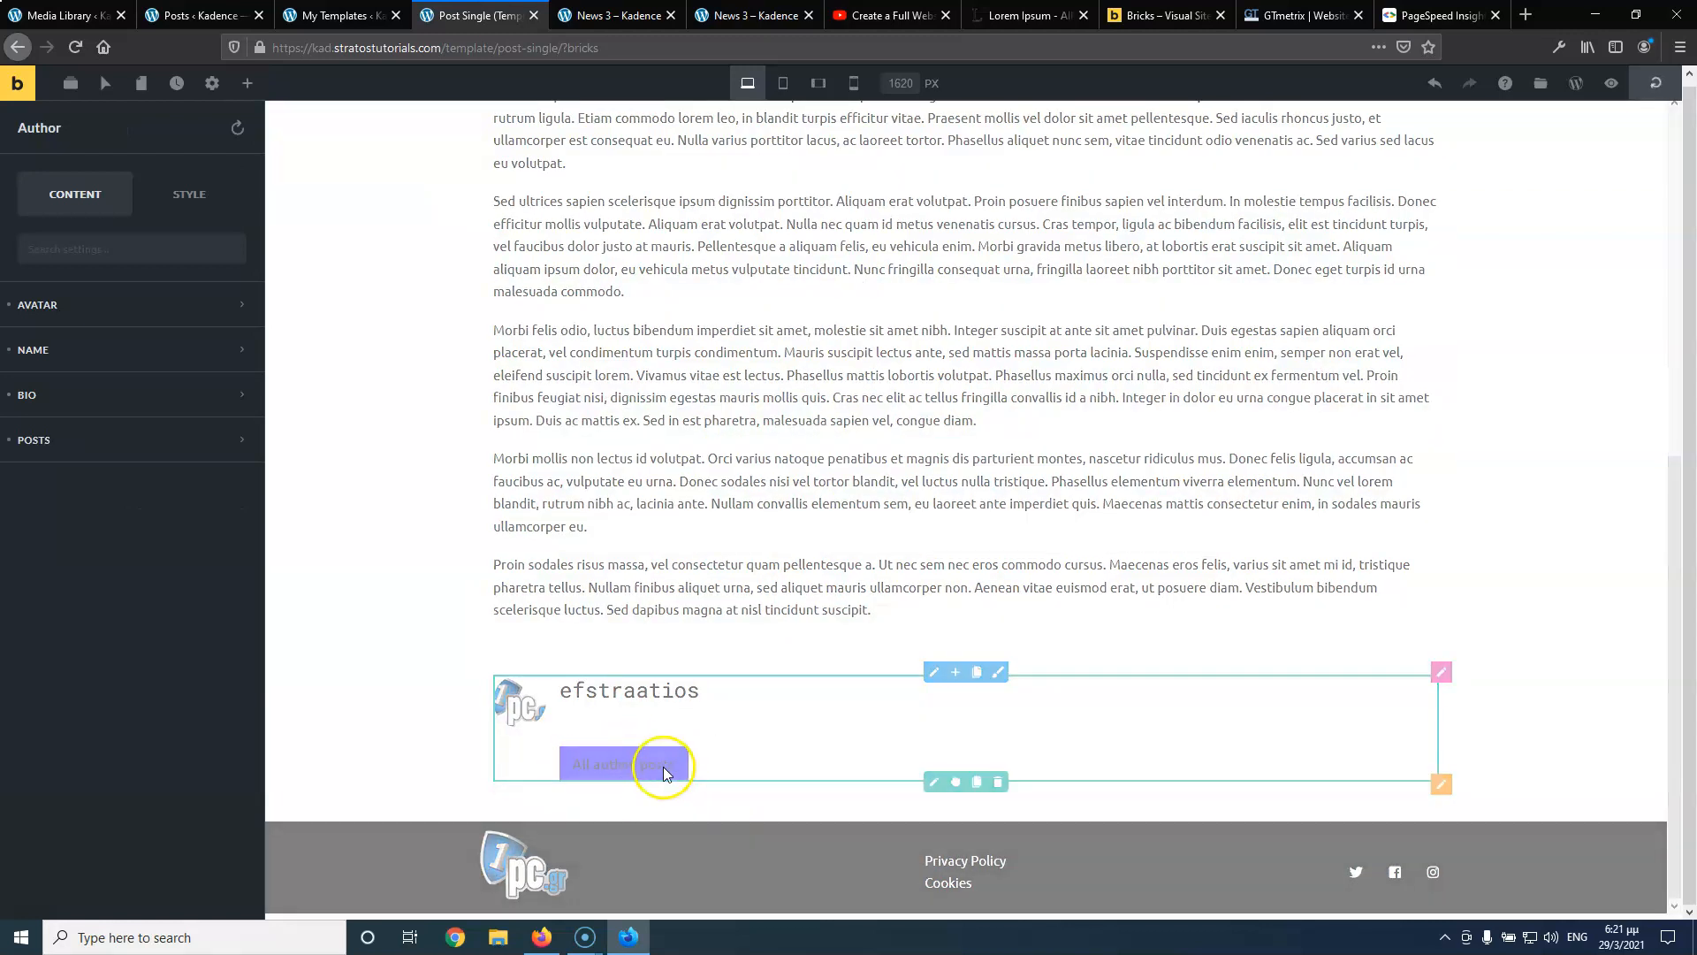
Turn off the author's Show Bio and Show Link To Author Posts options
{"action": "left_click", "coordinate": [68, 404]}
{"action": "left_click", "coordinate": [229, 444]}
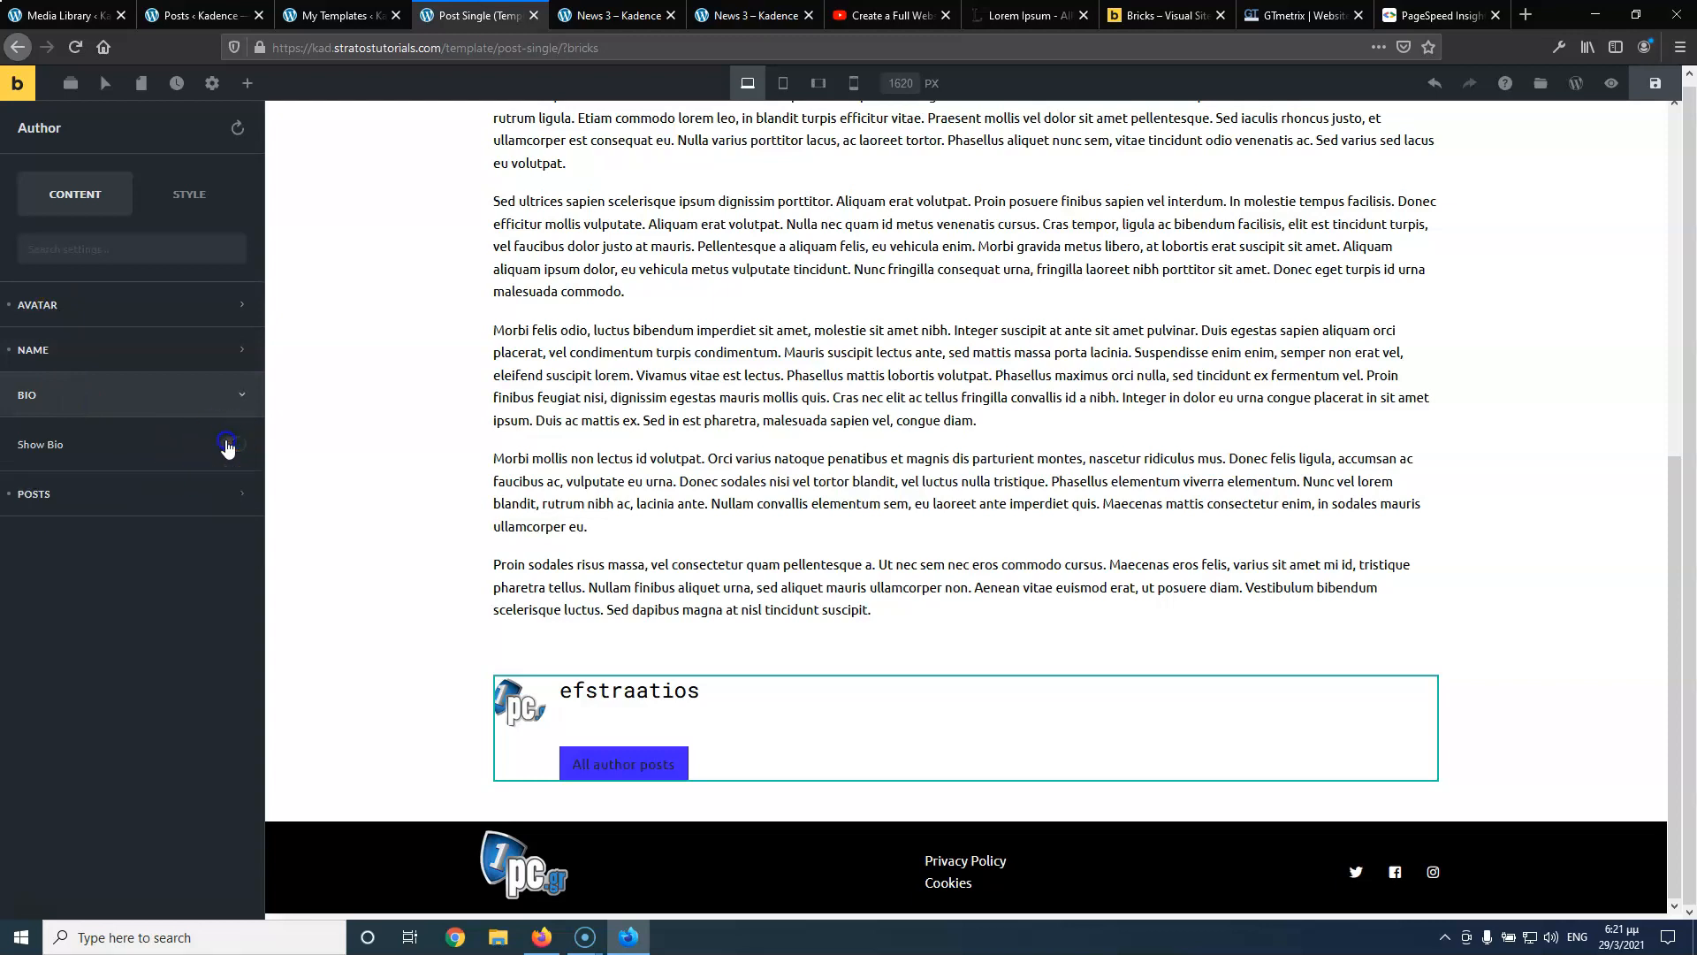
{"action": "left_click", "coordinate": [135, 479]}
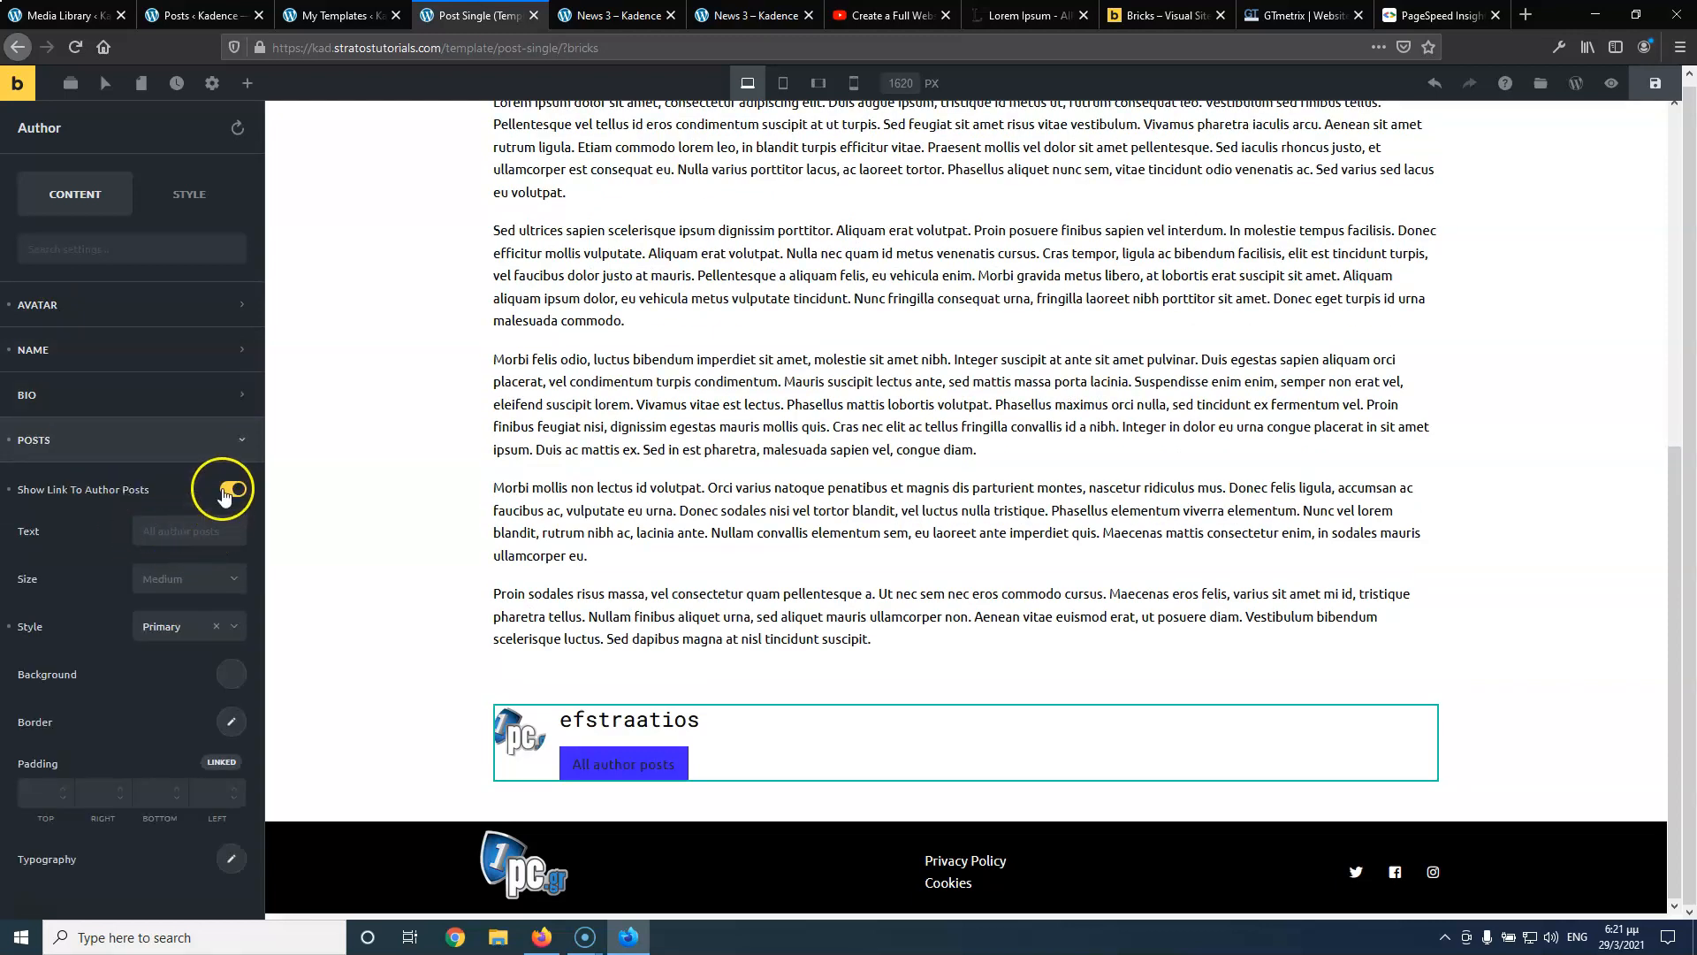
{"action": "left_click", "coordinate": [227, 490]}
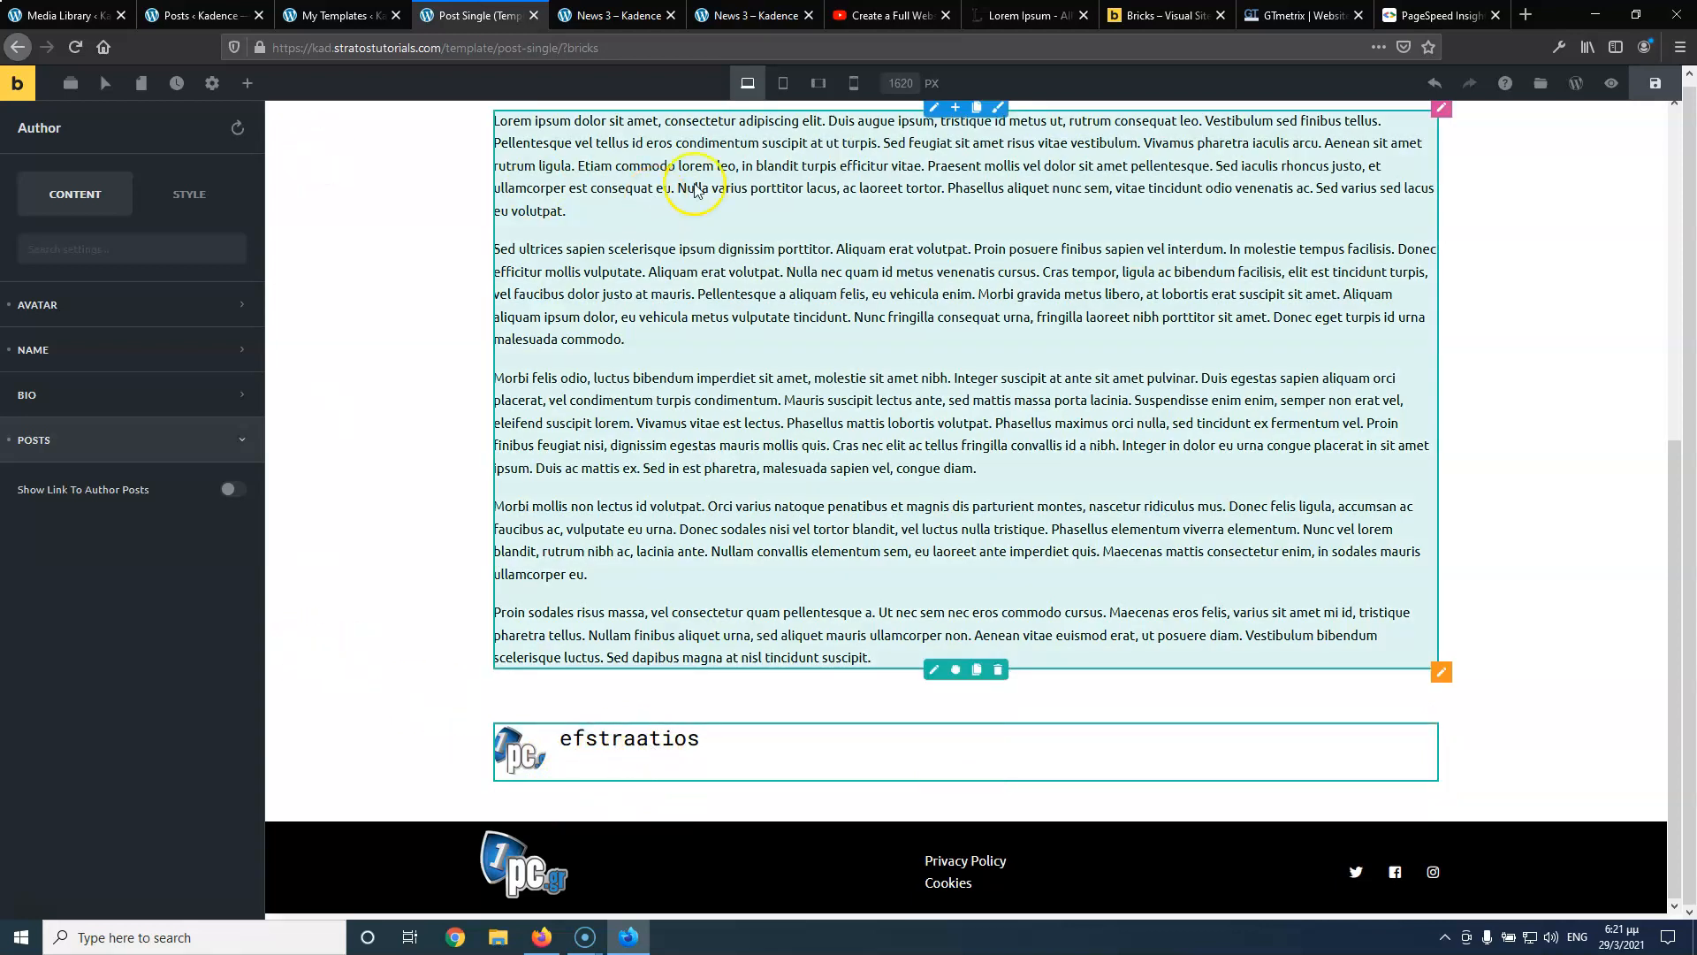
Scroll through the Kadence version of the News 3 post, then return to the template
{"action": "left_click", "coordinate": [760, 15]}
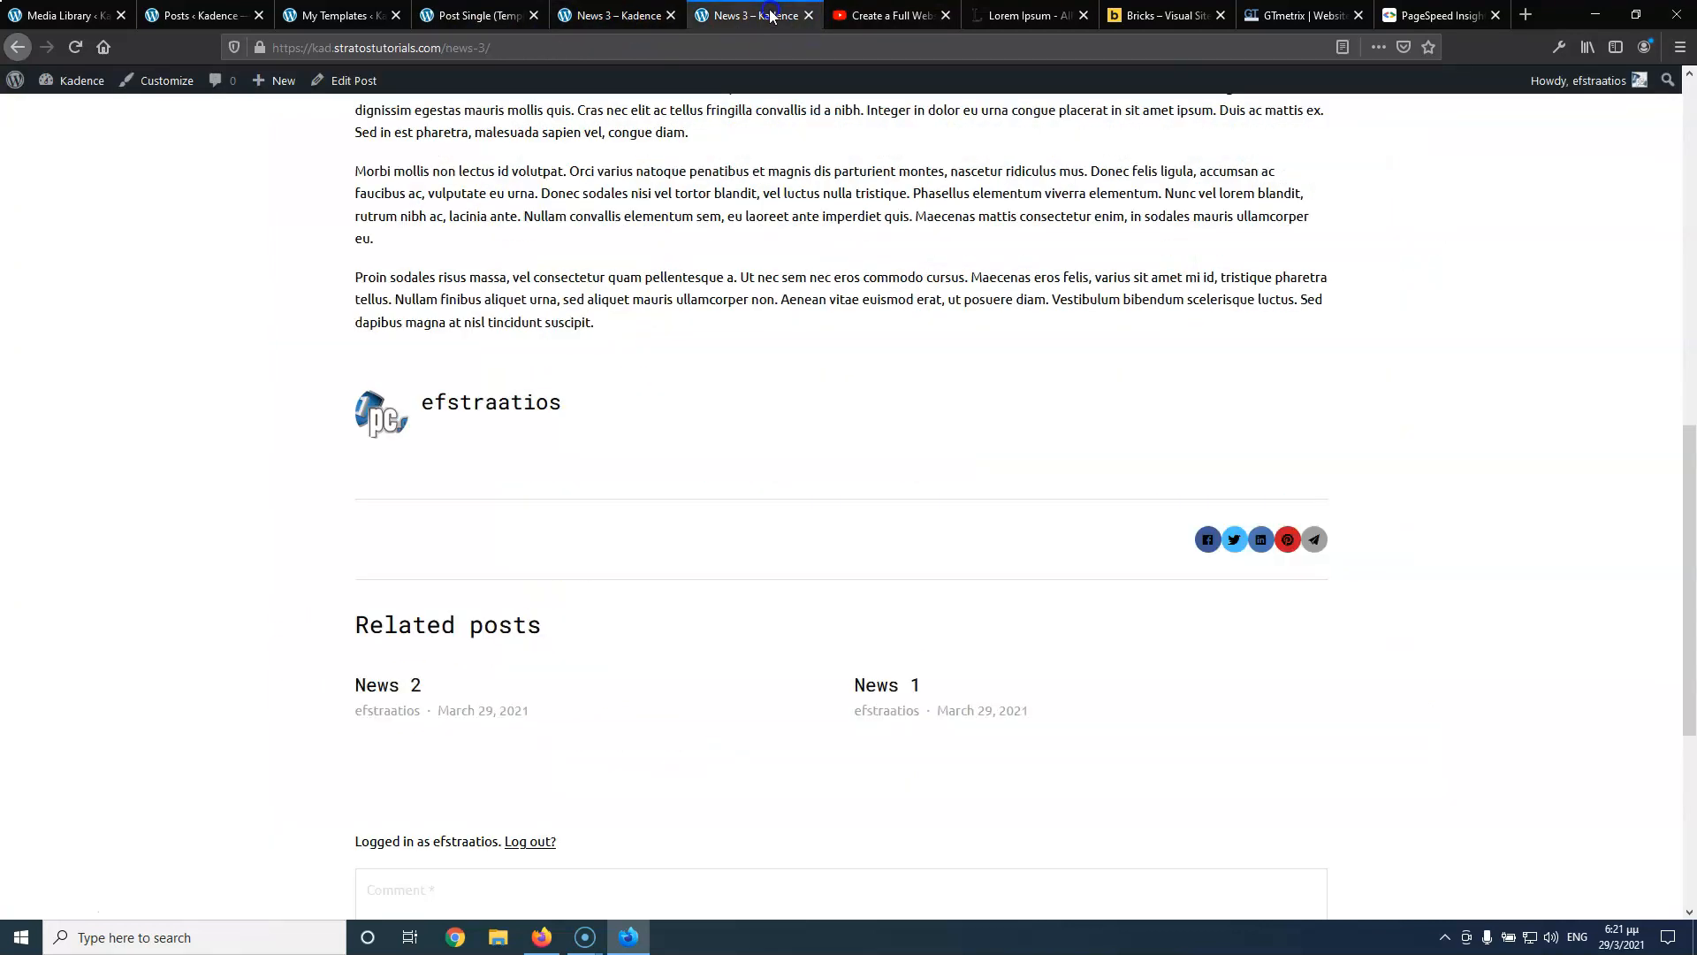
{"action": "scroll", "coordinate": [707, 257], "scroll_direction": "down", "scroll_amount": 5}
{"action": "scroll", "coordinate": [472, 542], "scroll_direction": "up", "scroll_amount": 4}
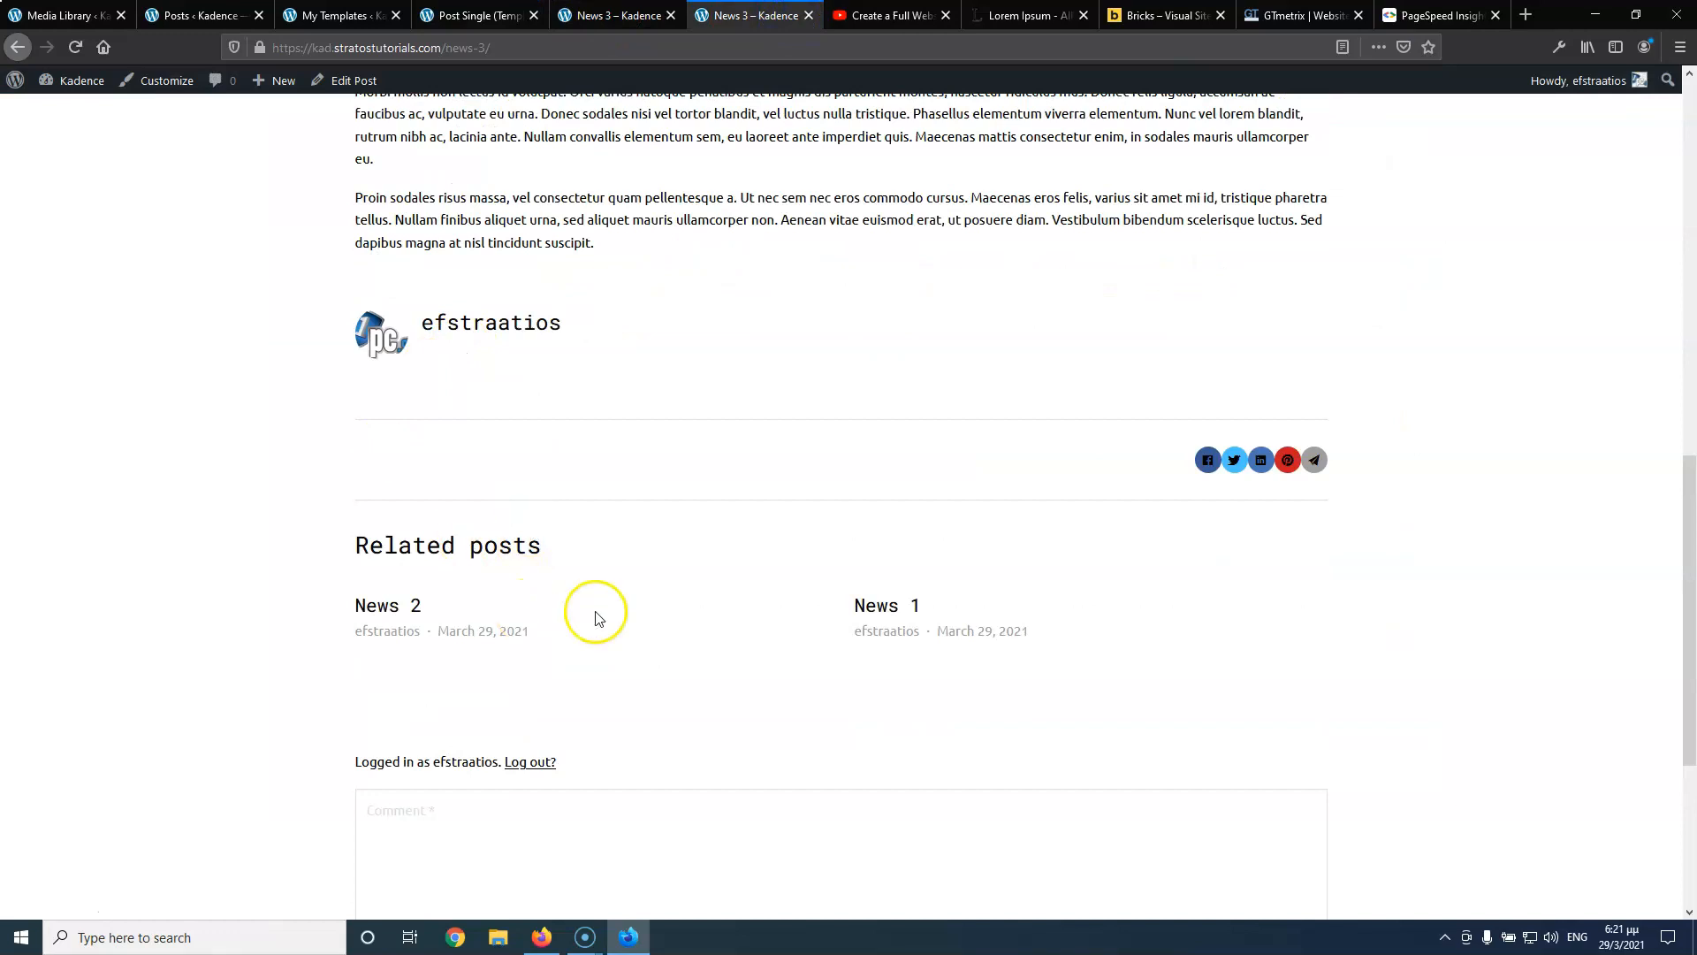
{"action": "scroll", "coordinate": [596, 617], "scroll_direction": "down", "scroll_amount": 4}
{"action": "scroll", "coordinate": [549, 416], "scroll_direction": "up", "scroll_amount": 2}
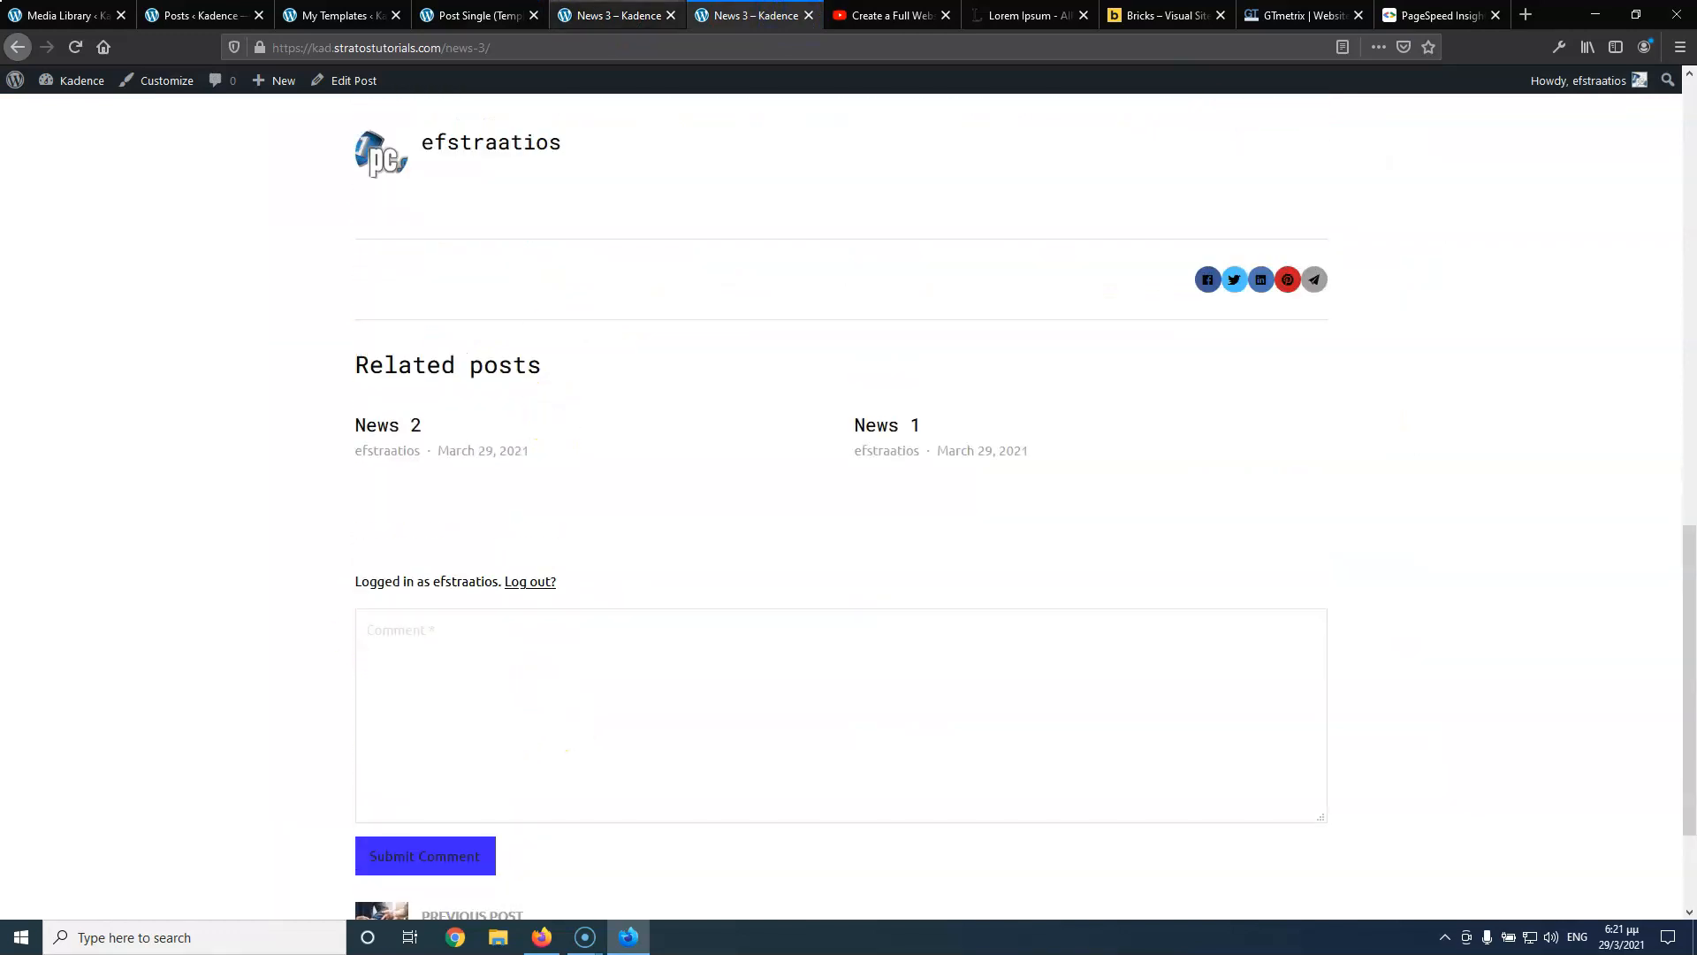
{"action": "left_click", "coordinate": [485, 15]}
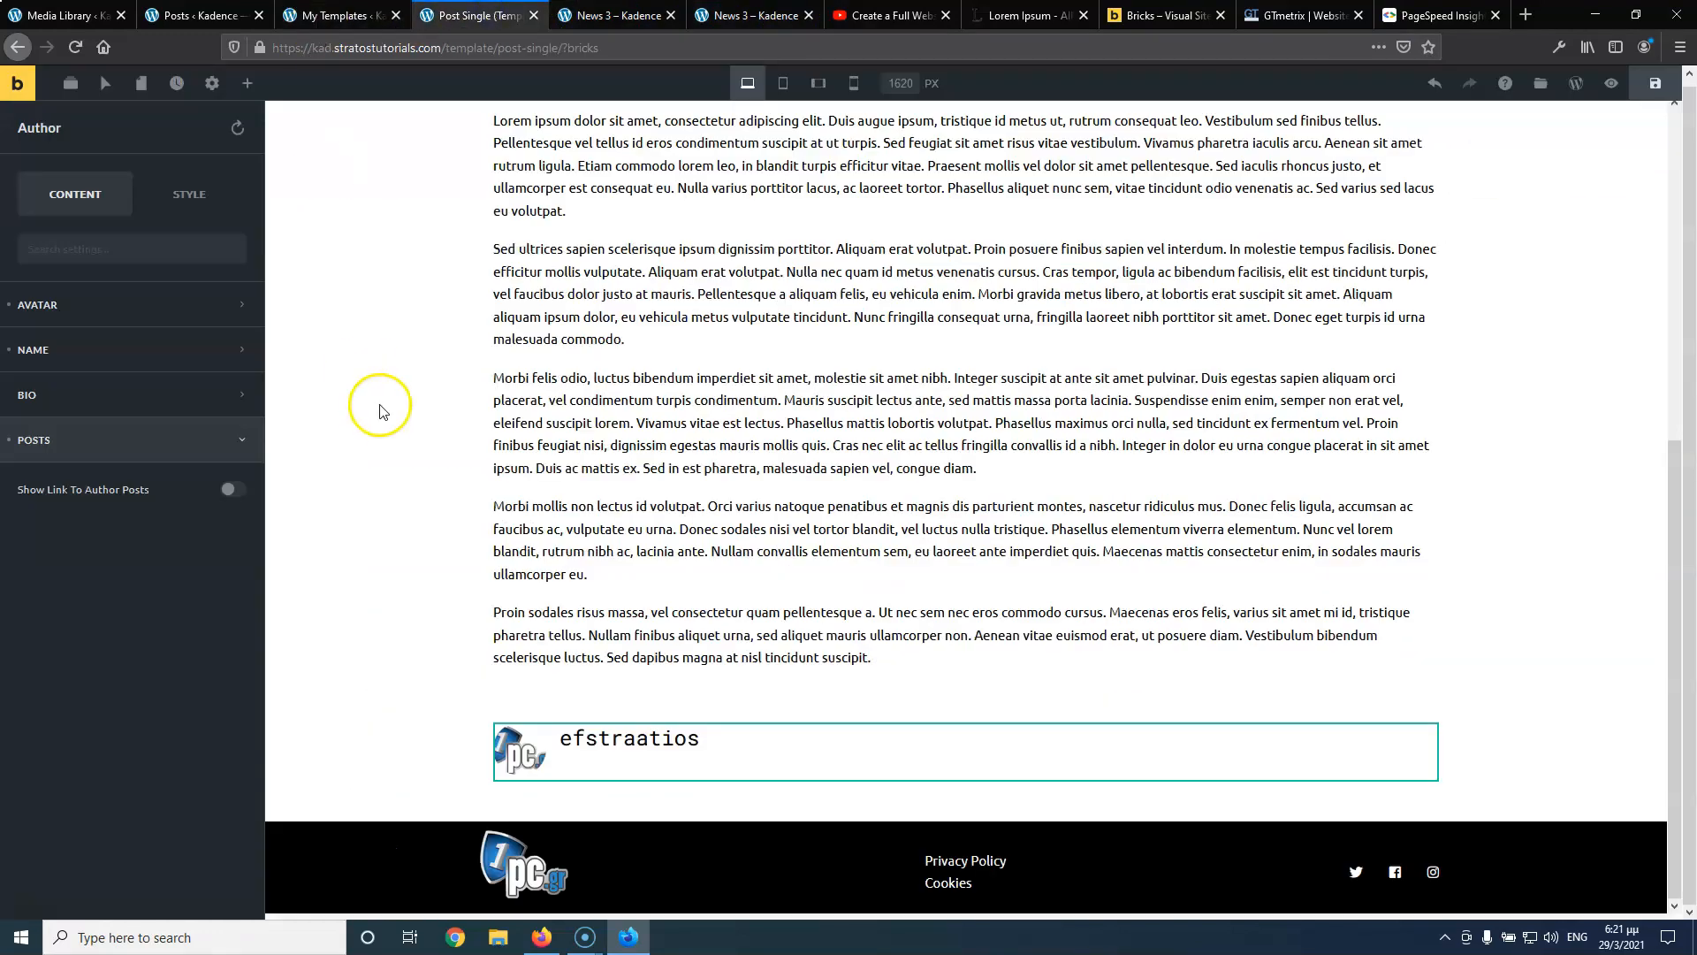
Place a Related Posts element below the Author box
{"action": "left_click", "coordinate": [244, 89]}
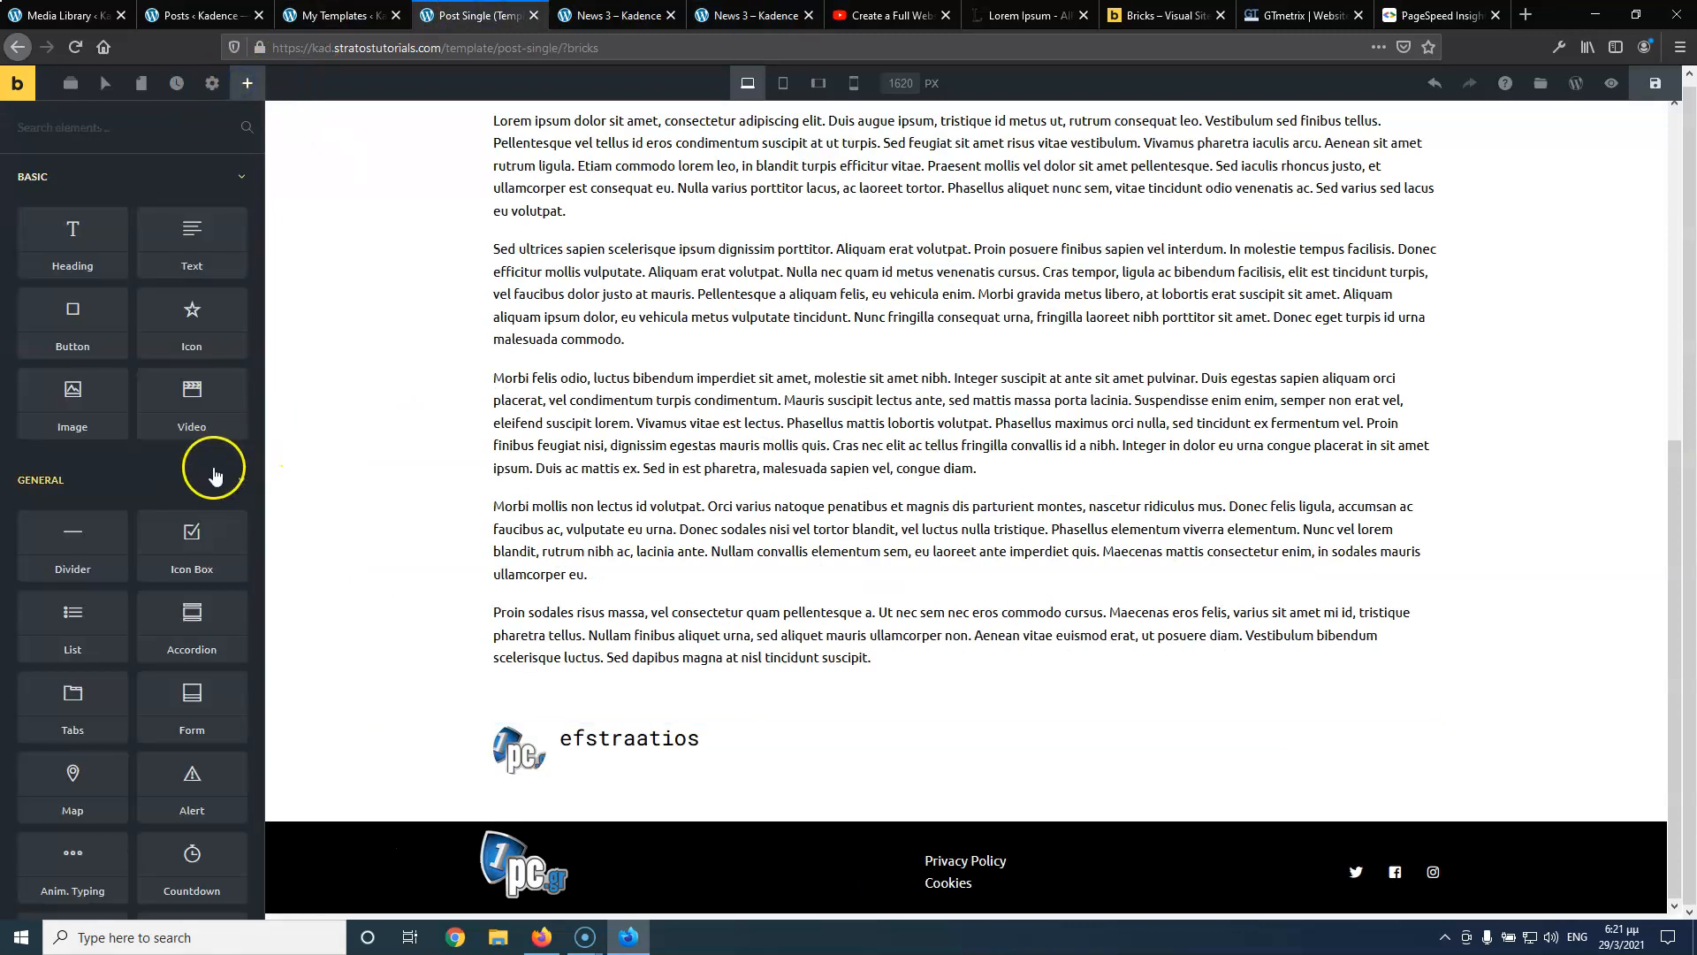
{"action": "scroll", "coordinate": [212, 454], "scroll_direction": "down", "scroll_amount": 6}
{"action": "scroll", "coordinate": [210, 455], "scroll_direction": "down", "scroll_amount": 5}
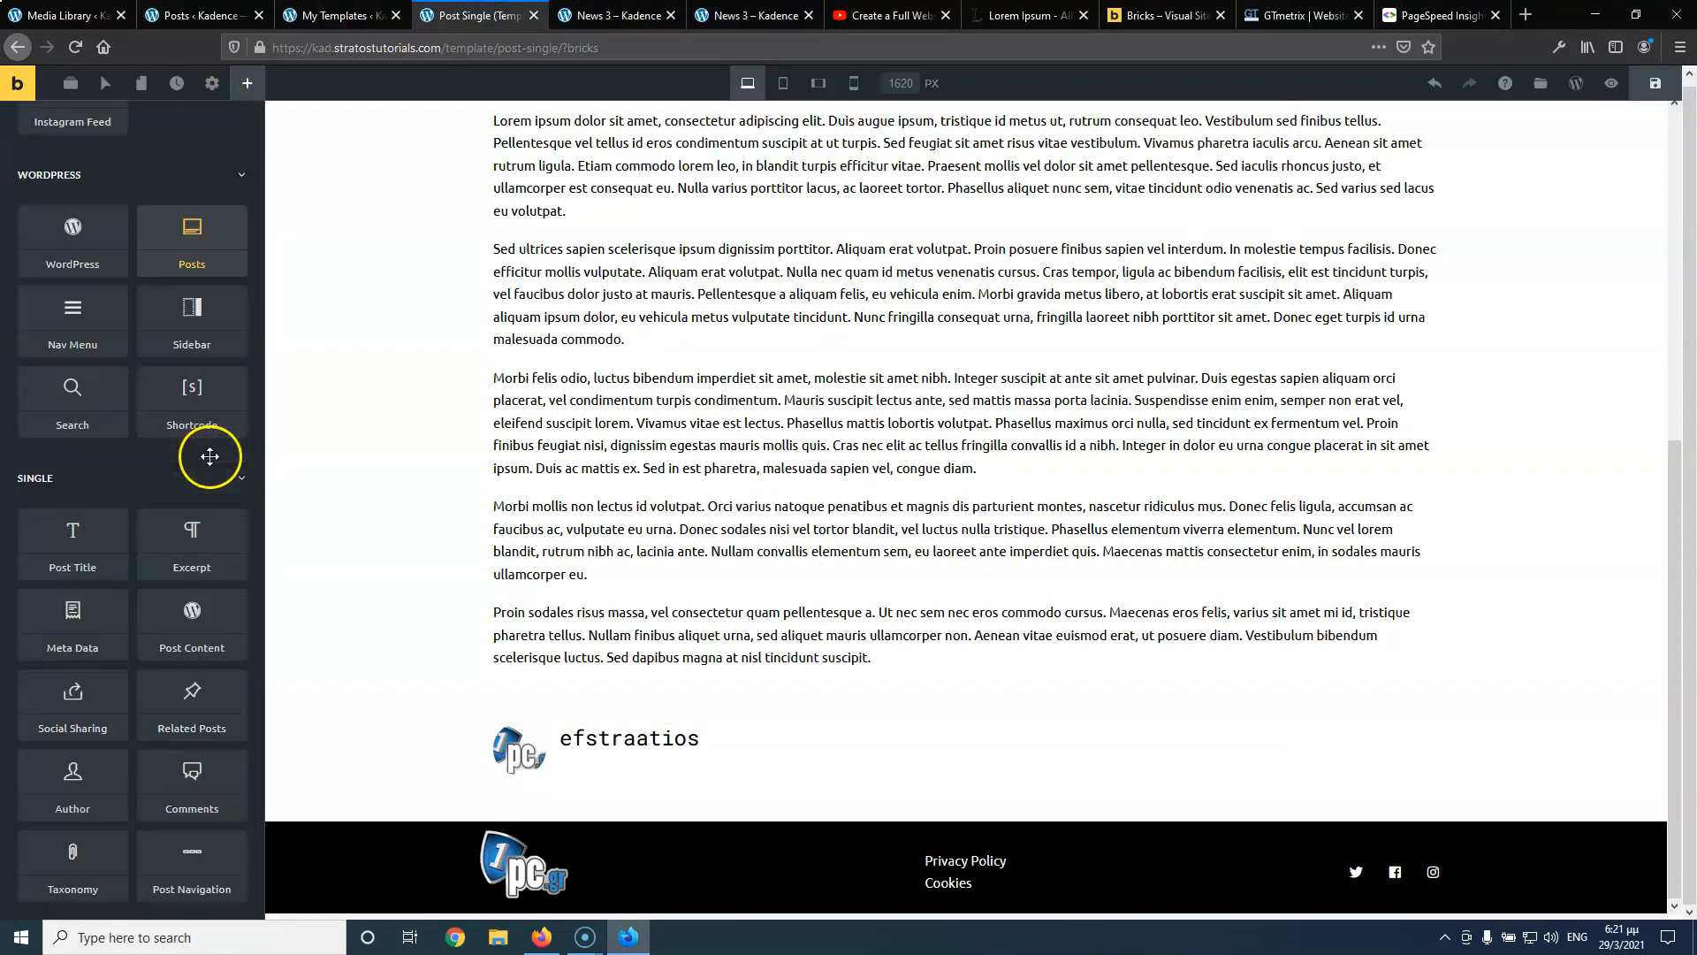
{"action": "left_click_drag", "start_coordinate": [189, 704], "coordinate": [637, 827]}
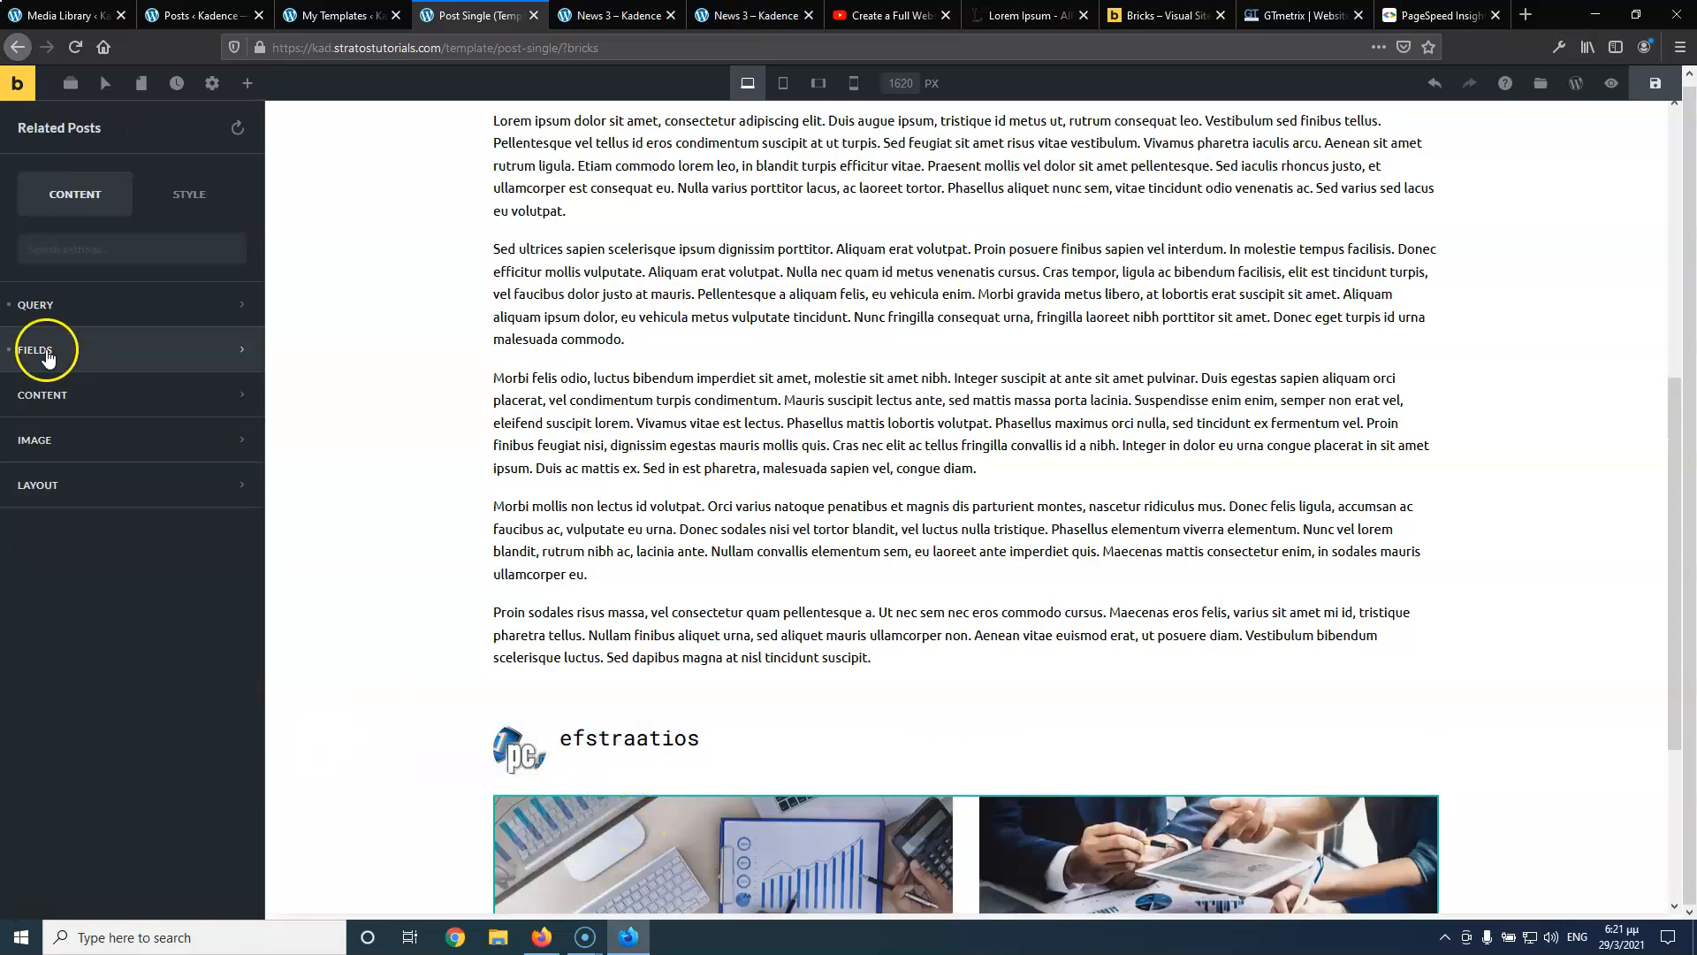
Set the Related Posts query to show 3 posts sharing common Categories
{"action": "left_click", "coordinate": [106, 309]}
{"action": "left_click", "coordinate": [223, 362]}
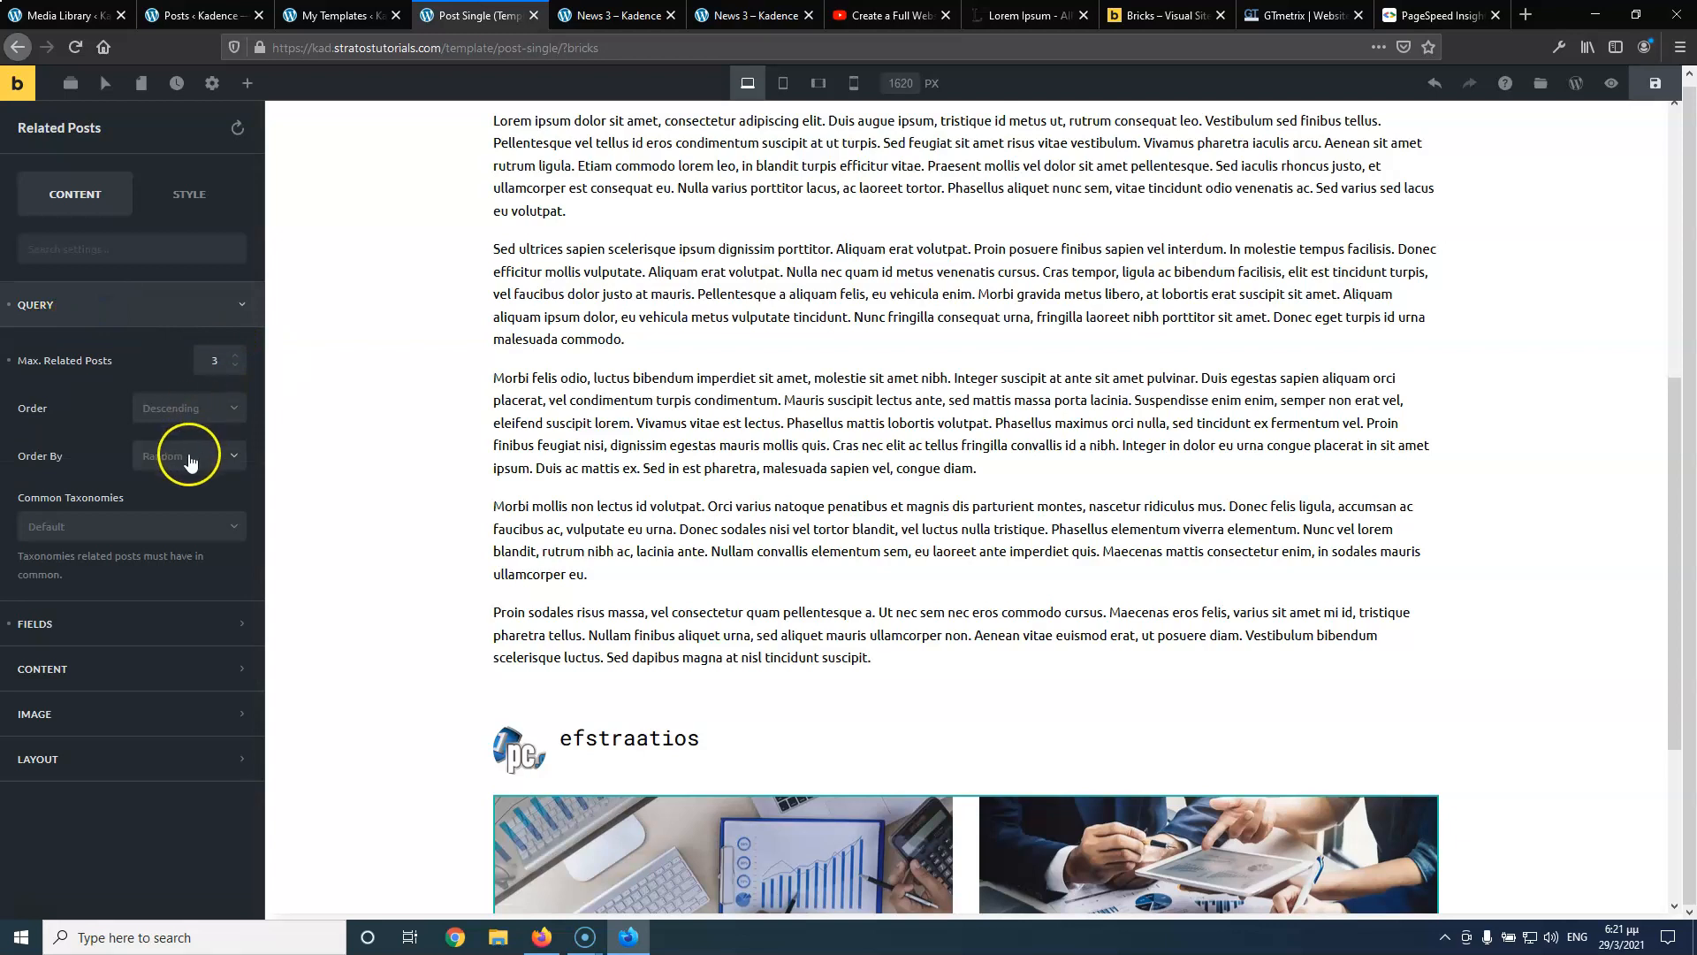
{"action": "left_click", "coordinate": [147, 531]}
{"action": "left_click", "coordinate": [53, 555]}
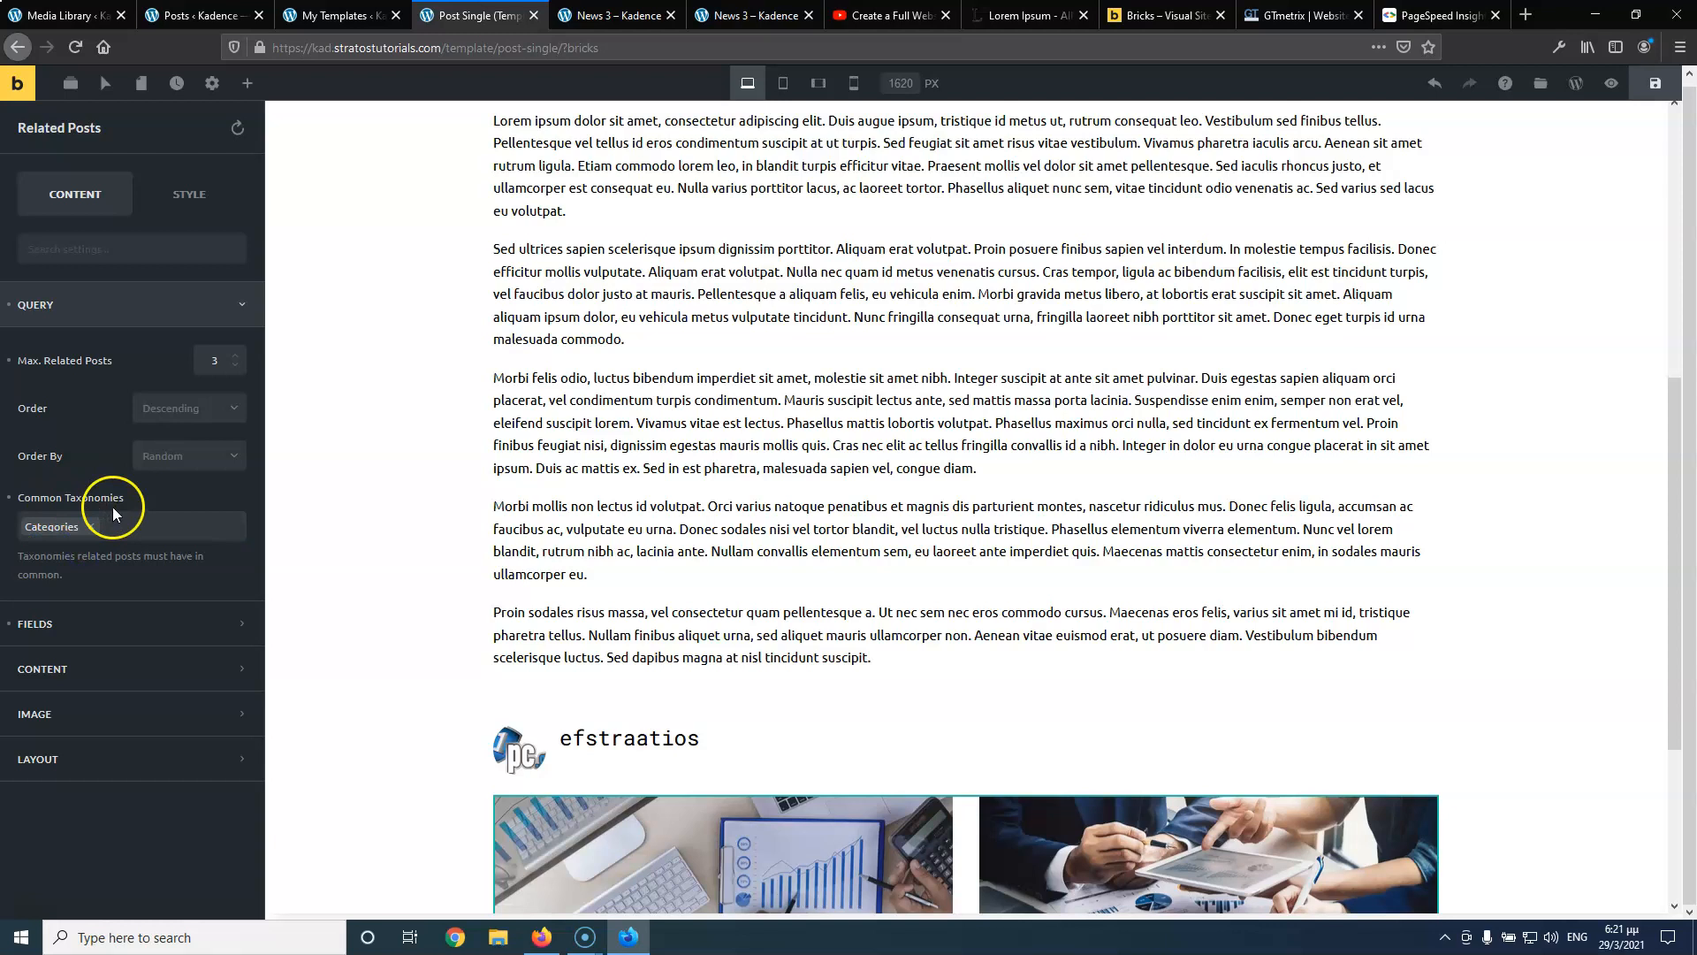
{"action": "scroll", "coordinate": [650, 566], "scroll_direction": "down", "scroll_amount": 3}
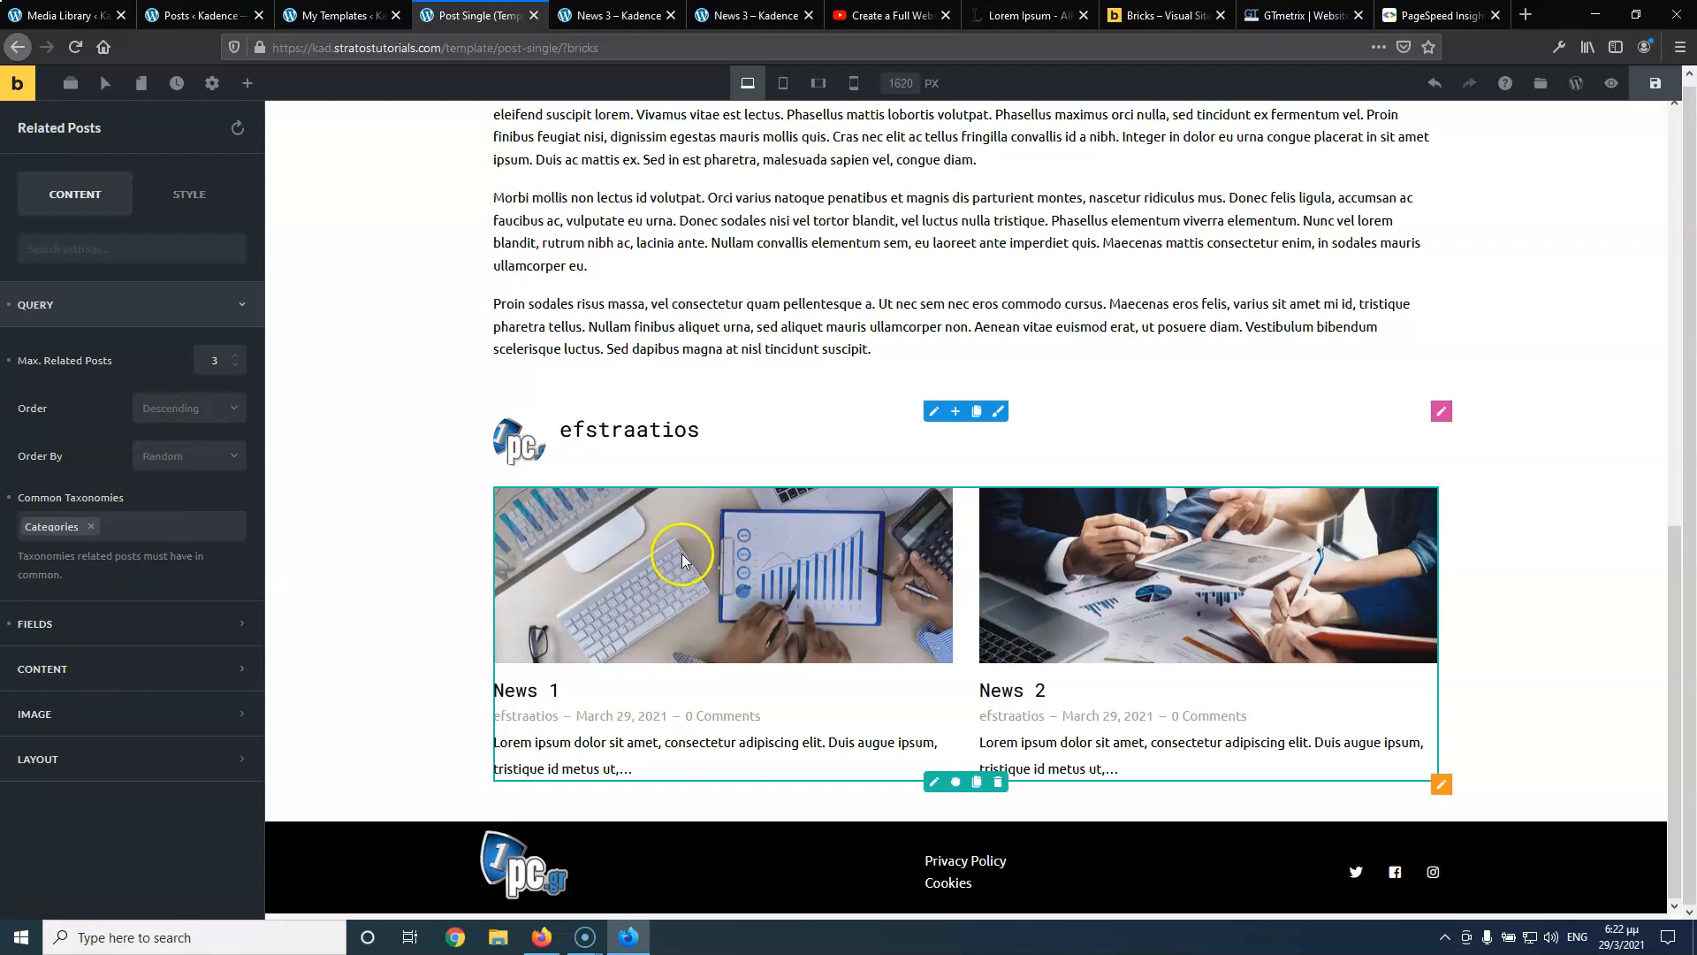
{"action": "scroll", "coordinate": [707, 557], "scroll_direction": "up", "scroll_amount": 8}
{"action": "scroll", "coordinate": [835, 446], "scroll_direction": "down", "scroll_amount": 6}
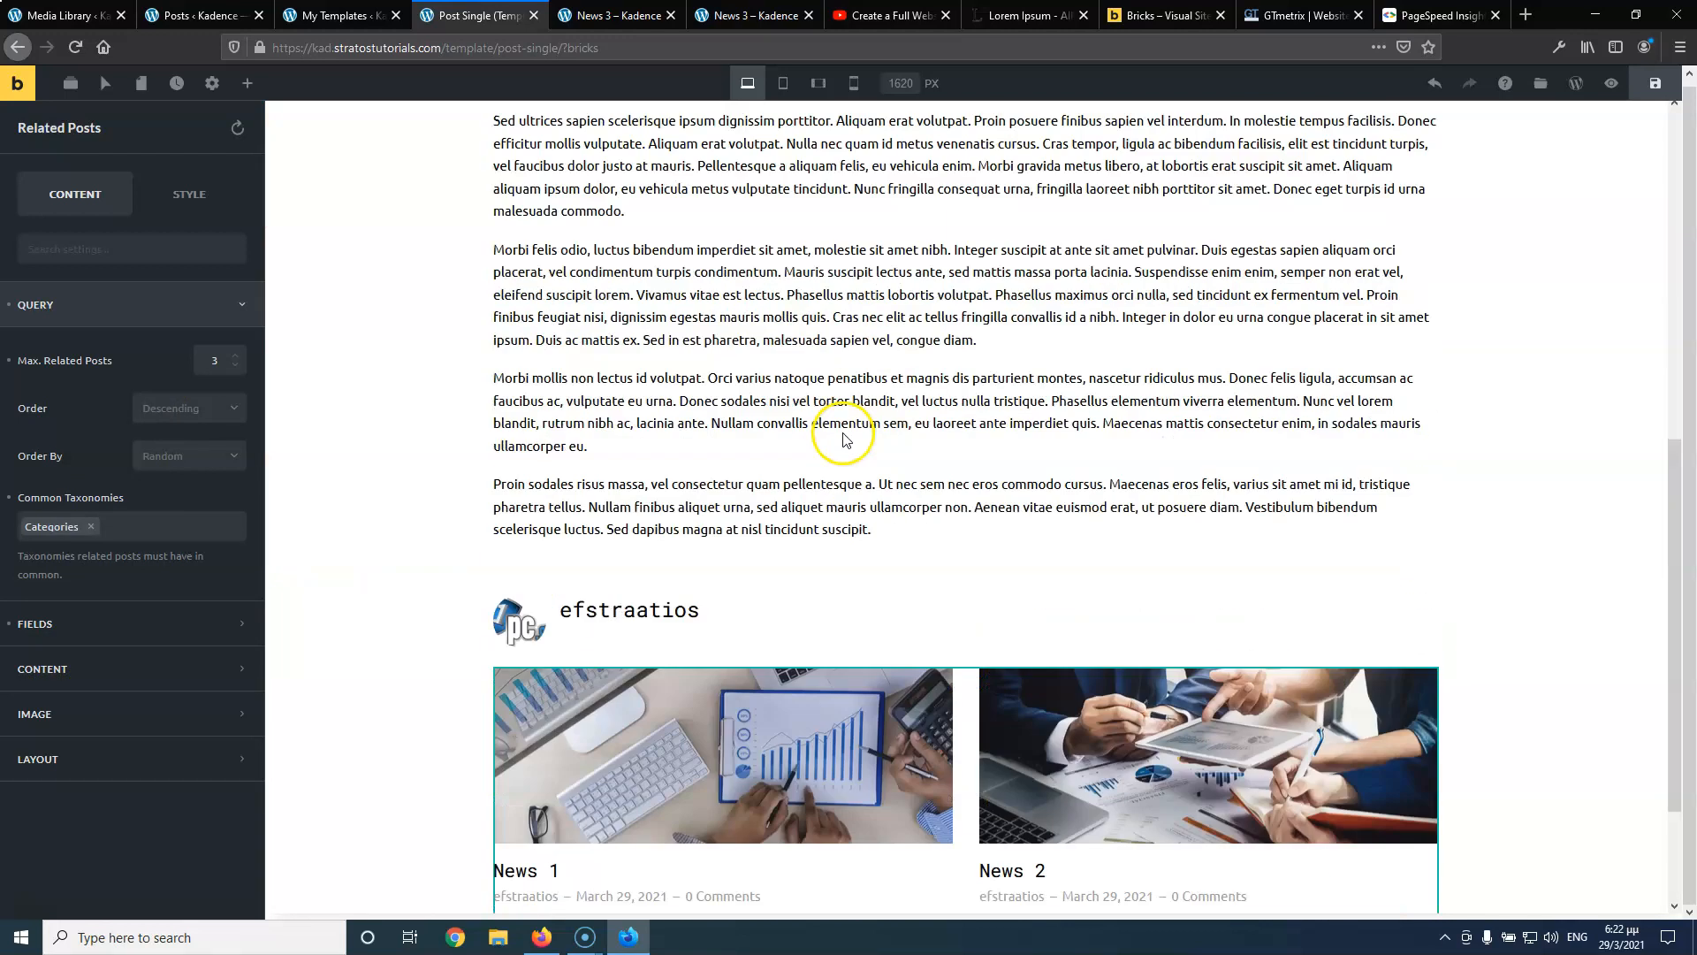
{"action": "scroll", "coordinate": [843, 440], "scroll_direction": "down", "scroll_amount": 3}
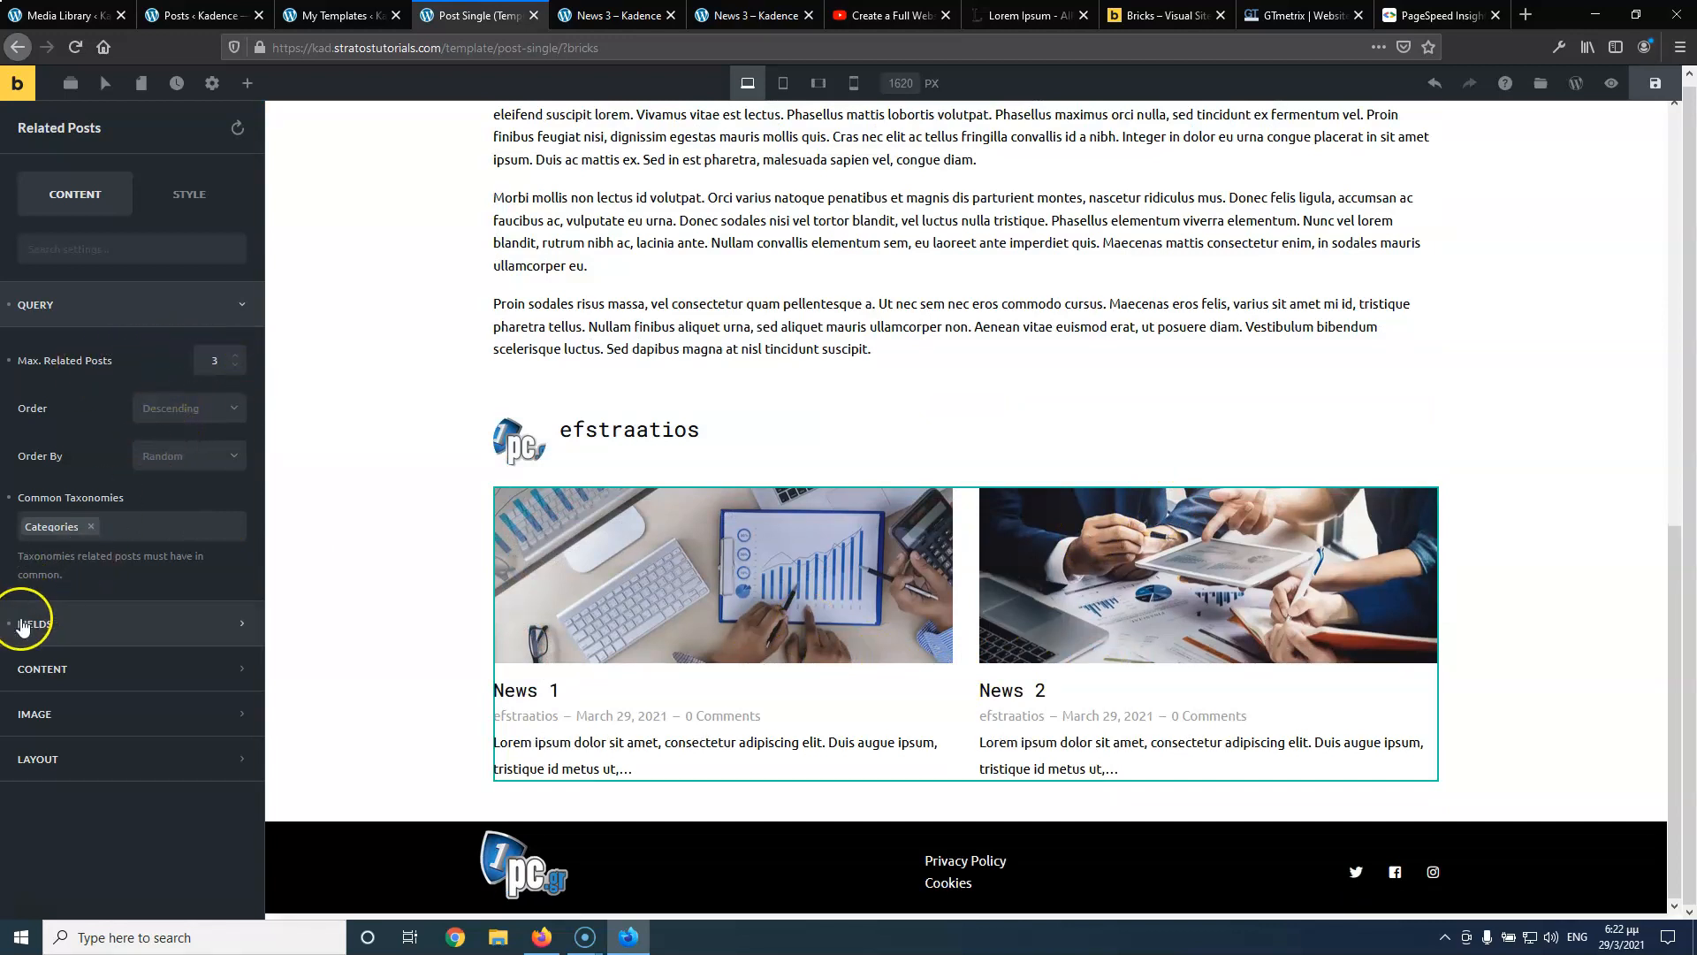
Adjust the related post fields by changing the Meta field type and removing the duplicate title and excerpt
{"action": "left_click", "coordinate": [35, 624]}
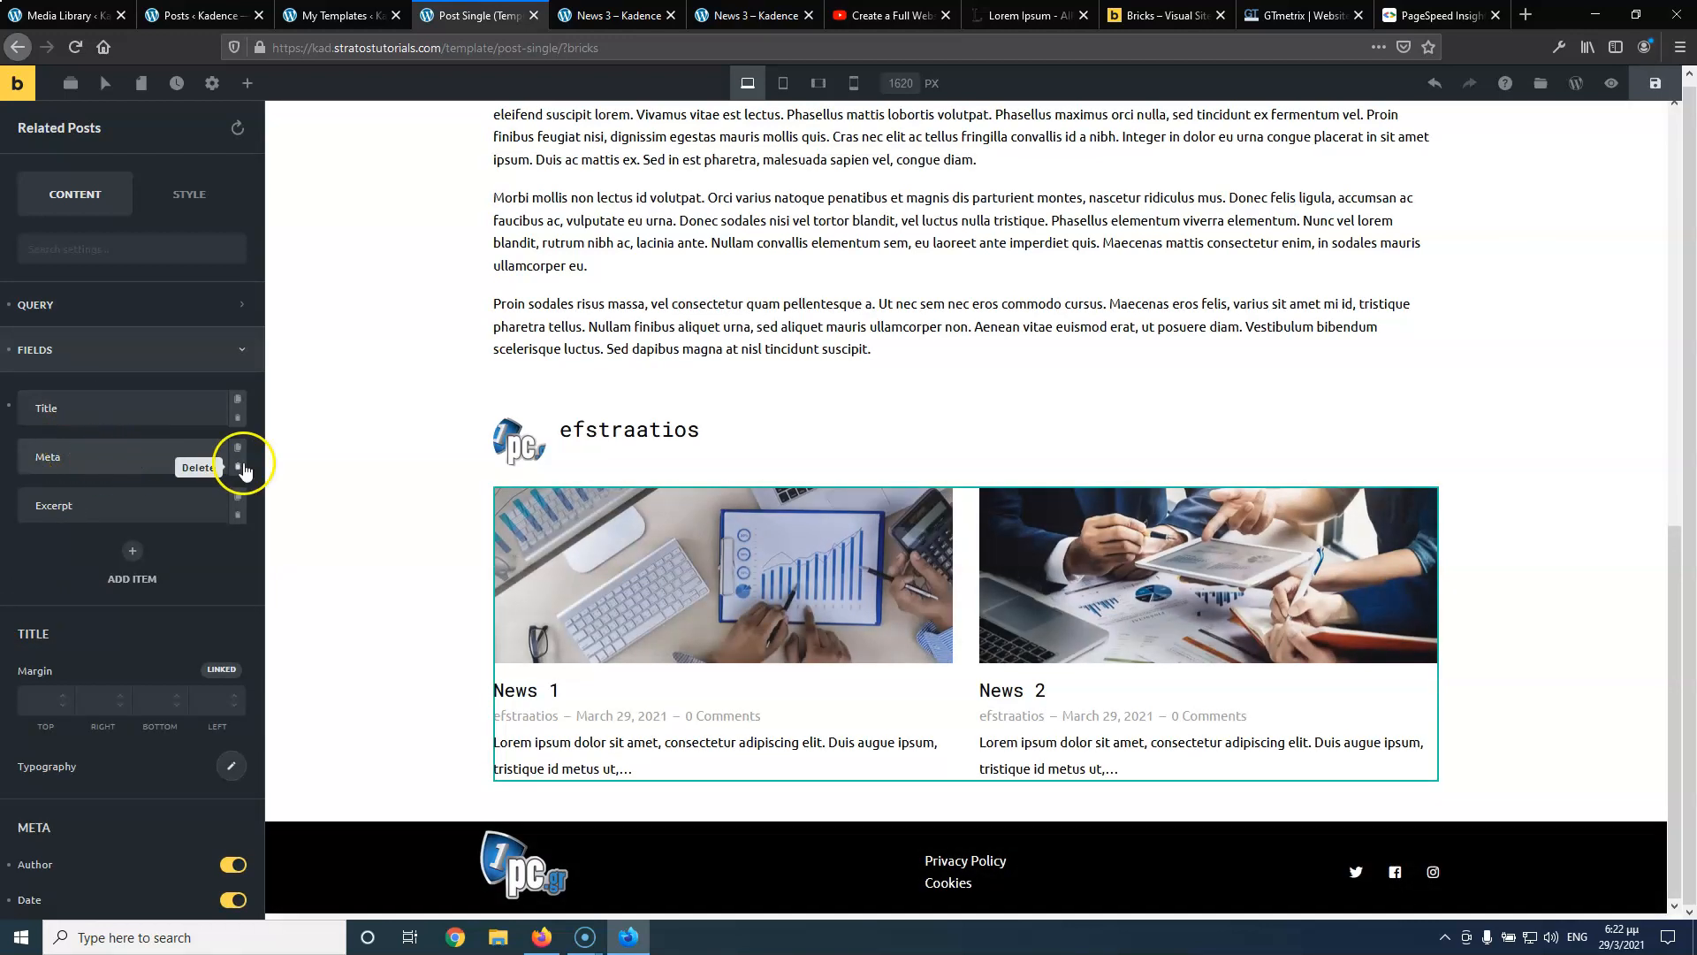
{"action": "left_click", "coordinate": [161, 460]}
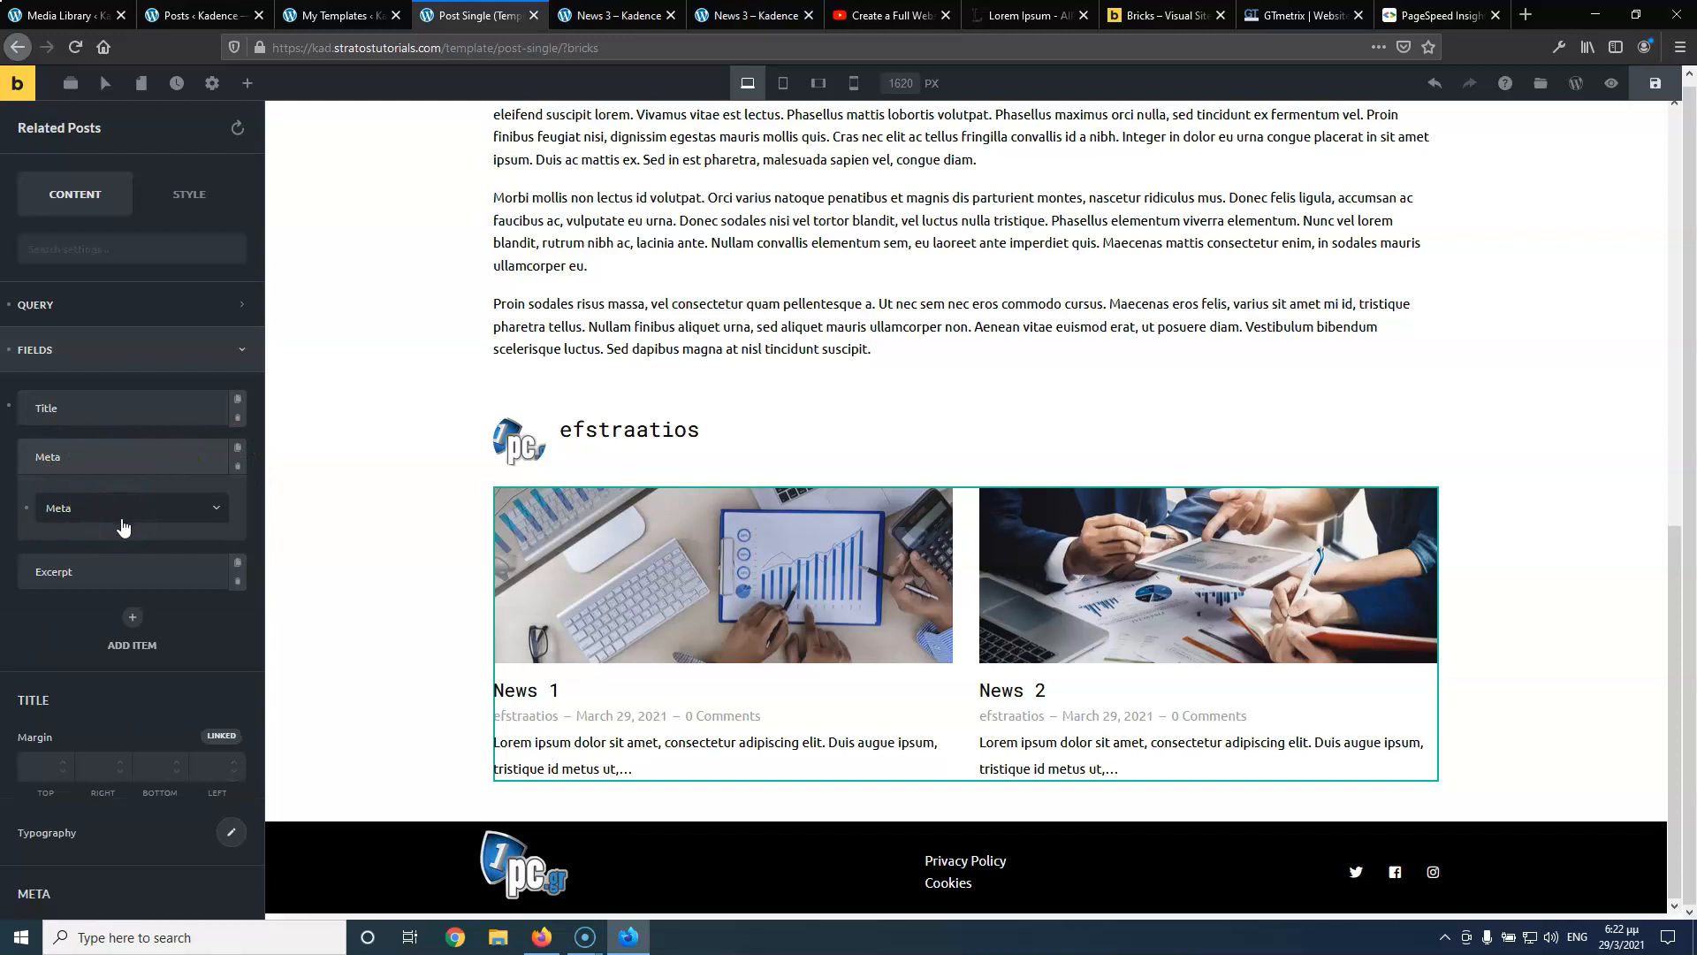
{"action": "left_click", "coordinate": [123, 525]}
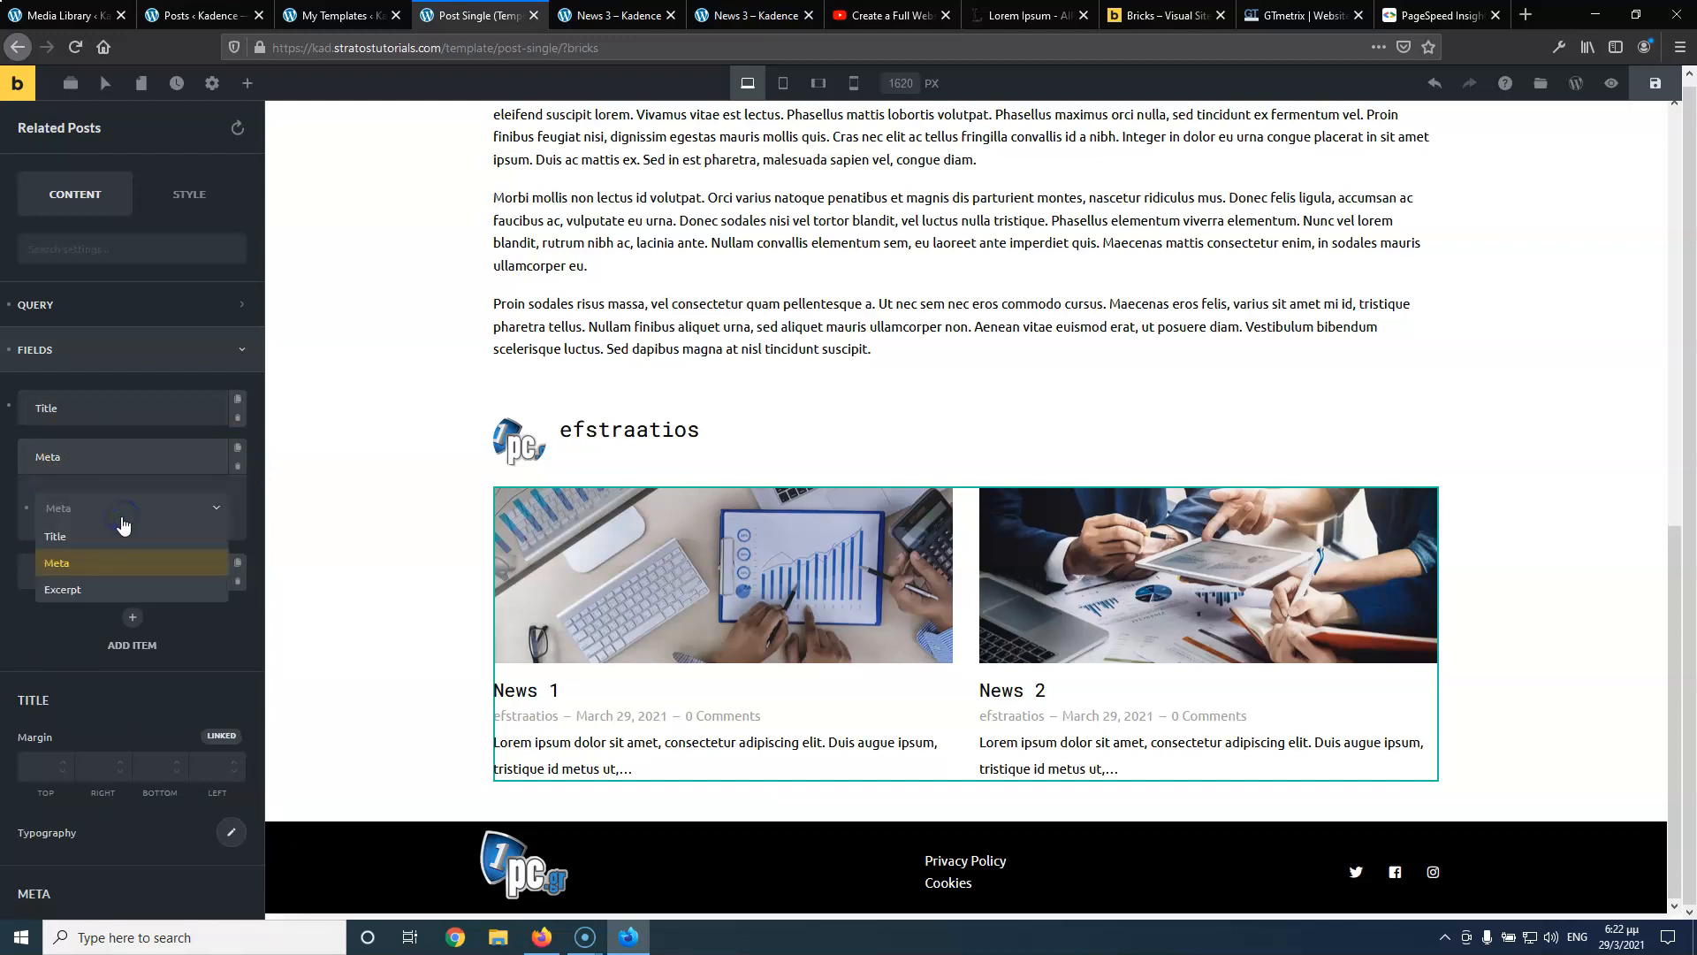
{"action": "left_click", "coordinate": [43, 649]}
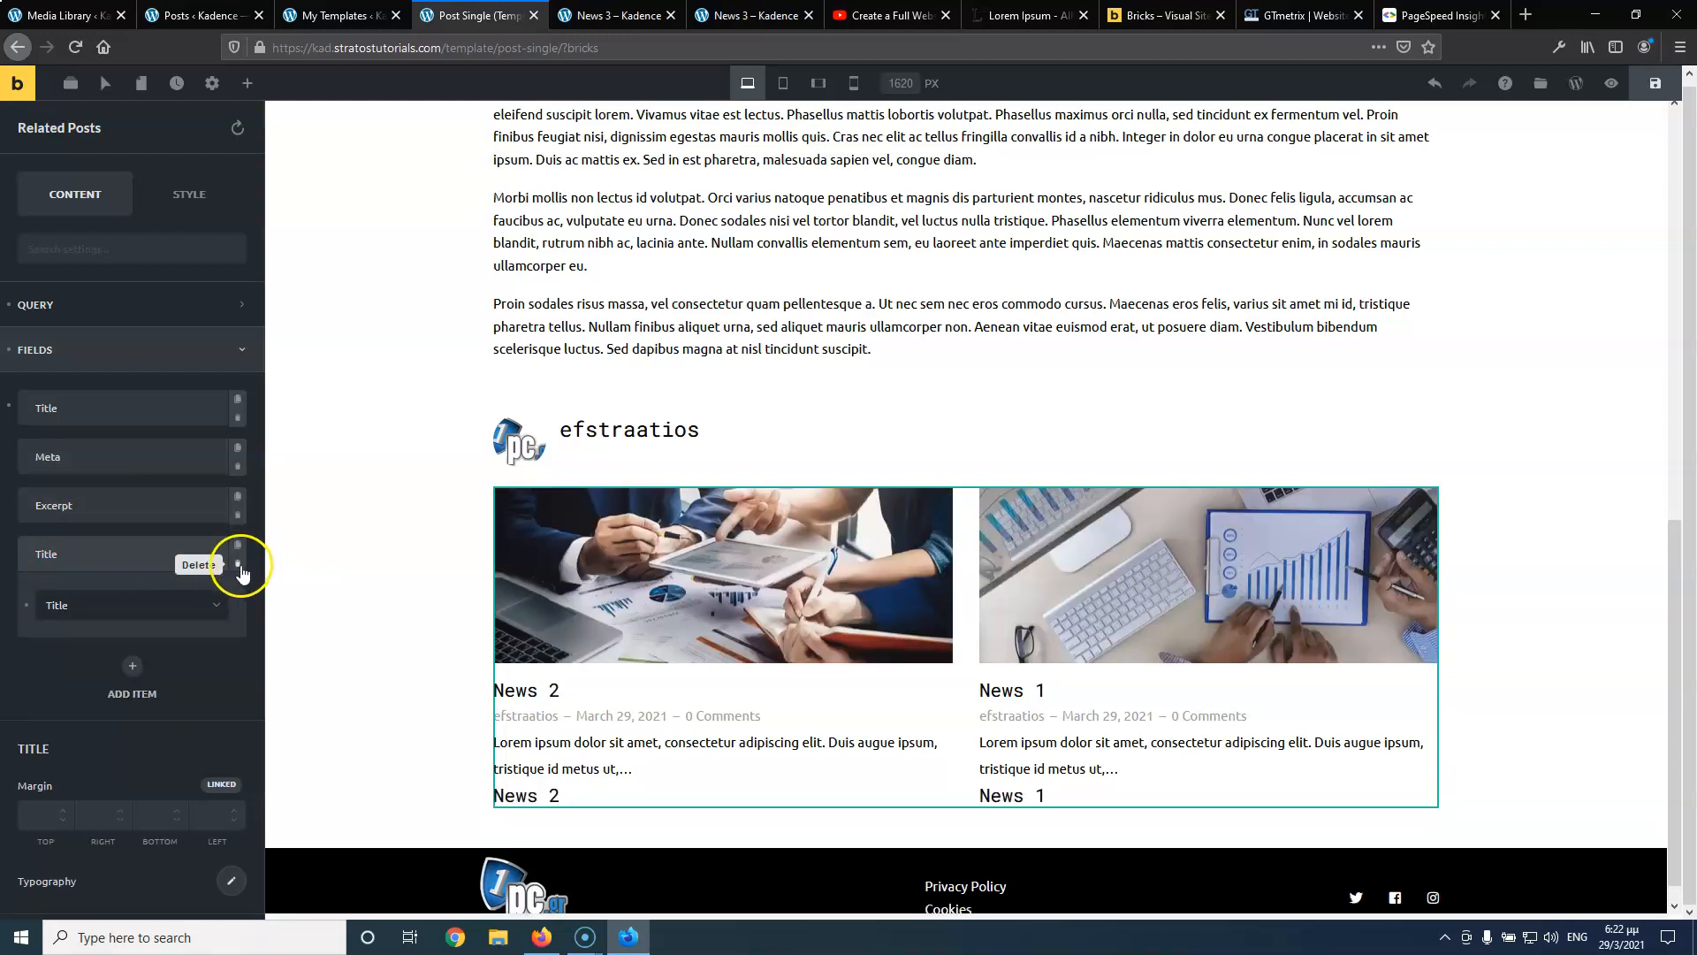
{"action": "left_click", "coordinate": [238, 567]}
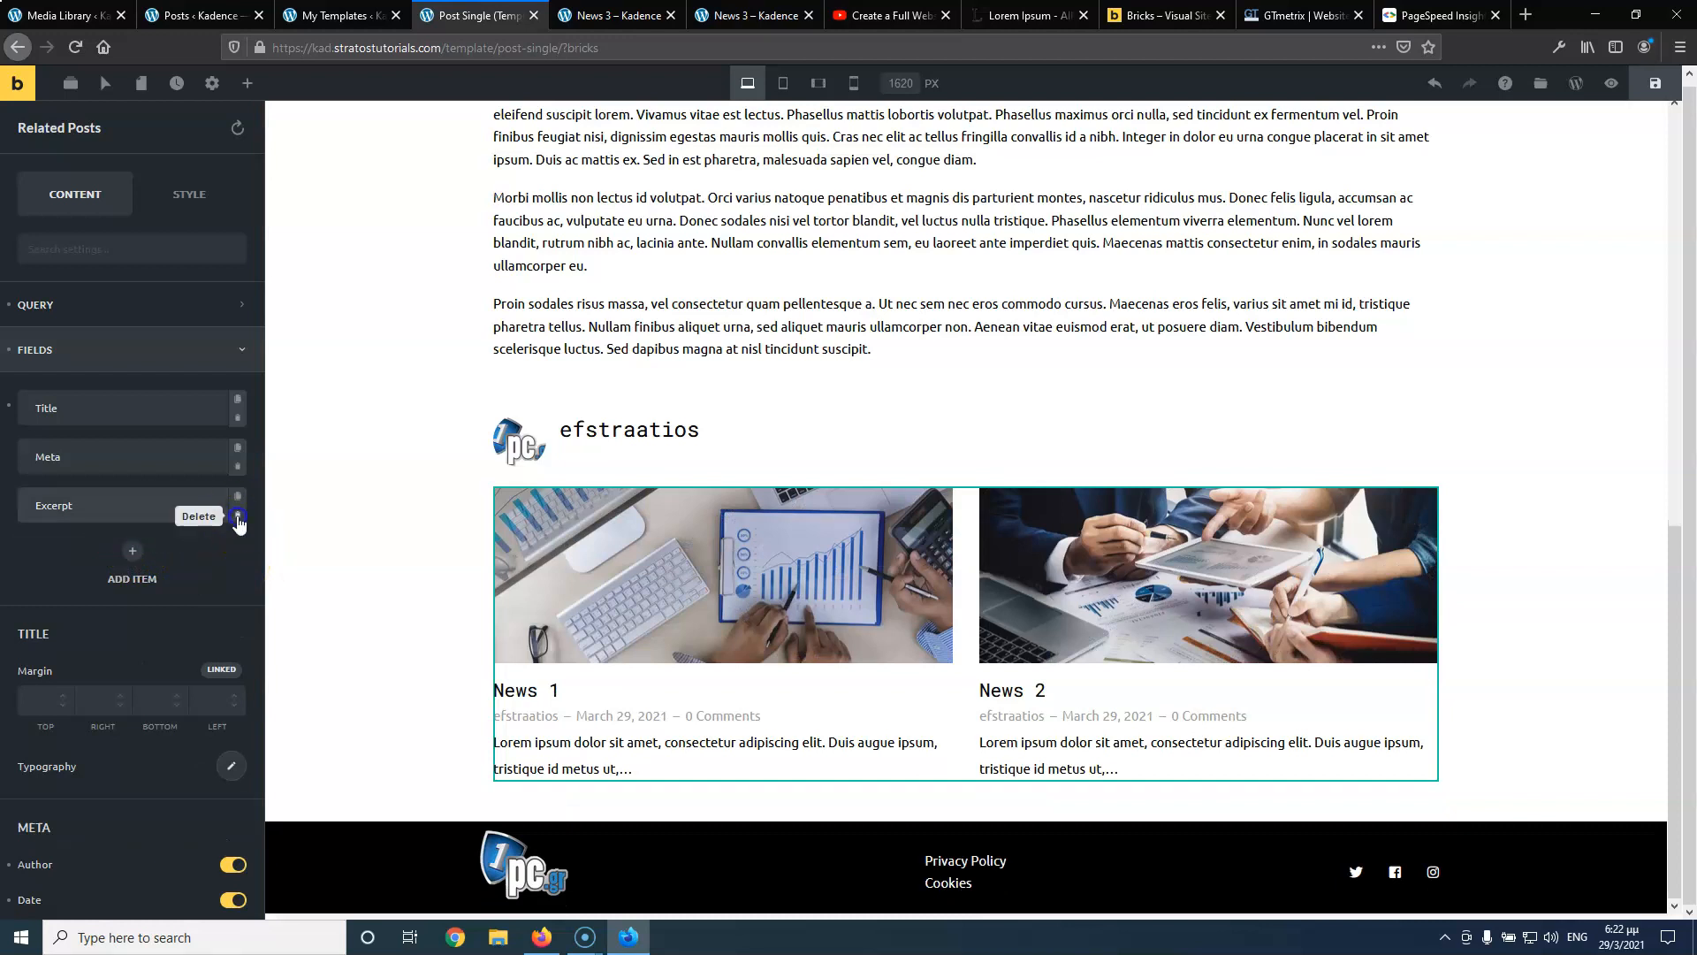
{"action": "left_click", "coordinate": [238, 522]}
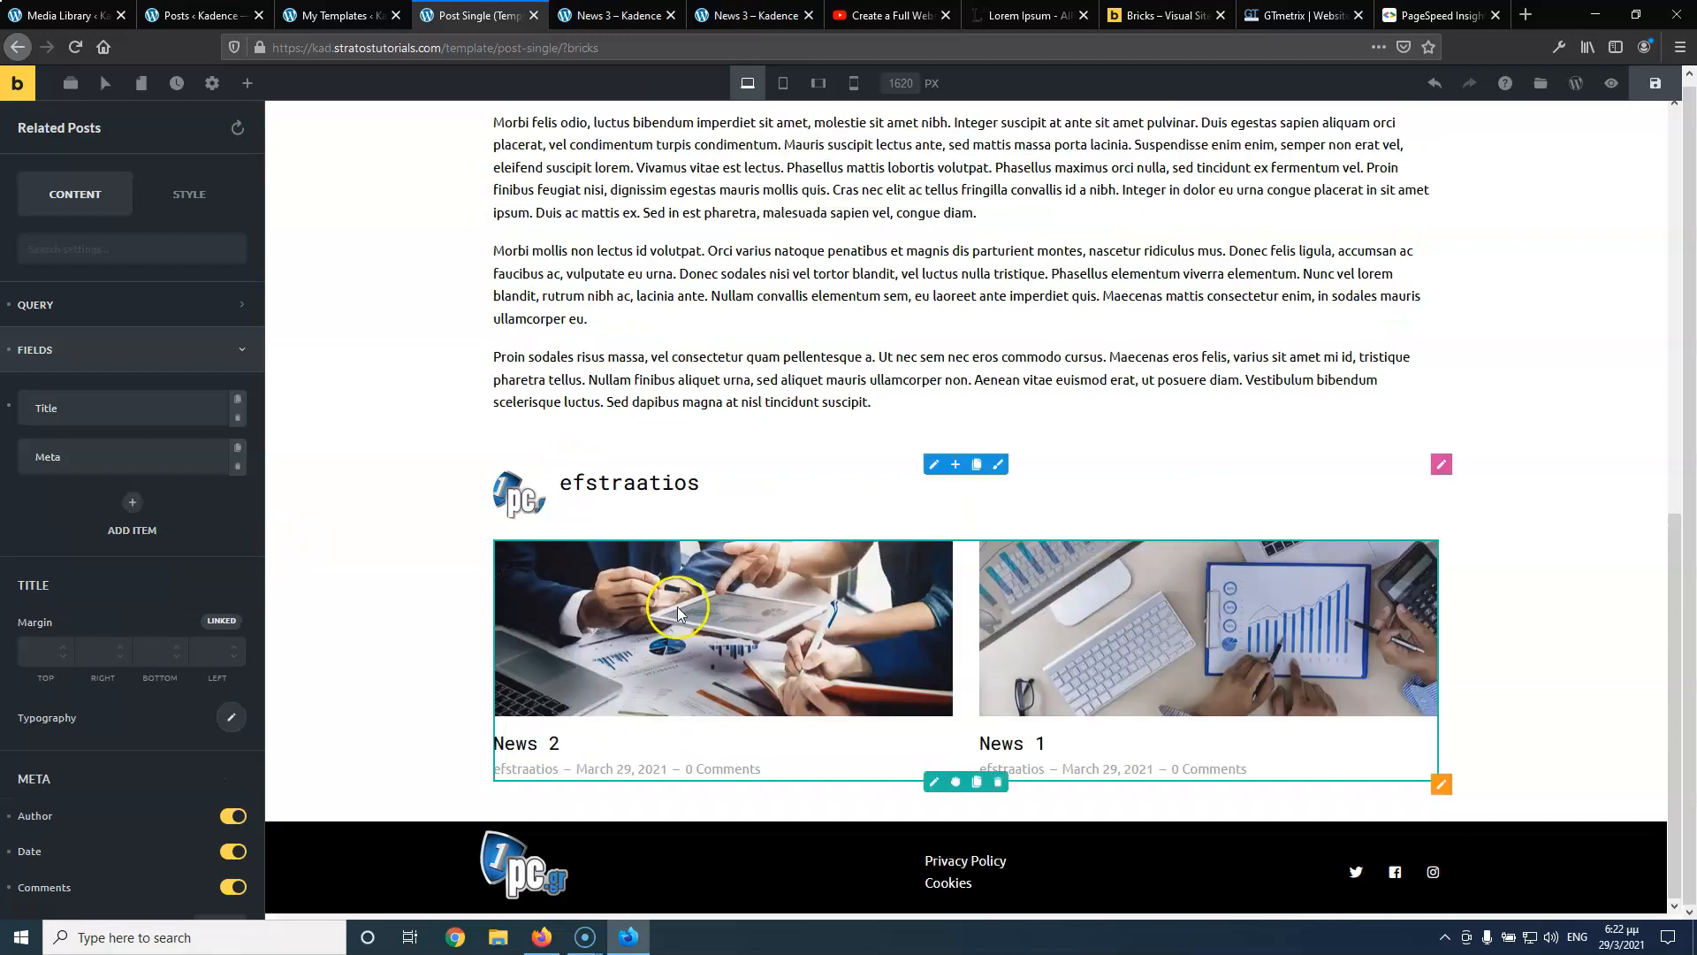
Expand the Layout settings to reveal the Stack Related Posts and Overlay Content toggles
{"action": "scroll", "coordinate": [151, 601], "scroll_direction": "down", "scroll_amount": 2}
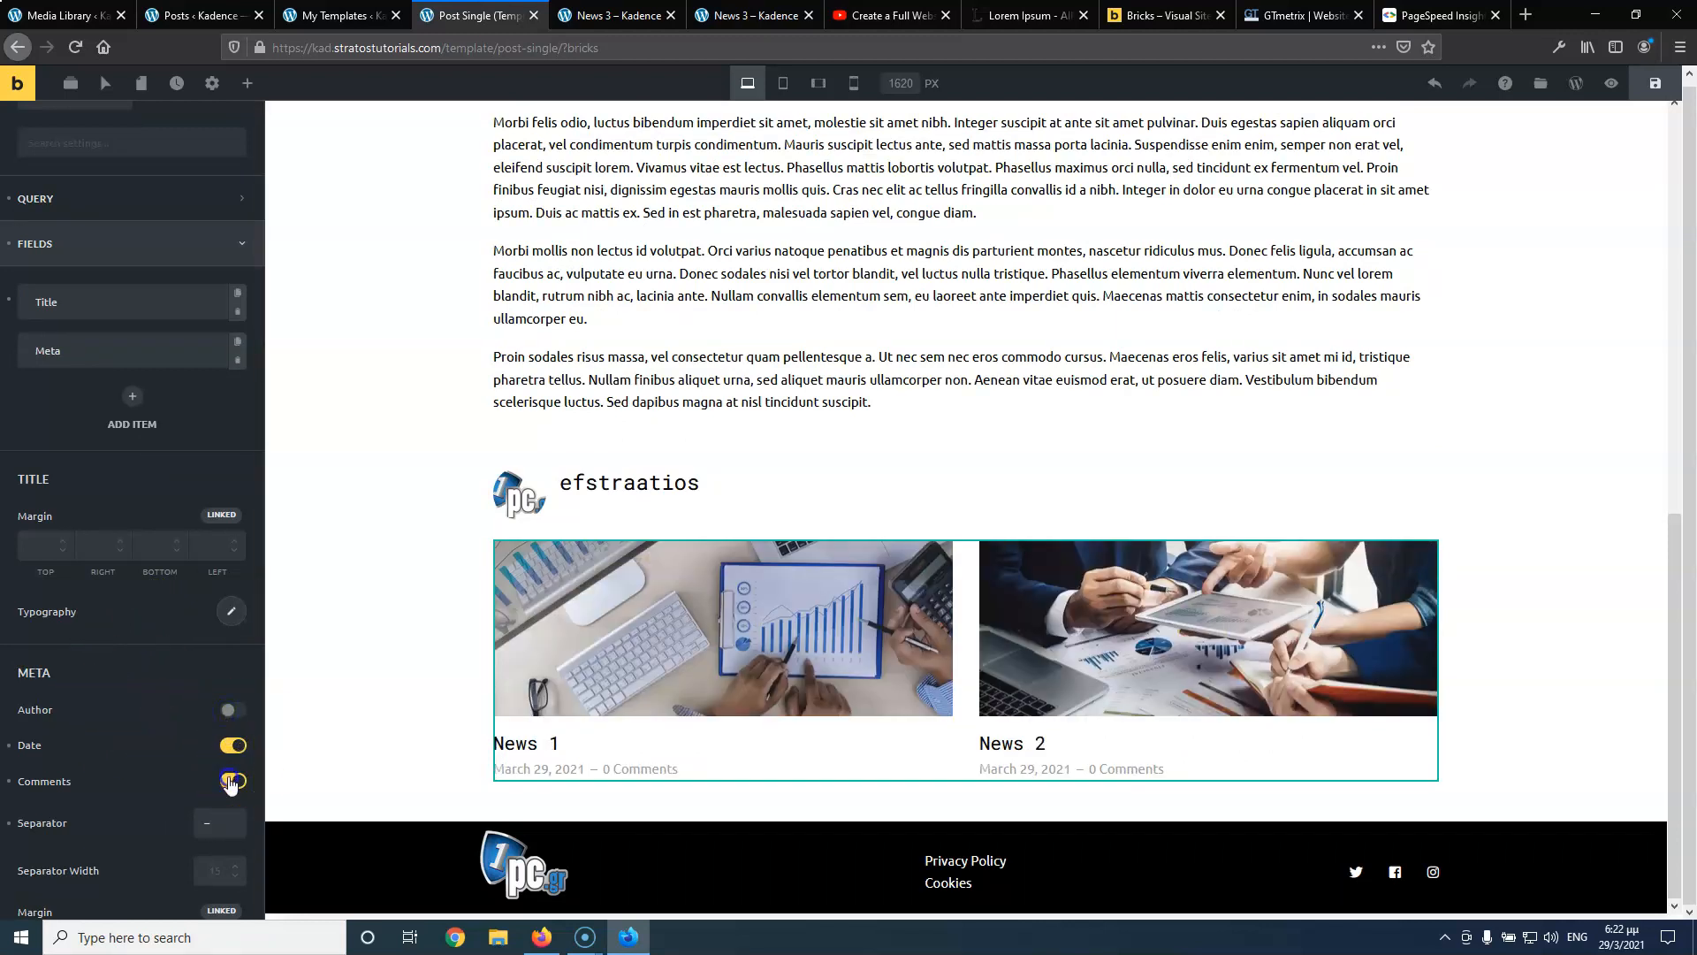
{"action": "scroll", "coordinate": [159, 719], "scroll_direction": "down", "scroll_amount": 6}
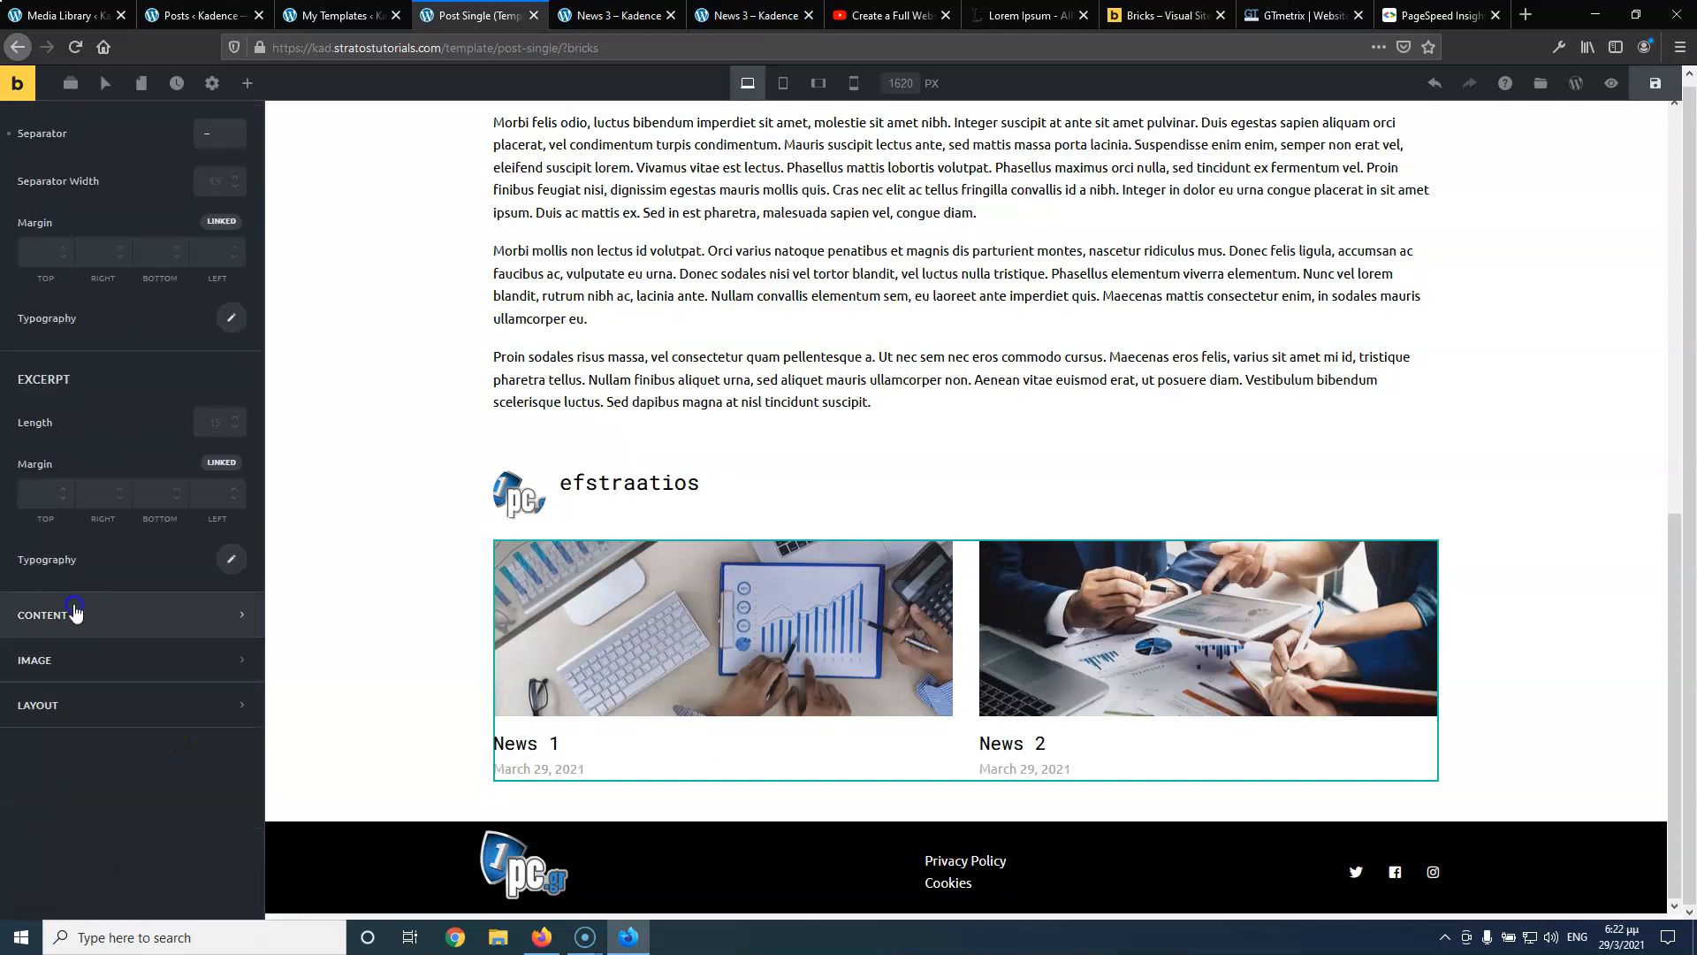
{"action": "left_click", "coordinate": [76, 606]}
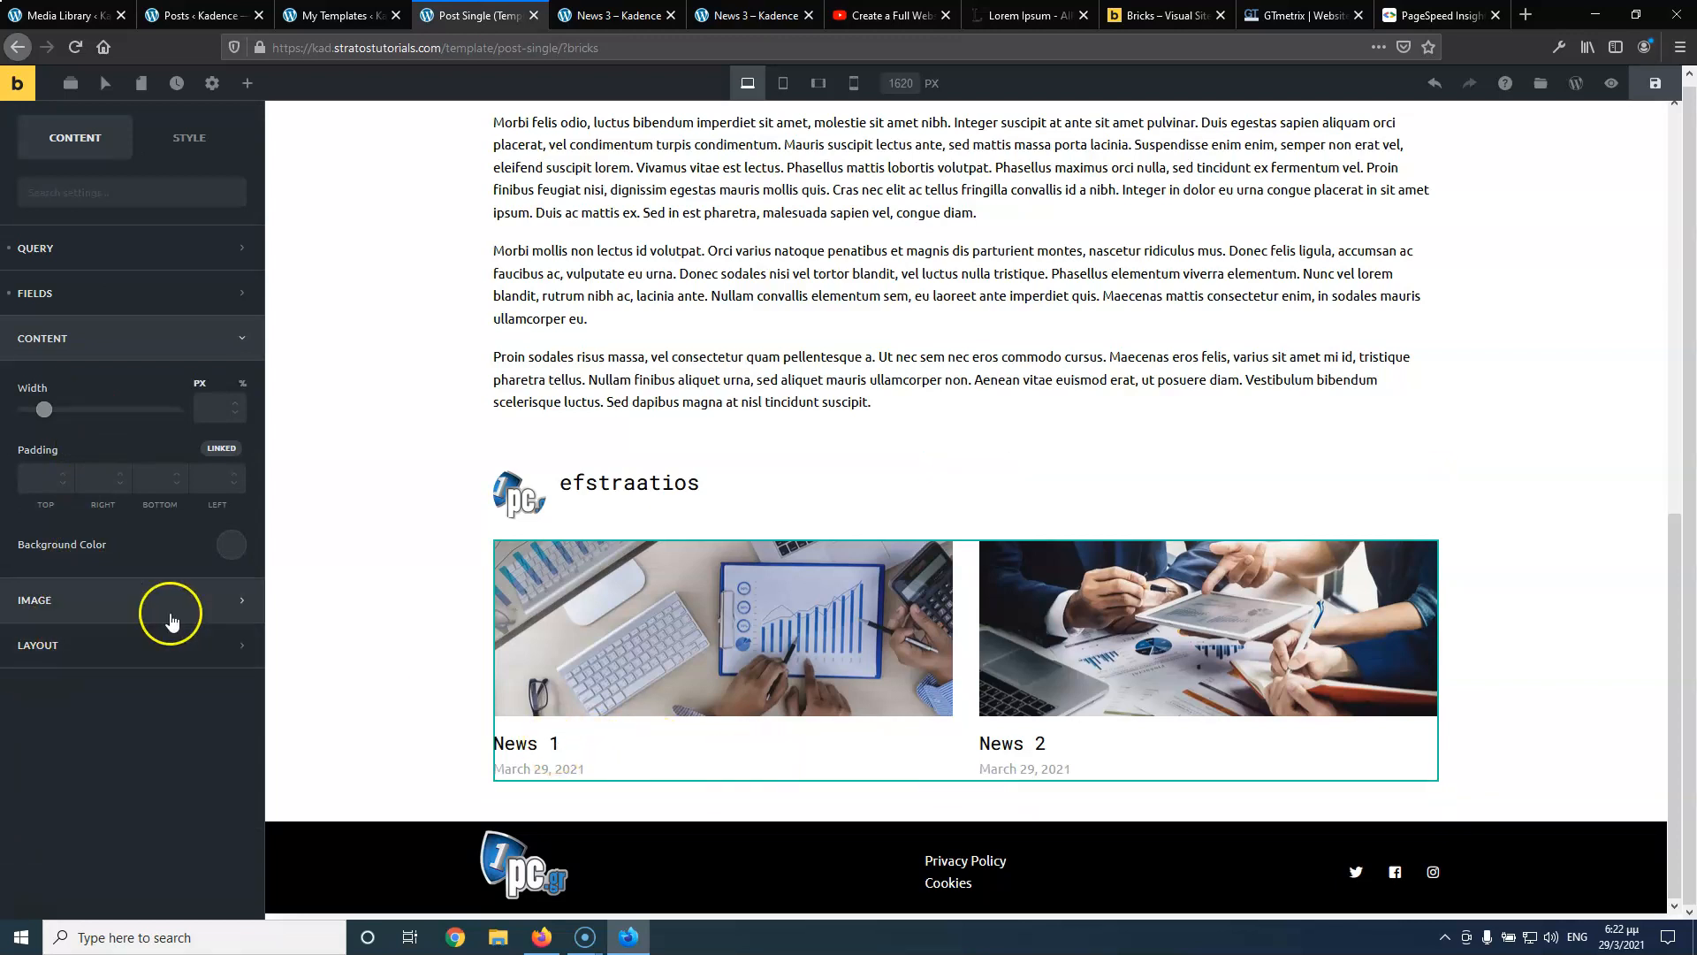
{"action": "left_click", "coordinate": [106, 648]}
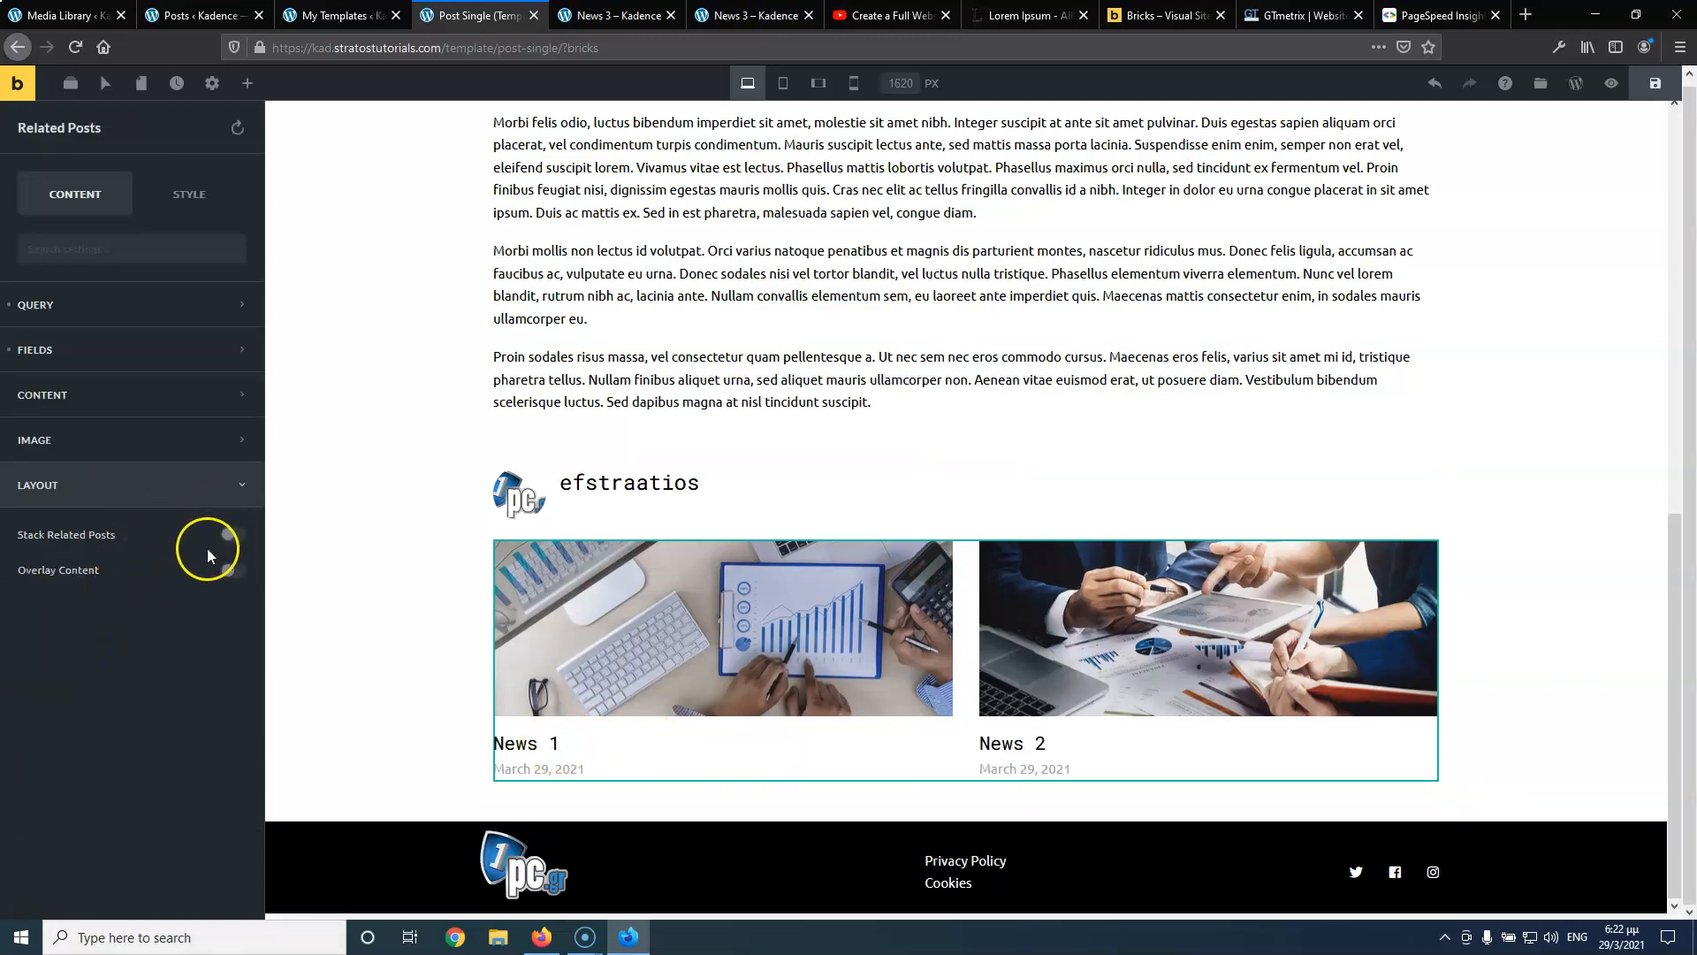
{"action": "scroll", "coordinate": [201, 639], "scroll_direction": "up", "scroll_amount": 1}
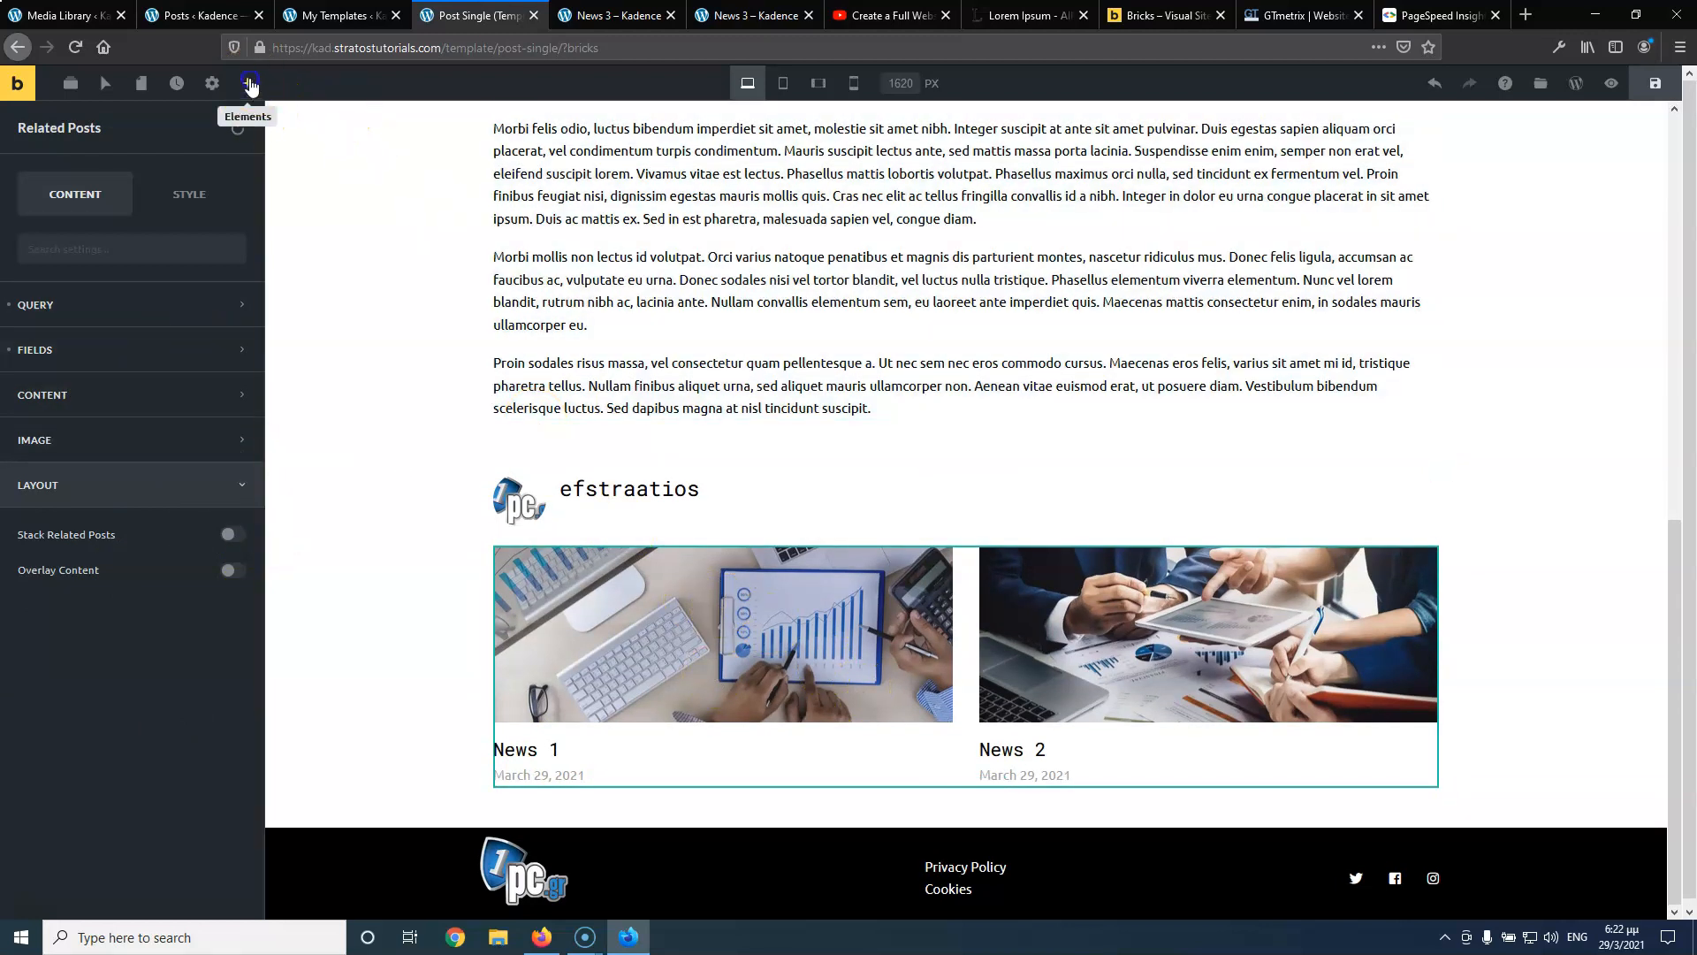
Add a Comments element below the related posts
{"action": "left_click", "coordinate": [247, 83]}
{"action": "scroll", "coordinate": [142, 443], "scroll_direction": "down", "scroll_amount": 10}
{"action": "scroll", "coordinate": [145, 443], "scroll_direction": "down", "scroll_amount": 9}
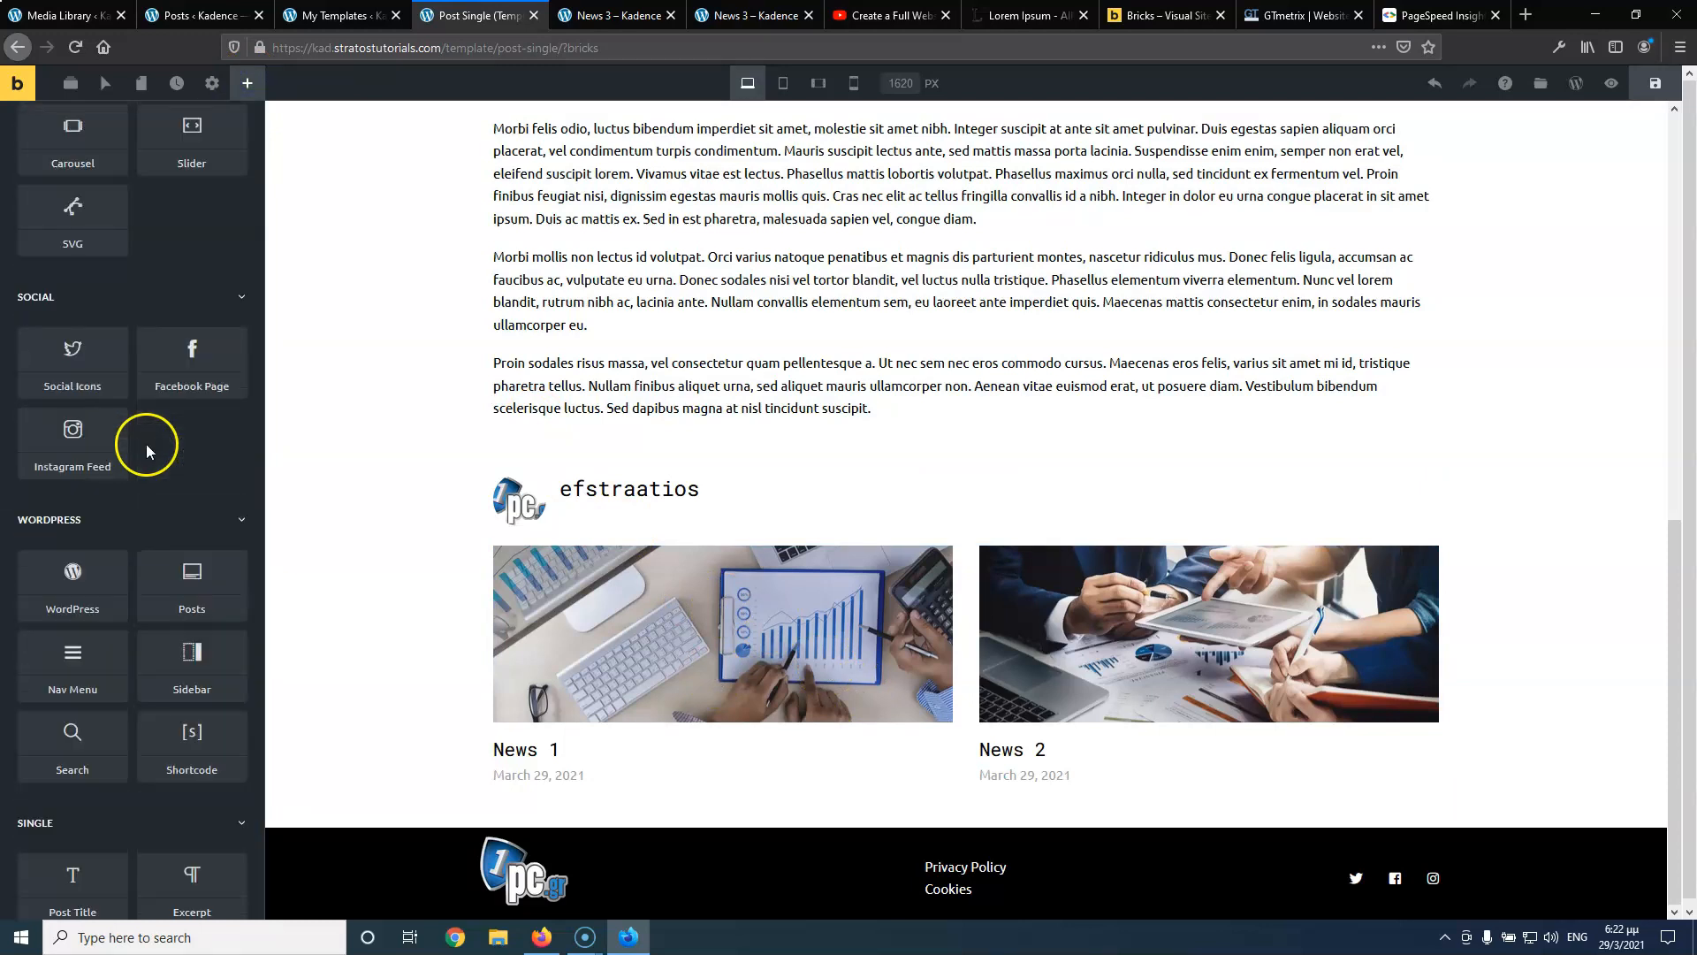
{"action": "left_click_drag", "start_coordinate": [192, 785], "coordinate": [652, 738]}
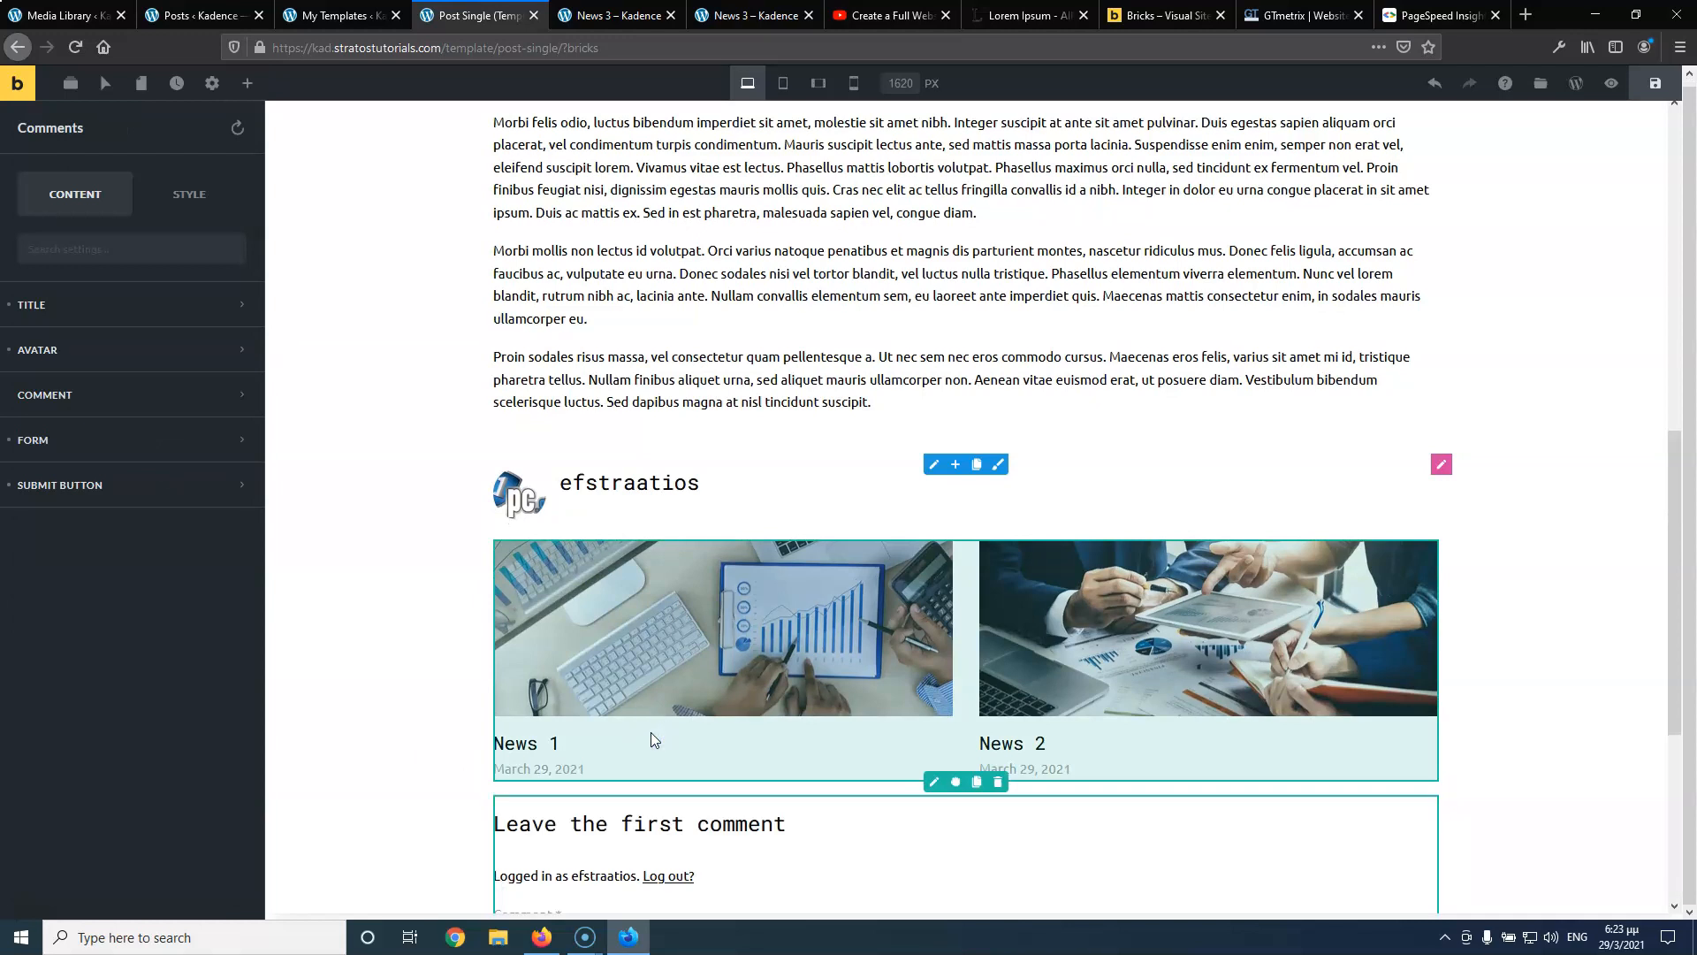
{"action": "scroll", "coordinate": [462, 654], "scroll_direction": "down", "scroll_amount": 5}
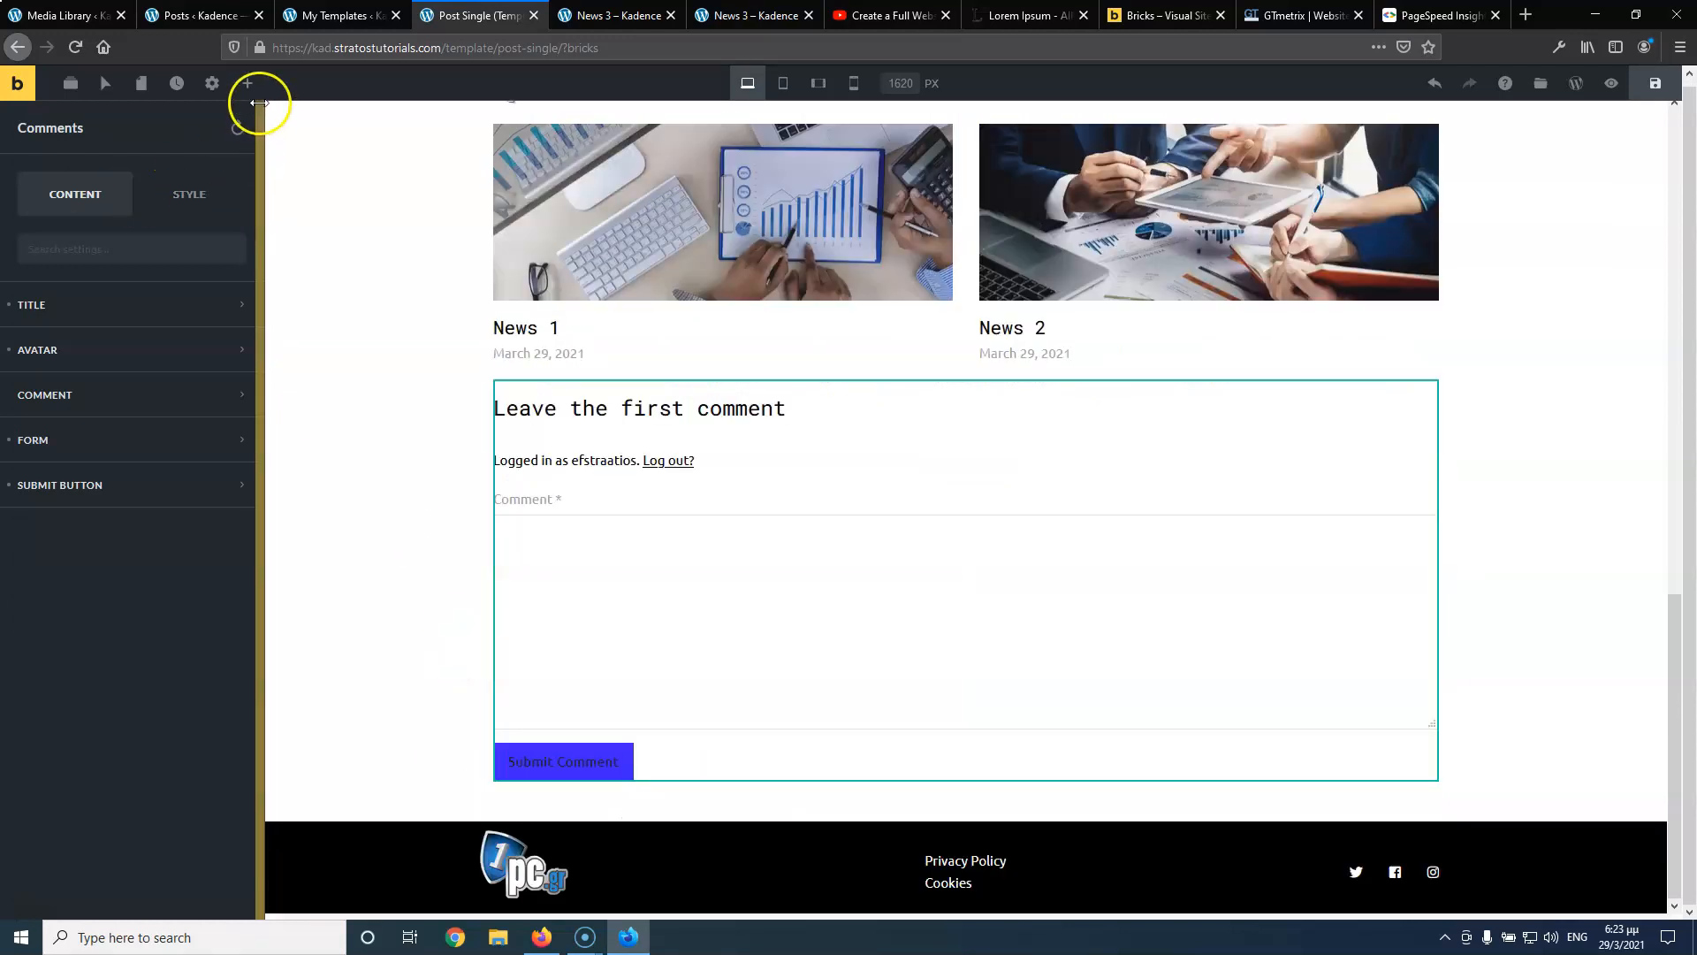
Add a Post Navigation element below the comment form
{"action": "left_click", "coordinate": [250, 87]}
{"action": "scroll", "coordinate": [142, 632], "scroll_direction": "down", "scroll_amount": 3}
{"action": "scroll", "coordinate": [142, 631], "scroll_direction": "down", "scroll_amount": 14}
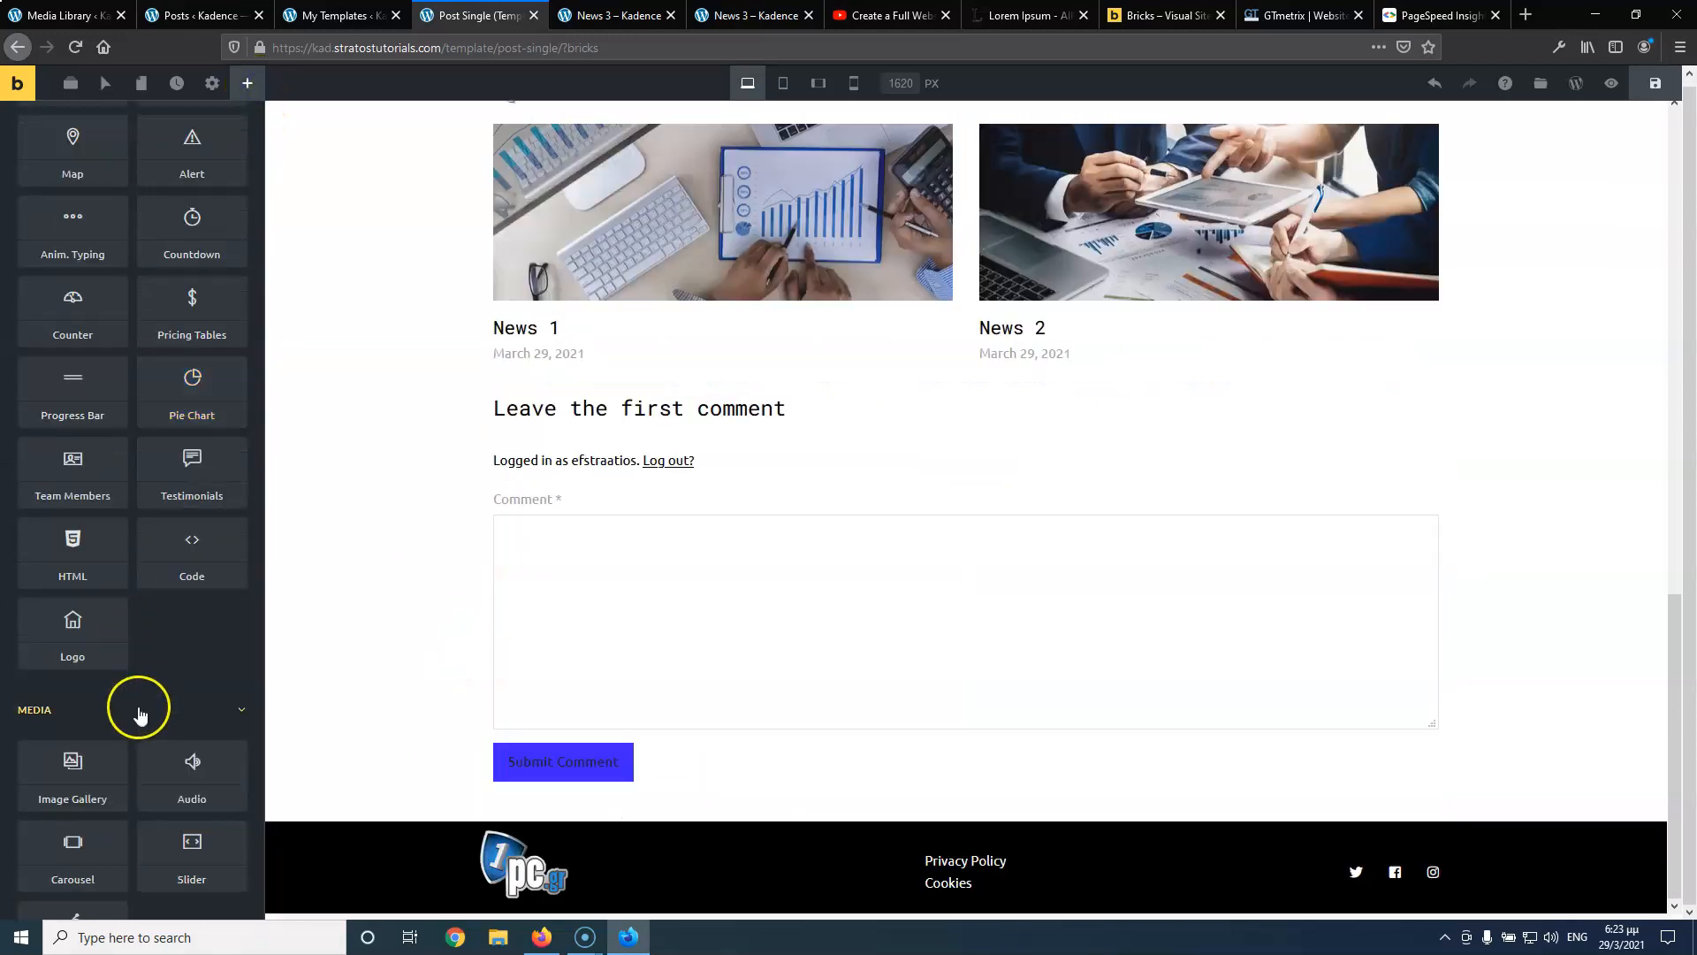
{"action": "left_click_drag", "start_coordinate": [179, 891], "coordinate": [702, 738]}
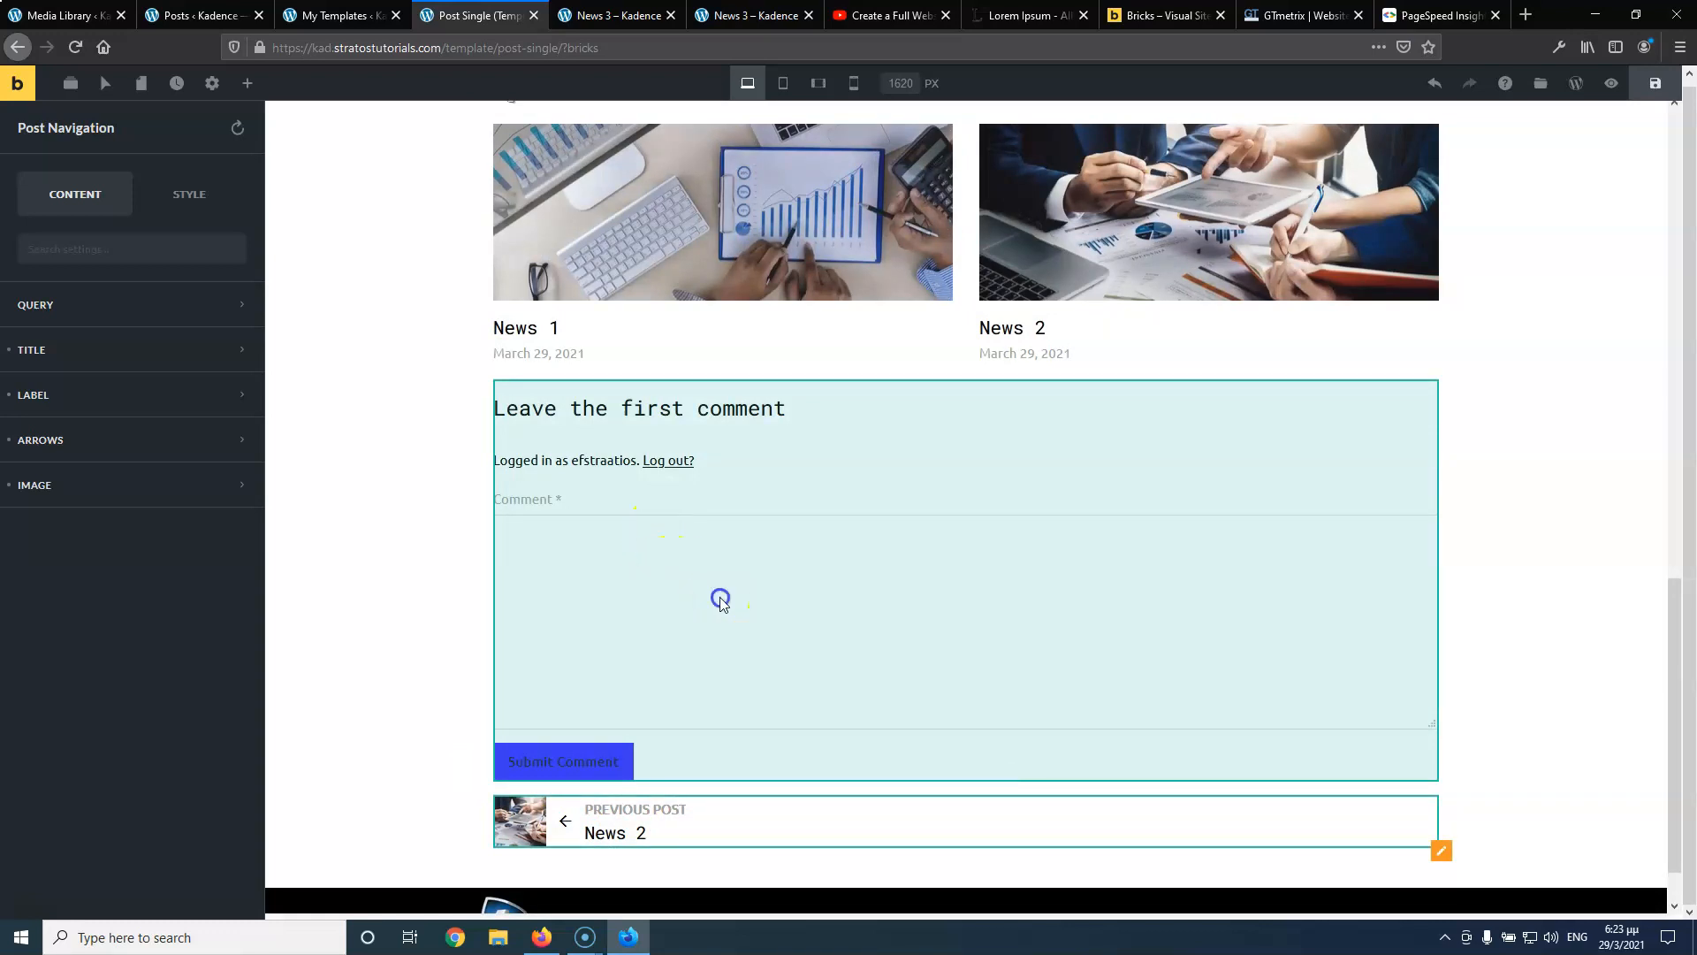
{"action": "left_click", "coordinate": [743, 513]}
Find Social Sharing by searching 'sh' and place it above the article text
{"action": "scroll", "coordinate": [742, 513], "scroll_direction": "down", "scroll_amount": 5}
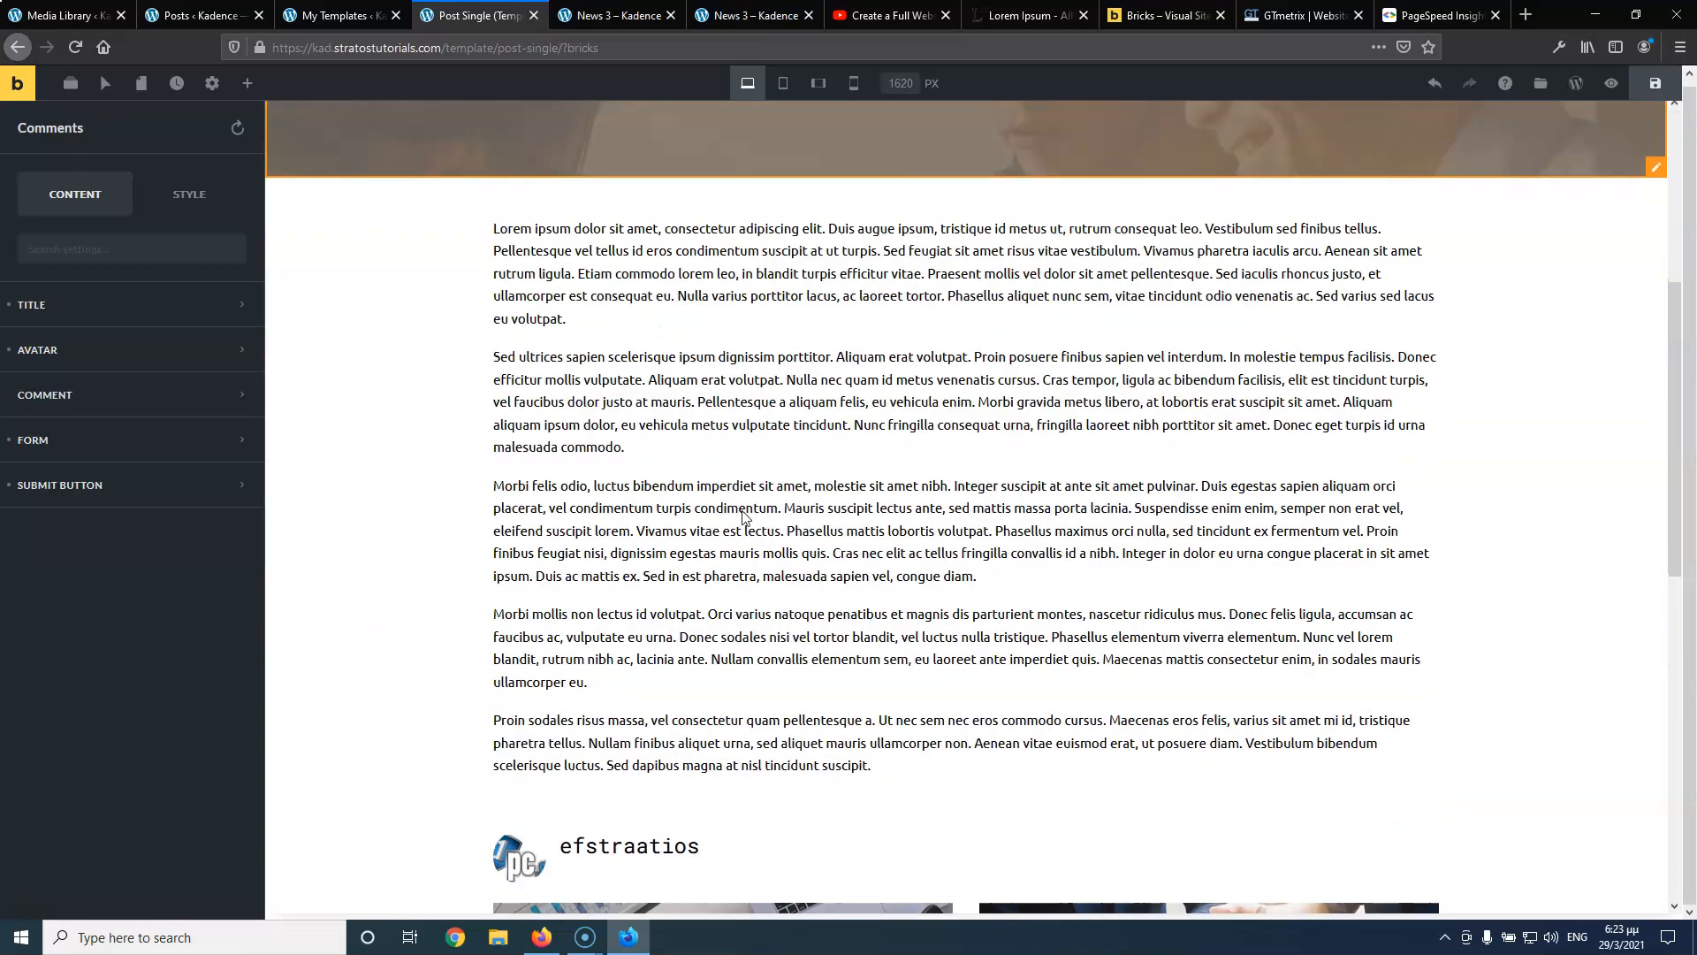
{"action": "scroll", "coordinate": [912, 281], "scroll_direction": "up", "scroll_amount": 3}
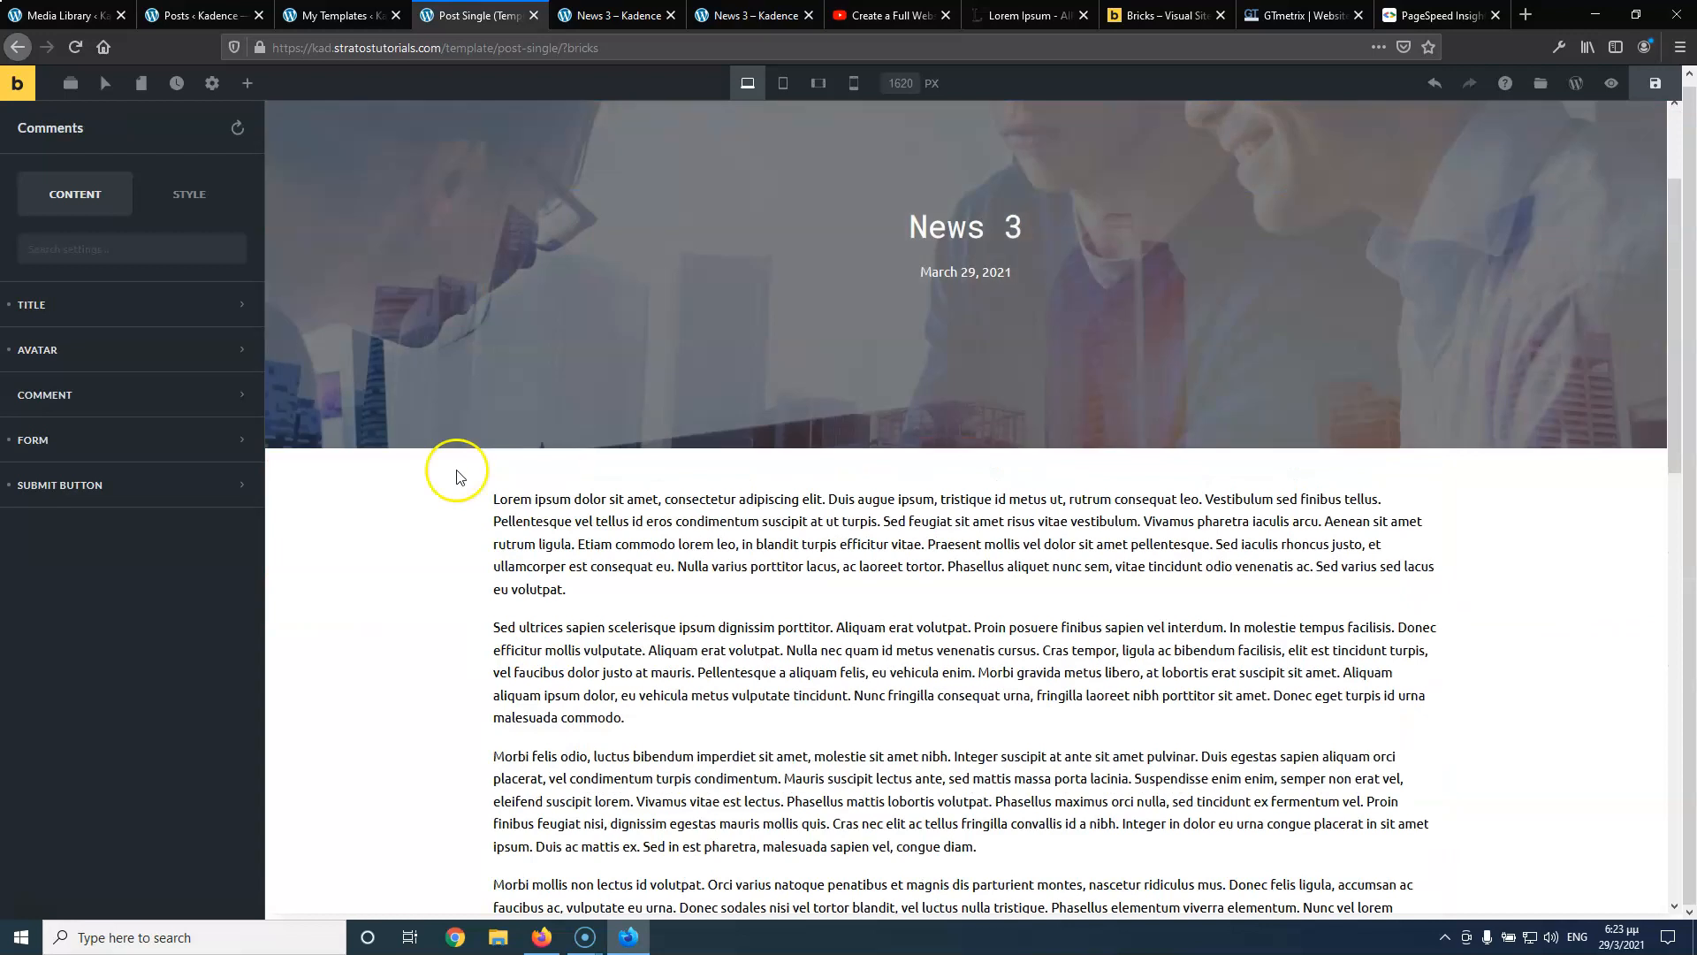
{"action": "left_click", "coordinate": [248, 83]}
{"action": "left_click", "coordinate": [145, 128]}
{"action": "type", "text": "sh"}
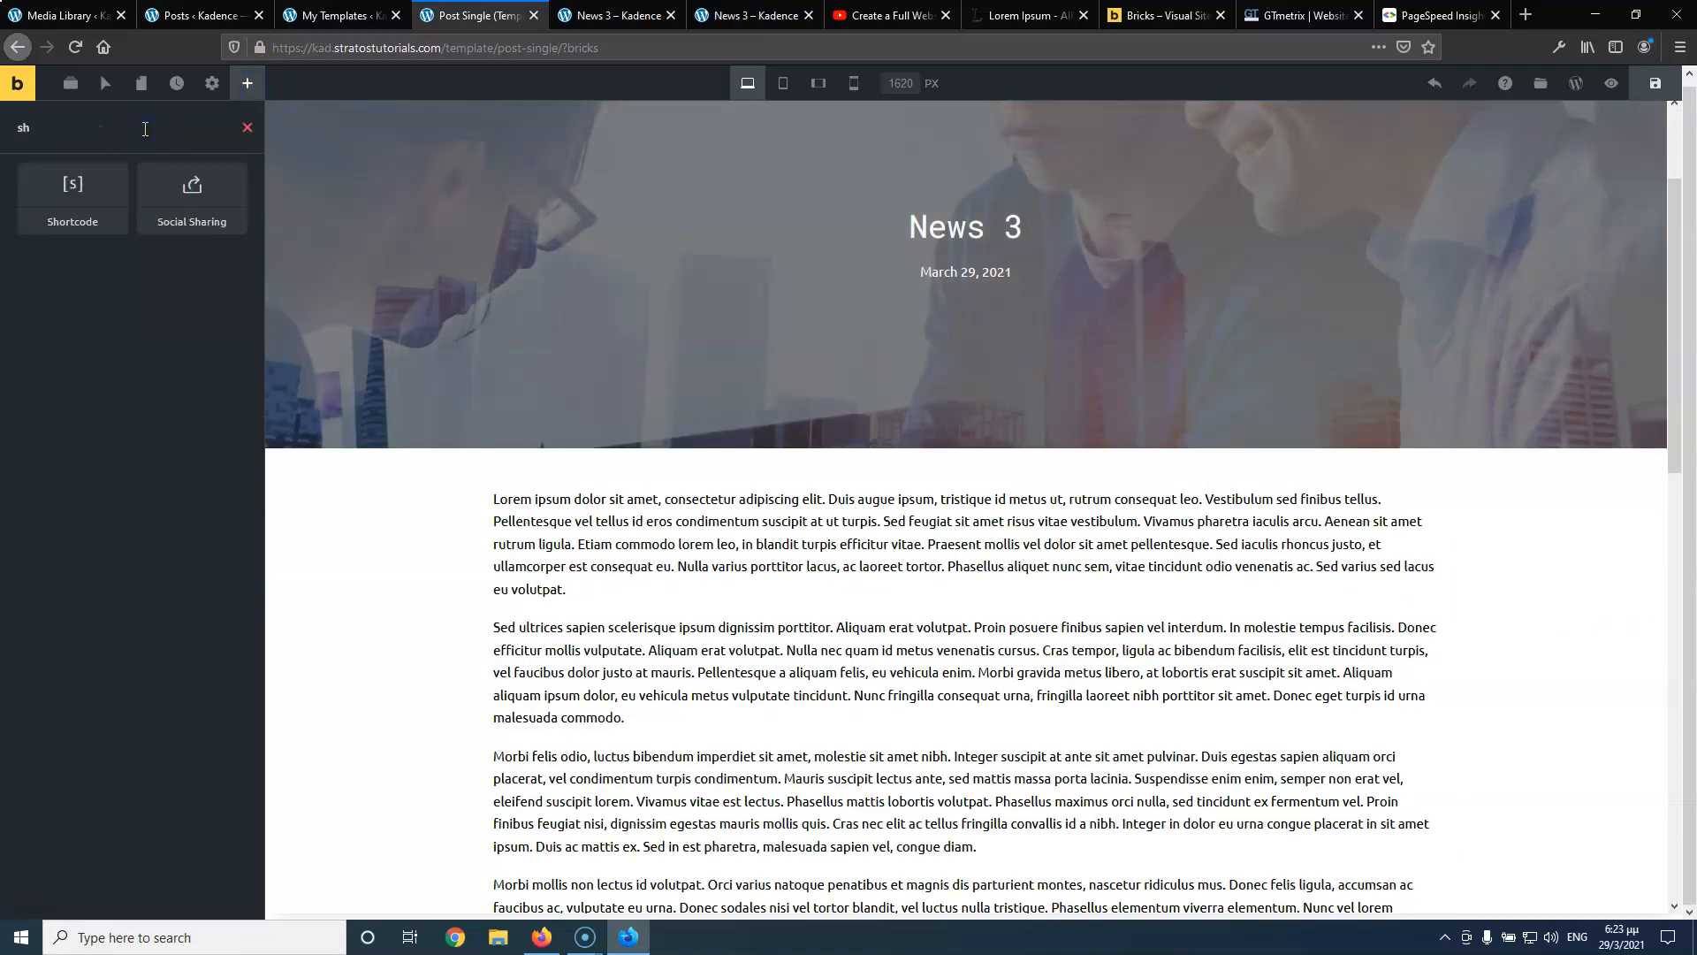
{"action": "left_click_drag", "start_coordinate": [167, 195], "coordinate": [890, 485]}
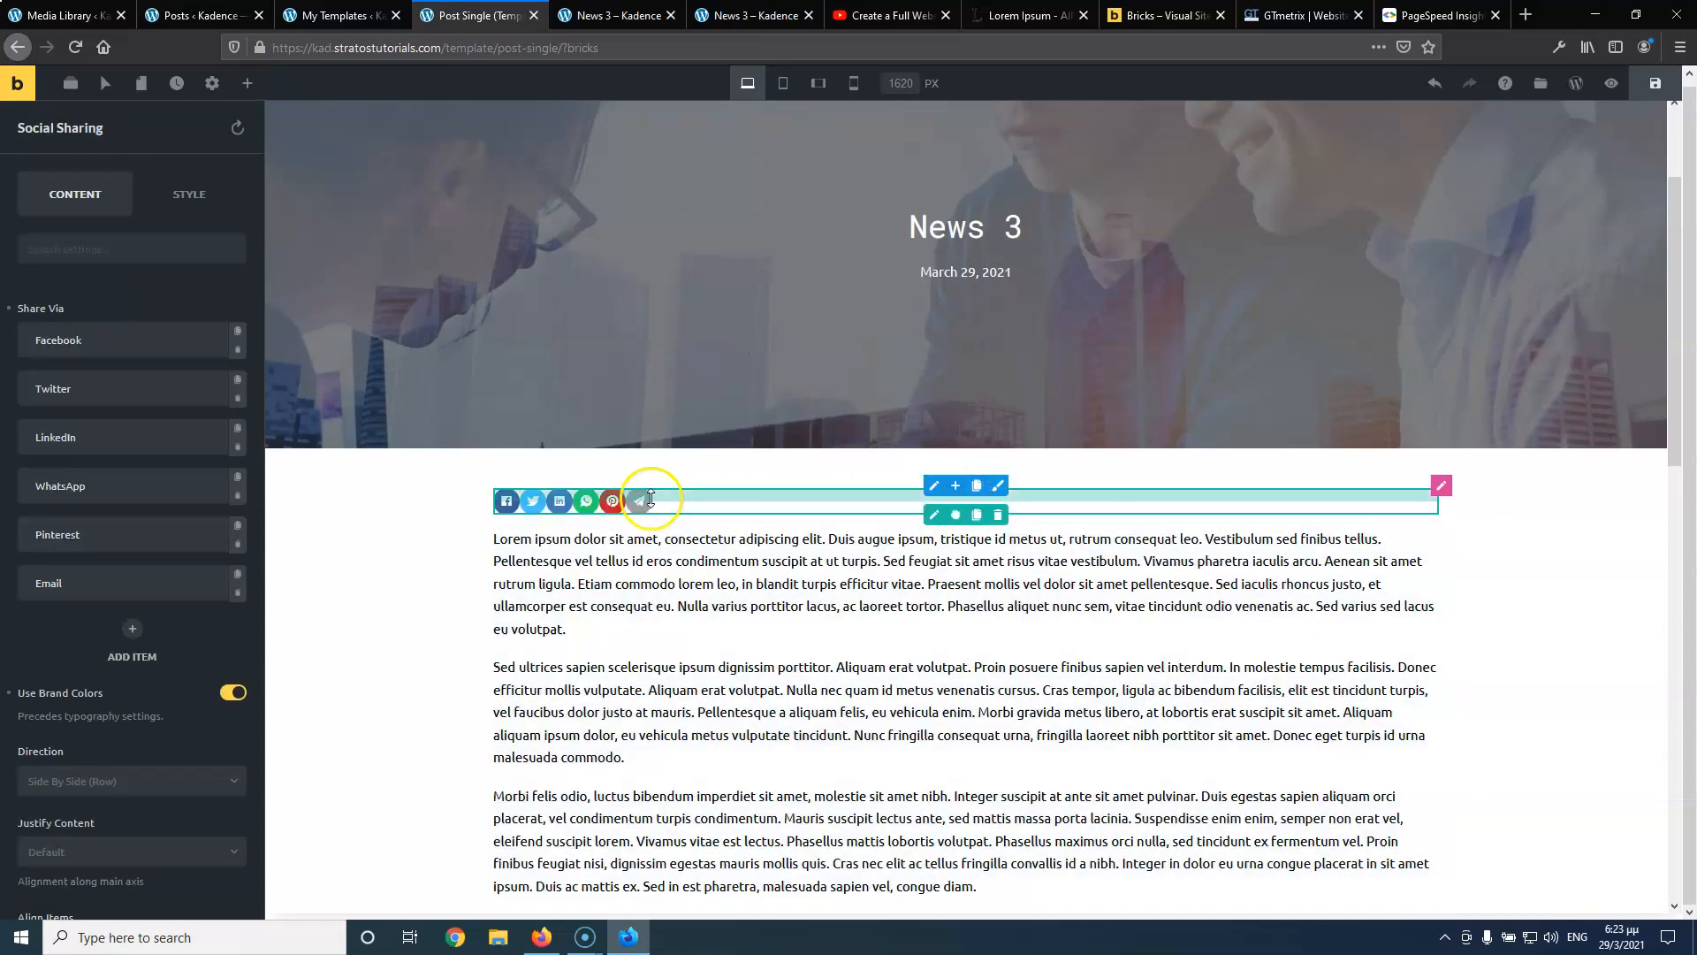
Centre the share buttons, give them 22px bottom spacing, and save the template
{"action": "scroll", "coordinate": [204, 580], "scroll_direction": "down", "scroll_amount": 1}
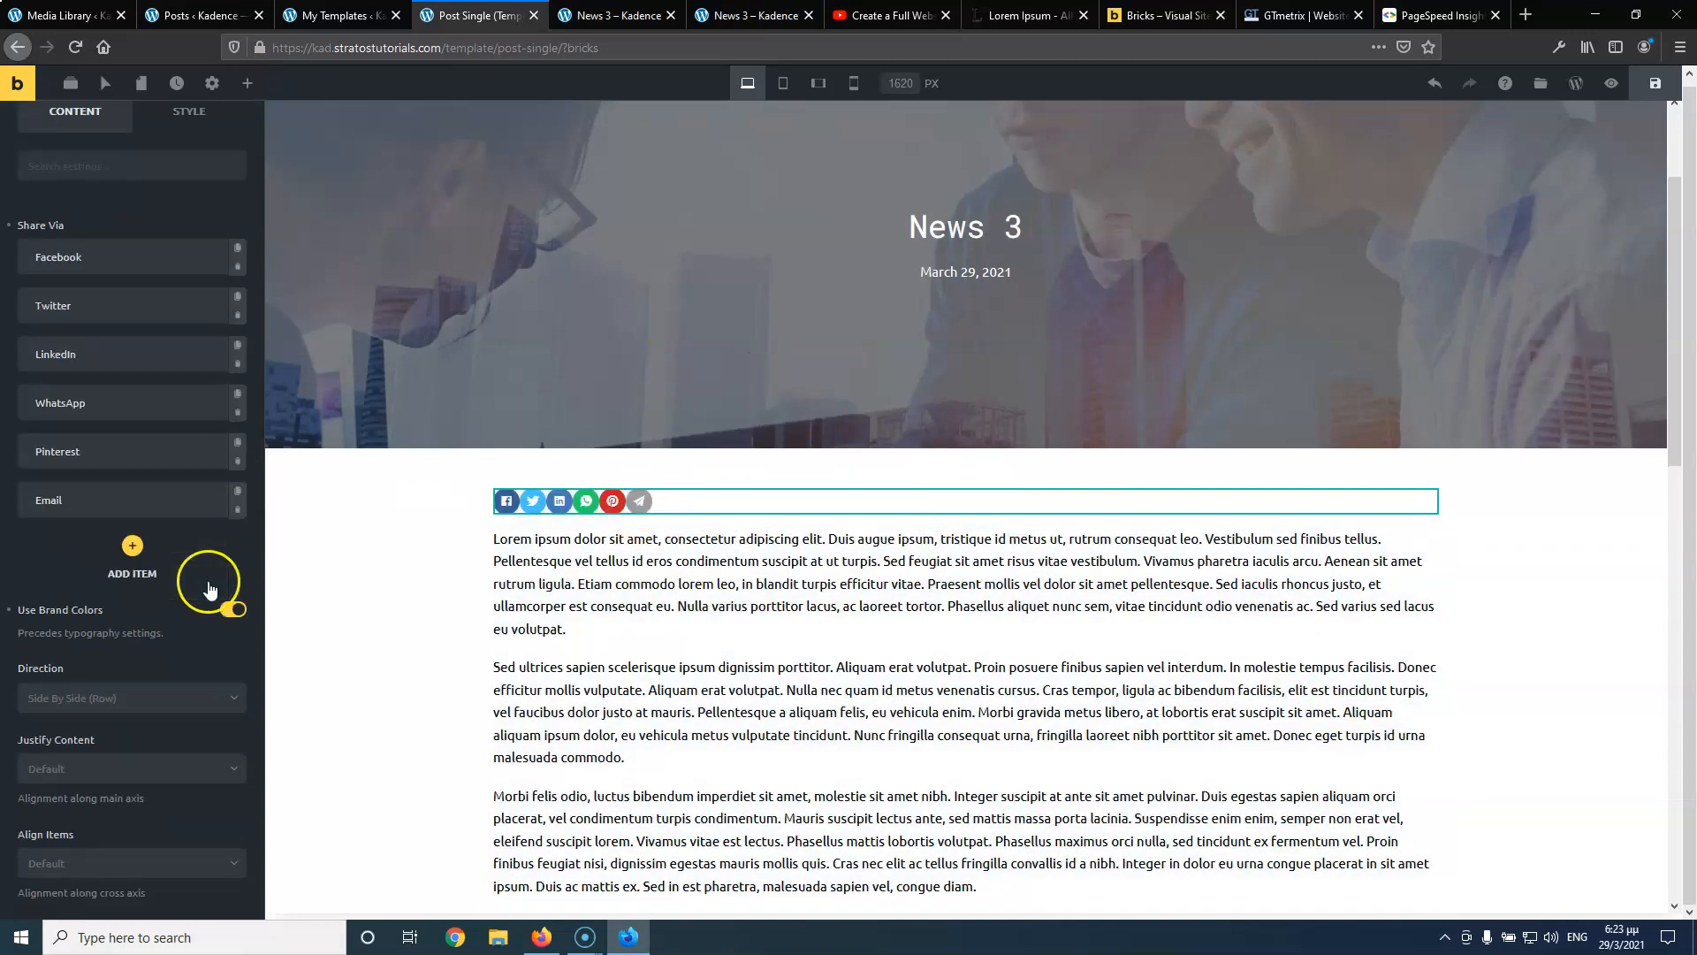
{"action": "left_click", "coordinate": [111, 767]}
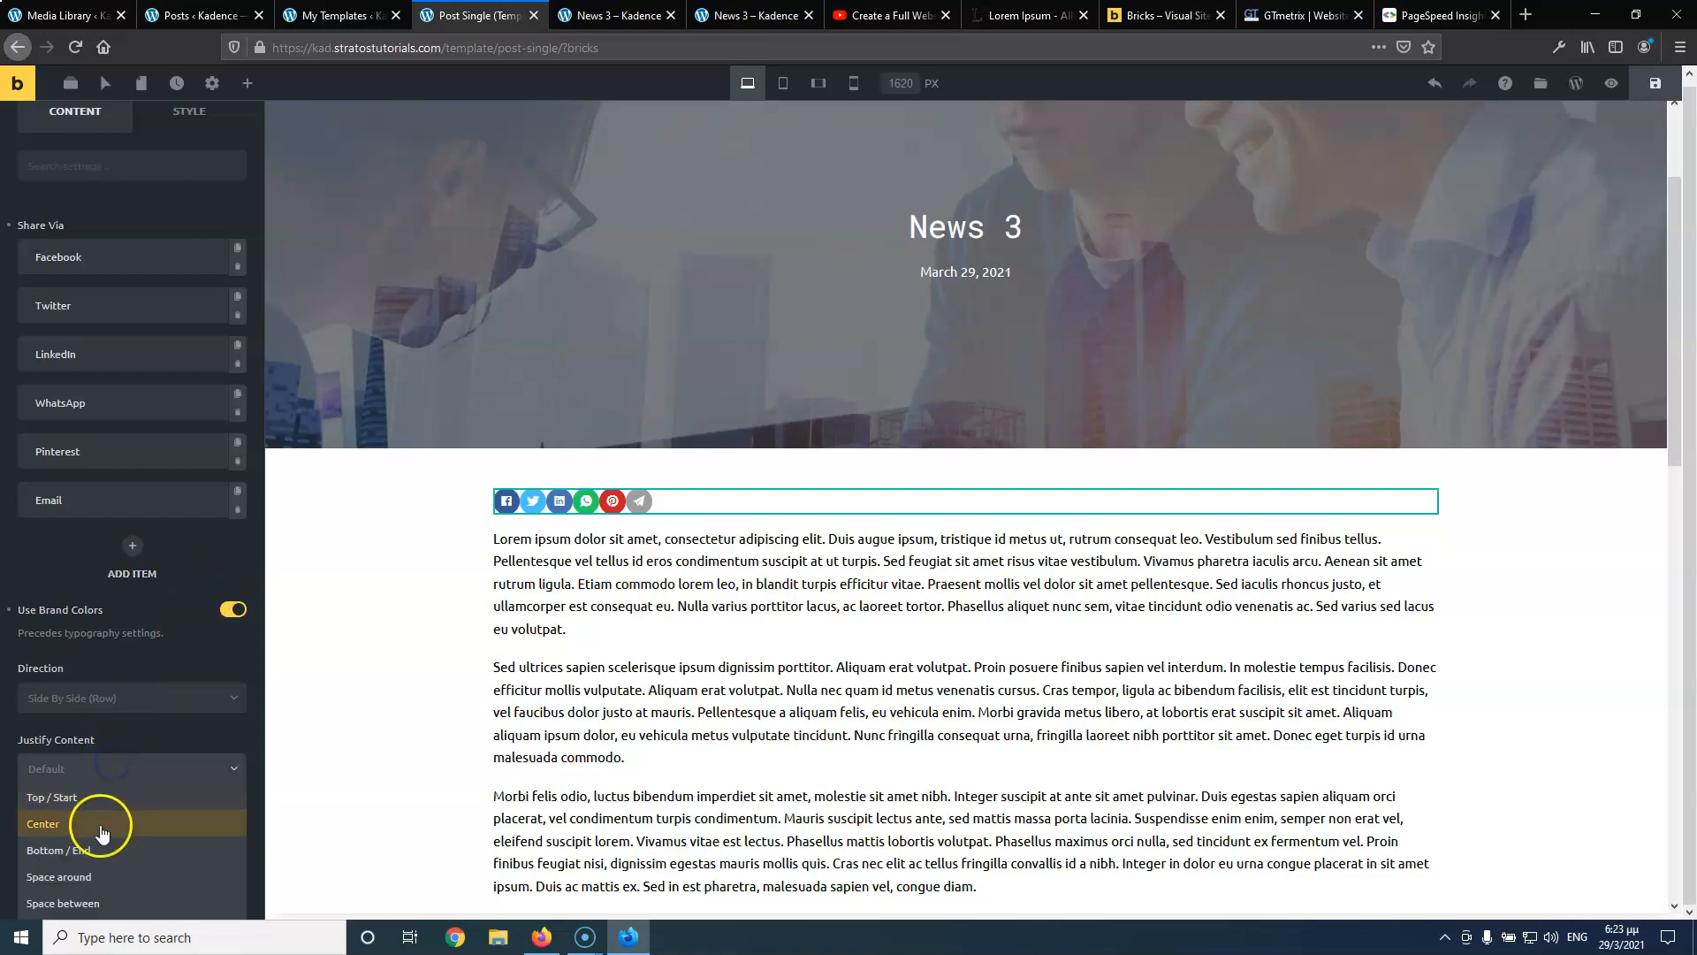
{"action": "left_click", "coordinate": [101, 825]}
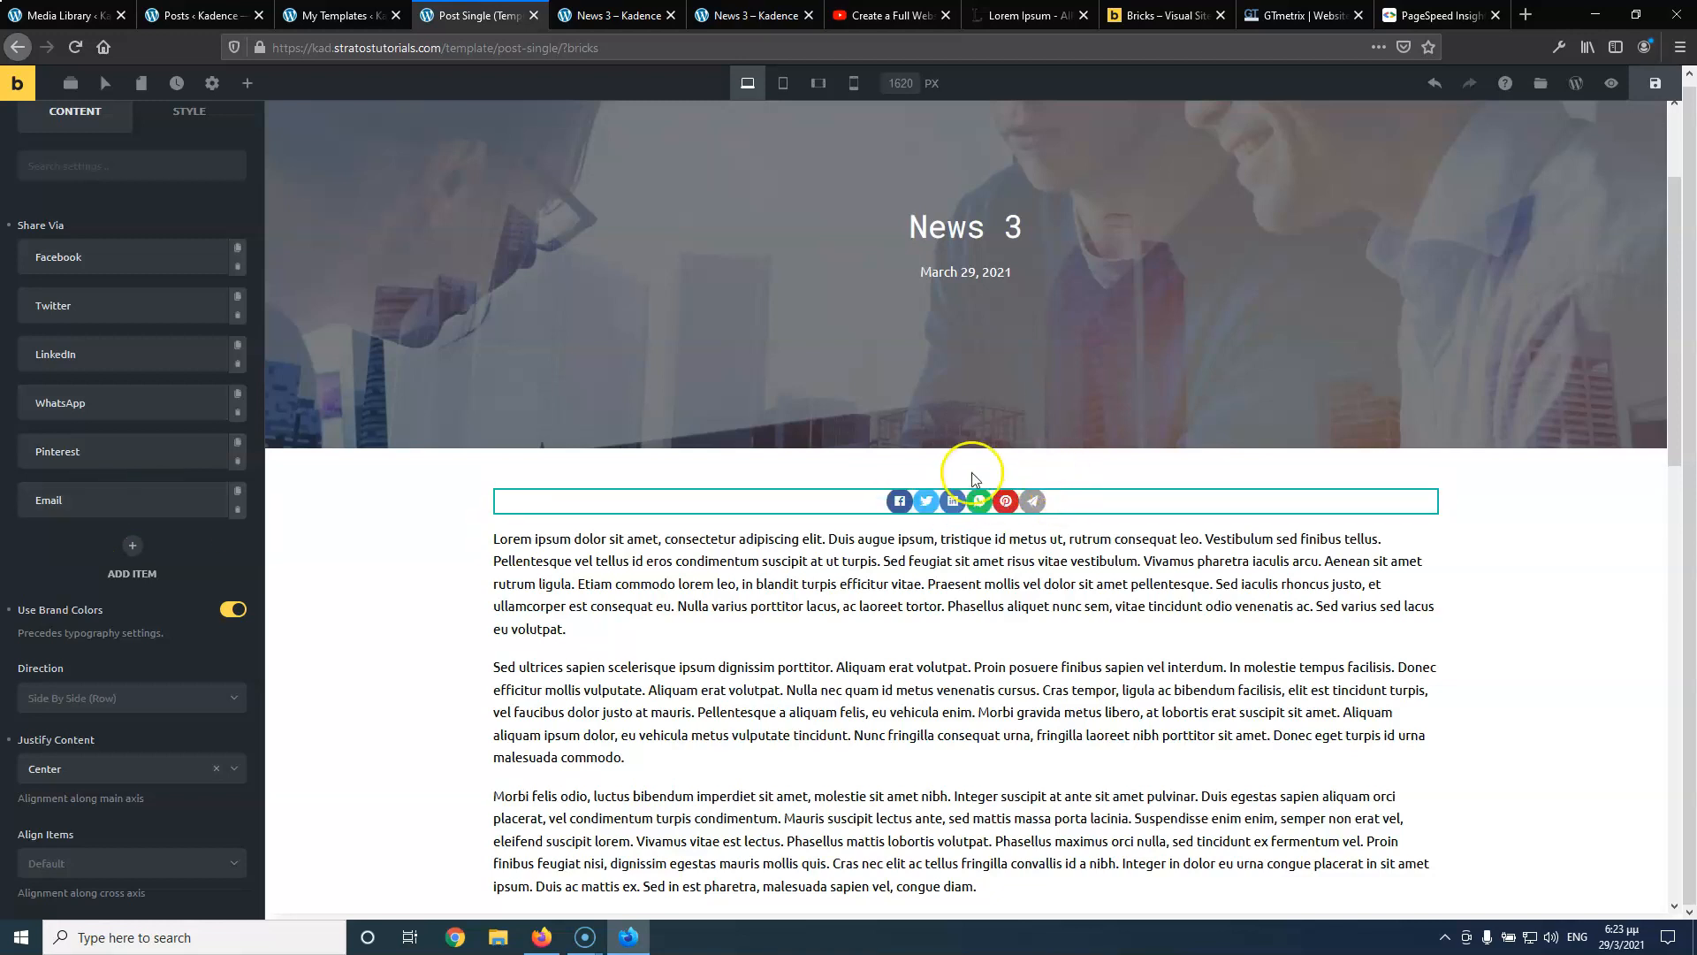
{"action": "left_click_drag", "start_coordinate": [860, 513], "coordinate": [858, 530]}
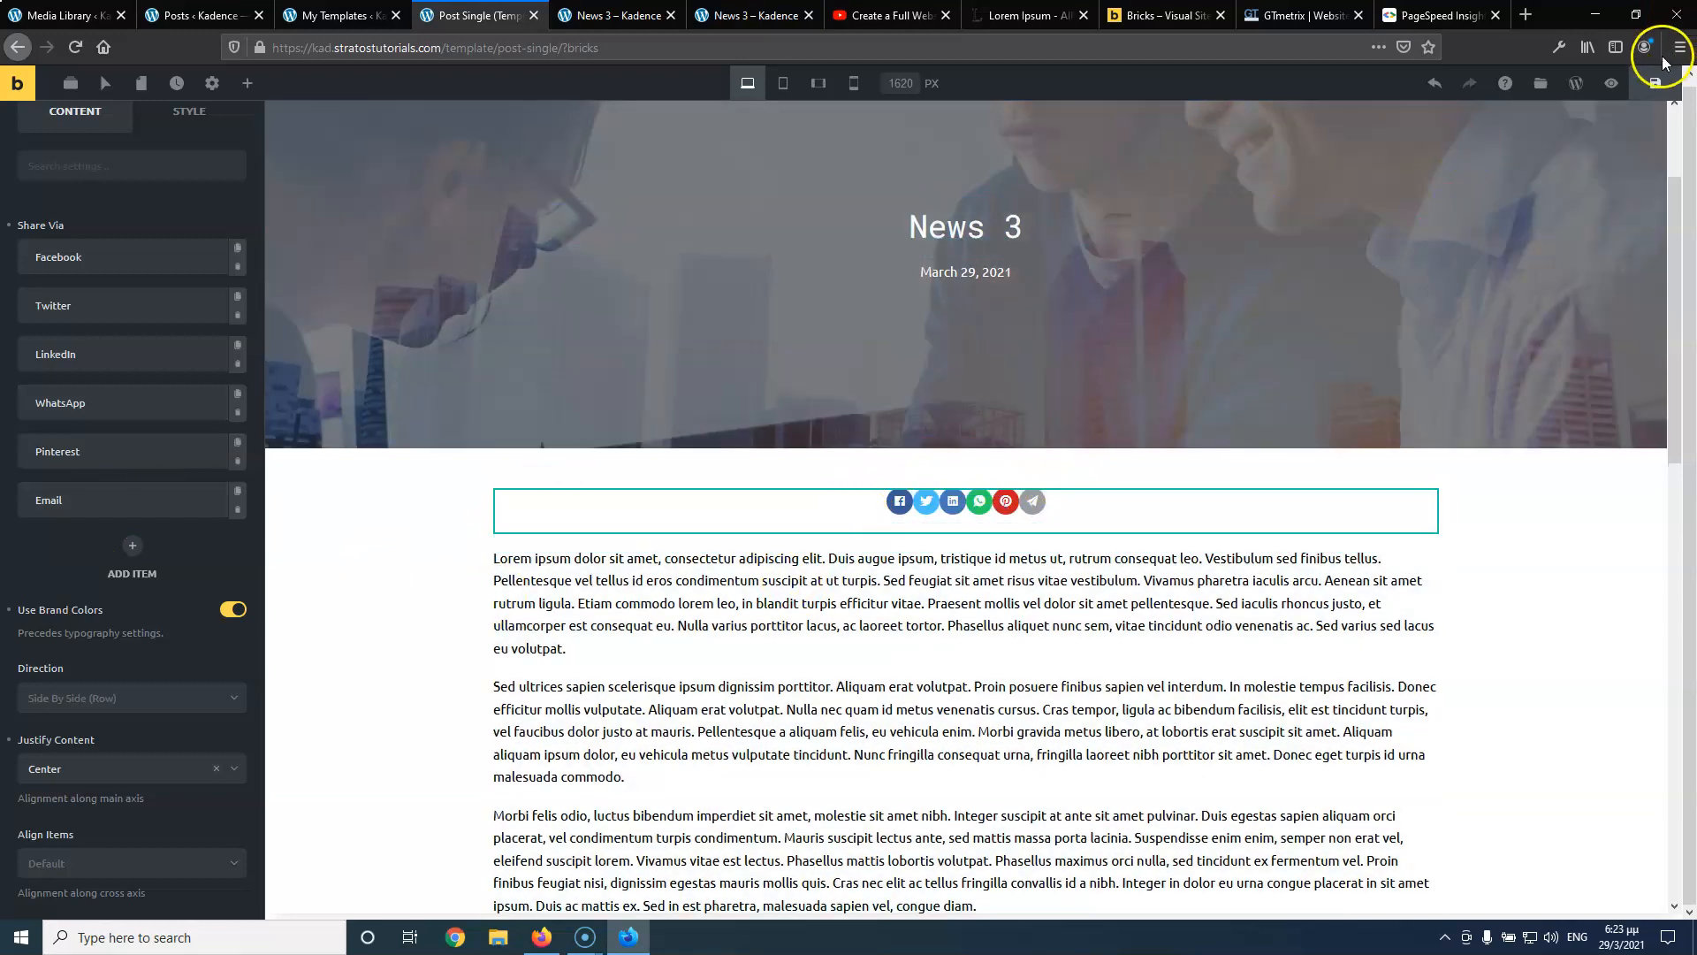
{"action": "left_click", "coordinate": [1655, 83]}
Reload the live News 3 post to confirm the share buttons, then return to the template editor
{"action": "left_click", "coordinate": [615, 15]}
{"action": "left_click", "coordinate": [75, 46]}
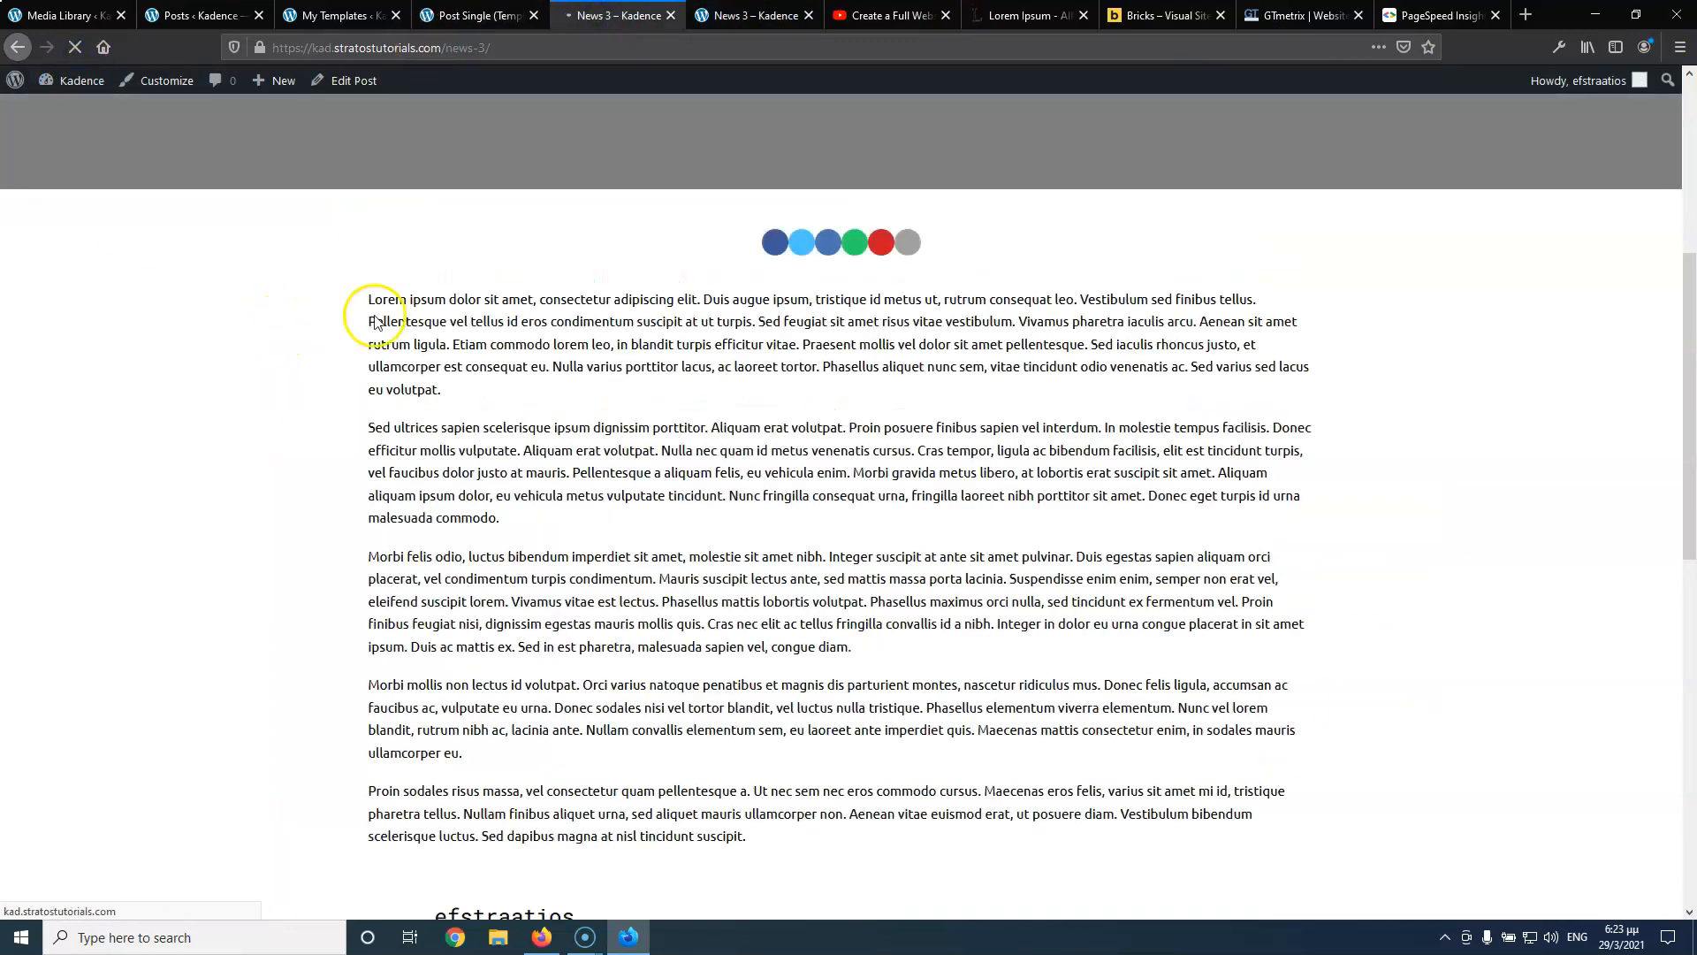
{"action": "scroll", "coordinate": [777, 382], "scroll_direction": "down", "scroll_amount": 10}
{"action": "scroll", "coordinate": [779, 386], "scroll_direction": "up", "scroll_amount": 6}
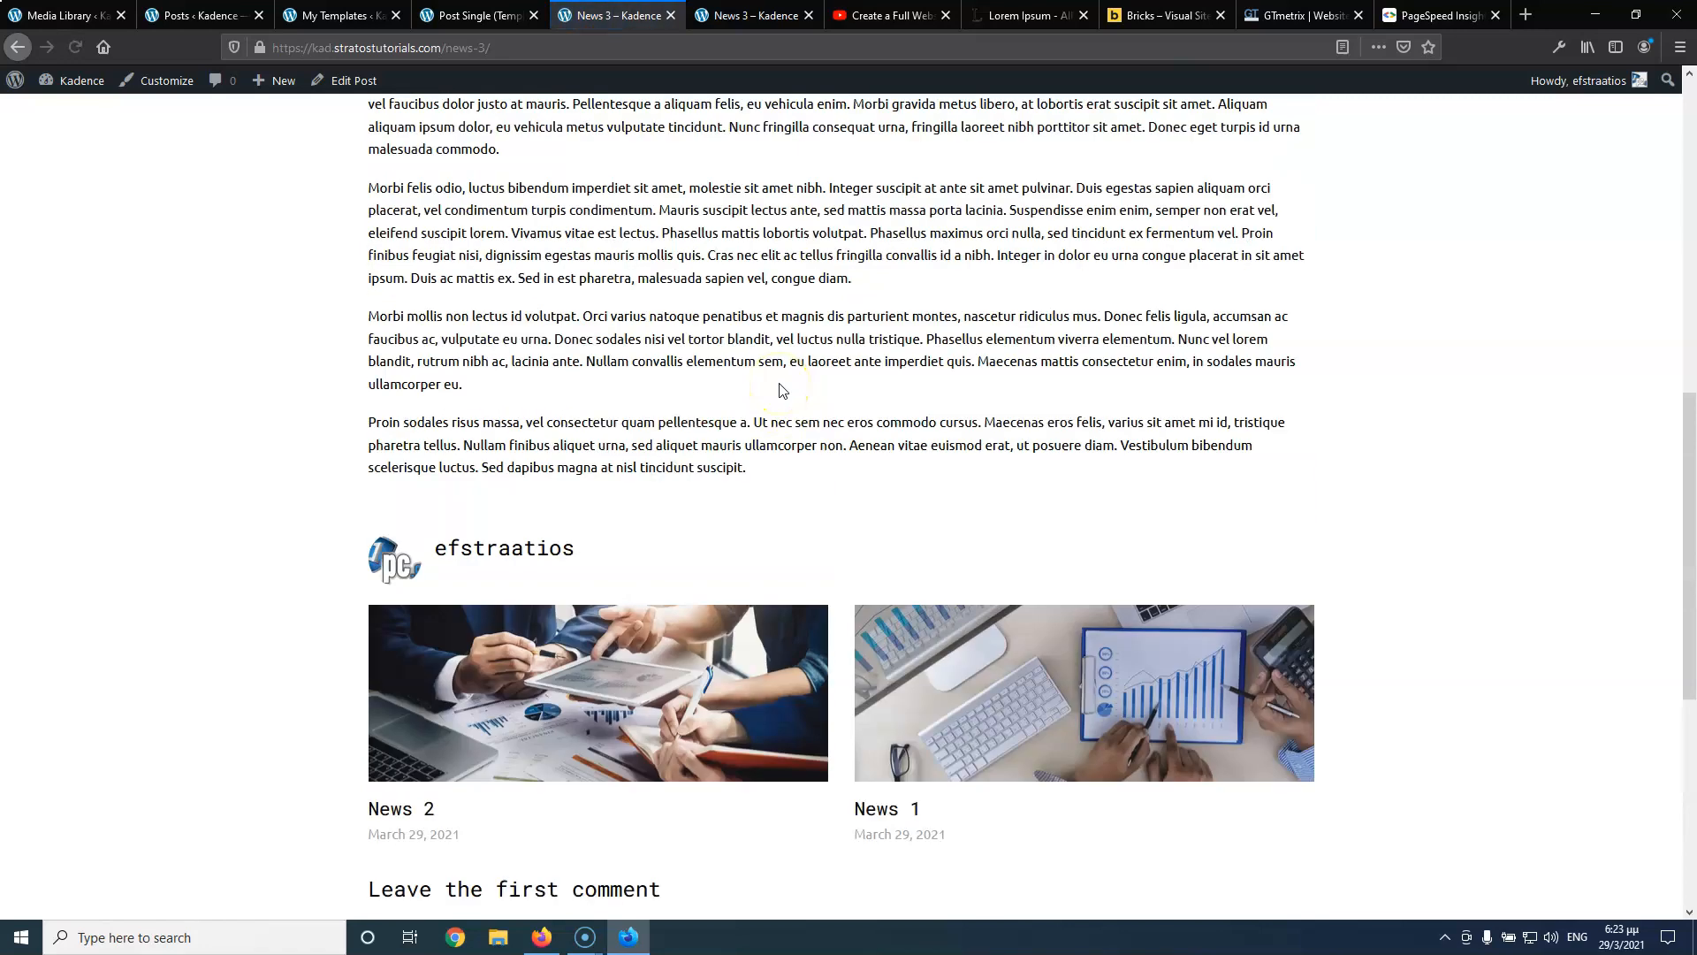
{"action": "scroll", "coordinate": [780, 390], "scroll_direction": "up", "scroll_amount": 10}
{"action": "scroll", "coordinate": [780, 390], "scroll_direction": "down", "scroll_amount": 12}
{"action": "scroll", "coordinate": [780, 390], "scroll_direction": "up", "scroll_amount": 12}
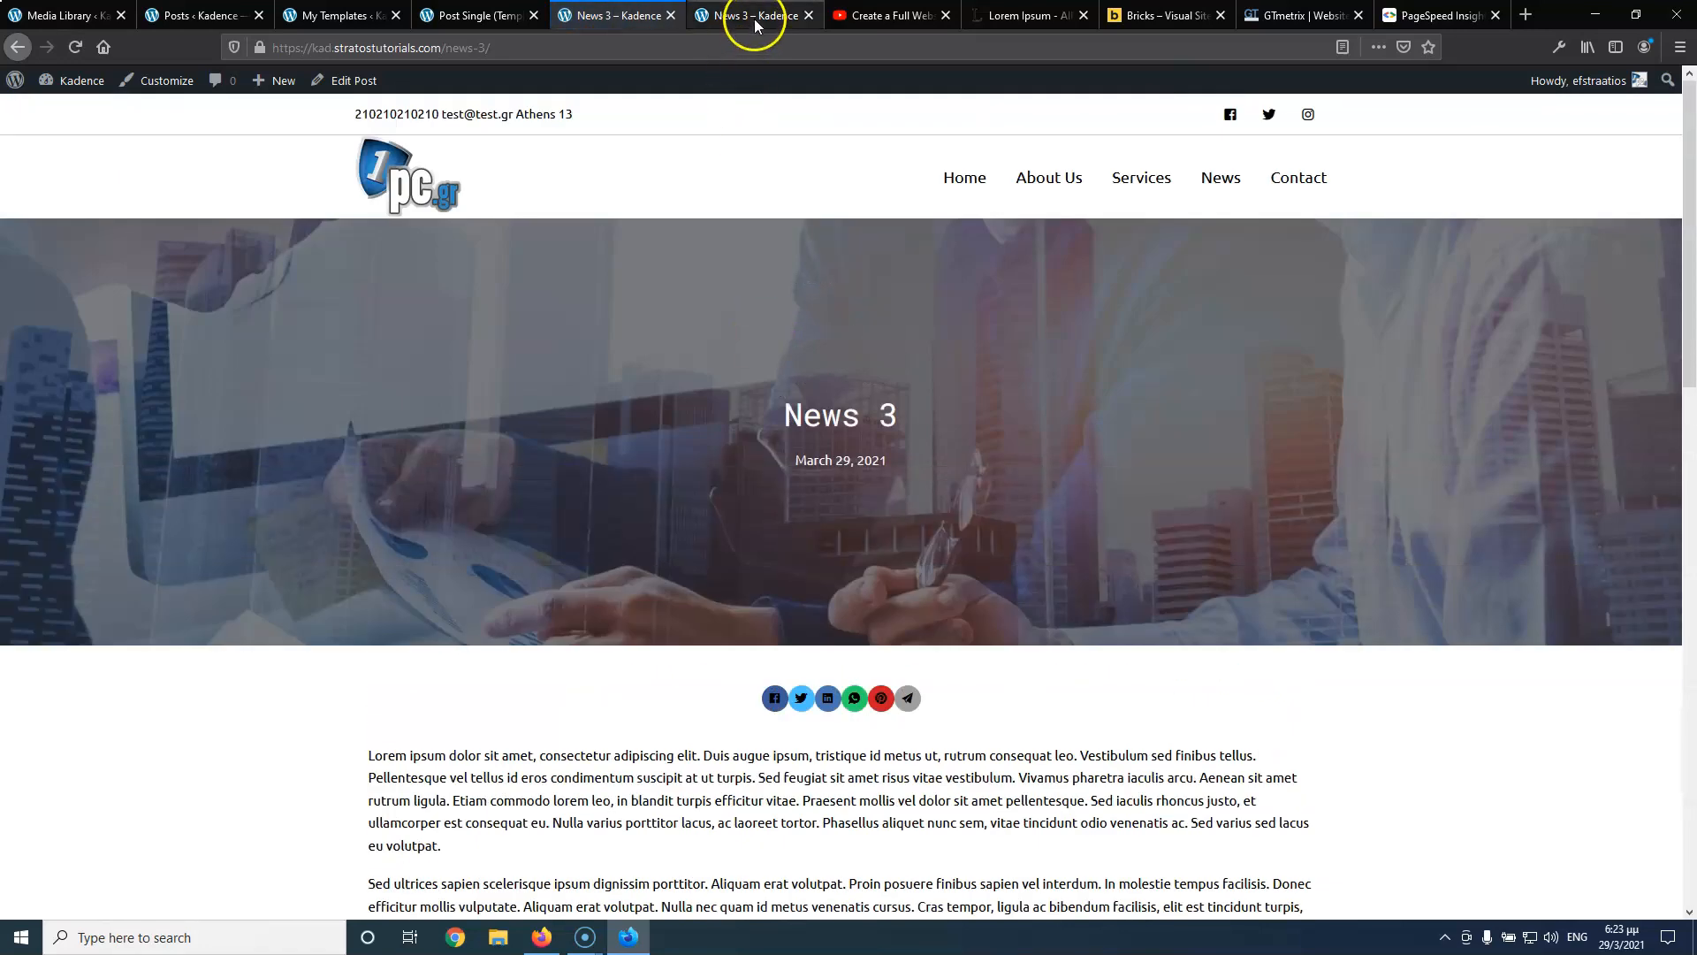
{"action": "left_click", "coordinate": [755, 19]}
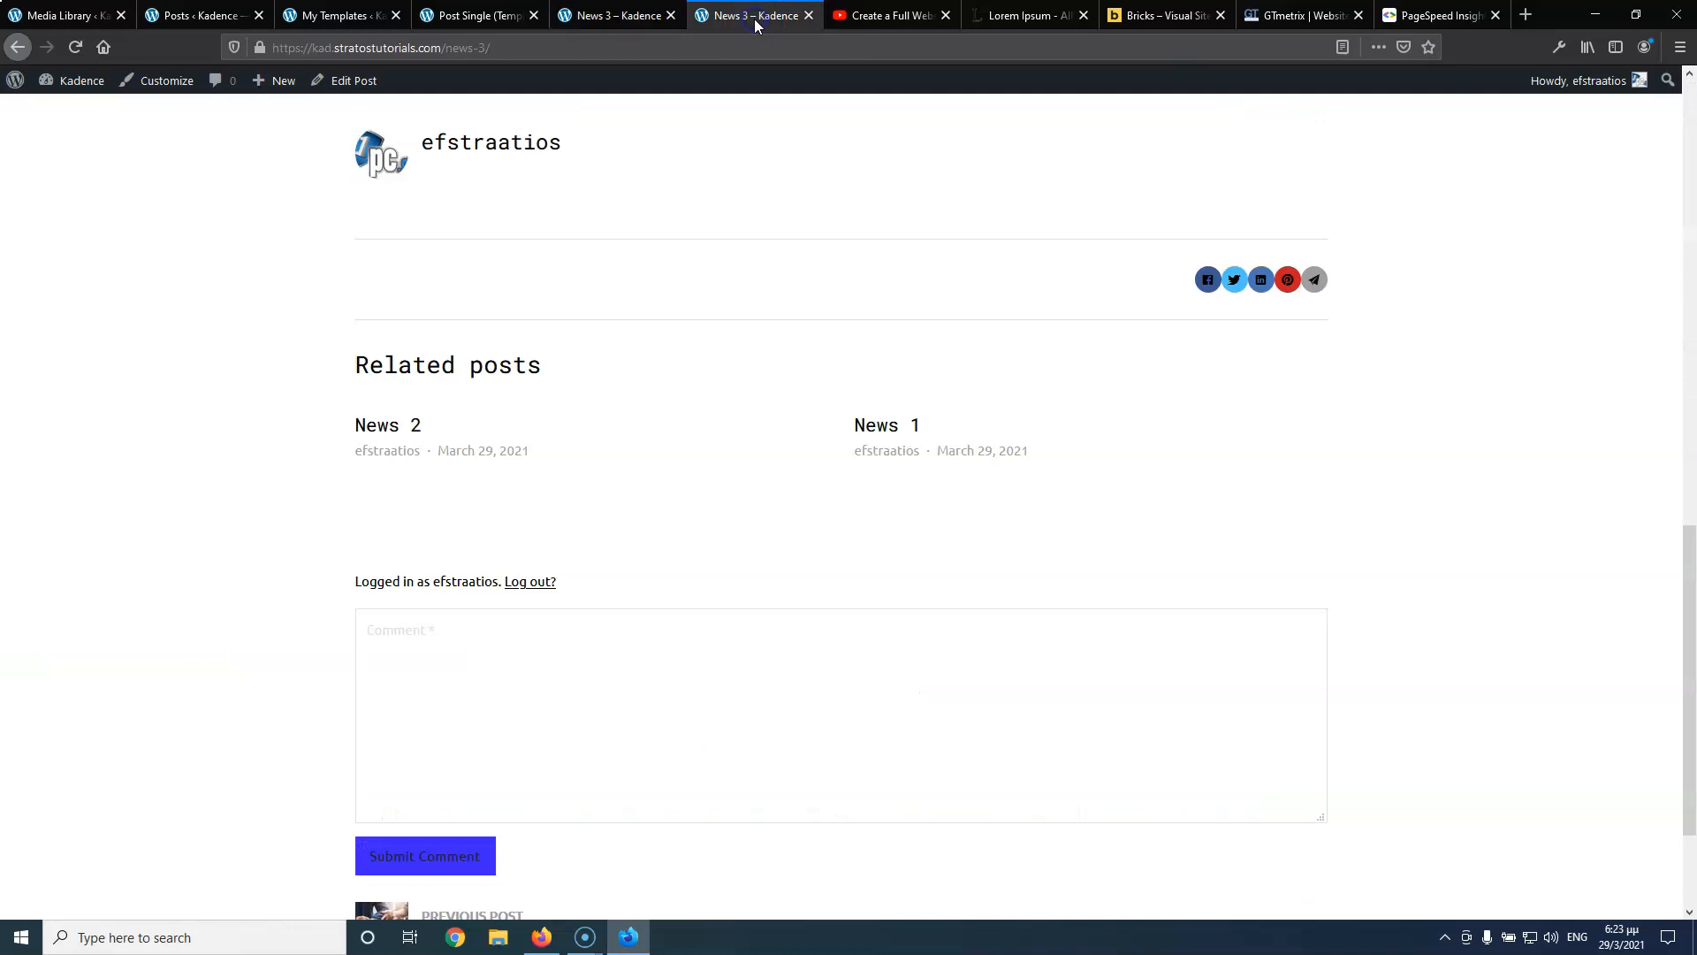
{"action": "left_click", "coordinate": [894, 17]}
{"action": "left_click", "coordinate": [447, 19]}
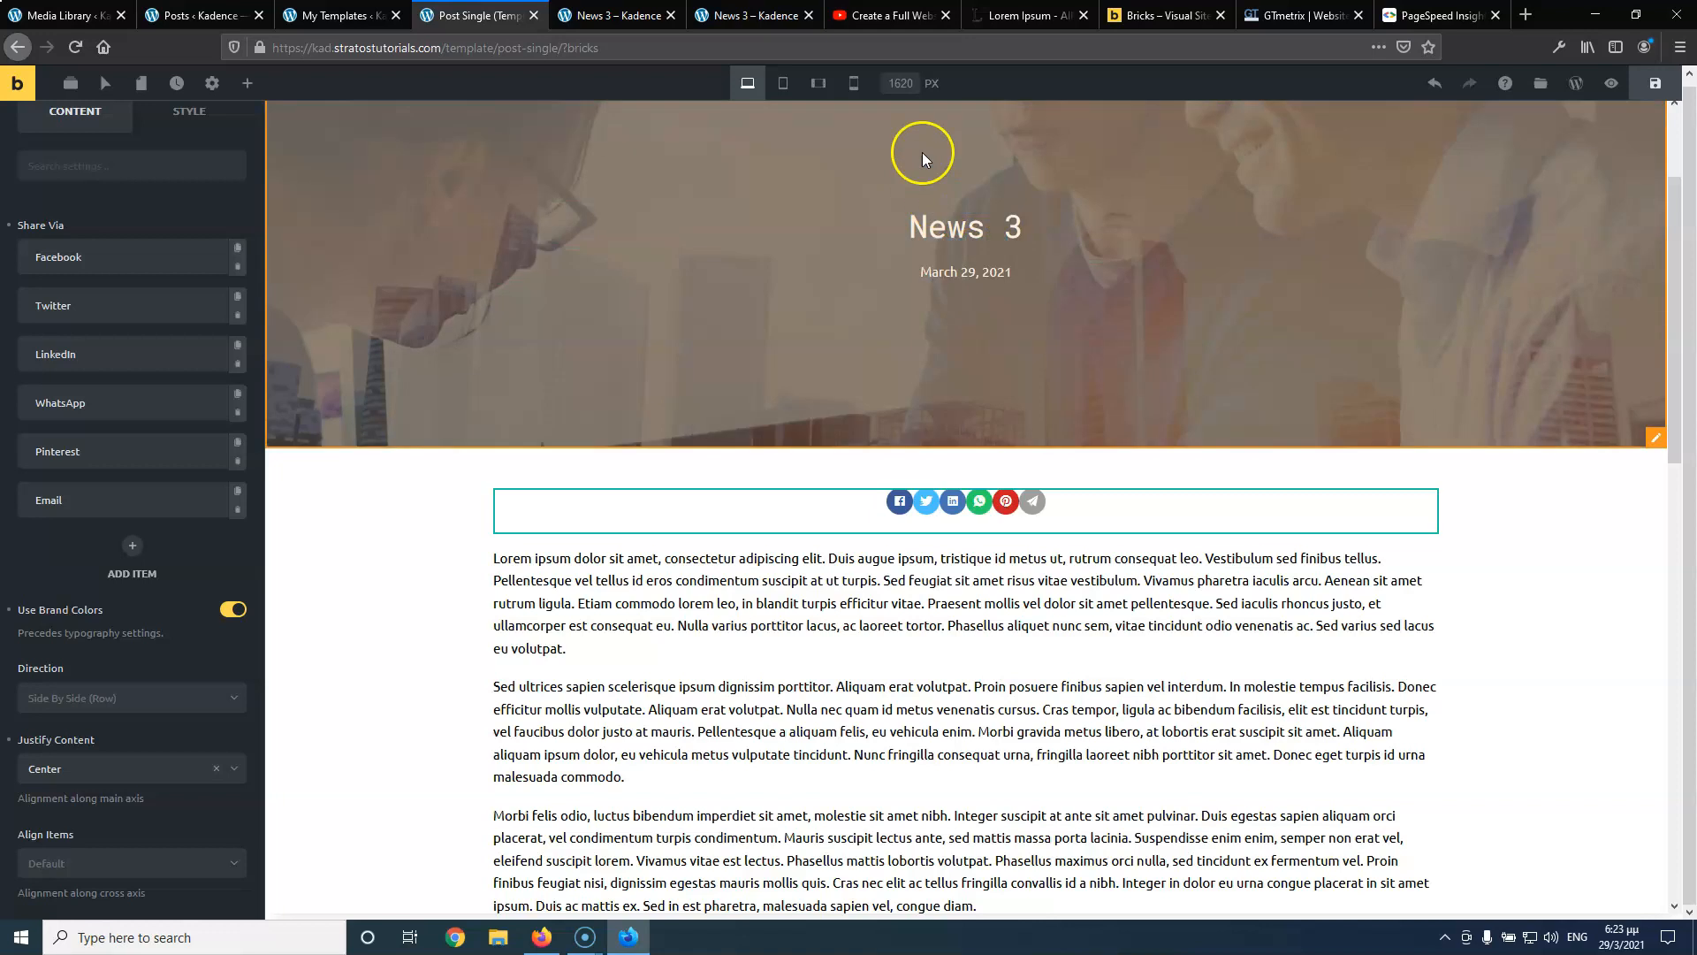
Preview the single-post template at mobile landscape width
{"action": "left_click", "coordinate": [819, 83]}
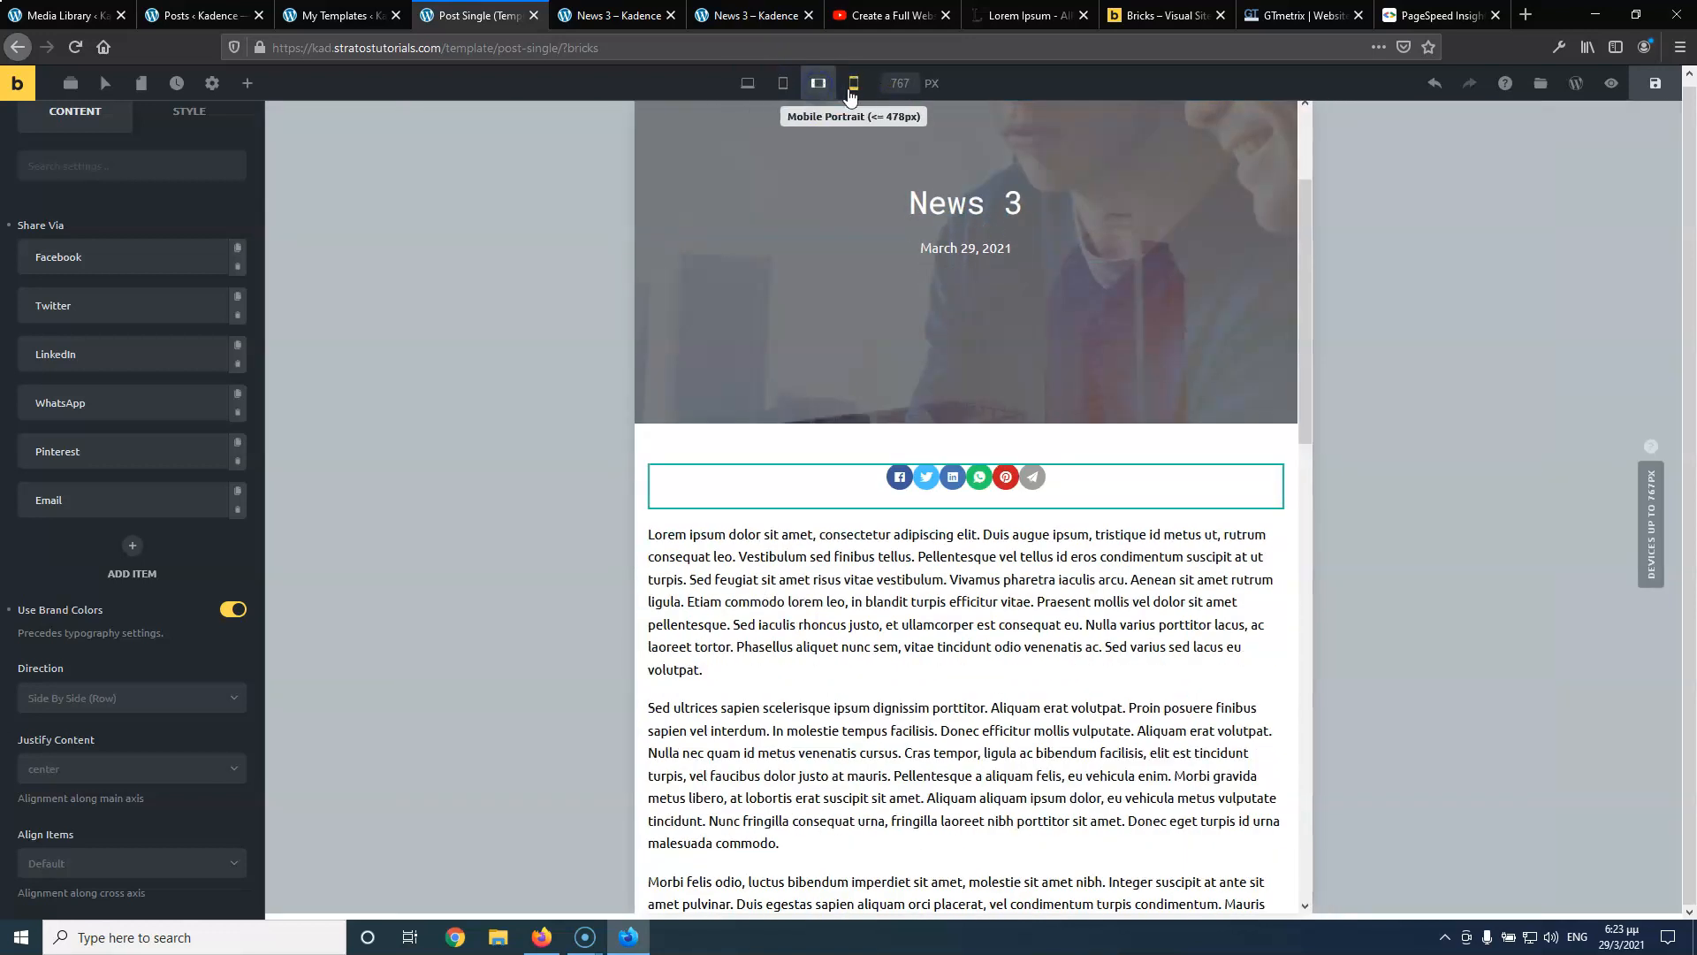
{"action": "scroll", "coordinate": [852, 539], "scroll_direction": "down", "scroll_amount": 15}
{"action": "scroll", "coordinate": [848, 529], "scroll_direction": "up", "scroll_amount": 20}
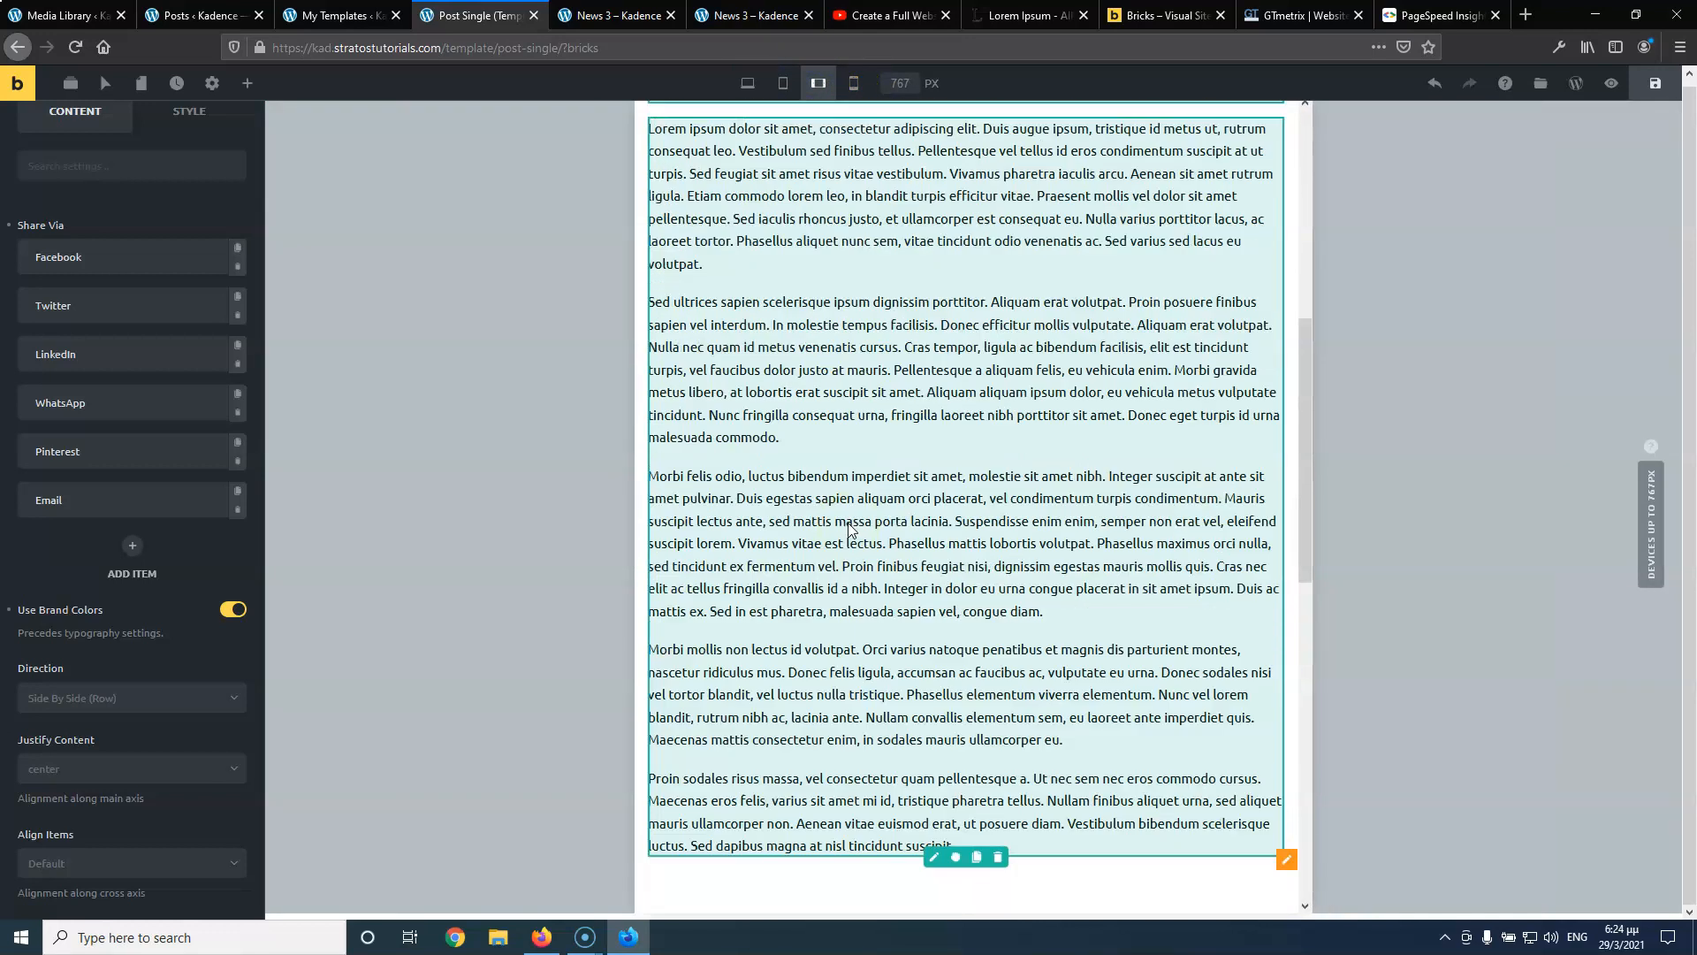
Preview it at mobile portrait width, then close the Post Single template tab
{"action": "left_click", "coordinate": [856, 83]}
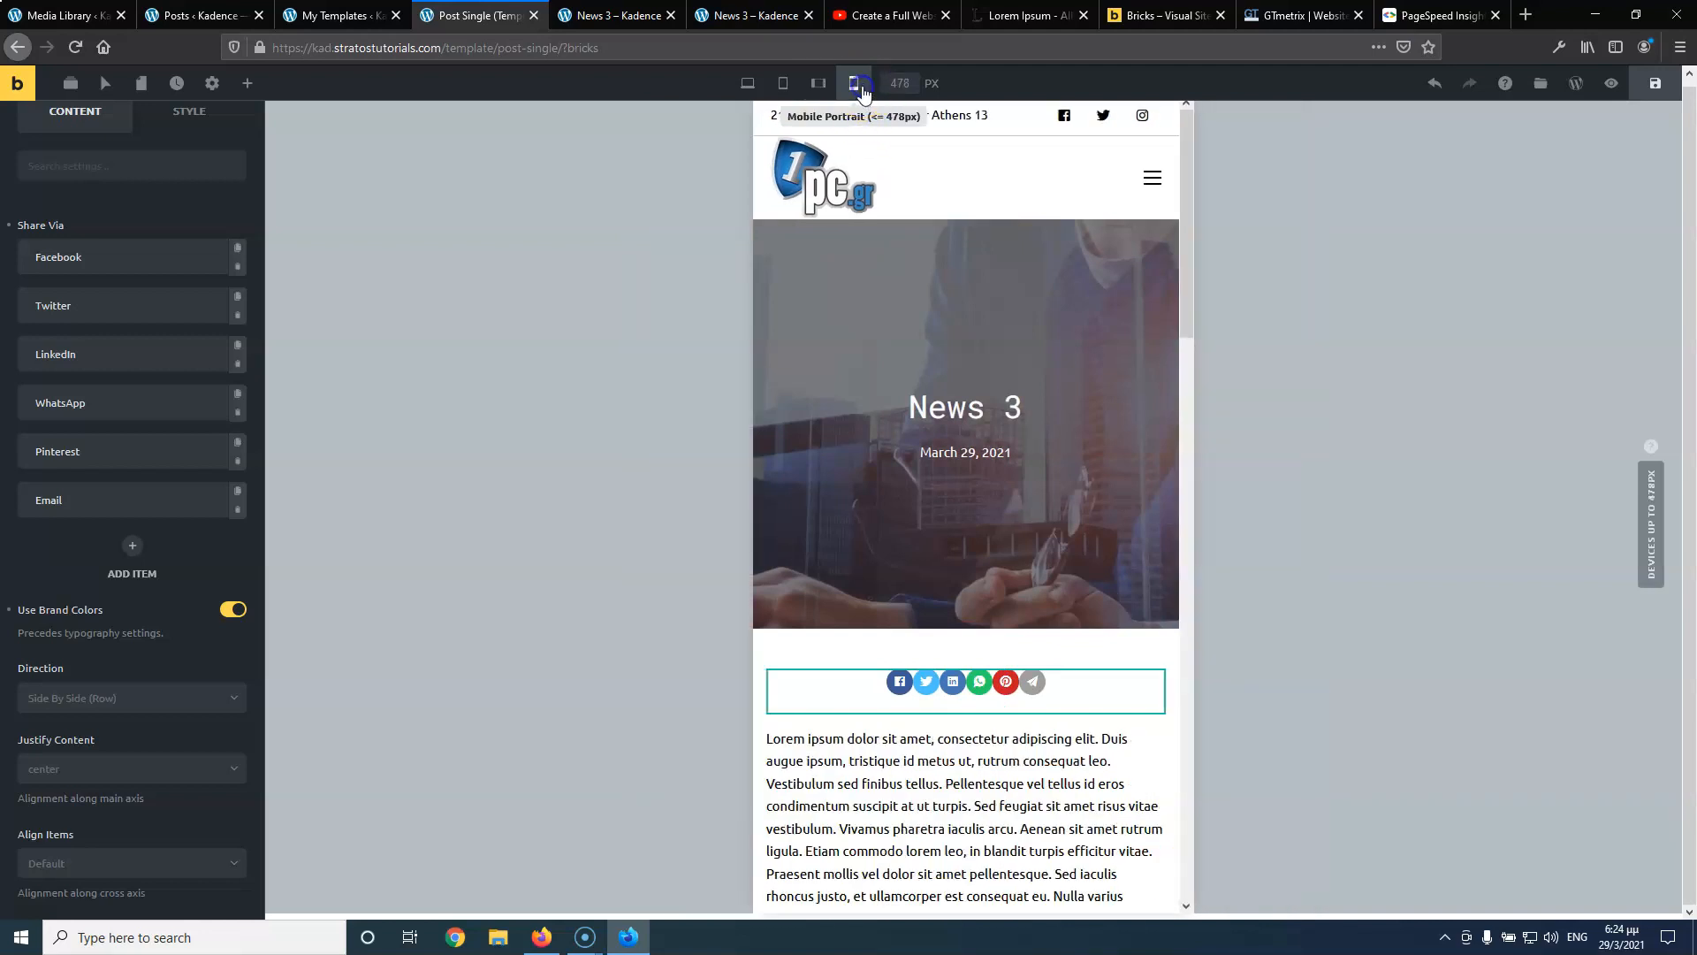
{"action": "scroll", "coordinate": [928, 327], "scroll_direction": "down", "scroll_amount": 15}
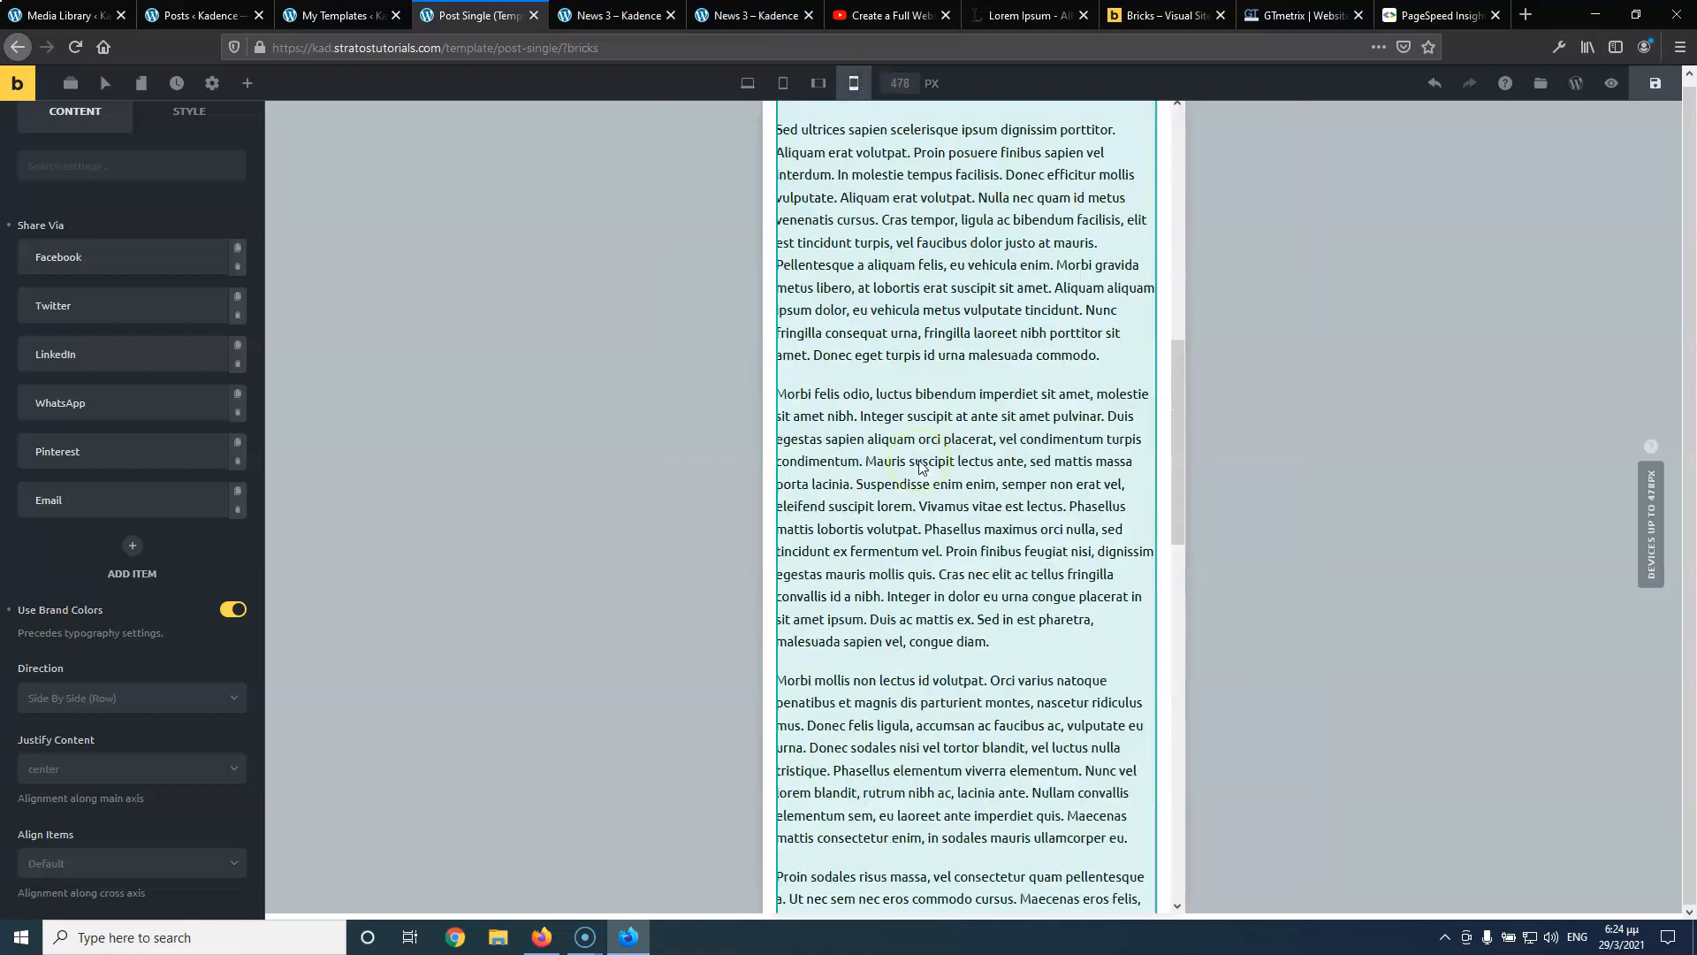
{"action": "scroll", "coordinate": [919, 466], "scroll_direction": "up", "scroll_amount": 10}
{"action": "scroll", "coordinate": [919, 466], "scroll_direction": "up", "scroll_amount": 6}
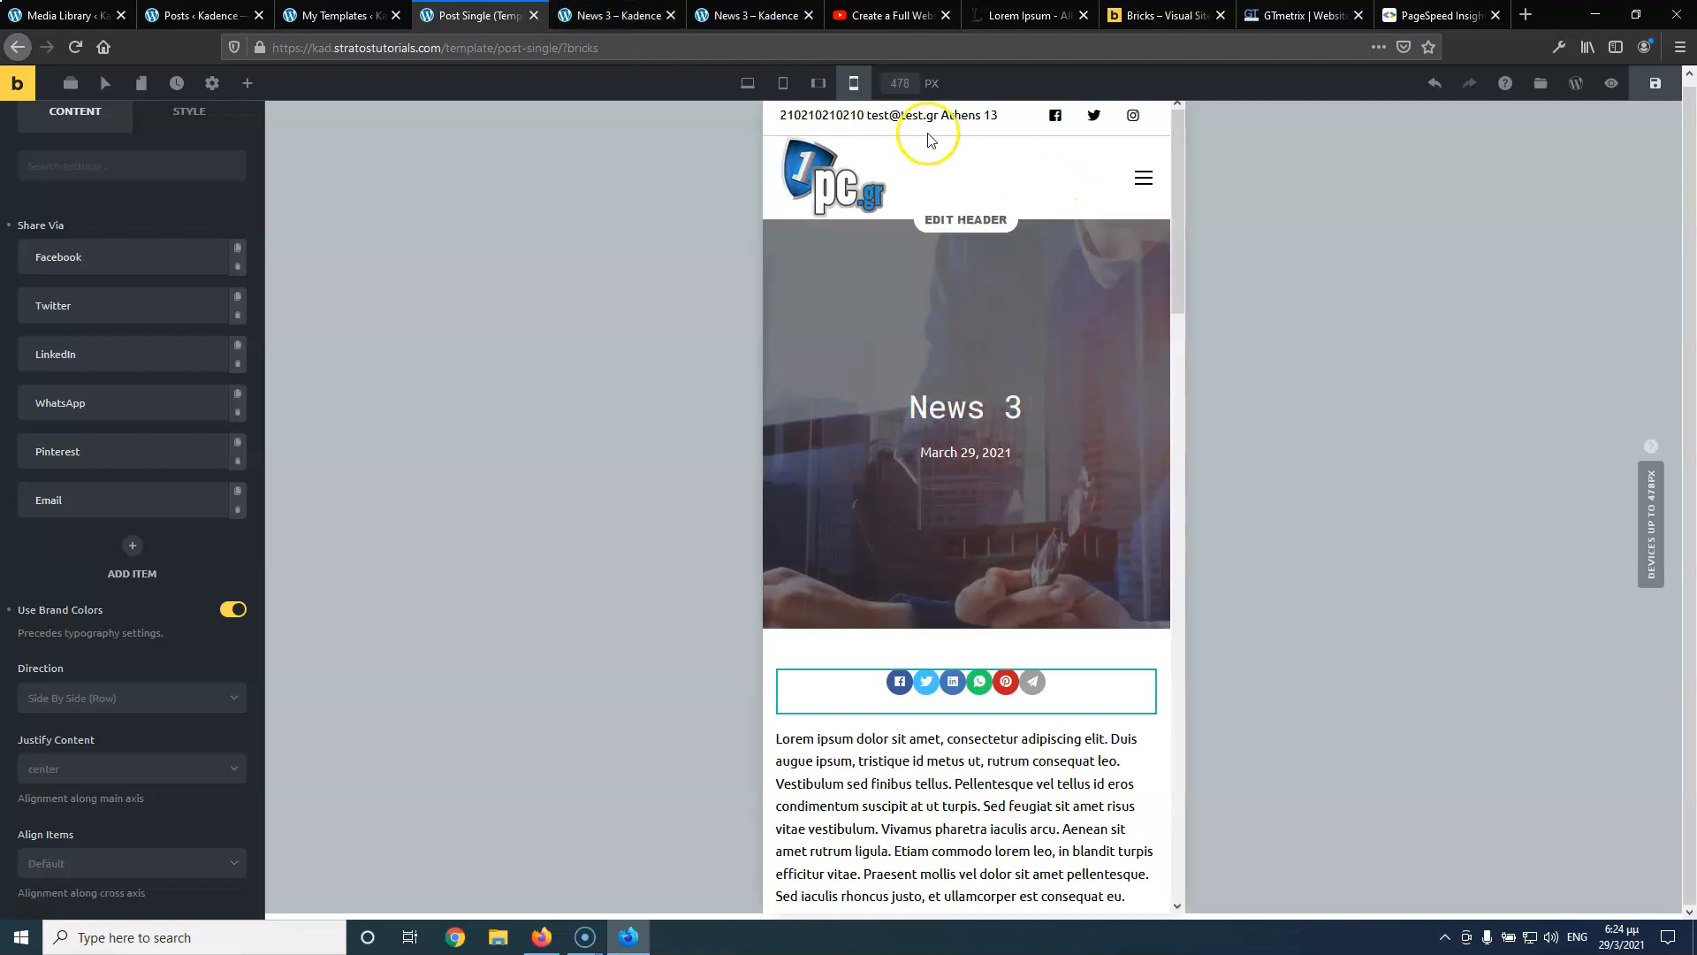
{"action": "left_click", "coordinate": [532, 16]}
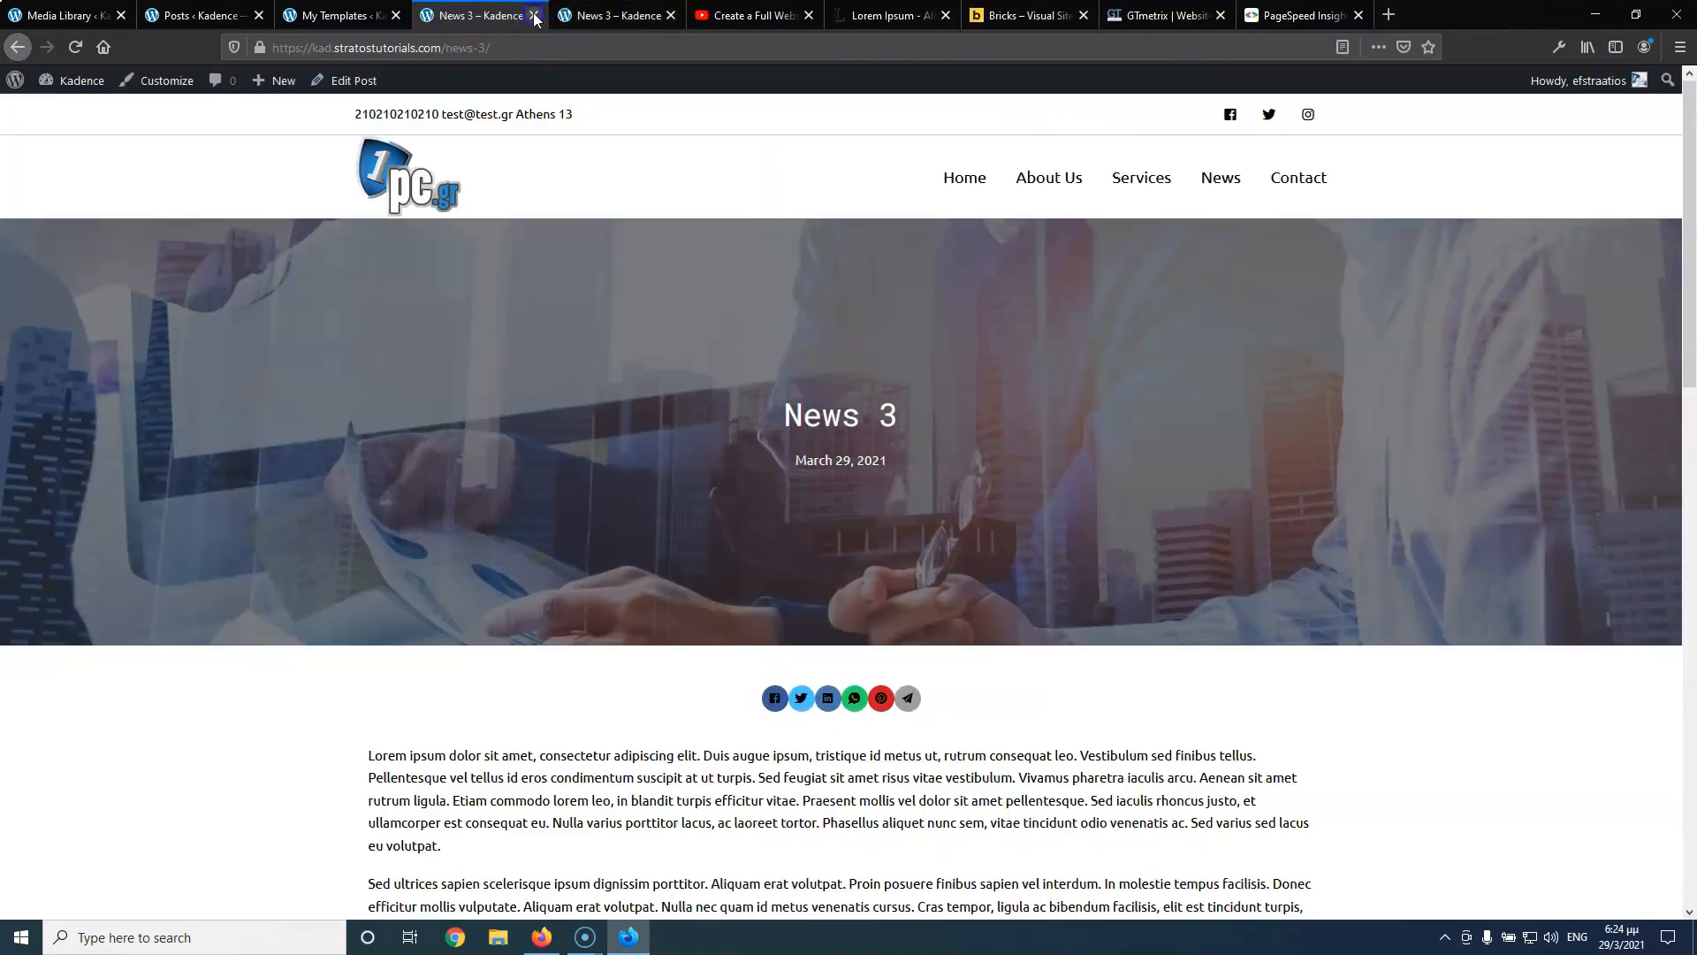
Open the Logistics home page and run a GTmetrix test on its copied URL
{"action": "left_click", "coordinate": [425, 181]}
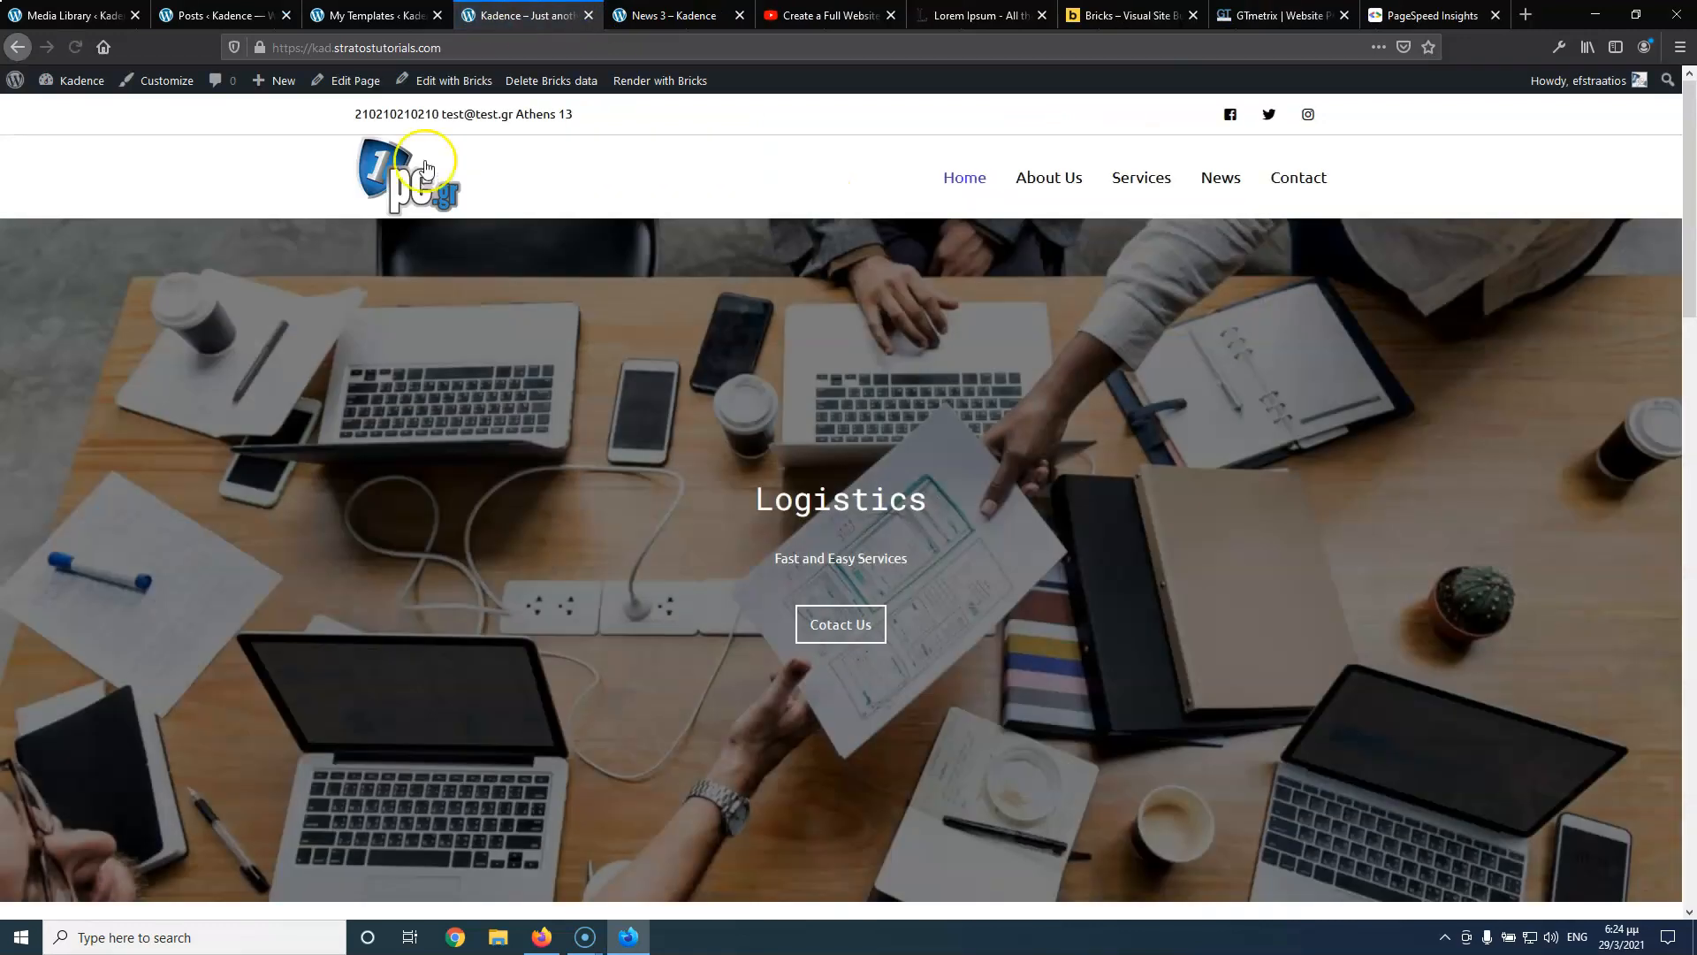
{"action": "left_click", "coordinate": [367, 47]}
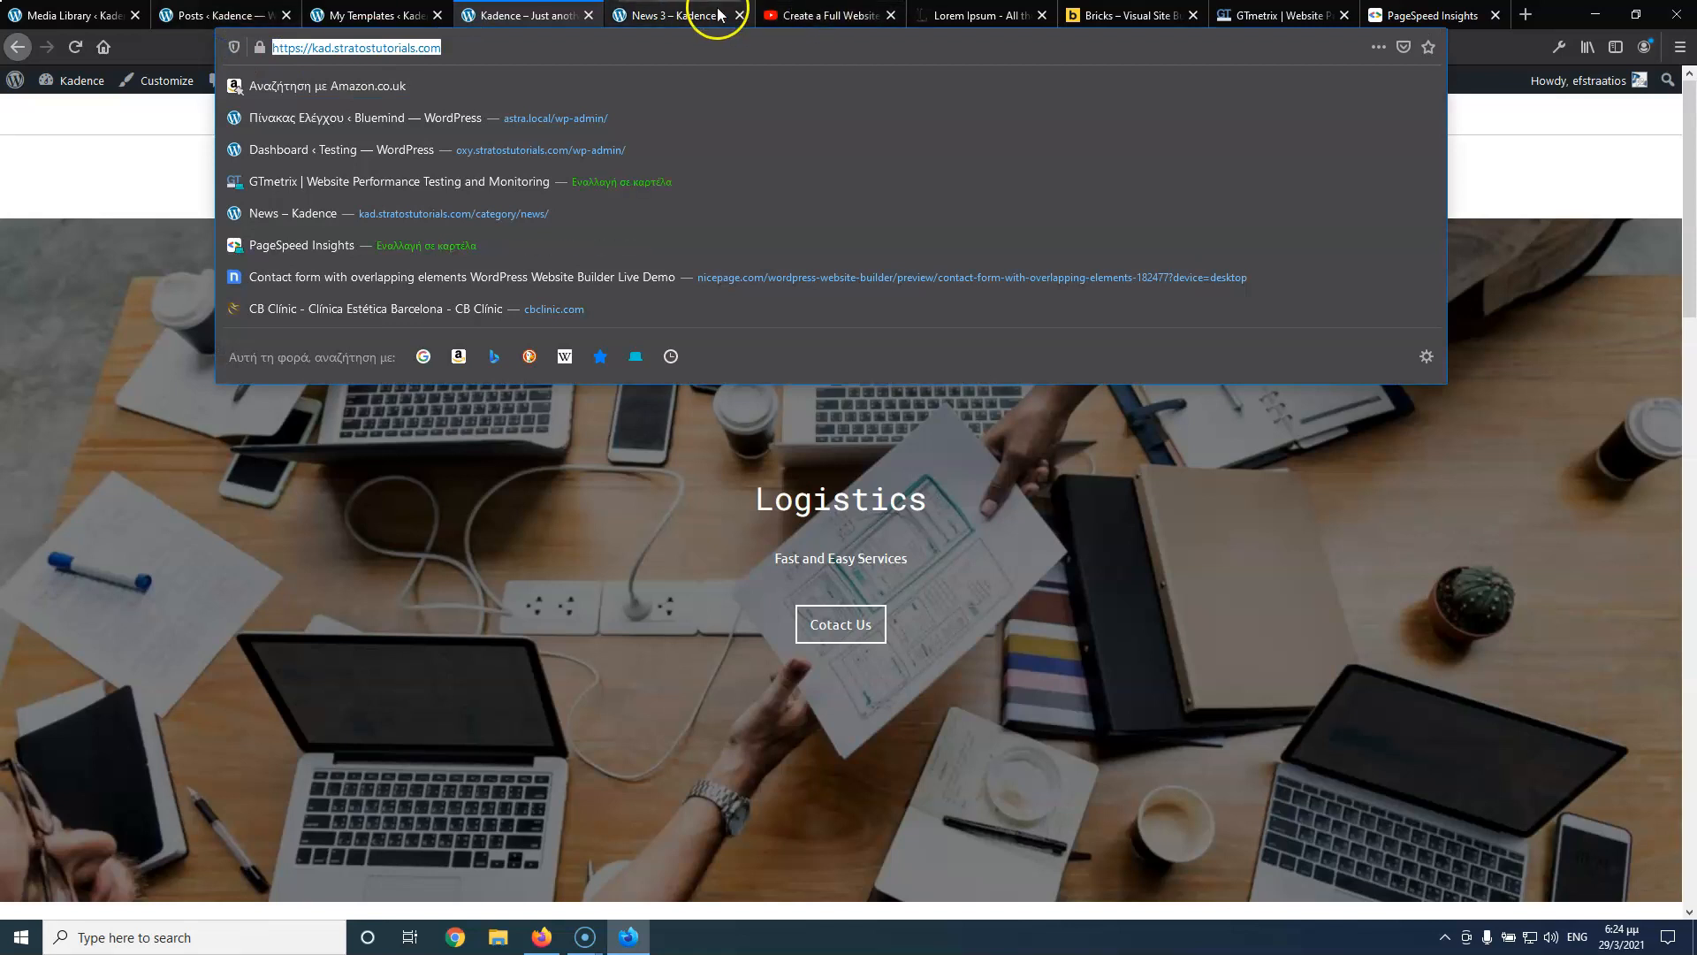
{"action": "left_click", "coordinate": [1266, 15]}
{"action": "left_click", "coordinate": [510, 537]}
{"action": "type", "text": "https://kad.stratostutorials.com/"}
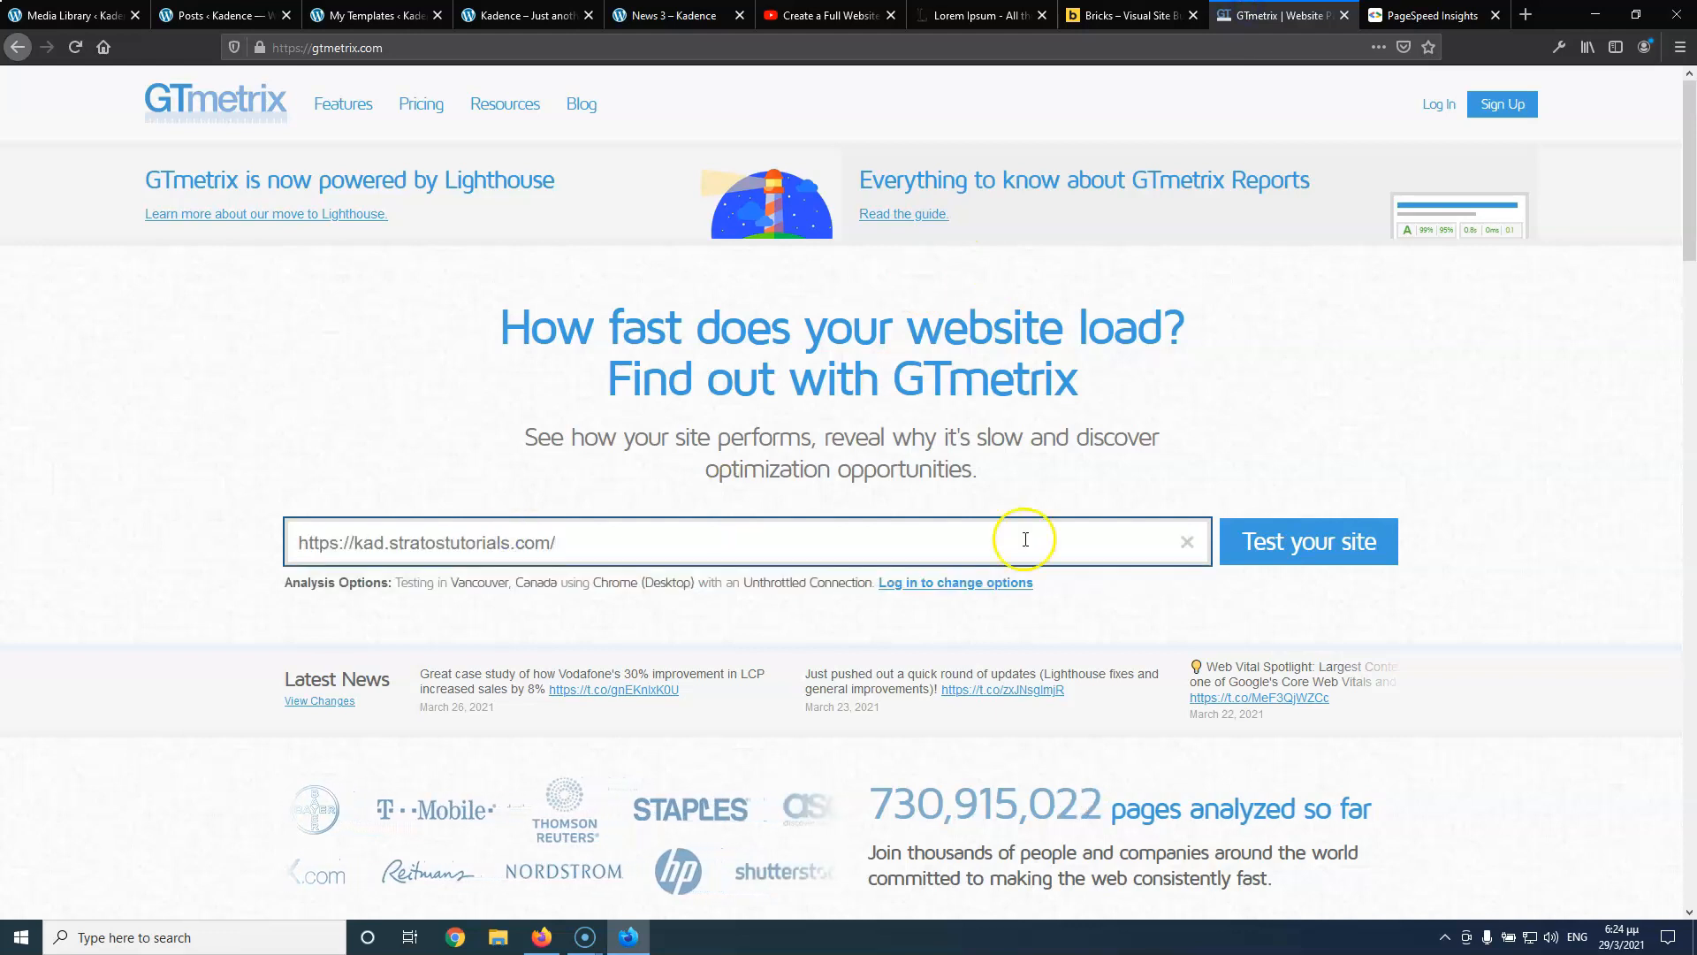
{"action": "left_click", "coordinate": [1321, 537]}
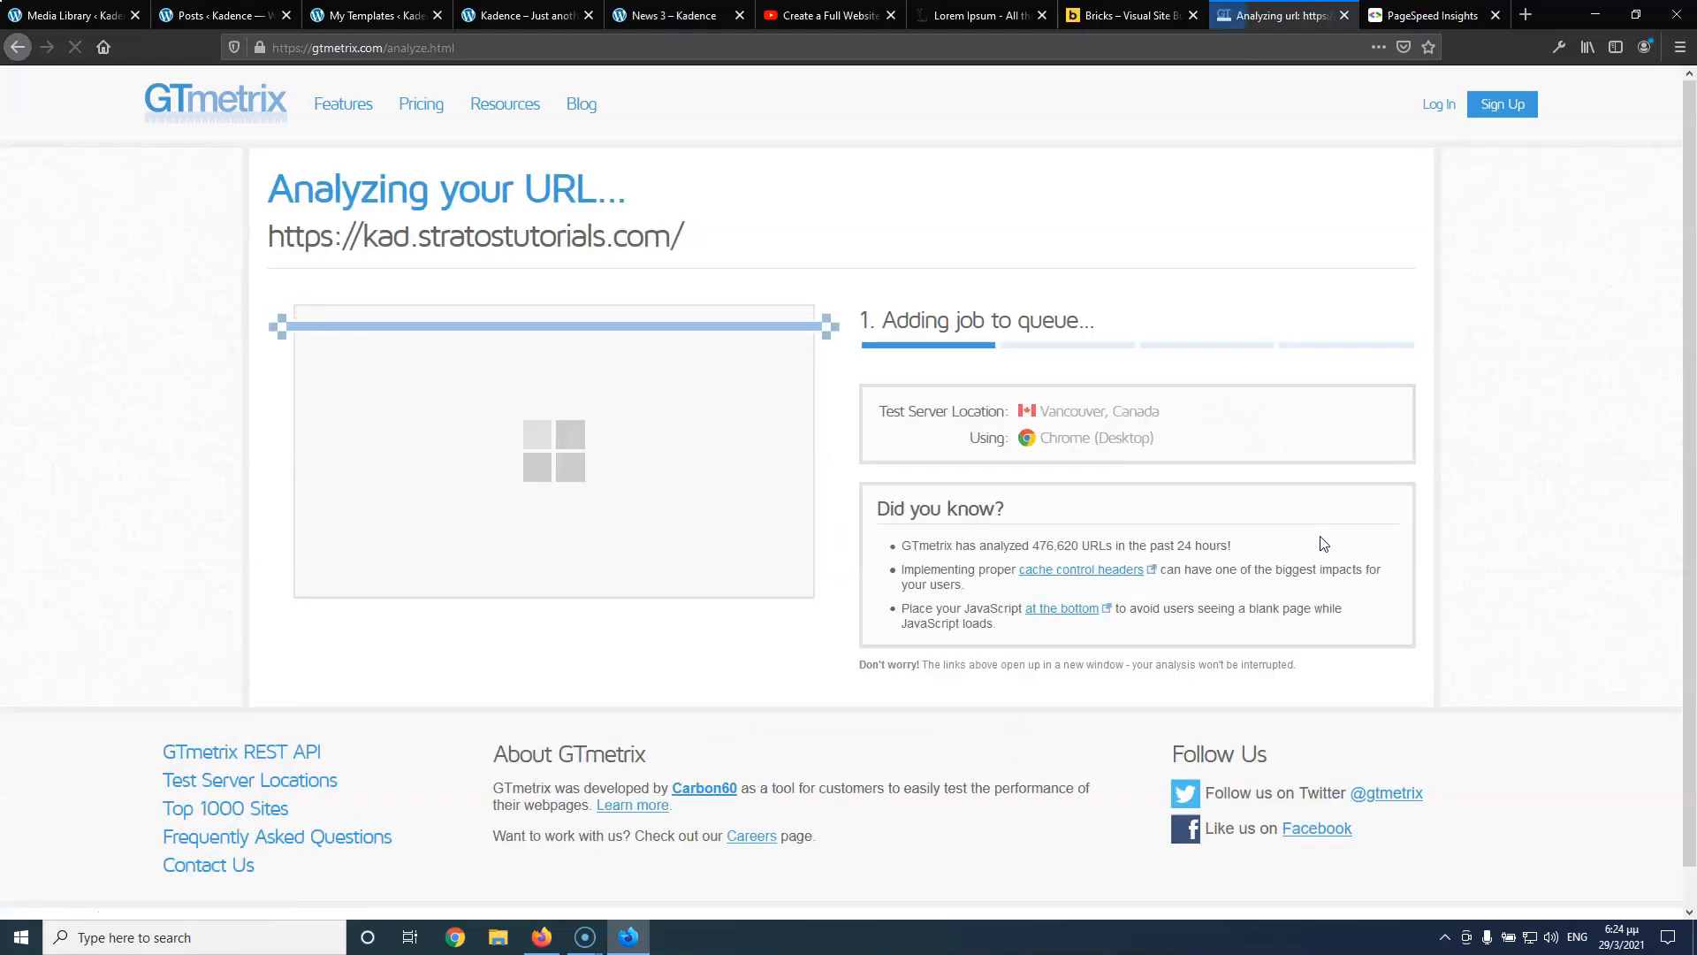
Enter the same home page URL in PageSpeed Insights
{"action": "key", "text": "ctrl+Tab"}
{"action": "left_click", "coordinate": [793, 247]}
{"action": "left_click", "coordinate": [1163, 254]}
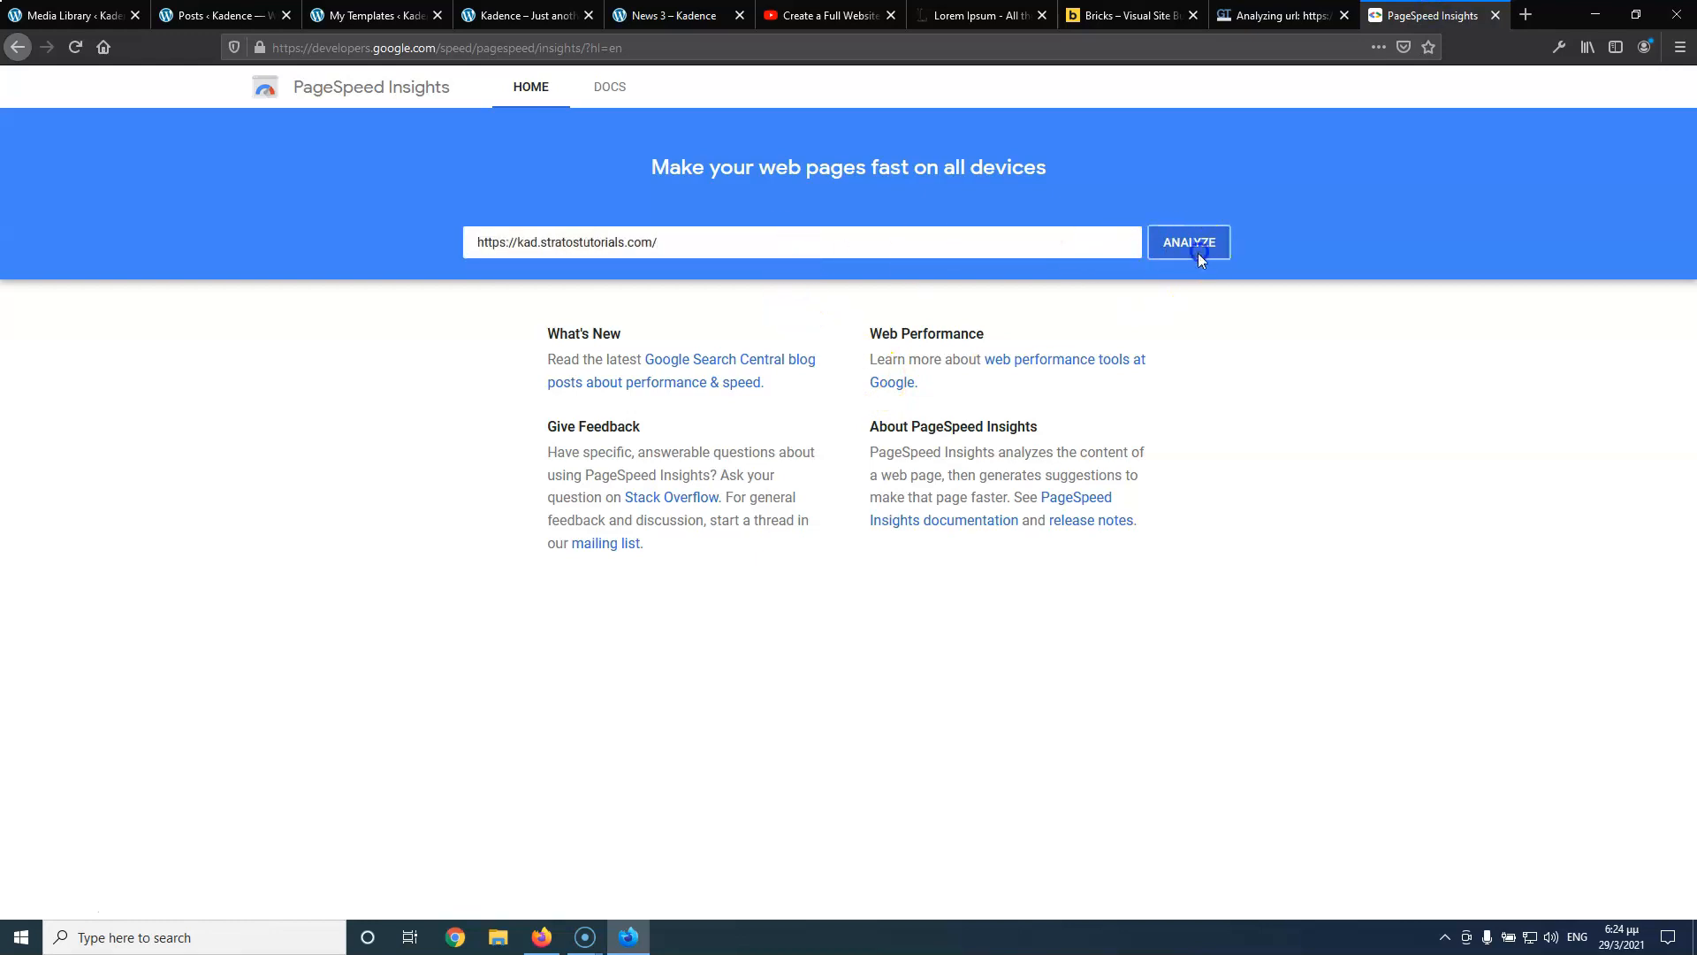
Jump the Kadence tutorial video to its Check Website Speed chapter at 2:37:28
{"action": "left_click", "coordinate": [803, 18]}
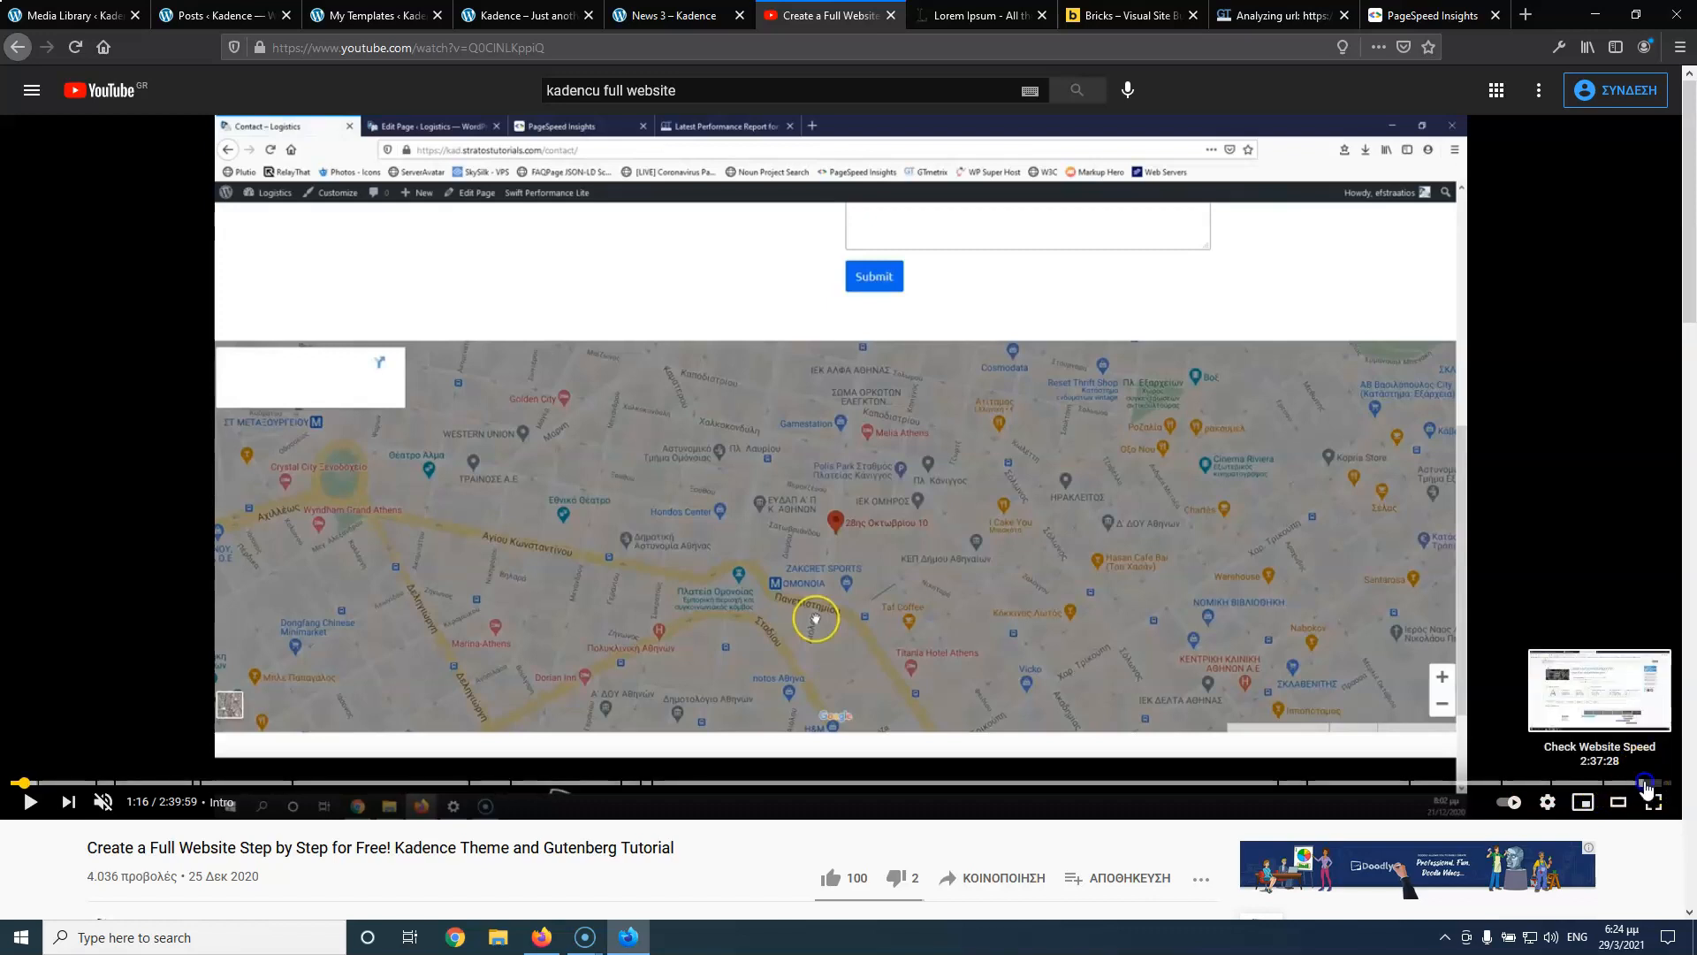
{"action": "left_click", "coordinate": [1645, 783]}
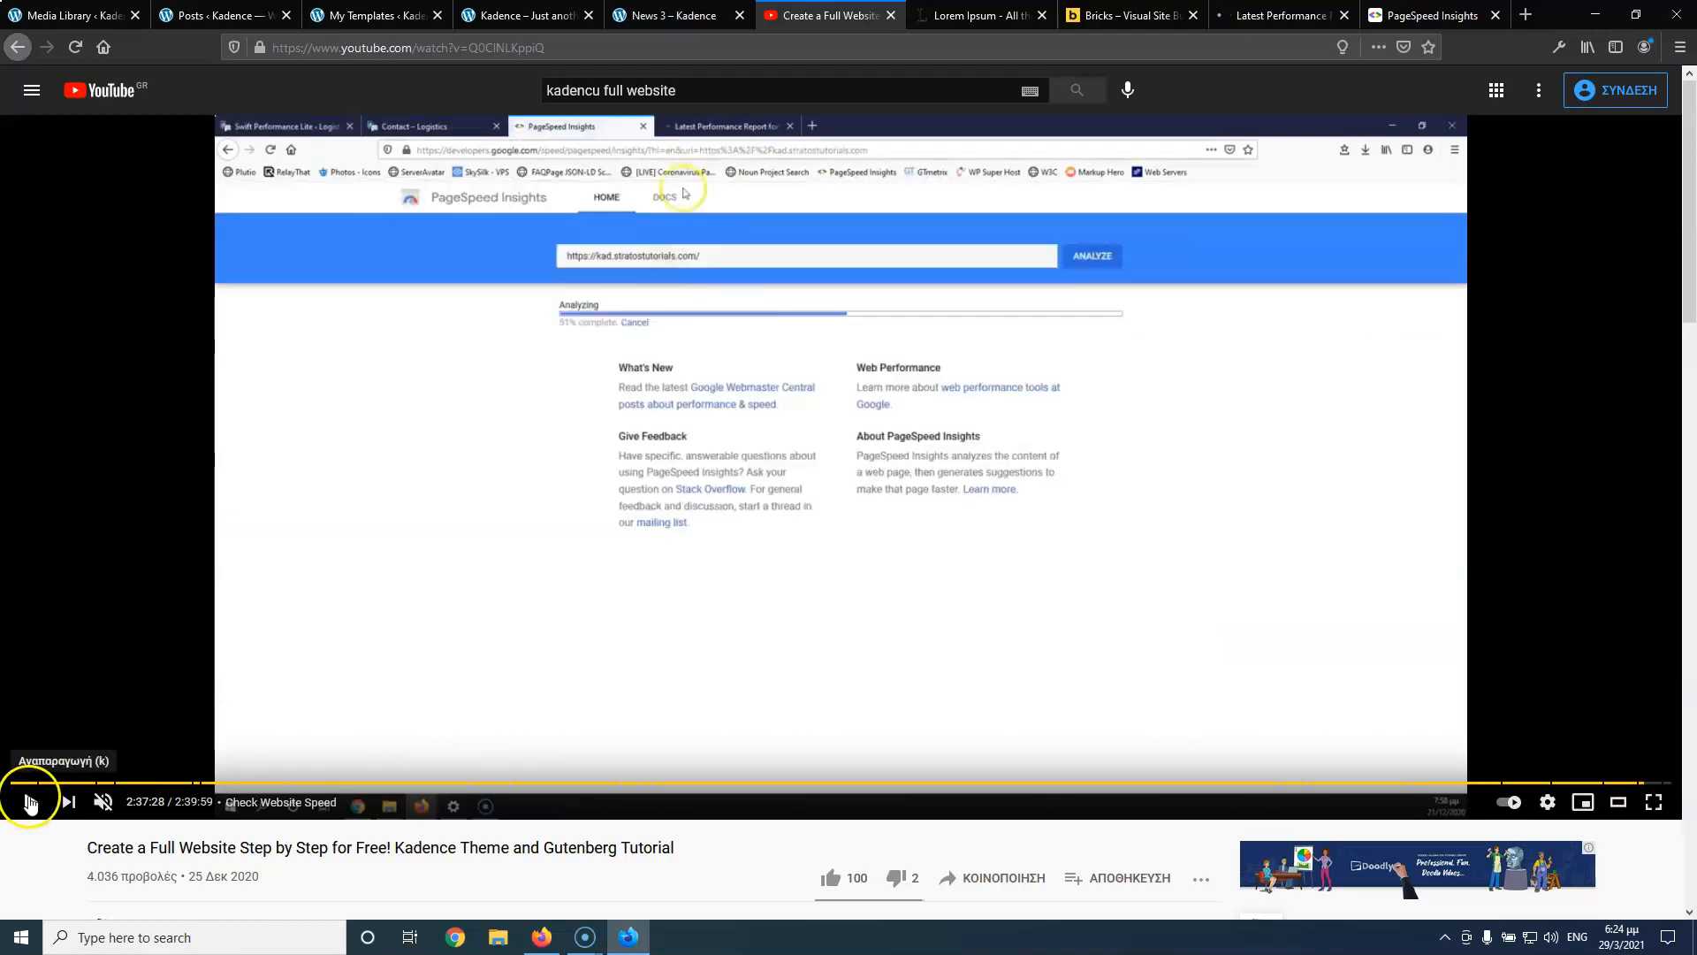
Review the tutorial's old GTmetrix report, then the new results: PageSpeed mobile 85, GTmetrix 1.2s, 458KB, 13 requests
{"action": "left_click", "coordinate": [29, 802]}
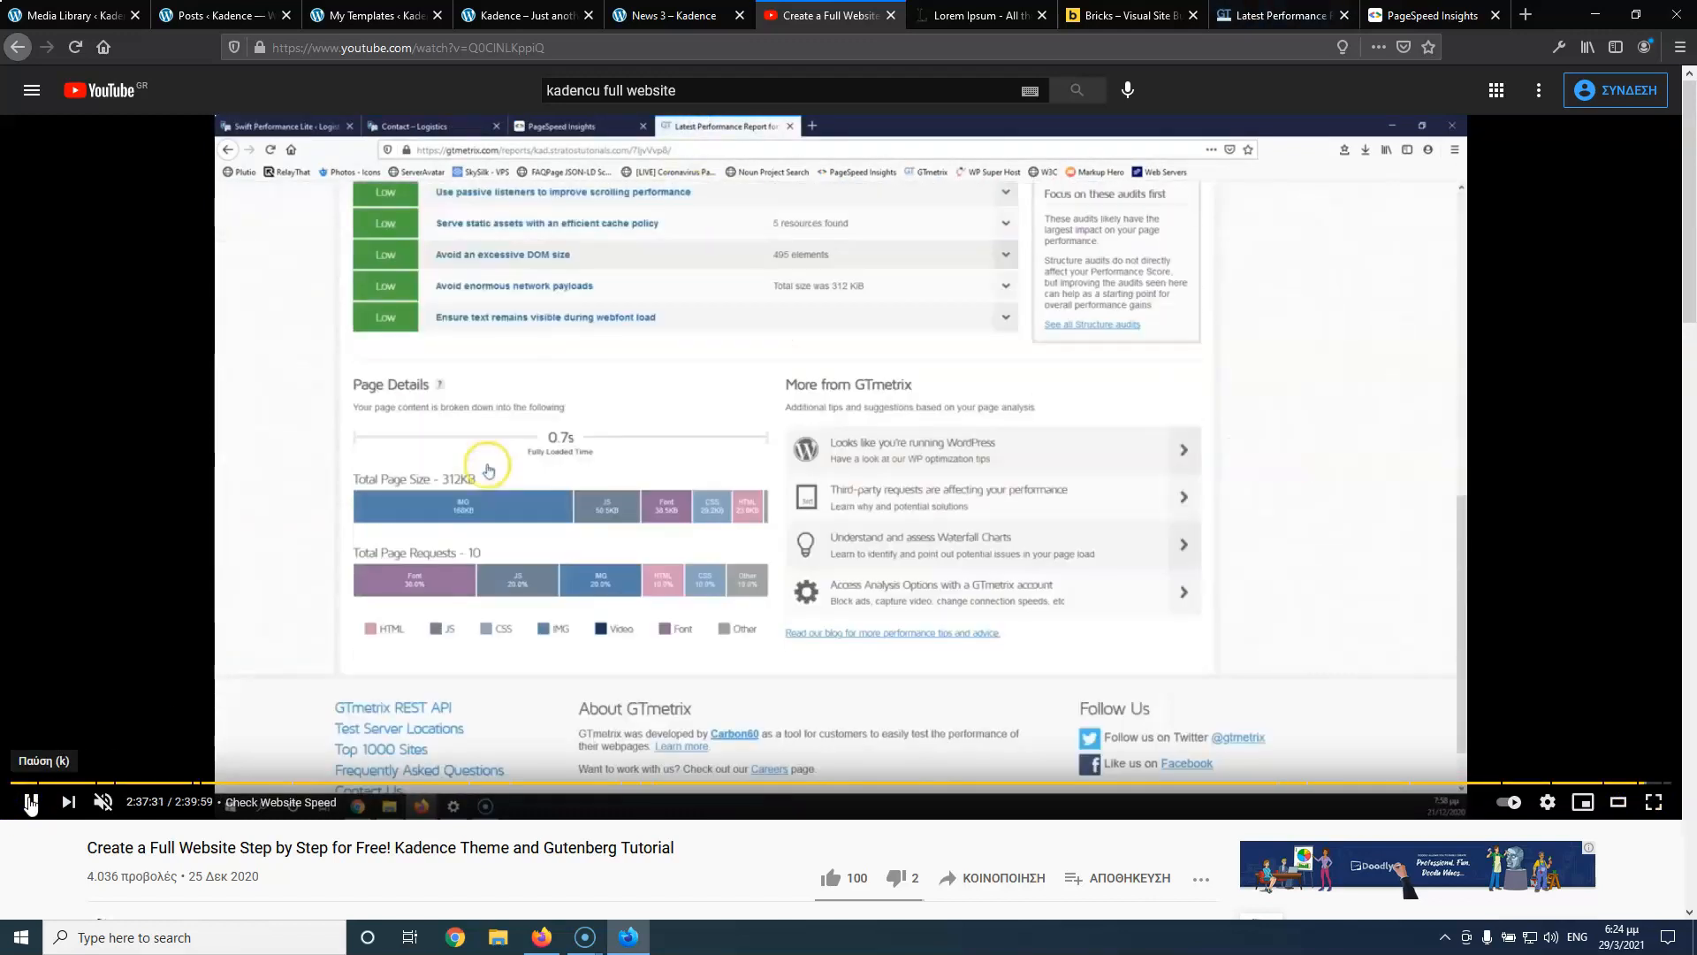
{"action": "left_click", "coordinate": [29, 802]}
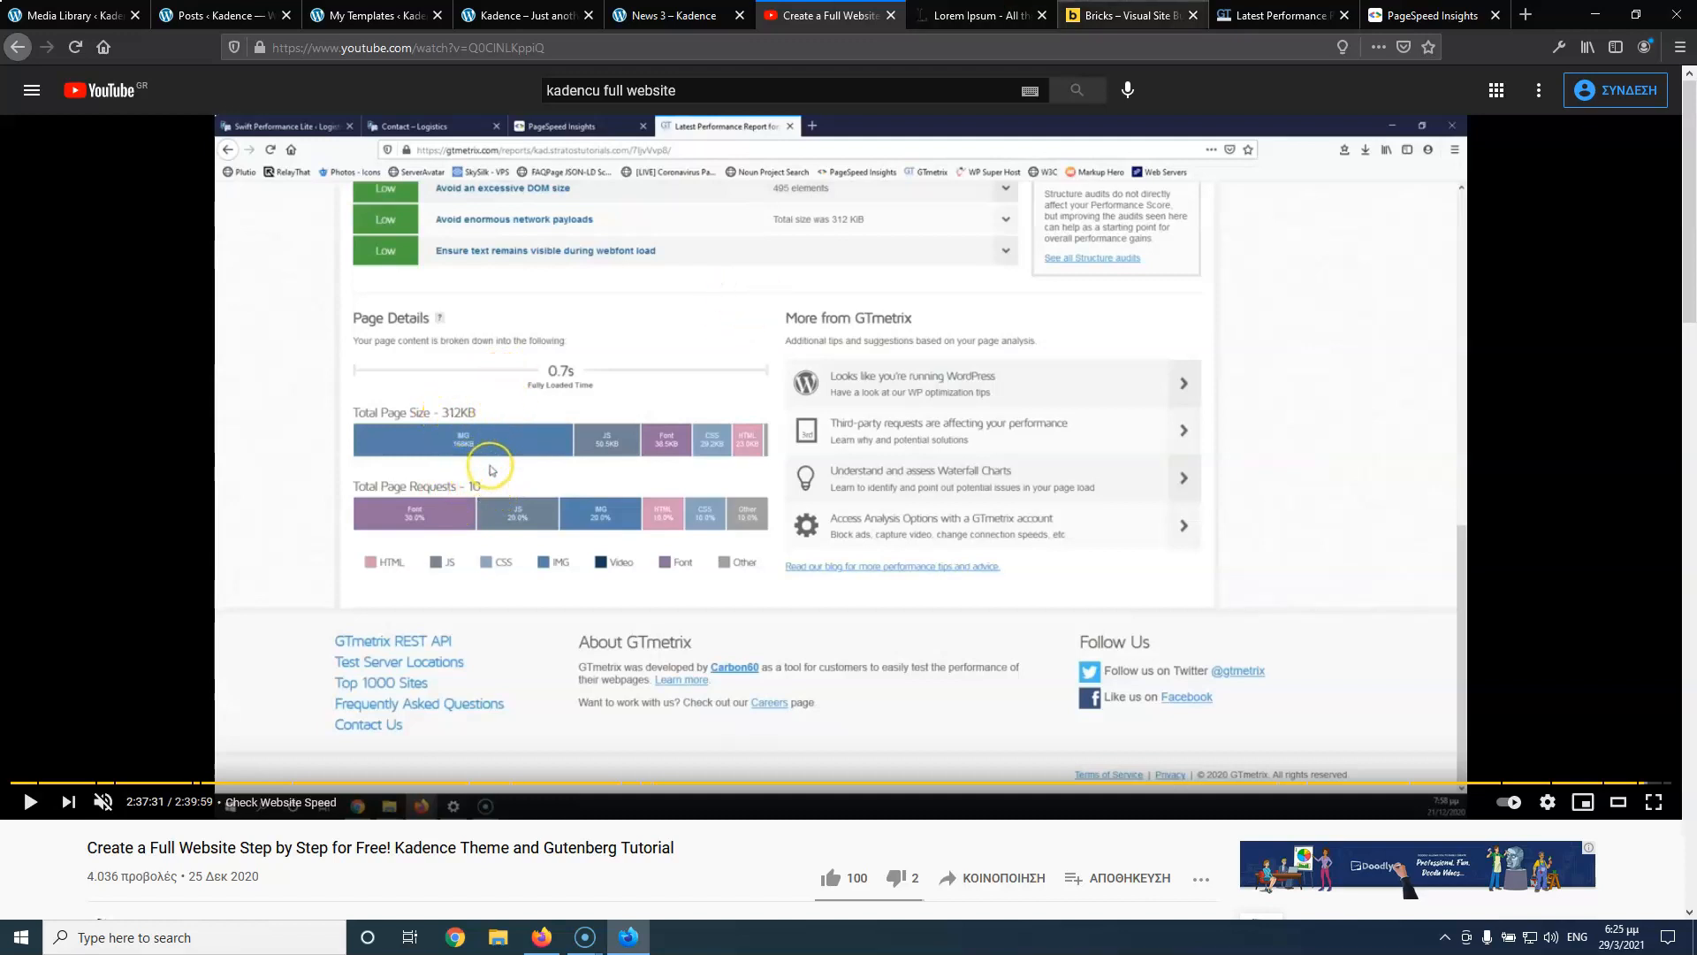
{"action": "left_click", "coordinate": [1432, 15]}
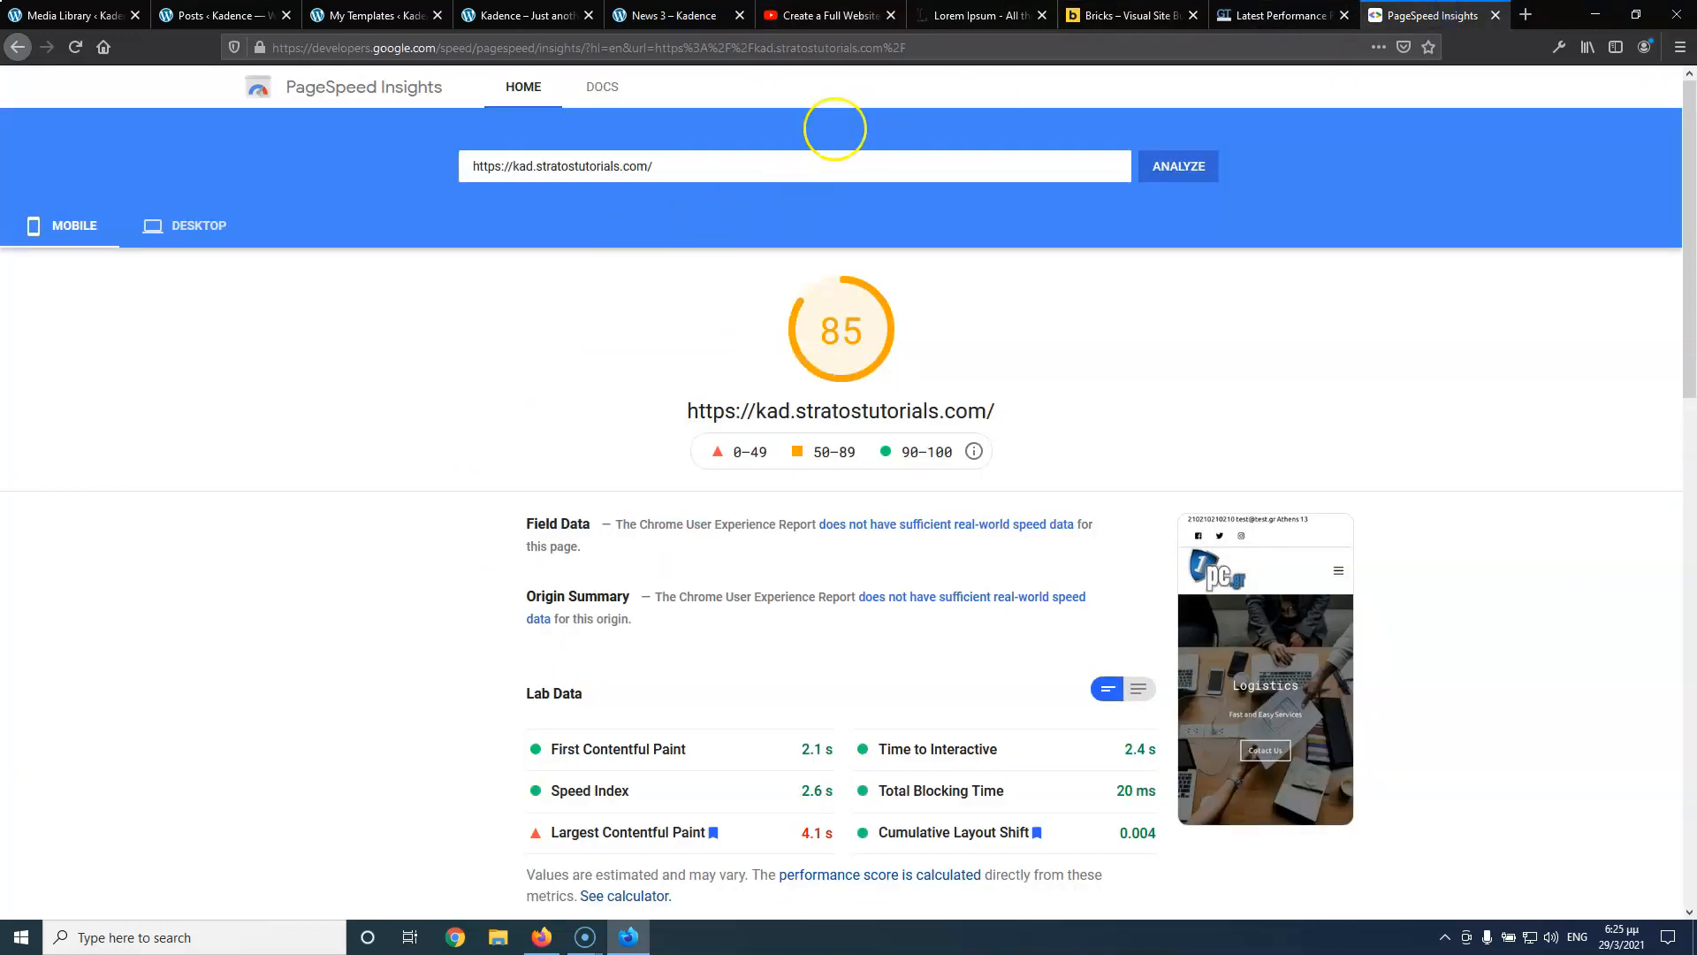
{"action": "left_click", "coordinate": [1272, 15]}
{"action": "scroll", "coordinate": [443, 542], "scroll_direction": "down", "scroll_amount": 15}
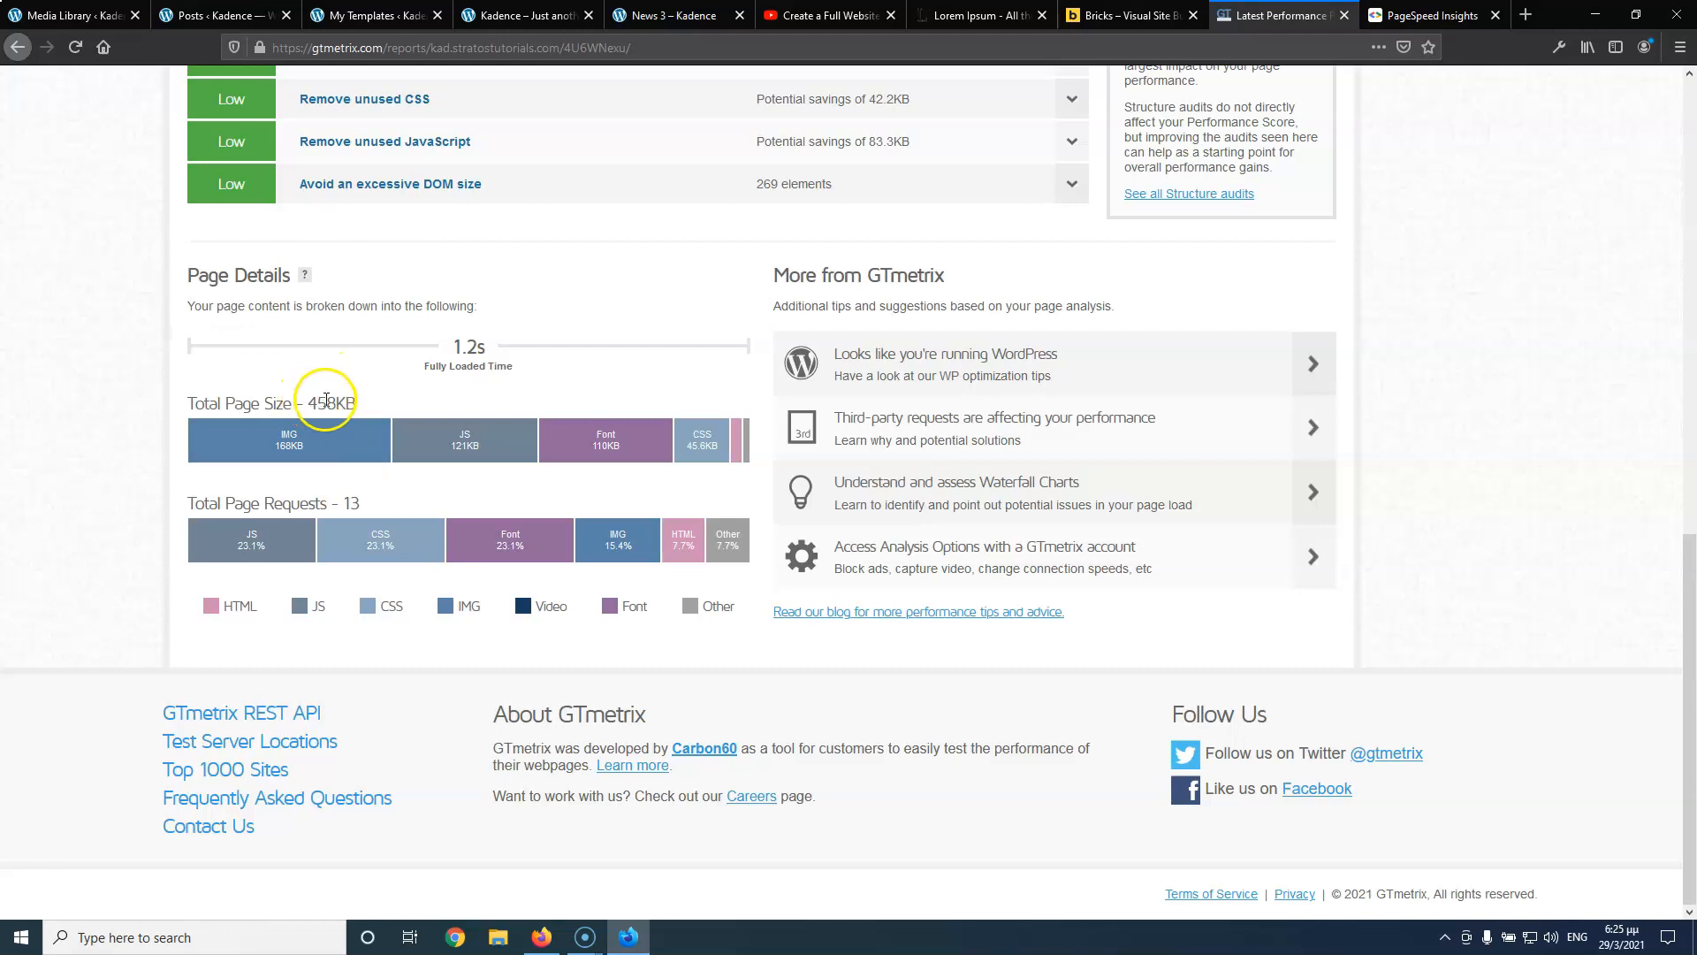
{"action": "scroll", "coordinate": [385, 384], "scroll_direction": "up", "scroll_amount": 6}
{"action": "scroll", "coordinate": [651, 474], "scroll_direction": "up", "scroll_amount": 5}
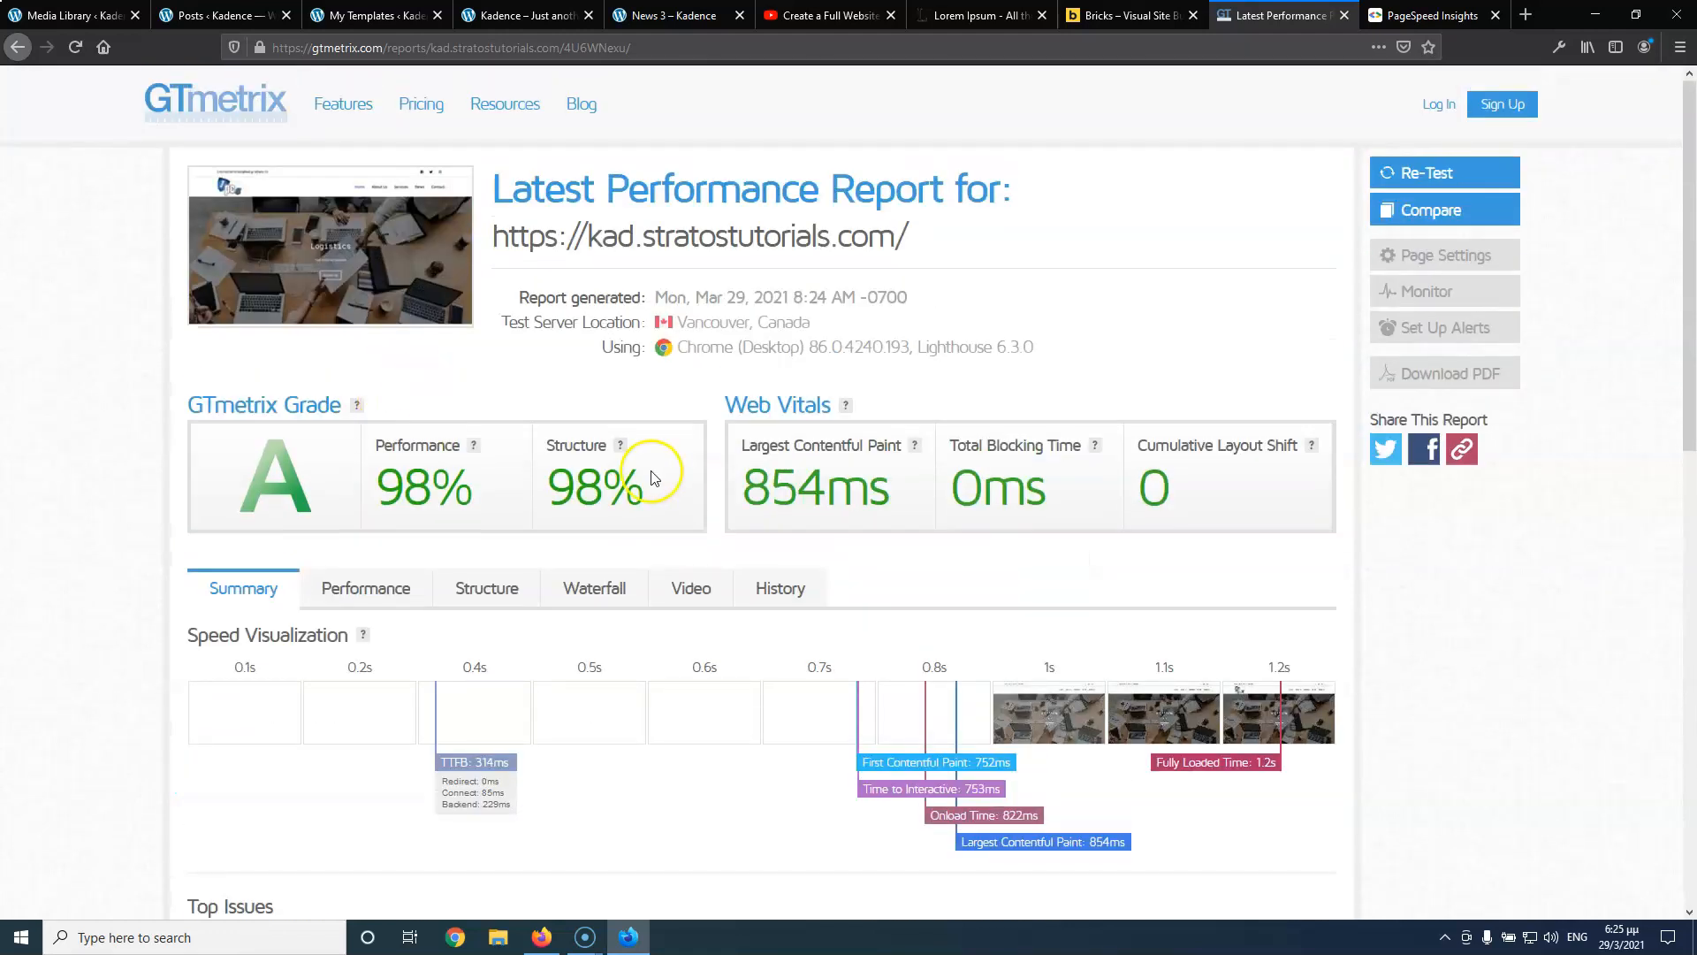
{"action": "scroll", "coordinate": [651, 474], "scroll_direction": "down", "scroll_amount": 11}
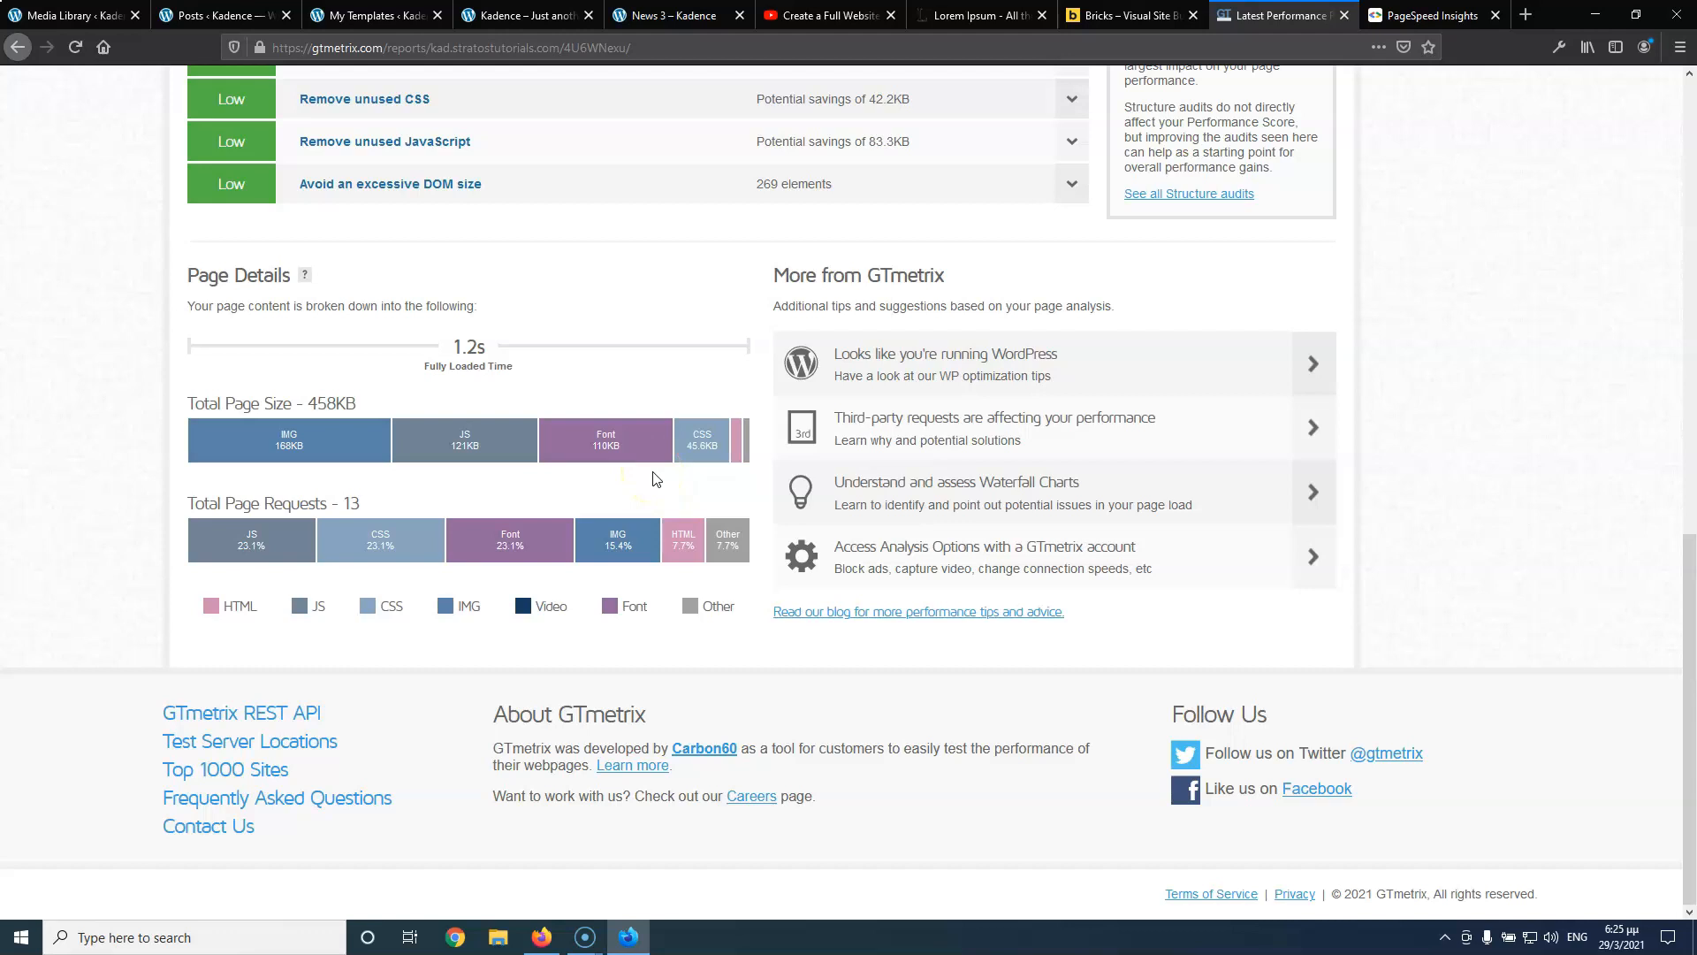
Check the JS request share, then compare with the tutorial's PageSpeed scores of 94 mobile and 99 desktop
{"action": "left_click", "coordinate": [254, 539]}
{"action": "left_click", "coordinate": [849, 15]}
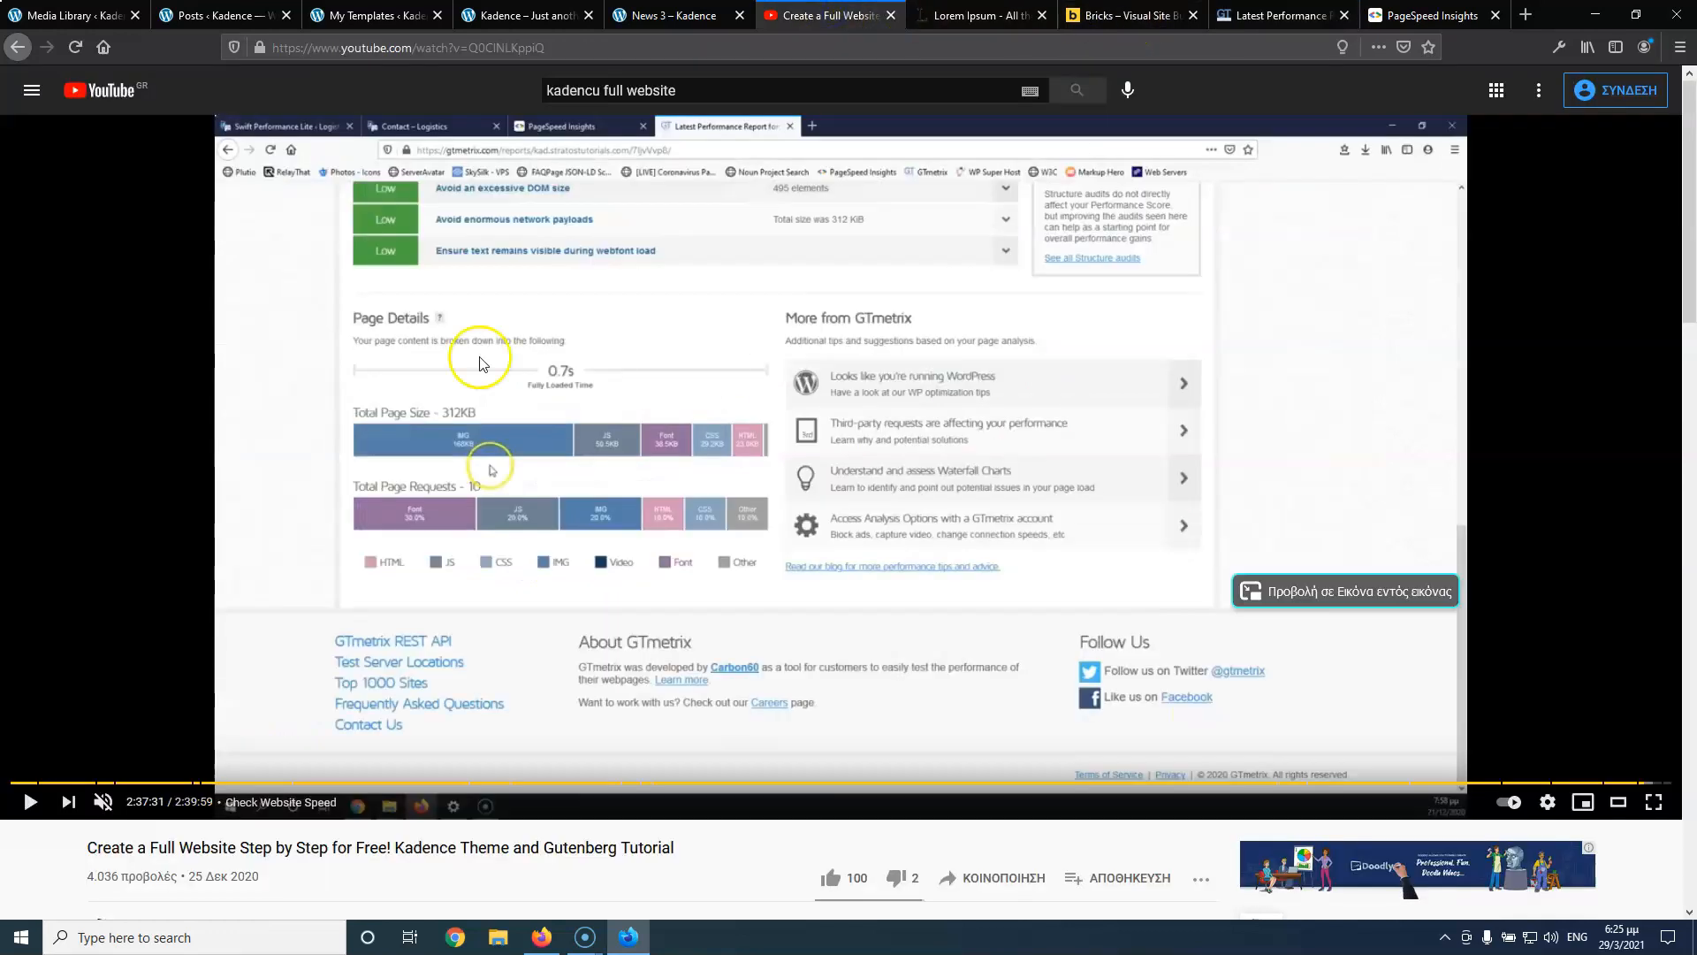
{"action": "left_click", "coordinate": [30, 804]}
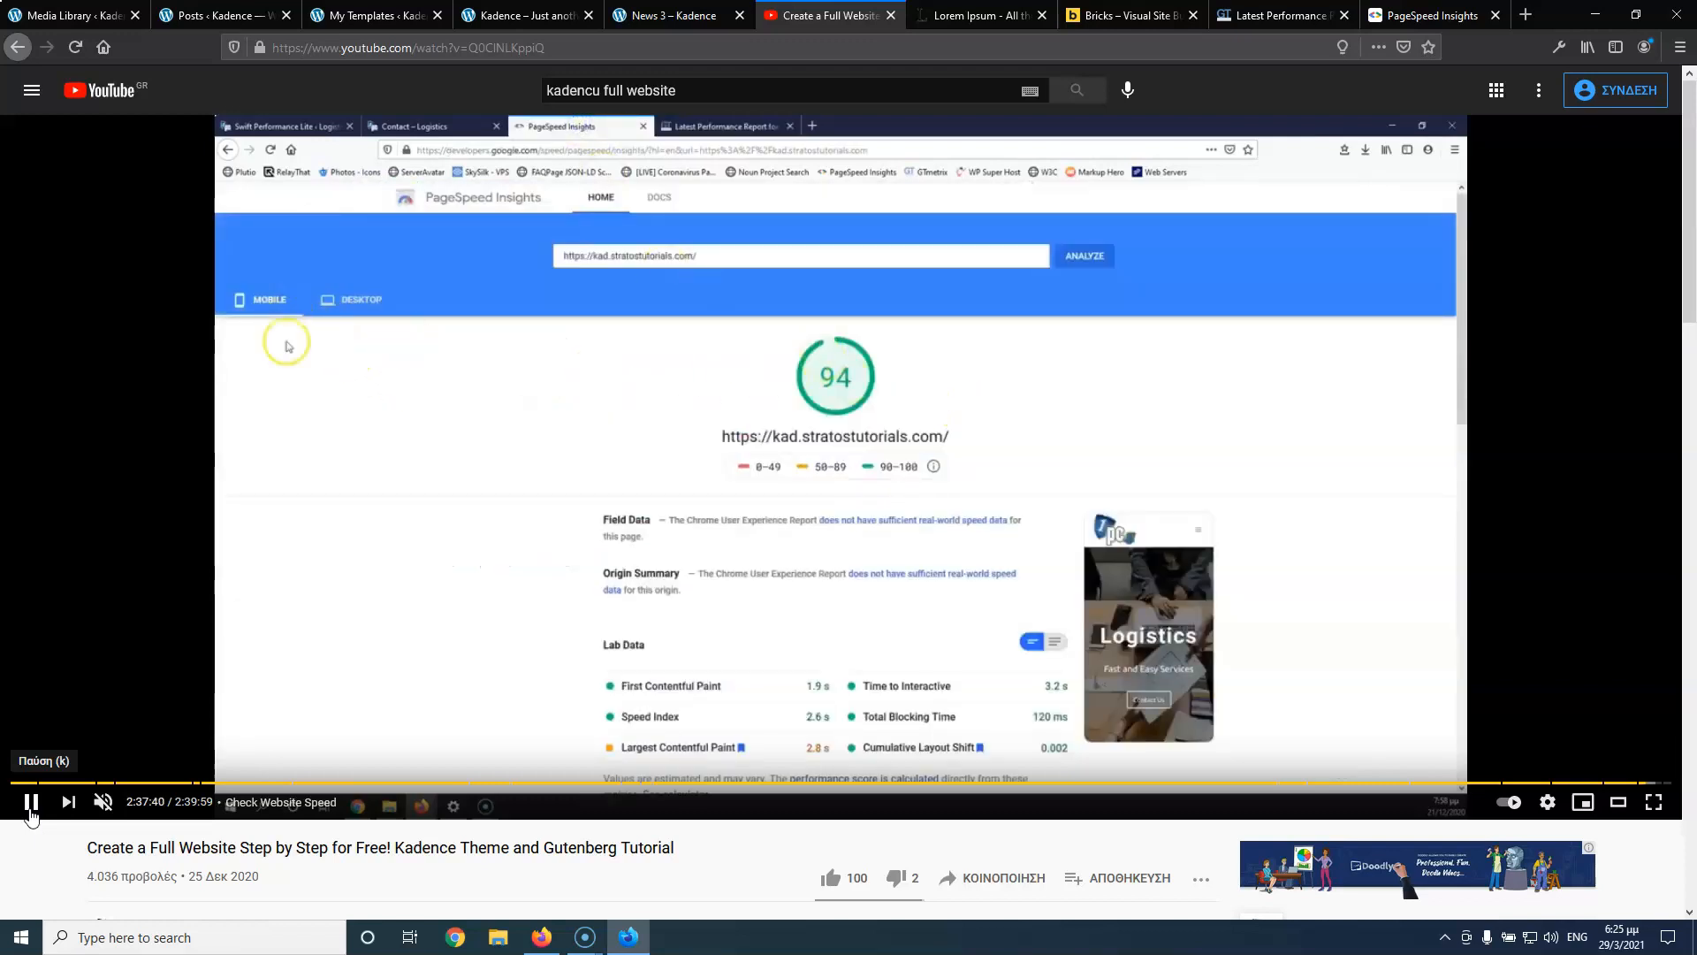
{"action": "left_click", "coordinate": [31, 815]}
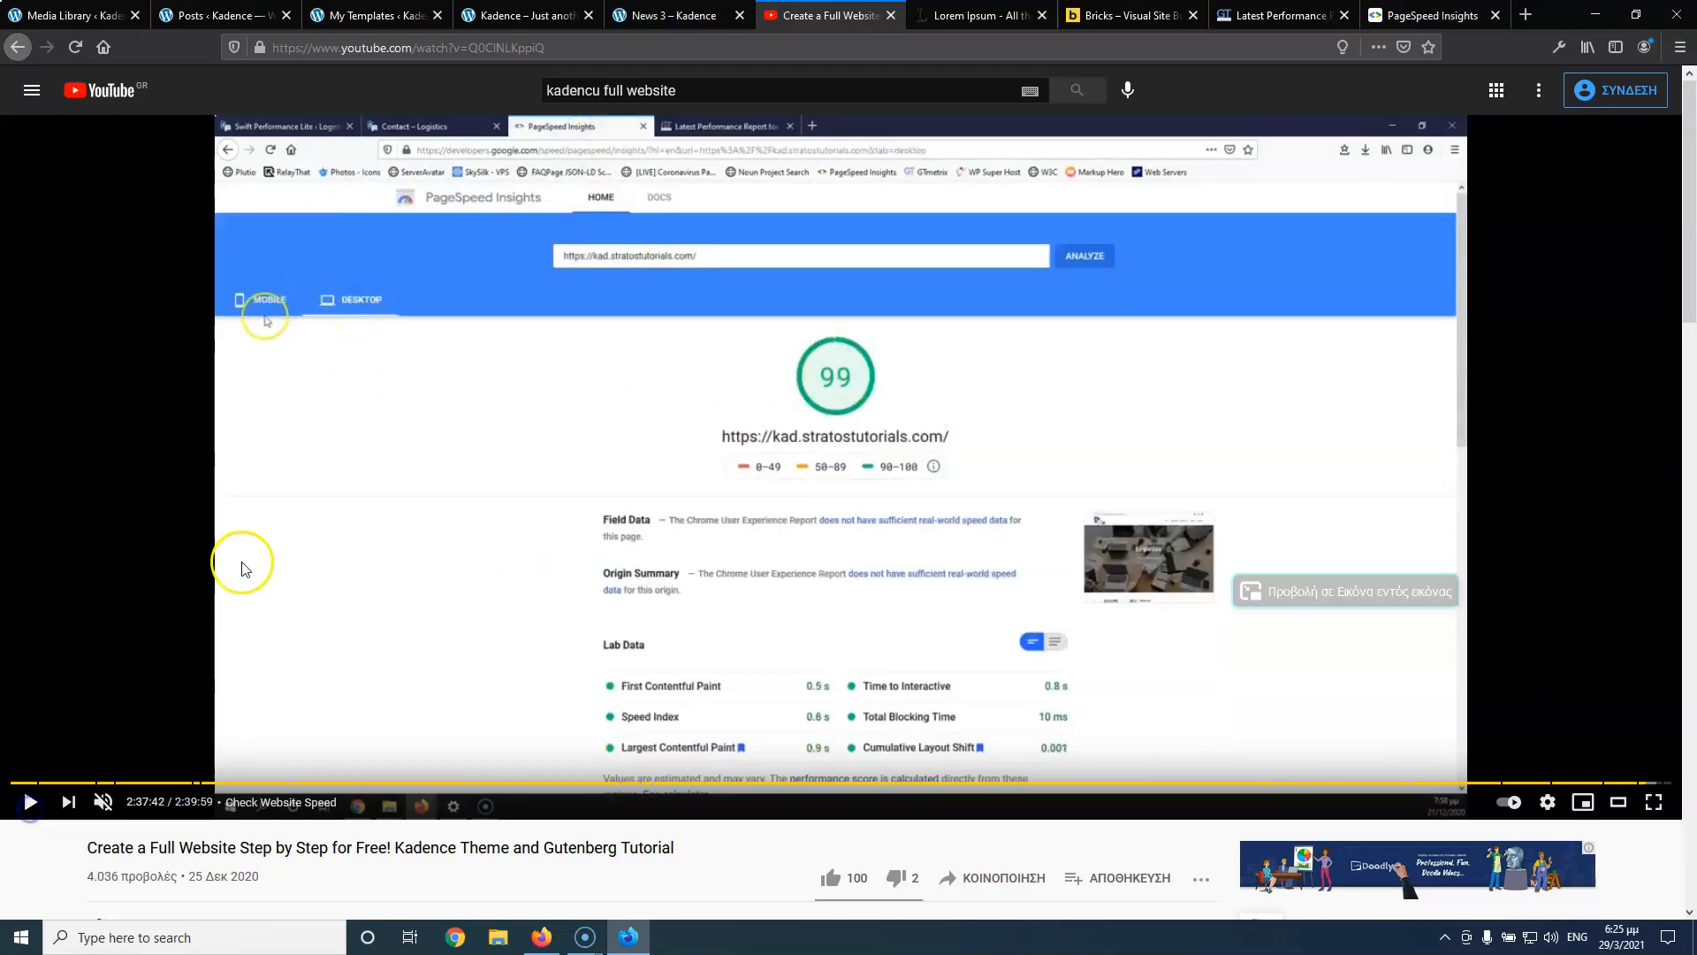
{"action": "left_click", "coordinate": [1304, 17]}
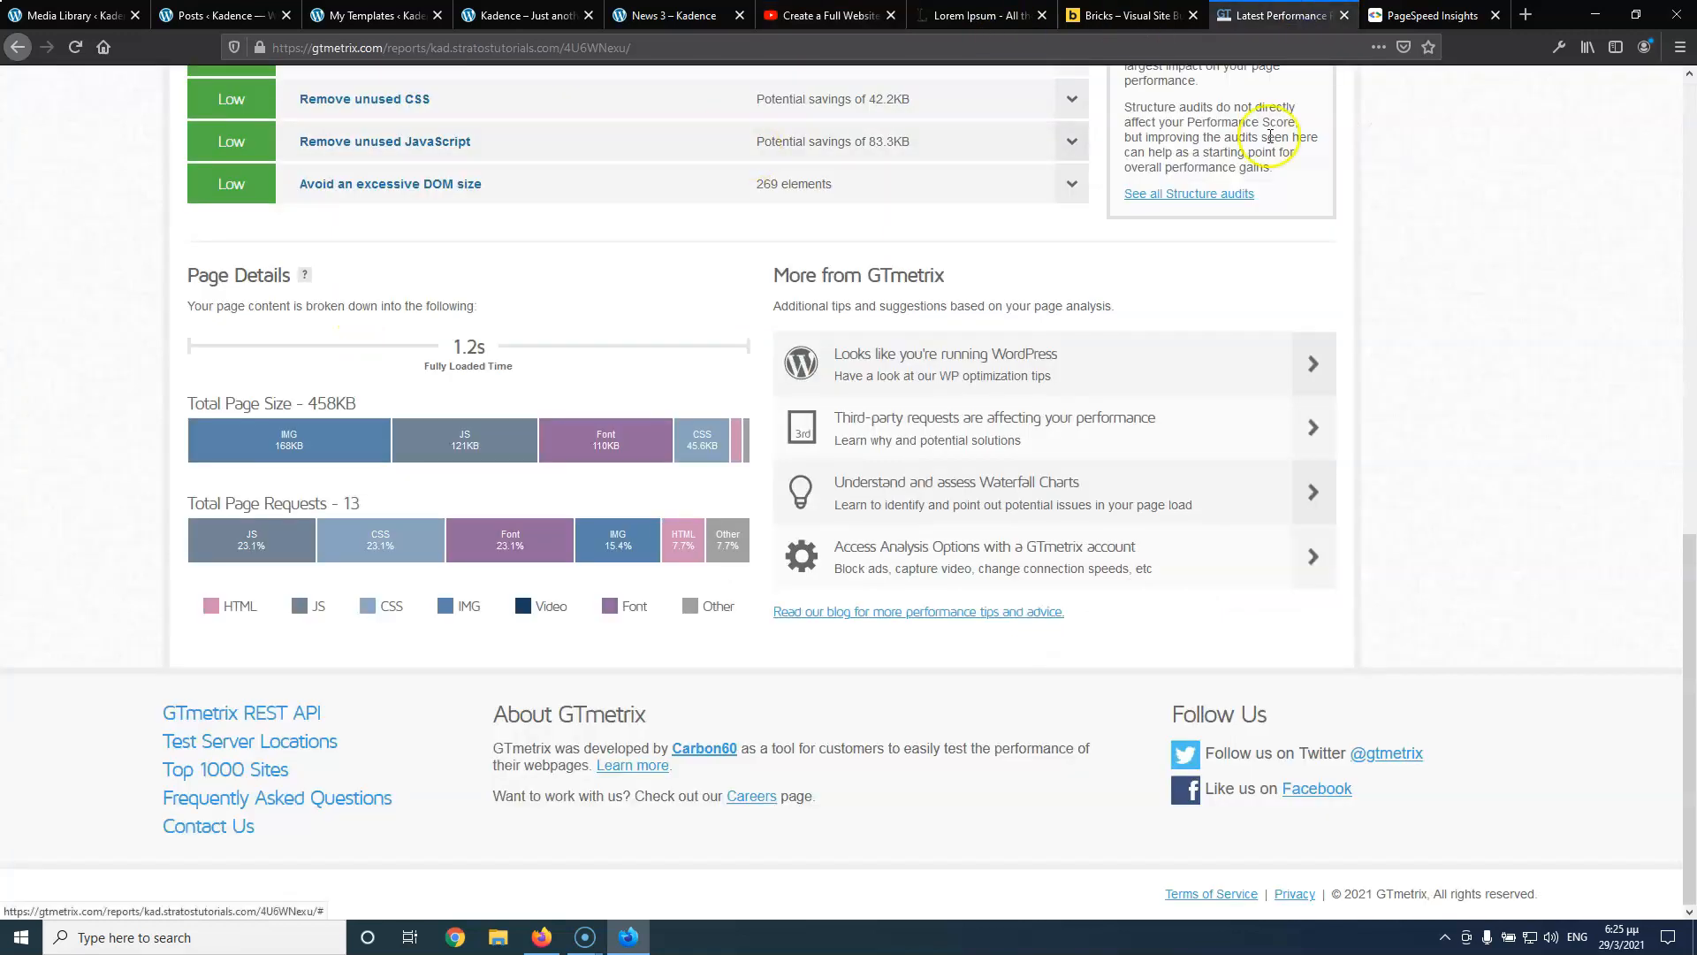
Review the desktop PageSpeed score of 98 with 1.1s LCP, then return to the GTmetrix grade A report
{"action": "left_click", "coordinate": [1406, 19]}
{"action": "left_click", "coordinate": [204, 229]}
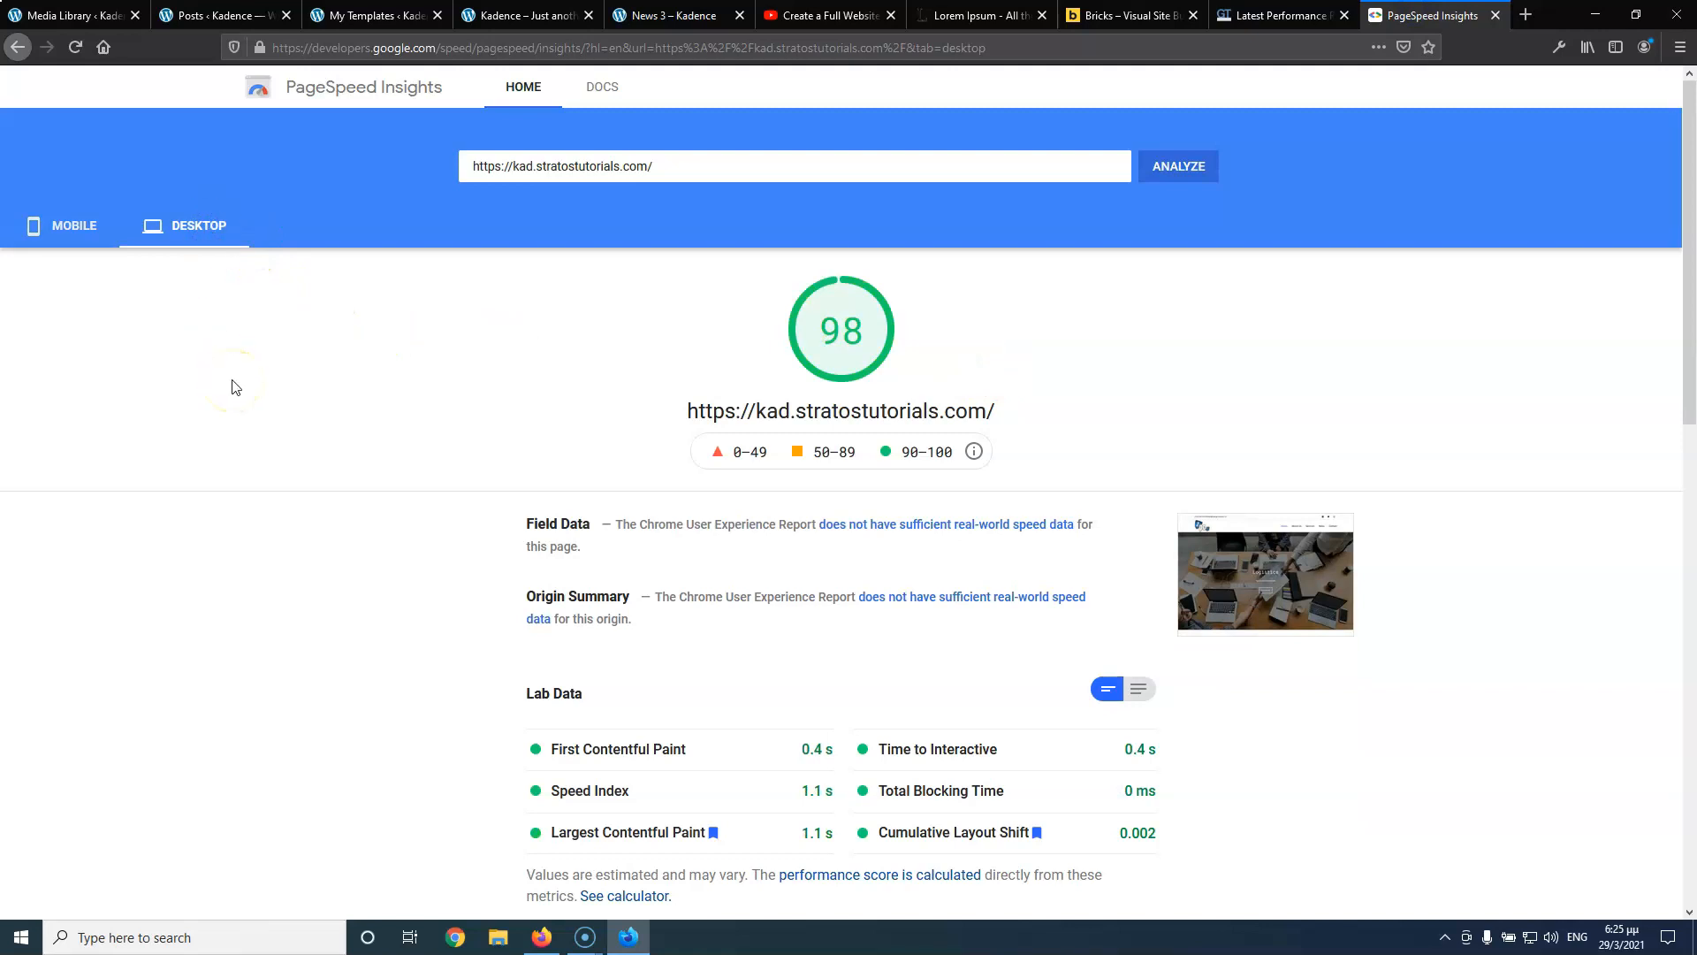
{"action": "left_click", "coordinate": [295, 352]}
{"action": "scroll", "coordinate": [300, 344], "scroll_direction": "down", "scroll_amount": 15}
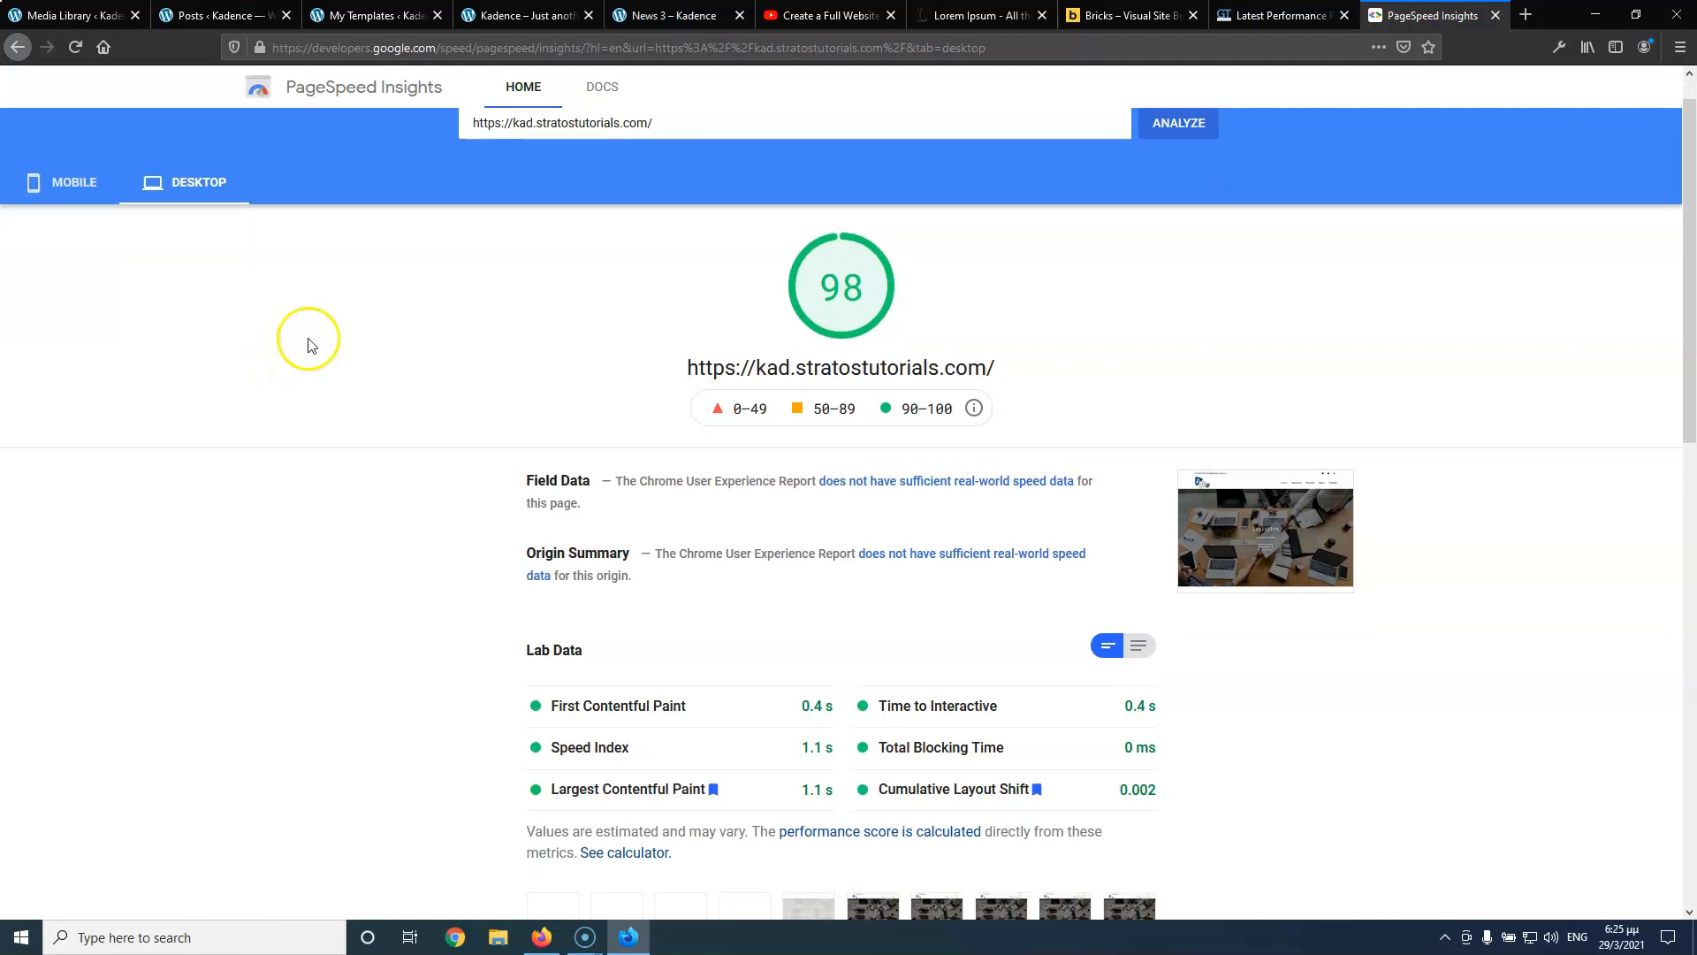
{"action": "left_click", "coordinate": [1317, 15]}
{"action": "scroll", "coordinate": [916, 166], "scroll_direction": "up", "scroll_amount": 15}
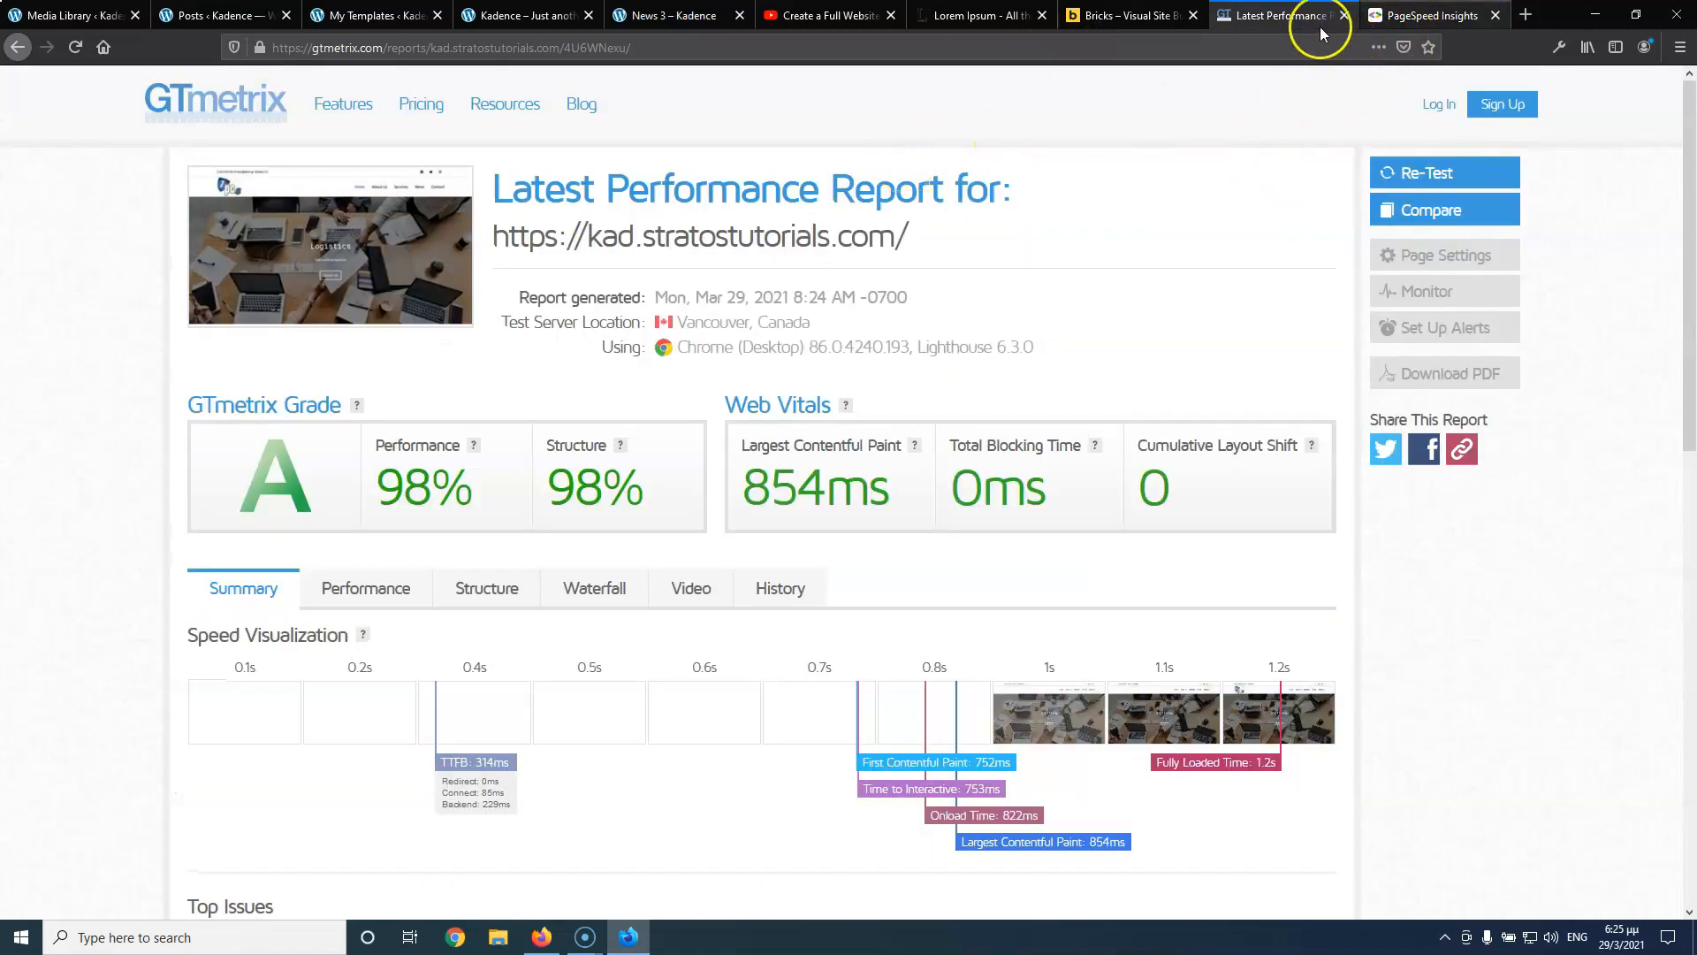
Look through the live homepage, the Posts list, the News 3 post, the Bricks templates and the Media Library
{"action": "left_click", "coordinate": [536, 20]}
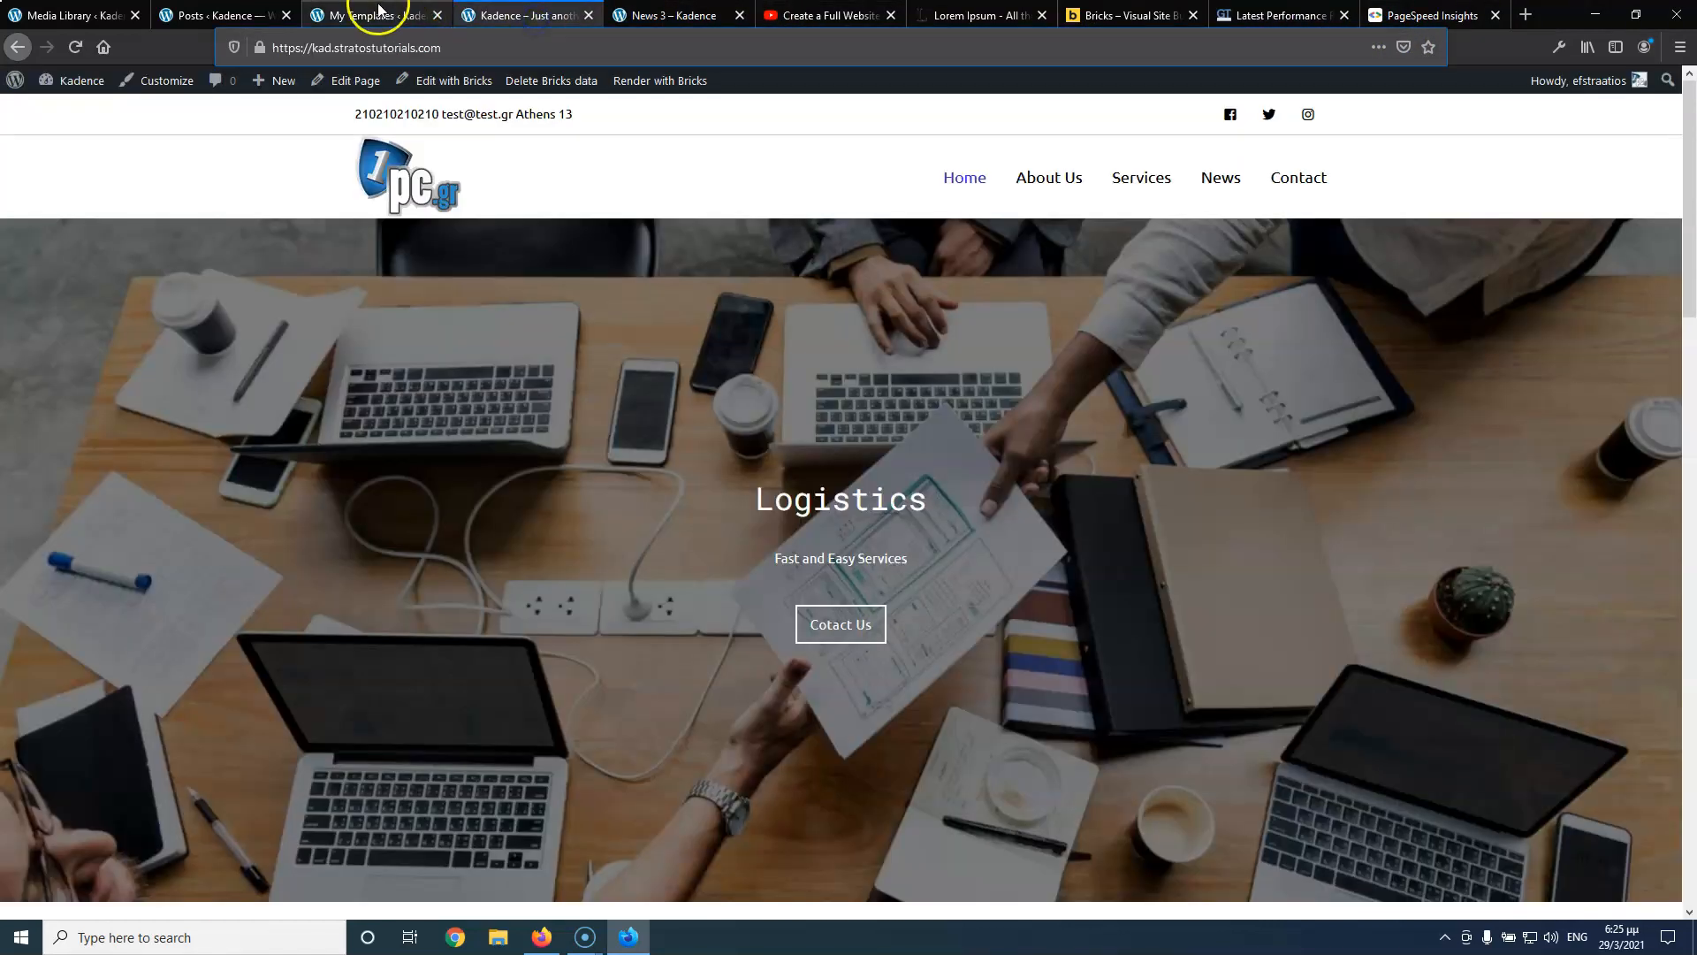
{"action": "left_click", "coordinate": [425, 16]}
{"action": "left_click", "coordinate": [227, 15]}
{"action": "left_click", "coordinate": [528, 16]}
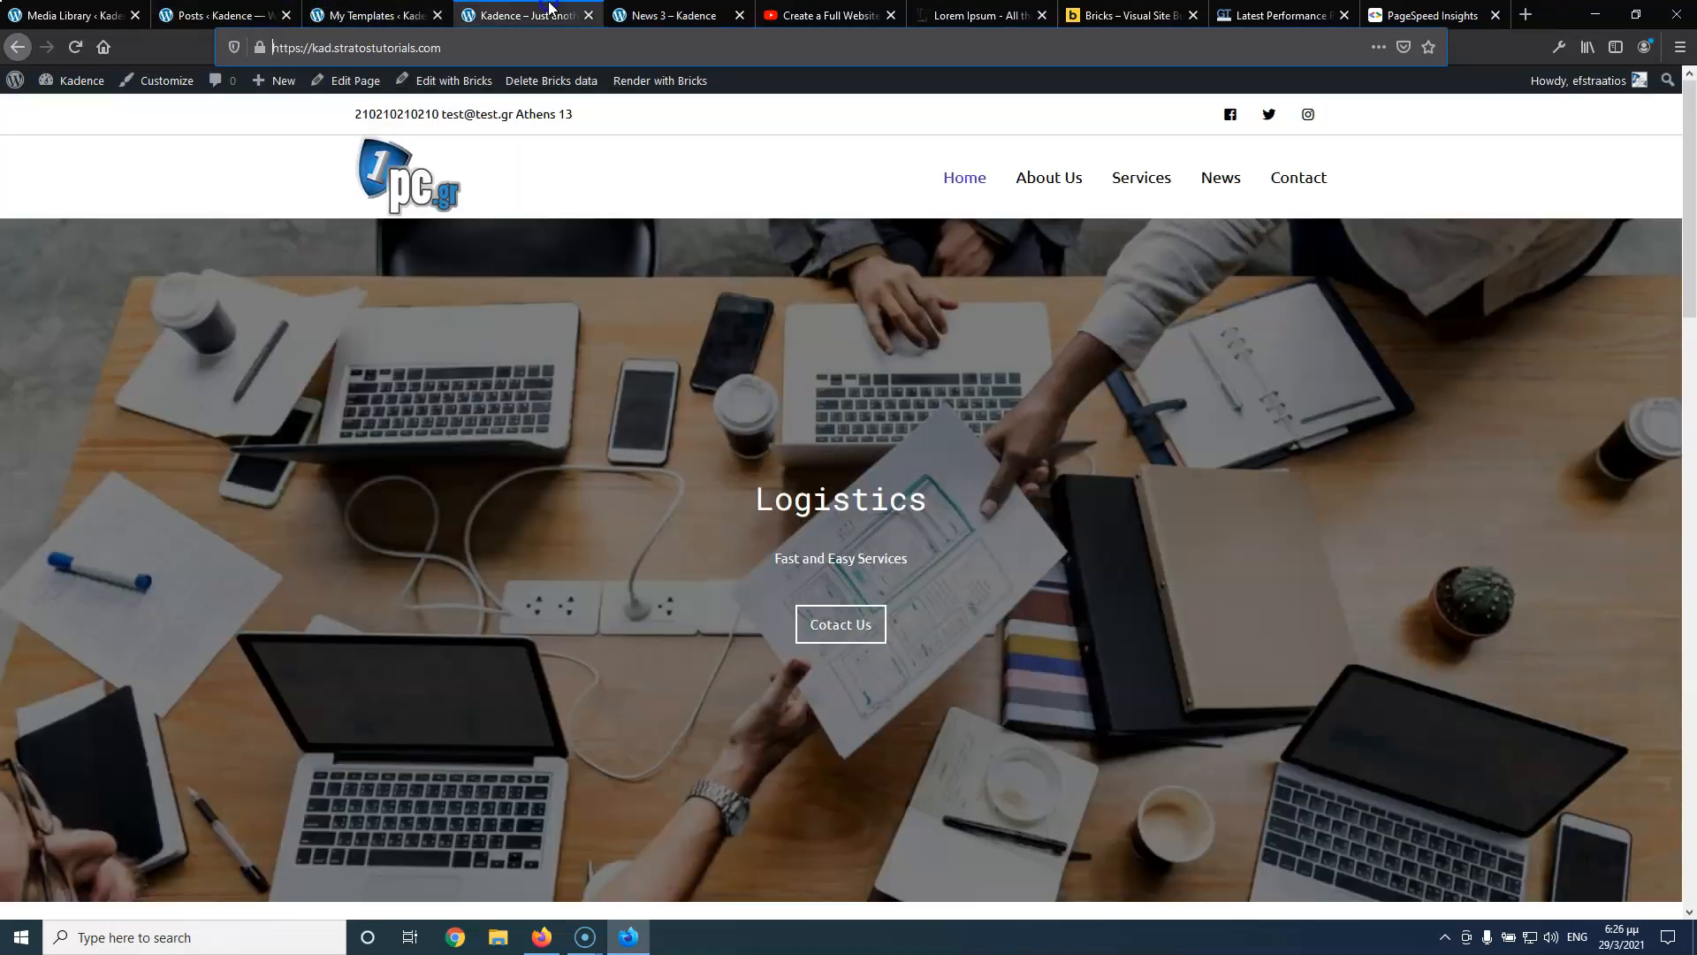
{"action": "left_click", "coordinate": [674, 16]}
{"action": "left_click", "coordinate": [502, 16]}
{"action": "left_click", "coordinate": [365, 16]}
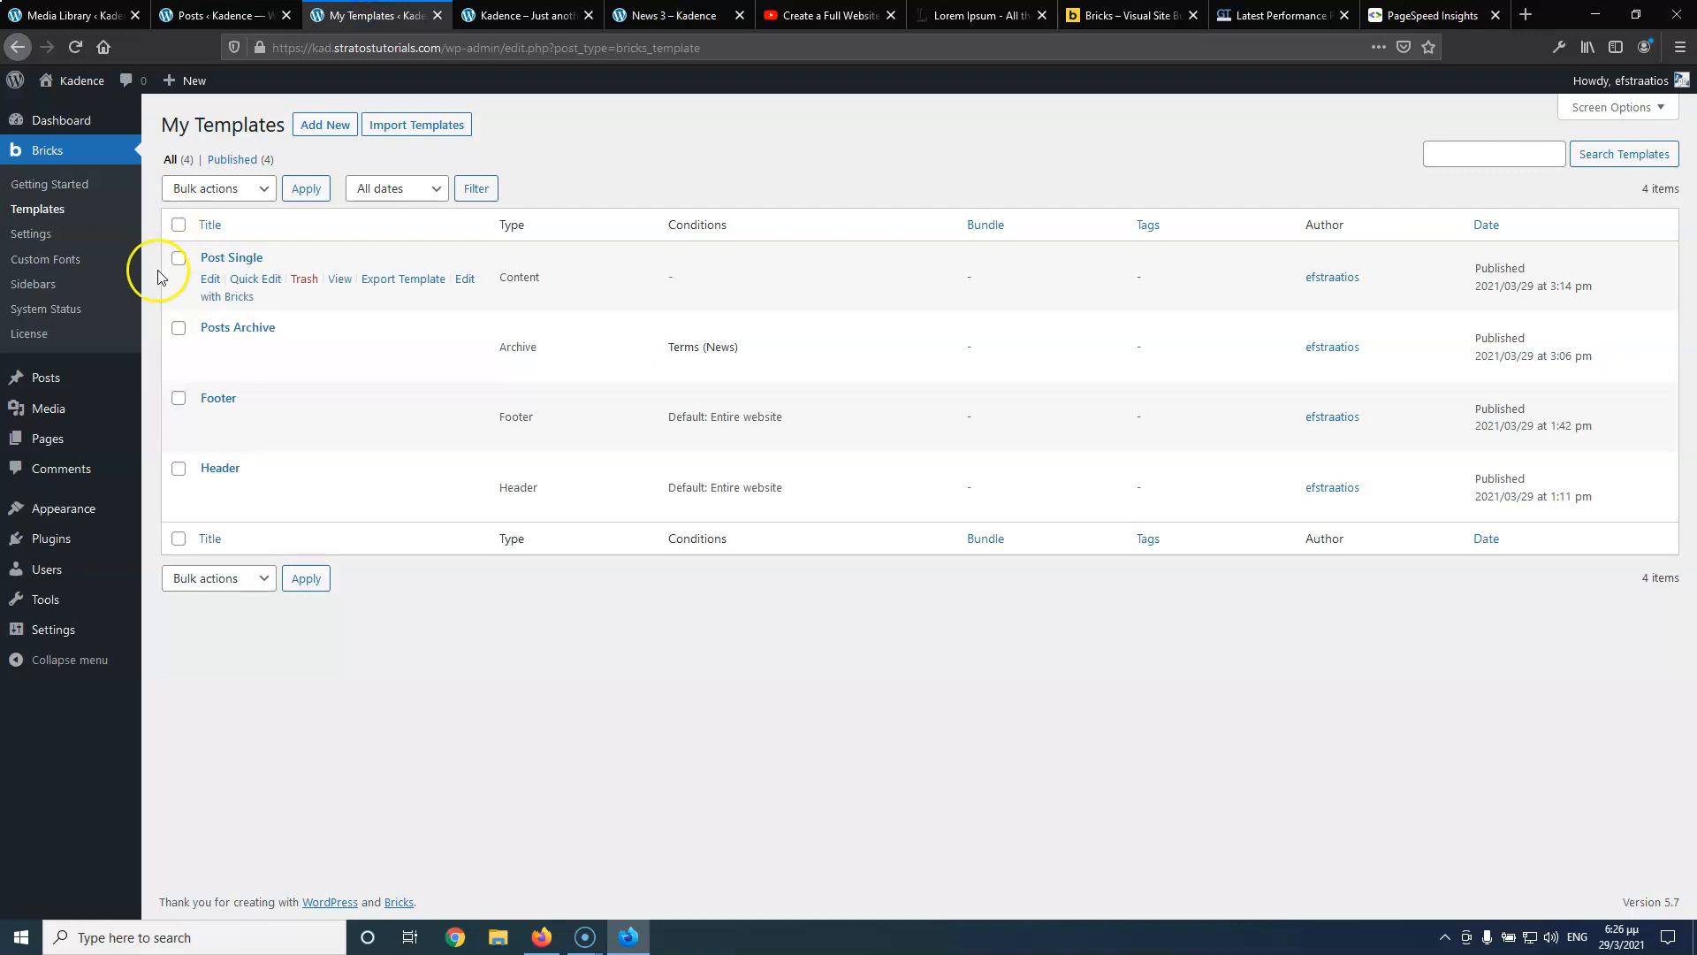
{"action": "left_click", "coordinate": [253, 15]}
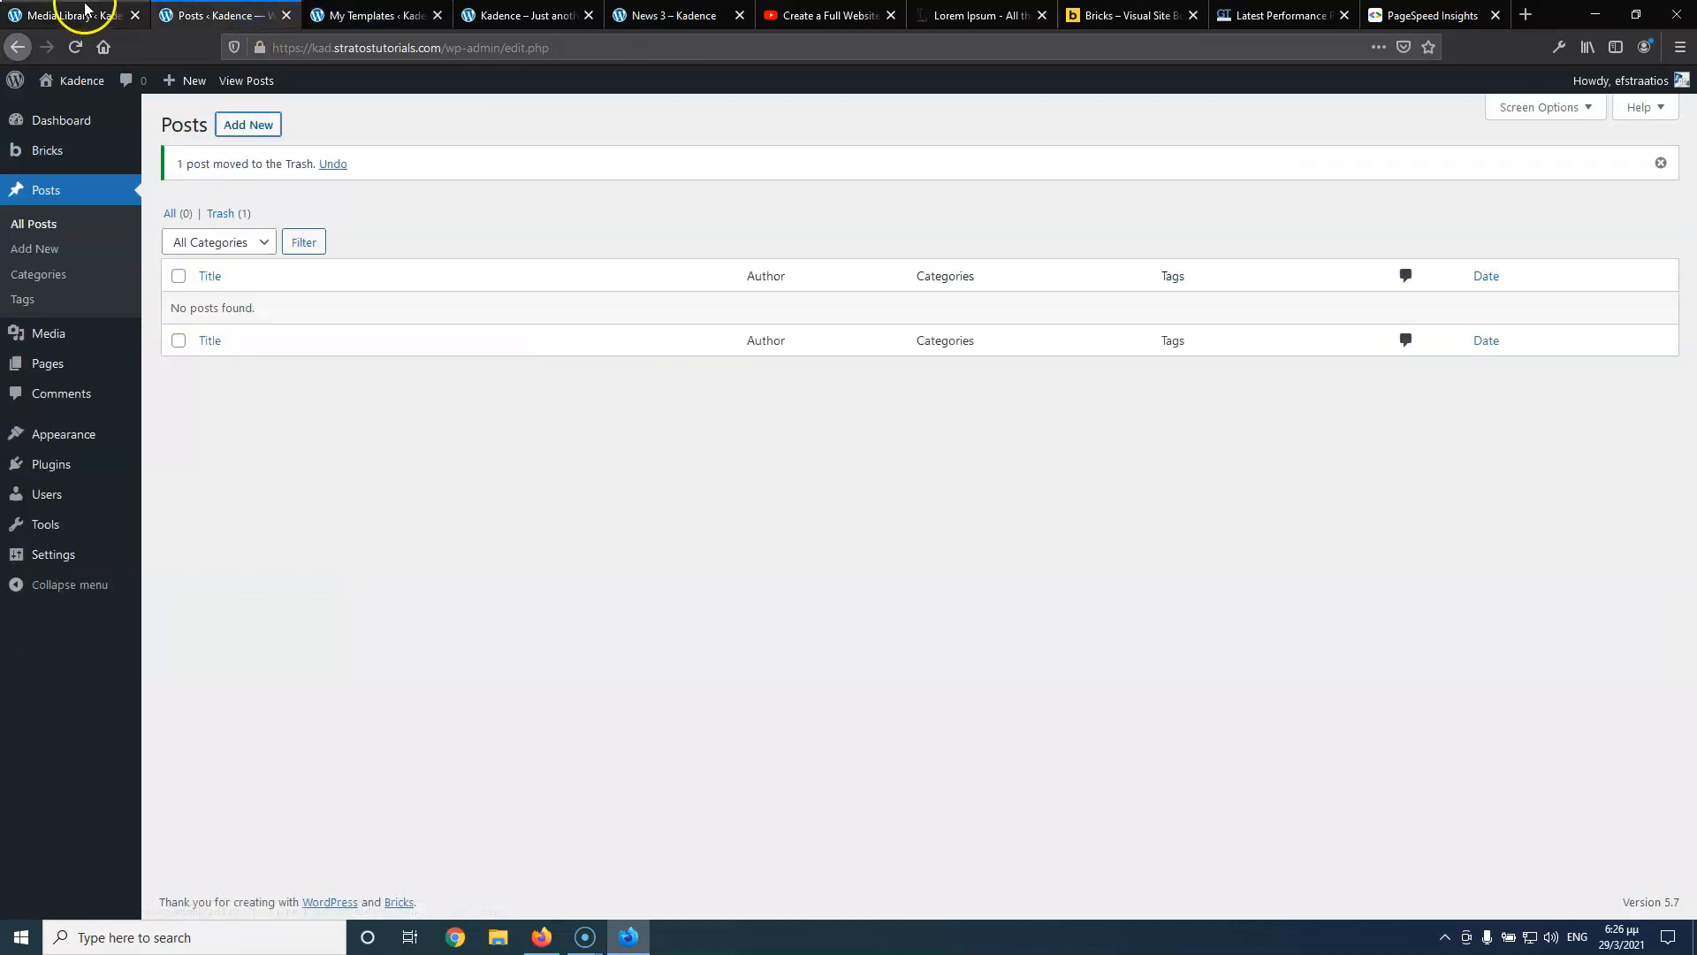
{"action": "left_click", "coordinate": [31, 17]}
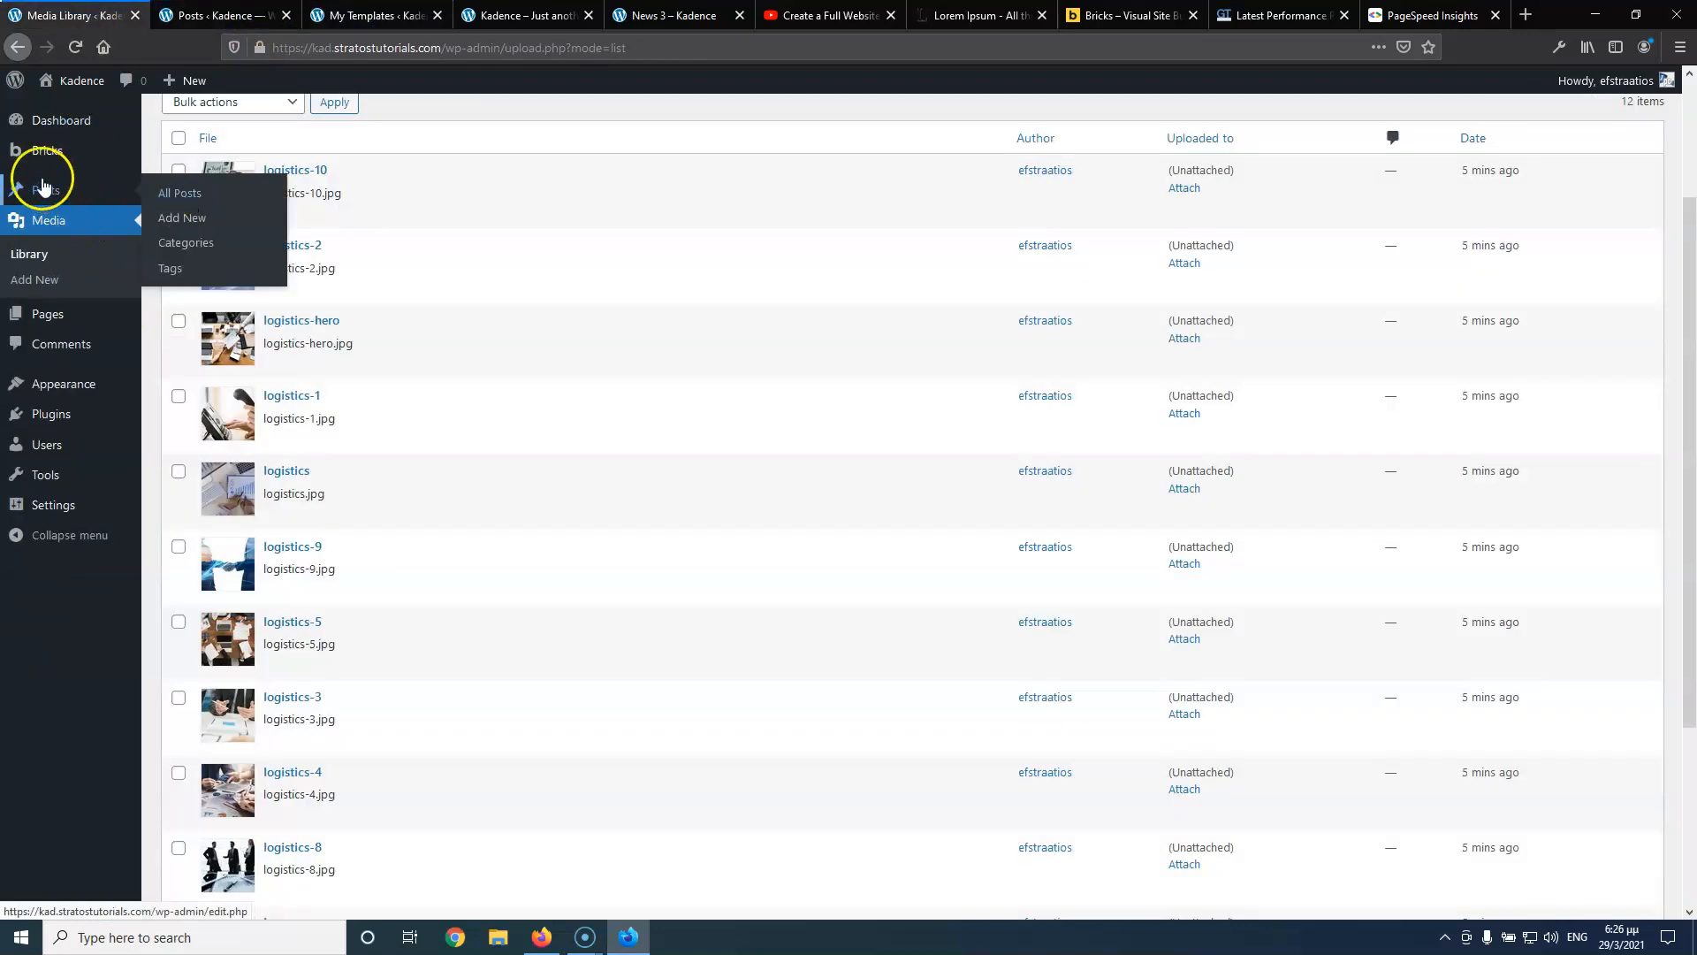
Open Pages > All Pages and launch the Home page in the Bricks builder
{"action": "scroll", "coordinate": [74, 186], "scroll_direction": "up", "scroll_amount": 3}
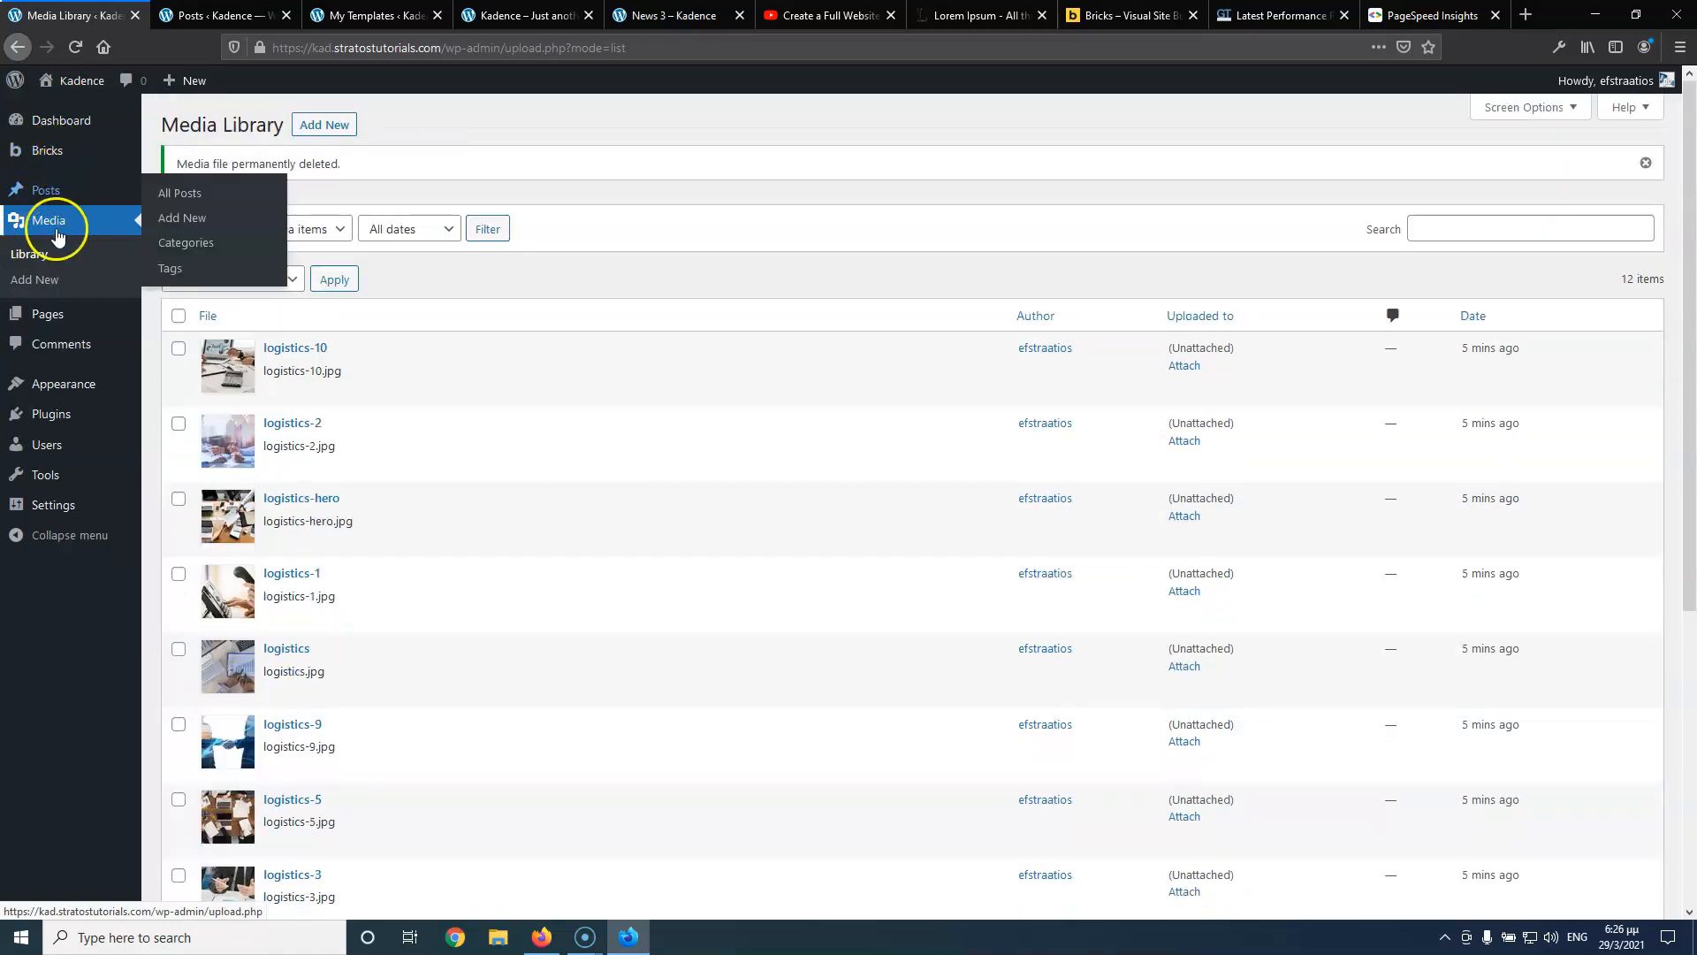
{"action": "mouse_move", "coordinate": [49, 316]}
{"action": "left_click", "coordinate": [206, 320]}
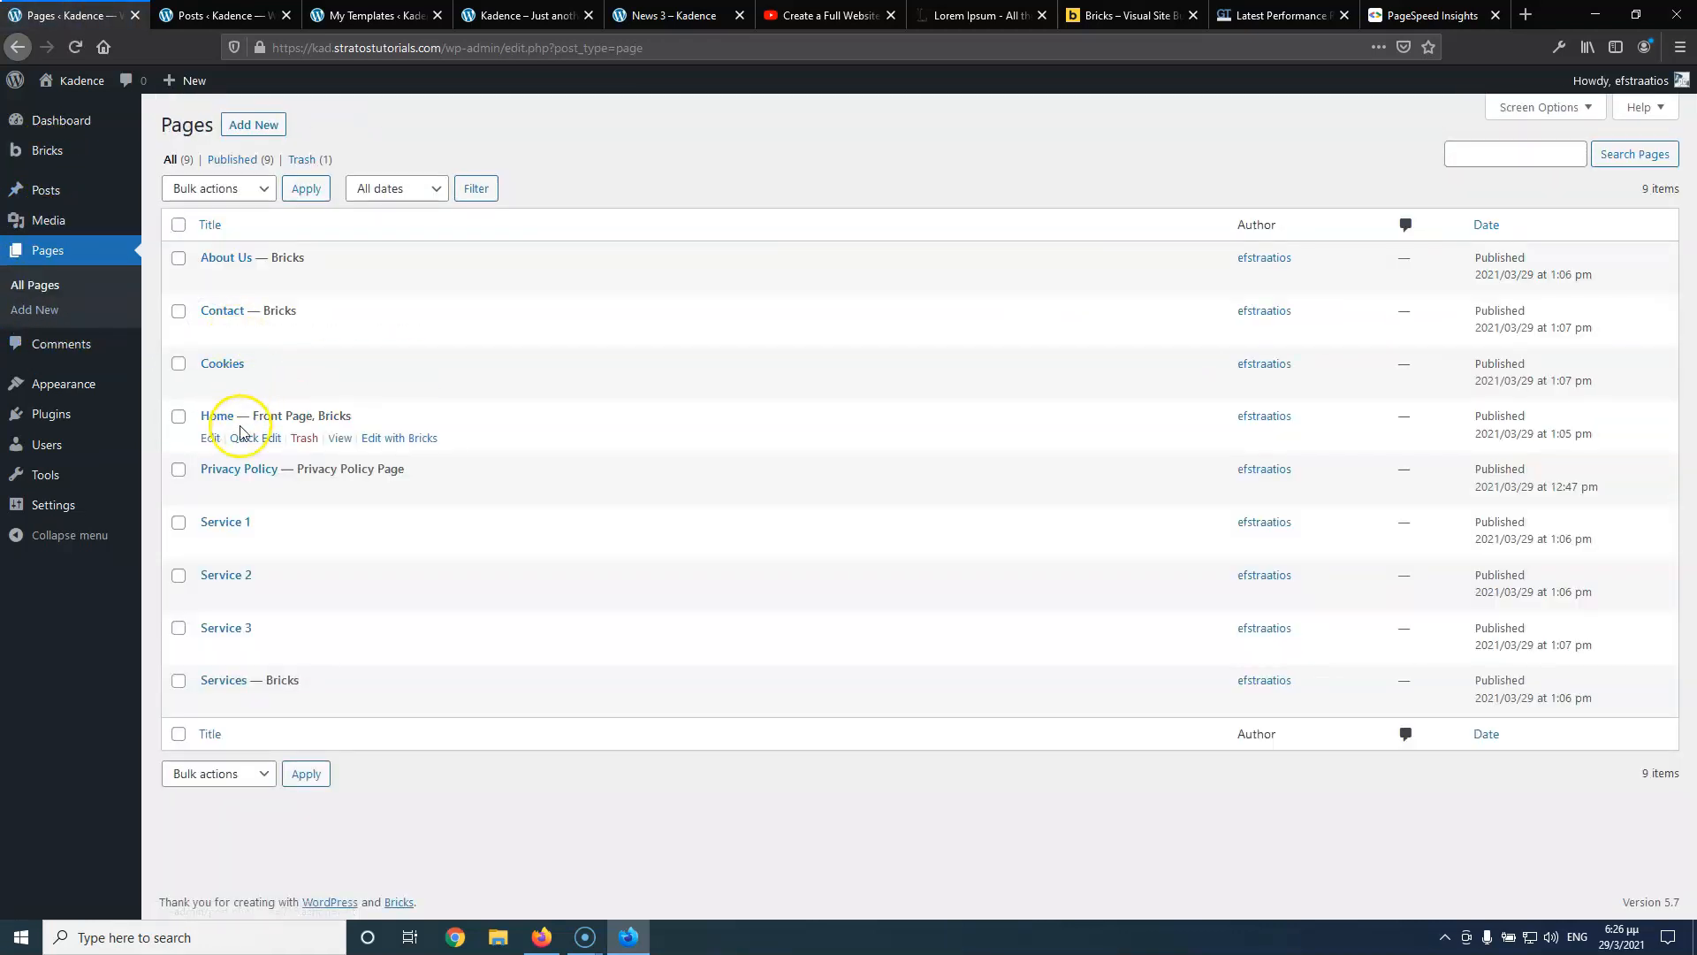
{"action": "left_click", "coordinate": [389, 437]}
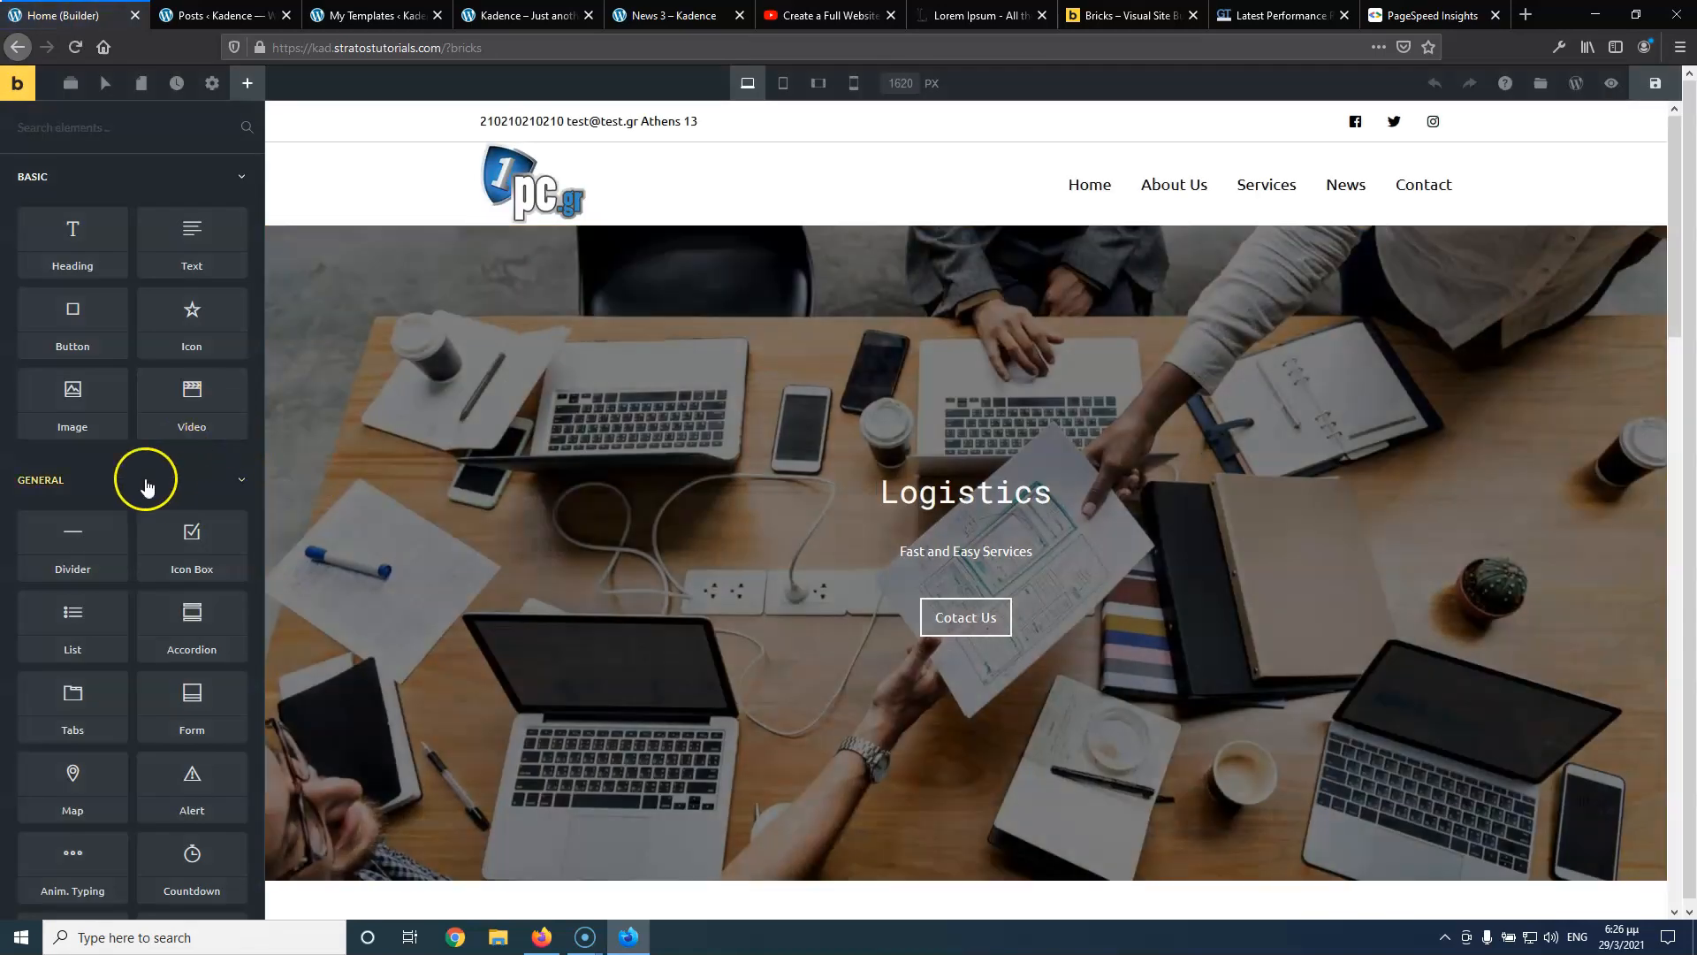
Scroll the Bricks elements panel from the Basic group down through Single on the Logistics Home page
{"action": "scroll", "coordinate": [217, 531], "scroll_direction": "down", "scroll_amount": 3}
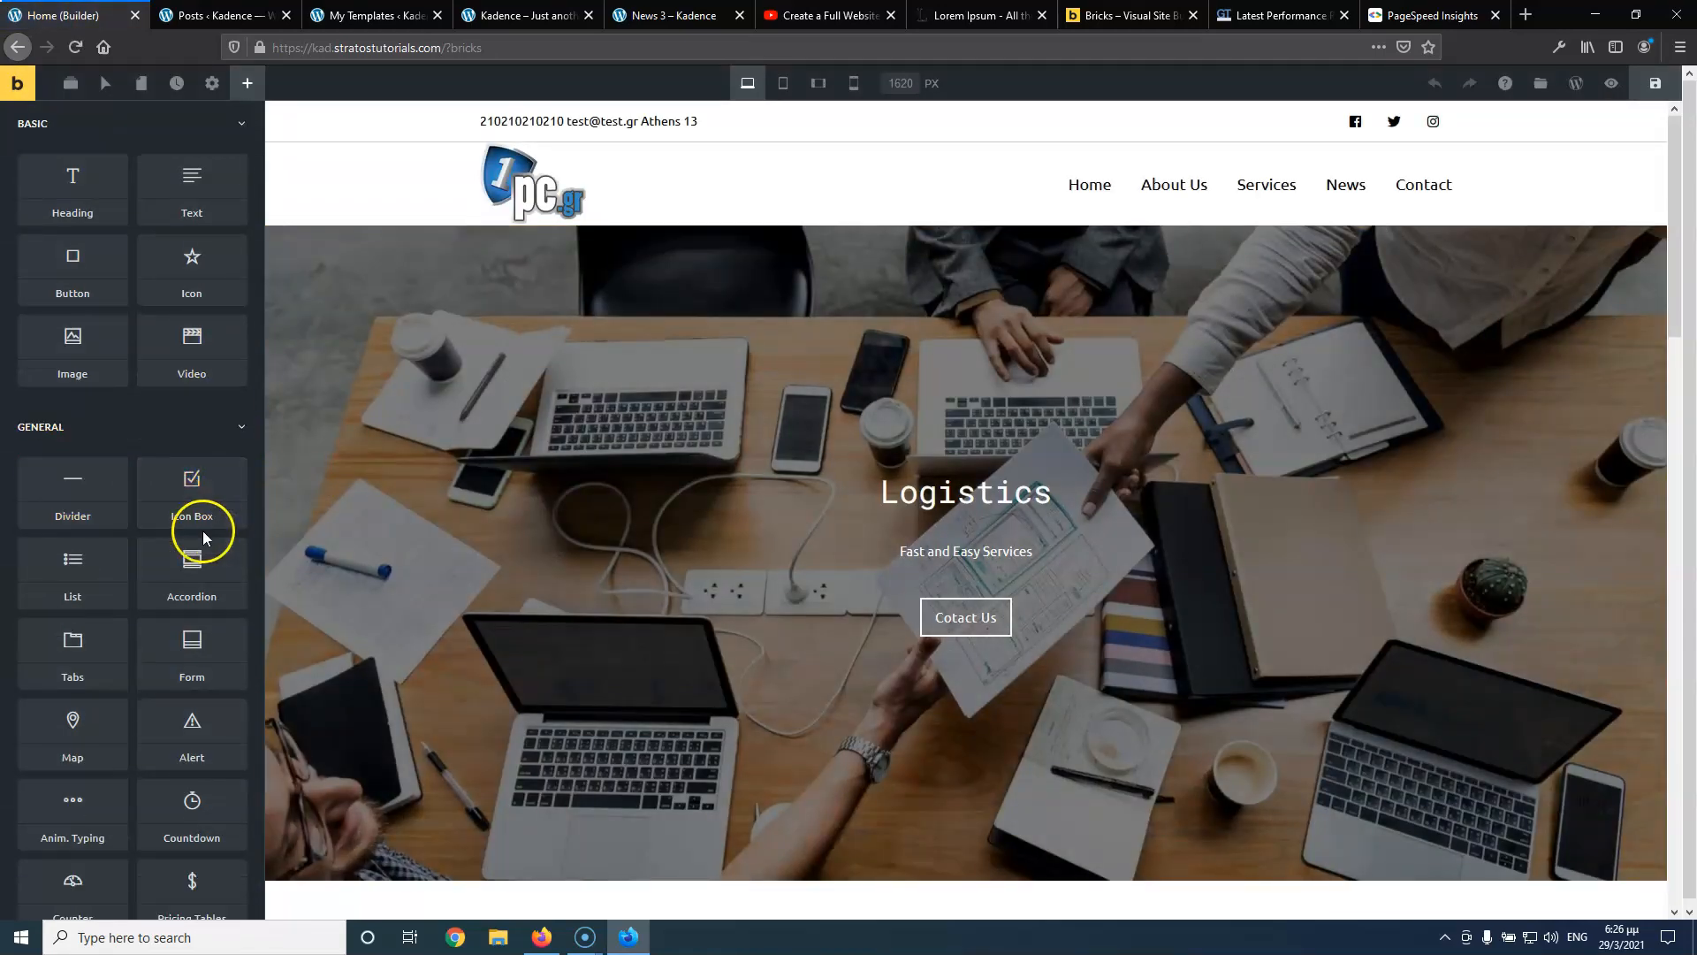
{"action": "scroll", "coordinate": [142, 563], "scroll_direction": "down", "scroll_amount": 4}
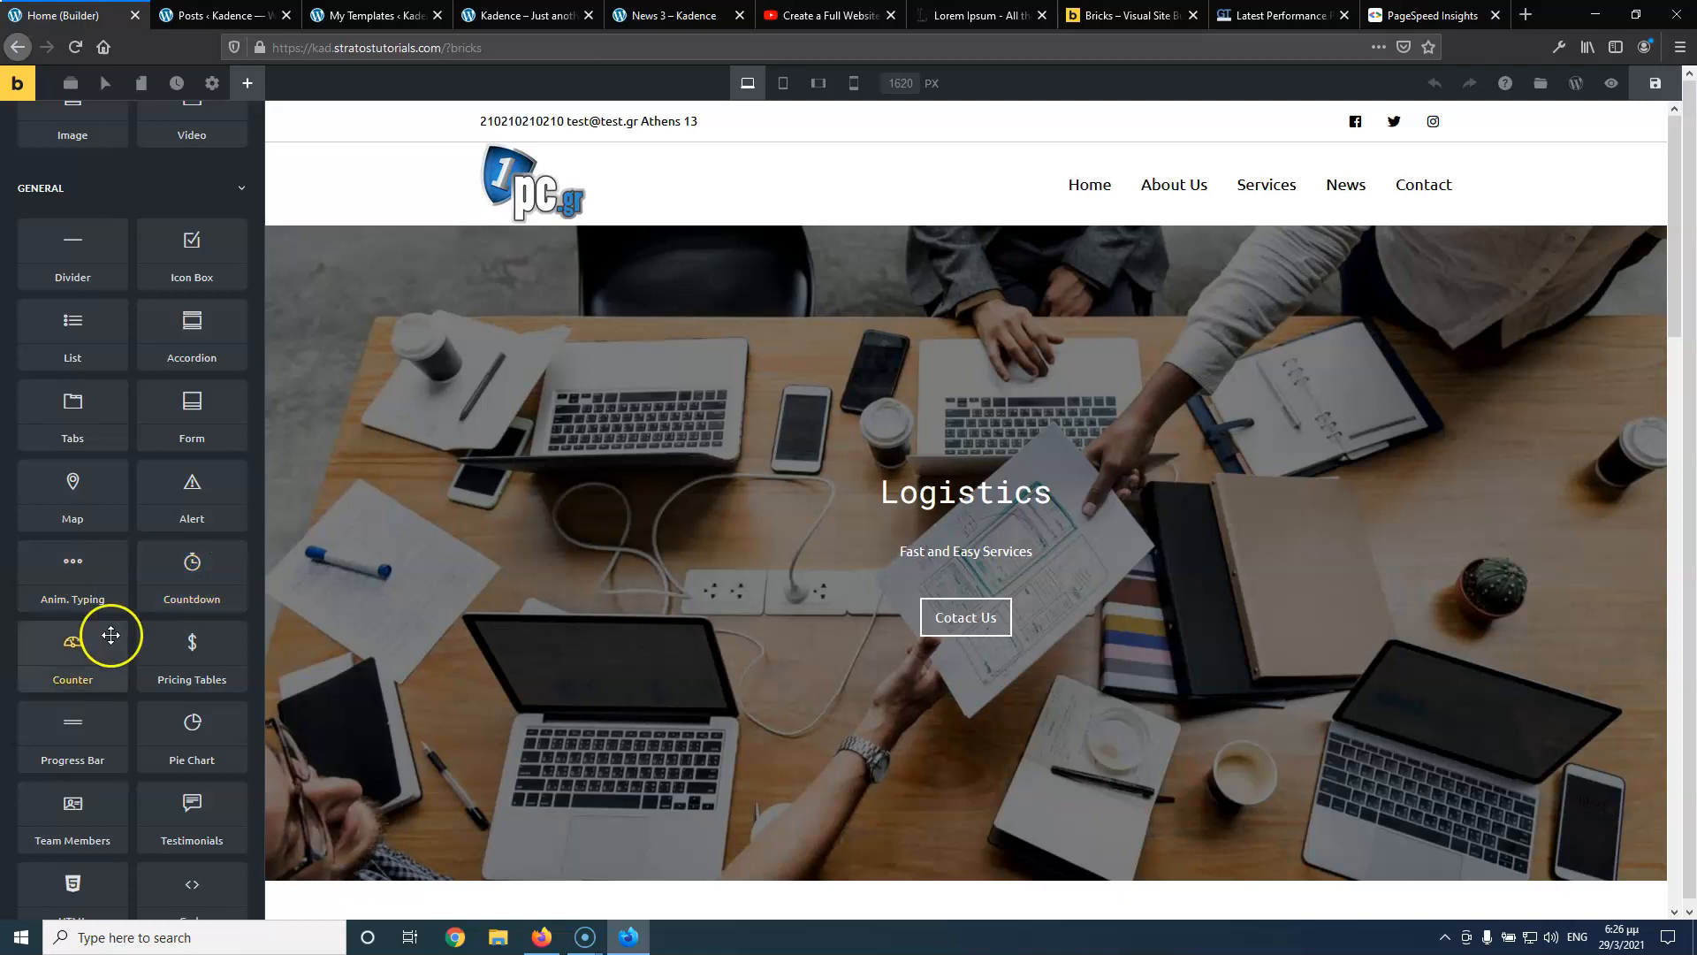
{"action": "scroll", "coordinate": [223, 639], "scroll_direction": "down", "scroll_amount": 3}
{"action": "scroll", "coordinate": [223, 637], "scroll_direction": "down", "scroll_amount": 2}
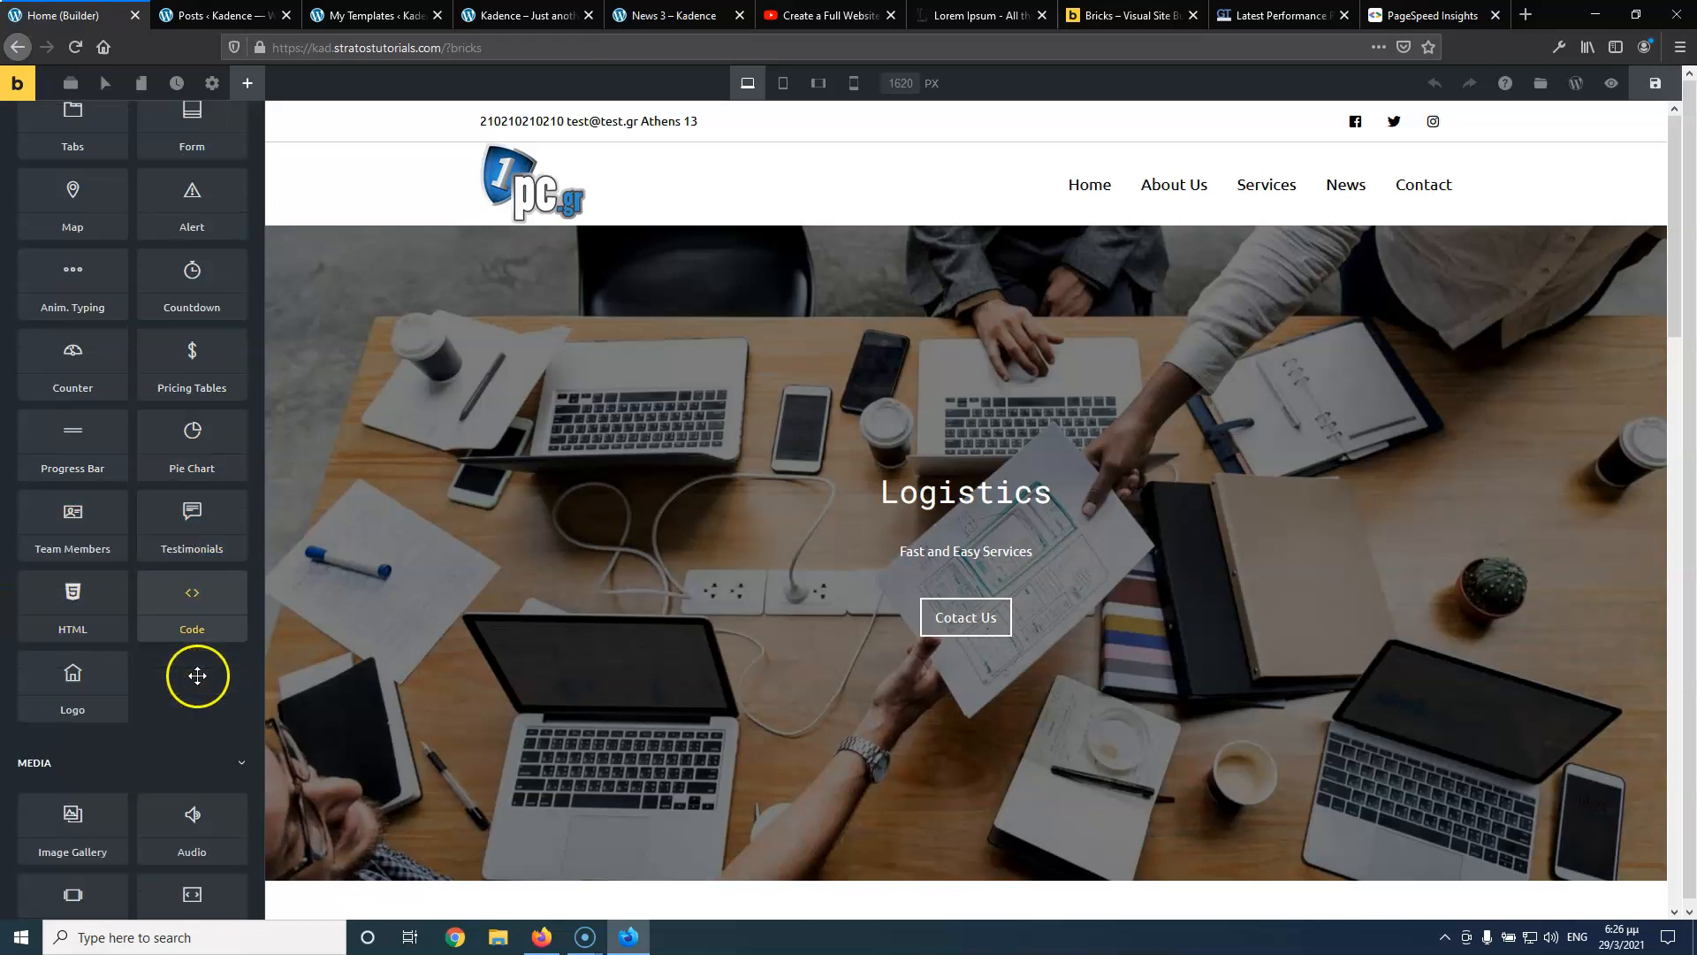
{"action": "scroll", "coordinate": [48, 648], "scroll_direction": "down", "scroll_amount": 3}
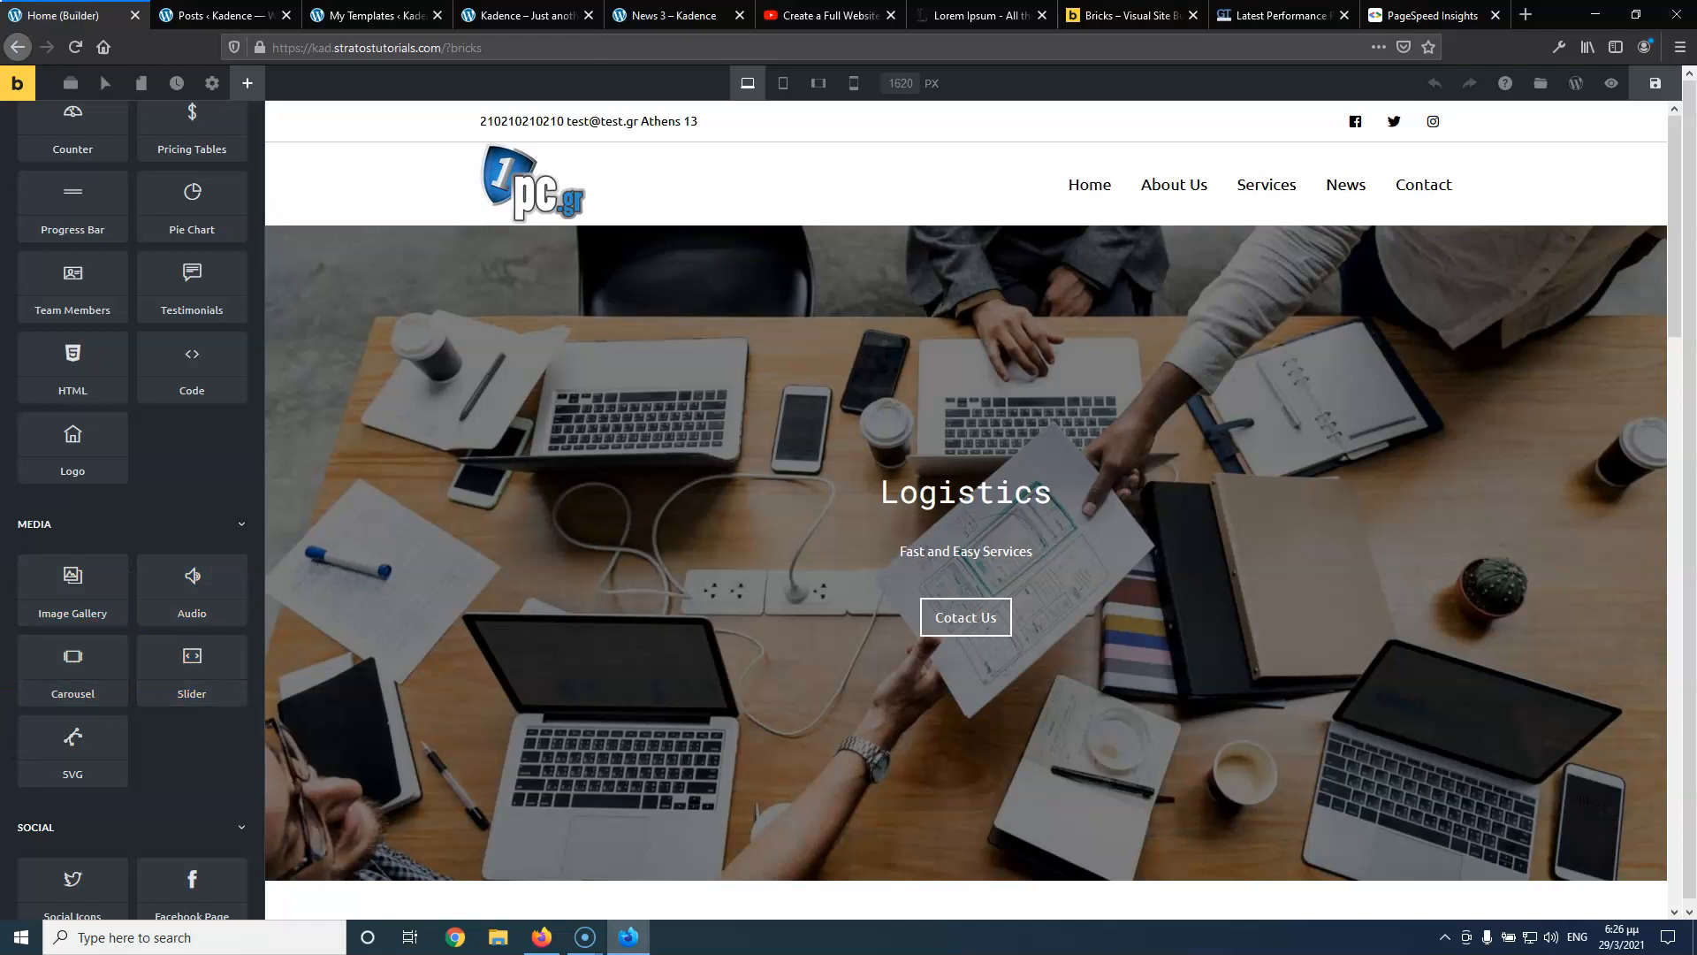
{"action": "scroll", "coordinate": [159, 708], "scroll_direction": "down", "scroll_amount": 3}
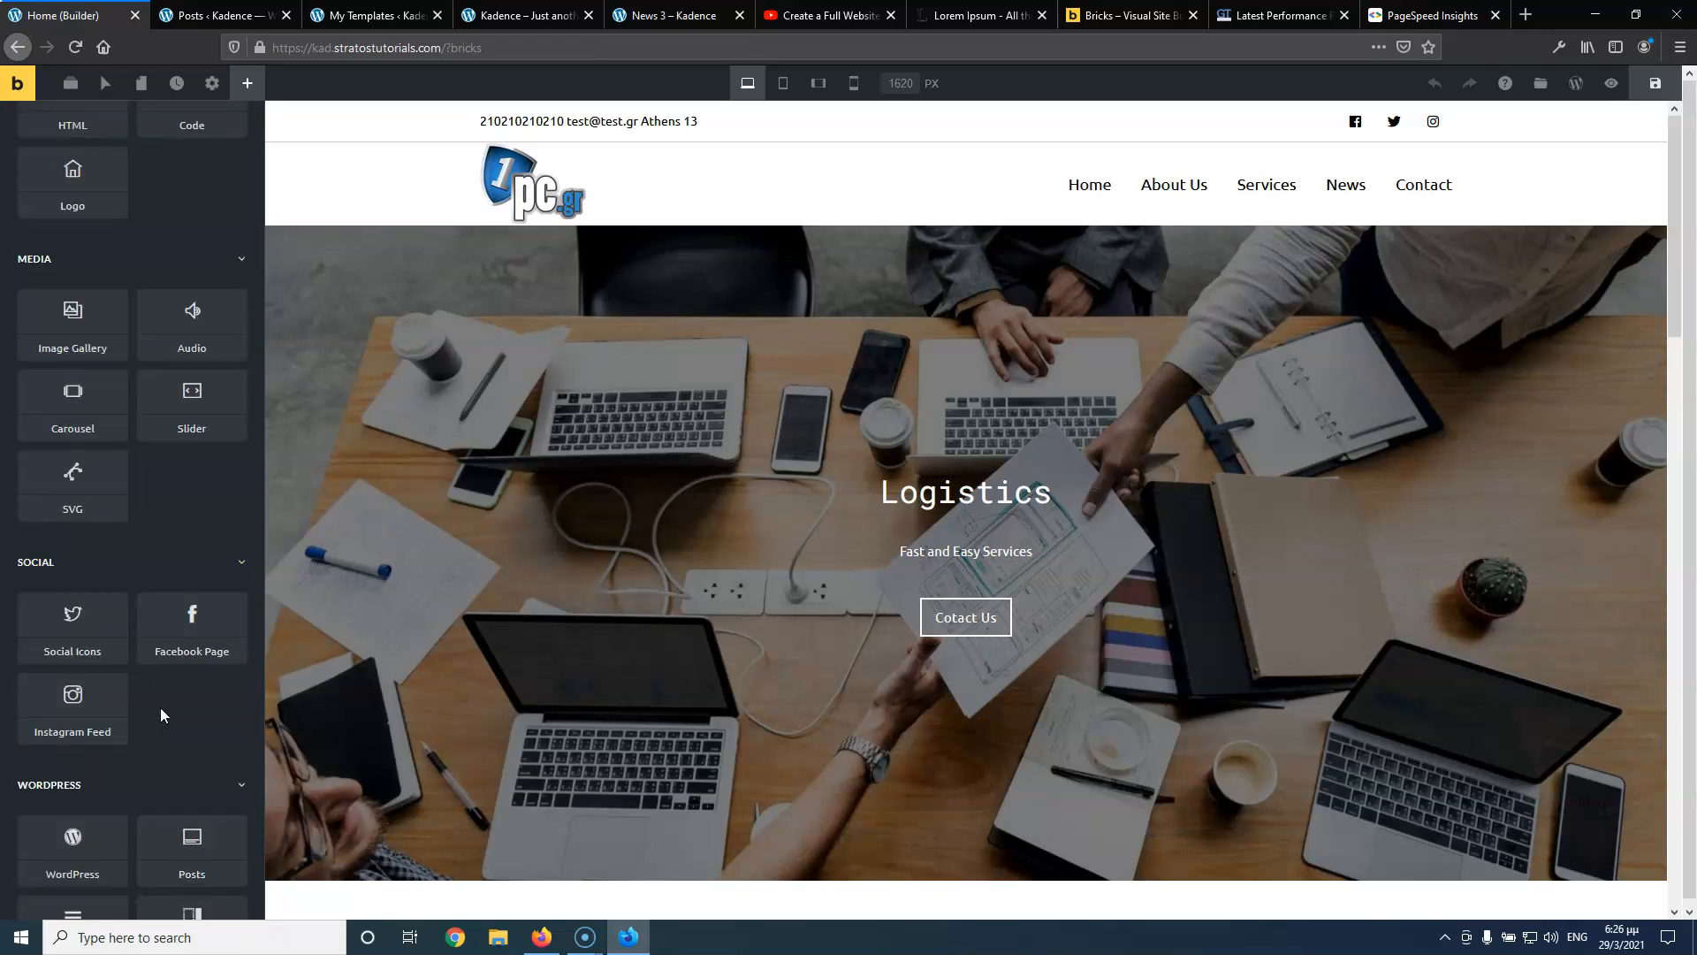
{"action": "scroll", "coordinate": [161, 714], "scroll_direction": "down", "scroll_amount": 3}
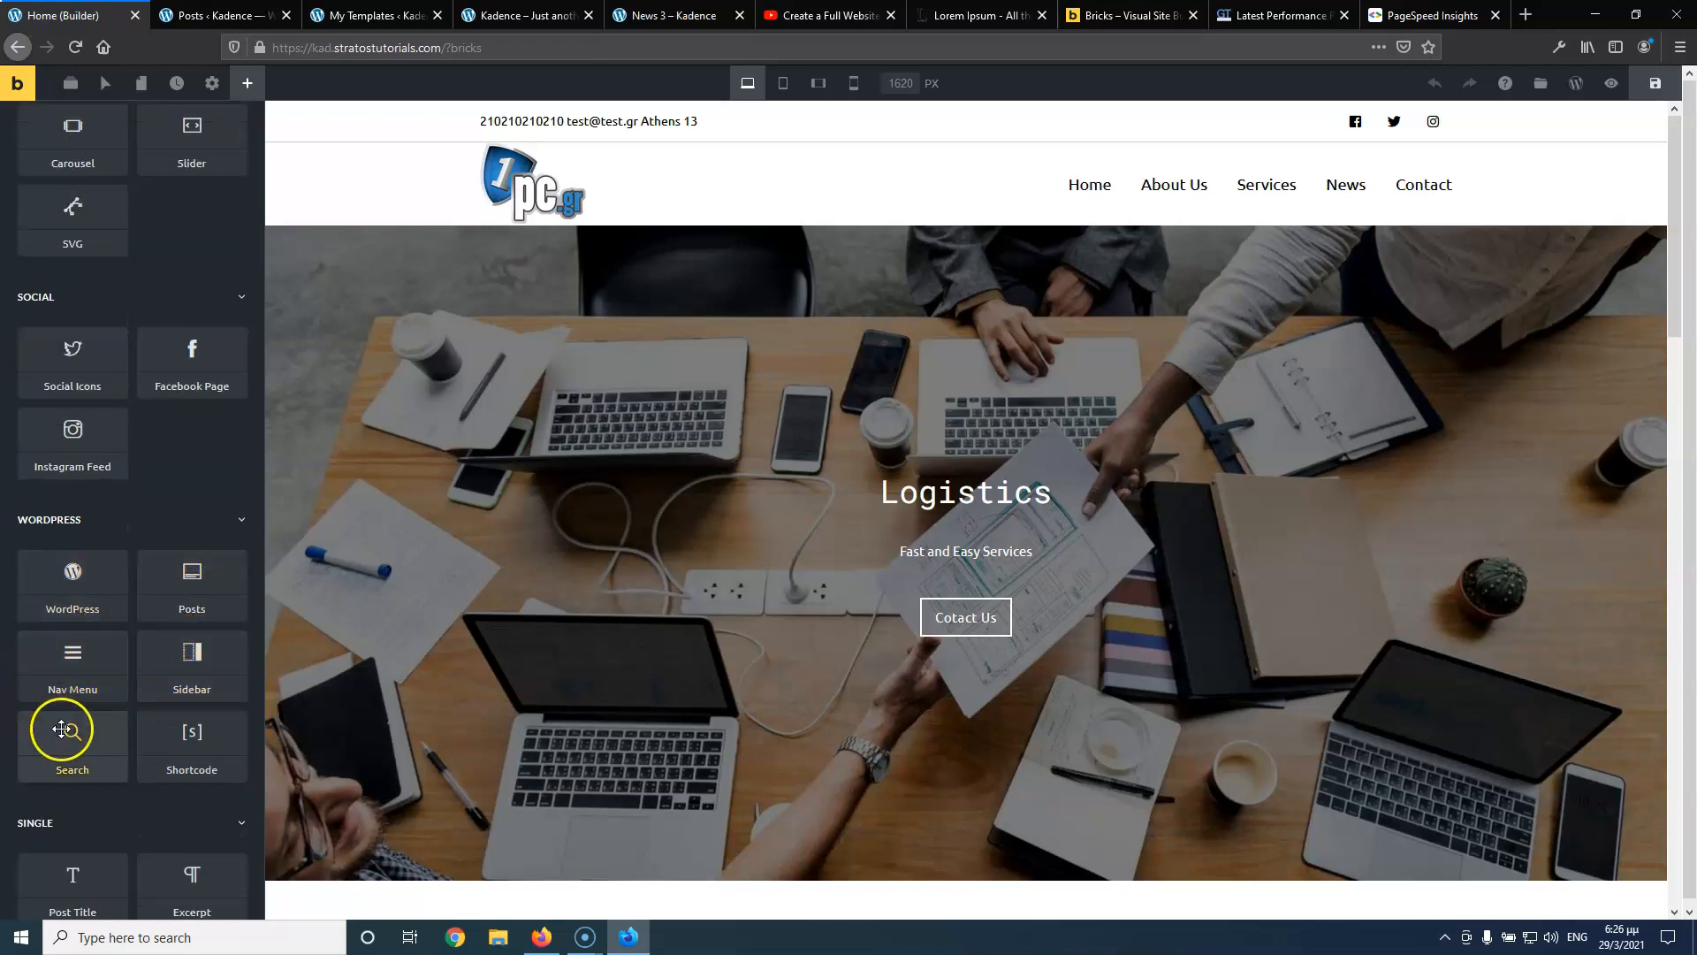
{"action": "scroll", "coordinate": [83, 580], "scroll_direction": "down", "scroll_amount": 3}
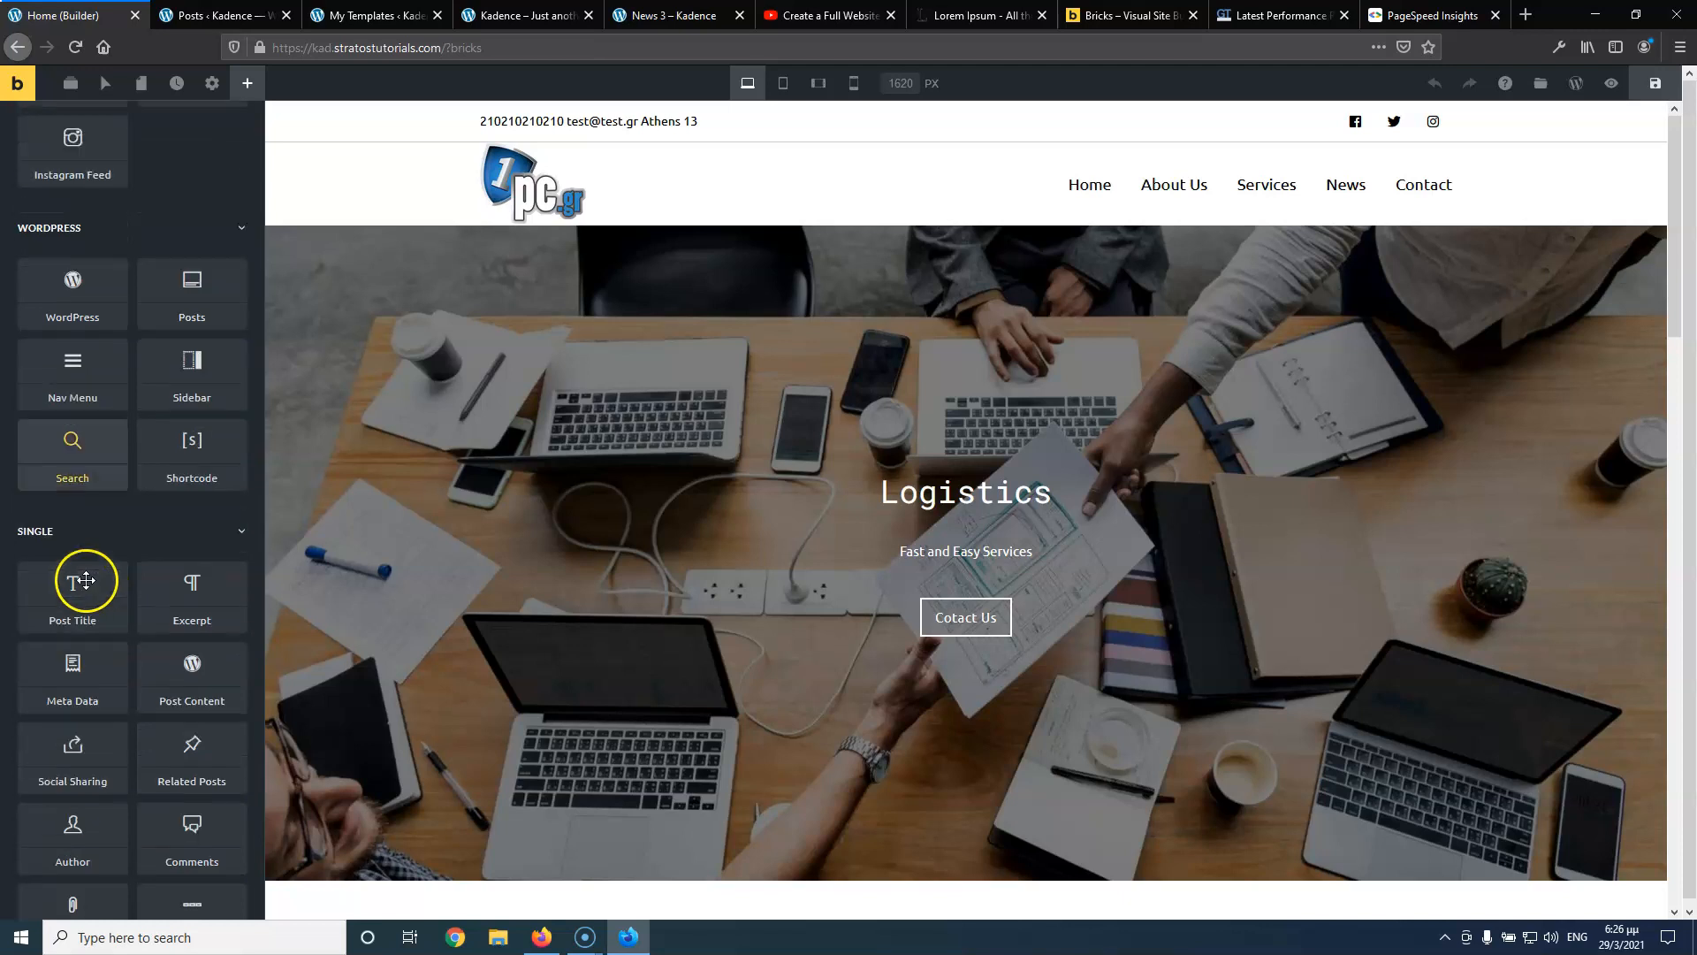
{"action": "scroll", "coordinate": [86, 580], "scroll_direction": "down", "scroll_amount": 2}
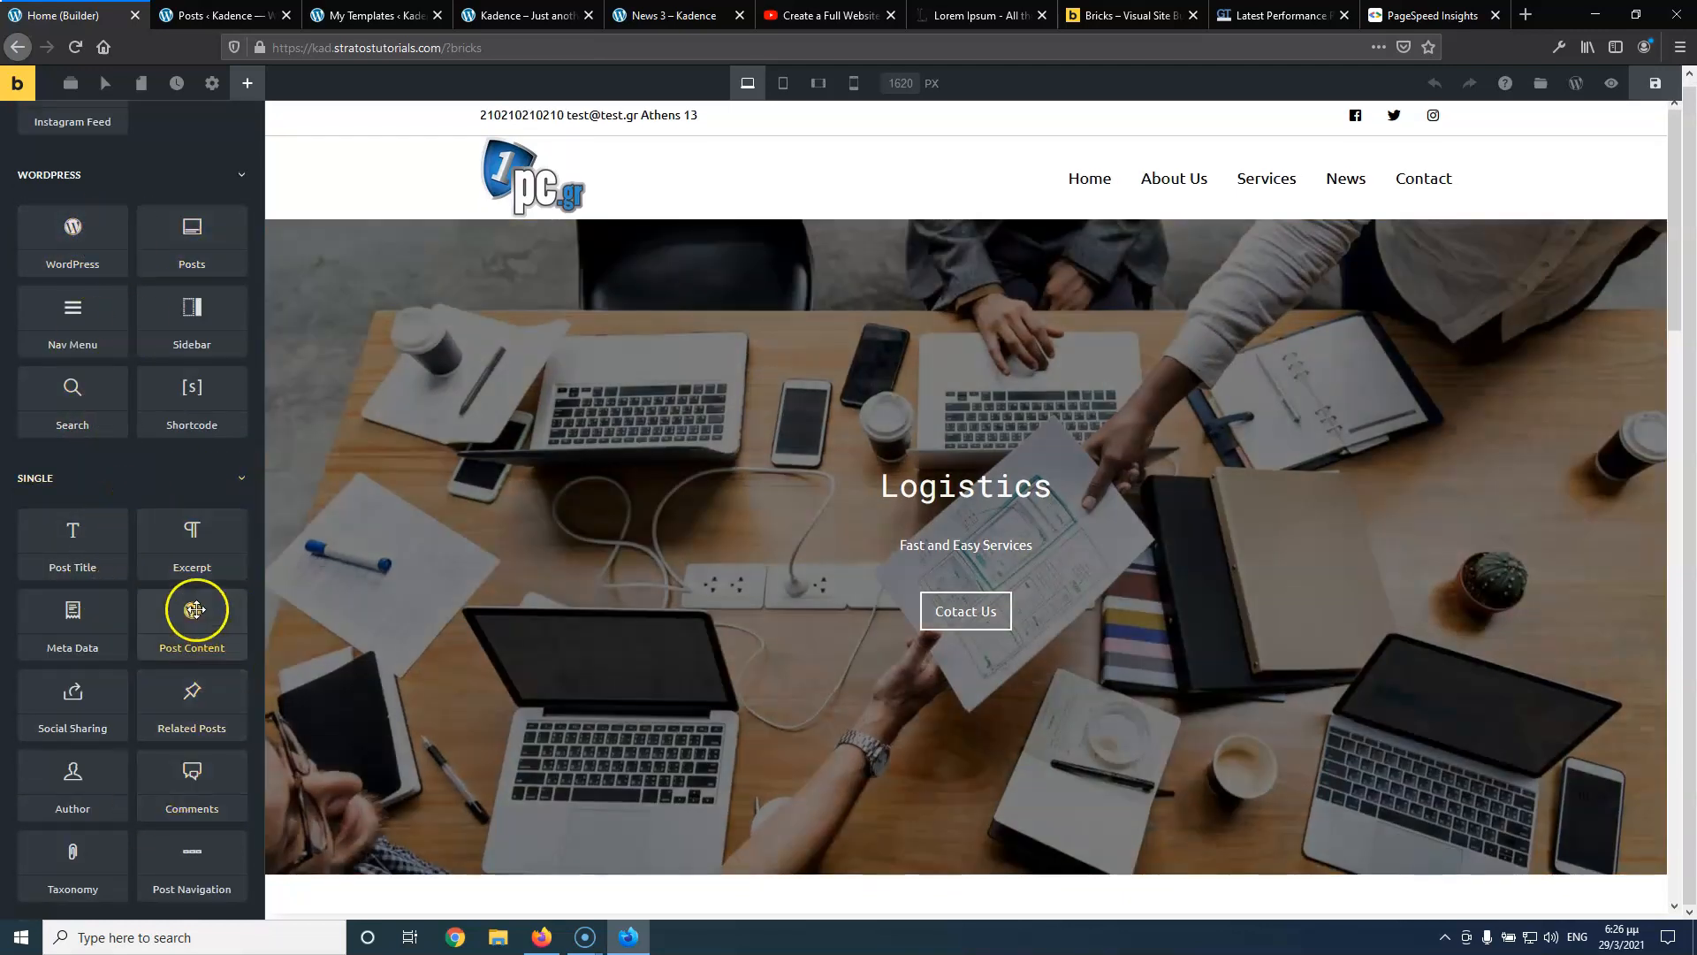
{"action": "scroll", "coordinate": [170, 486], "scroll_direction": "up", "scroll_amount": 10}
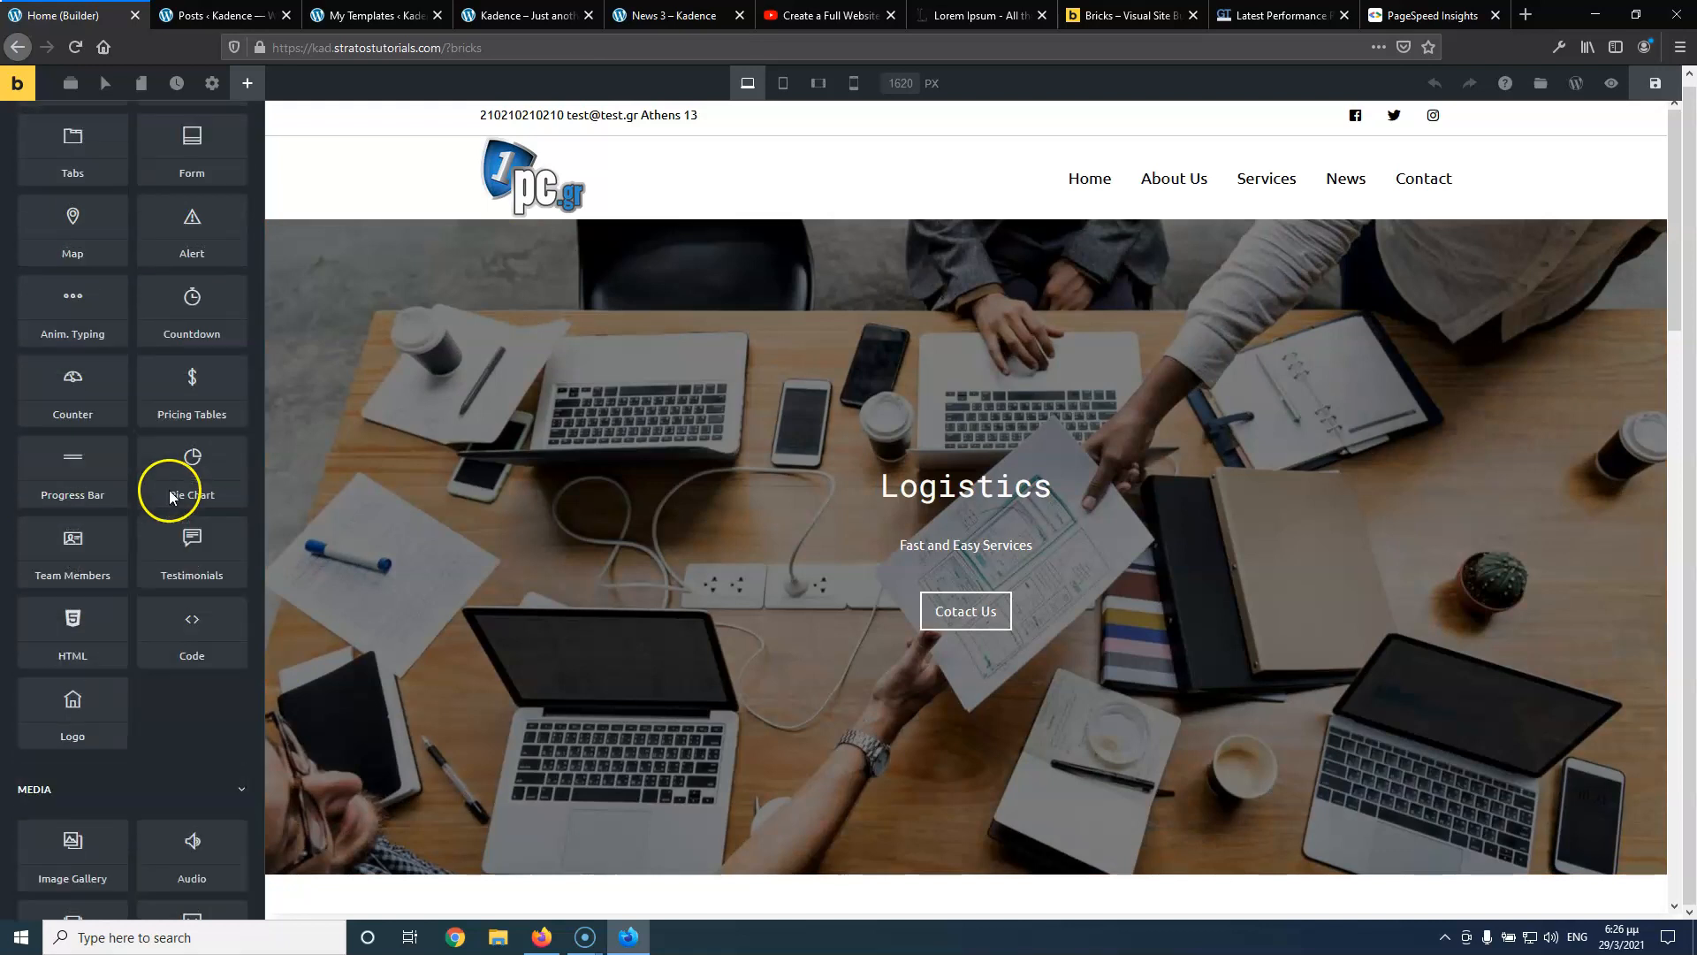
{"action": "scroll", "coordinate": [171, 495], "scroll_direction": "up", "scroll_amount": 3}
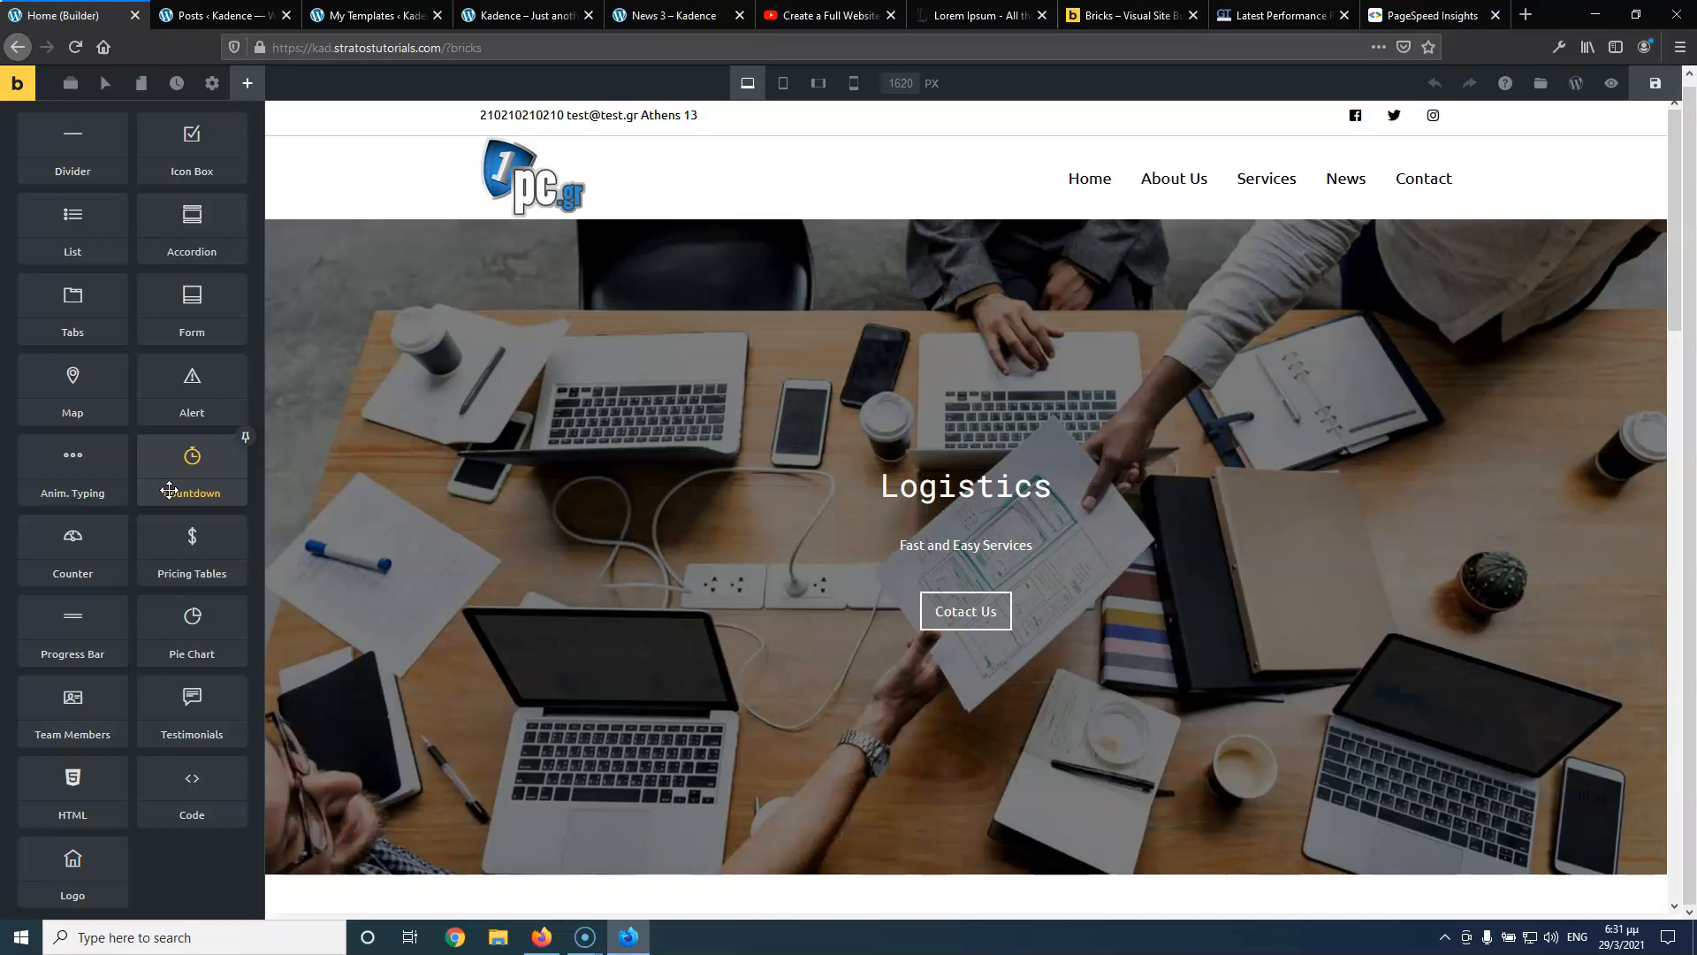
{"action": "left_click_drag", "start_coordinate": [169, 491], "coordinate": [248, 485]}
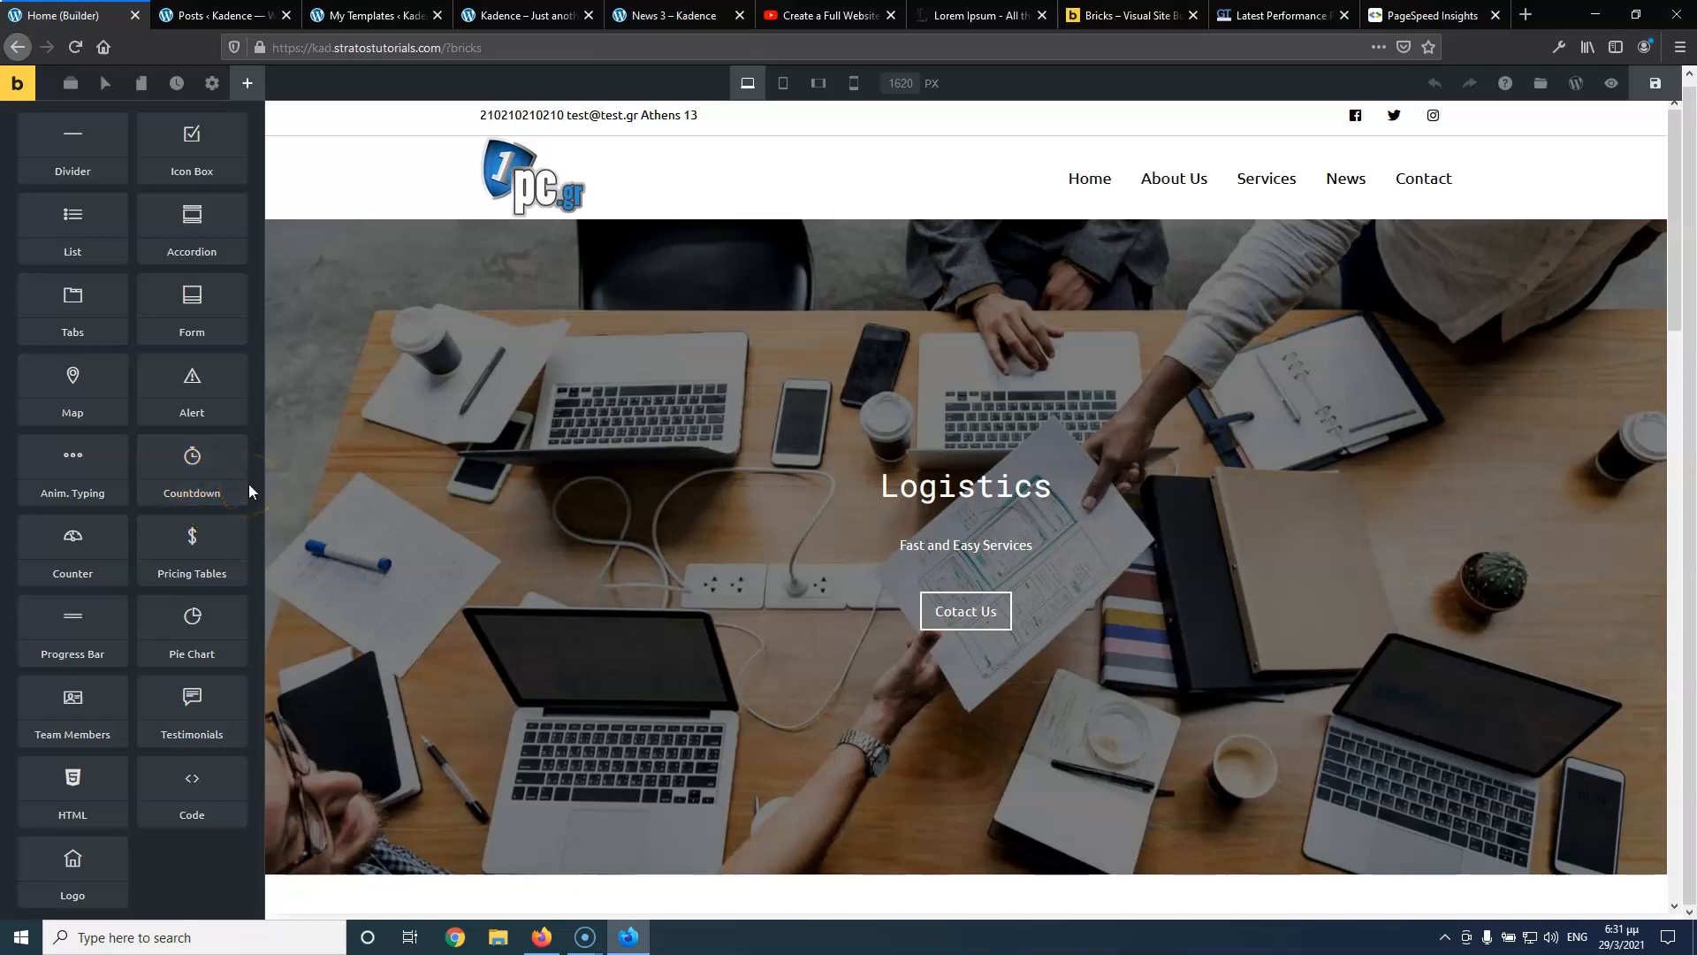